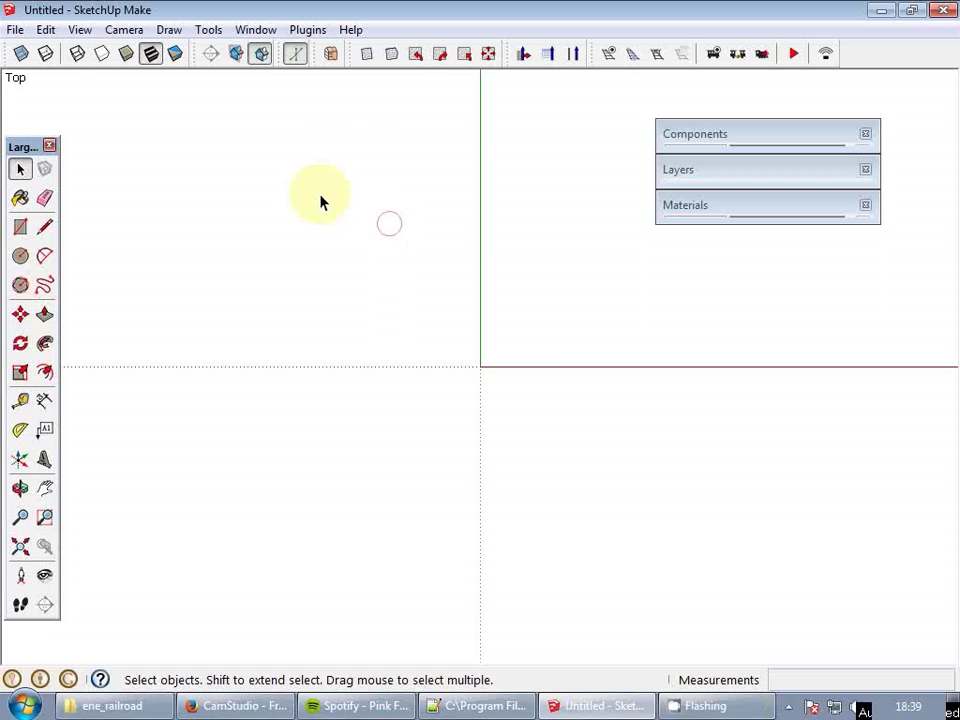
- Import the LNER A3 4-6-2 drawing from the Pictures library as an image, placing its first corner at the origin
{"action": "left_click", "coordinate": [13, 30]}
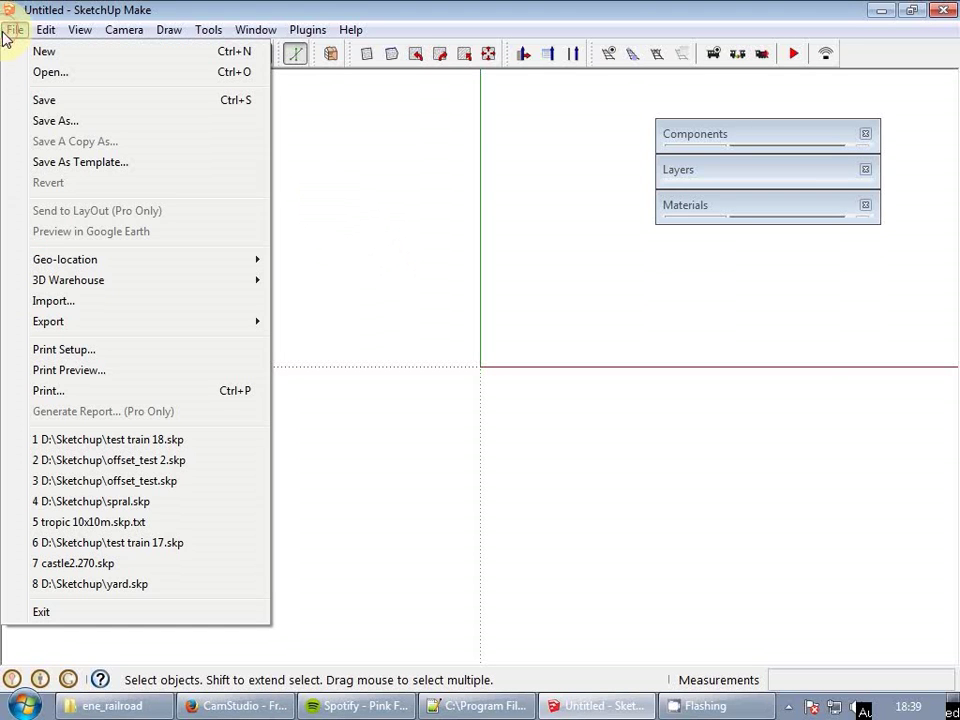
{"action": "left_click", "coordinate": [78, 302]}
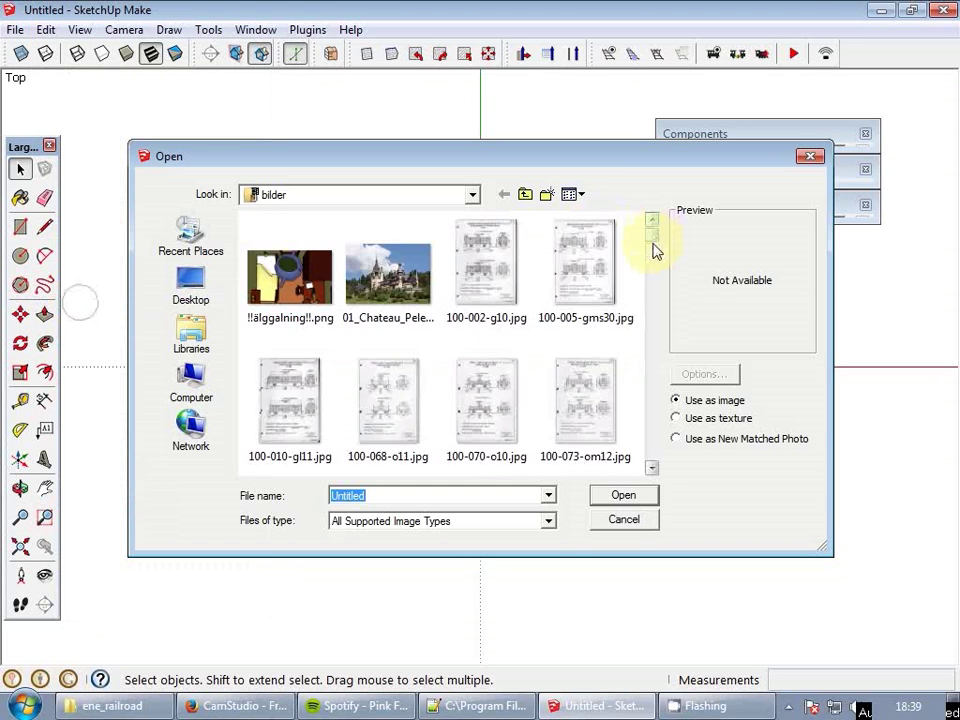
{"action": "left_click_drag", "start_coordinate": [655, 250], "coordinate": [588, 443]}
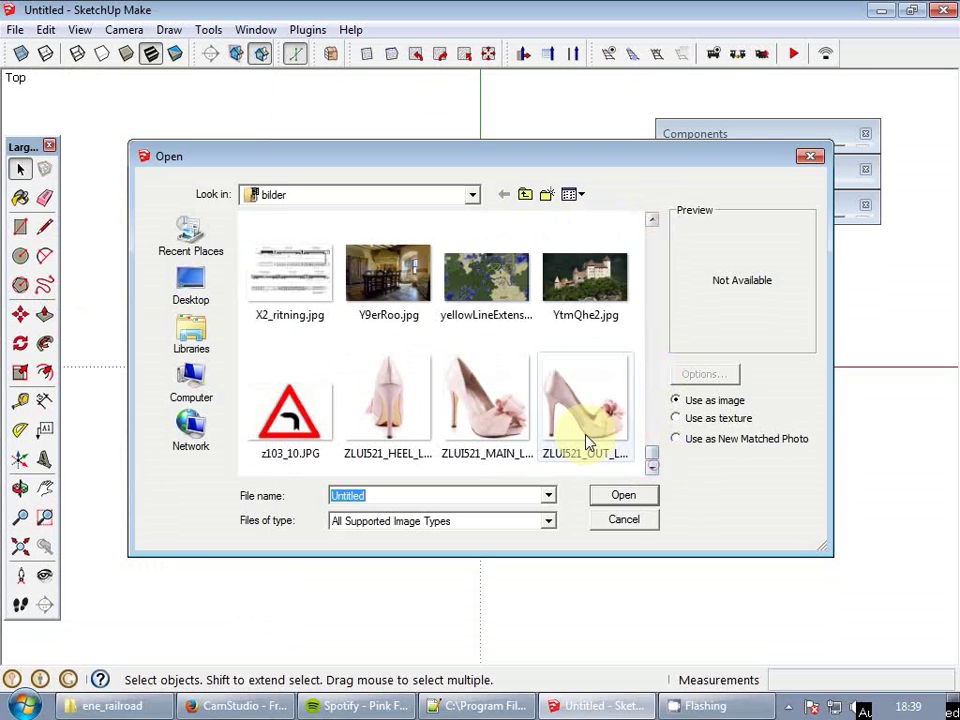
{"action": "left_click_drag", "start_coordinate": [652, 447], "coordinate": [652, 446]}
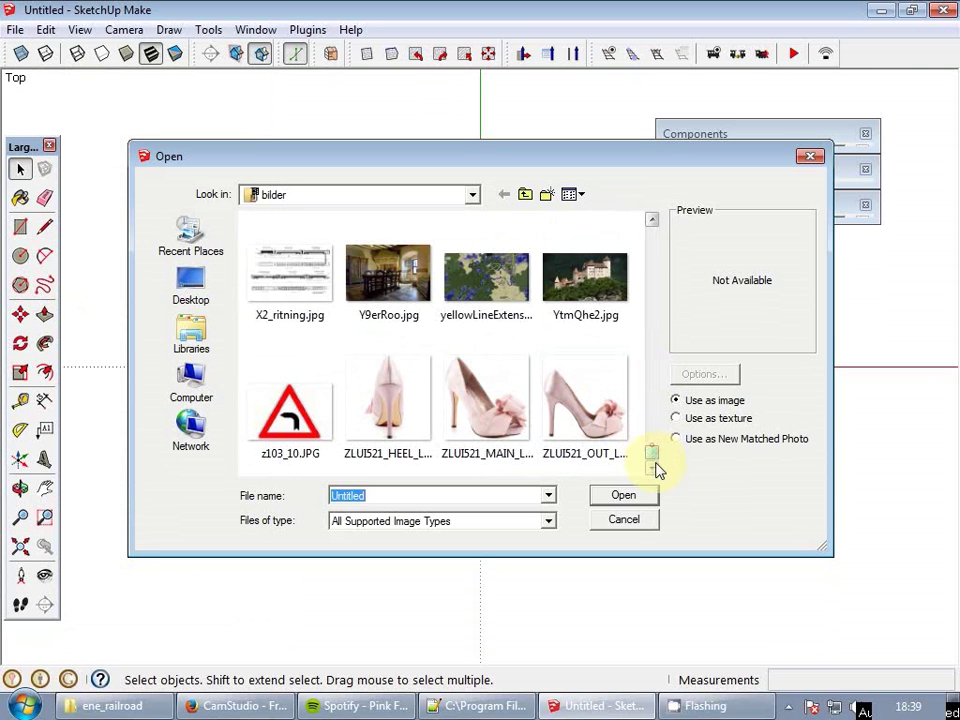
{"action": "left_click", "coordinate": [190, 330]}
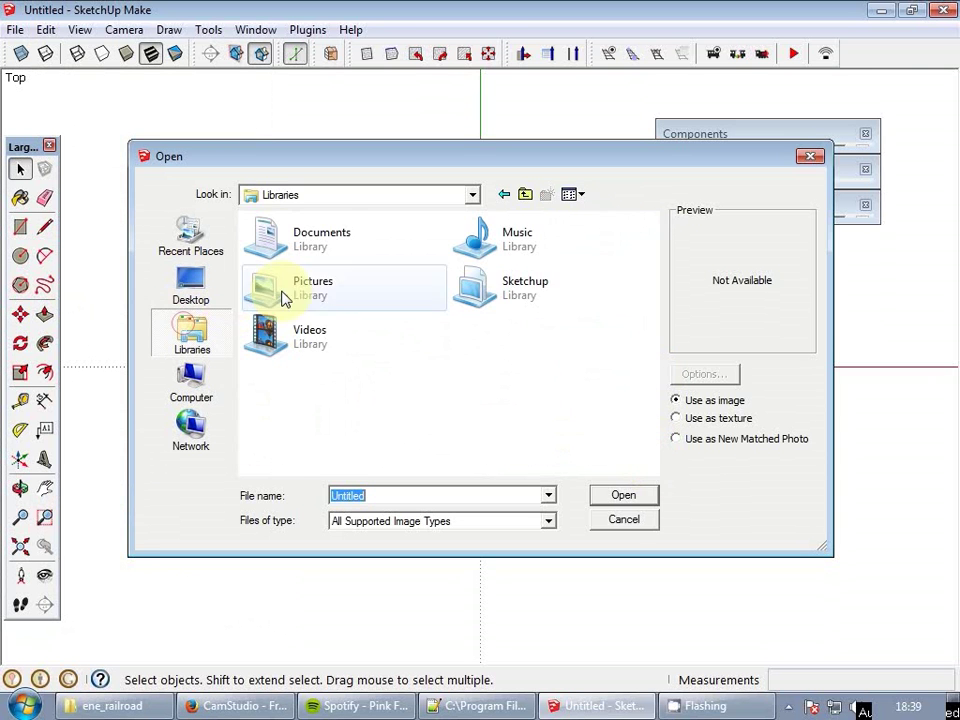
{"action": "double_click", "coordinate": [280, 294]}
{"action": "left_click_drag", "start_coordinate": [656, 236], "coordinate": [667, 476]}
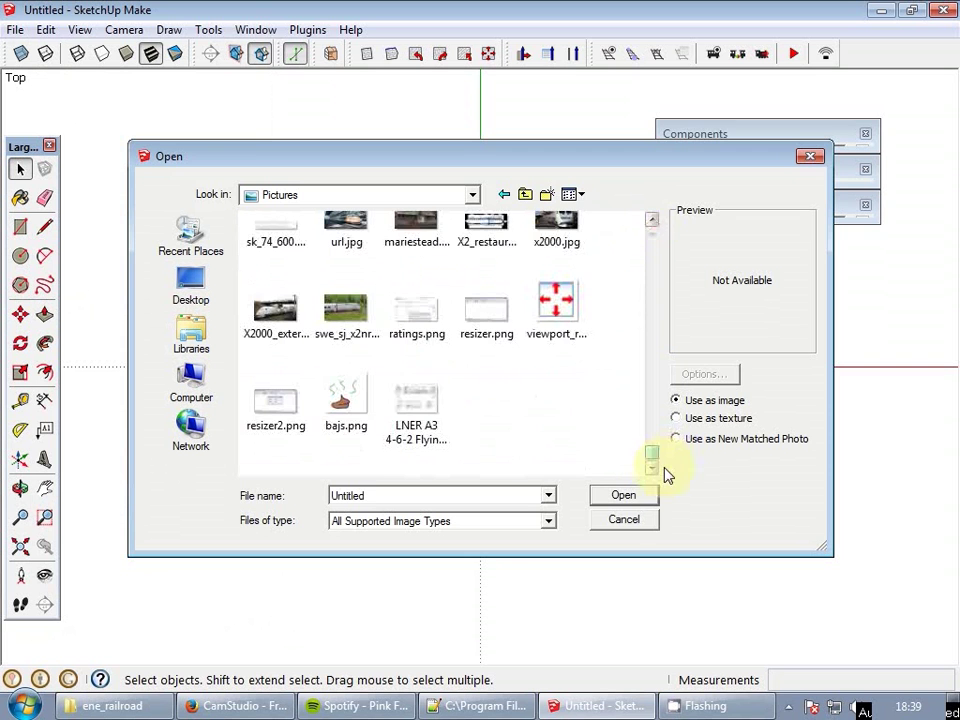
{"action": "double_click", "coordinate": [418, 410]}
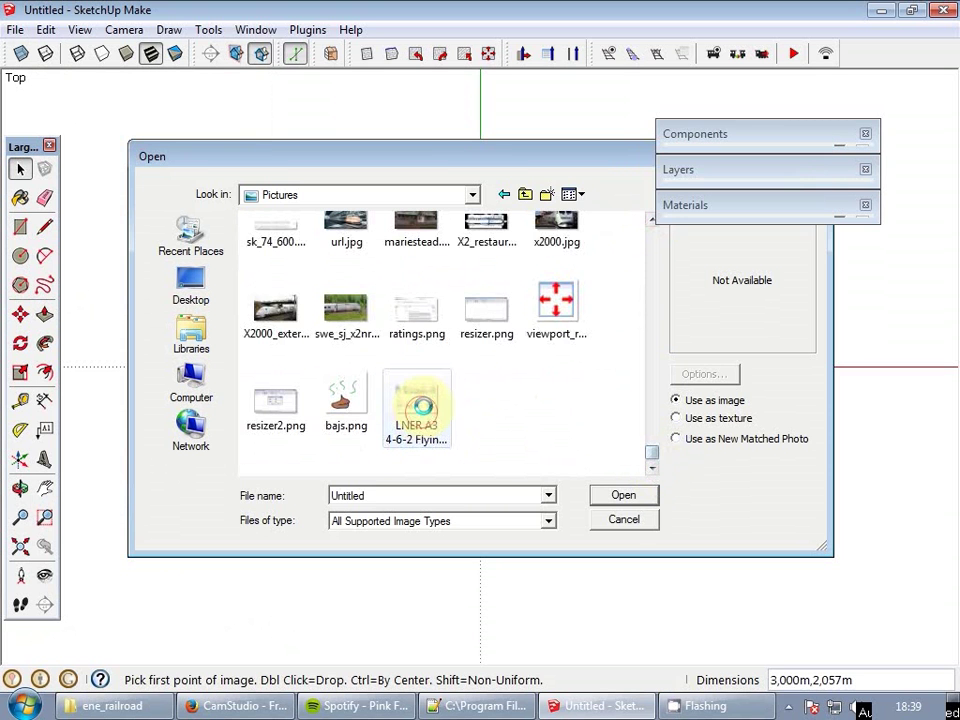
{"action": "left_click", "coordinate": [481, 366]}
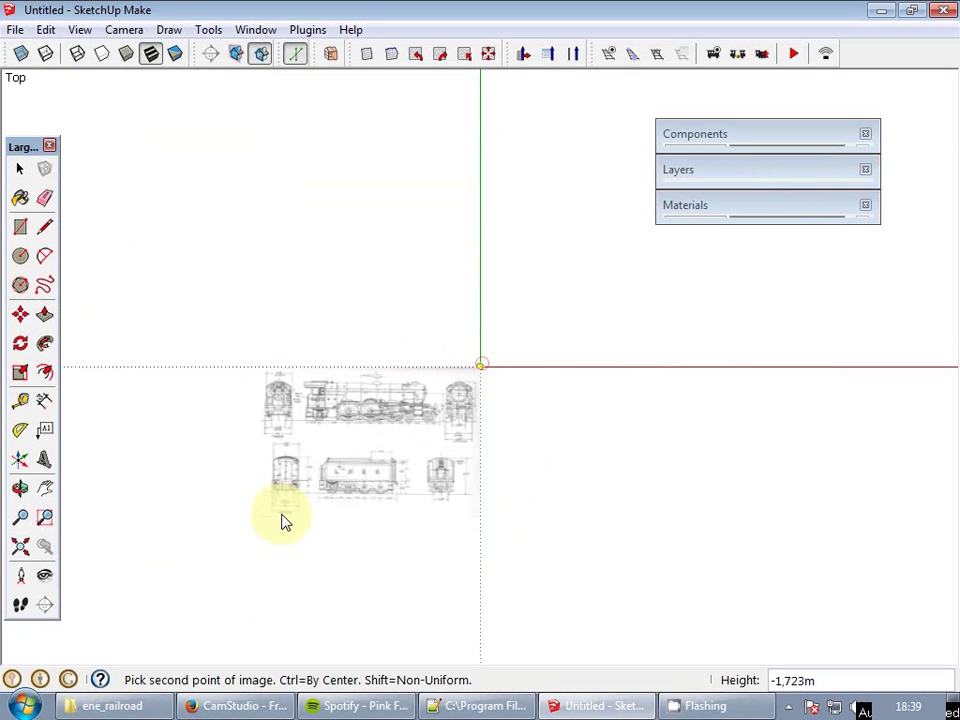
{"action": "left_click", "coordinate": [212, 568]}
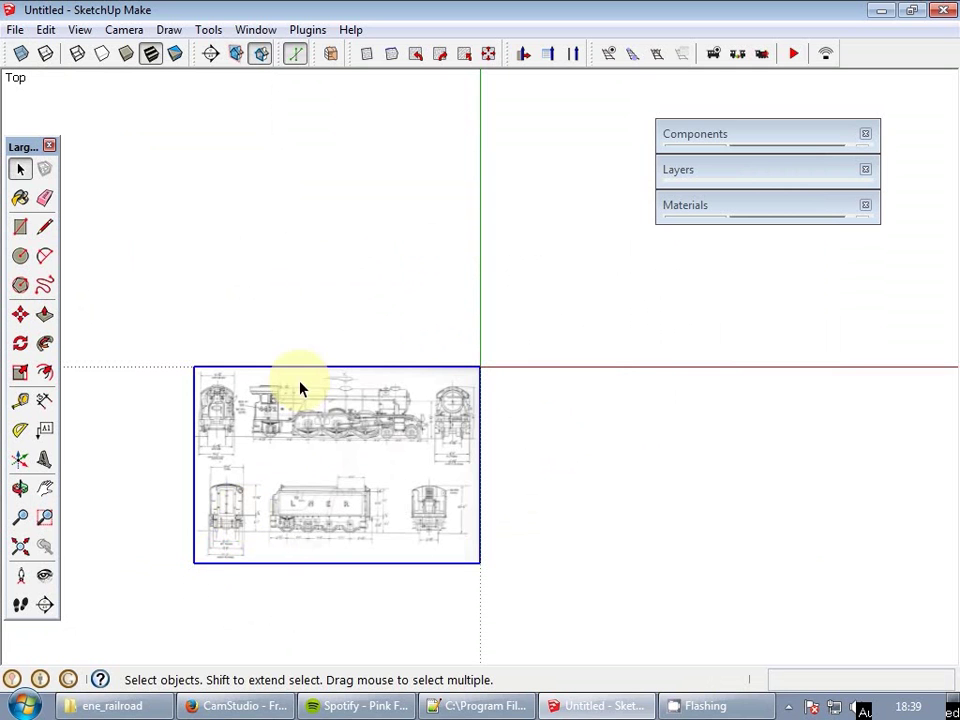
- Rotate the imported drawing 180 degrees and move the locomotive's rail line to the origin
{"action": "key", "text": "m"}
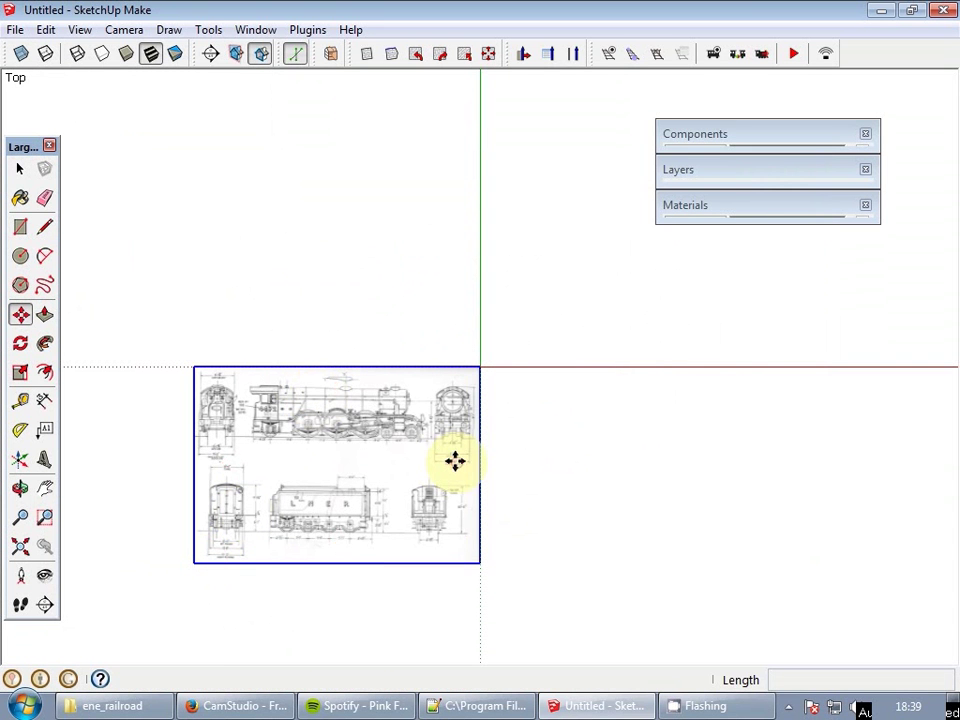
{"action": "left_click", "coordinate": [455, 463]}
{"action": "left_click", "coordinate": [274, 467]}
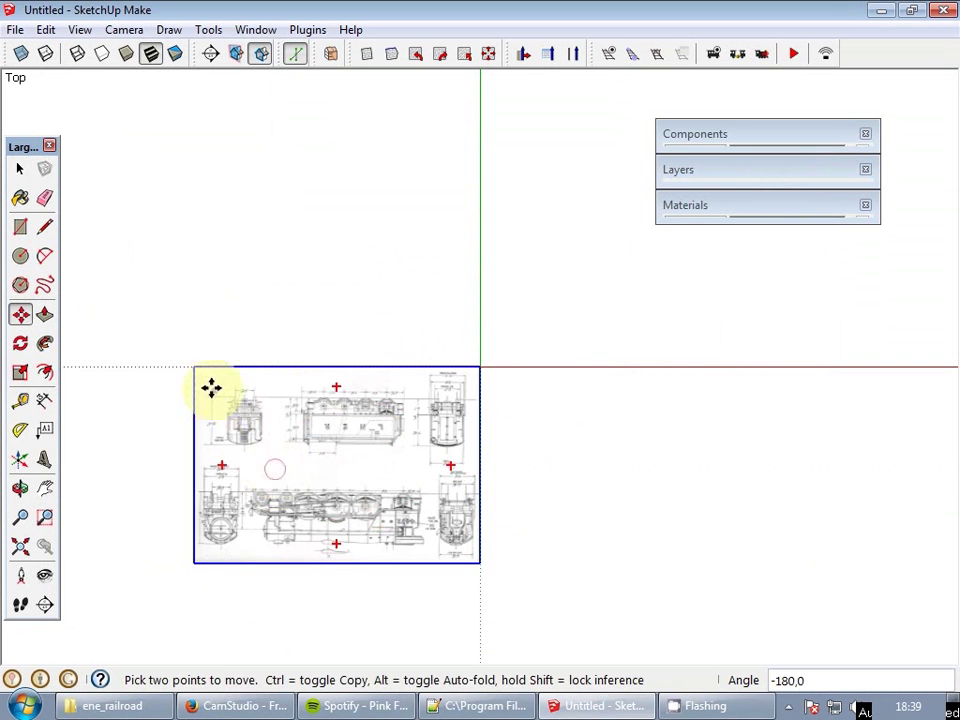
{"action": "left_click", "coordinate": [210, 491]}
- Move the drawing so the end of the rail line beside the locomotive's front view sits on the origin
{"action": "middle_click_drag", "start_coordinate": [497, 360], "coordinate": [73, 257]}
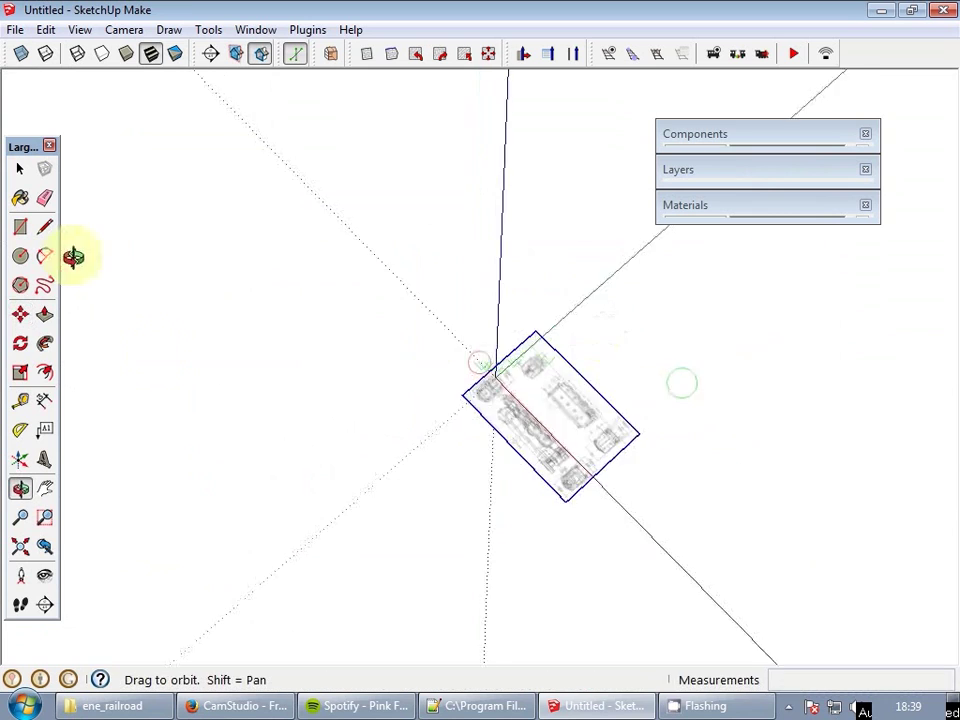
{"action": "middle_click_drag", "start_coordinate": [622, 343], "coordinate": [435, 369]}
{"action": "middle_click_drag", "start_coordinate": [540, 388], "coordinate": [415, 460]}
{"action": "scroll", "coordinate": [476, 373], "scroll_direction": "up", "scroll_amount": 8}
{"action": "middle_click_drag", "start_coordinate": [484, 350], "coordinate": [622, 222]}
{"action": "middle_click_drag", "start_coordinate": [655, 365], "coordinate": [608, 335]}
{"action": "scroll", "coordinate": [642, 332], "scroll_direction": "up", "scroll_amount": 3}
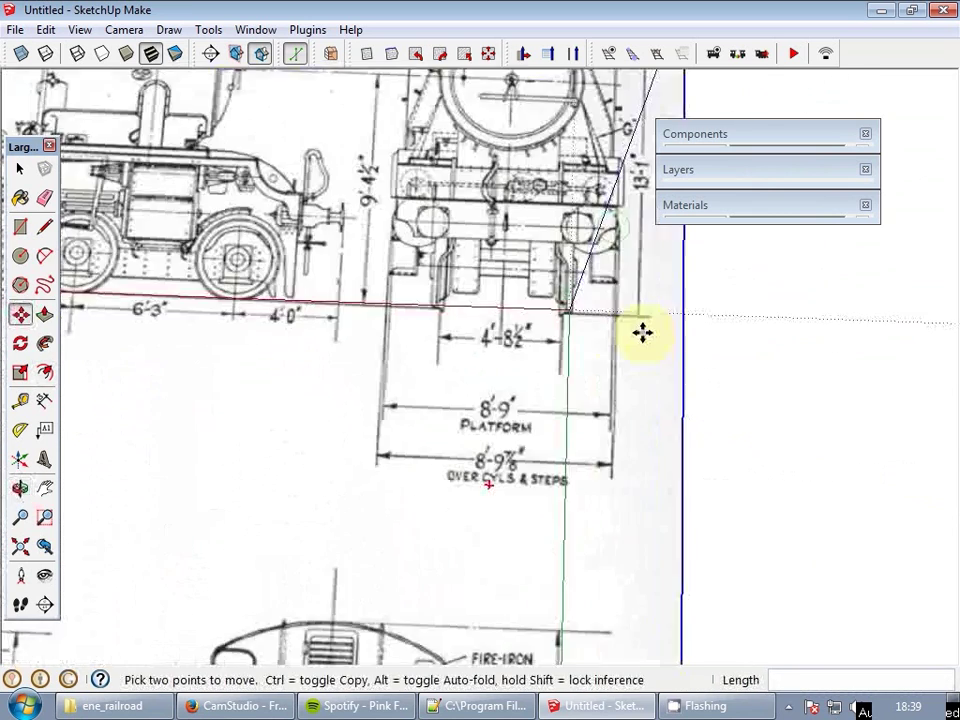
{"action": "scroll", "coordinate": [645, 325], "scroll_direction": "up", "scroll_amount": 3}
{"action": "left_click", "coordinate": [654, 284]}
{"action": "scroll", "coordinate": [553, 272], "scroll_direction": "up", "scroll_amount": 3}
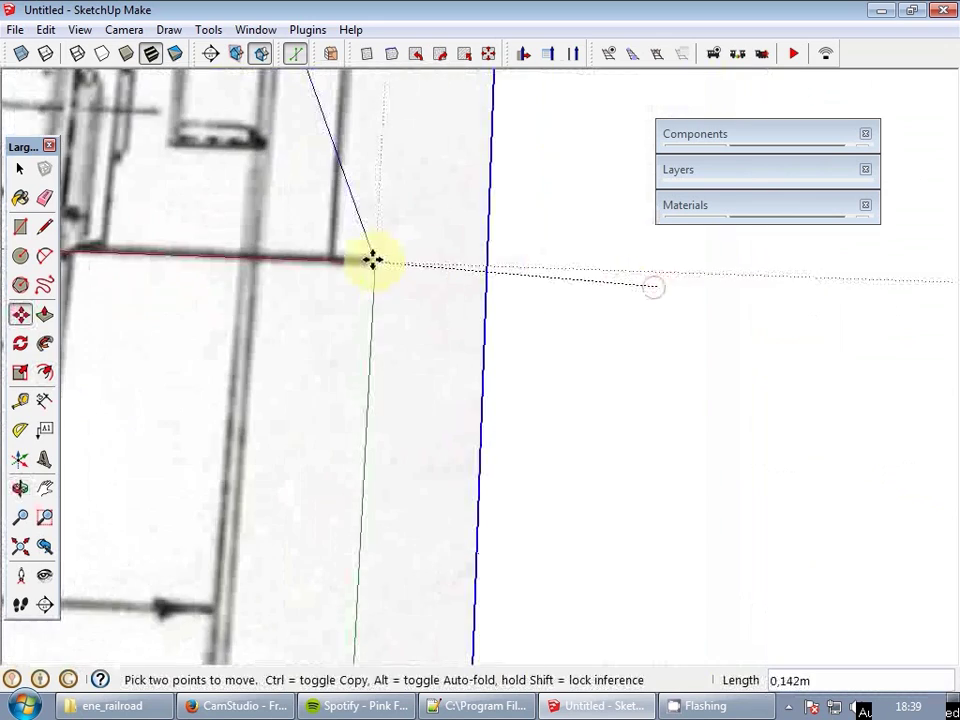
{"action": "left_click", "coordinate": [372, 260]}
- Rotate the drawing about the origin to align the locomotive's rail line with the red axis
{"action": "key", "text": "q"}
{"action": "left_click", "coordinate": [375, 260]}
{"action": "scroll", "coordinate": [746, 424], "scroll_direction": "down", "scroll_amount": 4}
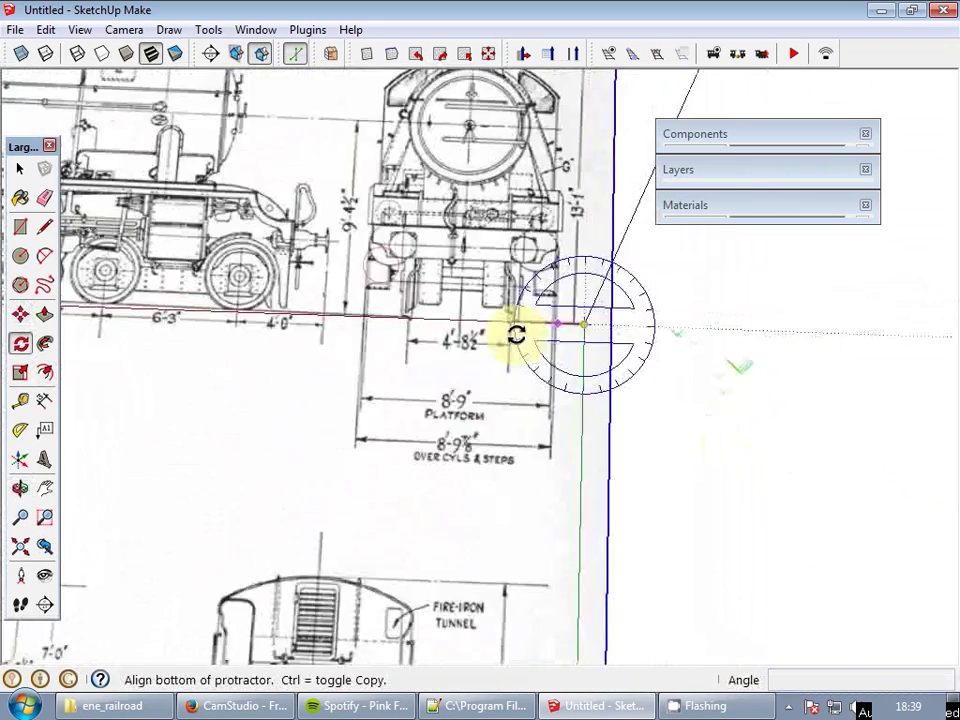
{"action": "middle_click_drag", "start_coordinate": [353, 377], "coordinate": [810, 380], "text": "shift"}
{"action": "scroll", "coordinate": [800, 378], "scroll_direction": "down", "scroll_amount": 3}
{"action": "middle_click_drag", "start_coordinate": [430, 354], "coordinate": [596, 384], "text": "shift"}
{"action": "scroll", "coordinate": [384, 366], "scroll_direction": "up", "scroll_amount": 7}
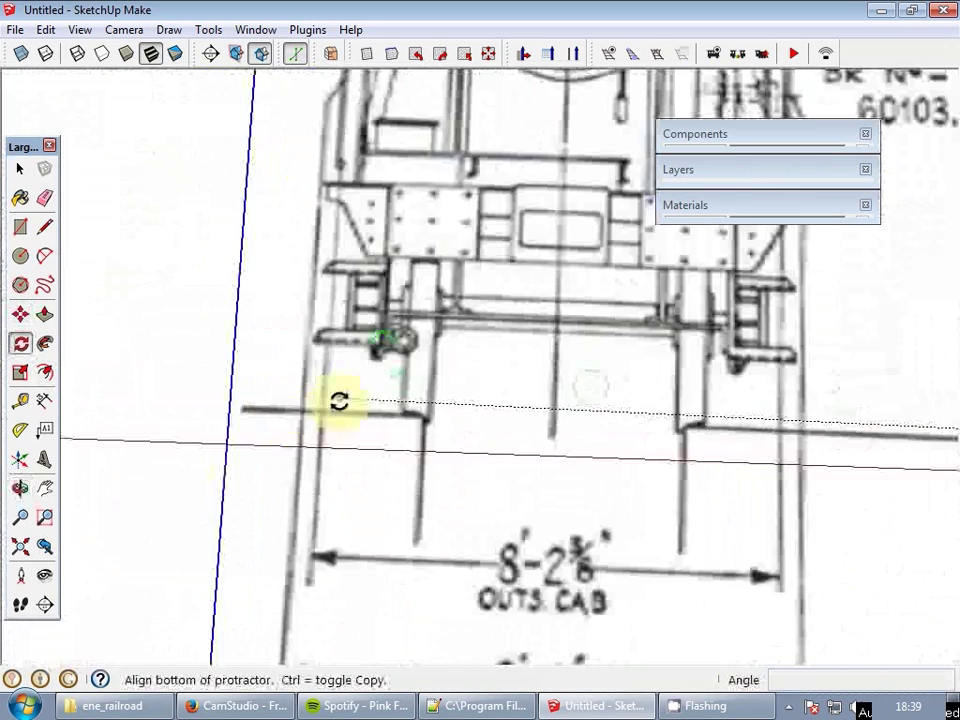
{"action": "left_click", "coordinate": [259, 404]}
{"action": "key", "text": "space"}
- Measure between the trailing wheel and rear driving wheel centre lines, and resize the model to make that distance 9'6"
{"action": "scroll", "coordinate": [413, 380], "scroll_direction": "down", "scroll_amount": 4}
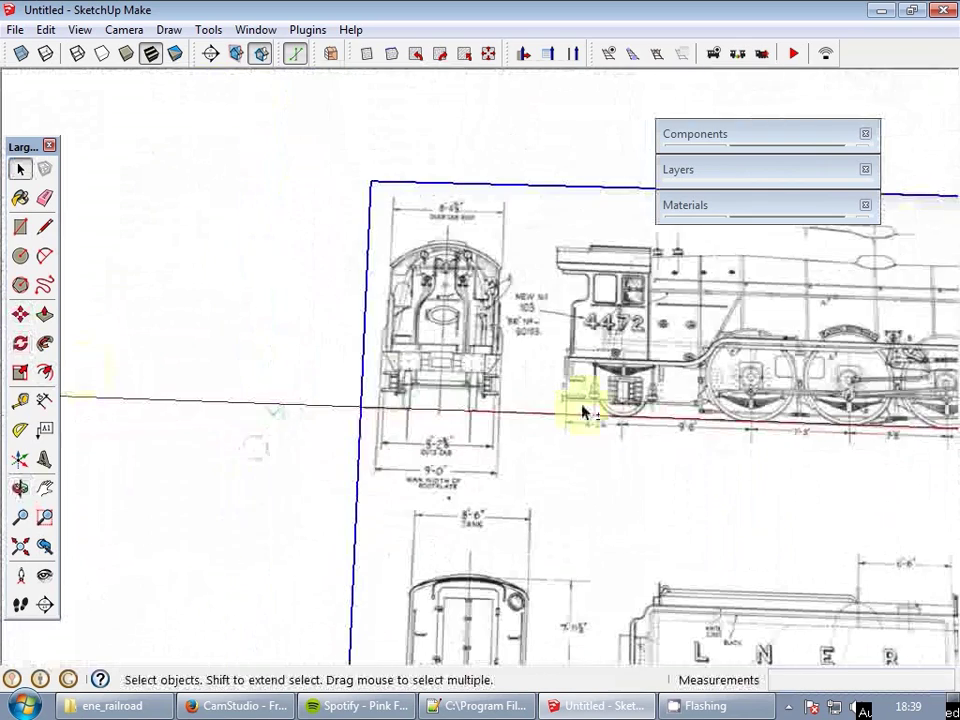
{"action": "middle_click_drag", "start_coordinate": [704, 427], "coordinate": [207, 420], "text": "shift"}
{"action": "scroll", "coordinate": [559, 420], "scroll_direction": "up", "scroll_amount": 3}
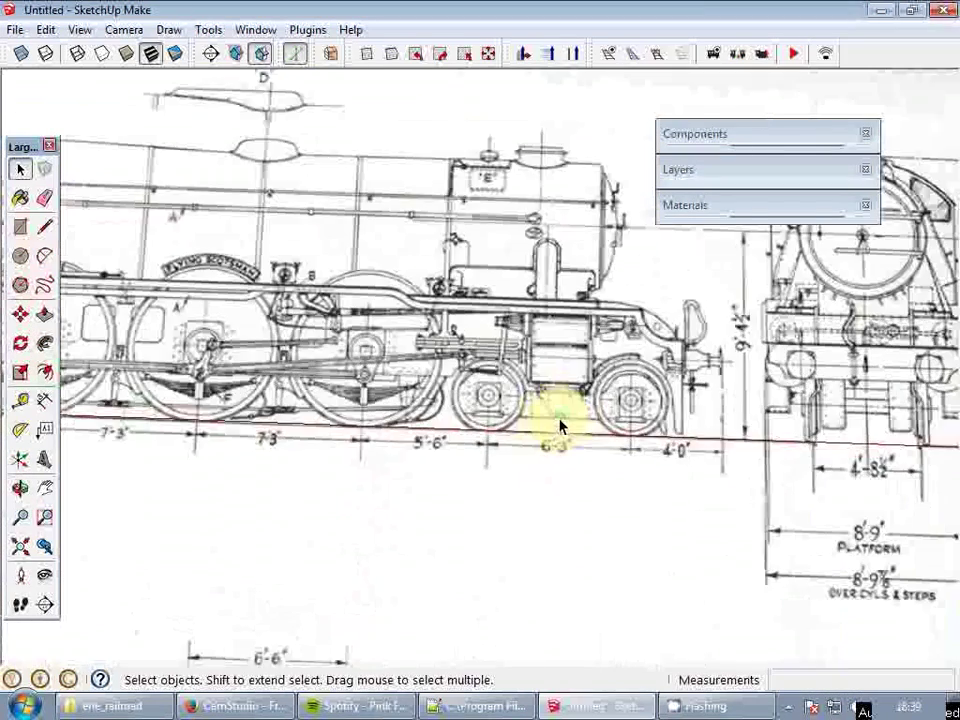
{"action": "scroll", "coordinate": [560, 425], "scroll_direction": "down", "scroll_amount": 5}
{"action": "scroll", "coordinate": [160, 433], "scroll_direction": "up", "scroll_amount": 5}
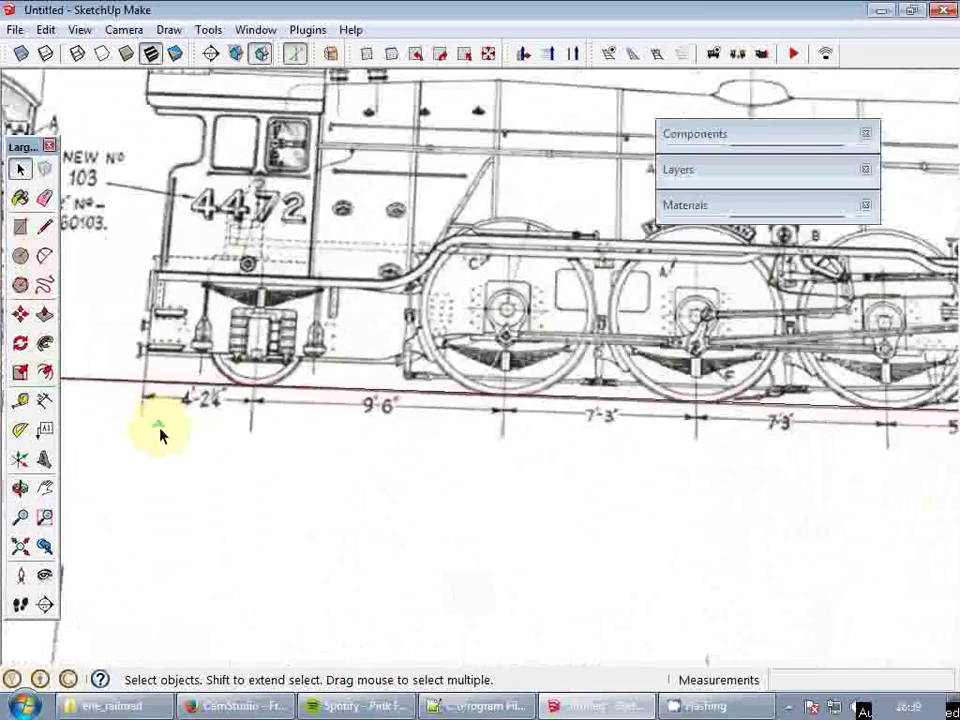
{"action": "scroll", "coordinate": [175, 430], "scroll_direction": "up", "scroll_amount": 1}
{"action": "key", "text": "t"}
{"action": "scroll", "coordinate": [264, 405], "scroll_direction": "up", "scroll_amount": 3}
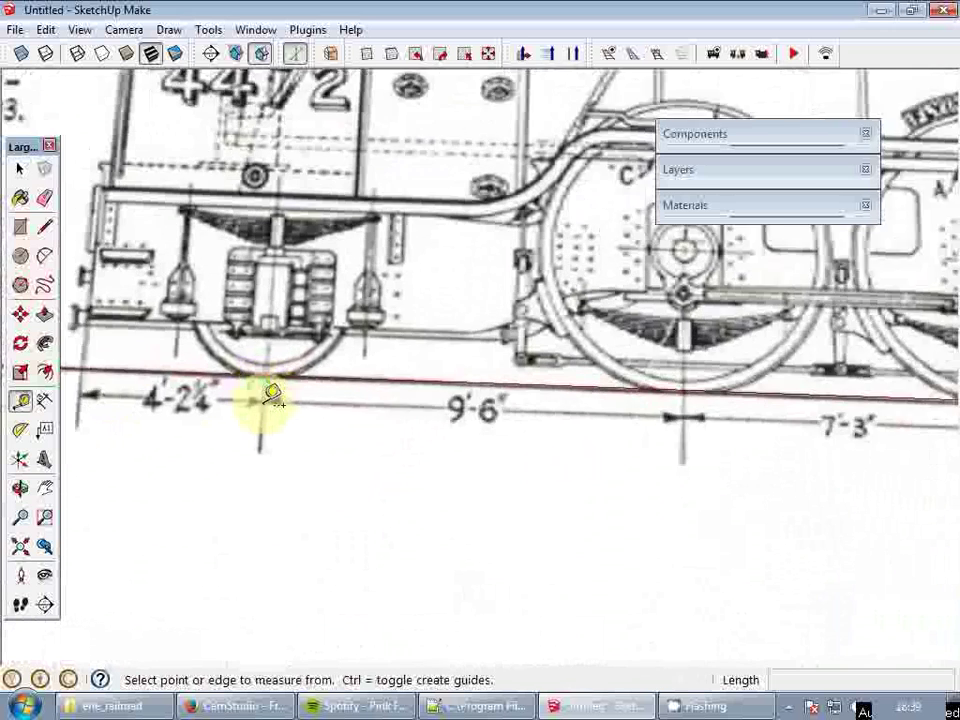
{"action": "scroll", "coordinate": [272, 397], "scroll_direction": "up", "scroll_amount": 3}
{"action": "left_click", "coordinate": [266, 400]}
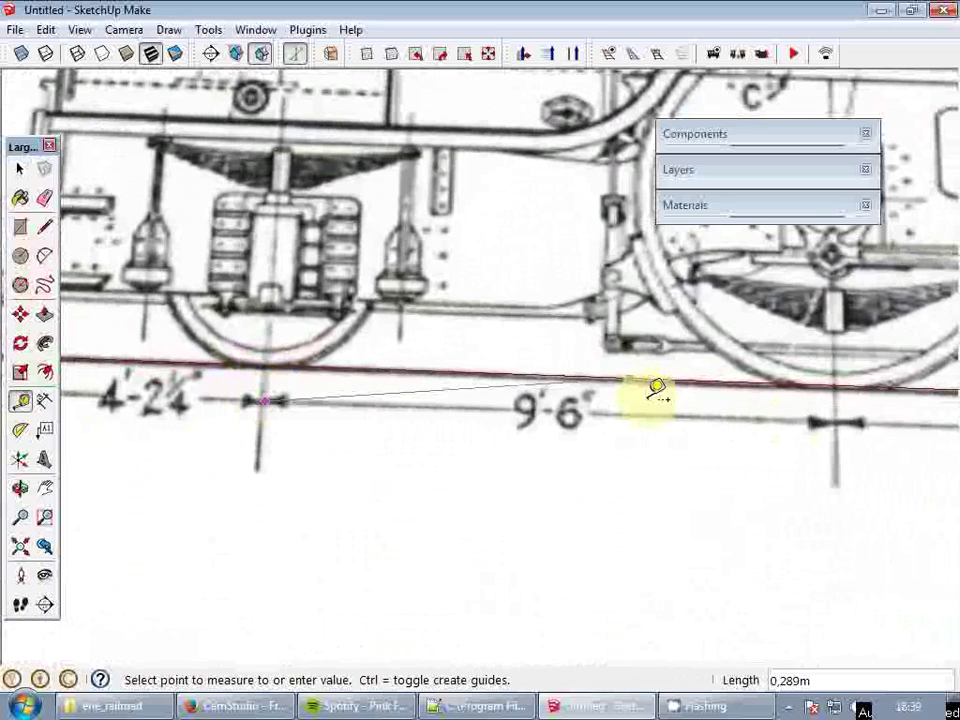
{"action": "left_click", "coordinate": [845, 415]}
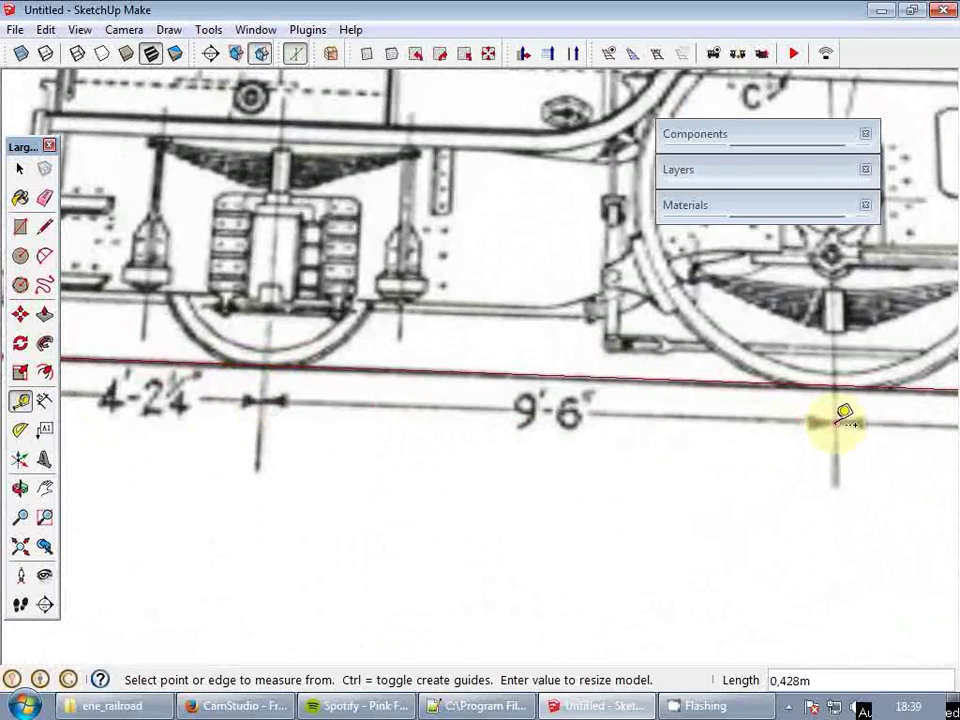
{"action": "type", "text": "9"}
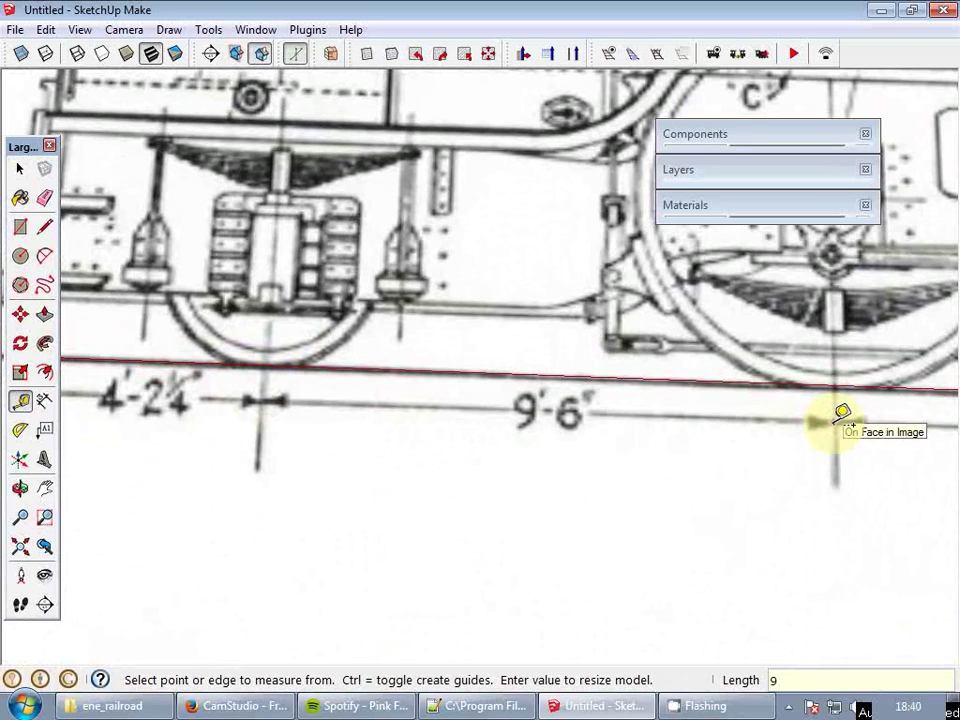
{"action": "type", "text": "'6\""}
{"action": "key", "text": "Return"}
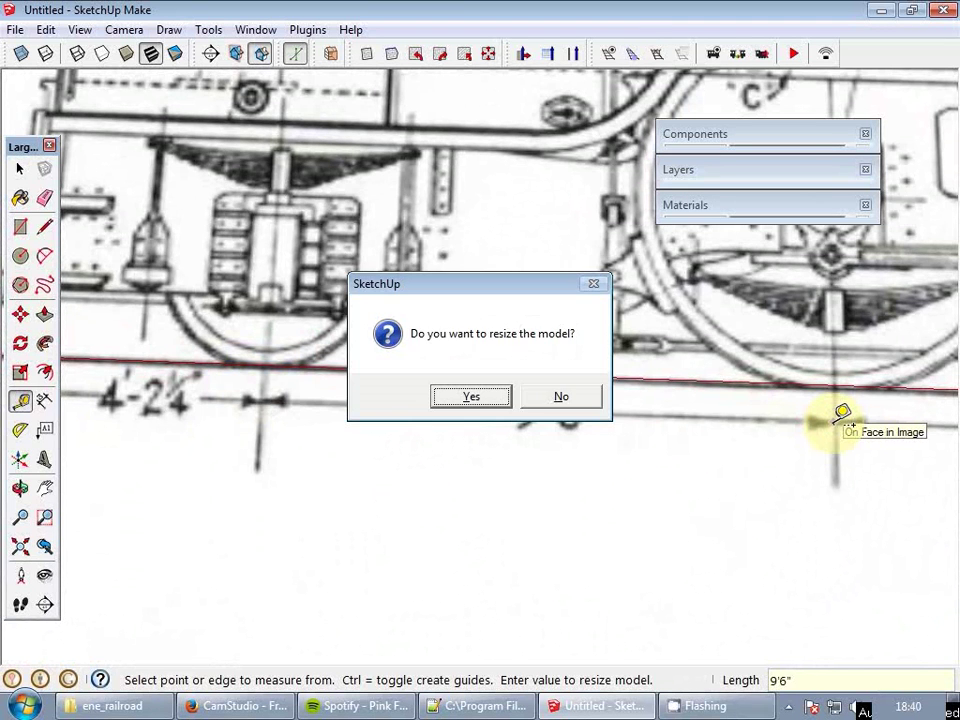
{"action": "key", "text": "Return"}
- Explode the drawing image and make a group from the resulting textured face
{"action": "scroll", "coordinate": [368, 320], "scroll_direction": "down", "scroll_amount": 7}
{"action": "key", "text": "h"}
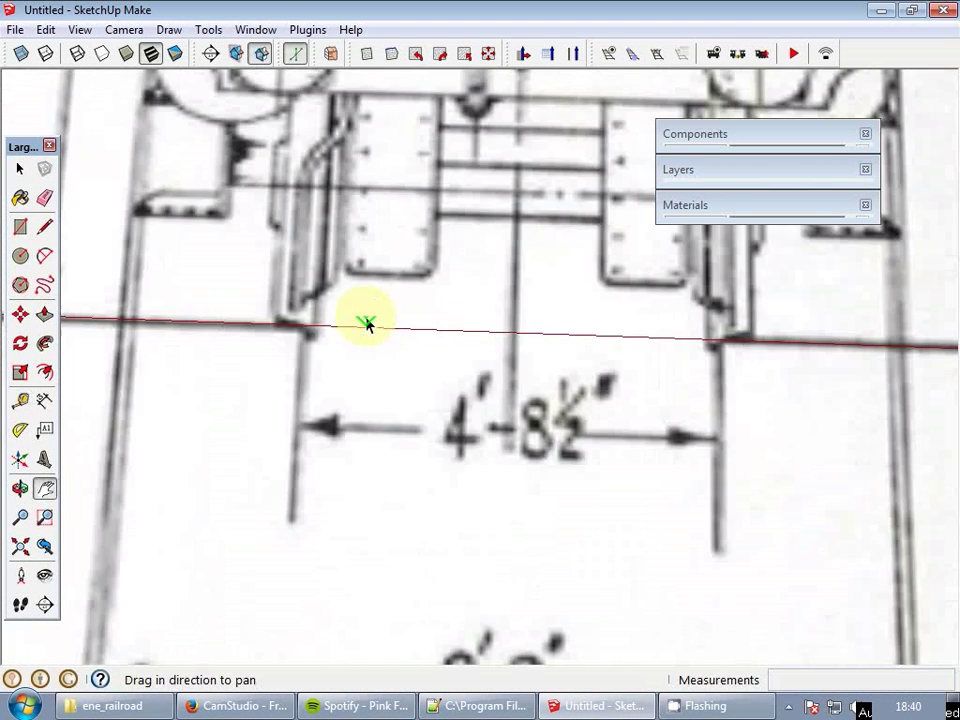
{"action": "scroll", "coordinate": [369, 325], "scroll_direction": "down", "scroll_amount": 4}
{"action": "scroll", "coordinate": [502, 400], "scroll_direction": "down", "scroll_amount": 5}
{"action": "mouse_move", "coordinate": [496, 353]}
{"action": "left_mouse_down"}
{"action": "mouse_move", "coordinate": [729, 362]}
{"action": "mouse_move", "coordinate": [658, 392]}
{"action": "left_mouse_up"}
{"action": "scroll", "coordinate": [727, 362], "scroll_direction": "down", "scroll_amount": 2}
{"action": "scroll", "coordinate": [657, 392], "scroll_direction": "up", "scroll_amount": 1}
{"action": "key", "text": "space"}
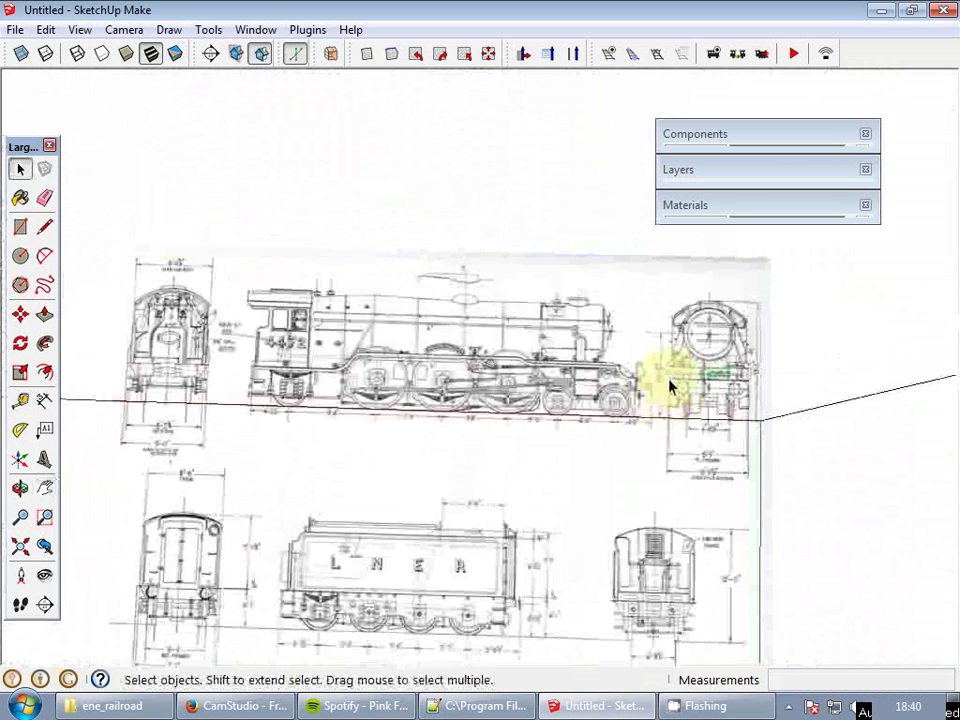
{"action": "scroll", "coordinate": [670, 385], "scroll_direction": "down", "scroll_amount": 3}
{"action": "right_click", "coordinate": [660, 369]}
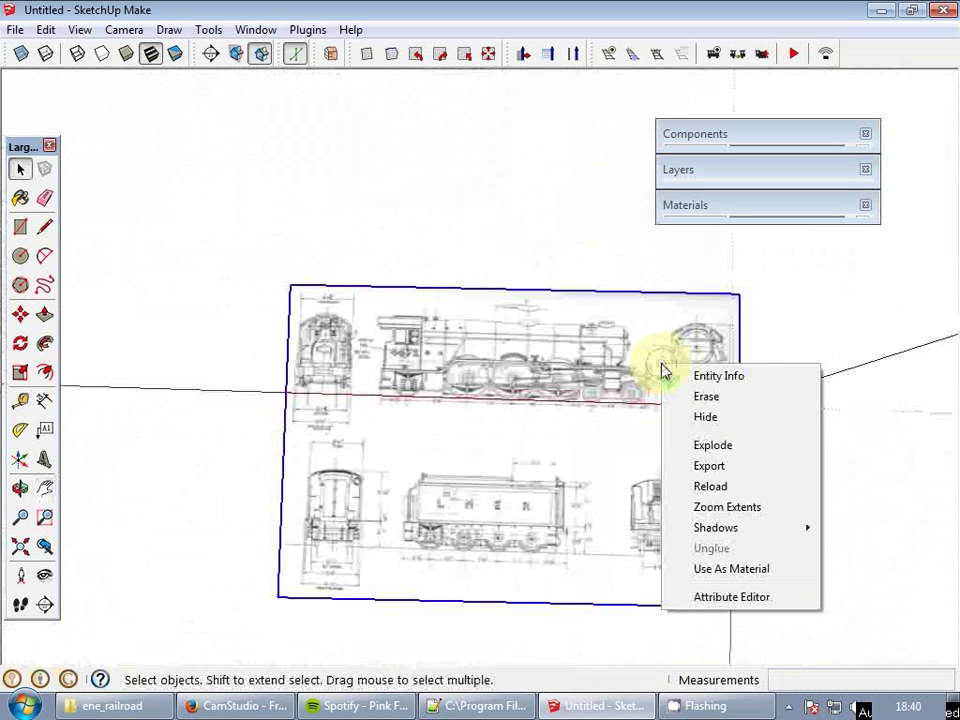
{"action": "left_click", "coordinate": [745, 447]}
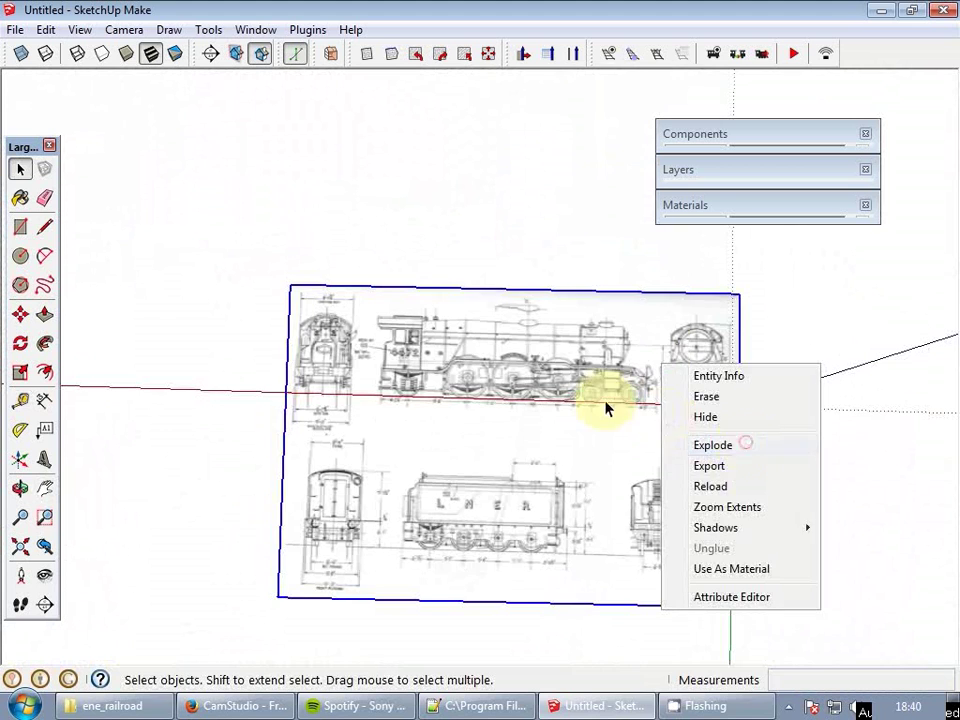
{"action": "right_click", "coordinate": [604, 373]}
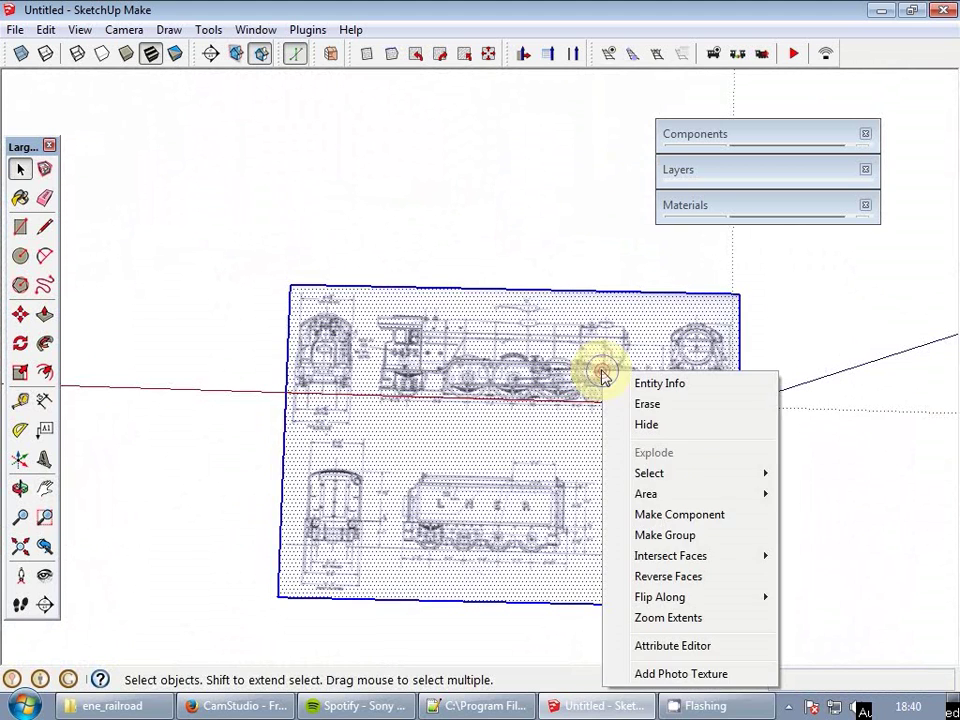
{"action": "left_click", "coordinate": [692, 536]}
- Place a guide parallel to the green axis at the front buffer face of the locomotive's side view
{"action": "scroll", "coordinate": [760, 330], "scroll_direction": "up", "scroll_amount": 3}
{"action": "key", "text": "t"}
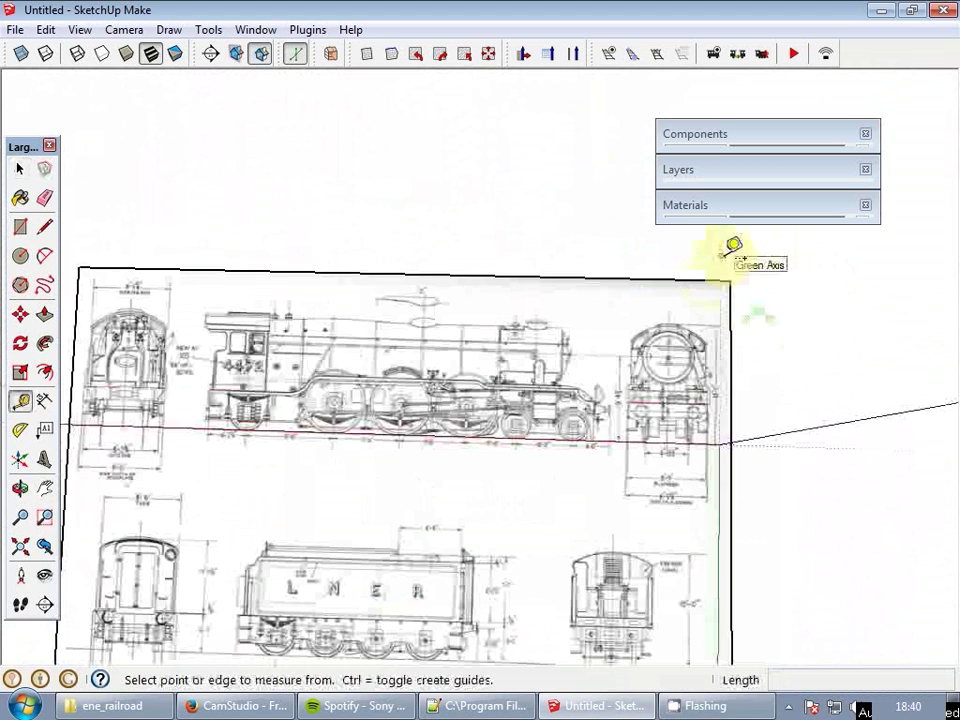
{"action": "left_click", "coordinate": [731, 251]}
{"action": "scroll", "coordinate": [636, 396], "scroll_direction": "up", "scroll_amount": 3}
{"action": "scroll", "coordinate": [573, 422], "scroll_direction": "up", "scroll_amount": 4}
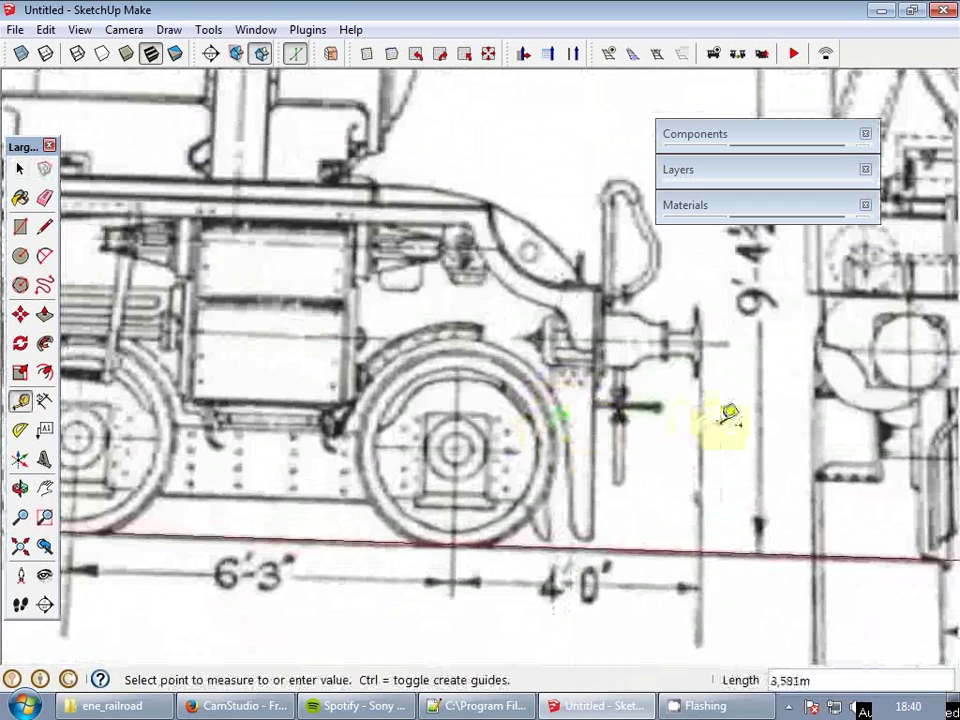
{"action": "left_click", "coordinate": [707, 427]}
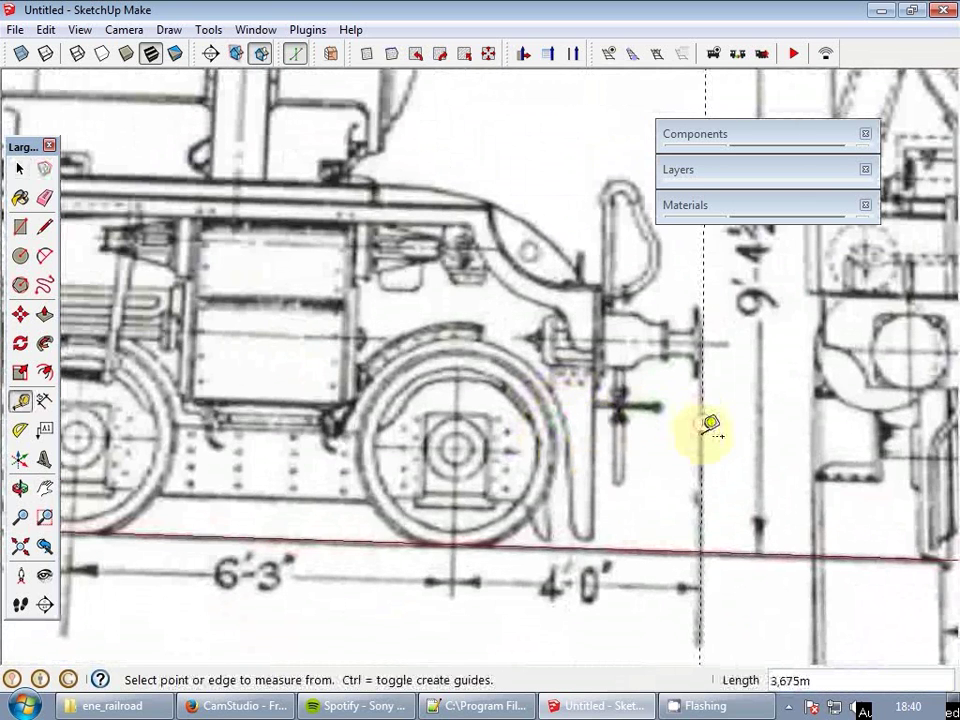
- Try to place a parallel guide 3" behind the buffer face guide
{"action": "left_click", "coordinate": [705, 432]}
{"action": "scroll", "coordinate": [600, 395], "scroll_direction": "down", "scroll_amount": 2}
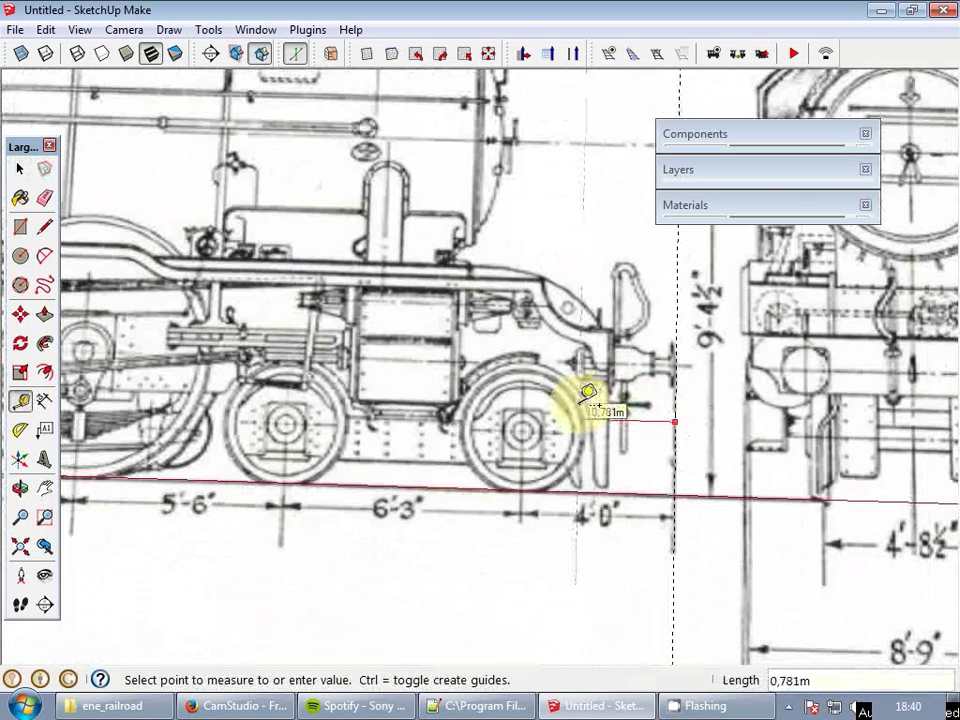
{"action": "left_click", "coordinate": [588, 395]}
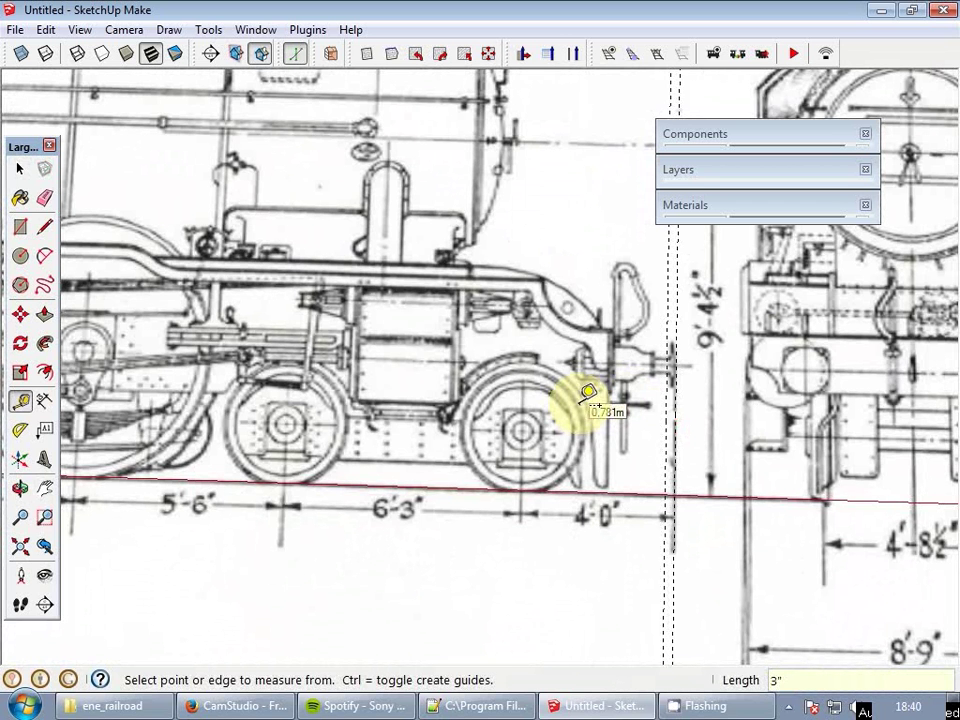
- Place a parallel guide 3' behind the front buffer face guide, and another 6'3" behind that one for the rear bogie wheel
{"action": "scroll", "coordinate": [588, 393], "scroll_direction": "down", "scroll_amount": 1}
{"action": "left_click", "coordinate": [658, 383]}
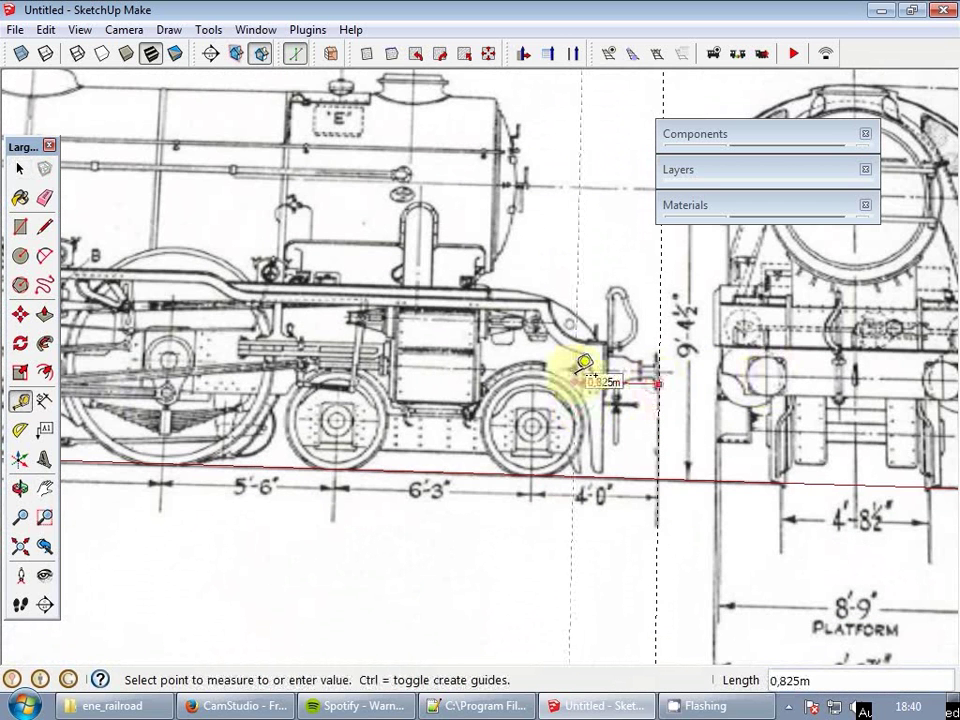
{"action": "left_click", "coordinate": [582, 368]}
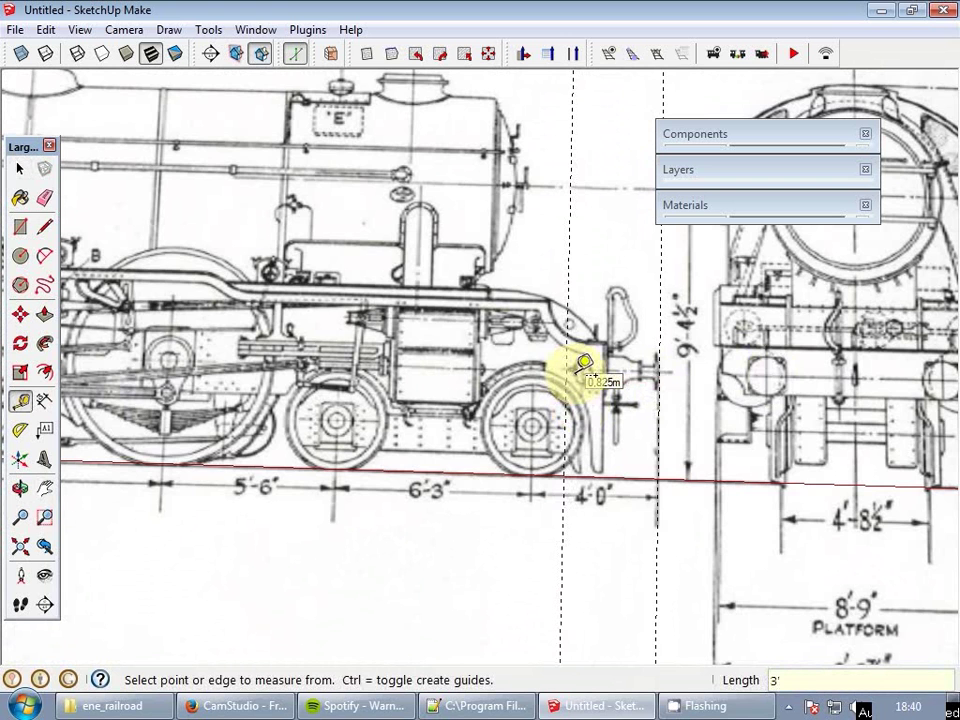
{"action": "scroll", "coordinate": [616, 462], "scroll_direction": "up", "scroll_amount": 3}
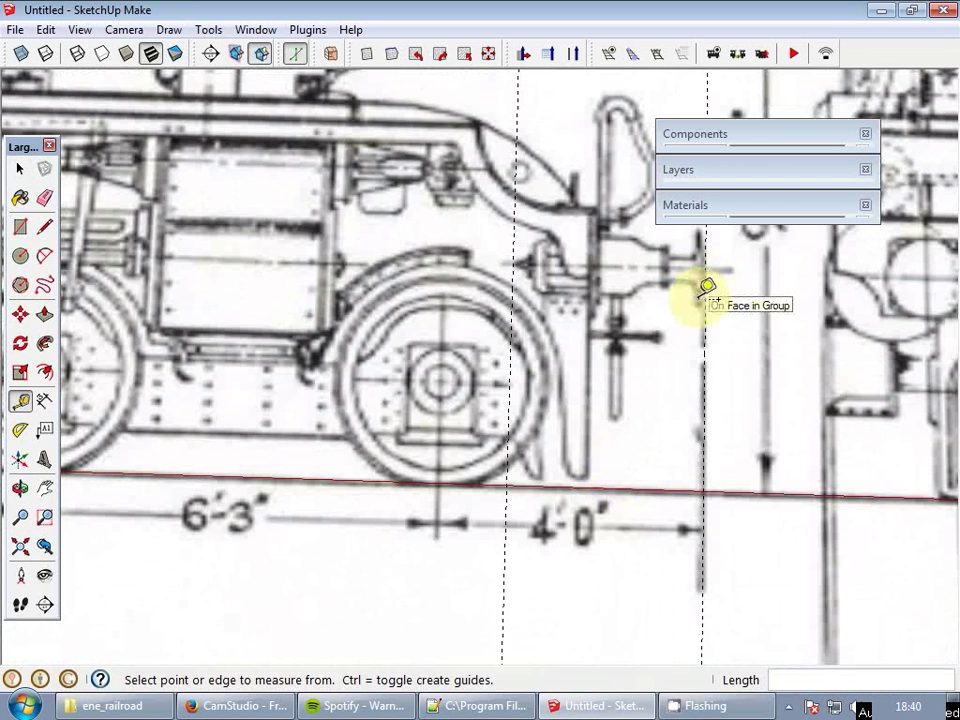
{"action": "scroll", "coordinate": [707, 290], "scroll_direction": "down", "scroll_amount": 2}
{"action": "scroll", "coordinate": [707, 292], "scroll_direction": "down", "scroll_amount": 2}
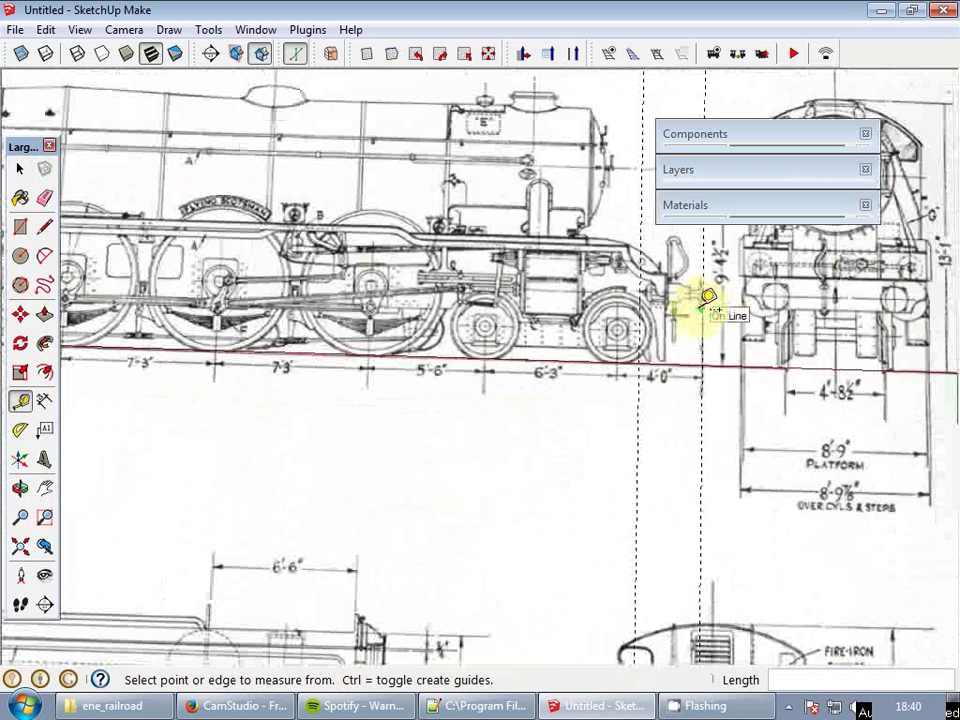
{"action": "left_click", "coordinate": [637, 328]}
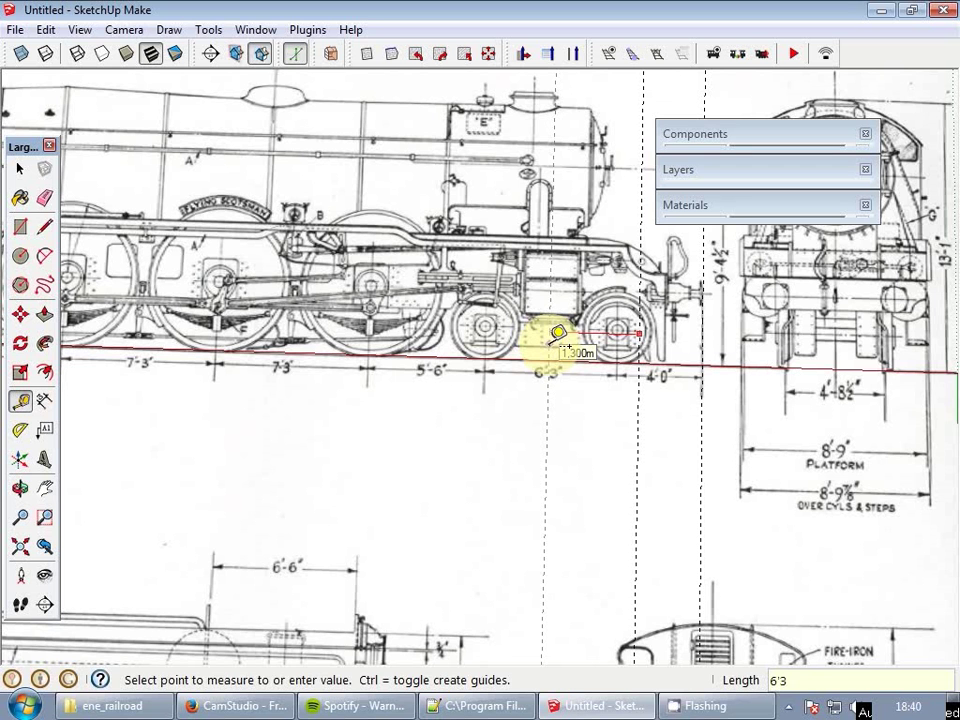
{"action": "left_click", "coordinate": [558, 334]}
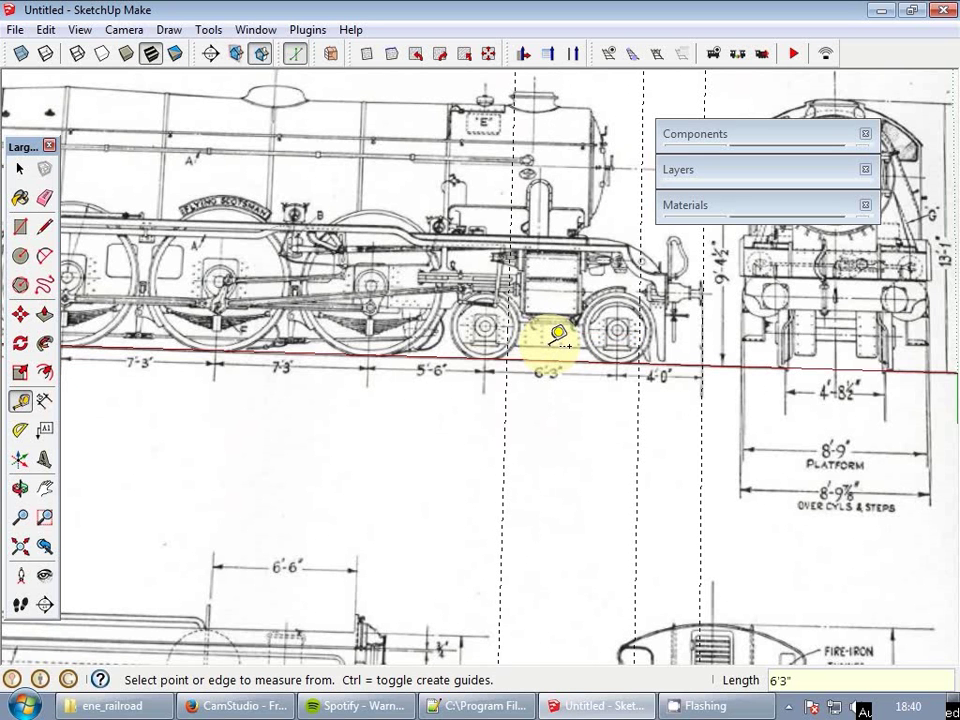
- Place parallel guides 5'6" behind the rear bogie wheel guide and a further 7'3" back for the front and middle driving wheels
{"action": "scroll", "coordinate": [540, 352], "scroll_direction": "down", "scroll_amount": 3}
{"action": "scroll", "coordinate": [515, 375], "scroll_direction": "up", "scroll_amount": 2}
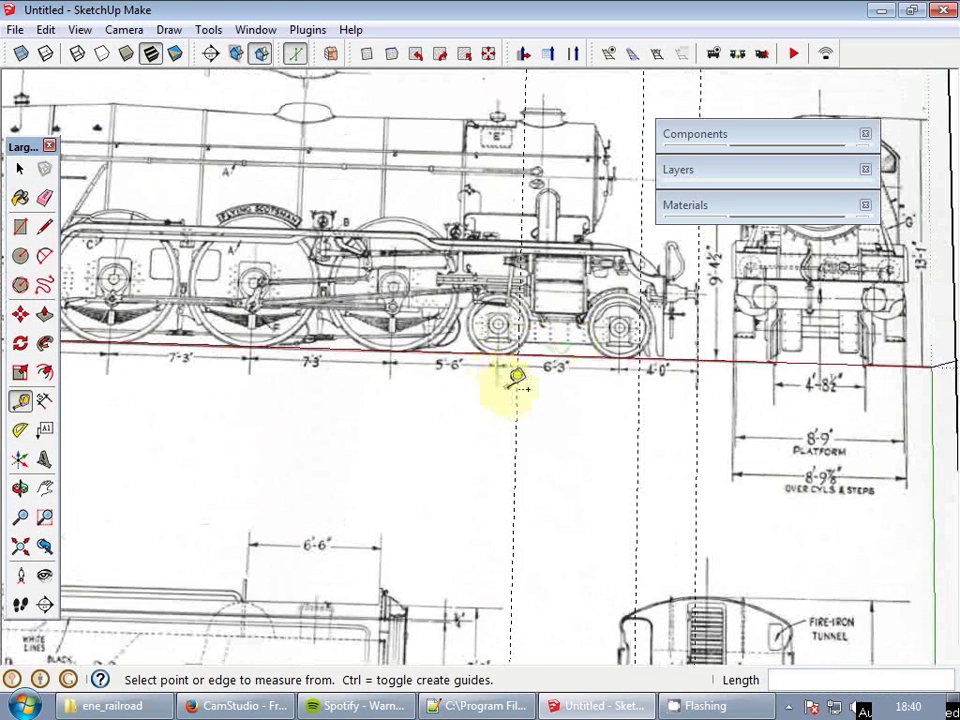
{"action": "left_click", "coordinate": [516, 392]}
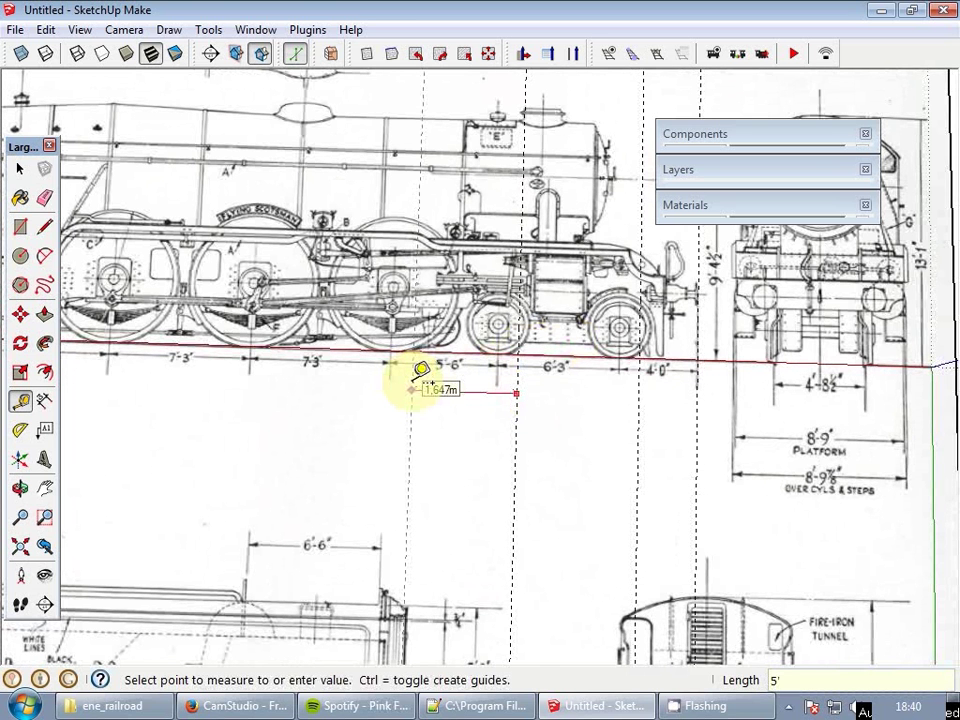
{"action": "left_click", "coordinate": [412, 390]}
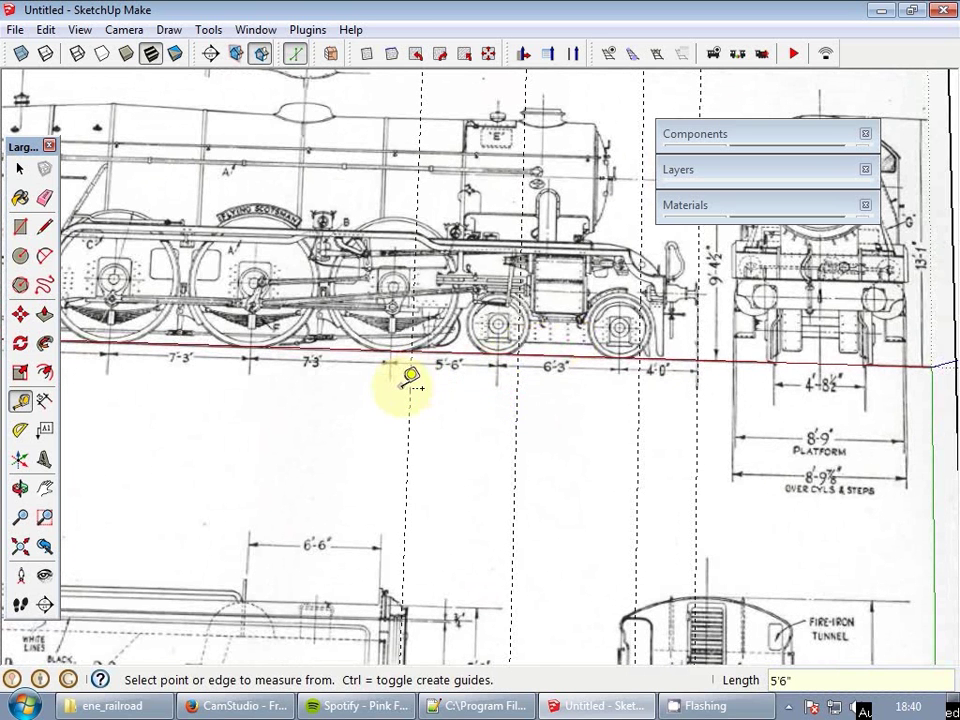
{"action": "left_click", "coordinate": [409, 389]}
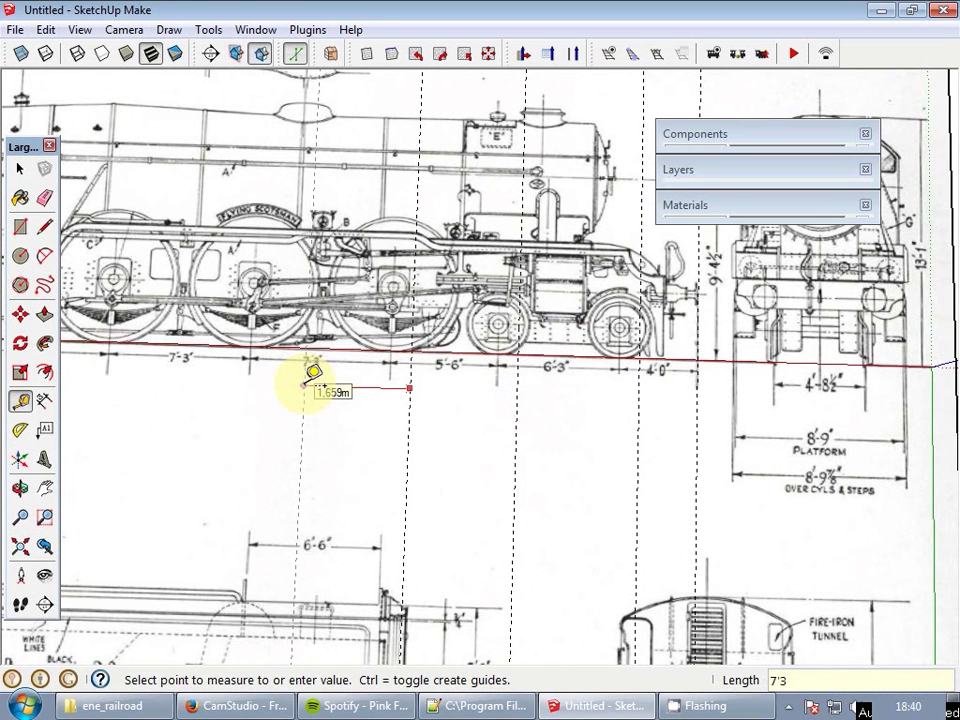
{"action": "left_click", "coordinate": [306, 384]}
- Place parallel guides 7'3" behind the middle driving wheel guide and a further 9'6" back for the rear driving and trailing wheels
{"action": "middle_click_drag", "start_coordinate": [347, 368], "coordinate": [620, 398], "text": "shift"}
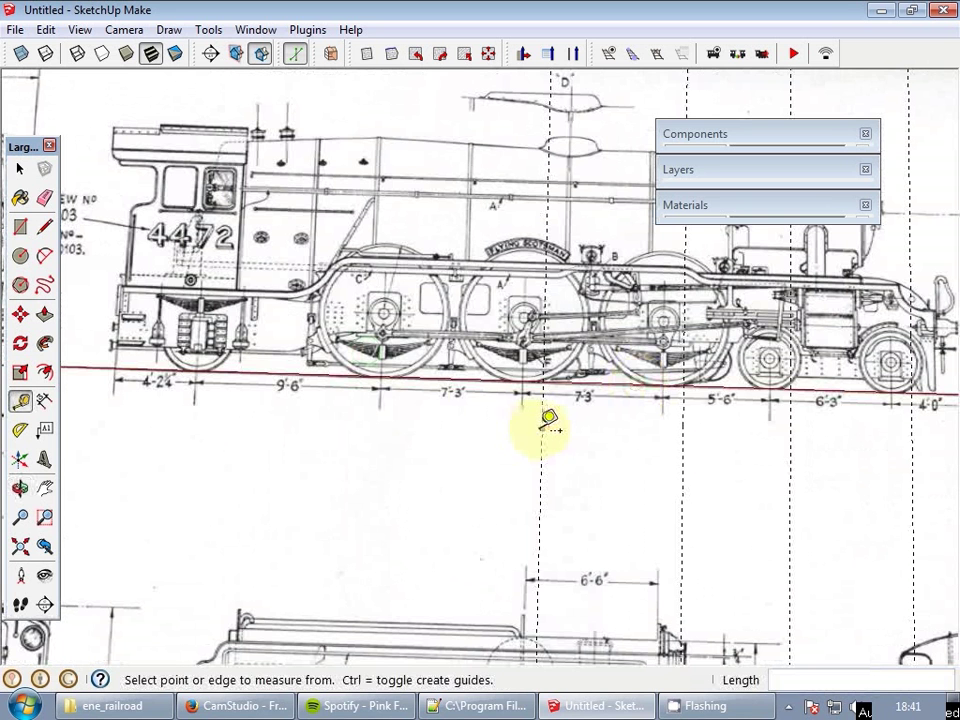
{"action": "left_click", "coordinate": [540, 428]}
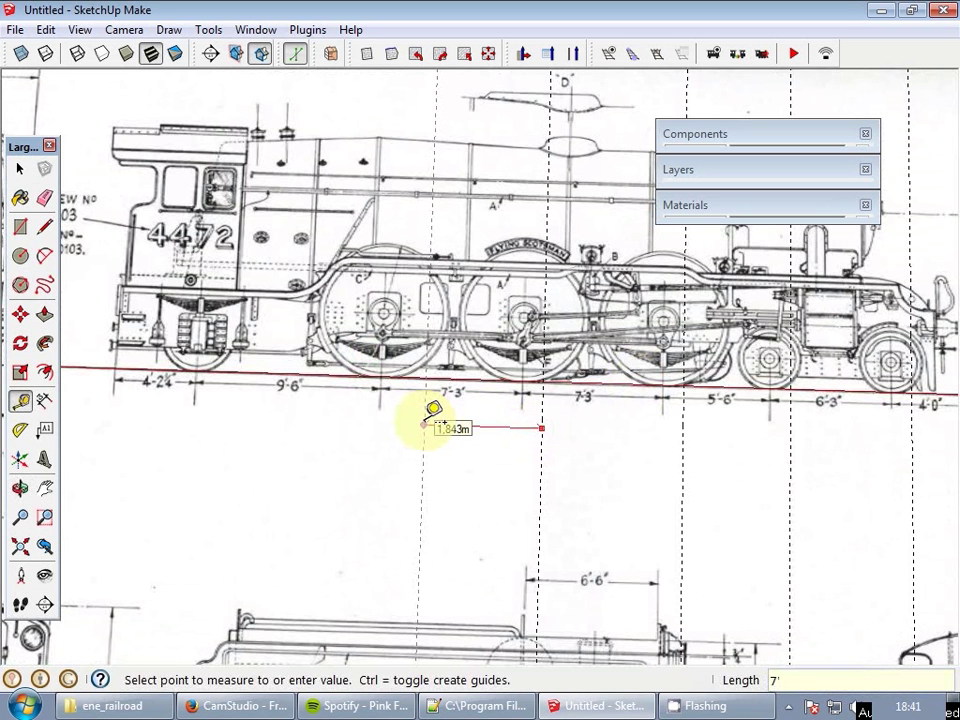
{"action": "left_click", "coordinate": [424, 424]}
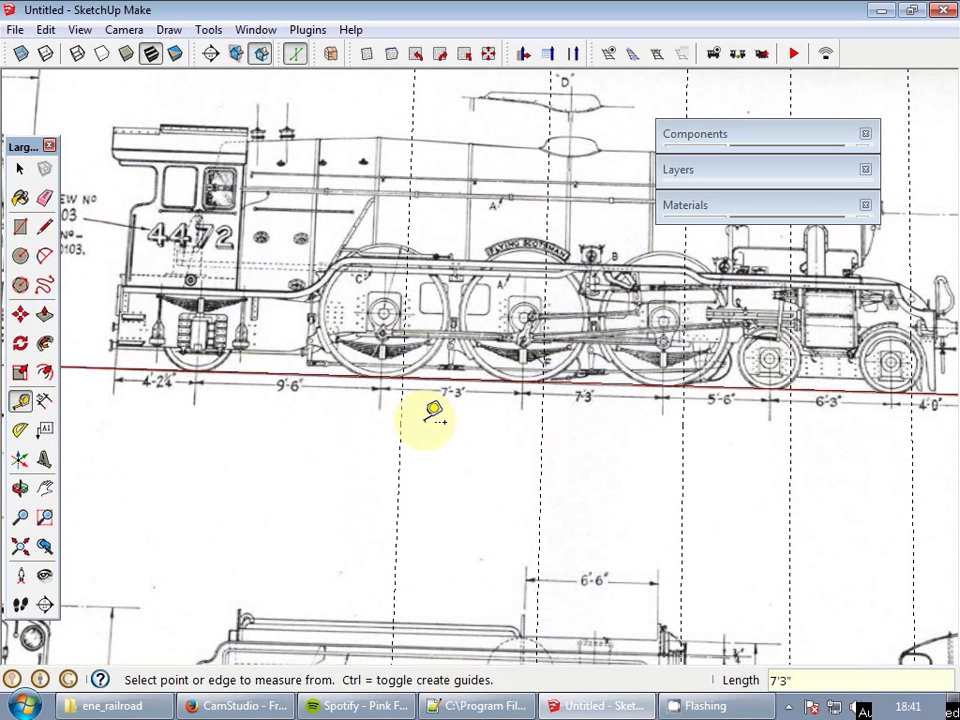
{"action": "left_click", "coordinate": [400, 429]}
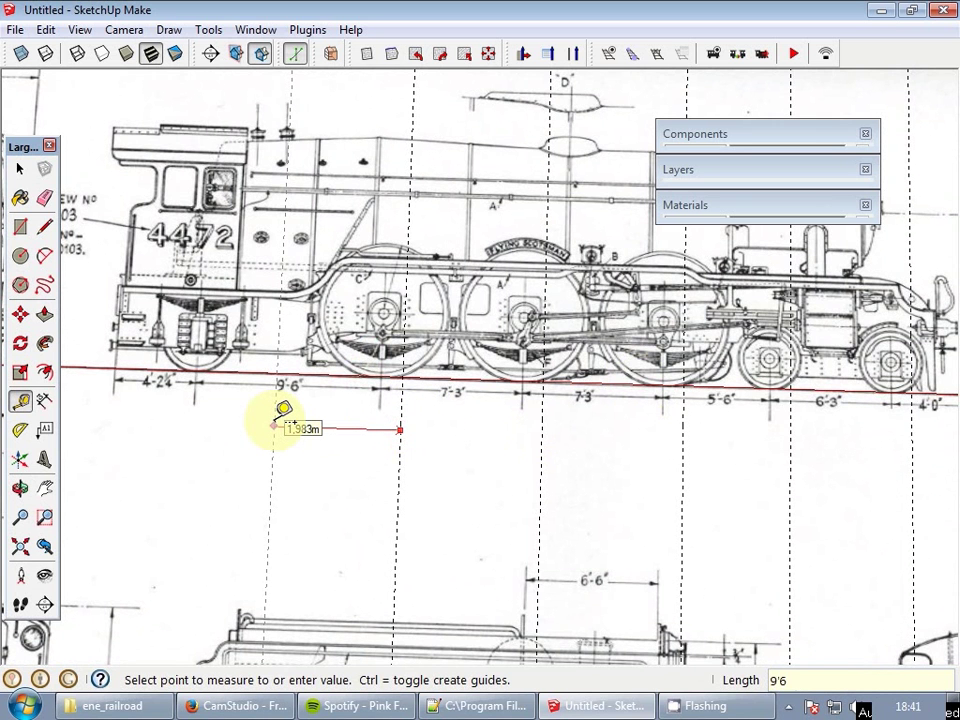
{"action": "left_click", "coordinate": [274, 425]}
- Place a parallel guide 4'2 1/4" behind the trailing wheel guide for the rear end of the locomotive
{"action": "middle_click_drag", "start_coordinate": [171, 407], "coordinate": [475, 381], "text": "shift"}
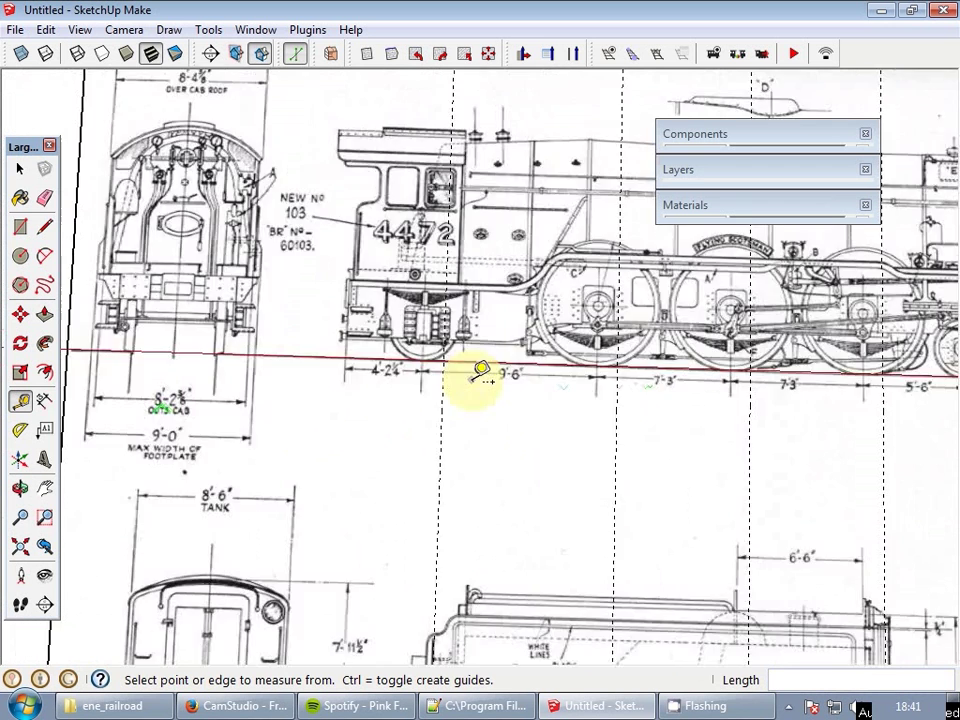
{"action": "scroll", "coordinate": [595, 392], "scroll_direction": "up", "scroll_amount": 4}
{"action": "left_click", "coordinate": [578, 420]}
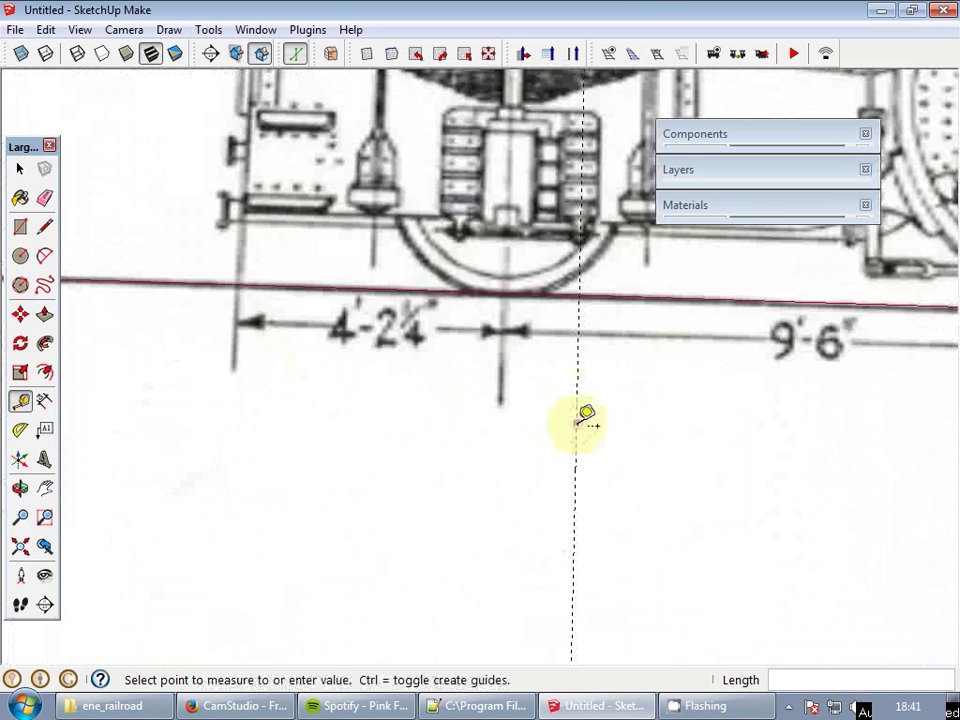
{"action": "scroll", "coordinate": [577, 422], "scroll_direction": "down", "scroll_amount": 2}
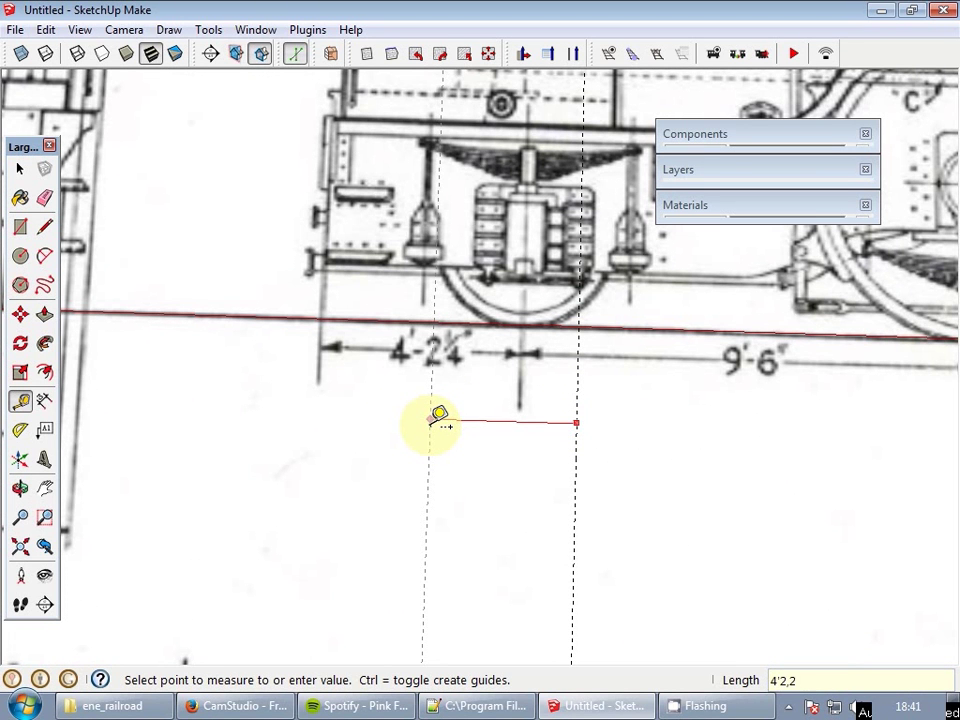
{"action": "left_click", "coordinate": [434, 420]}
{"action": "key", "text": "space"}
- Move the drawing forward so that the leading bogie wheel's centre line lies on its guide
{"action": "scroll", "coordinate": [311, 311], "scroll_direction": "down", "scroll_amount": 5}
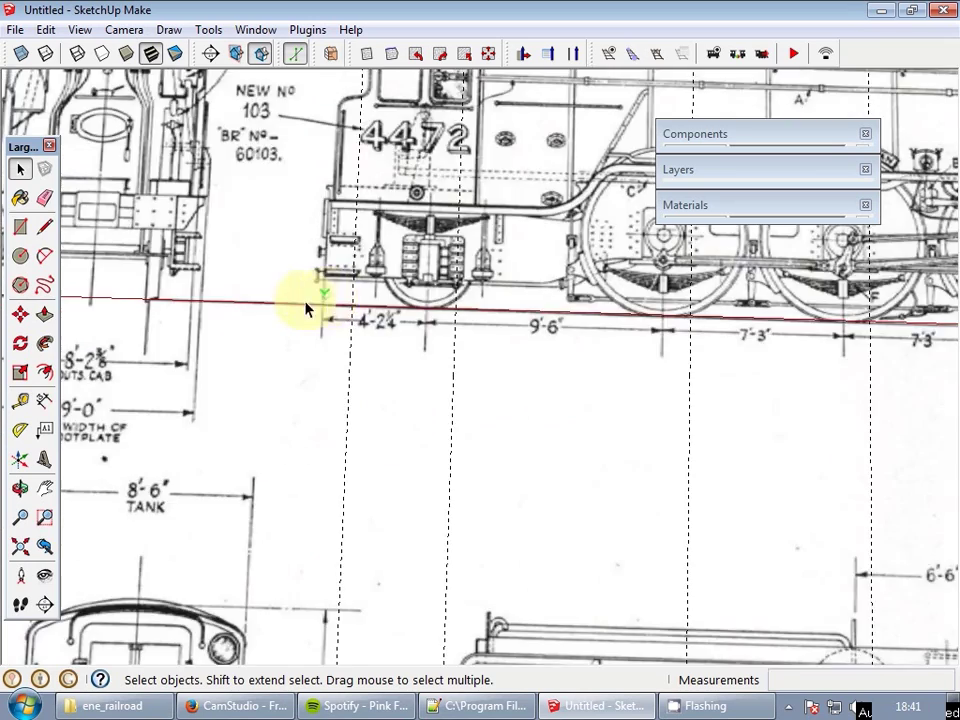
{"action": "scroll", "coordinate": [632, 306], "scroll_direction": "up", "scroll_amount": 6}
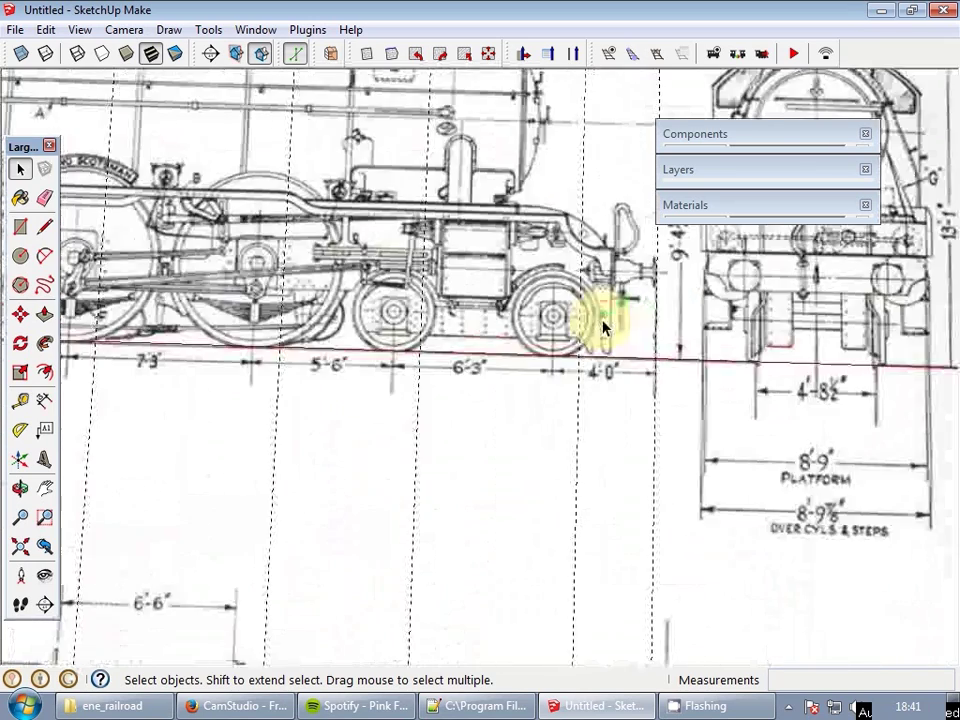
{"action": "scroll", "coordinate": [572, 370], "scroll_direction": "up", "scroll_amount": 4}
{"action": "key", "text": "m"}
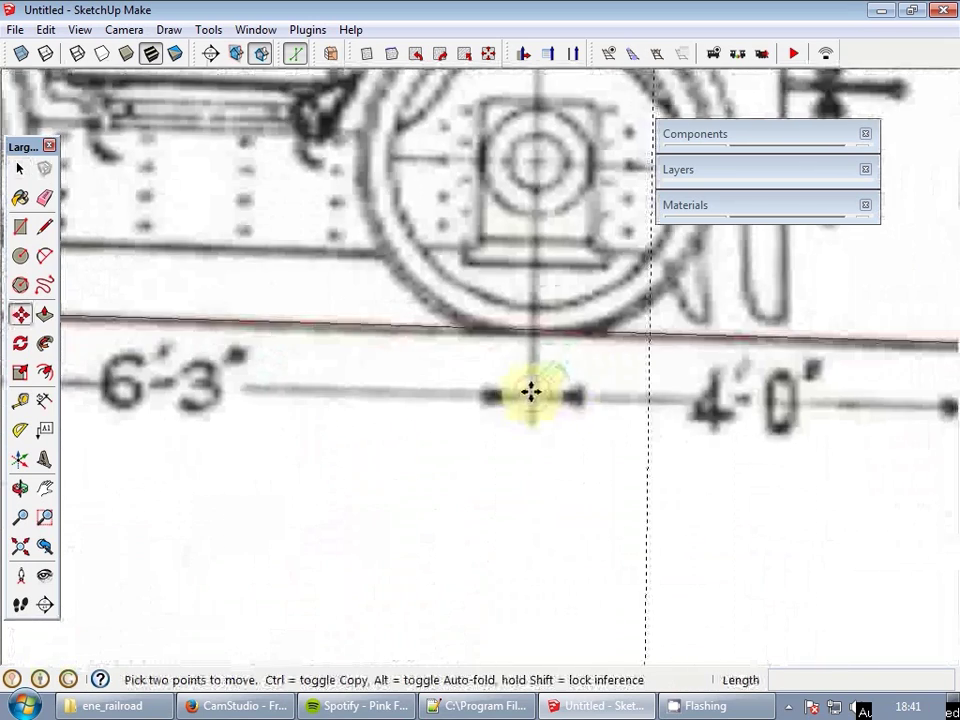
{"action": "left_click", "coordinate": [529, 392]}
{"action": "scroll", "coordinate": [600, 393], "scroll_direction": "up", "scroll_amount": 1}
{"action": "left_click", "coordinate": [650, 394]}
{"action": "key", "text": "space"}
- Examine how the guides line up with the wheel centre lines and both ends of the locomotive's side view
{"action": "scroll", "coordinate": [738, 374], "scroll_direction": "down", "scroll_amount": 8}
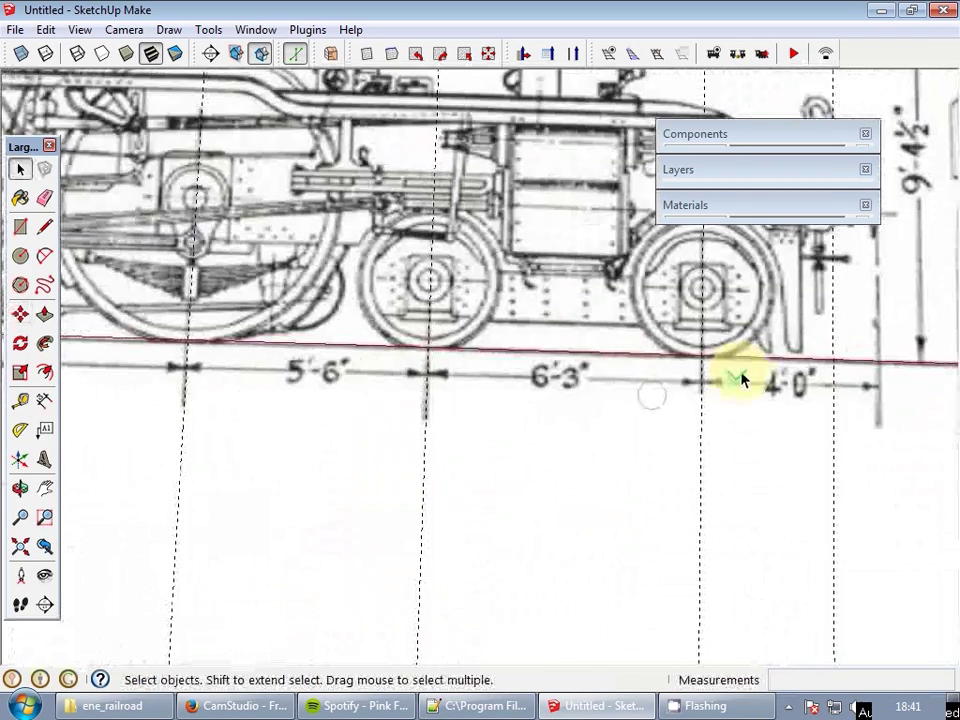
{"action": "scroll", "coordinate": [347, 369], "scroll_direction": "up", "scroll_amount": 6}
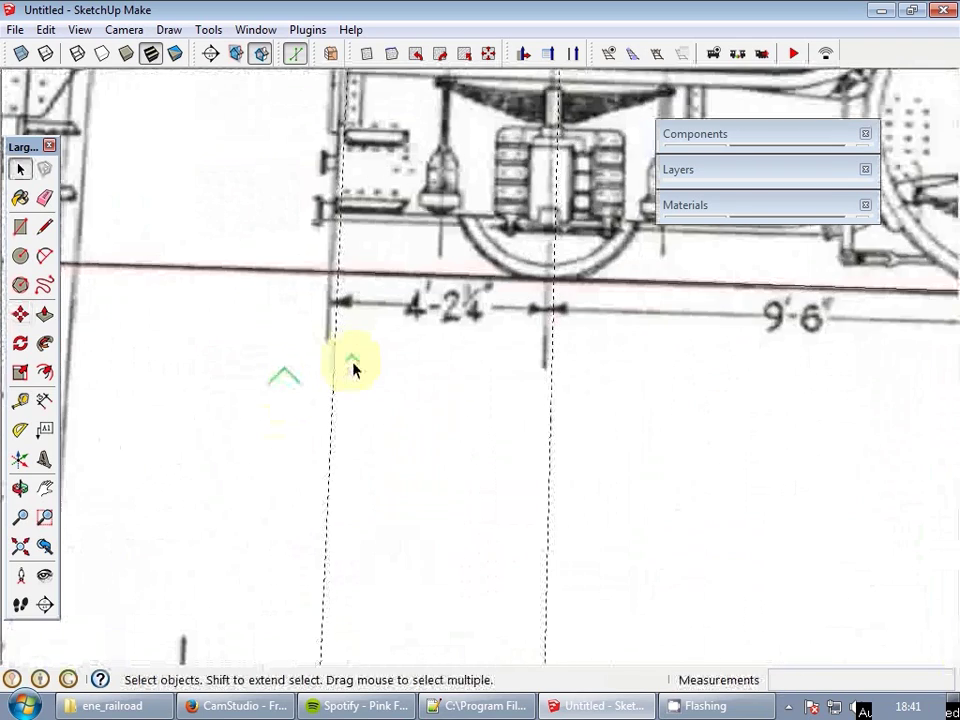
{"action": "scroll", "coordinate": [345, 372], "scroll_direction": "down", "scroll_amount": 6}
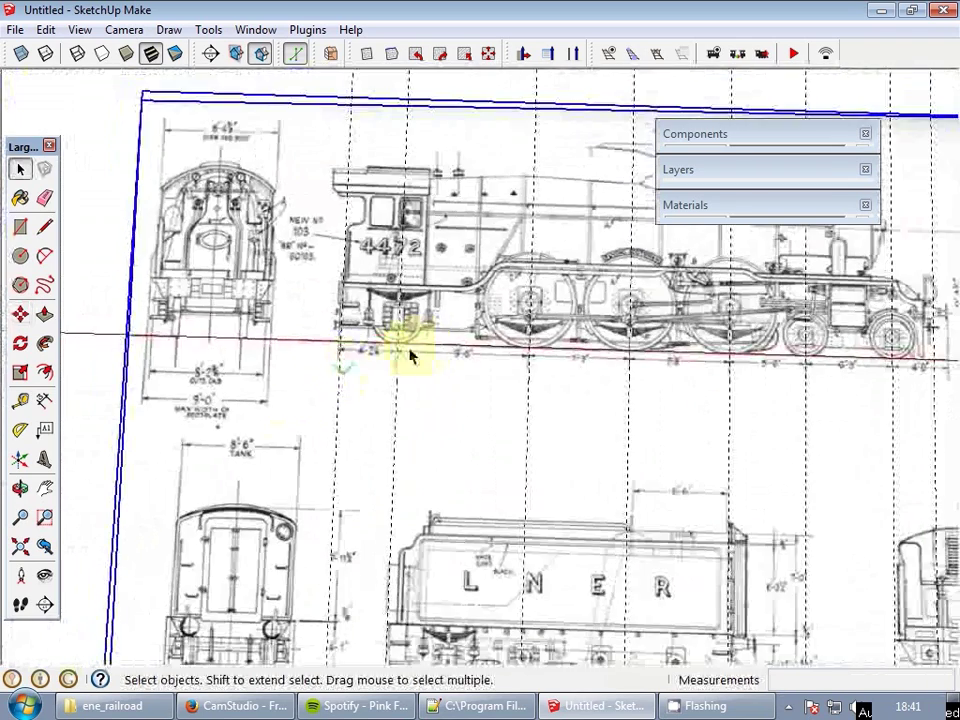
{"action": "scroll", "coordinate": [424, 358], "scroll_direction": "up", "scroll_amount": 3}
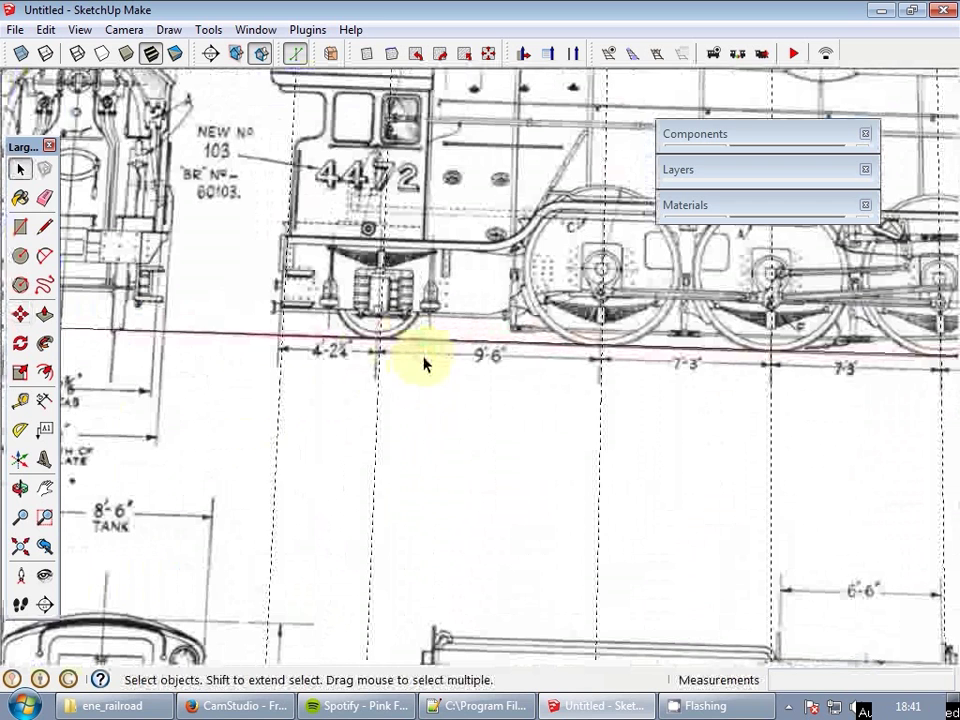
{"action": "scroll", "coordinate": [420, 364], "scroll_direction": "down", "scroll_amount": 6}
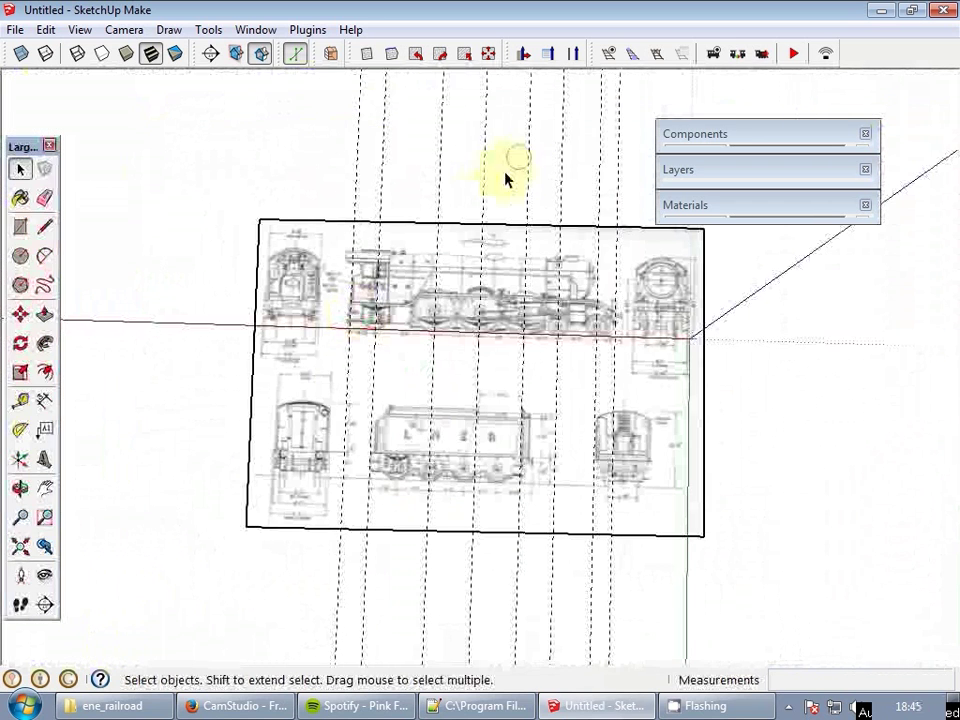
{"action": "middle_click_drag", "start_coordinate": [505, 180], "coordinate": [476, 229]}
{"action": "scroll", "coordinate": [484, 249], "scroll_direction": "up", "scroll_amount": 3}
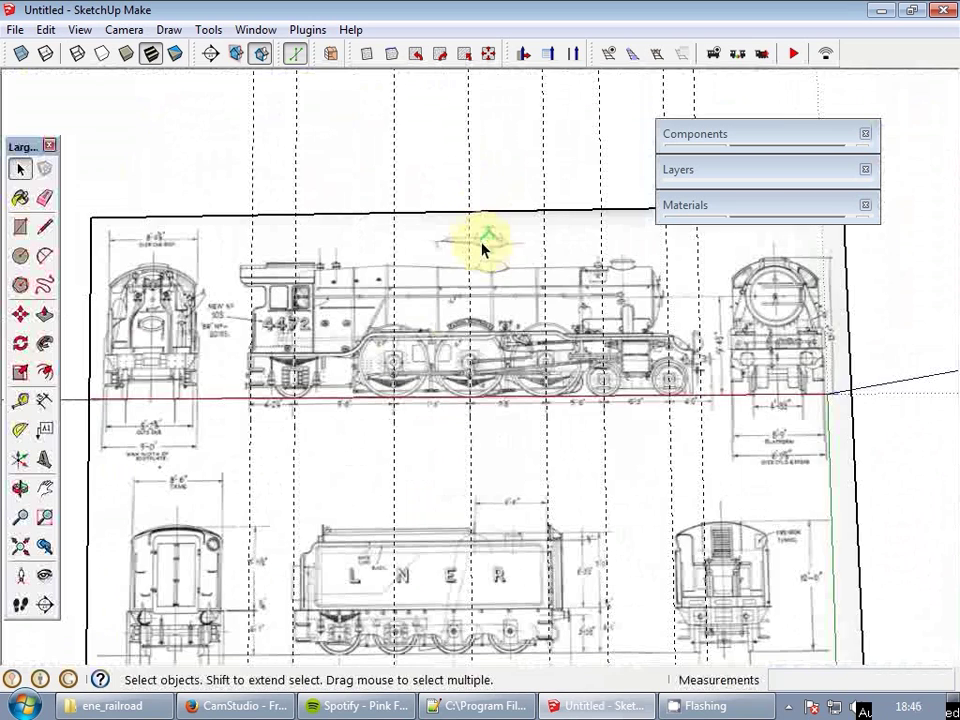
{"action": "scroll", "coordinate": [393, 371], "scroll_direction": "up", "scroll_amount": 5}
{"action": "key", "text": "t"}
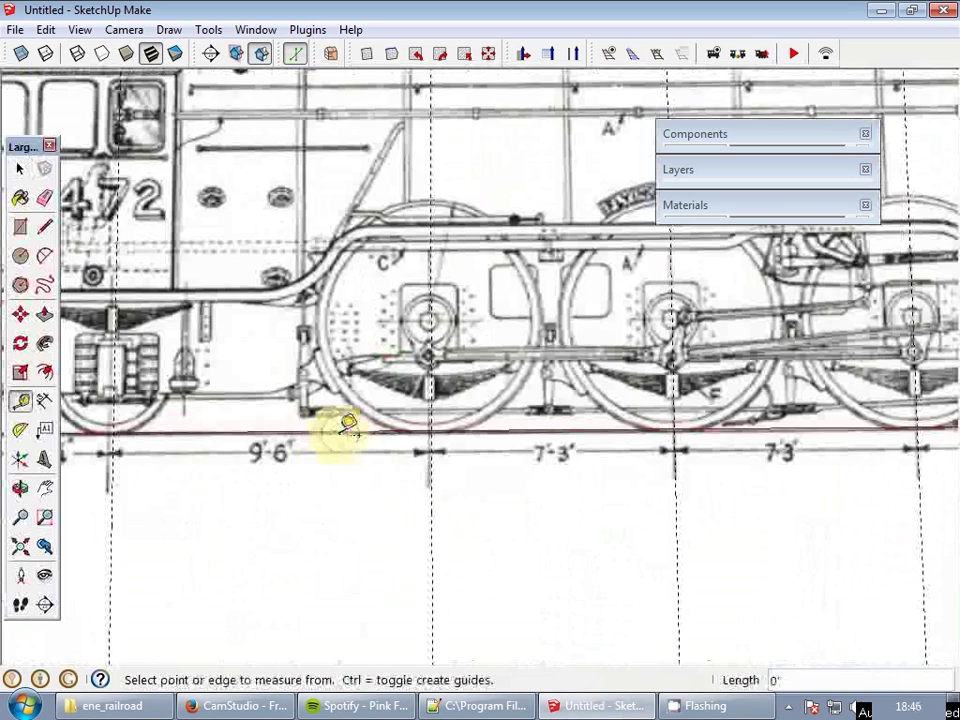
{"action": "key", "text": "space"}
{"action": "scroll", "coordinate": [281, 393], "scroll_direction": "down", "scroll_amount": 2}
{"action": "scroll", "coordinate": [283, 395], "scroll_direction": "down", "scroll_amount": 2}
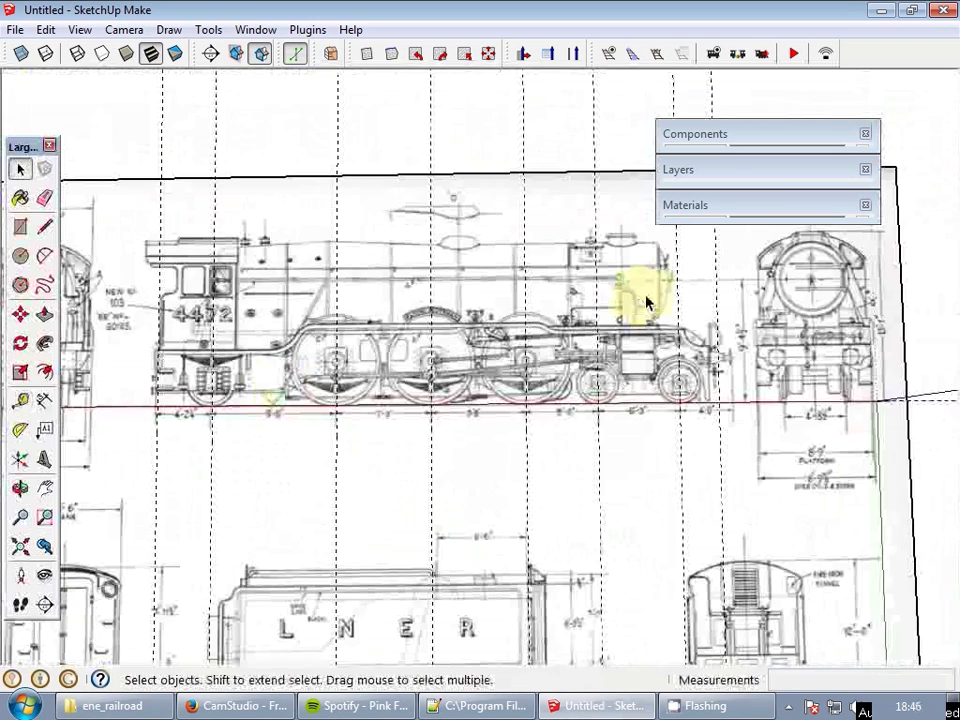
- Place a guide parallel to the red axis 40" above the rail line, at the driving wheel centres
{"action": "scroll", "coordinate": [647, 303], "scroll_direction": "up", "scroll_amount": 3}
{"action": "scroll", "coordinate": [180, 470], "scroll_direction": "up", "scroll_amount": 4}
{"action": "key", "text": "t"}
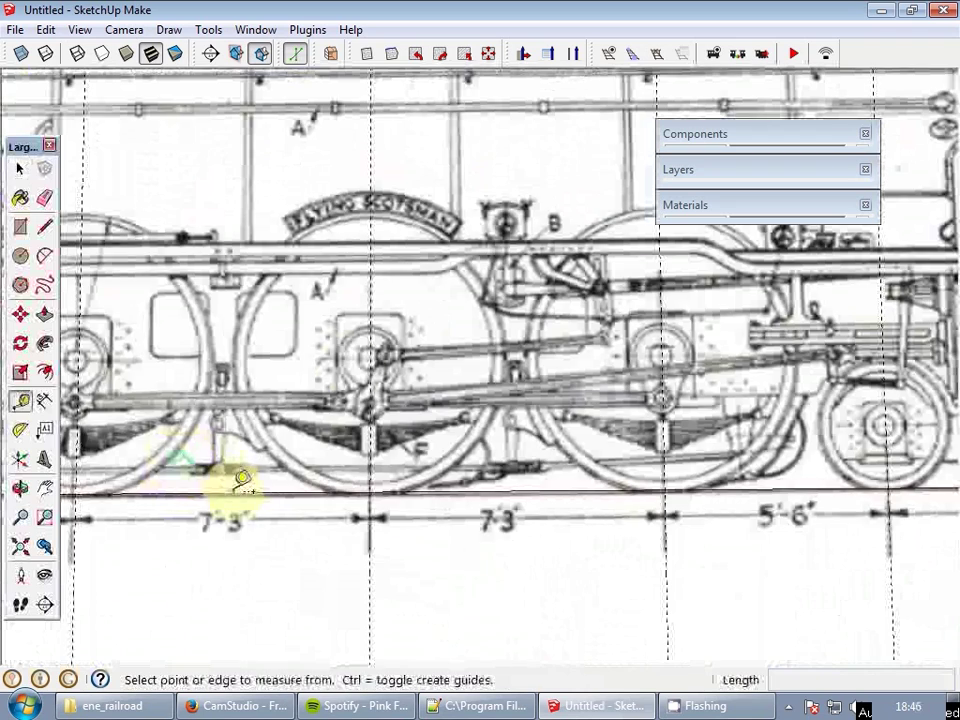
{"action": "left_click", "coordinate": [242, 482]}
{"action": "scroll", "coordinate": [354, 354], "scroll_direction": "up", "scroll_amount": 3}
{"action": "left_click", "coordinate": [350, 345]}
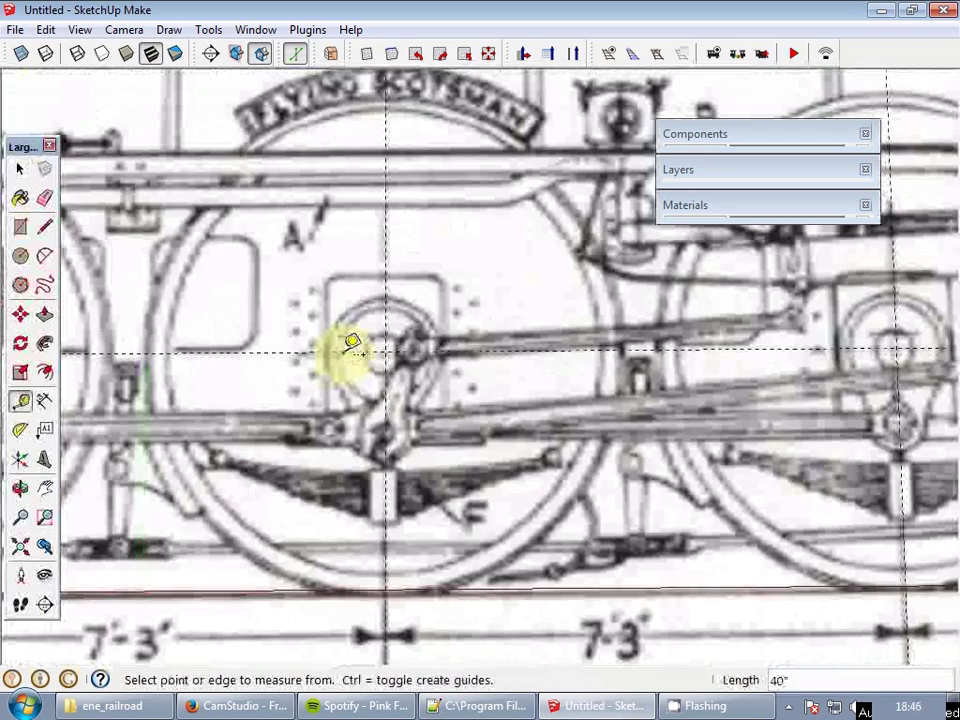
{"action": "key", "text": "space"}
- Place a guide parallel to the red axis 18" above the rail line, at the bogie wheel centres
{"action": "scroll", "coordinate": [410, 375], "scroll_direction": "down", "scroll_amount": 6}
{"action": "scroll", "coordinate": [790, 392], "scroll_direction": "up", "scroll_amount": 4}
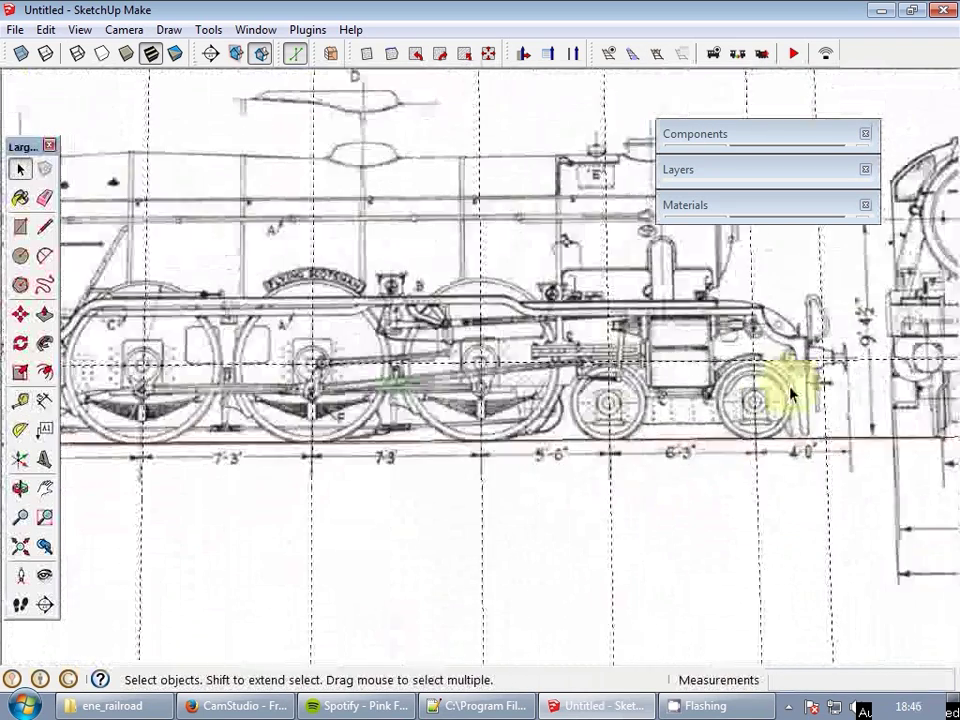
{"action": "key", "text": "t"}
{"action": "left_click", "coordinate": [585, 460]}
{"action": "scroll", "coordinate": [525, 400], "scroll_direction": "up", "scroll_amount": 3}
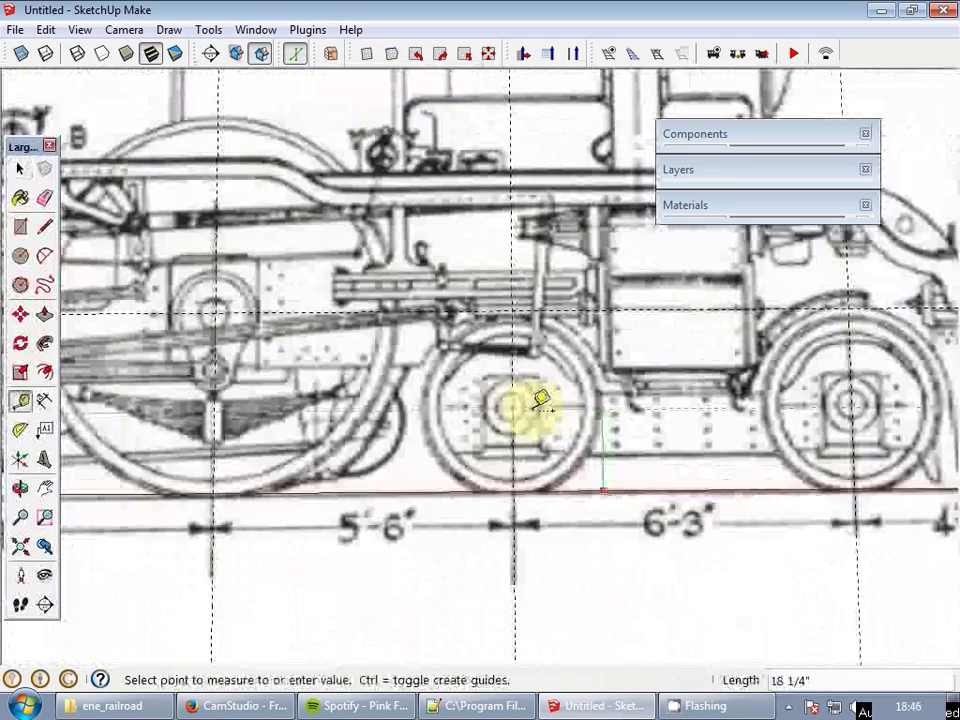
{"action": "scroll", "coordinate": [520, 400], "scroll_direction": "up", "scroll_amount": 2}
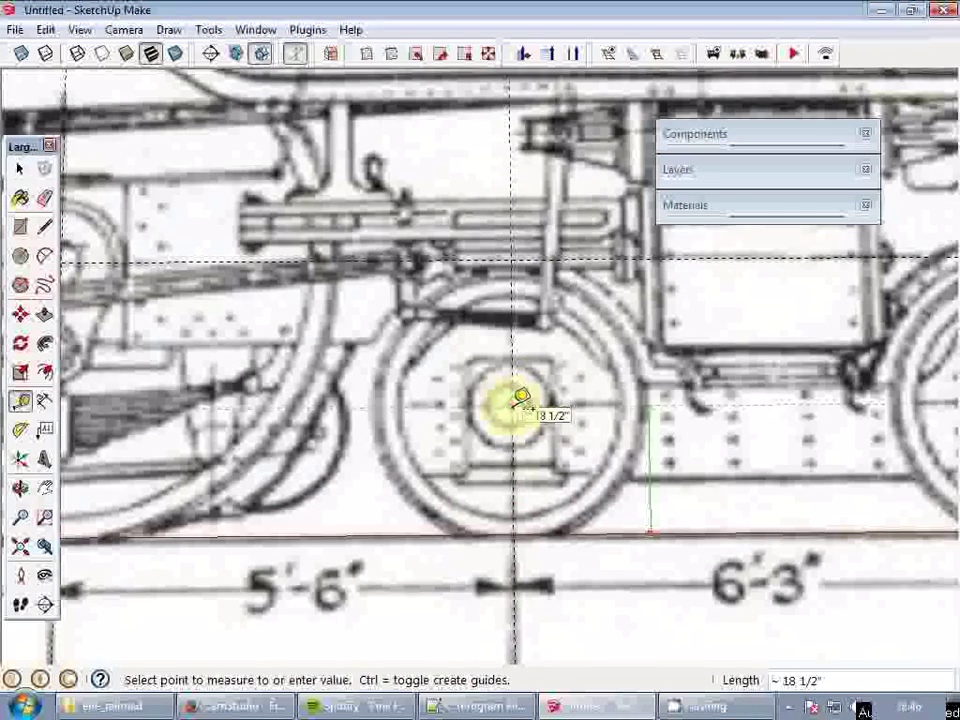
{"action": "scroll", "coordinate": [530, 400], "scroll_direction": "up", "scroll_amount": 2}
{"action": "scroll", "coordinate": [575, 395], "scroll_direction": "down", "scroll_amount": 3}
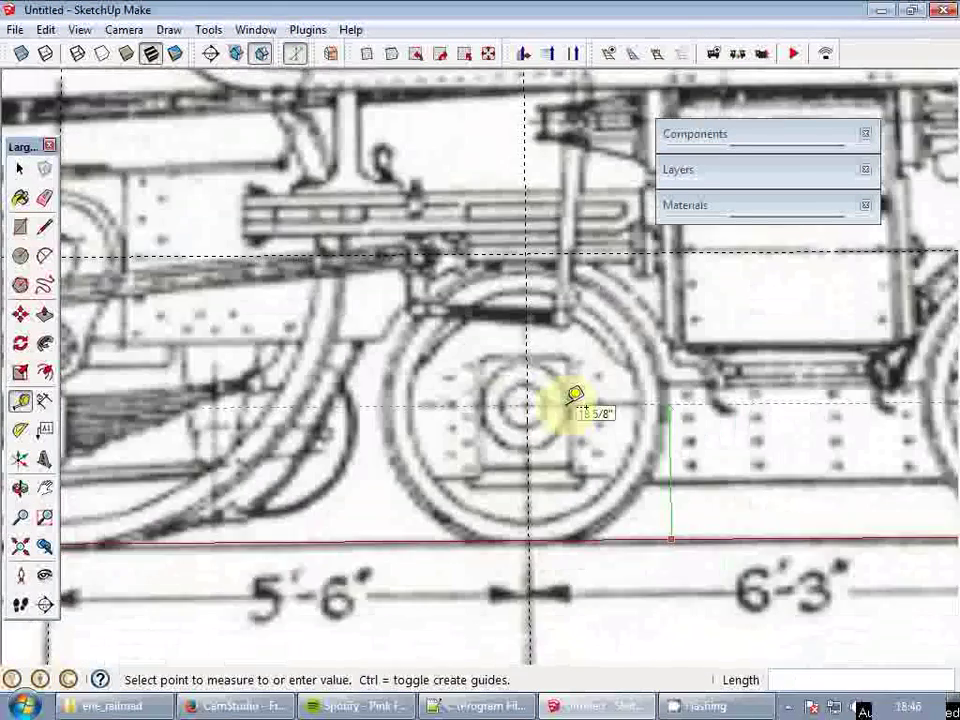
{"action": "scroll", "coordinate": [575, 395], "scroll_direction": "up", "scroll_amount": 1}
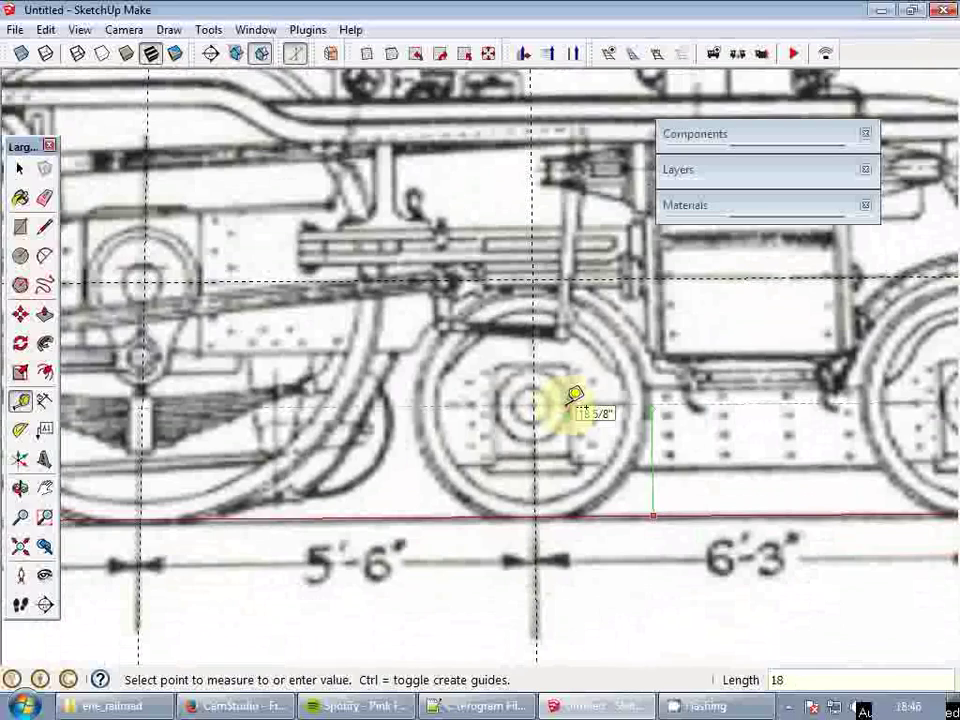
{"action": "key", "text": "Escape"}
{"action": "key", "text": "space"}
{"action": "scroll", "coordinate": [640, 400], "scroll_direction": "down", "scroll_amount": 4}
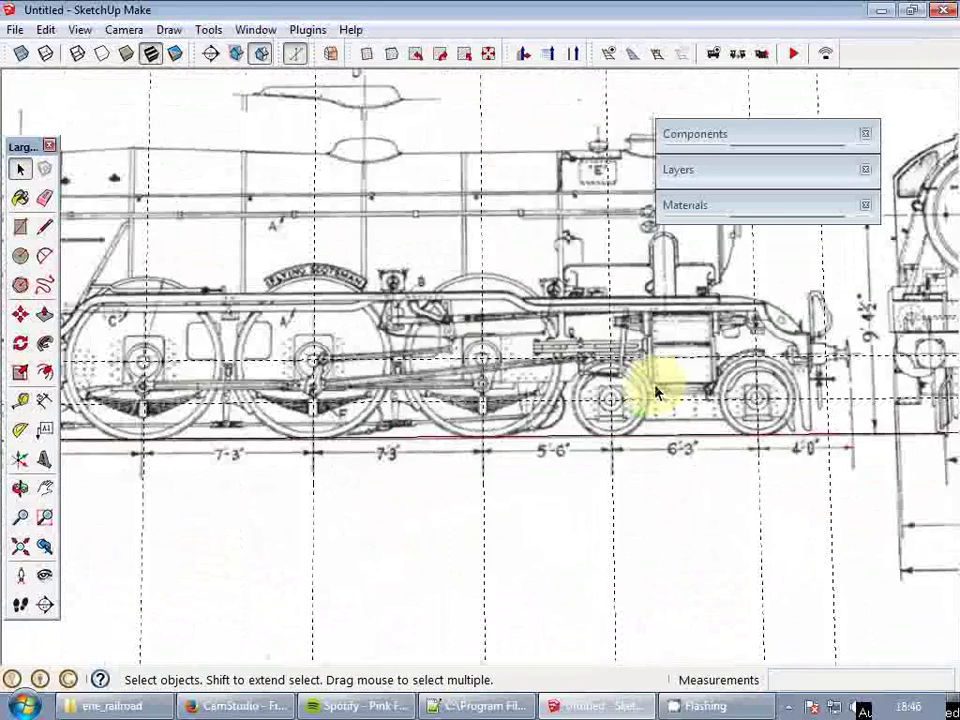
- Draw a circle of 40" radius centred on the rear driving wheel's guide crossing, reaching down to the rail line
{"action": "scroll", "coordinate": [620, 392], "scroll_direction": "down", "scroll_amount": 3}
{"action": "scroll", "coordinate": [214, 409], "scroll_direction": "up", "scroll_amount": 4}
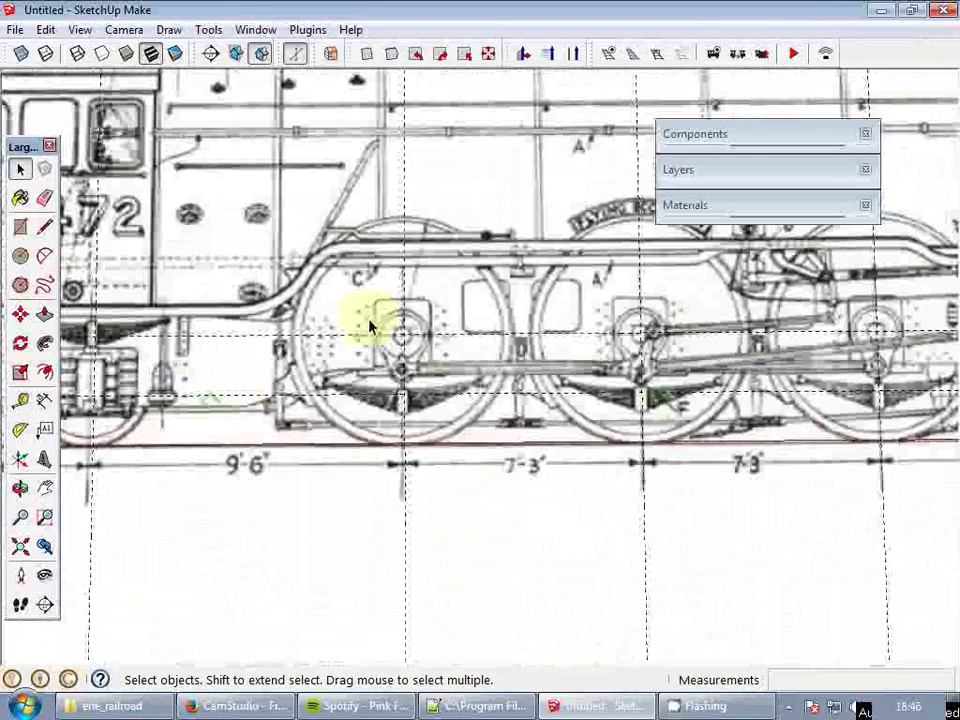
{"action": "key", "text": "c"}
{"action": "left_click", "coordinate": [401, 333]}
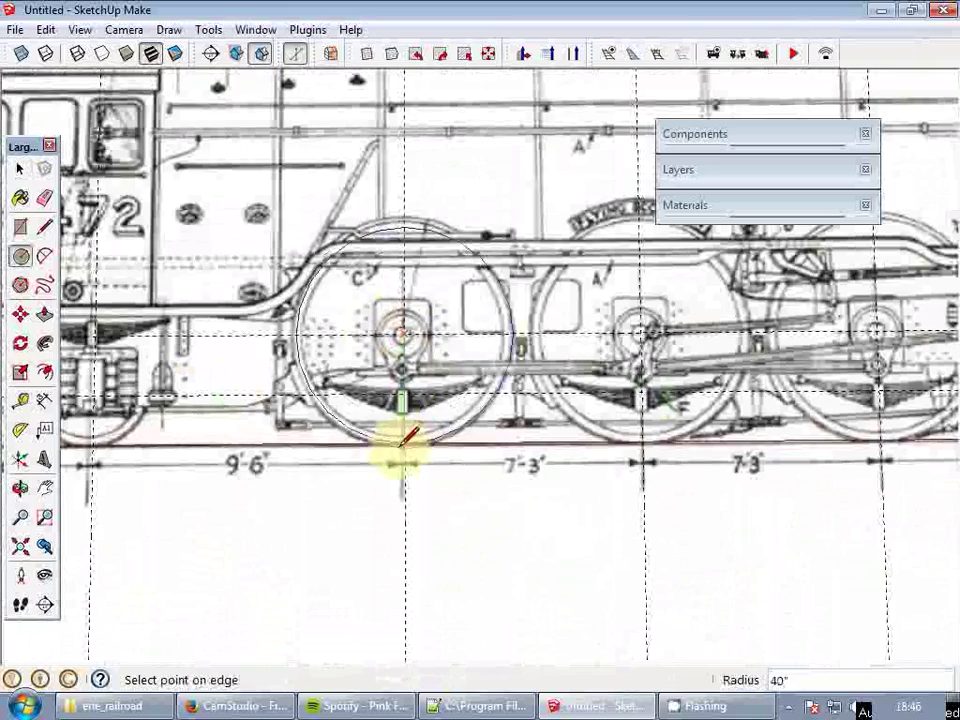
{"action": "scroll", "coordinate": [410, 438], "scroll_direction": "up", "scroll_amount": 5}
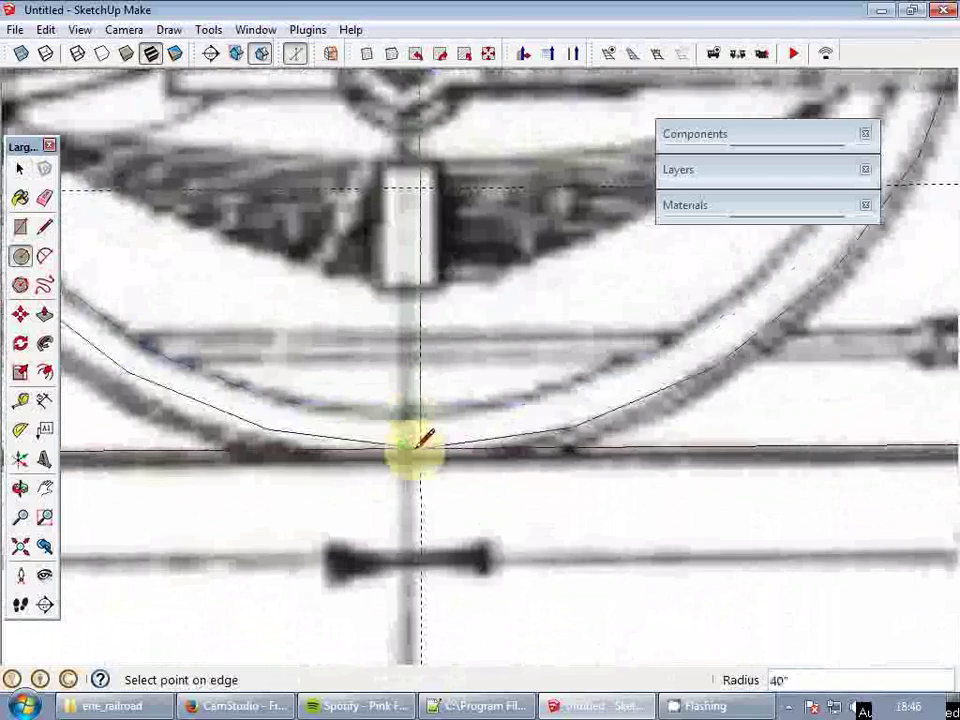
{"action": "left_click", "coordinate": [423, 441]}
{"action": "key", "text": "space"}
{"action": "scroll", "coordinate": [350, 420], "scroll_direction": "down", "scroll_amount": 5}
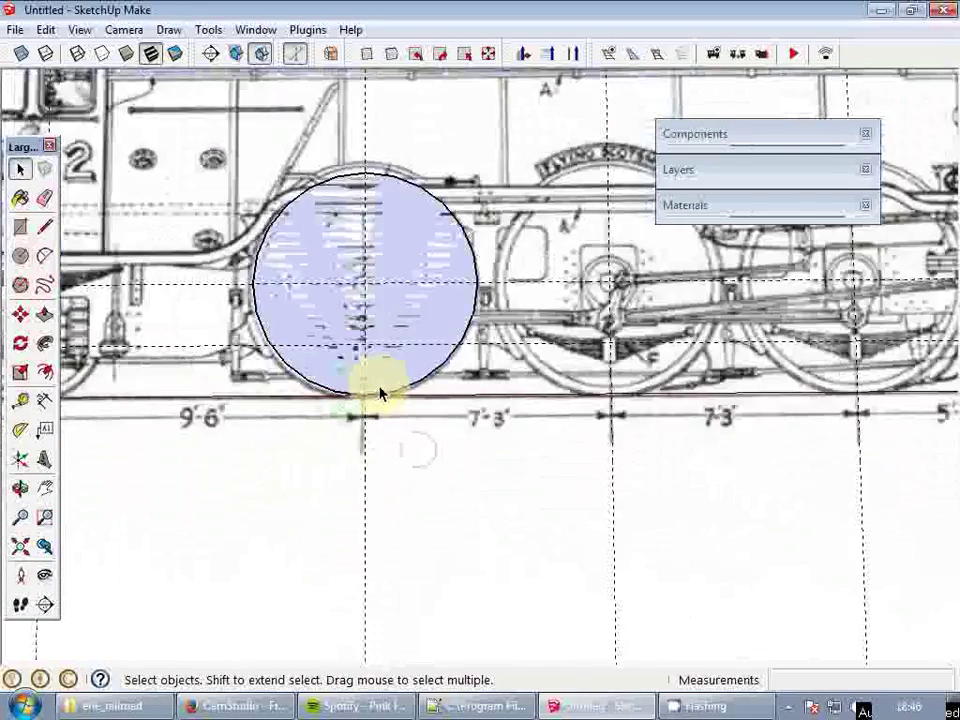
- Make the driving wheel circle and its face into a component named scotsman_wheel
{"action": "scroll", "coordinate": [364, 274], "scroll_direction": "down", "scroll_amount": 3}
{"action": "scroll", "coordinate": [336, 268], "scroll_direction": "up", "scroll_amount": 5}
{"action": "right_click", "coordinate": [337, 266]}
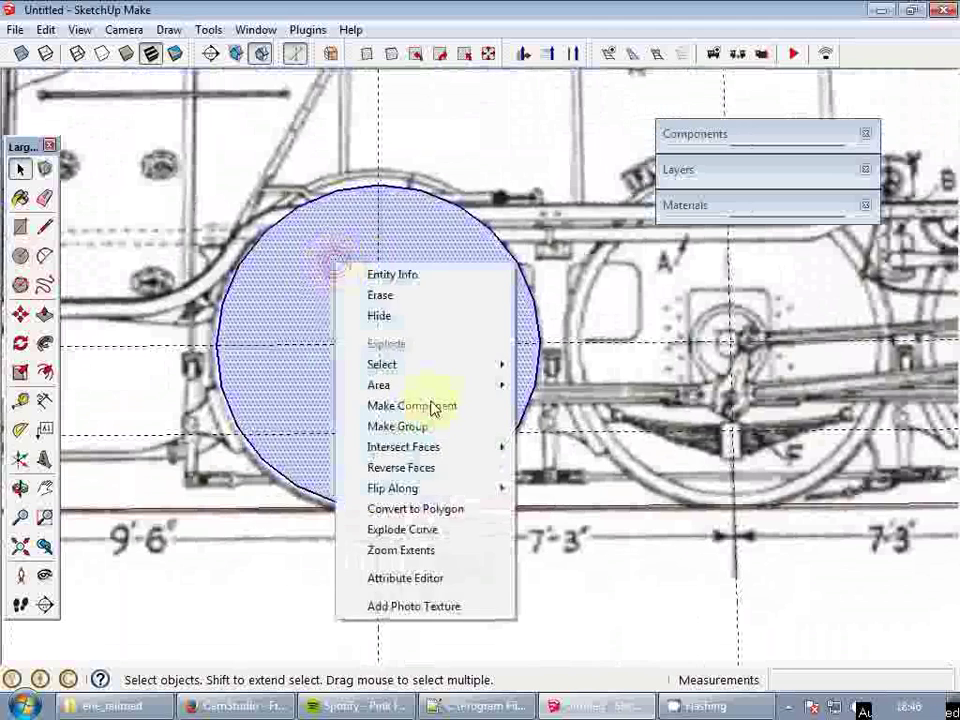
{"action": "right_click", "coordinate": [311, 257]}
{"action": "left_click", "coordinate": [399, 440]}
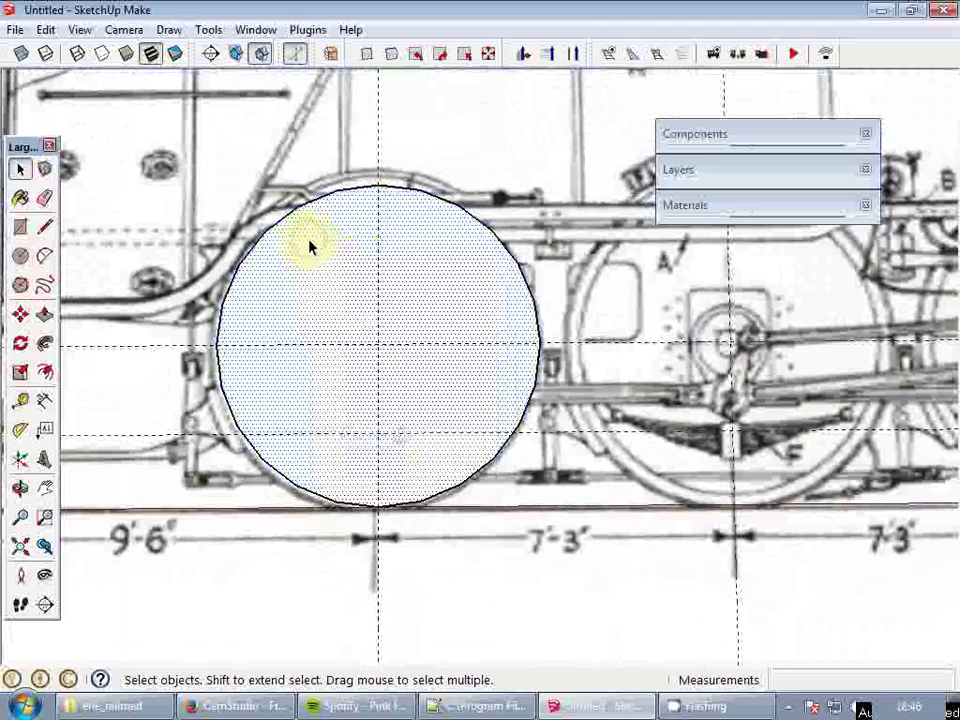
{"action": "right_click", "coordinate": [310, 247]}
{"action": "left_click", "coordinate": [405, 383]}
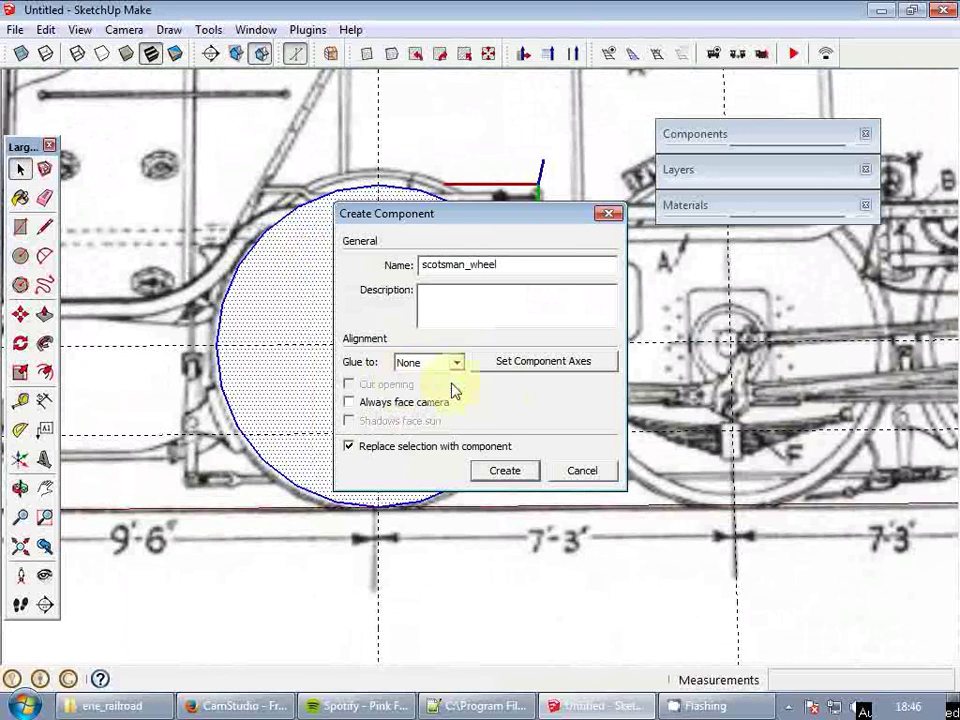
{"action": "left_click", "coordinate": [506, 472]}
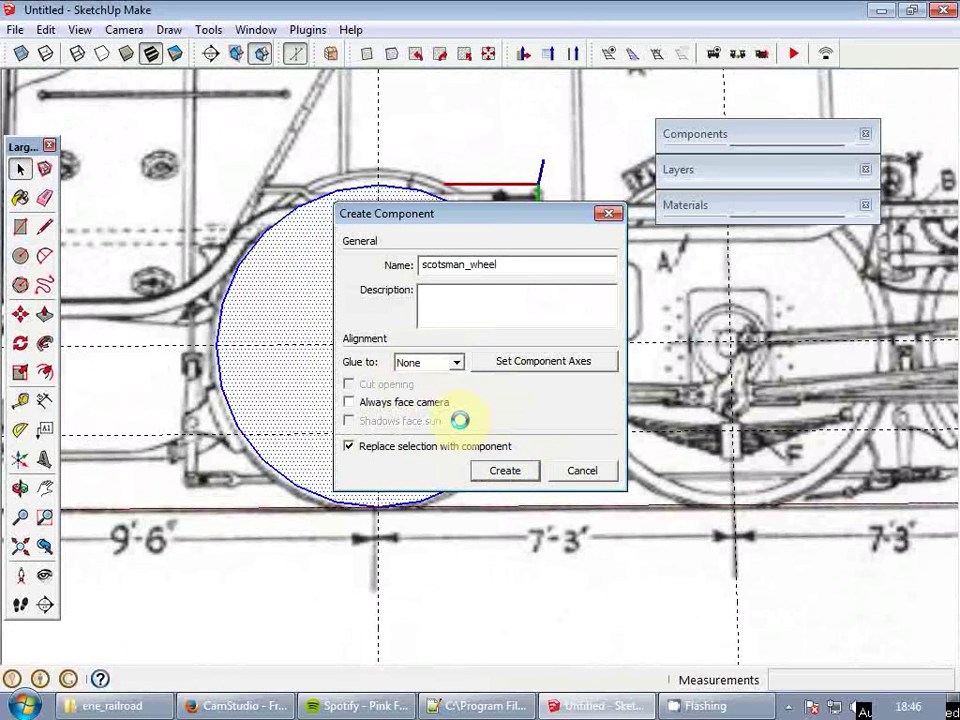
- Copy the driving wheel component forward 87" twice so that each driving wheel guide carries a wheel
{"action": "scroll", "coordinate": [416, 405], "scroll_direction": "down", "scroll_amount": 3}
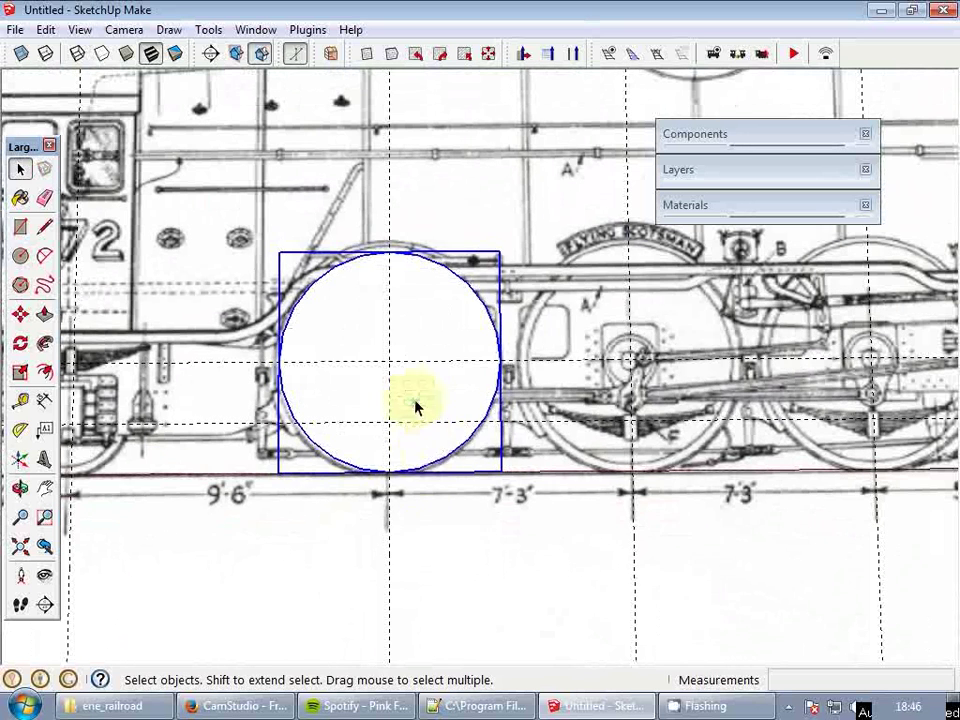
{"action": "key", "text": "m"}
{"action": "left_click", "coordinate": [388, 506]}
{"action": "key", "text": "ctrl"}
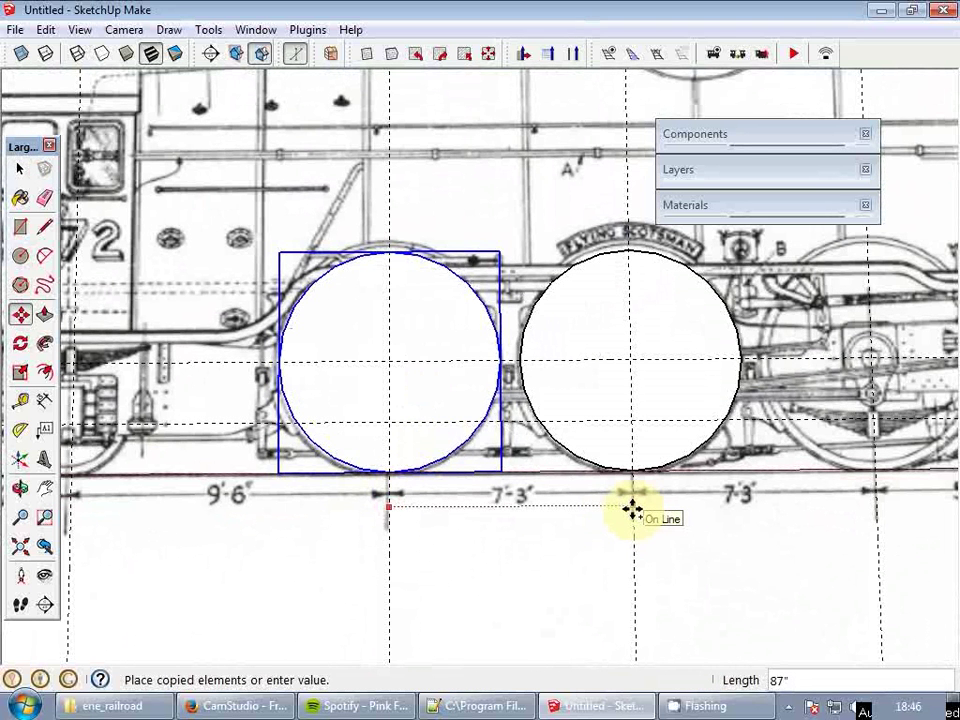
{"action": "left_click", "coordinate": [632, 510]}
{"action": "type", "text": "2x"}
{"action": "key", "text": "Return"}
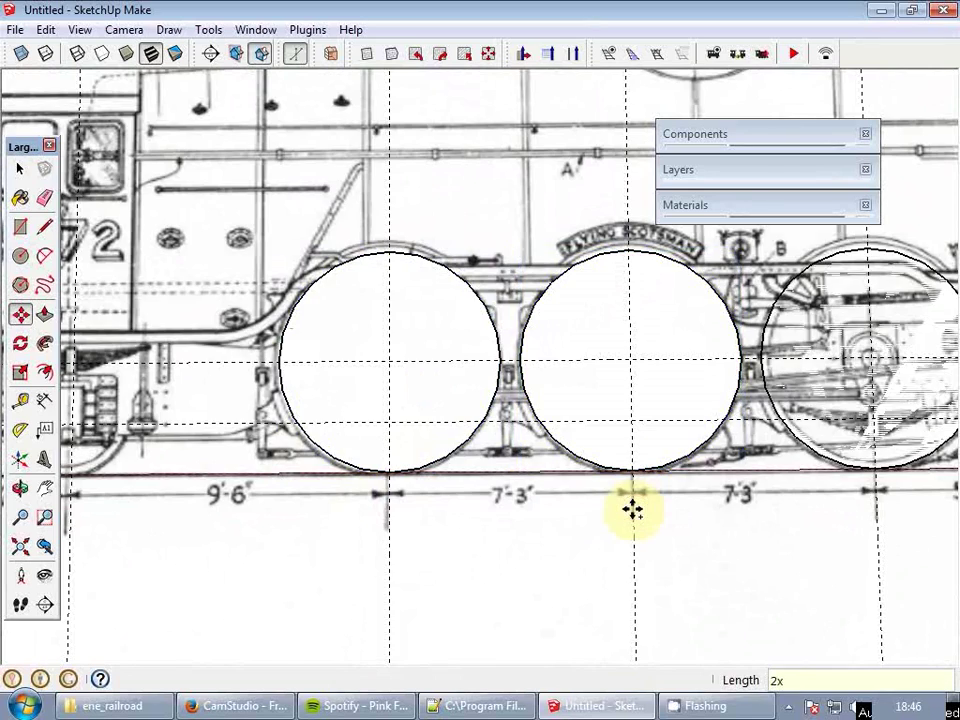
{"action": "key", "text": "space"}
- Draw a circle centred on the rear bogie wheel's guide crossing, reaching down to the rail line
{"action": "scroll", "coordinate": [452, 480], "scroll_direction": "down", "scroll_amount": 3}
{"action": "scroll", "coordinate": [320, 432], "scroll_direction": "down", "scroll_amount": 4}
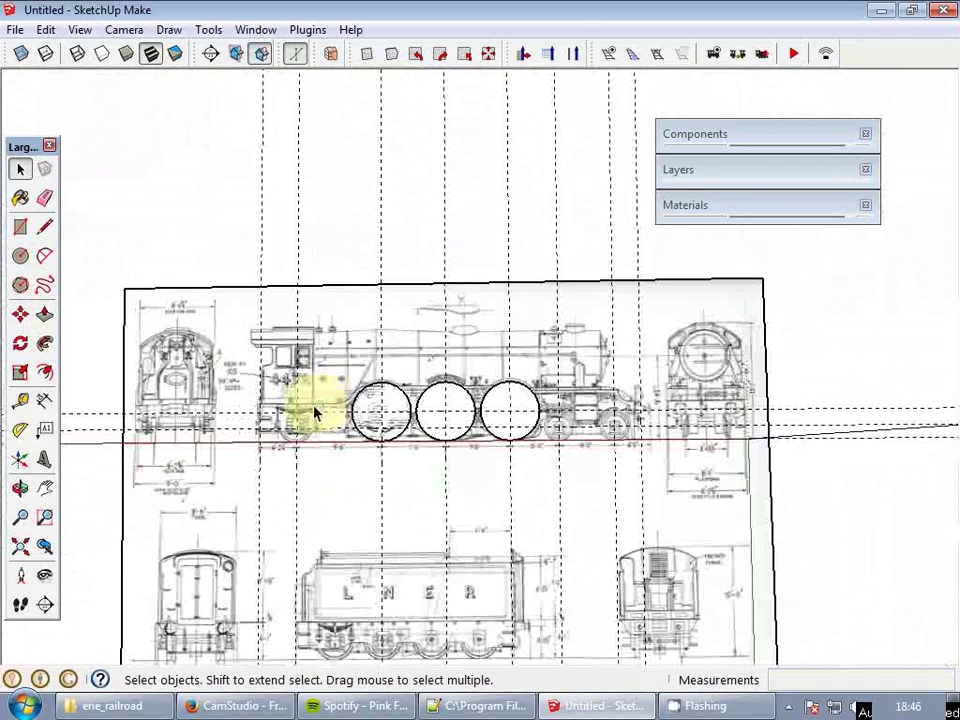
{"action": "middle_click_drag", "start_coordinate": [617, 429], "coordinate": [606, 381]}
{"action": "scroll", "coordinate": [606, 381], "scroll_direction": "up", "scroll_amount": 2}
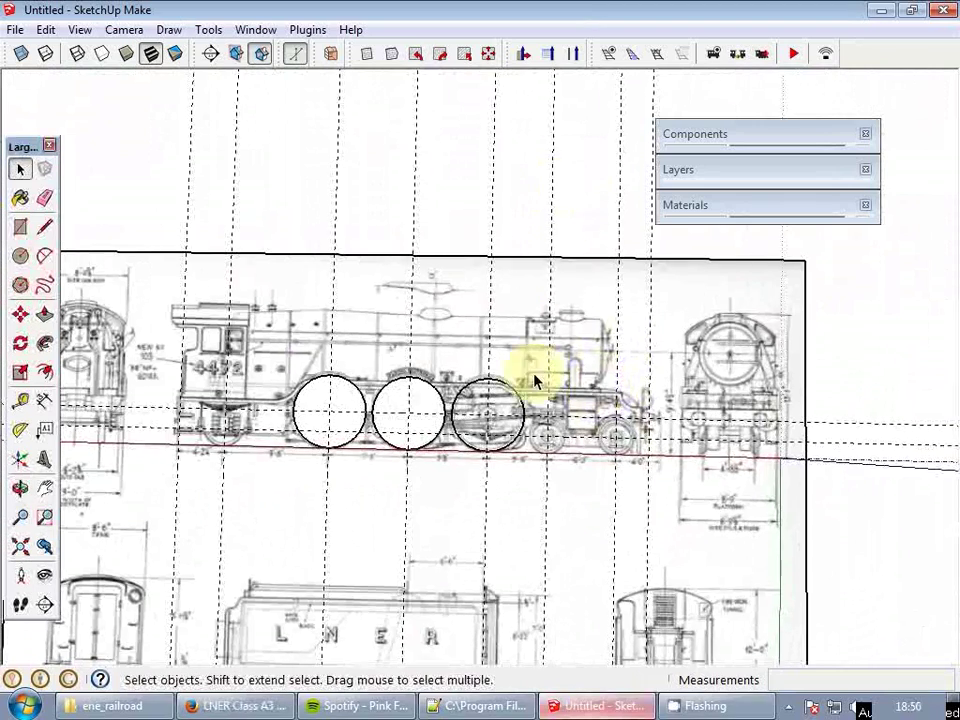
{"action": "scroll", "coordinate": [555, 428], "scroll_direction": "up", "scroll_amount": 10}
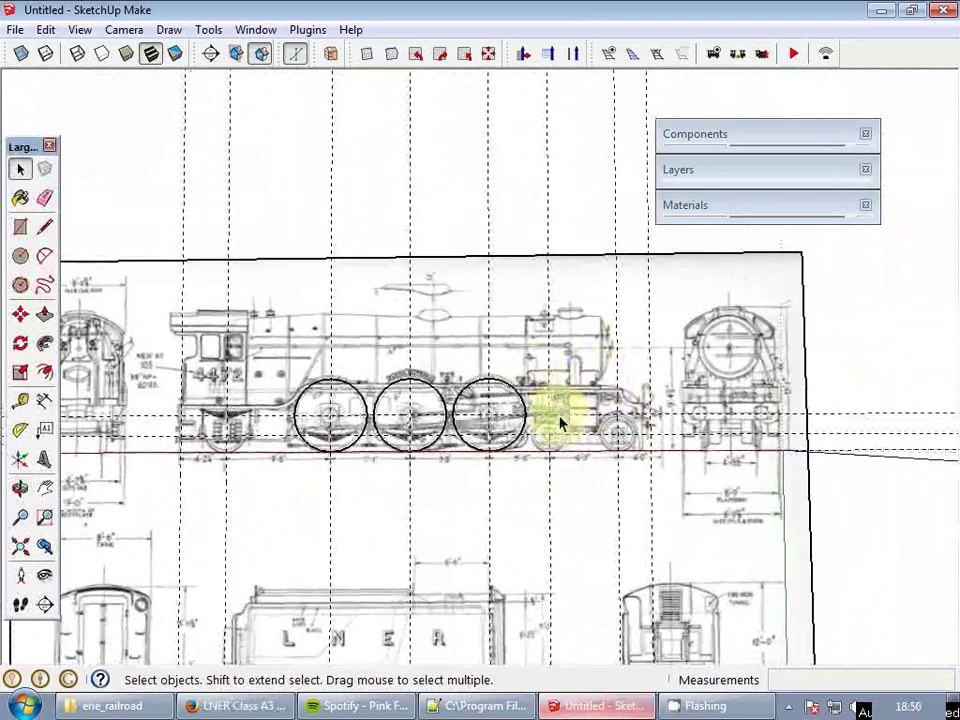
{"action": "key", "text": "c"}
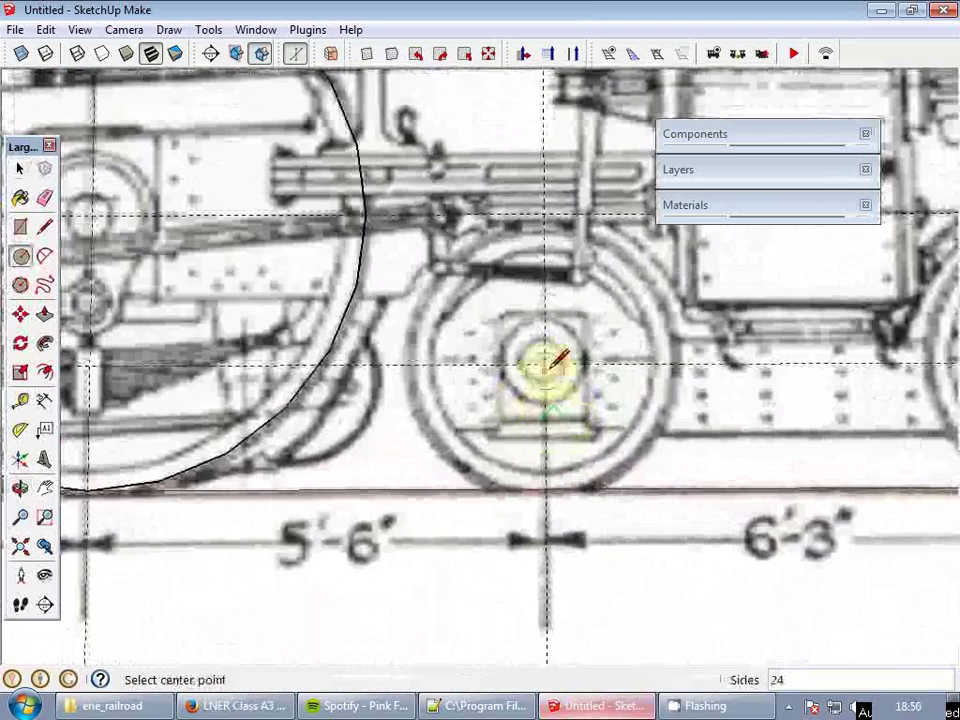
{"action": "left_click", "coordinate": [545, 362]}
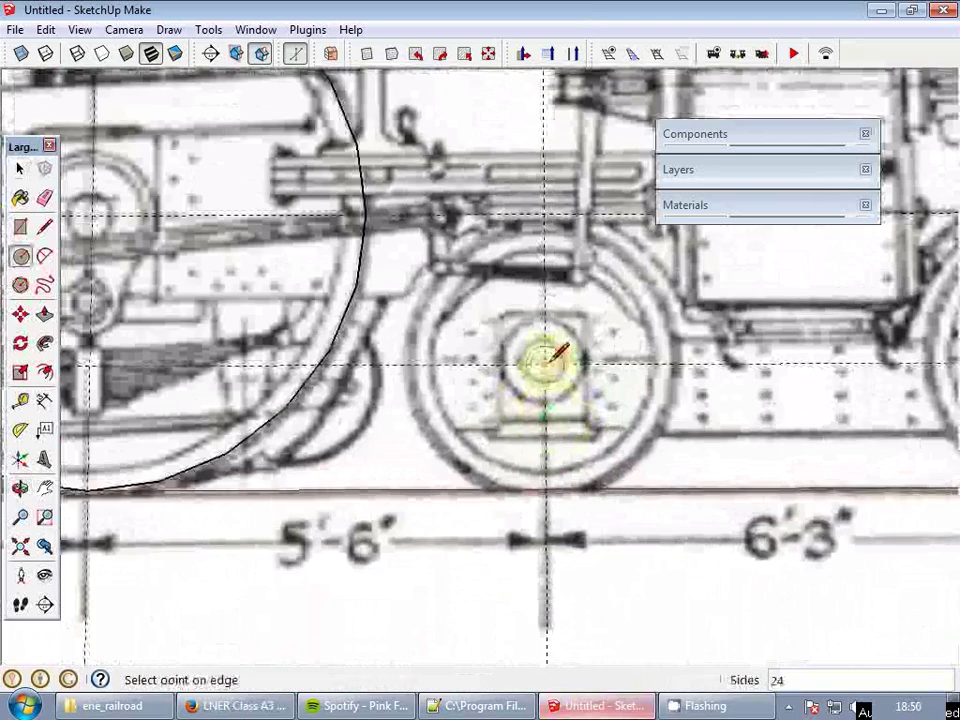
{"action": "left_click", "coordinate": [557, 478]}
{"action": "key", "text": "space"}
- Make the bogie wheel circle and its face into a component named scotsman_wheel_leading
{"action": "right_click", "coordinate": [491, 420]}
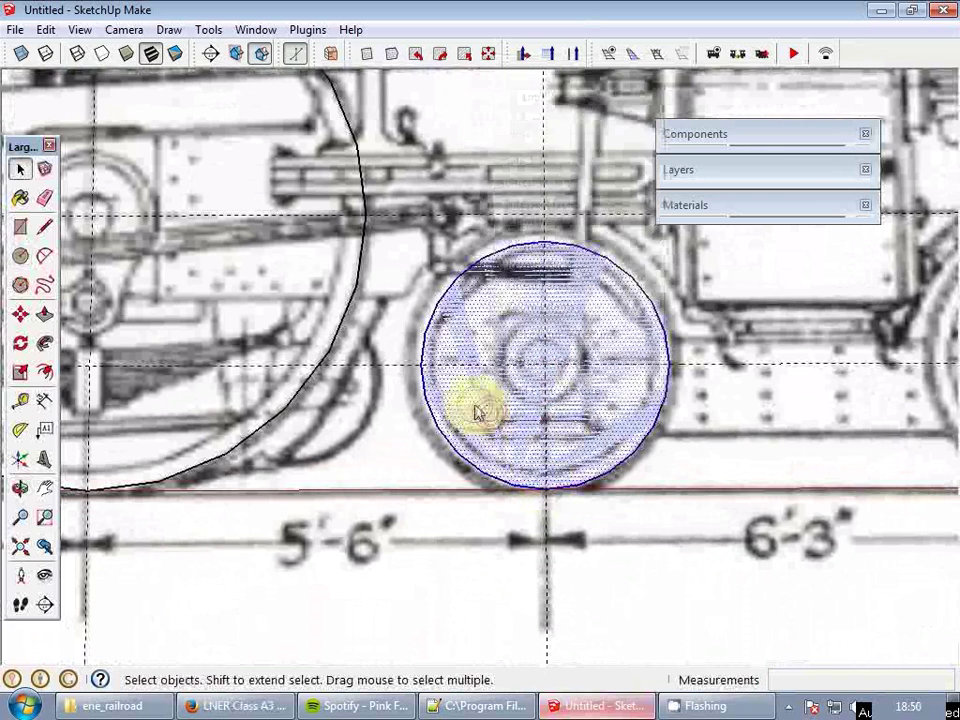
{"action": "right_click", "coordinate": [487, 400]}
{"action": "left_click", "coordinate": [598, 268]}
{"action": "double_click", "coordinate": [492, 402]}
{"action": "right_click", "coordinate": [492, 402]}
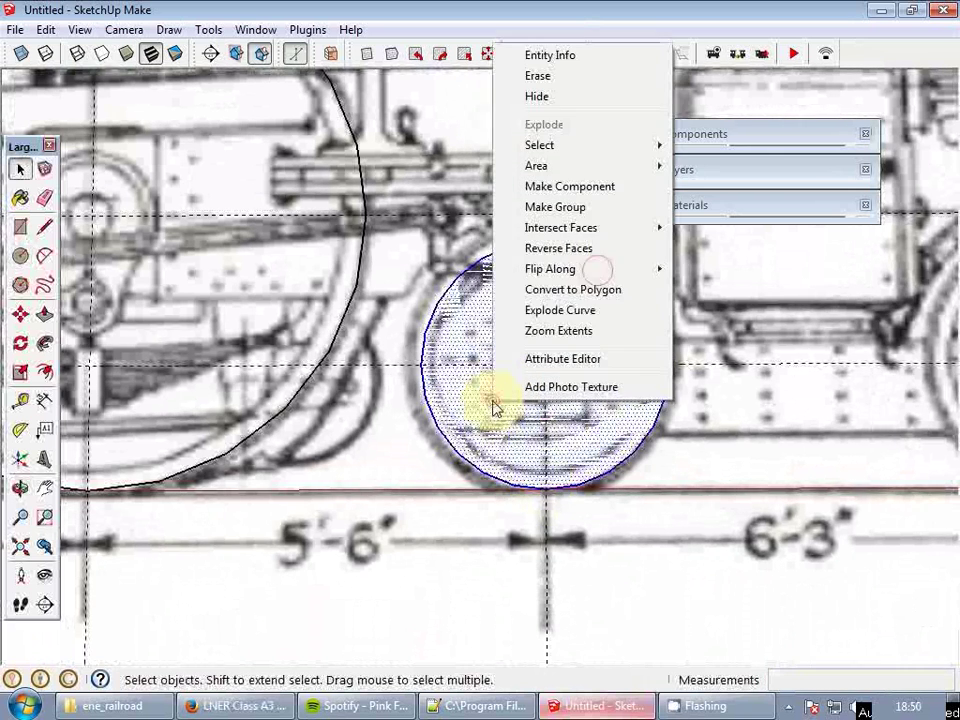
{"action": "left_click", "coordinate": [588, 188]}
{"action": "type", "text": "s"}
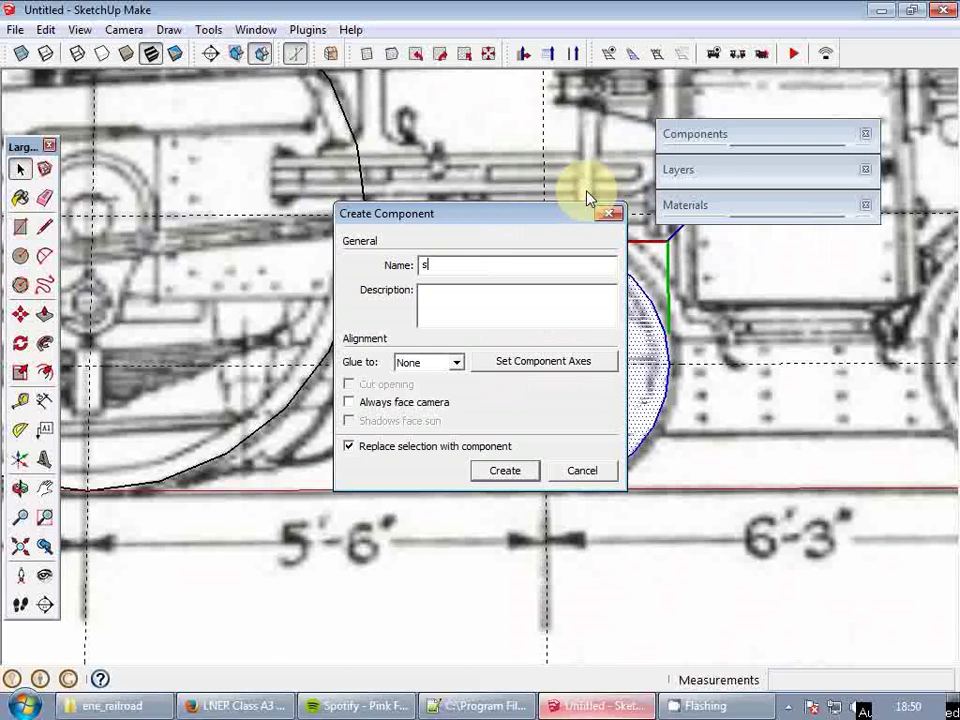
{"action": "type", "text": "cotsman_wheel_leading"}
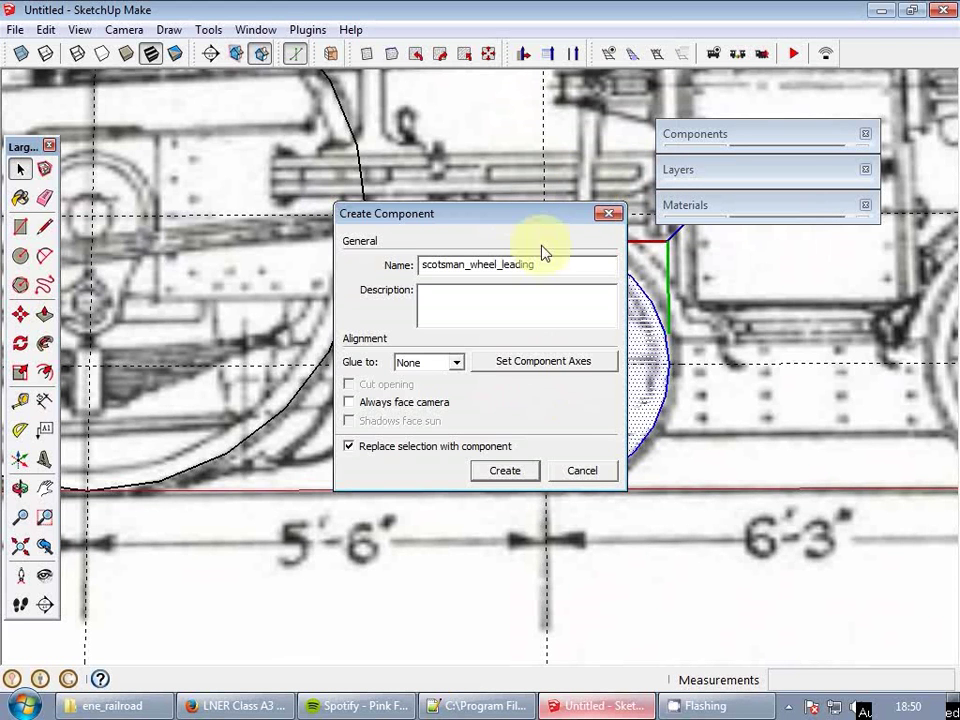
{"action": "left_click", "coordinate": [505, 471]}
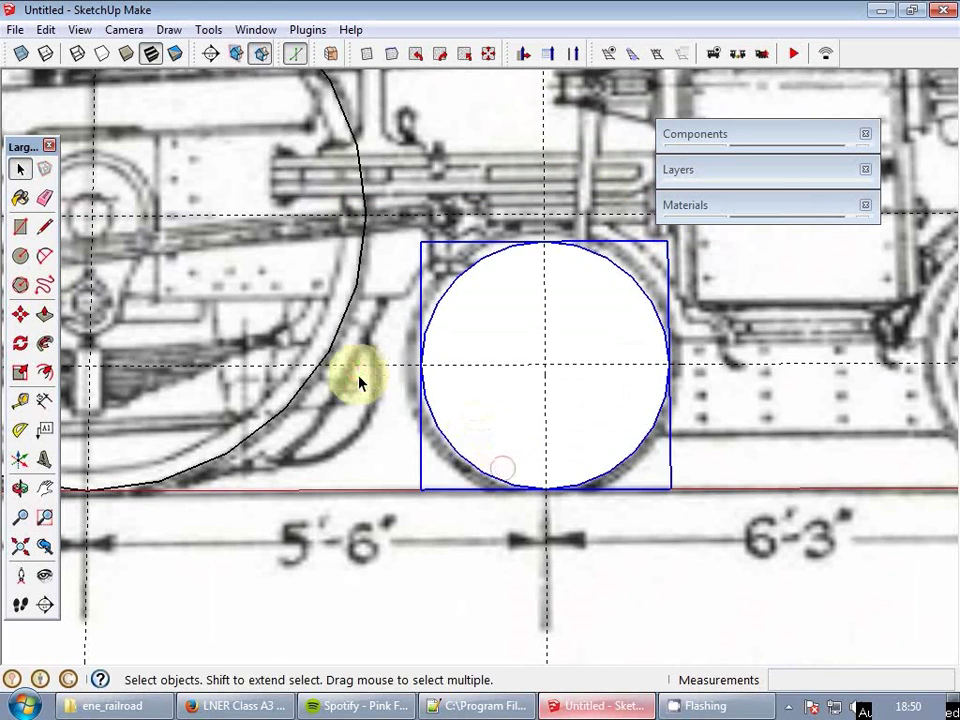
- Copy the bogie wheel component from its centre to the front bogie wheel's guide crossing
{"action": "scroll", "coordinate": [360, 381], "scroll_direction": "down", "scroll_amount": 3}
{"action": "key", "text": "m"}
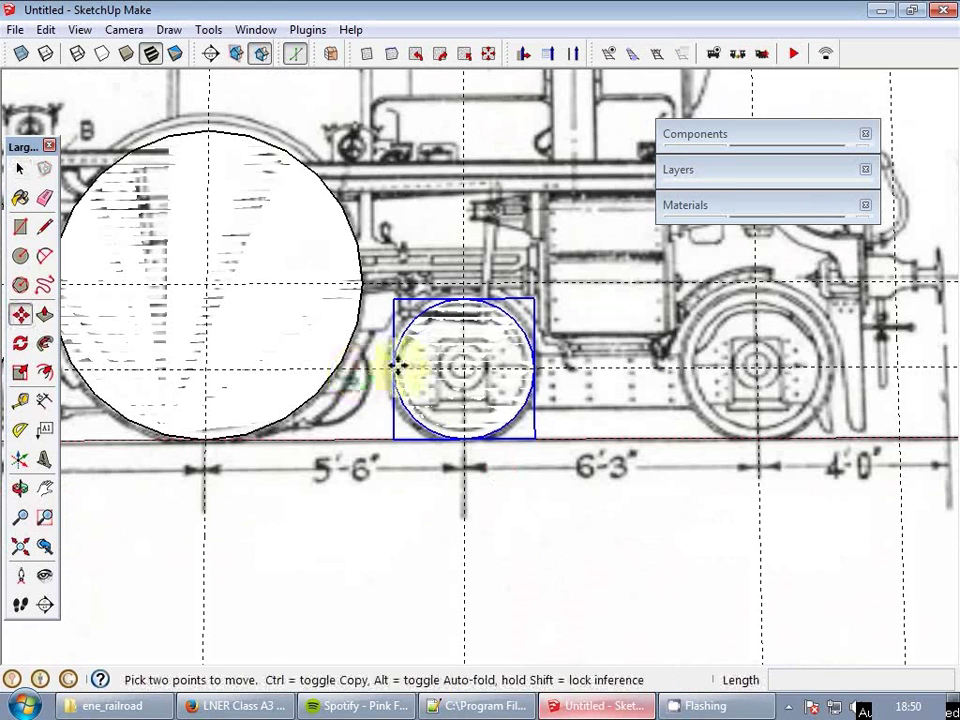
{"action": "left_click", "coordinate": [462, 367]}
{"action": "key", "text": "ctrl"}
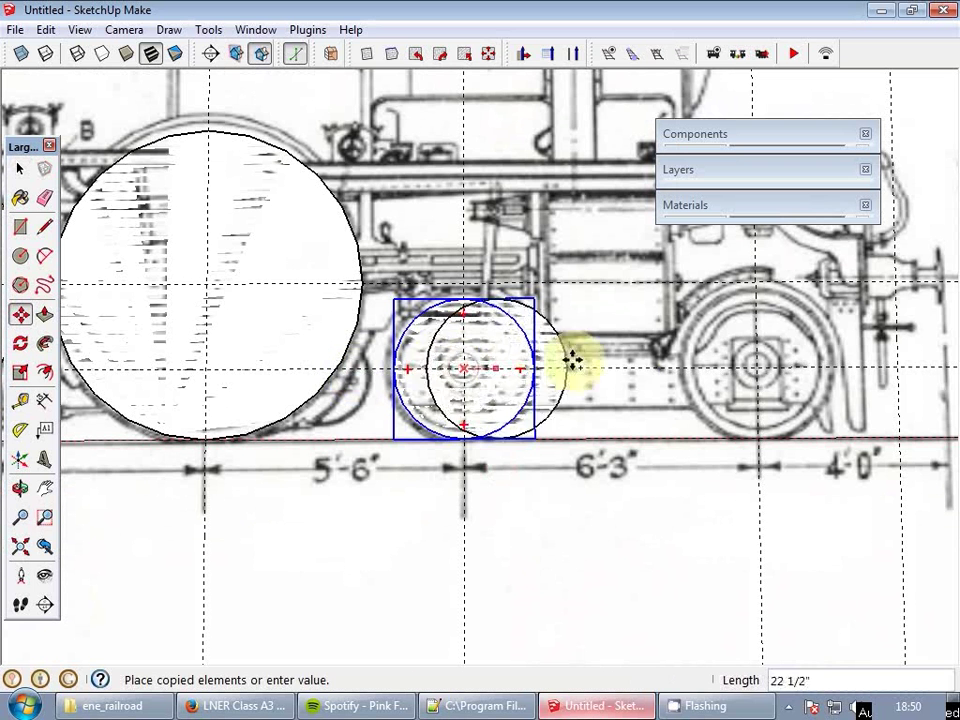
{"action": "left_click", "coordinate": [757, 363]}
{"action": "key", "text": "space"}
{"action": "scroll", "coordinate": [750, 372], "scroll_direction": "down", "scroll_amount": 8}
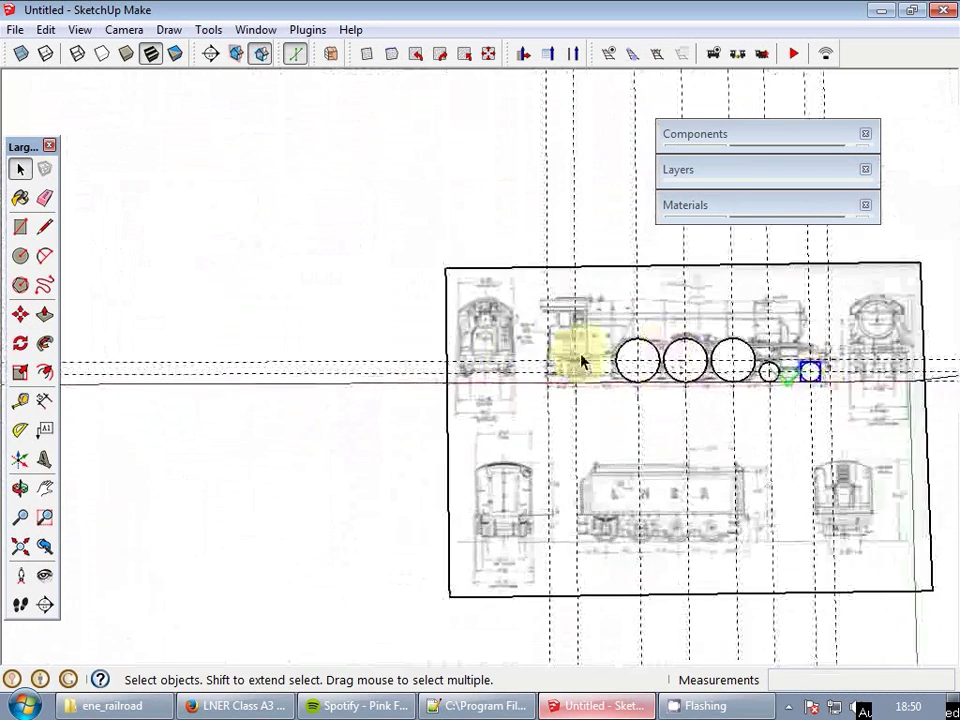
{"action": "scroll", "coordinate": [581, 362], "scroll_direction": "up", "scroll_amount": 8}
{"action": "scroll", "coordinate": [630, 398], "scroll_direction": "up", "scroll_amount": 3}
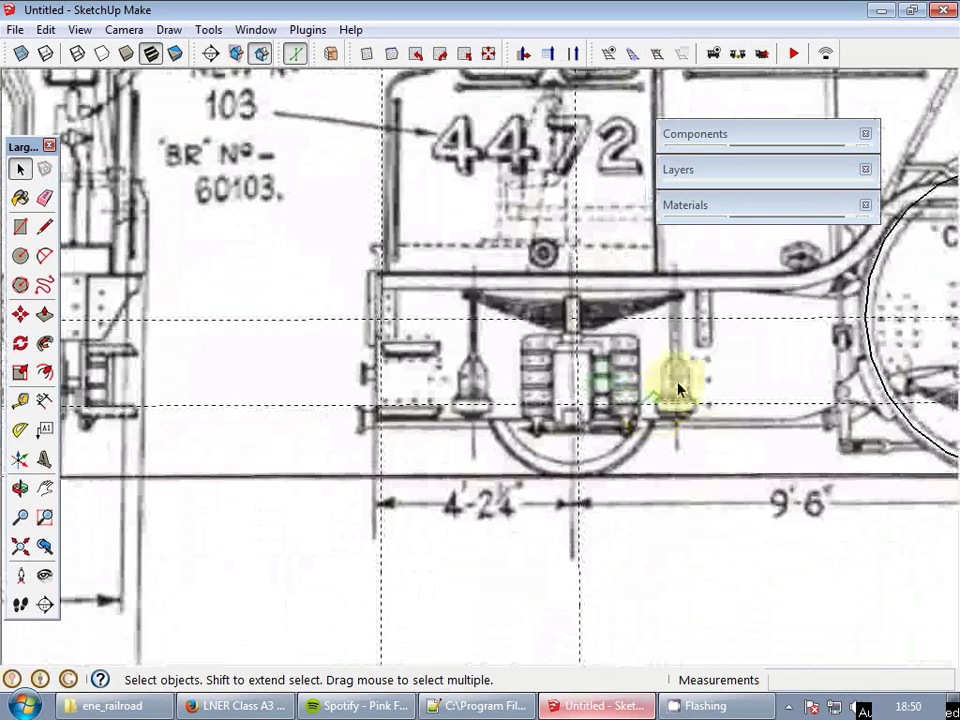
{"action": "scroll", "coordinate": [658, 392], "scroll_direction": "up", "scroll_amount": 1}
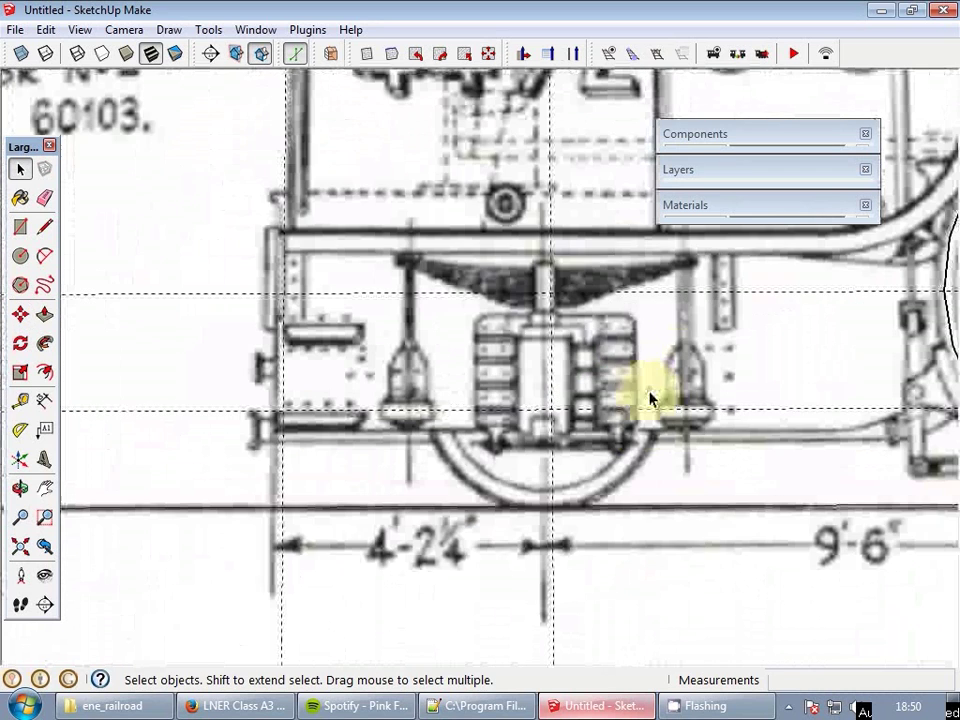
{"action": "key", "text": "c"}
{"action": "left_click", "coordinate": [550, 409]}
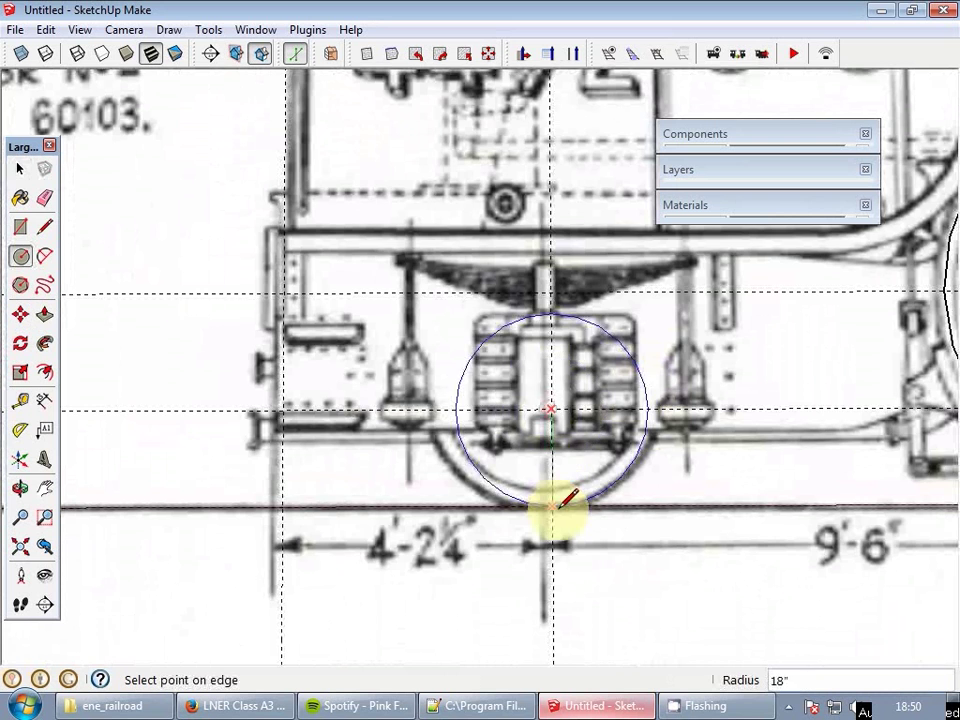
{"action": "key", "text": "space"}
- Erase the bogie wheels' horizontal axle guide and place a new guide 25" above the rail line
{"action": "scroll", "coordinate": [369, 443], "scroll_direction": "down", "scroll_amount": 3}
{"action": "scroll", "coordinate": [536, 369], "scroll_direction": "up", "scroll_amount": 2}
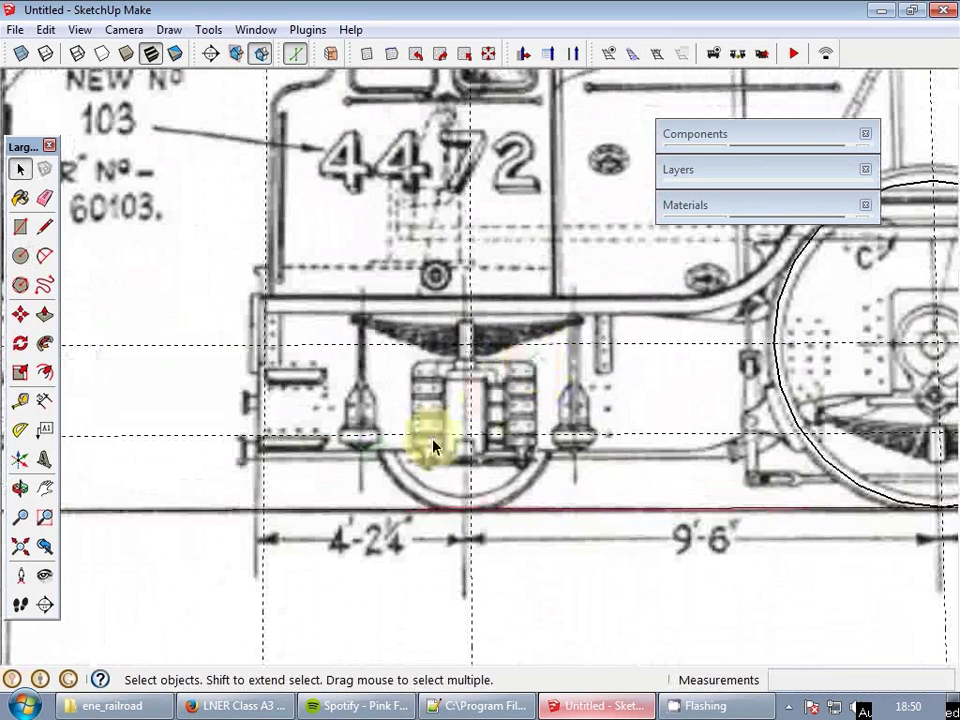
{"action": "key", "text": "e"}
{"action": "key", "text": "t"}
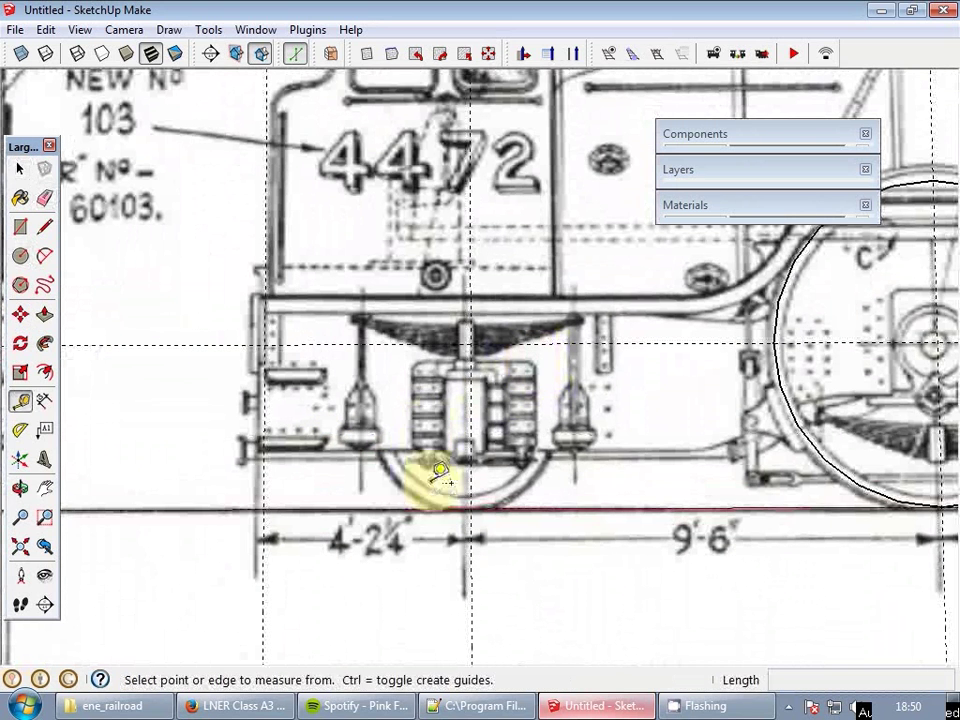
{"action": "left_click", "coordinate": [440, 506]}
{"action": "scroll", "coordinate": [432, 420], "scroll_direction": "up", "scroll_amount": 3}
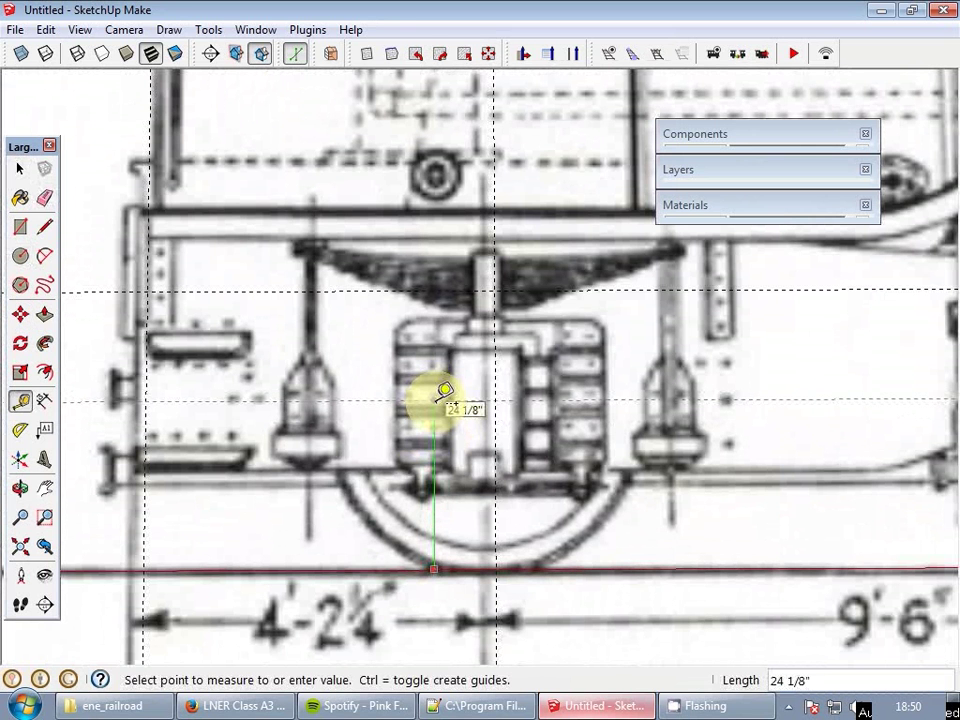
{"action": "key", "text": "Return"}
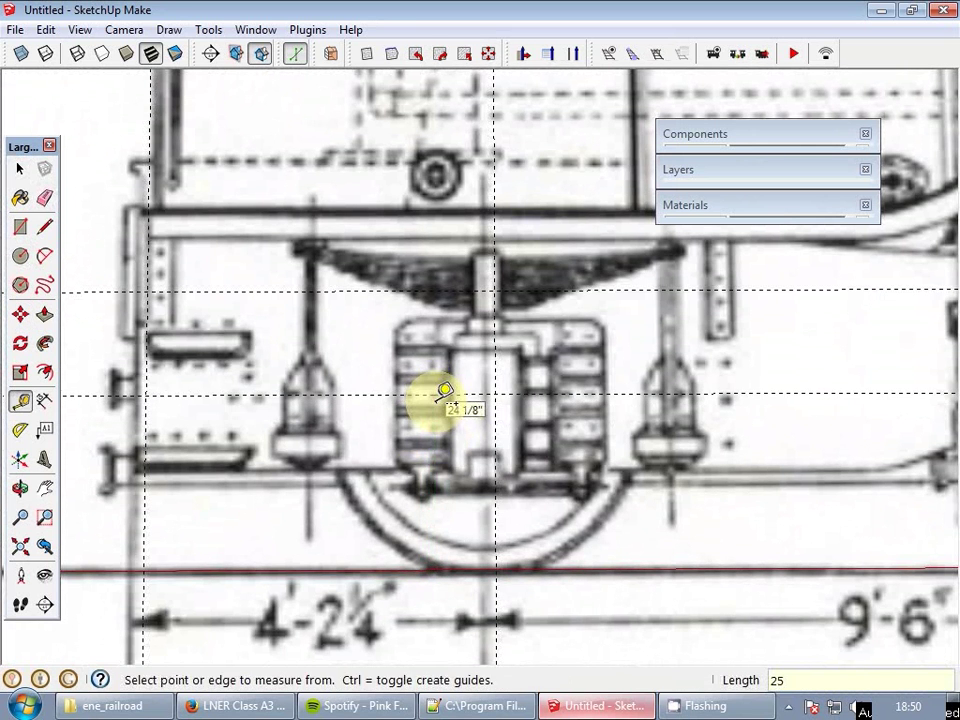
- Draw a circle of about 25" radius centred on the trailing wheel's guide crossing, reaching down to the rail line
{"action": "key", "text": "c"}
{"action": "left_click", "coordinate": [494, 393]}
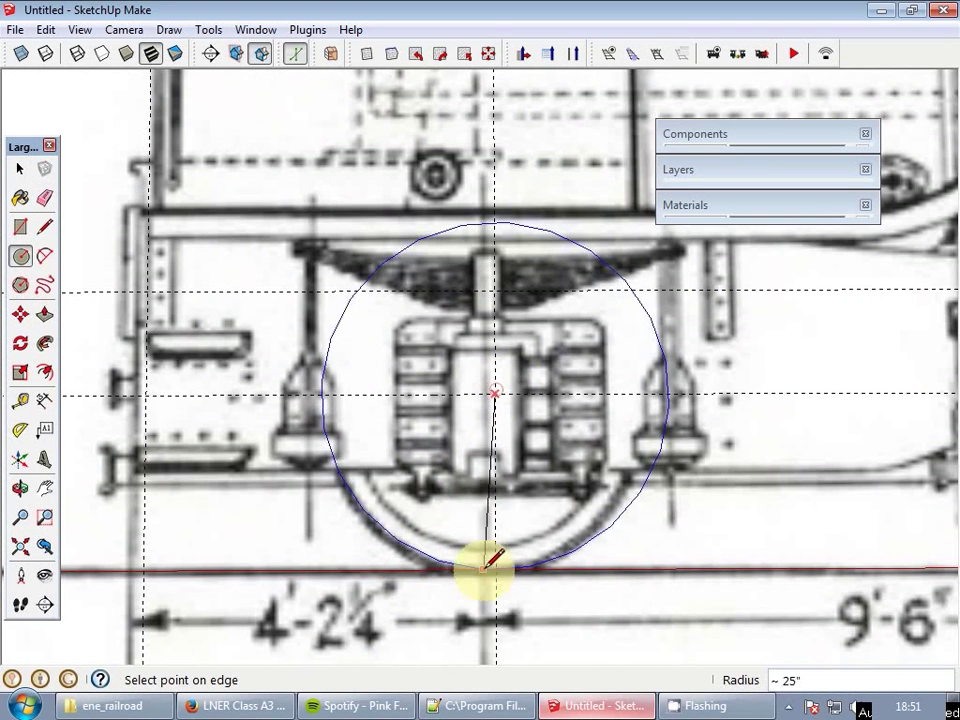
{"action": "left_click", "coordinate": [494, 567]}
{"action": "key", "text": "space"}
- Reverse the trailing wheel's face, and make the face and its circle into a component named scotsman_wheel_trailing
{"action": "scroll", "coordinate": [415, 445], "scroll_direction": "down", "scroll_amount": 3}
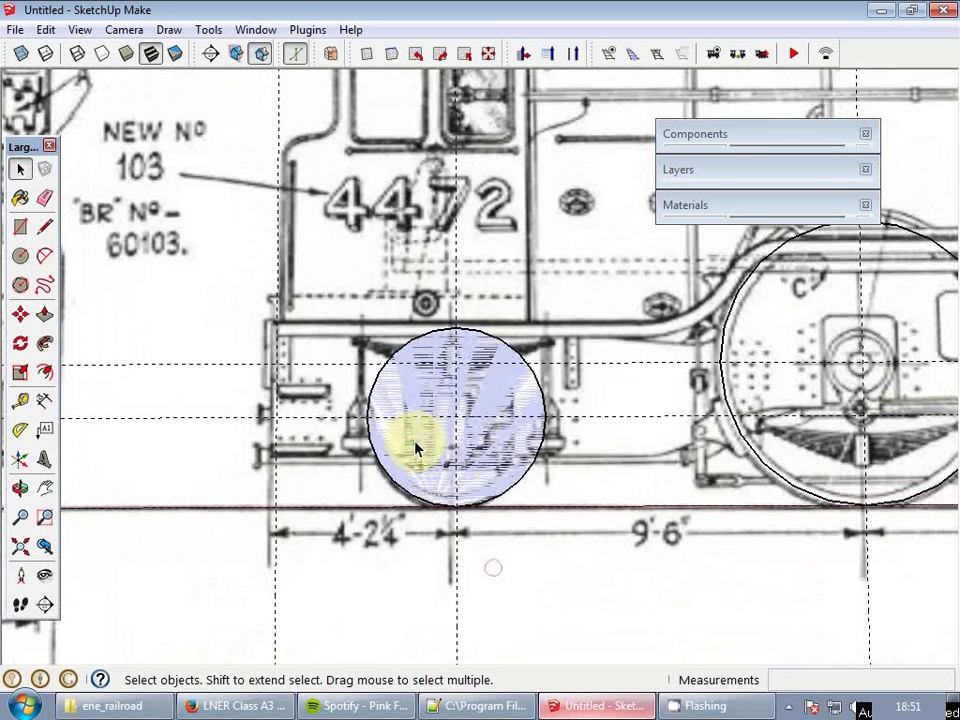
{"action": "right_click", "coordinate": [415, 443]}
{"action": "left_click", "coordinate": [483, 301]}
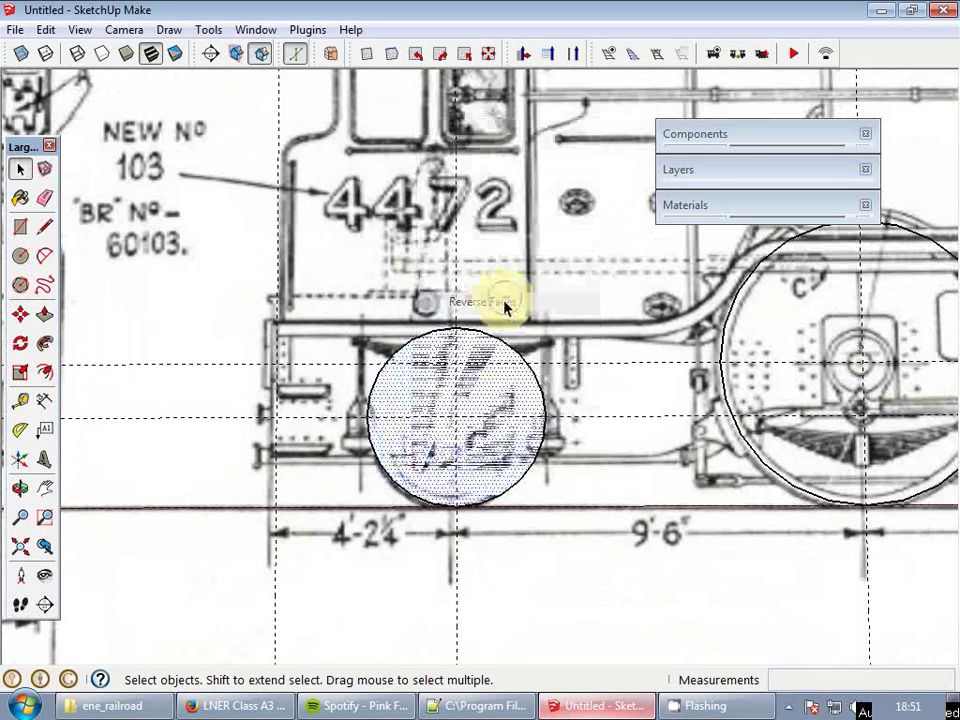
{"action": "right_click", "coordinate": [480, 443]}
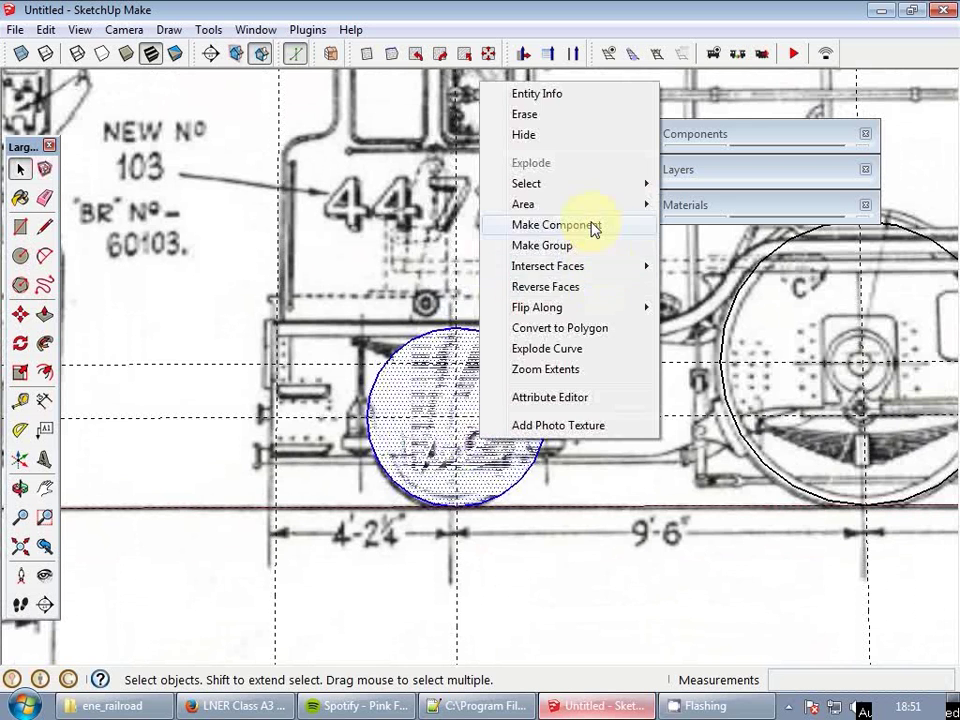
{"action": "left_click", "coordinate": [550, 225]}
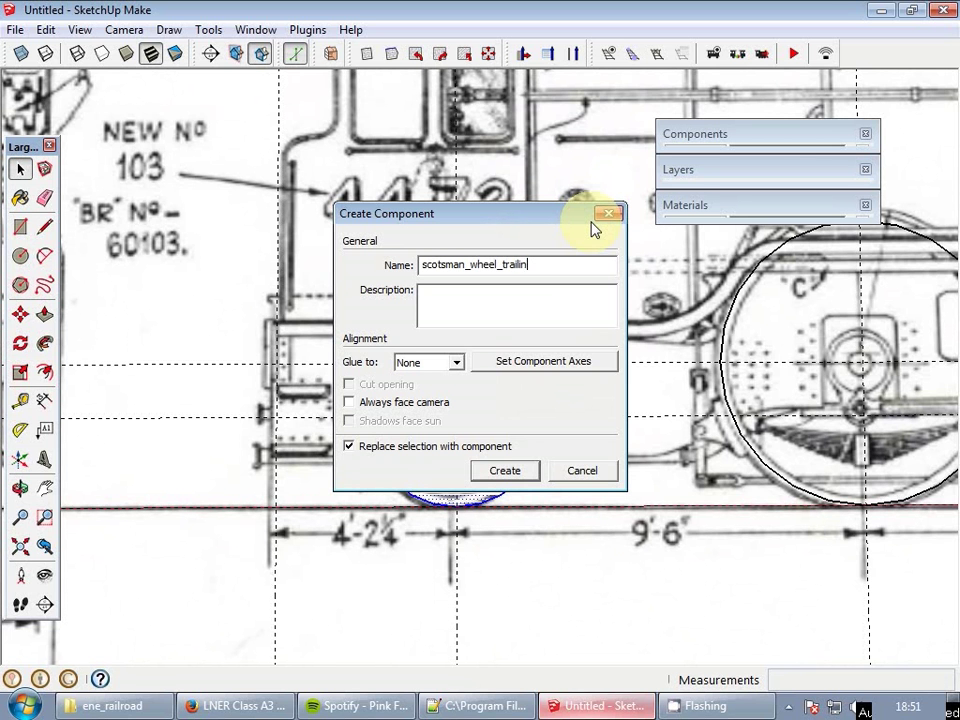
{"action": "left_click", "coordinate": [505, 474]}
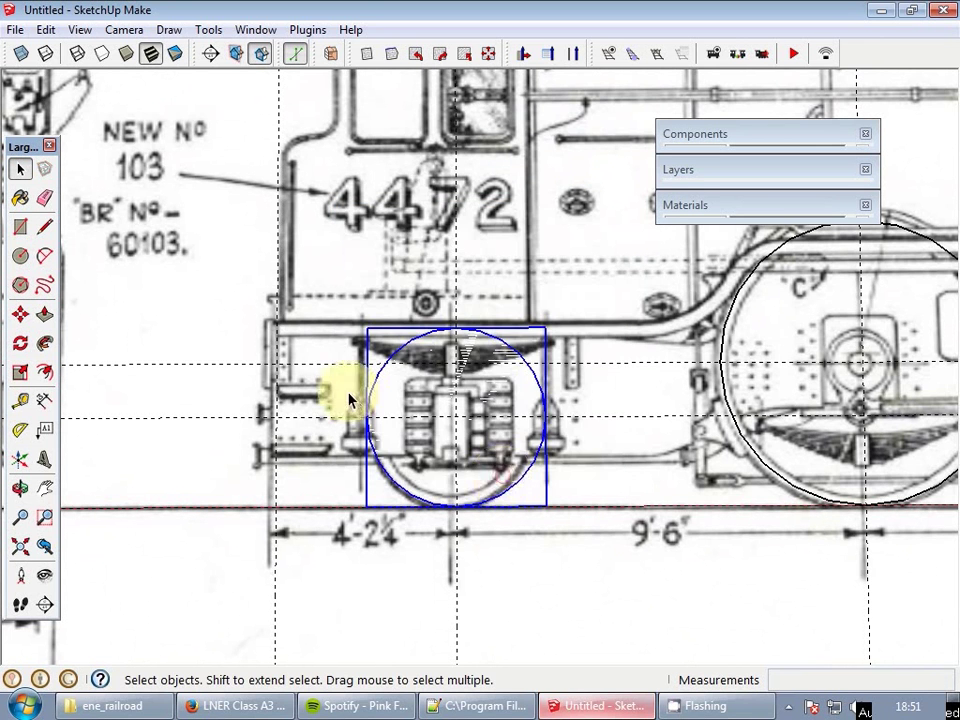
- Clear the selection and open the locomotive drawing's group for editing
{"action": "scroll", "coordinate": [355, 420], "scroll_direction": "down", "scroll_amount": 10}
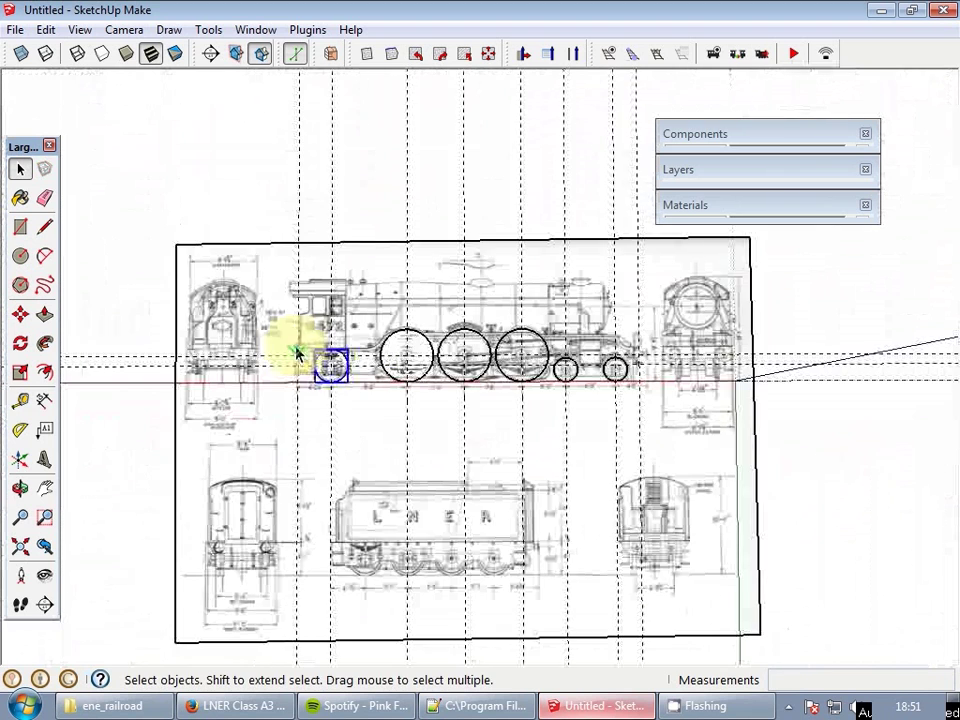
{"action": "scroll", "coordinate": [635, 353], "scroll_direction": "up", "scroll_amount": 3}
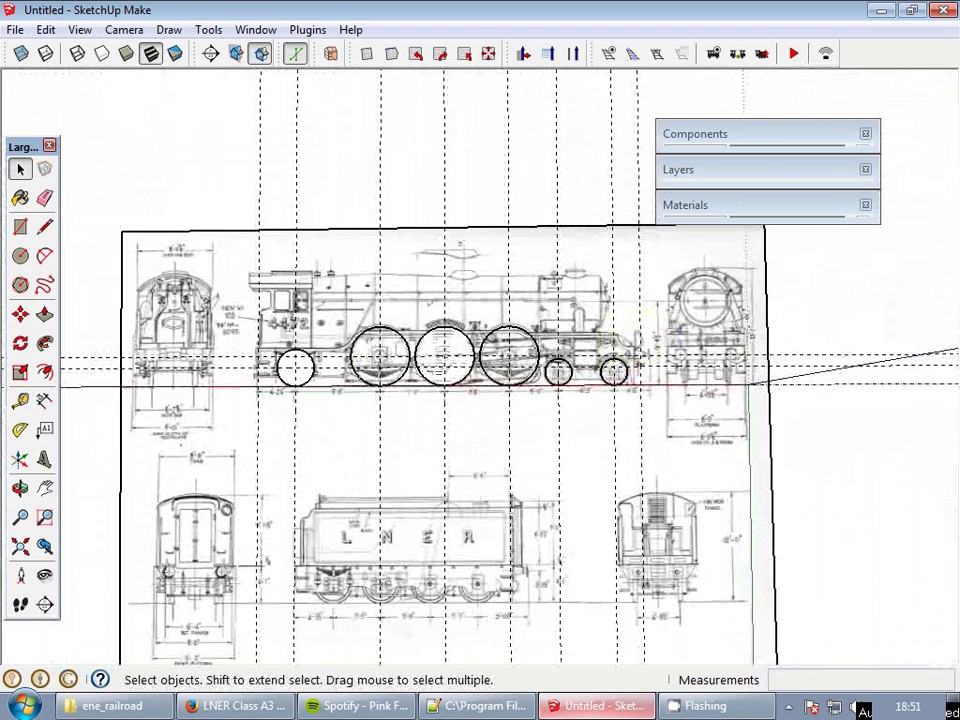
{"action": "left_click", "coordinate": [522, 132]}
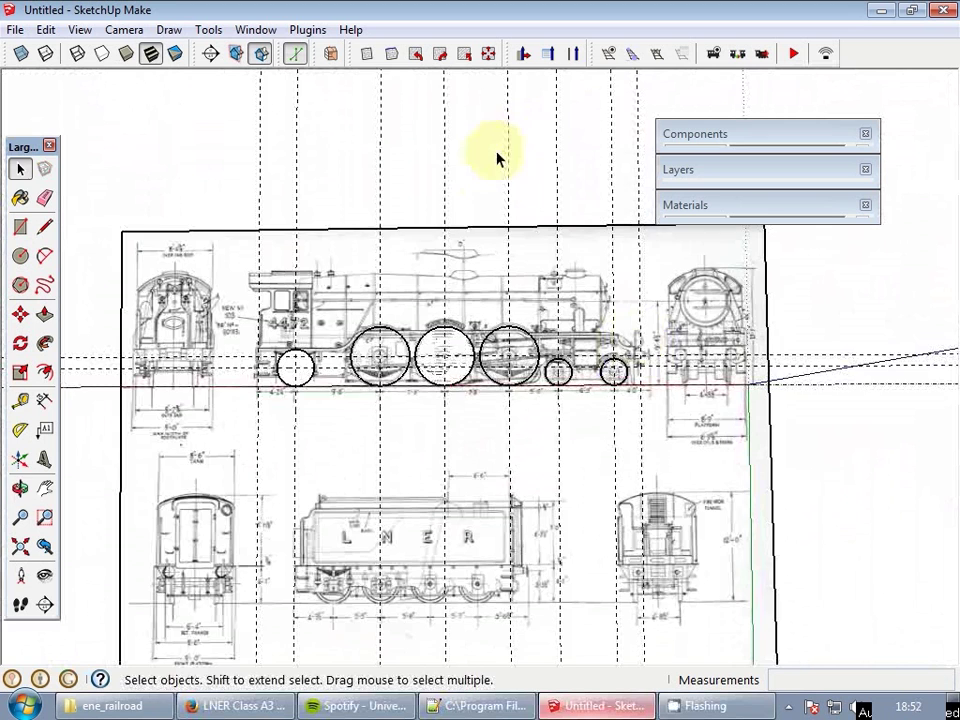
{"action": "middle_click_drag", "start_coordinate": [475, 282], "coordinate": [481, 302]}
{"action": "scroll", "coordinate": [454, 262], "scroll_direction": "up", "scroll_amount": 3}
{"action": "double_click", "coordinate": [456, 262]}
{"action": "scroll", "coordinate": [461, 261], "scroll_direction": "down", "scroll_amount": 3}
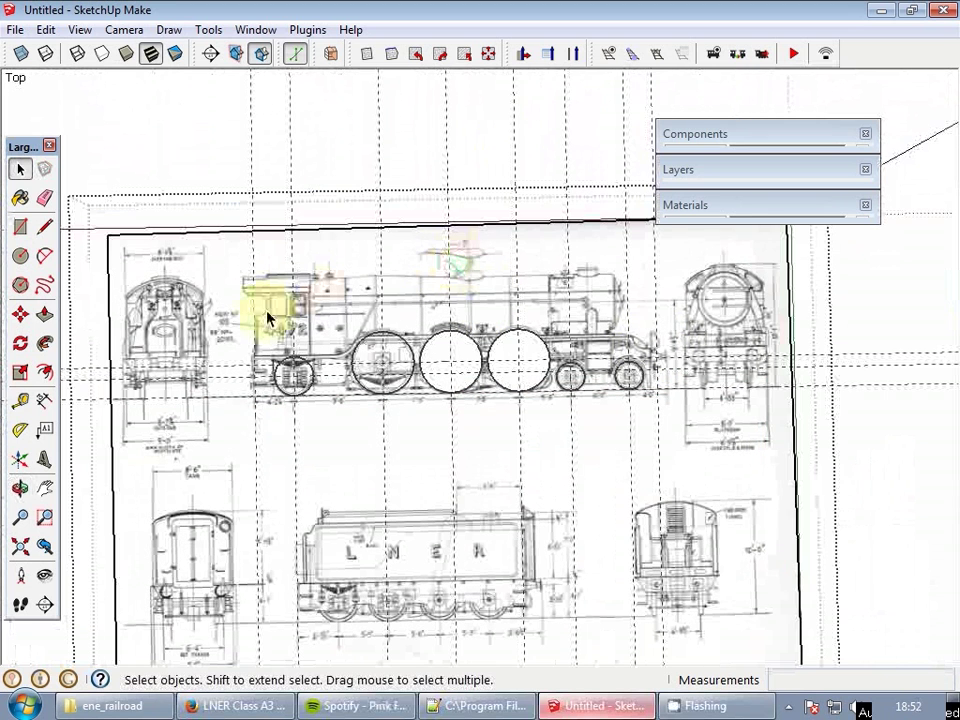
- Draw an edge about 248" down from the sheet's upper edge behind the locomotive side view, and continue it horizontally beneath that view
{"action": "key", "text": "r"}
{"action": "key", "text": "space"}
{"action": "key", "text": "l"}
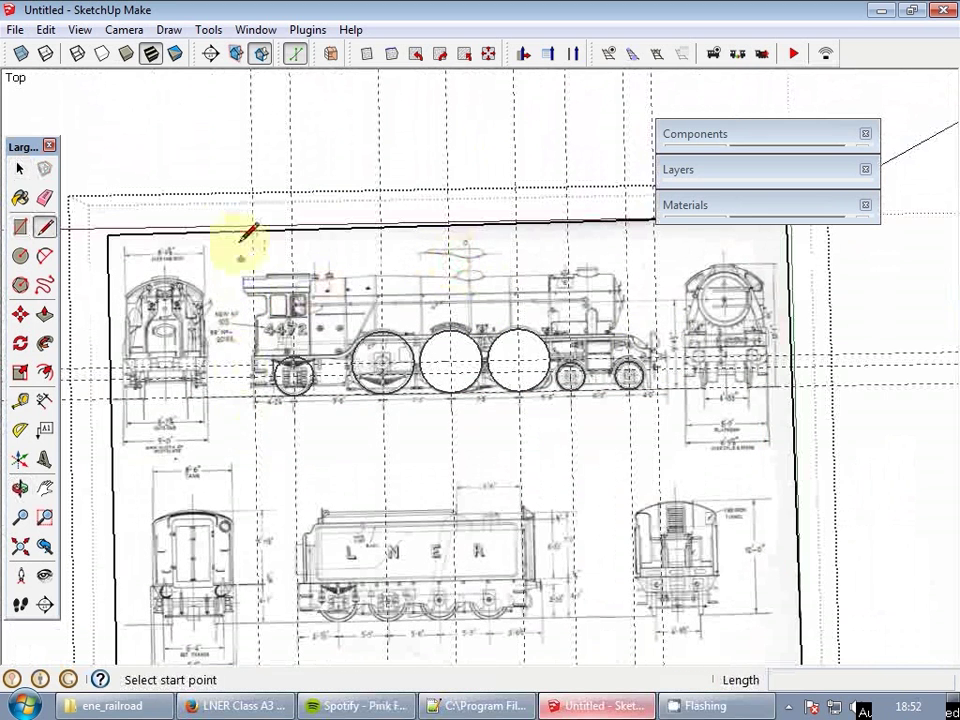
{"action": "left_click", "coordinate": [225, 229]}
{"action": "scroll", "coordinate": [240, 428], "scroll_direction": "up", "scroll_amount": 4}
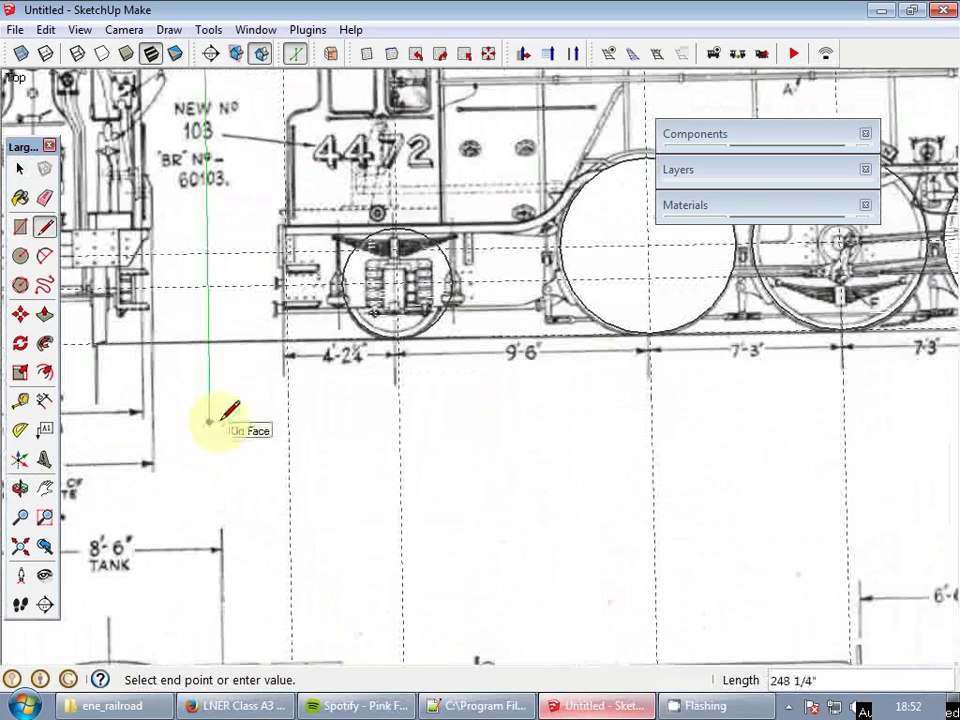
{"action": "scroll", "coordinate": [214, 418], "scroll_direction": "down", "scroll_amount": 5}
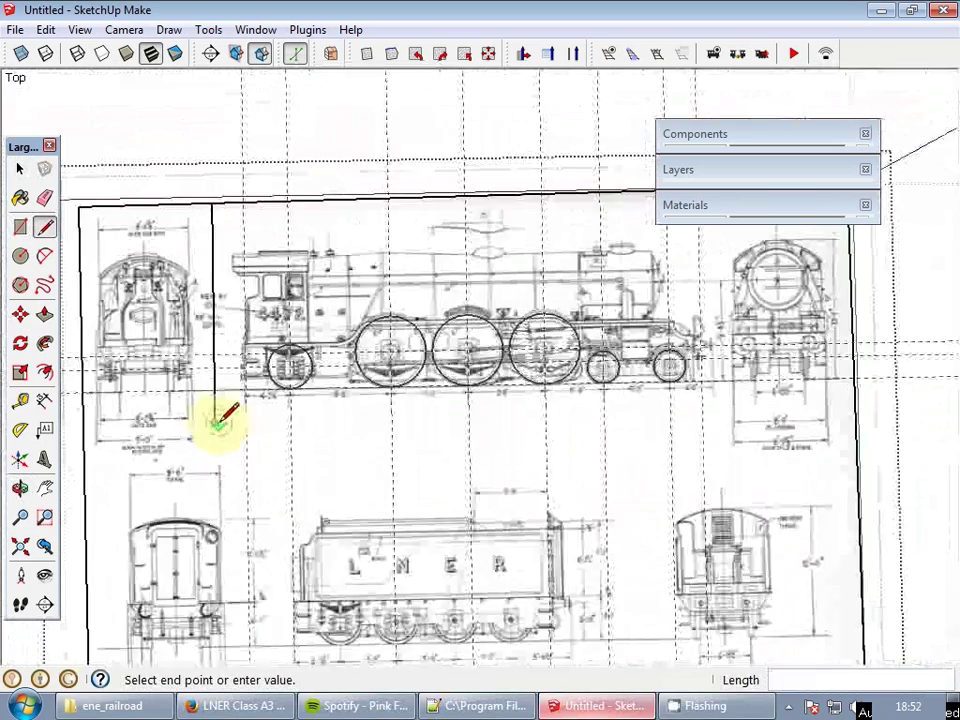
{"action": "mouse_move", "coordinate": [214, 418]}
{"action": "middle_mouse_down"}
{"action": "mouse_move", "coordinate": [606, 435]}
{"action": "mouse_move", "coordinate": [520, 400]}
{"action": "middle_mouse_up"}
{"action": "scroll", "coordinate": [518, 401], "scroll_direction": "up", "scroll_amount": 5}
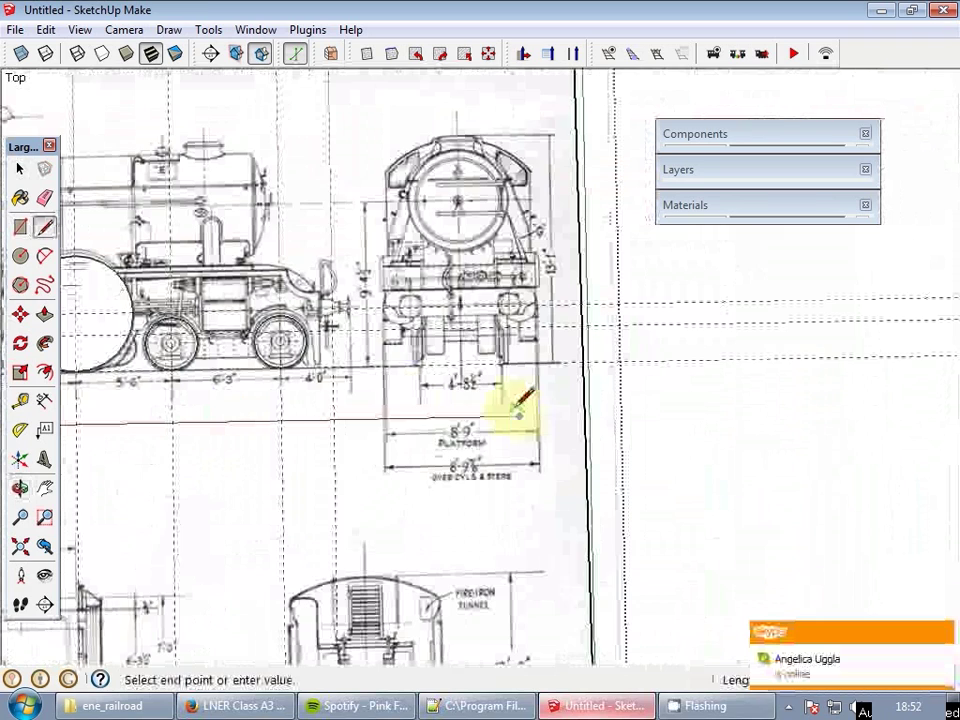
{"action": "left_click", "coordinate": [366, 418]}
- Draw a vertical edge between the locomotive's side and front views up to the sheet's upper edge, and erase the overshooting stub
{"action": "middle_click_drag", "start_coordinate": [364, 193], "coordinate": [388, 92]}
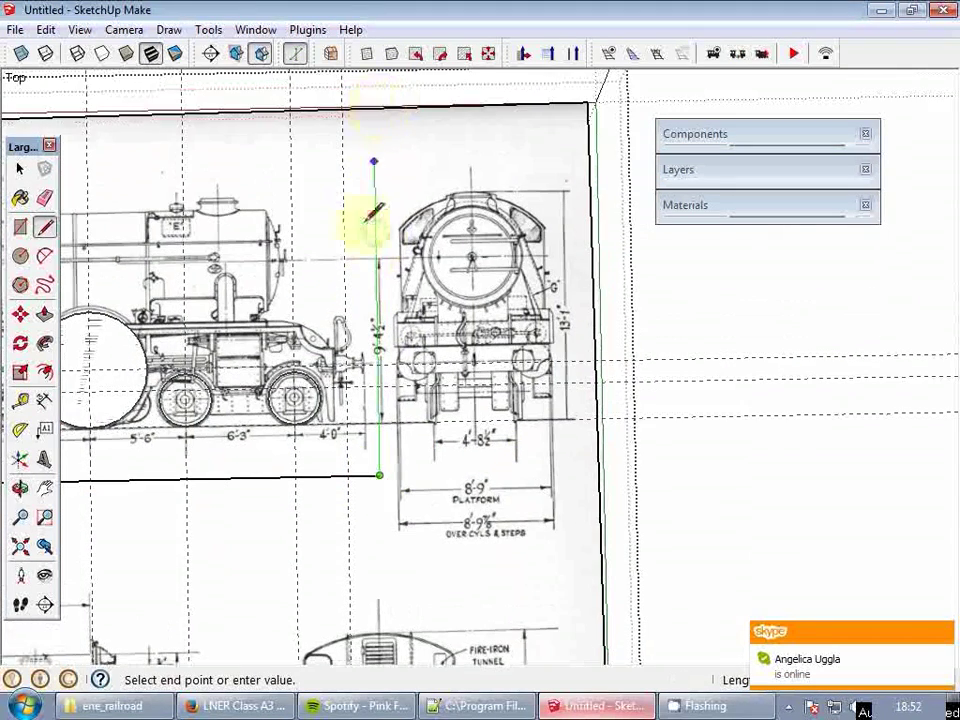
{"action": "scroll", "coordinate": [366, 304], "scroll_direction": "up", "scroll_amount": 2}
{"action": "key", "text": "Escape"}
{"action": "scroll", "coordinate": [375, 540], "scroll_direction": "up", "scroll_amount": 2}
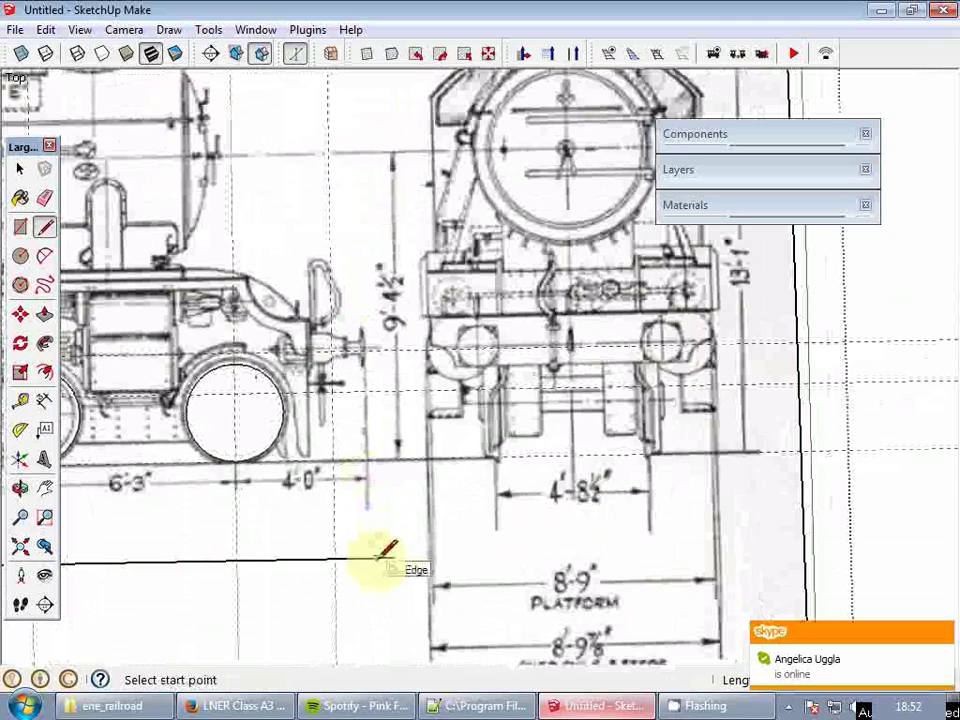
{"action": "left_click", "coordinate": [377, 558]}
{"action": "scroll", "coordinate": [375, 107], "scroll_direction": "down", "scroll_amount": 5}
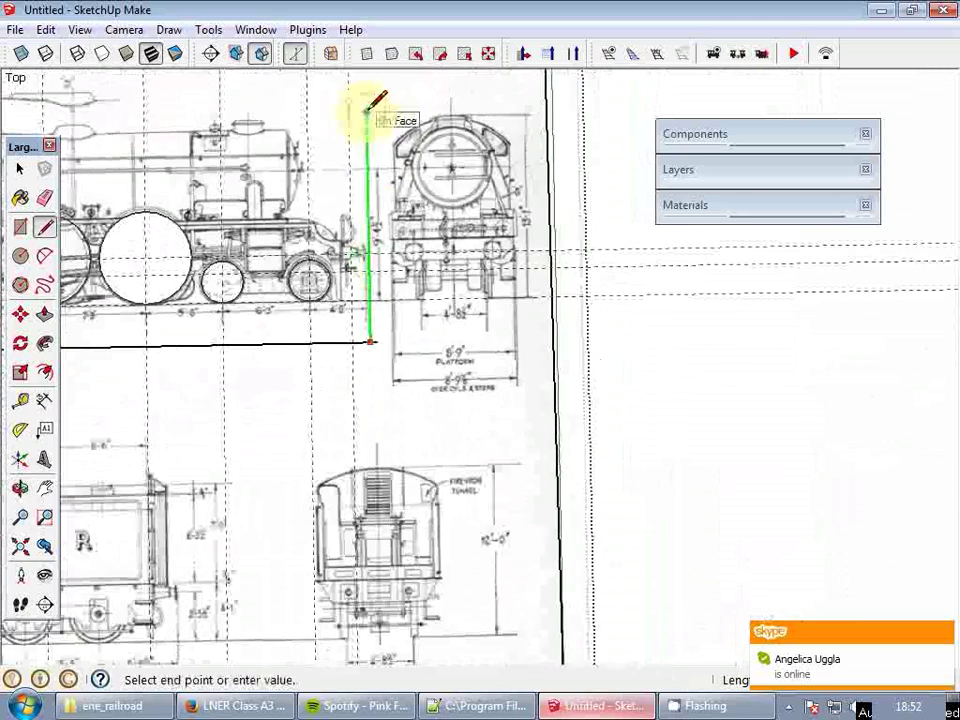
{"action": "left_click", "coordinate": [392, 96]}
{"action": "key", "text": "e"}
{"action": "scroll", "coordinate": [399, 396], "scroll_direction": "up", "scroll_amount": 3}
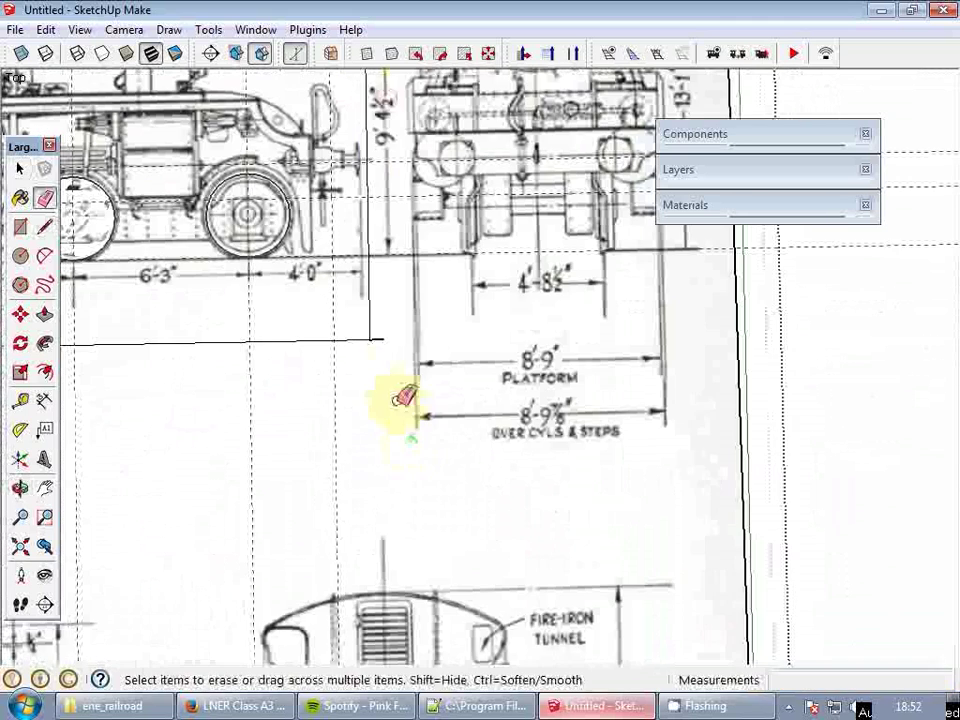
- Enclose the locomotive's front view by extending the dividing edge downward and drawing about 158" across to the sheet's border
{"action": "key", "text": "l"}
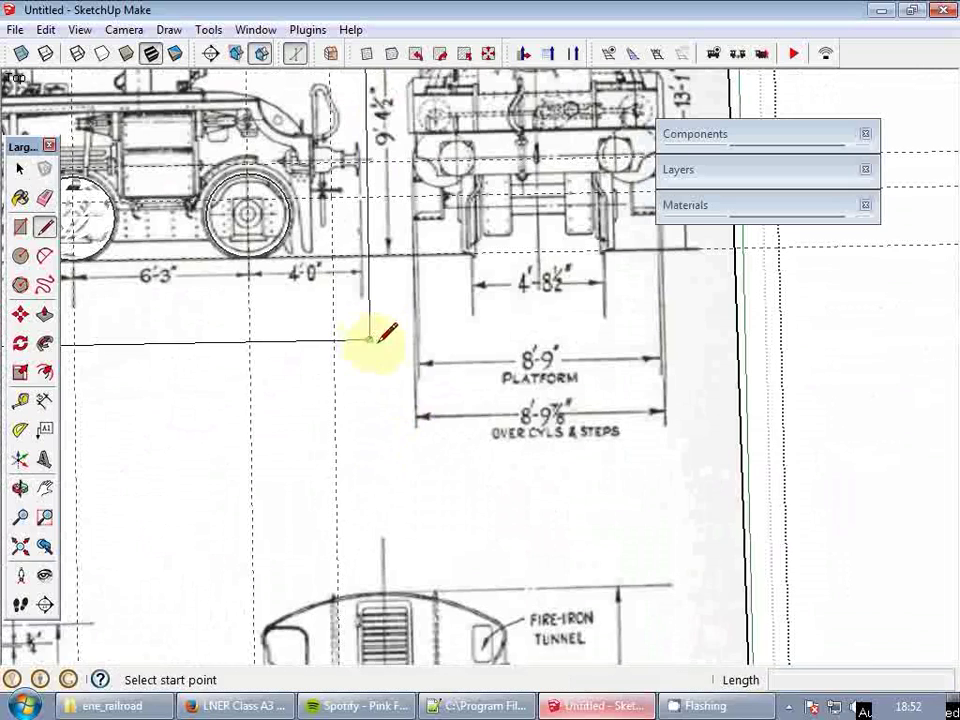
{"action": "left_click", "coordinate": [368, 339]}
{"action": "left_click", "coordinate": [372, 483]}
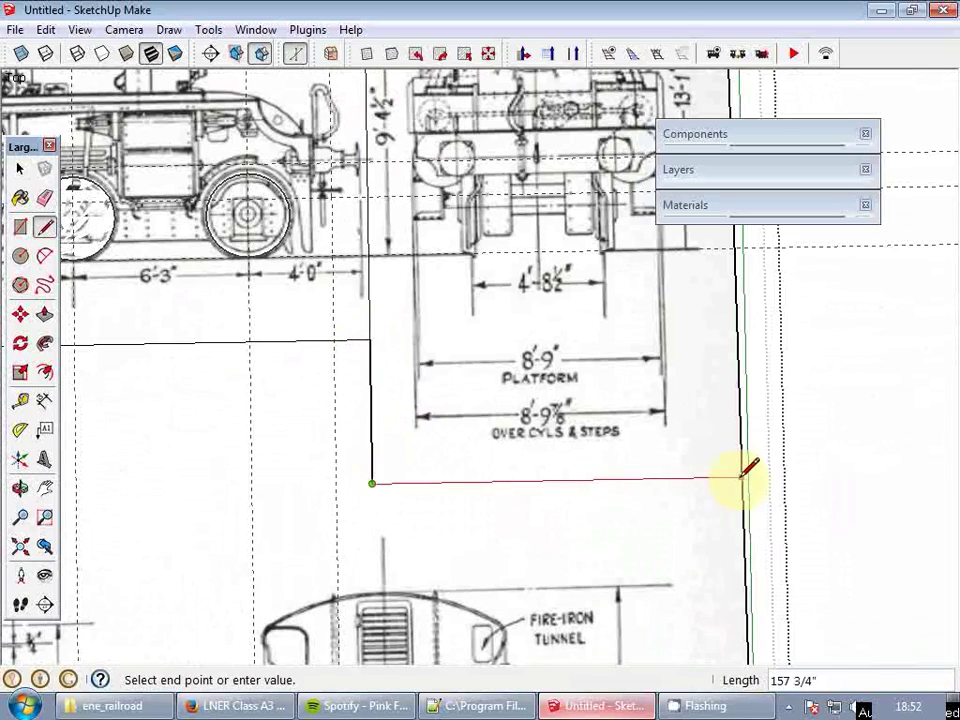
{"action": "left_click", "coordinate": [746, 471]}
{"action": "key", "text": "space"}
- Enclose the cab end view by drawing an edge down from the dividing corner and across to the sheet's border
{"action": "scroll", "coordinate": [686, 390], "scroll_direction": "down", "scroll_amount": 6}
{"action": "key", "text": "l"}
{"action": "scroll", "coordinate": [600, 381], "scroll_direction": "down", "scroll_amount": 2}
{"action": "scroll", "coordinate": [450, 349], "scroll_direction": "up", "scroll_amount": 4}
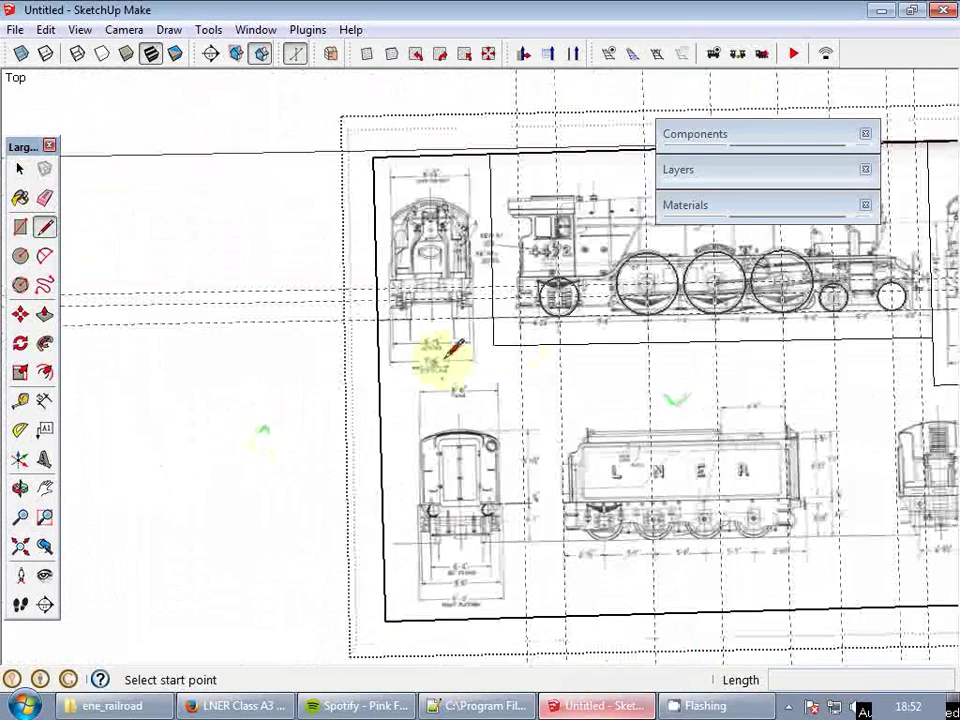
{"action": "left_click", "coordinate": [482, 350]}
{"action": "scroll", "coordinate": [490, 385], "scroll_direction": "up", "scroll_amount": 3}
{"action": "left_click", "coordinate": [480, 408]}
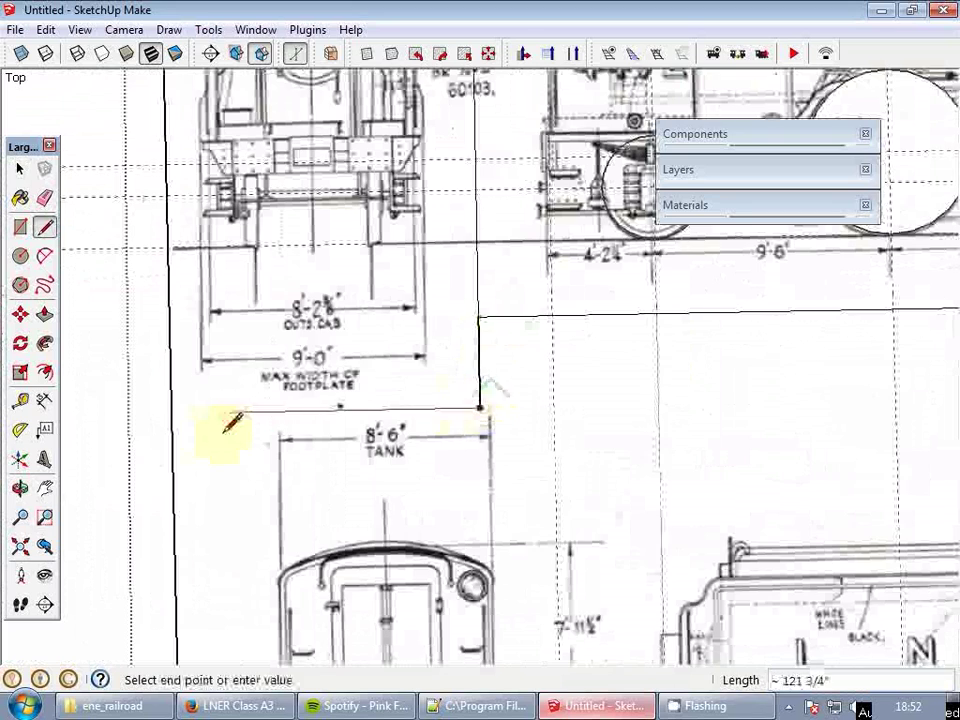
{"action": "left_click", "coordinate": [174, 410]}
{"action": "key", "text": "space"}
- Enclose the tender end view below the cab view with a short horizontal edge and a vertical one about 305" long to the sheet's lower border
{"action": "scroll", "coordinate": [253, 360], "scroll_direction": "down", "scroll_amount": 5}
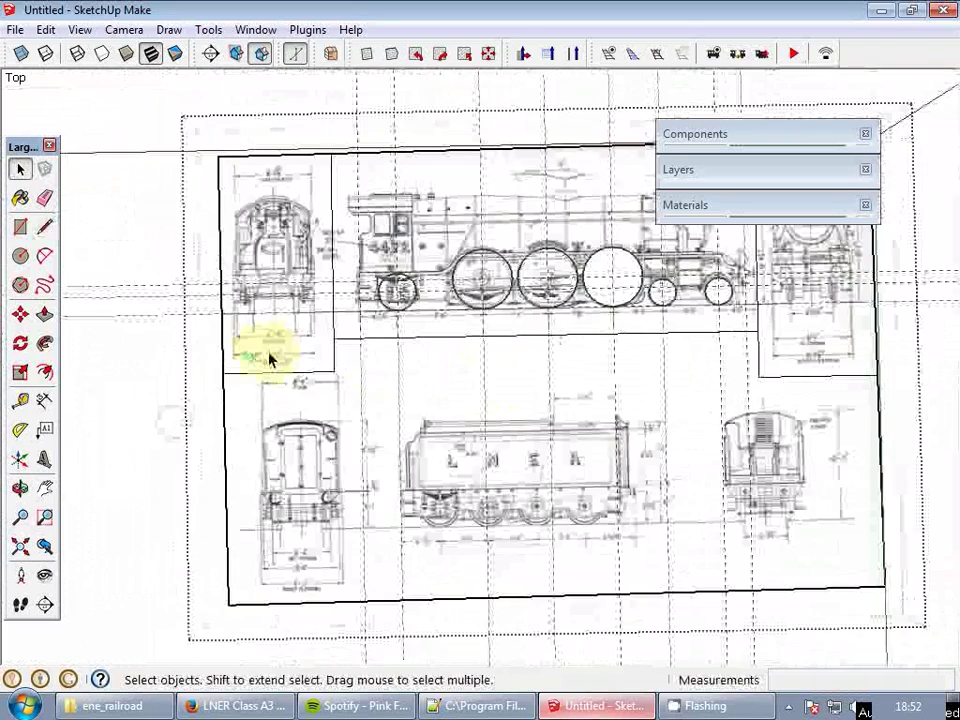
{"action": "key", "text": "l"}
{"action": "scroll", "coordinate": [340, 375], "scroll_direction": "up", "scroll_amount": 4}
{"action": "left_click", "coordinate": [310, 378]}
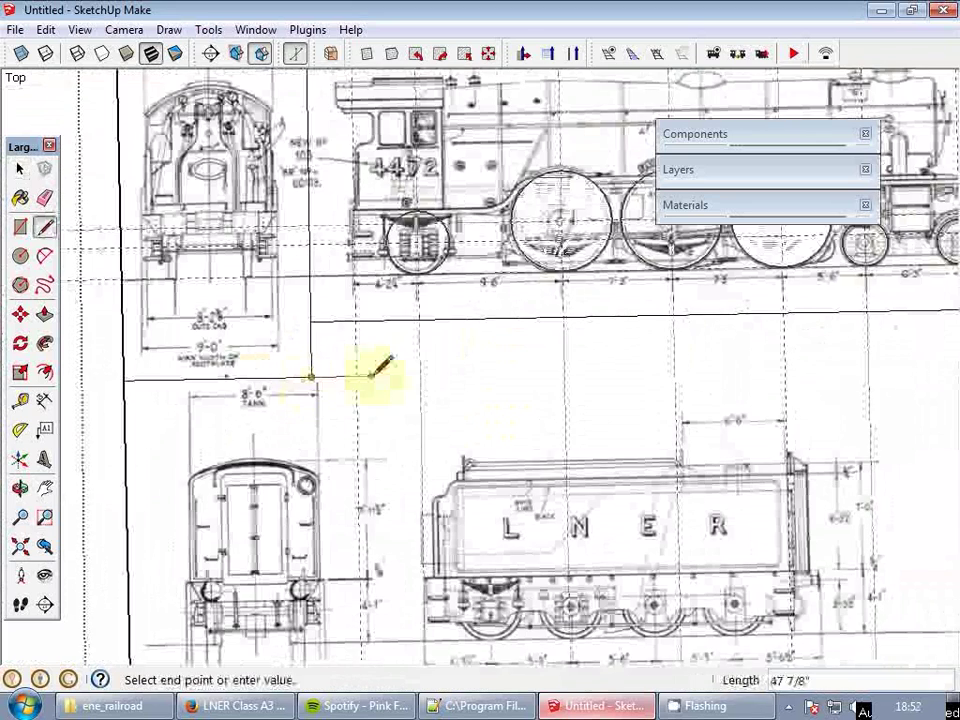
{"action": "left_click", "coordinate": [396, 375]}
{"action": "scroll", "coordinate": [396, 375], "scroll_direction": "down", "scroll_amount": 3}
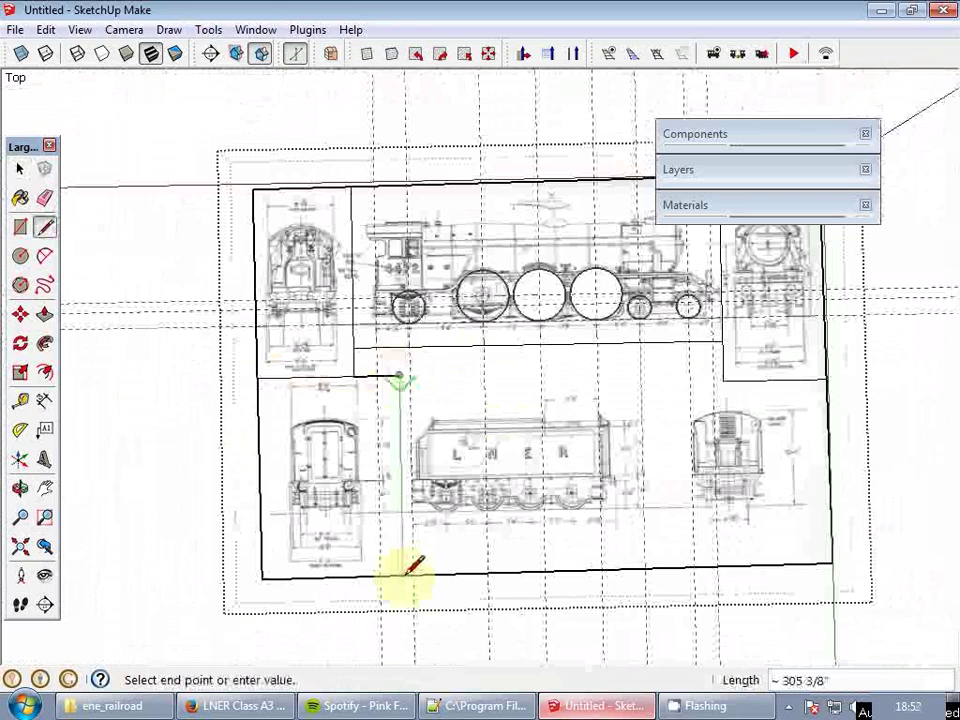
{"action": "left_click", "coordinate": [403, 575]}
- Connect that tender view's upper corner to the edge beneath the locomotive, and draw a vertical edge separating the tender's side view from its other end view
{"action": "key", "text": "space"}
{"action": "key", "text": "l"}
{"action": "left_click", "coordinate": [399, 377]}
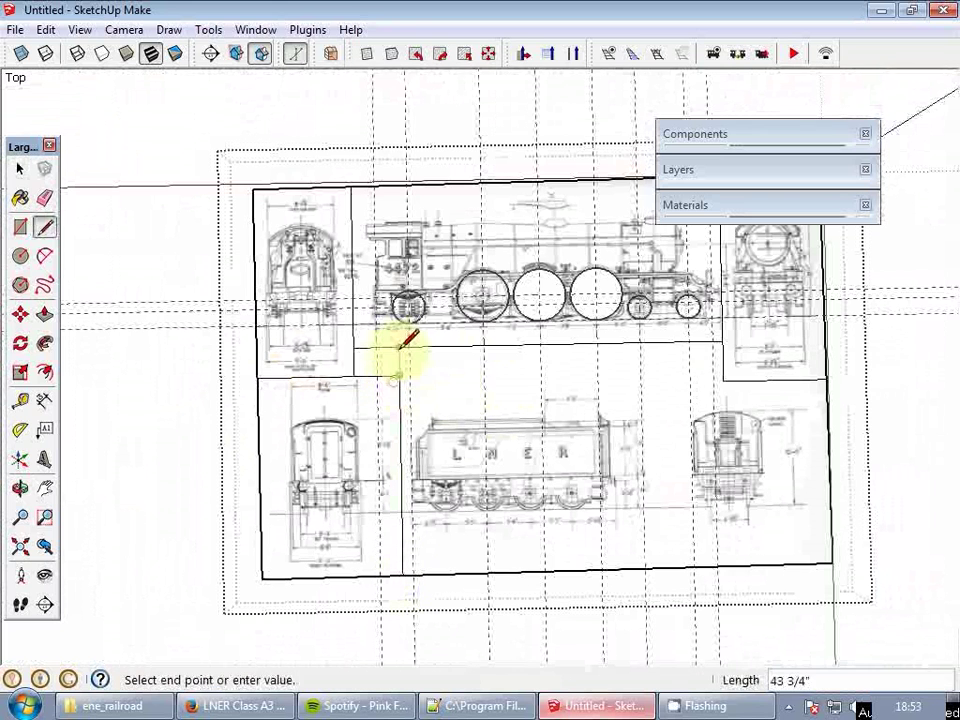
{"action": "key", "text": "space"}
{"action": "key", "text": "l"}
{"action": "left_click", "coordinate": [672, 567]}
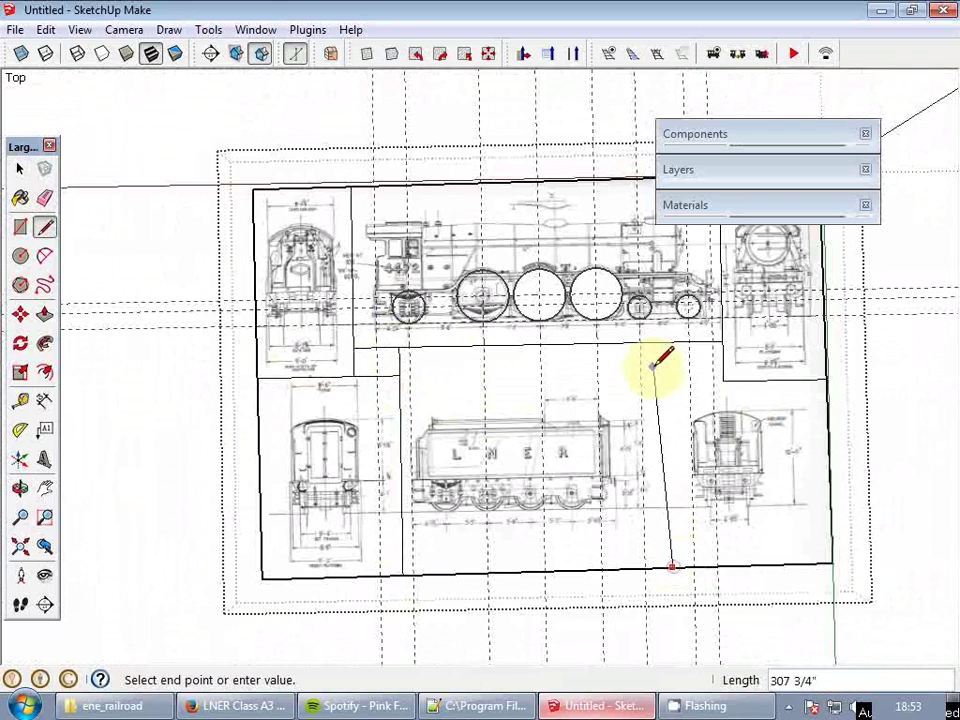
{"action": "key", "text": "space"}
- Make the locomotive side view's face and edges into a group
{"action": "scroll", "coordinate": [380, 300], "scroll_direction": "down", "scroll_amount": 2}
{"action": "scroll", "coordinate": [405, 260], "scroll_direction": "up", "scroll_amount": 3}
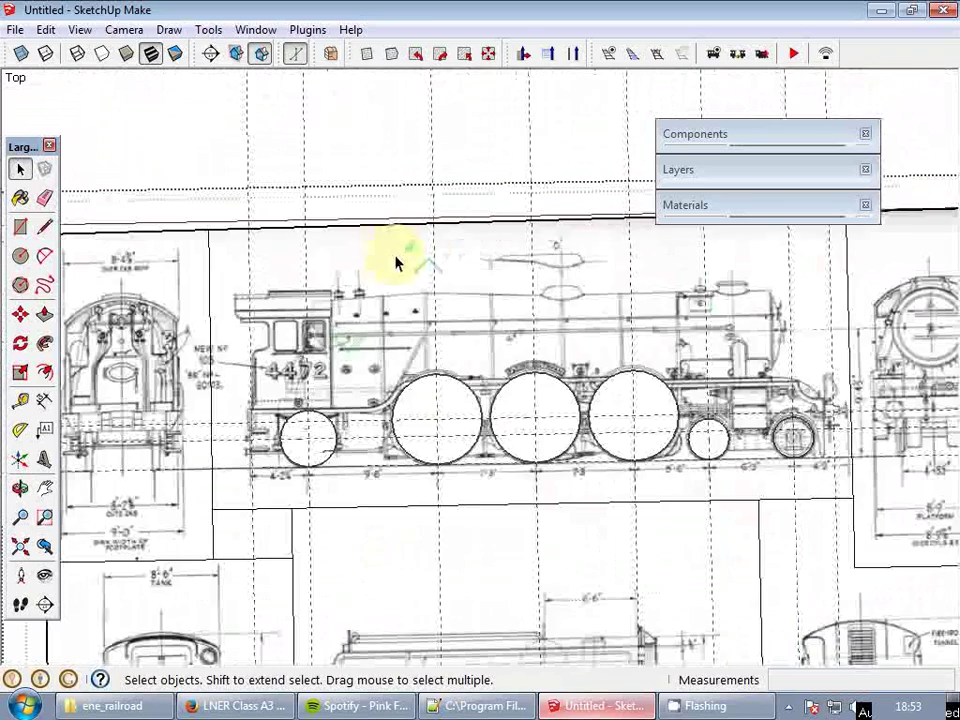
{"action": "left_click", "coordinate": [375, 264]}
{"action": "right_click", "coordinate": [401, 256]}
{"action": "left_click", "coordinate": [440, 422]}
- Make the cab end view and the tender end view below it into separate groups
{"action": "scroll", "coordinate": [310, 297], "scroll_direction": "down", "scroll_amount": 3}
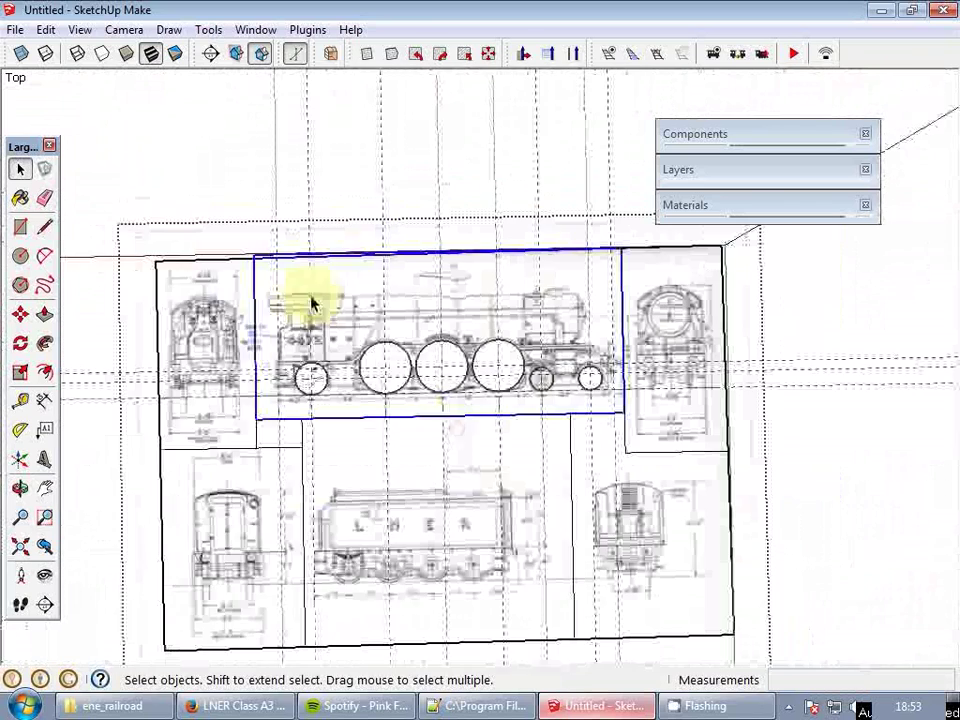
{"action": "right_click", "coordinate": [218, 292]}
{"action": "left_click", "coordinate": [280, 460]}
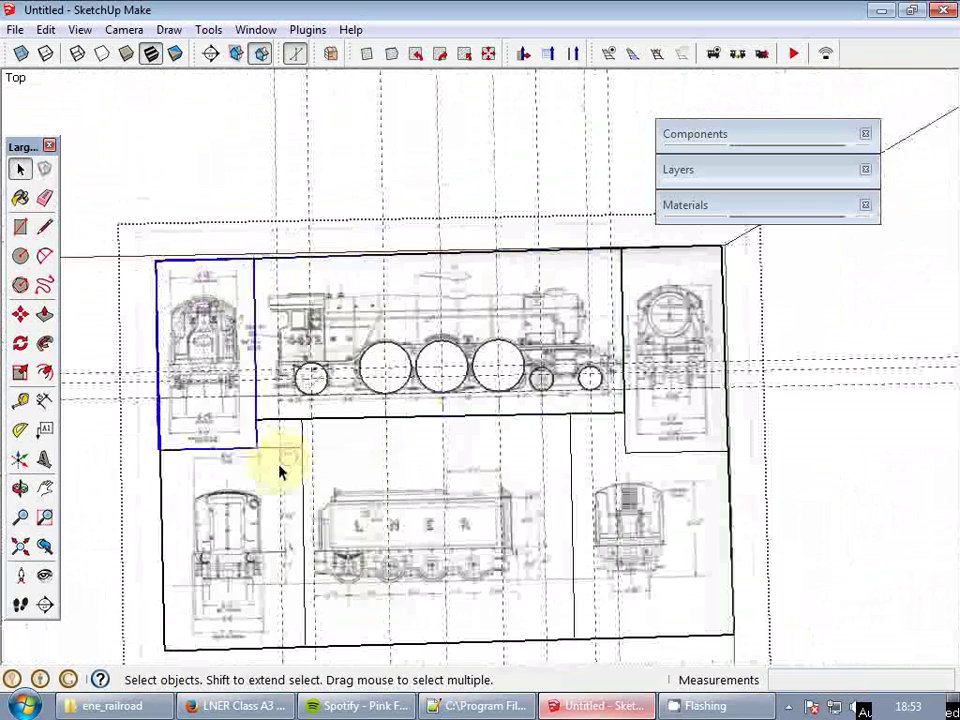
{"action": "left_click", "coordinate": [279, 465]}
{"action": "right_click", "coordinate": [279, 465]}
{"action": "left_click", "coordinate": [364, 291]}
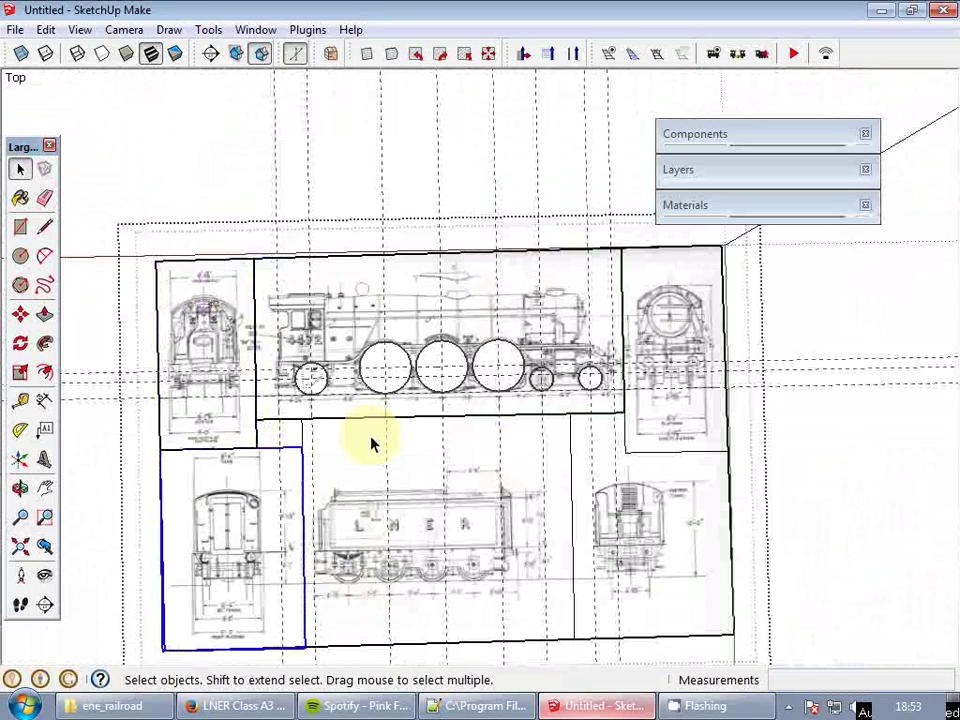
- Make the tender side view into a group and delete the leftover face between the cab end view and the tender side view
{"action": "left_click", "coordinate": [370, 442]}
{"action": "right_click", "coordinate": [370, 442]}
{"action": "left_click", "coordinate": [482, 260]}
{"action": "scroll", "coordinate": [271, 438], "scroll_direction": "up", "scroll_amount": 1}
{"action": "left_click", "coordinate": [270, 441]}
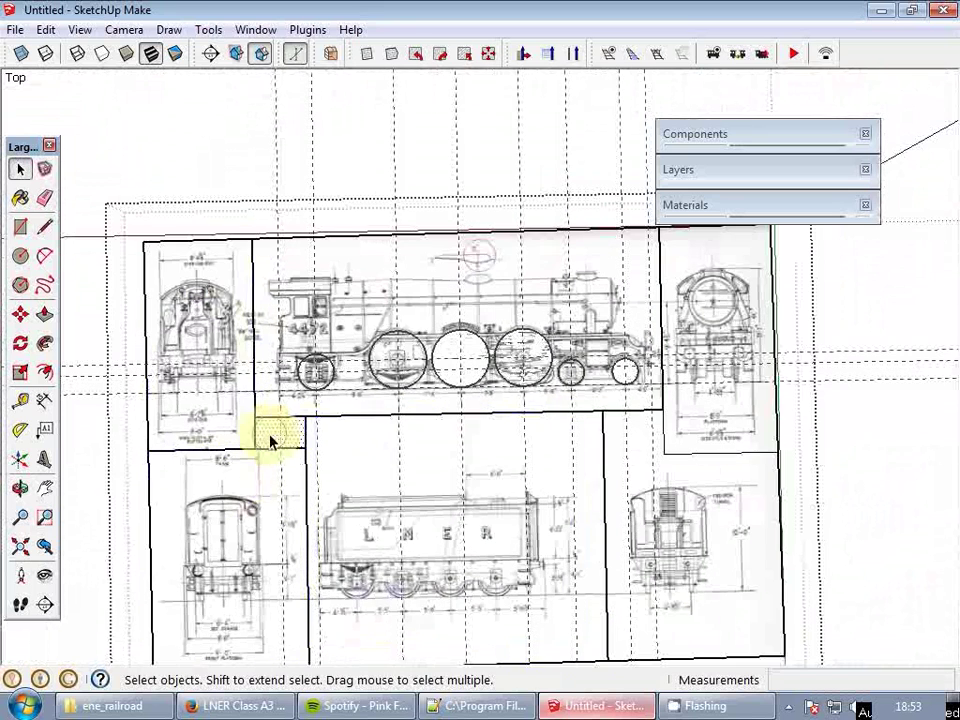
{"action": "key", "text": "Delete"}
- Make the tender end view with the fire-iron tunnel and the locomotive front view above it into separate groups
{"action": "left_click", "coordinate": [617, 454]}
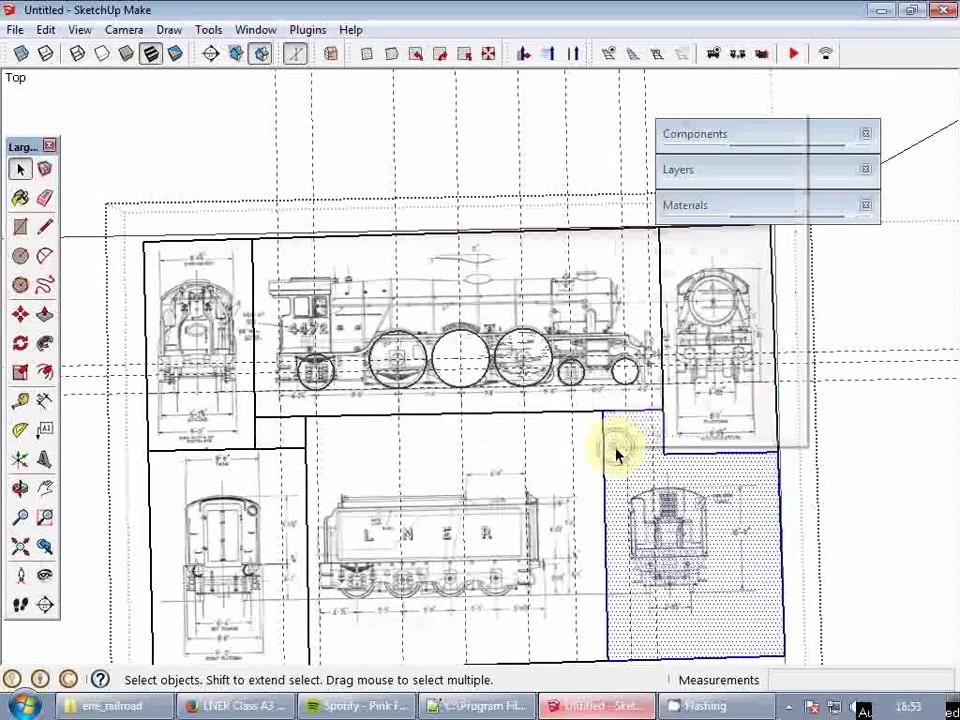
{"action": "right_click", "coordinate": [617, 450]}
{"action": "left_click", "coordinate": [720, 276]}
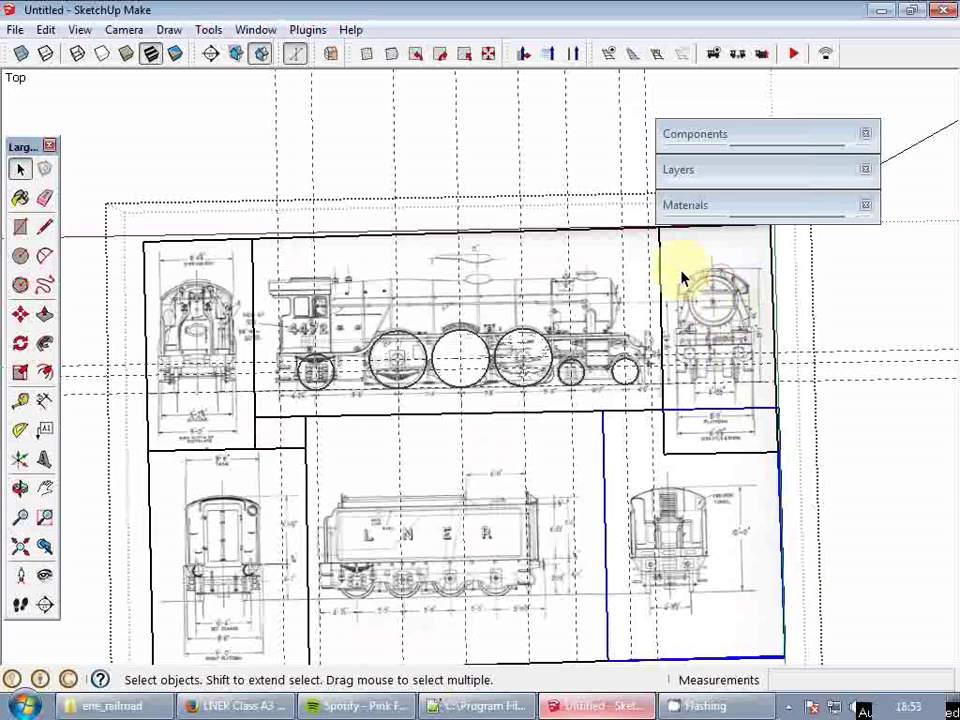
{"action": "right_click", "coordinate": [683, 278]}
{"action": "left_click", "coordinate": [768, 433]}
- Inside that tender end view's group, extend the front view's lower edge across the narrow strip and delete the blank face above it
{"action": "scroll", "coordinate": [692, 468], "scroll_direction": "up", "scroll_amount": 5}
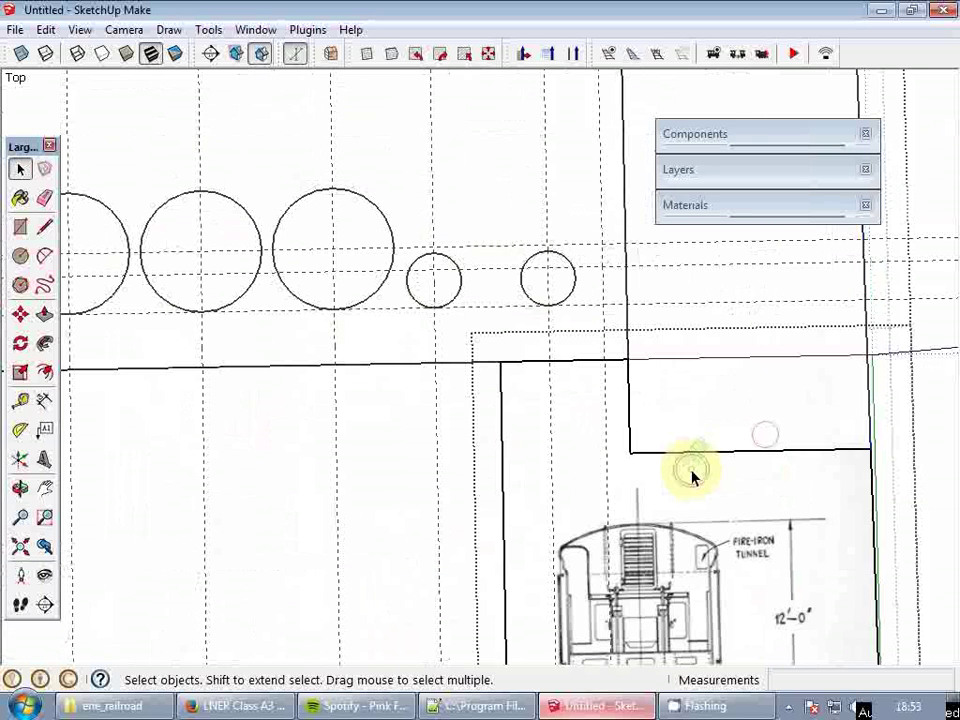
{"action": "key", "text": "l"}
{"action": "left_click", "coordinate": [630, 452]}
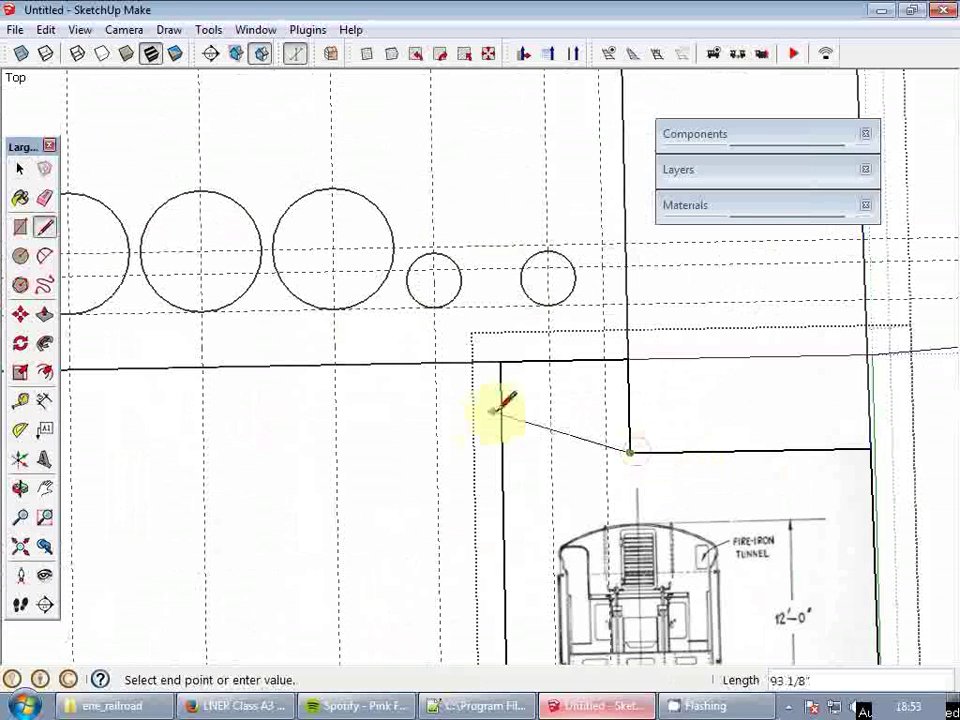
{"action": "key", "text": "space"}
{"action": "double_click", "coordinate": [528, 428]}
{"action": "double_click", "coordinate": [664, 465], "text": "ctrl+shift"}
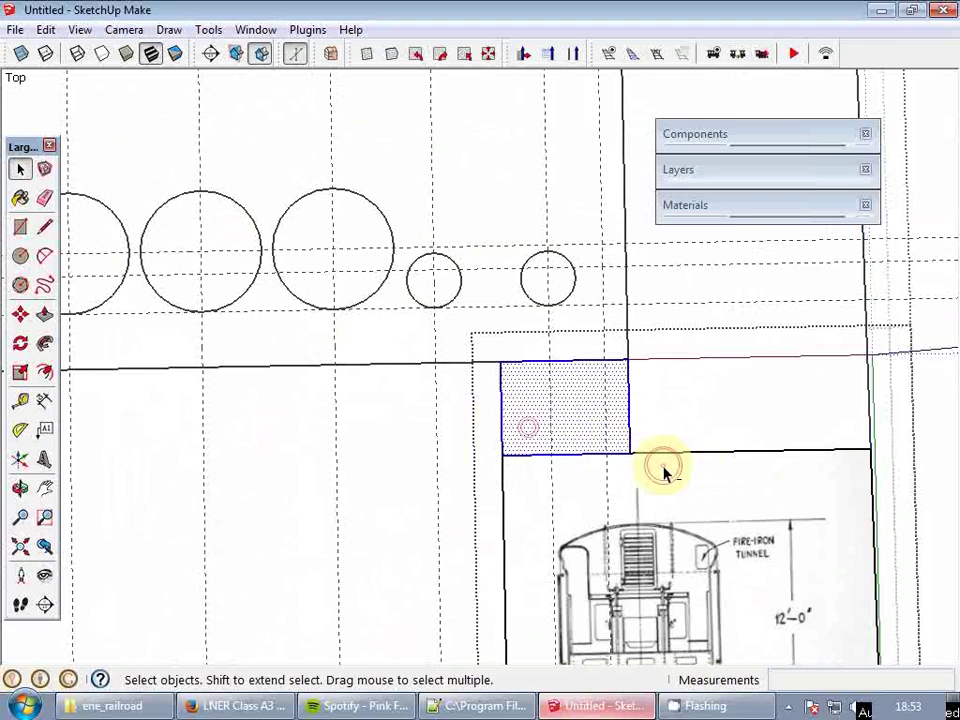
{"action": "scroll", "coordinate": [589, 391], "scroll_direction": "down", "scroll_amount": 2}
{"action": "key", "text": "Delete"}
{"action": "scroll", "coordinate": [585, 370], "scroll_direction": "down", "scroll_amount": 5}
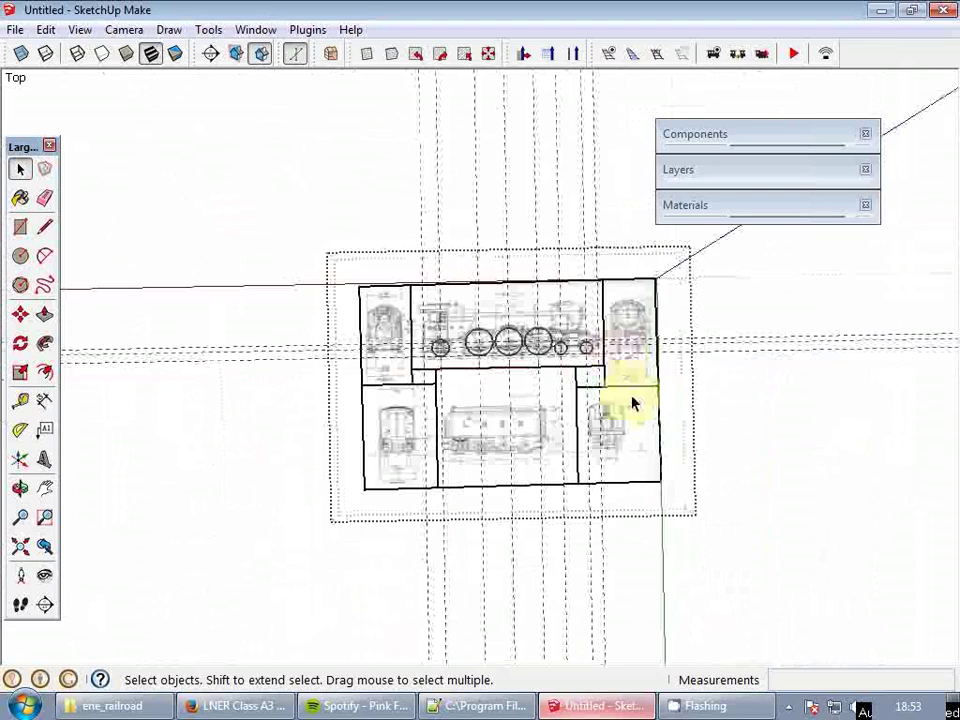
- Close the open group and explode the outer group holding the whole sheet into its separate views
{"action": "right_click", "coordinate": [631, 411]}
{"action": "left_click", "coordinate": [669, 481]}
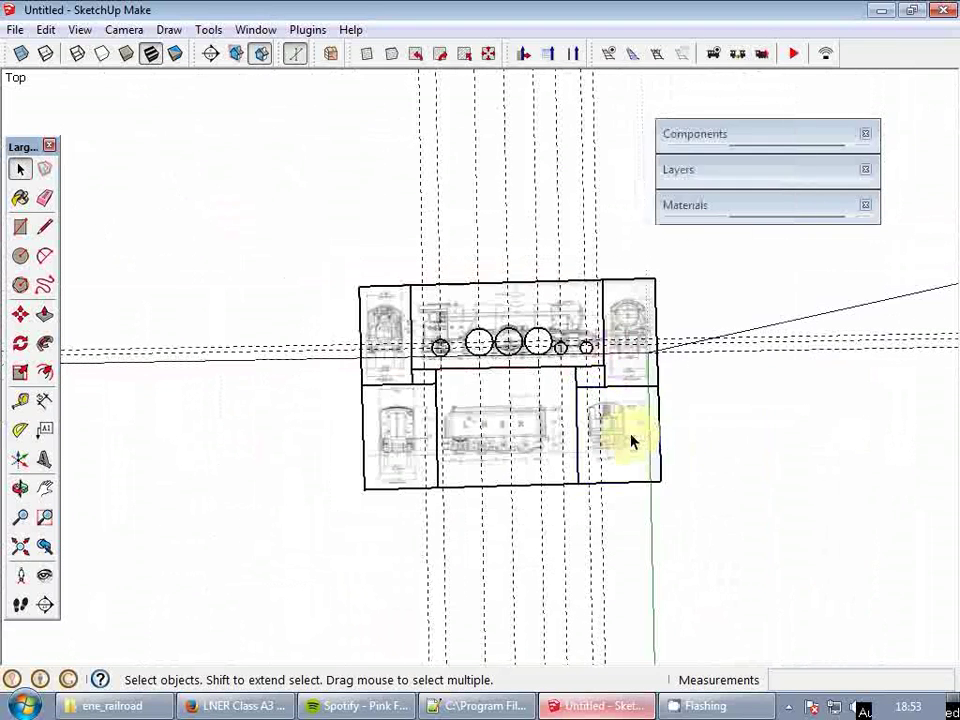
{"action": "right_click", "coordinate": [633, 422]}
{"action": "left_click", "coordinate": [716, 224]}
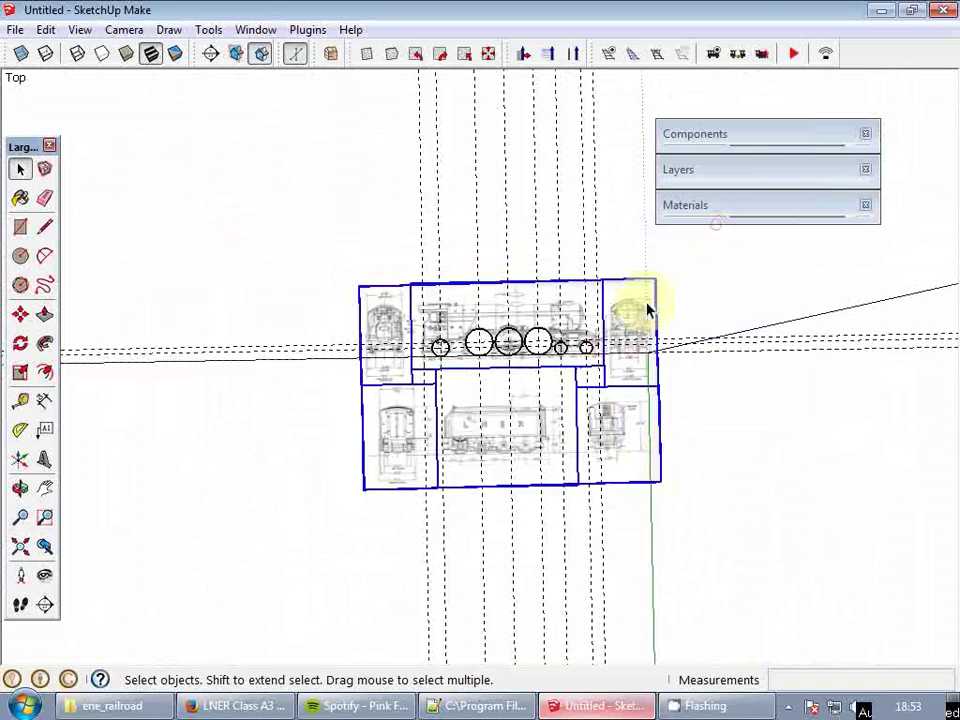
- Move all the views and wheels together about 144 5/8" so the rail line near the locomotive's front meets the origin
{"action": "scroll", "coordinate": [613, 390], "scroll_direction": "up", "scroll_amount": 3}
{"action": "scroll", "coordinate": [588, 376], "scroll_direction": "down", "scroll_amount": 1}
{"action": "scroll", "coordinate": [580, 370], "scroll_direction": "up", "scroll_amount": 5}
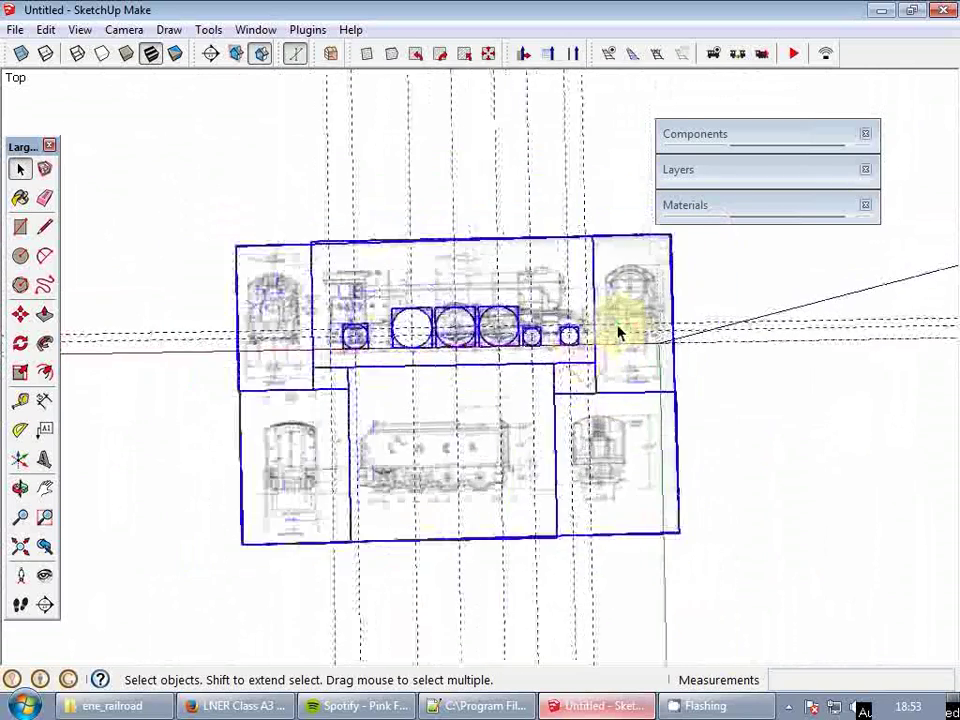
{"action": "key", "text": "m"}
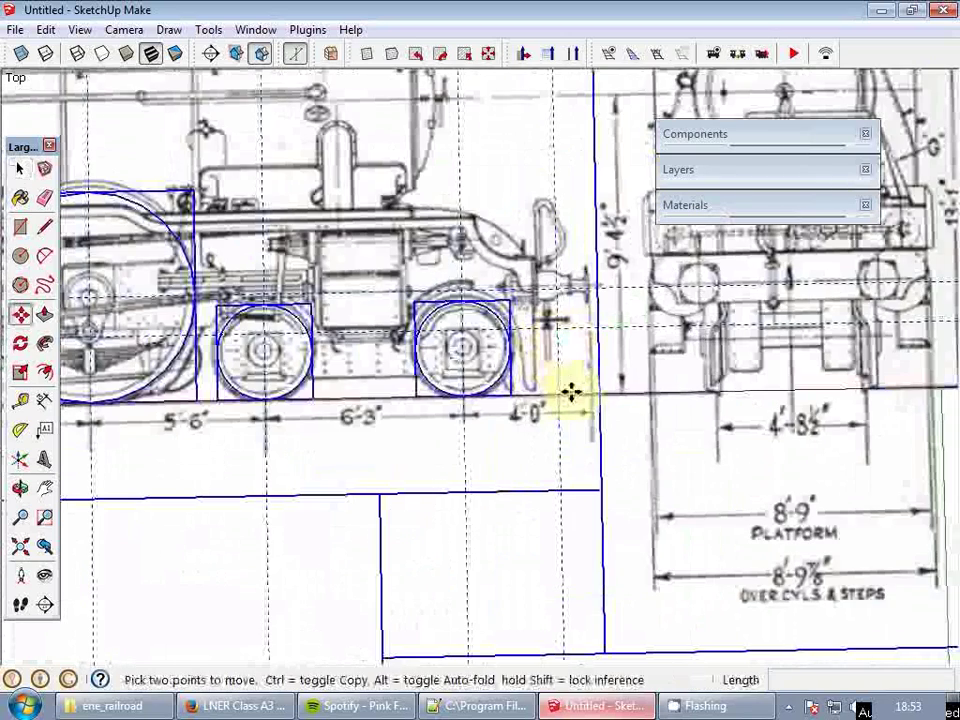
{"action": "left_click", "coordinate": [556, 396]}
{"action": "scroll", "coordinate": [527, 372], "scroll_direction": "down", "scroll_amount": 8}
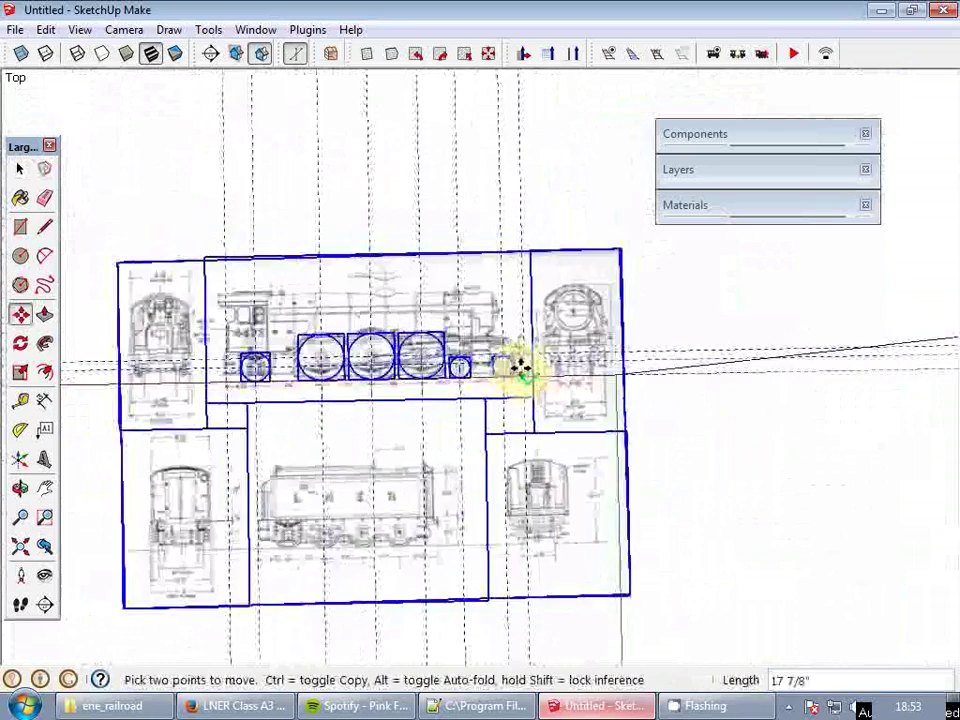
{"action": "scroll", "coordinate": [596, 364], "scroll_direction": "up", "scroll_amount": 1}
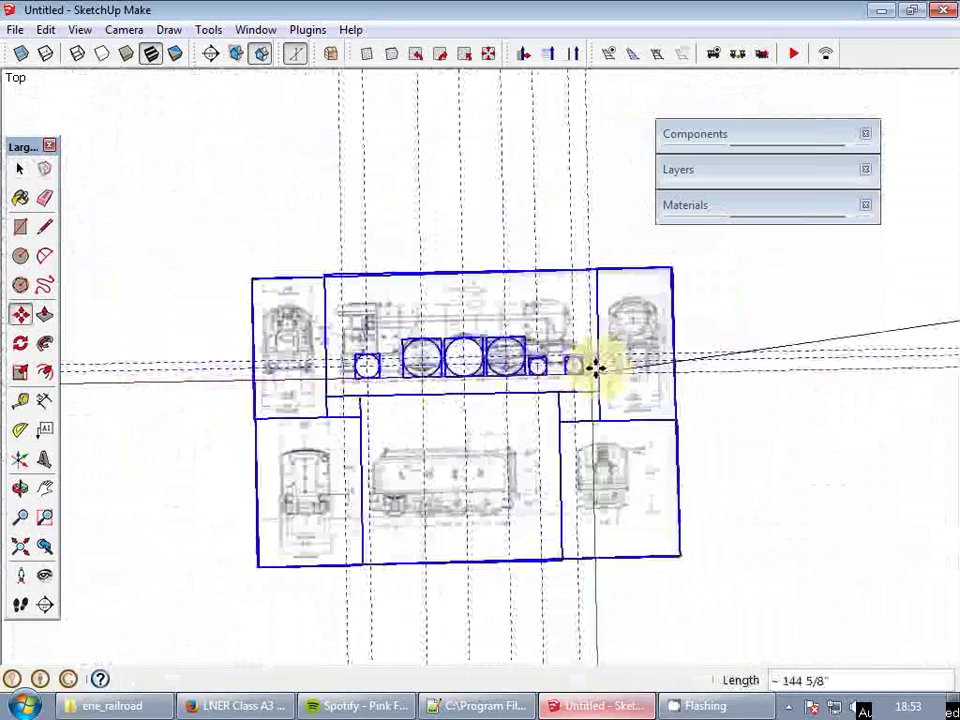
{"action": "scroll", "coordinate": [593, 370], "scroll_direction": "up", "scroll_amount": 4}
- Rotate all the views and wheels 90 degrees about the rail line so they stand upright
{"action": "key", "text": "q"}
{"action": "scroll", "coordinate": [590, 372], "scroll_direction": "up", "scroll_amount": 3}
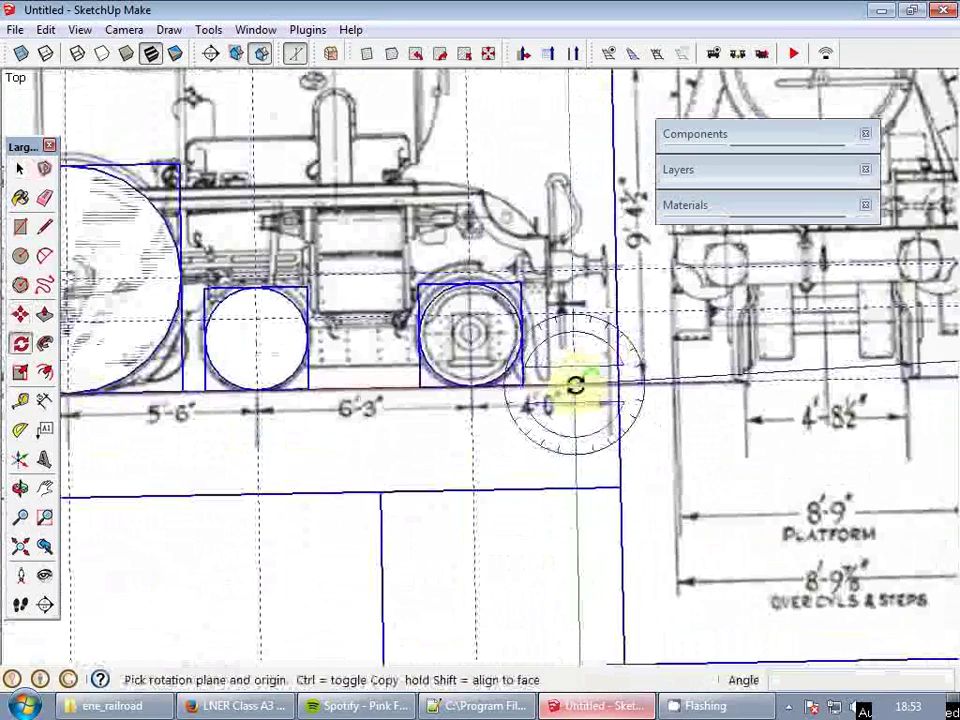
{"action": "left_click_drag", "start_coordinate": [577, 385], "coordinate": [548, 386]}
{"action": "scroll", "coordinate": [548, 386], "scroll_direction": "down", "scroll_amount": 2}
{"action": "mouse_move", "coordinate": [550, 386]}
{"action": "middle_mouse_down"}
{"action": "mouse_move", "coordinate": [649, 345]}
{"action": "mouse_move", "coordinate": [736, 258]}
{"action": "middle_mouse_up"}
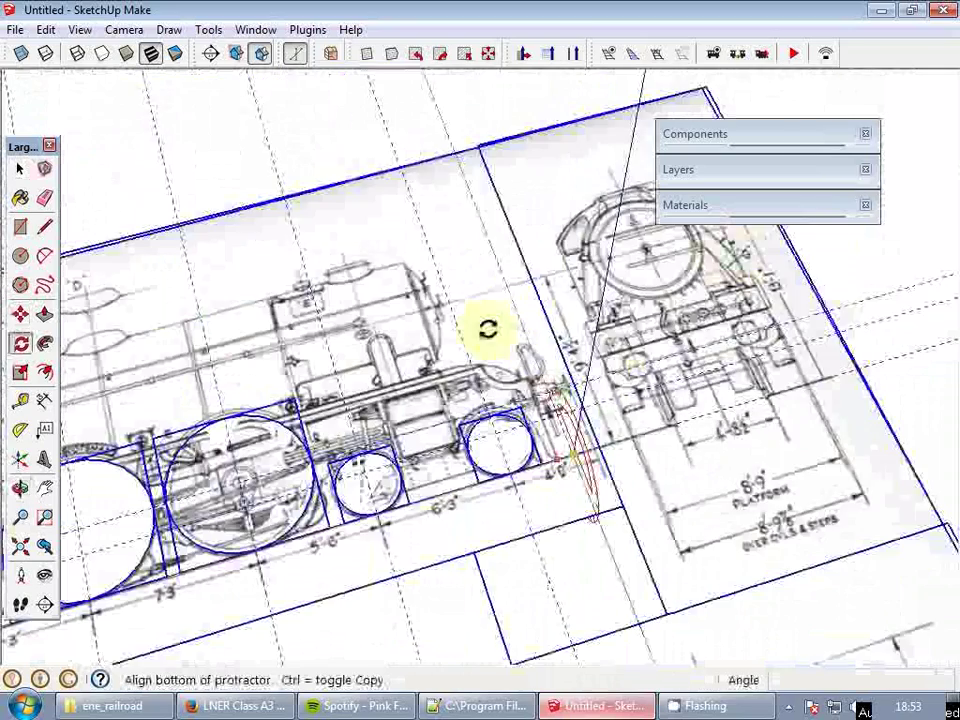
{"action": "left_click", "coordinate": [514, 300]}
{"action": "left_click", "coordinate": [602, 291]}
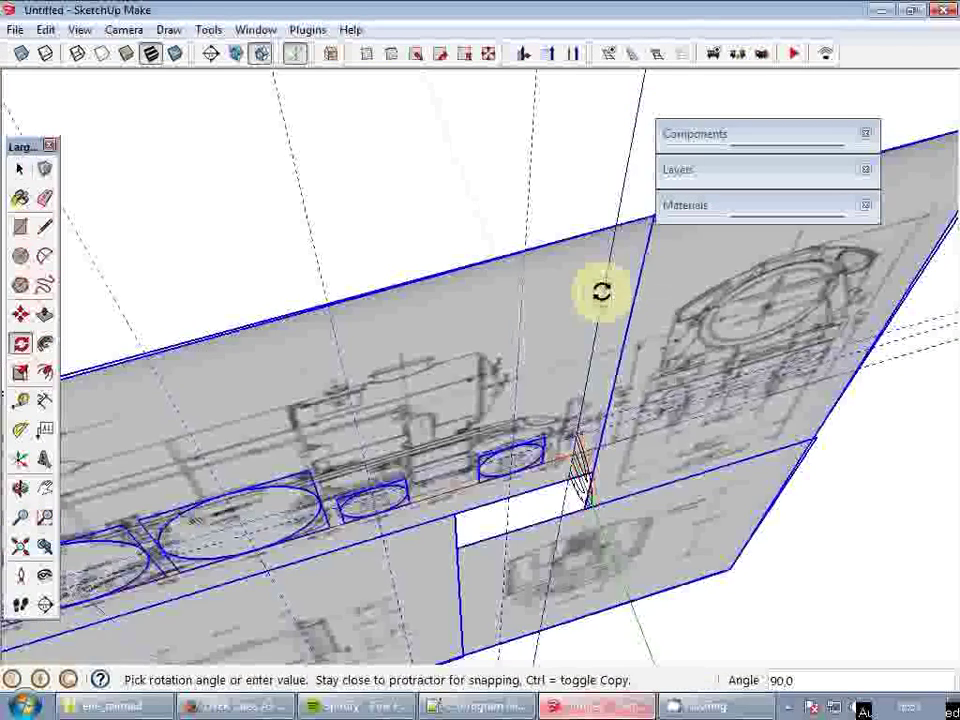
{"action": "scroll", "coordinate": [602, 291], "scroll_direction": "down", "scroll_amount": 2}
{"action": "middle_click_drag", "start_coordinate": [602, 293], "coordinate": [632, 358]}
- Rotate the locomotive front view 90 degrees about its vertical centreline so it stands perpendicular to the side view
{"action": "key", "text": "space"}
{"action": "left_click", "coordinate": [625, 336]}
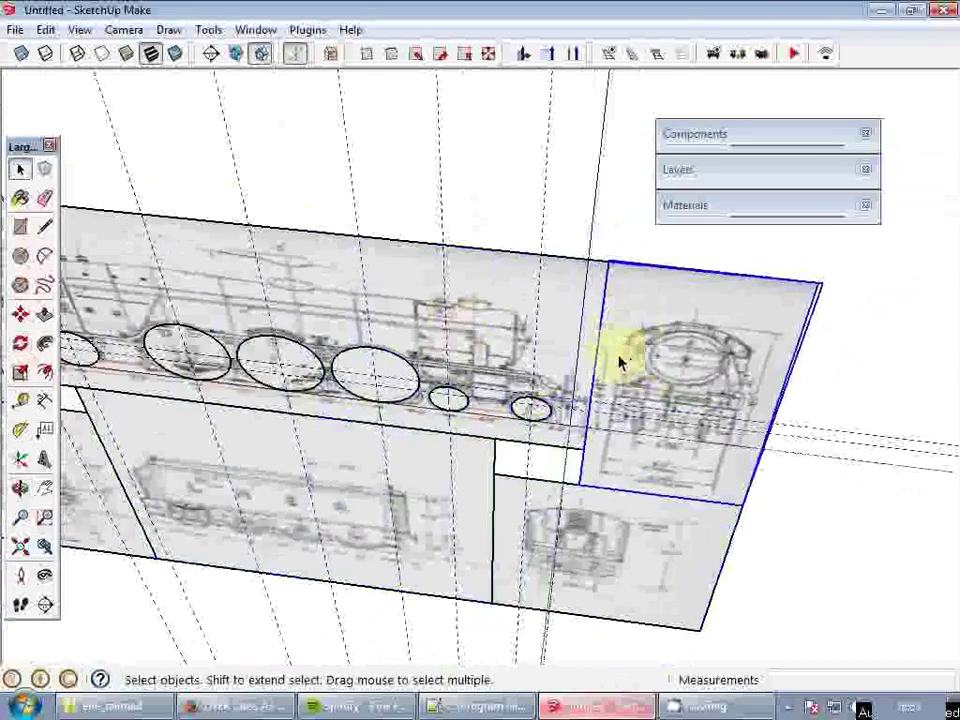
{"action": "scroll", "coordinate": [590, 345], "scroll_direction": "down", "scroll_amount": 2}
{"action": "scroll", "coordinate": [570, 374], "scroll_direction": "up", "scroll_amount": 7}
{"action": "key", "text": "q"}
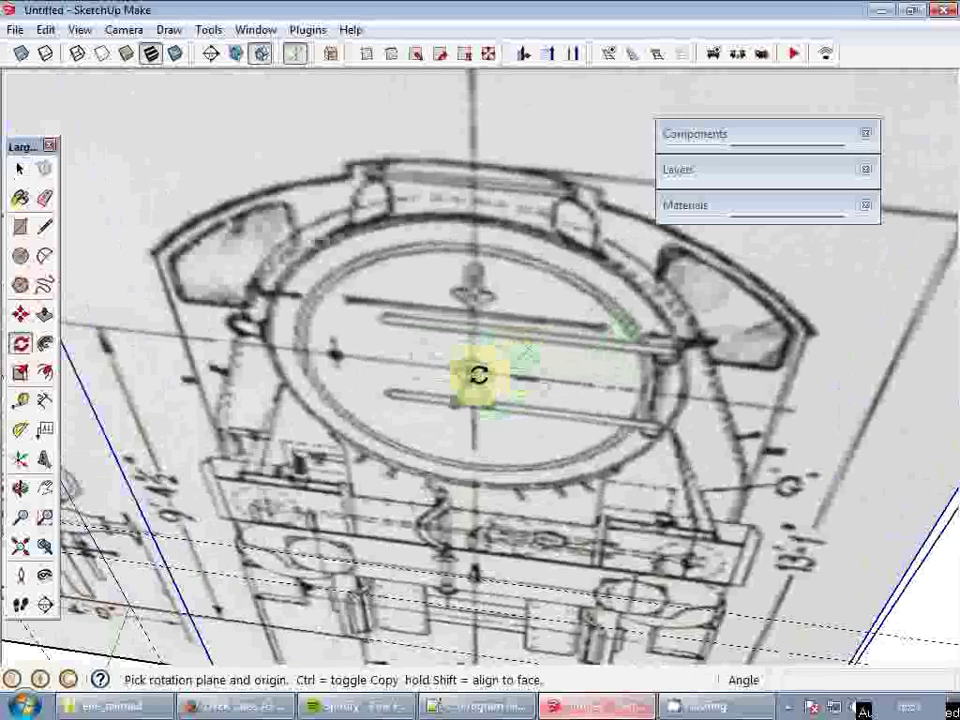
{"action": "left_click", "coordinate": [474, 372]}
{"action": "scroll", "coordinate": [476, 328], "scroll_direction": "down", "scroll_amount": 5}
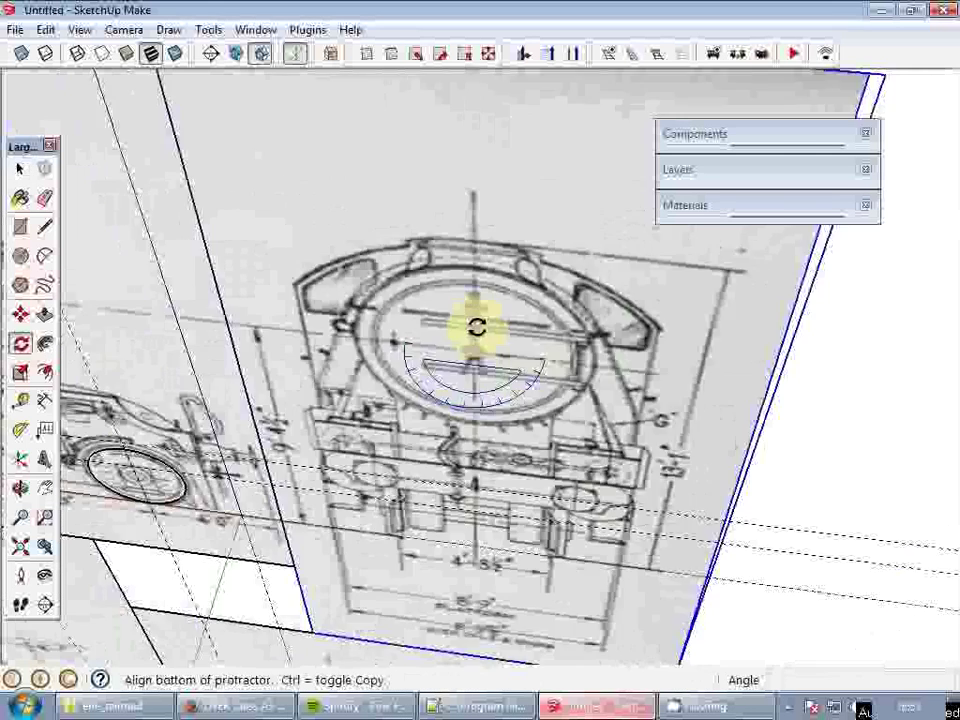
{"action": "left_click", "coordinate": [547, 356]}
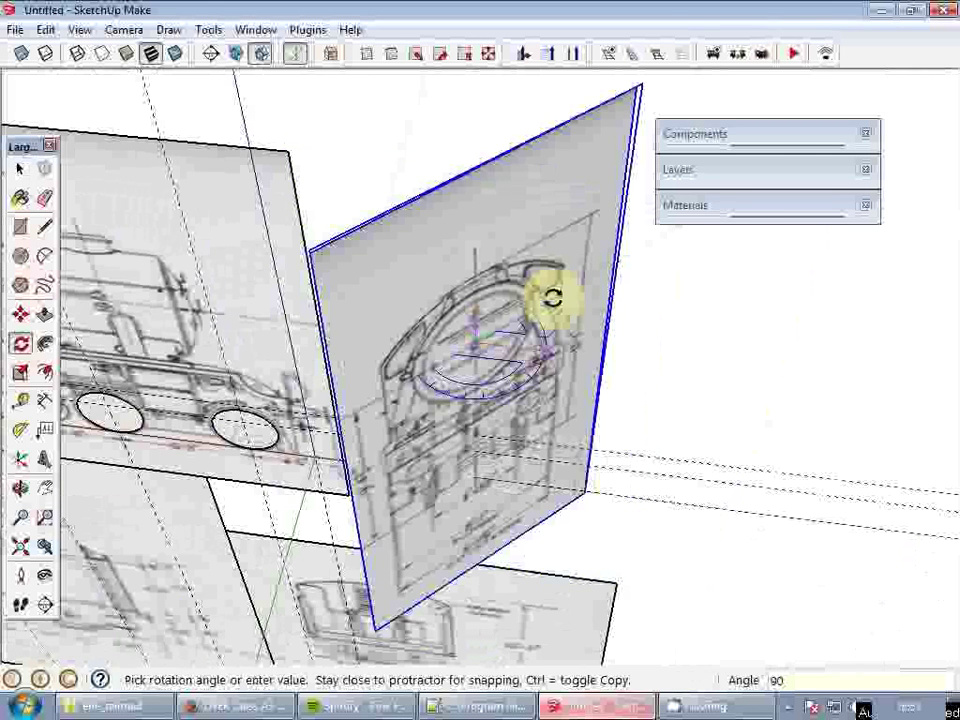
{"action": "key", "text": "Return"}
{"action": "scroll", "coordinate": [560, 310], "scroll_direction": "down", "scroll_amount": 4}
{"action": "middle_click_drag", "start_coordinate": [590, 368], "coordinate": [466, 372]}
- Move the rotated front view along the locomotive's length until it lines up with the side view's front edge
{"action": "key", "text": "space"}
{"action": "scroll", "coordinate": [510, 394], "scroll_direction": "down", "scroll_amount": 2}
{"action": "key", "text": "m"}
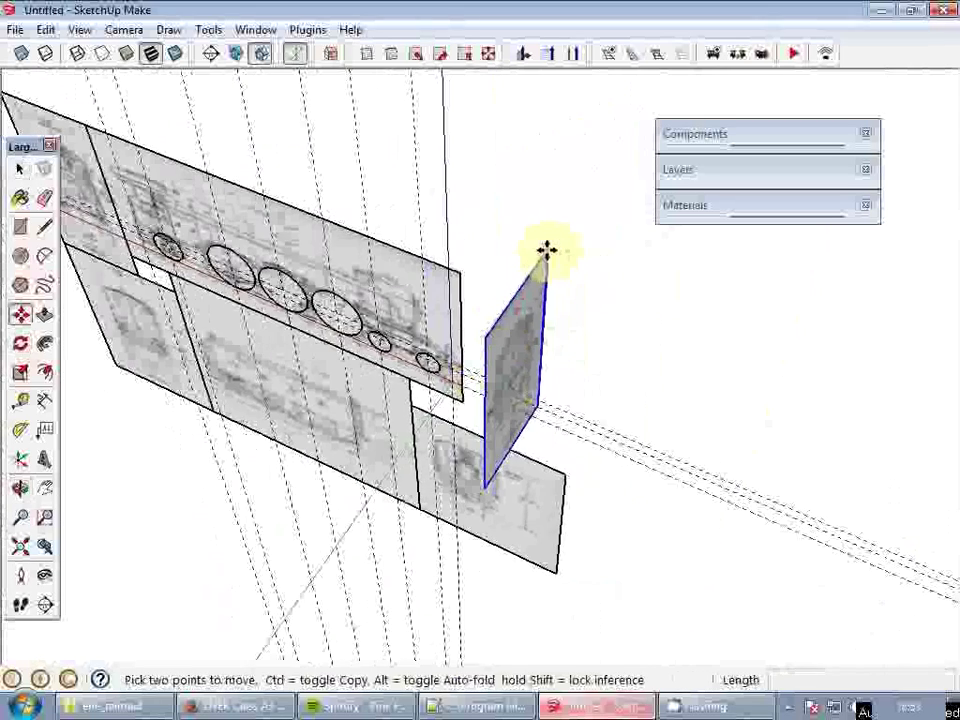
{"action": "scroll", "coordinate": [546, 250], "scroll_direction": "up", "scroll_amount": 2}
{"action": "left_click", "coordinate": [530, 263]}
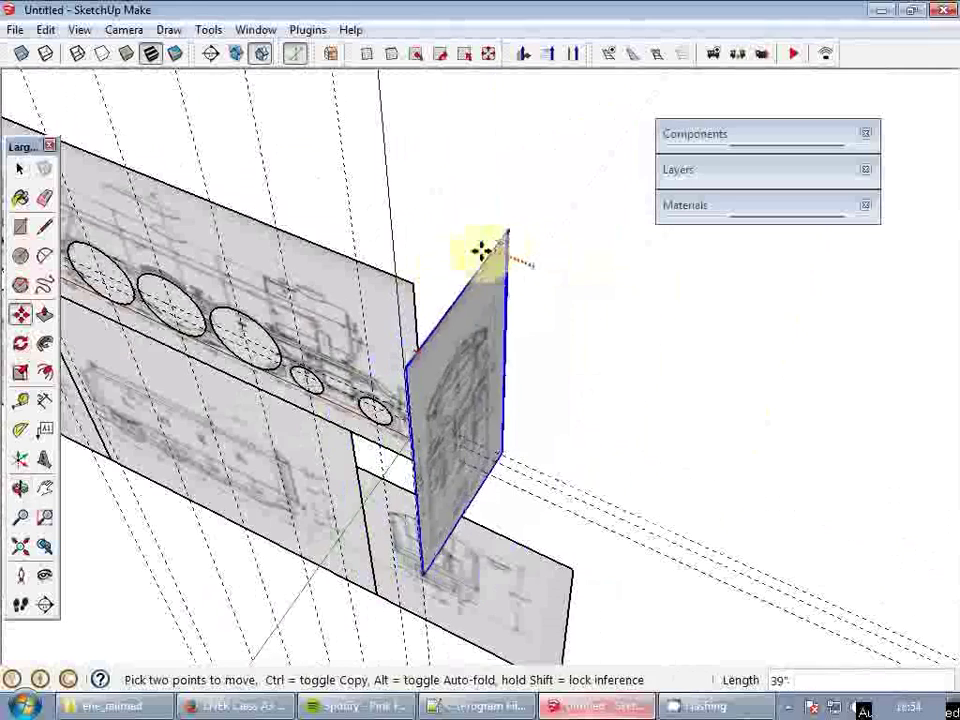
{"action": "left_click", "coordinate": [412, 281]}
{"action": "key", "text": "space"}
{"action": "scroll", "coordinate": [521, 261], "scroll_direction": "down", "scroll_amount": 2}
{"action": "middle_click_drag", "start_coordinate": [521, 261], "coordinate": [591, 313]}
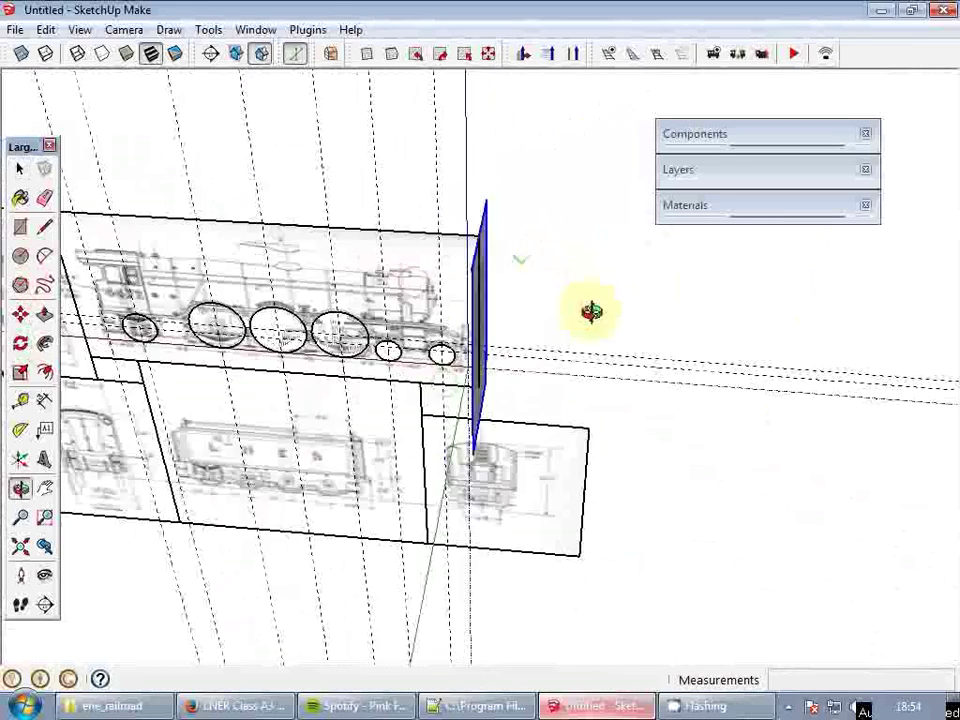
- Rotate the cab end view 90 degrees about its vertical centreline so it stands perpendicular to the locomotive side view
{"action": "scroll", "coordinate": [591, 313], "scroll_direction": "down", "scroll_amount": 2}
{"action": "middle_click_drag", "start_coordinate": [435, 424], "coordinate": [597, 441], "text": "shift"}
{"action": "scroll", "coordinate": [367, 305], "scroll_direction": "up", "scroll_amount": 10}
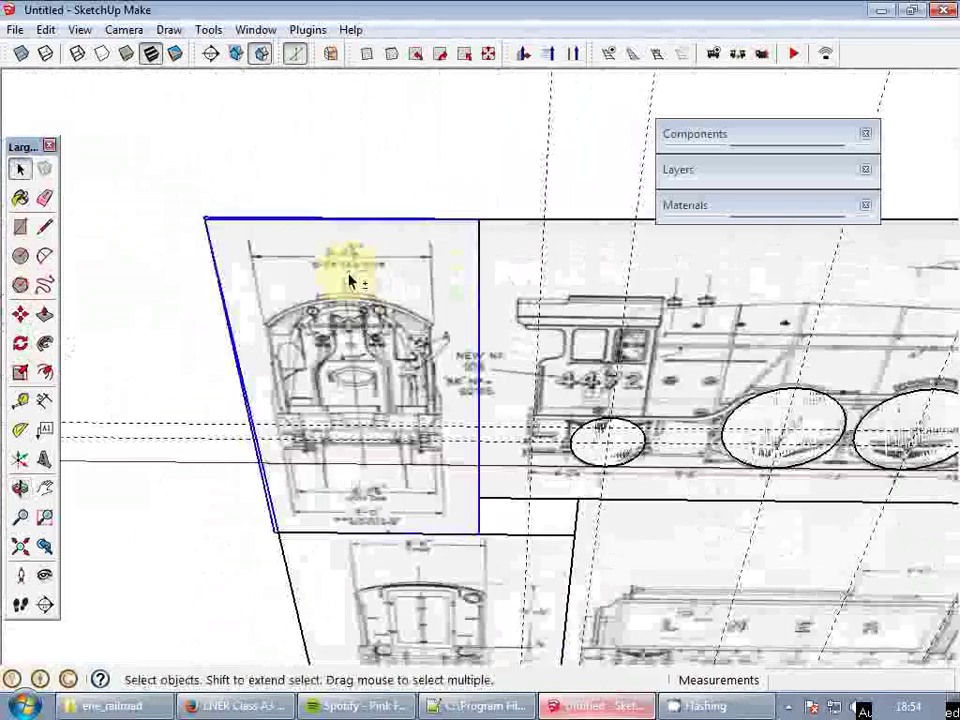
{"action": "key", "text": "q"}
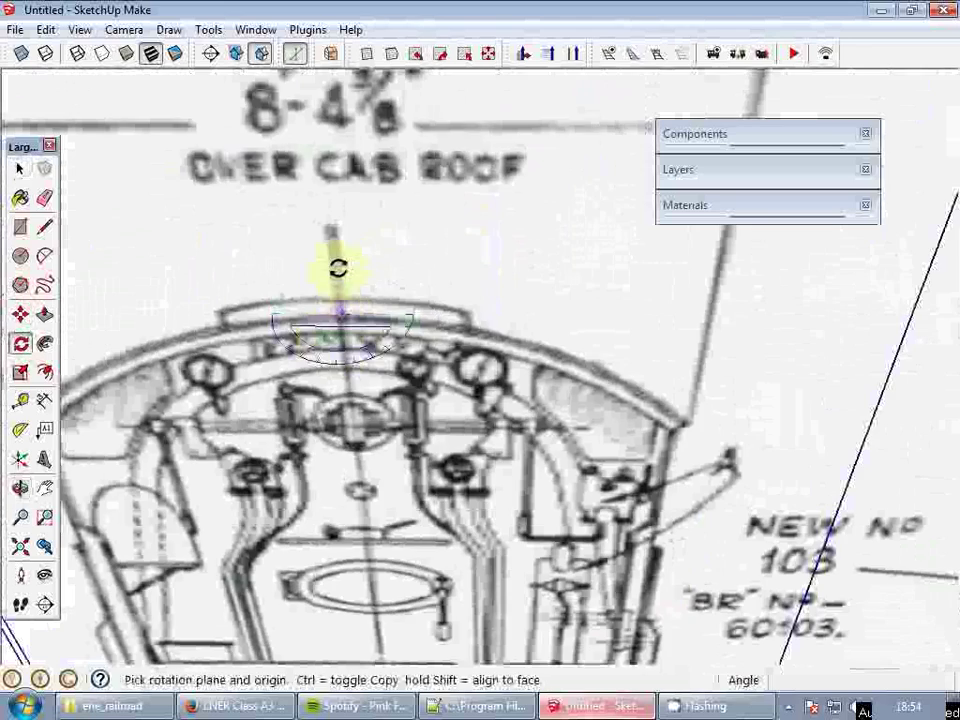
{"action": "left_click", "coordinate": [332, 321]}
{"action": "scroll", "coordinate": [526, 299], "scroll_direction": "down", "scroll_amount": 6}
{"action": "left_click", "coordinate": [526, 299]}
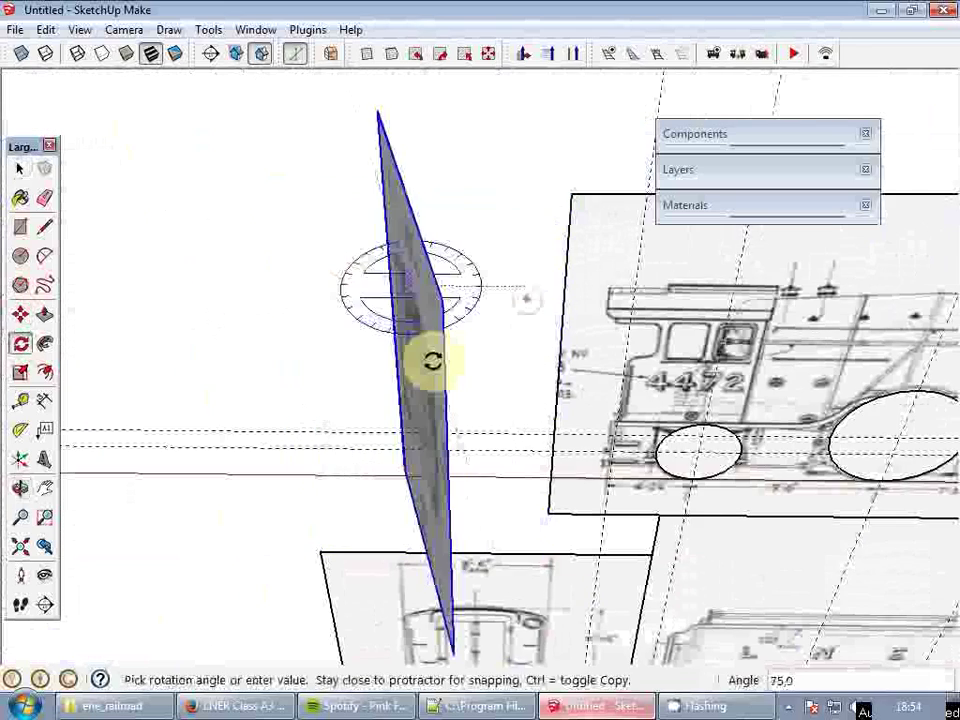
{"action": "type", "text": "90"}
{"action": "key", "text": "Return"}
{"action": "key", "text": "space"}
{"action": "middle_click_drag", "start_coordinate": [429, 369], "coordinate": [574, 349]}
{"action": "scroll", "coordinate": [371, 283], "scroll_direction": "down", "scroll_amount": 3}
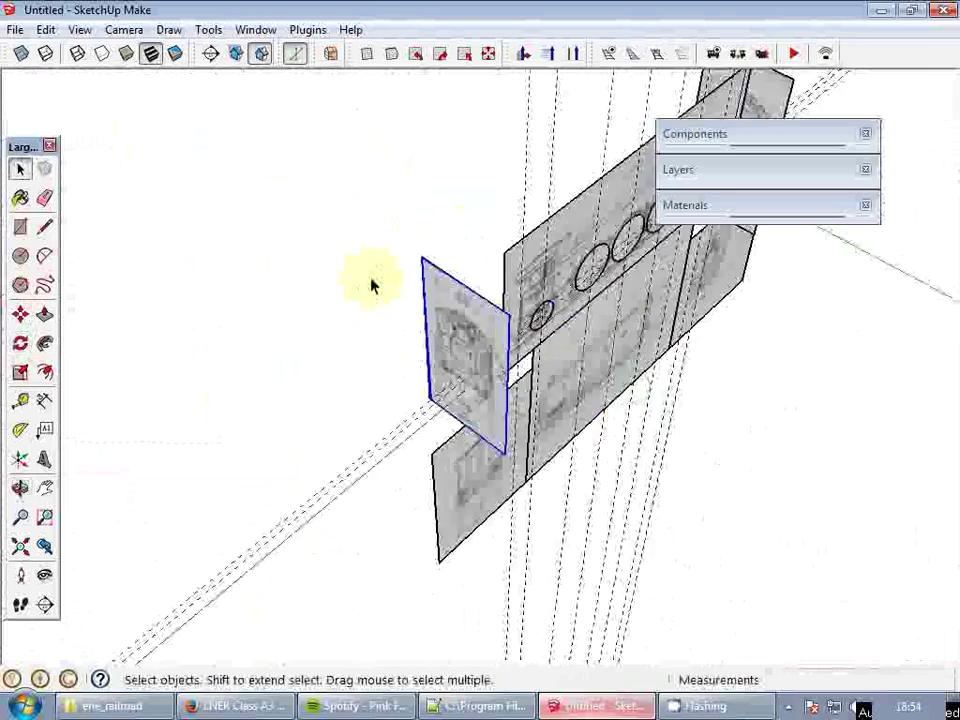
- Select the three tender views and move them vertically 300" up towards the locomotive's rail level
{"action": "mouse_move", "coordinate": [371, 283]}
{"action": "middle_mouse_down"}
{"action": "mouse_move", "coordinate": [457, 368]}
{"action": "mouse_move", "coordinate": [714, 339]}
{"action": "middle_mouse_up"}
{"action": "scroll", "coordinate": [744, 407], "scroll_direction": "up", "scroll_amount": 5}
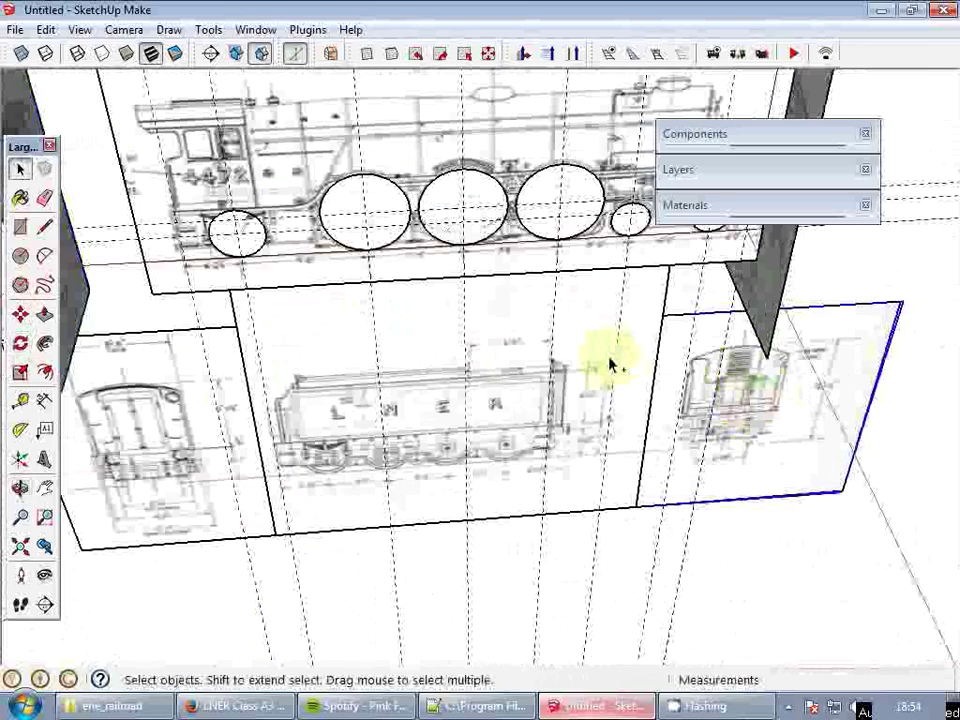
{"action": "scroll", "coordinate": [628, 362], "scroll_direction": "down", "scroll_amount": 4}
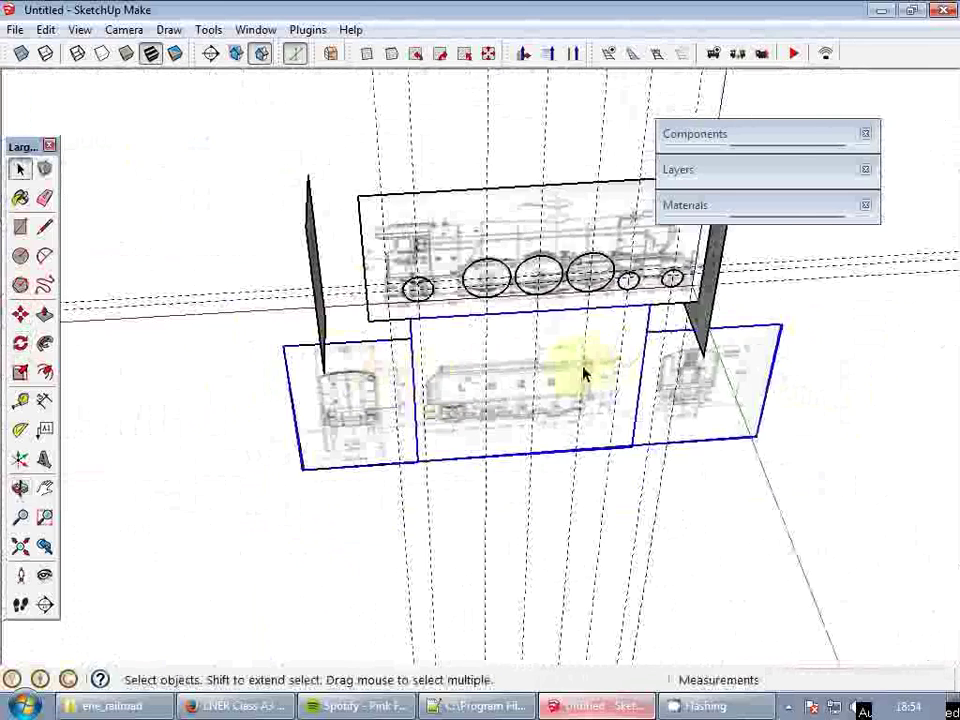
{"action": "scroll", "coordinate": [600, 380], "scroll_direction": "up", "scroll_amount": 3}
{"action": "key", "text": "m"}
{"action": "scroll", "coordinate": [660, 422], "scroll_direction": "up", "scroll_amount": 5}
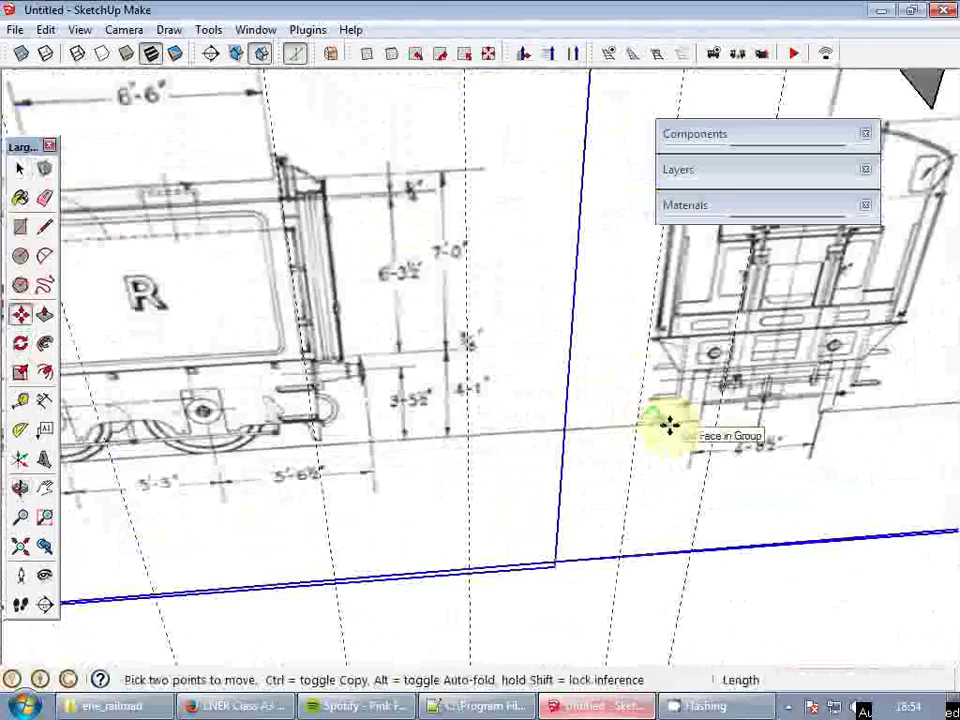
{"action": "scroll", "coordinate": [670, 422], "scroll_direction": "down", "scroll_amount": 6}
{"action": "middle_click_drag", "start_coordinate": [671, 392], "coordinate": [692, 335]}
{"action": "scroll", "coordinate": [692, 335], "scroll_direction": "up", "scroll_amount": 3}
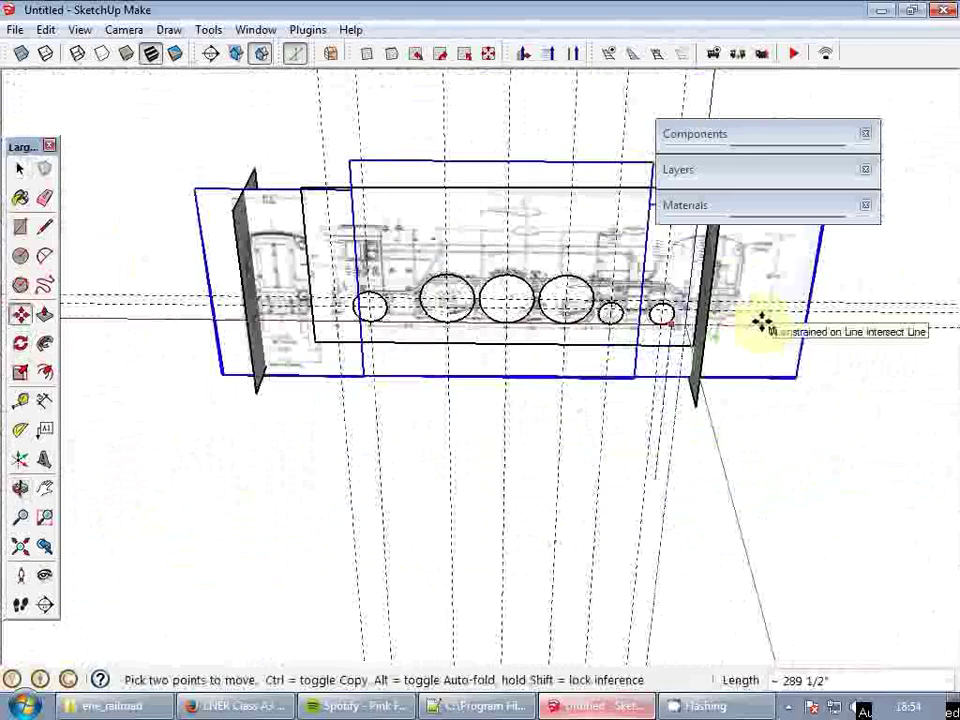
{"action": "scroll", "coordinate": [762, 320], "scroll_direction": "up", "scroll_amount": 2}
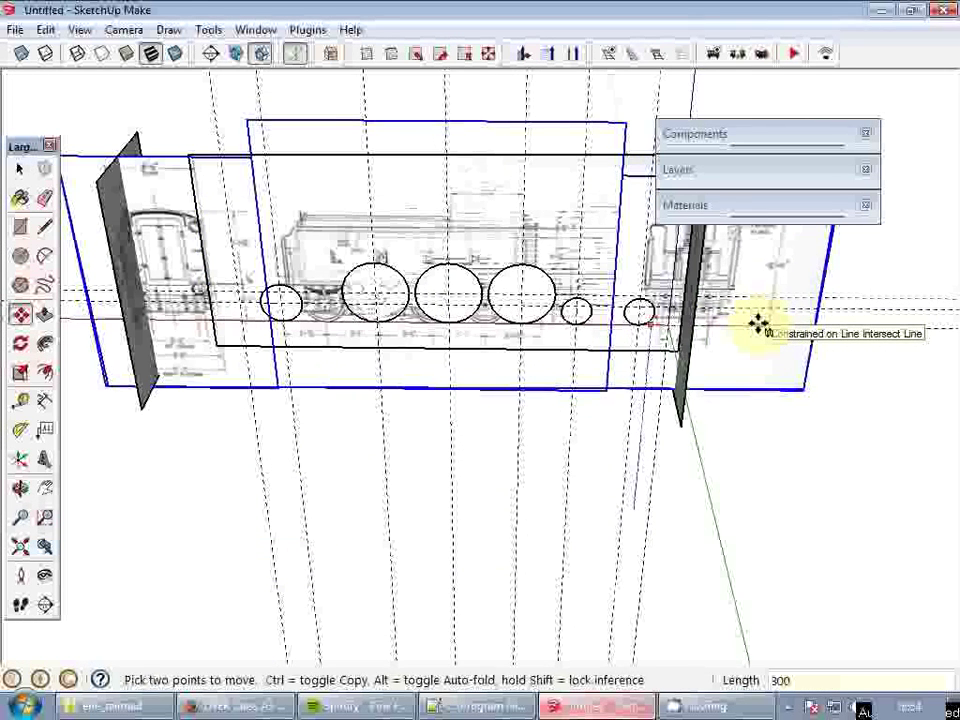
{"action": "key", "text": "Return"}
- Move the three tender views horizontally along the rail line until they are clear behind the locomotive's cab
{"action": "middle_click_drag", "start_coordinate": [459, 351], "coordinate": [568, 373], "text": "shift"}
{"action": "key", "text": "space"}
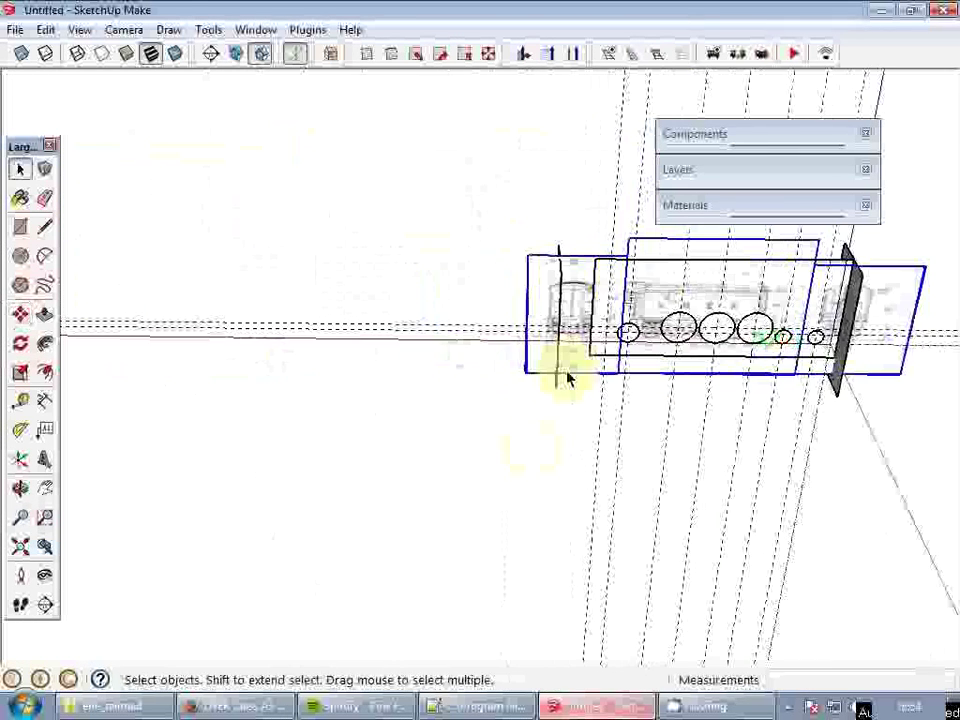
{"action": "key", "text": "m"}
{"action": "left_click", "coordinate": [564, 439]}
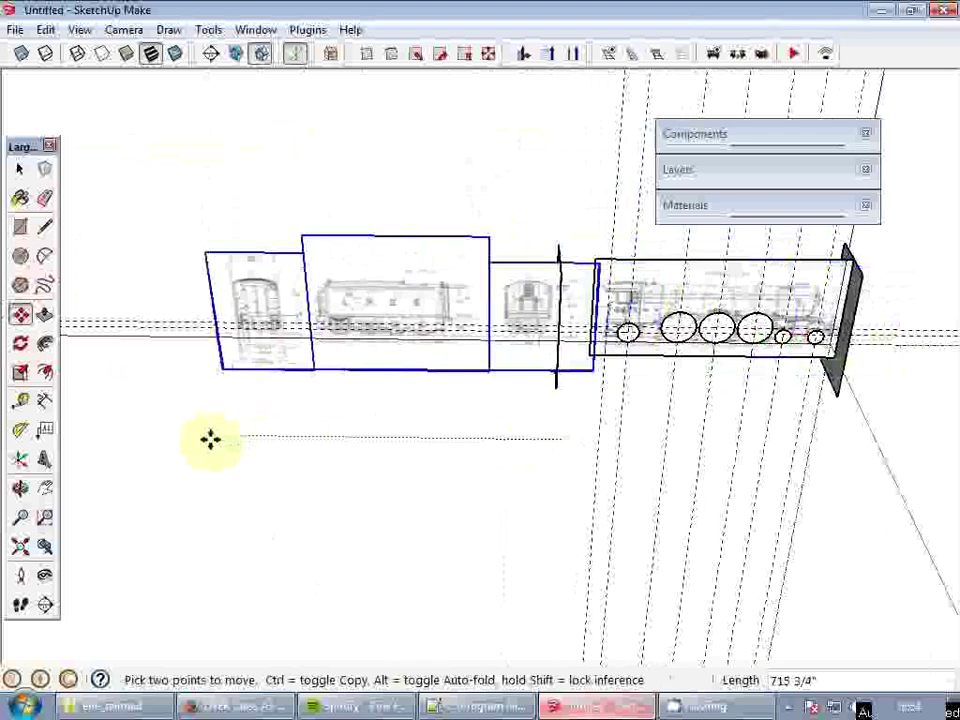
{"action": "left_click", "coordinate": [152, 439]}
{"action": "scroll", "coordinate": [470, 315], "scroll_direction": "up", "scroll_amount": 5}
{"action": "scroll", "coordinate": [580, 363], "scroll_direction": "up", "scroll_amount": 5}
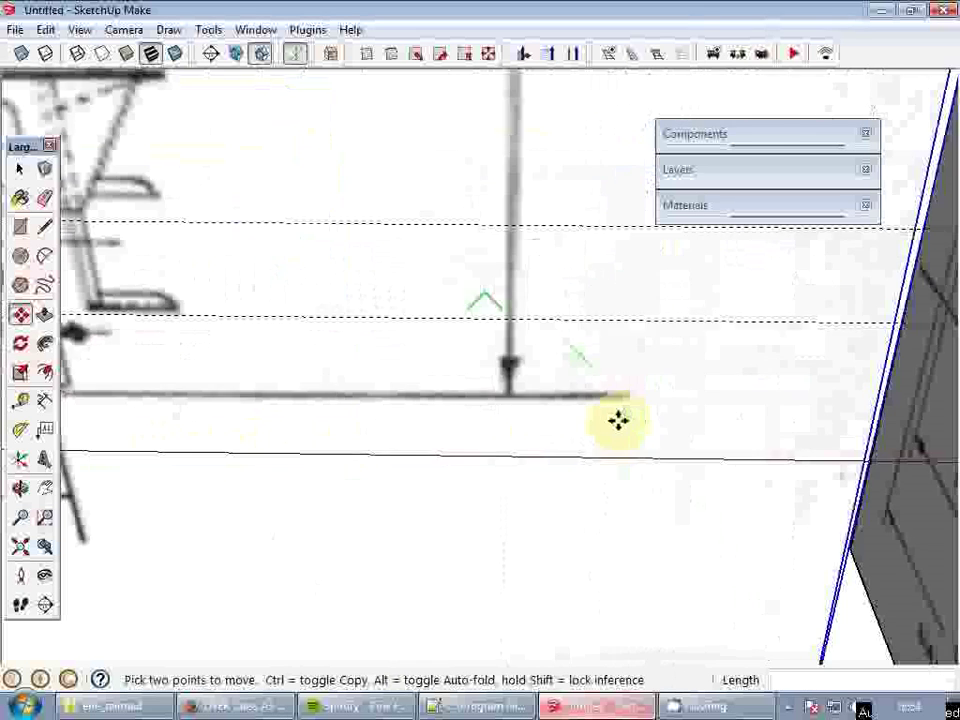
- Move the three tender views vertically until their drawn rail line coincides with the locomotive's rail line
{"action": "left_click", "coordinate": [609, 355]}
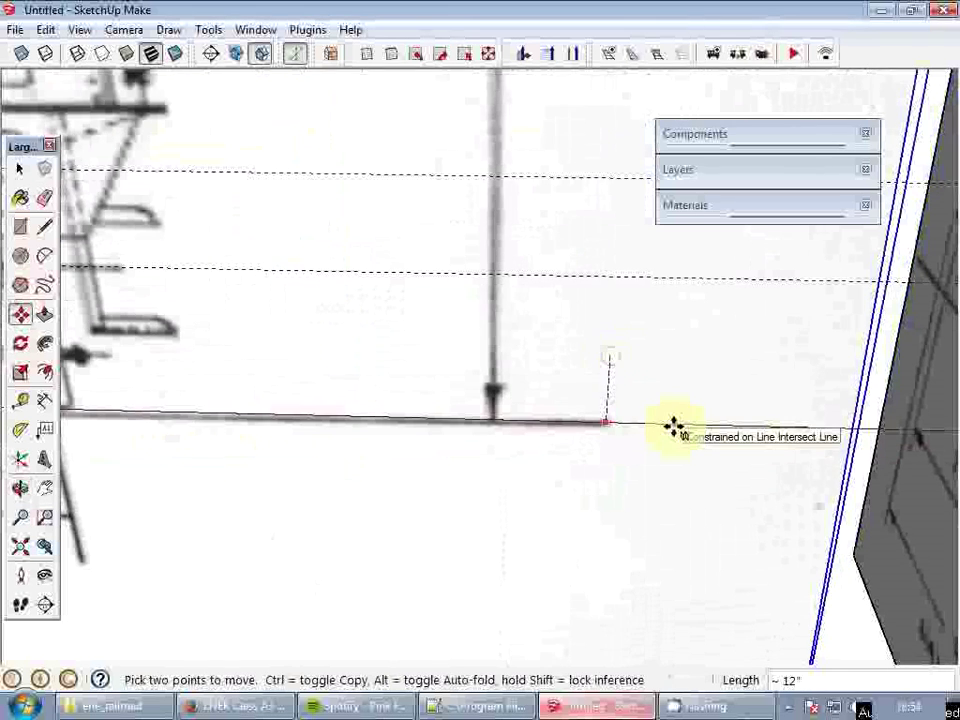
{"action": "left_click", "coordinate": [673, 426]}
{"action": "key", "text": "h"}
{"action": "scroll", "coordinate": [530, 324], "scroll_direction": "down", "scroll_amount": 10}
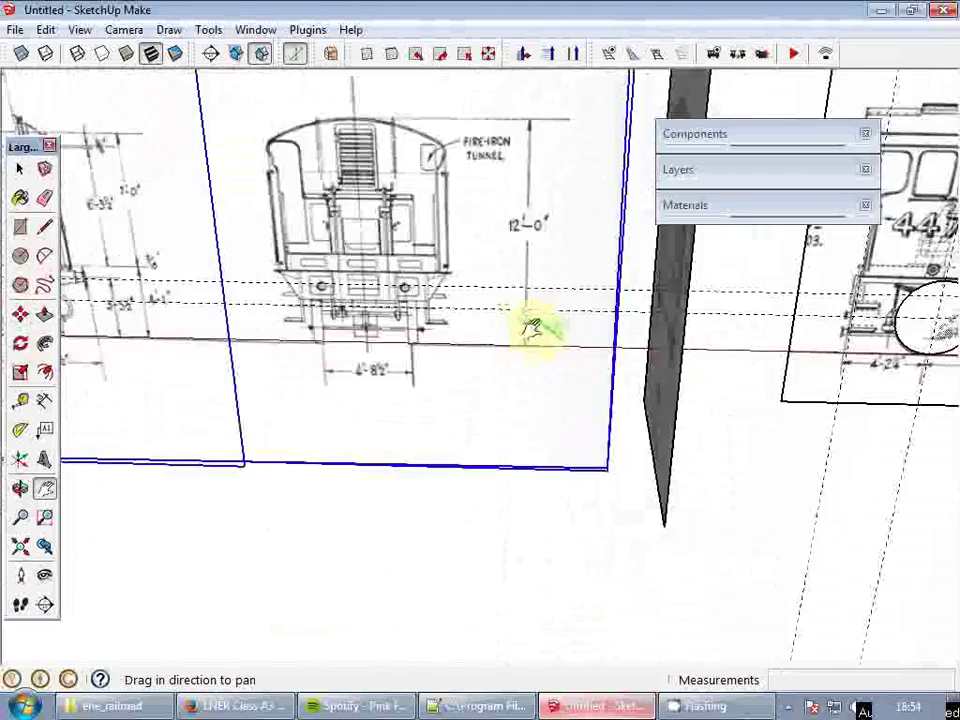
- Rotate the tender end view with the fire-iron tunnel 90 degrees about its vertical centreline, perpendicular to the tender side view
{"action": "middle_click_drag", "start_coordinate": [536, 332], "coordinate": [497, 326]}
{"action": "scroll", "coordinate": [500, 320], "scroll_direction": "up", "scroll_amount": 10}
{"action": "key", "text": "space"}
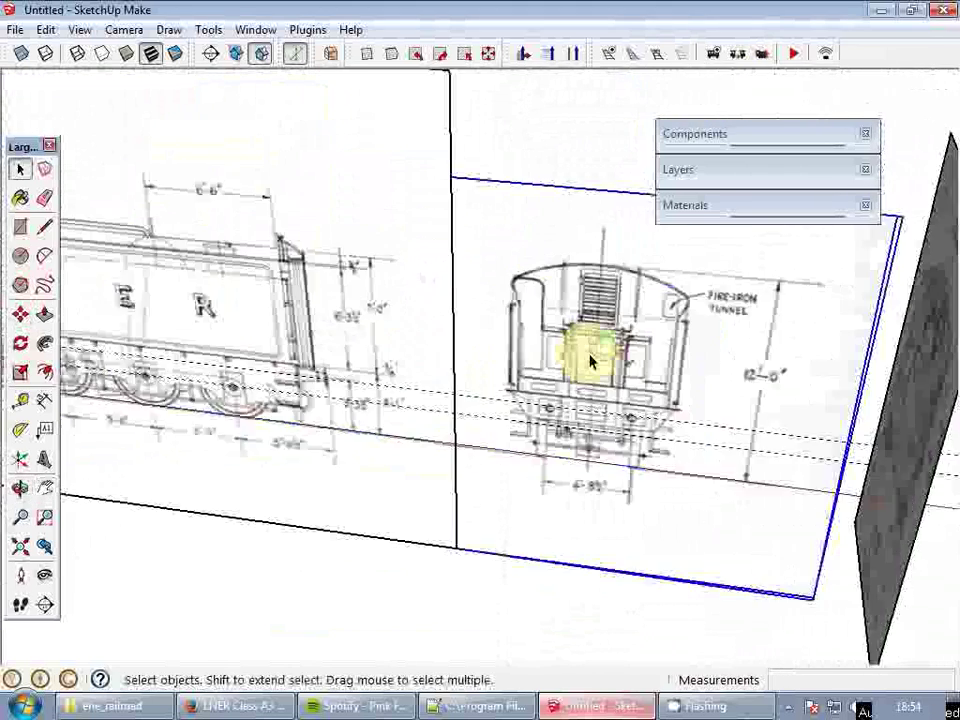
{"action": "key", "text": "q"}
{"action": "scroll", "coordinate": [598, 407], "scroll_direction": "up", "scroll_amount": 4}
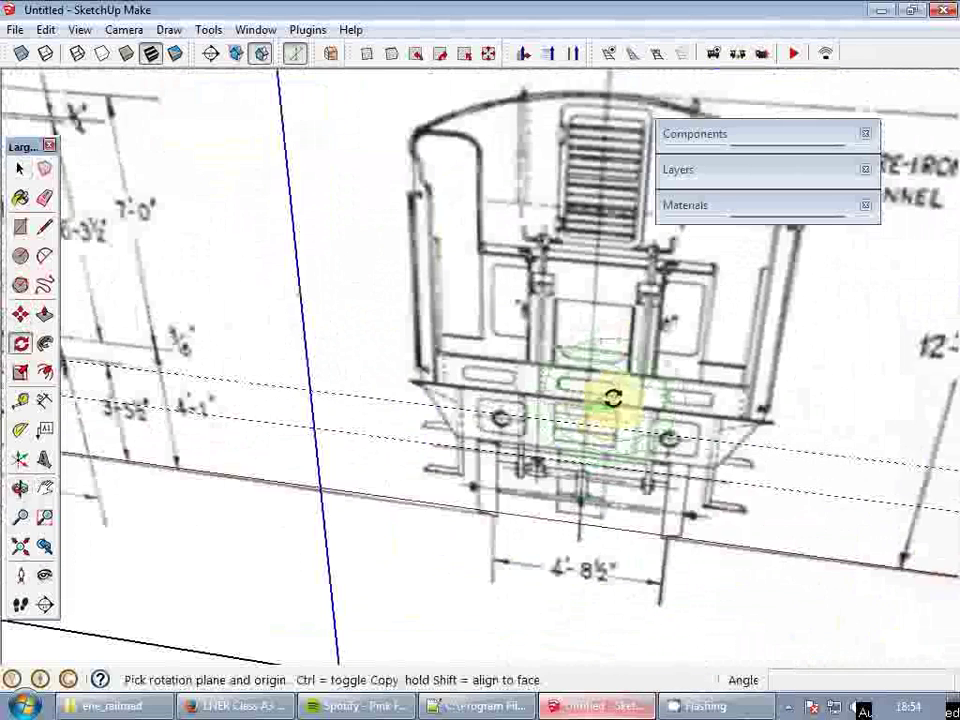
{"action": "left_click_drag", "start_coordinate": [588, 385], "coordinate": [588, 379]}
{"action": "scroll", "coordinate": [588, 379], "scroll_direction": "down", "scroll_amount": 3}
{"action": "left_click", "coordinate": [549, 401]}
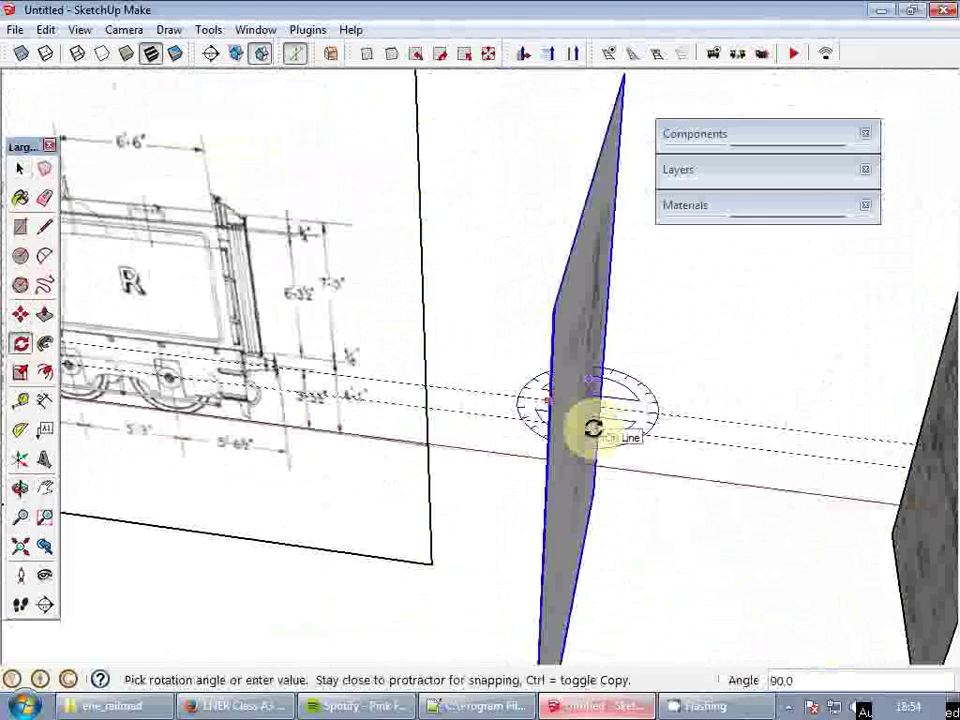
{"action": "key", "text": "Return"}
{"action": "key", "text": "space"}
- Select the tender end view at the far end and rotate it 90 degrees about its vertical centreline
{"action": "scroll", "coordinate": [729, 405], "scroll_direction": "down", "scroll_amount": 7}
{"action": "middle_click_drag", "start_coordinate": [729, 405], "coordinate": [430, 392]}
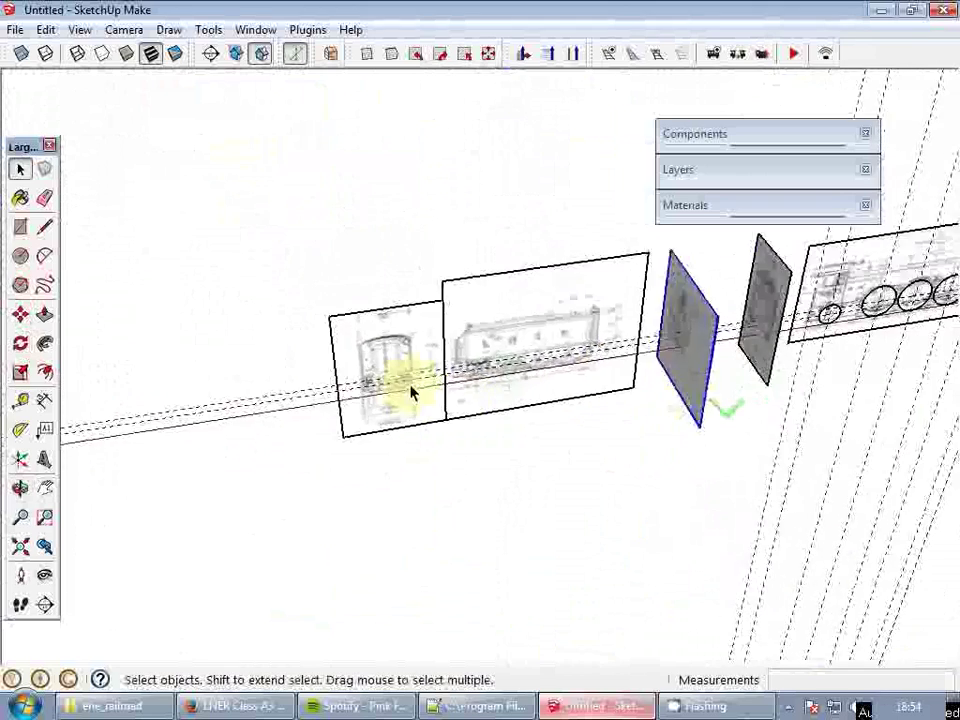
{"action": "scroll", "coordinate": [411, 392], "scroll_direction": "up", "scroll_amount": 3}
{"action": "left_click", "coordinate": [342, 368]}
{"action": "scroll", "coordinate": [342, 368], "scroll_direction": "up", "scroll_amount": 6}
{"action": "key", "text": "q"}
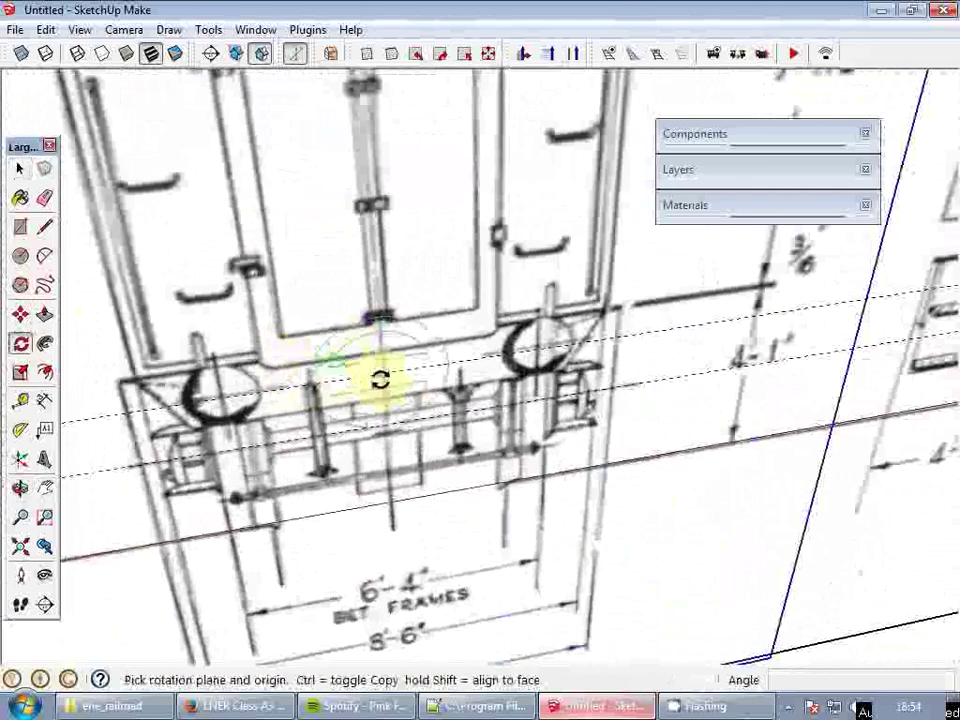
{"action": "left_click", "coordinate": [381, 376]}
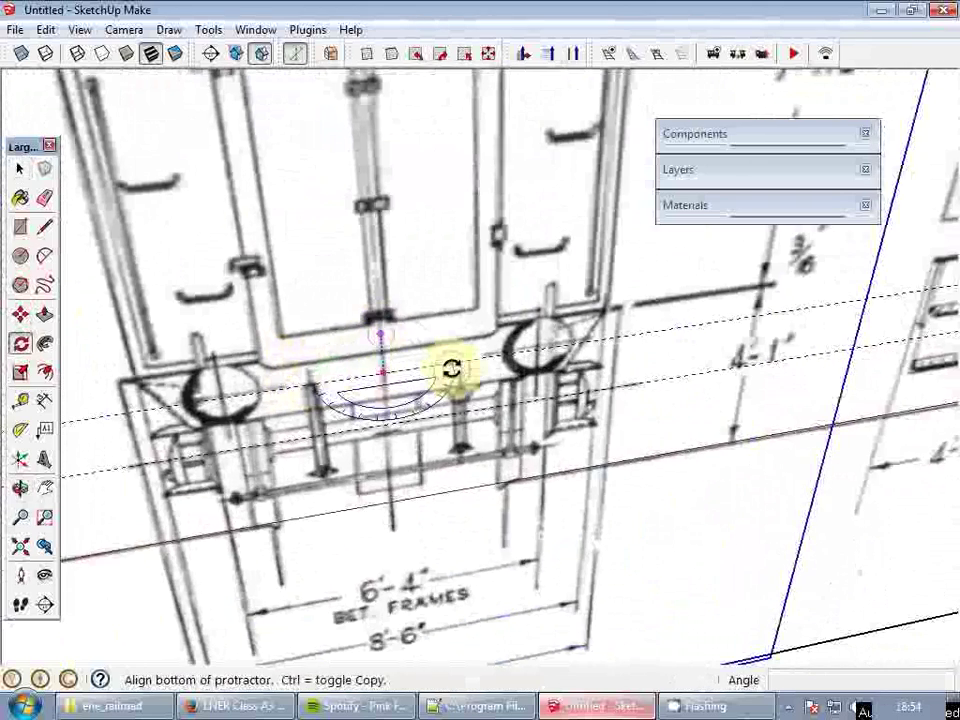
{"action": "left_click", "coordinate": [451, 367]}
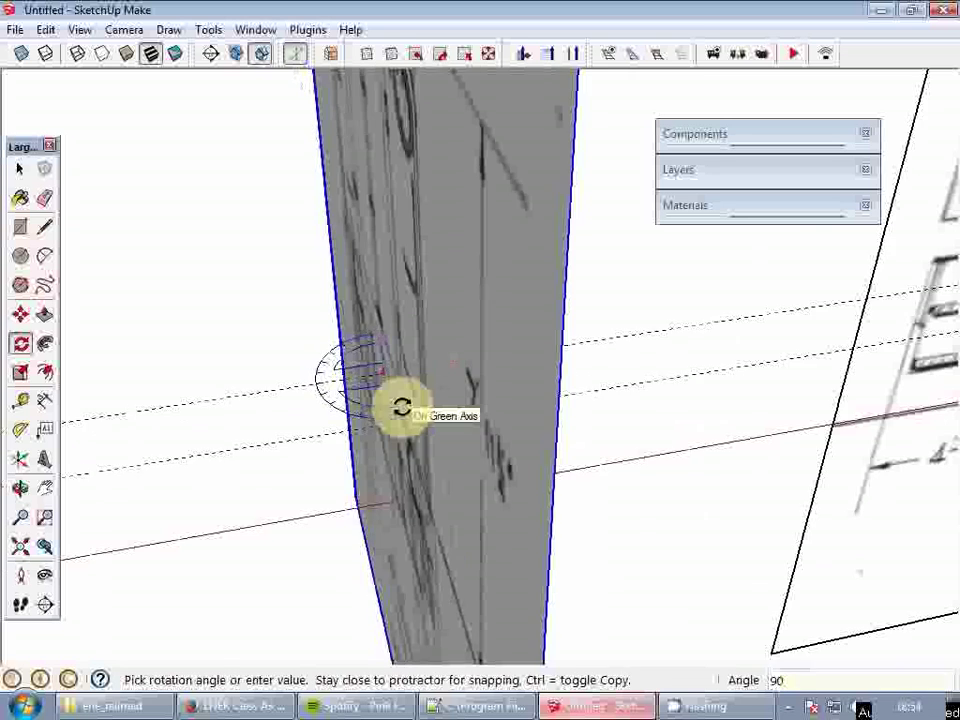
{"action": "left_click", "coordinate": [401, 408]}
{"action": "key", "text": "space"}
- Move the rotated far tender end view about 83" along the rail line to the tender side view's outer edge
{"action": "scroll", "coordinate": [414, 390], "scroll_direction": "down", "scroll_amount": 8}
{"action": "middle_click_drag", "start_coordinate": [414, 390], "coordinate": [540, 428]}
{"action": "scroll", "coordinate": [500, 420], "scroll_direction": "up", "scroll_amount": 3}
{"action": "key", "text": "m"}
{"action": "left_click", "coordinate": [339, 518]}
{"action": "left_click", "coordinate": [392, 519]}
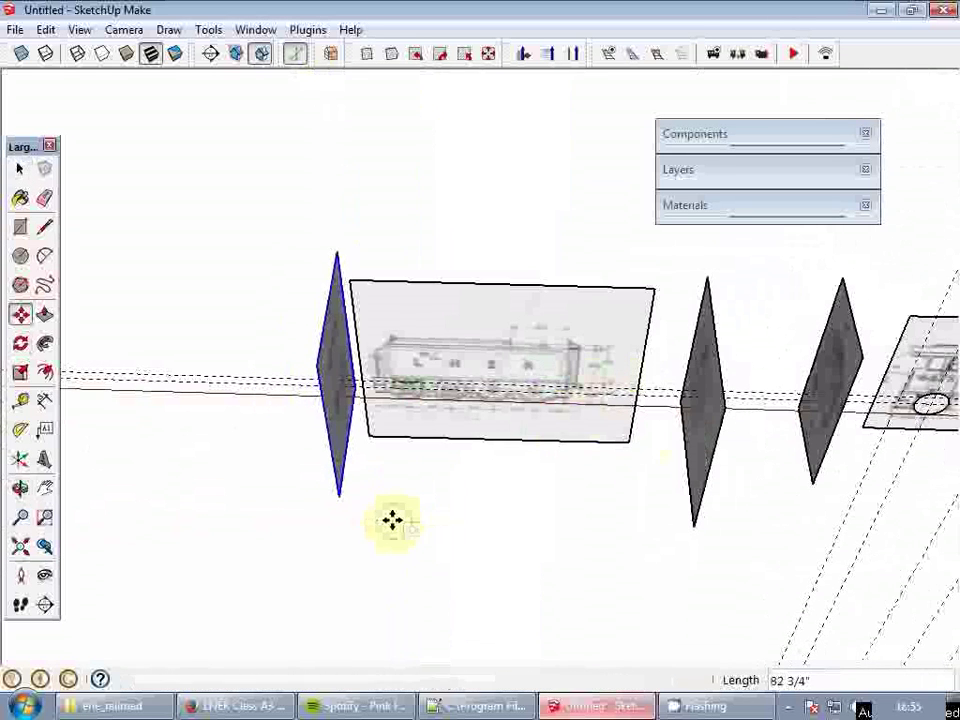
- Move the fire-iron tunnel end view about 59" along the rail line to the tender side view's edge facing the locomotive
{"action": "key", "text": "space"}
{"action": "left_click", "coordinate": [705, 435]}
{"action": "key", "text": "m"}
{"action": "left_click", "coordinate": [669, 506]}
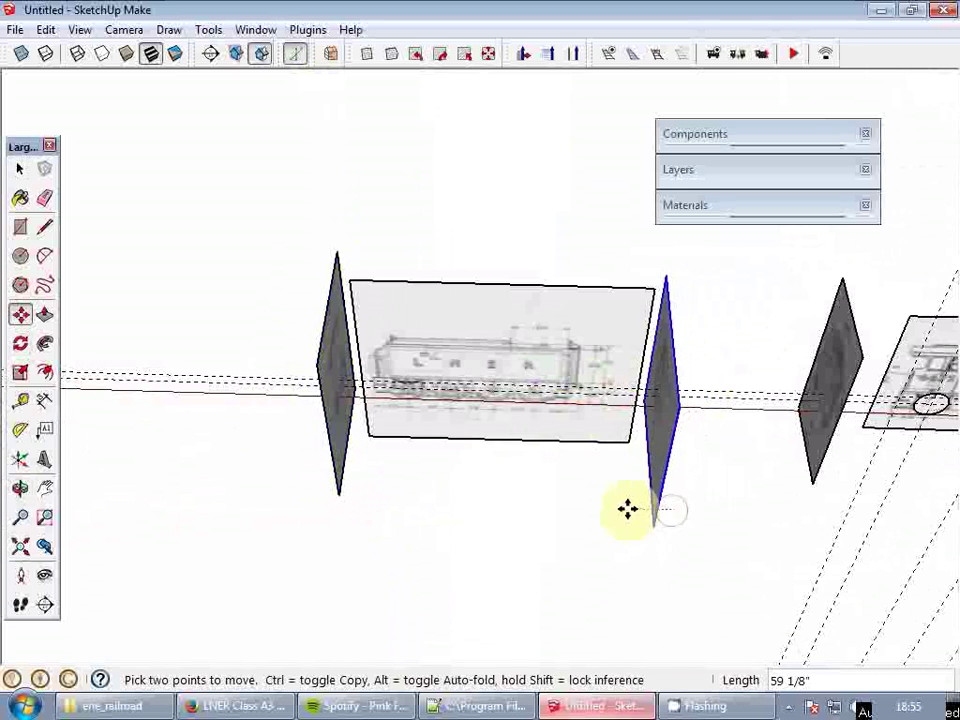
{"action": "left_click", "coordinate": [626, 508]}
{"action": "key", "text": "space"}
- Move the cab end view along the rail line until it stands close behind the locomotive side view
{"action": "middle_click_drag", "start_coordinate": [266, 420], "coordinate": [537, 393]}
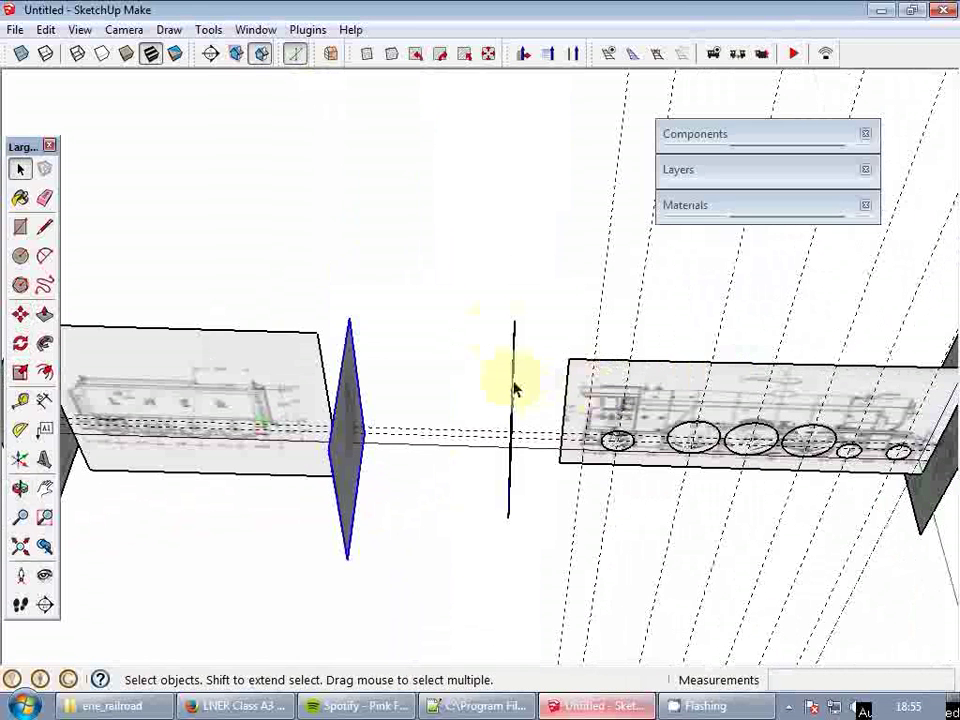
{"action": "left_click", "coordinate": [514, 383]}
{"action": "key", "text": "m"}
{"action": "left_click", "coordinate": [473, 289]}
{"action": "left_click", "coordinate": [505, 293]}
{"action": "key", "text": "space"}
- Select the three tender views together and move them about 229" along the red axis towards the locomotive's cab end view
{"action": "scroll", "coordinate": [505, 294], "scroll_direction": "down", "scroll_amount": 3}
{"action": "left_click_drag", "start_coordinate": [484, 328], "coordinate": [381, 292]}
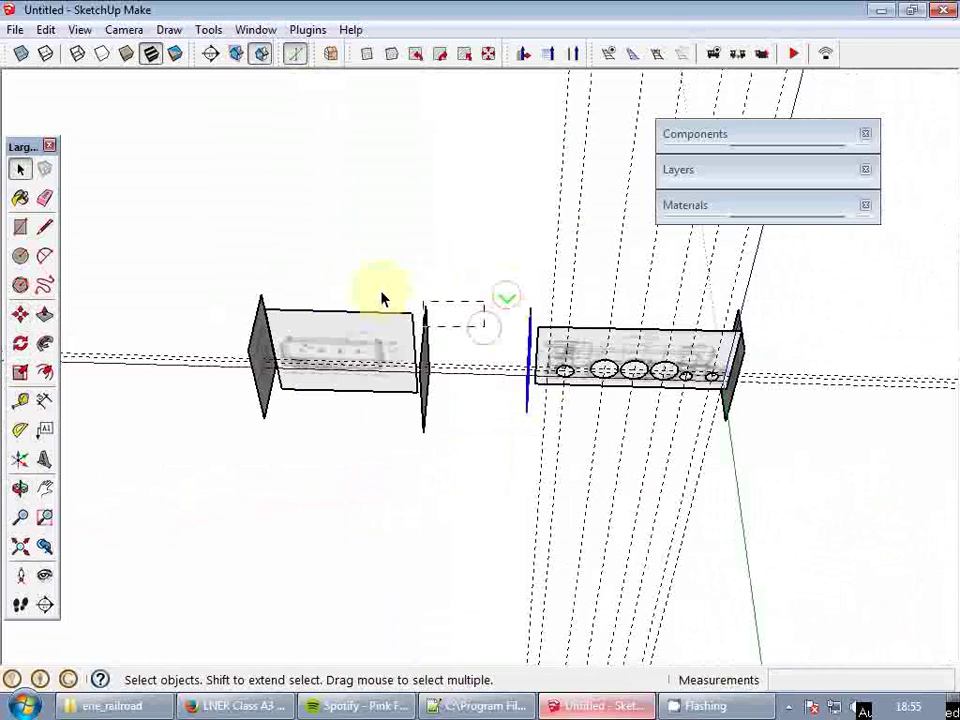
{"action": "key", "text": "m"}
{"action": "left_click", "coordinate": [298, 243]}
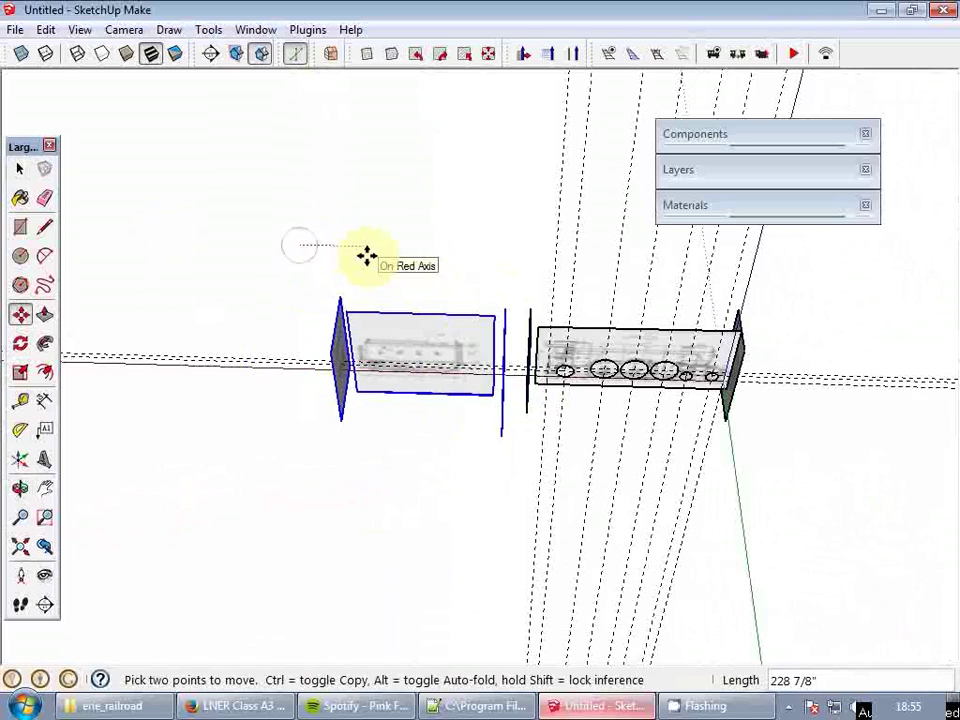
{"action": "left_click", "coordinate": [367, 256]}
{"action": "key", "text": "p"}
{"action": "key", "text": "space"}
- Save the model in the Sketchup library as LNER Class A3 4472 Flying Scotsman
{"action": "scroll", "coordinate": [367, 256], "scroll_direction": "down", "scroll_amount": 3}
{"action": "middle_click_drag", "start_coordinate": [579, 399], "coordinate": [546, 379]}
{"action": "scroll", "coordinate": [546, 379], "scroll_direction": "up", "scroll_amount": 5}
{"action": "middle_click_drag", "start_coordinate": [538, 334], "coordinate": [437, 390], "text": "shift"}
{"action": "scroll", "coordinate": [470, 378], "scroll_direction": "down", "scroll_amount": 5}
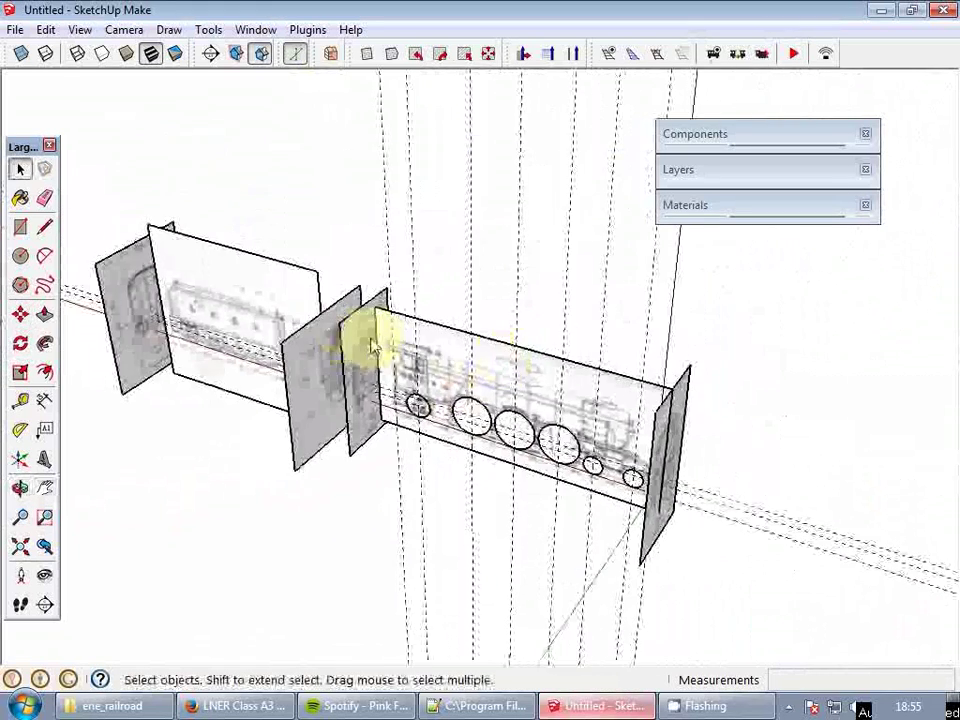
{"action": "key", "text": "ctrl+s"}
{"action": "left_click", "coordinate": [183, 325]}
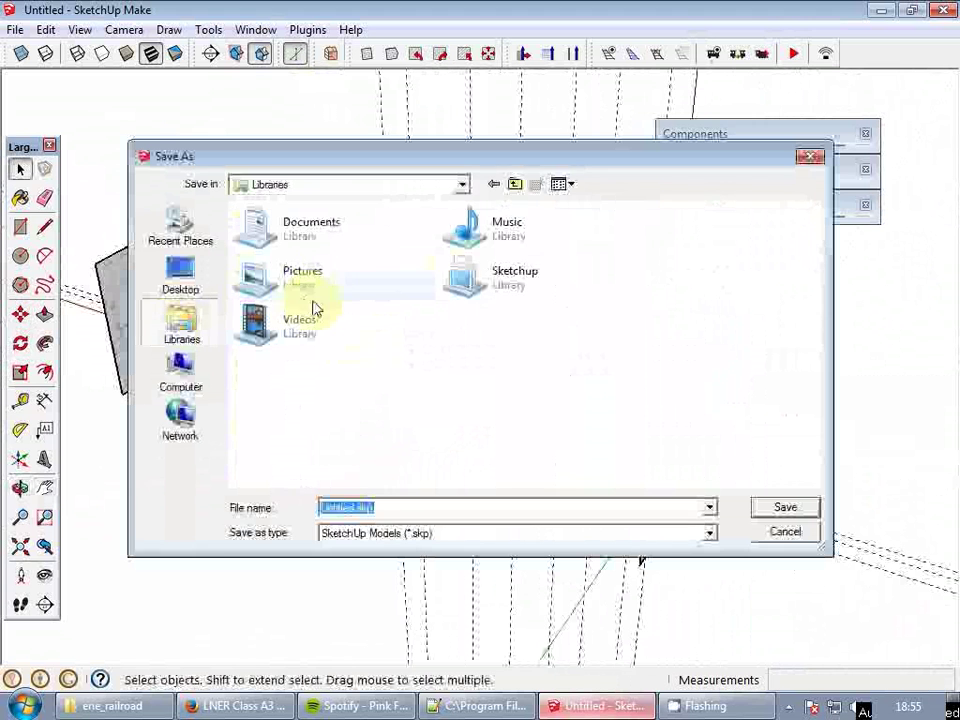
{"action": "left_click", "coordinate": [478, 278]}
{"action": "double_click", "coordinate": [478, 278]}
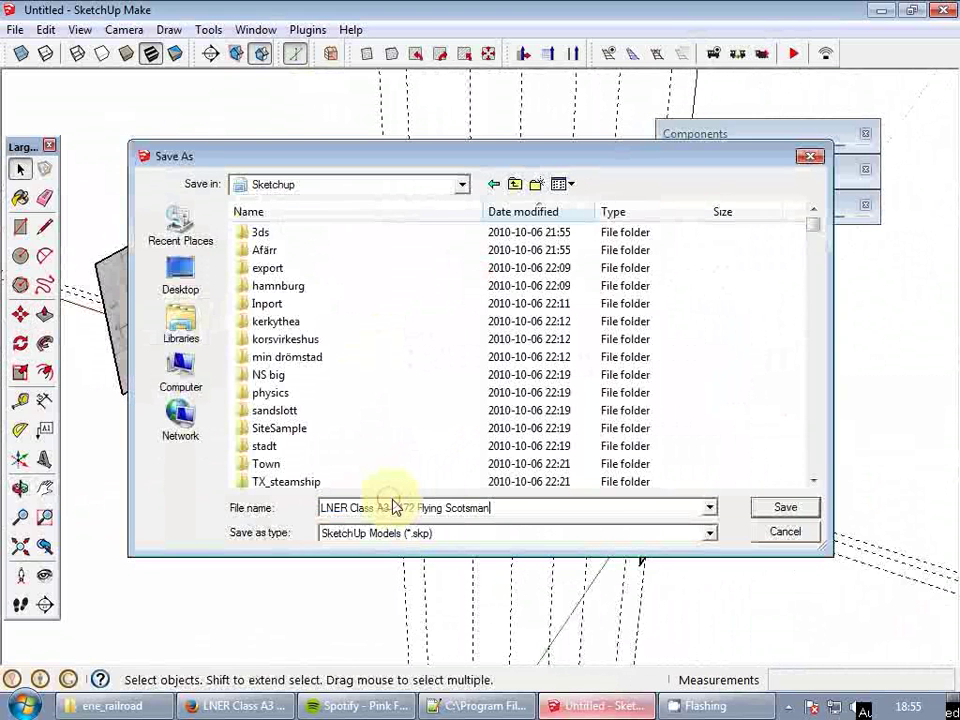
{"action": "left_click", "coordinate": [781, 509]}
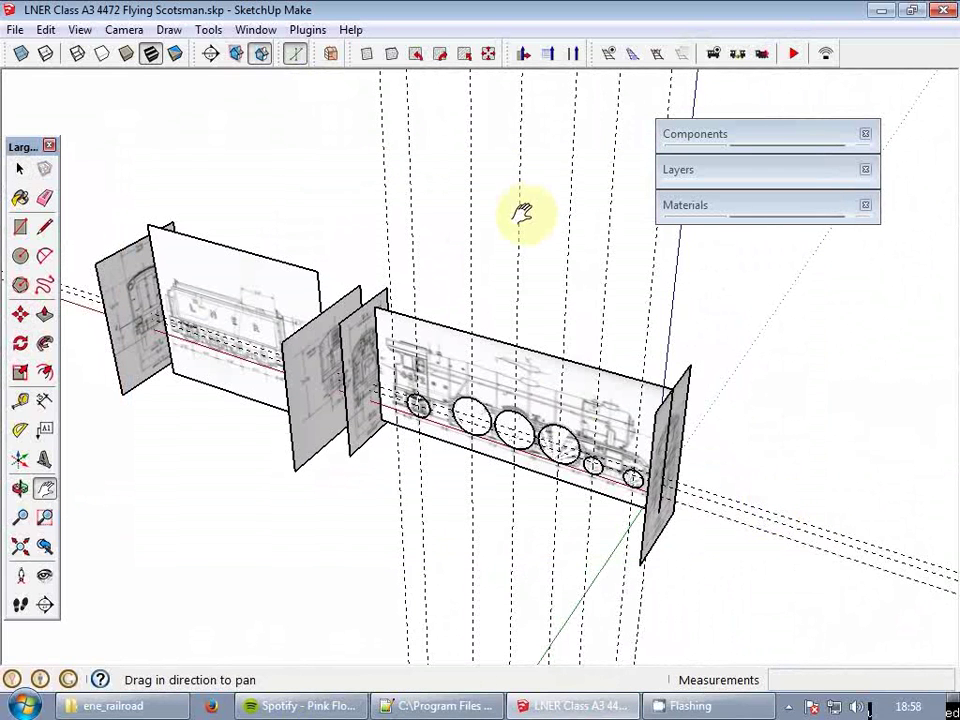
- Draw a 1435 mm track gauge line along the green axis in front of the locomotive's front view
{"action": "middle_click_drag", "start_coordinate": [572, 402], "coordinate": [604, 476]}
{"action": "scroll", "coordinate": [604, 476], "scroll_direction": "up", "scroll_amount": 5}
{"action": "left_click_drag", "start_coordinate": [604, 476], "coordinate": [396, 350]}
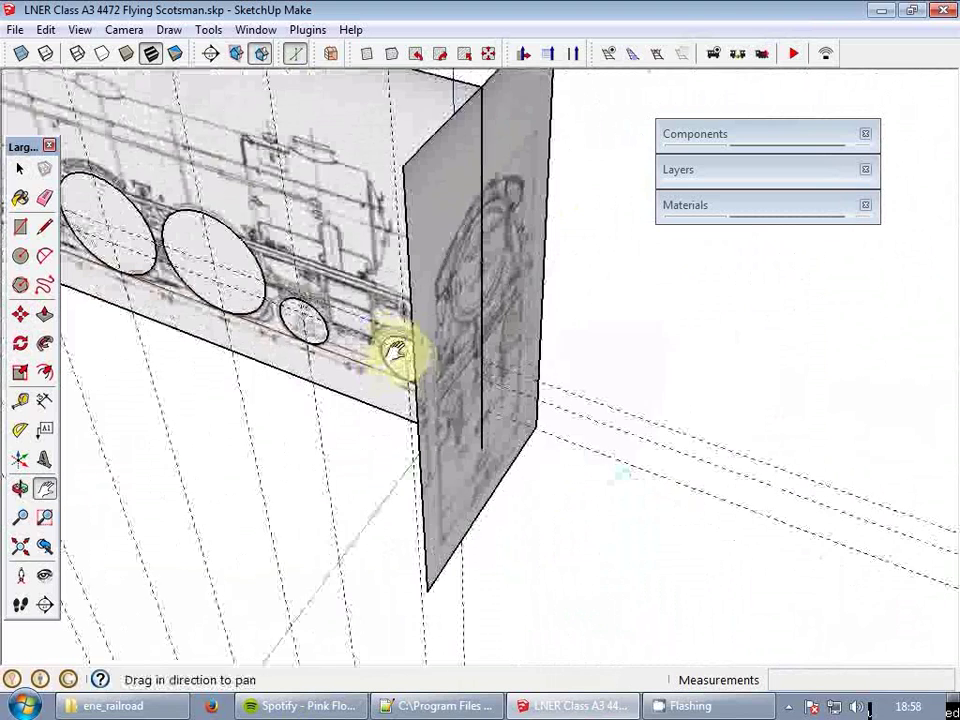
{"action": "key", "text": "l"}
{"action": "left_click", "coordinate": [527, 574]}
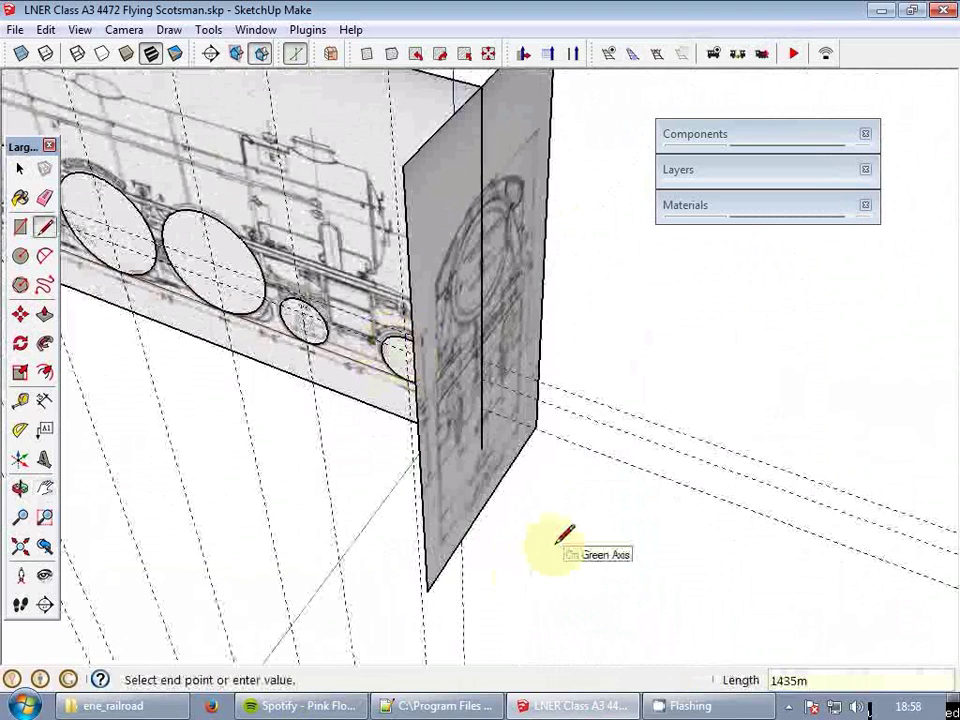
{"action": "left_click", "coordinate": [573, 503]}
{"action": "key", "text": "space"}
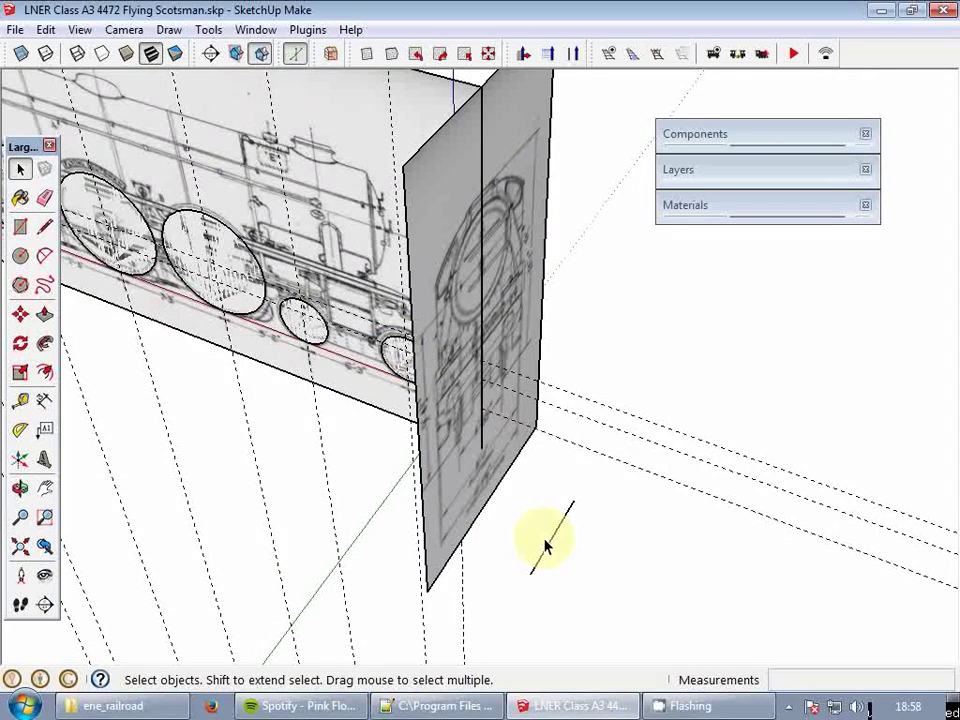
- Move the gauge line by its midpoint onto the lowest horizontal guide ahead of the locomotive's front view
{"action": "key", "text": "m"}
{"action": "left_click", "coordinate": [552, 540]}
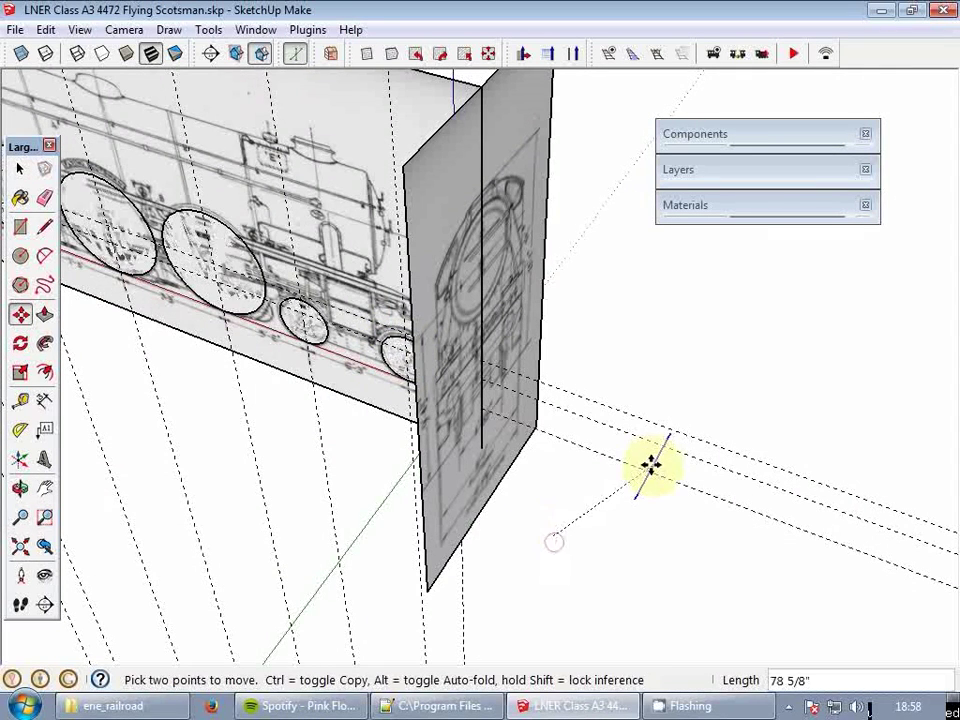
{"action": "left_click", "coordinate": [647, 467]}
{"action": "key", "text": "space"}
- Select all six locomotive wheels and move them half the gauge, about 28 1/4", from the gauge line's midpoint to its end
{"action": "middle_click_drag", "start_coordinate": [456, 365], "coordinate": [226, 366]}
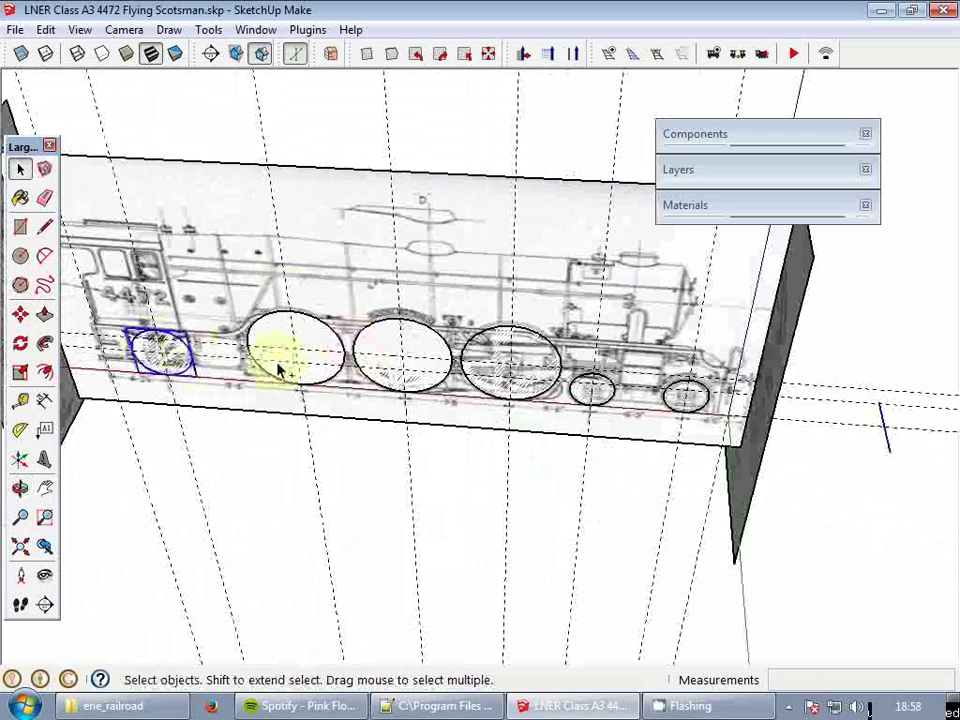
{"action": "left_click", "coordinate": [344, 372], "text": "ctrl"}
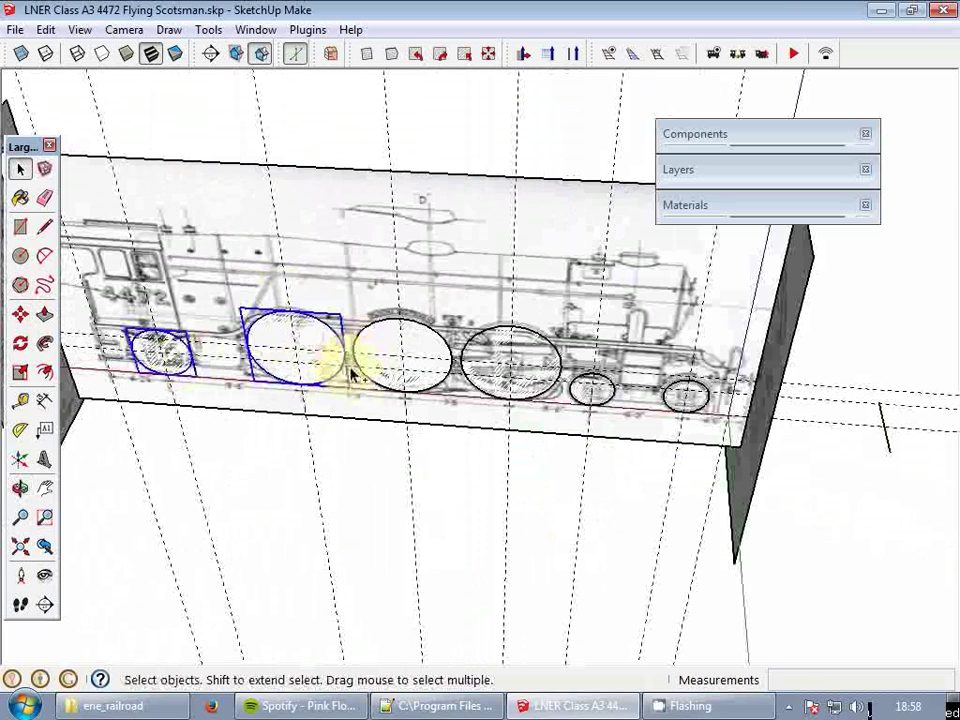
{"action": "left_click", "coordinate": [436, 358], "text": "shift"}
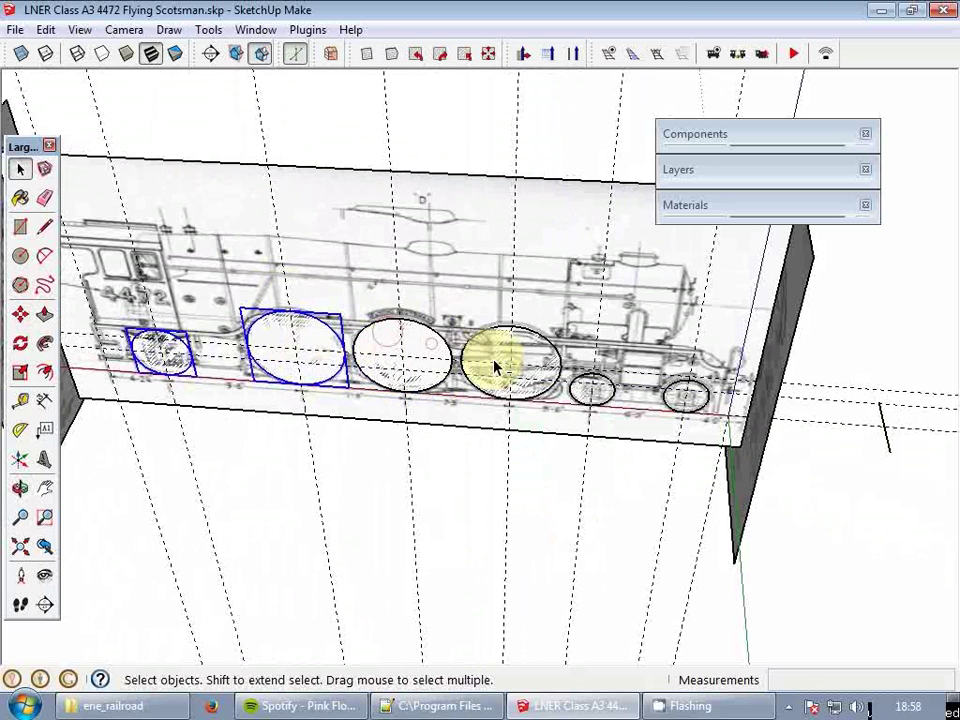
{"action": "left_click", "coordinate": [428, 341], "text": "shift"}
{"action": "left_click", "coordinate": [487, 344], "text": "shift"}
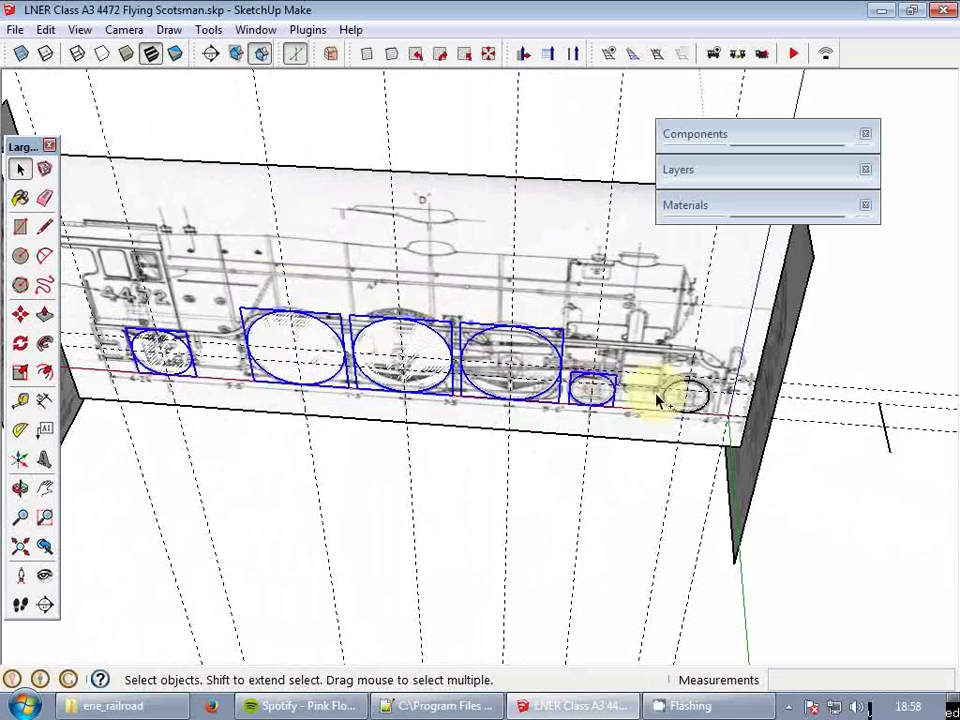
{"action": "middle_click_drag", "start_coordinate": [672, 405], "coordinate": [733, 508]}
{"action": "key", "text": "m"}
{"action": "left_click", "coordinate": [733, 508]}
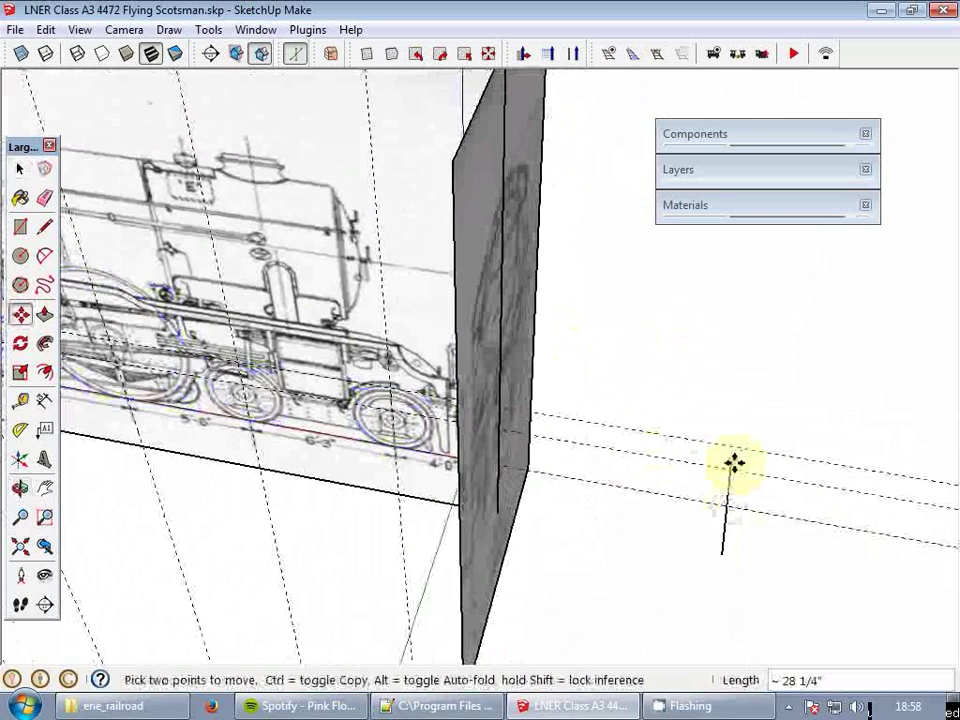
- Erase the horizontal axle-height guides running across the locomotive side view
{"action": "mouse_move", "coordinate": [737, 454]}
{"action": "middle_mouse_down", "text": "shift"}
{"action": "mouse_move", "coordinate": [754, 435]}
{"action": "mouse_move", "coordinate": [471, 531]}
{"action": "mouse_move", "coordinate": [535, 405]}
{"action": "mouse_move", "coordinate": [396, 407]}
{"action": "mouse_move", "coordinate": [660, 429]}
{"action": "mouse_move", "coordinate": [628, 300]}
{"action": "mouse_move", "coordinate": [505, 333]}
{"action": "mouse_move", "coordinate": [571, 368]}
{"action": "middle_mouse_up", "text": "shift"}
{"action": "scroll", "coordinate": [355, 337], "scroll_direction": "up", "scroll_amount": 3}
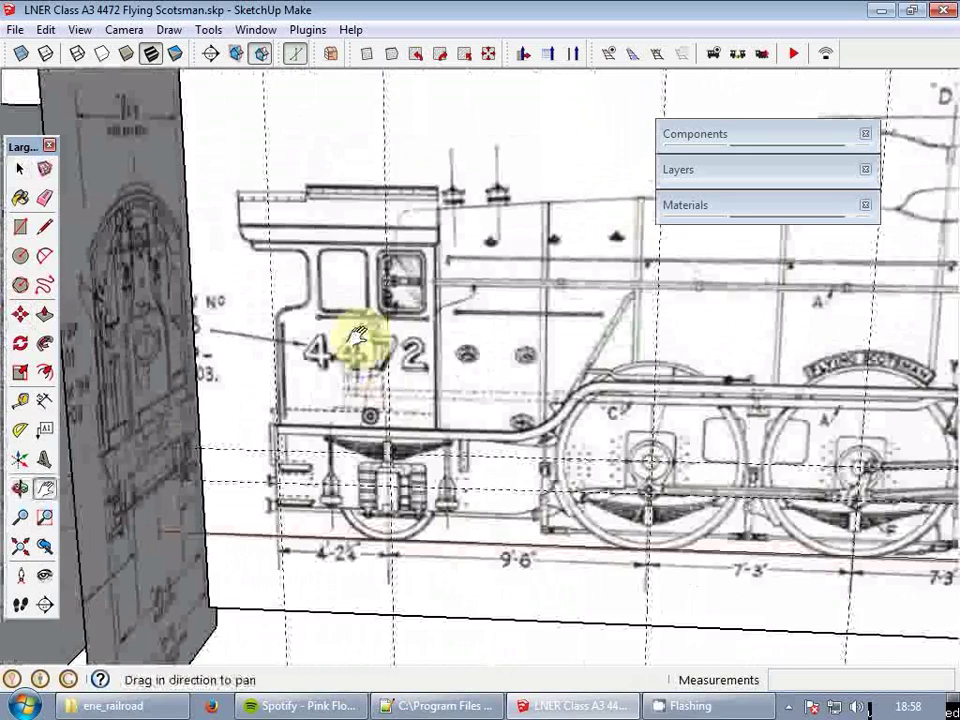
{"action": "scroll", "coordinate": [500, 360], "scroll_direction": "down", "scroll_amount": 4}
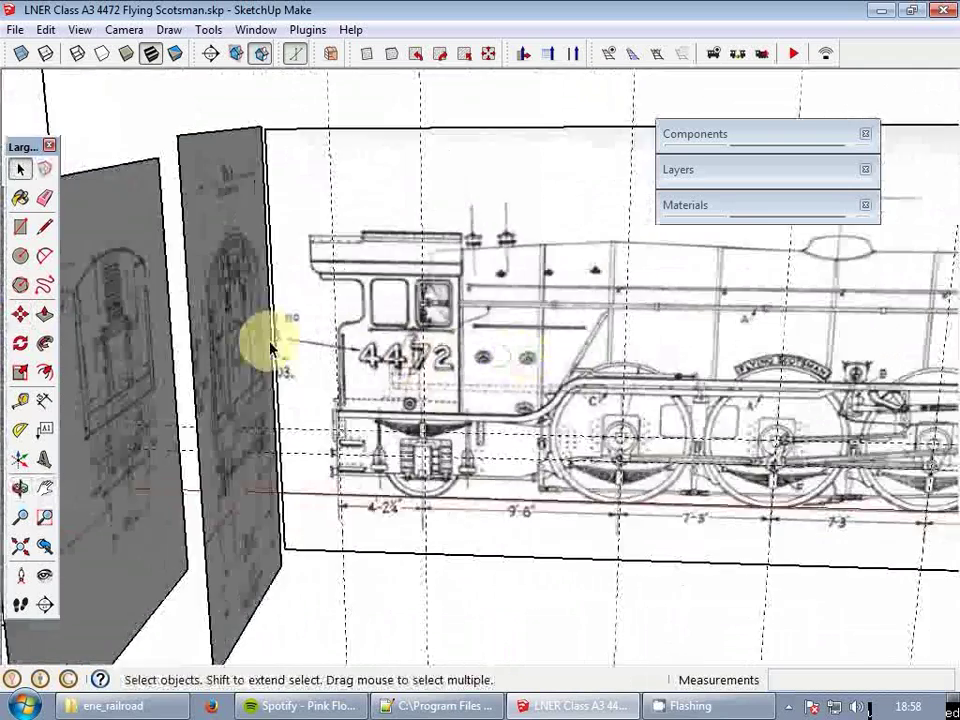
{"action": "scroll", "coordinate": [275, 350], "scroll_direction": "up", "scroll_amount": 3}
{"action": "middle_click_drag", "start_coordinate": [339, 392], "coordinate": [349, 358]}
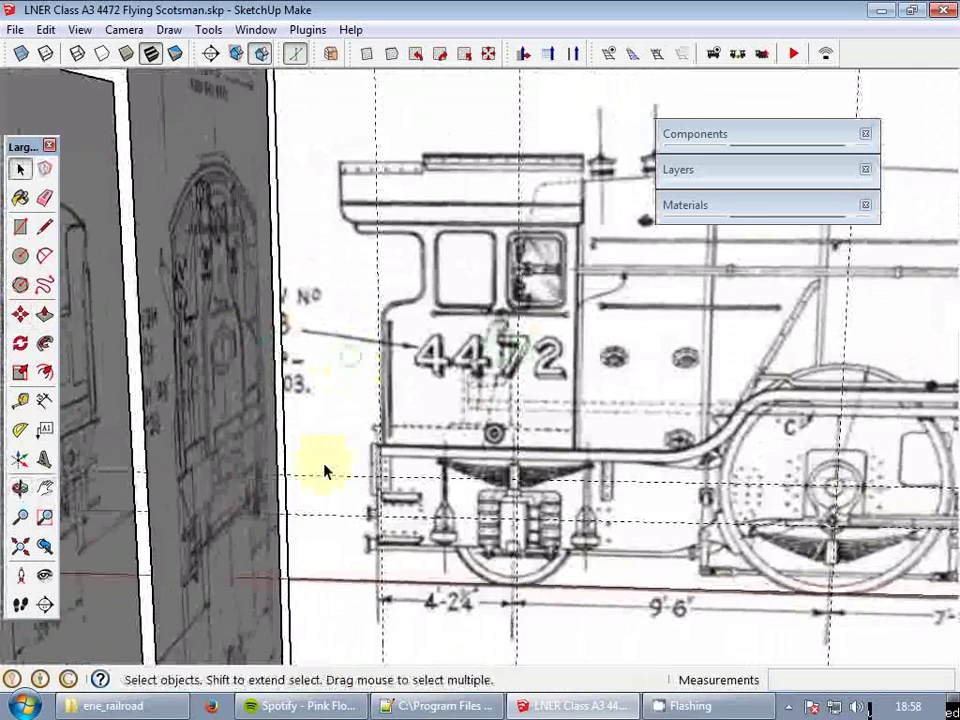
{"action": "key", "text": "e"}
{"action": "key", "text": "space"}
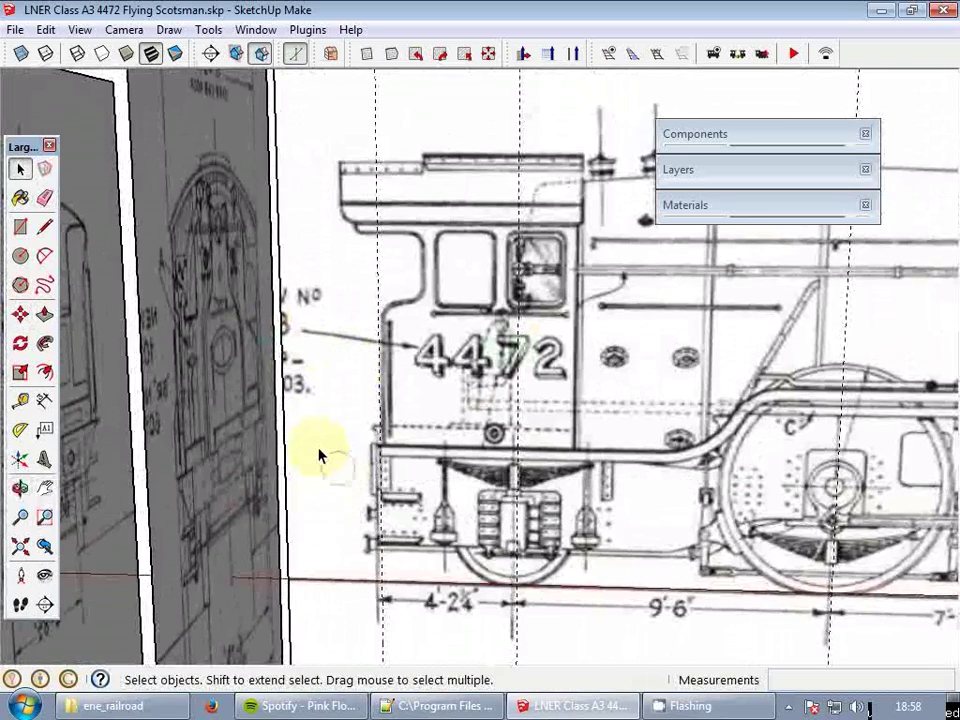
{"action": "scroll", "coordinate": [321, 456], "scroll_direction": "down", "scroll_amount": 5}
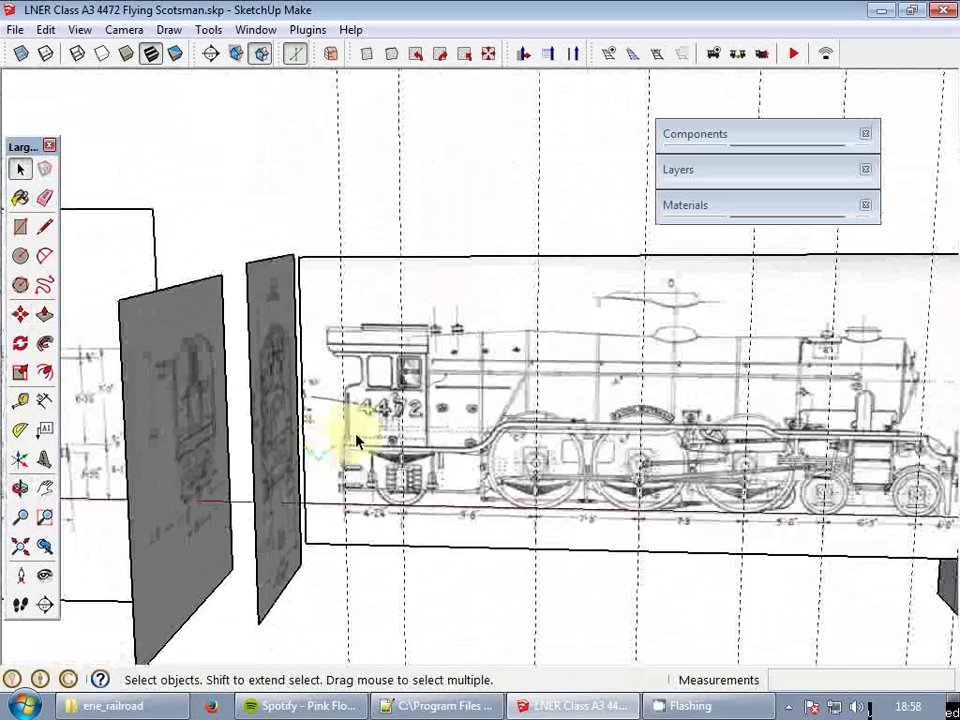
- Create a horizontal guide about 132 3/4" above the rail line at the cab roof's lower edge
{"action": "scroll", "coordinate": [355, 440], "scroll_direction": "up", "scroll_amount": 3}
{"action": "key", "text": "t"}
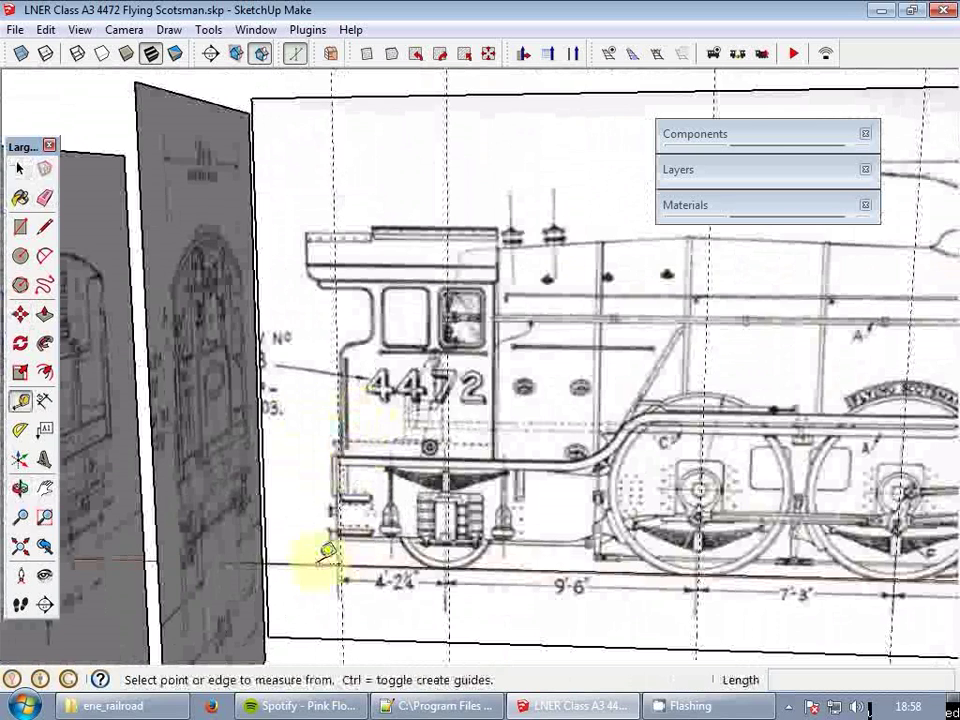
{"action": "left_click", "coordinate": [327, 551]}
{"action": "scroll", "coordinate": [321, 311], "scroll_direction": "up", "scroll_amount": 4}
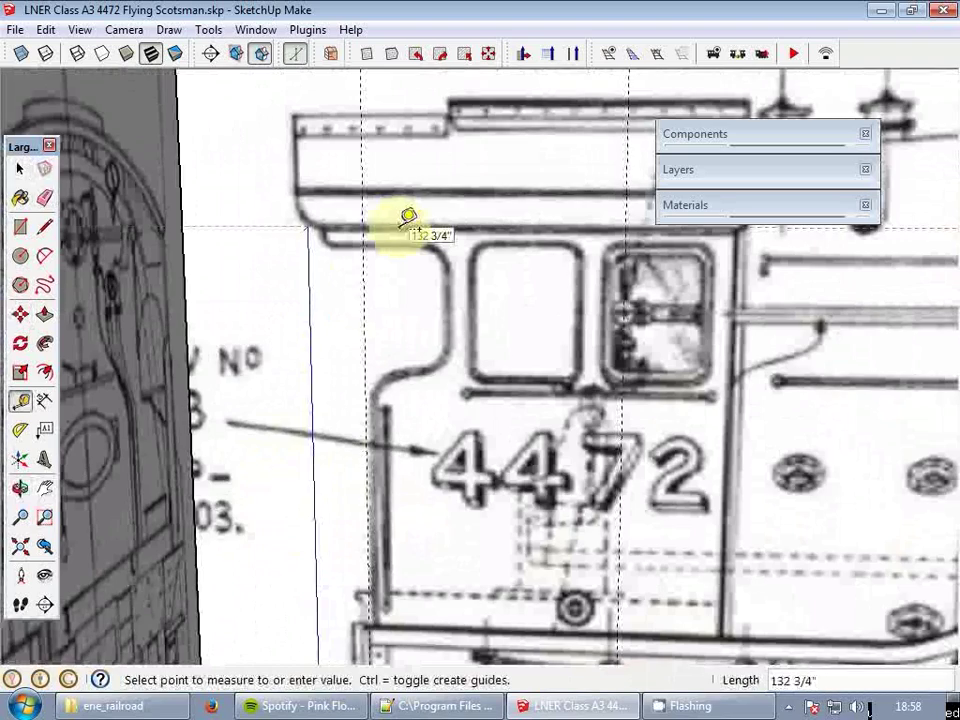
{"action": "left_click", "coordinate": [408, 218]}
- Create a horizontal guide about 52" above the rail line at the base of the cab side
{"action": "scroll", "coordinate": [419, 220], "scroll_direction": "down", "scroll_amount": 2}
{"action": "scroll", "coordinate": [471, 489], "scroll_direction": "up", "scroll_amount": 3}
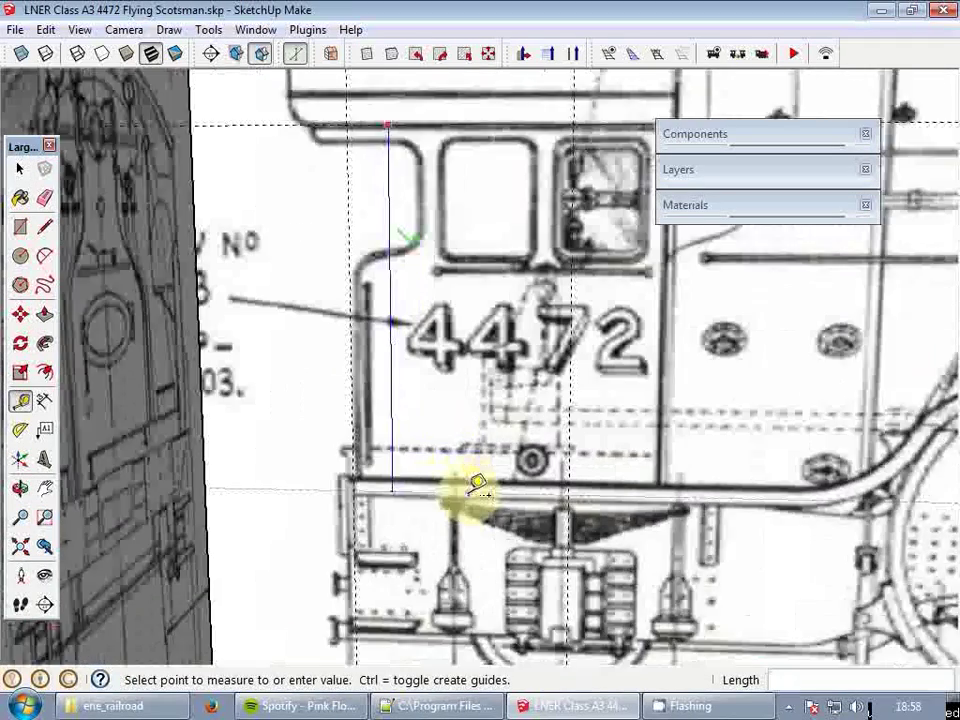
{"action": "left_click", "coordinate": [467, 476]}
{"action": "scroll", "coordinate": [464, 490], "scroll_direction": "down", "scroll_amount": 2}
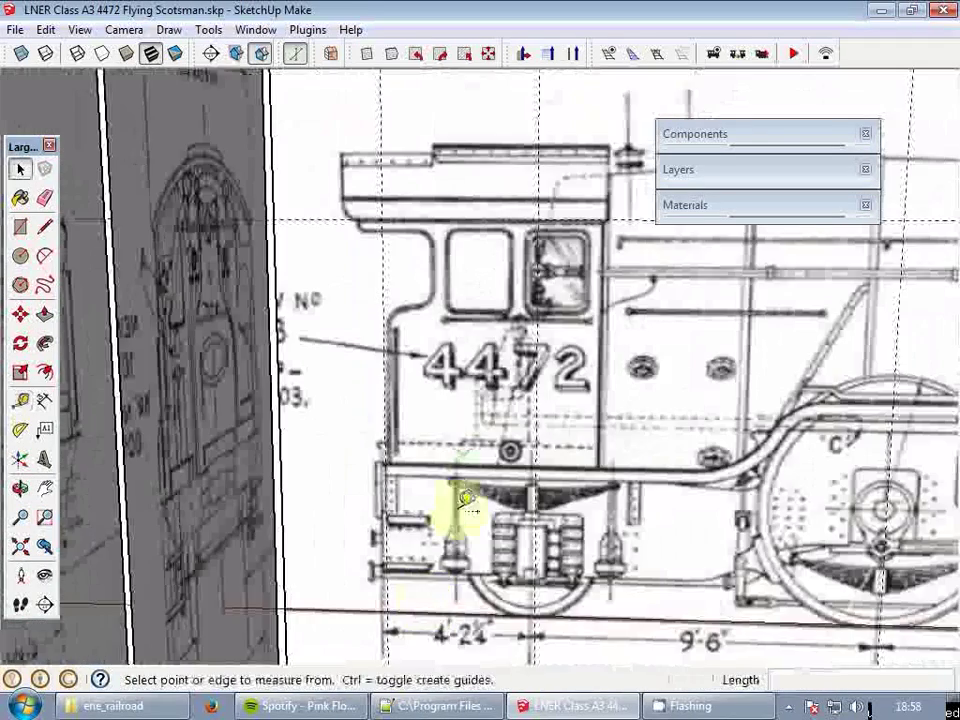
{"action": "left_click", "coordinate": [426, 606]}
{"action": "scroll", "coordinate": [466, 503], "scroll_direction": "up", "scroll_amount": 1}
{"action": "scroll", "coordinate": [466, 503], "scroll_direction": "up", "scroll_amount": 2}
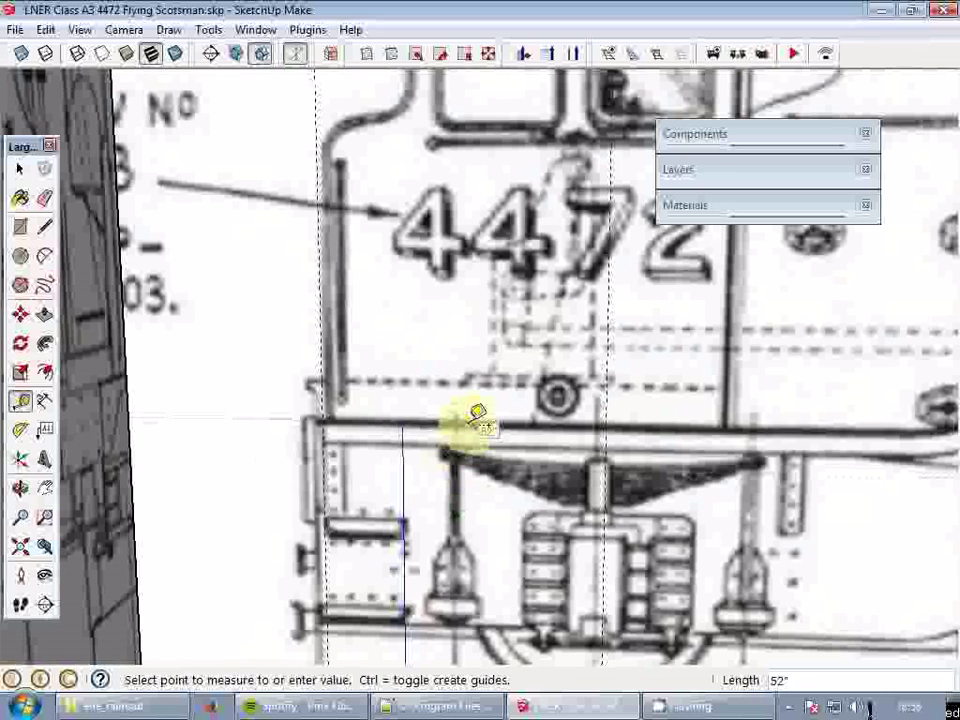
{"action": "left_click", "coordinate": [477, 413]}
{"action": "key", "text": "space"}
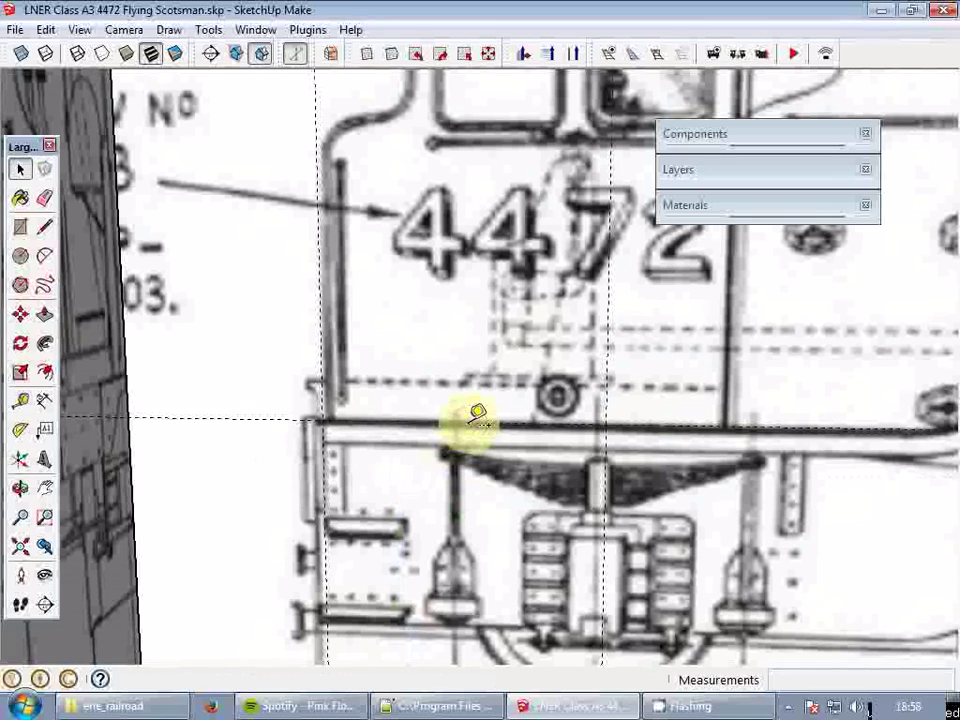
- Draw the cab side's rear edge about 76 7/8" up from the base guide, stepping out to the overhang and up to the roof guide
{"action": "scroll", "coordinate": [472, 423], "scroll_direction": "down", "scroll_amount": 3}
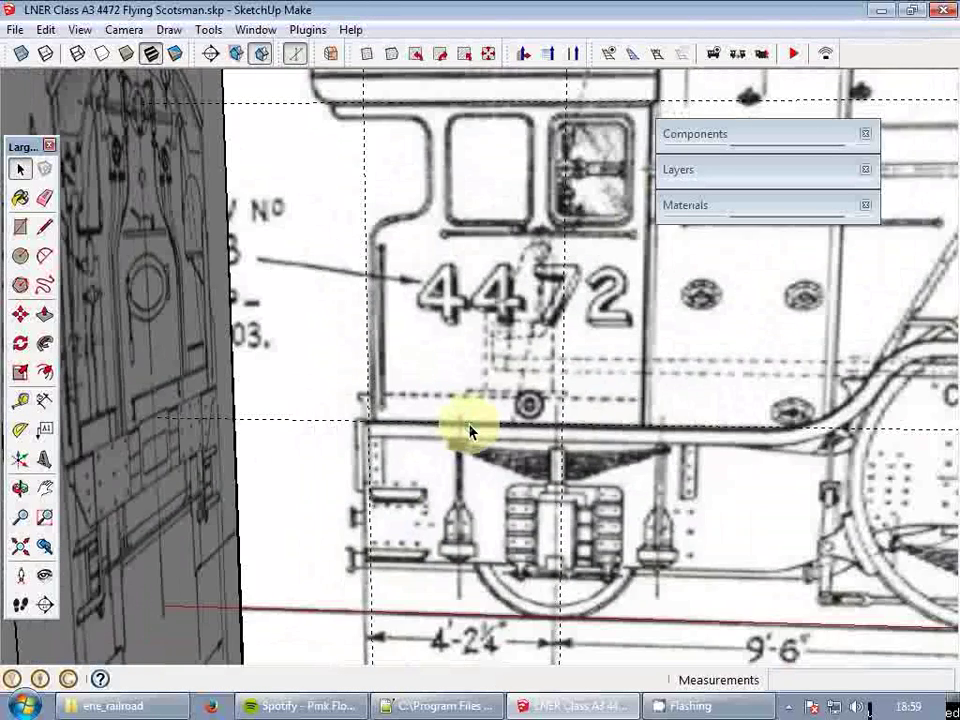
{"action": "key", "text": "l"}
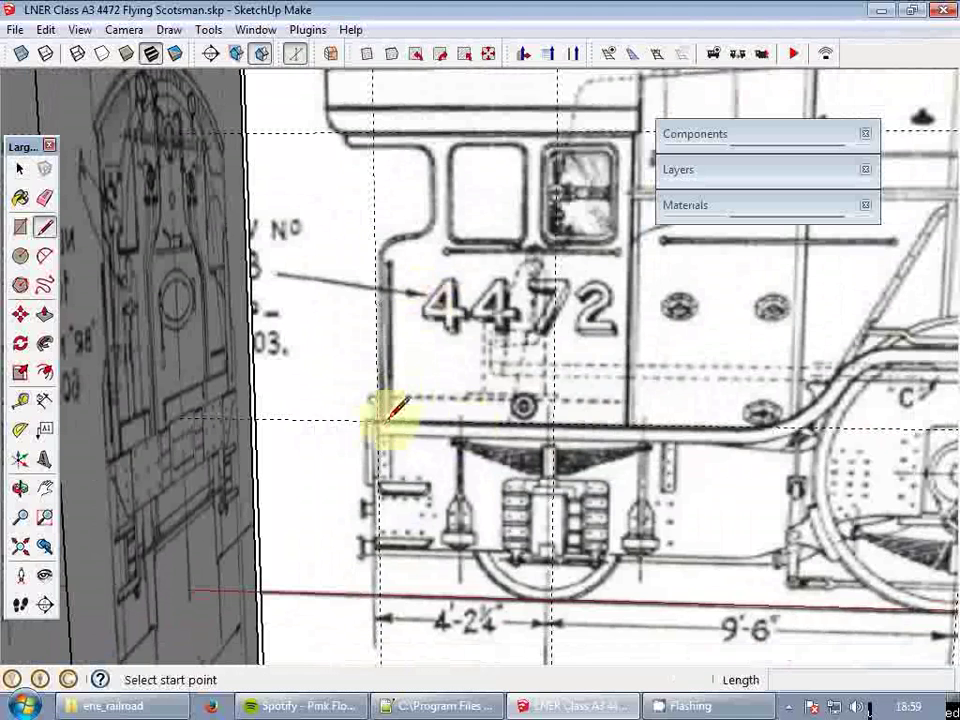
{"action": "left_click", "coordinate": [376, 420]}
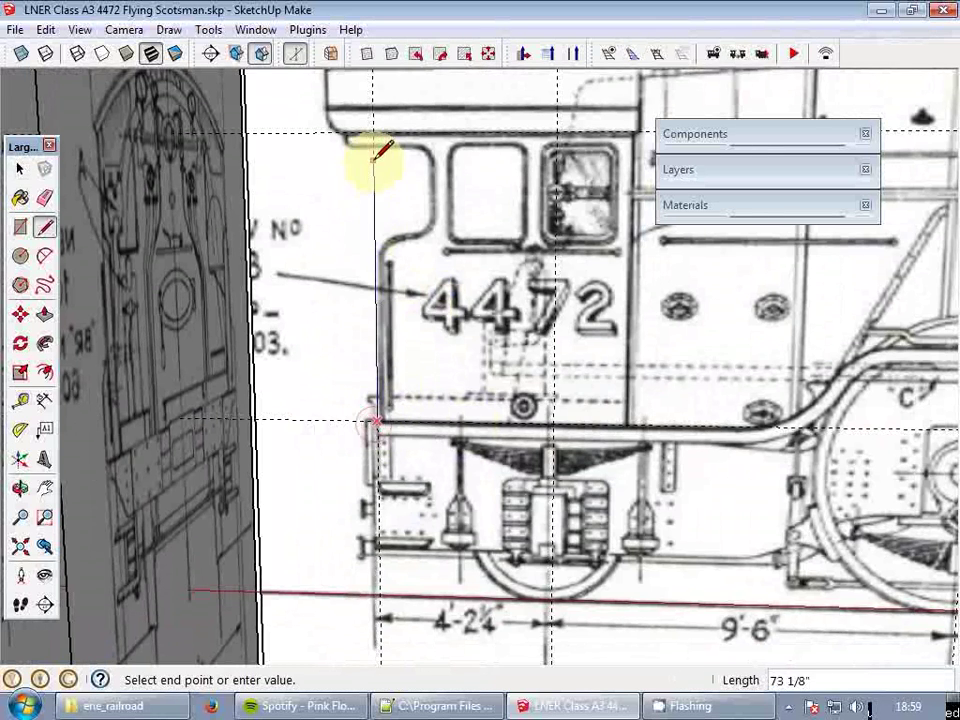
{"action": "middle_click_drag", "start_coordinate": [378, 152], "coordinate": [381, 236]}
{"action": "scroll", "coordinate": [381, 240], "scroll_direction": "up", "scroll_amount": 4}
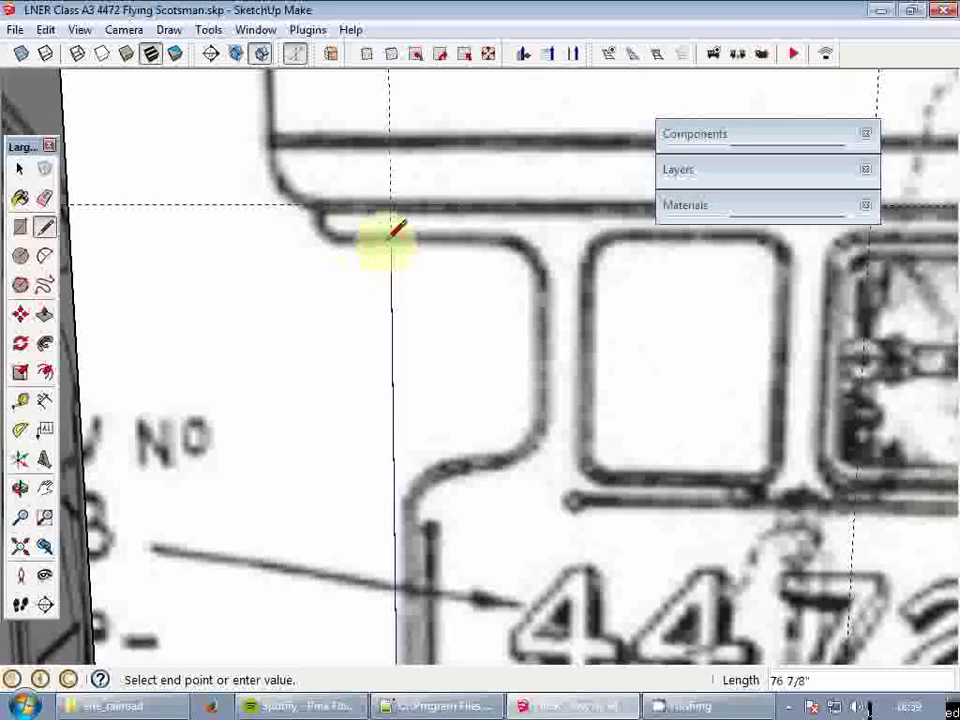
{"action": "left_click", "coordinate": [391, 239]}
{"action": "left_click", "coordinate": [309, 240]}
{"action": "left_click", "coordinate": [311, 205]}
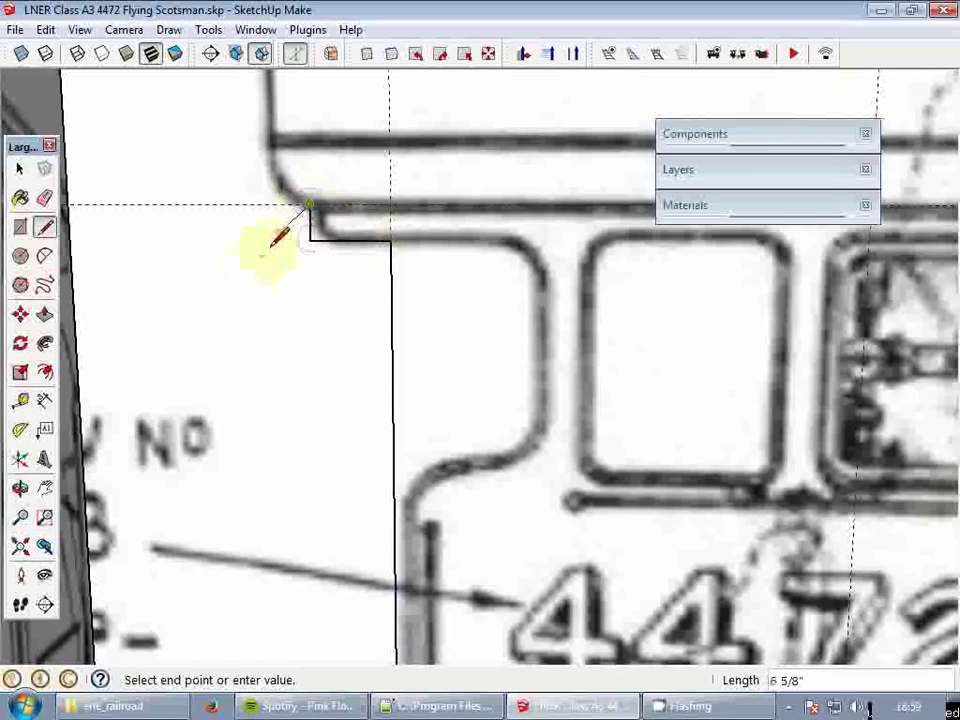
- Continue the outline along the roof guide and down the cab's front edge, closing it along the base guide to form a face
{"action": "scroll", "coordinate": [260, 262], "scroll_direction": "down", "scroll_amount": 3}
{"action": "middle_click_drag", "start_coordinate": [527, 283], "coordinate": [424, 288]}
{"action": "scroll", "coordinate": [600, 235], "scroll_direction": "up", "scroll_amount": 2}
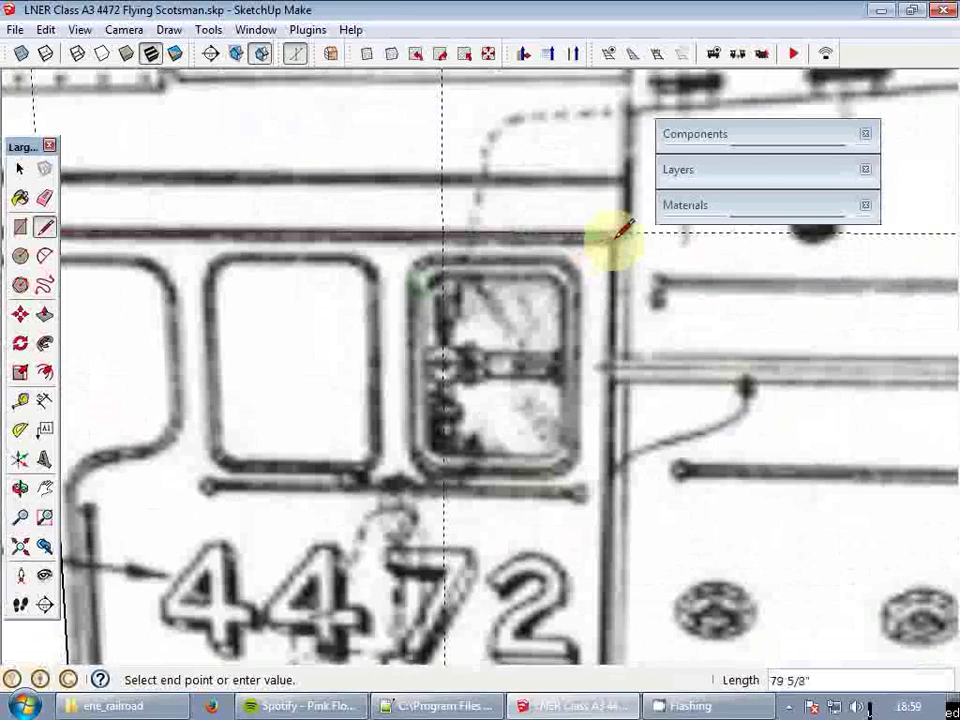
{"action": "left_click", "coordinate": [614, 238]}
{"action": "scroll", "coordinate": [602, 342], "scroll_direction": "down", "scroll_amount": 3}
{"action": "middle_click_drag", "start_coordinate": [660, 467], "coordinate": [634, 345], "text": "shift"}
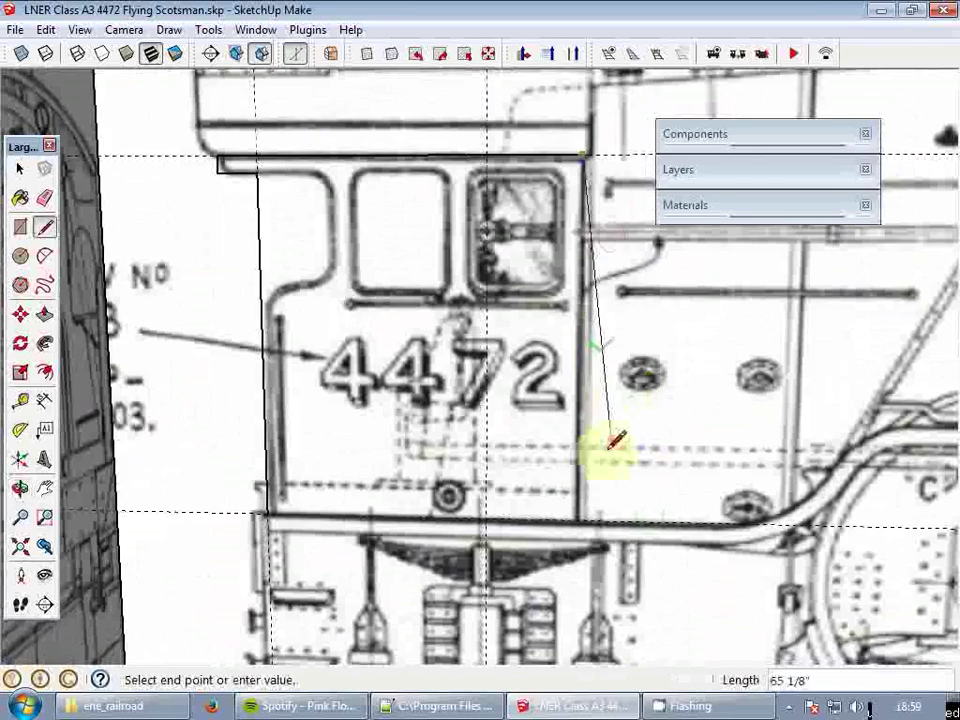
{"action": "left_click", "coordinate": [581, 516]}
{"action": "left_click", "coordinate": [268, 514]}
{"action": "middle_click_drag", "start_coordinate": [272, 514], "coordinate": [443, 473], "text": "shift"}
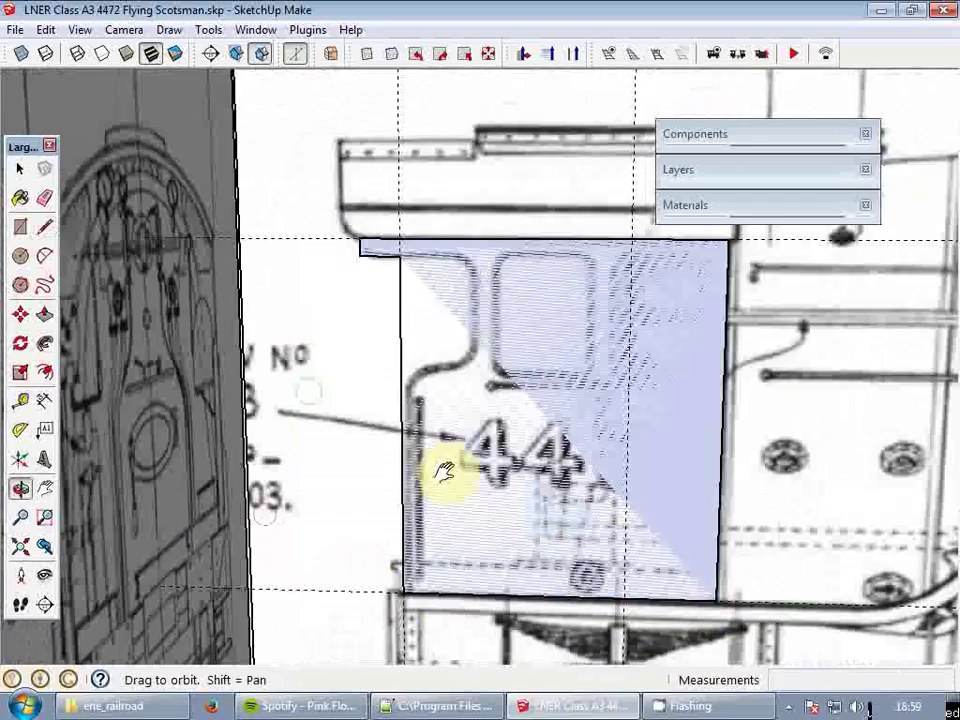
- Draw the rear side opening on the cab face with lines running inward, down about 25" and back to the rear edge
{"action": "scroll", "coordinate": [422, 246], "scroll_direction": "up", "scroll_amount": 2}
{"action": "left_click", "coordinate": [394, 261]}
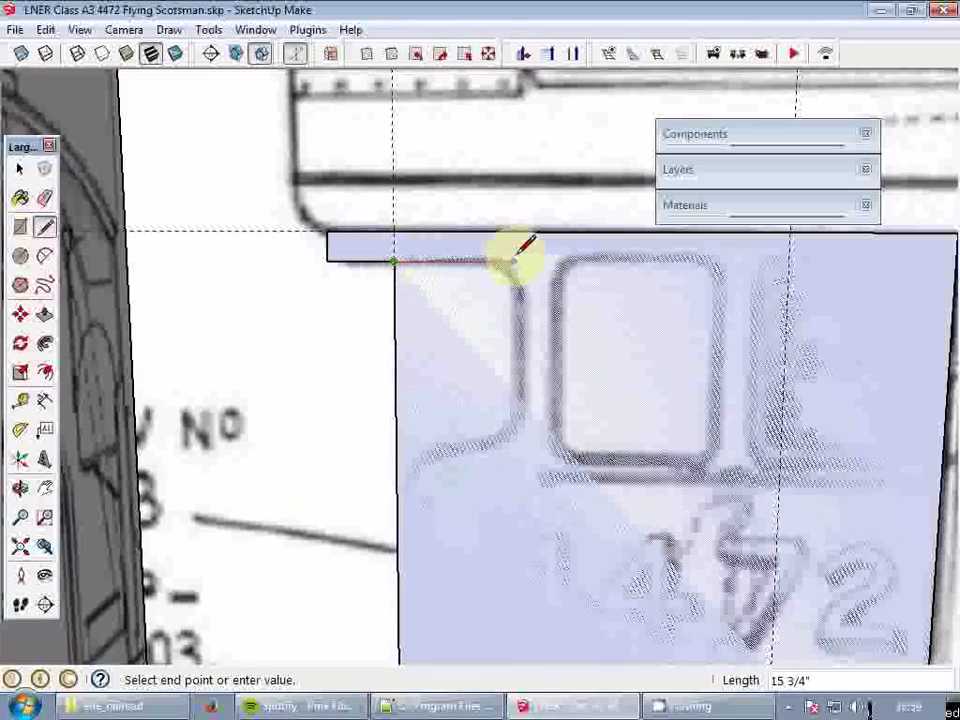
{"action": "left_click", "coordinate": [518, 262]}
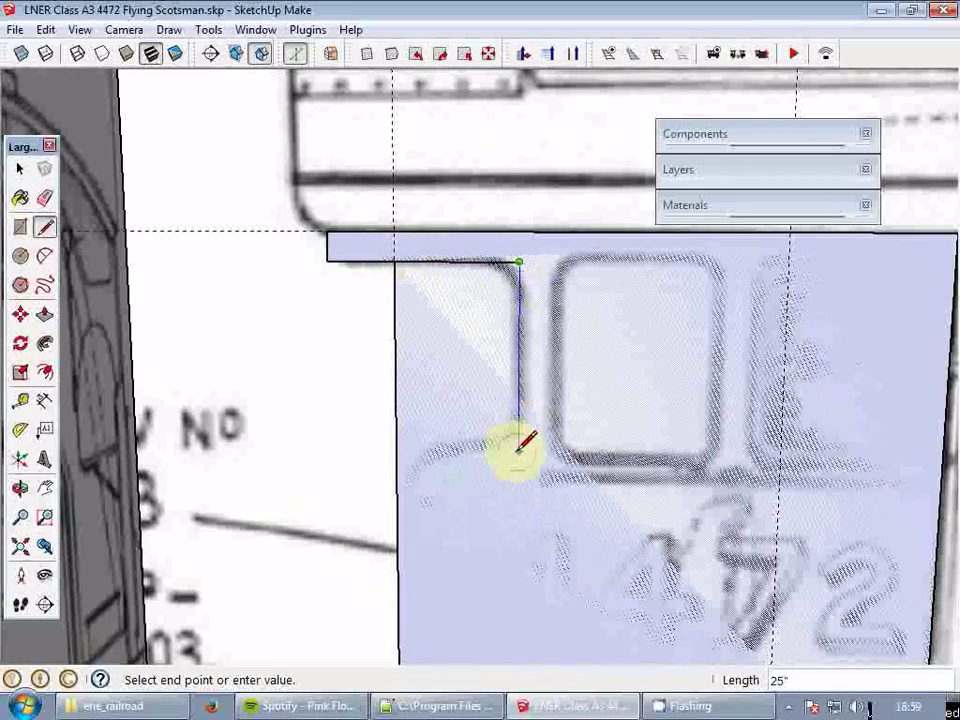
{"action": "left_click", "coordinate": [519, 447]}
{"action": "left_click", "coordinate": [396, 449]}
{"action": "key", "text": "space"}
- Move the lower edge of the rear side opening slightly to line up with the blueprint
{"action": "scroll", "coordinate": [465, 242], "scroll_direction": "down", "scroll_amount": 2}
{"action": "scroll", "coordinate": [485, 357], "scroll_direction": "up", "scroll_amount": 3}
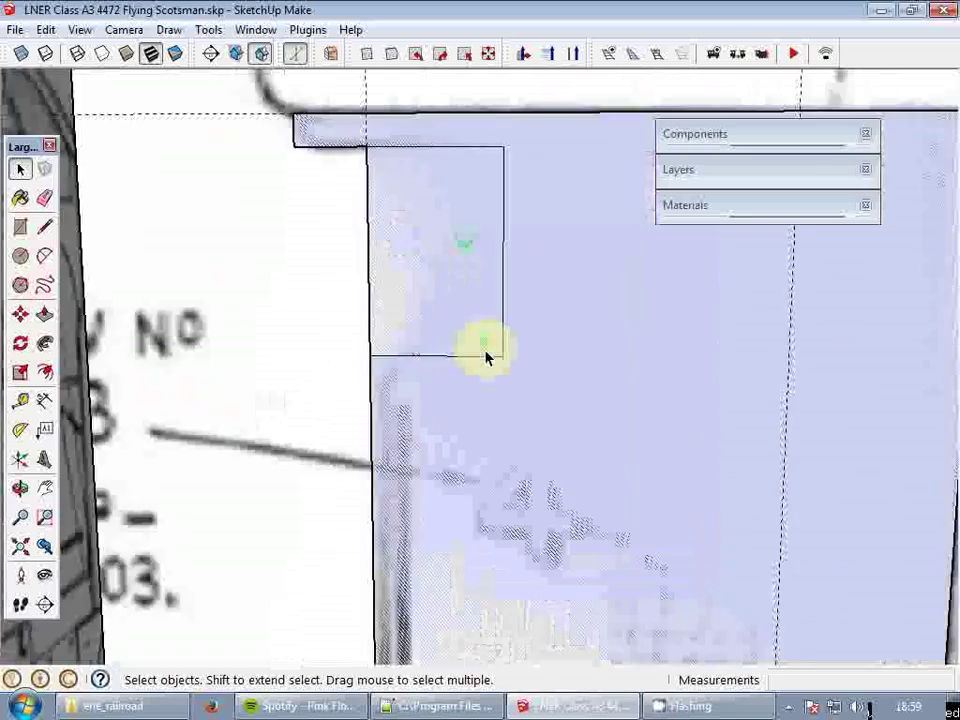
{"action": "scroll", "coordinate": [485, 357], "scroll_direction": "up", "scroll_amount": 1}
{"action": "key", "text": "m"}
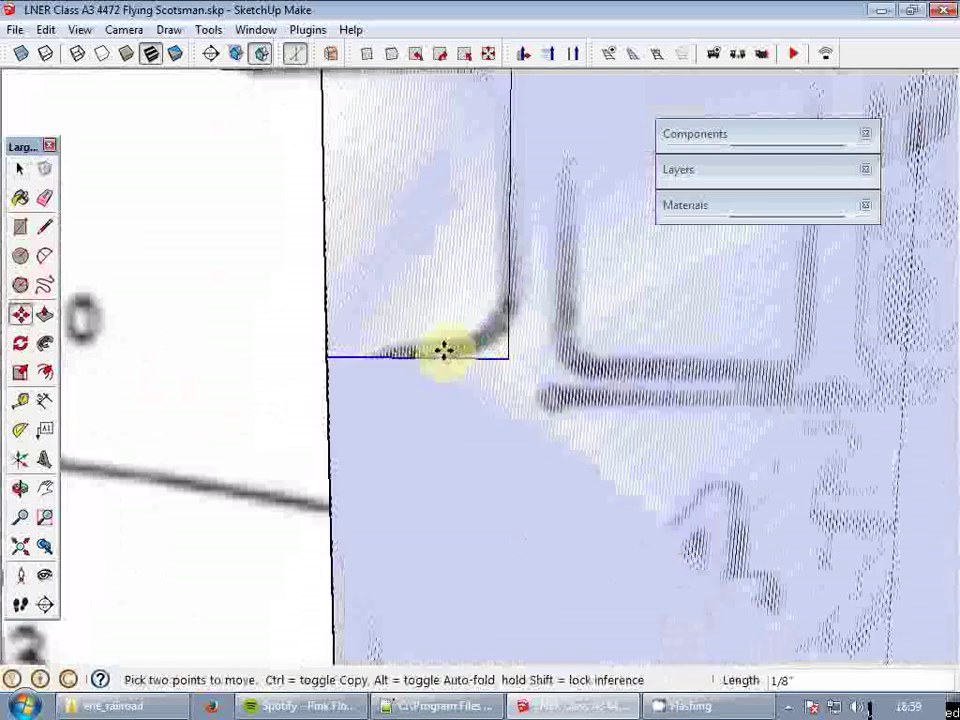
{"action": "scroll", "coordinate": [445, 350], "scroll_direction": "up", "scroll_amount": 3}
{"action": "left_click", "coordinate": [460, 352]}
{"action": "key", "text": "space"}
{"action": "scroll", "coordinate": [461, 334], "scroll_direction": "down", "scroll_amount": 1}
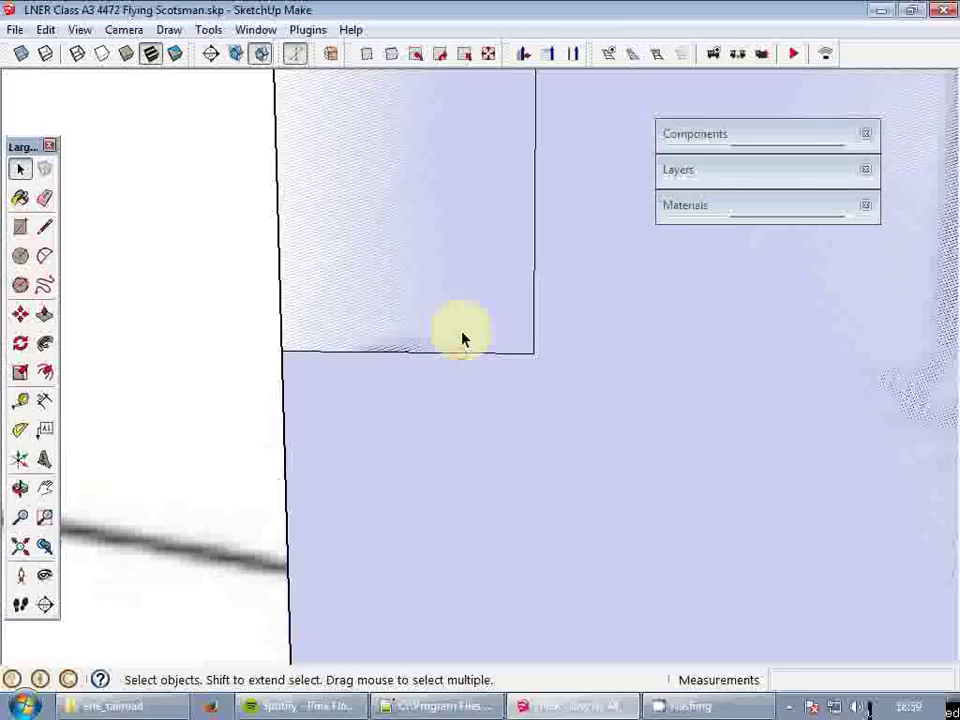
- Create a horizontal guide about 51 1/8" above the cab side's bottom edge, at the rear cab window's lower edge
{"action": "scroll", "coordinate": [462, 338], "scroll_direction": "down", "scroll_amount": 3}
{"action": "scroll", "coordinate": [591, 272], "scroll_direction": "down", "scroll_amount": 2}
{"action": "scroll", "coordinate": [501, 277], "scroll_direction": "up", "scroll_amount": 2}
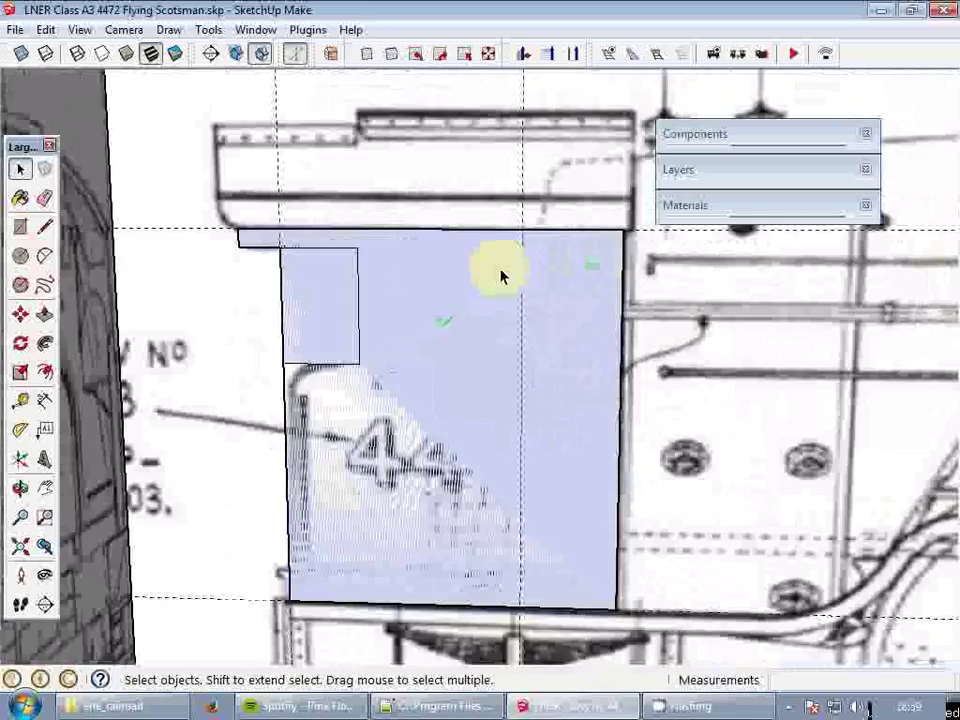
{"action": "scroll", "coordinate": [480, 275], "scroll_direction": "up", "scroll_amount": 2}
{"action": "scroll", "coordinate": [463, 274], "scroll_direction": "down", "scroll_amount": 3}
{"action": "key", "text": "t"}
{"action": "left_click", "coordinate": [465, 527]}
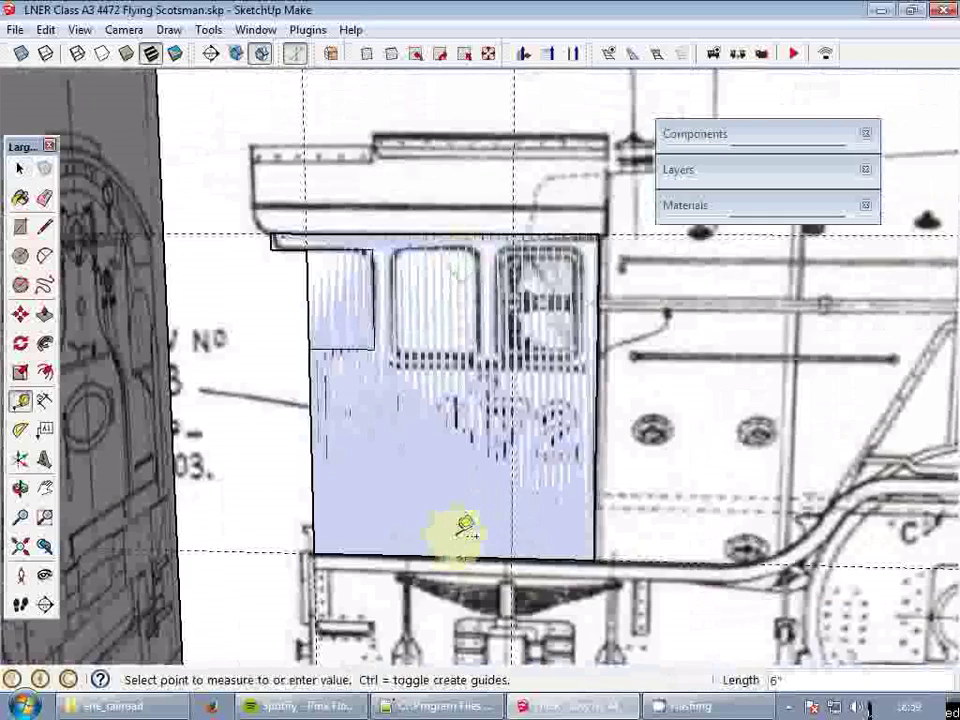
{"action": "scroll", "coordinate": [463, 347], "scroll_direction": "up", "scroll_amount": 5}
{"action": "scroll", "coordinate": [467, 369], "scroll_direction": "down", "scroll_amount": 2}
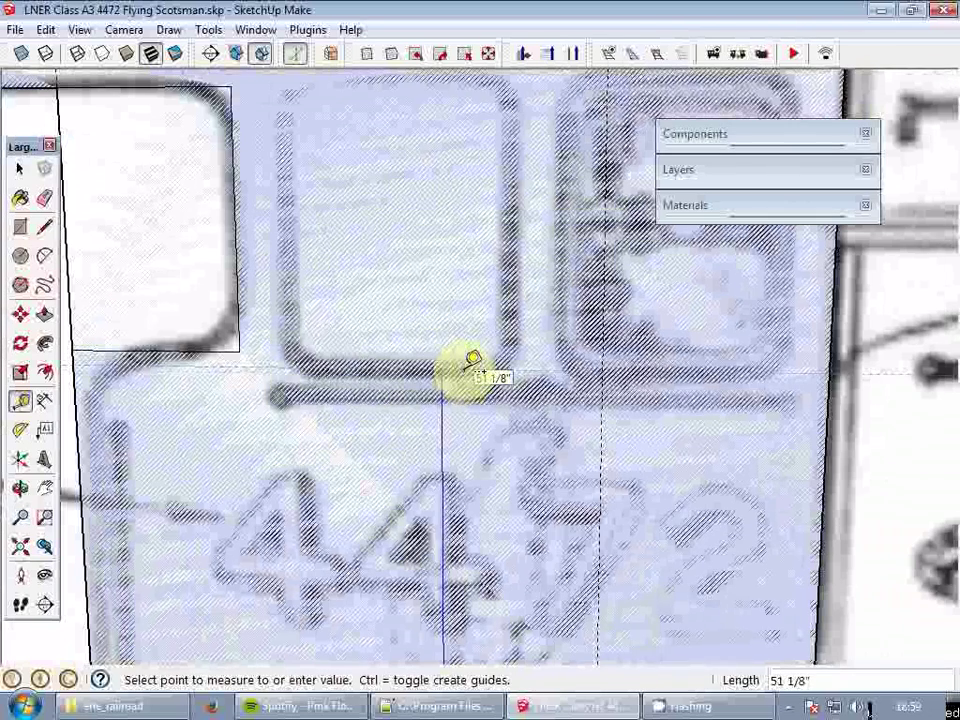
{"action": "left_click", "coordinate": [472, 367]}
- Create a horizontal guide about 26 1/2" above the window's lower guide, at the window's upper edge
{"action": "left_click", "coordinate": [460, 368]}
{"action": "scroll", "coordinate": [463, 369], "scroll_direction": "down", "scroll_amount": 3}
{"action": "scroll", "coordinate": [464, 161], "scroll_direction": "up", "scroll_amount": 3}
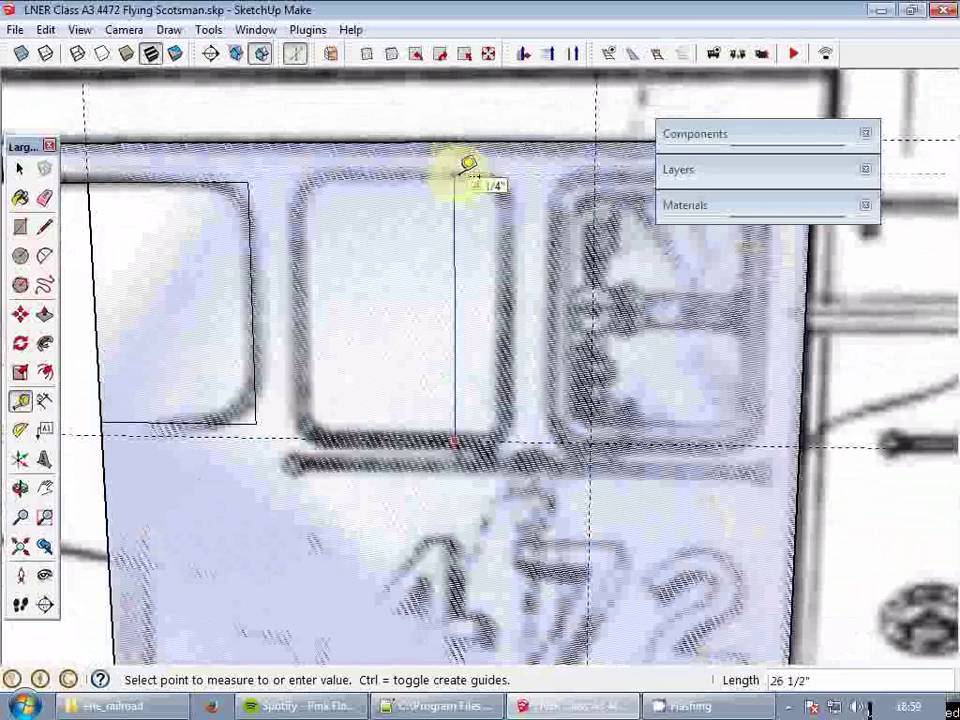
{"action": "left_click", "coordinate": [468, 163]}
- Create vertical guides at both sides of the rear cab window, offsetting from the opening's edge and from the first new guide
{"action": "left_click", "coordinate": [254, 286]}
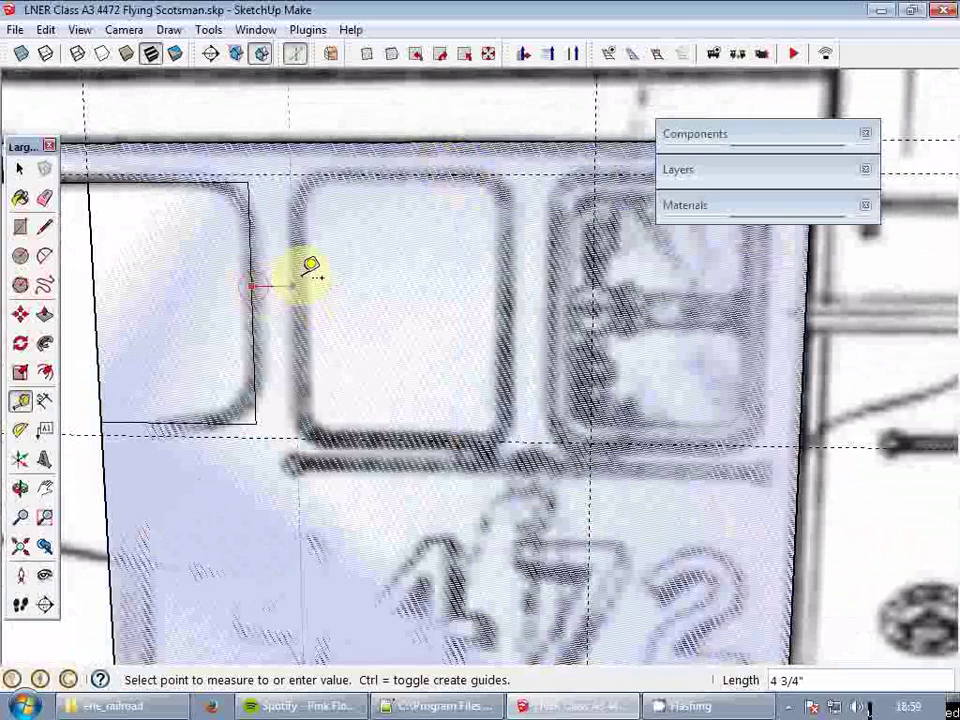
{"action": "left_click", "coordinate": [298, 286]}
{"action": "left_click", "coordinate": [298, 286]}
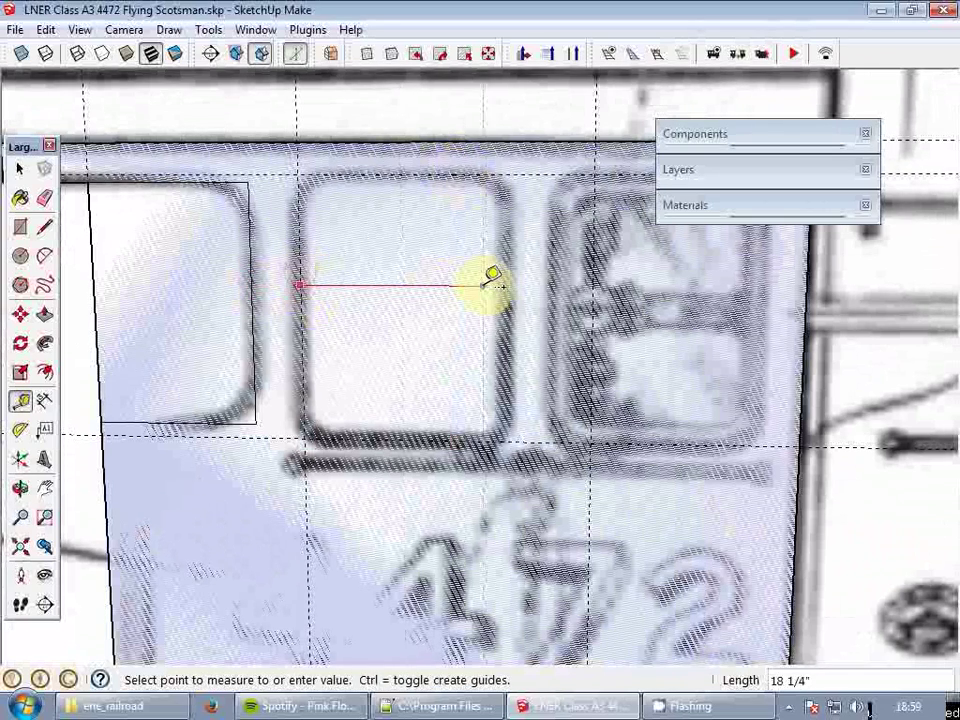
- Draw the rear cab window as a rectangle between the four guide intersections
{"action": "key", "text": "r"}
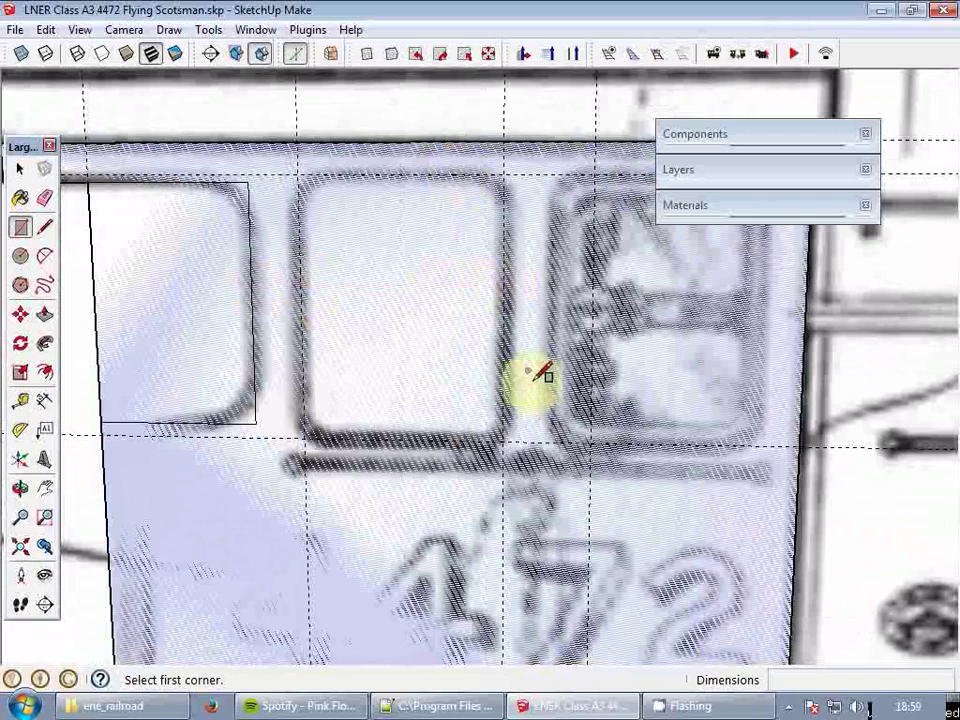
{"action": "left_click", "coordinate": [503, 441]}
{"action": "left_click", "coordinate": [308, 168]}
{"action": "key", "text": "space"}
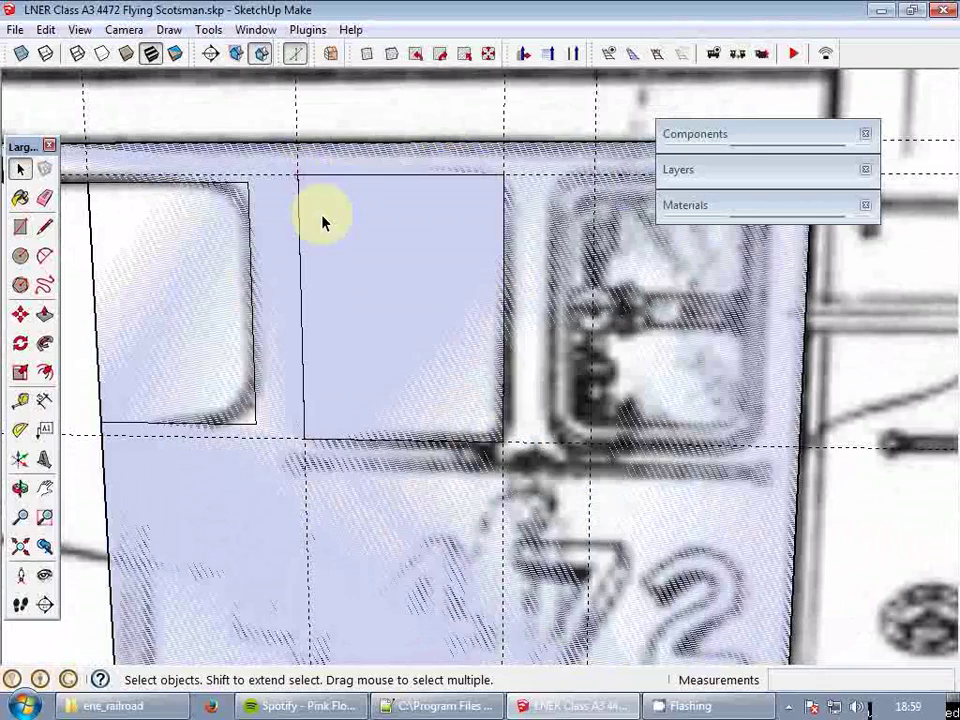
- Reverse the window and cab side faces so their front sides face outward
{"action": "scroll", "coordinate": [355, 208], "scroll_direction": "down", "scroll_amount": 2}
{"action": "scroll", "coordinate": [356, 205], "scroll_direction": "down", "scroll_amount": 3}
{"action": "scroll", "coordinate": [330, 202], "scroll_direction": "up", "scroll_amount": 3}
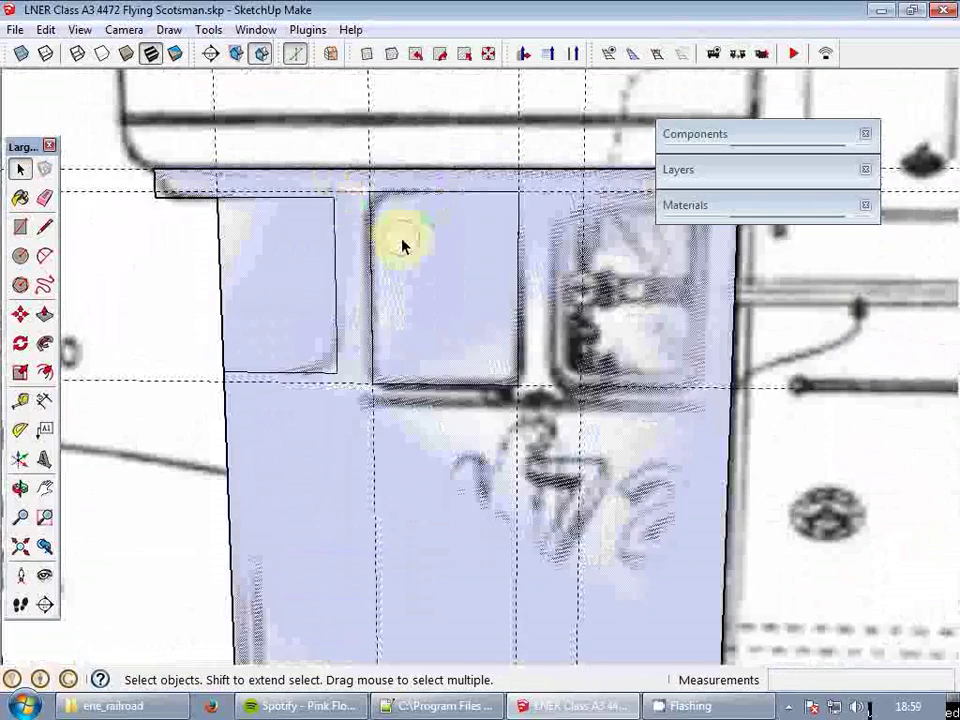
{"action": "double_click", "coordinate": [402, 238]}
{"action": "right_click", "coordinate": [402, 238]}
{"action": "double_click", "coordinate": [360, 212]}
{"action": "right_click", "coordinate": [362, 216]}
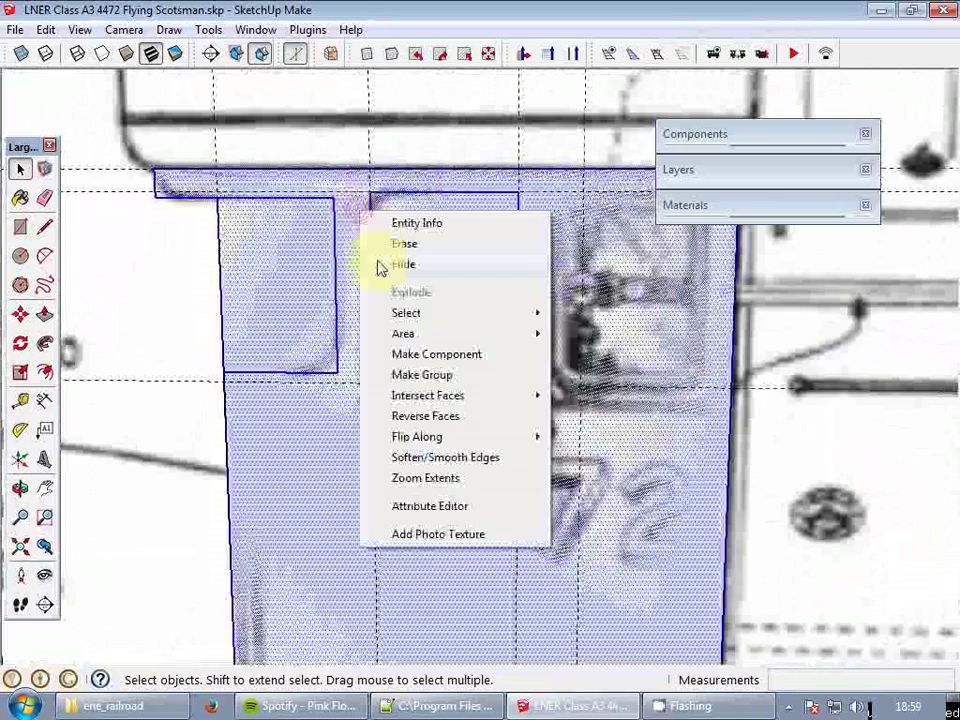
{"action": "left_click", "coordinate": [455, 427]}
{"action": "scroll", "coordinate": [508, 381], "scroll_direction": "down", "scroll_amount": 2}
{"action": "key", "text": "Escape"}
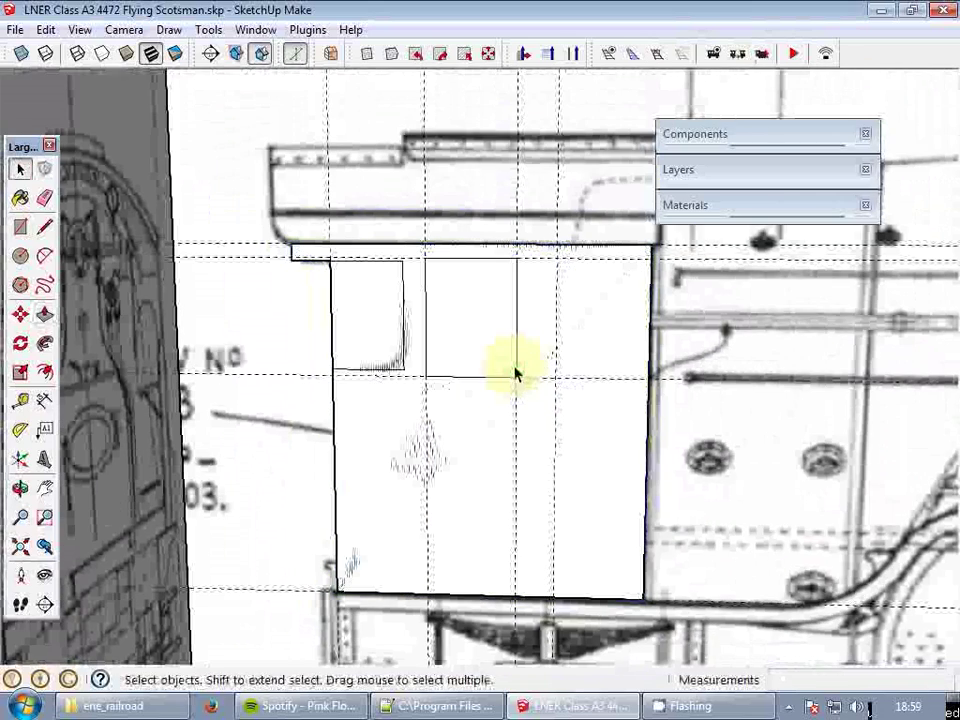
- Sample the blueprint material from the backdrop and paint it onto the cab side and window faces
{"action": "key", "text": "b"}
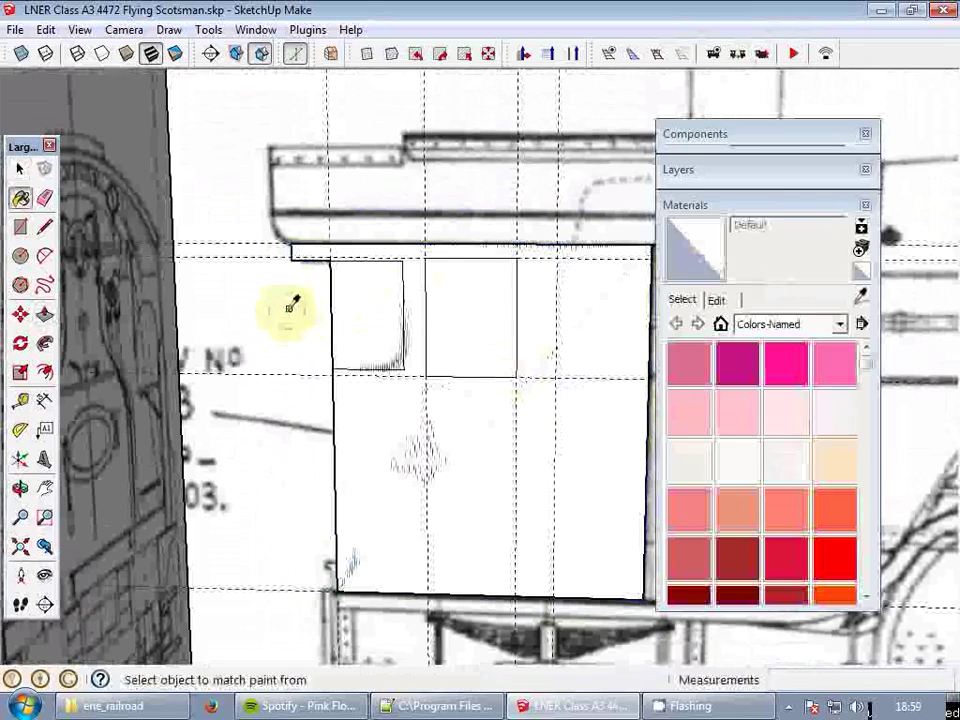
{"action": "left_click", "coordinate": [291, 305], "text": "alt"}
{"action": "left_click", "coordinate": [446, 281]}
{"action": "scroll", "coordinate": [467, 274], "scroll_direction": "up", "scroll_amount": 4}
{"action": "key", "text": "space"}
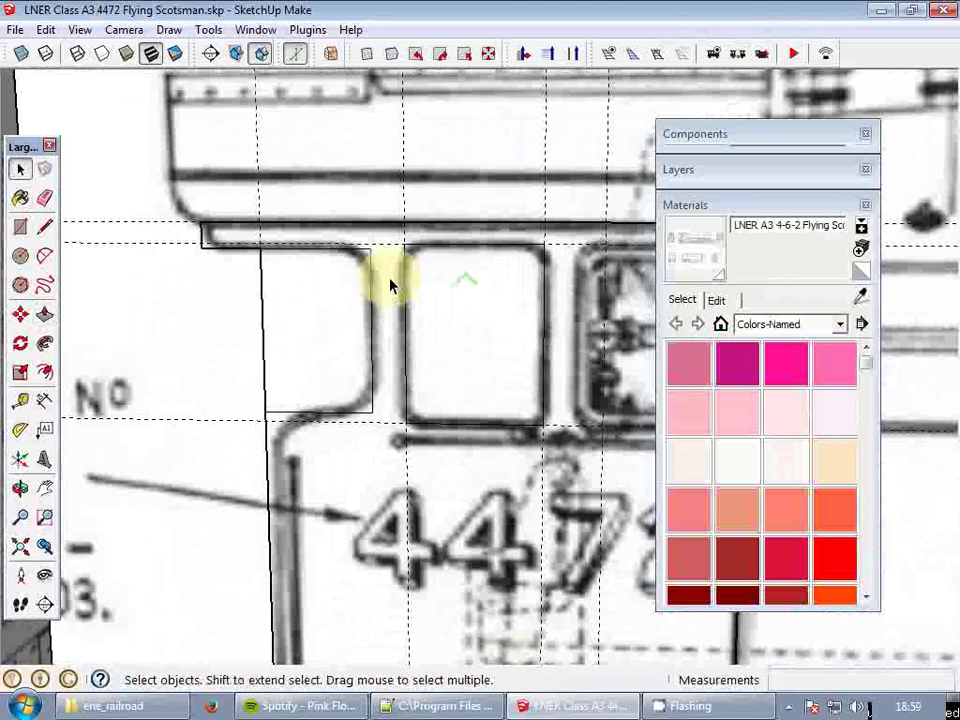
- Draw a tangent arc of about 3 1/2" radius across the upper rear corner of the rear cab window
{"action": "scroll", "coordinate": [390, 286], "scroll_direction": "down", "scroll_amount": 2}
{"action": "scroll", "coordinate": [430, 274], "scroll_direction": "up", "scroll_amount": 4}
{"action": "key", "text": "a"}
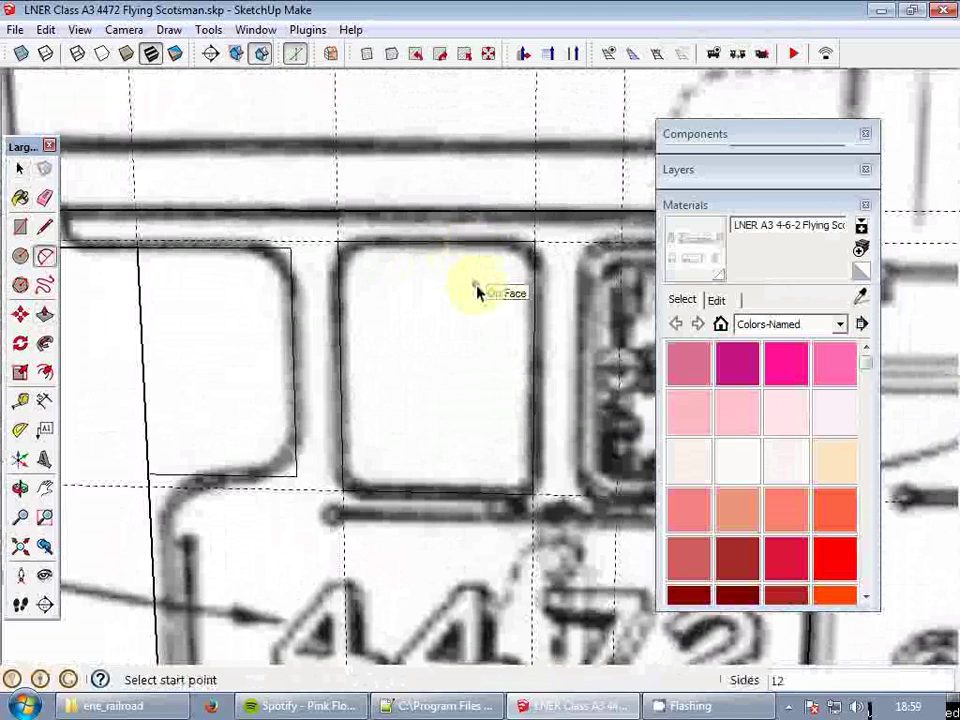
{"action": "scroll", "coordinate": [470, 278], "scroll_direction": "up", "scroll_amount": 3}
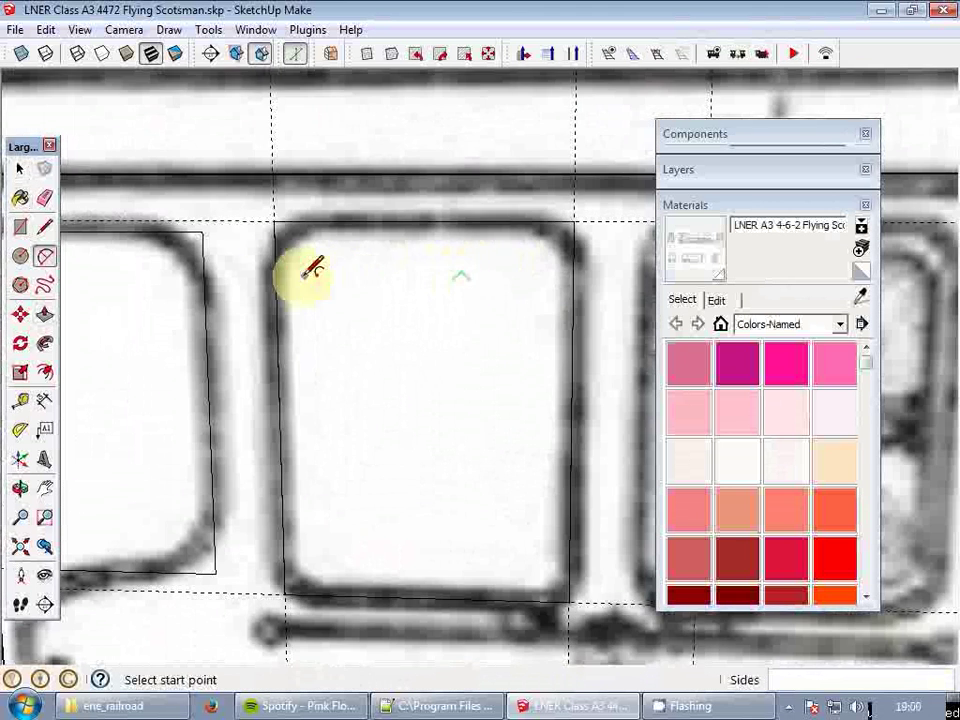
{"action": "left_click", "coordinate": [276, 270]}
{"action": "left_click", "coordinate": [316, 221]}
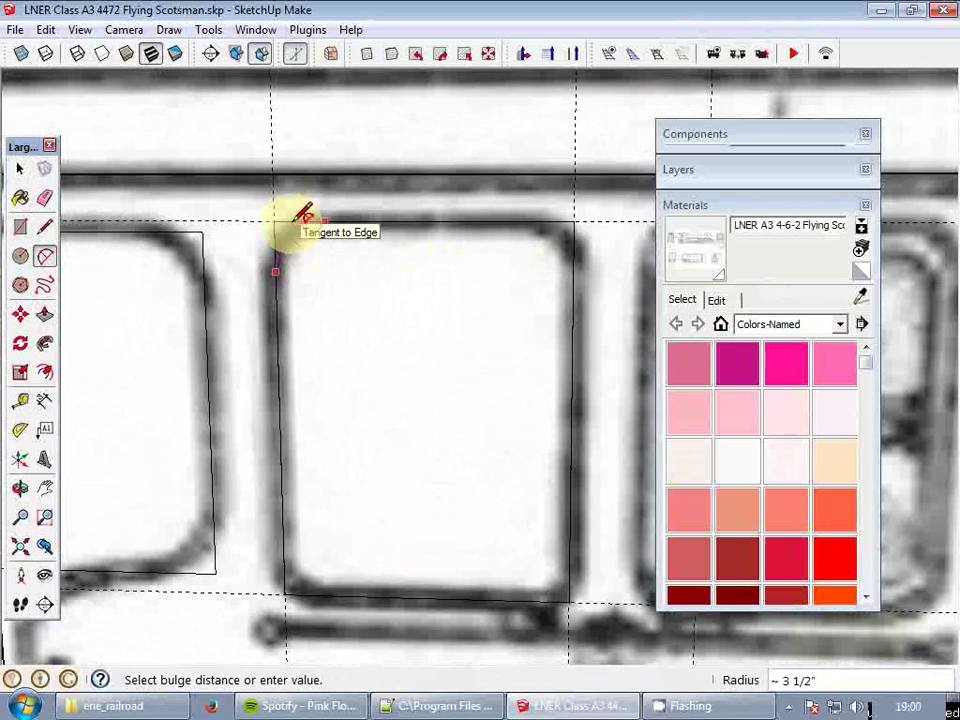
{"action": "scroll", "coordinate": [300, 215], "scroll_direction": "down", "scroll_amount": 1}
{"action": "left_click", "coordinate": [300, 216]}
- Draw a horizontal line across the middle of the rear cab window from its front edge to its rear edge
{"action": "key", "text": "l"}
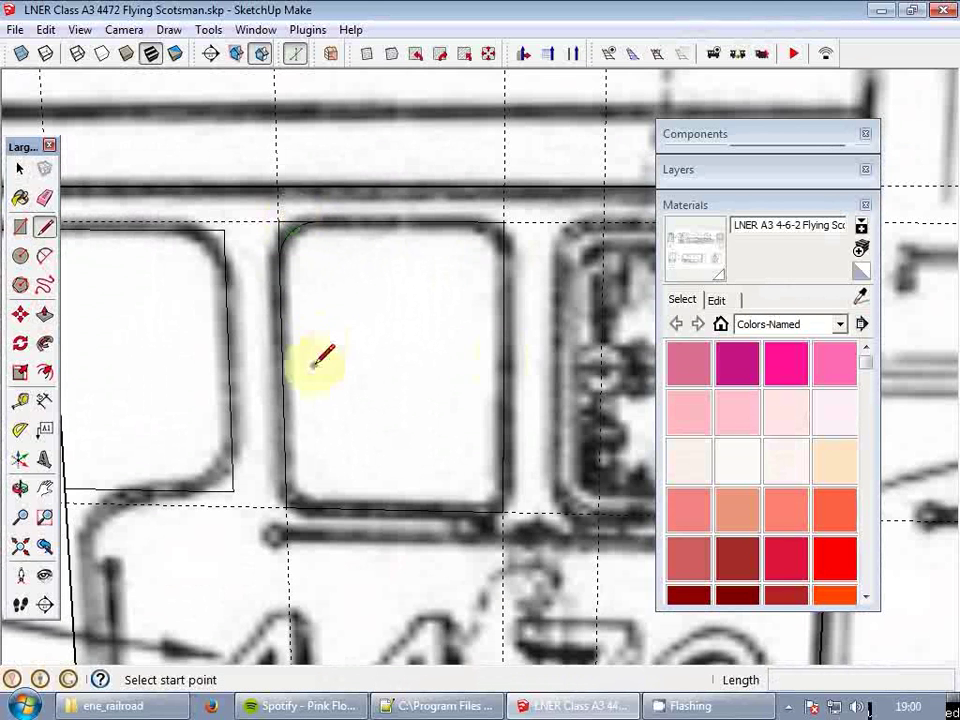
{"action": "left_click", "coordinate": [503, 369]}
{"action": "left_click", "coordinate": [284, 367]}
{"action": "key", "text": "space"}
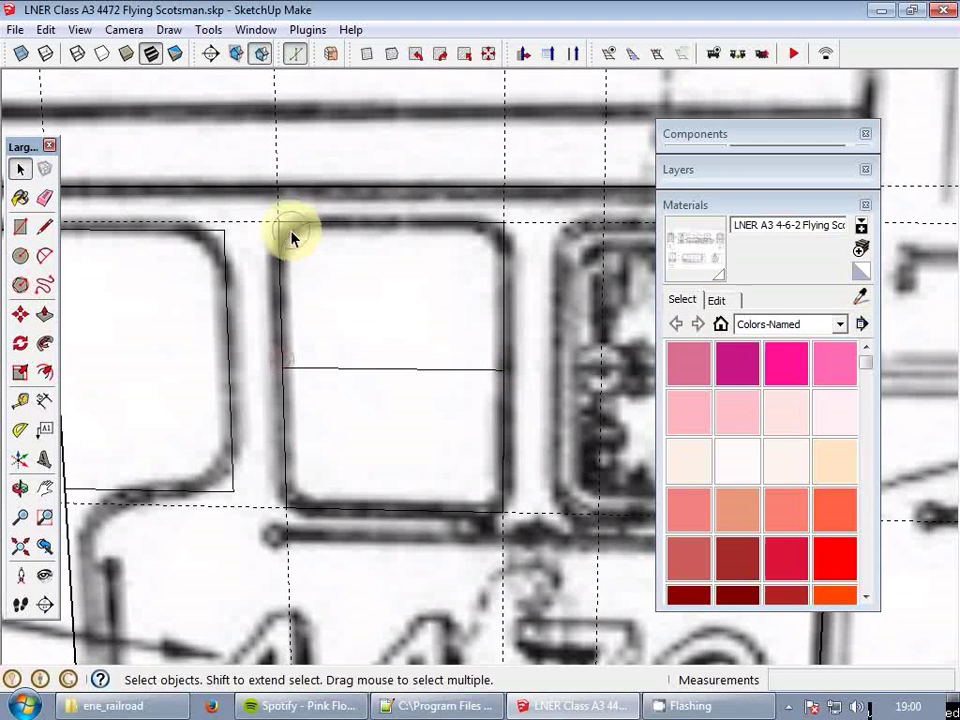
- Rotate a copy of the corner arc about the rear cab window's vertical centreline onto its upper front corner
{"action": "left_click", "coordinate": [289, 240]}
{"action": "key", "text": "q"}
{"action": "left_click", "coordinate": [391, 368]}
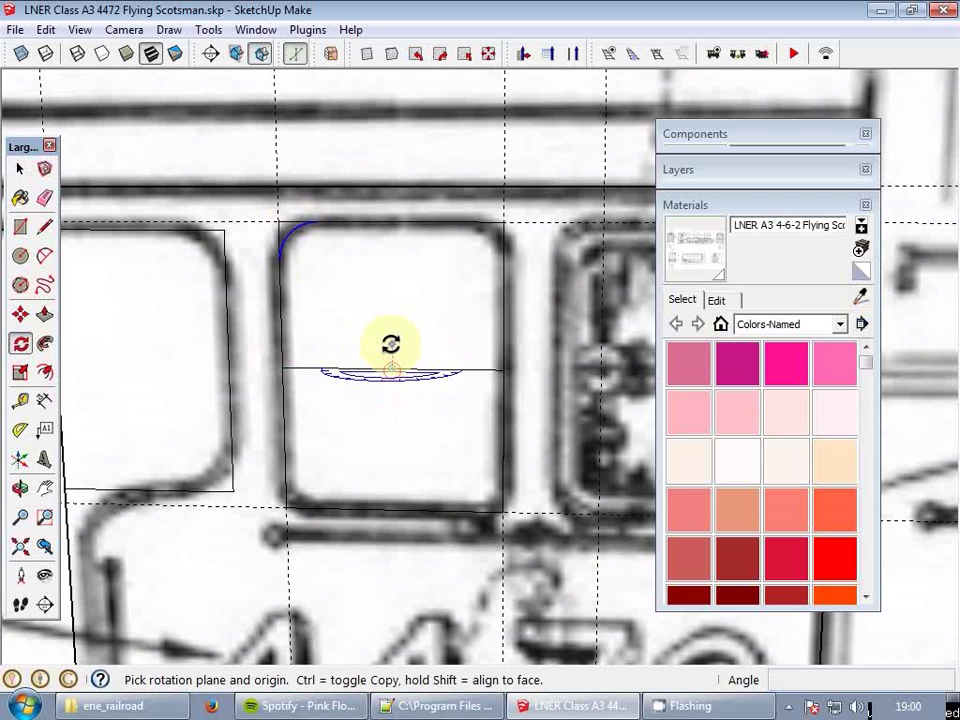
{"action": "left_click", "coordinate": [391, 344]}
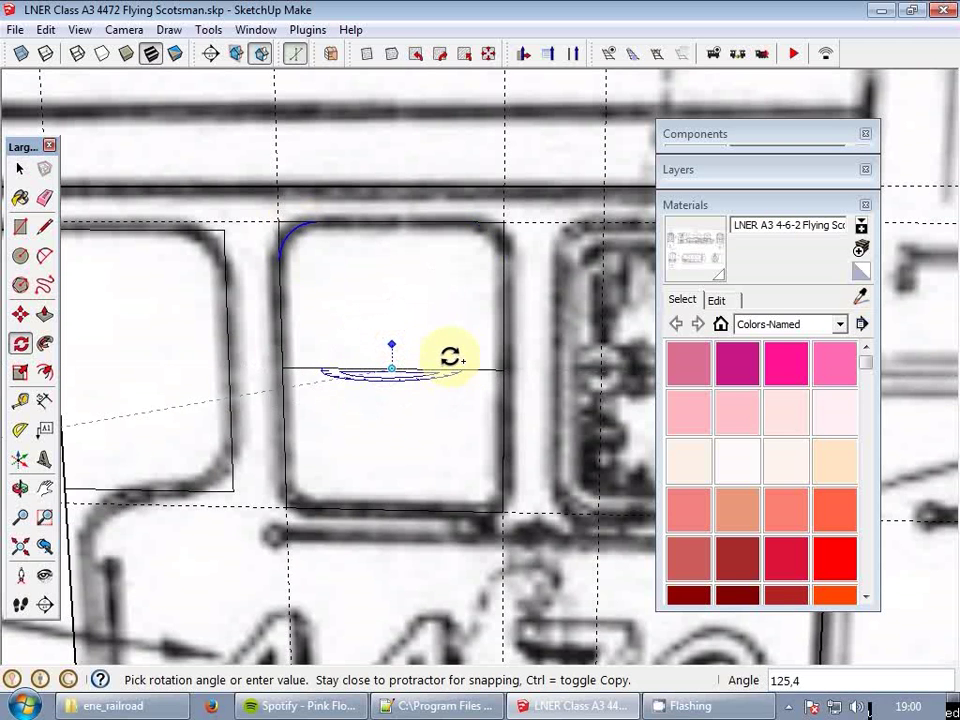
{"action": "left_click", "coordinate": [453, 372]}
{"action": "key", "text": "space"}
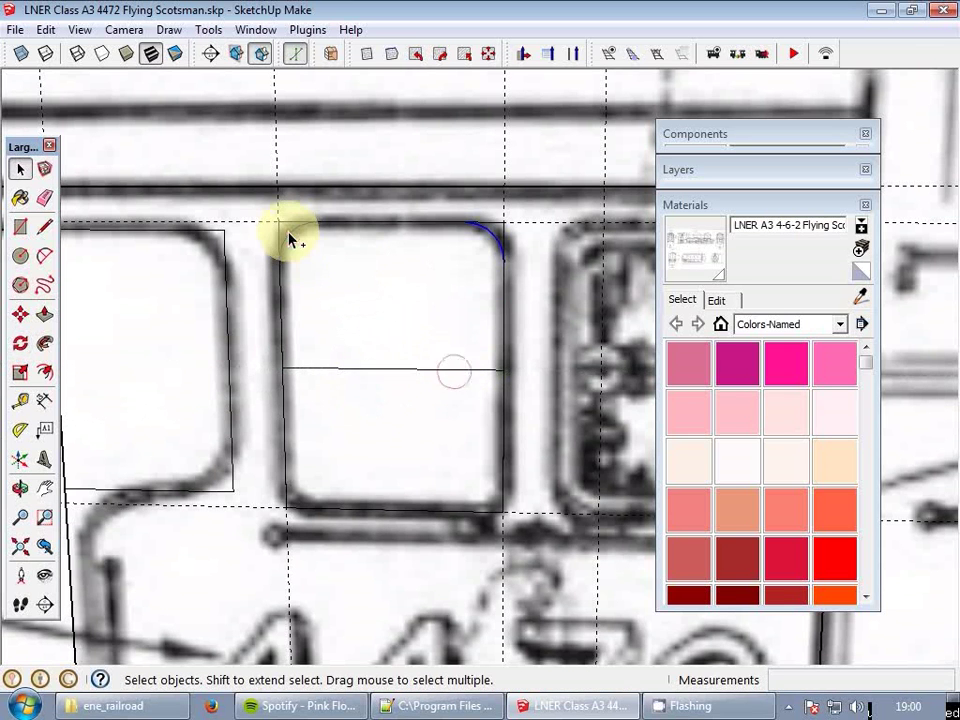
- Rotate a copy of both upper corner arcs 180 degrees about the window's midline onto its lower corners
{"action": "key", "text": "q"}
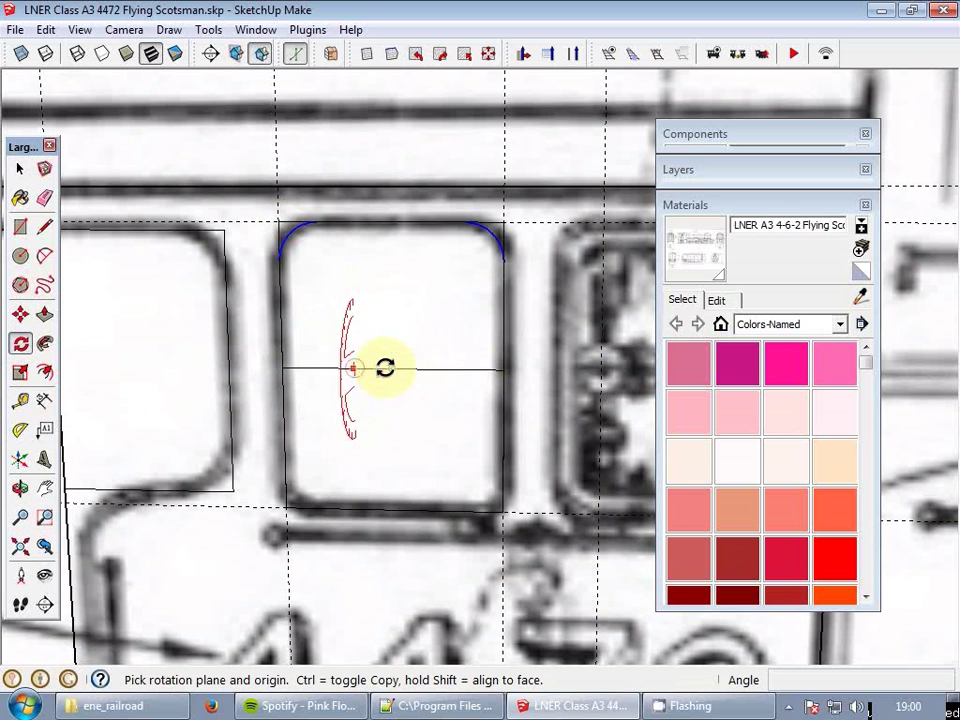
{"action": "left_click_drag", "start_coordinate": [386, 368], "coordinate": [303, 294]}
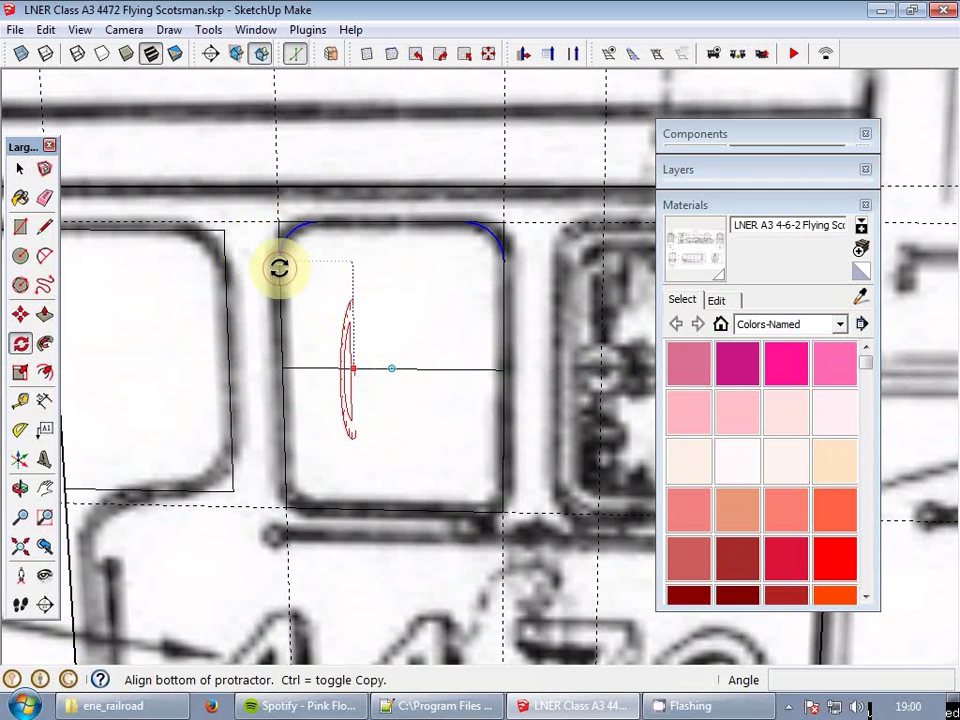
{"action": "left_click", "coordinate": [279, 268]}
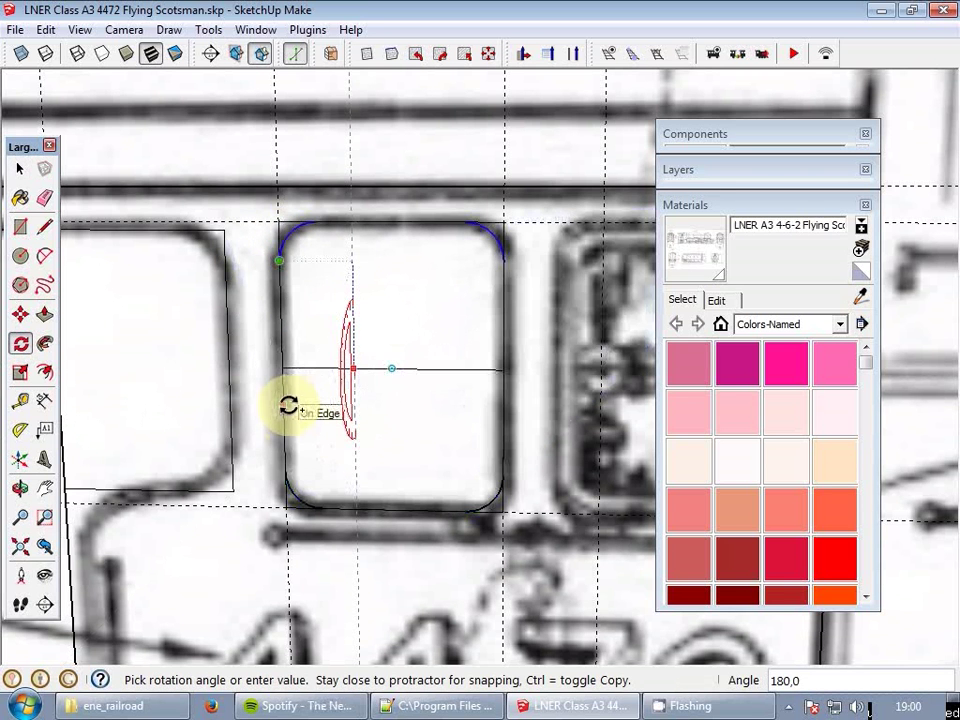
{"action": "left_click", "coordinate": [285, 403]}
{"action": "key", "text": "space"}
- Erase the window's midline, the square corner edges outside the arcs and the construction guides around it
{"action": "key", "text": "e"}
{"action": "left_click", "coordinate": [326, 367]}
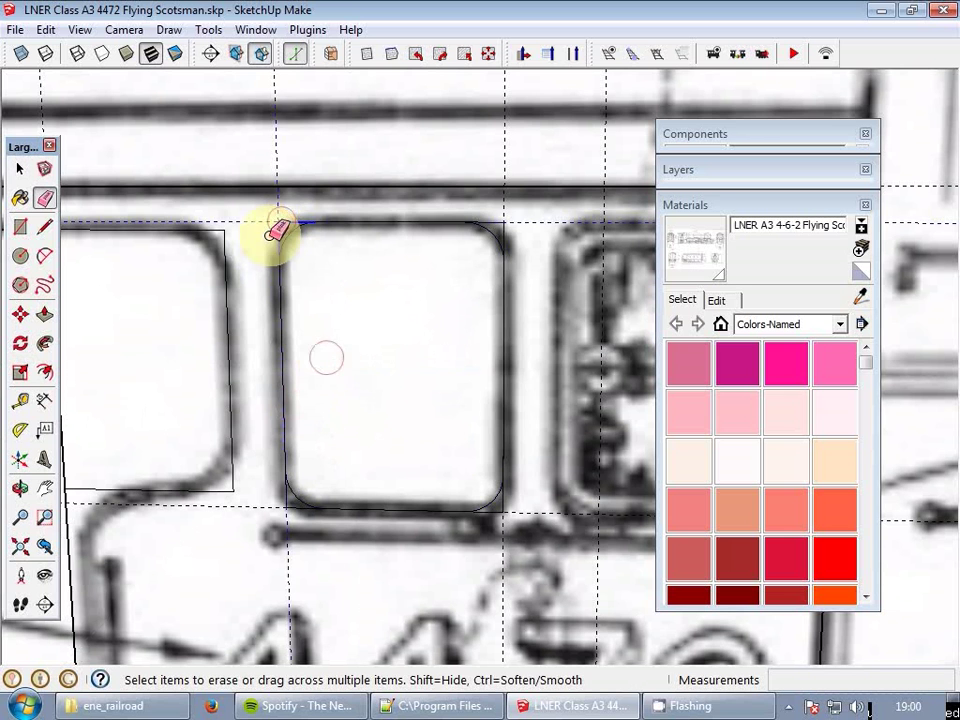
{"action": "left_click", "coordinate": [270, 235]}
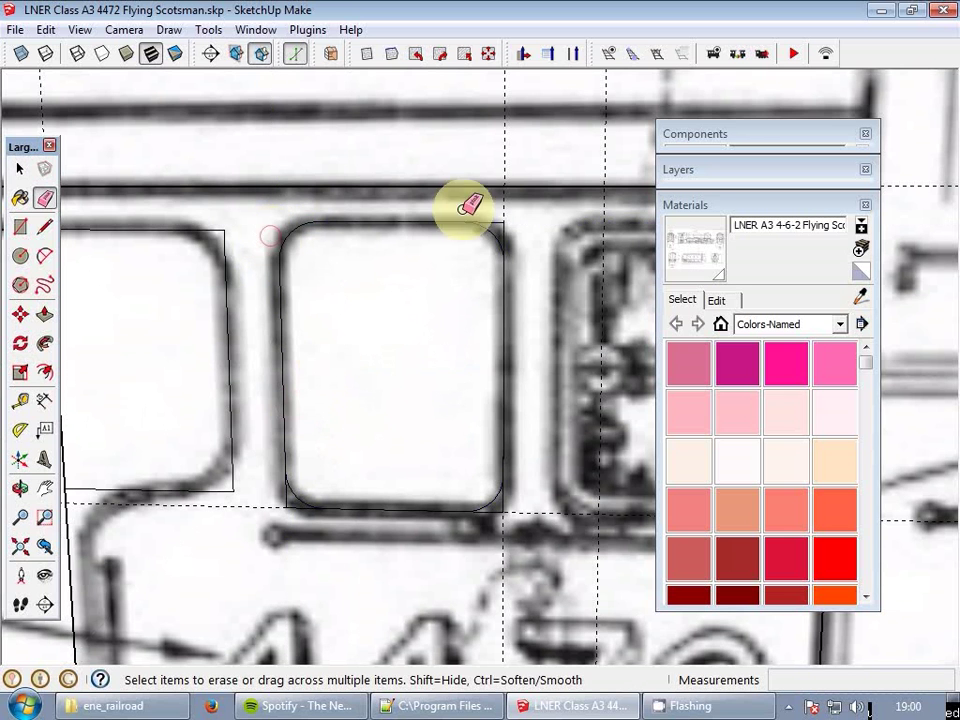
{"action": "left_click", "coordinate": [523, 500]}
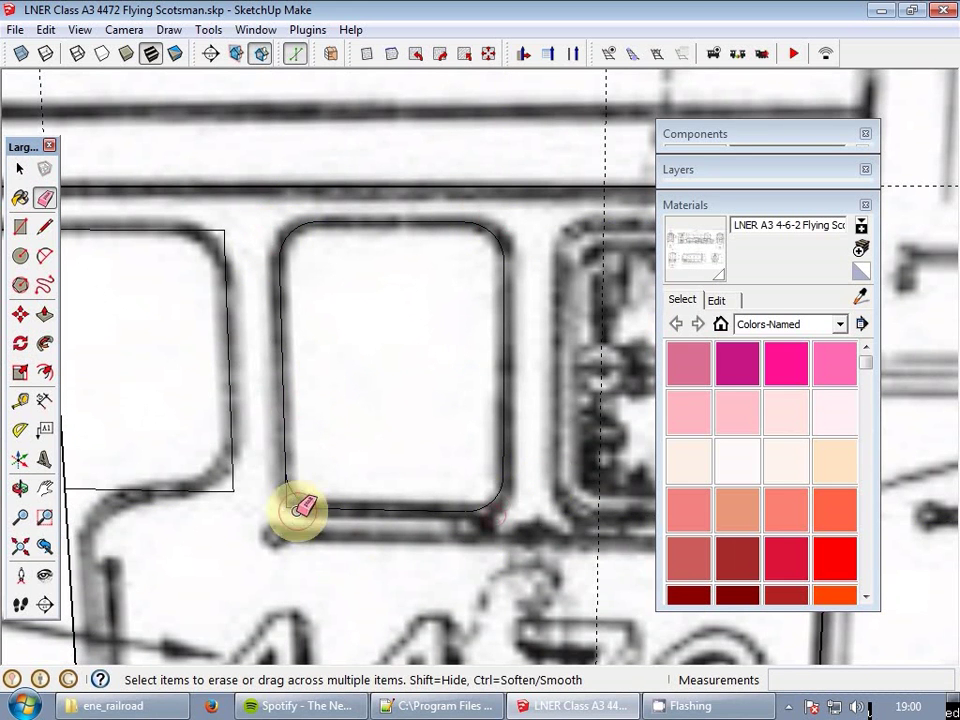
{"action": "key", "text": "space"}
- Offset the rounded rear window outline outward by about 5/8" to form its frame
{"action": "scroll", "coordinate": [300, 386], "scroll_direction": "down", "scroll_amount": 2}
{"action": "scroll", "coordinate": [300, 403], "scroll_direction": "up", "scroll_amount": 4}
{"action": "key", "text": "f"}
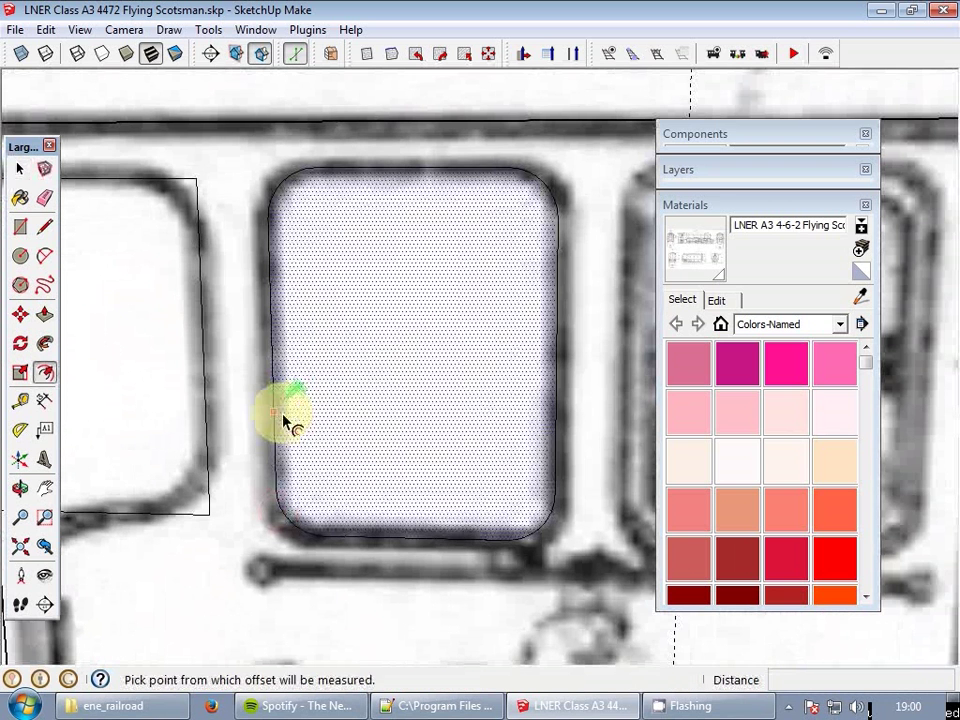
{"action": "left_click", "coordinate": [287, 416]}
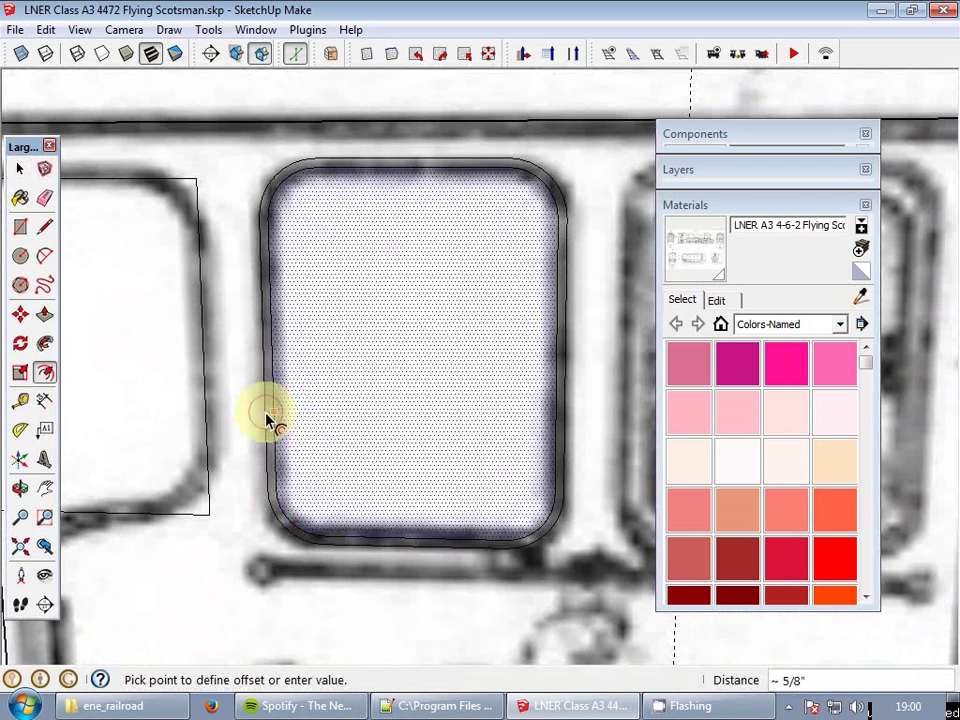
{"action": "left_click", "coordinate": [268, 418]}
{"action": "key", "text": "space"}
{"action": "scroll", "coordinate": [280, 404], "scroll_direction": "up", "scroll_amount": 1}
- Copy the rounded window with its frame 25 1/4" forward onto the front cab window
{"action": "scroll", "coordinate": [270, 405], "scroll_direction": "down", "scroll_amount": 5}
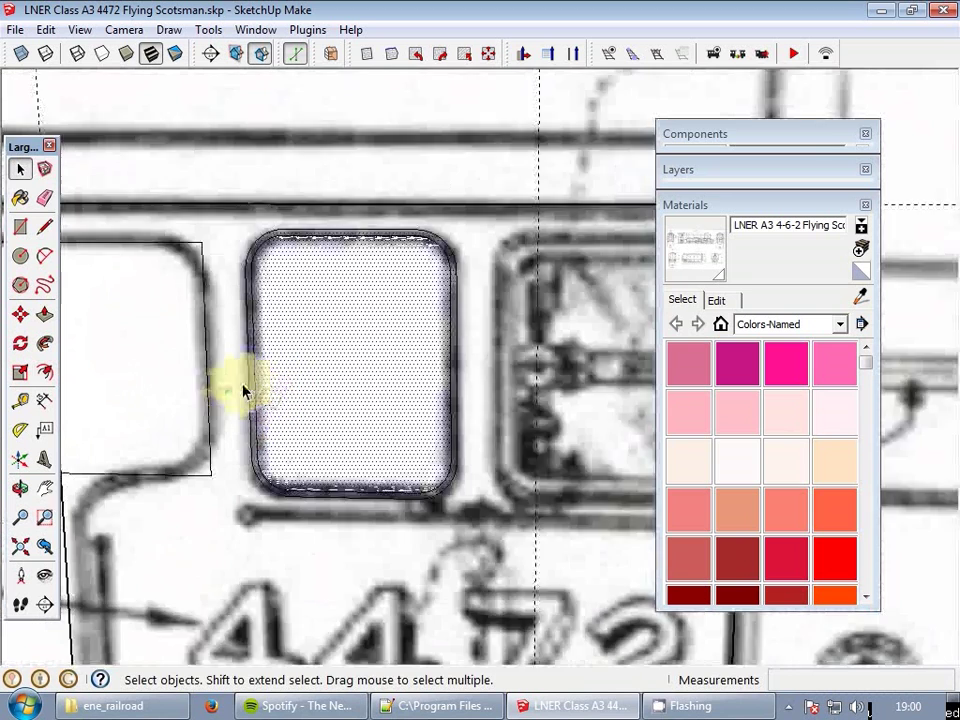
{"action": "scroll", "coordinate": [392, 407], "scroll_direction": "up", "scroll_amount": 2}
{"action": "key", "text": "m"}
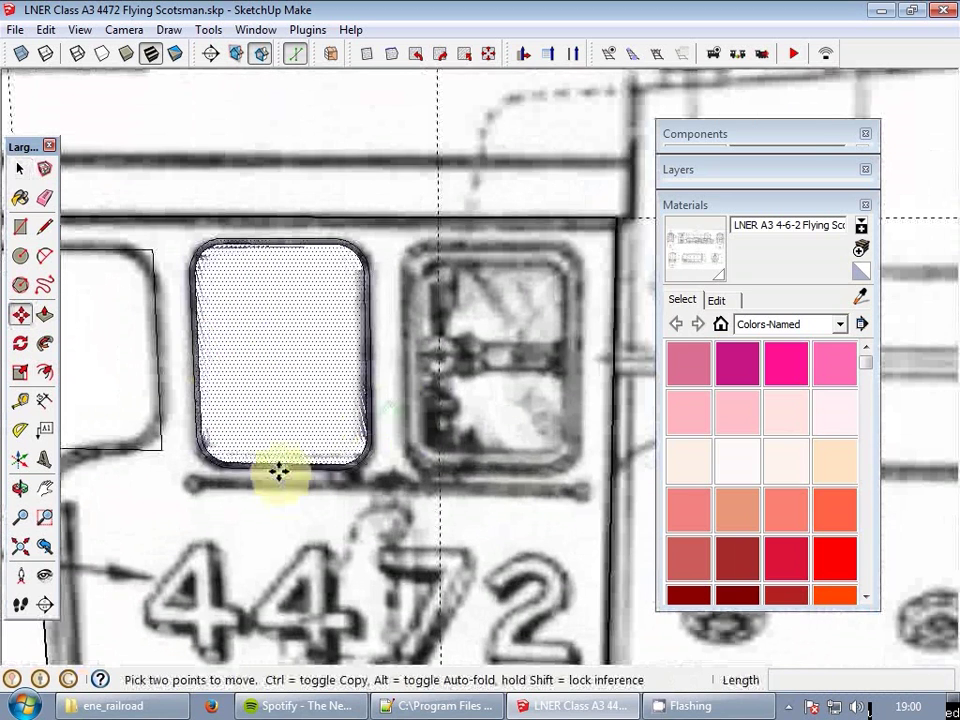
{"action": "left_click", "coordinate": [284, 468]}
{"action": "key", "text": "ctrl"}
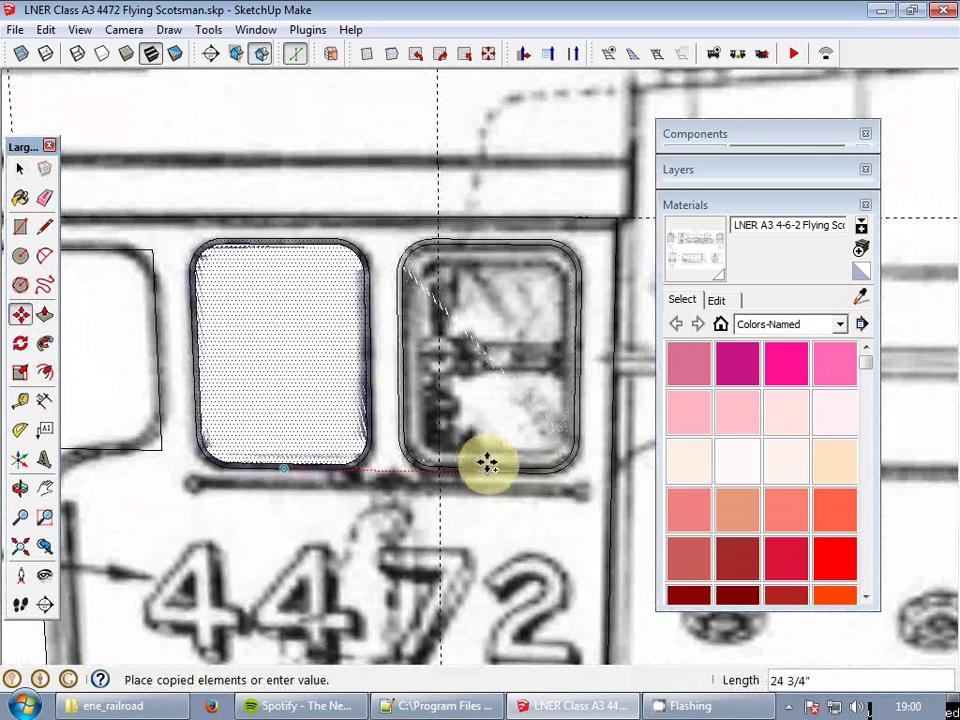
{"action": "left_click", "coordinate": [491, 462]}
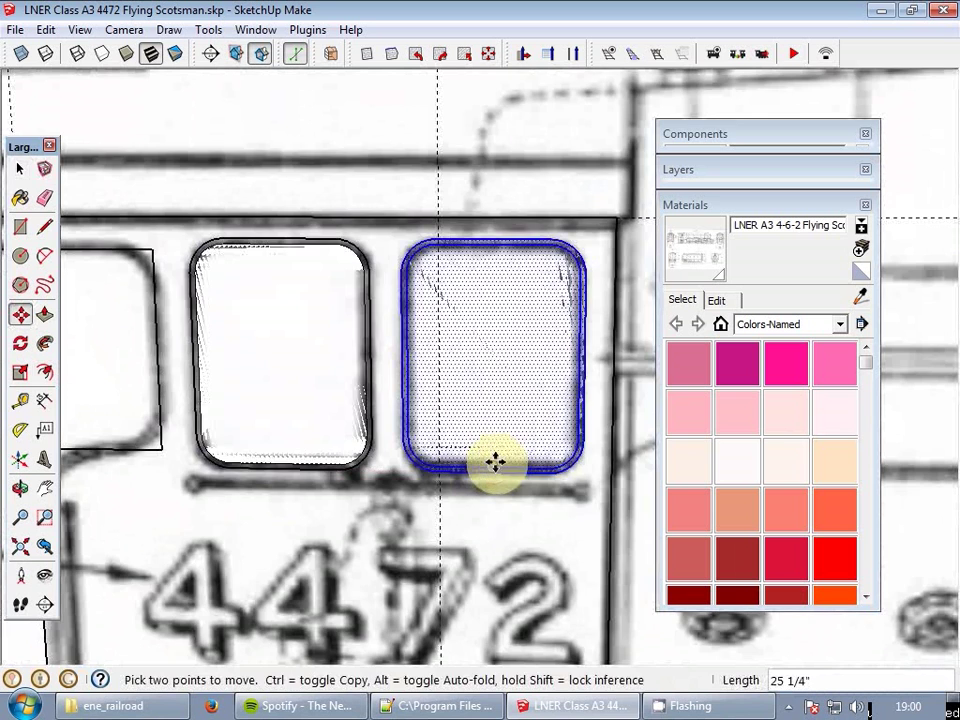
{"action": "key", "text": "space"}
- Round the upper front corner of the cab opening with a tangent arc of about 3 3/8" radius and erase the square corner
{"action": "scroll", "coordinate": [289, 407], "scroll_direction": "down", "scroll_amount": 3}
{"action": "scroll", "coordinate": [295, 408], "scroll_direction": "up", "scroll_amount": 3}
{"action": "key", "text": "a"}
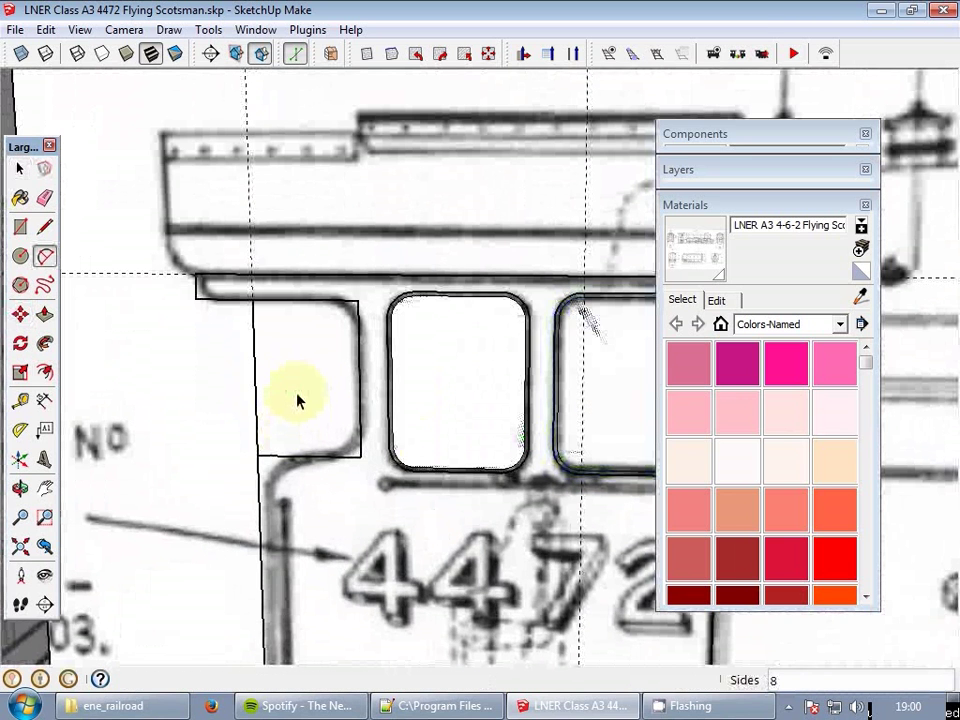
{"action": "scroll", "coordinate": [316, 390], "scroll_direction": "up", "scroll_amount": 3}
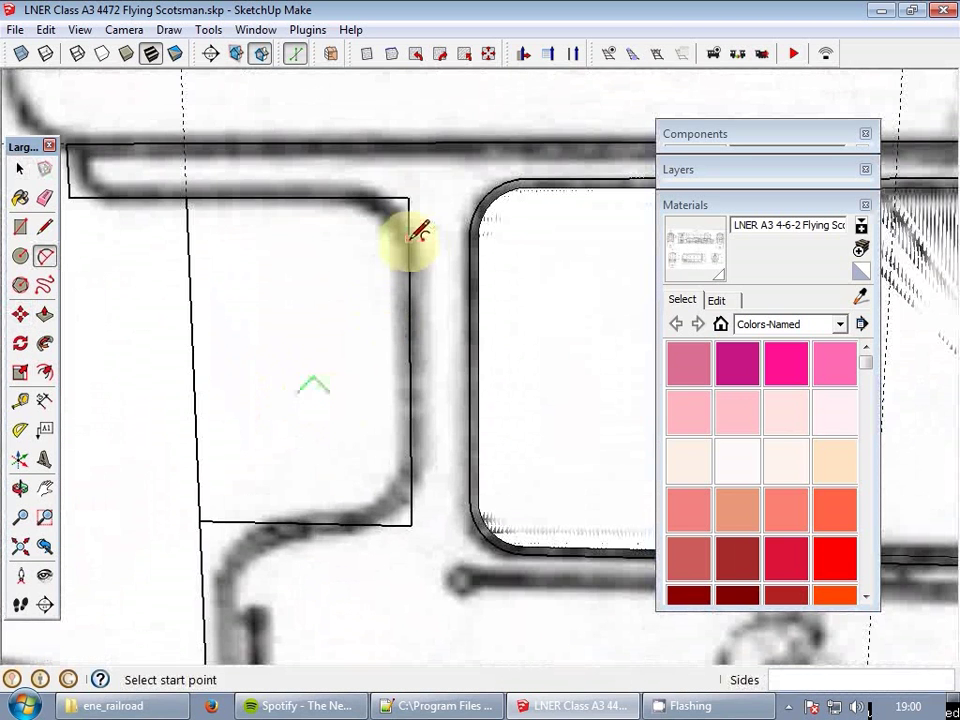
{"action": "left_click", "coordinate": [358, 199]}
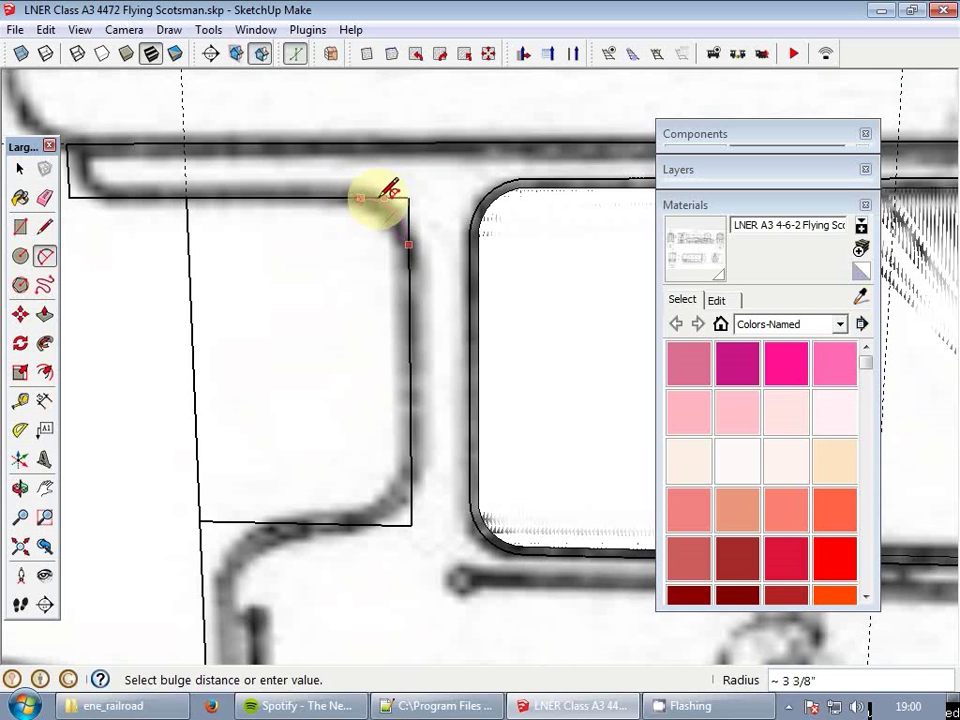
{"action": "key", "text": "e"}
{"action": "scroll", "coordinate": [428, 208], "scroll_direction": "down", "scroll_amount": 2}
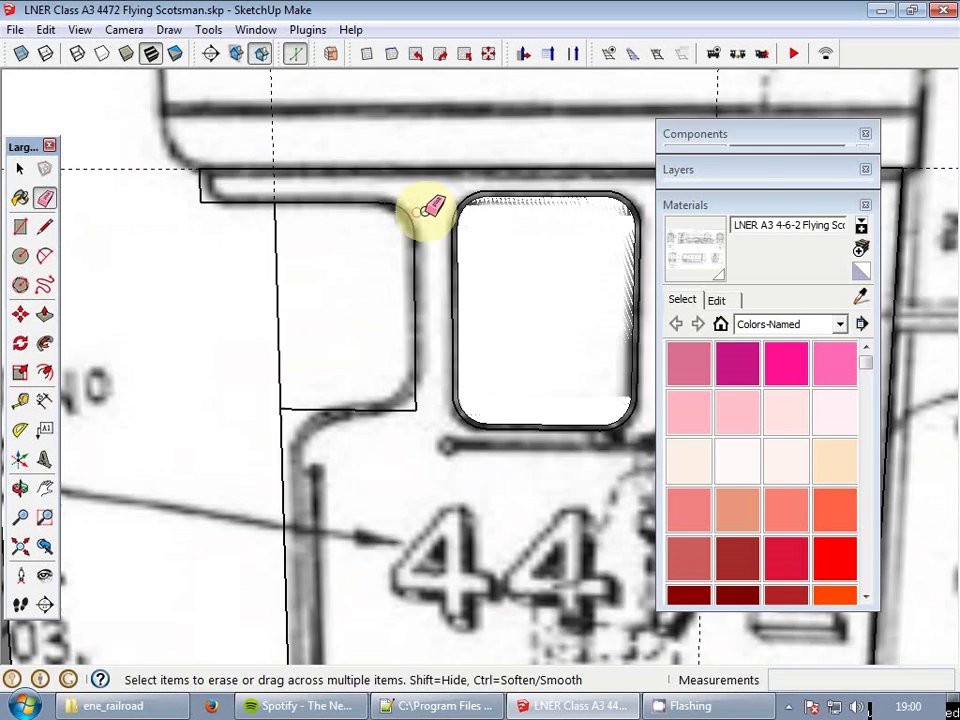
- Draw a tangent arc in the opening's lower front corner and an arc of about 8" radius from the sill to the cab's rear edge
{"action": "scroll", "coordinate": [370, 420], "scroll_direction": "up", "scroll_amount": 3}
{"action": "key", "text": "a"}
{"action": "left_click", "coordinate": [372, 376]}
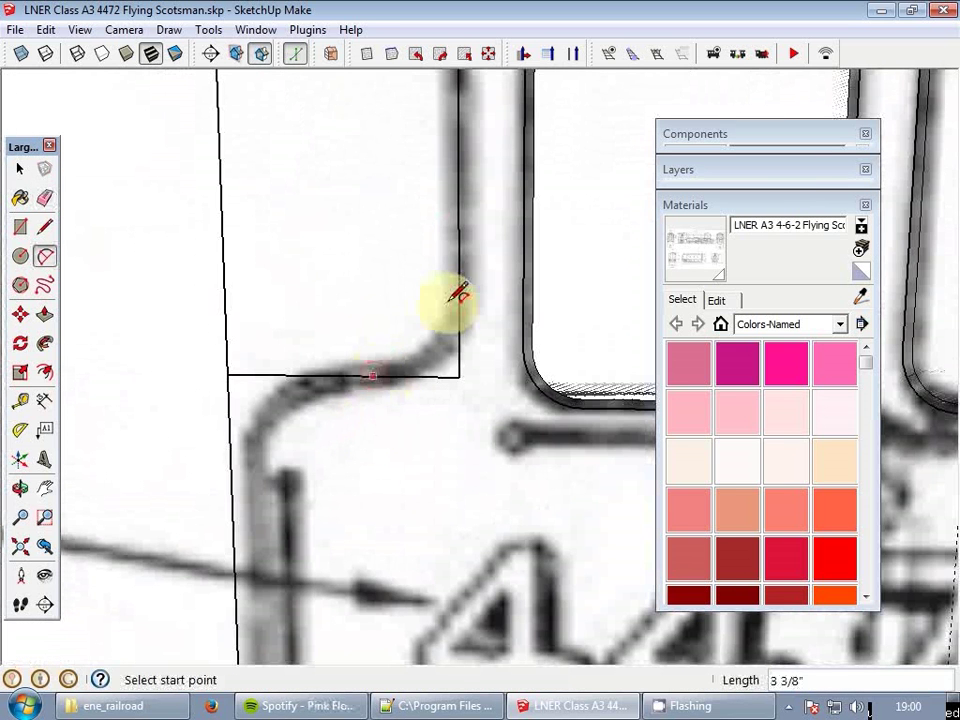
{"action": "left_click", "coordinate": [458, 292]}
{"action": "left_click", "coordinate": [465, 320]}
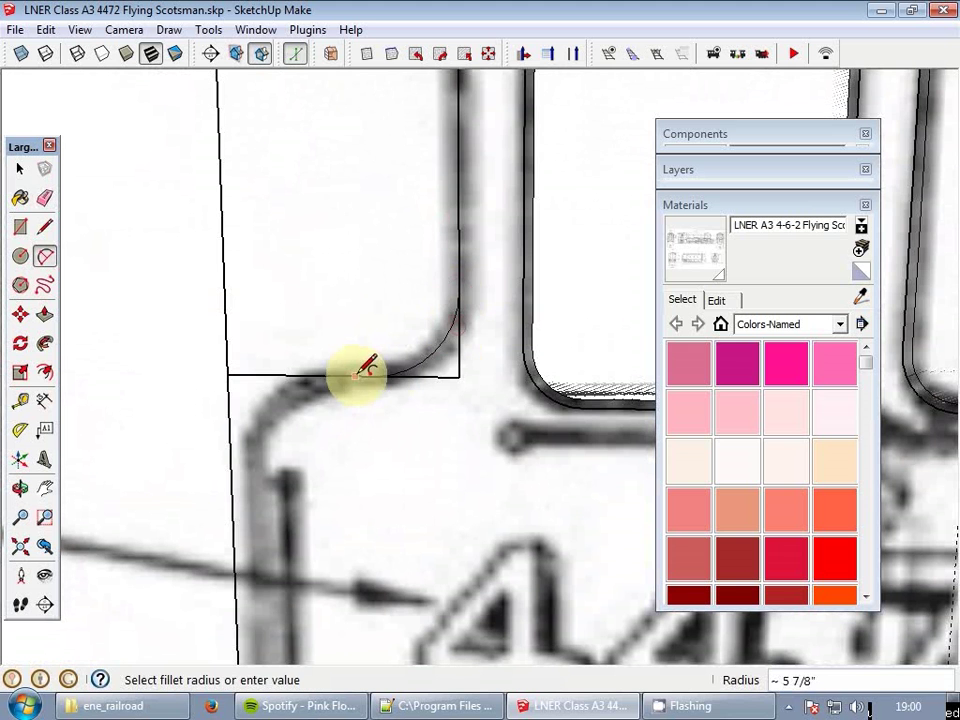
{"action": "left_click", "coordinate": [236, 504]}
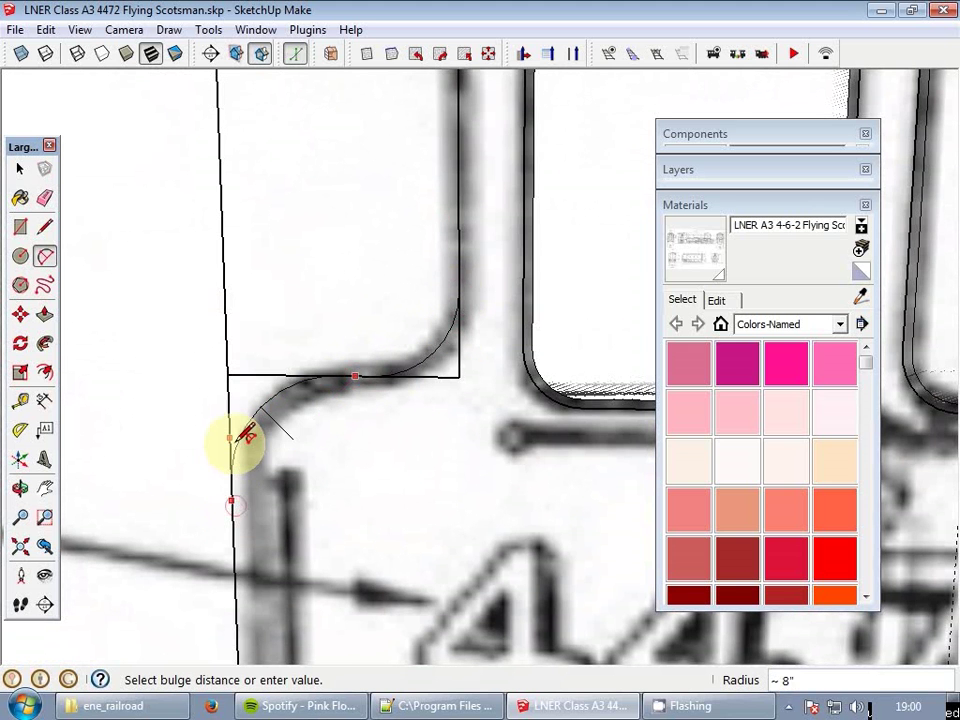
{"action": "left_click", "coordinate": [235, 452]}
- Erase the leftover straight sill segment and the square corner edges outside the new arcs
{"action": "key", "text": "r"}
{"action": "key", "text": "e"}
{"action": "left_click", "coordinate": [275, 377]}
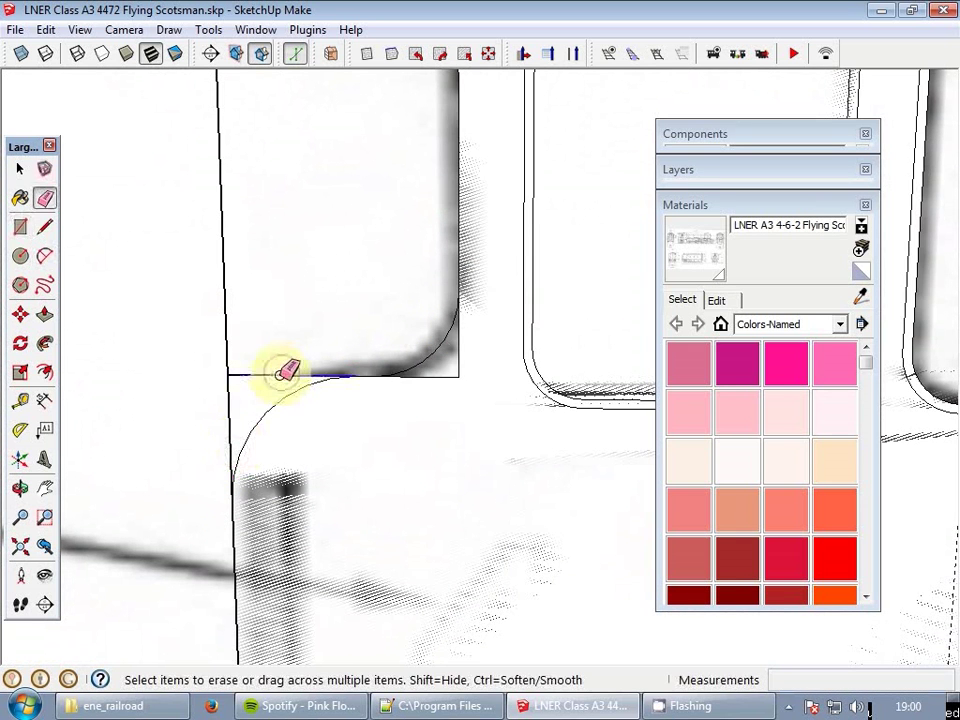
{"action": "left_click_drag", "start_coordinate": [469, 371], "coordinate": [437, 388]}
{"action": "key", "text": "space"}
{"action": "scroll", "coordinate": [408, 356], "scroll_direction": "down", "scroll_amount": 3}
{"action": "scroll", "coordinate": [407, 363], "scroll_direction": "down", "scroll_amount": 2}
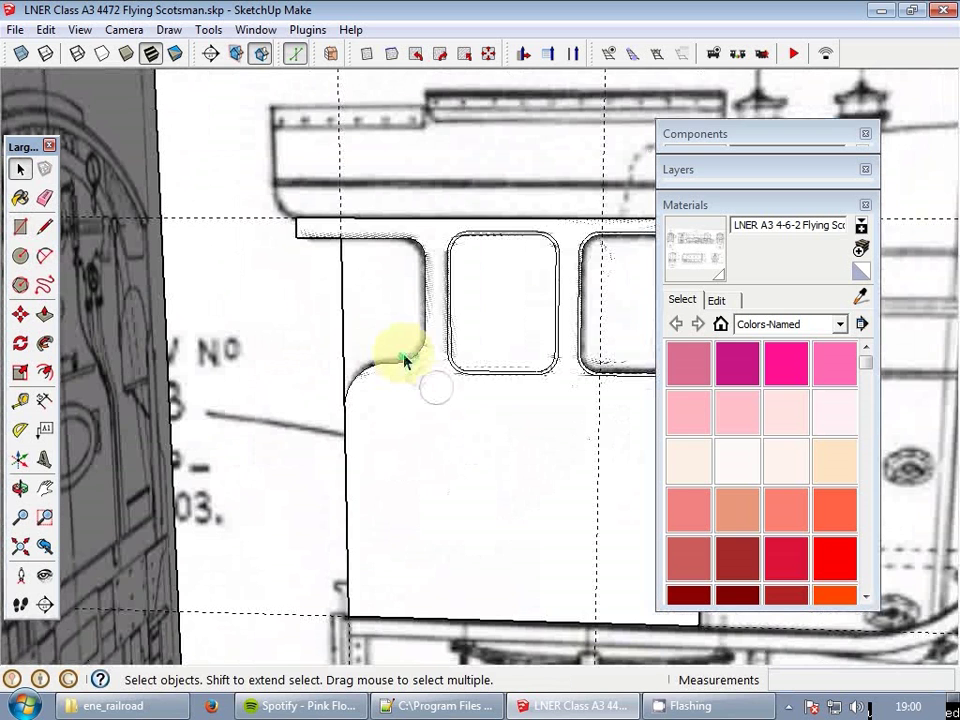
- Sample the blueprint material and repaint the cab side and window faces with it
{"action": "key", "text": "b"}
{"action": "left_click", "coordinate": [428, 408]}
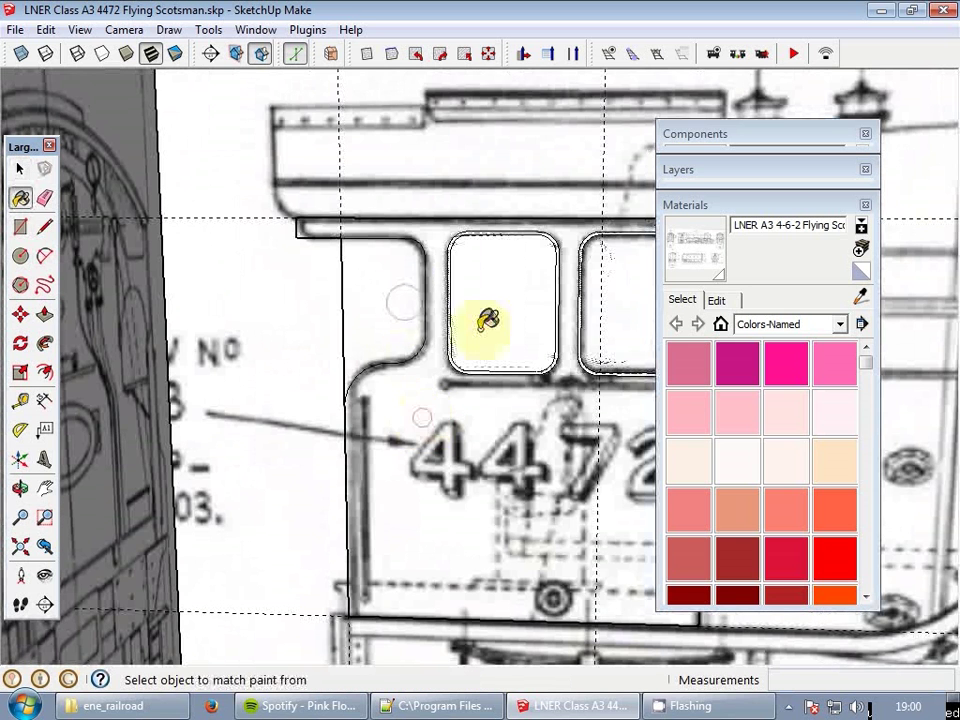
{"action": "scroll", "coordinate": [500, 316], "scroll_direction": "down", "scroll_amount": 2}
{"action": "left_click", "coordinate": [530, 312]}
{"action": "scroll", "coordinate": [336, 321], "scroll_direction": "up", "scroll_amount": 2}
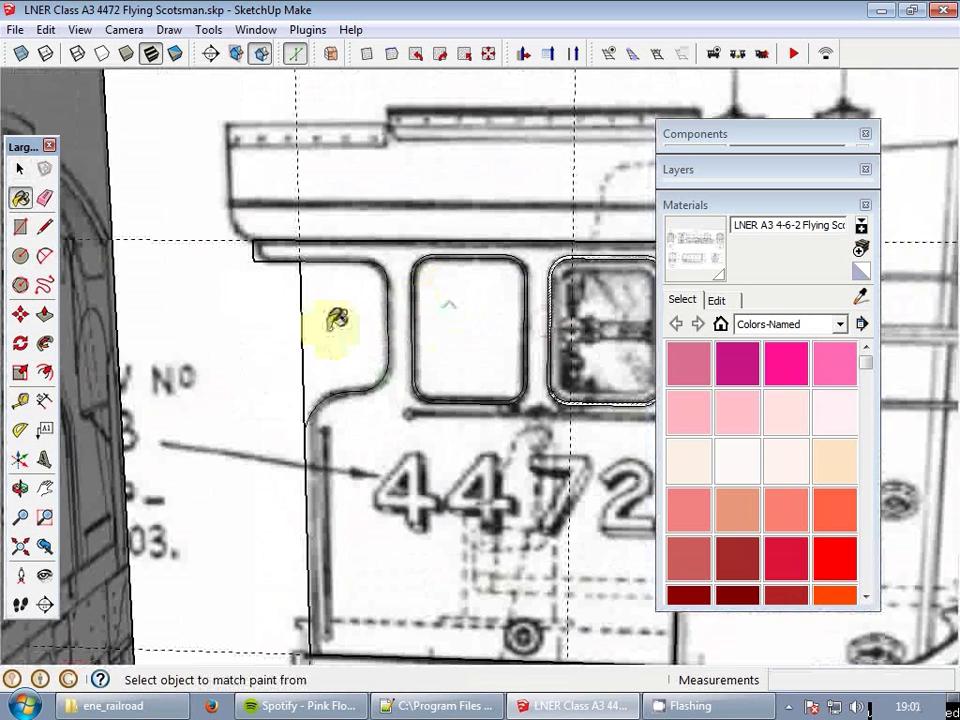
{"action": "key", "text": "space"}
- Erase the cab opening's rear vertical edge and move the overhang strip's rear edge slightly forward to match the blueprint
{"action": "key", "text": "e"}
{"action": "scroll", "coordinate": [350, 330], "scroll_direction": "down", "scroll_amount": 1}
{"action": "scroll", "coordinate": [300, 255], "scroll_direction": "up", "scroll_amount": 6}
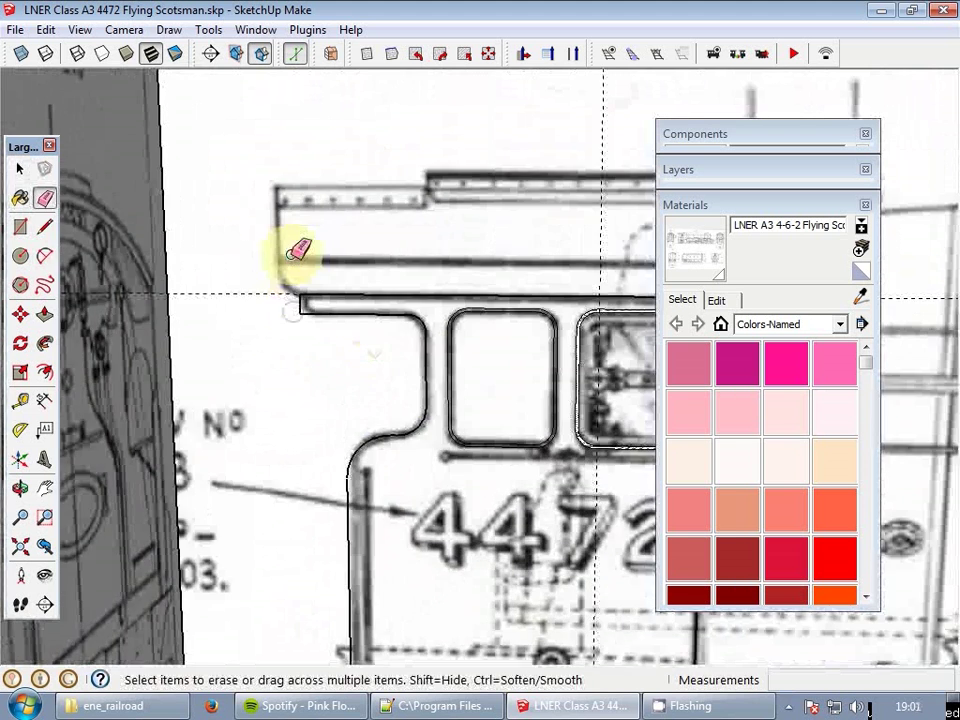
{"action": "key", "text": "space"}
{"action": "key", "text": "m"}
{"action": "left_click", "coordinate": [255, 283]}
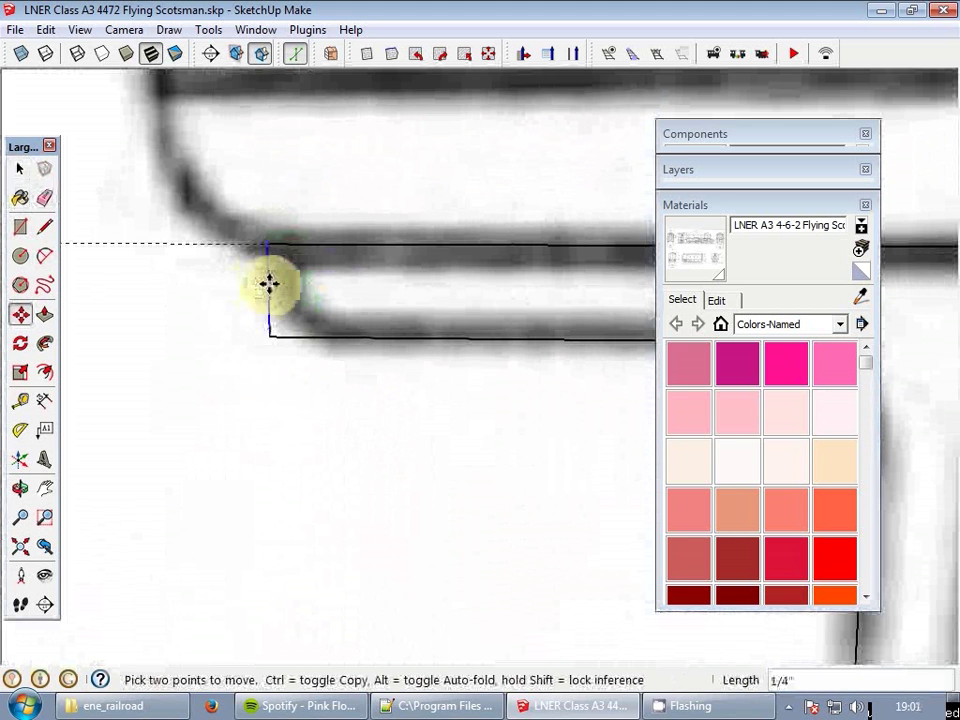
{"action": "left_click", "coordinate": [279, 284]}
- Round the overhang strip's lower rear corner with an arc of about 2 3/4" radius and erase the square corner edges
{"action": "key", "text": "a"}
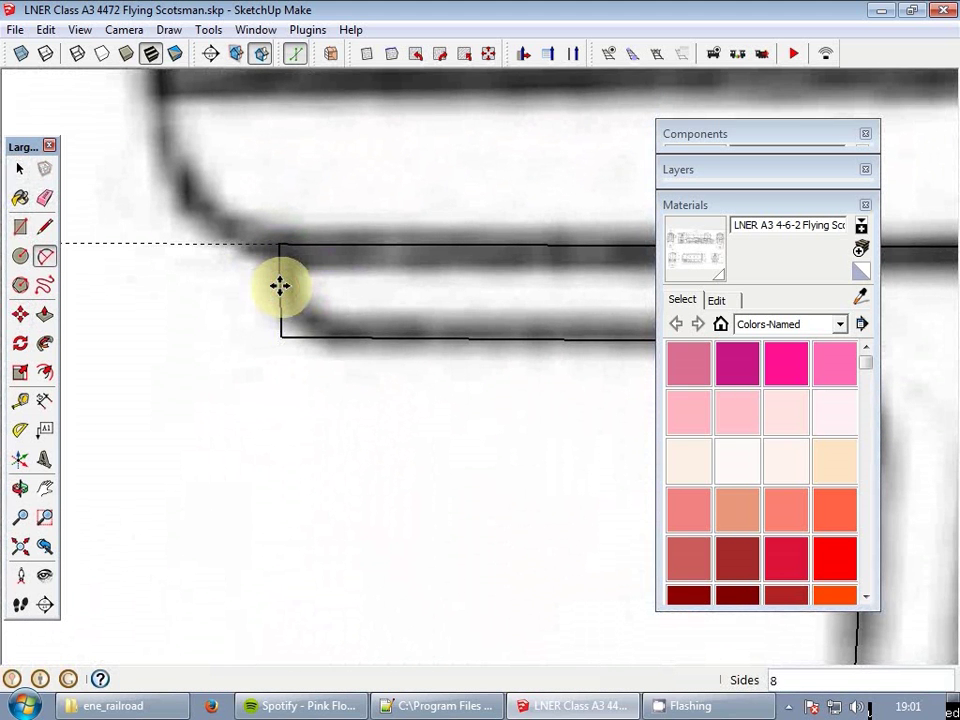
{"action": "left_click", "coordinate": [344, 337]}
{"action": "left_click", "coordinate": [279, 272]}
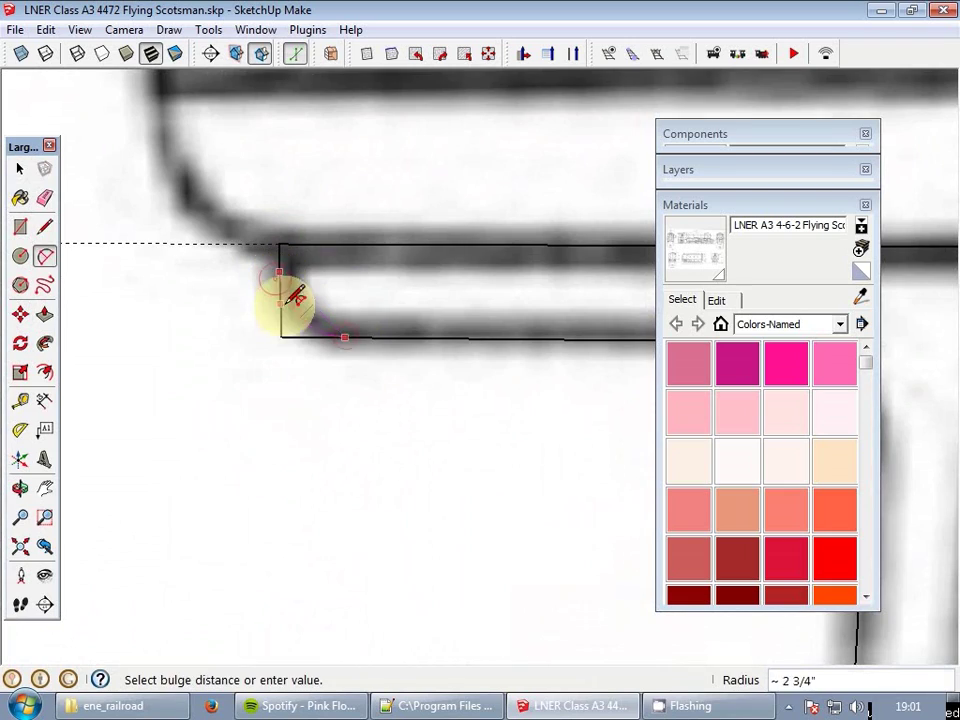
{"action": "left_click", "coordinate": [285, 313]}
{"action": "key", "text": "e"}
{"action": "mouse_move", "coordinate": [281, 315]}
{"action": "left_mouse_down"}
{"action": "mouse_move", "coordinate": [281, 332]}
{"action": "mouse_move", "coordinate": [299, 344]}
{"action": "left_mouse_up"}
{"action": "key", "text": "space"}
{"action": "scroll", "coordinate": [244, 205], "scroll_direction": "down", "scroll_amount": 8}
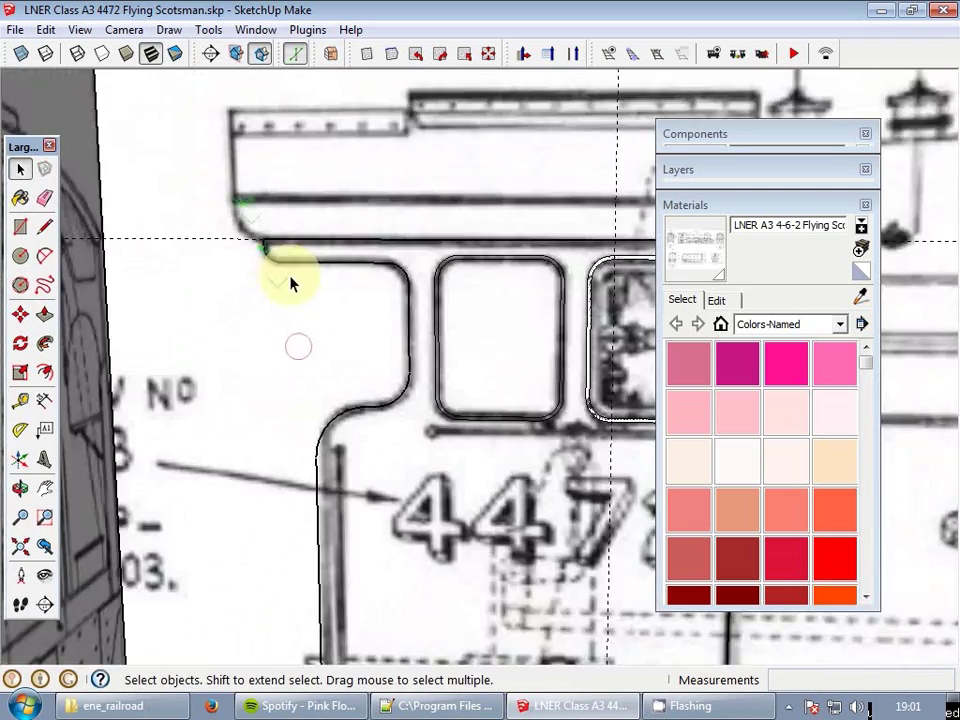
- Copy the cab backhead blueprint plane straight up so the duplicate stands above the original
{"action": "middle_click_drag", "start_coordinate": [290, 286], "coordinate": [433, 392]}
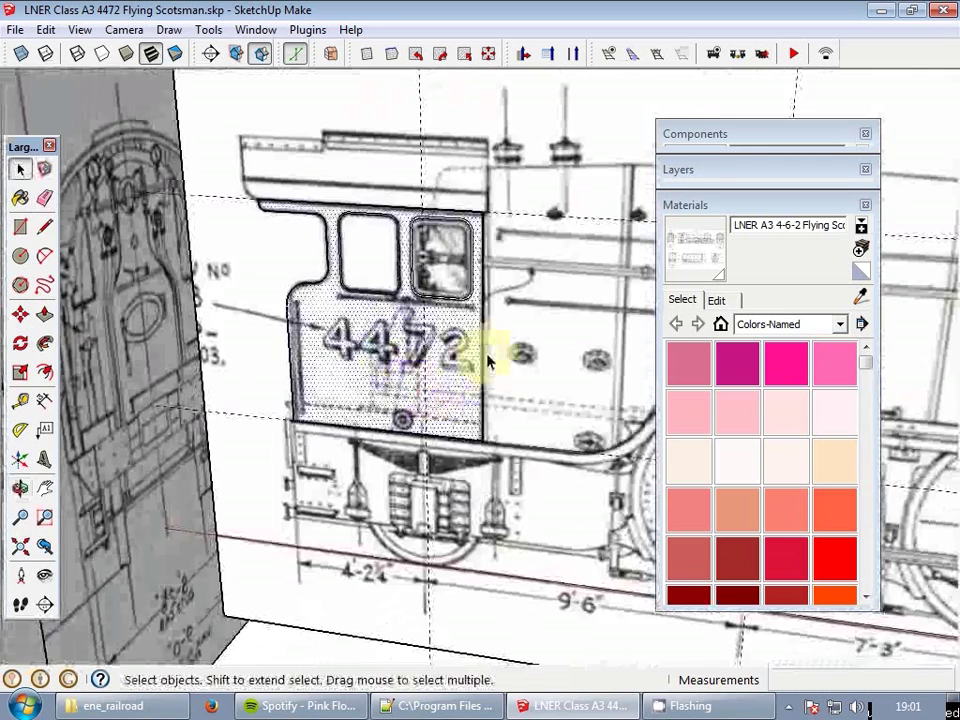
{"action": "middle_click_drag", "start_coordinate": [489, 354], "coordinate": [450, 364]}
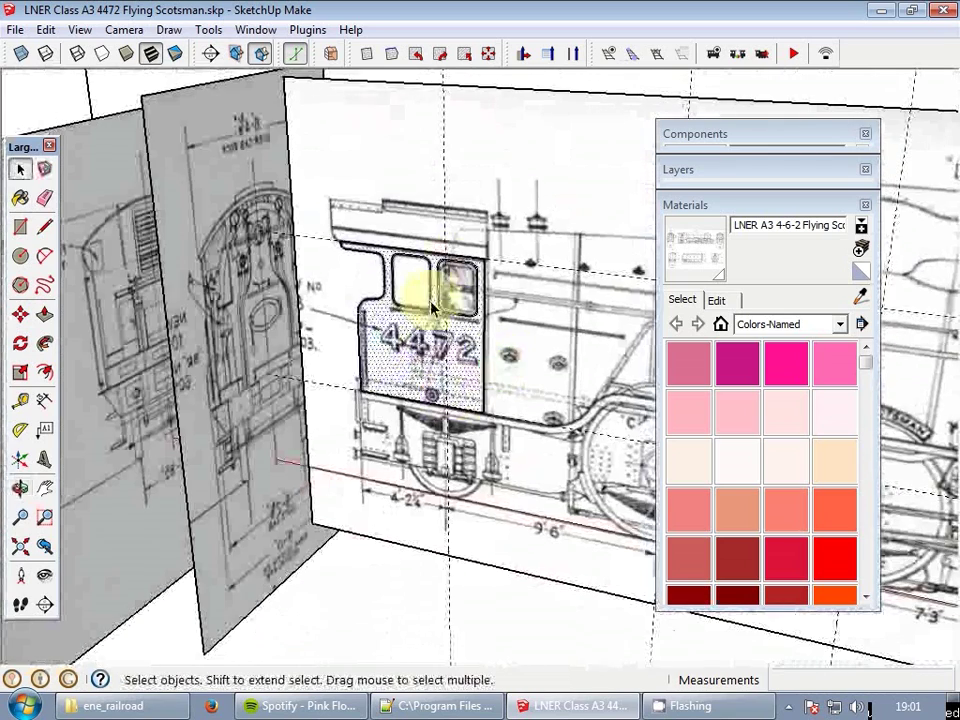
{"action": "middle_click_drag", "start_coordinate": [439, 289], "coordinate": [407, 336]}
{"action": "scroll", "coordinate": [430, 390], "scroll_direction": "down", "scroll_amount": 5}
{"action": "left_click", "coordinate": [390, 425]}
{"action": "key", "text": "m"}
{"action": "left_click", "coordinate": [407, 336]}
{"action": "key", "text": "ctrl"}
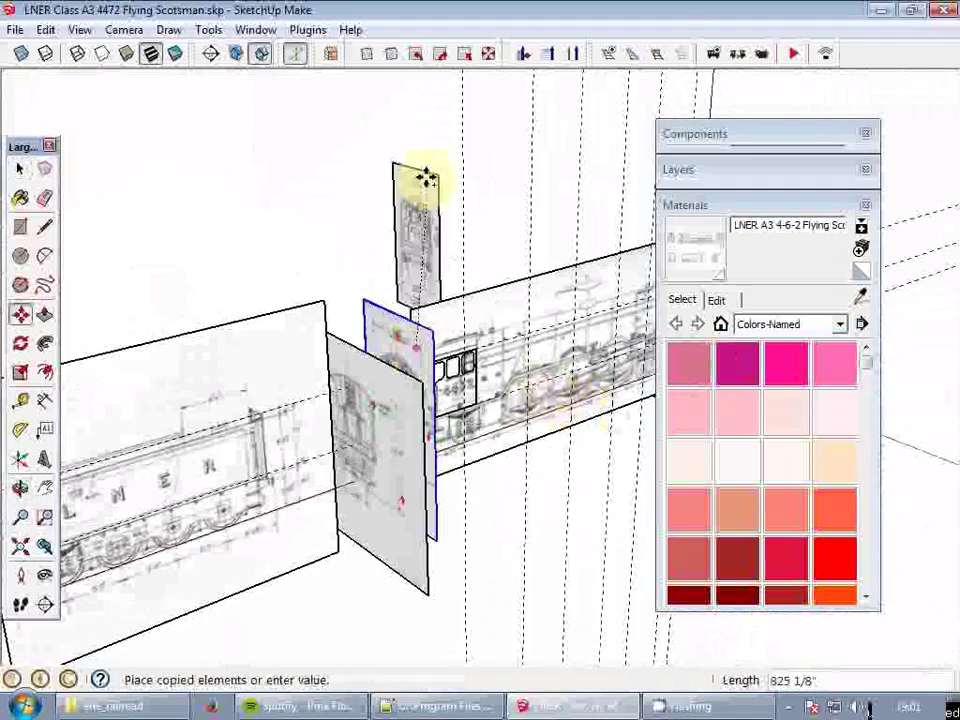
{"action": "left_click", "coordinate": [407, 96]}
{"action": "key", "text": "space"}
{"action": "middle_click_drag", "start_coordinate": [407, 96], "coordinate": [587, 282]}
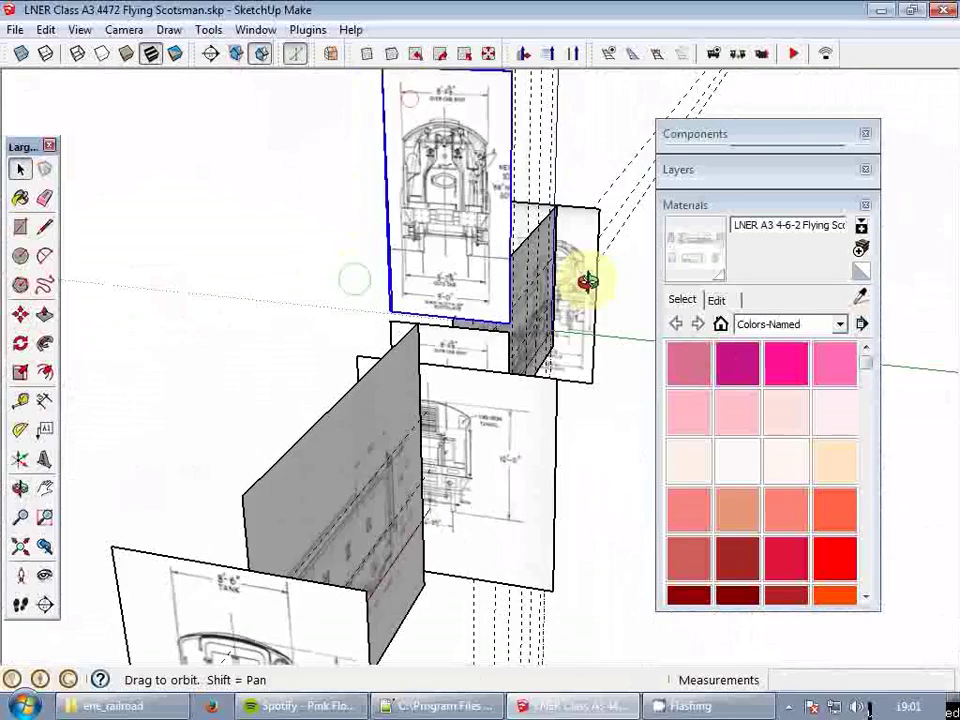
{"action": "scroll", "coordinate": [476, 221], "scroll_direction": "up", "scroll_amount": 6}
{"action": "mouse_move", "coordinate": [381, 326]}
{"action": "middle_mouse_down"}
{"action": "mouse_move", "coordinate": [371, 381]}
{"action": "mouse_move", "coordinate": [392, 386]}
{"action": "middle_mouse_up"}
{"action": "scroll", "coordinate": [394, 388], "scroll_direction": "up", "scroll_amount": 2}
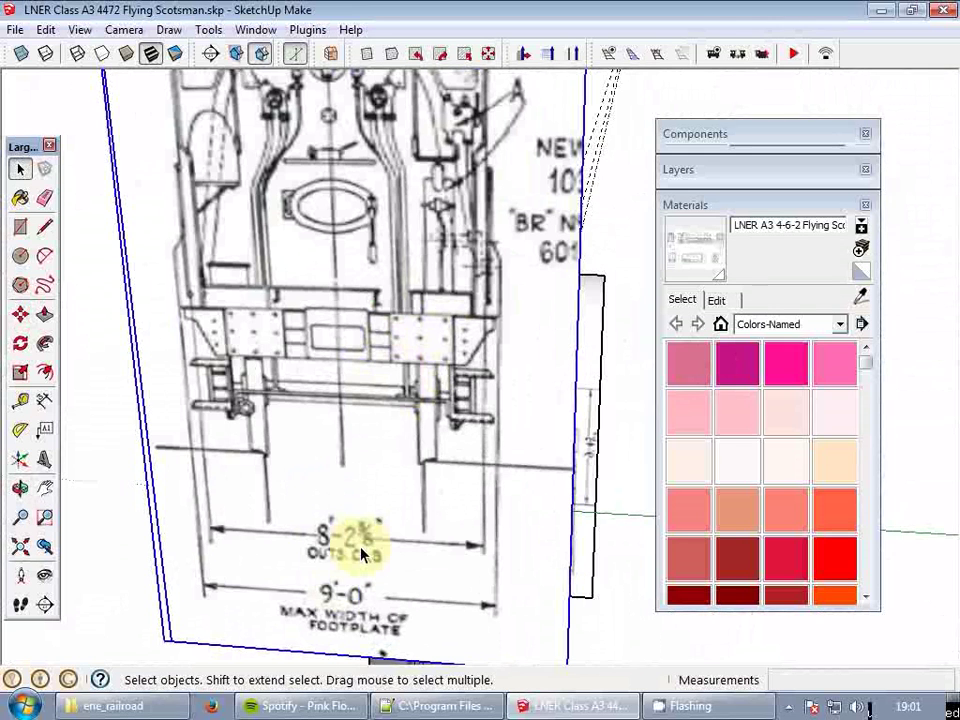
{"action": "key", "text": "l"}
{"action": "left_click", "coordinate": [262, 519]}
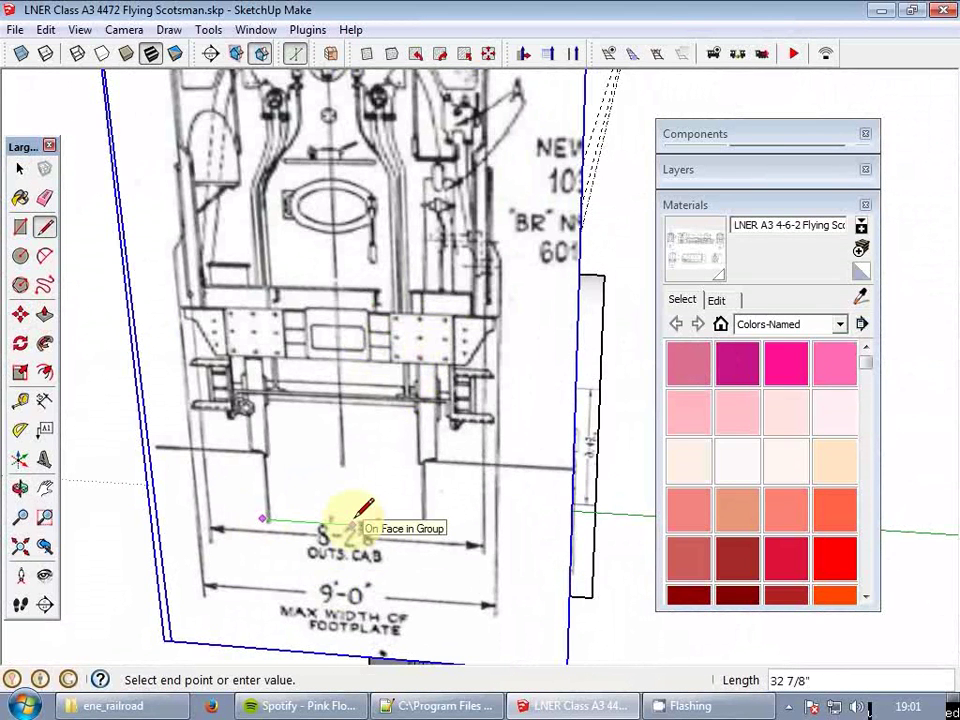
{"action": "key", "text": "Escape"}
{"action": "left_click", "coordinate": [268, 462]}
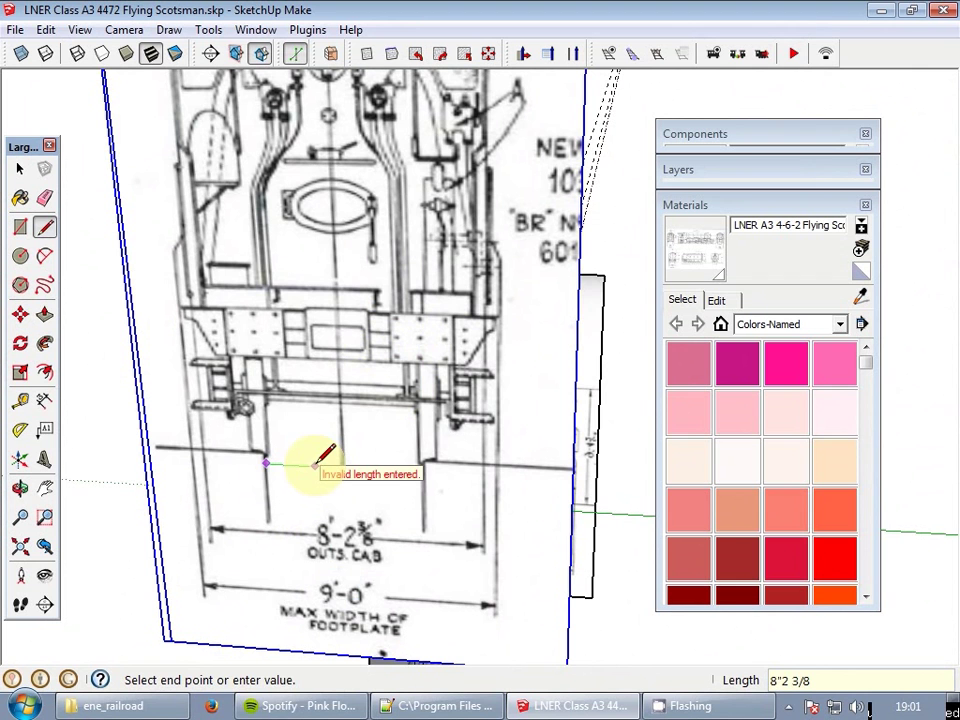
{"action": "key", "text": "Escape"}
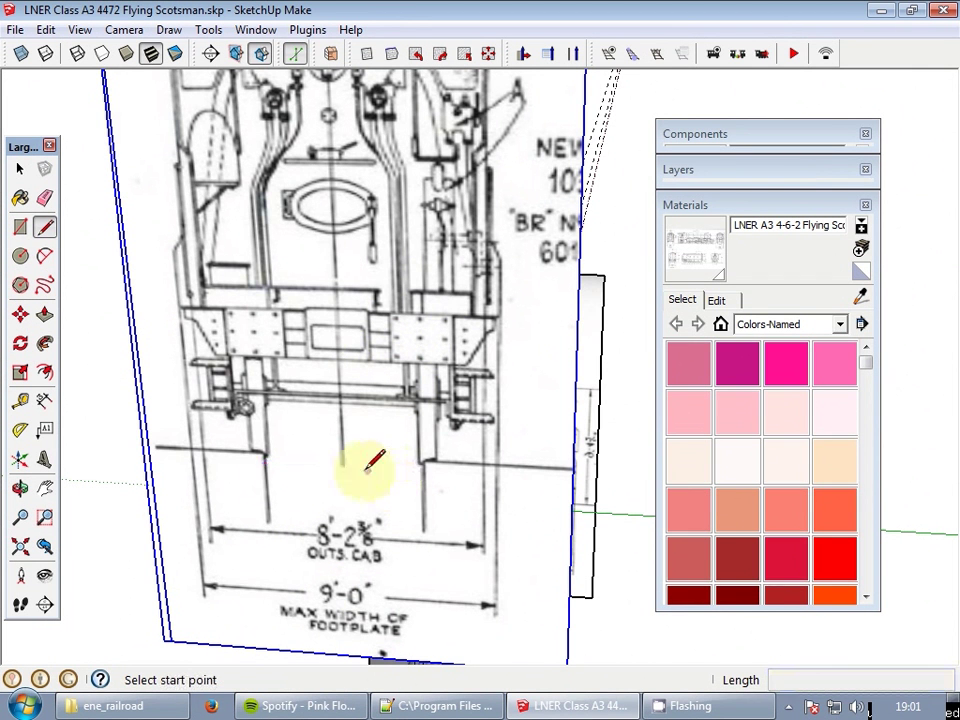
{"action": "left_click", "coordinate": [250, 459]}
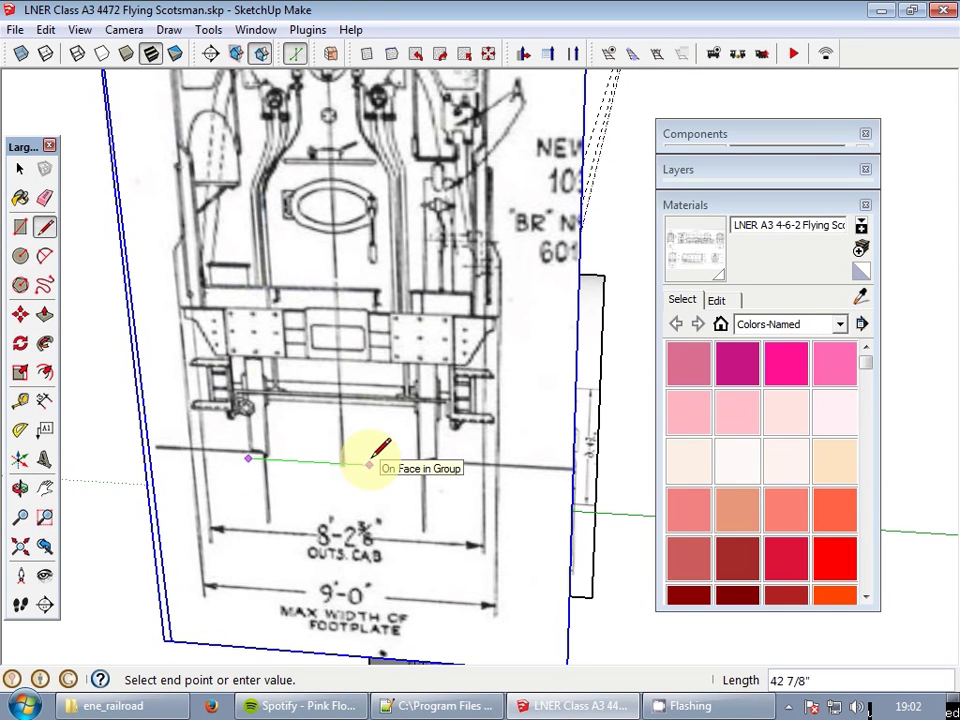
{"action": "key", "text": "space"}
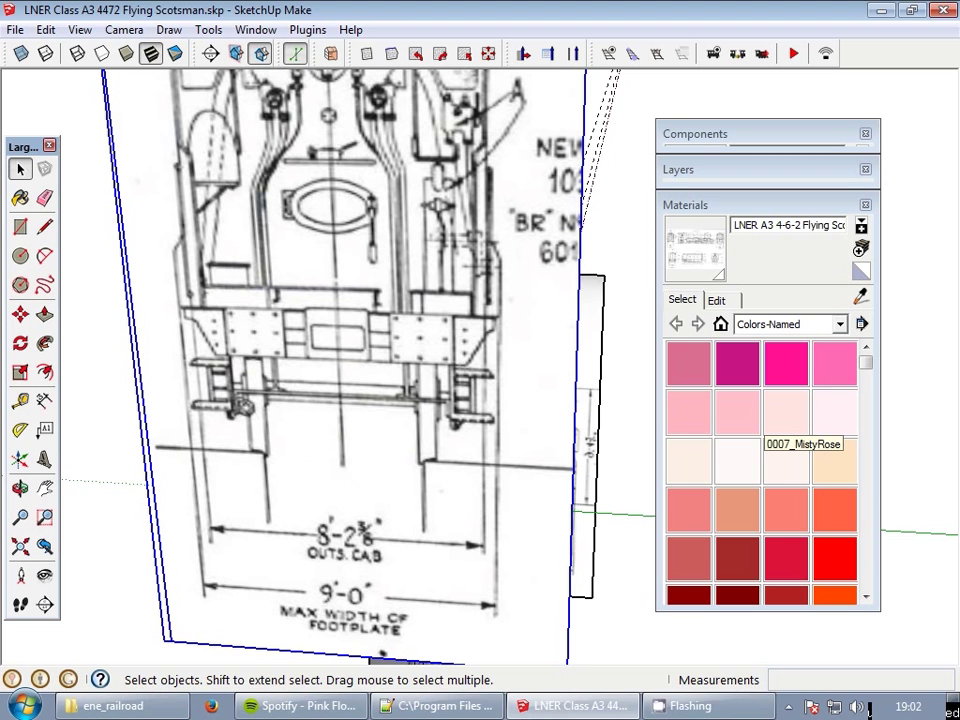
{"action": "key", "text": "l"}
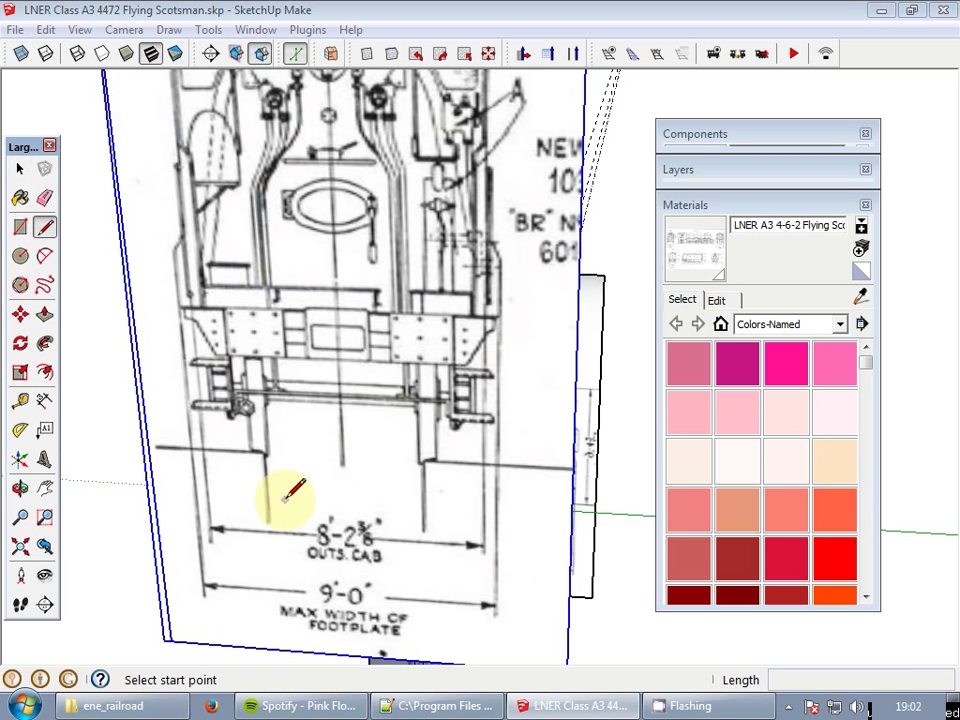
{"action": "left_click", "coordinate": [224, 500]}
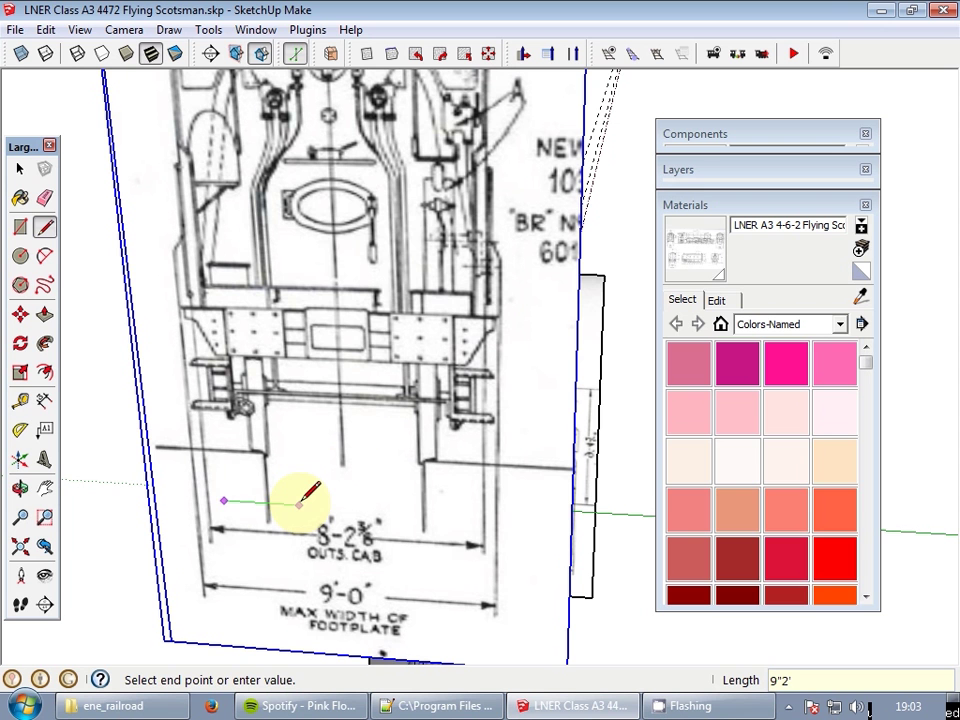
{"action": "key", "text": "Escape"}
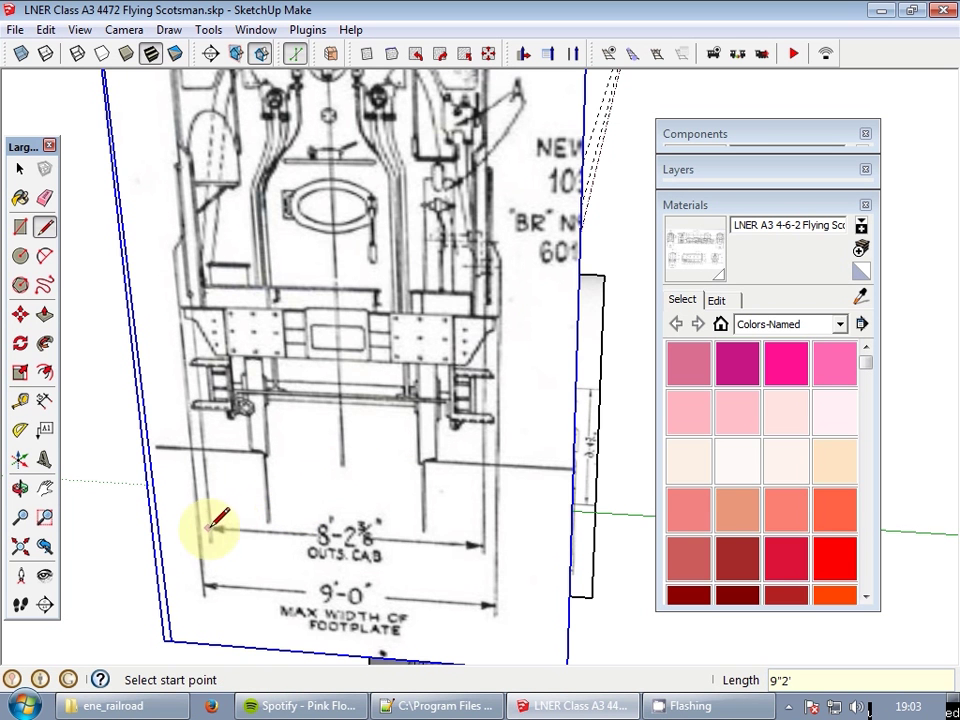
- Draw a line along the 8'-2 3/8" outside-cab dimension on the raised cab end-view blueprint, adding the final 3/8" at its end
{"action": "left_click_drag", "start_coordinate": [209, 528], "coordinate": [484, 545]}
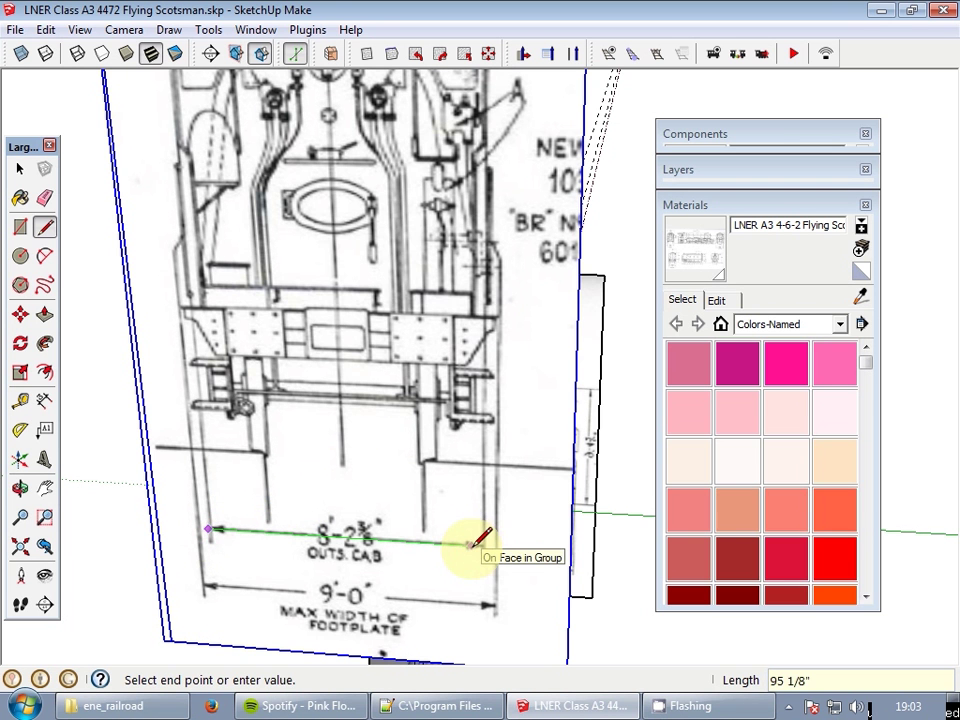
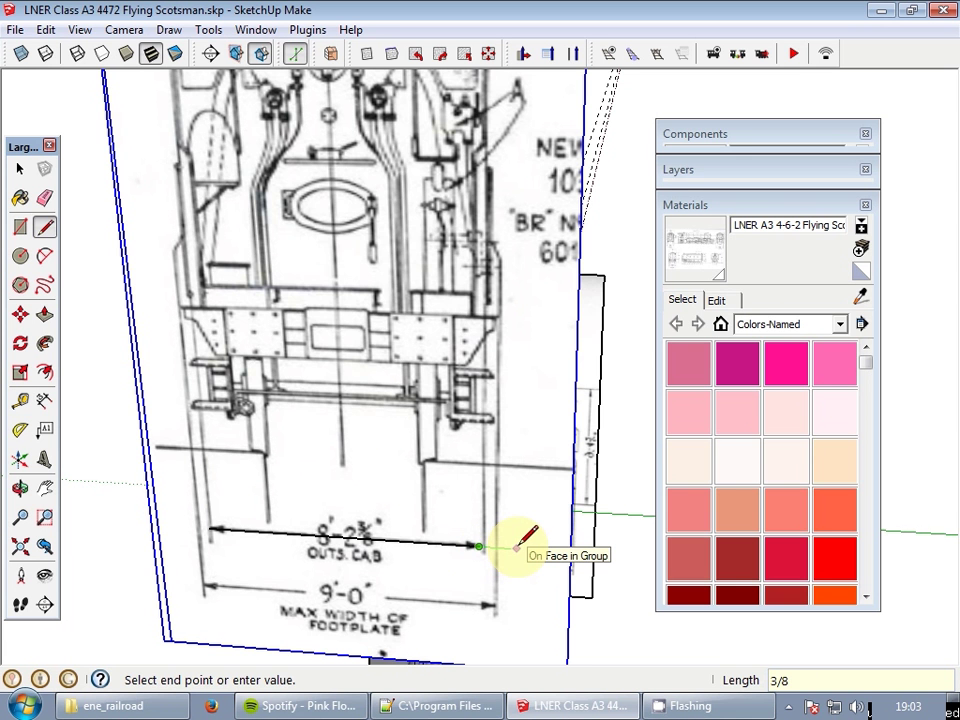
{"action": "left_click", "coordinate": [525, 538]}
{"action": "scroll", "coordinate": [471, 549], "scroll_direction": "up", "scroll_amount": 6}
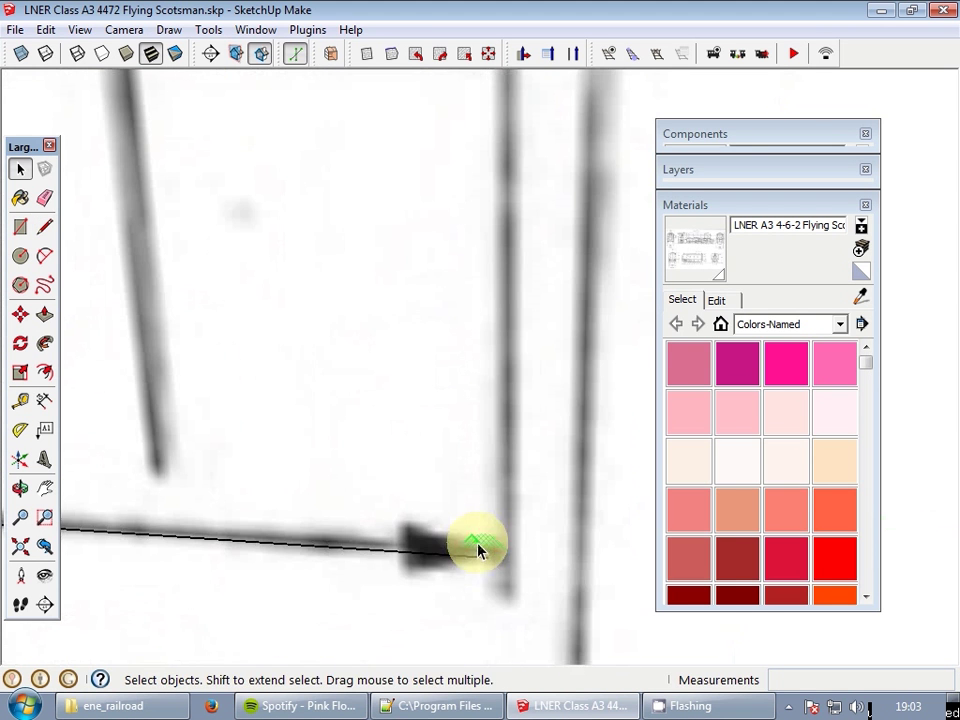
{"action": "key", "text": "space"}
{"action": "left_click", "coordinate": [458, 557]}
{"action": "scroll", "coordinate": [489, 557], "scroll_direction": "up", "scroll_amount": 3}
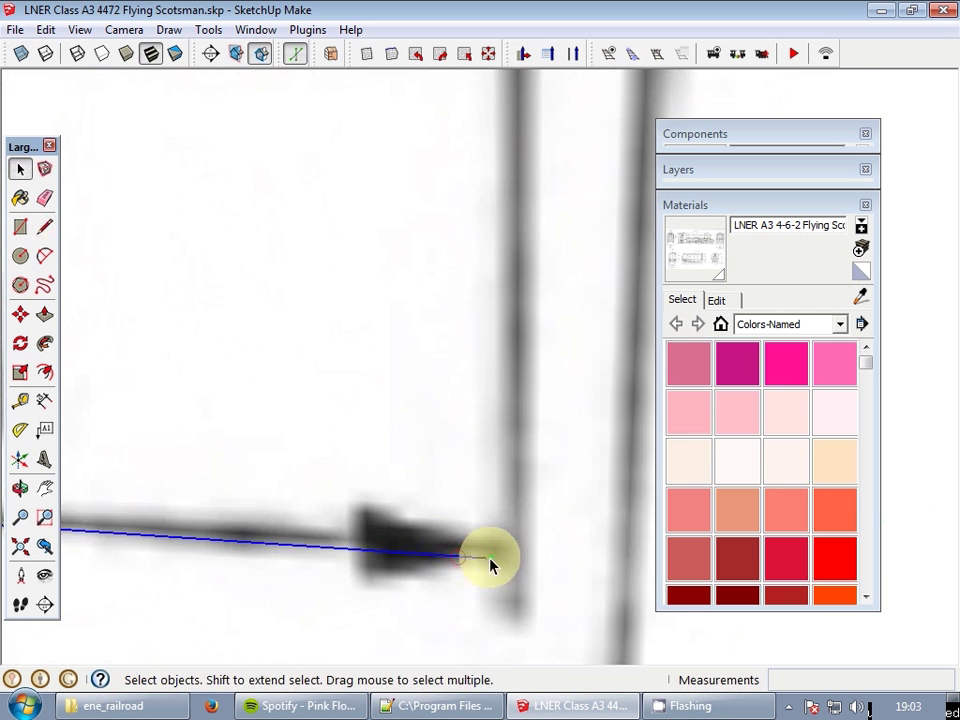
{"action": "key", "text": "l"}
{"action": "left_click", "coordinate": [475, 557]}
{"action": "key", "text": "e"}
{"action": "key", "text": "space"}
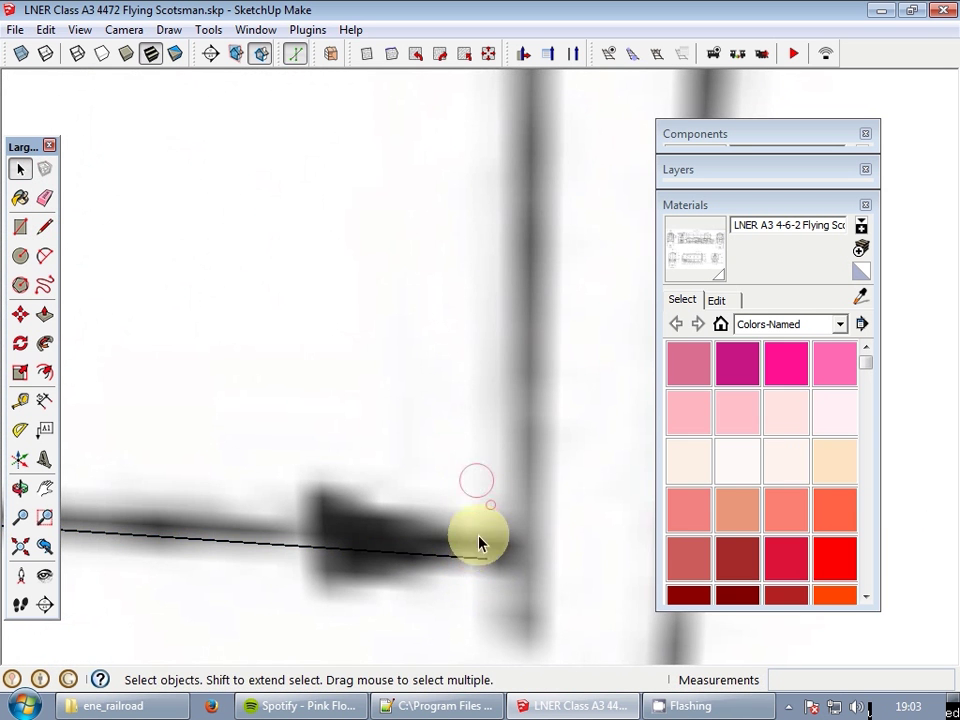
{"action": "scroll", "coordinate": [500, 433], "scroll_direction": "down", "scroll_amount": 3}
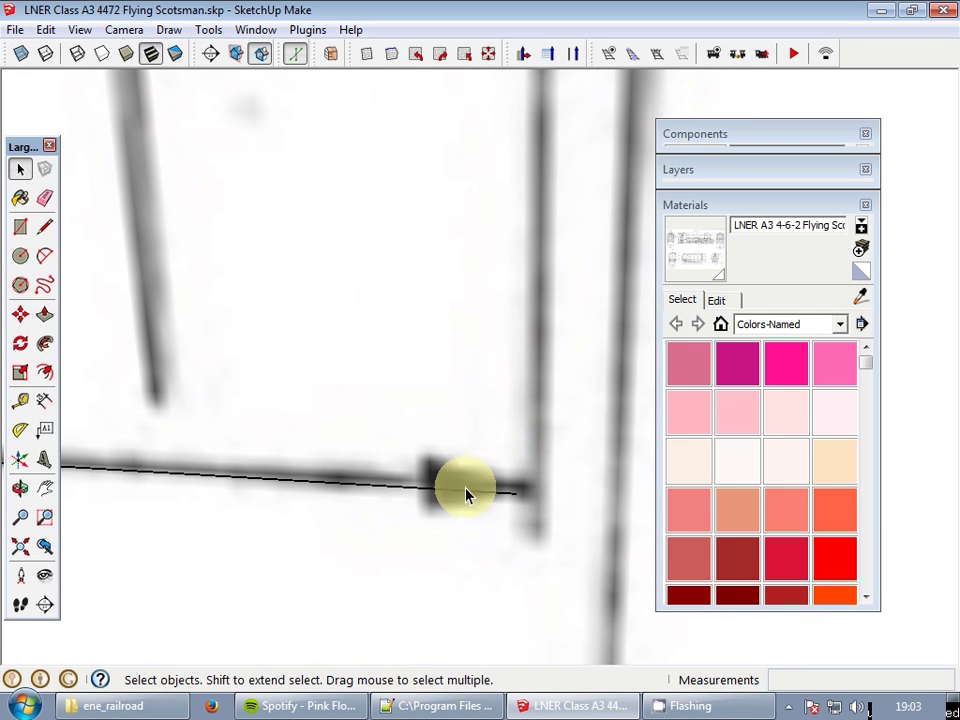
- Move the cab-width line by its midpoint from the raised end view onto the locomotive side blueprint's plane, beside the cab's rear
{"action": "left_click", "coordinate": [465, 492]}
{"action": "scroll", "coordinate": [546, 482], "scroll_direction": "down", "scroll_amount": 4}
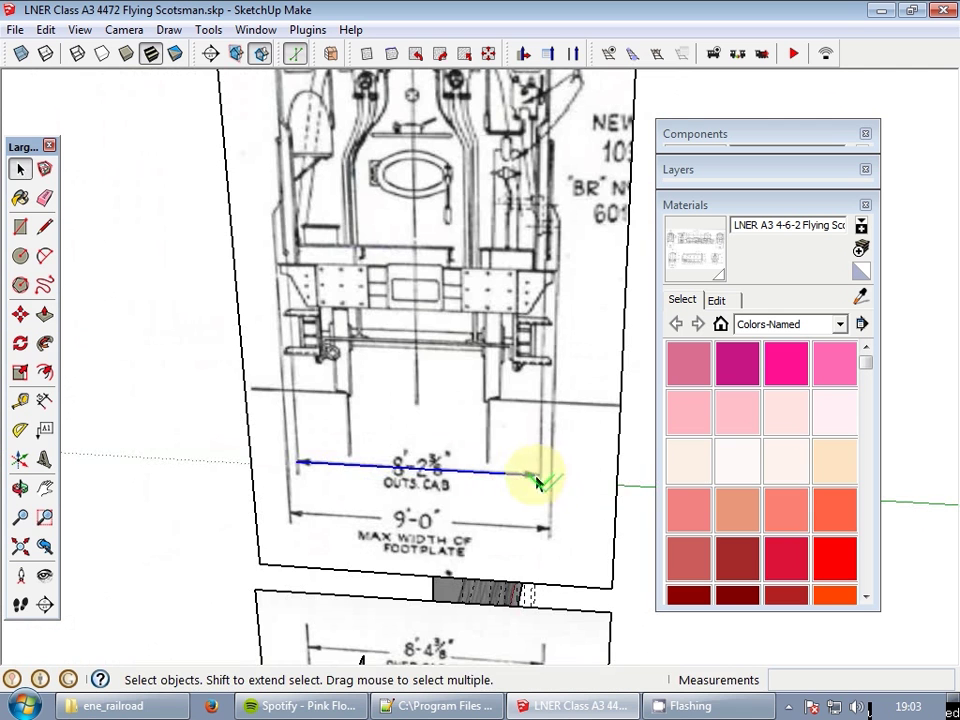
{"action": "key", "text": "m"}
{"action": "left_click", "coordinate": [418, 467]}
{"action": "scroll", "coordinate": [403, 339], "scroll_direction": "down", "scroll_amount": 6}
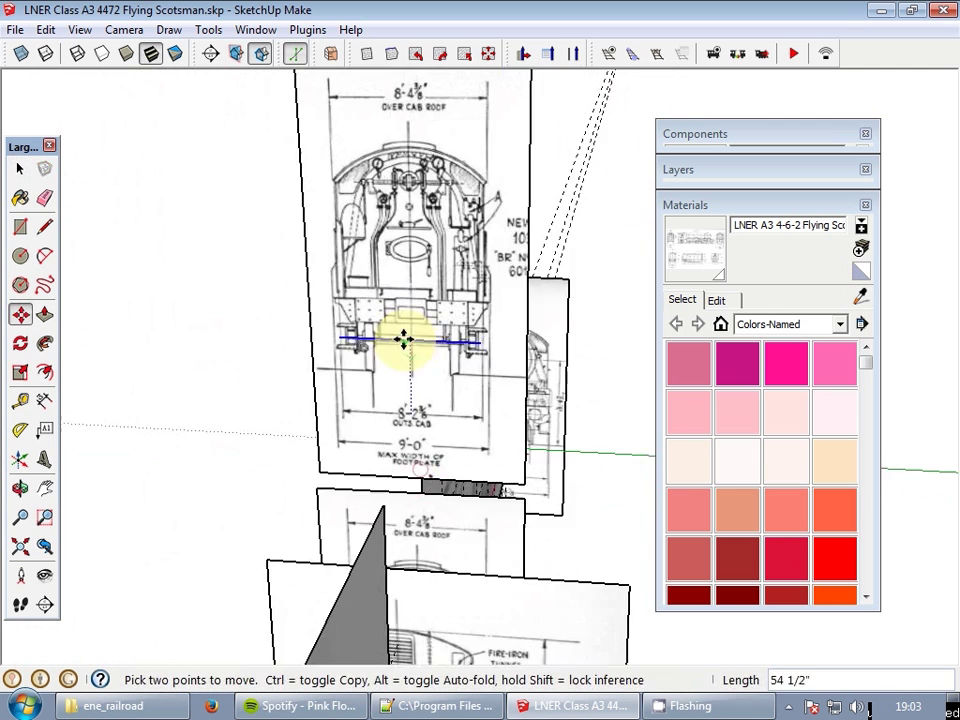
{"action": "middle_click_drag", "start_coordinate": [439, 375], "coordinate": [320, 420]}
{"action": "middle_click_drag", "start_coordinate": [519, 429], "coordinate": [385, 437]}
{"action": "scroll", "coordinate": [350, 375], "scroll_direction": "up", "scroll_amount": 6}
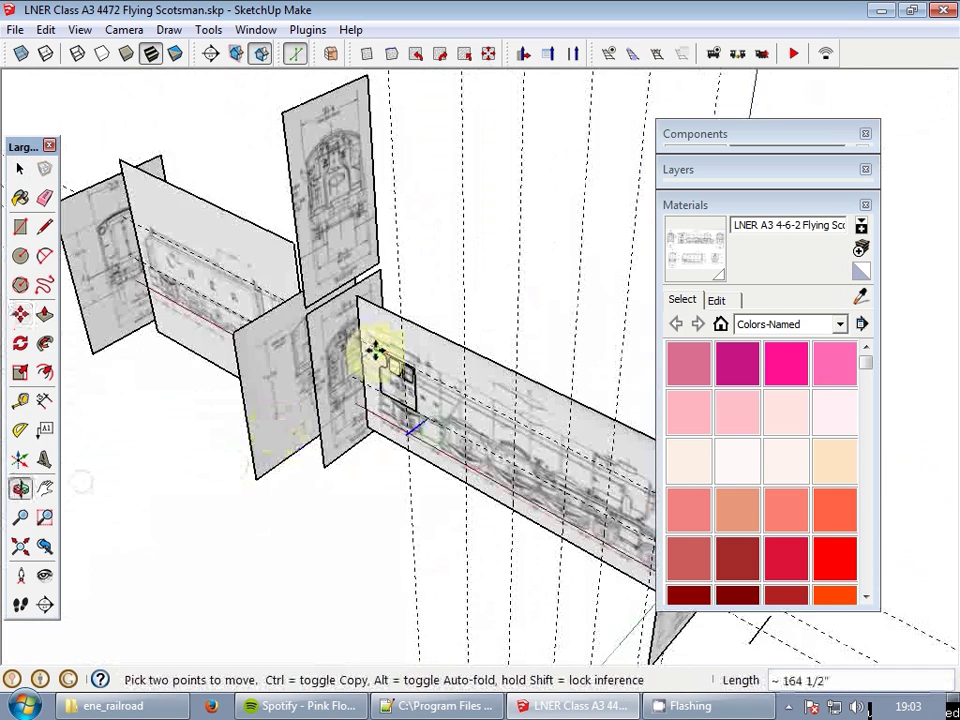
{"action": "key", "text": "space"}
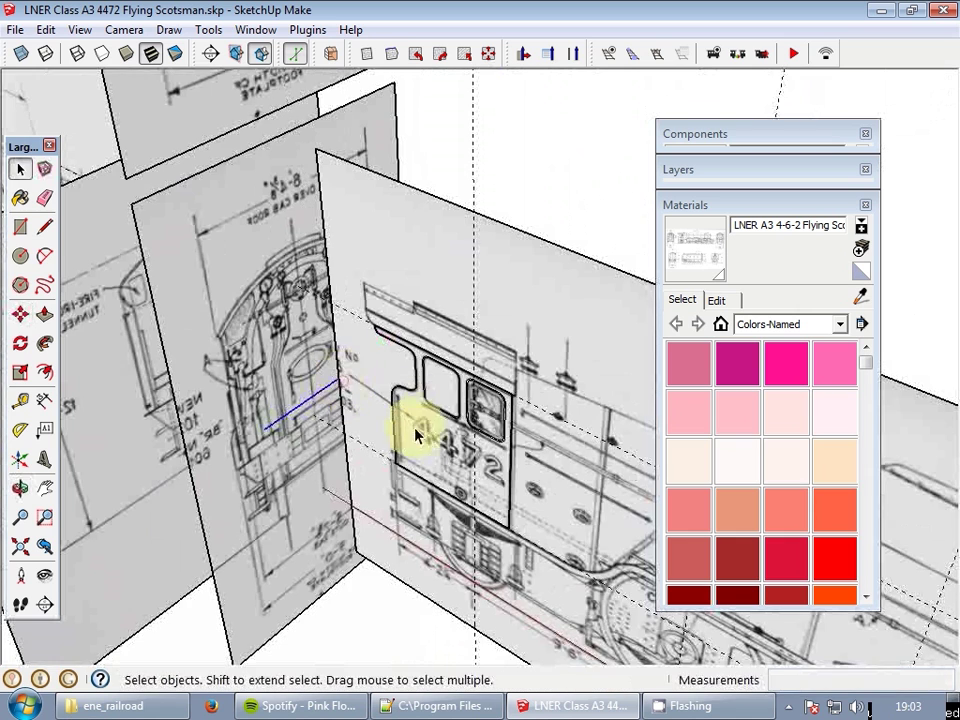
- Try to move only the cab side face outward from the locomotive side blueprint
{"action": "left_click", "coordinate": [420, 435]}
{"action": "middle_click_drag", "start_coordinate": [422, 439], "coordinate": [380, 445]}
{"action": "key", "text": "m"}
{"action": "scroll", "coordinate": [380, 445], "scroll_direction": "up", "scroll_amount": 3}
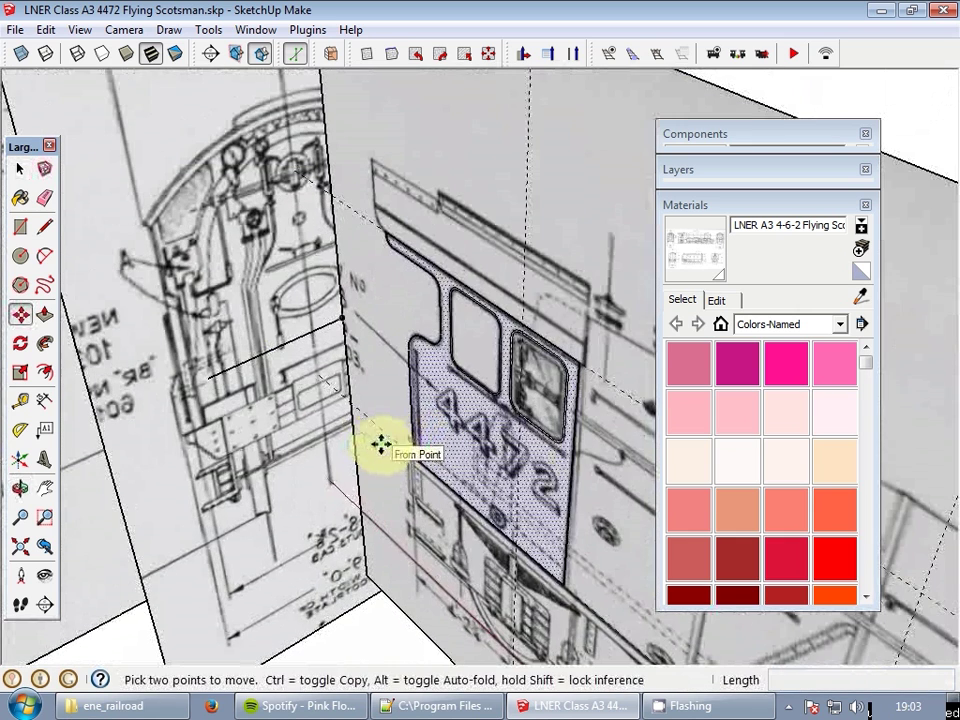
{"action": "left_click", "coordinate": [415, 455]}
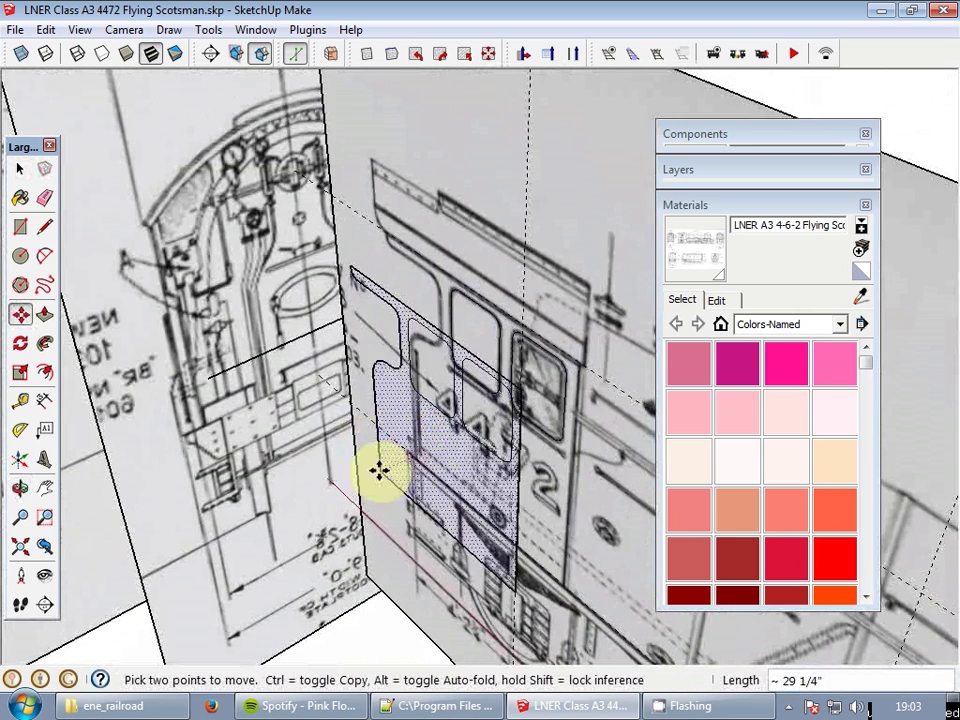
{"action": "key", "text": "space"}
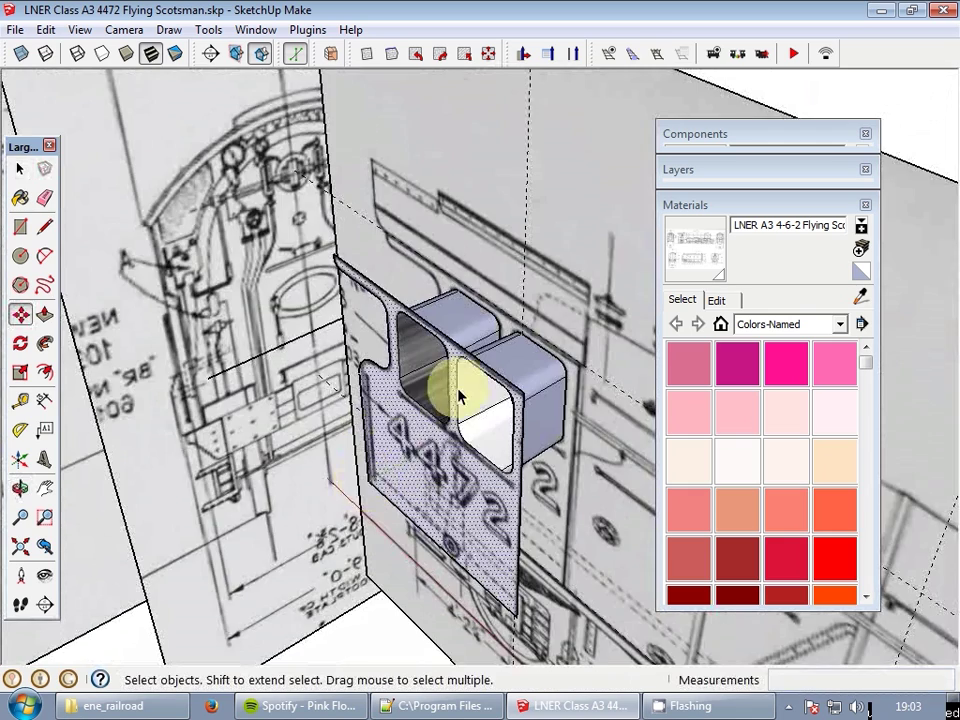
- Select the cab side face with its window outlines and edges and move it outward to the end of the cab-width line
{"action": "scroll", "coordinate": [468, 415], "scroll_direction": "up", "scroll_amount": 2}
{"action": "double_click", "coordinate": [478, 416]}
{"action": "scroll", "coordinate": [485, 421], "scroll_direction": "down", "scroll_amount": 2}
{"action": "key", "text": "m"}
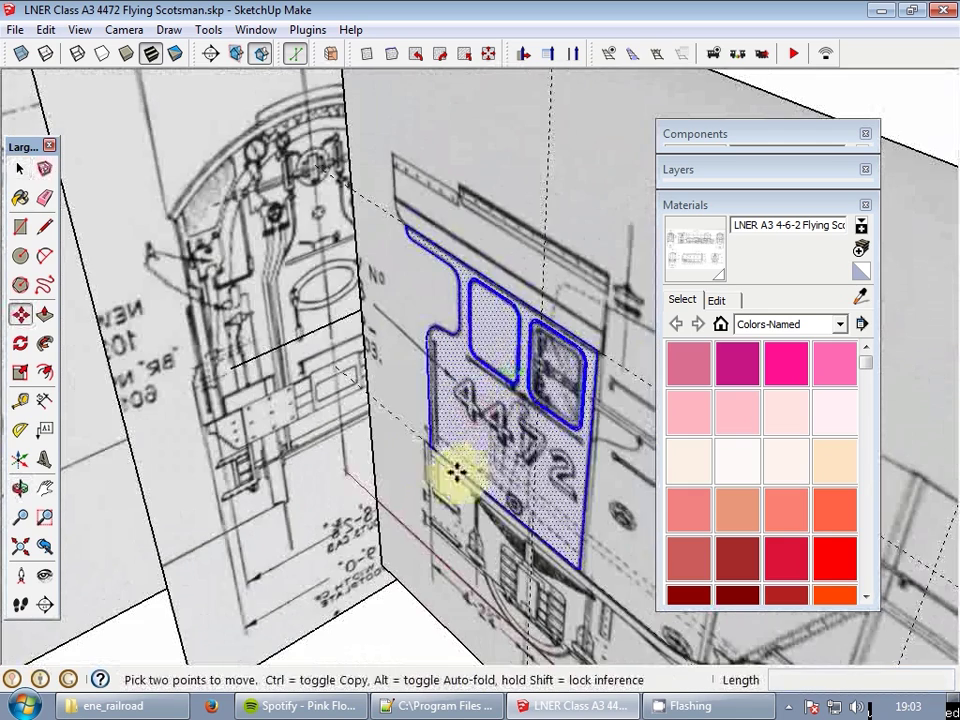
{"action": "left_click", "coordinate": [433, 452]}
{"action": "scroll", "coordinate": [328, 445], "scroll_direction": "up", "scroll_amount": 2}
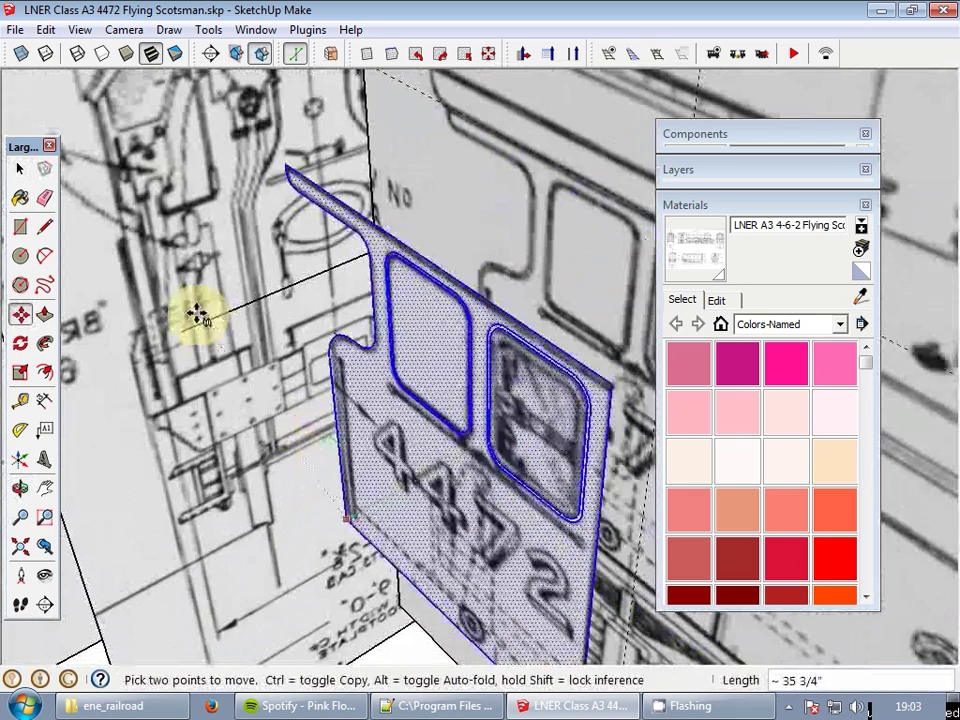
{"action": "left_click", "coordinate": [188, 334]}
- Make the moved cab side face and its edges a group
{"action": "key", "text": "space"}
{"action": "right_click", "coordinate": [353, 395]}
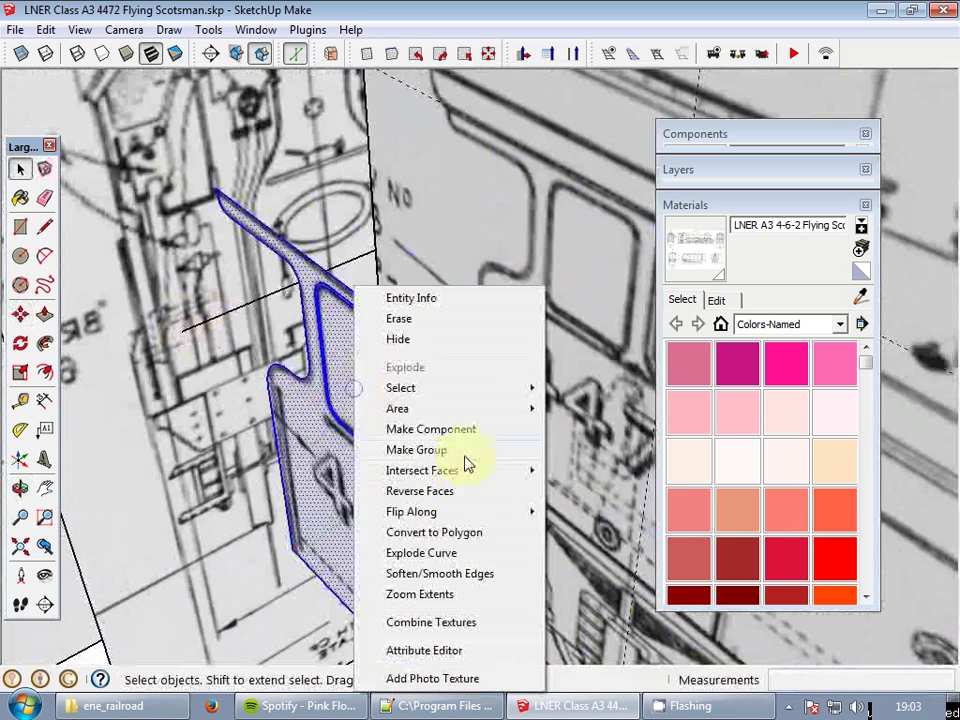
{"action": "middle_click_drag", "start_coordinate": [461, 456], "coordinate": [520, 425]}
{"action": "scroll", "coordinate": [418, 343], "scroll_direction": "down", "scroll_amount": 3}
{"action": "scroll", "coordinate": [383, 400], "scroll_direction": "down", "scroll_amount": 3}
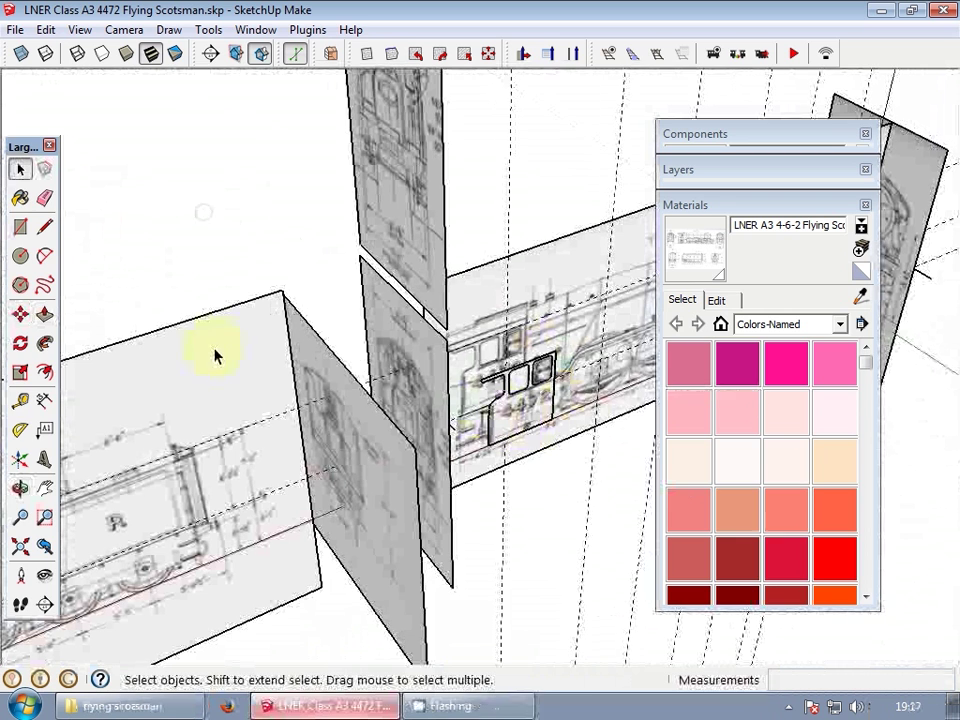
- Collapse the materials list and move the tender's side and end blueprint planes together sideways, clear of the locomotive's centre axis
{"action": "left_click", "coordinate": [214, 334]}
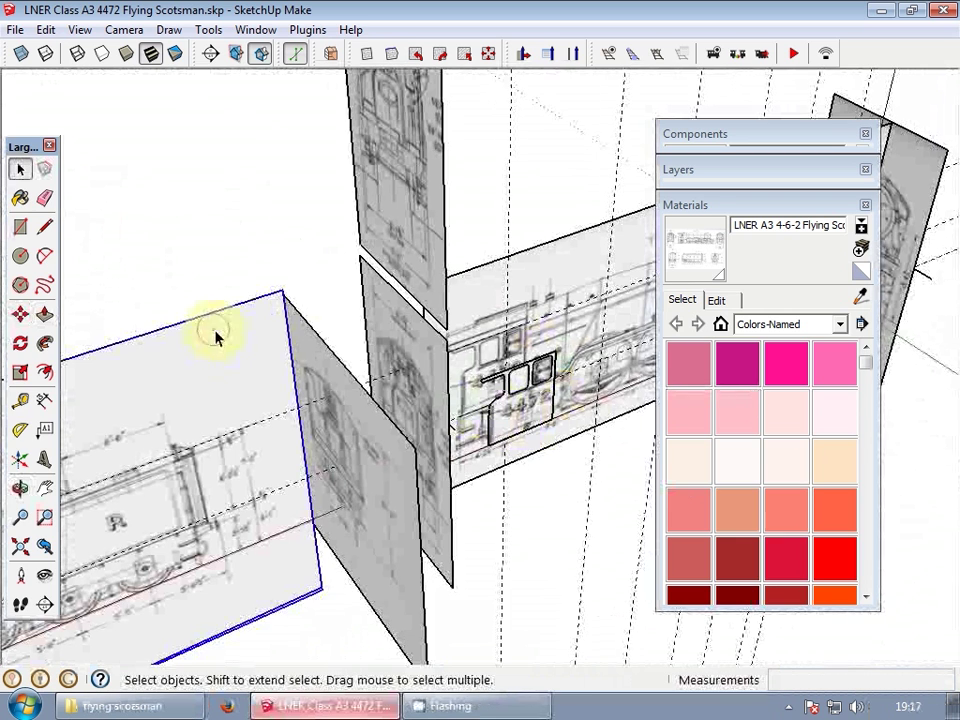
{"action": "left_click", "coordinate": [332, 352], "text": "shift"}
{"action": "middle_click_drag", "start_coordinate": [332, 352], "coordinate": [681, 204]}
{"action": "left_click", "coordinate": [681, 204]}
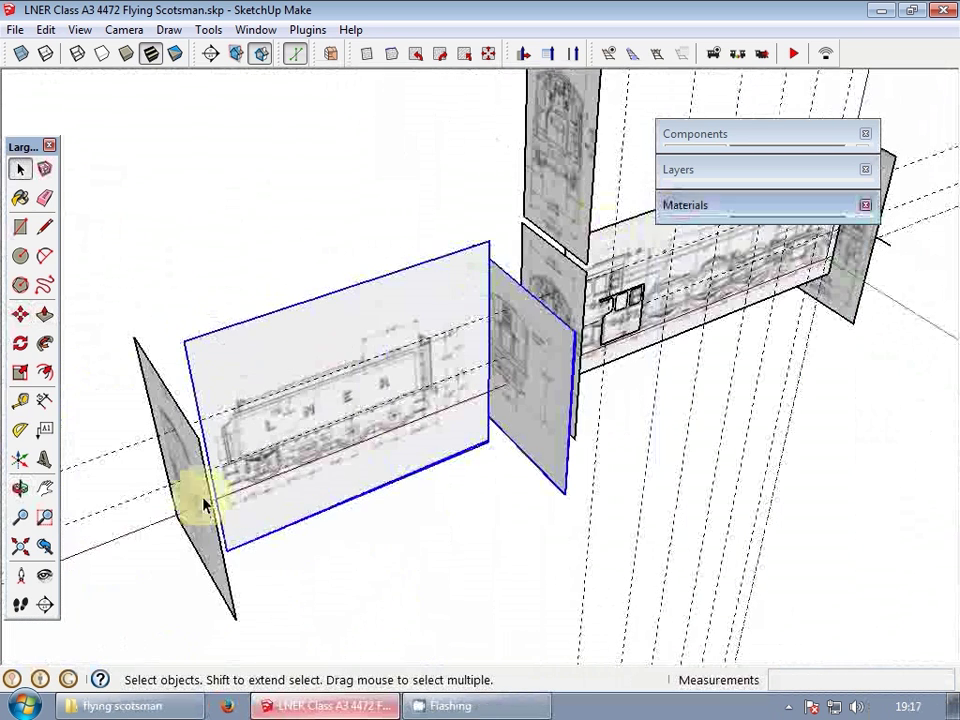
{"action": "key", "text": "m"}
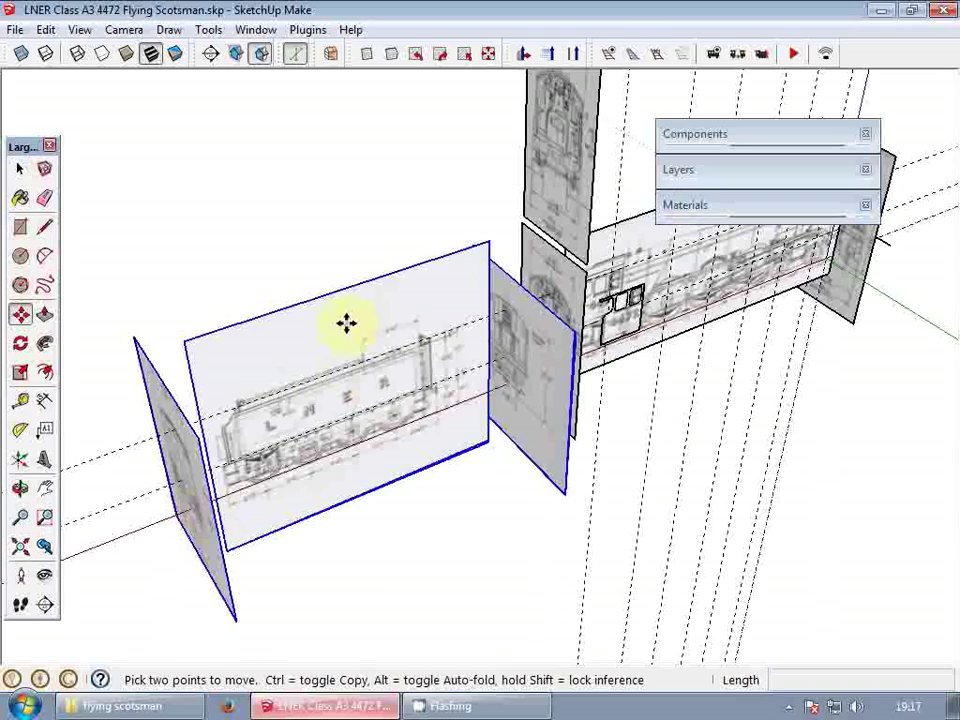
{"action": "left_click", "coordinate": [345, 322]}
{"action": "left_click", "coordinate": [383, 436]}
{"action": "key", "text": "space"}
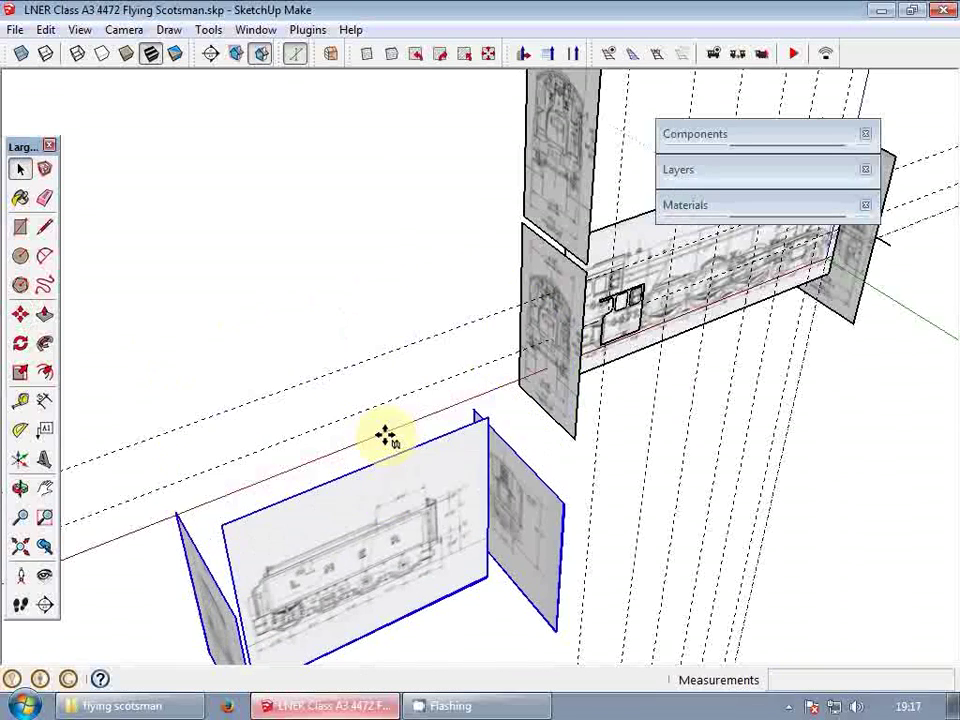
- Move the lower cab end-view blueprint forward along the locomotive's length so it cuts through the cab side's opening
{"action": "scroll", "coordinate": [630, 300], "scroll_direction": "up", "scroll_amount": 3}
{"action": "scroll", "coordinate": [623, 303], "scroll_direction": "up", "scroll_amount": 5}
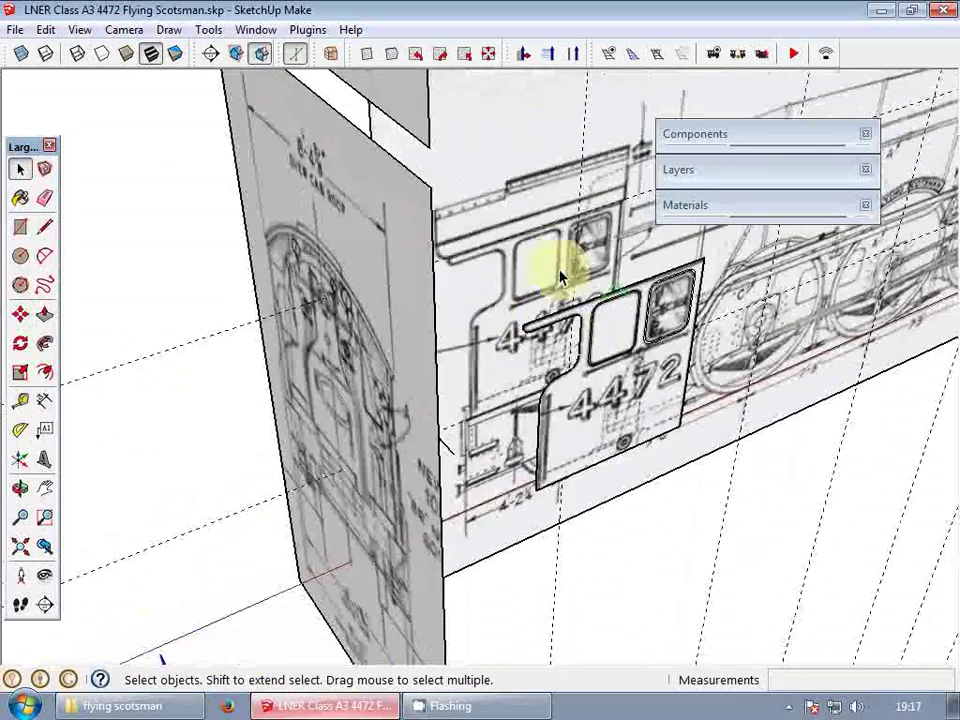
{"action": "left_click", "coordinate": [424, 371]}
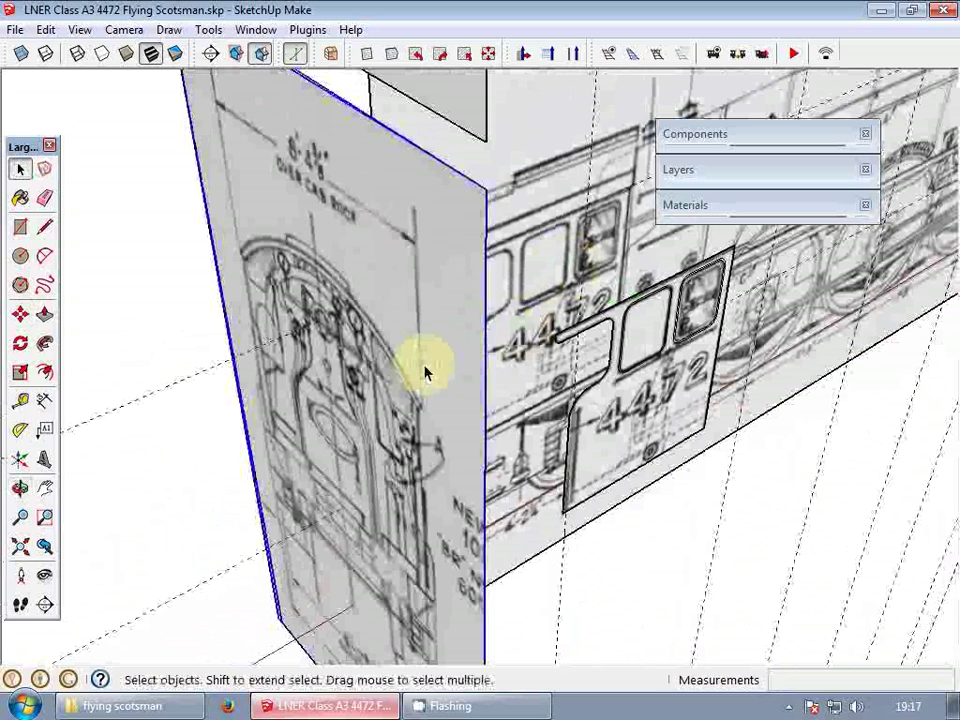
{"action": "key", "text": "m"}
{"action": "left_click", "coordinate": [407, 371]}
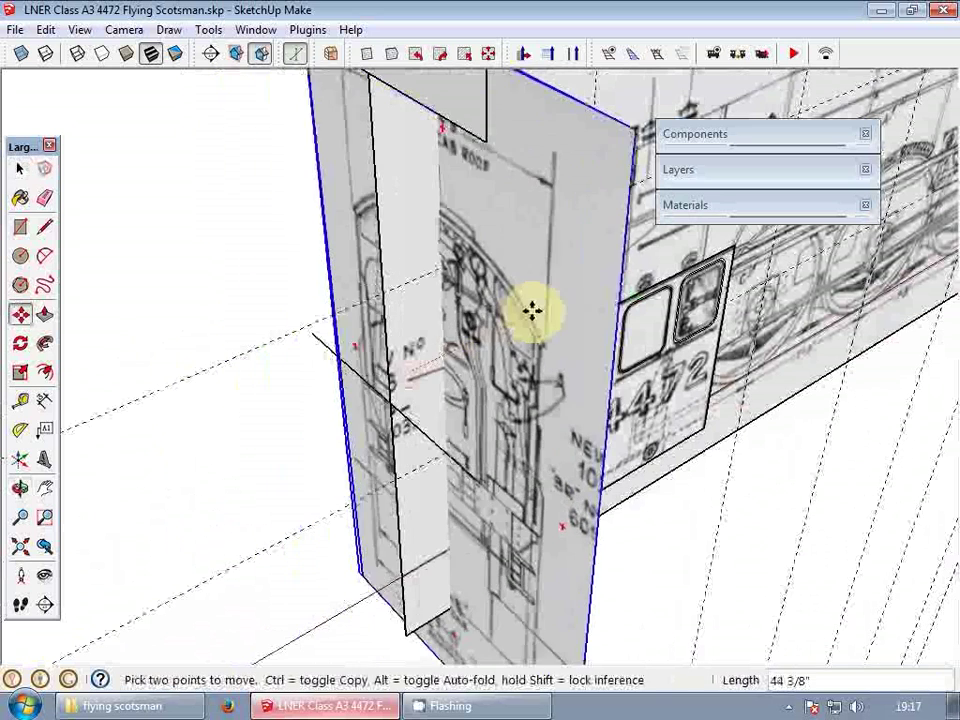
{"action": "left_click", "coordinate": [579, 286]}
{"action": "key", "text": "space"}
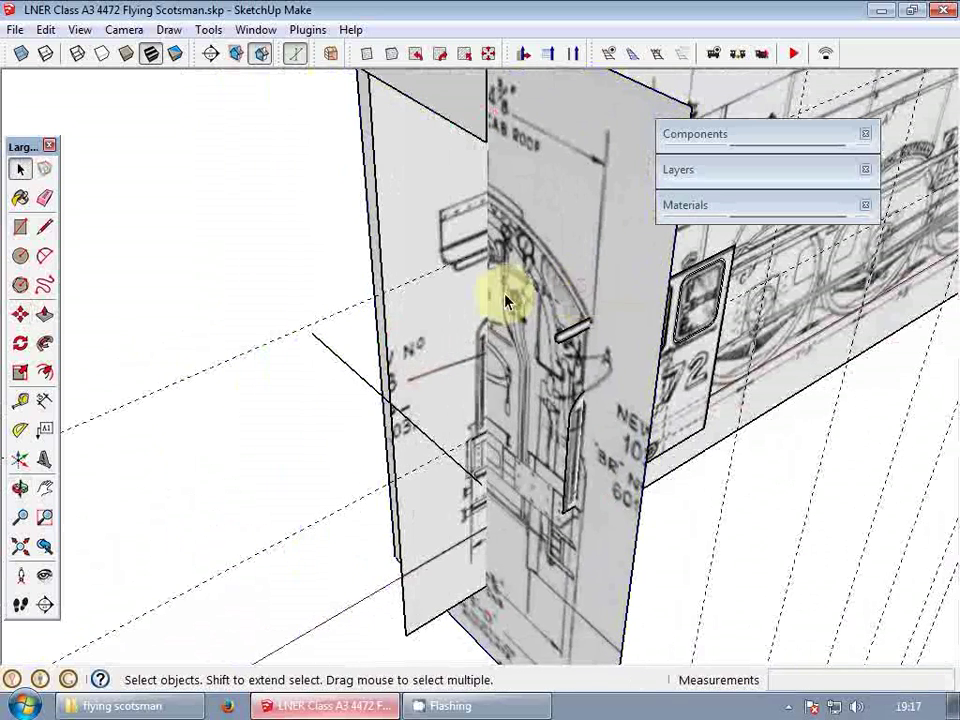
- Measure from the cab side's upper corner to the centre, then copy the lengthwise guide about 49 1/8" sideways to mark the cab's opposite edge
{"action": "scroll", "coordinate": [515, 308], "scroll_direction": "up", "scroll_amount": 2}
{"action": "key", "text": "t"}
{"action": "left_click", "coordinate": [605, 327]}
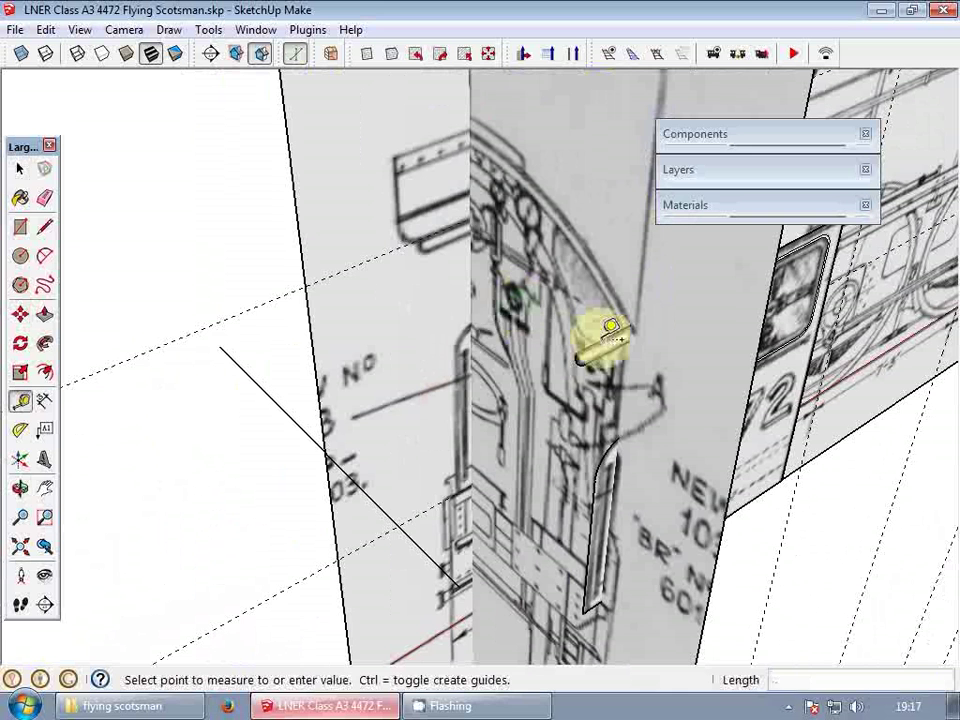
{"action": "left_click", "coordinate": [418, 332]}
{"action": "key", "text": "space"}
{"action": "left_click", "coordinate": [444, 227]}
{"action": "key", "text": "m"}
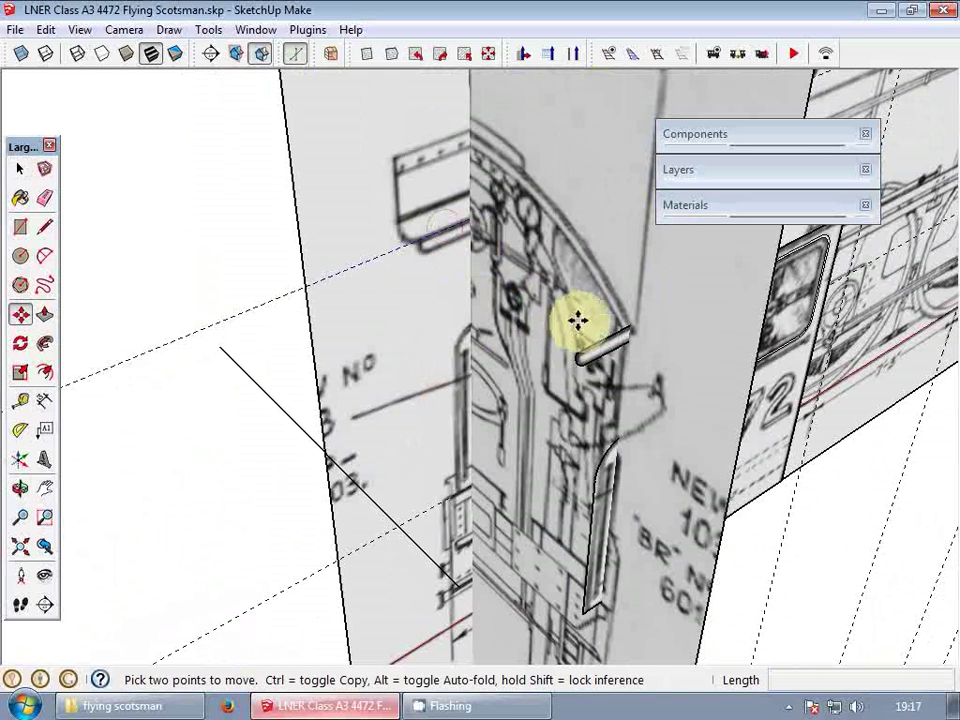
{"action": "left_click", "coordinate": [591, 338]}
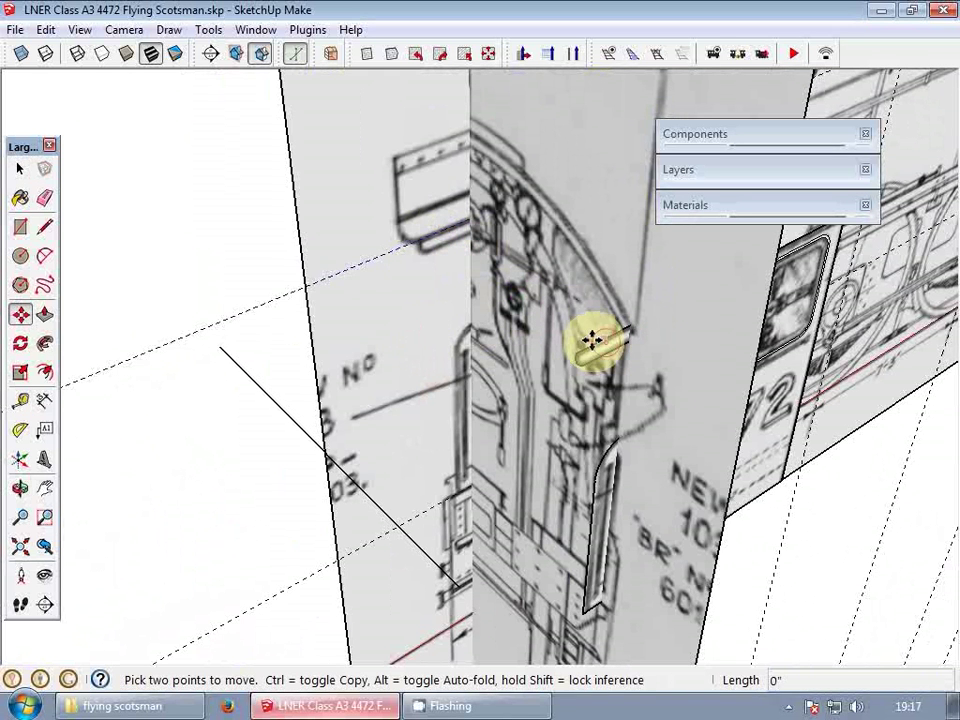
{"action": "left_click", "coordinate": [415, 325]}
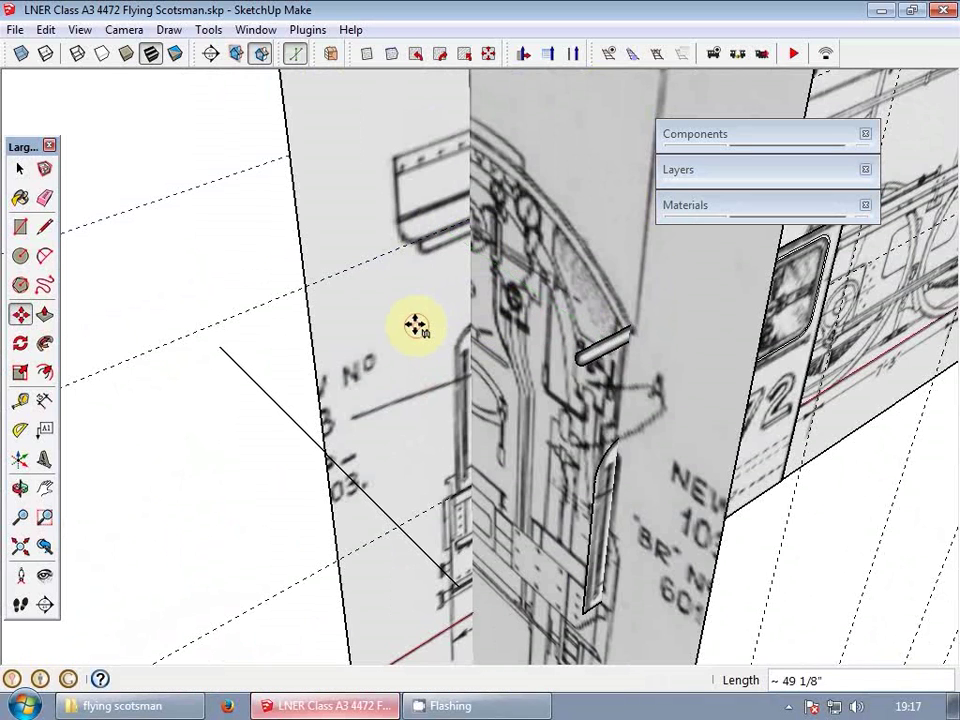
{"action": "key", "text": "space"}
- Draw the cab roof arc on the end view from the cab side's upper corner to the opposite guide, with a bulge of about 20 3/8"
{"action": "key", "text": "a"}
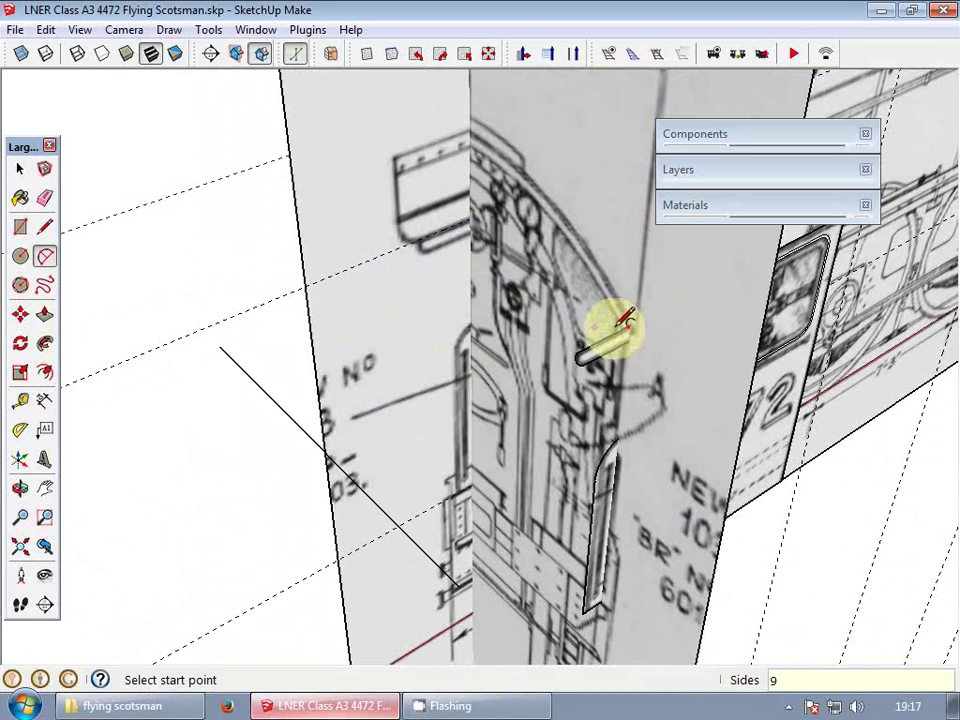
{"action": "left_click", "coordinate": [624, 325]}
{"action": "middle_click_drag", "start_coordinate": [220, 382], "coordinate": [281, 326]}
{"action": "left_click", "coordinate": [228, 295]}
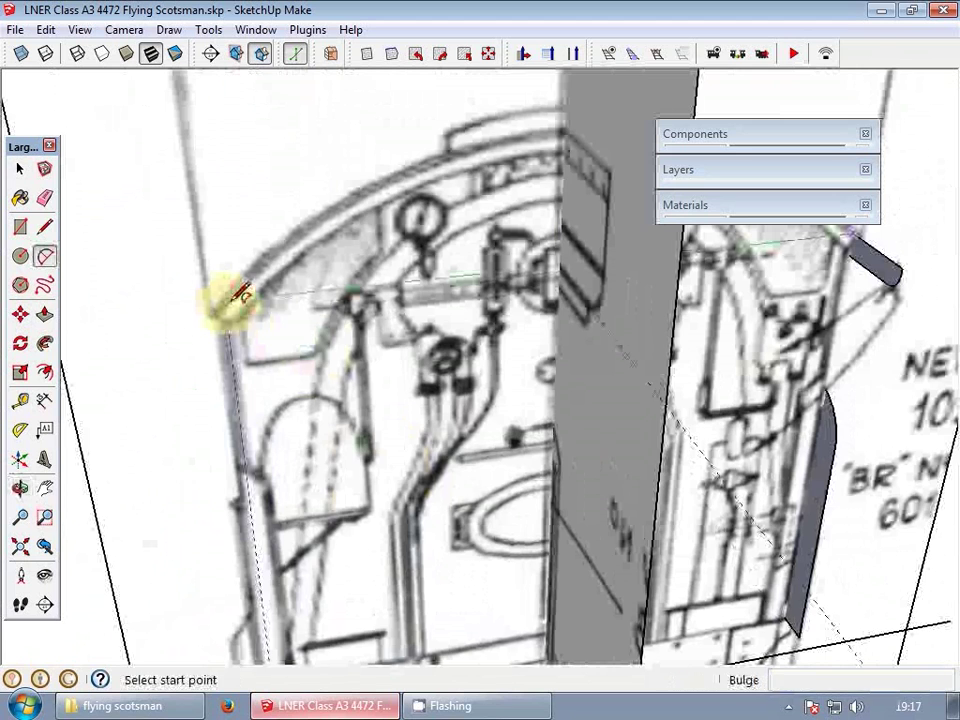
{"action": "middle_click_drag", "start_coordinate": [424, 208], "coordinate": [461, 285]}
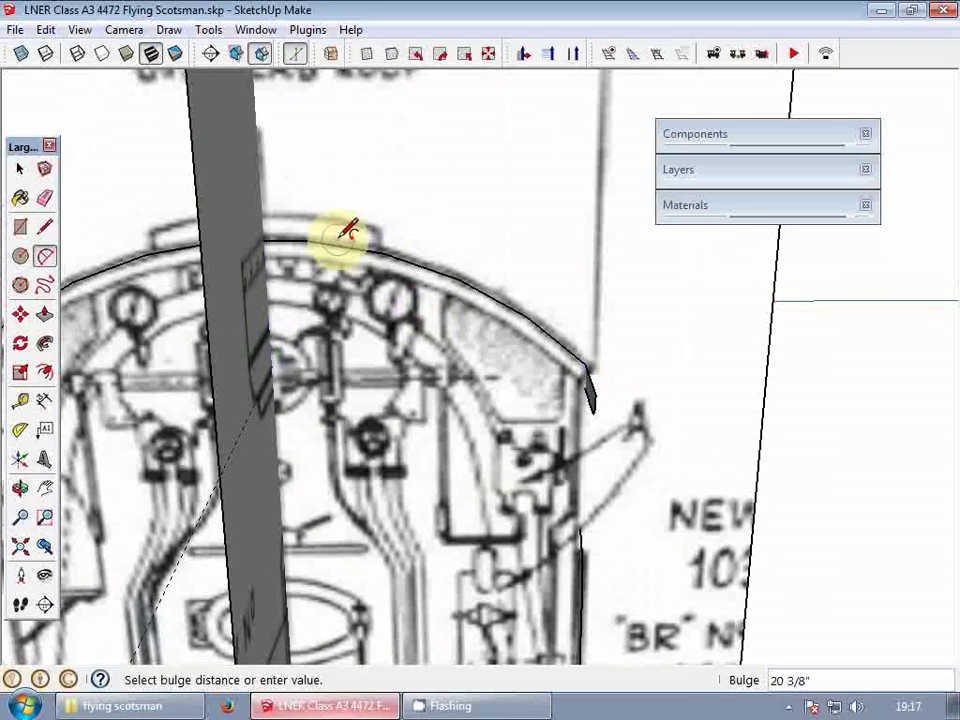
{"action": "left_click", "coordinate": [343, 228]}
- Scale the roof arc by 1.04 and lower it so it passes through the cab side's upper corner
{"action": "key", "text": "space"}
{"action": "scroll", "coordinate": [400, 253], "scroll_direction": "down", "scroll_amount": 2}
{"action": "left_click", "coordinate": [439, 253]}
{"action": "key", "text": "s"}
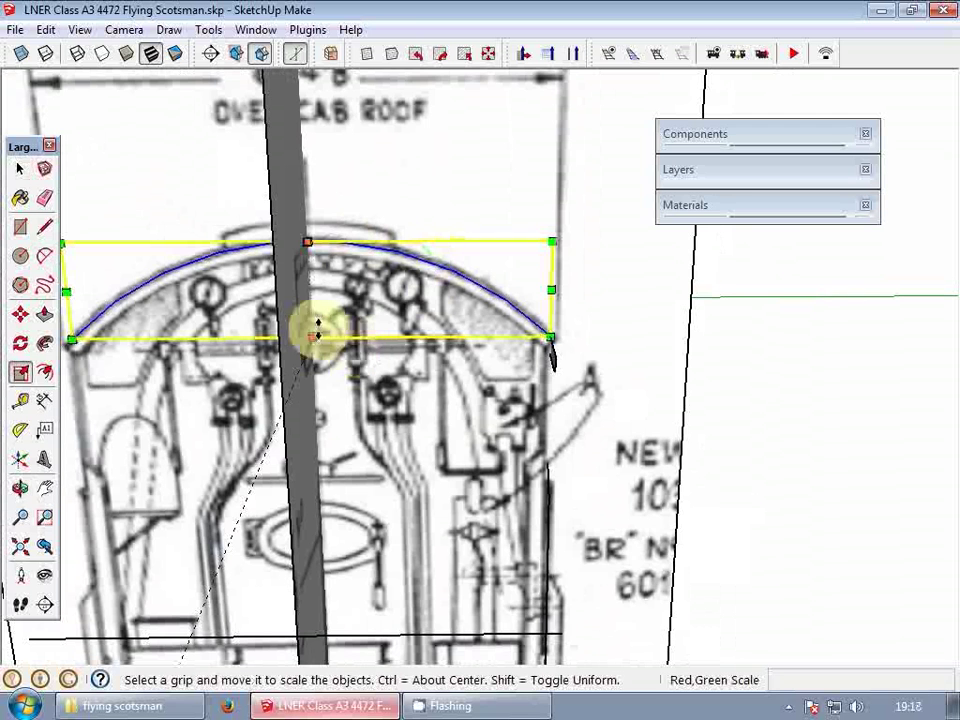
{"action": "left_click_drag", "start_coordinate": [313, 338], "coordinate": [316, 340]}
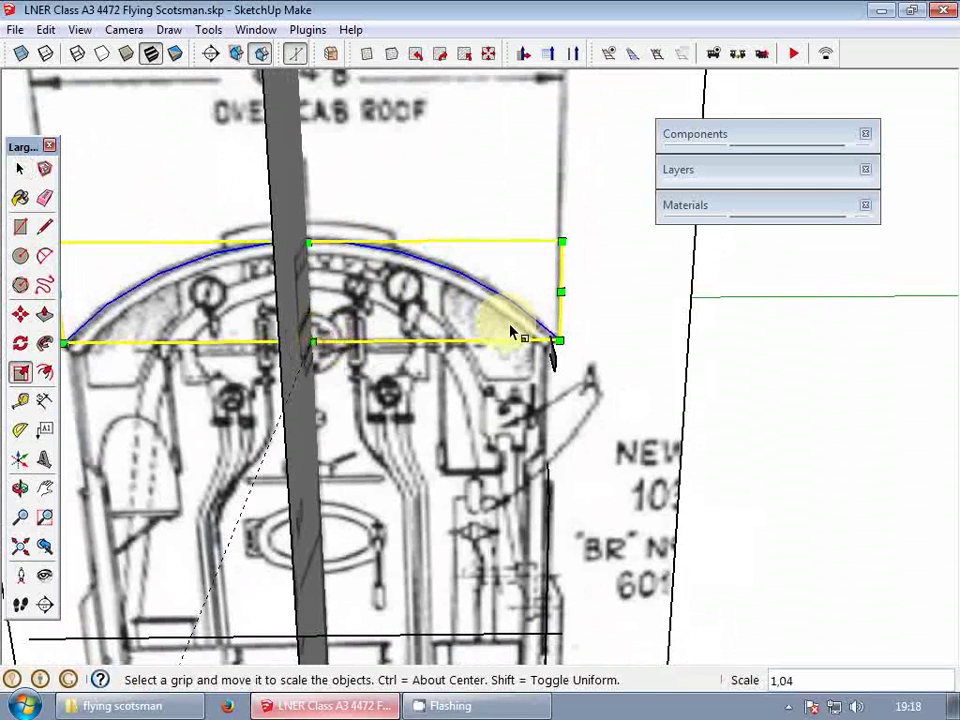
{"action": "key", "text": "space"}
{"action": "scroll", "coordinate": [510, 328], "scroll_direction": "up", "scroll_amount": 6}
{"action": "key", "text": "m"}
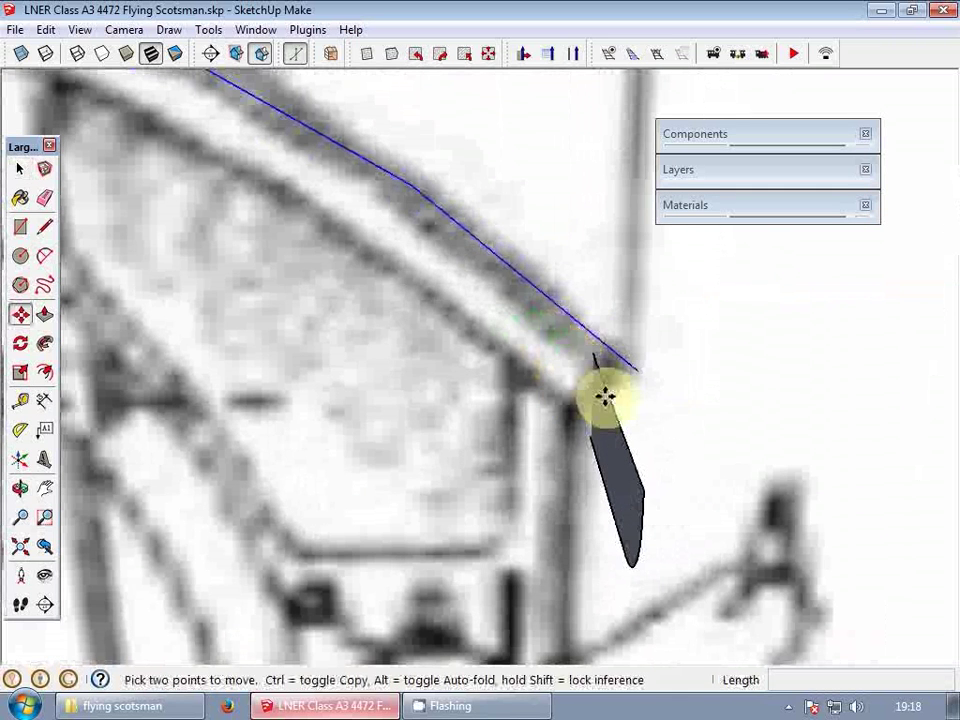
{"action": "left_click", "coordinate": [593, 335]}
- Close the roof arc with a straight line about 102 1/4" long between its two ends, forming a profile face
{"action": "key", "text": "l"}
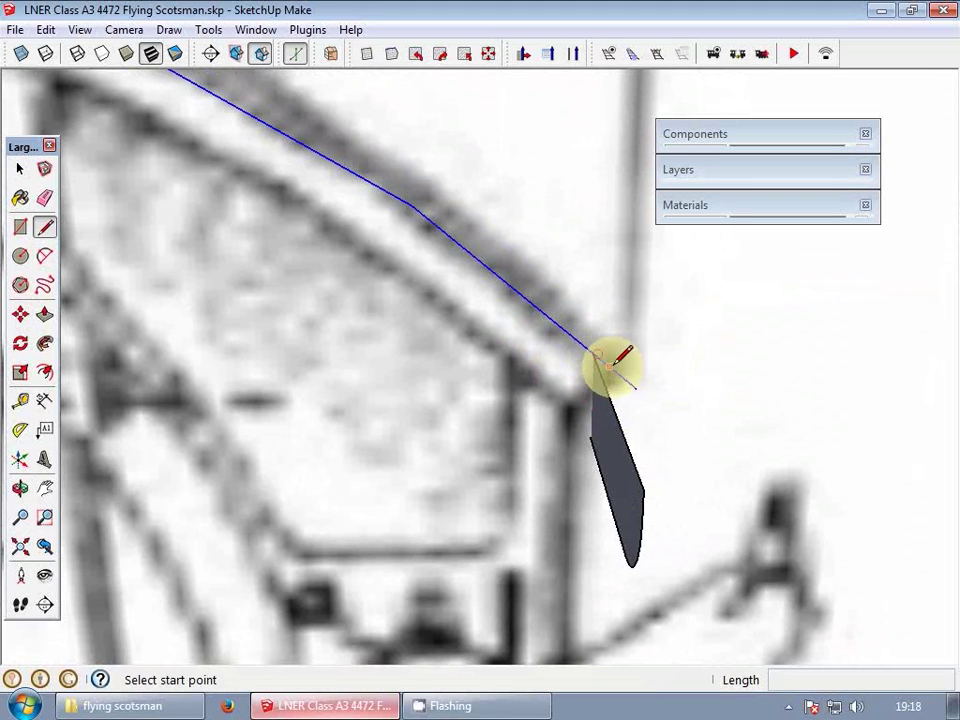
{"action": "left_click", "coordinate": [634, 384]}
{"action": "scroll", "coordinate": [707, 365], "scroll_direction": "down", "scroll_amount": 8}
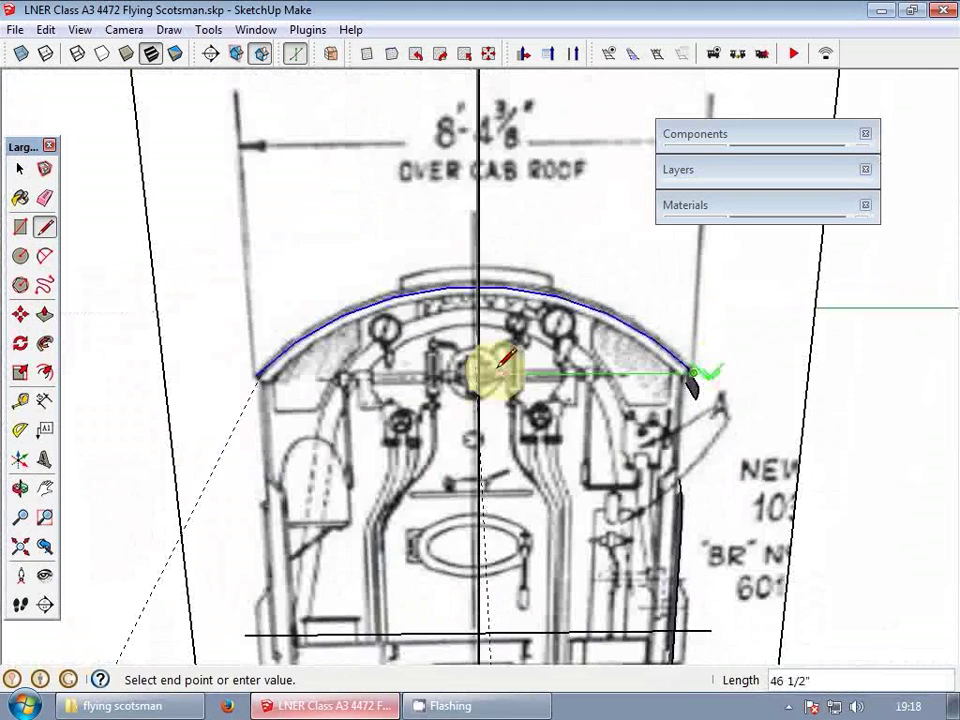
{"action": "scroll", "coordinate": [410, 372], "scroll_direction": "up", "scroll_amount": 2}
{"action": "scroll", "coordinate": [407, 365], "scroll_direction": "up", "scroll_amount": 1}
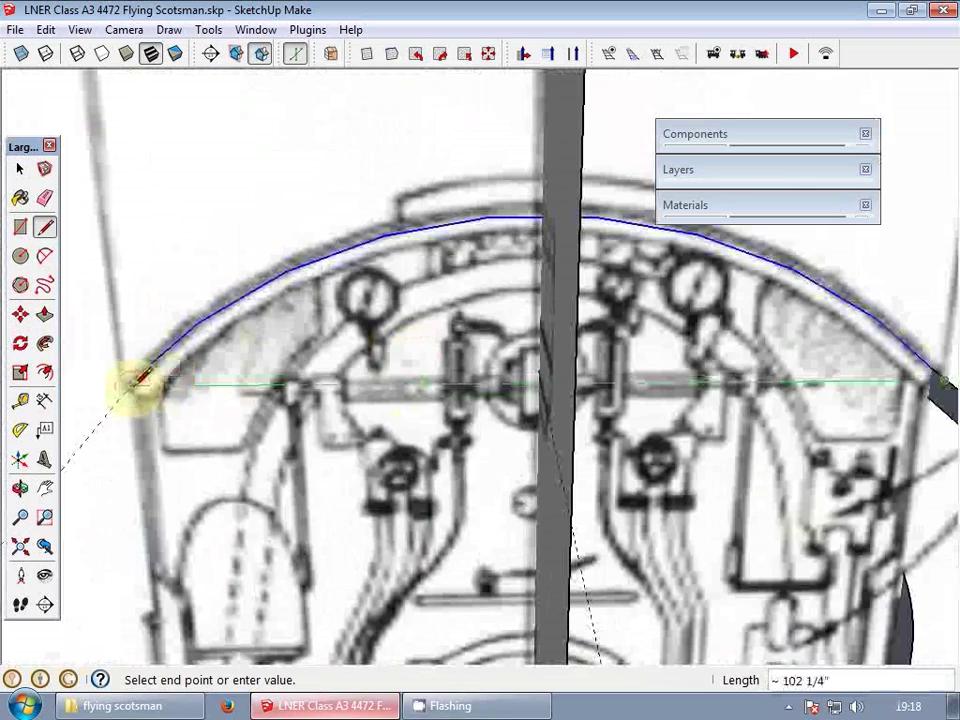
{"action": "left_click", "coordinate": [143, 378]}
- Extrude the roof profile 66 5/8" along the locomotive to the front of the cab
{"action": "middle_click_drag", "start_coordinate": [358, 339], "coordinate": [510, 432]}
{"action": "key", "text": "p"}
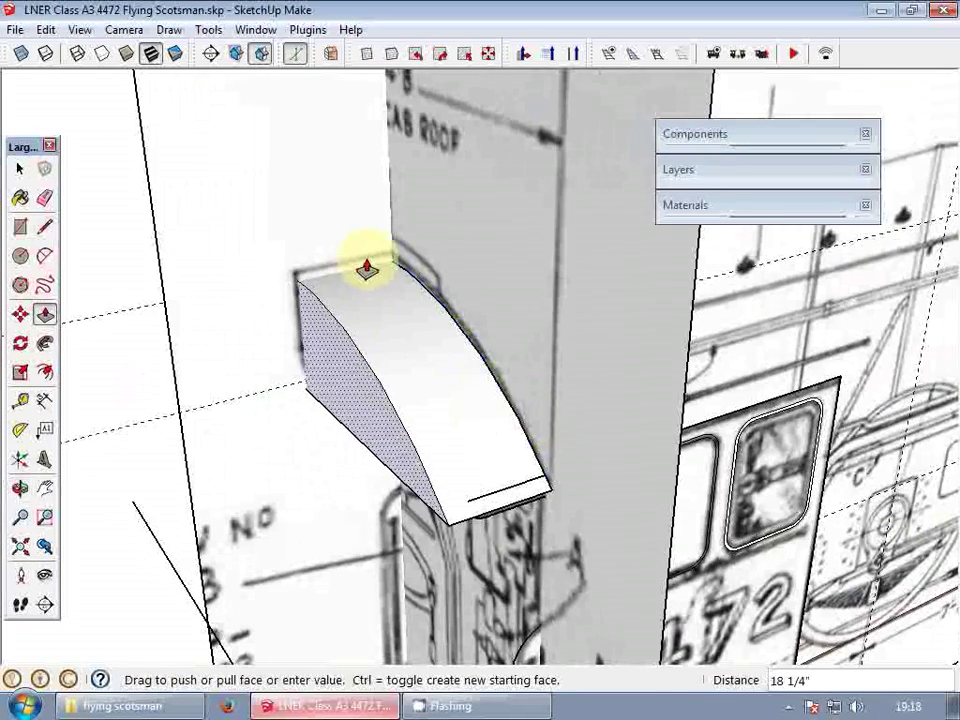
{"action": "middle_click_drag", "start_coordinate": [489, 387], "coordinate": [280, 342]}
{"action": "middle_click_drag", "start_coordinate": [396, 314], "coordinate": [455, 331]}
{"action": "left_click", "coordinate": [516, 323]}
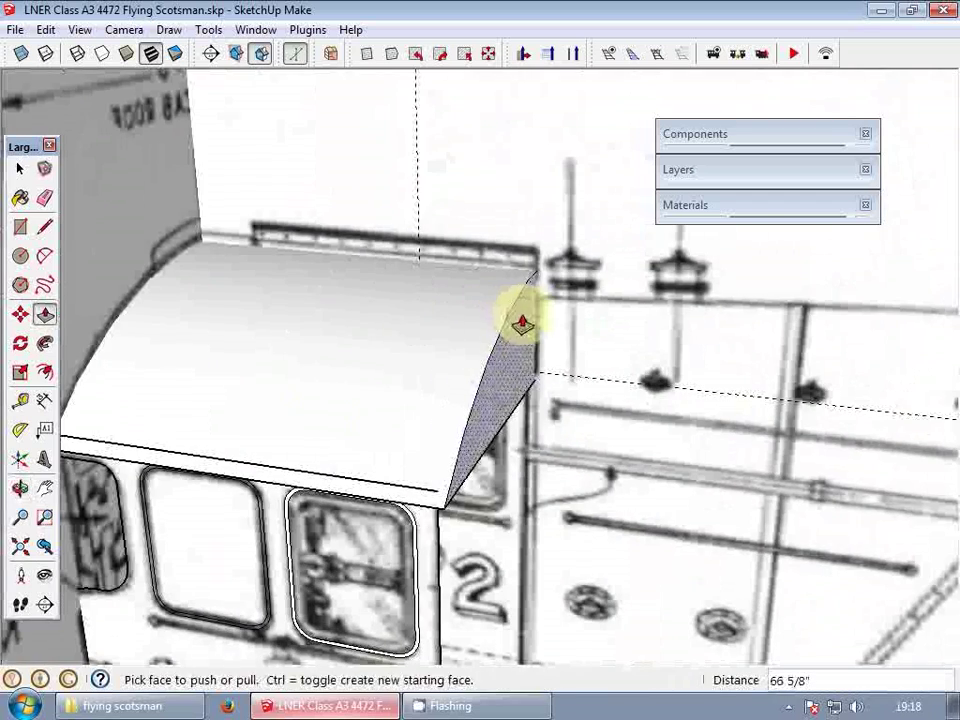
- Erase the straight lower edges of the roof solid, removing its flat end and bottom faces so only the curved shell remains
{"action": "middle_click_drag", "start_coordinate": [521, 321], "coordinate": [537, 452]}
{"action": "key", "text": "space"}
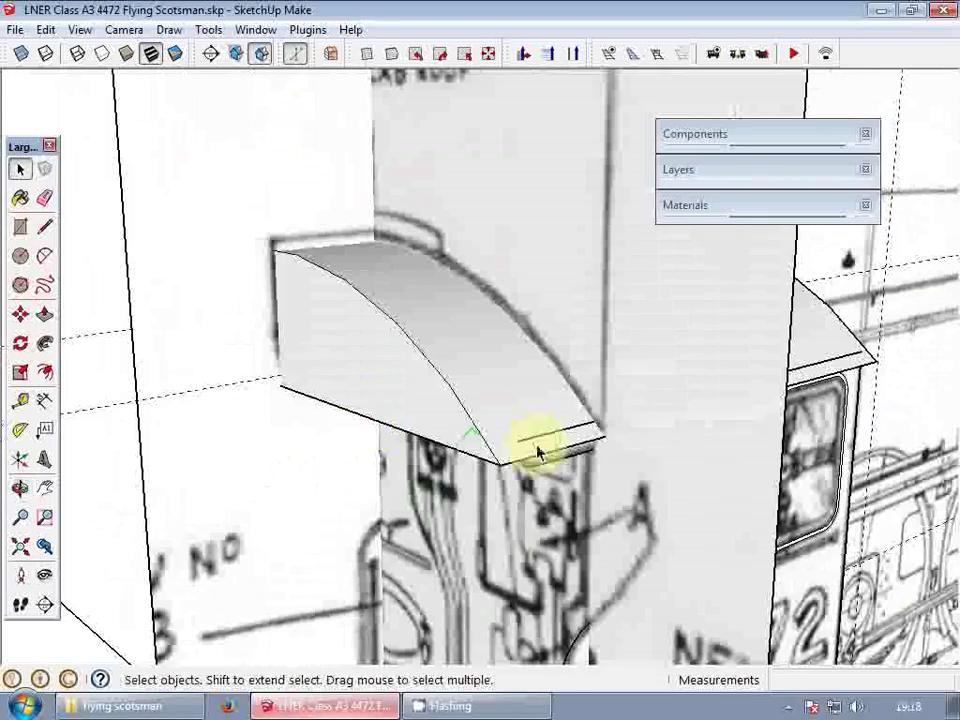
{"action": "mouse_move", "coordinate": [455, 432]}
{"action": "middle_mouse_down"}
{"action": "mouse_move", "coordinate": [311, 414]}
{"action": "mouse_move", "coordinate": [294, 369]}
{"action": "mouse_move", "coordinate": [311, 407]}
{"action": "mouse_move", "coordinate": [383, 349]}
{"action": "middle_mouse_up"}
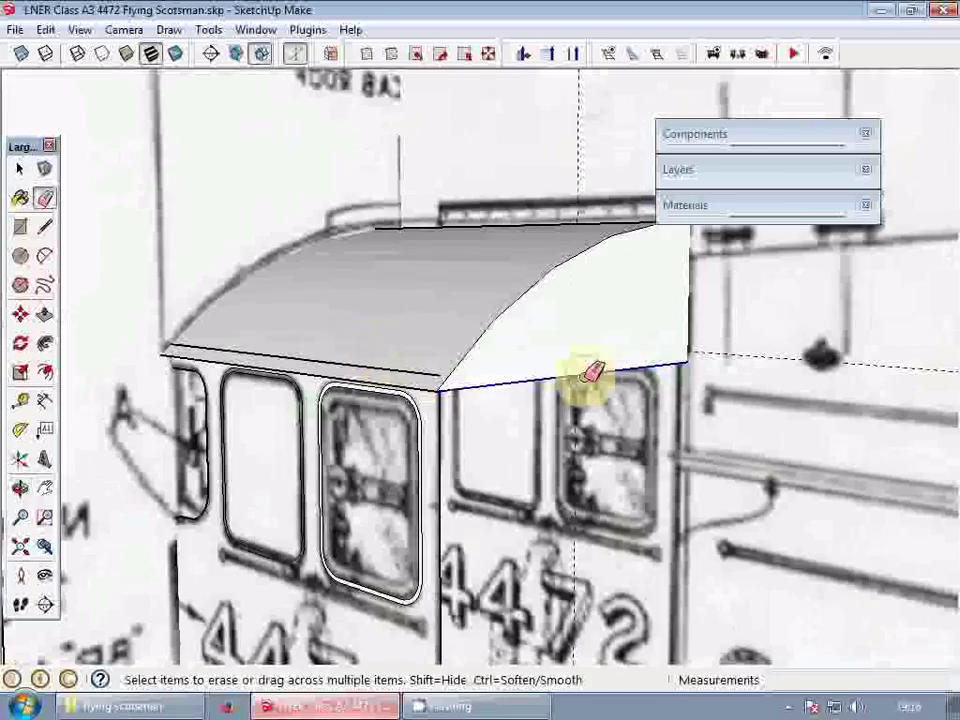
{"action": "mouse_move", "coordinate": [585, 377]}
{"action": "middle_mouse_down"}
{"action": "mouse_move", "coordinate": [643, 411]}
{"action": "mouse_move", "coordinate": [411, 369]}
{"action": "mouse_move", "coordinate": [537, 393]}
{"action": "mouse_move", "coordinate": [489, 338]}
{"action": "mouse_move", "coordinate": [424, 306]}
{"action": "mouse_move", "coordinate": [421, 359]}
{"action": "mouse_move", "coordinate": [749, 265]}
{"action": "mouse_move", "coordinate": [671, 358]}
{"action": "mouse_move", "coordinate": [589, 360]}
{"action": "middle_mouse_up"}
{"action": "key", "text": "space"}
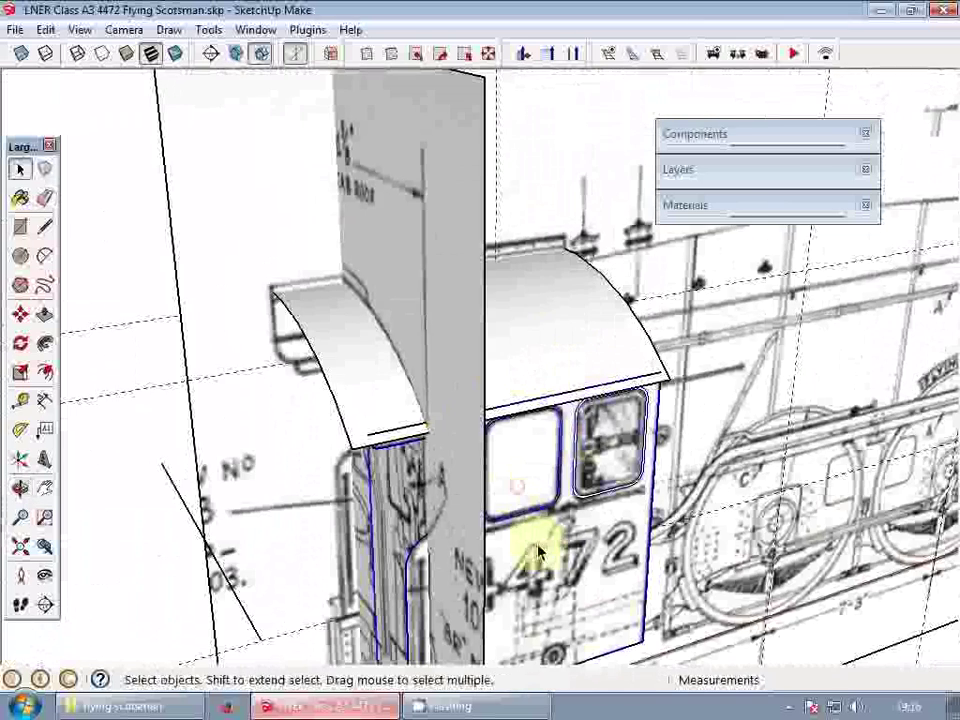
- Inside the cab side group, hide the top edge that pokes through the roof
{"action": "double_click", "coordinate": [540, 550]}
{"action": "key", "text": "e"}
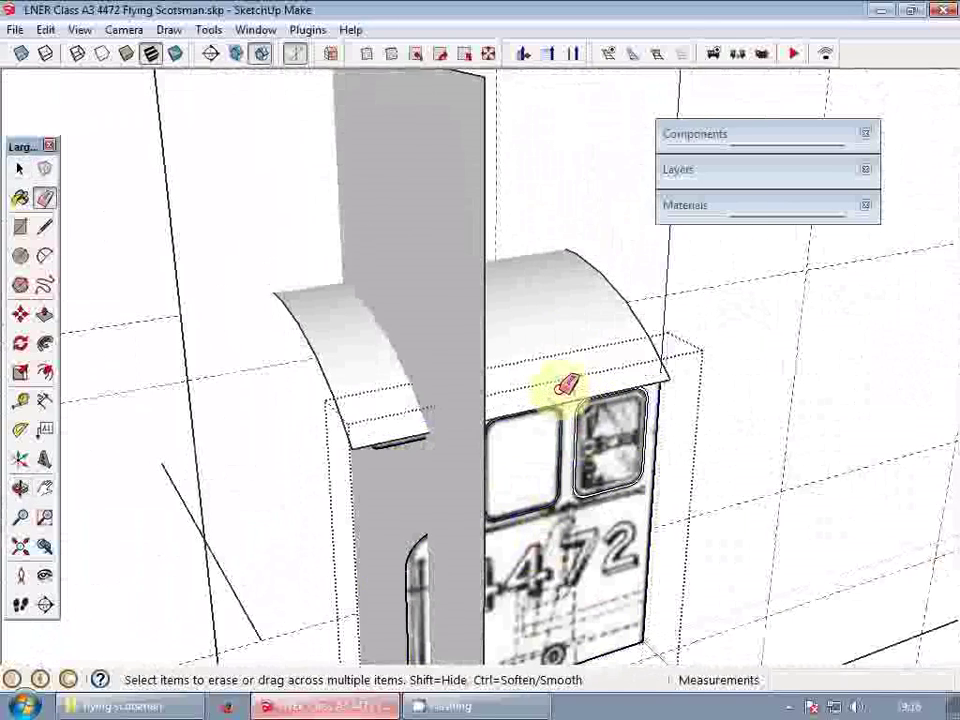
{"action": "key", "text": "Escape"}
- Display the hidden geometry so that the facet lines of the curved cab roof can be used
{"action": "middle_click_drag", "start_coordinate": [560, 373], "coordinate": [398, 376]}
{"action": "left_click", "coordinate": [394, 314]}
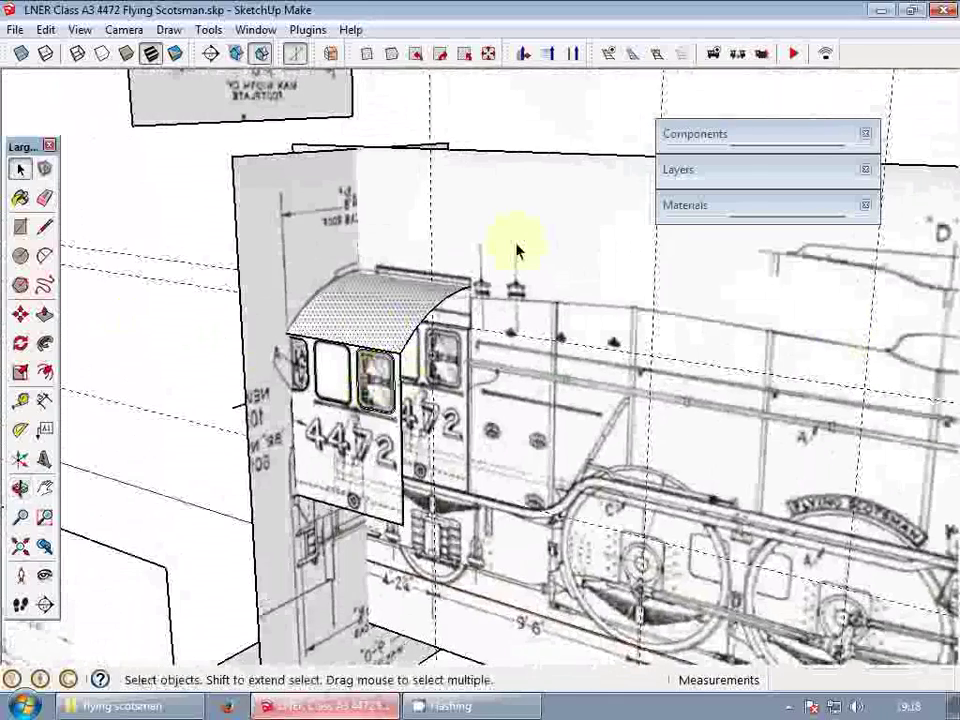
{"action": "middle_click_drag", "start_coordinate": [516, 246], "coordinate": [431, 444]}
{"action": "scroll", "coordinate": [411, 330], "scroll_direction": "up", "scroll_amount": 5}
{"action": "key", "text": "Delete"}
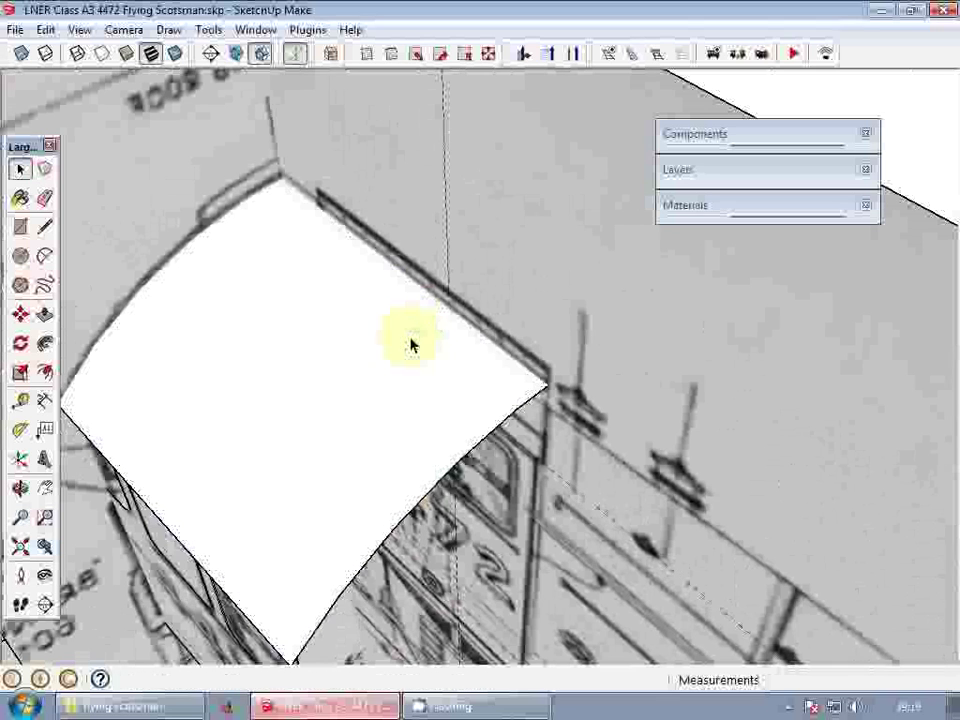
{"action": "left_click", "coordinate": [411, 343]}
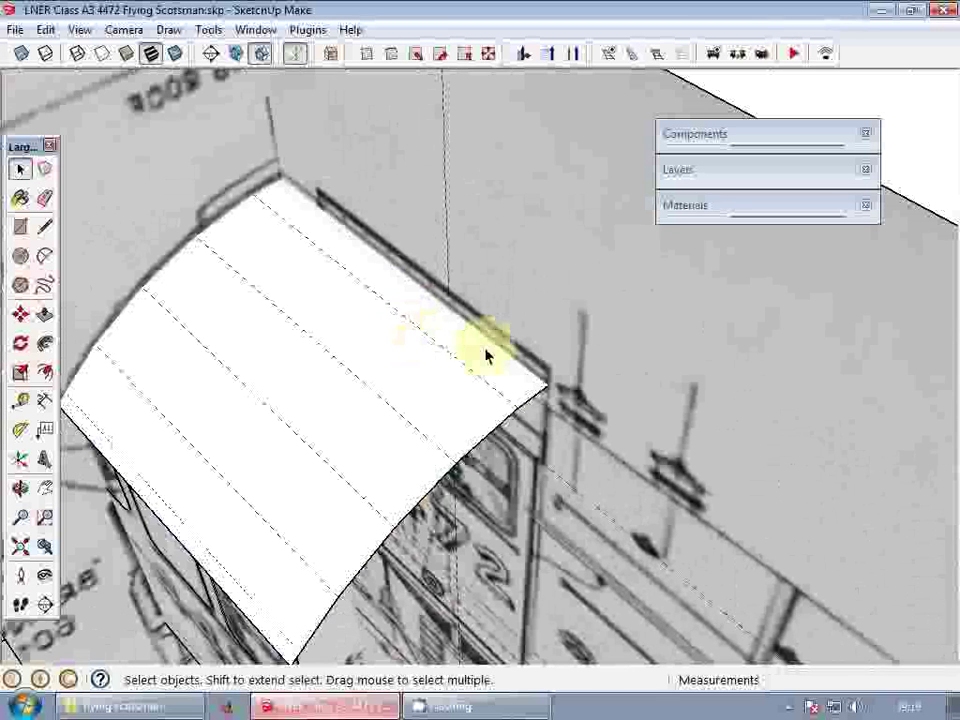
- Draw a 66 5/8" line along the crest of the cab roof to split it at the centre
{"action": "key", "text": "l"}
{"action": "left_click", "coordinate": [547, 382]}
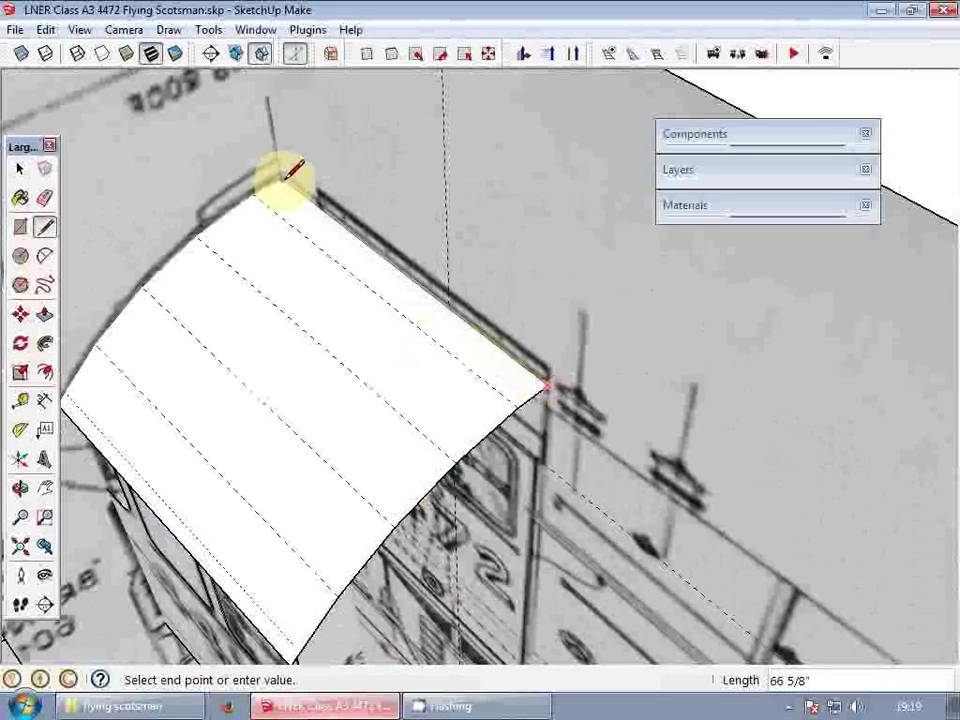
{"action": "middle_click_drag", "start_coordinate": [288, 215], "coordinate": [520, 262]}
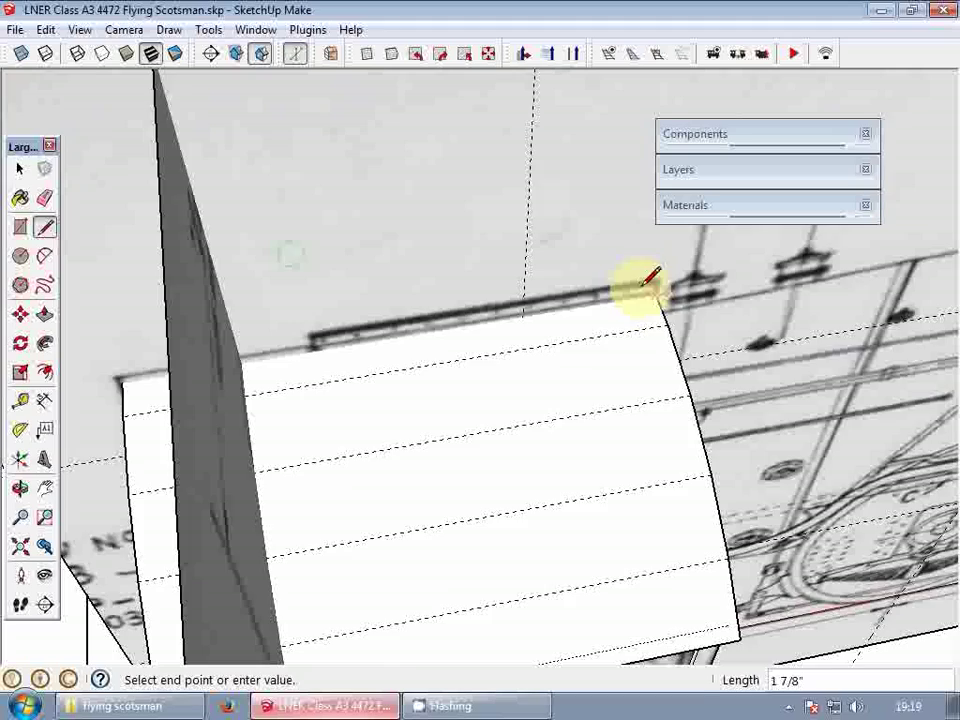
{"action": "middle_click_drag", "start_coordinate": [398, 360], "coordinate": [630, 342], "text": "shift"}
{"action": "left_click", "coordinate": [362, 358]}
- Remove the half of the cab roof on the far side of the side blueprint
{"action": "key", "text": "space"}
{"action": "mouse_move", "coordinate": [362, 358]}
{"action": "middle_mouse_down"}
{"action": "mouse_move", "coordinate": [804, 412]}
{"action": "mouse_move", "coordinate": [404, 308]}
{"action": "mouse_move", "coordinate": [564, 356]}
{"action": "mouse_move", "coordinate": [583, 414]}
{"action": "mouse_move", "coordinate": [444, 414]}
{"action": "mouse_move", "coordinate": [414, 349]}
{"action": "middle_mouse_up"}
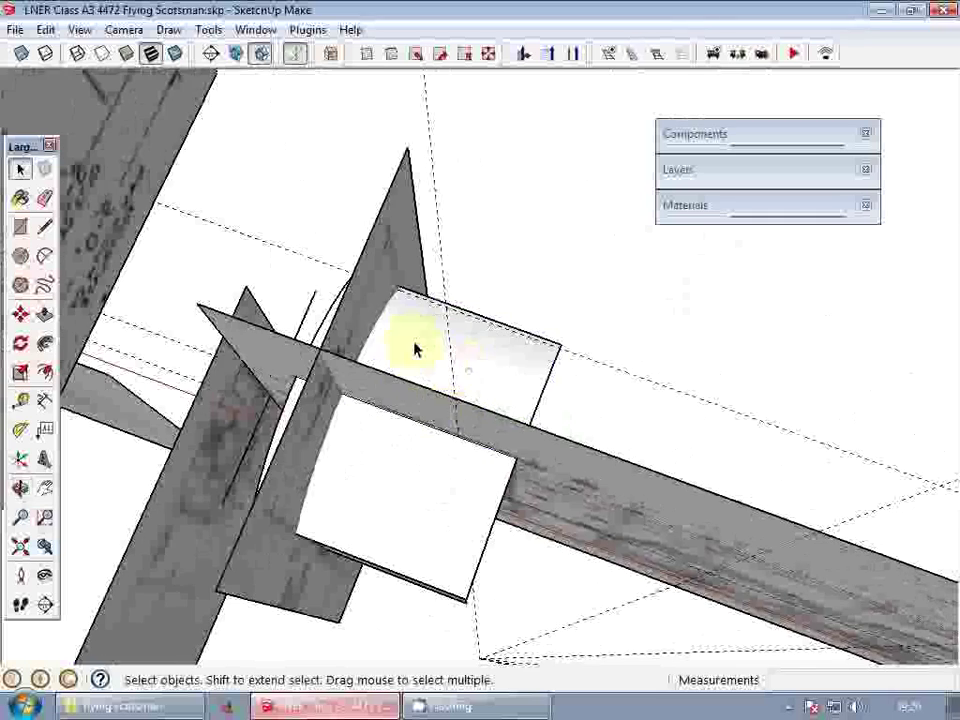
{"action": "left_click", "coordinate": [414, 349]}
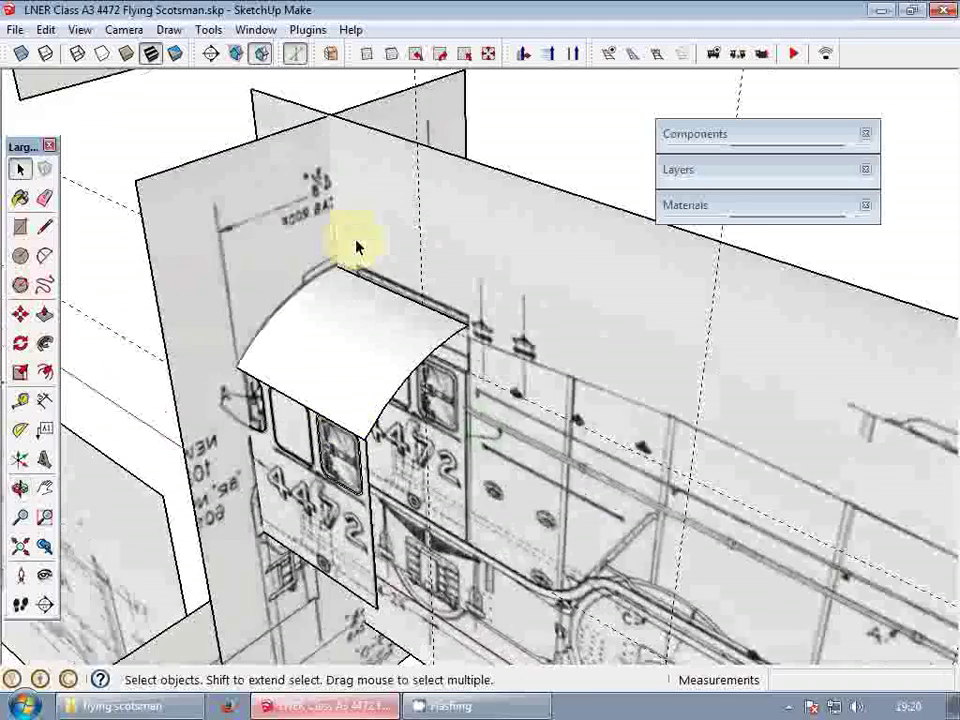
- Cut the remaining roof half and paste it in place inside the cab side group
{"action": "middle_click_drag", "start_coordinate": [356, 246], "coordinate": [392, 325]}
{"action": "double_click", "coordinate": [381, 392], "text": "shift"}
{"action": "scroll", "coordinate": [408, 332], "scroll_direction": "up", "scroll_amount": 3}
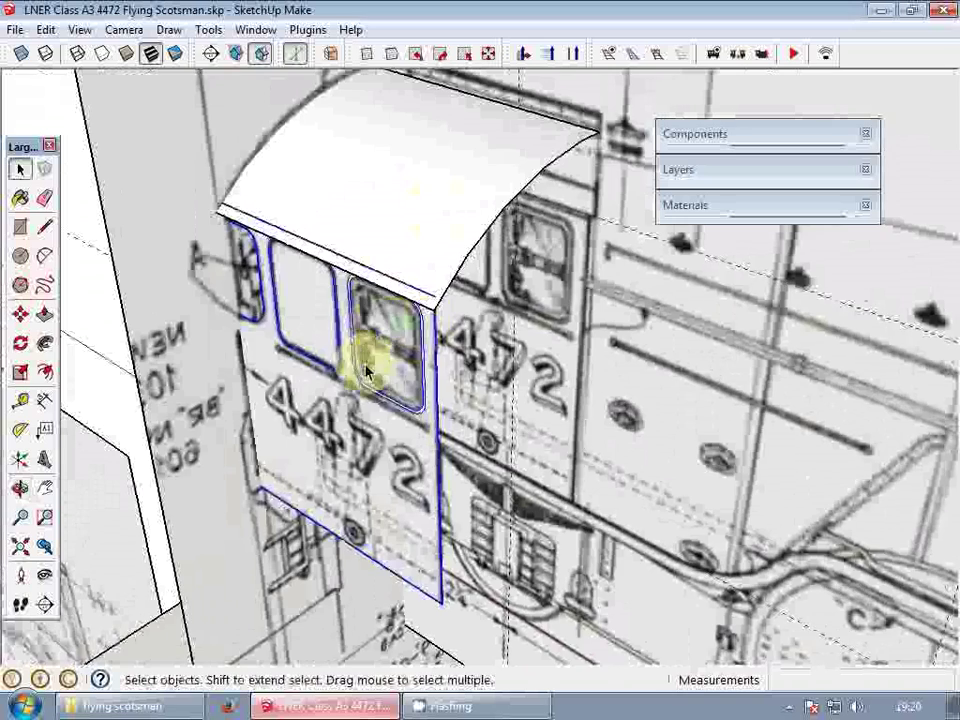
{"action": "double_click", "coordinate": [435, 213], "text": "shift"}
{"action": "scroll", "coordinate": [435, 213], "scroll_direction": "down", "scroll_amount": 3}
{"action": "key", "text": "ctrl+x"}
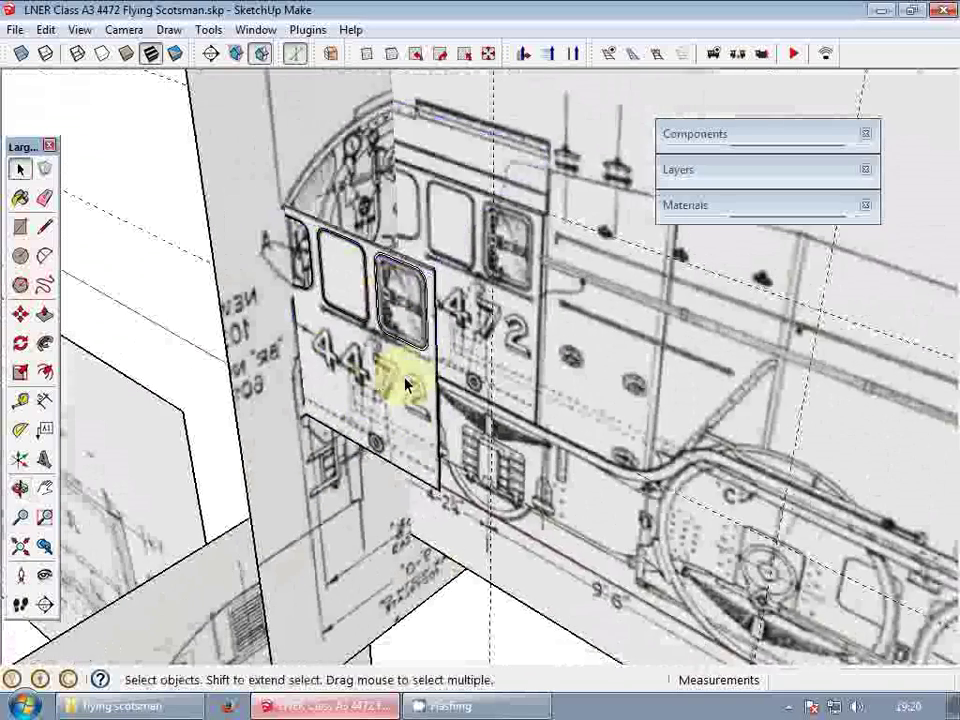
{"action": "double_click", "coordinate": [406, 385]}
{"action": "key", "text": "ctrl+shift+v"}
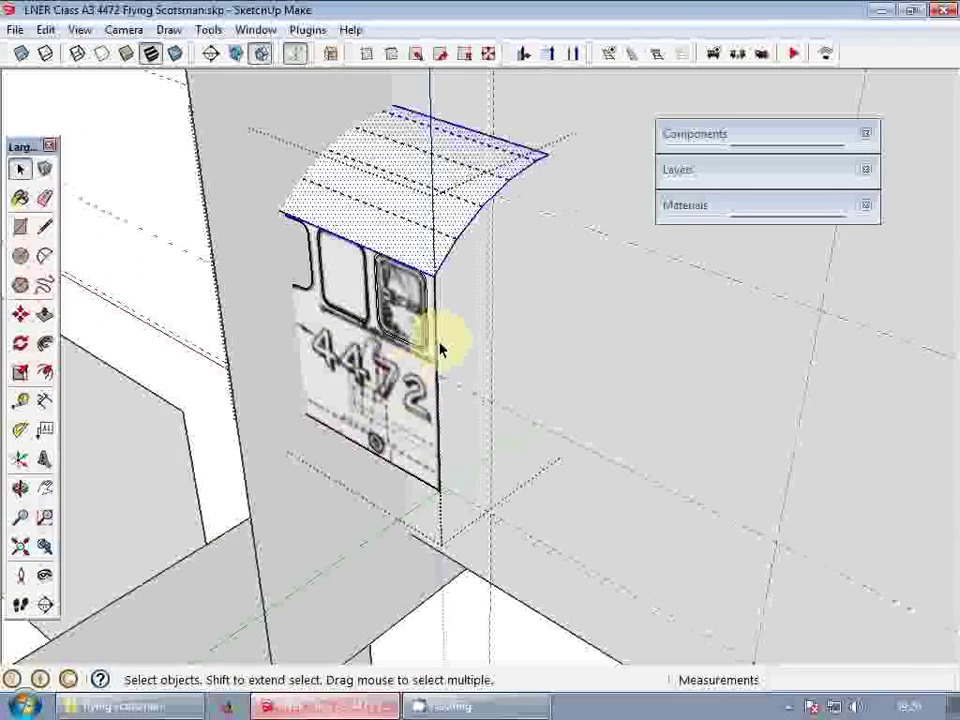
{"action": "key", "text": "p"}
{"action": "key", "text": "space"}
- Outline the cab front with a line from the cab side's lower front corner to the centre, then straight up to the roof crest
{"action": "key", "text": "l"}
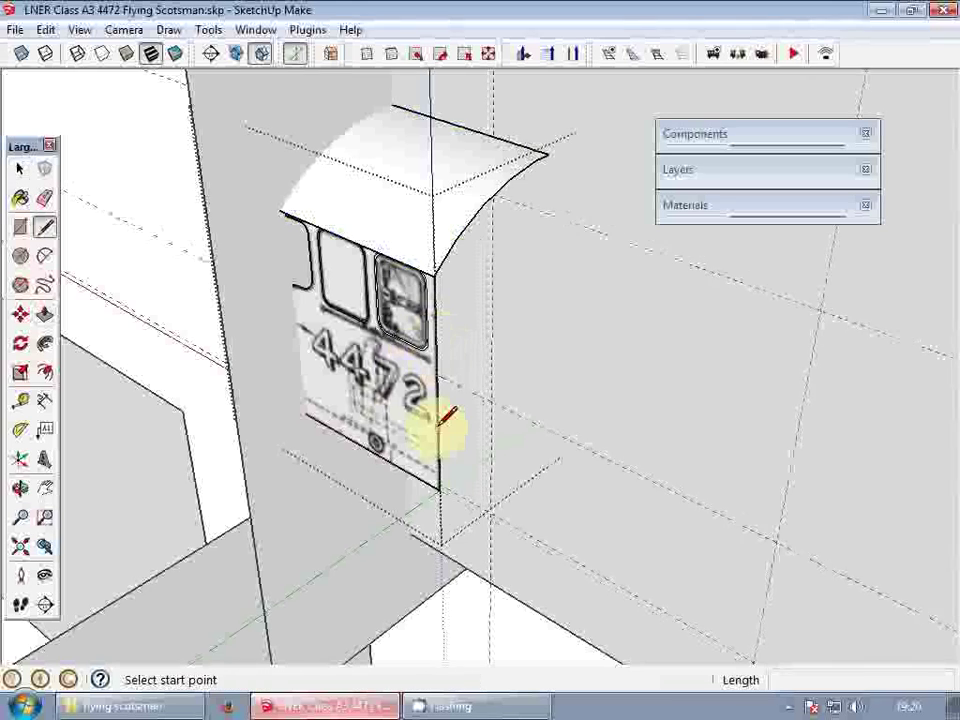
{"action": "left_click", "coordinate": [439, 489]}
{"action": "left_click", "coordinate": [649, 332]}
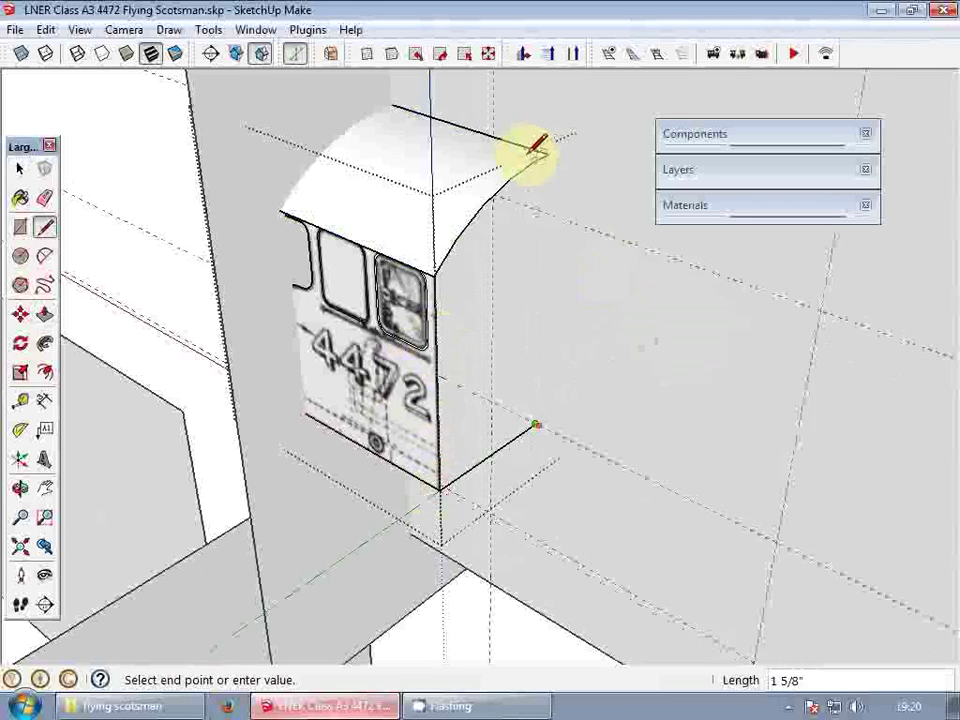
{"action": "scroll", "coordinate": [531, 151], "scroll_direction": "up", "scroll_amount": 3}
{"action": "scroll", "coordinate": [536, 148], "scroll_direction": "up", "scroll_amount": 2}
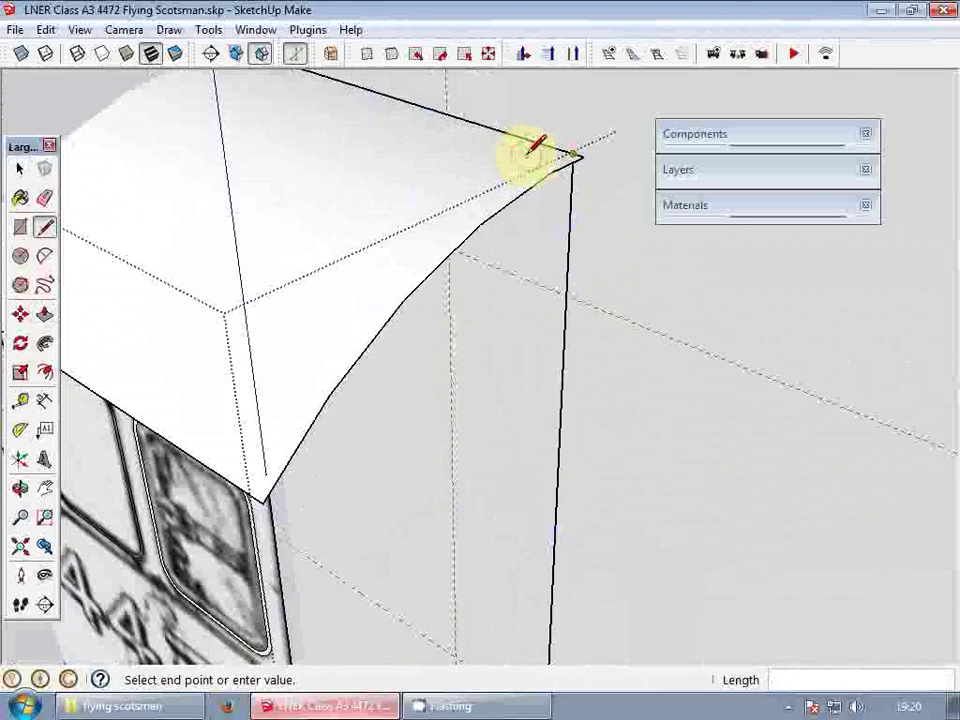
- Copy the curved front edge of the cab roof a short distance back along the roof
{"action": "key", "text": "space"}
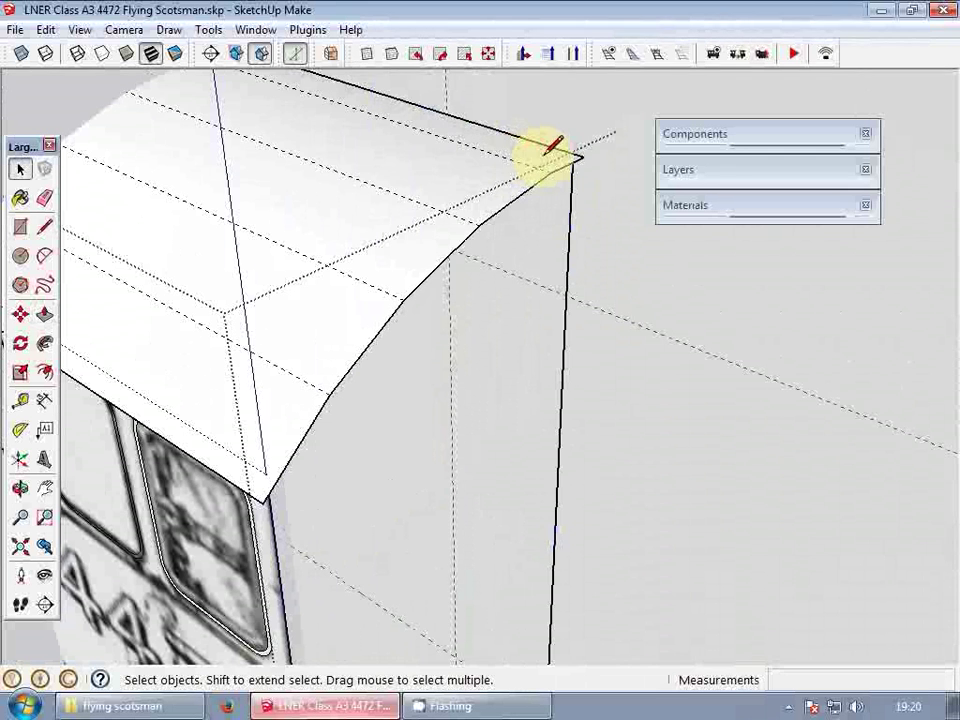
{"action": "left_click", "coordinate": [526, 190]}
{"action": "left_click", "coordinate": [529, 194]}
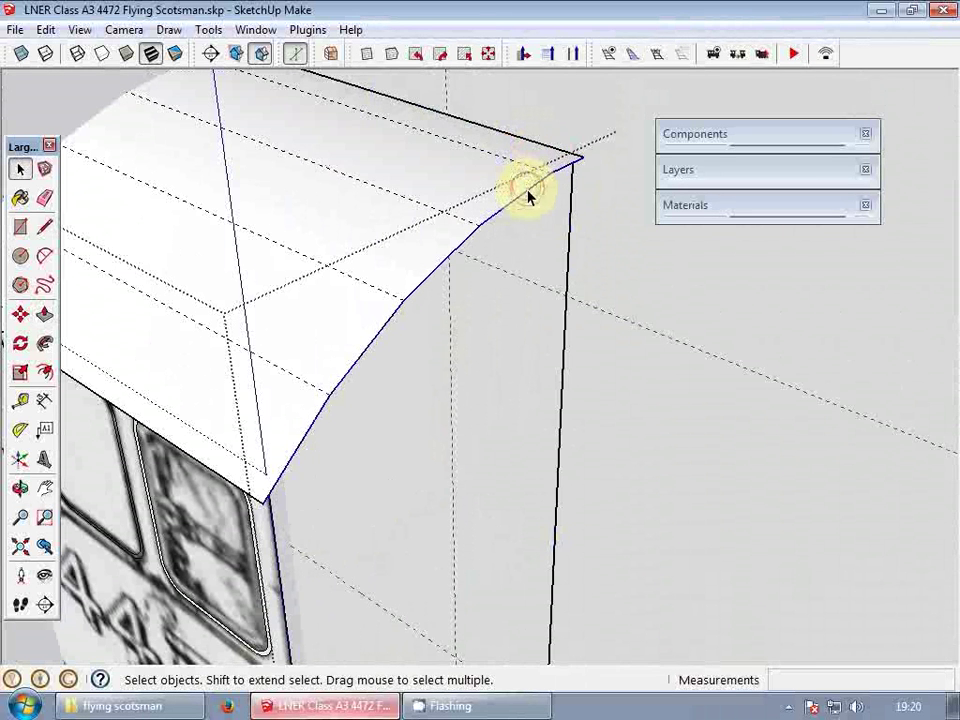
{"action": "key", "text": "m"}
{"action": "left_click", "coordinate": [579, 160]}
{"action": "key", "text": "ctrl"}
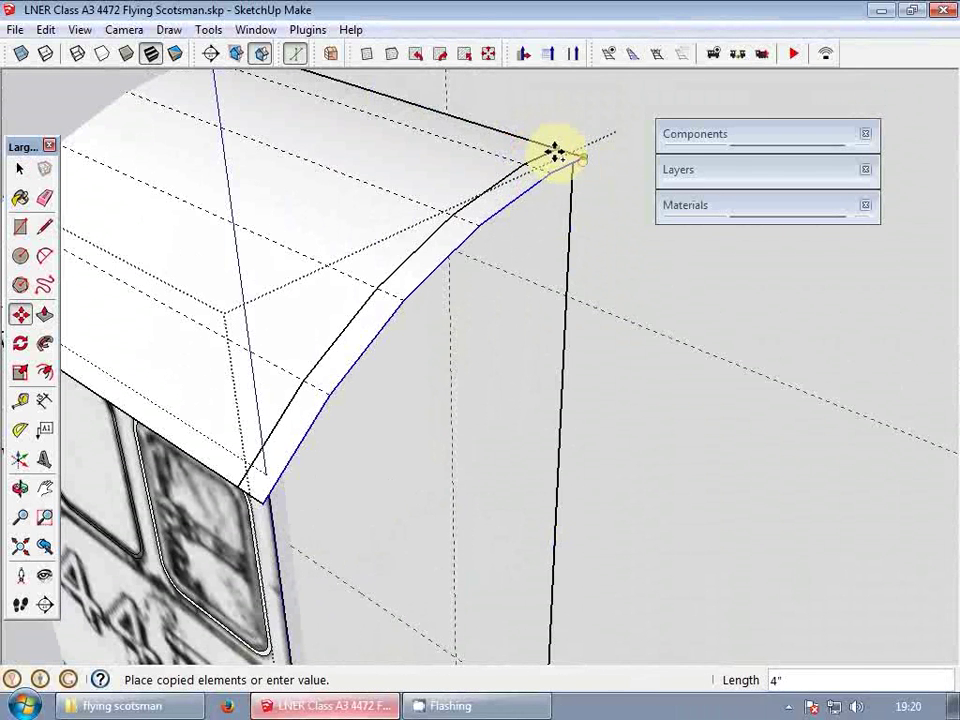
{"action": "left_click", "coordinate": [576, 150]}
- Draw the cab front's lower edge from the centre to the cab side's bottom corner to fill the front face
{"action": "middle_click_drag", "start_coordinate": [576, 150], "coordinate": [490, 254]}
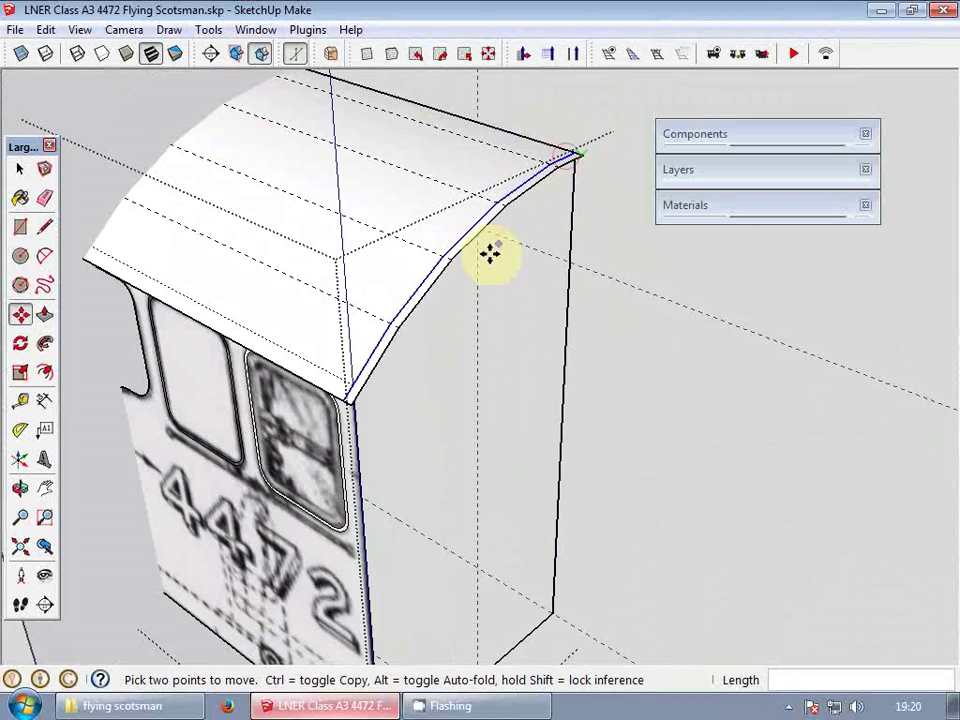
{"action": "scroll", "coordinate": [512, 252], "scroll_direction": "down", "scroll_amount": 1}
{"action": "key", "text": "l"}
{"action": "left_click", "coordinate": [549, 557]}
{"action": "scroll", "coordinate": [508, 410], "scroll_direction": "down", "scroll_amount": 3}
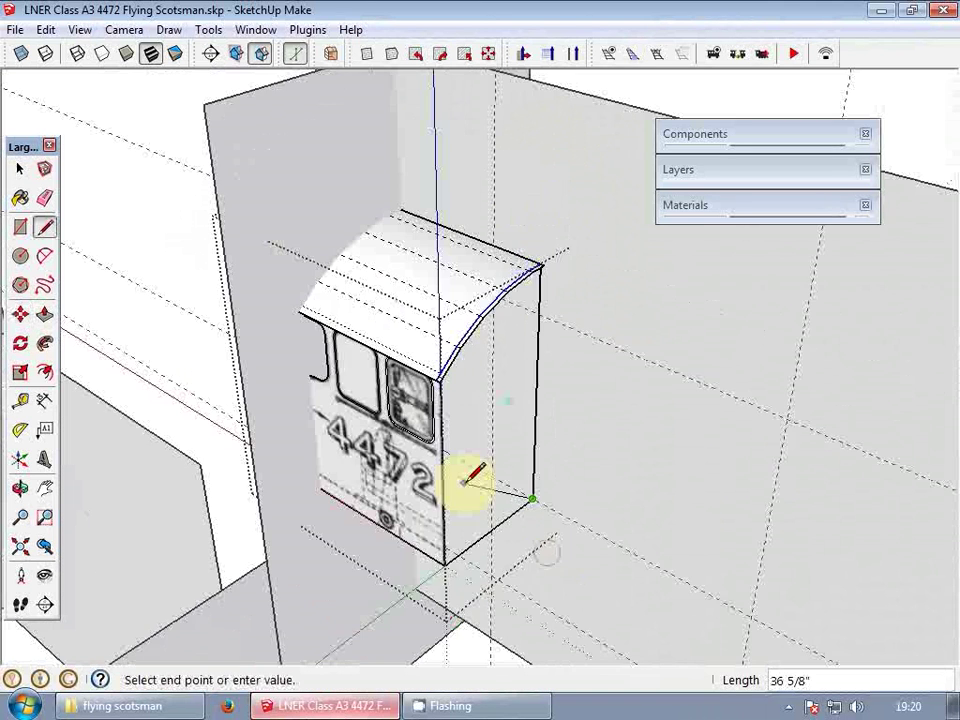
{"action": "left_click", "coordinate": [446, 552]}
- Soften the copied curved edge near the front of the cab roof
{"action": "scroll", "coordinate": [440, 395], "scroll_direction": "up", "scroll_amount": 5}
{"action": "key", "text": "e"}
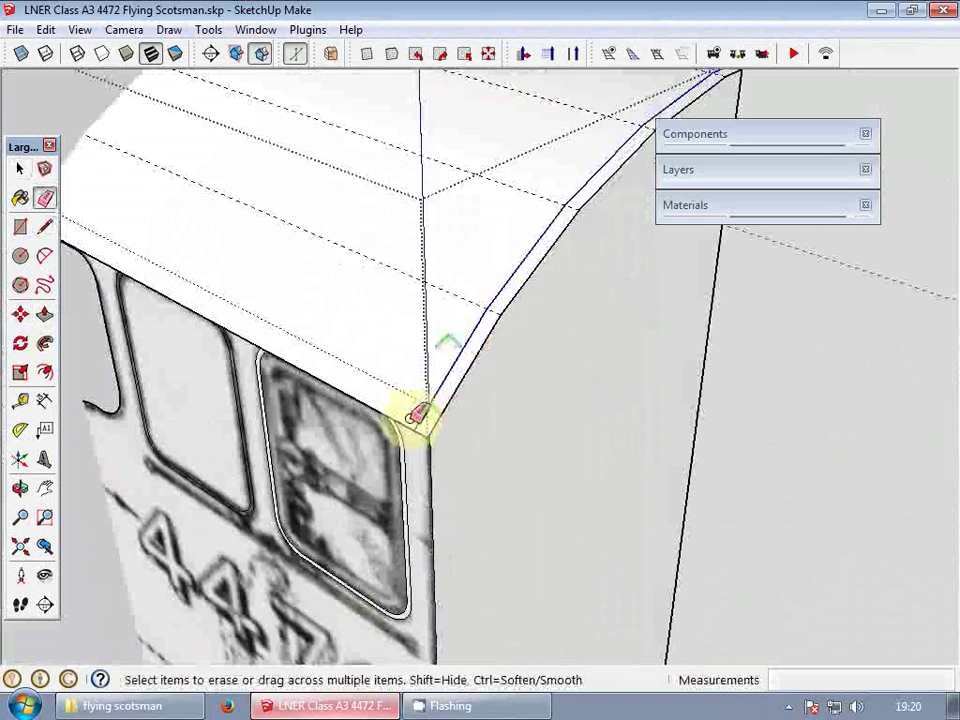
{"action": "scroll", "coordinate": [466, 343], "scroll_direction": "down", "scroll_amount": 3}
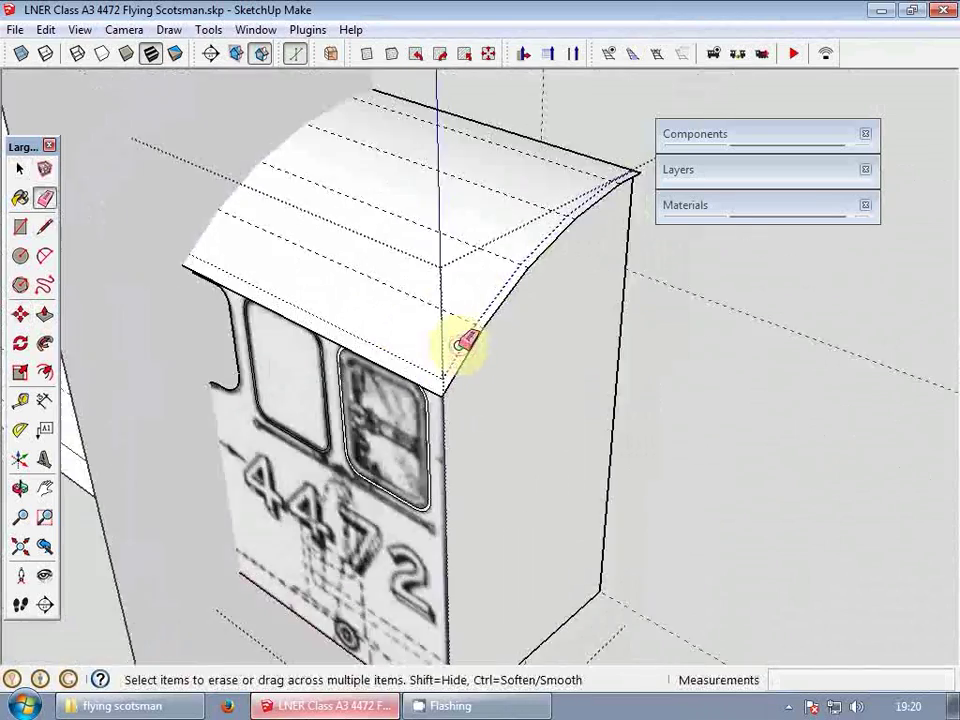
{"action": "middle_click_drag", "start_coordinate": [466, 343], "coordinate": [546, 336]}
- Convert the half-cab group into a component and set its definition name to scotsman_half
{"action": "scroll", "coordinate": [520, 336], "scroll_direction": "up", "scroll_amount": 3}
{"action": "left_click", "coordinate": [445, 347]}
{"action": "right_click", "coordinate": [443, 341]}
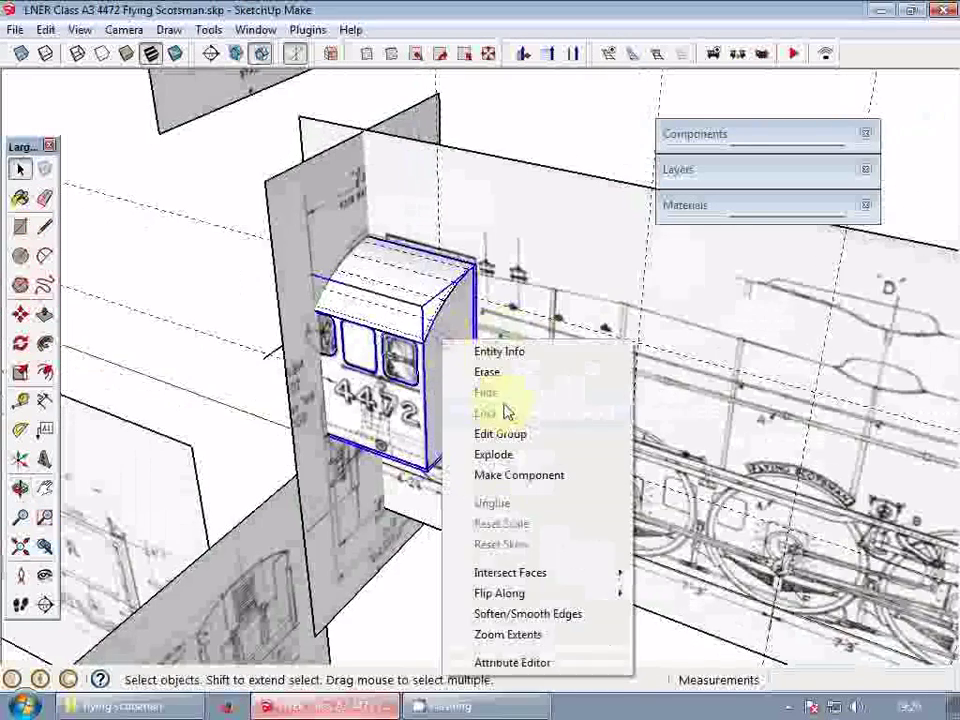
{"action": "left_click", "coordinate": [513, 469]}
{"action": "left_click", "coordinate": [436, 359]}
{"action": "right_click", "coordinate": [446, 358]}
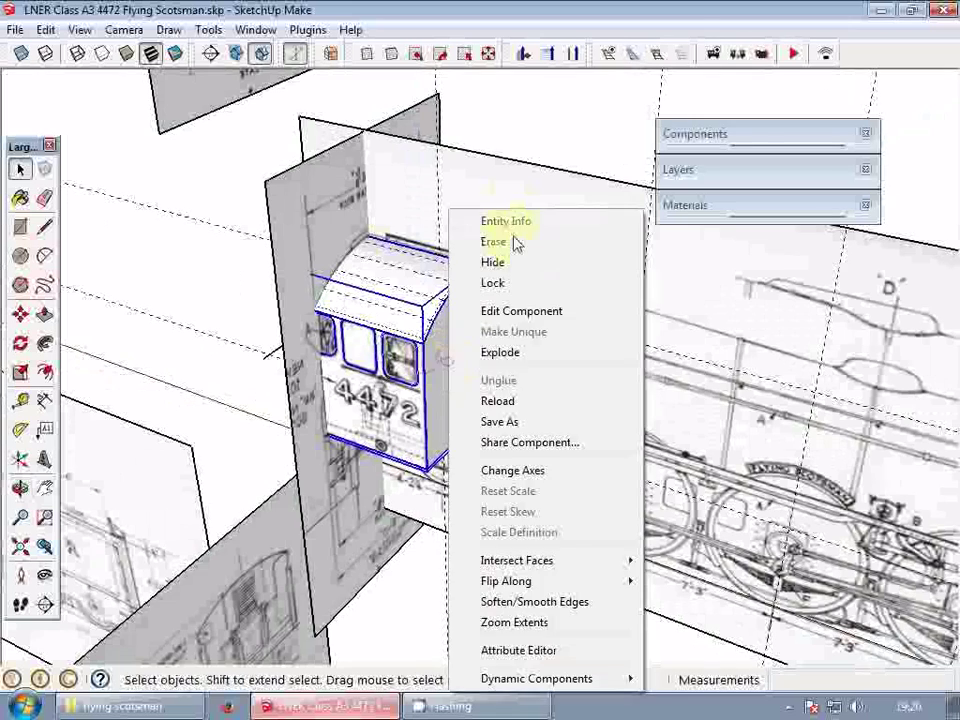
{"action": "left_click", "coordinate": [507, 222]}
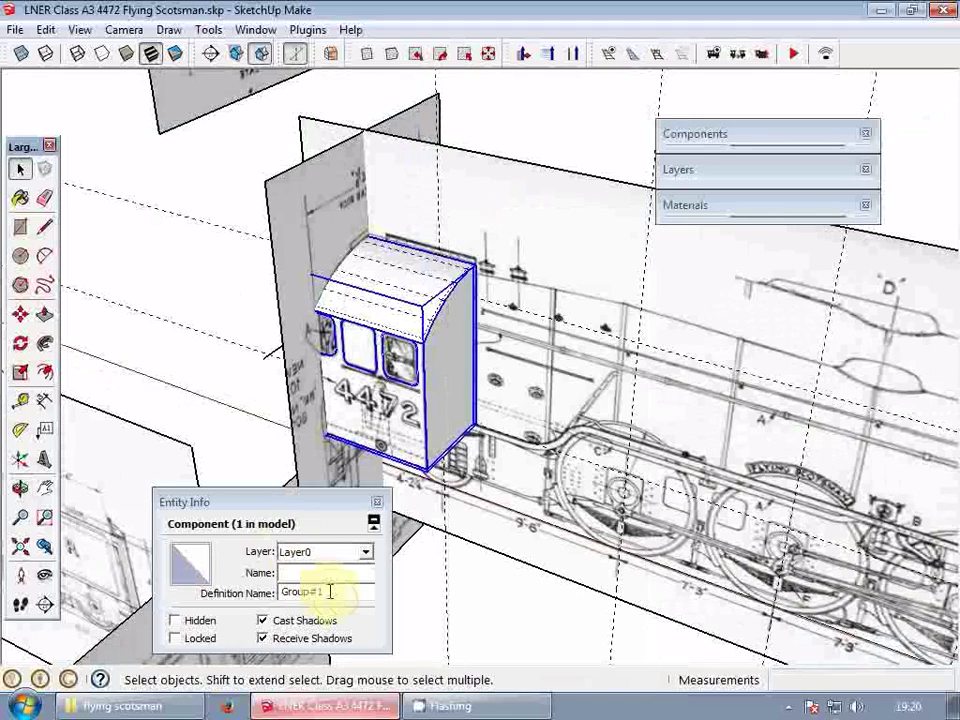
{"action": "left_click_drag", "start_coordinate": [330, 591], "coordinate": [265, 593]}
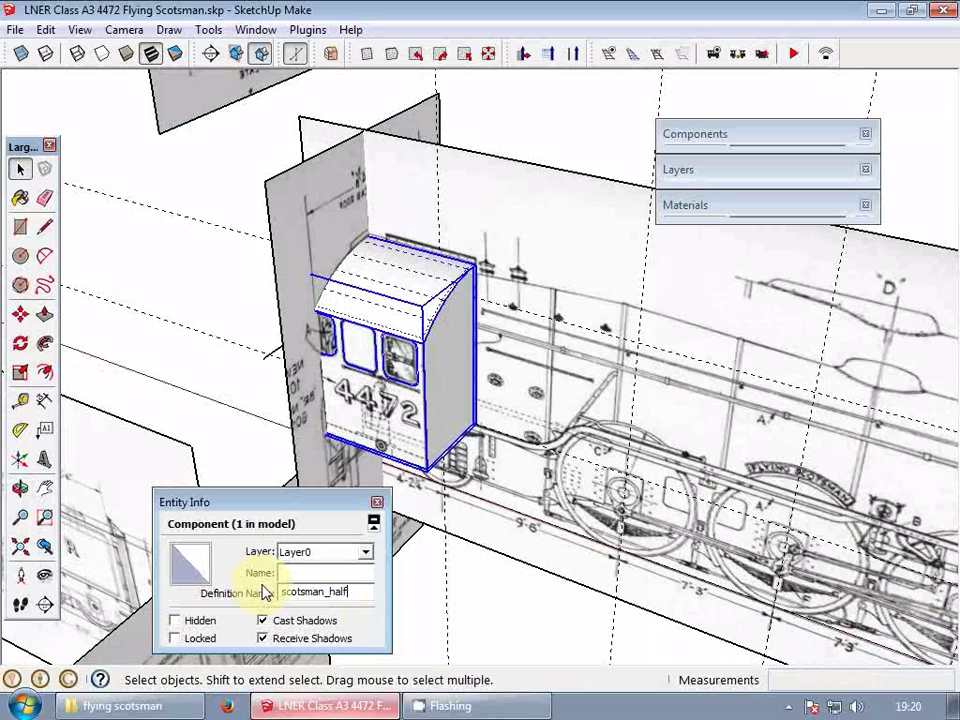
{"action": "left_click", "coordinate": [377, 502]}
- Copy the half-cab component in place and mirror the copy across the locomotive's centre plane by scaling
{"action": "scroll", "coordinate": [404, 432], "scroll_direction": "up", "scroll_amount": 5}
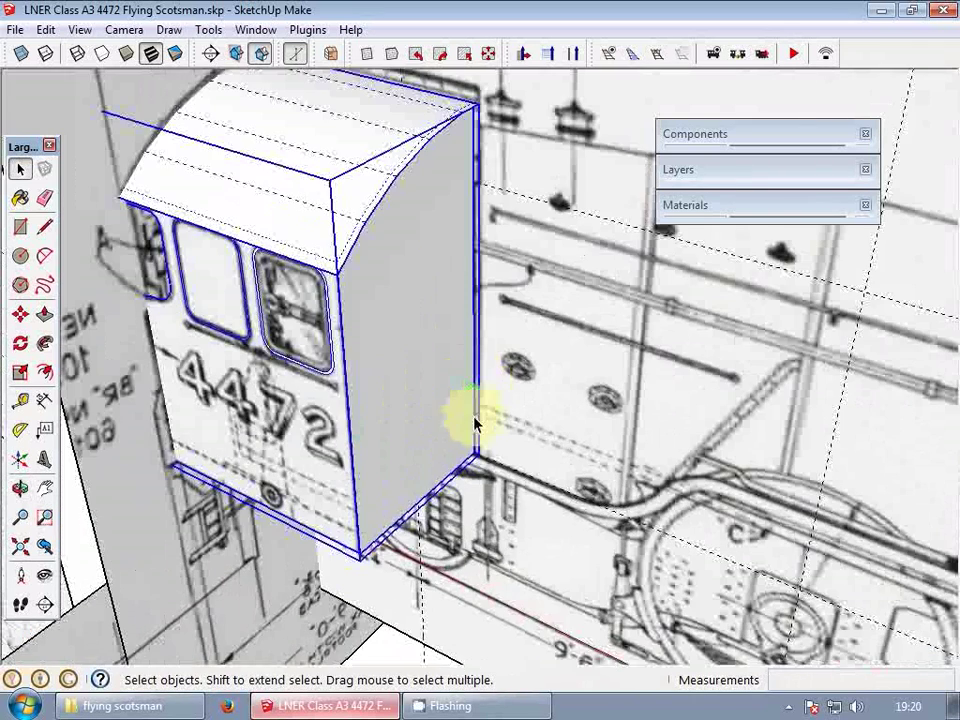
{"action": "key", "text": "m"}
{"action": "left_click", "coordinate": [475, 455]}
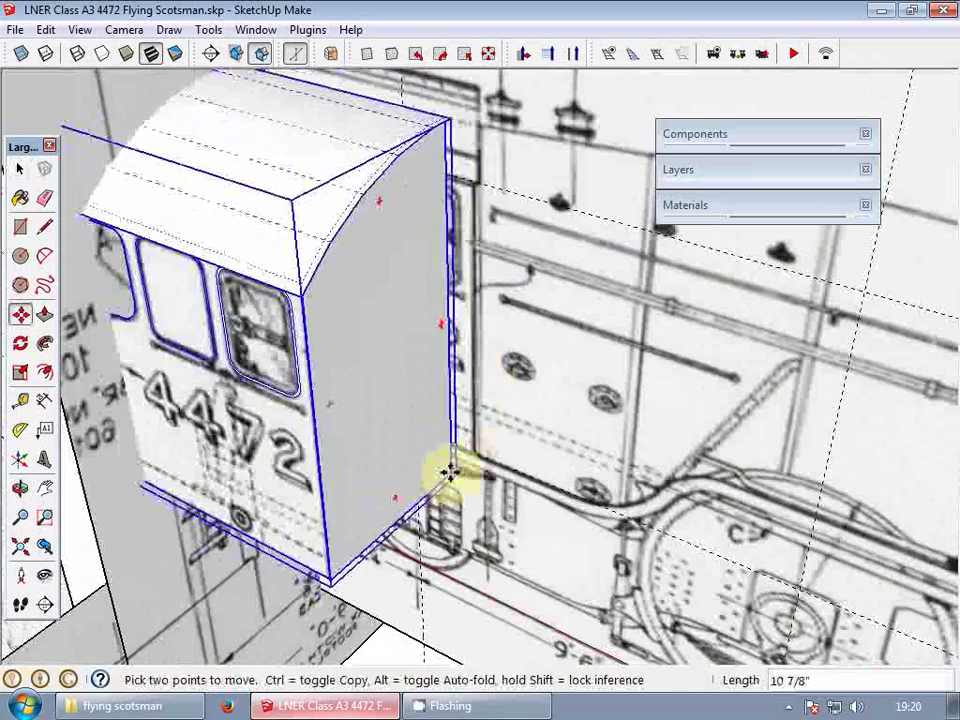
{"action": "key", "text": "ctrl"}
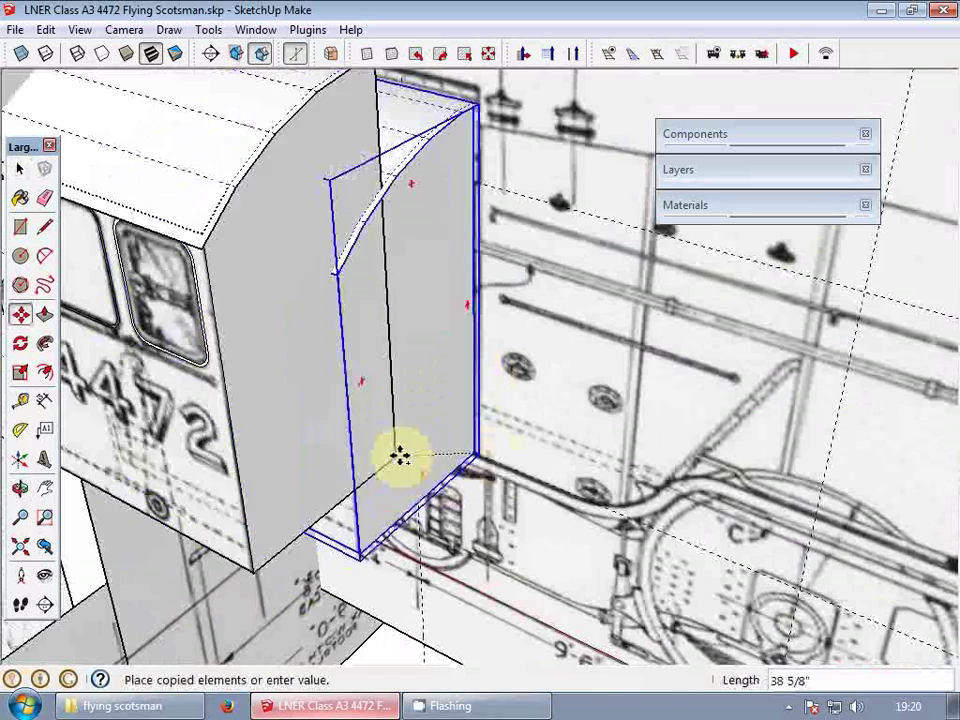
{"action": "left_click", "coordinate": [476, 452]}
{"action": "key", "text": "s"}
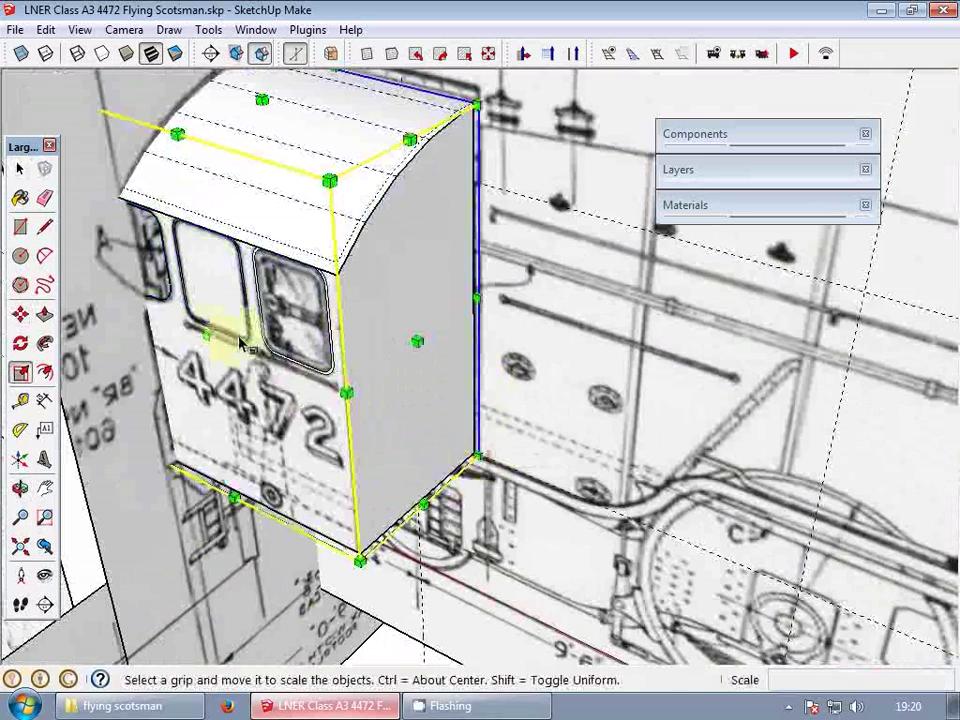
{"action": "left_click_drag", "start_coordinate": [207, 335], "coordinate": [175, 360]}
{"action": "key", "text": "Return"}
{"action": "key", "text": "space"}
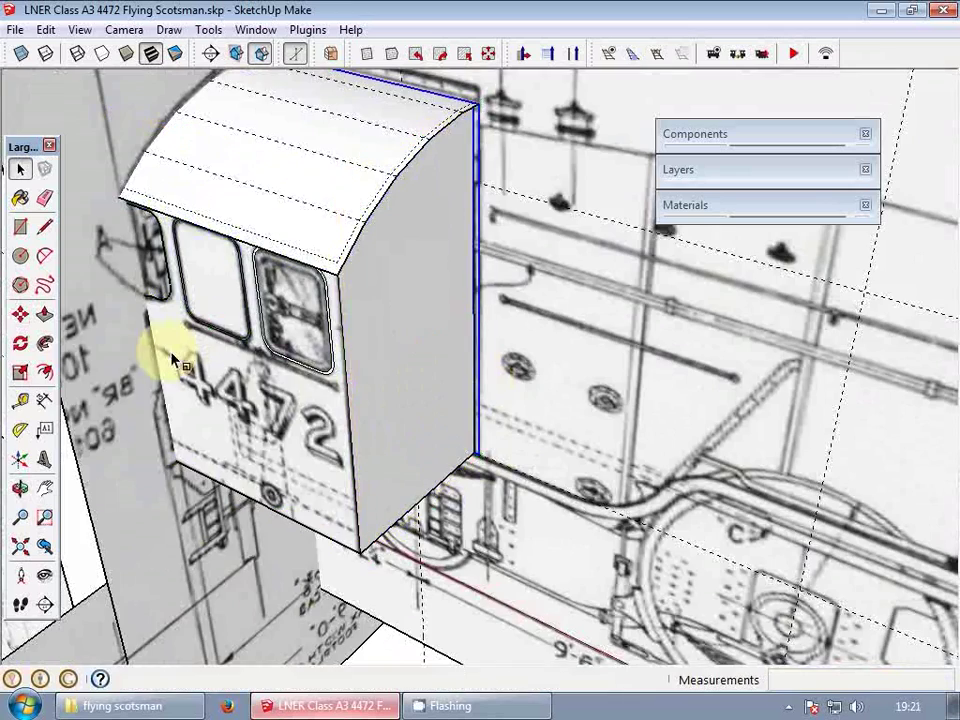
- Sample the blueprint texture from the locomotive's front-view plane
{"action": "scroll", "coordinate": [430, 450], "scroll_direction": "down", "scroll_amount": 5}
{"action": "middle_click_drag", "start_coordinate": [402, 467], "coordinate": [431, 433]}
{"action": "scroll", "coordinate": [431, 435], "scroll_direction": "down", "scroll_amount": 4}
{"action": "middle_click_drag", "start_coordinate": [325, 342], "coordinate": [405, 393]}
{"action": "scroll", "coordinate": [501, 493], "scroll_direction": "up", "scroll_amount": 6}
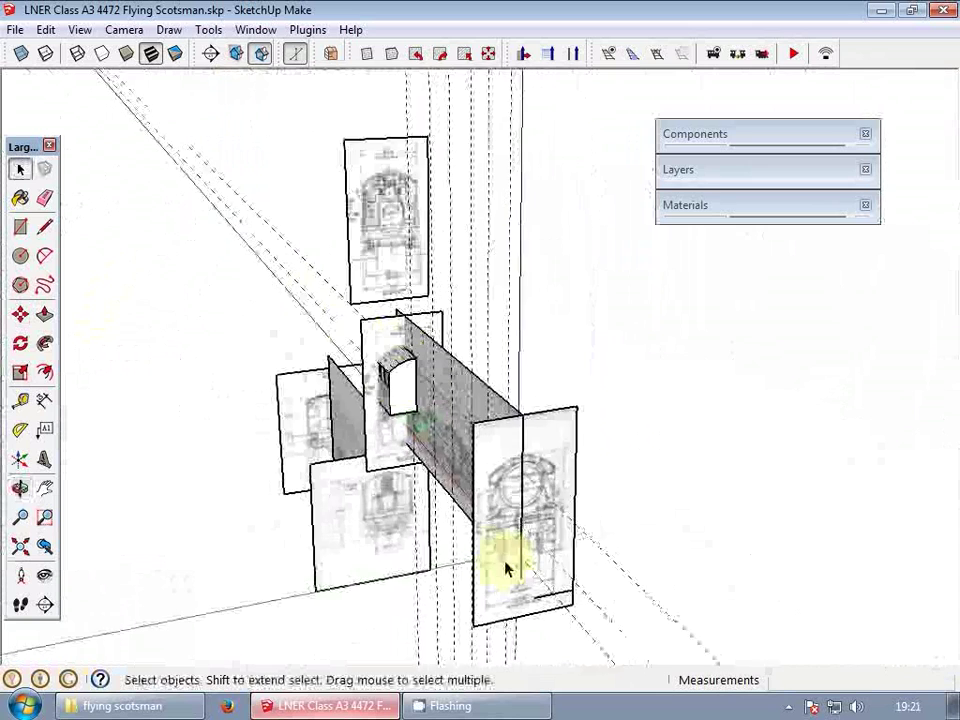
{"action": "left_click", "coordinate": [686, 206]}
{"action": "left_click", "coordinate": [860, 295]}
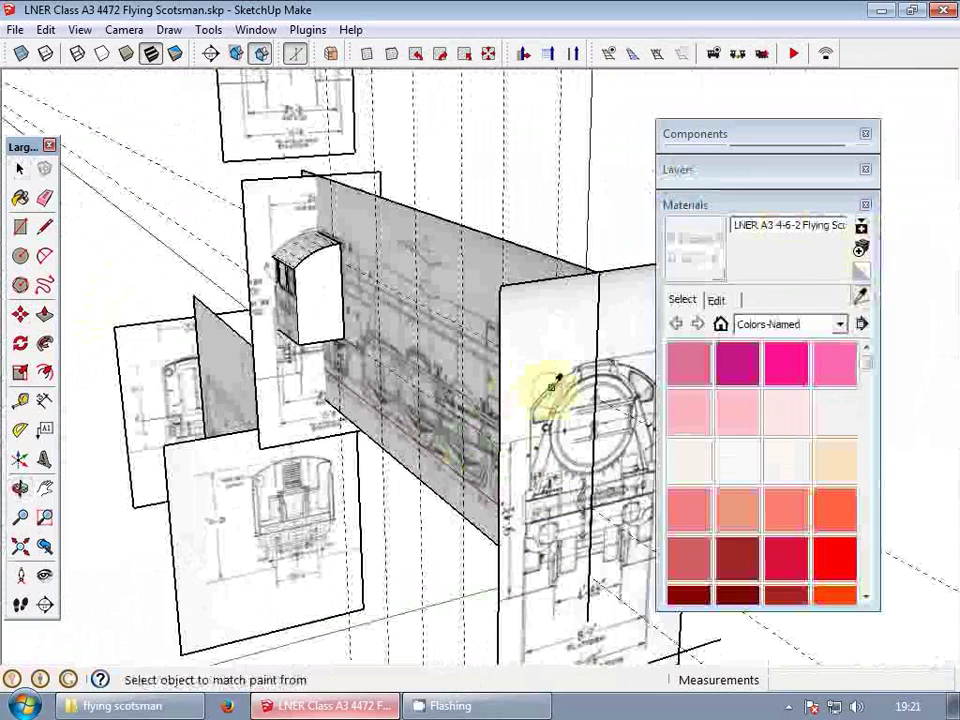
{"action": "left_click", "coordinate": [551, 387]}
- Paint the cab front face inside the half-cab component with the sampled front-view blueprint texture
{"action": "key", "text": "space"}
{"action": "double_click", "coordinate": [320, 289]}
{"action": "left_click", "coordinate": [692, 238]}
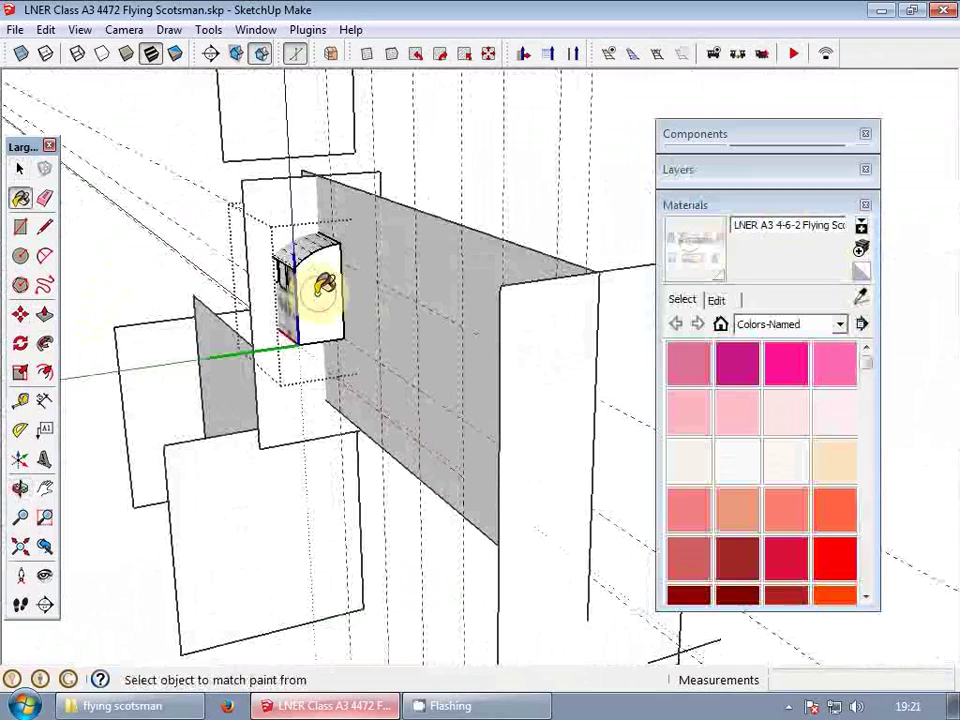
{"action": "key", "text": "space"}
{"action": "key", "text": "Escape"}
- Measure the height from the rail line on the side blueprint up to the boiler's centre at the cab front
{"action": "key", "text": "o"}
{"action": "scroll", "coordinate": [340, 295], "scroll_direction": "up", "scroll_amount": 6}
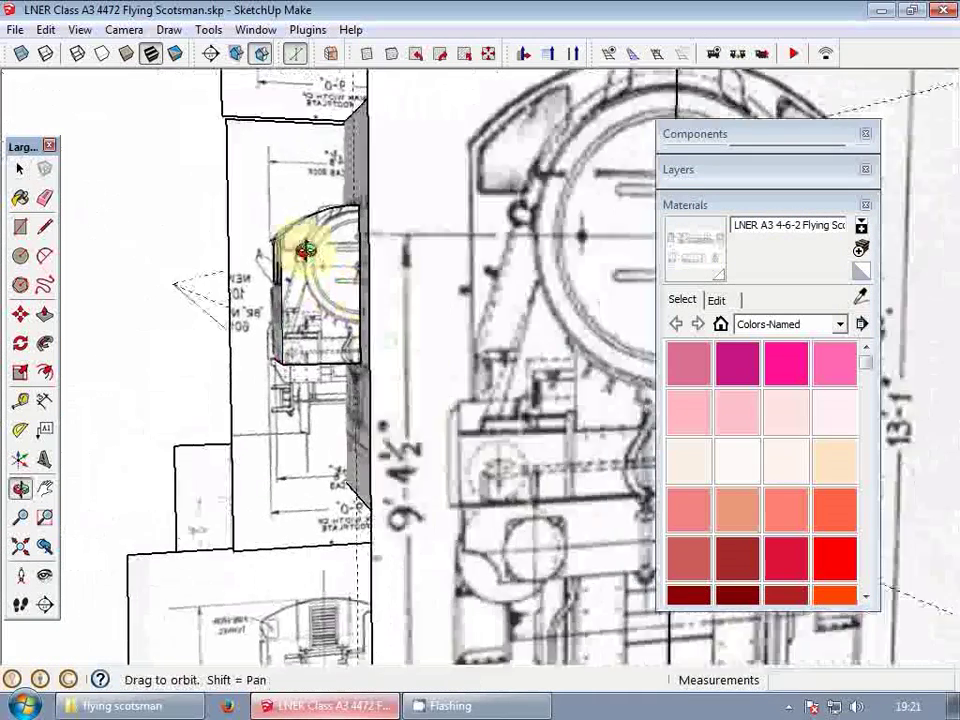
{"action": "left_click_drag", "start_coordinate": [305, 250], "coordinate": [337, 363]}
{"action": "key", "text": "space"}
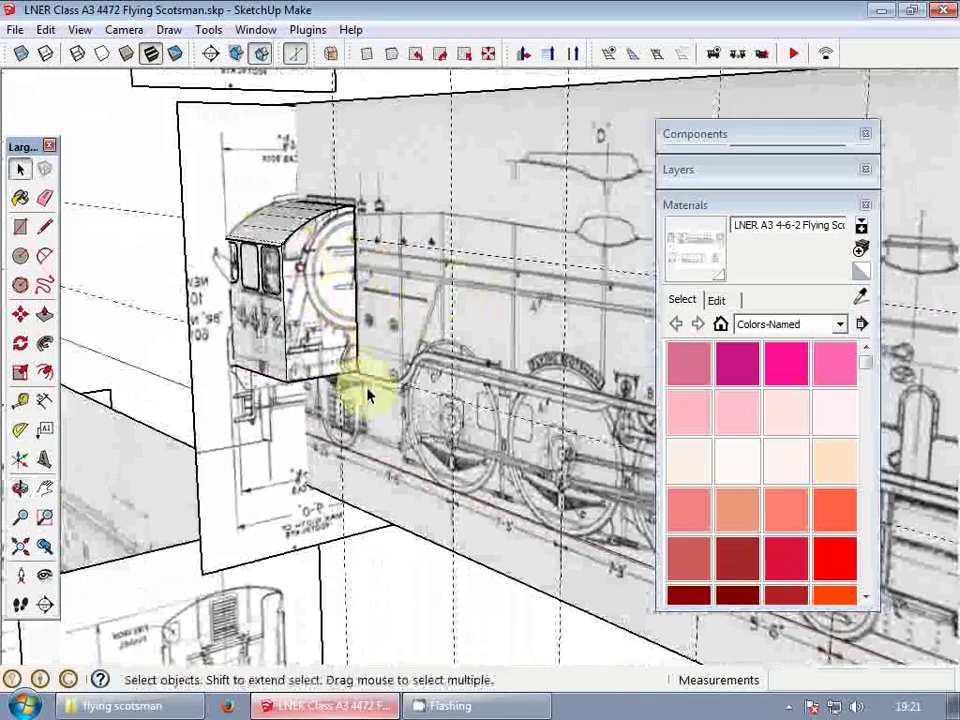
{"action": "middle_click_drag", "start_coordinate": [343, 390], "coordinate": [460, 396]}
{"action": "key", "text": "t"}
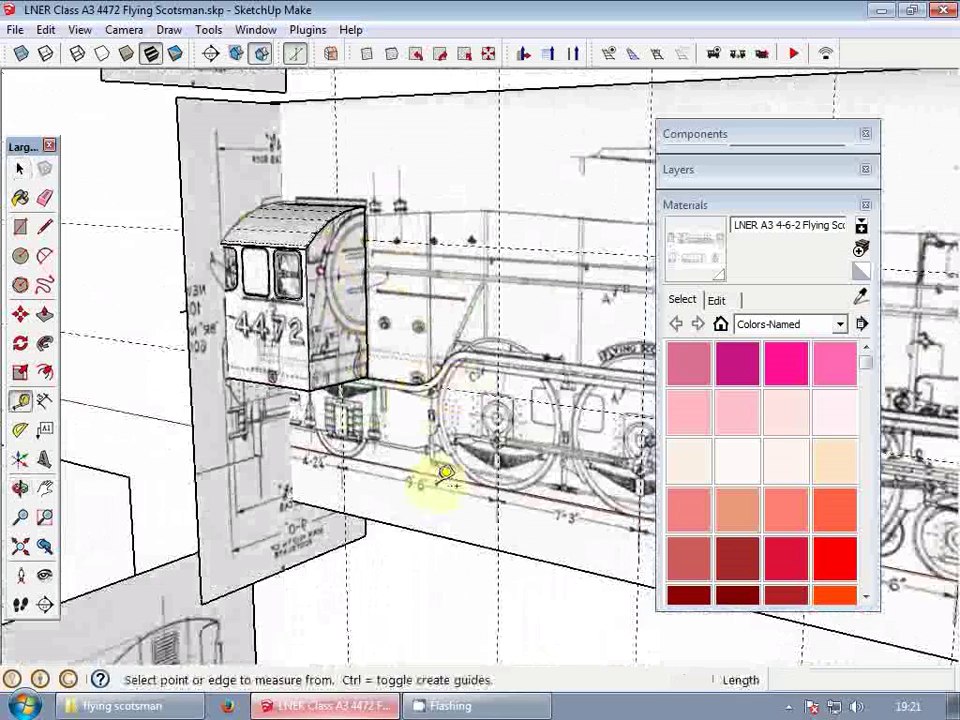
{"action": "left_click", "coordinate": [446, 474]}
{"action": "scroll", "coordinate": [378, 262], "scroll_direction": "up", "scroll_amount": 4}
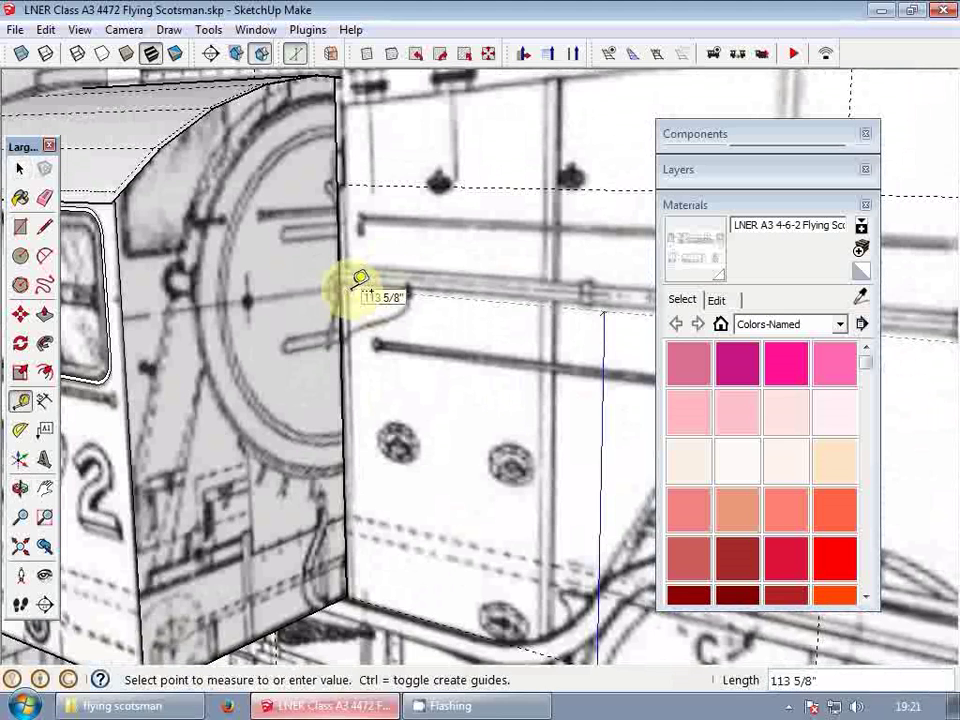
{"action": "key", "text": "space"}
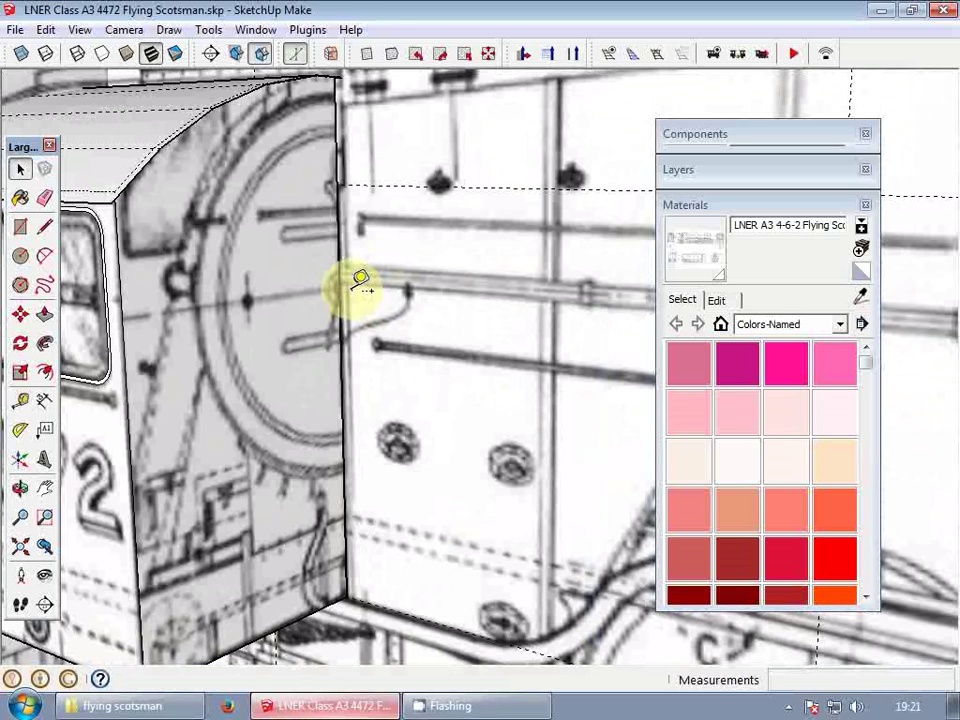
- Draw a 24-sided circle on the cab front, centred at boiler height on the centre edge and sized to the boiler outline
{"action": "key", "text": "c"}
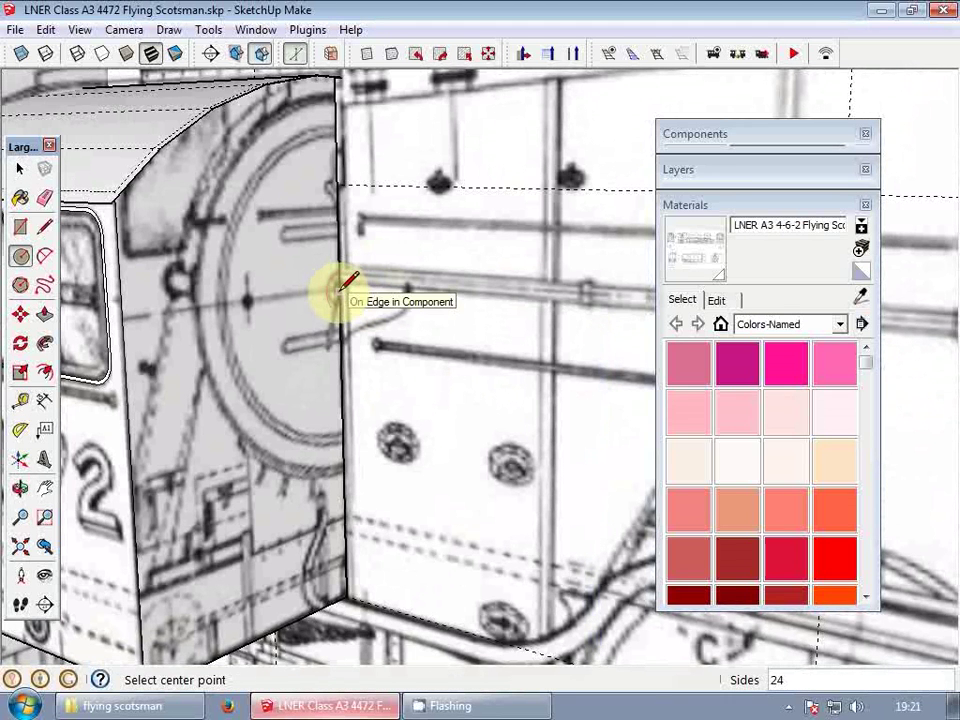
{"action": "left_click", "coordinate": [339, 291]}
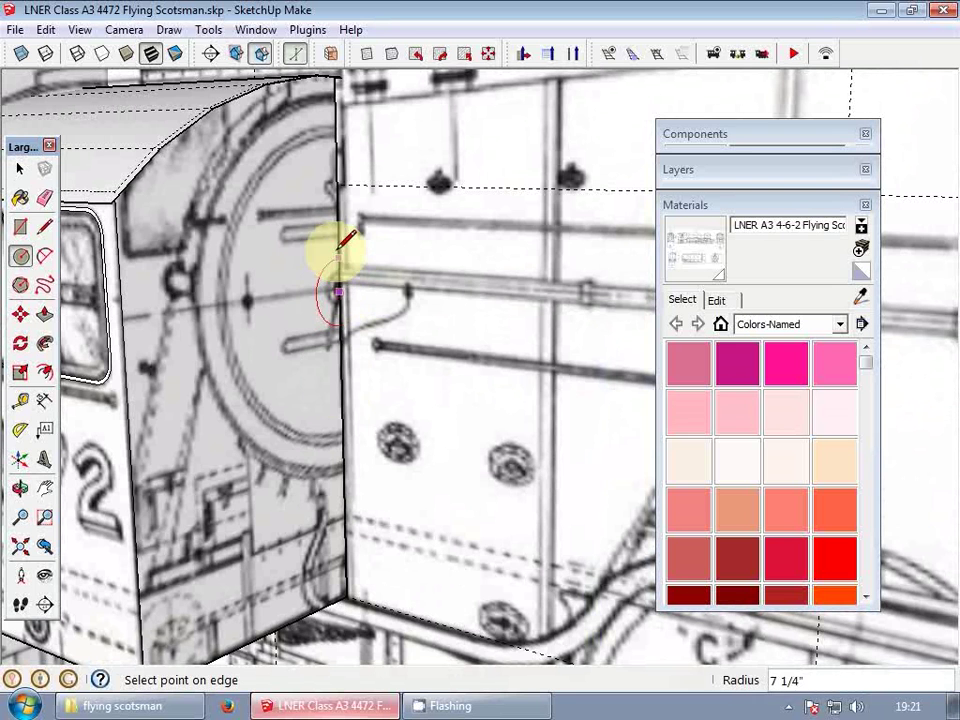
{"action": "left_click", "coordinate": [355, 458]}
{"action": "key", "text": "space"}
{"action": "left_click", "coordinate": [299, 378]}
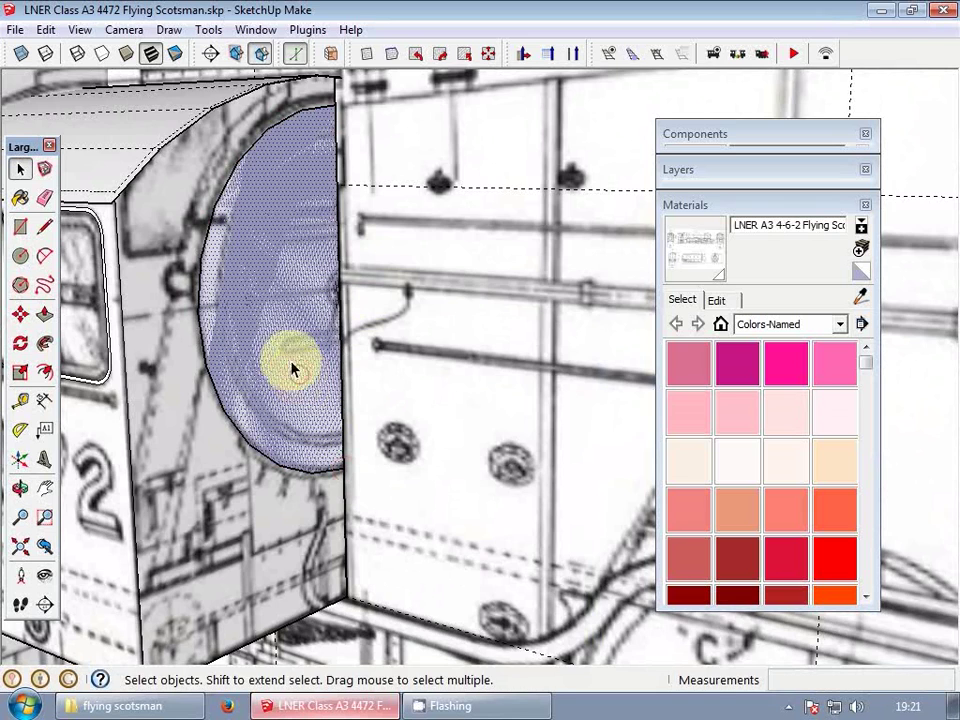
- Rotate the boiler circle 7.5 degrees about its centre so a vertex sits on the cab's centre edge
{"action": "key", "text": "q"}
{"action": "left_click", "coordinate": [338, 293]}
{"action": "scroll", "coordinate": [332, 471], "scroll_direction": "up", "scroll_amount": 5}
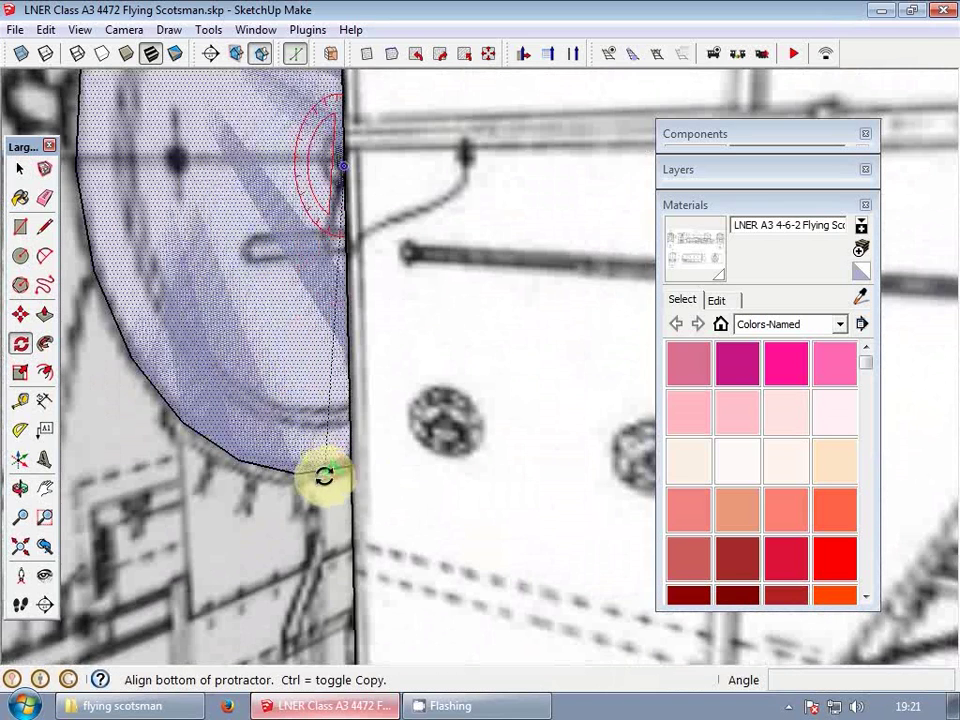
{"action": "left_click", "coordinate": [326, 474]}
{"action": "scroll", "coordinate": [345, 475], "scroll_direction": "down", "scroll_amount": 3}
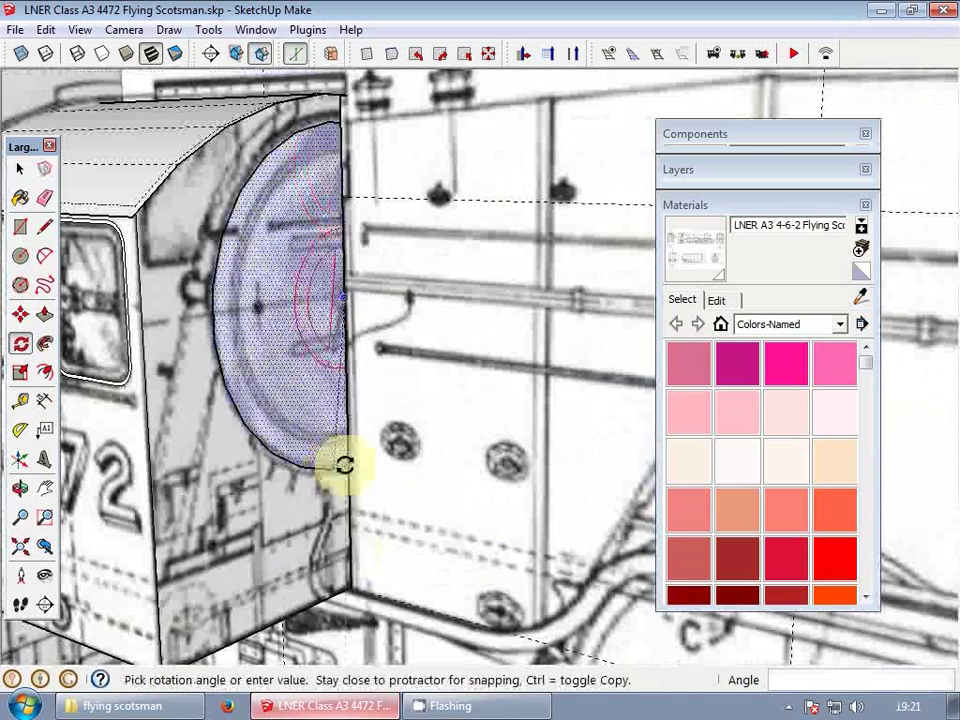
{"action": "left_click", "coordinate": [348, 592]}
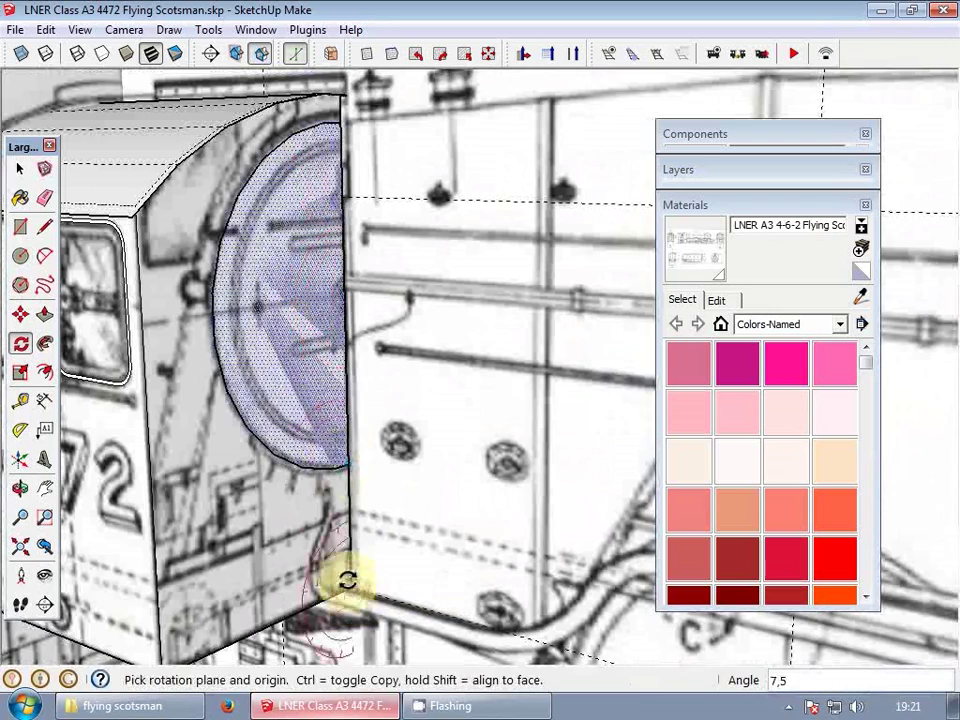
- Extrude the boiler circle forward about 391 1/2" to the smokebox front on the side blueprint
{"action": "middle_click_drag", "start_coordinate": [343, 579], "coordinate": [326, 430]}
{"action": "key", "text": "p"}
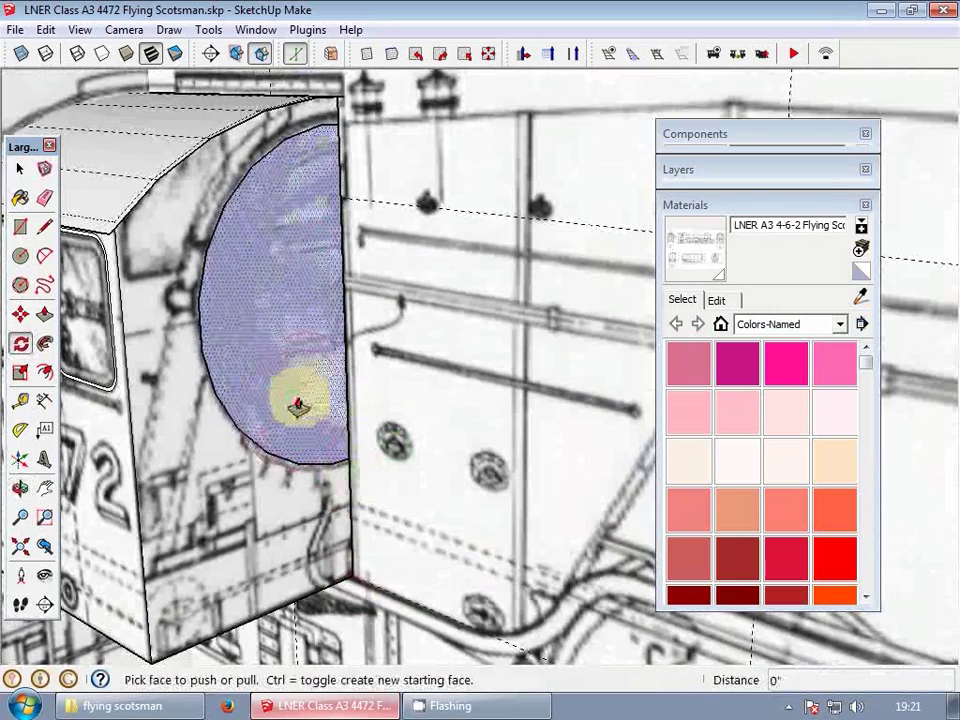
{"action": "scroll", "coordinate": [274, 313], "scroll_direction": "down", "scroll_amount": 5}
{"action": "left_click_drag", "start_coordinate": [274, 315], "coordinate": [432, 357]}
{"action": "scroll", "coordinate": [504, 371], "scroll_direction": "up", "scroll_amount": 5}
{"action": "middle_click_drag", "start_coordinate": [510, 374], "coordinate": [580, 393]}
{"action": "scroll", "coordinate": [577, 392], "scroll_direction": "up", "scroll_amount": 3}
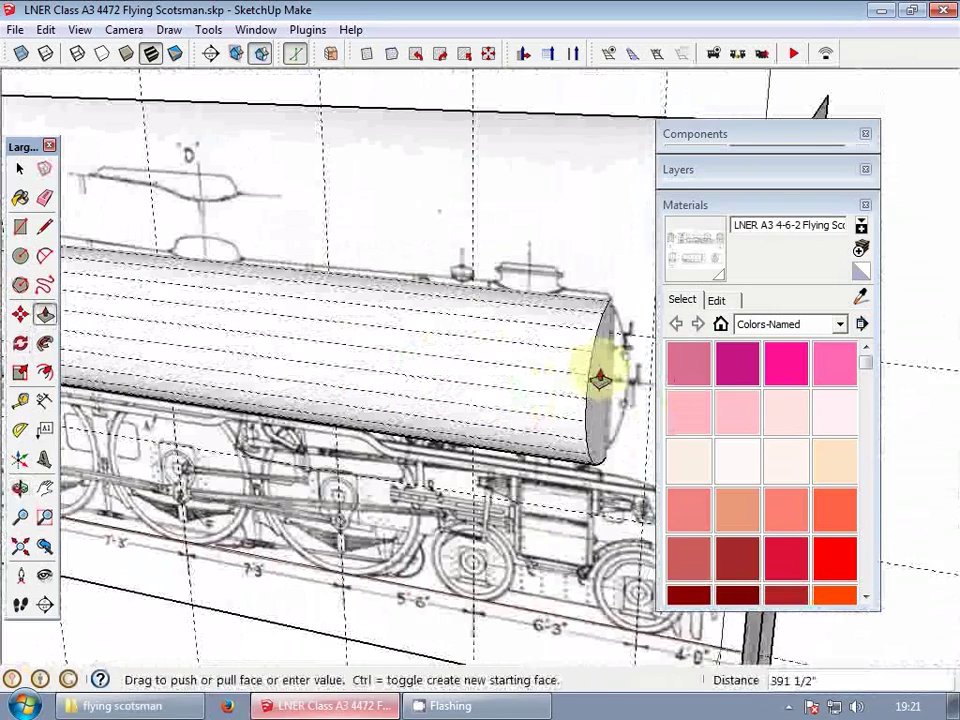
{"action": "left_click", "coordinate": [596, 370]}
{"action": "key", "text": "space"}
- Move the boiler's rear edge ring forward from the cab front to just ahead of the dome on the side blueprint
{"action": "scroll", "coordinate": [593, 395], "scroll_direction": "down", "scroll_amount": 2}
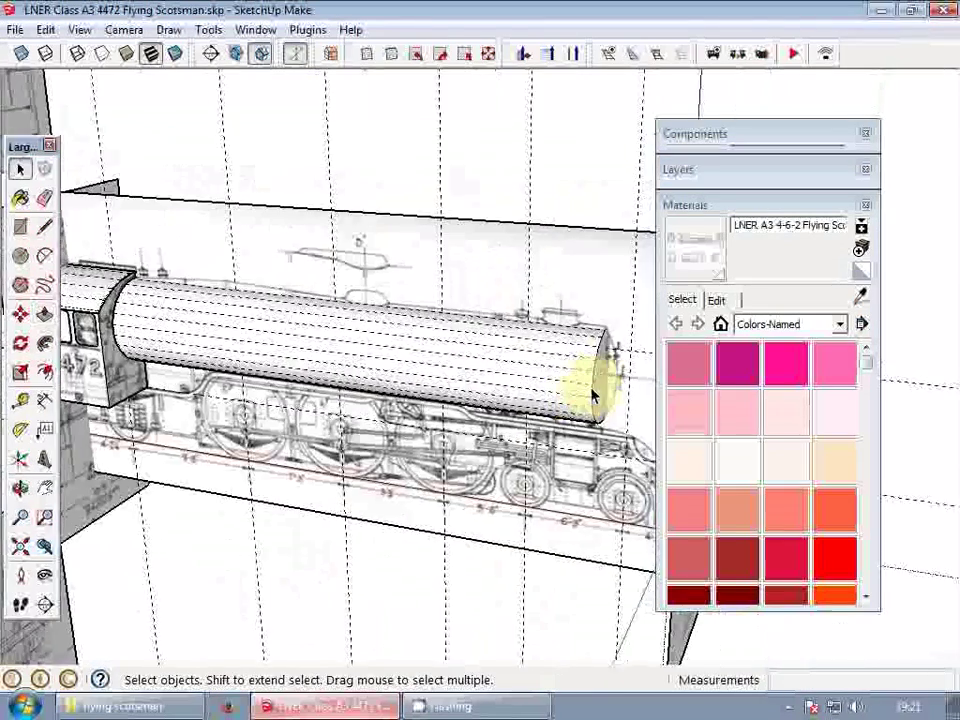
{"action": "scroll", "coordinate": [592, 396], "scroll_direction": "down", "scroll_amount": 1}
{"action": "scroll", "coordinate": [306, 349], "scroll_direction": "up", "scroll_amount": 4}
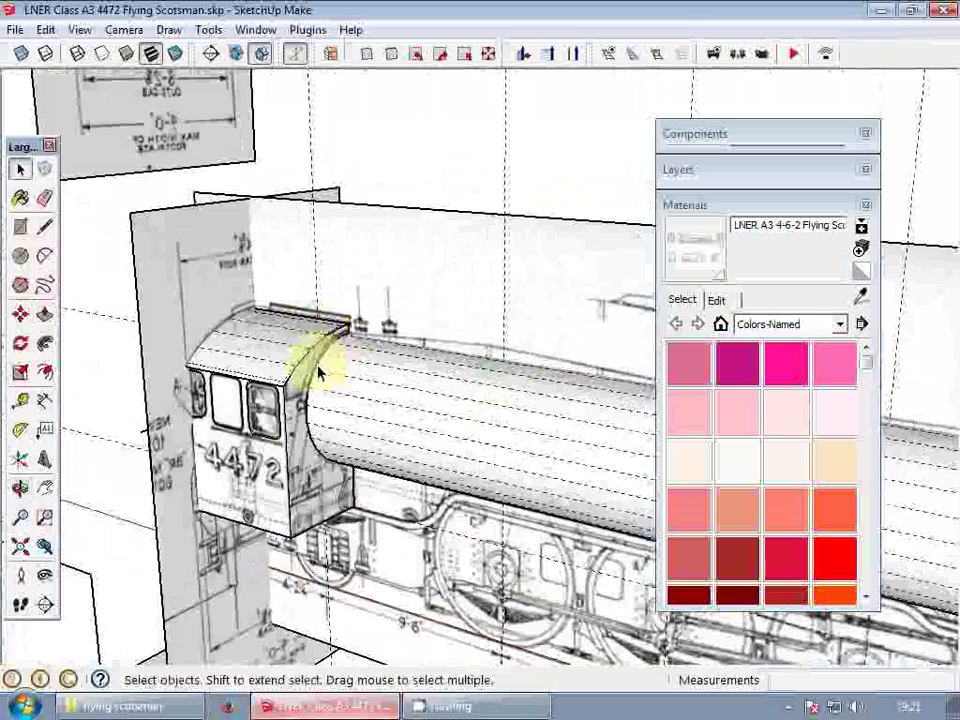
{"action": "middle_click_drag", "start_coordinate": [322, 378], "coordinate": [378, 372]}
{"action": "key", "text": "m"}
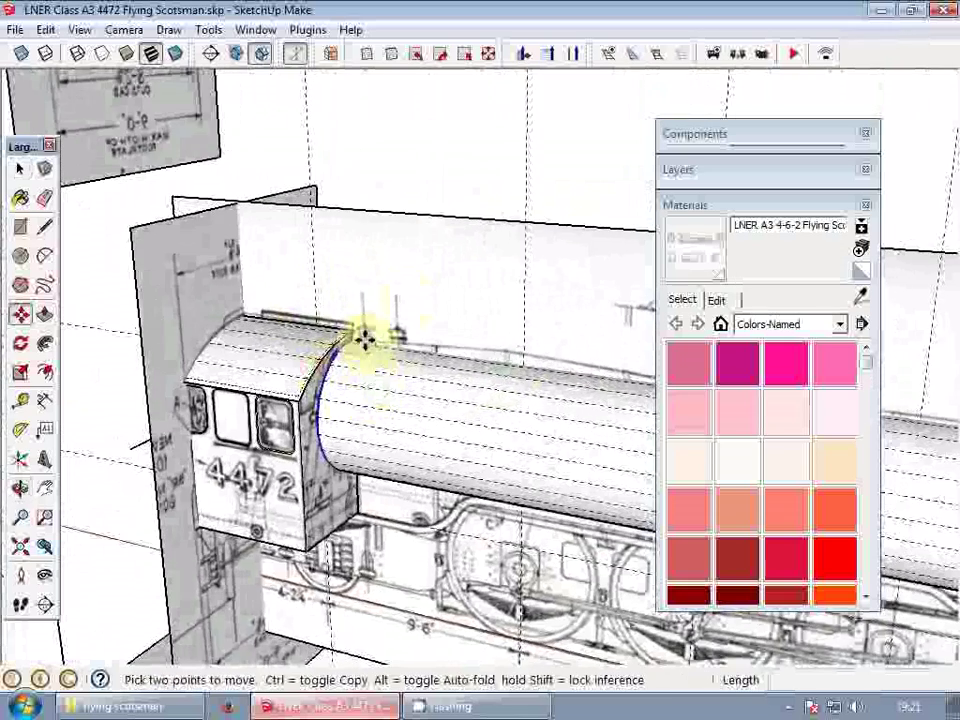
{"action": "scroll", "coordinate": [309, 281], "scroll_direction": "down", "scroll_amount": 3}
{"action": "scroll", "coordinate": [309, 281], "scroll_direction": "up", "scroll_amount": 3}
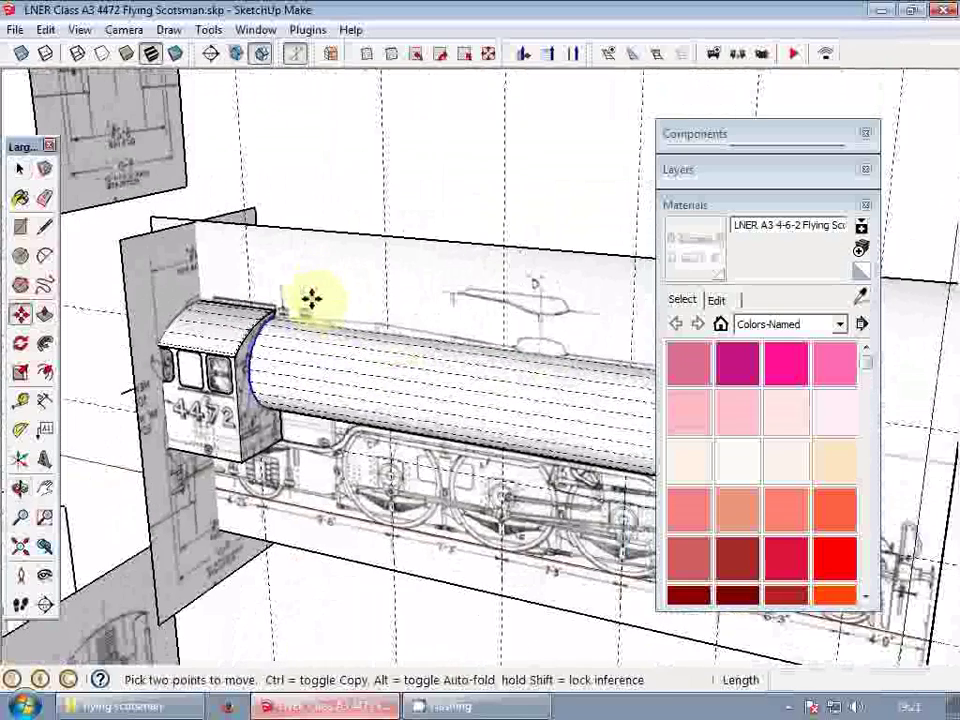
{"action": "left_click", "coordinate": [320, 298]}
{"action": "middle_click_drag", "start_coordinate": [561, 336], "coordinate": [507, 347]}
{"action": "scroll", "coordinate": [507, 347], "scroll_direction": "up", "scroll_amount": 5}
{"action": "scroll", "coordinate": [507, 347], "scroll_direction": "up", "scroll_amount": 2}
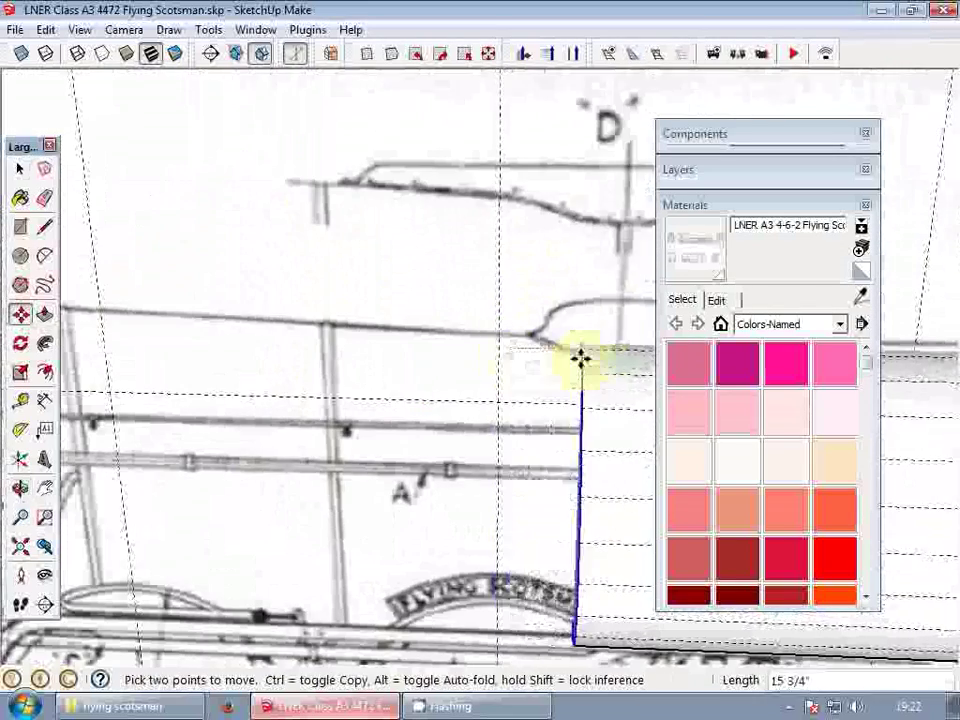
- Adjust the boiler's rear edge ring along its length to line up with the dome's centre line on the side blueprint
{"action": "scroll", "coordinate": [585, 361], "scroll_direction": "down", "scroll_amount": 5}
{"action": "middle_click_drag", "start_coordinate": [589, 365], "coordinate": [388, 371], "text": "shift"}
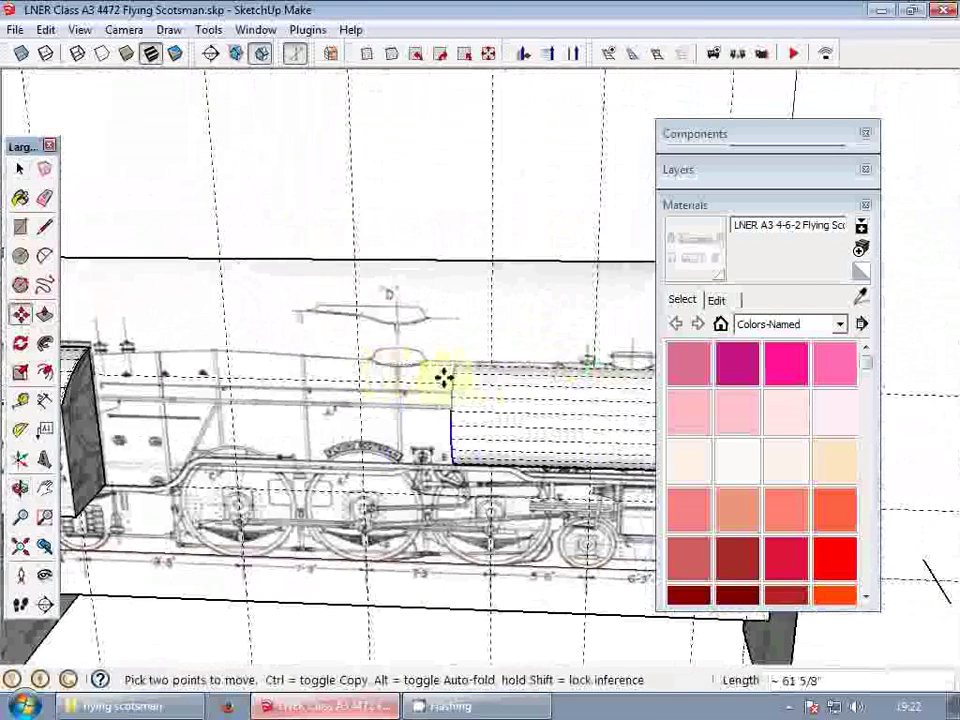
{"action": "scroll", "coordinate": [400, 383], "scroll_direction": "up", "scroll_amount": 3}
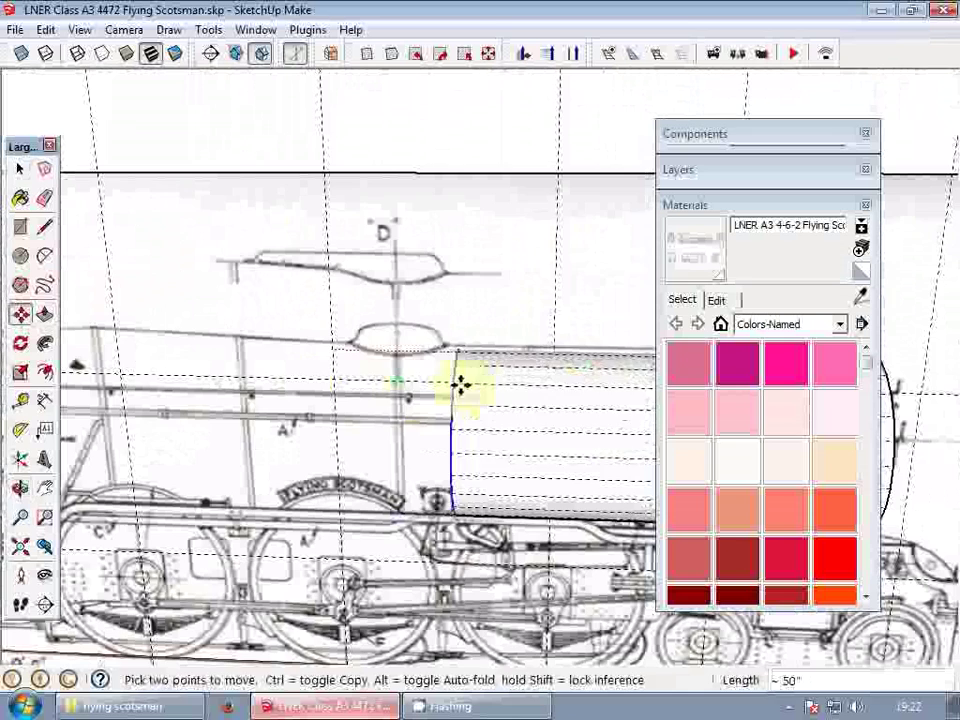
{"action": "left_click", "coordinate": [394, 379]}
{"action": "scroll", "coordinate": [375, 358], "scroll_direction": "down", "scroll_amount": 3}
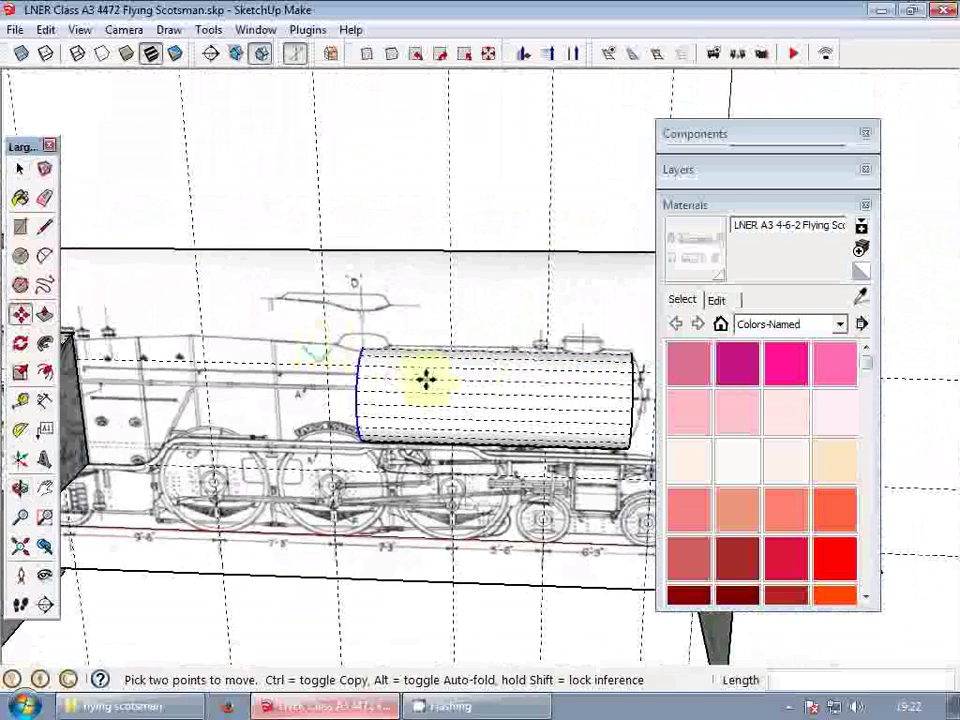
- Delete the boiler to reveal the blueprint behind it, and undo the deletion
{"action": "middle_click_drag", "start_coordinate": [474, 396], "coordinate": [508, 381]}
{"action": "key", "text": "space"}
{"action": "left_click", "coordinate": [508, 381]}
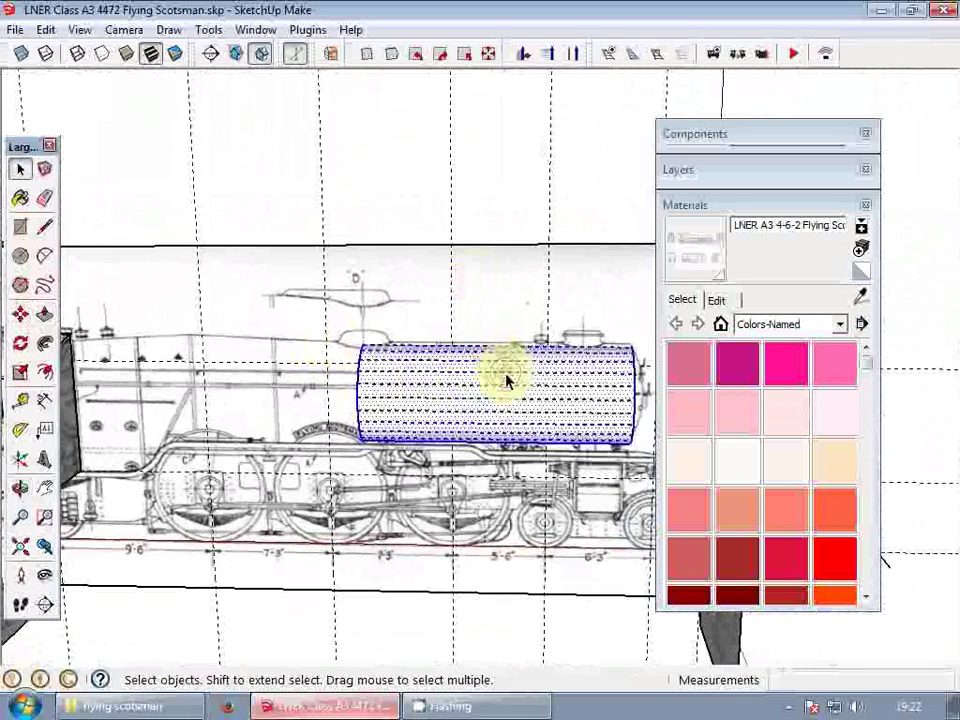
{"action": "key", "text": "Delete"}
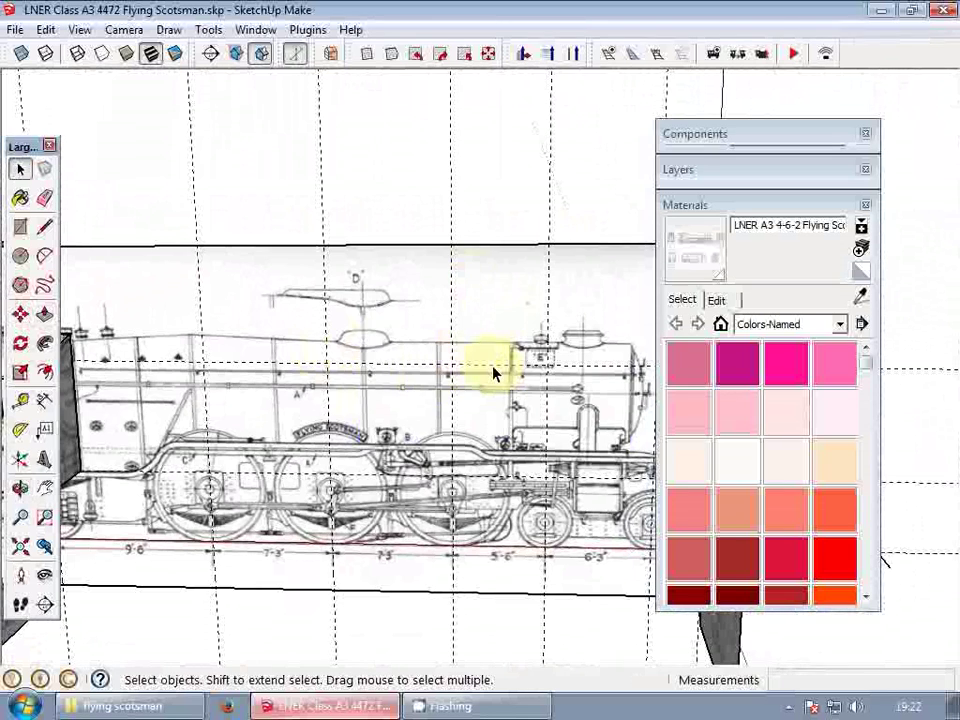
{"action": "key", "text": "ctrl+z"}
- Copy the side blueprint straight up about 247 3/4" so the duplicate sits directly above the original
{"action": "scroll", "coordinate": [493, 304], "scroll_direction": "down", "scroll_amount": 4}
{"action": "key", "text": "m"}
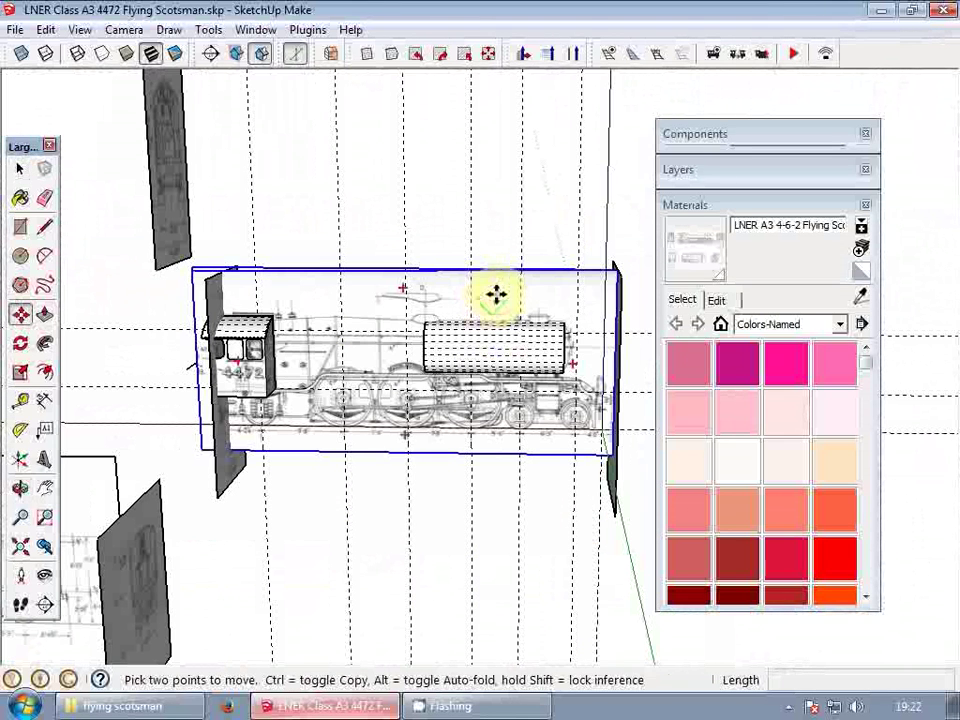
{"action": "key", "text": "ctrl"}
{"action": "left_click", "coordinate": [496, 294]}
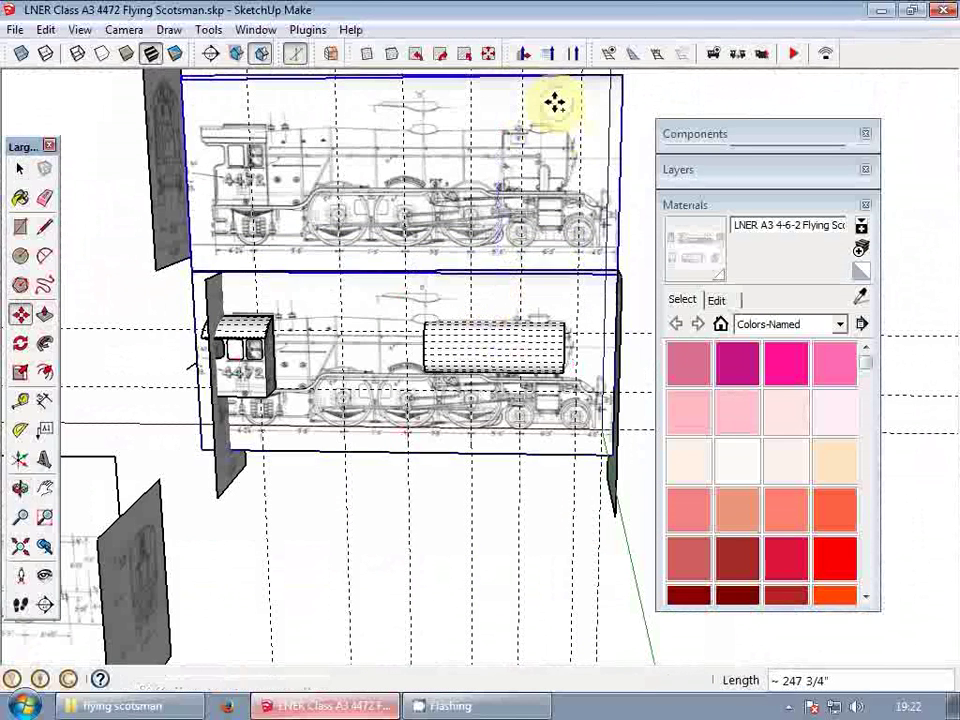
{"action": "left_click", "coordinate": [553, 101]}
- Erase the vertical guide lines that cross the locomotive drawing on the upper side blueprint copy
{"action": "key", "text": "e"}
{"action": "left_click", "coordinate": [519, 178]}
{"action": "left_click_drag", "start_coordinate": [316, 180], "coordinate": [251, 180]}
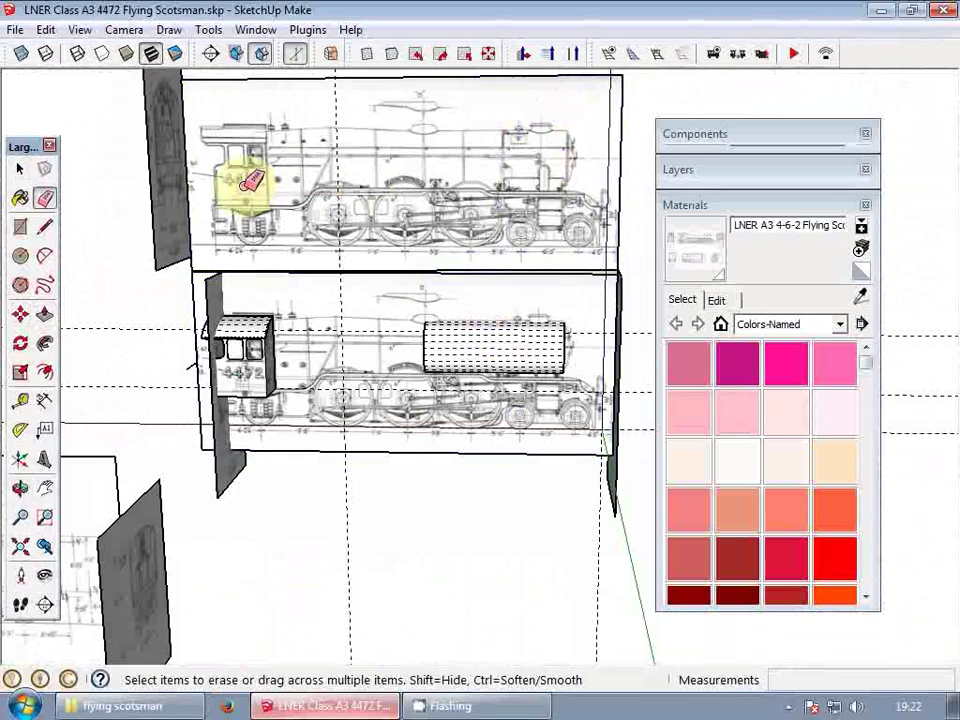
{"action": "scroll", "coordinate": [440, 285], "scroll_direction": "up", "scroll_amount": 3}
- Copy the boiler's rear edge ring forward about 51 5/8" to the next boiler band, aligning it with the upper blueprint copy
{"action": "key", "text": "space"}
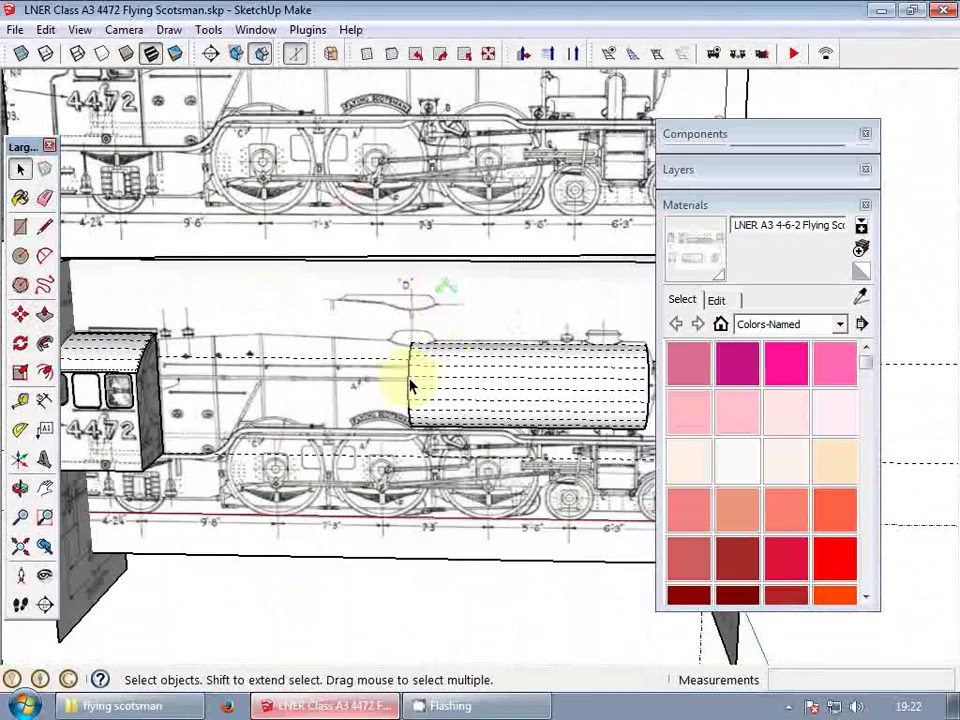
{"action": "scroll", "coordinate": [410, 386], "scroll_direction": "up", "scroll_amount": 2}
{"action": "left_click", "coordinate": [409, 391]}
{"action": "scroll", "coordinate": [403, 397], "scroll_direction": "down", "scroll_amount": 2}
{"action": "key", "text": "m"}
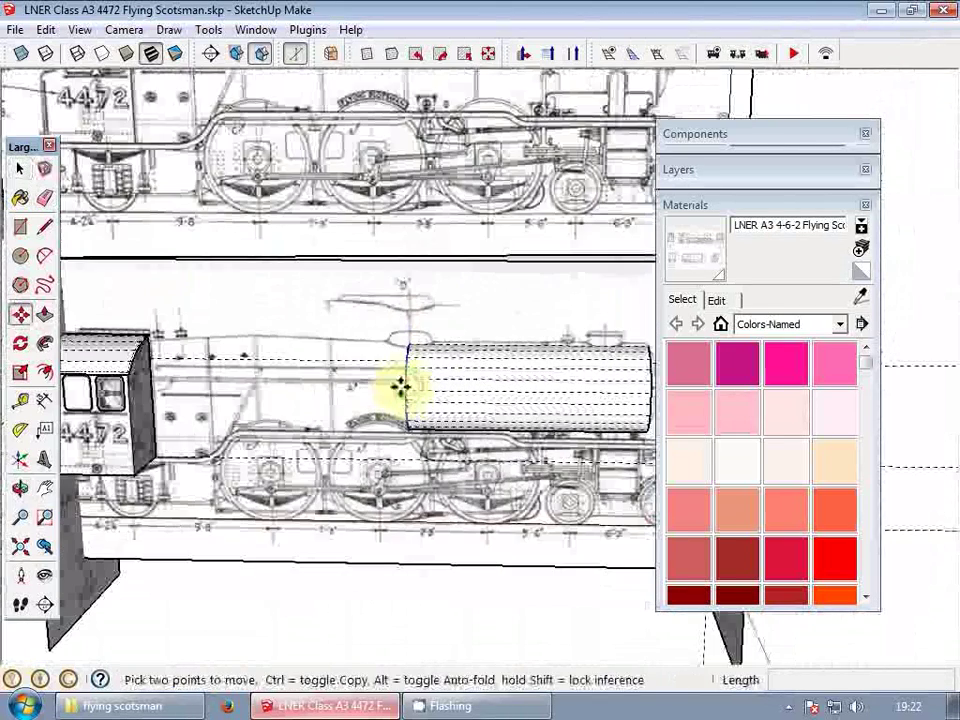
{"action": "left_click", "coordinate": [403, 380]}
{"action": "key", "text": "ctrl"}
{"action": "scroll", "coordinate": [465, 221], "scroll_direction": "down", "scroll_amount": 3}
{"action": "scroll", "coordinate": [455, 172], "scroll_direction": "up", "scroll_amount": 3}
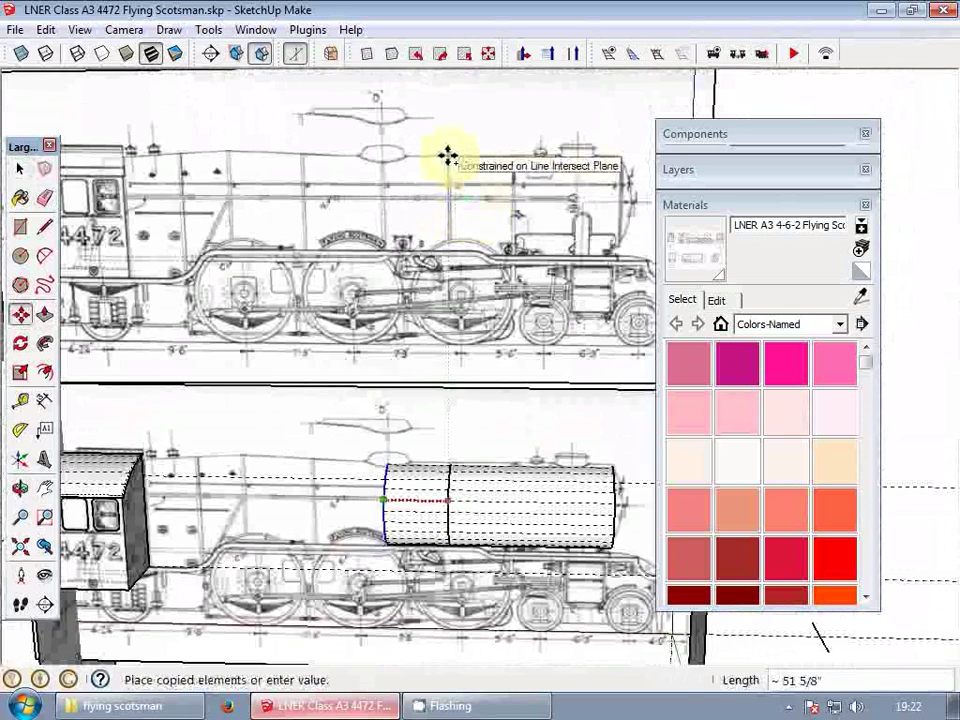
{"action": "left_click", "coordinate": [447, 155]}
- Copy the new band ring another 50" forward to the following boiler band on the upper blueprint copy
{"action": "left_click", "coordinate": [447, 155]}
{"action": "key", "text": "ctrl"}
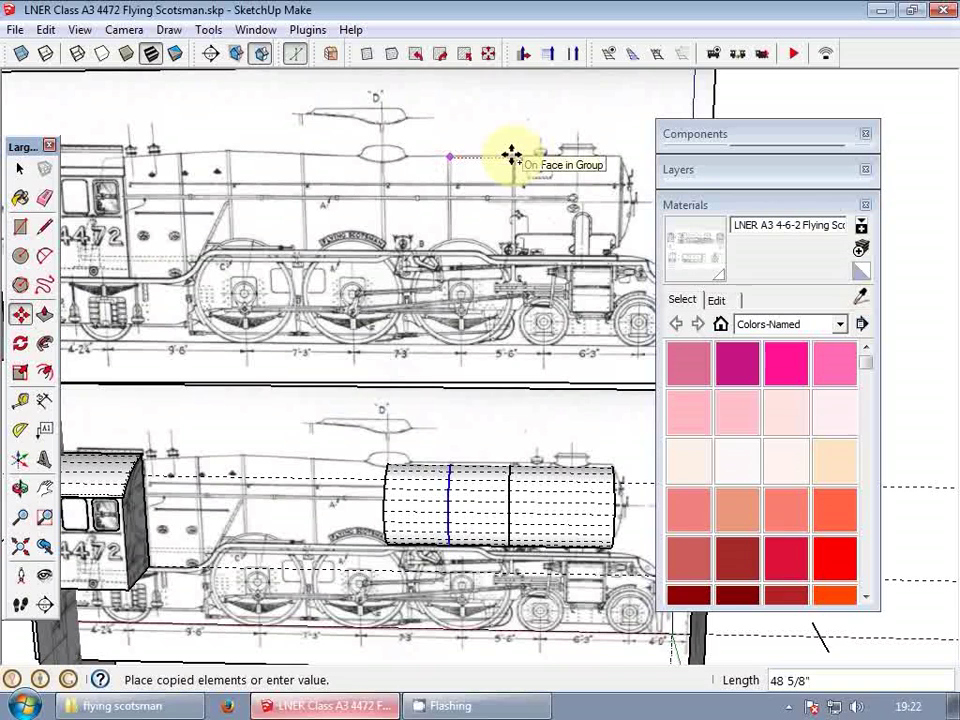
{"action": "key", "text": "Return"}
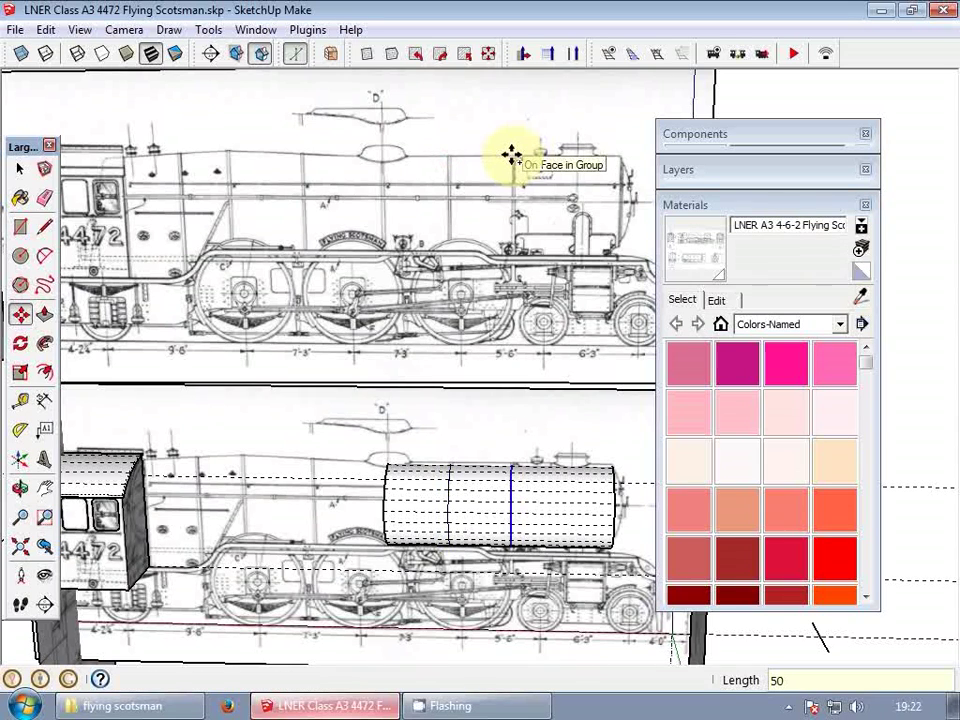
- Select the boiler's rear edge ring and turn off the display of hidden geometry
{"action": "key", "text": "space"}
{"action": "scroll", "coordinate": [428, 552], "scroll_direction": "up", "scroll_amount": 3}
{"action": "scroll", "coordinate": [418, 518], "scroll_direction": "down", "scroll_amount": 2}
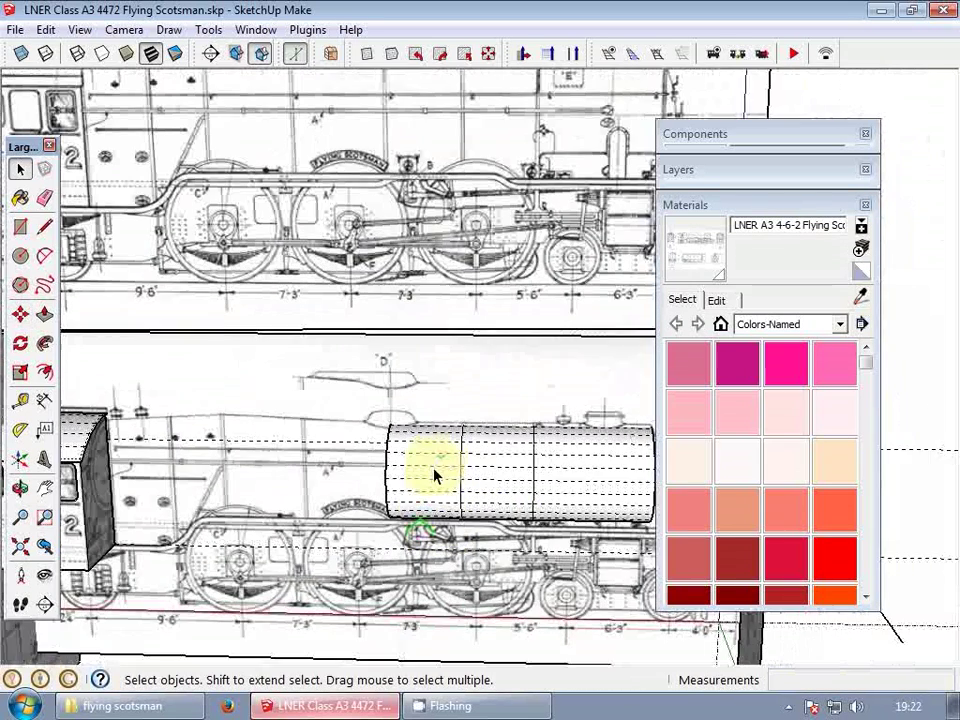
{"action": "scroll", "coordinate": [435, 475], "scroll_direction": "down", "scroll_amount": 1}
{"action": "scroll", "coordinate": [461, 470], "scroll_direction": "down", "scroll_amount": 2}
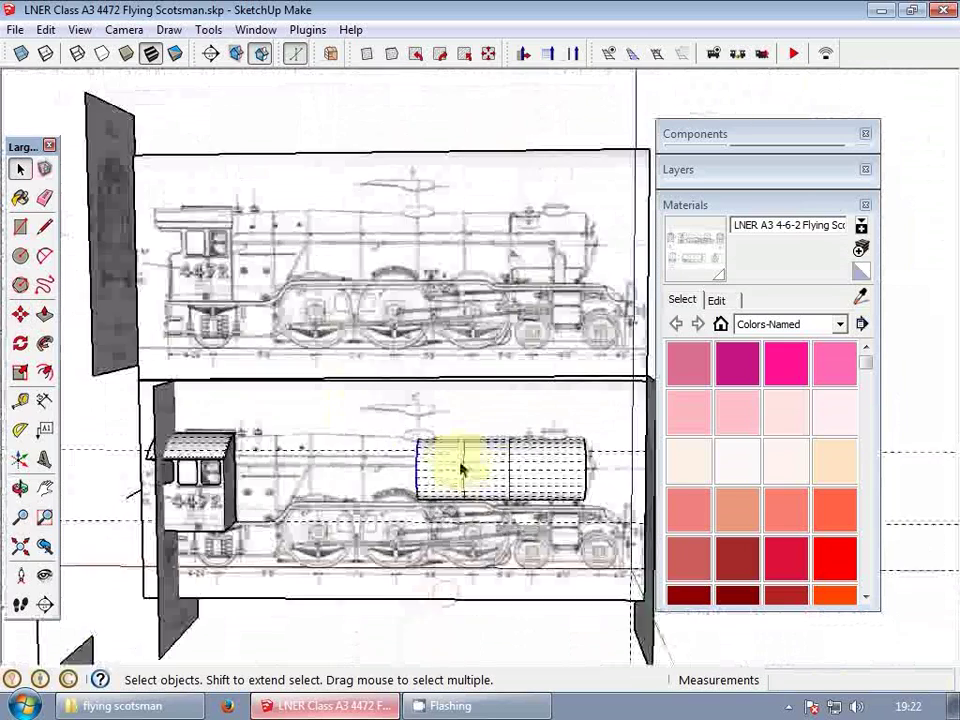
{"action": "scroll", "coordinate": [461, 470], "scroll_direction": "up", "scroll_amount": 3}
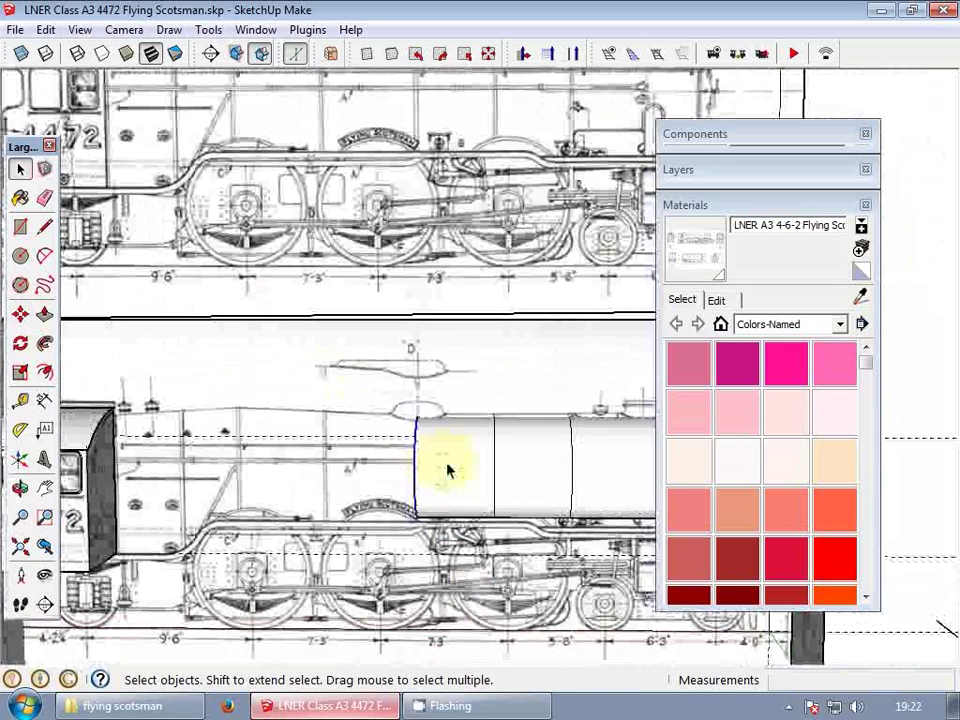
- Scale the boiler's rearmost section lengthwise to line up its end with the dome centre line on the side drawing
{"action": "middle_click_drag", "start_coordinate": [447, 470], "coordinate": [388, 470]}
{"action": "scroll", "coordinate": [447, 482], "scroll_direction": "up", "scroll_amount": 1}
{"action": "key", "text": "s"}
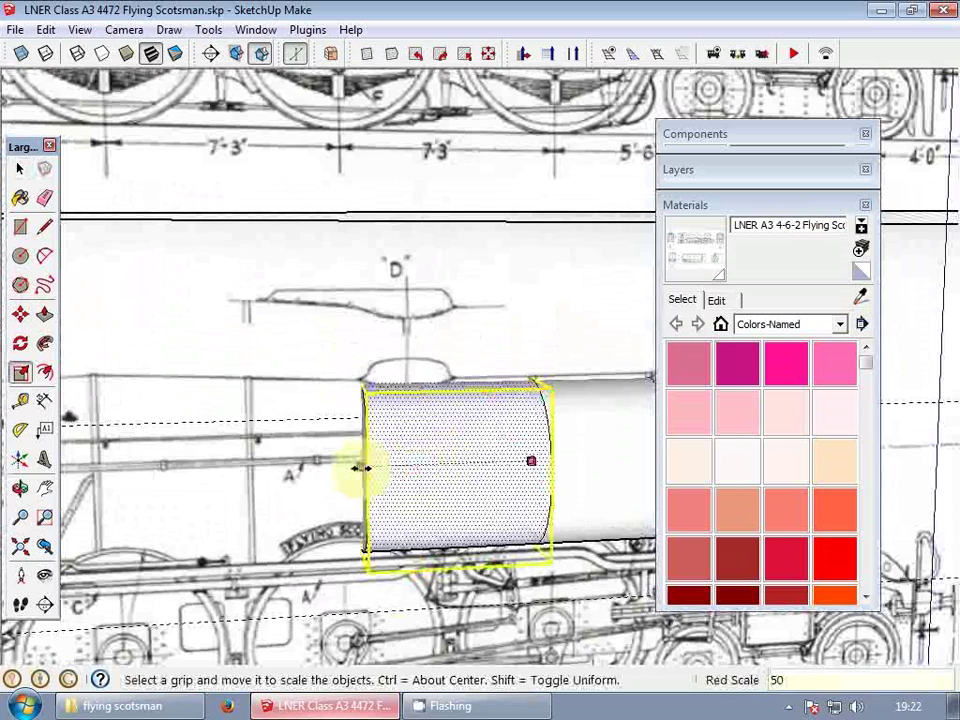
{"action": "key", "text": "shift"}
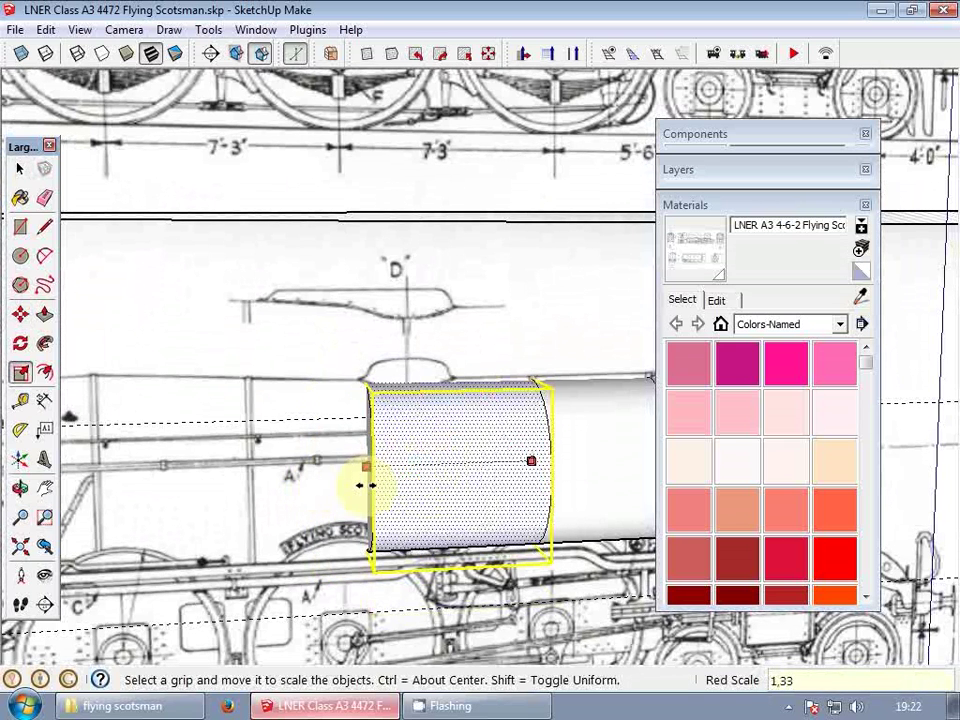
- Collapse the Materials panel and extrude the boiler's rear face back to the next band line on the drawing
{"action": "scroll", "coordinate": [483, 461], "scroll_direction": "down", "scroll_amount": 3}
{"action": "key", "text": "p"}
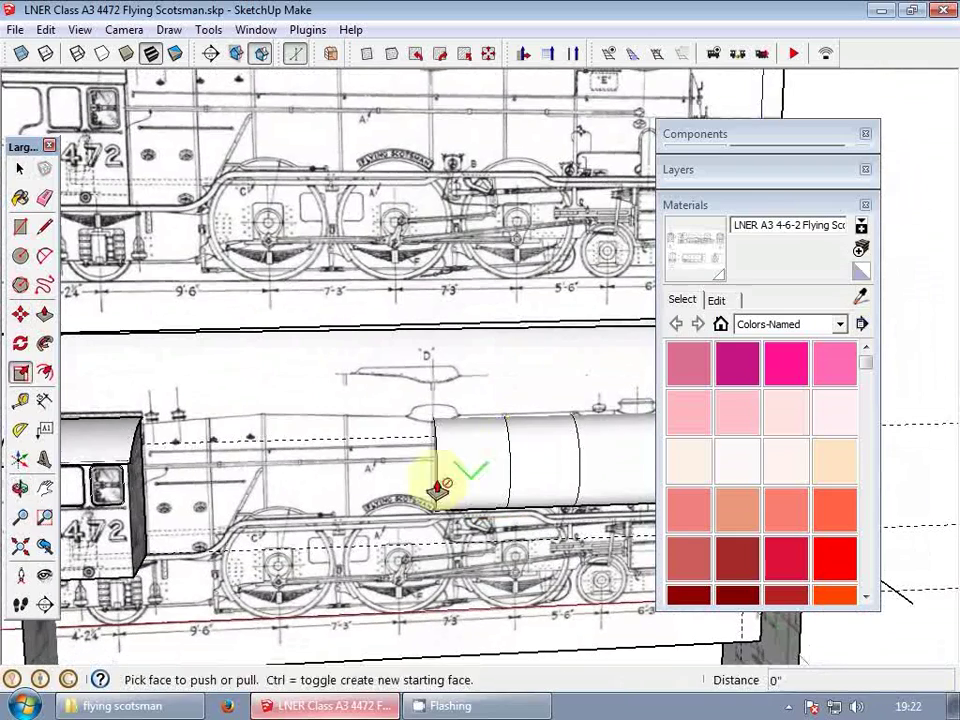
{"action": "left_click", "coordinate": [708, 207]}
{"action": "key", "text": "o"}
{"action": "left_click_drag", "start_coordinate": [439, 377], "coordinate": [355, 442]}
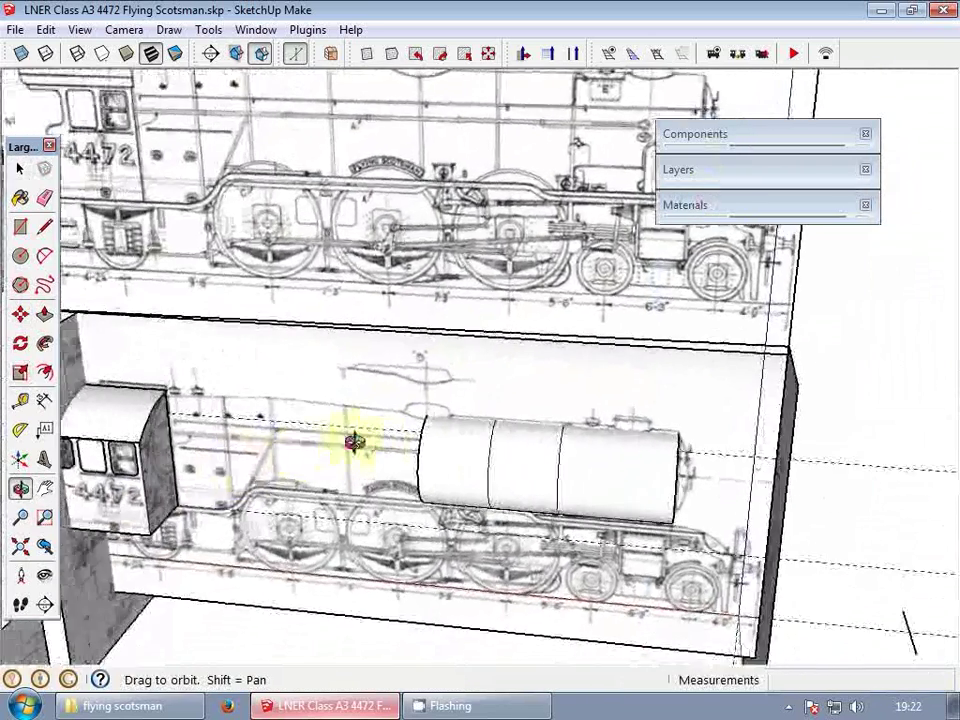
{"action": "middle_click_drag", "start_coordinate": [355, 442], "coordinate": [587, 284]}
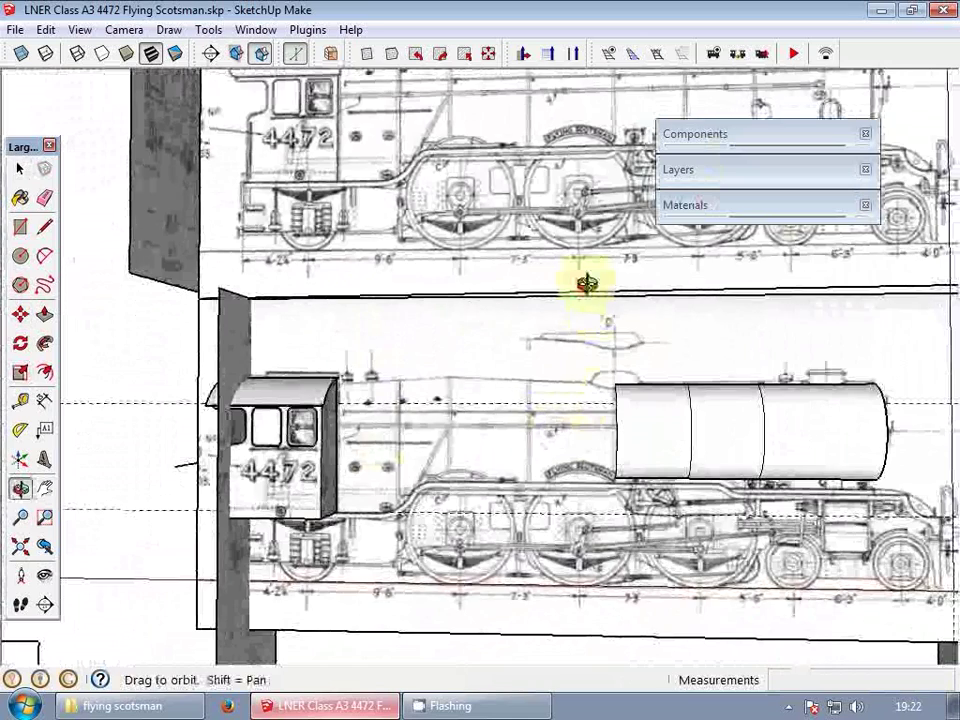
{"action": "left_click_drag", "start_coordinate": [587, 284], "coordinate": [669, 456]}
{"action": "scroll", "coordinate": [597, 442], "scroll_direction": "up", "scroll_amount": 4}
{"action": "key", "text": "p"}
{"action": "left_click", "coordinate": [692, 465]}
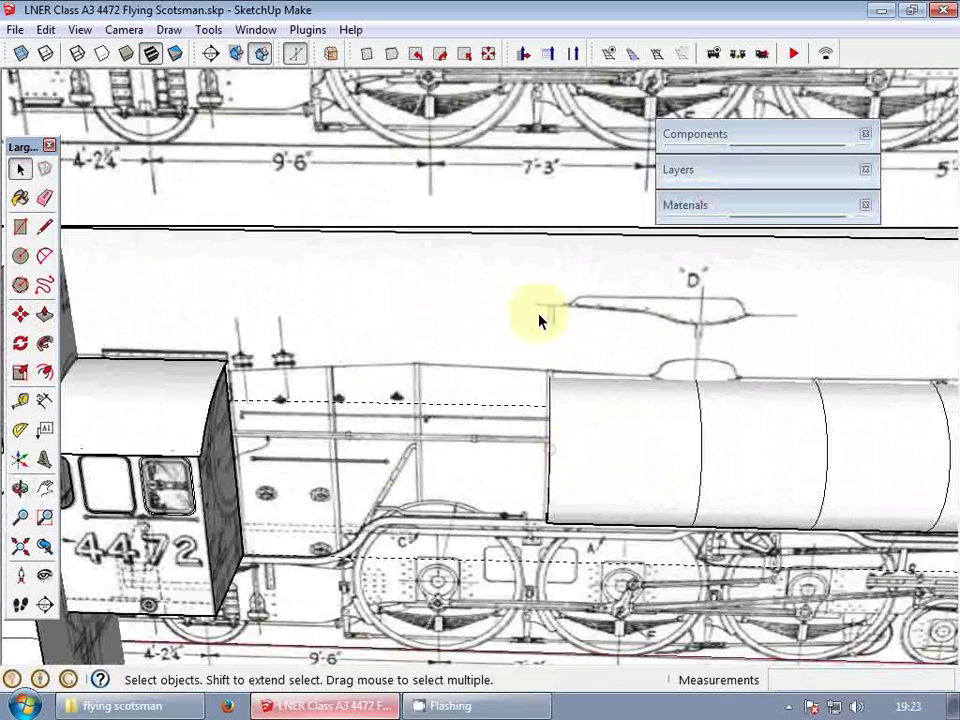
- Scale the boiler's new rear face by about 1.08 to meet the boiler's top outline on the side drawing
{"action": "middle_click_drag", "start_coordinate": [616, 598], "coordinate": [611, 425]}
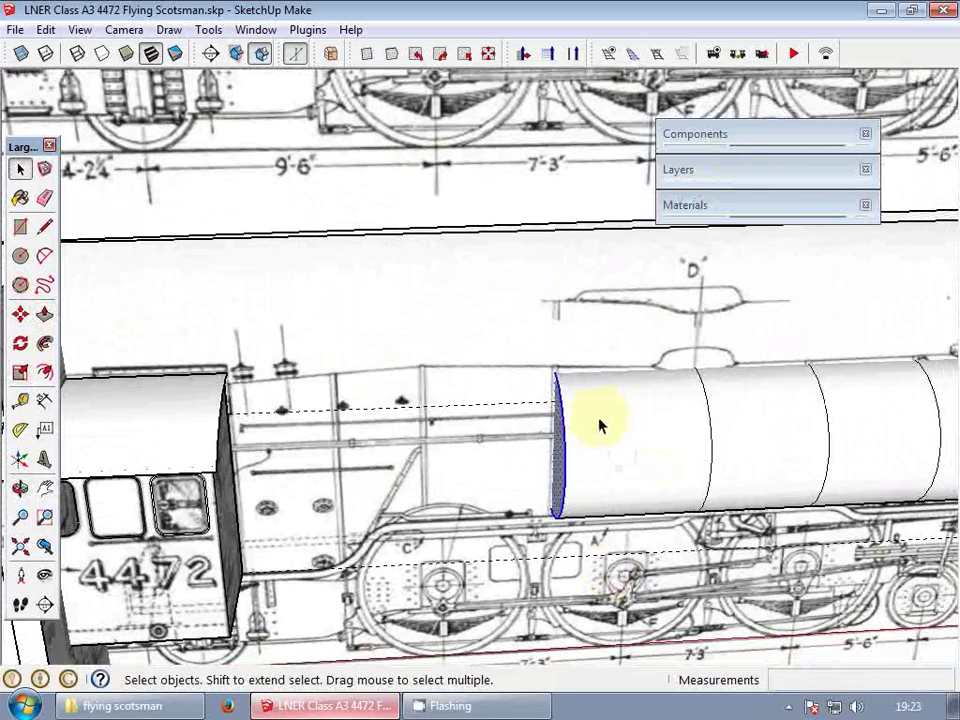
{"action": "key", "text": "s"}
{"action": "scroll", "coordinate": [589, 396], "scroll_direction": "up", "scroll_amount": 5}
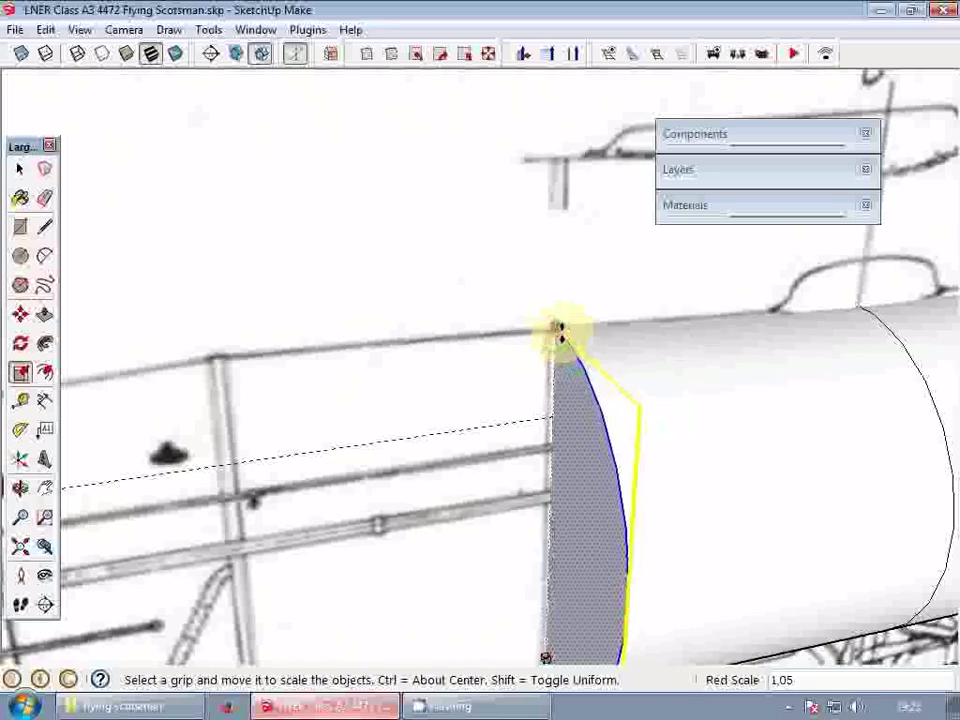
{"action": "scroll", "coordinate": [558, 335], "scroll_direction": "up", "scroll_amount": 2}
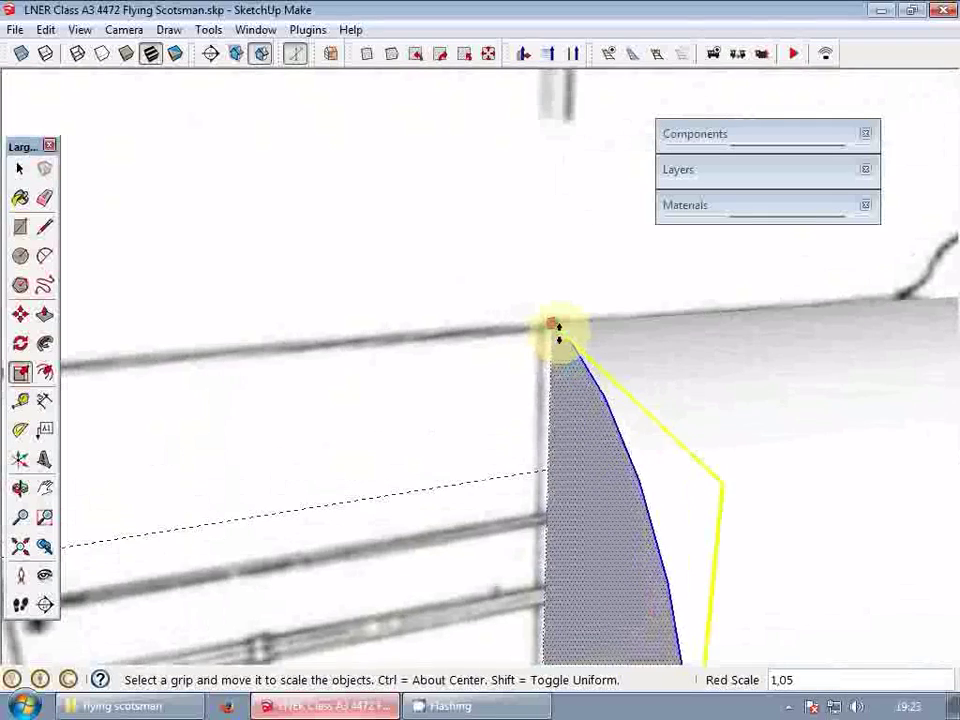
{"action": "scroll", "coordinate": [555, 333], "scroll_direction": "up", "scroll_amount": 1}
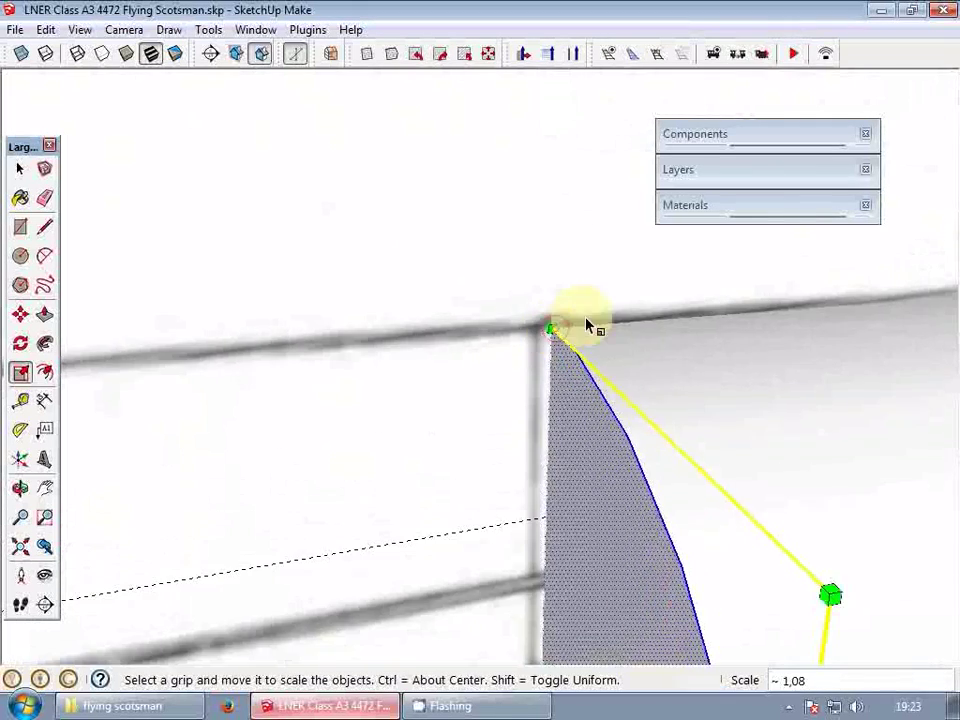
- Extrude the enlarged rear face 57 5/8" towards the cab, up to the next band line
{"action": "scroll", "coordinate": [590, 325], "scroll_direction": "down", "scroll_amount": 5}
{"action": "key", "text": "p"}
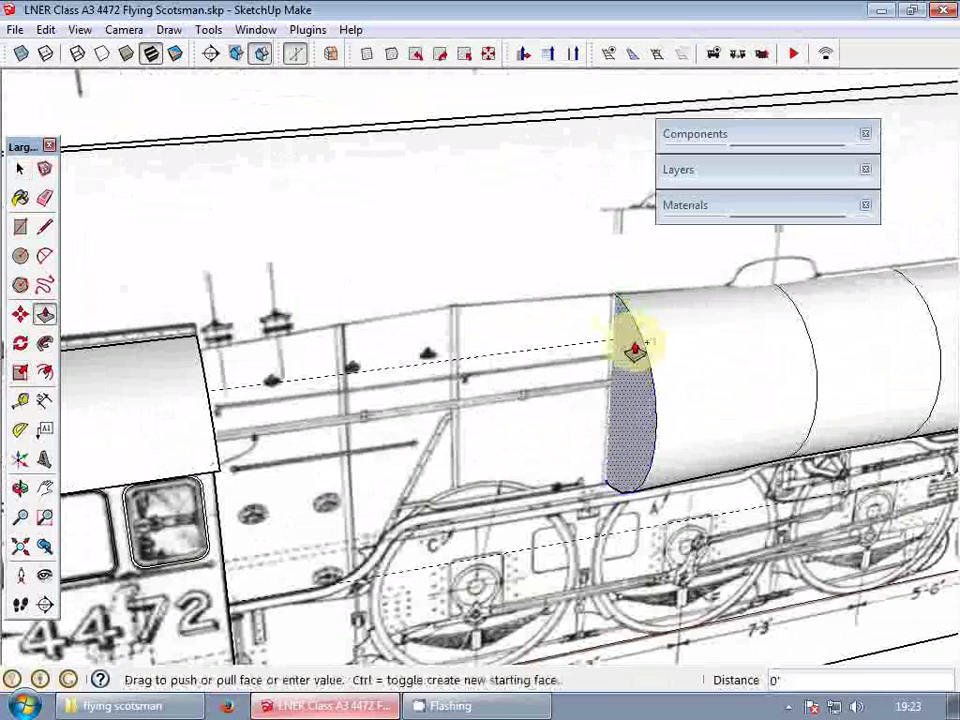
{"action": "left_click_drag", "start_coordinate": [634, 348], "coordinate": [459, 318]}
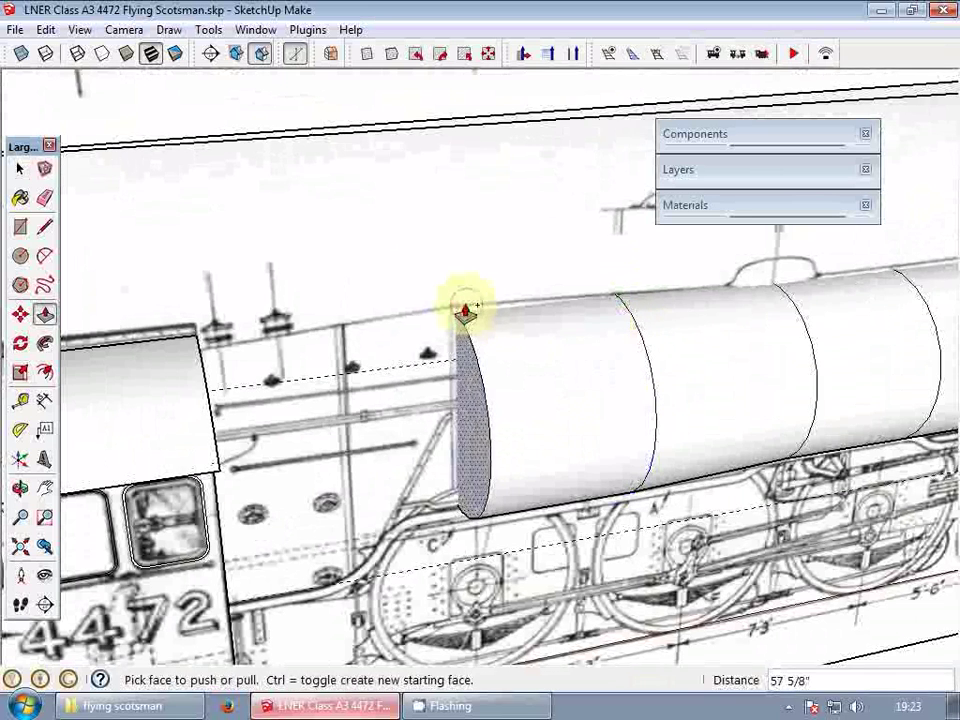
{"action": "key", "text": "space"}
- Scale the extruded rear face slightly larger about its centre to match the firebox outline at the band line
{"action": "left_click", "coordinate": [480, 374]}
{"action": "middle_click_drag", "start_coordinate": [480, 374], "coordinate": [457, 342]}
{"action": "scroll", "coordinate": [457, 342], "scroll_direction": "up", "scroll_amount": 3}
{"action": "key", "text": "s"}
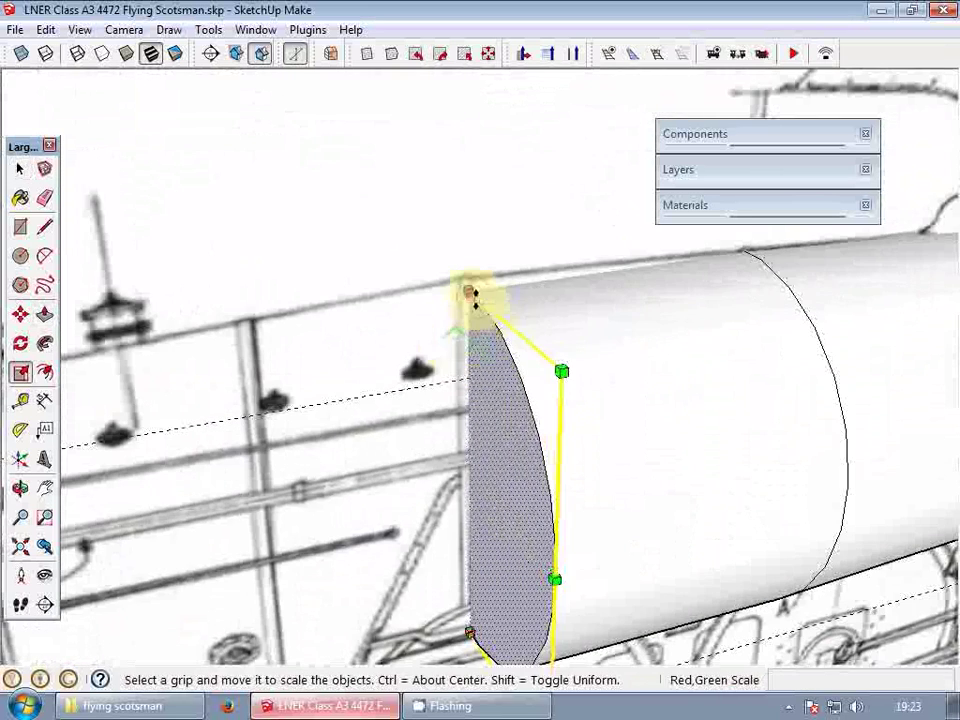
{"action": "left_click_drag", "start_coordinate": [470, 292], "coordinate": [474, 276], "text": "ctrl"}
{"action": "key", "text": "space"}
{"action": "scroll", "coordinate": [575, 302], "scroll_direction": "down", "scroll_amount": 5}
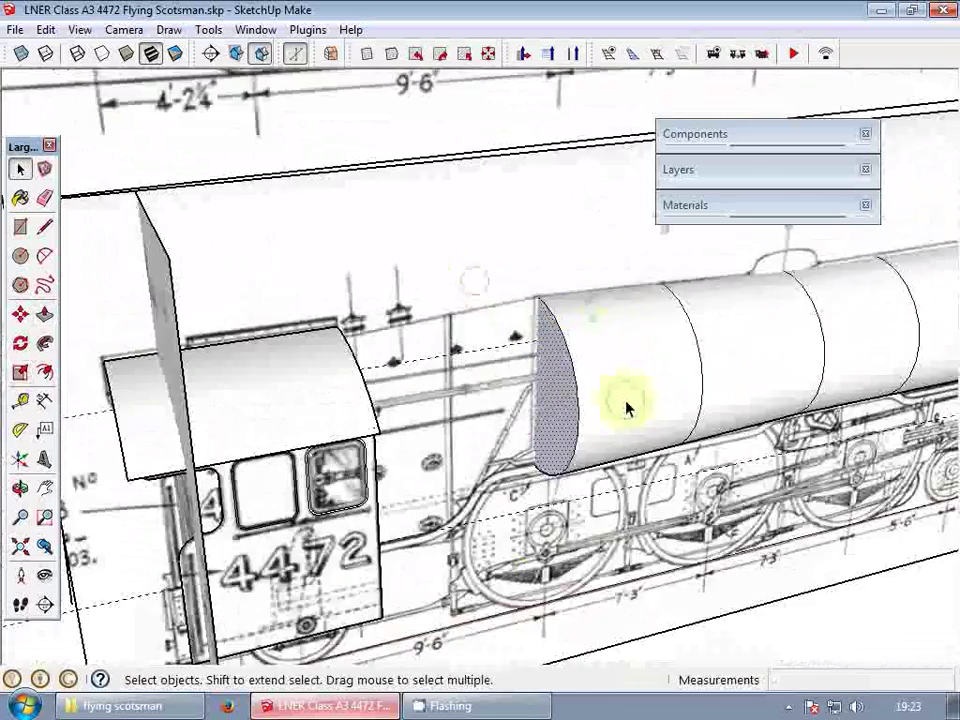
- Extrude the boiler's rear face about 85 3/4" until it meets the front of the cab
{"action": "middle_click_drag", "start_coordinate": [626, 407], "coordinate": [551, 410]}
{"action": "scroll", "coordinate": [470, 378], "scroll_direction": "up", "scroll_amount": 1}
{"action": "key", "text": "p"}
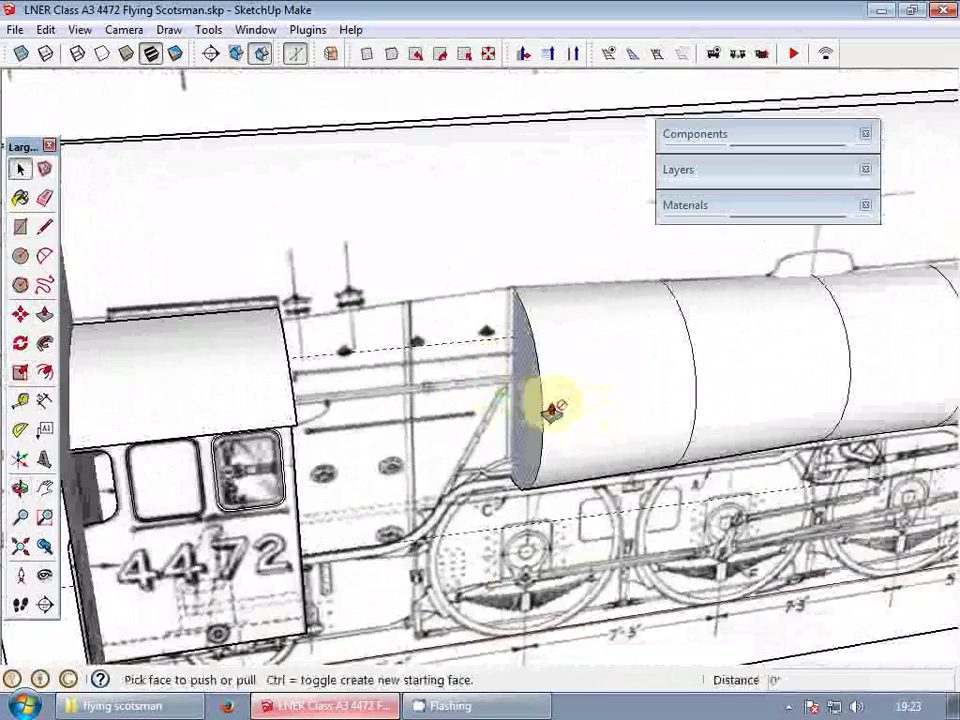
{"action": "left_click", "coordinate": [528, 408]}
{"action": "middle_click_drag", "start_coordinate": [462, 416], "coordinate": [298, 444]}
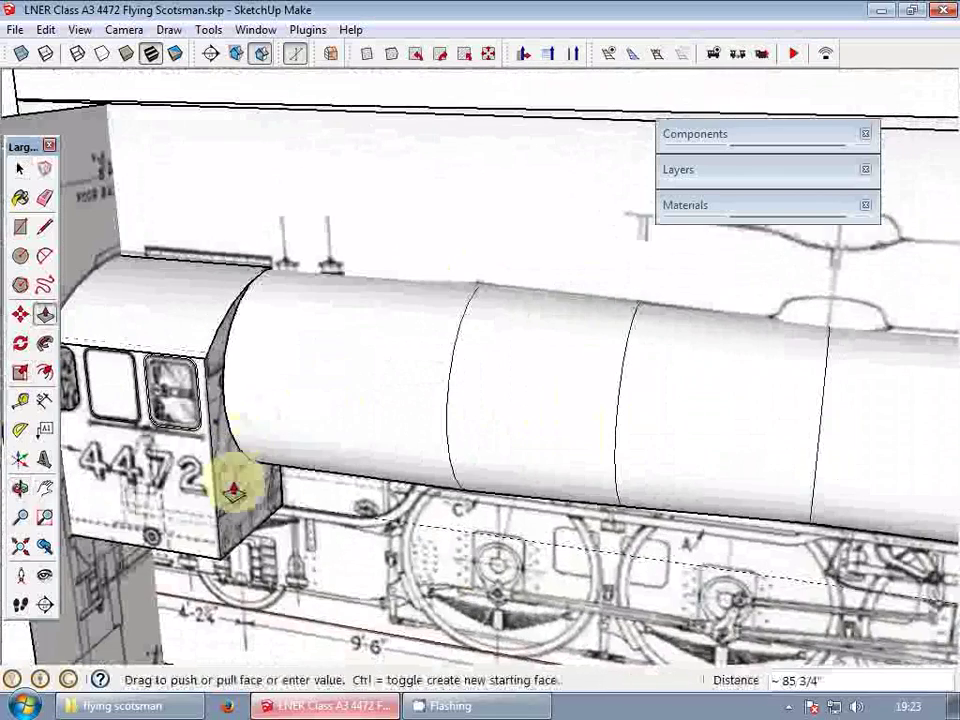
{"action": "left_click", "coordinate": [234, 488]}
{"action": "key", "text": "space"}
{"action": "left_click", "coordinate": [236, 352]}
{"action": "key", "text": "Delete"}
{"action": "left_click", "coordinate": [275, 331]}
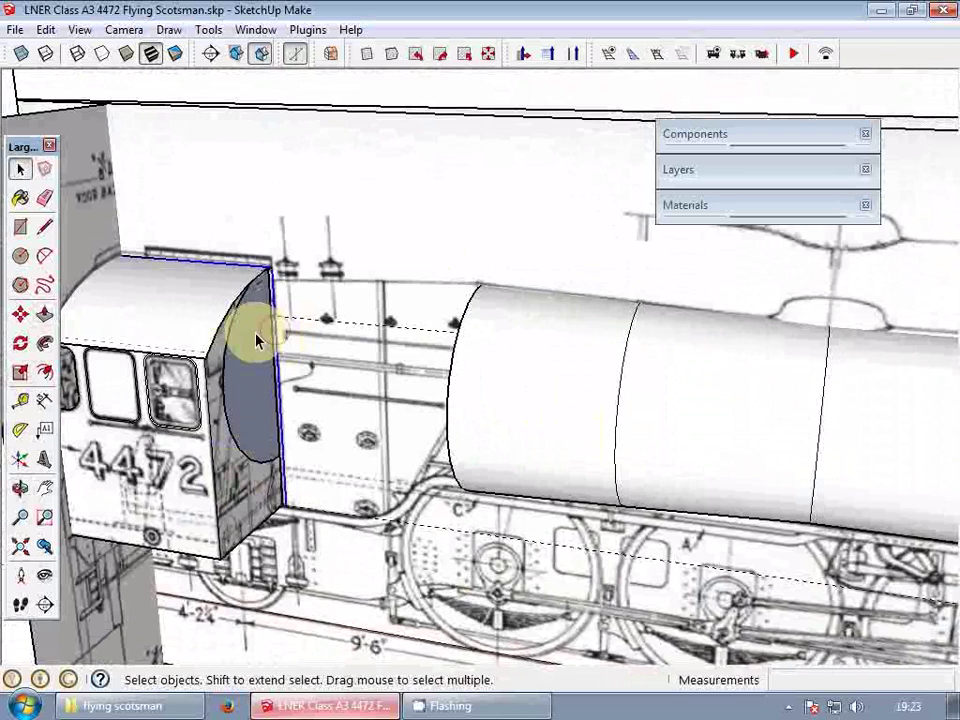
{"action": "key", "text": "ctrl+z"}
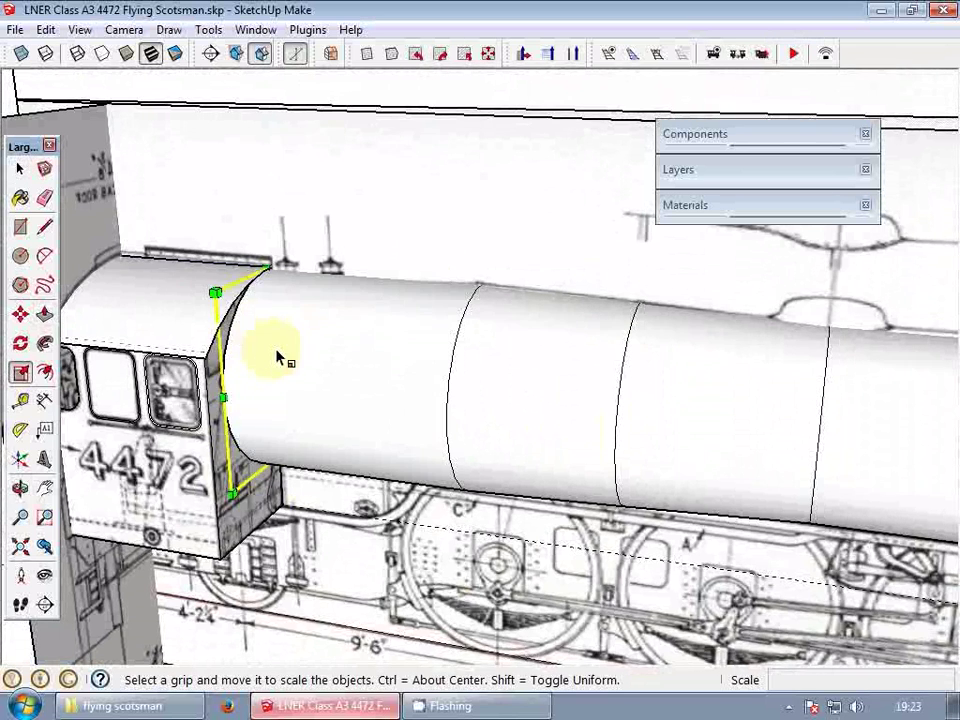
- Scale the boiler's end face at the cab to about 0.87 so the firebox tapers along the drawing's top line
{"action": "scroll", "coordinate": [258, 283], "scroll_direction": "up", "scroll_amount": 3}
{"action": "scroll", "coordinate": [271, 265], "scroll_direction": "up", "scroll_amount": 4}
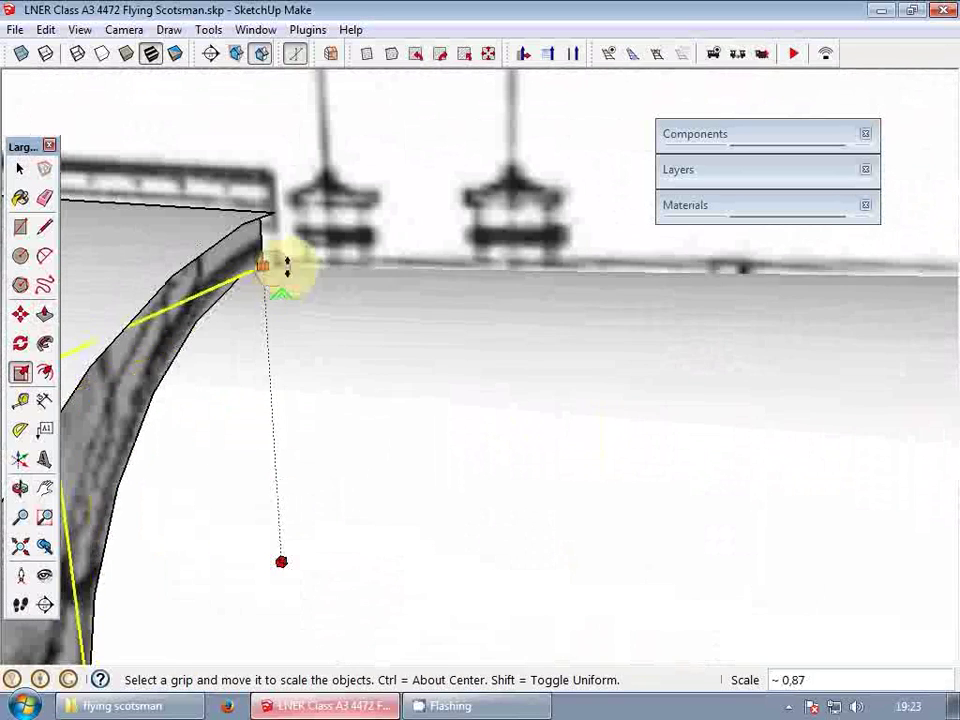
{"action": "left_click", "coordinate": [267, 265]}
{"action": "key", "text": "space"}
{"action": "scroll", "coordinate": [133, 262], "scroll_direction": "down", "scroll_amount": 9}
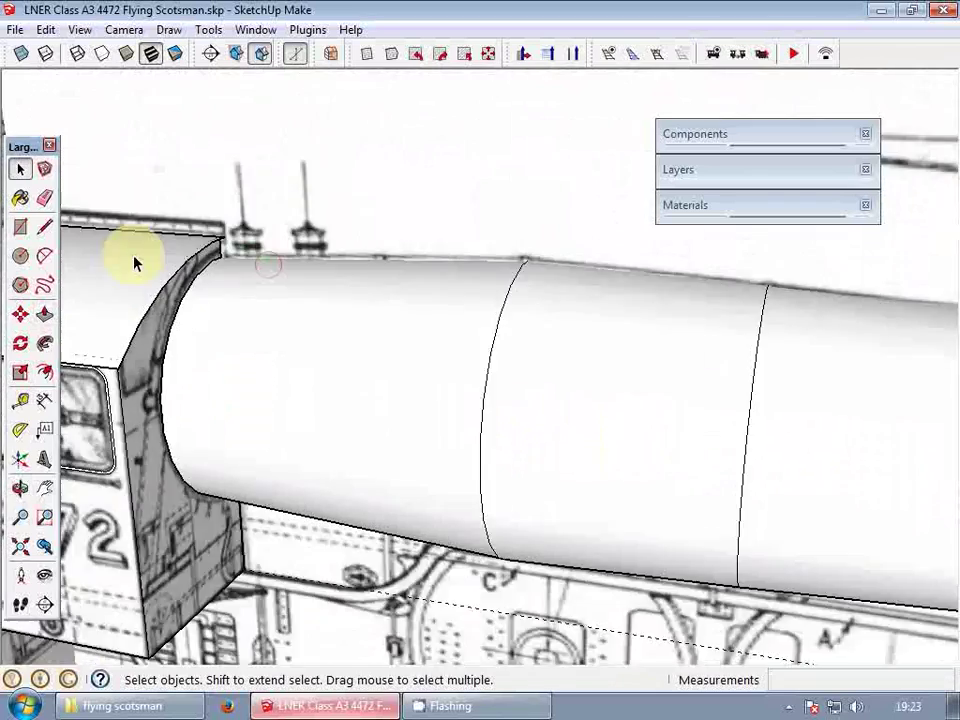
{"action": "mouse_move", "coordinate": [328, 347]}
{"action": "middle_mouse_down"}
{"action": "mouse_move", "coordinate": [192, 240]}
{"action": "mouse_move", "coordinate": [77, 279]}
{"action": "mouse_move", "coordinate": [111, 313]}
{"action": "mouse_move", "coordinate": [485, 403]}
{"action": "mouse_move", "coordinate": [435, 403]}
{"action": "mouse_move", "coordinate": [484, 369]}
{"action": "mouse_move", "coordinate": [429, 347]}
{"action": "mouse_move", "coordinate": [399, 207]}
{"action": "mouse_move", "coordinate": [414, 281]}
{"action": "middle_mouse_up"}
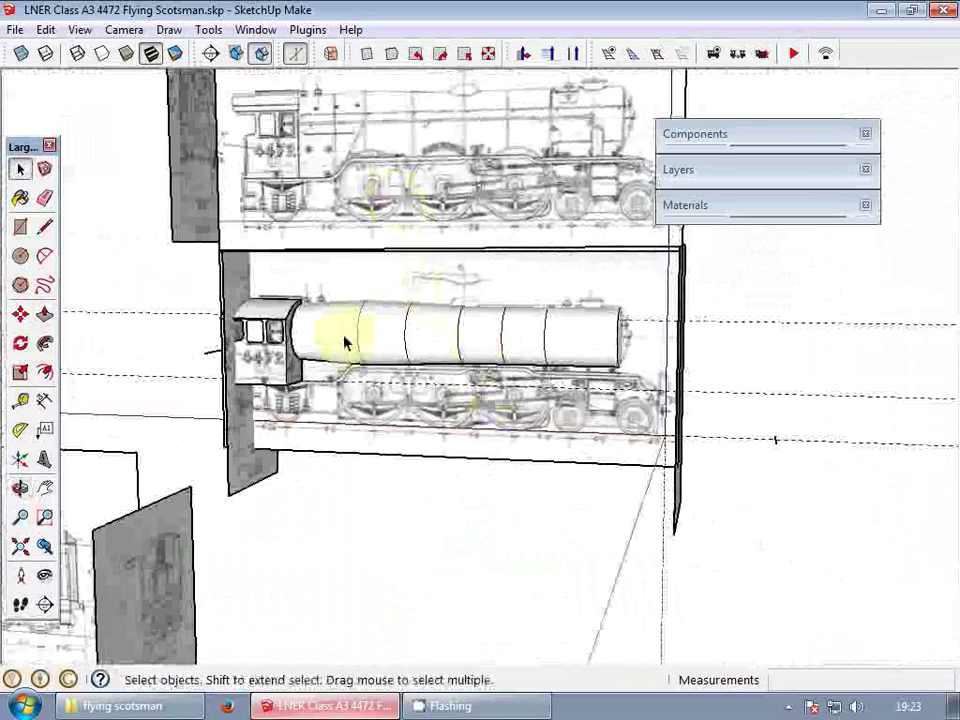
{"action": "scroll", "coordinate": [343, 338], "scroll_direction": "up", "scroll_amount": 3}
{"action": "middle_click_drag", "start_coordinate": [412, 326], "coordinate": [315, 350]}
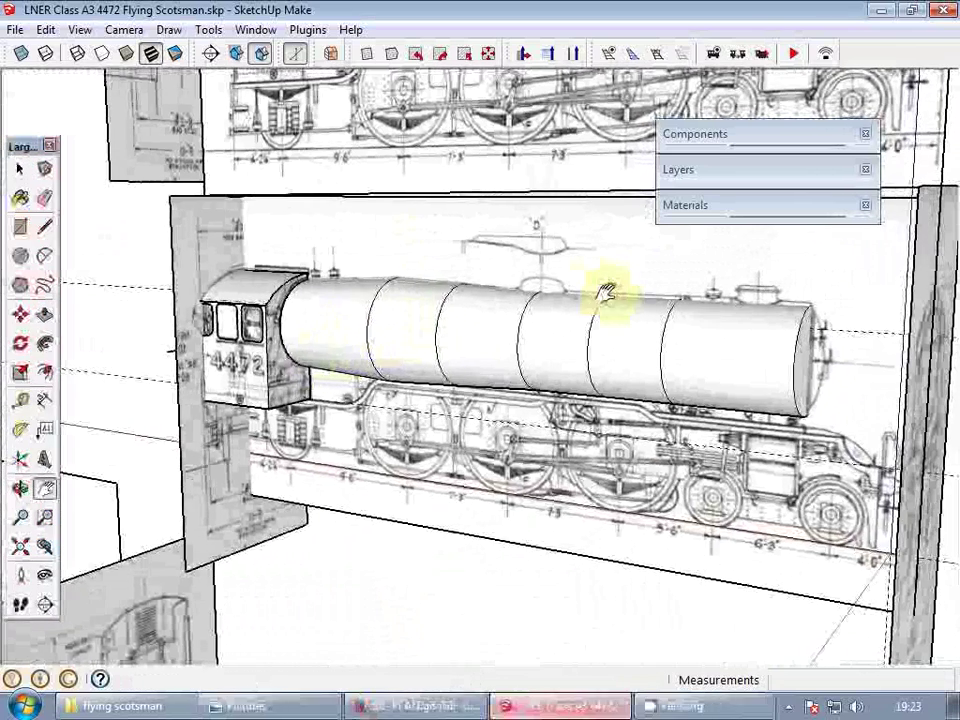
{"action": "scroll", "coordinate": [422, 272], "scroll_direction": "down", "scroll_amount": 6}
- Import the Flying Scotsman plan sheet from the Pictures library as an image
{"action": "left_click", "coordinate": [8, 29]}
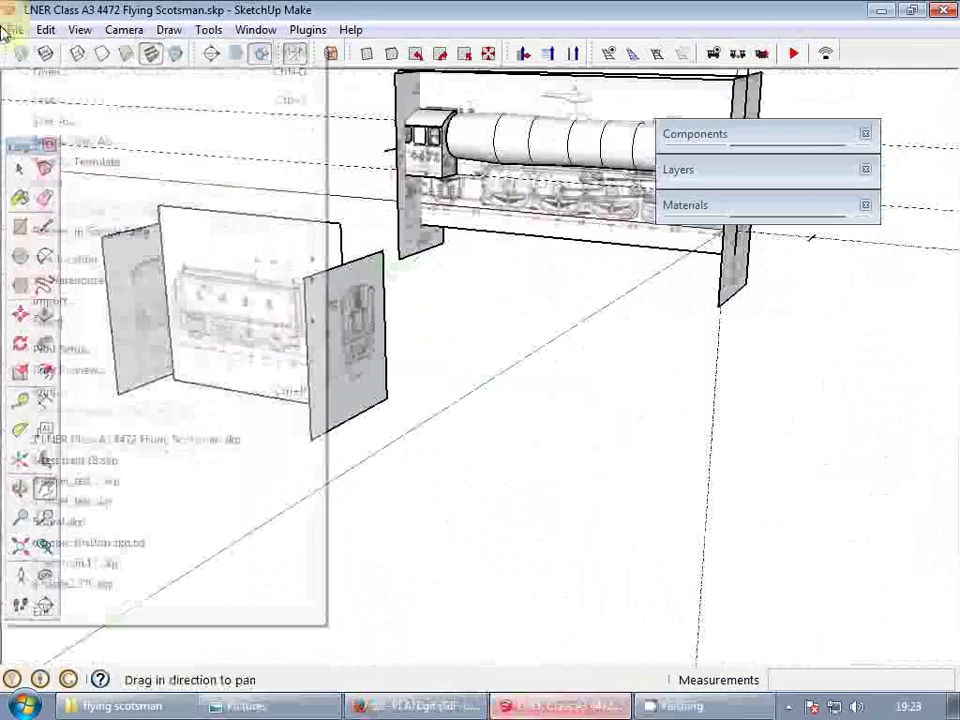
{"action": "left_click", "coordinate": [90, 303]}
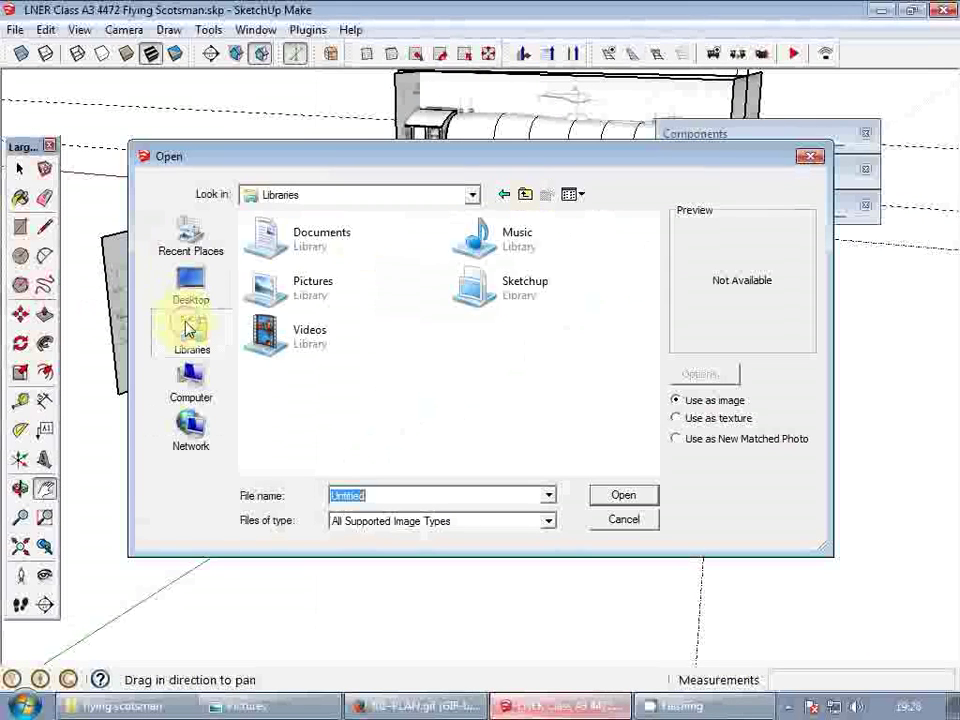
{"action": "double_click", "coordinate": [300, 283]}
{"action": "left_click_drag", "start_coordinate": [650, 240], "coordinate": [648, 472]}
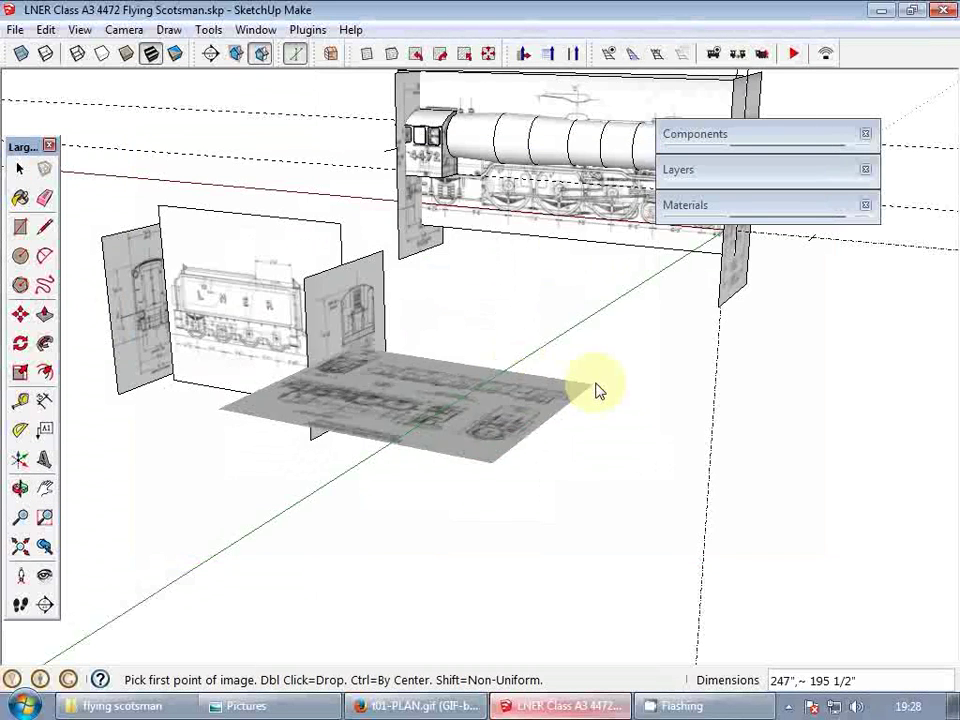
- Place the plan sheet image flat on the ground in front of the engine and tender drawings
{"action": "middle_click_drag", "start_coordinate": [596, 388], "coordinate": [592, 500]}
{"action": "scroll", "coordinate": [592, 500], "scroll_direction": "down", "scroll_amount": 3}
{"action": "left_click", "coordinate": [620, 463]}
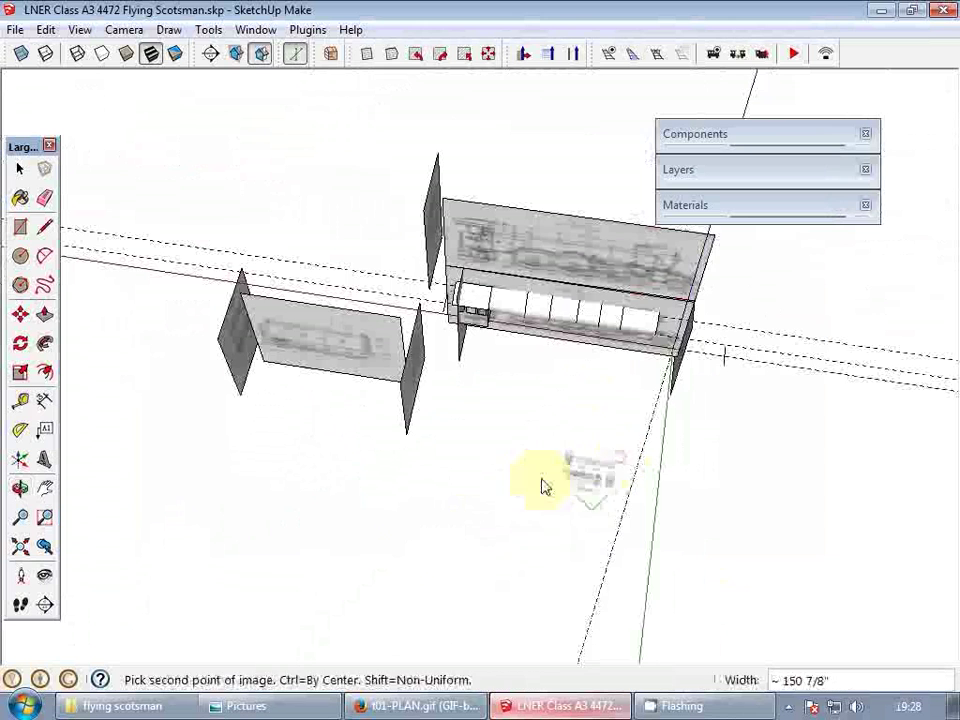
{"action": "left_click", "coordinate": [404, 559]}
- Rotate the plan sheet image 180 degrees on the ground so that its title reads upright
{"action": "scroll", "coordinate": [587, 496], "scroll_direction": "up", "scroll_amount": 3}
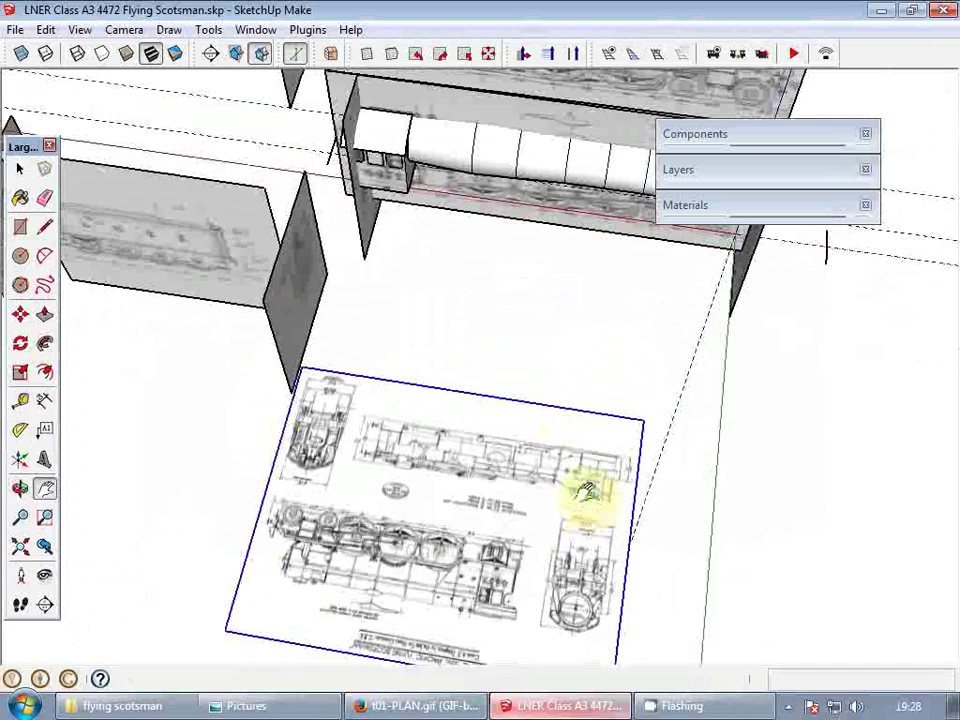
{"action": "middle_click_drag", "start_coordinate": [529, 448], "coordinate": [531, 522]}
{"action": "scroll", "coordinate": [532, 522], "scroll_direction": "down", "scroll_amount": 3}
{"action": "key", "text": "m"}
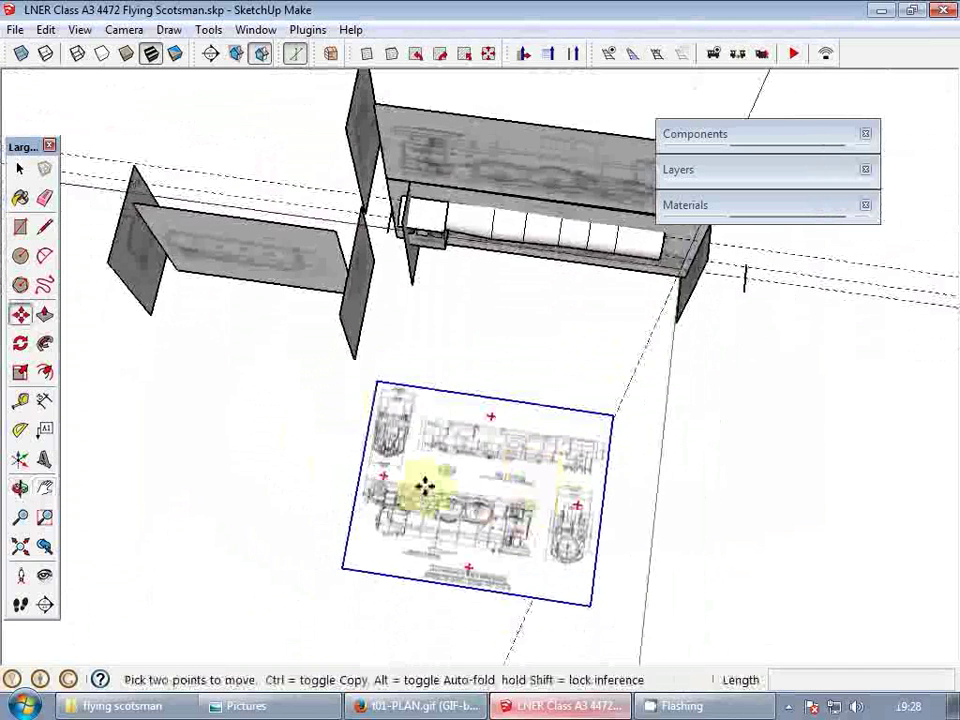
{"action": "key", "text": "q"}
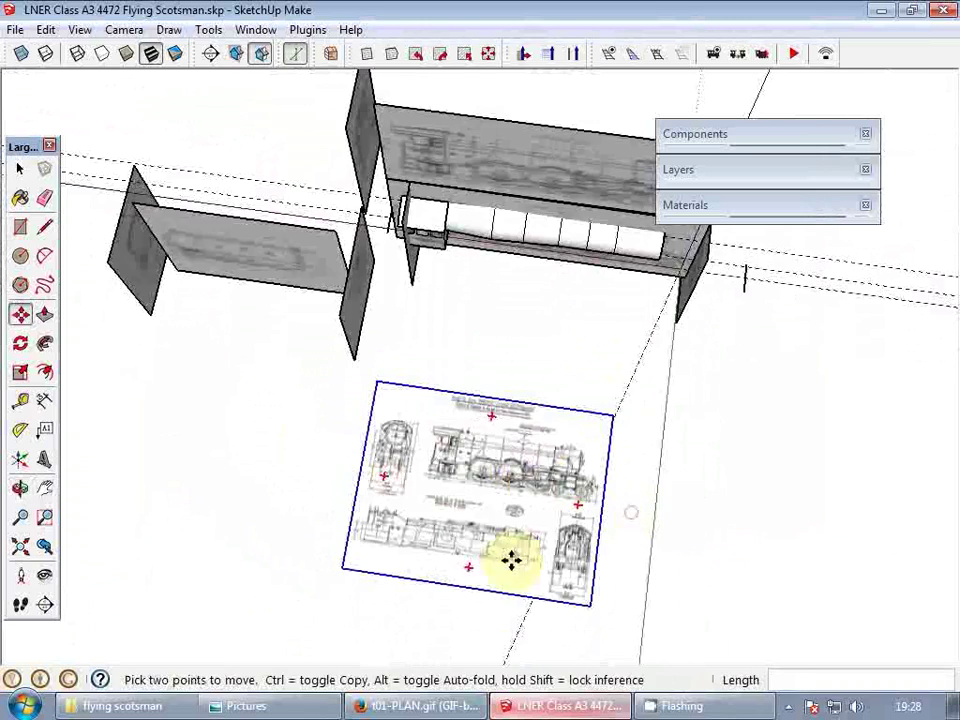
- Explode the plan sheet image and make the resulting textured face and edges into a group
{"action": "scroll", "coordinate": [511, 560], "scroll_direction": "up", "scroll_amount": 2}
{"action": "middle_click_drag", "start_coordinate": [511, 560], "coordinate": [531, 557]}
{"action": "key", "text": "space"}
{"action": "scroll", "coordinate": [531, 557], "scroll_direction": "up", "scroll_amount": 3}
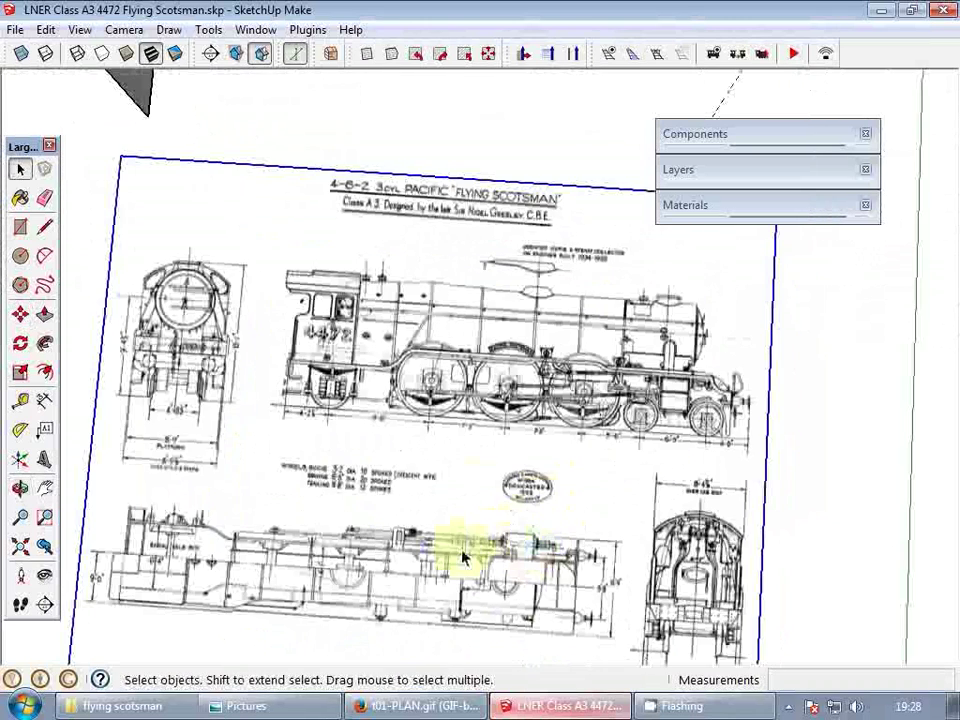
{"action": "middle_click_drag", "start_coordinate": [462, 558], "coordinate": [490, 442], "text": "shift"}
{"action": "key", "text": "space"}
{"action": "scroll", "coordinate": [460, 400], "scroll_direction": "down", "scroll_amount": 4}
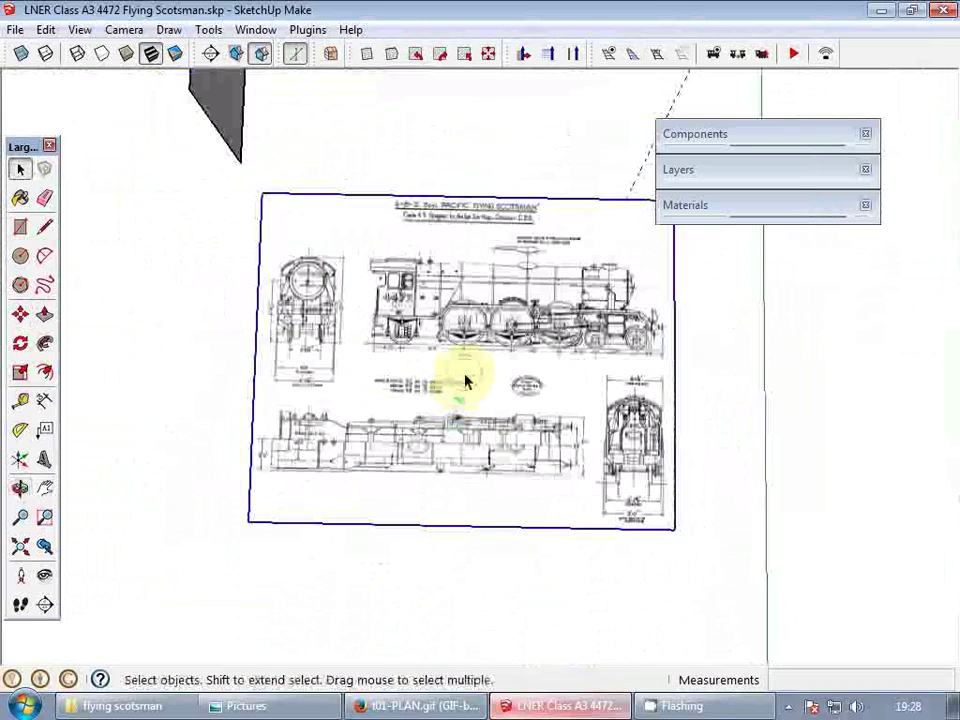
{"action": "scroll", "coordinate": [385, 360], "scroll_direction": "up", "scroll_amount": 2}
{"action": "right_click", "coordinate": [390, 343]}
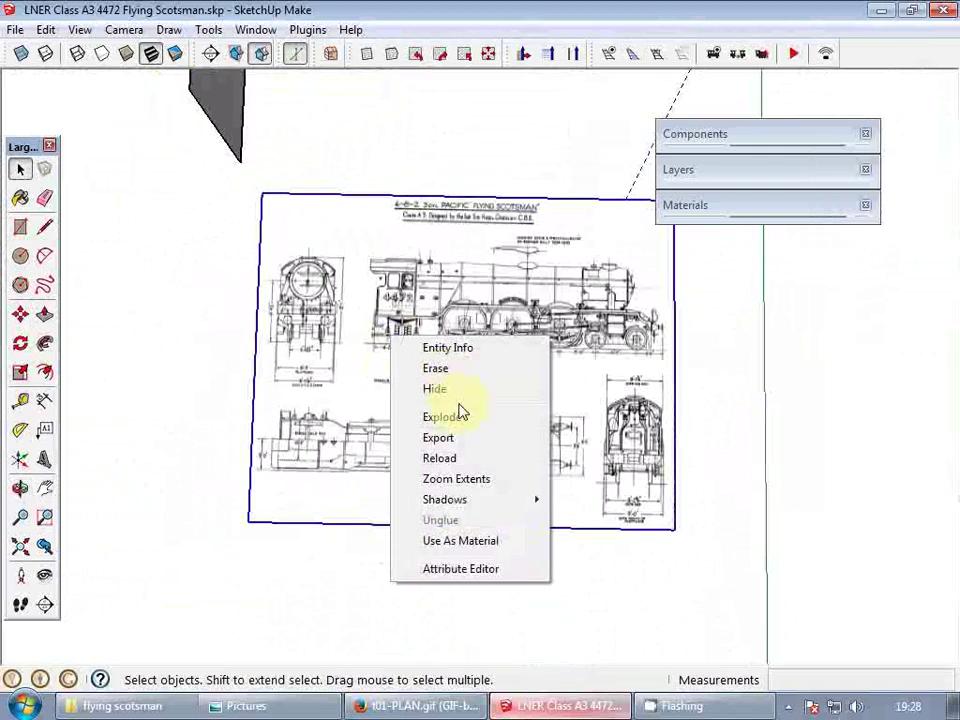
{"action": "left_click", "coordinate": [441, 416]}
{"action": "right_click", "coordinate": [380, 345]}
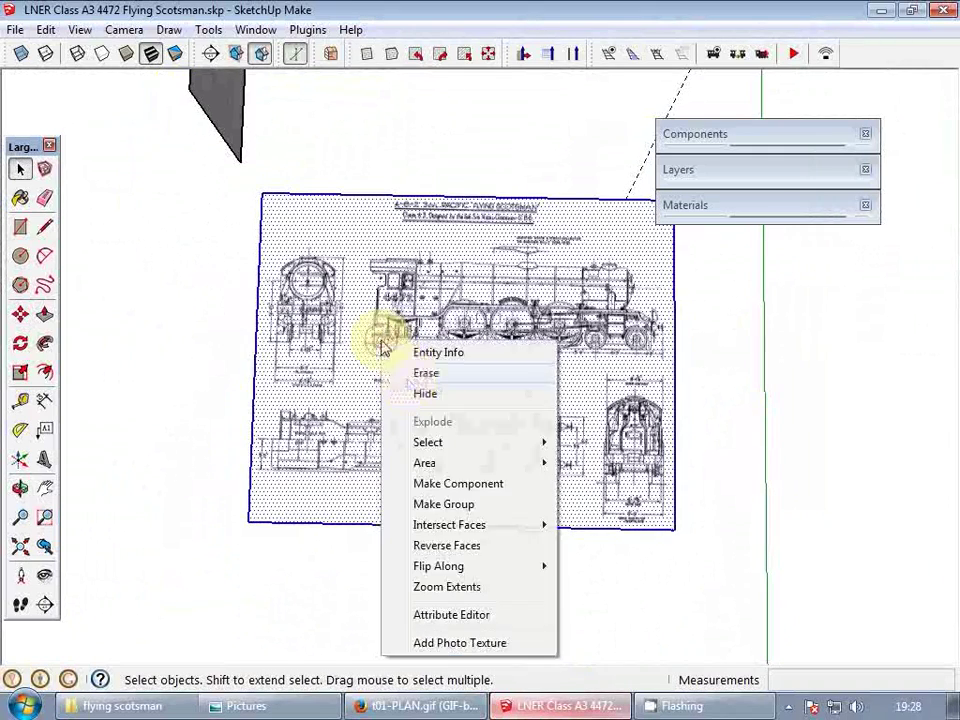
{"action": "left_click", "coordinate": [460, 506]}
- Move the plan sheet's left edge about 123 3/8" inward to the rear end of the side elevation, cropping the image
{"action": "scroll", "coordinate": [396, 298], "scroll_direction": "up", "scroll_amount": 4}
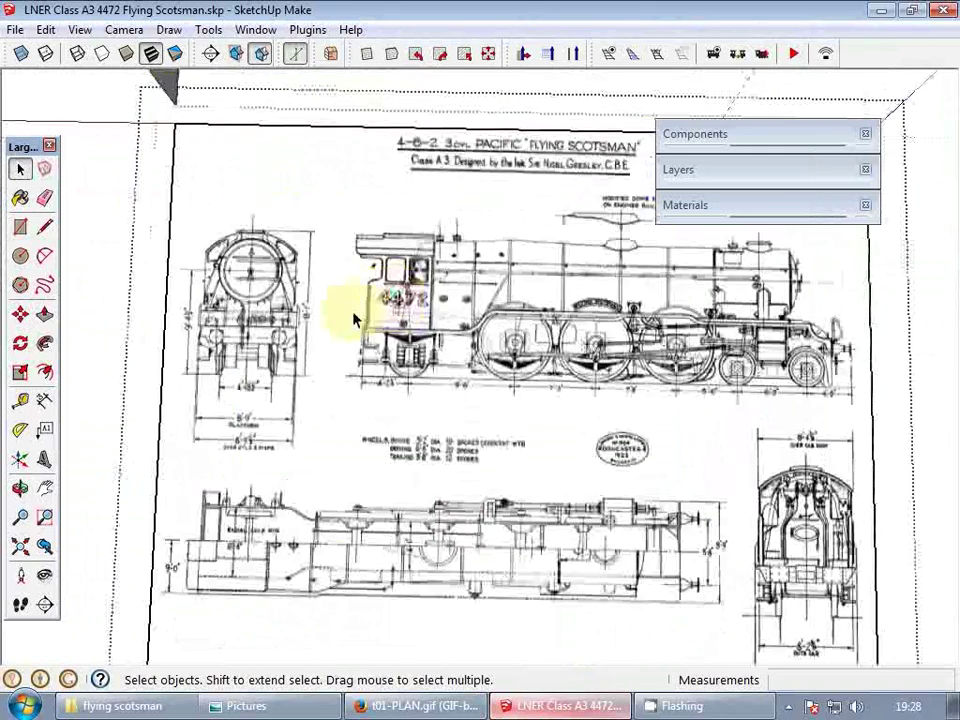
{"action": "key", "text": "m"}
{"action": "scroll", "coordinate": [190, 322], "scroll_direction": "up", "scroll_amount": 1}
{"action": "left_click", "coordinate": [166, 322]}
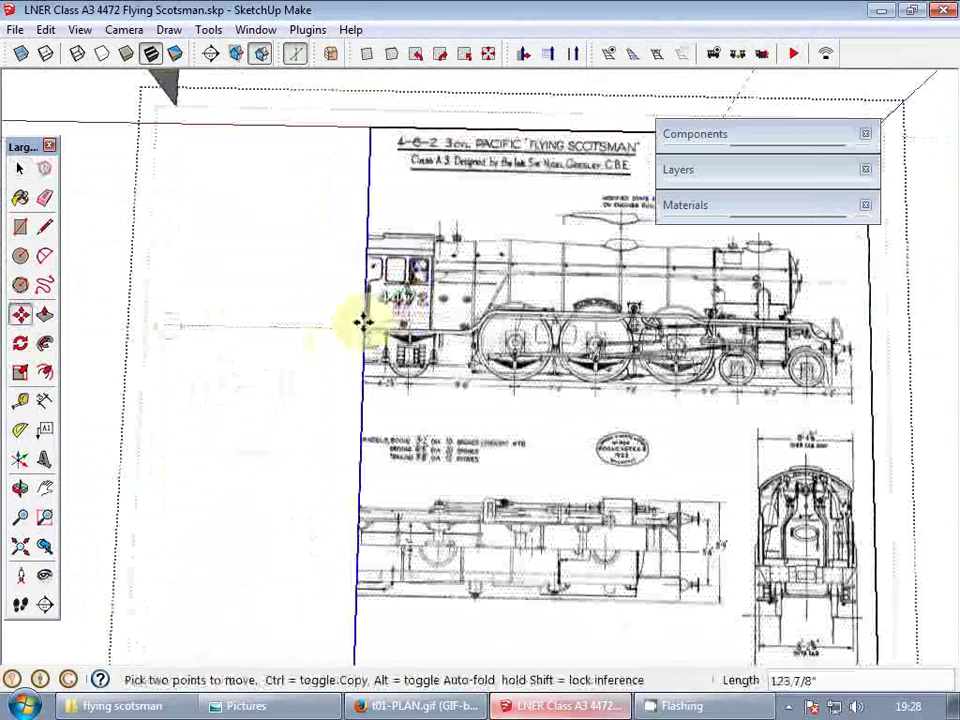
{"action": "scroll", "coordinate": [396, 321], "scroll_direction": "up", "scroll_amount": 3}
{"action": "scroll", "coordinate": [419, 321], "scroll_direction": "down", "scroll_amount": 2}
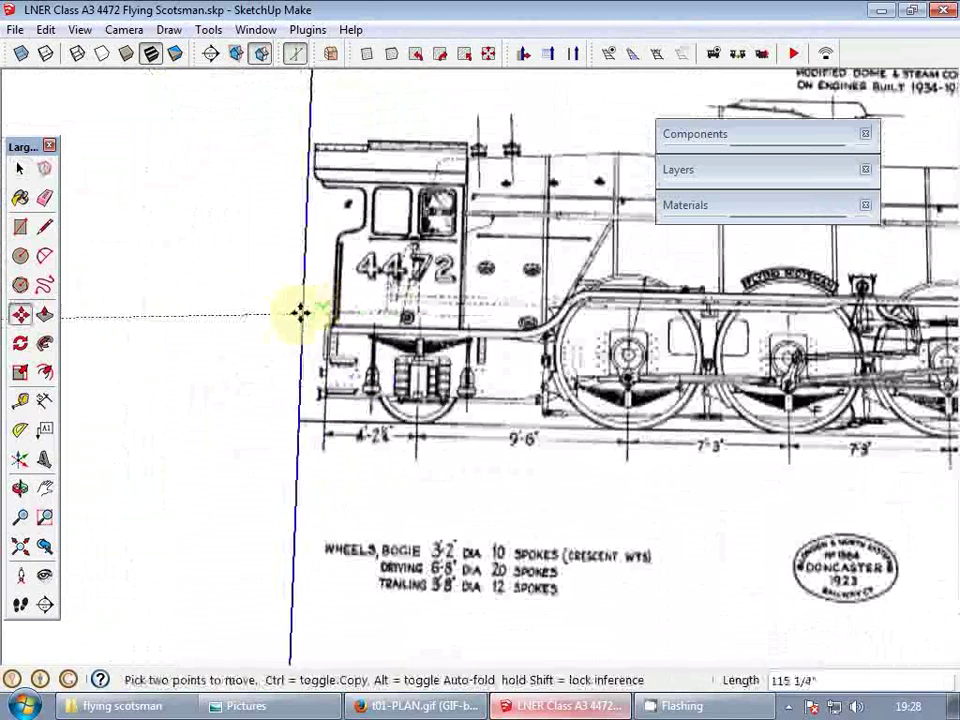
{"action": "scroll", "coordinate": [270, 323], "scroll_direction": "up", "scroll_amount": 2}
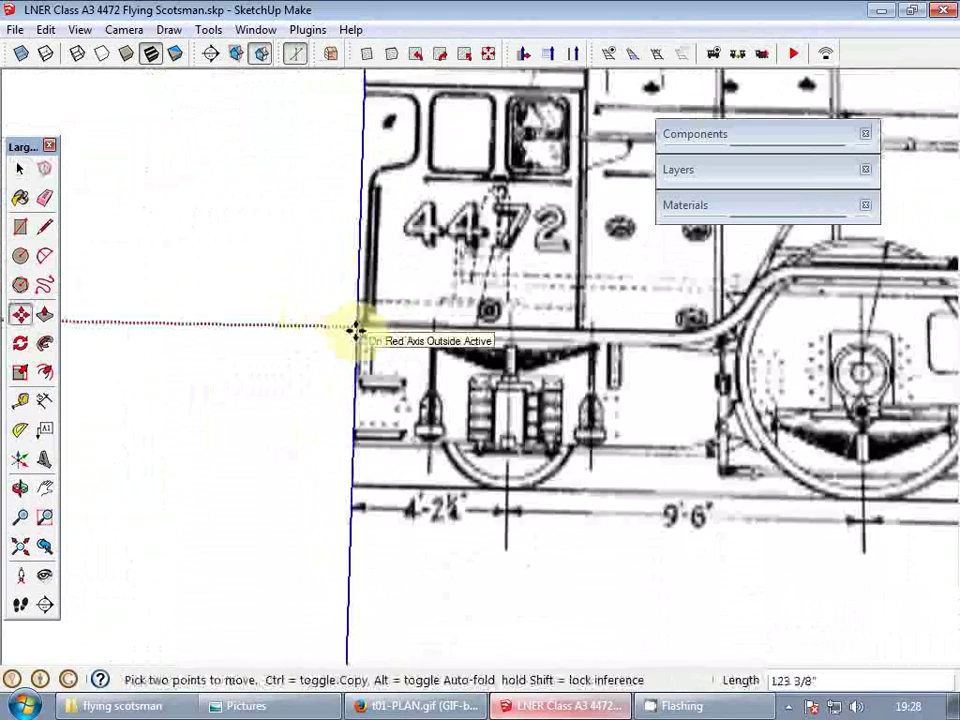
{"action": "left_click", "coordinate": [356, 330]}
{"action": "key", "text": "space"}
- Move the plan sheet's right edge about 39 3/8" inward to the front bogie wheel's centre line and close the group
{"action": "scroll", "coordinate": [268, 309], "scroll_direction": "down", "scroll_amount": 4}
{"action": "middle_click_drag", "start_coordinate": [594, 371], "coordinate": [405, 398], "text": "shift"}
{"action": "scroll", "coordinate": [730, 430], "scroll_direction": "up", "scroll_amount": 3}
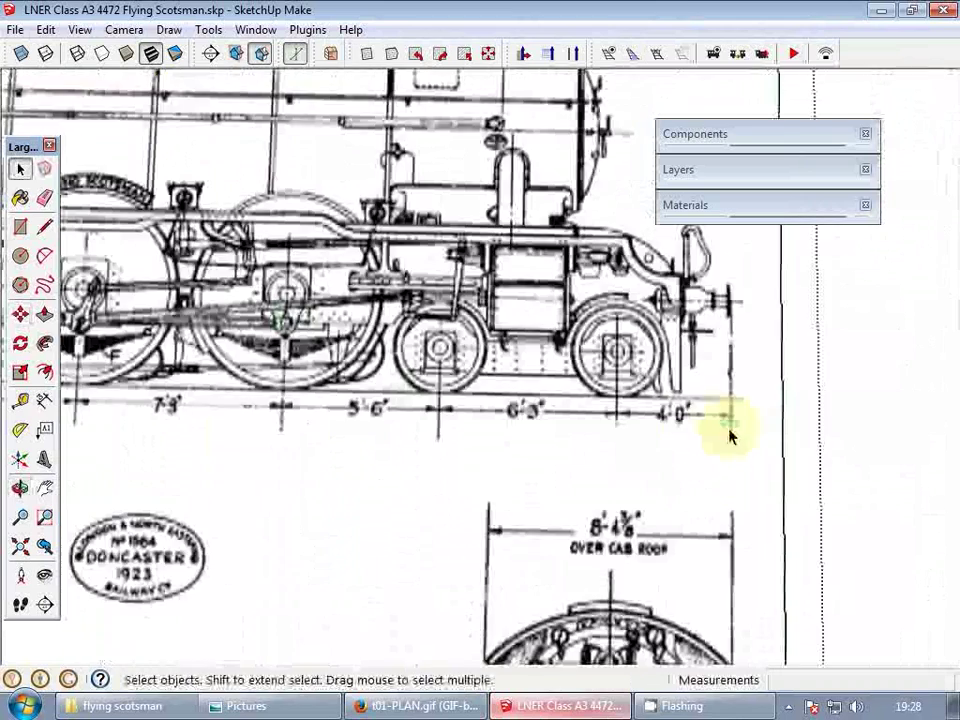
{"action": "scroll", "coordinate": [729, 436], "scroll_direction": "down", "scroll_amount": 4}
{"action": "scroll", "coordinate": [686, 422], "scroll_direction": "up", "scroll_amount": 2}
{"action": "key", "text": "m"}
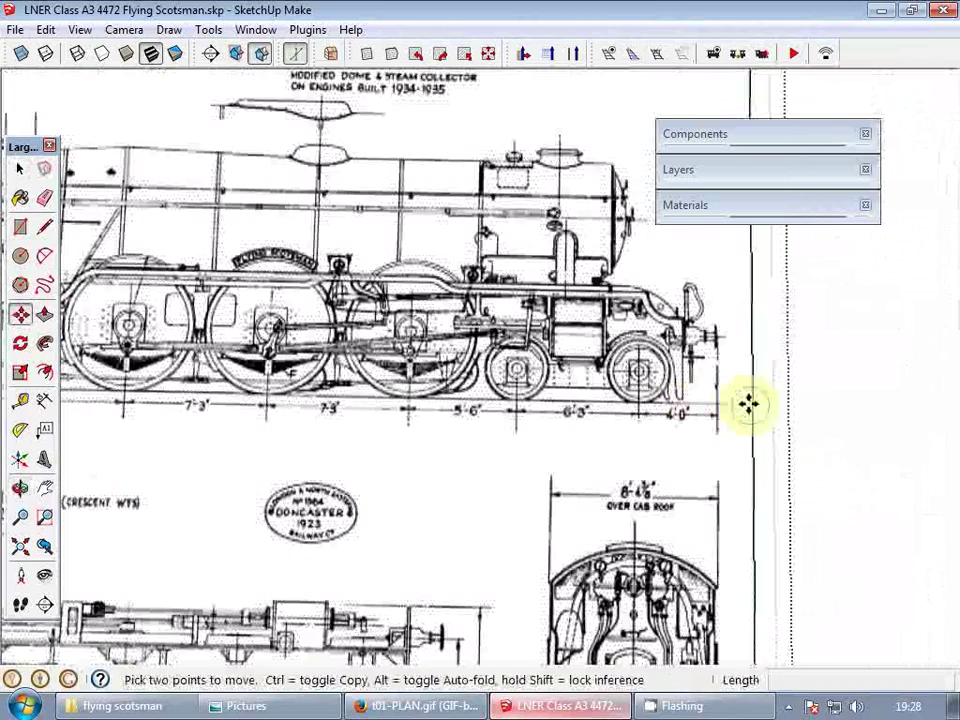
{"action": "left_click", "coordinate": [748, 403]}
{"action": "scroll", "coordinate": [680, 405], "scroll_direction": "up", "scroll_amount": 2}
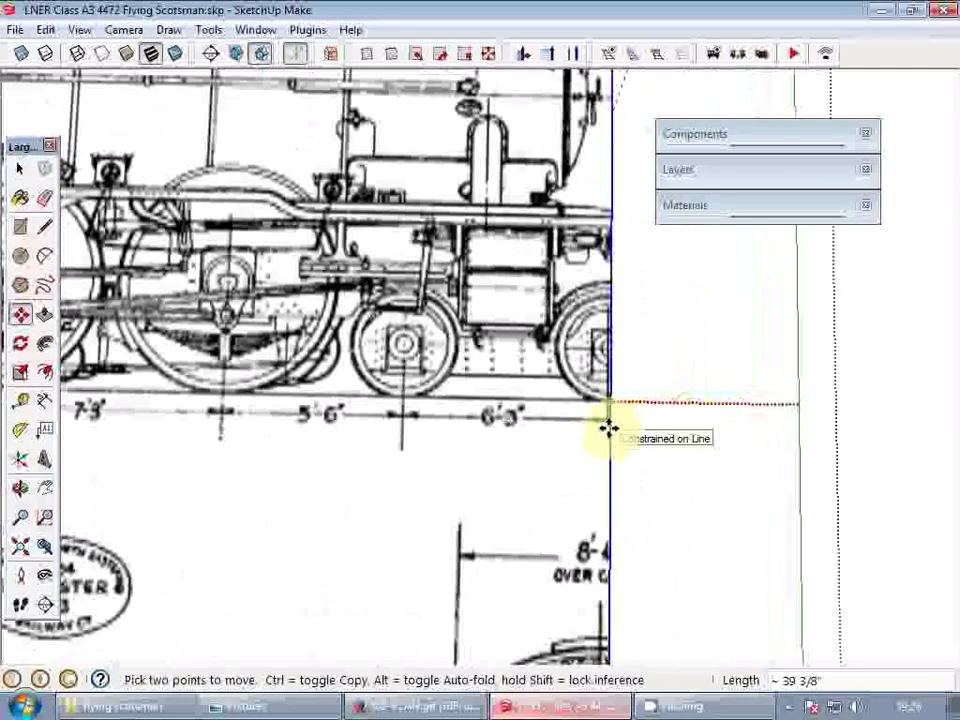
{"action": "left_click", "coordinate": [607, 428]}
{"action": "scroll", "coordinate": [705, 349], "scroll_direction": "down", "scroll_amount": 3}
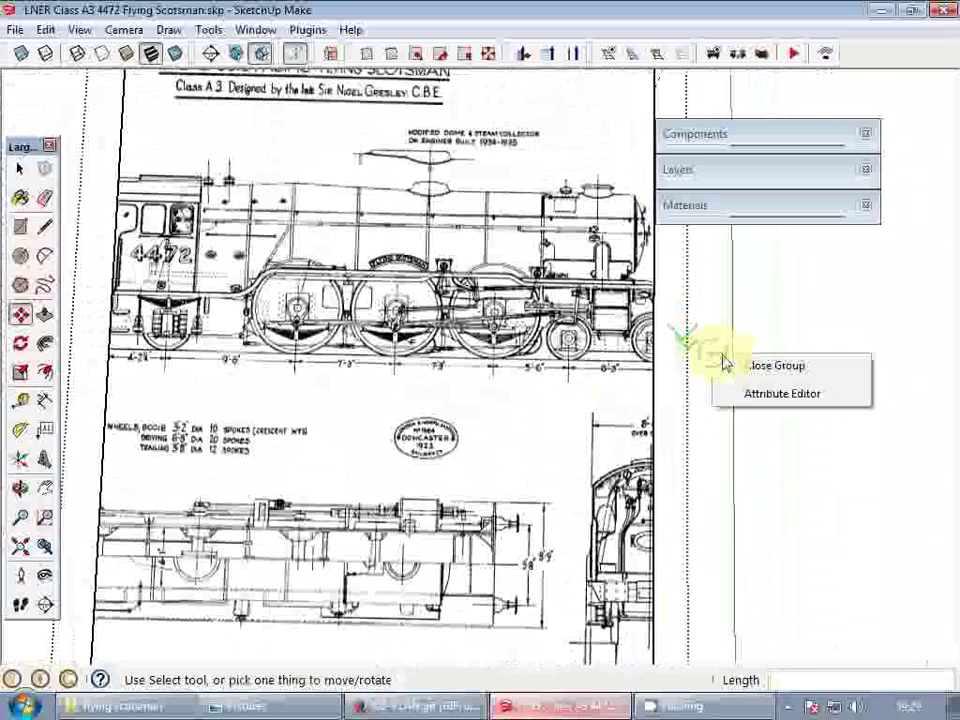
{"action": "left_click", "coordinate": [727, 365]}
- Move the cropped plan sheet by its upper-left corner to the ground line of the engine's side-view blueprint, at the locomotive's rear end
{"action": "scroll", "coordinate": [700, 340], "scroll_direction": "down", "scroll_amount": 3}
{"action": "key", "text": "space"}
{"action": "middle_click_drag", "start_coordinate": [582, 468], "coordinate": [621, 345]}
{"action": "scroll", "coordinate": [549, 319], "scroll_direction": "down", "scroll_amount": 4}
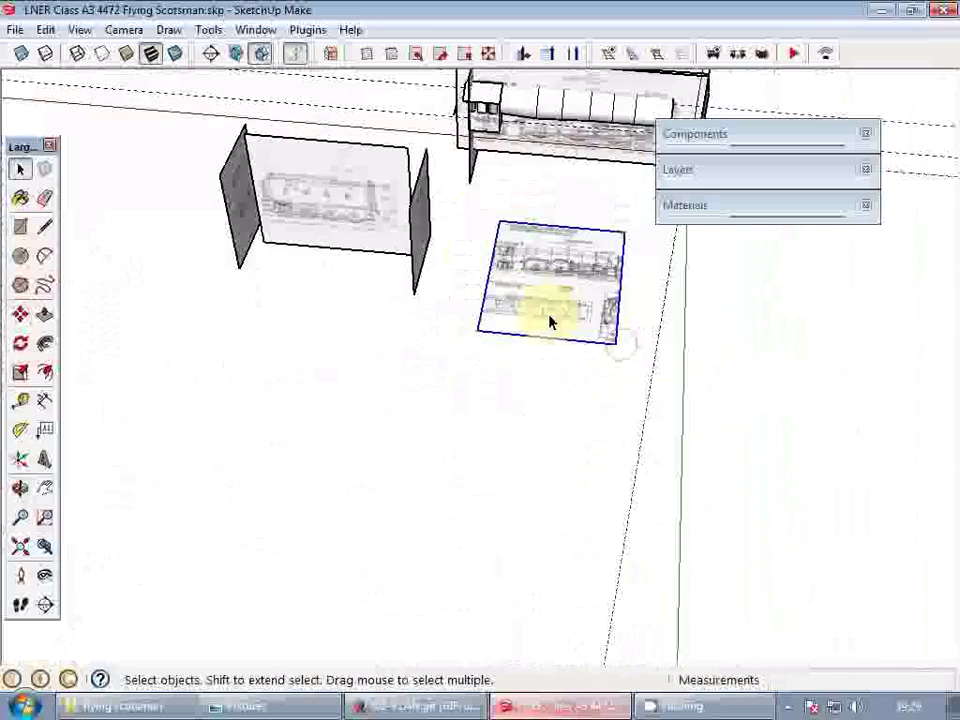
{"action": "scroll", "coordinate": [583, 236], "scroll_direction": "up", "scroll_amount": 4}
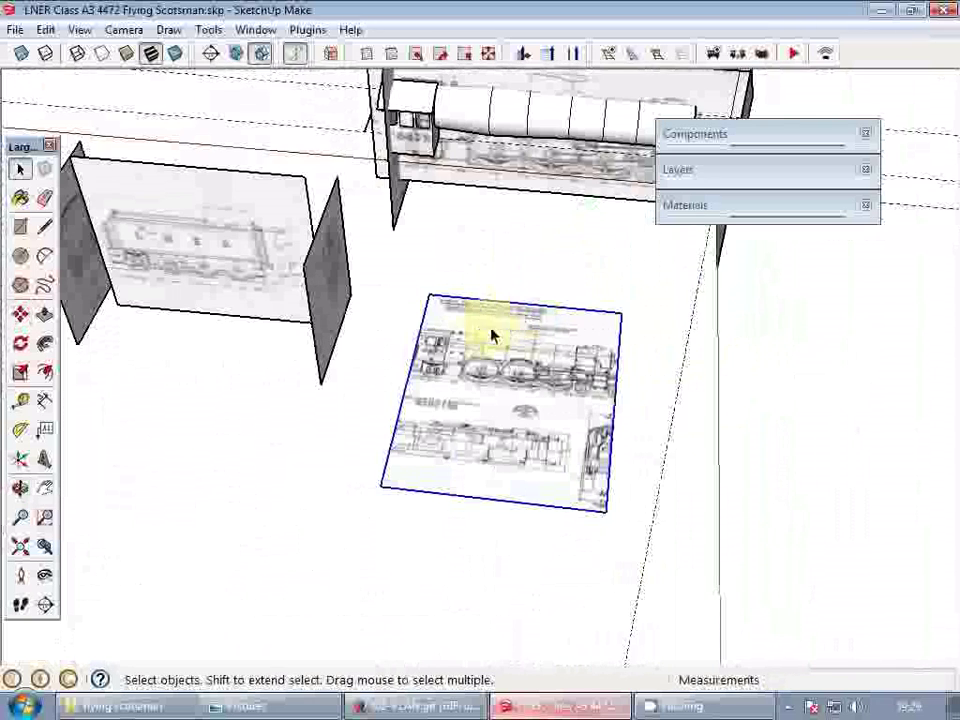
{"action": "key", "text": "m"}
{"action": "left_click", "coordinate": [431, 297]}
{"action": "middle_click_drag", "start_coordinate": [415, 190], "coordinate": [568, 129]}
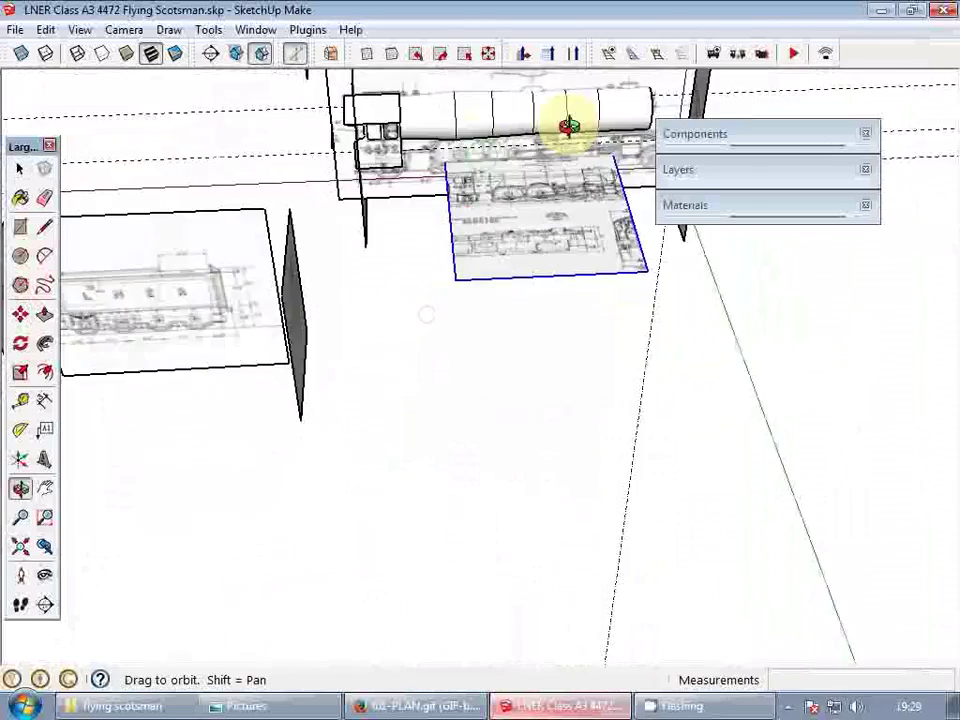
{"action": "scroll", "coordinate": [400, 182], "scroll_direction": "up", "scroll_amount": 3}
{"action": "scroll", "coordinate": [489, 270], "scroll_direction": "up", "scroll_amount": 6}
{"action": "middle_click_drag", "start_coordinate": [476, 346], "coordinate": [525, 294]}
{"action": "scroll", "coordinate": [535, 330], "scroll_direction": "up", "scroll_amount": 2}
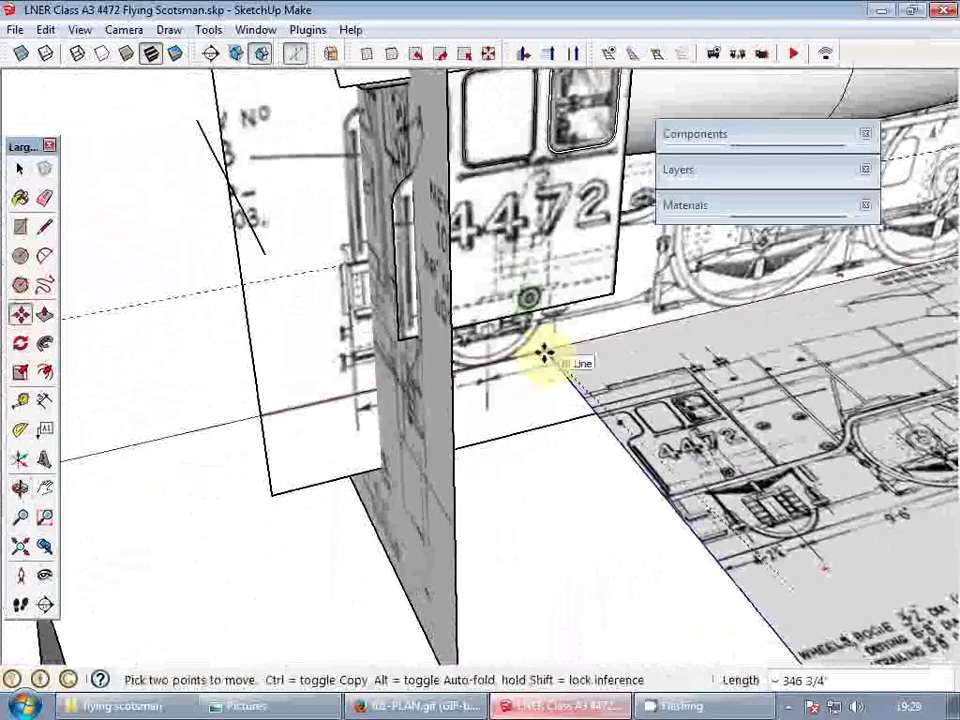
{"action": "middle_click_drag", "start_coordinate": [403, 338], "coordinate": [414, 407]}
- Scale the plan sheet along the red axis by about 1.76, matching its front edge to the model's front bogie wheel
{"action": "key", "text": "s"}
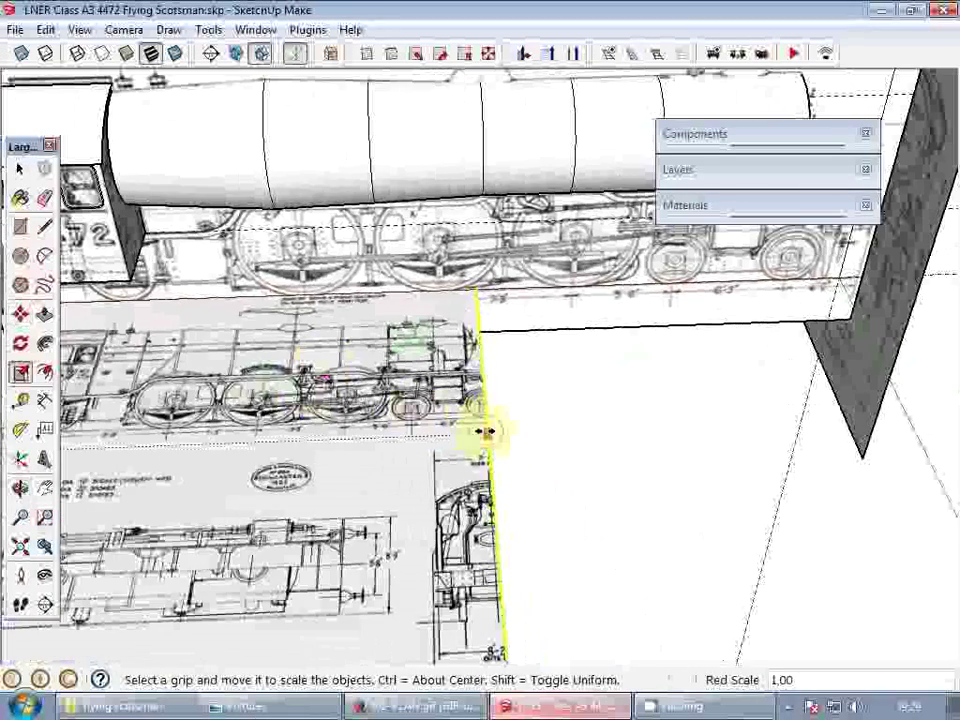
{"action": "middle_click_drag", "start_coordinate": [499, 428], "coordinate": [315, 456]}
{"action": "middle_click_drag", "start_coordinate": [401, 484], "coordinate": [222, 473]}
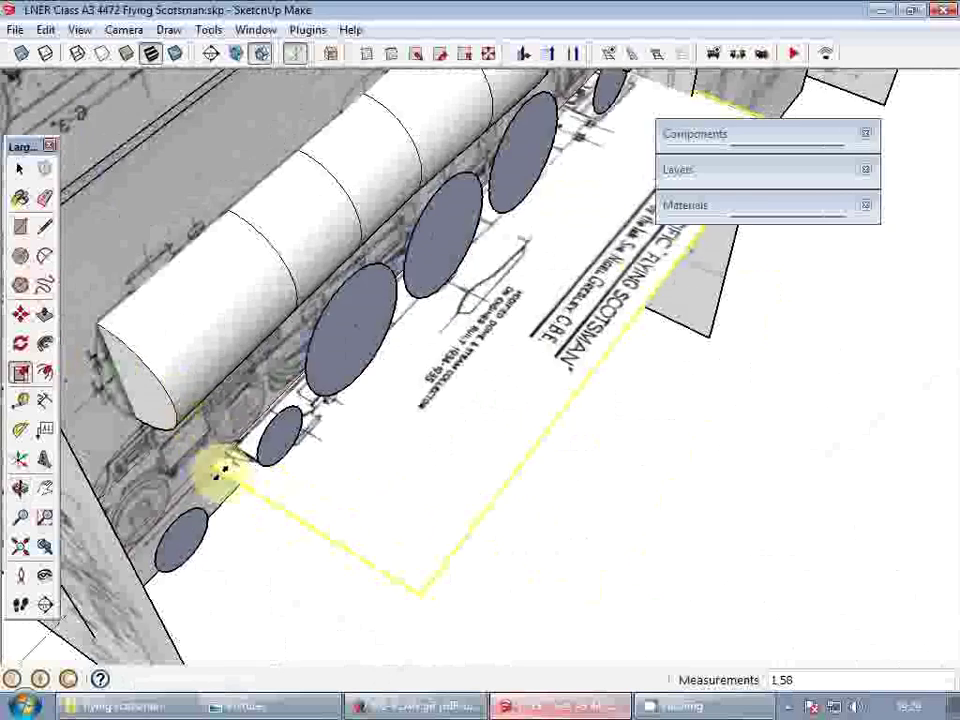
{"action": "scroll", "coordinate": [183, 557], "scroll_direction": "up", "scroll_amount": 1}
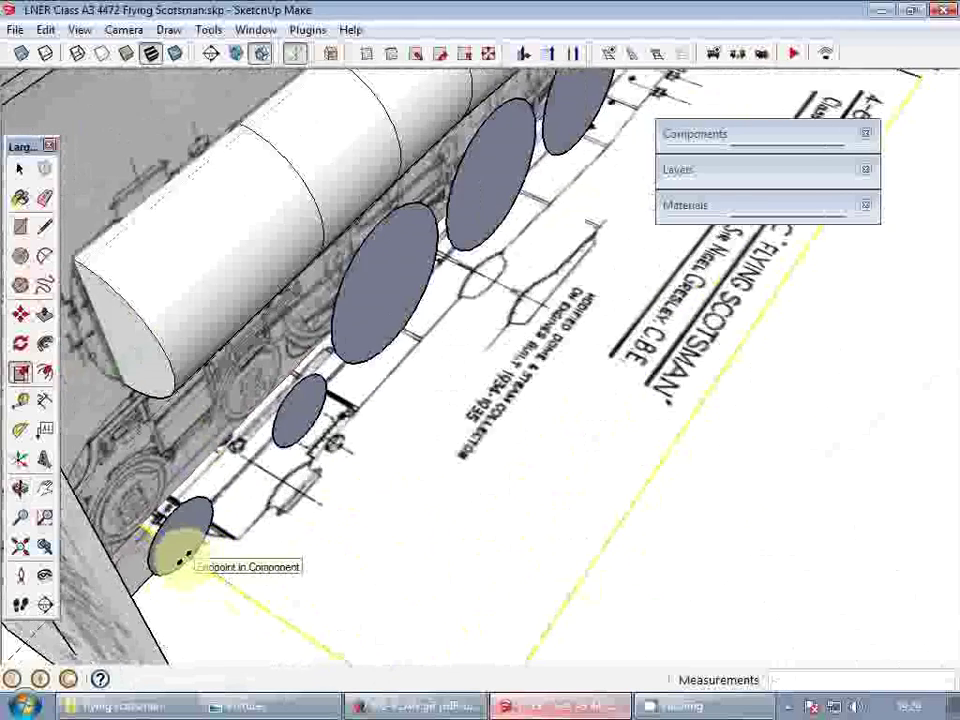
{"action": "scroll", "coordinate": [182, 556], "scroll_direction": "up", "scroll_amount": 4}
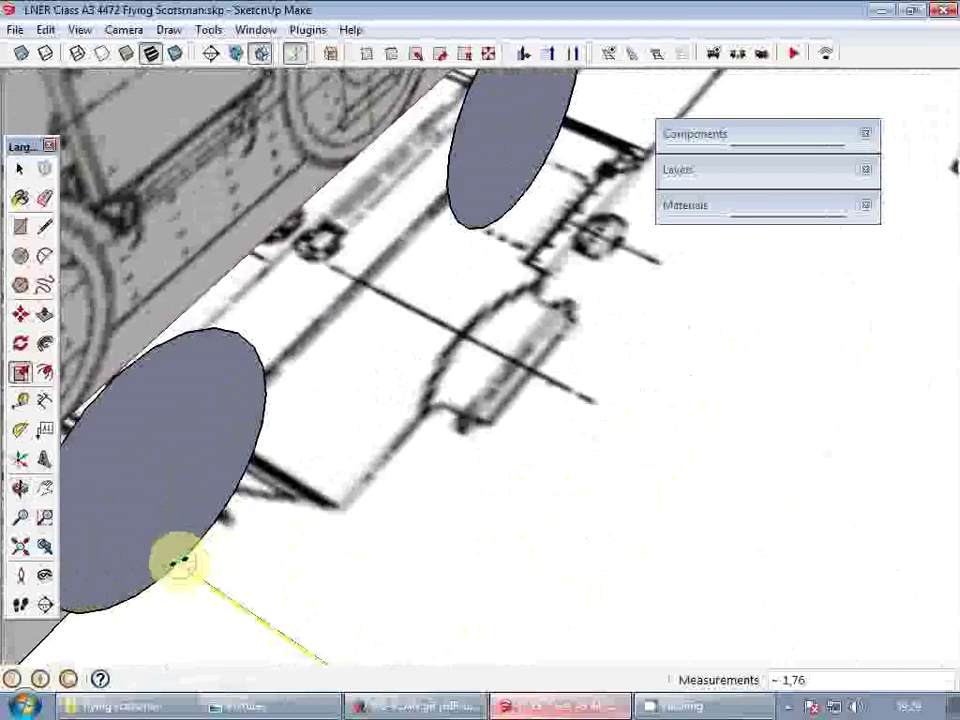
{"action": "left_click", "coordinate": [180, 563]}
{"action": "key", "text": "space"}
- Move the plan sheet back along the green axis so that its side elevation passes behind the engine's side-view blueprint
{"action": "scroll", "coordinate": [572, 281], "scroll_direction": "down", "scroll_amount": 6}
{"action": "middle_click_drag", "start_coordinate": [572, 281], "coordinate": [460, 530]}
{"action": "middle_click_drag", "start_coordinate": [460, 530], "coordinate": [597, 270], "text": "shift"}
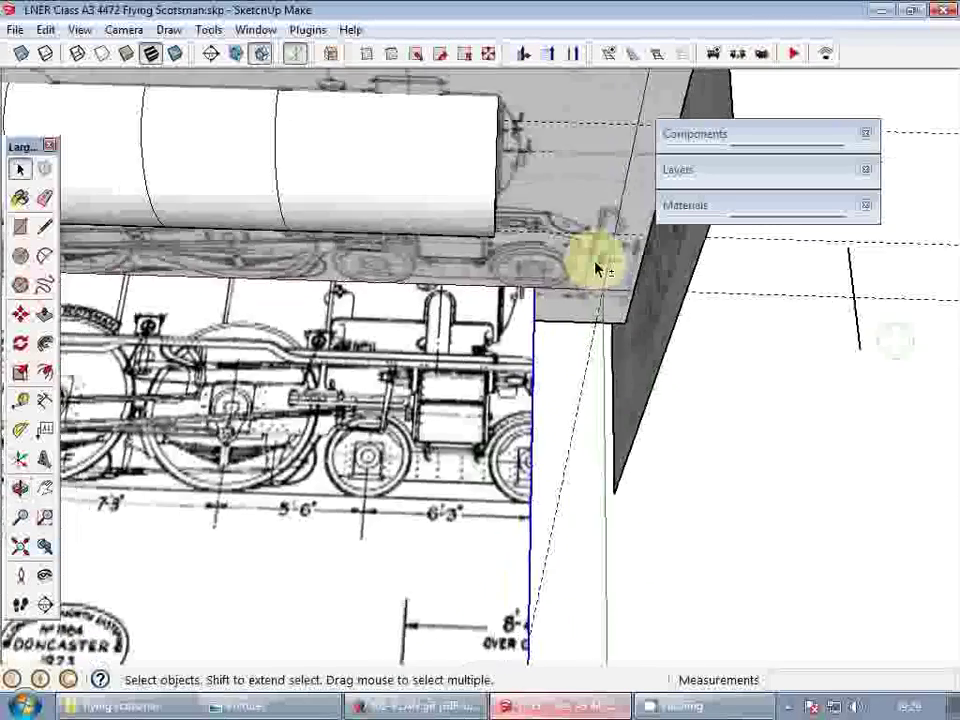
{"action": "scroll", "coordinate": [549, 396], "scroll_direction": "down", "scroll_amount": 3}
{"action": "middle_click_drag", "start_coordinate": [549, 396], "coordinate": [553, 197]}
{"action": "scroll", "coordinate": [549, 345], "scroll_direction": "up", "scroll_amount": 3}
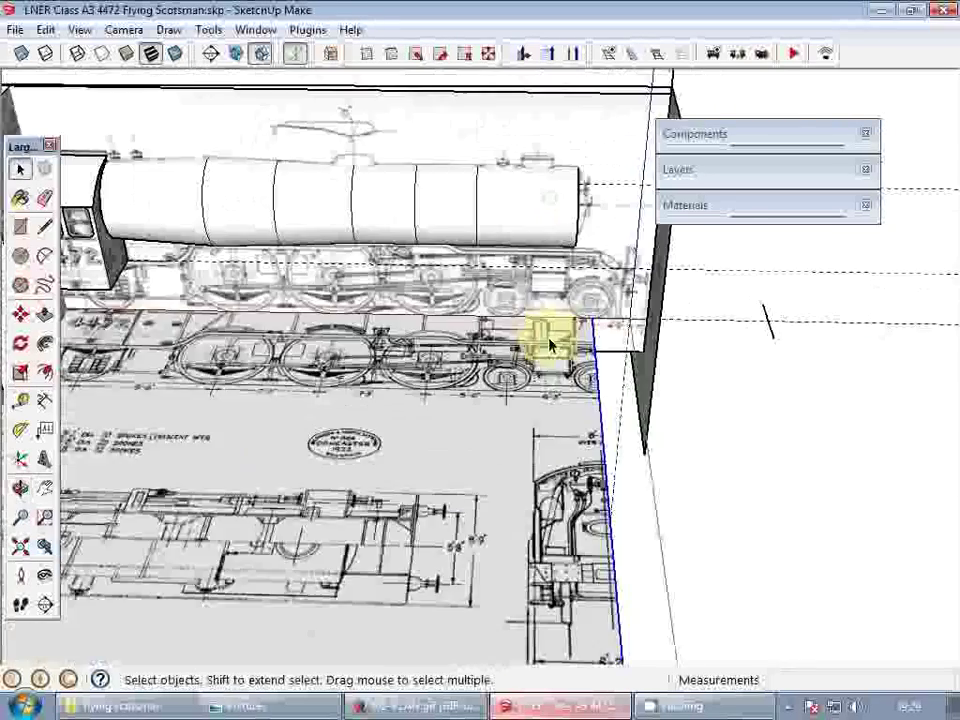
{"action": "scroll", "coordinate": [549, 345], "scroll_direction": "up", "scroll_amount": 3}
{"action": "scroll", "coordinate": [600, 372], "scroll_direction": "down", "scroll_amount": 4}
{"action": "middle_click_drag", "start_coordinate": [643, 369], "coordinate": [508, 450]}
{"action": "scroll", "coordinate": [553, 454], "scroll_direction": "down", "scroll_amount": 4}
{"action": "key", "text": "m"}
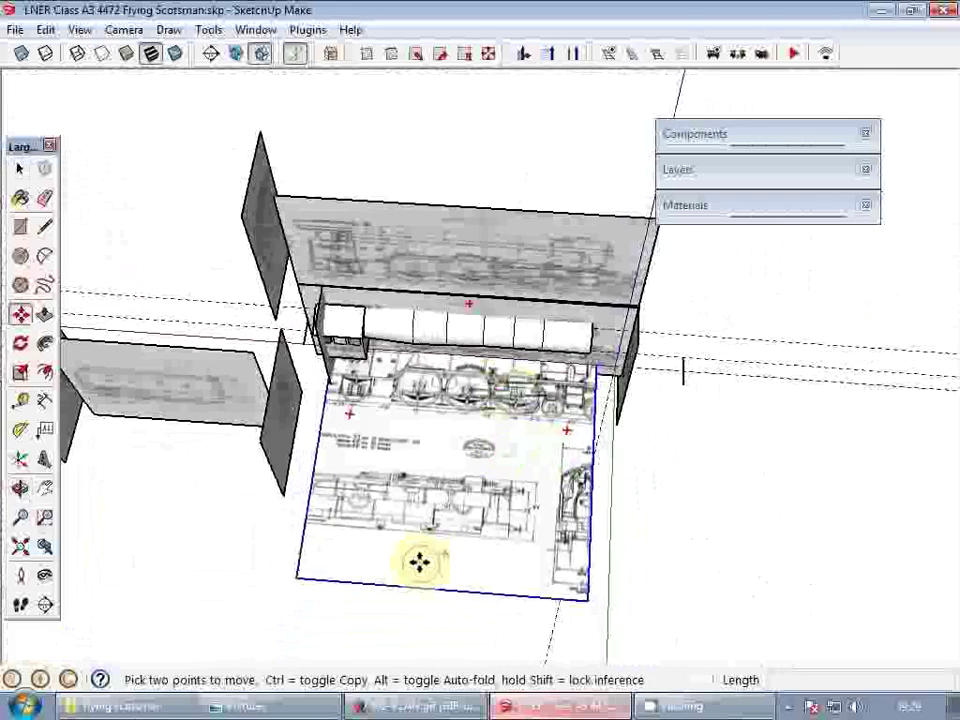
{"action": "left_click", "coordinate": [419, 562]}
{"action": "left_click", "coordinate": [463, 480]}
- Reposition the plan sheet along the green axis so that its top-view drawing lies beneath the engine model
{"action": "scroll", "coordinate": [484, 434], "scroll_direction": "up", "scroll_amount": 3}
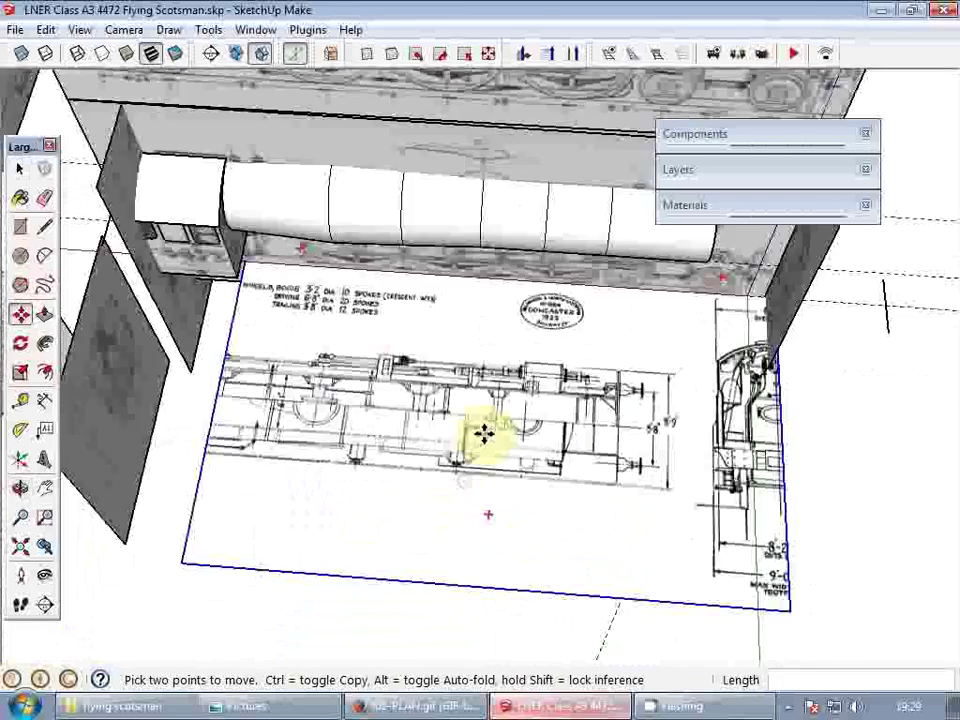
{"action": "scroll", "coordinate": [484, 432], "scroll_direction": "up", "scroll_amount": 3}
{"action": "scroll", "coordinate": [536, 403], "scroll_direction": "down", "scroll_amount": 5}
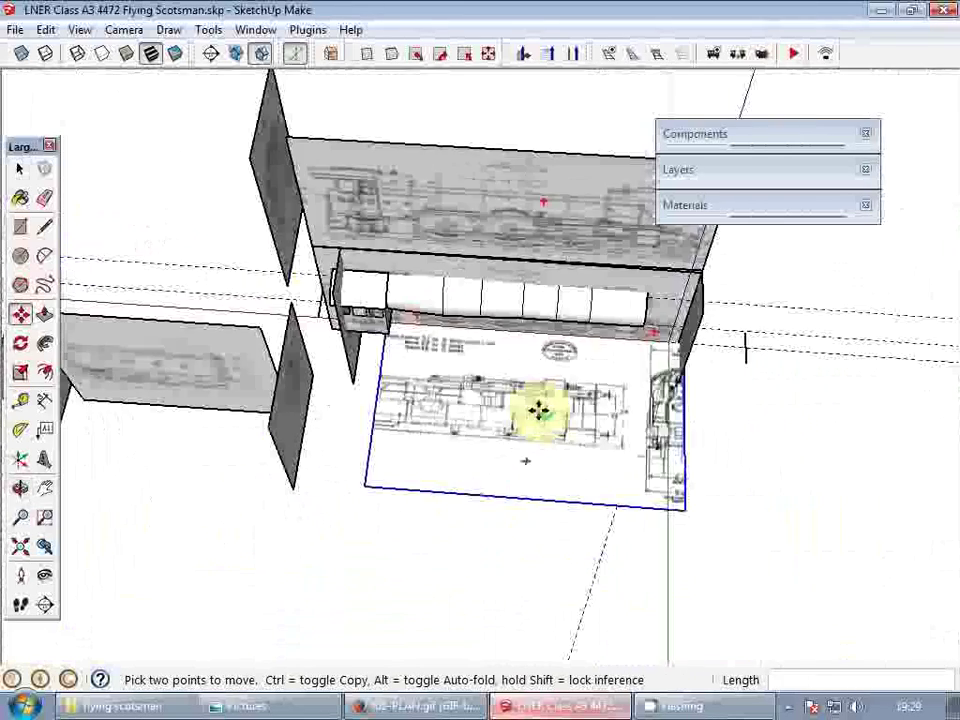
{"action": "scroll", "coordinate": [536, 409], "scroll_direction": "up", "scroll_amount": 4}
{"action": "scroll", "coordinate": [497, 478], "scroll_direction": "up", "scroll_amount": 2}
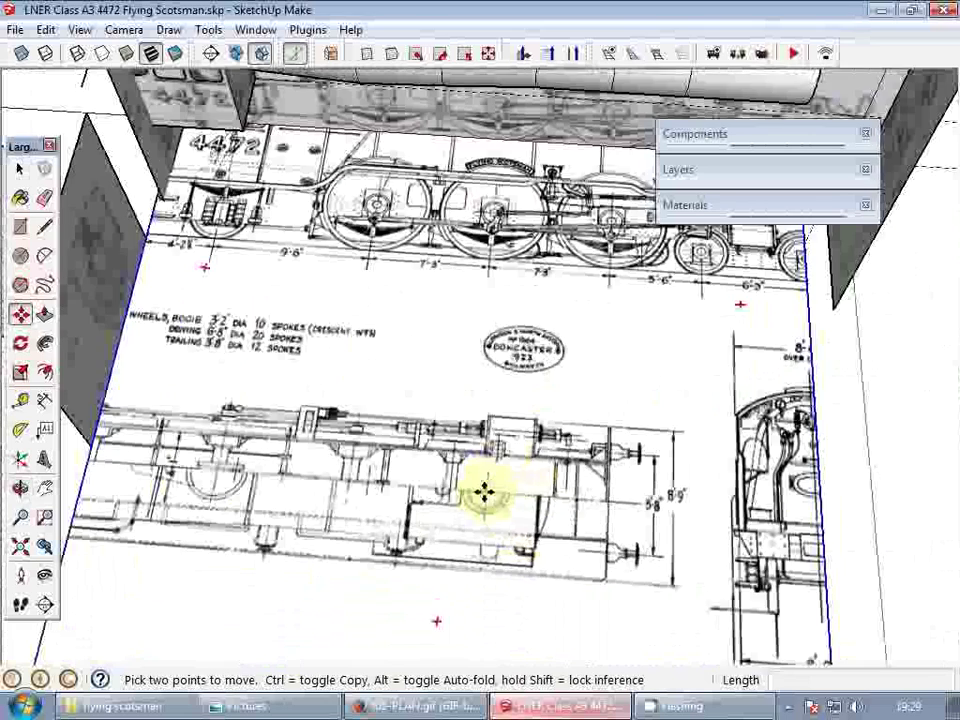
{"action": "scroll", "coordinate": [489, 463], "scroll_direction": "down", "scroll_amount": 3}
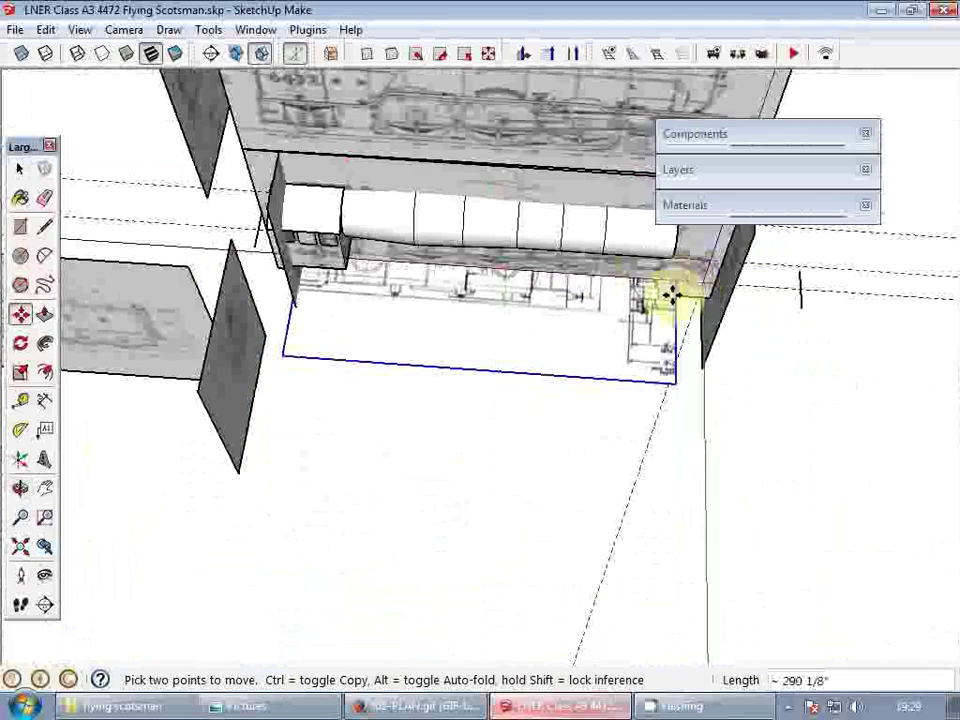
{"action": "mouse_move", "coordinate": [670, 293]}
{"action": "middle_mouse_down"}
{"action": "mouse_move", "coordinate": [561, 268]}
{"action": "mouse_move", "coordinate": [574, 336]}
{"action": "mouse_move", "coordinate": [563, 366]}
{"action": "middle_mouse_up"}
{"action": "scroll", "coordinate": [487, 318], "scroll_direction": "up", "scroll_amount": 3}
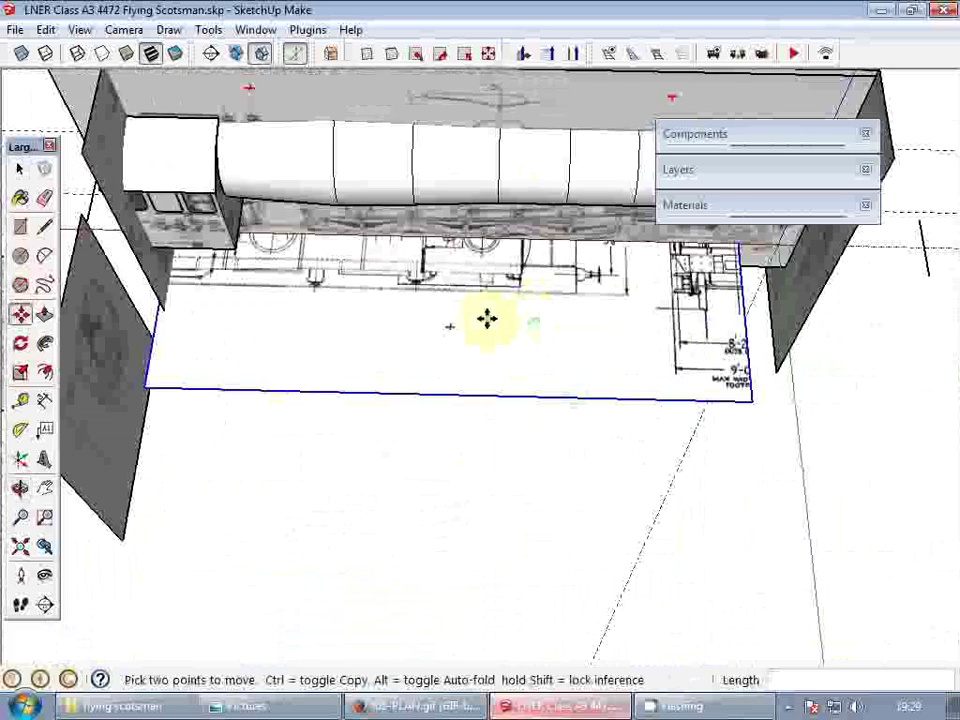
{"action": "scroll", "coordinate": [495, 315], "scroll_direction": "down", "scroll_amount": 2}
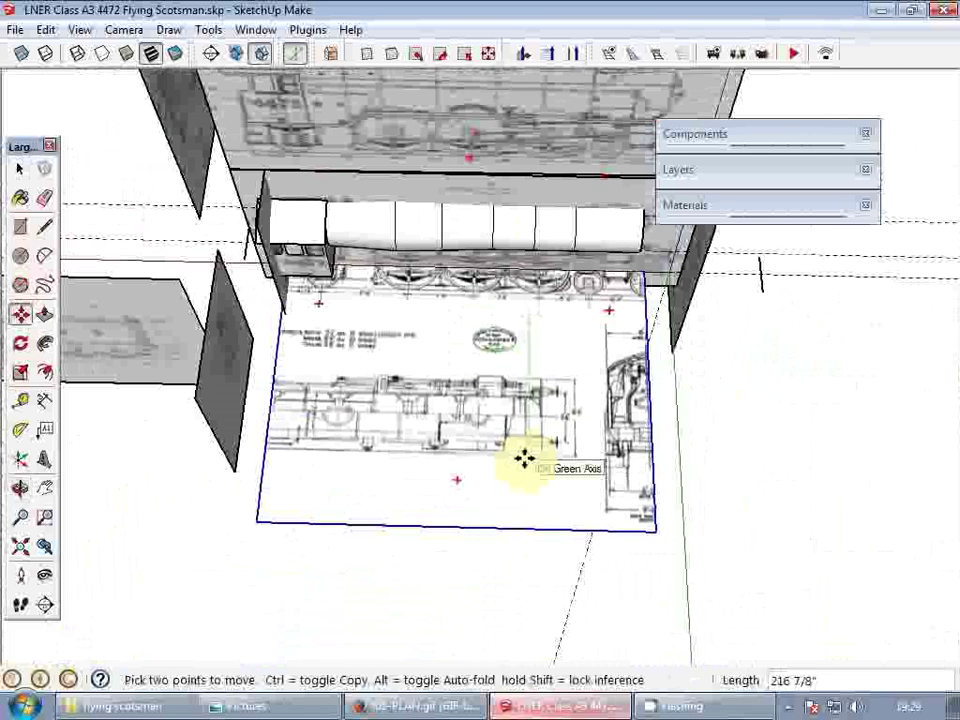
{"action": "left_click", "coordinate": [570, 325]}
{"action": "key", "text": "space"}
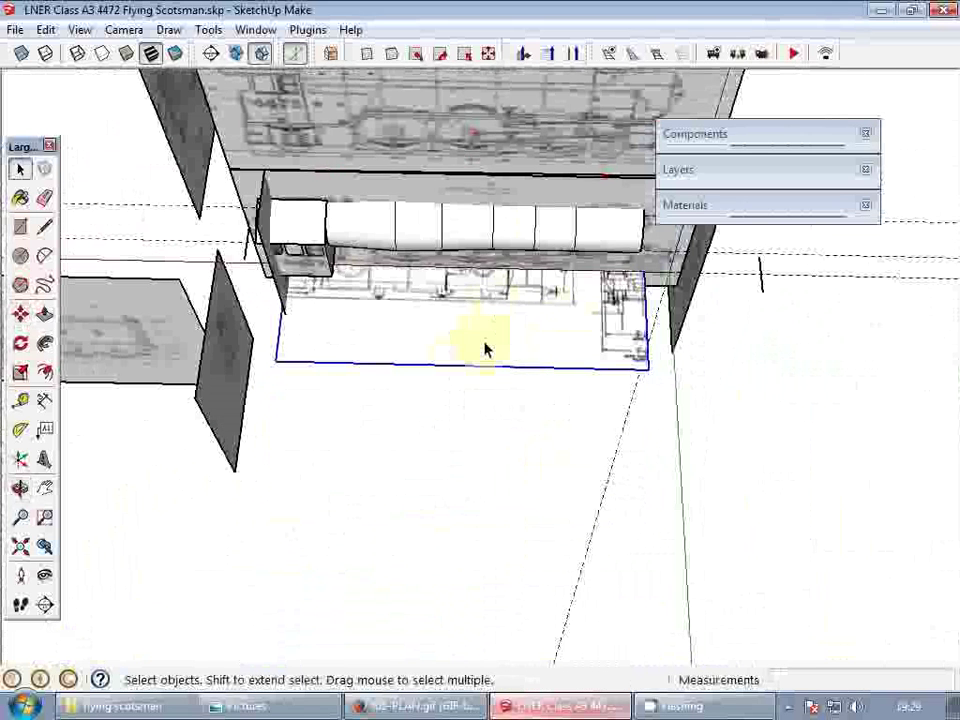
- Open the plan sheet group and move its rear edge about 179" outward to uncover the cropped end of the top view
{"action": "scroll", "coordinate": [453, 340], "scroll_direction": "up", "scroll_amount": 1}
{"action": "key", "text": "m"}
{"action": "scroll", "coordinate": [529, 244], "scroll_direction": "up", "scroll_amount": 3}
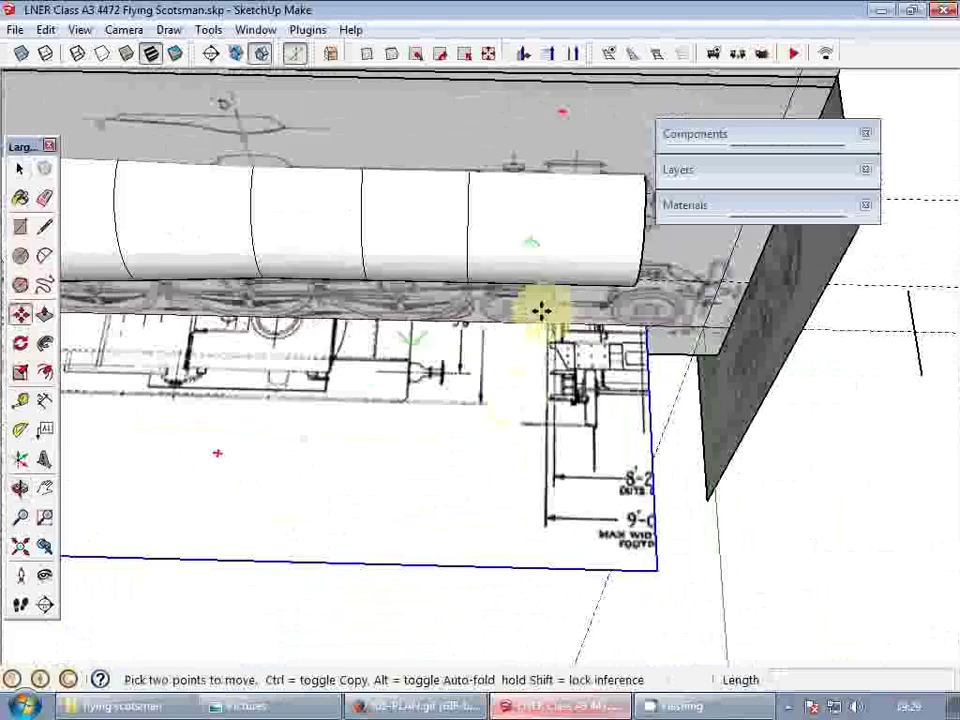
{"action": "middle_click_drag", "start_coordinate": [542, 311], "coordinate": [508, 222]}
{"action": "scroll", "coordinate": [602, 405], "scroll_direction": "down", "scroll_amount": 5}
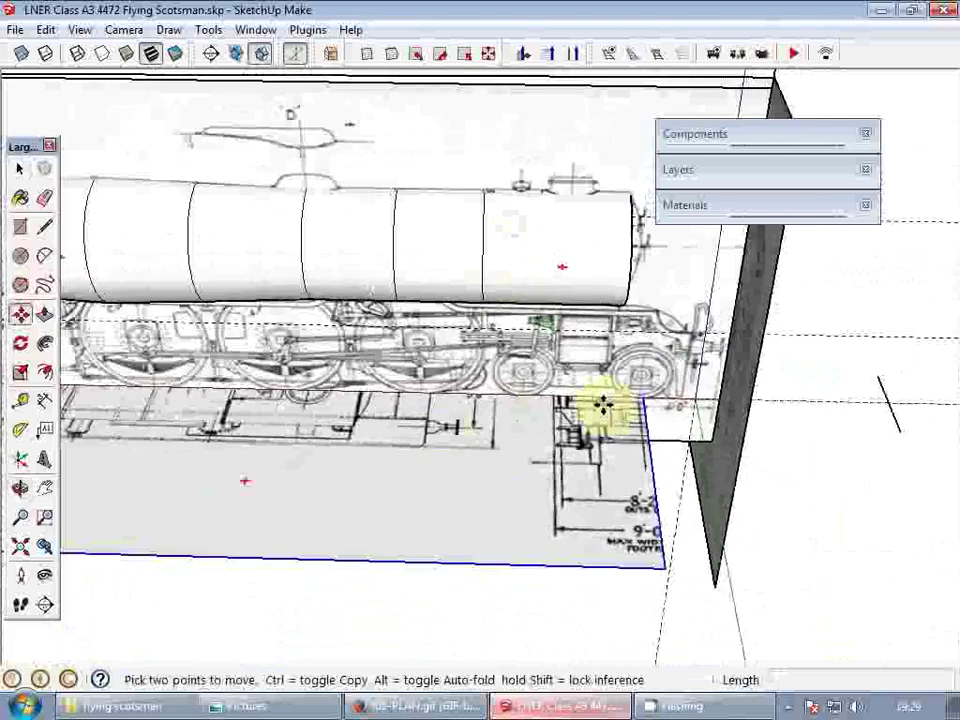
{"action": "key", "text": "space"}
{"action": "double_click", "coordinate": [406, 441]}
{"action": "scroll", "coordinate": [405, 442], "scroll_direction": "down", "scroll_amount": 2}
{"action": "scroll", "coordinate": [328, 443], "scroll_direction": "up", "scroll_amount": 2}
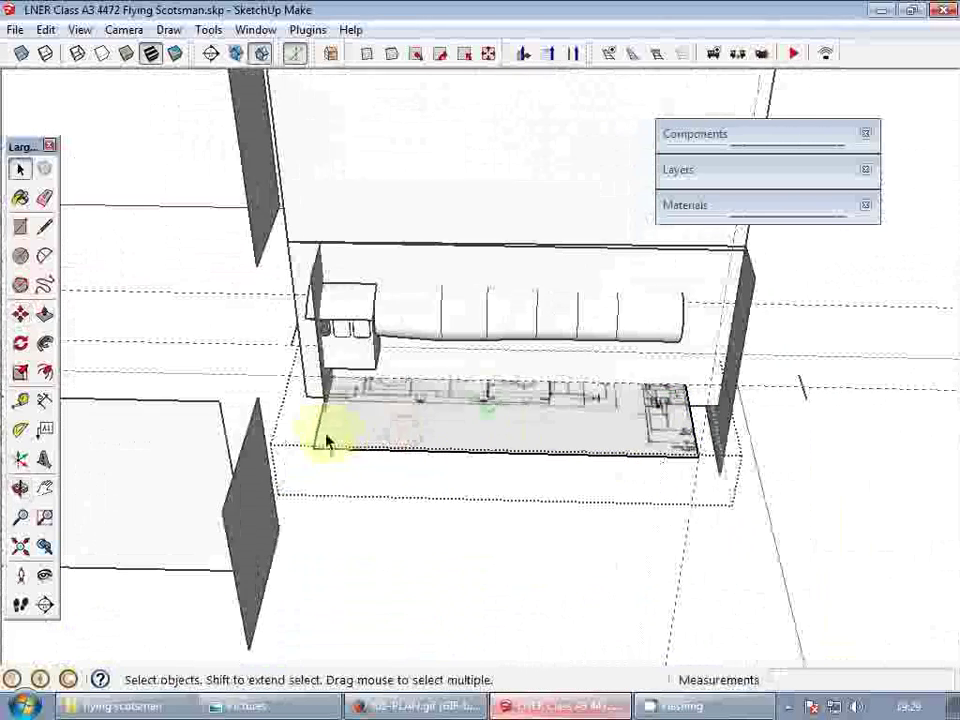
{"action": "left_click", "coordinate": [314, 427]}
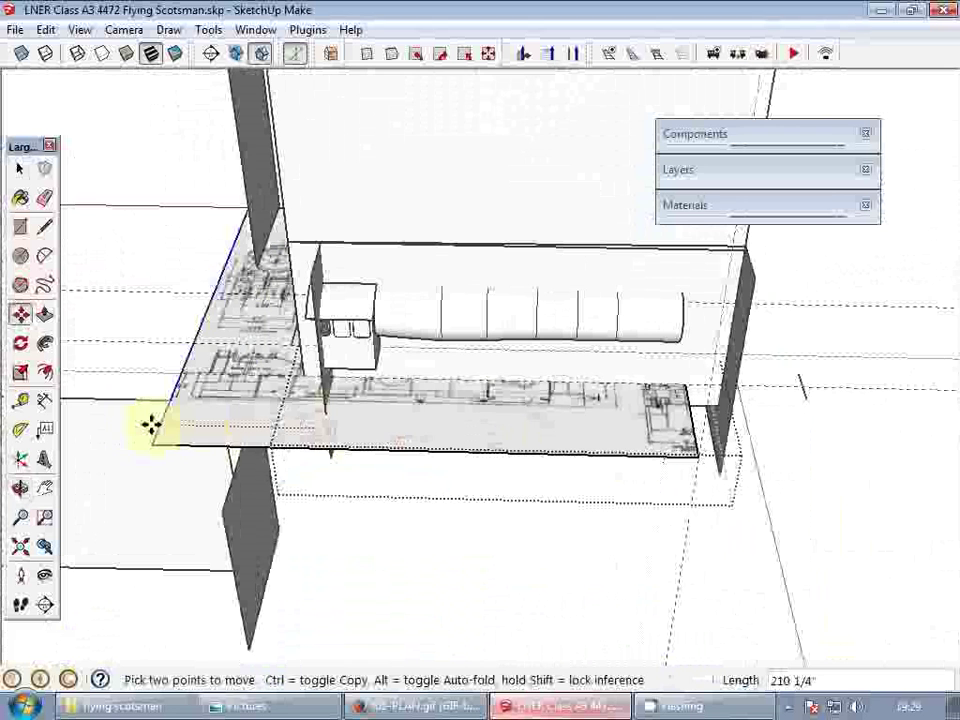
{"action": "scroll", "coordinate": [134, 425], "scroll_direction": "up", "scroll_amount": 4}
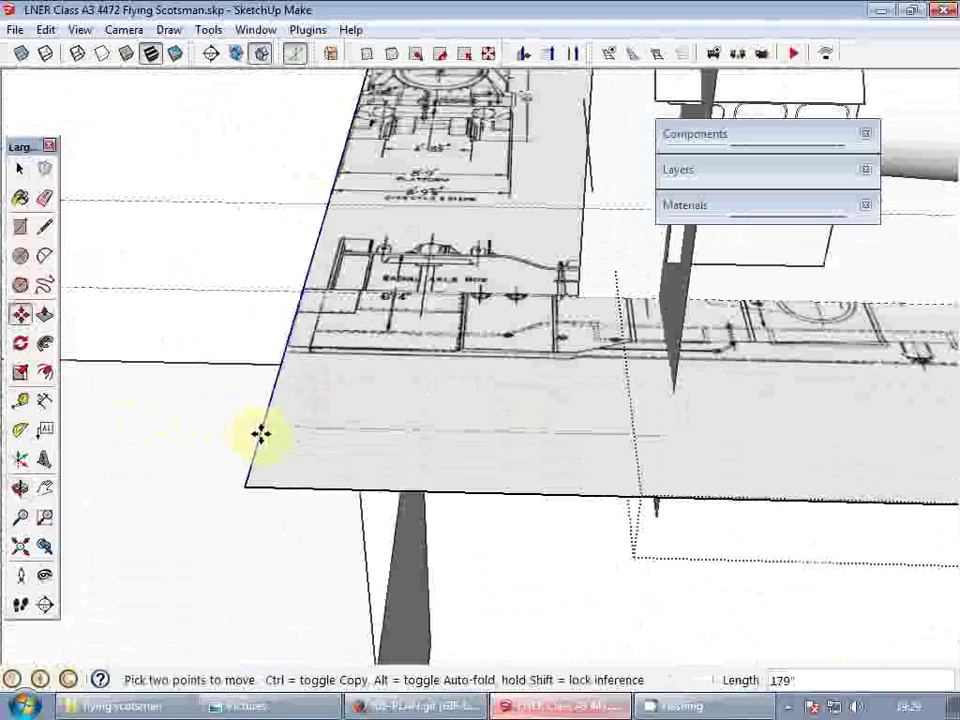
{"action": "left_click", "coordinate": [261, 433]}
{"action": "key", "text": "space"}
- Move the plan sheet's front edge inward to the buffer faces of the top view and close the group
{"action": "scroll", "coordinate": [175, 437], "scroll_direction": "down", "scroll_amount": 5}
{"action": "scroll", "coordinate": [522, 431], "scroll_direction": "up", "scroll_amount": 4}
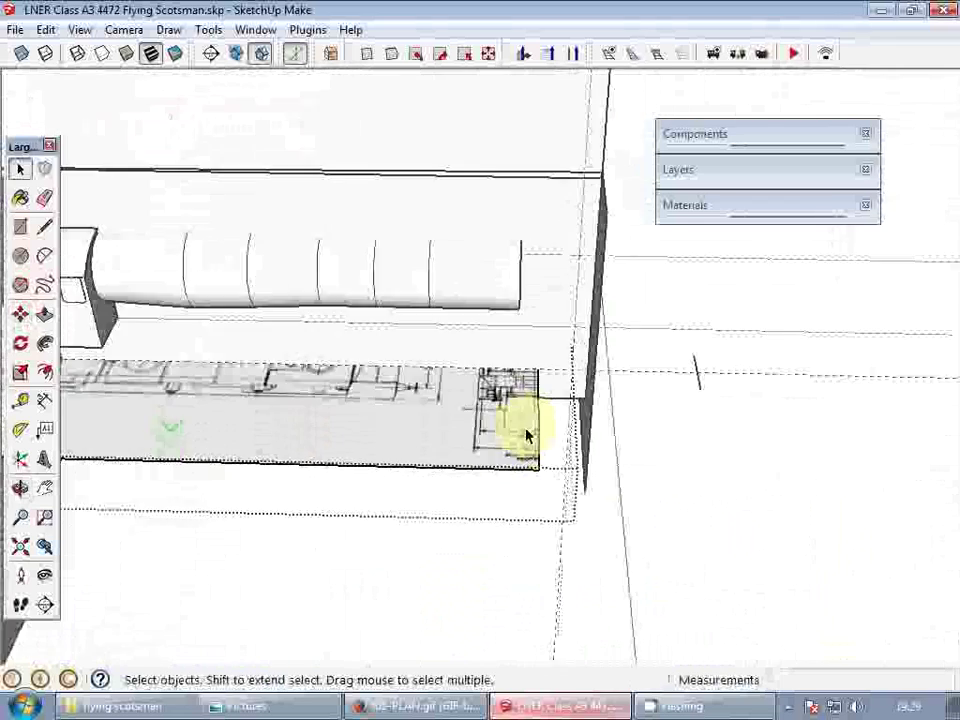
{"action": "left_click", "coordinate": [546, 427]}
{"action": "key", "text": "m"}
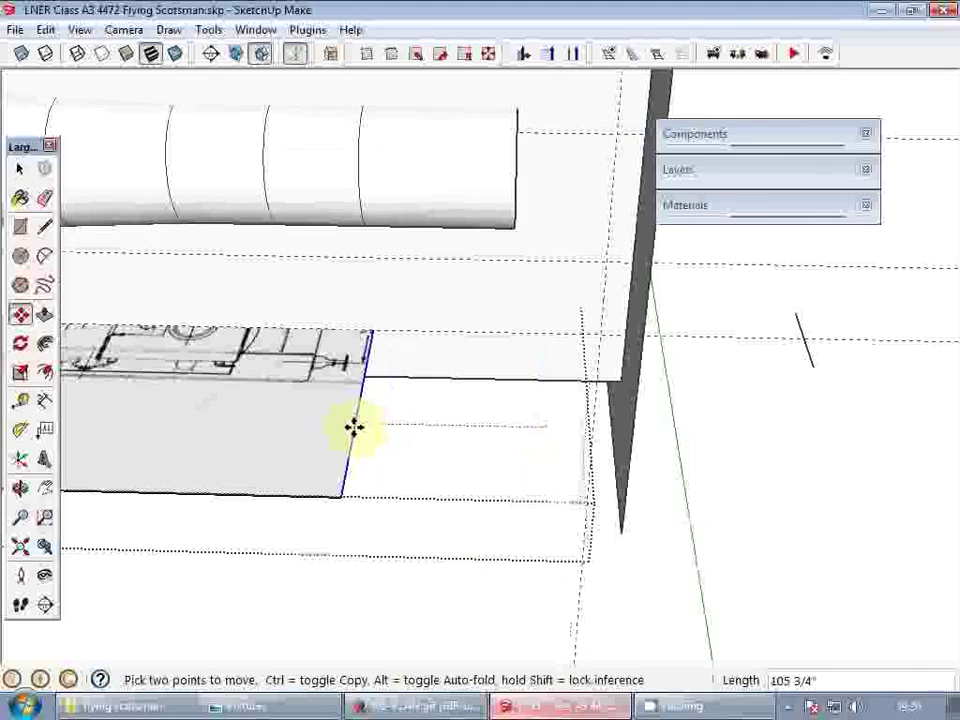
{"action": "scroll", "coordinate": [340, 427], "scroll_direction": "up", "scroll_amount": 2}
{"action": "left_click", "coordinate": [323, 427]}
{"action": "key", "text": "space"}
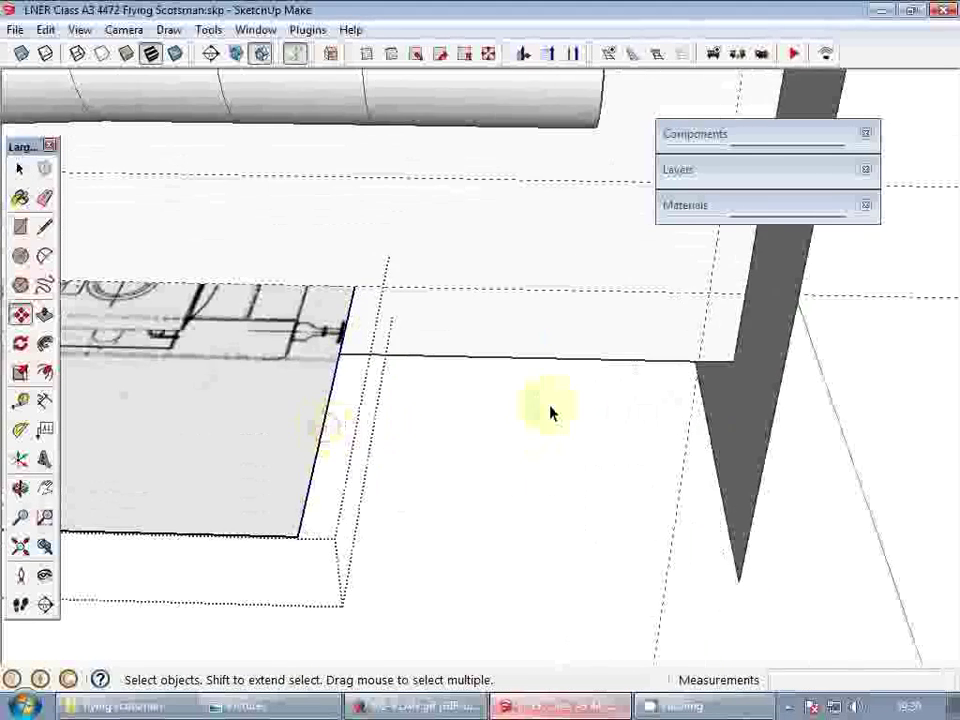
{"action": "scroll", "coordinate": [752, 379], "scroll_direction": "down", "scroll_amount": 4}
{"action": "scroll", "coordinate": [538, 385], "scroll_direction": "up", "scroll_amount": 2}
{"action": "scroll", "coordinate": [268, 368], "scroll_direction": "up", "scroll_amount": 2}
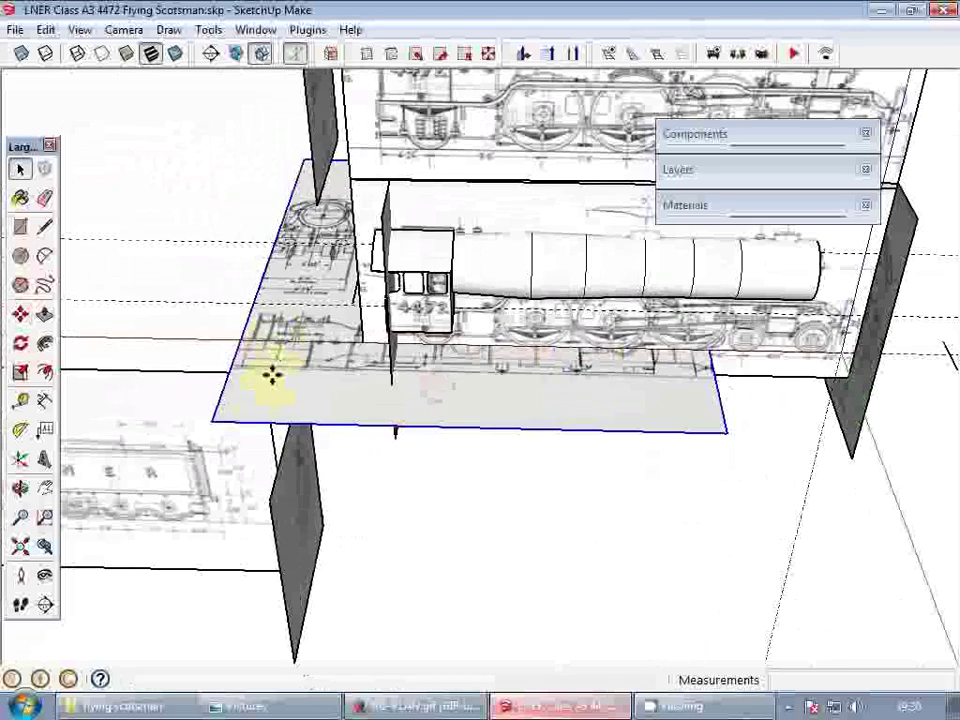
- Move the plan sheet 166 1/2" along the red axis so its top view lines up with the engine's side elevation
{"action": "left_click", "coordinate": [224, 368]}
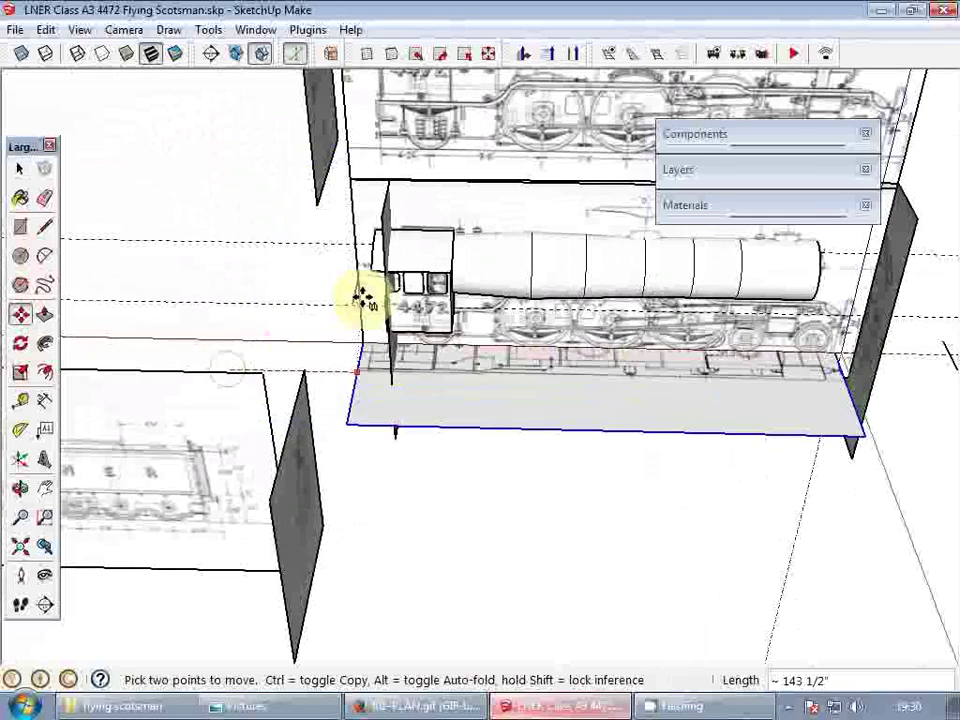
{"action": "scroll", "coordinate": [372, 265], "scroll_direction": "up", "scroll_amount": 2}
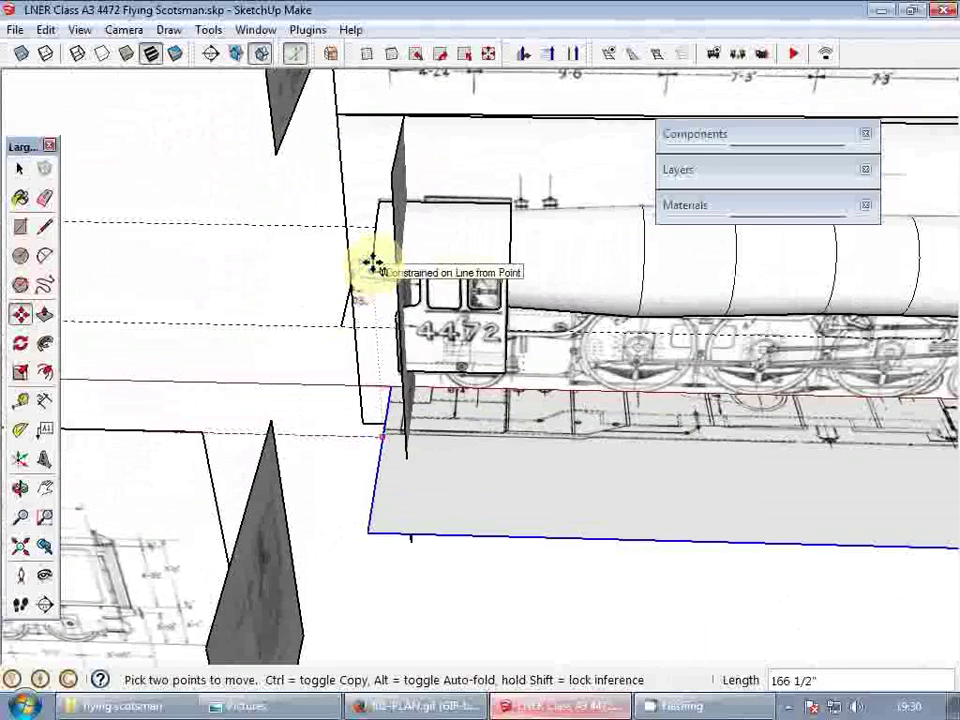
{"action": "left_click", "coordinate": [372, 262]}
{"action": "scroll", "coordinate": [90, 323], "scroll_direction": "down", "scroll_amount": 3}
{"action": "middle_click_drag", "start_coordinate": [418, 342], "coordinate": [412, 428]}
{"action": "scroll", "coordinate": [378, 326], "scroll_direction": "up", "scroll_amount": 3}
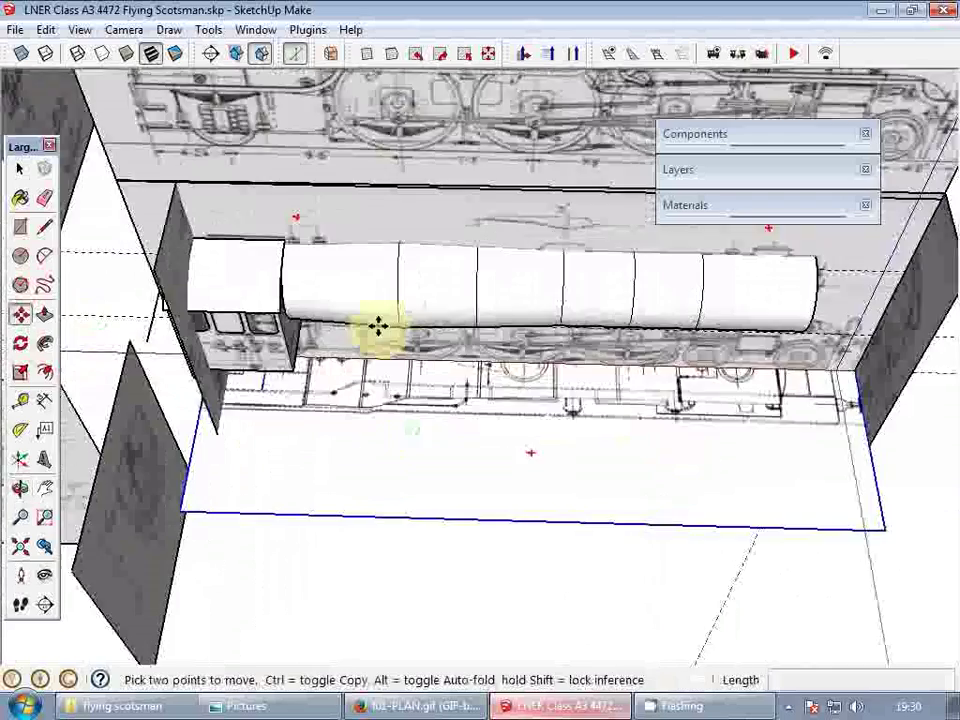
{"action": "middle_click_drag", "start_coordinate": [486, 335], "coordinate": [509, 462]}
{"action": "key", "text": "space"}
{"action": "scroll", "coordinate": [508, 452], "scroll_direction": "down", "scroll_amount": 3}
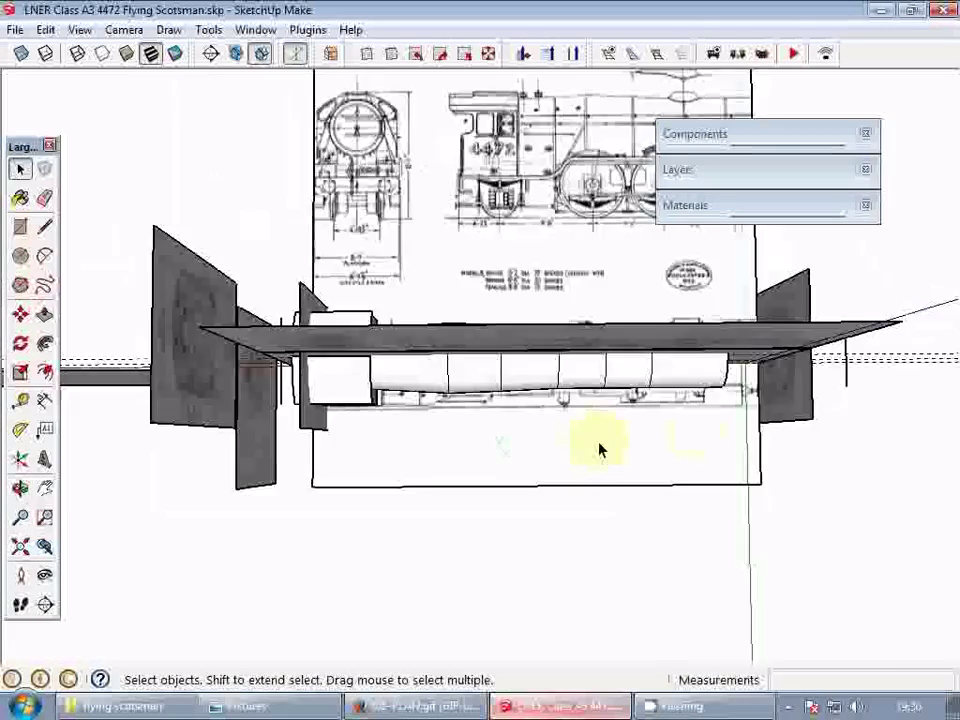
{"action": "middle_click_drag", "start_coordinate": [600, 450], "coordinate": [596, 347]}
{"action": "scroll", "coordinate": [555, 413], "scroll_direction": "up", "scroll_amount": 3}
{"action": "middle_click_drag", "start_coordinate": [555, 412], "coordinate": [573, 490]}
{"action": "key", "text": "l"}
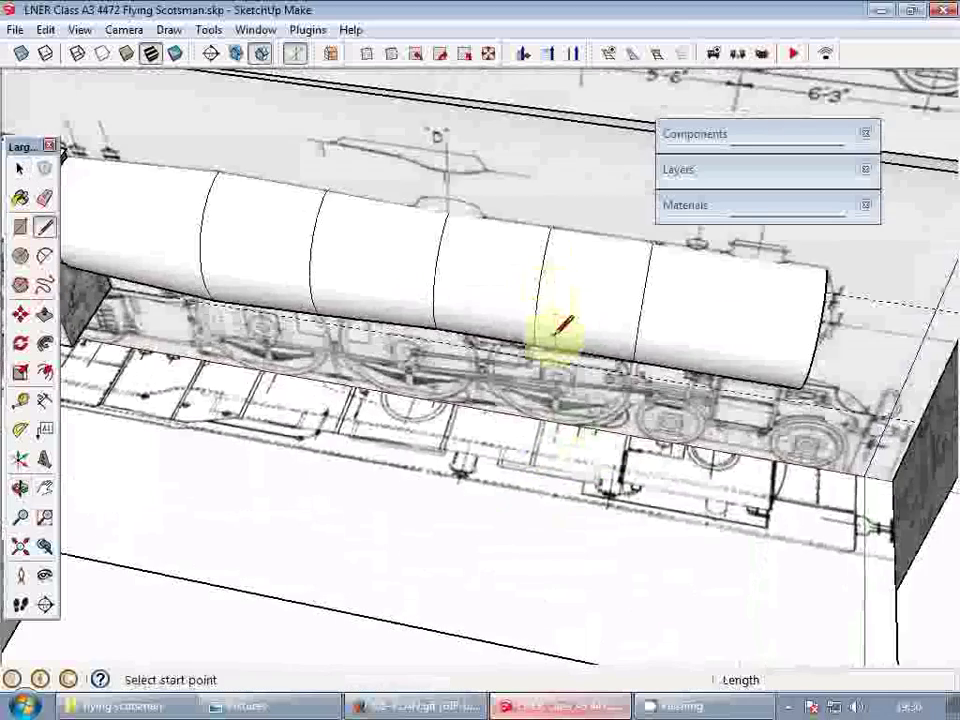
{"action": "left_click", "coordinate": [536, 331]}
{"action": "scroll", "coordinate": [603, 462], "scroll_direction": "up", "scroll_amount": 2}
{"action": "scroll", "coordinate": [605, 447], "scroll_direction": "up", "scroll_amount": 2}
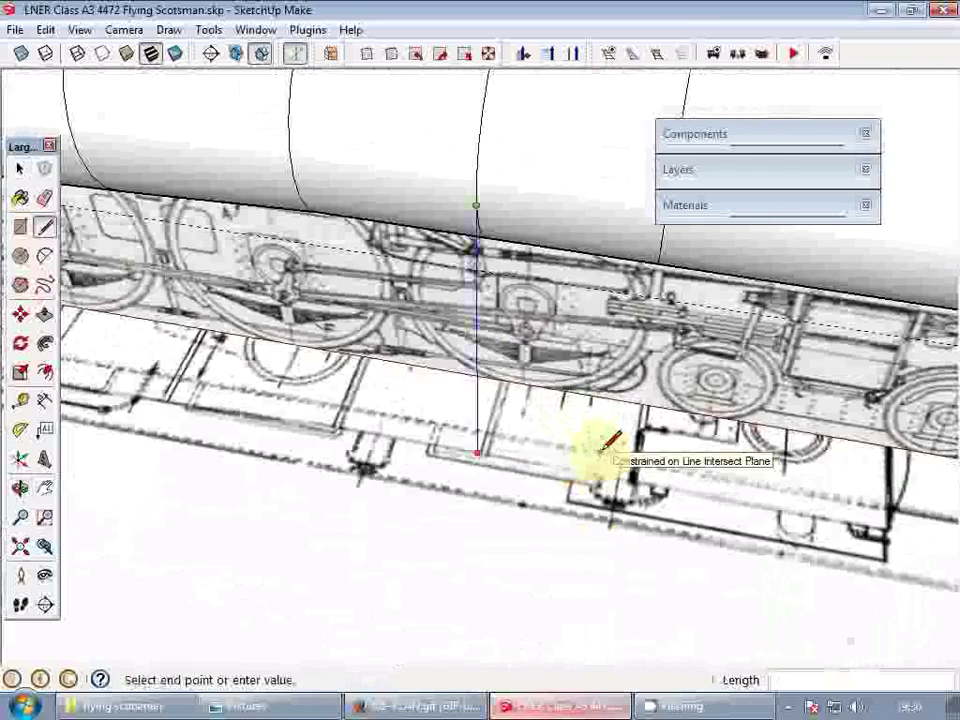
{"action": "key", "text": "space"}
{"action": "scroll", "coordinate": [557, 432], "scroll_direction": "down", "scroll_amount": 3}
{"action": "scroll", "coordinate": [320, 269], "scroll_direction": "up", "scroll_amount": 2}
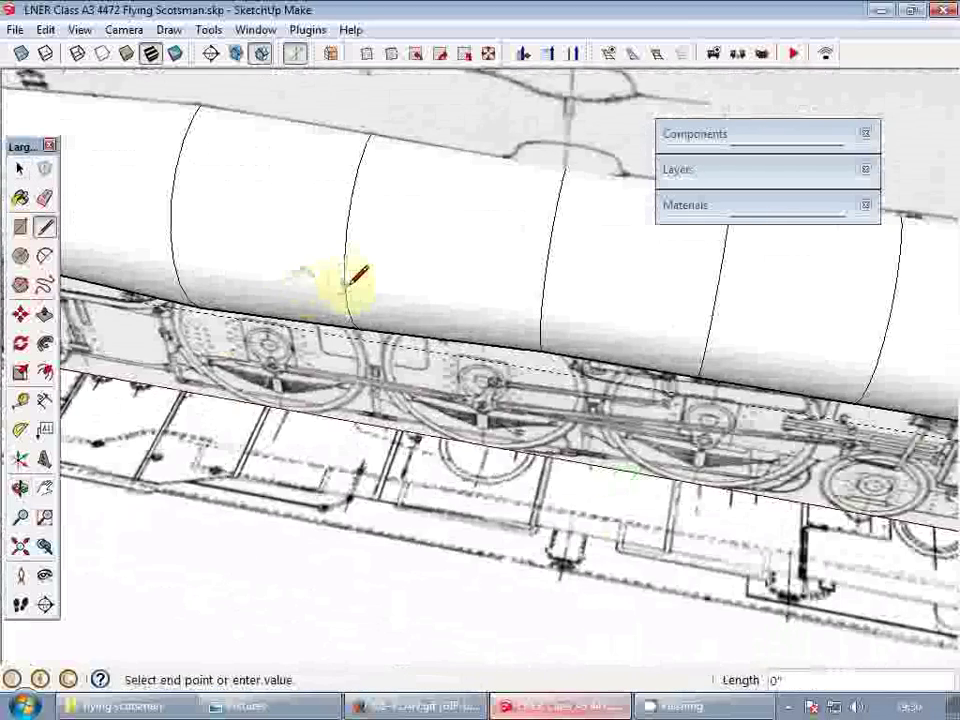
{"action": "scroll", "coordinate": [490, 488], "scroll_direction": "down", "scroll_amount": 3}
{"action": "middle_click_drag", "start_coordinate": [514, 493], "coordinate": [519, 456]}
{"action": "key", "text": "space"}
- Measure the distance from the plan sheet's outer edge to the top view's outer footplate line
{"action": "scroll", "coordinate": [519, 456], "scroll_direction": "down", "scroll_amount": 3}
{"action": "key", "text": "t"}
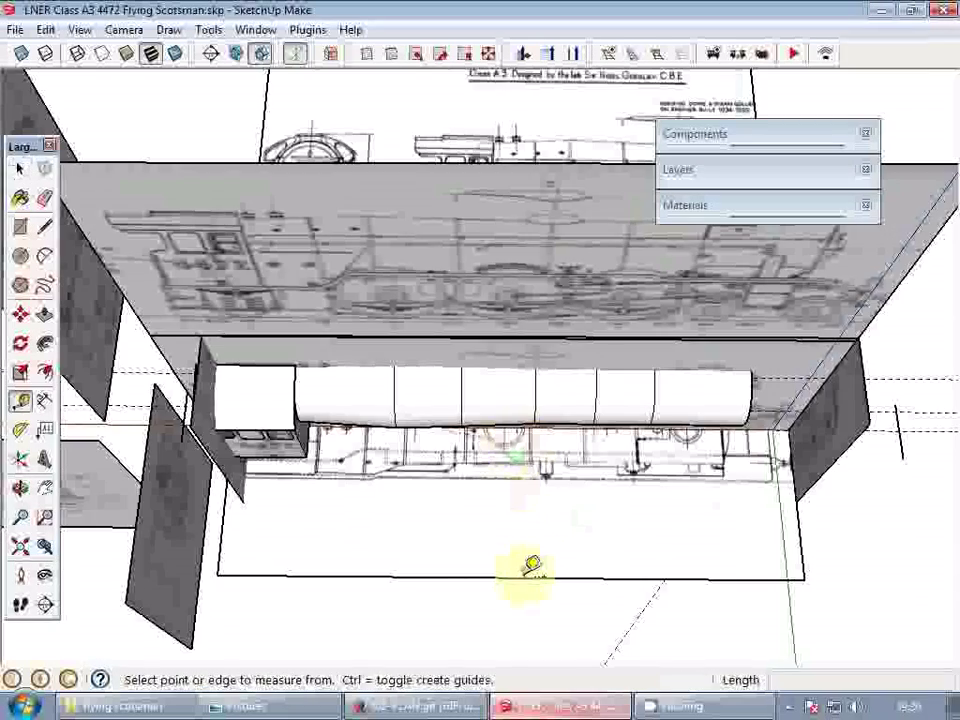
{"action": "left_click", "coordinate": [526, 568]}
{"action": "scroll", "coordinate": [497, 454], "scroll_direction": "up", "scroll_amount": 4}
{"action": "scroll", "coordinate": [500, 452], "scroll_direction": "down", "scroll_amount": 2}
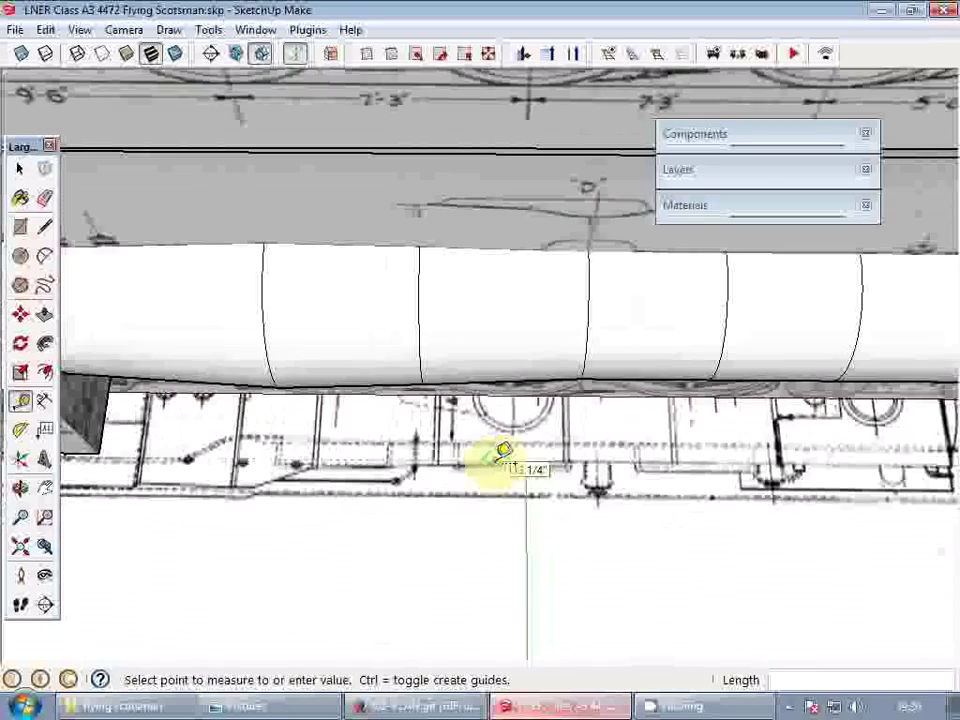
{"action": "scroll", "coordinate": [501, 453], "scroll_direction": "up", "scroll_amount": 3}
{"action": "scroll", "coordinate": [499, 454], "scroll_direction": "down", "scroll_amount": 4}
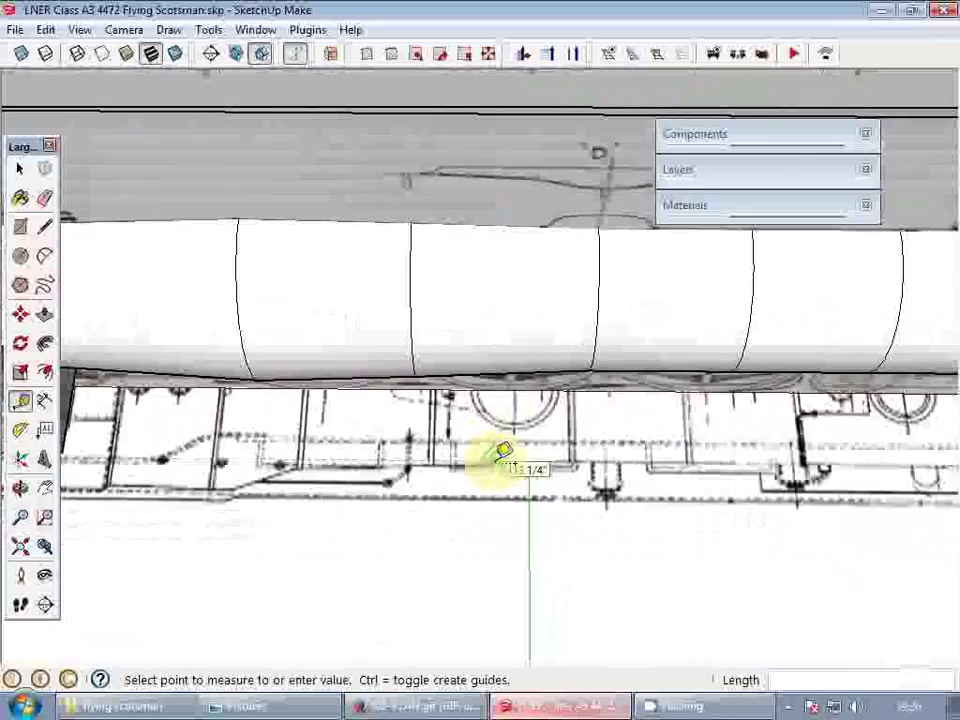
{"action": "key", "text": "space"}
- Delete the cab to check the side elevation behind it, and undo the deletion
{"action": "middle_click_drag", "start_coordinate": [495, 470], "coordinate": [492, 338]}
{"action": "middle_click_drag", "start_coordinate": [530, 418], "coordinate": [493, 405]}
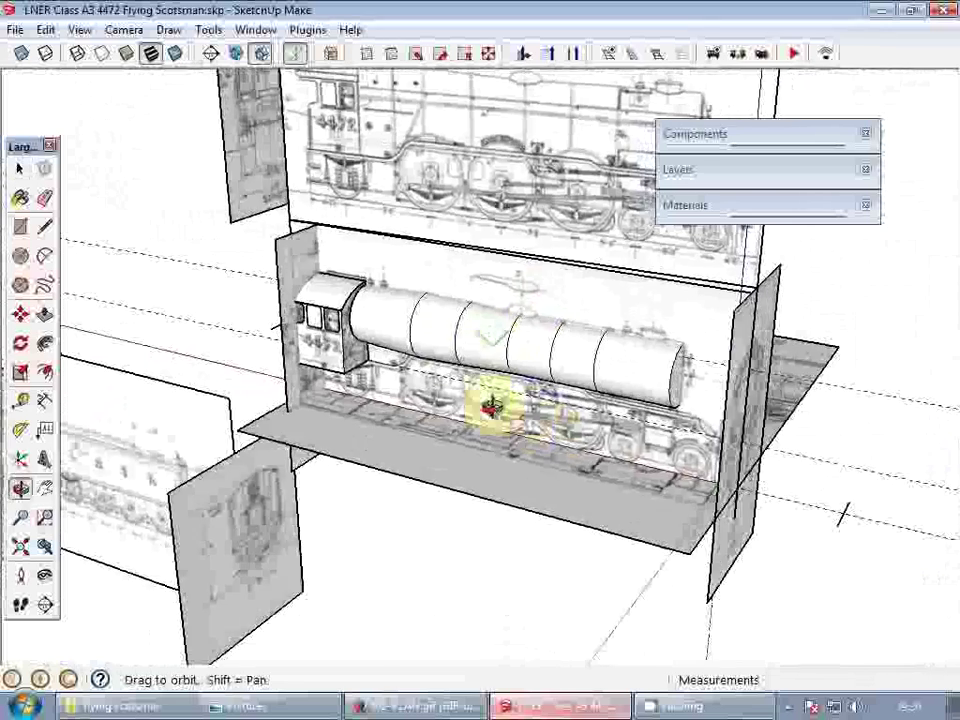
{"action": "scroll", "coordinate": [444, 350], "scroll_direction": "up", "scroll_amount": 3}
{"action": "left_click", "coordinate": [609, 343]}
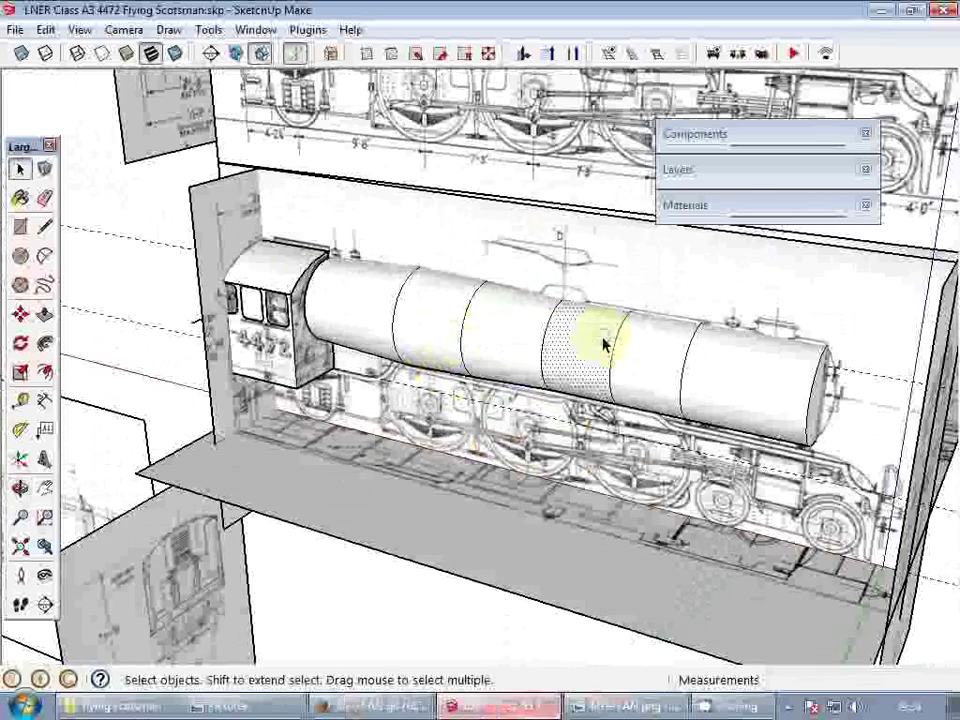
{"action": "middle_click_drag", "start_coordinate": [321, 294], "coordinate": [491, 242]}
{"action": "scroll", "coordinate": [302, 328], "scroll_direction": "up", "scroll_amount": 4}
{"action": "left_click", "coordinate": [305, 331]}
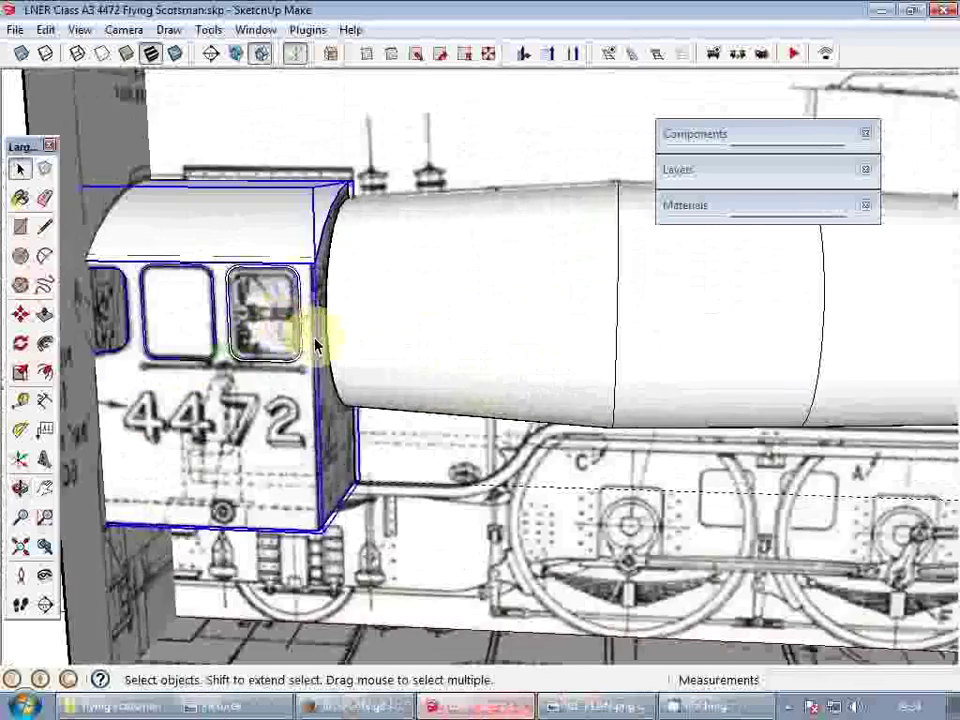
{"action": "middle_click_drag", "start_coordinate": [313, 339], "coordinate": [410, 345]}
{"action": "key", "text": "Delete"}
{"action": "scroll", "coordinate": [334, 198], "scroll_direction": "up", "scroll_amount": 2}
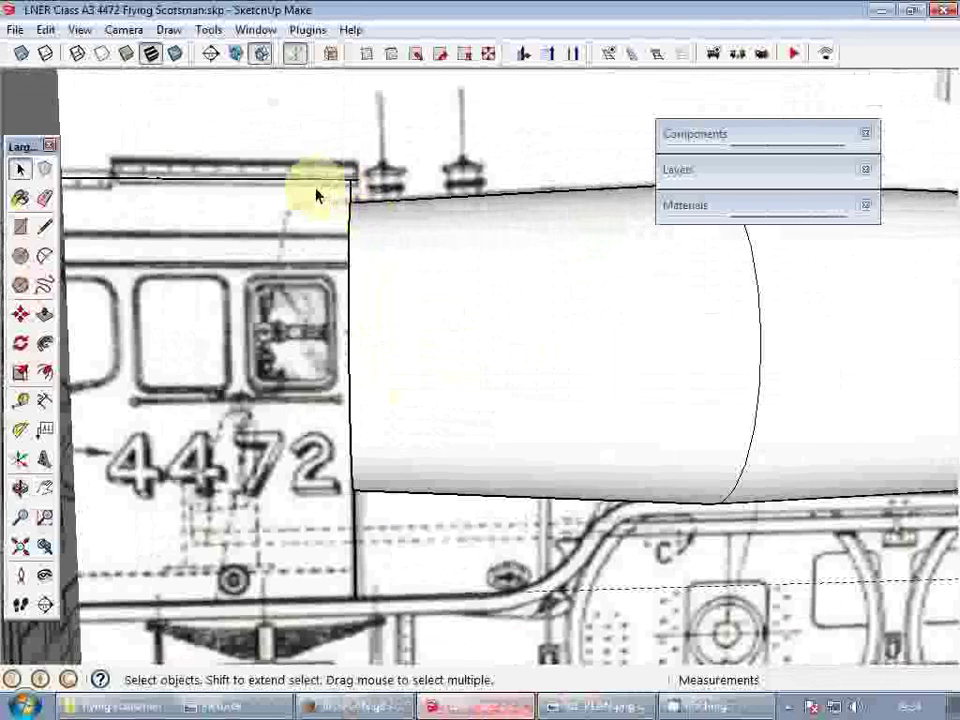
{"action": "key", "text": "ctrl+z"}
{"action": "scroll", "coordinate": [459, 431], "scroll_direction": "down", "scroll_amount": 5}
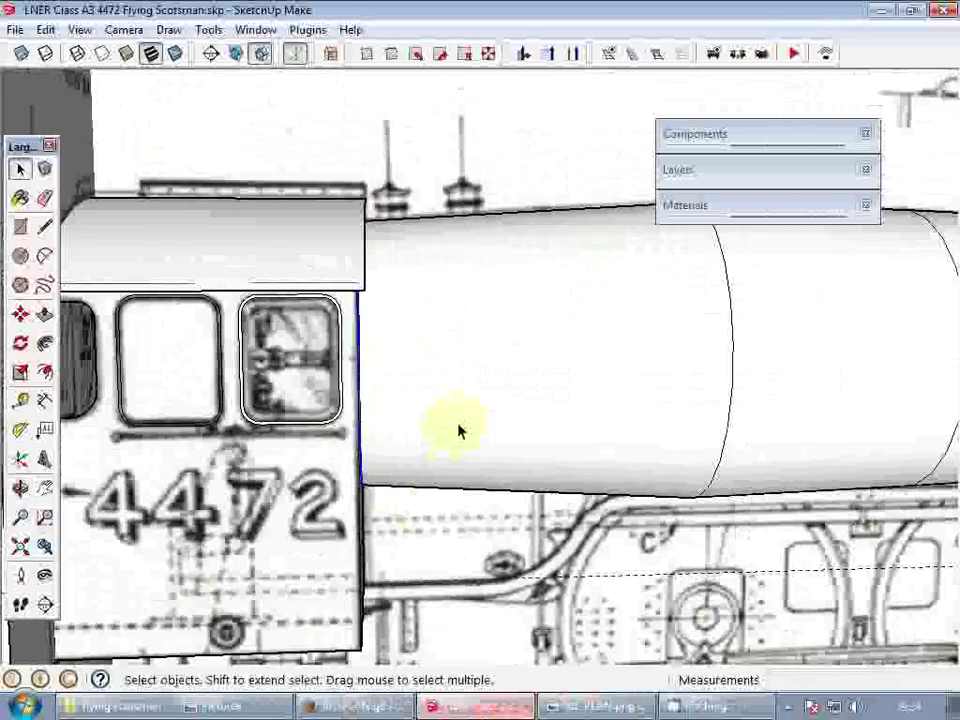
- Try to move the boiler's rear edge back towards the cab while comparing it with the upper side elevation
{"action": "middle_click_drag", "start_coordinate": [460, 425], "coordinate": [461, 471], "text": "shift"}
{"action": "scroll", "coordinate": [461, 399], "scroll_direction": "down", "scroll_amount": 3}
{"action": "scroll", "coordinate": [484, 448], "scroll_direction": "up", "scroll_amount": 4}
{"action": "key", "text": "m"}
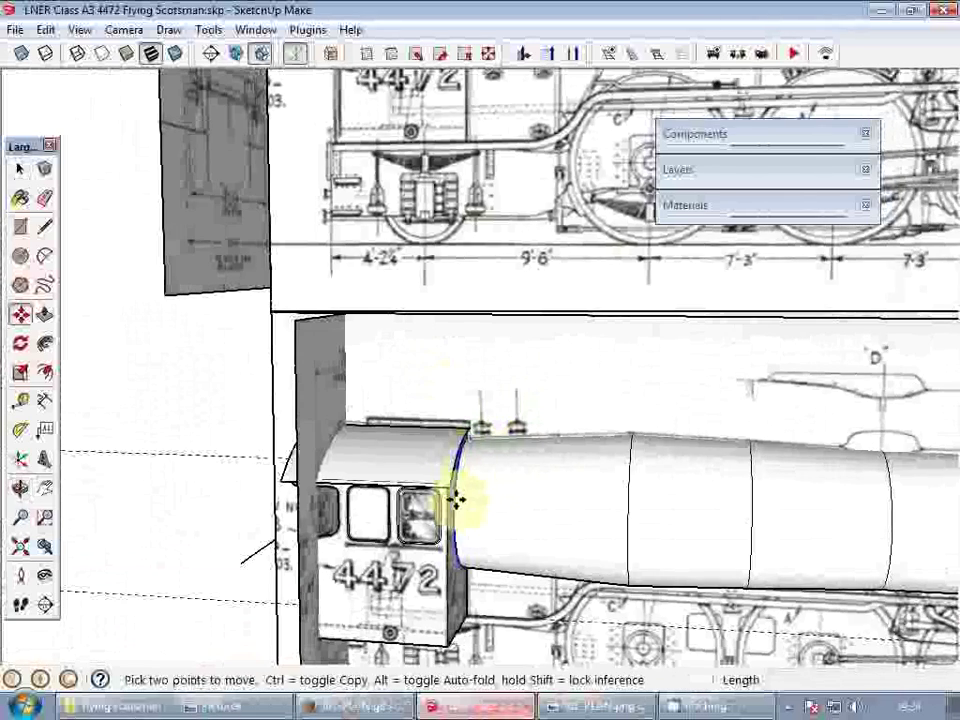
{"action": "scroll", "coordinate": [487, 500], "scroll_direction": "down", "scroll_amount": 2}
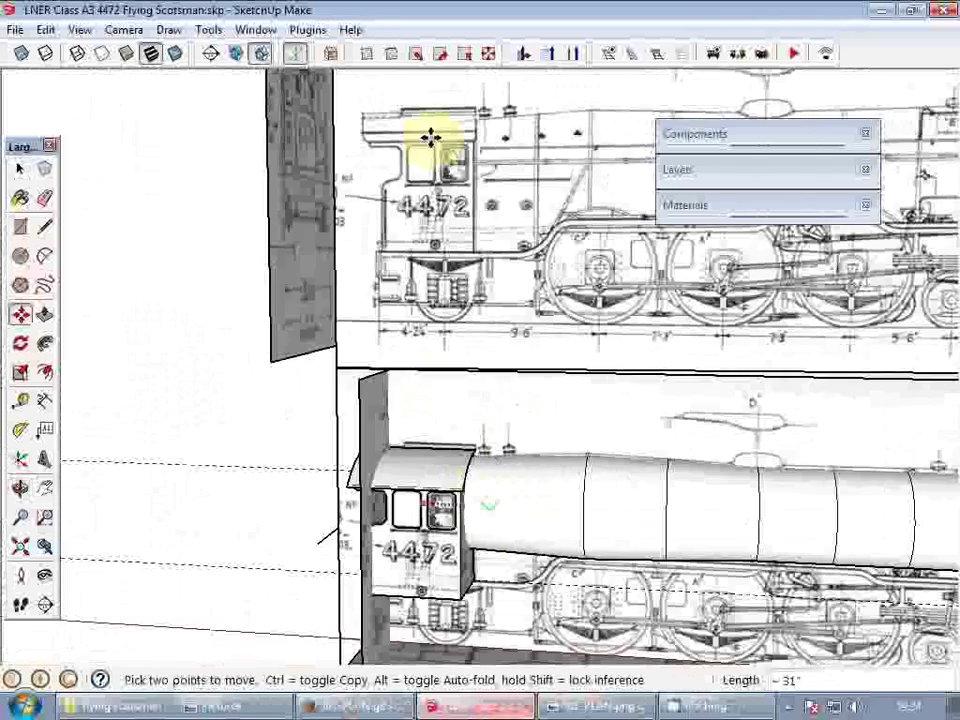
{"action": "scroll", "coordinate": [430, 137], "scroll_direction": "up", "scroll_amount": 4}
{"action": "middle_click_drag", "start_coordinate": [454, 139], "coordinate": [471, 171]}
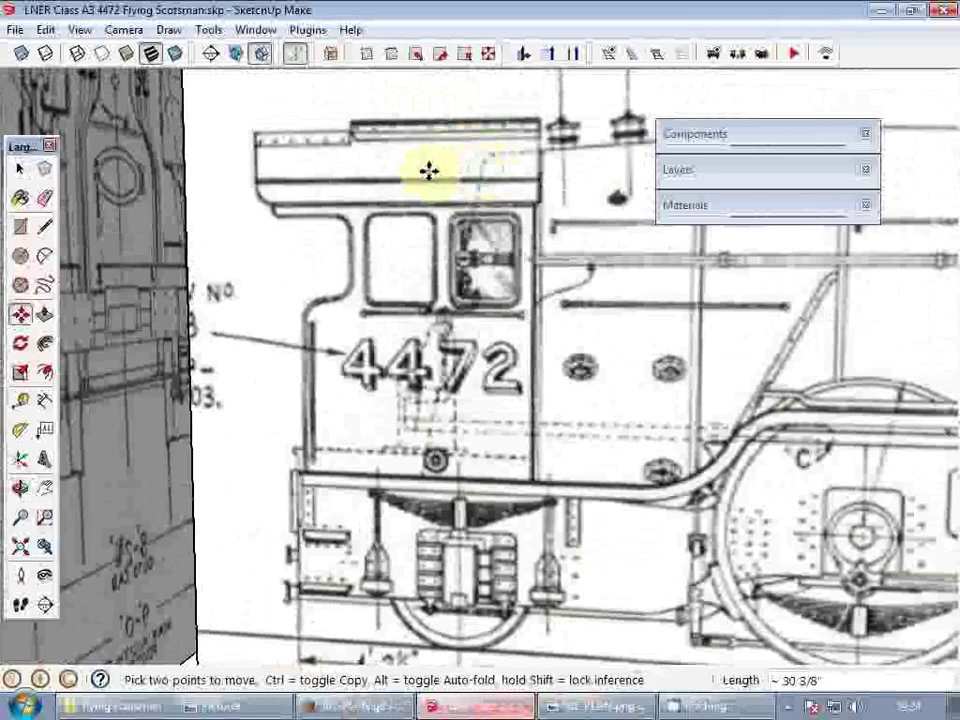
{"action": "scroll", "coordinate": [440, 160], "scroll_direction": "down", "scroll_amount": 4}
{"action": "key", "text": "space"}
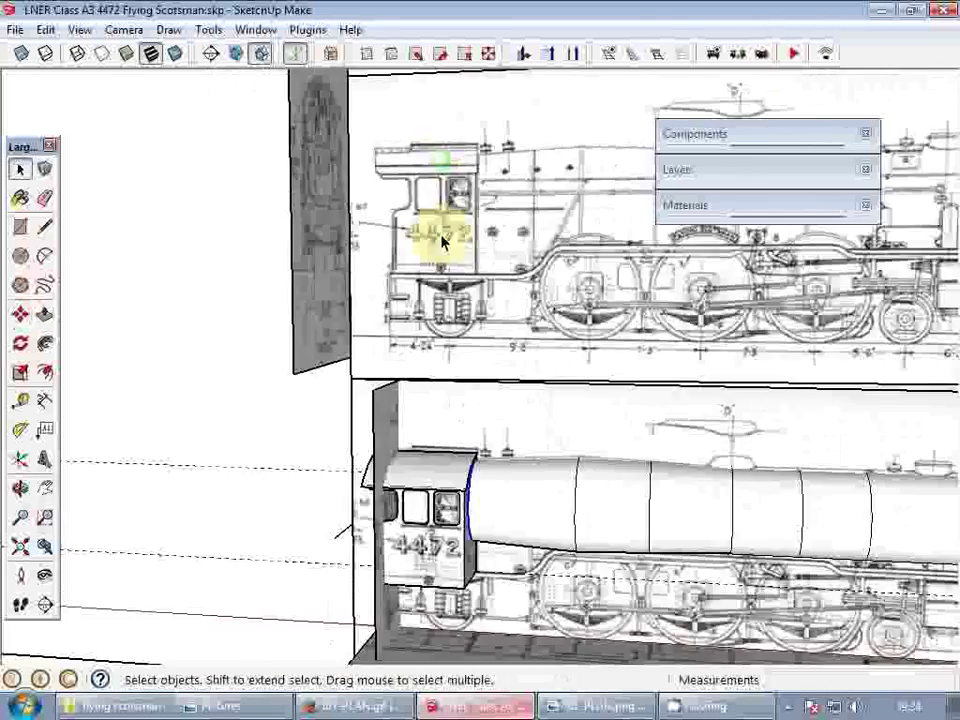
{"action": "scroll", "coordinate": [441, 240], "scroll_direction": "down", "scroll_amount": 3}
{"action": "middle_click_drag", "start_coordinate": [410, 380], "coordinate": [520, 330]}
{"action": "scroll", "coordinate": [480, 376], "scroll_direction": "up", "scroll_amount": 4}
{"action": "scroll", "coordinate": [440, 390], "scroll_direction": "up", "scroll_amount": 6}
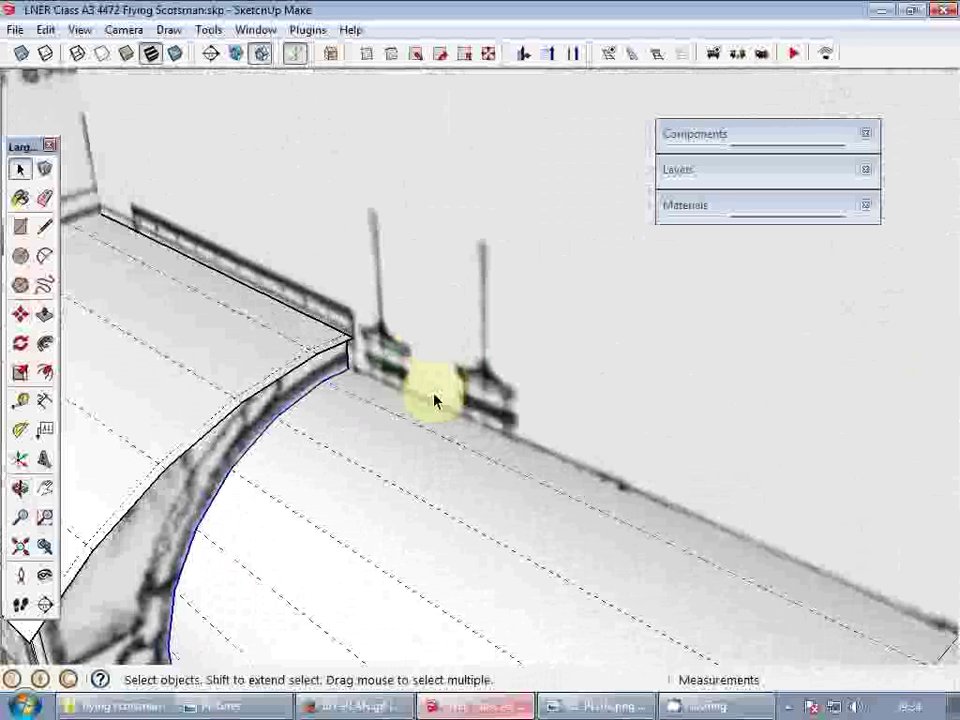
{"action": "key", "text": "l"}
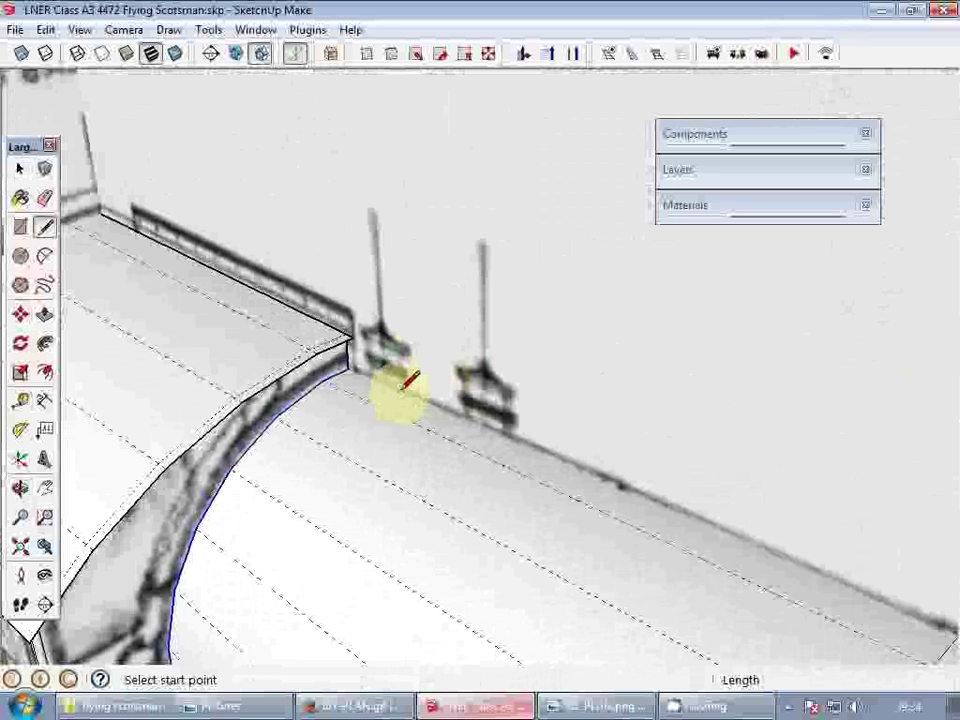
{"action": "left_click", "coordinate": [398, 391]}
{"action": "key", "text": "t"}
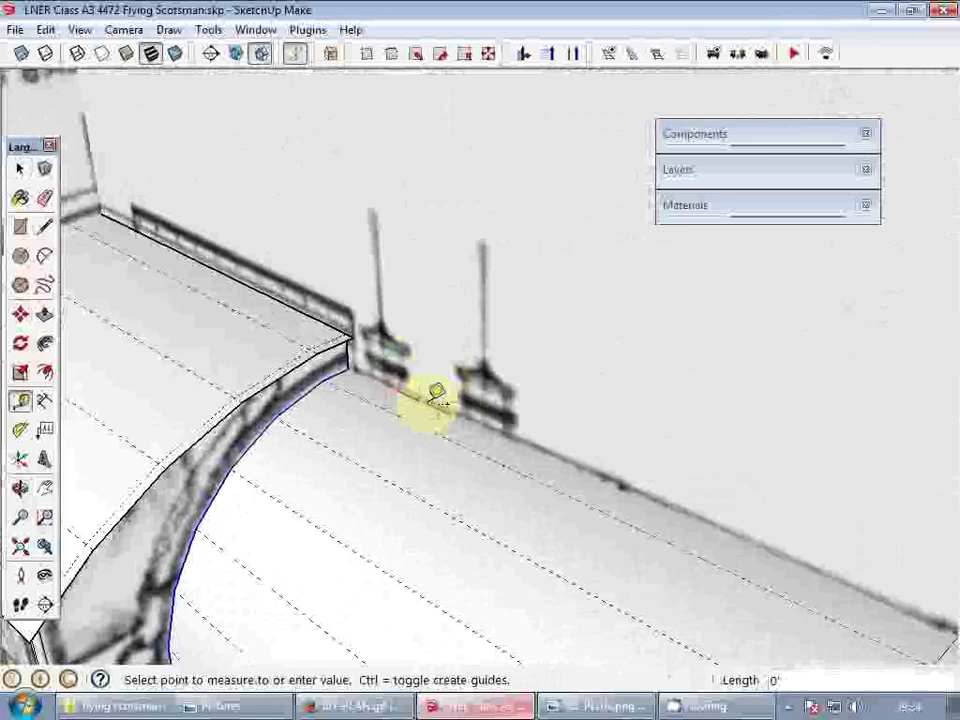
{"action": "key", "text": "space"}
- Move the boiler's rear end 24 1/4" back along the engine's length into the cab
{"action": "scroll", "coordinate": [432, 412], "scroll_direction": "down", "scroll_amount": 3}
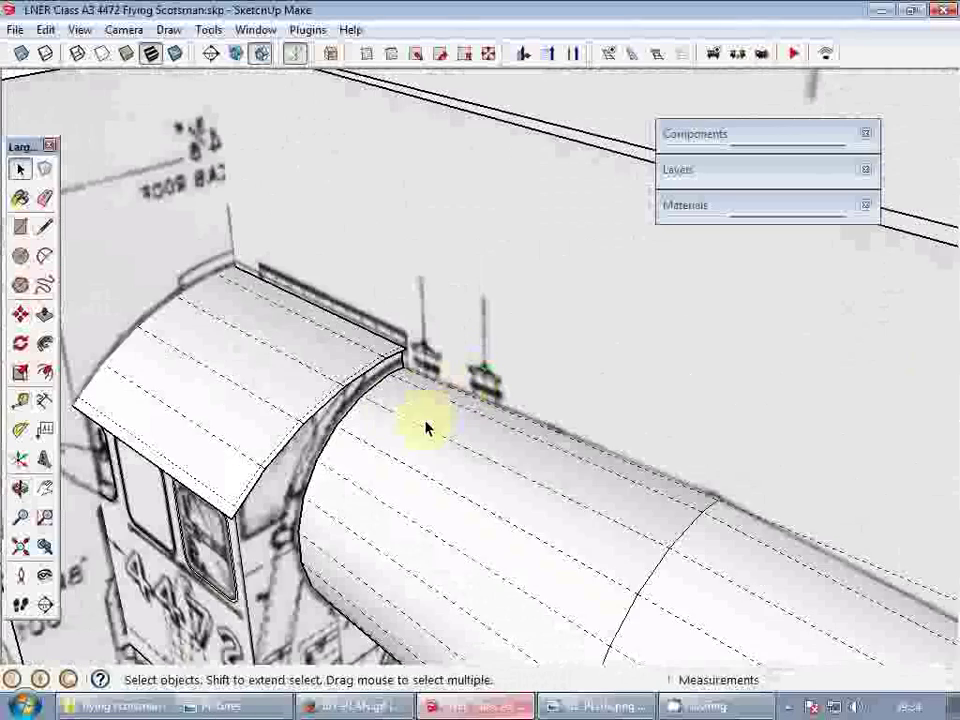
{"action": "left_click", "coordinate": [390, 440]}
{"action": "key", "text": "Delete"}
{"action": "middle_click_drag", "start_coordinate": [375, 432], "coordinate": [538, 360]}
{"action": "scroll", "coordinate": [538, 360], "scroll_direction": "up", "scroll_amount": 2}
{"action": "key", "text": "m"}
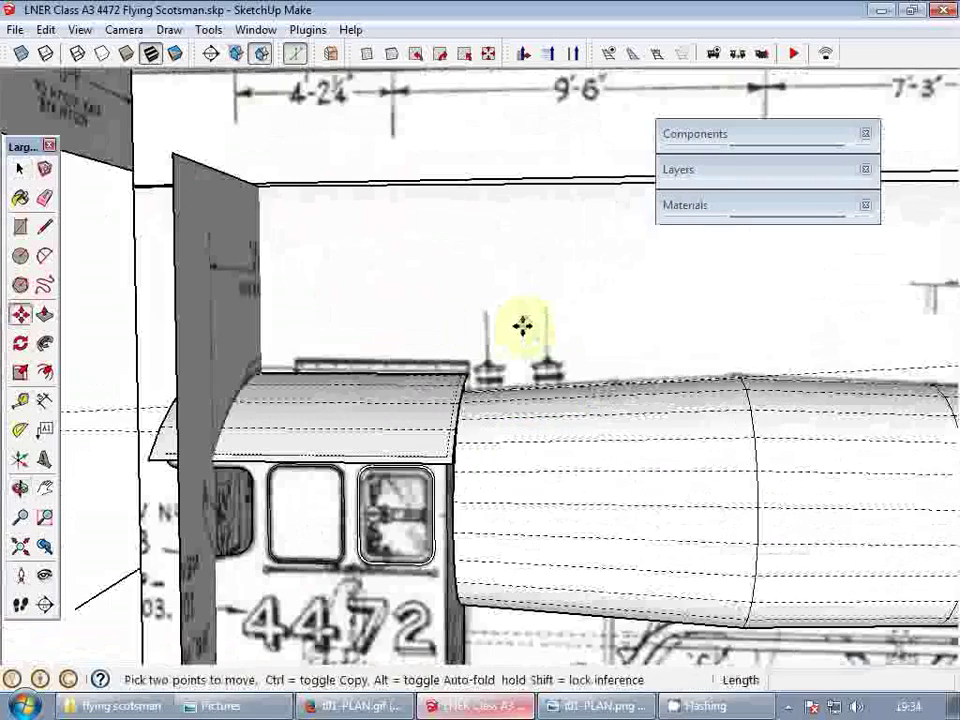
{"action": "left_click", "coordinate": [521, 326]}
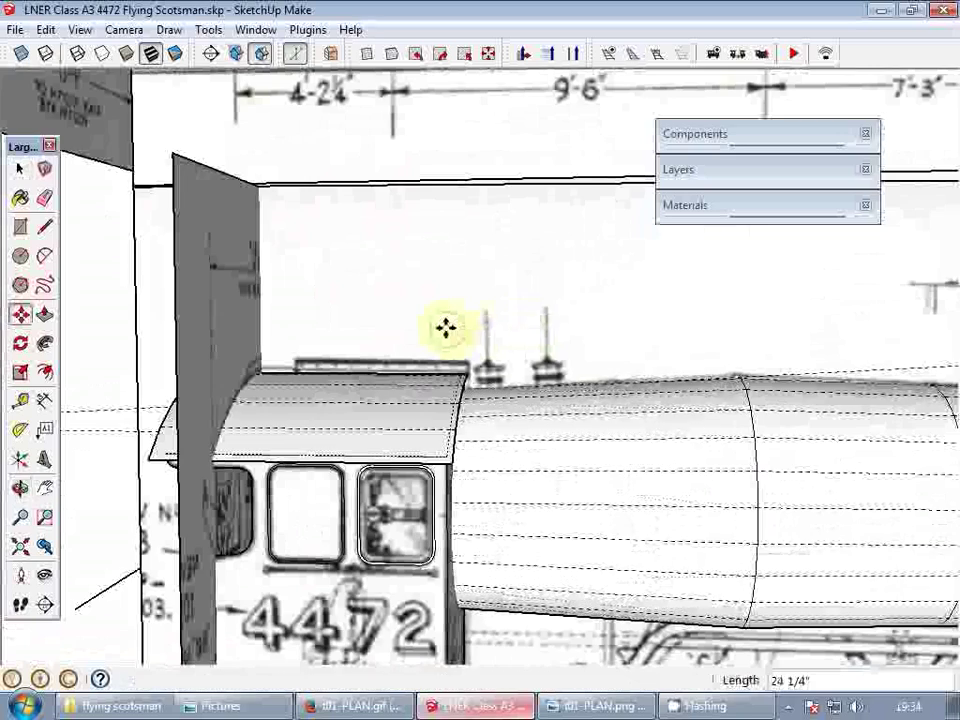
{"action": "key", "text": "space"}
- Try to scale the boiler's rear end where it enters the cab
{"action": "middle_click_drag", "start_coordinate": [446, 326], "coordinate": [410, 344]}
{"action": "key", "text": "s"}
{"action": "left_click_drag", "start_coordinate": [415, 347], "coordinate": [505, 363]}
{"action": "key", "text": "space"}
{"action": "middle_click_drag", "start_coordinate": [505, 363], "coordinate": [565, 400]}
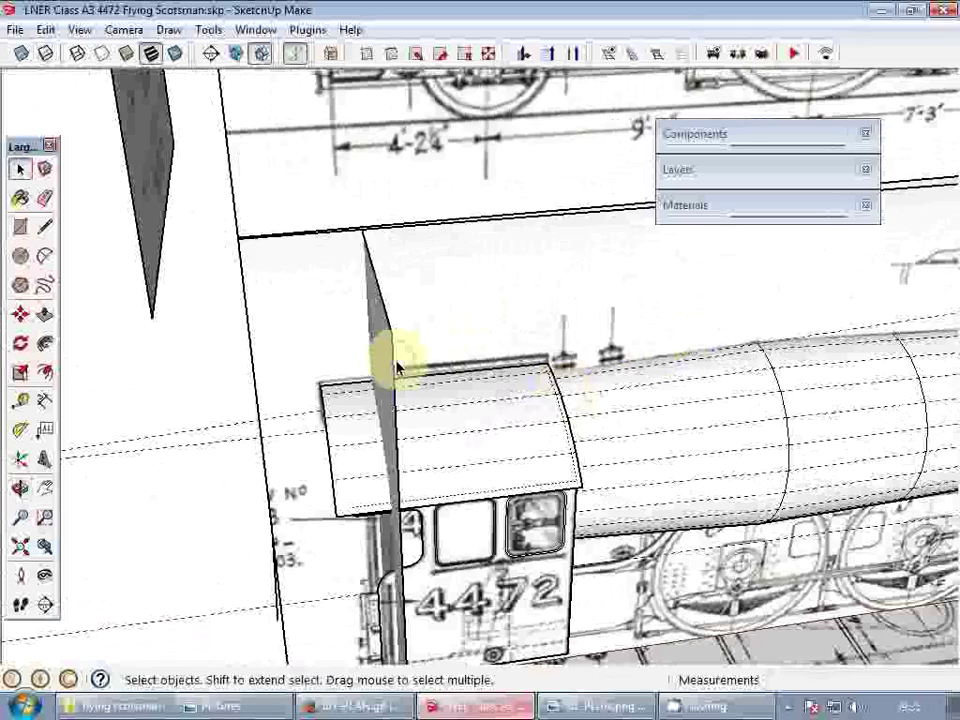
- Scale the boiler's rear end face inside the cab down slightly about its centre to continue the firebox taper
{"action": "scroll", "coordinate": [399, 369], "scroll_direction": "down", "scroll_amount": 3}
{"action": "middle_click_drag", "start_coordinate": [399, 369], "coordinate": [579, 364]}
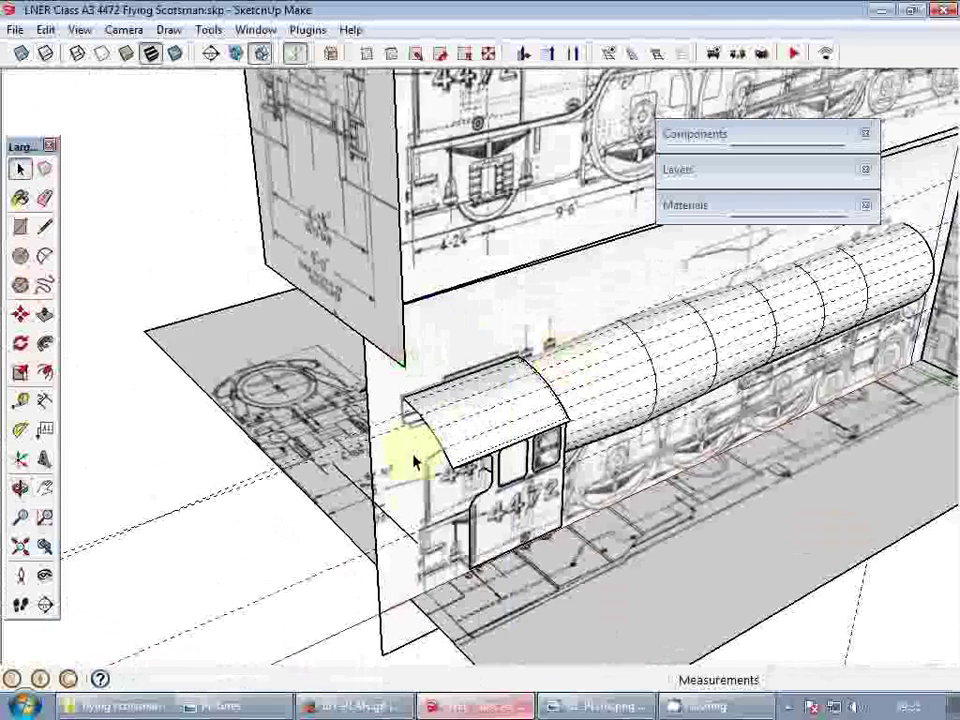
{"action": "middle_click_drag", "start_coordinate": [375, 478], "coordinate": [602, 306]}
{"action": "scroll", "coordinate": [538, 379], "scroll_direction": "up", "scroll_amount": 5}
{"action": "key", "text": "space"}
{"action": "left_click", "coordinate": [549, 414]}
{"action": "scroll", "coordinate": [549, 414], "scroll_direction": "down", "scroll_amount": 4}
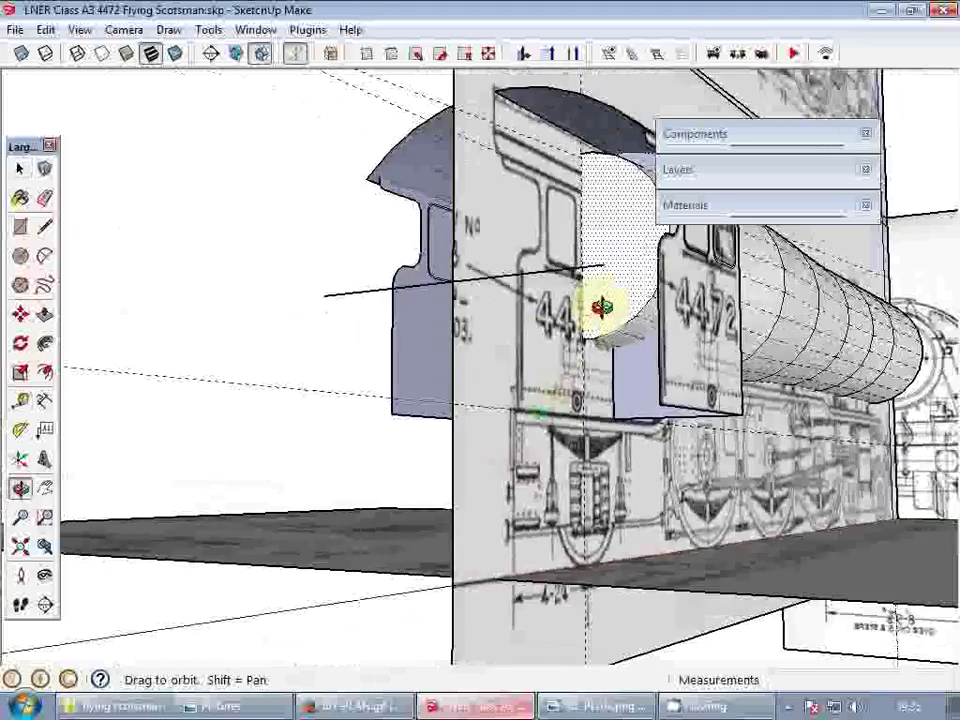
{"action": "scroll", "coordinate": [591, 181], "scroll_direction": "down", "scroll_amount": 1}
{"action": "scroll", "coordinate": [590, 180], "scroll_direction": "up", "scroll_amount": 5}
{"action": "key", "text": "s"}
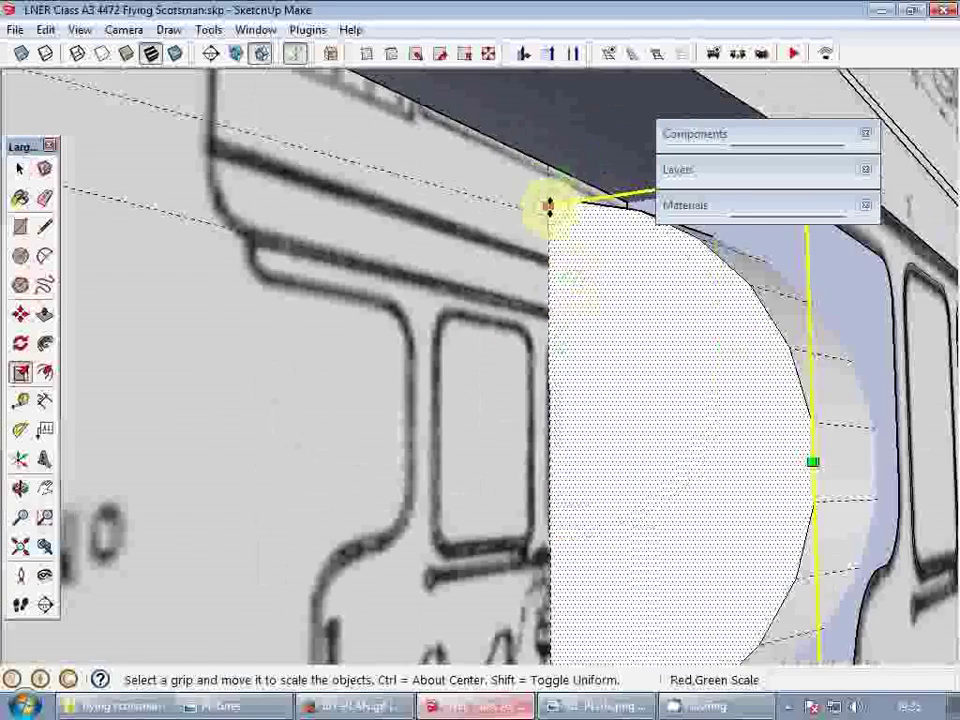
{"action": "left_click_drag", "start_coordinate": [548, 207], "coordinate": [548, 218], "text": "ctrl"}
{"action": "scroll", "coordinate": [533, 238], "scroll_direction": "down", "scroll_amount": 3}
- Erase the upper construction guide running past the top of the boiler's rear face
{"action": "key", "text": "e"}
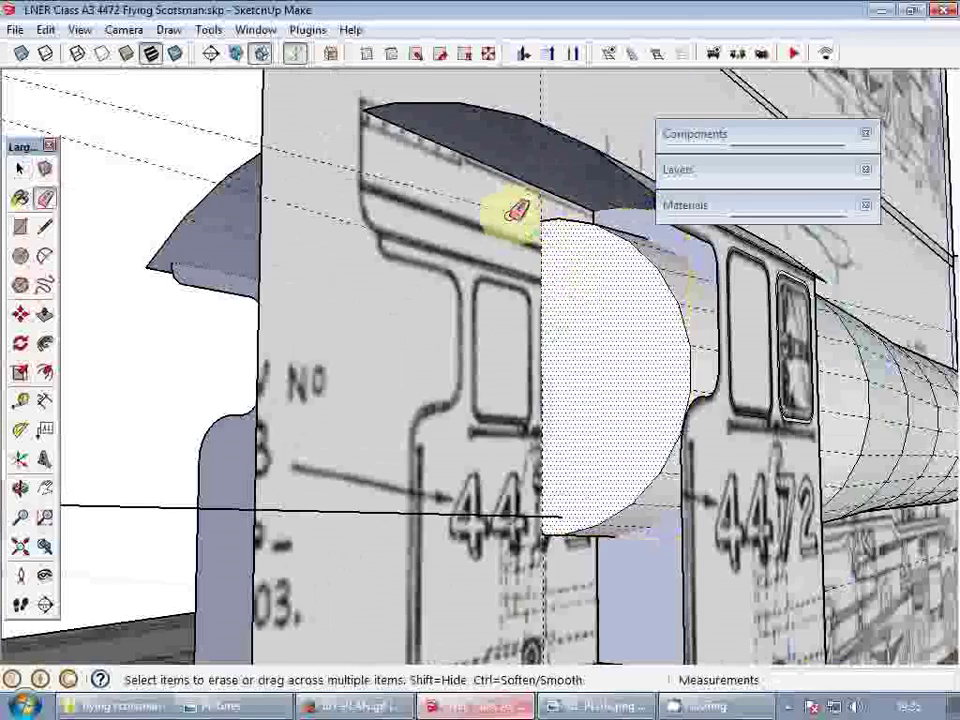
{"action": "key", "text": "r"}
{"action": "key", "text": "e"}
{"action": "left_click", "coordinate": [517, 216]}
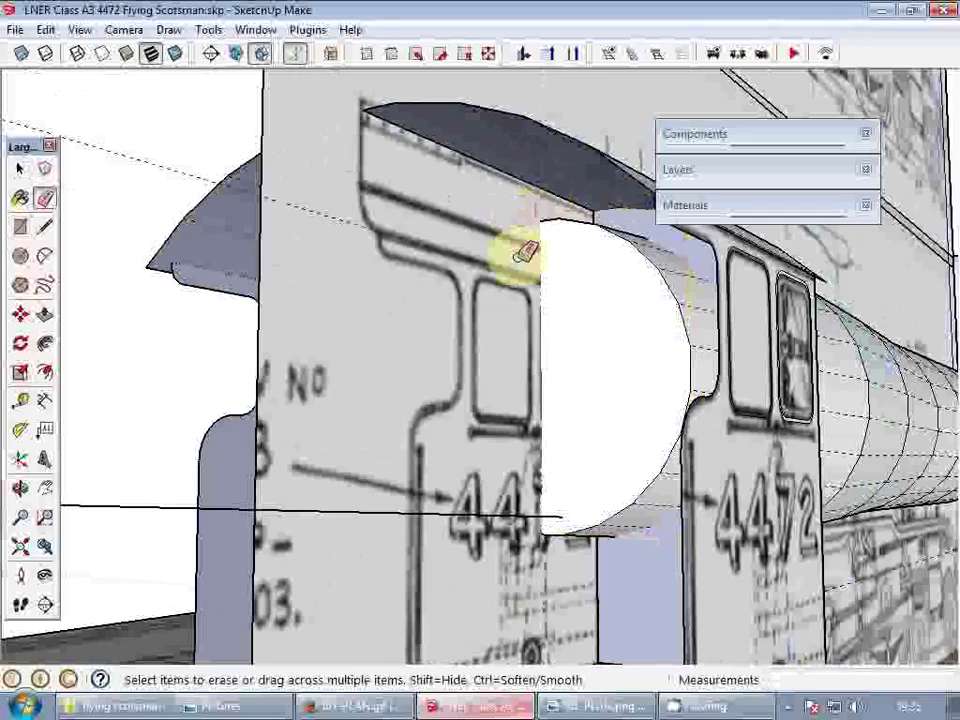
- Examine the extended boiler against the side elevation and the top-view footplate drawing beside the cab
{"action": "scroll", "coordinate": [381, 422], "scroll_direction": "down", "scroll_amount": 6}
{"action": "scroll", "coordinate": [395, 440], "scroll_direction": "up", "scroll_amount": 2}
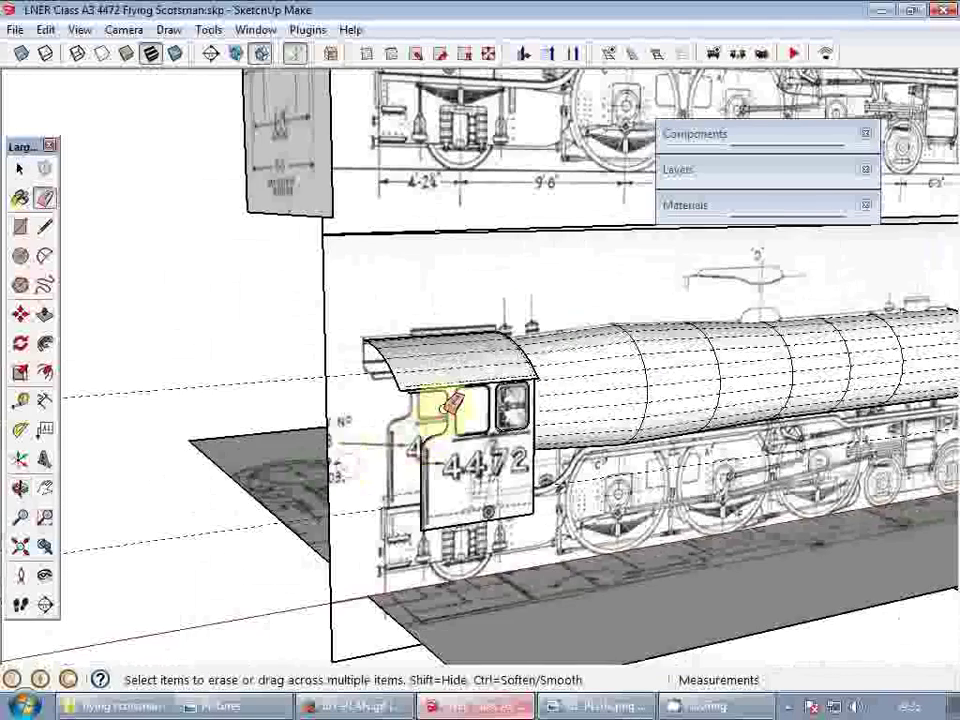
{"action": "scroll", "coordinate": [443, 408], "scroll_direction": "down", "scroll_amount": 4}
{"action": "mouse_move", "coordinate": [443, 410]}
{"action": "middle_mouse_down"}
{"action": "mouse_move", "coordinate": [422, 514]}
{"action": "mouse_move", "coordinate": [880, 532]}
{"action": "middle_mouse_up"}
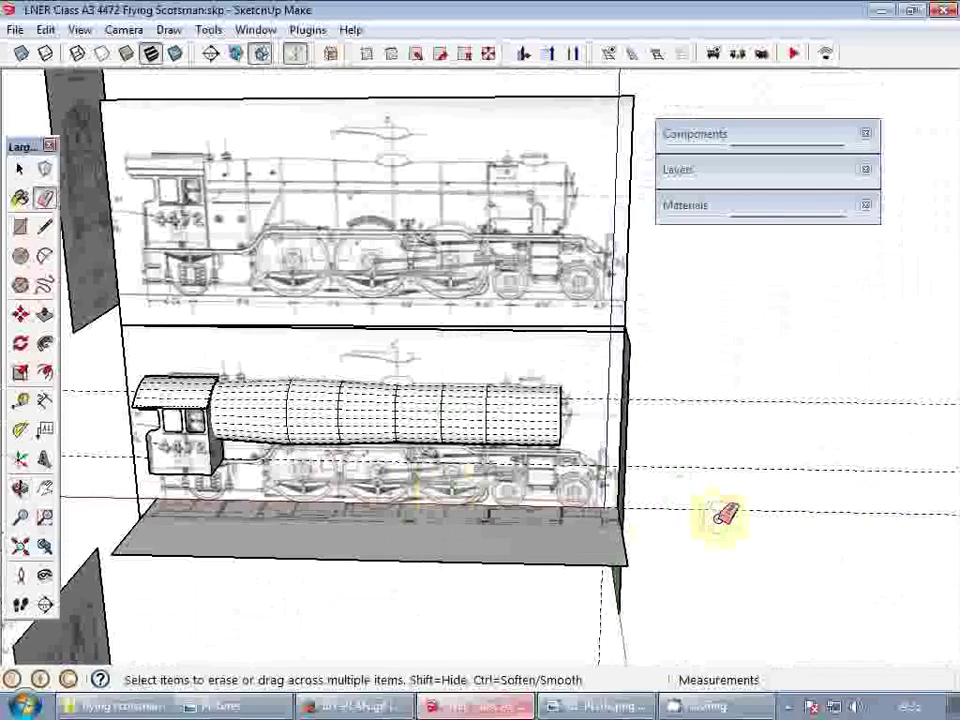
{"action": "mouse_move", "coordinate": [724, 515]}
{"action": "middle_mouse_down"}
{"action": "mouse_move", "coordinate": [560, 422]}
{"action": "mouse_move", "coordinate": [488, 407]}
{"action": "middle_mouse_up"}
{"action": "scroll", "coordinate": [425, 390], "scroll_direction": "up", "scroll_amount": 3}
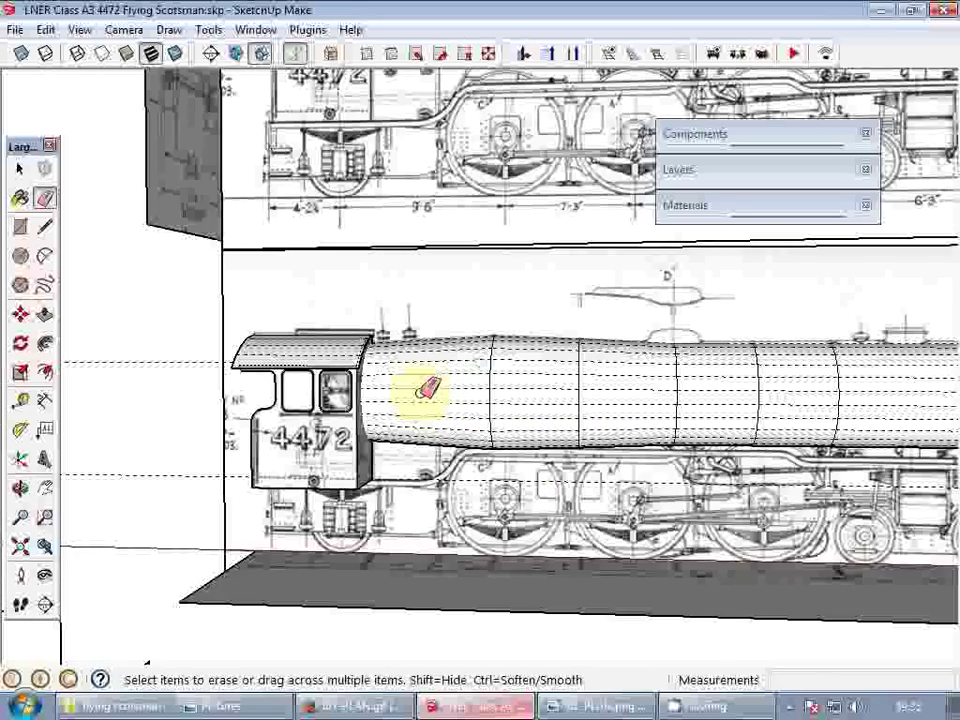
{"action": "mouse_move", "coordinate": [425, 390]}
{"action": "middle_mouse_down"}
{"action": "mouse_move", "coordinate": [489, 429]}
{"action": "mouse_move", "coordinate": [514, 647]}
{"action": "mouse_move", "coordinate": [583, 467]}
{"action": "mouse_move", "coordinate": [578, 545]}
{"action": "middle_mouse_up"}
{"action": "scroll", "coordinate": [484, 519], "scroll_direction": "up", "scroll_amount": 5}
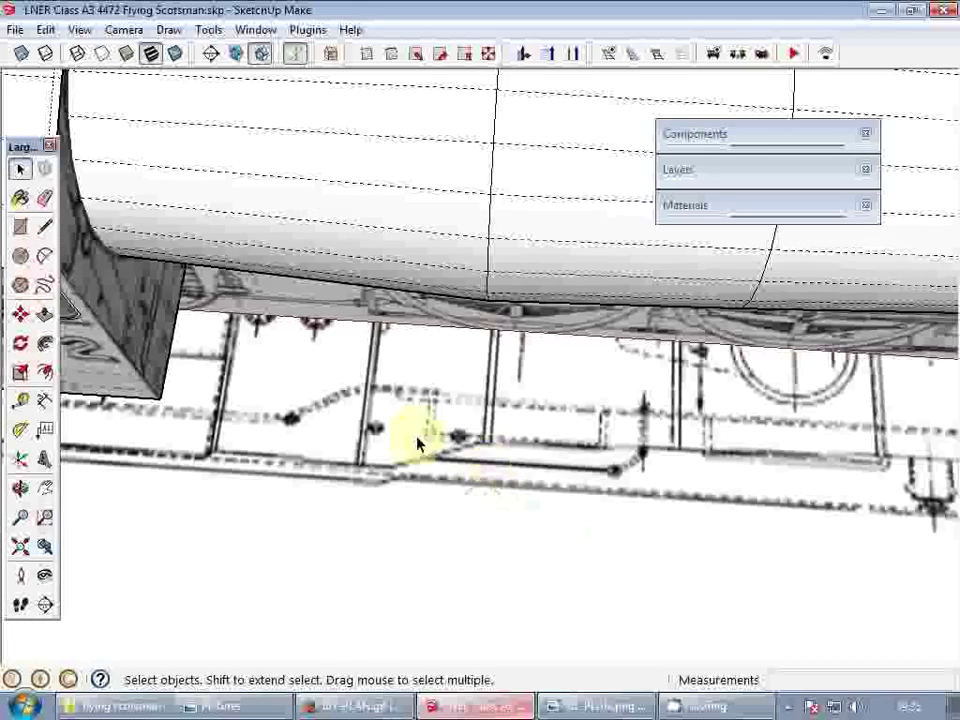
- Inspect the firebox taper and the whole boiler against the side elevation and the plan view from several angles
{"action": "scroll", "coordinate": [410, 440], "scroll_direction": "down", "scroll_amount": 3}
{"action": "middle_click_drag", "start_coordinate": [403, 435], "coordinate": [510, 482]}
{"action": "scroll", "coordinate": [430, 352], "scroll_direction": "down", "scroll_amount": 3}
{"action": "scroll", "coordinate": [476, 536], "scroll_direction": "up", "scroll_amount": 5}
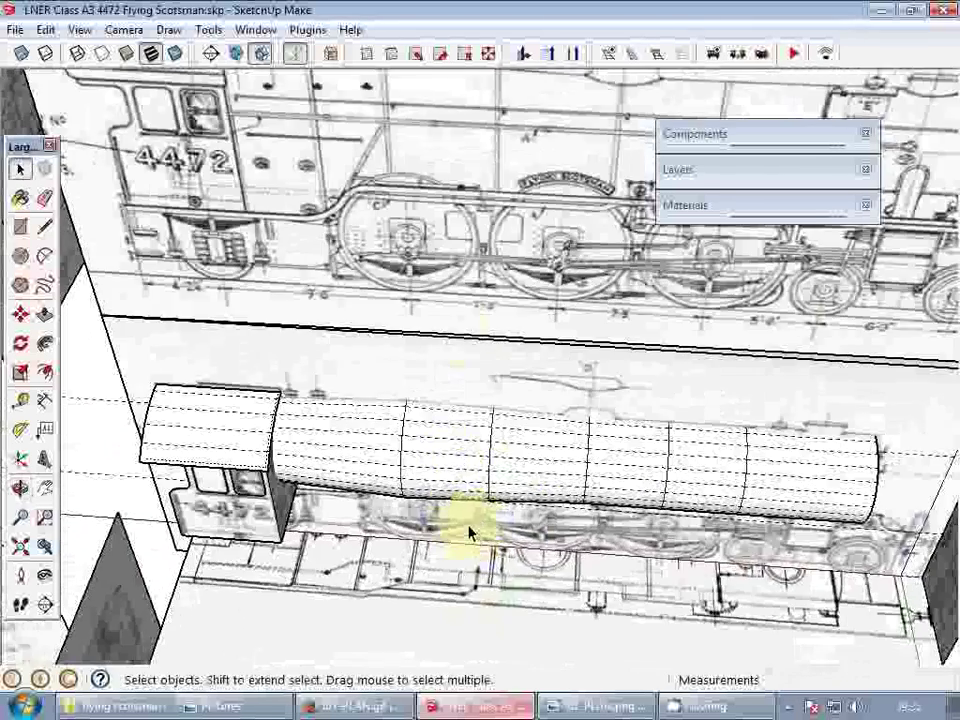
{"action": "mouse_move", "coordinate": [470, 531]}
{"action": "middle_mouse_down"}
{"action": "mouse_move", "coordinate": [482, 439]}
{"action": "mouse_move", "coordinate": [461, 401]}
{"action": "mouse_move", "coordinate": [480, 470]}
{"action": "mouse_move", "coordinate": [536, 508]}
{"action": "mouse_move", "coordinate": [476, 283]}
{"action": "middle_mouse_up"}
{"action": "mouse_move", "coordinate": [538, 468]}
{"action": "middle_mouse_down"}
{"action": "mouse_move", "coordinate": [369, 279]}
{"action": "mouse_move", "coordinate": [390, 369]}
{"action": "mouse_move", "coordinate": [264, 381]}
{"action": "mouse_move", "coordinate": [161, 366]}
{"action": "mouse_move", "coordinate": [163, 356]}
{"action": "mouse_move", "coordinate": [544, 371]}
{"action": "mouse_move", "coordinate": [600, 362]}
{"action": "mouse_move", "coordinate": [431, 279]}
{"action": "middle_mouse_up"}
{"action": "scroll", "coordinate": [564, 388], "scroll_direction": "down", "scroll_amount": 5}
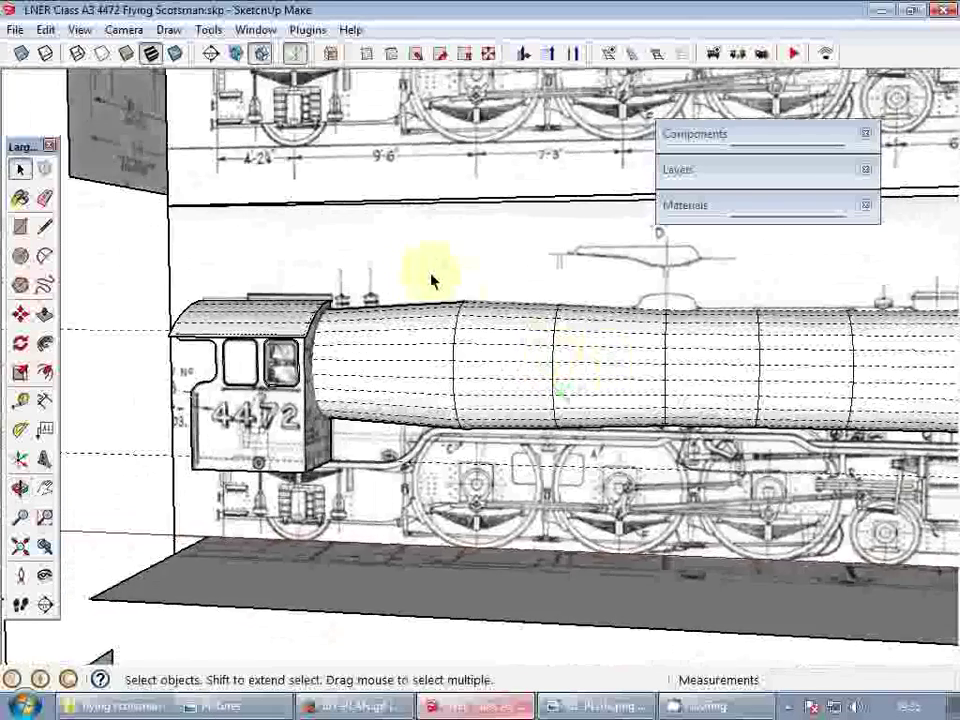
{"action": "middle_click_drag", "start_coordinate": [518, 425], "coordinate": [374, 360]}
{"action": "key", "text": "s"}
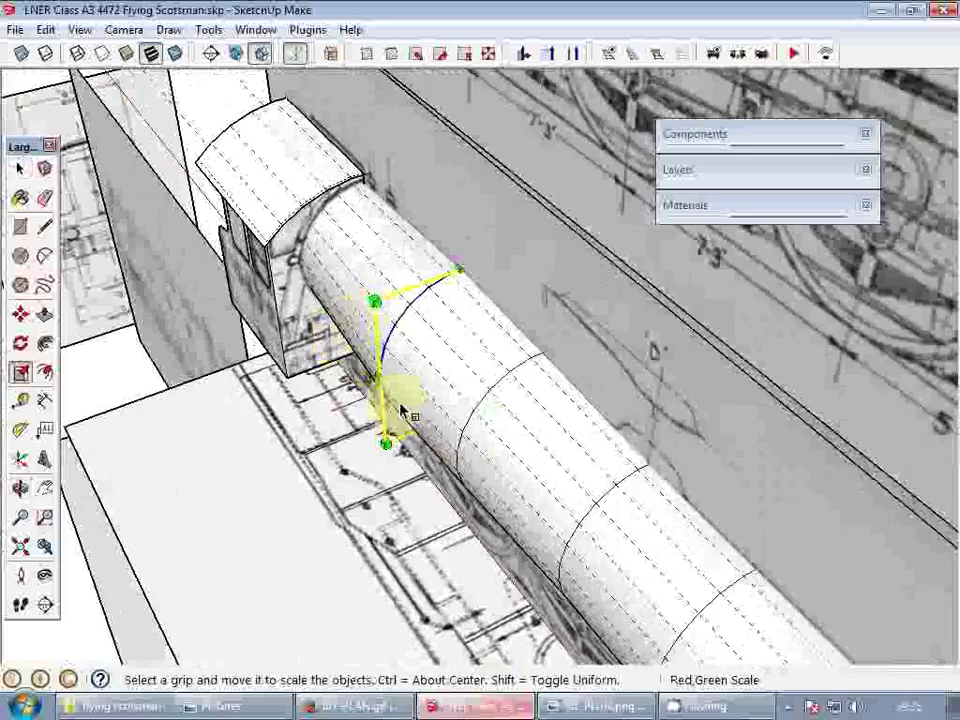
{"action": "scroll", "coordinate": [398, 408], "scroll_direction": "up", "scroll_amount": 2}
{"action": "left_click_drag", "start_coordinate": [375, 364], "coordinate": [385, 507]}
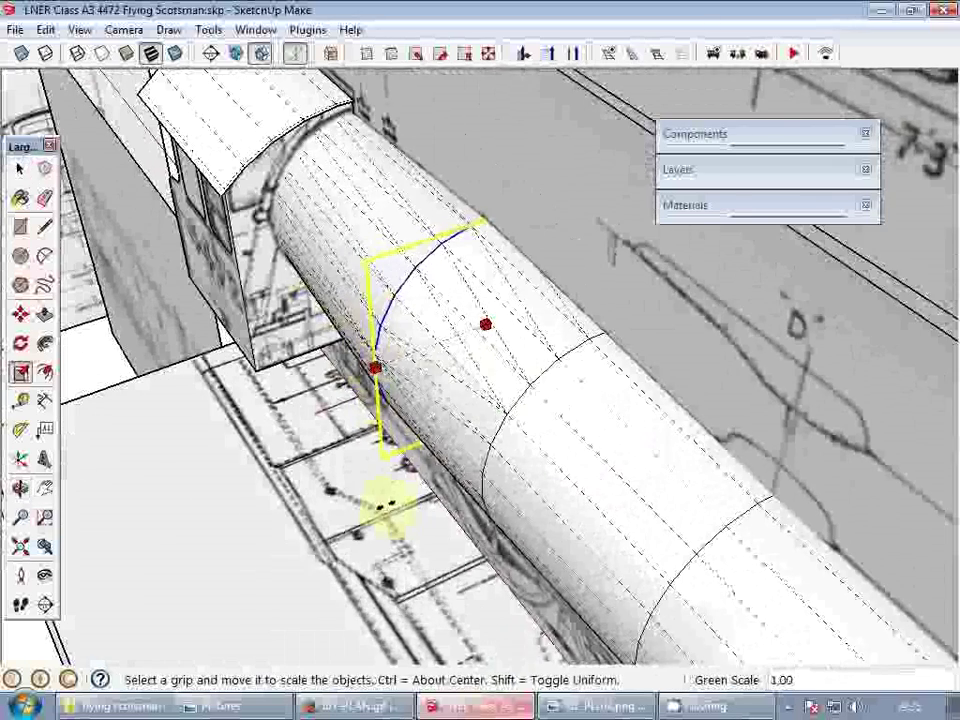
{"action": "key", "text": "space"}
{"action": "middle_click_drag", "start_coordinate": [392, 360], "coordinate": [430, 325]}
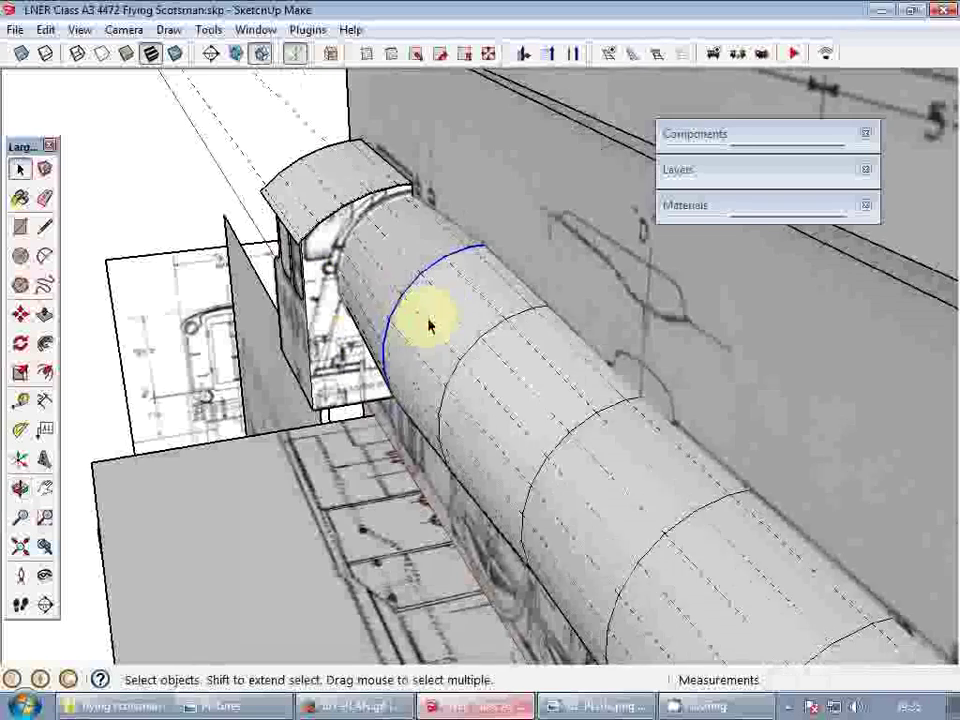
{"action": "left_click", "coordinate": [587, 294]}
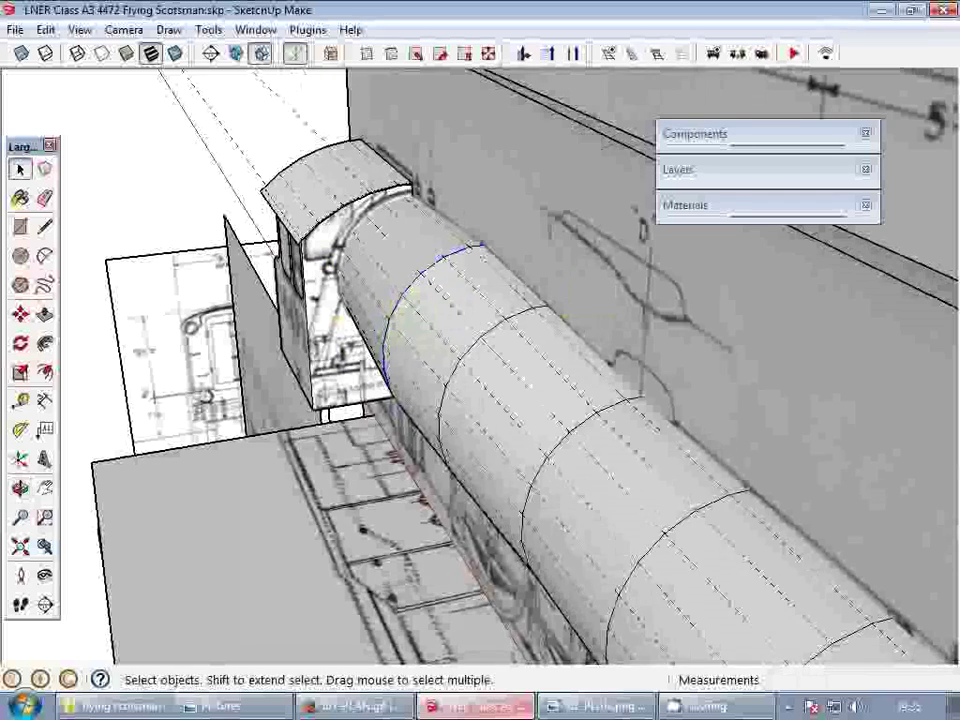
- Examine where the boiler's rear end meets the cab front drawing, up close and from the side
{"action": "scroll", "coordinate": [444, 289], "scroll_direction": "up", "scroll_amount": 10}
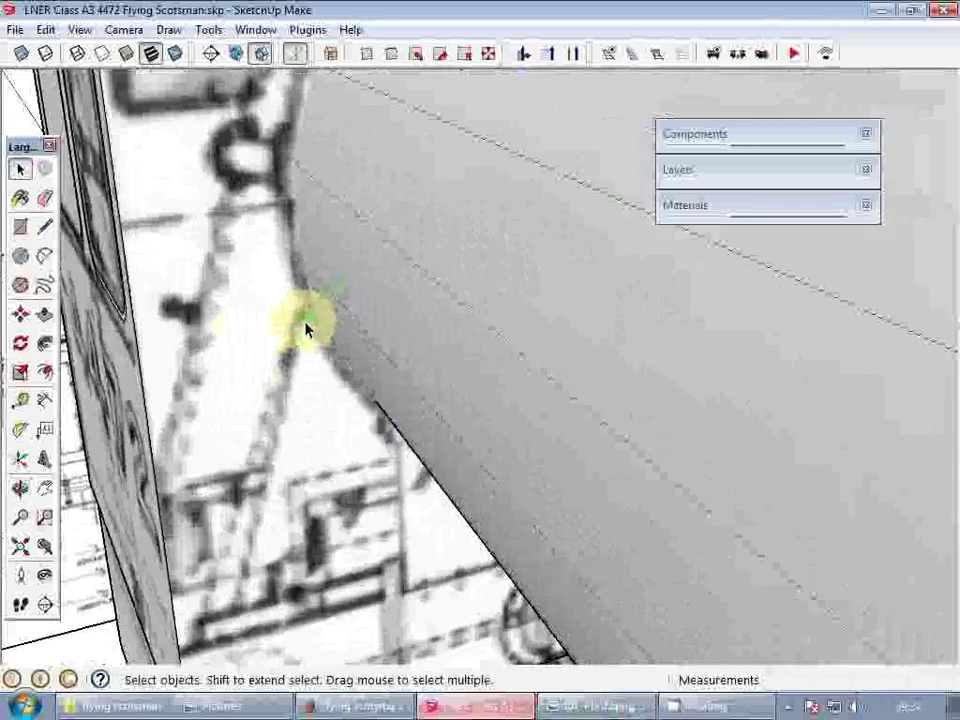
{"action": "middle_click_drag", "start_coordinate": [381, 266], "coordinate": [287, 212]}
{"action": "key", "text": "l"}
{"action": "scroll", "coordinate": [336, 191], "scroll_direction": "down", "scroll_amount": 5}
{"action": "scroll", "coordinate": [287, 212], "scroll_direction": "up", "scroll_amount": 5}
{"action": "key", "text": "space"}
{"action": "scroll", "coordinate": [495, 259], "scroll_direction": "down", "scroll_amount": 2}
{"action": "middle_click_drag", "start_coordinate": [491, 261], "coordinate": [566, 187]}
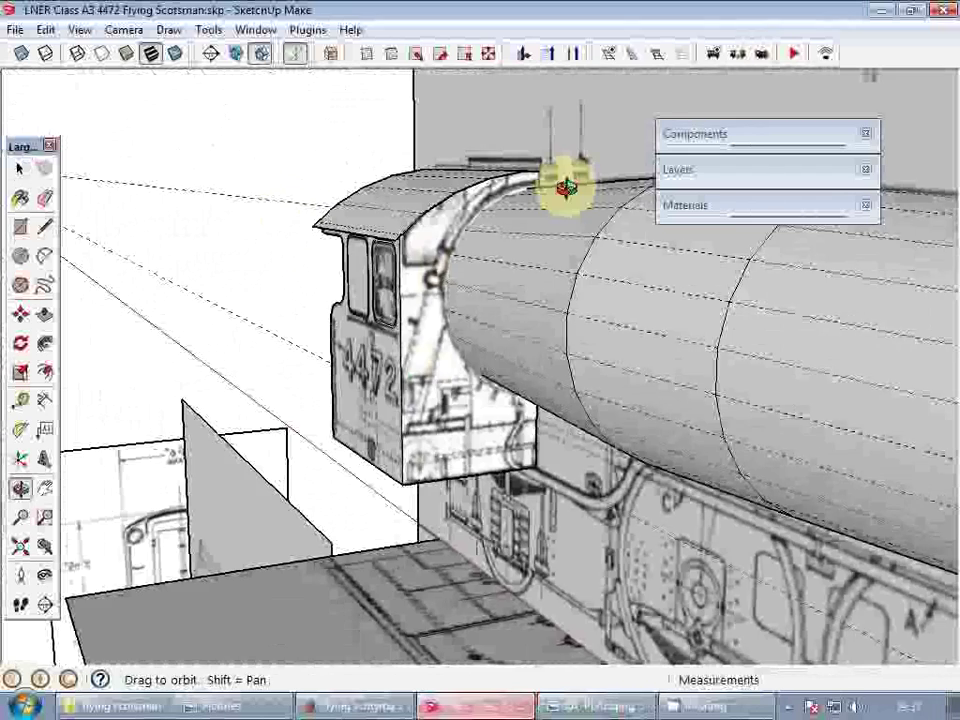
{"action": "scroll", "coordinate": [445, 258], "scroll_direction": "up", "scroll_amount": 4}
{"action": "middle_click_drag", "start_coordinate": [445, 258], "coordinate": [739, 336]}
{"action": "scroll", "coordinate": [720, 337], "scroll_direction": "down", "scroll_amount": 4}
- Move the boiler's rear end face inside the cab sideways to line up with the boiler's front end
{"action": "middle_click_drag", "start_coordinate": [540, 352], "coordinate": [630, 310]}
{"action": "scroll", "coordinate": [396, 318], "scroll_direction": "up", "scroll_amount": 1}
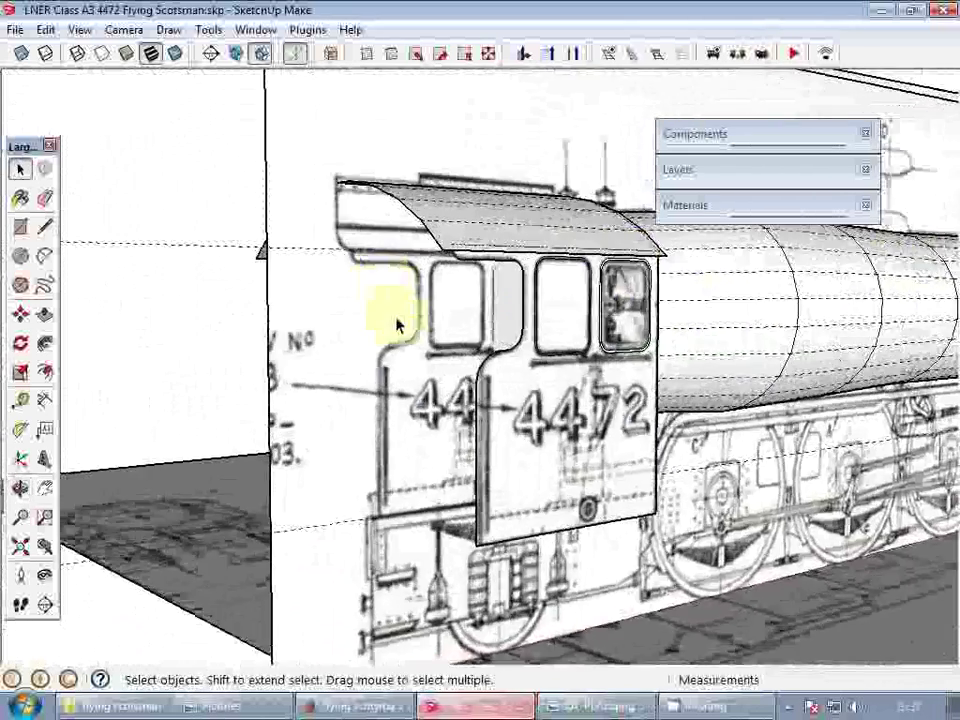
{"action": "middle_click_drag", "start_coordinate": [397, 325], "coordinate": [643, 326]}
{"action": "scroll", "coordinate": [696, 328], "scroll_direction": "up", "scroll_amount": 3}
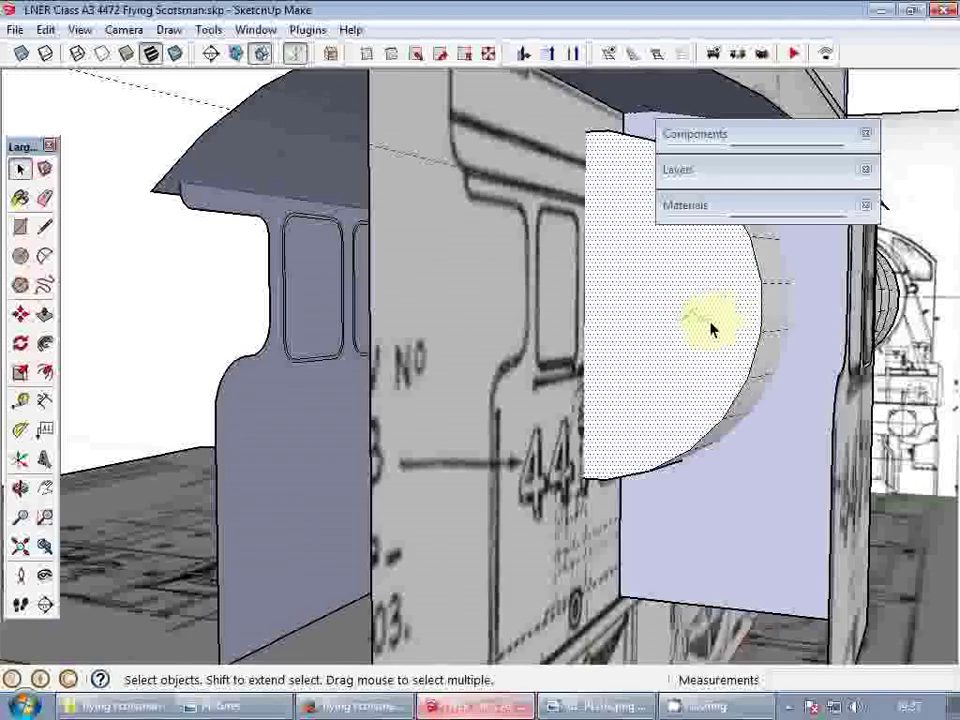
{"action": "middle_click_drag", "start_coordinate": [750, 318], "coordinate": [779, 330]}
{"action": "key", "text": "m"}
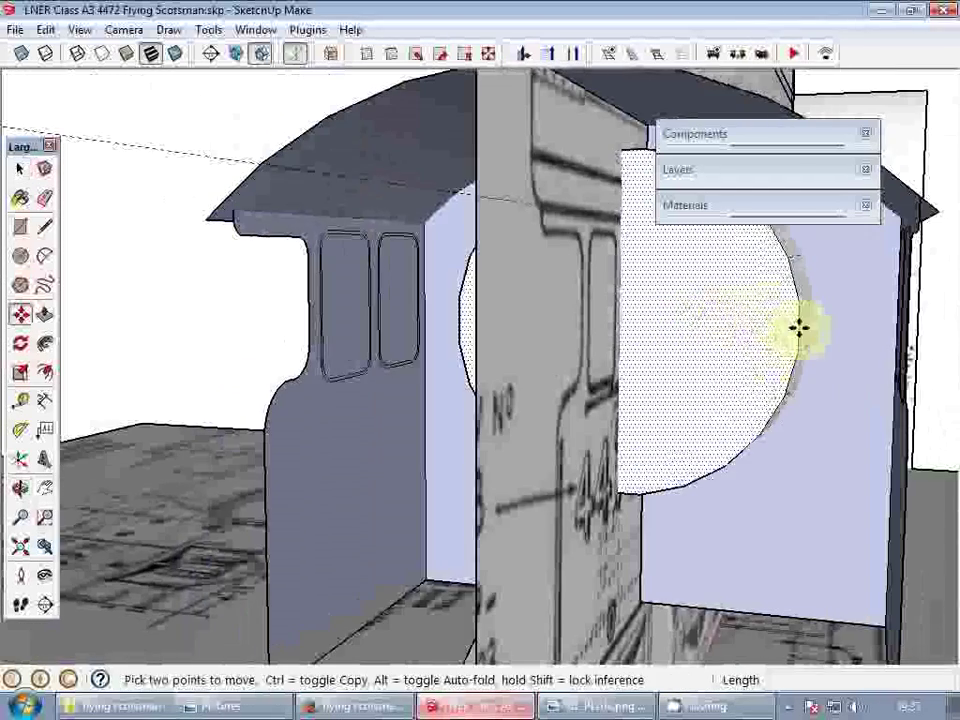
{"action": "left_click", "coordinate": [799, 328]}
{"action": "scroll", "coordinate": [742, 362], "scroll_direction": "down", "scroll_amount": 5}
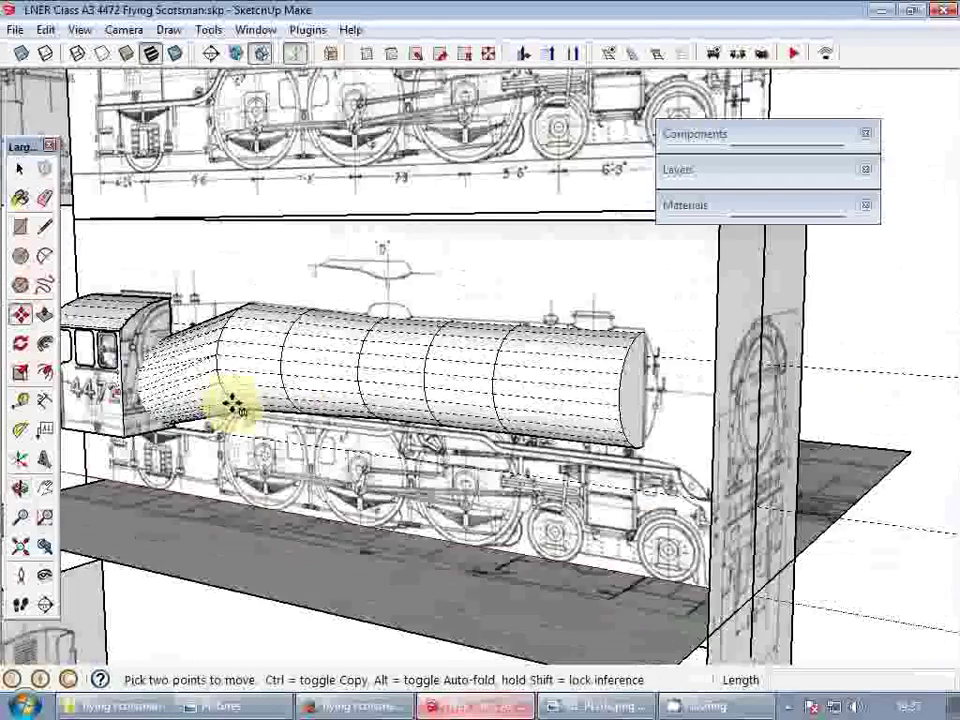
{"action": "scroll", "coordinate": [232, 403], "scroll_direction": "down", "scroll_amount": 2}
{"action": "scroll", "coordinate": [463, 394], "scroll_direction": "up", "scroll_amount": 5}
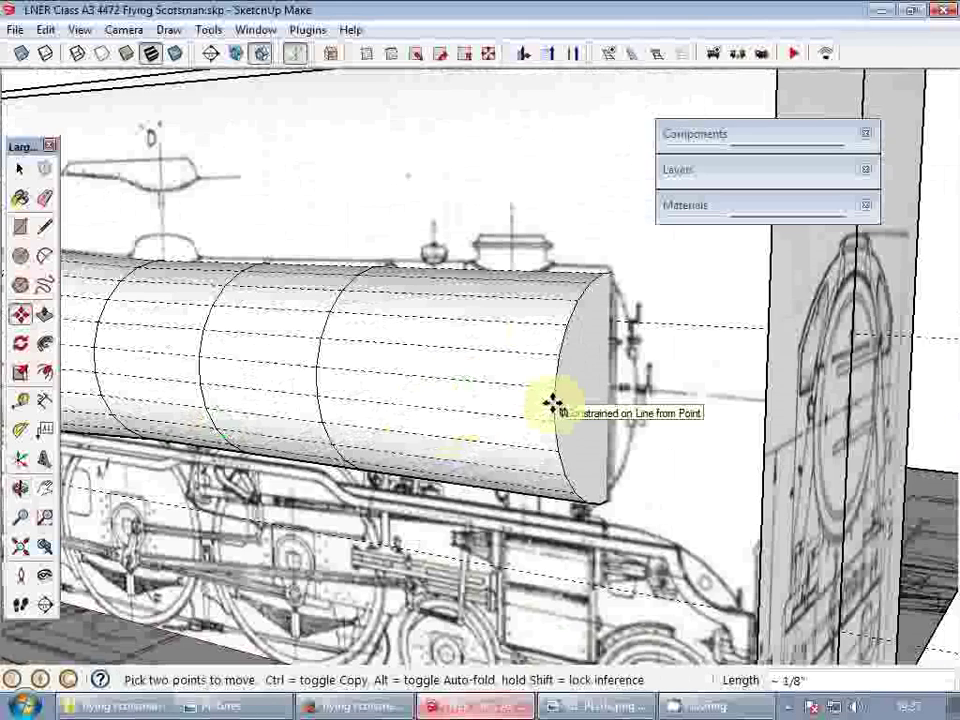
{"action": "scroll", "coordinate": [643, 396], "scroll_direction": "down", "scroll_amount": 2}
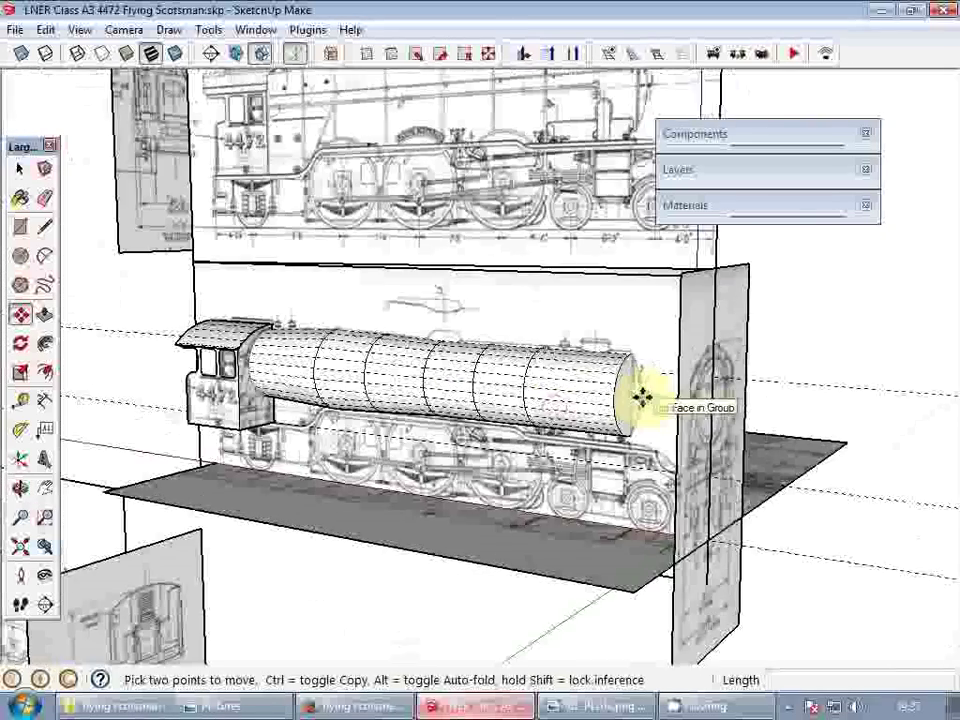
{"action": "scroll", "coordinate": [579, 396], "scroll_direction": "up", "scroll_amount": 2}
{"action": "left_click", "coordinate": [579, 396]}
- Select all the boiler's connected geometry and make it a group
{"action": "scroll", "coordinate": [150, 368], "scroll_direction": "up", "scroll_amount": 4}
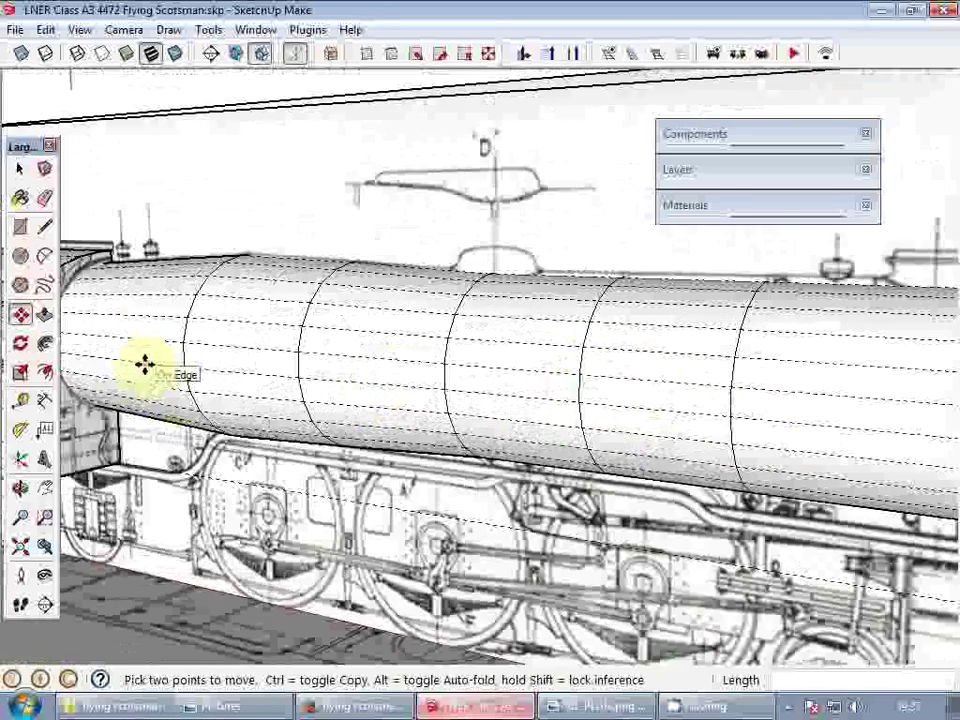
{"action": "middle_click_drag", "start_coordinate": [146, 364], "coordinate": [579, 388], "text": "shift"}
{"action": "scroll", "coordinate": [467, 358], "scroll_direction": "up", "scroll_amount": 3}
{"action": "middle_click_drag", "start_coordinate": [467, 358], "coordinate": [621, 379], "text": "shift"}
{"action": "scroll", "coordinate": [680, 385], "scroll_direction": "down", "scroll_amount": 2}
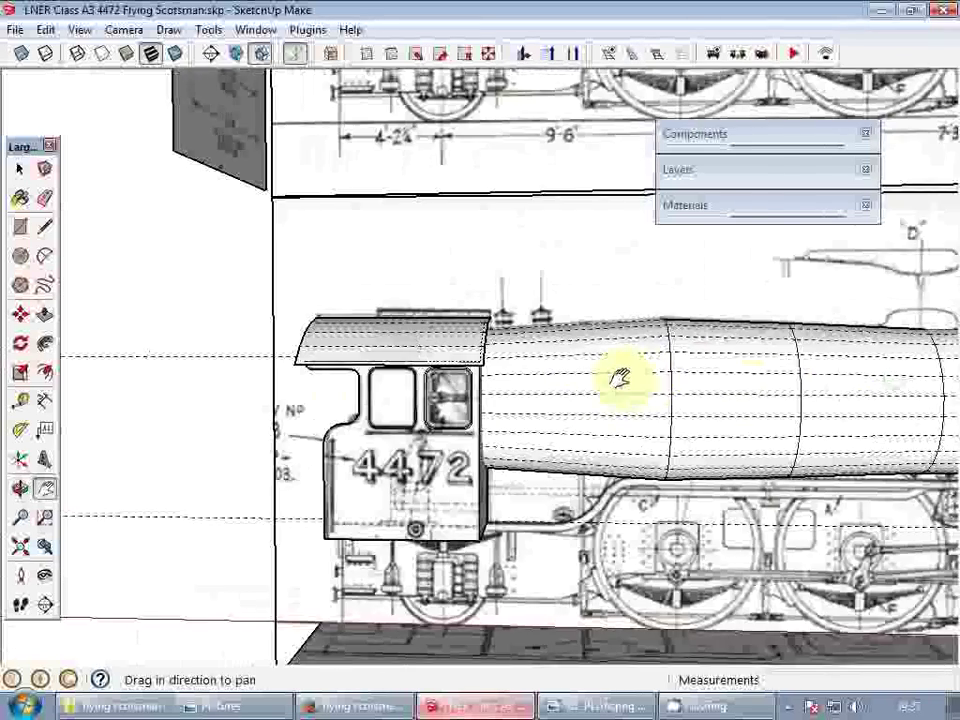
{"action": "middle_click_drag", "start_coordinate": [629, 283], "coordinate": [456, 429]}
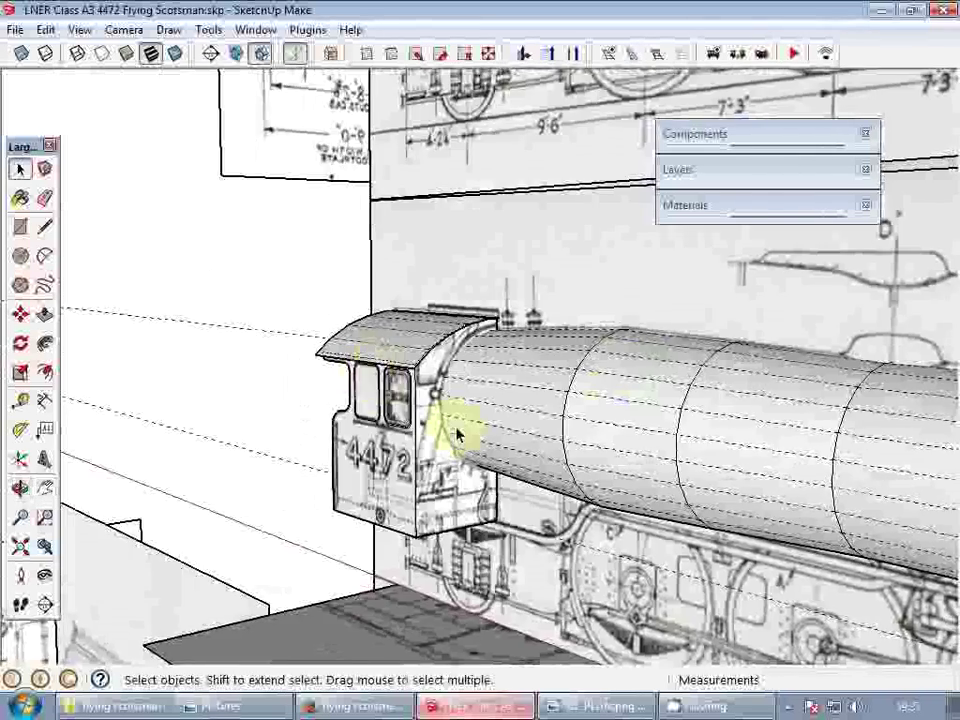
{"action": "scroll", "coordinate": [460, 433], "scroll_direction": "up", "scroll_amount": 2}
{"action": "right_click", "coordinate": [508, 341]}
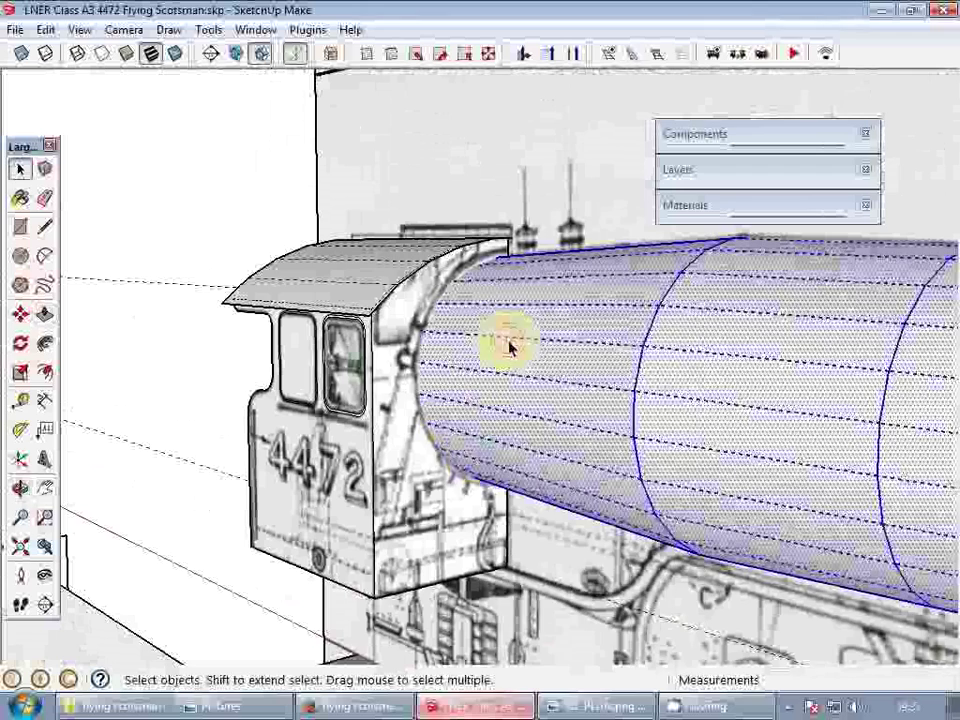
{"action": "left_click", "coordinate": [588, 478]}
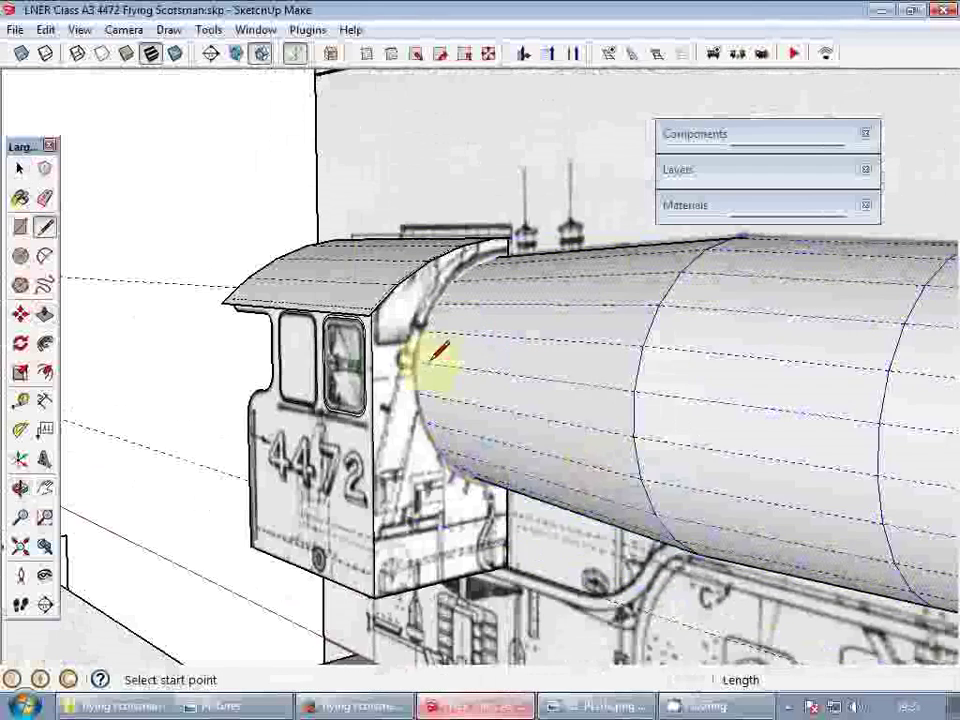
- Draw a triangular face from the cab's front edge forward along the lower side of the firebox
{"action": "scroll", "coordinate": [425, 350], "scroll_direction": "up", "scroll_amount": 1}
{"action": "middle_click_drag", "start_coordinate": [429, 354], "coordinate": [372, 370]}
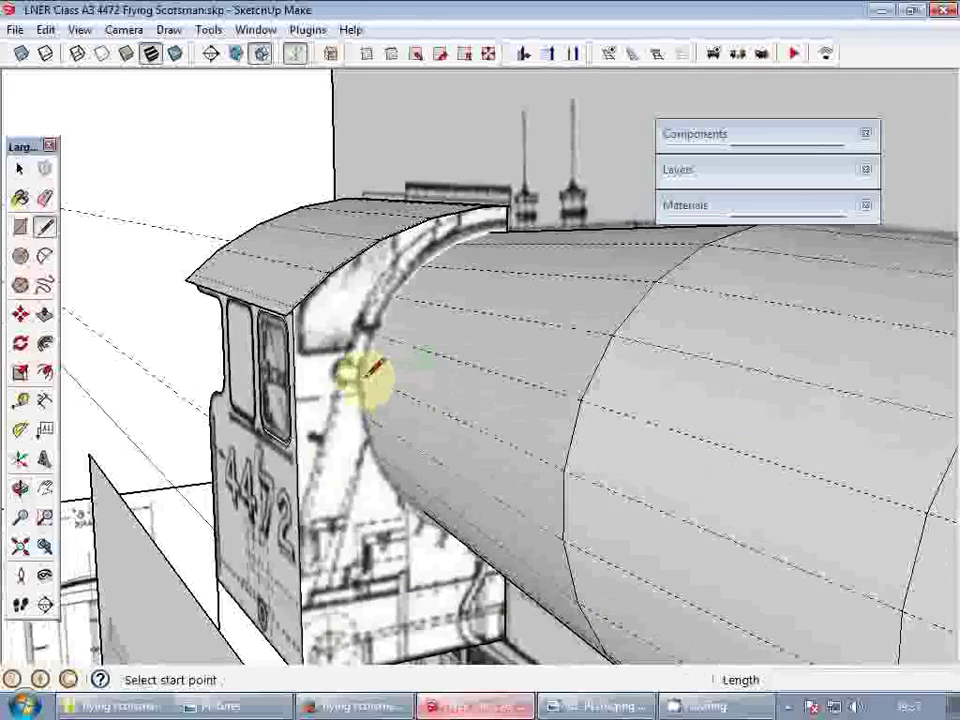
{"action": "middle_click_drag", "start_coordinate": [332, 480], "coordinate": [325, 400]}
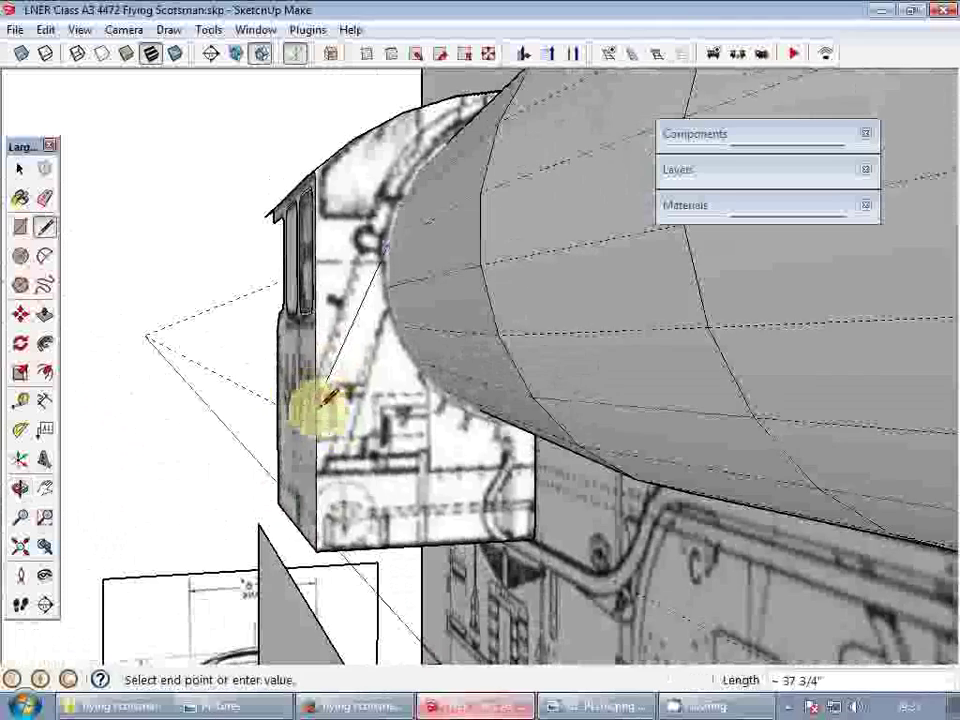
{"action": "middle_click_drag", "start_coordinate": [407, 418], "coordinate": [287, 472]}
{"action": "scroll", "coordinate": [649, 515], "scroll_direction": "down", "scroll_amount": 2}
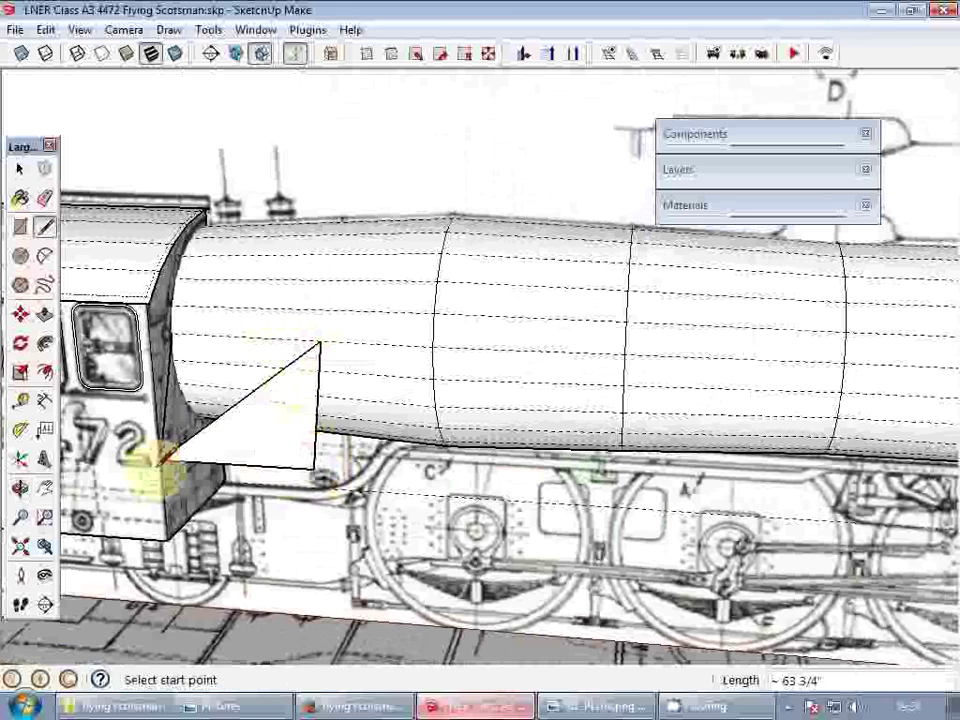
- Draw the upper edge from the cab front to the triangle's forward peak, closing a four-sided firebox side panel
{"action": "middle_click_drag", "start_coordinate": [270, 415], "coordinate": [246, 435]}
{"action": "scroll", "coordinate": [236, 395], "scroll_direction": "up", "scroll_amount": 2}
{"action": "key", "text": "space"}
{"action": "key", "text": "l"}
{"action": "left_click", "coordinate": [138, 326]}
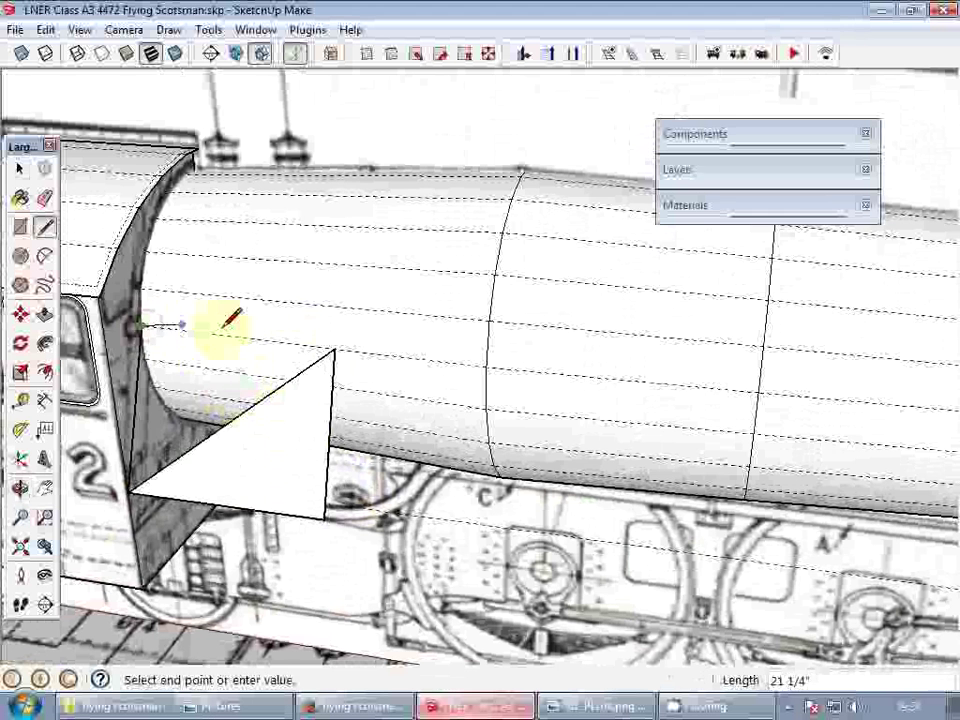
{"action": "left_click", "coordinate": [334, 346]}
{"action": "key", "text": "space"}
- Raise the side panel's lower front corner by about 7 3/8" and erase the diagonal across the panel
{"action": "key", "text": "m"}
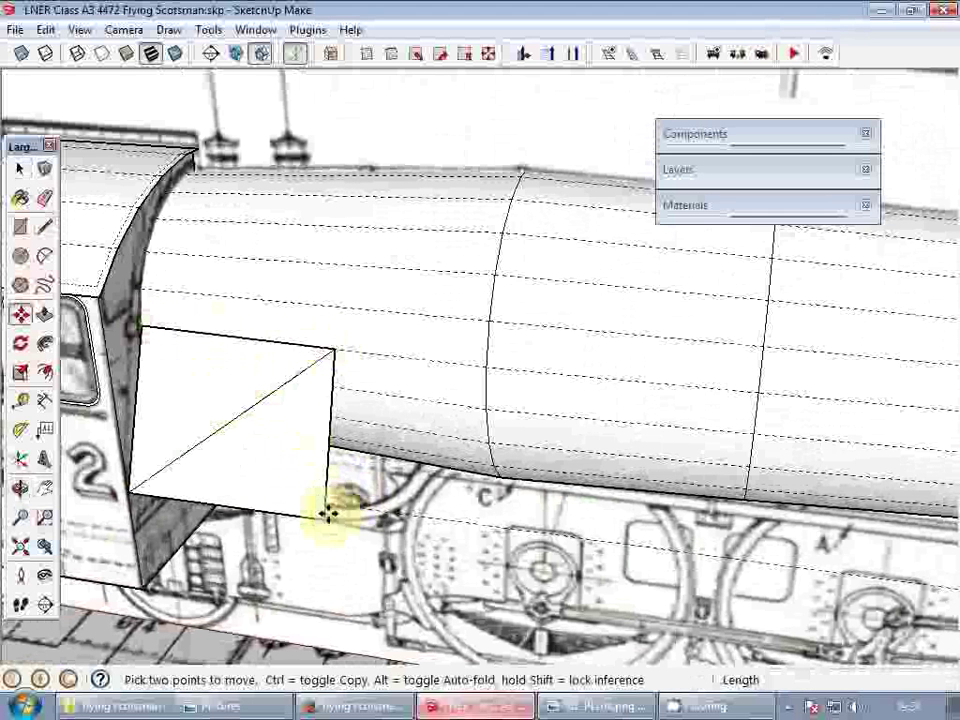
{"action": "left_click", "coordinate": [328, 512]}
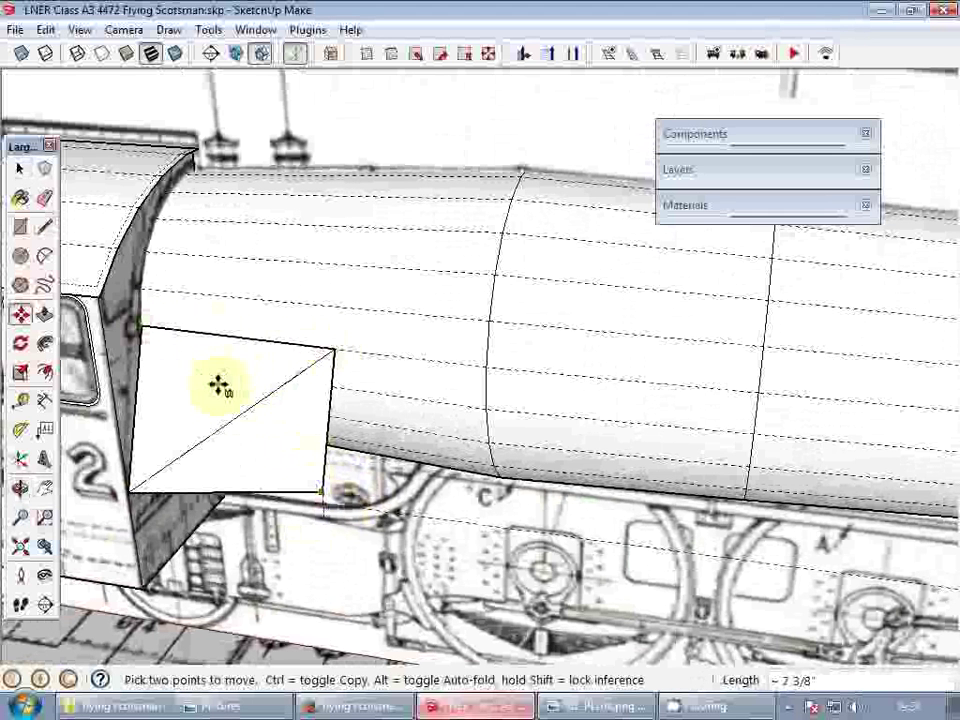
{"action": "key", "text": "e"}
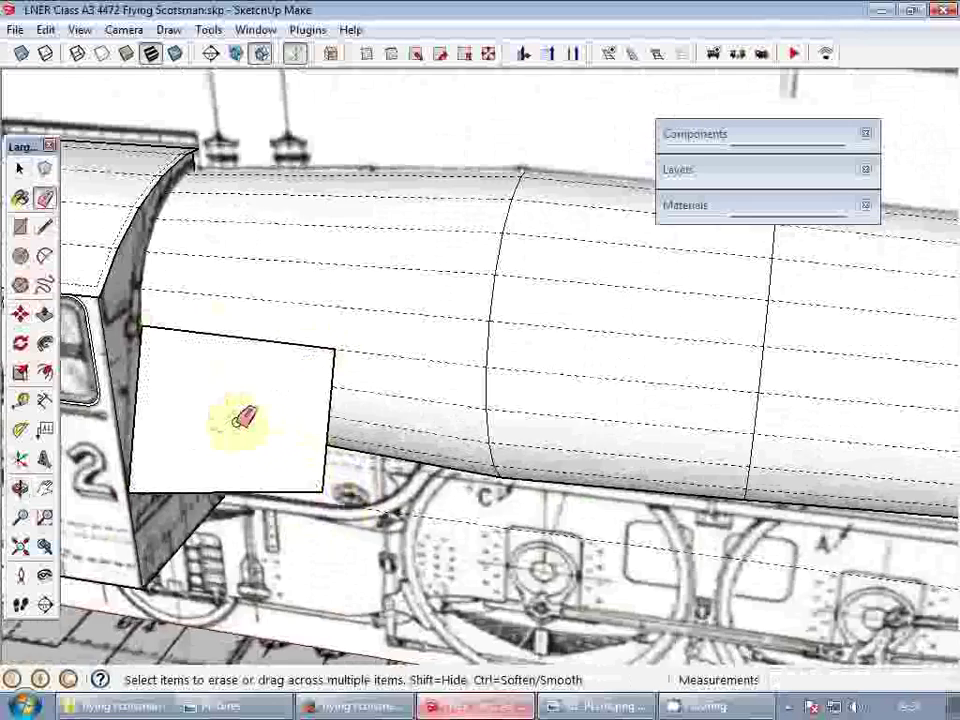
- Draw a second face below the side panel, from the cab's lower front corner forward and up to the panel's lower front corner
{"action": "scroll", "coordinate": [403, 281], "scroll_direction": "down", "scroll_amount": 10}
{"action": "key", "text": "space"}
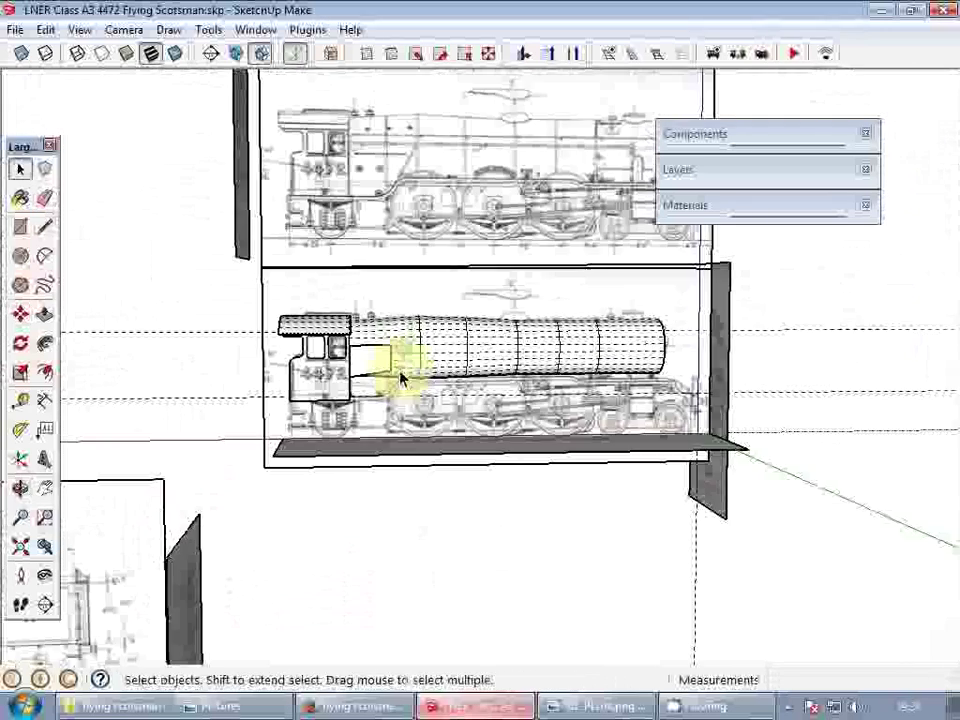
{"action": "middle_click", "coordinate": [405, 376]}
{"action": "scroll", "coordinate": [380, 330], "scroll_direction": "up", "scroll_amount": 5}
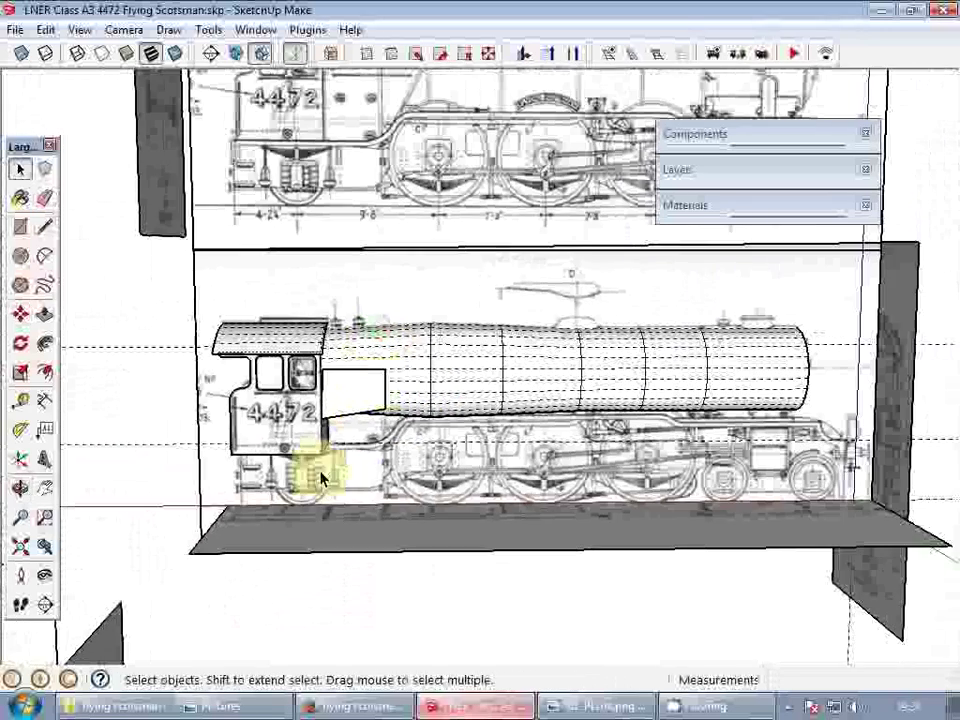
{"action": "left_click", "coordinate": [318, 450]}
{"action": "scroll", "coordinate": [371, 442], "scroll_direction": "down", "scroll_amount": 3}
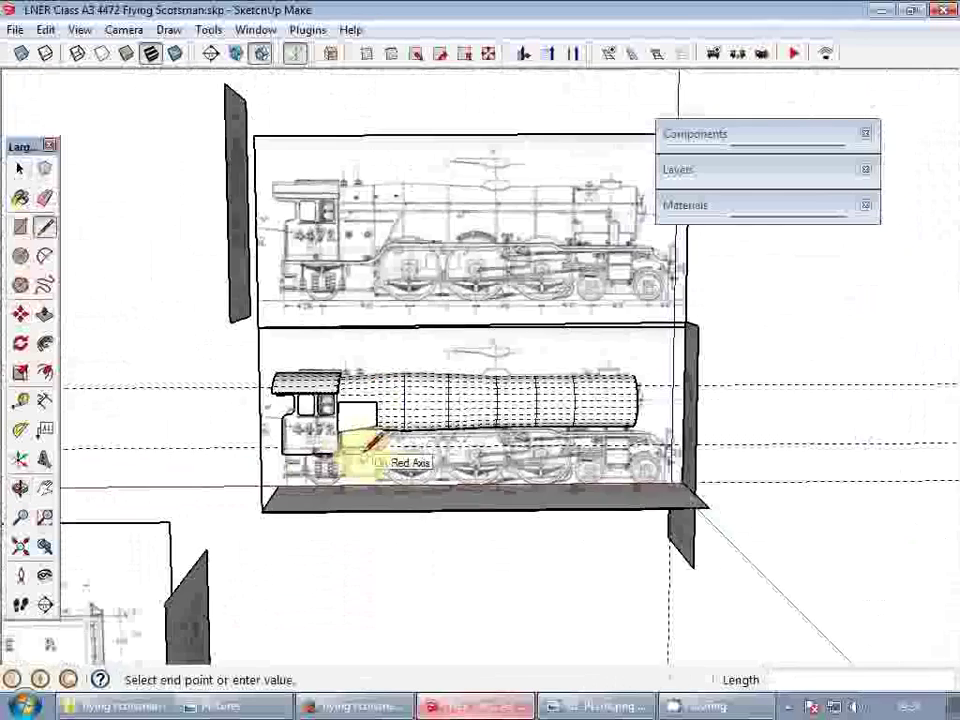
{"action": "scroll", "coordinate": [375, 268], "scroll_direction": "up", "scroll_amount": 5}
{"action": "scroll", "coordinate": [380, 246], "scroll_direction": "down", "scroll_amount": 2}
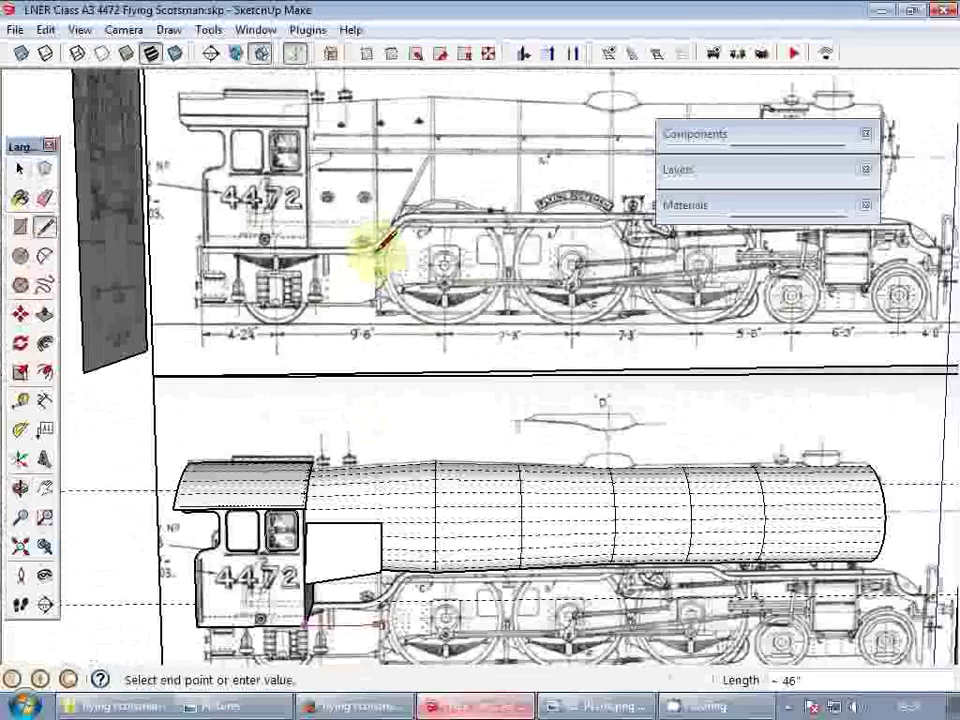
{"action": "scroll", "coordinate": [383, 590], "scroll_direction": "up", "scroll_amount": 3}
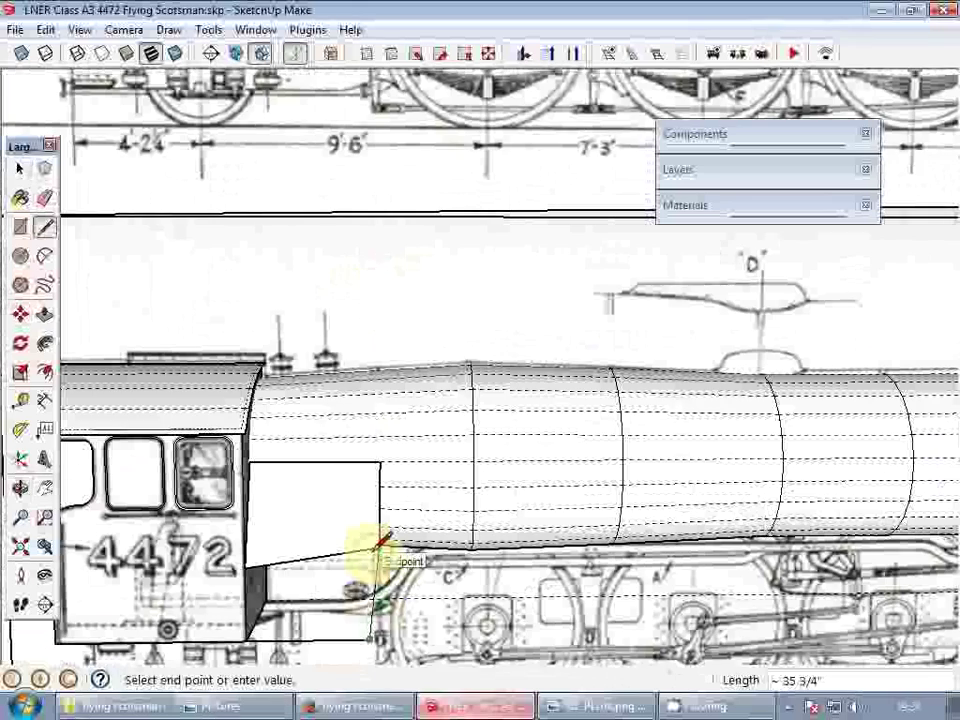
{"action": "middle_click_drag", "start_coordinate": [380, 545], "coordinate": [190, 535]}
{"action": "scroll", "coordinate": [235, 548], "scroll_direction": "up", "scroll_amount": 3}
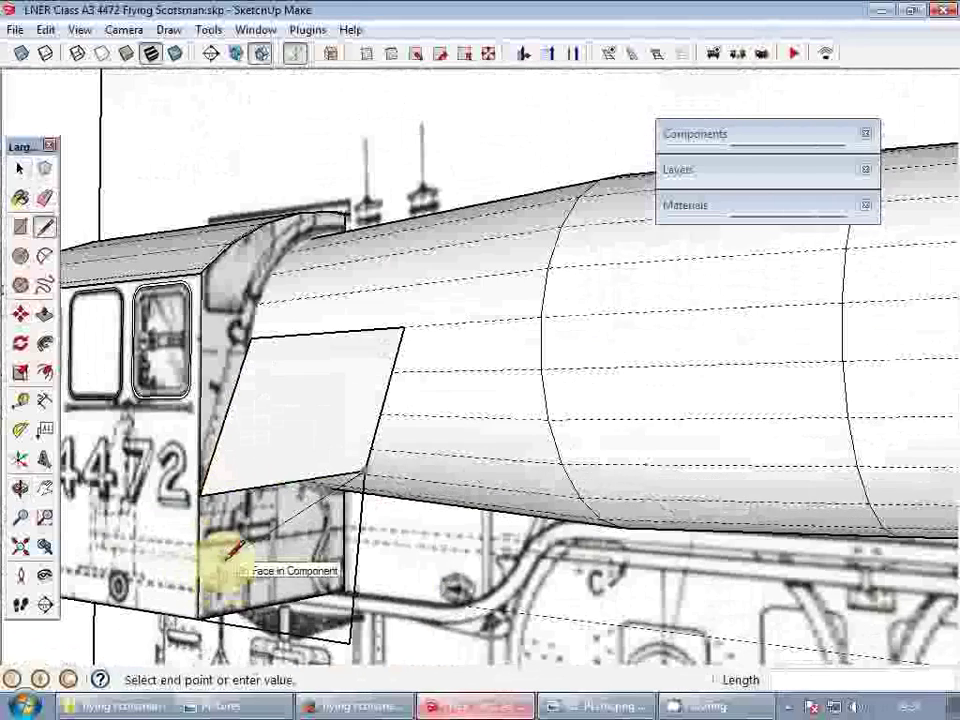
{"action": "key", "text": "space"}
{"action": "left_click", "coordinate": [210, 487]}
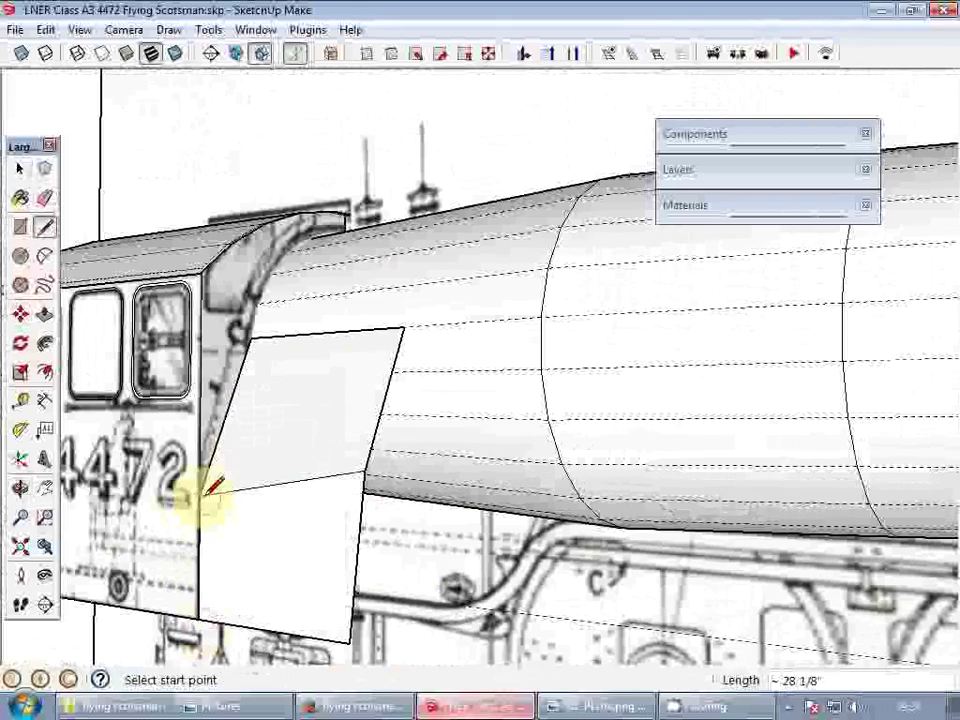
{"action": "key", "text": "space"}
{"action": "middle_click_drag", "start_coordinate": [203, 497], "coordinate": [510, 403]}
{"action": "scroll", "coordinate": [450, 397], "scroll_direction": "down", "scroll_amount": 5}
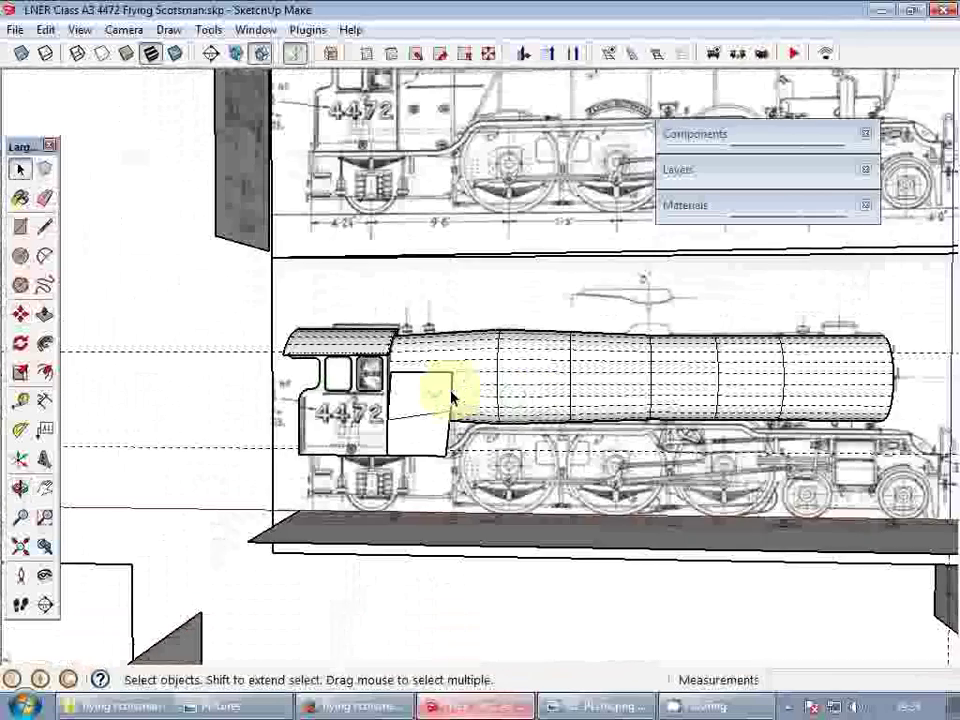
{"action": "scroll", "coordinate": [440, 440], "scroll_direction": "down", "scroll_amount": 3}
{"action": "scroll", "coordinate": [486, 388], "scroll_direction": "up", "scroll_amount": 1}
{"action": "scroll", "coordinate": [392, 476], "scroll_direction": "down", "scroll_amount": 1}
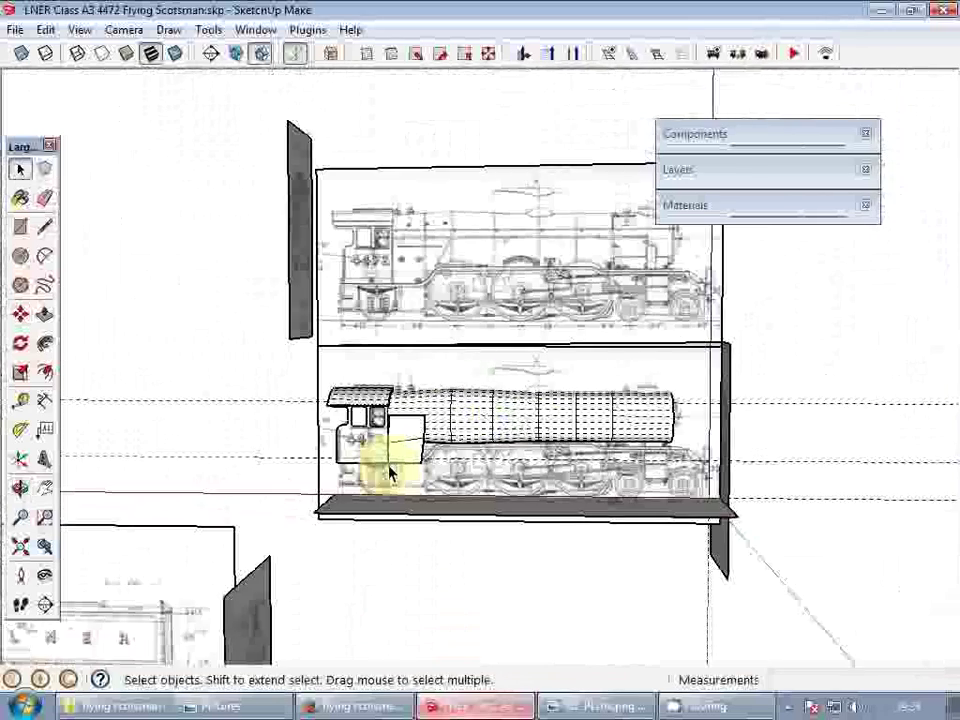
- Extend the upper firebox side panel forward to the boiler's first ring and erase its former front edge
{"action": "scroll", "coordinate": [455, 425], "scroll_direction": "up", "scroll_amount": 3}
{"action": "scroll", "coordinate": [416, 476], "scroll_direction": "up", "scroll_amount": 3}
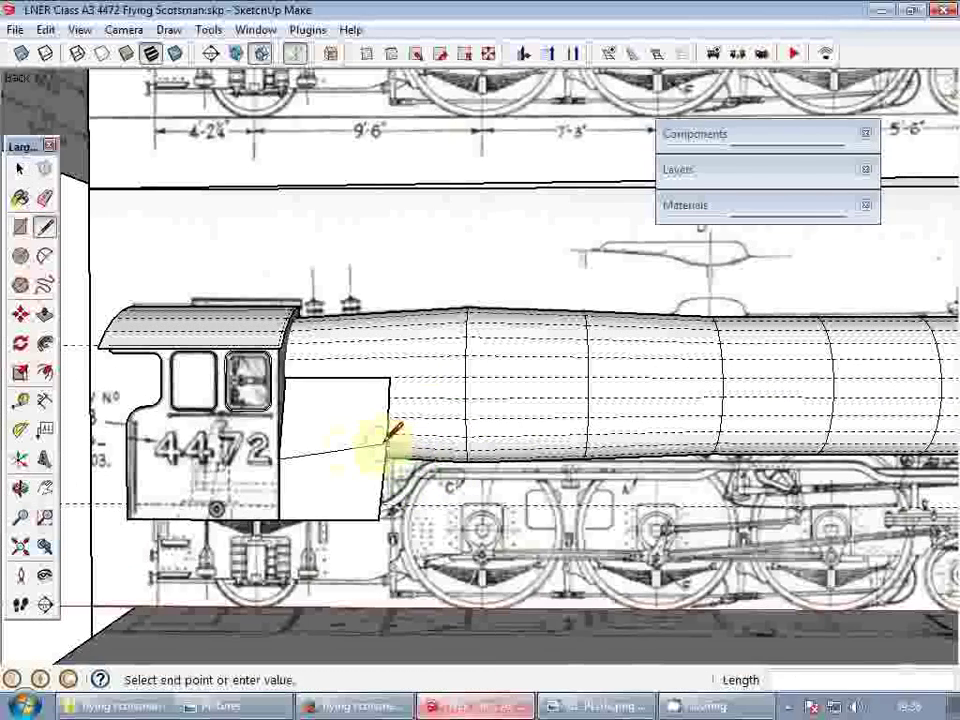
{"action": "scroll", "coordinate": [483, 375], "scroll_direction": "up", "scroll_amount": 2}
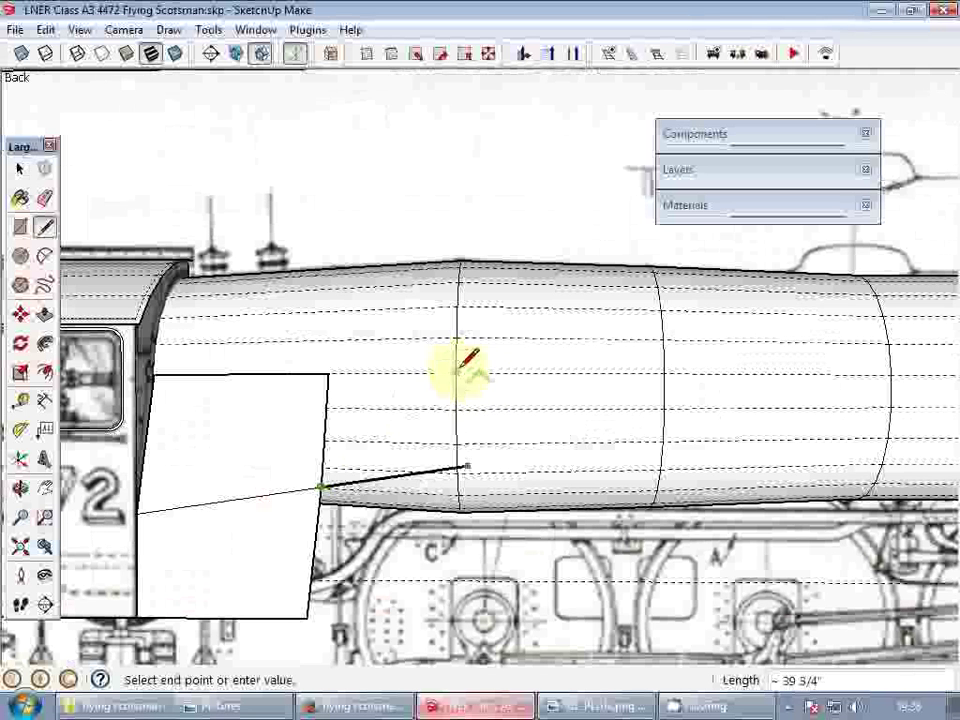
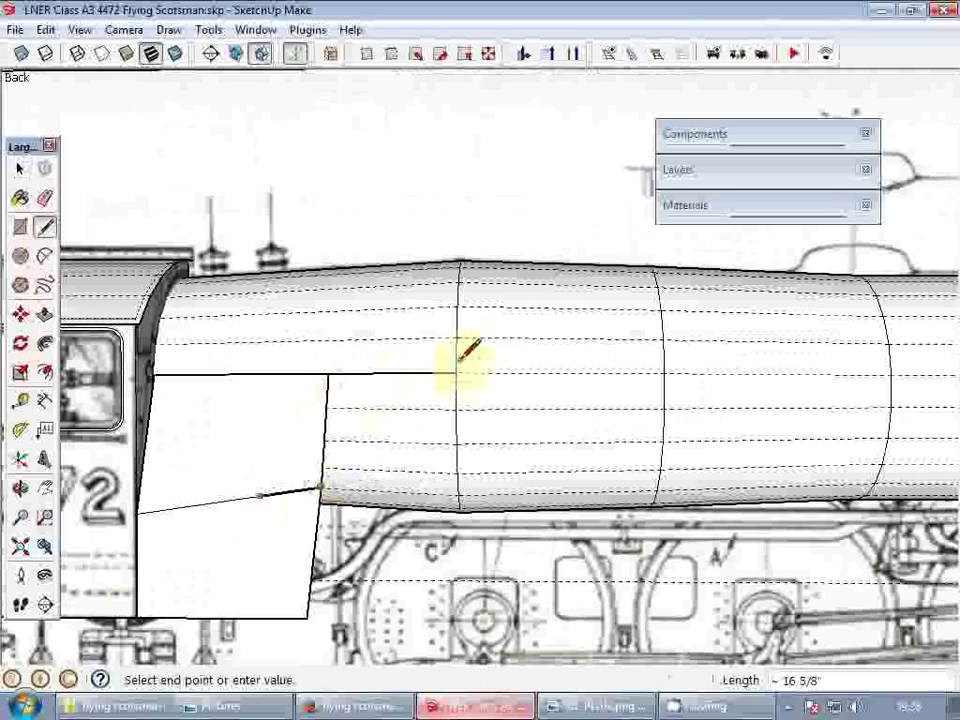
{"action": "left_click_drag", "start_coordinate": [345, 461], "coordinate": [354, 452]}
{"action": "scroll", "coordinate": [364, 426], "scroll_direction": "down", "scroll_amount": 3}
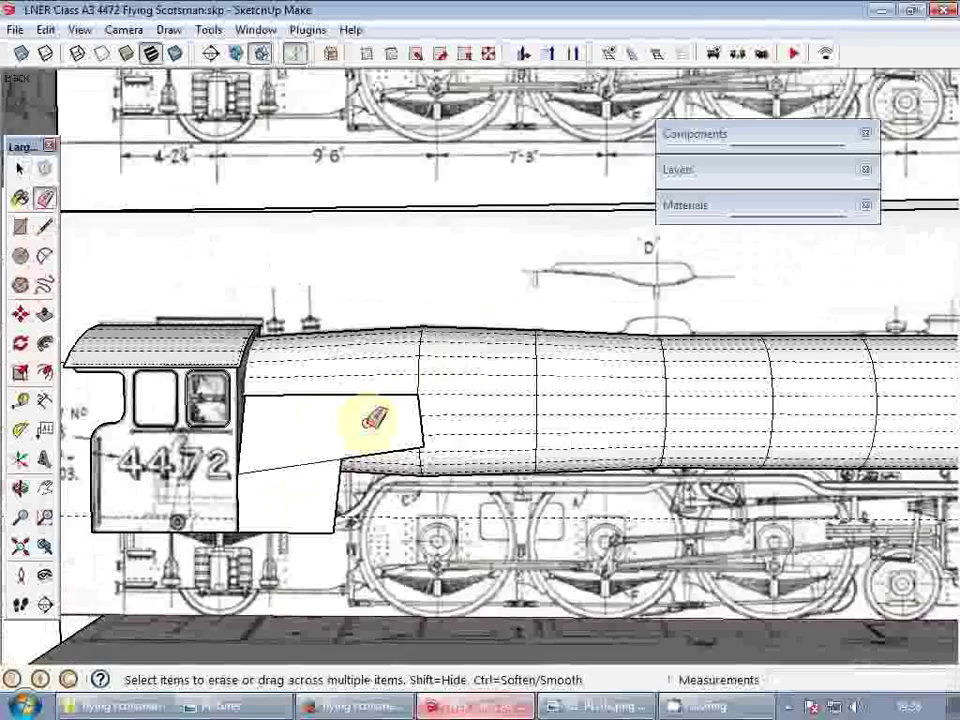
- Extend the lower firebox side panel forward to match the upper one and erase the vertical divider between its two parts
{"action": "middle_click_drag", "start_coordinate": [364, 426], "coordinate": [371, 495]}
{"action": "scroll", "coordinate": [331, 522], "scroll_direction": "up", "scroll_amount": 2}
{"action": "key", "text": "l"}
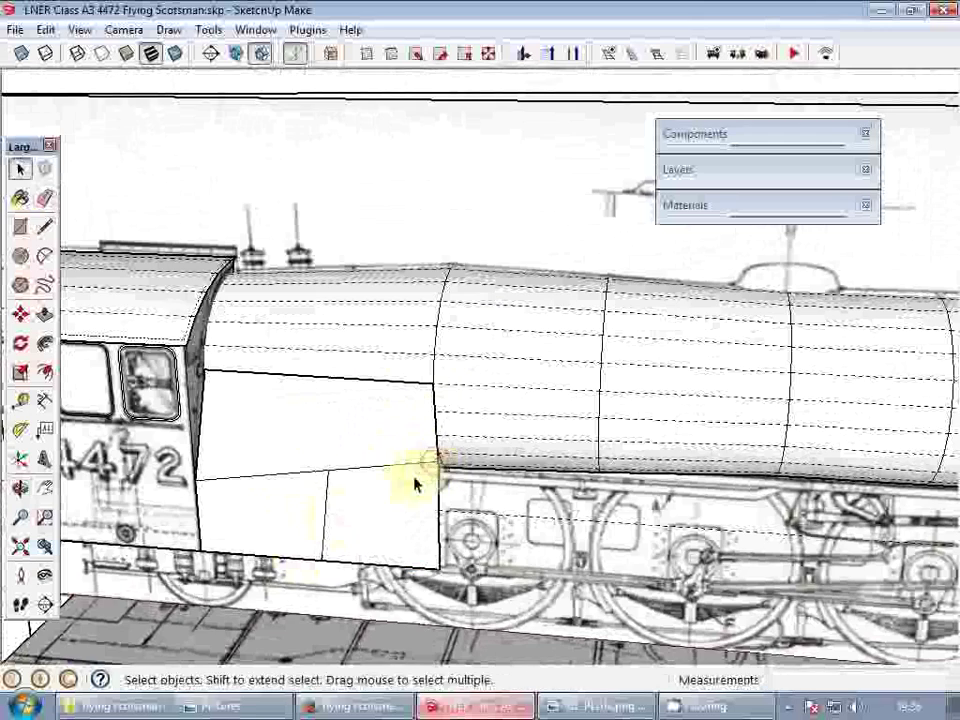
{"action": "middle_click_drag", "start_coordinate": [383, 368], "coordinate": [449, 277]}
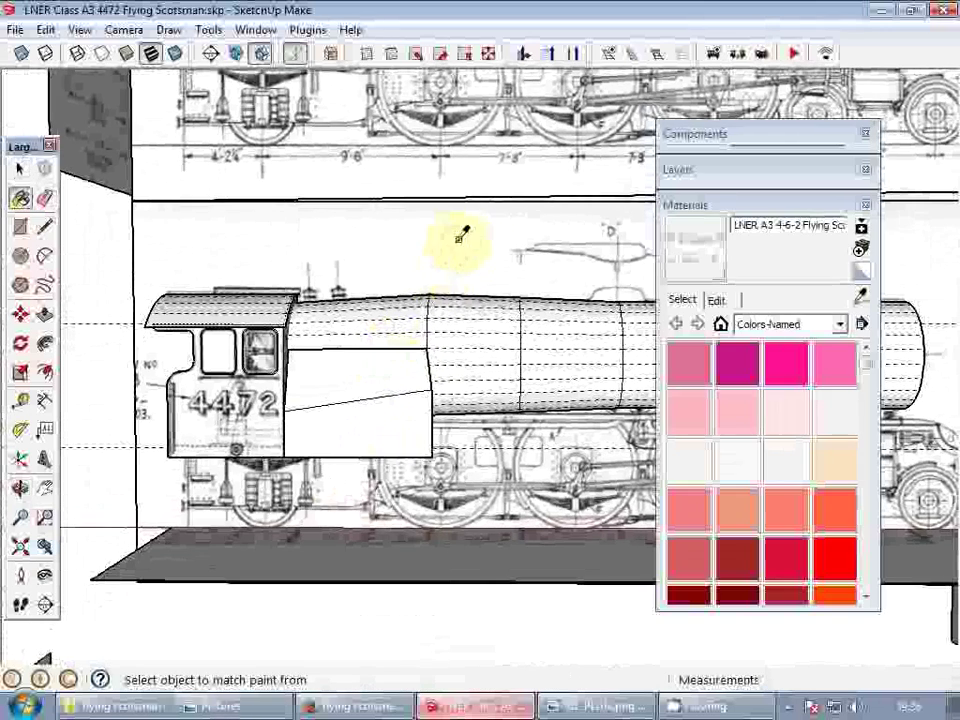
- Paint both firebox side panels with the blueprint image sampled from the side drawing and collapse the materials browser
{"action": "scroll", "coordinate": [388, 374], "scroll_direction": "up", "scroll_amount": 5}
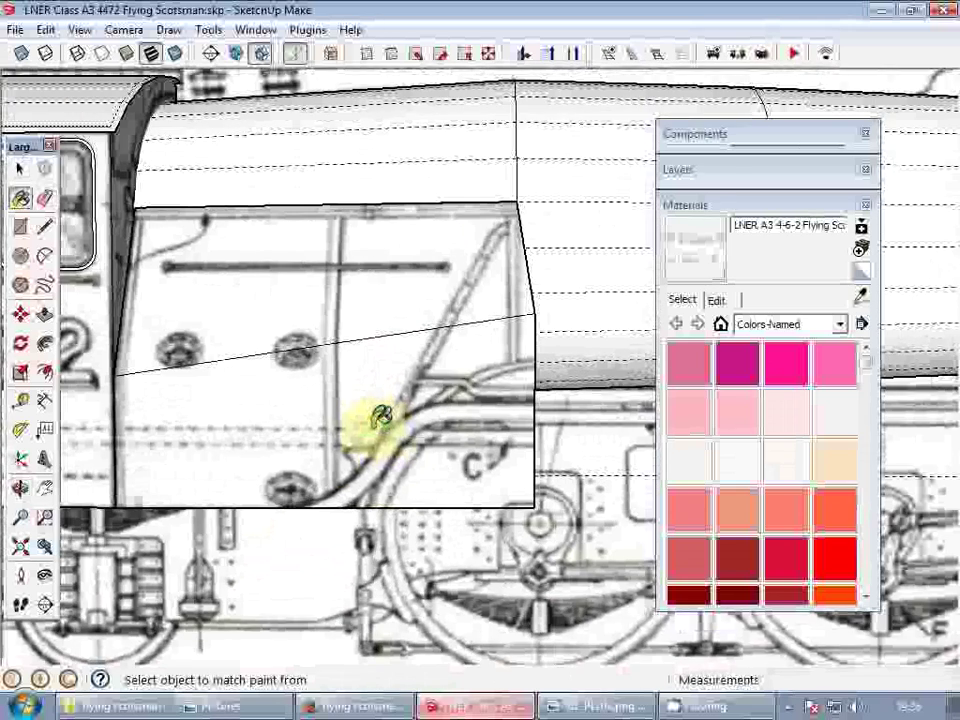
{"action": "scroll", "coordinate": [381, 418], "scroll_direction": "down", "scroll_amount": 6}
{"action": "middle_click_drag", "start_coordinate": [396, 398], "coordinate": [96, 476]}
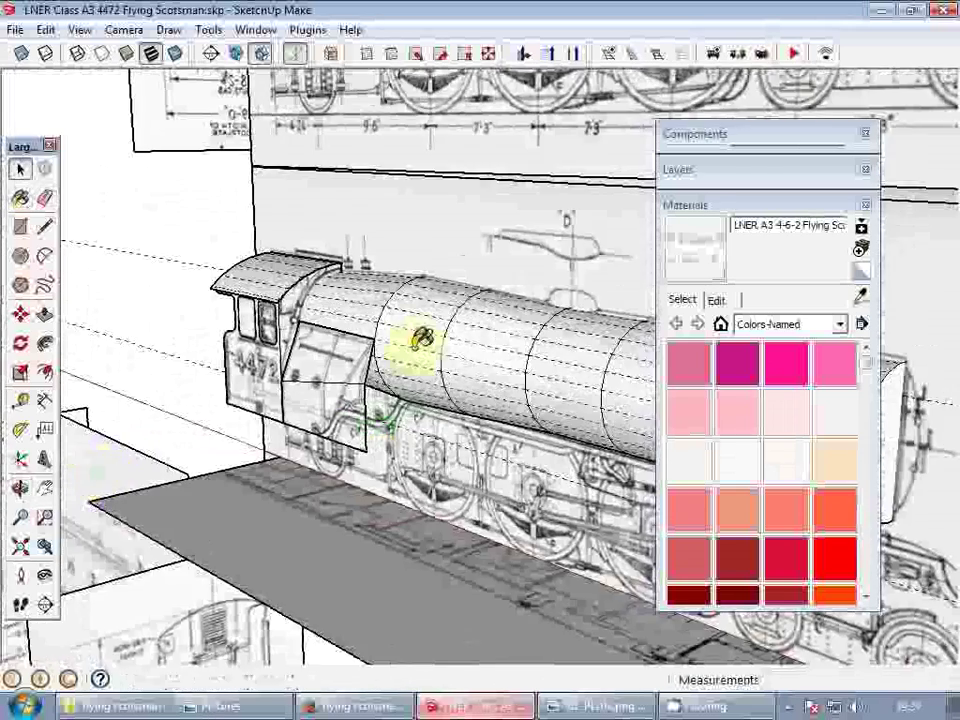
{"action": "middle_click_drag", "start_coordinate": [421, 338], "coordinate": [396, 392]}
{"action": "scroll", "coordinate": [440, 360], "scroll_direction": "down", "scroll_amount": 3}
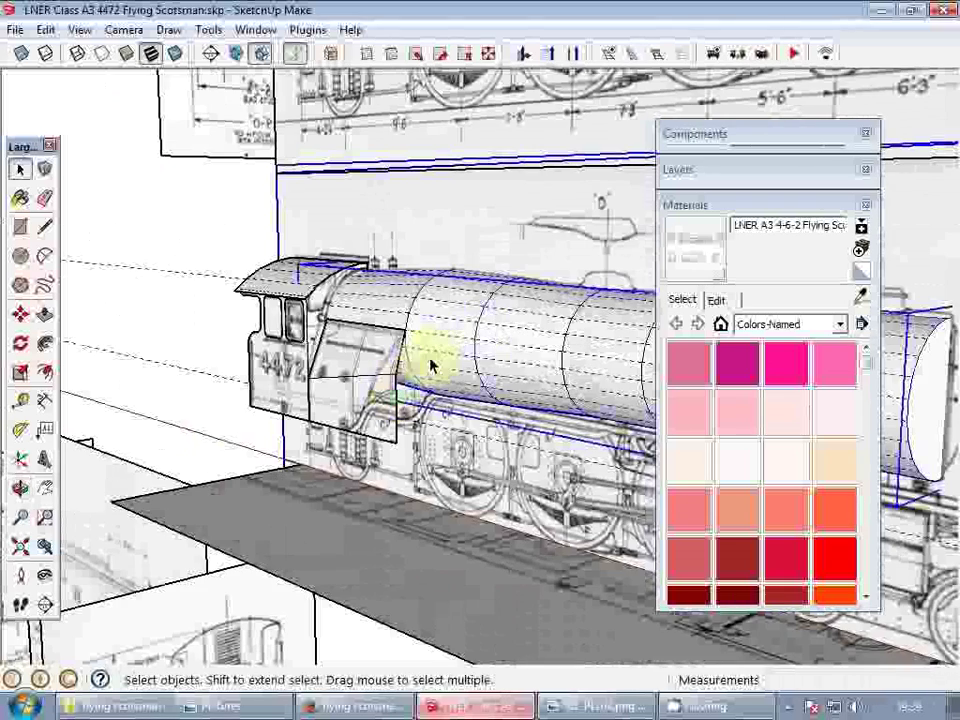
{"action": "middle_click_drag", "start_coordinate": [435, 354], "coordinate": [726, 208], "text": "shift"}
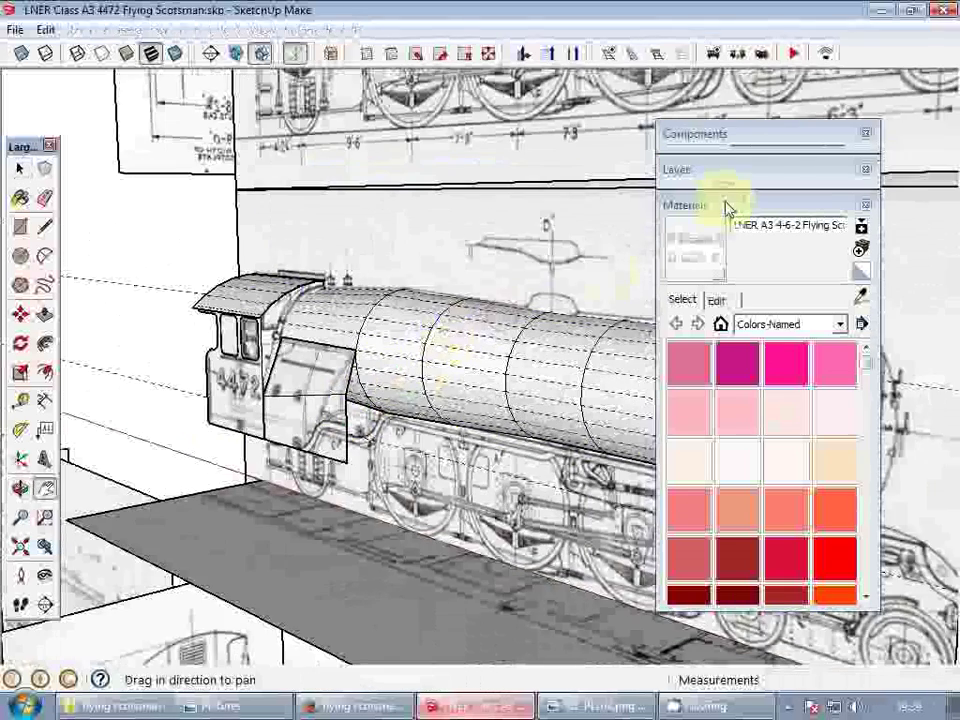
{"action": "left_click", "coordinate": [728, 208]}
- Draw a sloping line from the upper front corner down across both panels to the bottom edge, following the firebox outline on the blueprint
{"action": "middle_click_drag", "start_coordinate": [375, 455], "coordinate": [565, 472]}
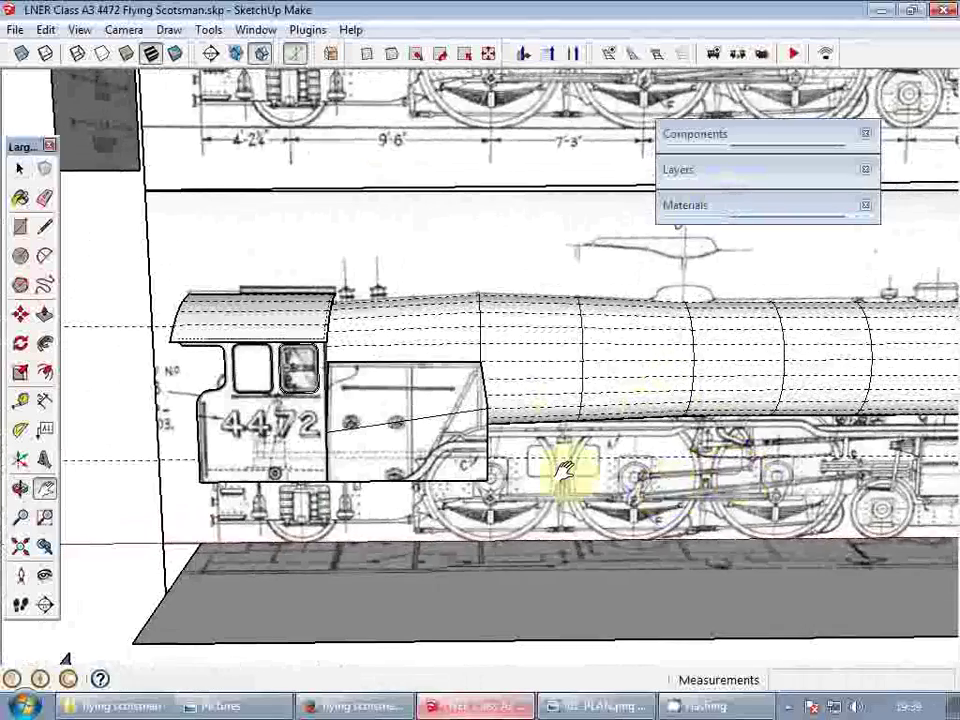
{"action": "scroll", "coordinate": [565, 470], "scroll_direction": "down", "scroll_amount": 5}
{"action": "mouse_move", "coordinate": [621, 456]}
{"action": "middle_mouse_down"}
{"action": "mouse_move", "coordinate": [542, 476]}
{"action": "mouse_move", "coordinate": [588, 450]}
{"action": "middle_mouse_up"}
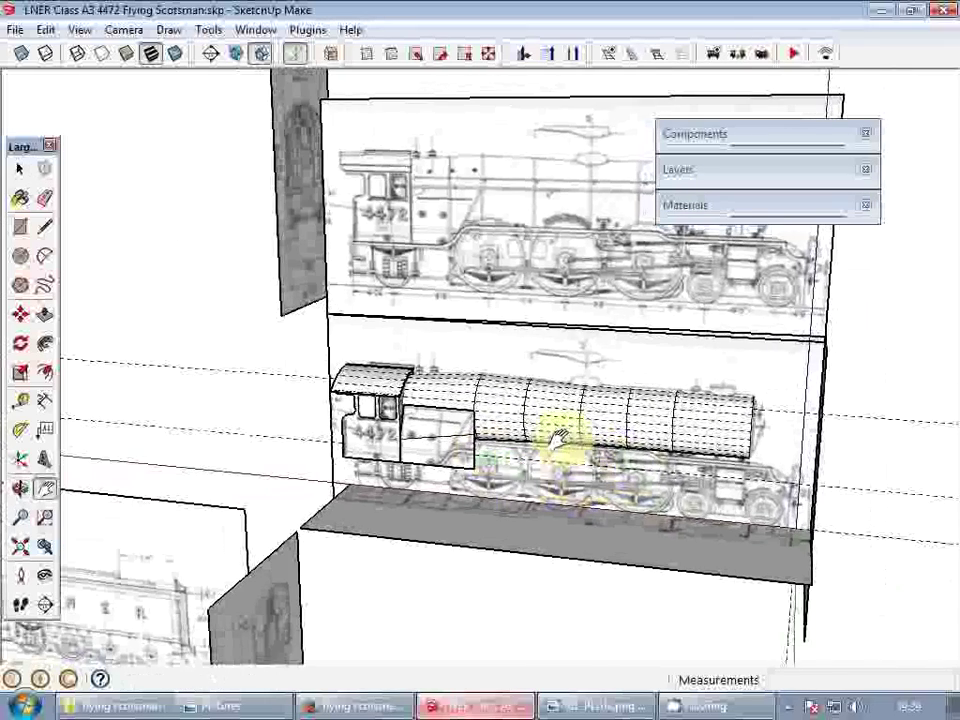
{"action": "scroll", "coordinate": [560, 405], "scroll_direction": "up", "scroll_amount": 3}
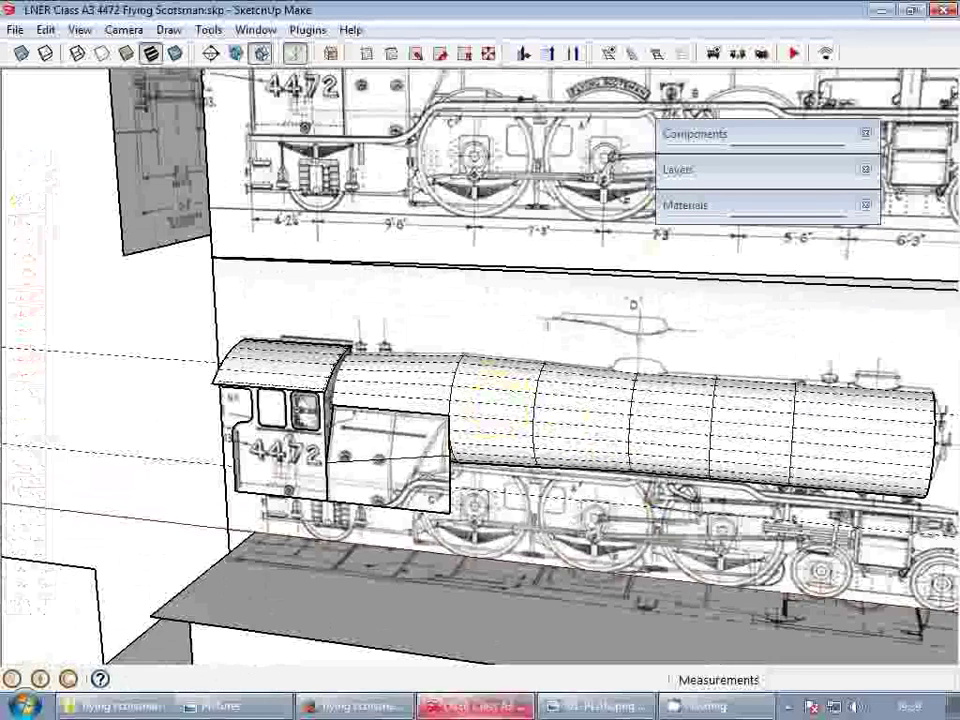
{"action": "scroll", "coordinate": [405, 487], "scroll_direction": "up", "scroll_amount": 3}
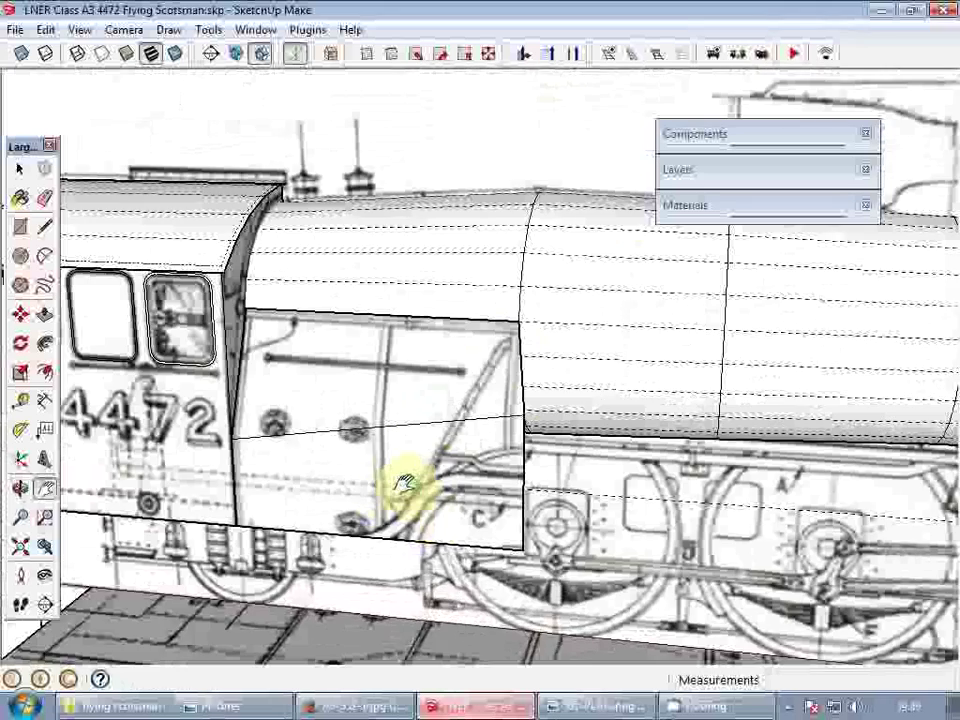
{"action": "key", "text": "l"}
{"action": "left_click", "coordinate": [520, 325]}
{"action": "scroll", "coordinate": [480, 405], "scroll_direction": "up", "scroll_amount": 3}
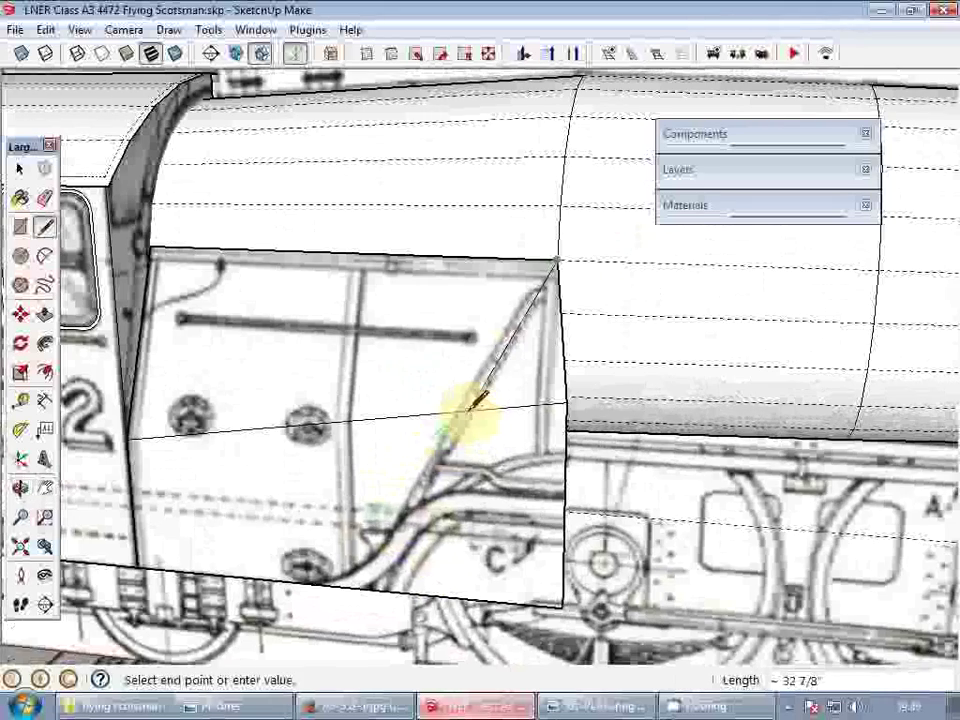
{"action": "middle_click_drag", "start_coordinate": [475, 405], "coordinate": [553, 407]}
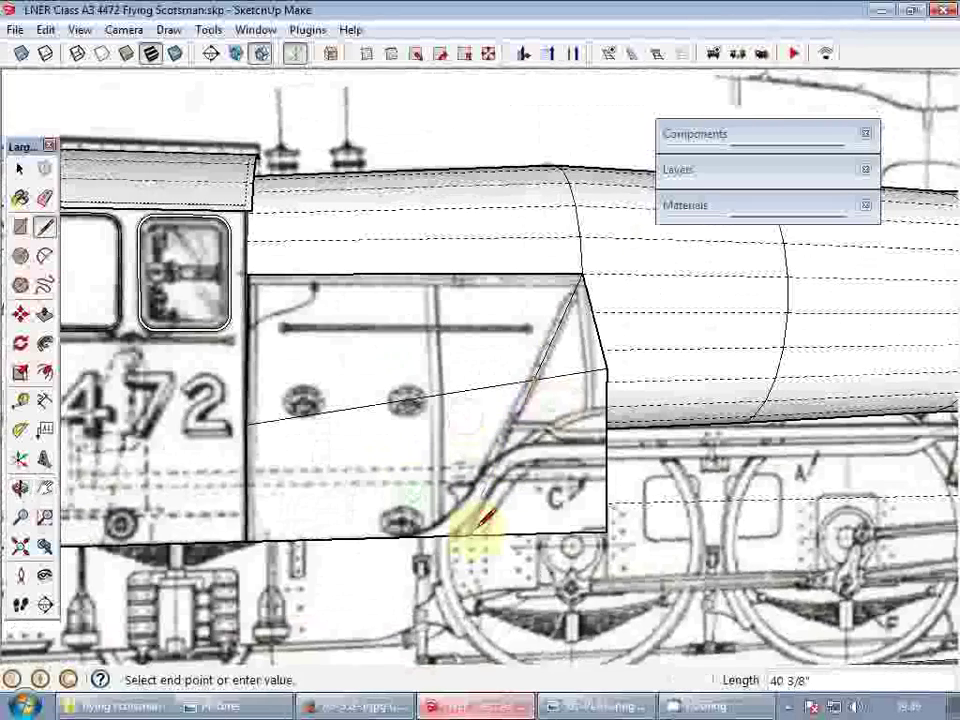
{"action": "left_click", "coordinate": [468, 535]}
- Delete the parts of both panels that lie ahead of the sloping line, together with their edges
{"action": "middle_click_drag", "start_coordinate": [530, 488], "coordinate": [569, 440]}
{"action": "key", "text": "space"}
{"action": "double_click", "coordinate": [567, 437]}
{"action": "double_click", "coordinate": [552, 378], "text": "shift"}
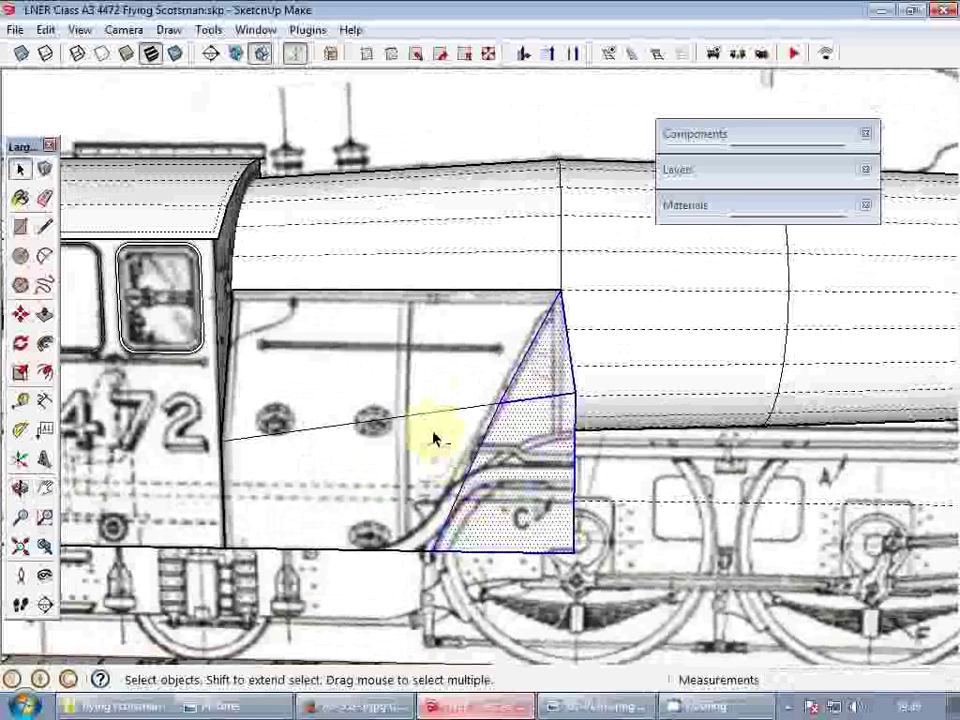
{"action": "key", "text": "Delete"}
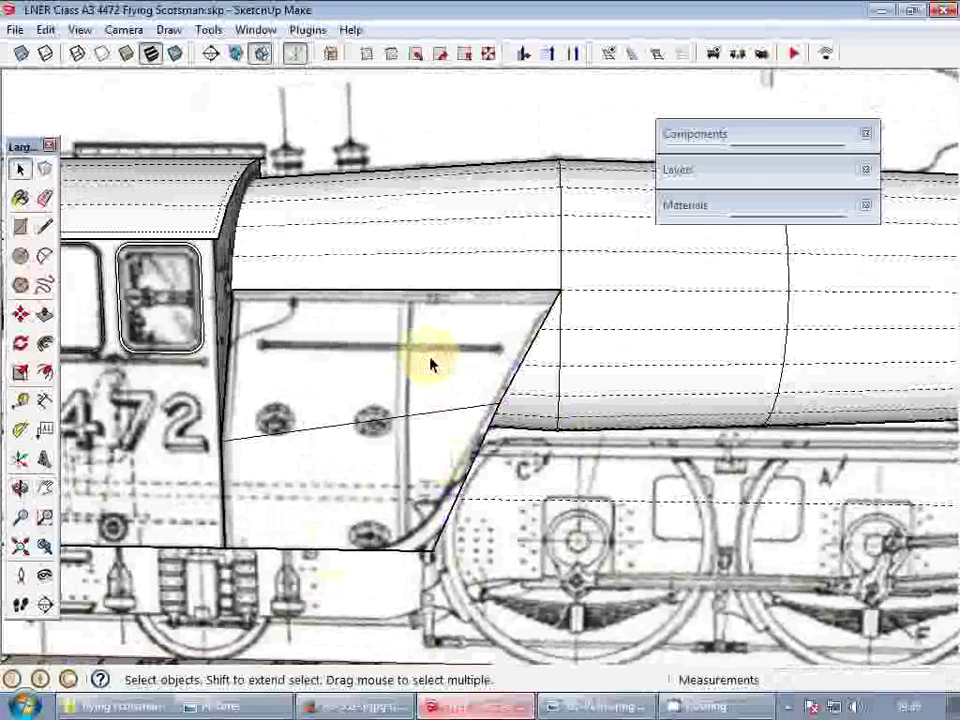
- Draw a line up both side panels along the blueprint's vertical seam and continue it over the firebox casing to the crown
{"action": "key", "text": "l"}
{"action": "left_click", "coordinate": [402, 548]}
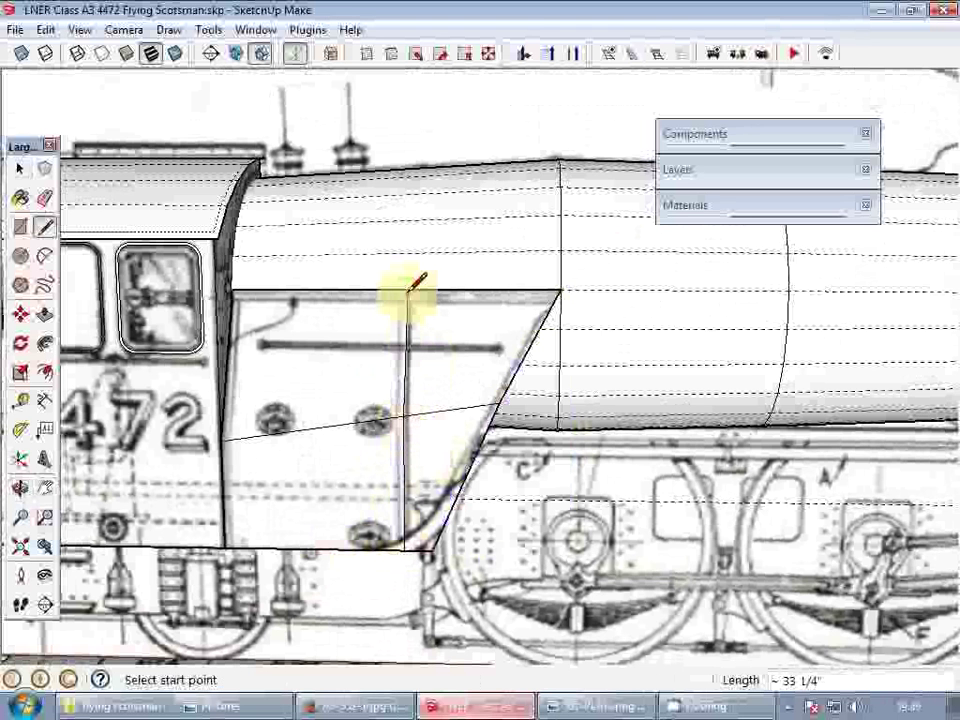
{"action": "middle_click_drag", "start_coordinate": [409, 263], "coordinate": [413, 303]}
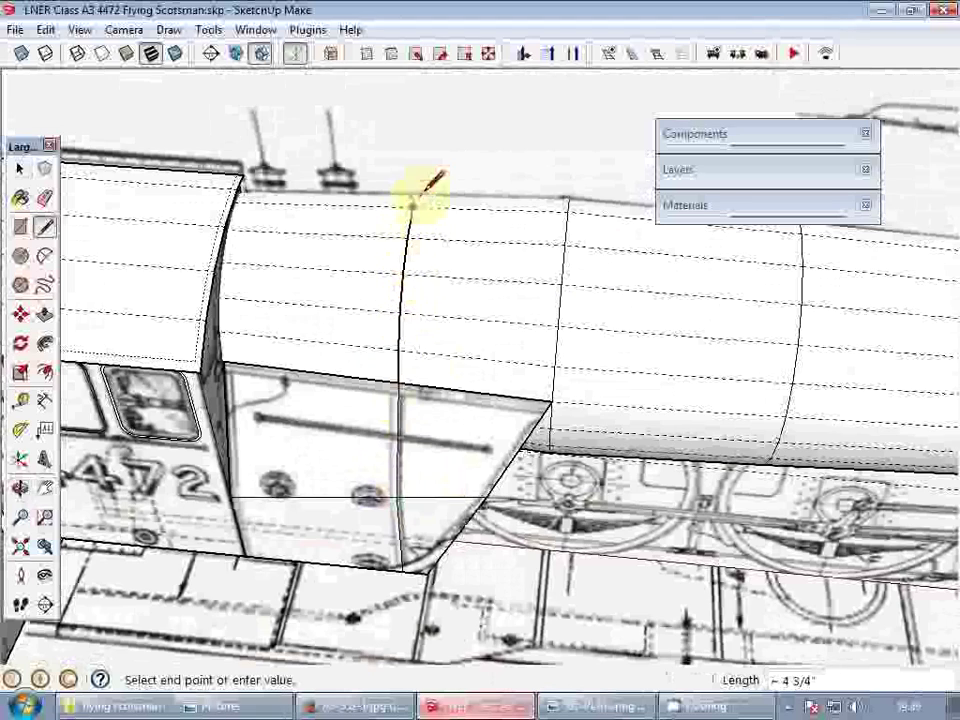
{"action": "scroll", "coordinate": [410, 200], "scroll_direction": "up", "scroll_amount": 3}
{"action": "key", "text": "space"}
{"action": "scroll", "coordinate": [296, 279], "scroll_direction": "down", "scroll_amount": 5}
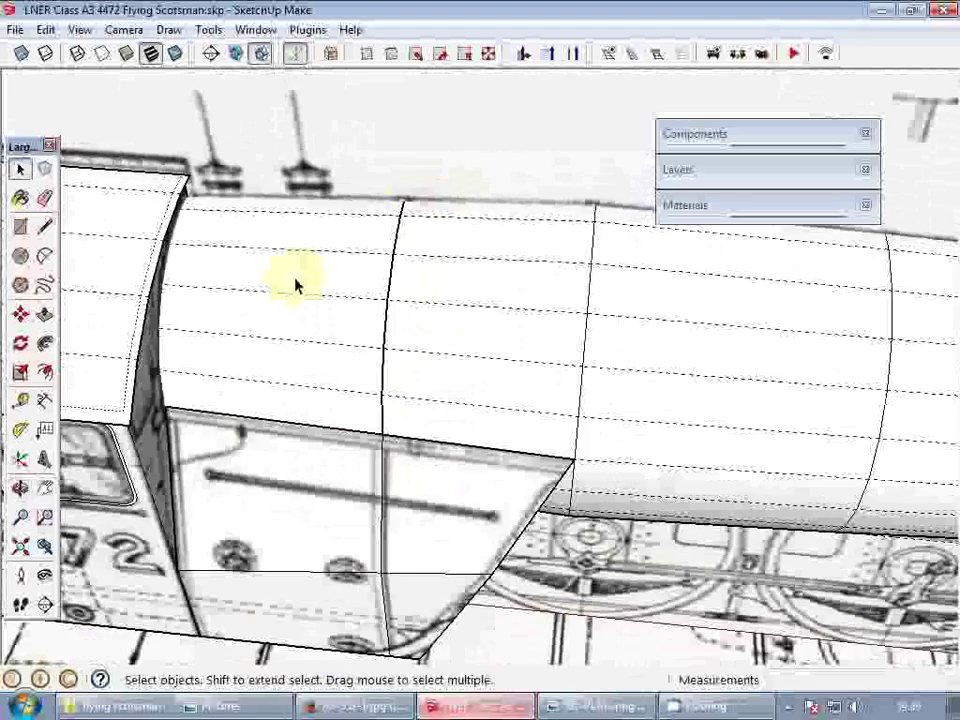
- Open the boiler group for editing and hide the rest of the model
{"action": "middle_click_drag", "start_coordinate": [279, 311], "coordinate": [223, 270]}
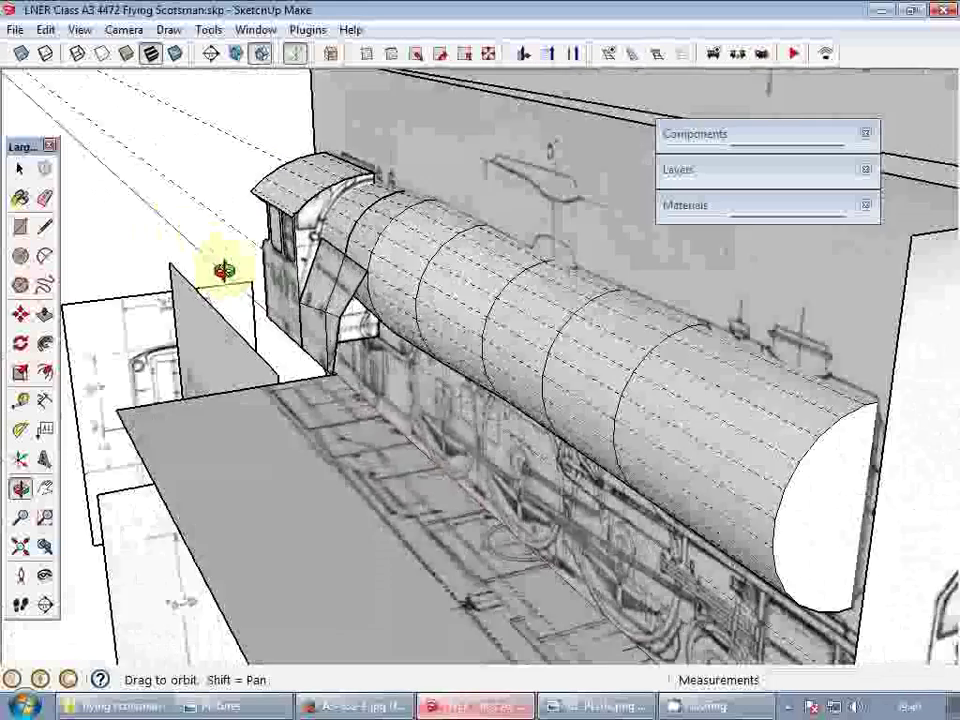
{"action": "scroll", "coordinate": [311, 291], "scroll_direction": "down", "scroll_amount": 5}
{"action": "scroll", "coordinate": [553, 375], "scroll_direction": "up", "scroll_amount": 1}
{"action": "middle_click_drag", "start_coordinate": [553, 375], "coordinate": [429, 326]}
{"action": "left_click", "coordinate": [429, 326]}
{"action": "scroll", "coordinate": [428, 322], "scroll_direction": "up", "scroll_amount": 3}
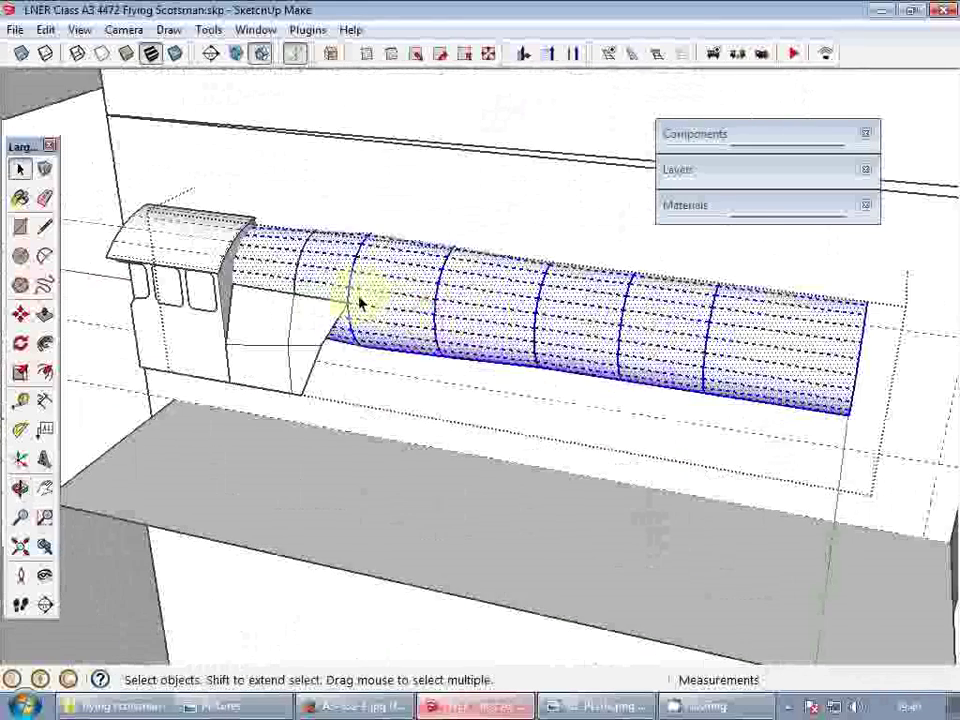
{"action": "scroll", "coordinate": [362, 300], "scroll_direction": "up", "scroll_amount": 2}
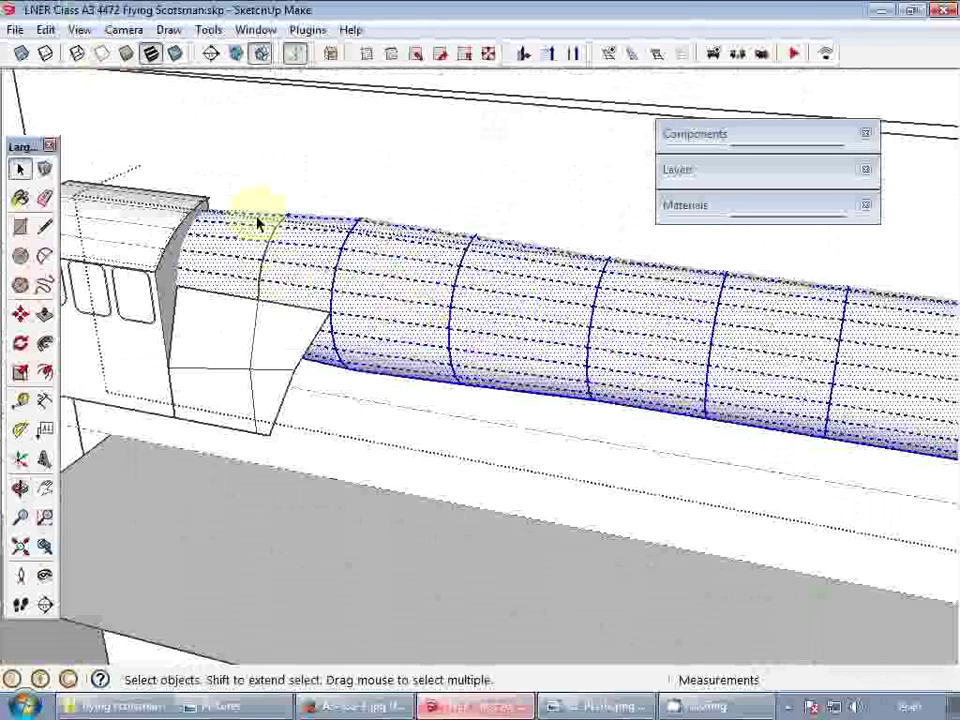
{"action": "left_click", "coordinate": [79, 29]}
{"action": "mouse_move", "coordinate": [165, 300]}
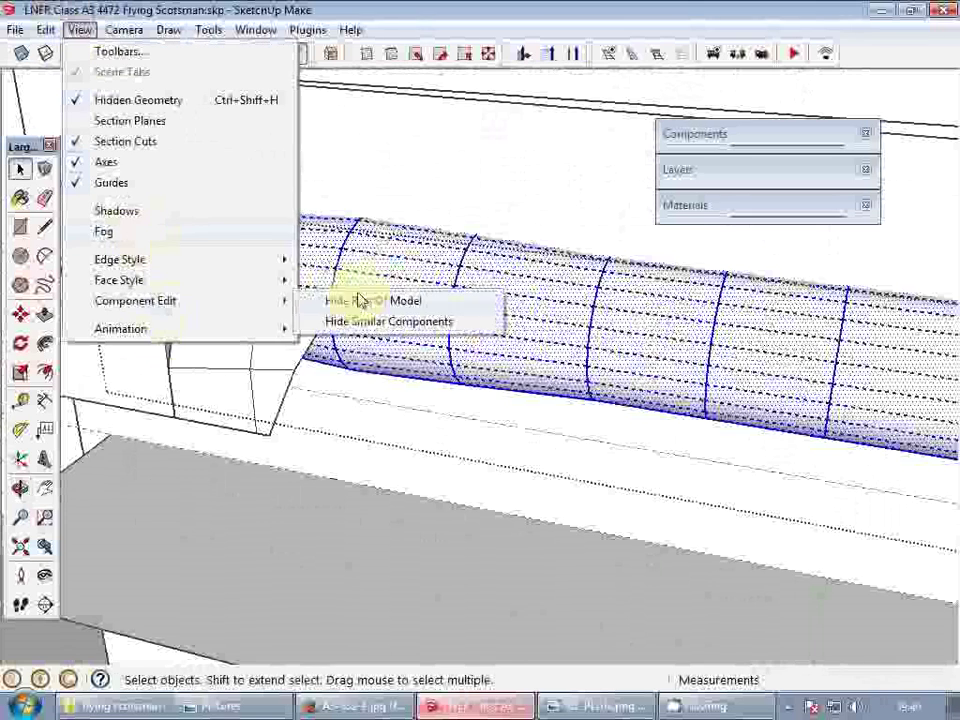
{"action": "left_click", "coordinate": [362, 301]}
- Draw a vertical centre line about 68 1/8" long across the boiler's front end face, from top midpoint to bottom midpoint
{"action": "middle_click_drag", "start_coordinate": [364, 304], "coordinate": [444, 465]}
{"action": "scroll", "coordinate": [460, 424], "scroll_direction": "down", "scroll_amount": 4}
{"action": "key", "text": "l"}
{"action": "left_click", "coordinate": [437, 459]}
{"action": "key", "text": "Escape"}
{"action": "scroll", "coordinate": [442, 400], "scroll_direction": "up", "scroll_amount": 5}
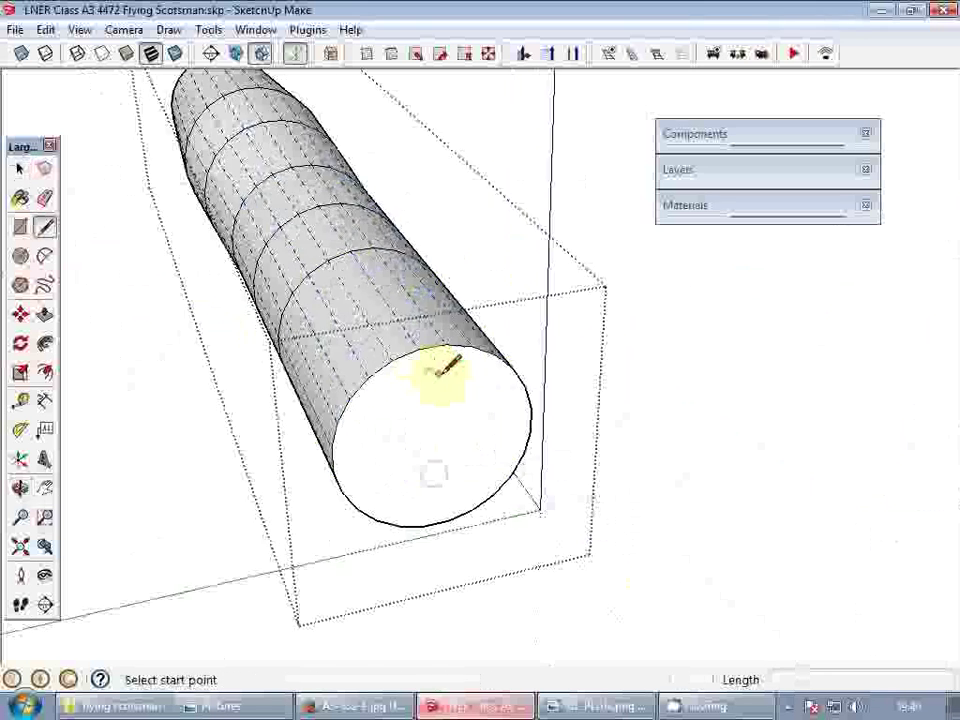
{"action": "left_click", "coordinate": [340, 320]}
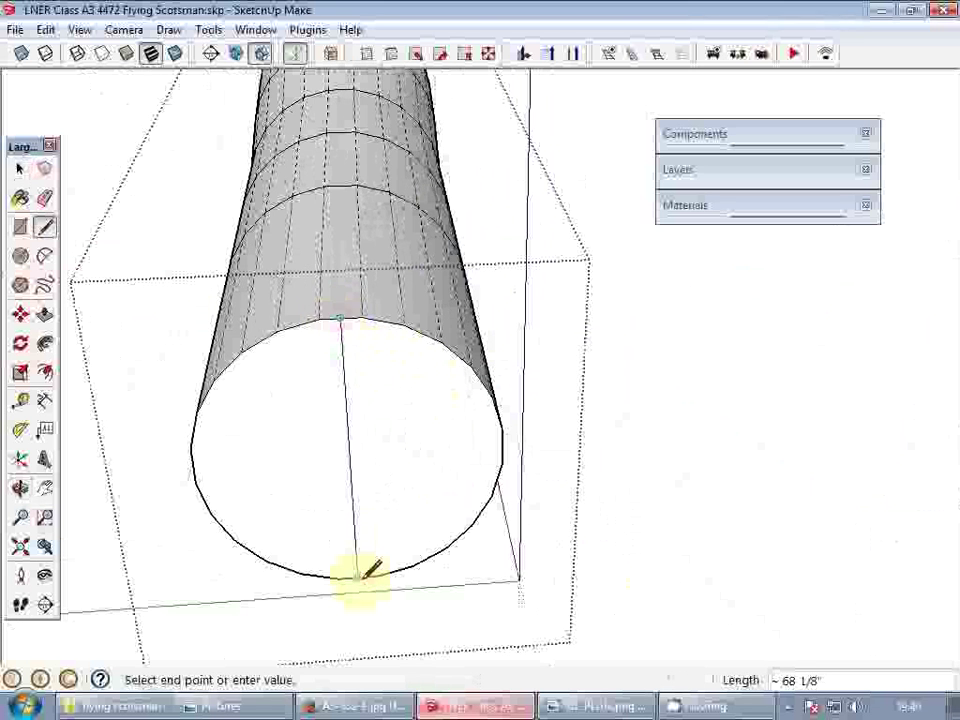
{"action": "left_click", "coordinate": [358, 577]}
{"action": "scroll", "coordinate": [361, 540], "scroll_direction": "down", "scroll_amount": 3}
{"action": "key", "text": "space"}
- Draw the centre line along the top of the boiler, ring by ring, from the front end to the rear end
{"action": "key", "text": "l"}
{"action": "left_click", "coordinate": [349, 415]}
{"action": "scroll", "coordinate": [350, 318], "scroll_direction": "up", "scroll_amount": 2}
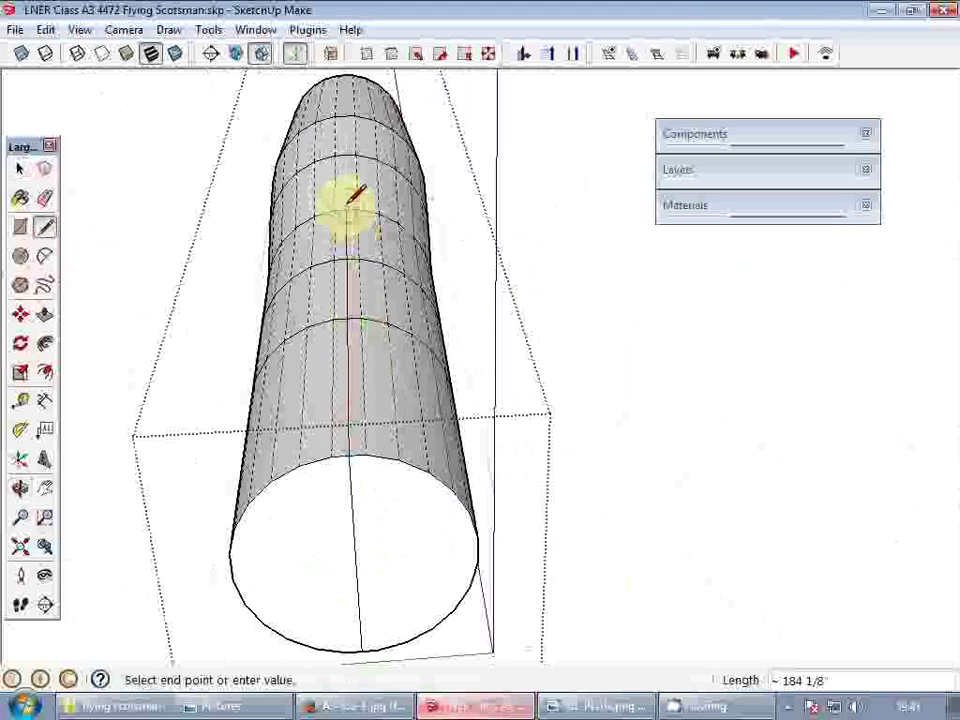
{"action": "scroll", "coordinate": [355, 152], "scroll_direction": "up", "scroll_amount": 2}
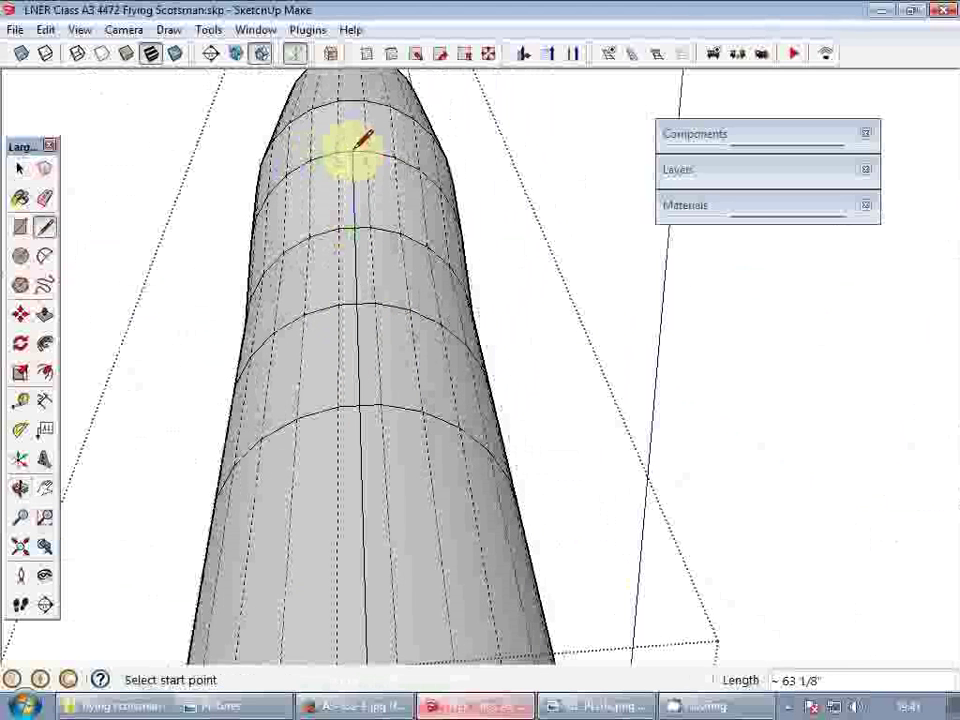
{"action": "left_click", "coordinate": [356, 148]}
{"action": "scroll", "coordinate": [439, 375], "scroll_direction": "down", "scroll_amount": 3}
{"action": "scroll", "coordinate": [444, 380], "scroll_direction": "up", "scroll_amount": 2}
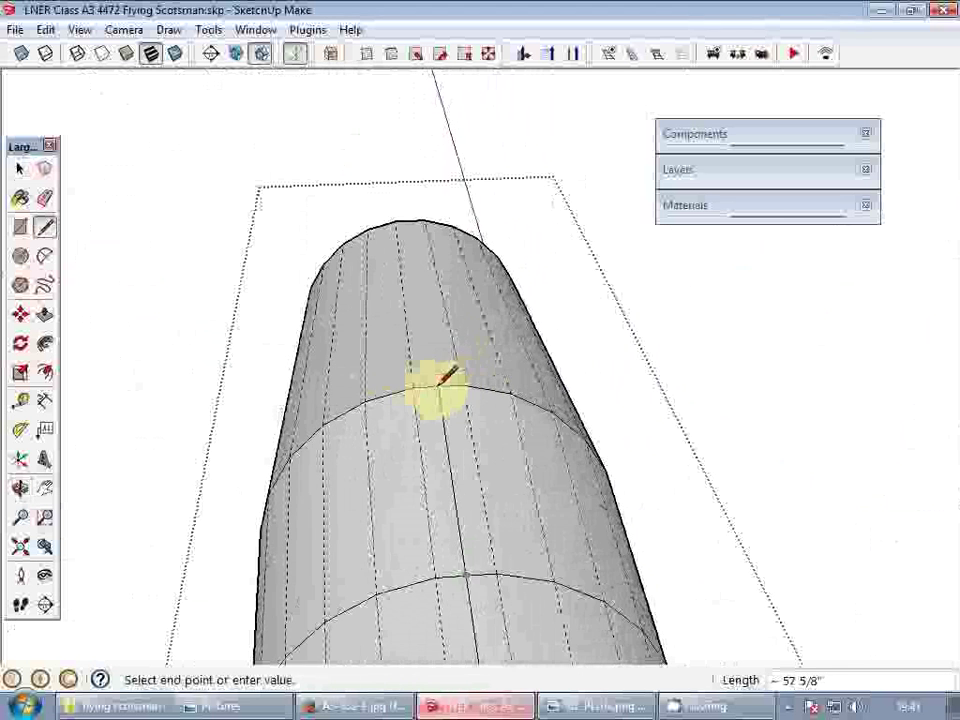
{"action": "middle_click_drag", "start_coordinate": [440, 385], "coordinate": [347, 189]}
{"action": "scroll", "coordinate": [420, 200], "scroll_direction": "up", "scroll_amount": 4}
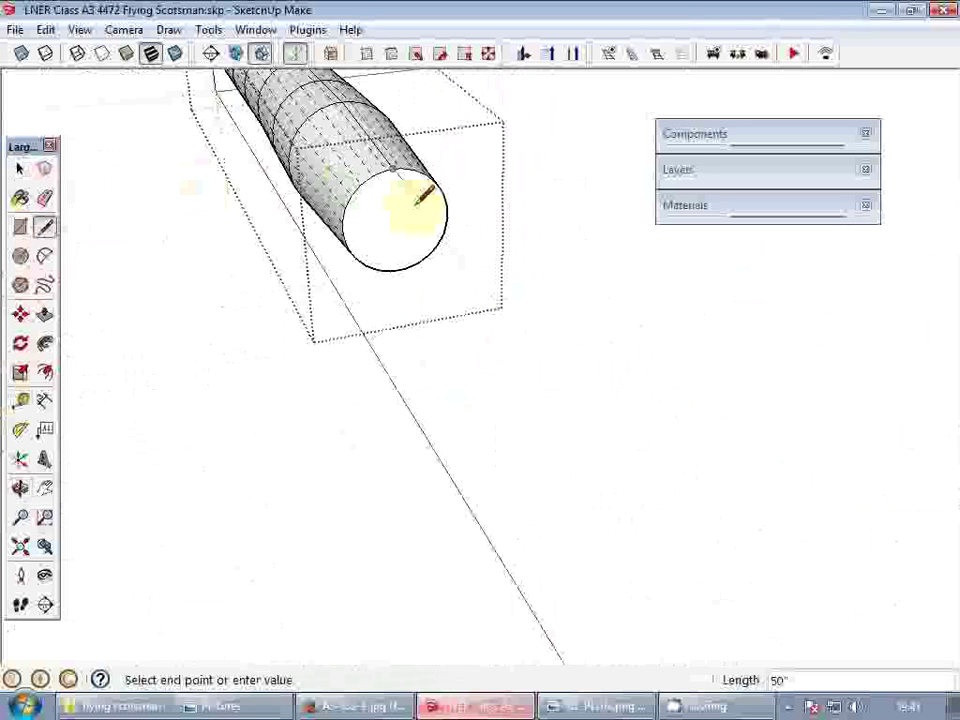
- Draw the vertical centre line down the boiler's rear end face from its top midpoint to its bottom midpoint
{"action": "middle_click_drag", "start_coordinate": [426, 225], "coordinate": [343, 285]}
{"action": "scroll", "coordinate": [343, 268], "scroll_direction": "down", "scroll_amount": 3}
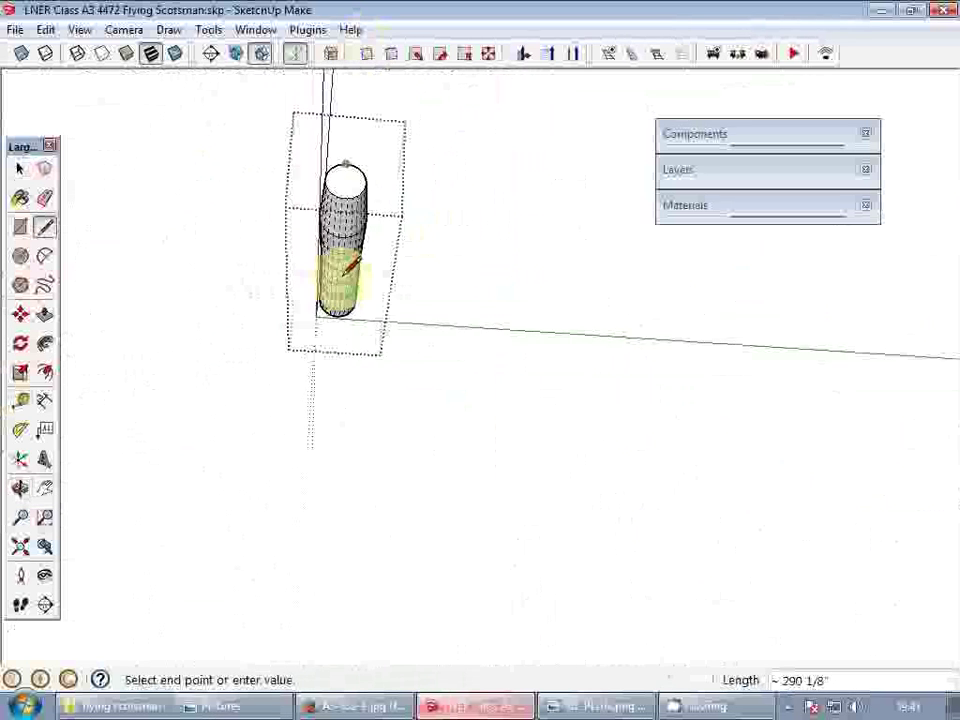
{"action": "scroll", "coordinate": [365, 205], "scroll_direction": "up", "scroll_amount": 4}
- Draw the centre line along the underside of the boiler, ring by ring, from the rear end to the front end
{"action": "scroll", "coordinate": [366, 204], "scroll_direction": "up", "scroll_amount": 2}
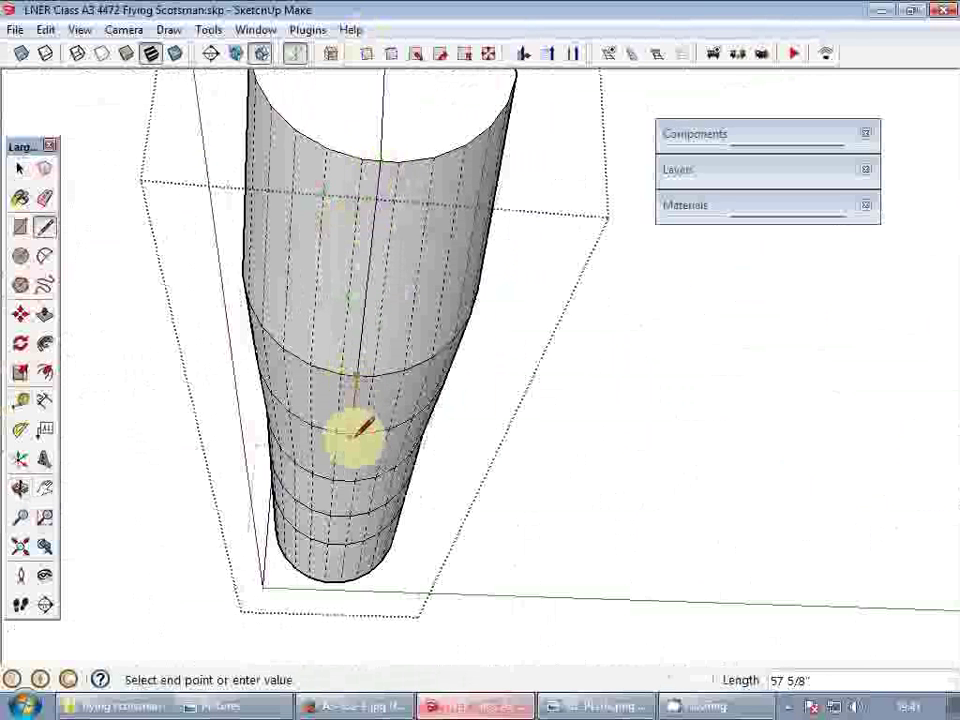
{"action": "scroll", "coordinate": [356, 428], "scroll_direction": "up", "scroll_amount": 4}
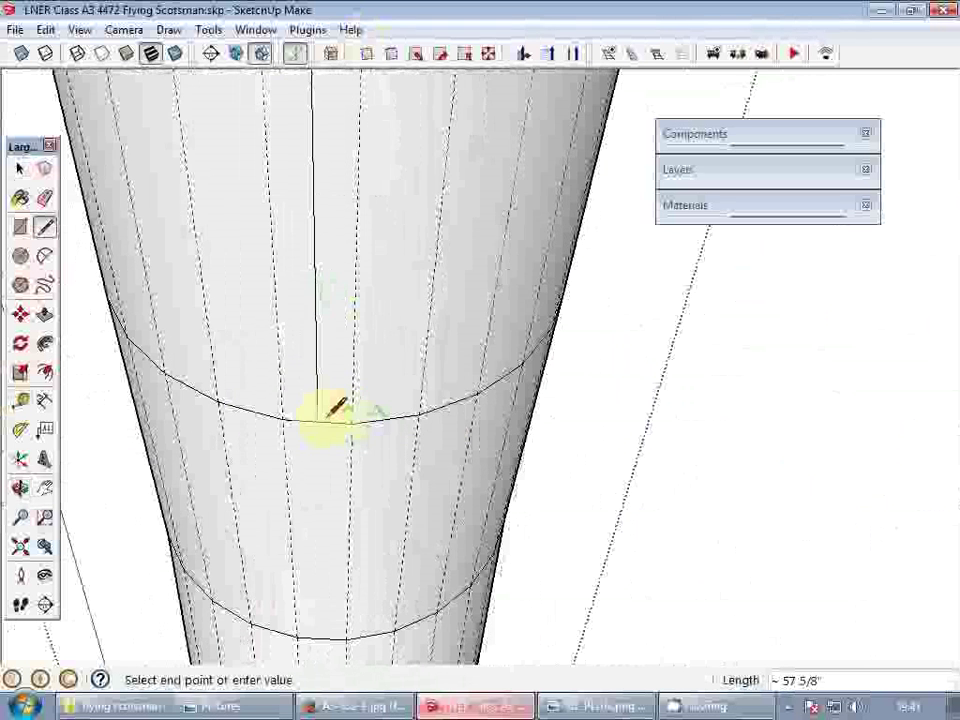
{"action": "left_click", "coordinate": [321, 419]}
{"action": "left_click", "coordinate": [321, 419]}
{"action": "scroll", "coordinate": [414, 499], "scroll_direction": "down", "scroll_amount": 1}
{"action": "scroll", "coordinate": [398, 407], "scroll_direction": "up", "scroll_amount": 3}
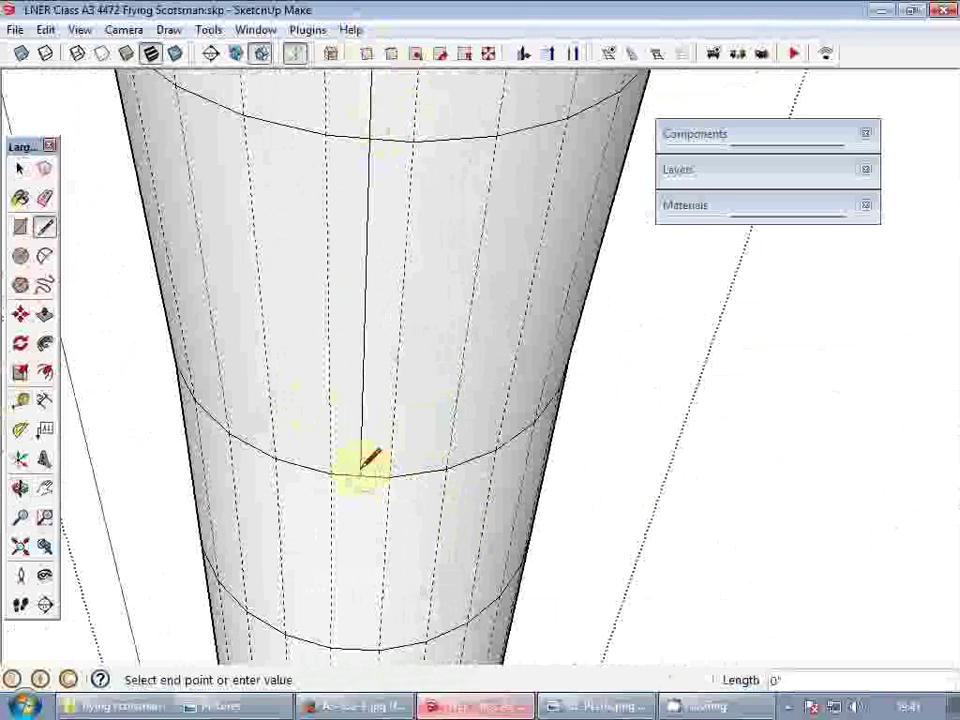
{"action": "middle_click_drag", "start_coordinate": [361, 468], "coordinate": [519, 398]}
{"action": "scroll", "coordinate": [920, 433], "scroll_direction": "down", "scroll_amount": 2}
{"action": "scroll", "coordinate": [525, 405], "scroll_direction": "up", "scroll_amount": 2}
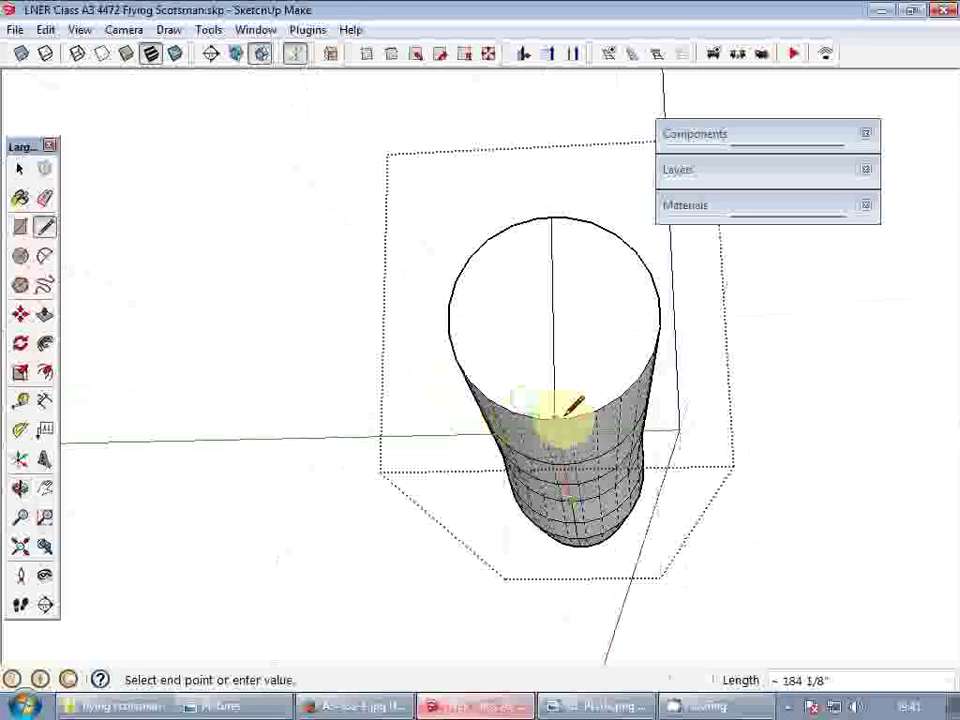
- Erase the half of the boiler on the far side of the centre line, including its end faces and shell
{"action": "key", "text": "space"}
{"action": "key", "text": "e"}
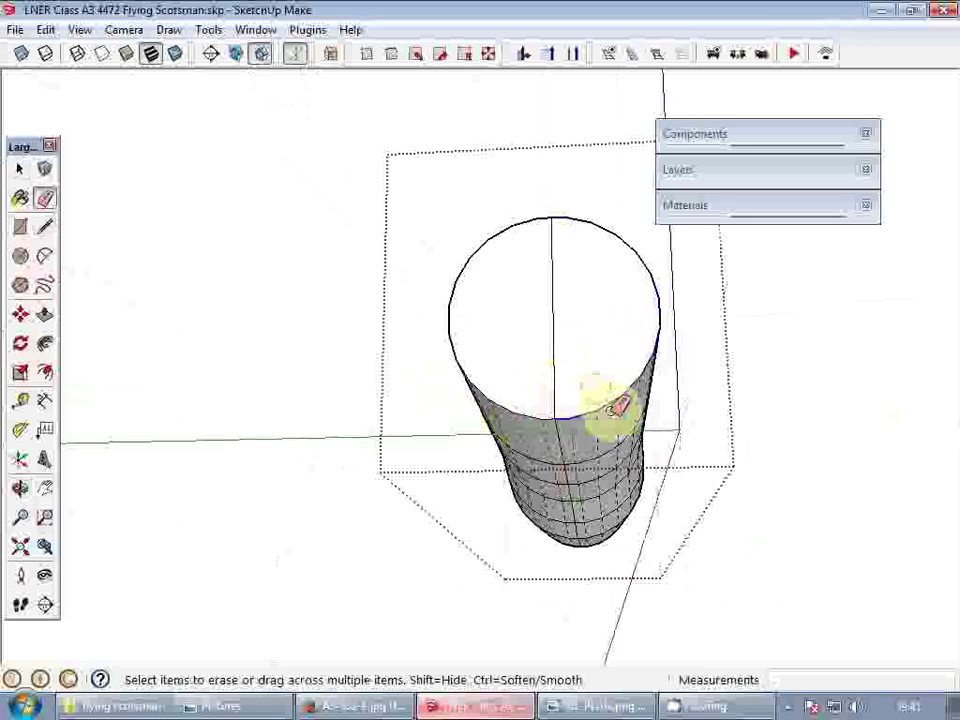
{"action": "left_click", "coordinate": [616, 404]}
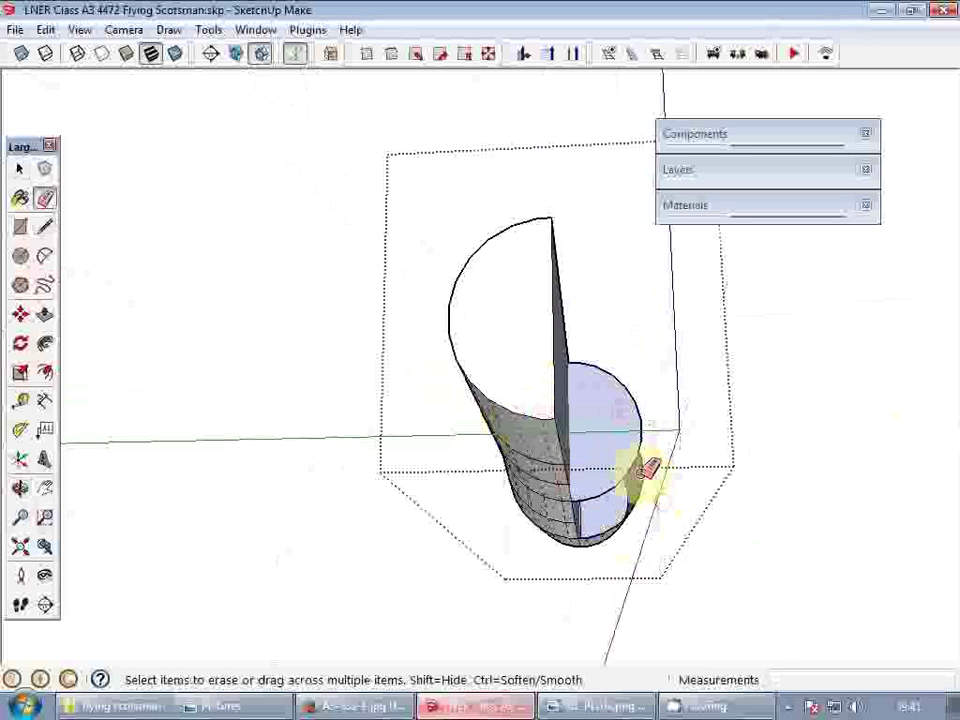
{"action": "left_click_drag", "start_coordinate": [648, 468], "coordinate": [638, 530]}
{"action": "mouse_move", "coordinate": [638, 518]}
{"action": "middle_mouse_down"}
{"action": "mouse_move", "coordinate": [567, 370]}
{"action": "mouse_move", "coordinate": [551, 400]}
{"action": "middle_mouse_up"}
- Reverse the flat centre face of the remaining boiler half and leave the boiler group
{"action": "key", "text": "space"}
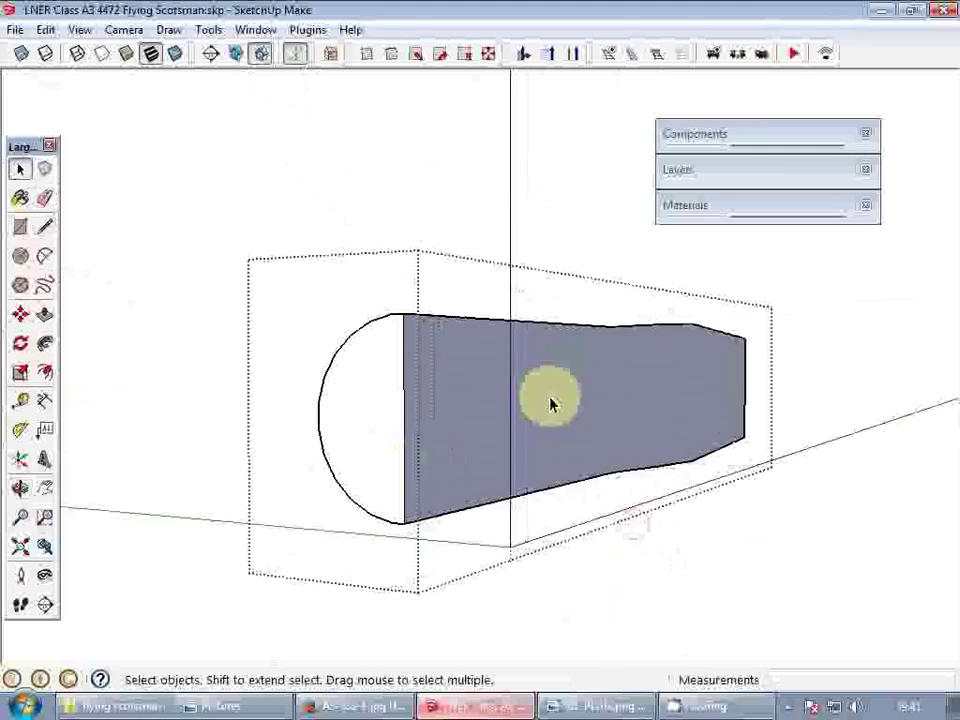
{"action": "right_click", "coordinate": [567, 397]}
{"action": "left_click", "coordinate": [665, 250]}
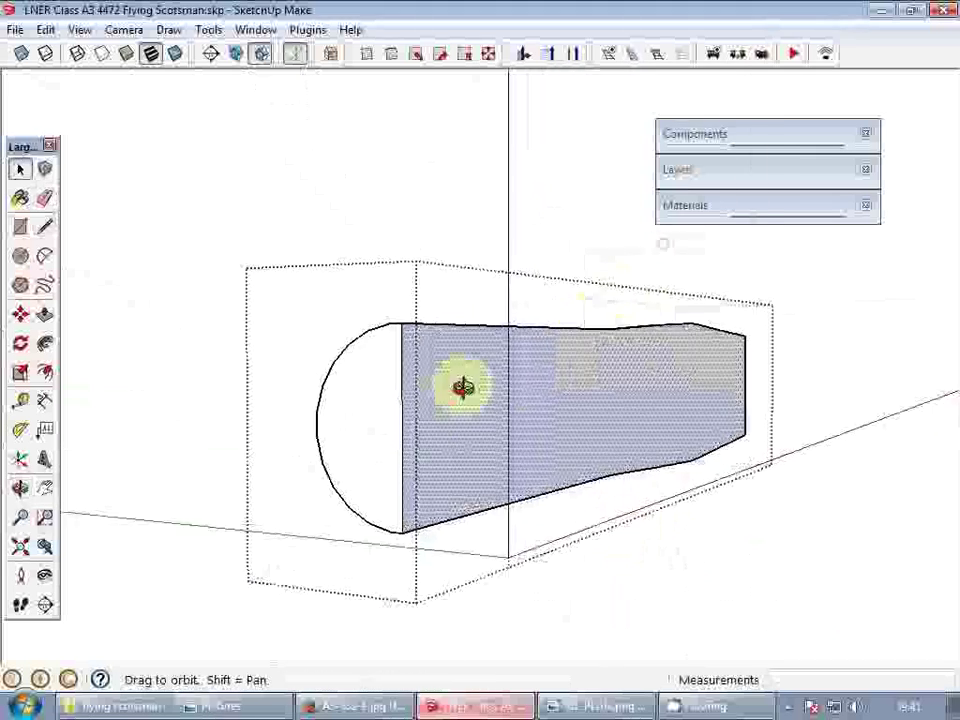
{"action": "scroll", "coordinate": [425, 398], "scroll_direction": "down", "scroll_amount": 3}
{"action": "middle_click_drag", "start_coordinate": [463, 388], "coordinate": [658, 390]}
{"action": "key", "text": "Escape"}
- Make a group of the firebox side panel faces beside the cab
{"action": "left_click", "coordinate": [538, 355]}
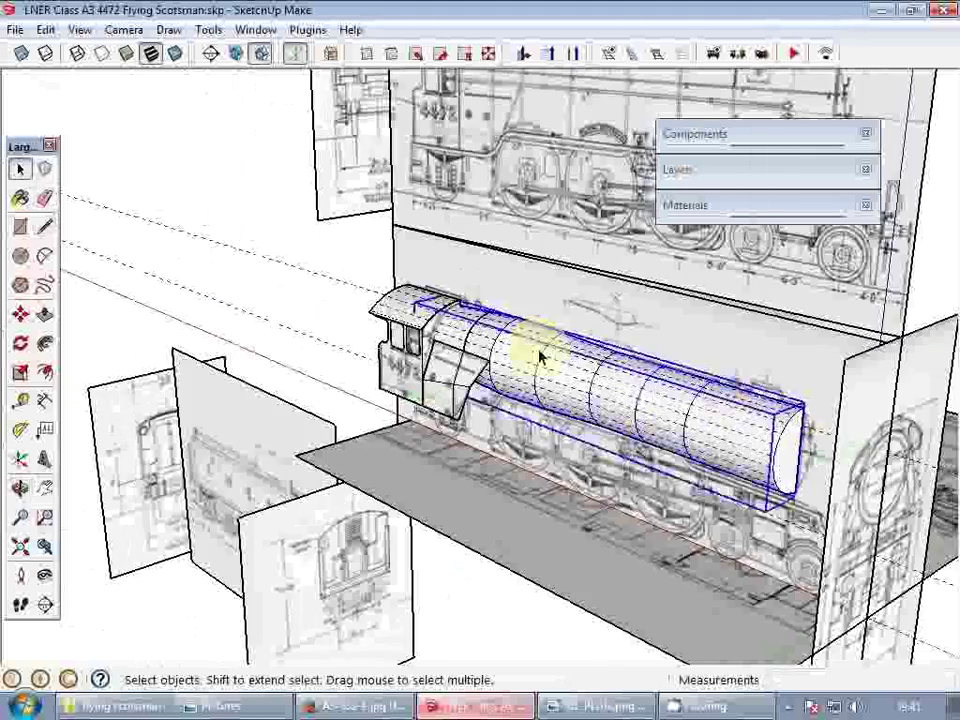
{"action": "scroll", "coordinate": [486, 354], "scroll_direction": "up", "scroll_amount": 3}
{"action": "scroll", "coordinate": [452, 410], "scroll_direction": "up", "scroll_amount": 2}
{"action": "left_click", "coordinate": [455, 413]}
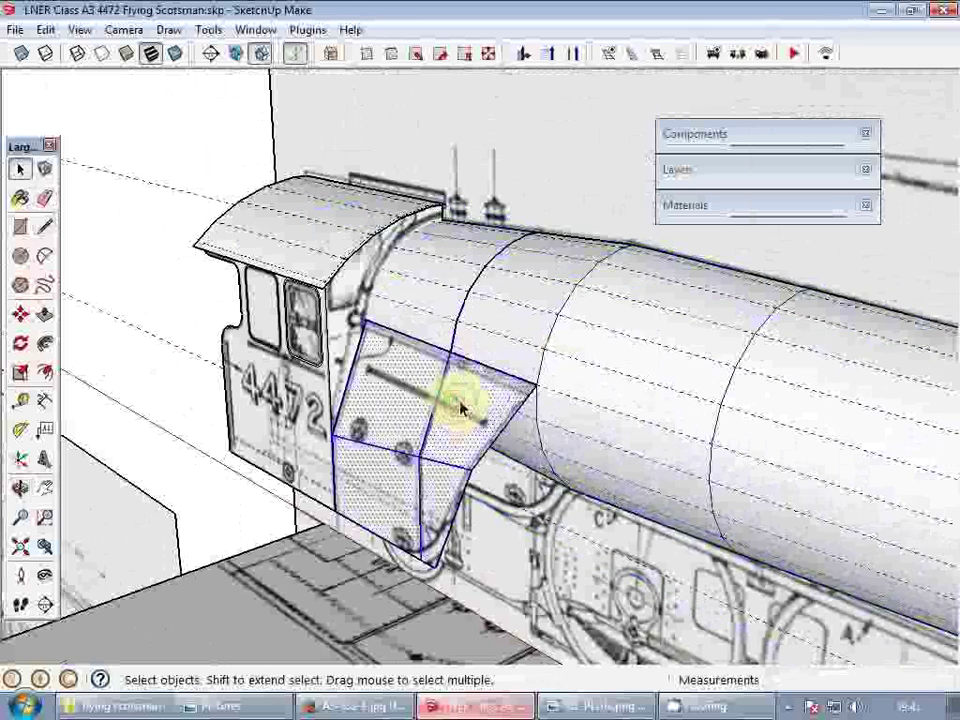
{"action": "right_click", "coordinate": [461, 396]}
{"action": "left_click", "coordinate": [545, 229]}
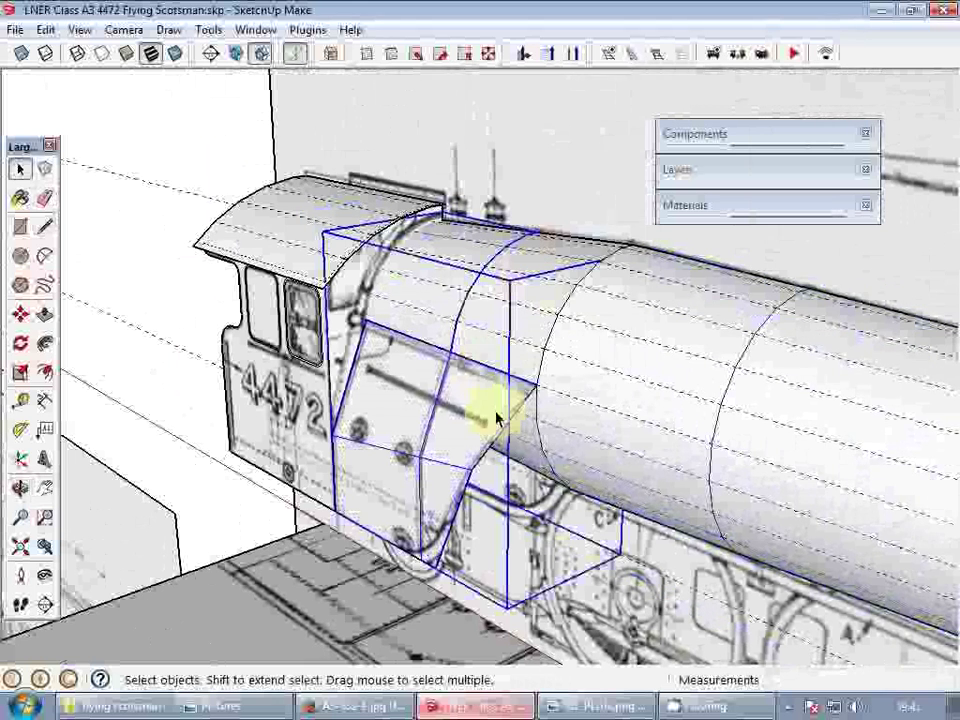
- Transfer the firebox panel group and the half boiler into the cab group, keeping them in place
{"action": "left_click", "coordinate": [559, 347], "text": "ctrl"}
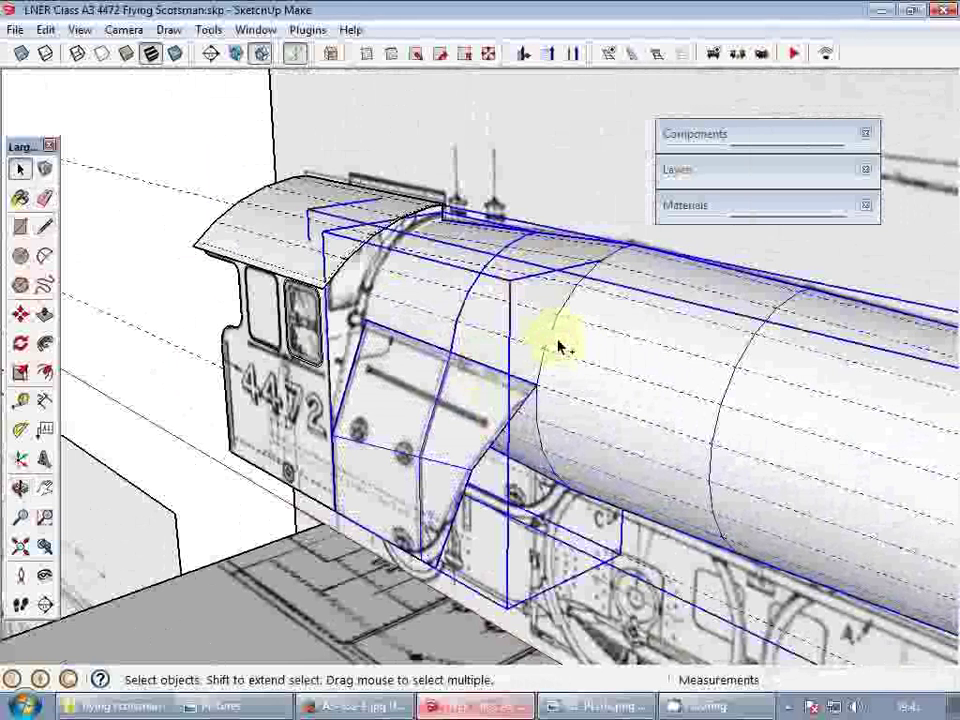
{"action": "key", "text": "h"}
{"action": "double_click", "coordinate": [341, 345]}
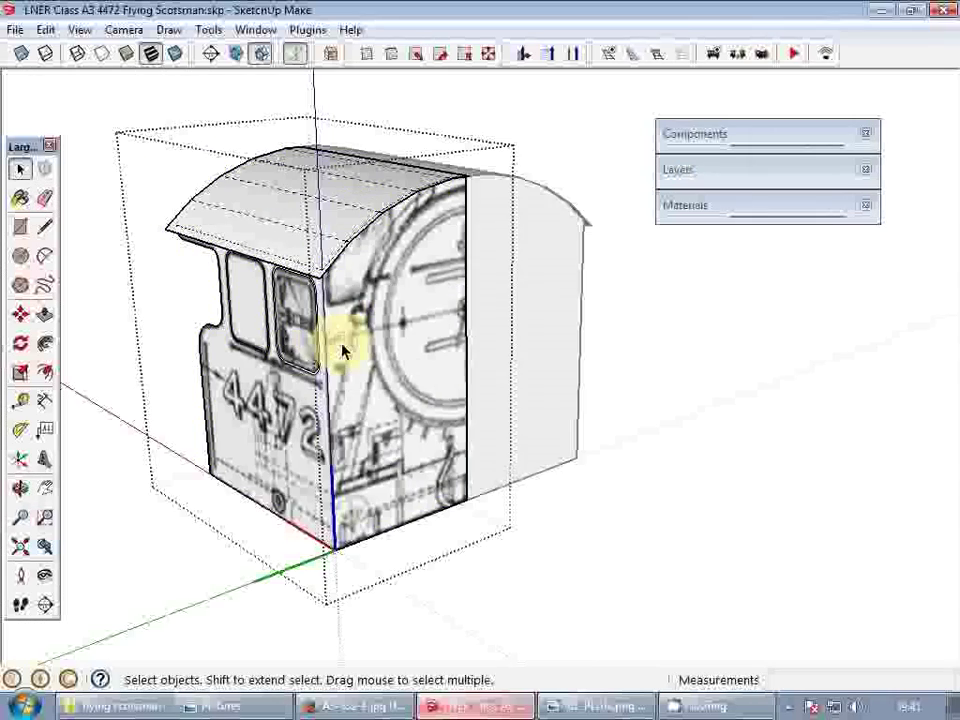
{"action": "scroll", "coordinate": [345, 340], "scroll_direction": "down", "scroll_amount": 5}
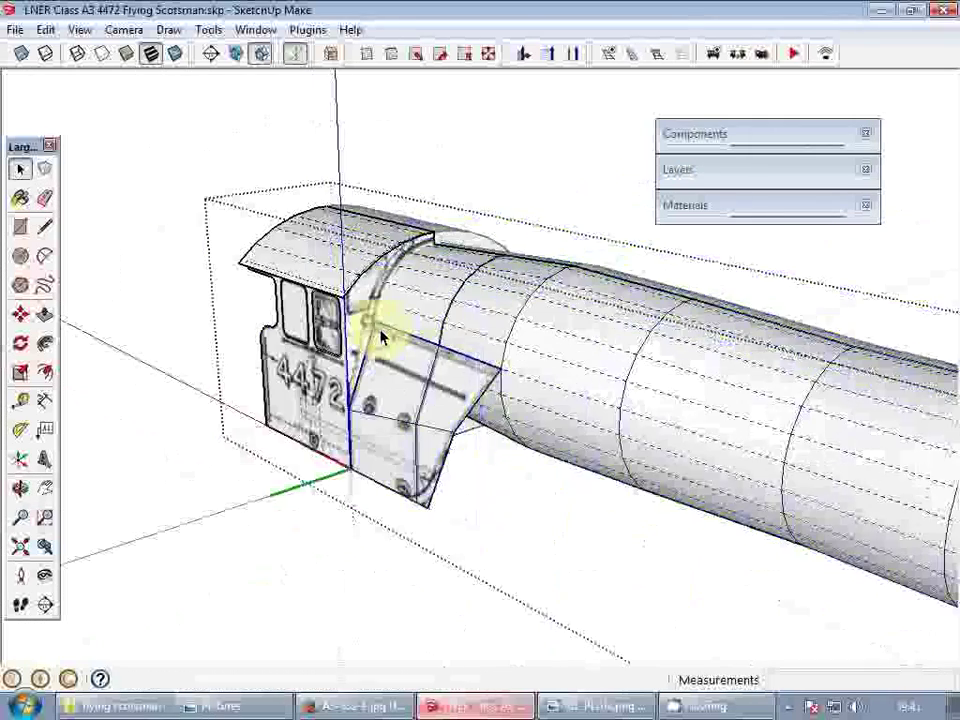
{"action": "middle_click_drag", "start_coordinate": [466, 352], "coordinate": [440, 350]}
{"action": "key", "text": "Escape"}
- Move the side-view blueprint behind the locomotive up by 300 along the blue axis
{"action": "scroll", "coordinate": [479, 341], "scroll_direction": "up", "scroll_amount": 3}
{"action": "mouse_move", "coordinate": [440, 350]}
{"action": "middle_mouse_down", "text": "shift"}
{"action": "mouse_move", "coordinate": [433, 368]}
{"action": "mouse_move", "coordinate": [482, 339]}
{"action": "mouse_move", "coordinate": [467, 369]}
{"action": "mouse_move", "coordinate": [402, 372]}
{"action": "mouse_move", "coordinate": [658, 341]}
{"action": "mouse_move", "coordinate": [641, 373]}
{"action": "mouse_move", "coordinate": [669, 349]}
{"action": "mouse_move", "coordinate": [647, 296]}
{"action": "mouse_move", "coordinate": [546, 380]}
{"action": "middle_mouse_up", "text": "shift"}
{"action": "scroll", "coordinate": [433, 368], "scroll_direction": "down", "scroll_amount": 4}
{"action": "scroll", "coordinate": [467, 369], "scroll_direction": "up", "scroll_amount": 3}
{"action": "scroll", "coordinate": [573, 362], "scroll_direction": "down", "scroll_amount": 2}
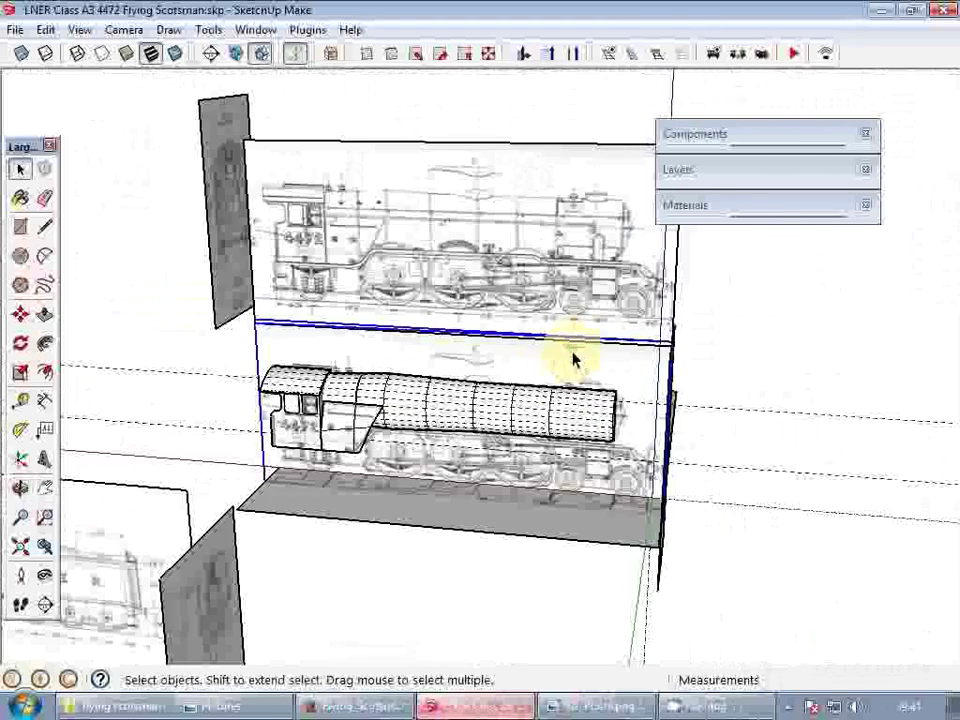
{"action": "scroll", "coordinate": [553, 430], "scroll_direction": "up", "scroll_amount": 2}
{"action": "middle_click_drag", "start_coordinate": [525, 261], "coordinate": [528, 366]}
{"action": "key", "text": "m"}
{"action": "left_click", "coordinate": [540, 369]}
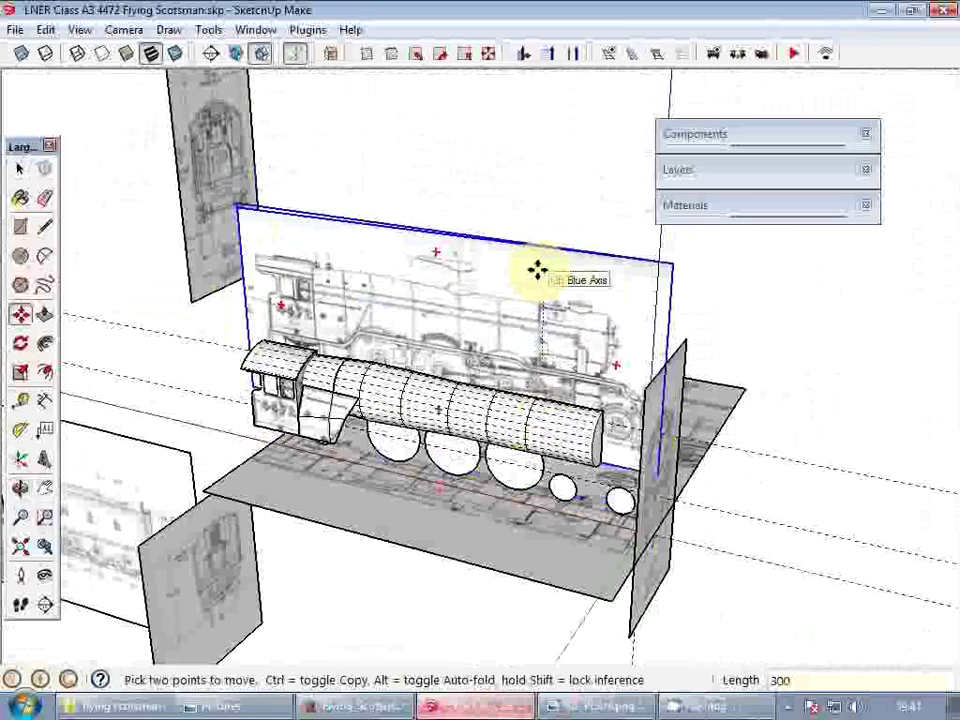
{"action": "type", "text": "300"}
{"action": "key", "text": "Return"}
{"action": "key", "text": "p"}
{"action": "key", "text": "space"}
{"action": "left_click", "coordinate": [516, 341]}
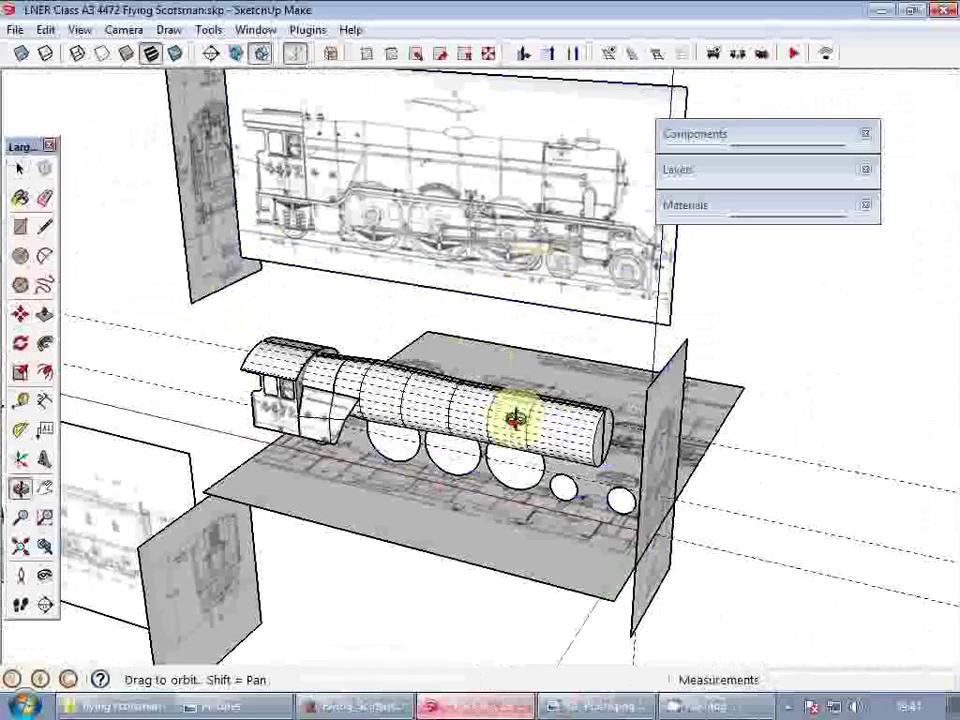
- Open the cab group and trace the bottom and curved inner edge of the cab's front window over the blueprint
{"action": "middle_click_drag", "start_coordinate": [514, 420], "coordinate": [240, 502]}
{"action": "scroll", "coordinate": [336, 371], "scroll_direction": "up", "scroll_amount": 3}
{"action": "scroll", "coordinate": [385, 446], "scroll_direction": "up", "scroll_amount": 3}
{"action": "double_click", "coordinate": [464, 400]}
{"action": "scroll", "coordinate": [240, 502], "scroll_direction": "up", "scroll_amount": 2}
{"action": "key", "text": "l"}
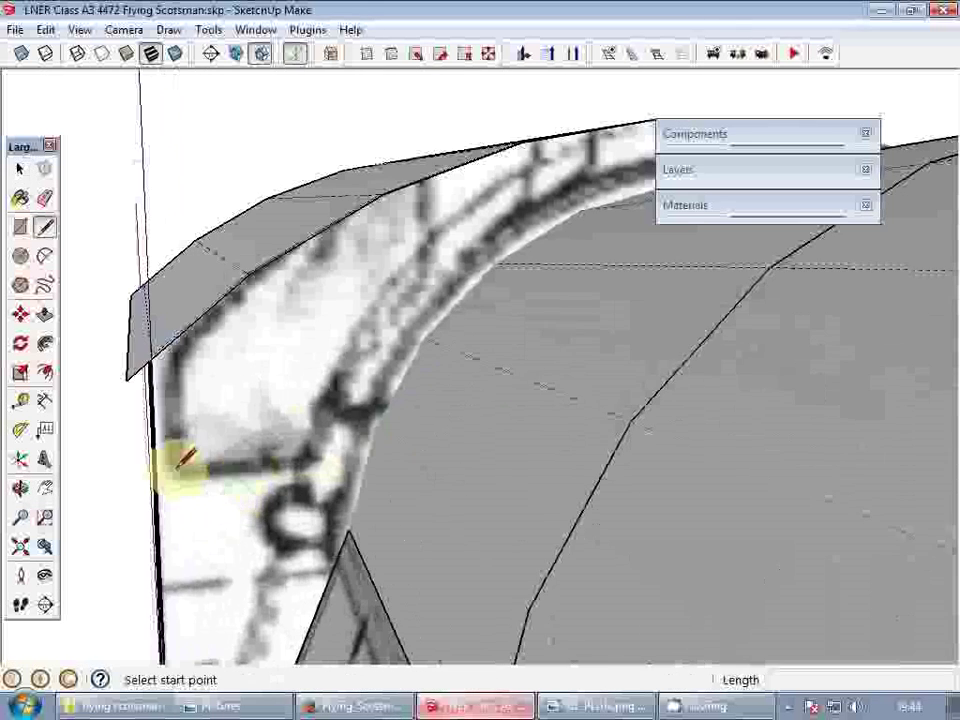
{"action": "left_click", "coordinate": [172, 470]}
{"action": "scroll", "coordinate": [310, 447], "scroll_direction": "up", "scroll_amount": 3}
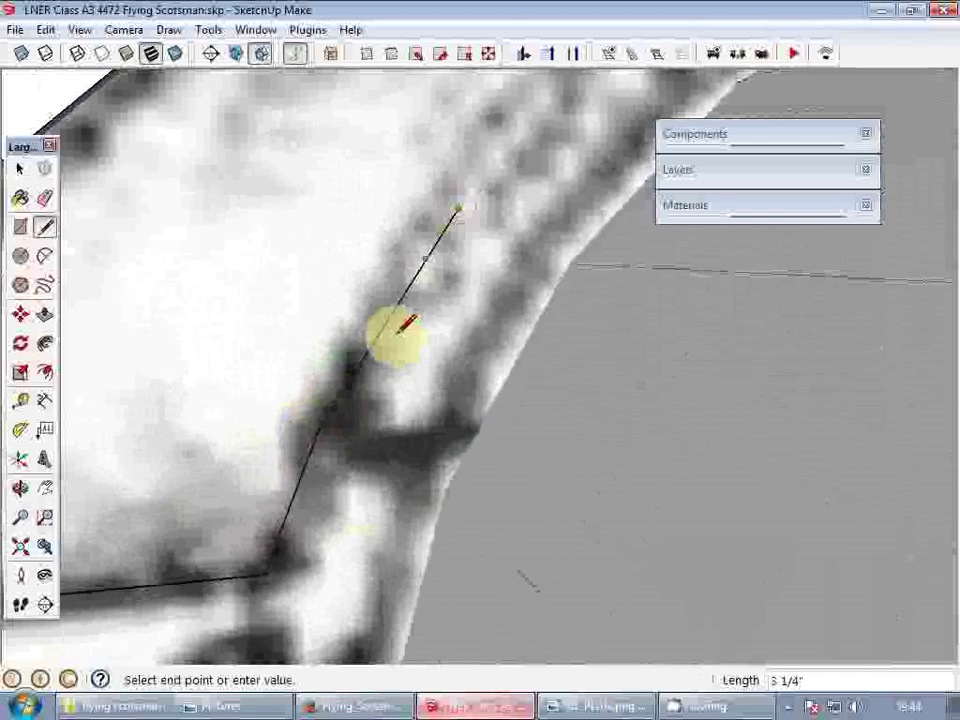
{"action": "middle_click_drag", "start_coordinate": [403, 326], "coordinate": [316, 488]}
{"action": "middle_click_drag", "start_coordinate": [360, 262], "coordinate": [317, 315]}
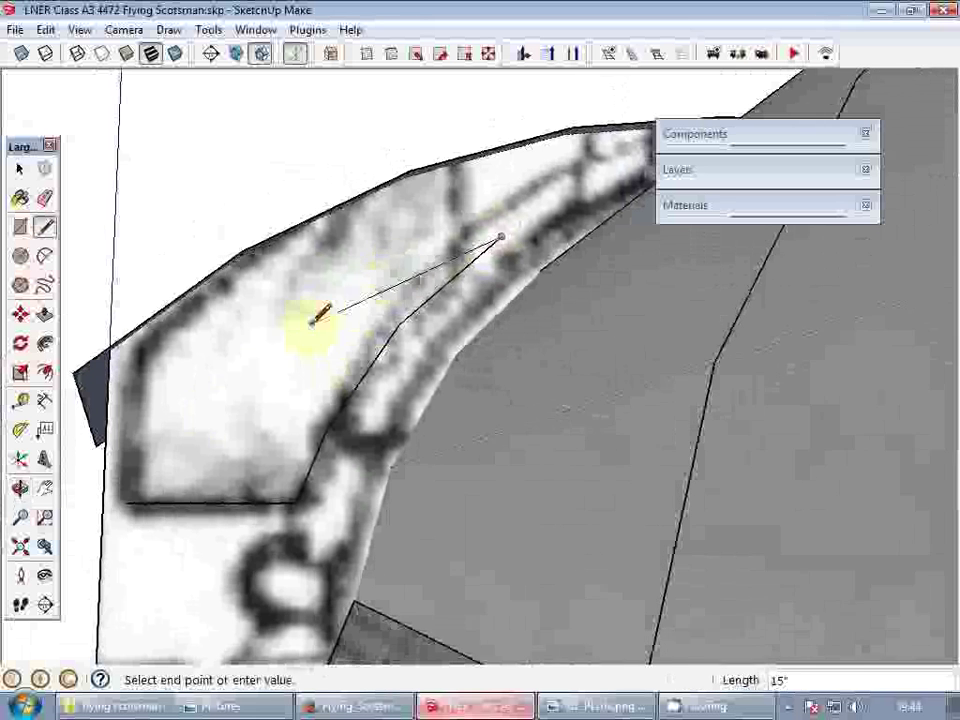
{"action": "key", "text": "Escape"}
- Trace the outer side and upper edge of the cab's front window beneath the roof curve
{"action": "left_click", "coordinate": [128, 500]}
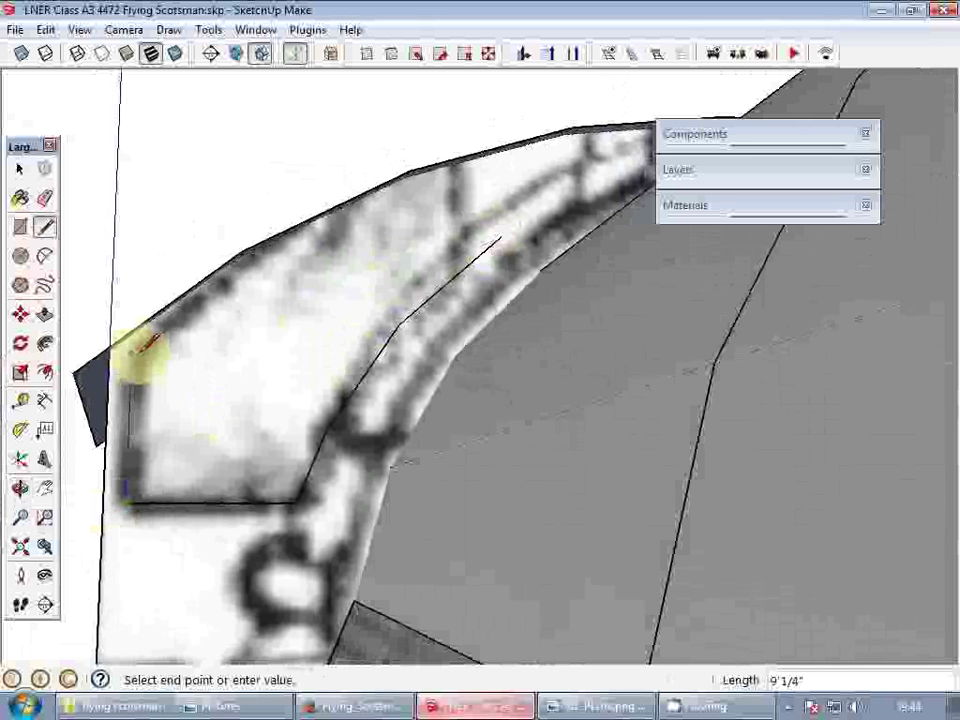
{"action": "left_click", "coordinate": [135, 353]}
{"action": "scroll", "coordinate": [242, 268], "scroll_direction": "up", "scroll_amount": 1}
{"action": "left_click", "coordinate": [242, 271]}
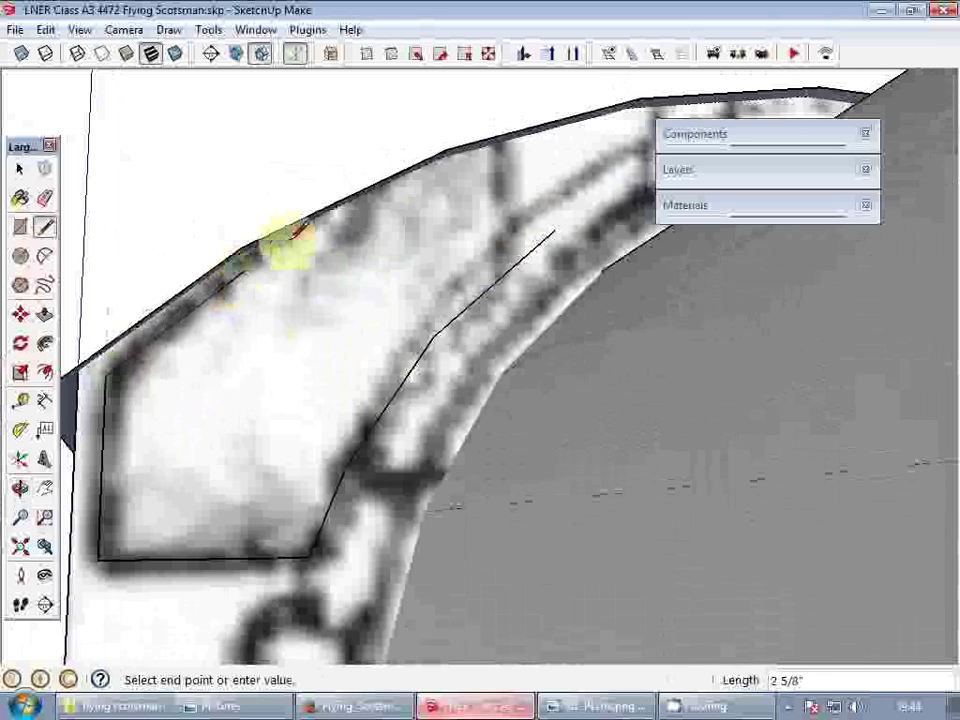
{"action": "left_click", "coordinate": [450, 171]}
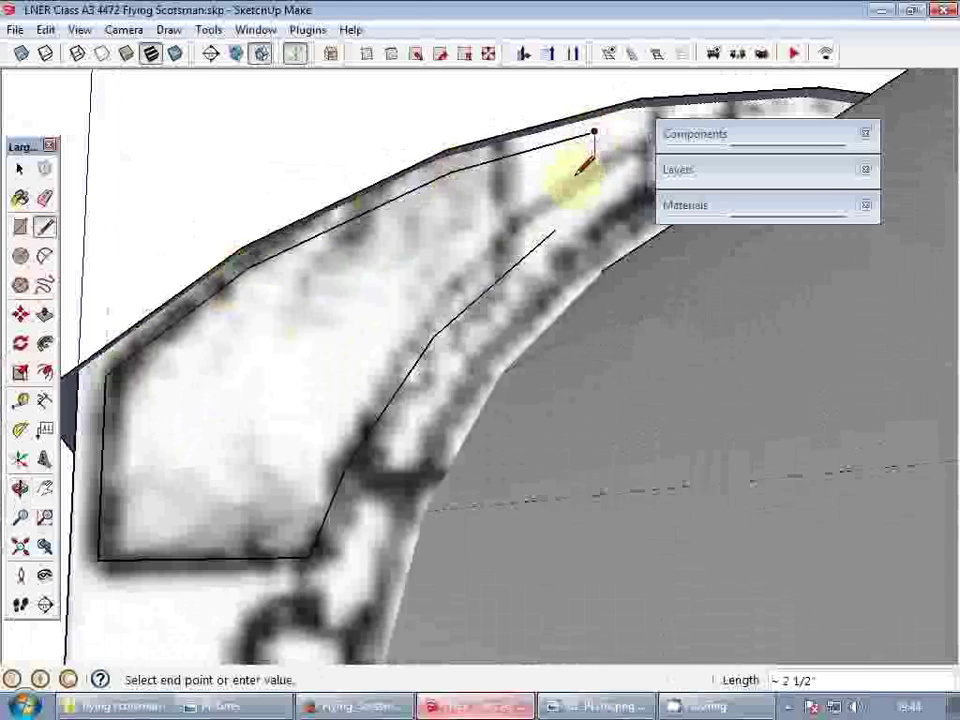
{"action": "key", "text": "space"}
{"action": "scroll", "coordinate": [482, 268], "scroll_direction": "down", "scroll_amount": 6}
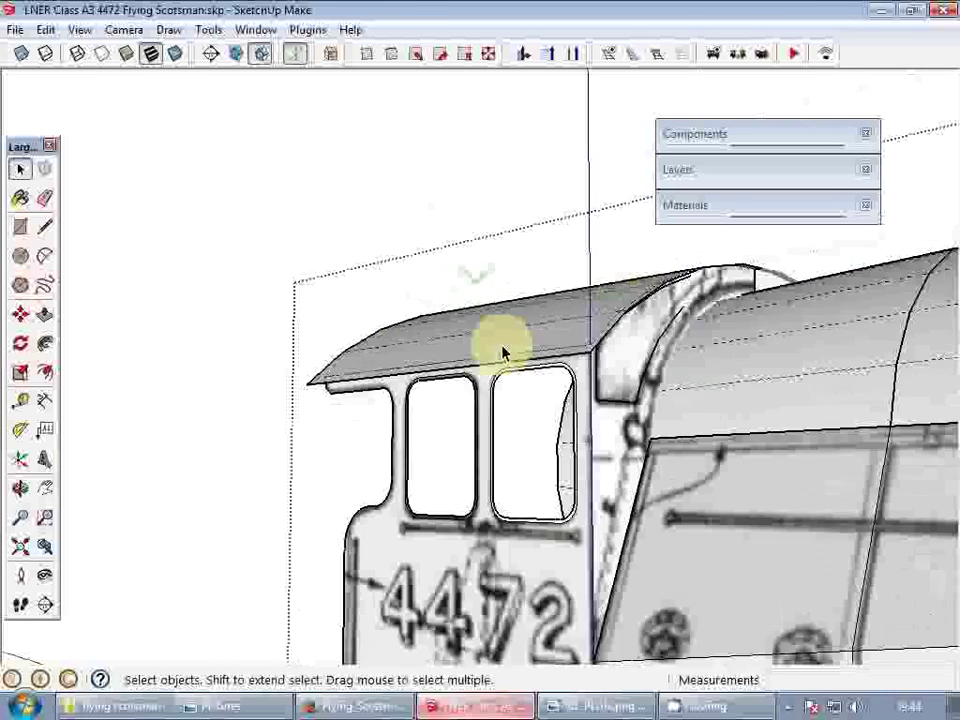
{"action": "middle_click_drag", "start_coordinate": [503, 353], "coordinate": [450, 360]}
{"action": "scroll", "coordinate": [456, 322], "scroll_direction": "down", "scroll_amount": 4}
{"action": "scroll", "coordinate": [464, 334], "scroll_direction": "up", "scroll_amount": 4}
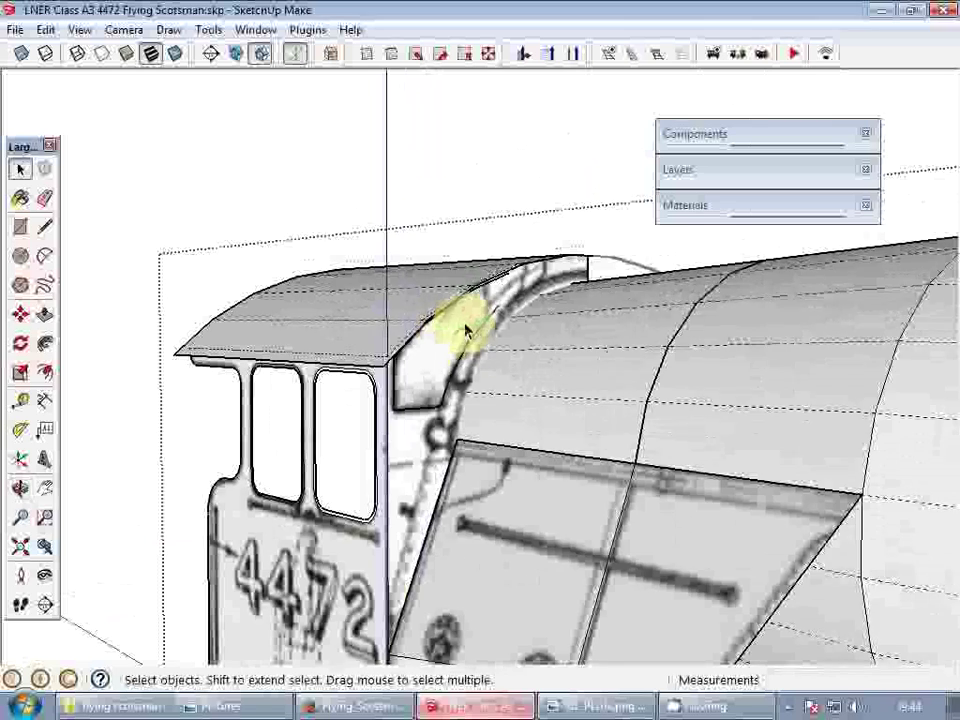
{"action": "scroll", "coordinate": [463, 324], "scroll_direction": "up", "scroll_amount": 2}
{"action": "scroll", "coordinate": [615, 358], "scroll_direction": "down", "scroll_amount": 3}
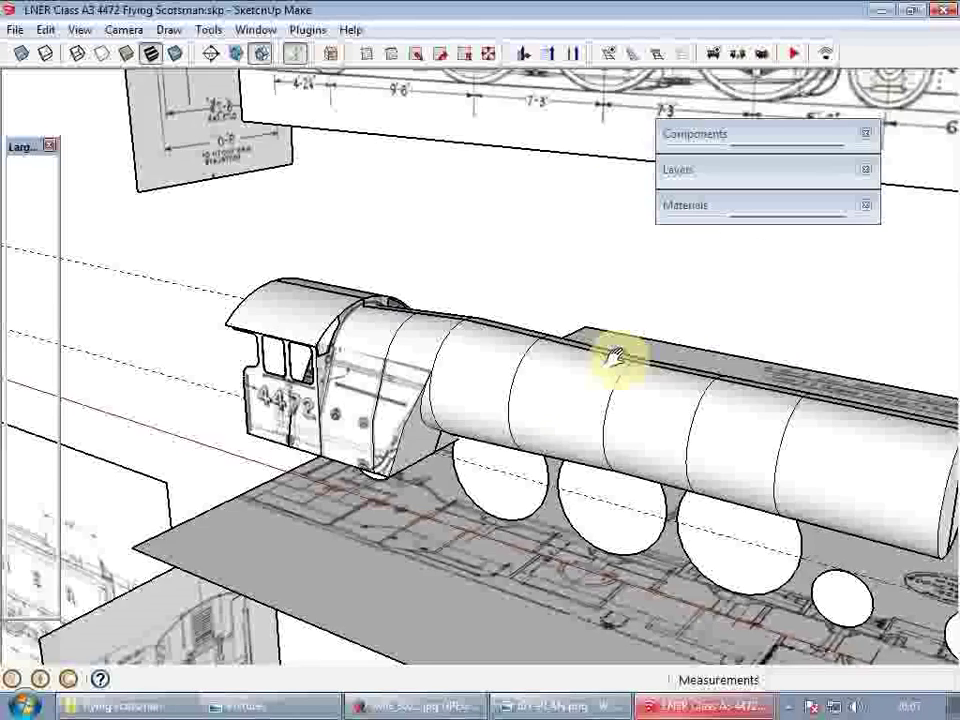
- Open the boiler and firebox half for editing, hide the rest of the model, and delete its flat centre face
{"action": "mouse_move", "coordinate": [615, 358]}
{"action": "middle_mouse_down"}
{"action": "mouse_move", "coordinate": [525, 396]}
{"action": "mouse_move", "coordinate": [493, 392]}
{"action": "mouse_move", "coordinate": [568, 395]}
{"action": "mouse_move", "coordinate": [448, 336]}
{"action": "middle_mouse_up"}
{"action": "key", "text": "space"}
{"action": "left_click", "coordinate": [480, 330]}
{"action": "left_click", "coordinate": [476, 331]}
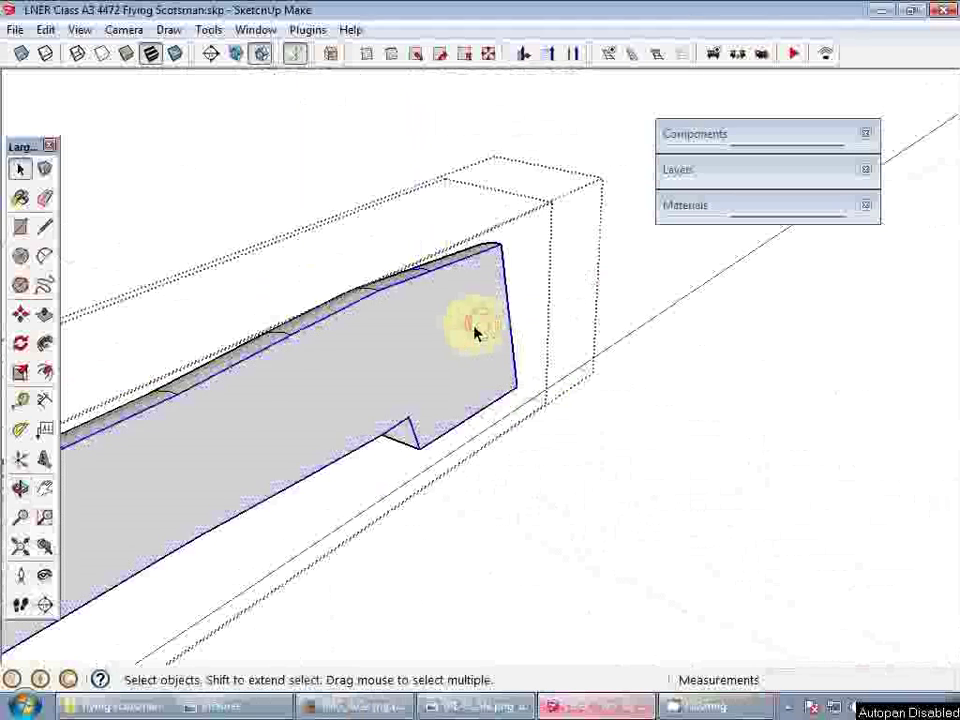
{"action": "key", "text": "h"}
{"action": "left_click", "coordinate": [472, 336]}
{"action": "scroll", "coordinate": [469, 340], "scroll_direction": "down", "scroll_amount": 5}
{"action": "key", "text": "Delete"}
{"action": "scroll", "coordinate": [440, 352], "scroll_direction": "up", "scroll_amount": 5}
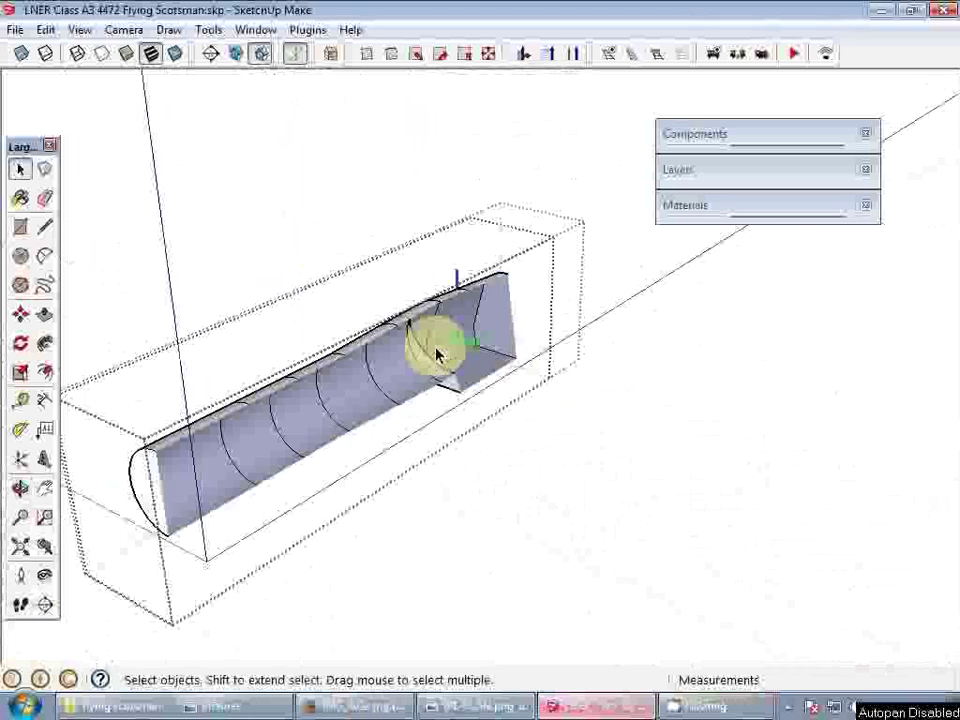
- Hide the centre-line edges of the cab's front wall and roof
{"action": "middle_click_drag", "start_coordinate": [476, 336], "coordinate": [496, 258]}
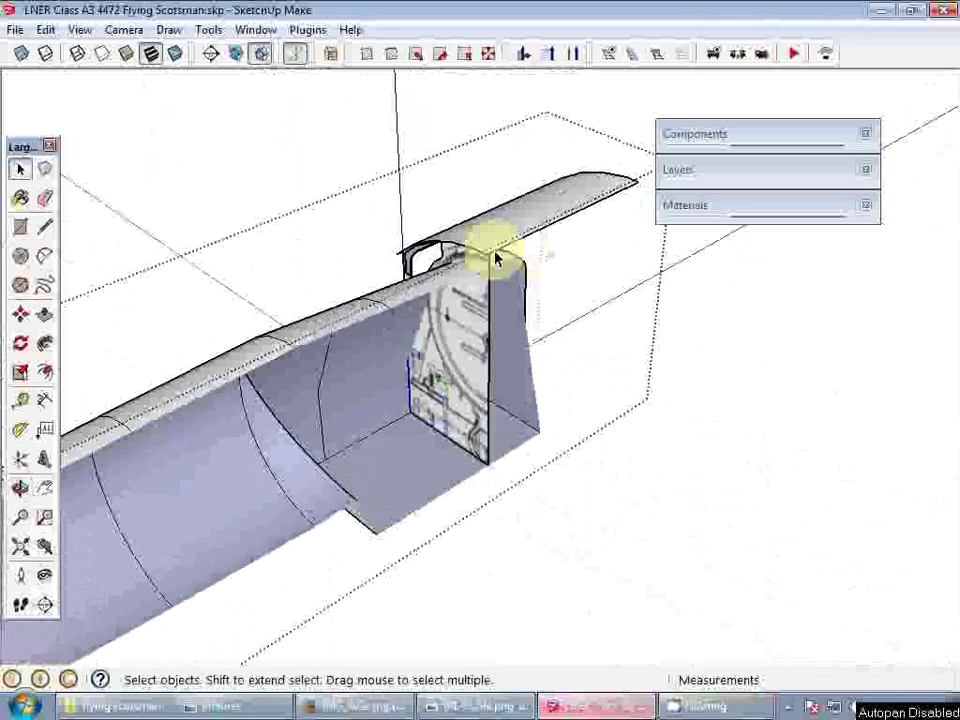
{"action": "scroll", "coordinate": [495, 245], "scroll_direction": "up", "scroll_amount": 2}
{"action": "key", "text": "e"}
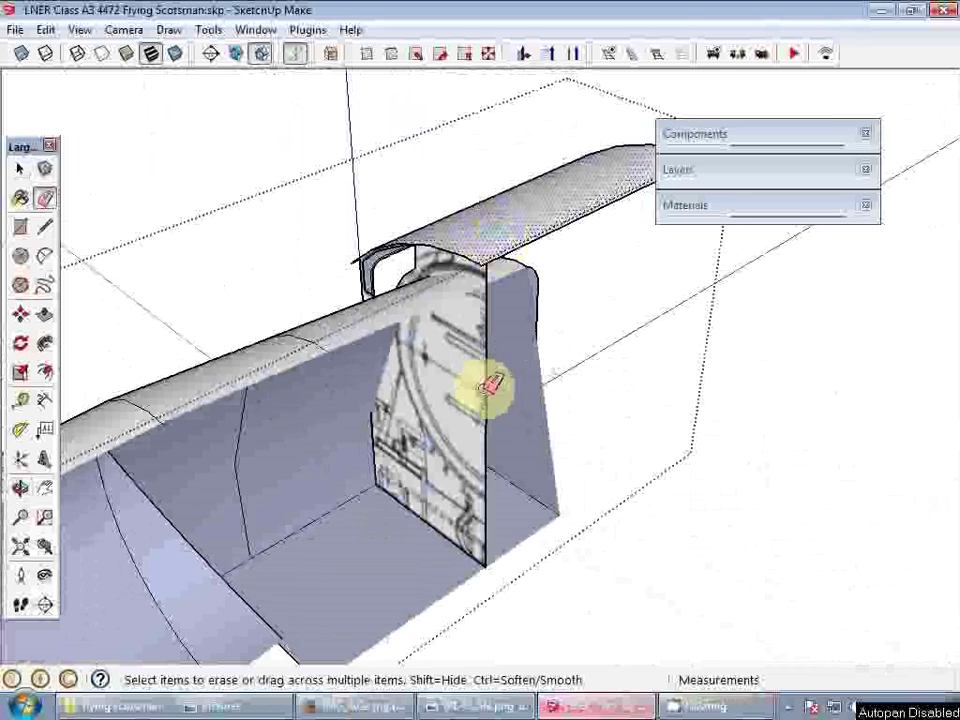
{"action": "scroll", "coordinate": [525, 240], "scroll_direction": "up", "scroll_amount": 2}
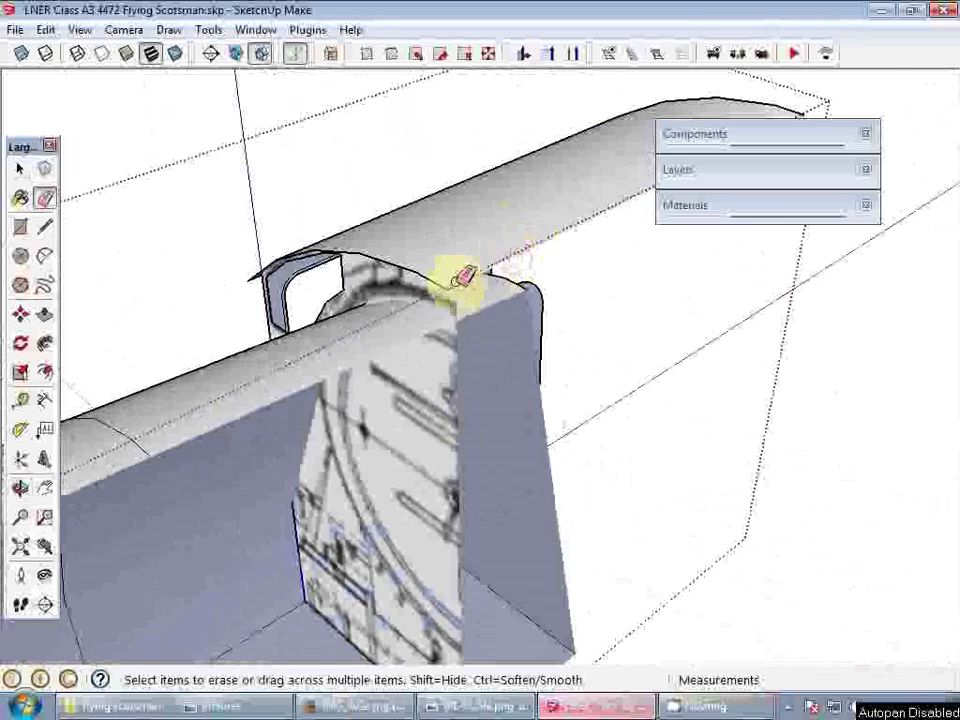
{"action": "scroll", "coordinate": [456, 282], "scroll_direction": "up", "scroll_amount": 2}
{"action": "middle_click_drag", "start_coordinate": [526, 263], "coordinate": [425, 328]}
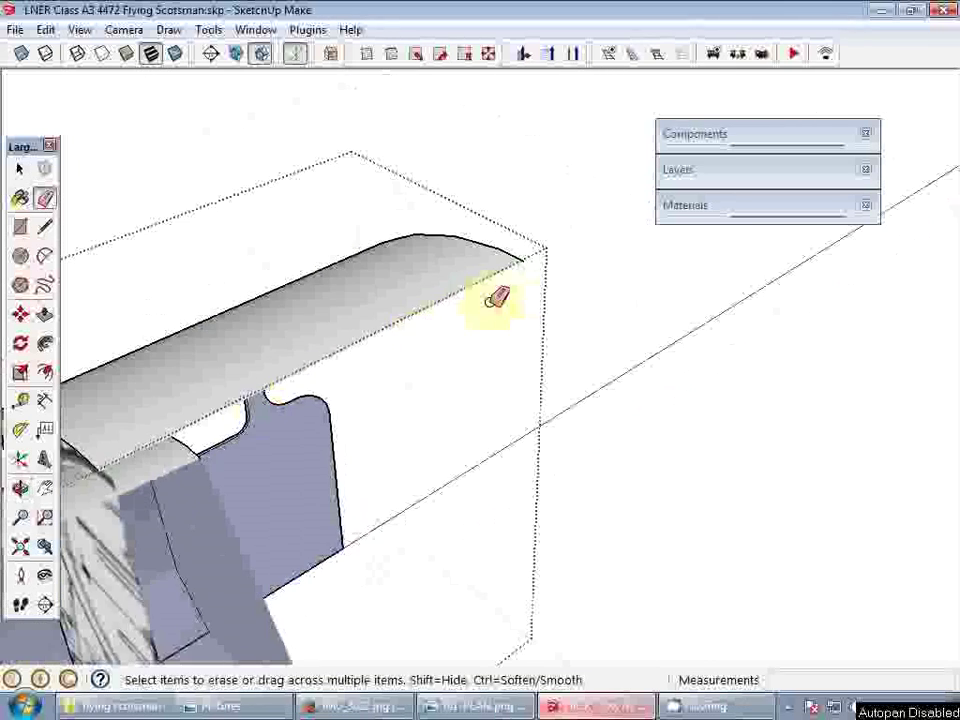
{"action": "middle_click_drag", "start_coordinate": [497, 298], "coordinate": [453, 458]}
{"action": "key", "text": "space"}
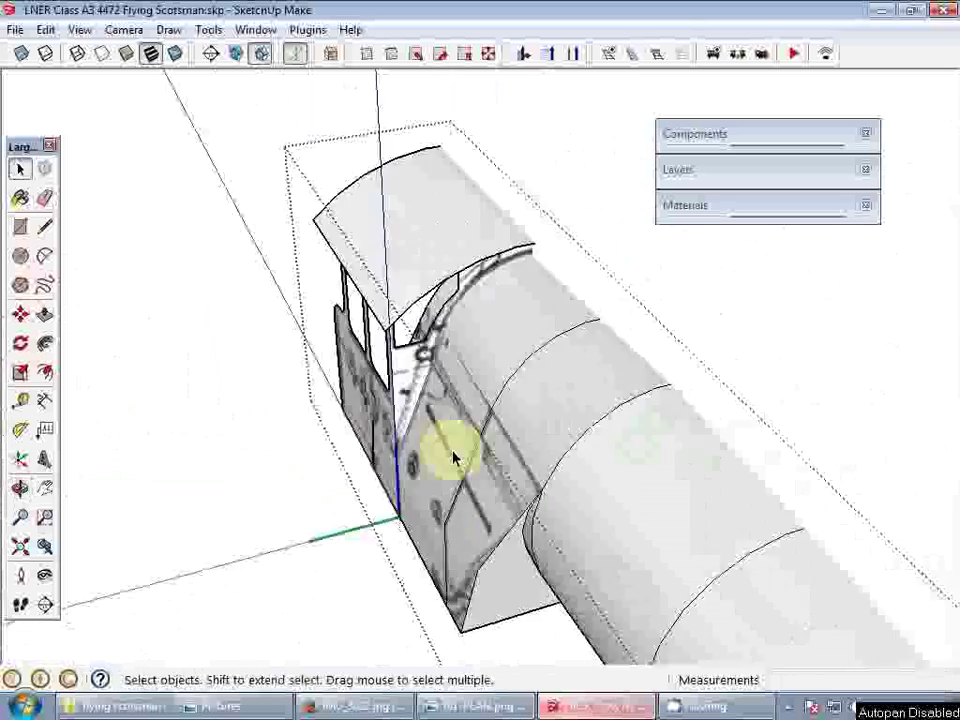
- Select all six wheels on the near side of the locomotive and move them outward from the centre line by 1435 mm
{"action": "scroll", "coordinate": [453, 458], "scroll_direction": "up", "scroll_amount": 5}
{"action": "middle_click_drag", "start_coordinate": [670, 340], "coordinate": [688, 272], "text": "shift"}
{"action": "scroll", "coordinate": [619, 319], "scroll_direction": "down", "scroll_amount": 3}
{"action": "middle_click_drag", "start_coordinate": [627, 322], "coordinate": [568, 381]}
{"action": "scroll", "coordinate": [583, 300], "scroll_direction": "up", "scroll_amount": 3}
{"action": "middle_click_drag", "start_coordinate": [618, 308], "coordinate": [290, 330]}
{"action": "middle_click_drag", "start_coordinate": [440, 335], "coordinate": [313, 366]}
{"action": "scroll", "coordinate": [311, 366], "scroll_direction": "down", "scroll_amount": 4}
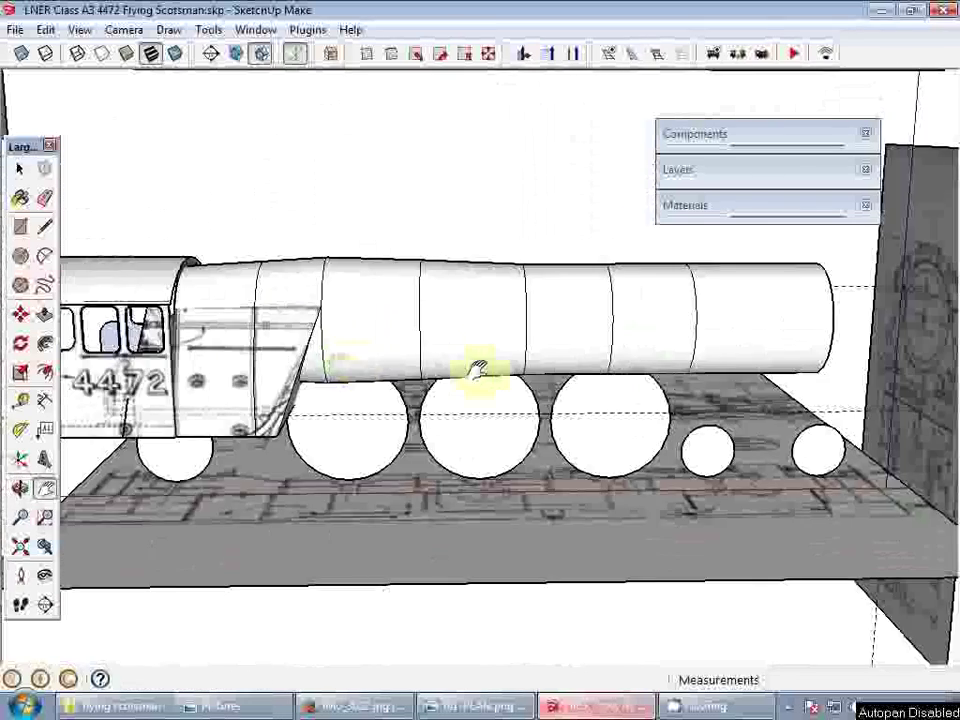
{"action": "middle_click_drag", "start_coordinate": [476, 369], "coordinate": [237, 448]}
{"action": "key", "text": "space"}
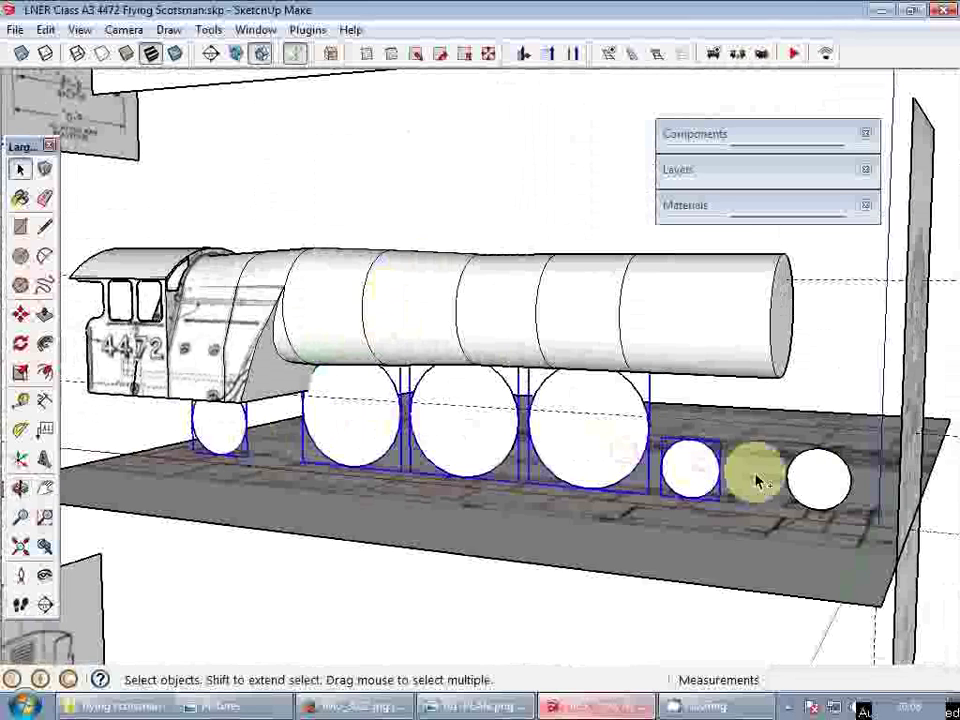
{"action": "middle_click_drag", "start_coordinate": [815, 490], "coordinate": [606, 467]}
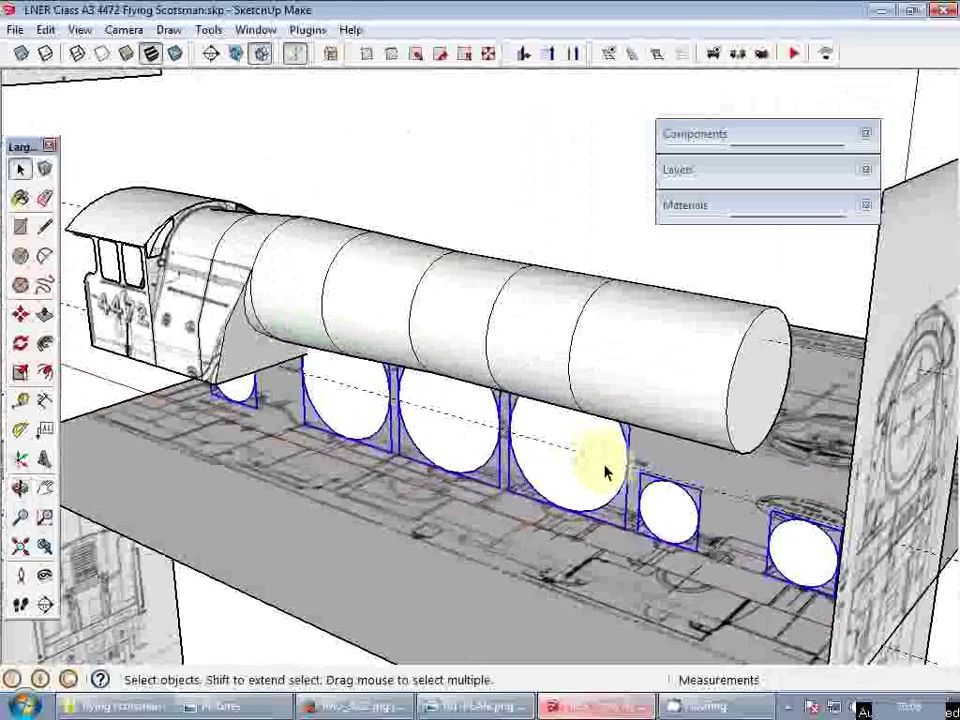
{"action": "key", "text": "m"}
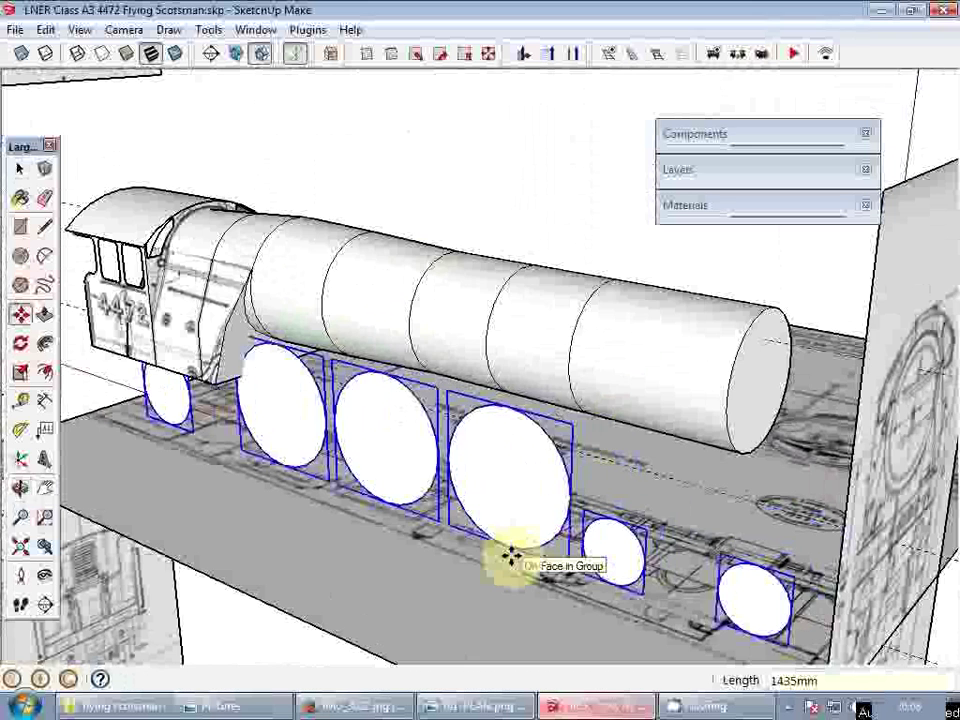
{"action": "key", "text": "space"}
- Draw a short reference line from the rear bogie wheel inward toward the locomotive's centre line
{"action": "key", "text": "l"}
{"action": "left_click", "coordinate": [617, 546]}
{"action": "scroll", "coordinate": [617, 546], "scroll_direction": "up", "scroll_amount": 2}
{"action": "scroll", "coordinate": [640, 543], "scroll_direction": "down", "scroll_amount": 4}
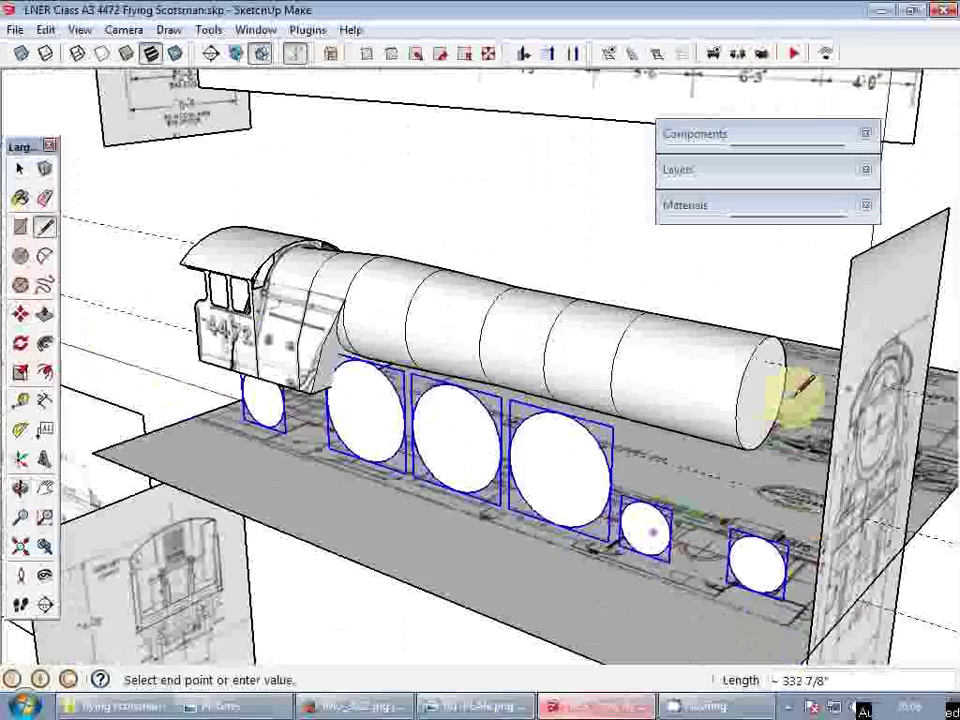
{"action": "scroll", "coordinate": [790, 395], "scroll_direction": "up", "scroll_amount": 1}
{"action": "middle_click_drag", "start_coordinate": [750, 439], "coordinate": [590, 430]}
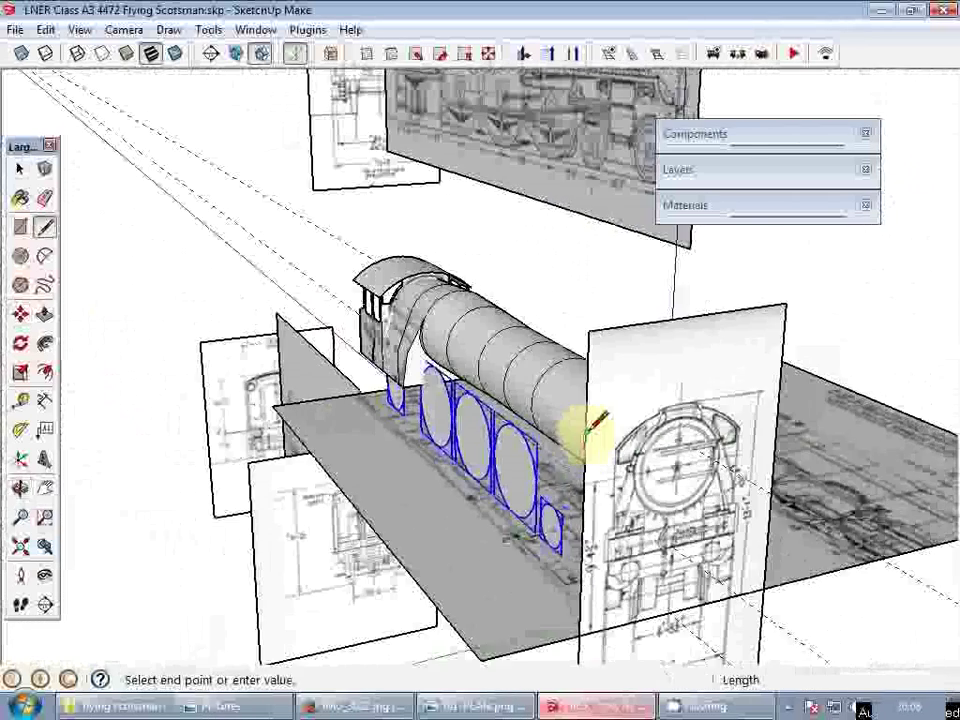
{"action": "scroll", "coordinate": [586, 434], "scroll_direction": "down", "scroll_amount": 1}
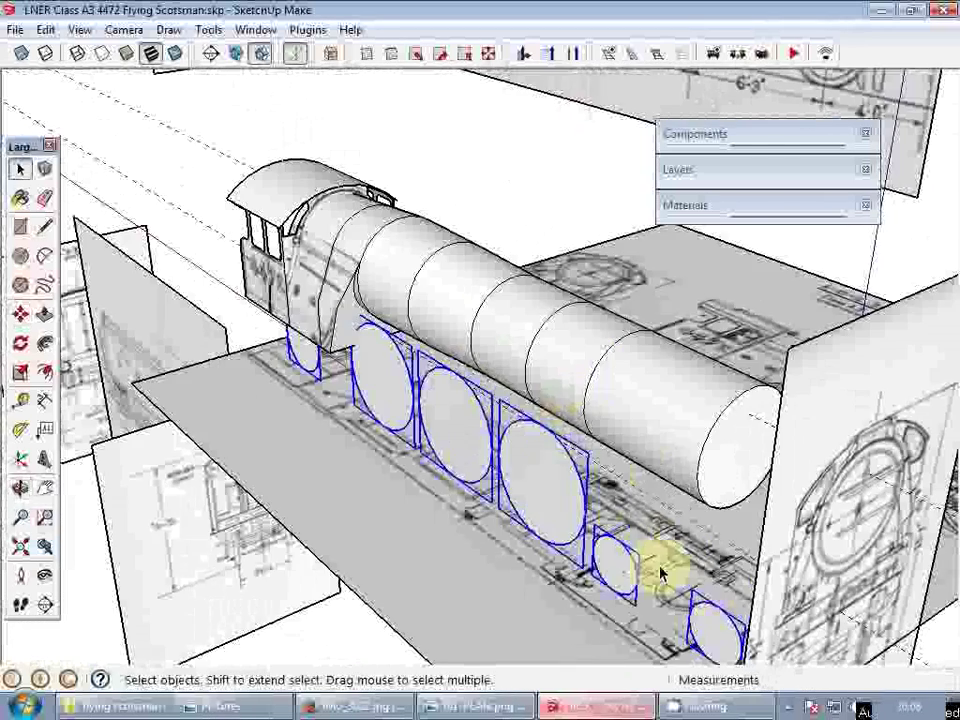
- Copy the six selected wheels in place with the Move tool
{"action": "scroll", "coordinate": [647, 568], "scroll_direction": "up", "scroll_amount": 3}
{"action": "key", "text": "m"}
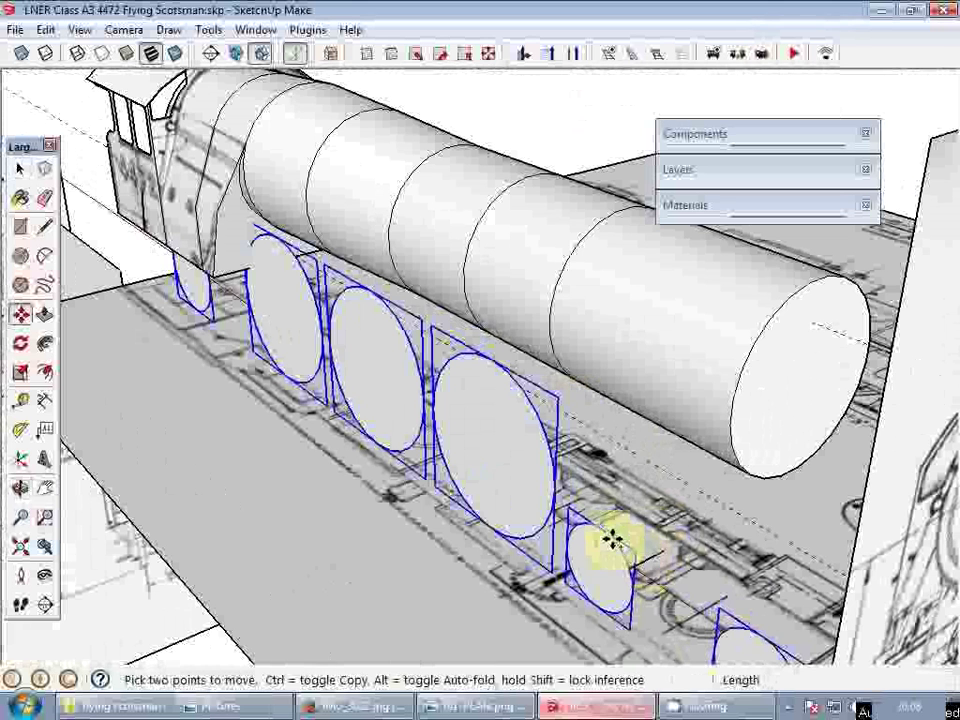
{"action": "key", "text": "ctrl"}
{"action": "left_click", "coordinate": [613, 540]}
{"action": "key", "text": "space"}
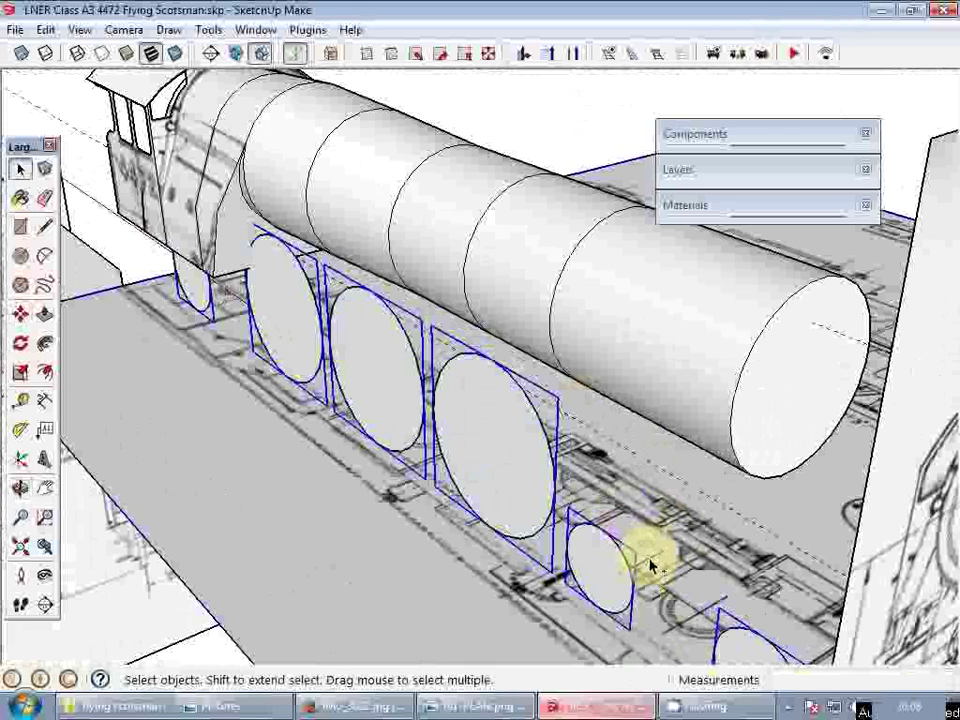
- Mirror the copied wheels to the locomotive's opposite side with the Scale tool, and erase the reference line at the bogie wheel
{"action": "scroll", "coordinate": [646, 563], "scroll_direction": "down", "scroll_amount": 3}
{"action": "key", "text": "s"}
{"action": "middle_click_drag", "start_coordinate": [475, 456], "coordinate": [466, 460]}
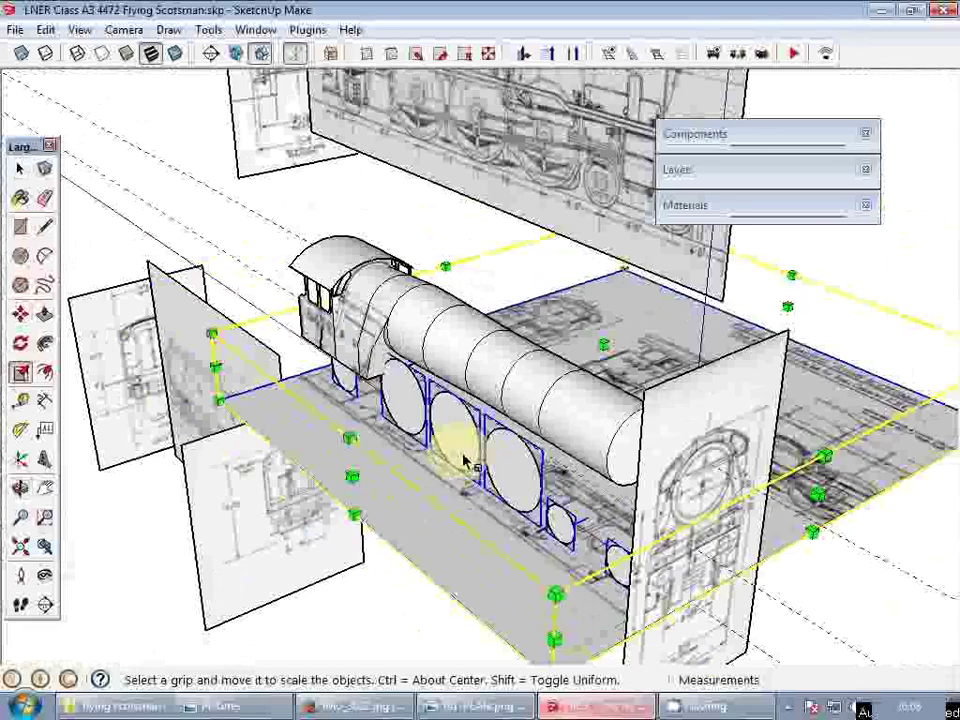
{"action": "key", "text": "space"}
{"action": "key", "text": "s"}
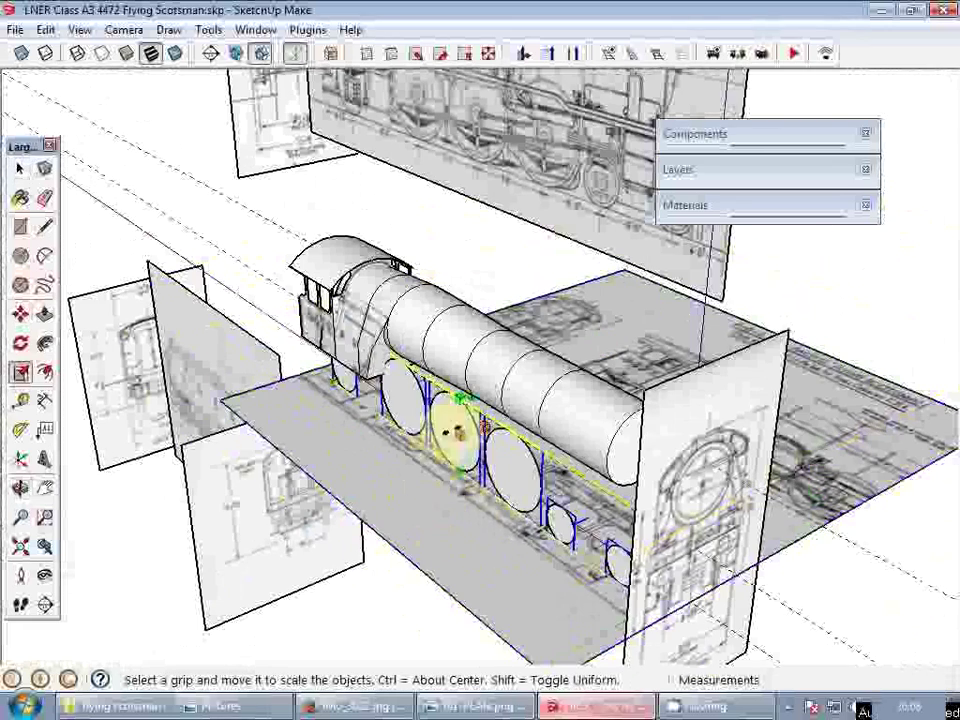
{"action": "left_click_drag", "start_coordinate": [456, 432], "coordinate": [366, 473]}
{"action": "key", "text": "Return"}
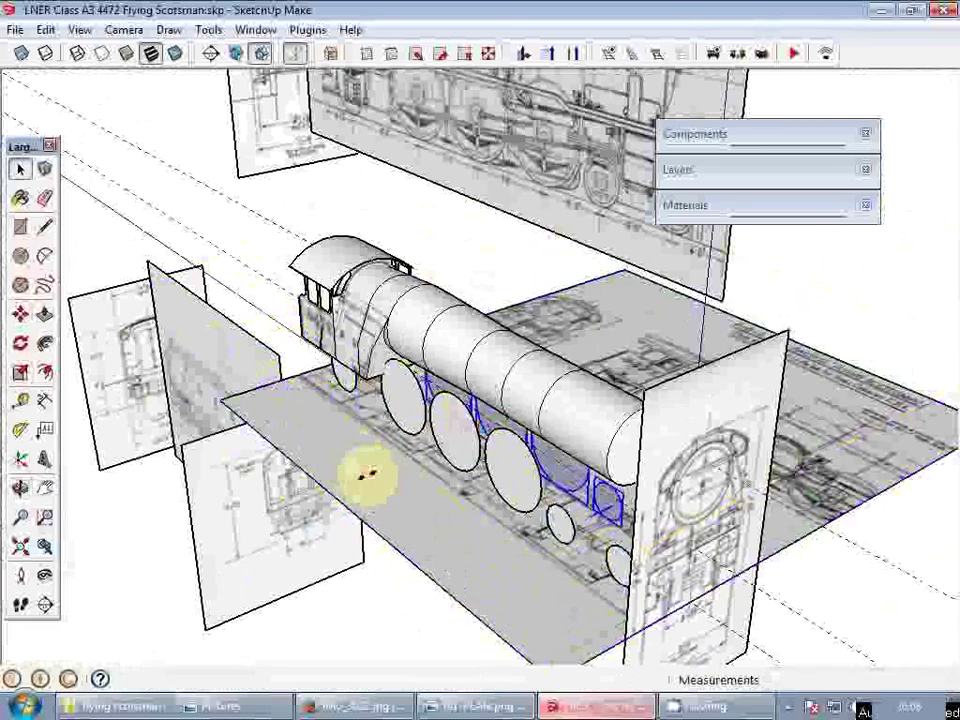
{"action": "key", "text": "space"}
{"action": "scroll", "coordinate": [600, 515], "scroll_direction": "up", "scroll_amount": 5}
{"action": "key", "text": "e"}
{"action": "scroll", "coordinate": [535, 466], "scroll_direction": "down", "scroll_amount": 4}
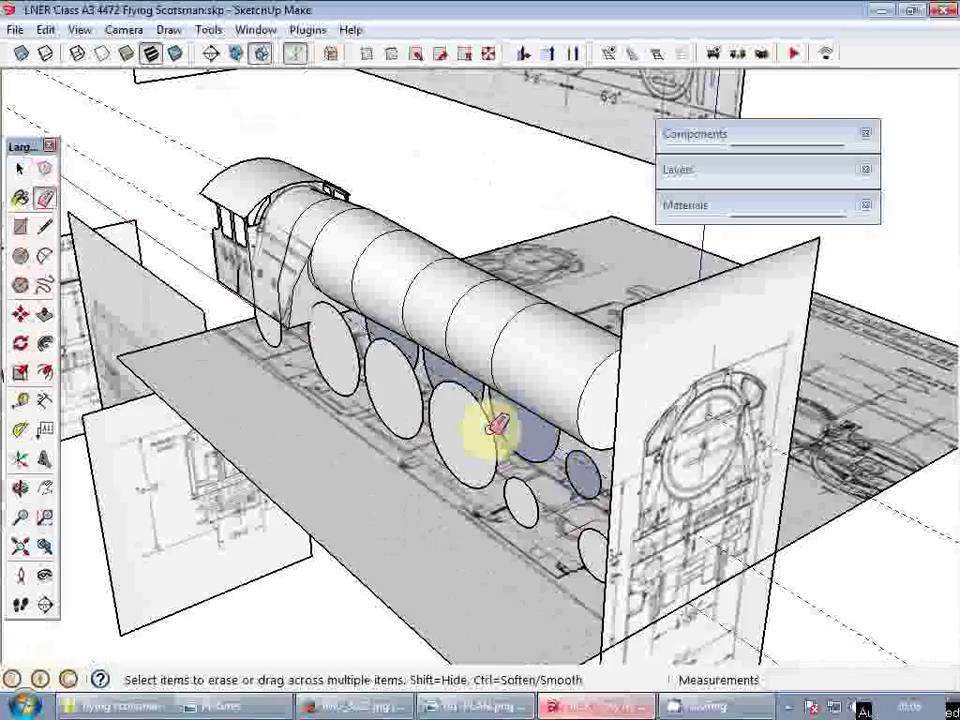
- Place a guide line at an offset of 300 above the cab's bottom edge, across the side elevation drawing
{"action": "key", "text": "h"}
{"action": "middle_click_drag", "start_coordinate": [476, 435], "coordinate": [705, 354]}
{"action": "scroll", "coordinate": [698, 355], "scroll_direction": "down", "scroll_amount": 3}
{"action": "scroll", "coordinate": [641, 364], "scroll_direction": "down", "scroll_amount": 3}
{"action": "middle_click_drag", "start_coordinate": [641, 364], "coordinate": [613, 326]}
{"action": "scroll", "coordinate": [613, 326], "scroll_direction": "up", "scroll_amount": 3}
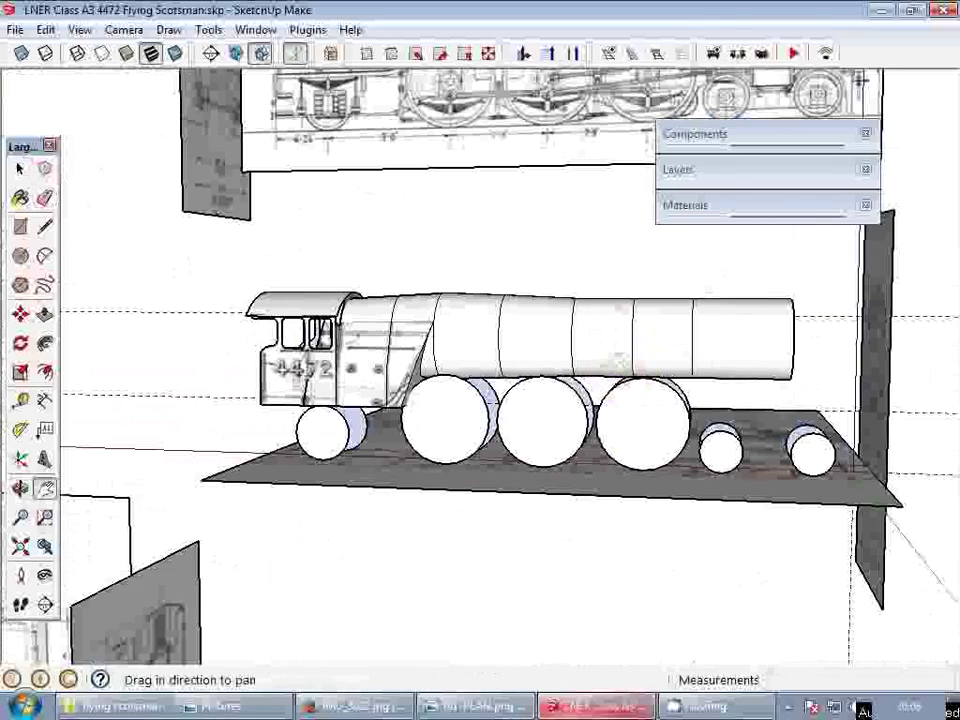
{"action": "mouse_move", "coordinate": [439, 219]}
{"action": "middle_mouse_down"}
{"action": "mouse_move", "coordinate": [467, 274]}
{"action": "mouse_move", "coordinate": [446, 328]}
{"action": "mouse_move", "coordinate": [499, 363]}
{"action": "mouse_move", "coordinate": [521, 420]}
{"action": "mouse_move", "coordinate": [506, 446]}
{"action": "mouse_move", "coordinate": [484, 193]}
{"action": "mouse_move", "coordinate": [325, 349]}
{"action": "mouse_move", "coordinate": [480, 383]}
{"action": "mouse_move", "coordinate": [456, 461]}
{"action": "mouse_move", "coordinate": [456, 441]}
{"action": "middle_mouse_up"}
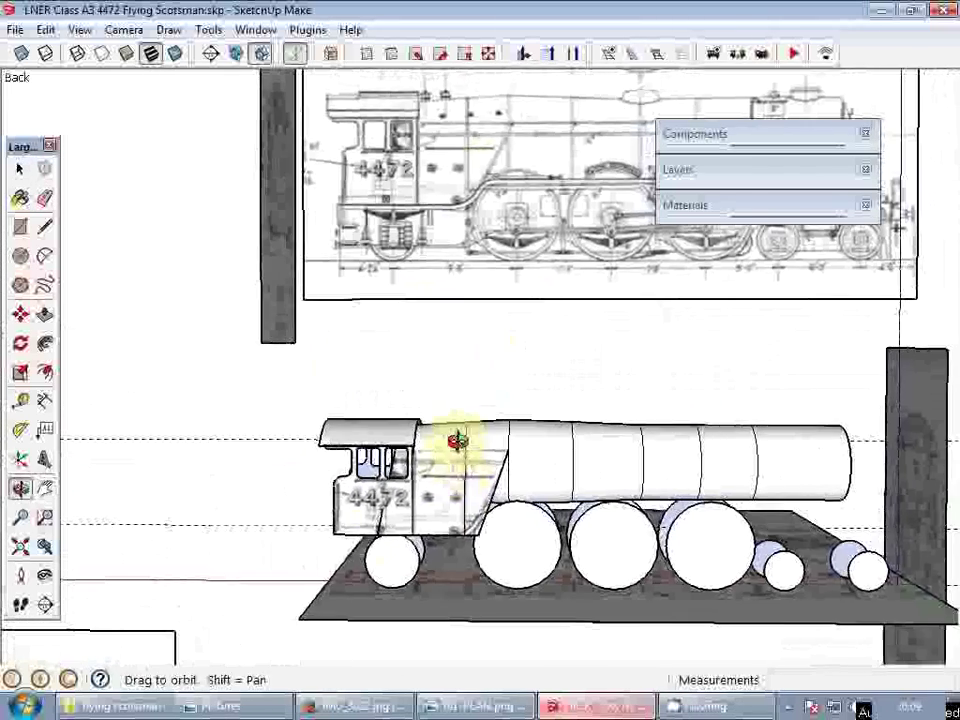
{"action": "key", "text": "t"}
{"action": "scroll", "coordinate": [393, 523], "scroll_direction": "up", "scroll_amount": 3}
{"action": "left_click", "coordinate": [354, 526]}
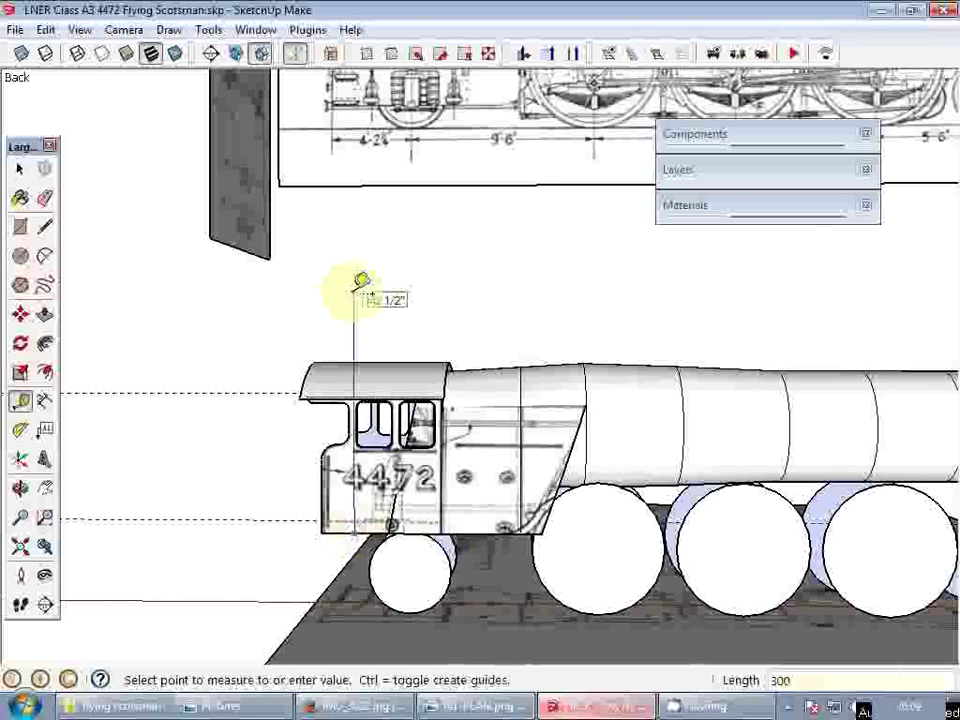
{"action": "key", "text": "Return"}
{"action": "key", "text": "space"}
- Check how the new guide line aligns with the running plate beneath the cab on the side elevation drawing
{"action": "scroll", "coordinate": [397, 402], "scroll_direction": "down", "scroll_amount": 3}
{"action": "middle_click_drag", "start_coordinate": [471, 403], "coordinate": [440, 458]}
{"action": "mouse_move", "coordinate": [397, 178]}
{"action": "middle_mouse_down"}
{"action": "mouse_move", "coordinate": [372, 282]}
{"action": "mouse_move", "coordinate": [407, 279]}
{"action": "middle_mouse_up"}
{"action": "key", "text": "m"}
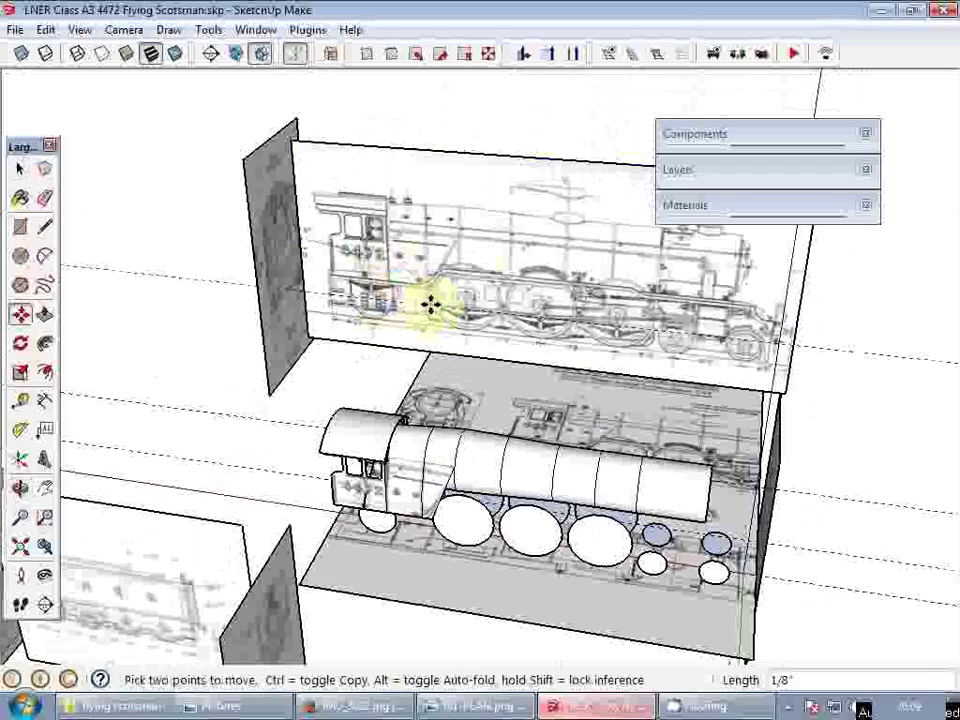
{"action": "scroll", "coordinate": [403, 285], "scroll_direction": "up", "scroll_amount": 6}
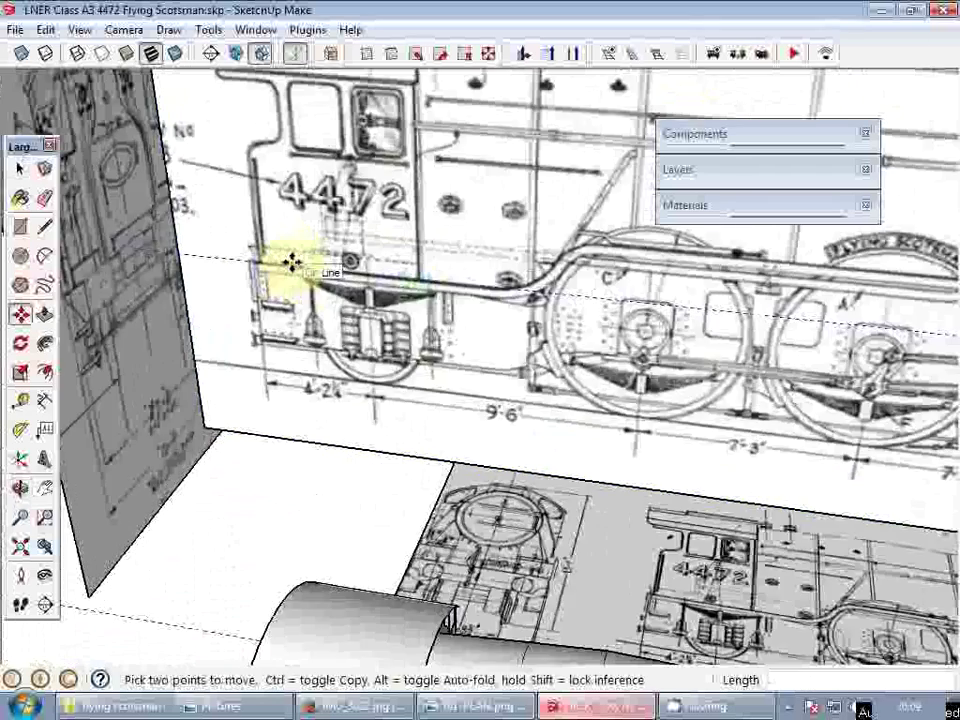
{"action": "middle_click_drag", "start_coordinate": [291, 262], "coordinate": [386, 236]}
{"action": "key", "text": "space"}
{"action": "scroll", "coordinate": [364, 231], "scroll_direction": "up", "scroll_amount": 5}
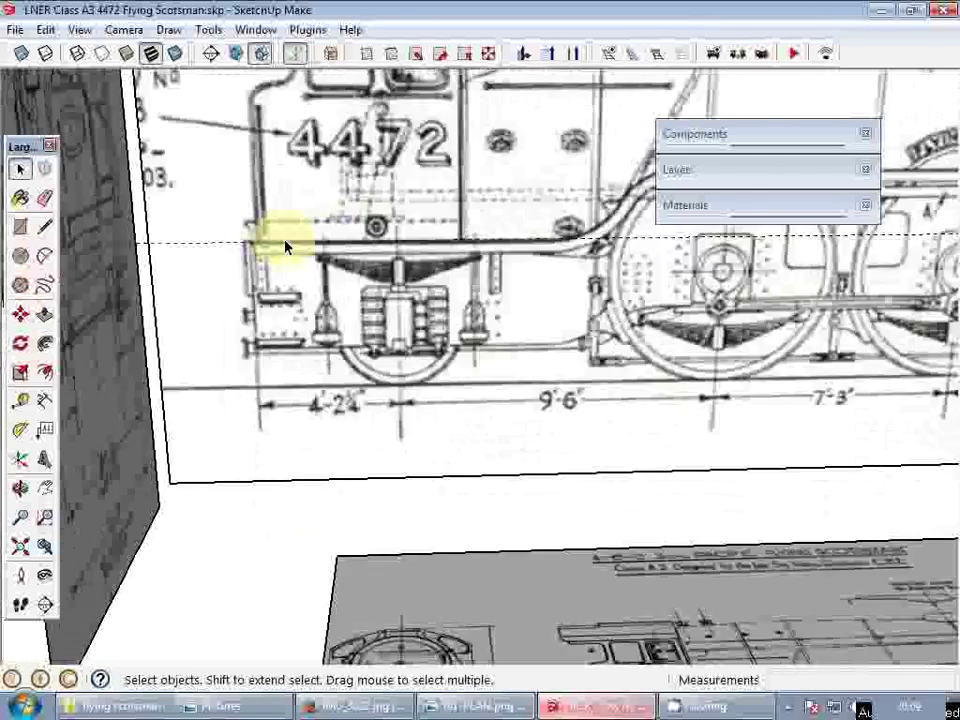
{"action": "scroll", "coordinate": [286, 247], "scroll_direction": "down", "scroll_amount": 5}
{"action": "middle_click_drag", "start_coordinate": [288, 246], "coordinate": [363, 236]}
- Trace the running plate's upper edge on the side elevation, from below the cab's rear forward and up the slope behind the rear driving wheel
{"action": "key", "text": "l"}
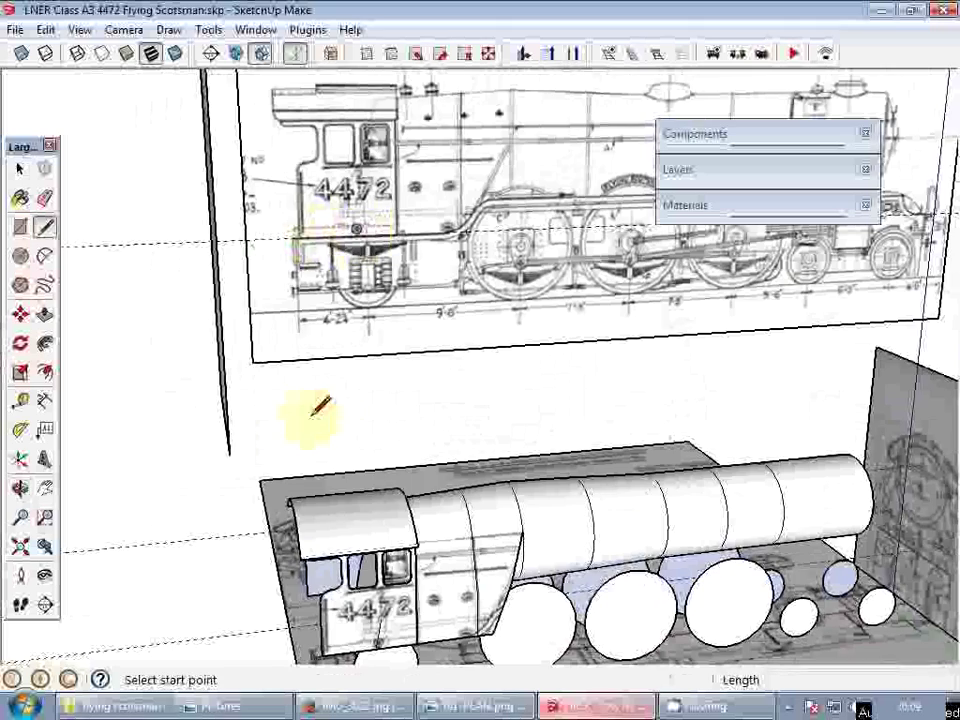
{"action": "middle_click_drag", "start_coordinate": [313, 414], "coordinate": [355, 379], "text": "shift"}
{"action": "left_click", "coordinate": [372, 620]}
{"action": "scroll", "coordinate": [395, 240], "scroll_direction": "up", "scroll_amount": 6}
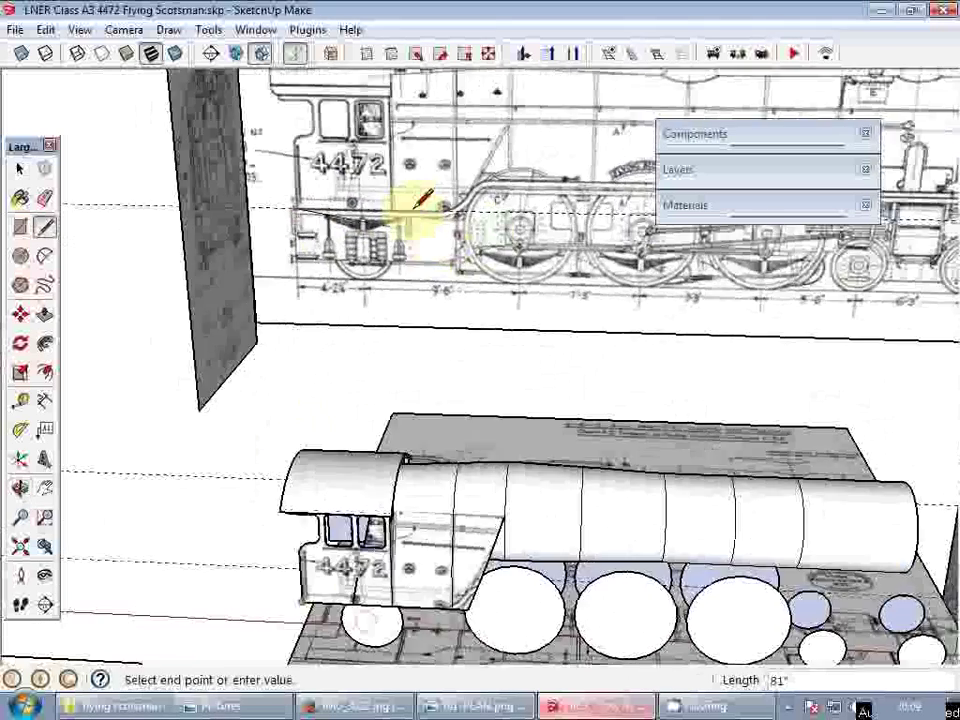
{"action": "scroll", "coordinate": [396, 255], "scroll_direction": "up", "scroll_amount": 5}
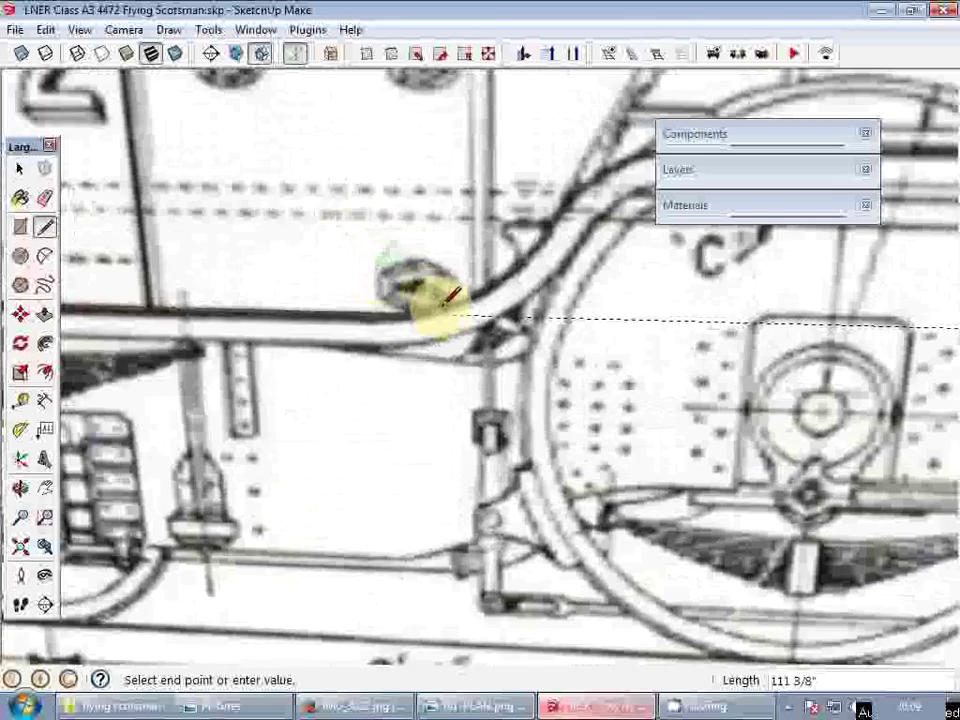
{"action": "scroll", "coordinate": [470, 300], "scroll_direction": "down", "scroll_amount": 3}
{"action": "middle_click_drag", "start_coordinate": [392, 285], "coordinate": [465, 195]}
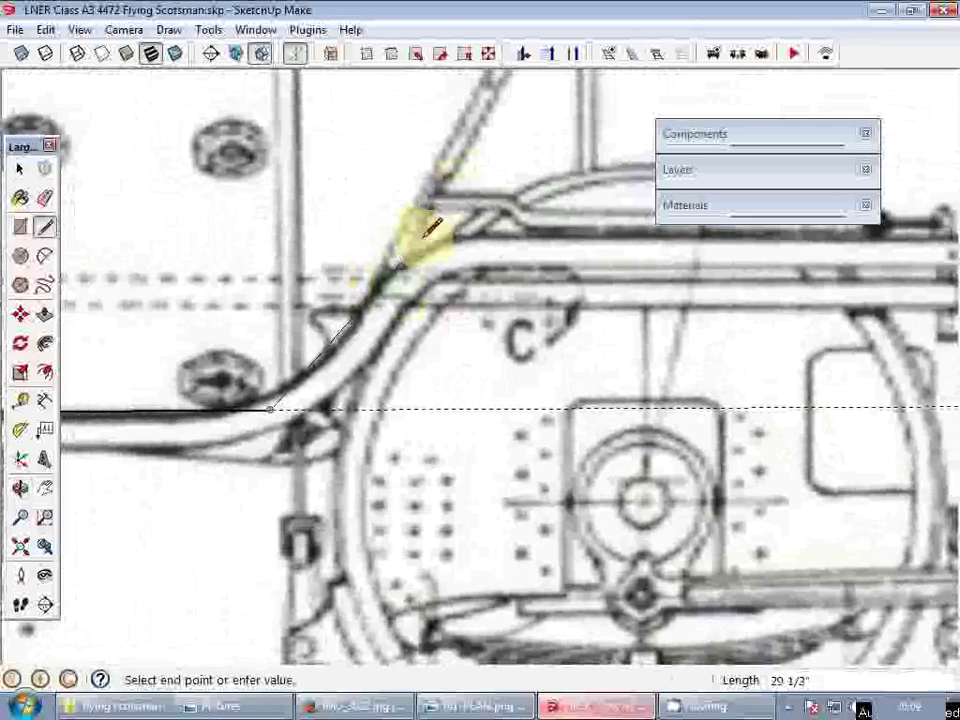
- Continue the outline along the raised running plate for about 219 inches, and down the short slope above the front driving wheel
{"action": "scroll", "coordinate": [543, 222], "scroll_direction": "down", "scroll_amount": 3}
{"action": "scroll", "coordinate": [392, 360], "scroll_direction": "down", "scroll_amount": 3}
{"action": "middle_click_drag", "start_coordinate": [392, 360], "coordinate": [251, 403]}
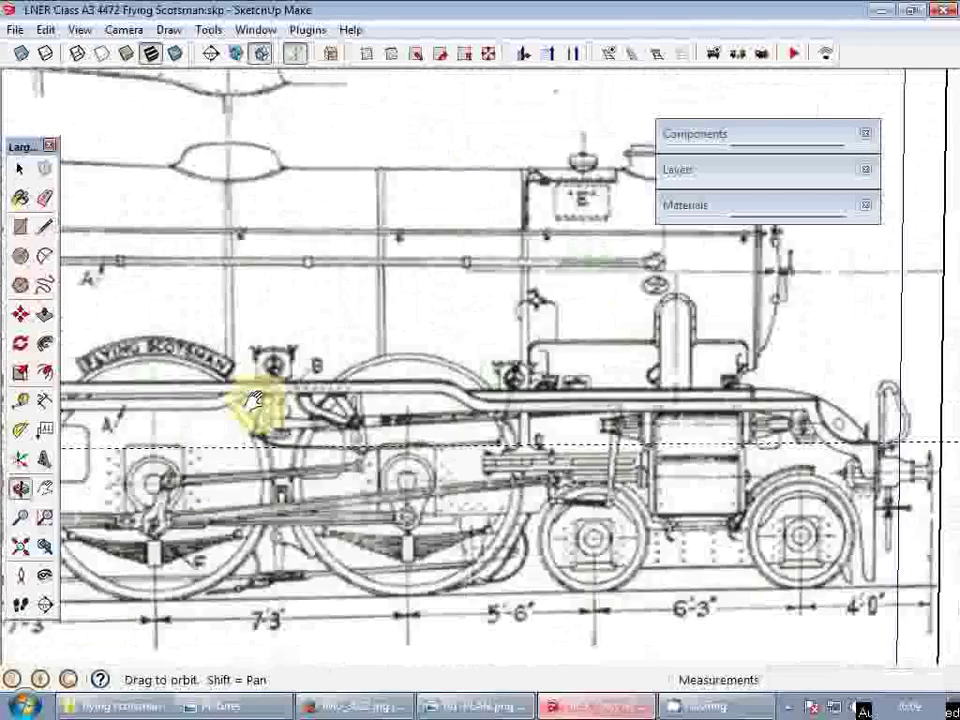
{"action": "scroll", "coordinate": [481, 363], "scroll_direction": "up", "scroll_amount": 6}
{"action": "scroll", "coordinate": [481, 365], "scroll_direction": "up", "scroll_amount": 2}
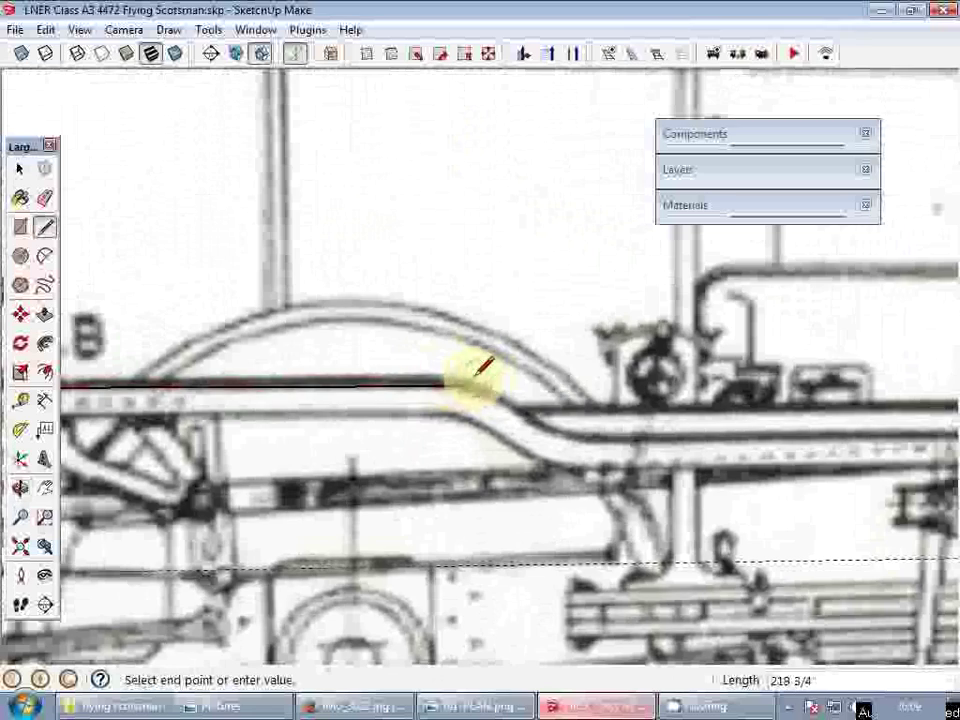
{"action": "scroll", "coordinate": [575, 442], "scroll_direction": "up", "scroll_amount": 1}
{"action": "left_click", "coordinate": [574, 442]}
{"action": "scroll", "coordinate": [743, 442], "scroll_direction": "down", "scroll_amount": 2}
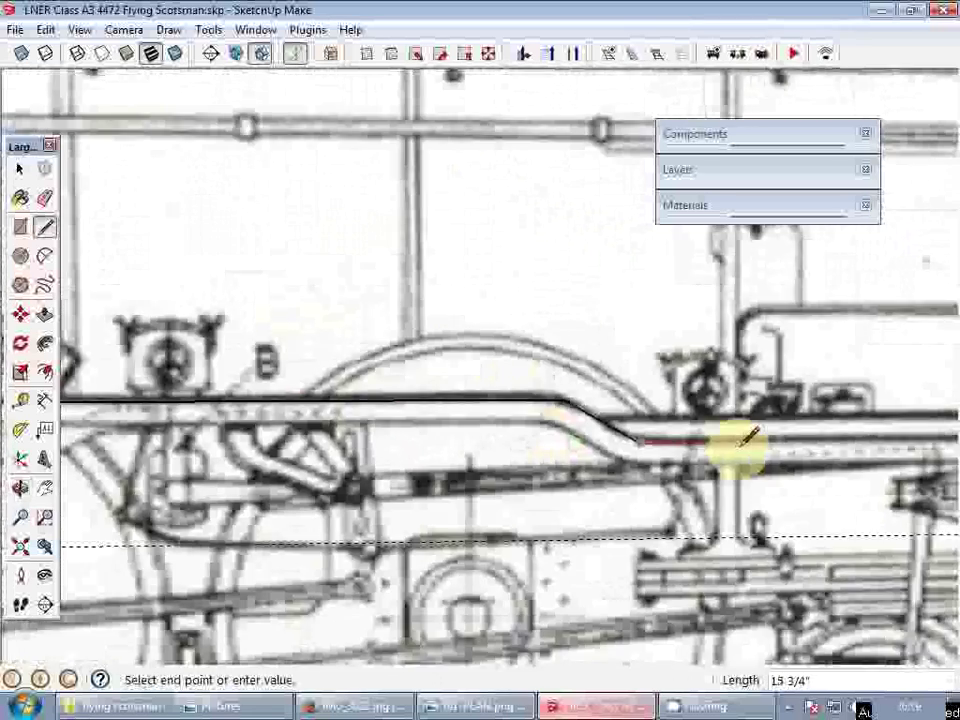
- Trace the lower front running plate forward past the smokebox, and extend it level about 23 inches to the buffer beam
{"action": "middle_click_drag", "start_coordinate": [743, 442], "coordinate": [112, 426], "text": "shift"}
{"action": "scroll", "coordinate": [247, 415], "scroll_direction": "down", "scroll_amount": 2}
{"action": "scroll", "coordinate": [476, 385], "scroll_direction": "down", "scroll_amount": 2}
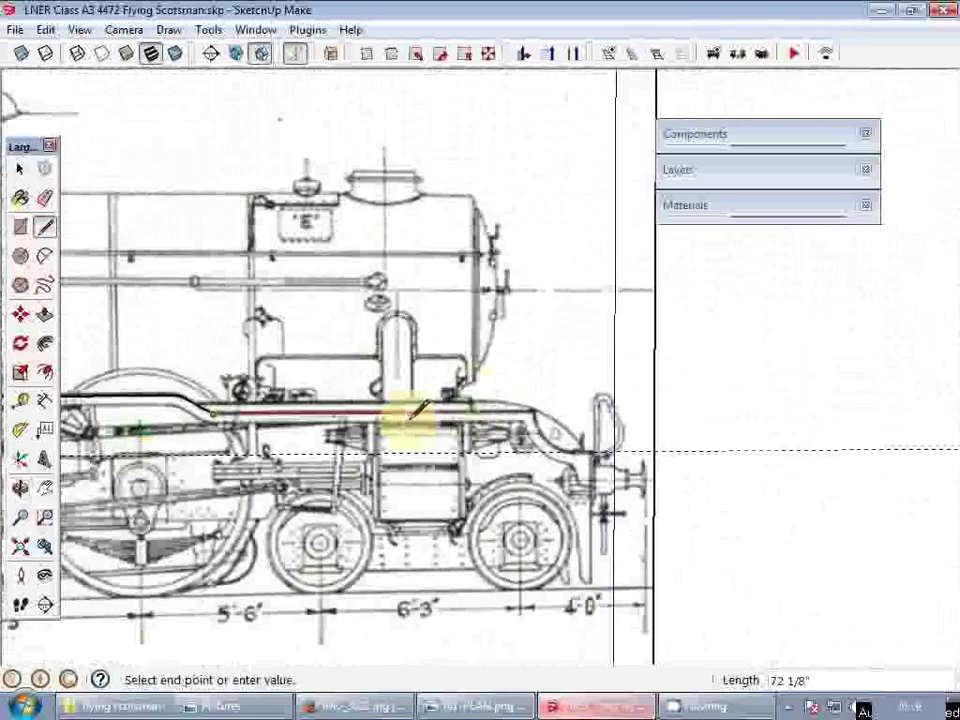
{"action": "middle_click_drag", "start_coordinate": [410, 418], "coordinate": [705, 412], "text": "shift"}
{"action": "scroll", "coordinate": [577, 414], "scroll_direction": "up", "scroll_amount": 3}
{"action": "middle_click_drag", "start_coordinate": [647, 446], "coordinate": [272, 407]}
{"action": "scroll", "coordinate": [551, 415], "scroll_direction": "up", "scroll_amount": 3}
{"action": "scroll", "coordinate": [537, 385], "scroll_direction": "down", "scroll_amount": 2}
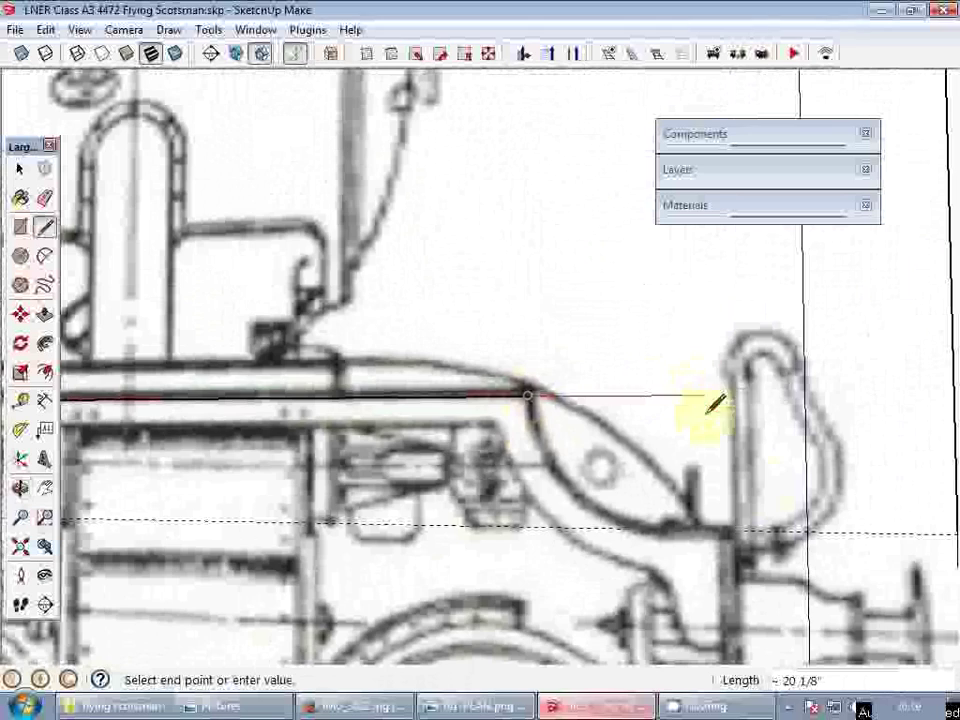
{"action": "scroll", "coordinate": [738, 376], "scroll_direction": "down", "scroll_amount": 2}
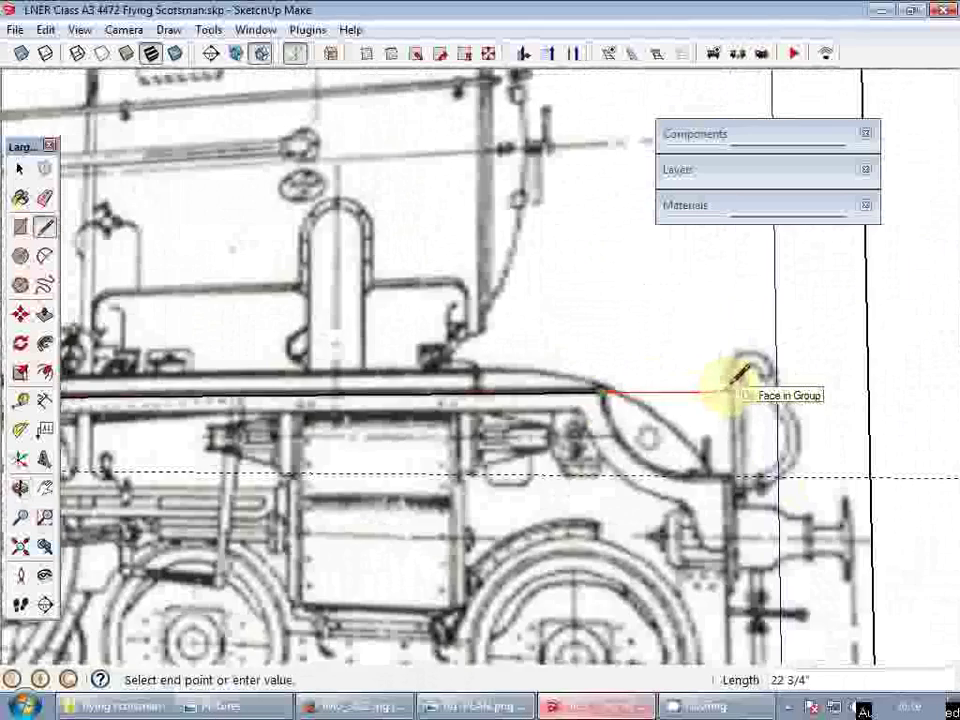
{"action": "scroll", "coordinate": [744, 343], "scroll_direction": "down", "scroll_amount": 5}
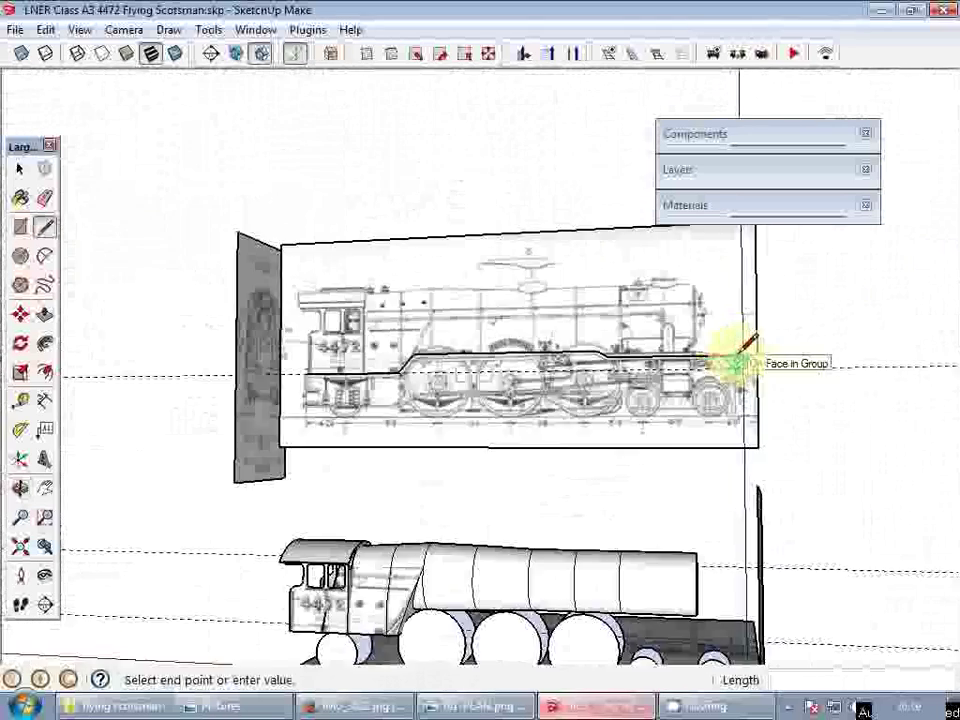
- Trace down the buffer beam's front face, back along its lower edge, and up the angled edge behind it for about 10 inches
{"action": "scroll", "coordinate": [737, 343], "scroll_direction": "up", "scroll_amount": 4}
{"action": "scroll", "coordinate": [750, 344], "scroll_direction": "up", "scroll_amount": 5}
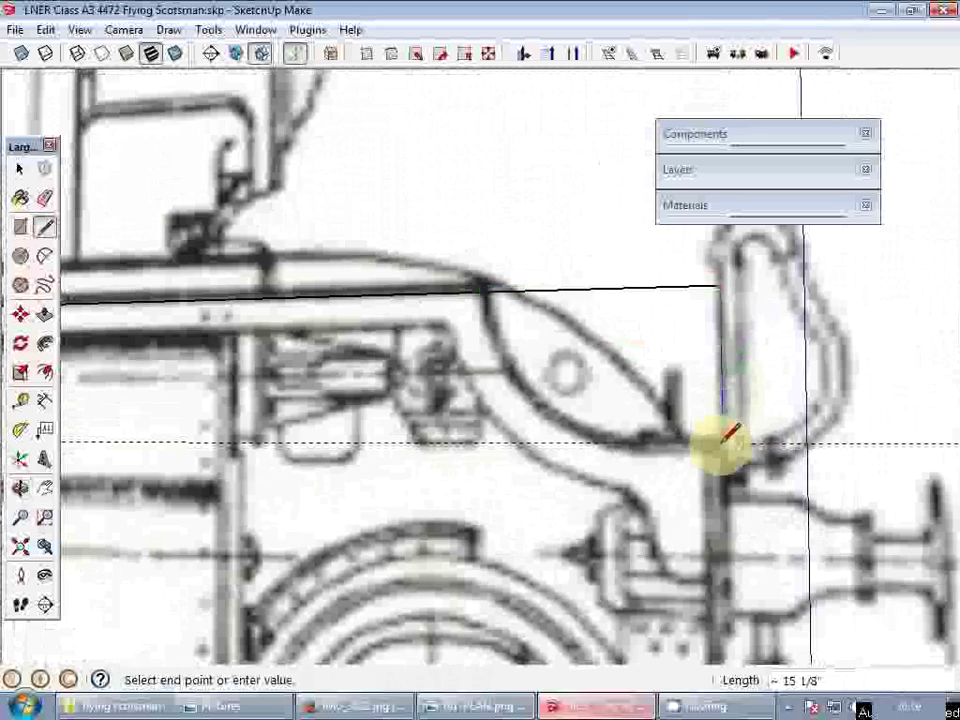
{"action": "scroll", "coordinate": [733, 521], "scroll_direction": "down", "scroll_amount": 3}
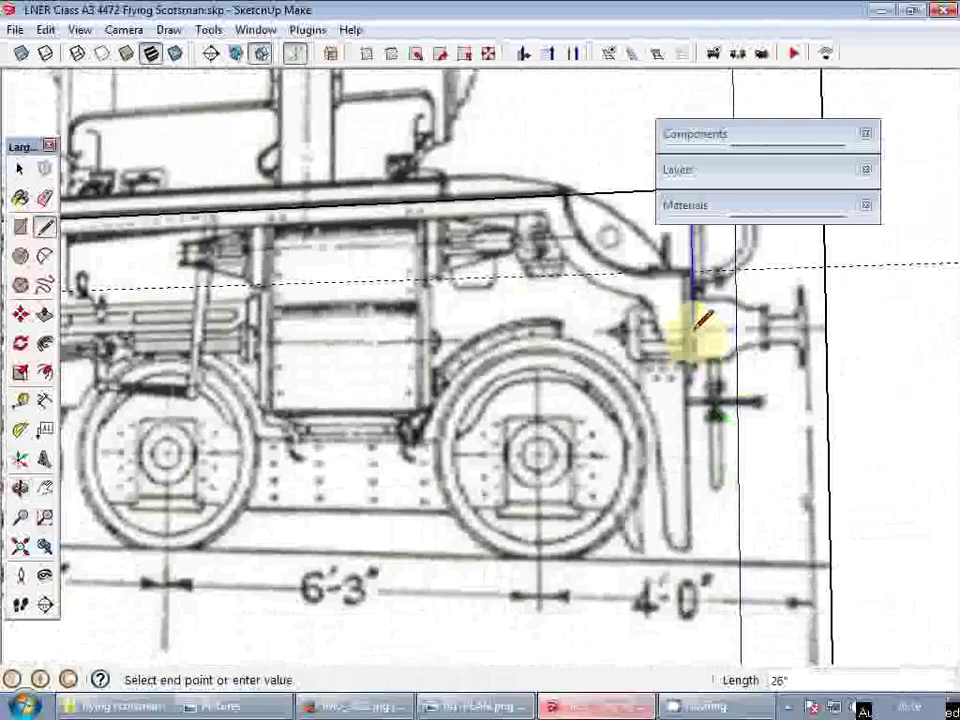
{"action": "scroll", "coordinate": [661, 334], "scroll_direction": "up", "scroll_amount": 2}
{"action": "scroll", "coordinate": [671, 339], "scroll_direction": "up", "scroll_amount": 2}
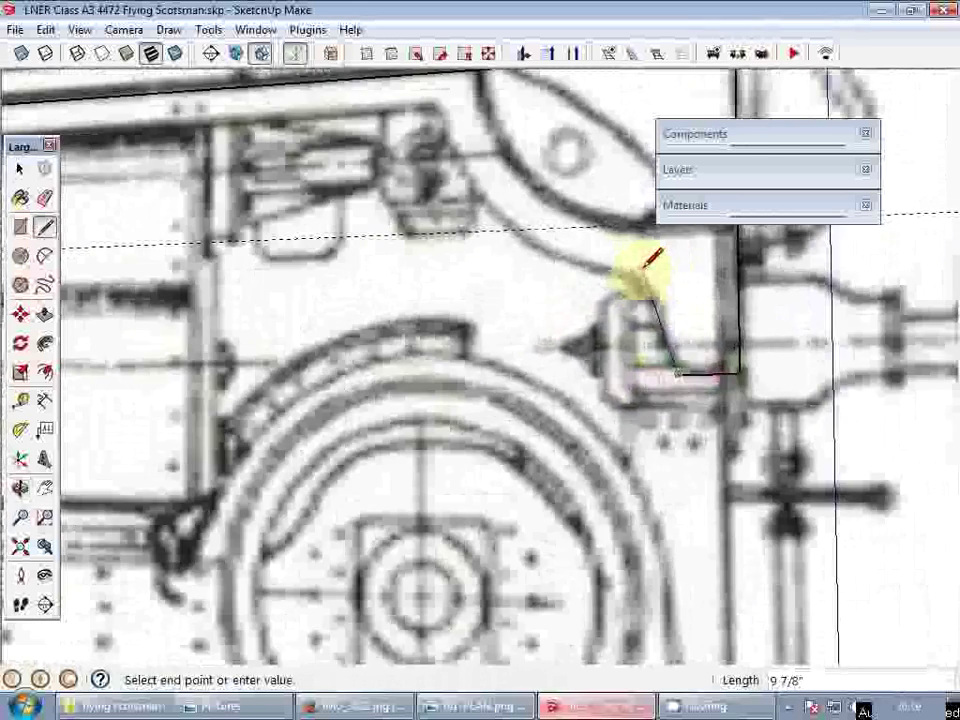
{"action": "scroll", "coordinate": [640, 264], "scroll_direction": "down", "scroll_amount": 2}
{"action": "middle_click_drag", "start_coordinate": [617, 241], "coordinate": [660, 412], "text": "shift"}
{"action": "key", "text": "space"}
- Draw a level line back from the buffer beam along the front platform and a vertical line up to the raised running plate's edge
{"action": "scroll", "coordinate": [752, 414], "scroll_direction": "up", "scroll_amount": 2}
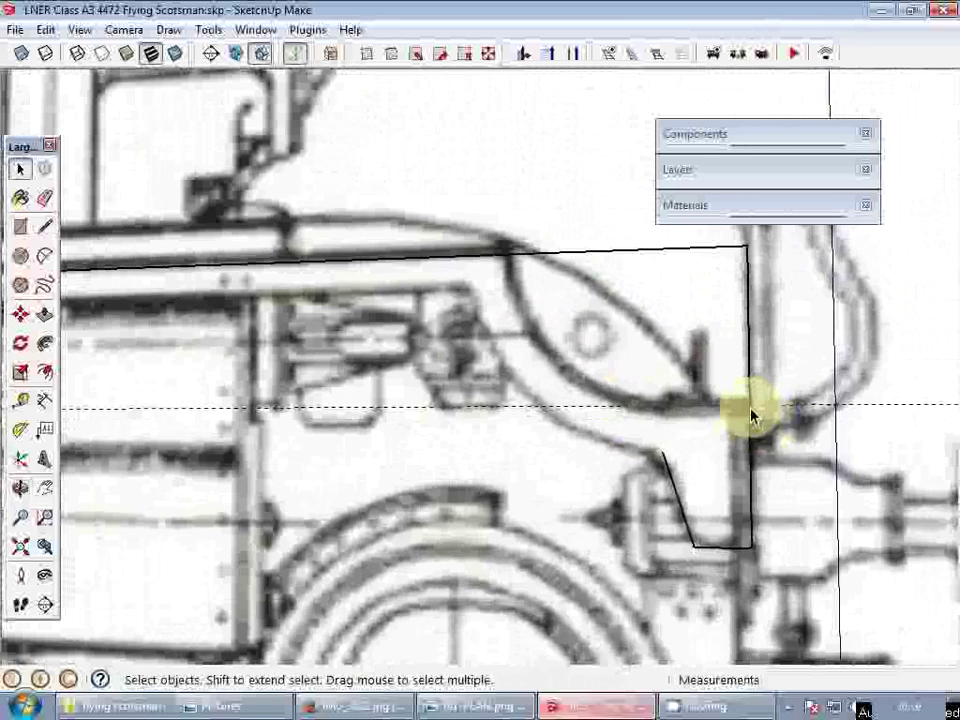
{"action": "key", "text": "l"}
{"action": "left_click", "coordinate": [748, 402]}
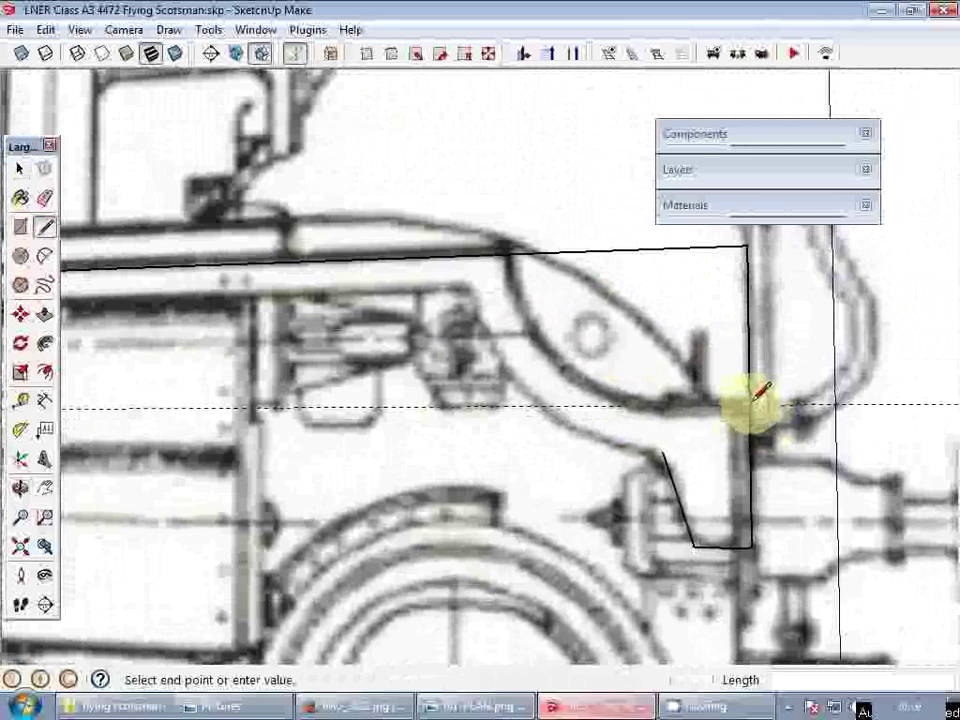
{"action": "left_click", "coordinate": [510, 252], "text": "shift"}
{"action": "left_click", "coordinate": [510, 252]}
{"action": "key", "text": "space"}
{"action": "scroll", "coordinate": [597, 336], "scroll_direction": "down", "scroll_amount": 2}
{"action": "middle_click_drag", "start_coordinate": [597, 336], "coordinate": [659, 384]}
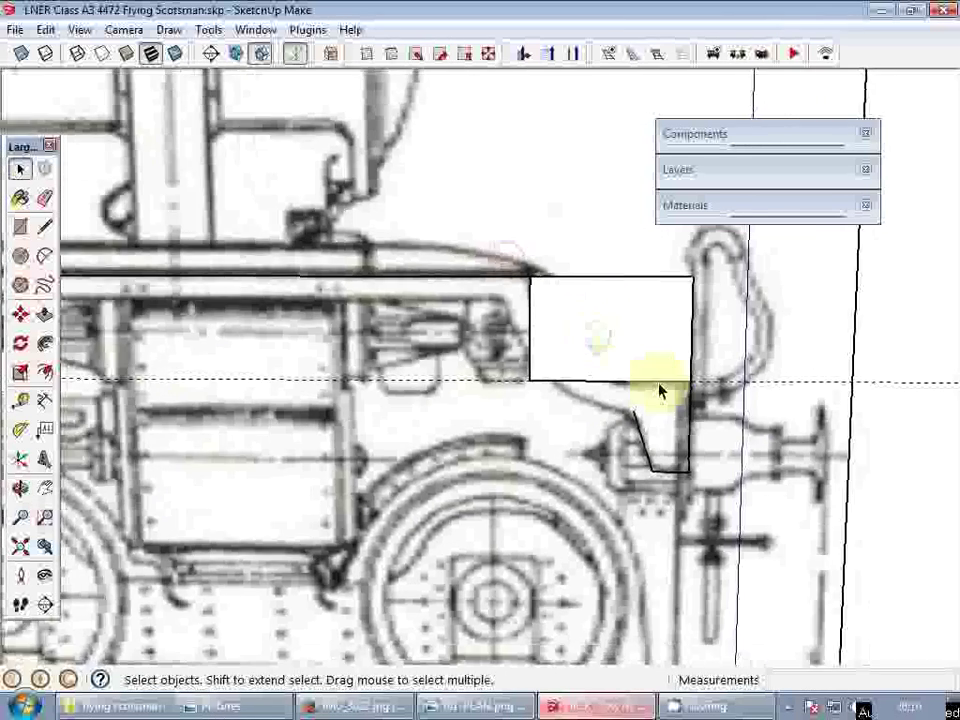
- Delete the face and surplus outer edges above the front platform, leaving the stepped outline down to the buffer beam
{"action": "scroll", "coordinate": [635, 316], "scroll_direction": "up", "scroll_amount": 1}
{"action": "left_click", "coordinate": [635, 316]}
{"action": "key", "text": "e"}
{"action": "key", "text": "Delete"}
{"action": "key", "text": "space"}
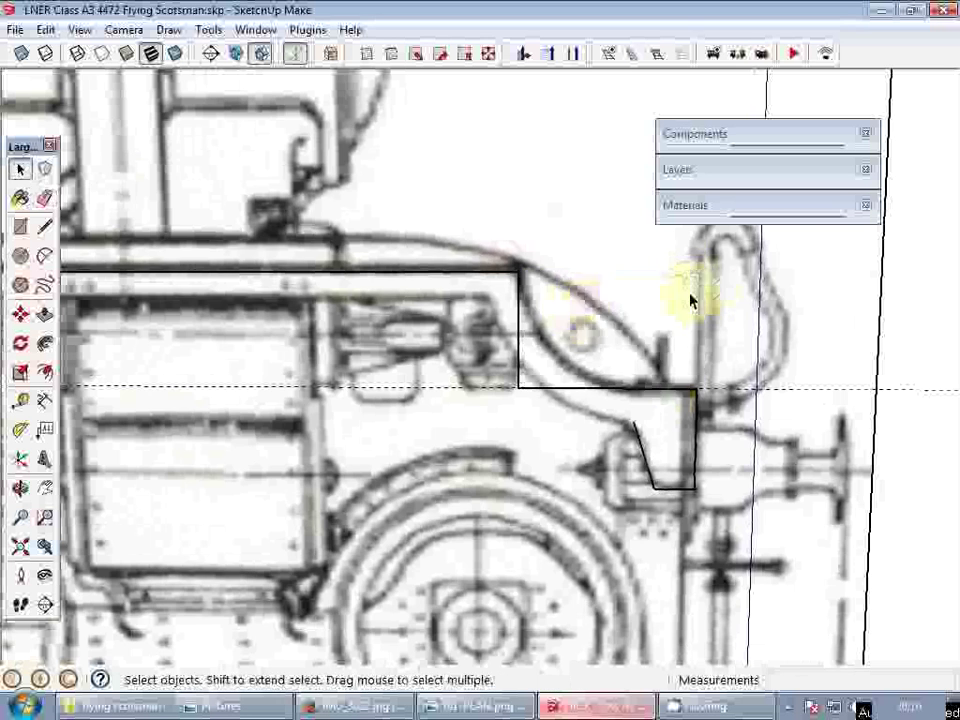
- Draw a concave arc from the raised plate down to the front platform, and erase the square corner behind it
{"action": "key", "text": "c"}
{"action": "scroll", "coordinate": [574, 313], "scroll_direction": "up", "scroll_amount": 2}
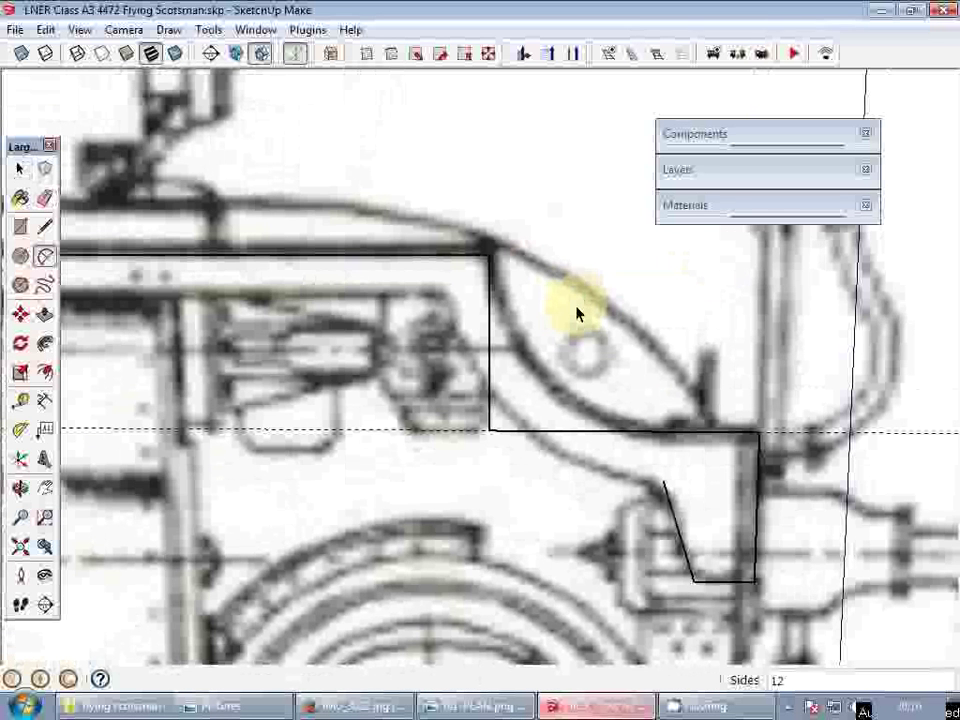
{"action": "key", "text": "l"}
{"action": "scroll", "coordinate": [493, 268], "scroll_direction": "up", "scroll_amount": 1}
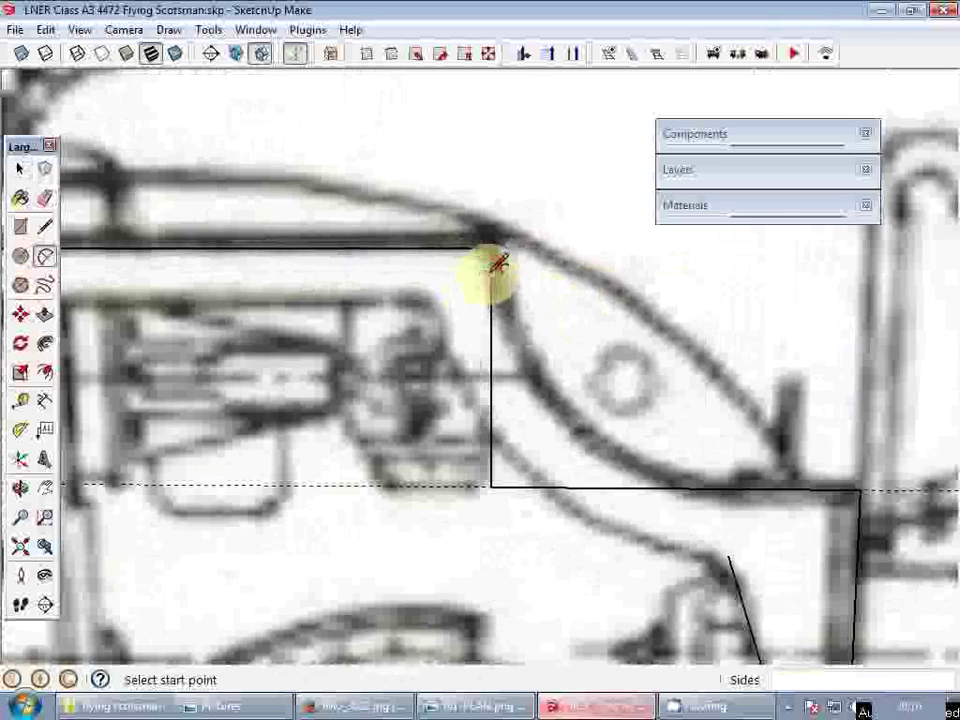
{"action": "scroll", "coordinate": [532, 296], "scroll_direction": "down", "scroll_amount": 1}
{"action": "left_click", "coordinate": [501, 279]}
{"action": "left_click", "coordinate": [652, 430]}
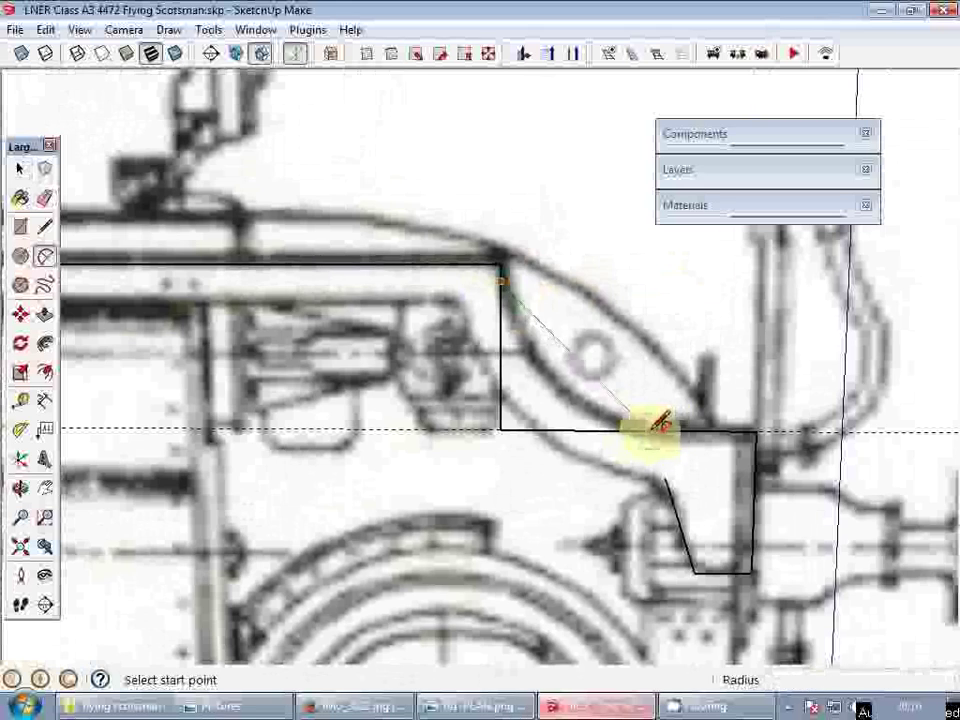
{"action": "left_click", "coordinate": [588, 431]}
{"action": "key", "text": "e"}
{"action": "left_click_drag", "start_coordinate": [494, 418], "coordinate": [550, 432]}
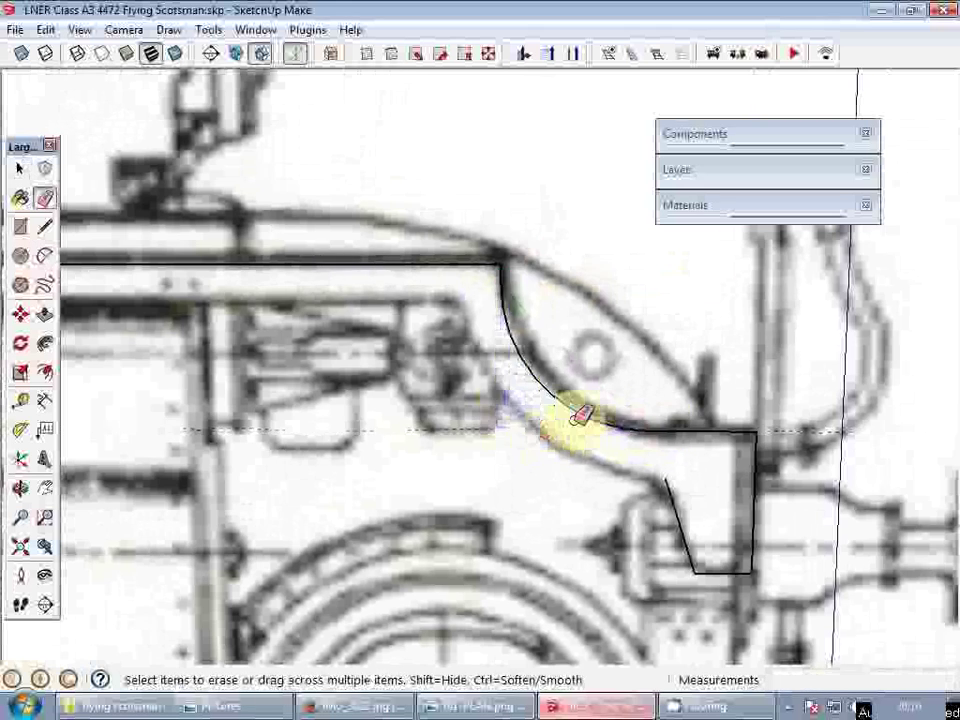
- Round the outline at the foot of the slope behind the rear driving wheel with an arc, and erase the sharp corner
{"action": "scroll", "coordinate": [586, 422], "scroll_direction": "down", "scroll_amount": 3}
{"action": "middle_click_drag", "start_coordinate": [671, 426], "coordinate": [412, 380]}
{"action": "key", "text": "space"}
{"action": "scroll", "coordinate": [686, 411], "scroll_direction": "down", "scroll_amount": 10}
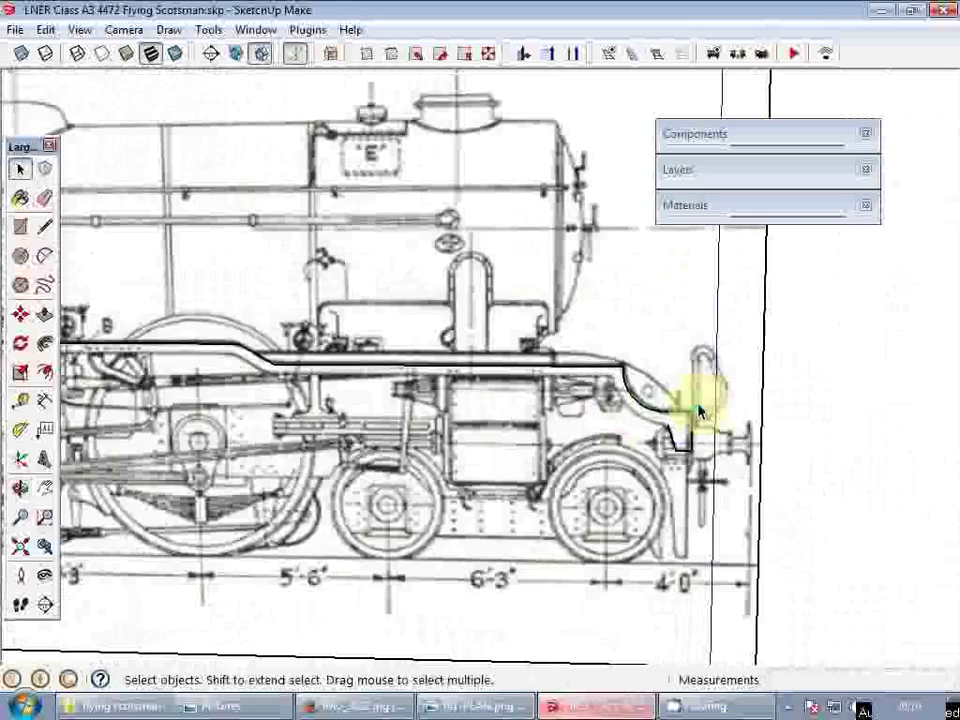
{"action": "scroll", "coordinate": [381, 392], "scroll_direction": "up", "scroll_amount": 3}
{"action": "scroll", "coordinate": [317, 403], "scroll_direction": "down", "scroll_amount": 3}
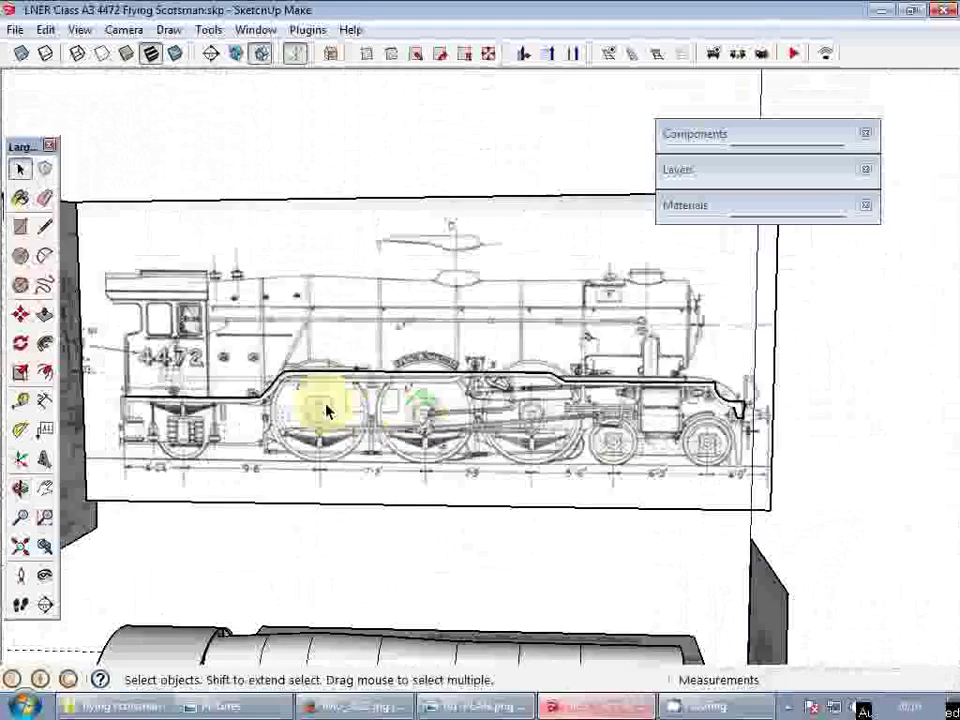
{"action": "scroll", "coordinate": [311, 392], "scroll_direction": "up", "scroll_amount": 5}
{"action": "scroll", "coordinate": [310, 400], "scroll_direction": "up", "scroll_amount": 2}
{"action": "key", "text": "a"}
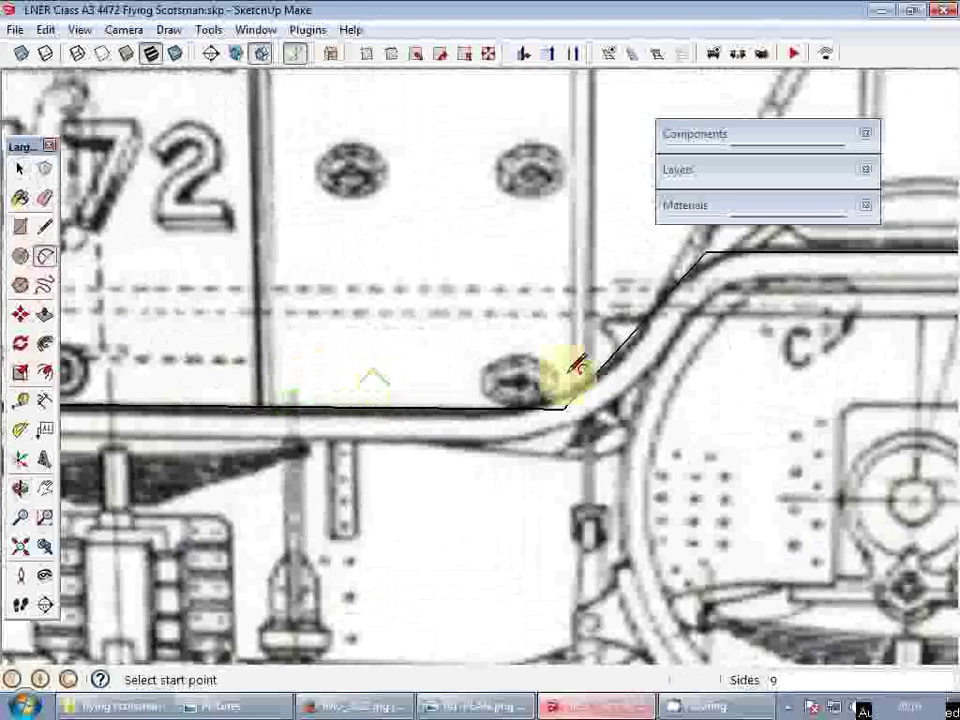
{"action": "left_click", "coordinate": [614, 353]}
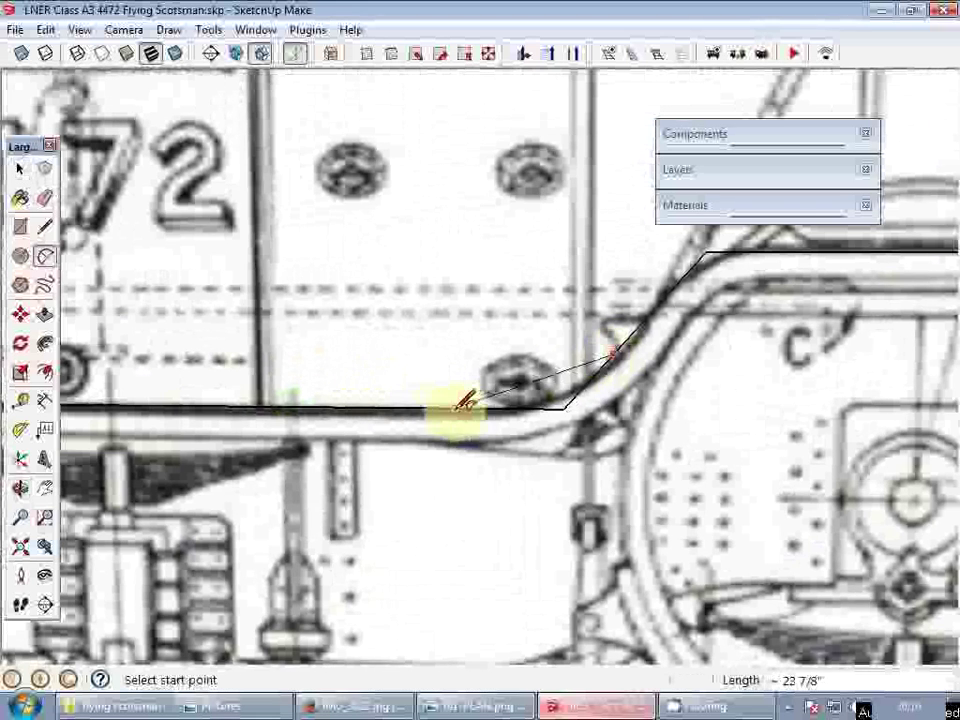
{"action": "left_click", "coordinate": [489, 401]}
{"action": "scroll", "coordinate": [512, 402], "scroll_direction": "up", "scroll_amount": 2}
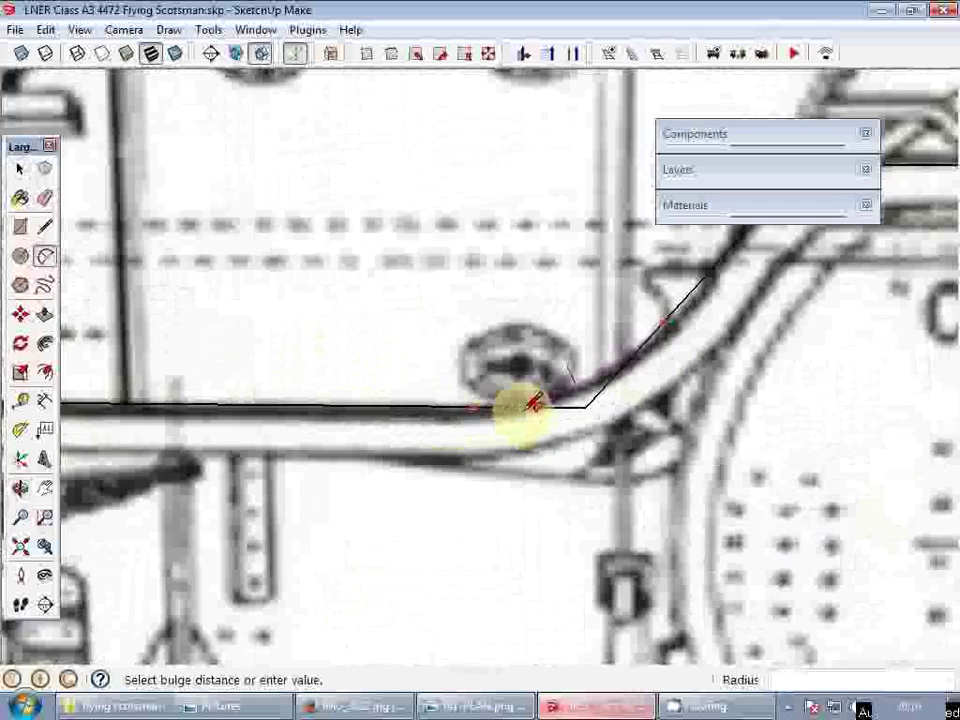
{"action": "left_click", "coordinate": [532, 414]}
{"action": "key", "text": "space"}
{"action": "key", "text": "e"}
{"action": "left_click_drag", "start_coordinate": [547, 410], "coordinate": [540, 415]}
{"action": "scroll", "coordinate": [538, 416], "scroll_direction": "down", "scroll_amount": 3}
{"action": "key", "text": "space"}
- Round the top of the slope above the rear driving wheel with an arc, and erase the sharp corner
{"action": "scroll", "coordinate": [420, 441], "scroll_direction": "down", "scroll_amount": 2}
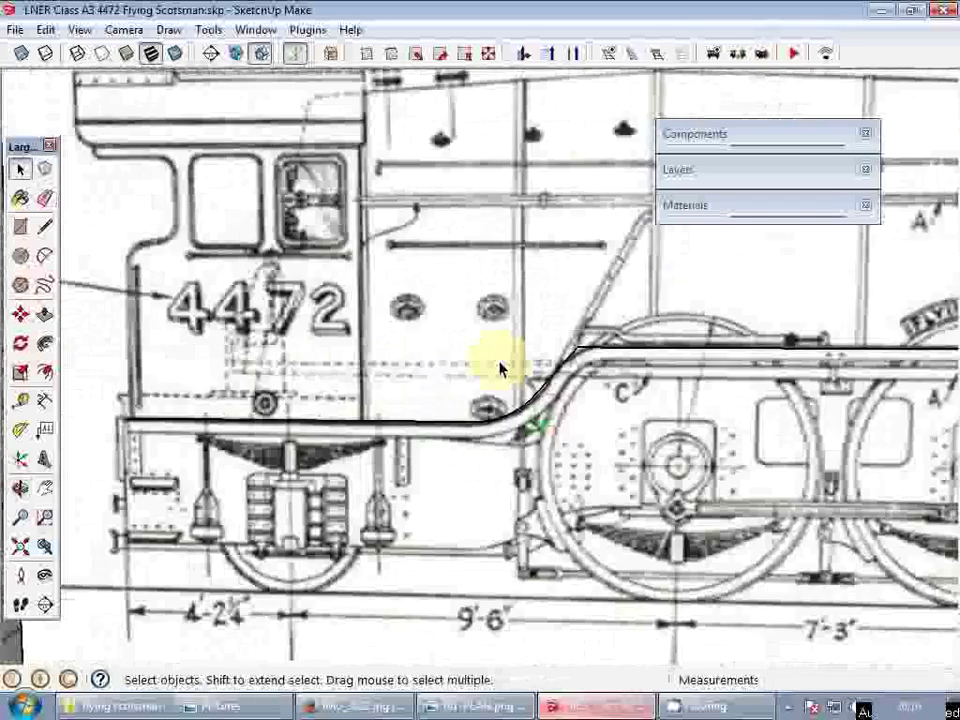
{"action": "scroll", "coordinate": [667, 290], "scroll_direction": "up", "scroll_amount": 3}
{"action": "scroll", "coordinate": [463, 440], "scroll_direction": "down", "scroll_amount": 3}
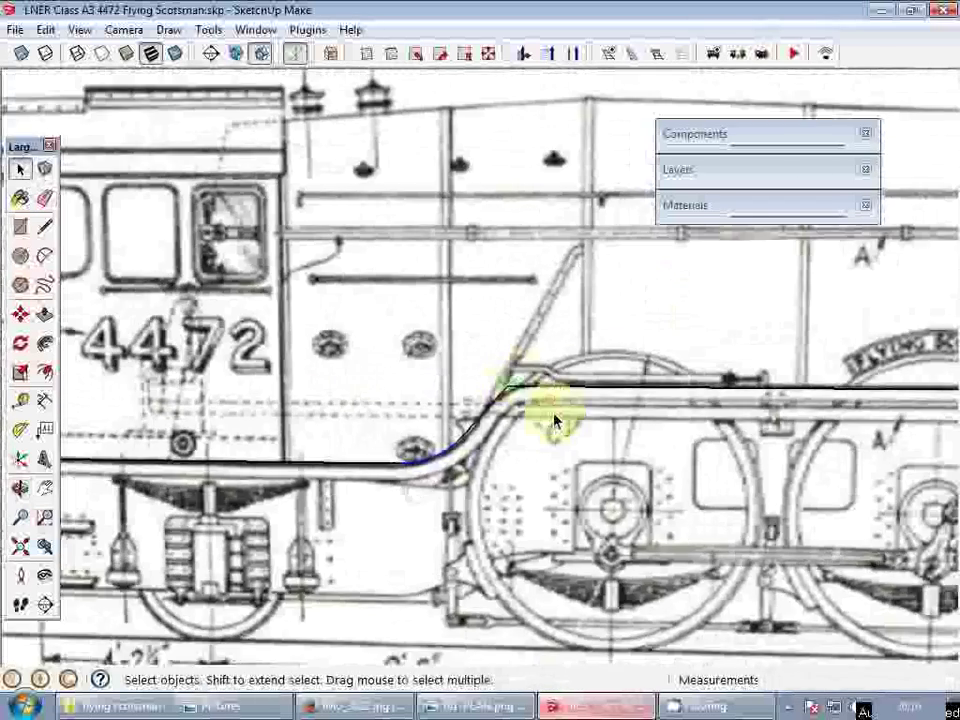
{"action": "scroll", "coordinate": [490, 415], "scroll_direction": "up", "scroll_amount": 3}
{"action": "key", "text": "a"}
{"action": "scroll", "coordinate": [460, 430], "scroll_direction": "up", "scroll_amount": 1}
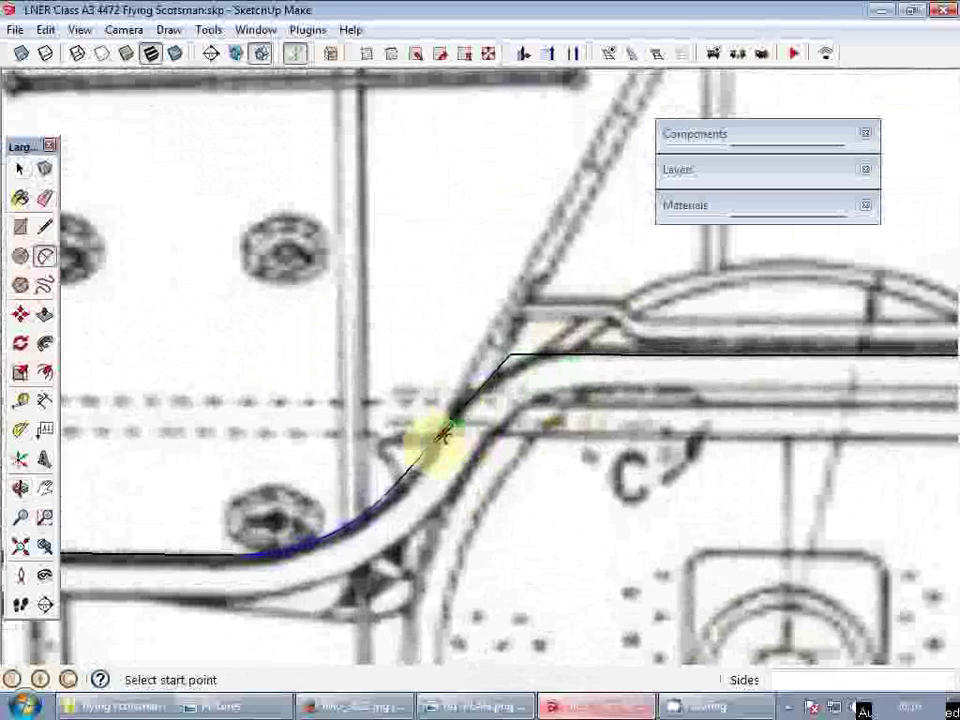
{"action": "left_click", "coordinate": [430, 443]}
{"action": "left_click", "coordinate": [631, 351]}
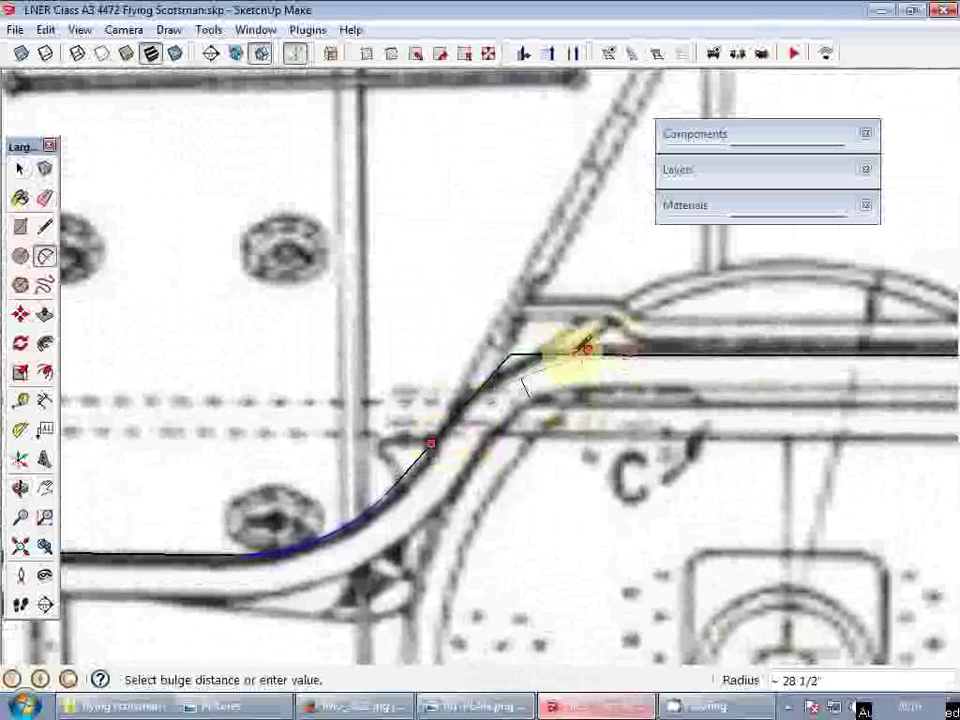
{"action": "left_click", "coordinate": [573, 353]}
{"action": "key", "text": "r"}
{"action": "key", "text": "e"}
{"action": "left_click_drag", "start_coordinate": [537, 353], "coordinate": [485, 373]}
{"action": "key", "text": "space"}
- Draw arcs of about 21 and 16 inches radius at the top and foot of the short slope above the front driving wheel
{"action": "scroll", "coordinate": [522, 362], "scroll_direction": "down", "scroll_amount": 3}
{"action": "scroll", "coordinate": [530, 373], "scroll_direction": "down", "scroll_amount": 5}
{"action": "mouse_move", "coordinate": [553, 364]}
{"action": "middle_mouse_down"}
{"action": "mouse_move", "coordinate": [484, 444]}
{"action": "mouse_move", "coordinate": [460, 432]}
{"action": "middle_mouse_up"}
{"action": "scroll", "coordinate": [697, 406], "scroll_direction": "up", "scroll_amount": 7}
{"action": "key", "text": "a"}
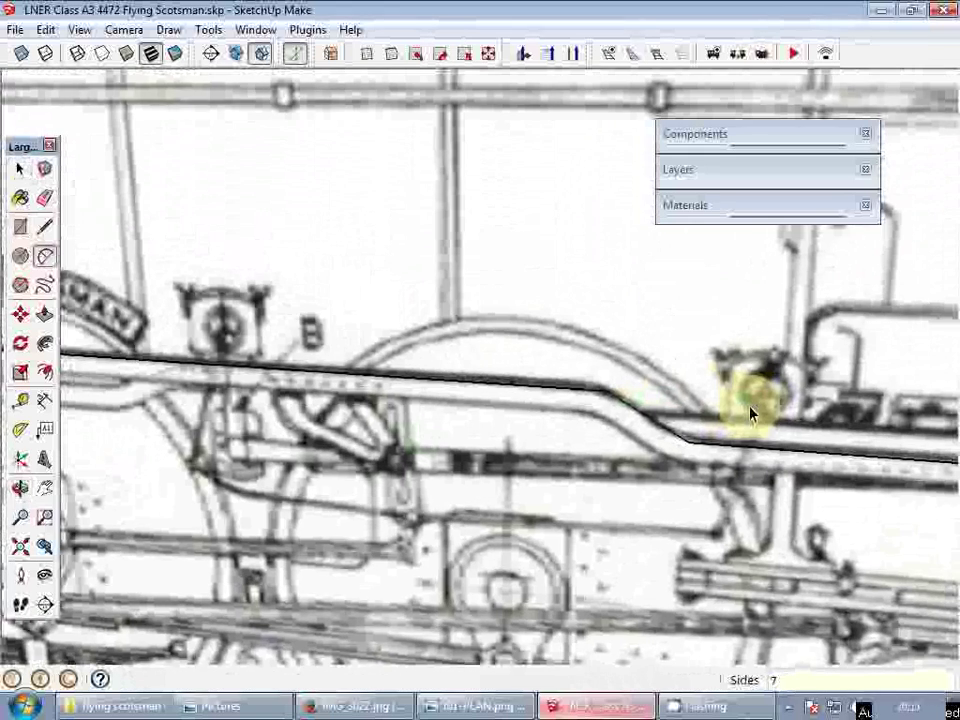
{"action": "key", "text": "l"}
{"action": "scroll", "coordinate": [654, 413], "scroll_direction": "up", "scroll_amount": 3}
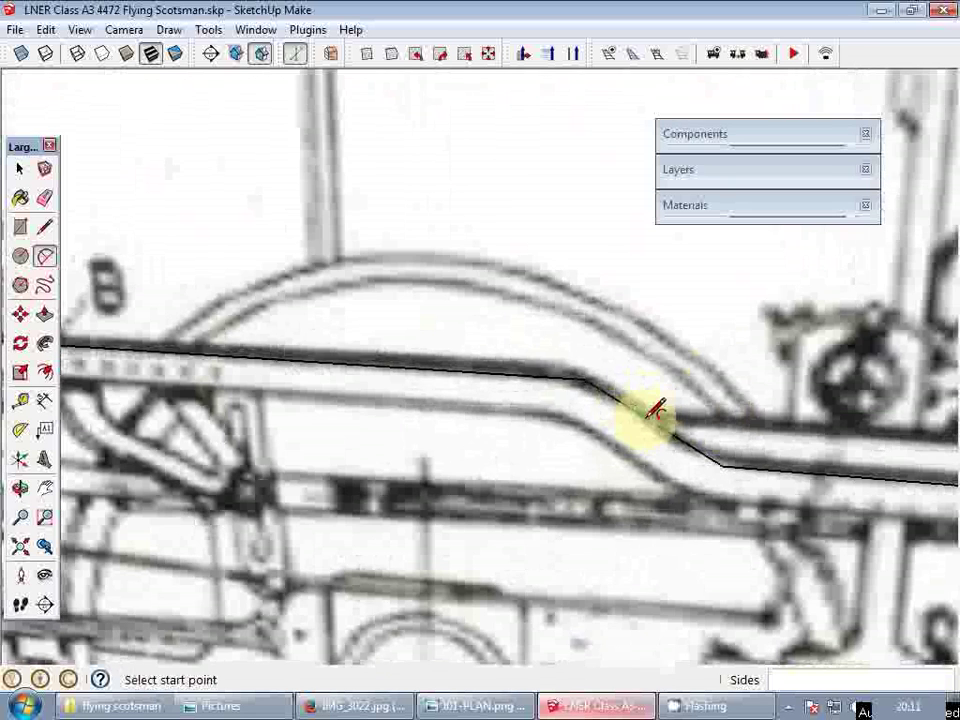
{"action": "left_click", "coordinate": [620, 402]}
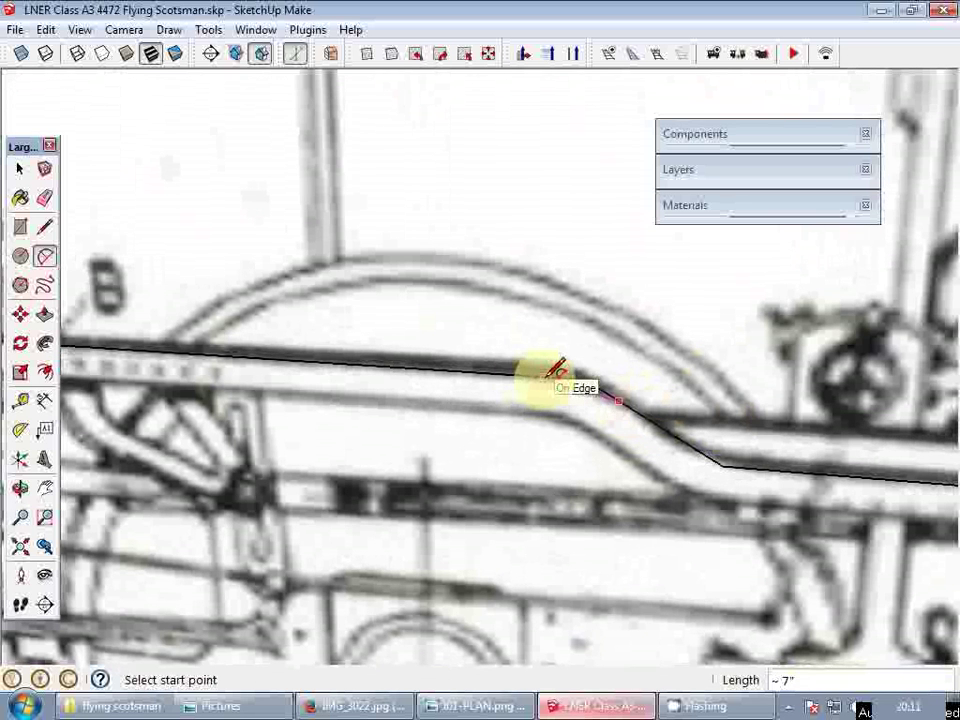
{"action": "key", "text": "Escape"}
{"action": "left_click", "coordinate": [522, 378]}
{"action": "left_click", "coordinate": [637, 414]}
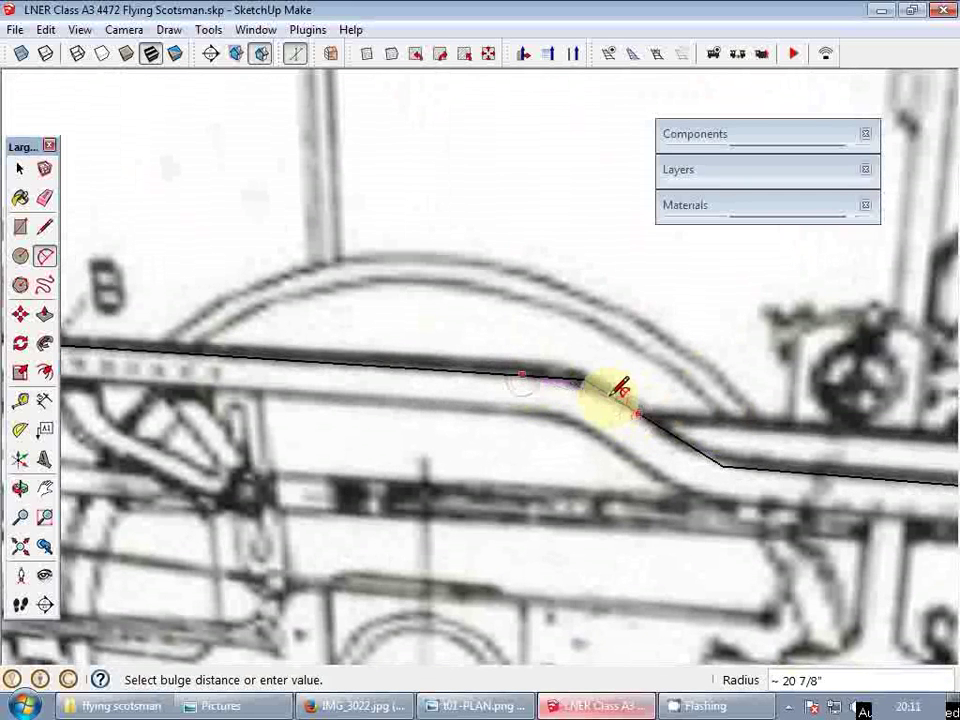
{"action": "left_click", "coordinate": [609, 397]}
{"action": "left_click", "coordinate": [748, 463]}
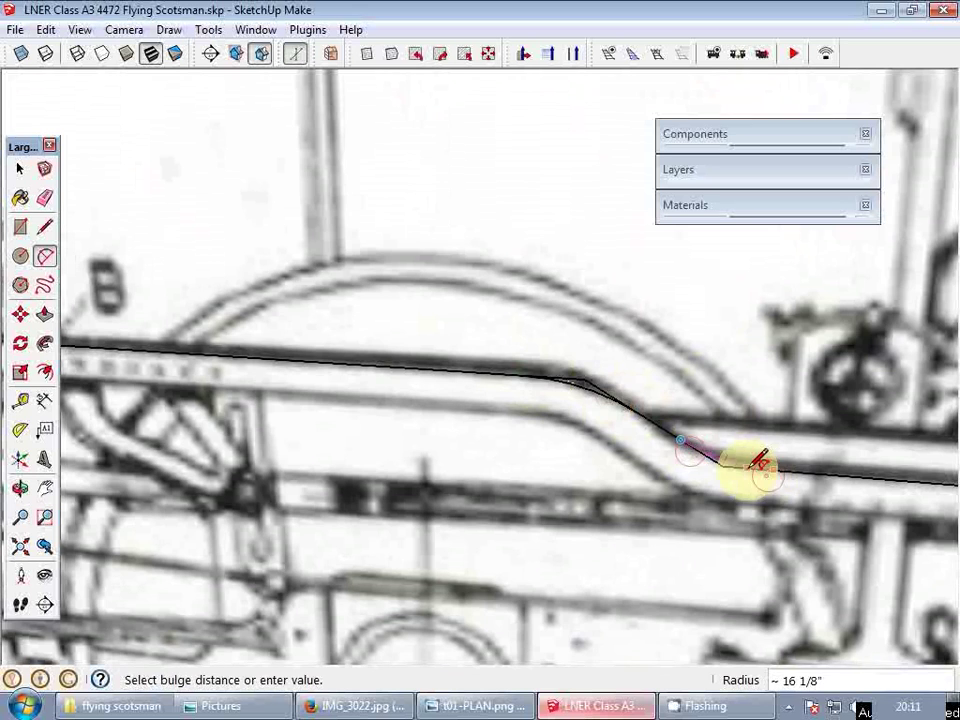
- Erase the leftover sharp corners beside the two arcs on the short front slope
{"action": "key", "text": "space"}
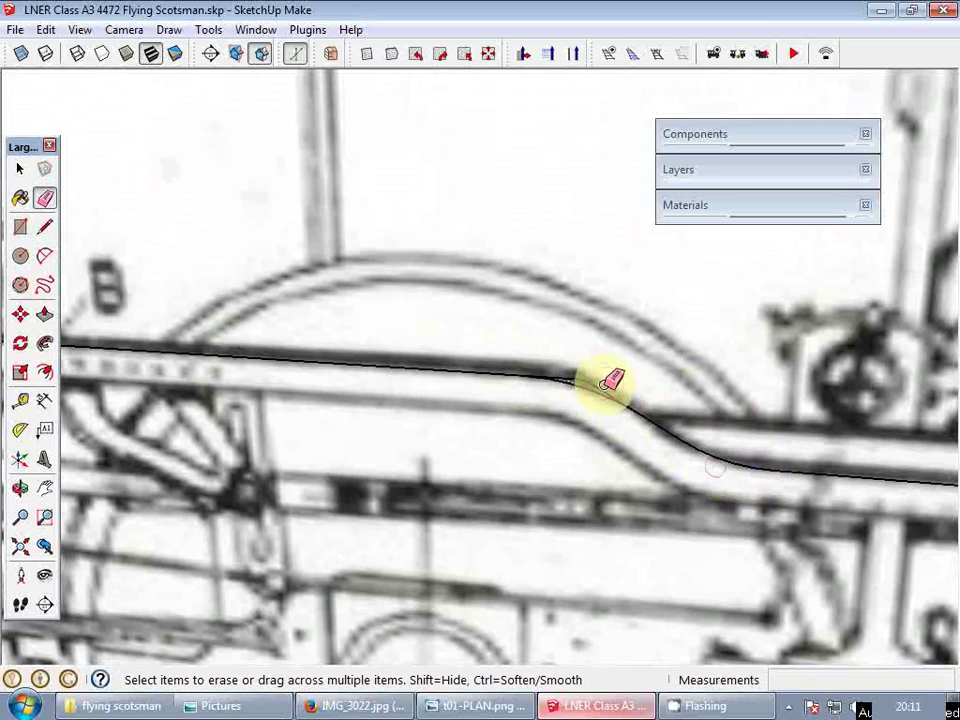
{"action": "key", "text": "space"}
{"action": "scroll", "coordinate": [588, 380], "scroll_direction": "up", "scroll_amount": 2}
{"action": "key", "text": "e"}
{"action": "left_click", "coordinate": [572, 381]}
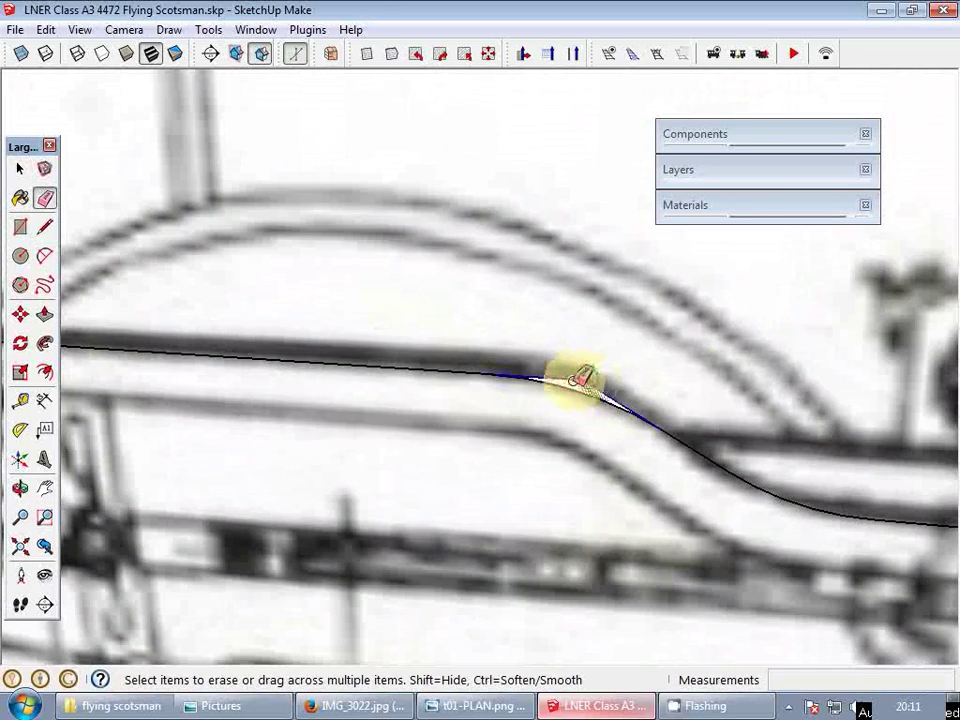
{"action": "key", "text": "space"}
- Select the whole connected running plate outline and offset it downward to the plate's lower edge on the blueprint
{"action": "scroll", "coordinate": [380, 318], "scroll_direction": "down", "scroll_amount": 3}
{"action": "scroll", "coordinate": [386, 319], "scroll_direction": "down", "scroll_amount": 5}
{"action": "scroll", "coordinate": [590, 391], "scroll_direction": "down", "scroll_amount": 3}
{"action": "scroll", "coordinate": [791, 432], "scroll_direction": "up", "scroll_amount": 3}
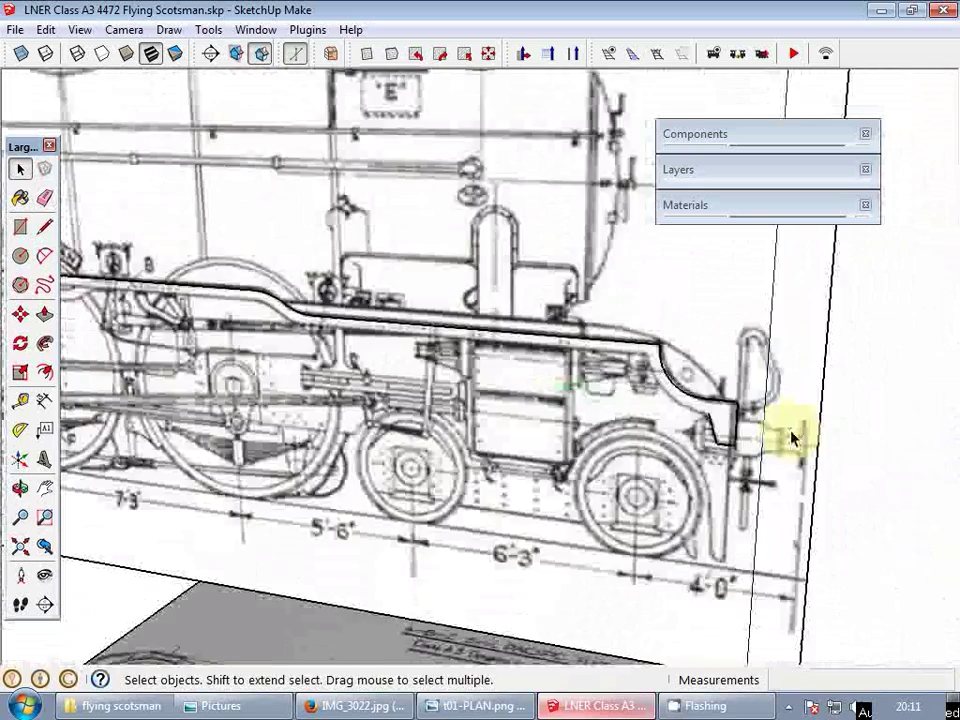
{"action": "scroll", "coordinate": [702, 401], "scroll_direction": "up", "scroll_amount": 2}
{"action": "triple_click", "coordinate": [740, 420]}
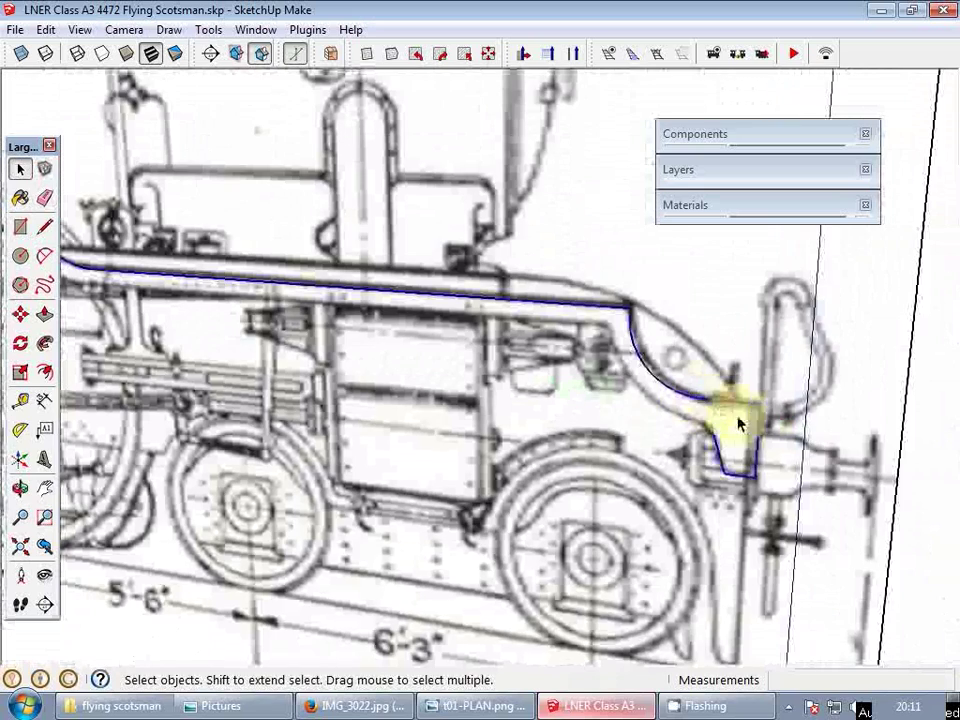
{"action": "scroll", "coordinate": [681, 428], "scroll_direction": "down", "scroll_amount": 3}
{"action": "mouse_move", "coordinate": [681, 428]}
{"action": "middle_mouse_down"}
{"action": "mouse_move", "coordinate": [467, 386]}
{"action": "mouse_move", "coordinate": [536, 439]}
{"action": "middle_mouse_up"}
{"action": "scroll", "coordinate": [440, 387], "scroll_direction": "up", "scroll_amount": 3}
{"action": "scroll", "coordinate": [440, 387], "scroll_direction": "up", "scroll_amount": 2}
{"action": "key", "text": "f"}
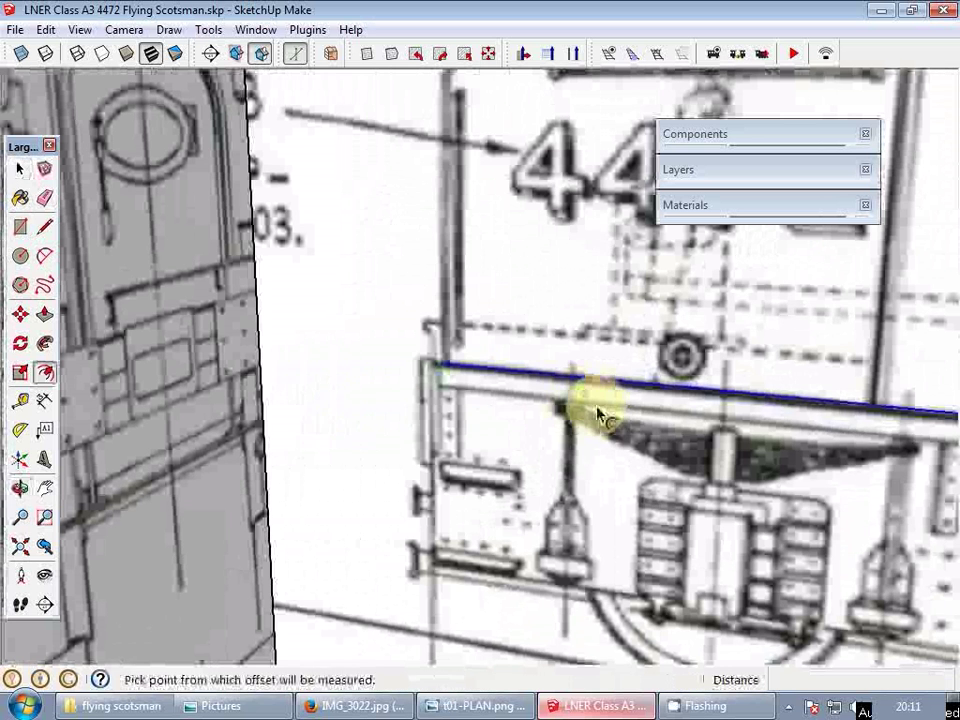
{"action": "left_click", "coordinate": [598, 414]}
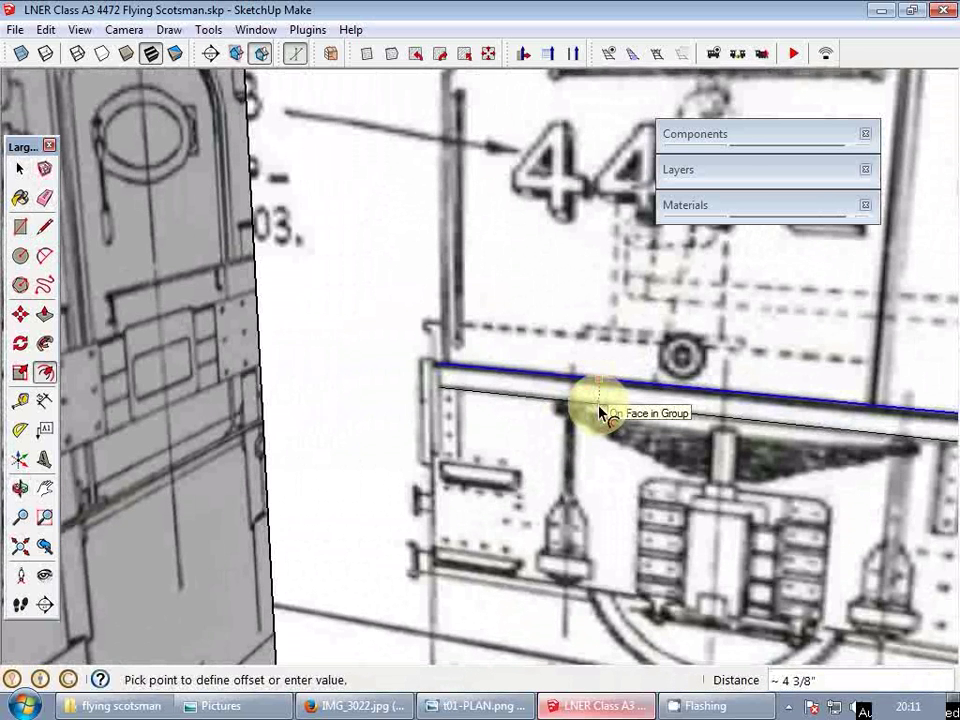
- Close the rear end of the running plate profile with a short line between the offset edge and the upper edge
{"action": "key", "text": "l"}
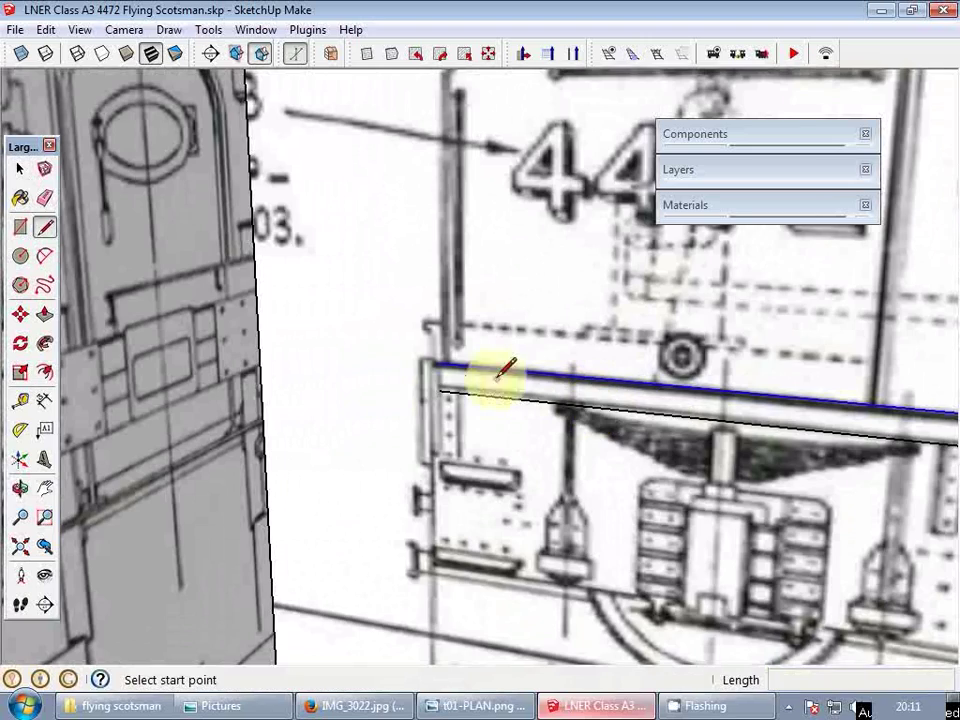
{"action": "left_click", "coordinate": [440, 391]}
{"action": "key", "text": "space"}
- Draw a line along the offset edge from the angled rear edge to the buffer beam's front face to fill the profile
{"action": "scroll", "coordinate": [360, 381], "scroll_direction": "down", "scroll_amount": 6}
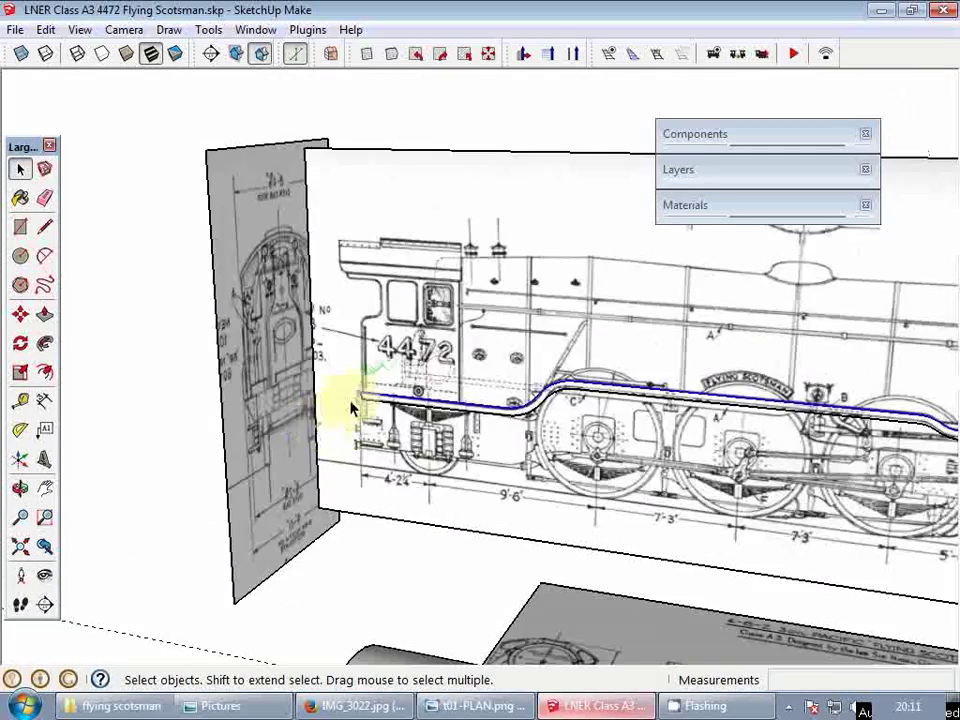
{"action": "scroll", "coordinate": [753, 428], "scroll_direction": "up", "scroll_amount": 5}
{"action": "scroll", "coordinate": [753, 428], "scroll_direction": "up", "scroll_amount": 8}
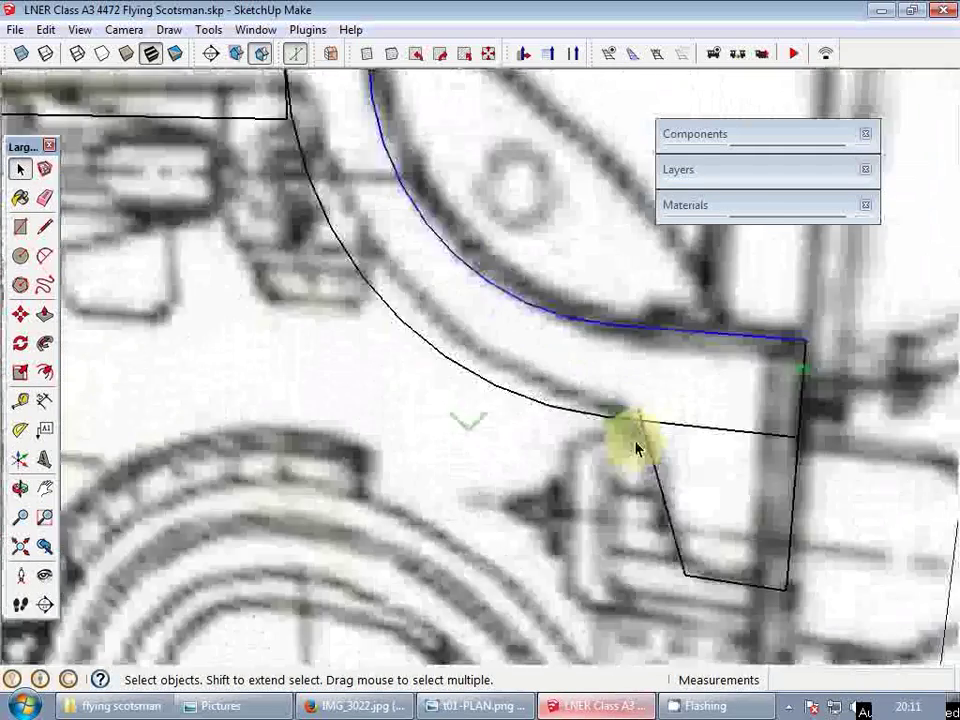
{"action": "key", "text": "l"}
{"action": "left_click", "coordinate": [640, 411]}
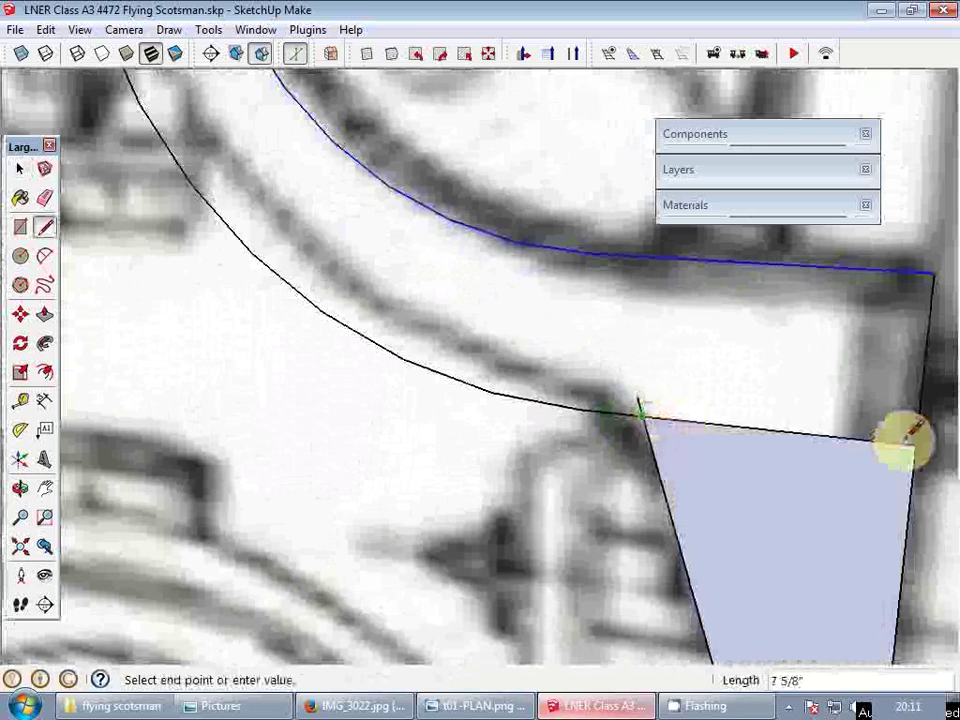
{"action": "left_click", "coordinate": [911, 441]}
- Erase the stub projecting into the front of the profile and the line dividing the plate from the buffer beam section
{"action": "key", "text": "space"}
{"action": "key", "text": "e"}
{"action": "left_click", "coordinate": [640, 405]}
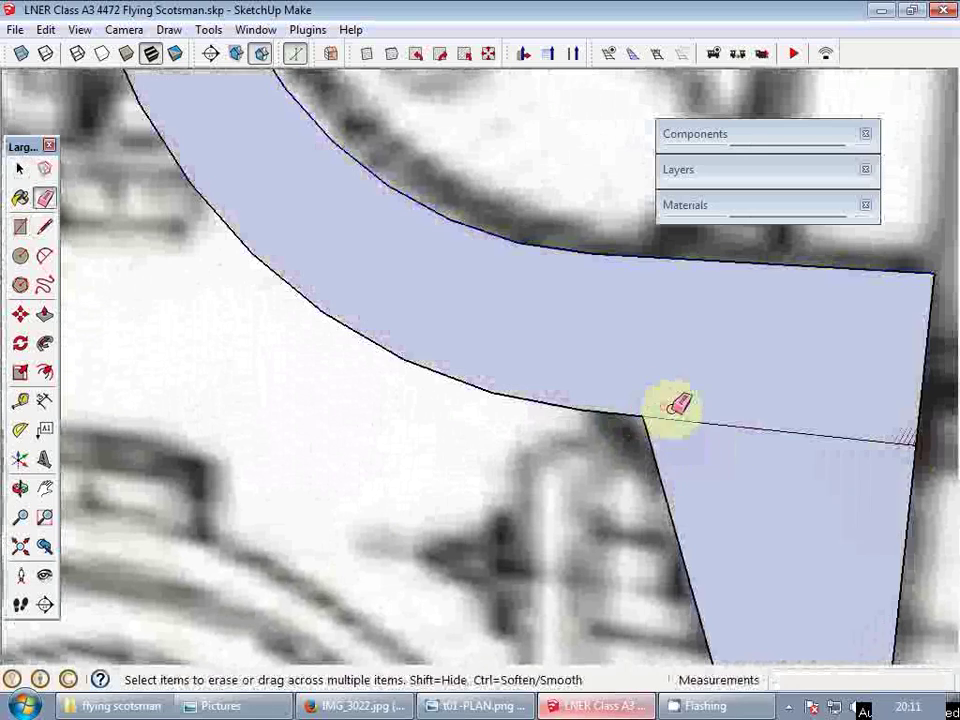
{"action": "scroll", "coordinate": [672, 411], "scroll_direction": "down", "scroll_amount": 3}
{"action": "left_click", "coordinate": [686, 417]}
{"action": "key", "text": "space"}
- Bridge the narrow gap where the plate's lower edge meets the front curve with a short line and erase the leftover spike
{"action": "scroll", "coordinate": [680, 415], "scroll_direction": "down", "scroll_amount": 3}
{"action": "scroll", "coordinate": [600, 350], "scroll_direction": "down", "scroll_amount": 3}
{"action": "scroll", "coordinate": [634, 360], "scroll_direction": "up", "scroll_amount": 8}
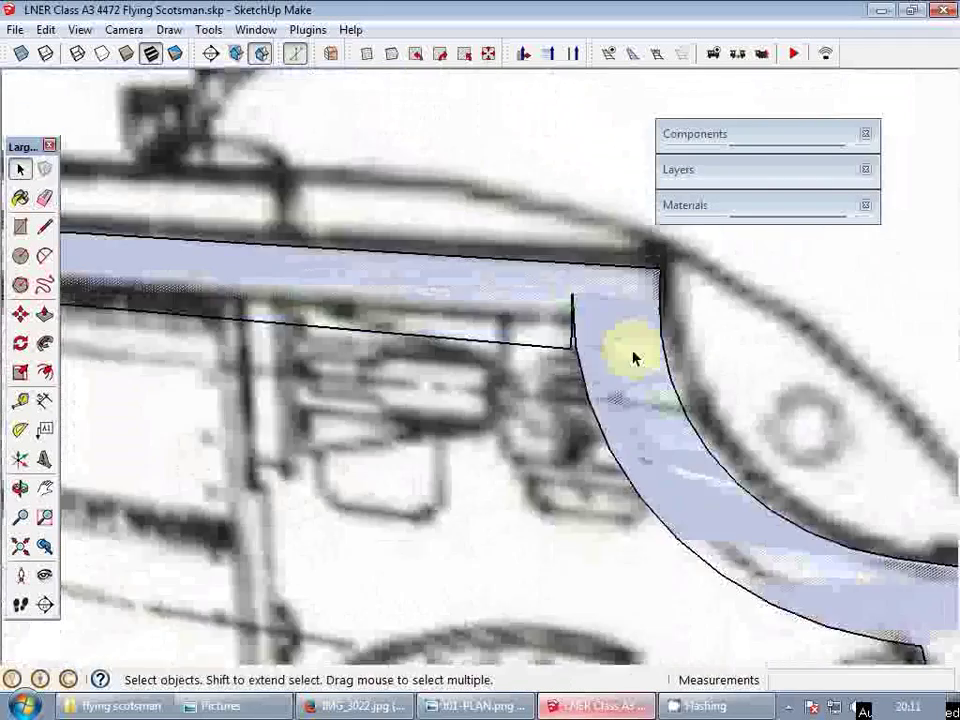
{"action": "key", "text": "l"}
{"action": "left_click", "coordinate": [601, 376]}
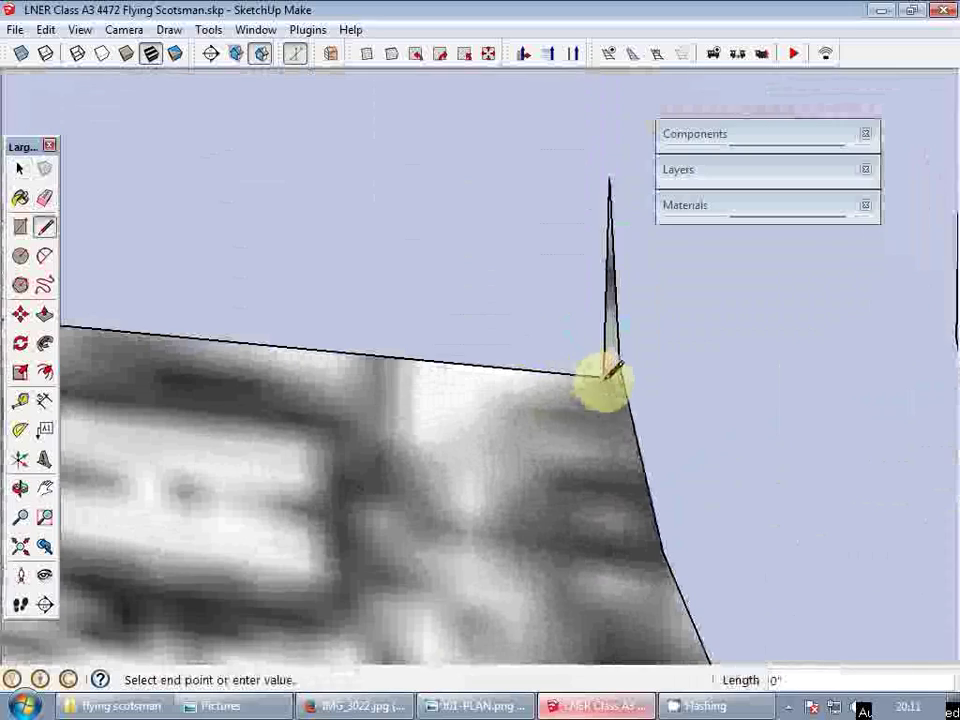
{"action": "left_click", "coordinate": [625, 381]}
{"action": "key", "text": "e"}
{"action": "left_click_drag", "start_coordinate": [624, 358], "coordinate": [583, 347]}
{"action": "key", "text": "space"}
{"action": "scroll", "coordinate": [568, 275], "scroll_direction": "down", "scroll_amount": 1}
{"action": "scroll", "coordinate": [570, 280], "scroll_direction": "down", "scroll_amount": 10}
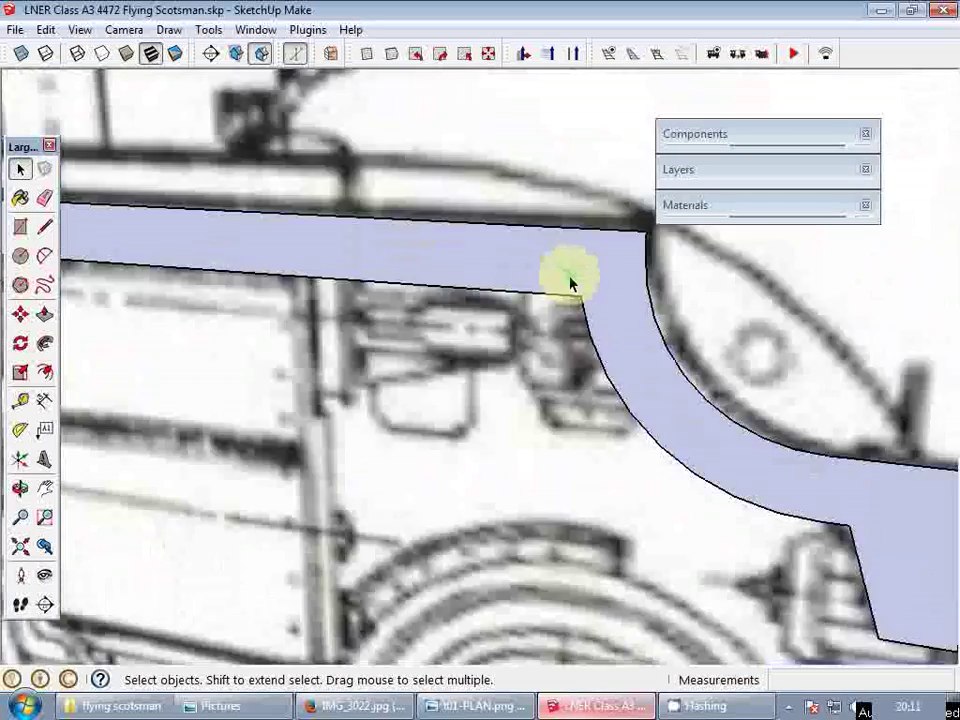
- Push/Pull the closed running plate profile outward from the side blueprint into a wide solid plate
{"action": "scroll", "coordinate": [575, 333], "scroll_direction": "up", "scroll_amount": 3}
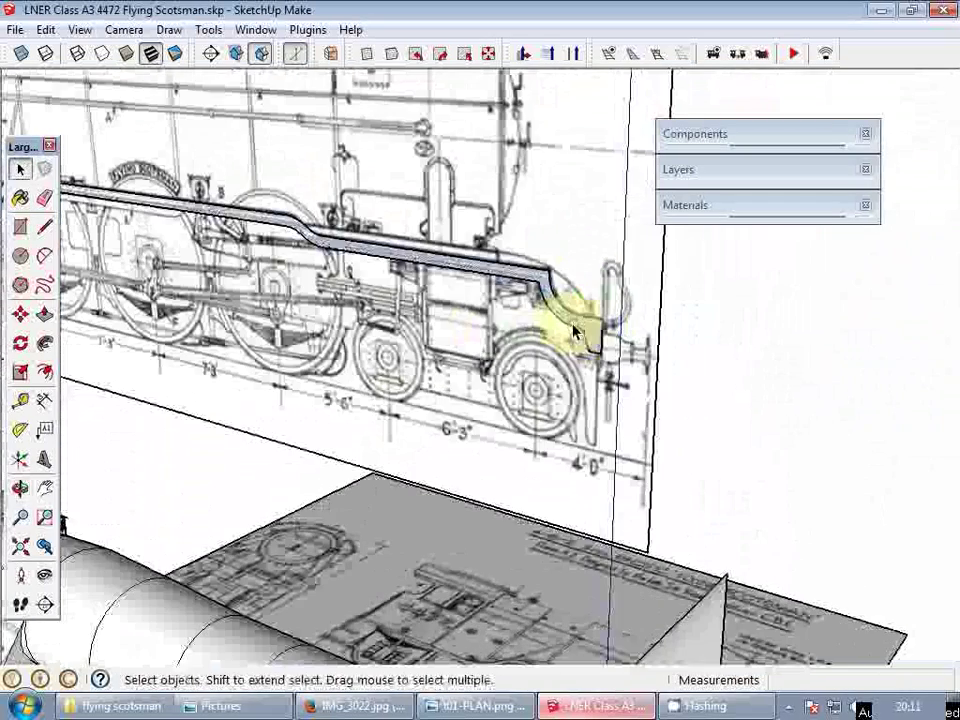
{"action": "key", "text": "p"}
{"action": "left_click_drag", "start_coordinate": [561, 326], "coordinate": [478, 352]}
{"action": "key", "text": "space"}
- Select the whole running plate solid and soften its edges at 20 degrees with smooth normals
{"action": "triple_click", "coordinate": [491, 339]}
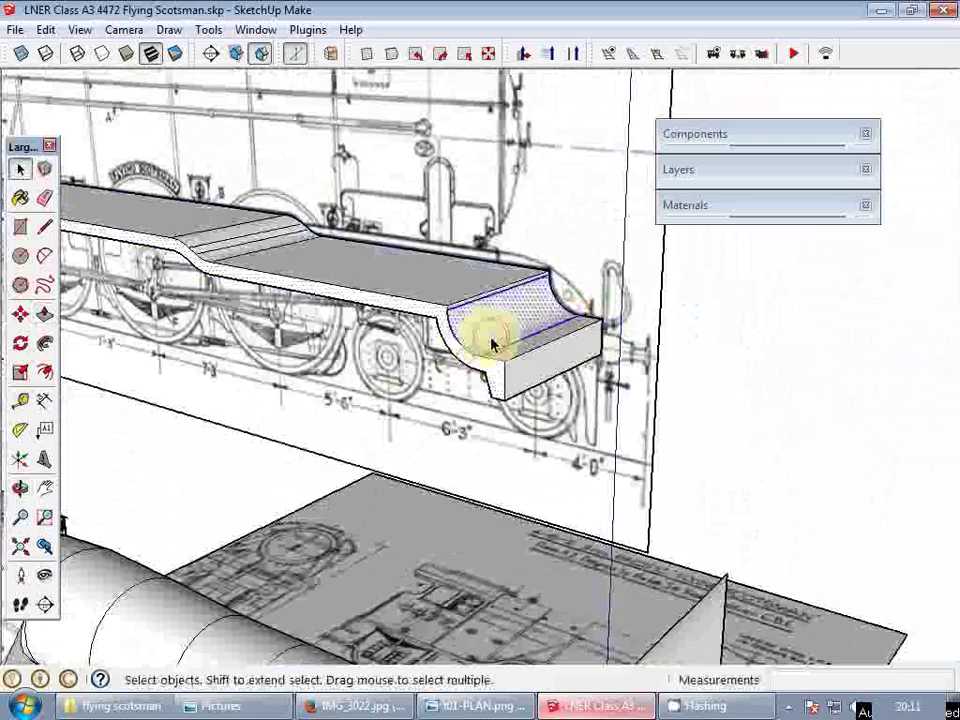
{"action": "right_click", "coordinate": [491, 339]}
{"action": "left_click", "coordinate": [567, 602]}
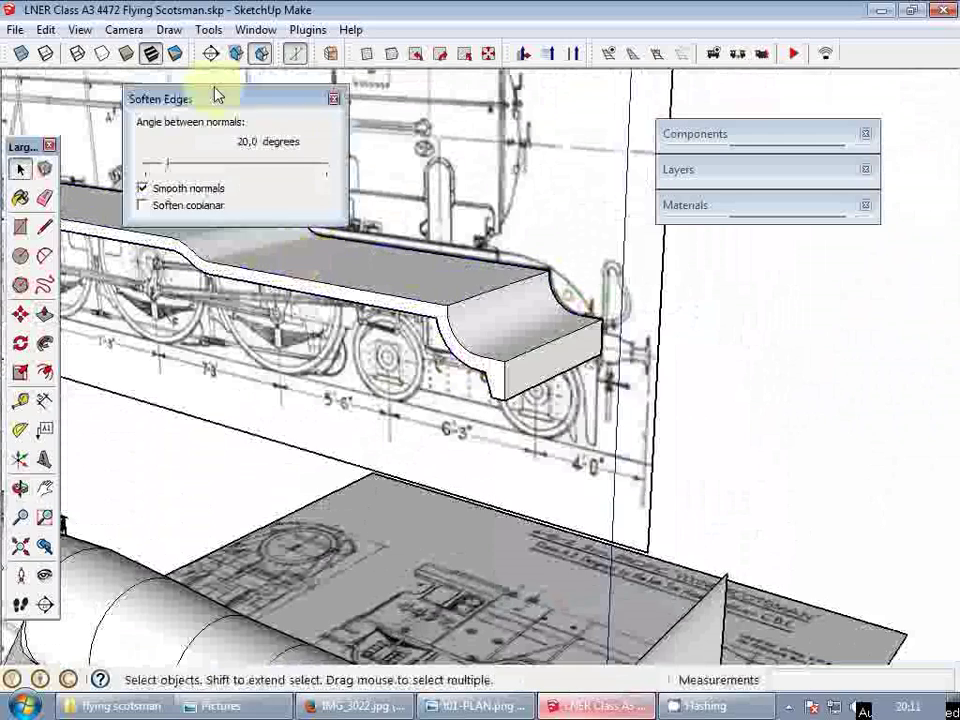
{"action": "left_click", "coordinate": [336, 100]}
- Move the running plate straight down 300 inches from the side blueprint onto the locomotive model
{"action": "middle_click_drag", "start_coordinate": [360, 141], "coordinate": [600, 332]}
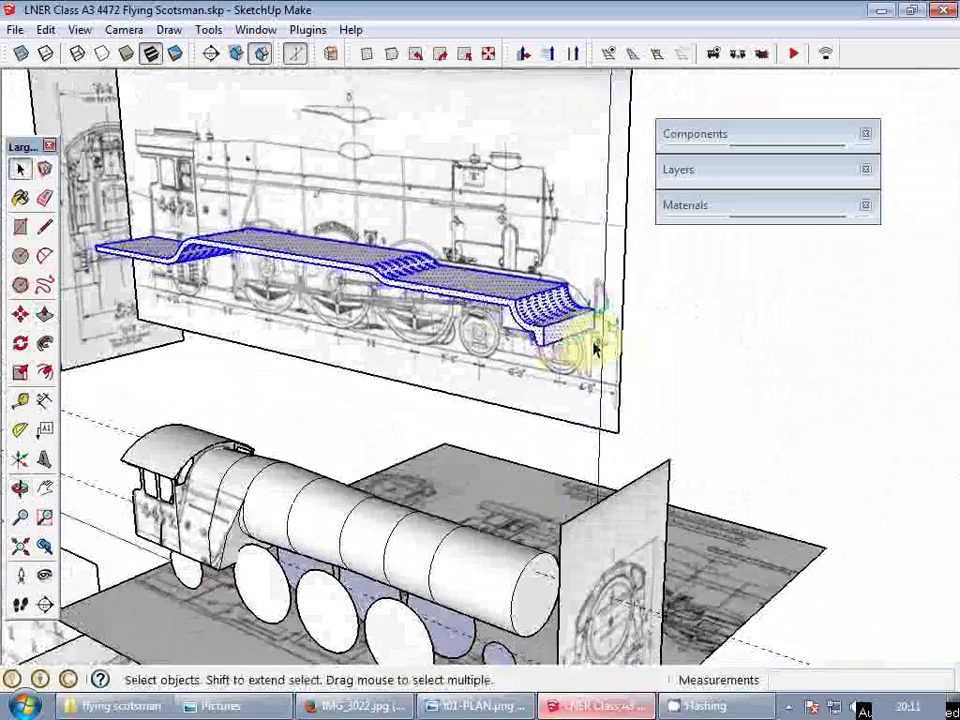
{"action": "key", "text": "m"}
{"action": "left_click", "coordinate": [540, 264]}
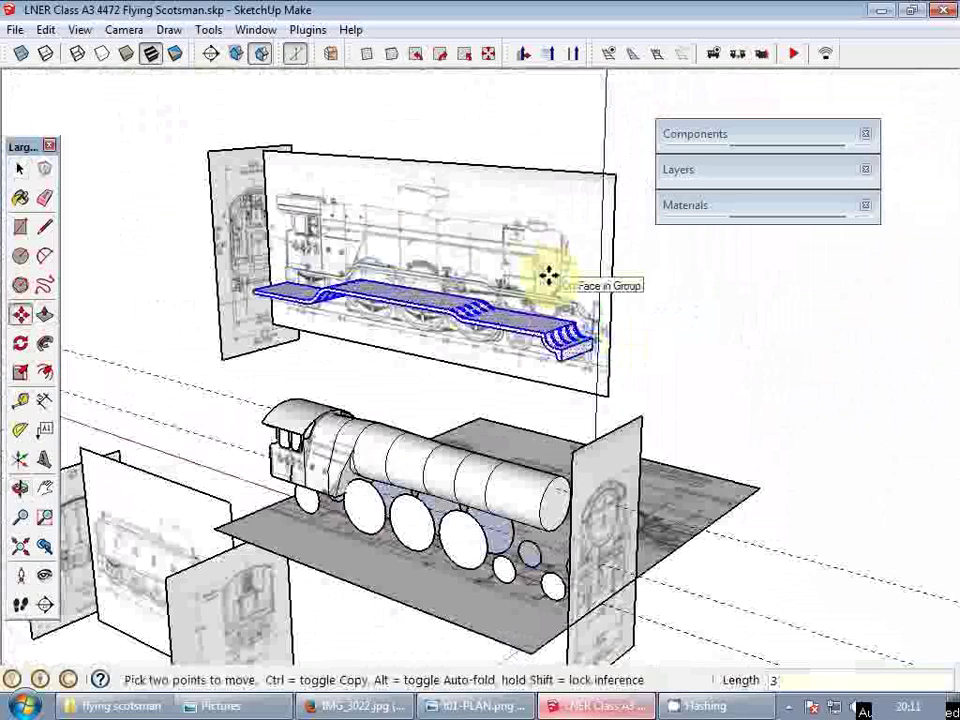
{"action": "type", "text": "300"}
{"action": "key", "text": "Return"}
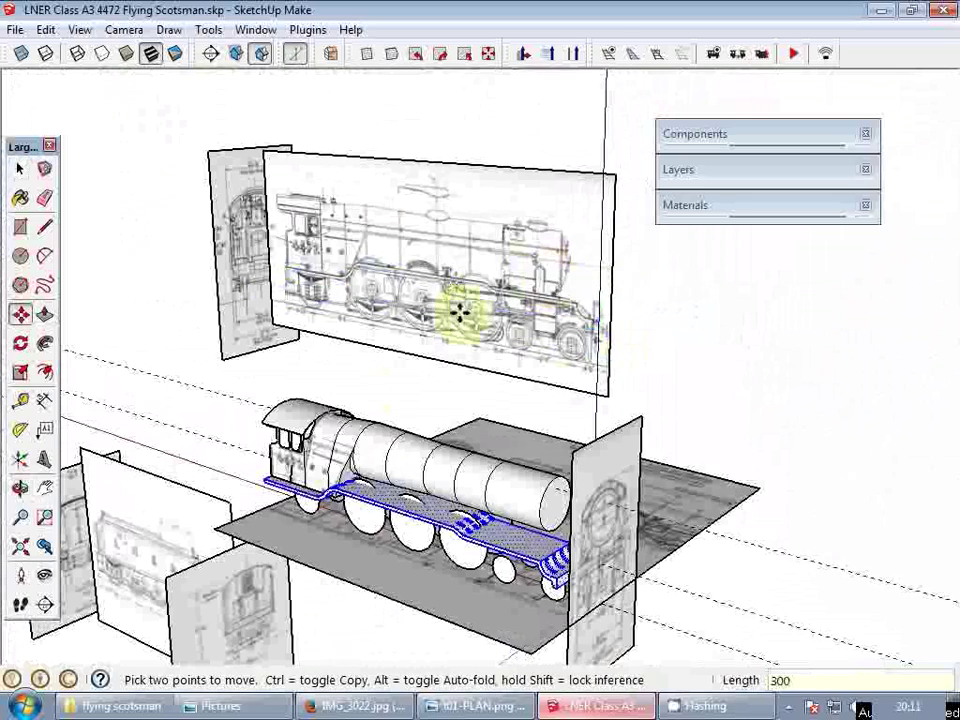
{"action": "key", "text": "p"}
{"action": "key", "text": "space"}
{"action": "scroll", "coordinate": [317, 407], "scroll_direction": "up", "scroll_amount": 3}
{"action": "scroll", "coordinate": [253, 461], "scroll_direction": "down", "scroll_amount": 5}
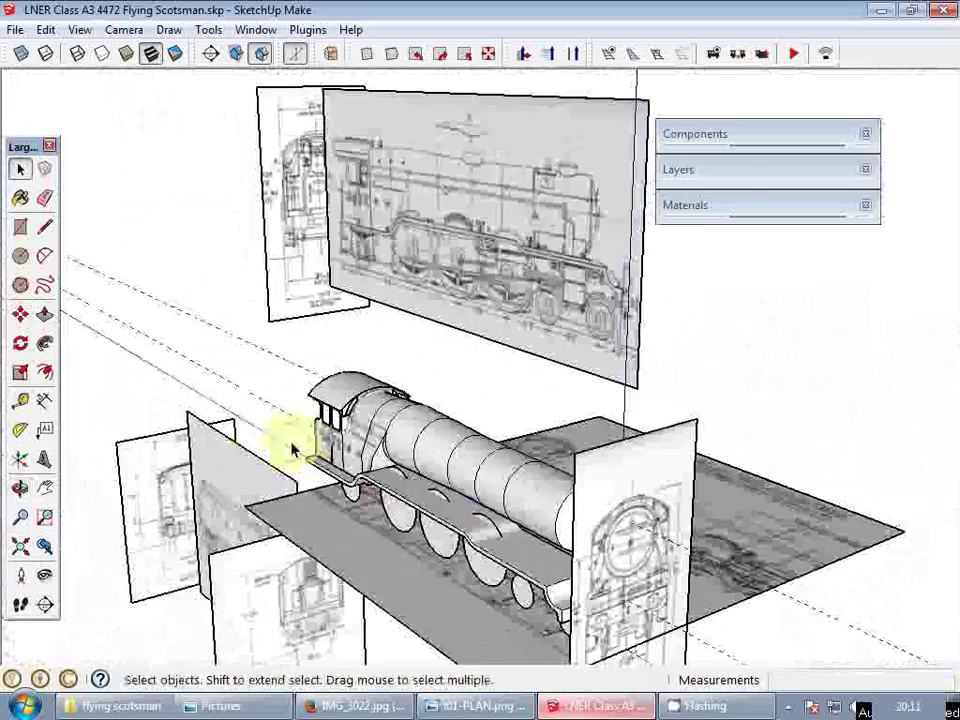
- Copy the cab rear-view blueprint straight down from its raised position to the locomotive's level
{"action": "mouse_move", "coordinate": [285, 444]}
{"action": "middle_mouse_down"}
{"action": "mouse_move", "coordinate": [733, 454]}
{"action": "mouse_move", "coordinate": [545, 352]}
{"action": "mouse_move", "coordinate": [482, 339]}
{"action": "mouse_move", "coordinate": [611, 514]}
{"action": "mouse_move", "coordinate": [529, 476]}
{"action": "mouse_move", "coordinate": [512, 320]}
{"action": "mouse_move", "coordinate": [514, 414]}
{"action": "middle_mouse_up"}
{"action": "scroll", "coordinate": [489, 333], "scroll_direction": "up", "scroll_amount": 5}
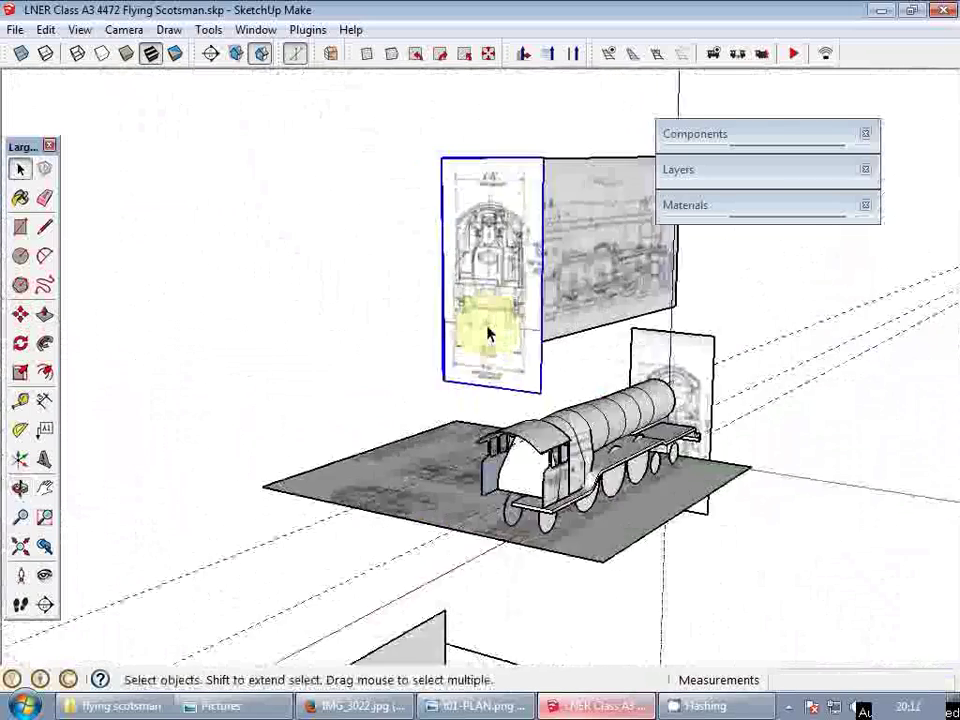
{"action": "scroll", "coordinate": [489, 333], "scroll_direction": "down", "scroll_amount": 3}
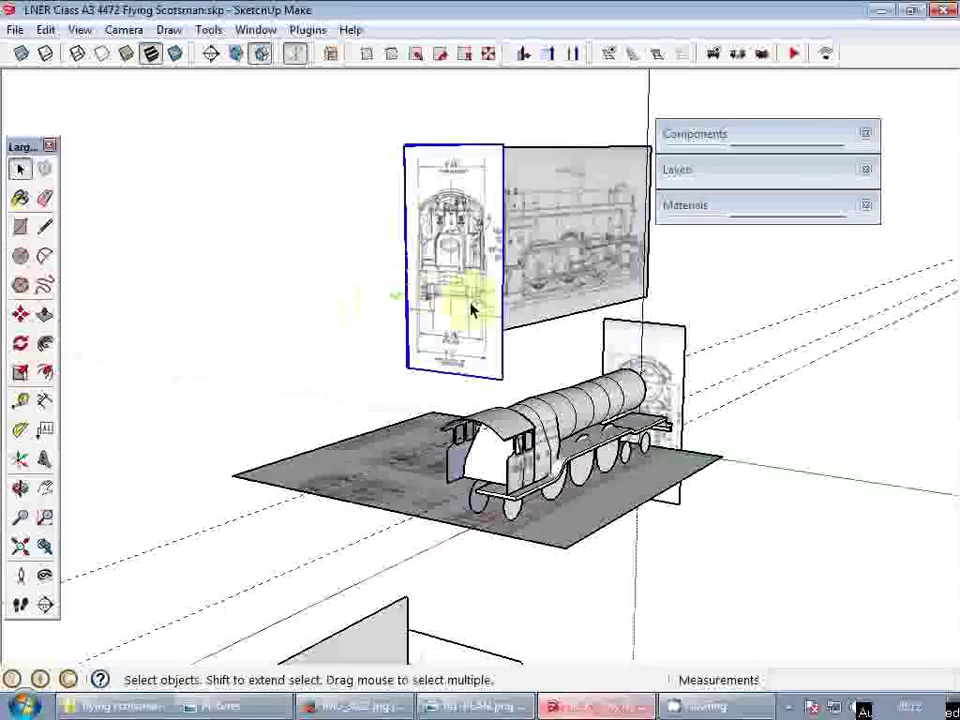
{"action": "mouse_move", "coordinate": [476, 300]}
{"action": "middle_mouse_down"}
{"action": "mouse_move", "coordinate": [107, 311]}
{"action": "mouse_move", "coordinate": [489, 313]}
{"action": "mouse_move", "coordinate": [493, 336]}
{"action": "mouse_move", "coordinate": [597, 342]}
{"action": "mouse_move", "coordinate": [643, 328]}
{"action": "middle_mouse_up"}
{"action": "scroll", "coordinate": [489, 313], "scroll_direction": "up", "scroll_amount": 4}
{"action": "scroll", "coordinate": [597, 342], "scroll_direction": "up", "scroll_amount": 5}
{"action": "scroll", "coordinate": [541, 325], "scroll_direction": "down", "scroll_amount": 2}
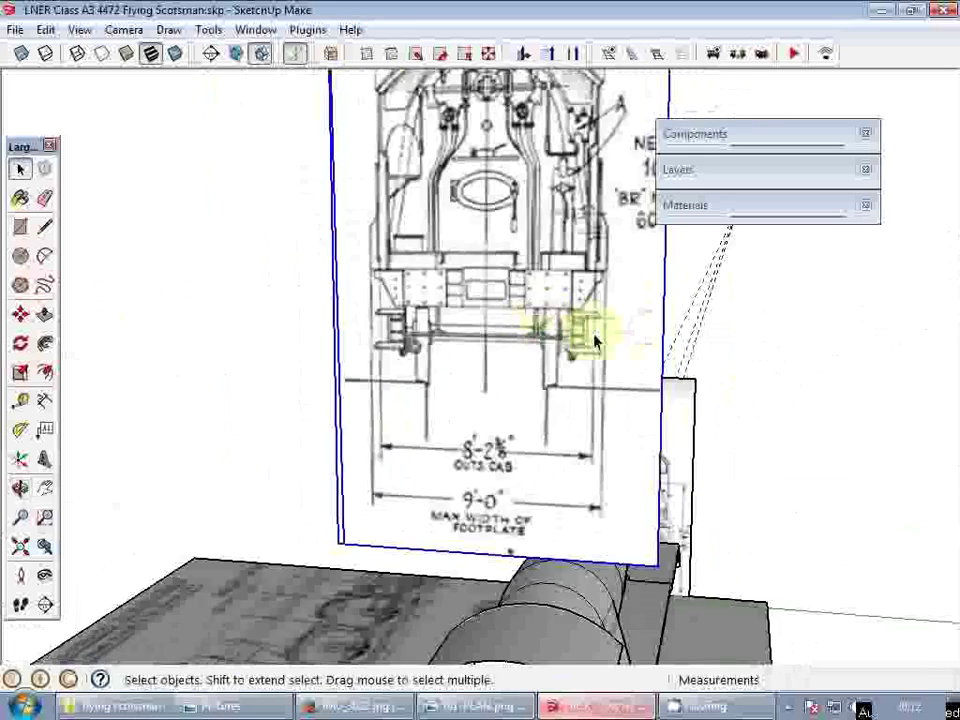
{"action": "mouse_move", "coordinate": [581, 332]}
{"action": "middle_mouse_down"}
{"action": "mouse_move", "coordinate": [660, 332]}
{"action": "mouse_move", "coordinate": [557, 332]}
{"action": "mouse_move", "coordinate": [525, 285]}
{"action": "middle_mouse_up"}
{"action": "scroll", "coordinate": [522, 300], "scroll_direction": "down", "scroll_amount": 1}
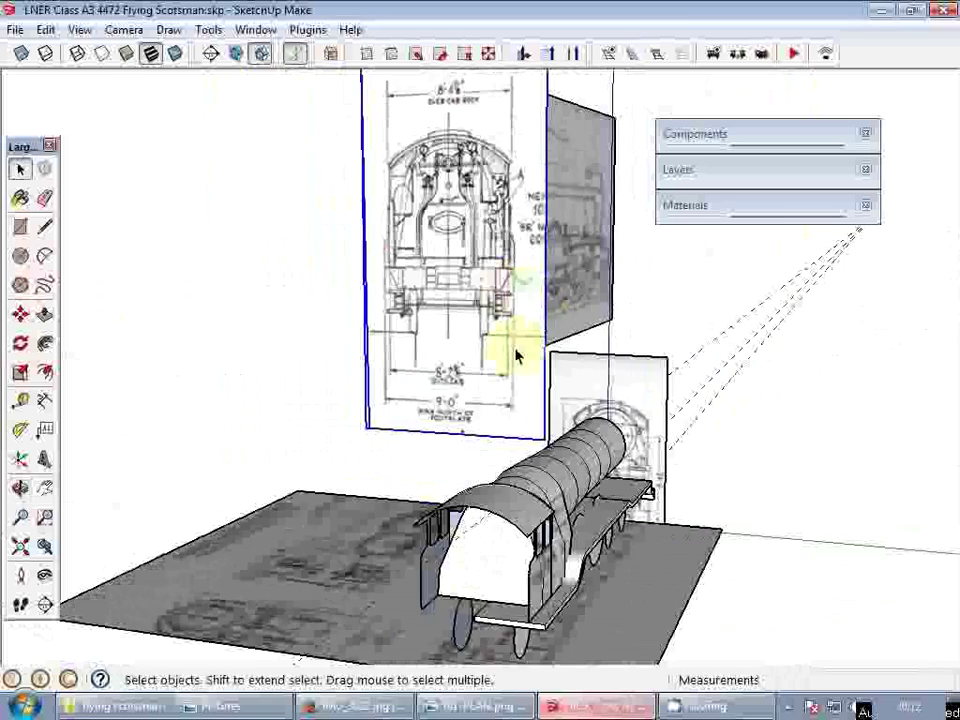
{"action": "key", "text": "m"}
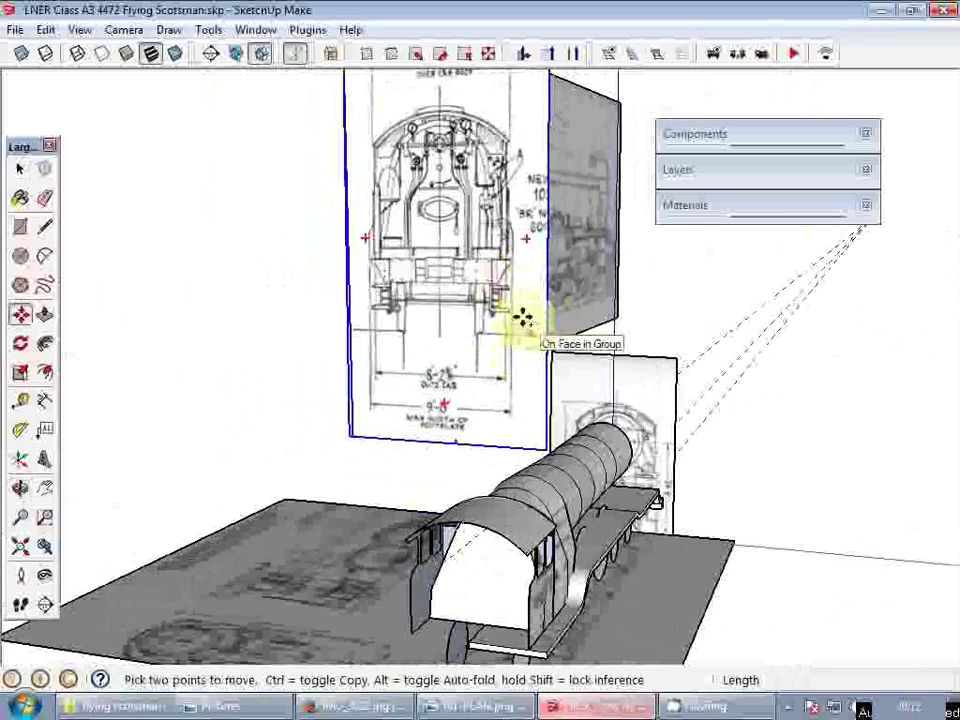
{"action": "left_click", "coordinate": [522, 318], "text": "ctrl"}
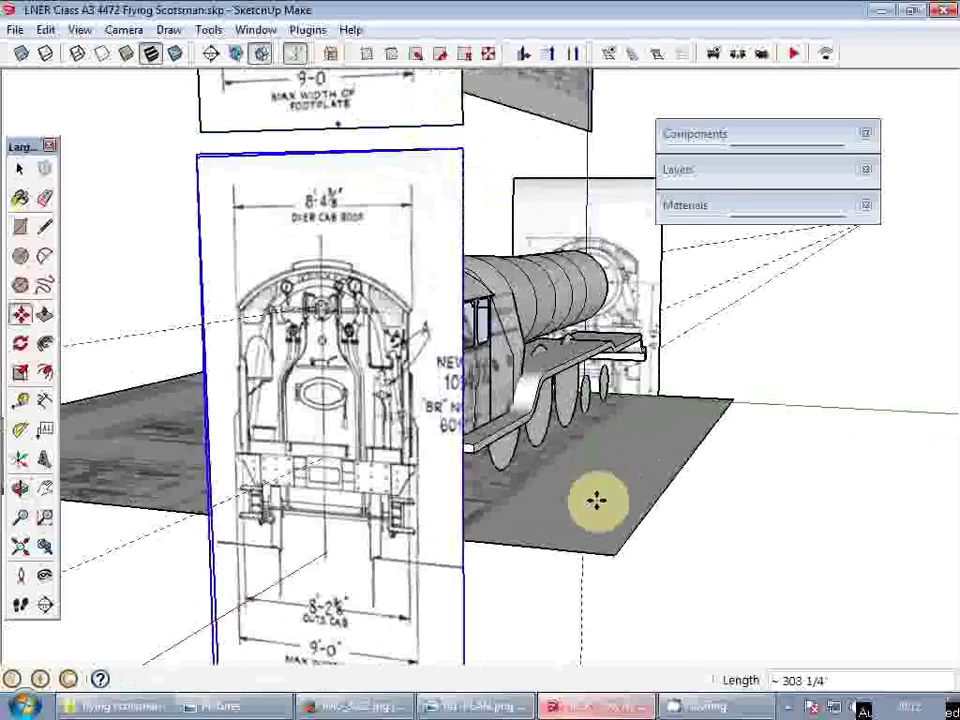
{"action": "scroll", "coordinate": [388, 456], "scroll_direction": "up", "scroll_amount": 4}
{"action": "middle_click_drag", "start_coordinate": [388, 456], "coordinate": [506, 460]}
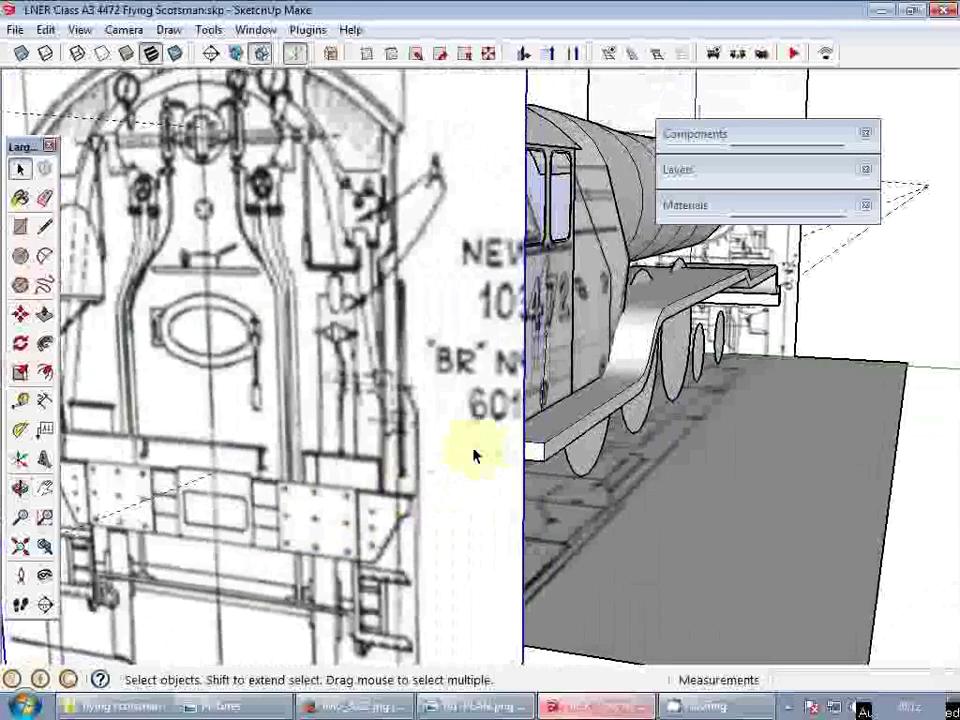
- Move the copied rear-view blueprint along the red axis until it cuts through the cab and the running plate's rear end
{"action": "scroll", "coordinate": [477, 436], "scroll_direction": "down", "scroll_amount": 2}
{"action": "left_click", "coordinate": [476, 386]}
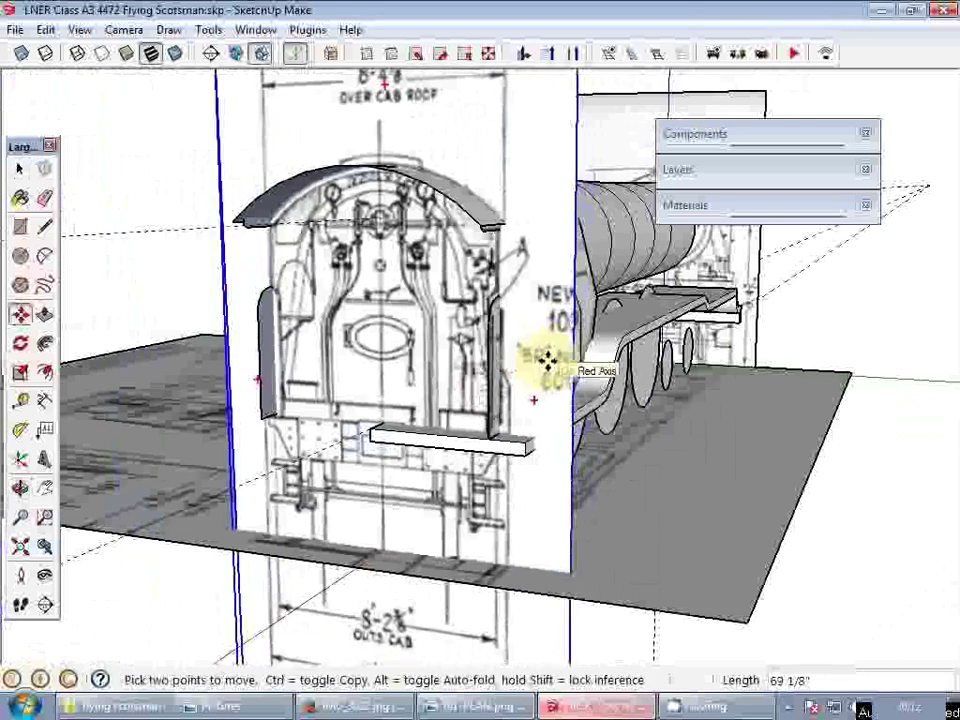
{"action": "left_click", "coordinate": [555, 356]}
{"action": "scroll", "coordinate": [501, 427], "scroll_direction": "up", "scroll_amount": 3}
{"action": "key", "text": "space"}
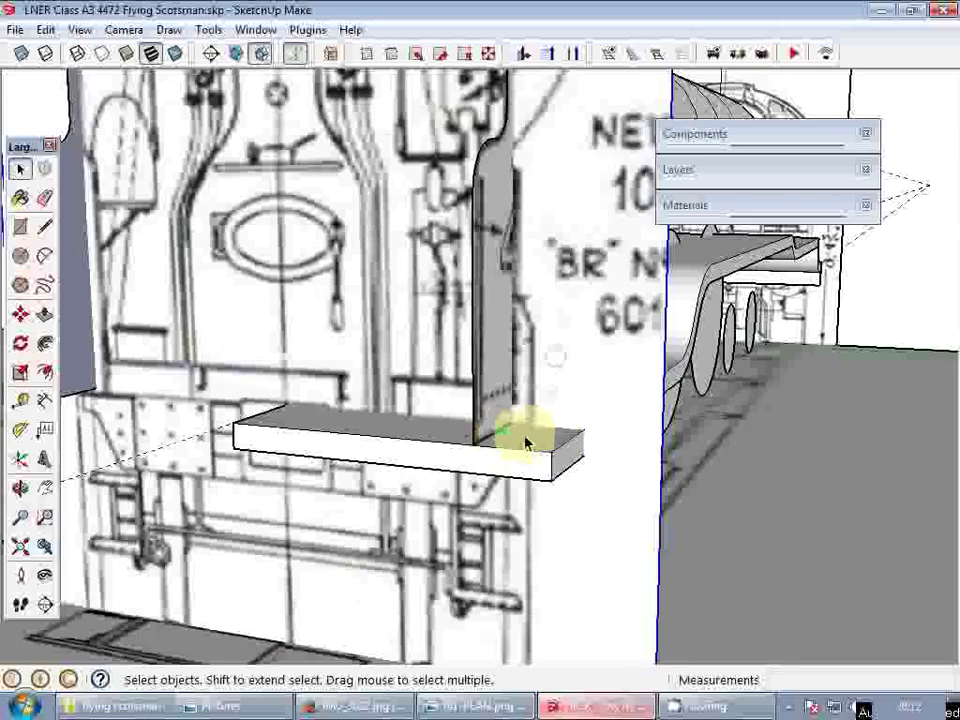
- Push the running plate's outer side face inward to match the footplate width on the rear-view blueprint
{"action": "scroll", "coordinate": [515, 428], "scroll_direction": "up", "scroll_amount": 1}
{"action": "key", "text": "p"}
{"action": "left_click", "coordinate": [576, 458]}
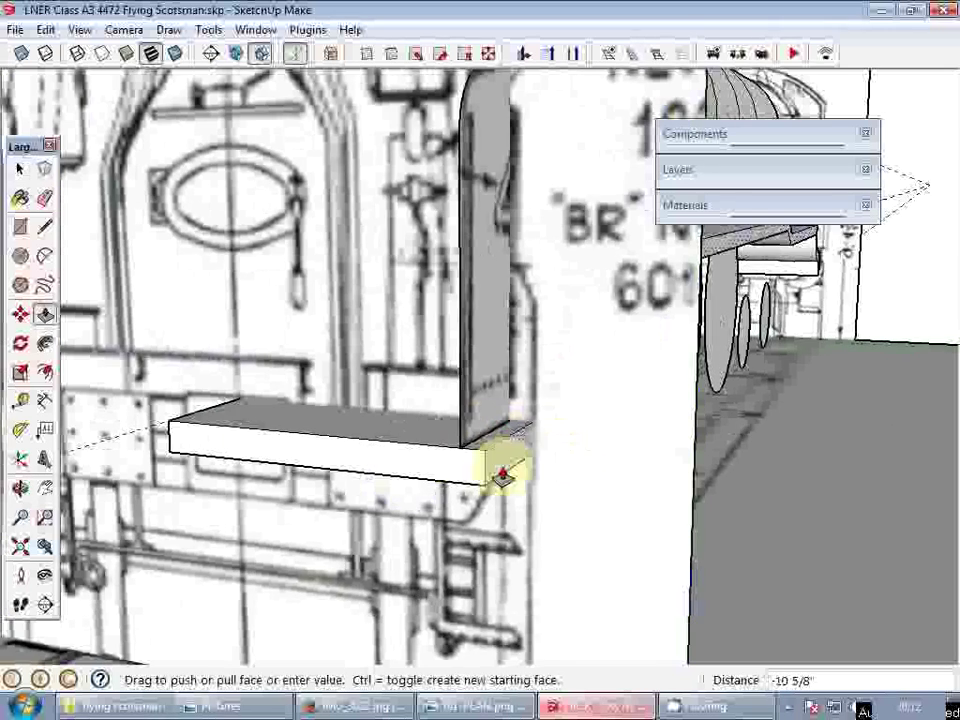
{"action": "scroll", "coordinate": [501, 435], "scroll_direction": "up", "scroll_amount": 4}
{"action": "middle_click_drag", "start_coordinate": [501, 432], "coordinate": [581, 380]}
{"action": "scroll", "coordinate": [579, 416], "scroll_direction": "down", "scroll_amount": 3}
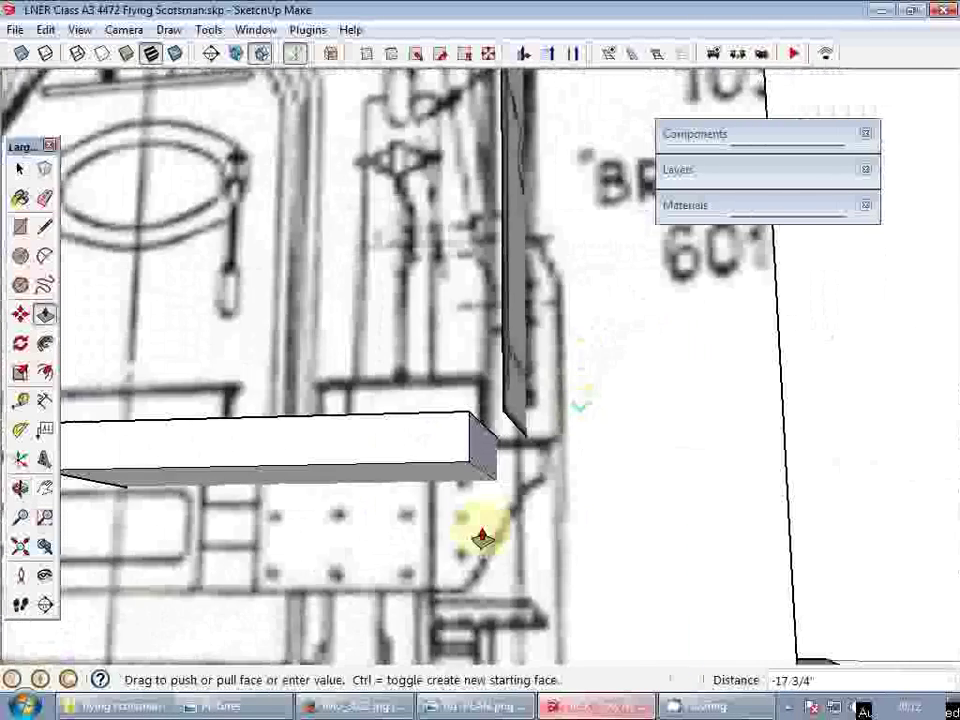
{"action": "scroll", "coordinate": [483, 537], "scroll_direction": "up", "scroll_amount": 3}
{"action": "middle_click_drag", "start_coordinate": [547, 490], "coordinate": [362, 259]}
{"action": "scroll", "coordinate": [321, 354], "scroll_direction": "up", "scroll_amount": 5}
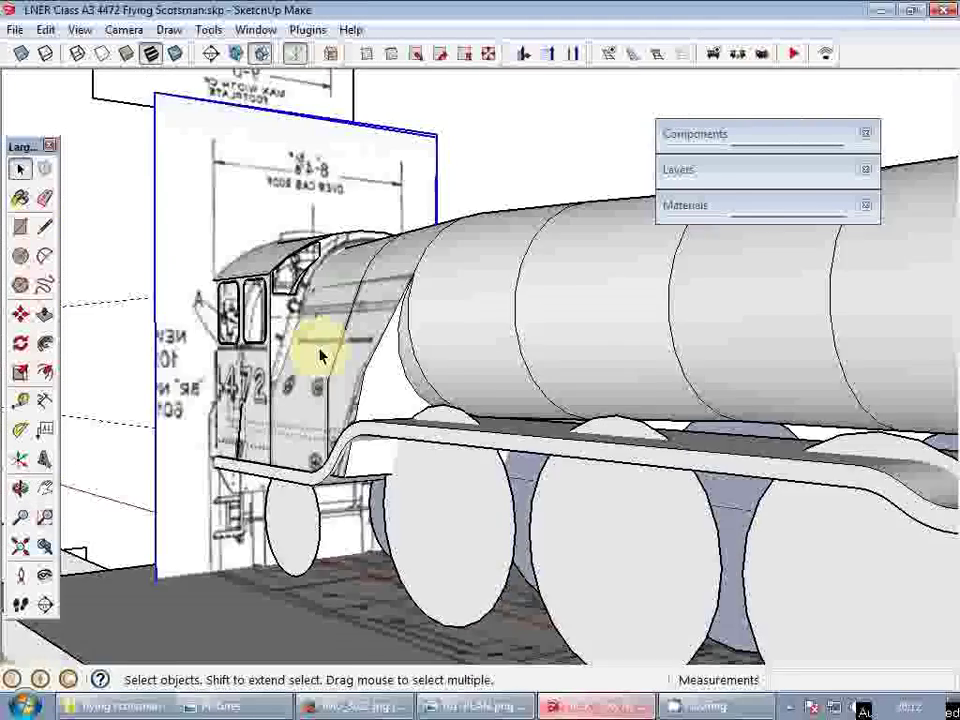
- Move the copied rear-view blueprint back along the red axis, clear of the cab
{"action": "mouse_move", "coordinate": [321, 354]}
{"action": "middle_mouse_down"}
{"action": "mouse_move", "coordinate": [360, 405]}
{"action": "mouse_move", "coordinate": [392, 268]}
{"action": "mouse_move", "coordinate": [349, 294]}
{"action": "mouse_move", "coordinate": [459, 343]}
{"action": "mouse_move", "coordinate": [454, 462]}
{"action": "middle_mouse_up"}
{"action": "scroll", "coordinate": [489, 396], "scroll_direction": "down", "scroll_amount": 4}
{"action": "mouse_move", "coordinate": [489, 396]}
{"action": "middle_mouse_down"}
{"action": "mouse_move", "coordinate": [392, 435]}
{"action": "mouse_move", "coordinate": [208, 474]}
{"action": "mouse_move", "coordinate": [131, 463]}
{"action": "mouse_move", "coordinate": [236, 476]}
{"action": "mouse_move", "coordinate": [461, 422]}
{"action": "mouse_move", "coordinate": [643, 403]}
{"action": "mouse_move", "coordinate": [913, 409]}
{"action": "mouse_move", "coordinate": [906, 360]}
{"action": "mouse_move", "coordinate": [888, 342]}
{"action": "mouse_move", "coordinate": [662, 388]}
{"action": "mouse_move", "coordinate": [326, 437]}
{"action": "middle_mouse_up"}
{"action": "scroll", "coordinate": [300, 414], "scroll_direction": "down", "scroll_amount": 5}
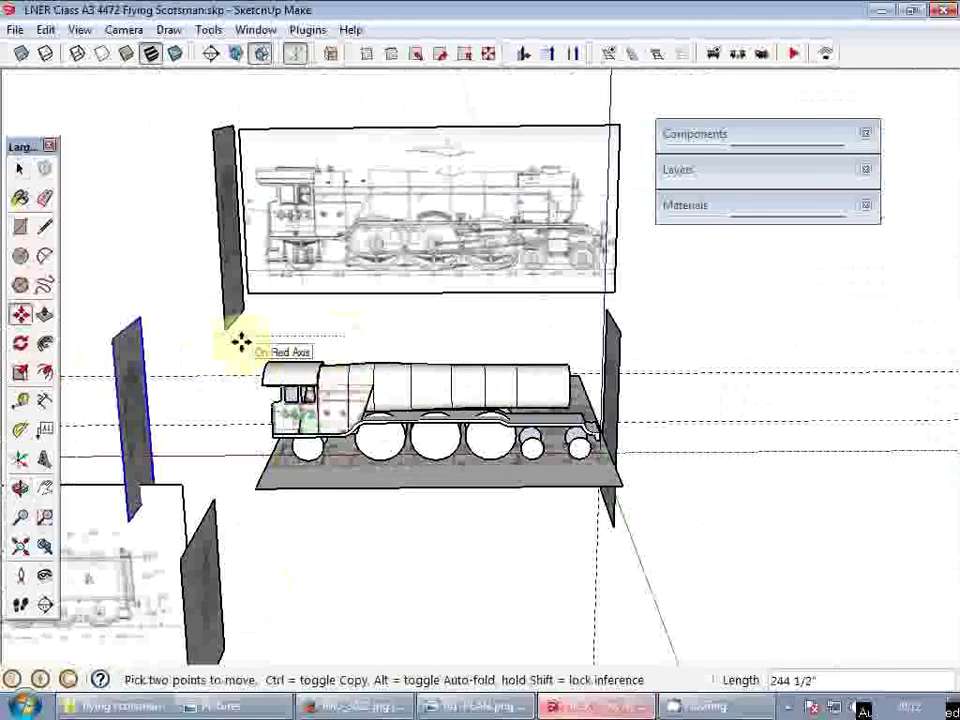
{"action": "scroll", "coordinate": [392, 390], "scroll_direction": "up", "scroll_amount": 4}
{"action": "key", "text": "space"}
- Select all the running plate's connected geometry and make it a group
{"action": "middle_click_drag", "start_coordinate": [505, 440], "coordinate": [300, 403]}
{"action": "scroll", "coordinate": [456, 385], "scroll_direction": "up", "scroll_amount": 3}
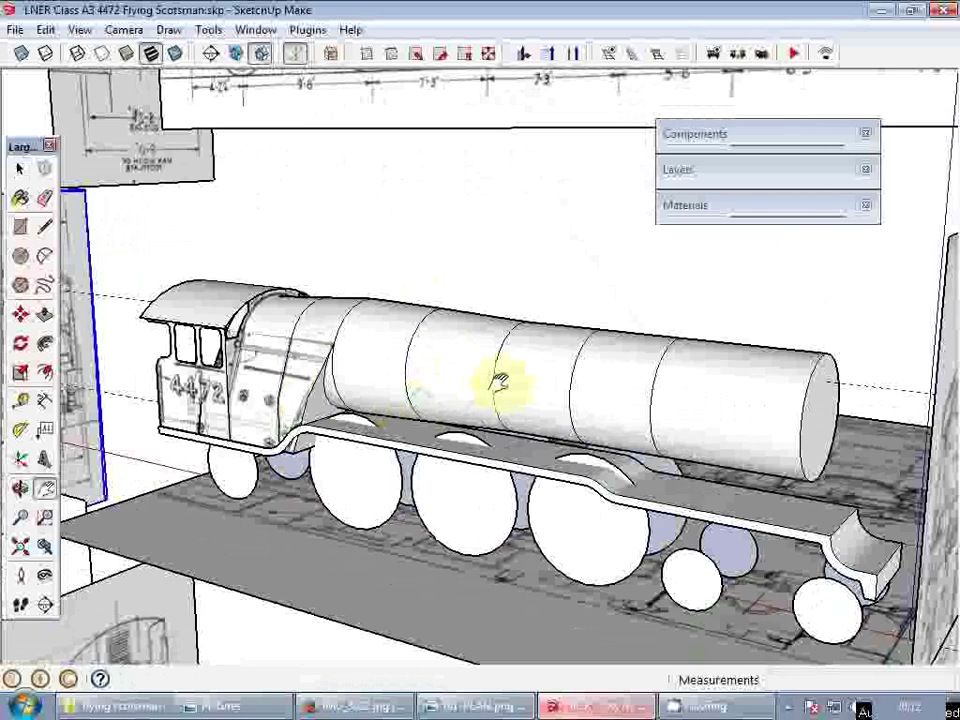
{"action": "right_click", "coordinate": [677, 489]}
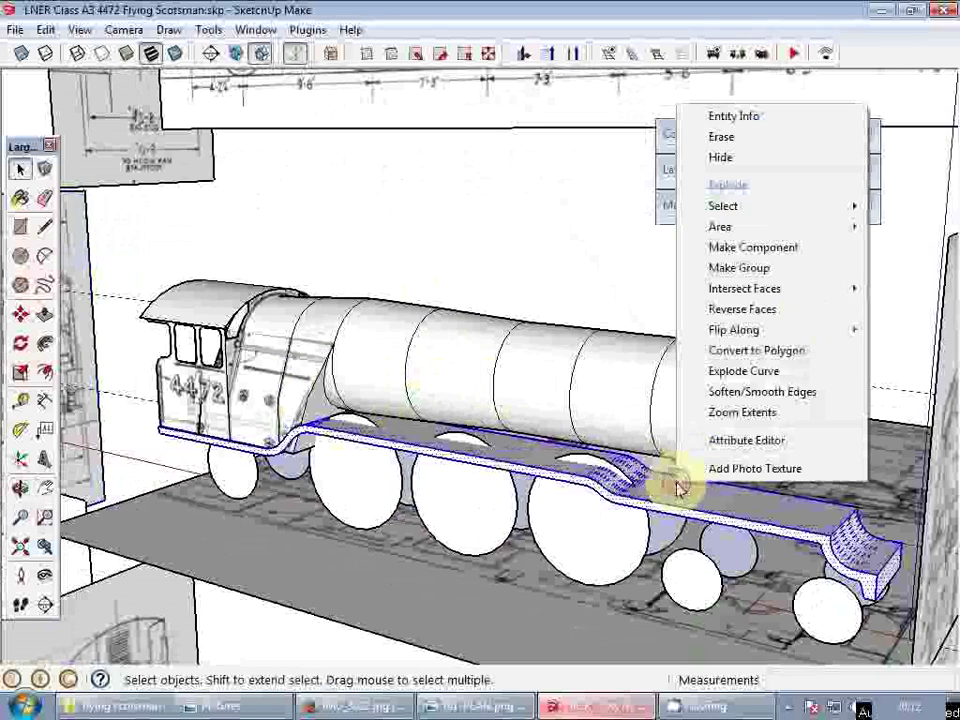
{"action": "left_click", "coordinate": [767, 270]}
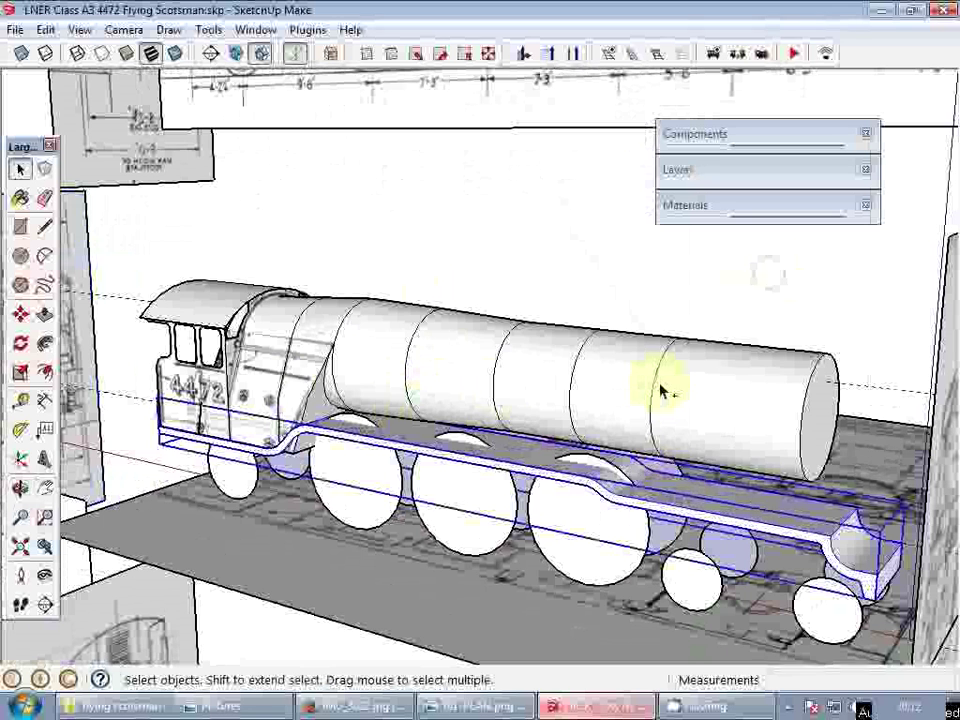
- Cut the running plate group and paste it in place inside the locomotive's cab and boiler component
{"action": "key", "text": "ctrl+x"}
{"action": "double_click", "coordinate": [294, 388]}
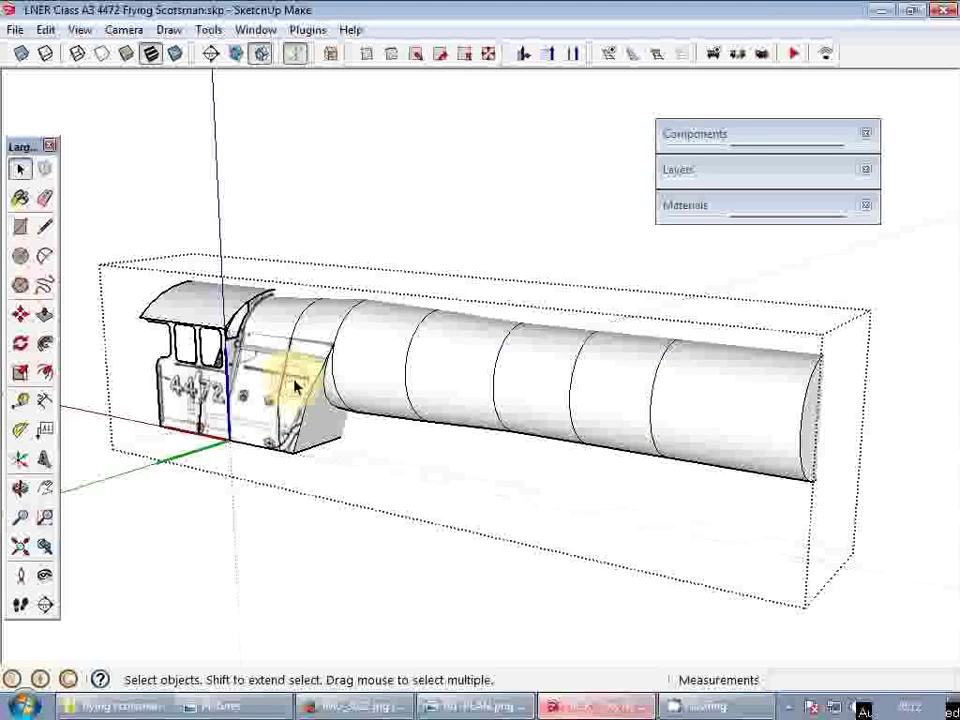
{"action": "left_click", "coordinate": [303, 372]}
{"action": "key", "text": "ctrl+shift+v"}
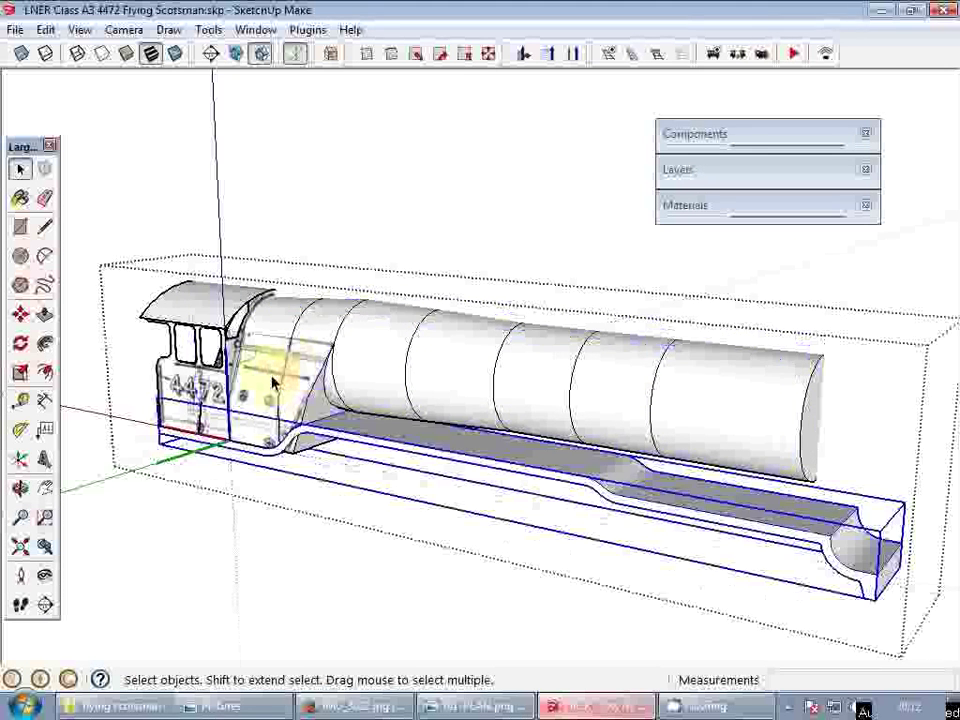
{"action": "middle_click", "coordinate": [272, 382]}
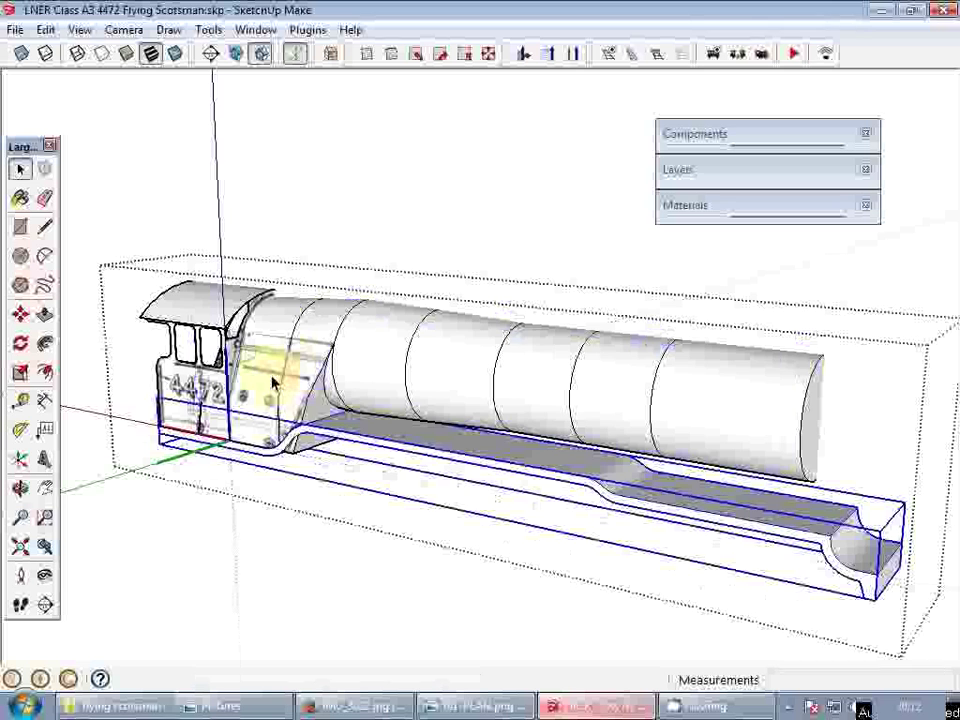
- Open the running plate group, select its inner side face with the bounding edges, and close the nested editing contexts
{"action": "middle_click_drag", "start_coordinate": [273, 383], "coordinate": [300, 375]}
{"action": "scroll", "coordinate": [266, 482], "scroll_direction": "up", "scroll_amount": 5}
{"action": "double_click", "coordinate": [297, 453]}
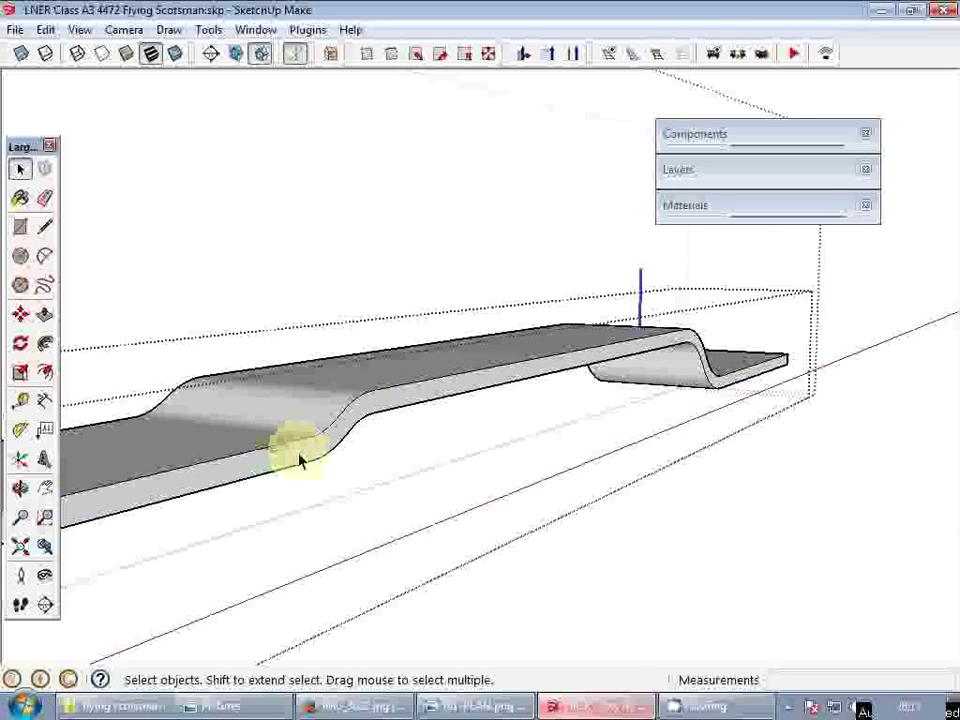
{"action": "double_click", "coordinate": [297, 453]}
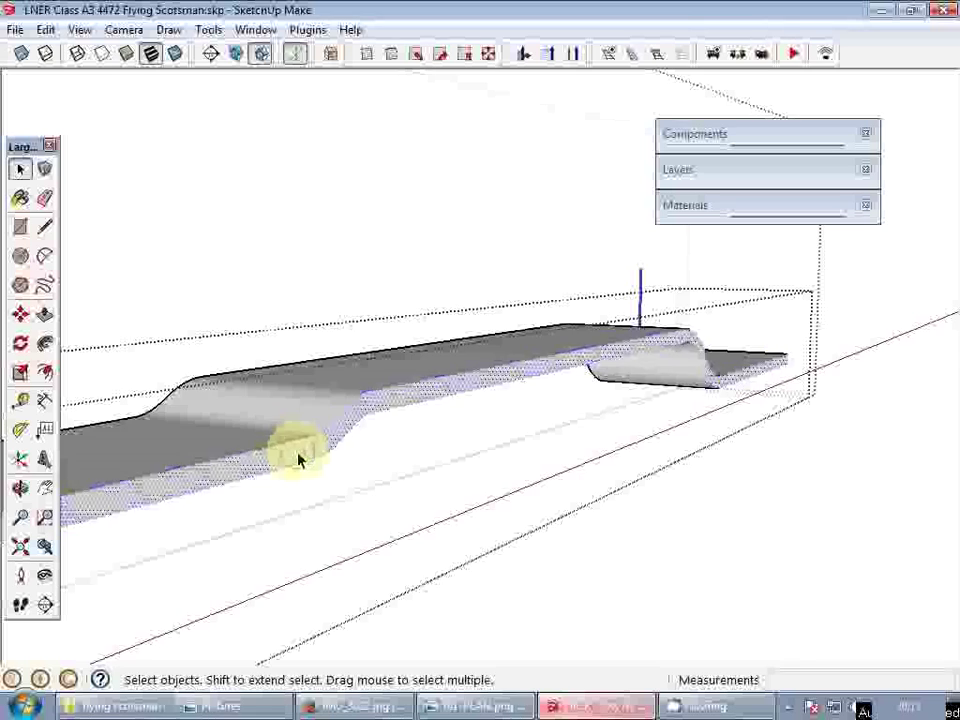
{"action": "middle_click_drag", "start_coordinate": [360, 424], "coordinate": [650, 390]}
{"action": "left_click", "coordinate": [472, 399]}
{"action": "left_click", "coordinate": [472, 399]}
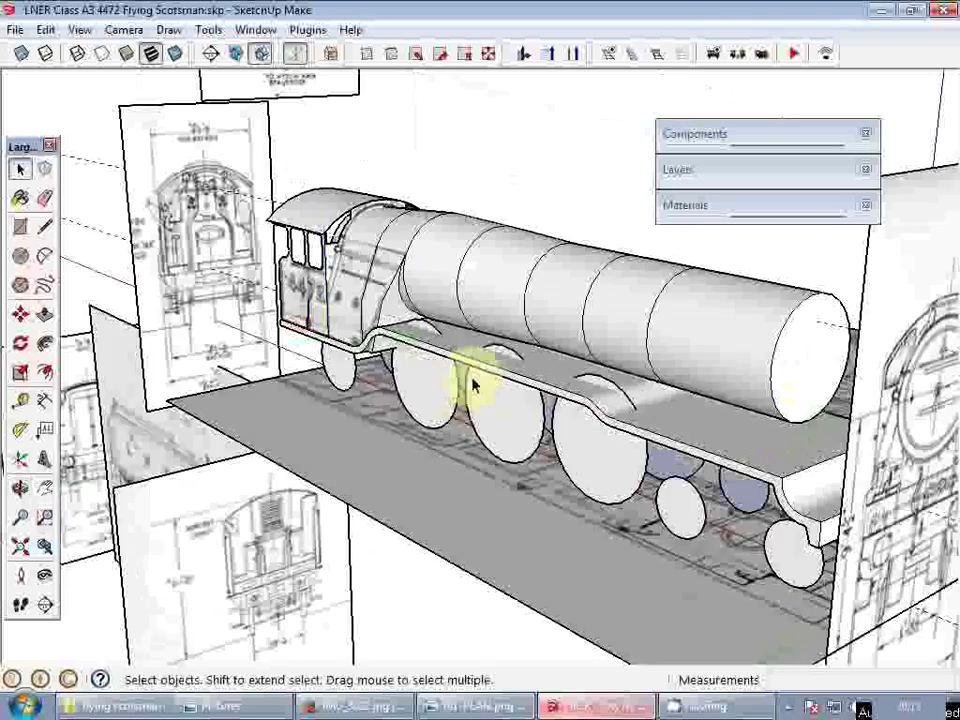
- Open the locomotive's cab and boiler component, copy the running plate group inside it, and close the component
{"action": "scroll", "coordinate": [474, 386], "scroll_direction": "down", "scroll_amount": 4}
{"action": "middle_click_drag", "start_coordinate": [474, 386], "coordinate": [530, 372]}
{"action": "scroll", "coordinate": [545, 376], "scroll_direction": "up", "scroll_amount": 2}
{"action": "left_click", "coordinate": [553, 336]}
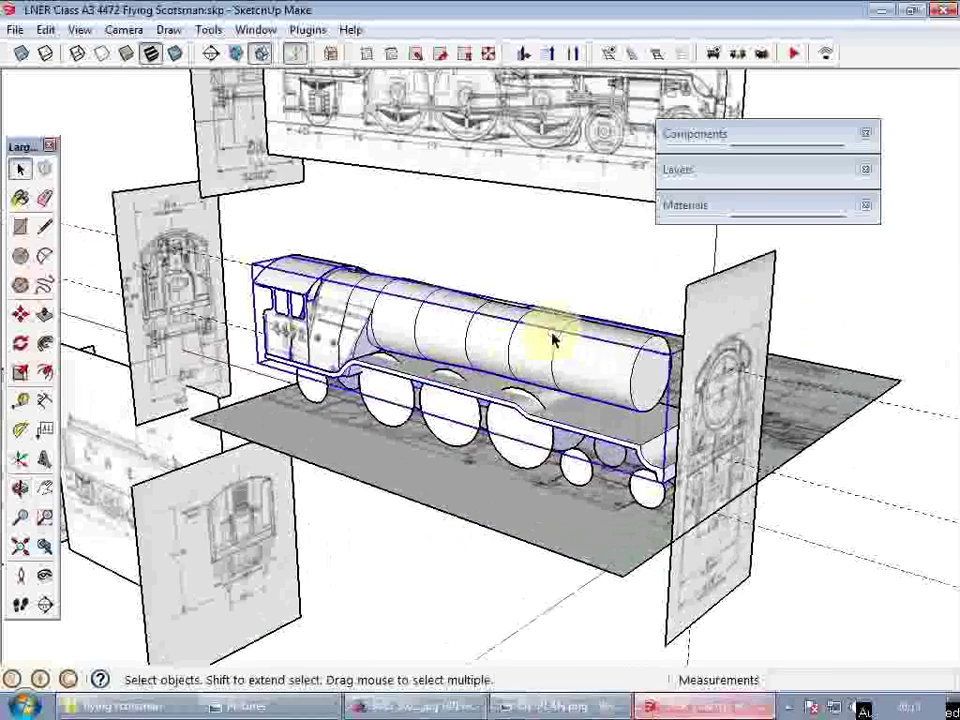
{"action": "left_click", "coordinate": [534, 402]}
{"action": "scroll", "coordinate": [545, 398], "scroll_direction": "up", "scroll_amount": 3}
{"action": "double_click", "coordinate": [568, 421]}
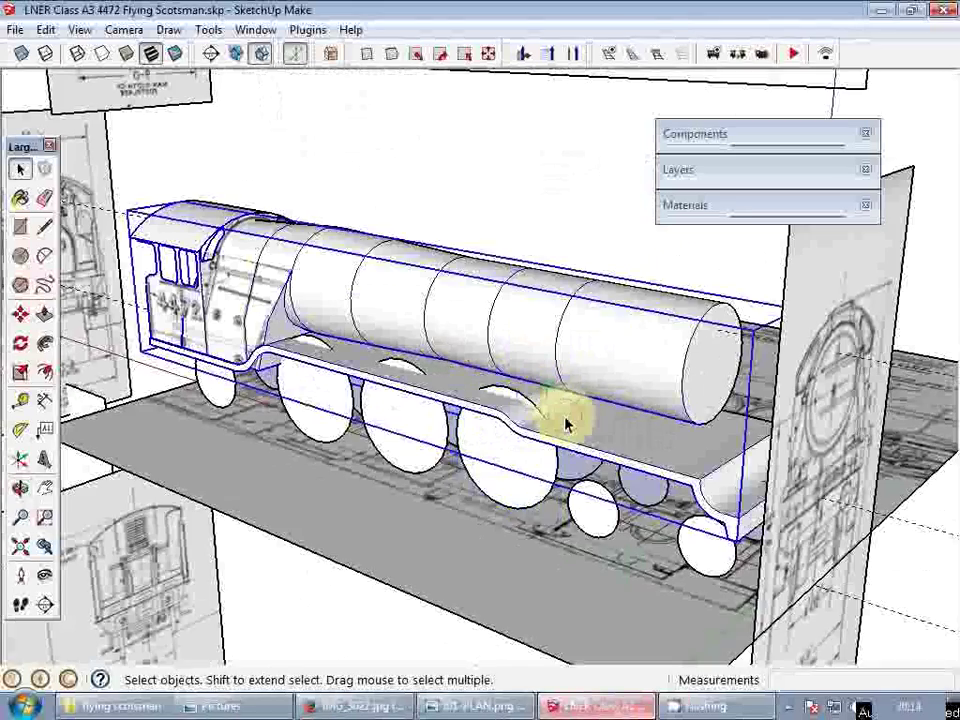
{"action": "left_click", "coordinate": [582, 427]}
{"action": "key", "text": "Escape"}
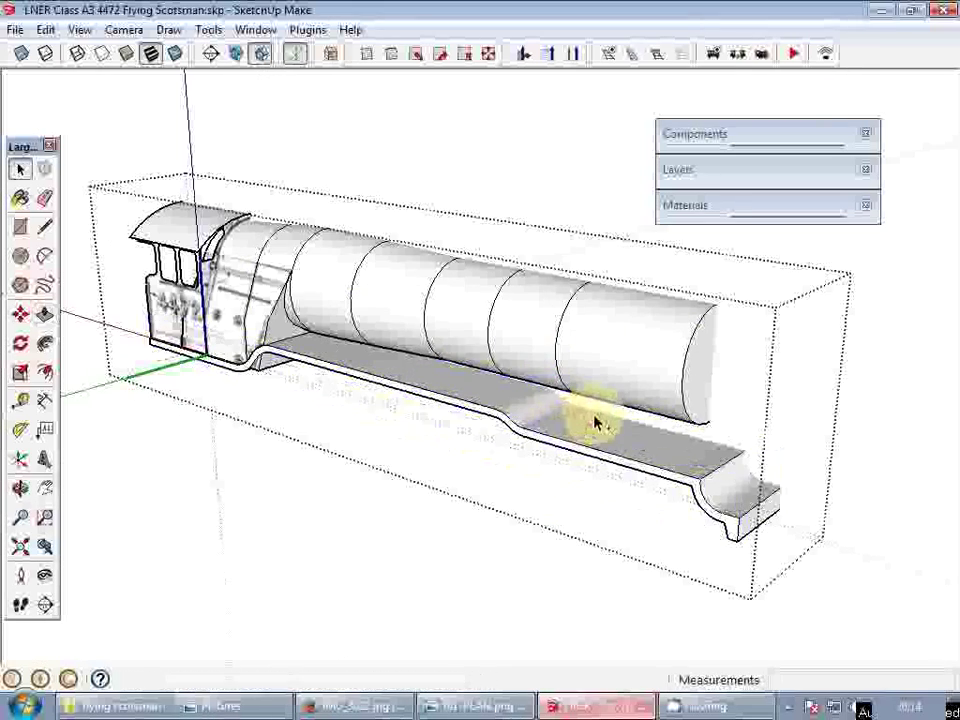
{"action": "scroll", "coordinate": [587, 423], "scroll_direction": "down", "scroll_amount": 3}
{"action": "key", "text": "Escape"}
{"action": "scroll", "coordinate": [590, 423], "scroll_direction": "up", "scroll_amount": 3}
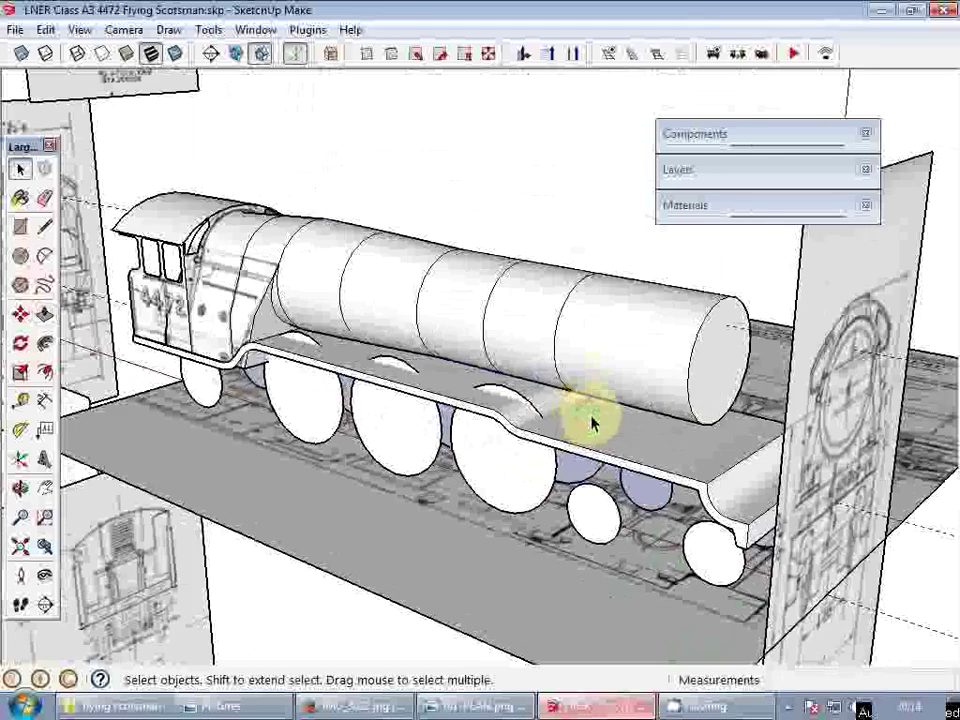
- Paste the running plate in place outside the component and move the copy 300" up the blue axis
{"action": "left_click", "coordinate": [591, 423]}
{"action": "scroll", "coordinate": [591, 423], "scroll_direction": "down", "scroll_amount": 3}
{"action": "middle_click_drag", "start_coordinate": [591, 423], "coordinate": [686, 404]}
{"action": "key", "text": "m"}
{"action": "left_click", "coordinate": [602, 257]}
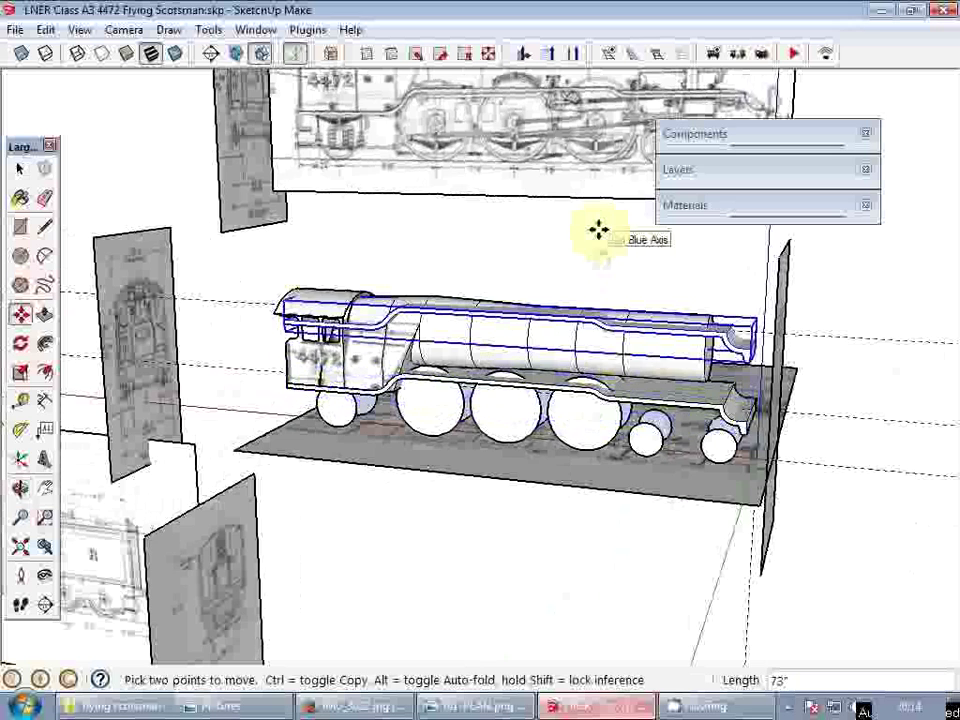
{"action": "type", "text": "300"}
{"action": "key", "text": "Return"}
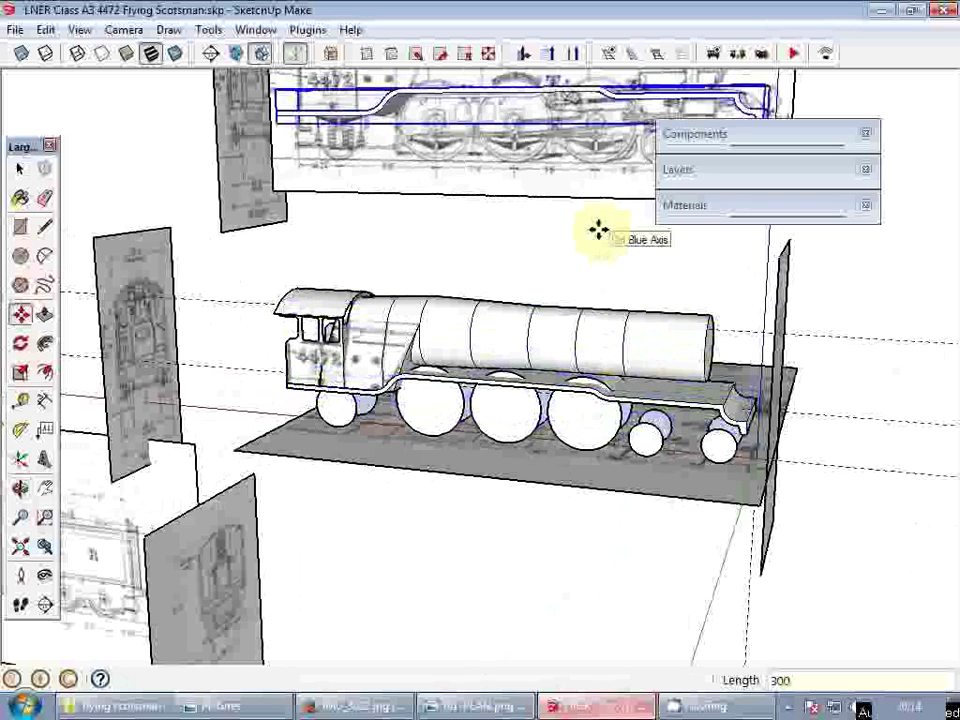
- Move the raised running plate copy back against the side-view blueprint so its profile lies flush with the drawing
{"action": "mouse_move", "coordinate": [481, 232]}
{"action": "middle_mouse_down", "text": "shift"}
{"action": "mouse_move", "coordinate": [431, 255]}
{"action": "mouse_move", "coordinate": [435, 300]}
{"action": "middle_mouse_up", "text": "shift"}
{"action": "scroll", "coordinate": [415, 295], "scroll_direction": "up", "scroll_amount": 4}
{"action": "key", "text": "space"}
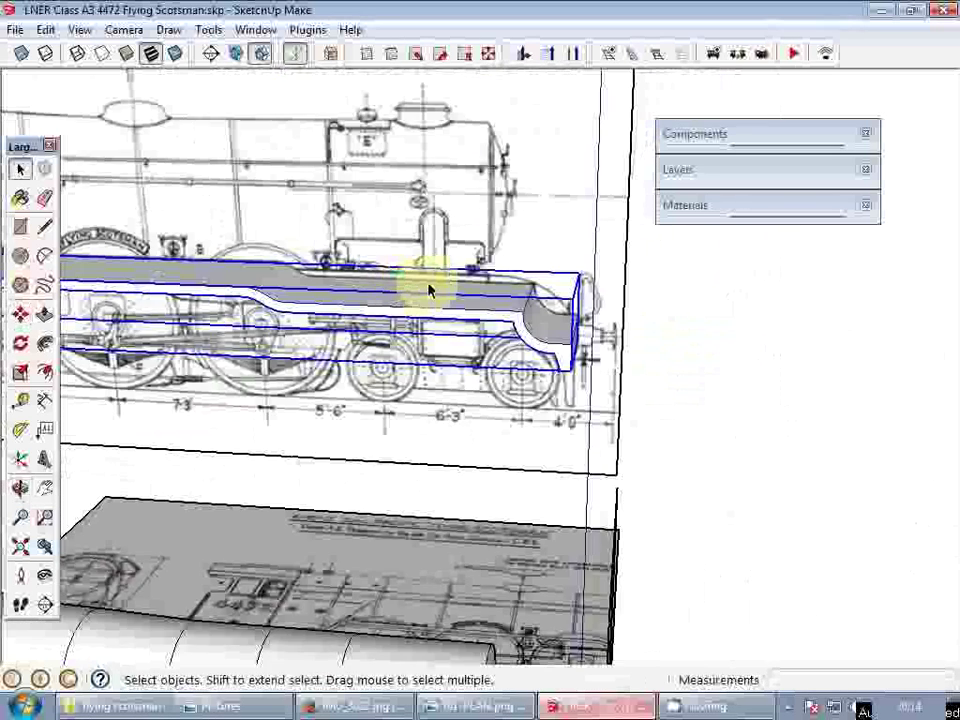
{"action": "scroll", "coordinate": [429, 290], "scroll_direction": "up", "scroll_amount": 2}
{"action": "key", "text": "m"}
{"action": "left_click", "coordinate": [428, 313]}
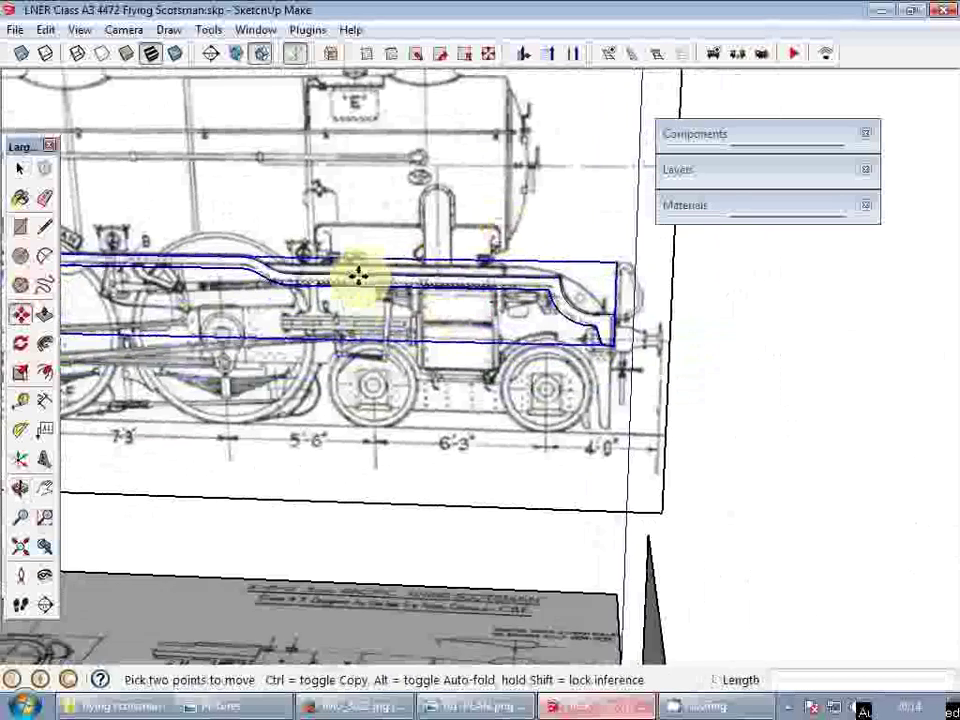
{"action": "left_click", "coordinate": [370, 274]}
{"action": "key", "text": "space"}
{"action": "scroll", "coordinate": [579, 294], "scroll_direction": "up", "scroll_amount": 3}
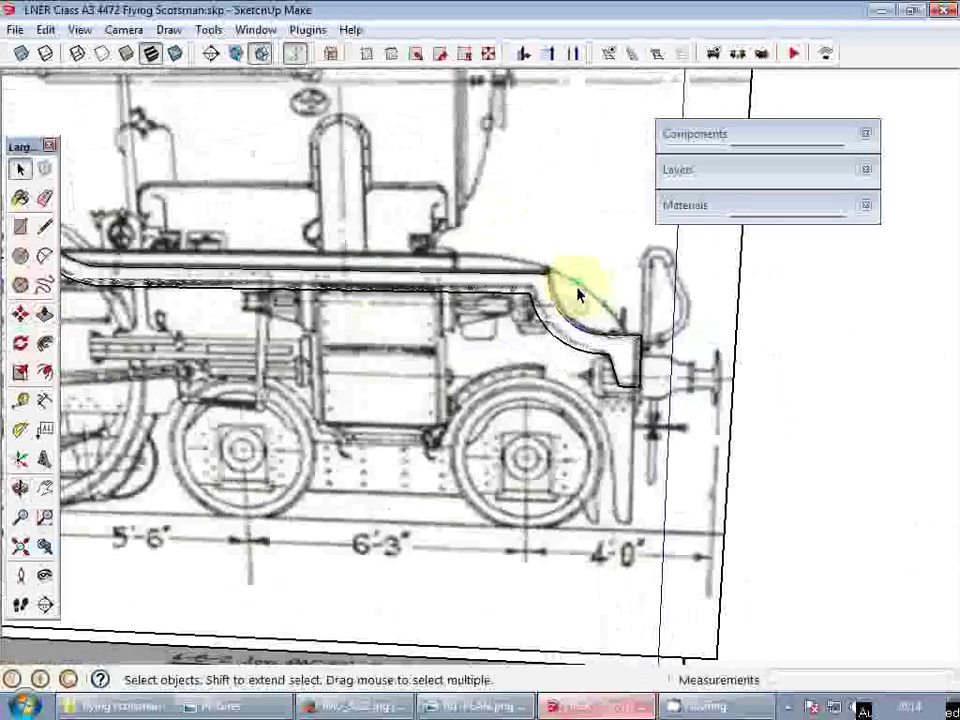
{"action": "scroll", "coordinate": [625, 294], "scroll_direction": "down", "scroll_amount": 3}
{"action": "scroll", "coordinate": [343, 288], "scroll_direction": "up", "scroll_amount": 4}
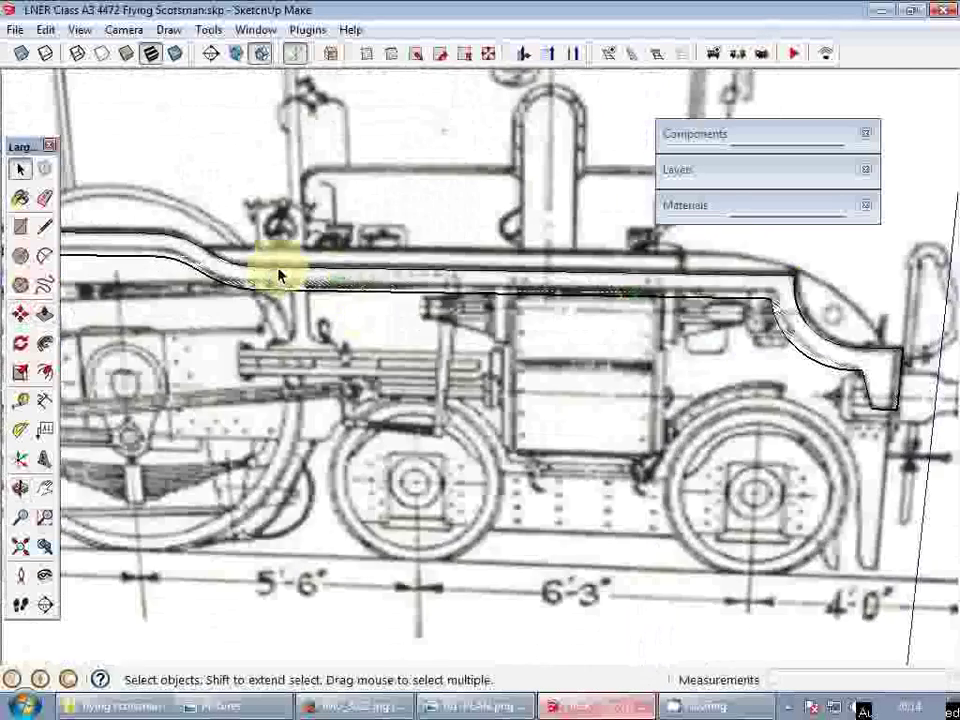
- Trace the frame's straight upper edge with a line about 106" long from the running plate's slope towards the front
{"action": "scroll", "coordinate": [260, 273], "scroll_direction": "up", "scroll_amount": 3}
{"action": "key", "text": "l"}
{"action": "scroll", "coordinate": [210, 235], "scroll_direction": "up", "scroll_amount": 3}
{"action": "left_click", "coordinate": [236, 232]}
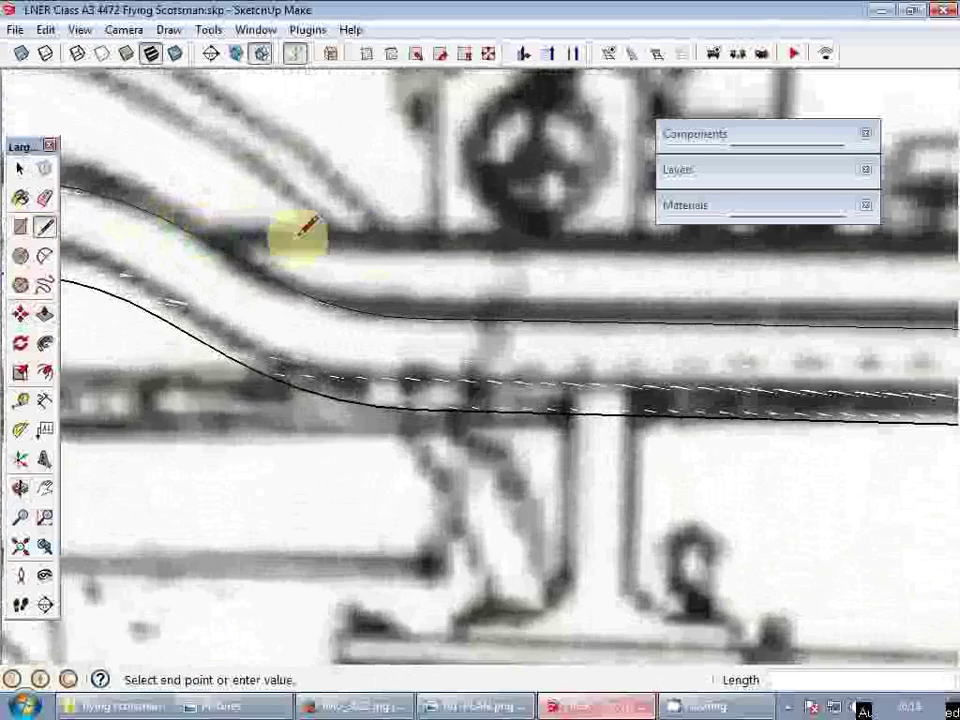
{"action": "scroll", "coordinate": [590, 262], "scroll_direction": "up", "scroll_amount": 2}
{"action": "scroll", "coordinate": [655, 300], "scroll_direction": "down", "scroll_amount": 2}
{"action": "middle_click_drag", "start_coordinate": [662, 308], "coordinate": [58, 343], "text": "shift"}
{"action": "scroll", "coordinate": [577, 313], "scroll_direction": "up", "scroll_amount": 2}
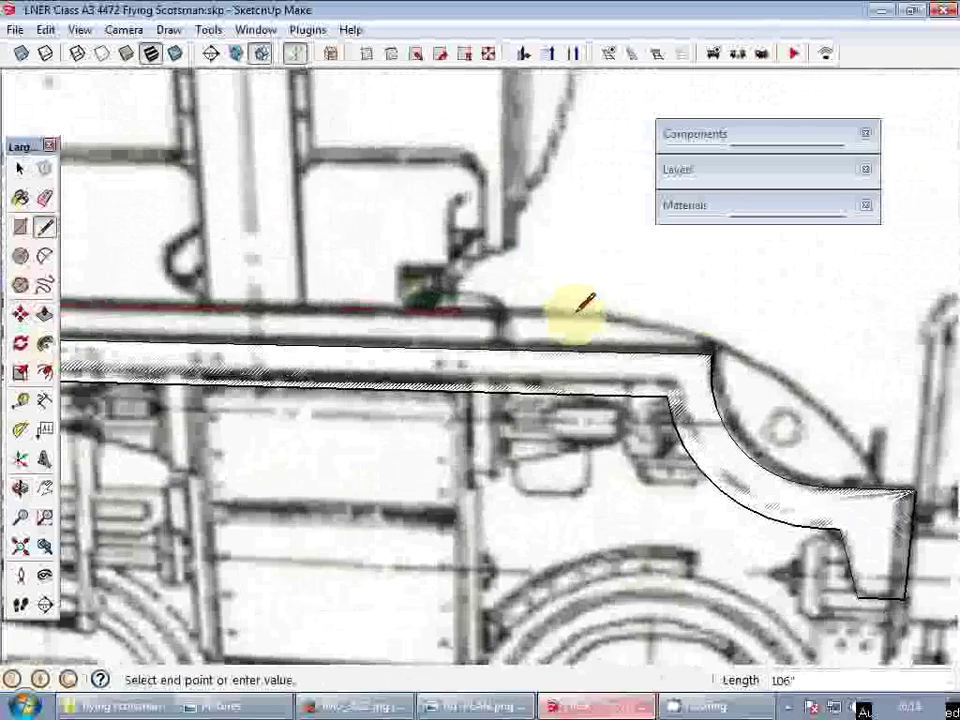
- Draw a 12-sided arc about 38 3/4" across from the line's front end down to the running plate's front ledge
{"action": "key", "text": "space"}
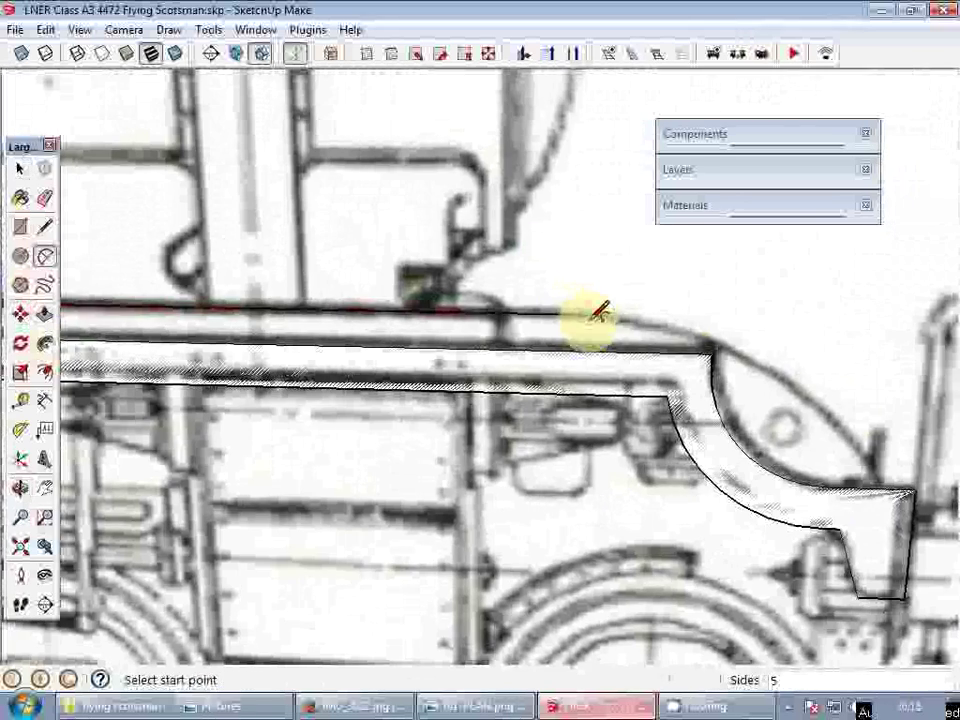
{"action": "mouse_move", "coordinate": [598, 312]}
{"action": "middle_mouse_down"}
{"action": "mouse_move", "coordinate": [729, 403]}
{"action": "mouse_move", "coordinate": [714, 462]}
{"action": "middle_mouse_up"}
{"action": "key", "text": "space"}
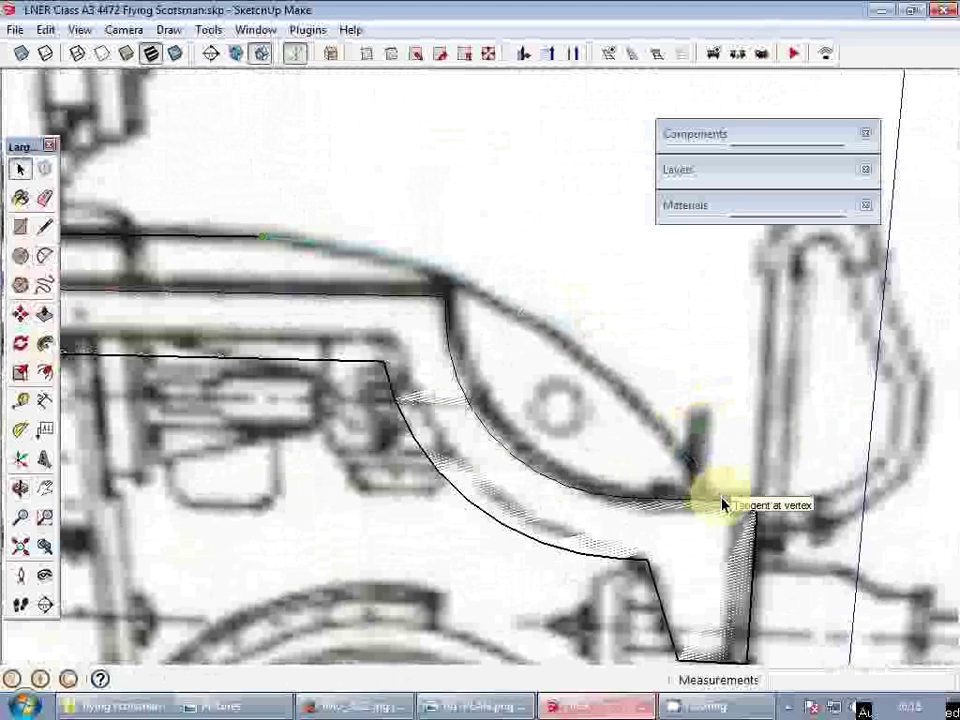
{"action": "key", "text": "a"}
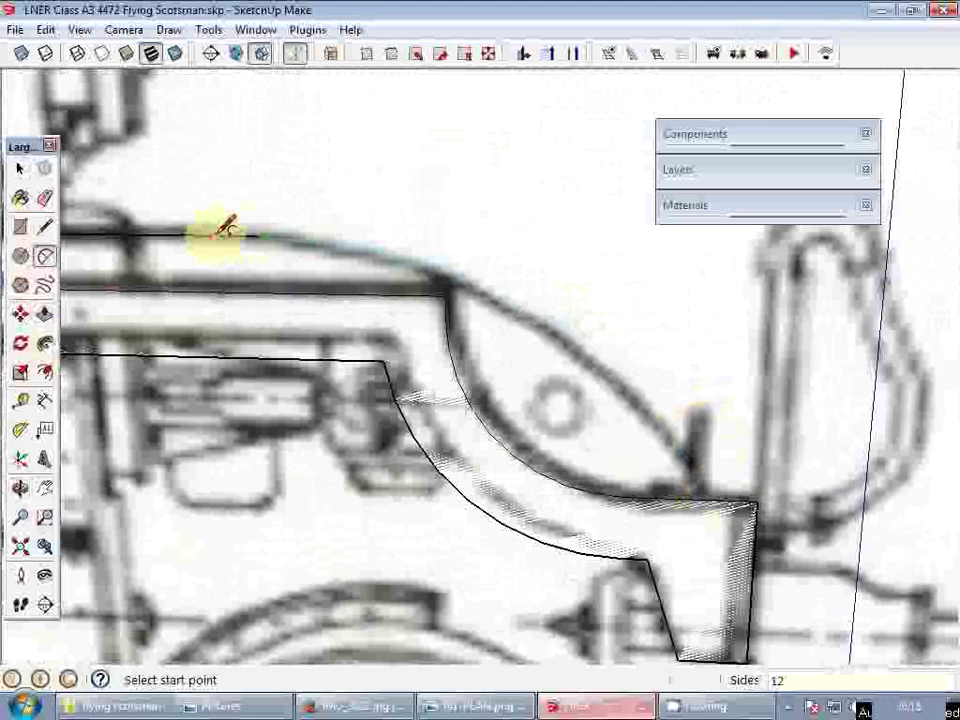
{"action": "scroll", "coordinate": [711, 484], "scroll_direction": "up", "scroll_amount": 2}
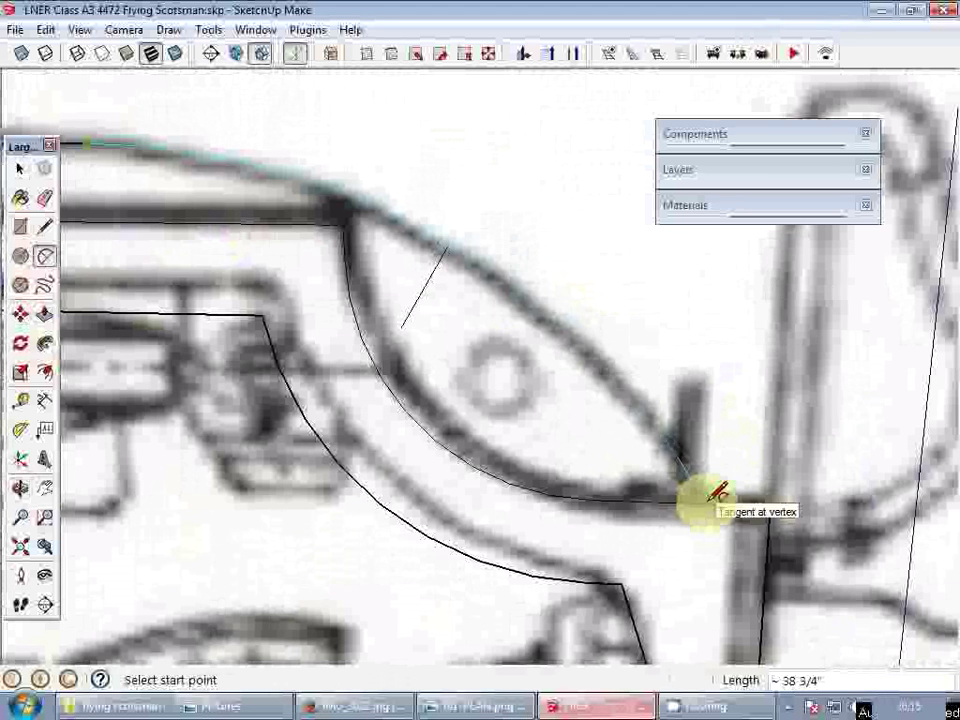
{"action": "key", "text": "space"}
{"action": "scroll", "coordinate": [711, 490], "scroll_direction": "down", "scroll_amount": 8}
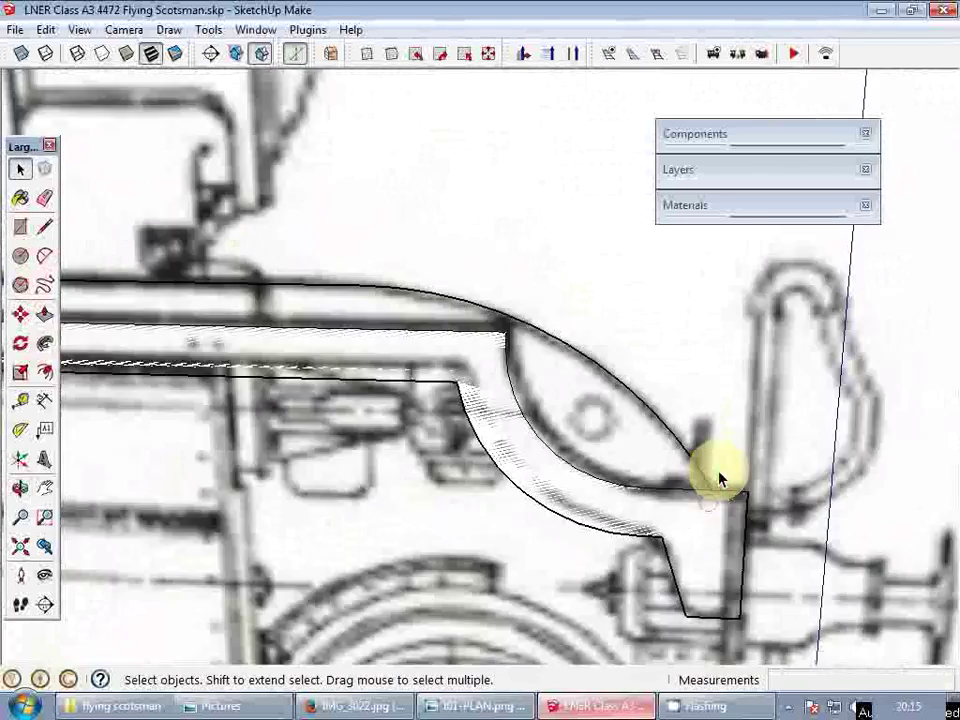
- Extend the upper line rearward past the slope and close the frame profile with a rear edge and a bottom edge about 152 5/8" long
{"action": "scroll", "coordinate": [275, 393], "scroll_direction": "up", "scroll_amount": 6}
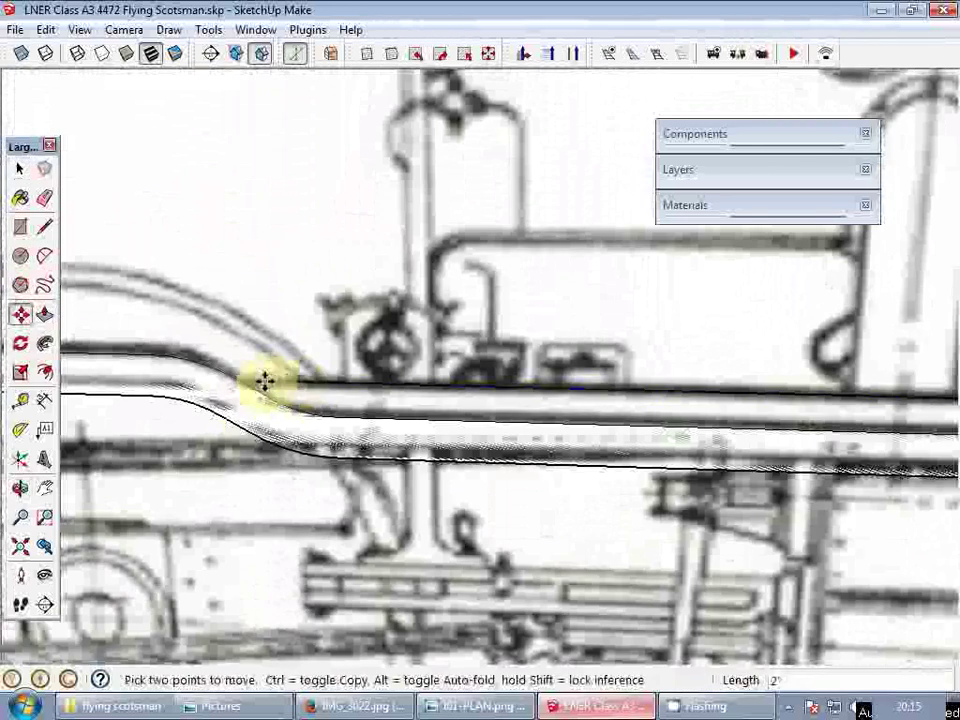
{"action": "scroll", "coordinate": [171, 381], "scroll_direction": "up", "scroll_amount": 4}
{"action": "key", "text": "space"}
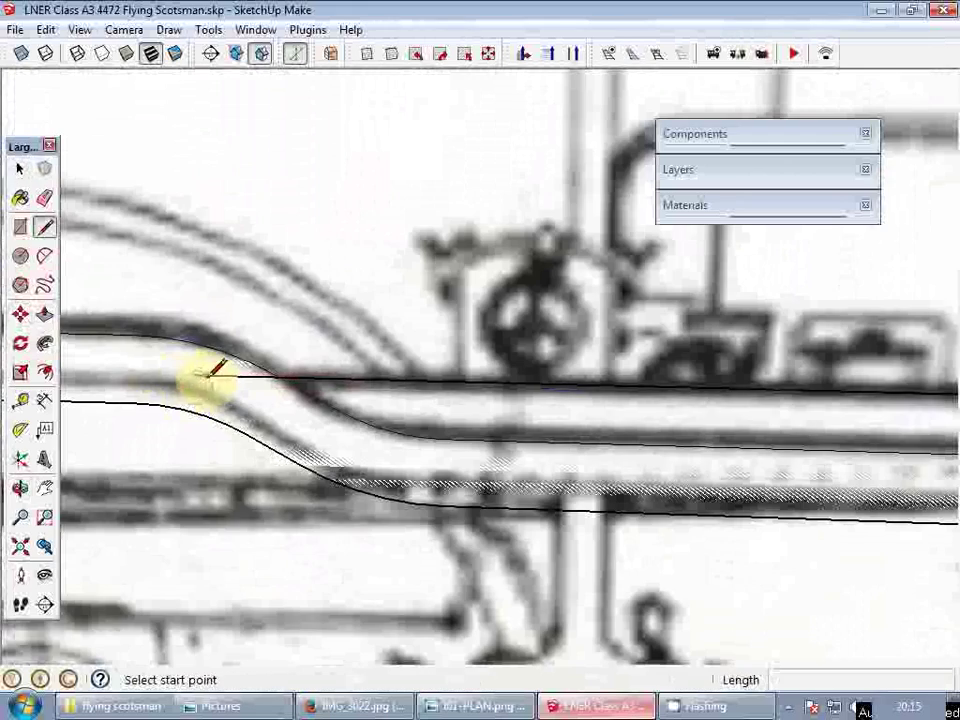
{"action": "scroll", "coordinate": [205, 350], "scroll_direction": "down", "scroll_amount": 5}
{"action": "scroll", "coordinate": [718, 343], "scroll_direction": "up", "scroll_amount": 6}
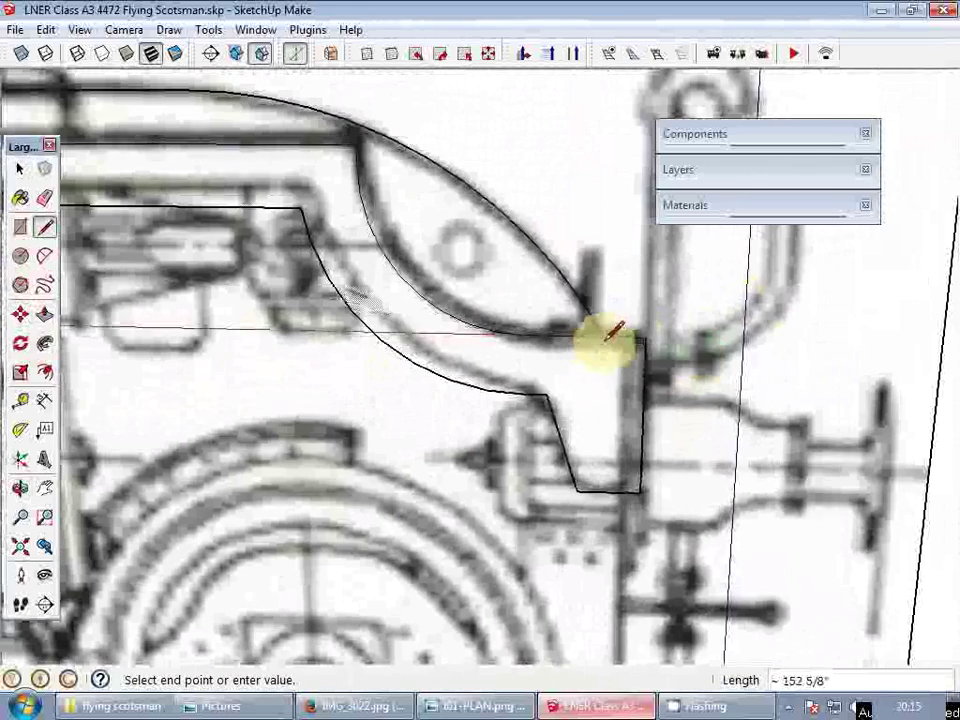
{"action": "left_click", "coordinate": [612, 335]}
- Make the closed frame profile a group and move it 300" down the blue axis to the locomotive
{"action": "scroll", "coordinate": [617, 328], "scroll_direction": "down", "scroll_amount": 5}
{"action": "key", "text": "space"}
{"action": "right_click", "coordinate": [493, 327]}
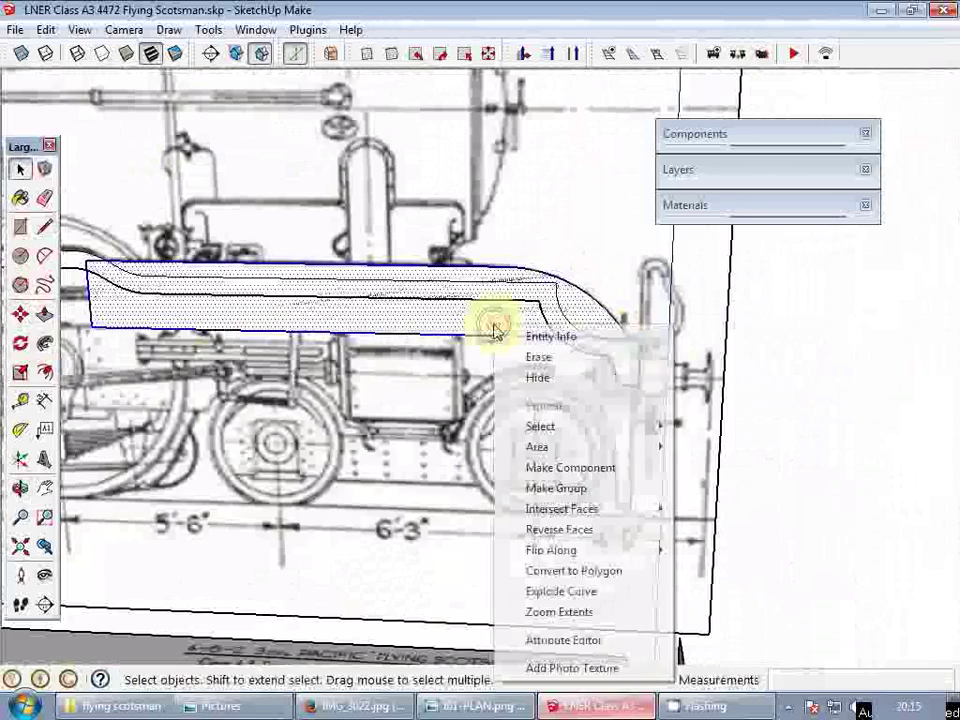
{"action": "scroll", "coordinate": [567, 364], "scroll_direction": "down", "scroll_amount": 6}
{"action": "key", "text": "m"}
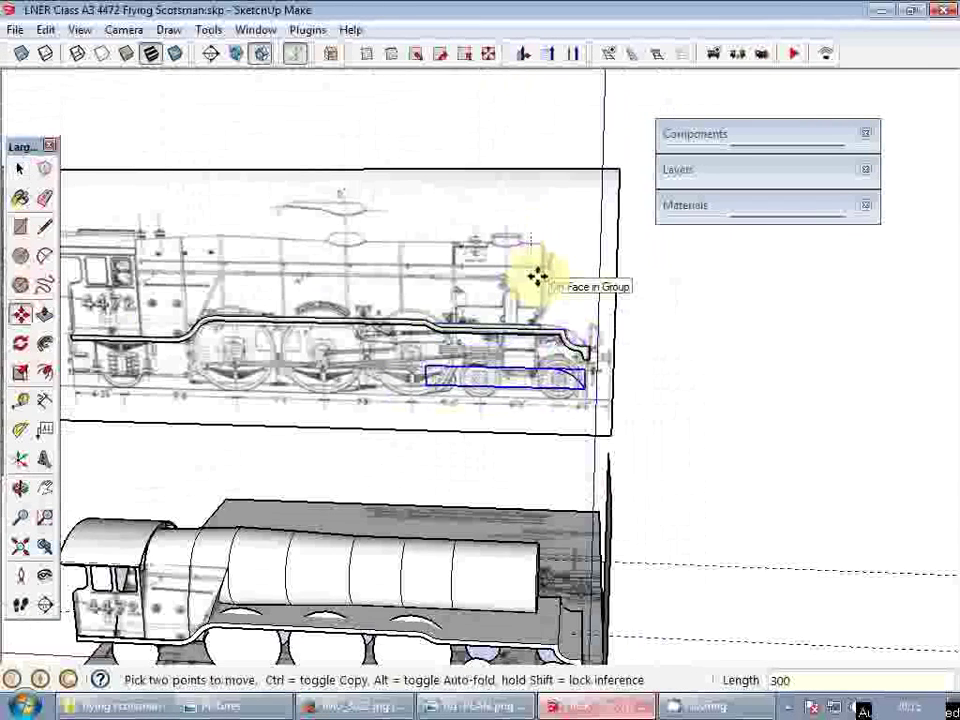
{"action": "key", "text": "Return"}
{"action": "scroll", "coordinate": [536, 283], "scroll_direction": "down", "scroll_amount": 2}
{"action": "middle_click_drag", "start_coordinate": [536, 283], "coordinate": [340, 396]}
- Cut the frame profile group and paste it in place inside the locomotive's cab and boiler component
{"action": "scroll", "coordinate": [476, 521], "scroll_direction": "up", "scroll_amount": 6}
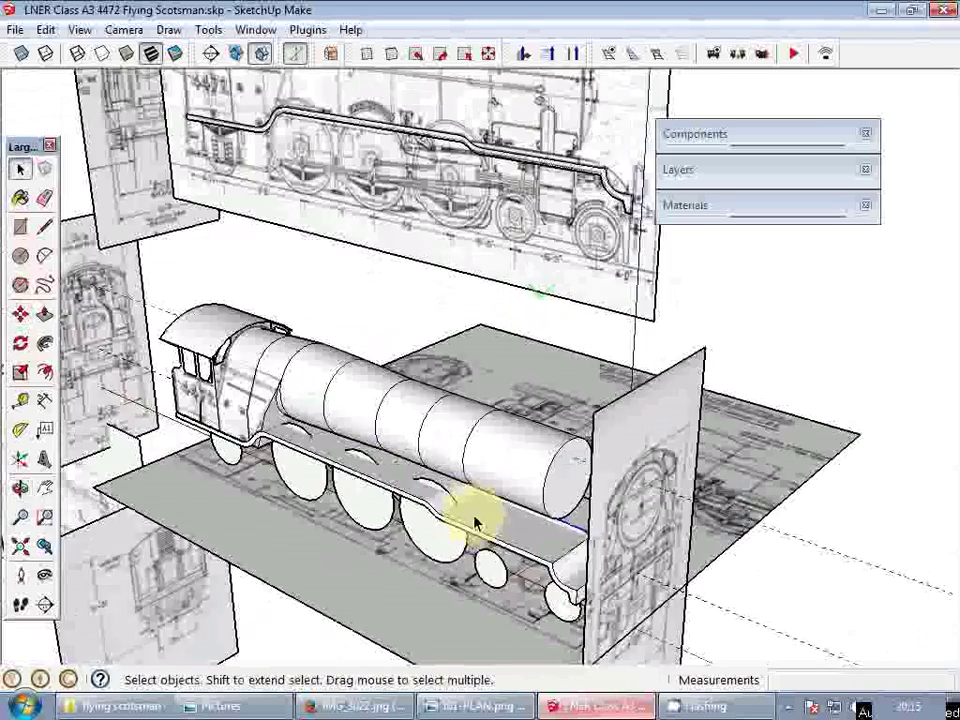
{"action": "scroll", "coordinate": [589, 549], "scroll_direction": "up", "scroll_amount": 4}
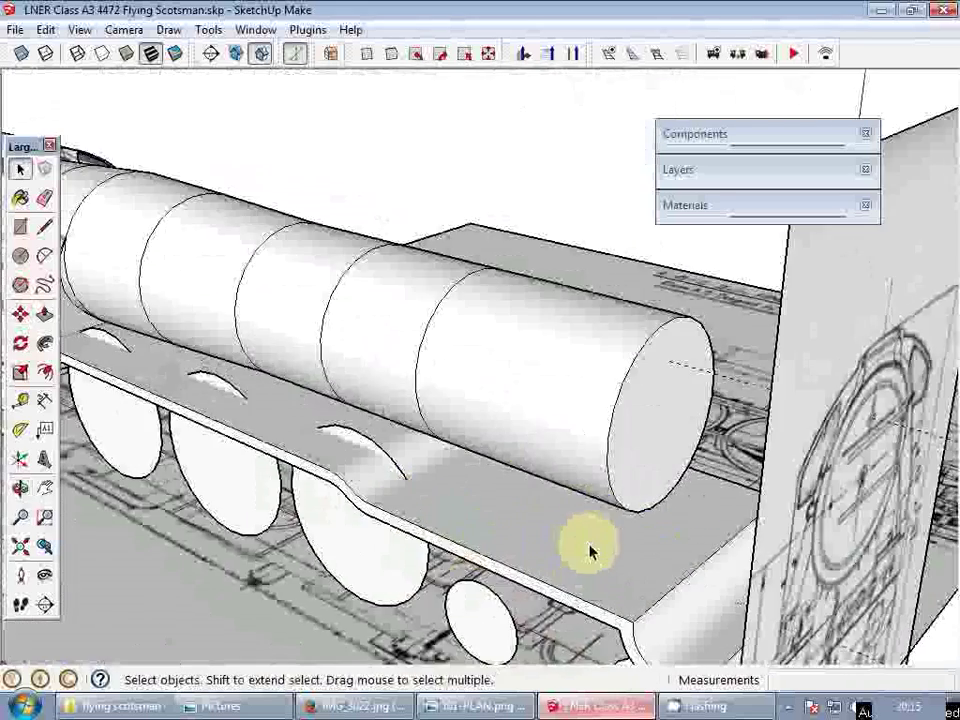
{"action": "double_click", "coordinate": [591, 549]}
{"action": "scroll", "coordinate": [532, 381], "scroll_direction": "down", "scroll_amount": 4}
{"action": "left_click", "coordinate": [730, 535]}
{"action": "scroll", "coordinate": [654, 525], "scroll_direction": "up", "scroll_amount": 3}
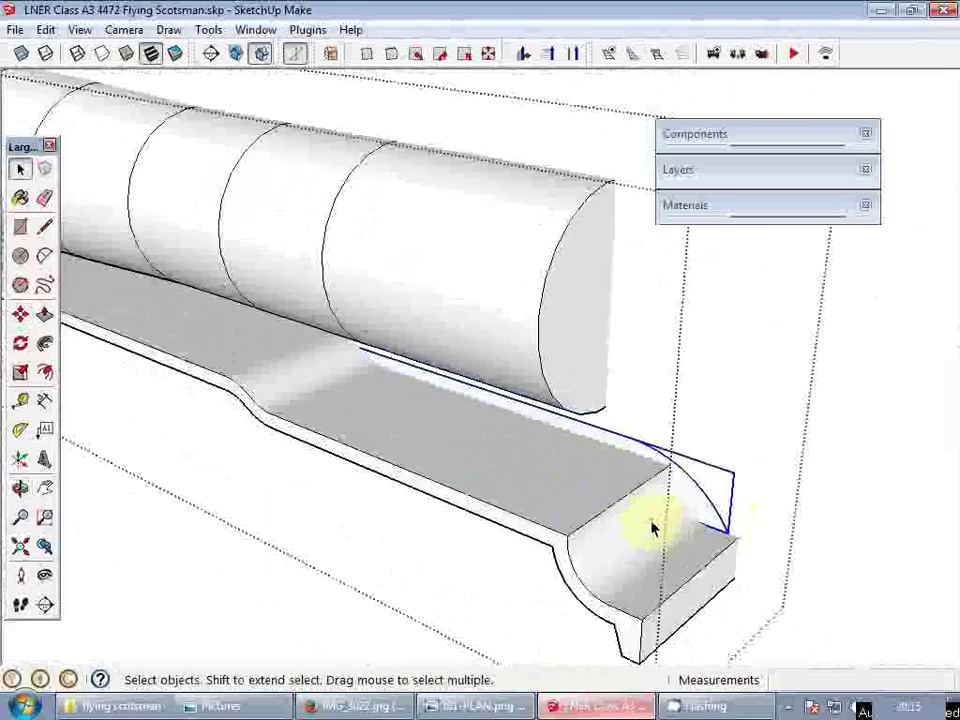
- Move the frame profile group about 23" outward from the locomotive's centreline, across the running plate
{"action": "key", "text": "m"}
{"action": "left_click", "coordinate": [843, 515]}
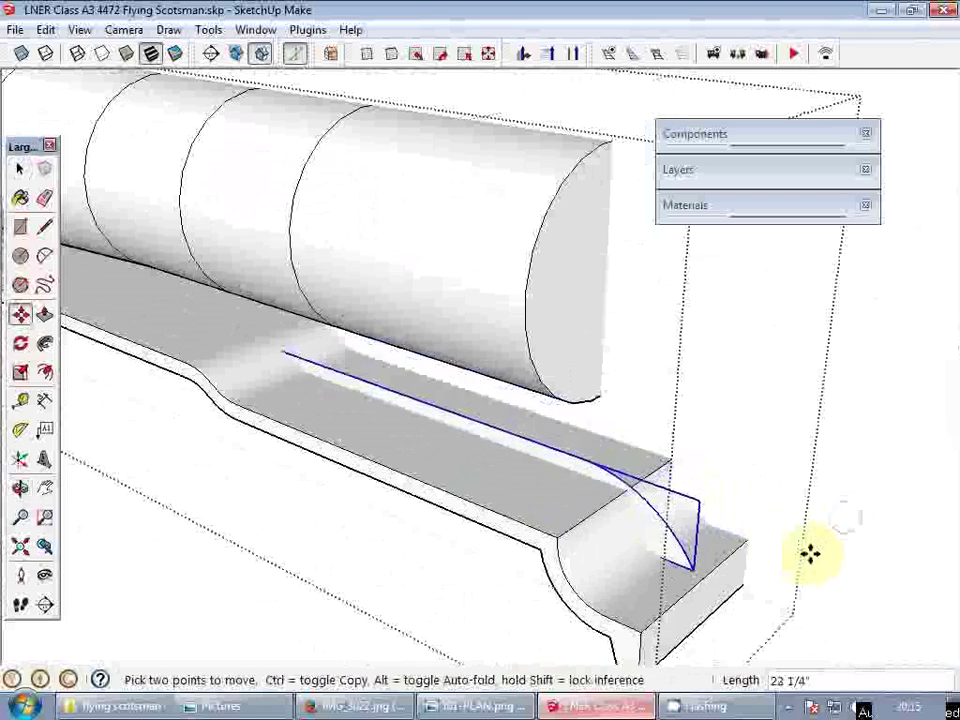
{"action": "left_click", "coordinate": [804, 561]}
{"action": "scroll", "coordinate": [443, 412], "scroll_direction": "down", "scroll_amount": 3}
{"action": "key", "text": "p"}
{"action": "key", "text": "space"}
{"action": "middle_click_drag", "start_coordinate": [486, 403], "coordinate": [510, 418]}
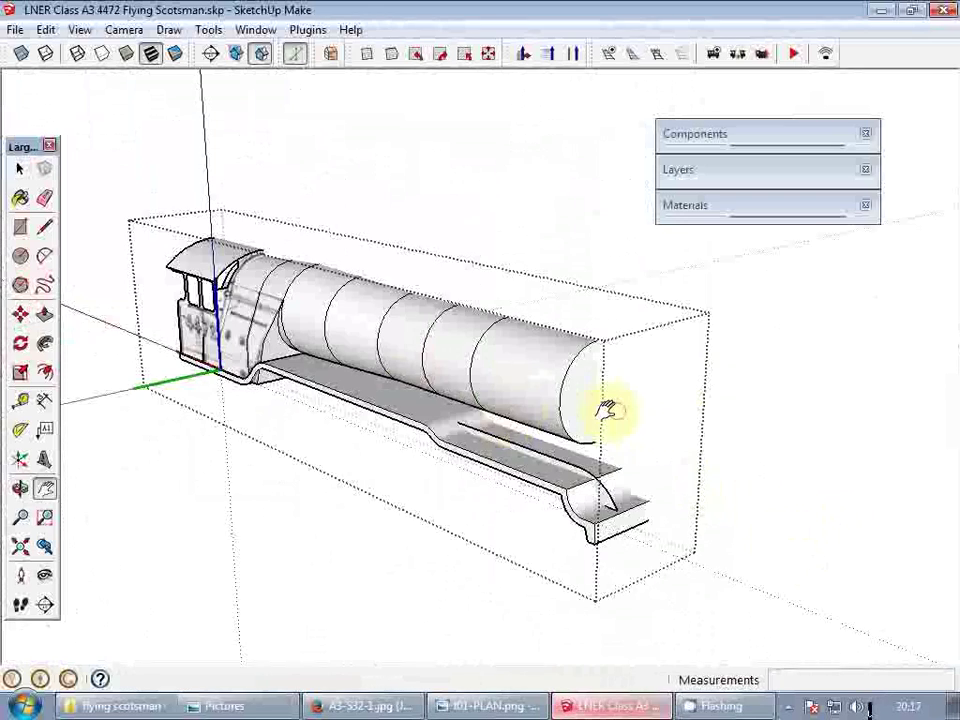
- Shift the frame profile group slightly further outward across the running plate
{"action": "scroll", "coordinate": [611, 407], "scroll_direction": "up", "scroll_amount": 5}
{"action": "middle_click_drag", "start_coordinate": [574, 504], "coordinate": [457, 491]}
{"action": "key", "text": "m"}
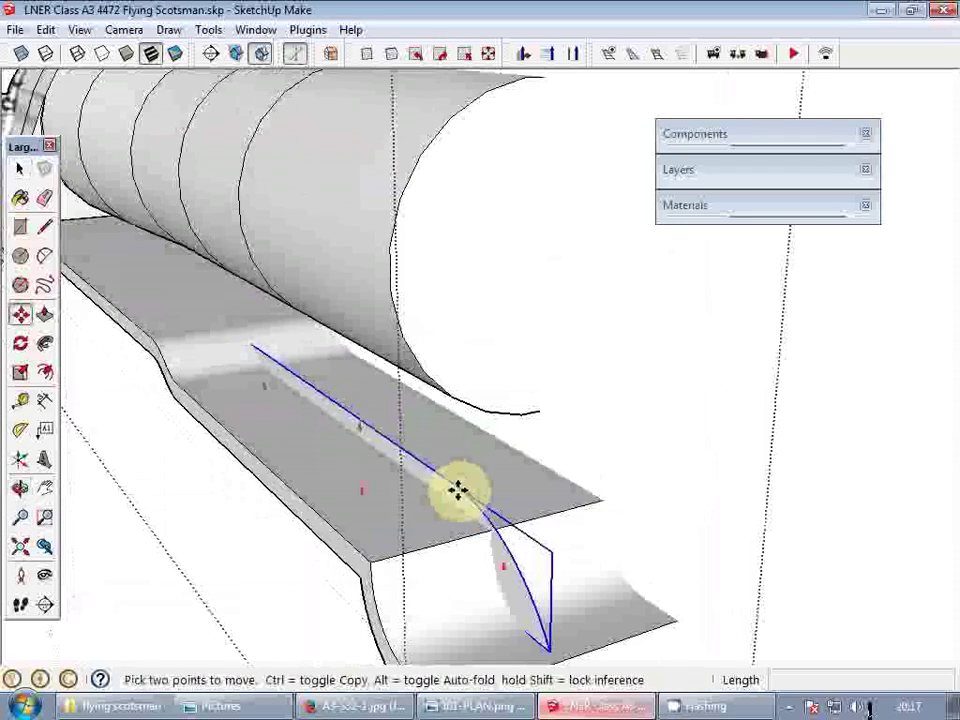
{"action": "left_click", "coordinate": [457, 491]}
{"action": "left_click", "coordinate": [443, 499]}
- Open the frame profile group, push/pull its face to a thickness of about 3 3/8", and close the group
{"action": "key", "text": "space"}
{"action": "double_click", "coordinate": [428, 502]}
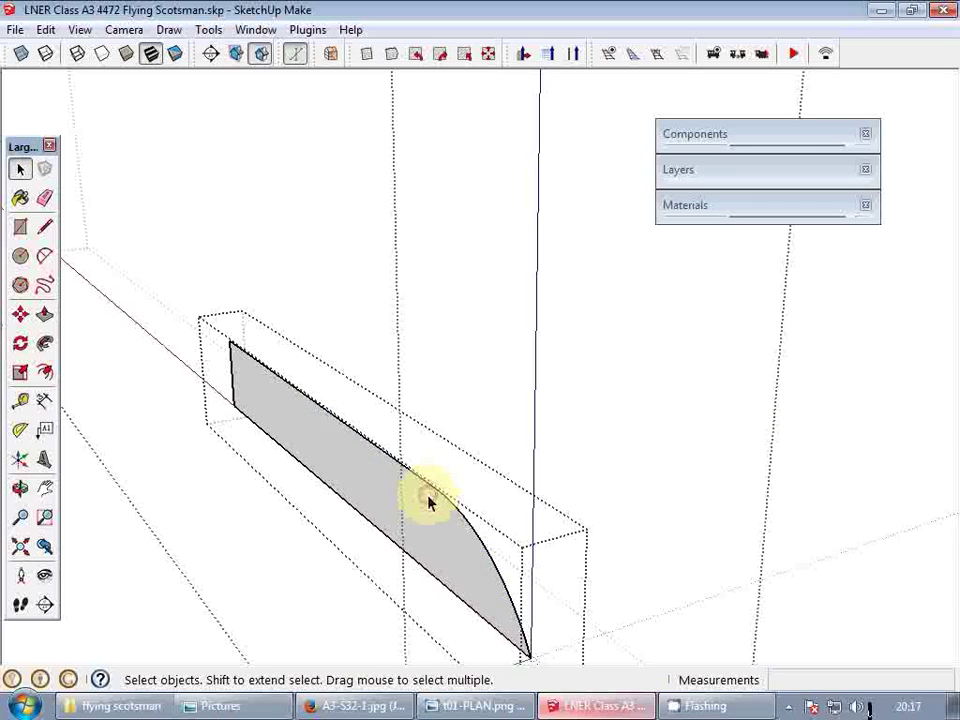
{"action": "key", "text": "p"}
{"action": "left_click", "coordinate": [428, 500]}
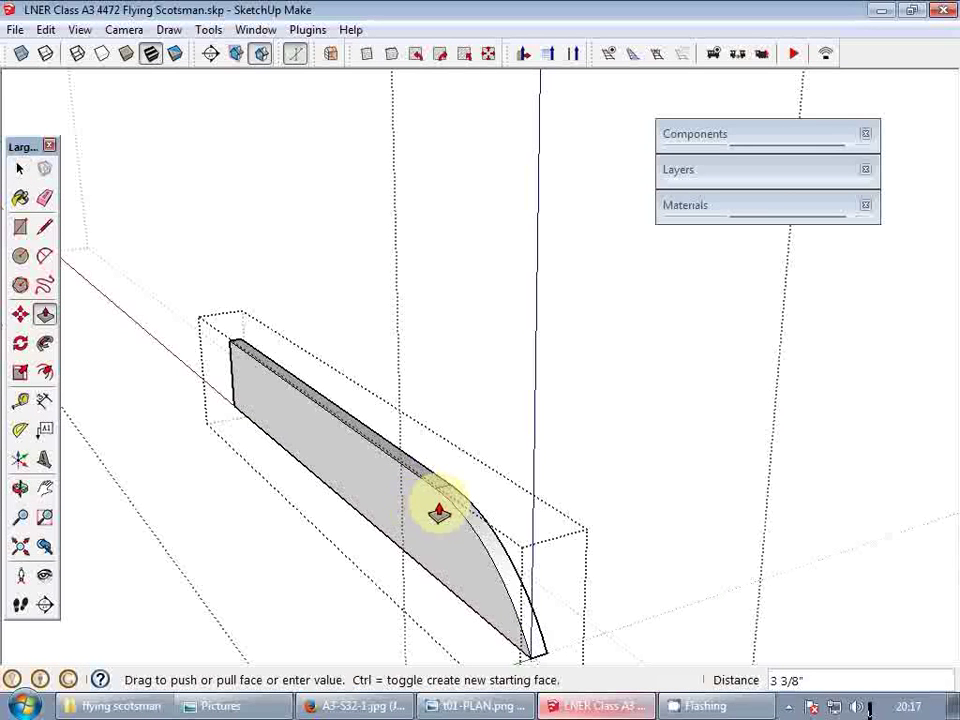
{"action": "left_click", "coordinate": [439, 503]}
{"action": "key", "text": "space"}
{"action": "key", "text": "Escape"}
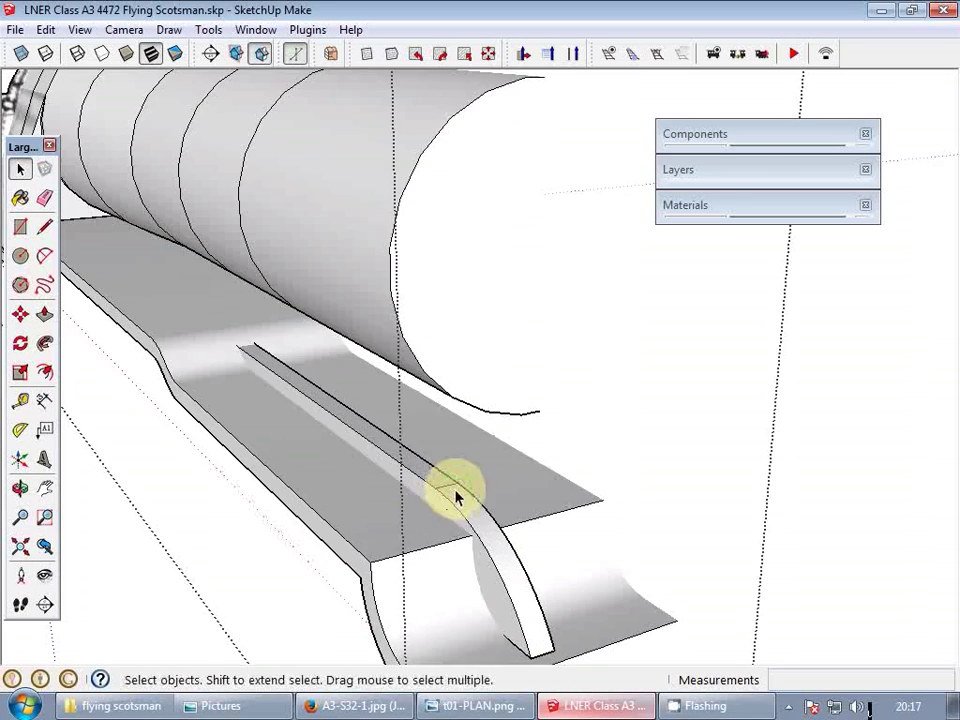
- Show hidden geometry and draw a rectangle about 44 1/8" by 14 7/8" on the running plate beneath the boiler's front section
{"action": "middle_click_drag", "start_coordinate": [455, 490], "coordinate": [407, 441]}
{"action": "scroll", "coordinate": [465, 437], "scroll_direction": "up", "scroll_amount": 3}
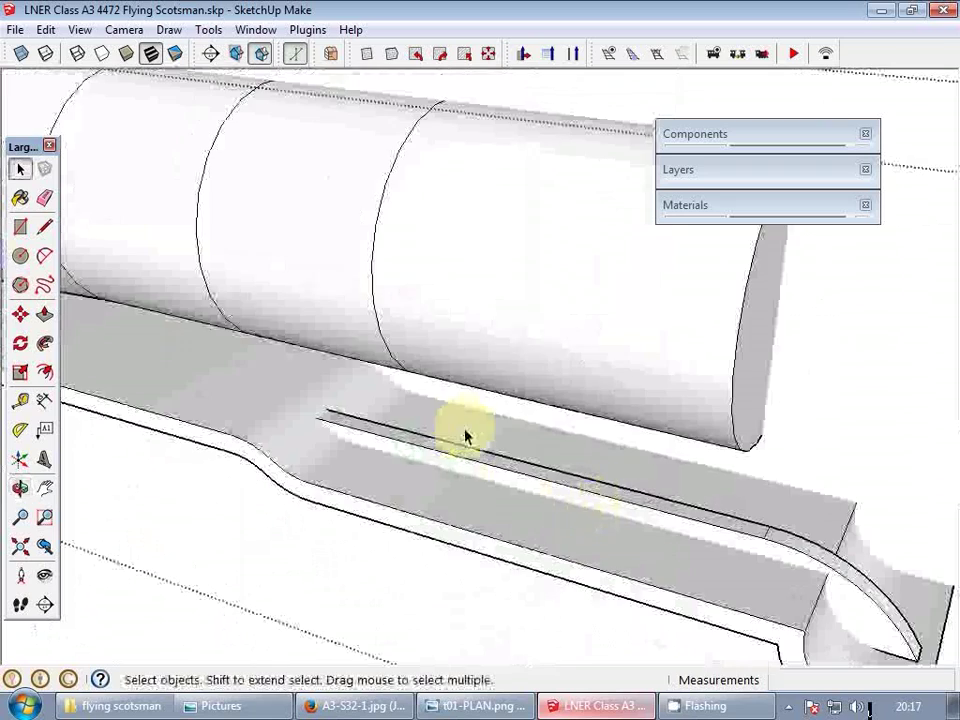
{"action": "key", "text": "alt+h"}
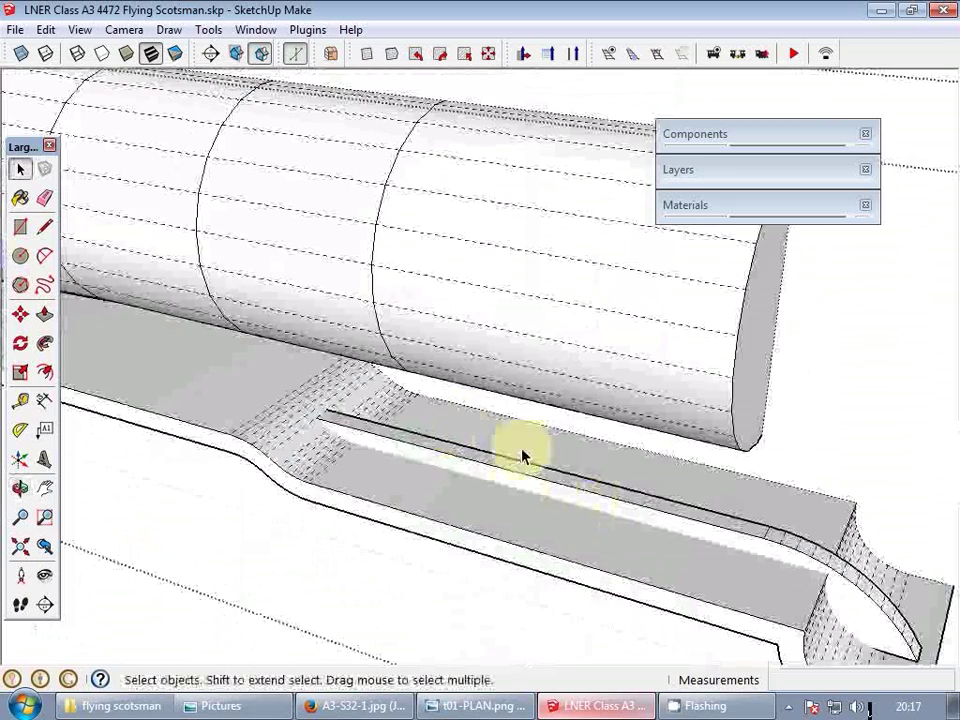
{"action": "key", "text": "r"}
{"action": "scroll", "coordinate": [500, 432], "scroll_direction": "up", "scroll_amount": 2}
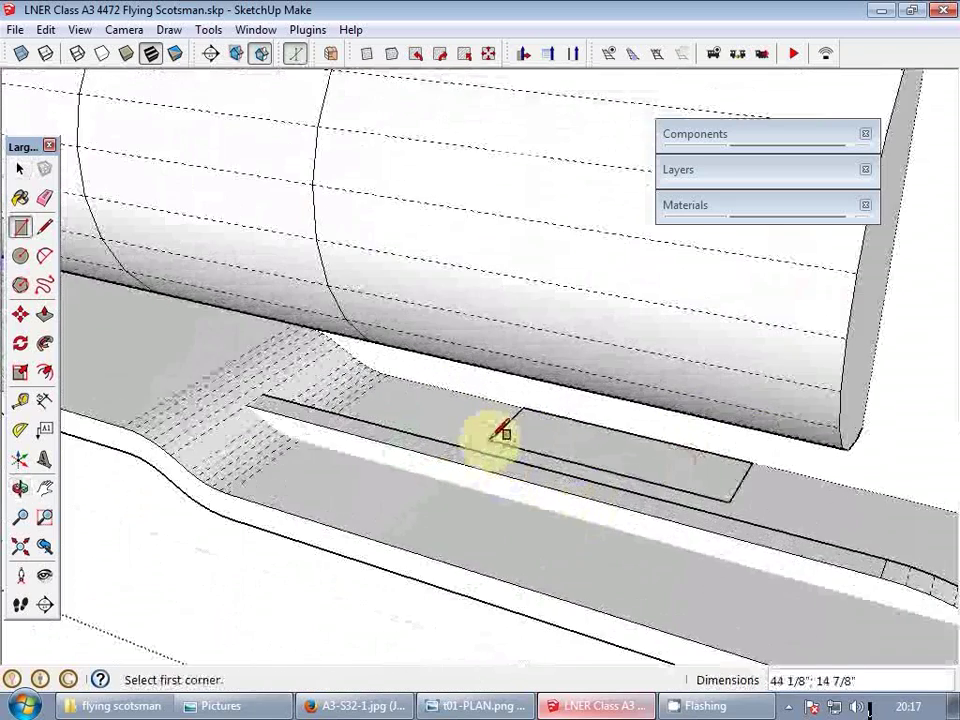
{"action": "key", "text": "space"}
- Push/pull the rectangle upward into the underside of the boiler to form a supporting block
{"action": "scroll", "coordinate": [493, 443], "scroll_direction": "down", "scroll_amount": 2}
{"action": "middle_click_drag", "start_coordinate": [493, 446], "coordinate": [478, 453]}
{"action": "key", "text": "p"}
{"action": "left_click", "coordinate": [591, 470]}
{"action": "left_click", "coordinate": [690, 393]}
{"action": "key", "text": "space"}
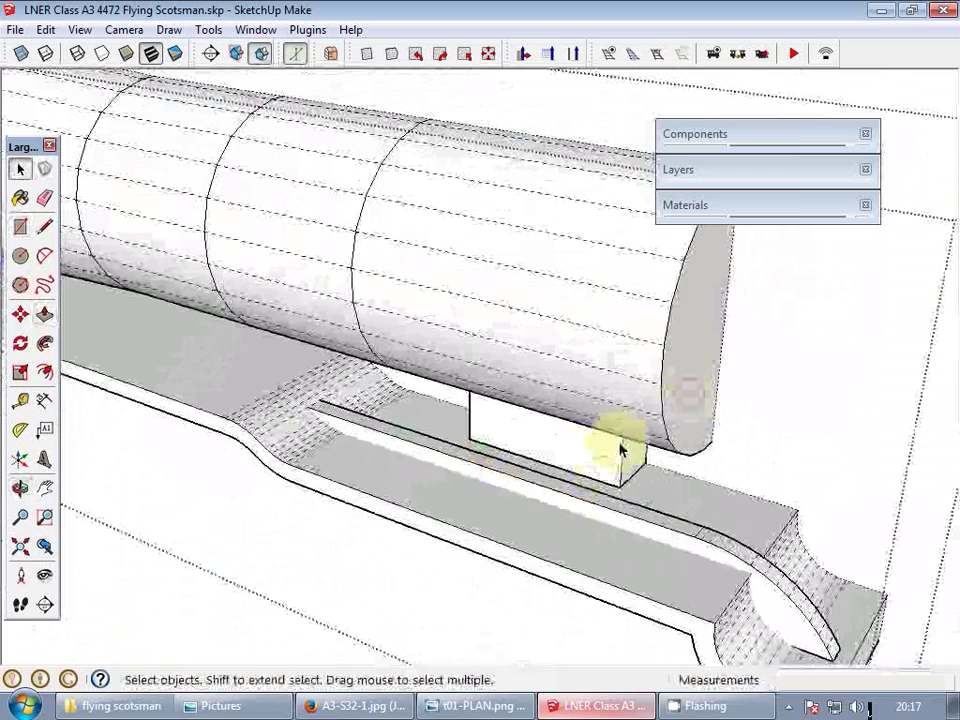
- Push/pull the support block's side face outward over the running plate by about 15 3/4"
{"action": "right_click", "coordinate": [605, 456]}
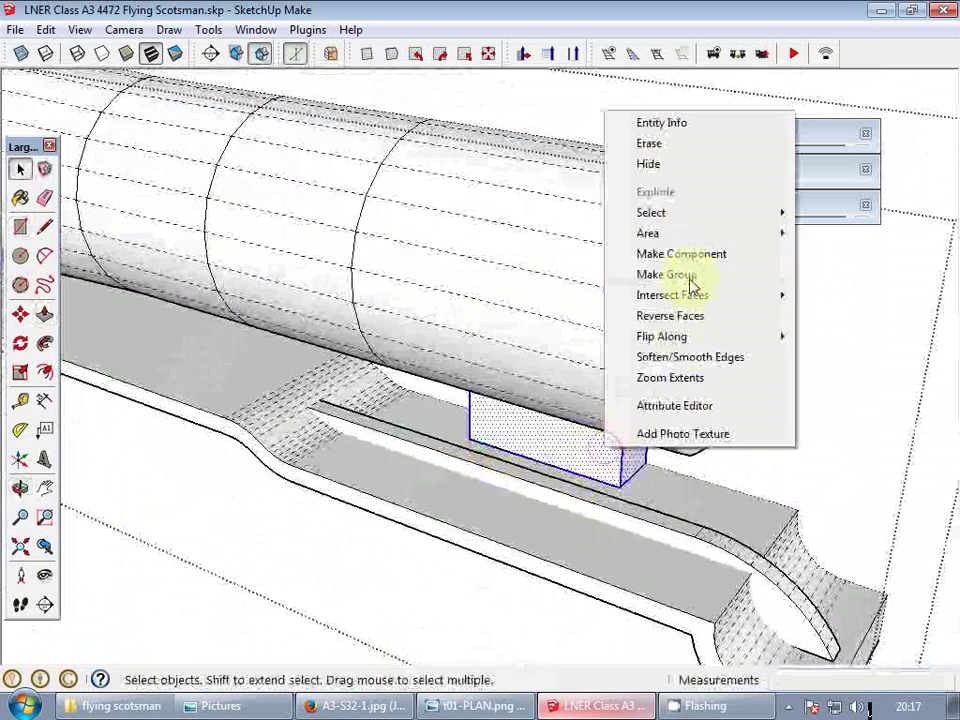
{"action": "left_click", "coordinate": [666, 274]}
{"action": "middle_click_drag", "start_coordinate": [640, 430], "coordinate": [450, 446]}
{"action": "key", "text": "p"}
{"action": "left_click_drag", "start_coordinate": [450, 446], "coordinate": [380, 518]}
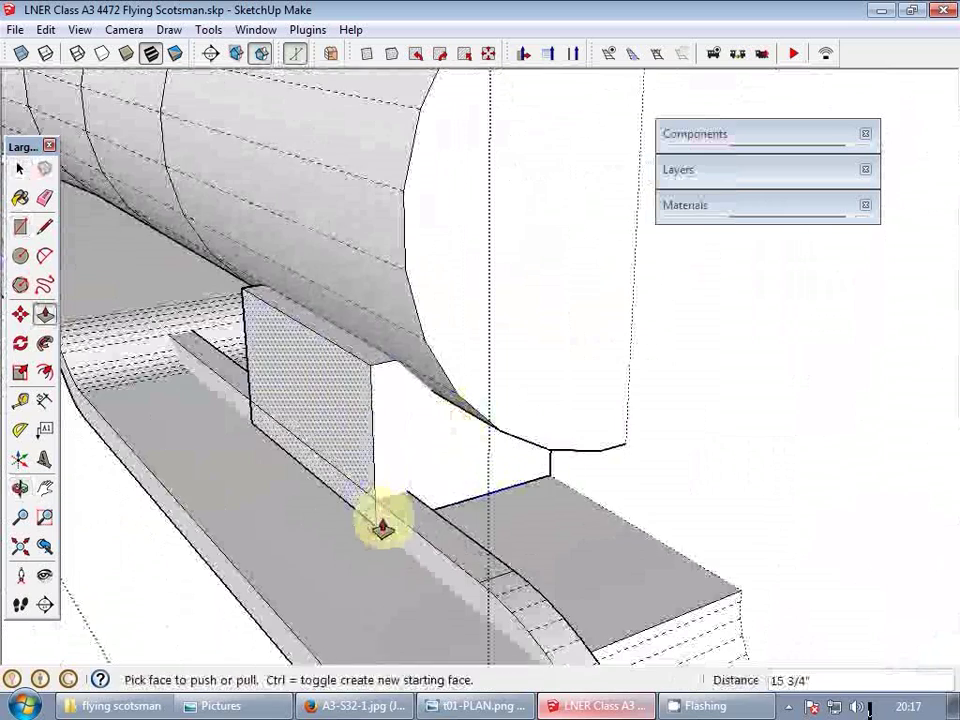
{"action": "key", "text": "space"}
{"action": "middle_click_drag", "start_coordinate": [382, 527], "coordinate": [505, 425]}
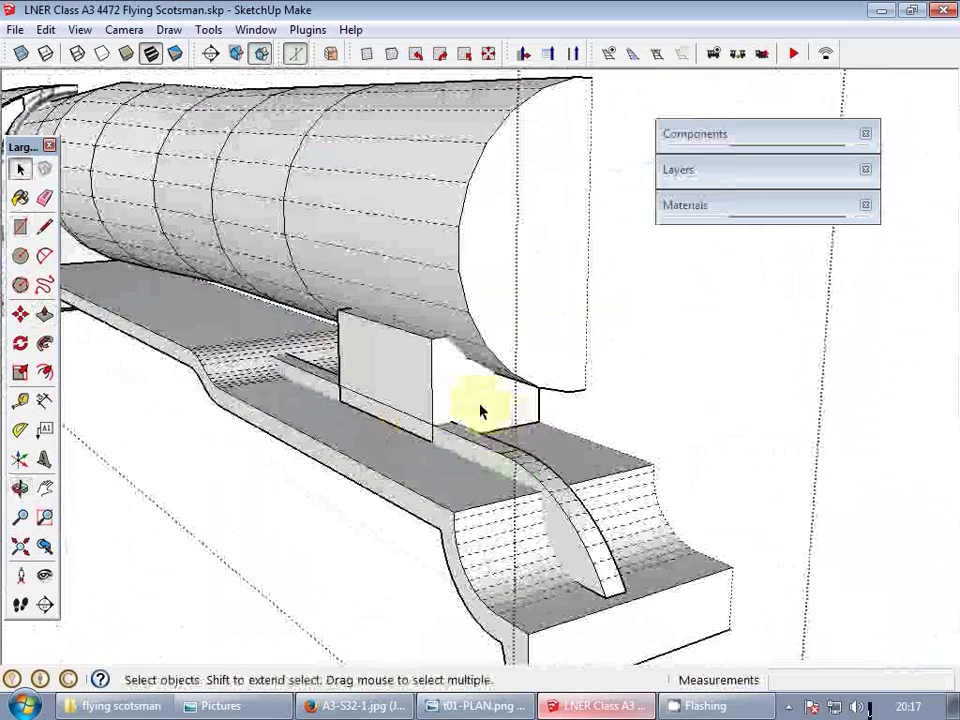
- Push/pull the support block's front face by about 19 1/4" and pull its rear face to the boiler's foremost ring
{"action": "key", "text": "p"}
{"action": "left_click_drag", "start_coordinate": [480, 410], "coordinate": [498, 415]}
{"action": "left_click", "coordinate": [498, 413]}
{"action": "middle_click_drag", "start_coordinate": [498, 413], "coordinate": [699, 352]}
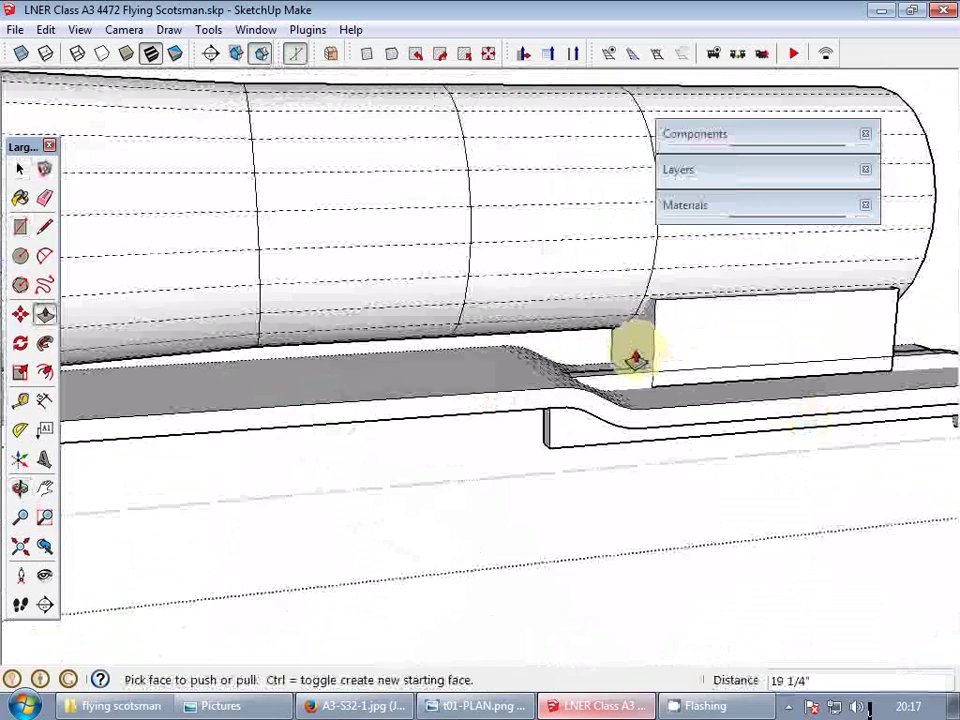
{"action": "middle_click_drag", "start_coordinate": [635, 358], "coordinate": [526, 330]}
{"action": "left_click", "coordinate": [526, 423]}
{"action": "left_click", "coordinate": [543, 347]}
{"action": "key", "text": "space"}
- Make the support block beneath the boiler's front section into a group and deselect it
{"action": "scroll", "coordinate": [540, 347], "scroll_direction": "down", "scroll_amount": 2}
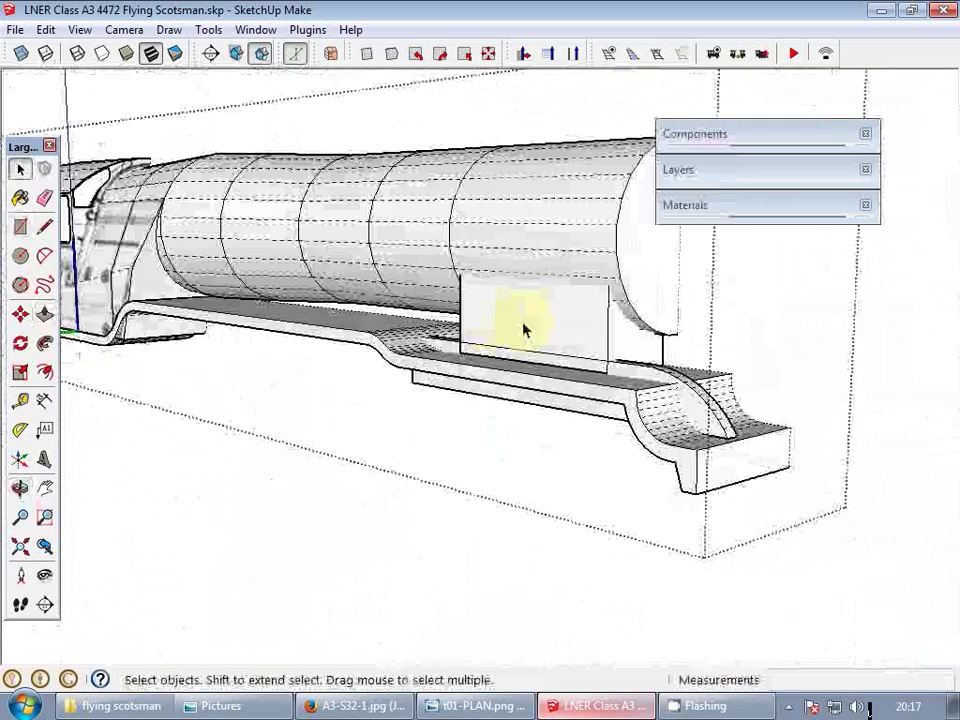
{"action": "scroll", "coordinate": [526, 326], "scroll_direction": "up", "scroll_amount": 2}
{"action": "right_click", "coordinate": [529, 323]}
{"action": "left_click", "coordinate": [613, 487]}
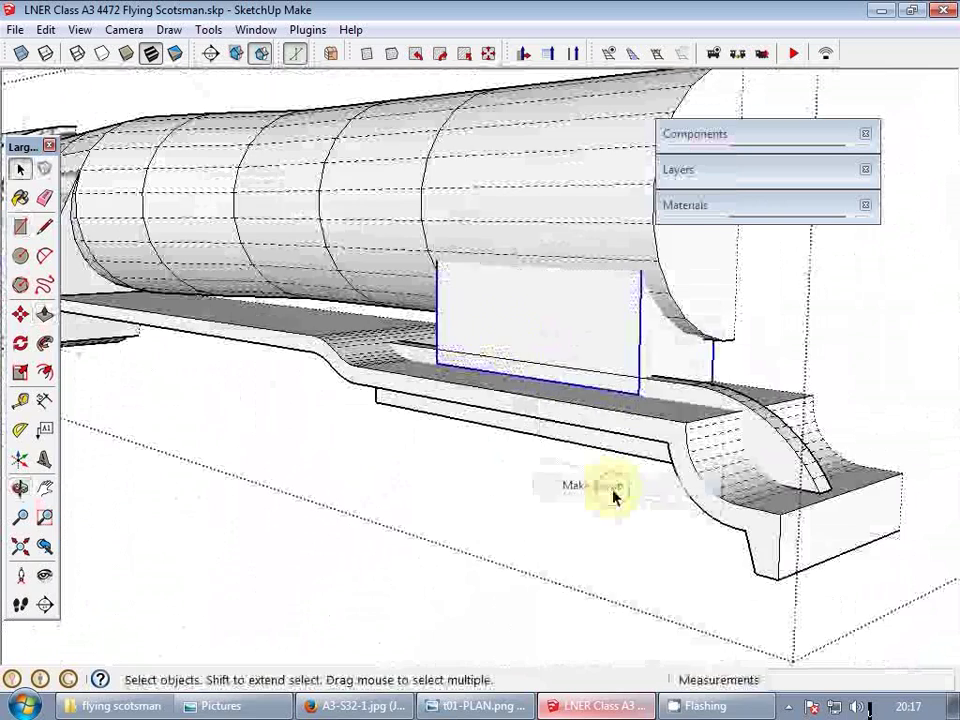
{"action": "middle_click_drag", "start_coordinate": [499, 336], "coordinate": [648, 428]}
{"action": "scroll", "coordinate": [648, 428], "scroll_direction": "up", "scroll_amount": 2}
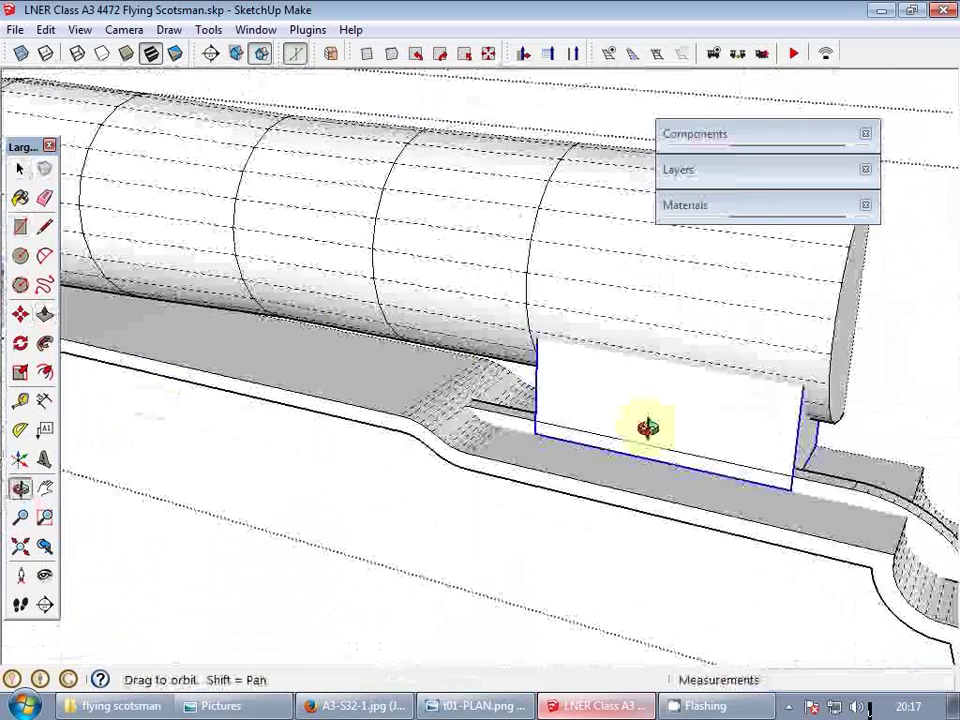
{"action": "scroll", "coordinate": [489, 396], "scroll_direction": "down", "scroll_amount": 5}
{"action": "middle_click_drag", "start_coordinate": [489, 396], "coordinate": [510, 407]}
{"action": "key", "text": "Escape"}
- Trace a tapered four-sided casing profile beside the boiler on the front-view blueprint, with a top edge about 17 3/4" long
{"action": "scroll", "coordinate": [609, 394], "scroll_direction": "up", "scroll_amount": 3}
{"action": "scroll", "coordinate": [609, 394], "scroll_direction": "down", "scroll_amount": 3}
{"action": "middle_click_drag", "start_coordinate": [609, 394], "coordinate": [550, 372]}
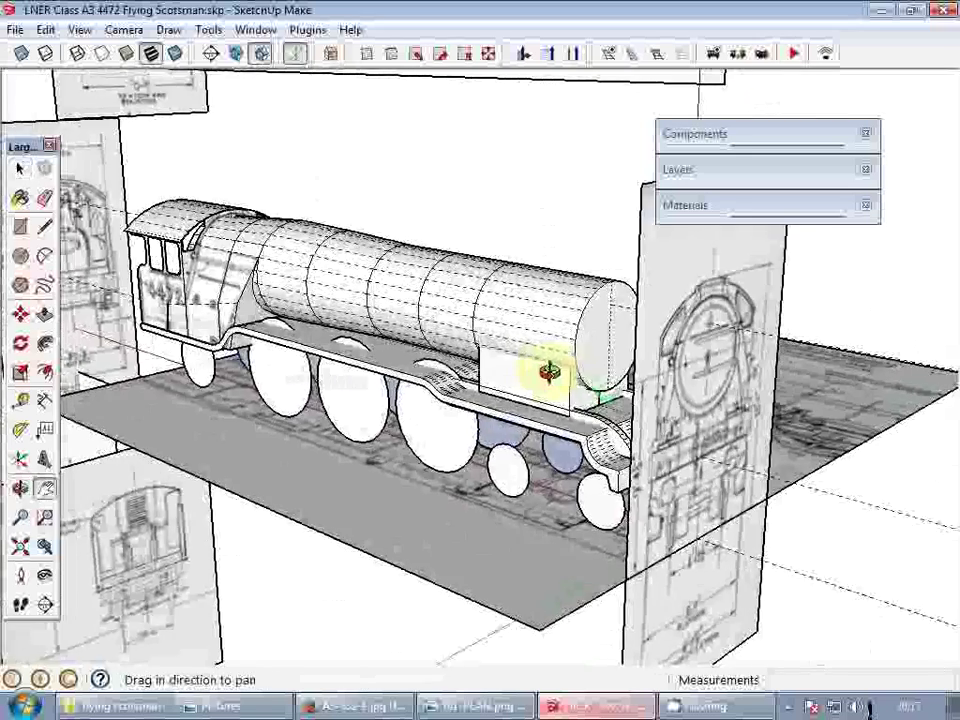
{"action": "scroll", "coordinate": [561, 375], "scroll_direction": "down", "scroll_amount": 3}
{"action": "scroll", "coordinate": [556, 370], "scroll_direction": "up", "scroll_amount": 4}
{"action": "middle_click_drag", "start_coordinate": [636, 403], "coordinate": [439, 364]}
{"action": "scroll", "coordinate": [455, 318], "scroll_direction": "up", "scroll_amount": 4}
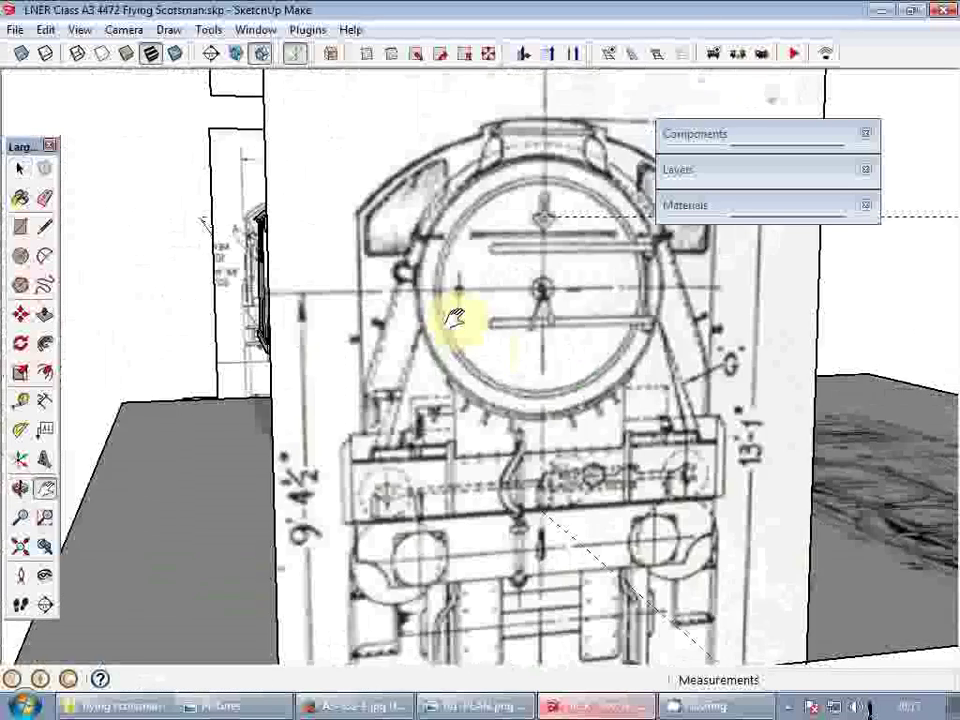
{"action": "mouse_move", "coordinate": [491, 396]}
{"action": "middle_mouse_down"}
{"action": "mouse_move", "coordinate": [591, 334]}
{"action": "mouse_move", "coordinate": [572, 392]}
{"action": "mouse_move", "coordinate": [510, 392]}
{"action": "middle_mouse_up"}
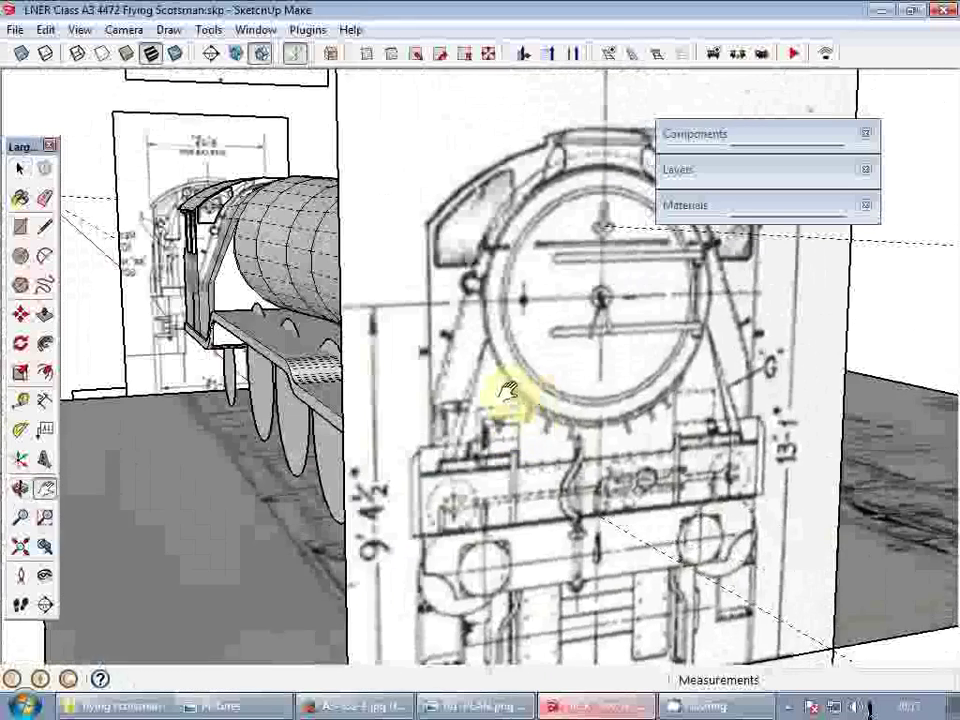
{"action": "key", "text": "l"}
{"action": "scroll", "coordinate": [450, 471], "scroll_direction": "up", "scroll_amount": 2}
{"action": "left_click", "coordinate": [447, 466]}
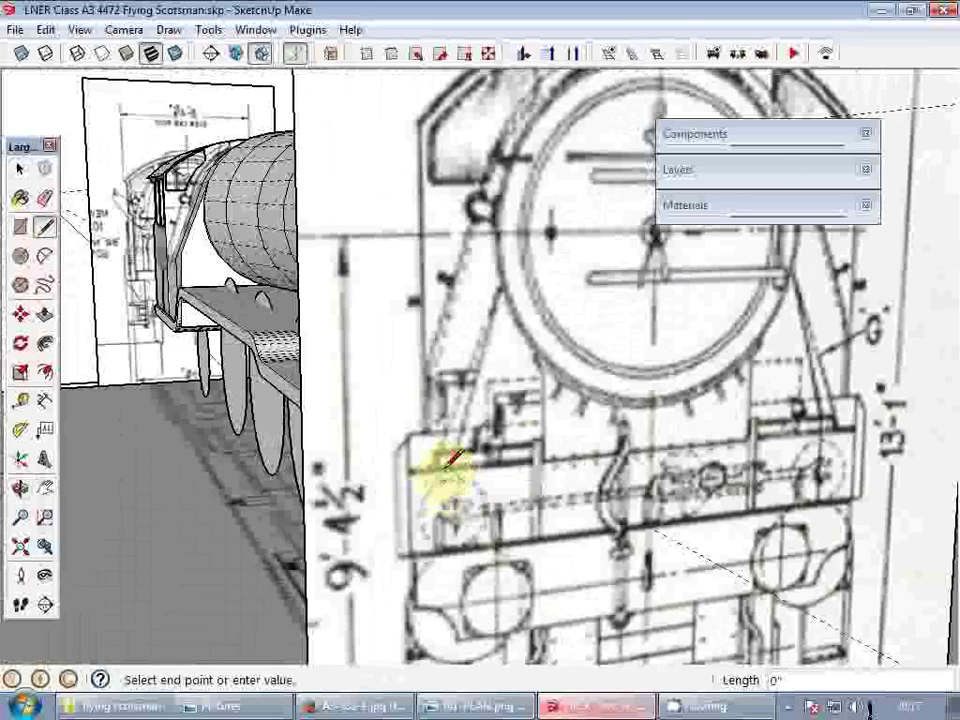
{"action": "scroll", "coordinate": [512, 282], "scroll_direction": "up", "scroll_amount": 1}
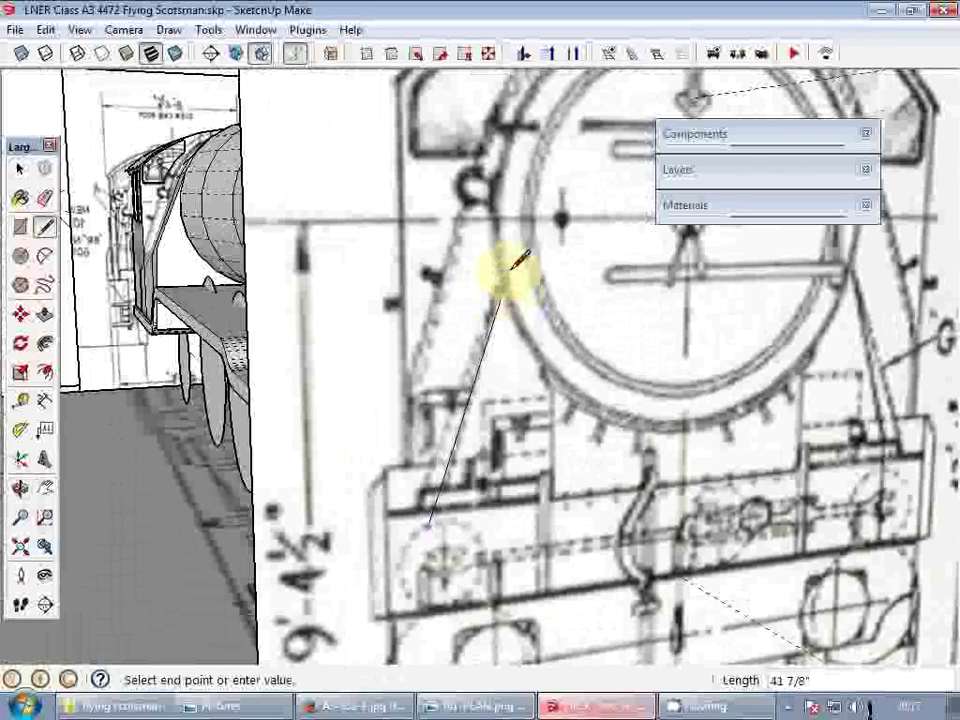
{"action": "left_click", "coordinate": [506, 265]}
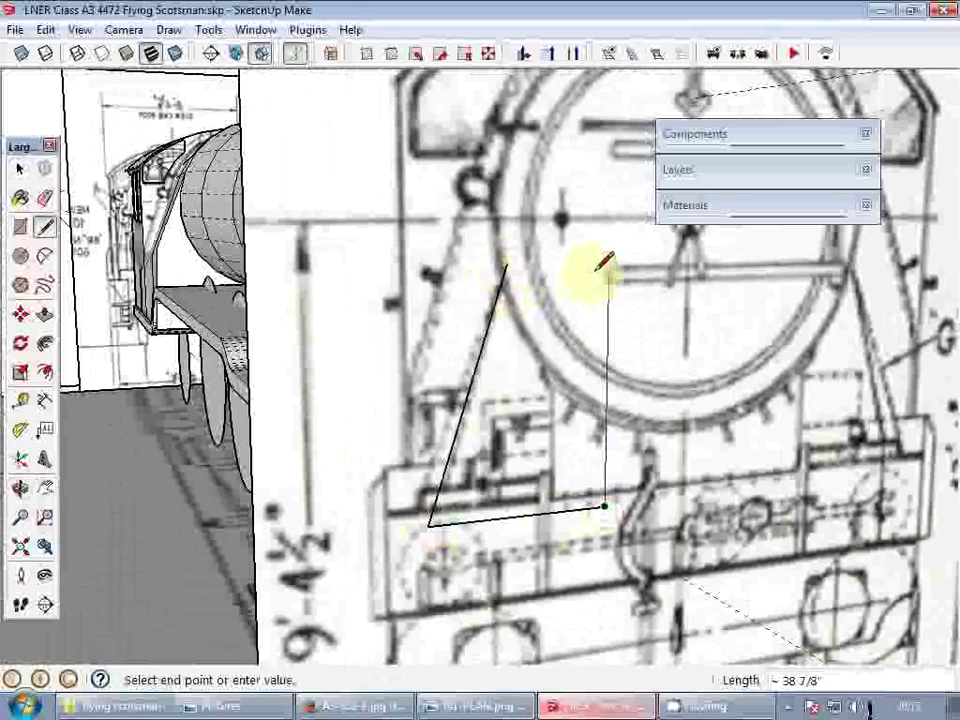
{"action": "left_click", "coordinate": [517, 252]}
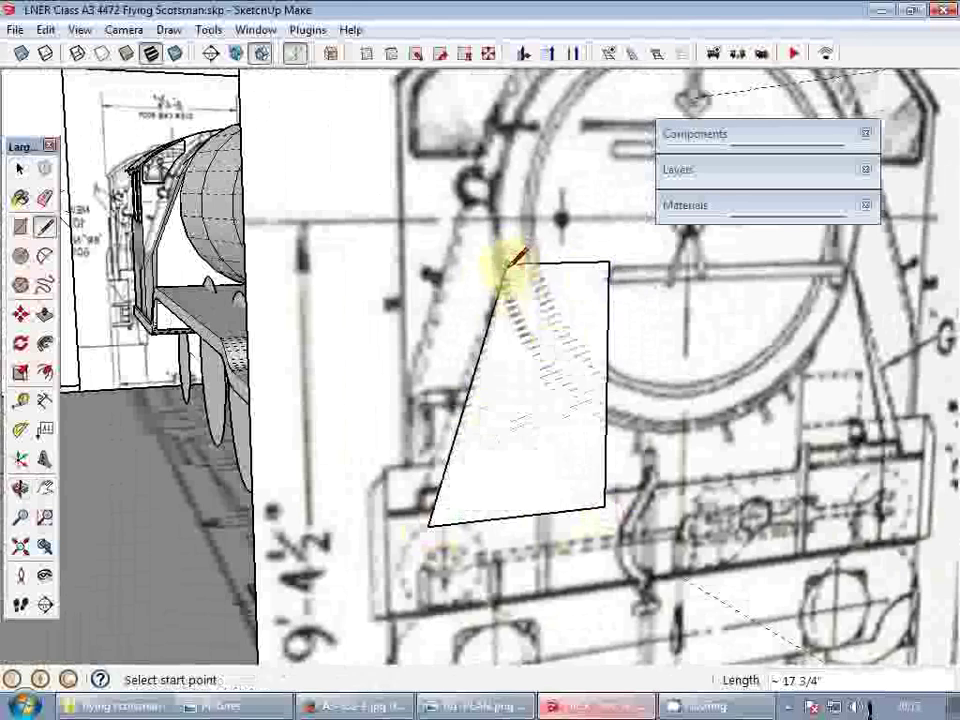
- Make the tapered casing profile on the front-view blueprint into a group
{"action": "key", "text": "space"}
{"action": "scroll", "coordinate": [540, 368], "scroll_direction": "down", "scroll_amount": 3}
{"action": "right_click", "coordinate": [538, 362]}
{"action": "left_click", "coordinate": [618, 526]}
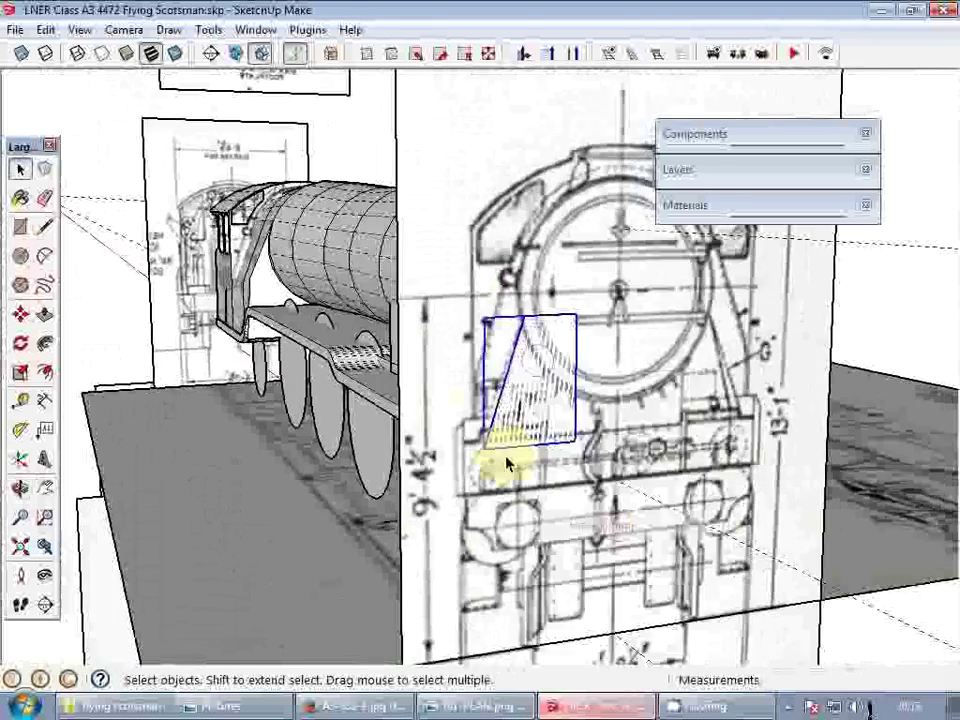
- Move the casing profile group onto the running plate beside the support block, aligned with the casing on the side-view blueprint
{"action": "scroll", "coordinate": [600, 497], "scroll_direction": "down", "scroll_amount": 6}
{"action": "key", "text": "m"}
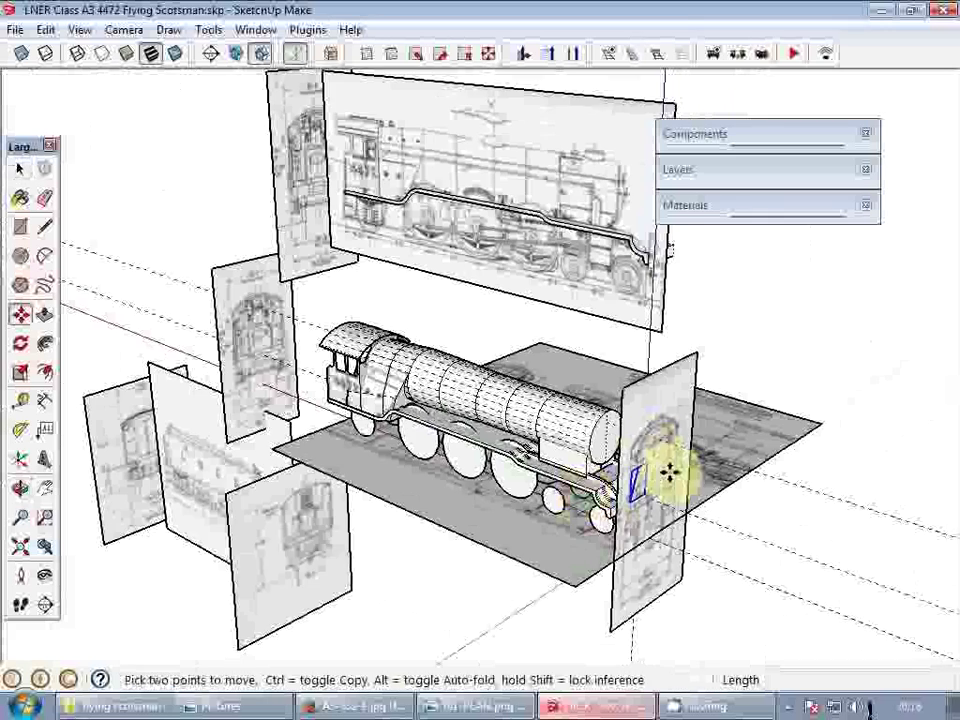
{"action": "scroll", "coordinate": [645, 500], "scroll_direction": "up", "scroll_amount": 1}
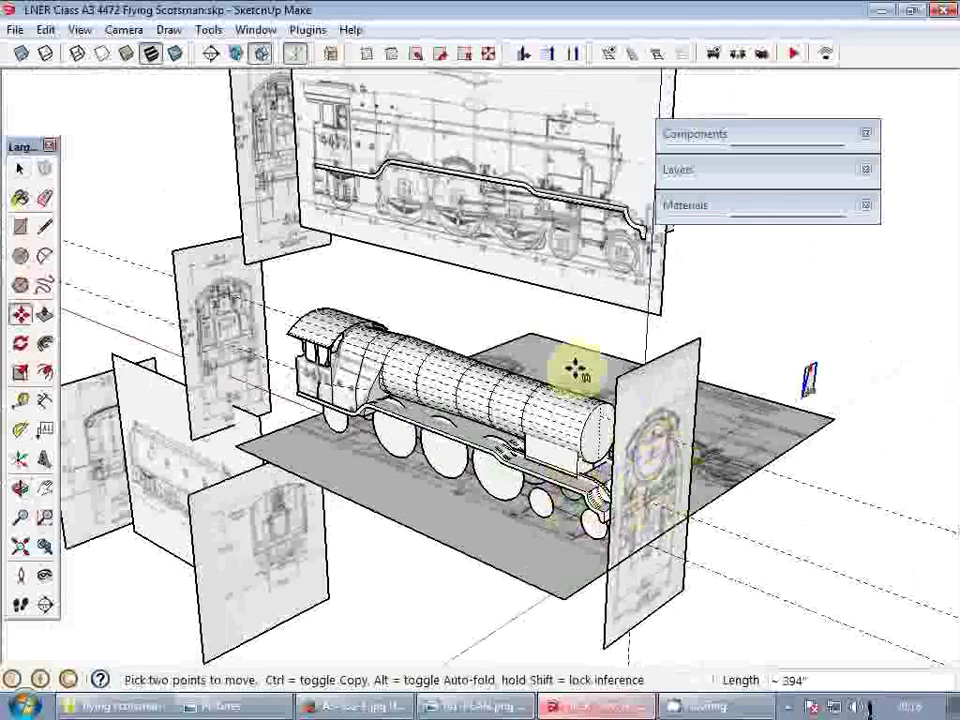
{"action": "scroll", "coordinate": [643, 317], "scroll_direction": "down", "scroll_amount": 3}
{"action": "scroll", "coordinate": [613, 268], "scroll_direction": "up", "scroll_amount": 6}
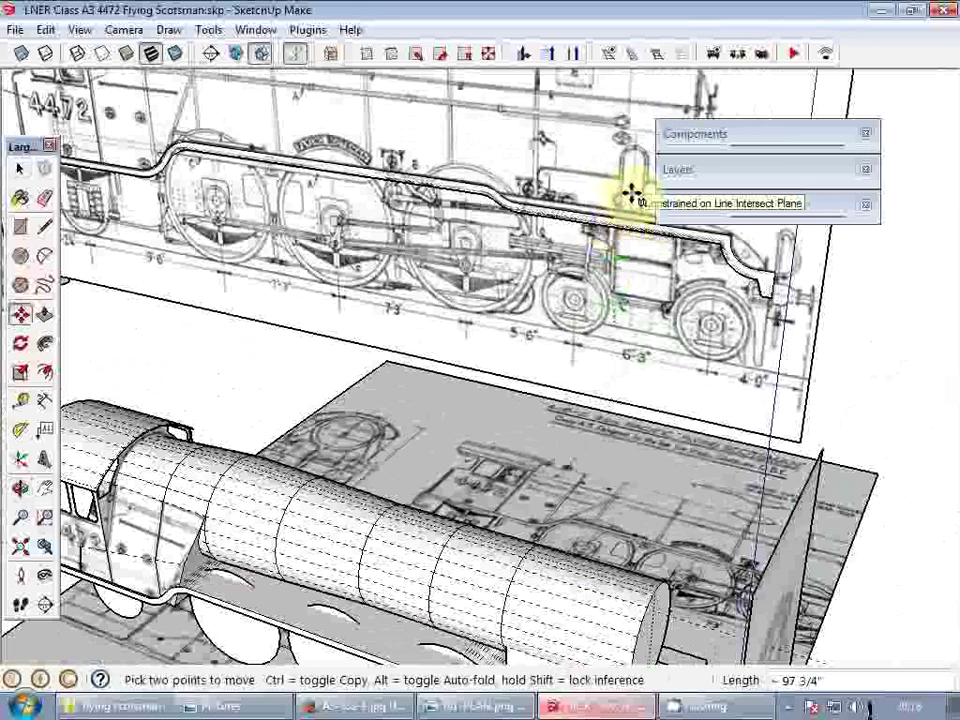
- Measure the casing's width on the side-view blueprint with the Line tool
{"action": "key", "text": "l"}
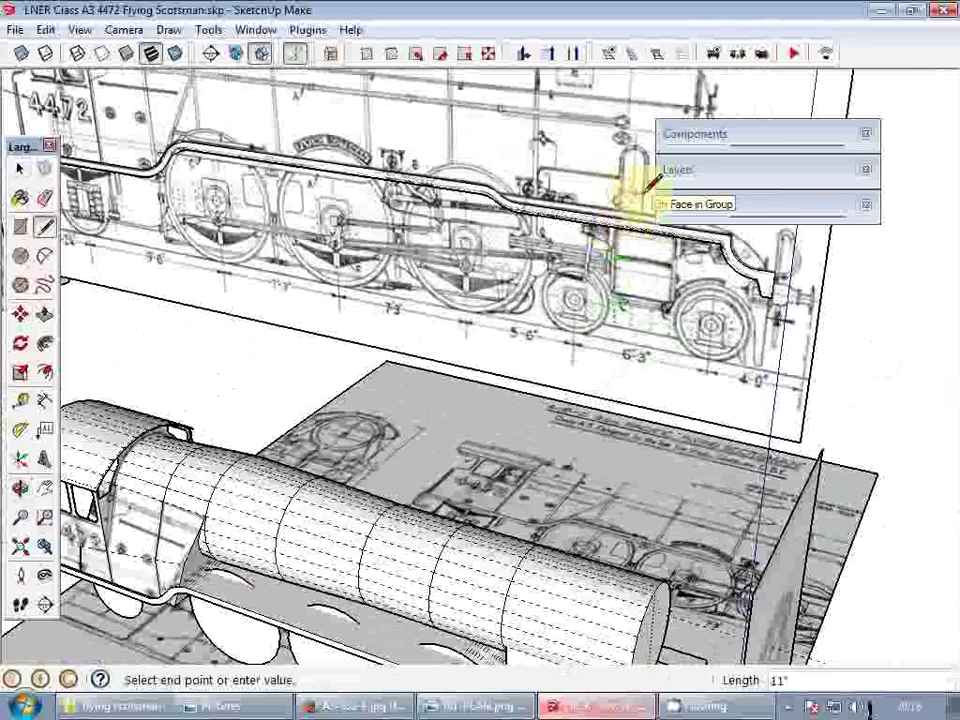
{"action": "scroll", "coordinate": [644, 192], "scroll_direction": "up", "scroll_amount": 2}
{"action": "key", "text": "space"}
- Open the casing profile group, push/pull its front and back faces outward by 5" each, and close the group
{"action": "scroll", "coordinate": [557, 197], "scroll_direction": "down", "scroll_amount": 6}
{"action": "scroll", "coordinate": [527, 484], "scroll_direction": "up", "scroll_amount": 8}
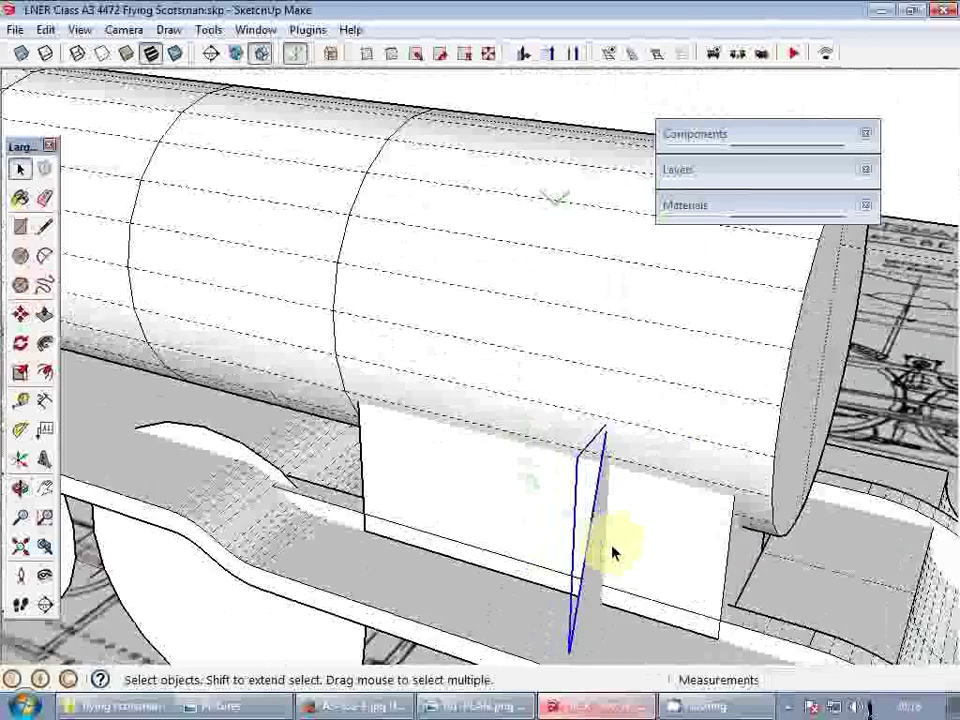
{"action": "double_click", "coordinate": [592, 553]}
{"action": "key", "text": "p"}
{"action": "left_click", "coordinate": [592, 554]}
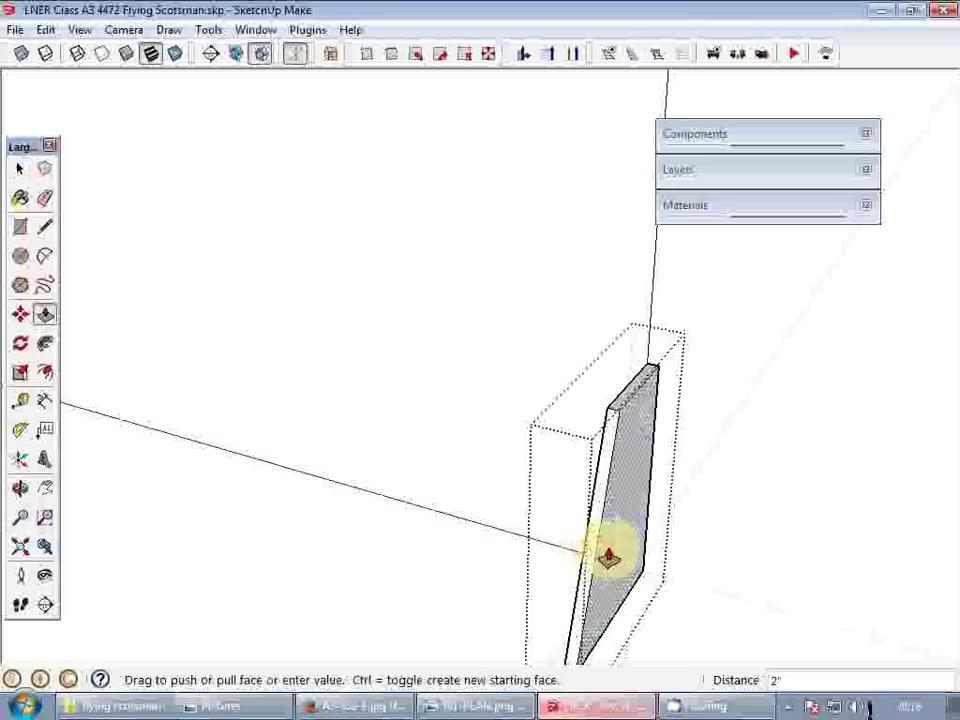
{"action": "type", "text": "5"}
{"action": "key", "text": "Return"}
{"action": "middle_click_drag", "start_coordinate": [623, 556], "coordinate": [823, 456]}
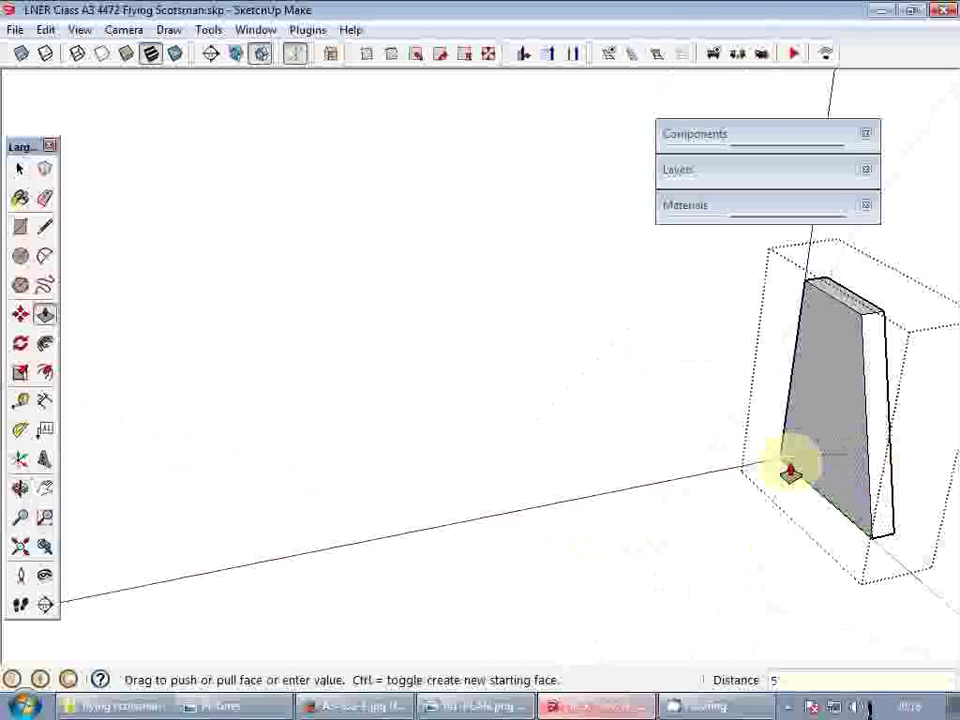
{"action": "left_click_drag", "start_coordinate": [823, 463], "coordinate": [769, 494]}
{"action": "type", "text": "5"}
{"action": "key", "text": "Return"}
{"action": "key", "text": "space"}
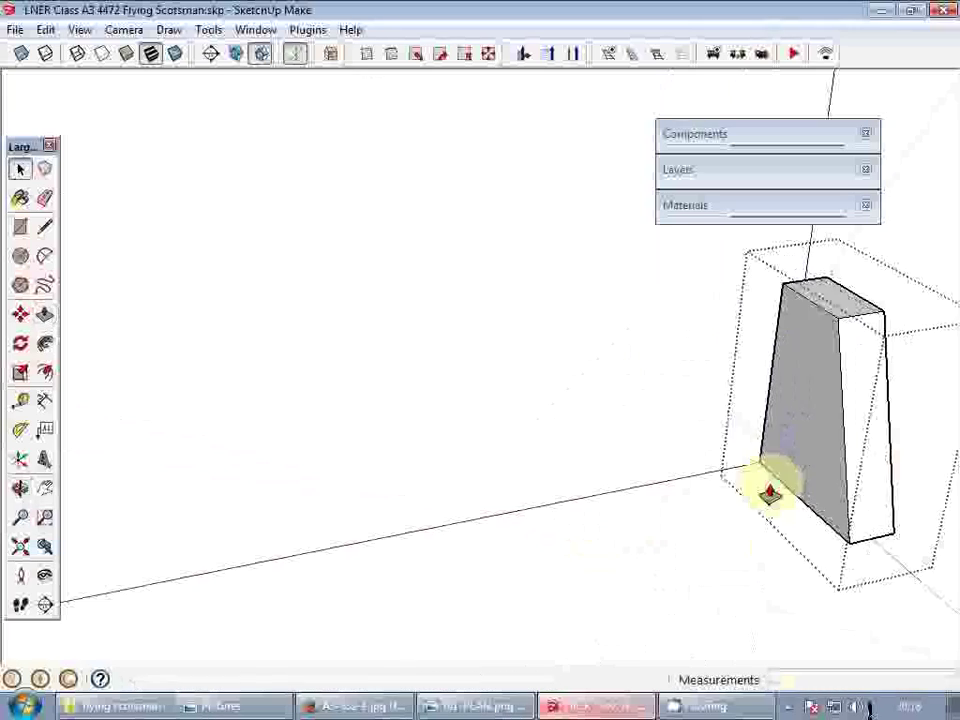
{"action": "key", "text": "Escape"}
- Compare the casing and support block with the front section on the side-view blueprint
{"action": "middle_click_drag", "start_coordinate": [769, 494], "coordinate": [377, 448]}
{"action": "scroll", "coordinate": [450, 396], "scroll_direction": "down", "scroll_amount": 2}
{"action": "scroll", "coordinate": [448, 395], "scroll_direction": "down", "scroll_amount": 5}
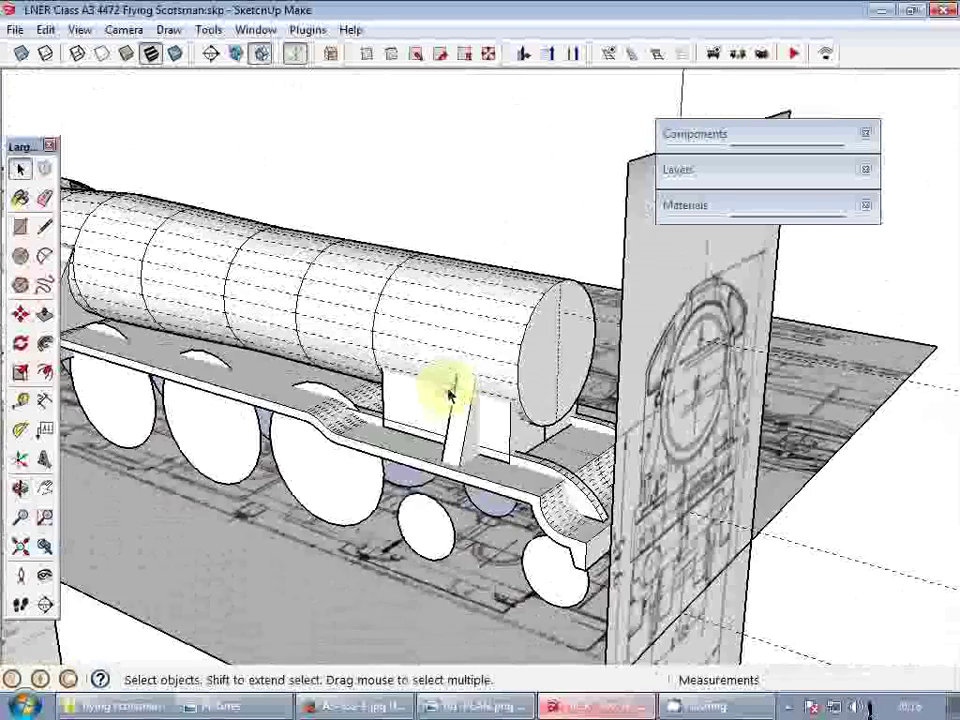
{"action": "middle_click_drag", "start_coordinate": [443, 386], "coordinate": [607, 461]}
{"action": "scroll", "coordinate": [568, 503], "scroll_direction": "up", "scroll_amount": 2}
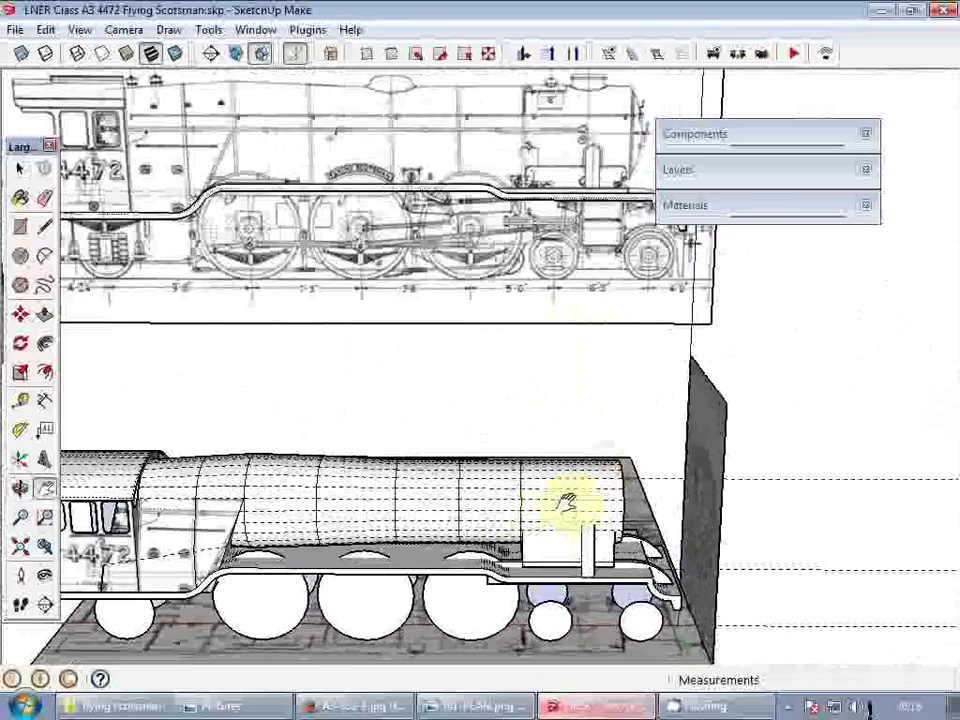
{"action": "mouse_move", "coordinate": [568, 503]}
{"action": "middle_mouse_down"}
{"action": "mouse_move", "coordinate": [561, 527]}
{"action": "mouse_move", "coordinate": [506, 330]}
{"action": "middle_mouse_up"}
{"action": "scroll", "coordinate": [540, 150], "scroll_direction": "up", "scroll_amount": 3}
{"action": "left_click_drag", "start_coordinate": [540, 150], "coordinate": [478, 365]}
{"action": "scroll", "coordinate": [478, 363], "scroll_direction": "down", "scroll_amount": 6}
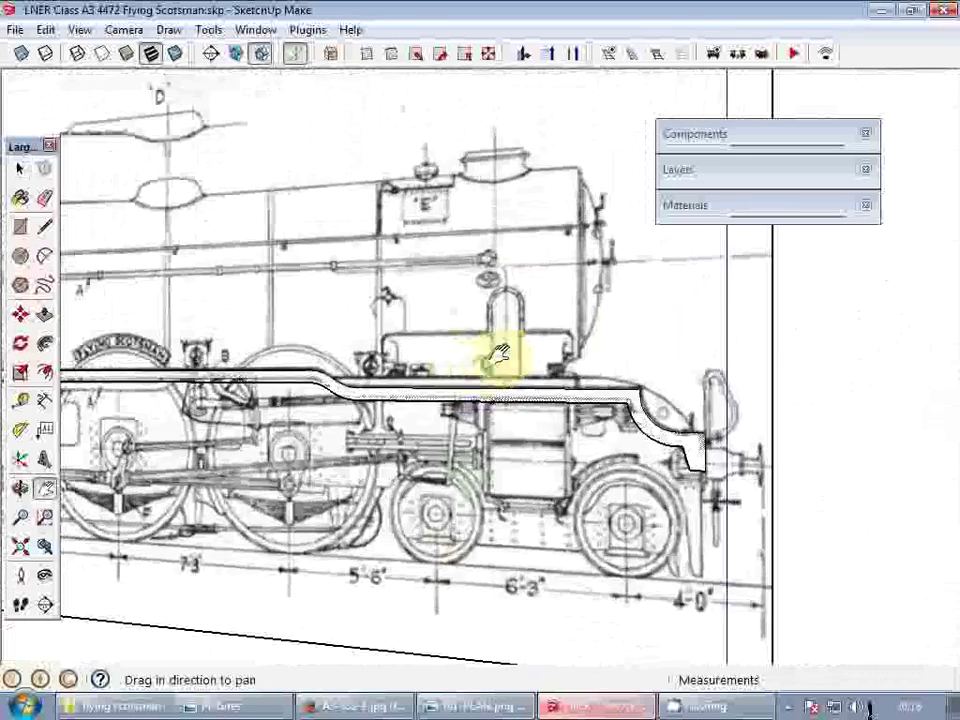
{"action": "scroll", "coordinate": [520, 340], "scroll_direction": "up", "scroll_amount": 5}
- Open the support block group, push its outer side face inward by about 1 1/2", and close the group
{"action": "key", "text": "space"}
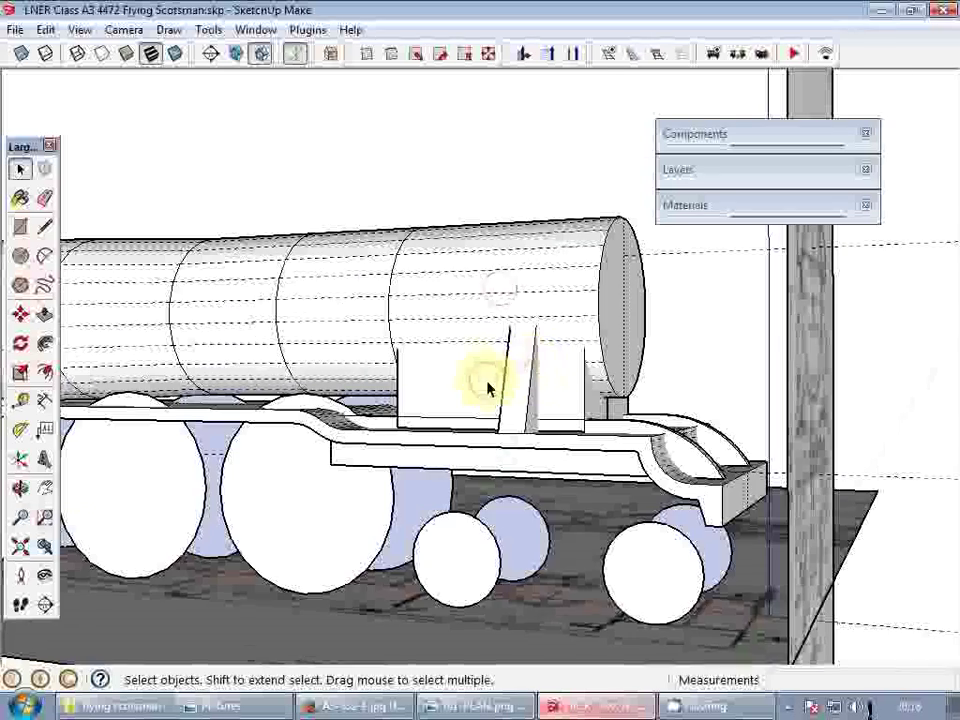
{"action": "scroll", "coordinate": [488, 388], "scroll_direction": "up", "scroll_amount": 6}
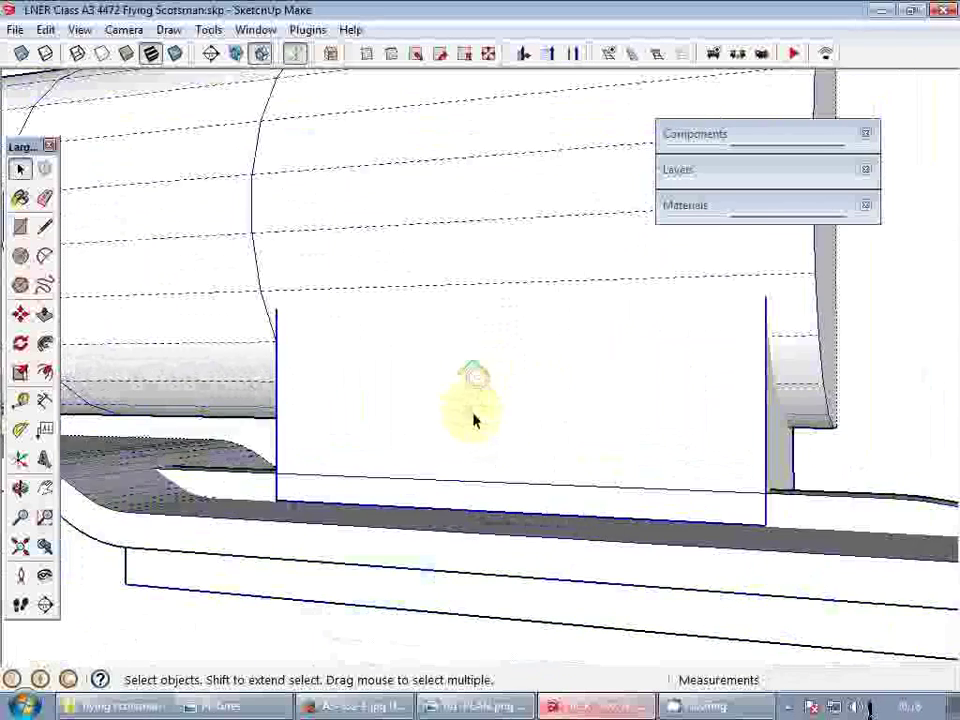
{"action": "scroll", "coordinate": [475, 420], "scroll_direction": "down", "scroll_amount": 2}
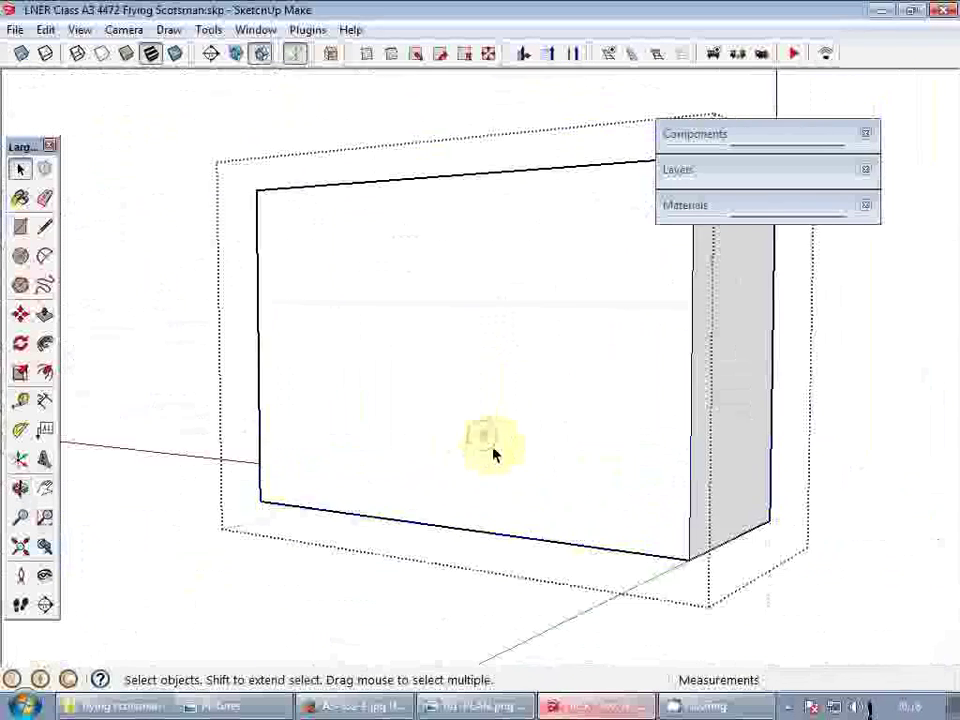
{"action": "key", "text": "p"}
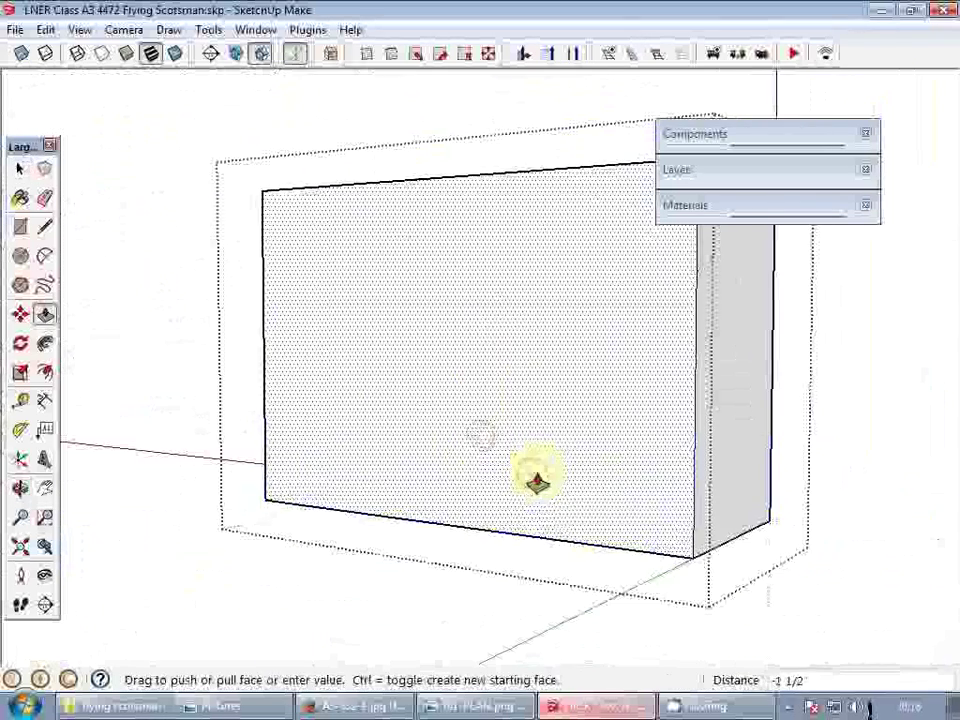
{"action": "left_click", "coordinate": [542, 482]}
{"action": "key", "text": "space"}
{"action": "key", "text": "Escape"}
{"action": "middle_click_drag", "start_coordinate": [542, 482], "coordinate": [574, 478]}
{"action": "middle_click_drag", "start_coordinate": [475, 488], "coordinate": [645, 456]}
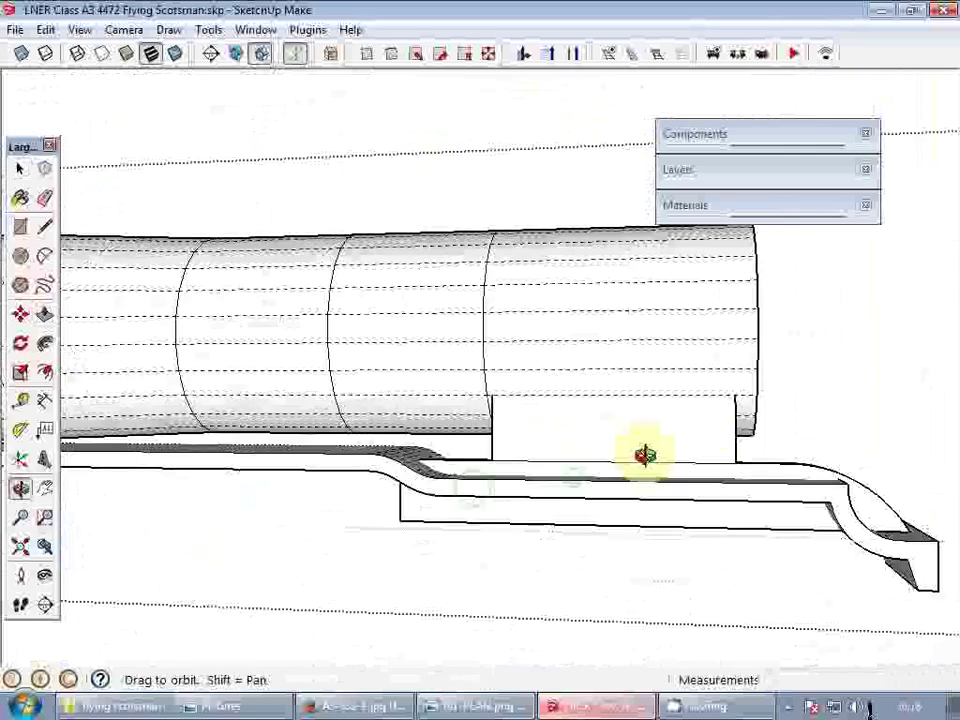
{"action": "scroll", "coordinate": [656, 439], "scroll_direction": "down", "scroll_amount": 4}
{"action": "key", "text": "Escape"}
- Compare the casing and support block with the front section on the side-view blueprint from a wider view
{"action": "scroll", "coordinate": [561, 326], "scroll_direction": "down", "scroll_amount": 3}
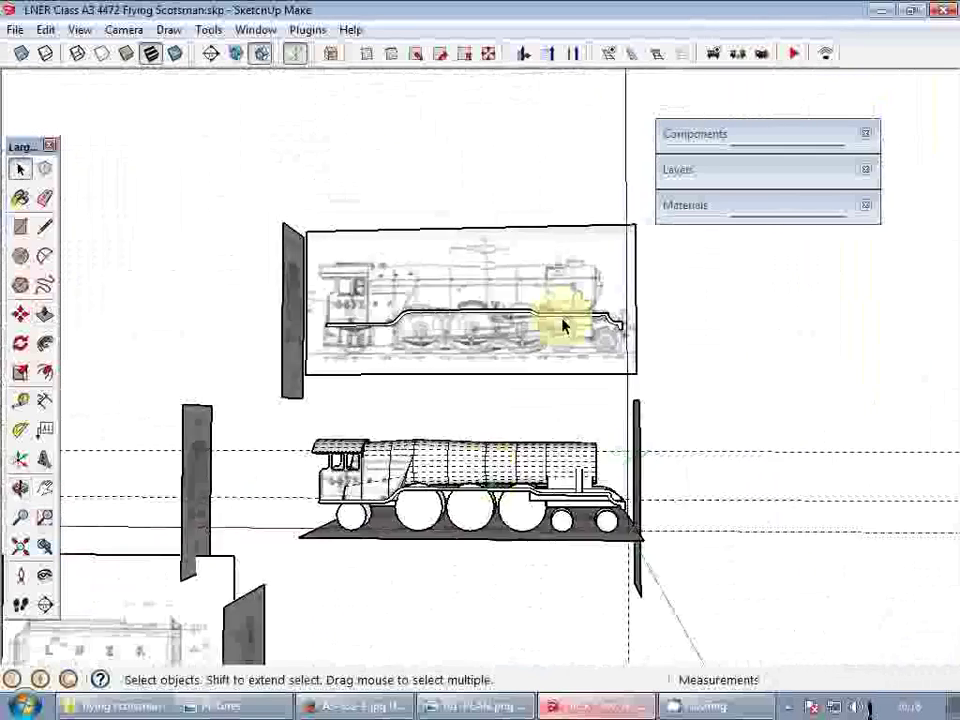
{"action": "scroll", "coordinate": [561, 310], "scroll_direction": "up", "scroll_amount": 5}
{"action": "scroll", "coordinate": [558, 380], "scroll_direction": "down", "scroll_amount": 4}
{"action": "scroll", "coordinate": [583, 296], "scroll_direction": "up", "scroll_amount": 5}
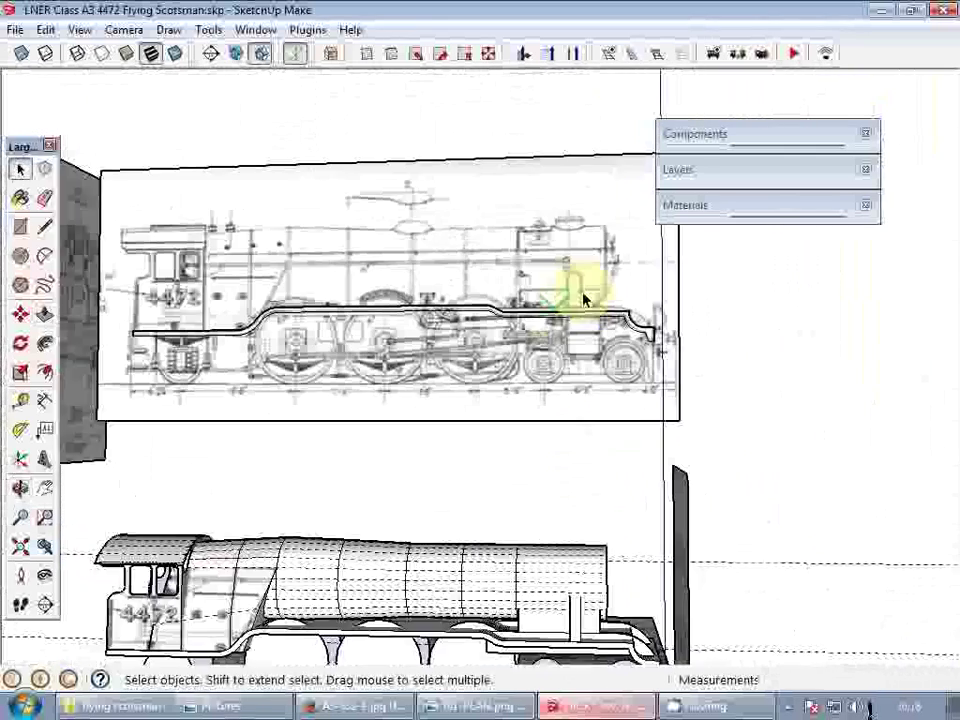
{"action": "middle_click", "coordinate": [583, 296]}
{"action": "scroll", "coordinate": [565, 310], "scroll_direction": "down", "scroll_amount": 5}
- In the open casing group, add a Protractor guide at the upper corner of the sloped edge, square to the slope
{"action": "scroll", "coordinate": [579, 482], "scroll_direction": "up", "scroll_amount": 10}
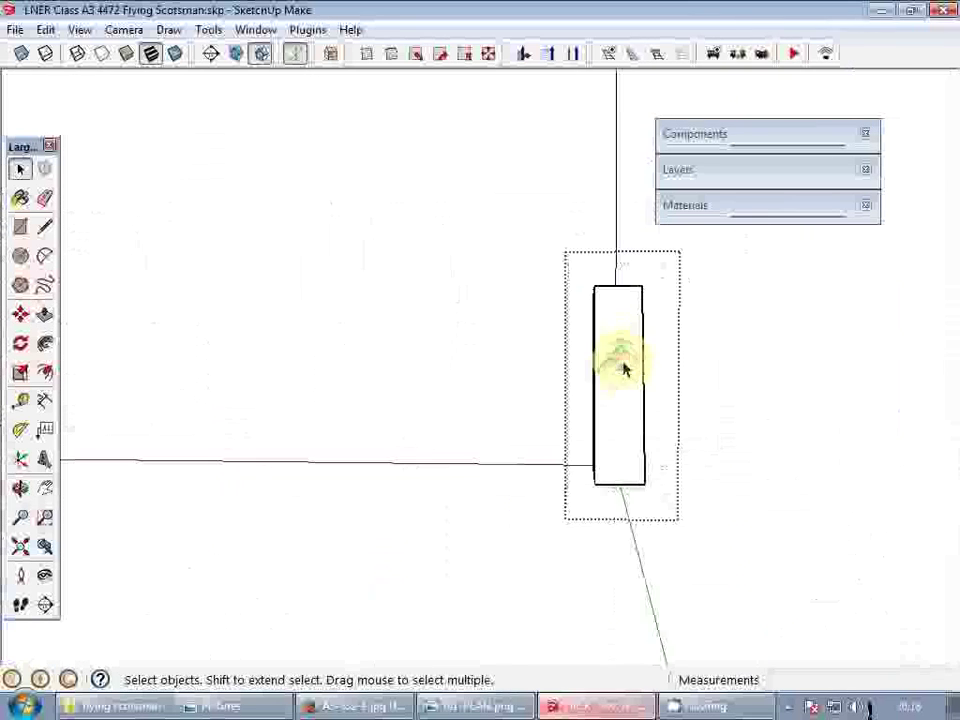
{"action": "middle_click_drag", "start_coordinate": [626, 368], "coordinate": [236, 386]}
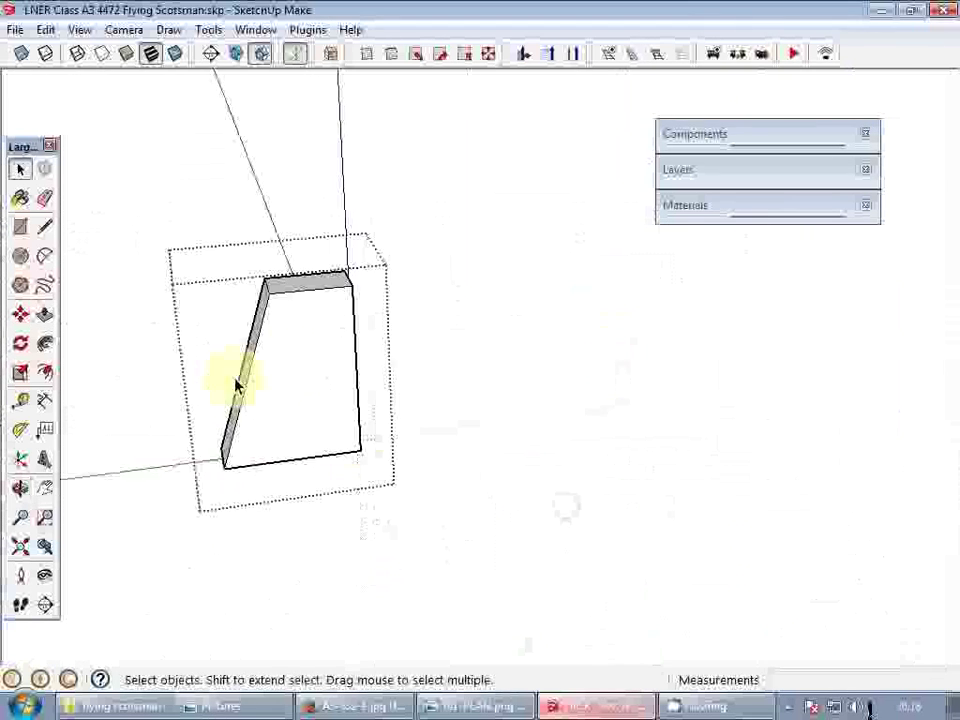
{"action": "scroll", "coordinate": [250, 350], "scroll_direction": "down", "scroll_amount": 1}
{"action": "scroll", "coordinate": [257, 339], "scroll_direction": "up", "scroll_amount": 5}
{"action": "key", "text": "l"}
{"action": "scroll", "coordinate": [358, 332], "scroll_direction": "down", "scroll_amount": 5}
{"action": "scroll", "coordinate": [405, 345], "scroll_direction": "up", "scroll_amount": 2}
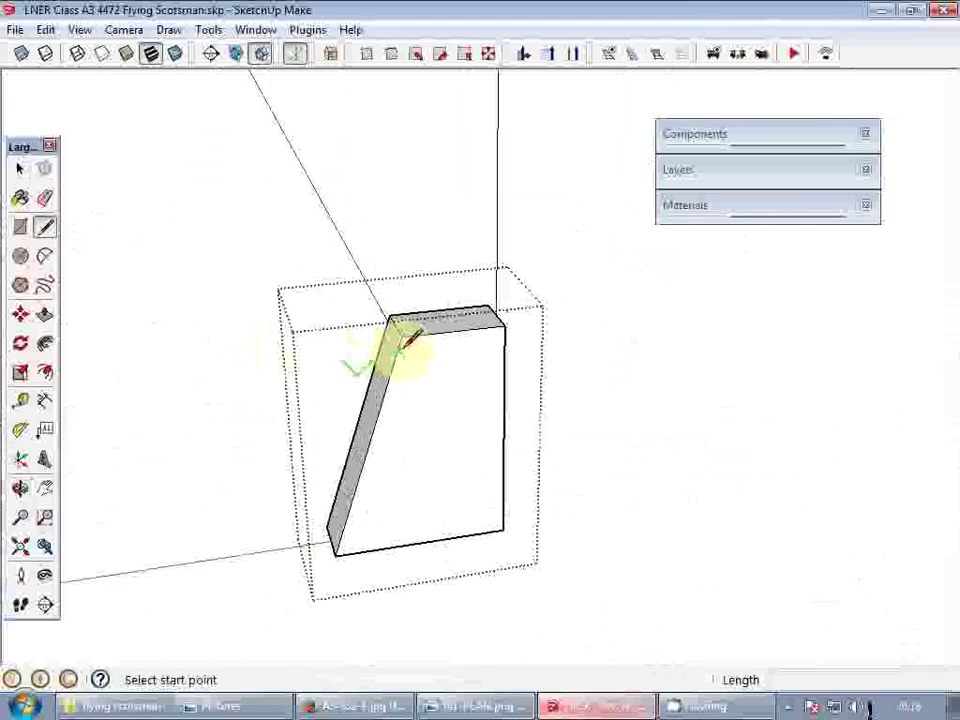
{"action": "key", "text": "space"}
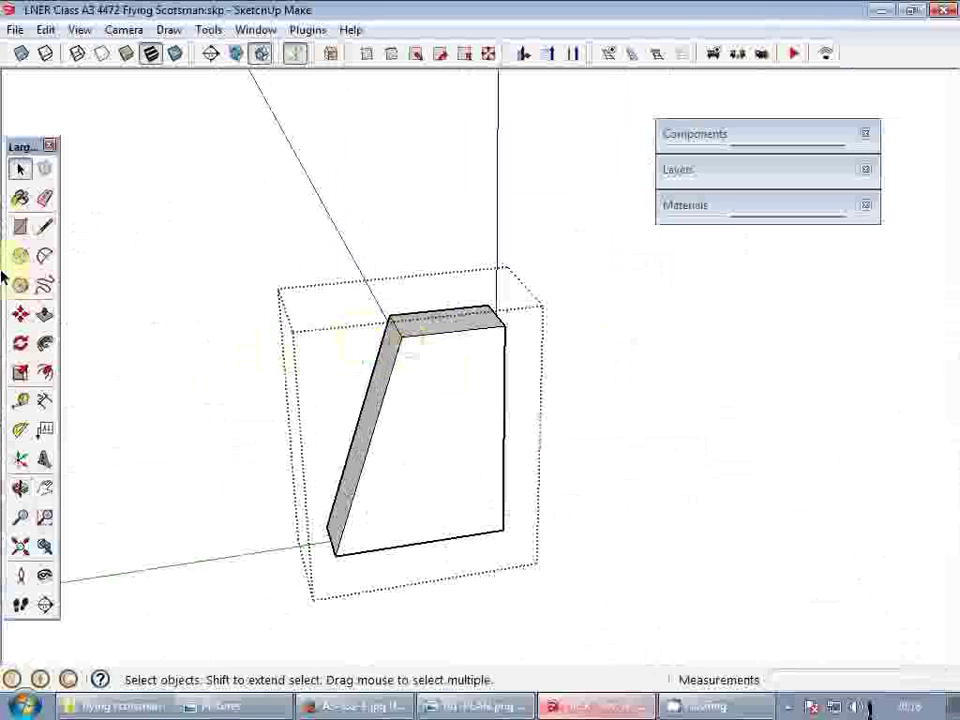
{"action": "left_click", "coordinate": [20, 430]}
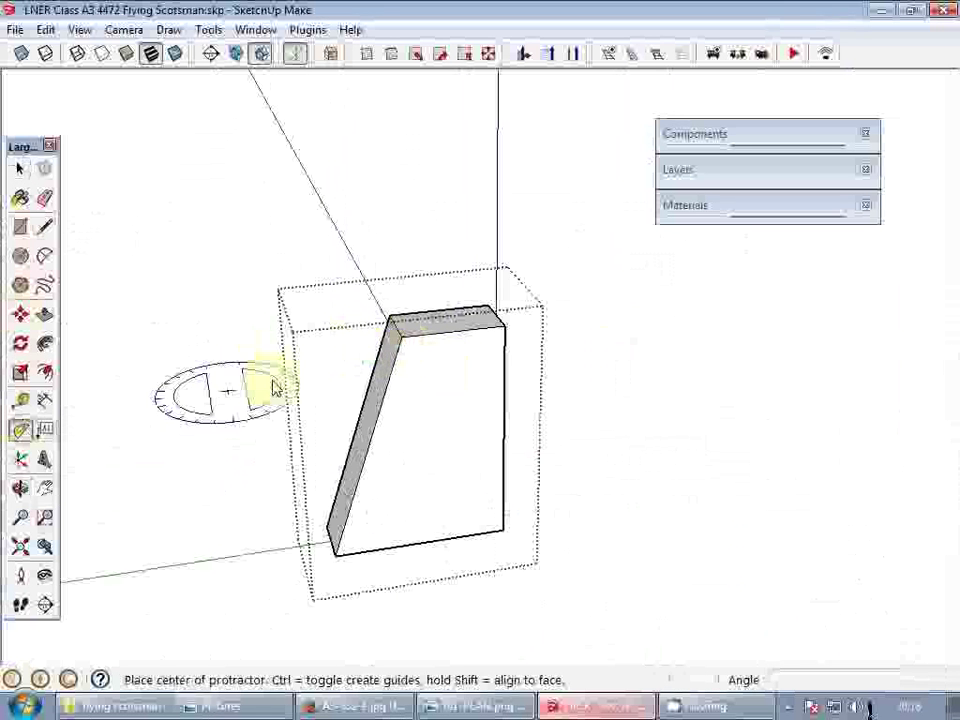
{"action": "left_click", "coordinate": [400, 340]}
{"action": "left_click", "coordinate": [395, 365]}
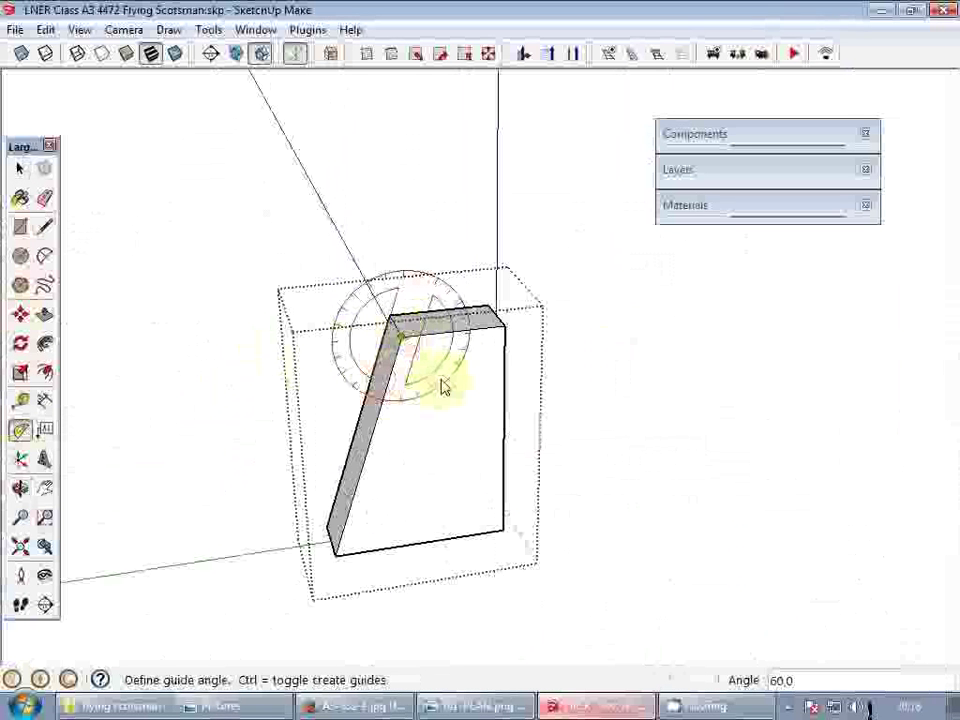
{"action": "key", "text": "space"}
- Split the casing's side face with a line along the guide, push the wedge above it back 10", and erase the guide
{"action": "key", "text": "l"}
{"action": "left_click", "coordinate": [400, 332]}
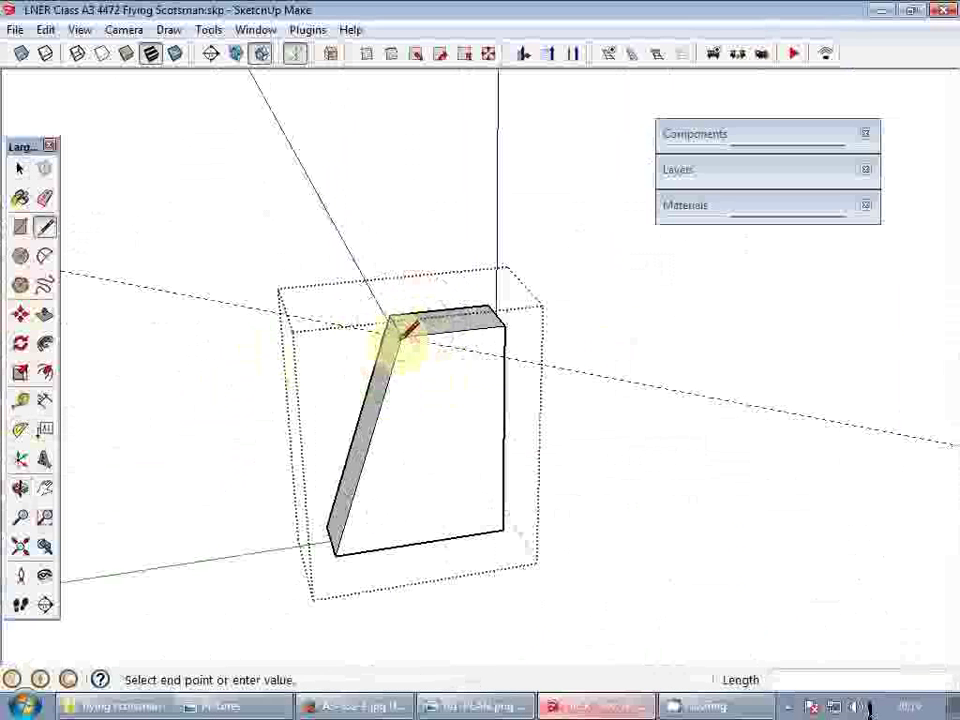
{"action": "key", "text": "p"}
{"action": "left_click", "coordinate": [466, 340]}
{"action": "left_click", "coordinate": [493, 335]}
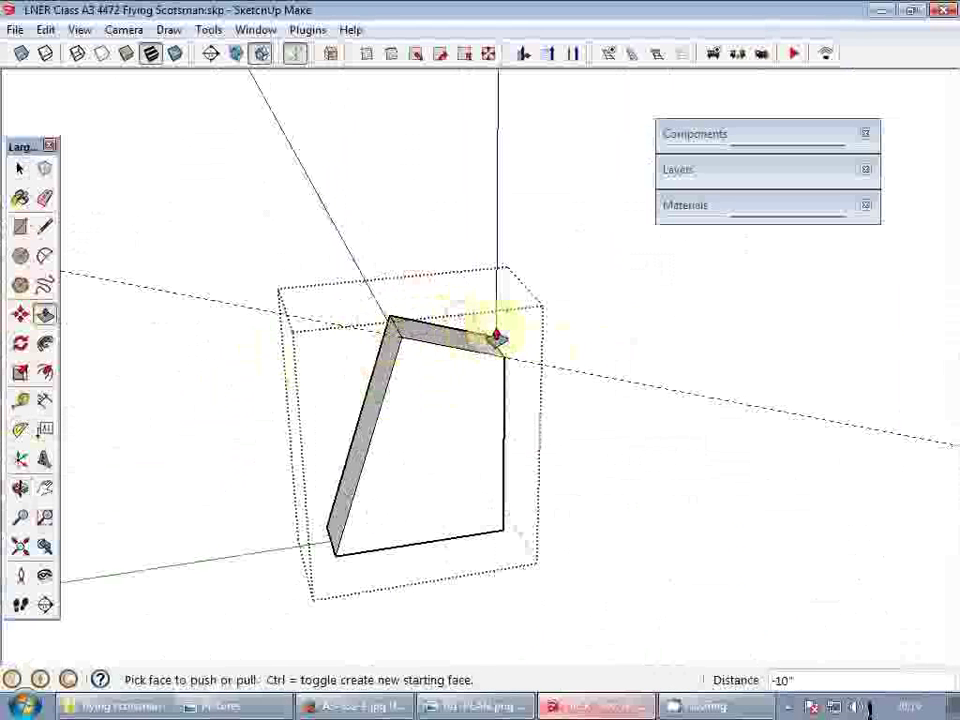
{"action": "key", "text": "e"}
{"action": "mouse_move", "coordinate": [546, 362]}
{"action": "middle_mouse_down"}
{"action": "mouse_move", "coordinate": [262, 412]}
{"action": "mouse_move", "coordinate": [545, 402]}
{"action": "mouse_move", "coordinate": [505, 431]}
{"action": "middle_mouse_up"}
{"action": "scroll", "coordinate": [545, 402], "scroll_direction": "up", "scroll_amount": 3}
{"action": "key", "text": "space"}
- Draw a half-circle arc across the casing's top face between its two long edges, spanning 10"
{"action": "scroll", "coordinate": [503, 423], "scroll_direction": "up", "scroll_amount": 2}
{"action": "key", "text": "a"}
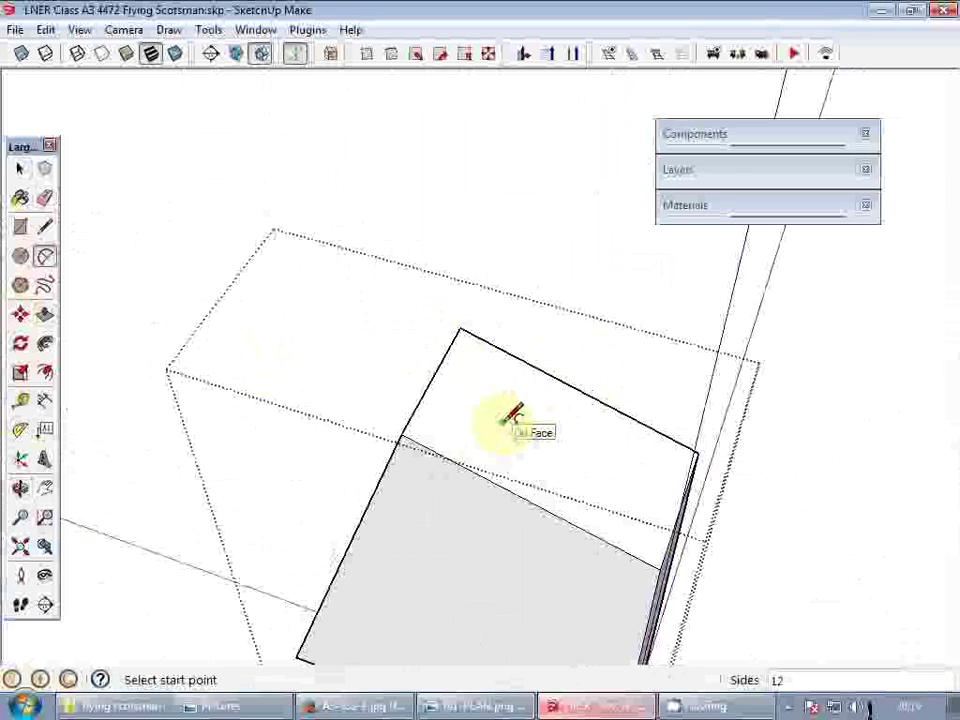
{"action": "left_click", "coordinate": [507, 488]}
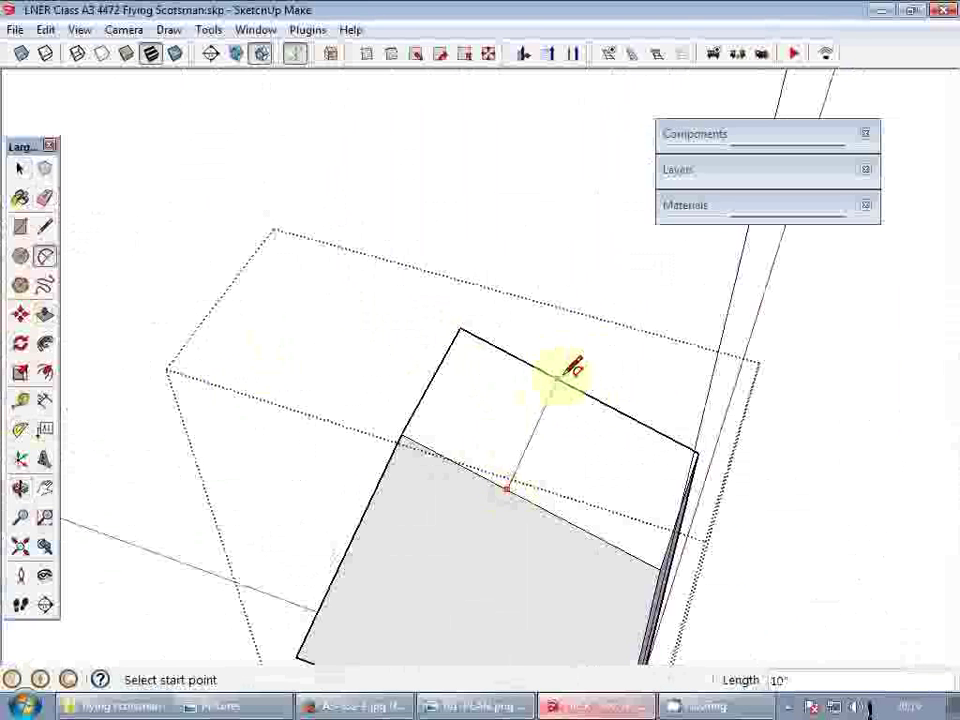
{"action": "left_click", "coordinate": [556, 378]}
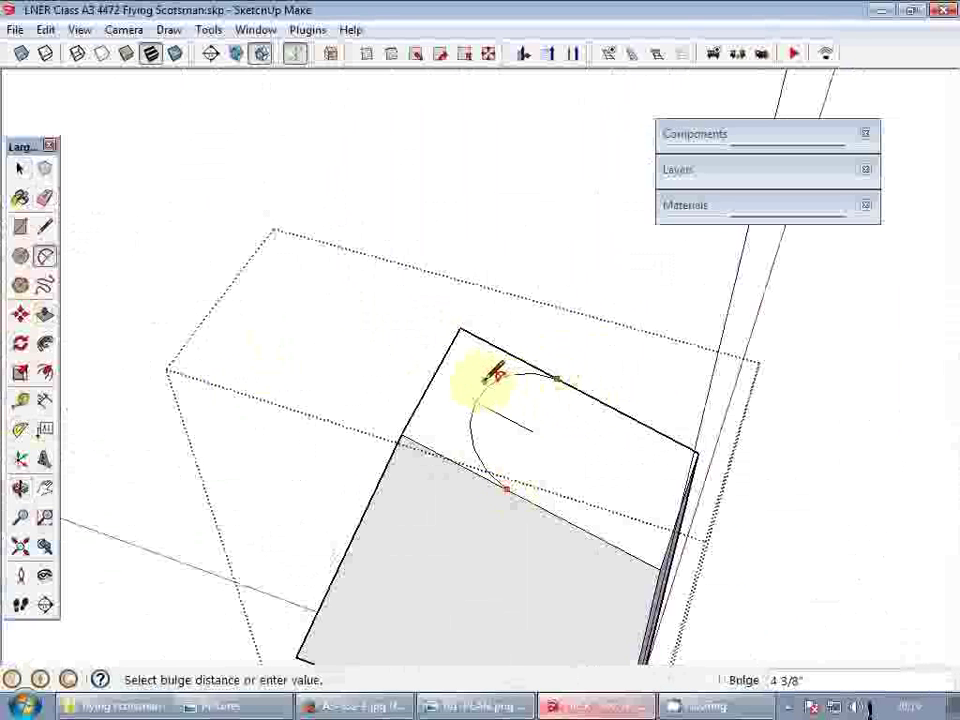
{"action": "left_click", "coordinate": [484, 390]}
- Move the arc about 2 5/8" toward the sloped side so it touches the top face's outer edge
{"action": "key", "text": "space"}
{"action": "left_click", "coordinate": [476, 392]}
{"action": "scroll", "coordinate": [471, 396], "scroll_direction": "up", "scroll_amount": 2}
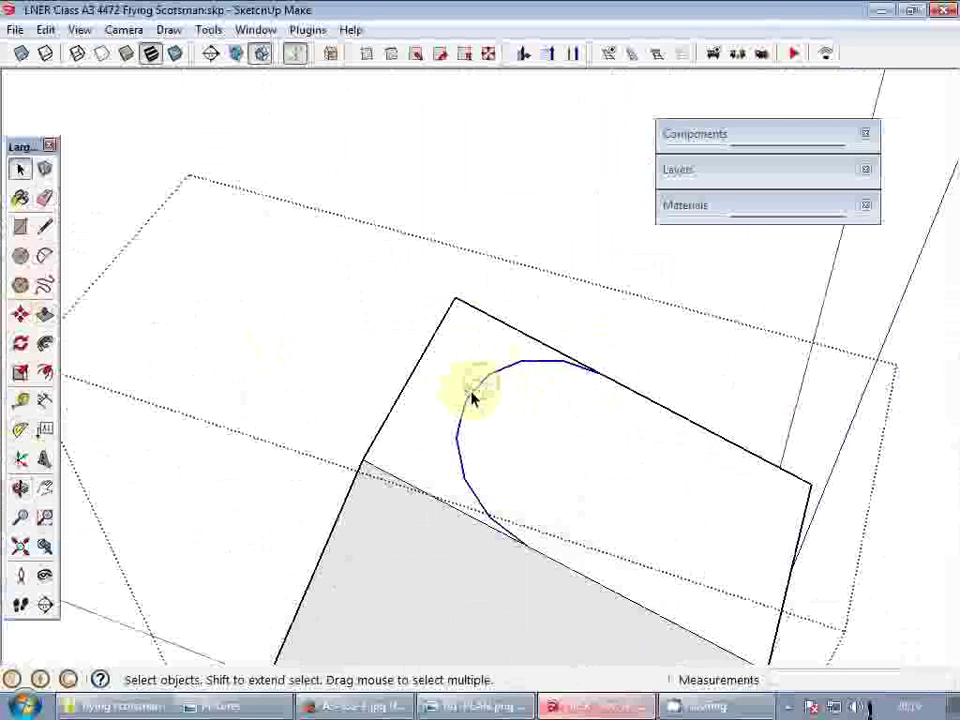
{"action": "key", "text": "m"}
{"action": "left_click", "coordinate": [474, 401]}
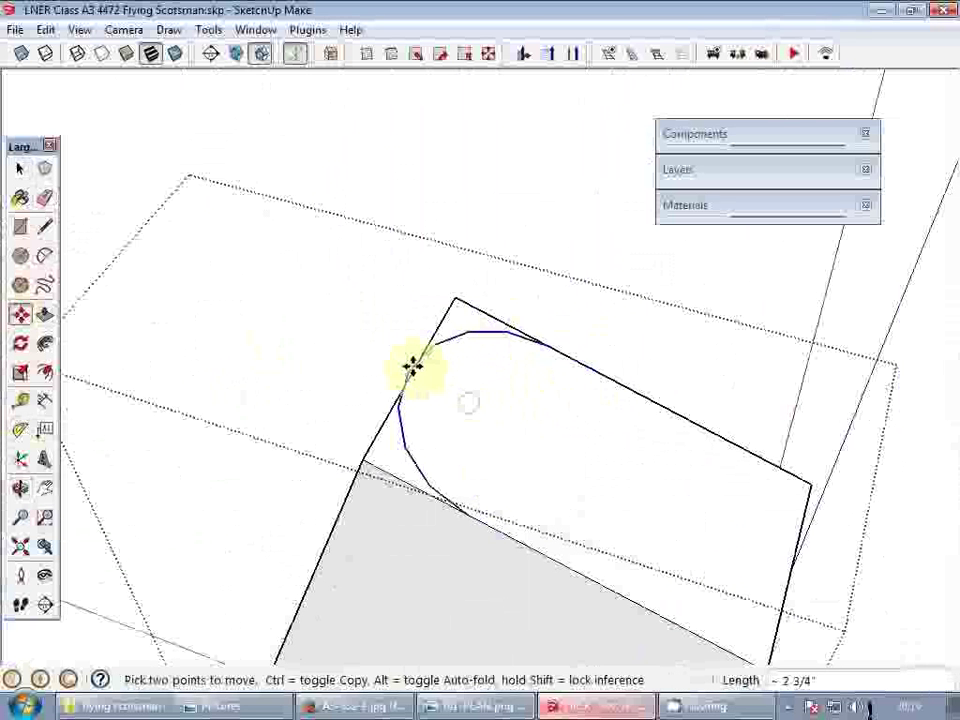
{"action": "left_click", "coordinate": [452, 392]}
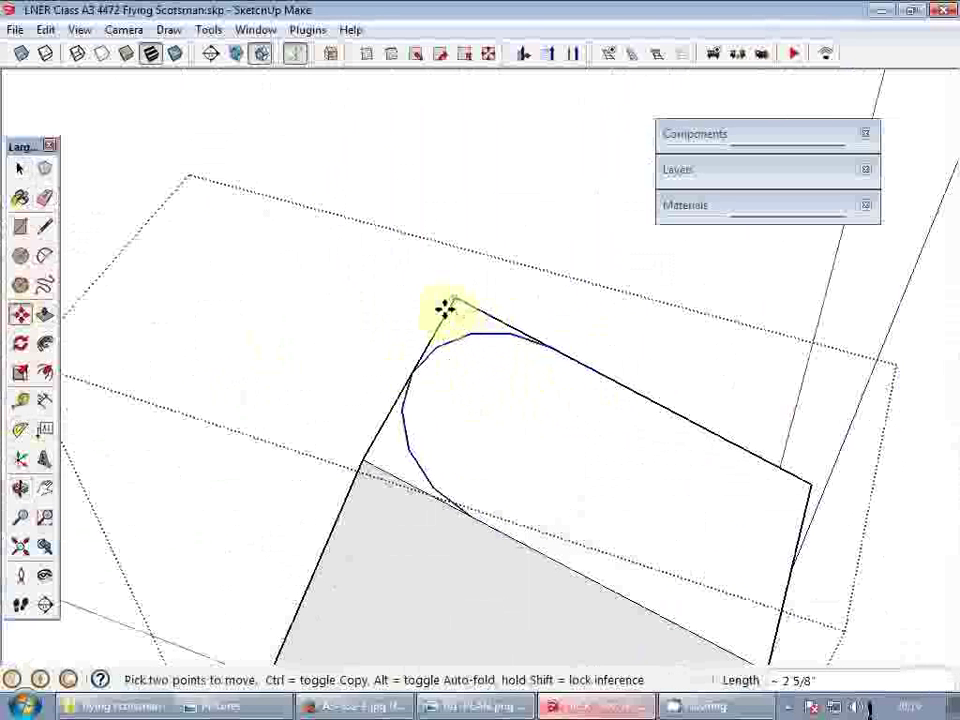
- Push the corner area outside the arc down along the slope to round off the casing, and close the group
{"action": "middle_click_drag", "start_coordinate": [448, 345], "coordinate": [497, 364]}
{"action": "scroll", "coordinate": [497, 358], "scroll_direction": "down", "scroll_amount": 3}
{"action": "key", "text": "p"}
{"action": "left_click", "coordinate": [455, 406]}
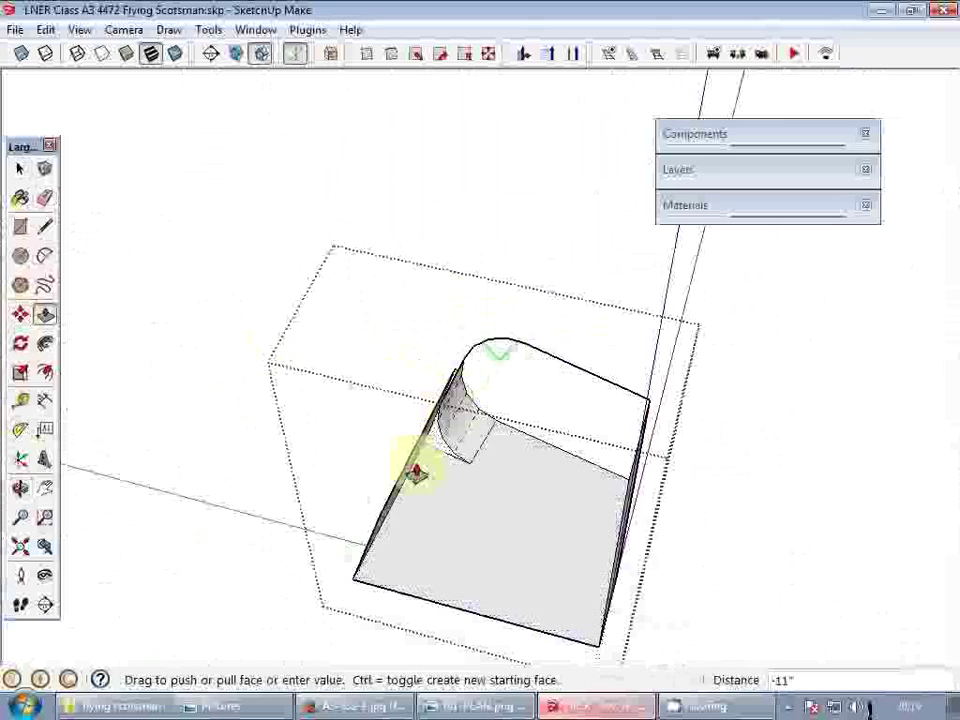
{"action": "left_click", "coordinate": [343, 574]}
{"action": "key", "text": "space"}
{"action": "middle_click_drag", "start_coordinate": [390, 493], "coordinate": [655, 500]}
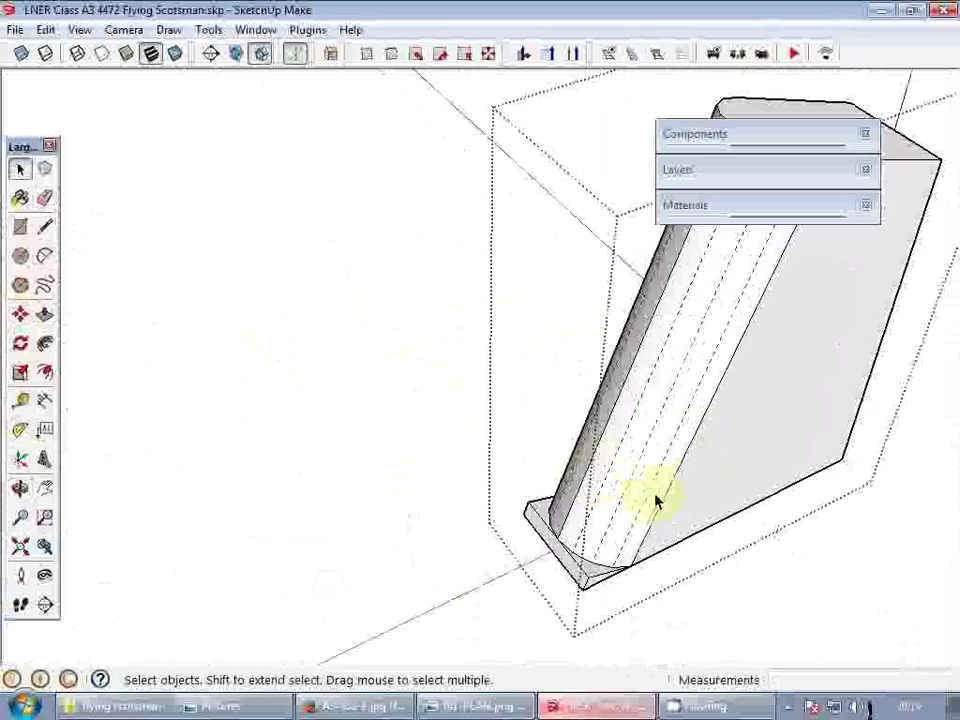
{"action": "scroll", "coordinate": [552, 473], "scroll_direction": "down", "scroll_amount": 5}
{"action": "left_click", "coordinate": [536, 474]}
- Reopen the casing group and soften the hard edge running along its rounded face
{"action": "middle_click_drag", "start_coordinate": [540, 474], "coordinate": [690, 445]}
{"action": "middle_click_drag", "start_coordinate": [444, 426], "coordinate": [627, 290]}
{"action": "scroll", "coordinate": [627, 285], "scroll_direction": "down", "scroll_amount": 2}
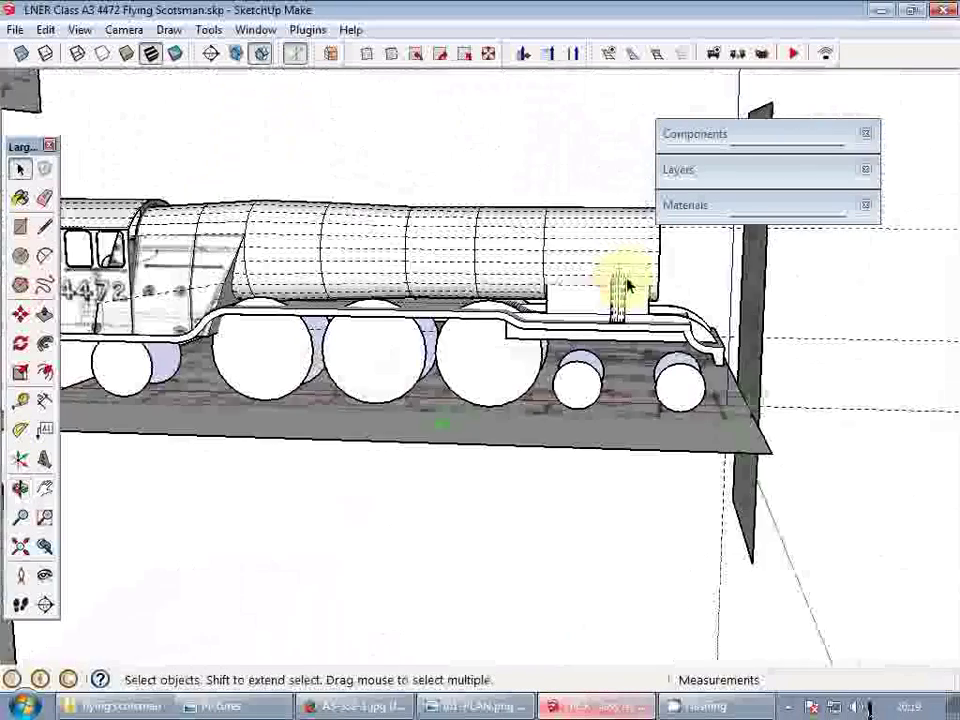
{"action": "scroll", "coordinate": [627, 285], "scroll_direction": "up", "scroll_amount": 5}
{"action": "middle_click_drag", "start_coordinate": [613, 362], "coordinate": [456, 471]}
{"action": "scroll", "coordinate": [456, 471], "scroll_direction": "up", "scroll_amount": 3}
{"action": "double_click", "coordinate": [526, 412]}
{"action": "scroll", "coordinate": [525, 431], "scroll_direction": "up", "scroll_amount": 3}
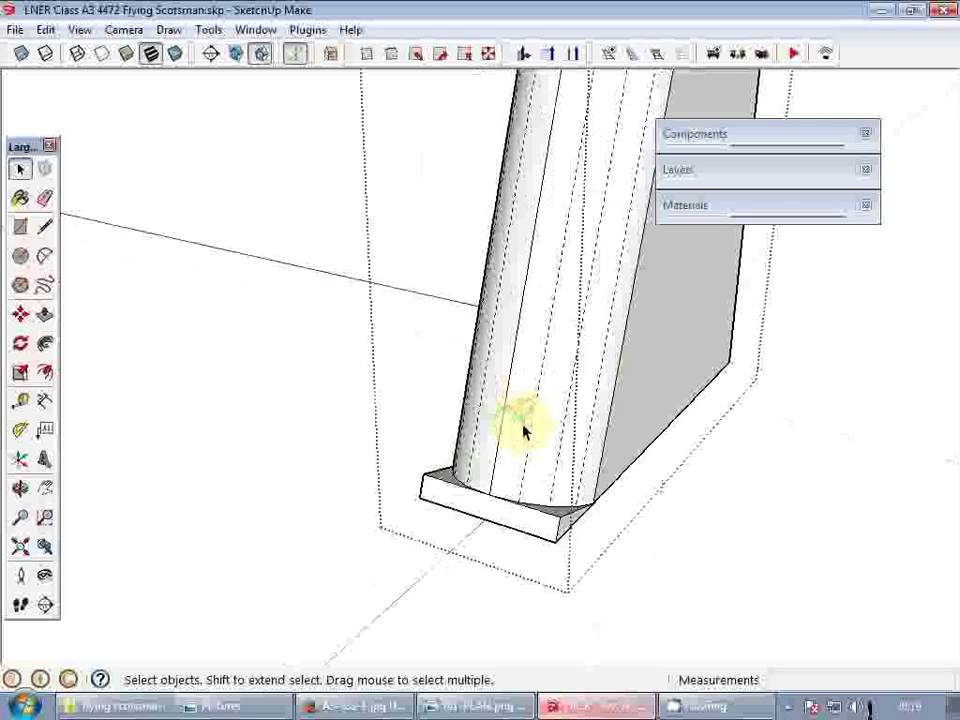
{"action": "scroll", "coordinate": [523, 432], "scroll_direction": "up", "scroll_amount": 1}
{"action": "key", "text": "e"}
{"action": "left_click", "coordinate": [495, 430], "text": "ctrl"}
{"action": "scroll", "coordinate": [560, 408], "scroll_direction": "down", "scroll_amount": 2}
{"action": "key", "text": "space"}
- Select the leftover square foot at the casing's base and move it down along the slope, extending the rounded section through the running board
{"action": "mouse_move", "coordinate": [572, 403]}
{"action": "middle_mouse_down"}
{"action": "mouse_move", "coordinate": [377, 211]}
{"action": "mouse_move", "coordinate": [355, 316]}
{"action": "mouse_move", "coordinate": [454, 304]}
{"action": "mouse_move", "coordinate": [523, 349]}
{"action": "mouse_move", "coordinate": [377, 363]}
{"action": "middle_mouse_up"}
{"action": "key", "text": "m"}
{"action": "key", "text": "space"}
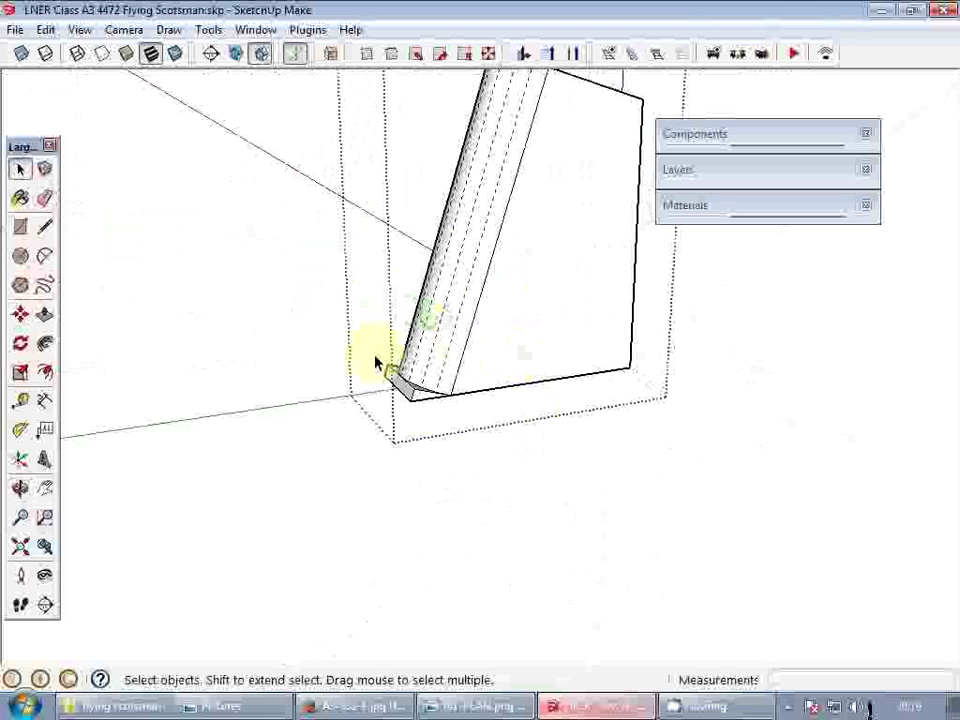
{"action": "key", "text": "m"}
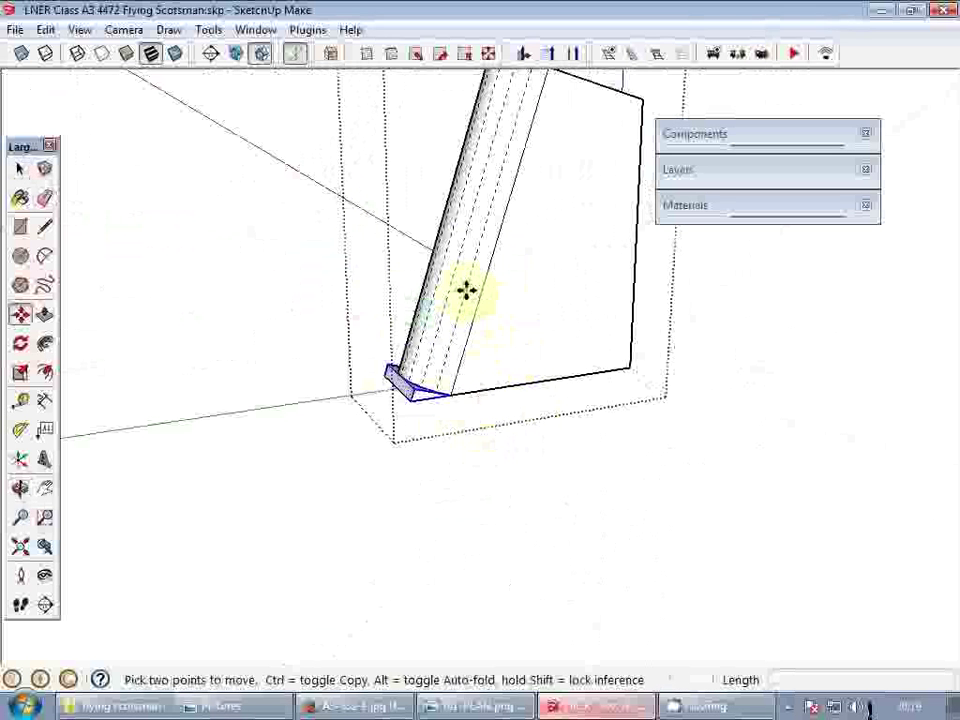
{"action": "left_click", "coordinate": [481, 288]}
{"action": "left_click", "coordinate": [457, 378]}
{"action": "middle_click_drag", "start_coordinate": [457, 378], "coordinate": [487, 400]}
{"action": "key", "text": "space"}
{"action": "scroll", "coordinate": [487, 400], "scroll_direction": "down", "scroll_amount": 3}
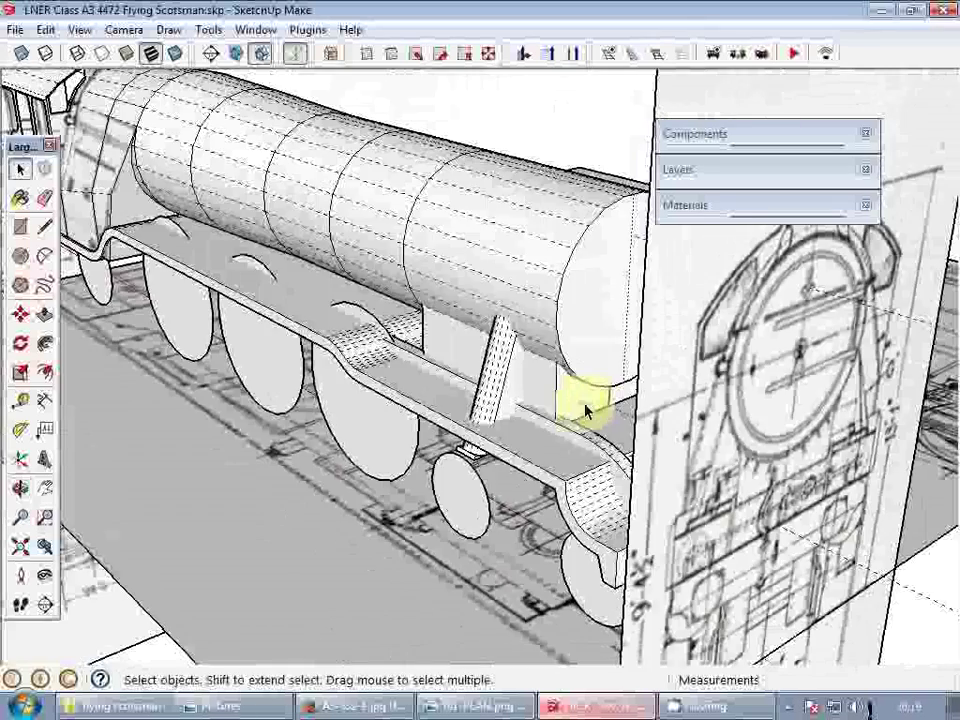
- Examine the front bogie wheels and frame on the side-elevation drawing
{"action": "middle_click_drag", "start_coordinate": [585, 396], "coordinate": [489, 429]}
{"action": "scroll", "coordinate": [489, 429], "scroll_direction": "down", "scroll_amount": 1}
{"action": "scroll", "coordinate": [484, 349], "scroll_direction": "up", "scroll_amount": 5}
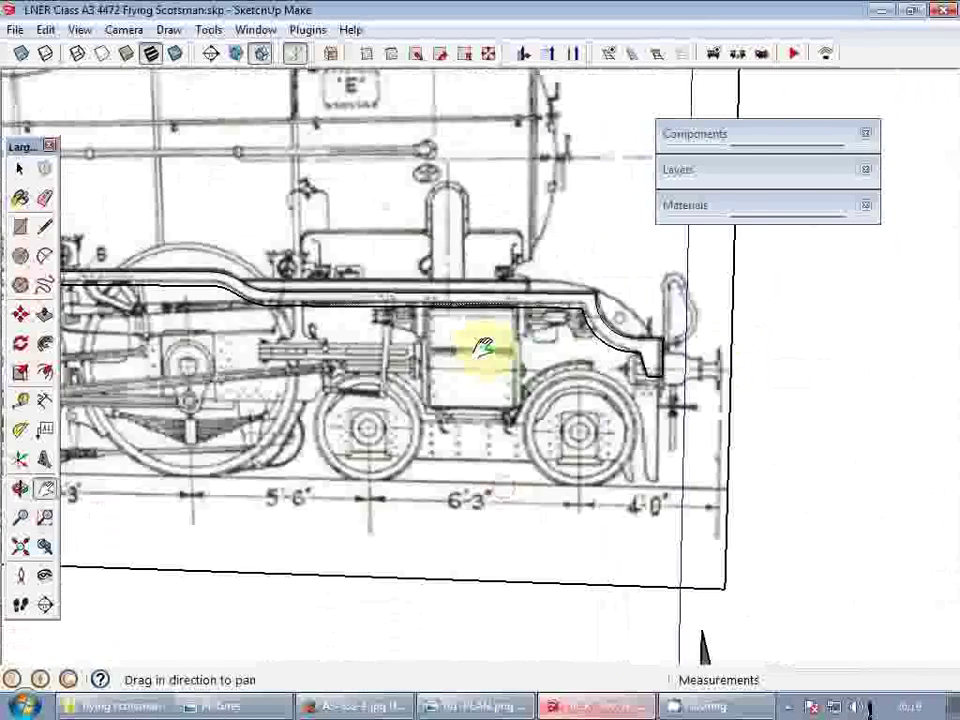
{"action": "middle_click_drag", "start_coordinate": [484, 347], "coordinate": [397, 406]}
{"action": "scroll", "coordinate": [397, 406], "scroll_direction": "down", "scroll_amount": 3}
{"action": "middle_click_drag", "start_coordinate": [442, 336], "coordinate": [450, 381], "text": "shift"}
{"action": "scroll", "coordinate": [465, 294], "scroll_direction": "down", "scroll_amount": 3}
{"action": "scroll", "coordinate": [461, 331], "scroll_direction": "up", "scroll_amount": 3}
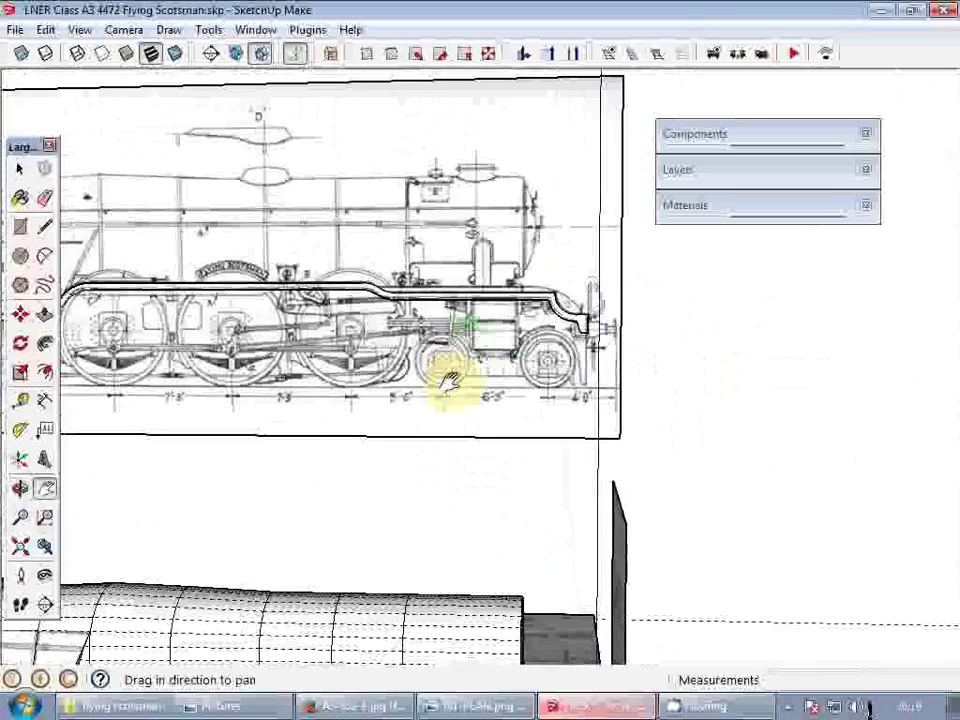
{"action": "scroll", "coordinate": [455, 378], "scroll_direction": "up", "scroll_amount": 4}
{"action": "scroll", "coordinate": [594, 366], "scroll_direction": "up", "scroll_amount": 1}
{"action": "middle_click_drag", "start_coordinate": [578, 340], "coordinate": [638, 377], "text": "shift"}
{"action": "scroll", "coordinate": [638, 377], "scroll_direction": "up", "scroll_amount": 1}
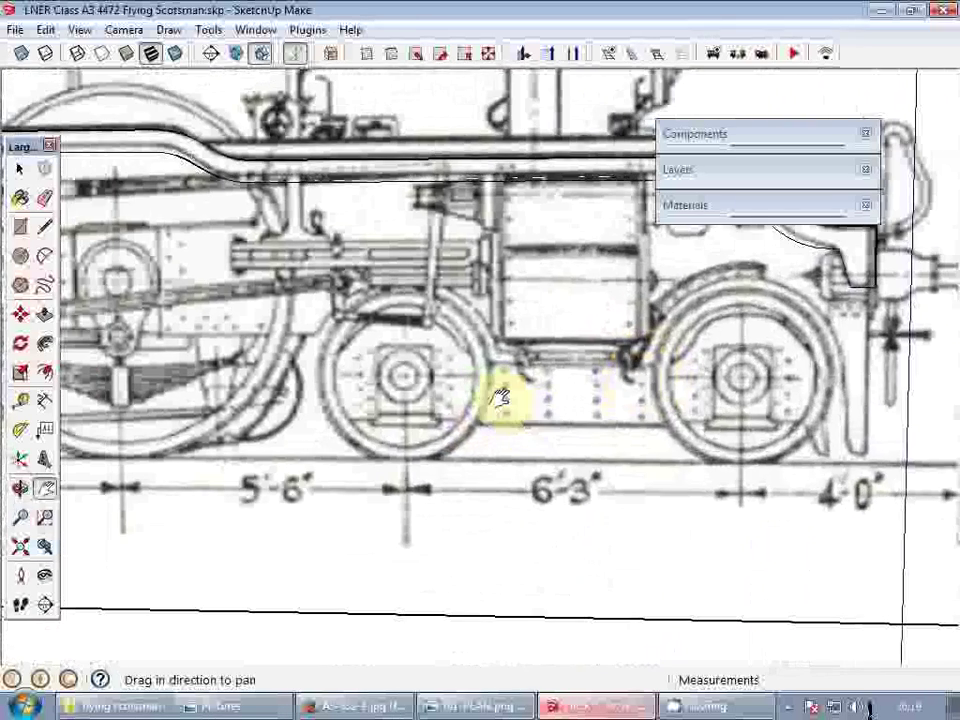
{"action": "key", "text": "l"}
{"action": "left_click", "coordinate": [348, 412]}
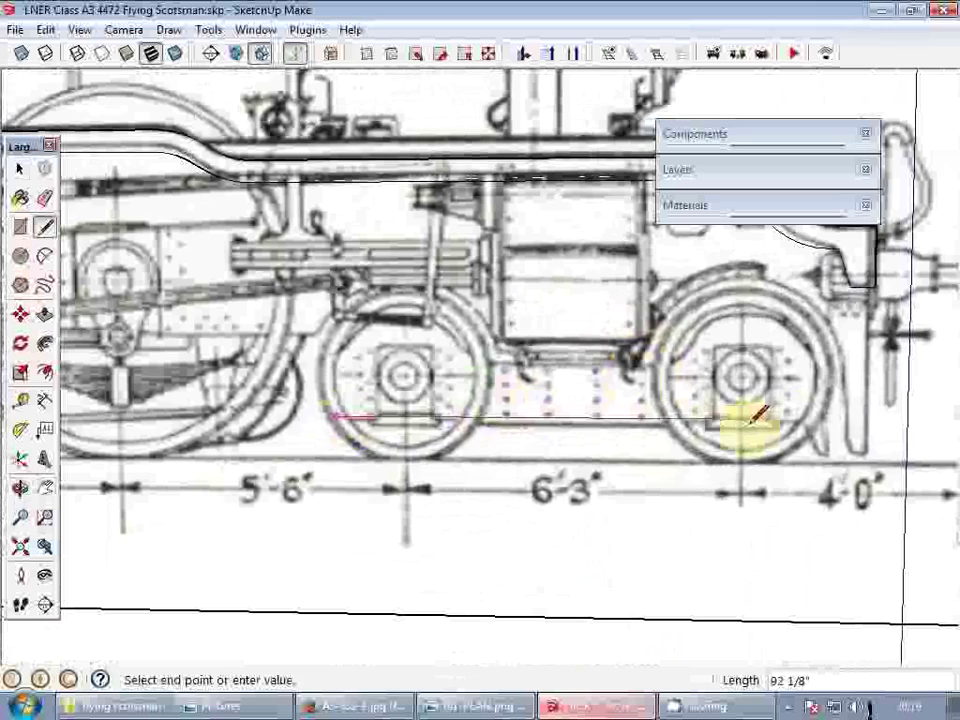
{"action": "key", "text": "space"}
{"action": "scroll", "coordinate": [557, 259], "scroll_direction": "down", "scroll_amount": 6}
{"action": "scroll", "coordinate": [546, 654], "scroll_direction": "up", "scroll_amount": 5}
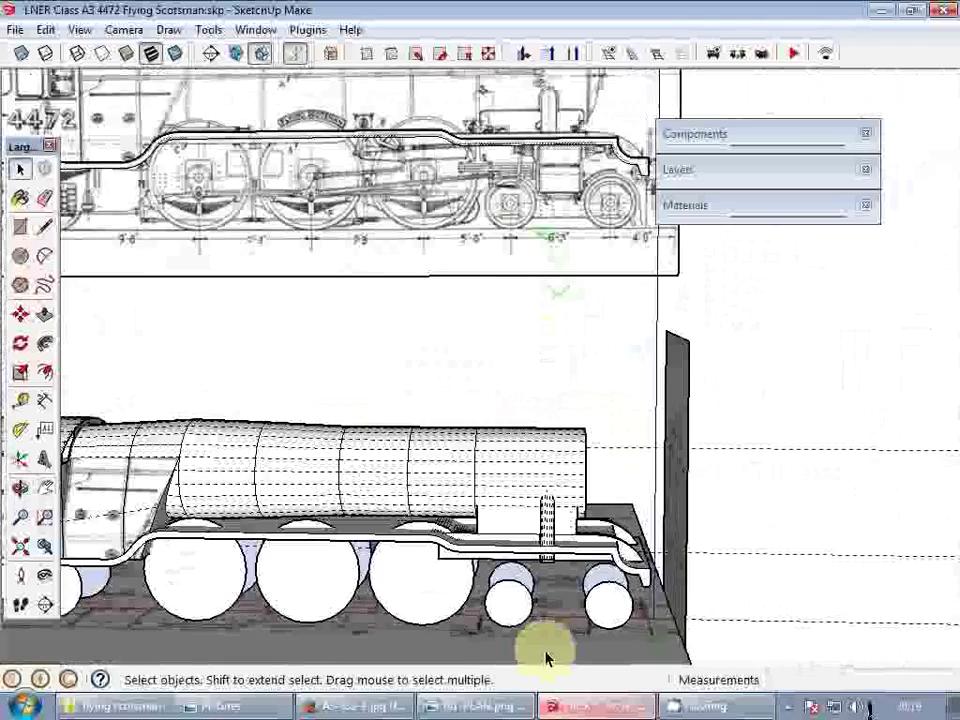
{"action": "key", "text": "l"}
{"action": "left_click", "coordinate": [535, 564]}
{"action": "scroll", "coordinate": [533, 566], "scroll_direction": "up", "scroll_amount": 2}
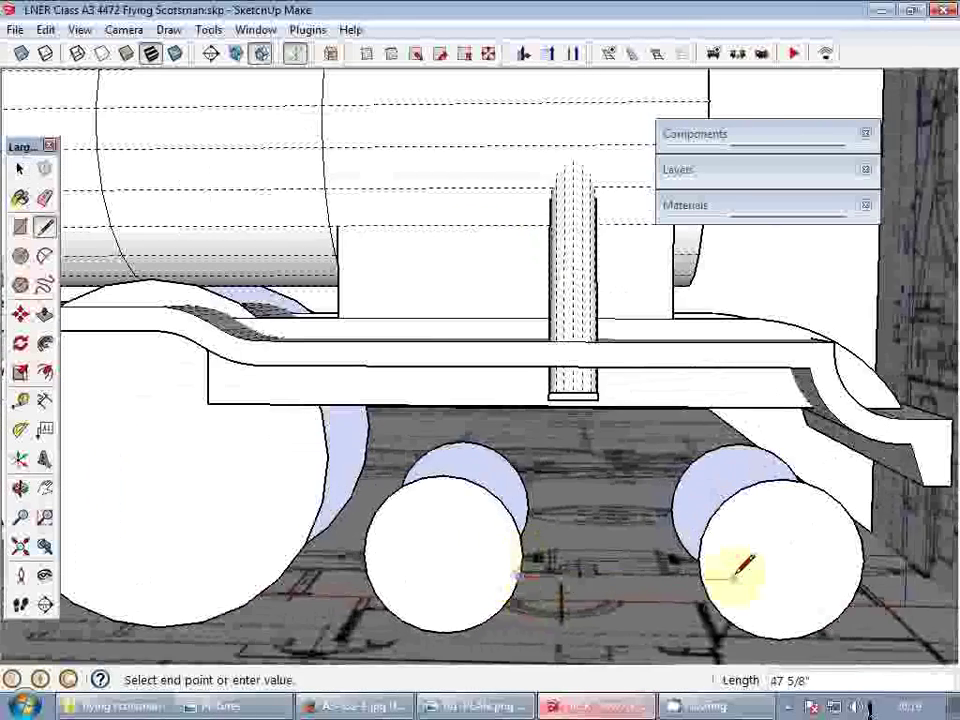
{"action": "key", "text": "space"}
- On the side-elevation drawing, trace the bogie frame's lower edge and the rectangular rear axlebox cut-out, about 17 7/8" high
{"action": "scroll", "coordinate": [617, 583], "scroll_direction": "down", "scroll_amount": 5}
{"action": "scroll", "coordinate": [606, 176], "scroll_direction": "up", "scroll_amount": 4}
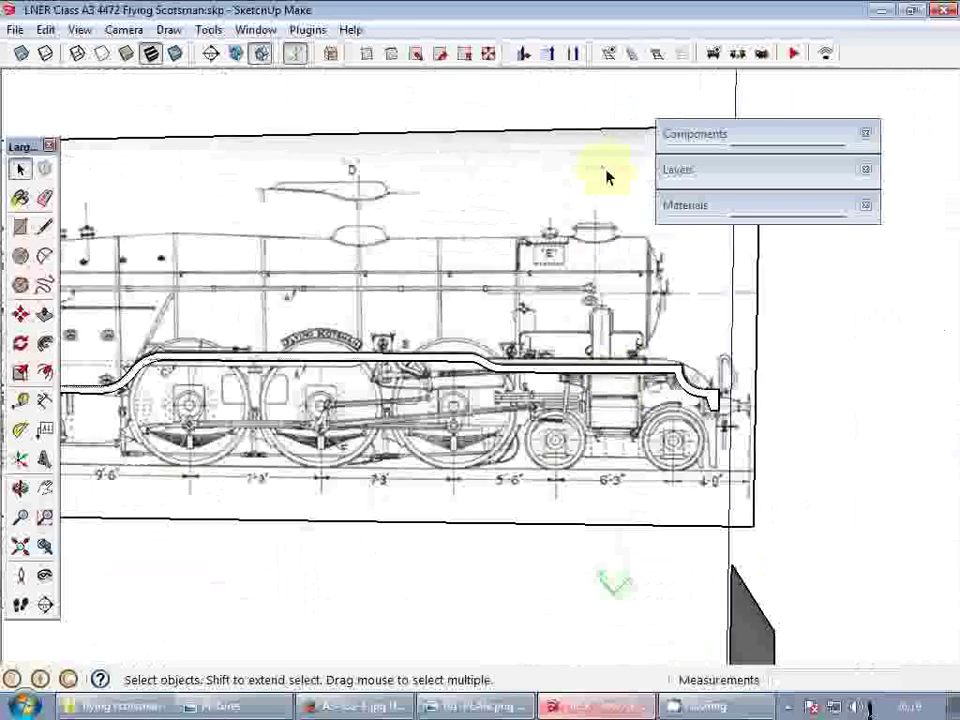
{"action": "scroll", "coordinate": [611, 467], "scroll_direction": "up", "scroll_amount": 4}
{"action": "key", "text": "l"}
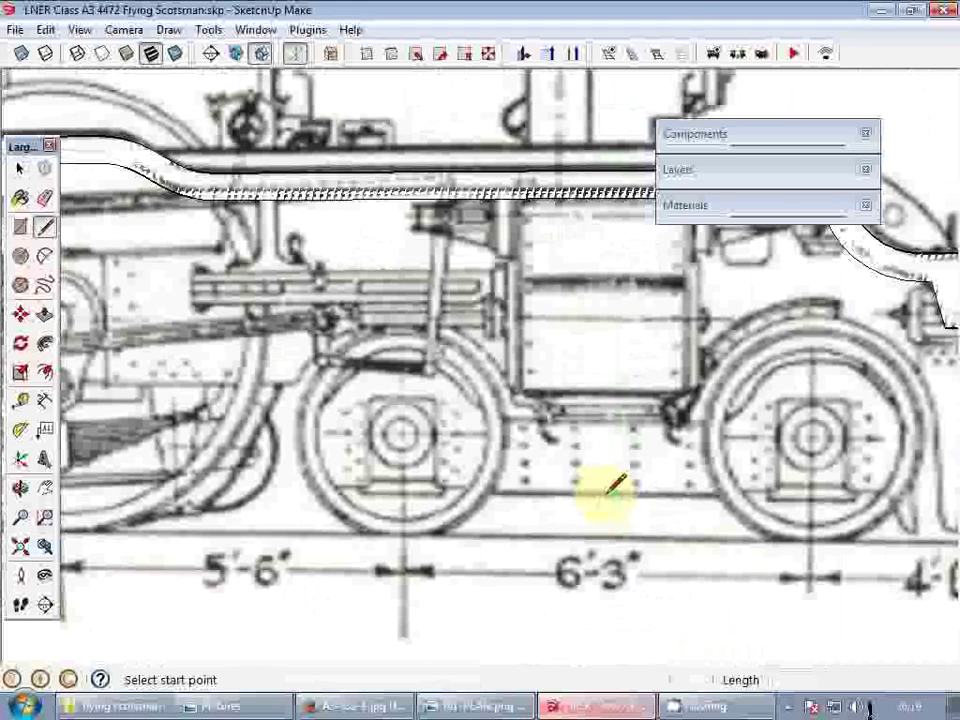
{"action": "scroll", "coordinate": [450, 477], "scroll_direction": "up", "scroll_amount": 3}
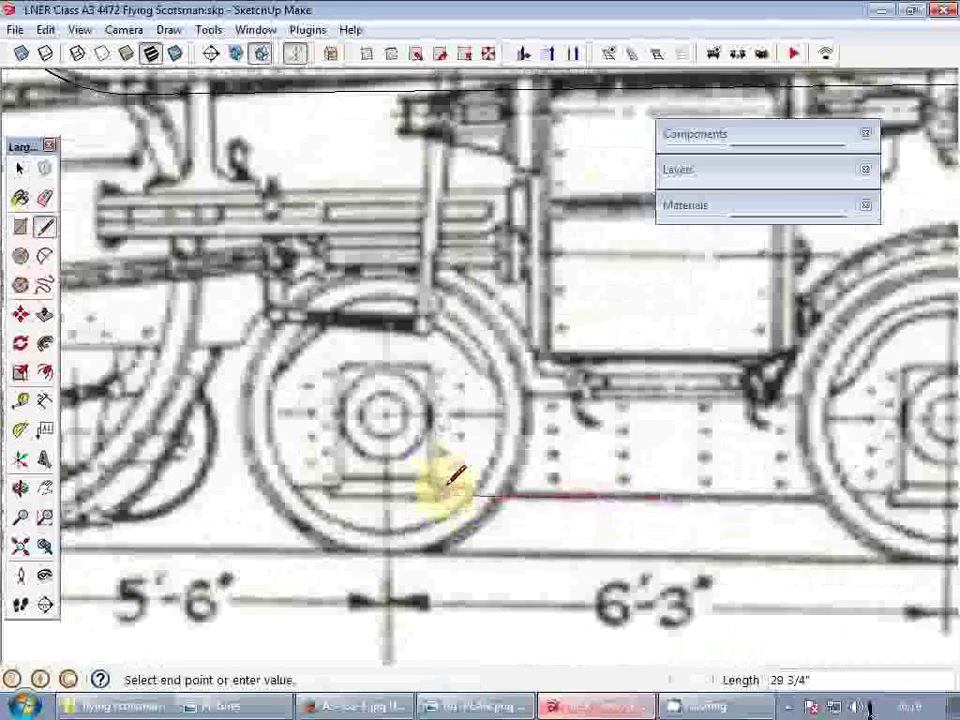
{"action": "left_click", "coordinate": [433, 497]}
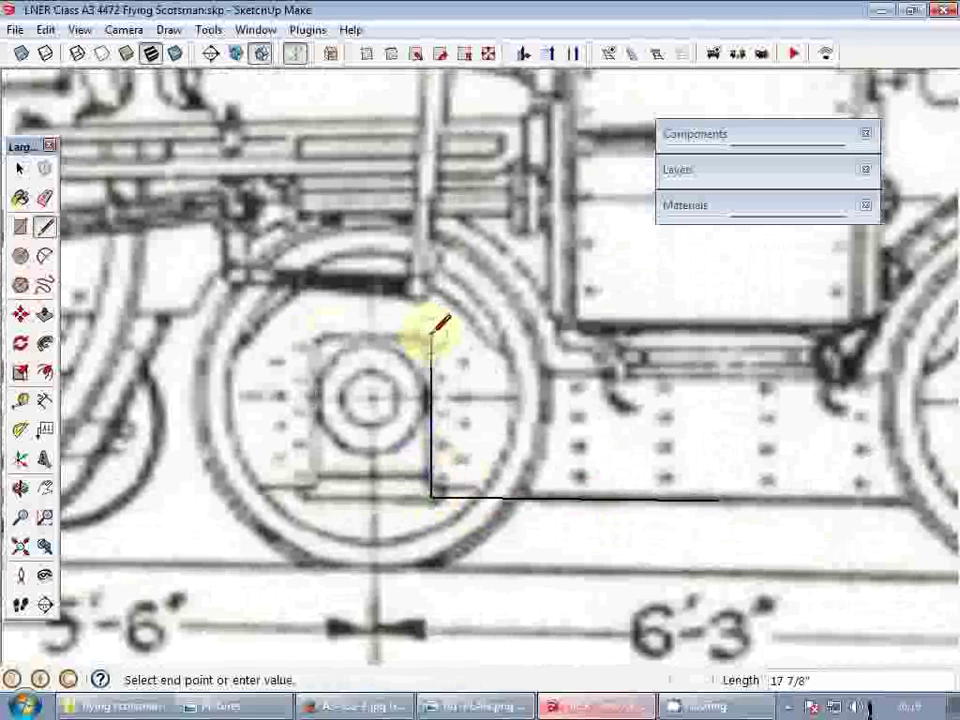
{"action": "left_click", "coordinate": [315, 337]}
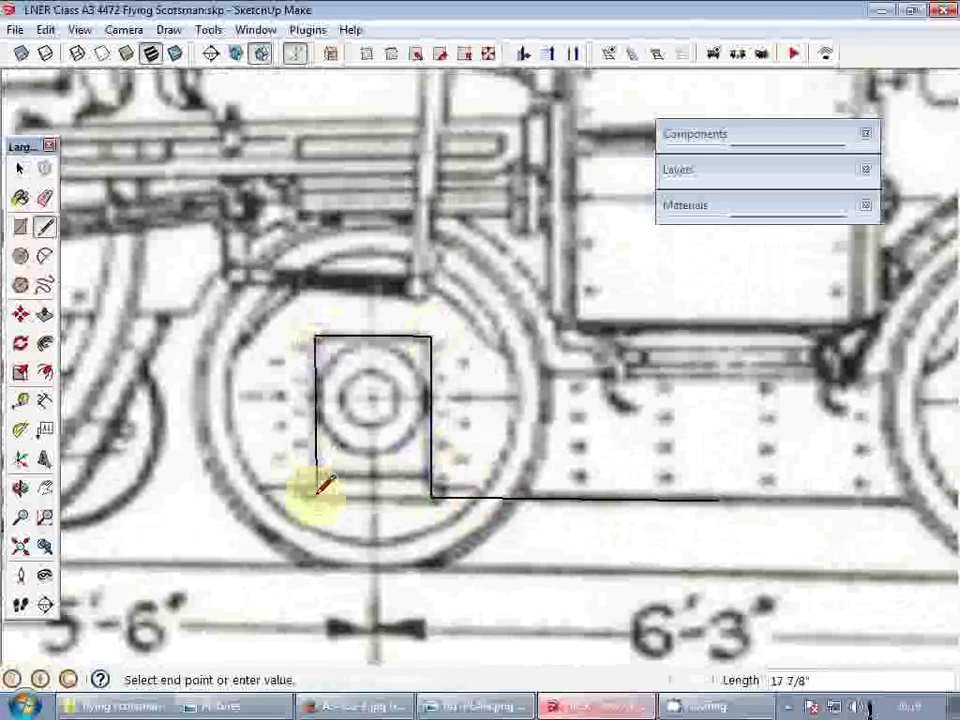
- Trace the angled outer edge around the rear bogie wheel and close the half-frame face with its top and vertical end edges
{"action": "scroll", "coordinate": [218, 445], "scroll_direction": "up", "scroll_amount": 2}
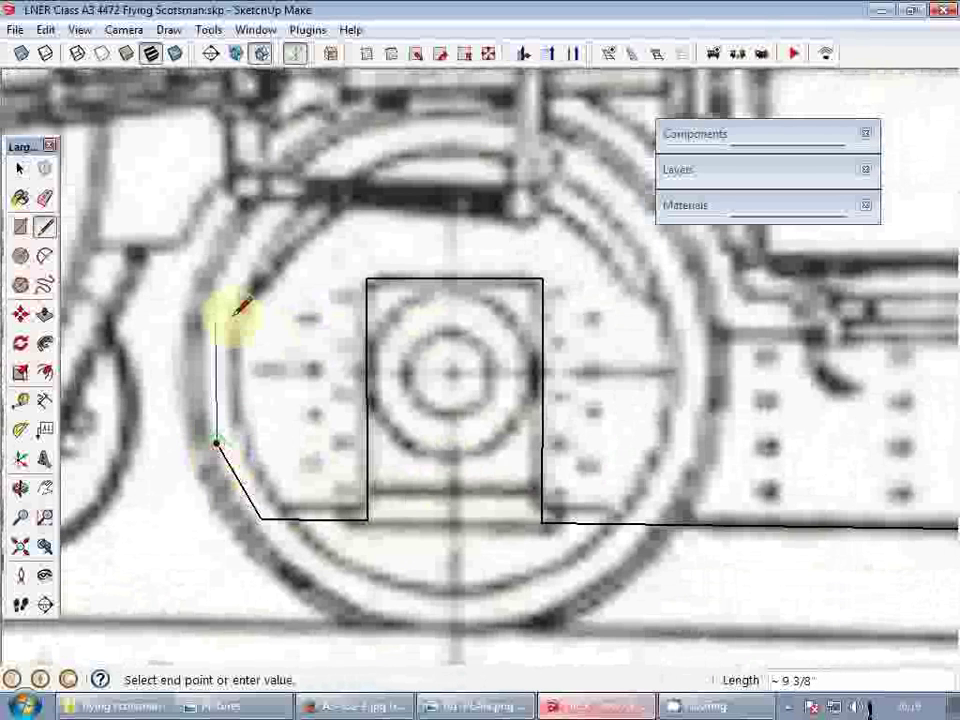
{"action": "left_click", "coordinate": [403, 154]}
{"action": "left_click", "coordinate": [523, 154]}
{"action": "scroll", "coordinate": [456, 368], "scroll_direction": "down", "scroll_amount": 2}
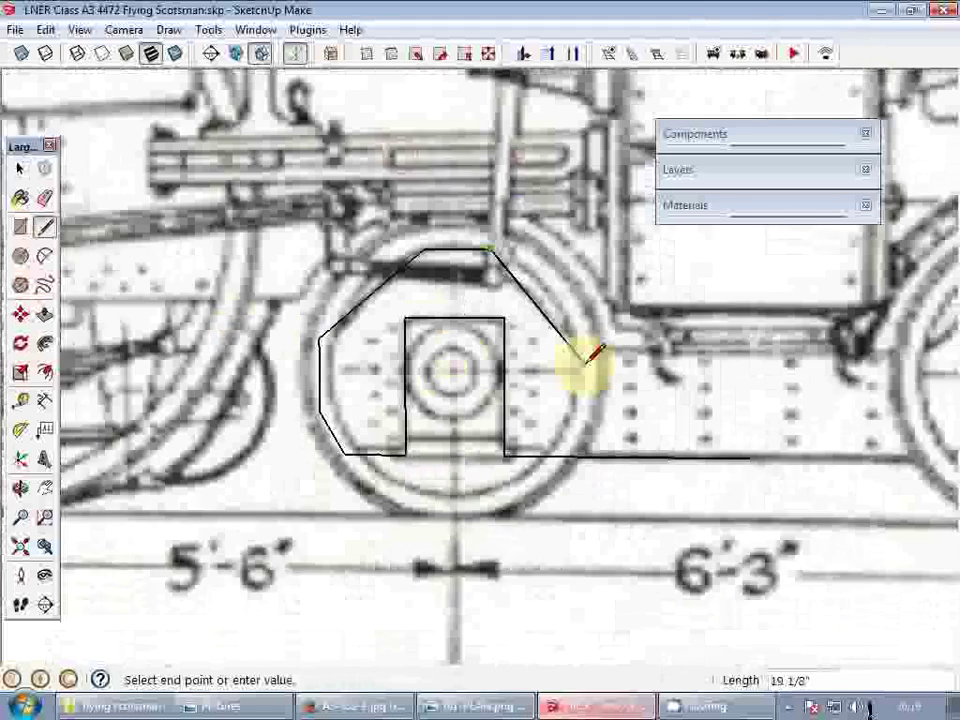
{"action": "middle_click_drag", "start_coordinate": [585, 364], "coordinate": [515, 394], "text": "shift"}
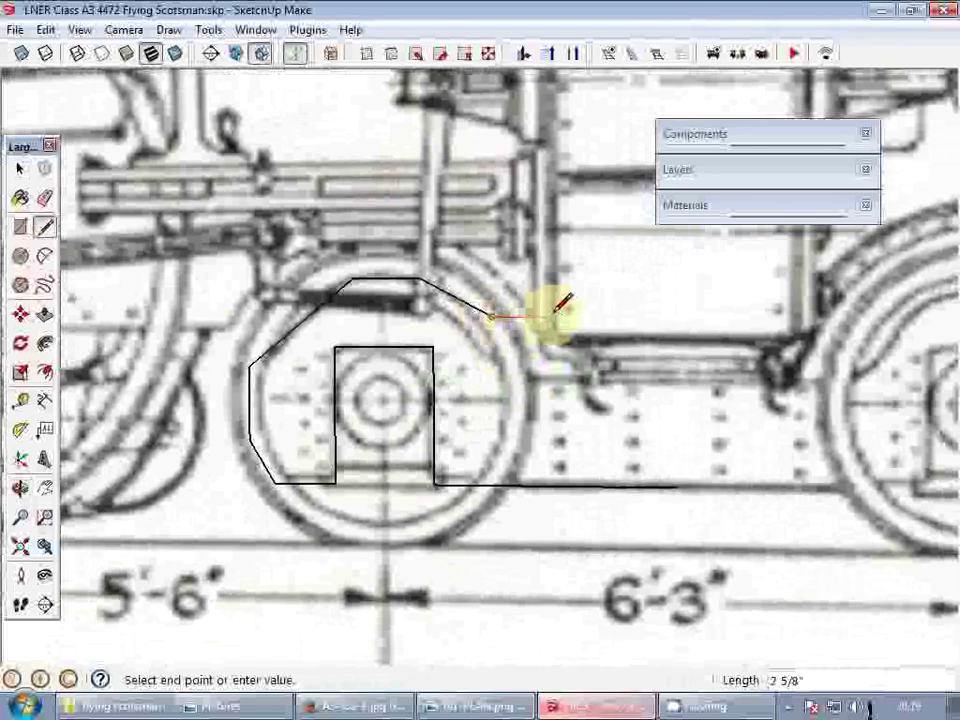
{"action": "key", "text": "shift"}
{"action": "left_click", "coordinate": [680, 487]}
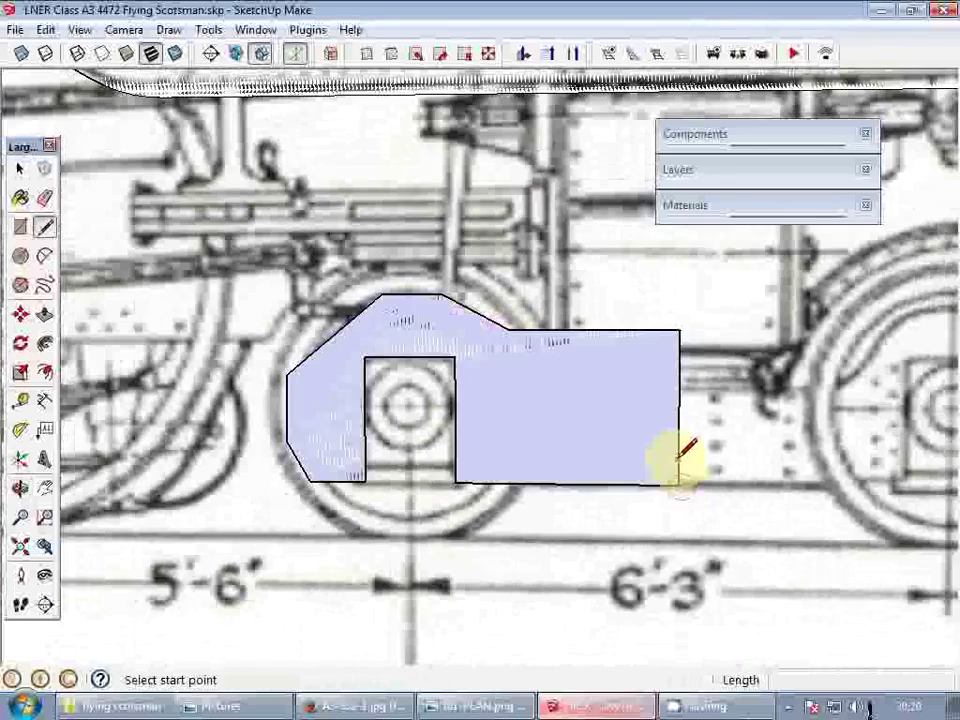
{"action": "key", "text": "space"}
{"action": "scroll", "coordinate": [514, 418], "scroll_direction": "down", "scroll_amount": 3}
{"action": "scroll", "coordinate": [462, 330], "scroll_direction": "up", "scroll_amount": 3}
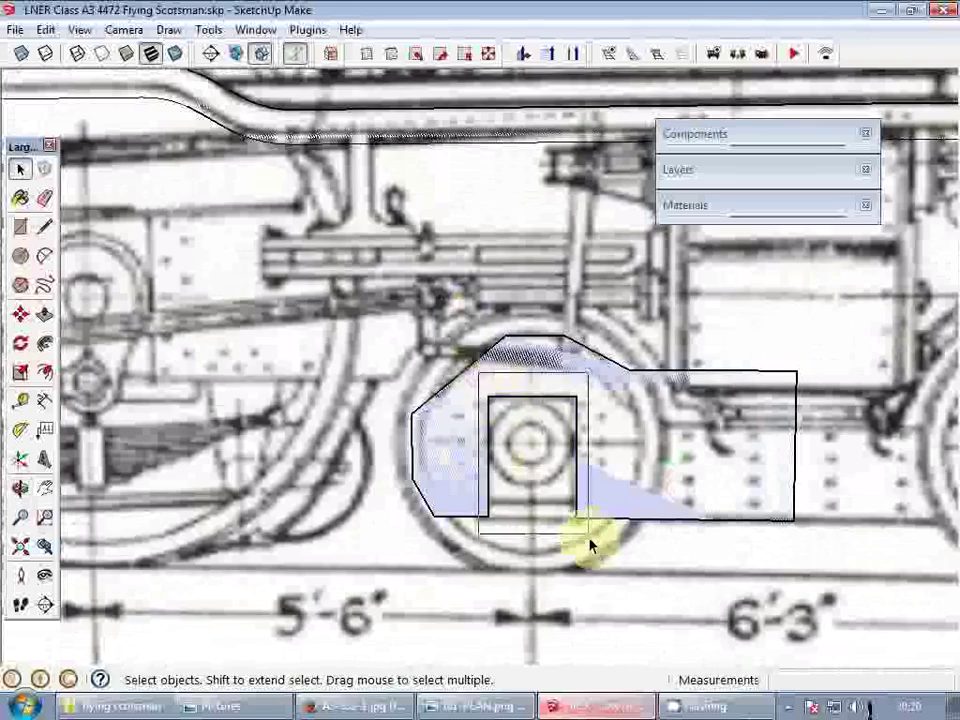
{"action": "left_click_drag", "start_coordinate": [590, 540], "coordinate": [591, 541]}
{"action": "scroll", "coordinate": [590, 430], "scroll_direction": "down", "scroll_amount": 6}
{"action": "key", "text": "m"}
{"action": "left_click", "coordinate": [556, 377]}
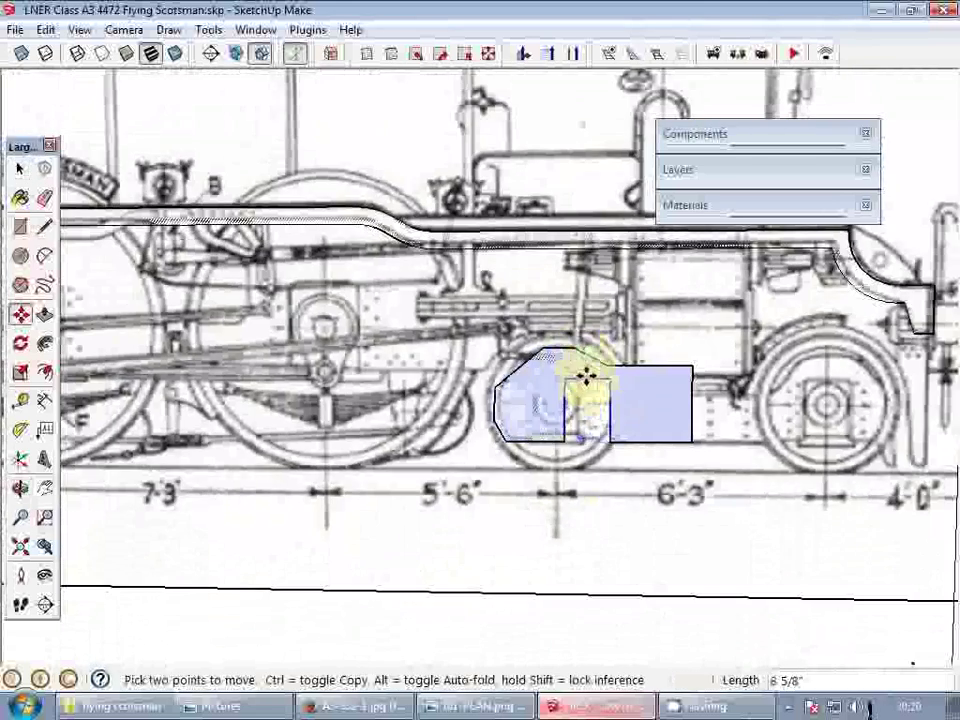
{"action": "scroll", "coordinate": [586, 376], "scroll_direction": "down", "scroll_amount": 7}
{"action": "scroll", "coordinate": [544, 386], "scroll_direction": "down", "scroll_amount": 3}
{"action": "scroll", "coordinate": [562, 564], "scroll_direction": "up", "scroll_amount": 8}
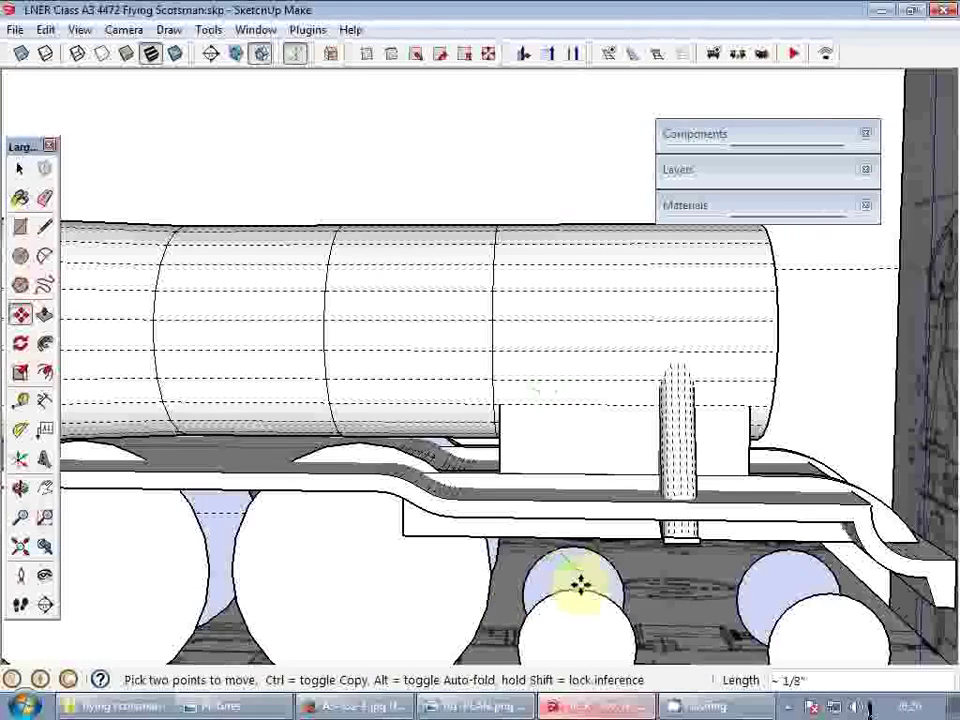
{"action": "key", "text": "space"}
{"action": "scroll", "coordinate": [555, 360], "scroll_direction": "down", "scroll_amount": 4}
{"action": "scroll", "coordinate": [555, 330], "scroll_direction": "up", "scroll_amount": 8}
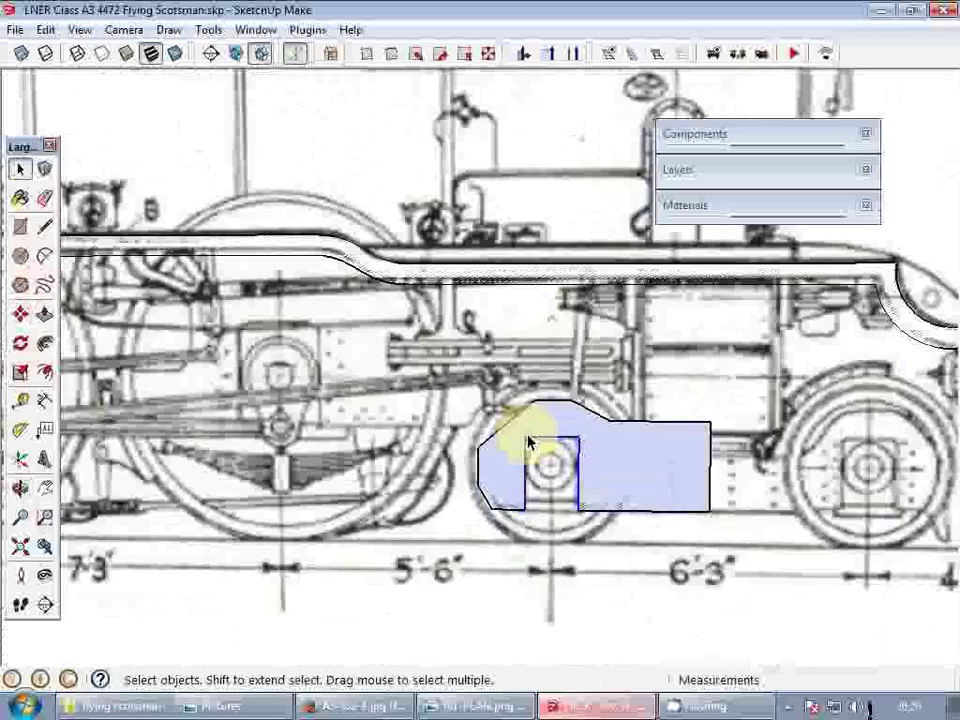
{"action": "scroll", "coordinate": [533, 432], "scroll_direction": "up", "scroll_amount": 2}
{"action": "key", "text": "m"}
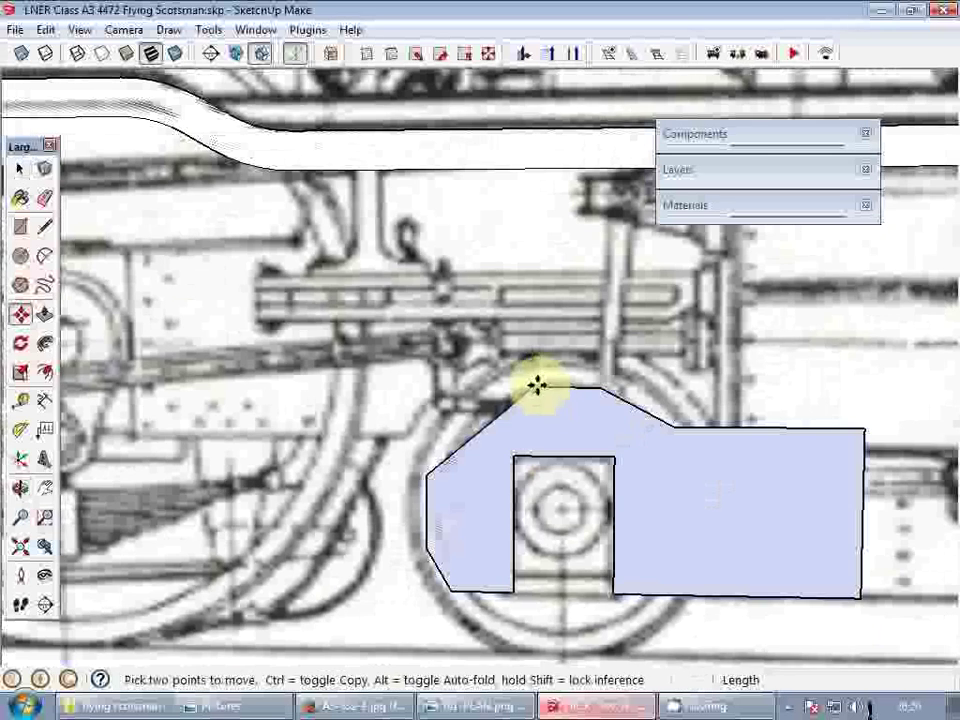
{"action": "key", "text": "space"}
{"action": "scroll", "coordinate": [484, 388], "scroll_direction": "down", "scroll_amount": 3}
- Rotate a copy of the half-frame face 180 degrees about the lower corner of its vertical end to form the front half
{"action": "left_click", "coordinate": [604, 443]}
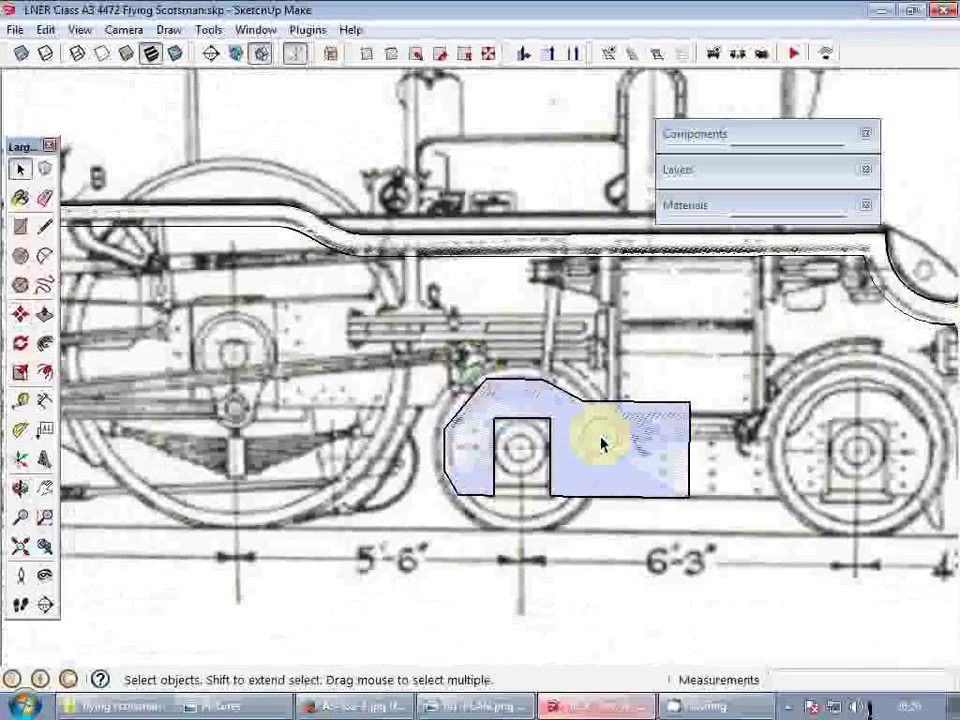
{"action": "key", "text": "q"}
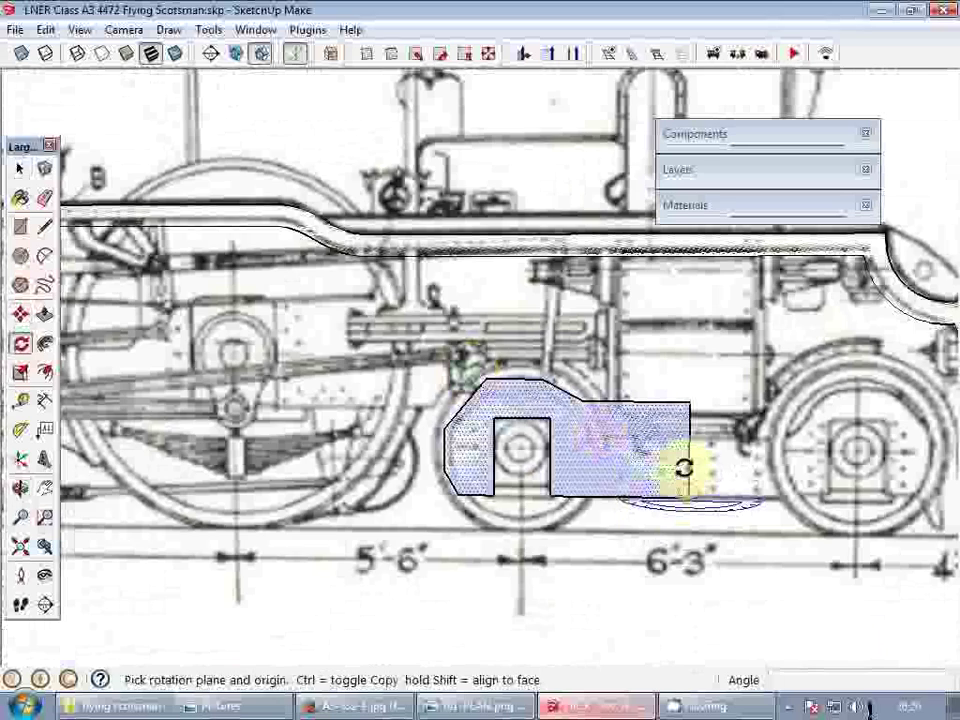
{"action": "left_click", "coordinate": [689, 494]}
{"action": "left_click", "coordinate": [641, 499]}
{"action": "scroll", "coordinate": [772, 488], "scroll_direction": "down", "scroll_amount": 2}
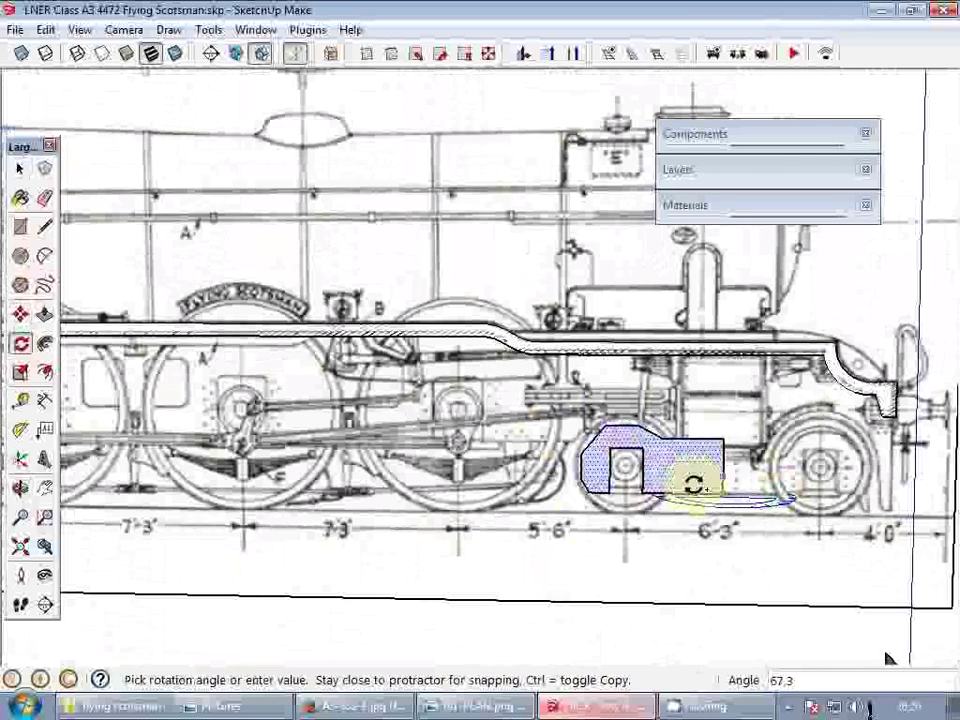
{"action": "type", "text": "18"}
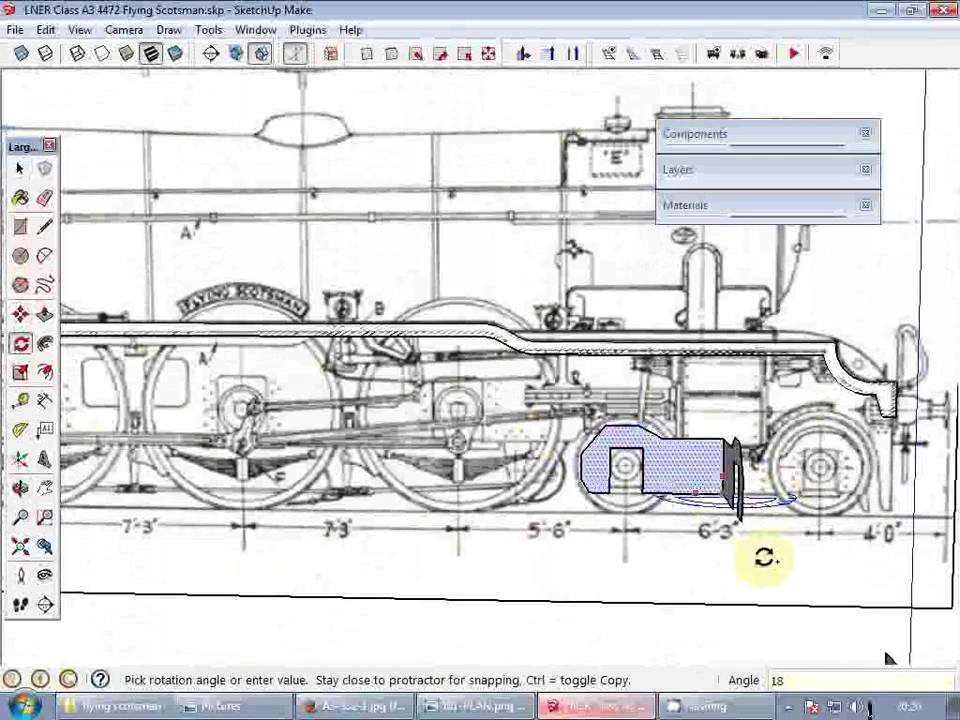
{"action": "type", "text": "0"}
{"action": "key", "text": "Return"}
{"action": "key", "text": "r"}
- Erase the dividing edge between the two bogie frame halves
{"action": "scroll", "coordinate": [738, 494], "scroll_direction": "up", "scroll_amount": 2}
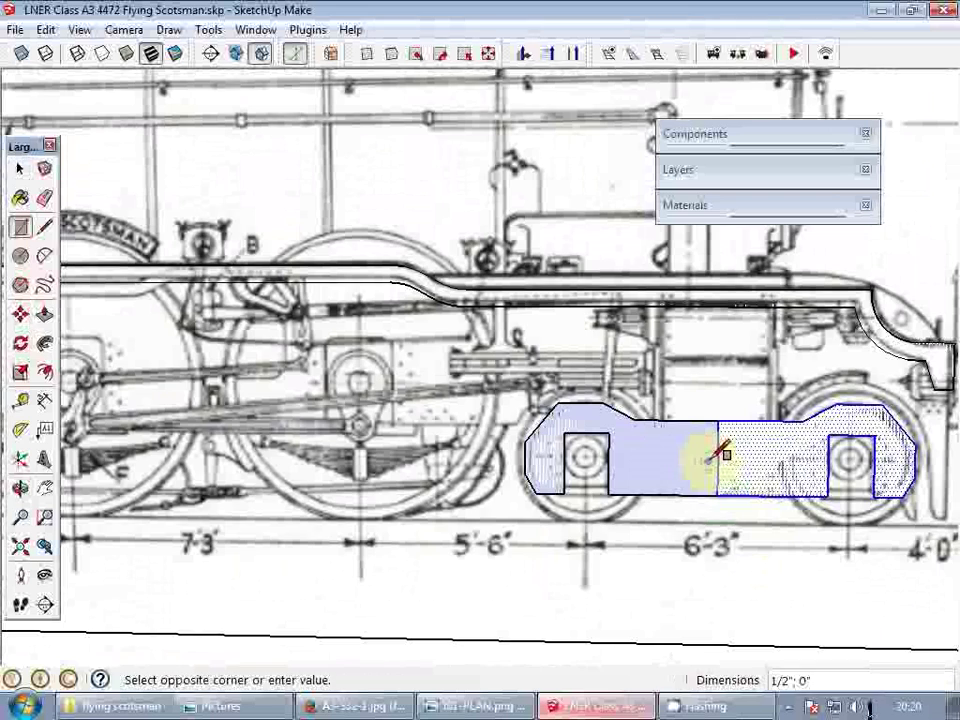
{"action": "key", "text": "e"}
{"action": "left_click", "coordinate": [718, 454]}
{"action": "key", "text": "space"}
- Copy the complete bogie frame face 300 inches straight down from the drawing to the locomotive model
{"action": "left_click", "coordinate": [709, 455]}
{"action": "scroll", "coordinate": [510, 242], "scroll_direction": "down", "scroll_amount": 5}
{"action": "key", "text": "m"}
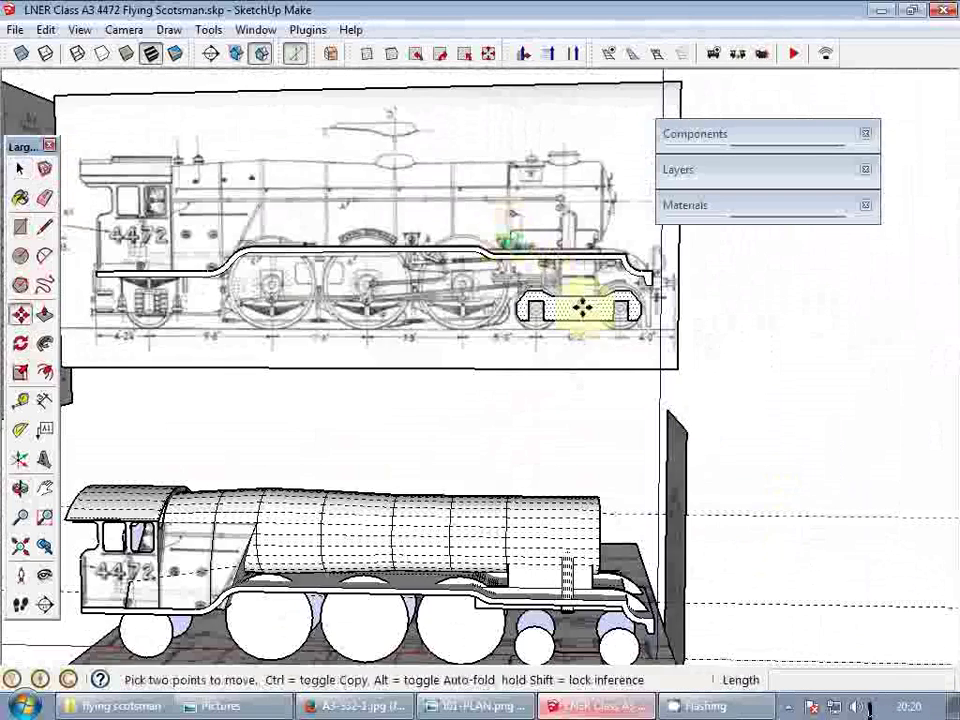
{"action": "scroll", "coordinate": [583, 305], "scroll_direction": "up", "scroll_amount": 2}
{"action": "scroll", "coordinate": [585, 302], "scroll_direction": "down", "scroll_amount": 1}
{"action": "key", "text": "ctrl"}
{"action": "left_click", "coordinate": [588, 302]}
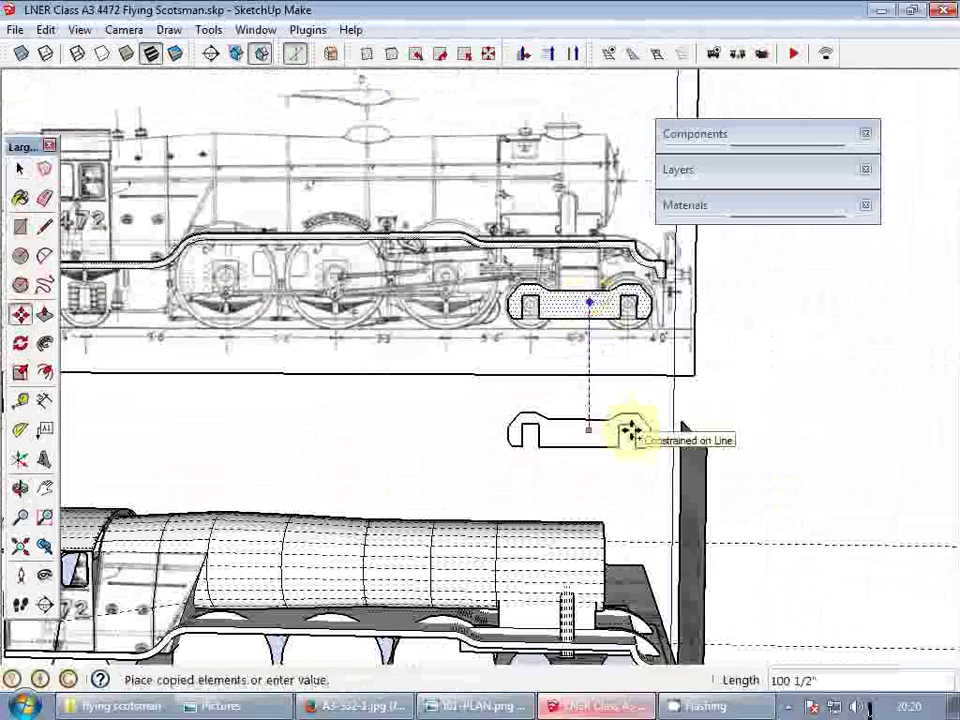
{"action": "type", "text": "300"}
{"action": "key", "text": "Return"}
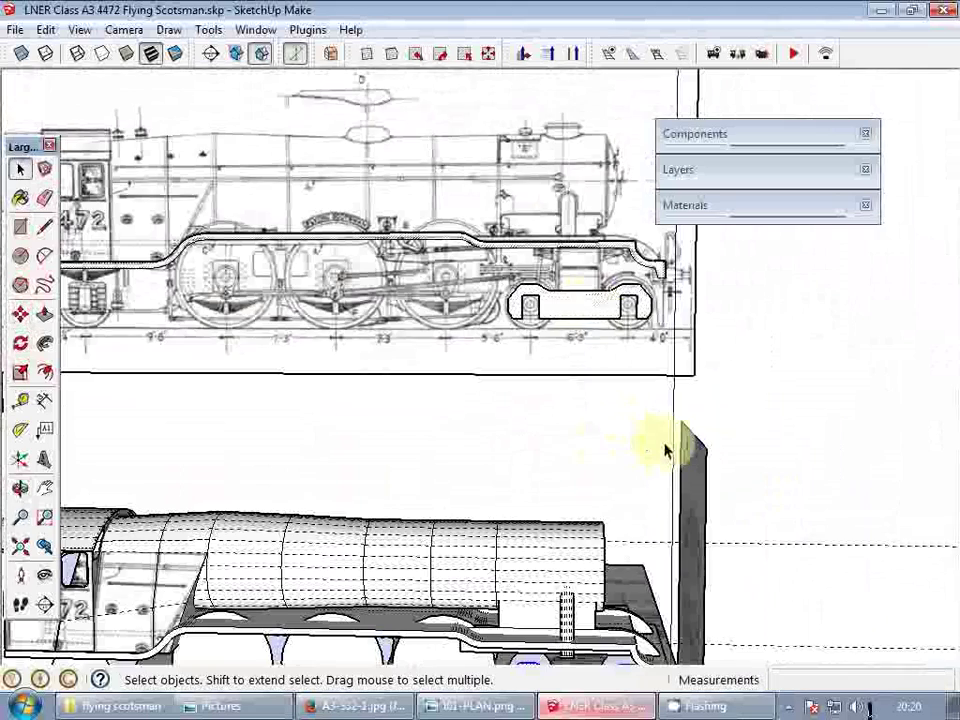
- Move the copied bogie frame along the green axis, setting the final offset to 5 inches behind the near-side bogie wheels
{"action": "scroll", "coordinate": [660, 449], "scroll_direction": "down", "scroll_amount": 2}
{"action": "middle_click_drag", "start_coordinate": [575, 443], "coordinate": [564, 326], "text": "shift"}
{"action": "scroll", "coordinate": [577, 515], "scroll_direction": "up", "scroll_amount": 2}
{"action": "middle_click_drag", "start_coordinate": [577, 515], "coordinate": [532, 562]}
{"action": "scroll", "coordinate": [564, 559], "scroll_direction": "up", "scroll_amount": 3}
{"action": "scroll", "coordinate": [567, 560], "scroll_direction": "up", "scroll_amount": 3}
{"action": "key", "text": "m"}
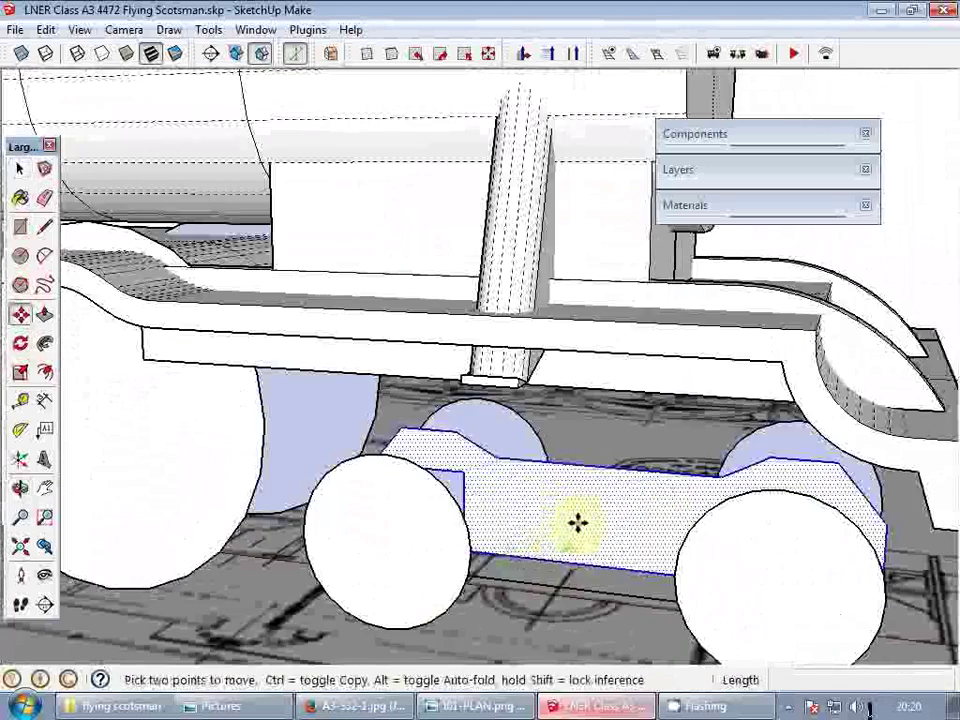
{"action": "scroll", "coordinate": [578, 522], "scroll_direction": "down", "scroll_amount": 3}
{"action": "left_click", "coordinate": [578, 522]}
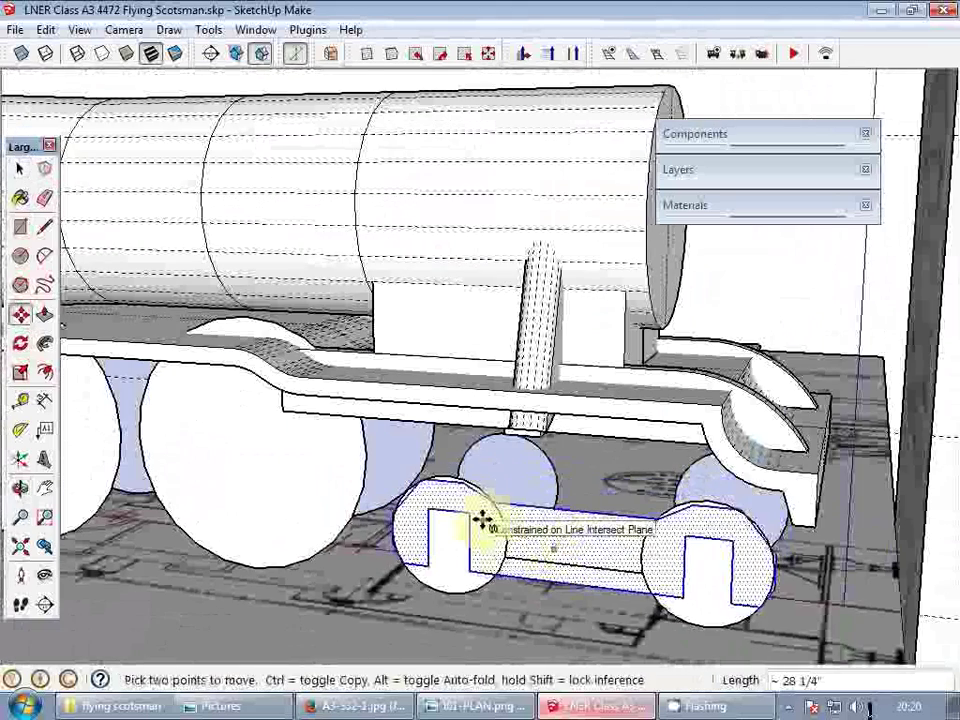
{"action": "scroll", "coordinate": [482, 519], "scroll_direction": "up", "scroll_amount": 2}
{"action": "left_click", "coordinate": [528, 528]}
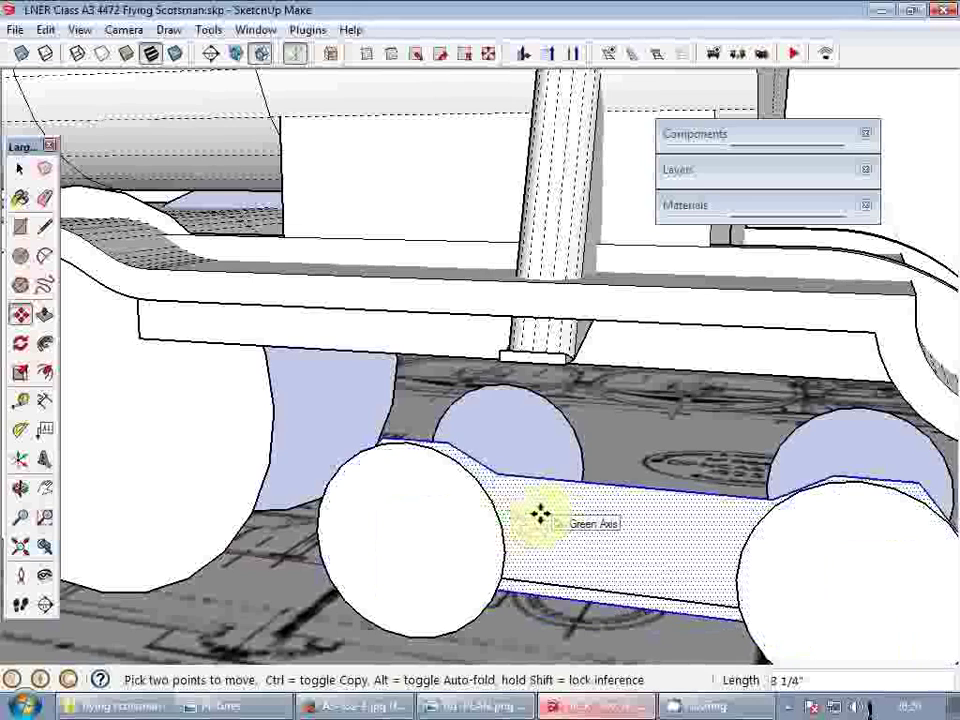
{"action": "key", "text": "Return"}
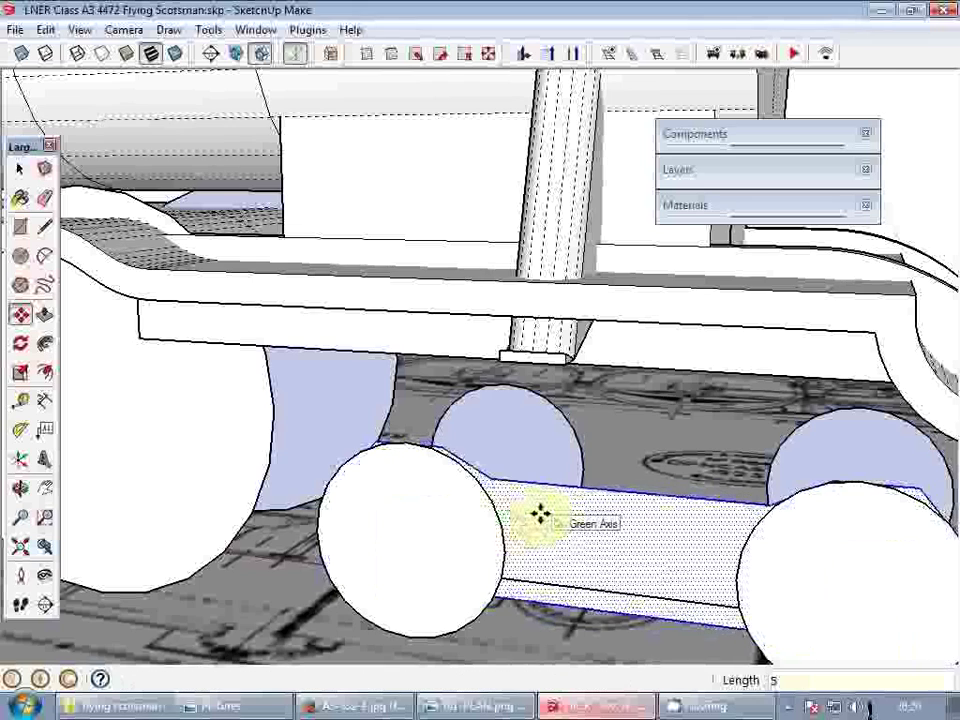
{"action": "middle_click_drag", "start_coordinate": [540, 513], "coordinate": [776, 504]}
{"action": "scroll", "coordinate": [500, 520], "scroll_direction": "up", "scroll_amount": 3}
{"action": "scroll", "coordinate": [530, 562], "scroll_direction": "down", "scroll_amount": 2}
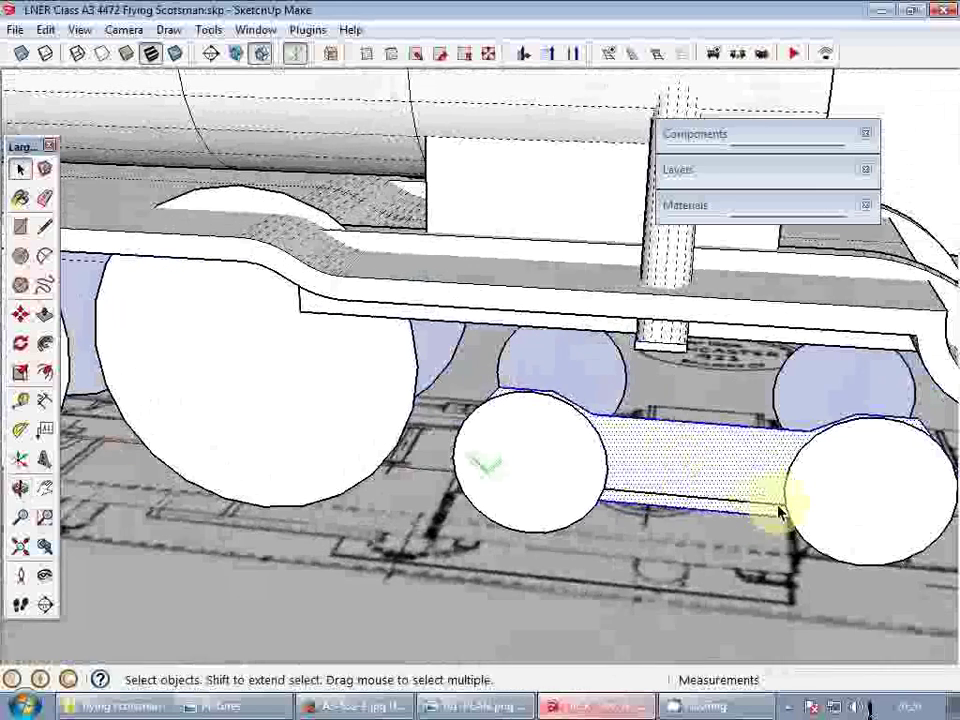
{"action": "key", "text": "m"}
{"action": "left_click", "coordinate": [694, 421]}
{"action": "left_click", "coordinate": [702, 491]}
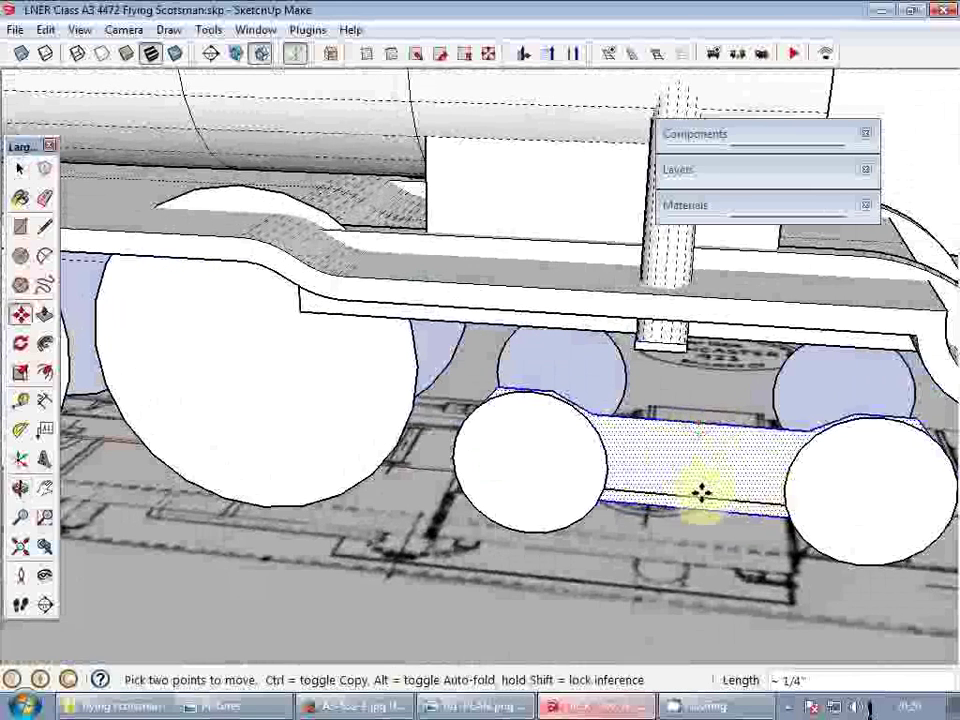
{"action": "key", "text": "space"}
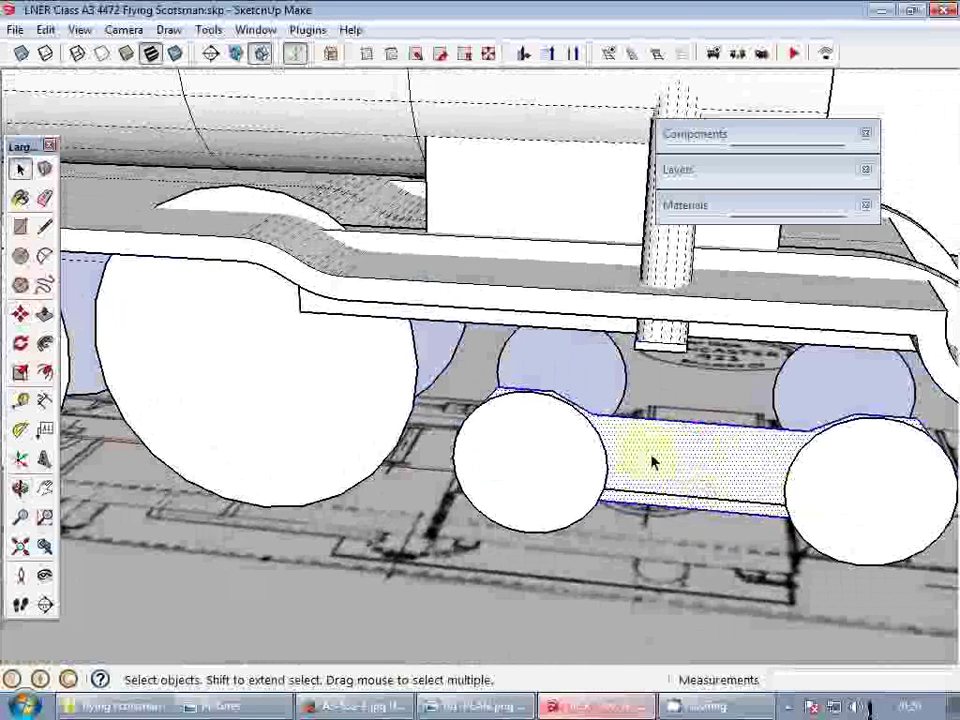
- Undo the bogie frame's placement, copying and rotation back to the single half-frame face on the side-elevation drawing
{"action": "middle_click_drag", "start_coordinate": [672, 462], "coordinate": [707, 455]}
{"action": "key", "text": "m"}
{"action": "scroll", "coordinate": [705, 455], "scroll_direction": "down", "scroll_amount": 8}
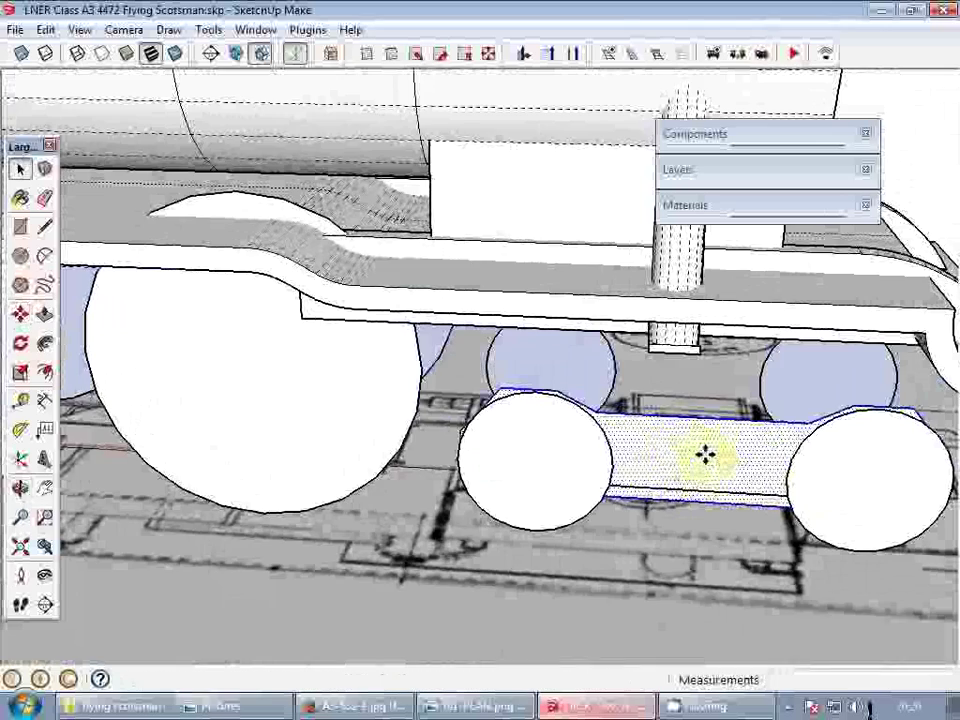
{"action": "key", "text": "space"}
{"action": "scroll", "coordinate": [630, 492], "scroll_direction": "down", "scroll_amount": 3}
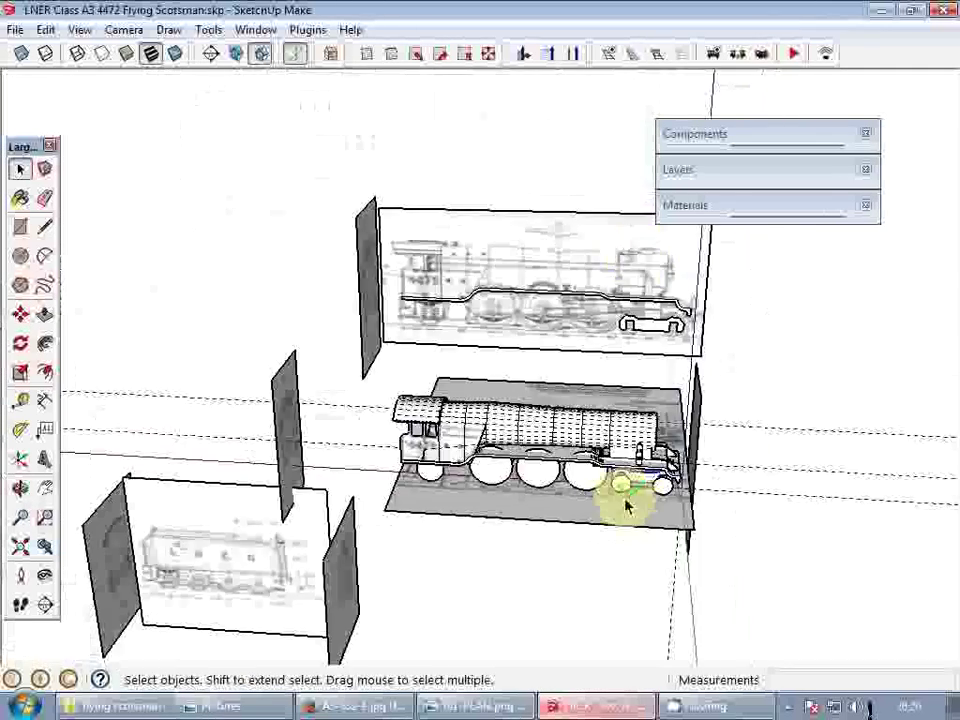
{"action": "scroll", "coordinate": [651, 265], "scroll_direction": "up", "scroll_amount": 2}
{"action": "scroll", "coordinate": [668, 285], "scroll_direction": "up", "scroll_amount": 5}
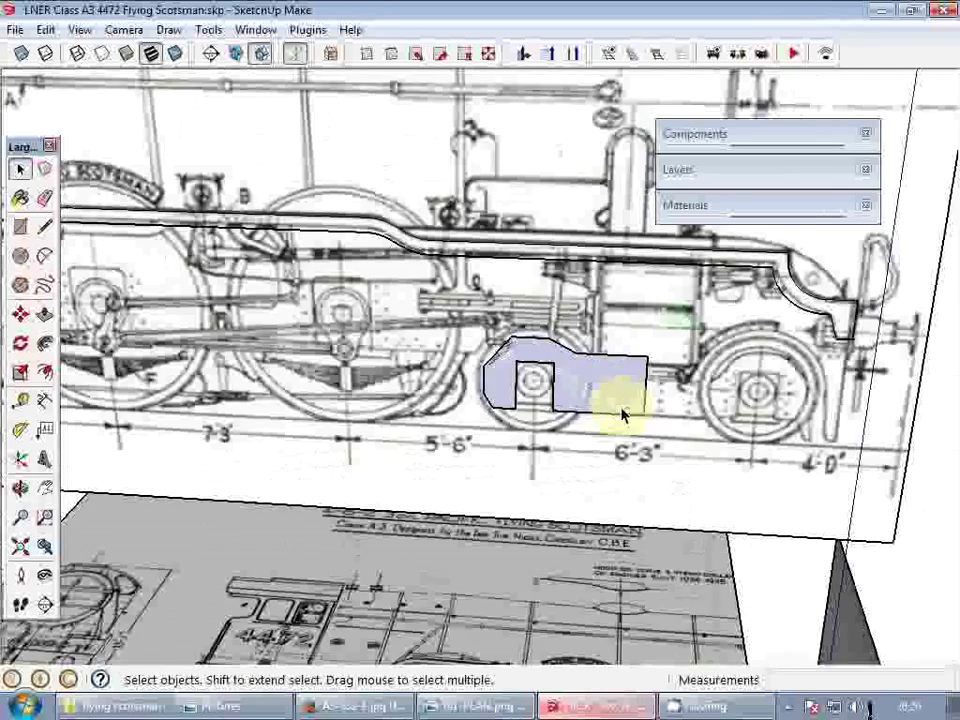
{"action": "key", "text": "m"}
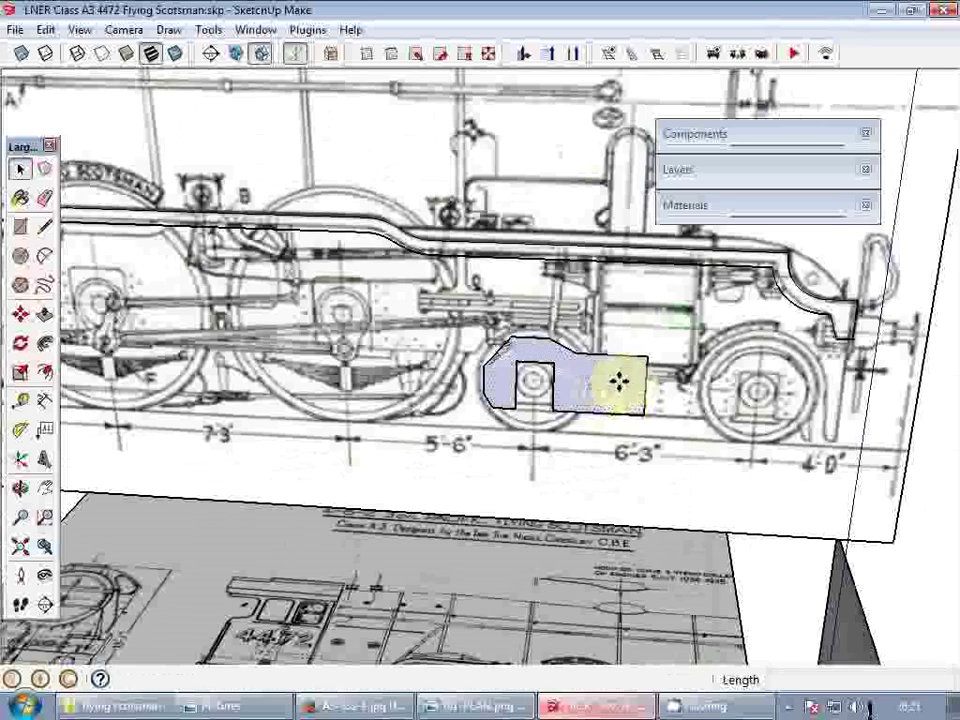
{"action": "scroll", "coordinate": [666, 385], "scroll_direction": "down", "scroll_amount": 2}
{"action": "scroll", "coordinate": [681, 389], "scroll_direction": "down", "scroll_amount": 3}
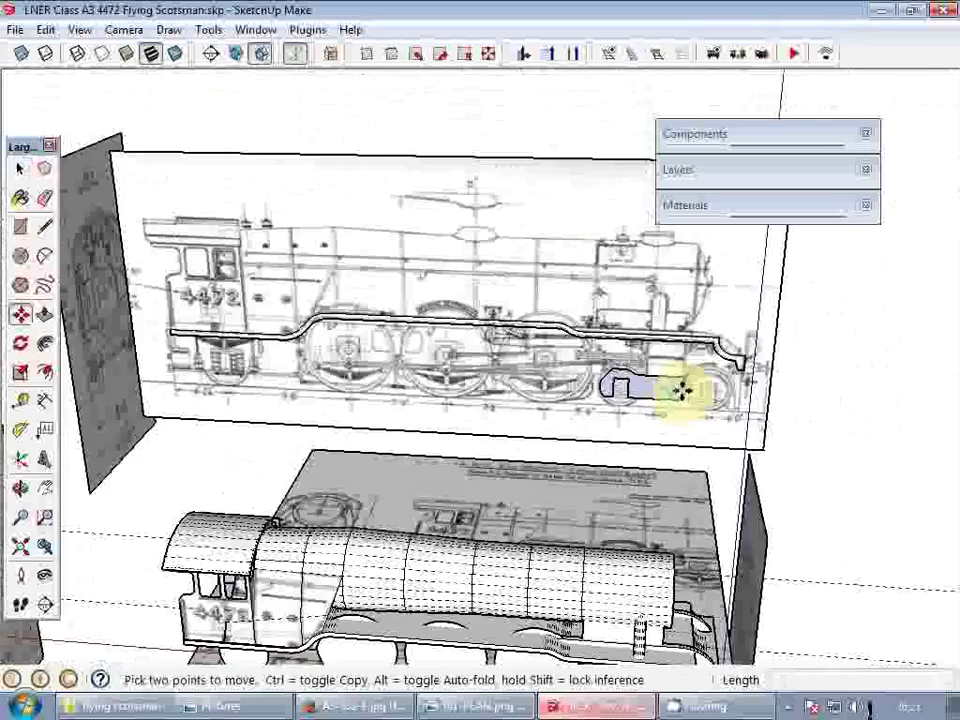
{"action": "left_click", "coordinate": [681, 390]}
{"action": "scroll", "coordinate": [655, 610], "scroll_direction": "up", "scroll_amount": 2}
{"action": "key", "text": "space"}
{"action": "scroll", "coordinate": [634, 364], "scroll_direction": "down", "scroll_amount": 3}
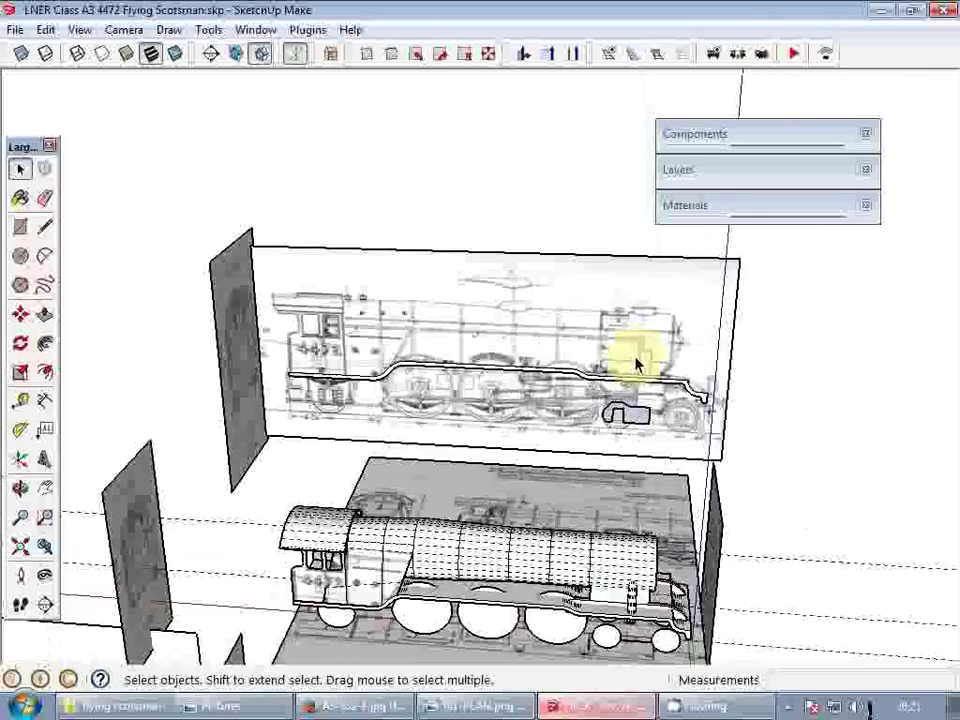
- Rotate a copy of the half-frame face 180 degrees about its vertical end and erase the dividing edge between the halves
{"action": "scroll", "coordinate": [632, 437], "scroll_direction": "up", "scroll_amount": 4}
{"action": "scroll", "coordinate": [636, 436], "scroll_direction": "up", "scroll_amount": 2}
{"action": "key", "text": "q"}
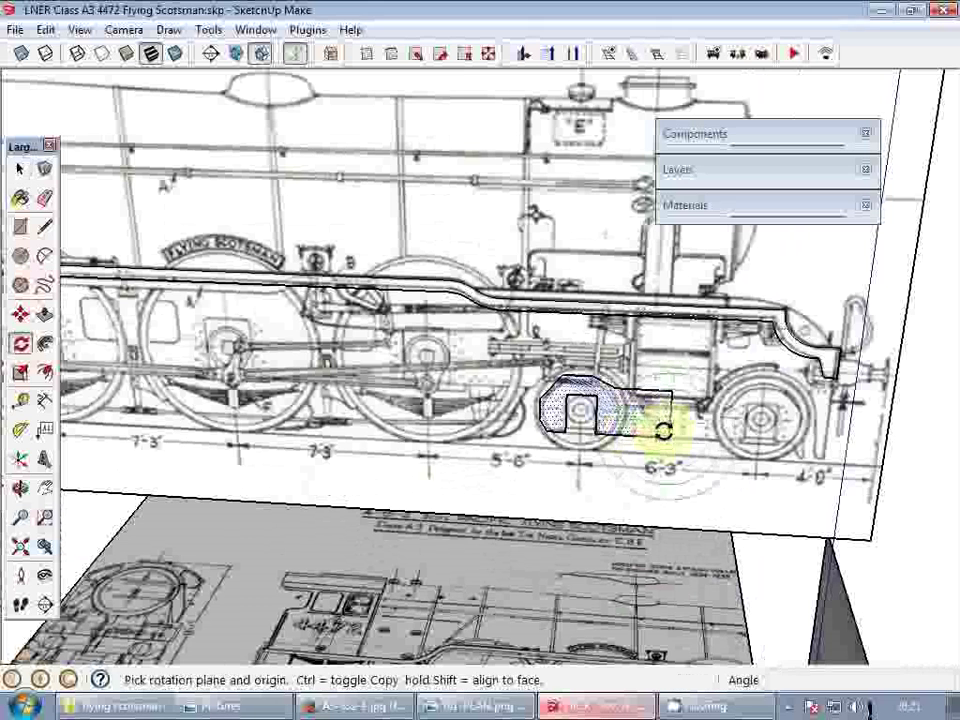
{"action": "left_click", "coordinate": [668, 437]}
{"action": "left_click", "coordinate": [655, 437]}
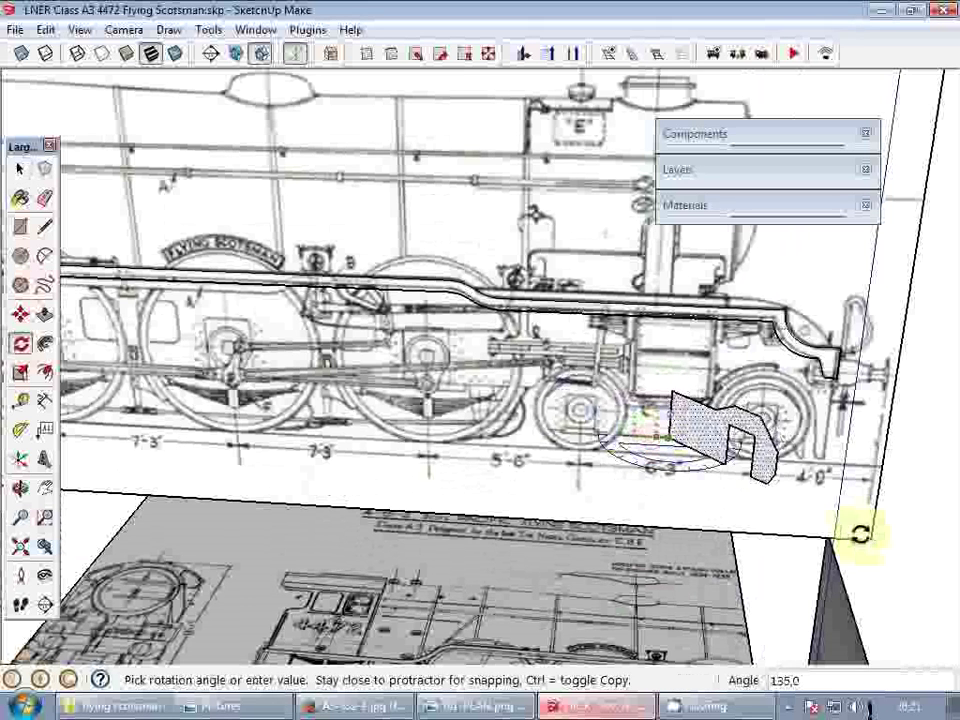
{"action": "left_click", "coordinate": [870, 537]}
{"action": "key", "text": "e"}
{"action": "scroll", "coordinate": [684, 402], "scroll_direction": "down", "scroll_amount": 3}
{"action": "key", "text": "space"}
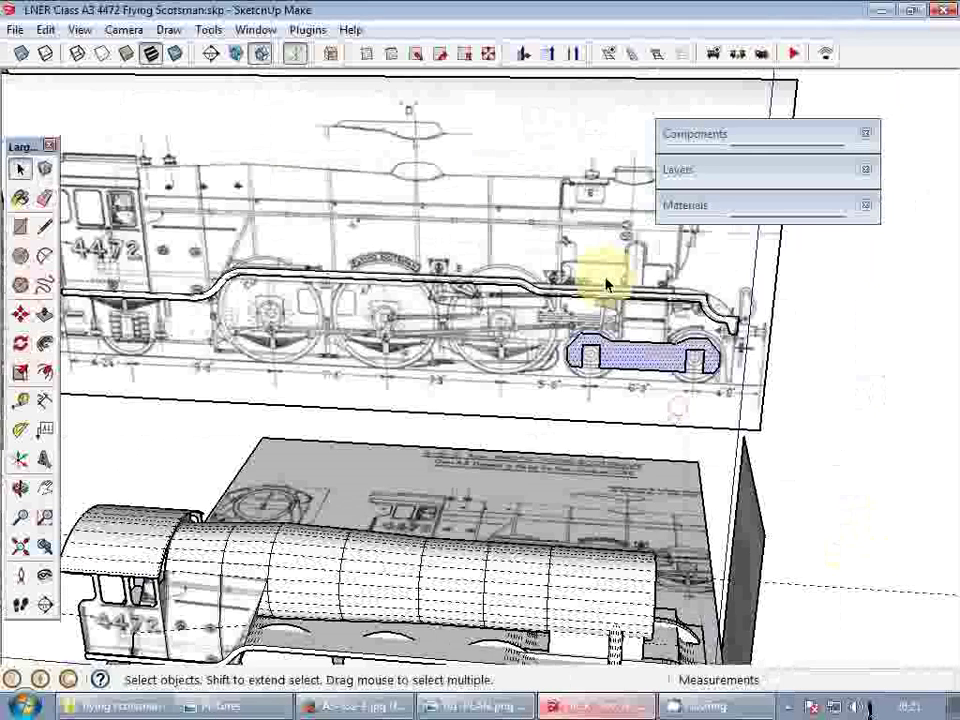
- Move the complete bogie frame face 300 inches straight down from the side-elevation drawing to the locomotive model
{"action": "key", "text": "m"}
{"action": "left_click", "coordinate": [561, 208]}
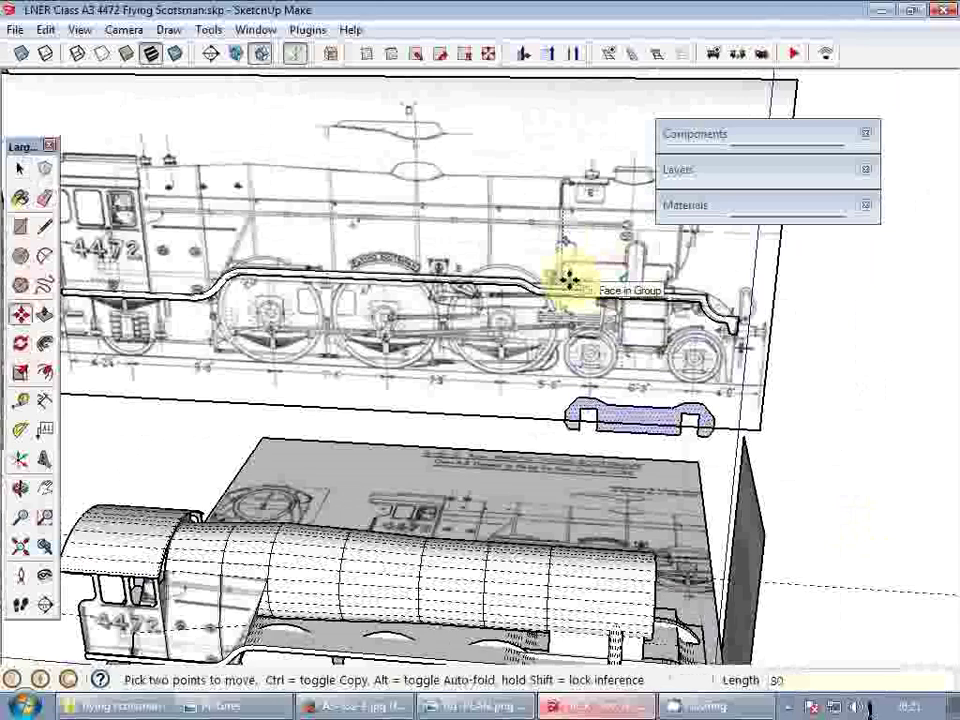
{"action": "middle_click_drag", "start_coordinate": [604, 285], "coordinate": [643, 440]}
- Move the bogie frame along the green axis to the near-side bogie wheels, setting its final offset behind them to 7 inches
{"action": "scroll", "coordinate": [643, 440], "scroll_direction": "up", "scroll_amount": 5}
{"action": "middle_click_drag", "start_coordinate": [636, 381], "coordinate": [611, 296]}
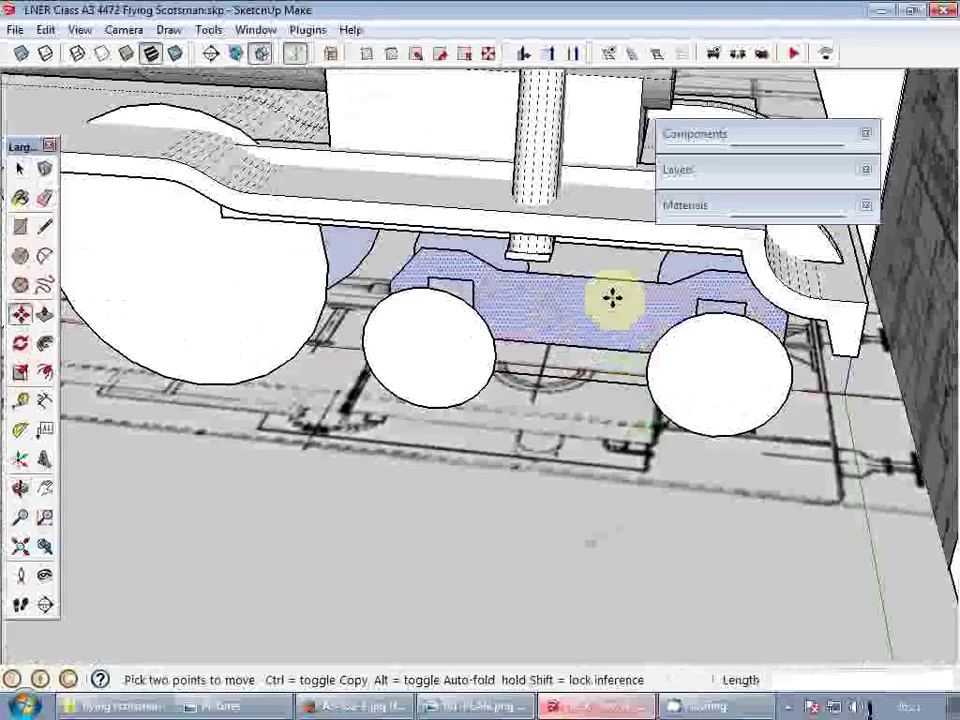
{"action": "scroll", "coordinate": [664, 339], "scroll_direction": "up", "scroll_amount": 2}
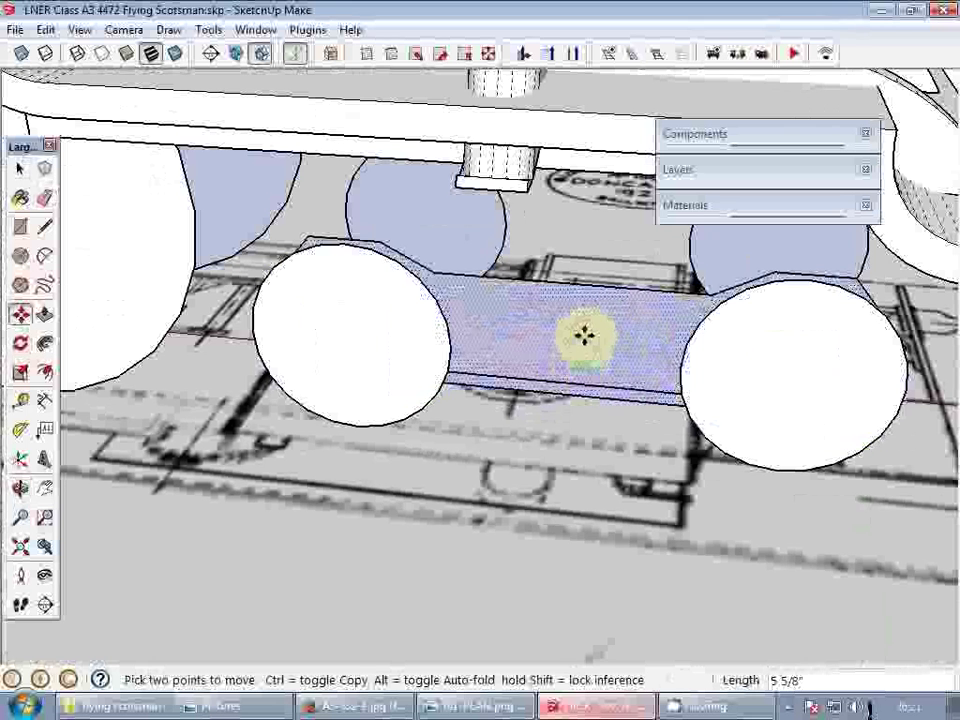
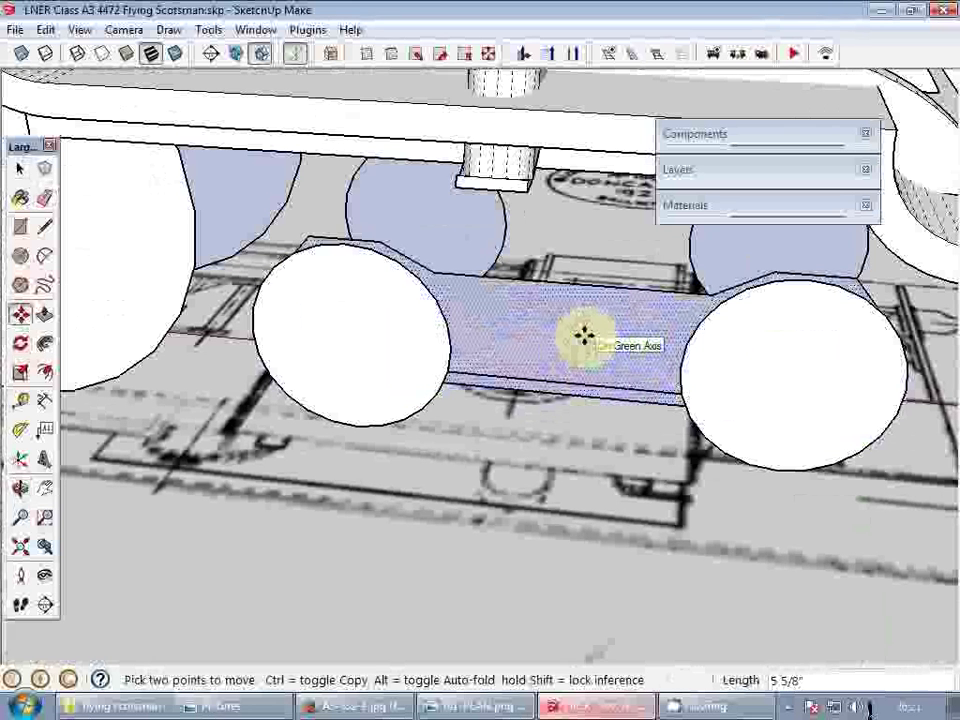
{"action": "type", "text": "7"}
{"action": "key", "text": "Return"}
{"action": "key", "text": "space"}
{"action": "scroll", "coordinate": [583, 333], "scroll_direction": "down", "scroll_amount": 3}
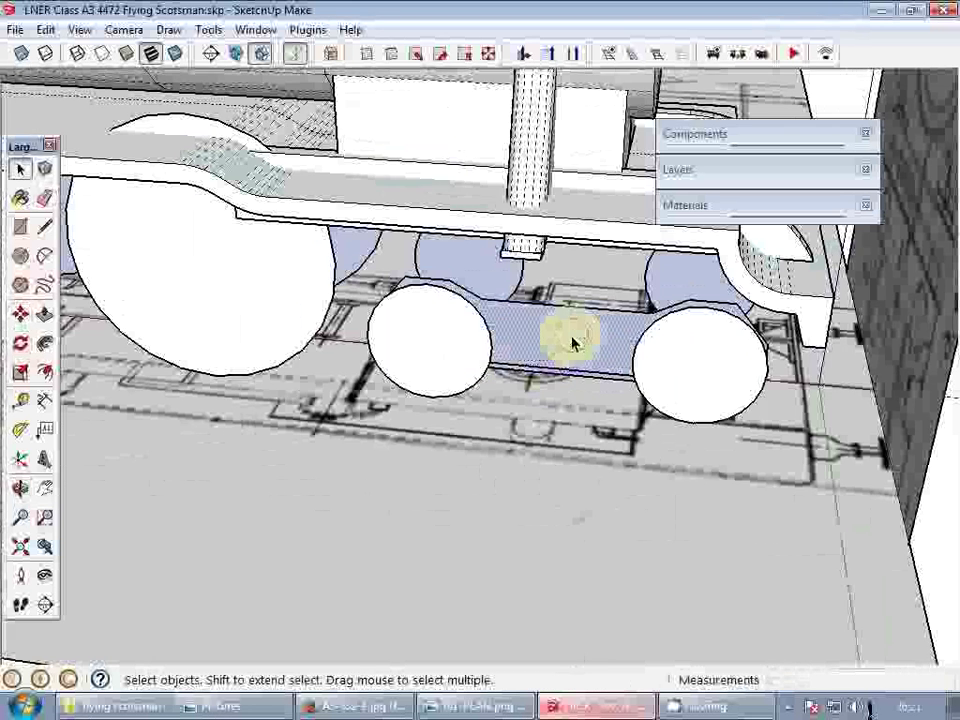
- Reverse the bogie frame face and make a group from the face and its edges
{"action": "right_click", "coordinate": [576, 339]}
{"action": "left_click", "coordinate": [637, 520]}
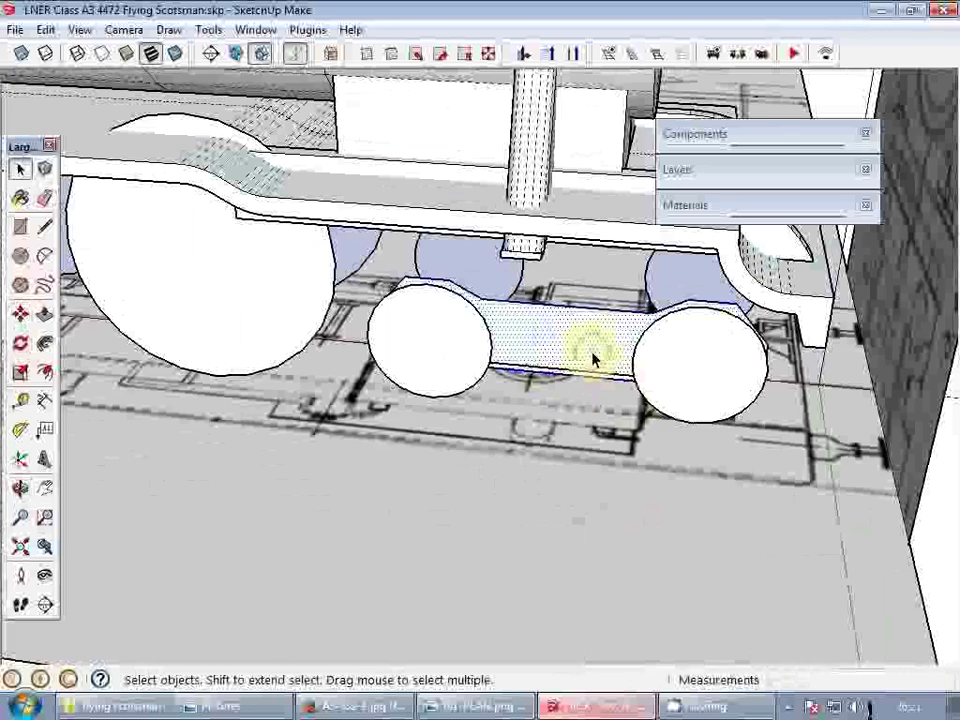
{"action": "scroll", "coordinate": [591, 356], "scroll_direction": "down", "scroll_amount": 2}
{"action": "right_click", "coordinate": [597, 355]}
{"action": "left_click", "coordinate": [677, 515]}
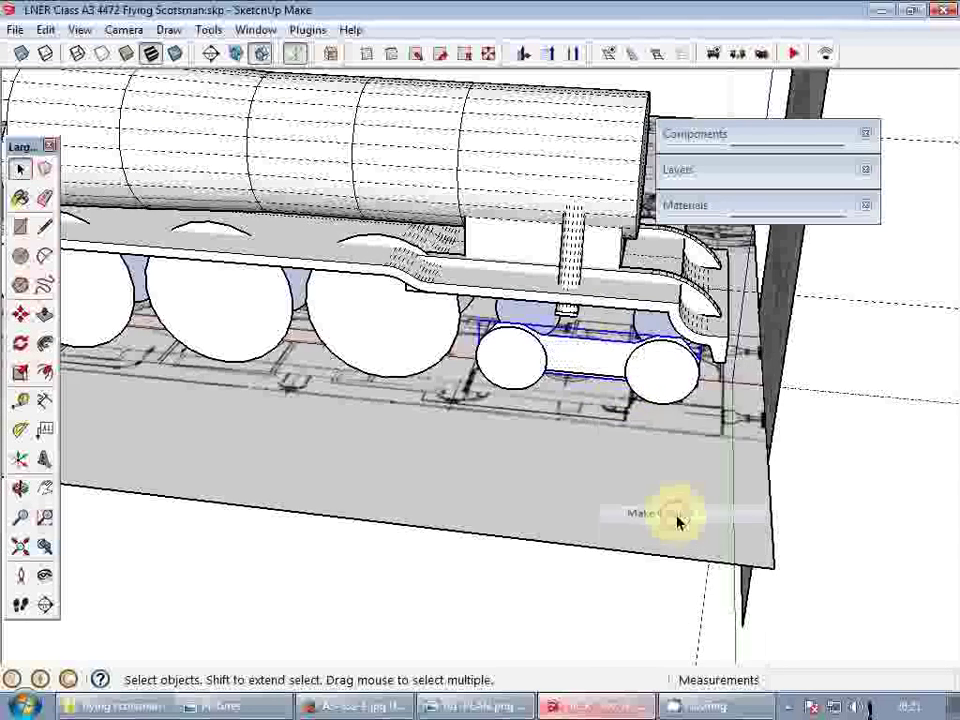
- Cut the bogie frame group and paste it in place inside the locomotive body component
{"action": "scroll", "coordinate": [621, 399], "scroll_direction": "up", "scroll_amount": 3}
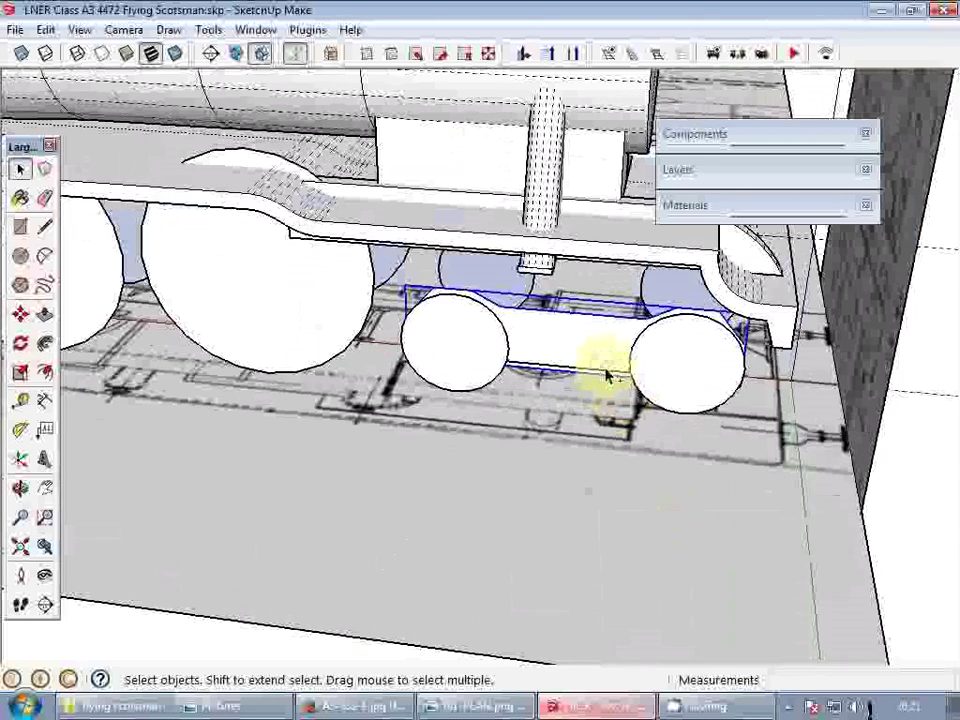
{"action": "scroll", "coordinate": [606, 376], "scroll_direction": "up", "scroll_amount": 2}
{"action": "key", "text": "Delete"}
{"action": "double_click", "coordinate": [720, 364]}
{"action": "scroll", "coordinate": [720, 364], "scroll_direction": "down", "scroll_amount": 2}
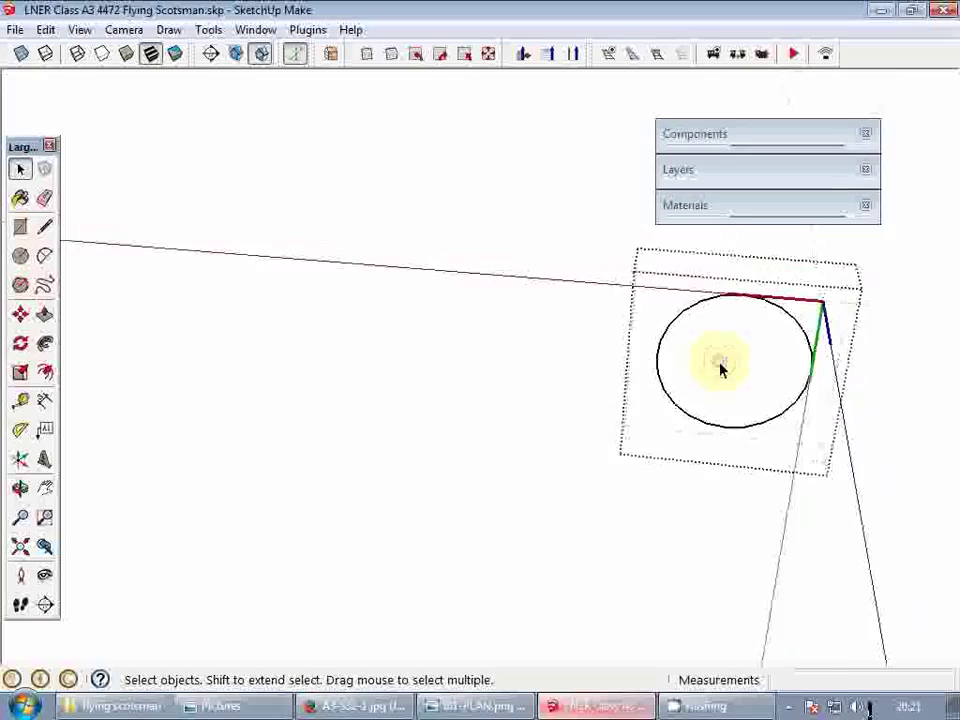
{"action": "key", "text": "Escape"}
{"action": "double_click", "coordinate": [575, 243]}
{"action": "scroll", "coordinate": [577, 250], "scroll_direction": "down", "scroll_amount": 1}
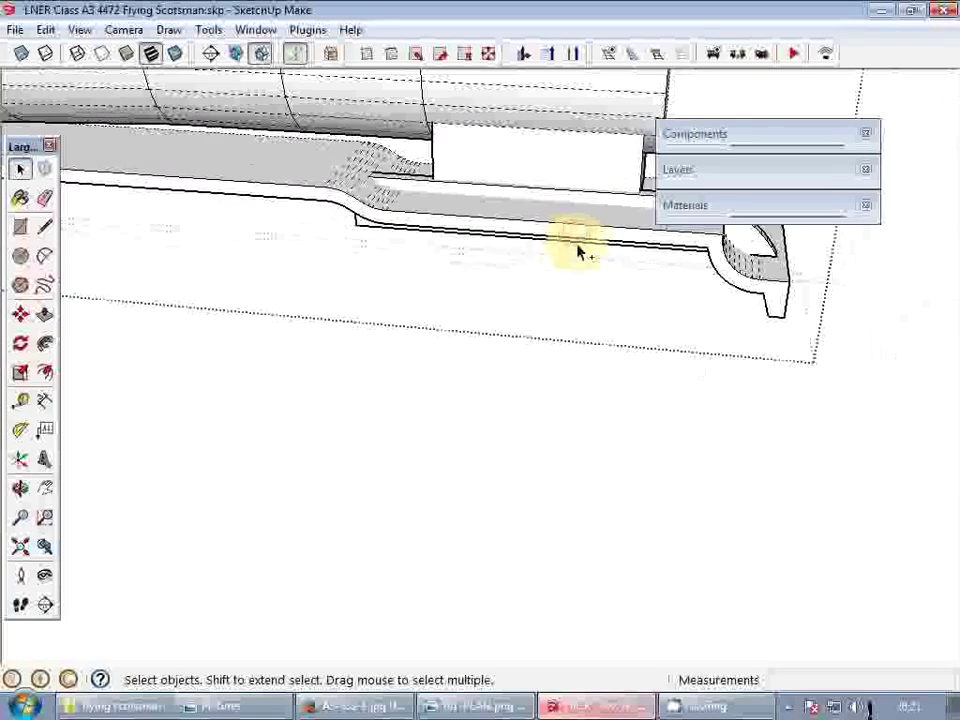
{"action": "scroll", "coordinate": [630, 284], "scroll_direction": "down", "scroll_amount": 2}
{"action": "key", "text": "ctrl+shift+v"}
{"action": "scroll", "coordinate": [651, 333], "scroll_direction": "down", "scroll_amount": 5}
{"action": "middle_click_drag", "start_coordinate": [664, 321], "coordinate": [499, 420]}
{"action": "scroll", "coordinate": [499, 420], "scroll_direction": "up", "scroll_amount": 4}
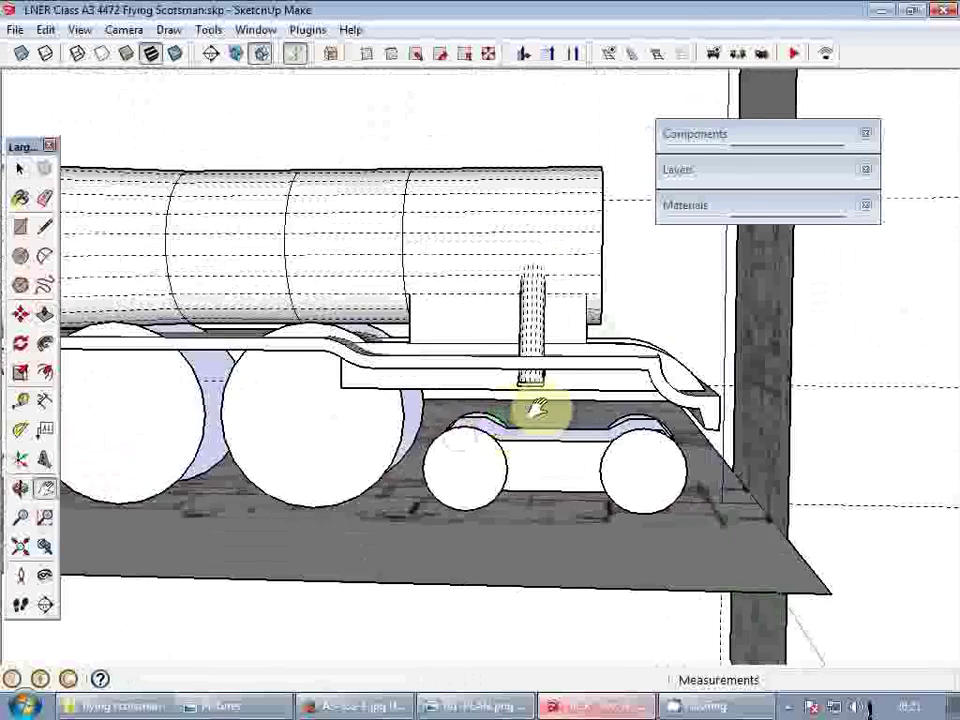
- Draw a rectangle over the cylinder block between the bogie wheels on the side-elevation drawing, starting at the footplate's lower edge
{"action": "scroll", "coordinate": [538, 407], "scroll_direction": "down", "scroll_amount": 4}
{"action": "middle_click_drag", "start_coordinate": [583, 266], "coordinate": [580, 356], "text": "shift"}
{"action": "scroll", "coordinate": [551, 218], "scroll_direction": "up", "scroll_amount": 2}
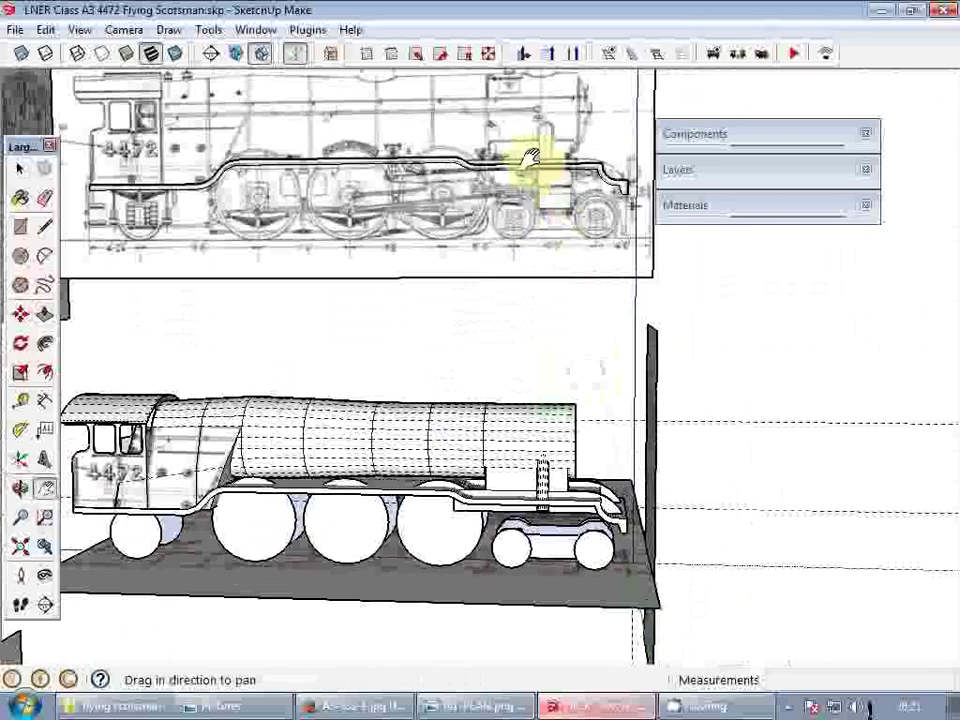
{"action": "scroll", "coordinate": [526, 180], "scroll_direction": "up", "scroll_amount": 3}
{"action": "left_click_drag", "start_coordinate": [525, 189], "coordinate": [552, 210]}
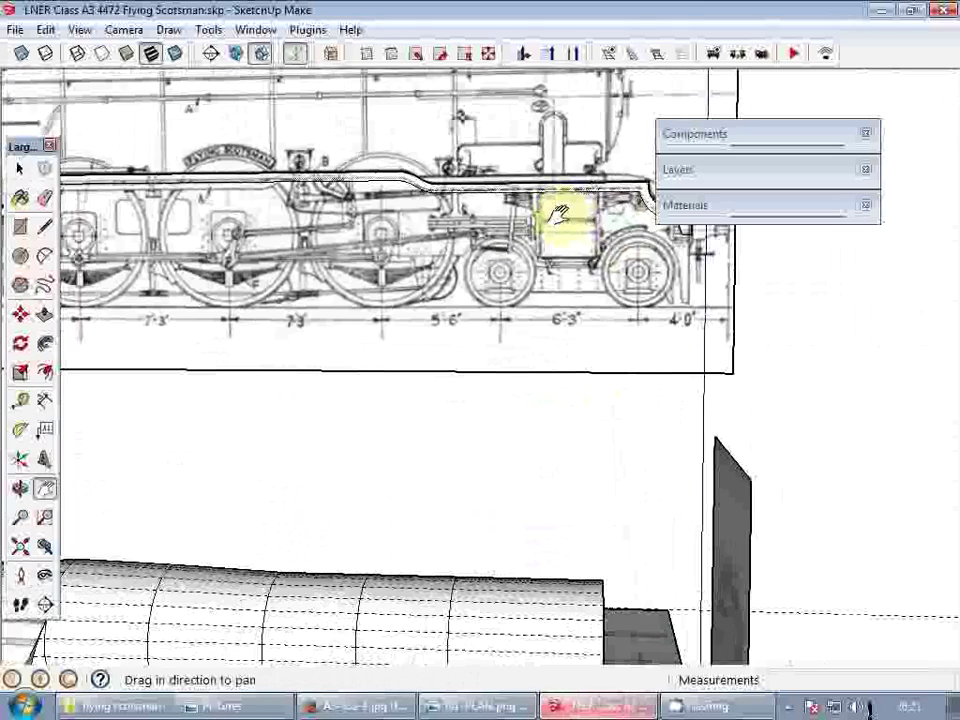
{"action": "scroll", "coordinate": [562, 214], "scroll_direction": "up", "scroll_amount": 4}
{"action": "middle_click_drag", "start_coordinate": [562, 214], "coordinate": [508, 321], "text": "shift"}
{"action": "scroll", "coordinate": [507, 326], "scroll_direction": "up", "scroll_amount": 2}
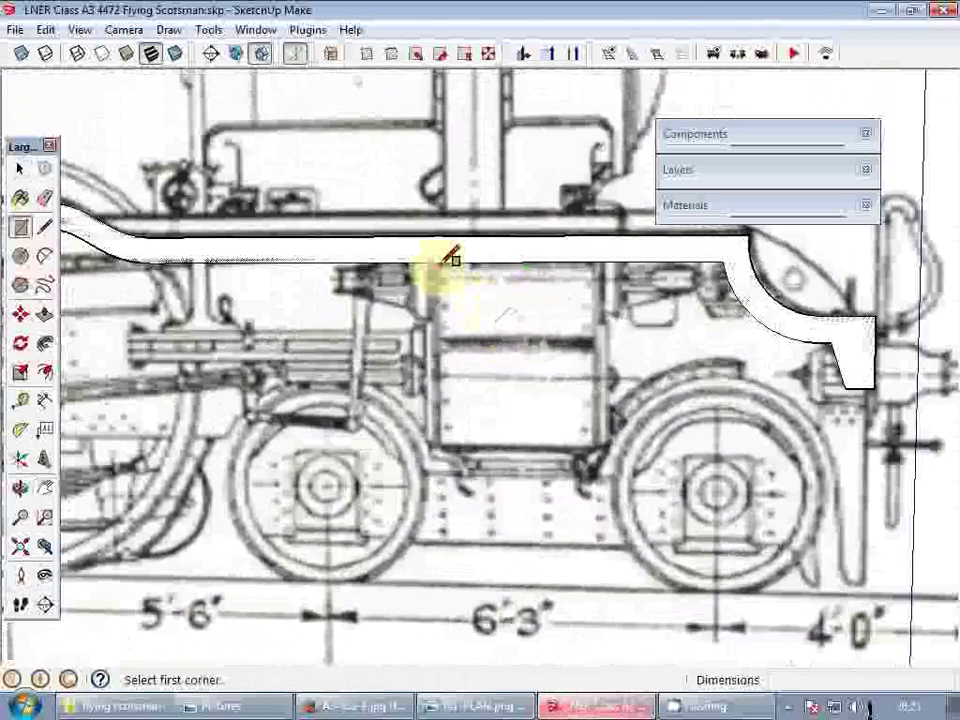
{"action": "left_click_drag", "start_coordinate": [443, 262], "coordinate": [612, 451]}
{"action": "left_click", "coordinate": [612, 452]}
{"action": "key", "text": "space"}
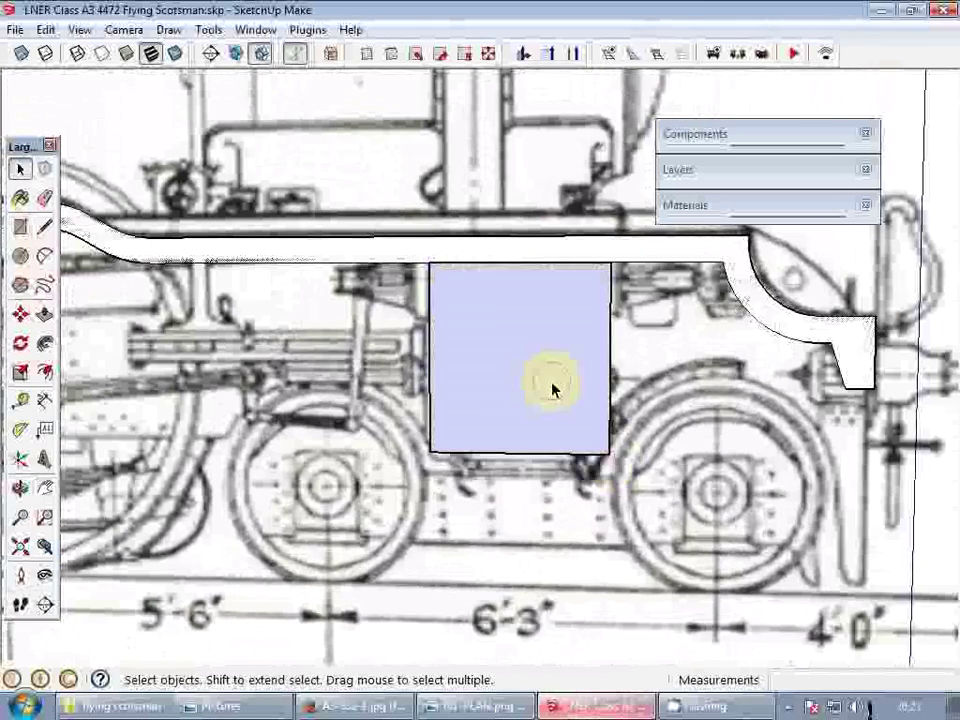
- Copy the cylinder rectangle 300 inches straight down to the locomotive model
{"action": "left_click", "coordinate": [551, 388]}
{"action": "scroll", "coordinate": [515, 276], "scroll_direction": "down", "scroll_amount": 5}
{"action": "key", "text": "m"}
{"action": "left_click", "coordinate": [509, 284]}
{"action": "key", "text": "ctrl"}
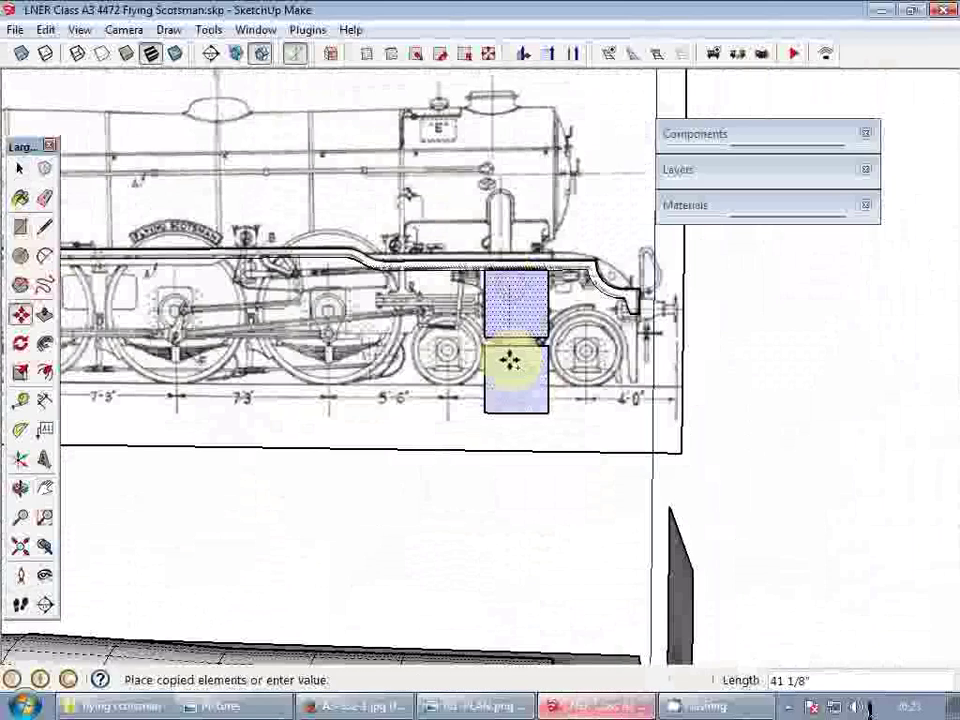
{"action": "type", "text": "300"}
{"action": "key", "text": "Return"}
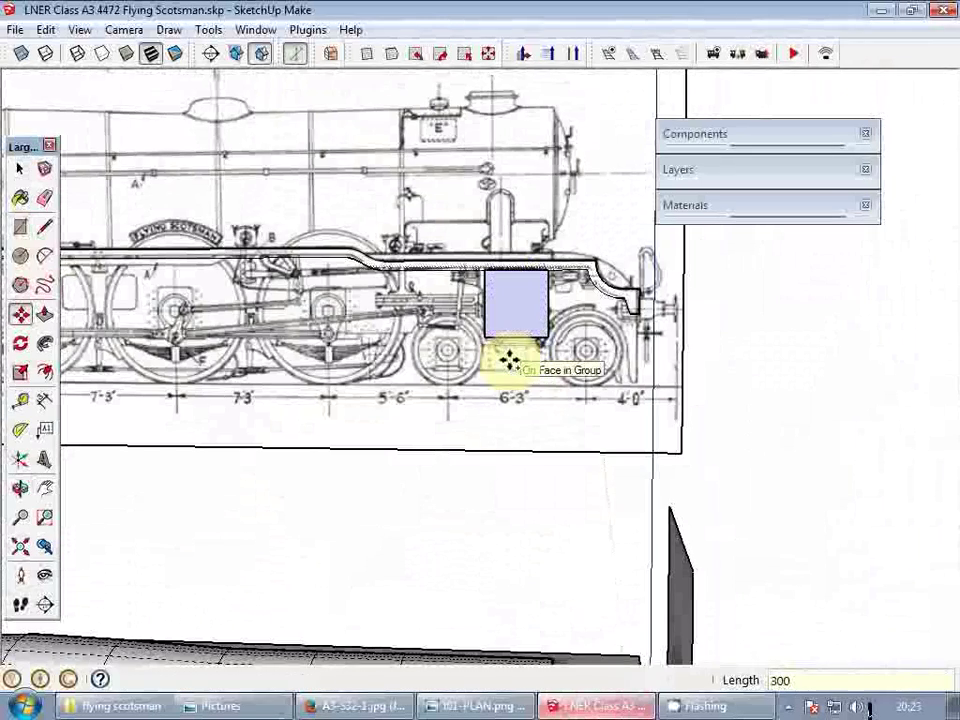
- Try to move the copied rectangle along the green axis to the cylinder position shown on the front-elevation drawing
{"action": "scroll", "coordinate": [585, 411], "scroll_direction": "down", "scroll_amount": 3}
{"action": "mouse_move", "coordinate": [585, 411]}
{"action": "middle_mouse_down"}
{"action": "mouse_move", "coordinate": [300, 521]}
{"action": "mouse_move", "coordinate": [579, 371]}
{"action": "mouse_move", "coordinate": [533, 410]}
{"action": "mouse_move", "coordinate": [476, 369]}
{"action": "mouse_move", "coordinate": [448, 392]}
{"action": "mouse_move", "coordinate": [523, 407]}
{"action": "mouse_move", "coordinate": [435, 395]}
{"action": "middle_mouse_up"}
{"action": "scroll", "coordinate": [537, 368], "scroll_direction": "up", "scroll_amount": 5}
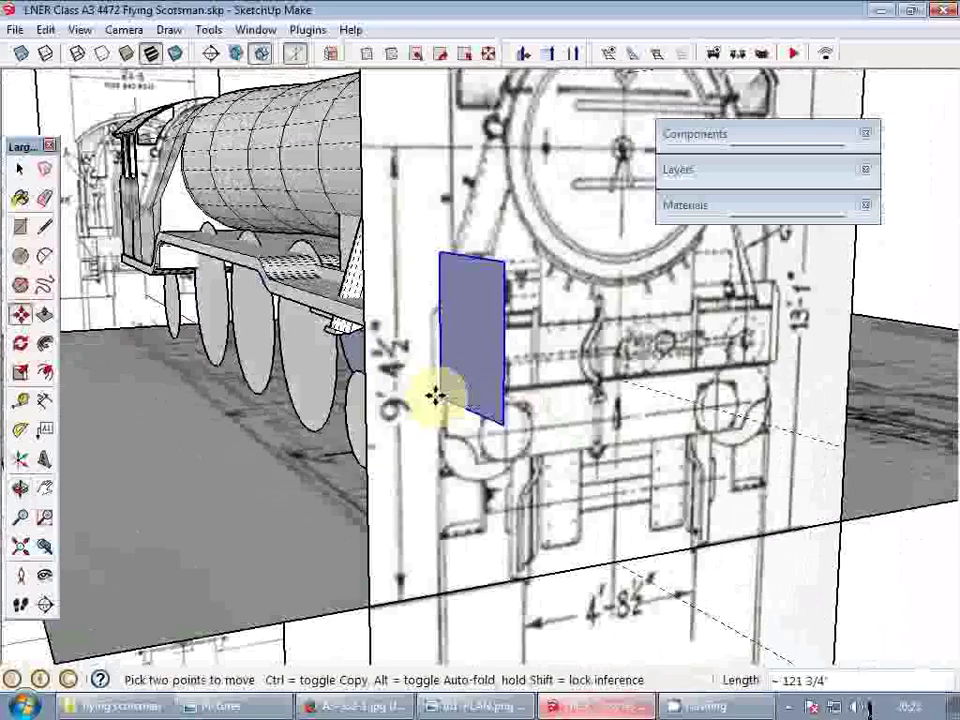
{"action": "scroll", "coordinate": [350, 420], "scroll_direction": "up", "scroll_amount": 3}
{"action": "mouse_move", "coordinate": [375, 439]}
{"action": "middle_mouse_down"}
{"action": "mouse_move", "coordinate": [422, 456]}
{"action": "mouse_move", "coordinate": [407, 446]}
{"action": "middle_mouse_up"}
{"action": "scroll", "coordinate": [380, 443], "scroll_direction": "up", "scroll_amount": 2}
{"action": "left_click", "coordinate": [353, 441]}
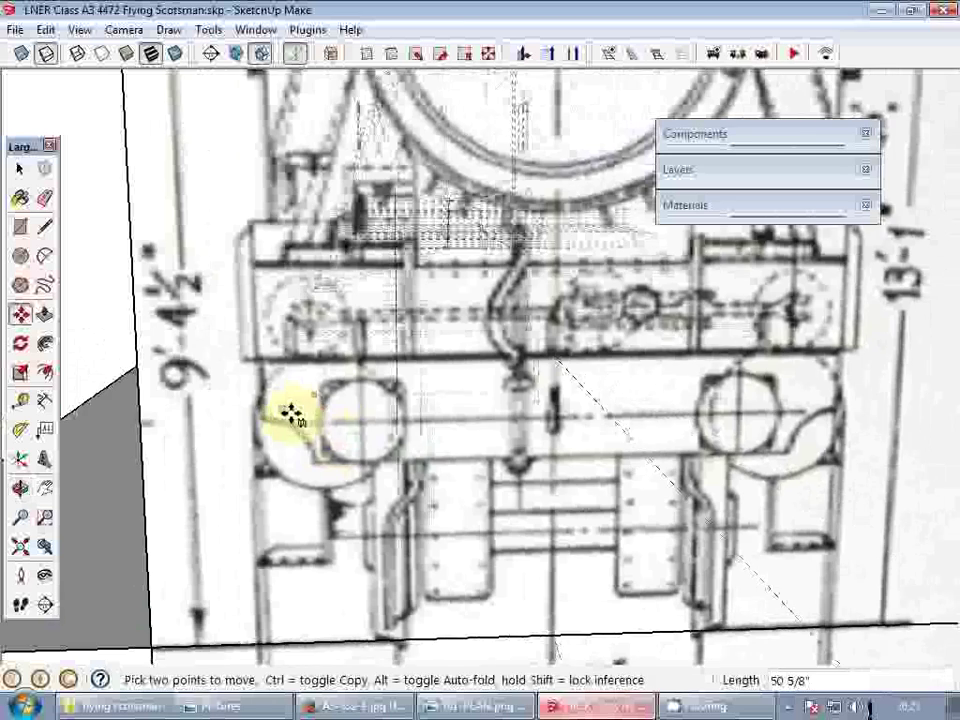
{"action": "middle_click_drag", "start_coordinate": [290, 415], "coordinate": [256, 402]}
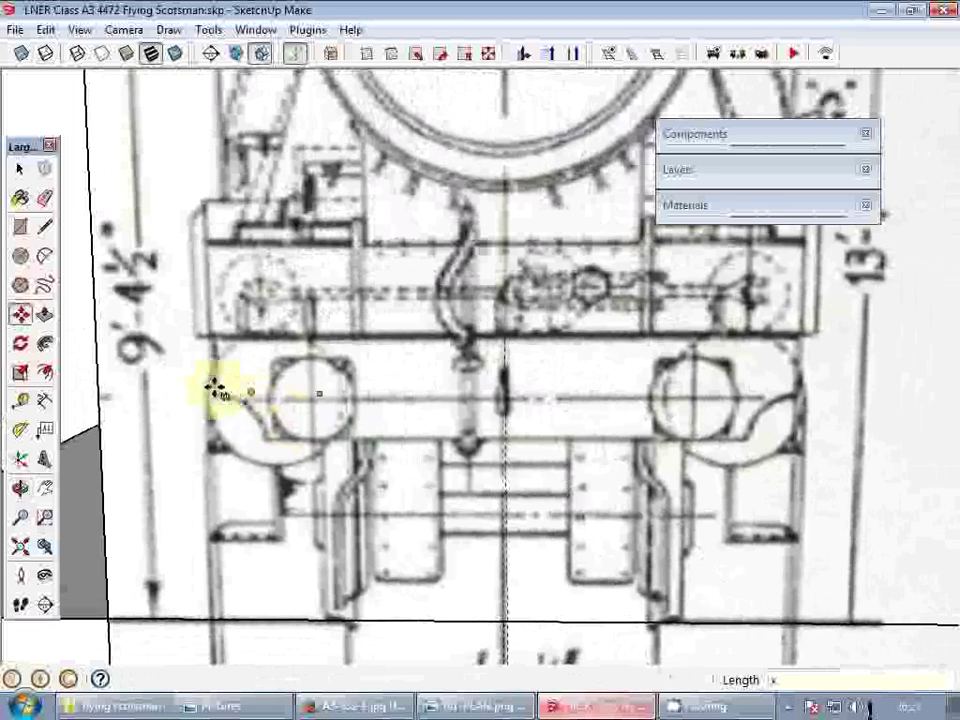
- Move the cylinder rectangle along the green axis to the near-side cylinder's inner edge, using the front-elevation drawing as reference
{"action": "middle_click_drag", "start_coordinate": [251, 349], "coordinate": [604, 380]}
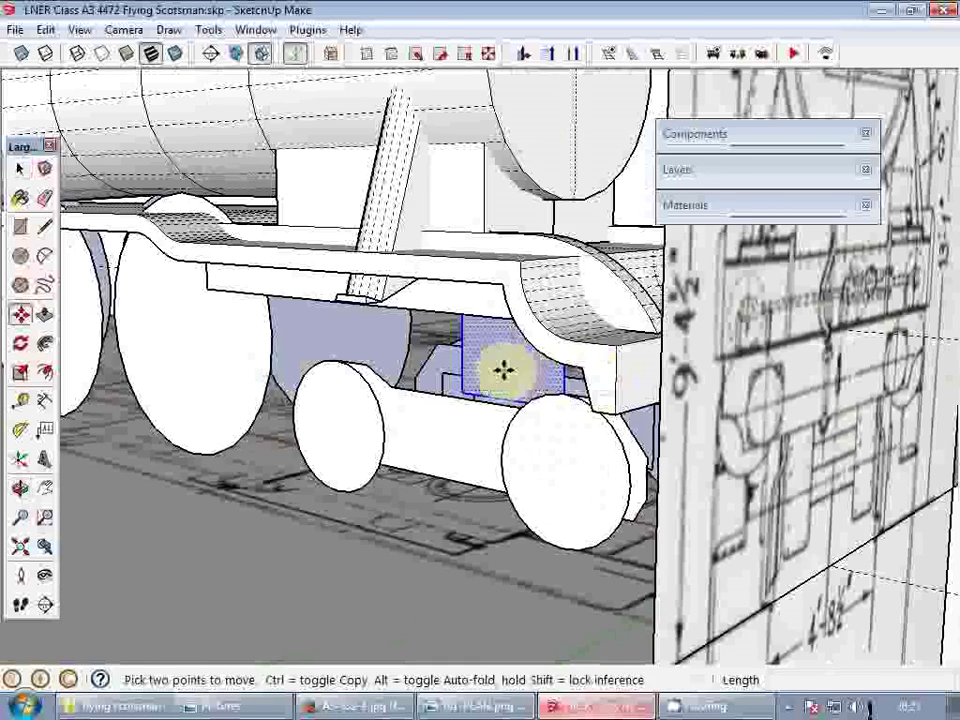
{"action": "left_click", "coordinate": [502, 370]}
{"action": "middle_click_drag", "start_coordinate": [574, 431], "coordinate": [590, 474]}
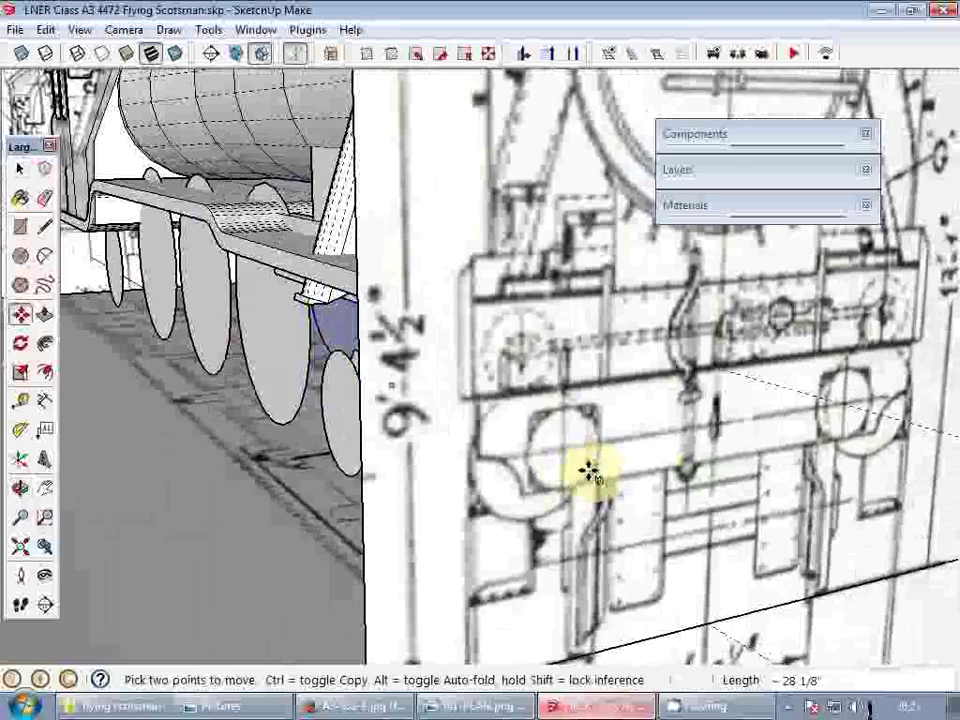
{"action": "left_click", "coordinate": [563, 416]}
{"action": "middle_click_drag", "start_coordinate": [468, 433], "coordinate": [572, 445]}
- Push/Pull the cylinder rectangle 17 inches outward to form the near-side cylinder block
{"action": "key", "text": "space"}
{"action": "key", "text": "p"}
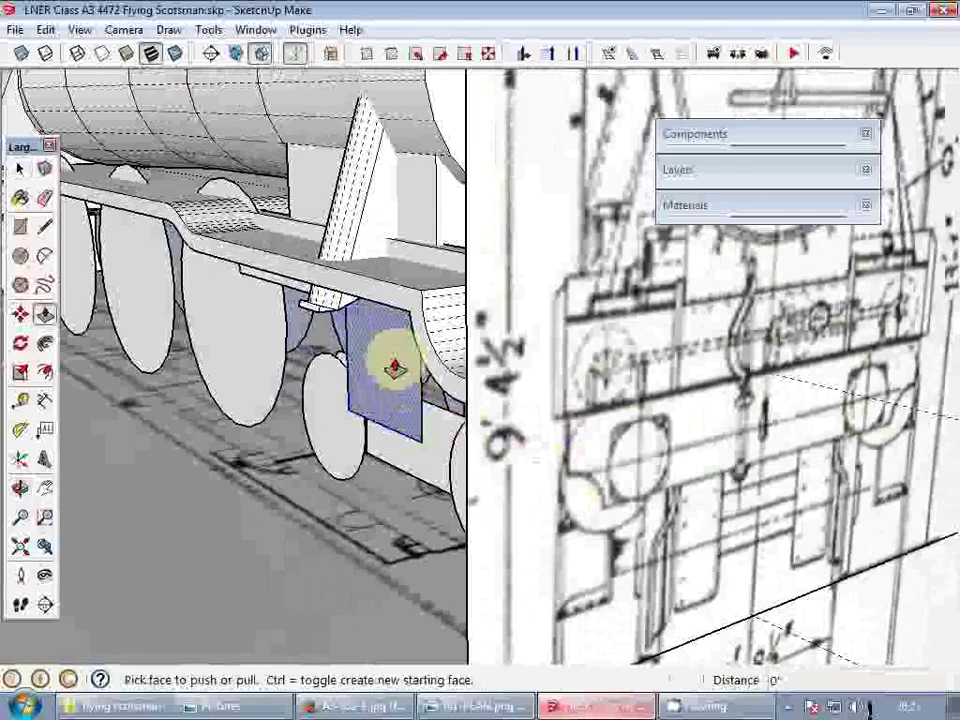
{"action": "left_click", "coordinate": [394, 367]}
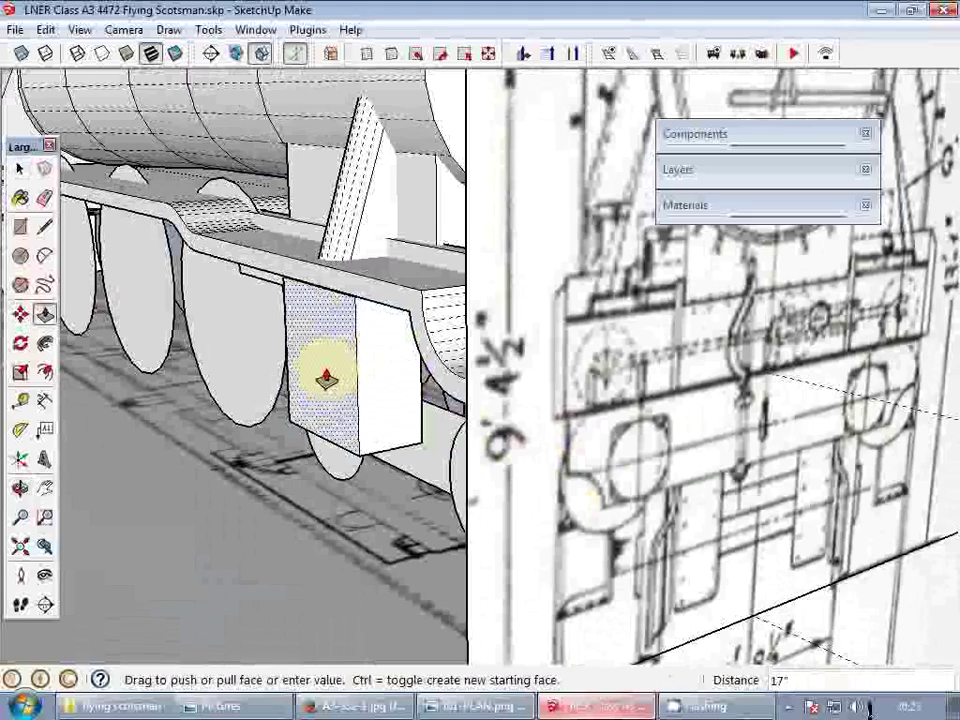
{"action": "key", "text": "space"}
{"action": "scroll", "coordinate": [438, 386], "scroll_direction": "down", "scroll_amount": 3}
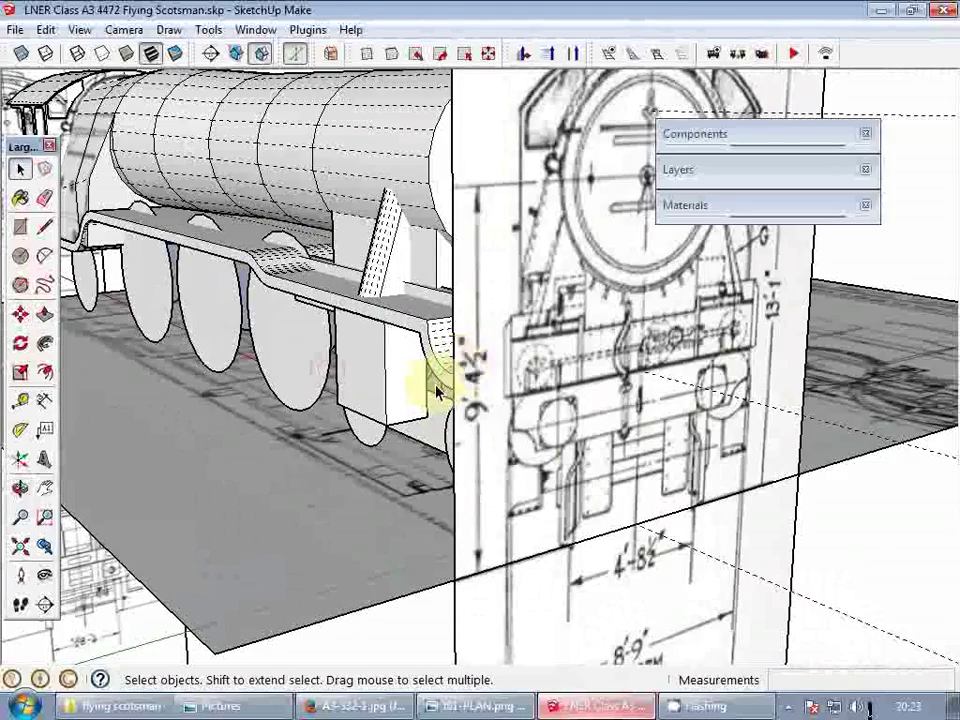
- Open the near-side steam pipe for editing and examine the overhanging sliver at its lower end
{"action": "middle_click_drag", "start_coordinate": [439, 388], "coordinate": [512, 272]}
{"action": "scroll", "coordinate": [460, 193], "scroll_direction": "up", "scroll_amount": 7}
{"action": "middle_click_drag", "start_coordinate": [454, 298], "coordinate": [679, 476]}
{"action": "scroll", "coordinate": [621, 407], "scroll_direction": "down", "scroll_amount": 5}
{"action": "scroll", "coordinate": [482, 304], "scroll_direction": "up", "scroll_amount": 2}
{"action": "left_click", "coordinate": [536, 364]}
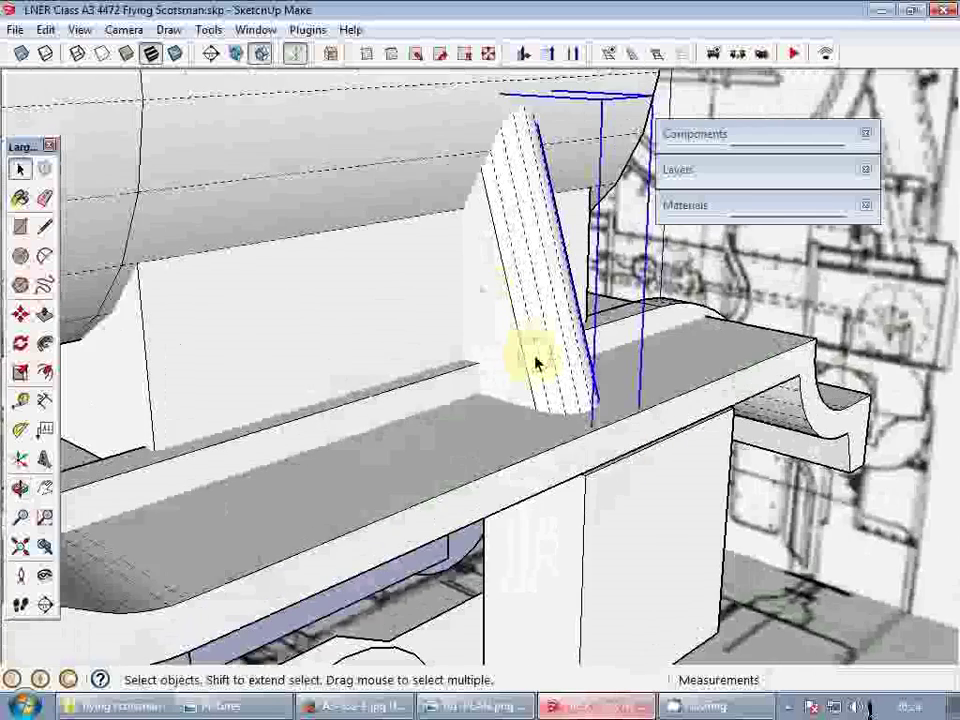
{"action": "double_click", "coordinate": [536, 364]}
{"action": "scroll", "coordinate": [533, 405], "scroll_direction": "up", "scroll_amount": 2}
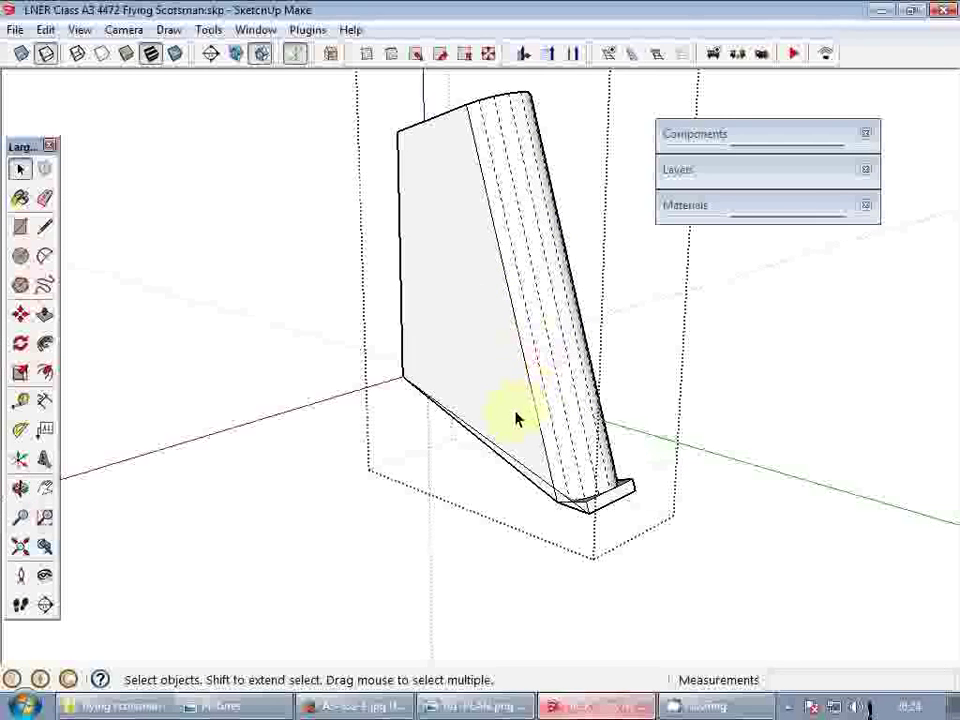
{"action": "middle_click_drag", "start_coordinate": [536, 407], "coordinate": [617, 403]}
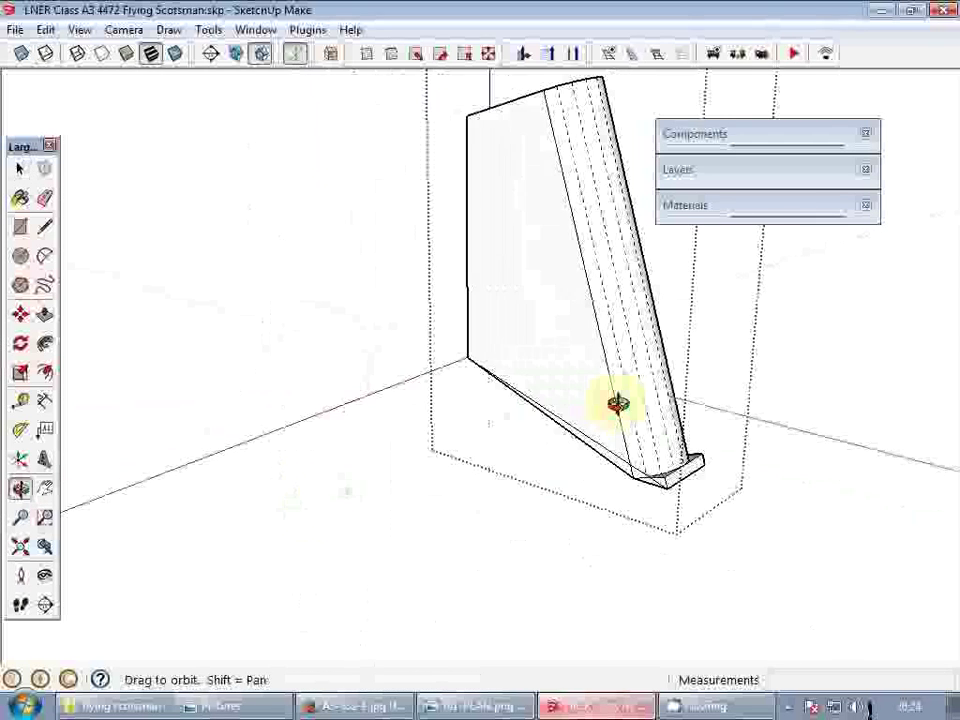
{"action": "scroll", "coordinate": [647, 489], "scroll_direction": "up", "scroll_amount": 3}
{"action": "key", "text": "space"}
{"action": "scroll", "coordinate": [676, 505], "scroll_direction": "up", "scroll_amount": 1}
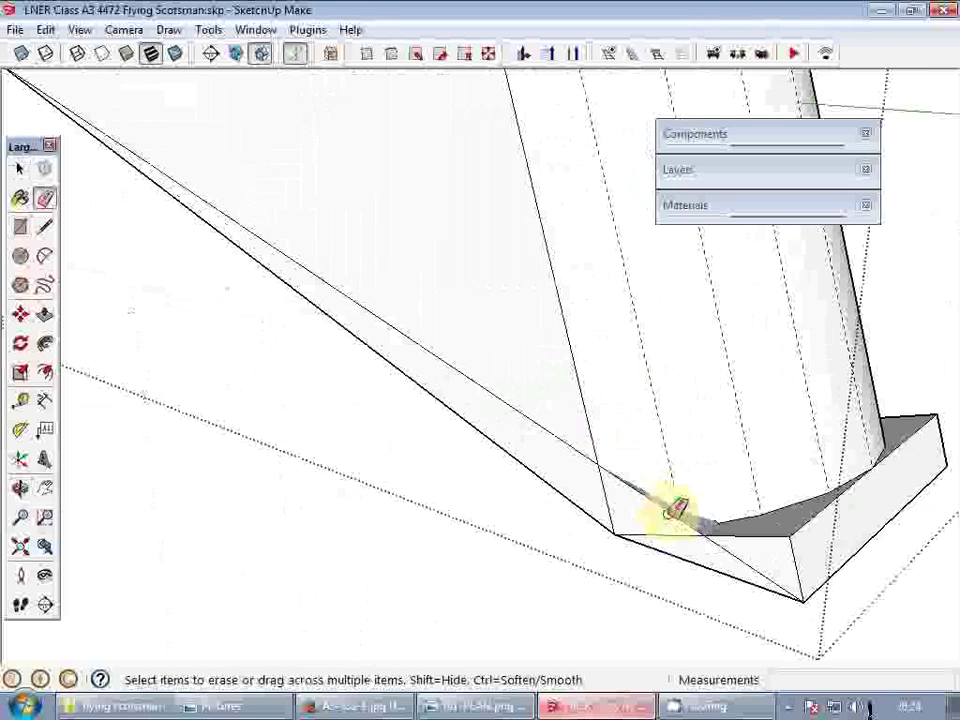
{"action": "scroll", "coordinate": [705, 525], "scroll_direction": "up", "scroll_amount": 4}
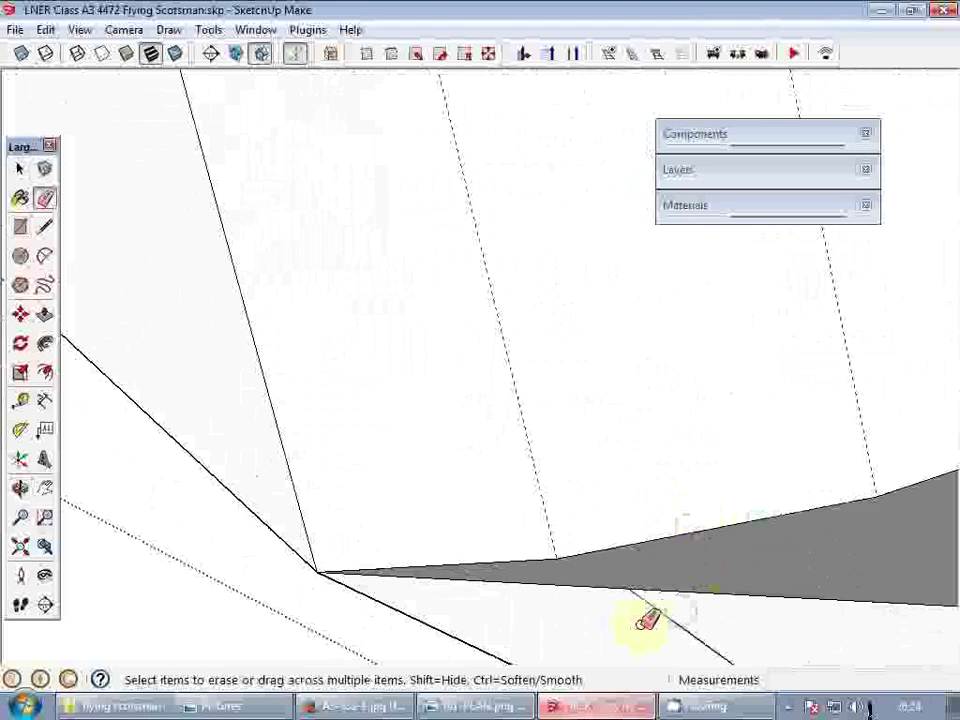
- Draw a horizontal rectangle beside the steam pipe's base and turn it into a group
{"action": "mouse_move", "coordinate": [647, 620]}
{"action": "middle_mouse_down"}
{"action": "mouse_move", "coordinate": [525, 79]}
{"action": "mouse_move", "coordinate": [669, 456]}
{"action": "mouse_move", "coordinate": [568, 444]}
{"action": "mouse_move", "coordinate": [619, 403]}
{"action": "mouse_move", "coordinate": [401, 452]}
{"action": "mouse_move", "coordinate": [378, 498]}
{"action": "mouse_move", "coordinate": [326, 508]}
{"action": "mouse_move", "coordinate": [572, 343]}
{"action": "mouse_move", "coordinate": [579, 450]}
{"action": "mouse_move", "coordinate": [784, 467]}
{"action": "mouse_move", "coordinate": [557, 521]}
{"action": "middle_mouse_up"}
{"action": "key", "text": "r"}
{"action": "left_click", "coordinate": [553, 531]}
{"action": "left_click", "coordinate": [860, 402]}
{"action": "key", "text": "space"}
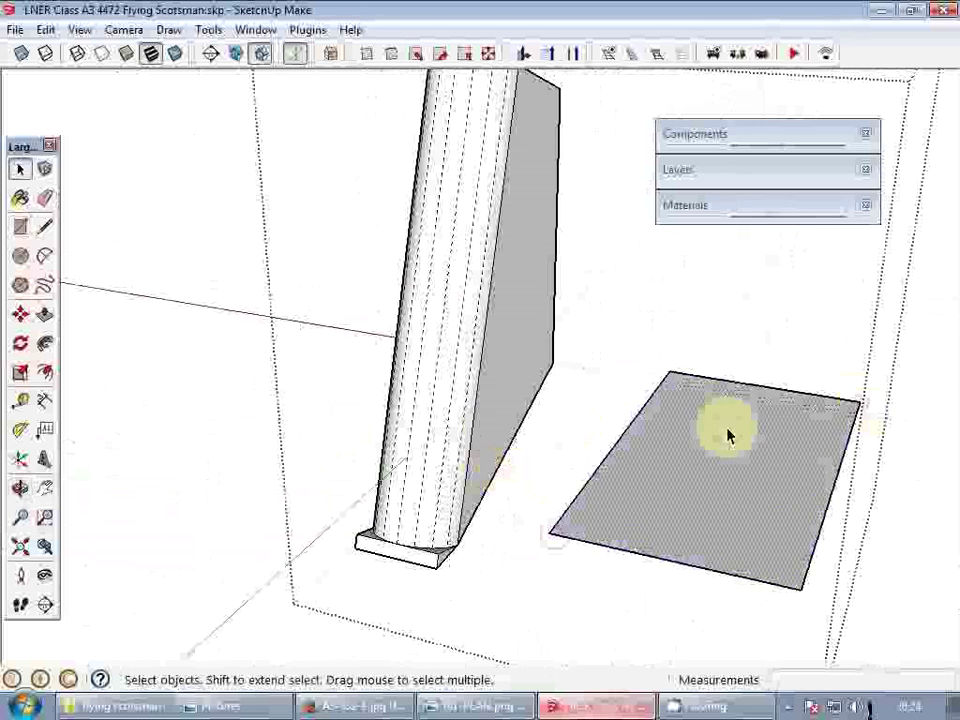
{"action": "right_click", "coordinate": [727, 436]}
{"action": "key", "text": "Escape"}
- Move the rectangle group so that it cuts horizontally through the lower part of the steam pipe
{"action": "key", "text": "m"}
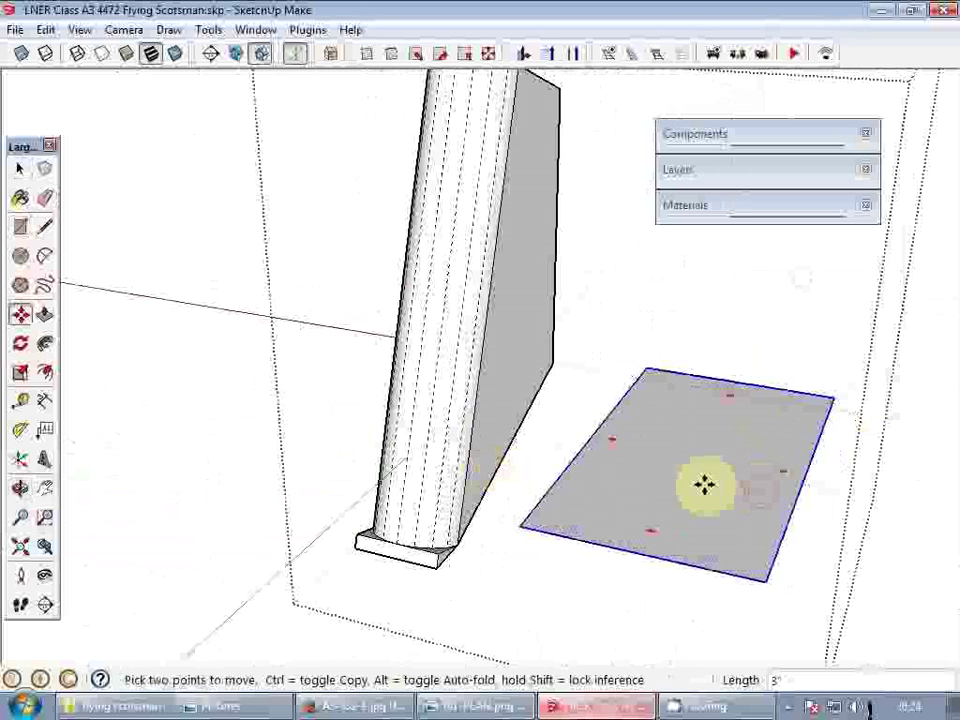
{"action": "left_click", "coordinate": [703, 486]}
{"action": "left_click", "coordinate": [474, 460]}
{"action": "key", "text": "space"}
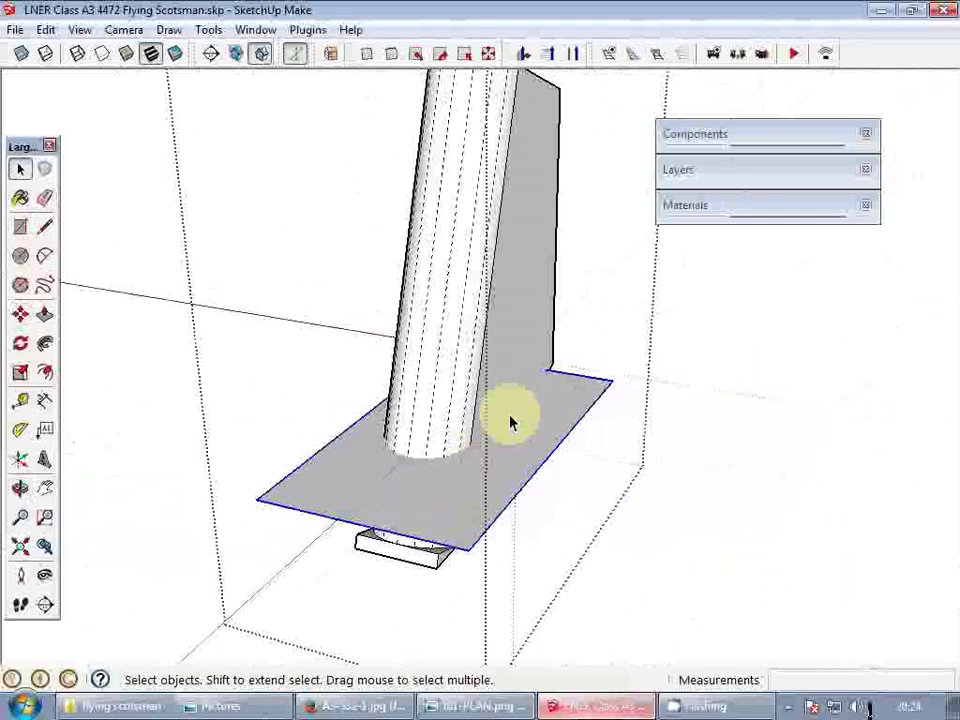
{"action": "key", "text": "s"}
{"action": "key", "text": "space"}
{"action": "left_click", "coordinate": [604, 321]}
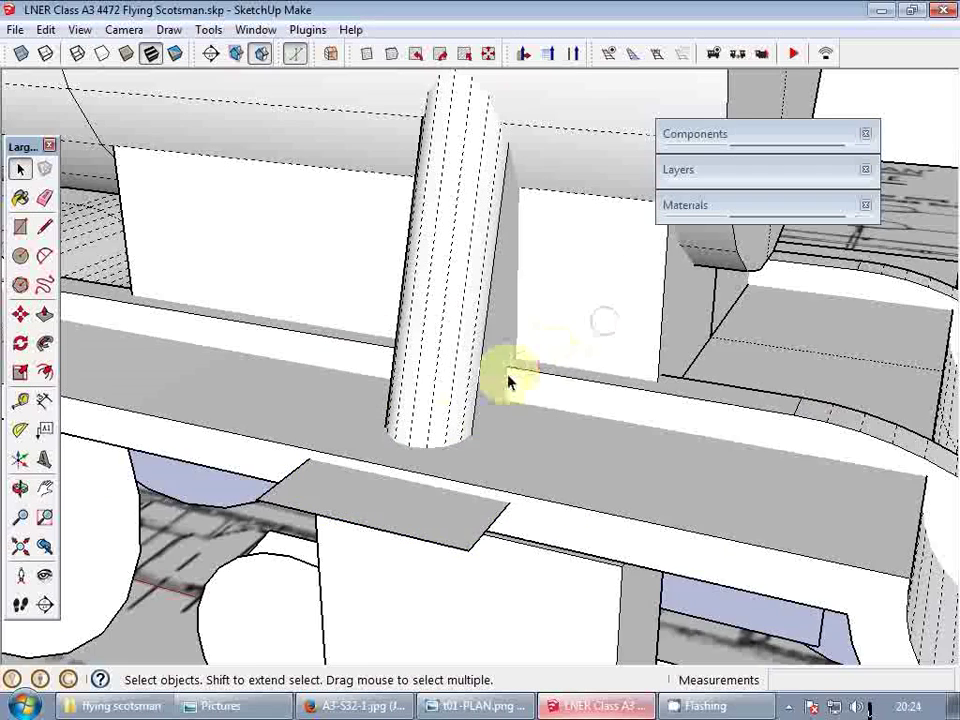
- Reopen the steam pipe and scale the rectangle group lengthwise until it extends past the pipe's rear face
{"action": "middle_click_drag", "start_coordinate": [450, 383], "coordinate": [498, 353]}
{"action": "double_click", "coordinate": [497, 351]}
{"action": "right_click", "coordinate": [560, 391]}
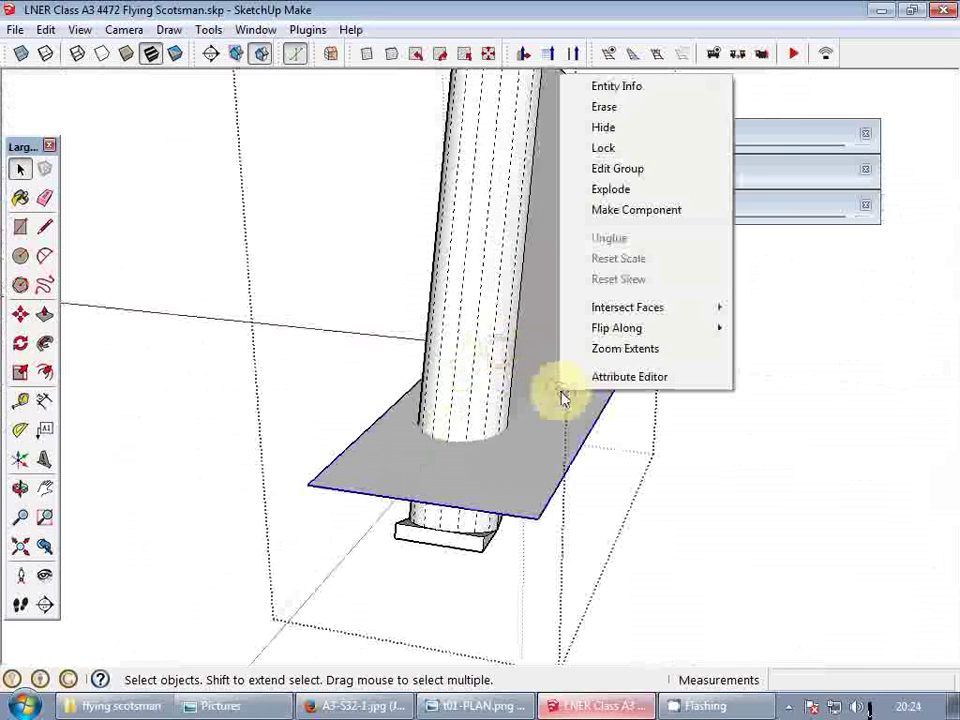
{"action": "left_click", "coordinate": [598, 401]}
{"action": "middle_click_drag", "start_coordinate": [598, 401], "coordinate": [231, 465]}
{"action": "key", "text": "s"}
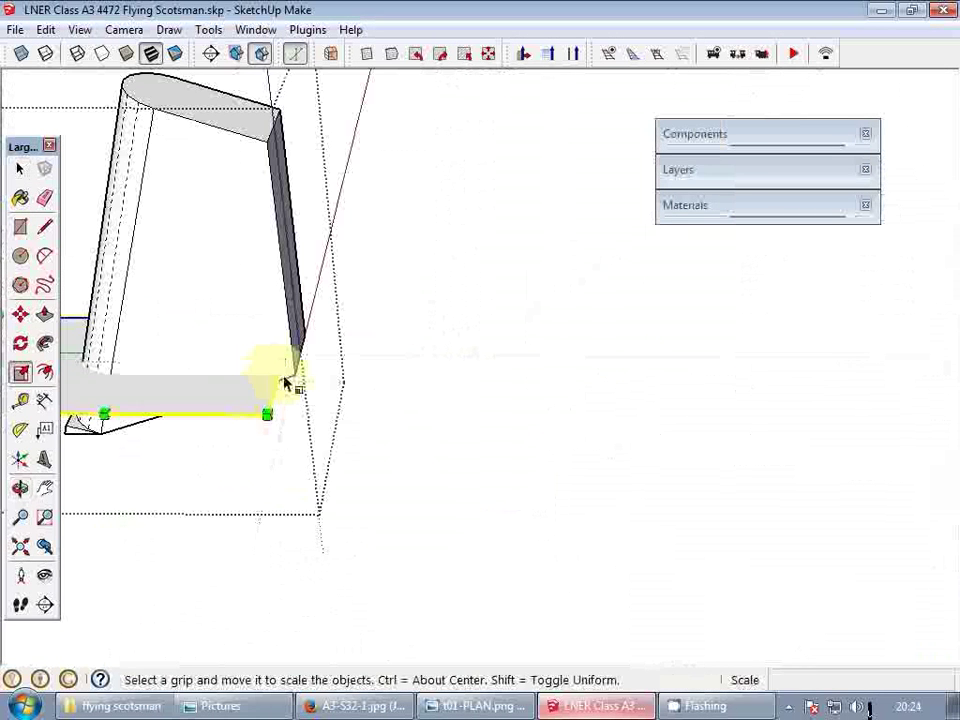
{"action": "left_click_drag", "start_coordinate": [285, 381], "coordinate": [390, 359]}
{"action": "key", "text": "space"}
- Move the bottom edge of the pipe's rear face down about 12 3/8", below the rectangle
{"action": "middle_click_drag", "start_coordinate": [252, 434], "coordinate": [272, 242]}
{"action": "scroll", "coordinate": [295, 276], "scroll_direction": "down", "scroll_amount": 5}
{"action": "middle_click_drag", "start_coordinate": [361, 262], "coordinate": [405, 409], "text": "shift"}
{"action": "middle_click_drag", "start_coordinate": [333, 212], "coordinate": [201, 279]}
{"action": "scroll", "coordinate": [328, 321], "scroll_direction": "up", "scroll_amount": 6}
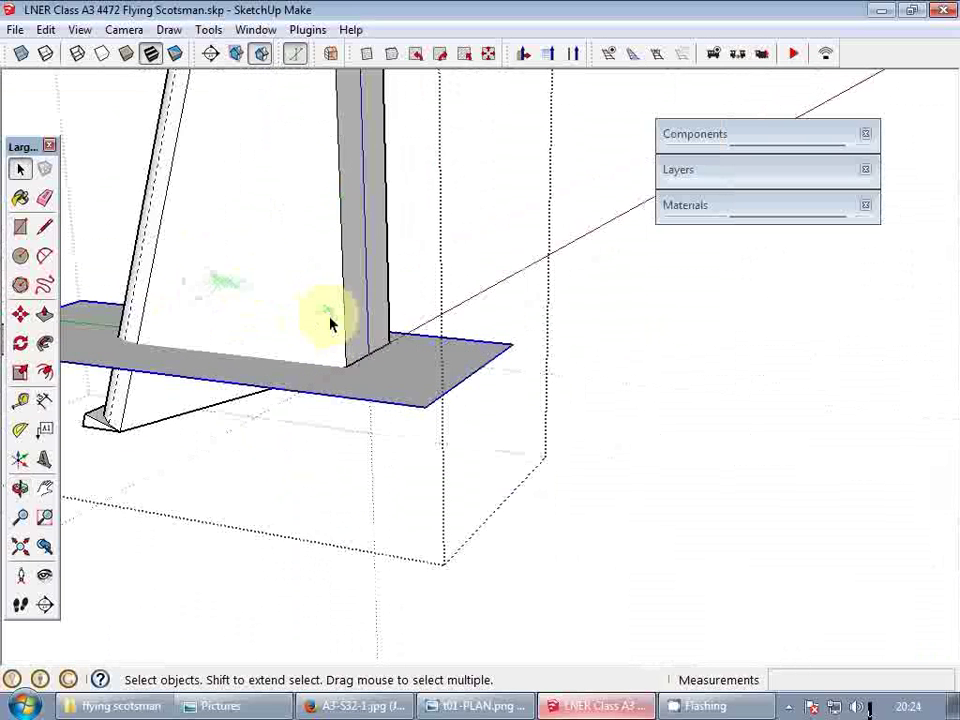
{"action": "scroll", "coordinate": [391, 331], "scroll_direction": "up", "scroll_amount": 1}
{"action": "key", "text": "m"}
{"action": "left_click", "coordinate": [365, 378]}
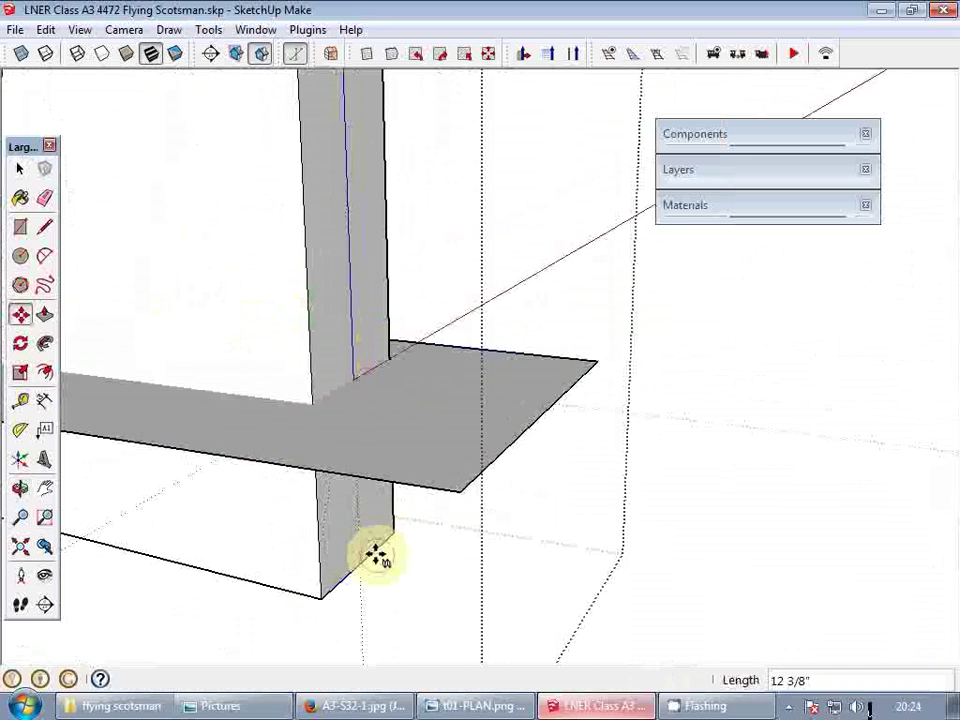
{"action": "left_click", "coordinate": [377, 555]}
{"action": "key", "text": "space"}
- Intersect the rectangle group with its context, and delete the rectangle and the pipe geometry below the cut
{"action": "scroll", "coordinate": [466, 416], "scroll_direction": "down", "scroll_amount": 3}
{"action": "right_click", "coordinate": [461, 415]}
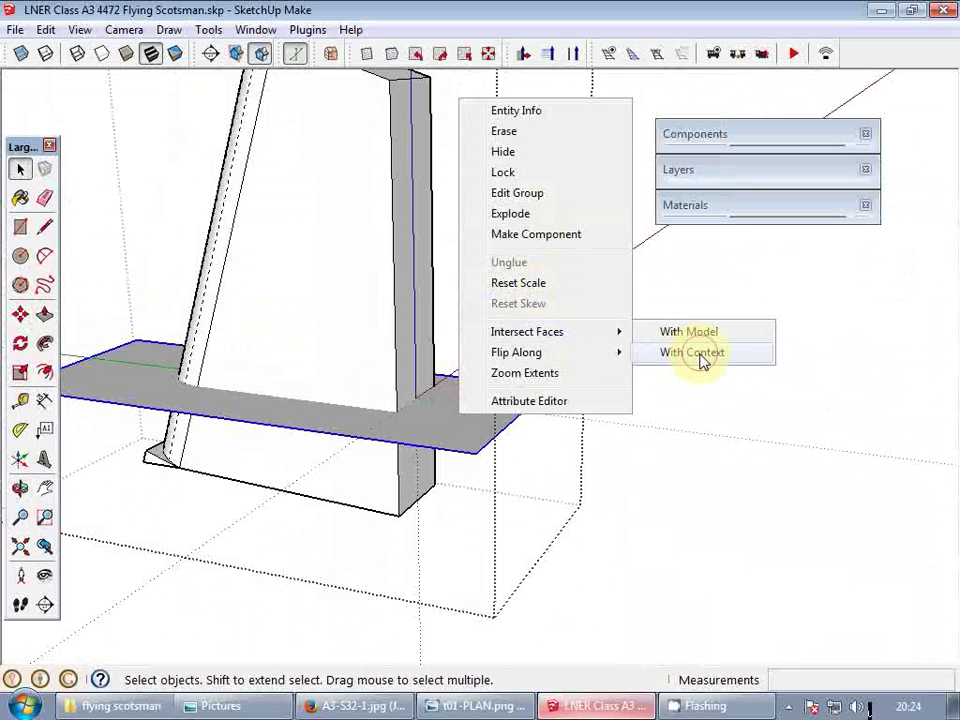
{"action": "left_click", "coordinate": [700, 360]}
{"action": "middle_click_drag", "start_coordinate": [439, 435], "coordinate": [581, 422]}
{"action": "left_click_drag", "start_coordinate": [613, 490], "coordinate": [247, 366]}
{"action": "scroll", "coordinate": [407, 326], "scroll_direction": "up", "scroll_amount": 3}
{"action": "middle_click_drag", "start_coordinate": [407, 326], "coordinate": [462, 193]}
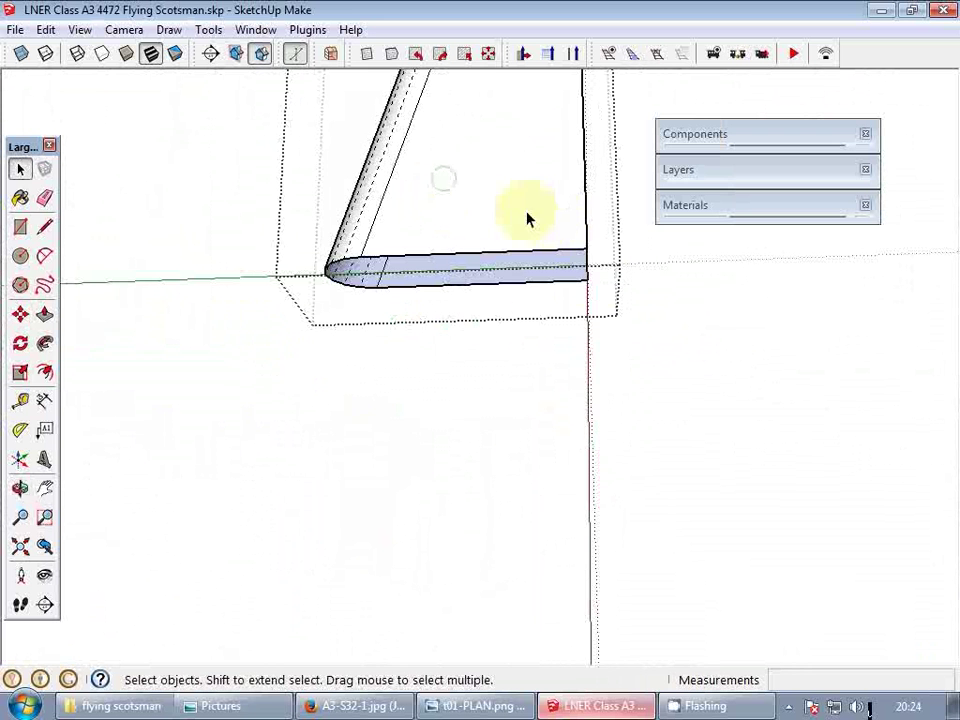
- Soften the seams between the steam pipe's rounded front and flat sides, and finish editing the pipe
{"action": "key", "text": "space"}
{"action": "mouse_move", "coordinate": [388, 229]}
{"action": "middle_mouse_down"}
{"action": "mouse_move", "coordinate": [463, 321]}
{"action": "mouse_move", "coordinate": [519, 279]}
{"action": "middle_mouse_up"}
{"action": "scroll", "coordinate": [508, 264], "scroll_direction": "down", "scroll_amount": 2}
{"action": "middle_click_drag", "start_coordinate": [439, 279], "coordinate": [800, 330]}
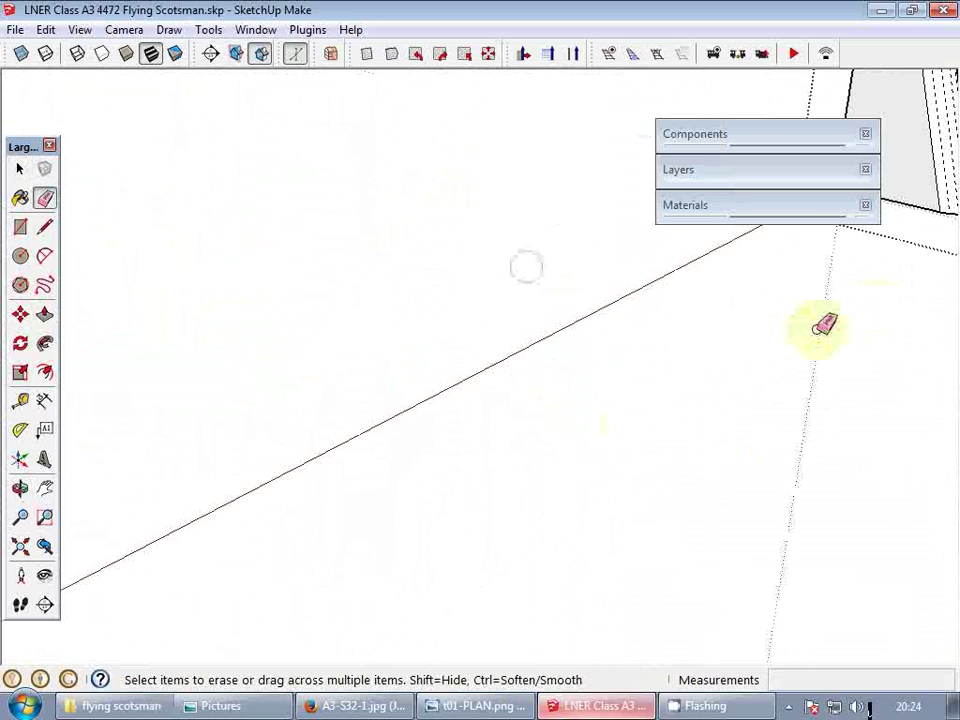
{"action": "scroll", "coordinate": [808, 333], "scroll_direction": "down", "scroll_amount": 3}
{"action": "left_click", "coordinate": [721, 268], "text": "ctrl"}
{"action": "middle_click_drag", "start_coordinate": [721, 268], "coordinate": [426, 436], "text": "shift"}
{"action": "key", "text": "space"}
{"action": "key", "text": "Escape"}
{"action": "scroll", "coordinate": [500, 430], "scroll_direction": "down", "scroll_amount": 5}
{"action": "middle_click_drag", "start_coordinate": [500, 430], "coordinate": [560, 400]}
{"action": "middle_click_drag", "start_coordinate": [560, 400], "coordinate": [536, 400], "text": "shift"}
{"action": "scroll", "coordinate": [578, 362], "scroll_direction": "up", "scroll_amount": 4}
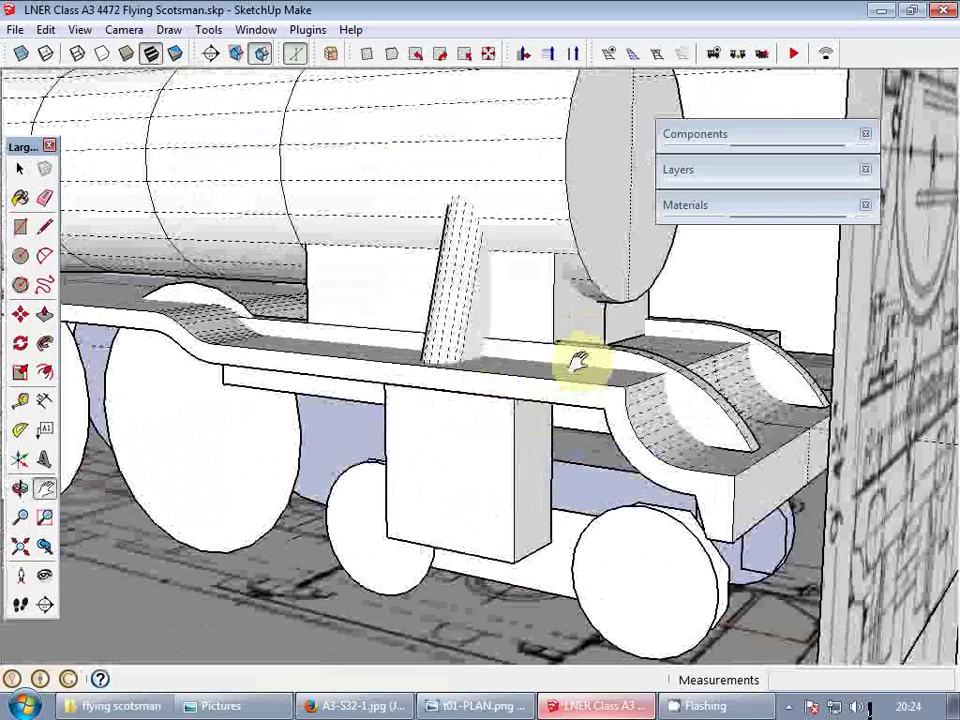
- Open the upright side plate within the running-board assembly and intersect its face with the running board
{"action": "middle_click_drag", "start_coordinate": [578, 360], "coordinate": [572, 381], "text": "shift"}
{"action": "middle_click_drag", "start_coordinate": [578, 453], "coordinate": [597, 432]}
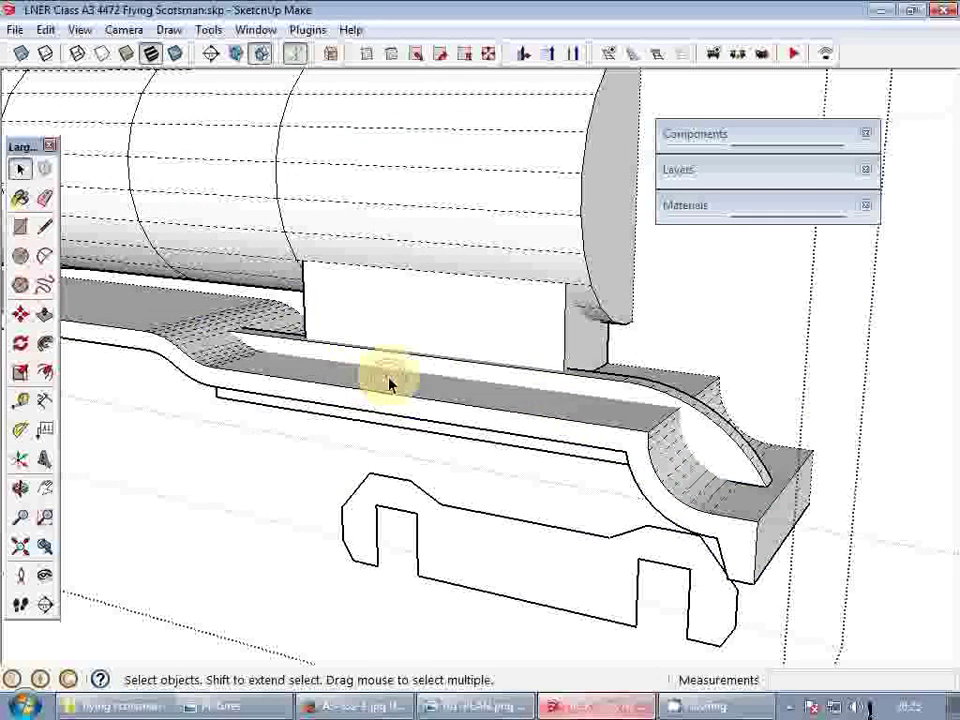
{"action": "left_click", "coordinate": [358, 377]}
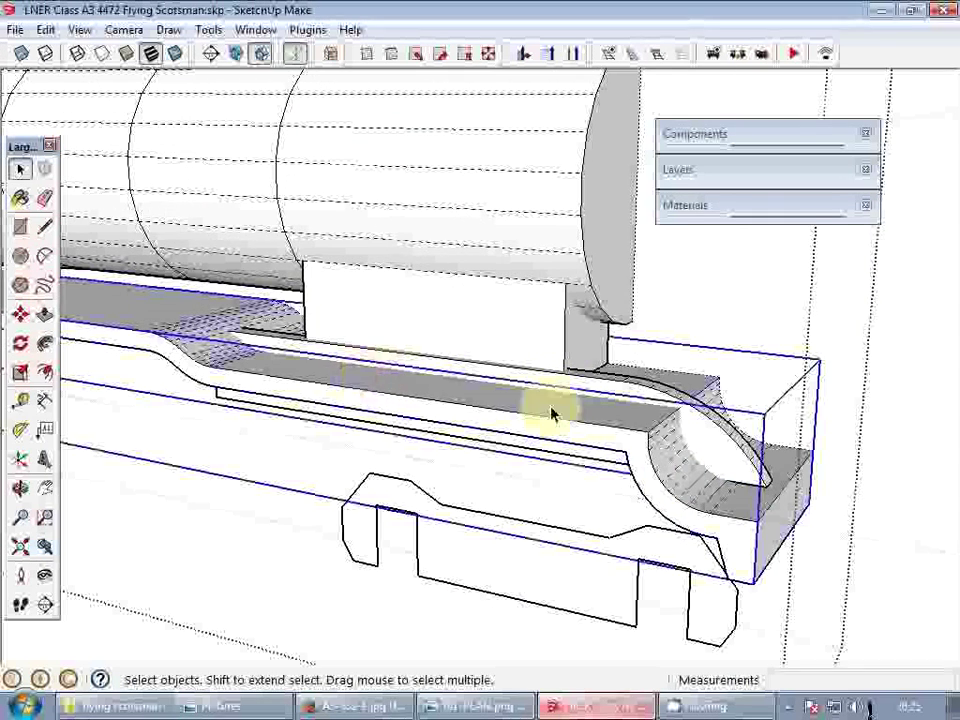
{"action": "double_click", "coordinate": [615, 391]}
{"action": "key", "text": "ctrl+shift+v"}
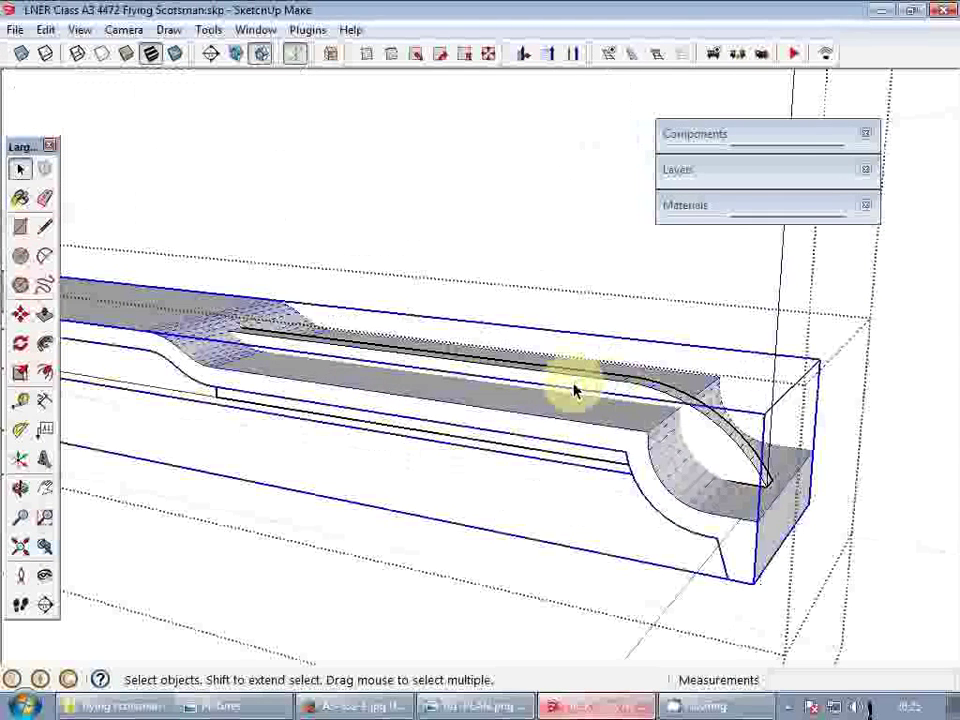
{"action": "double_click", "coordinate": [612, 396]}
{"action": "scroll", "coordinate": [620, 393], "scroll_direction": "up", "scroll_amount": 3}
{"action": "right_click", "coordinate": [632, 389]}
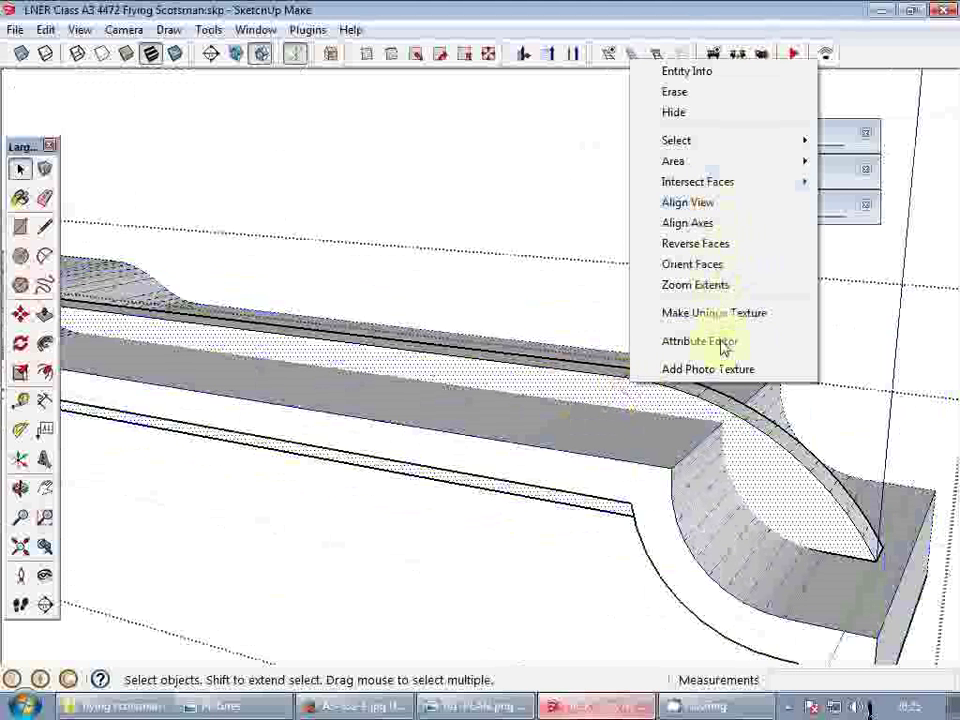
{"action": "mouse_move", "coordinate": [699, 184]}
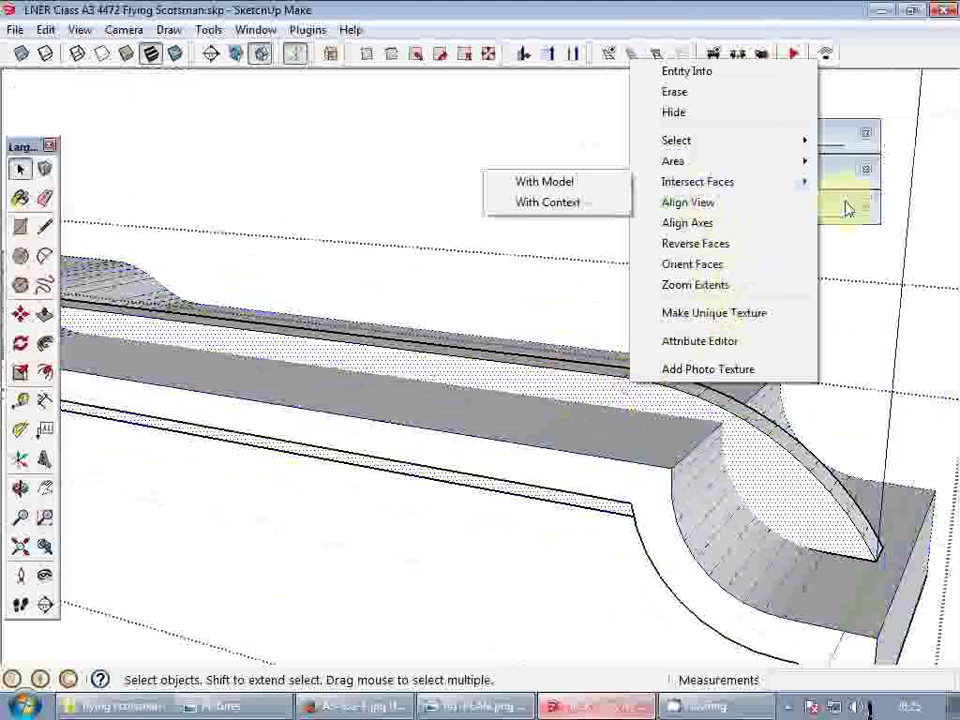
{"action": "left_click", "coordinate": [614, 204]}
- Clean up the plate's rear edge and Push/Pull the running-board-shaped strip through the plate to cut it out
{"action": "left_click", "coordinate": [580, 443]}
{"action": "double_click", "coordinate": [540, 435]}
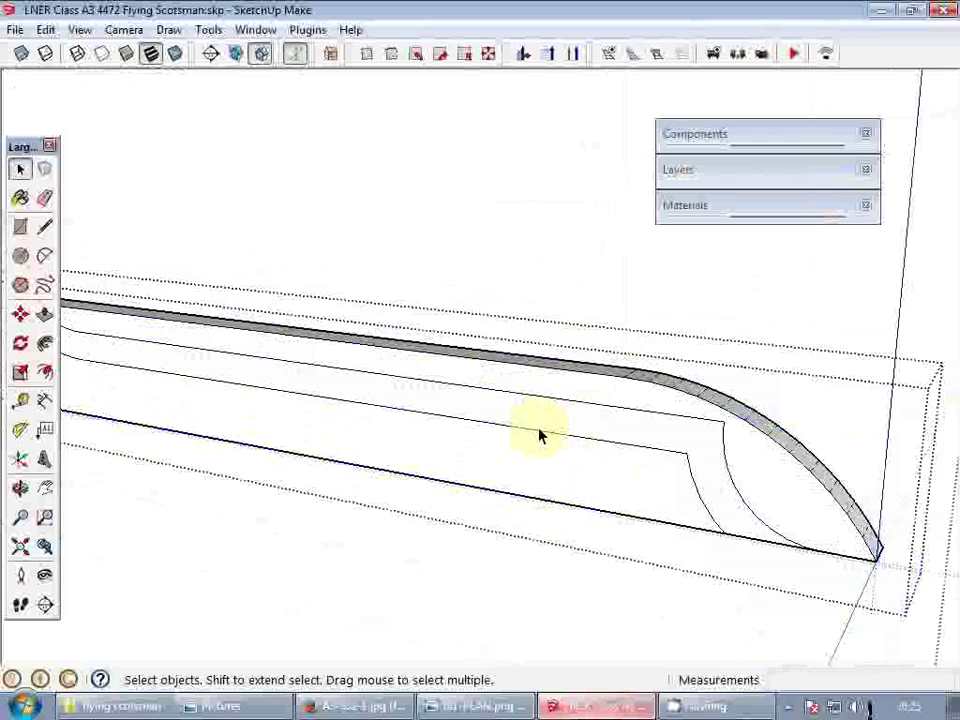
{"action": "left_click", "coordinate": [598, 454]}
{"action": "scroll", "coordinate": [343, 442], "scroll_direction": "down", "scroll_amount": 3}
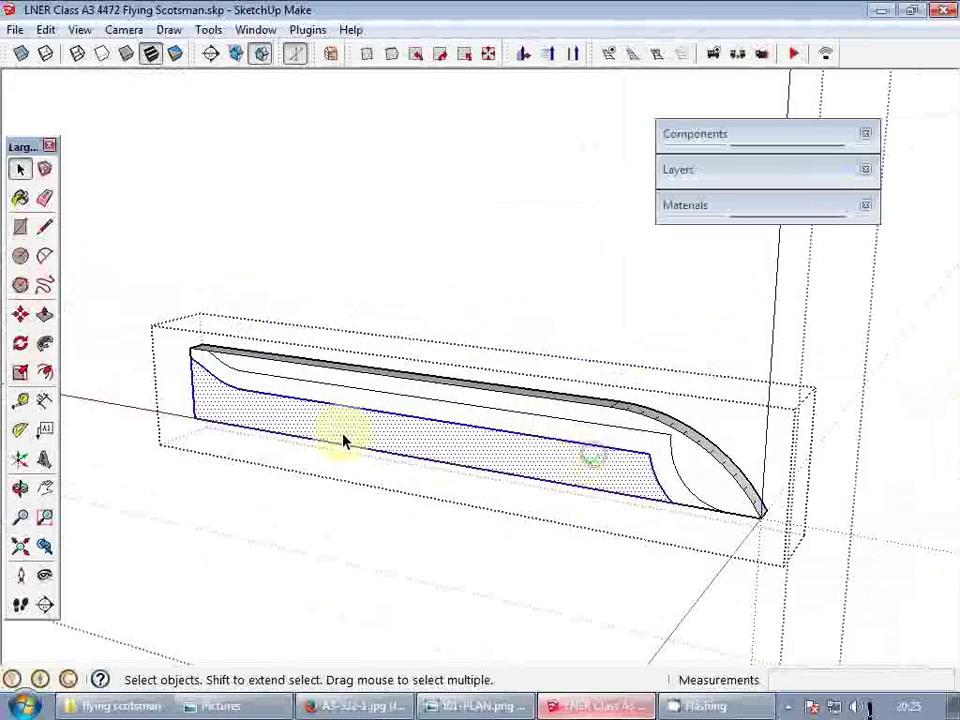
{"action": "scroll", "coordinate": [155, 360], "scroll_direction": "up", "scroll_amount": 5}
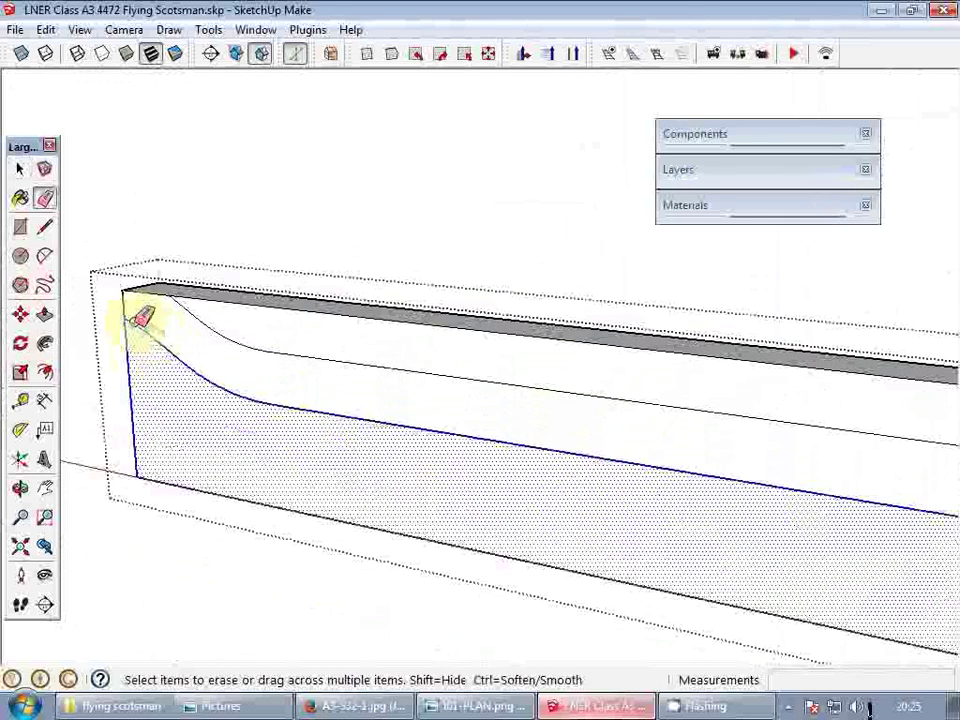
{"action": "left_click", "coordinate": [141, 322]}
{"action": "key", "text": "space"}
{"action": "key", "text": "p"}
{"action": "left_click", "coordinate": [148, 321]}
{"action": "left_click", "coordinate": [235, 211]}
{"action": "key", "text": "space"}
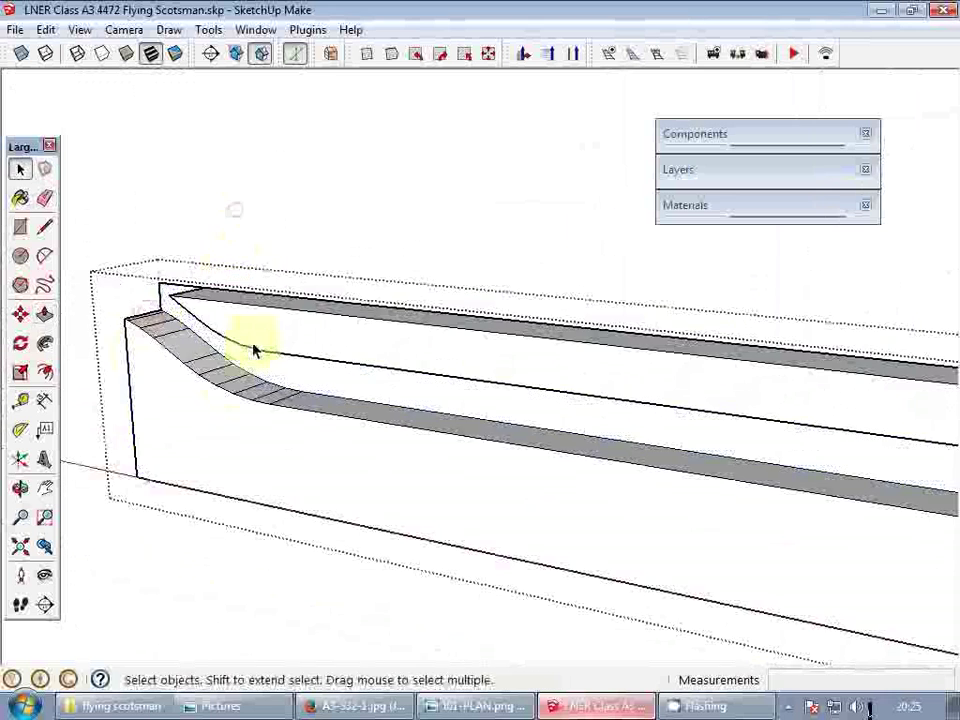
- Delete the lower portion of the side plate beneath the running-board cutout
{"action": "middle_click_drag", "start_coordinate": [253, 346], "coordinate": [413, 399]}
{"action": "key", "text": "e"}
{"action": "scroll", "coordinate": [632, 381], "scroll_direction": "down", "scroll_amount": 3}
{"action": "scroll", "coordinate": [696, 439], "scroll_direction": "up", "scroll_amount": 5}
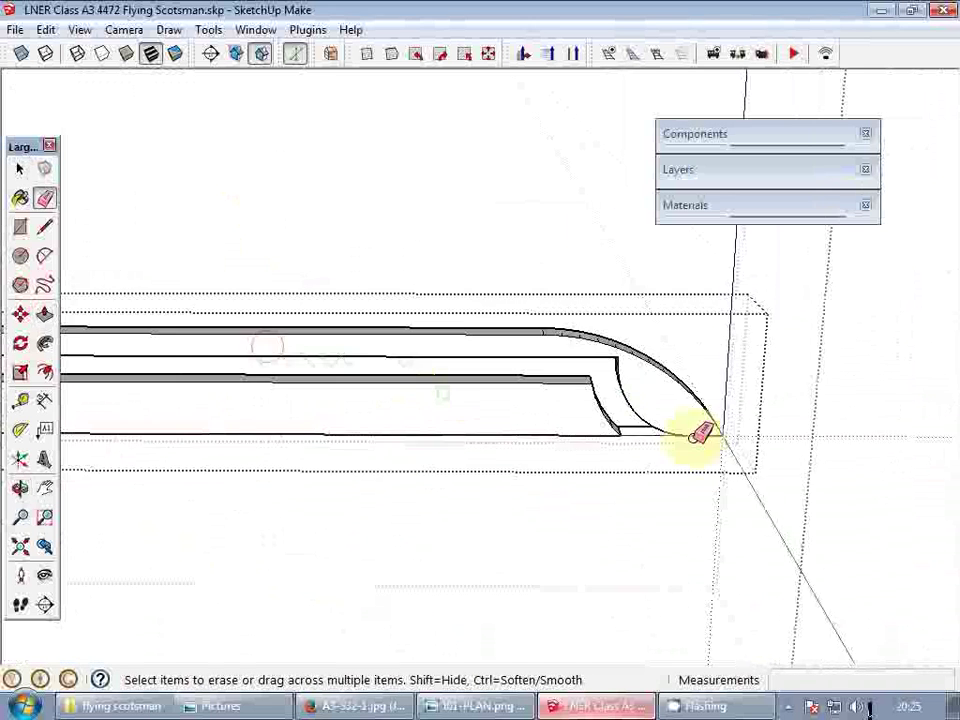
{"action": "key", "text": "space"}
{"action": "left_click", "coordinate": [558, 428]}
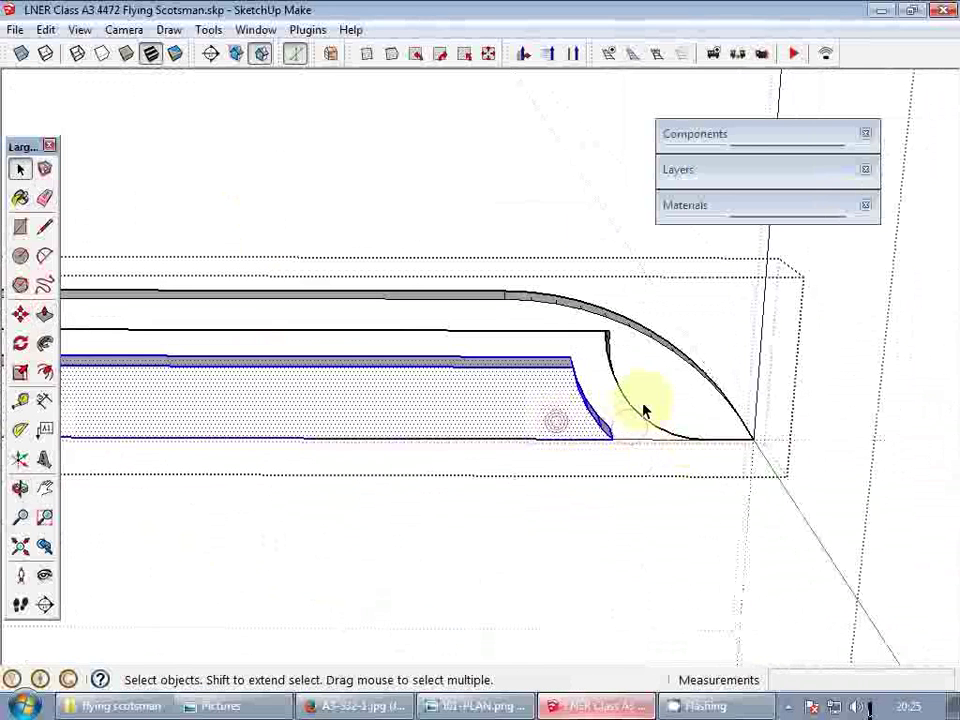
{"action": "key", "text": "Delete"}
- Turn off the display of hidden geometry and finish editing the side plate
{"action": "middle_click_drag", "start_coordinate": [690, 398], "coordinate": [12, 437]}
{"action": "mouse_move", "coordinate": [237, 335]}
{"action": "middle_mouse_down"}
{"action": "mouse_move", "coordinate": [698, 410]}
{"action": "mouse_move", "coordinate": [495, 427]}
{"action": "middle_mouse_up"}
{"action": "scroll", "coordinate": [680, 430], "scroll_direction": "down", "scroll_amount": 3}
{"action": "key", "text": "e"}
{"action": "scroll", "coordinate": [731, 418], "scroll_direction": "up", "scroll_amount": 4}
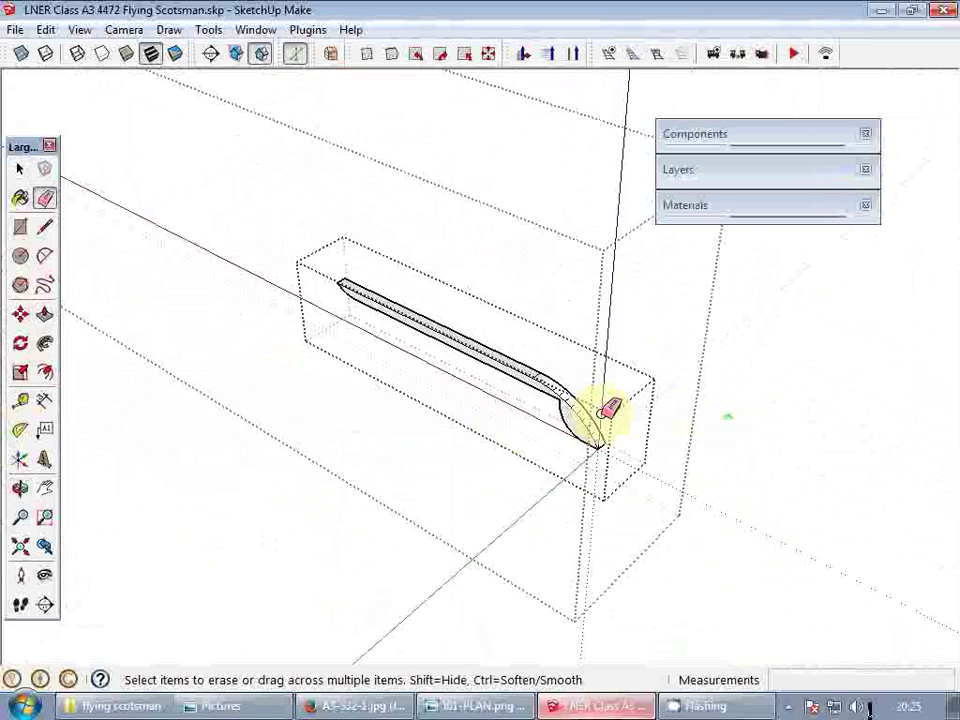
{"action": "scroll", "coordinate": [606, 410], "scroll_direction": "up", "scroll_amount": 3}
{"action": "key", "text": "space"}
{"action": "scroll", "coordinate": [443, 285], "scroll_direction": "down", "scroll_amount": 2}
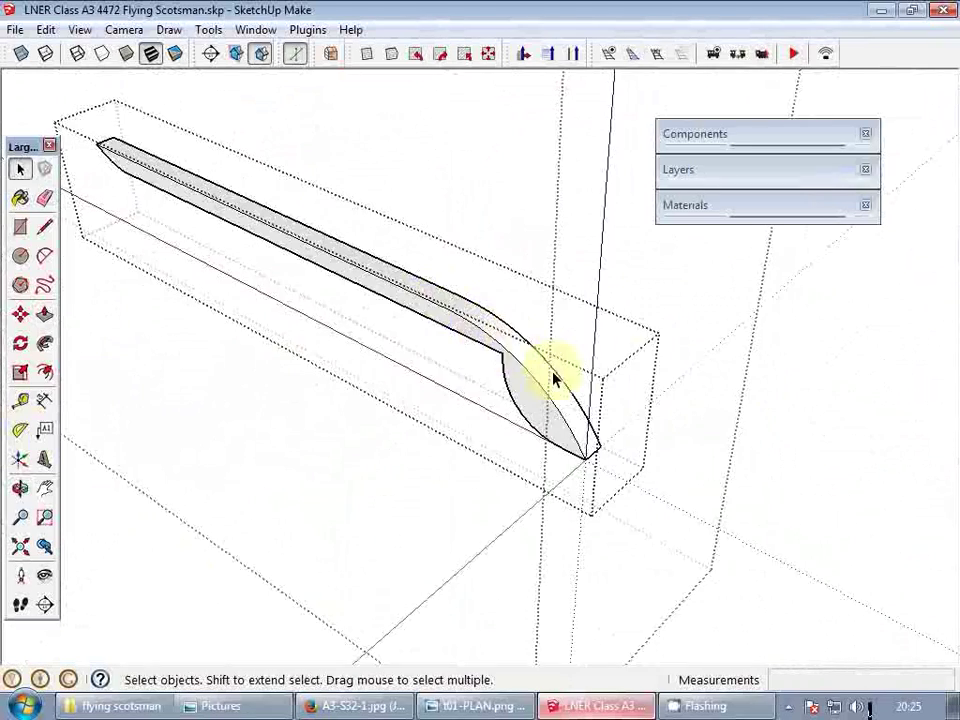
{"action": "left_click", "coordinate": [824, 399]}
{"action": "middle_click_drag", "start_coordinate": [554, 378], "coordinate": [454, 343]}
{"action": "scroll", "coordinate": [454, 343], "scroll_direction": "up", "scroll_amount": 1}
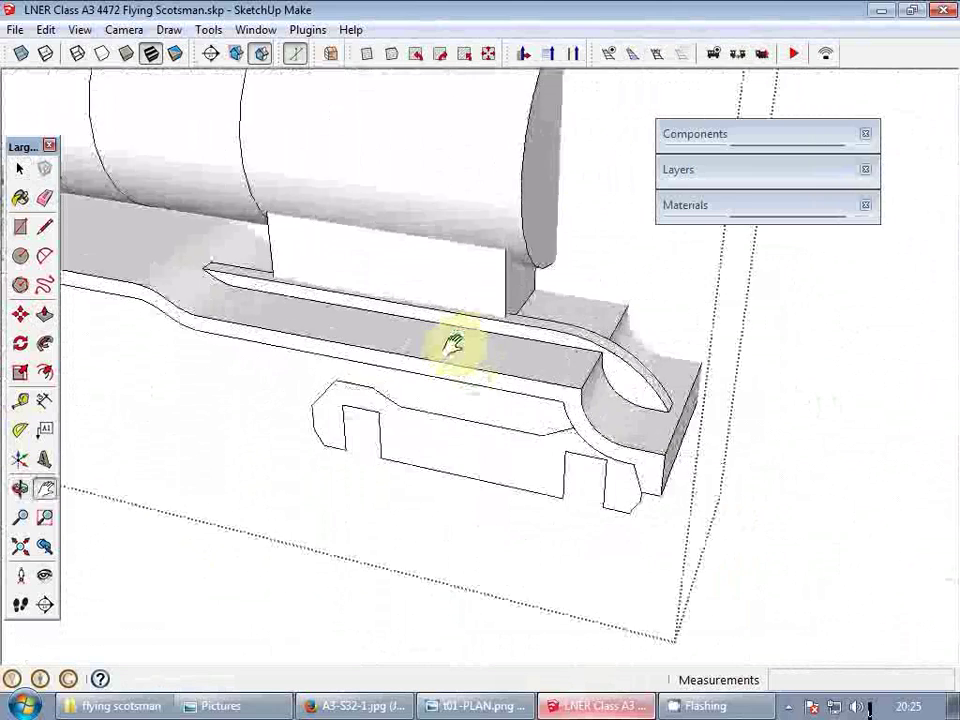
- Reopen the side plate and undo the deletion of its lower portion
{"action": "double_click", "coordinate": [456, 341]}
{"action": "scroll", "coordinate": [472, 338], "scroll_direction": "up", "scroll_amount": 6}
{"action": "scroll", "coordinate": [553, 332], "scroll_direction": "down", "scroll_amount": 6}
{"action": "scroll", "coordinate": [561, 334], "scroll_direction": "up", "scroll_amount": 5}
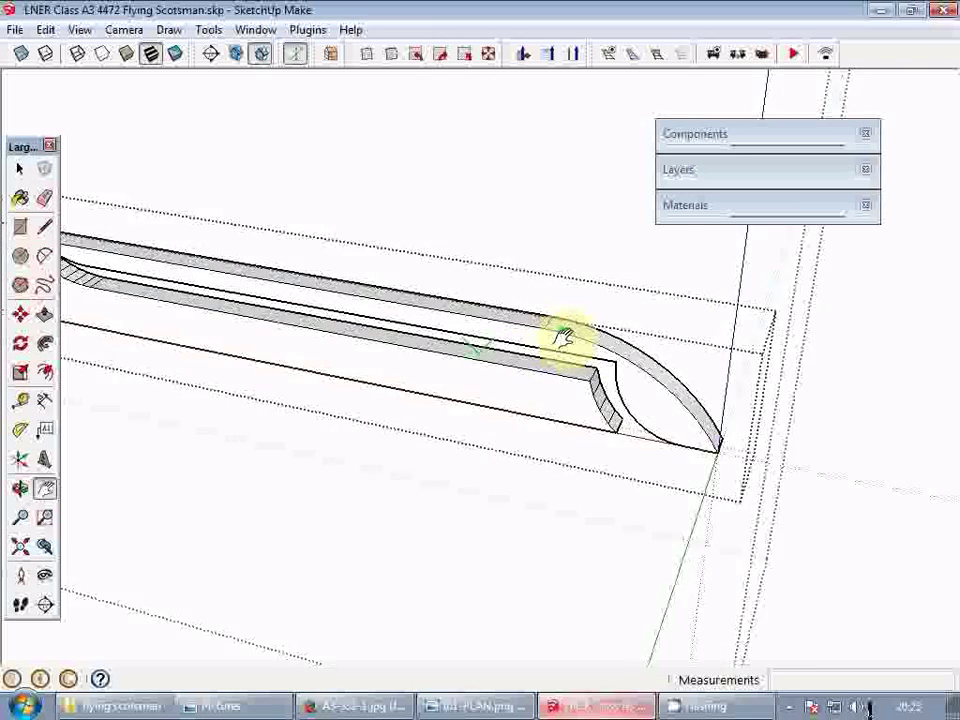
{"action": "scroll", "coordinate": [594, 338], "scroll_direction": "down", "scroll_amount": 3}
{"action": "scroll", "coordinate": [594, 338], "scroll_direction": "up", "scroll_amount": 5}
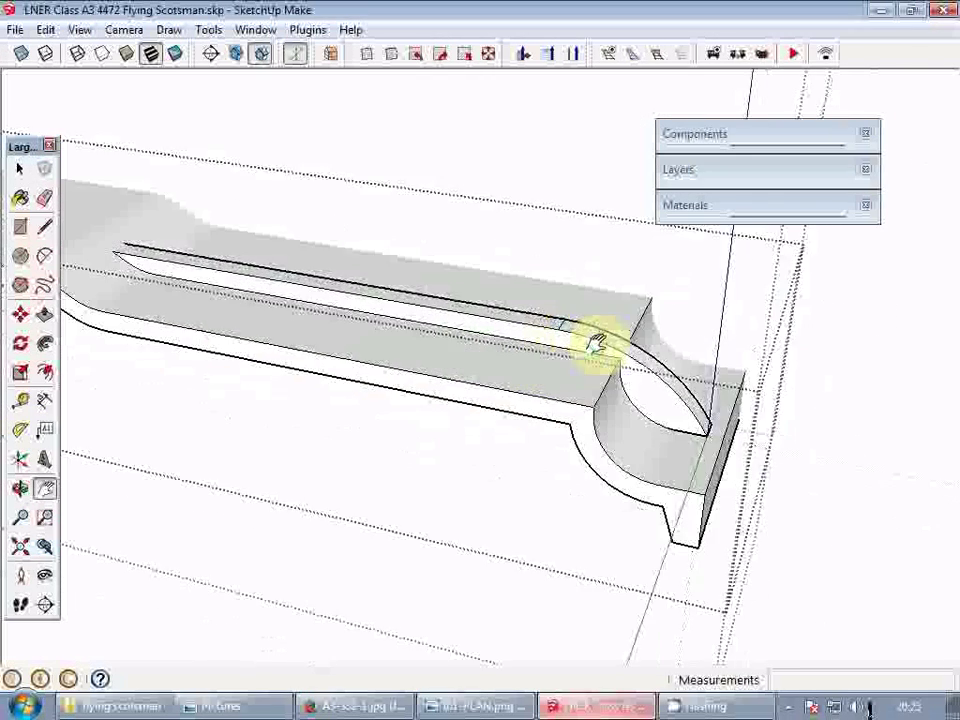
- Select the running-board copy inside the side plate and move it sideways so its profile lies across the plate's outer face
{"action": "middle_click_drag", "start_coordinate": [652, 421], "coordinate": [231, 311]}
{"action": "scroll", "coordinate": [674, 378], "scroll_direction": "down", "scroll_amount": 3}
{"action": "scroll", "coordinate": [306, 321], "scroll_direction": "up", "scroll_amount": 5}
{"action": "scroll", "coordinate": [364, 328], "scroll_direction": "up", "scroll_amount": 5}
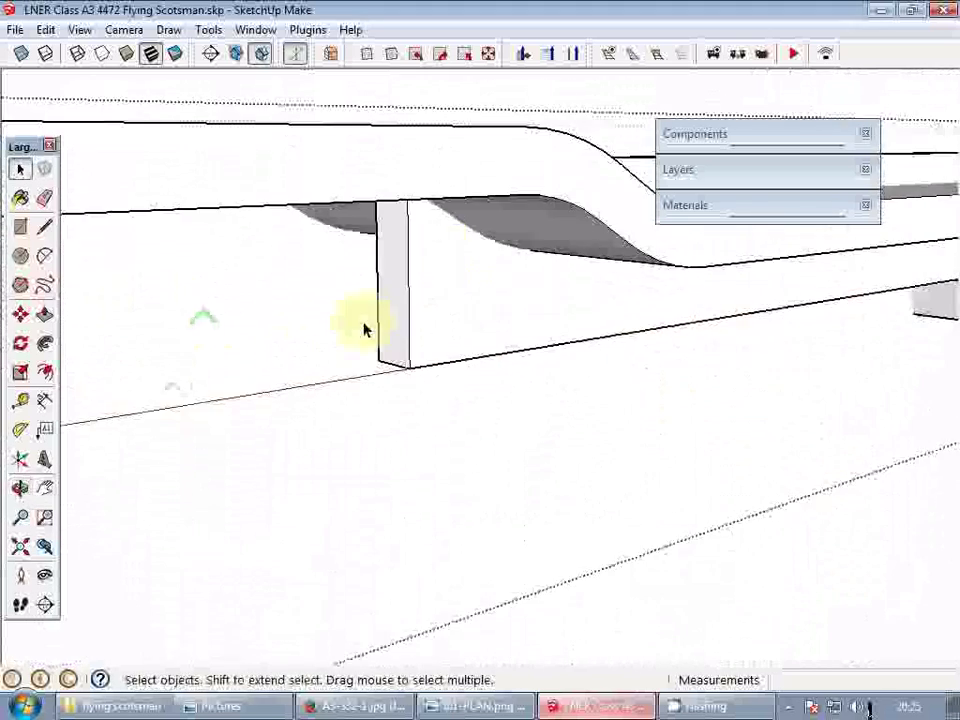
{"action": "middle_click_drag", "start_coordinate": [454, 253], "coordinate": [246, 163]}
{"action": "scroll", "coordinate": [262, 284], "scroll_direction": "down", "scroll_amount": 8}
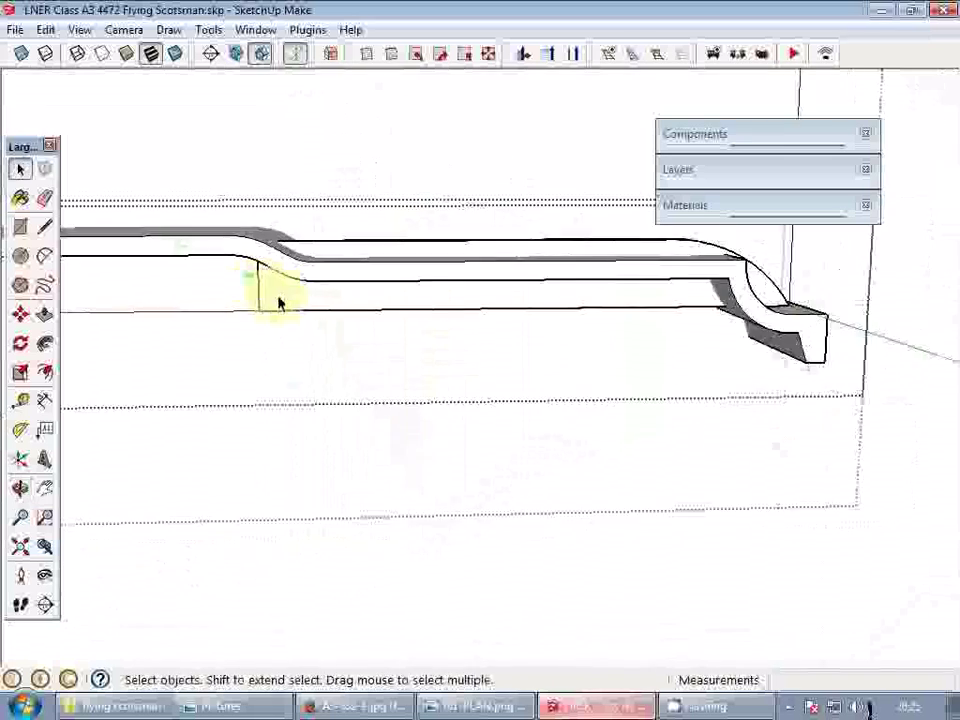
{"action": "middle_click_drag", "start_coordinate": [279, 302], "coordinate": [366, 302]}
{"action": "left_click", "coordinate": [273, 363]}
{"action": "middle_click_drag", "start_coordinate": [275, 362], "coordinate": [370, 336]}
{"action": "scroll", "coordinate": [370, 336], "scroll_direction": "up", "scroll_amount": 2}
{"action": "key", "text": "m"}
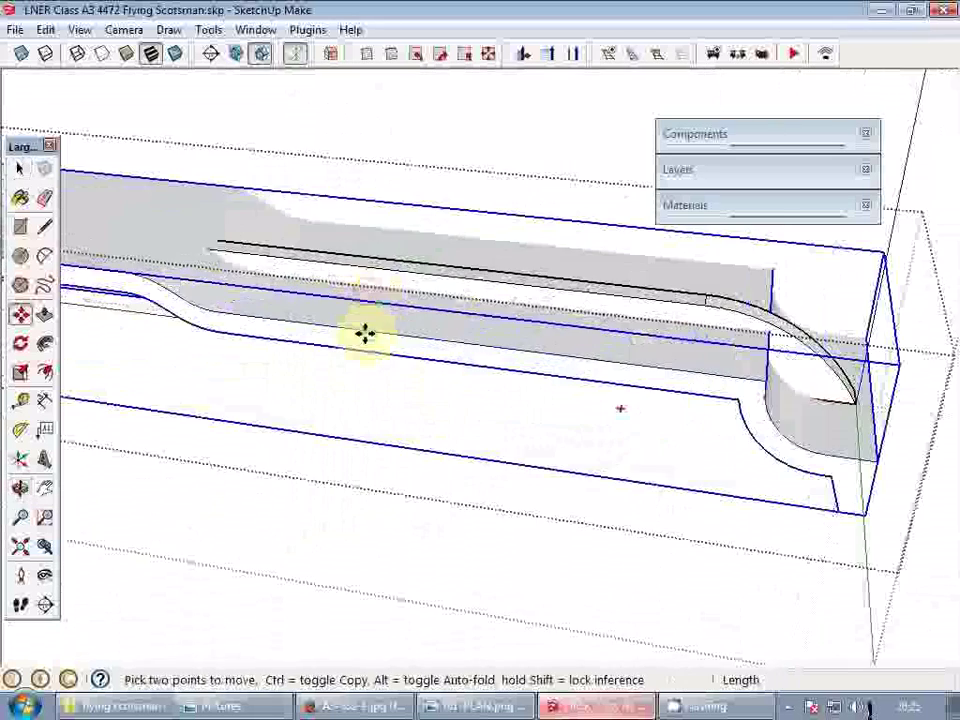
{"action": "left_click", "coordinate": [365, 333]}
{"action": "left_click", "coordinate": [448, 296]}
{"action": "scroll", "coordinate": [309, 291], "scroll_direction": "up", "scroll_amount": 5}
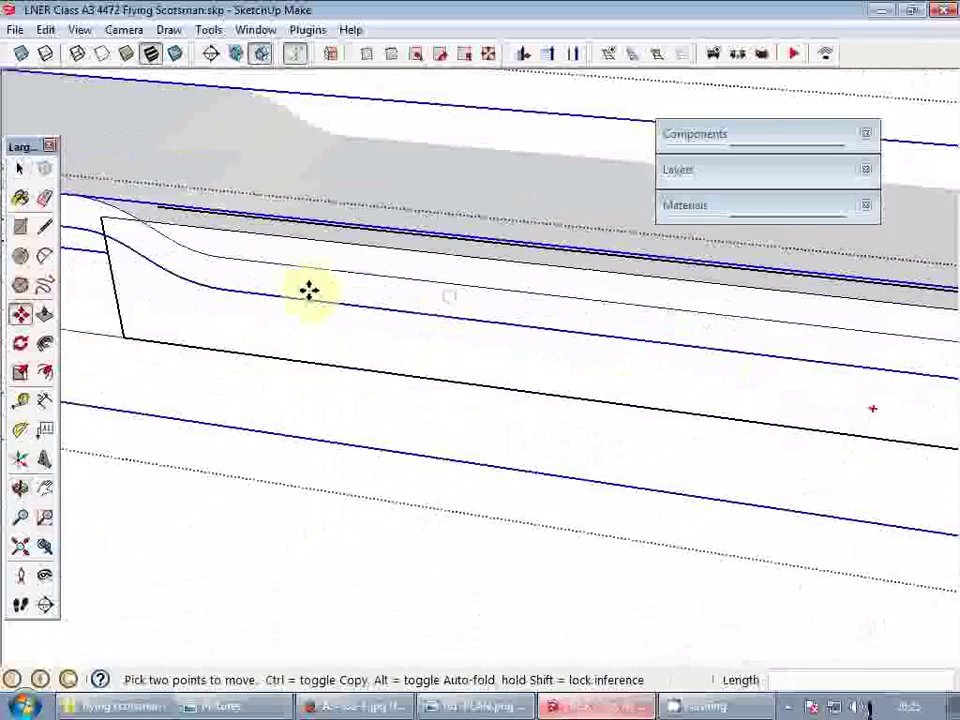
- Draw a line across the side plate's face between the running board's upper and lower edges, slanting down at the front end
{"action": "key", "text": "space"}
{"action": "key", "text": "l"}
{"action": "scroll", "coordinate": [191, 281], "scroll_direction": "up", "scroll_amount": 2}
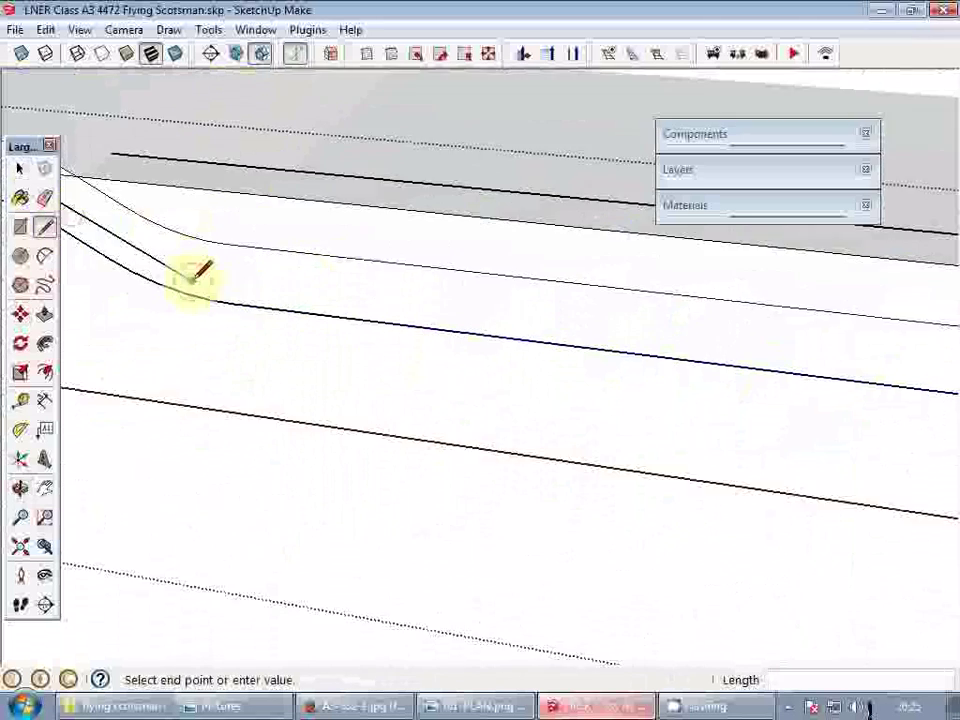
{"action": "left_click", "coordinate": [198, 281]}
{"action": "scroll", "coordinate": [240, 284], "scroll_direction": "down", "scroll_amount": 3}
{"action": "middle_click_drag", "start_coordinate": [621, 332], "coordinate": [237, 278], "text": "shift"}
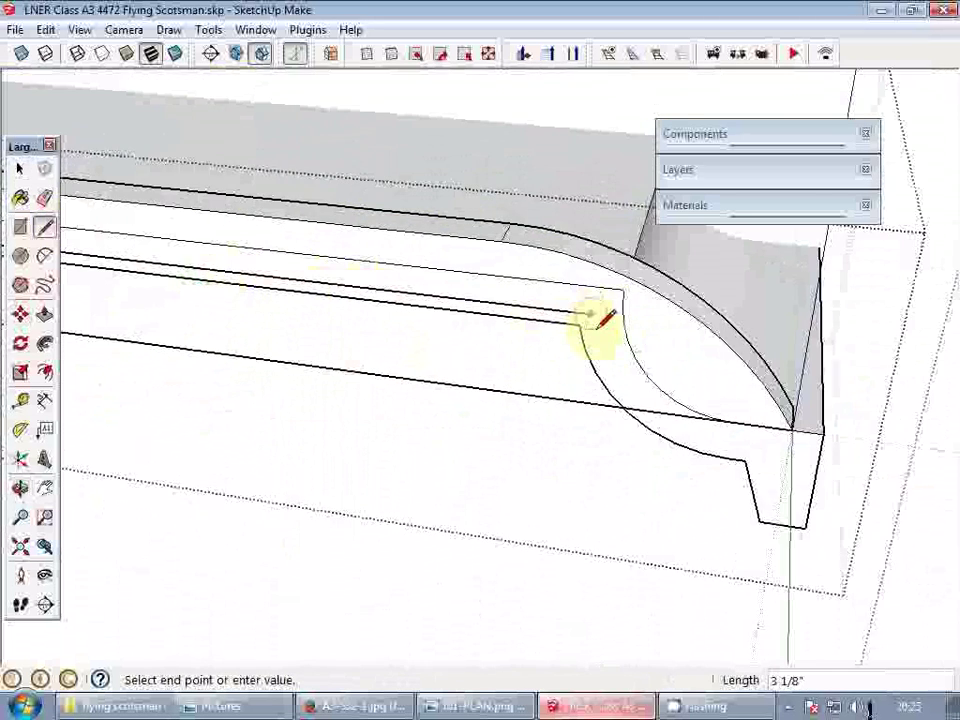
{"action": "scroll", "coordinate": [600, 318], "scroll_direction": "up", "scroll_amount": 2}
{"action": "key", "text": "space"}
{"action": "scroll", "coordinate": [650, 425], "scroll_direction": "down", "scroll_amount": 2}
- Push/Pull the area below the line through the side plate to remove it, and delete the running-board copy
{"action": "key", "text": "p"}
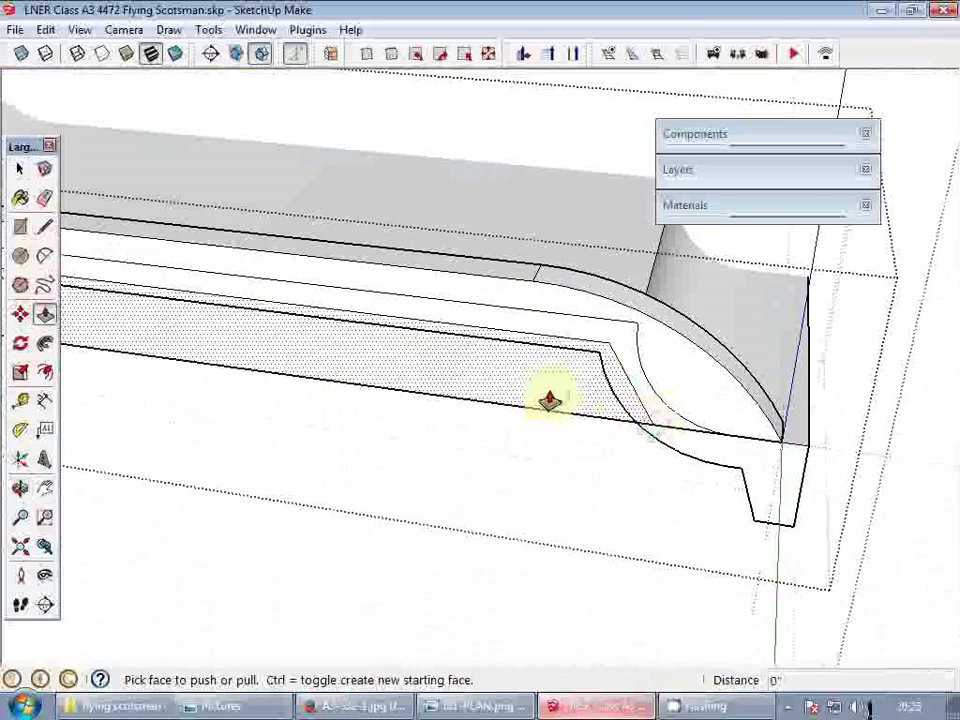
{"action": "middle_click_drag", "start_coordinate": [660, 304], "coordinate": [550, 376], "text": "shift"}
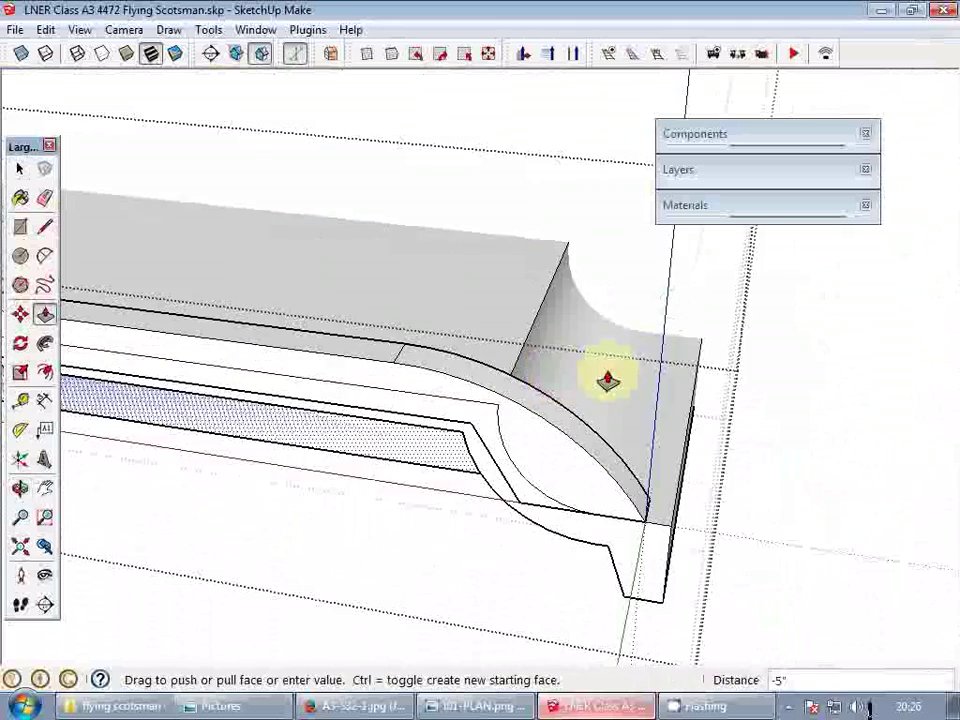
{"action": "left_click", "coordinate": [647, 360]}
{"action": "key", "text": "space"}
{"action": "key", "text": "Escape"}
{"action": "scroll", "coordinate": [620, 348], "scroll_direction": "down", "scroll_amount": 3}
{"action": "key", "text": "Delete"}
{"action": "scroll", "coordinate": [622, 349], "scroll_direction": "down", "scroll_amount": 4}
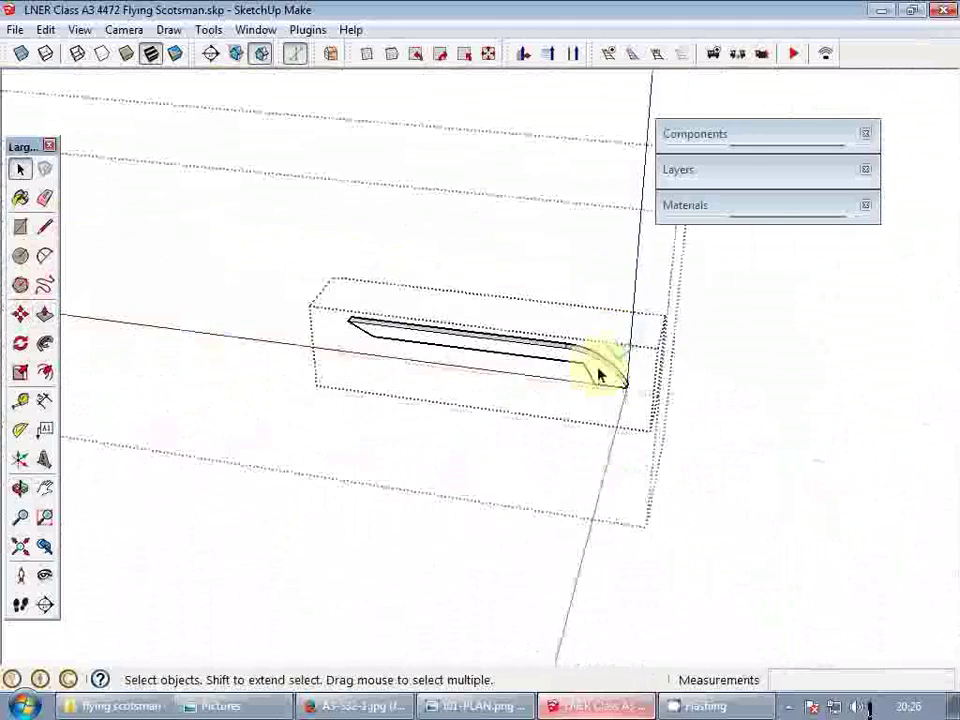
{"action": "key", "text": "Escape"}
- Copy the three driving wheels and paste them in place inside the locomotive body group
{"action": "scroll", "coordinate": [612, 371], "scroll_direction": "up", "scroll_amount": 3}
{"action": "middle_click_drag", "start_coordinate": [612, 371], "coordinate": [446, 303]}
{"action": "scroll", "coordinate": [651, 394], "scroll_direction": "up", "scroll_amount": 2}
{"action": "scroll", "coordinate": [643, 398], "scroll_direction": "down", "scroll_amount": 3}
{"action": "scroll", "coordinate": [430, 296], "scroll_direction": "up", "scroll_amount": 2}
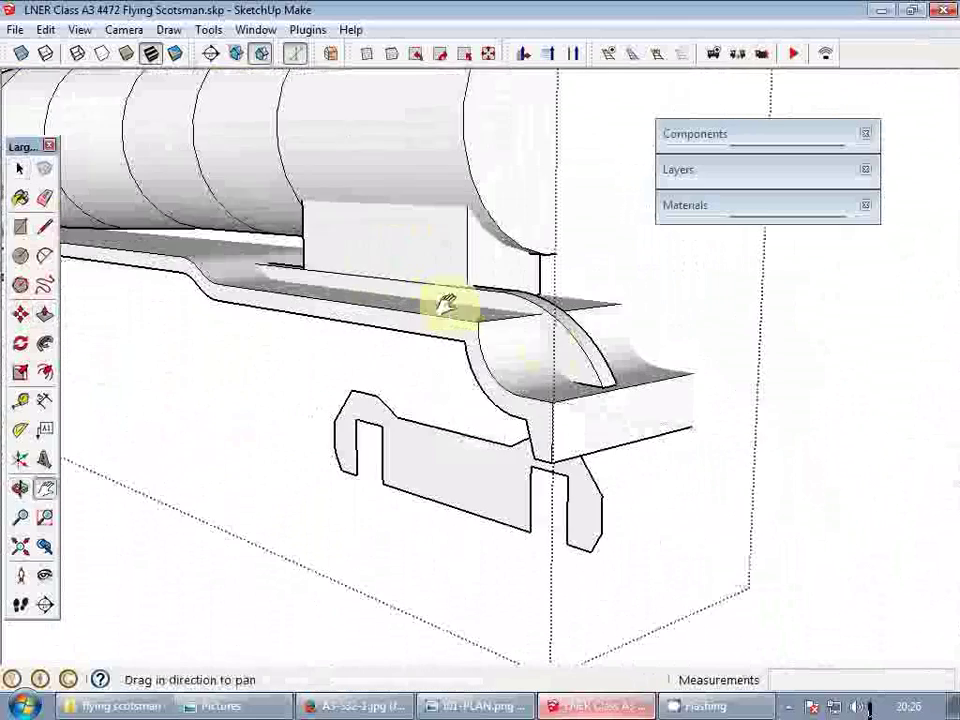
{"action": "middle_click_drag", "start_coordinate": [545, 349], "coordinate": [591, 394]}
{"action": "middle_click_drag", "start_coordinate": [373, 337], "coordinate": [520, 480], "text": "shift"}
{"action": "scroll", "coordinate": [459, 405], "scroll_direction": "down", "scroll_amount": 3}
{"action": "key", "text": "c"}
{"action": "scroll", "coordinate": [520, 480], "scroll_direction": "up", "scroll_amount": 2}
{"action": "key", "text": "space"}
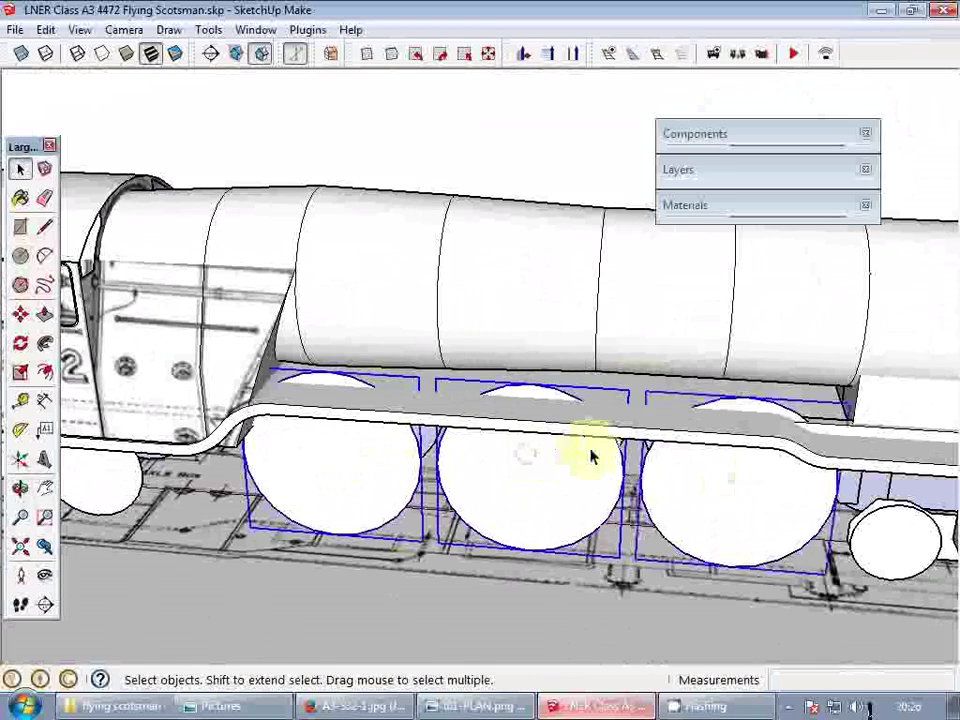
{"action": "scroll", "coordinate": [591, 456], "scroll_direction": "down", "scroll_amount": 3}
{"action": "scroll", "coordinate": [626, 404], "scroll_direction": "up", "scroll_amount": 4}
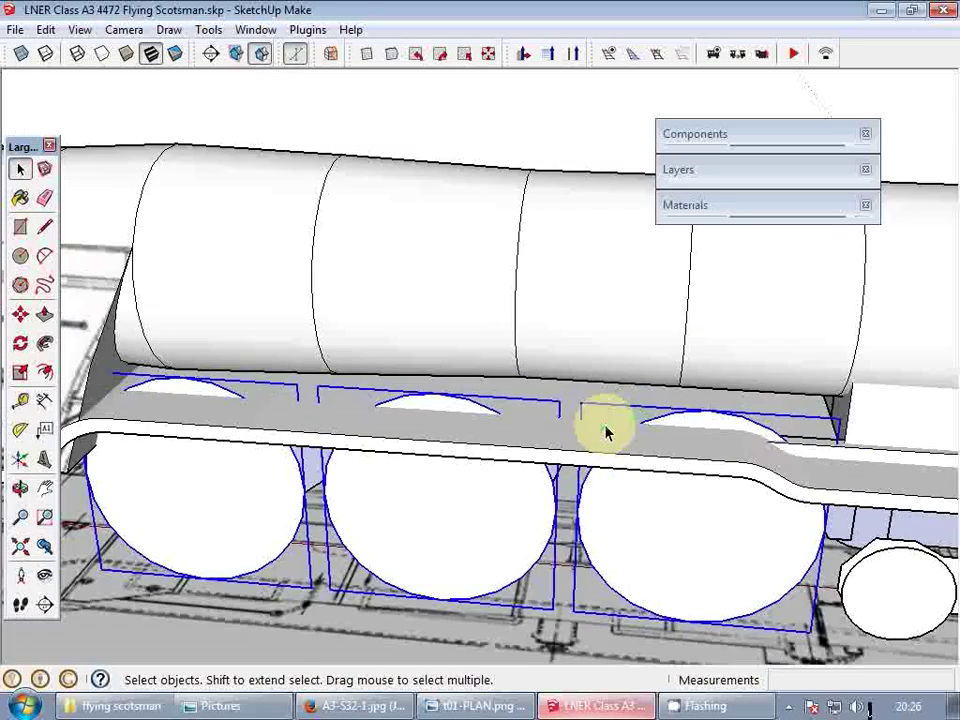
{"action": "scroll", "coordinate": [550, 435], "scroll_direction": "down", "scroll_amount": 2}
{"action": "left_click", "coordinate": [531, 461]}
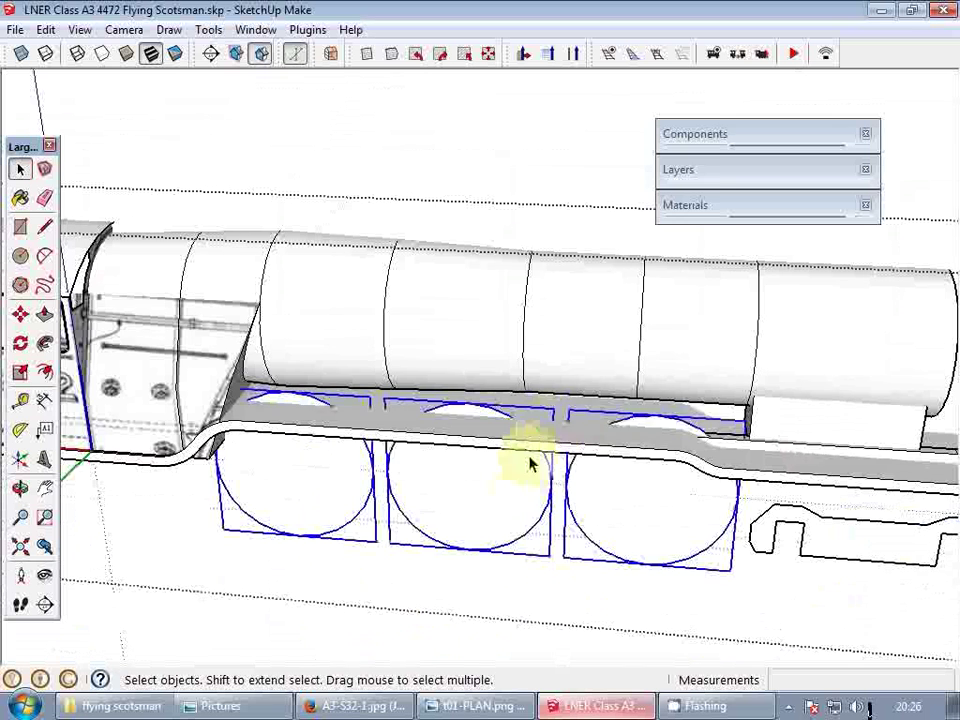
- Make the pasted wheels unique and offset the middle wheel's outline outward by 2"
{"action": "right_click", "coordinate": [521, 480]}
{"action": "left_click", "coordinate": [641, 311]}
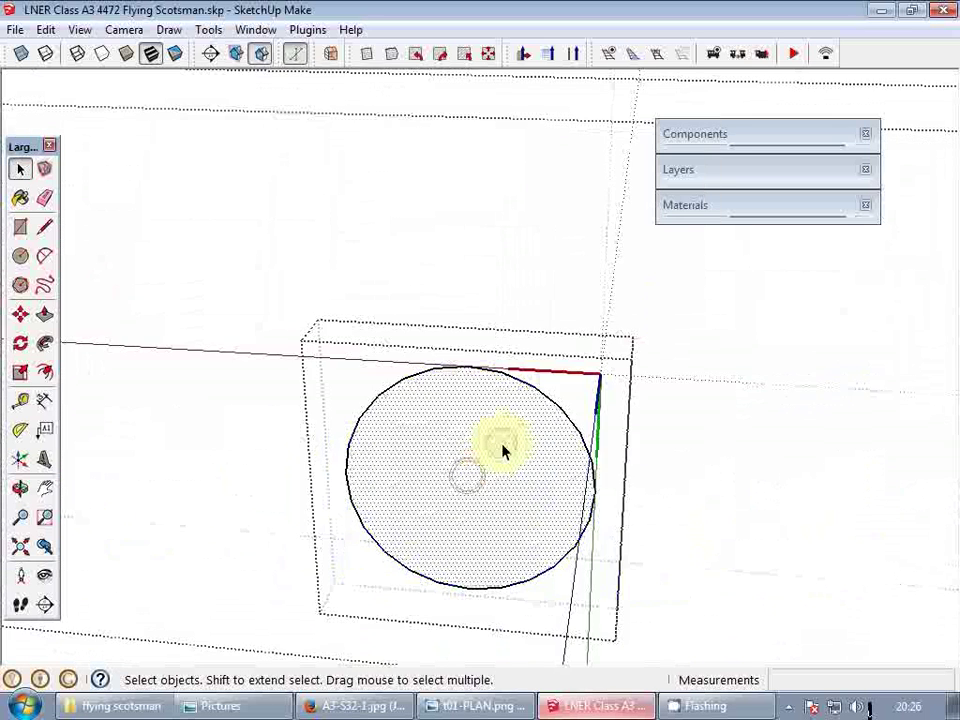
{"action": "scroll", "coordinate": [503, 450], "scroll_direction": "up", "scroll_amount": 2}
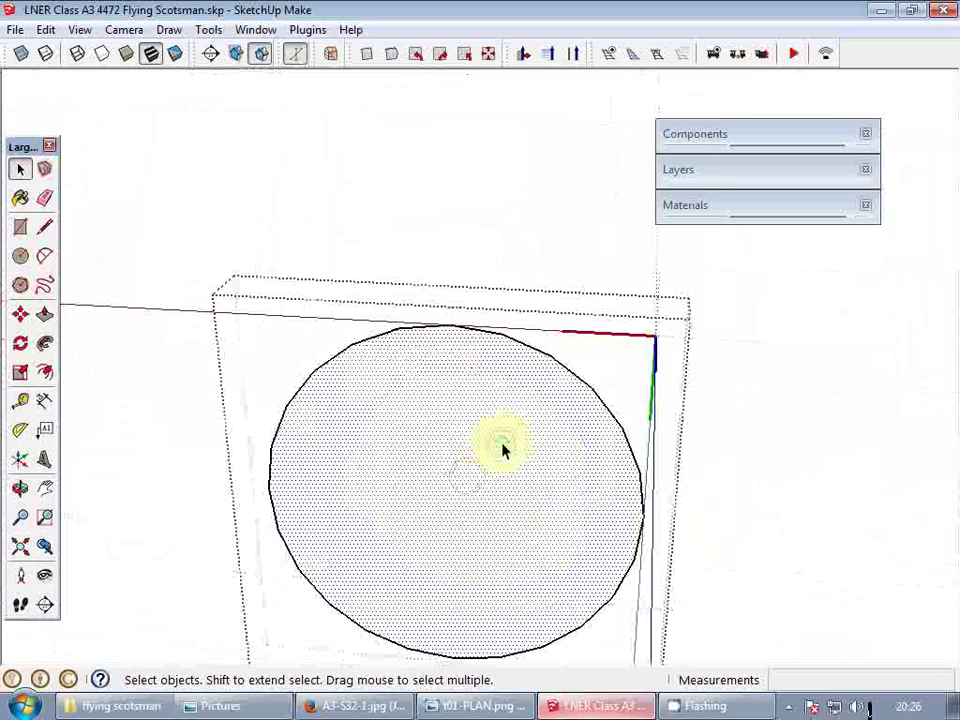
{"action": "key", "text": "f"}
{"action": "left_click", "coordinate": [516, 390]}
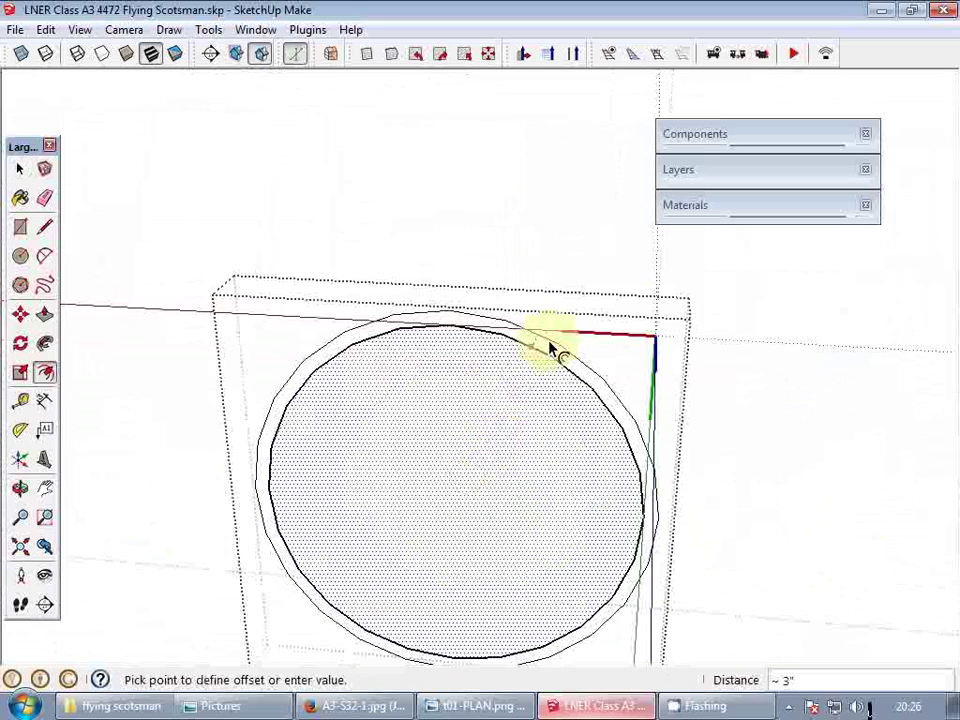
{"action": "type", "text": "2\""}
{"action": "key", "text": "Return"}
{"action": "key", "text": "space"}
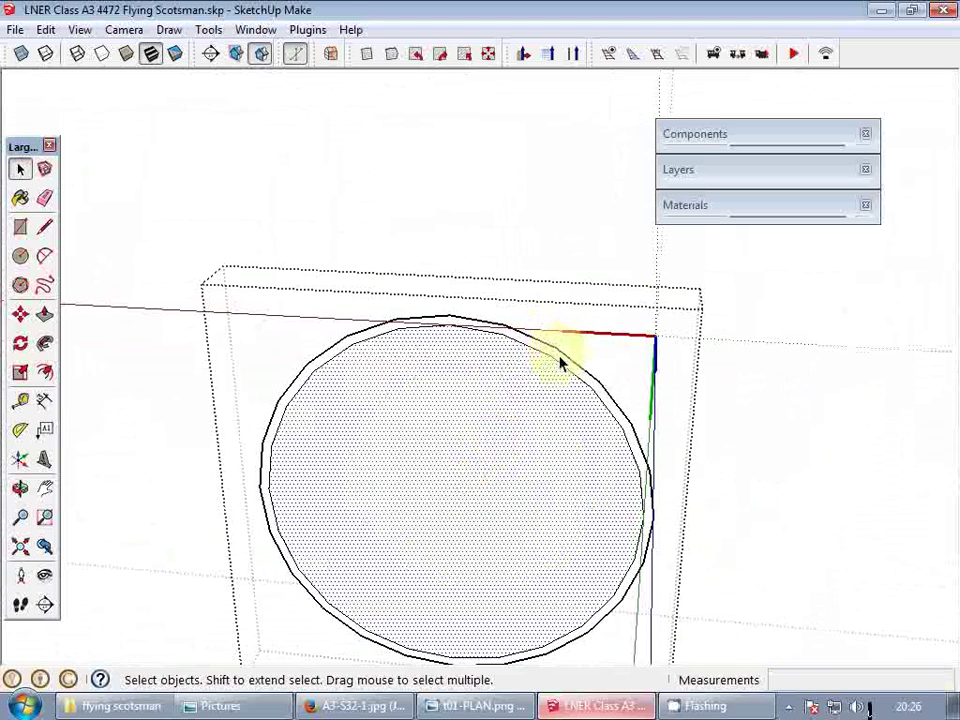
- Delete the inner circle of the wheel copy and Push/Pull the enlarged disc by 8" to form the splashers
{"action": "left_click", "coordinate": [510, 470]}
{"action": "key", "text": "Delete"}
{"action": "key", "text": "p"}
{"action": "left_click", "coordinate": [521, 457]}
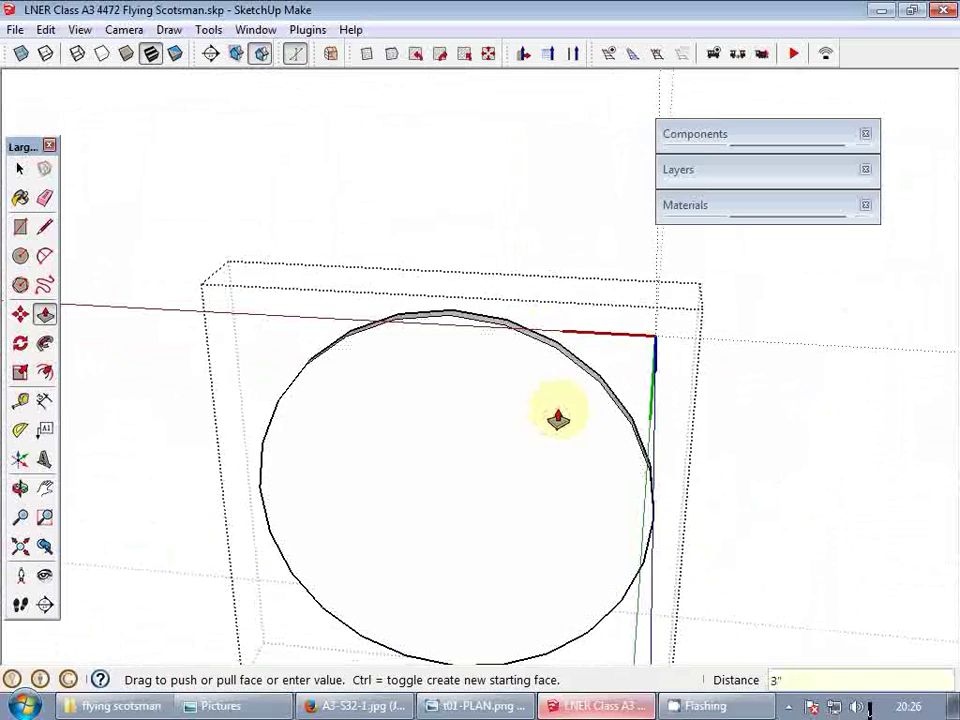
{"action": "type", "text": "8"}
{"action": "key", "text": "Return"}
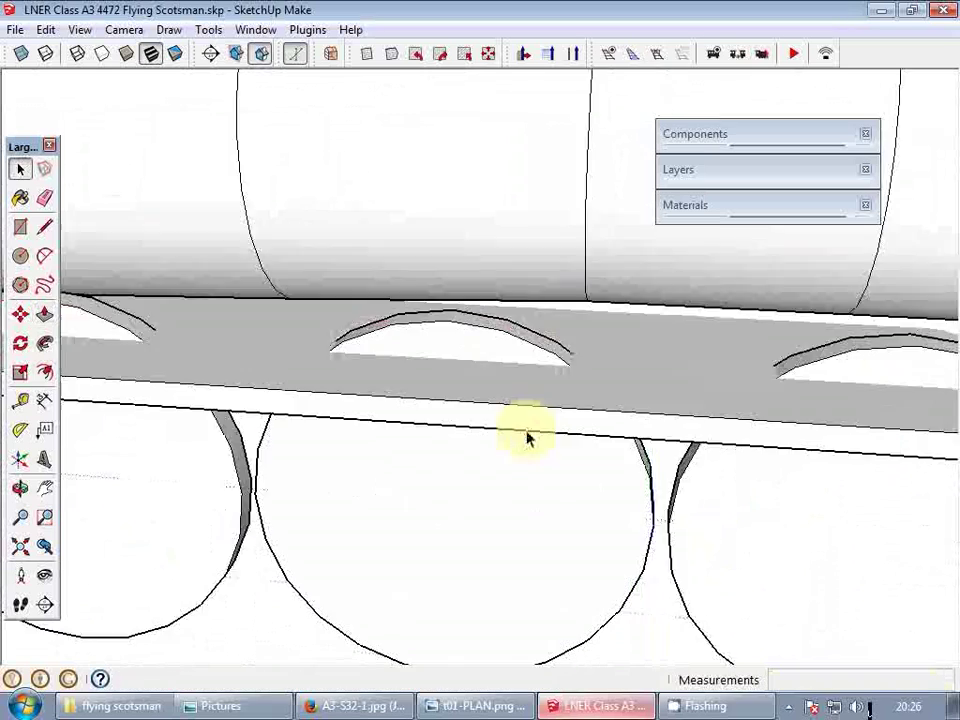
- Draw a diagonal line across the splasher disc and Push/Pull its lower part away, leaving the upper segment
{"action": "middle_click_drag", "start_coordinate": [527, 437], "coordinate": [343, 324]}
{"action": "middle_click_drag", "start_coordinate": [780, 320], "coordinate": [583, 396]}
{"action": "scroll", "coordinate": [583, 394], "scroll_direction": "up", "scroll_amount": 5}
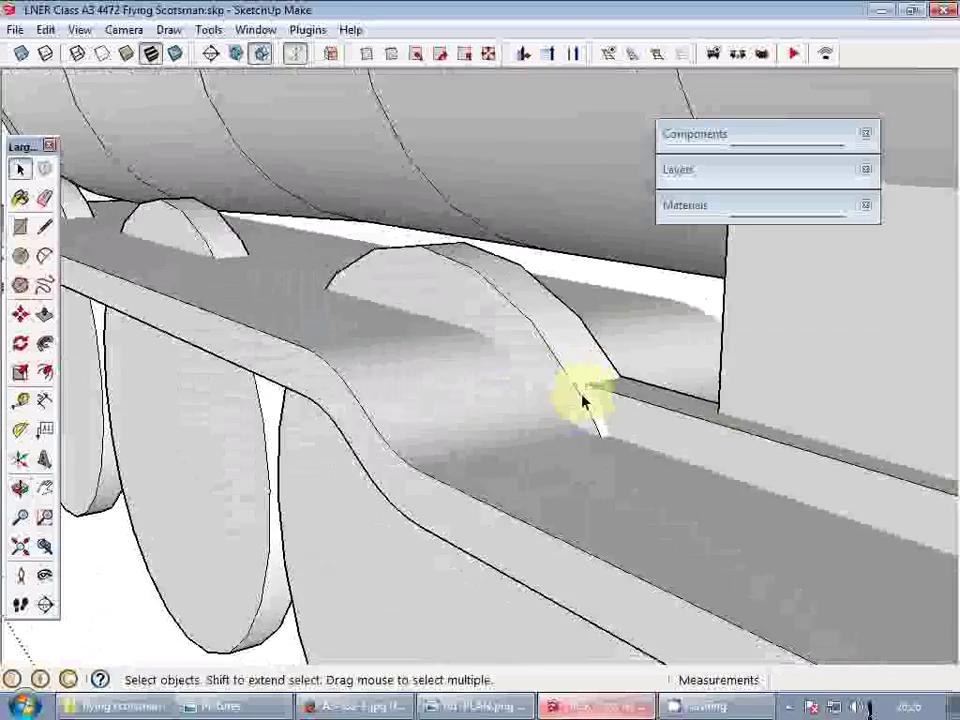
{"action": "scroll", "coordinate": [454, 403], "scroll_direction": "down", "scroll_amount": 3}
{"action": "middle_click_drag", "start_coordinate": [454, 403], "coordinate": [621, 420]}
{"action": "scroll", "coordinate": [621, 420], "scroll_direction": "down", "scroll_amount": 2}
{"action": "left_click", "coordinate": [632, 418]}
{"action": "double_click", "coordinate": [632, 418]}
{"action": "scroll", "coordinate": [632, 418], "scroll_direction": "up", "scroll_amount": 2}
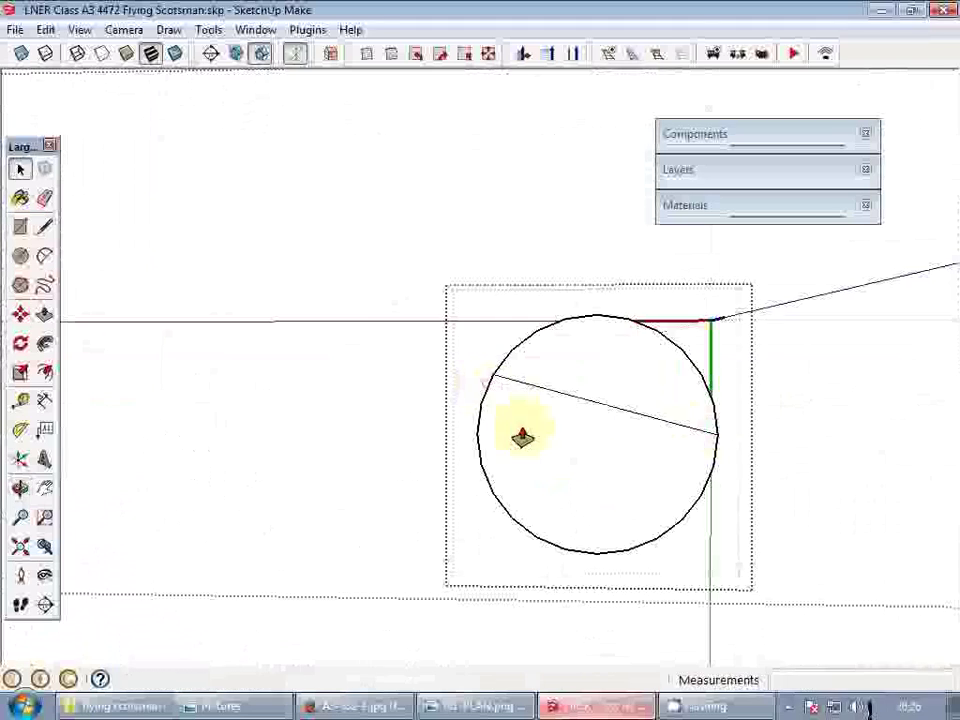
{"action": "left_click", "coordinate": [522, 437]}
{"action": "left_click", "coordinate": [545, 466]}
{"action": "scroll", "coordinate": [548, 468], "scroll_direction": "down", "scroll_amount": 3}
{"action": "middle_click_drag", "start_coordinate": [548, 468], "coordinate": [660, 400]}
{"action": "key", "text": "space"}
{"action": "left_click", "coordinate": [536, 444]}
{"action": "scroll", "coordinate": [527, 430], "scroll_direction": "up", "scroll_amount": 4}
{"action": "scroll", "coordinate": [528, 430], "scroll_direction": "down", "scroll_amount": 4}
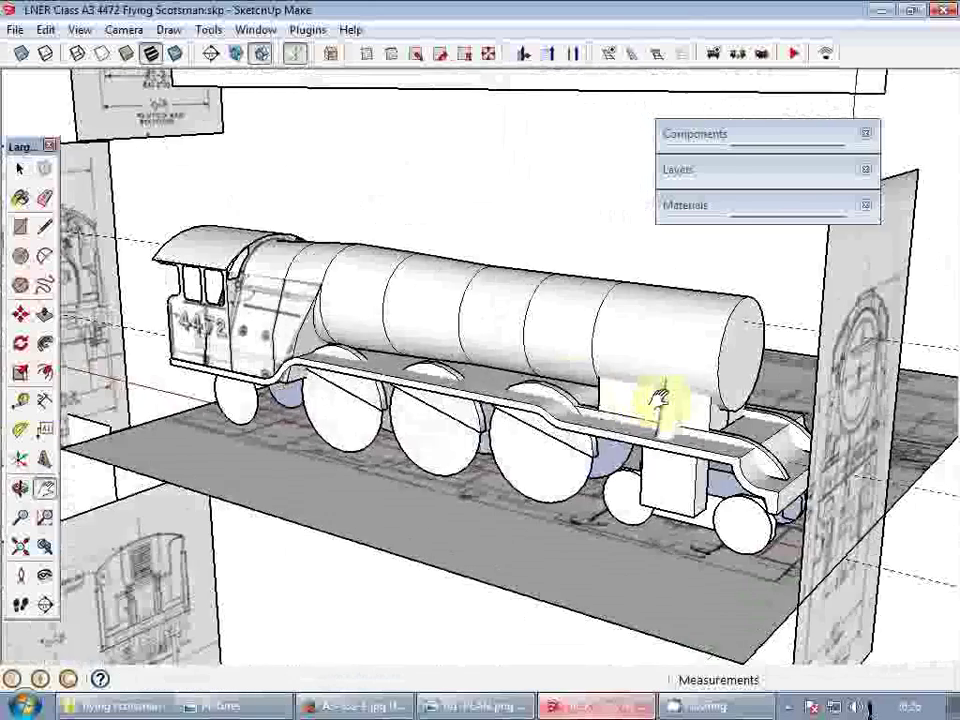
- Reopen the front splasher and draw a straight line across its face from the rear to the front of the arc
{"action": "scroll", "coordinate": [590, 397], "scroll_direction": "down", "scroll_amount": 2}
{"action": "left_click_drag", "start_coordinate": [571, 394], "coordinate": [586, 420]}
{"action": "left_click", "coordinate": [546, 336]}
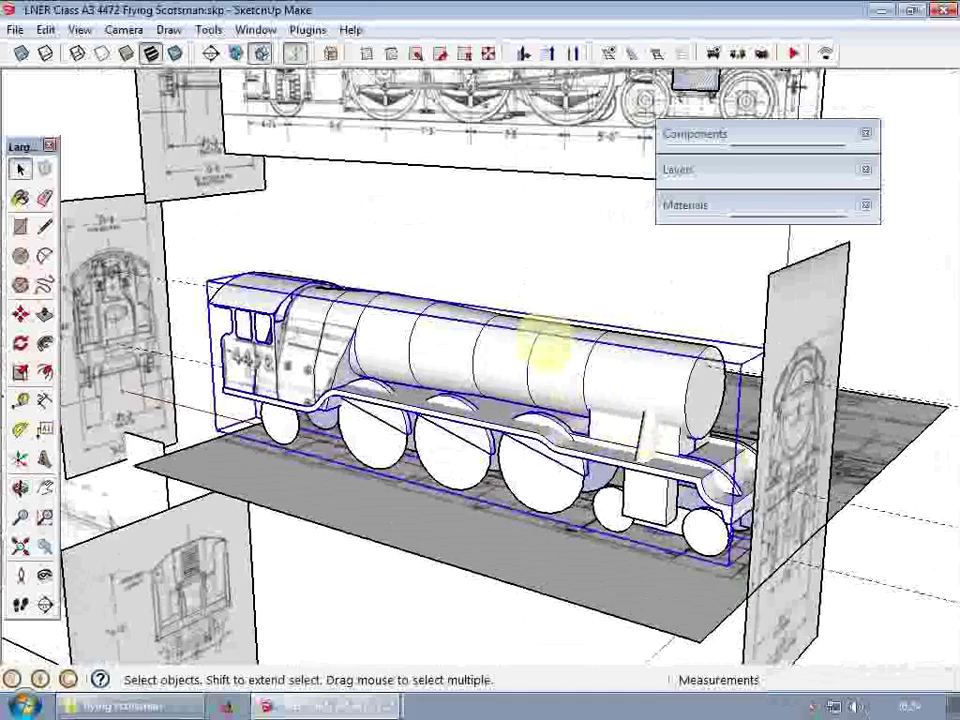
{"action": "scroll", "coordinate": [531, 422], "scroll_direction": "up", "scroll_amount": 6}
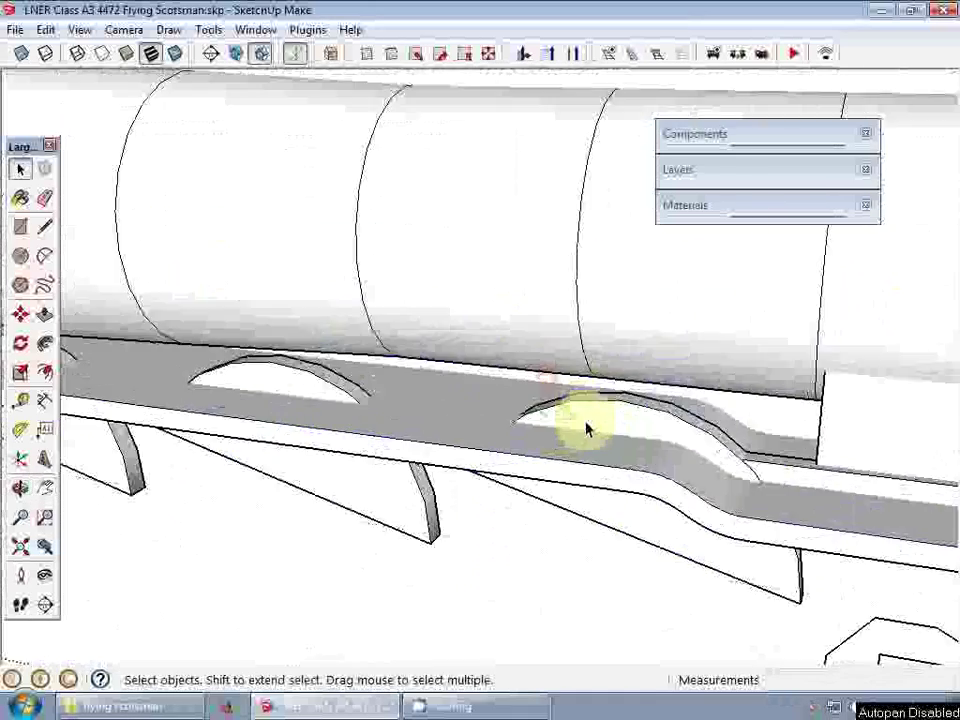
{"action": "middle_click_drag", "start_coordinate": [586, 428], "coordinate": [603, 393]}
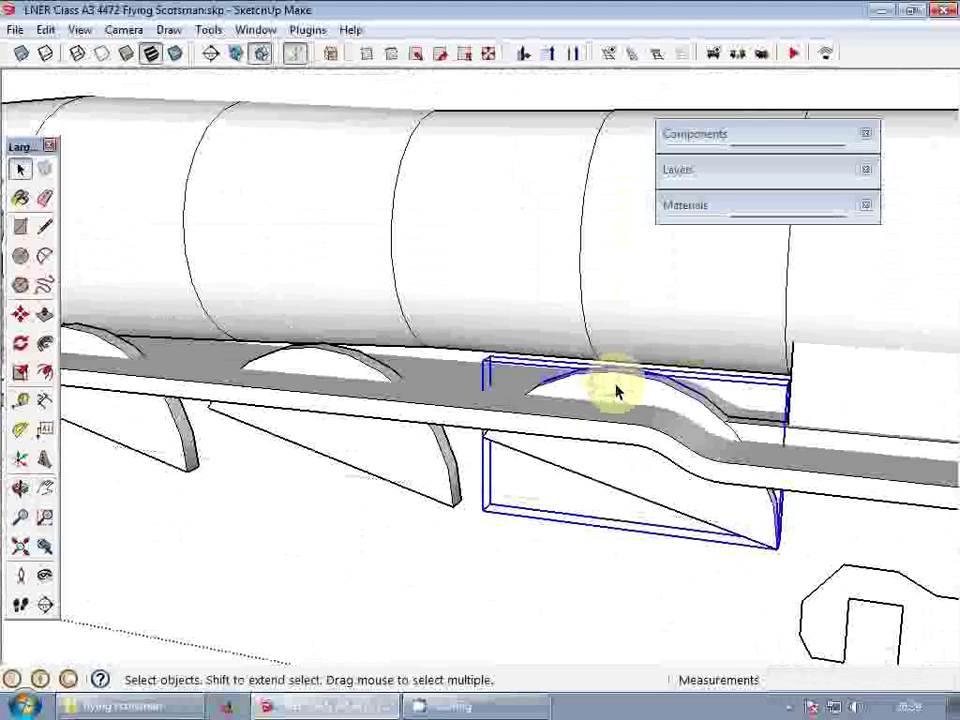
{"action": "double_click", "coordinate": [615, 392]}
{"action": "scroll", "coordinate": [590, 400], "scroll_direction": "up", "scroll_amount": 6}
{"action": "left_click", "coordinate": [505, 397]}
{"action": "scroll", "coordinate": [500, 400], "scroll_direction": "down", "scroll_amount": 4}
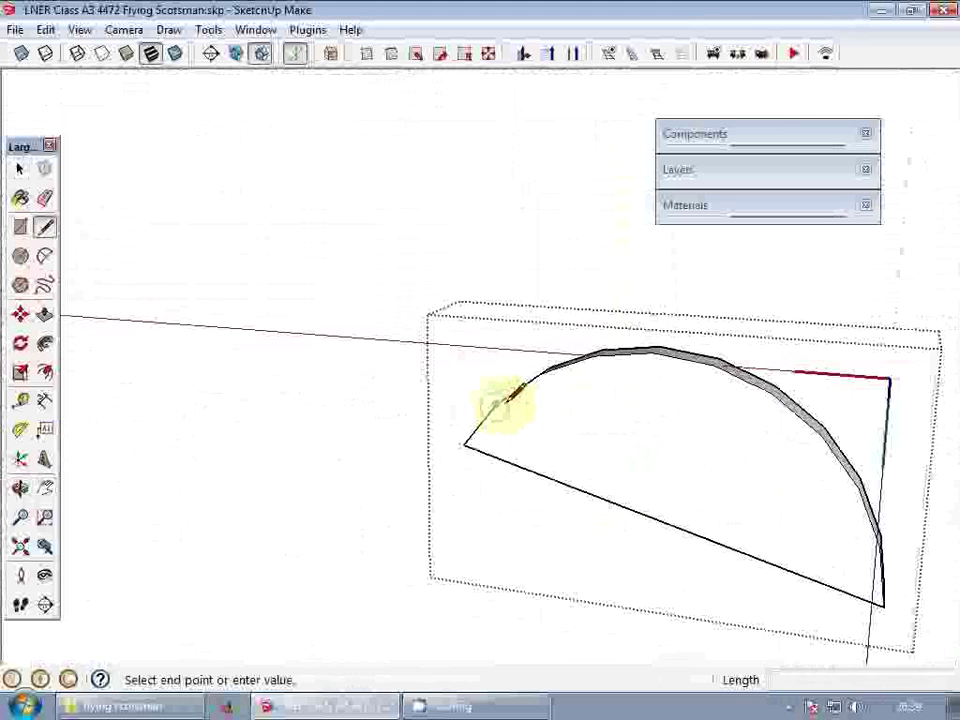
{"action": "left_click", "coordinate": [762, 425]}
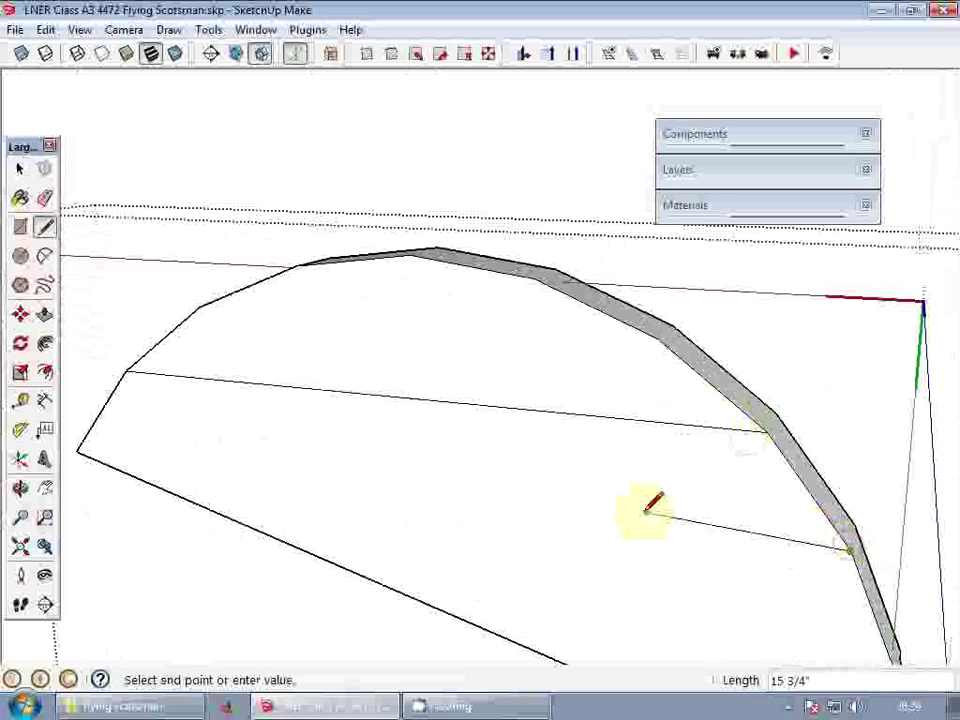
{"action": "key", "text": "space"}
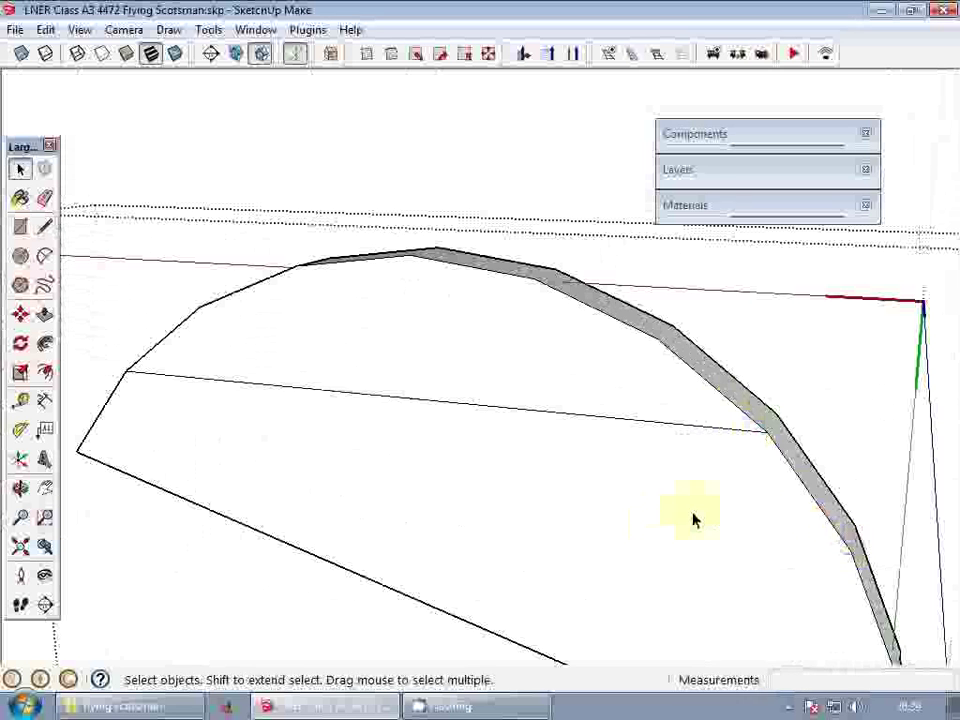
{"action": "left_click", "coordinate": [617, 418]}
{"action": "key", "text": "space"}
{"action": "key", "text": "Escape"}
{"action": "middle_click_drag", "start_coordinate": [615, 445], "coordinate": [725, 332]}
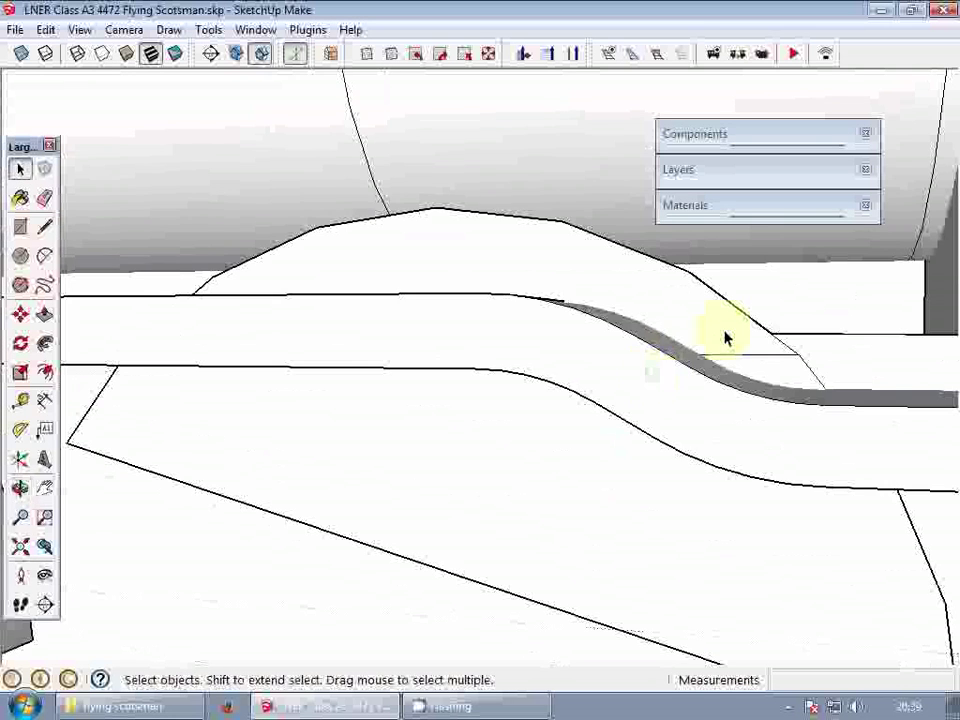
- Draw a slanted line and a lower horizontal line on the splasher's front part to follow the running board's drop, erasing the stray line
{"action": "double_click", "coordinate": [715, 339]}
{"action": "key", "text": "l"}
{"action": "left_click", "coordinate": [646, 353]}
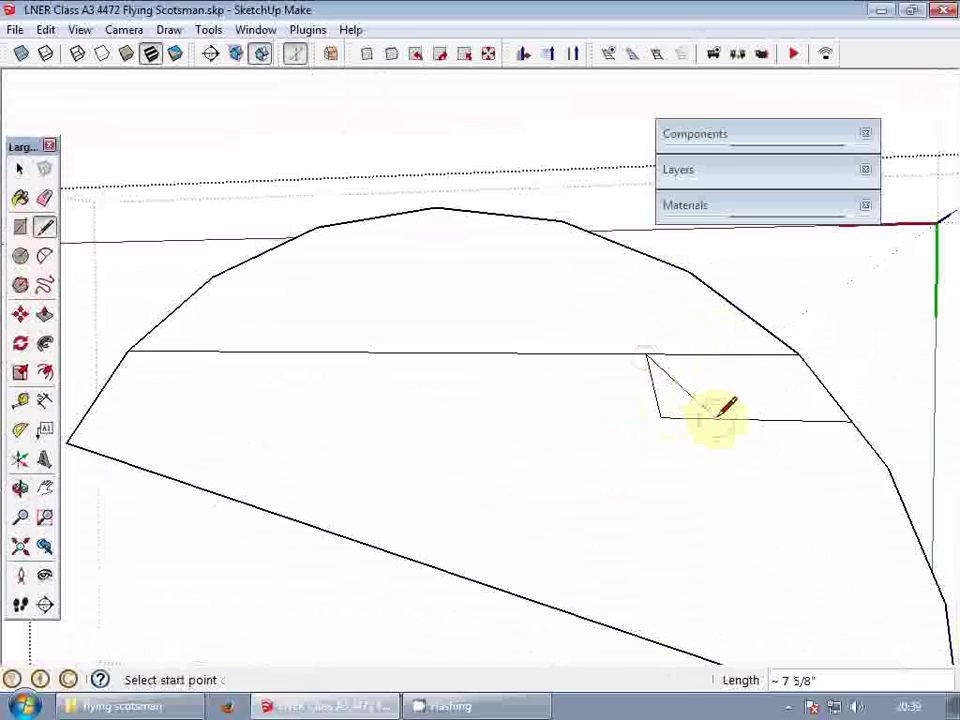
{"action": "key", "text": "r"}
{"action": "left_click", "coordinate": [671, 410]}
{"action": "key", "text": "space"}
{"action": "left_click_drag", "start_coordinate": [671, 420], "coordinate": [680, 420]}
{"action": "mouse_move", "coordinate": [681, 420]}
{"action": "middle_mouse_down"}
{"action": "mouse_move", "coordinate": [698, 382]}
{"action": "mouse_move", "coordinate": [740, 425]}
{"action": "mouse_move", "coordinate": [748, 373]}
{"action": "mouse_move", "coordinate": [660, 432]}
{"action": "mouse_move", "coordinate": [650, 406]}
{"action": "middle_mouse_up"}
{"action": "key", "text": "space"}
{"action": "key", "text": "Escape"}
{"action": "scroll", "coordinate": [650, 406], "scroll_direction": "down", "scroll_amount": 1}
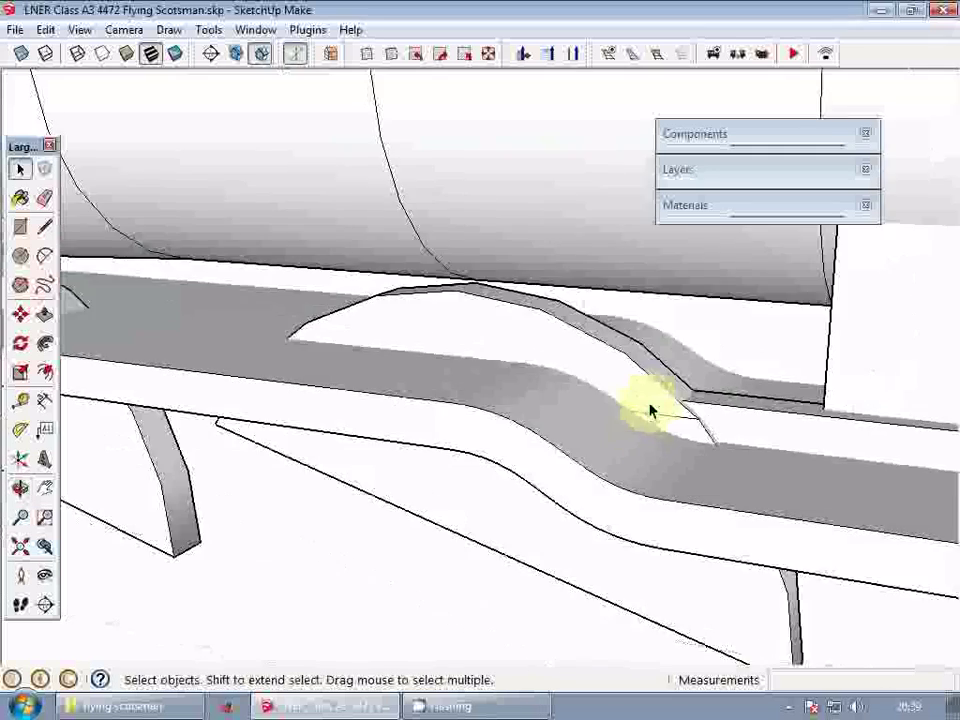
- Explode the front splasher component and turn its geometry into a separate group
{"action": "scroll", "coordinate": [732, 376], "scroll_direction": "down", "scroll_amount": 5}
{"action": "scroll", "coordinate": [711, 370], "scroll_direction": "up", "scroll_amount": 1}
{"action": "left_click", "coordinate": [711, 370]}
{"action": "right_click", "coordinate": [712, 375]}
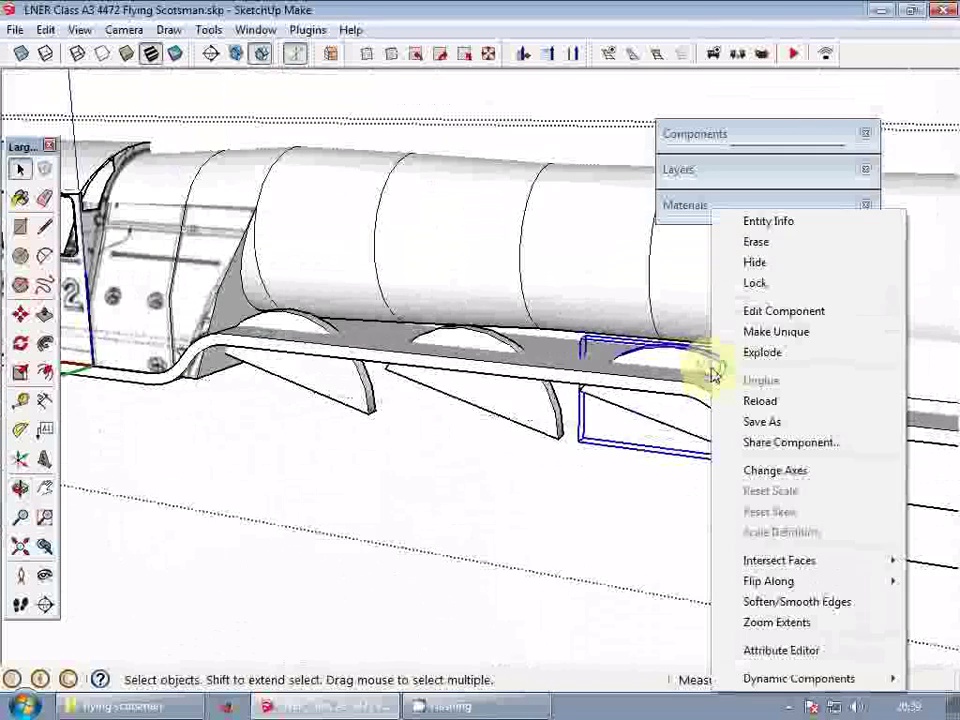
{"action": "left_click", "coordinate": [769, 357]}
{"action": "right_click", "coordinate": [672, 363]}
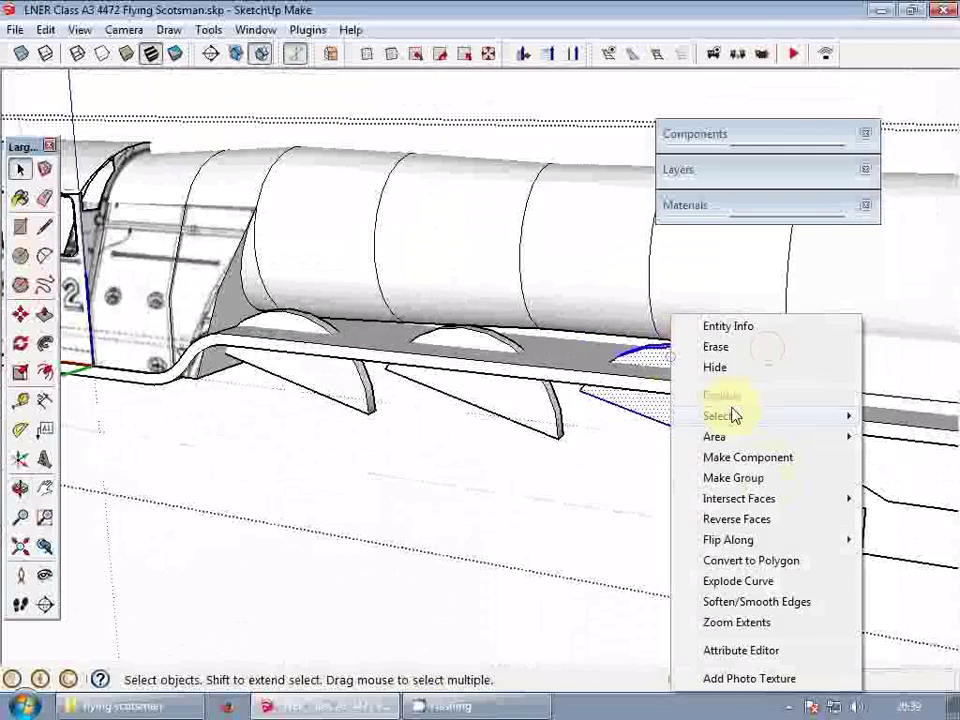
{"action": "left_click", "coordinate": [734, 477]}
{"action": "scroll", "coordinate": [729, 364], "scroll_direction": "up", "scroll_amount": 5}
- Erase the leftover line on the front splasher's face and Push/Pull the part below the stepped outline away
{"action": "double_click", "coordinate": [730, 366]}
{"action": "scroll", "coordinate": [730, 364], "scroll_direction": "up", "scroll_amount": 2}
{"action": "key", "text": "r"}
{"action": "left_click", "coordinate": [737, 373]}
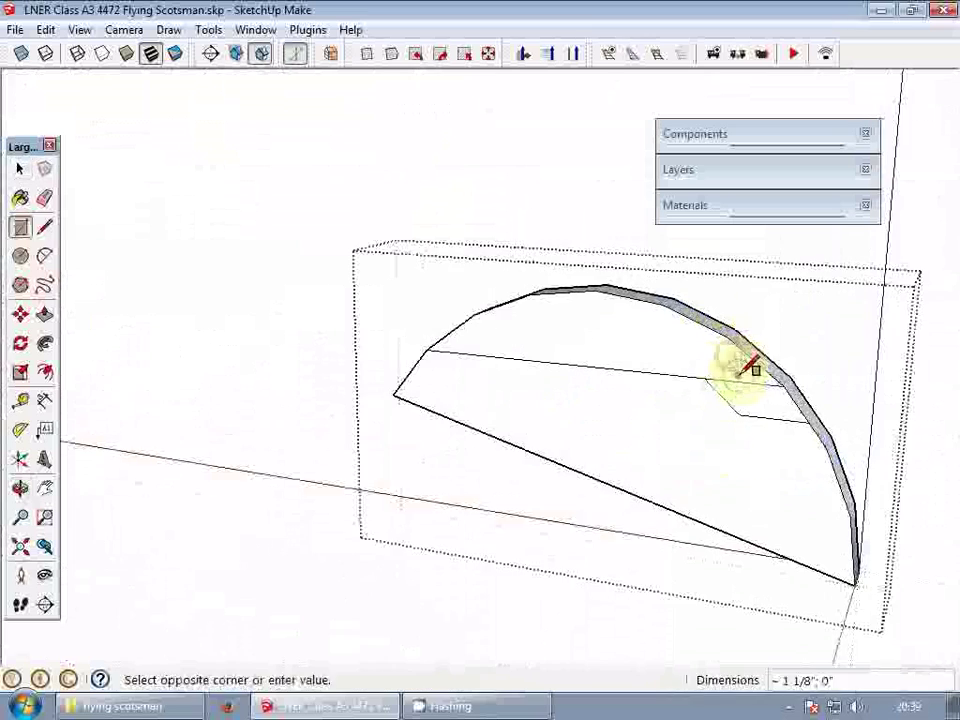
{"action": "key", "text": "e"}
{"action": "scroll", "coordinate": [743, 386], "scroll_direction": "down", "scroll_amount": 1}
{"action": "key", "text": "p"}
{"action": "left_click", "coordinate": [707, 433]}
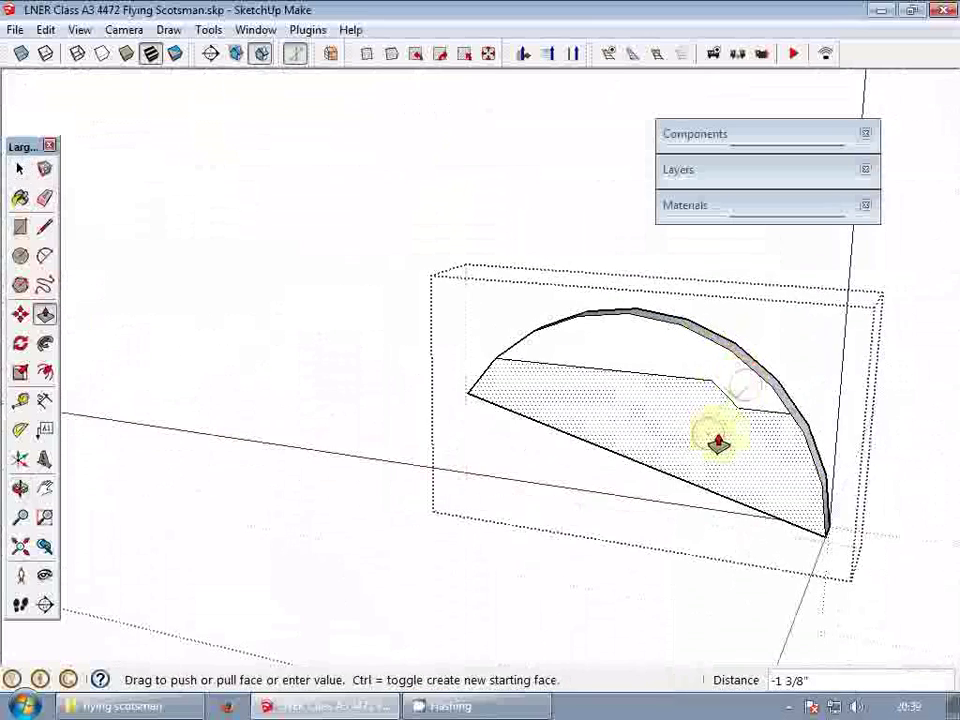
{"action": "left_click", "coordinate": [850, 422]}
- Push/Pull the inner faces of the front splasher and of the remaining splasher component back towards the boiler
{"action": "middle_click_drag", "start_coordinate": [752, 393], "coordinate": [392, 411]}
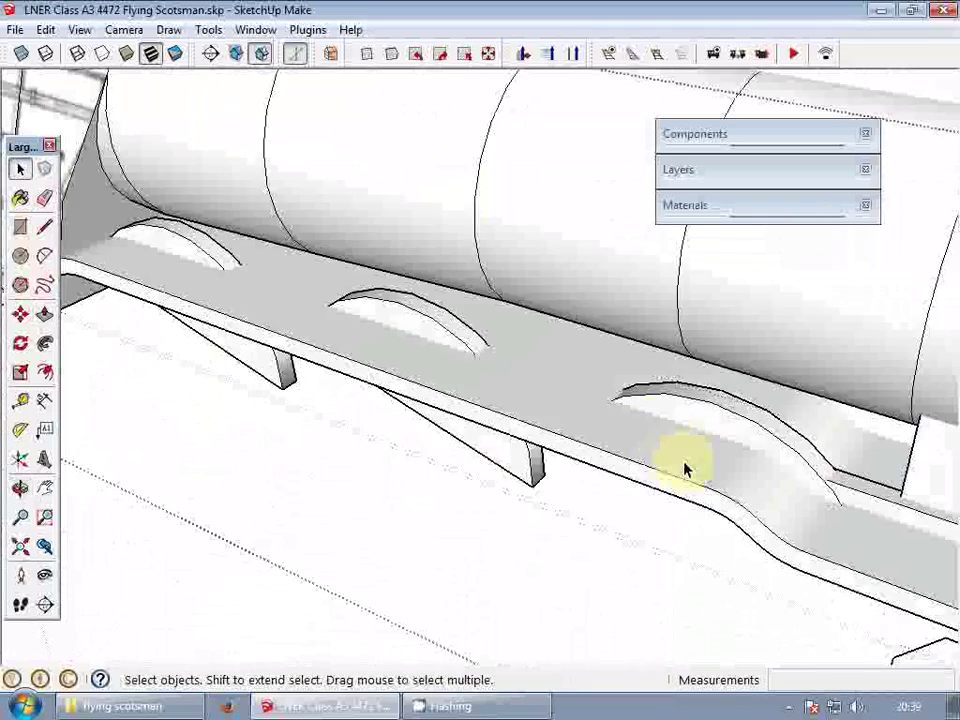
{"action": "middle_click_drag", "start_coordinate": [686, 467], "coordinate": [446, 407]}
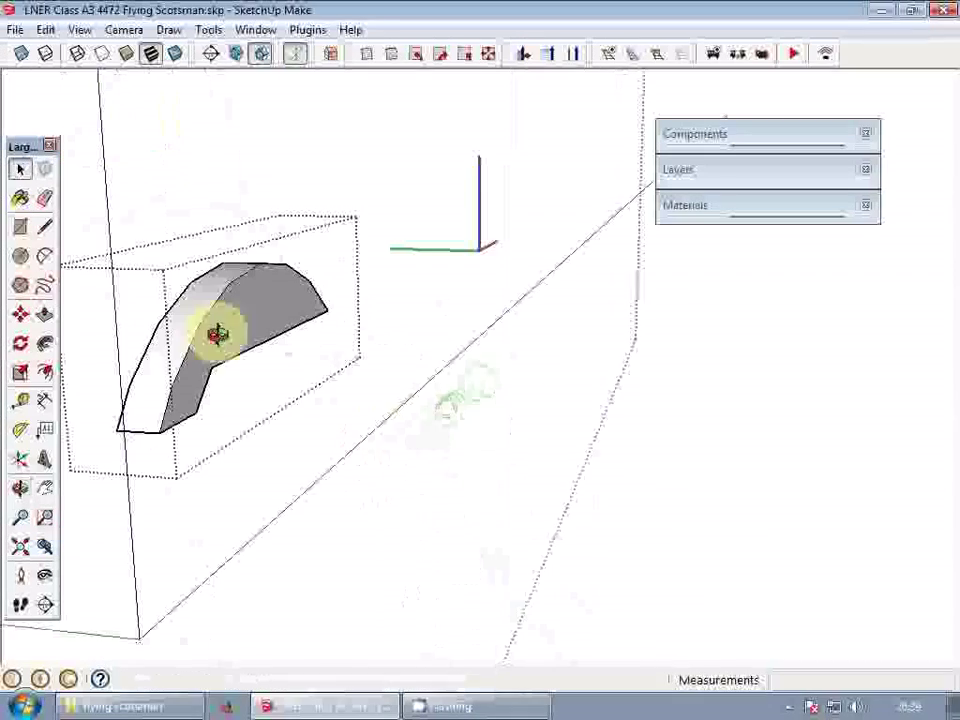
{"action": "key", "text": "p"}
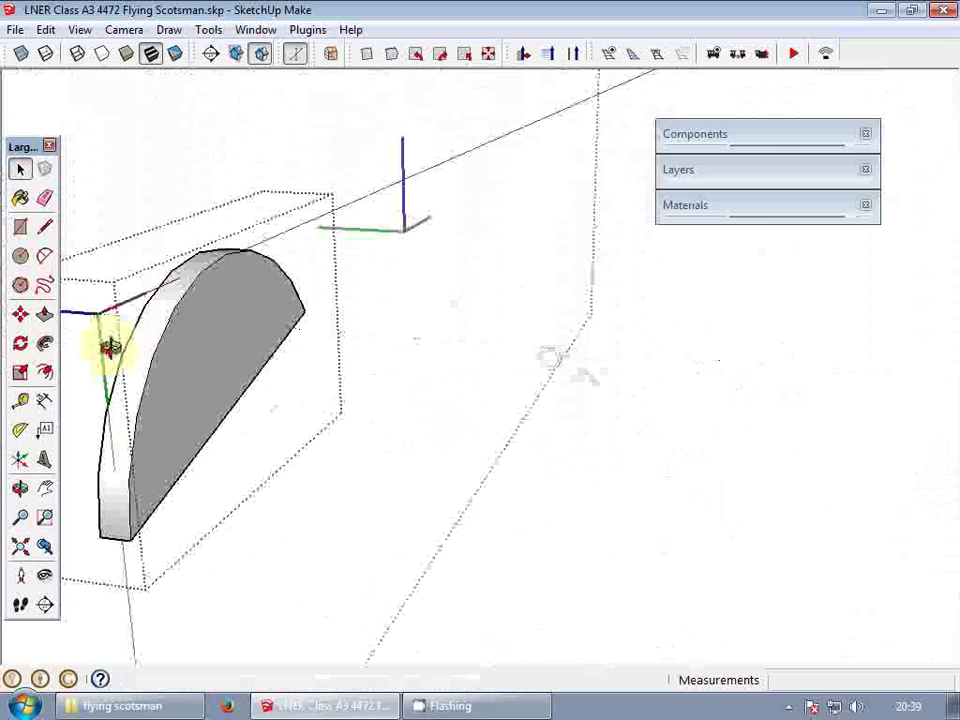
{"action": "key", "text": "p"}
{"action": "left_click_drag", "start_coordinate": [190, 338], "coordinate": [248, 345]}
{"action": "key", "text": "space"}
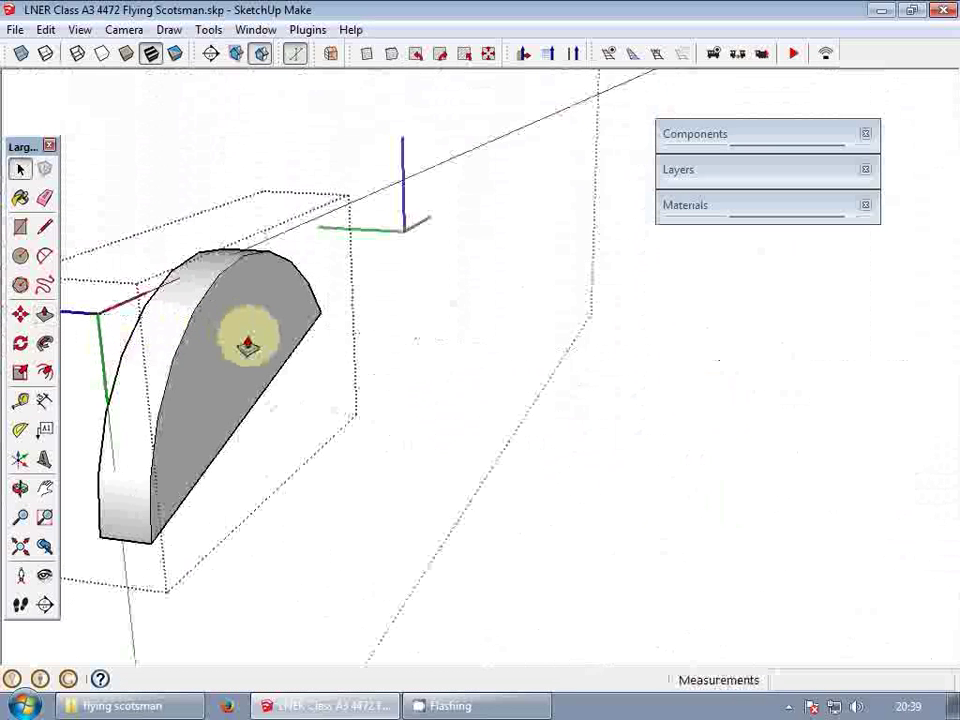
- Cut the splasher component along a straight line across its face by Push/Pulling its lower part away
{"action": "middle_click_drag", "start_coordinate": [248, 397], "coordinate": [512, 424]}
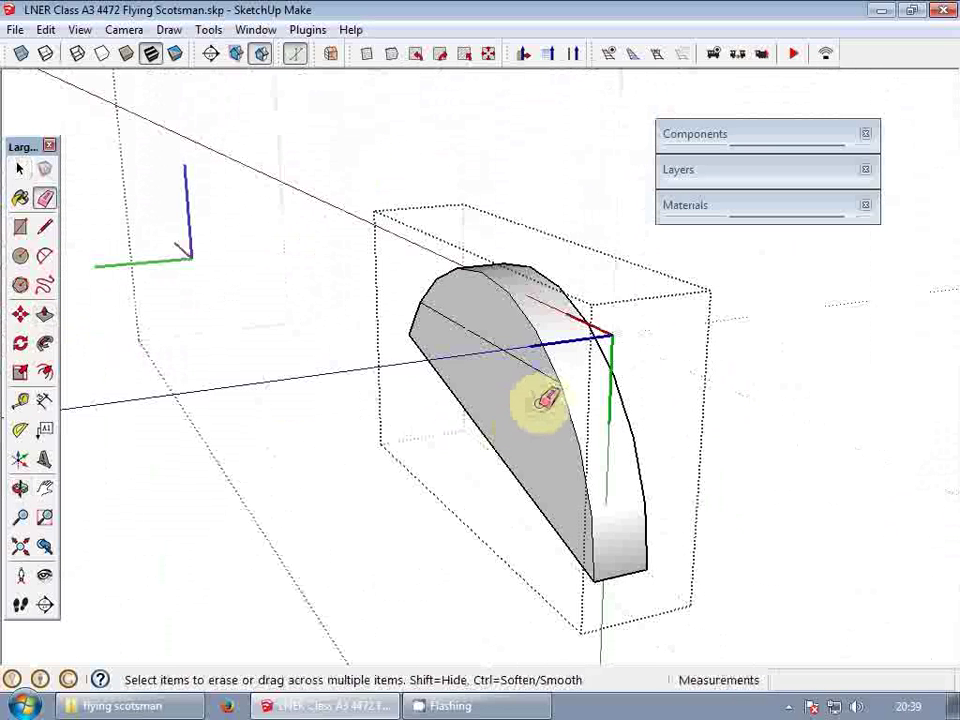
{"action": "key", "text": "p"}
{"action": "left_click_drag", "start_coordinate": [540, 410], "coordinate": [640, 410]}
{"action": "key", "text": "space"}
{"action": "left_click", "coordinate": [444, 394]}
- Delete the rear splasher, and explode the middle splasher component and regroup its geometry
{"action": "scroll", "coordinate": [351, 326], "scroll_direction": "down", "scroll_amount": 3}
{"action": "mouse_move", "coordinate": [351, 326]}
{"action": "middle_mouse_down"}
{"action": "mouse_move", "coordinate": [470, 310]}
{"action": "mouse_move", "coordinate": [649, 339]}
{"action": "middle_mouse_up"}
{"action": "left_click", "coordinate": [470, 310]}
{"action": "right_click", "coordinate": [649, 339]}
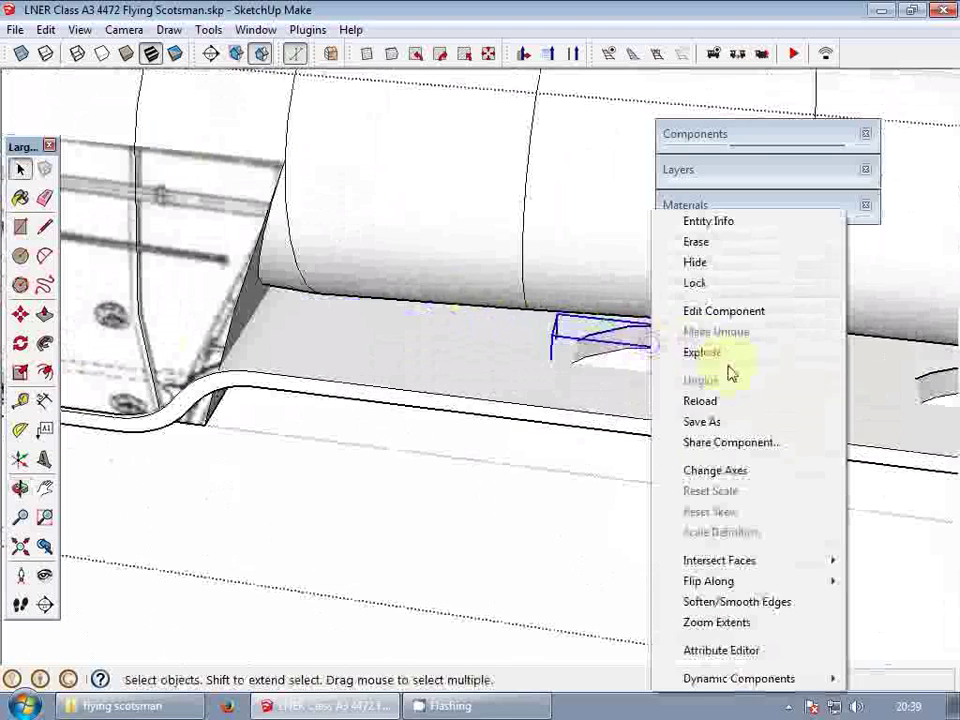
{"action": "left_click", "coordinate": [720, 354]}
{"action": "right_click", "coordinate": [656, 354]}
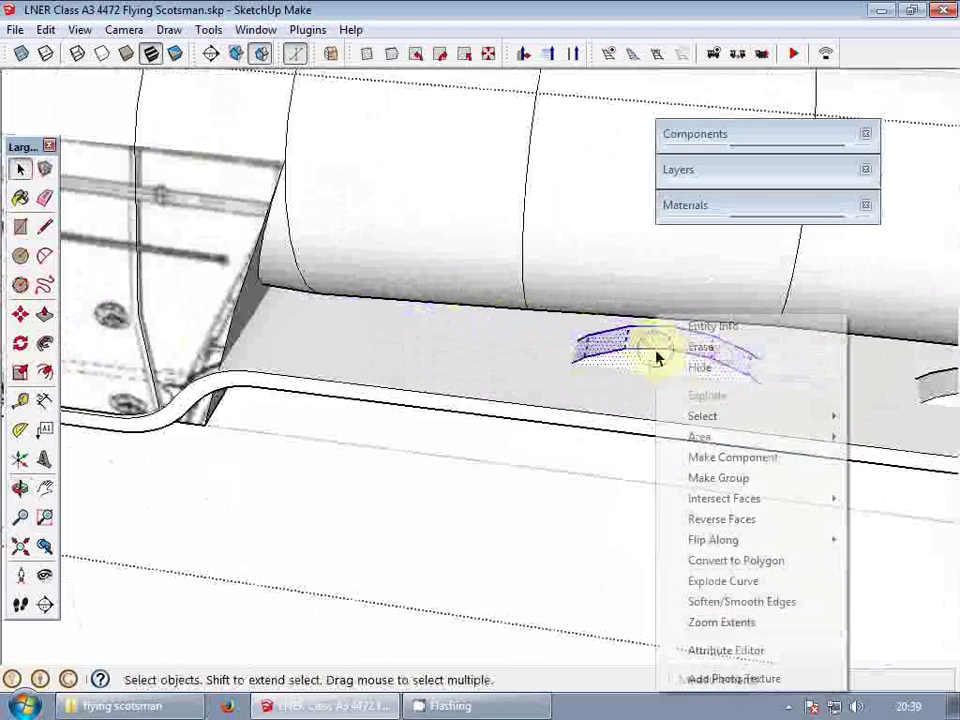
{"action": "left_click", "coordinate": [743, 486]}
- Copy the middle splasher group 87" rearward along the running board to the rear driving wheel
{"action": "key", "text": "m"}
{"action": "scroll", "coordinate": [610, 400], "scroll_direction": "down", "scroll_amount": 3}
{"action": "scroll", "coordinate": [829, 390], "scroll_direction": "up", "scroll_amount": 2}
{"action": "key", "text": "ctrl"}
{"action": "left_click", "coordinate": [825, 400]}
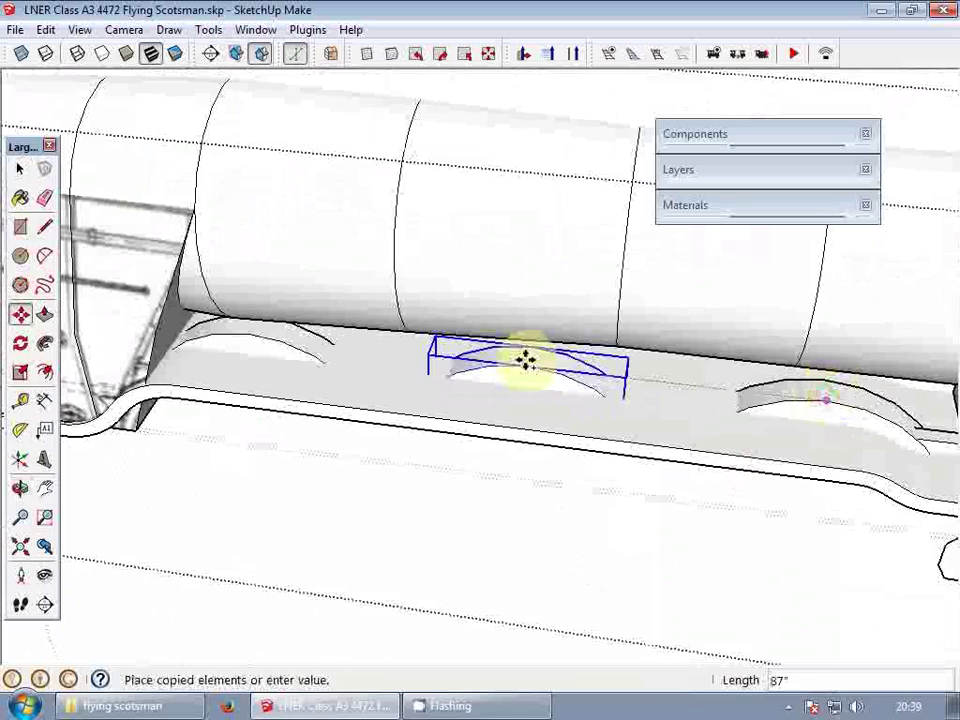
{"action": "left_click", "coordinate": [524, 360]}
{"action": "scroll", "coordinate": [381, 332], "scroll_direction": "down", "scroll_amount": 4}
{"action": "middle_click_drag", "start_coordinate": [386, 332], "coordinate": [536, 392]}
{"action": "scroll", "coordinate": [500, 303], "scroll_direction": "down", "scroll_amount": 3}
{"action": "key", "text": "space"}
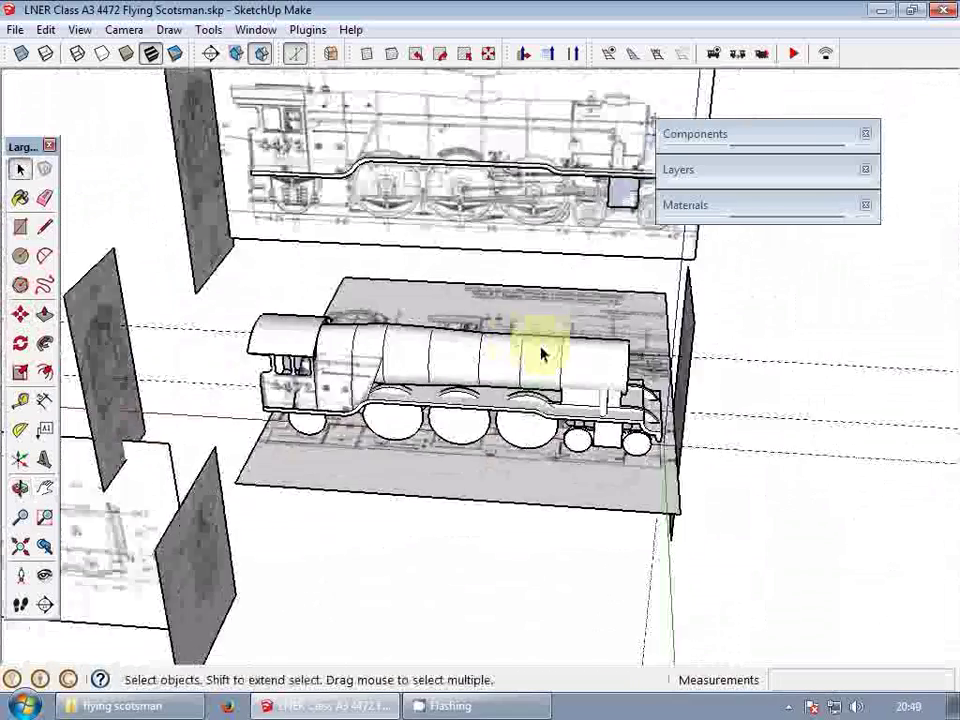
- Move the flat blueprint sheet out from under the locomotive to the open area beside it
{"action": "middle_click_drag", "start_coordinate": [541, 354], "coordinate": [603, 304]}
{"action": "left_click", "coordinate": [588, 498]}
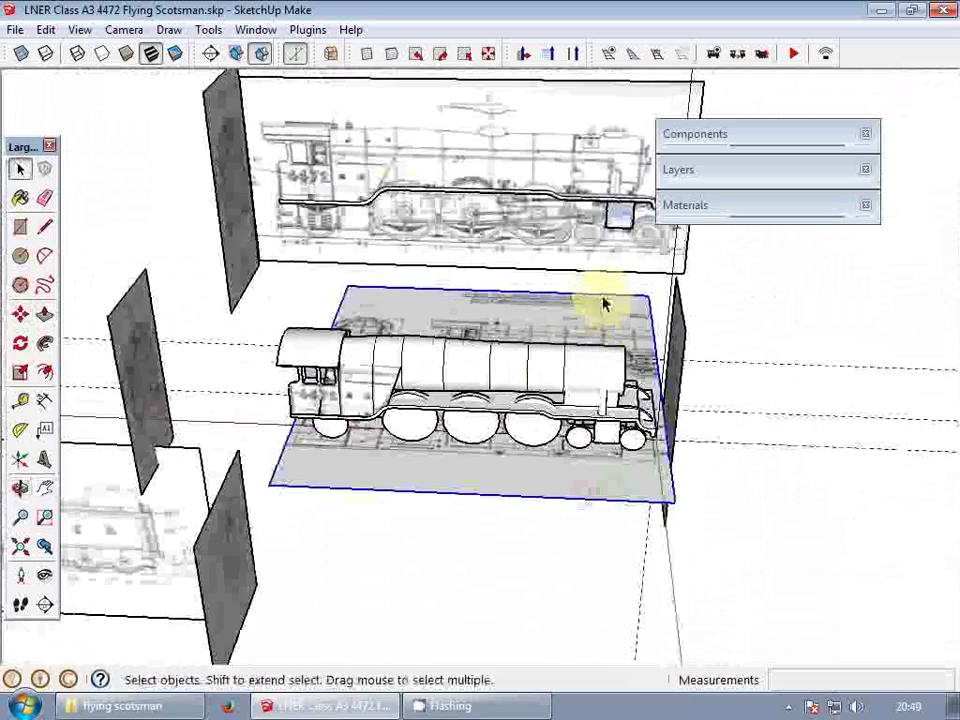
{"action": "scroll", "coordinate": [604, 303], "scroll_direction": "down", "scroll_amount": 2}
{"action": "key", "text": "m"}
{"action": "left_click", "coordinate": [607, 426]}
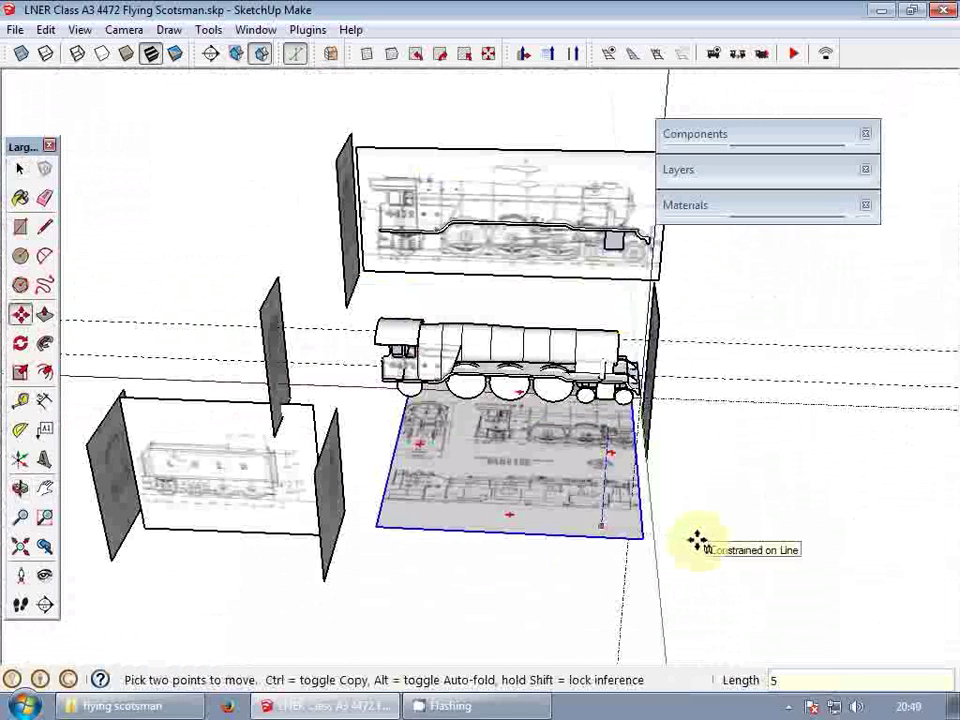
{"action": "key", "text": "Return"}
{"action": "key", "text": "space"}
{"action": "middle_click_drag", "start_coordinate": [636, 489], "coordinate": [600, 514]}
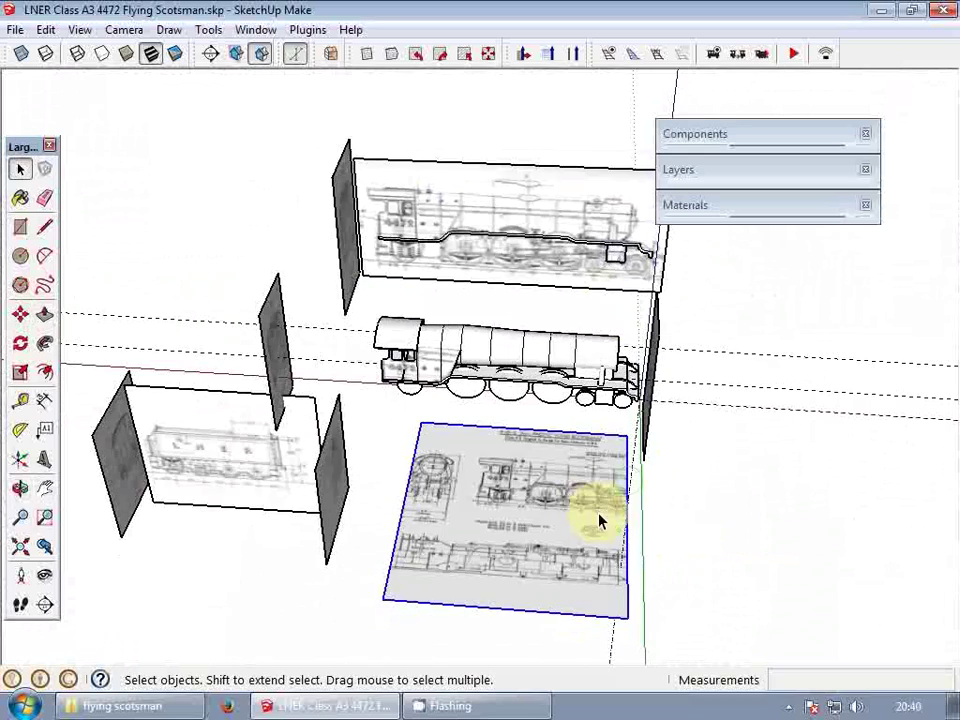
{"action": "left_click", "coordinate": [686, 446]}
- Place a guide line 500" out from the existing one, along the centre line of the blueprint's plan view
{"action": "middle_click_drag", "start_coordinate": [687, 441], "coordinate": [499, 466]}
{"action": "key", "text": "t"}
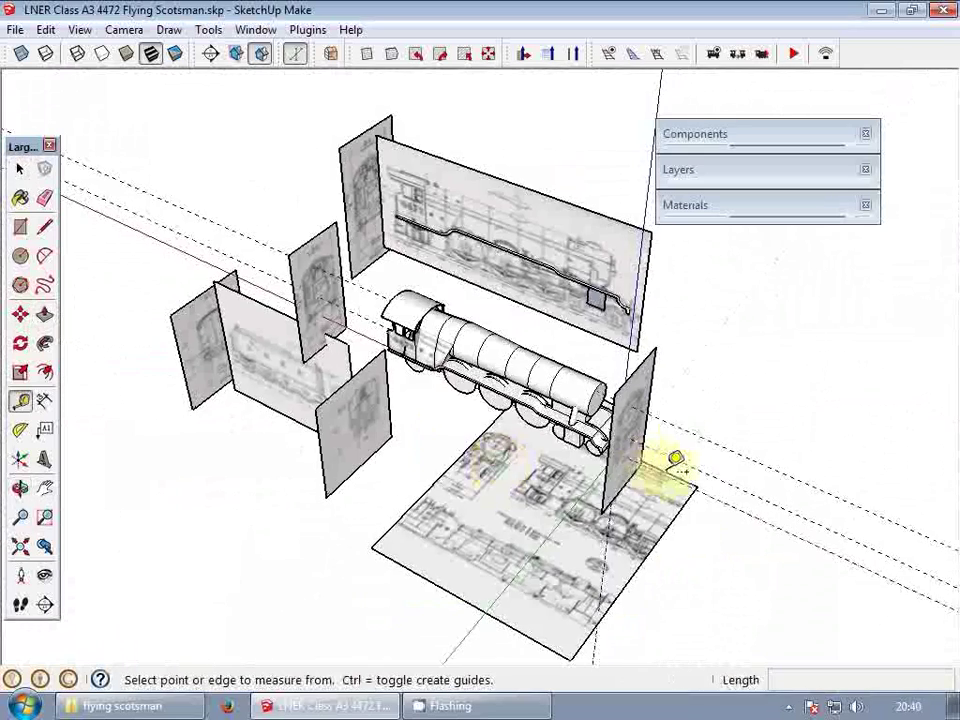
{"action": "left_click", "coordinate": [697, 487]}
{"action": "scroll", "coordinate": [541, 490], "scroll_direction": "up", "scroll_amount": 8}
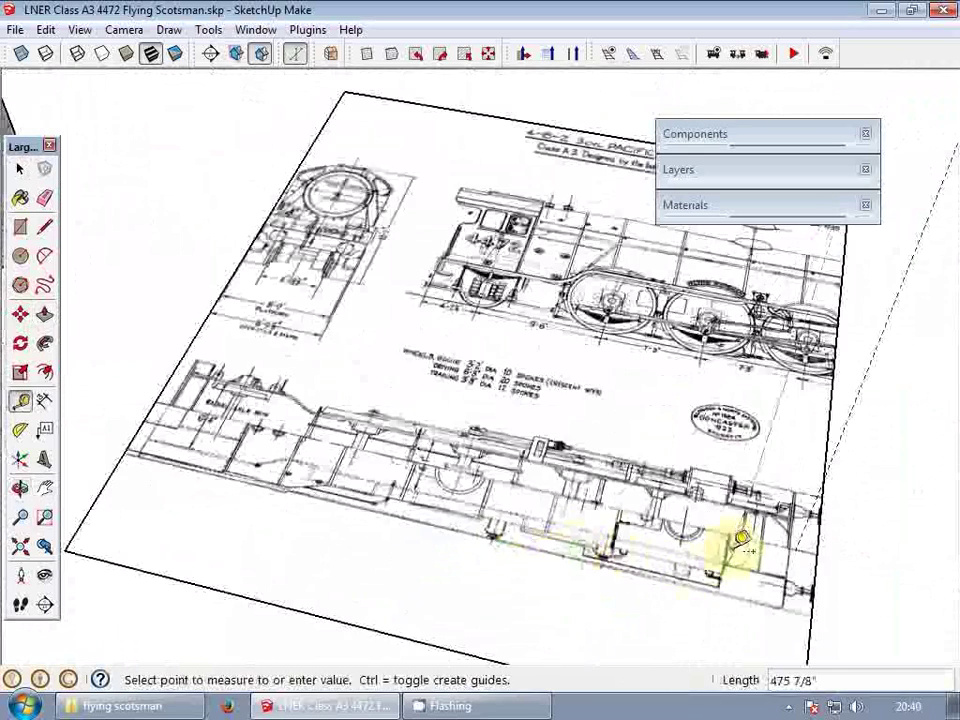
{"action": "scroll", "coordinate": [551, 484], "scroll_direction": "down", "scroll_amount": 8}
{"action": "key", "text": "space"}
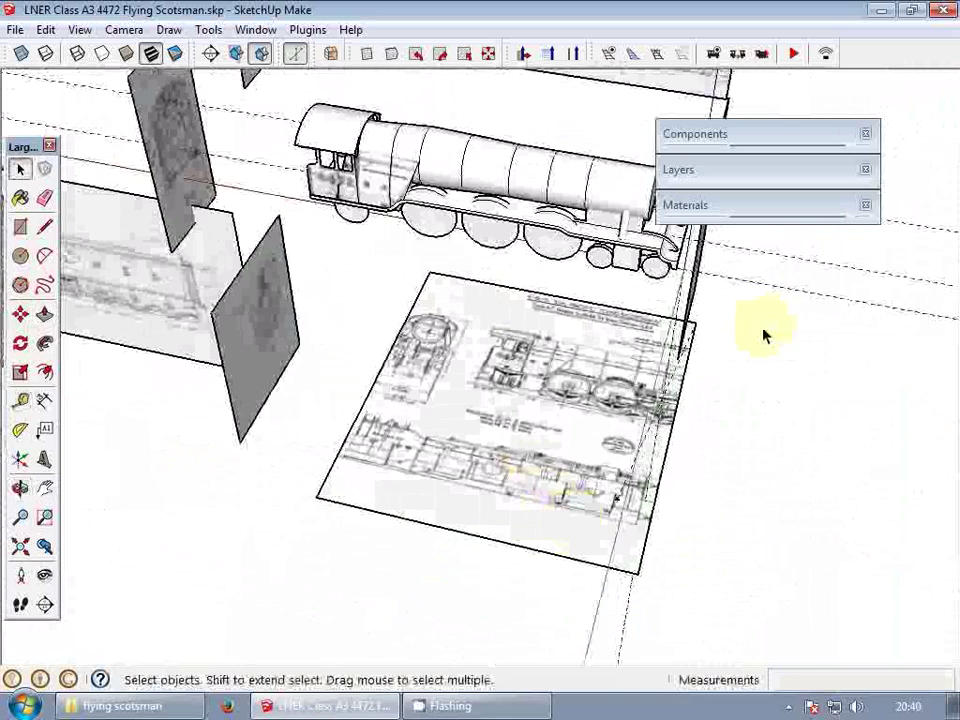
{"action": "key", "text": "t"}
{"action": "left_click", "coordinate": [792, 289]}
{"action": "left_click", "coordinate": [543, 488]}
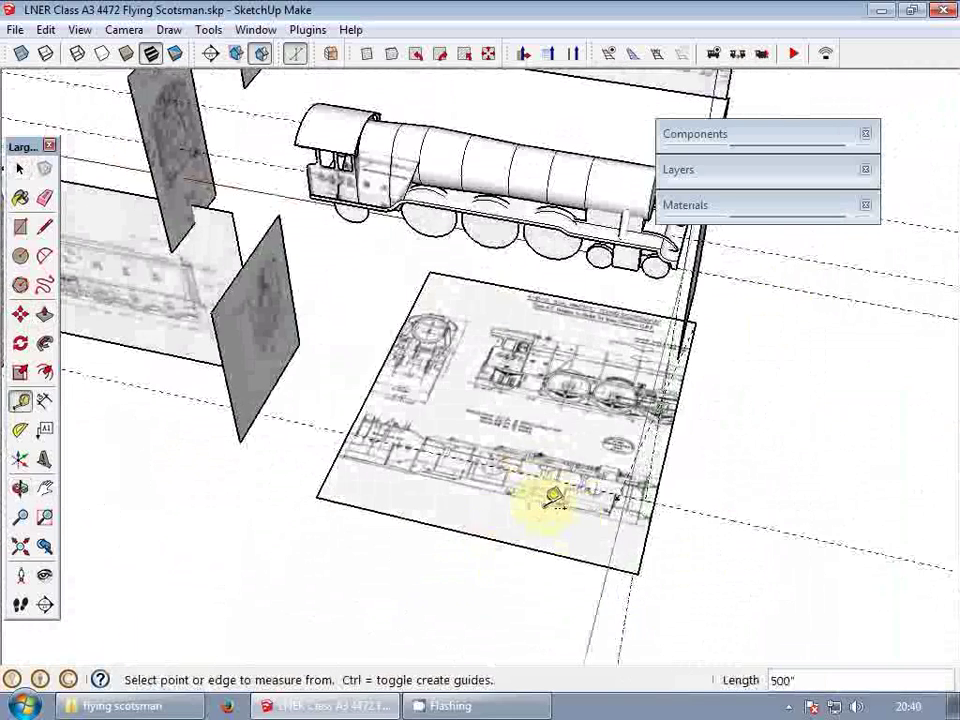
{"action": "key", "text": "space"}
- Draw a circle with a radius of about 14" over the front half-circle of the plan view, centred on the guide
{"action": "scroll", "coordinate": [580, 488], "scroll_direction": "up", "scroll_amount": 8}
{"action": "key", "text": "c"}
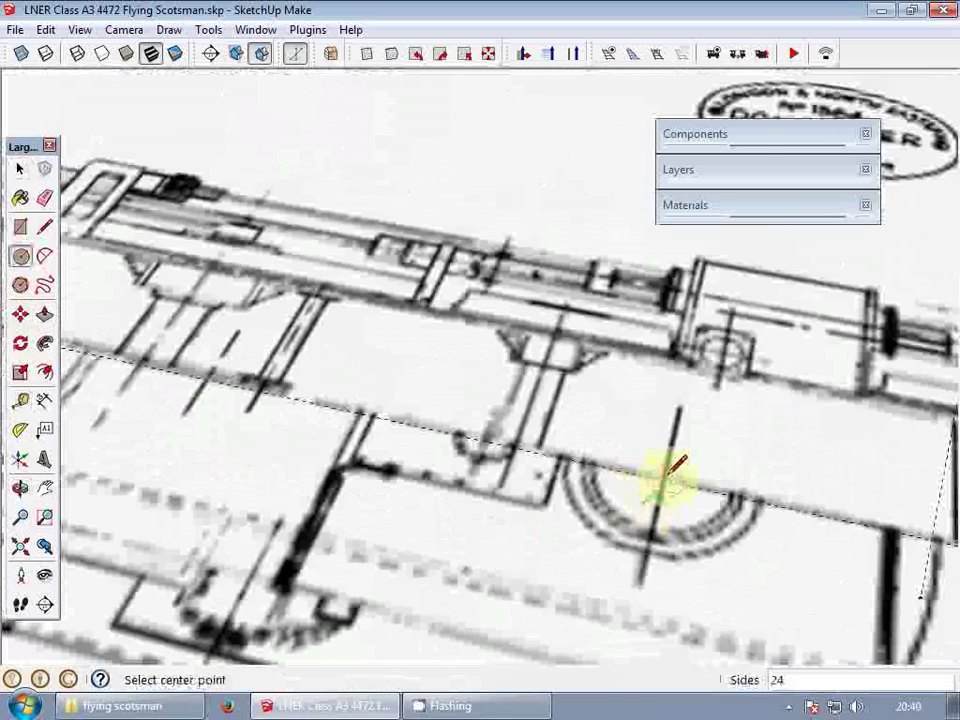
{"action": "left_click", "coordinate": [663, 481]}
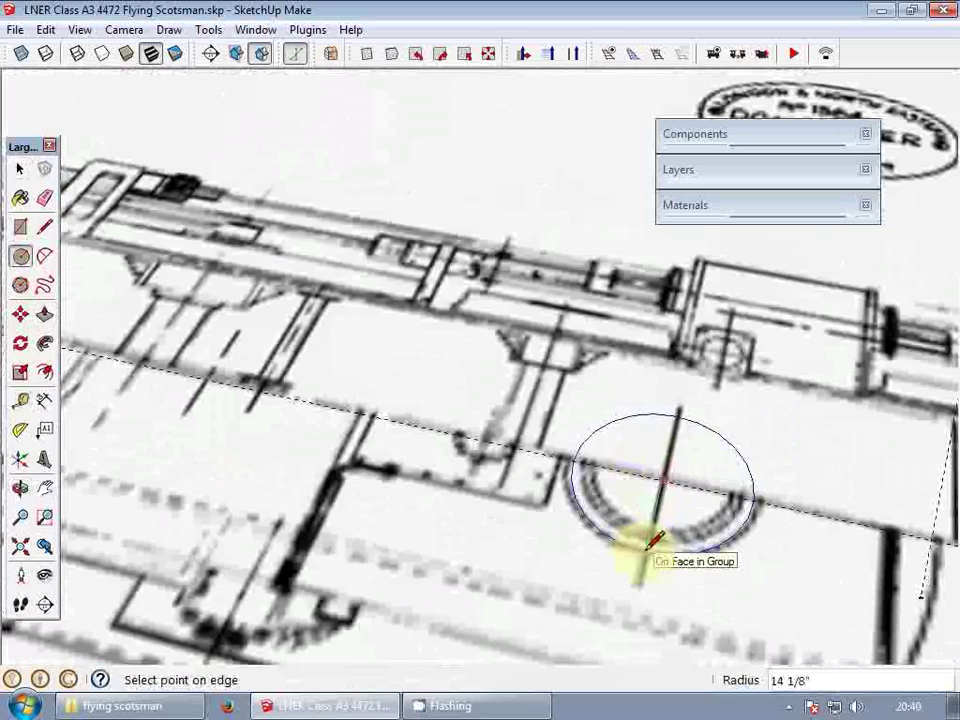
{"action": "scroll", "coordinate": [651, 542], "scroll_direction": "up", "scroll_amount": 3}
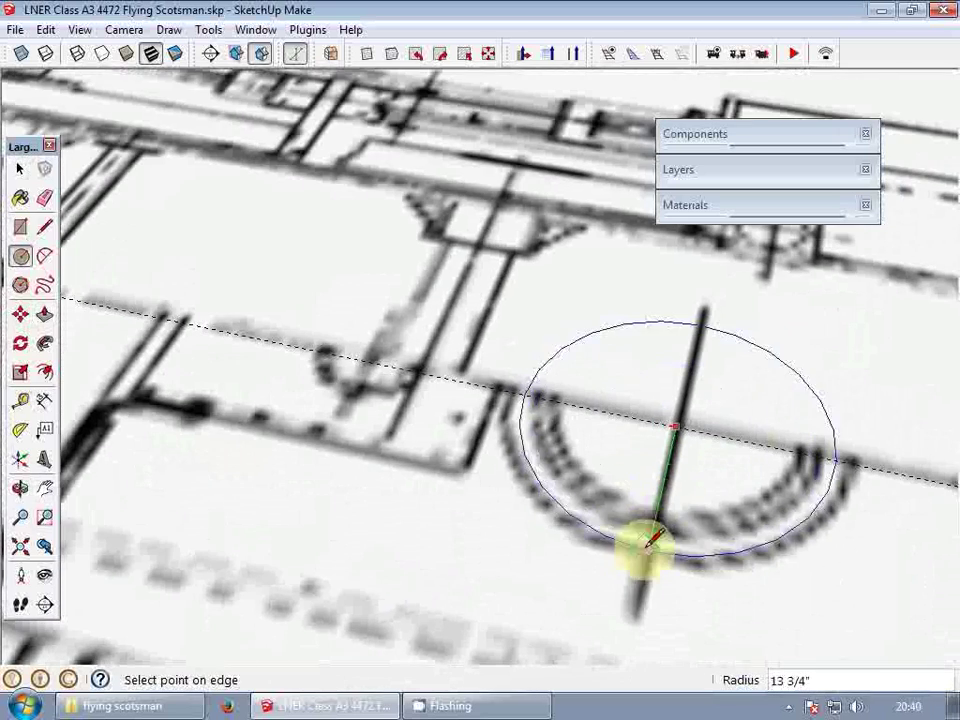
{"action": "left_click", "coordinate": [651, 542]}
{"action": "key", "text": "space"}
{"action": "scroll", "coordinate": [602, 480], "scroll_direction": "down", "scroll_amount": 8}
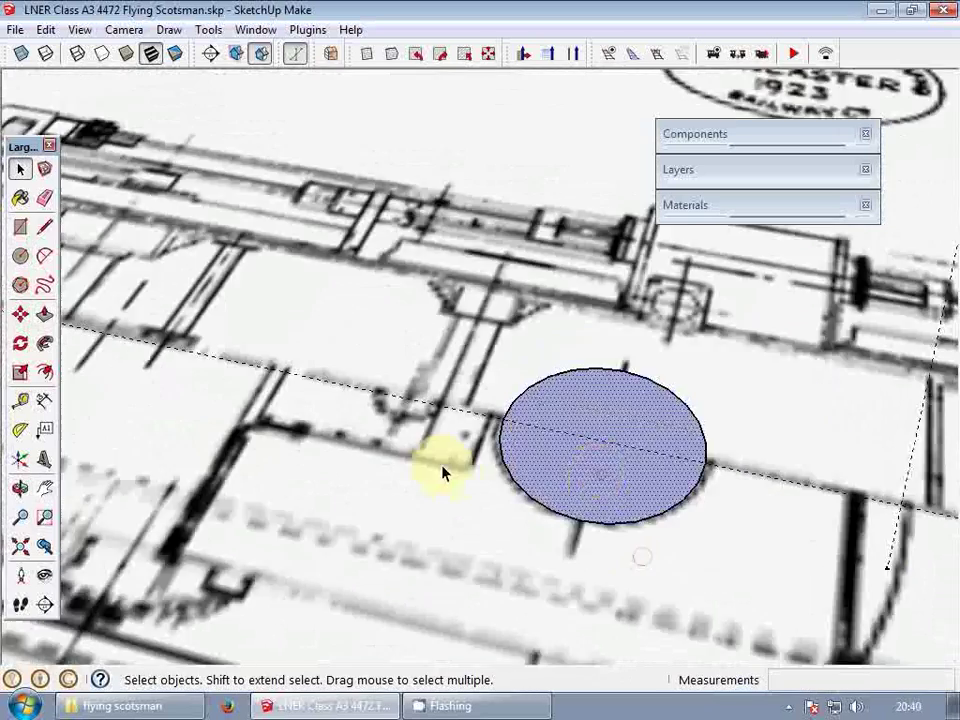
- Move the circle from the blueprint up above the front of the boiler, level with the chimney top in the front-view drawing
{"action": "key", "text": "m"}
{"action": "scroll", "coordinate": [608, 485], "scroll_direction": "down", "scroll_amount": 2}
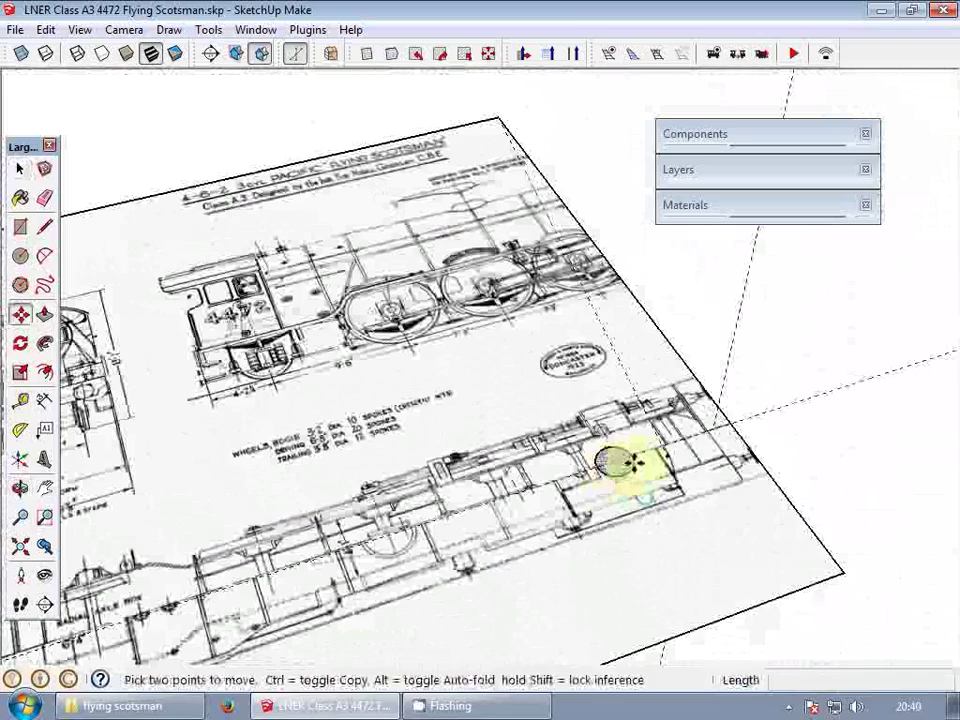
{"action": "scroll", "coordinate": [628, 462], "scroll_direction": "down", "scroll_amount": 3}
{"action": "mouse_move", "coordinate": [583, 456]}
{"action": "middle_mouse_down"}
{"action": "mouse_move", "coordinate": [611, 467]}
{"action": "mouse_move", "coordinate": [614, 396]}
{"action": "middle_mouse_up"}
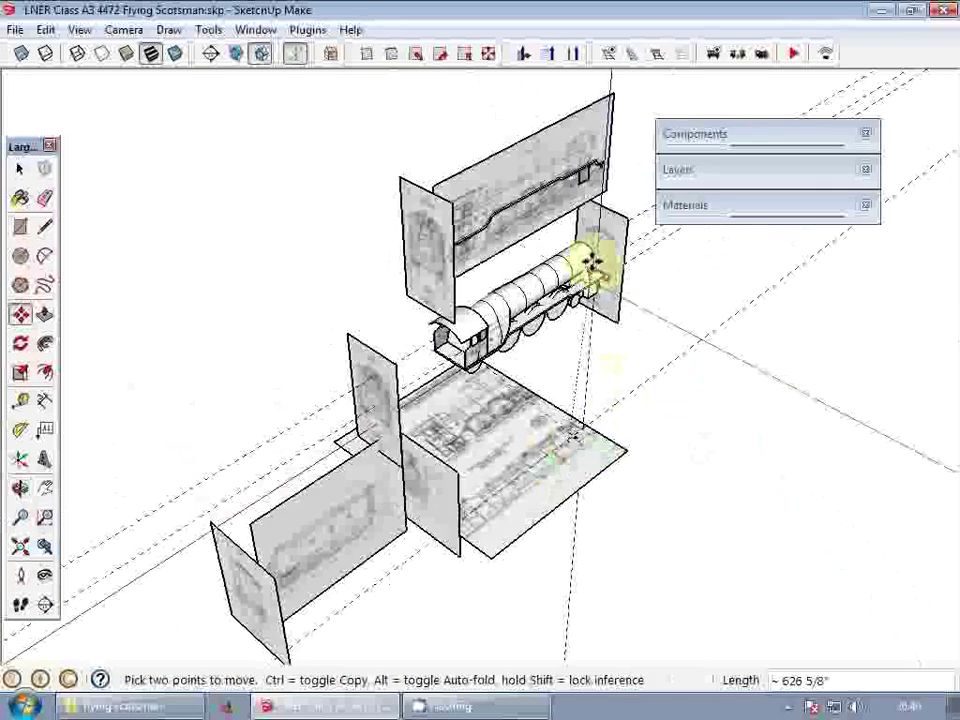
{"action": "scroll", "coordinate": [588, 258], "scroll_direction": "up", "scroll_amount": 5}
{"action": "scroll", "coordinate": [598, 225], "scroll_direction": "down", "scroll_amount": 2}
{"action": "scroll", "coordinate": [590, 250], "scroll_direction": "up", "scroll_amount": 5}
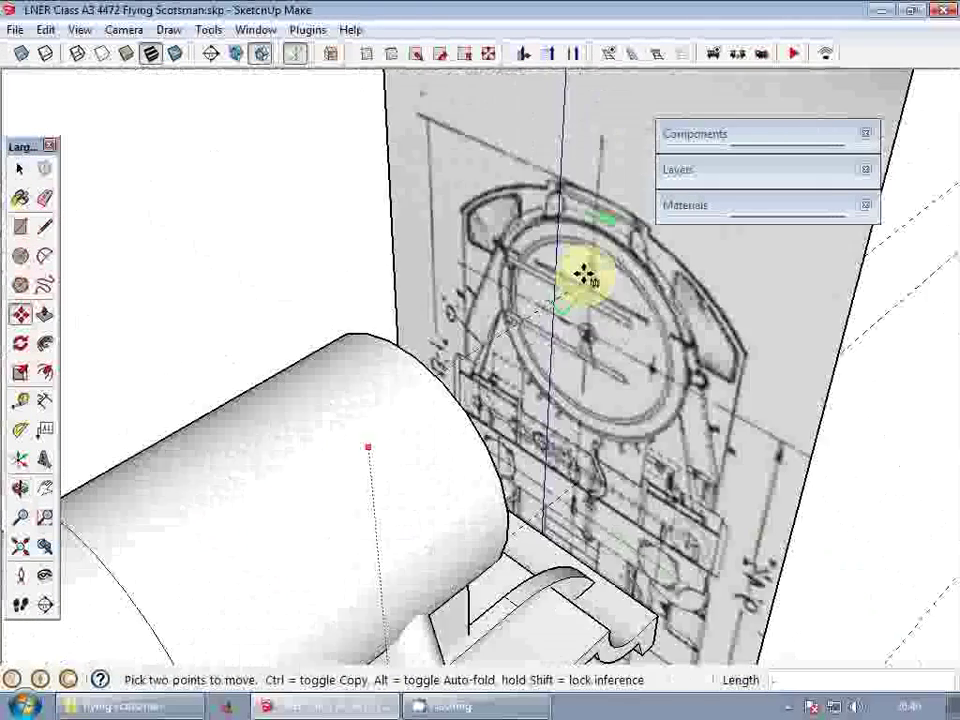
{"action": "middle_click_drag", "start_coordinate": [583, 277], "coordinate": [666, 306]}
{"action": "scroll", "coordinate": [600, 197], "scroll_direction": "up", "scroll_amount": 3}
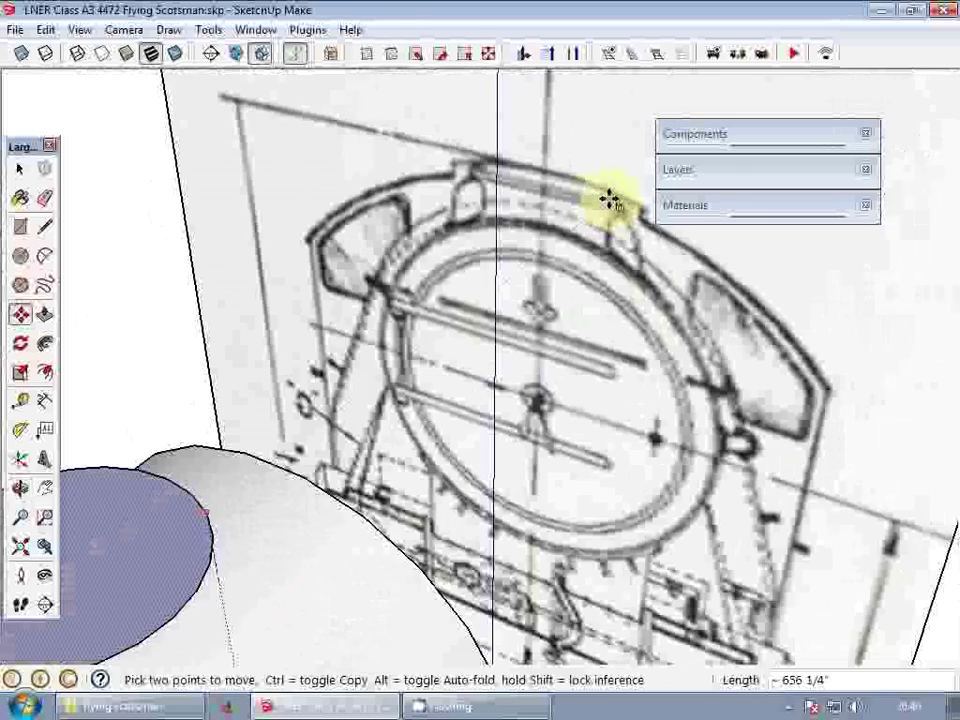
{"action": "scroll", "coordinate": [611, 197], "scroll_direction": "up", "scroll_amount": 3}
{"action": "scroll", "coordinate": [605, 197], "scroll_direction": "down", "scroll_amount": 5}
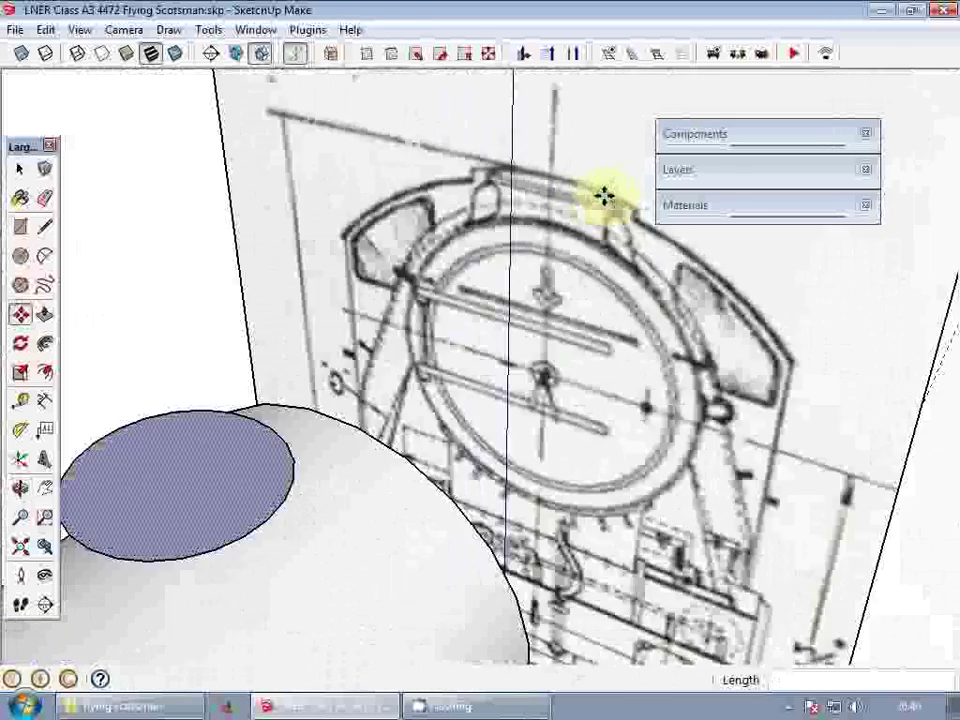
- Push/Pull the circle down into the boiler to form a chimney cylinder
{"action": "key", "text": "space"}
{"action": "key", "text": "p"}
{"action": "left_click_drag", "start_coordinate": [396, 371], "coordinate": [429, 435]}
{"action": "key", "text": "space"}
{"action": "middle_click_drag", "start_coordinate": [429, 435], "coordinate": [489, 318]}
- Try to draw a line from the chimney cylinder's rim to the chimney outline on the front-view drawing
{"action": "key", "text": "l"}
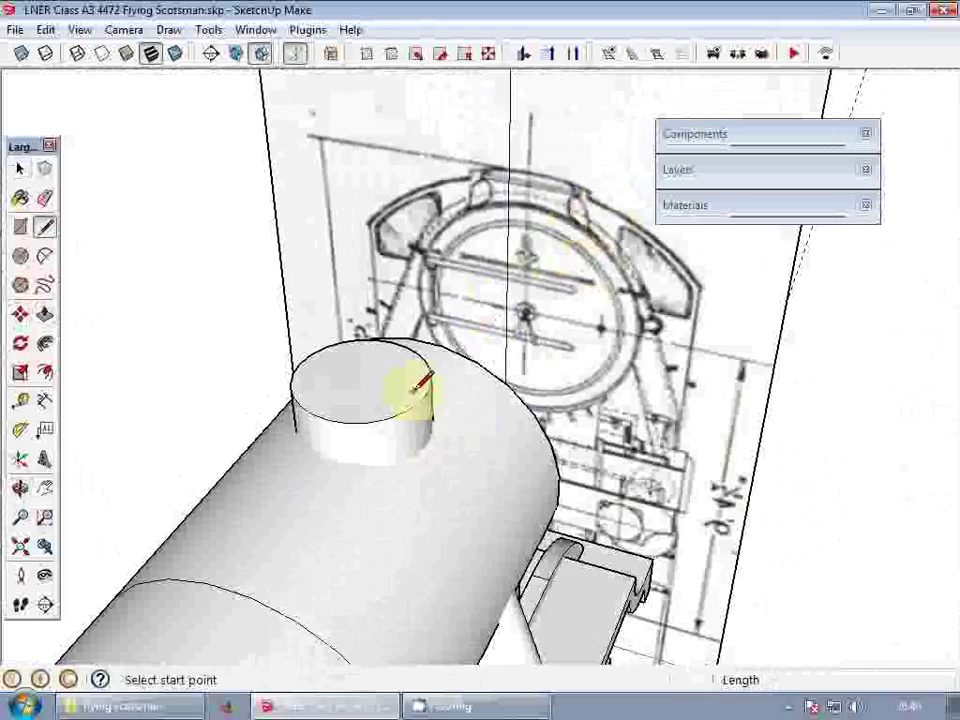
{"action": "scroll", "coordinate": [435, 380], "scroll_direction": "up", "scroll_amount": 2}
{"action": "scroll", "coordinate": [425, 383], "scroll_direction": "down", "scroll_amount": 3}
{"action": "scroll", "coordinate": [497, 229], "scroll_direction": "up", "scroll_amount": 3}
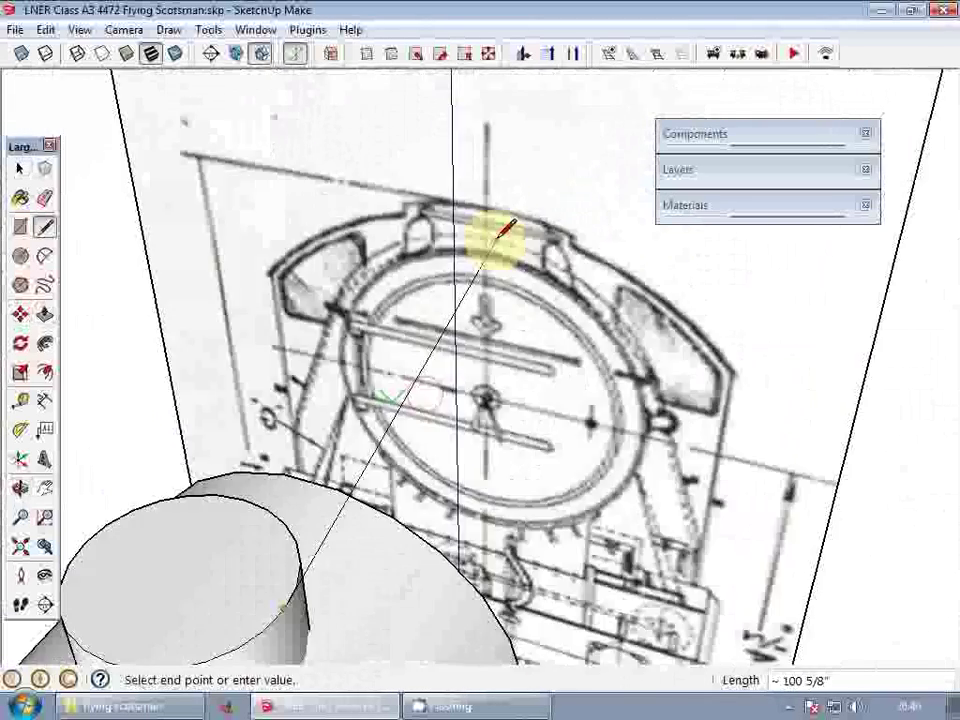
{"action": "scroll", "coordinate": [553, 205], "scroll_direction": "up", "scroll_amount": 2}
{"action": "scroll", "coordinate": [567, 198], "scroll_direction": "down", "scroll_amount": 5}
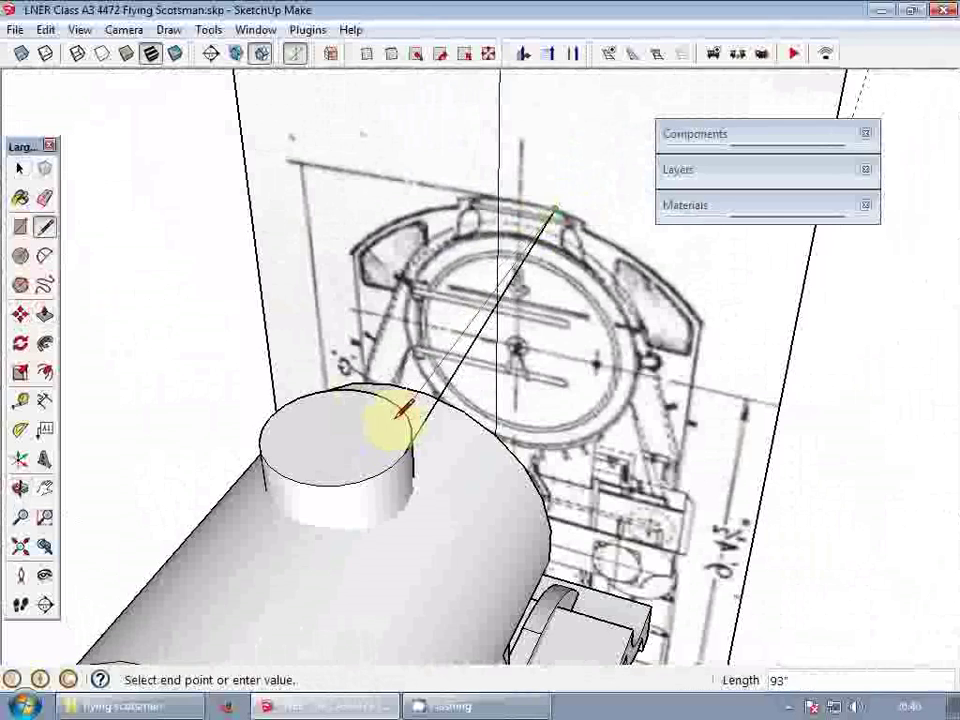
{"action": "key", "text": "space"}
{"action": "scroll", "coordinate": [410, 445], "scroll_direction": "up", "scroll_amount": 1}
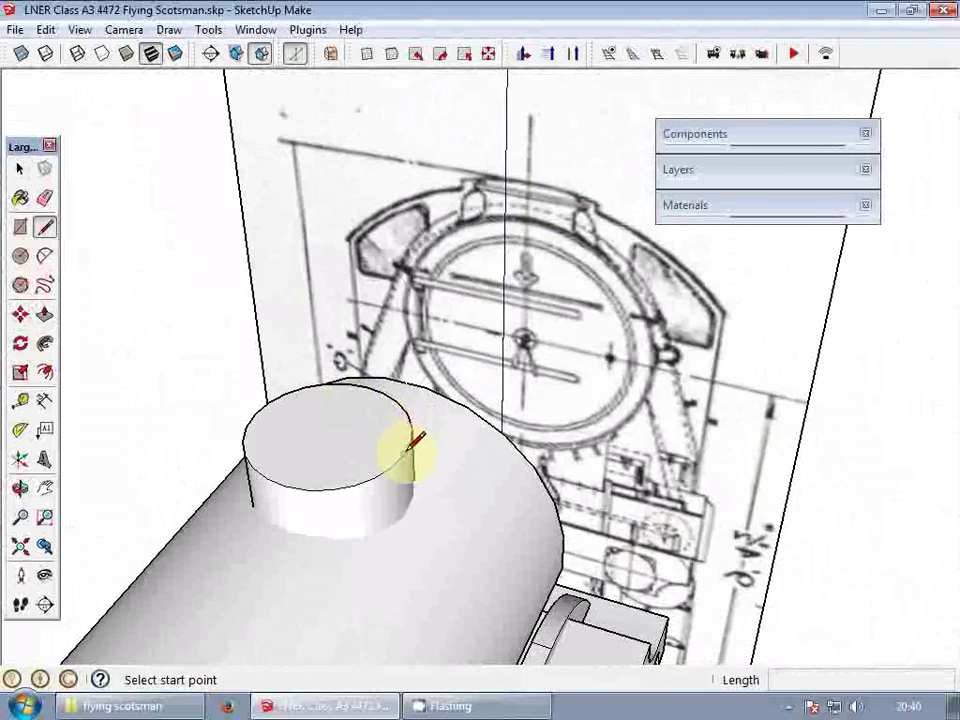
{"action": "left_click", "coordinate": [407, 452]}
{"action": "scroll", "coordinate": [372, 388], "scroll_direction": "up", "scroll_amount": 4}
{"action": "scroll", "coordinate": [380, 408], "scroll_direction": "down", "scroll_amount": 3}
{"action": "key", "text": "space"}
- Delete the chimney cylinder's side faces, keeping only its top circle
{"action": "triple_click", "coordinate": [366, 450]}
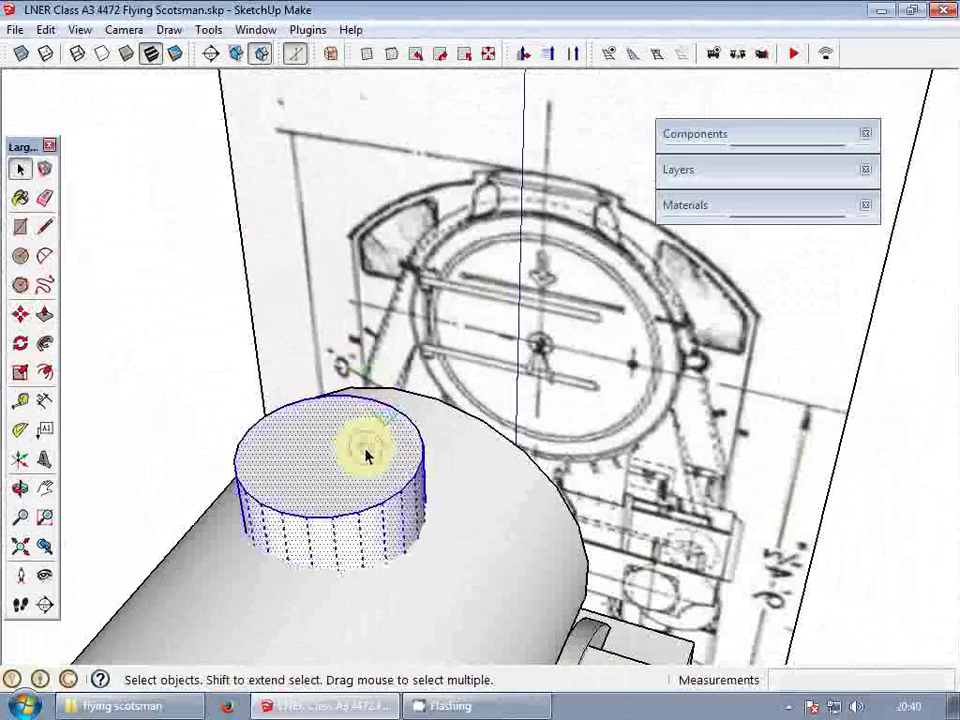
{"action": "double_click", "coordinate": [366, 451], "text": "shift"}
{"action": "key", "text": "Delete"}
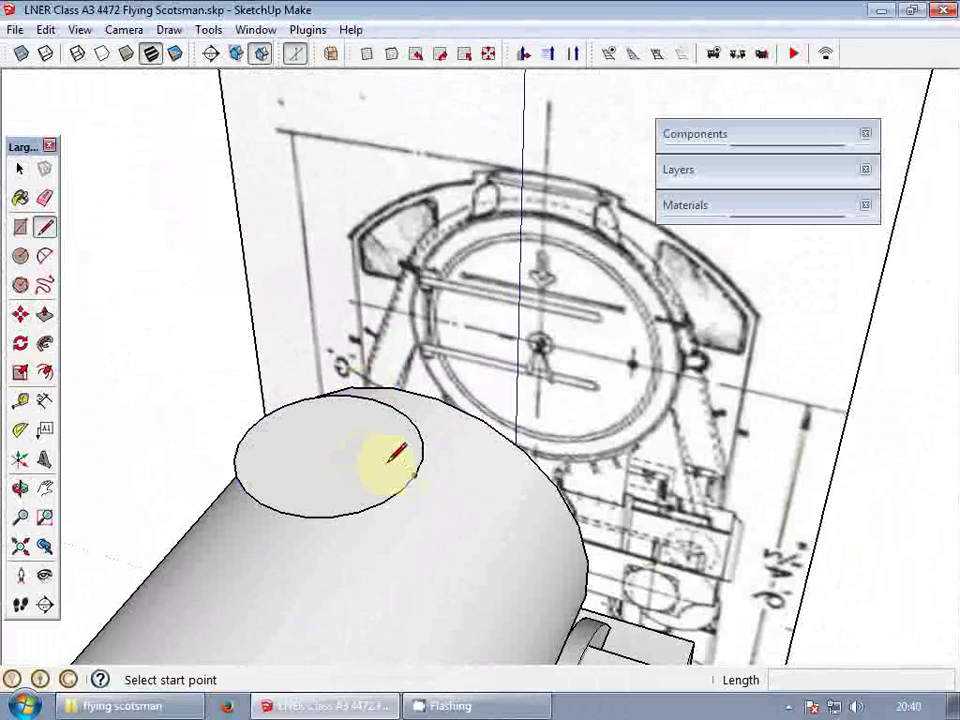
- Draw a straight line about 5 3/8" long between the chimney circle's edge and a point inside it
{"action": "scroll", "coordinate": [413, 367], "scroll_direction": "up", "scroll_amount": 3}
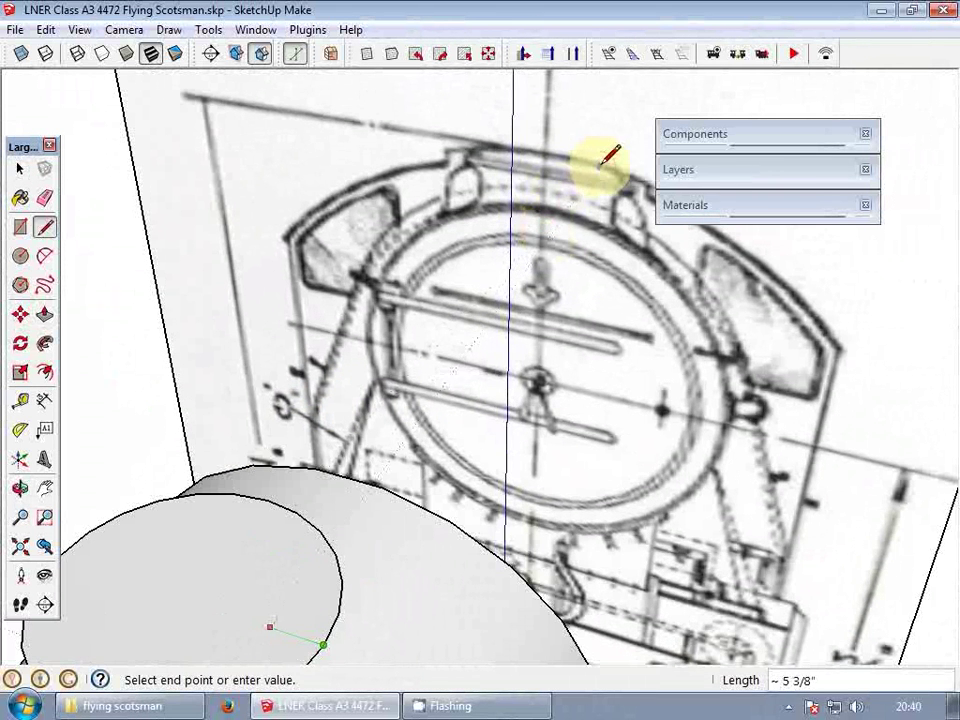
{"action": "key", "text": "space"}
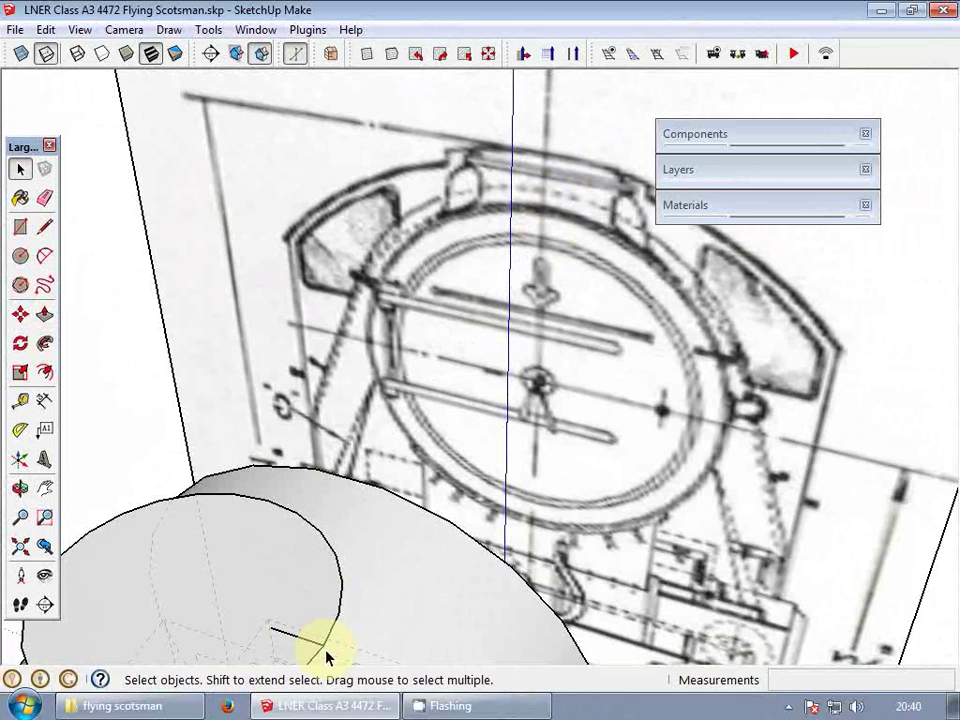
- Draw lines from the chimney circle's edge to form a small vertical triangle beneath the short radial line
{"action": "left_click", "coordinate": [322, 645]}
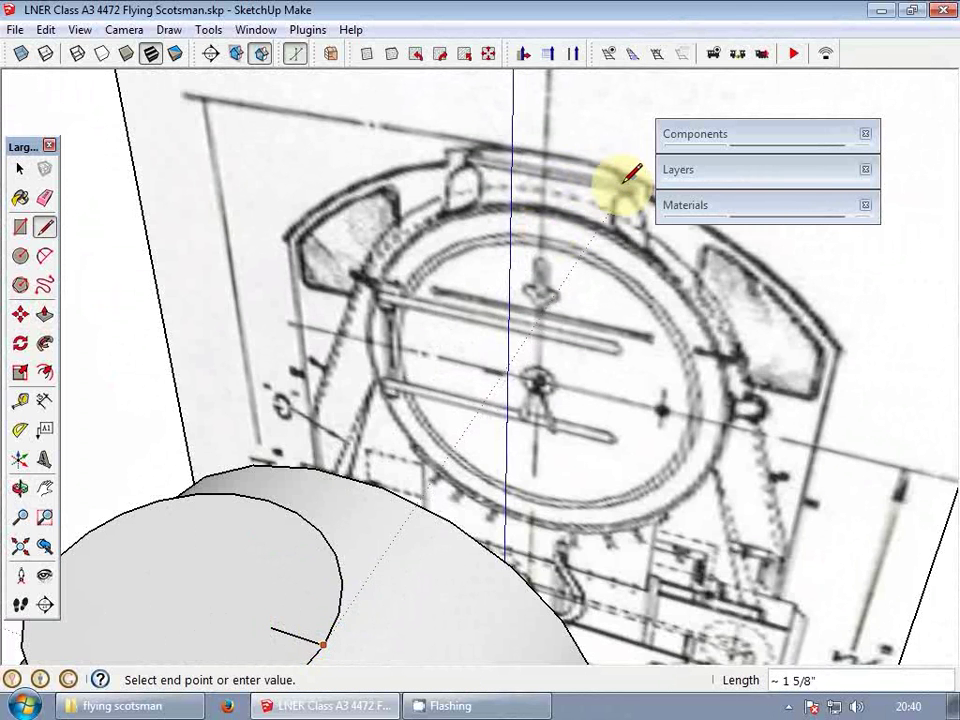
{"action": "scroll", "coordinate": [603, 208], "scroll_direction": "down", "scroll_amount": 3}
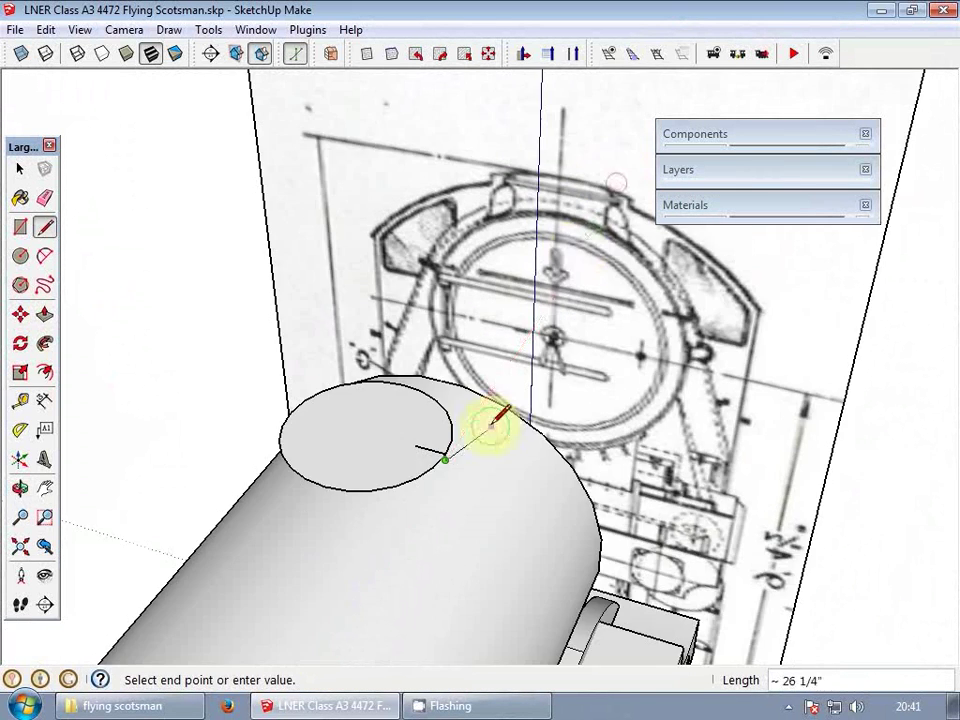
{"action": "scroll", "coordinate": [412, 498], "scroll_direction": "up", "scroll_amount": 5}
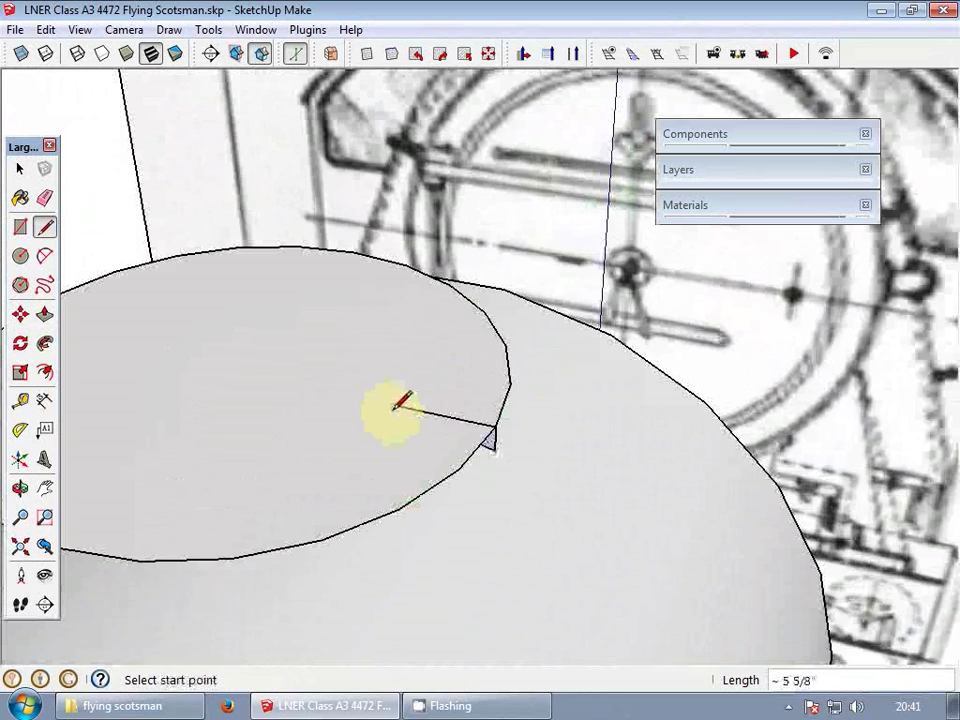
{"action": "scroll", "coordinate": [394, 409], "scroll_direction": "down", "scroll_amount": 2}
{"action": "left_click", "coordinate": [463, 441]}
{"action": "scroll", "coordinate": [413, 446], "scroll_direction": "down", "scroll_amount": 3}
{"action": "middle_click_drag", "start_coordinate": [413, 446], "coordinate": [489, 324]}
{"action": "scroll", "coordinate": [455, 410], "scroll_direction": "up", "scroll_amount": 3}
{"action": "middle_click_drag", "start_coordinate": [455, 408], "coordinate": [490, 291]}
{"action": "scroll", "coordinate": [447, 422], "scroll_direction": "up", "scroll_amount": 3}
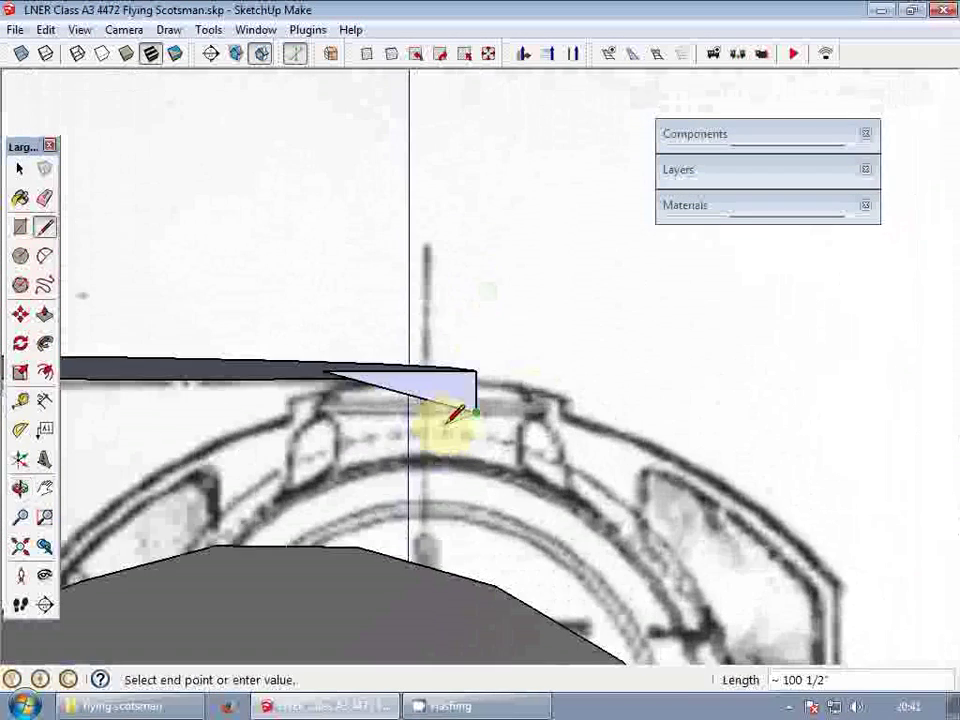
{"action": "key", "text": "space"}
{"action": "middle_click_drag", "start_coordinate": [531, 407], "coordinate": [561, 386]}
{"action": "key", "text": "m"}
{"action": "key", "text": "ctrl"}
{"action": "left_click", "coordinate": [553, 383]}
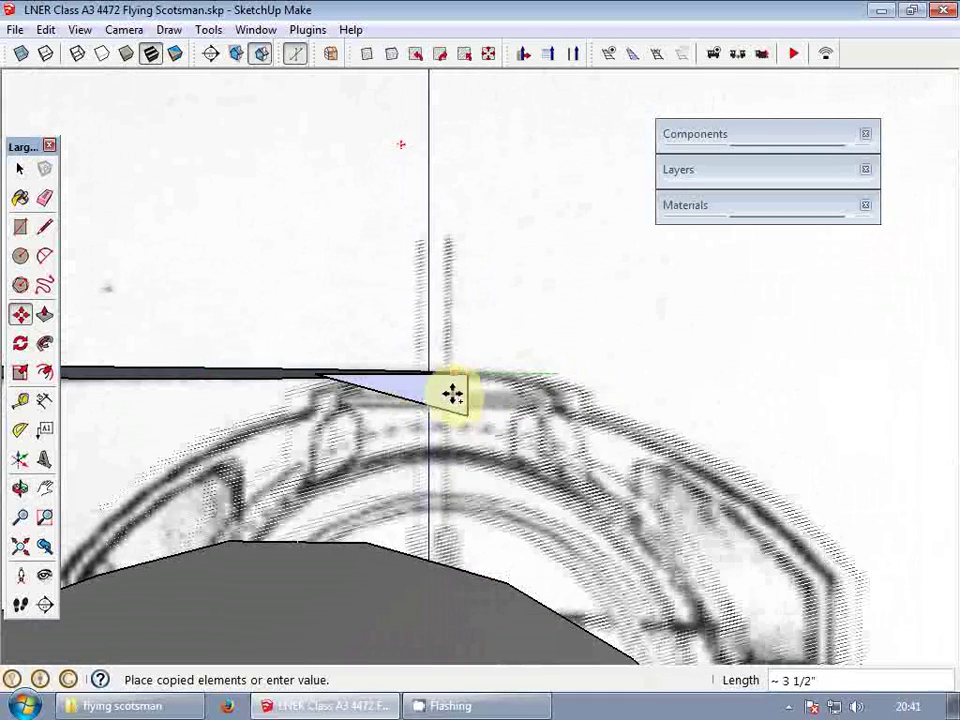
{"action": "middle_click_drag", "start_coordinate": [450, 386], "coordinate": [452, 447]}
{"action": "key", "text": "space"}
- Move the front-view drawing so its chimney outline lines up with the edge of the chimney circle
{"action": "scroll", "coordinate": [483, 422], "scroll_direction": "down", "scroll_amount": 4}
{"action": "key", "text": "m"}
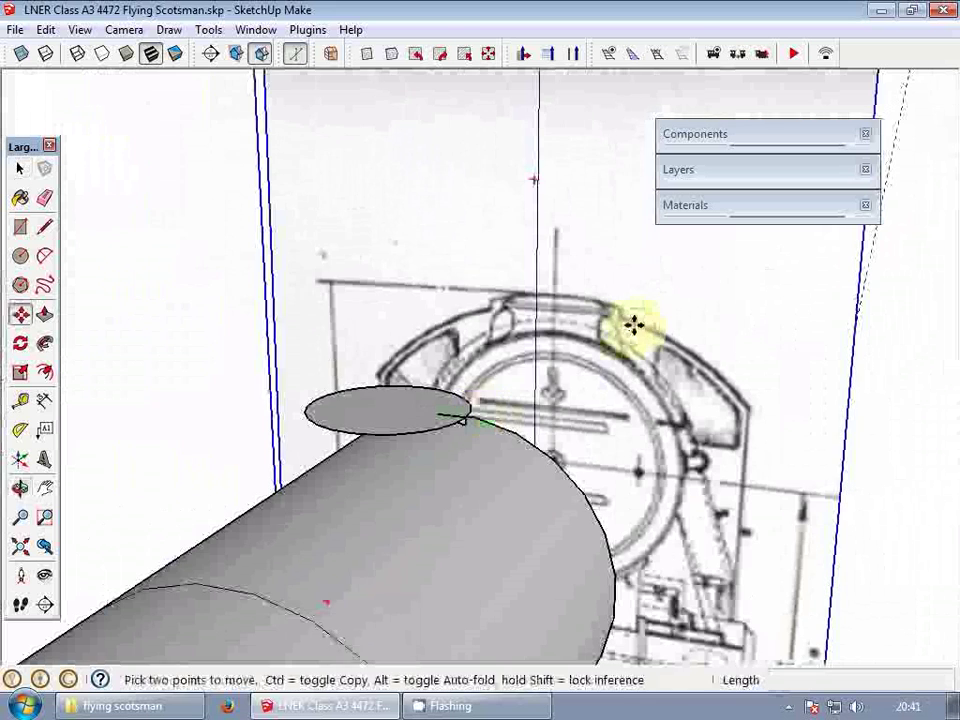
{"action": "left_click", "coordinate": [635, 326]}
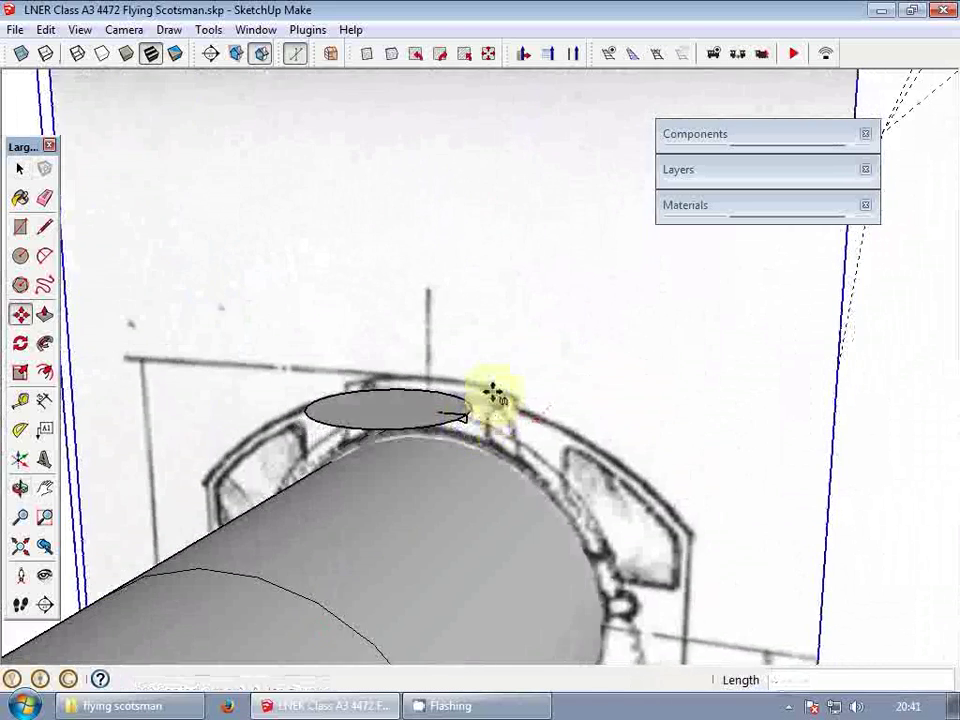
{"action": "key", "text": "ctrl"}
{"action": "scroll", "coordinate": [470, 423], "scroll_direction": "up", "scroll_amount": 5}
{"action": "left_click", "coordinate": [466, 420]}
{"action": "middle_click_drag", "start_coordinate": [466, 420], "coordinate": [585, 315]}
{"action": "key", "text": "space"}
{"action": "scroll", "coordinate": [440, 400], "scroll_direction": "up", "scroll_amount": 3}
- Trace the chimney's vertical side and the slanted underside of its lip on the front-view drawing, extending the triangle's outer edge down to meet it
{"action": "key", "text": "l"}
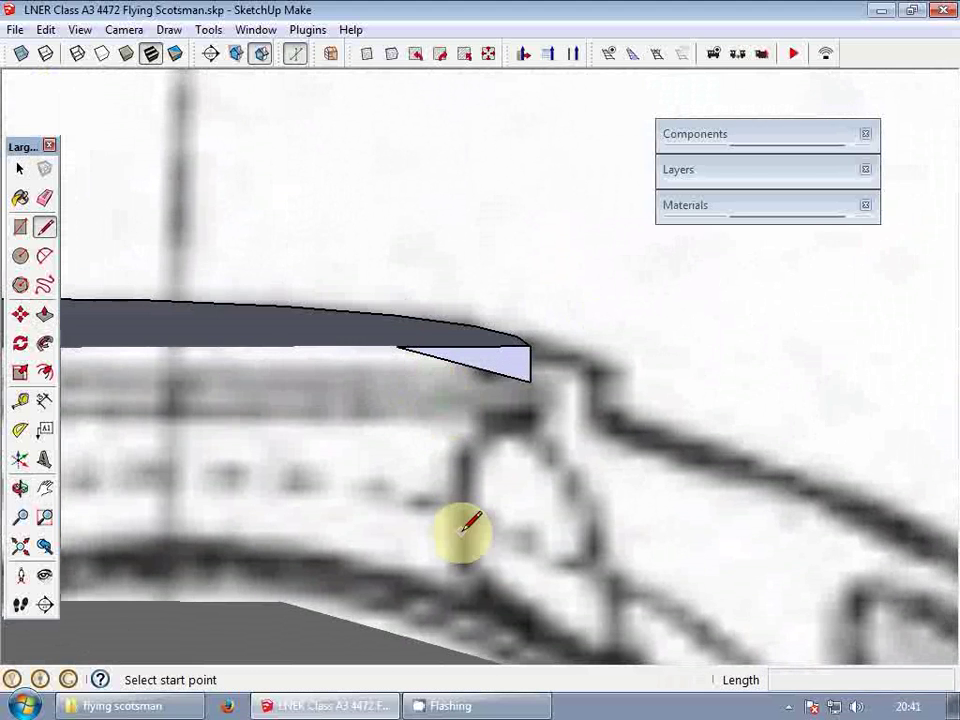
{"action": "left_click", "coordinate": [465, 565]}
{"action": "left_click", "coordinate": [466, 444]}
{"action": "scroll", "coordinate": [527, 420], "scroll_direction": "up", "scroll_amount": 2}
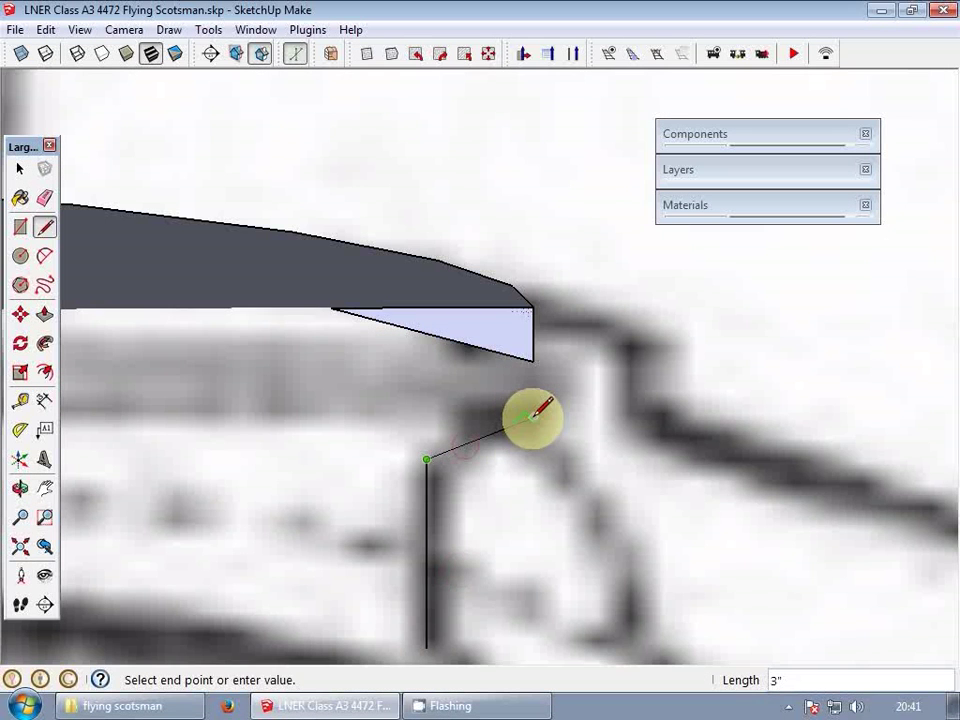
{"action": "left_click", "coordinate": [533, 416]}
{"action": "key", "text": "Escape"}
{"action": "left_click", "coordinate": [531, 356]}
{"action": "scroll", "coordinate": [531, 356], "scroll_direction": "up", "scroll_amount": 1}
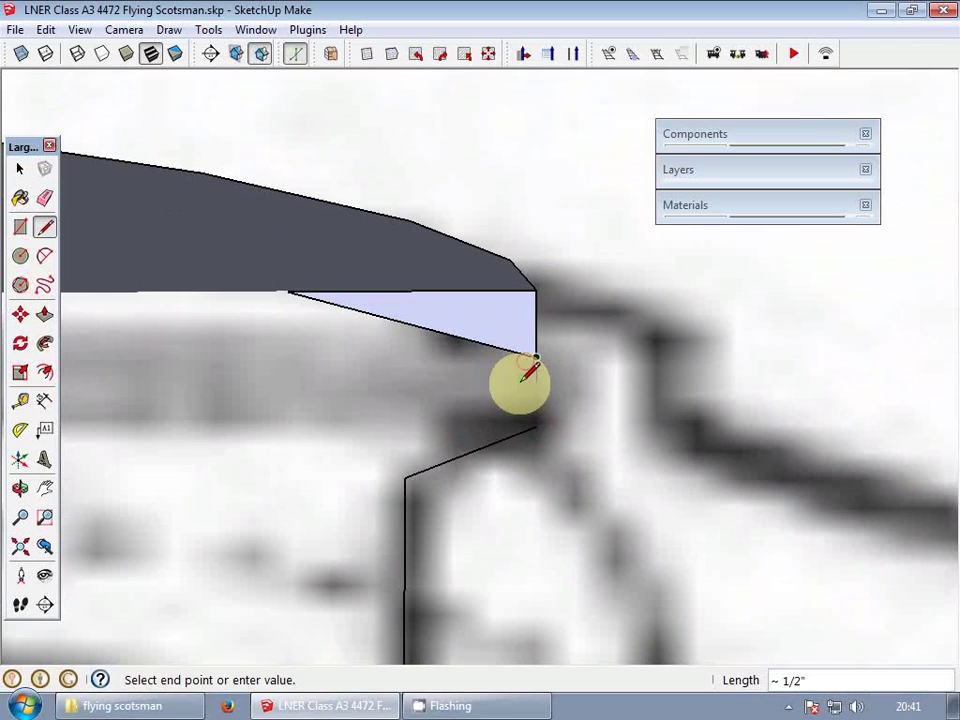
{"action": "left_click", "coordinate": [534, 420]}
- Erase the slanted lip line and redraw it from the top of the chimney side to the lip's lower outer corner
{"action": "key", "text": "e"}
{"action": "scroll", "coordinate": [535, 425], "scroll_direction": "up", "scroll_amount": 2}
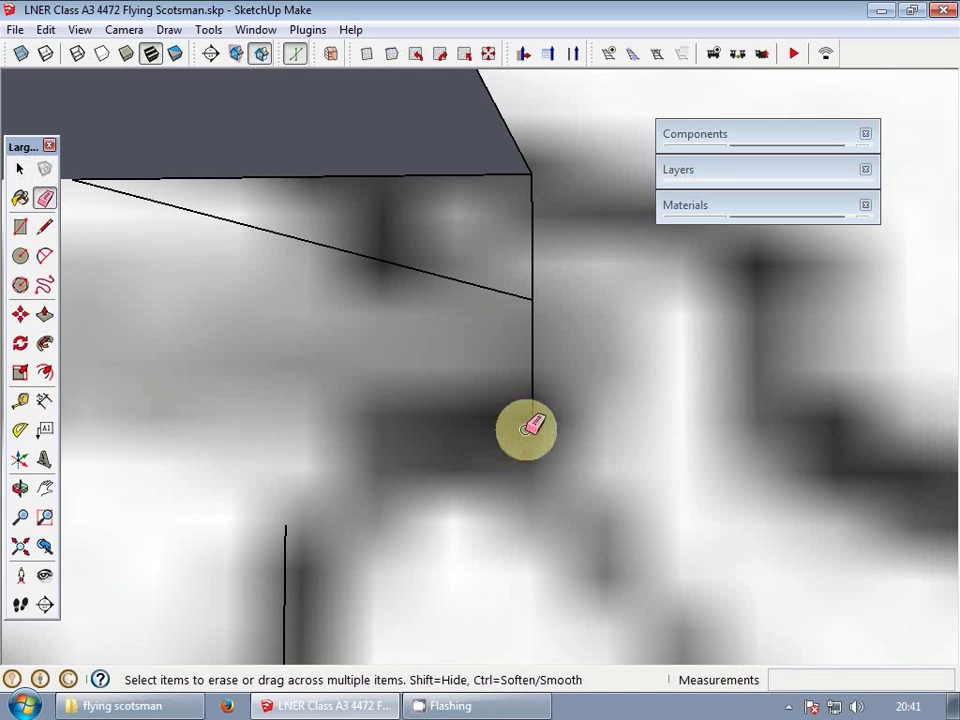
{"action": "key", "text": "space"}
{"action": "scroll", "coordinate": [553, 440], "scroll_direction": "down", "scroll_amount": 2}
{"action": "key", "text": "l"}
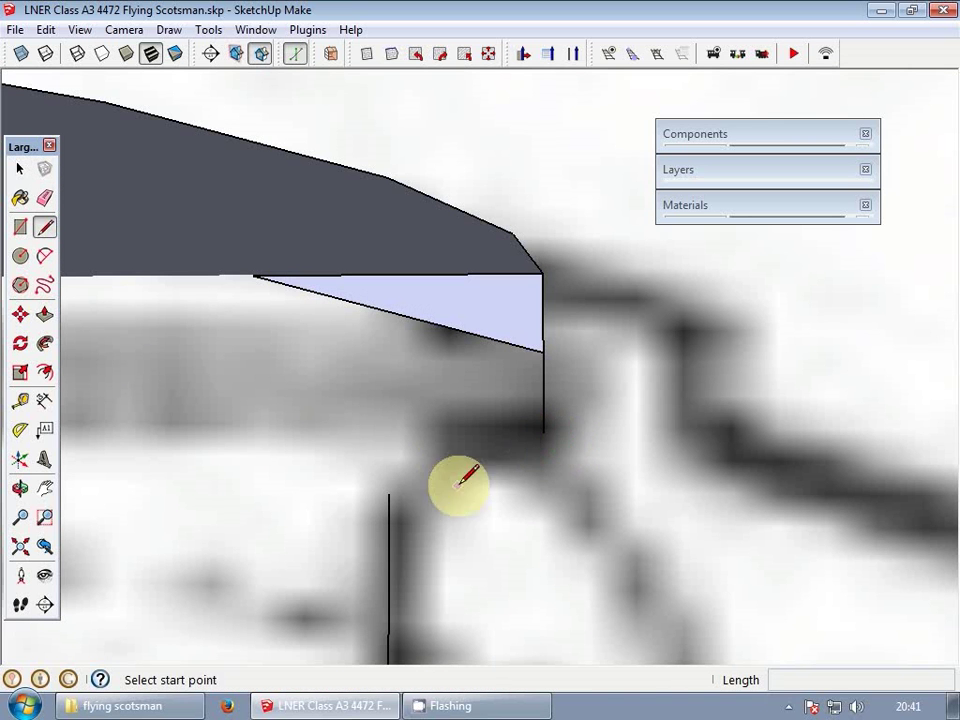
{"action": "left_click", "coordinate": [389, 493]}
{"action": "left_click", "coordinate": [543, 432]}
{"action": "left_click", "coordinate": [543, 348]}
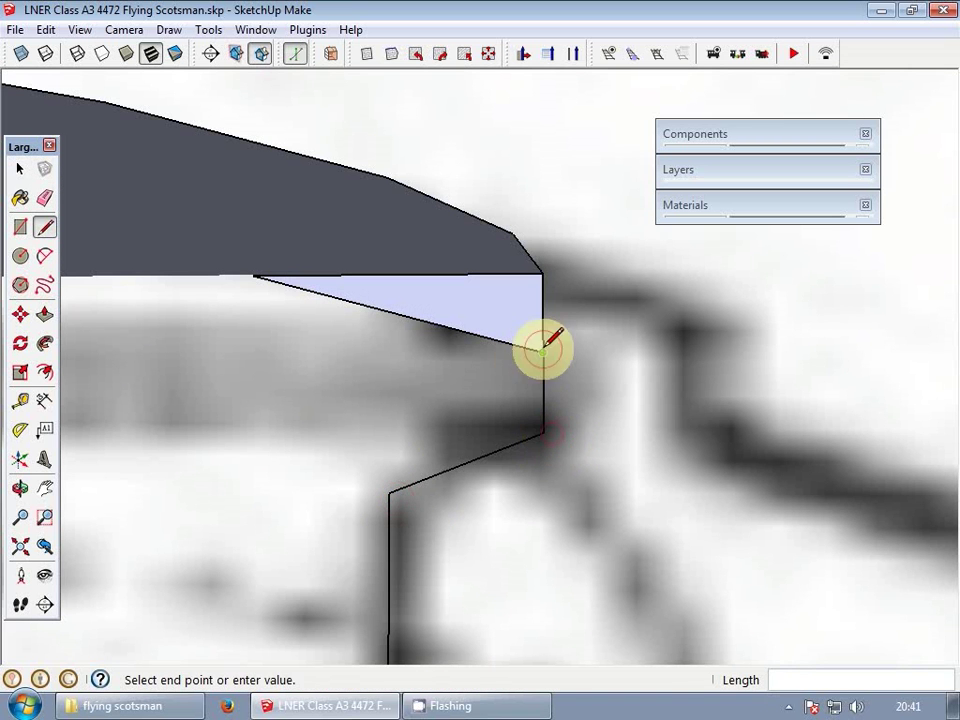
- Draw a flat rim edge and a sloping inner edge below the triangle, and erase the original diagonal edge
{"action": "left_click", "coordinate": [543, 348]}
{"action": "left_click", "coordinate": [248, 275]}
{"action": "key", "text": "space"}
{"action": "key", "text": "r"}
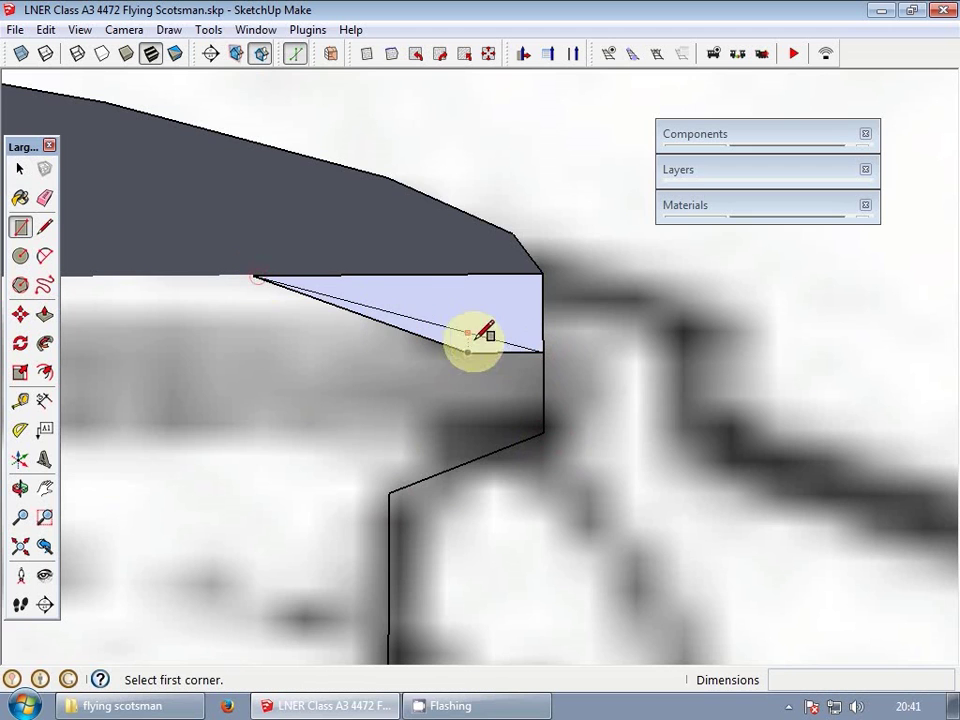
{"action": "key", "text": "e"}
{"action": "left_click", "coordinate": [477, 339]}
{"action": "key", "text": "space"}
{"action": "scroll", "coordinate": [525, 332], "scroll_direction": "down", "scroll_amount": 2}
{"action": "mouse_move", "coordinate": [527, 330]}
{"action": "middle_mouse_down"}
{"action": "mouse_move", "coordinate": [506, 464]}
{"action": "mouse_move", "coordinate": [510, 414]}
{"action": "mouse_move", "coordinate": [429, 403]}
{"action": "middle_mouse_up"}
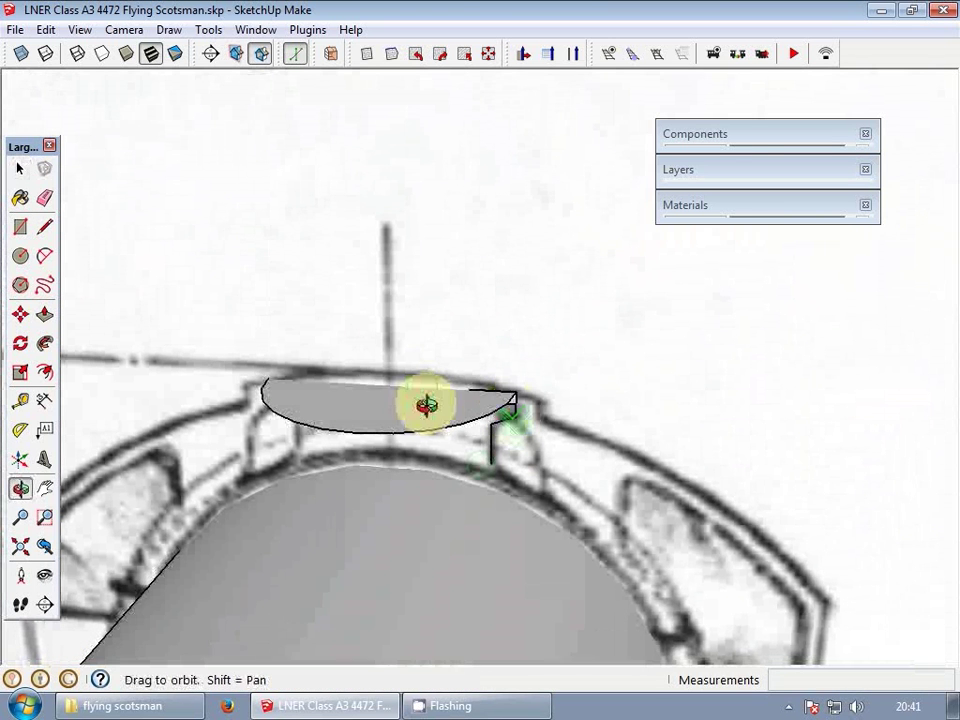
- Close the chimney profile with lines to the circle's centre and down into the boiler, and clear the circle's face and surplus edge
{"action": "key", "text": "l"}
{"action": "left_click", "coordinate": [467, 389]}
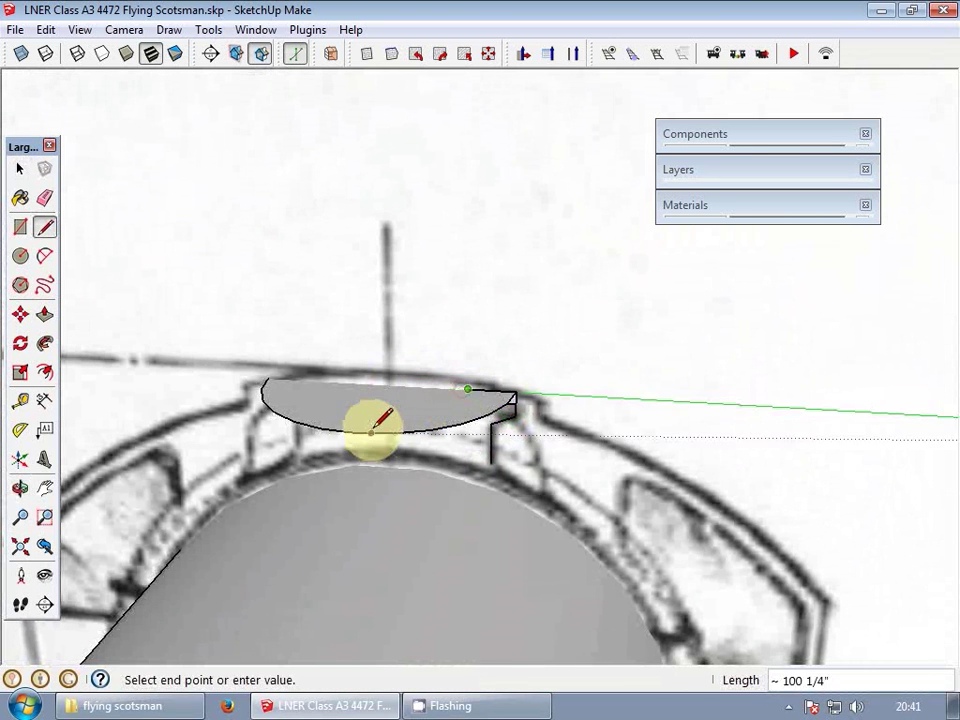
{"action": "mouse_move", "coordinate": [382, 428]}
{"action": "middle_mouse_down"}
{"action": "mouse_move", "coordinate": [476, 399]}
{"action": "mouse_move", "coordinate": [461, 444]}
{"action": "mouse_move", "coordinate": [568, 279]}
{"action": "mouse_move", "coordinate": [359, 462]}
{"action": "mouse_move", "coordinate": [495, 369]}
{"action": "mouse_move", "coordinate": [509, 380]}
{"action": "mouse_move", "coordinate": [426, 343]}
{"action": "mouse_move", "coordinate": [427, 320]}
{"action": "mouse_move", "coordinate": [514, 444]}
{"action": "mouse_move", "coordinate": [358, 407]}
{"action": "middle_mouse_up"}
{"action": "left_click", "coordinate": [383, 461]}
{"action": "key", "text": "space"}
{"action": "left_click", "coordinate": [362, 462]}
{"action": "key", "text": "m"}
{"action": "key", "text": "e"}
{"action": "key", "text": "space"}
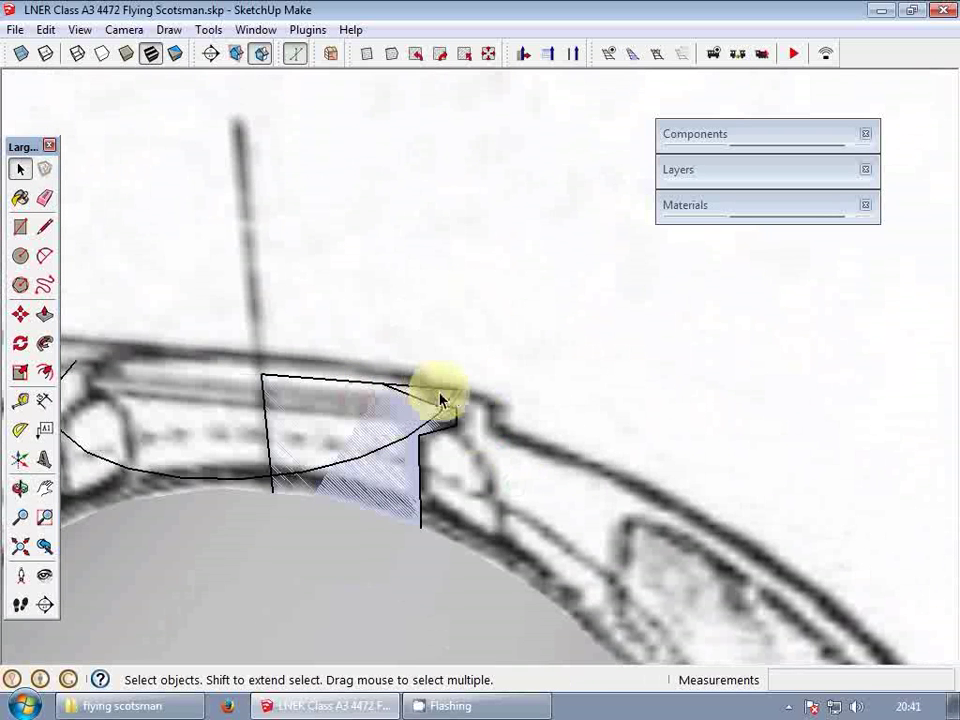
- Sweep the chimney profile around the circle with Follow Me
{"action": "left_click", "coordinate": [455, 396]}
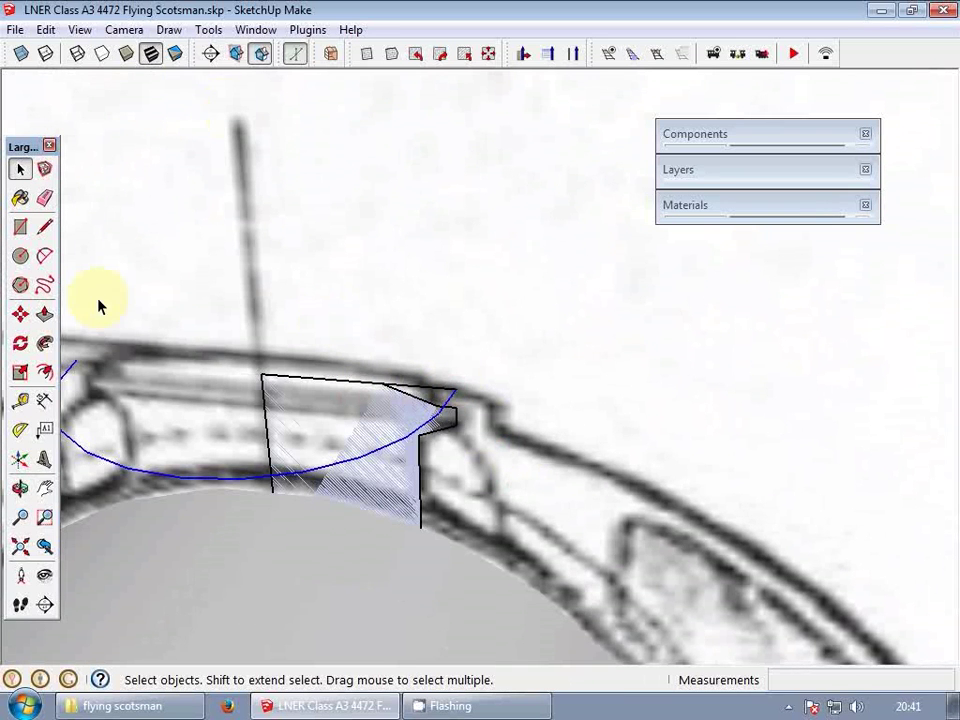
{"action": "left_click", "coordinate": [44, 343]}
{"action": "left_click", "coordinate": [364, 414]}
{"action": "scroll", "coordinate": [440, 392], "scroll_direction": "up", "scroll_amount": 3}
- Erase the leftover path circle and construction line above the chimney rim
{"action": "key", "text": "e"}
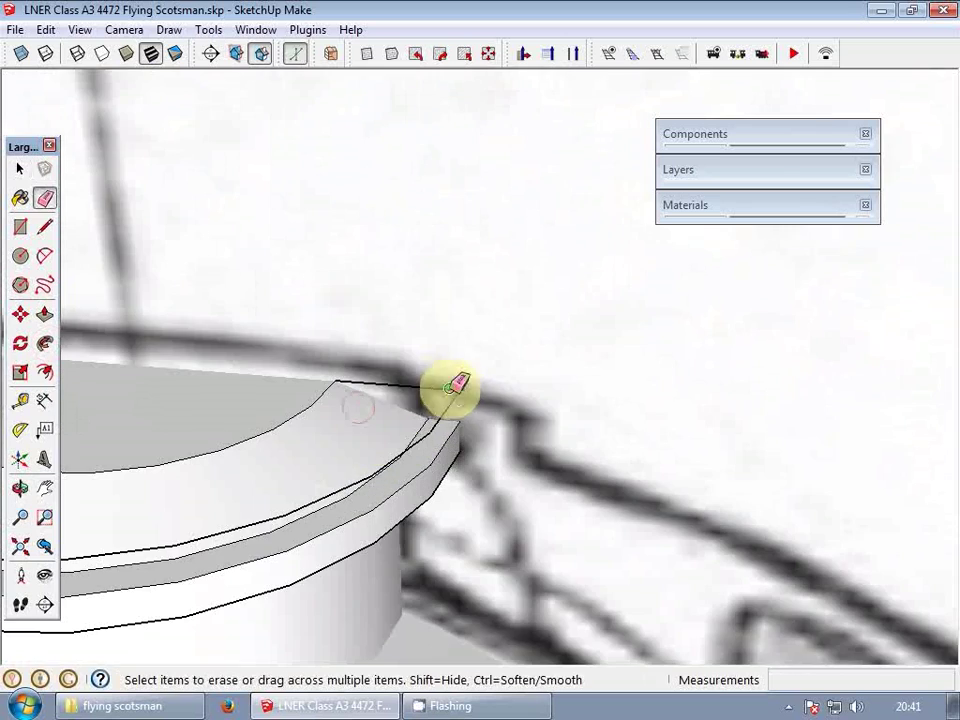
{"action": "scroll", "coordinate": [463, 391], "scroll_direction": "down", "scroll_amount": 5}
{"action": "key", "text": "space"}
{"action": "mouse_move", "coordinate": [465, 391]}
{"action": "middle_mouse_down"}
{"action": "mouse_move", "coordinate": [514, 399]}
{"action": "mouse_move", "coordinate": [447, 335]}
{"action": "mouse_move", "coordinate": [425, 384]}
{"action": "mouse_move", "coordinate": [446, 274]}
{"action": "mouse_move", "coordinate": [527, 240]}
{"action": "mouse_move", "coordinate": [553, 343]}
{"action": "middle_mouse_up"}
{"action": "scroll", "coordinate": [447, 335], "scroll_direction": "up", "scroll_amount": 3}
{"action": "scroll", "coordinate": [517, 418], "scroll_direction": "up", "scroll_amount": 2}
{"action": "middle_click_drag", "start_coordinate": [517, 418], "coordinate": [384, 279]}
- Soften the edges of the chimney's outer rim, setting the angle between normals to 69 degrees
{"action": "key", "text": "e"}
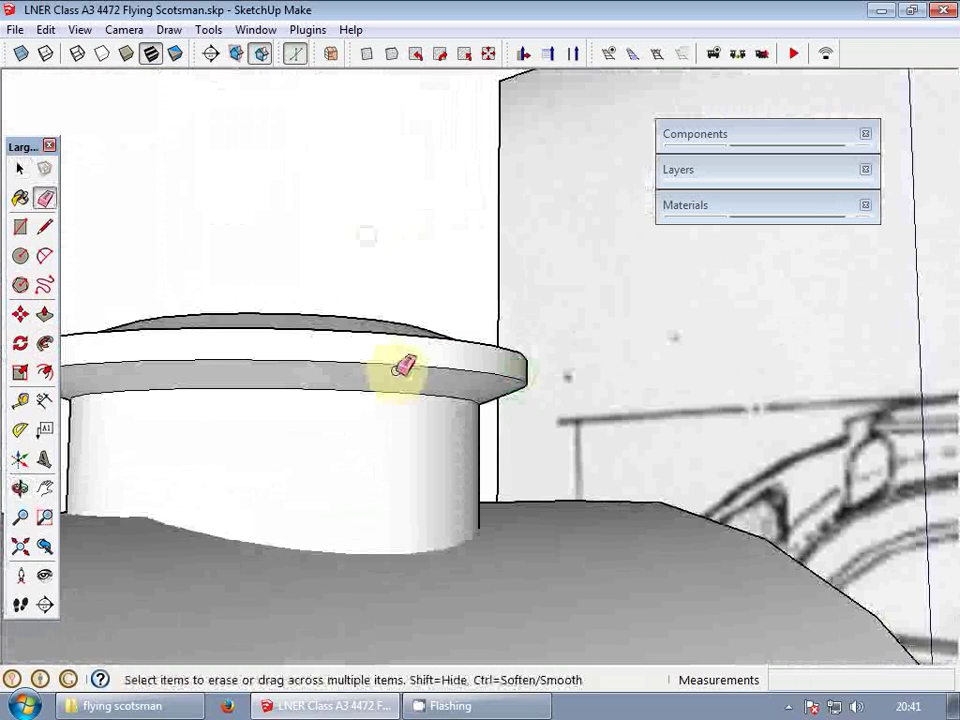
{"action": "key", "text": "space"}
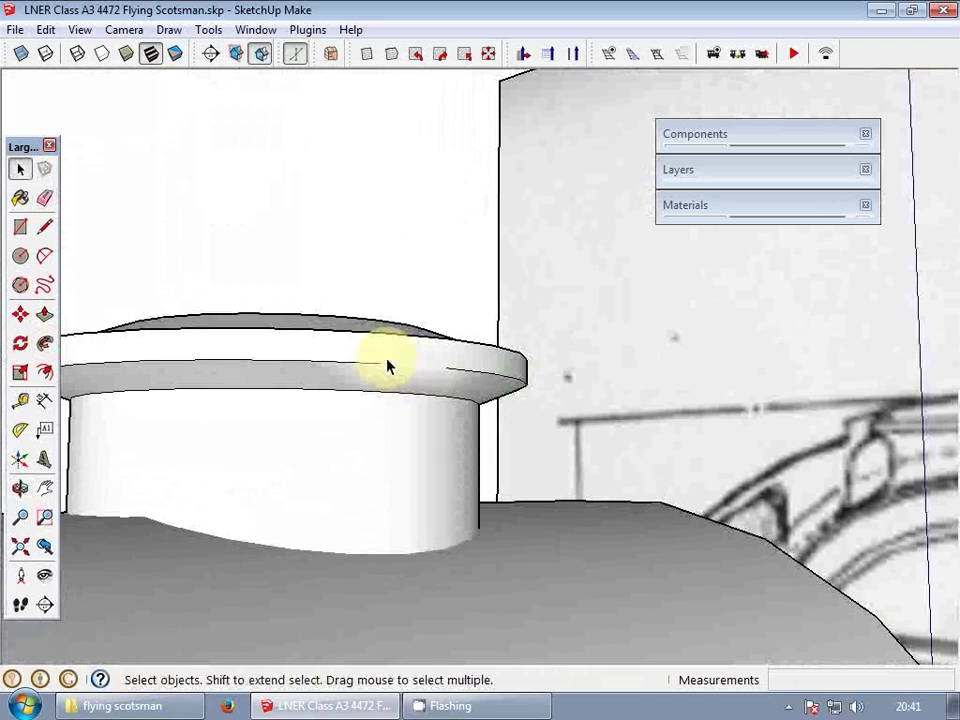
{"action": "left_click", "coordinate": [370, 363]}
{"action": "middle_click_drag", "start_coordinate": [372, 360], "coordinate": [454, 456]}
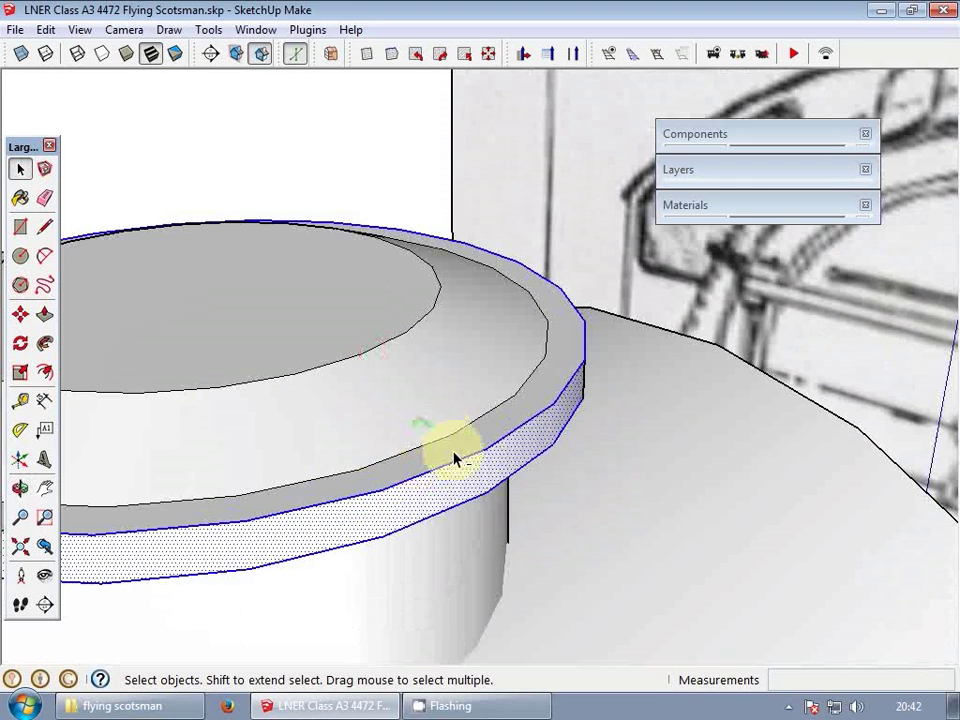
{"action": "right_click", "coordinate": [466, 469]}
{"action": "left_click", "coordinate": [447, 485]}
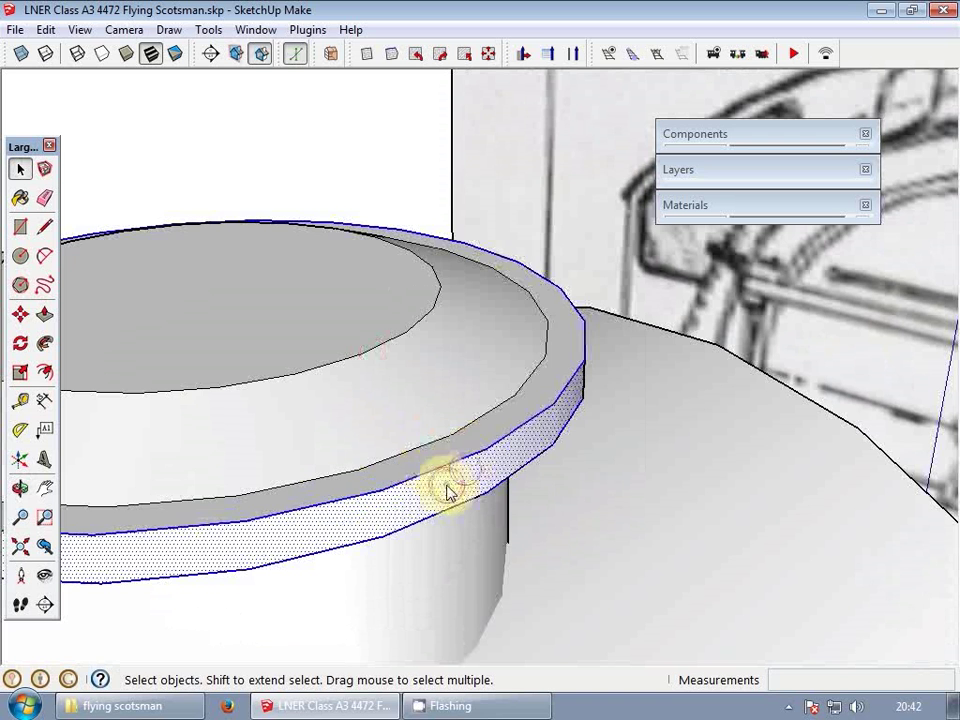
{"action": "right_click", "coordinate": [446, 487]}
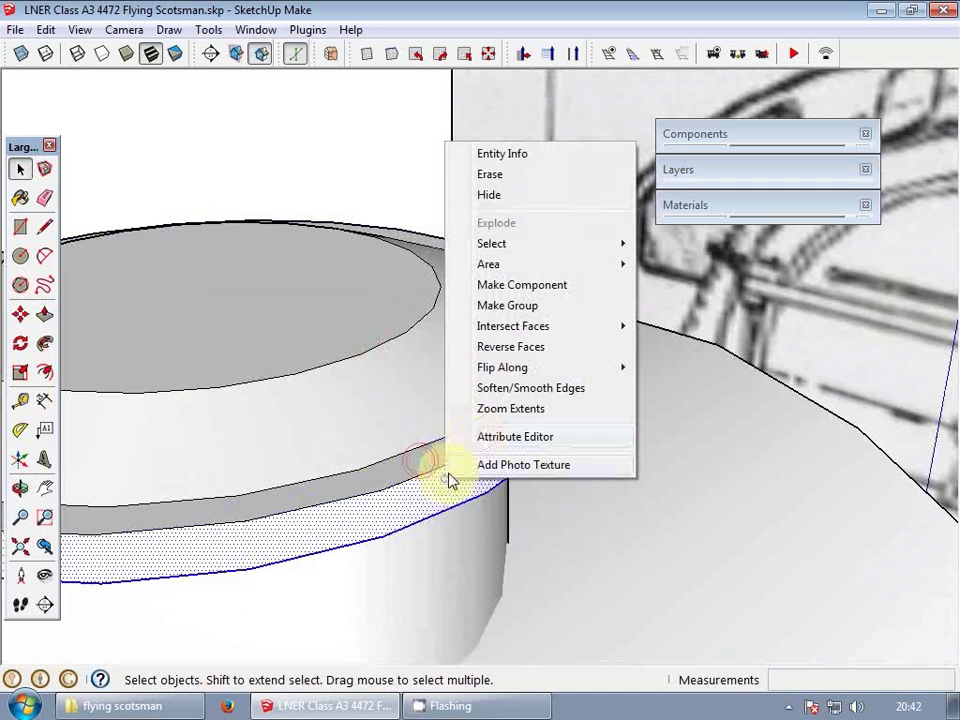
{"action": "left_click", "coordinate": [519, 390]}
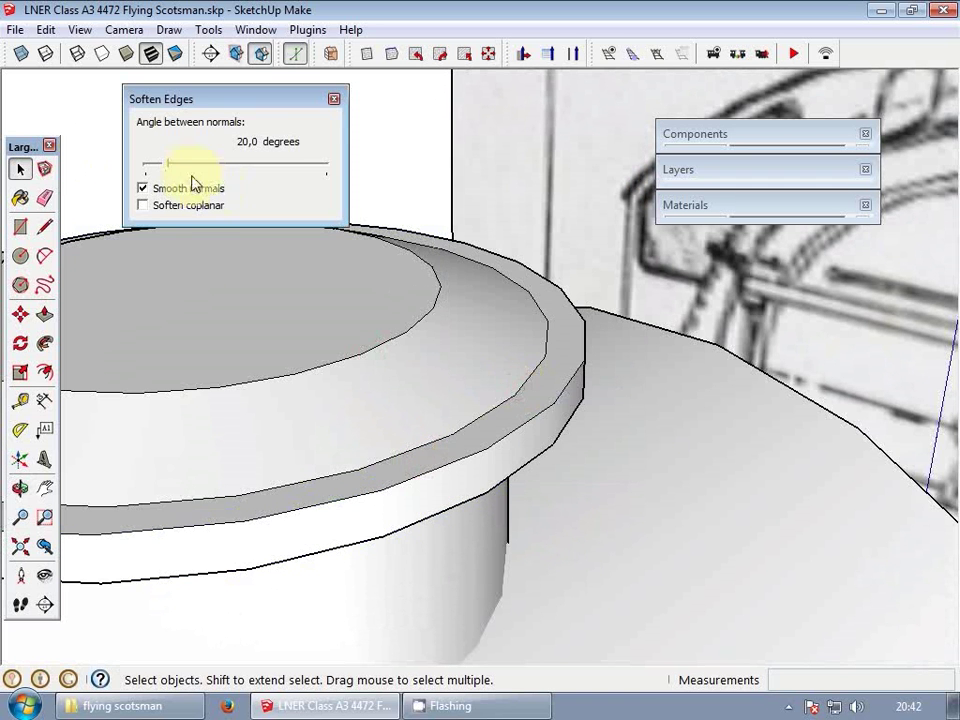
{"action": "left_click_drag", "start_coordinate": [190, 175], "coordinate": [243, 178]}
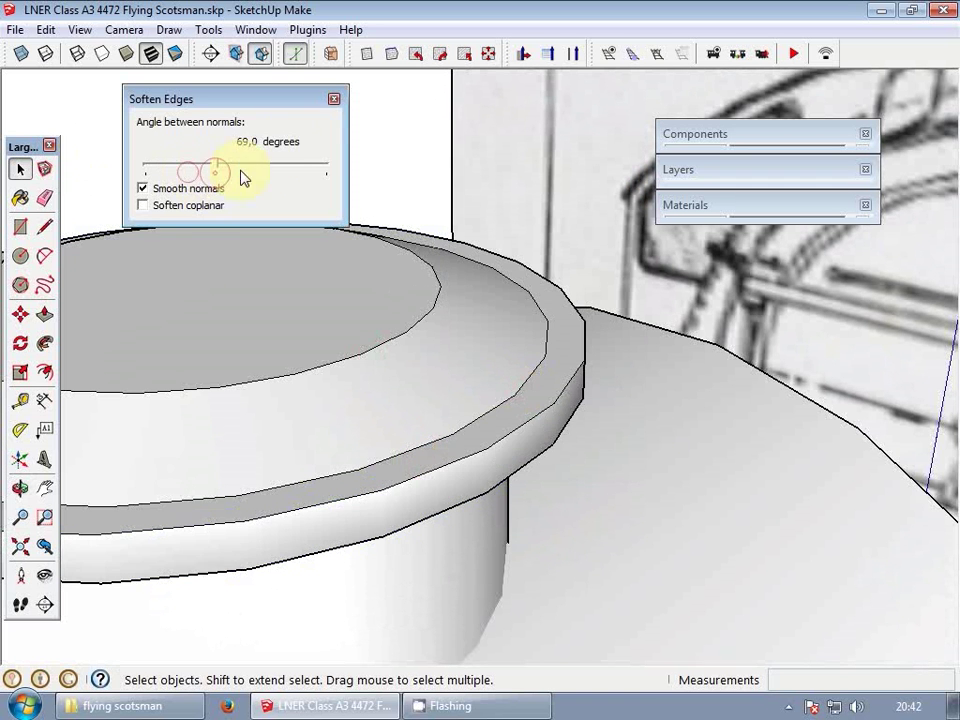
{"action": "left_click", "coordinate": [335, 101]}
- Open the curved side frame at the front of the locomotive and erase the stray cross edge where its curve begins
{"action": "middle_click_drag", "start_coordinate": [335, 110], "coordinate": [321, 456]}
{"action": "scroll", "coordinate": [383, 447], "scroll_direction": "down", "scroll_amount": 5}
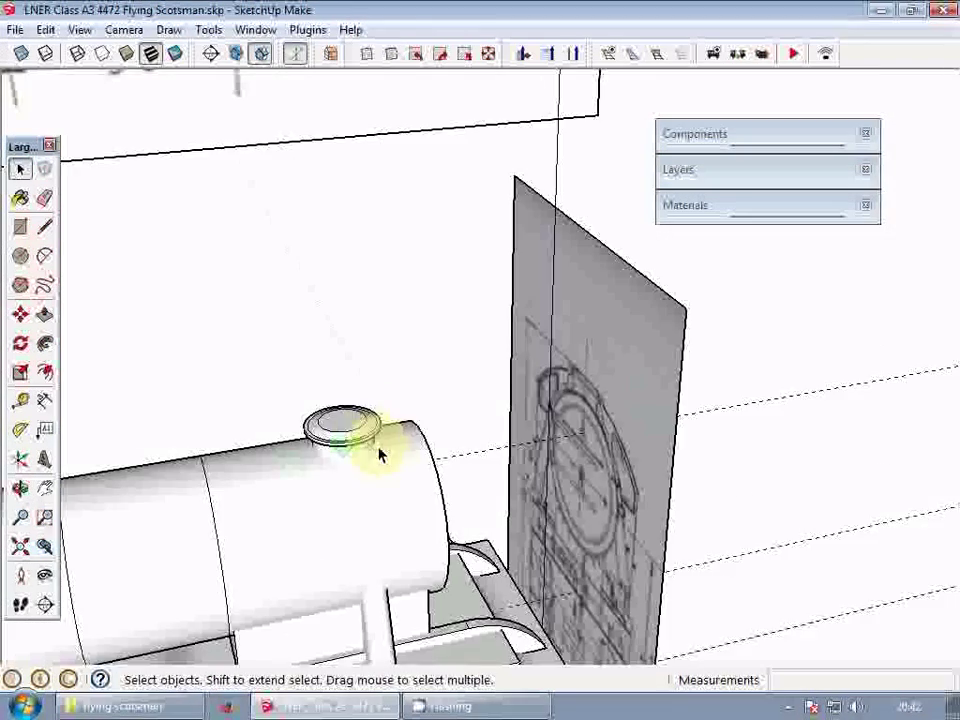
{"action": "scroll", "coordinate": [540, 360], "scroll_direction": "down", "scroll_amount": 4}
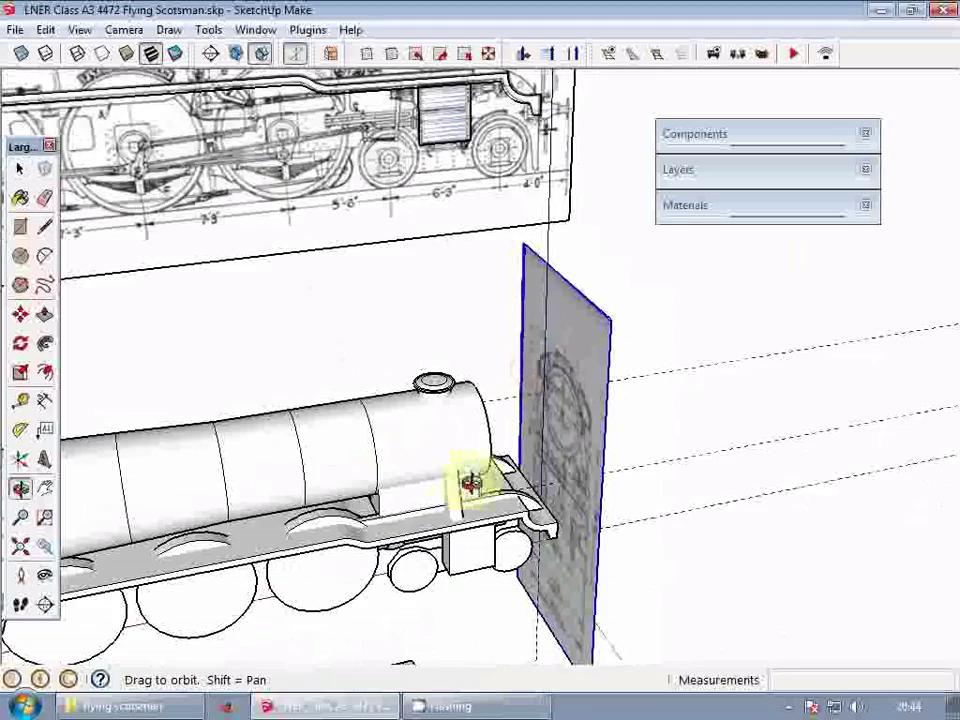
{"action": "scroll", "coordinate": [529, 506], "scroll_direction": "up", "scroll_amount": 10}
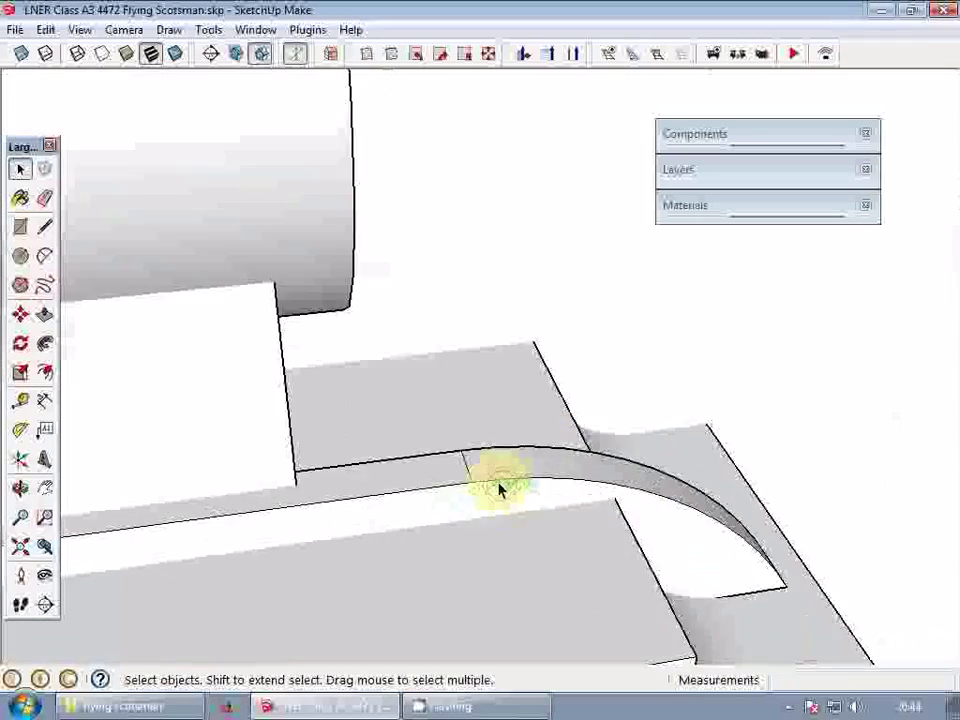
{"action": "scroll", "coordinate": [500, 487], "scroll_direction": "up", "scroll_amount": 2}
{"action": "double_click", "coordinate": [488, 483]}
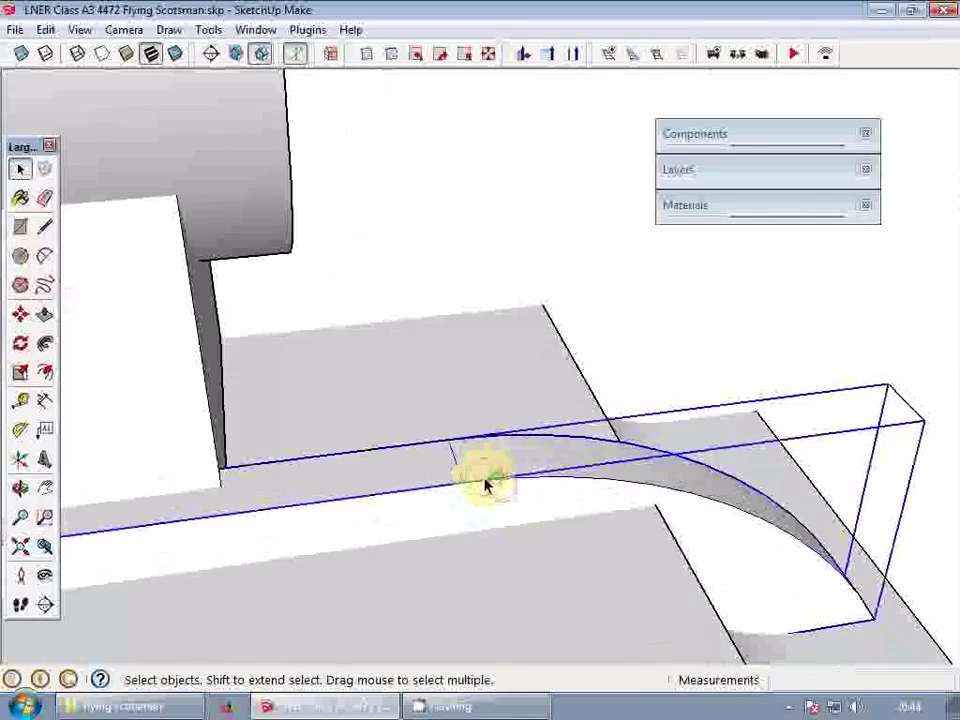
{"action": "key", "text": "e"}
{"action": "left_click", "coordinate": [455, 466]}
{"action": "key", "text": "space"}
{"action": "scroll", "coordinate": [498, 450], "scroll_direction": "down", "scroll_amount": 3}
{"action": "key", "text": "Escape"}
{"action": "scroll", "coordinate": [557, 427], "scroll_direction": "down", "scroll_amount": 6}
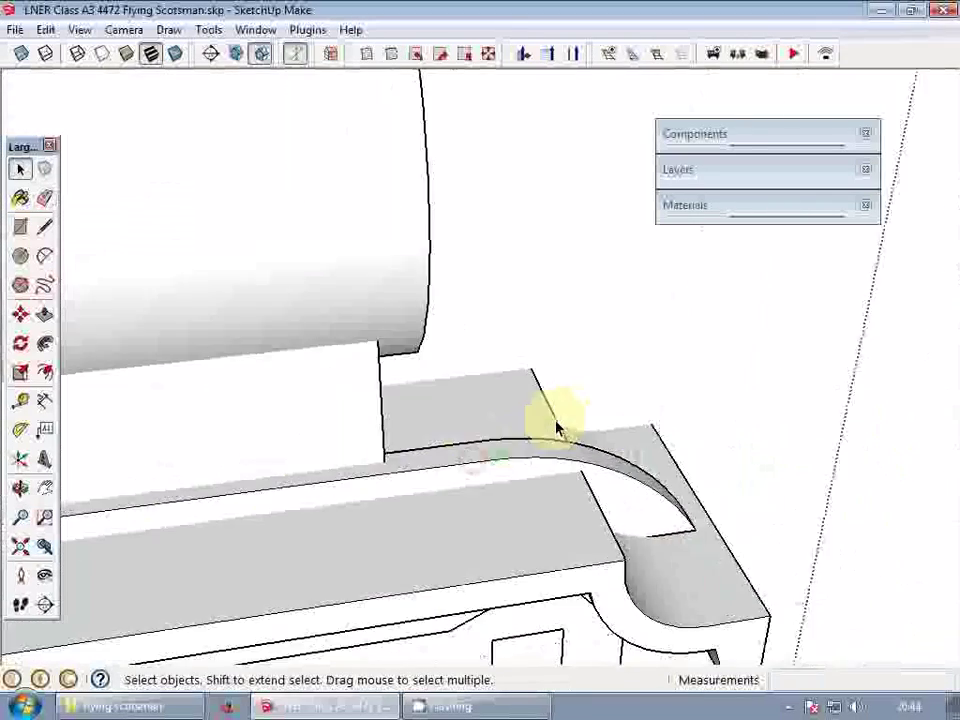
- Open the boiler and firebox shell for editing at its cab end and display its hidden geometry
{"action": "middle_click_drag", "start_coordinate": [568, 456], "coordinate": [495, 227]}
{"action": "scroll", "coordinate": [418, 369], "scroll_direction": "up", "scroll_amount": 5}
{"action": "middle_click_drag", "start_coordinate": [418, 369], "coordinate": [639, 583]}
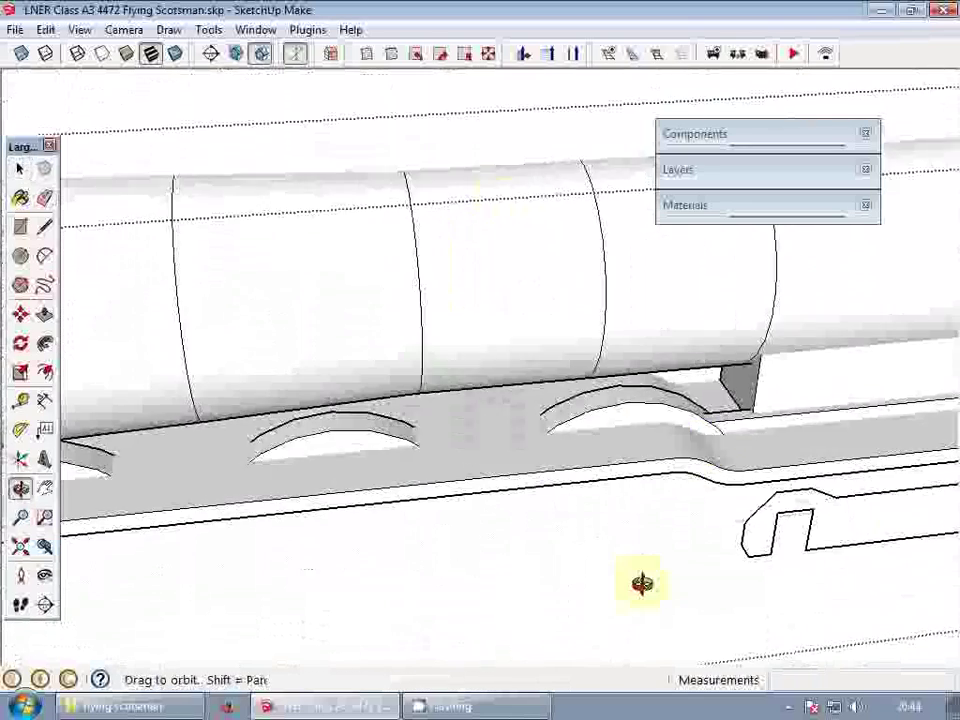
{"action": "scroll", "coordinate": [703, 429], "scroll_direction": "down", "scroll_amount": 4}
{"action": "scroll", "coordinate": [365, 453], "scroll_direction": "up", "scroll_amount": 4}
{"action": "scroll", "coordinate": [378, 438], "scroll_direction": "down", "scroll_amount": 2}
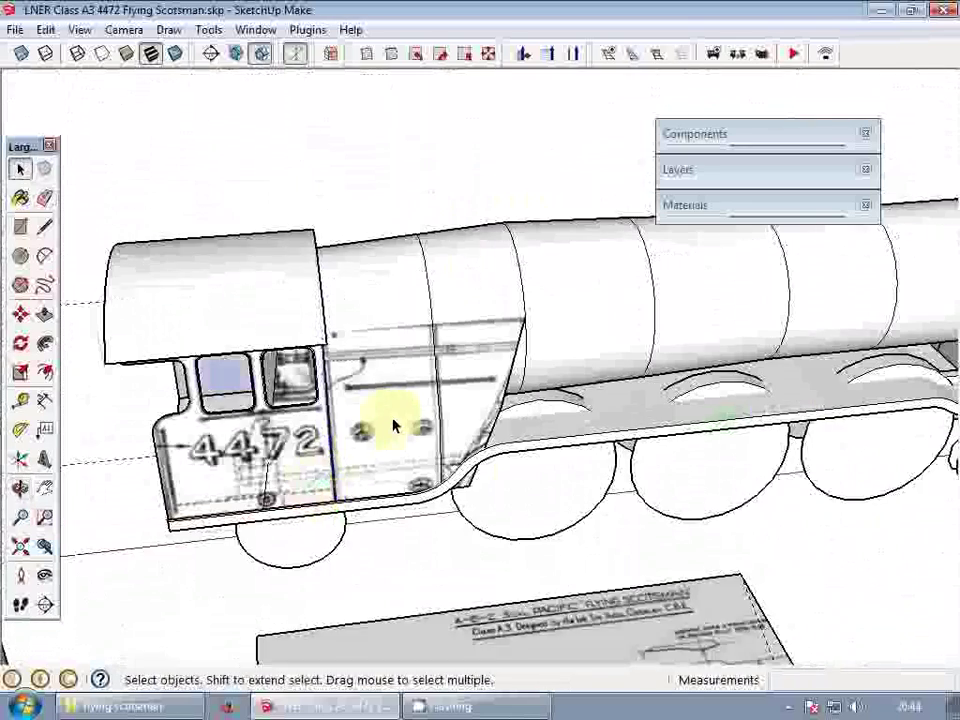
{"action": "middle_click_drag", "start_coordinate": [392, 422], "coordinate": [441, 383]}
{"action": "left_click", "coordinate": [527, 375]}
{"action": "key", "text": "Delete"}
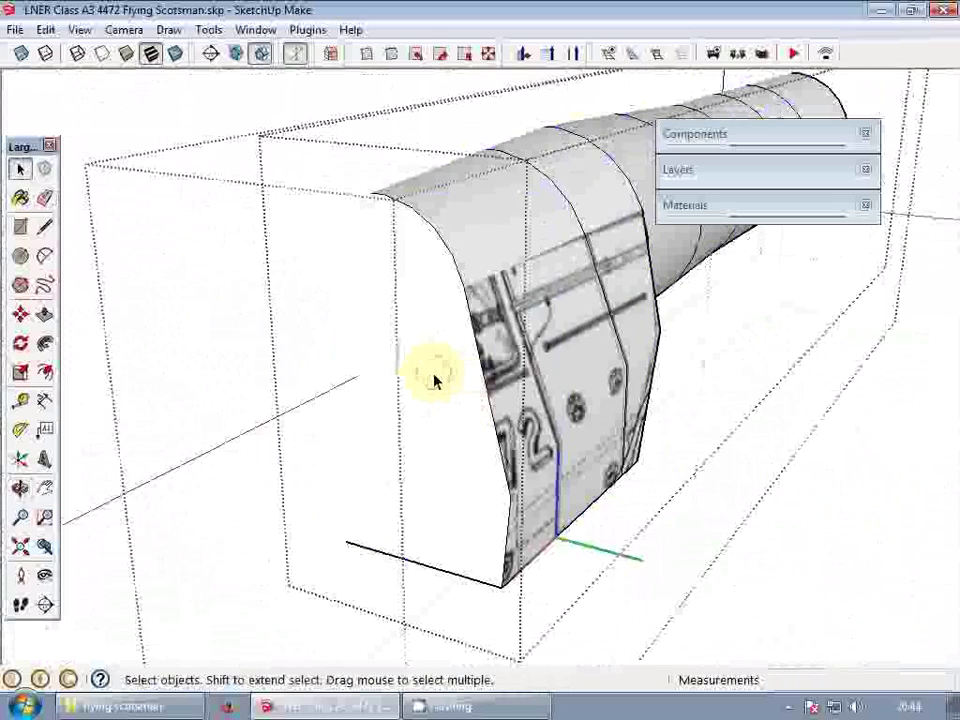
{"action": "middle_click_drag", "start_coordinate": [454, 317], "coordinate": [567, 300]}
{"action": "scroll", "coordinate": [514, 340], "scroll_direction": "up", "scroll_amount": 3}
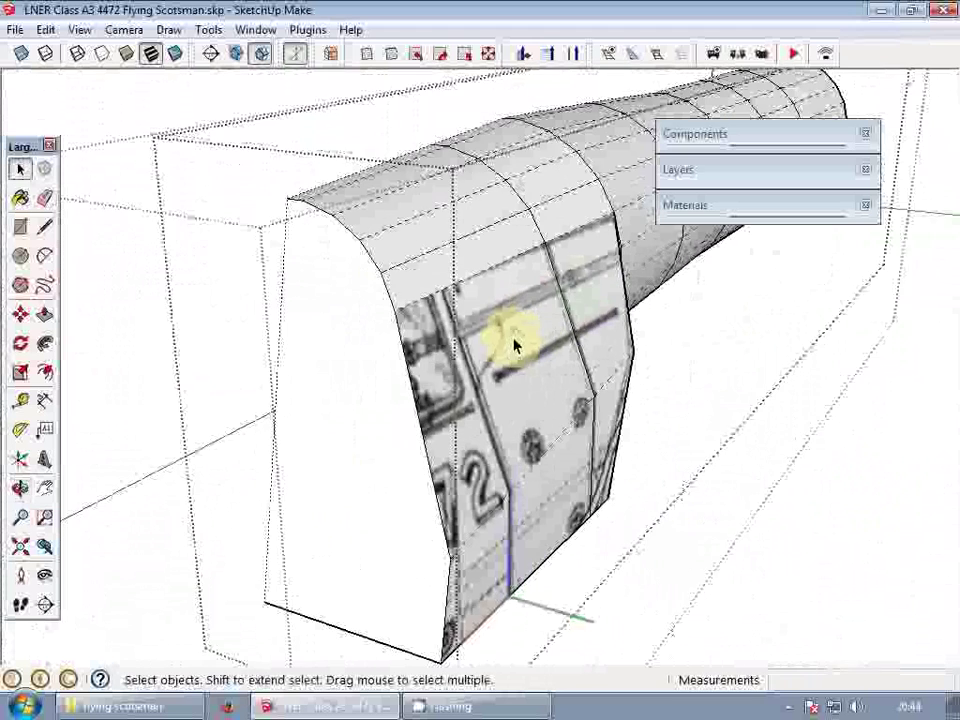
- Draw a line about 63 1/4" long down the firebox end face and start a line along the underside from its lower end
{"action": "key", "text": "l"}
{"action": "scroll", "coordinate": [418, 383], "scroll_direction": "up", "scroll_amount": 2}
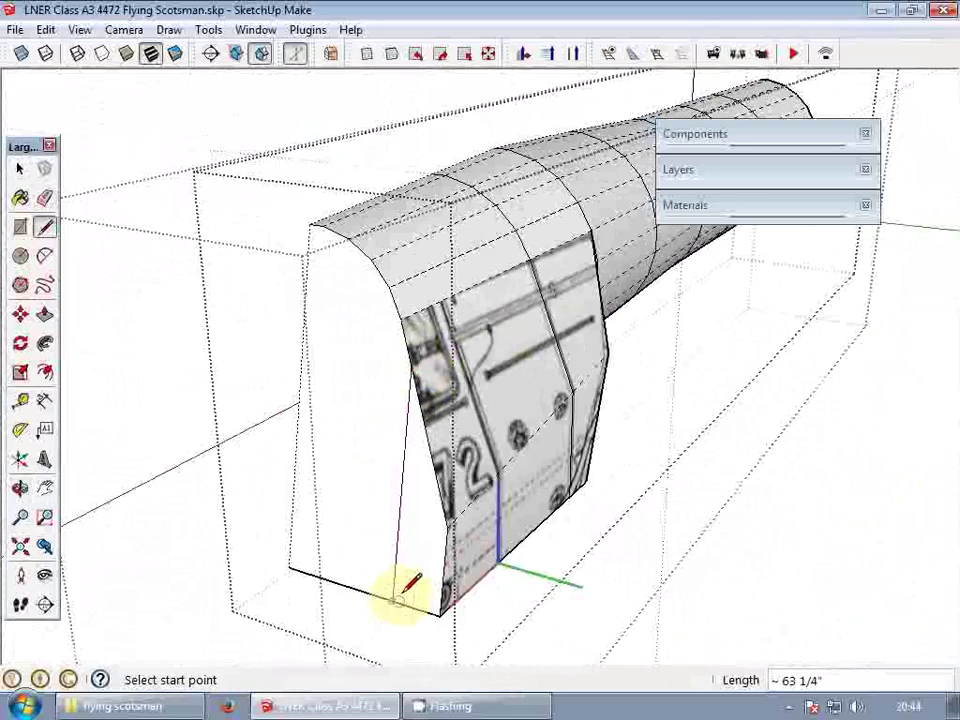
{"action": "middle_click_drag", "start_coordinate": [410, 590], "coordinate": [562, 298]}
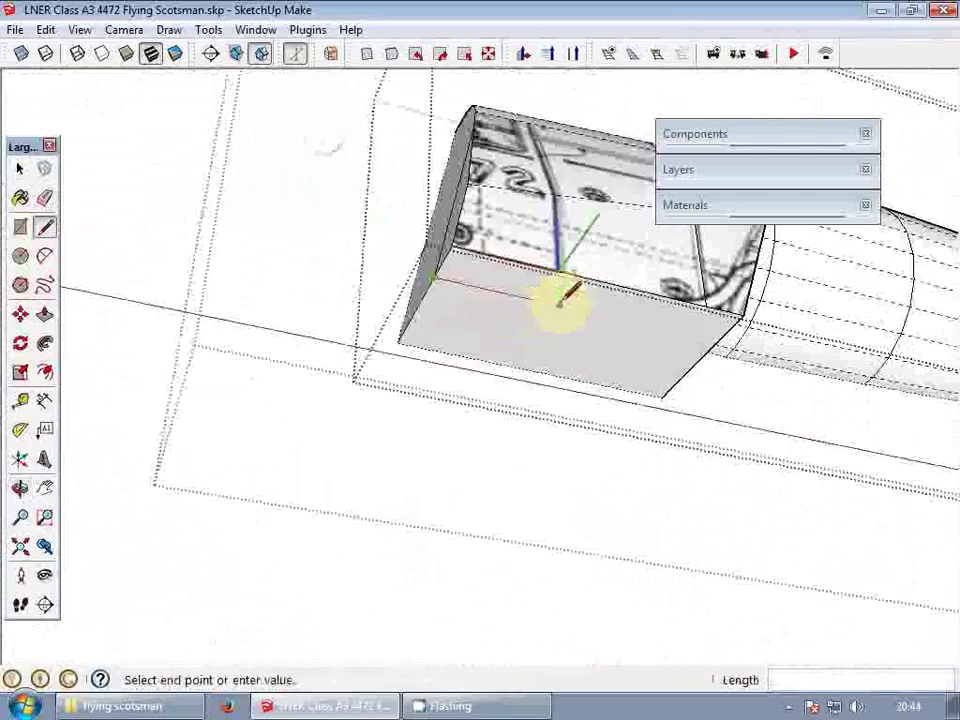
{"action": "scroll", "coordinate": [560, 300], "scroll_direction": "up", "scroll_amount": 1}
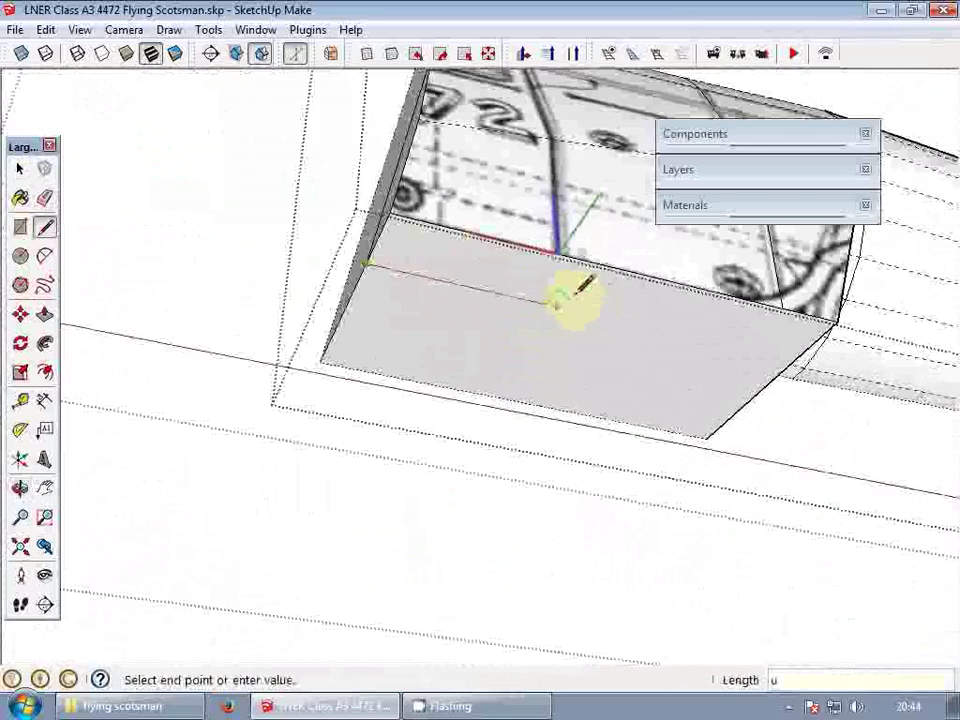
{"action": "key", "text": "space"}
{"action": "mouse_move", "coordinate": [478, 274]}
{"action": "middle_mouse_down"}
{"action": "mouse_move", "coordinate": [519, 313]}
{"action": "mouse_move", "coordinate": [480, 290]}
{"action": "middle_mouse_up"}
{"action": "key", "text": "l"}
{"action": "left_click", "coordinate": [412, 276]}
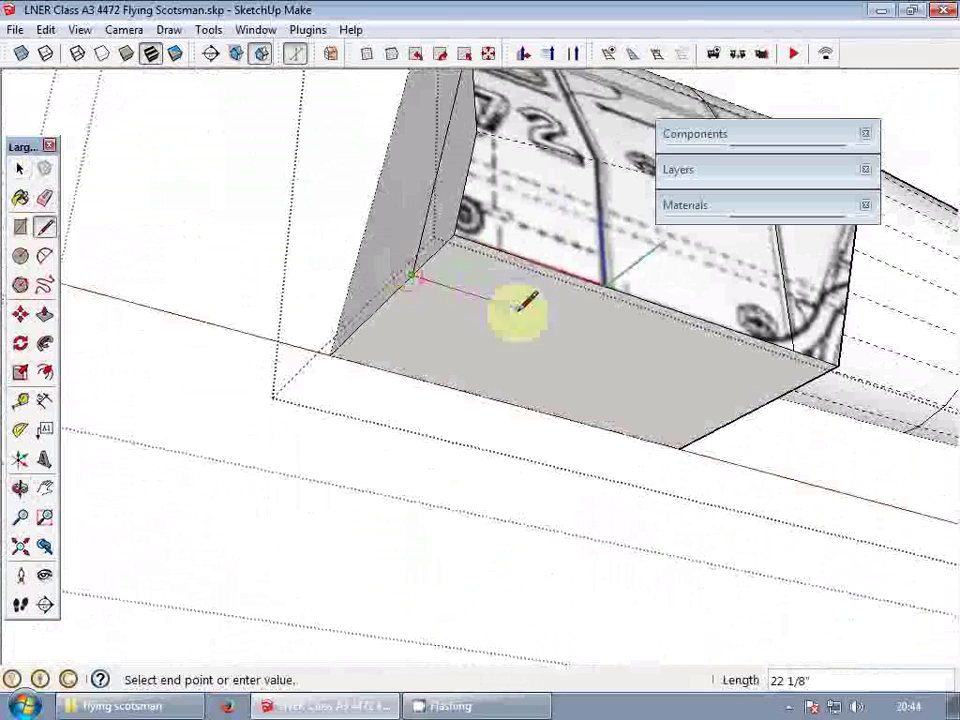
- Show the rest of the model to examine where the cab and running plate meet the firebox, and hide it again
{"action": "left_click", "coordinate": [76, 30]}
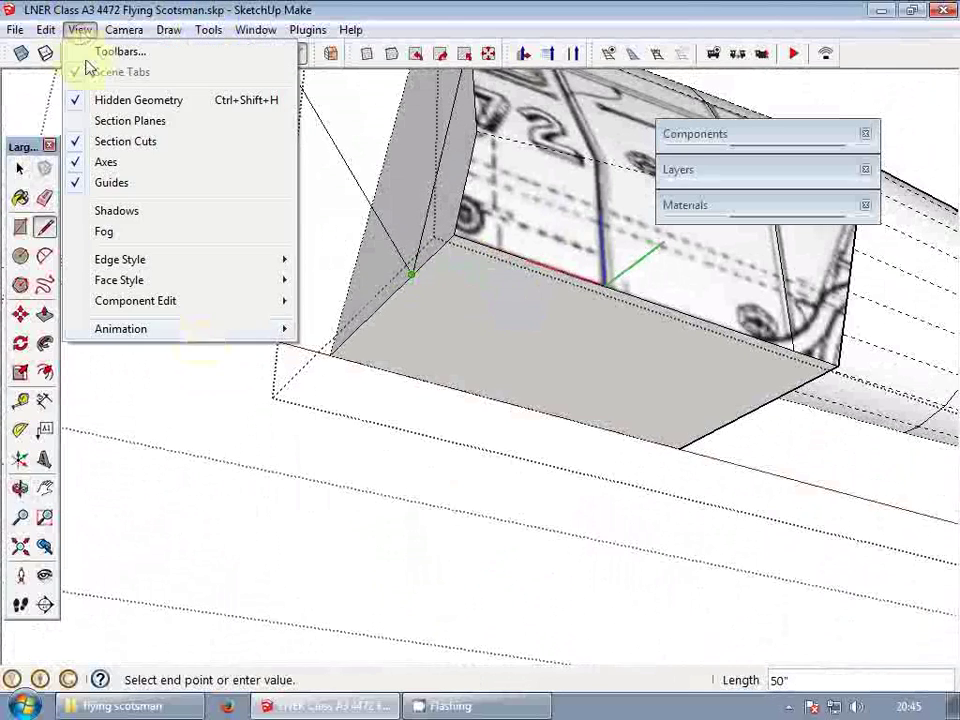
{"action": "mouse_move", "coordinate": [178, 326]}
{"action": "mouse_move", "coordinate": [168, 304]}
{"action": "left_click", "coordinate": [345, 300]}
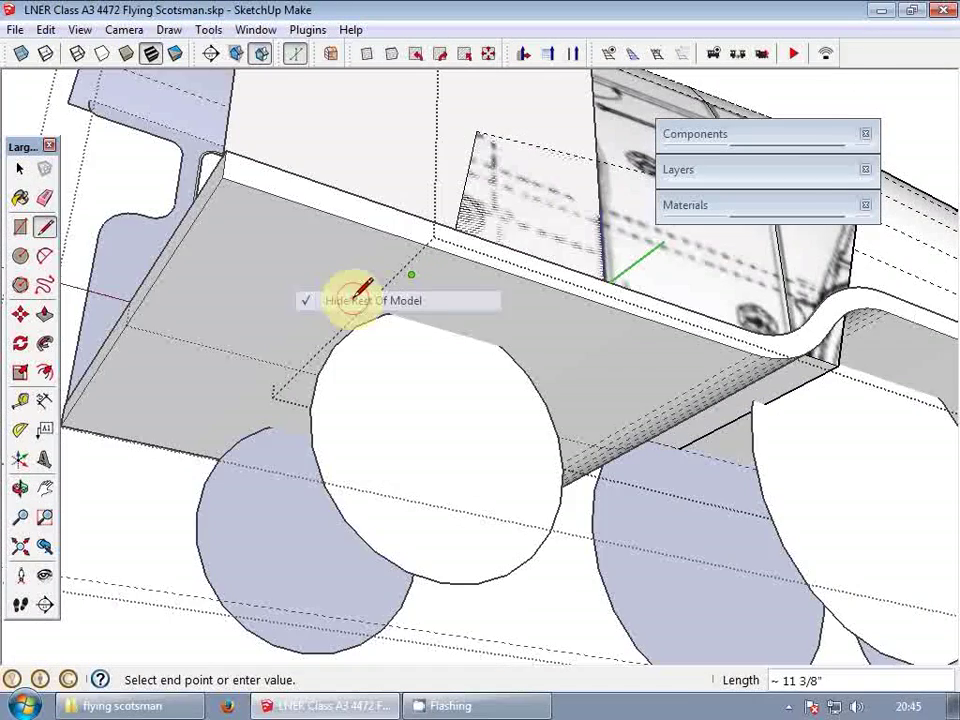
{"action": "mouse_move", "coordinate": [574, 332]}
{"action": "middle_mouse_down"}
{"action": "mouse_move", "coordinate": [736, 408]}
{"action": "mouse_move", "coordinate": [480, 332]}
{"action": "mouse_move", "coordinate": [521, 345]}
{"action": "middle_mouse_up"}
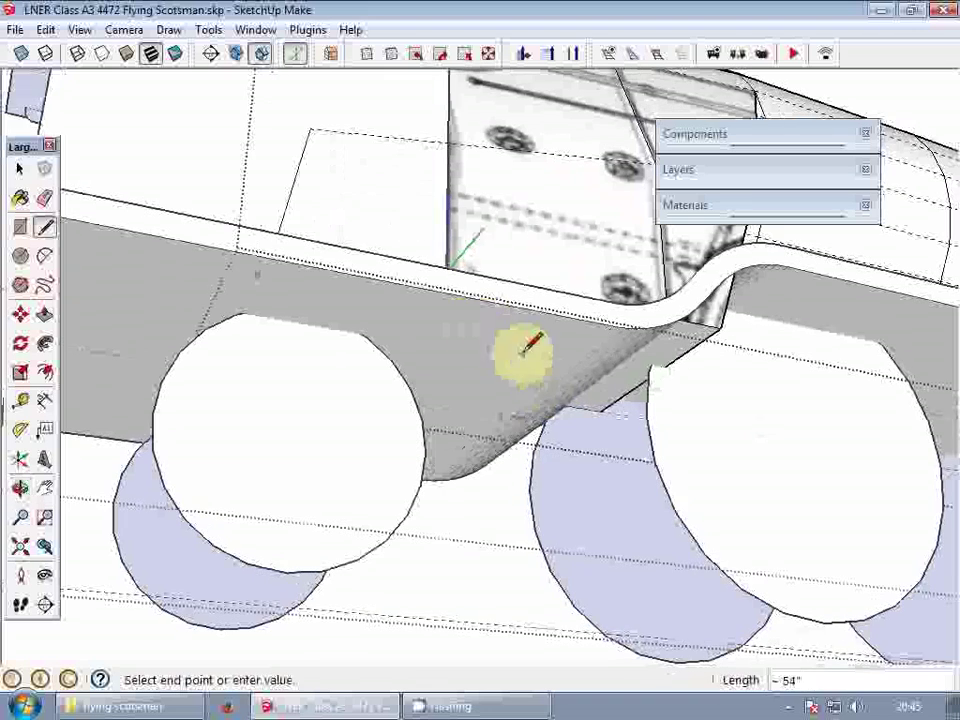
{"action": "mouse_move", "coordinate": [541, 253]}
{"action": "middle_mouse_down"}
{"action": "mouse_move", "coordinate": [291, 450]}
{"action": "mouse_move", "coordinate": [321, 354]}
{"action": "middle_mouse_up"}
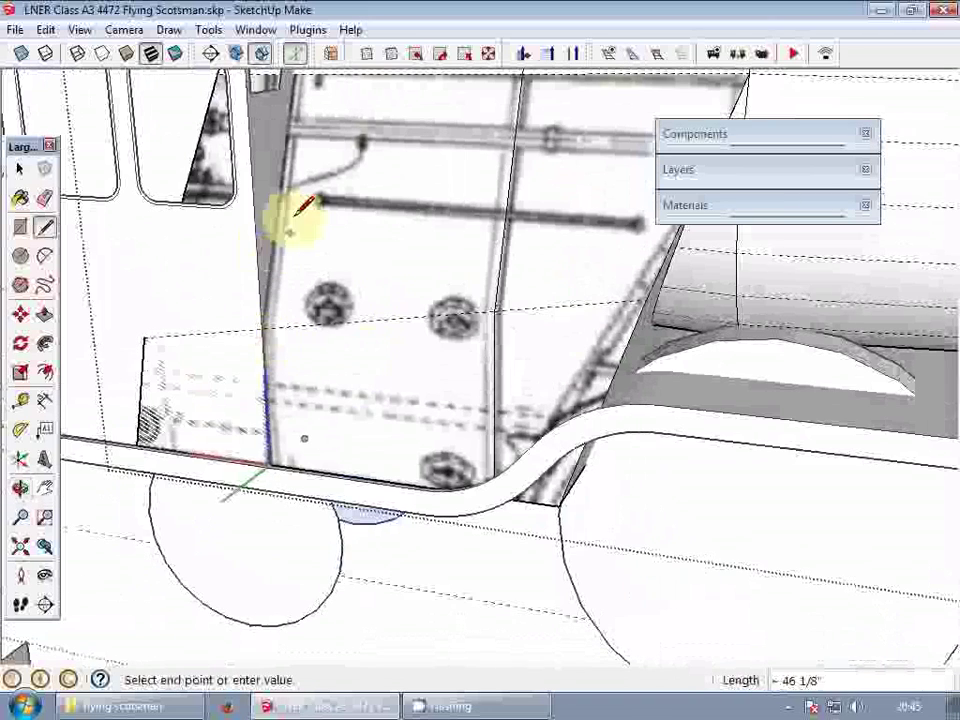
{"action": "left_click", "coordinate": [78, 30]}
{"action": "mouse_move", "coordinate": [163, 304]}
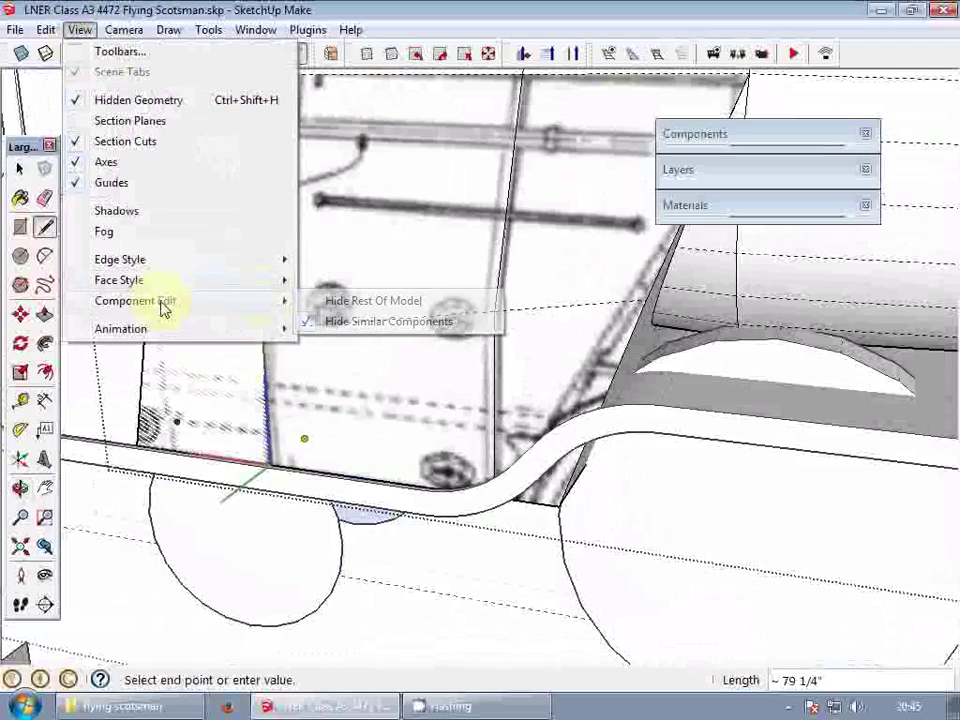
{"action": "left_click", "coordinate": [372, 302]}
- Complete the notch outline across the firebox underside and up its side along the cab-front line of the blueprint
{"action": "middle_click_drag", "start_coordinate": [372, 302], "coordinate": [497, 97]}
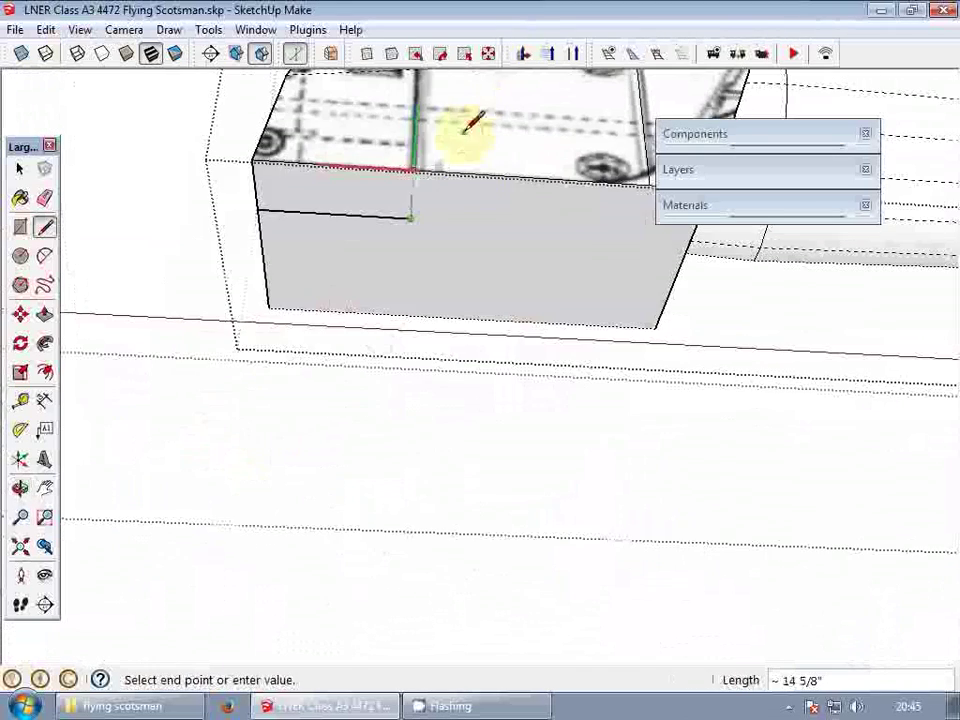
{"action": "left_click", "coordinate": [415, 170]}
{"action": "middle_click_drag", "start_coordinate": [575, 235], "coordinate": [412, 395]}
{"action": "scroll", "coordinate": [658, 356], "scroll_direction": "down", "scroll_amount": 2}
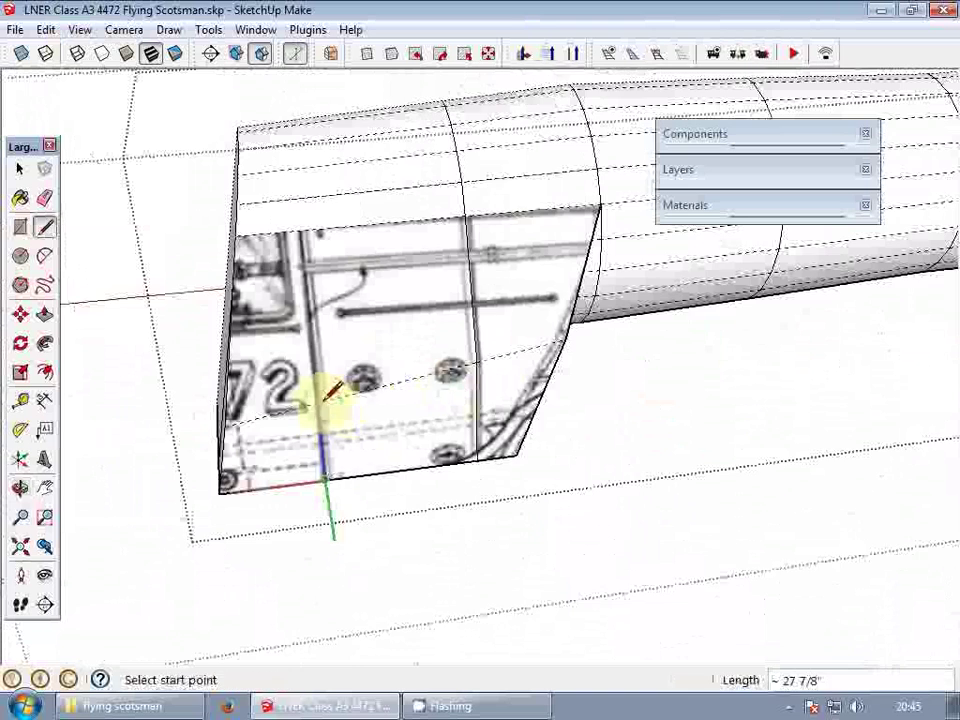
{"action": "middle_click_drag", "start_coordinate": [333, 390], "coordinate": [386, 336]}
{"action": "scroll", "coordinate": [357, 263], "scroll_direction": "up", "scroll_amount": 2}
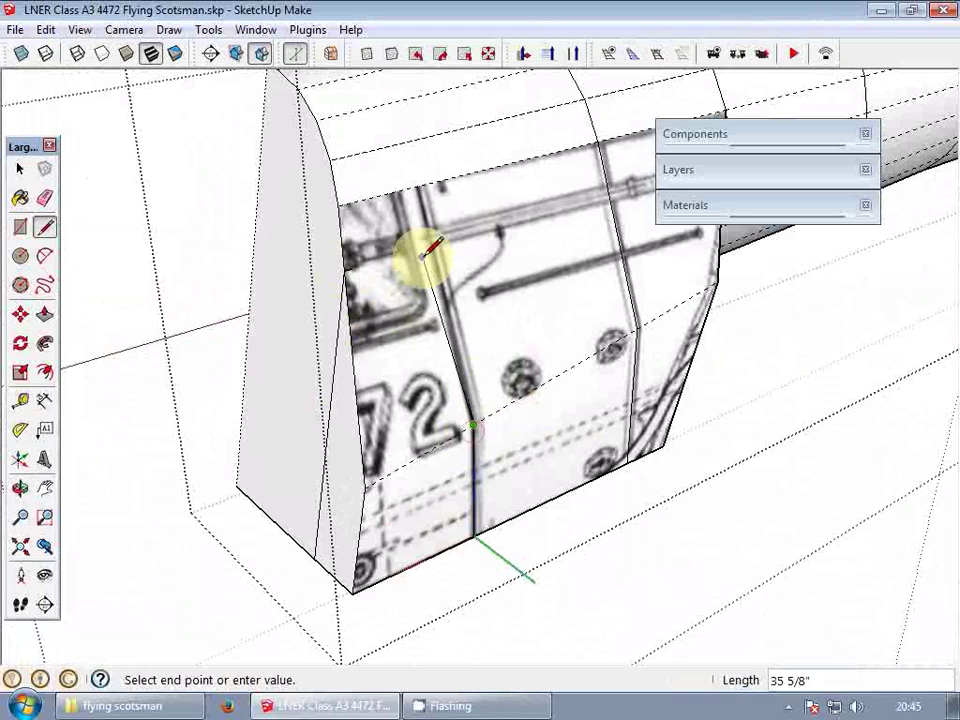
{"action": "key", "text": "space"}
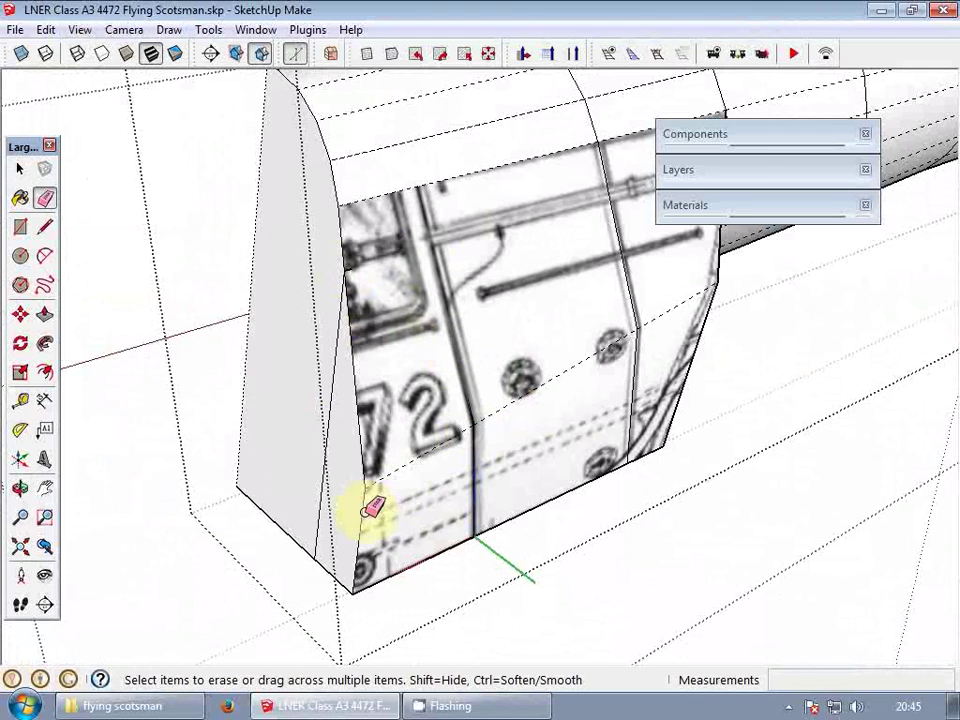
- Erase the lower outer corner edge of the firebox end and draw the inner and upper edges that form the notch walls
{"action": "left_click", "coordinate": [360, 513]}
{"action": "middle_click_drag", "start_coordinate": [407, 513], "coordinate": [461, 476]}
{"action": "key", "text": "space"}
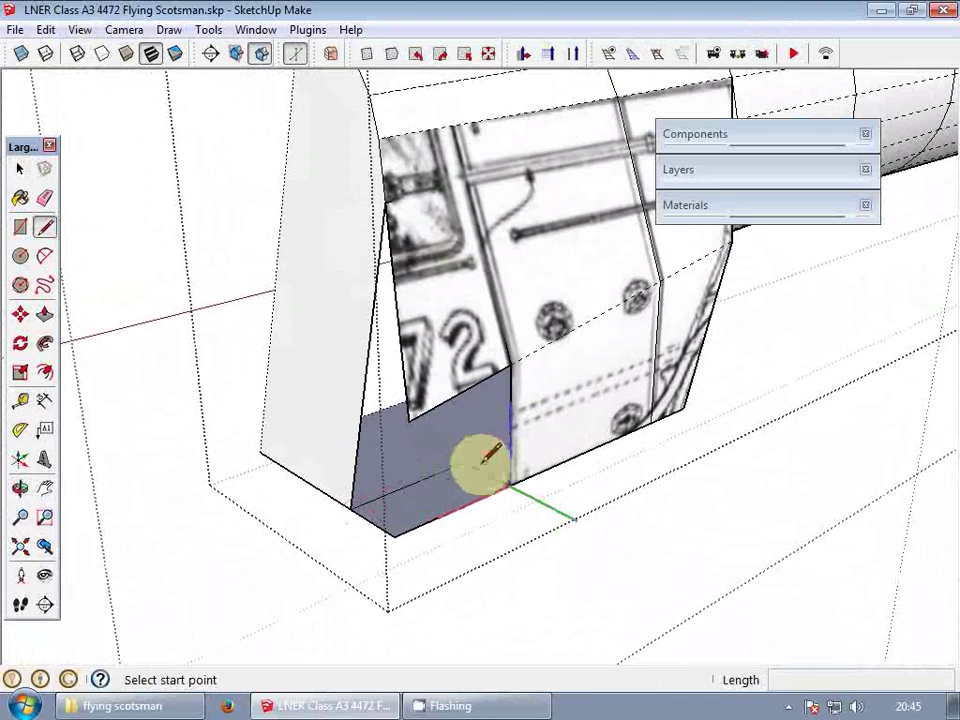
{"action": "left_click", "coordinate": [445, 257]}
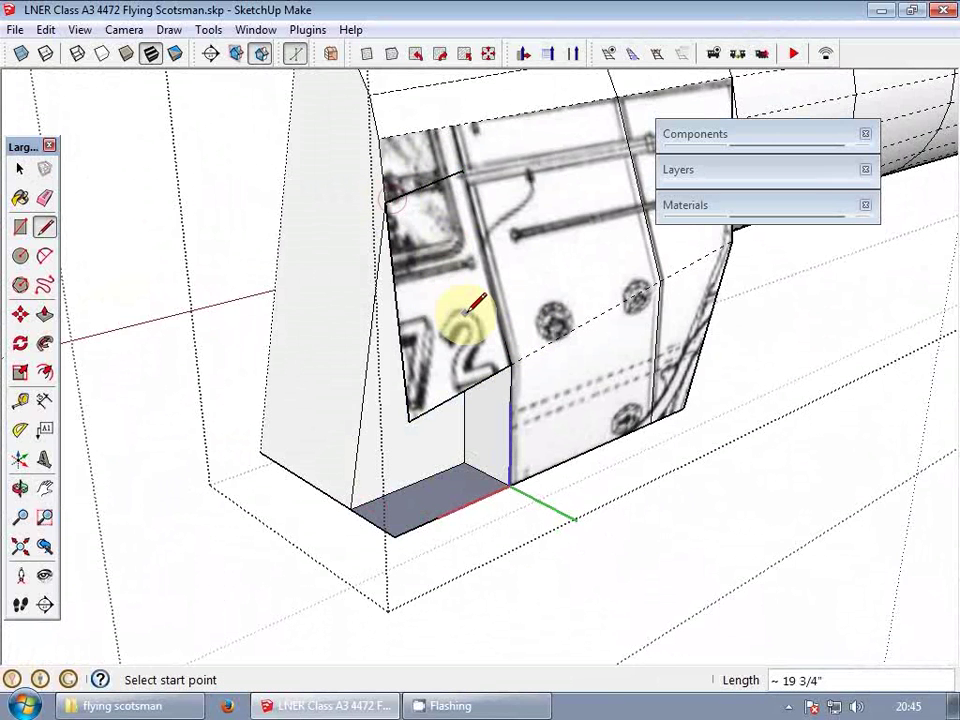
{"action": "left_click", "coordinate": [462, 172]}
{"action": "left_click", "coordinate": [512, 357]}
- Erase the leftover side, corner and floor edges outside the notch so the firebox is cut back to the cab front
{"action": "key", "text": "e"}
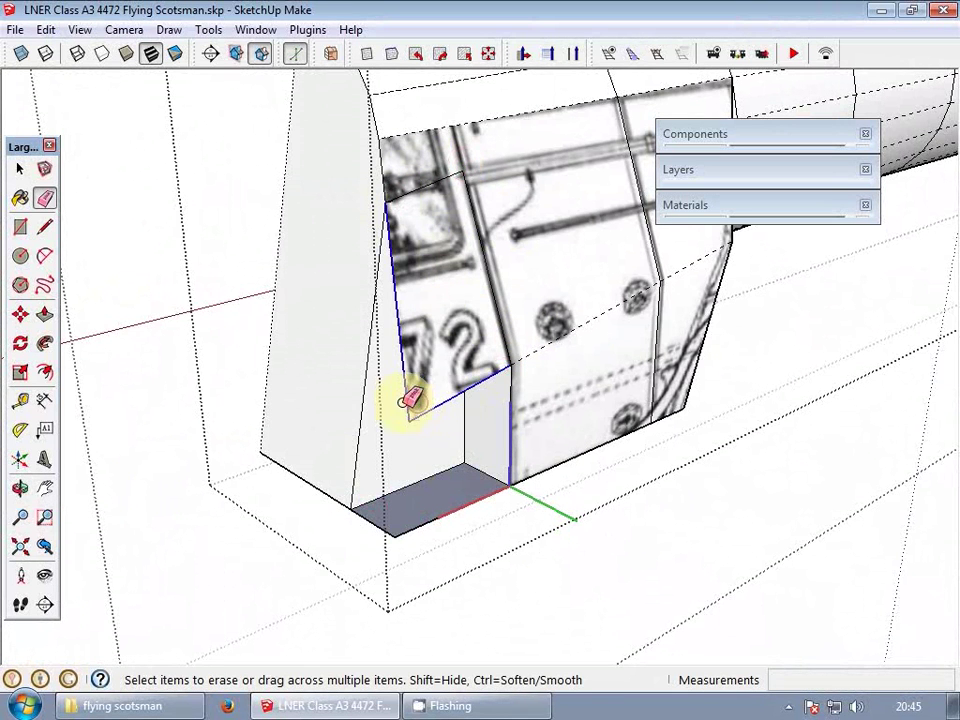
{"action": "left_click_drag", "start_coordinate": [405, 402], "coordinate": [464, 236]}
{"action": "scroll", "coordinate": [455, 185], "scroll_direction": "up", "scroll_amount": 1}
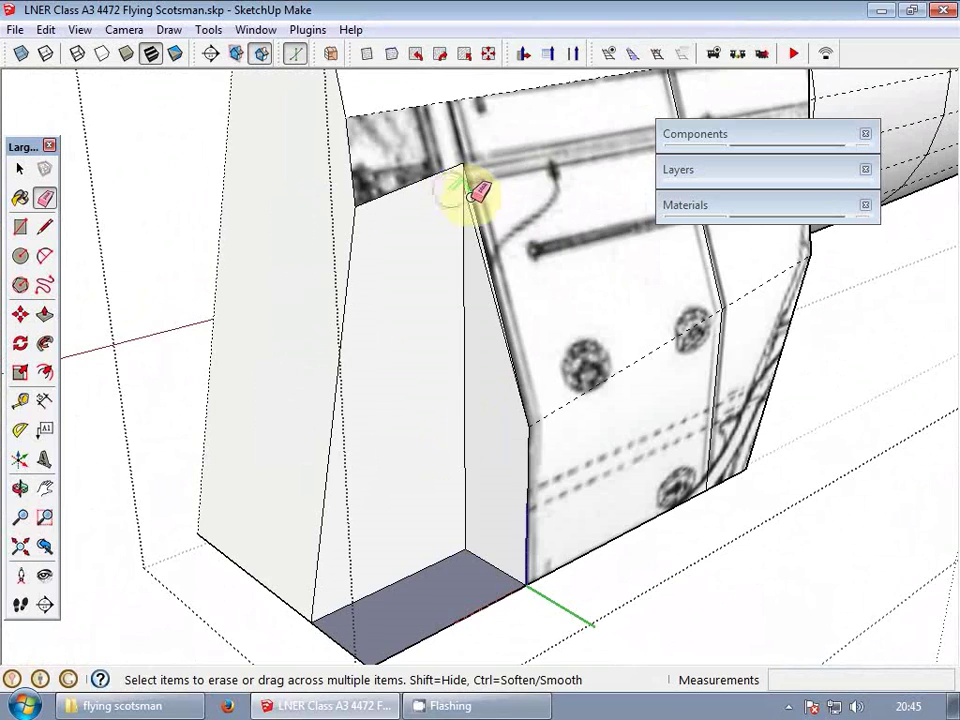
{"action": "left_click_drag", "start_coordinate": [475, 193], "coordinate": [454, 167]}
{"action": "scroll", "coordinate": [489, 214], "scroll_direction": "up", "scroll_amount": 4}
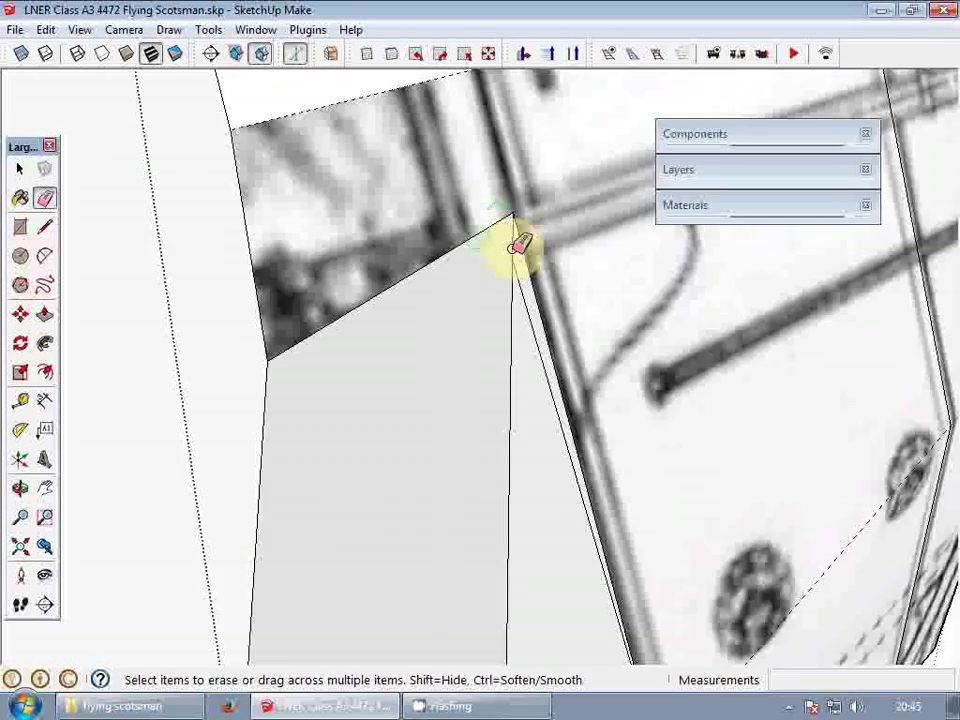
{"action": "scroll", "coordinate": [450, 300], "scroll_direction": "down", "scroll_amount": 6}
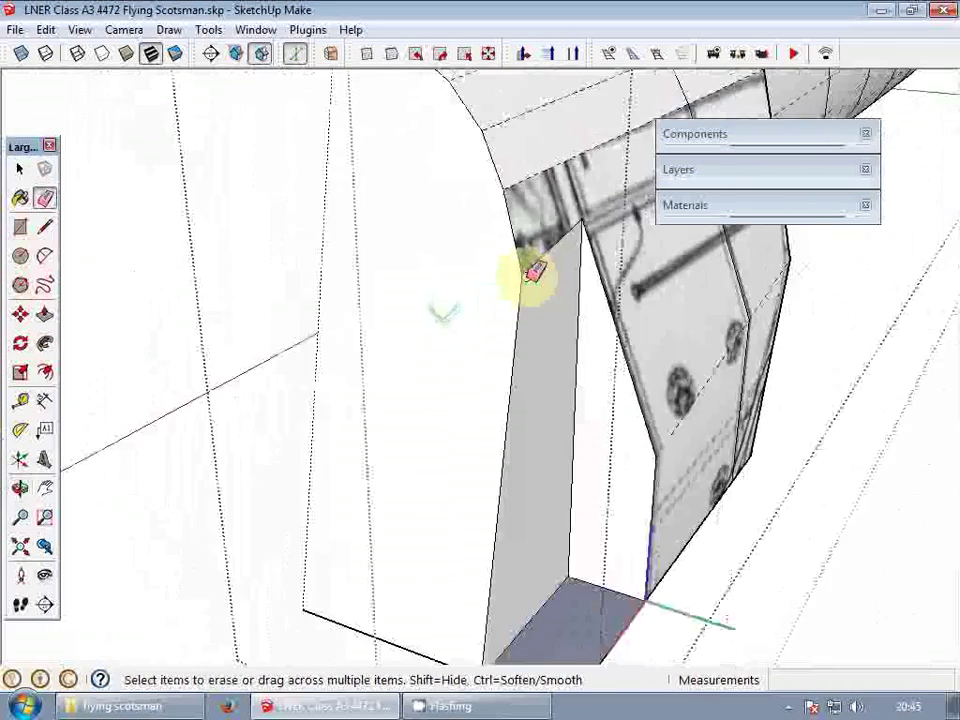
{"action": "mouse_move", "coordinate": [446, 306]}
{"action": "middle_mouse_down"}
{"action": "mouse_move", "coordinate": [493, 313]}
{"action": "mouse_move", "coordinate": [490, 330]}
{"action": "middle_mouse_up"}
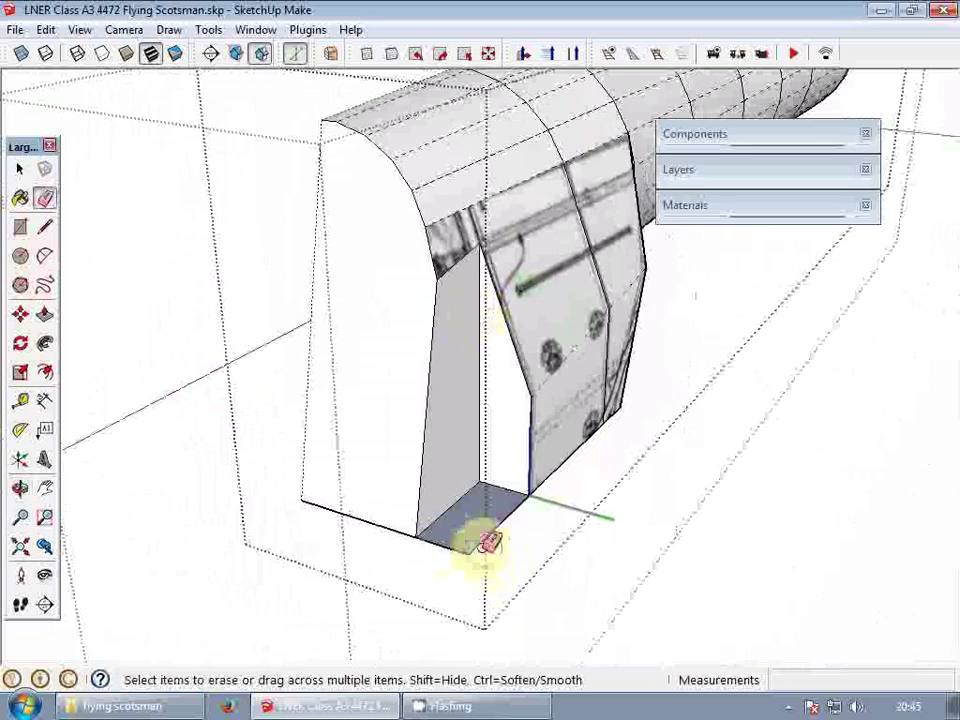
{"action": "middle_click_drag", "start_coordinate": [521, 411], "coordinate": [521, 360]}
{"action": "scroll", "coordinate": [504, 244], "scroll_direction": "up", "scroll_amount": 3}
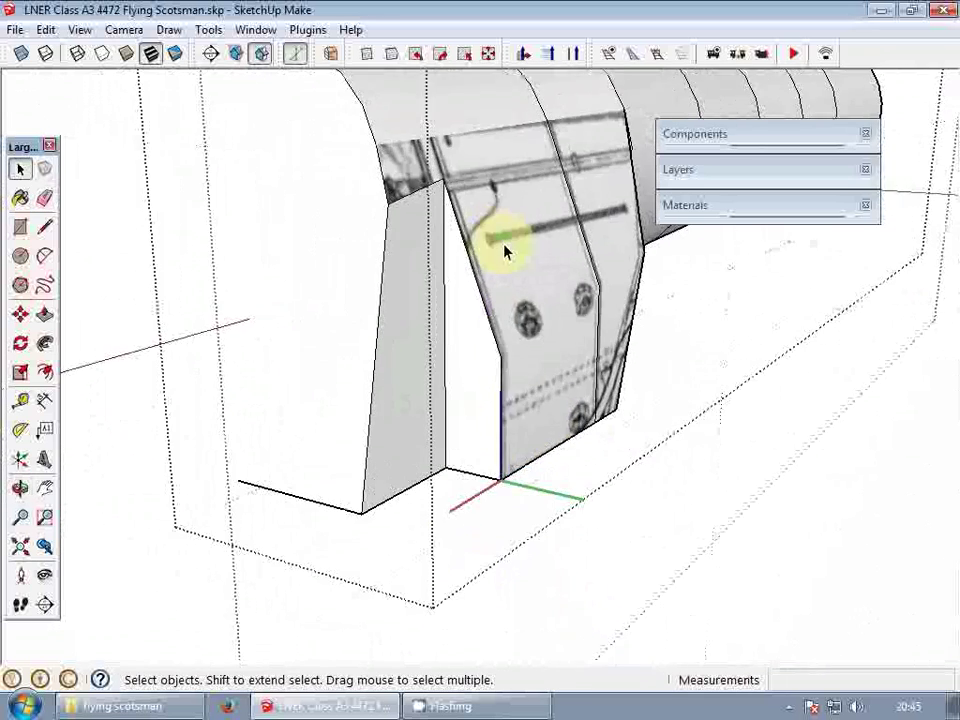
- Examine the notched firebox end and how it sits against the cab and the rest of the locomotive
{"action": "scroll", "coordinate": [407, 369], "scroll_direction": "down", "scroll_amount": 5}
{"action": "middle_click_drag", "start_coordinate": [407, 369], "coordinate": [430, 335]}
{"action": "scroll", "coordinate": [553, 272], "scroll_direction": "up", "scroll_amount": 3}
{"action": "scroll", "coordinate": [229, 369], "scroll_direction": "up", "scroll_amount": 3}
{"action": "scroll", "coordinate": [430, 335], "scroll_direction": "down", "scroll_amount": 3}
{"action": "middle_click_drag", "start_coordinate": [430, 335], "coordinate": [430, 255], "text": "shift"}
{"action": "scroll", "coordinate": [529, 392], "scroll_direction": "down", "scroll_amount": 3}
{"action": "mouse_move", "coordinate": [529, 392]}
{"action": "middle_mouse_down"}
{"action": "mouse_move", "coordinate": [240, 268]}
{"action": "mouse_move", "coordinate": [137, 279]}
{"action": "mouse_move", "coordinate": [508, 281]}
{"action": "mouse_move", "coordinate": [585, 296]}
{"action": "mouse_move", "coordinate": [483, 311]}
{"action": "mouse_move", "coordinate": [551, 414]}
{"action": "mouse_move", "coordinate": [577, 386]}
{"action": "mouse_move", "coordinate": [636, 429]}
{"action": "mouse_move", "coordinate": [643, 459]}
{"action": "mouse_move", "coordinate": [624, 223]}
{"action": "mouse_move", "coordinate": [600, 352]}
{"action": "mouse_move", "coordinate": [812, 304]}
{"action": "middle_mouse_up"}
{"action": "scroll", "coordinate": [624, 306], "scroll_direction": "down", "scroll_amount": 3}
{"action": "scroll", "coordinate": [601, 352], "scroll_direction": "down", "scroll_amount": 3}
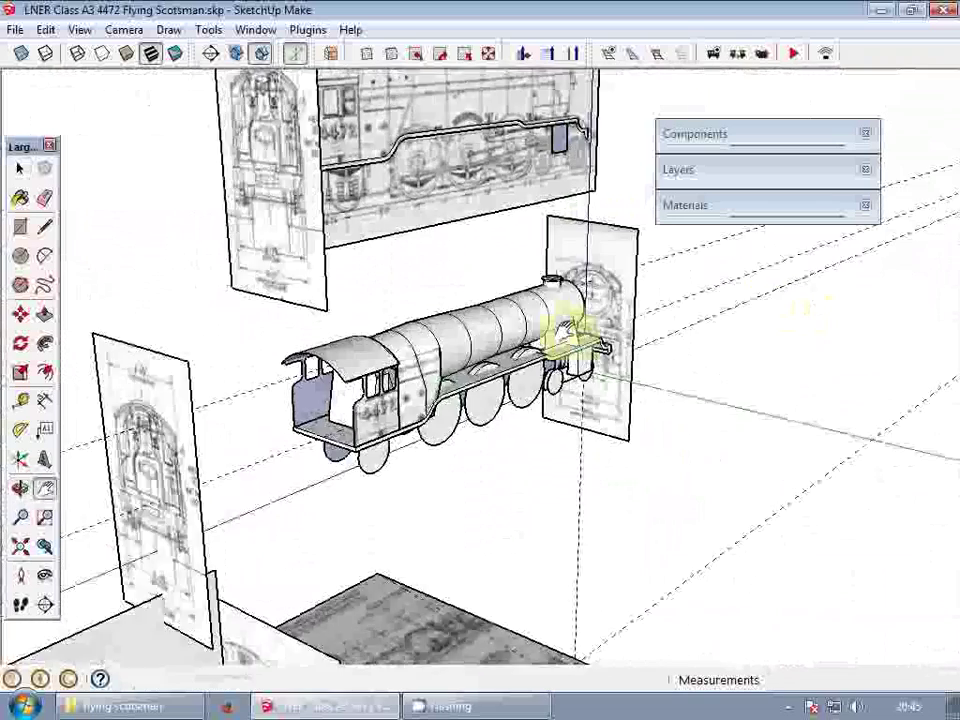
{"action": "scroll", "coordinate": [567, 329], "scroll_direction": "up", "scroll_amount": 1}
{"action": "middle_click_drag", "start_coordinate": [567, 329], "coordinate": [613, 373], "text": "shift"}
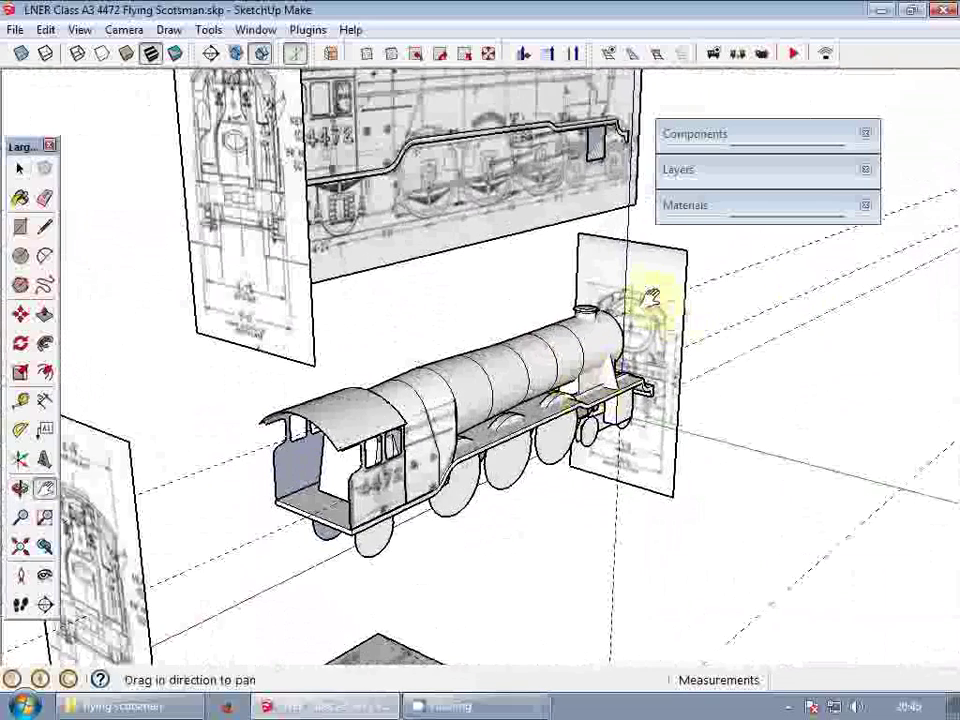
- Draw the sloping rear end of the dome at detail "D" on the side-view blueprint
{"action": "middle_click_drag", "start_coordinate": [643, 302], "coordinate": [369, 154]}
{"action": "middle_click_drag", "start_coordinate": [369, 154], "coordinate": [436, 285], "text": "shift"}
{"action": "scroll", "coordinate": [440, 268], "scroll_direction": "up", "scroll_amount": 4}
{"action": "middle_click_drag", "start_coordinate": [440, 262], "coordinate": [441, 272], "text": "shift"}
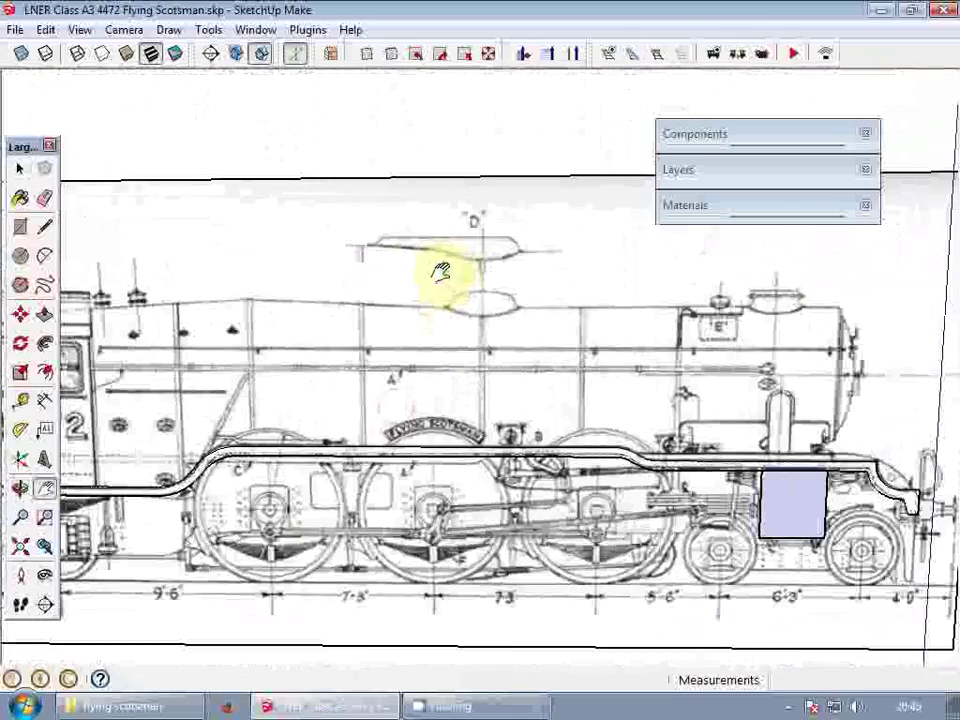
{"action": "left_click_drag", "start_coordinate": [441, 272], "coordinate": [428, 285]}
{"action": "scroll", "coordinate": [431, 289], "scroll_direction": "up", "scroll_amount": 5}
{"action": "key", "text": "space"}
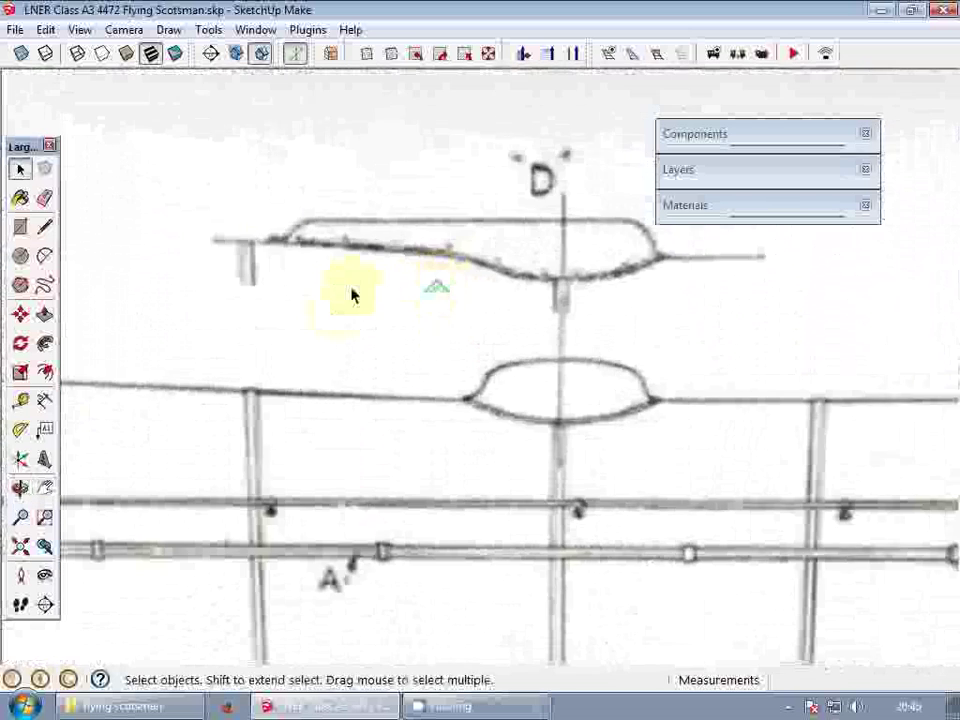
{"action": "key", "text": "l"}
{"action": "scroll", "coordinate": [300, 230], "scroll_direction": "up", "scroll_amount": 3}
{"action": "left_click", "coordinate": [318, 208]}
{"action": "left_click", "coordinate": [252, 268]}
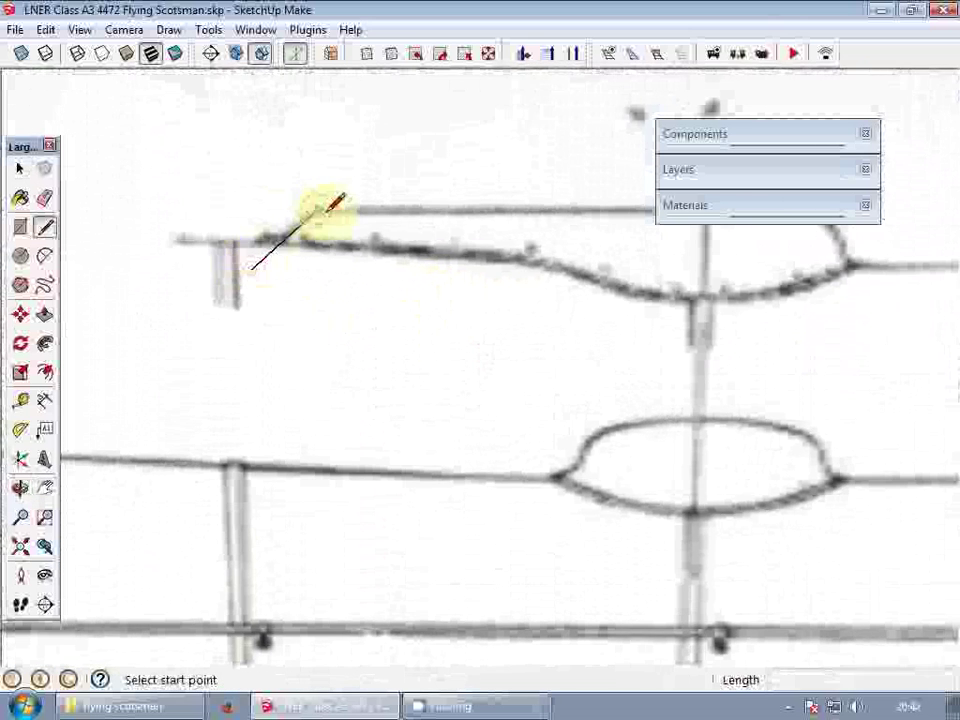
- Trace the flat top and sloping front end of the dome at detail "D", adding a base line about 87 1/4" long
{"action": "left_click", "coordinate": [318, 210]}
{"action": "scroll", "coordinate": [260, 280], "scroll_direction": "down", "scroll_amount": 3}
{"action": "scroll", "coordinate": [565, 224], "scroll_direction": "up", "scroll_amount": 3}
{"action": "left_click", "coordinate": [583, 249]}
{"action": "scroll", "coordinate": [583, 249], "scroll_direction": "up", "scroll_amount": 2}
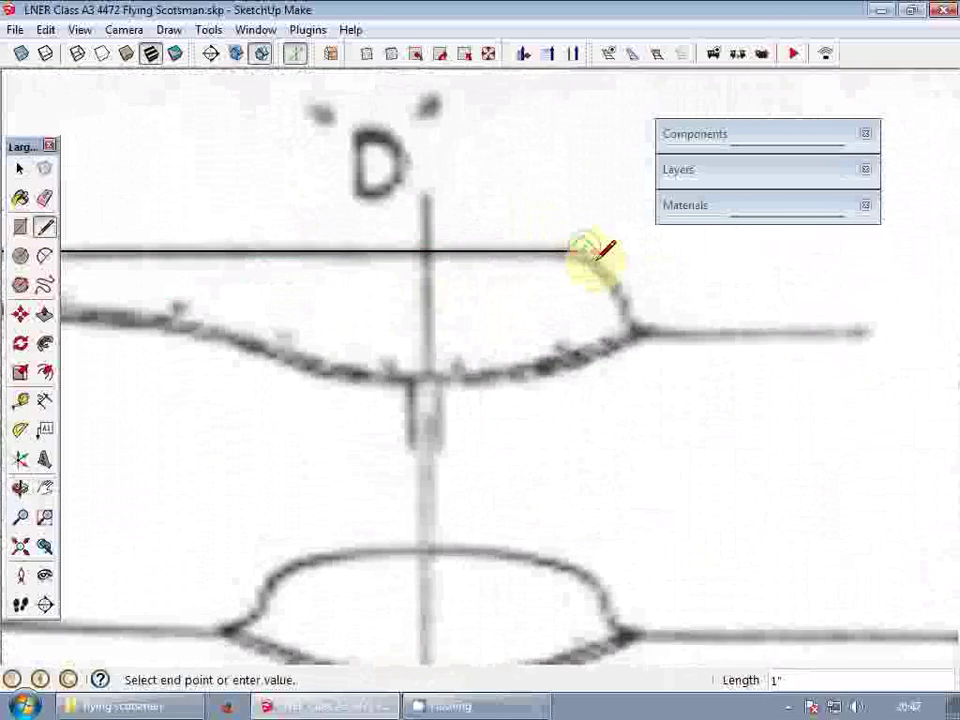
{"action": "scroll", "coordinate": [605, 255], "scroll_direction": "up", "scroll_amount": 3}
{"action": "scroll", "coordinate": [634, 285], "scroll_direction": "down", "scroll_amount": 2}
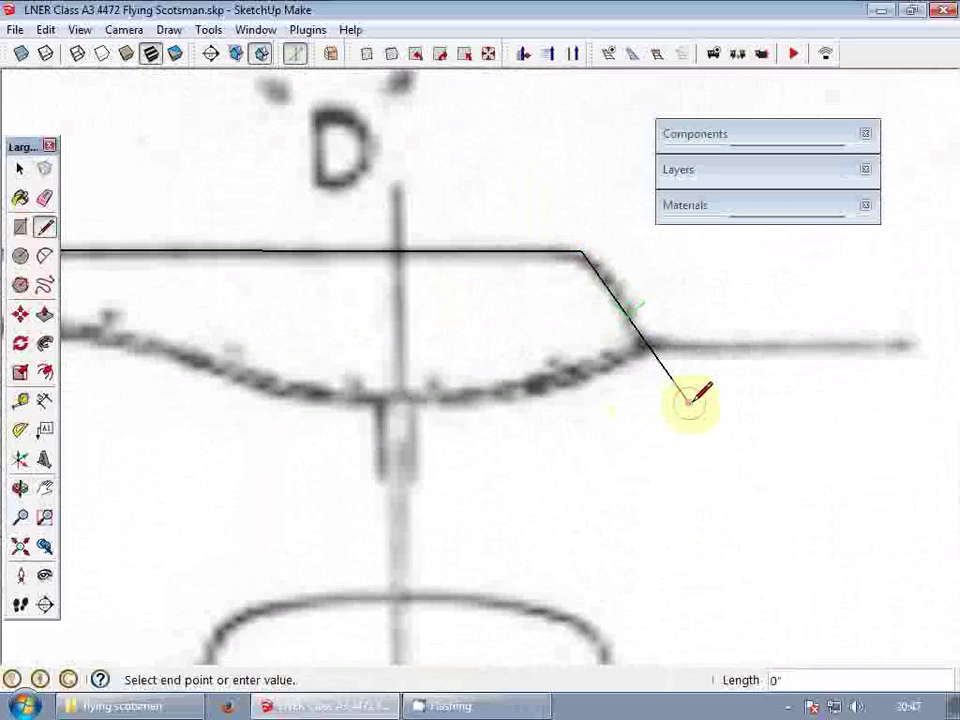
{"action": "left_click", "coordinate": [692, 401]}
{"action": "scroll", "coordinate": [692, 401], "scroll_direction": "down", "scroll_amount": 2}
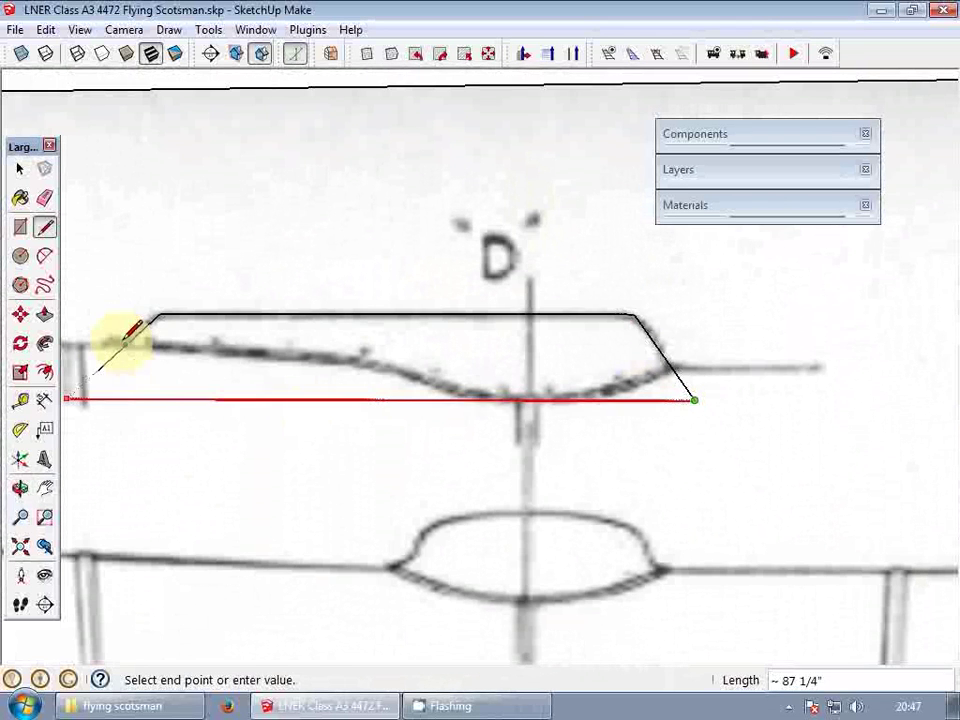
{"action": "left_click", "coordinate": [67, 398]}
- Replace the dome's rear slope with a line joining the base's rear end to the top edge, and select the closed face
{"action": "key", "text": "space"}
{"action": "key", "text": "e"}
{"action": "left_click", "coordinate": [124, 343]}
{"action": "scroll", "coordinate": [178, 343], "scroll_direction": "down", "scroll_amount": 2}
{"action": "key", "text": "l"}
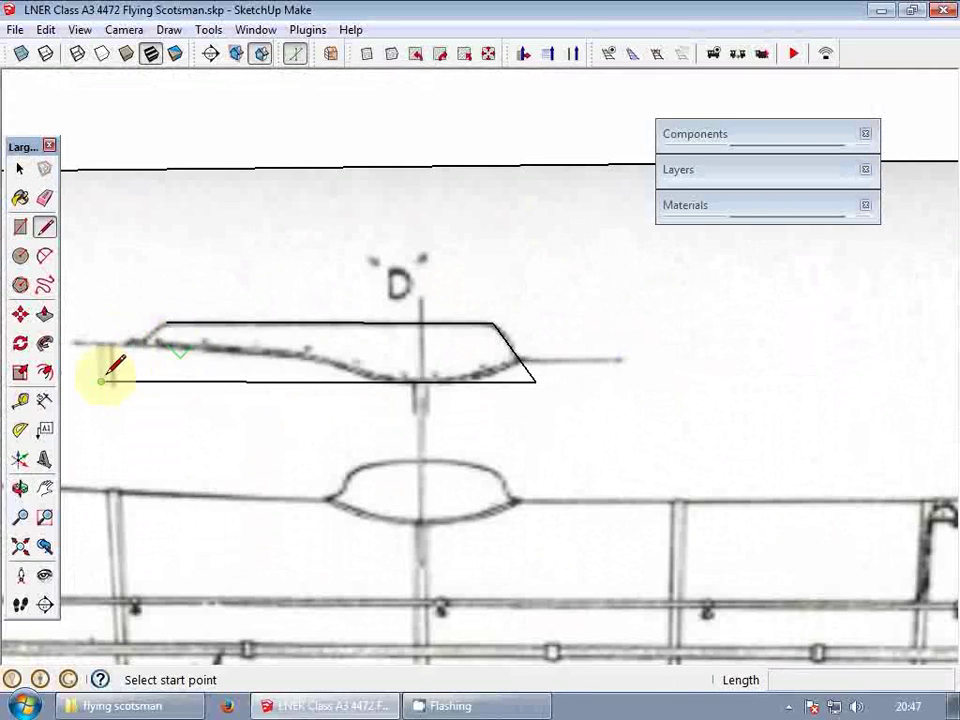
{"action": "left_click", "coordinate": [103, 380]}
{"action": "left_click", "coordinate": [166, 323]}
{"action": "key", "text": "space"}
{"action": "scroll", "coordinate": [568, 368], "scroll_direction": "up", "scroll_amount": 2}
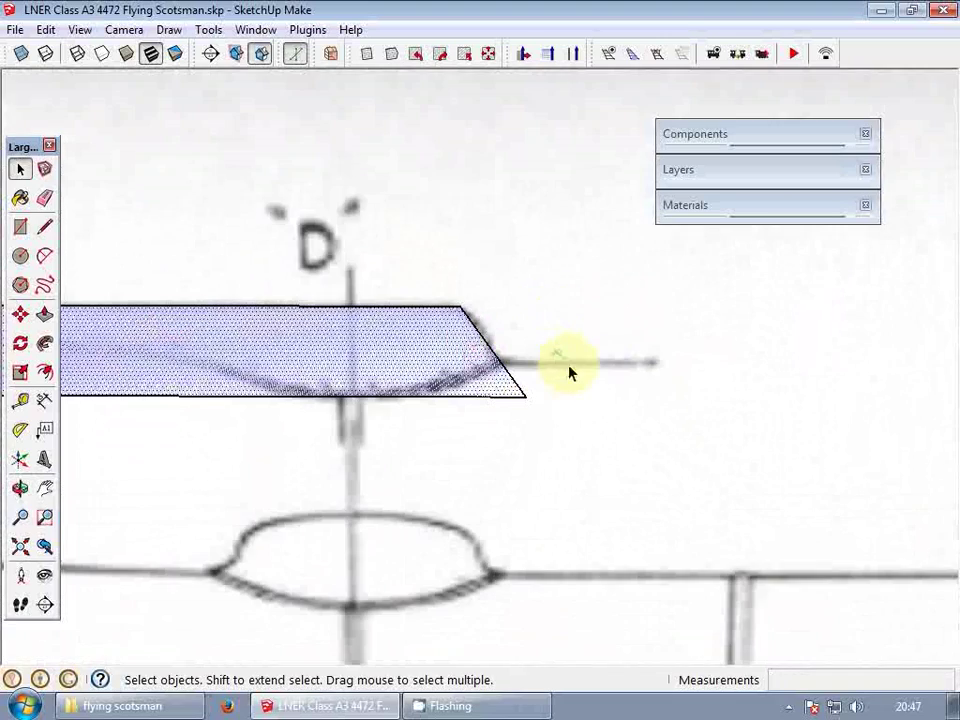
- Move the dome profile from detail "D" on the side-view blueprint onto the top of the boiler
{"action": "key", "text": "m"}
{"action": "left_click", "coordinate": [577, 365]}
{"action": "scroll", "coordinate": [573, 268], "scroll_direction": "down", "scroll_amount": 6}
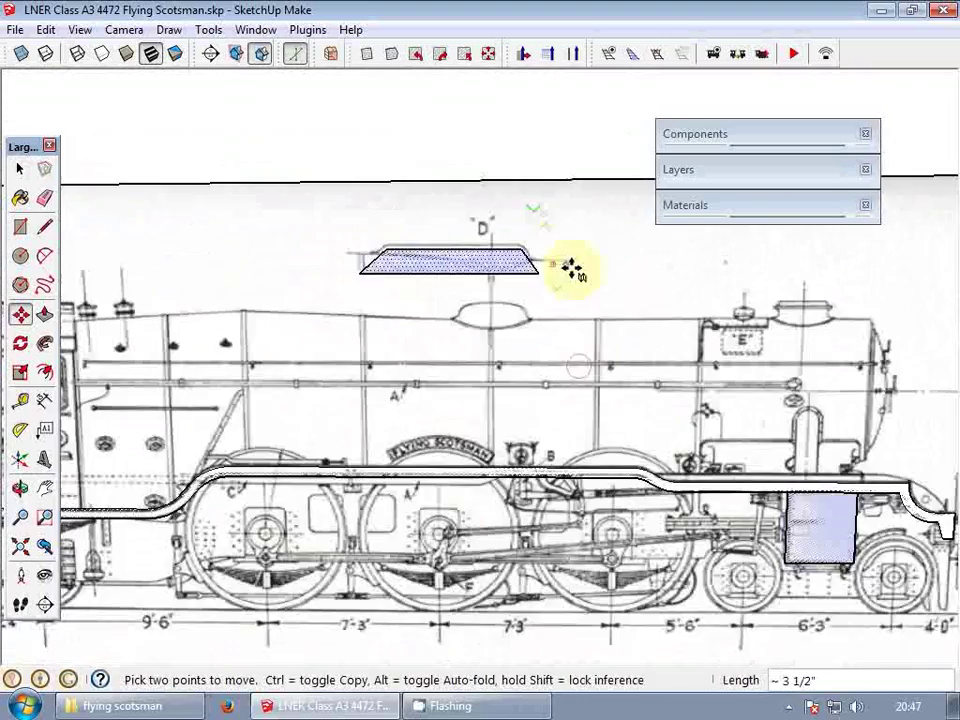
{"action": "middle_click_drag", "start_coordinate": [572, 275], "coordinate": [561, 403]}
{"action": "scroll", "coordinate": [573, 600], "scroll_direction": "up", "scroll_amount": 4}
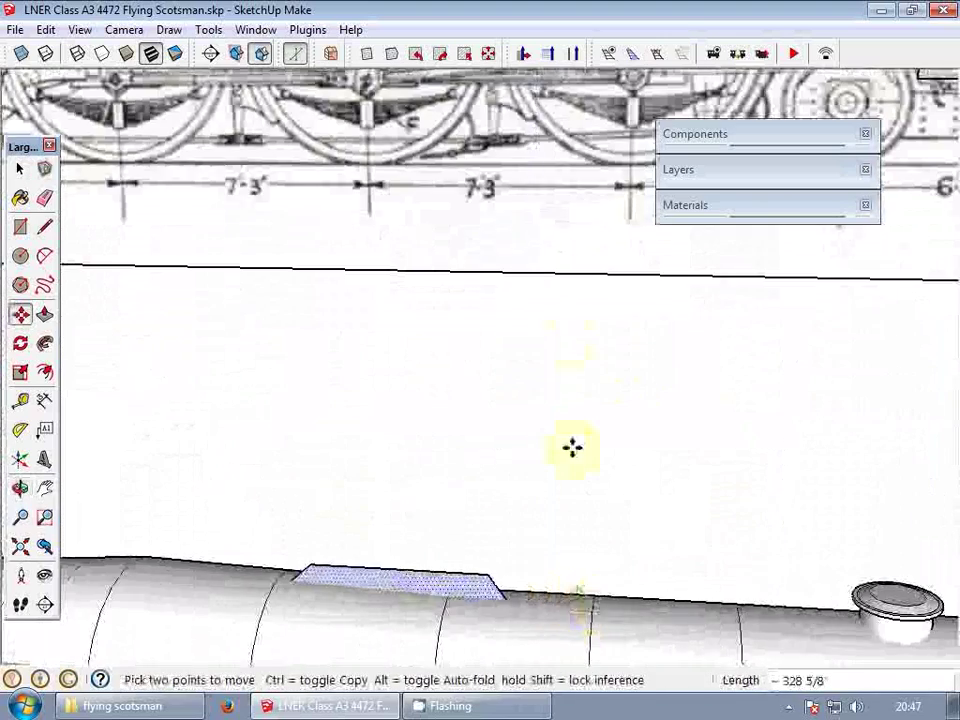
- Extrude the dome profile across the boiler top into a solid with sloping ends using Push/Pull
{"action": "scroll", "coordinate": [571, 336], "scroll_direction": "down", "scroll_amount": 5}
{"action": "mouse_move", "coordinate": [571, 336]}
{"action": "middle_mouse_down"}
{"action": "mouse_move", "coordinate": [514, 439]}
{"action": "mouse_move", "coordinate": [689, 597]}
{"action": "mouse_move", "coordinate": [549, 491]}
{"action": "middle_mouse_up"}
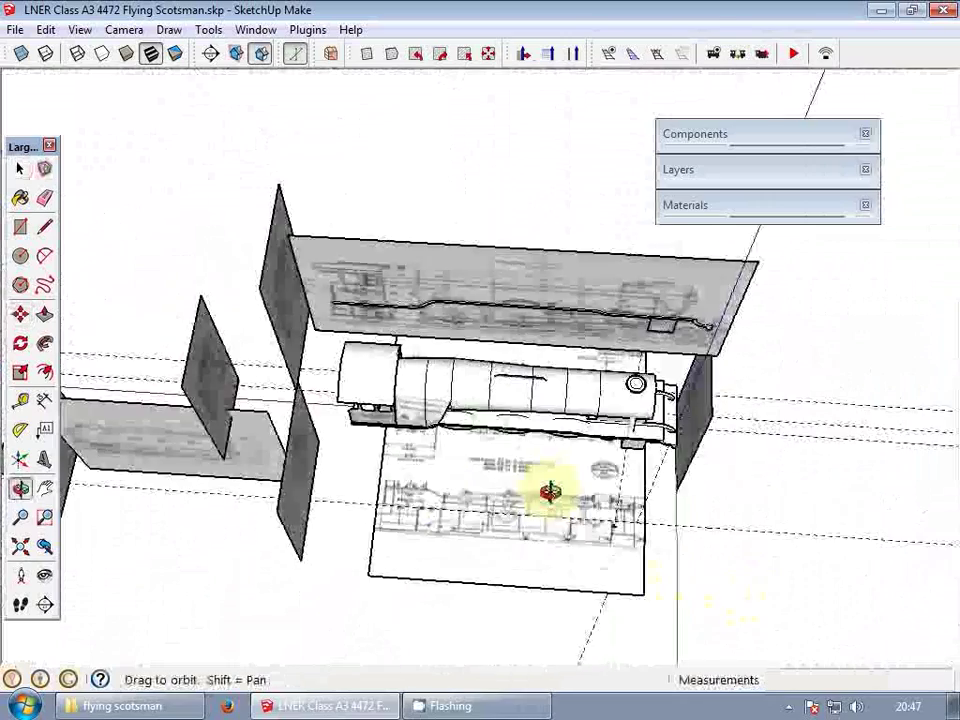
{"action": "scroll", "coordinate": [523, 467], "scroll_direction": "up", "scroll_amount": 5}
{"action": "middle_click_drag", "start_coordinate": [627, 497], "coordinate": [600, 468]}
{"action": "scroll", "coordinate": [600, 468], "scroll_direction": "down", "scroll_amount": 3}
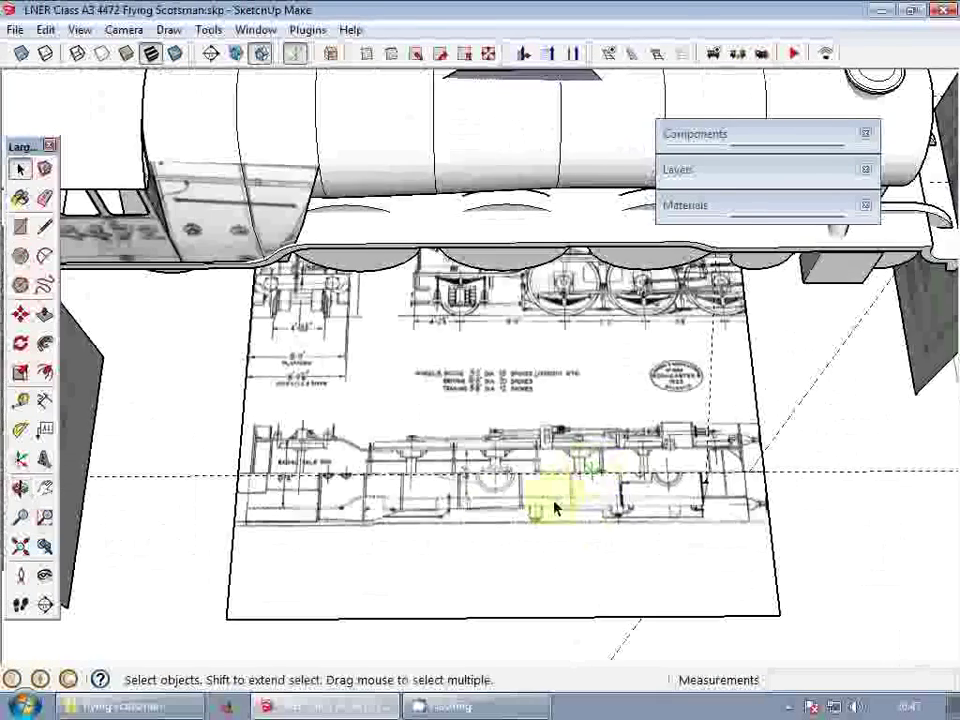
{"action": "middle_click_drag", "start_coordinate": [557, 508], "coordinate": [491, 474]}
{"action": "scroll", "coordinate": [528, 488], "scroll_direction": "down", "scroll_amount": 3}
{"action": "middle_click_drag", "start_coordinate": [546, 506], "coordinate": [492, 385]}
{"action": "middle_click_drag", "start_coordinate": [550, 330], "coordinate": [531, 360]}
{"action": "scroll", "coordinate": [528, 330], "scroll_direction": "up", "scroll_amount": 5}
{"action": "key", "text": "p"}
{"action": "left_click_drag", "start_coordinate": [525, 317], "coordinate": [525, 382]}
- Select the whole dome and move it along the green axis to centre it on the boiler, using the cab as reference
{"action": "key", "text": "space"}
{"action": "triple_click", "coordinate": [516, 351]}
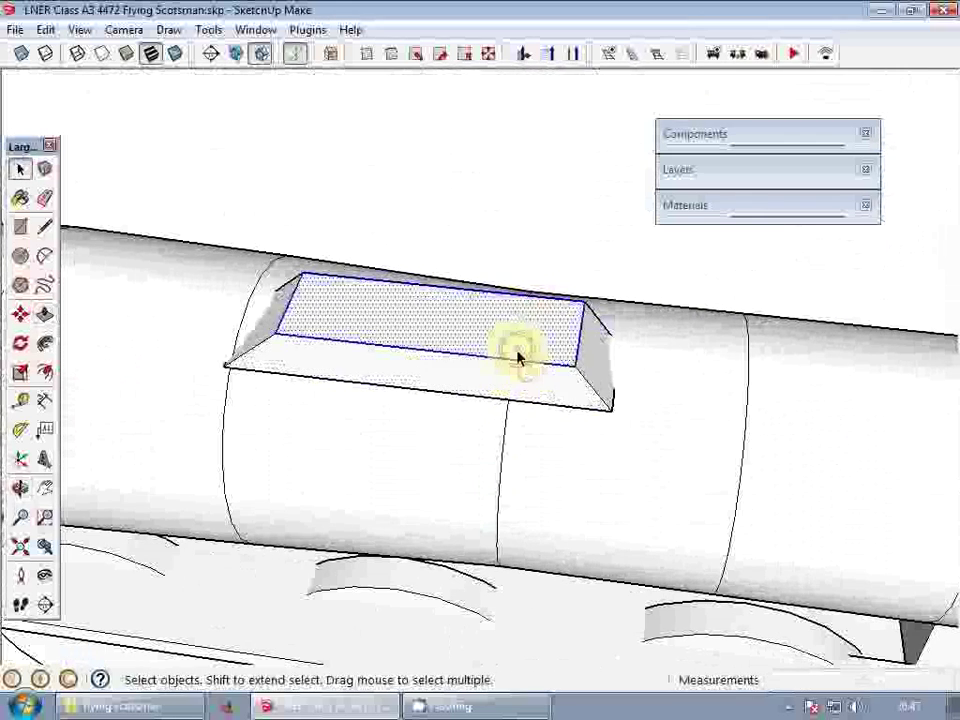
{"action": "scroll", "coordinate": [517, 352], "scroll_direction": "down", "scroll_amount": 2}
{"action": "key", "text": "m"}
{"action": "left_click_drag", "start_coordinate": [560, 335], "coordinate": [582, 248]}
{"action": "key", "text": "ctrl"}
{"action": "key", "text": "ctrl"}
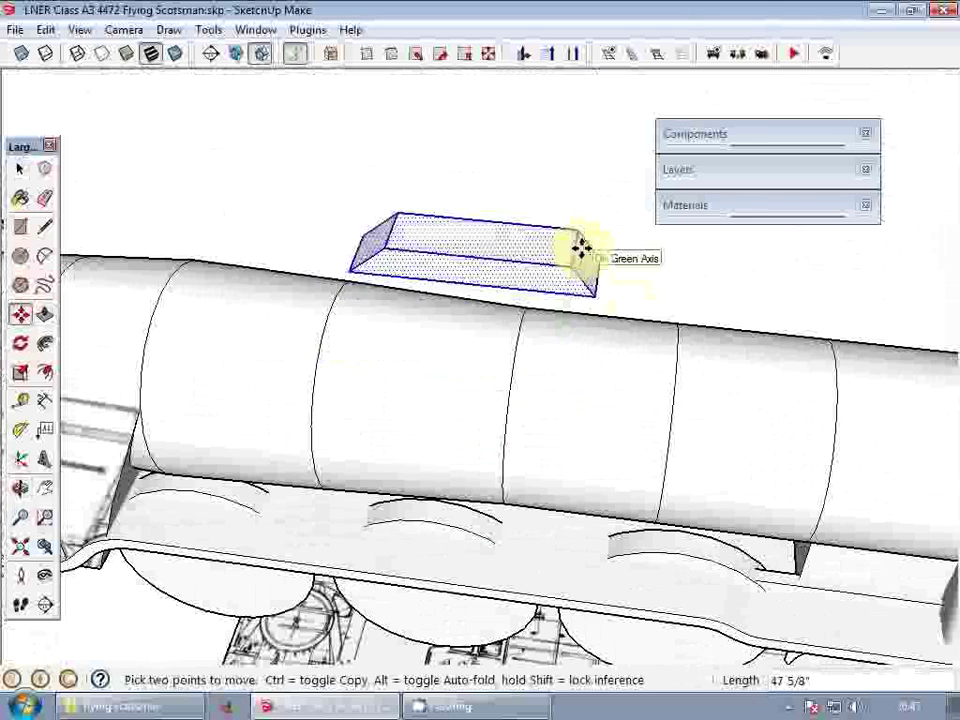
{"action": "scroll", "coordinate": [673, 340], "scroll_direction": "up", "scroll_amount": 5}
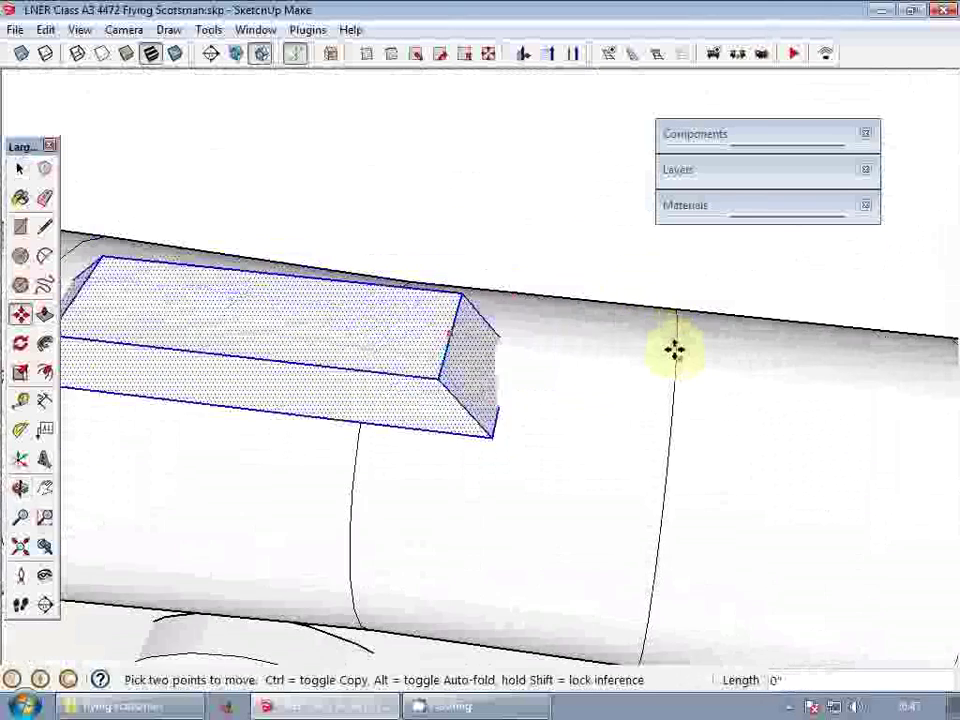
{"action": "scroll", "coordinate": [673, 355], "scroll_direction": "up", "scroll_amount": 6}
{"action": "scroll", "coordinate": [671, 388], "scroll_direction": "down", "scroll_amount": 3}
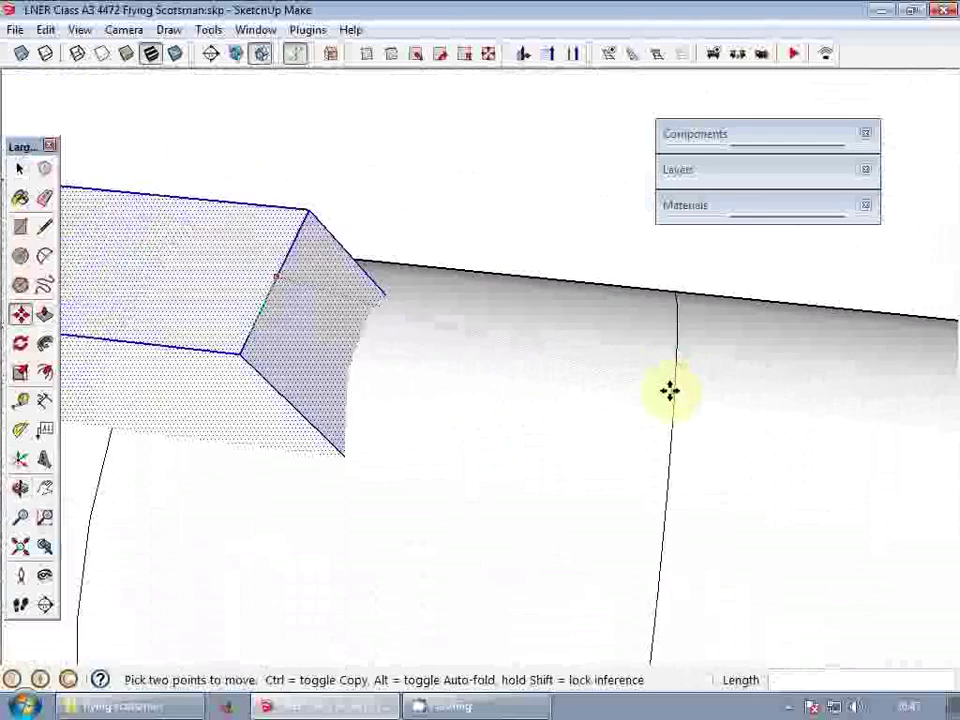
{"action": "scroll", "coordinate": [640, 389], "scroll_direction": "down", "scroll_amount": 8}
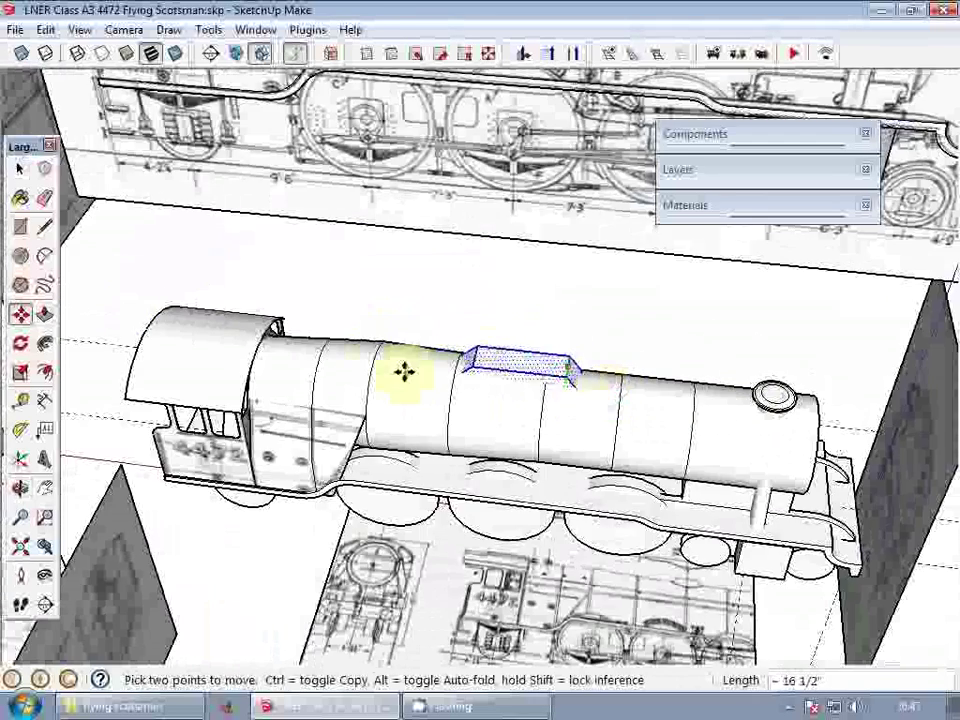
{"action": "scroll", "coordinate": [262, 333], "scroll_direction": "up", "scroll_amount": 3}
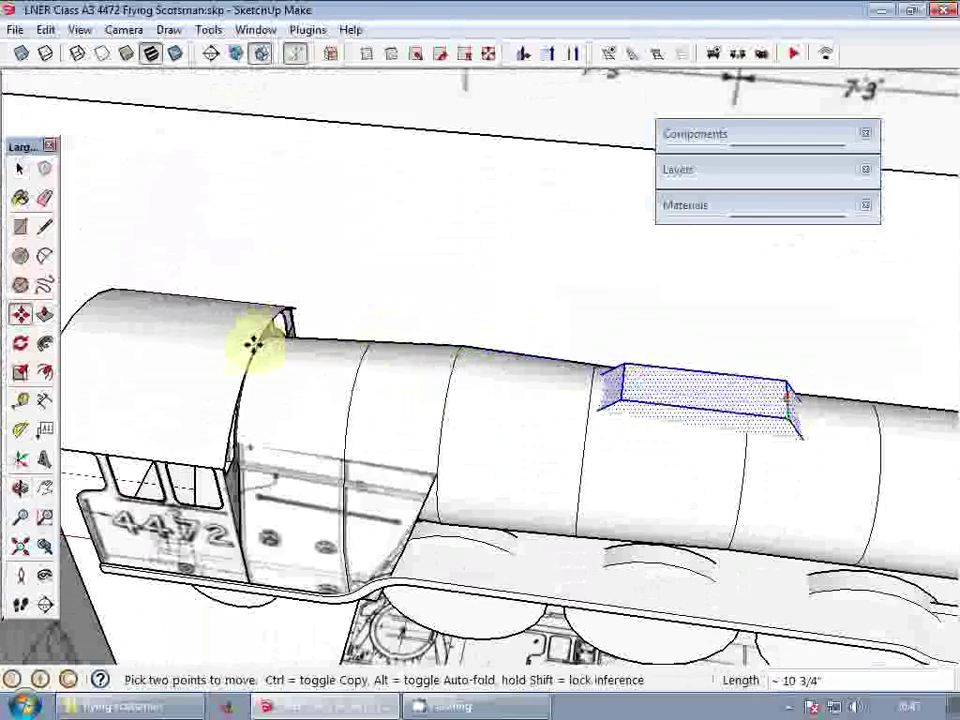
{"action": "left_click", "coordinate": [254, 344]}
{"action": "key", "text": "space"}
- Examine how the dome sits on the boiler top from several sides
{"action": "middle_click_drag", "start_coordinate": [470, 335], "coordinate": [504, 360]}
{"action": "scroll", "coordinate": [555, 350], "scroll_direction": "down", "scroll_amount": 2}
{"action": "scroll", "coordinate": [609, 394], "scroll_direction": "up", "scroll_amount": 3}
{"action": "middle_click_drag", "start_coordinate": [609, 394], "coordinate": [540, 298]}
{"action": "scroll", "coordinate": [612, 459], "scroll_direction": "down", "scroll_amount": 5}
{"action": "key", "text": "p"}
{"action": "scroll", "coordinate": [456, 422], "scroll_direction": "down", "scroll_amount": 3}
{"action": "key", "text": "space"}
{"action": "scroll", "coordinate": [536, 388], "scroll_direction": "up", "scroll_amount": 2}
- Open the firebox group, show hidden geometry, and intersect the firebox's rear side surface with the model
{"action": "middle_click_drag", "start_coordinate": [422, 349], "coordinate": [333, 433]}
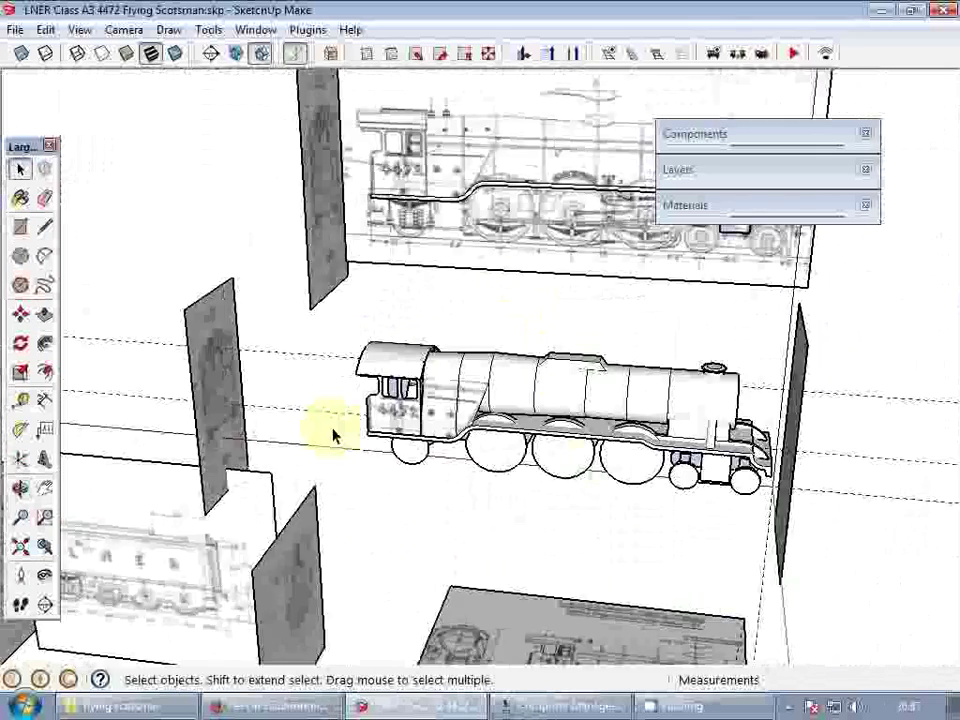
{"action": "scroll", "coordinate": [390, 403], "scroll_direction": "up", "scroll_amount": 6}
{"action": "double_click", "coordinate": [519, 284]}
{"action": "left_click", "coordinate": [496, 286]}
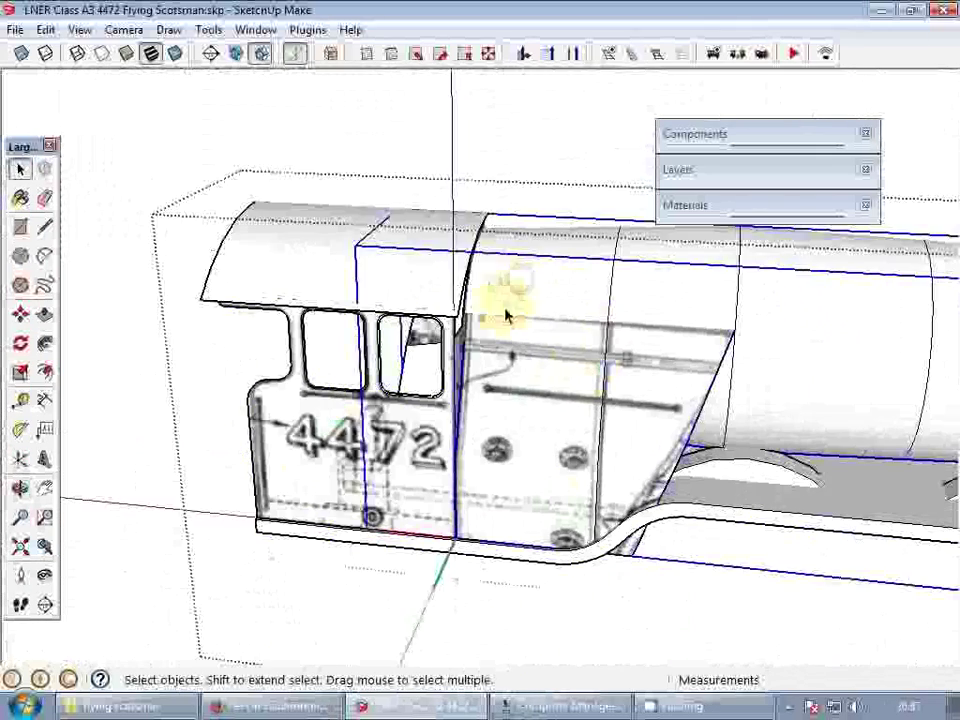
{"action": "double_click", "coordinate": [505, 314]}
{"action": "scroll", "coordinate": [477, 288], "scroll_direction": "up", "scroll_amount": 2}
{"action": "left_click", "coordinate": [456, 281]}
{"action": "key", "text": "alt+h"}
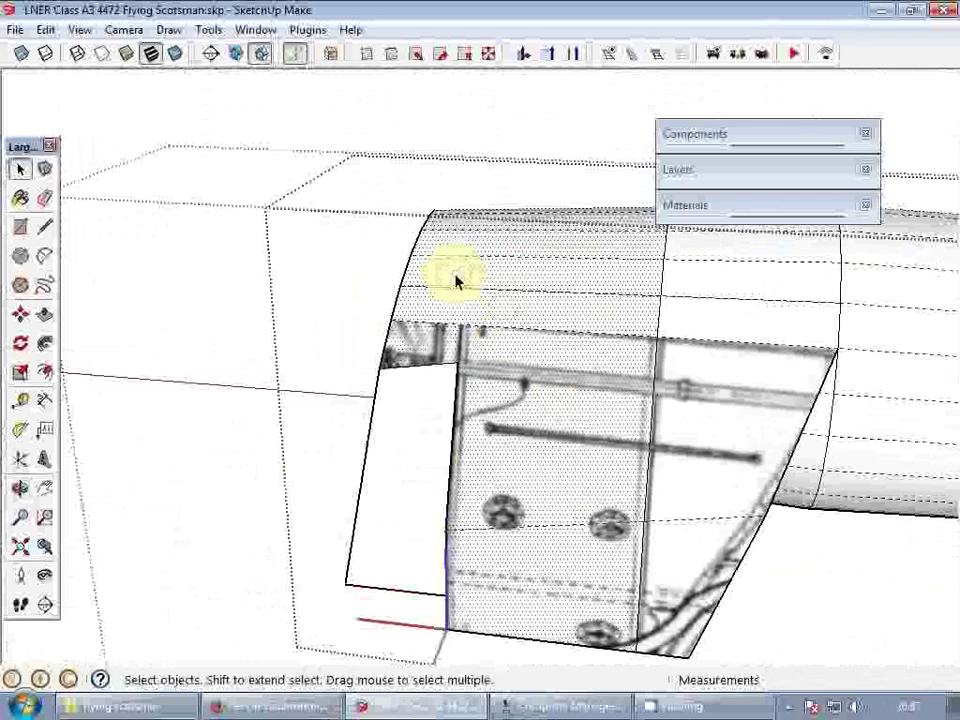
{"action": "mouse_move", "coordinate": [456, 281]}
{"action": "middle_mouse_down"}
{"action": "mouse_move", "coordinate": [688, 375]}
{"action": "mouse_move", "coordinate": [671, 349]}
{"action": "middle_mouse_up"}
{"action": "right_click", "coordinate": [672, 346]}
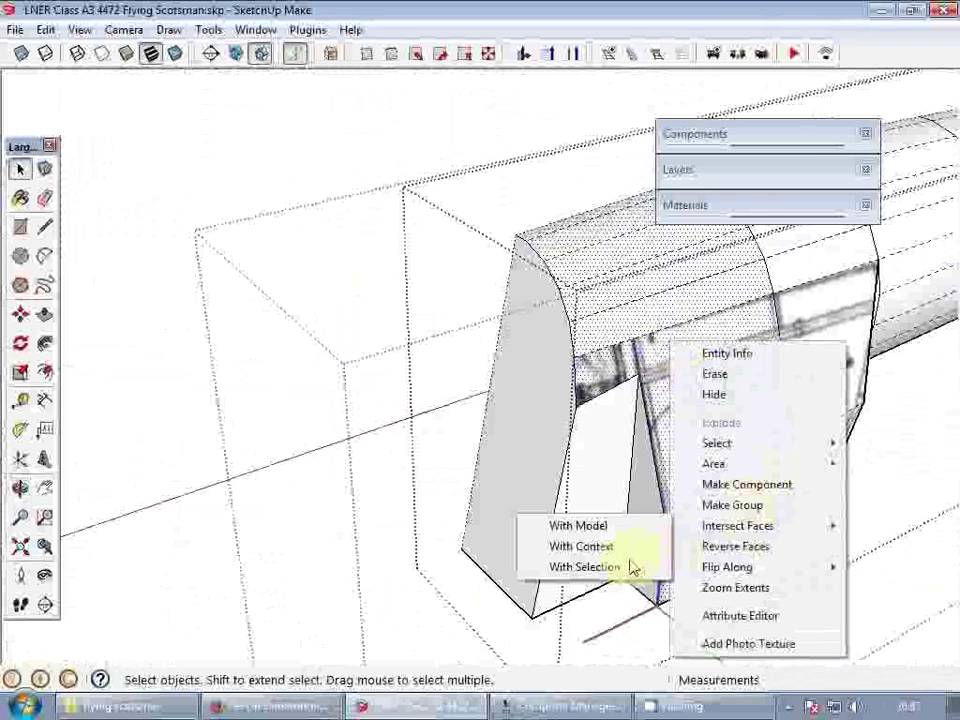
{"action": "left_click", "coordinate": [611, 526]}
- Paint the textured firebox strip inside the cab with the Default material and soften the edge below it
{"action": "middle_click_drag", "start_coordinate": [611, 526], "coordinate": [423, 345]}
{"action": "mouse_move", "coordinate": [358, 397]}
{"action": "middle_mouse_down"}
{"action": "mouse_move", "coordinate": [430, 414]}
{"action": "mouse_move", "coordinate": [512, 326]}
{"action": "mouse_move", "coordinate": [463, 350]}
{"action": "middle_mouse_up"}
{"action": "key", "text": "b"}
{"action": "key", "text": "space"}
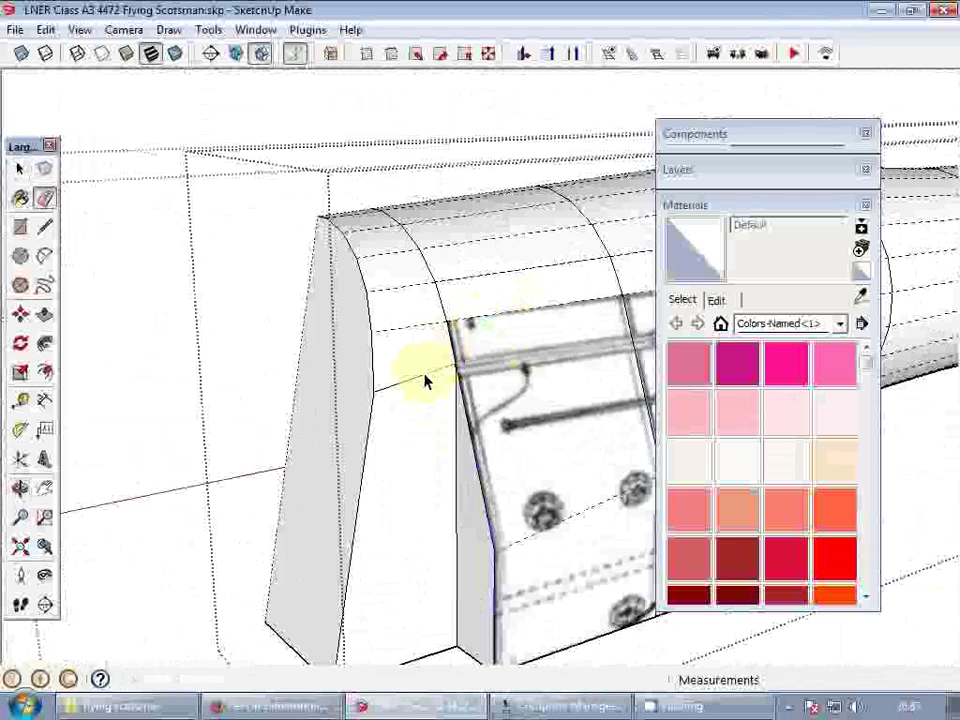
{"action": "left_click", "coordinate": [423, 377], "text": "ctrl"}
{"action": "key", "text": "space"}
{"action": "scroll", "coordinate": [420, 385], "scroll_direction": "up", "scroll_amount": 1}
{"action": "key", "text": "Escape"}
{"action": "scroll", "coordinate": [432, 385], "scroll_direction": "down", "scroll_amount": 2}
{"action": "middle_click_drag", "start_coordinate": [432, 385], "coordinate": [288, 388]}
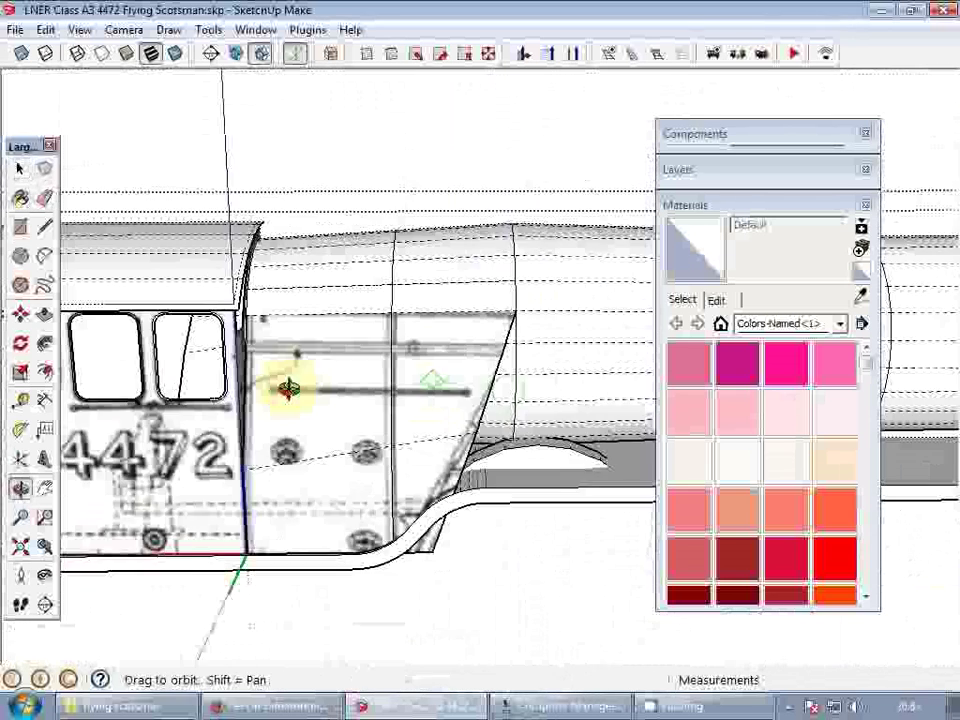
{"action": "scroll", "coordinate": [288, 388], "scroll_direction": "down", "scroll_amount": 5}
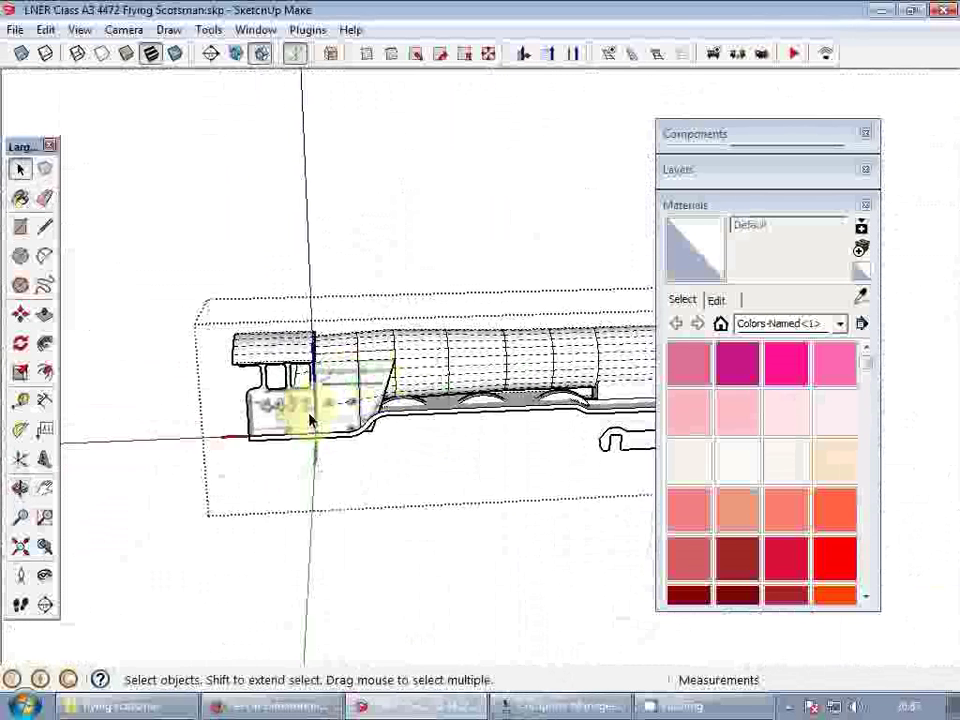
- Trace the frame on the side-view blueprint from the running board's rear end down, forward along the base and up the slope near the rear driving wheel
{"action": "middle_click_drag", "start_coordinate": [525, 422], "coordinate": [481, 316]}
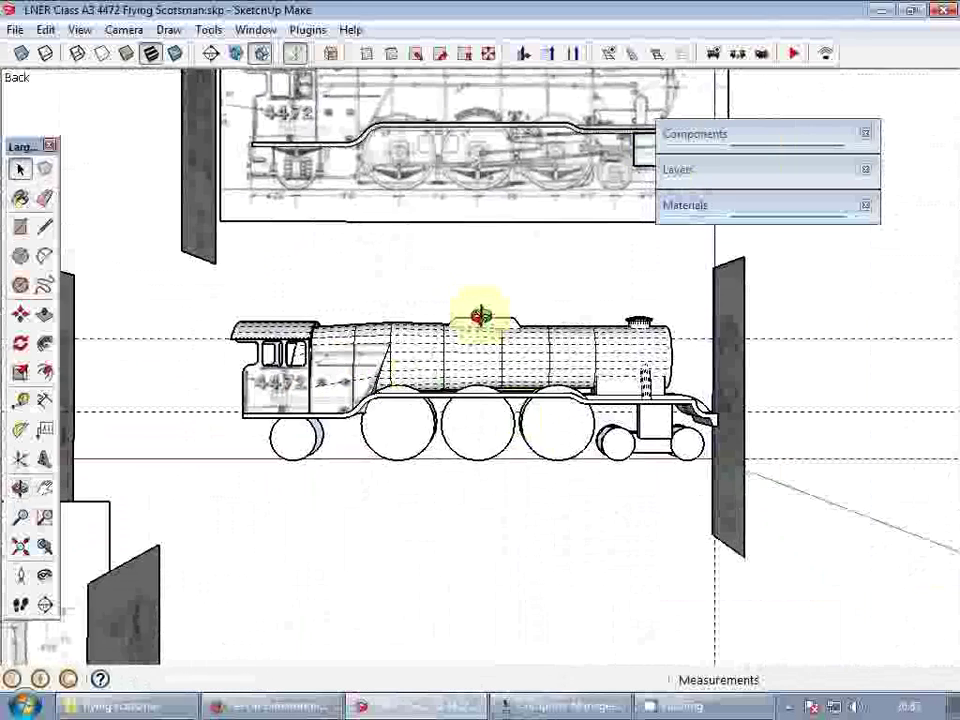
{"action": "middle_click_drag", "start_coordinate": [366, 178], "coordinate": [386, 317], "text": "shift"}
{"action": "scroll", "coordinate": [372, 302], "scroll_direction": "up", "scroll_amount": 2}
{"action": "scroll", "coordinate": [248, 303], "scroll_direction": "up", "scroll_amount": 3}
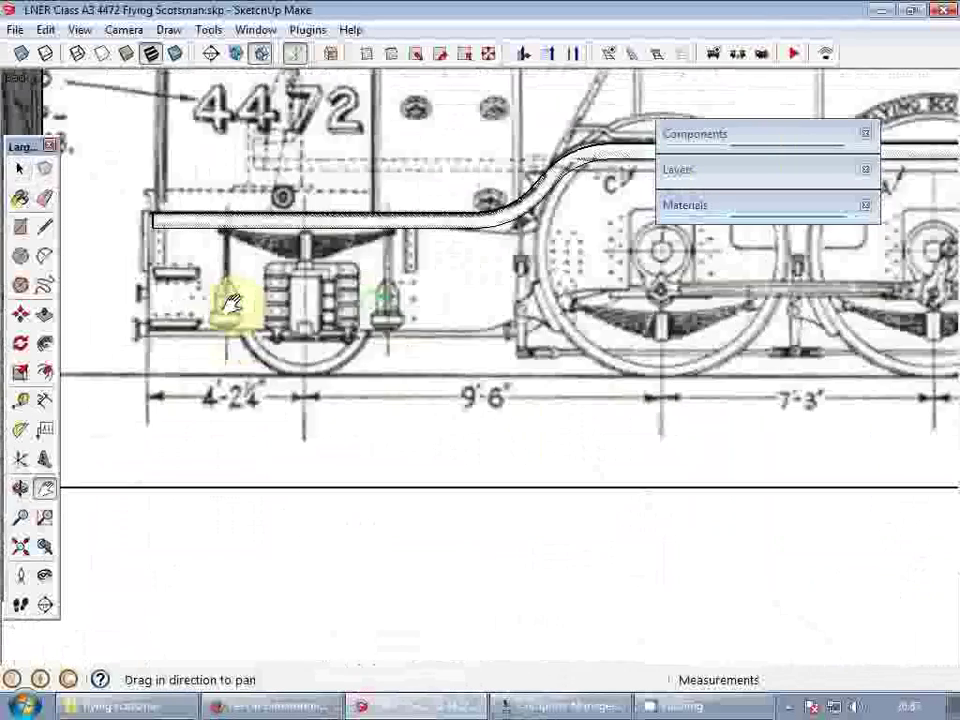
{"action": "middle_click_drag", "start_coordinate": [235, 302], "coordinate": [377, 342], "text": "shift"}
{"action": "scroll", "coordinate": [285, 245], "scroll_direction": "up", "scroll_amount": 3}
{"action": "left_click", "coordinate": [296, 253]}
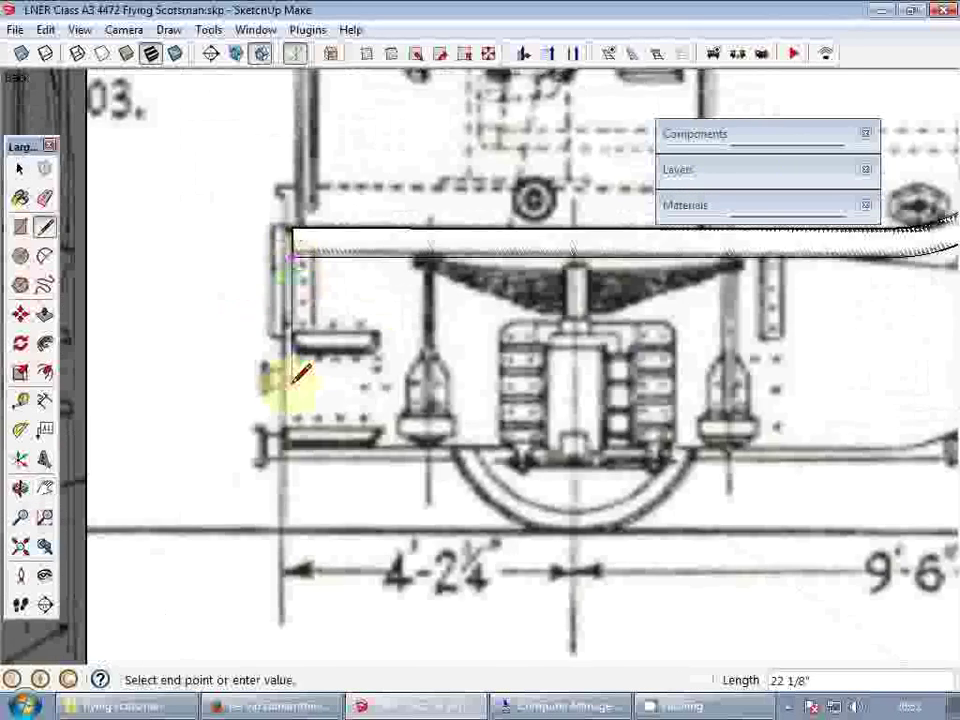
{"action": "scroll", "coordinate": [300, 430], "scroll_direction": "up", "scroll_amount": 2}
{"action": "scroll", "coordinate": [450, 460], "scroll_direction": "down", "scroll_amount": 4}
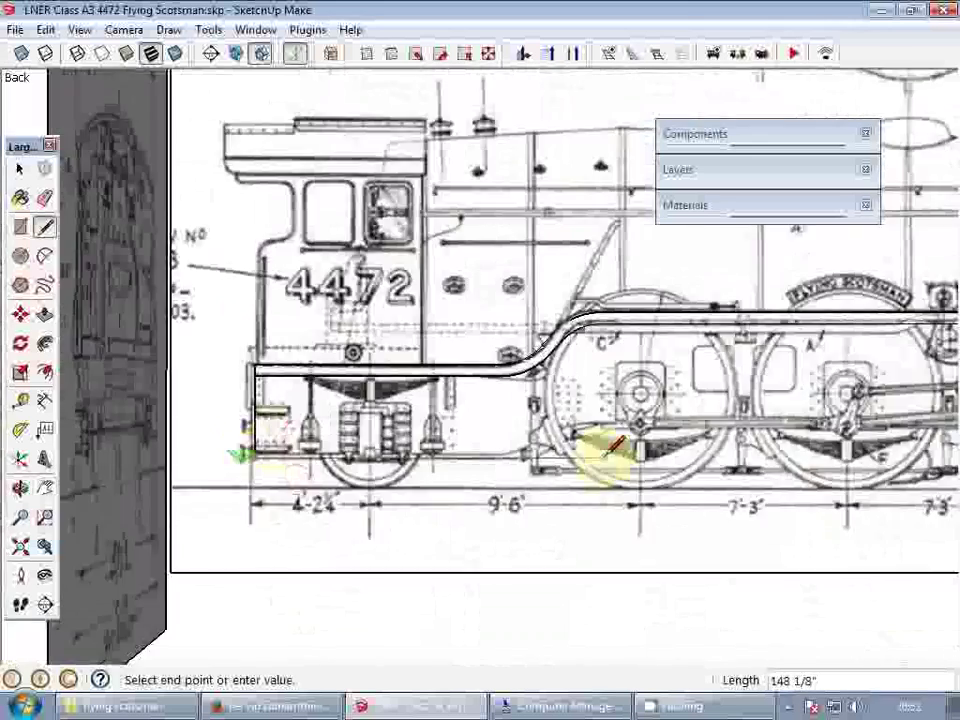
{"action": "scroll", "coordinate": [476, 450], "scroll_direction": "up", "scroll_amount": 5}
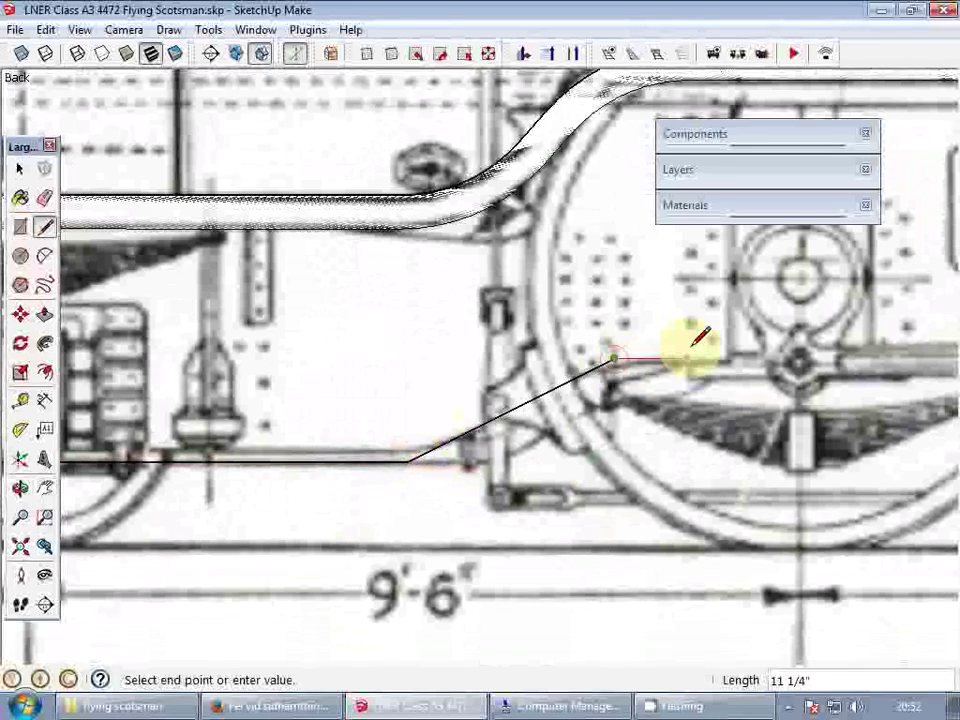
- Continue the frame outline forward about 247 1/2" past the driving wheels, and up a slope above the first bogie wheel
{"action": "scroll", "coordinate": [720, 342], "scroll_direction": "down", "scroll_amount": 3}
{"action": "middle_click_drag", "start_coordinate": [776, 343], "coordinate": [362, 401], "text": "shift"}
{"action": "scroll", "coordinate": [362, 401], "scroll_direction": "down", "scroll_amount": 1}
{"action": "middle_click_drag", "start_coordinate": [568, 407], "coordinate": [453, 407], "text": "shift"}
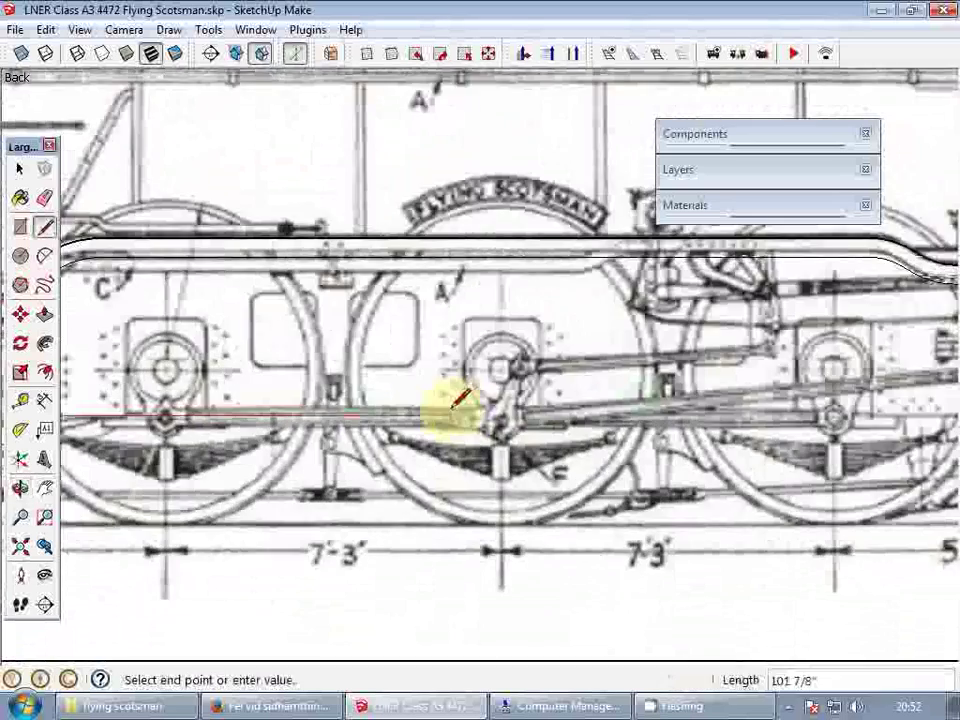
{"action": "scroll", "coordinate": [452, 407], "scroll_direction": "down", "scroll_amount": 1}
{"action": "middle_click_drag", "start_coordinate": [770, 413], "coordinate": [533, 414], "text": "shift"}
{"action": "scroll", "coordinate": [690, 408], "scroll_direction": "up", "scroll_amount": 2}
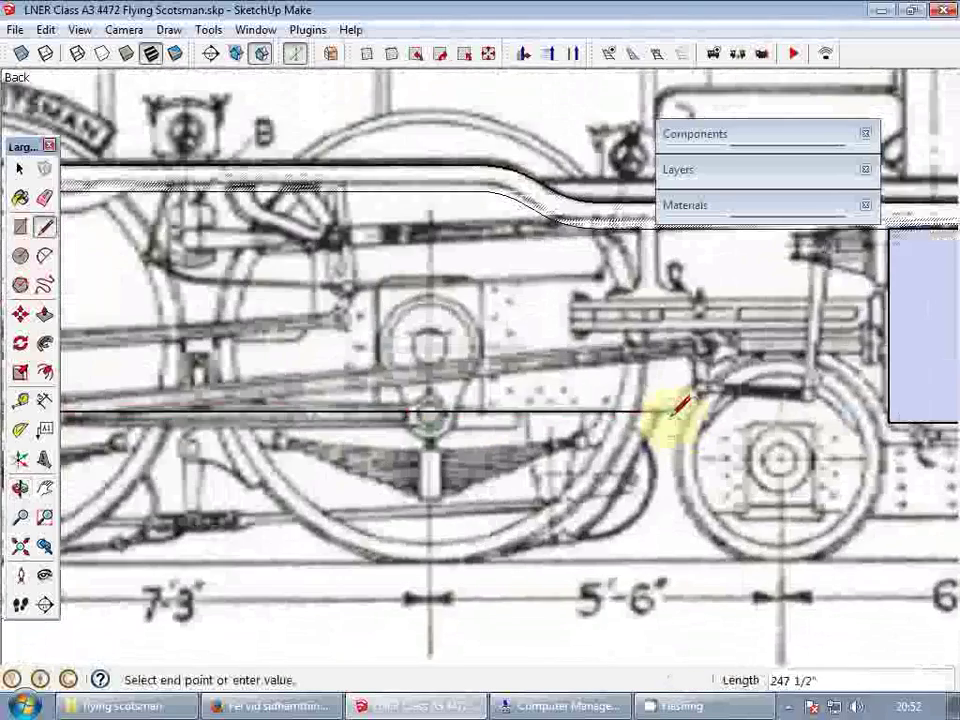
{"action": "scroll", "coordinate": [739, 360], "scroll_direction": "up", "scroll_amount": 2}
{"action": "mouse_move", "coordinate": [825, 342]}
{"action": "middle_mouse_down", "text": "shift"}
{"action": "mouse_move", "coordinate": [836, 339]}
{"action": "mouse_move", "coordinate": [680, 373]}
{"action": "middle_mouse_up", "text": "shift"}
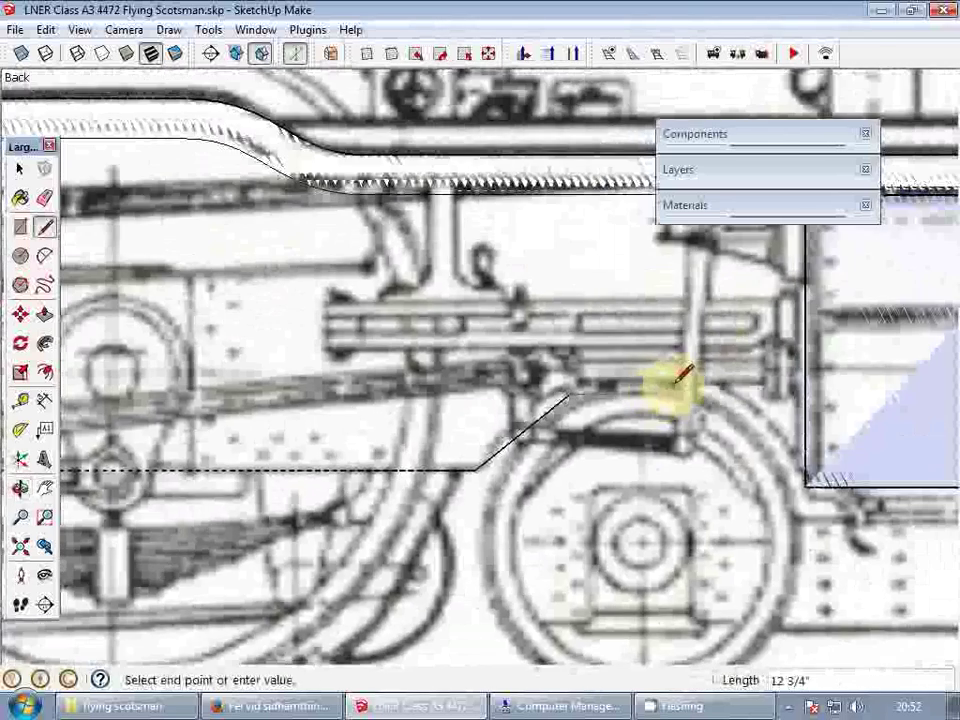
- Finish the frame outline with a short level line above the first bogie wheel and a vertical line up to the running board
{"action": "scroll", "coordinate": [565, 432], "scroll_direction": "down", "scroll_amount": 3}
{"action": "mouse_move", "coordinate": [579, 429]}
{"action": "middle_mouse_down"}
{"action": "mouse_move", "coordinate": [650, 410]}
{"action": "mouse_move", "coordinate": [595, 364]}
{"action": "middle_mouse_up"}
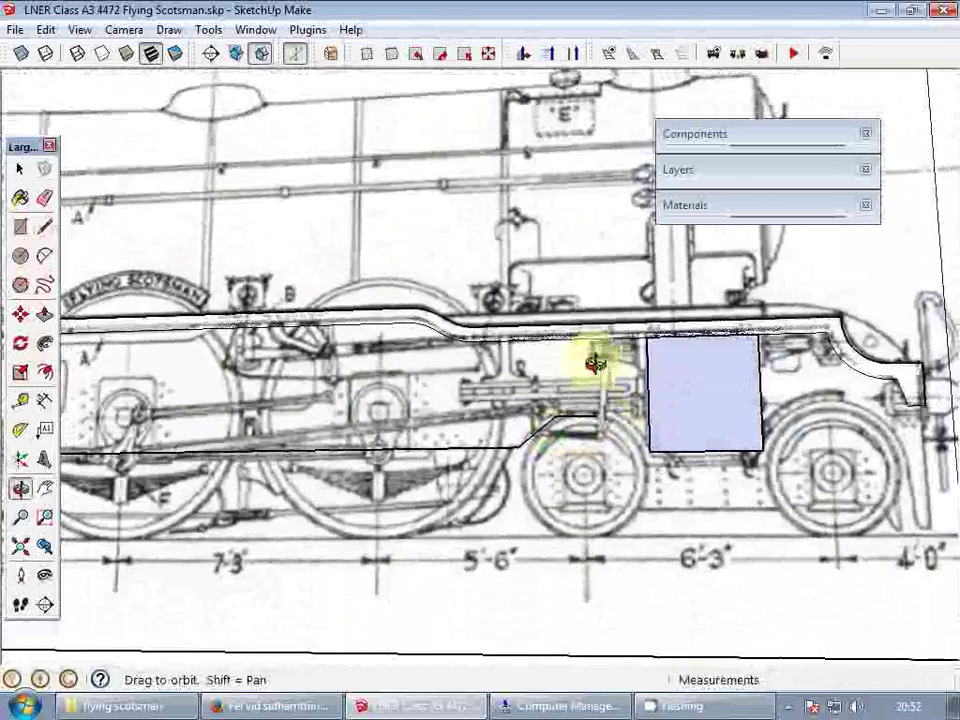
{"action": "scroll", "coordinate": [595, 360], "scroll_direction": "up", "scroll_amount": 3}
{"action": "left_click", "coordinate": [590, 342]}
{"action": "key", "text": "space"}
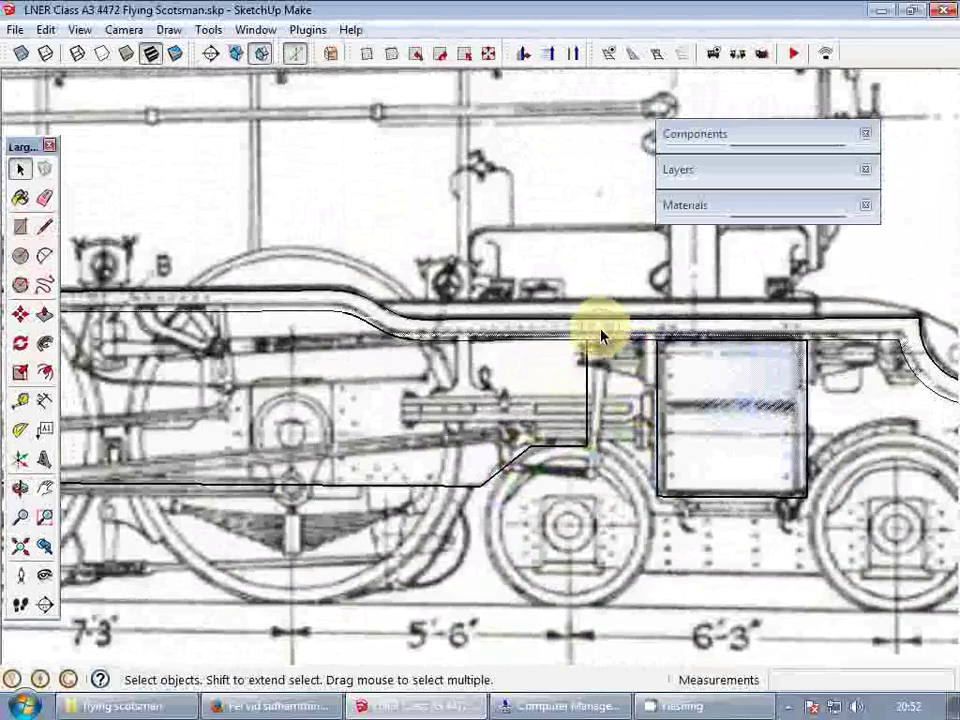
- Open the running-board group above the traced frame outline and delete its selected geometry
{"action": "triple_click", "coordinate": [600, 329]}
{"action": "left_click", "coordinate": [572, 332]}
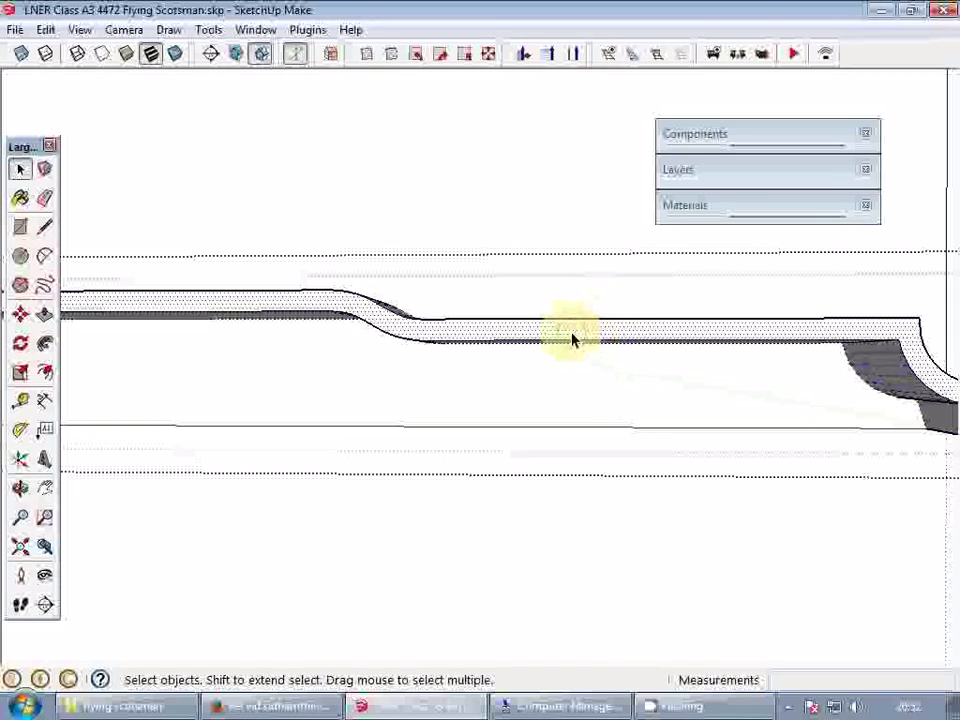
{"action": "key", "text": "Delete"}
{"action": "left_click", "coordinate": [461, 395]}
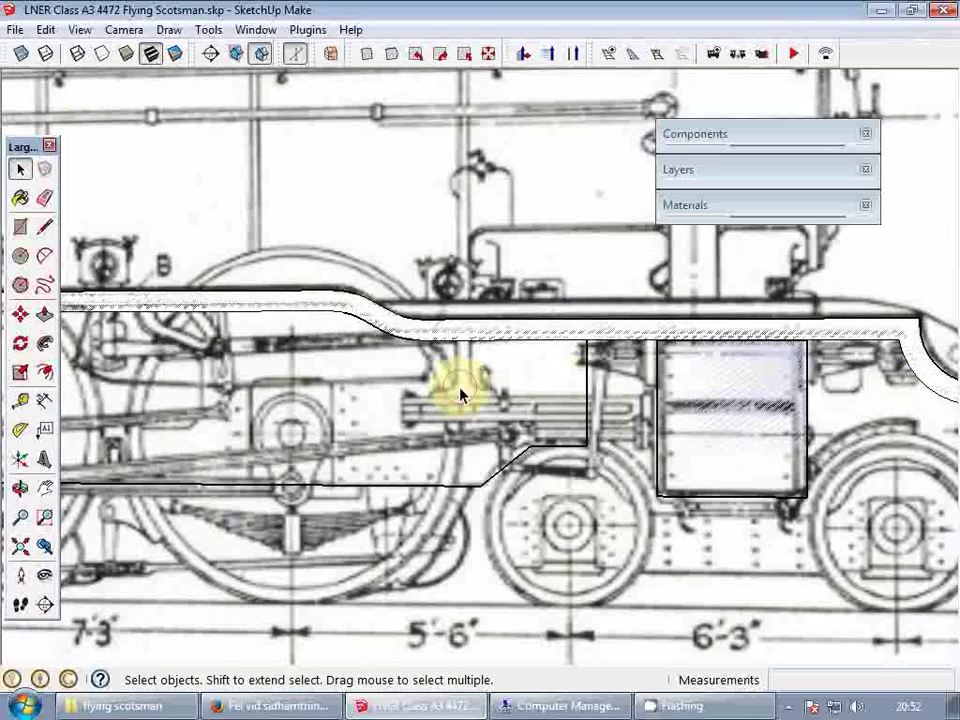
{"action": "double_click", "coordinate": [461, 395]}
{"action": "key", "text": "Escape"}
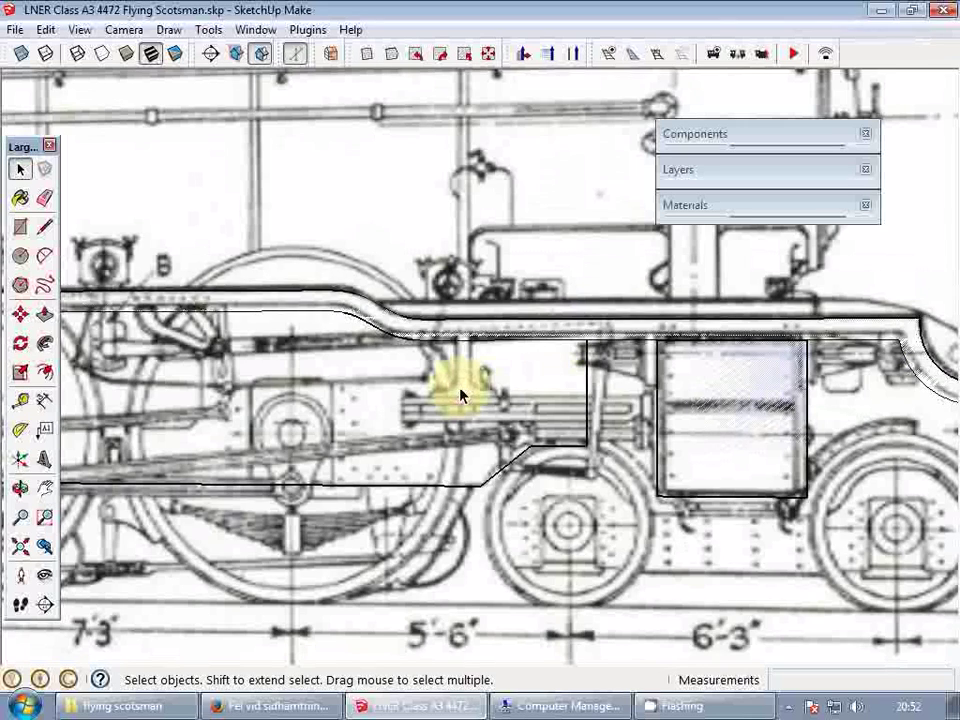
- Make the cylinder rectangle below the running board on the side-view blueprint a separate group
{"action": "left_click", "coordinate": [560, 330]}
{"action": "scroll", "coordinate": [592, 350], "scroll_direction": "up", "scroll_amount": 3}
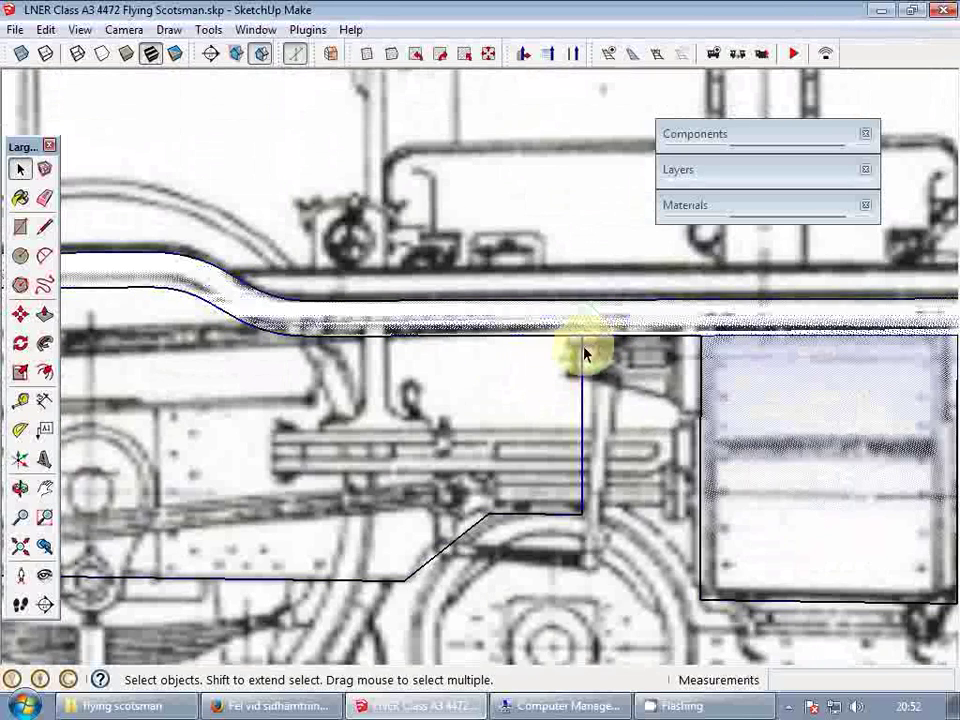
{"action": "right_click", "coordinate": [585, 350]}
{"action": "left_click", "coordinate": [565, 400]}
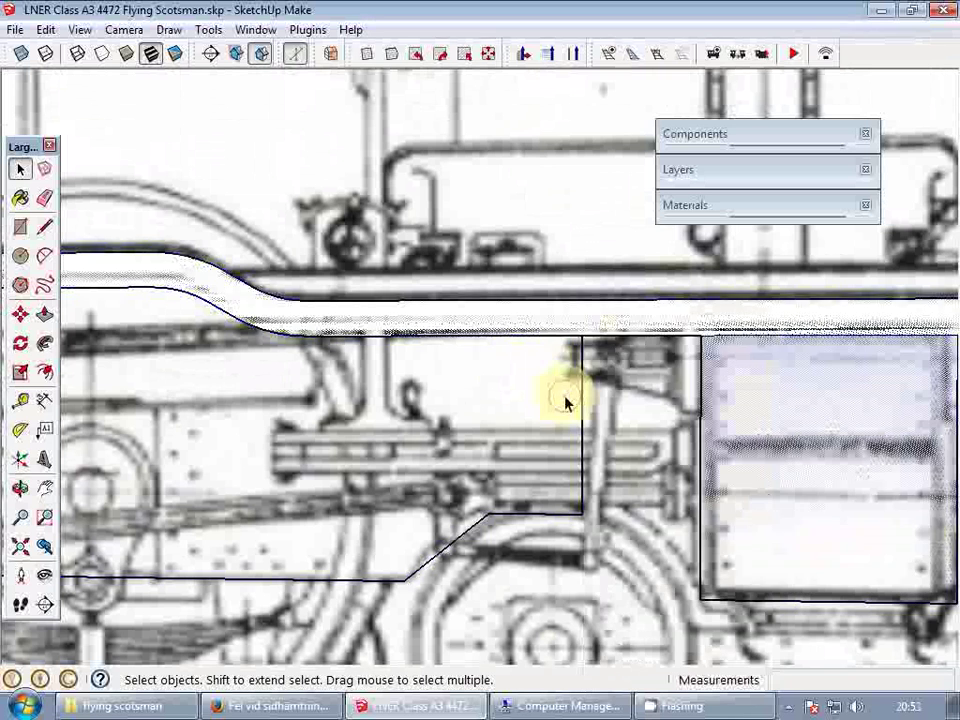
{"action": "left_click", "coordinate": [631, 337]}
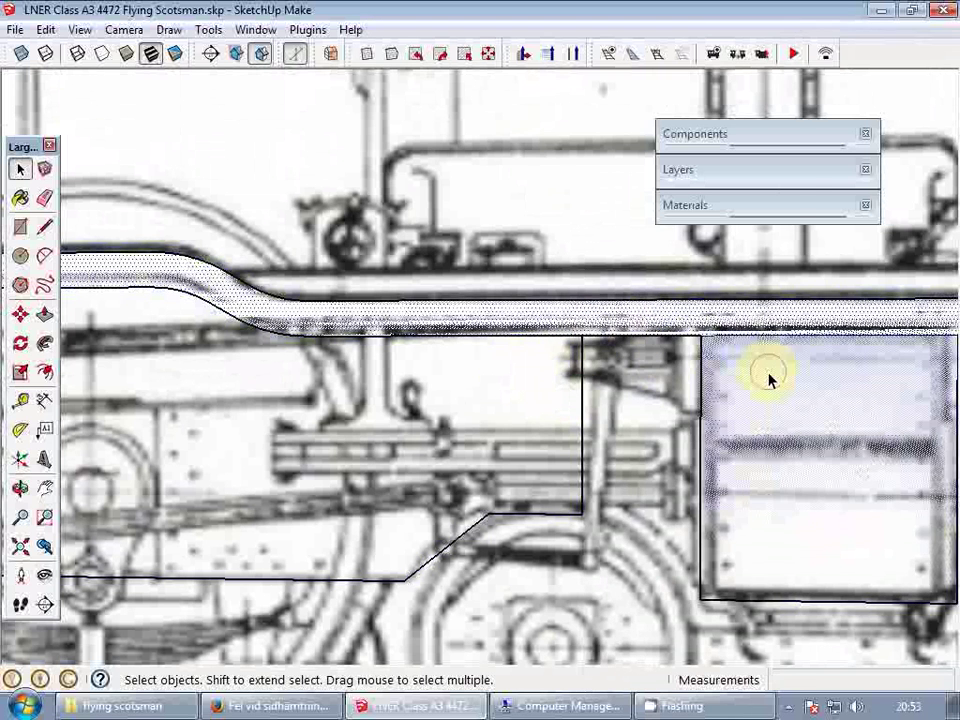
{"action": "right_click", "coordinate": [769, 378]}
{"action": "left_click", "coordinate": [857, 199]}
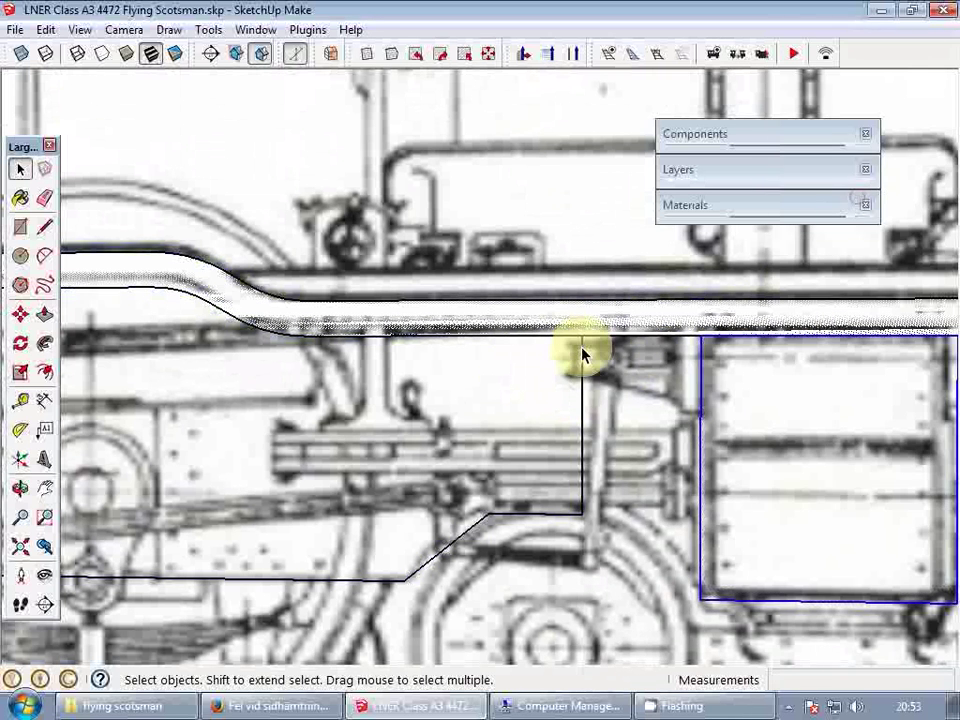
- Group the running board with the frame outline and, inside the group, redraw the frame's vertical front edge to close its face
{"action": "right_click", "coordinate": [583, 356]}
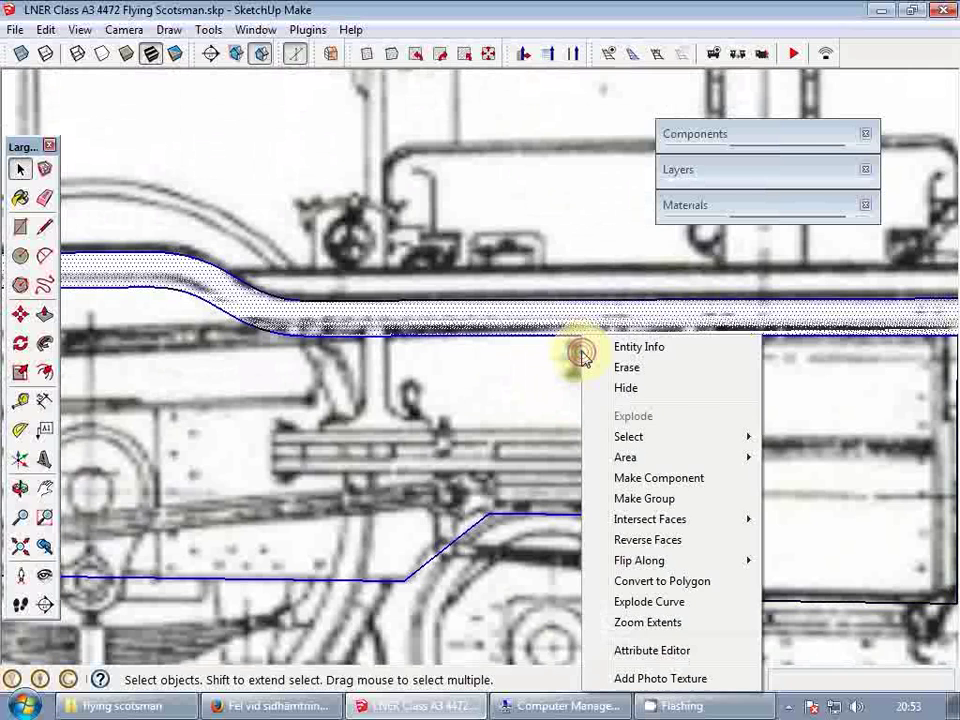
{"action": "left_click", "coordinate": [667, 500]}
{"action": "double_click", "coordinate": [582, 362]}
{"action": "scroll", "coordinate": [582, 362], "scroll_direction": "down", "scroll_amount": 4}
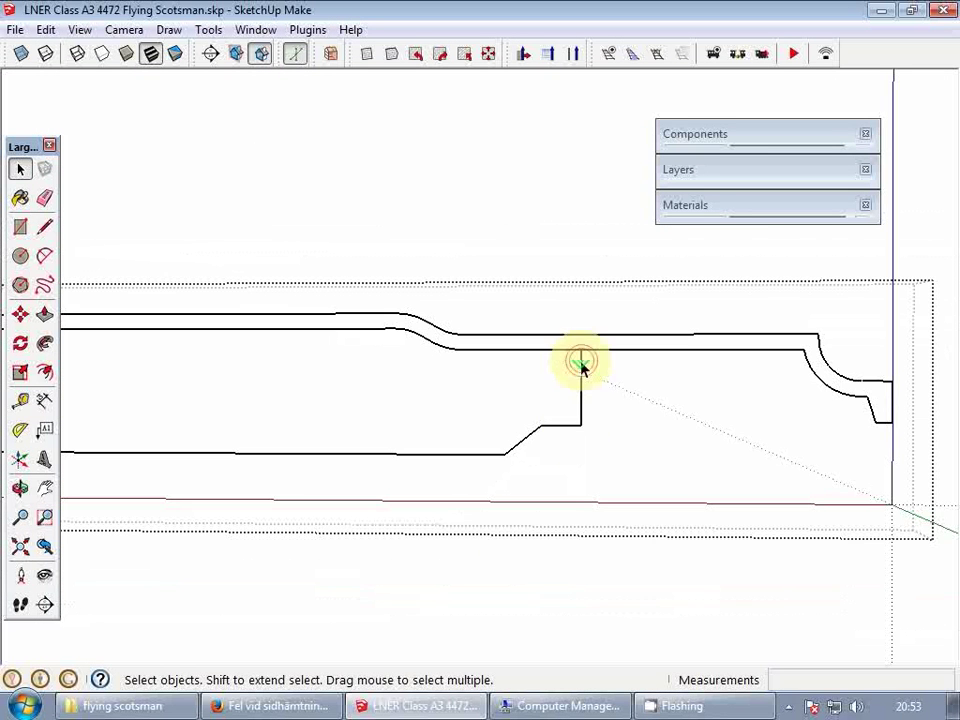
{"action": "key", "text": "l"}
{"action": "left_click", "coordinate": [581, 427]}
{"action": "left_click", "coordinate": [582, 350]}
{"action": "key", "text": "space"}
- Delete the running-board strip from the frame group, keeping only the frame profile, and close the group
{"action": "scroll", "coordinate": [510, 398], "scroll_direction": "down", "scroll_amount": 3}
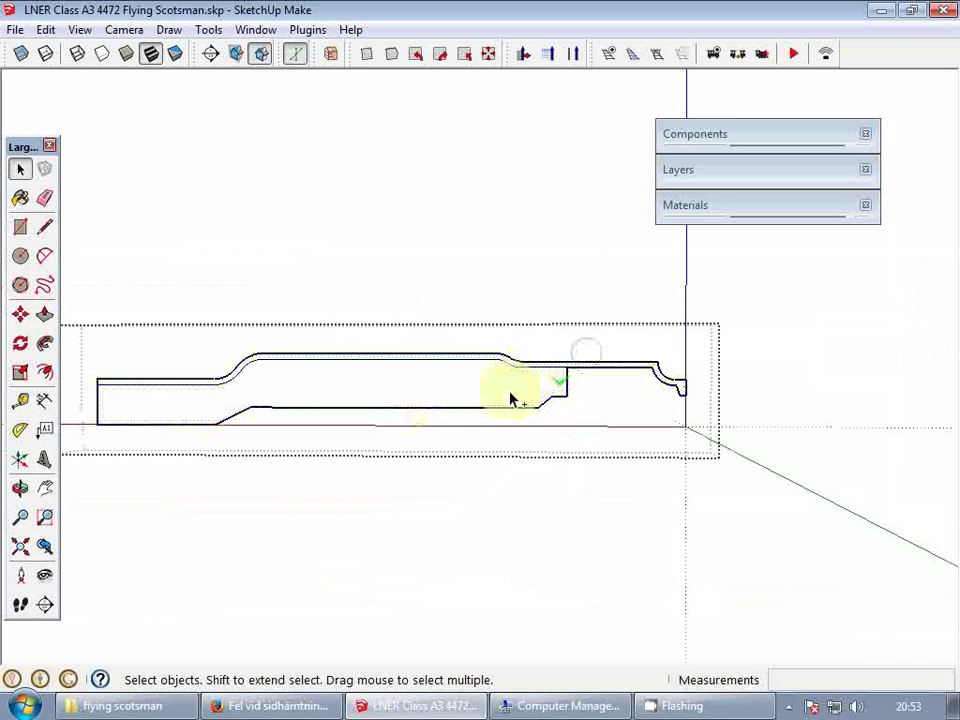
{"action": "left_click", "coordinate": [379, 388]}
{"action": "scroll", "coordinate": [307, 396], "scroll_direction": "up", "scroll_amount": 2}
{"action": "key", "text": "Delete"}
{"action": "scroll", "coordinate": [459, 375], "scroll_direction": "down", "scroll_amount": 3}
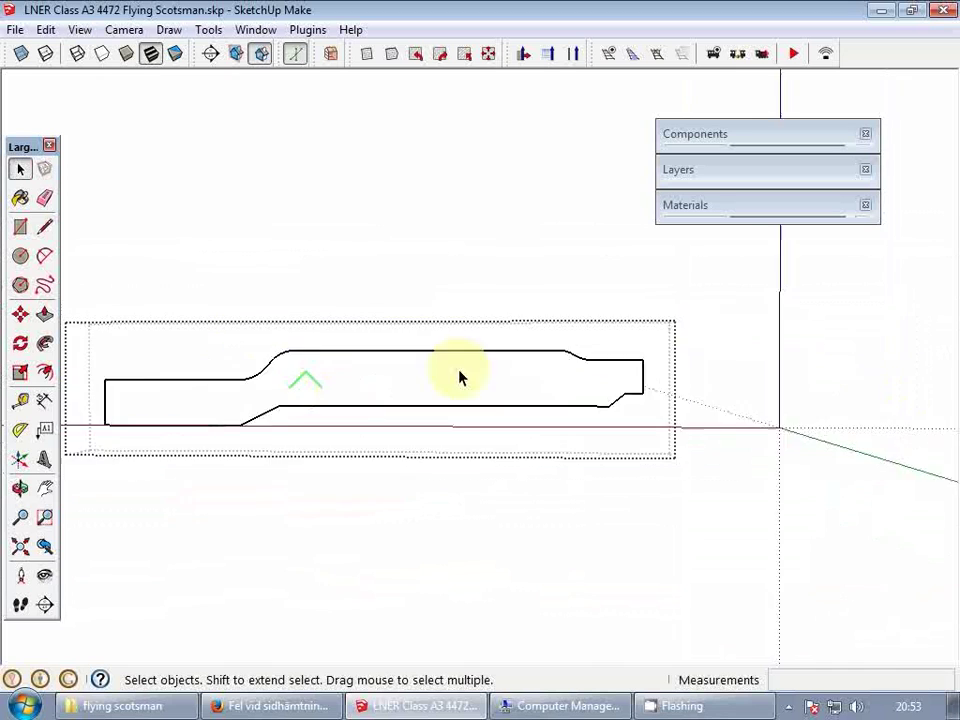
{"action": "key", "text": "Escape"}
- Move the frame group 300" straight down from the side-view blueprint to the locomotive model
{"action": "scroll", "coordinate": [495, 459], "scroll_direction": "down", "scroll_amount": 5}
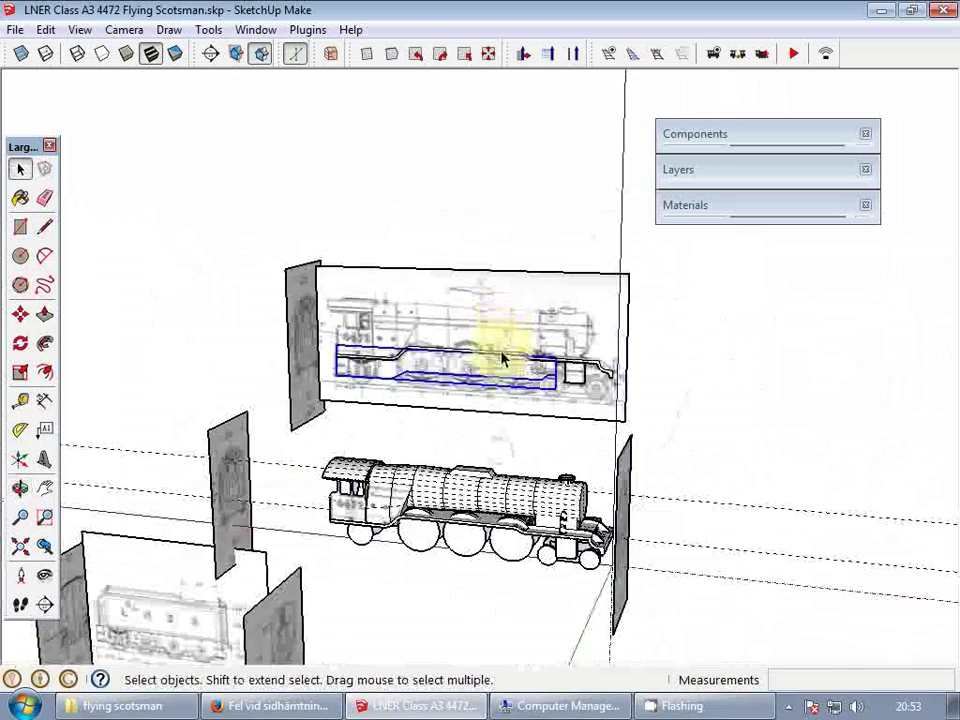
{"action": "scroll", "coordinate": [515, 366], "scroll_direction": "up", "scroll_amount": 2}
{"action": "scroll", "coordinate": [515, 364], "scroll_direction": "up", "scroll_amount": 3}
{"action": "middle_click_drag", "start_coordinate": [551, 377], "coordinate": [512, 347]}
{"action": "key", "text": "m"}
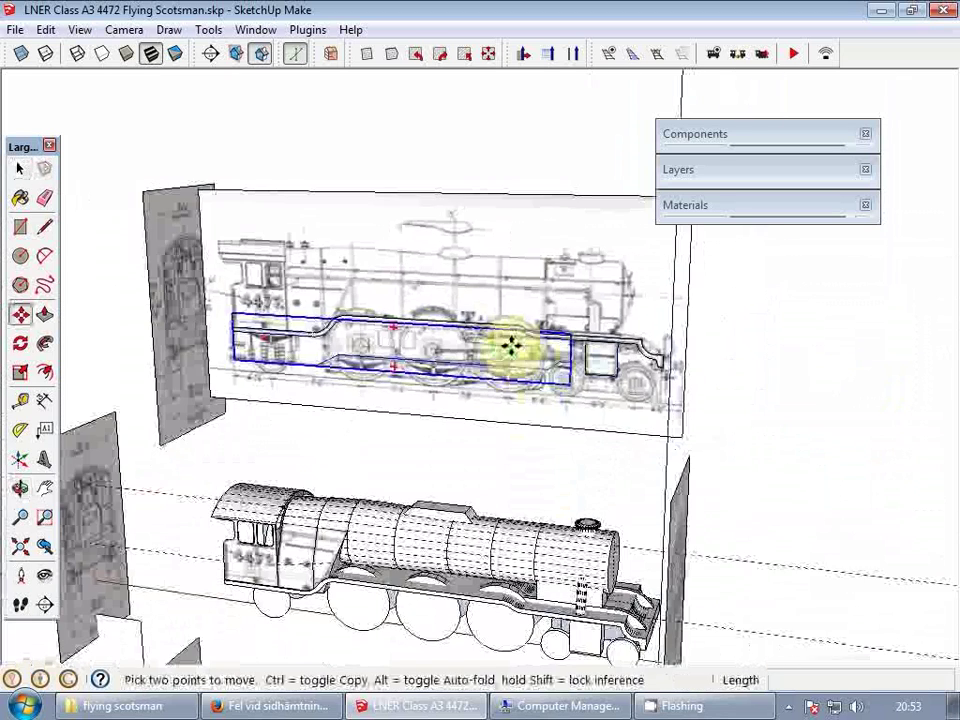
{"action": "left_click", "coordinate": [512, 345]}
{"action": "type", "text": "300"}
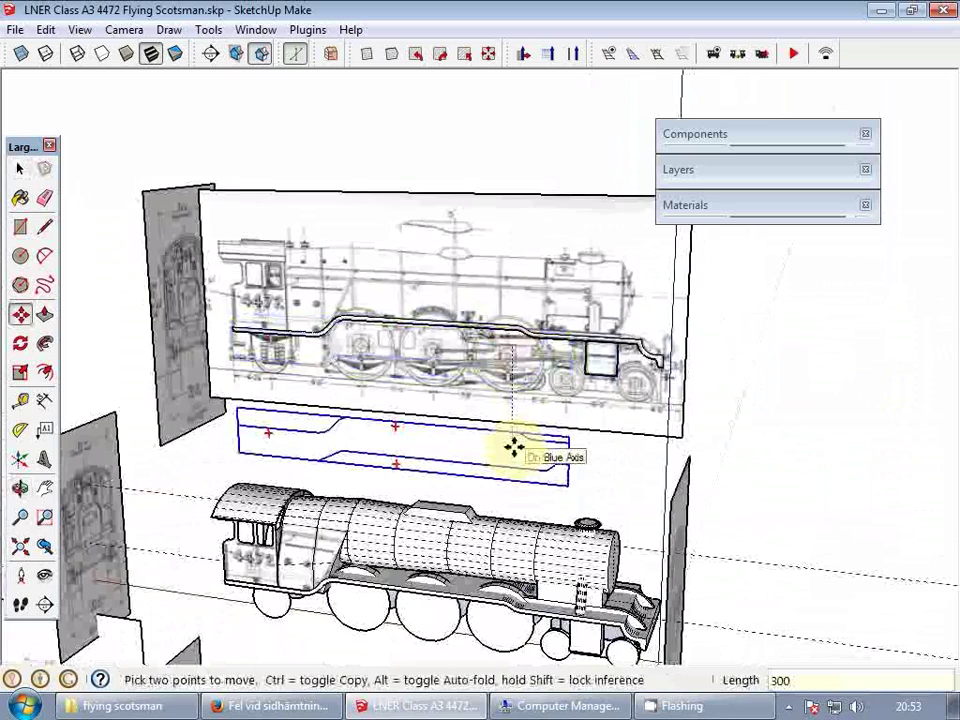
{"action": "key", "text": "Return"}
- Bring the frame group down from the locomotive onto the plan-view blueprint
{"action": "middle_click_drag", "start_coordinate": [424, 464], "coordinate": [516, 244], "text": "shift"}
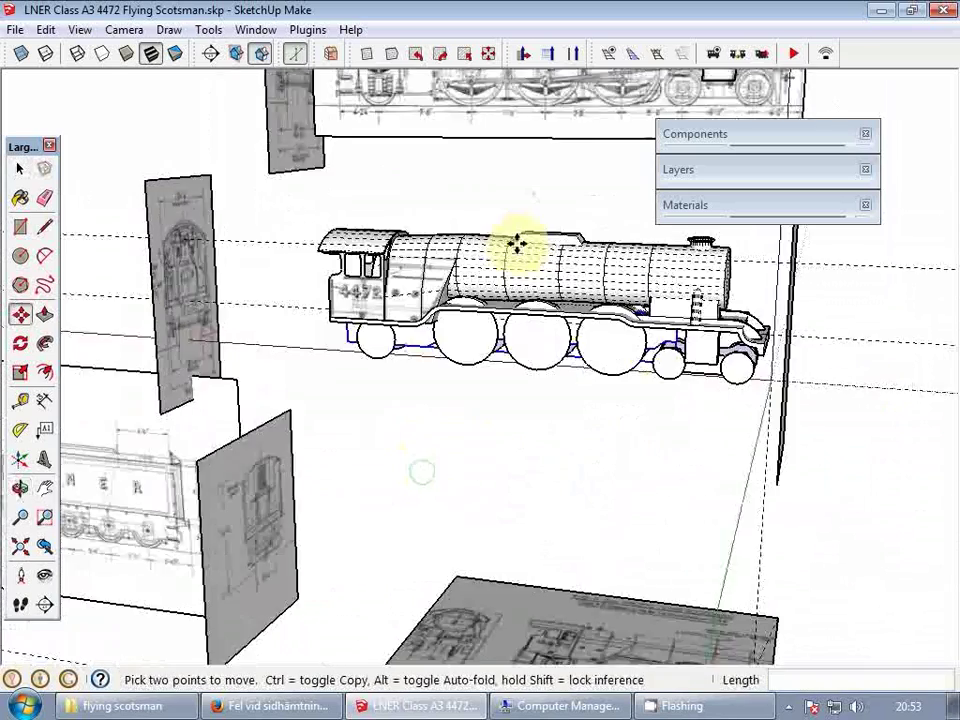
{"action": "scroll", "coordinate": [462, 338], "scroll_direction": "up", "scroll_amount": 5}
{"action": "scroll", "coordinate": [407, 409], "scroll_direction": "down", "scroll_amount": 3}
{"action": "mouse_move", "coordinate": [407, 409]}
{"action": "middle_mouse_down", "text": "shift"}
{"action": "mouse_move", "coordinate": [471, 253]}
{"action": "mouse_move", "coordinate": [519, 339]}
{"action": "middle_mouse_up", "text": "shift"}
{"action": "scroll", "coordinate": [519, 339], "scroll_direction": "down", "scroll_amount": 4}
{"action": "scroll", "coordinate": [504, 516], "scroll_direction": "up", "scroll_amount": 3}
{"action": "left_click", "coordinate": [502, 515]}
{"action": "middle_click_drag", "start_coordinate": [504, 515], "coordinate": [524, 602]}
{"action": "scroll", "coordinate": [433, 448], "scroll_direction": "up", "scroll_amount": 6}
- Shift the frame group about 37 1/2" sideways from the centreline to the outer frame line beside the radial axle box
{"action": "middle_click_drag", "start_coordinate": [435, 450], "coordinate": [448, 549]}
{"action": "scroll", "coordinate": [515, 436], "scroll_direction": "down", "scroll_amount": 5}
{"action": "scroll", "coordinate": [384, 405], "scroll_direction": "up", "scroll_amount": 6}
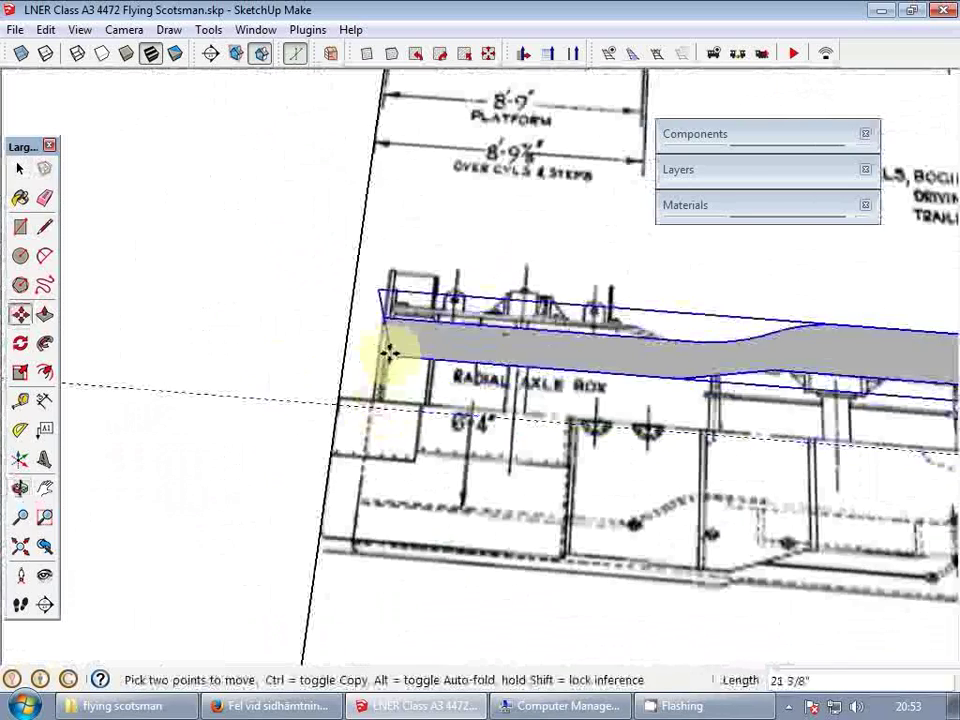
{"action": "scroll", "coordinate": [407, 317], "scroll_direction": "up", "scroll_amount": 5}
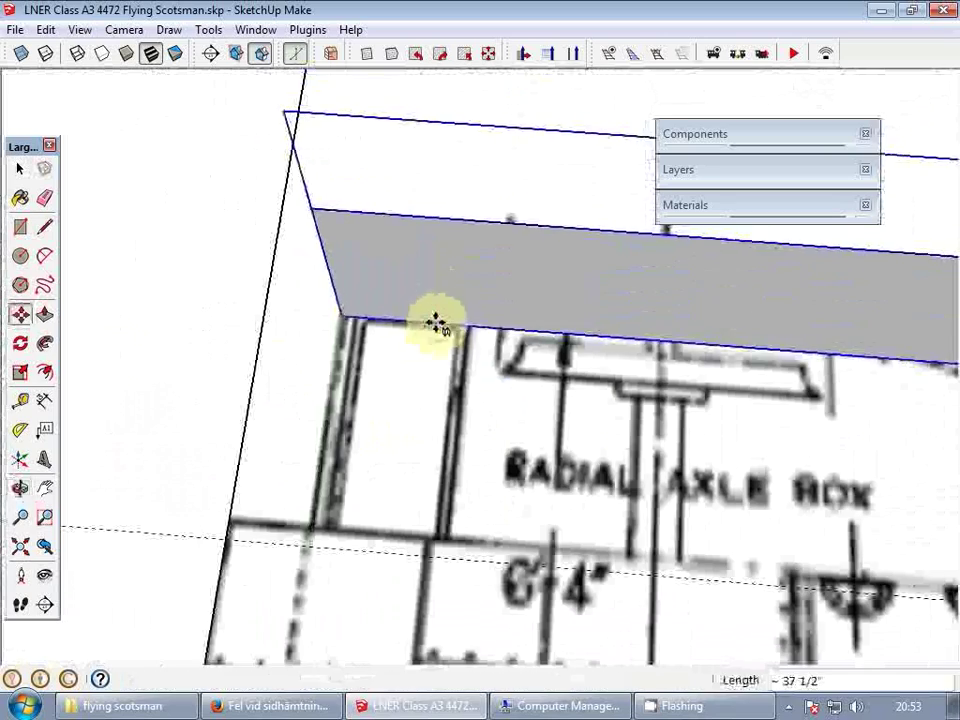
{"action": "middle_click_drag", "start_coordinate": [435, 324], "coordinate": [354, 343]}
{"action": "scroll", "coordinate": [620, 410], "scroll_direction": "down", "scroll_amount": 3}
{"action": "middle_click_drag", "start_coordinate": [620, 410], "coordinate": [345, 372]}
{"action": "scroll", "coordinate": [574, 444], "scroll_direction": "down", "scroll_amount": 9}
{"action": "key", "text": "space"}
- Add a lengthwise guide line along the wheels, offset about 28 1/4" from the locomotive's centreline
{"action": "middle_click_drag", "start_coordinate": [473, 472], "coordinate": [251, 413]}
{"action": "key", "text": "r"}
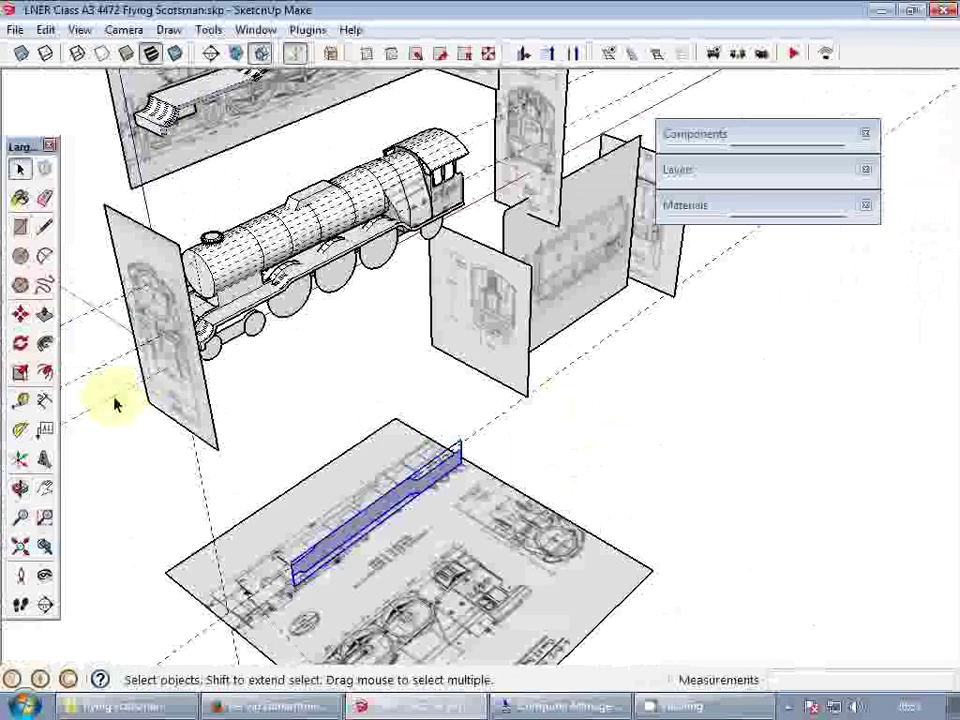
{"action": "scroll", "coordinate": [250, 320], "scroll_direction": "up", "scroll_amount": 3}
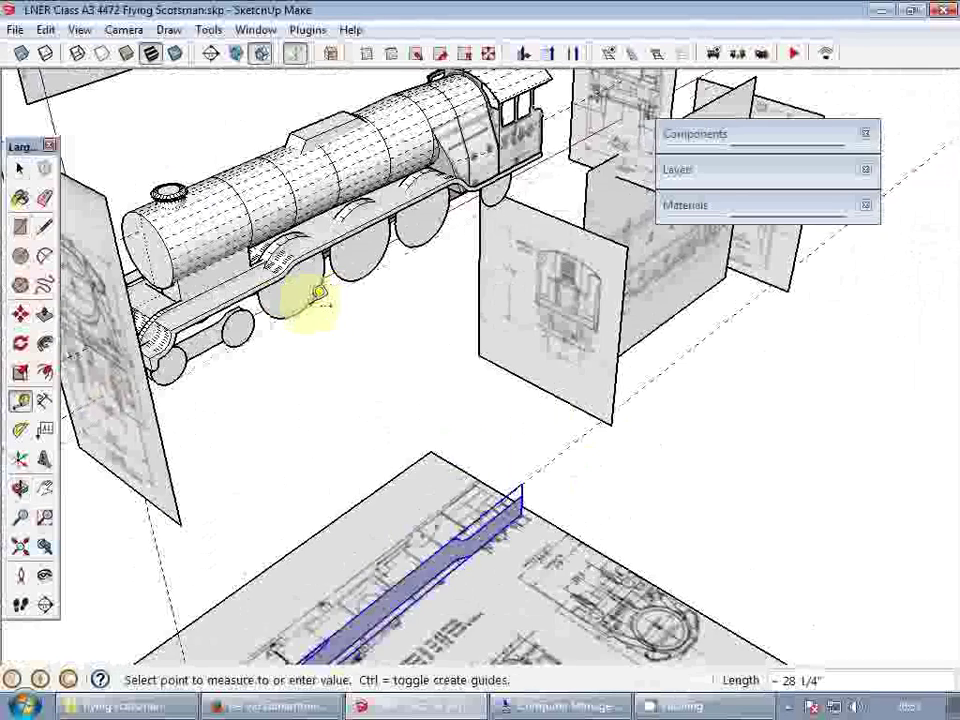
{"action": "scroll", "coordinate": [318, 294], "scroll_direction": "up", "scroll_amount": 2}
{"action": "scroll", "coordinate": [335, 291], "scroll_direction": "down", "scroll_amount": 3}
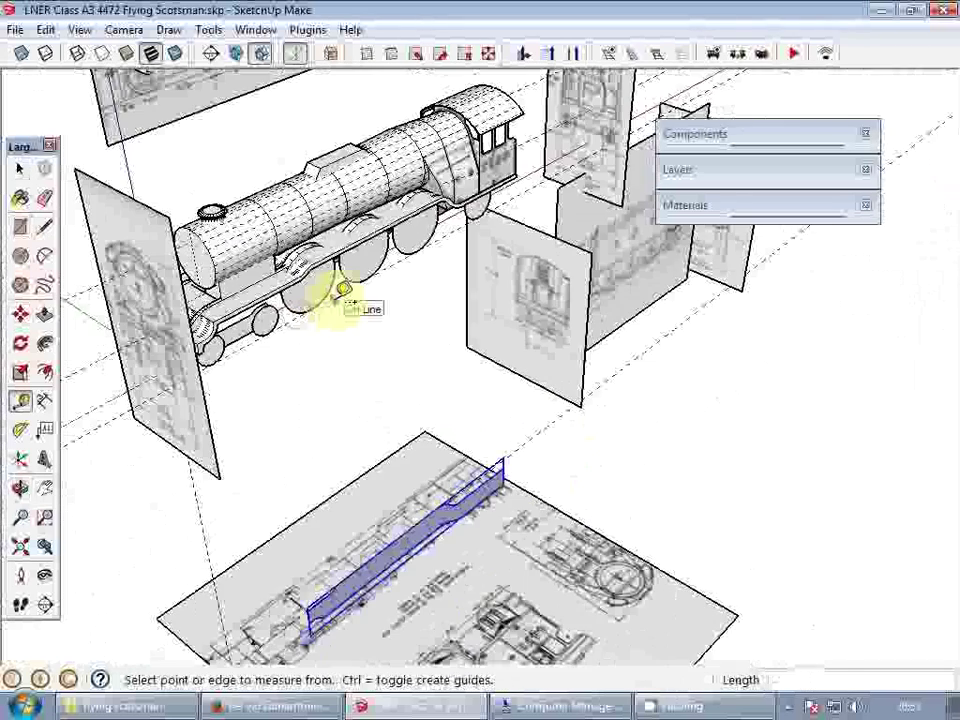
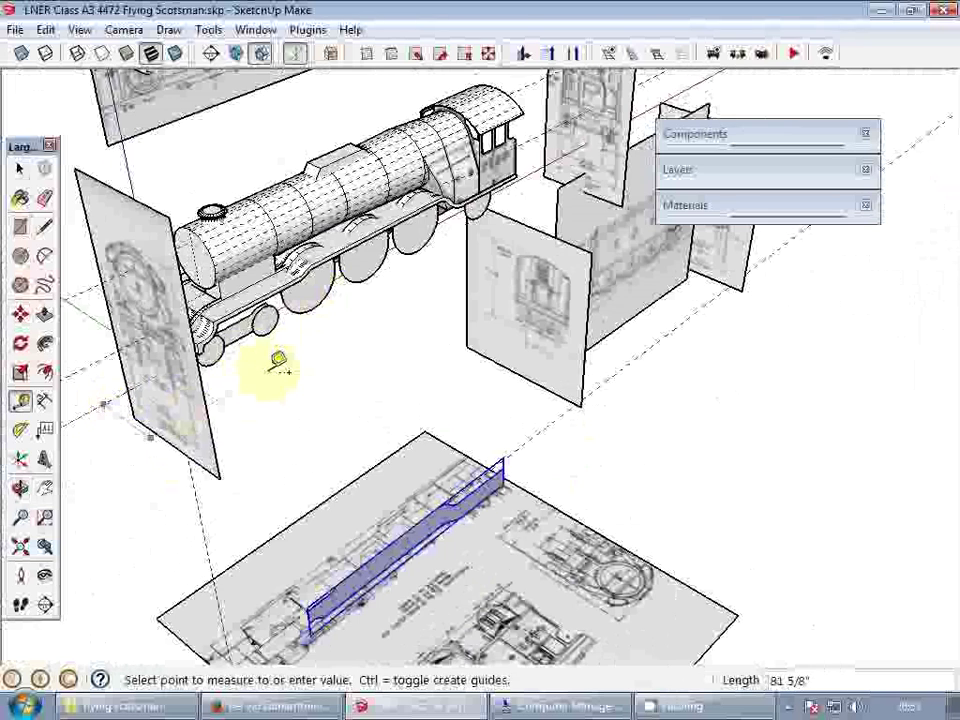
{"action": "scroll", "coordinate": [280, 365], "scroll_direction": "up", "scroll_amount": 4}
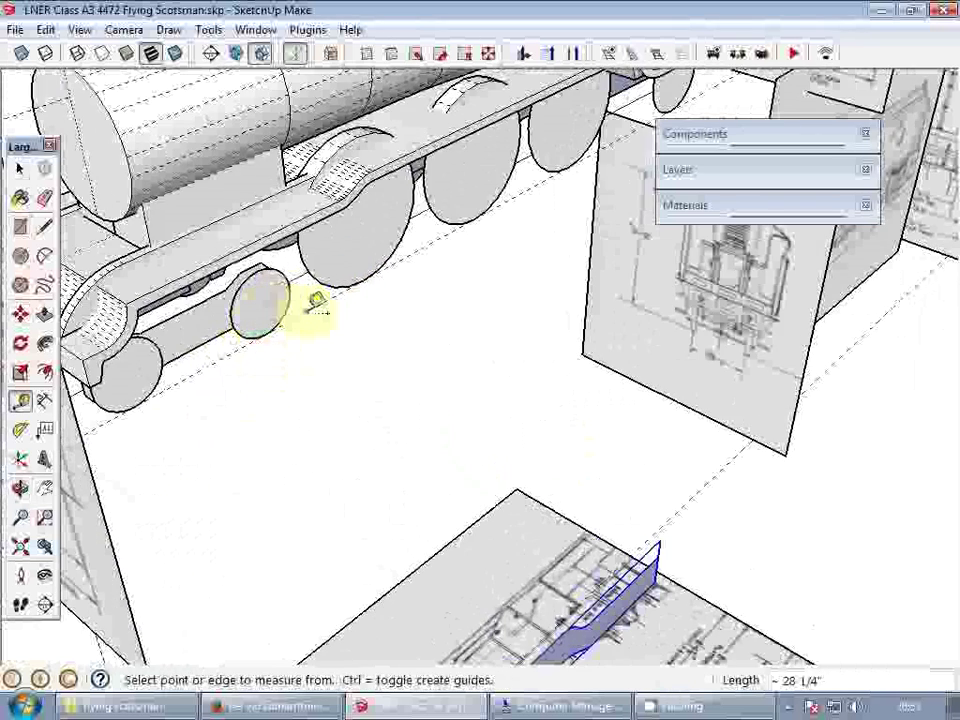
{"action": "scroll", "coordinate": [316, 308], "scroll_direction": "down", "scroll_amount": 3}
- Move the new wheel guide line 500" straight down onto the plan-view blueprint
{"action": "key", "text": "space"}
{"action": "scroll", "coordinate": [312, 307], "scroll_direction": "up", "scroll_amount": 1}
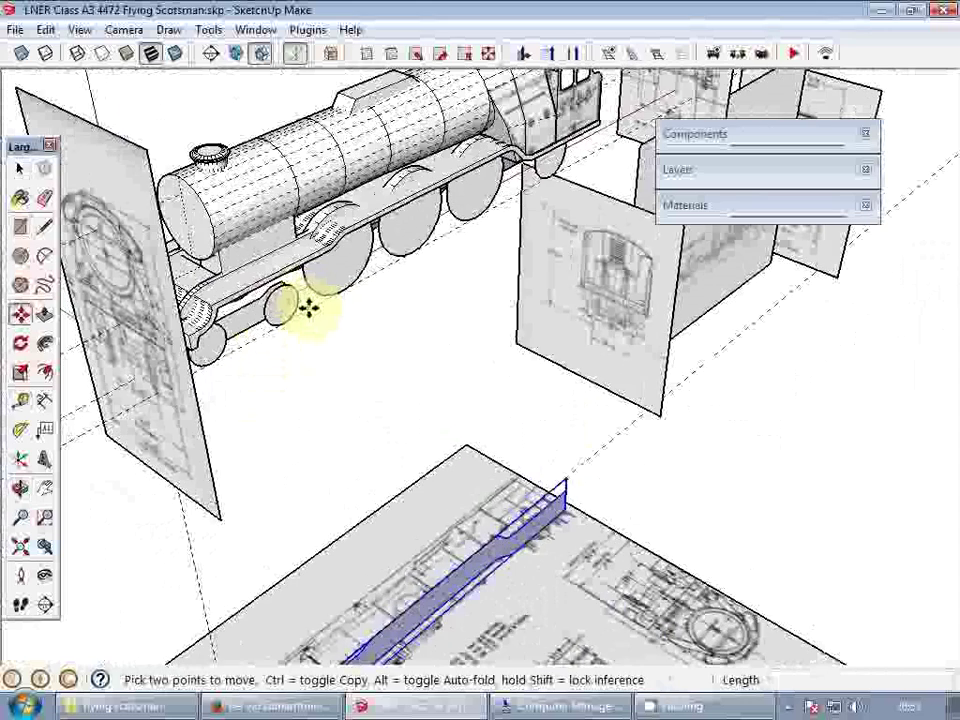
{"action": "key", "text": "ctrl+t"}
{"action": "key", "text": "m"}
{"action": "left_click", "coordinate": [306, 314]}
{"action": "key", "text": "Up"}
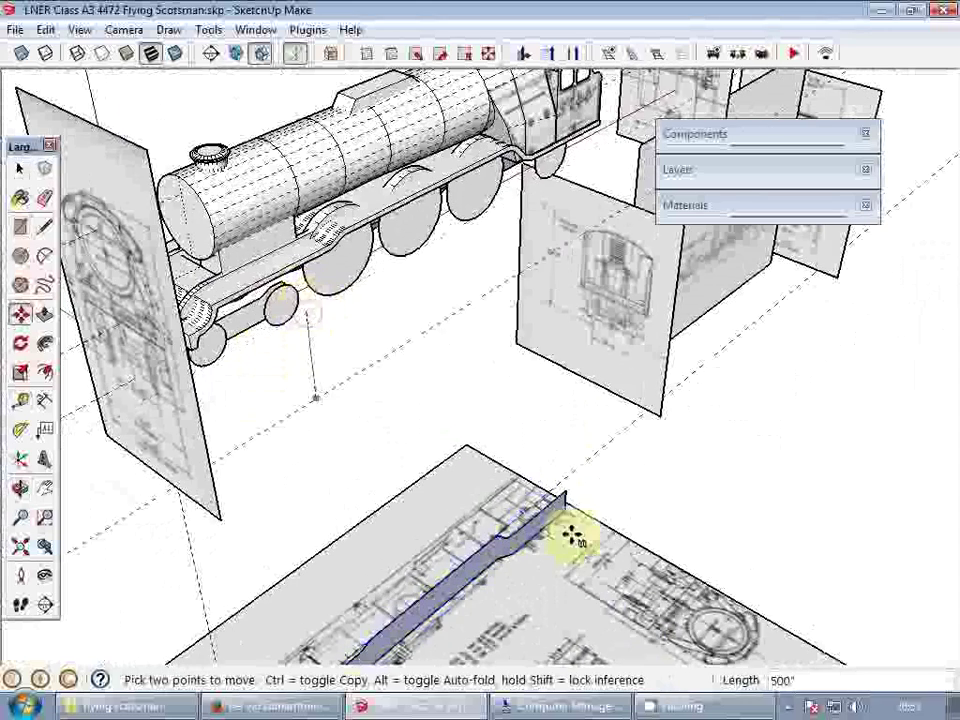
{"action": "left_click", "coordinate": [609, 587]}
{"action": "middle_click_drag", "start_coordinate": [609, 587], "coordinate": [270, 680]}
- Draw a line about 34 3/4" long across the frame face where the plan's frame begins to bend near the radial axle box
{"action": "key", "text": "space"}
{"action": "scroll", "coordinate": [600, 505], "scroll_direction": "up", "scroll_amount": 3}
{"action": "middle_click_drag", "start_coordinate": [741, 476], "coordinate": [520, 434]}
{"action": "scroll", "coordinate": [562, 434], "scroll_direction": "up", "scroll_amount": 4}
{"action": "left_click", "coordinate": [616, 420]}
{"action": "middle_click_drag", "start_coordinate": [672, 440], "coordinate": [557, 439]}
{"action": "scroll", "coordinate": [471, 414], "scroll_direction": "up", "scroll_amount": 3}
{"action": "middle_click_drag", "start_coordinate": [471, 414], "coordinate": [510, 418]}
{"action": "key", "text": "l"}
{"action": "left_click", "coordinate": [512, 418]}
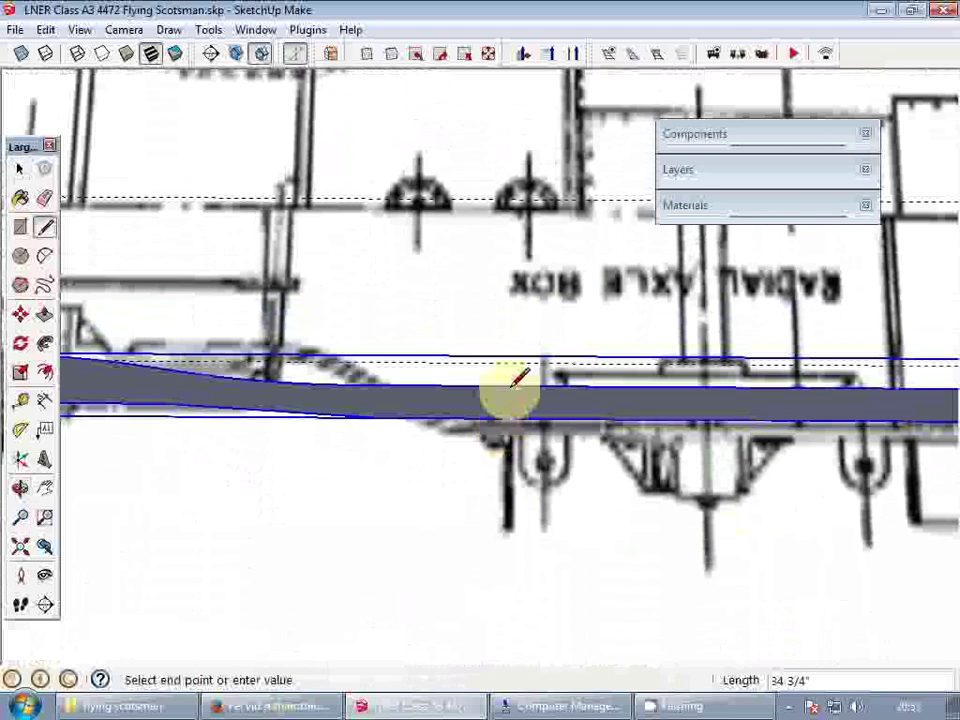
{"action": "left_click", "coordinate": [512, 386]}
{"action": "key", "text": "space"}
- Open the frame group and draw a second line, about 31 1/2" long, across its face at the plan's other bend, above the sloping lower edge
{"action": "scroll", "coordinate": [494, 405], "scroll_direction": "down", "scroll_amount": 3}
{"action": "scroll", "coordinate": [350, 412], "scroll_direction": "up", "scroll_amount": 5}
{"action": "mouse_move", "coordinate": [370, 398]}
{"action": "middle_mouse_down"}
{"action": "mouse_move", "coordinate": [376, 391]}
{"action": "mouse_move", "coordinate": [366, 404]}
{"action": "middle_mouse_up"}
{"action": "key", "text": "l"}
{"action": "middle_click_drag", "start_coordinate": [440, 362], "coordinate": [429, 289]}
{"action": "key", "text": "space"}
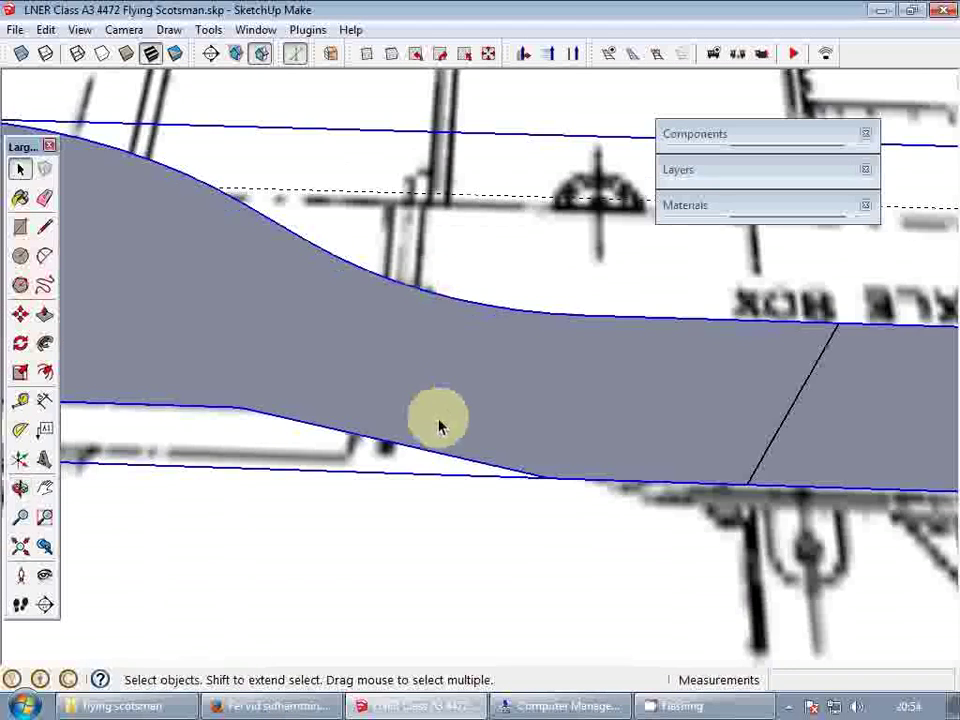
{"action": "middle_click_drag", "start_coordinate": [439, 422], "coordinate": [441, 366]}
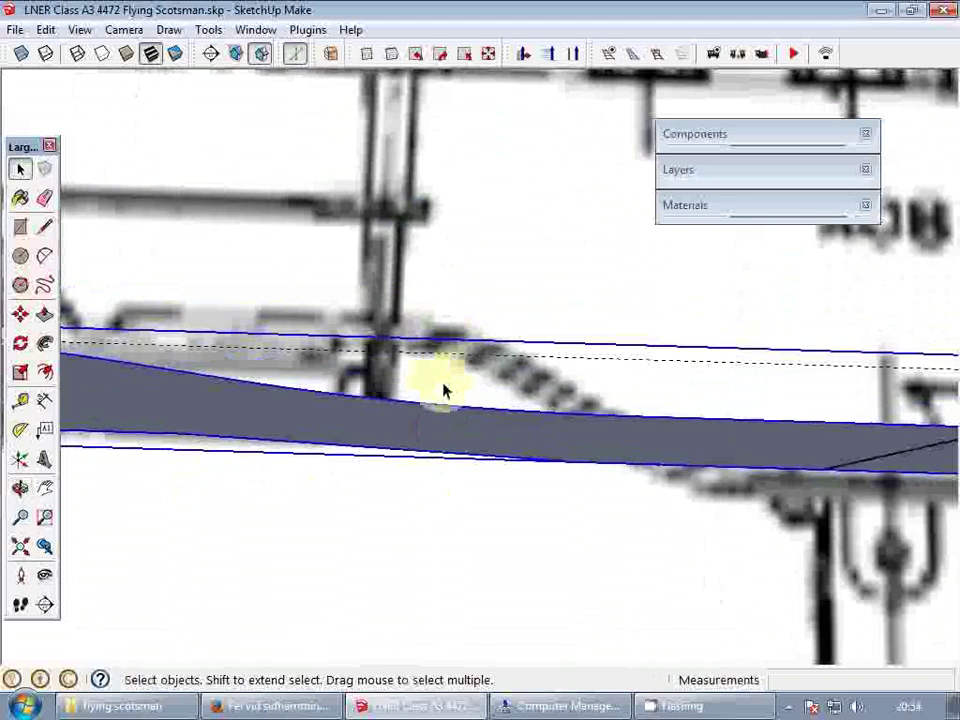
{"action": "key", "text": "l"}
{"action": "left_click", "coordinate": [437, 439]}
{"action": "middle_click_drag", "start_coordinate": [437, 439], "coordinate": [429, 283]}
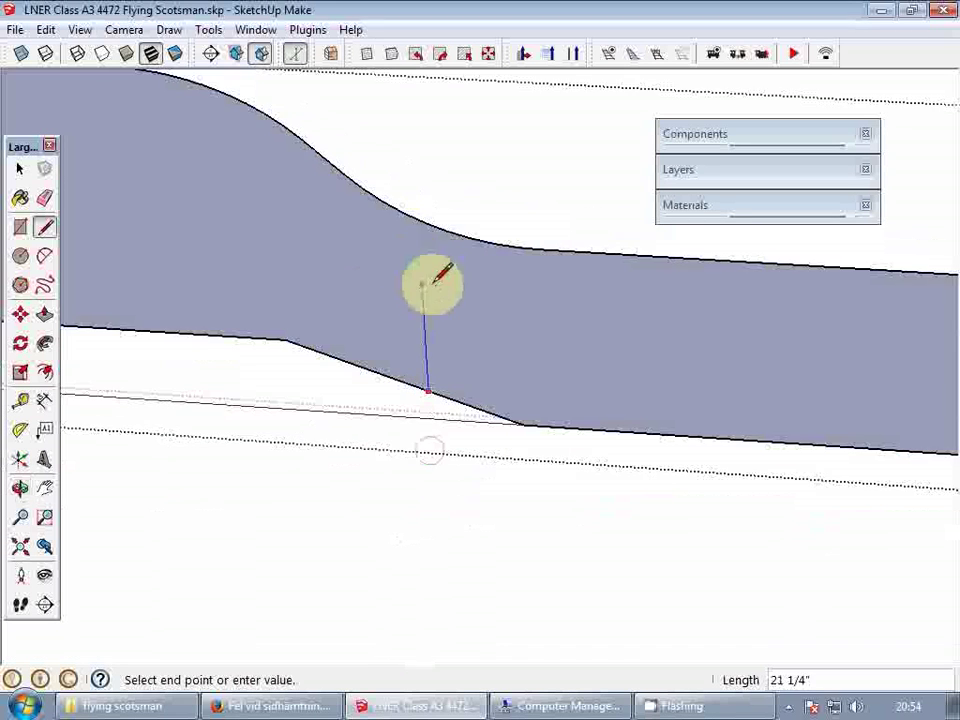
{"action": "left_click", "coordinate": [424, 222]}
{"action": "middle_click_drag", "start_coordinate": [424, 222], "coordinate": [398, 290]}
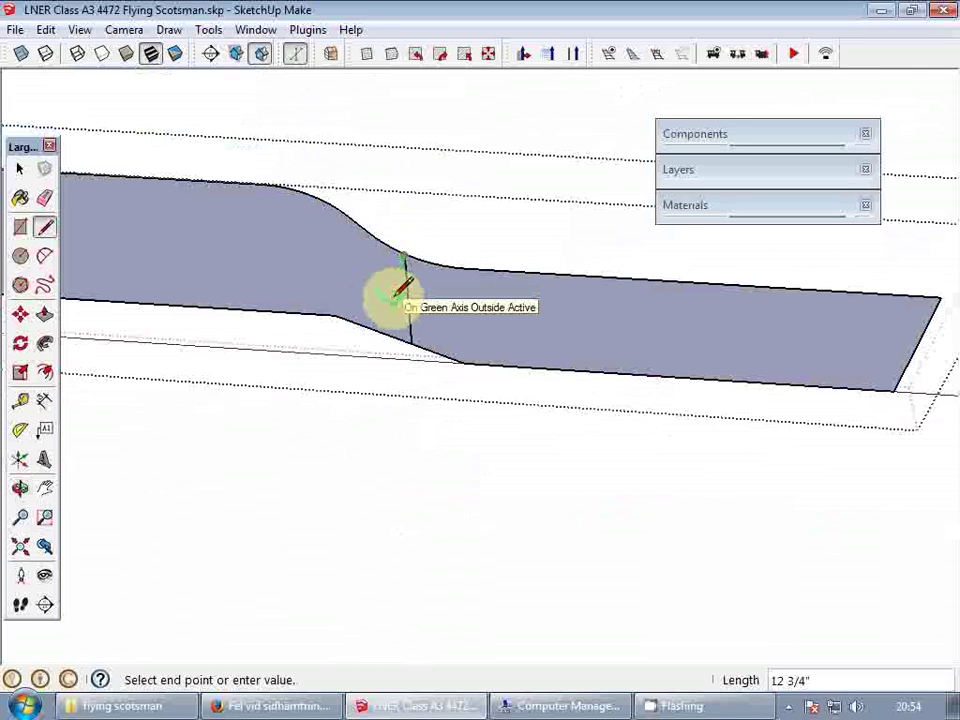
{"action": "scroll", "coordinate": [394, 296], "scroll_direction": "up", "scroll_amount": 2}
{"action": "key", "text": "ctrl+z"}
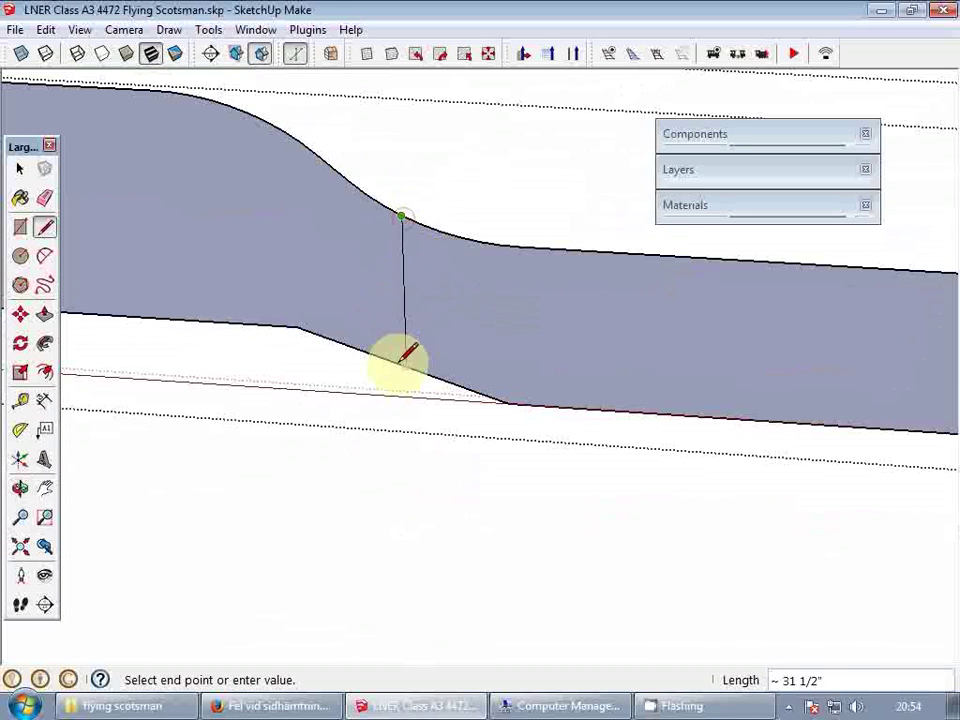
{"action": "left_click", "coordinate": [427, 375]}
{"action": "key", "text": "space"}
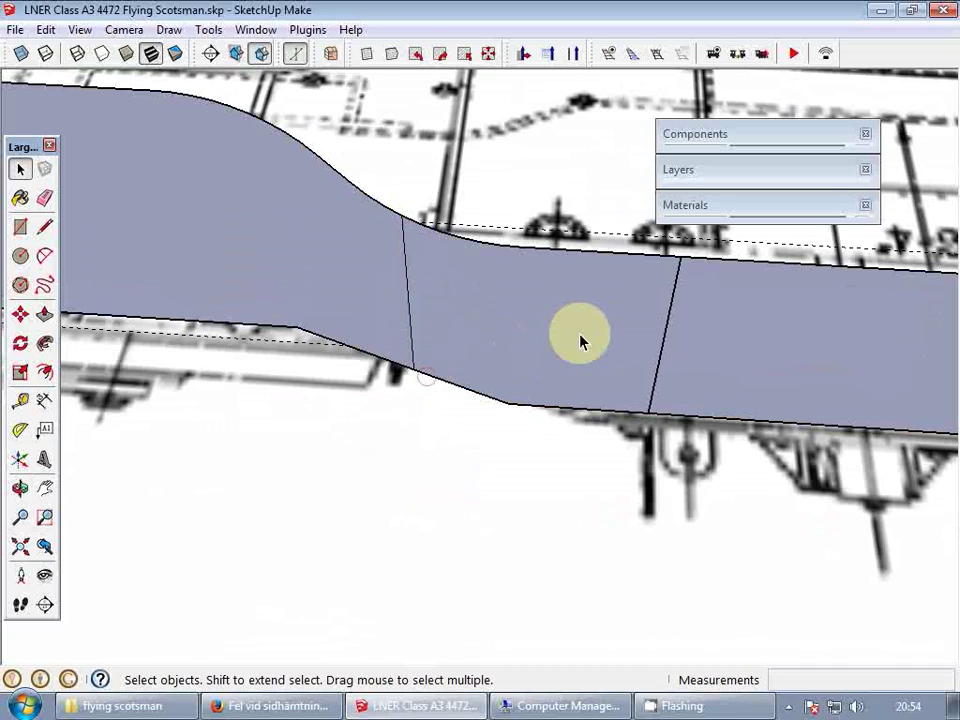
- Replace the loose first bend line with one inside the frame group, and group the frame section between the two bend lines
{"action": "left_click", "coordinate": [666, 326]}
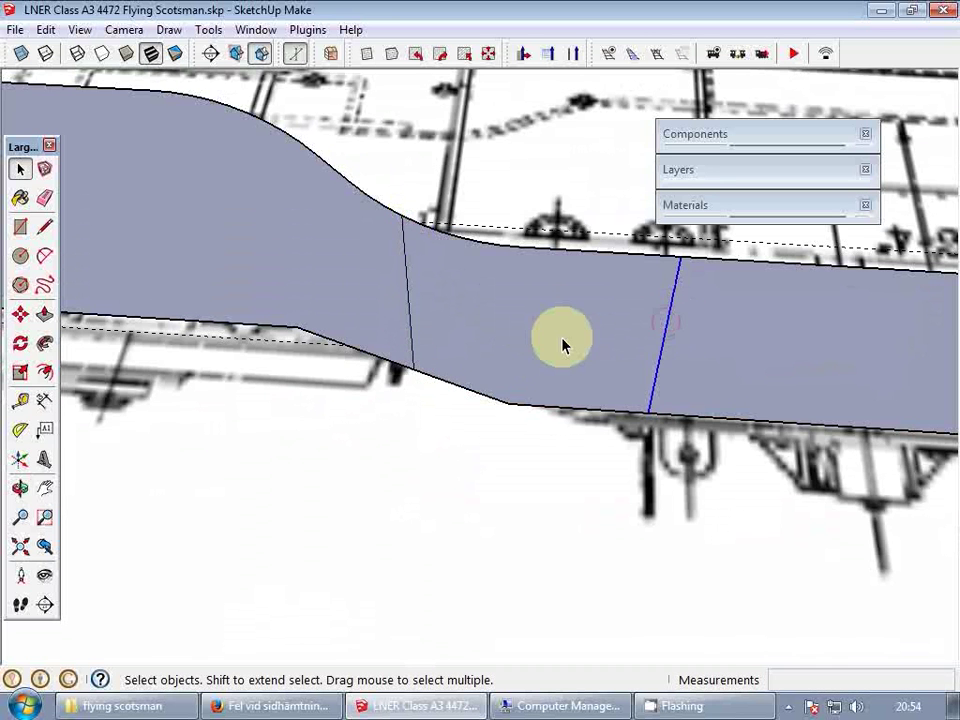
{"action": "key", "text": "Delete"}
{"action": "middle_click_drag", "start_coordinate": [567, 332], "coordinate": [577, 335]}
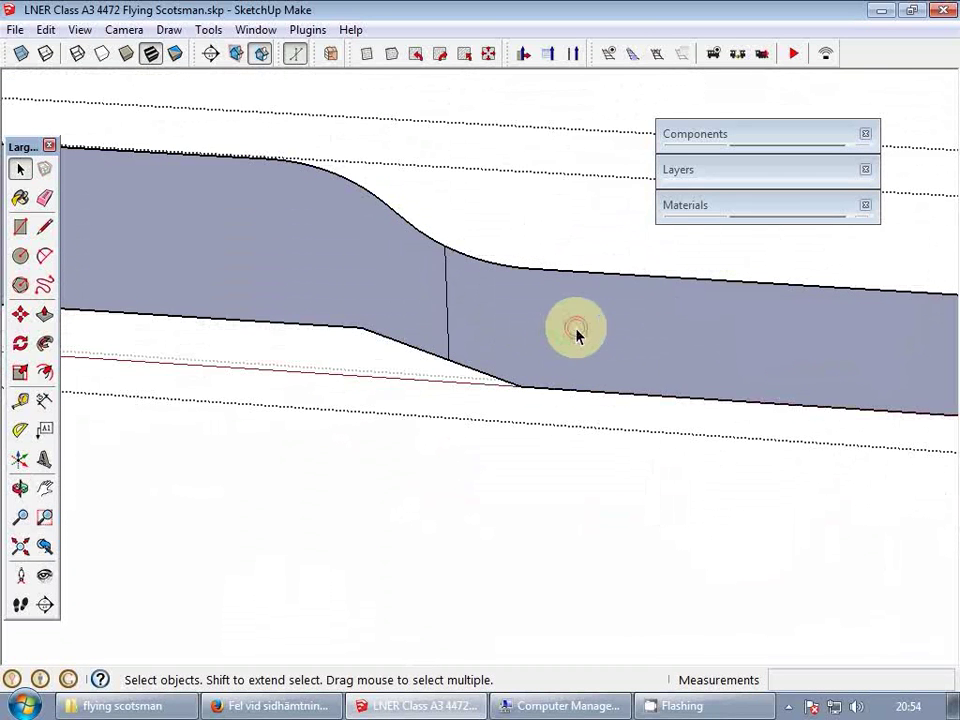
{"action": "right_click", "coordinate": [587, 321]}
{"action": "left_click", "coordinate": [650, 476]}
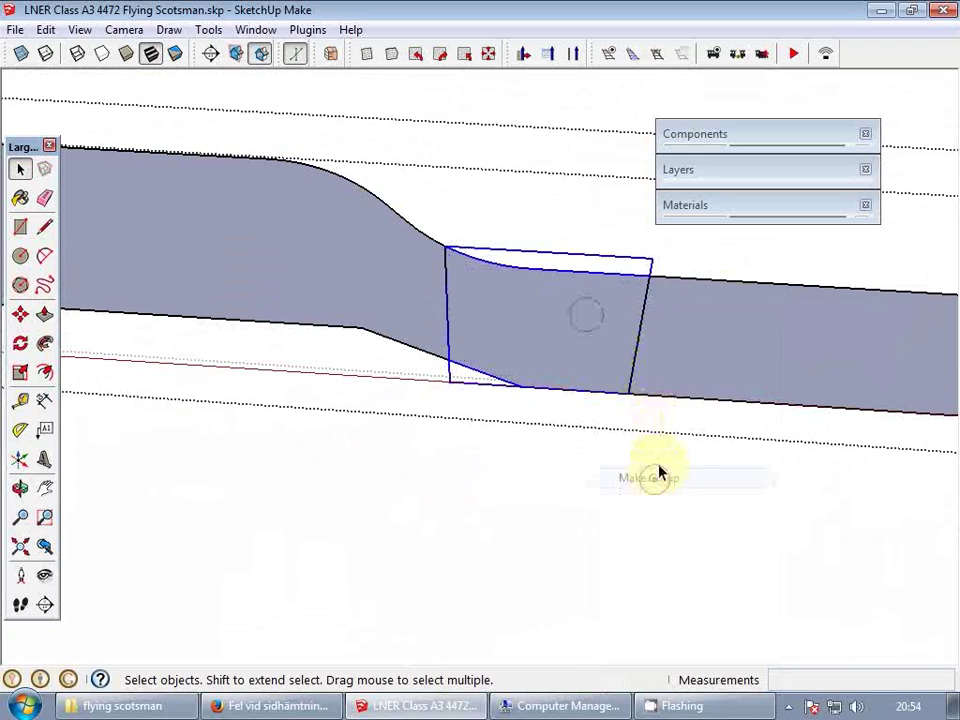
{"action": "middle_click_drag", "start_coordinate": [692, 364], "coordinate": [613, 347]}
- Select the frame's long section beside the driving wheels, leave group editing and explode the outer frame group
{"action": "left_click", "coordinate": [540, 335]}
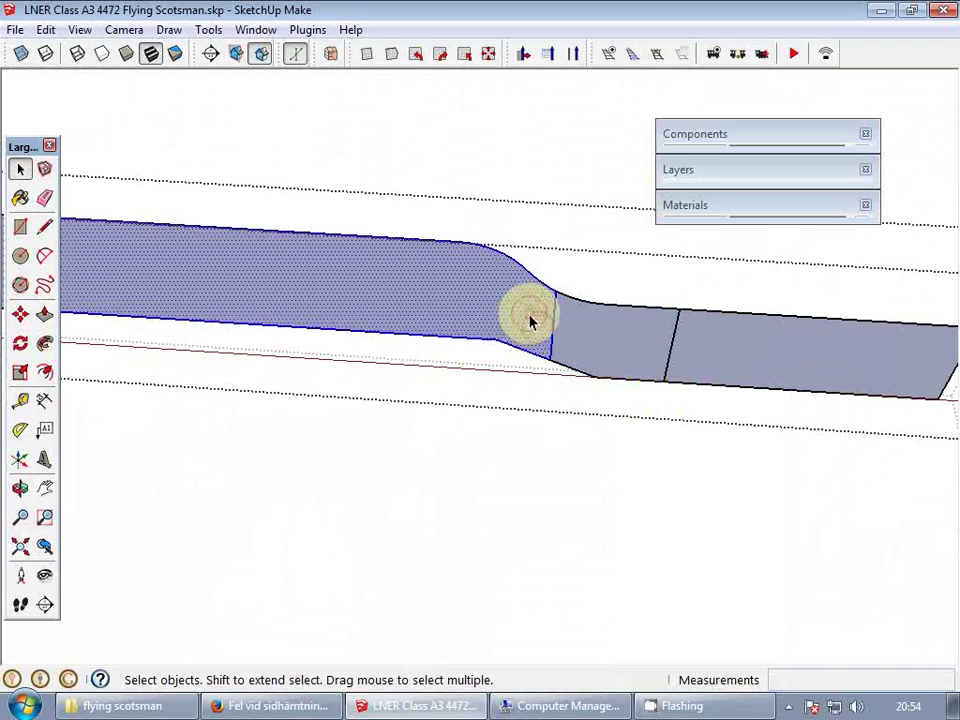
{"action": "scroll", "coordinate": [530, 320], "scroll_direction": "down", "scroll_amount": 2}
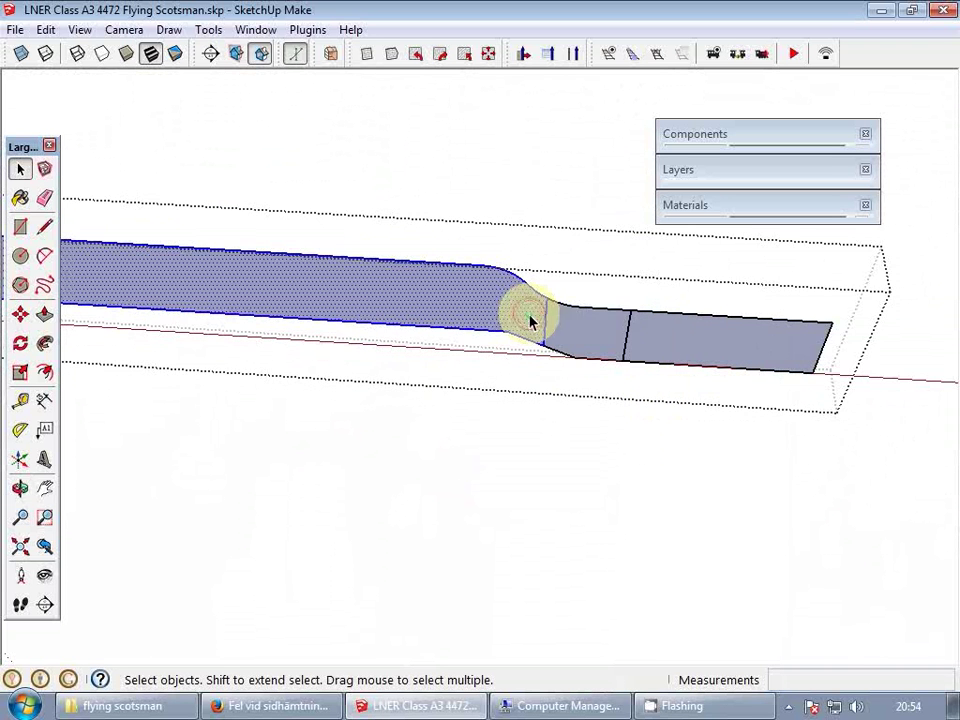
{"action": "scroll", "coordinate": [615, 330], "scroll_direction": "up", "scroll_amount": 2}
{"action": "right_click", "coordinate": [643, 332]}
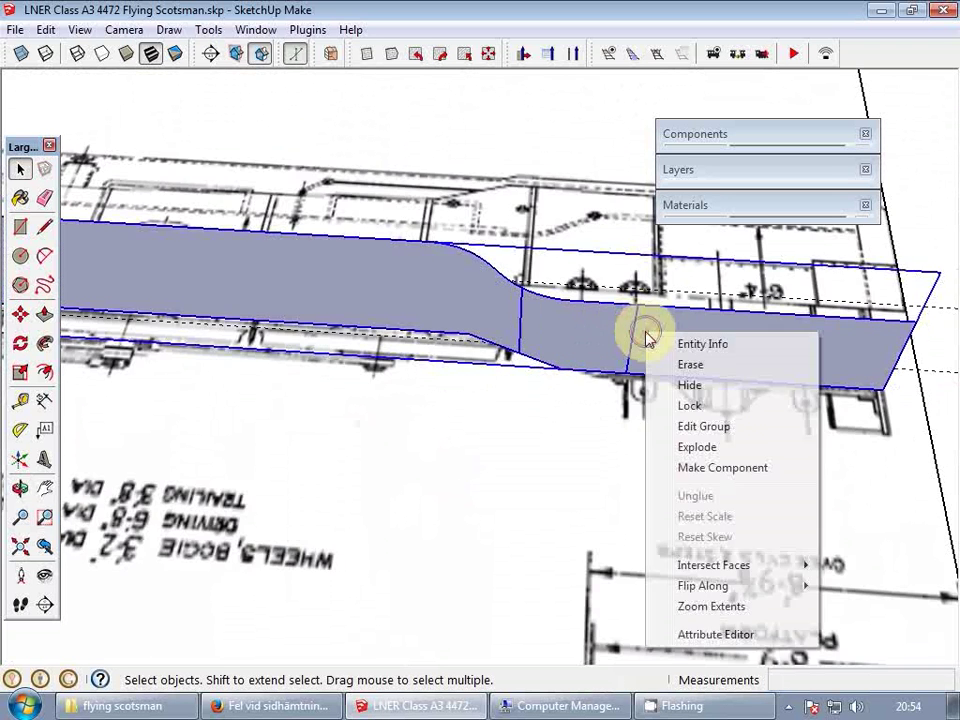
{"action": "left_click", "coordinate": [711, 455]}
{"action": "middle_click_drag", "start_coordinate": [435, 306], "coordinate": [609, 396]}
{"action": "scroll", "coordinate": [471, 467], "scroll_direction": "down", "scroll_amount": 1}
{"action": "scroll", "coordinate": [460, 490], "scroll_direction": "down", "scroll_amount": 2}
{"action": "scroll", "coordinate": [517, 364], "scroll_direction": "up", "scroll_amount": 3}
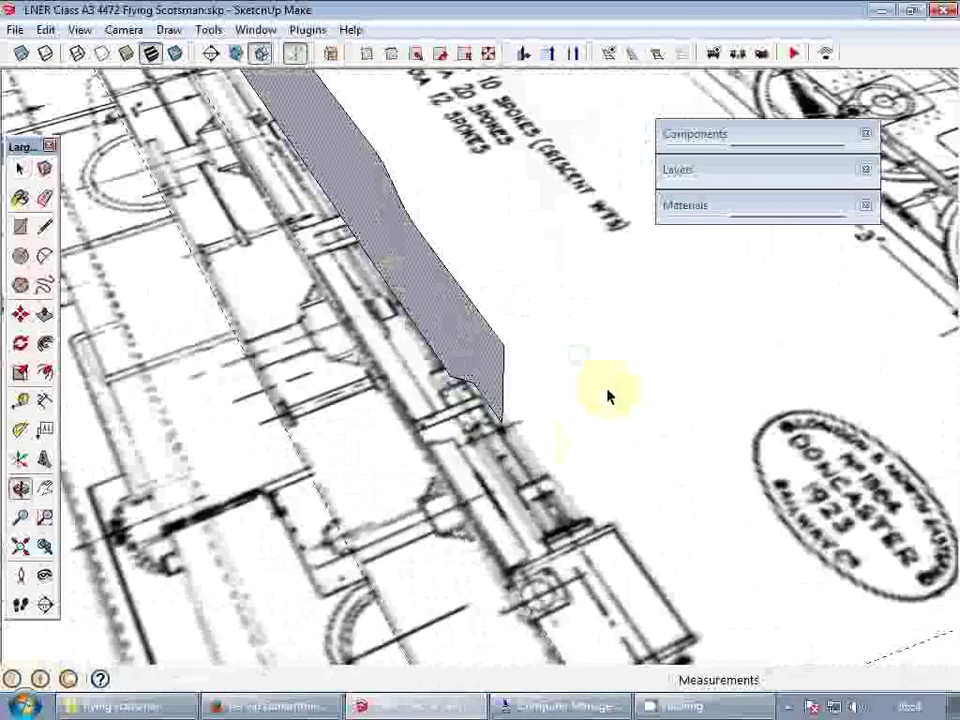
- Move the frame's long section sideways to follow its line on the plan drawing
{"action": "key", "text": "m"}
{"action": "left_click", "coordinate": [540, 449]}
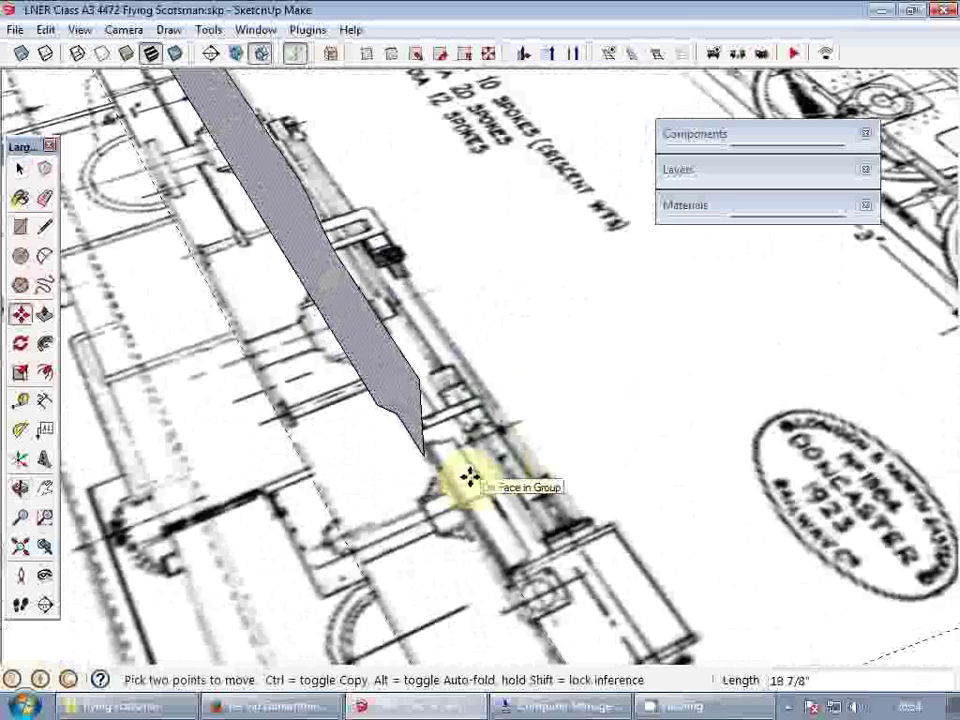
{"action": "middle_click_drag", "start_coordinate": [470, 478], "coordinate": [407, 476]}
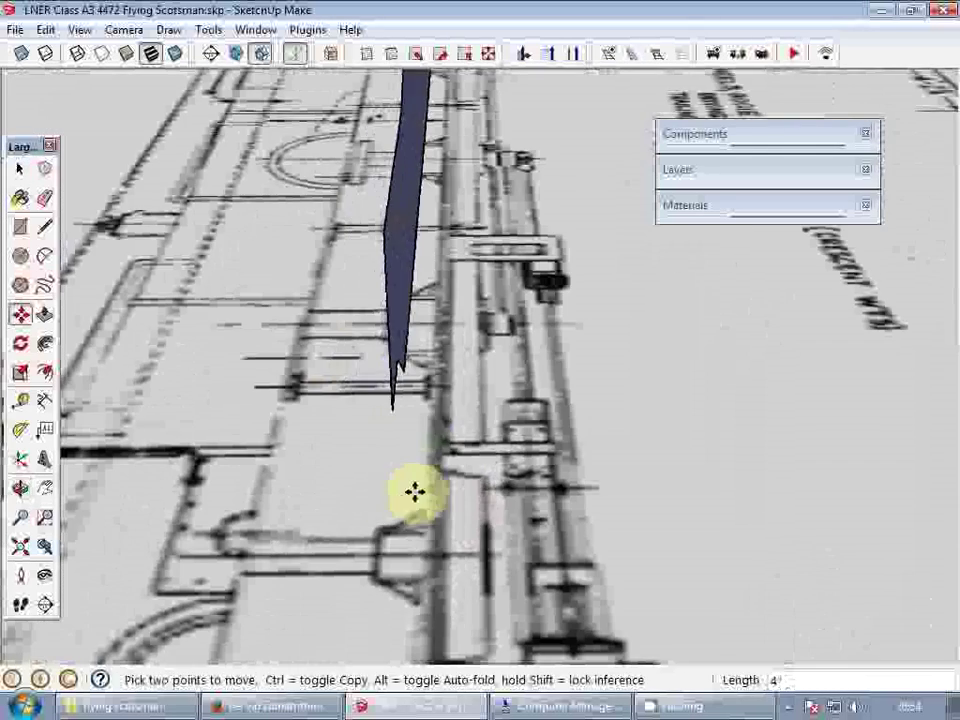
{"action": "middle_click_drag", "start_coordinate": [514, 456], "coordinate": [459, 414]}
{"action": "key", "text": "space"}
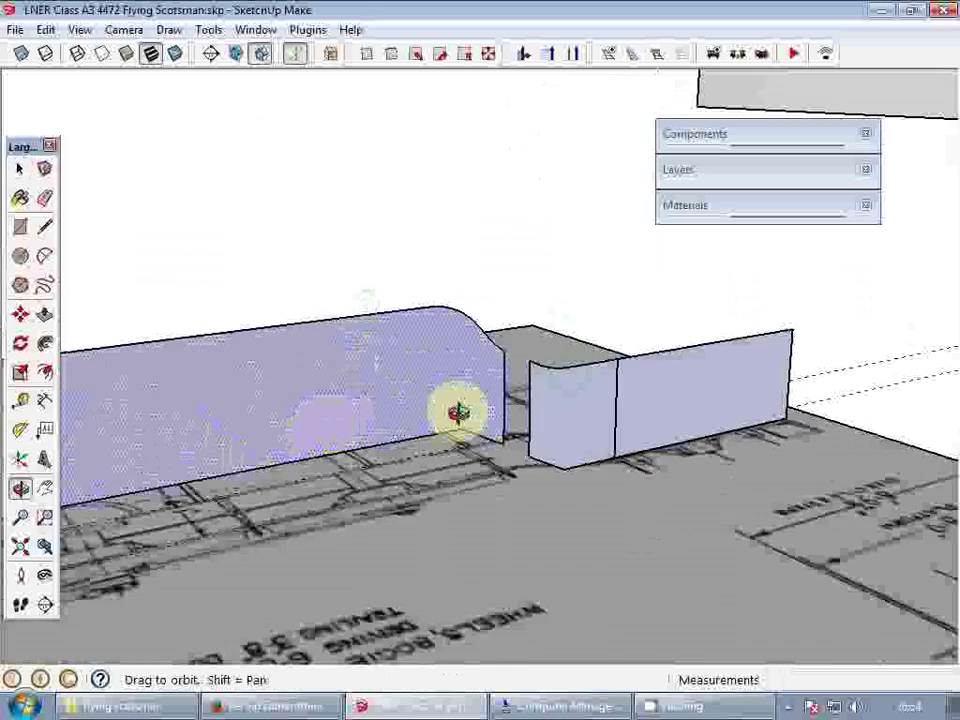
- Rotate the short middle frame section about 22.4° around its lower corner at the rear bend, towards the long section
{"action": "left_click", "coordinate": [570, 408]}
{"action": "middle_click_drag", "start_coordinate": [568, 408], "coordinate": [624, 476]}
{"action": "key", "text": "q"}
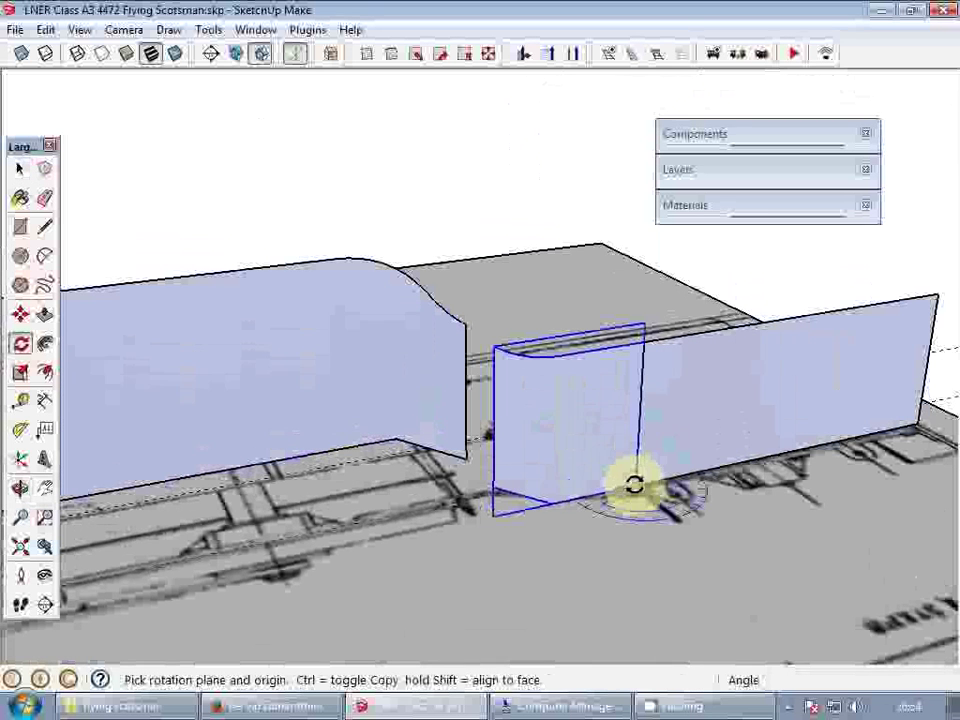
{"action": "left_click_drag", "start_coordinate": [636, 488], "coordinate": [494, 486]}
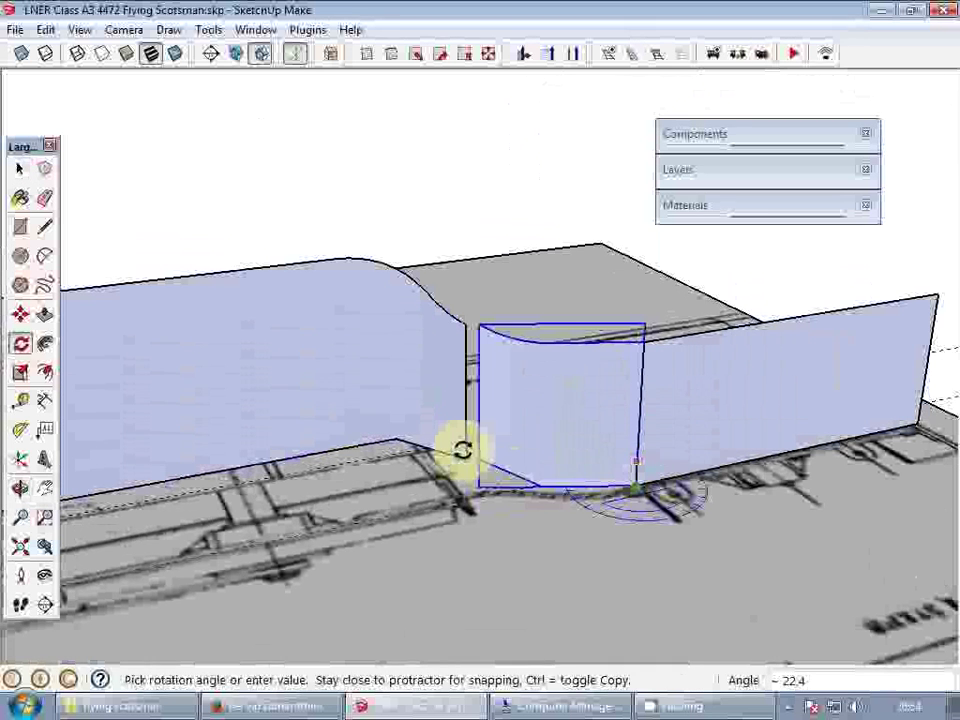
{"action": "key", "text": "space"}
- Scale the rotated middle section lengthwise until its end meets the edge of the long frame section
{"action": "key", "text": "s"}
{"action": "left_click_drag", "start_coordinate": [480, 407], "coordinate": [468, 370]}
{"action": "middle_click_drag", "start_coordinate": [468, 370], "coordinate": [690, 392]}
{"action": "scroll", "coordinate": [573, 420], "scroll_direction": "up", "scroll_amount": 2}
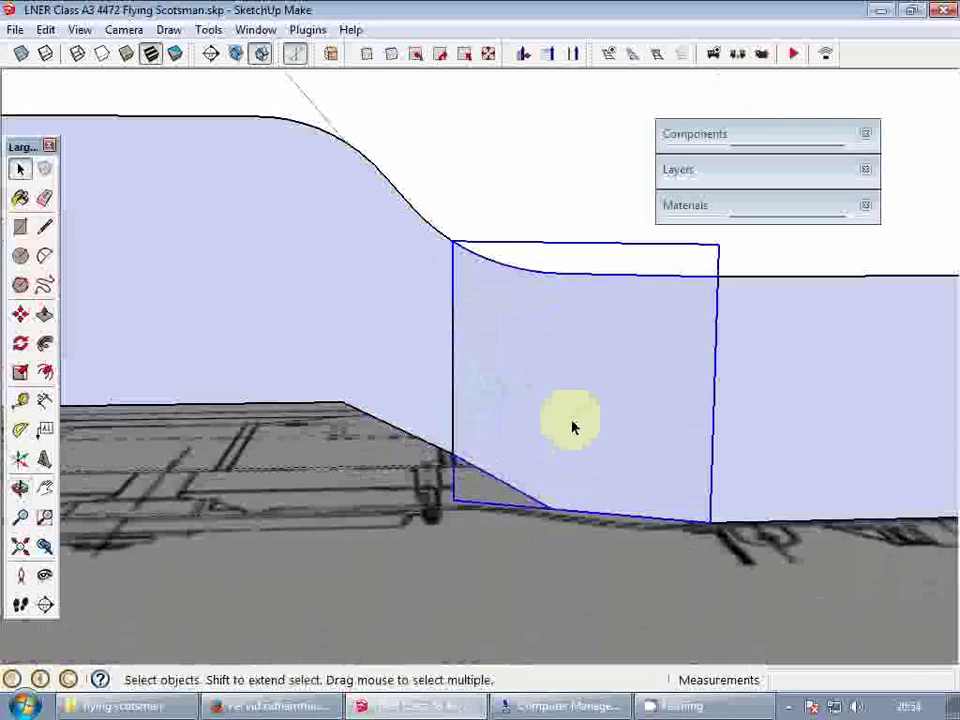
- Explode the middle section's group into the rest of the frame and reverse all the frame faces
{"action": "scroll", "coordinate": [495, 372], "scroll_direction": "down", "scroll_amount": 3}
{"action": "left_click", "coordinate": [429, 356], "text": "shift"}
{"action": "middle_click_drag", "start_coordinate": [472, 362], "coordinate": [538, 350]}
{"action": "right_click", "coordinate": [538, 350]}
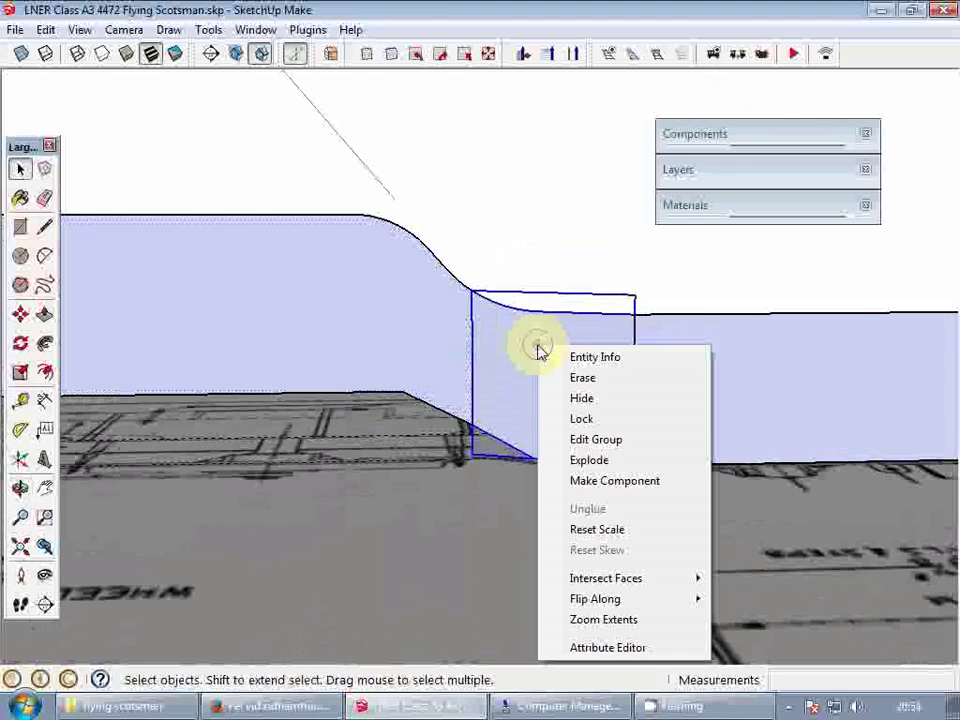
{"action": "left_click", "coordinate": [597, 457]}
{"action": "right_click", "coordinate": [537, 366]}
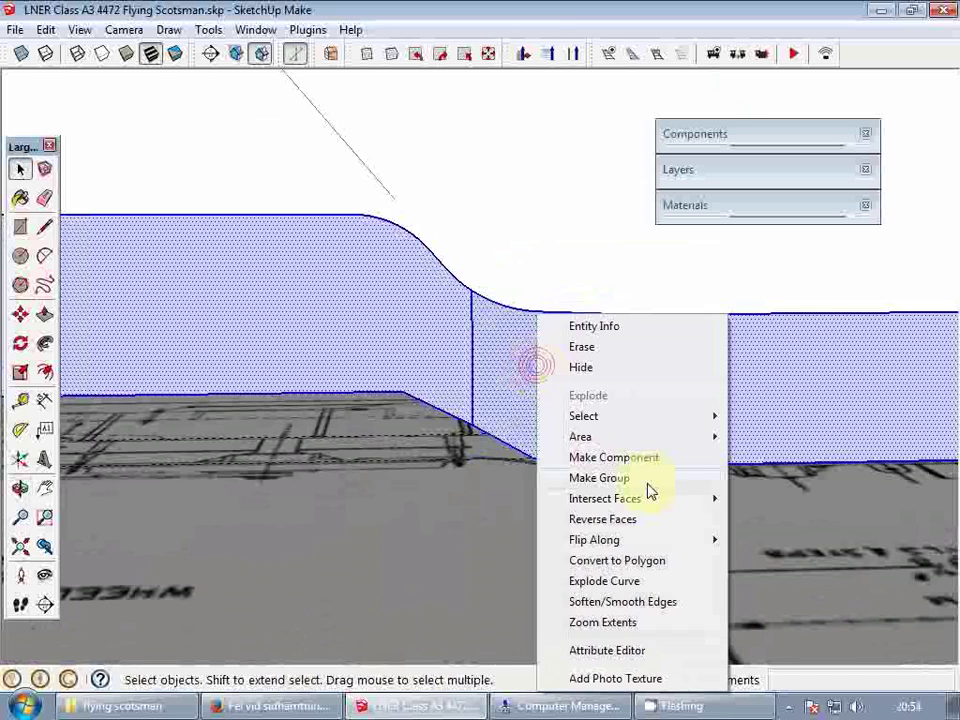
{"action": "left_click", "coordinate": [622, 520]}
{"action": "left_click", "coordinate": [617, 514]}
- Round both corners of the frame's sloping lower edge with arcs, the lower one about 50" in radius, and erase the leftover corner edges
{"action": "scroll", "coordinate": [525, 433], "scroll_direction": "up", "scroll_amount": 2}
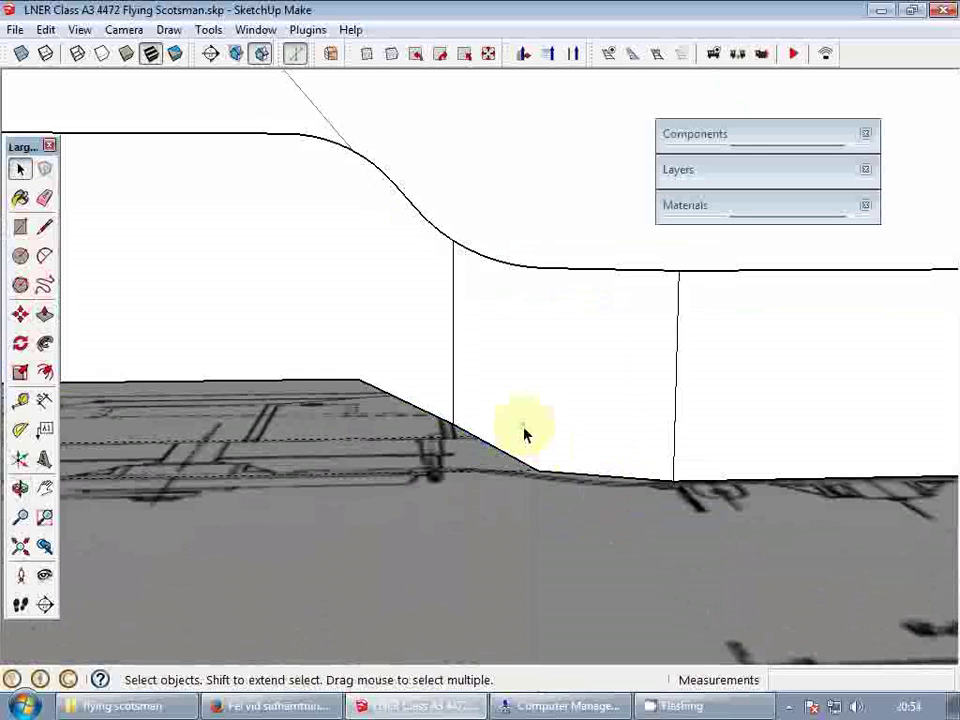
{"action": "key", "text": "a"}
{"action": "key", "text": "l"}
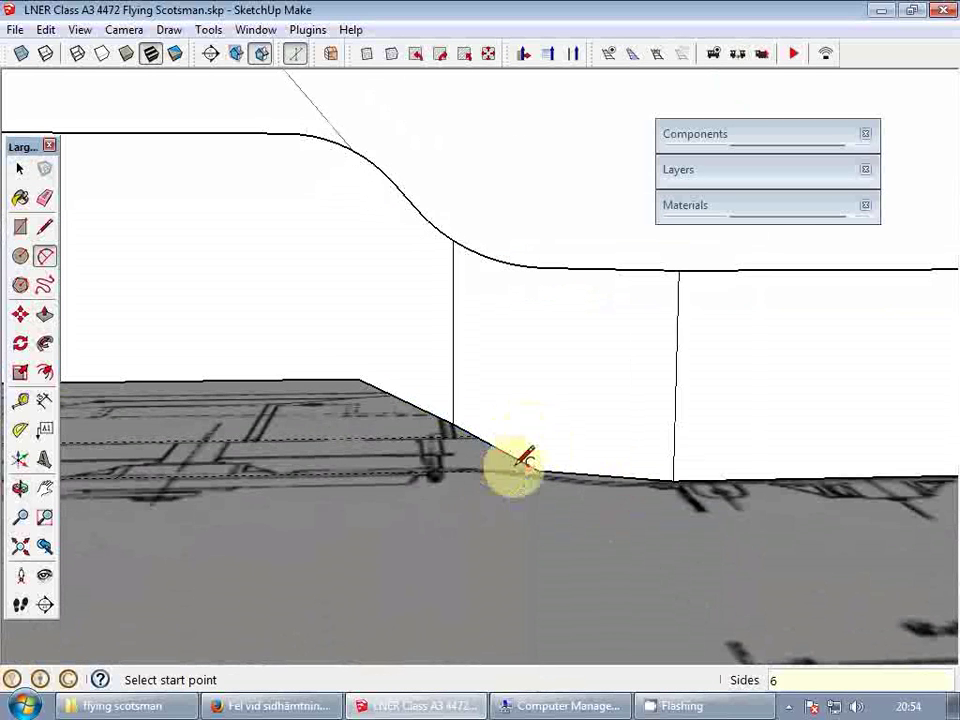
{"action": "scroll", "coordinate": [488, 424], "scroll_direction": "up", "scroll_amount": 2}
{"action": "left_click", "coordinate": [483, 434]}
{"action": "left_click", "coordinate": [680, 486]}
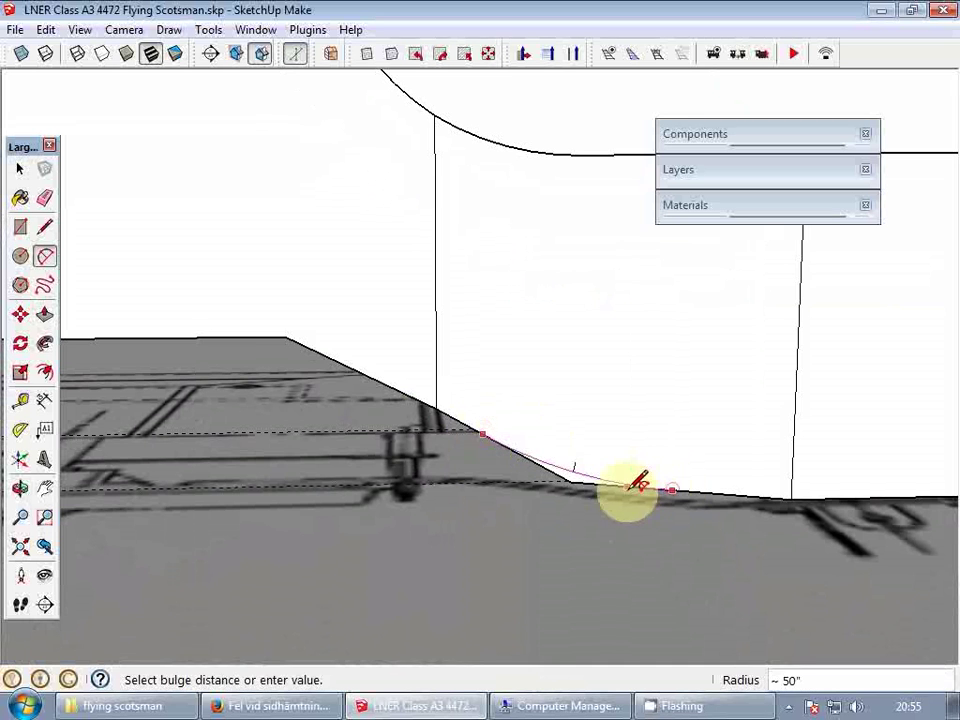
{"action": "left_click", "coordinate": [384, 385]}
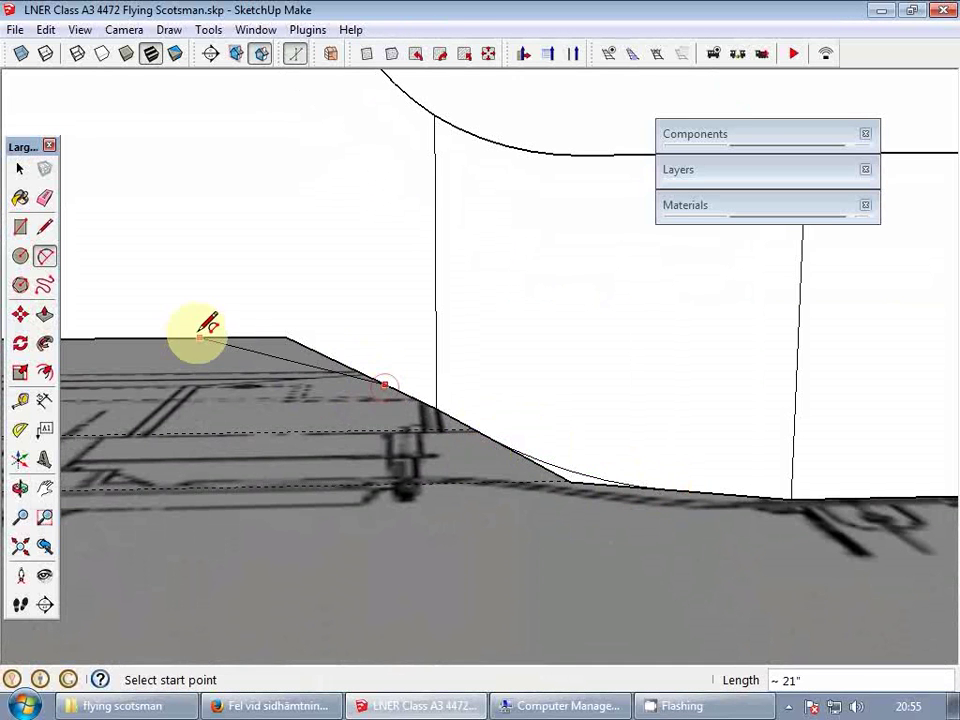
{"action": "left_click", "coordinate": [172, 338]}
{"action": "left_click", "coordinate": [240, 337]}
{"action": "key", "text": "r"}
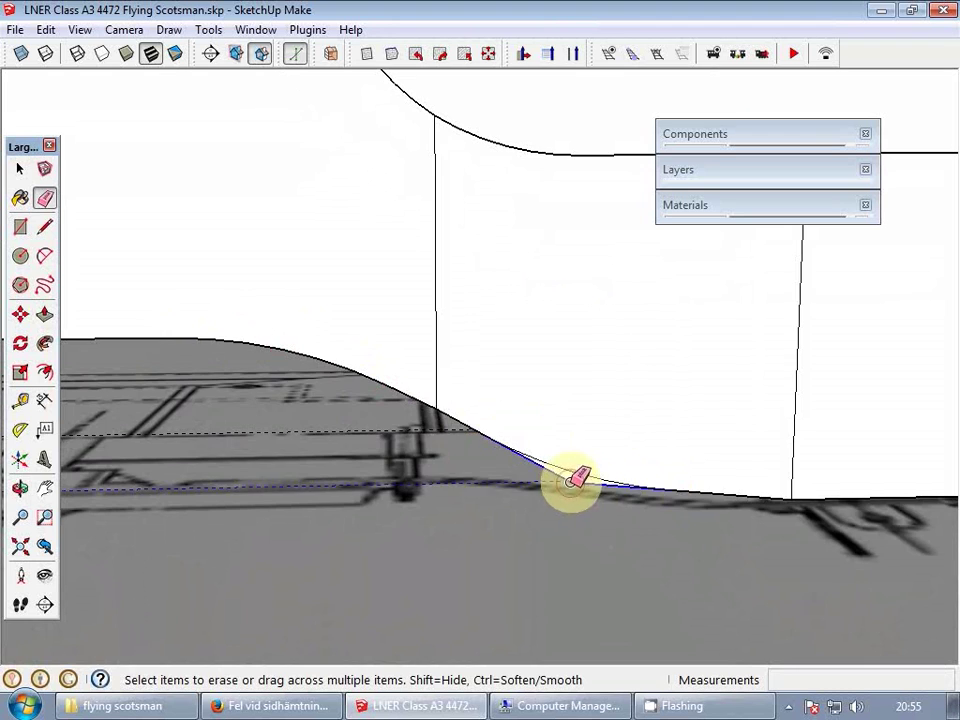
{"action": "mouse_move", "coordinate": [570, 482]}
{"action": "middle_mouse_down"}
{"action": "mouse_move", "coordinate": [531, 439]}
{"action": "mouse_move", "coordinate": [502, 372]}
{"action": "middle_mouse_up"}
- Select the whole bent frame and make it a group
{"action": "key", "text": "space"}
{"action": "scroll", "coordinate": [606, 371], "scroll_direction": "down", "scroll_amount": 2}
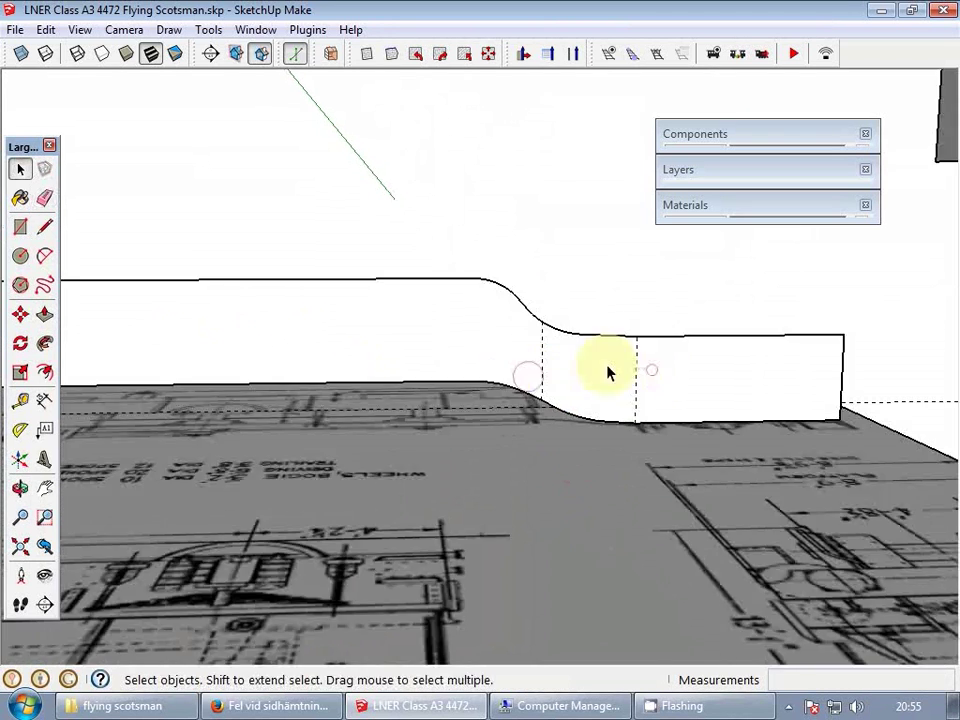
{"action": "mouse_move", "coordinate": [606, 371]}
{"action": "middle_mouse_down"}
{"action": "mouse_move", "coordinate": [604, 396]}
{"action": "mouse_move", "coordinate": [467, 349]}
{"action": "middle_mouse_up"}
{"action": "right_click", "coordinate": [465, 350]}
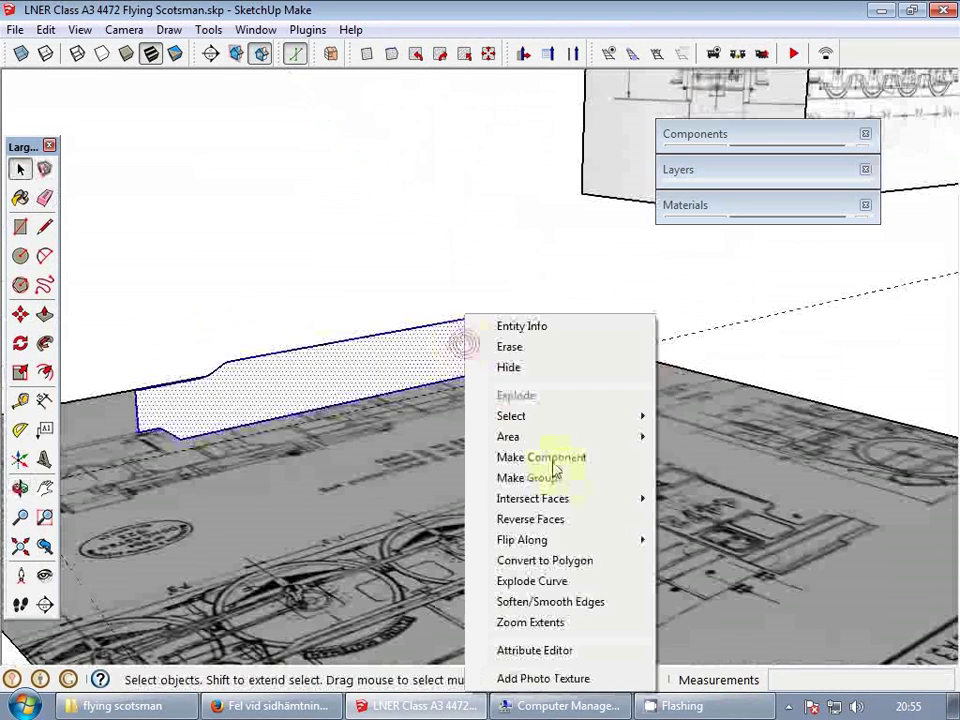
{"action": "left_click", "coordinate": [560, 478]}
- Copy the bent frame group up from the plan drawing to its place under the locomotive's cab and running board
{"action": "middle_click_drag", "start_coordinate": [564, 484], "coordinate": [522, 415]}
{"action": "key", "text": "m"}
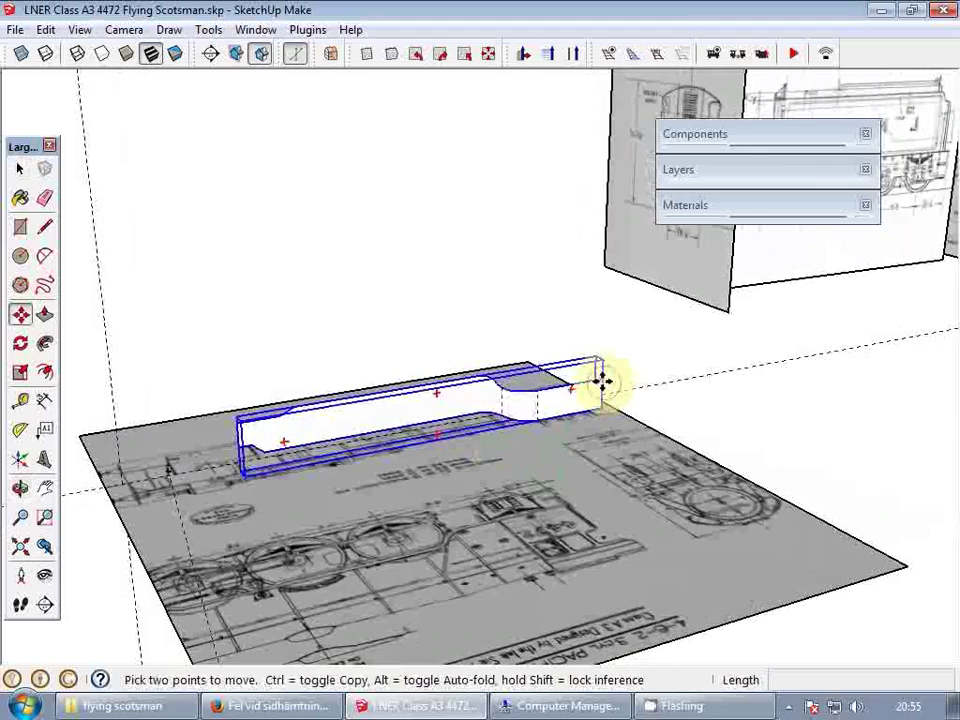
{"action": "left_click", "coordinate": [602, 378]}
{"action": "scroll", "coordinate": [598, 370], "scroll_direction": "down", "scroll_amount": 5}
{"action": "key", "text": "ctrl"}
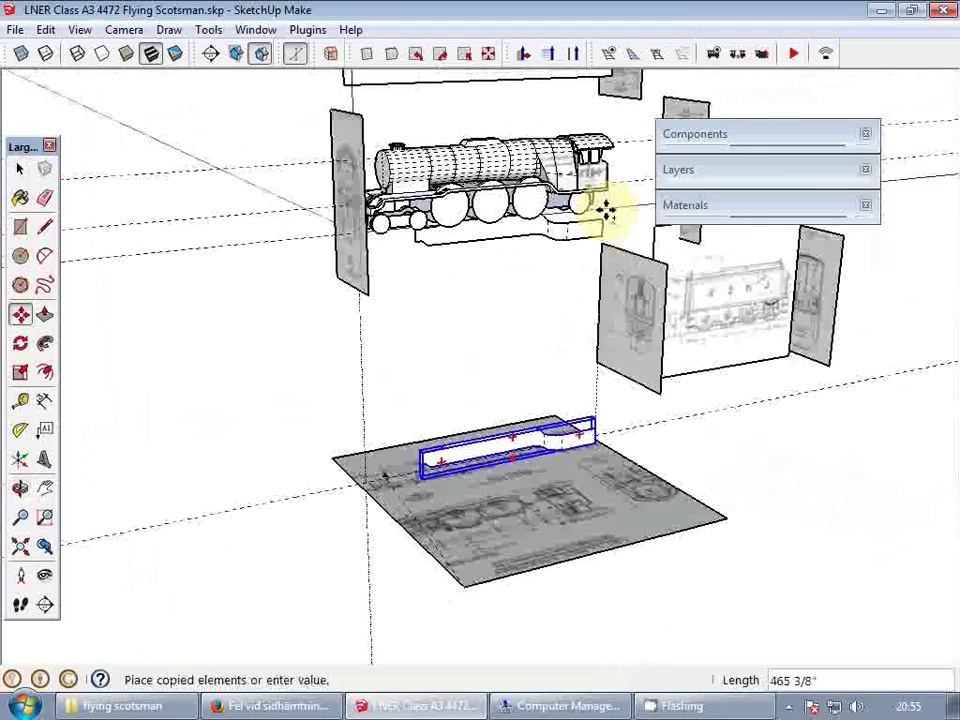
{"action": "scroll", "coordinate": [607, 210], "scroll_direction": "up", "scroll_amount": 3}
{"action": "middle_click_drag", "start_coordinate": [610, 207], "coordinate": [445, 207]}
{"action": "scroll", "coordinate": [443, 204], "scroll_direction": "down", "scroll_amount": 5}
{"action": "scroll", "coordinate": [502, 169], "scroll_direction": "up", "scroll_amount": 6}
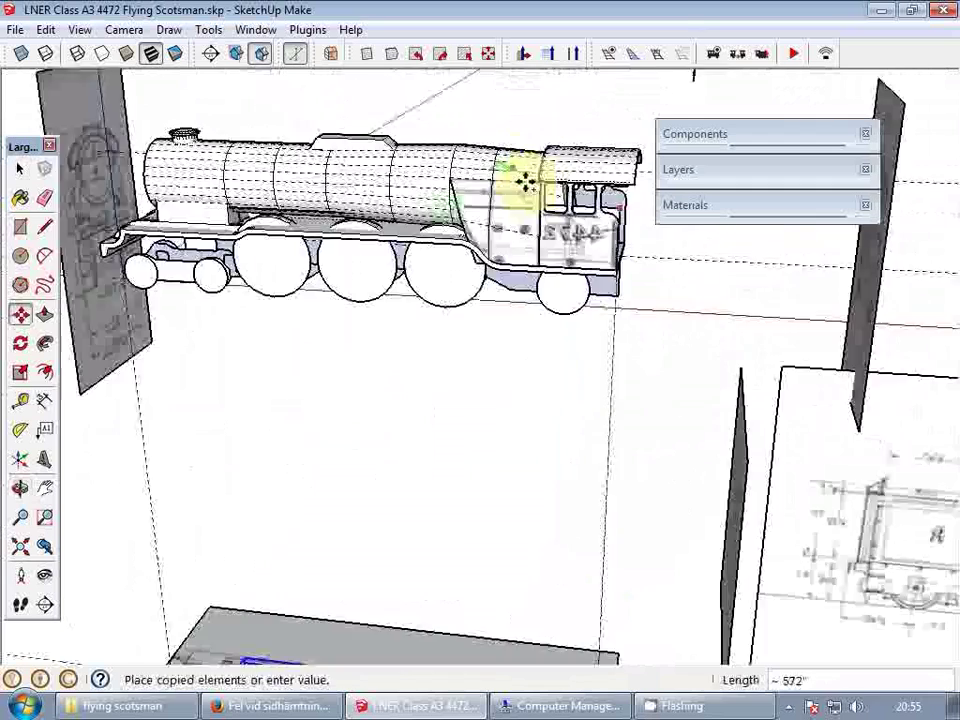
{"action": "middle_click_drag", "start_coordinate": [524, 181], "coordinate": [538, 137]}
{"action": "left_click", "coordinate": [536, 137]}
{"action": "key", "text": "space"}
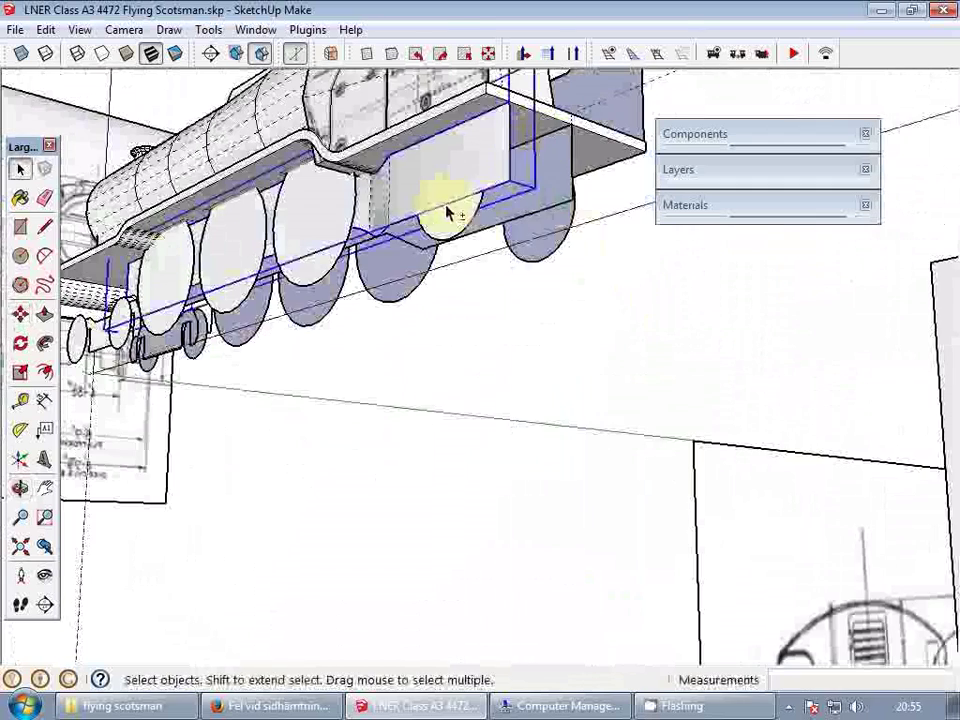
- Replace the locomotive's old flat side frame with the new bent frame and leave group editing
{"action": "scroll", "coordinate": [447, 212], "scroll_direction": "down", "scroll_amount": 1}
{"action": "scroll", "coordinate": [563, 252], "scroll_direction": "up", "scroll_amount": 2}
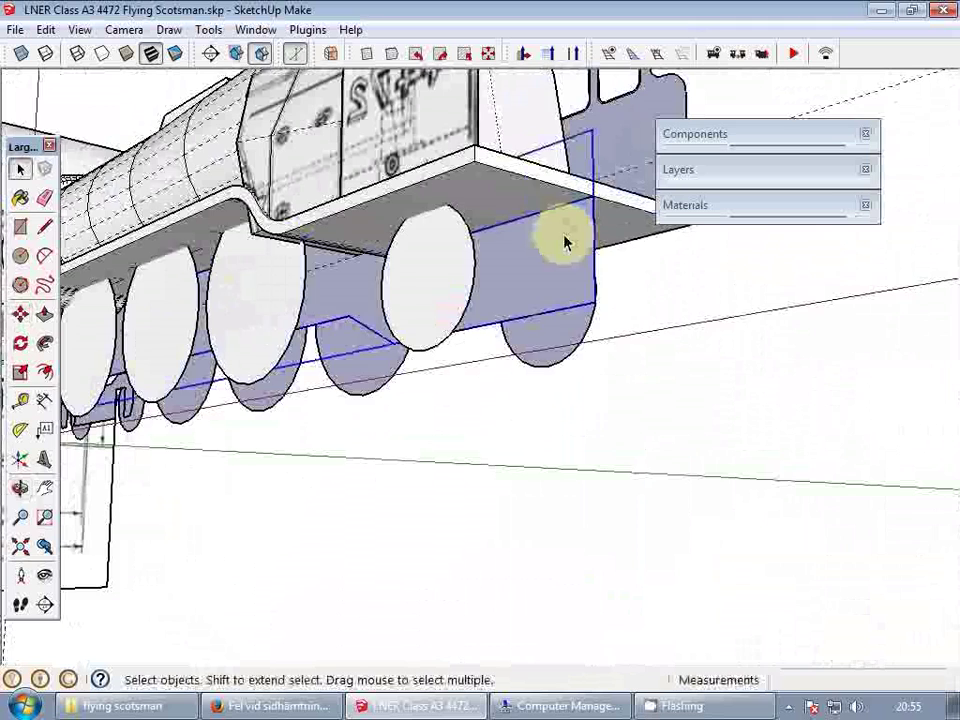
{"action": "key", "text": "Delete"}
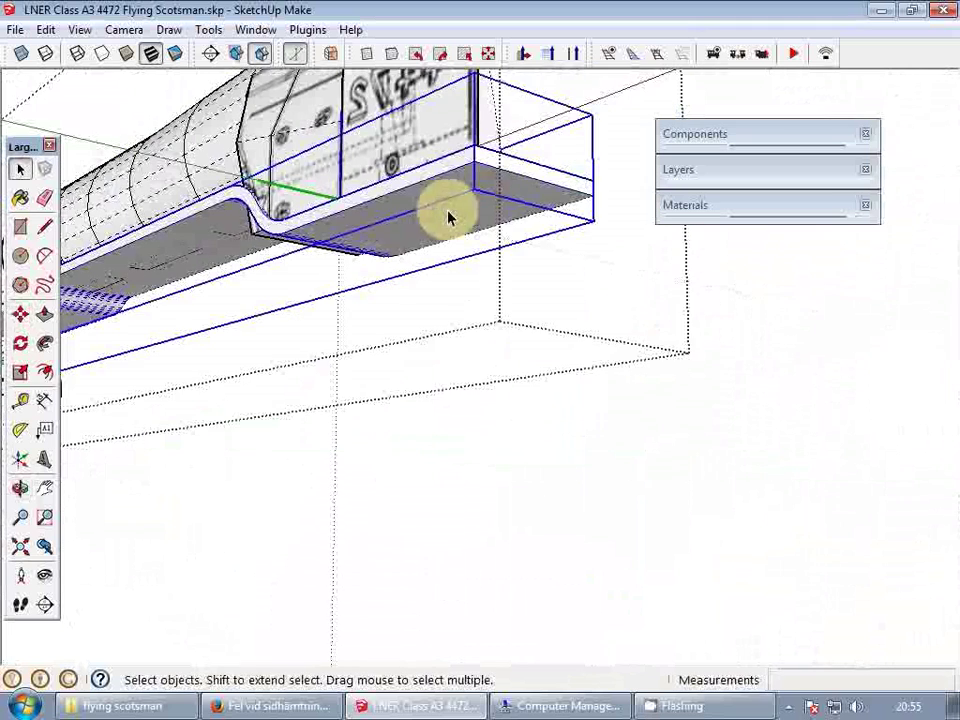
{"action": "middle_click_drag", "start_coordinate": [435, 211], "coordinate": [533, 355]}
{"action": "scroll", "coordinate": [527, 321], "scroll_direction": "down", "scroll_amount": 4}
{"action": "key", "text": "Escape"}
{"action": "scroll", "coordinate": [521, 358], "scroll_direction": "up", "scroll_amount": 2}
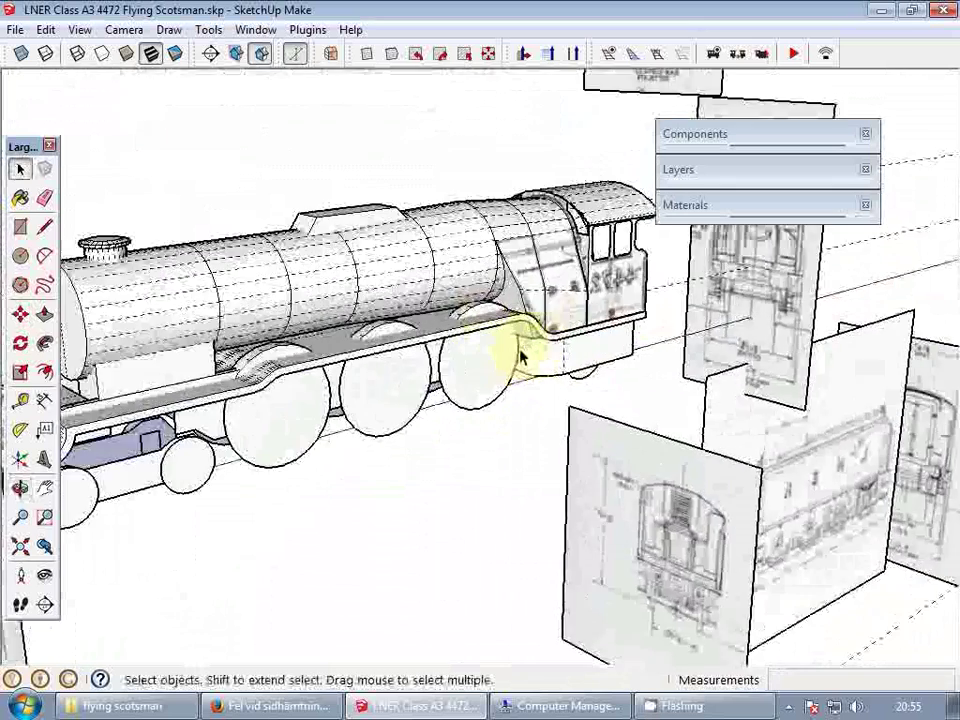
- Examine the raised steam collector cover on top of the boiler and compare it with the blueprint's top views
{"action": "scroll", "coordinate": [521, 358], "scroll_direction": "down", "scroll_amount": 2}
{"action": "scroll", "coordinate": [426, 339], "scroll_direction": "down", "scroll_amount": 2}
{"action": "middle_click_drag", "start_coordinate": [290, 375], "coordinate": [515, 372], "text": "shift"}
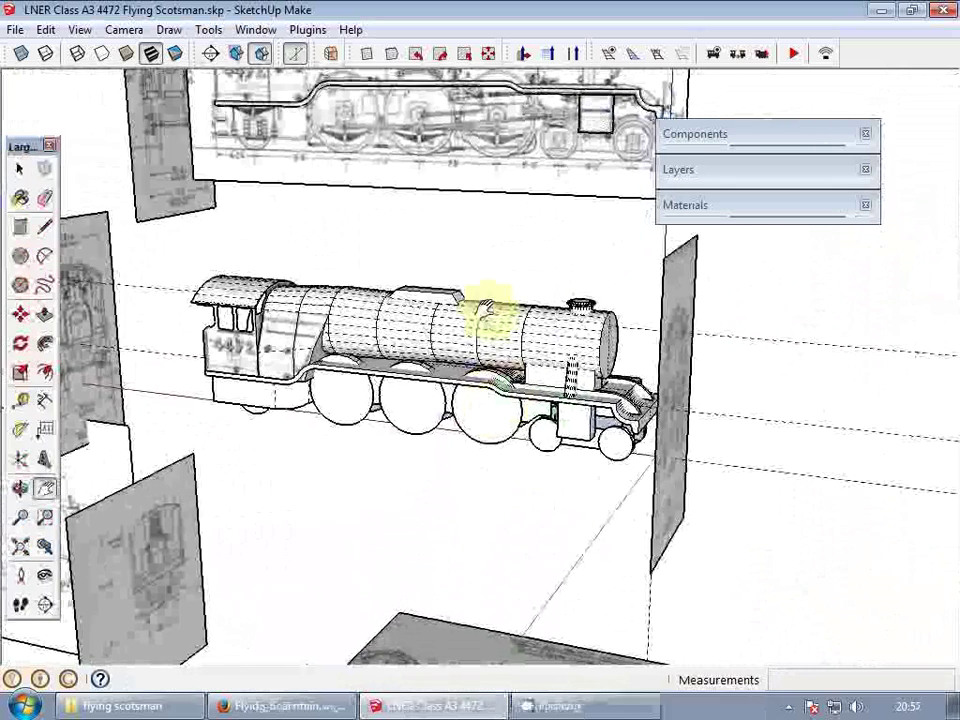
{"action": "middle_click_drag", "start_coordinate": [489, 313], "coordinate": [516, 416]}
{"action": "scroll", "coordinate": [453, 350], "scroll_direction": "up", "scroll_amount": 5}
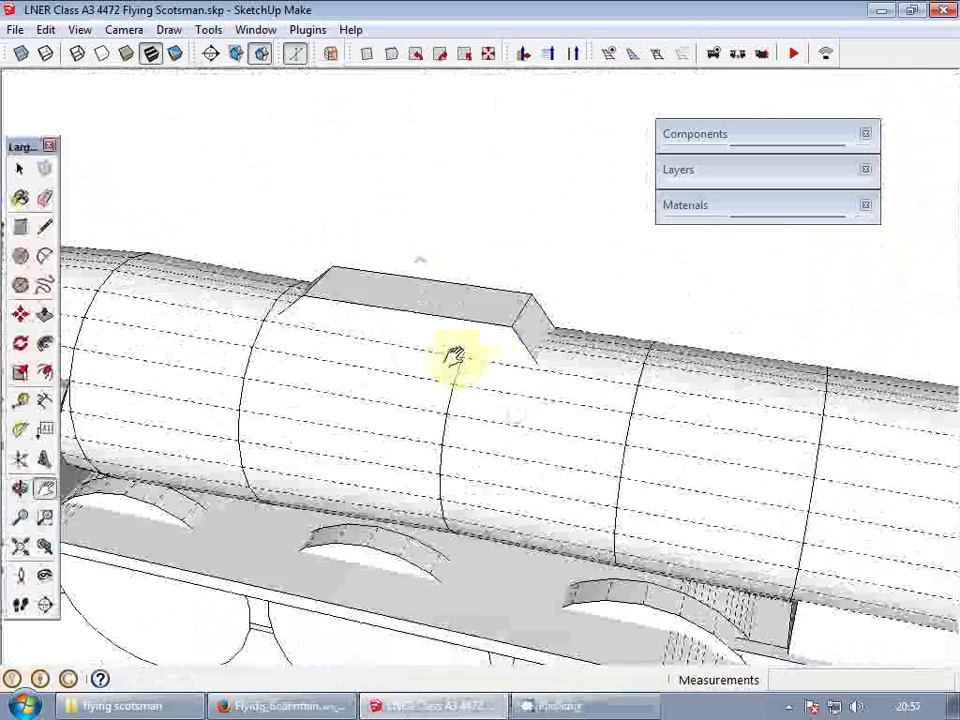
{"action": "middle_click_drag", "start_coordinate": [455, 355], "coordinate": [540, 461]}
{"action": "scroll", "coordinate": [516, 386], "scroll_direction": "up", "scroll_amount": 3}
{"action": "left_click", "coordinate": [515, 386]}
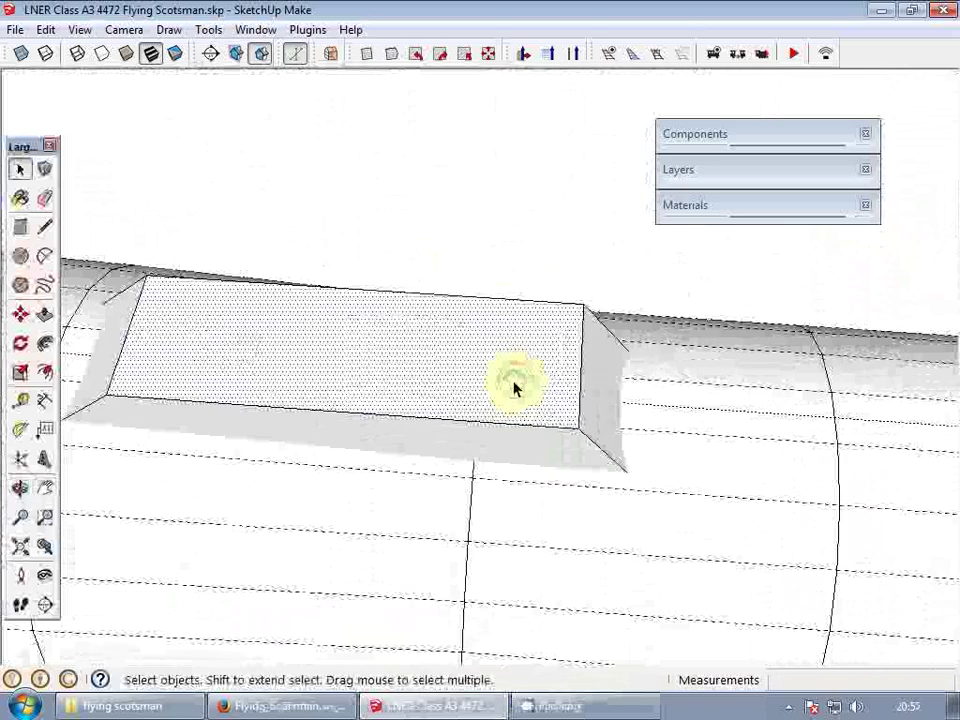
{"action": "middle_click_drag", "start_coordinate": [527, 387], "coordinate": [541, 297]}
{"action": "scroll", "coordinate": [542, 300], "scroll_direction": "down", "scroll_amount": 3}
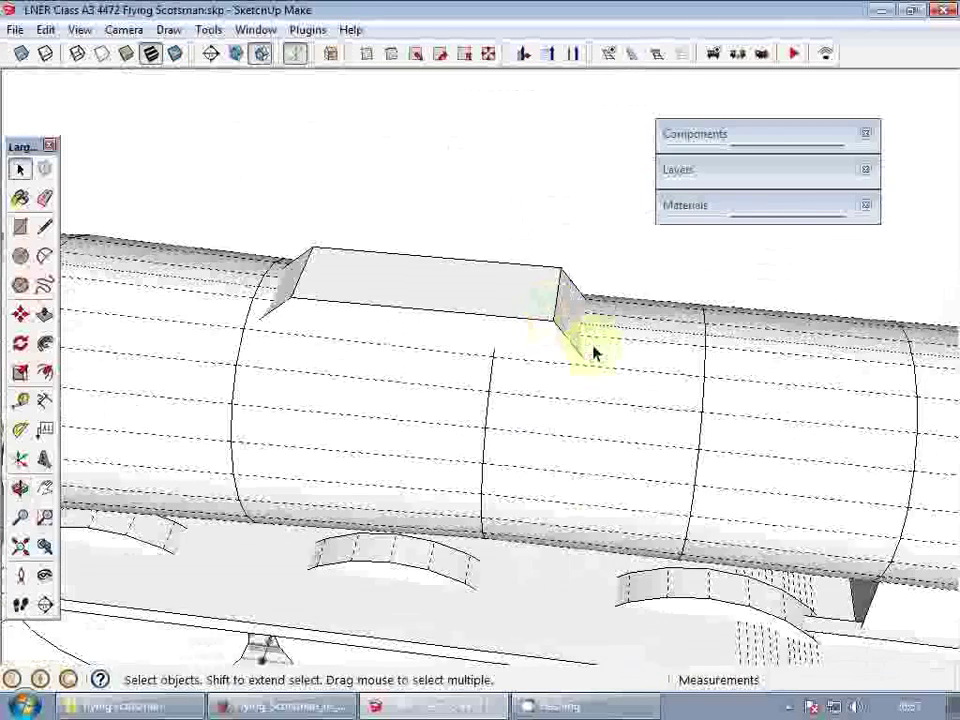
{"action": "middle_click_drag", "start_coordinate": [592, 352], "coordinate": [549, 386]}
{"action": "scroll", "coordinate": [549, 386], "scroll_direction": "down", "scroll_amount": 2}
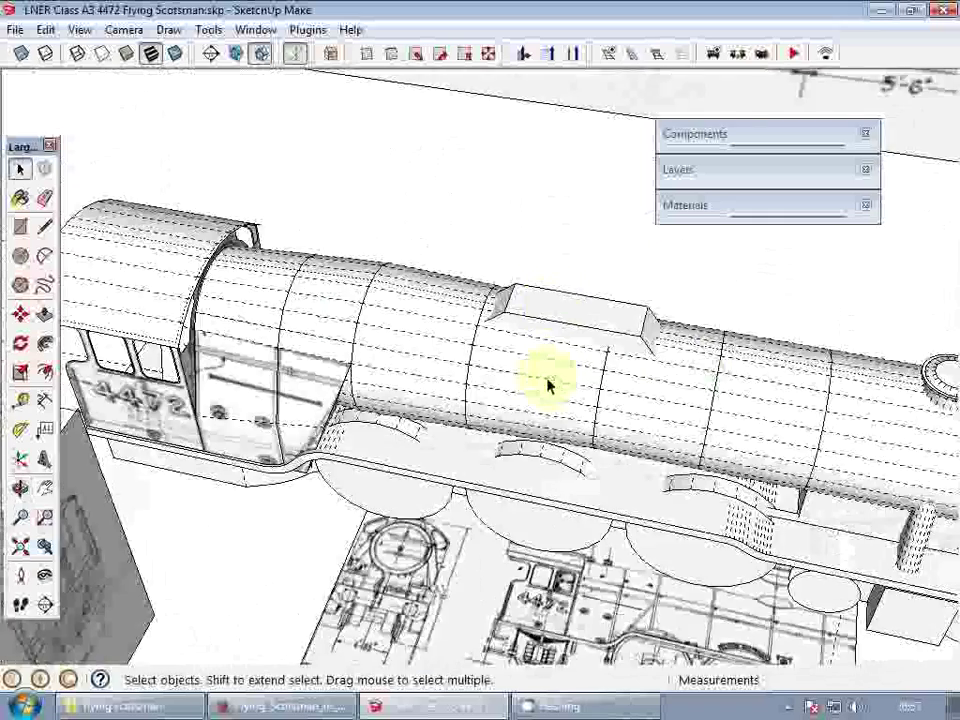
{"action": "scroll", "coordinate": [555, 311], "scroll_direction": "down", "scroll_amount": 3}
{"action": "mouse_move", "coordinate": [555, 311]}
{"action": "middle_mouse_down"}
{"action": "mouse_move", "coordinate": [600, 520]}
{"action": "mouse_move", "coordinate": [545, 442]}
{"action": "mouse_move", "coordinate": [531, 568]}
{"action": "mouse_move", "coordinate": [609, 585]}
{"action": "mouse_move", "coordinate": [606, 495]}
{"action": "middle_mouse_up"}
{"action": "scroll", "coordinate": [543, 444], "scroll_direction": "up", "scroll_amount": 3}
{"action": "scroll", "coordinate": [538, 455], "scroll_direction": "up", "scroll_amount": 6}
{"action": "scroll", "coordinate": [607, 585], "scroll_direction": "down", "scroll_amount": 6}
{"action": "scroll", "coordinate": [606, 495], "scroll_direction": "up", "scroll_amount": 5}
{"action": "scroll", "coordinate": [549, 452], "scroll_direction": "up", "scroll_amount": 8}
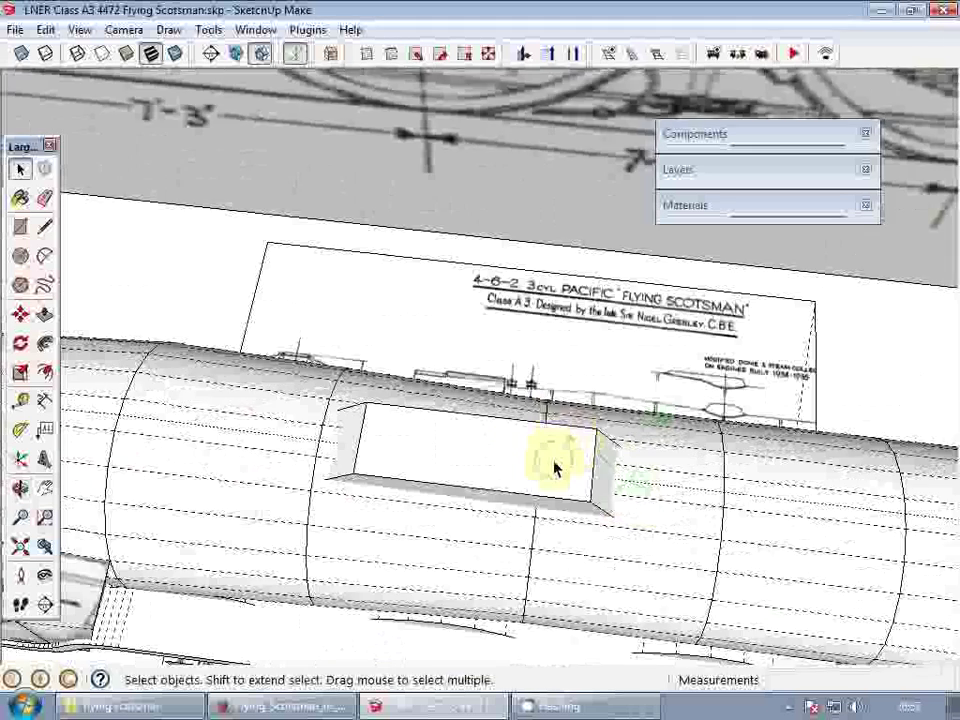
- Try to draw an arc on the steam collector's top face from its front edge, bulging to the side edge
{"action": "key", "text": "a"}
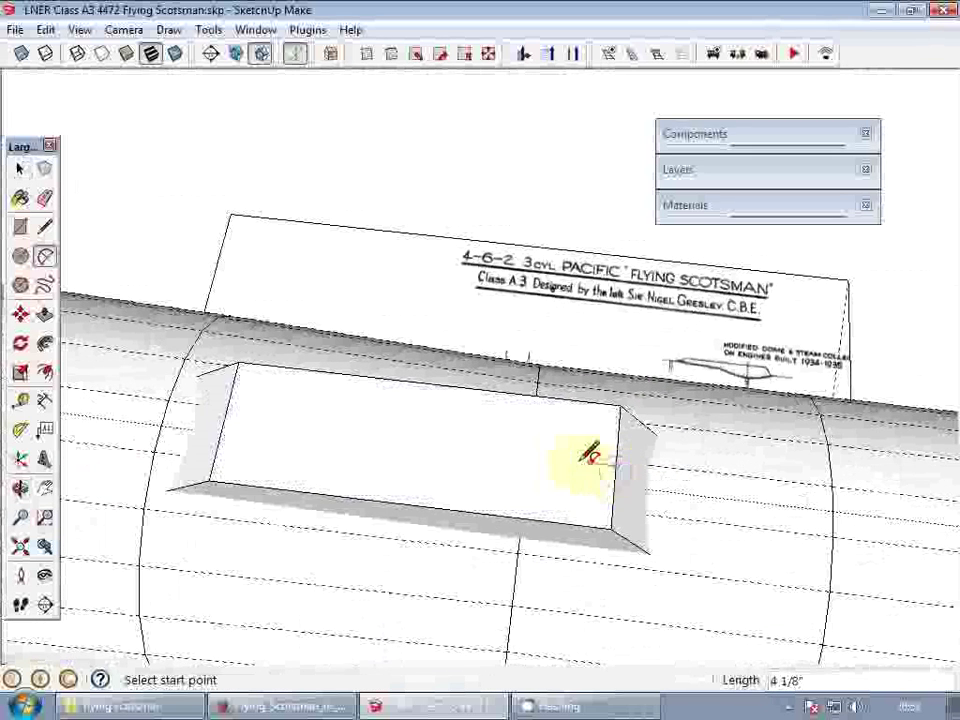
{"action": "left_click", "coordinate": [484, 449]}
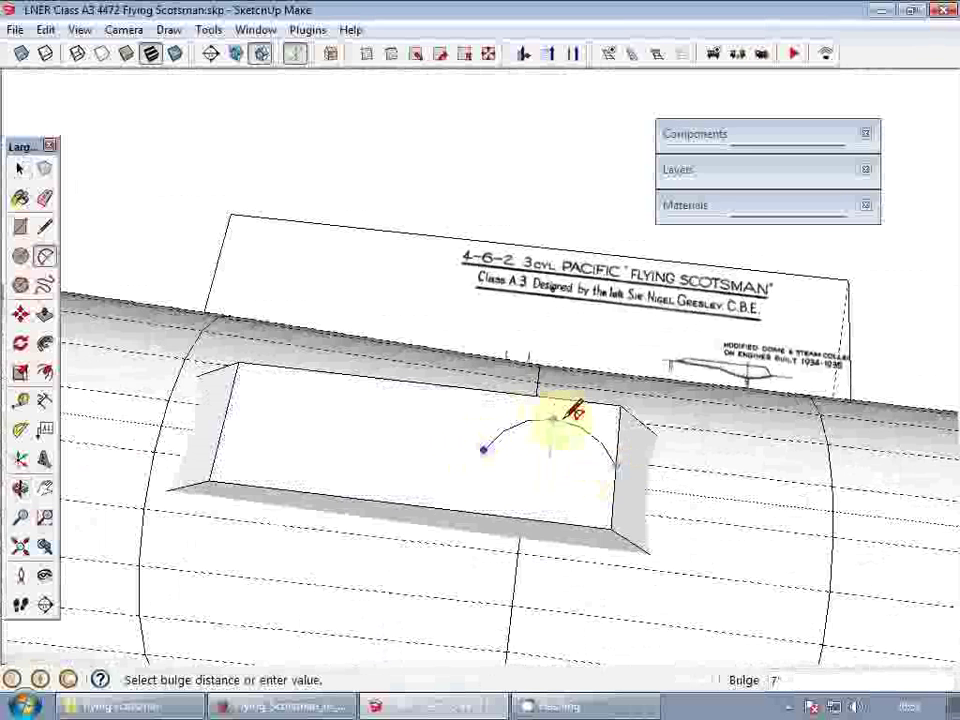
{"action": "scroll", "coordinate": [580, 397], "scroll_direction": "up", "scroll_amount": 3}
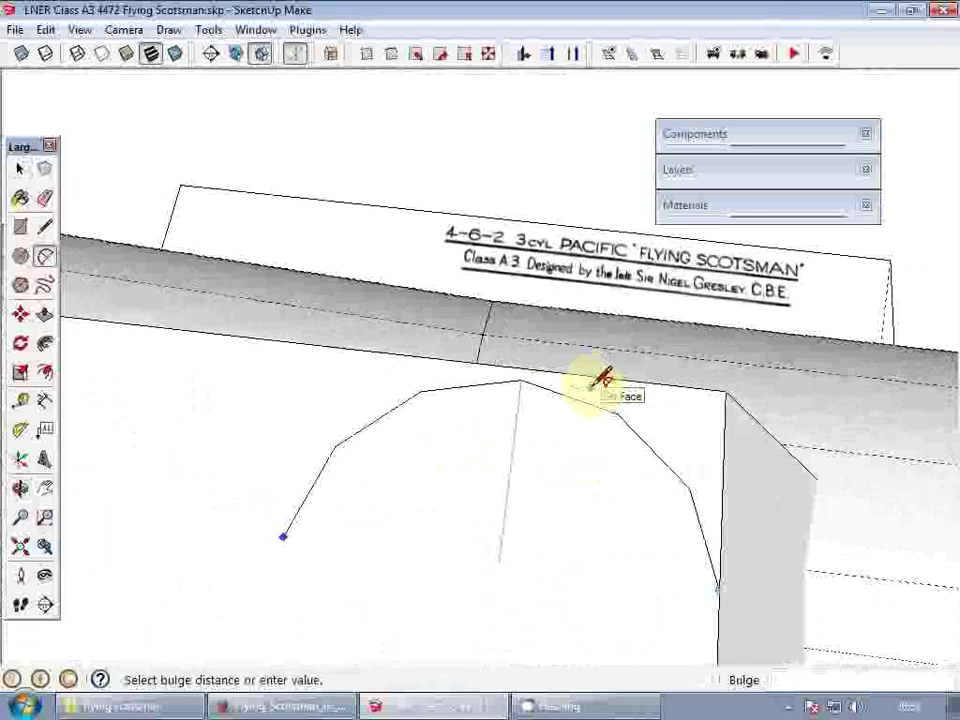
{"action": "left_click", "coordinate": [589, 377]}
{"action": "key", "text": "space"}
{"action": "scroll", "coordinate": [589, 392], "scroll_direction": "down", "scroll_amount": 2}
{"action": "scroll", "coordinate": [546, 386], "scroll_direction": "up", "scroll_amount": 5}
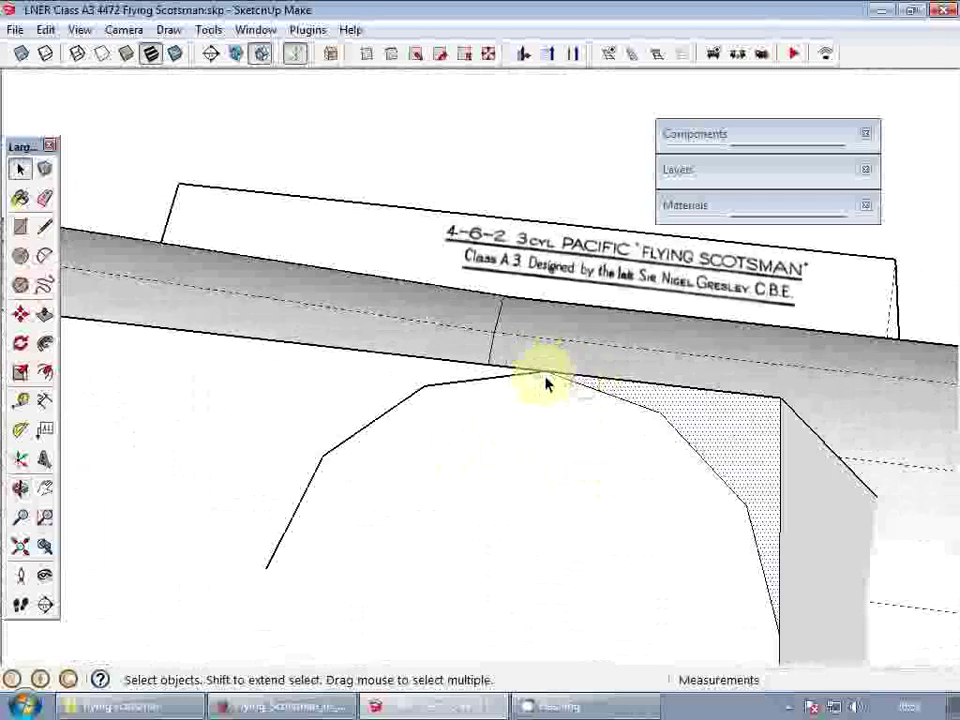
{"action": "scroll", "coordinate": [543, 388], "scroll_direction": "down", "scroll_amount": 5}
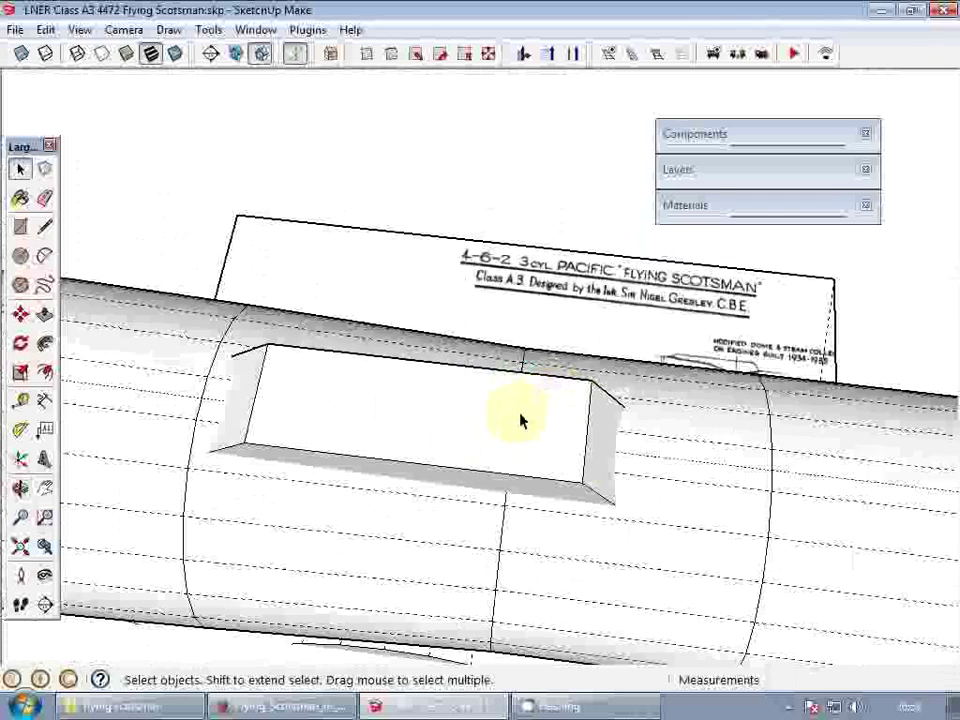
- Place a guide line lengthwise along the middle of the steam collector's top face
{"action": "scroll", "coordinate": [514, 421], "scroll_direction": "up", "scroll_amount": 3}
{"action": "key", "text": "t"}
{"action": "left_click", "coordinate": [488, 355]}
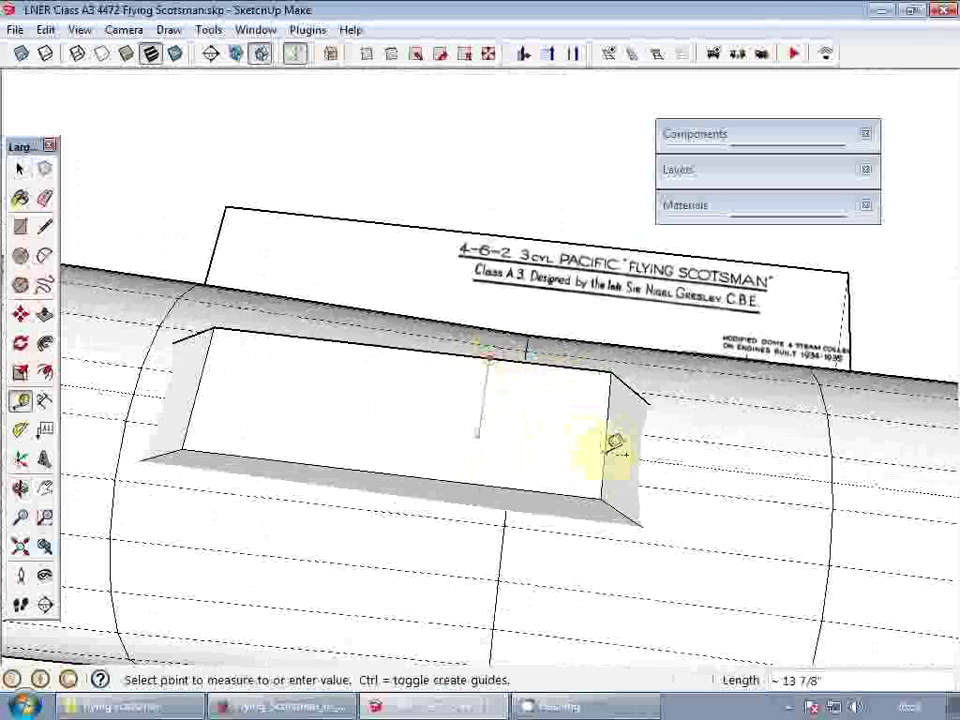
{"action": "key", "text": "Escape"}
{"action": "key", "text": "space"}
- Draw a circle on the centre guide touching both long edges of the top face, and erase the guide
{"action": "key", "text": "c"}
{"action": "left_click", "coordinate": [512, 423]}
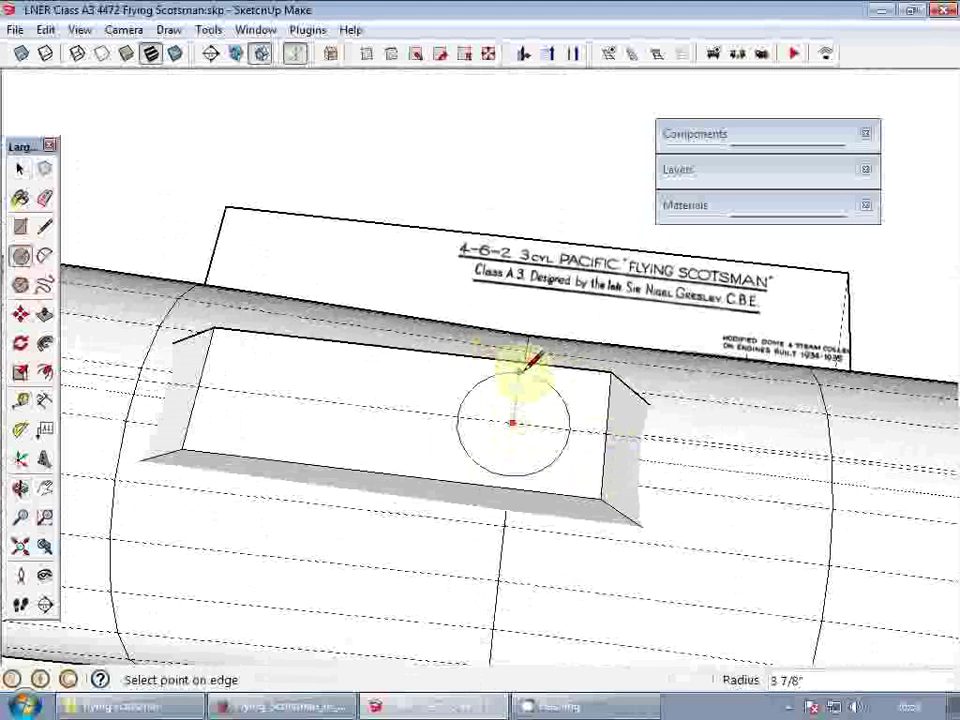
{"action": "key", "text": "space"}
{"action": "scroll", "coordinate": [558, 410], "scroll_direction": "up", "scroll_amount": 2}
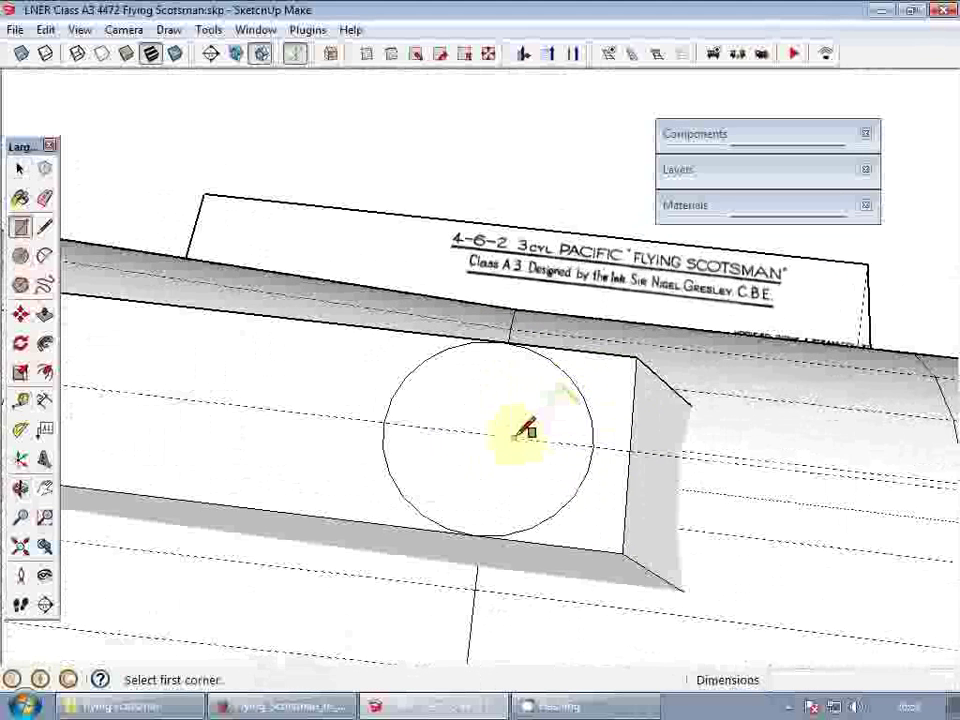
{"action": "scroll", "coordinate": [520, 430], "scroll_direction": "down", "scroll_amount": 3}
{"action": "key", "text": "e"}
{"action": "scroll", "coordinate": [497, 418], "scroll_direction": "down", "scroll_amount": 2}
{"action": "scroll", "coordinate": [343, 411], "scroll_direction": "up", "scroll_amount": 2}
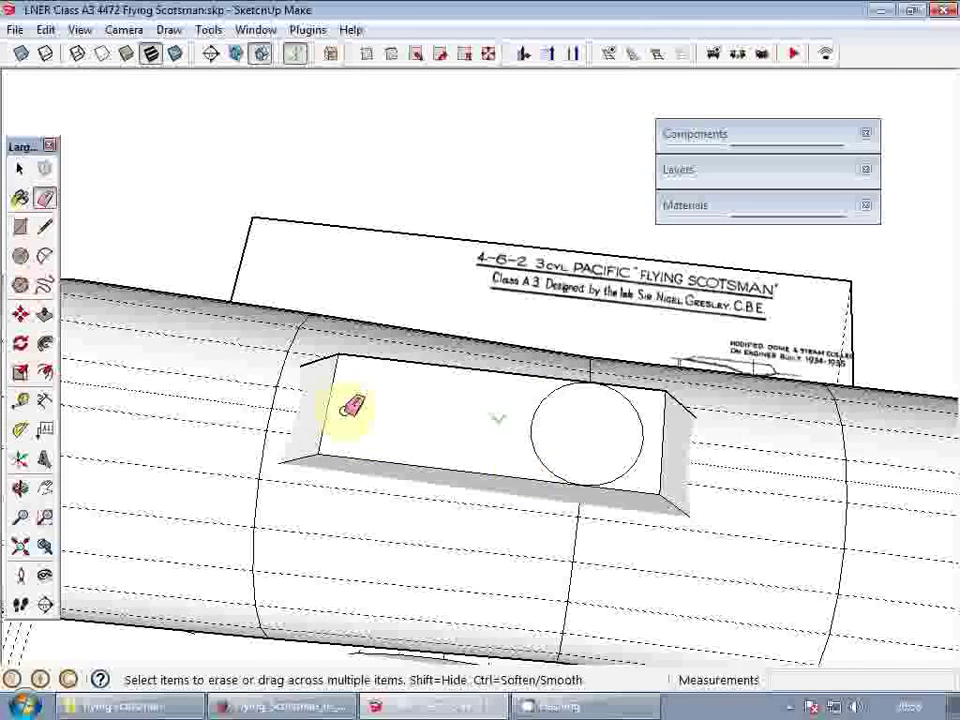
{"action": "key", "text": "l"}
{"action": "scroll", "coordinate": [537, 468], "scroll_direction": "up", "scroll_amount": 2}
{"action": "scroll", "coordinate": [576, 484], "scroll_direction": "up", "scroll_amount": 2}
{"action": "scroll", "coordinate": [590, 490], "scroll_direction": "up", "scroll_amount": 1}
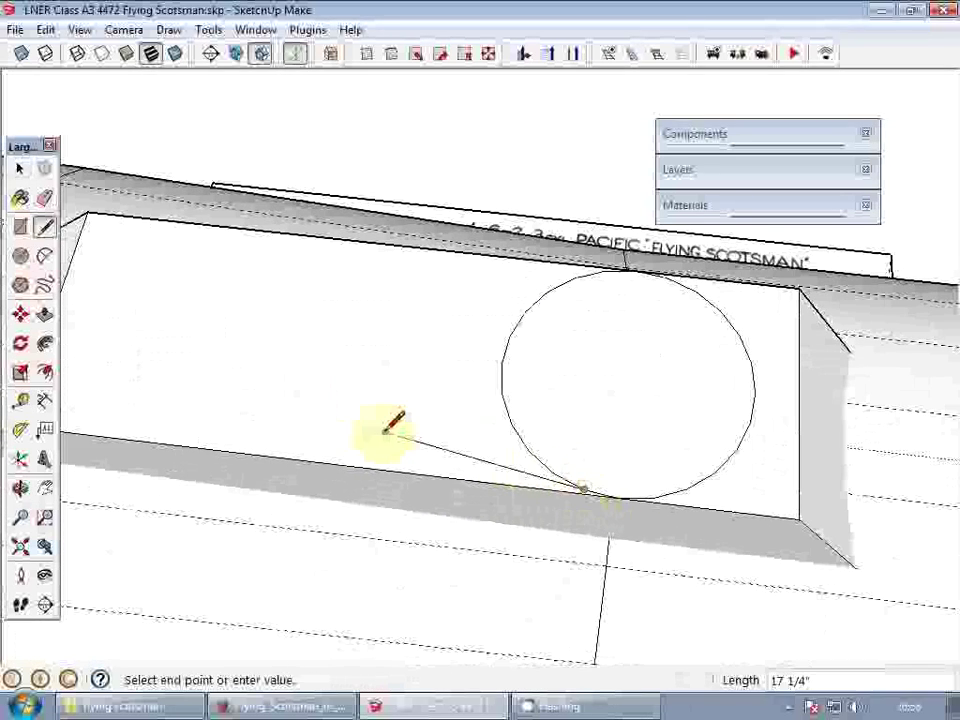
{"action": "middle_click_drag", "start_coordinate": [256, 383], "coordinate": [291, 403]}
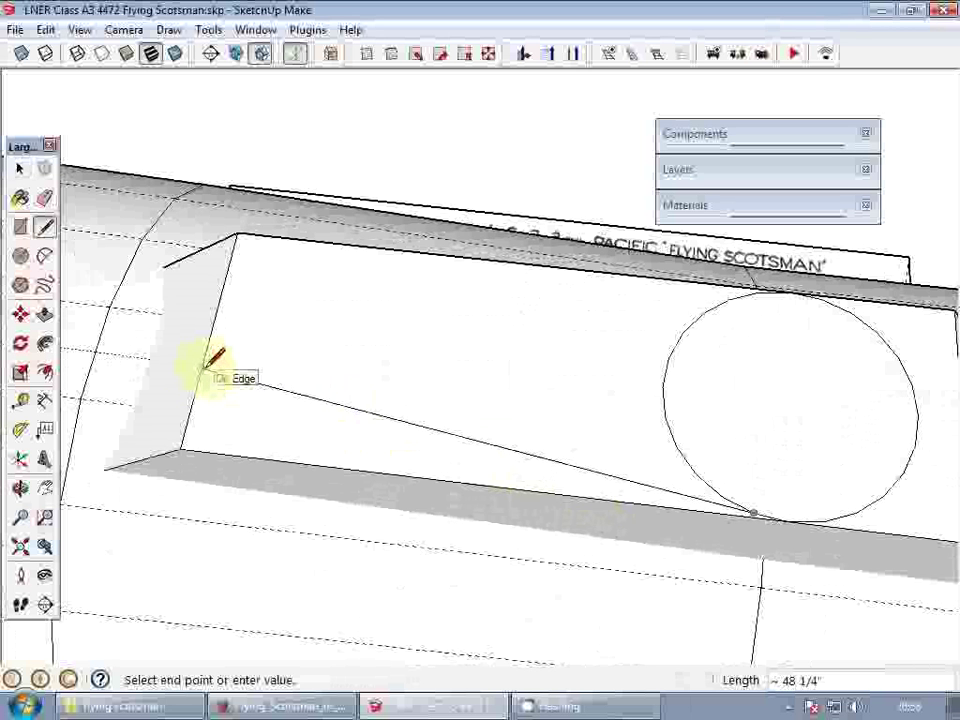
{"action": "key", "text": "Escape"}
{"action": "left_click", "coordinate": [789, 521]}
{"action": "scroll", "coordinate": [413, 446], "scroll_direction": "down", "scroll_amount": 3}
{"action": "key", "text": "space"}
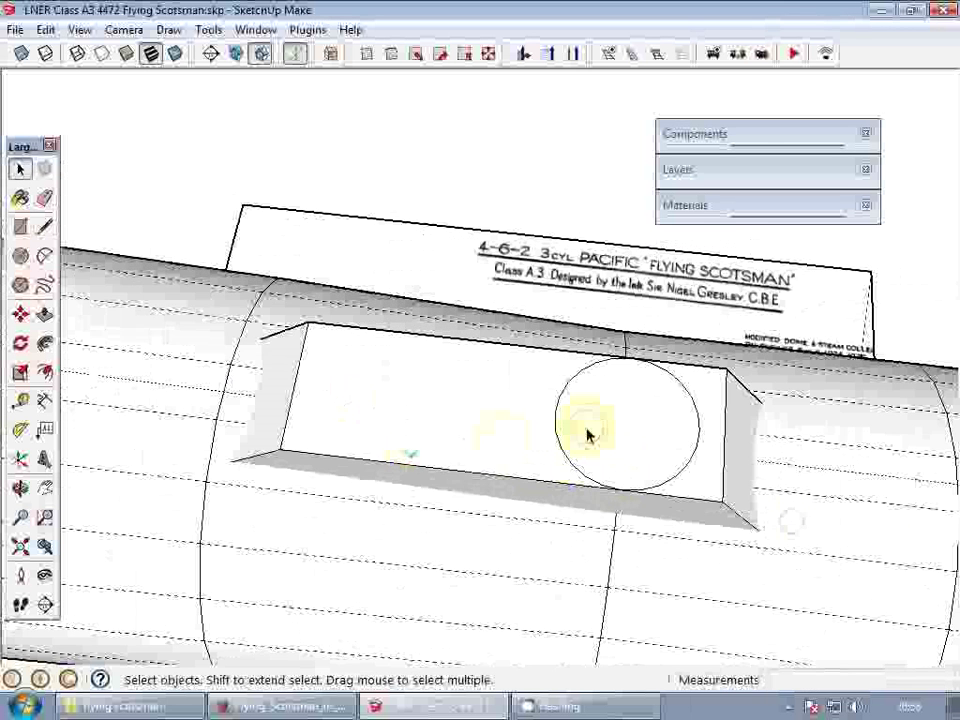
- Stretch the circle lengthwise about its centre by about 1.34 into an ellipse reaching the near end edge of the top face
{"action": "key", "text": "s"}
{"action": "scroll", "coordinate": [645, 441], "scroll_direction": "down", "scroll_amount": 2}
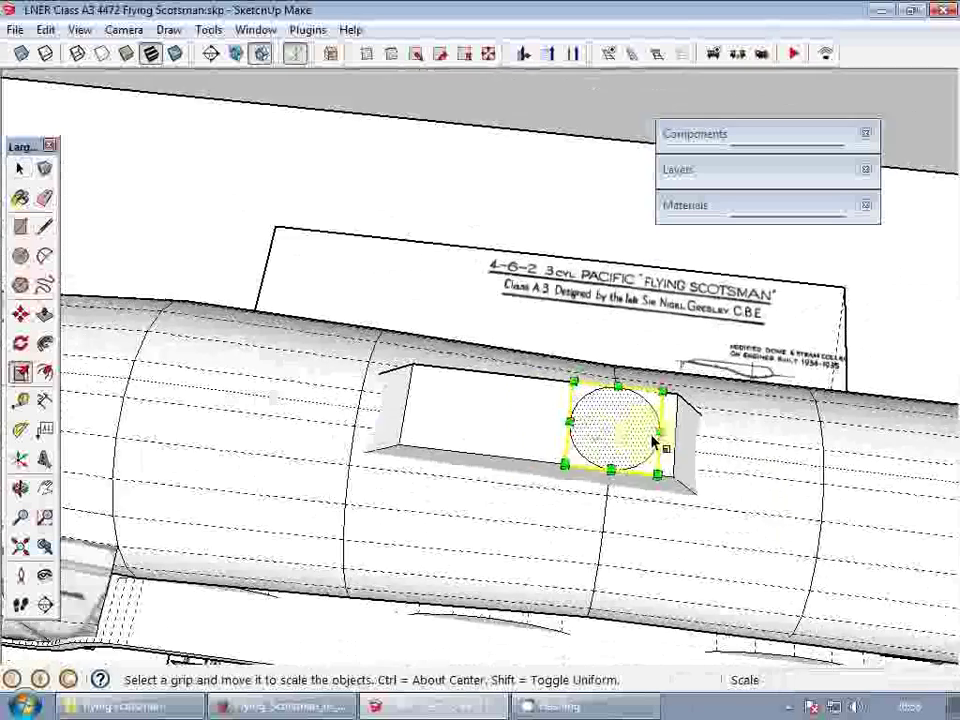
{"action": "scroll", "coordinate": [660, 432], "scroll_direction": "up", "scroll_amount": 2}
{"action": "left_click_drag", "start_coordinate": [660, 429], "coordinate": [678, 432]}
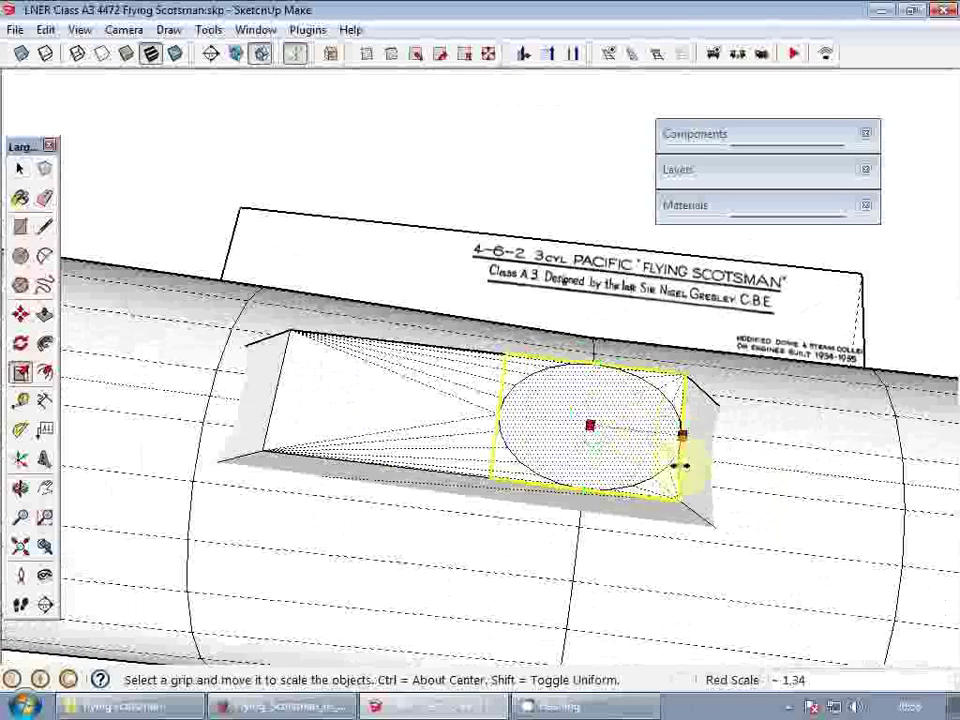
{"action": "key", "text": "space"}
- Draw a shallow arc from the far end edge of the top face to the ellipse's tangent point on the long edge
{"action": "mouse_move", "coordinate": [679, 471]}
{"action": "middle_mouse_down"}
{"action": "mouse_move", "coordinate": [585, 514]}
{"action": "mouse_move", "coordinate": [589, 559]}
{"action": "mouse_move", "coordinate": [610, 518]}
{"action": "mouse_move", "coordinate": [540, 450]}
{"action": "middle_mouse_up"}
{"action": "scroll", "coordinate": [538, 450], "scroll_direction": "up", "scroll_amount": 2}
{"action": "key", "text": "l"}
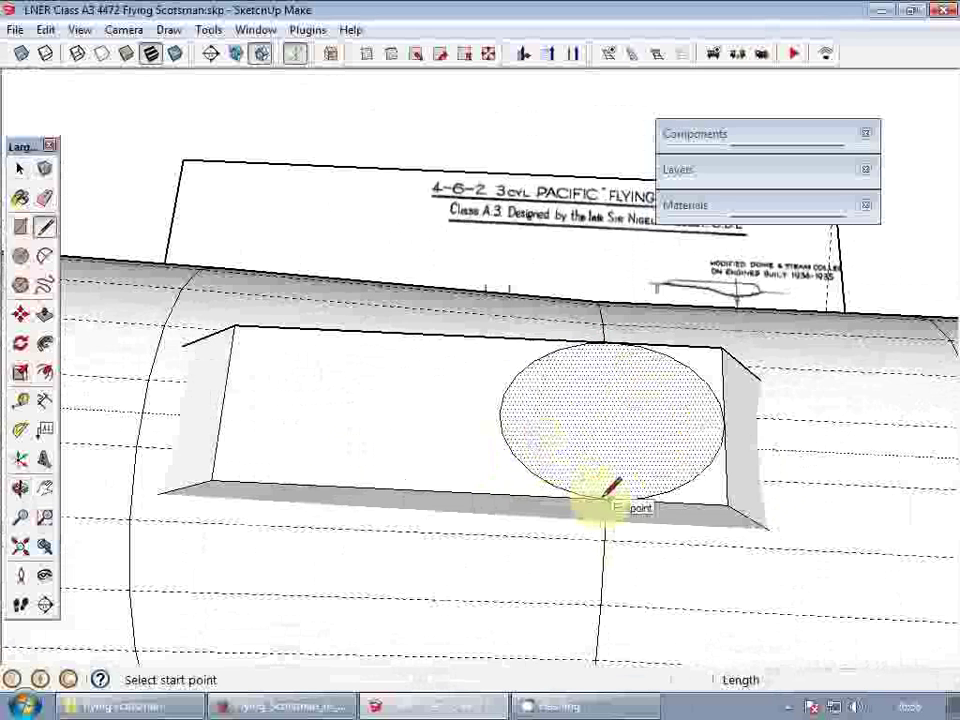
{"action": "left_click", "coordinate": [605, 496]}
{"action": "scroll", "coordinate": [358, 457], "scroll_direction": "up", "scroll_amount": 1}
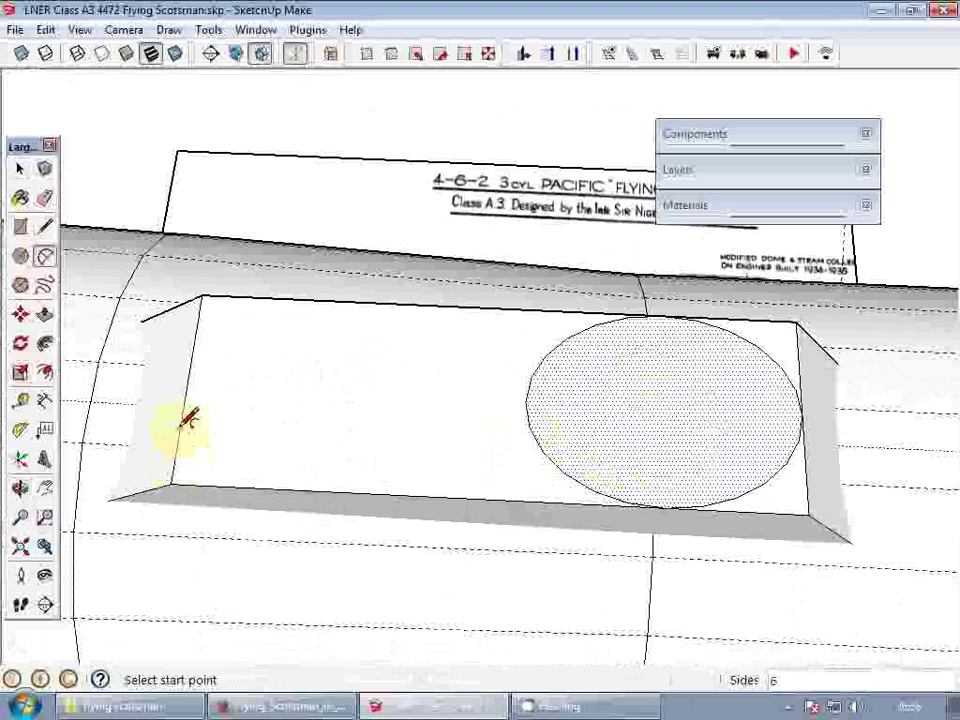
{"action": "key", "text": "space"}
{"action": "key", "text": "l"}
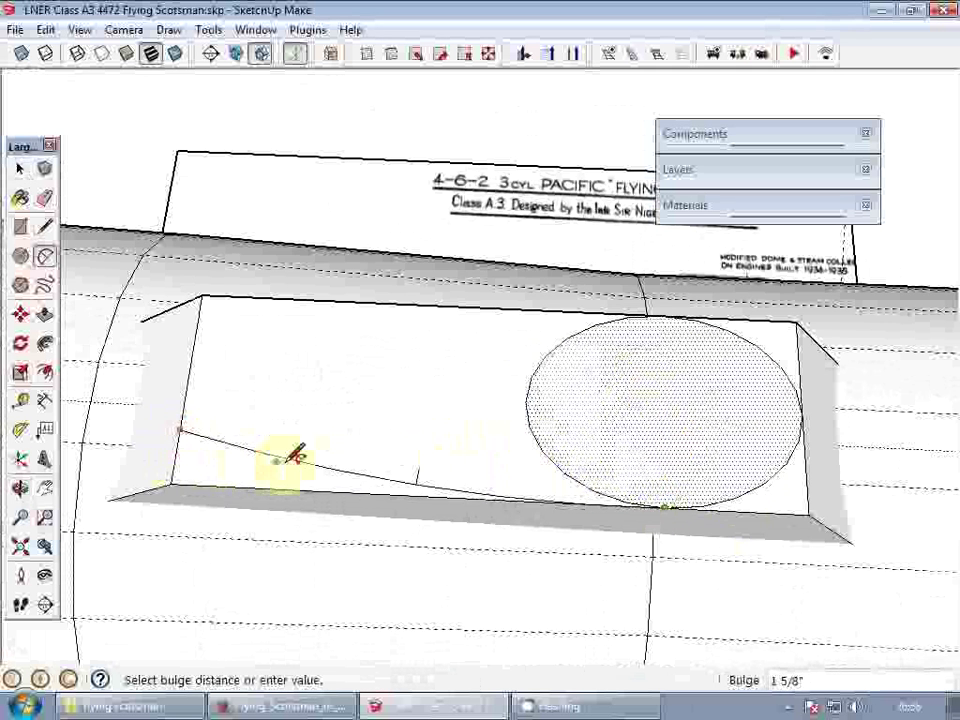
{"action": "scroll", "coordinate": [320, 460], "scroll_direction": "up", "scroll_amount": 3}
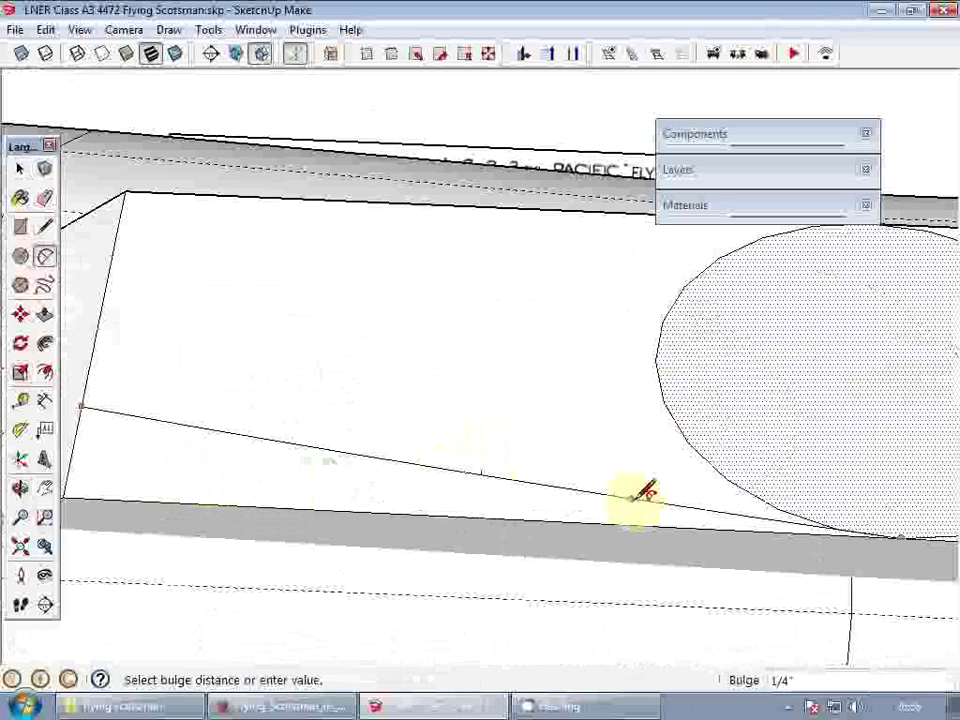
{"action": "left_click", "coordinate": [718, 515]}
{"action": "key", "text": "space"}
- Rotate a copy of the arc onto the opposite long side of the top face
{"action": "scroll", "coordinate": [557, 489], "scroll_direction": "down", "scroll_amount": 3}
{"action": "left_click", "coordinate": [498, 490]}
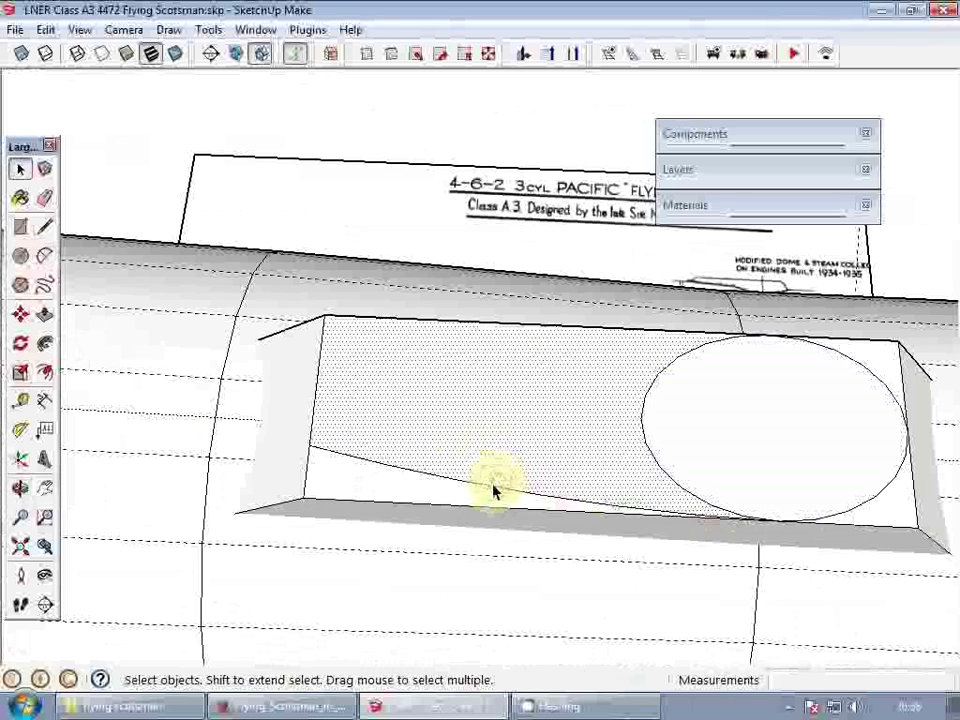
{"action": "left_click", "coordinate": [450, 482]}
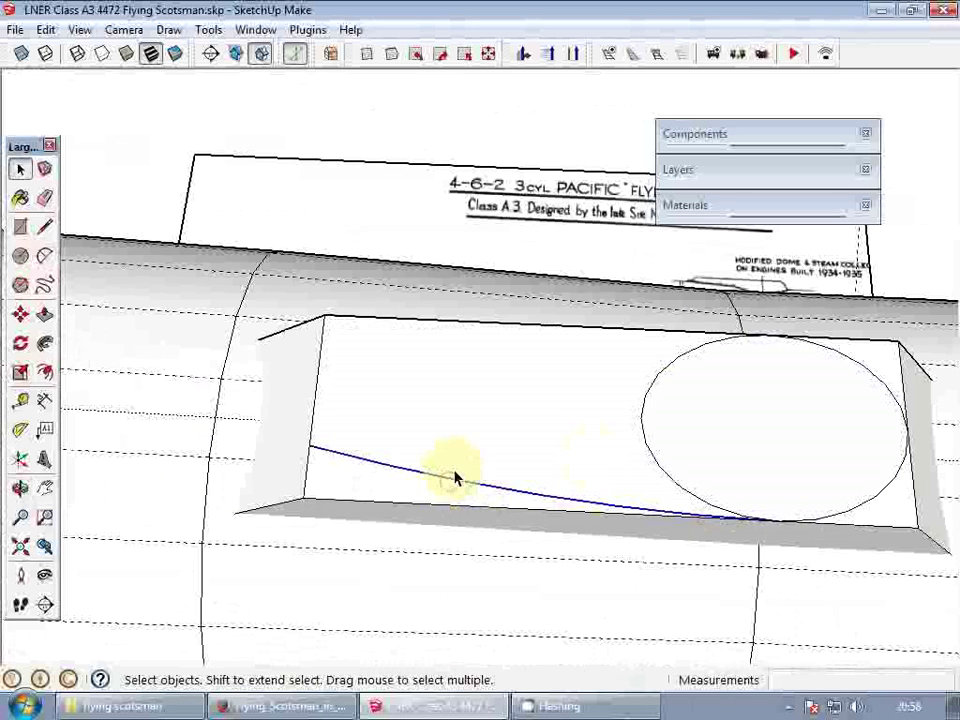
{"action": "key", "text": "q"}
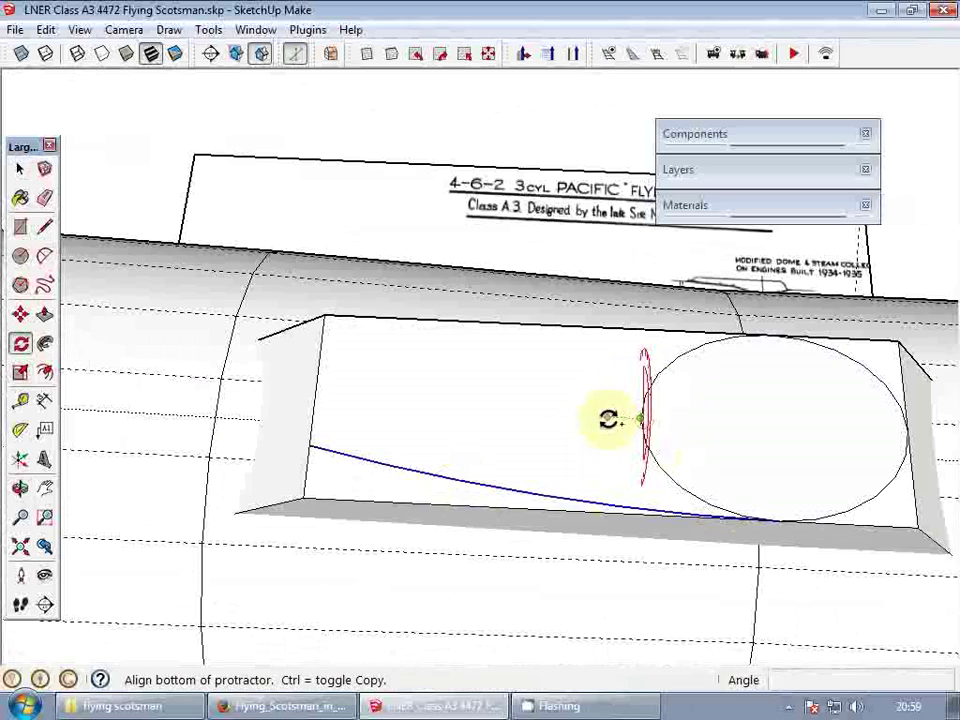
{"action": "left_click", "coordinate": [655, 452]}
{"action": "key", "text": "ctrl"}
{"action": "left_click", "coordinate": [665, 378]}
- Erase the inner half of the ellipse so the two arcs and its outer curve form one outline
{"action": "key", "text": "e"}
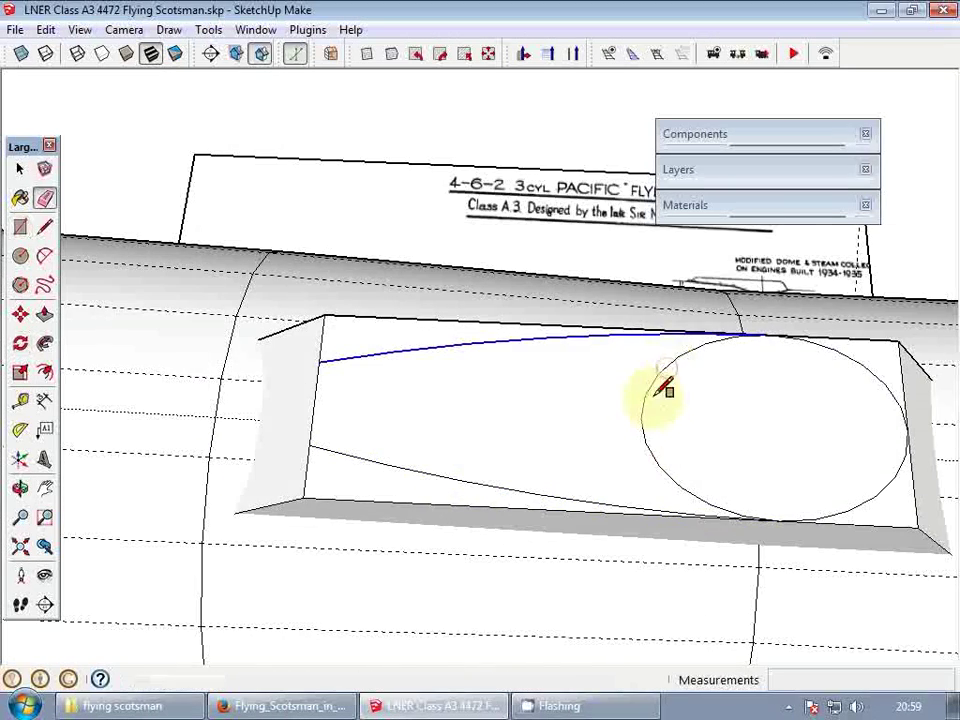
{"action": "left_click_drag", "start_coordinate": [632, 397], "coordinate": [624, 397]}
{"action": "scroll", "coordinate": [573, 396], "scroll_direction": "down", "scroll_amount": 3}
{"action": "middle_click_drag", "start_coordinate": [729, 424], "coordinate": [447, 309]}
{"action": "scroll", "coordinate": [400, 321], "scroll_direction": "up", "scroll_amount": 3}
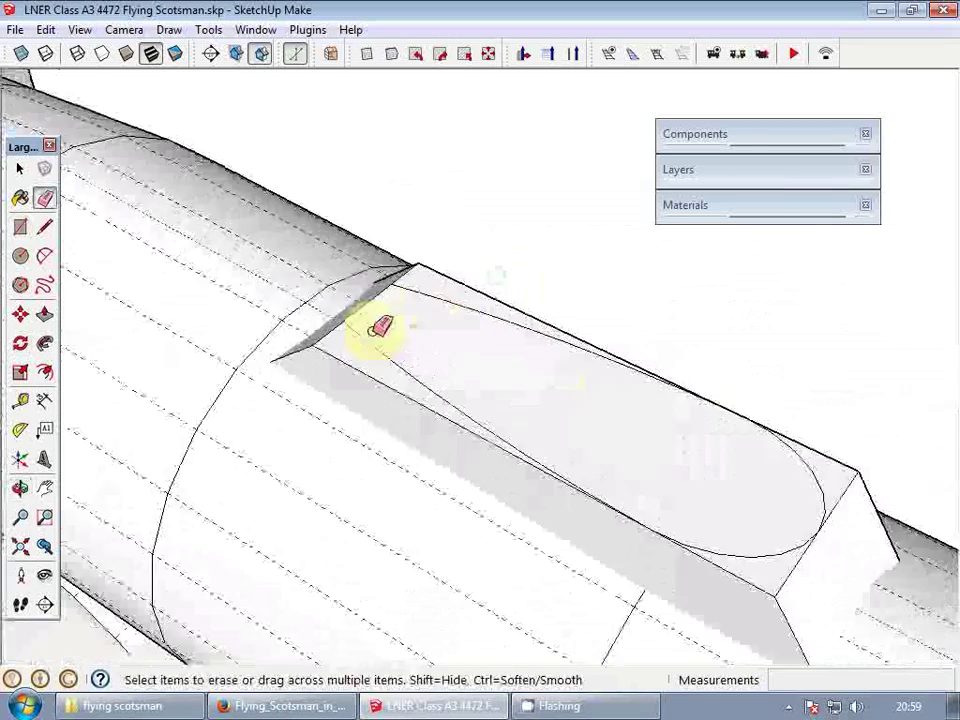
{"action": "middle_click_drag", "start_coordinate": [383, 326], "coordinate": [495, 515]}
{"action": "middle_click_drag", "start_coordinate": [600, 403], "coordinate": [356, 423]}
- Draw a line across the outline between the two arcs and erase the arc portions beyond it at the narrow end
{"action": "key", "text": "space"}
{"action": "scroll", "coordinate": [360, 428], "scroll_direction": "up", "scroll_amount": 2}
{"action": "left_click", "coordinate": [404, 447]}
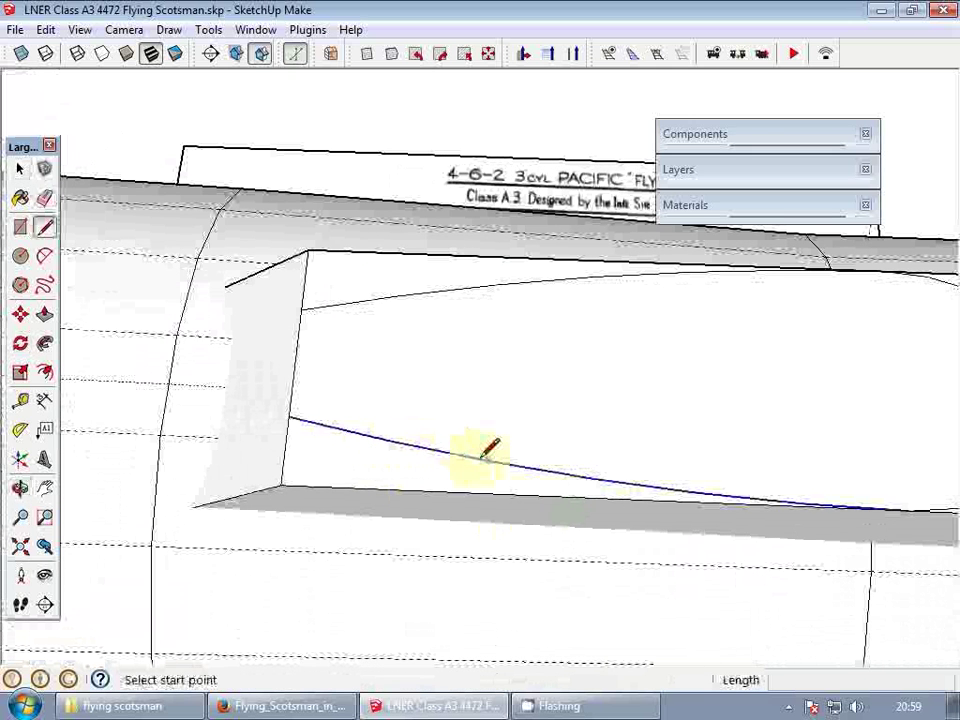
{"action": "key", "text": "e"}
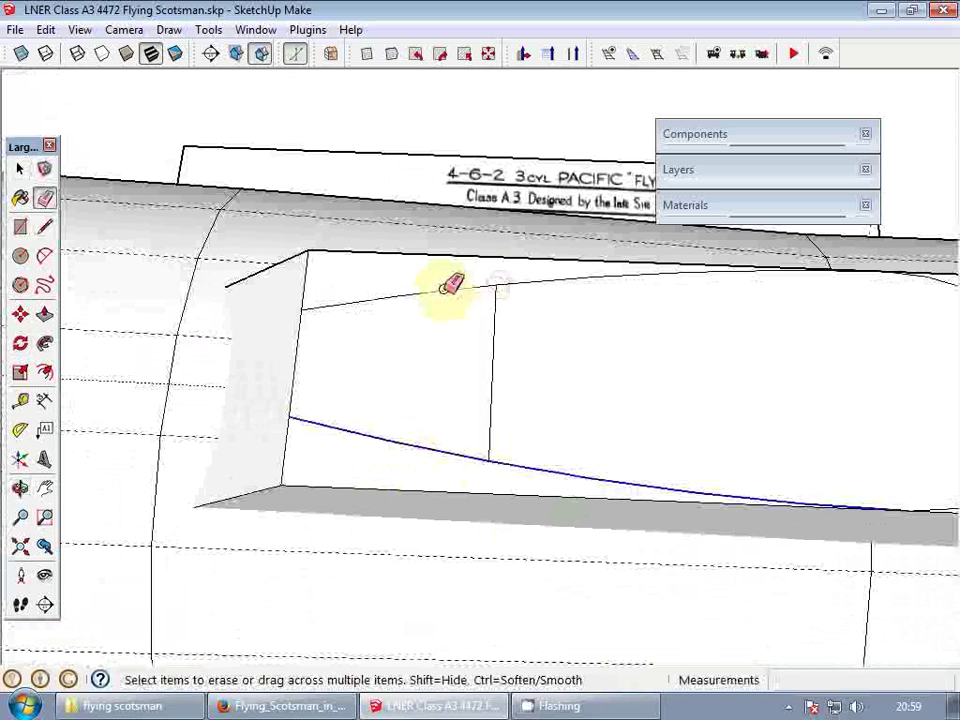
{"action": "scroll", "coordinate": [481, 450], "scroll_direction": "up", "scroll_amount": 2}
- Extend both arcs to the narrow end's edge with straight lines and erase the cross line between them
{"action": "key", "text": "l"}
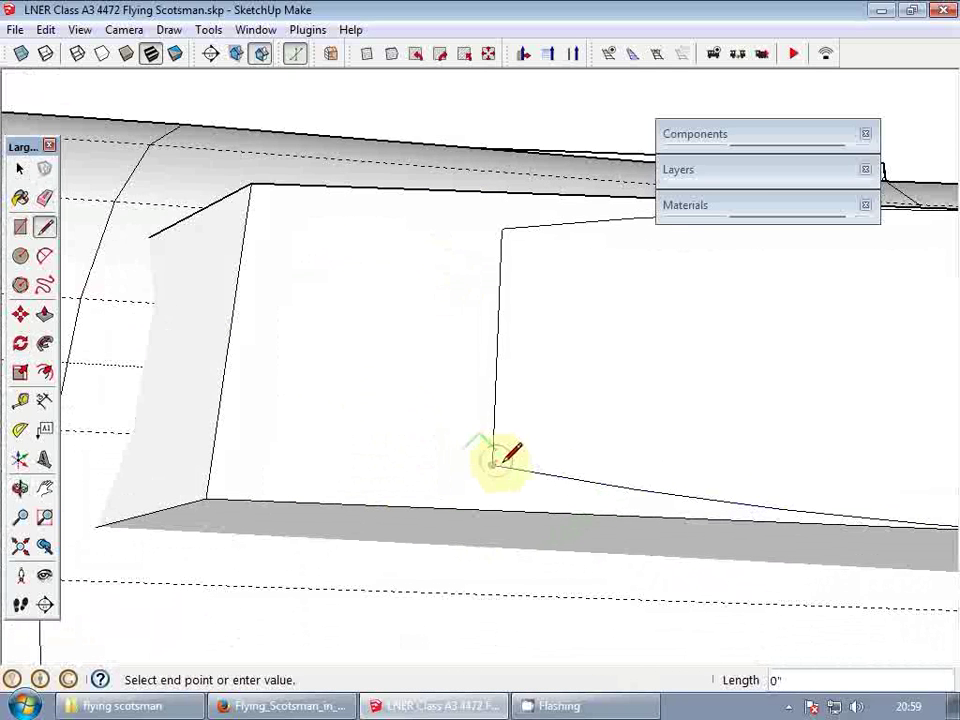
{"action": "scroll", "coordinate": [493, 462], "scroll_direction": "up", "scroll_amount": 1}
{"action": "scroll", "coordinate": [285, 332], "scroll_direction": "down", "scroll_amount": 2}
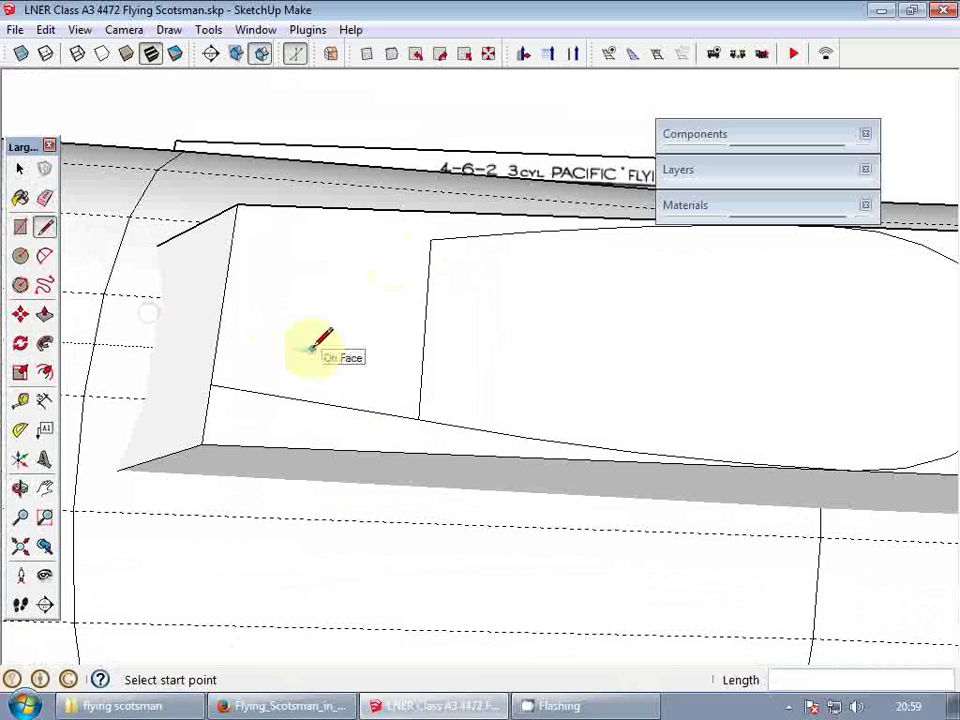
{"action": "scroll", "coordinate": [450, 240], "scroll_direction": "up", "scroll_amount": 1}
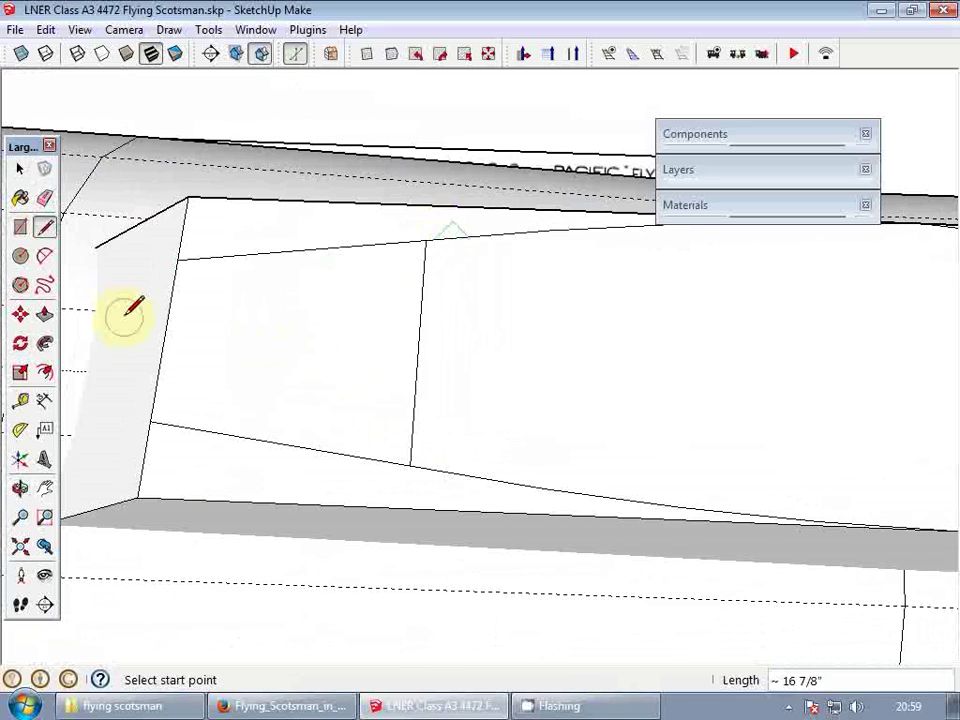
{"action": "middle_click_drag", "start_coordinate": [125, 315], "coordinate": [595, 357]}
{"action": "key", "text": "e"}
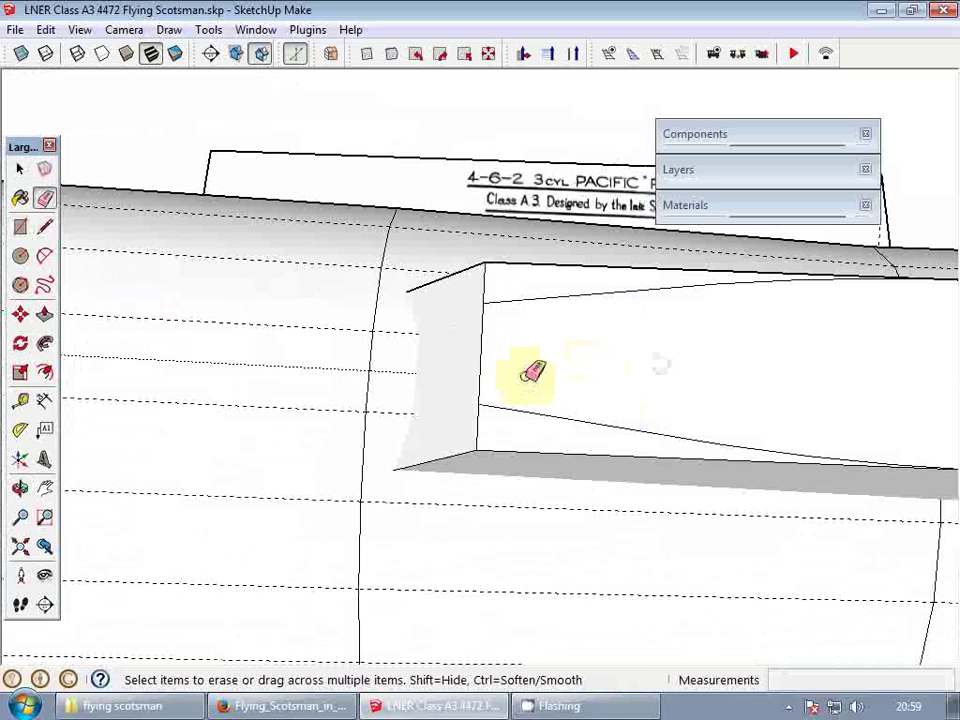
- Round off the outline's narrow end with an arc about 15 3/4" across, and erase the straight lines left beyond it
{"action": "key", "text": "a"}
{"action": "scroll", "coordinate": [666, 379], "scroll_direction": "up", "scroll_amount": 1}
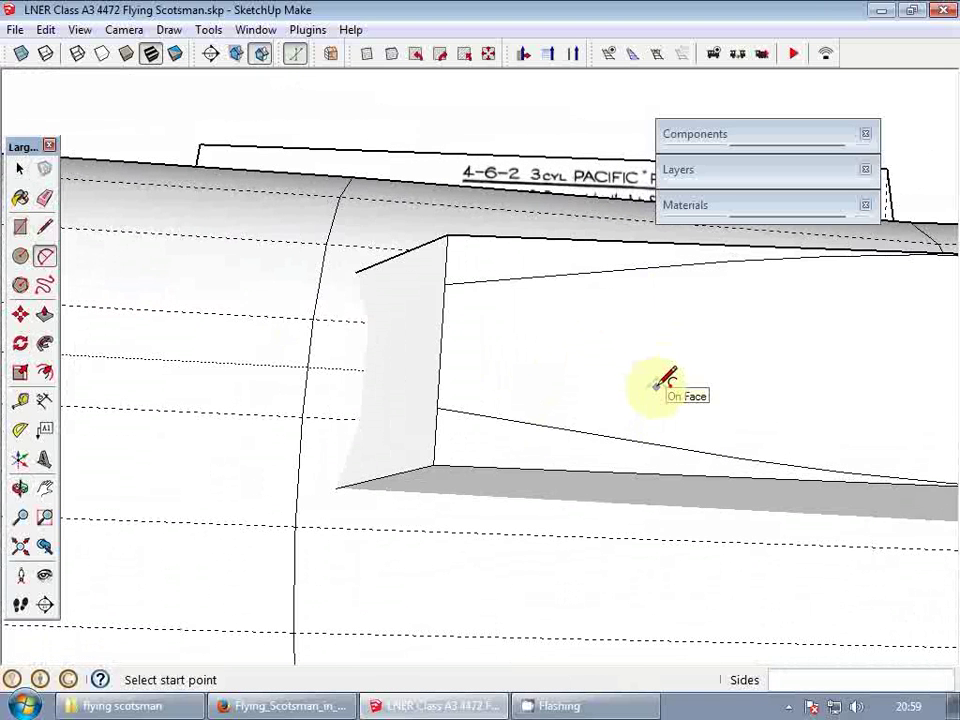
{"action": "key", "text": "space"}
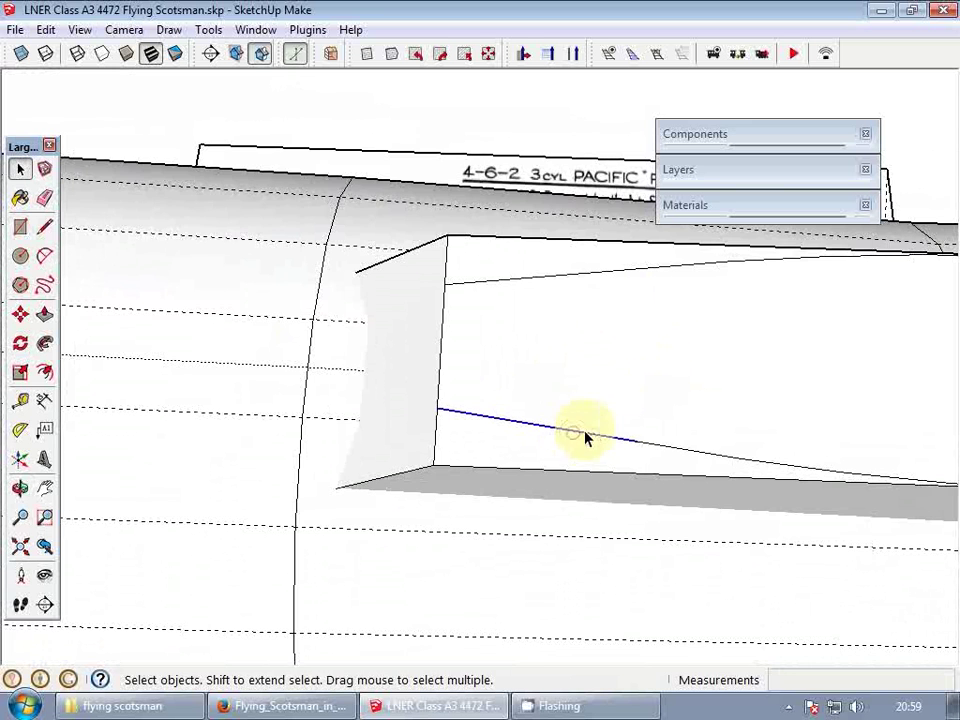
{"action": "key", "text": "a"}
{"action": "scroll", "coordinate": [586, 437], "scroll_direction": "up", "scroll_amount": 1}
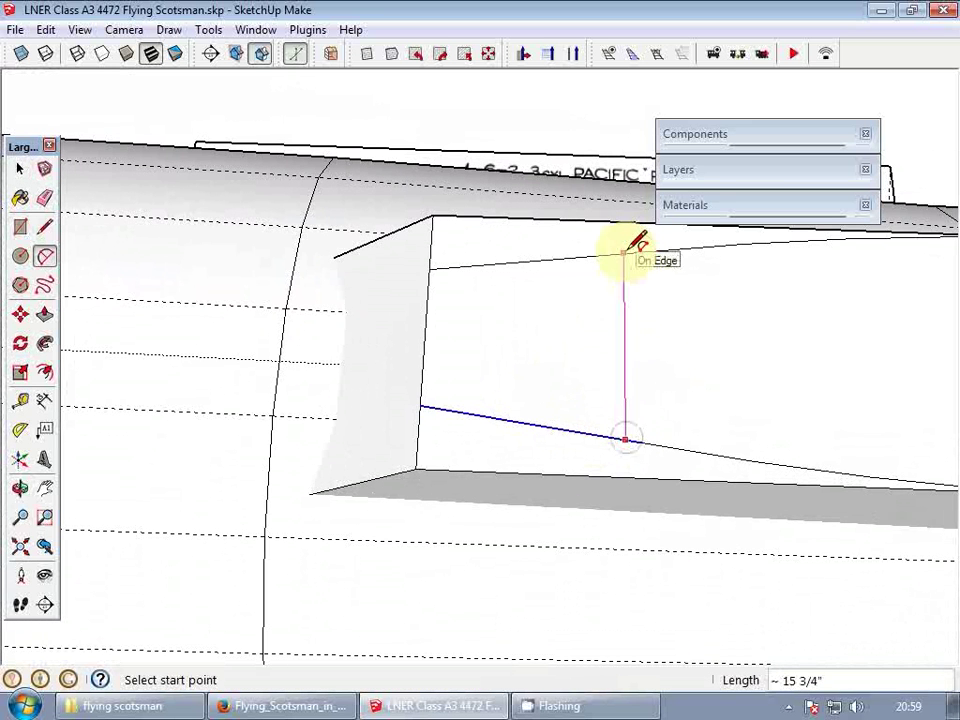
{"action": "left_click", "coordinate": [625, 253]}
{"action": "left_click", "coordinate": [546, 253]}
{"action": "key", "text": "e"}
{"action": "scroll", "coordinate": [510, 258], "scroll_direction": "down", "scroll_amount": 2}
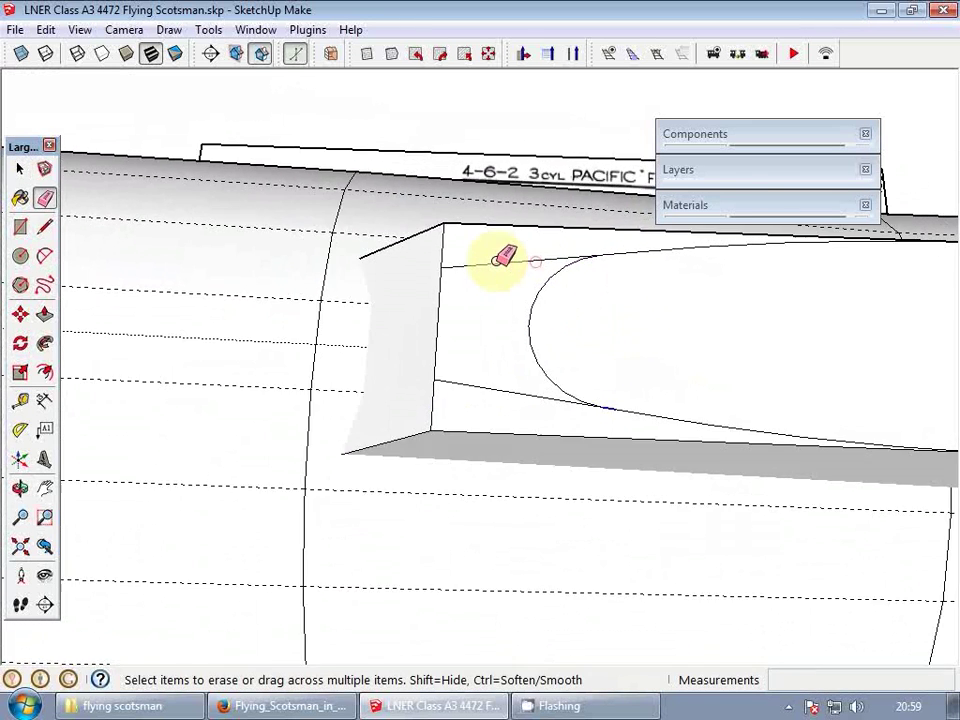
- Select the whole steam collector cover with its outline and make it a group
{"action": "scroll", "coordinate": [452, 369], "scroll_direction": "down", "scroll_amount": 3}
{"action": "middle_click_drag", "start_coordinate": [402, 414], "coordinate": [420, 168]}
{"action": "middle_click_drag", "start_coordinate": [528, 234], "coordinate": [244, 322], "text": "shift"}
{"action": "scroll", "coordinate": [643, 318], "scroll_direction": "up", "scroll_amount": 2}
{"action": "key", "text": "space"}
{"action": "left_click", "coordinate": [429, 268]}
{"action": "double_click", "coordinate": [429, 266]}
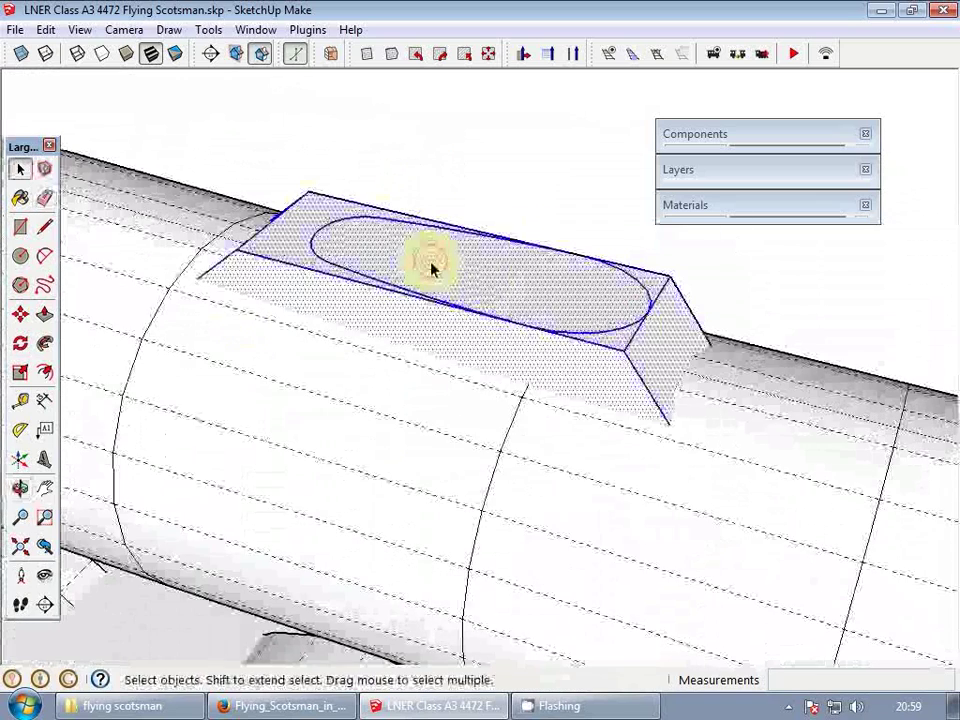
{"action": "right_click", "coordinate": [429, 262]}
{"action": "left_click", "coordinate": [500, 424]}
- Inside the cover's group, make a separate group of the rounded outline face and its edges
{"action": "double_click", "coordinate": [491, 277]}
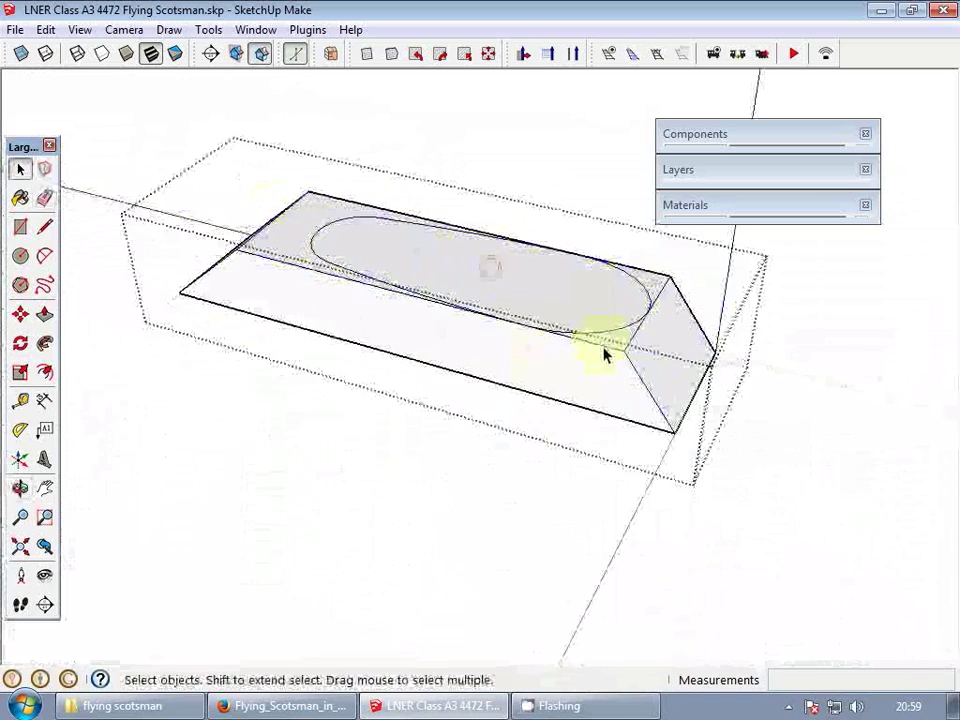
{"action": "scroll", "coordinate": [560, 305], "scroll_direction": "up", "scroll_amount": 2}
{"action": "triple_click", "coordinate": [546, 293]}
{"action": "left_click", "coordinate": [525, 268]}
{"action": "right_click", "coordinate": [525, 262]}
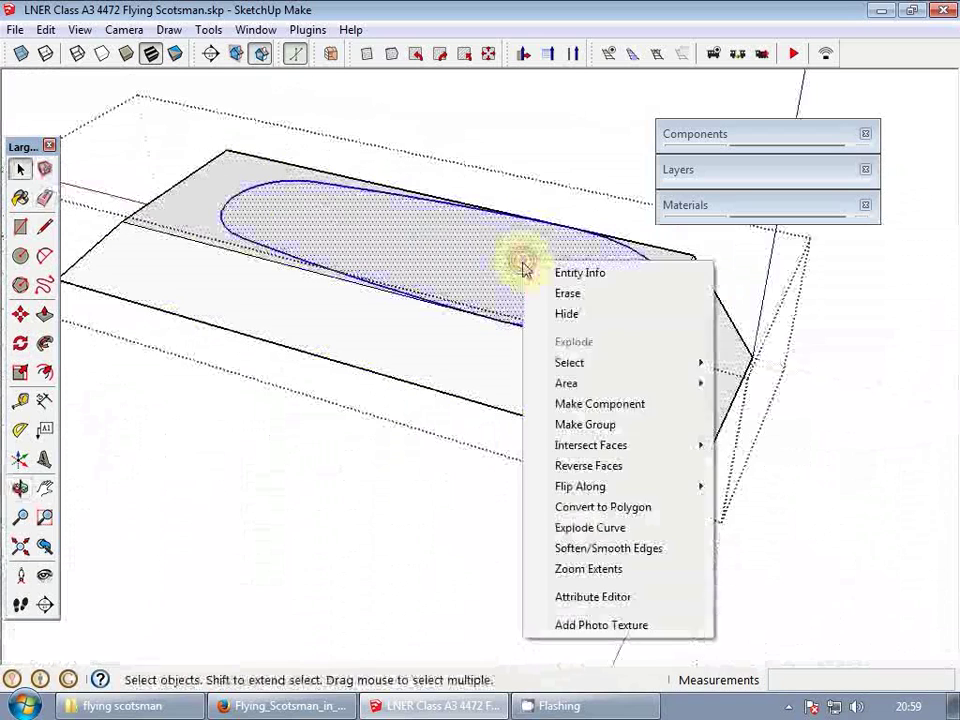
{"action": "left_click", "coordinate": [632, 424]}
- Extrude the rounded outline face down through the base of the cover and leave its group
{"action": "double_click", "coordinate": [566, 289]}
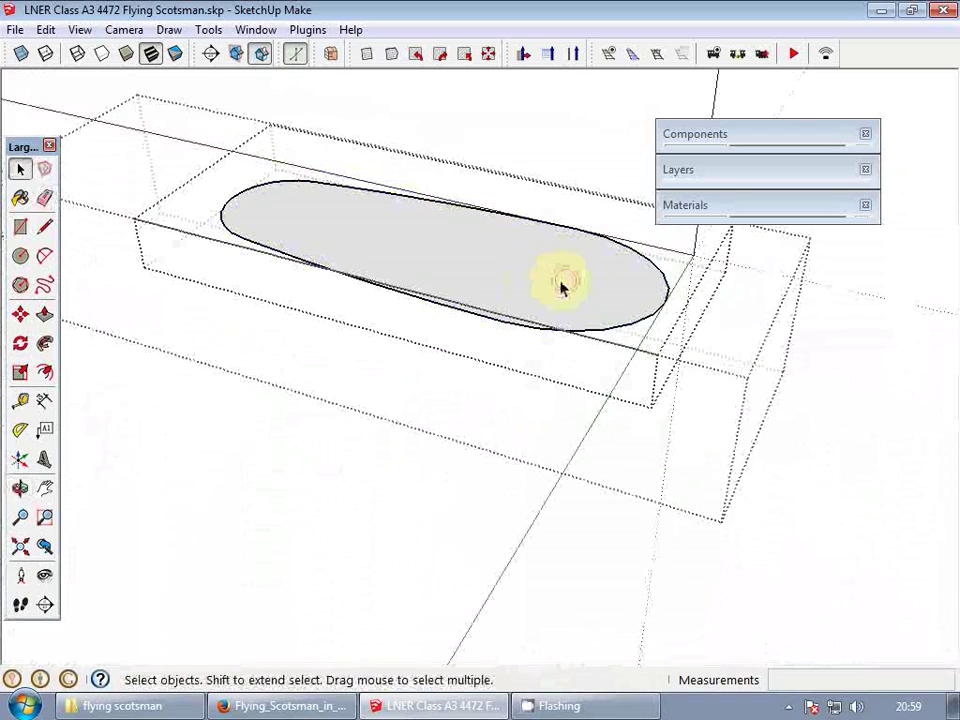
{"action": "key", "text": "p"}
{"action": "left_click", "coordinate": [536, 279]}
{"action": "left_click", "coordinate": [532, 390]}
{"action": "key", "text": "space"}
{"action": "key", "text": "Escape"}
- Group the sloped cover's connected faces and edges separately, and explode the rounded block's group
{"action": "left_click", "coordinate": [520, 288]}
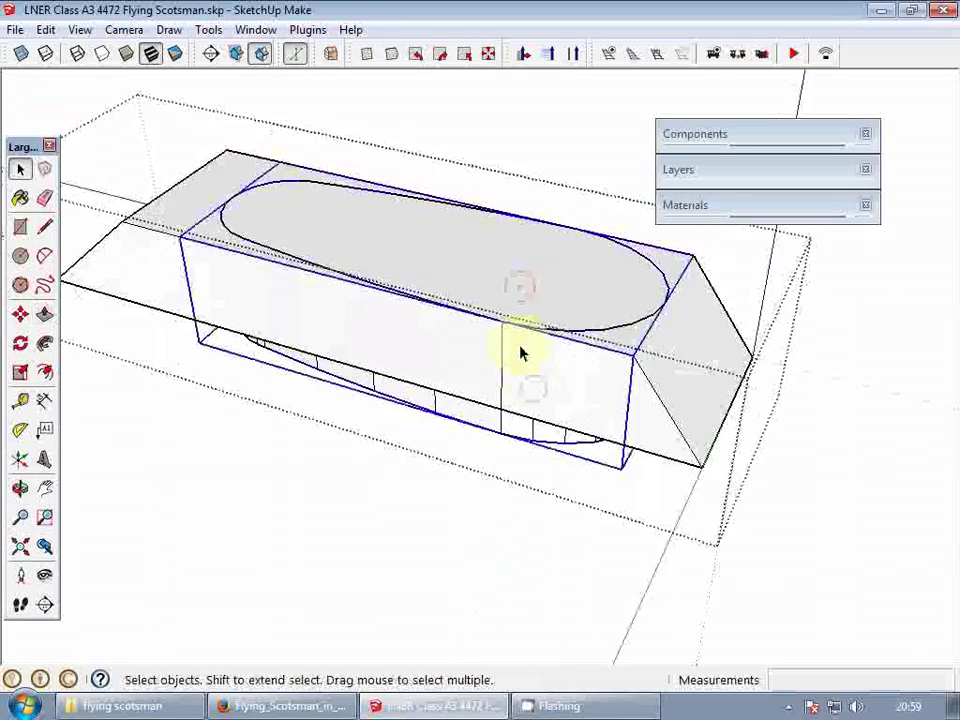
{"action": "middle_click_drag", "start_coordinate": [520, 352], "coordinate": [644, 347]}
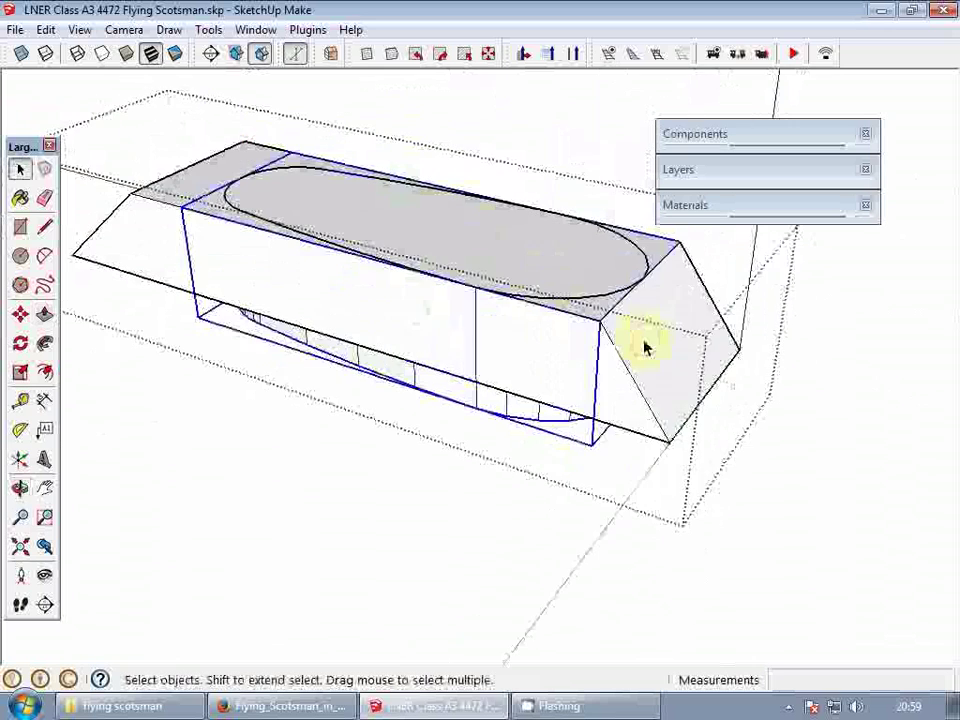
{"action": "left_click", "coordinate": [654, 332]}
{"action": "triple_click", "coordinate": [650, 328]}
{"action": "right_click", "coordinate": [650, 328]}
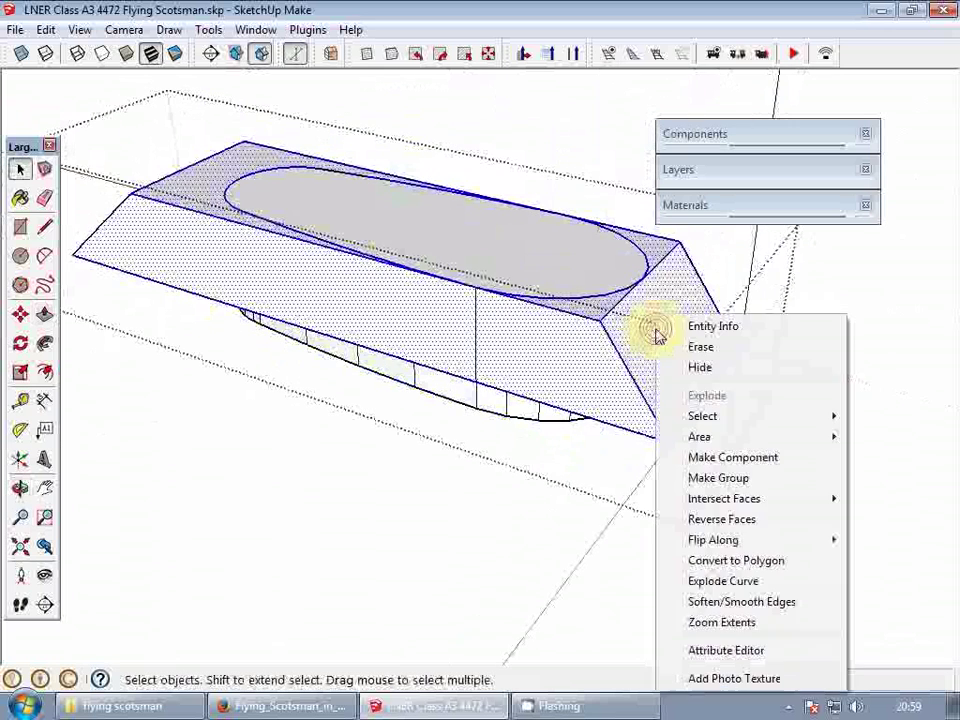
{"action": "left_click", "coordinate": [728, 479]}
{"action": "right_click", "coordinate": [520, 408]}
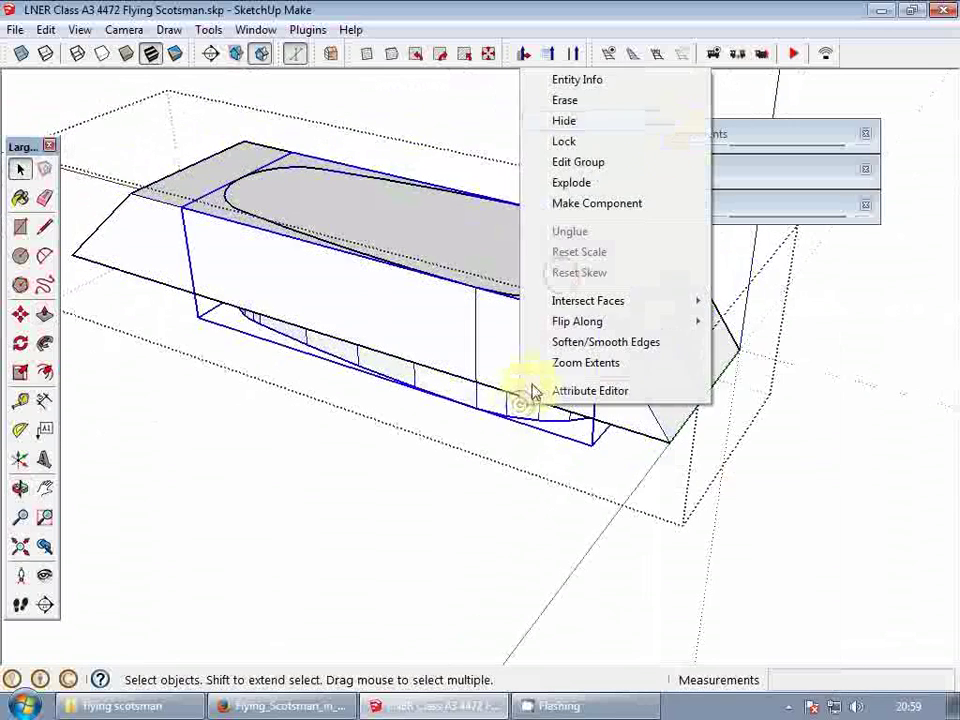
{"action": "left_click", "coordinate": [608, 182]}
- Move the rounded block's bottom face up about 3 1/2" so it lies flush with the cover's base
{"action": "middle_click_drag", "start_coordinate": [608, 182], "coordinate": [492, 147]}
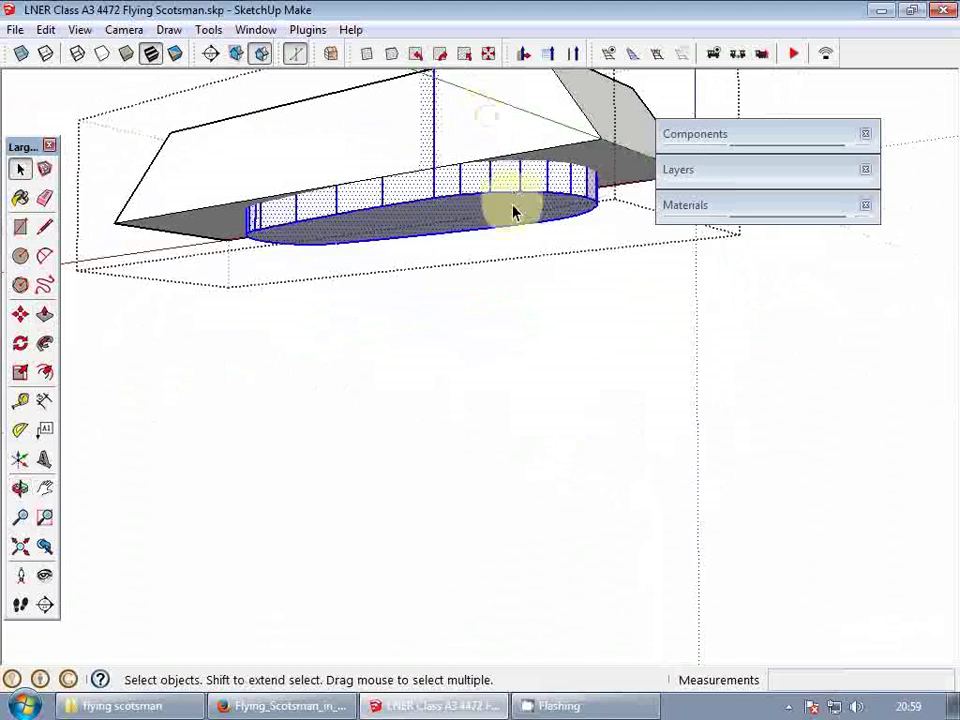
{"action": "left_click", "coordinate": [379, 253]}
{"action": "scroll", "coordinate": [242, 264], "scroll_direction": "down", "scroll_amount": 5}
{"action": "middle_click_drag", "start_coordinate": [242, 264], "coordinate": [310, 254]}
{"action": "scroll", "coordinate": [310, 254], "scroll_direction": "up", "scroll_amount": 4}
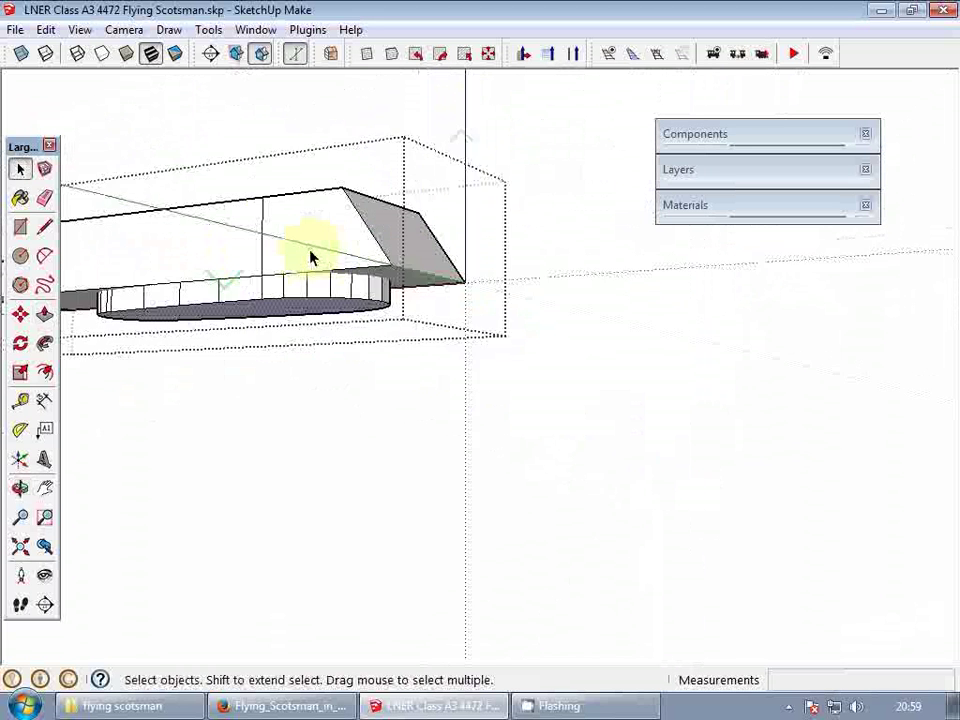
{"action": "middle_click_drag", "start_coordinate": [430, 271], "coordinate": [424, 240]}
{"action": "key", "text": "m"}
{"action": "left_click", "coordinate": [347, 312]}
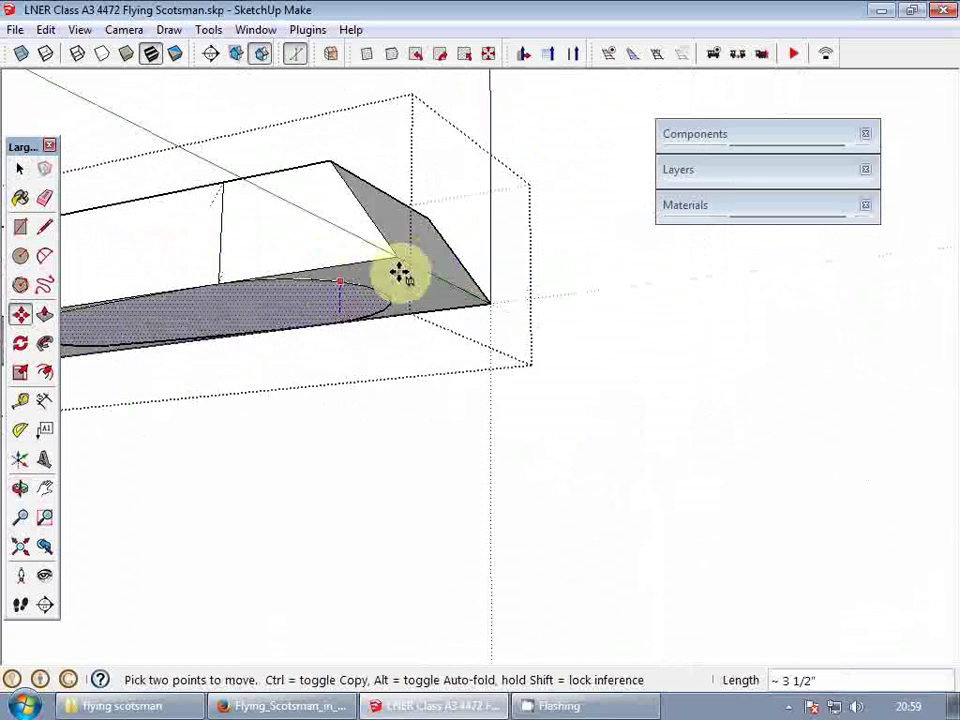
{"action": "left_click", "coordinate": [398, 283]}
{"action": "key", "text": "space"}
- Try stretching the rounded block's bottom face along the red axis to both ends of the cover's base, and undo the scaling
{"action": "scroll", "coordinate": [373, 300], "scroll_direction": "down", "scroll_amount": 1}
{"action": "key", "text": "s"}
{"action": "left_click_drag", "start_coordinate": [383, 292], "coordinate": [392, 287]}
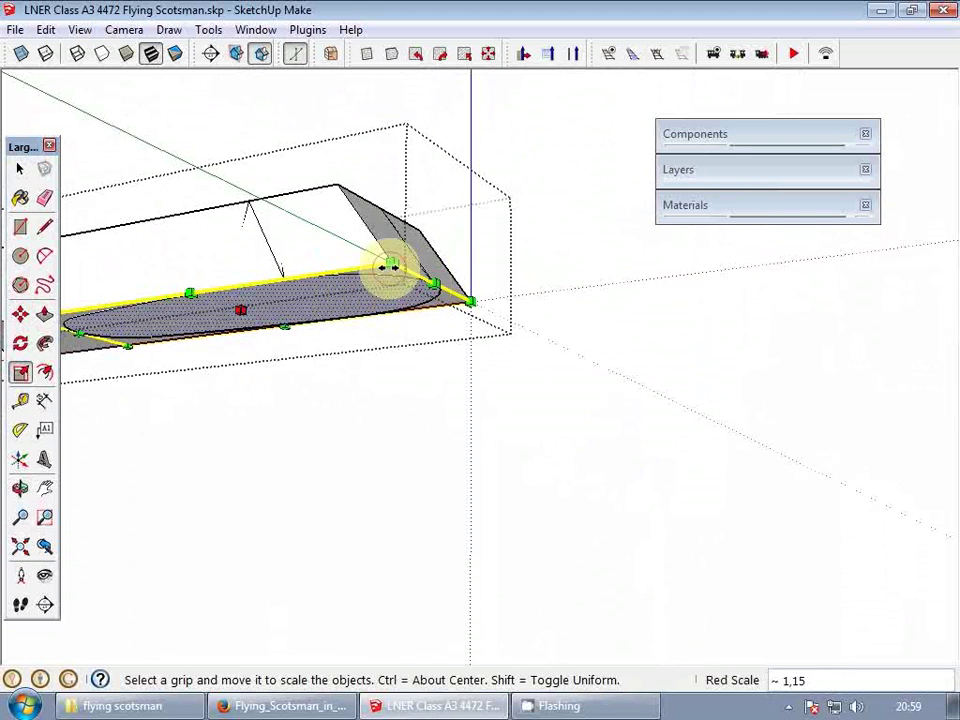
{"action": "middle_click_drag", "start_coordinate": [241, 324], "coordinate": [741, 347], "text": "shift"}
{"action": "left_click_drag", "start_coordinate": [546, 345], "coordinate": [440, 348]}
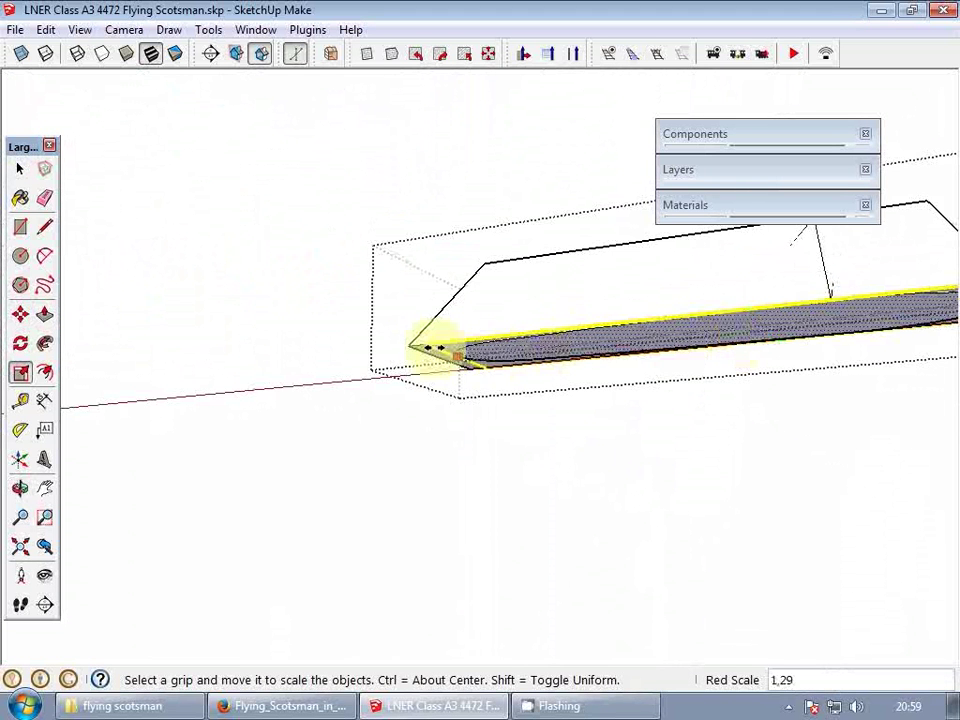
{"action": "middle_click_drag", "start_coordinate": [412, 345], "coordinate": [509, 425]}
{"action": "key", "text": "space"}
{"action": "left_click", "coordinate": [495, 476]}
{"action": "left_click", "coordinate": [514, 364]}
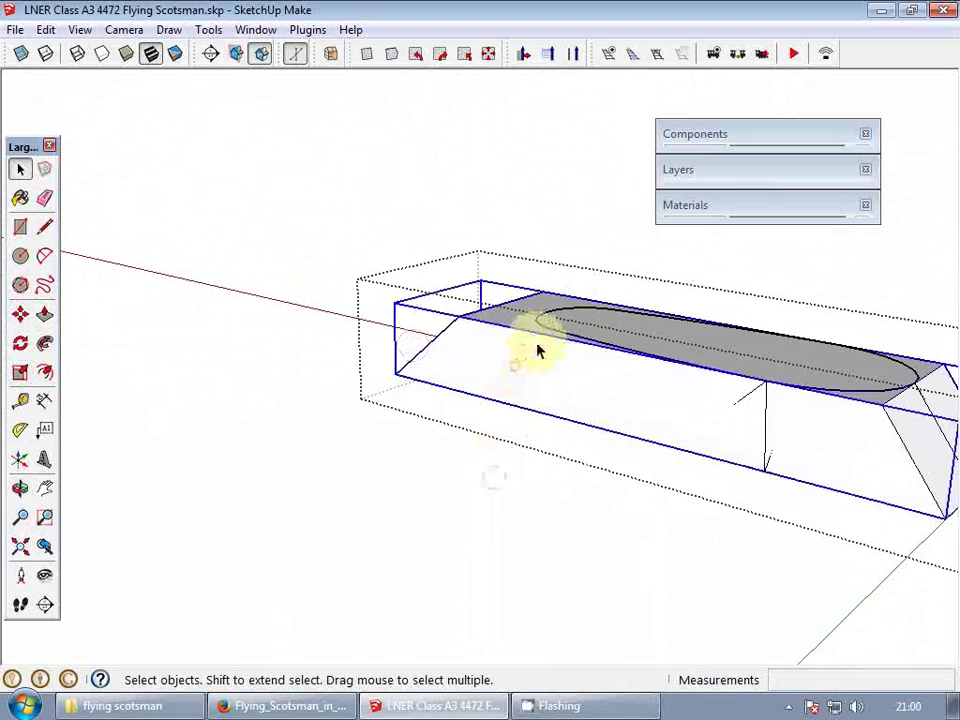
{"action": "middle_click_drag", "start_coordinate": [537, 343], "coordinate": [569, 411]}
{"action": "scroll", "coordinate": [569, 411], "scroll_direction": "down", "scroll_amount": 3}
{"action": "middle_click_drag", "start_coordinate": [650, 432], "coordinate": [612, 393]}
{"action": "scroll", "coordinate": [381, 311], "scroll_direction": "up", "scroll_amount": 3}
{"action": "scroll", "coordinate": [388, 324], "scroll_direction": "down", "scroll_amount": 2}
{"action": "key", "text": "ctrl+z"}
{"action": "scroll", "coordinate": [605, 390], "scroll_direction": "down", "scroll_amount": 3}
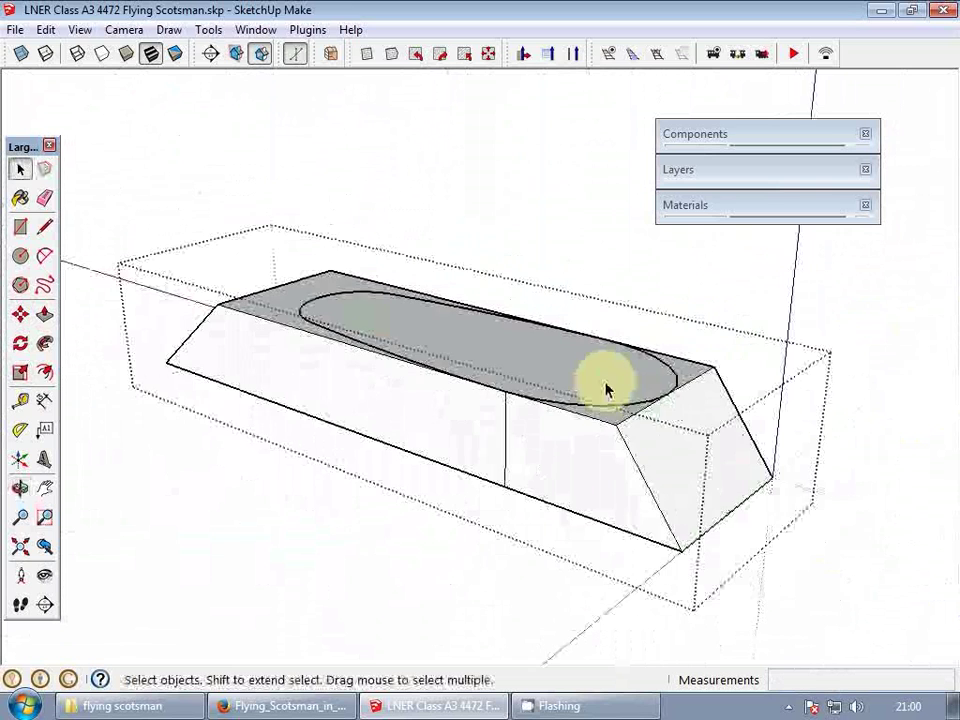
- Erase the sloped cover group to expose the rounded block, and undo the deletion
{"action": "left_click", "coordinate": [617, 429]}
{"action": "key", "text": "Delete"}
{"action": "scroll", "coordinate": [600, 411], "scroll_direction": "up", "scroll_amount": 2}
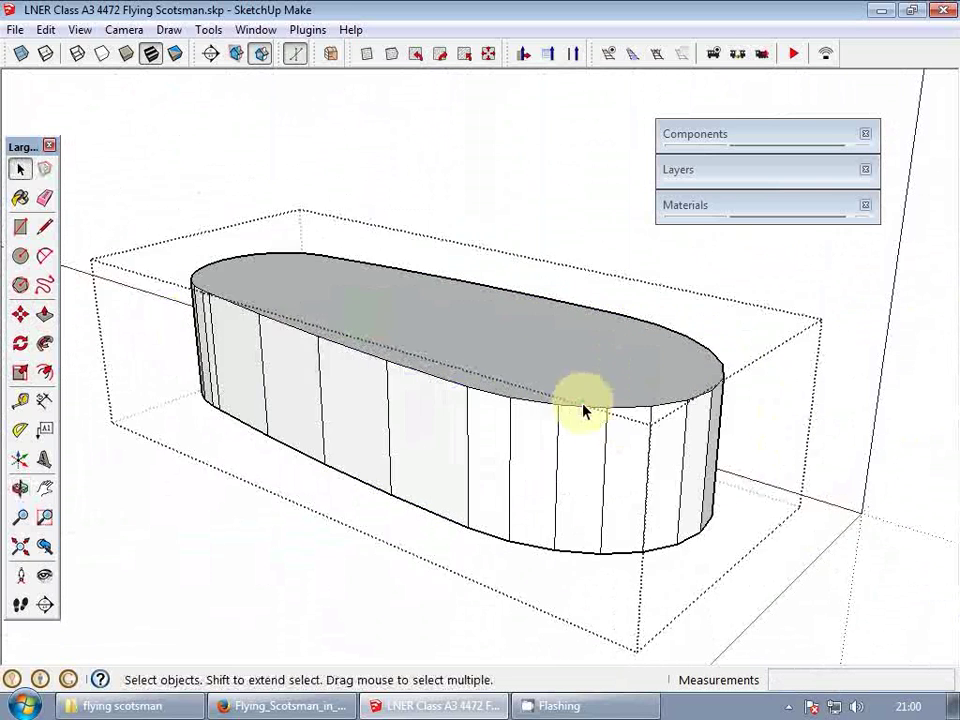
{"action": "key", "text": "ctrl+z"}
- Move the sloped cover group 50" along the green axis, clear of the rounded block
{"action": "middle_click_drag", "start_coordinate": [608, 478], "coordinate": [549, 214]}
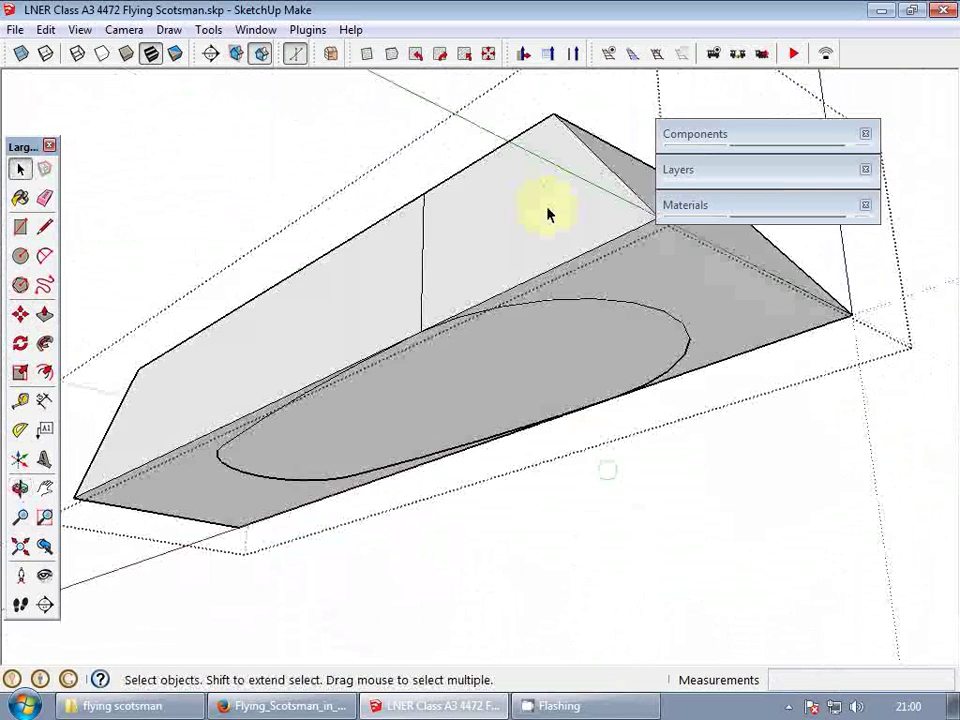
{"action": "left_click", "coordinate": [548, 345]}
{"action": "middle_click_drag", "start_coordinate": [562, 322], "coordinate": [574, 454]}
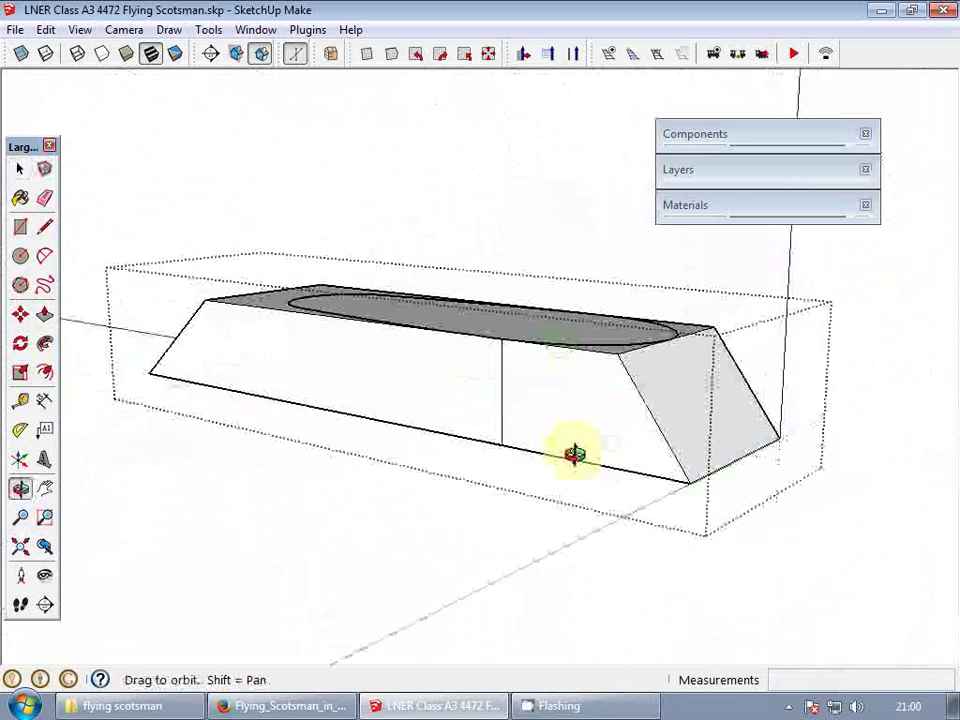
{"action": "left_click", "coordinate": [617, 386]}
{"action": "middle_click_drag", "start_coordinate": [573, 388], "coordinate": [370, 462]}
{"action": "key", "text": "m"}
{"action": "left_click", "coordinate": [523, 480]}
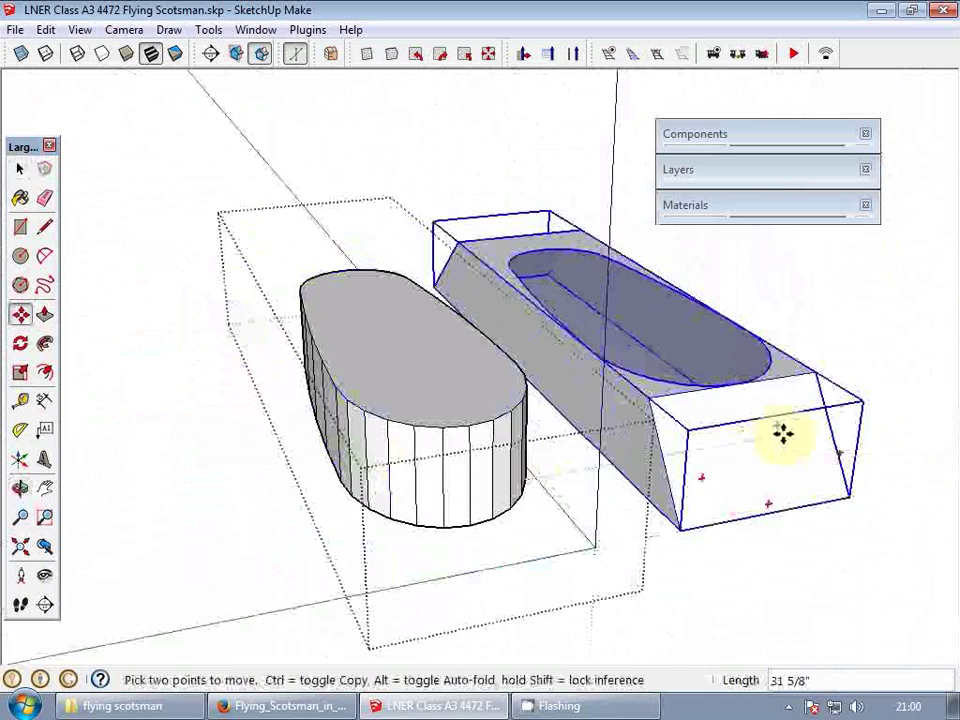
{"action": "type", "text": "50"}
{"action": "key", "text": "Return"}
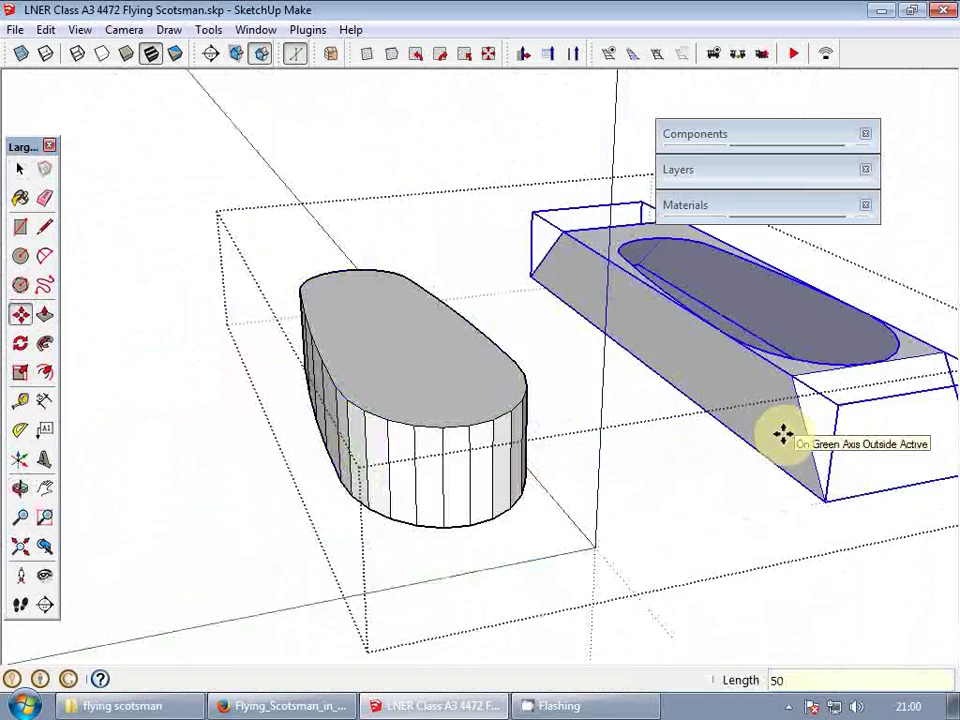
{"action": "key", "text": "space"}
- Raise the rounded block's bottom face vertically, leaving only a thin slab beneath its top face
{"action": "middle_click_drag", "start_coordinate": [782, 437], "coordinate": [390, 365]}
{"action": "left_click", "coordinate": [456, 364]}
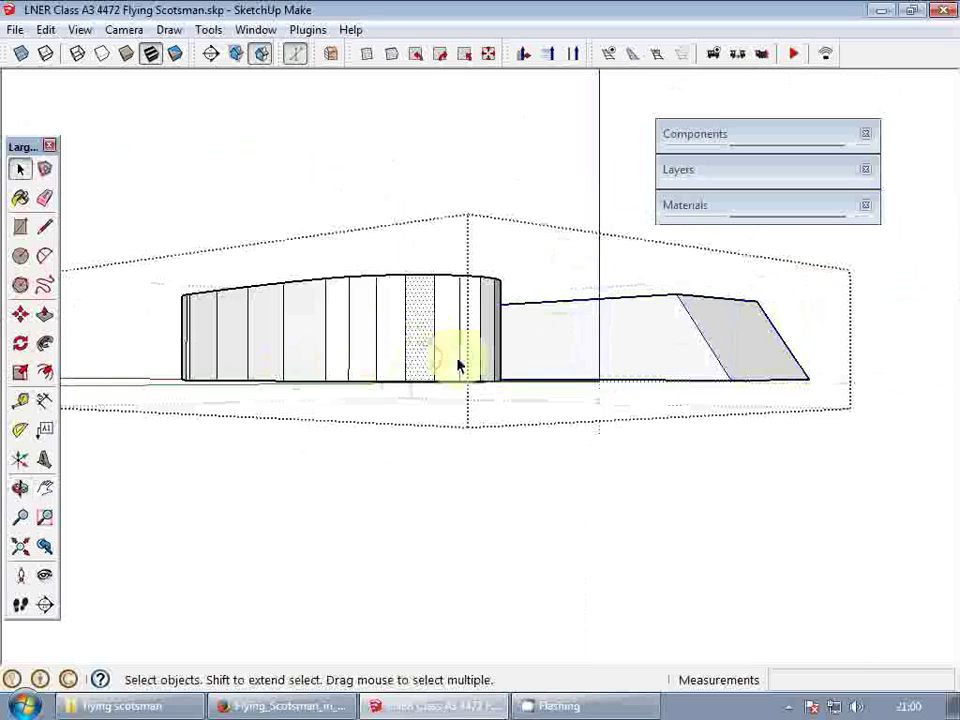
{"action": "middle_click_drag", "start_coordinate": [456, 364], "coordinate": [435, 345]}
{"action": "key", "text": "m"}
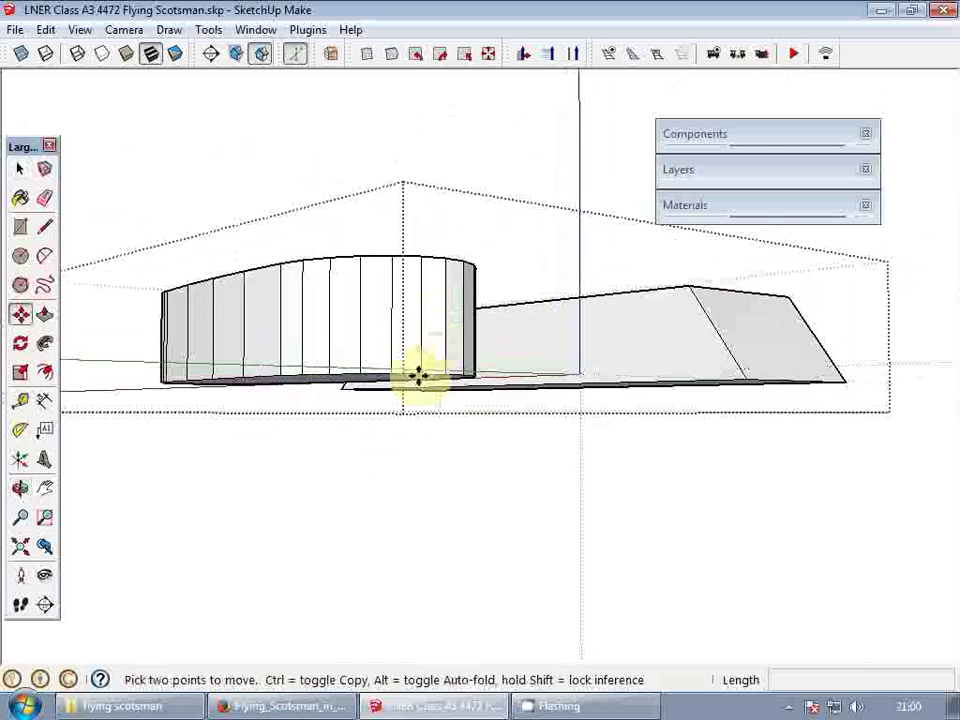
{"action": "left_click", "coordinate": [417, 371]}
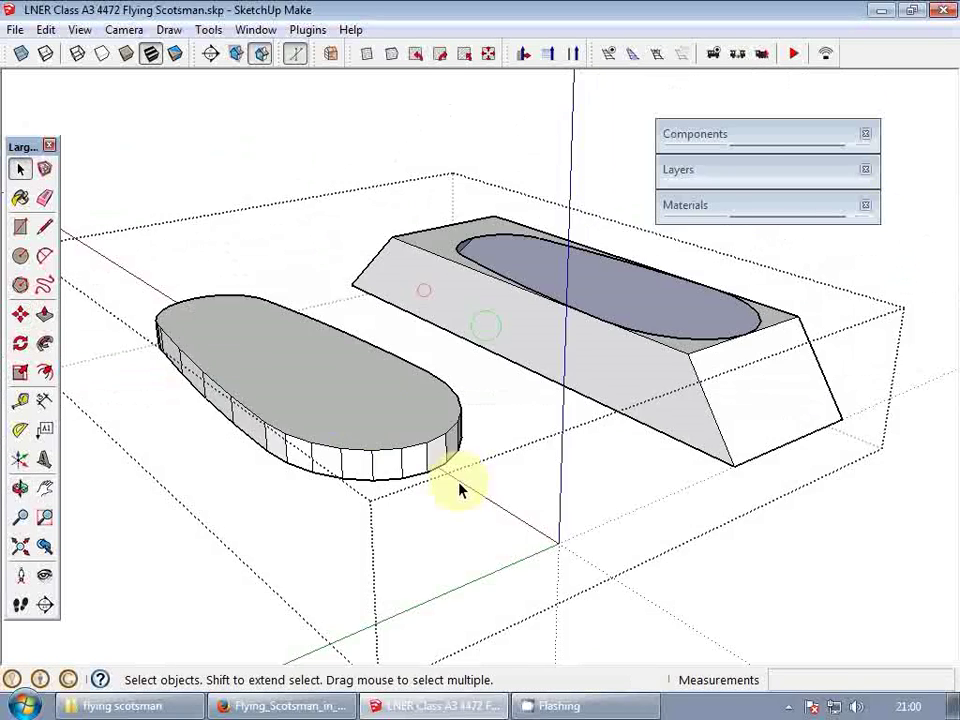
- Scale the slab's top face inward about its centre to give the slab sloping sides
{"action": "left_click", "coordinate": [360, 416]}
{"action": "key", "text": "s"}
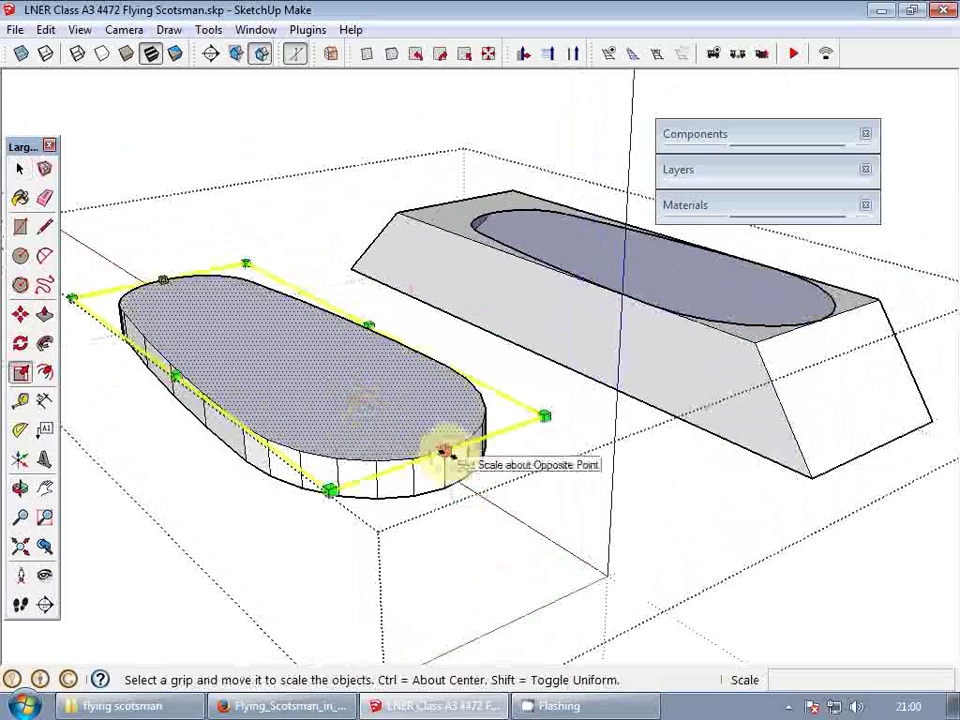
{"action": "left_click_drag", "start_coordinate": [443, 452], "coordinate": [385, 412], "text": "ctrl"}
- Extrude the slab's bottom face straight down to the level of the sloped cover's base
{"action": "middle_click_drag", "start_coordinate": [385, 412], "coordinate": [343, 261]}
{"action": "scroll", "coordinate": [344, 384], "scroll_direction": "down", "scroll_amount": 5}
{"action": "key", "text": "p"}
{"action": "scroll", "coordinate": [332, 303], "scroll_direction": "up", "scroll_amount": 3}
{"action": "left_click_drag", "start_coordinate": [343, 261], "coordinate": [740, 370]}
{"action": "middle_click_drag", "start_coordinate": [740, 370], "coordinate": [610, 425]}
- Enlarge the rounded block's top face uniformly about its centre to narrow the sloping border around it
{"action": "key", "text": "space"}
{"action": "left_click", "coordinate": [399, 397]}
{"action": "middle_click_drag", "start_coordinate": [399, 397], "coordinate": [583, 563]}
{"action": "key", "text": "s"}
{"action": "scroll", "coordinate": [585, 563], "scroll_direction": "up", "scroll_amount": 3}
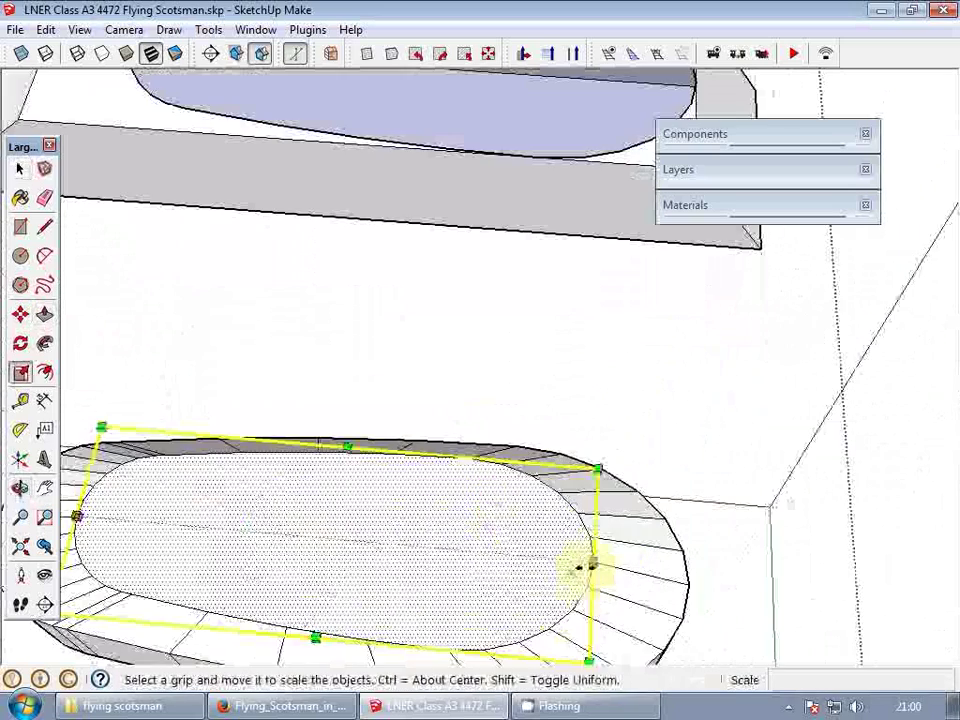
{"action": "left_click_drag", "start_coordinate": [583, 564], "coordinate": [628, 562], "text": "ctrl+shift"}
{"action": "key", "text": "space"}
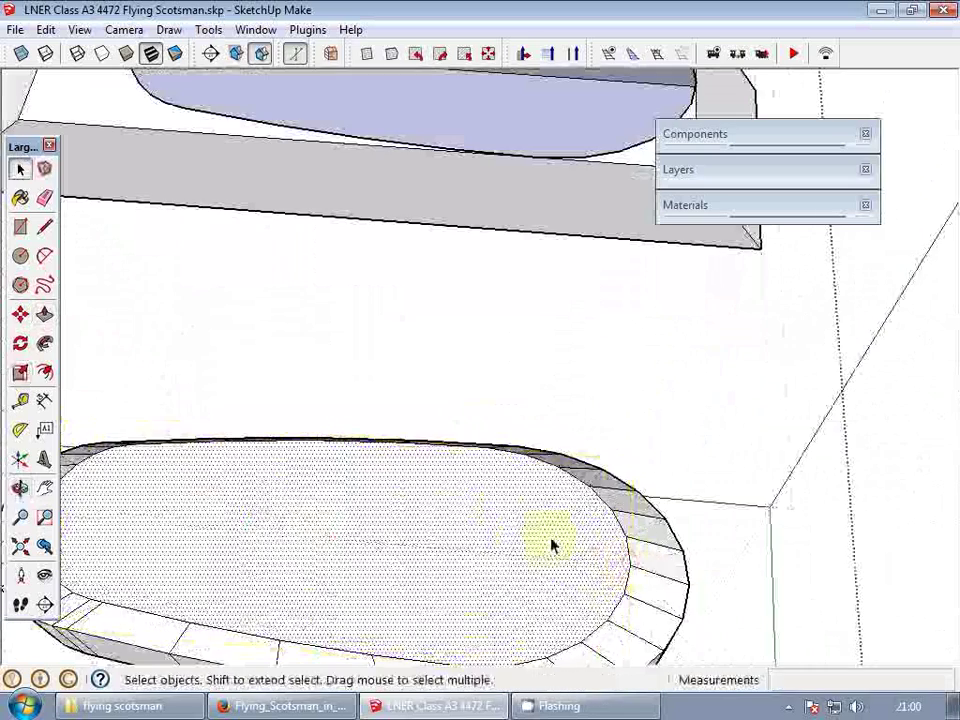
{"action": "middle_click_drag", "start_coordinate": [551, 544], "coordinate": [510, 384]}
{"action": "middle_click_drag", "start_coordinate": [489, 264], "coordinate": [565, 435], "text": "shift"}
{"action": "middle_click_drag", "start_coordinate": [565, 435], "coordinate": [275, 384]}
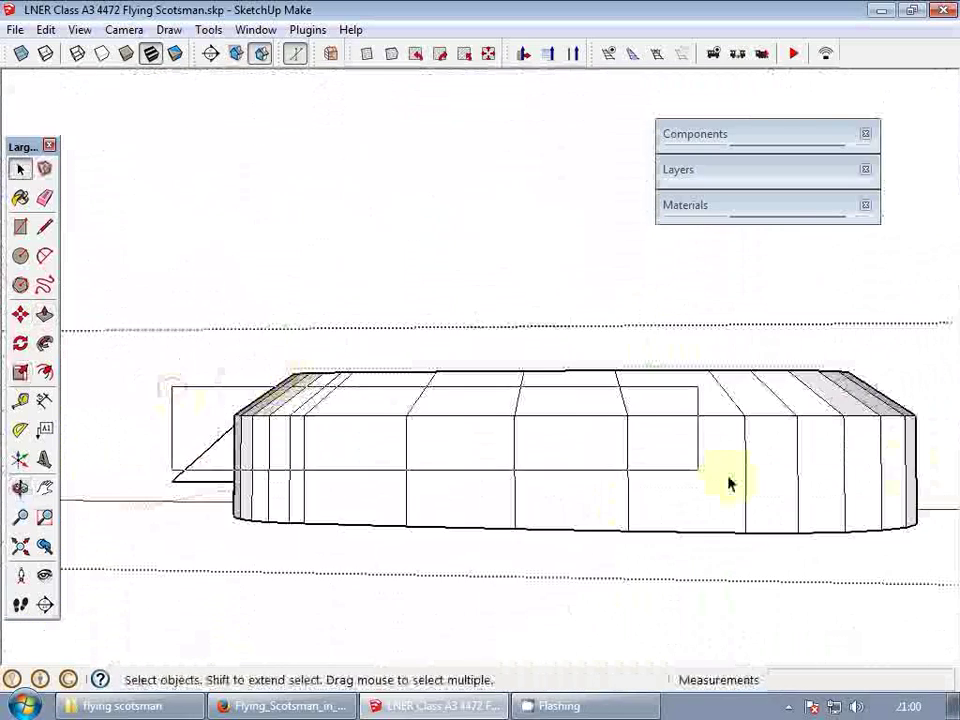
- Select the edge ring between the dome's side walls and its bevel and scale it about its centre
{"action": "middle_click_drag", "start_coordinate": [952, 465], "coordinate": [168, 268]}
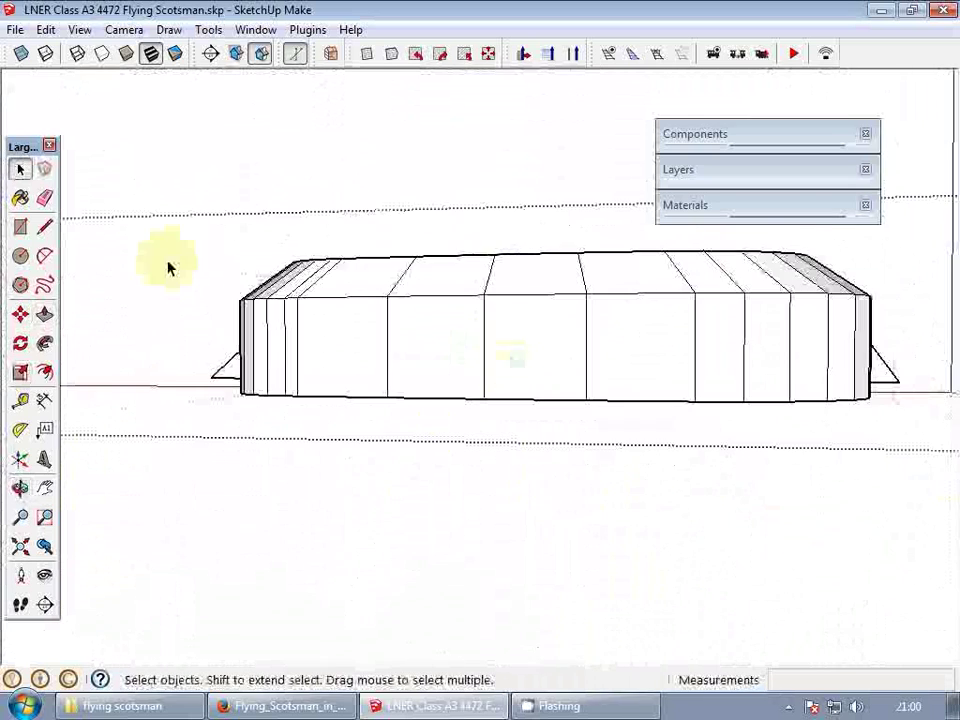
{"action": "middle_click_drag", "start_coordinate": [517, 357], "coordinate": [160, 288]}
{"action": "scroll", "coordinate": [386, 334], "scroll_direction": "up", "scroll_amount": 2}
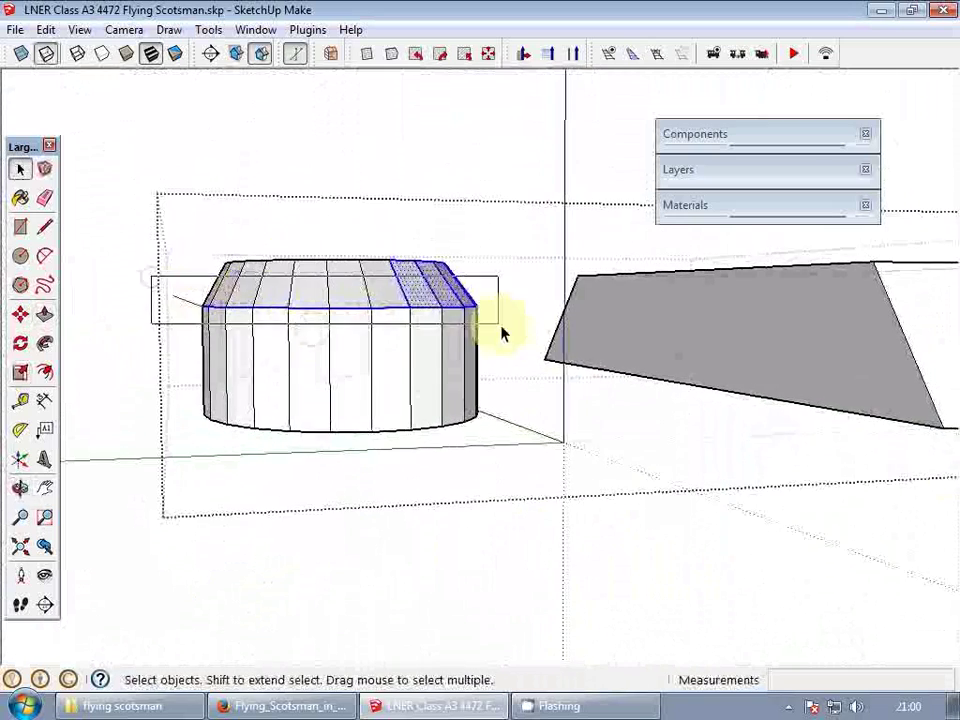
{"action": "middle_click_drag", "start_coordinate": [390, 320], "coordinate": [667, 492]}
{"action": "key", "text": "s"}
{"action": "left_click_drag", "start_coordinate": [738, 500], "coordinate": [720, 499], "text": "ctrl+shift"}
{"action": "key", "text": "space"}
{"action": "middle_click_drag", "start_coordinate": [539, 470], "coordinate": [249, 272]}
- Select the dome's top face and scale it about its centre
{"action": "left_click", "coordinate": [293, 318]}
{"action": "scroll", "coordinate": [249, 272], "scroll_direction": "up", "scroll_amount": 2}
{"action": "key", "text": "s"}
{"action": "middle_click_drag", "start_coordinate": [383, 298], "coordinate": [435, 346], "text": "shift"}
{"action": "left_click_drag", "start_coordinate": [459, 367], "coordinate": [447, 358], "text": "ctrl+shift"}
{"action": "middle_click_drag", "start_coordinate": [447, 366], "coordinate": [306, 268]}
{"action": "key", "text": "space"}
{"action": "scroll", "coordinate": [310, 268], "scroll_direction": "up", "scroll_amount": 2}
- Move the dome's top face down by about 1 1/2" to flatten the bevel
{"action": "key", "text": "m"}
{"action": "scroll", "coordinate": [315, 268], "scroll_direction": "down", "scroll_amount": 2}
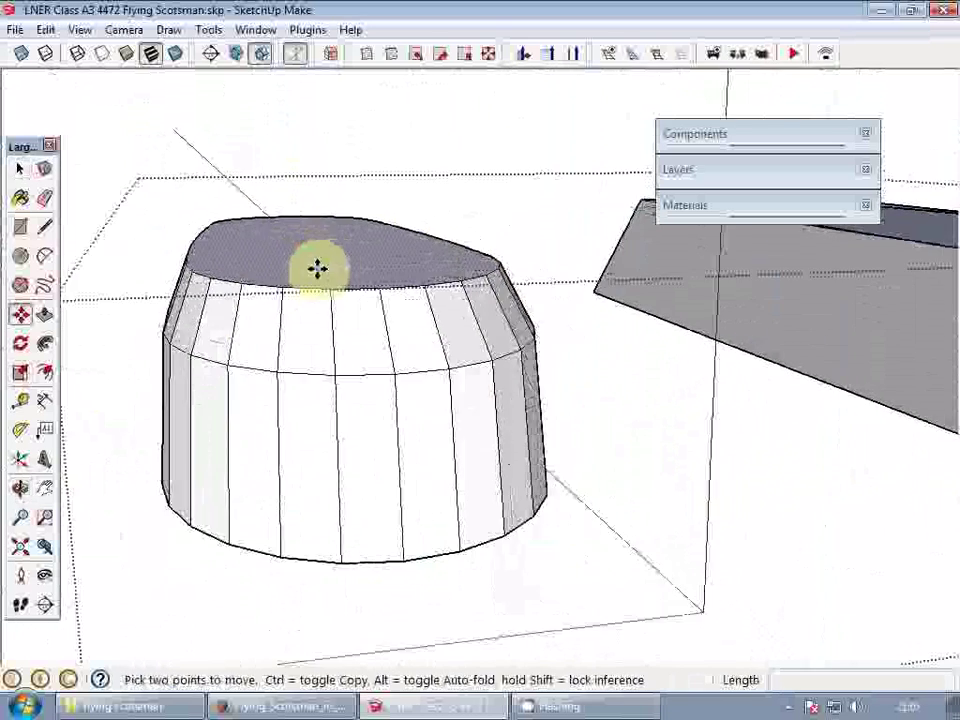
{"action": "left_click", "coordinate": [319, 266]}
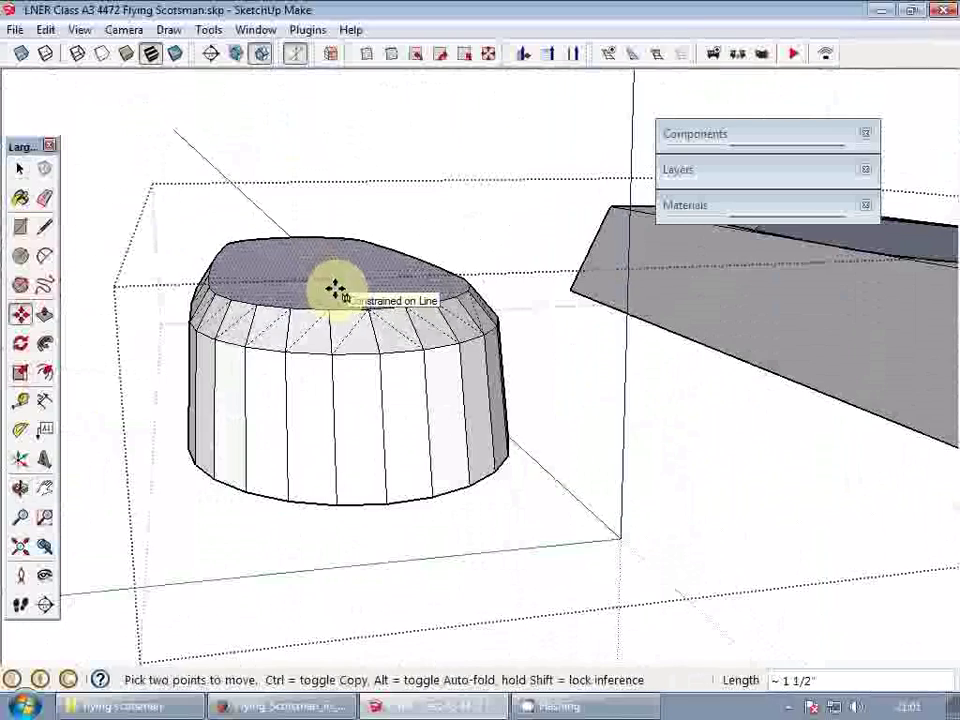
{"action": "left_click", "coordinate": [335, 288]}
- Scale the lowered top face of the dome again about its centre
{"action": "middle_click_drag", "start_coordinate": [335, 287], "coordinate": [386, 354]}
{"action": "key", "text": "space"}
{"action": "key", "text": "s"}
{"action": "left_click_drag", "start_coordinate": [527, 494], "coordinate": [546, 518], "text": "ctrl+shift"}
{"action": "middle_click_drag", "start_coordinate": [215, 458], "coordinate": [300, 439]}
{"action": "scroll", "coordinate": [591, 463], "scroll_direction": "up", "scroll_amount": 4}
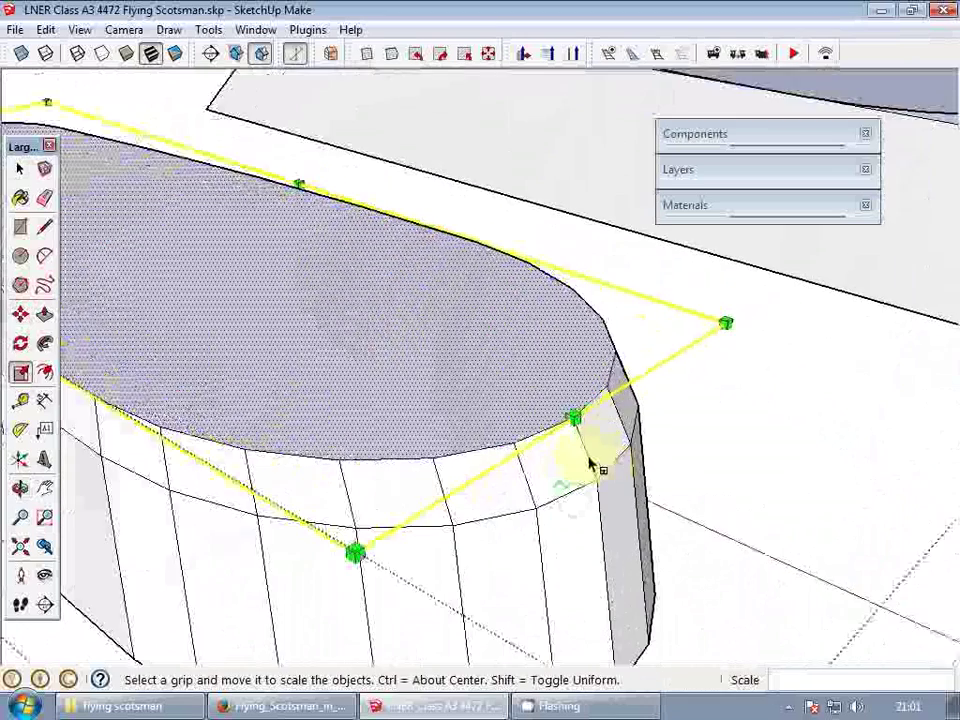
- Push/Pull the dome's top face upward to the height of the neighbouring tapered block, adding another band
{"action": "scroll", "coordinate": [433, 450], "scroll_direction": "down", "scroll_amount": 5}
{"action": "key", "text": "p"}
{"action": "left_click", "coordinate": [386, 396]}
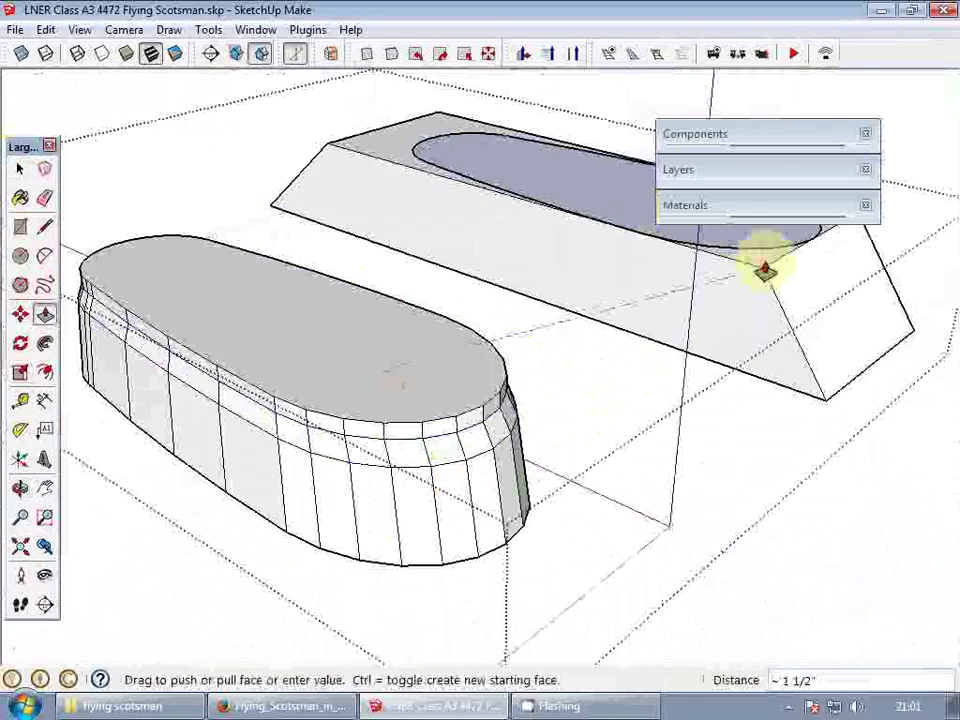
{"action": "left_click", "coordinate": [765, 268]}
- Shorten the dome's raised top face lengthwise by scaling it about its centre
{"action": "key", "text": "space"}
{"action": "scroll", "coordinate": [349, 387], "scroll_direction": "up", "scroll_amount": 2}
{"action": "key", "text": "s"}
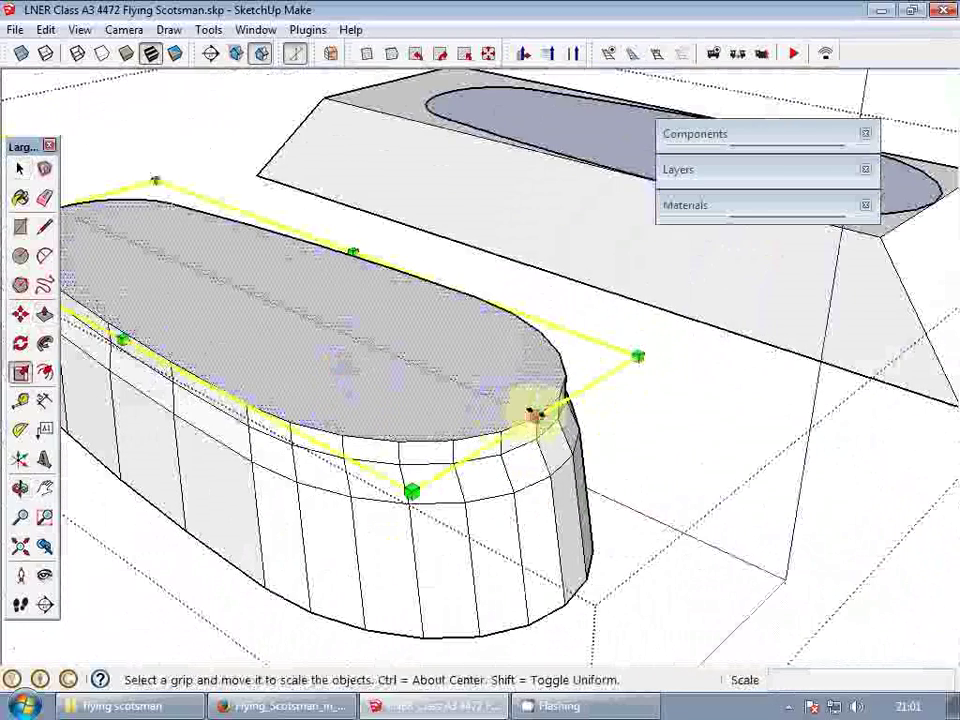
{"action": "left_click_drag", "start_coordinate": [535, 415], "coordinate": [500, 410]}
{"action": "key", "text": "space"}
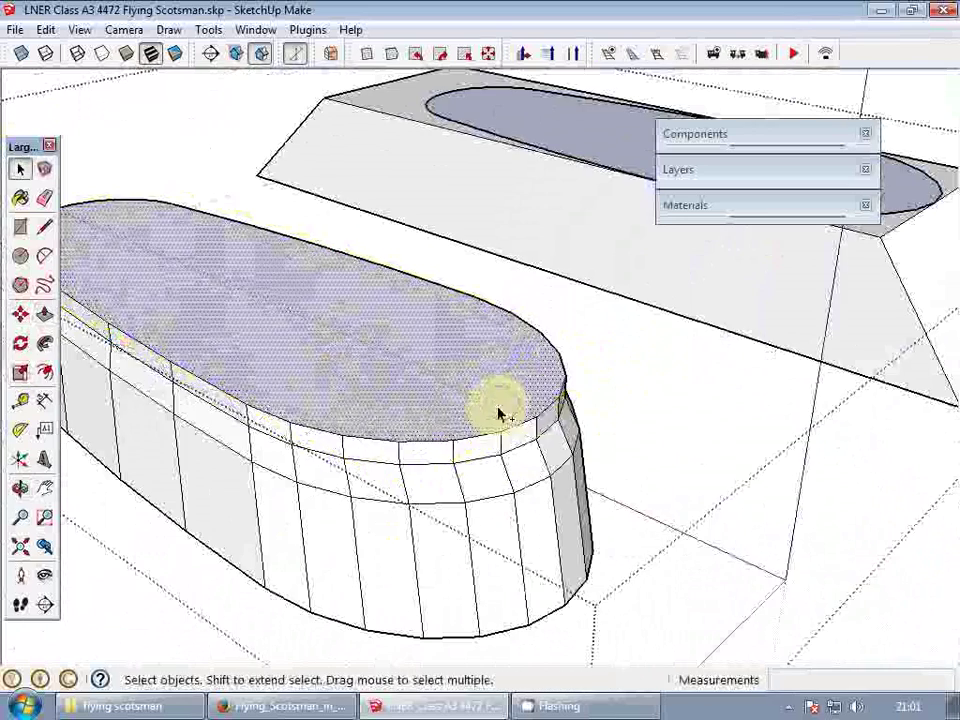
{"action": "middle_click_drag", "start_coordinate": [497, 414], "coordinate": [622, 432]}
{"action": "key", "text": "s"}
{"action": "left_click_drag", "start_coordinate": [636, 443], "coordinate": [604, 432], "text": "ctrl"}
{"action": "key", "text": "space"}
- Narrow the dome's top face across its width about its centre, at a scale of about 0.87
{"action": "middle_click_drag", "start_coordinate": [572, 456], "coordinate": [385, 410]}
{"action": "scroll", "coordinate": [317, 328], "scroll_direction": "up", "scroll_amount": 3}
{"action": "middle_click_drag", "start_coordinate": [318, 362], "coordinate": [321, 320]}
{"action": "scroll", "coordinate": [310, 383], "scroll_direction": "up", "scroll_amount": 3}
{"action": "key", "text": "s"}
{"action": "middle_click_drag", "start_coordinate": [310, 383], "coordinate": [285, 369]}
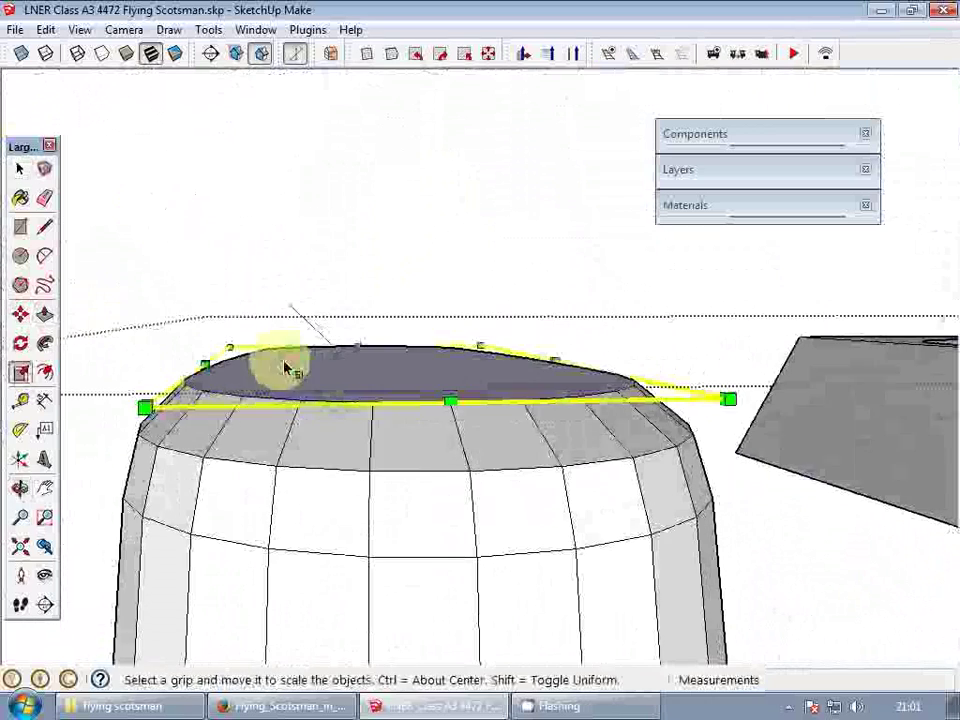
{"action": "left_click_drag", "start_coordinate": [447, 400], "coordinate": [440, 397], "text": "ctrl"}
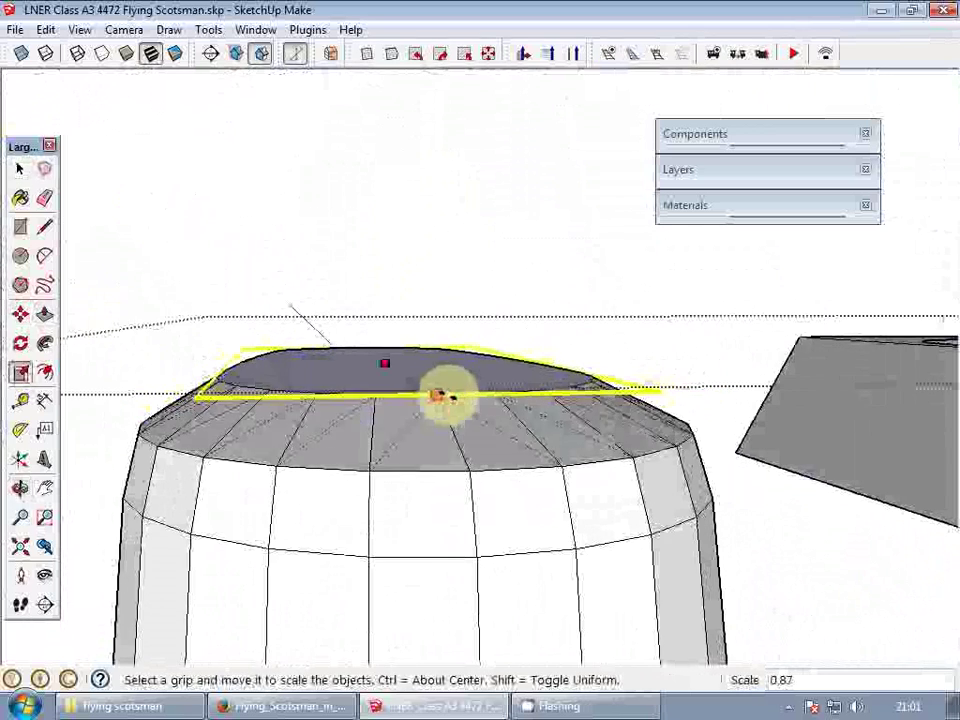
{"action": "mouse_move", "coordinate": [372, 403]}
{"action": "middle_mouse_down"}
{"action": "mouse_move", "coordinate": [531, 444]}
{"action": "mouse_move", "coordinate": [452, 452]}
{"action": "mouse_move", "coordinate": [343, 401]}
{"action": "mouse_move", "coordinate": [390, 402]}
{"action": "middle_mouse_up"}
{"action": "left_click_drag", "start_coordinate": [390, 403], "coordinate": [433, 406], "text": "ctrl"}
- Try to soften all edges of the complete dome, including its base, at a 118.4 degree angle between normals
{"action": "scroll", "coordinate": [578, 361], "scroll_direction": "down", "scroll_amount": 5}
{"action": "middle_click_drag", "start_coordinate": [578, 358], "coordinate": [572, 384]}
{"action": "key", "text": "space"}
{"action": "triple_click", "coordinate": [468, 405]}
{"action": "right_click", "coordinate": [468, 403]}
{"action": "left_click", "coordinate": [480, 315]}
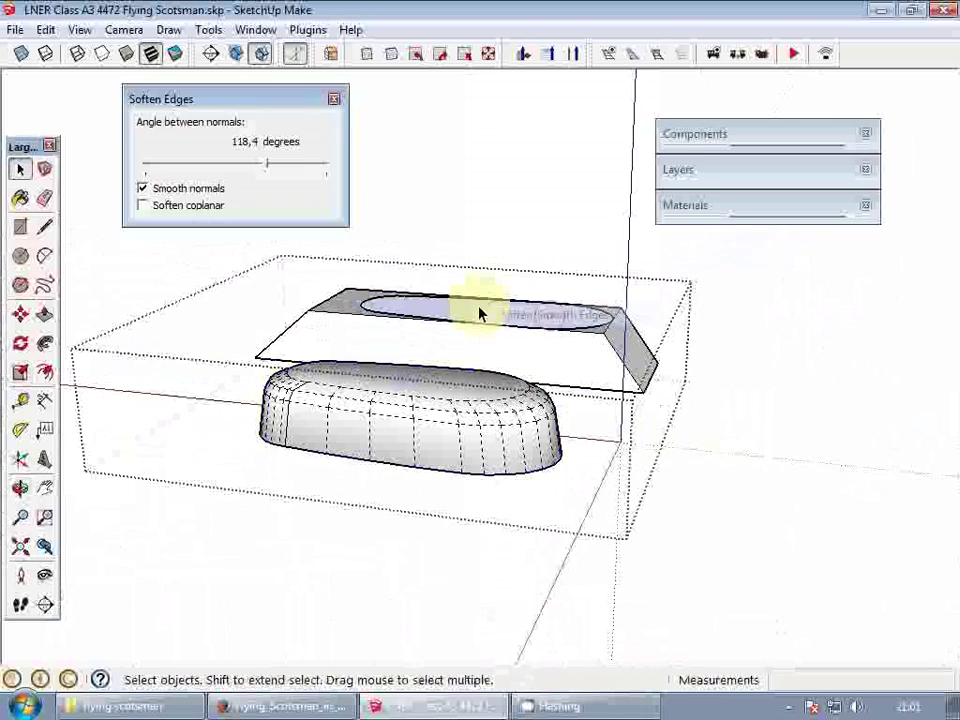
{"action": "left_click", "coordinate": [335, 100]}
{"action": "middle_click_drag", "start_coordinate": [380, 330], "coordinate": [428, 262]}
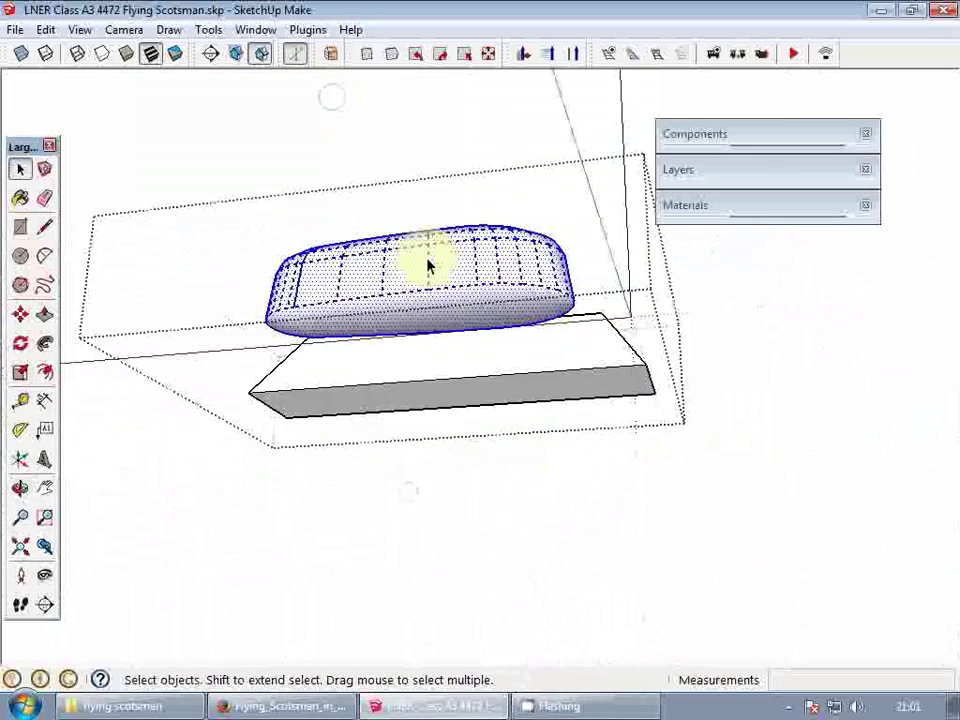
- Select the dome without its flat bottom face and soften its edges with smooth normals
{"action": "scroll", "coordinate": [428, 262], "scroll_direction": "up", "scroll_amount": 5}
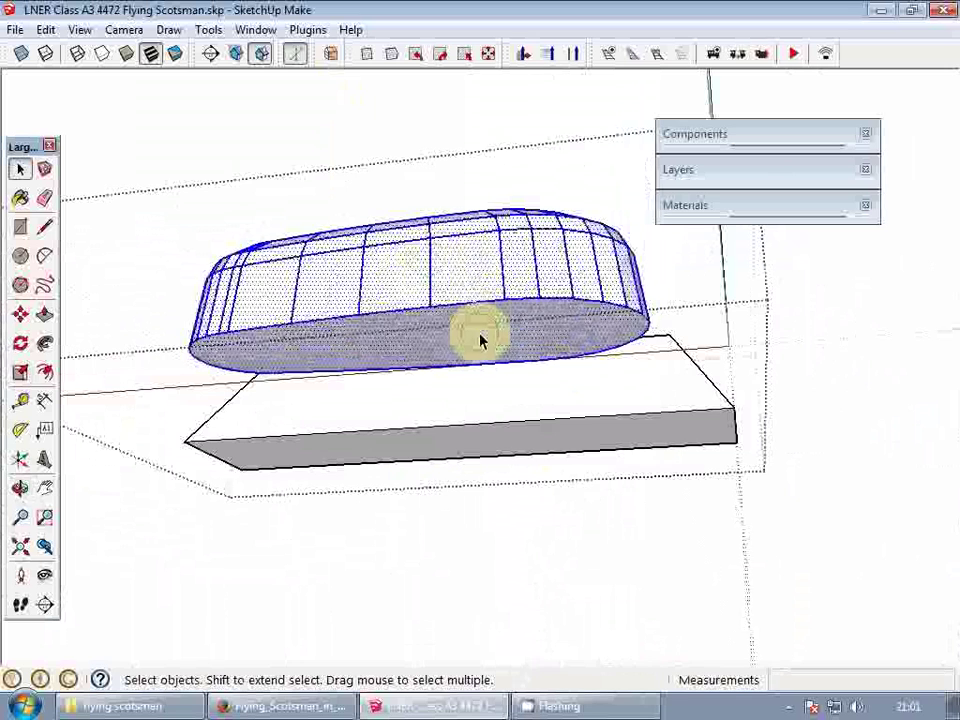
{"action": "left_click", "coordinate": [480, 335]}
{"action": "triple_click", "coordinate": [462, 244]}
{"action": "right_click", "coordinate": [476, 269]}
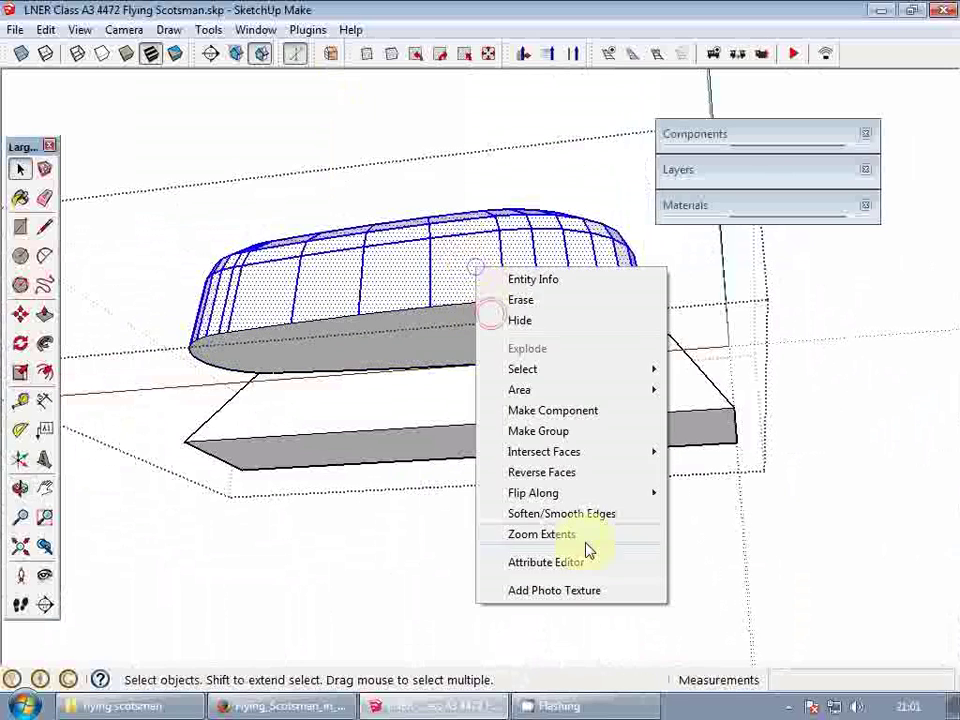
{"action": "left_click", "coordinate": [561, 514]}
{"action": "left_click", "coordinate": [335, 99]}
- Delete the tapered block beside the dome and leave the group being edited
{"action": "middle_click_drag", "start_coordinate": [400, 390], "coordinate": [204, 424]}
{"action": "scroll", "coordinate": [450, 420], "scroll_direction": "down", "scroll_amount": 3}
{"action": "scroll", "coordinate": [458, 400], "scroll_direction": "up", "scroll_amount": 3}
{"action": "key", "text": "Escape"}
{"action": "scroll", "coordinate": [460, 399], "scroll_direction": "down", "scroll_amount": 3}
{"action": "scroll", "coordinate": [536, 370], "scroll_direction": "up", "scroll_amount": 3}
{"action": "left_click", "coordinate": [617, 363]}
{"action": "double_click", "coordinate": [606, 379]}
{"action": "left_click", "coordinate": [599, 381]}
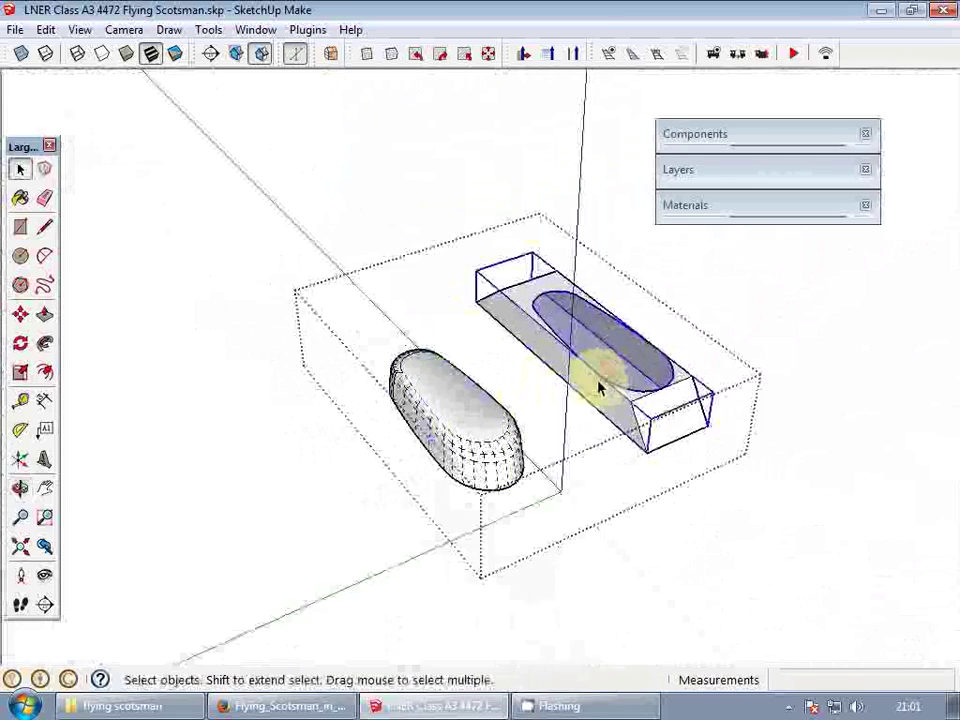
{"action": "key", "text": "Delete"}
{"action": "scroll", "coordinate": [463, 402], "scroll_direction": "up", "scroll_amount": 3}
{"action": "key", "text": "Escape"}
- Open the dome on the boiler, erase the leftover hard edges on its rounded sides, and close it
{"action": "middle_click_drag", "start_coordinate": [423, 428], "coordinate": [493, 354]}
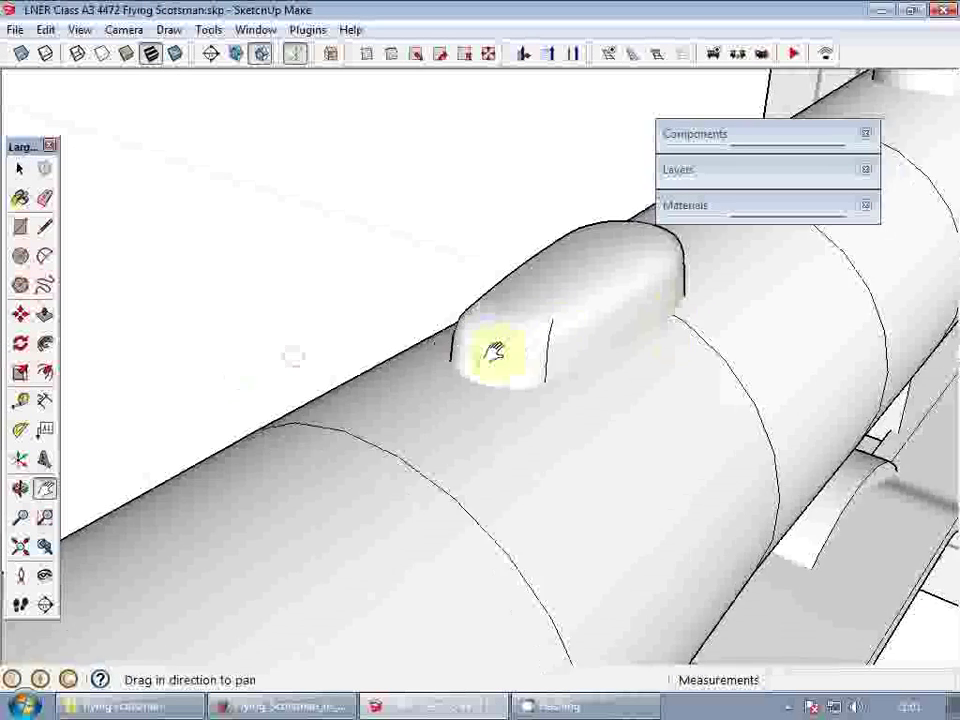
{"action": "scroll", "coordinate": [607, 334], "scroll_direction": "up", "scroll_amount": 4}
{"action": "double_click", "coordinate": [606, 330]}
{"action": "scroll", "coordinate": [557, 353], "scroll_direction": "up", "scroll_amount": 2}
{"action": "key", "text": "e"}
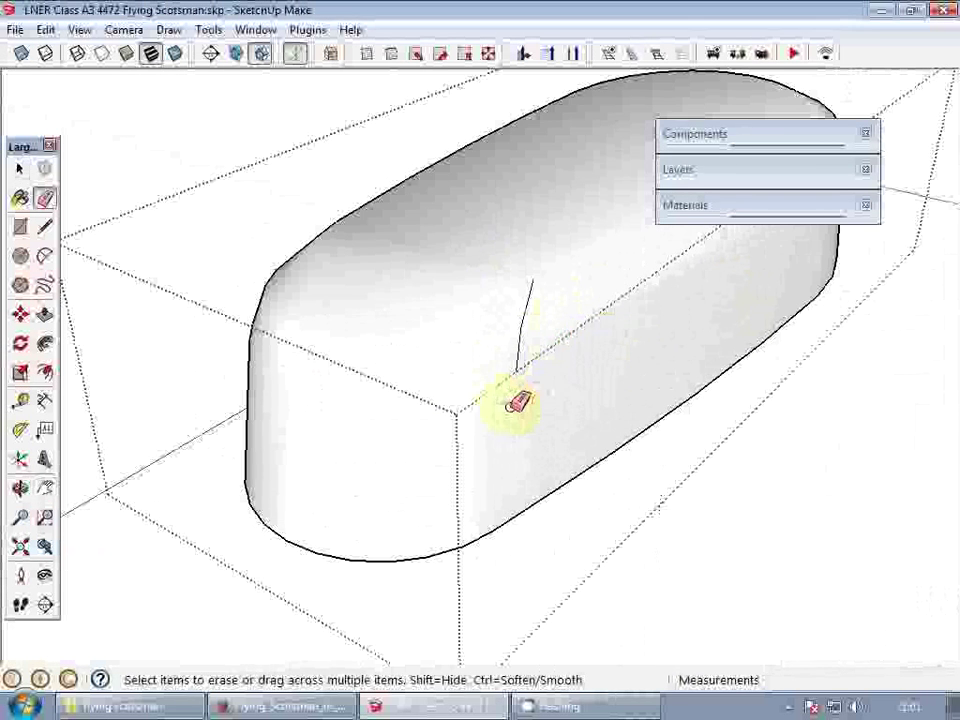
{"action": "mouse_move", "coordinate": [537, 305]}
{"action": "middle_mouse_down"}
{"action": "mouse_move", "coordinate": [439, 394]}
{"action": "mouse_move", "coordinate": [568, 365]}
{"action": "middle_mouse_up"}
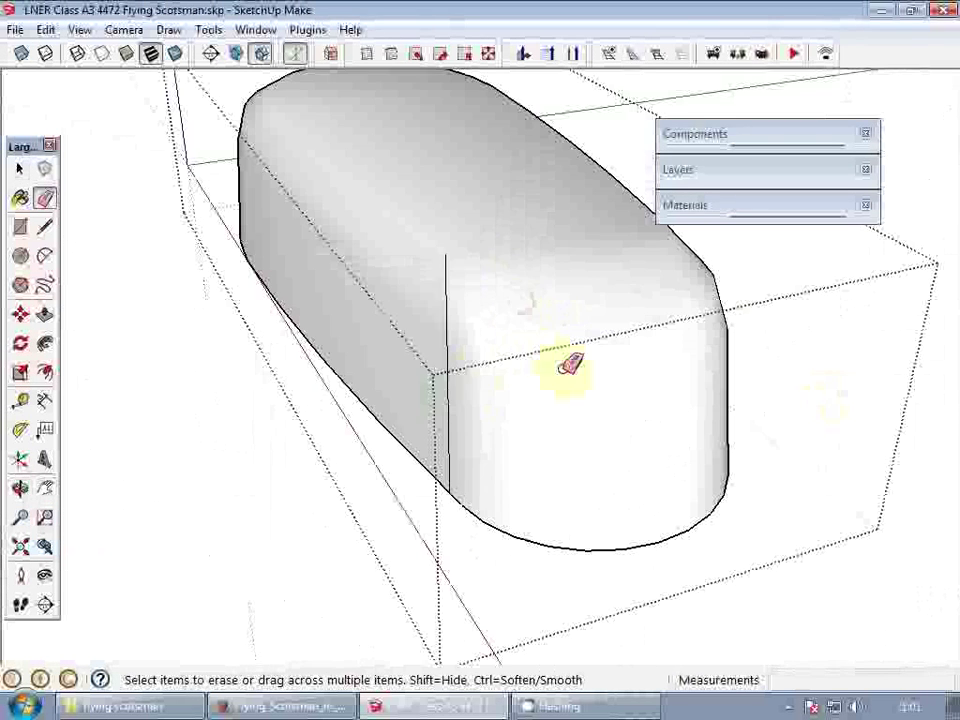
{"action": "left_click", "coordinate": [453, 328]}
{"action": "scroll", "coordinate": [457, 318], "scroll_direction": "down", "scroll_amount": 3}
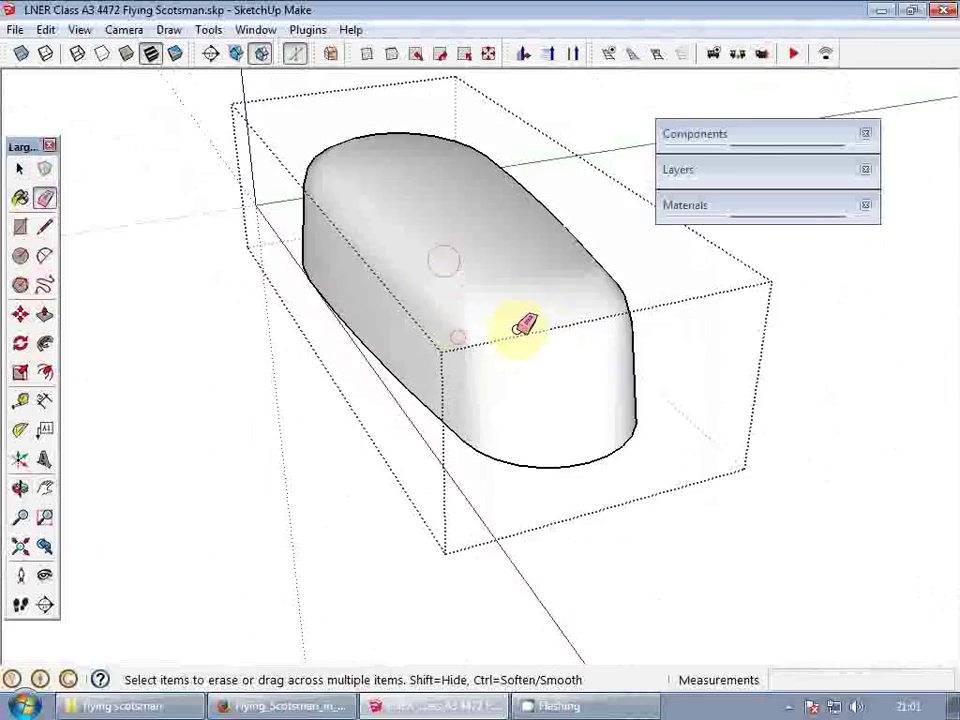
{"action": "key", "text": "space"}
{"action": "middle_click_drag", "start_coordinate": [545, 342], "coordinate": [800, 320]}
{"action": "left_click", "coordinate": [843, 315]}
- Examine the finished dome on the boiler within the complete locomotive
{"action": "scroll", "coordinate": [590, 312], "scroll_direction": "down", "scroll_amount": 2}
{"action": "scroll", "coordinate": [592, 315], "scroll_direction": "down", "scroll_amount": 3}
{"action": "middle_click_drag", "start_coordinate": [592, 315], "coordinate": [350, 319], "text": "shift"}
{"action": "scroll", "coordinate": [124, 343], "scroll_direction": "down", "scroll_amount": 4}
{"action": "middle_click_drag", "start_coordinate": [350, 319], "coordinate": [420, 326], "text": "shift"}
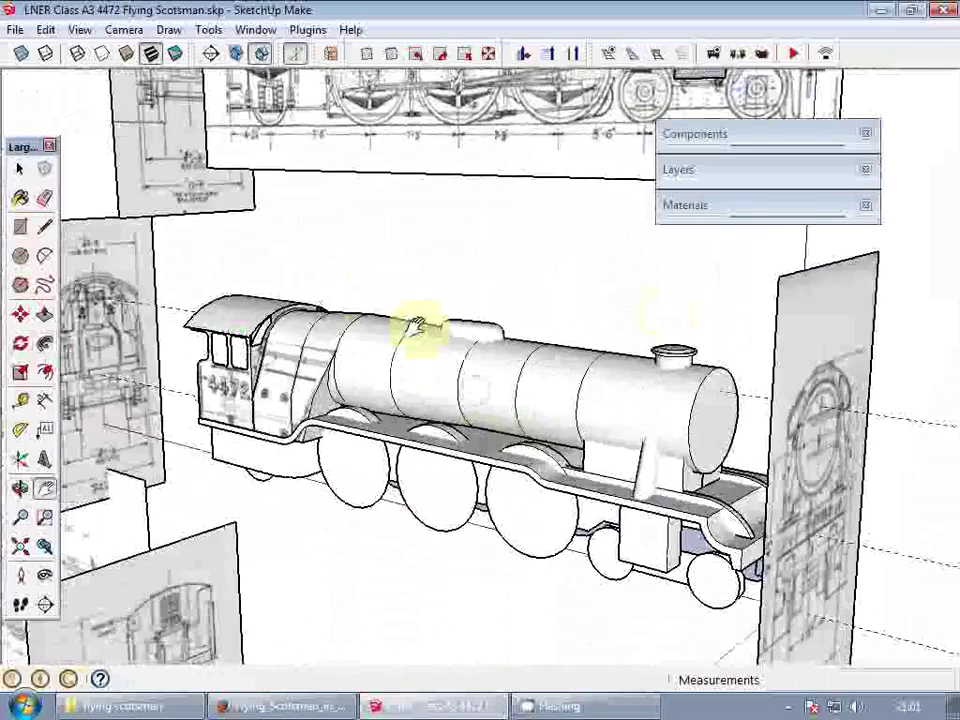
{"action": "scroll", "coordinate": [503, 346], "scroll_direction": "up", "scroll_amount": 3}
{"action": "scroll", "coordinate": [405, 370], "scroll_direction": "down", "scroll_amount": 3}
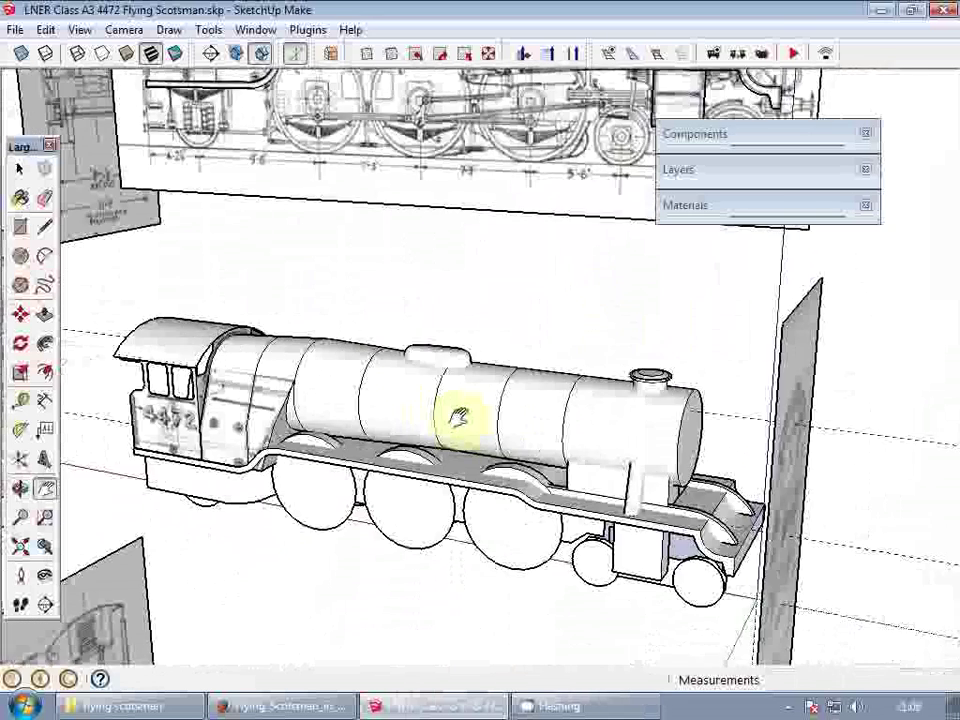
{"action": "middle_click_drag", "start_coordinate": [454, 407], "coordinate": [580, 378], "text": "shift"}
- Choose the 0062_YellowGreen paint from the Colors-Named materials
{"action": "left_click", "coordinate": [737, 207]}
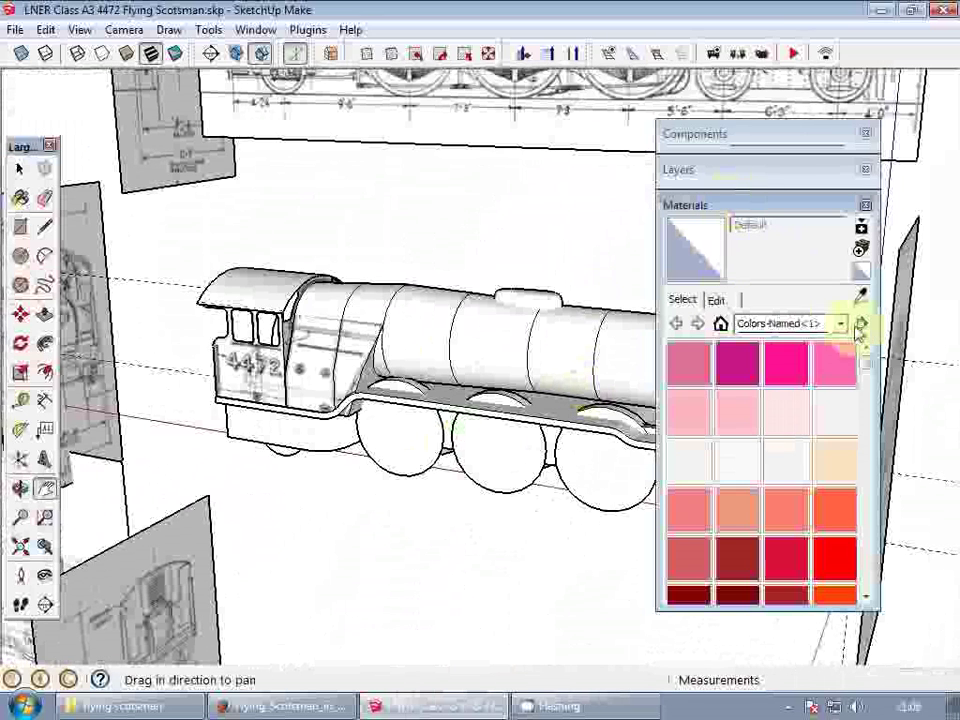
{"action": "left_click_drag", "start_coordinate": [869, 372], "coordinate": [870, 462]}
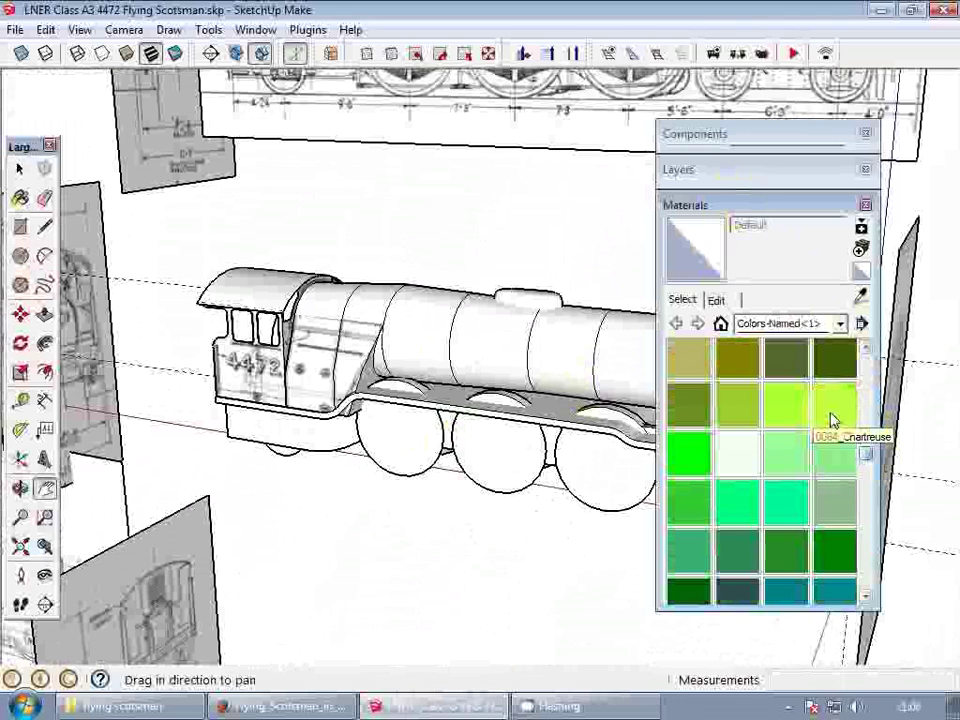
{"action": "left_click", "coordinate": [789, 407]}
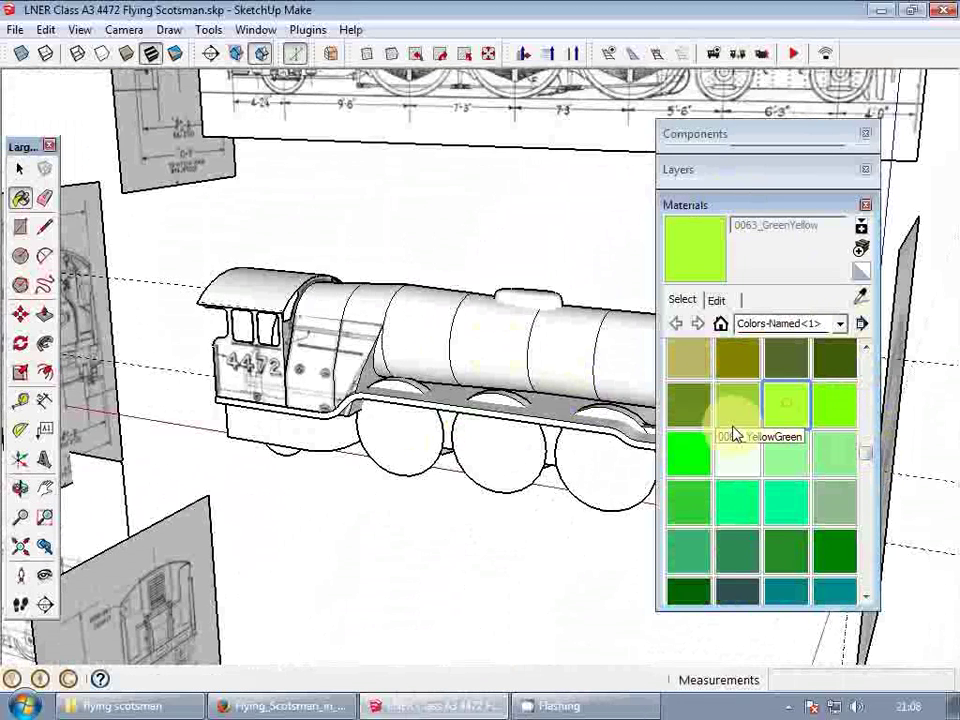
{"action": "mouse_move", "coordinate": [600, 390]}
{"action": "middle_mouse_down"}
{"action": "mouse_move", "coordinate": [515, 352]}
{"action": "mouse_move", "coordinate": [556, 333]}
{"action": "middle_mouse_up"}
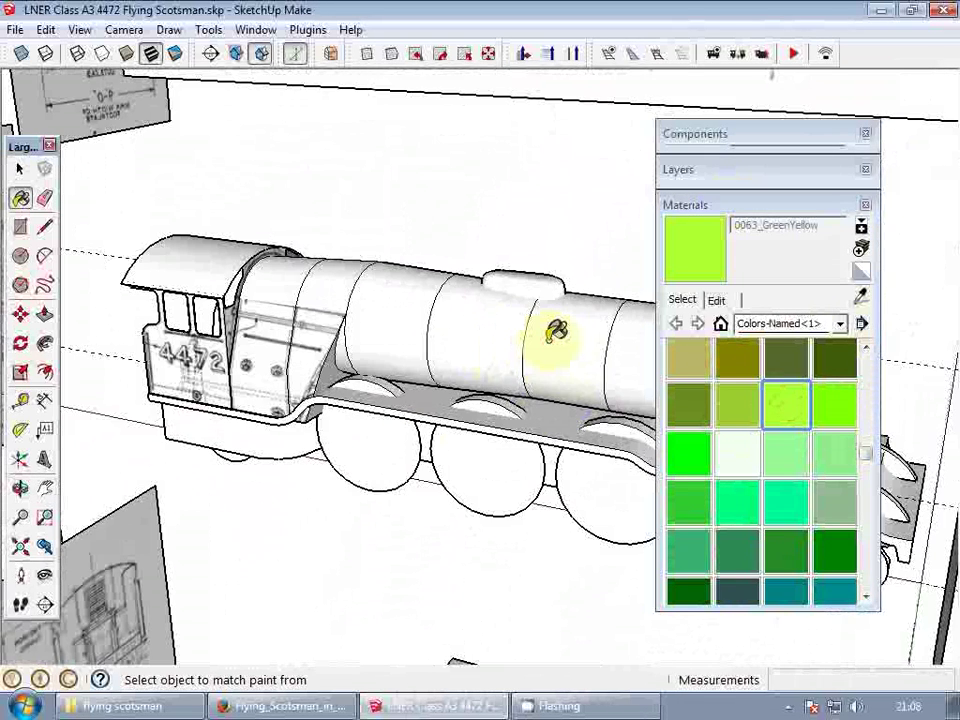
{"action": "scroll", "coordinate": [556, 332], "scroll_direction": "up", "scroll_amount": 2}
{"action": "left_click", "coordinate": [725, 400]}
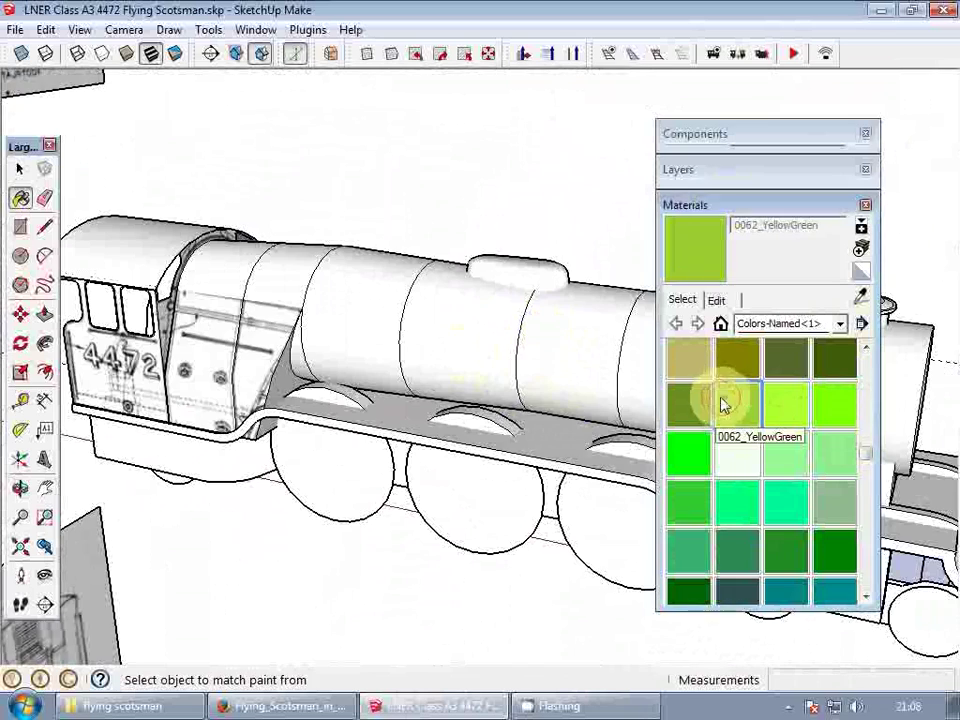
- Select everything in the model and explode the groups and components
{"action": "scroll", "coordinate": [454, 336], "scroll_direction": "up", "scroll_amount": 3}
{"action": "scroll", "coordinate": [463, 329], "scroll_direction": "down", "scroll_amount": 4}
{"action": "double_click", "coordinate": [492, 326]}
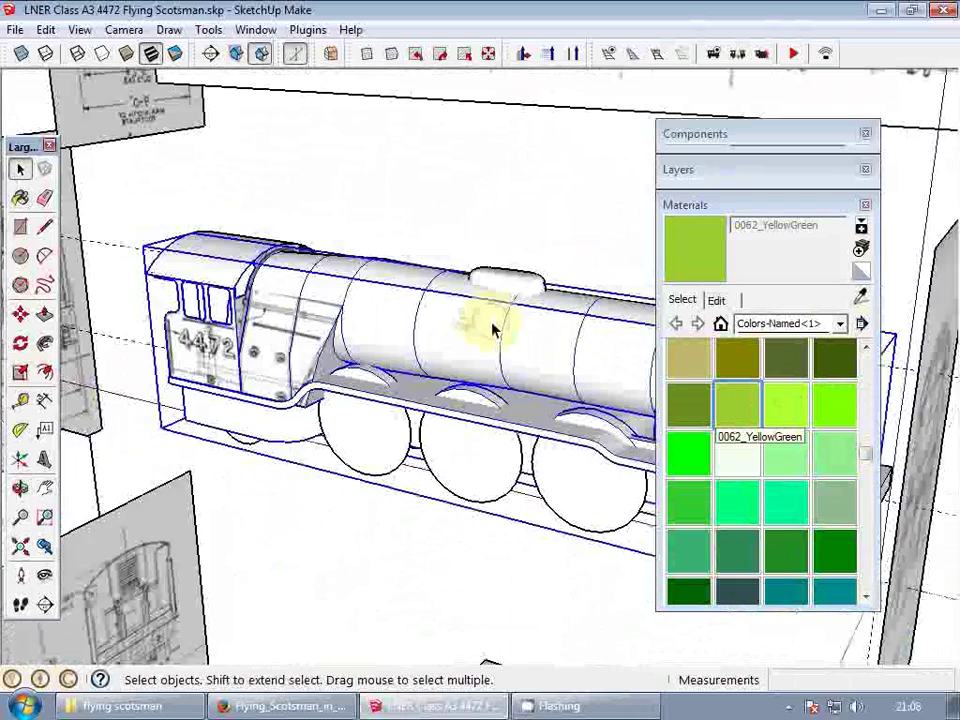
{"action": "scroll", "coordinate": [460, 331], "scroll_direction": "up", "scroll_amount": 1}
{"action": "key", "text": "Escape"}
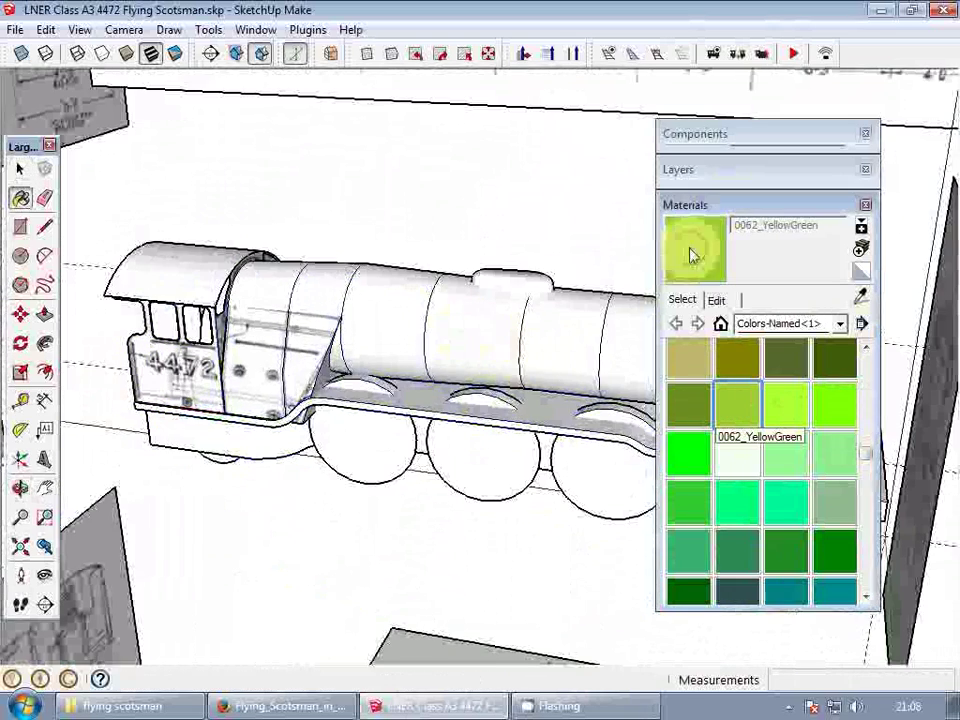
{"action": "middle_click_drag", "start_coordinate": [580, 320], "coordinate": [300, 297]}
{"action": "left_click", "coordinate": [293, 290]}
{"action": "key", "text": "ctrl+a"}
{"action": "right_click", "coordinate": [408, 212]}
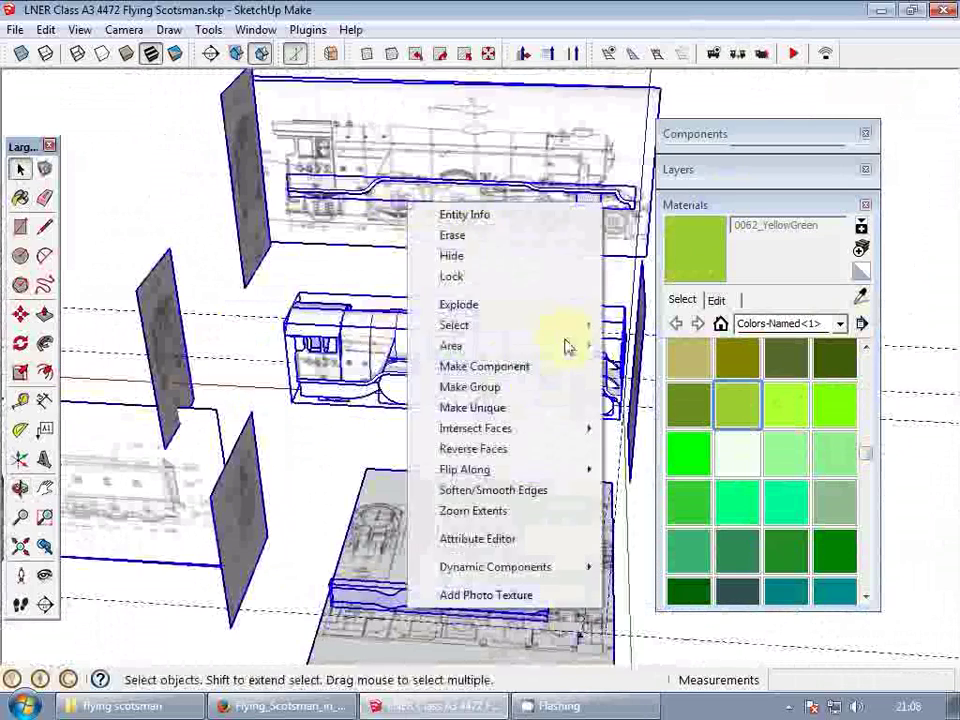
{"action": "left_click", "coordinate": [459, 305]}
- Paint the exploded locomotive with 0062_YellowGreen and clear the selection
{"action": "left_click", "coordinate": [704, 254]}
{"action": "left_click", "coordinate": [472, 330]}
{"action": "scroll", "coordinate": [484, 332], "scroll_direction": "up", "scroll_amount": 4}
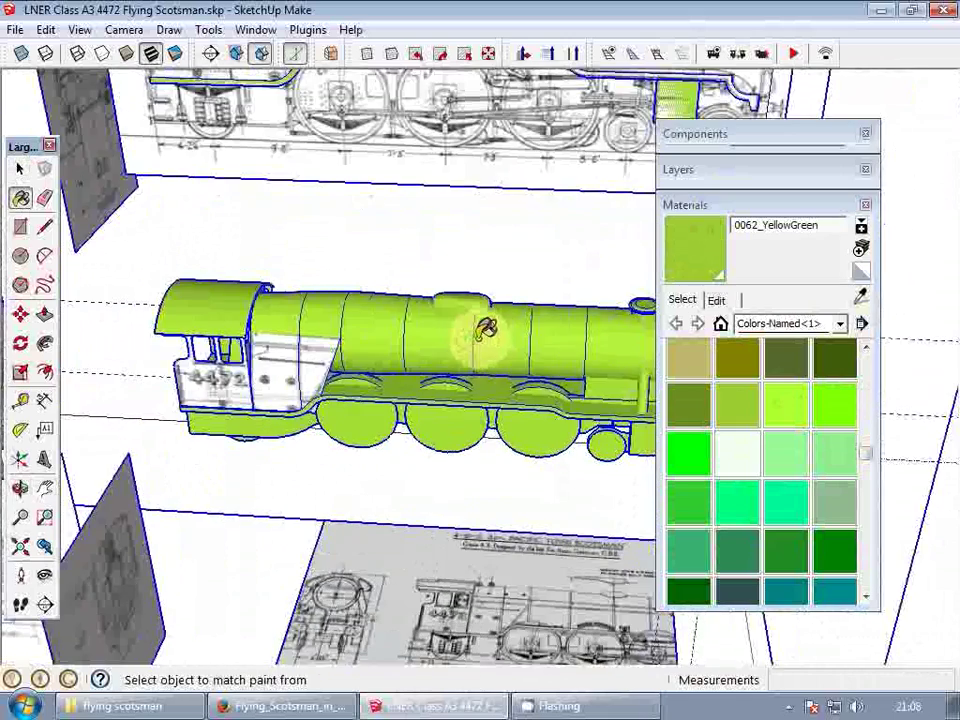
{"action": "key", "text": "space"}
{"action": "left_click", "coordinate": [480, 343]}
- Try recolouring the locomotive with 0069_LimeGreen, and undo that paint
{"action": "middle_click_drag", "start_coordinate": [480, 343], "coordinate": [491, 281]}
{"action": "scroll", "coordinate": [519, 360], "scroll_direction": "up", "scroll_amount": 2}
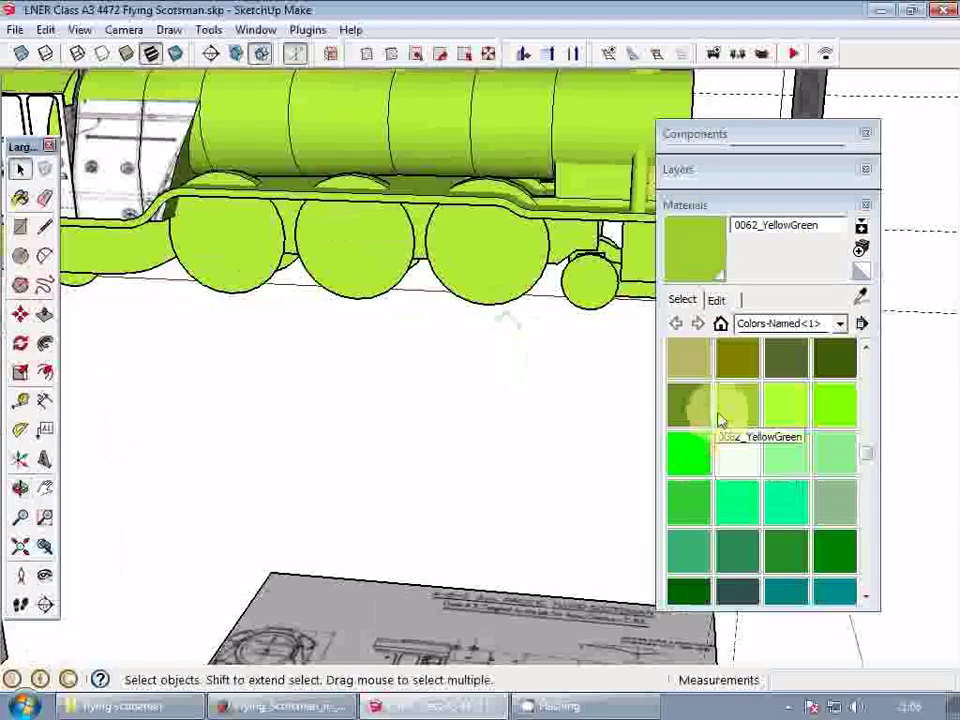
{"action": "left_click", "coordinate": [692, 495]}
{"action": "scroll", "coordinate": [435, 255], "scroll_direction": "down", "scroll_amount": 5}
{"action": "left_click", "coordinate": [448, 238]}
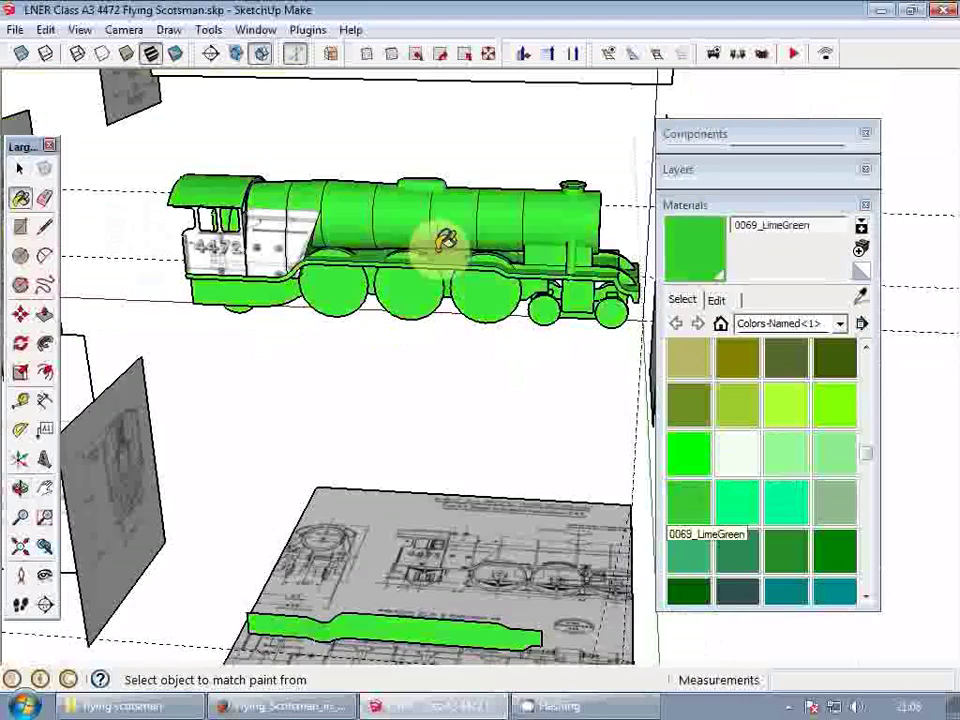
{"action": "scroll", "coordinate": [447, 240], "scroll_direction": "up", "scroll_amount": 4}
{"action": "key", "text": "ctrl+z"}
- Repaint the green locomotive surfaces with 0061_OliveDrab
{"action": "middle_click_drag", "start_coordinate": [445, 248], "coordinate": [521, 325], "text": "shift"}
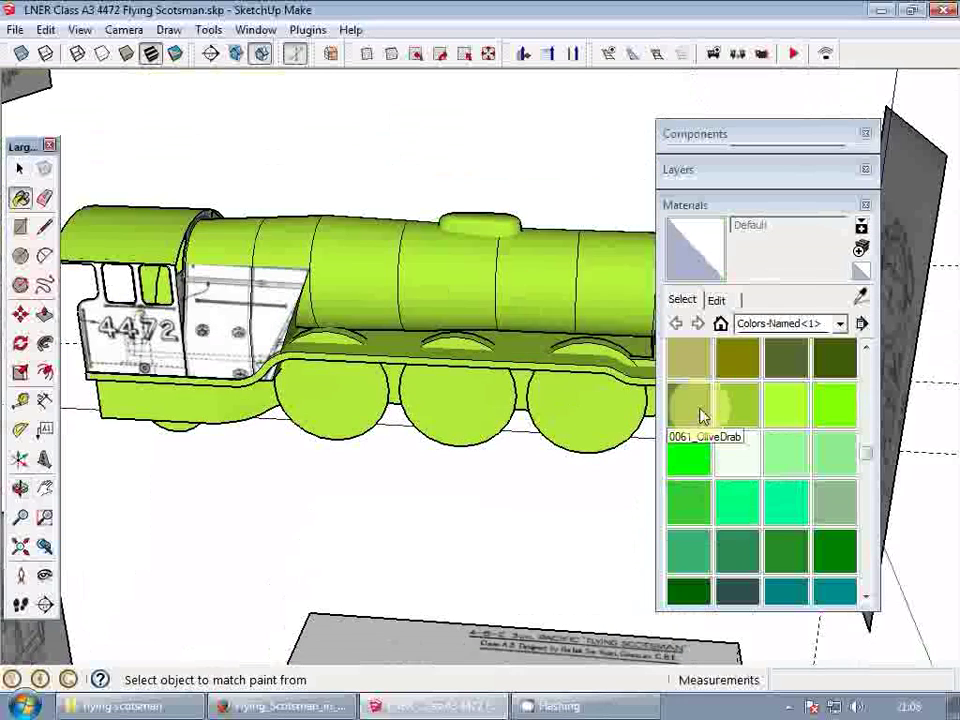
{"action": "left_click", "coordinate": [700, 413]}
{"action": "left_click", "coordinate": [485, 249]}
{"action": "scroll", "coordinate": [521, 280], "scroll_direction": "down", "scroll_amount": 2}
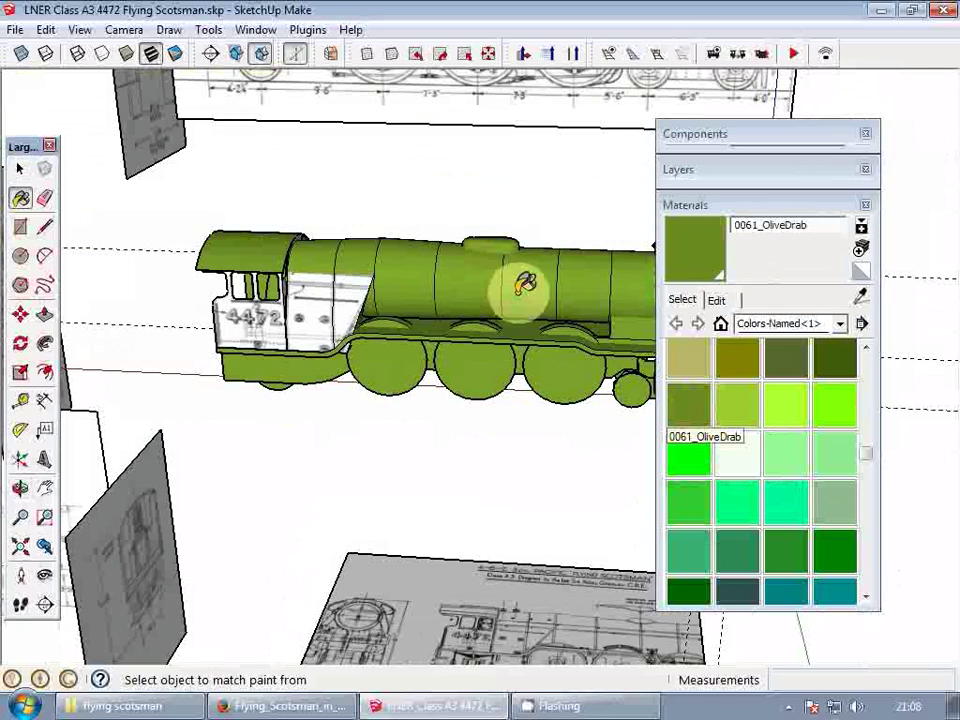
{"action": "scroll", "coordinate": [527, 288], "scroll_direction": "up", "scroll_amount": 1}
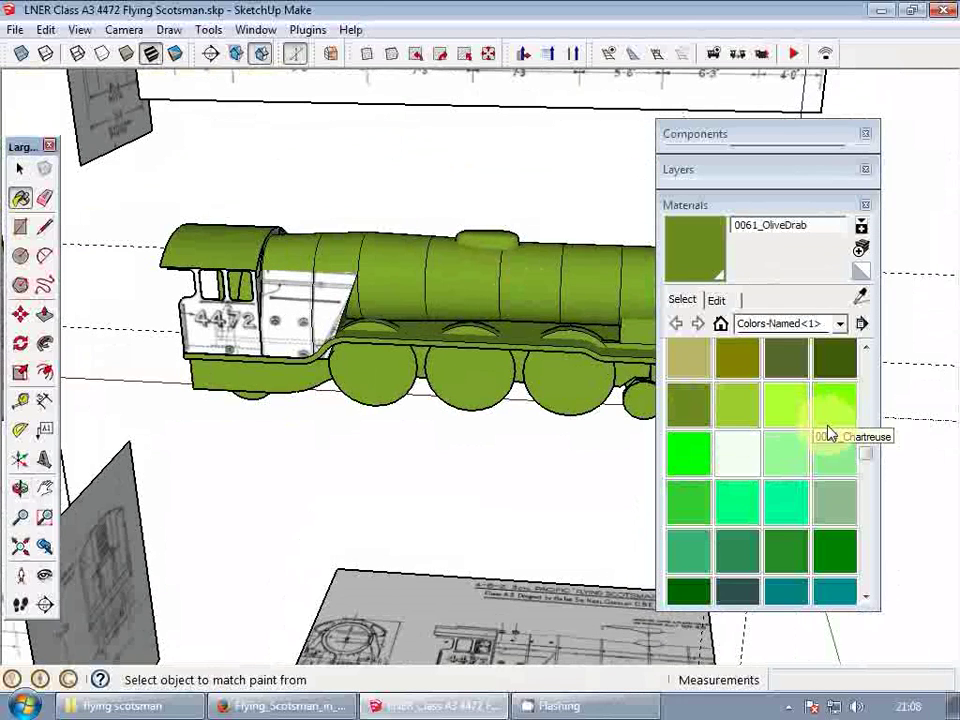
- Open the boiler group and paint its front smokebox section with 0136_Charcoal
{"action": "middle_click_drag", "start_coordinate": [435, 305], "coordinate": [403, 336]}
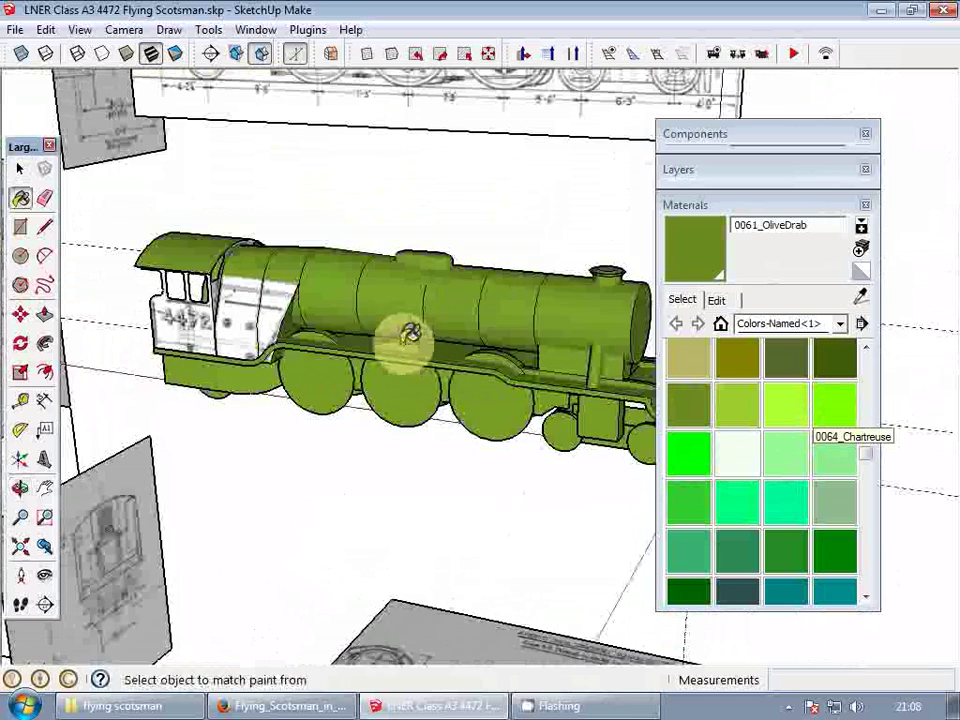
{"action": "scroll", "coordinate": [636, 372], "scroll_direction": "up", "scroll_amount": 3}
{"action": "key", "text": "space"}
{"action": "scroll", "coordinate": [636, 372], "scroll_direction": "up", "scroll_amount": 1}
{"action": "left_click", "coordinate": [544, 294]}
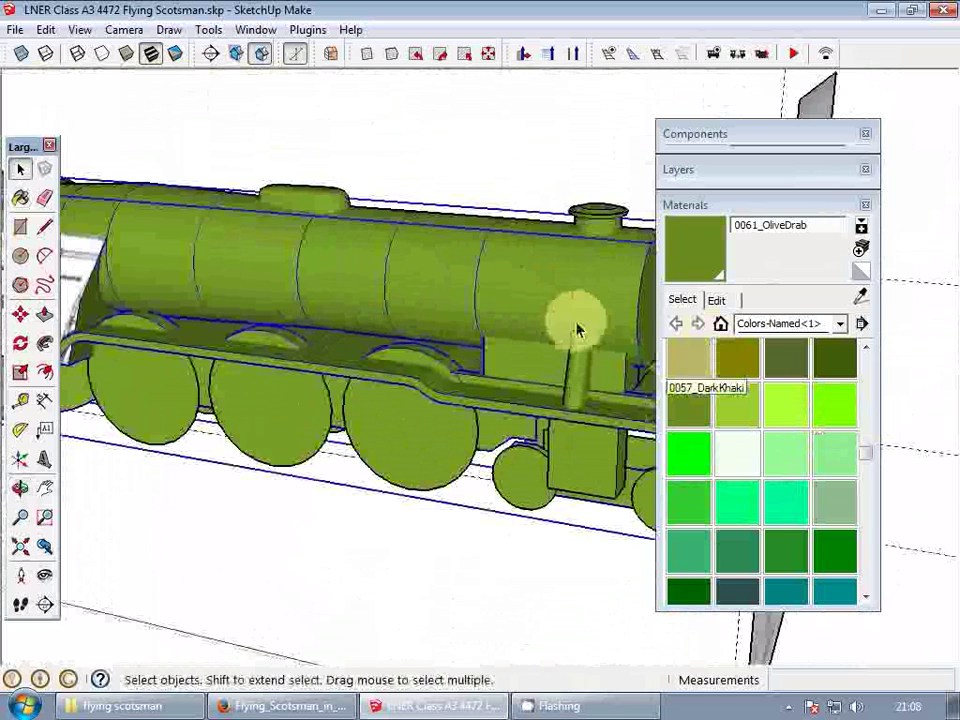
{"action": "left_click_drag", "start_coordinate": [868, 456], "coordinate": [870, 565]}
{"action": "left_click", "coordinate": [835, 457]}
{"action": "key", "text": "space"}
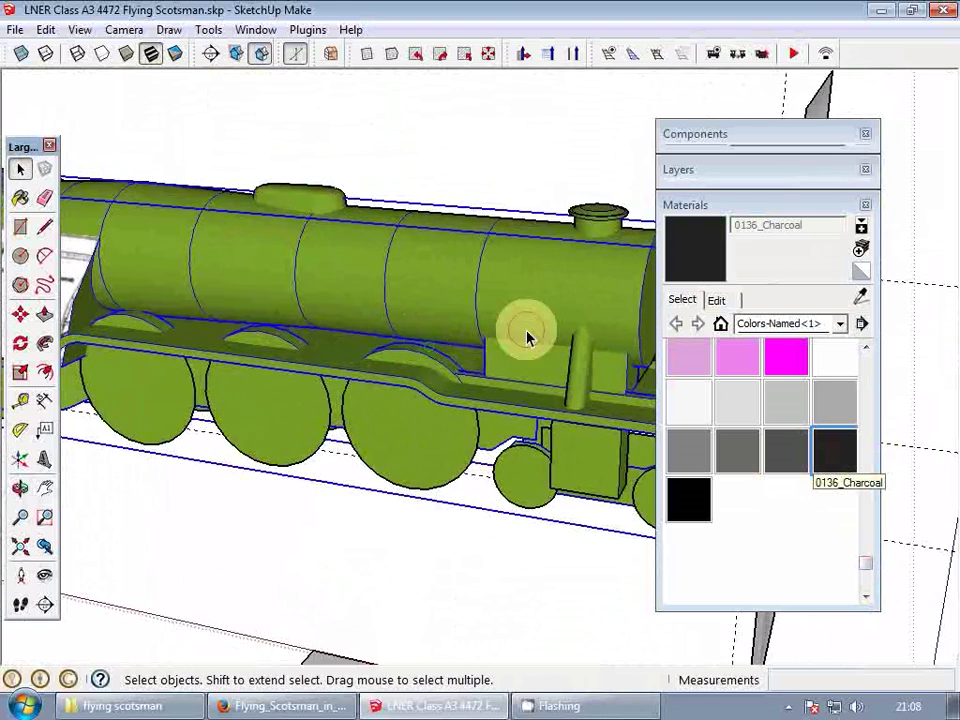
{"action": "double_click", "coordinate": [525, 333]}
{"action": "left_click", "coordinate": [558, 292]}
{"action": "double_click", "coordinate": [603, 294]}
{"action": "left_click", "coordinate": [688, 266]}
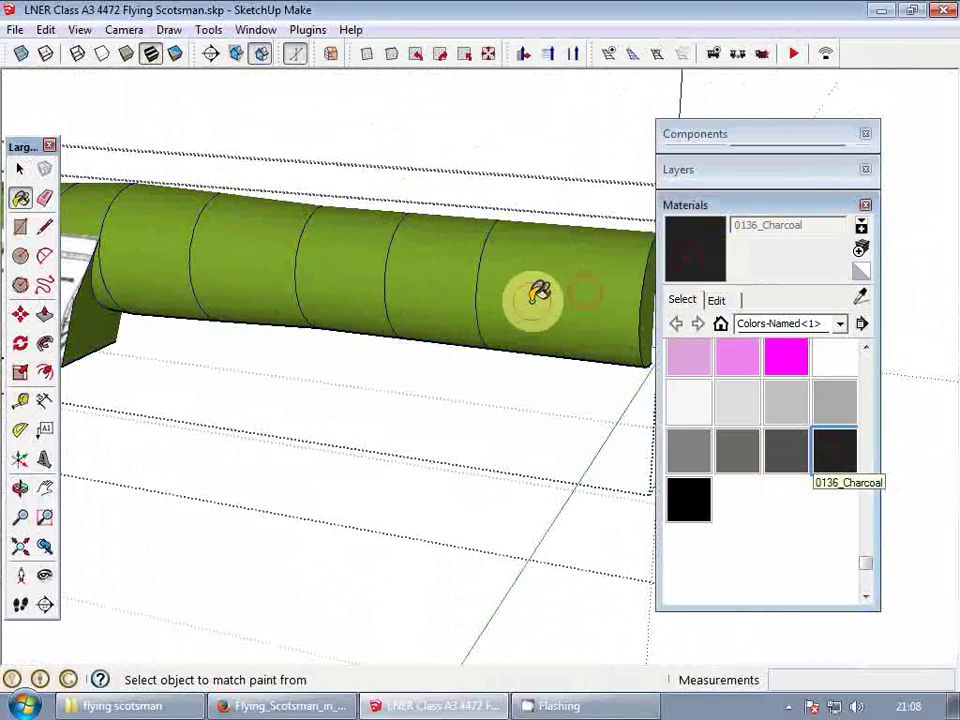
{"action": "left_click", "coordinate": [534, 300]}
- Paint the narrow band and the end face at the cab end of the firebox with 0136_Charcoal
{"action": "mouse_move", "coordinate": [545, 307]}
{"action": "middle_mouse_down"}
{"action": "mouse_move", "coordinate": [646, 328]}
{"action": "mouse_move", "coordinate": [403, 334]}
{"action": "mouse_move", "coordinate": [396, 311]}
{"action": "mouse_move", "coordinate": [377, 336]}
{"action": "mouse_move", "coordinate": [383, 367]}
{"action": "mouse_move", "coordinate": [614, 395]}
{"action": "middle_mouse_up"}
{"action": "scroll", "coordinate": [377, 376], "scroll_direction": "up", "scroll_amount": 2}
{"action": "left_click", "coordinate": [372, 380]}
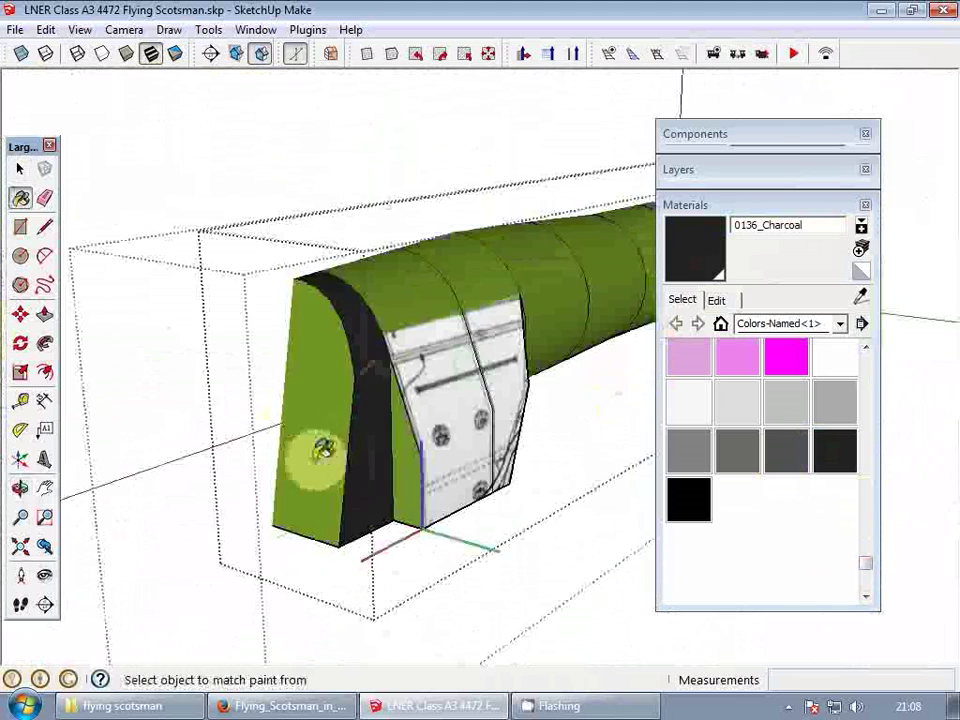
{"action": "left_click", "coordinate": [336, 427]}
- Paint the running board and the wheel splashers above it with 0136_Charcoal
{"action": "middle_click_drag", "start_coordinate": [418, 441], "coordinate": [512, 453]}
{"action": "key", "text": "space"}
{"action": "left_click", "coordinate": [418, 456]}
{"action": "scroll", "coordinate": [430, 456], "scroll_direction": "up", "scroll_amount": 3}
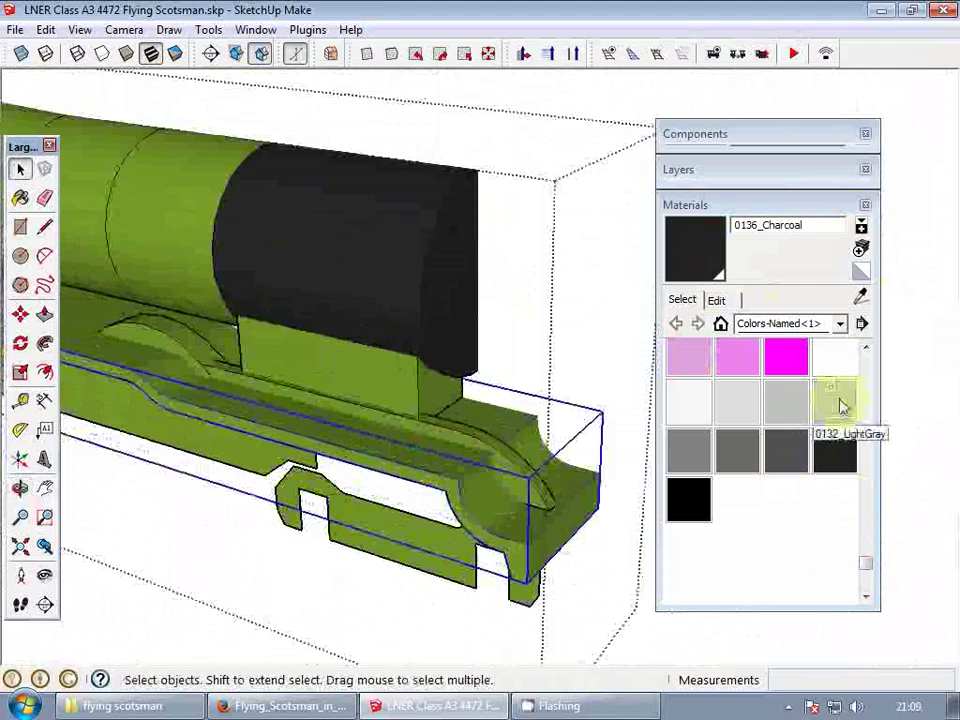
{"action": "left_click", "coordinate": [691, 263]}
{"action": "left_click", "coordinate": [413, 478]}
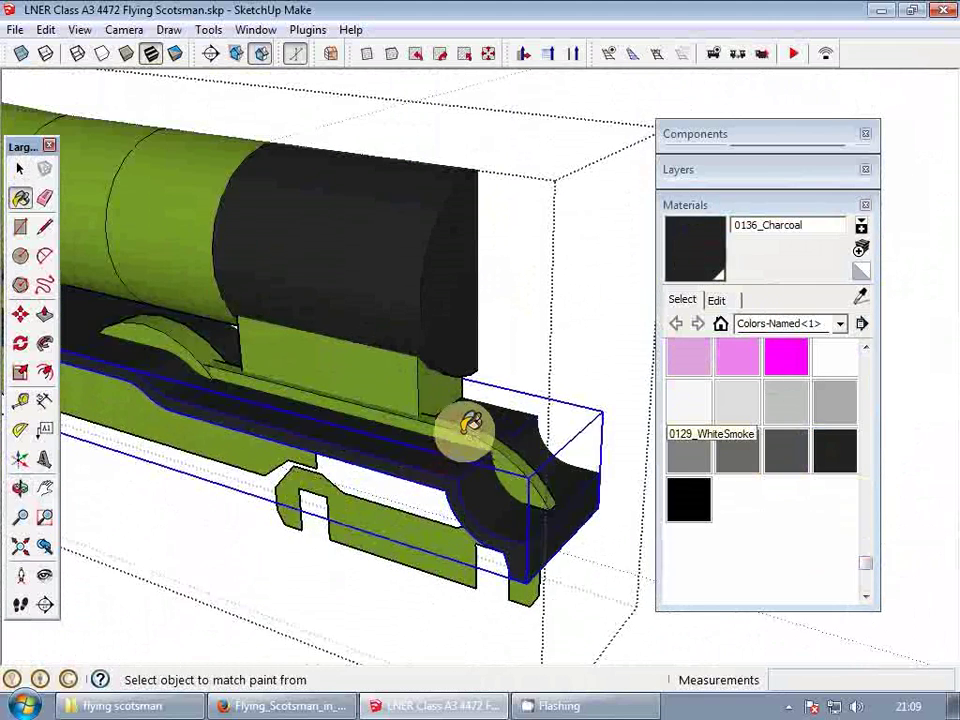
{"action": "middle_click_drag", "start_coordinate": [260, 398], "coordinate": [575, 460]}
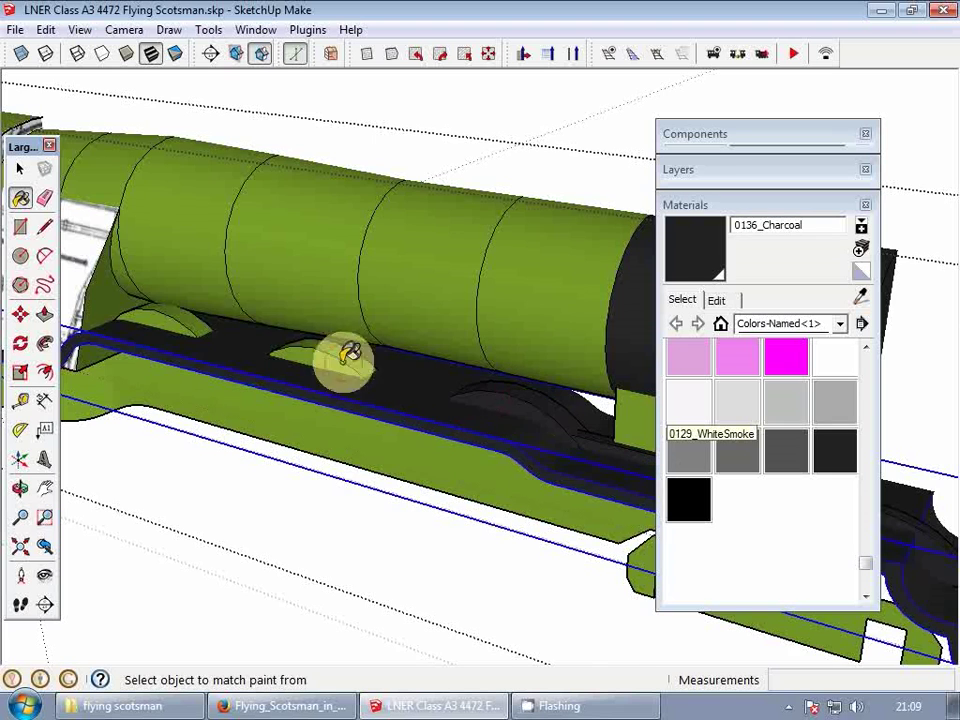
{"action": "middle_click_drag", "start_coordinate": [218, 318], "coordinate": [398, 348]}
- Paint the locomotive's side frames below the running board with 0135_DarkGray
{"action": "left_click", "coordinate": [767, 455]}
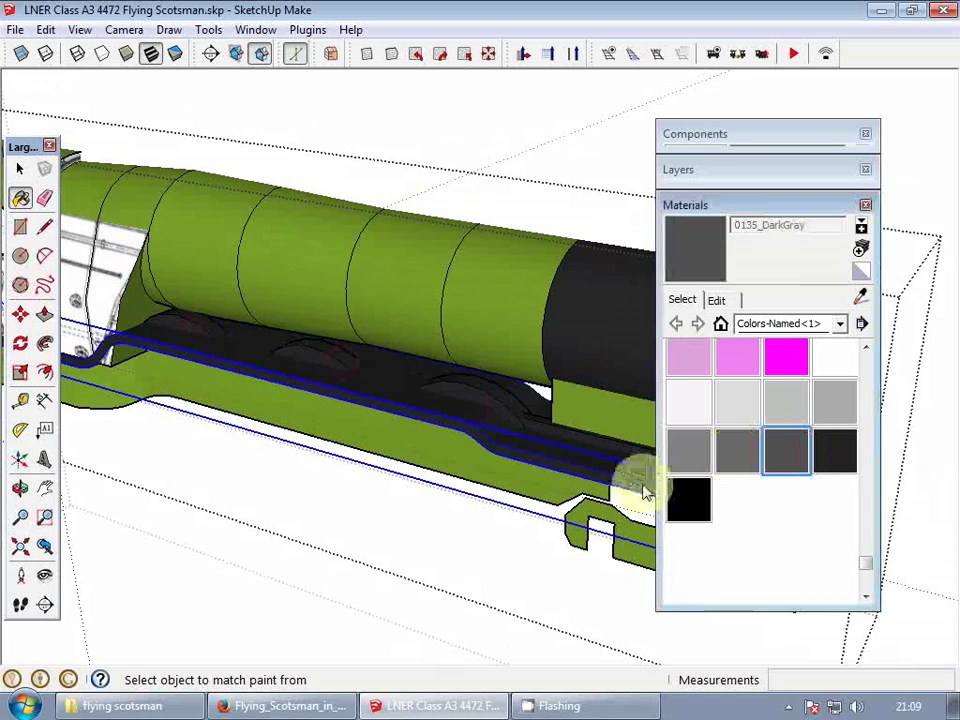
{"action": "middle_click_drag", "start_coordinate": [465, 456], "coordinate": [547, 470]}
{"action": "scroll", "coordinate": [648, 476], "scroll_direction": "up", "scroll_amount": 2}
{"action": "scroll", "coordinate": [547, 440], "scroll_direction": "up", "scroll_amount": 2}
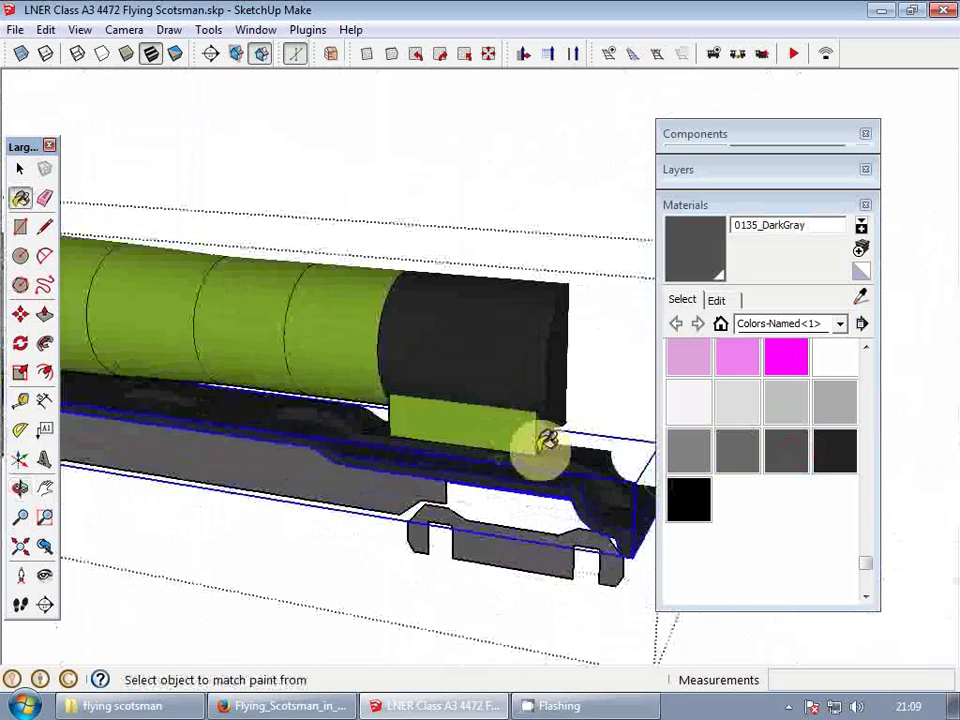
- Sample the charcoal from the smokebox and paint the saddle block beneath it
{"action": "left_click", "coordinate": [538, 358], "text": "alt"}
{"action": "middle_click_drag", "start_coordinate": [538, 358], "coordinate": [567, 360]}
{"action": "key", "text": "space"}
- Replace the drawing texture on the two firebox side faces with the Default material inside the boiler group
{"action": "scroll", "coordinate": [456, 360], "scroll_direction": "up", "scroll_amount": 3}
{"action": "scroll", "coordinate": [486, 360], "scroll_direction": "up", "scroll_amount": 3}
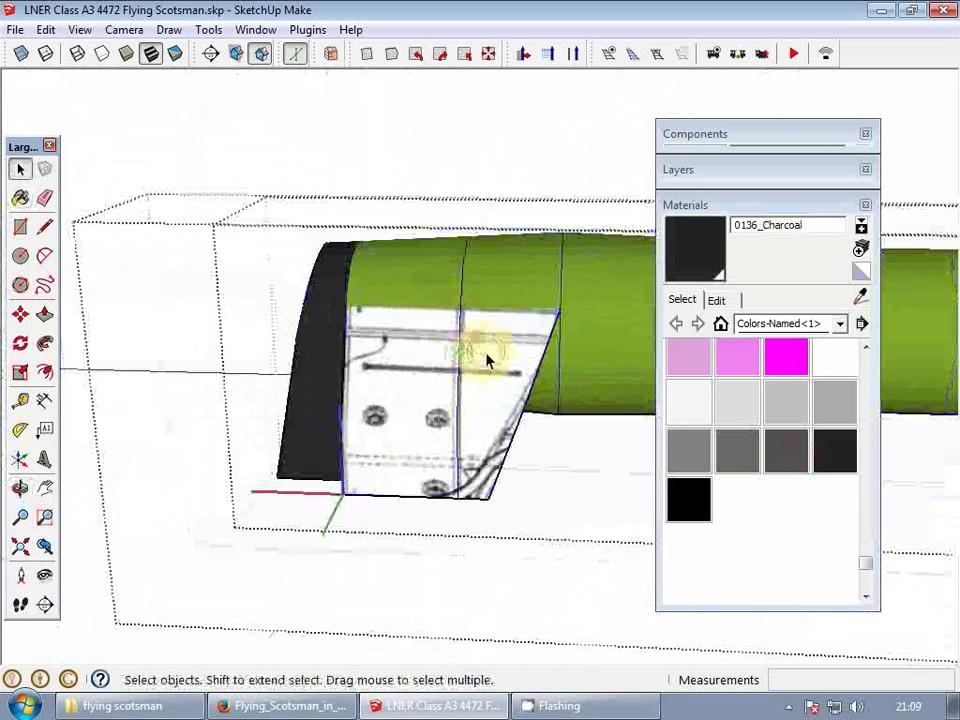
{"action": "key", "text": "b"}
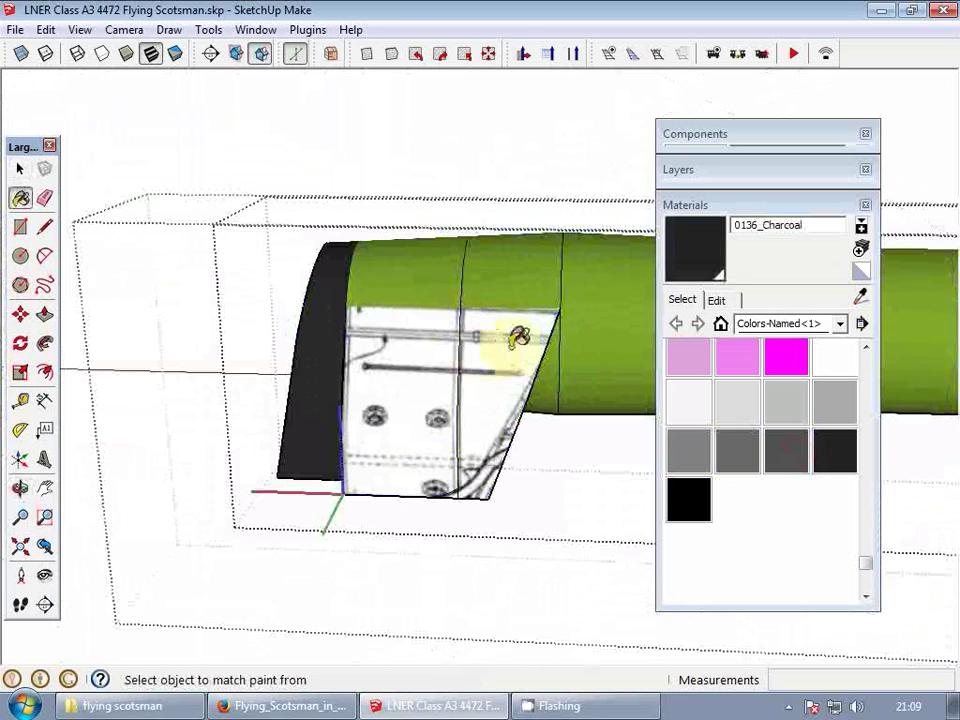
{"action": "left_click", "coordinate": [867, 274]}
{"action": "left_click", "coordinate": [377, 367]}
{"action": "left_click", "coordinate": [474, 368]}
- Place the filled, non-extruded 3D text 4472 in Tahoma Regular, 10" high, on the cab side
{"action": "middle_click_drag", "start_coordinate": [508, 382], "coordinate": [287, 304]}
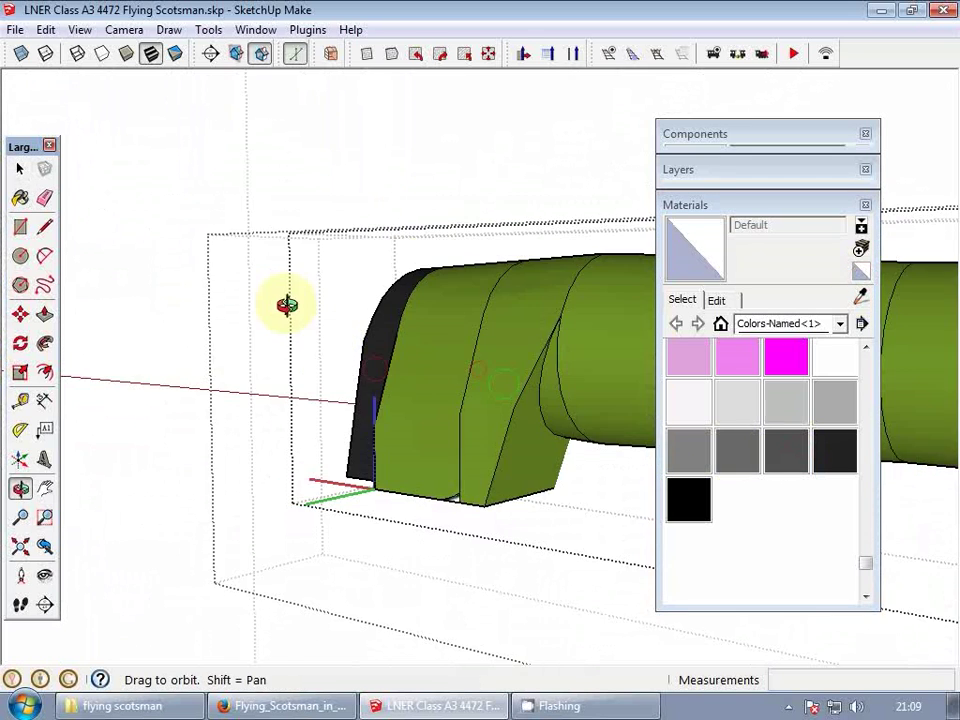
{"action": "scroll", "coordinate": [472, 496], "scroll_direction": "up", "scroll_amount": 1}
{"action": "scroll", "coordinate": [464, 496], "scroll_direction": "up", "scroll_amount": 2}
{"action": "scroll", "coordinate": [444, 468], "scroll_direction": "down", "scroll_amount": 2}
{"action": "middle_click_drag", "start_coordinate": [441, 466], "coordinate": [637, 487]}
{"action": "scroll", "coordinate": [451, 426], "scroll_direction": "up", "scroll_amount": 3}
{"action": "key", "text": "space"}
{"action": "scroll", "coordinate": [452, 446], "scroll_direction": "down", "scroll_amount": 3}
{"action": "mouse_move", "coordinate": [452, 446]}
{"action": "middle_mouse_down"}
{"action": "mouse_move", "coordinate": [508, 452]}
{"action": "mouse_move", "coordinate": [577, 481]}
{"action": "middle_mouse_up"}
{"action": "scroll", "coordinate": [396, 439], "scroll_direction": "up", "scroll_amount": 3}
{"action": "left_click", "coordinate": [386, 439]}
{"action": "middle_click_drag", "start_coordinate": [386, 439], "coordinate": [355, 441]}
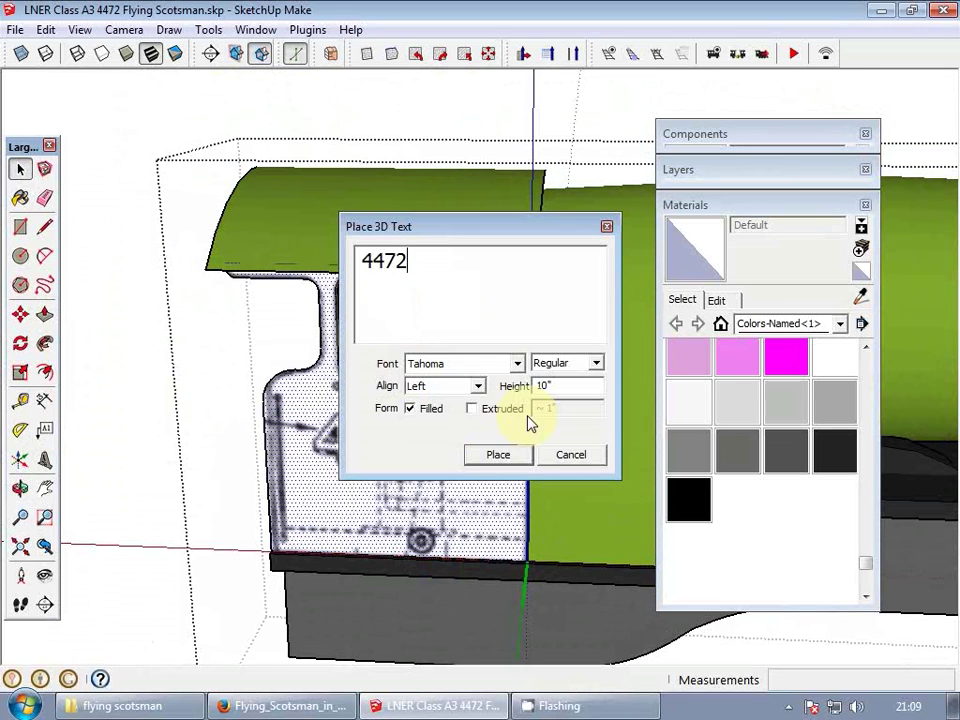
{"action": "left_click", "coordinate": [500, 455]}
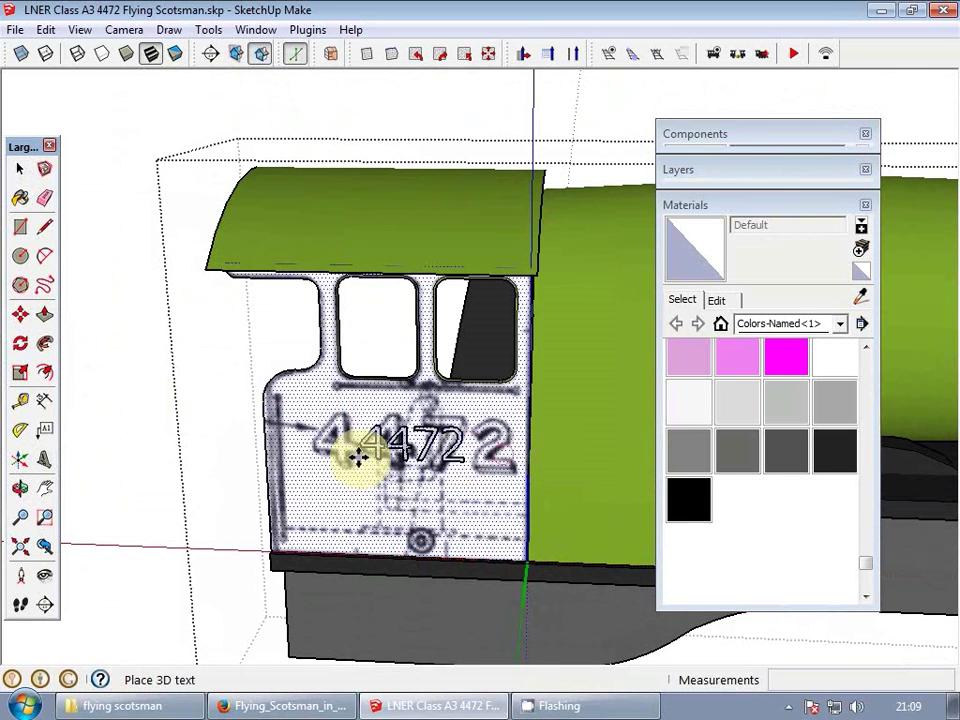
{"action": "left_click", "coordinate": [310, 458]}
- Scale up the 4472 text to about the size of the number on the cab drawing
{"action": "scroll", "coordinate": [407, 470], "scroll_direction": "up", "scroll_amount": 3}
{"action": "key", "text": "s"}
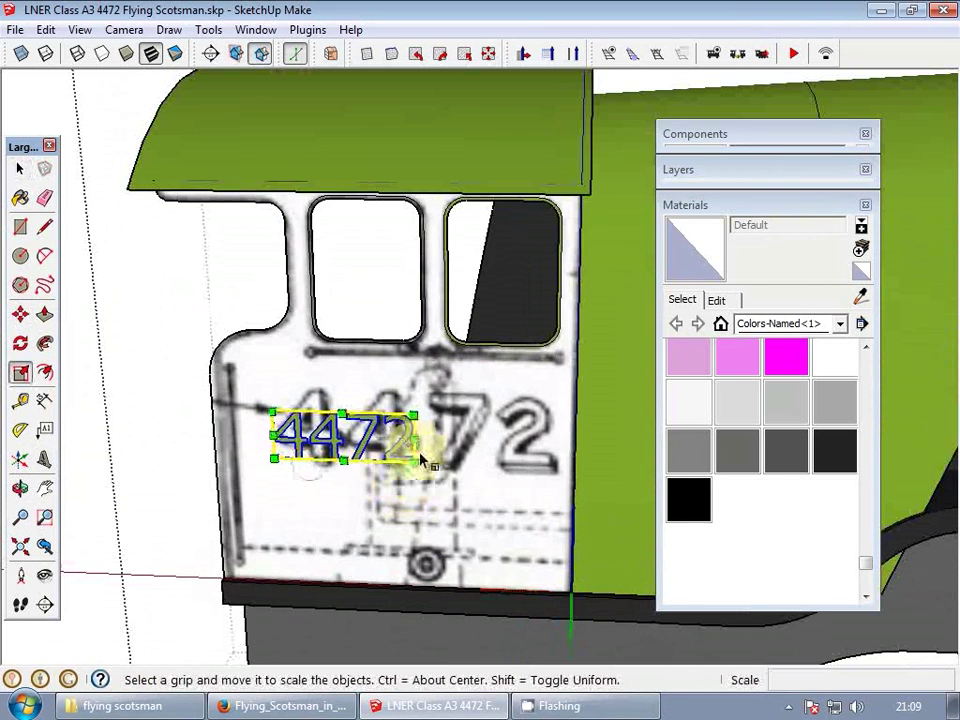
{"action": "left_click_drag", "start_coordinate": [424, 444], "coordinate": [521, 444]}
{"action": "scroll", "coordinate": [550, 444], "scroll_direction": "up", "scroll_amount": 3}
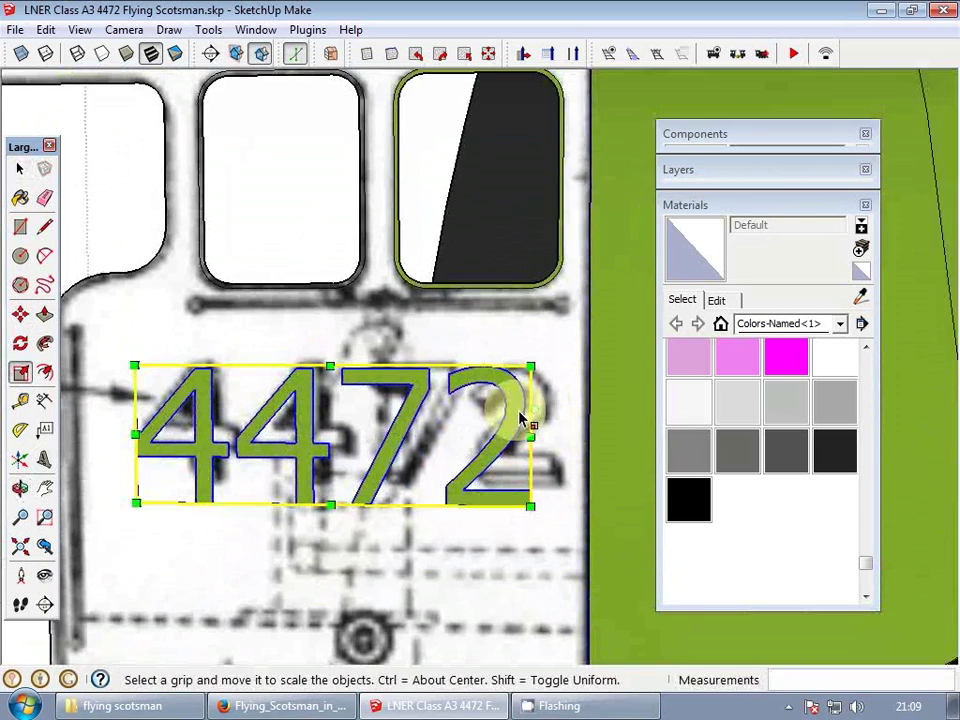
- Move the 4472 text into line with the number drawn on the cab side
{"action": "scroll", "coordinate": [456, 485], "scroll_direction": "down", "scroll_amount": 2}
{"action": "key", "text": "m"}
{"action": "scroll", "coordinate": [440, 460], "scroll_direction": "up", "scroll_amount": 3}
{"action": "left_click", "coordinate": [433, 456]}
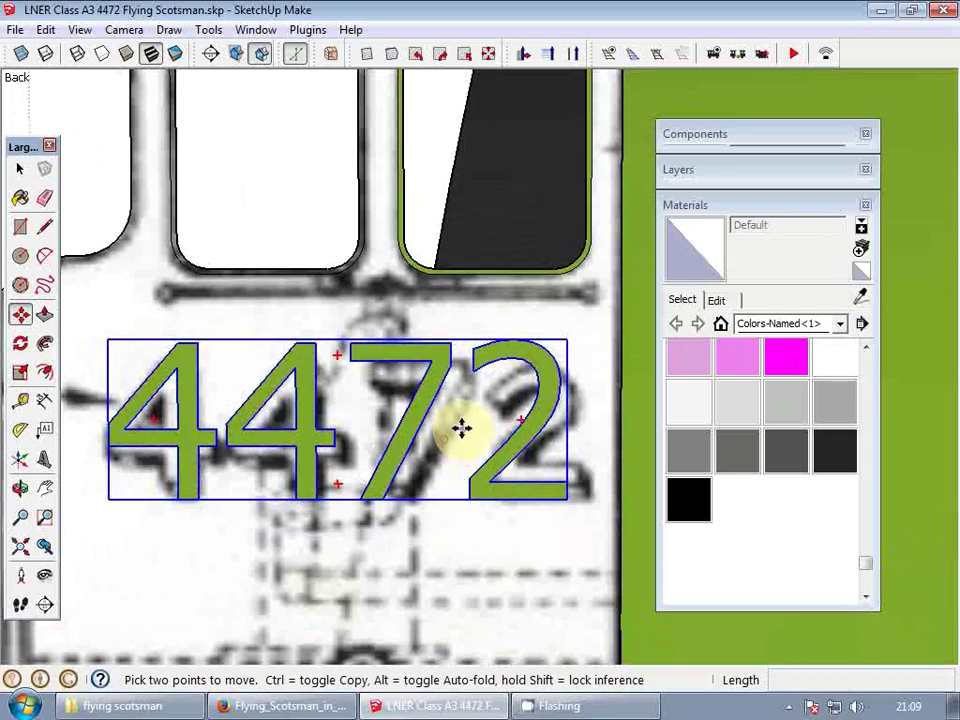
{"action": "scroll", "coordinate": [440, 436], "scroll_direction": "down", "scroll_amount": 4}
{"action": "left_click", "coordinate": [405, 440]}
{"action": "key", "text": "space"}
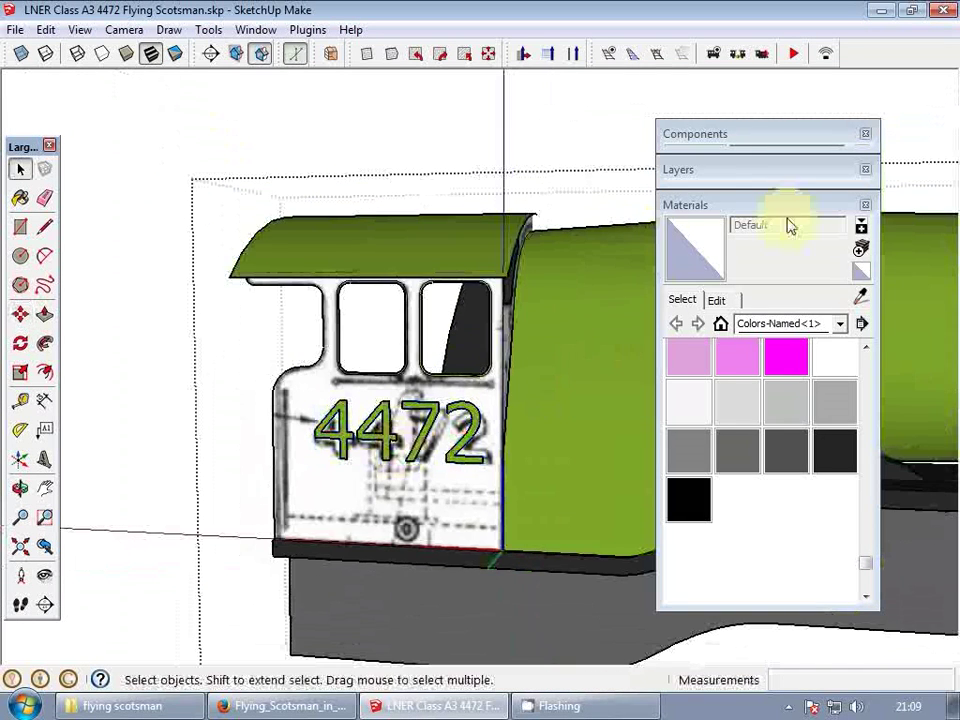
- Replace the drawing texture on the cab side with the Default material
{"action": "left_click", "coordinate": [708, 243]}
{"action": "mouse_move", "coordinate": [553, 374]}
{"action": "middle_mouse_down"}
{"action": "mouse_move", "coordinate": [410, 432]}
{"action": "mouse_move", "coordinate": [321, 424]}
{"action": "middle_mouse_up"}
{"action": "scroll", "coordinate": [580, 312], "scroll_direction": "up", "scroll_amount": 2}
{"action": "scroll", "coordinate": [287, 311], "scroll_direction": "down", "scroll_amount": 3}
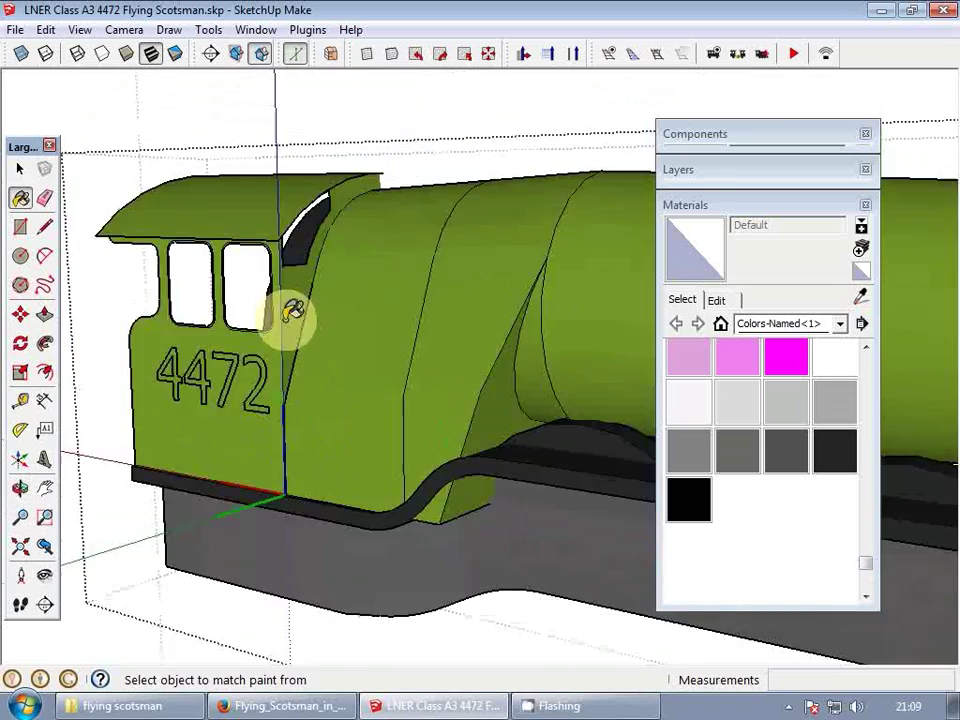
- Sample 0135_DarkGray from the frame and paint the inner faces of the cab walls with it
{"action": "middle_click_drag", "start_coordinate": [287, 311], "coordinate": [790, 460]}
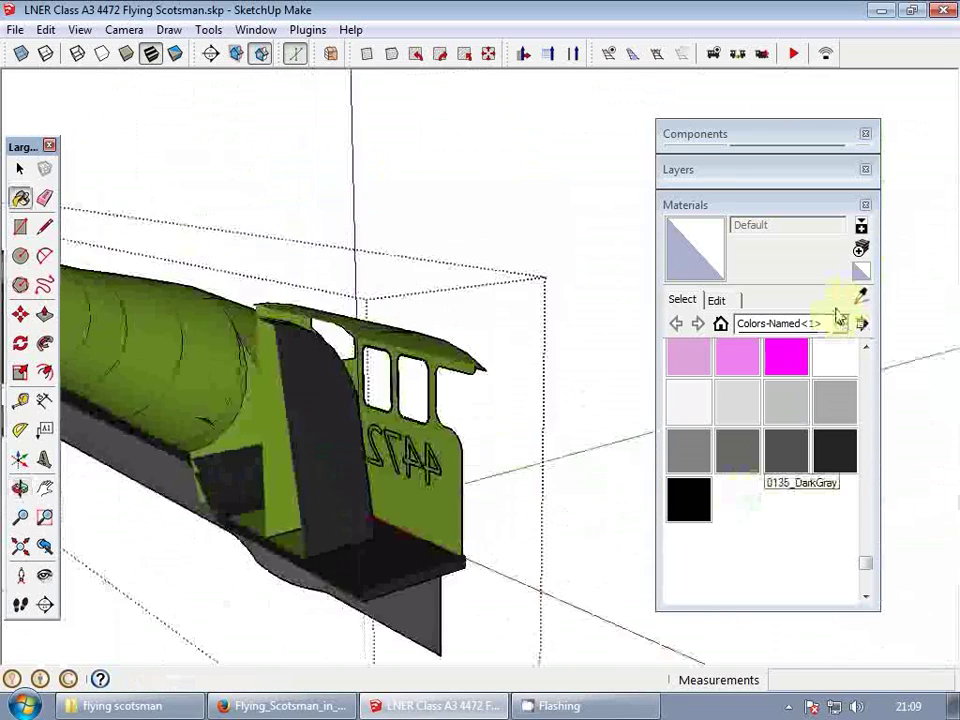
{"action": "left_click", "coordinate": [860, 298]}
{"action": "middle_click_drag", "start_coordinate": [339, 497], "coordinate": [437, 495]}
{"action": "scroll", "coordinate": [437, 495], "scroll_direction": "up", "scroll_amount": 2}
{"action": "left_click", "coordinate": [525, 550]}
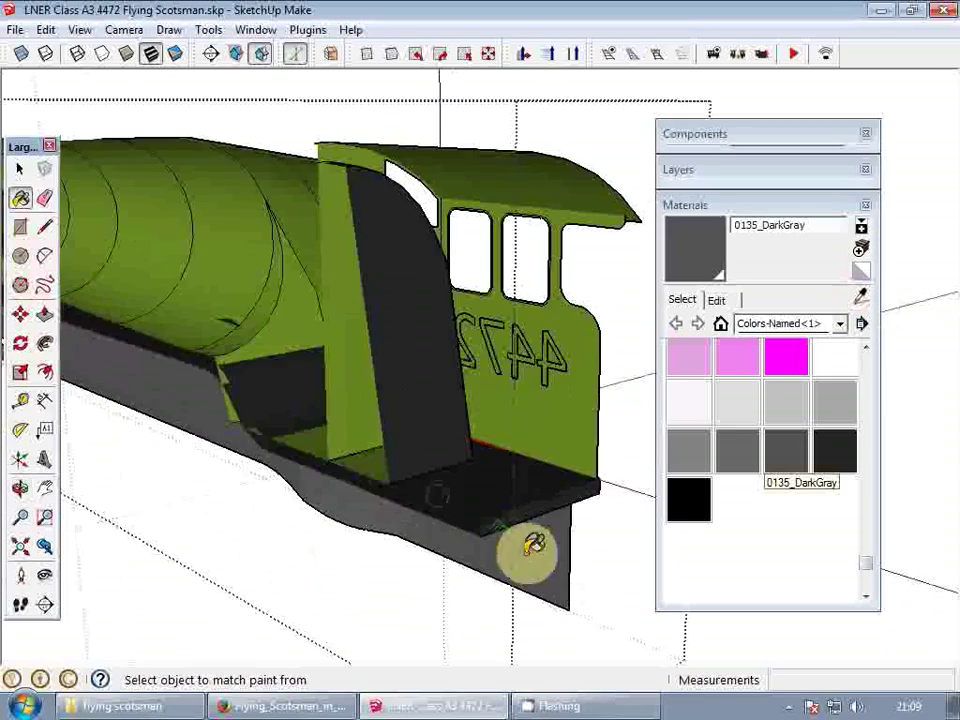
{"action": "left_click", "coordinate": [540, 424]}
- Open the boiler group and paint the firebox's cab-facing side panel with 0135_DarkGray
{"action": "mouse_move", "coordinate": [545, 415]}
{"action": "middle_mouse_down"}
{"action": "mouse_move", "coordinate": [304, 405]}
{"action": "mouse_move", "coordinate": [497, 272]}
{"action": "middle_mouse_up"}
{"action": "scroll", "coordinate": [497, 273], "scroll_direction": "up", "scroll_amount": 3}
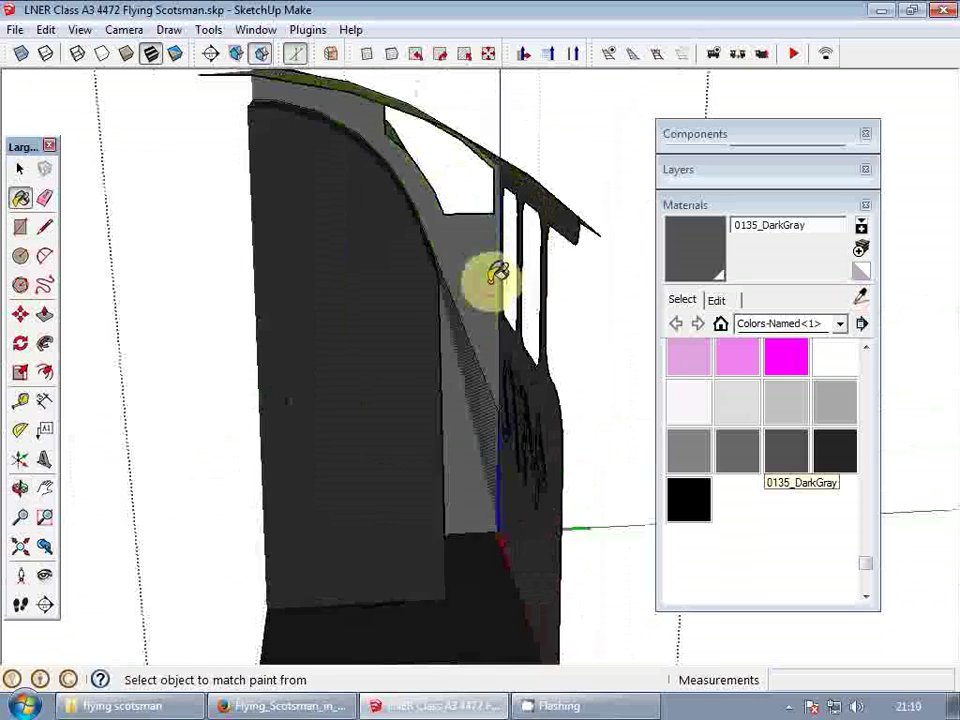
{"action": "key", "text": "space"}
{"action": "double_click", "coordinate": [397, 294]}
{"action": "left_click", "coordinate": [690, 262]}
{"action": "left_click", "coordinate": [475, 445]}
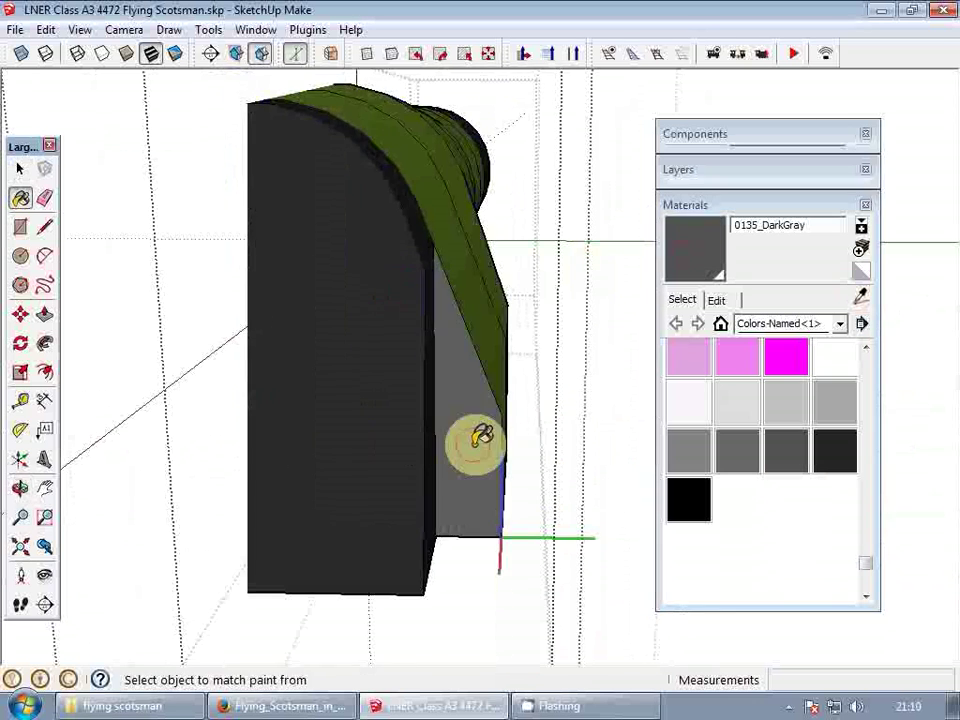
{"action": "middle_click_drag", "start_coordinate": [475, 445], "coordinate": [228, 453]}
- Close the boiler group and paint the underside of the cab roof with 0135_DarkGray
{"action": "key", "text": "space"}
{"action": "key", "text": "Escape"}
{"action": "middle_click_drag", "start_coordinate": [504, 373], "coordinate": [713, 371]}
{"action": "middle_click_drag", "start_coordinate": [315, 409], "coordinate": [493, 271]}
{"action": "key", "text": "space"}
{"action": "key", "text": "b"}
{"action": "left_click", "coordinate": [443, 197]}
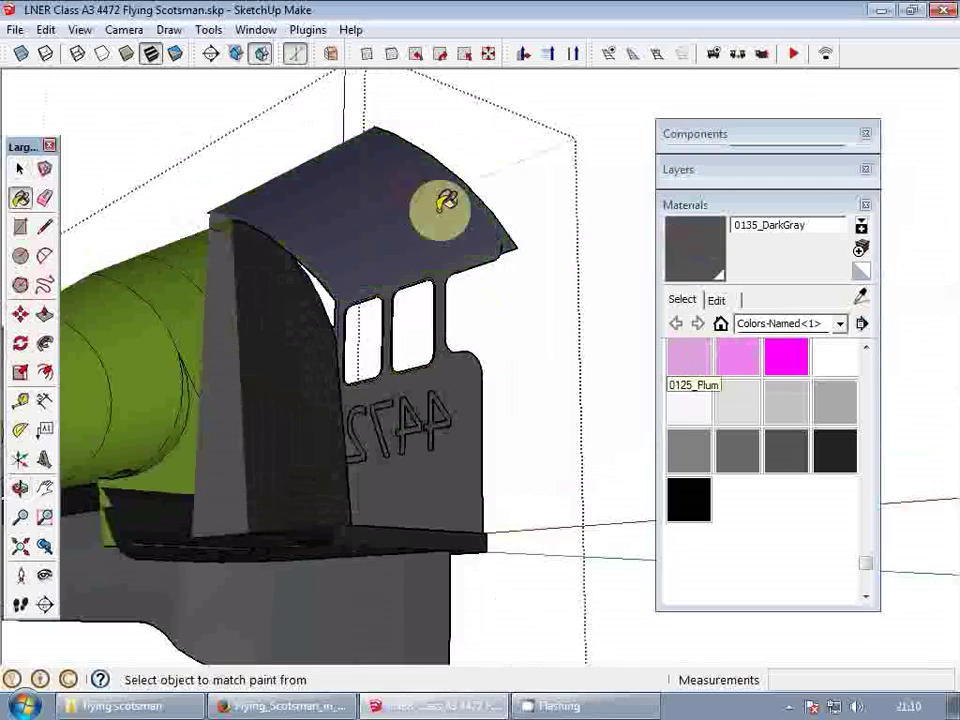
- Paint the outer surface of the cab roof with 0133_Gray
{"action": "mouse_move", "coordinate": [443, 197]}
{"action": "middle_mouse_down"}
{"action": "mouse_move", "coordinate": [361, 297]}
{"action": "mouse_move", "coordinate": [435, 279]}
{"action": "mouse_move", "coordinate": [553, 285]}
{"action": "mouse_move", "coordinate": [506, 317]}
{"action": "mouse_move", "coordinate": [730, 430]}
{"action": "middle_mouse_up"}
{"action": "left_click", "coordinate": [737, 451]}
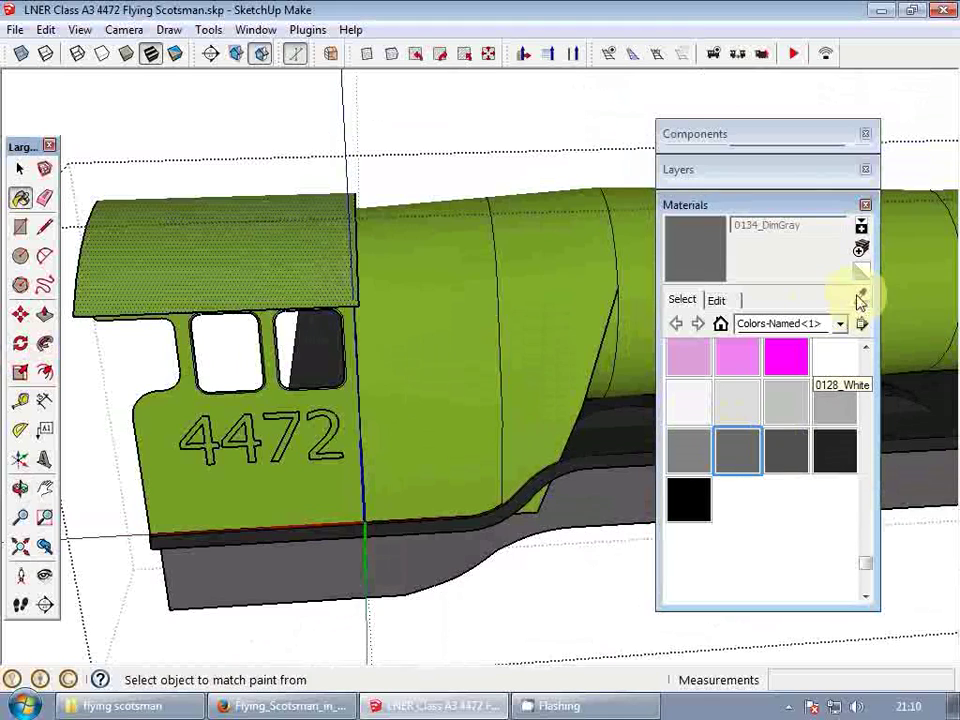
{"action": "left_click", "coordinate": [628, 510]}
{"action": "left_click", "coordinate": [681, 454]}
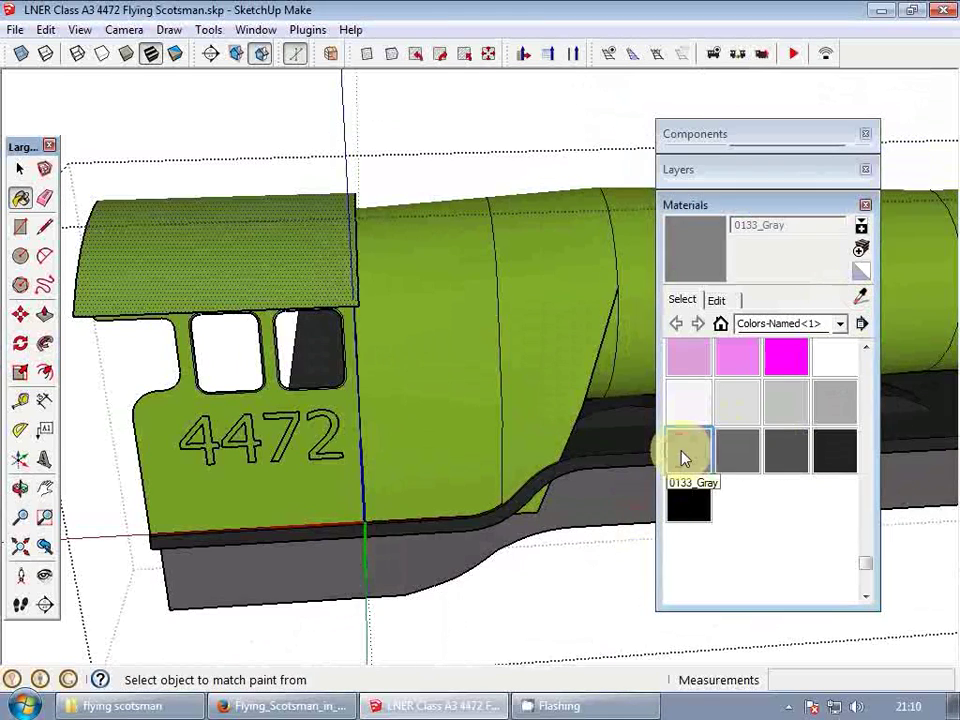
{"action": "left_click", "coordinate": [261, 274]}
- Leave the group being edited and collapse the materials palette
{"action": "mouse_move", "coordinate": [261, 274]}
{"action": "middle_mouse_down"}
{"action": "mouse_move", "coordinate": [317, 474]}
{"action": "mouse_move", "coordinate": [337, 340]}
{"action": "mouse_move", "coordinate": [240, 398]}
{"action": "mouse_move", "coordinate": [189, 326]}
{"action": "middle_mouse_up"}
{"action": "scroll", "coordinate": [279, 369], "scroll_direction": "down", "scroll_amount": 5}
{"action": "key", "text": "p"}
{"action": "key", "text": "space"}
{"action": "middle_click_drag", "start_coordinate": [279, 373], "coordinate": [476, 407]}
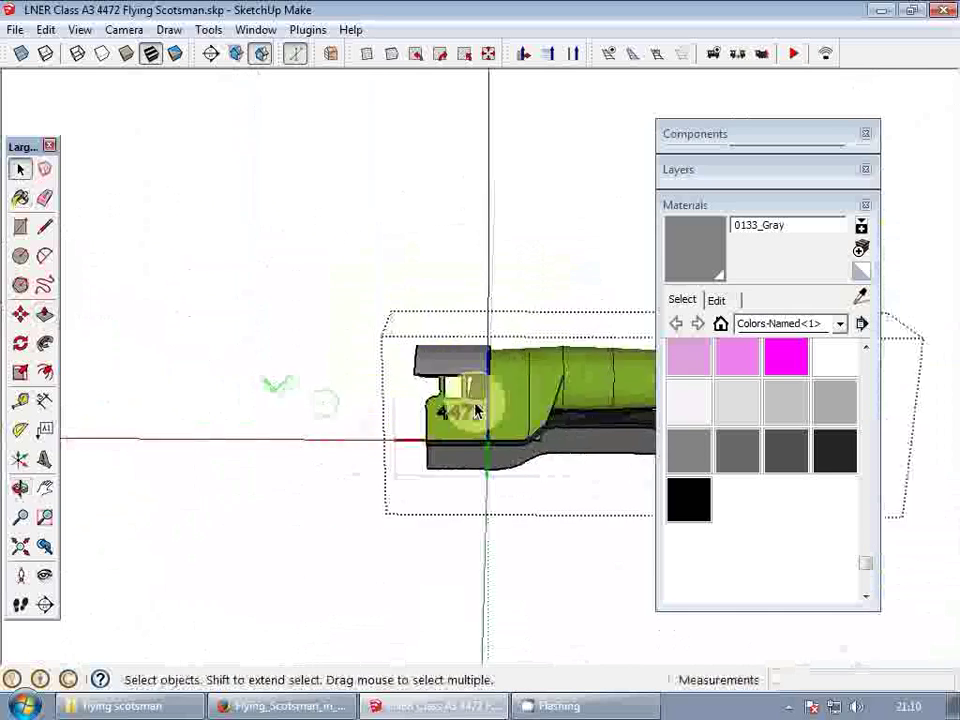
{"action": "scroll", "coordinate": [521, 401], "scroll_direction": "down", "scroll_amount": 3}
{"action": "middle_click_drag", "start_coordinate": [541, 359], "coordinate": [554, 380]}
{"action": "key", "text": "Escape"}
{"action": "scroll", "coordinate": [568, 407], "scroll_direction": "up", "scroll_amount": 3}
{"action": "left_click", "coordinate": [743, 207]}
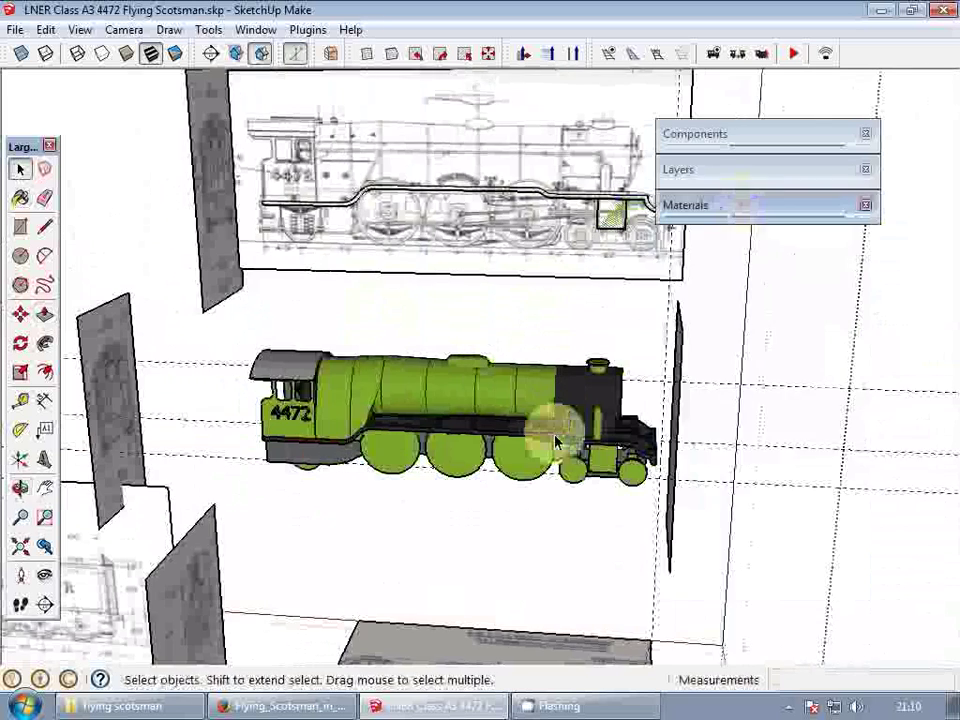
- Examine the painted locomotive from the side and front, including the smokebox and cylinder area
{"action": "middle_click_drag", "start_coordinate": [557, 444], "coordinate": [435, 444]}
{"action": "scroll", "coordinate": [420, 450], "scroll_direction": "up", "scroll_amount": 4}
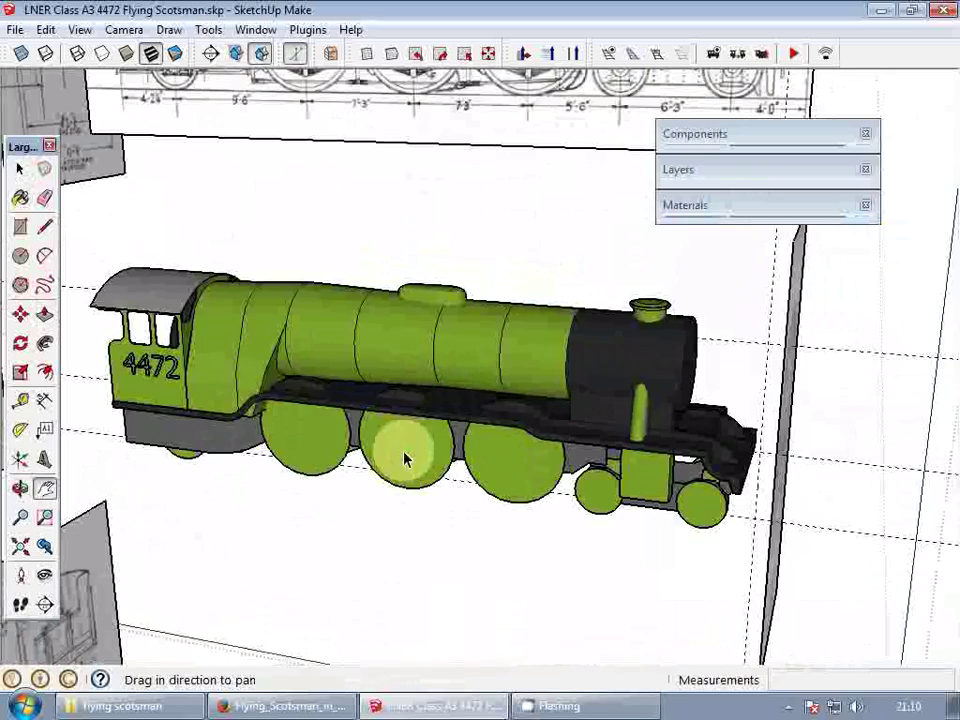
{"action": "scroll", "coordinate": [400, 448], "scroll_direction": "down", "scroll_amount": 2}
{"action": "middle_click_drag", "start_coordinate": [538, 443], "coordinate": [411, 386]}
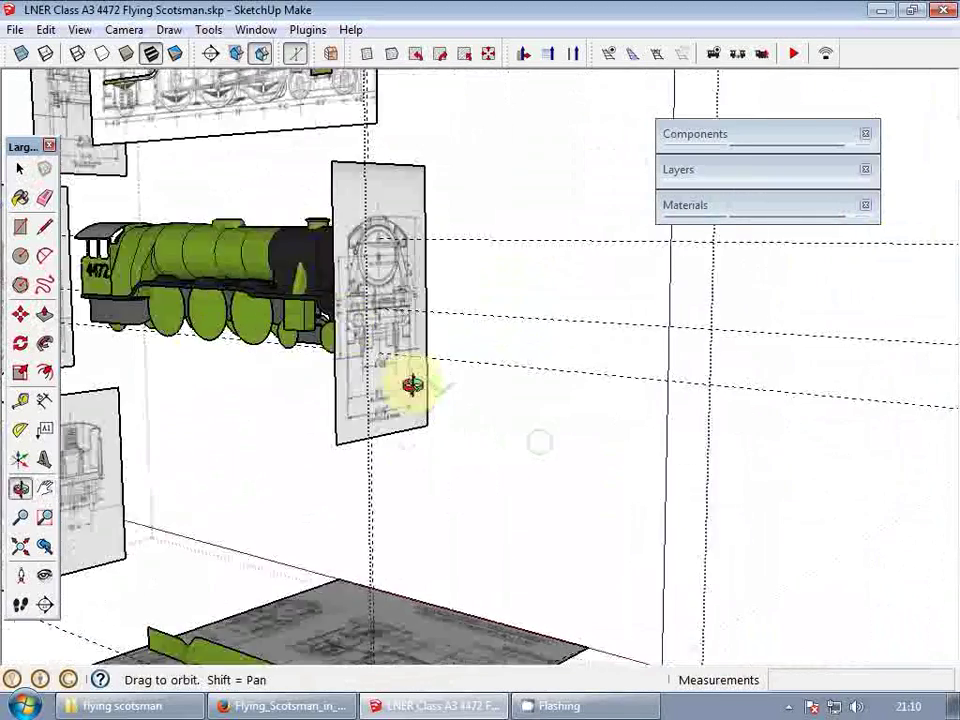
{"action": "left_click_drag", "start_coordinate": [340, 322], "coordinate": [429, 370]}
{"action": "scroll", "coordinate": [332, 328], "scroll_direction": "up", "scroll_amount": 1}
{"action": "middle_click_drag", "start_coordinate": [333, 328], "coordinate": [615, 379]}
{"action": "scroll", "coordinate": [615, 379], "scroll_direction": "down", "scroll_amount": 2}
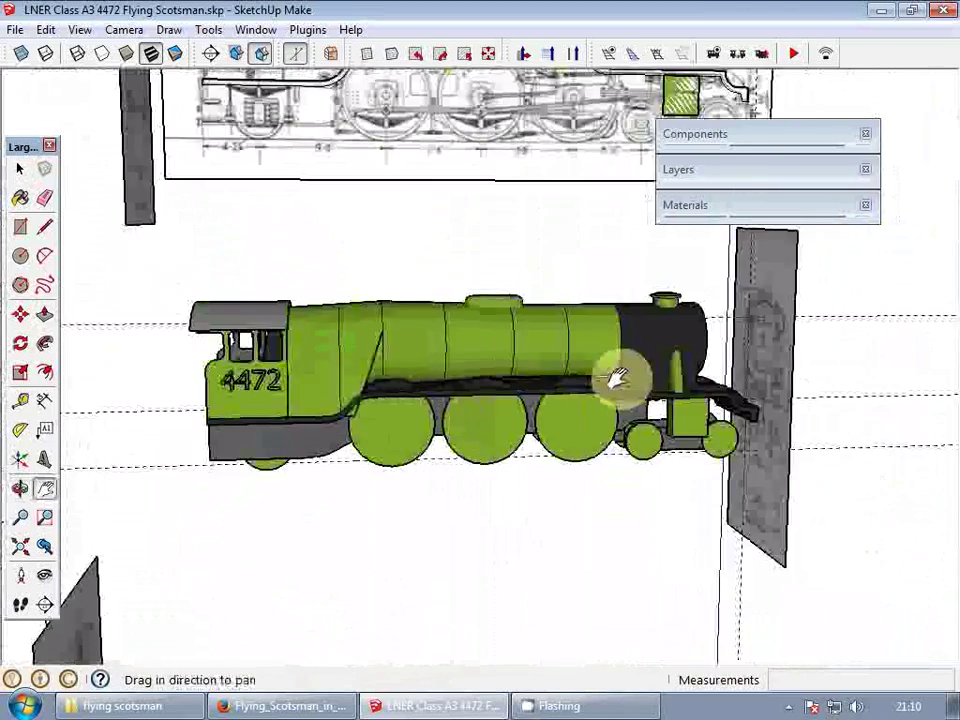
{"action": "scroll", "coordinate": [589, 390], "scroll_direction": "up", "scroll_amount": 4}
{"action": "middle_click_drag", "start_coordinate": [519, 385], "coordinate": [537, 413], "text": "shift"}
{"action": "scroll", "coordinate": [514, 340], "scroll_direction": "up", "scroll_amount": 5}
{"action": "scroll", "coordinate": [538, 422], "scroll_direction": "up", "scroll_amount": 2}
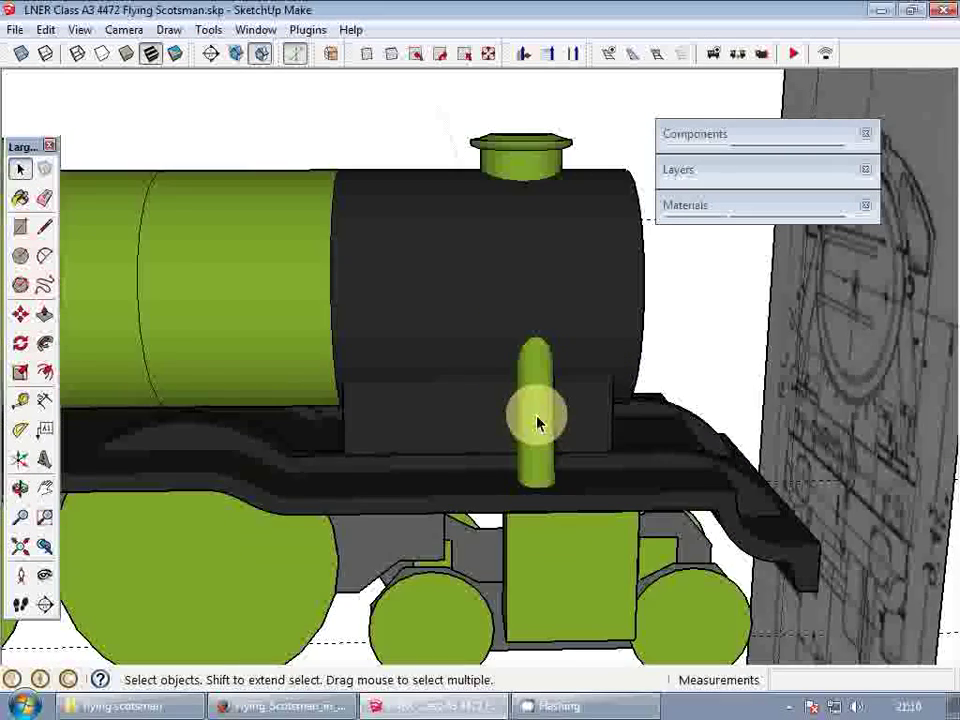
- Select the cylinder block below the running board and make it a group
{"action": "left_click", "coordinate": [538, 422]}
{"action": "scroll", "coordinate": [538, 422], "scroll_direction": "down", "scroll_amount": 2}
{"action": "middle_click_drag", "start_coordinate": [499, 366], "coordinate": [608, 407]}
{"action": "middle_click_drag", "start_coordinate": [530, 520], "coordinate": [540, 531]}
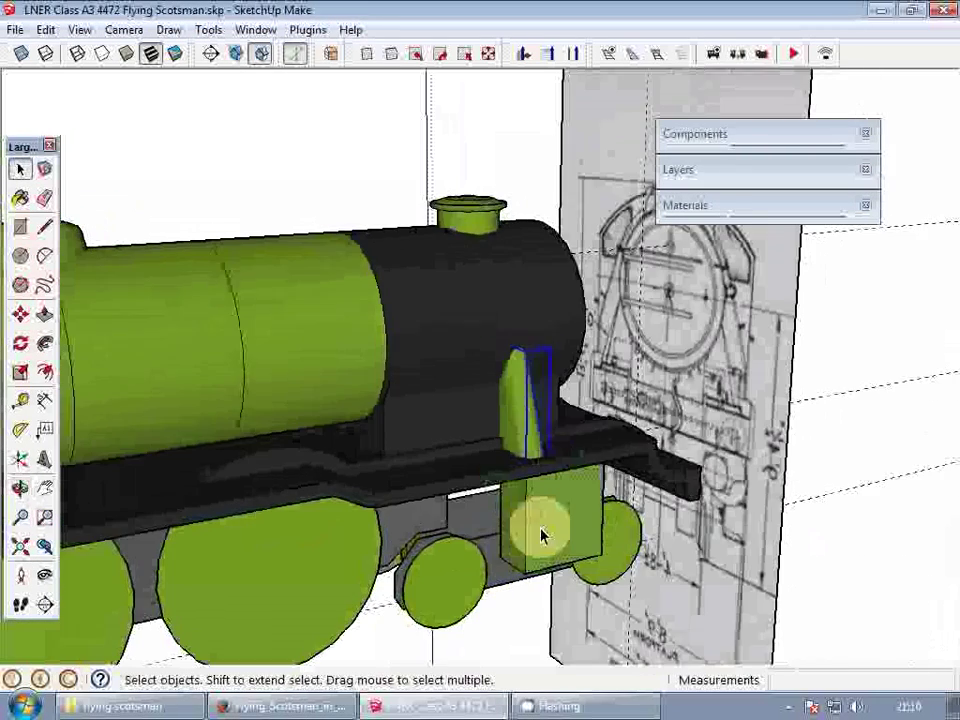
{"action": "left_click", "coordinate": [538, 533]}
{"action": "right_click", "coordinate": [538, 533]}
{"action": "left_click", "coordinate": [645, 366]}
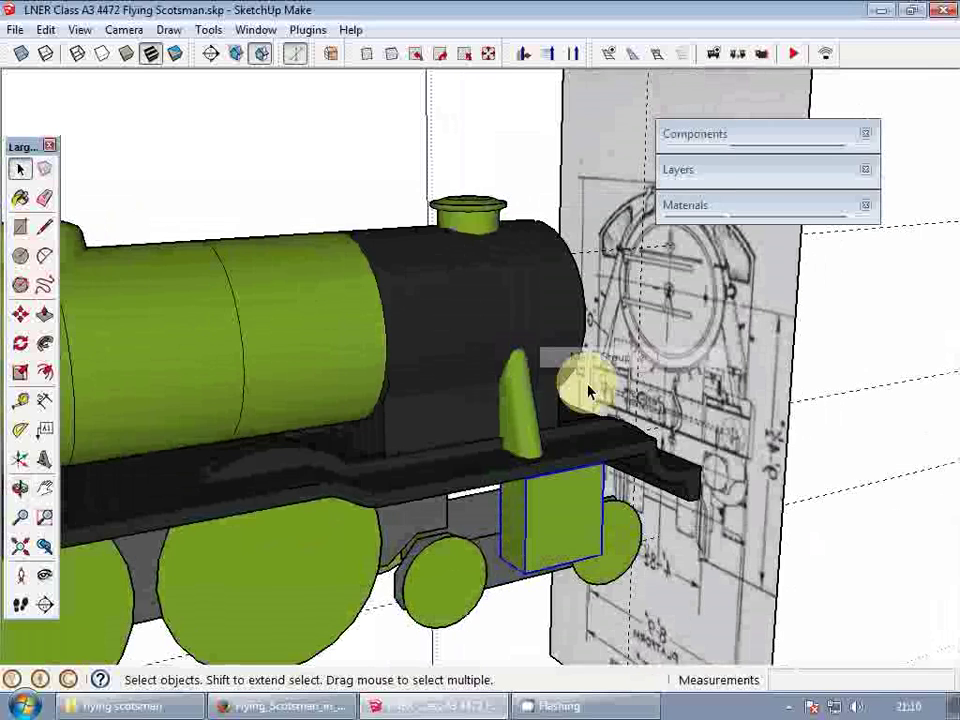
- Cut the cylinder block group and paste it in place inside the group holding the running board and smokebox
{"action": "scroll", "coordinate": [528, 399], "scroll_direction": "up", "scroll_amount": 2}
{"action": "key", "text": "ctrl+x"}
{"action": "scroll", "coordinate": [516, 410], "scroll_direction": "up", "scroll_amount": 1}
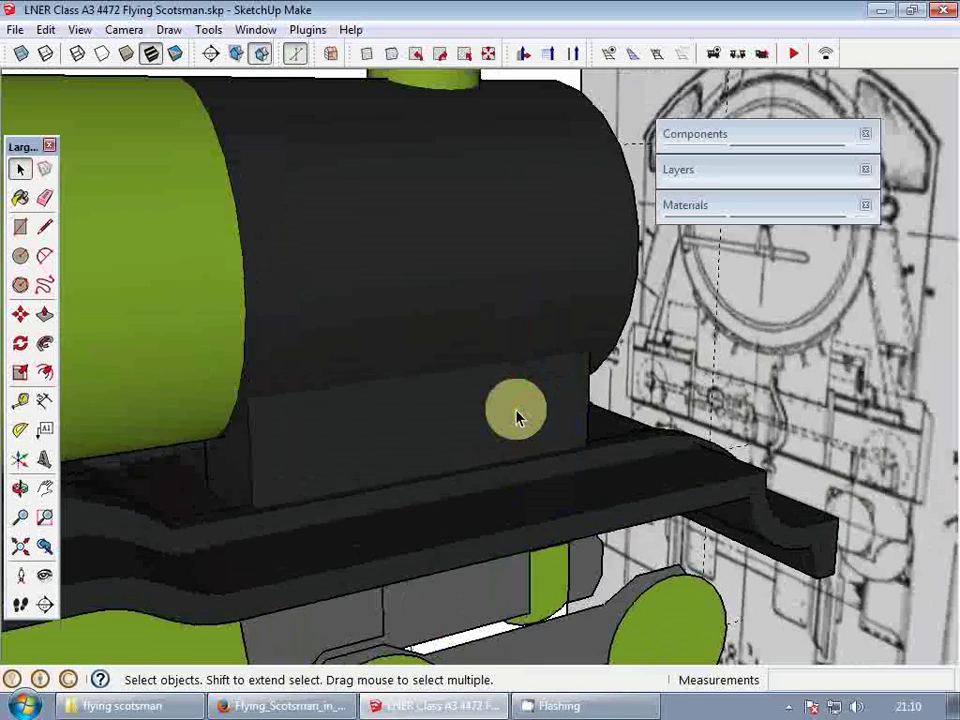
{"action": "double_click", "coordinate": [516, 410]}
{"action": "scroll", "coordinate": [516, 410], "scroll_direction": "down", "scroll_amount": 2}
{"action": "left_click", "coordinate": [517, 417]}
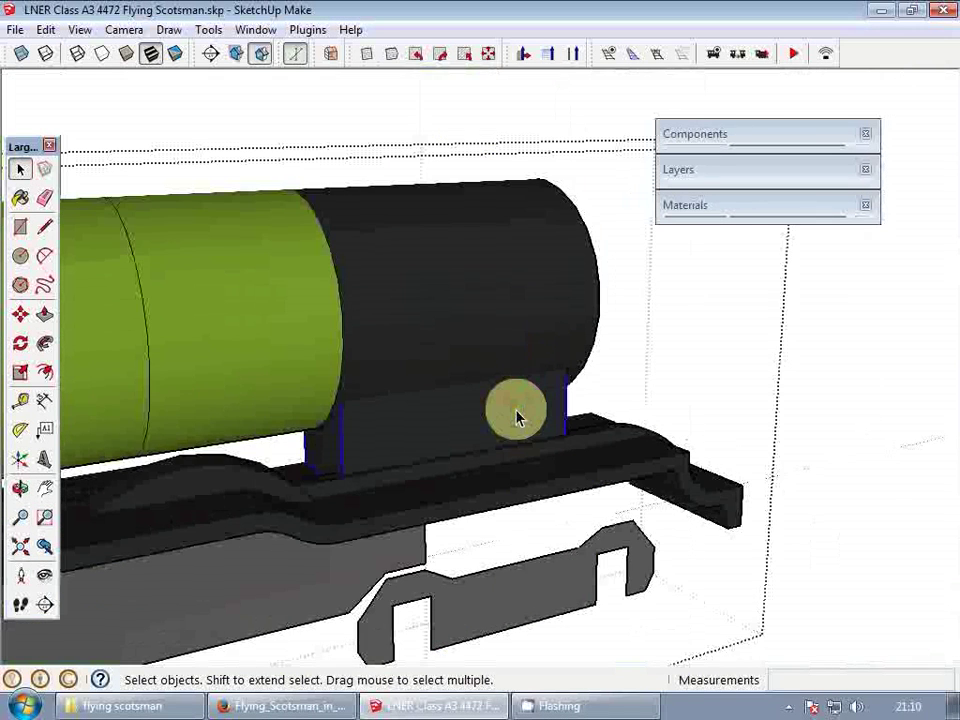
{"action": "key", "text": "ctrl+shift+v"}
- Paint the cylinder block and its support with 0136_Charcoal sampled from the smokebox, and leave the group
{"action": "key", "text": "b"}
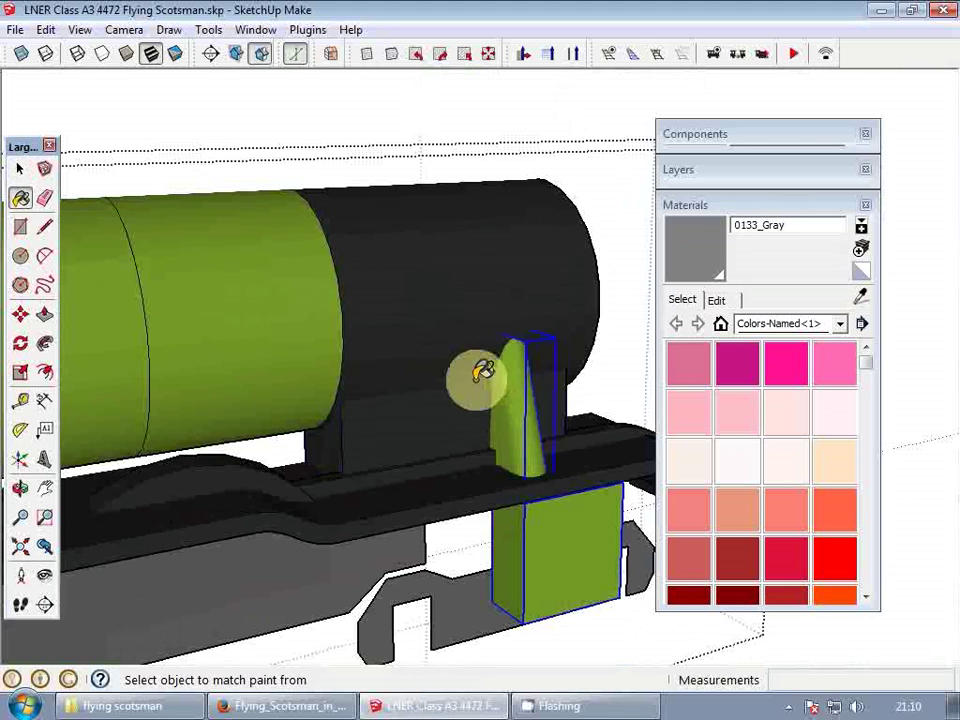
{"action": "left_click", "coordinate": [519, 414]}
{"action": "scroll", "coordinate": [519, 414], "scroll_direction": "down", "scroll_amount": 3}
{"action": "key", "text": "space"}
{"action": "key", "text": "Escape"}
{"action": "scroll", "coordinate": [478, 284], "scroll_direction": "up", "scroll_amount": 2}
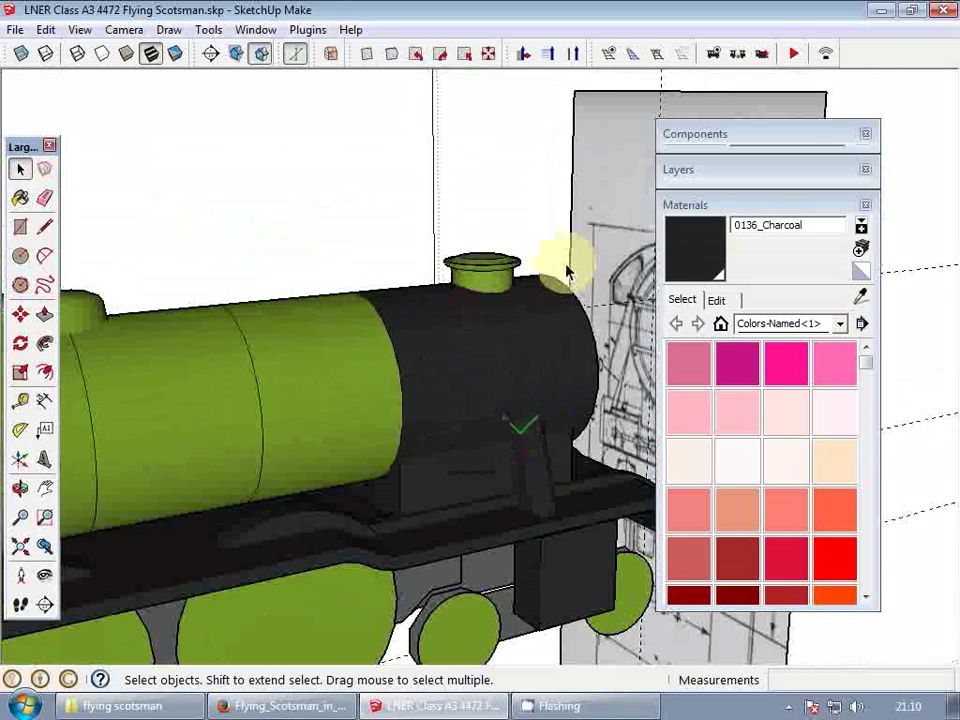
- Select the chimney on top of the smokebox, make it a group and open it for editing
{"action": "left_click", "coordinate": [697, 251]}
{"action": "key", "text": "space"}
{"action": "scroll", "coordinate": [504, 308], "scroll_direction": "down", "scroll_amount": 2}
{"action": "scroll", "coordinate": [506, 305], "scroll_direction": "up", "scroll_amount": 2}
{"action": "left_click", "coordinate": [518, 284]}
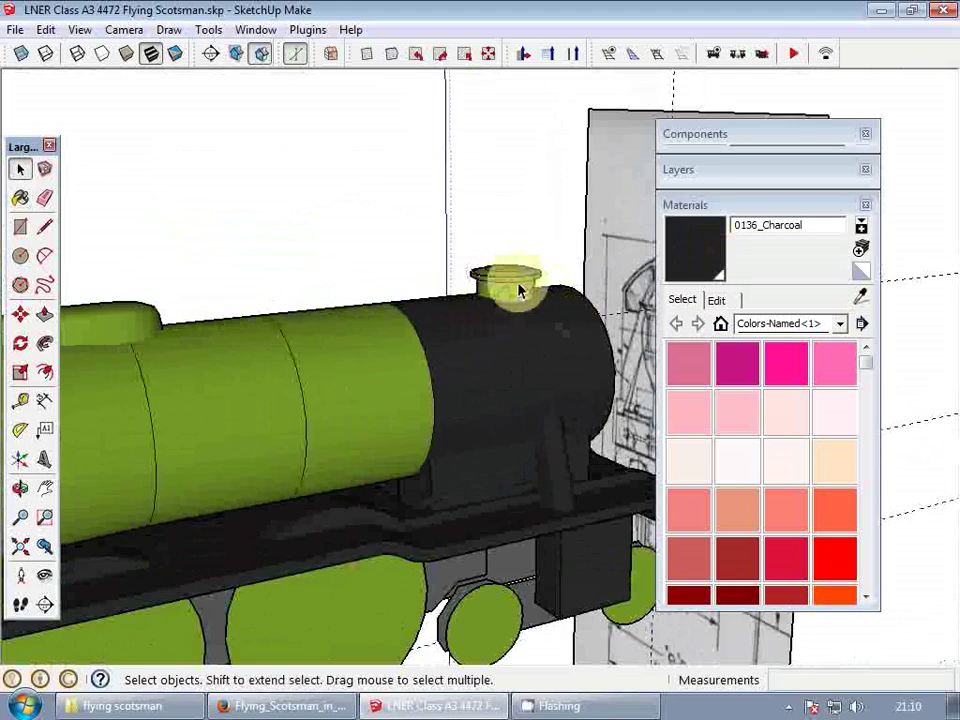
{"action": "scroll", "coordinate": [518, 280], "scroll_direction": "up", "scroll_amount": 2}
{"action": "right_click", "coordinate": [519, 284]}
{"action": "left_click", "coordinate": [620, 439]}
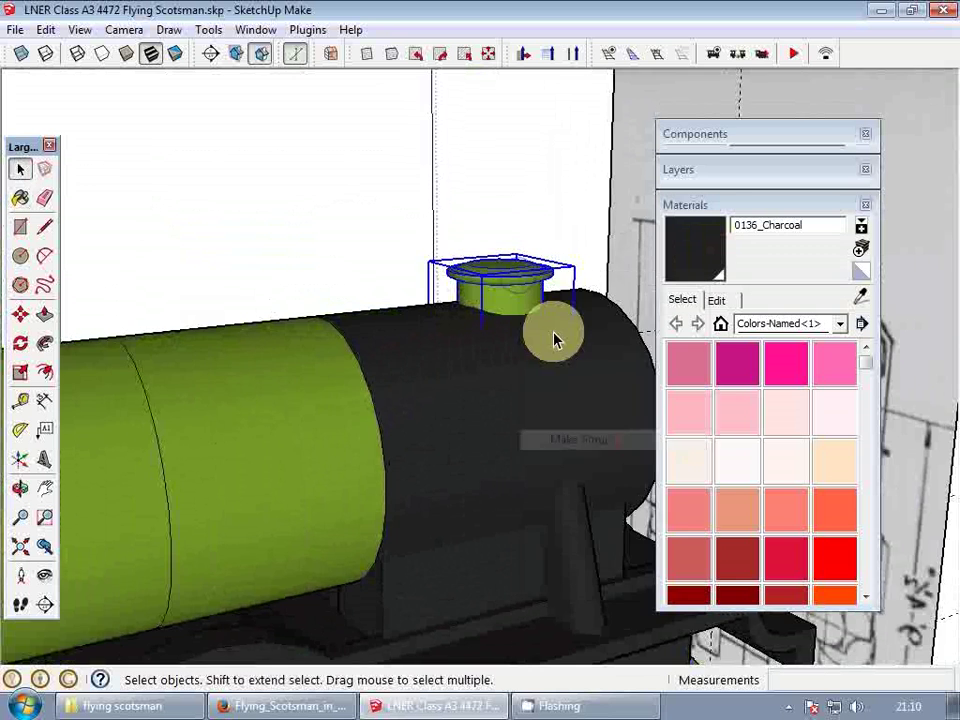
{"action": "scroll", "coordinate": [540, 320], "scroll_direction": "up", "scroll_amount": 2}
{"action": "double_click", "coordinate": [514, 279]}
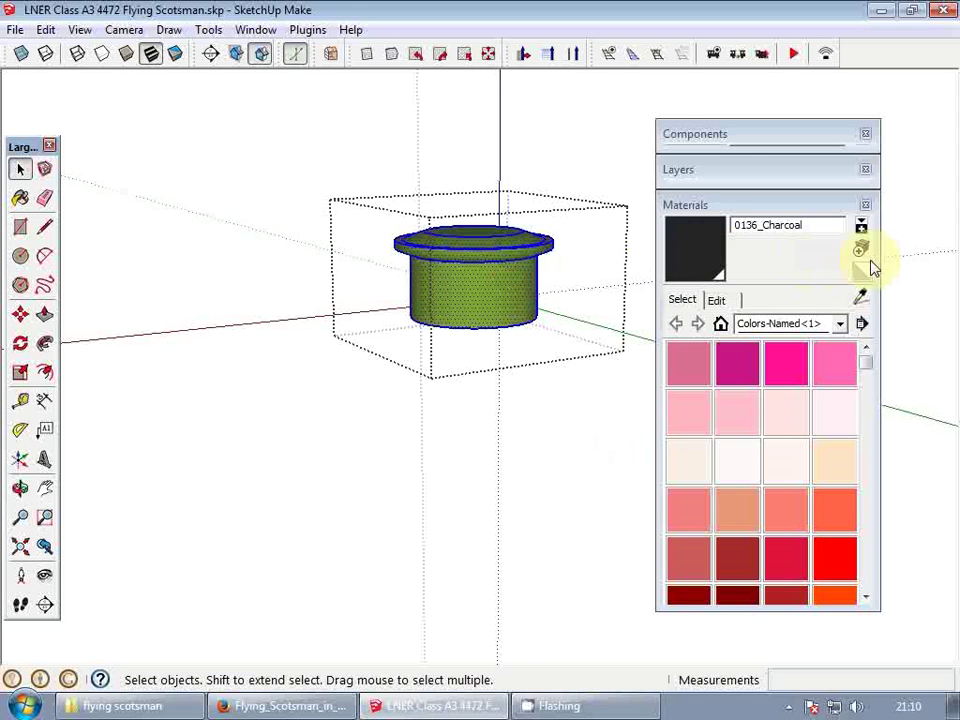
- Paint the whole chimney with 0136_Charcoal sampled from the smokebox
{"action": "left_click", "coordinate": [866, 266]}
{"action": "left_click", "coordinate": [497, 240]}
{"action": "key", "text": "space"}
{"action": "scroll", "coordinate": [520, 250], "scroll_direction": "up", "scroll_amount": 1}
{"action": "left_click", "coordinate": [695, 237]}
{"action": "left_click", "coordinate": [458, 323]}
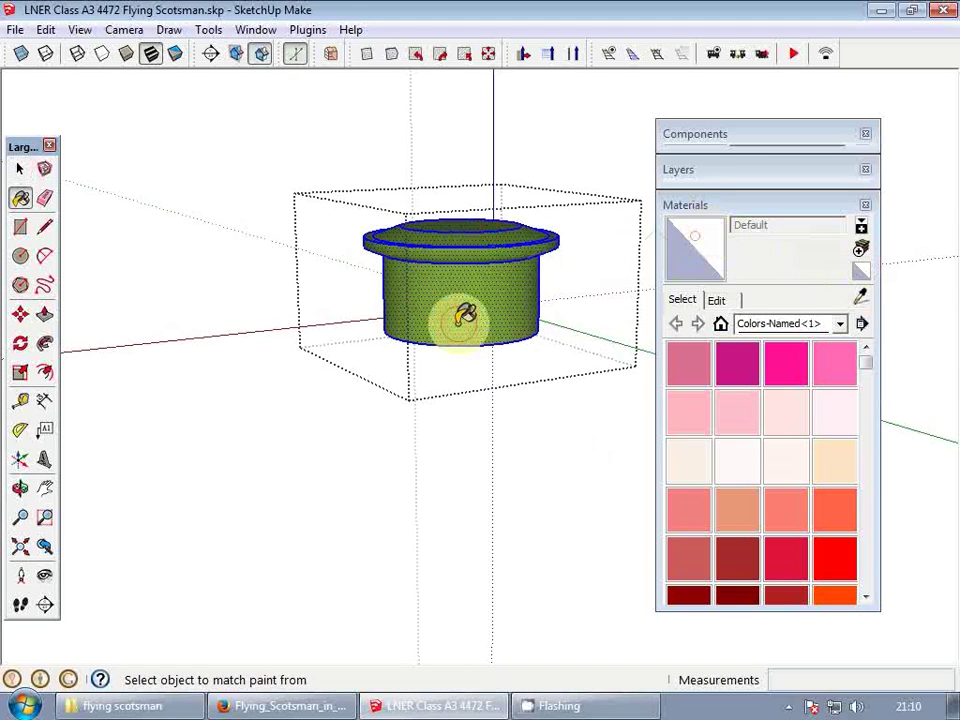
{"action": "key", "text": "space"}
{"action": "left_click", "coordinate": [522, 322]}
{"action": "left_click", "coordinate": [865, 294]}
{"action": "left_click", "coordinate": [549, 394]}
{"action": "left_click", "coordinate": [488, 253]}
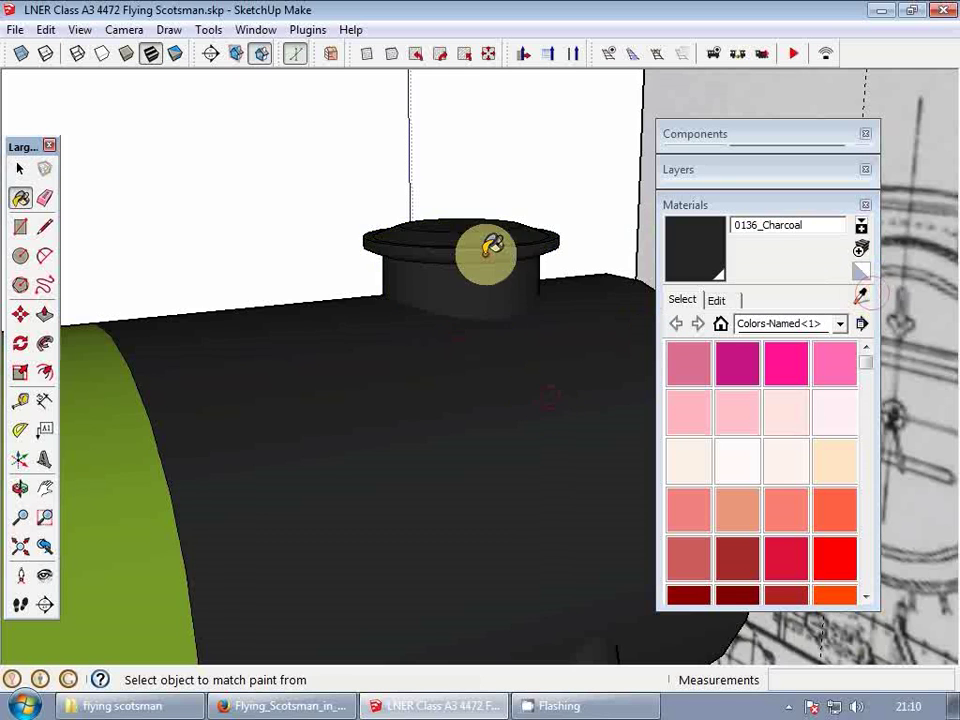
- Paint the chimney's top opening with 0137_Black, collapse the materials palette and leave the group
{"action": "middle_click_drag", "start_coordinate": [488, 253], "coordinate": [507, 447]}
{"action": "key", "text": "space"}
{"action": "double_click", "coordinate": [467, 214]}
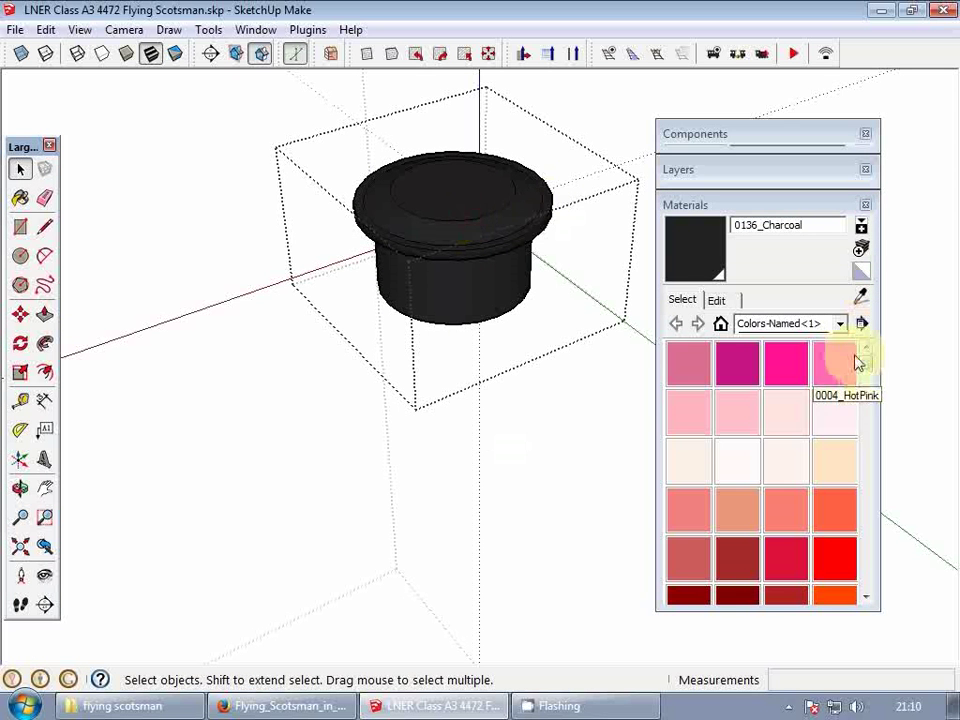
{"action": "left_click_drag", "start_coordinate": [860, 360], "coordinate": [868, 594]}
{"action": "left_click", "coordinate": [678, 364]}
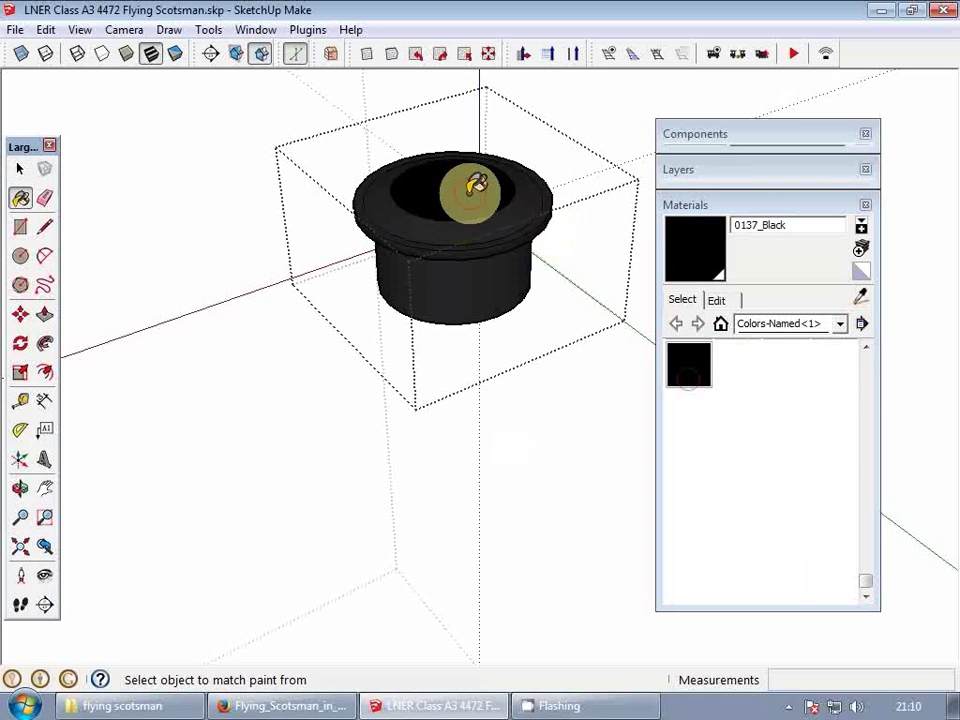
{"action": "left_click", "coordinate": [670, 206]}
{"action": "key", "text": "space"}
{"action": "middle_click_drag", "start_coordinate": [469, 268], "coordinate": [437, 370]}
{"action": "key", "text": "Escape"}
- Draw a rectangle about 6 1/2" by 10 5/8" over the buffer housing at the front of the side blueprint
{"action": "scroll", "coordinate": [375, 290], "scroll_direction": "down", "scroll_amount": 2}
{"action": "scroll", "coordinate": [669, 378], "scroll_direction": "down", "scroll_amount": 2}
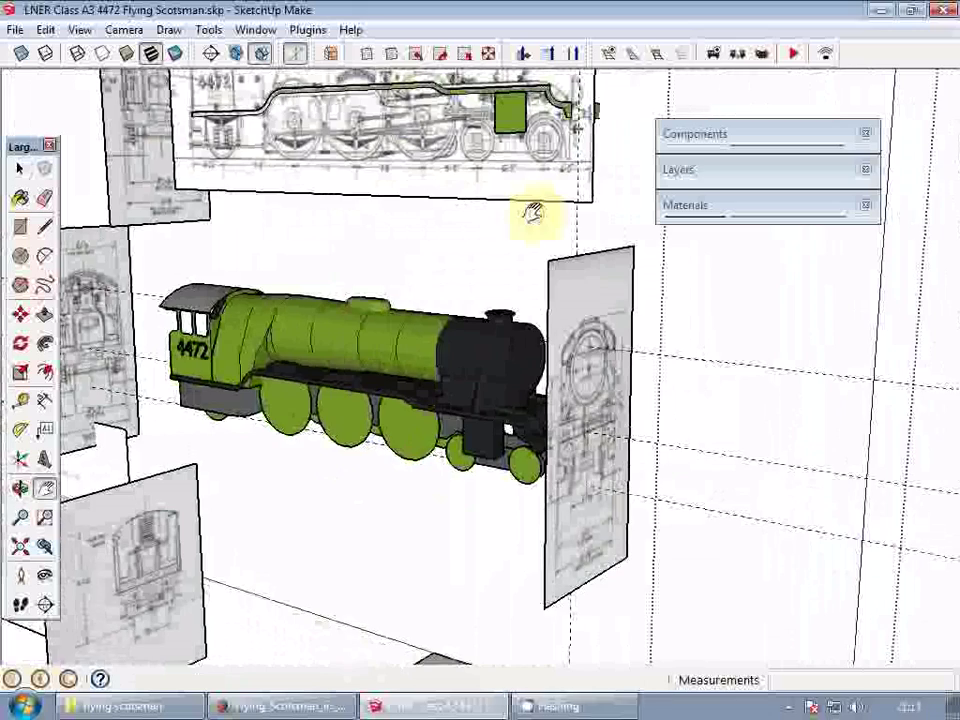
{"action": "mouse_move", "coordinate": [533, 160]}
{"action": "middle_mouse_down", "text": "shift"}
{"action": "mouse_move", "coordinate": [514, 214]}
{"action": "mouse_move", "coordinate": [619, 261]}
{"action": "mouse_move", "coordinate": [471, 336]}
{"action": "mouse_move", "coordinate": [495, 415]}
{"action": "mouse_move", "coordinate": [609, 424]}
{"action": "mouse_move", "coordinate": [576, 403]}
{"action": "mouse_move", "coordinate": [455, 428]}
{"action": "middle_mouse_up", "text": "shift"}
{"action": "scroll", "coordinate": [471, 336], "scroll_direction": "up", "scroll_amount": 5}
{"action": "scroll", "coordinate": [609, 424], "scroll_direction": "up", "scroll_amount": 3}
{"action": "scroll", "coordinate": [460, 428], "scroll_direction": "up", "scroll_amount": 2}
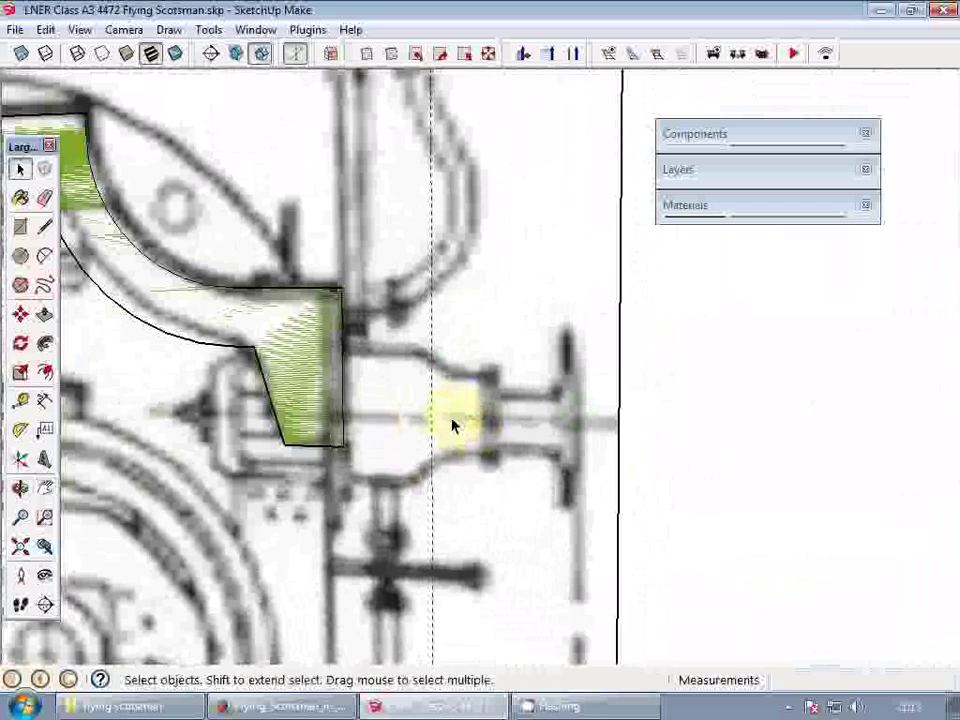
{"action": "key", "text": "r"}
{"action": "left_click", "coordinate": [344, 350]}
{"action": "scroll", "coordinate": [440, 452], "scroll_direction": "up", "scroll_amount": 2}
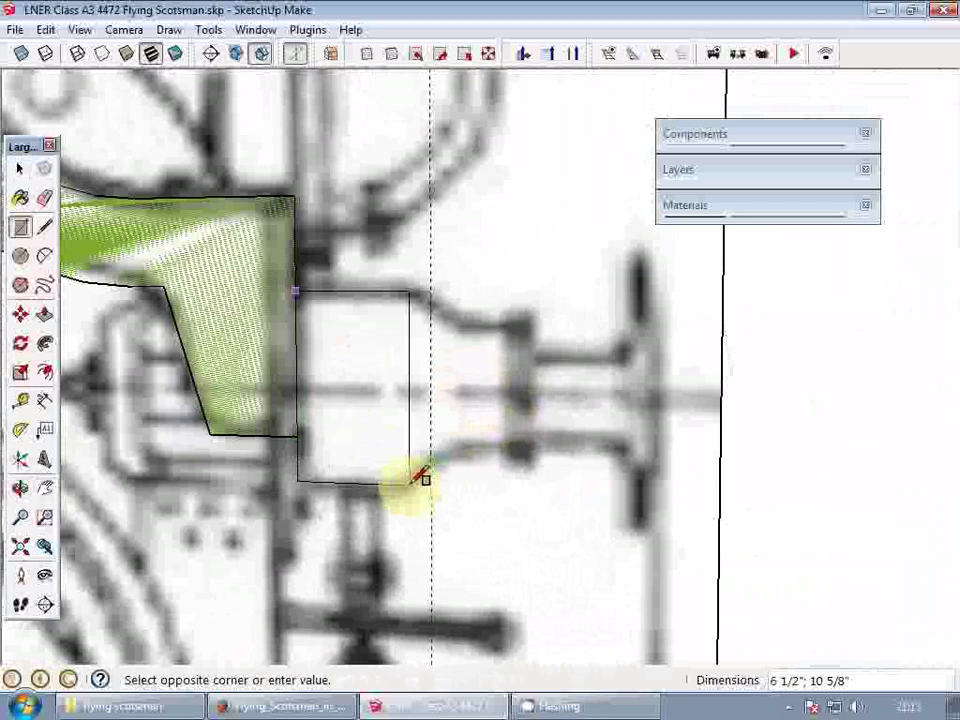
{"action": "left_click", "coordinate": [409, 484]}
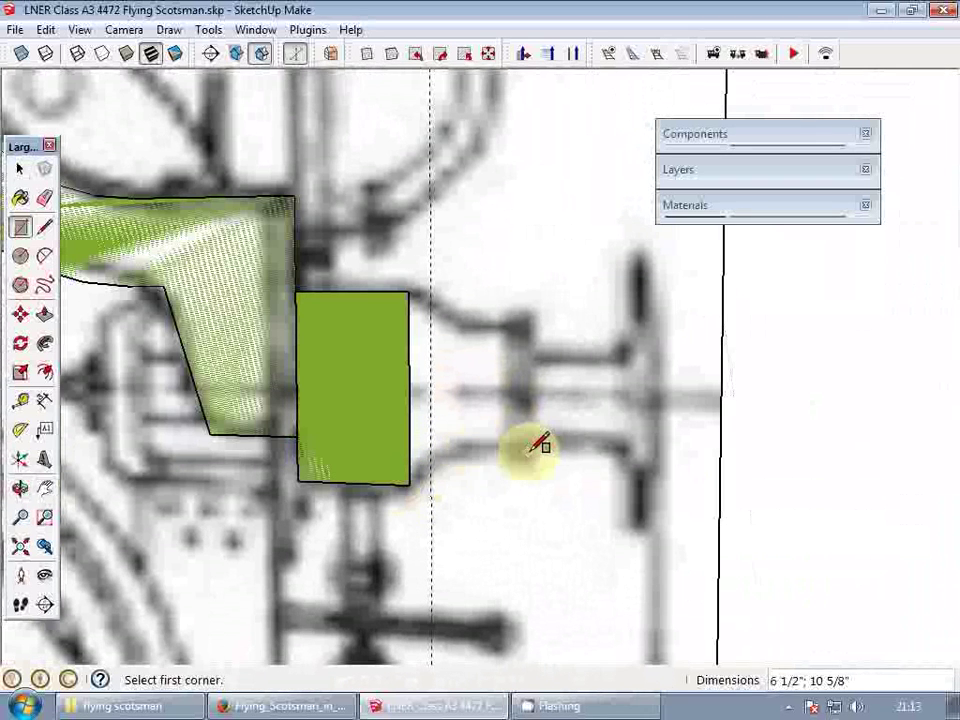
{"action": "left_click", "coordinate": [451, 323]}
{"action": "key", "text": "space"}
{"action": "scroll", "coordinate": [450, 330], "scroll_direction": "down", "scroll_amount": 5}
- Place a horizontal guide through the buffer's centreline on the side blueprint, measured from its lower edge
{"action": "key", "text": "t"}
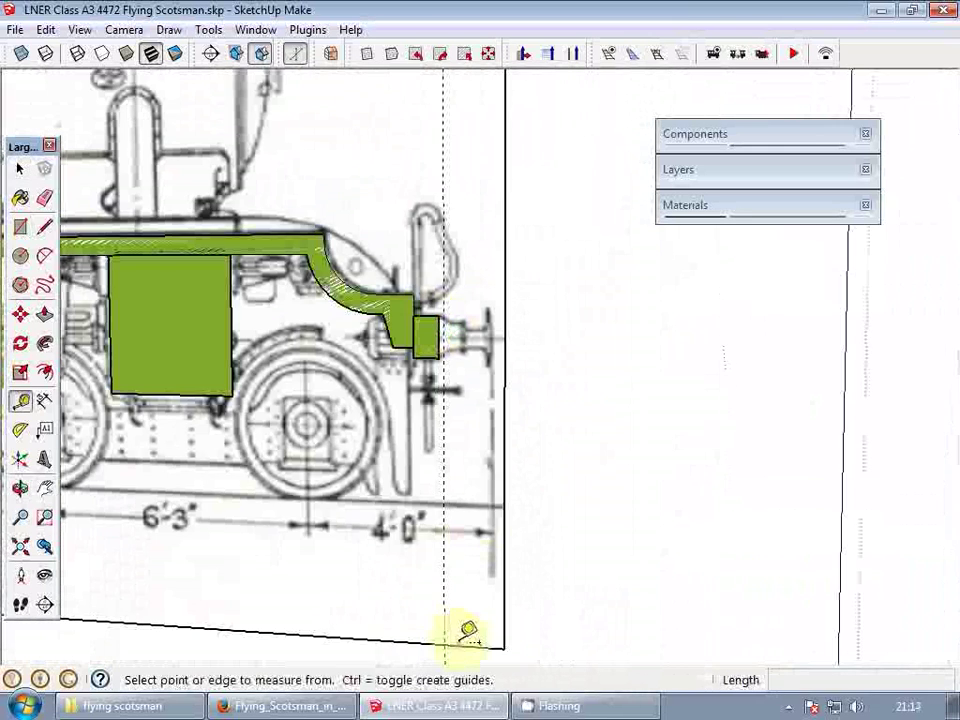
{"action": "left_click", "coordinate": [468, 630]}
{"action": "scroll", "coordinate": [490, 320], "scroll_direction": "up", "scroll_amount": 4}
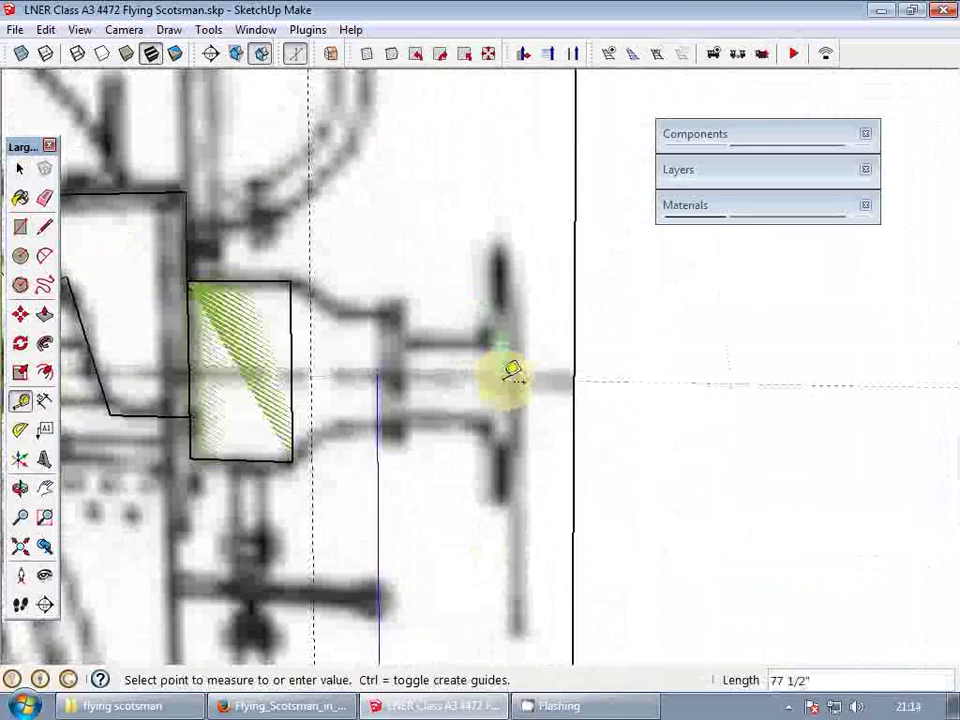
{"action": "scroll", "coordinate": [522, 368], "scroll_direction": "down", "scroll_amount": 2}
{"action": "scroll", "coordinate": [515, 340], "scroll_direction": "down", "scroll_amount": 2}
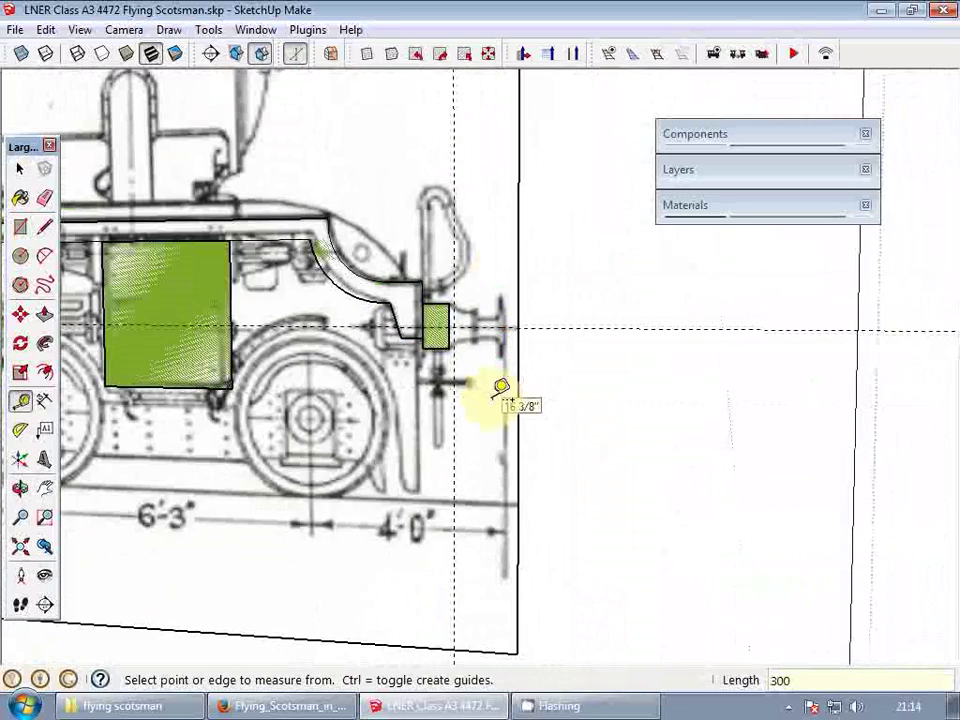
- Place a horizontal guide through the buffer centres on the front-view blueprint, measured from its lower edge
{"action": "scroll", "coordinate": [500, 388], "scroll_direction": "down", "scroll_amount": 4}
{"action": "mouse_move", "coordinate": [484, 304]}
{"action": "middle_mouse_down", "text": "shift"}
{"action": "mouse_move", "coordinate": [467, 193]}
{"action": "mouse_move", "coordinate": [315, 429]}
{"action": "mouse_move", "coordinate": [461, 401]}
{"action": "middle_mouse_up", "text": "shift"}
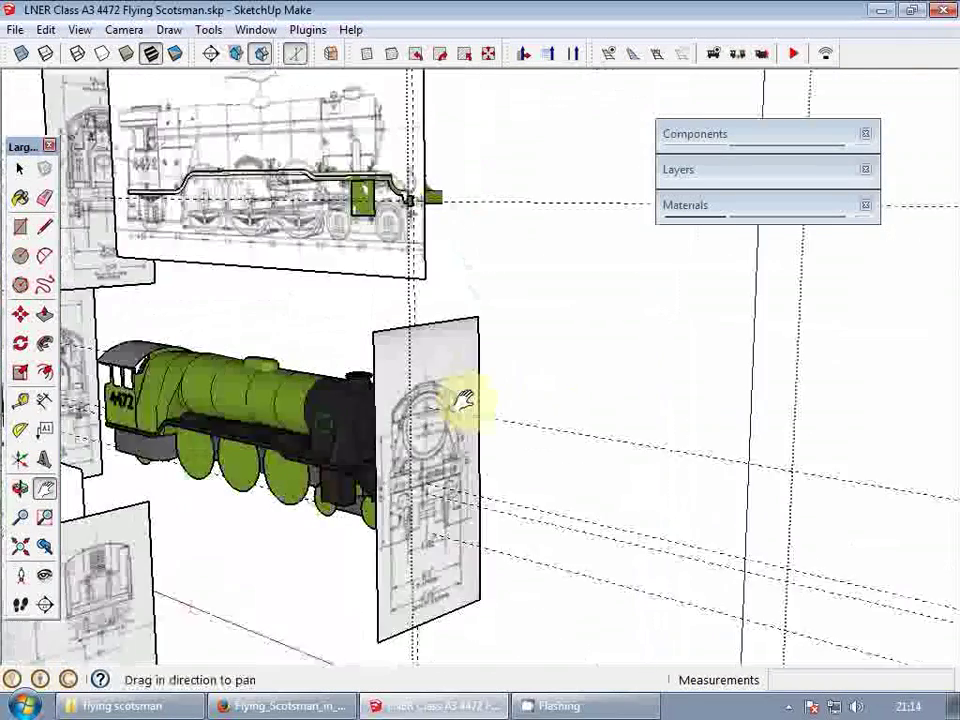
{"action": "scroll", "coordinate": [424, 520], "scroll_direction": "up", "scroll_amount": 3}
{"action": "mouse_move", "coordinate": [424, 520]}
{"action": "middle_mouse_down", "text": "shift"}
{"action": "mouse_move", "coordinate": [474, 479]}
{"action": "mouse_move", "coordinate": [454, 476]}
{"action": "mouse_move", "coordinate": [441, 392]}
{"action": "middle_mouse_up", "text": "shift"}
{"action": "scroll", "coordinate": [474, 479], "scroll_direction": "up", "scroll_amount": 3}
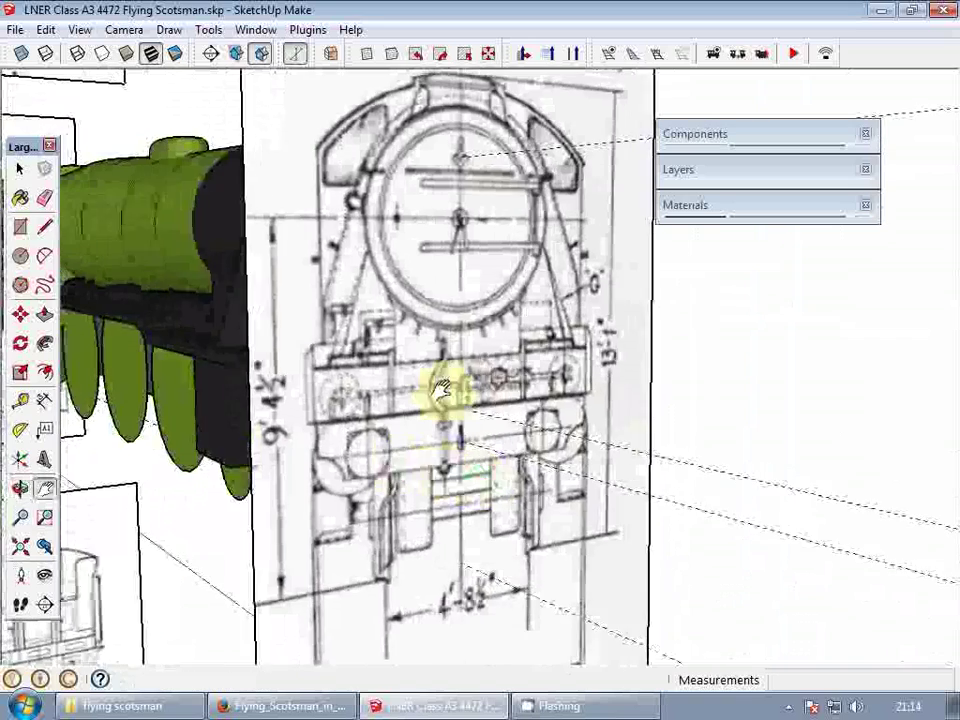
{"action": "middle_click_drag", "start_coordinate": [424, 455], "coordinate": [487, 368], "text": "shift"}
{"action": "scroll", "coordinate": [502, 366], "scroll_direction": "down", "scroll_amount": 2}
{"action": "left_click", "coordinate": [590, 649]}
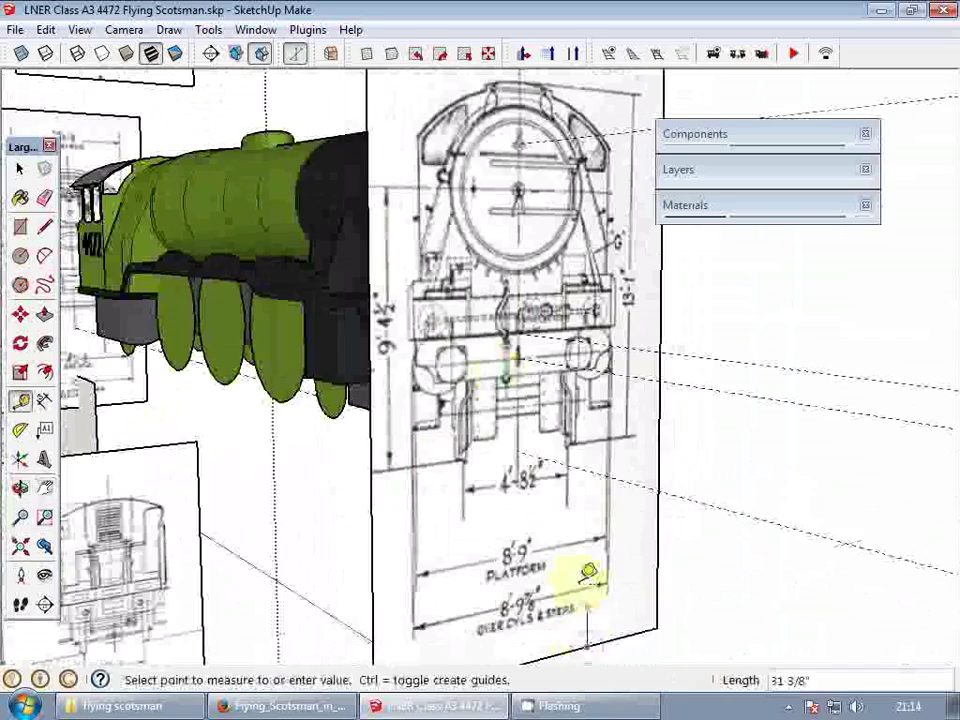
{"action": "scroll", "coordinate": [528, 385], "scroll_direction": "up", "scroll_amount": 3}
{"action": "key", "text": "space"}
{"action": "key", "text": "e"}
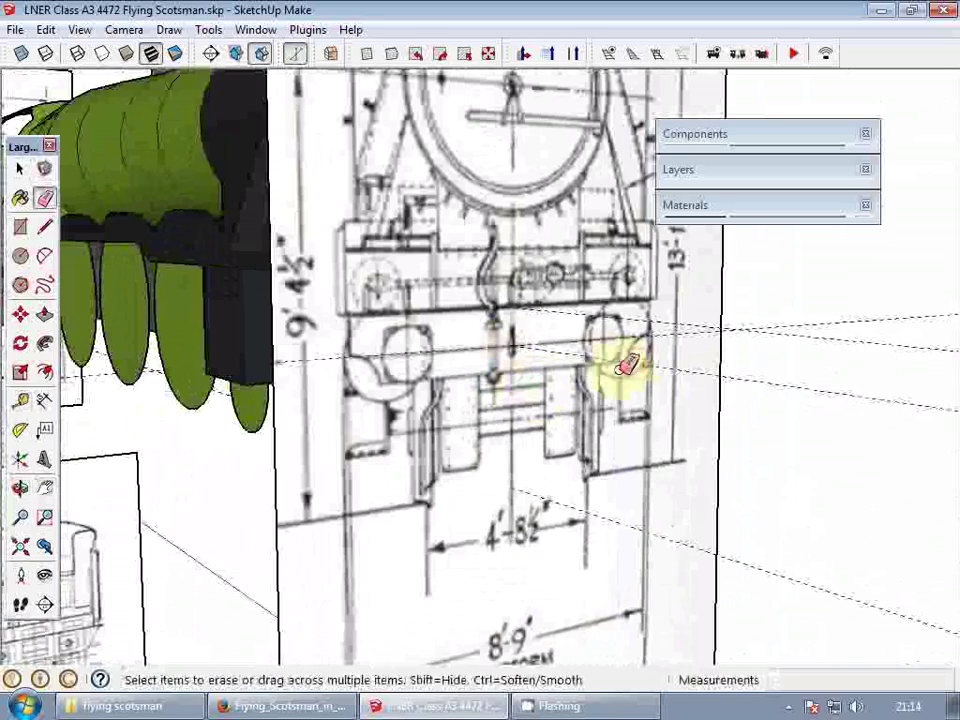
{"action": "mouse_move", "coordinate": [621, 364]}
{"action": "middle_mouse_down"}
{"action": "mouse_move", "coordinate": [568, 414]}
{"action": "mouse_move", "coordinate": [437, 428]}
{"action": "middle_mouse_up"}
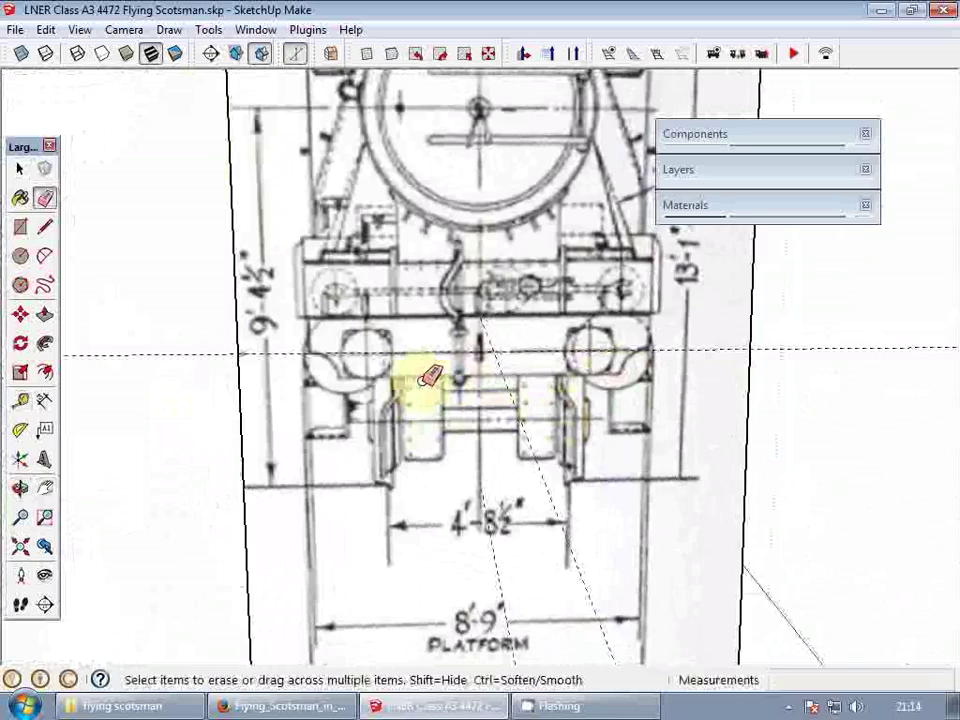
{"action": "middle_click_drag", "start_coordinate": [428, 376], "coordinate": [484, 411]}
{"action": "scroll", "coordinate": [485, 415], "scroll_direction": "down", "scroll_amount": 2}
{"action": "key", "text": "space"}
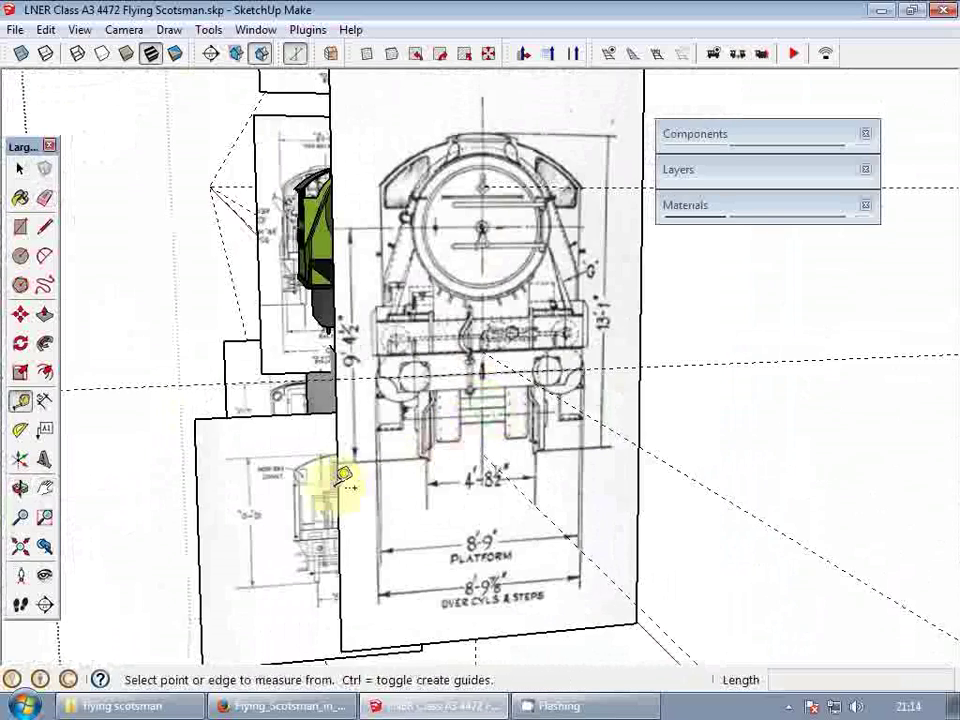
- Add a vertical guide on the front blueprint's centreline and another 34" from it, through one buffer's centre
{"action": "left_click", "coordinate": [343, 477]}
{"action": "middle_click_drag", "start_coordinate": [343, 477], "coordinate": [468, 503]}
{"action": "mouse_move", "coordinate": [428, 425]}
{"action": "middle_mouse_down"}
{"action": "mouse_move", "coordinate": [600, 450]}
{"action": "mouse_move", "coordinate": [621, 439]}
{"action": "mouse_move", "coordinate": [568, 448]}
{"action": "mouse_move", "coordinate": [505, 440]}
{"action": "middle_mouse_up"}
{"action": "scroll", "coordinate": [600, 330], "scroll_direction": "down", "scroll_amount": 3}
{"action": "key", "text": "Escape"}
{"action": "scroll", "coordinate": [660, 415], "scroll_direction": "up", "scroll_amount": 7}
{"action": "scroll", "coordinate": [596, 418], "scroll_direction": "up", "scroll_amount": 2}
{"action": "left_click", "coordinate": [636, 424]}
{"action": "scroll", "coordinate": [542, 400], "scroll_direction": "up", "scroll_amount": 4}
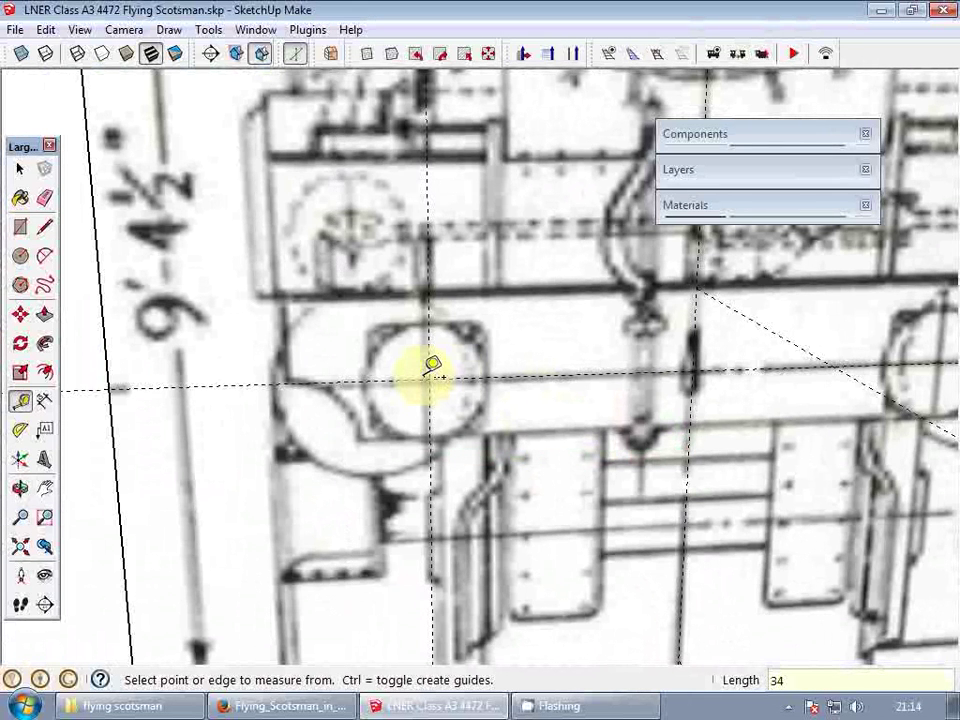
- Draw a circle with a radius of about 7 1/8" on the buffer, centred on the guide intersection
{"action": "key", "text": "c"}
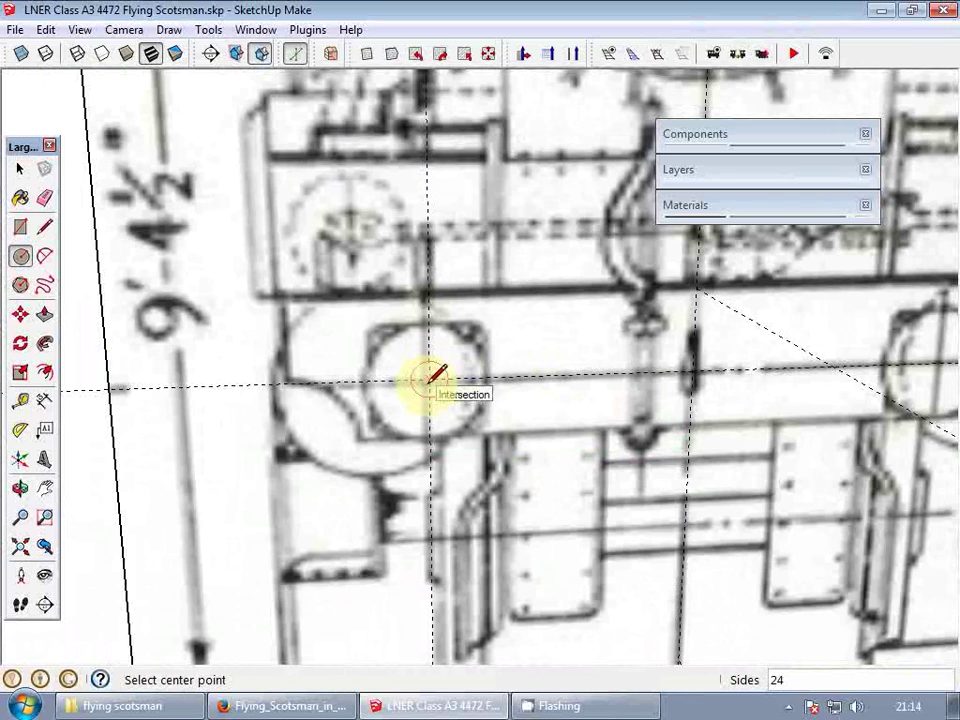
{"action": "left_click", "coordinate": [432, 377]}
{"action": "scroll", "coordinate": [437, 312], "scroll_direction": "up", "scroll_amount": 2}
{"action": "left_click", "coordinate": [438, 305]}
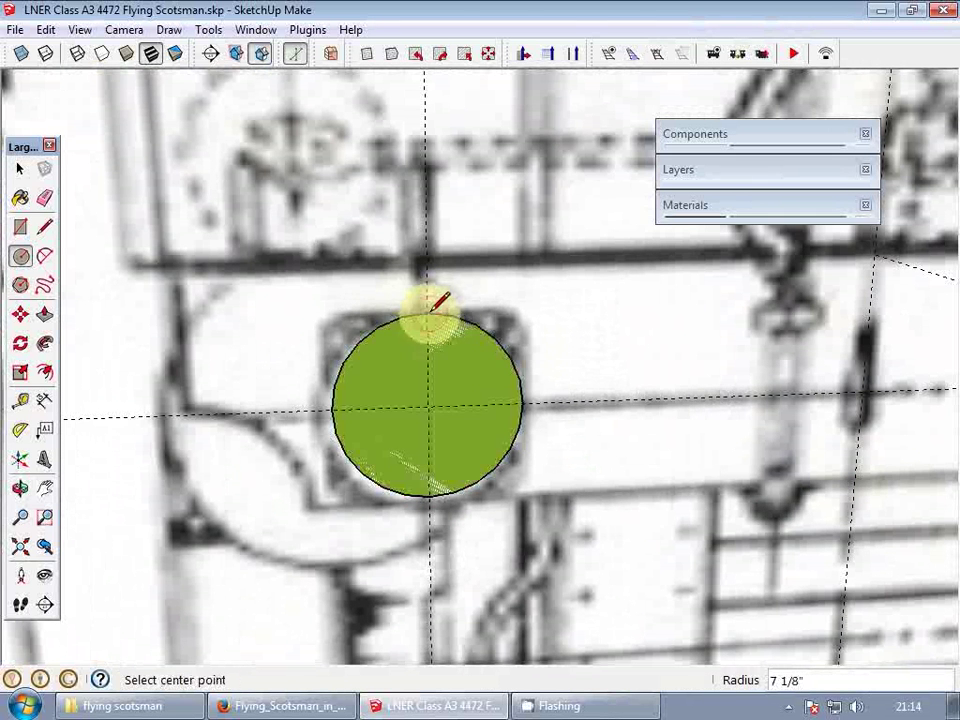
- Make the buffer circle a component named scotman_buffer
{"action": "key", "text": "space"}
{"action": "left_click", "coordinate": [463, 366]}
{"action": "right_click", "coordinate": [463, 366]}
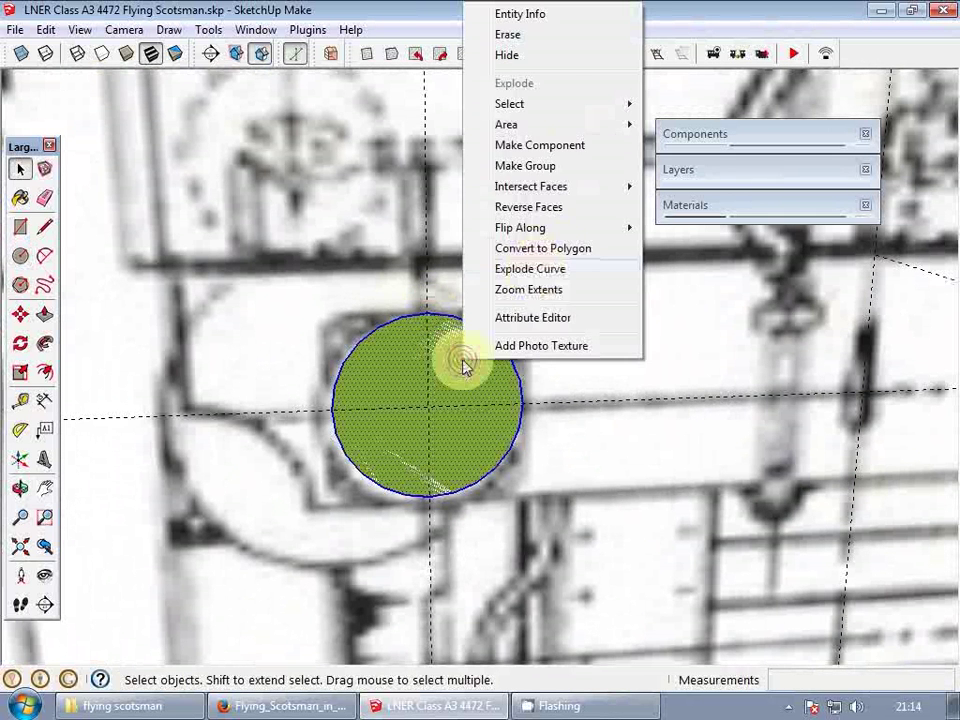
{"action": "left_click", "coordinate": [573, 147]}
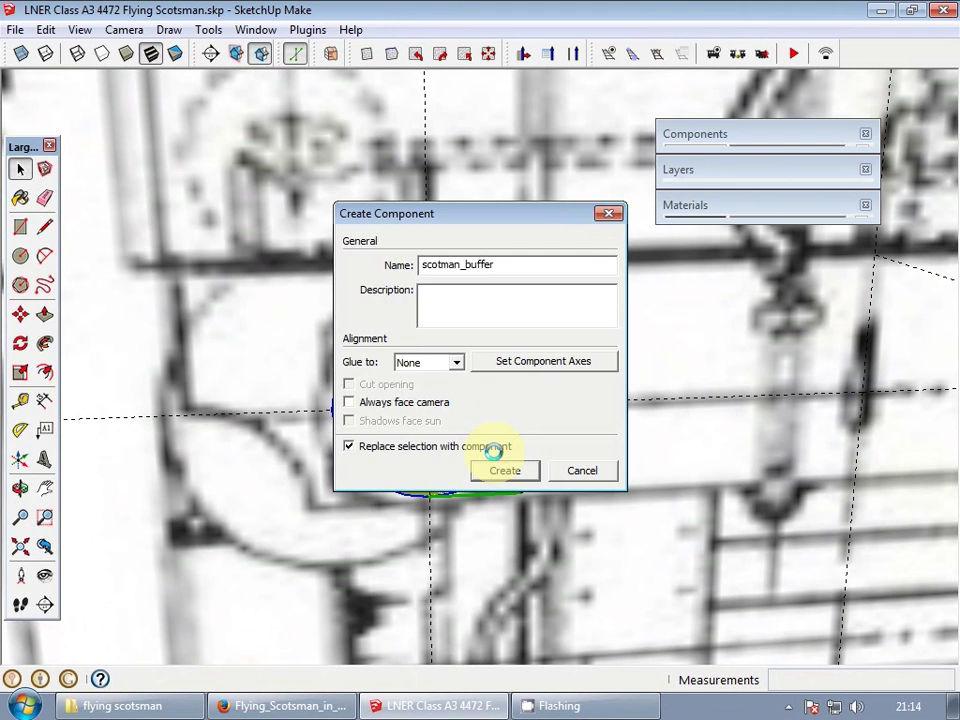
{"action": "left_click", "coordinate": [494, 456]}
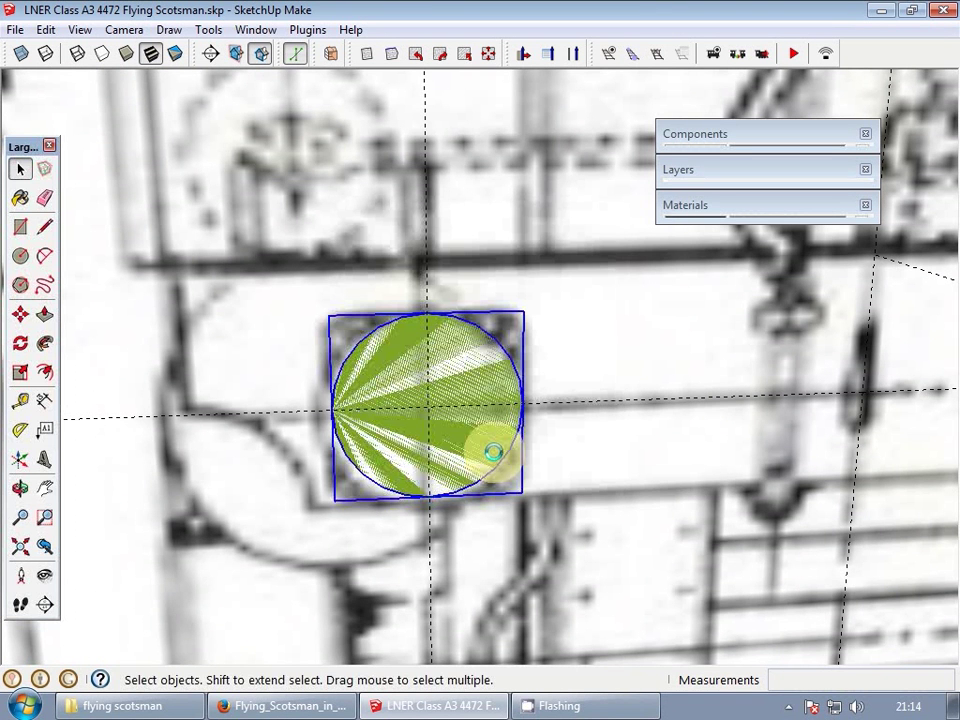
- Copy the buffer component 68" across the front blueprint onto the opposite buffer
{"action": "key", "text": "m"}
{"action": "key", "text": "ctrl"}
{"action": "left_click", "coordinate": [430, 405]}
{"action": "scroll", "coordinate": [500, 418], "scroll_direction": "down", "scroll_amount": 5}
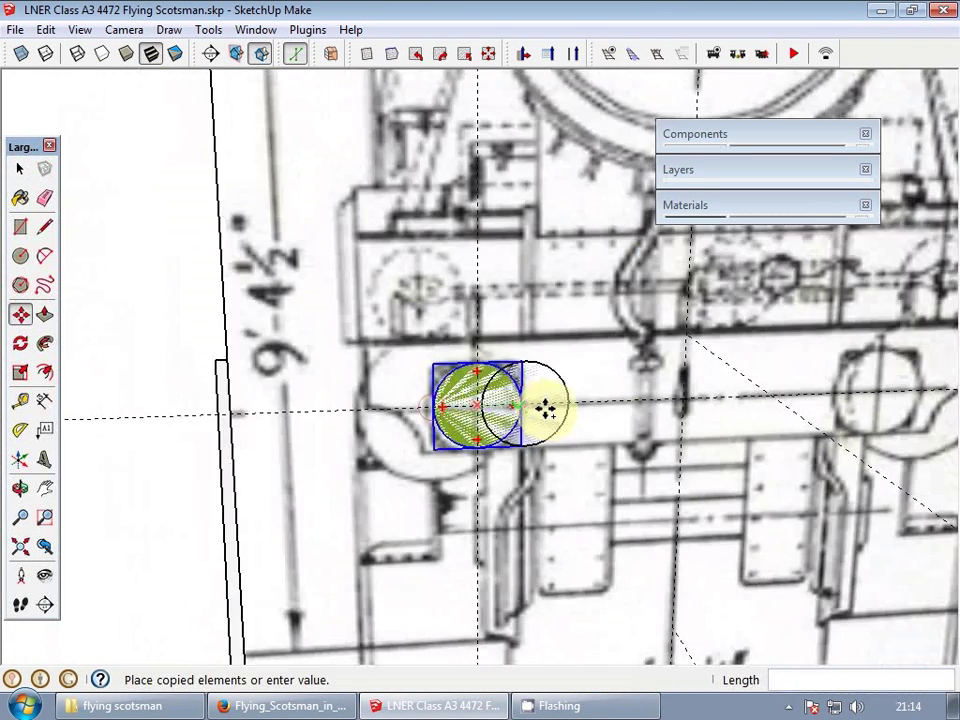
{"action": "scroll", "coordinate": [640, 410], "scroll_direction": "up", "scroll_amount": 4}
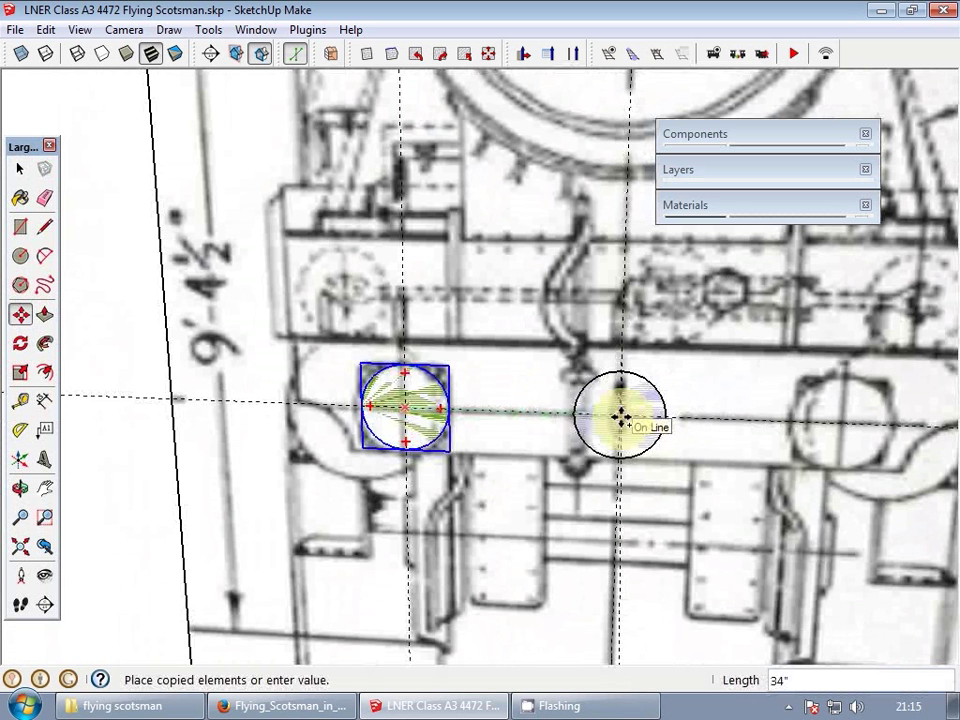
{"action": "key", "text": "Return"}
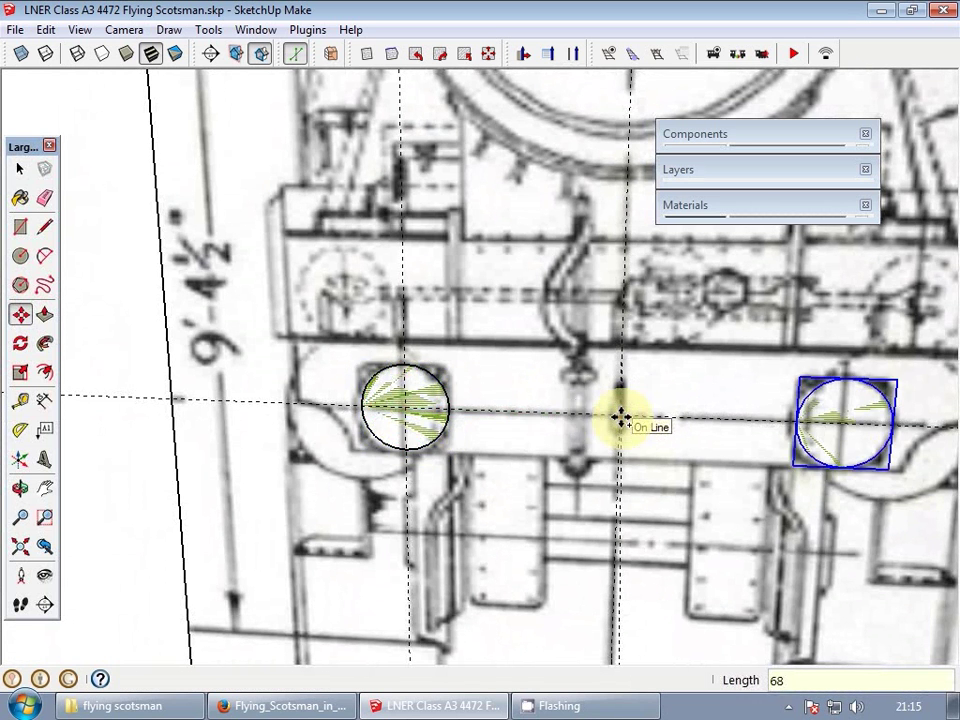
- Copy the side blueprint 300" straight down so it sits behind the locomotive
{"action": "scroll", "coordinate": [621, 417], "scroll_direction": "down", "scroll_amount": 3}
{"action": "middle_click_drag", "start_coordinate": [520, 430], "coordinate": [797, 439]}
{"action": "mouse_move", "coordinate": [448, 446]}
{"action": "middle_mouse_down"}
{"action": "mouse_move", "coordinate": [688, 426]}
{"action": "mouse_move", "coordinate": [596, 395]}
{"action": "middle_mouse_up"}
{"action": "scroll", "coordinate": [595, 395], "scroll_direction": "down", "scroll_amount": 4}
{"action": "middle_click_drag", "start_coordinate": [518, 386], "coordinate": [400, 420]}
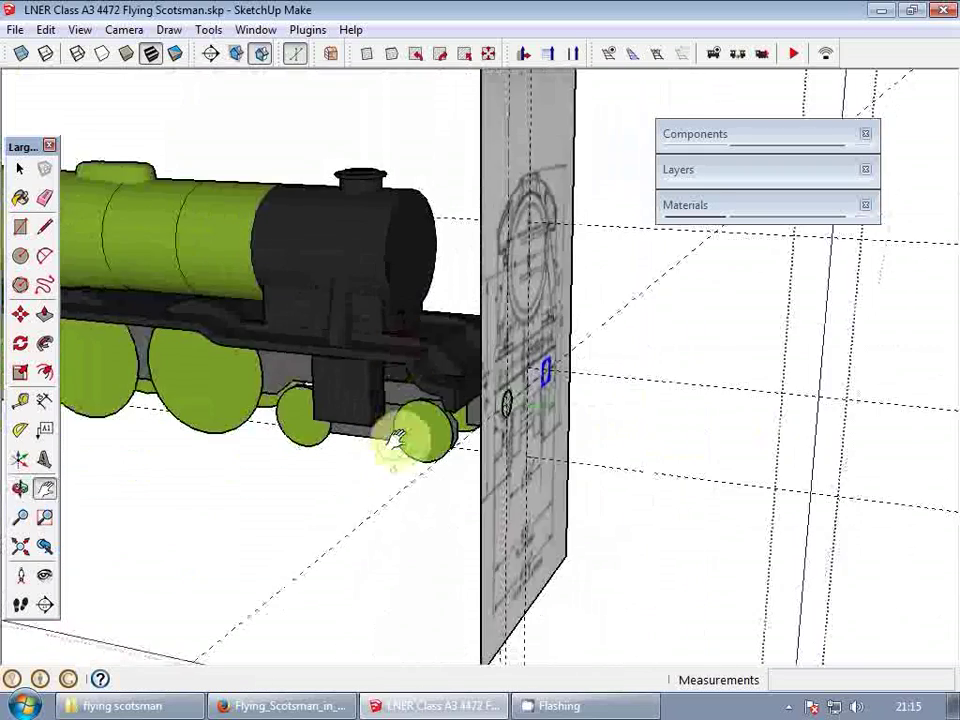
{"action": "scroll", "coordinate": [400, 430], "scroll_direction": "down", "scroll_amount": 3}
{"action": "key", "text": "space"}
{"action": "left_click", "coordinate": [417, 190]}
{"action": "scroll", "coordinate": [425, 202], "scroll_direction": "up", "scroll_amount": 4}
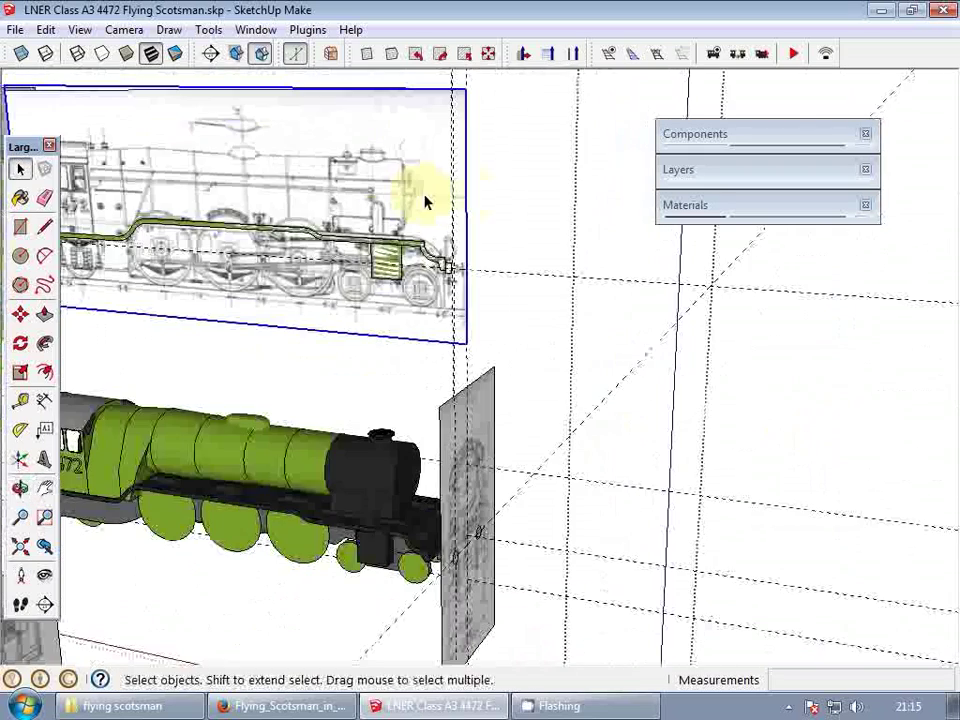
{"action": "key", "text": "m"}
{"action": "left_click", "coordinate": [494, 166]}
{"action": "key", "text": "ctrl"}
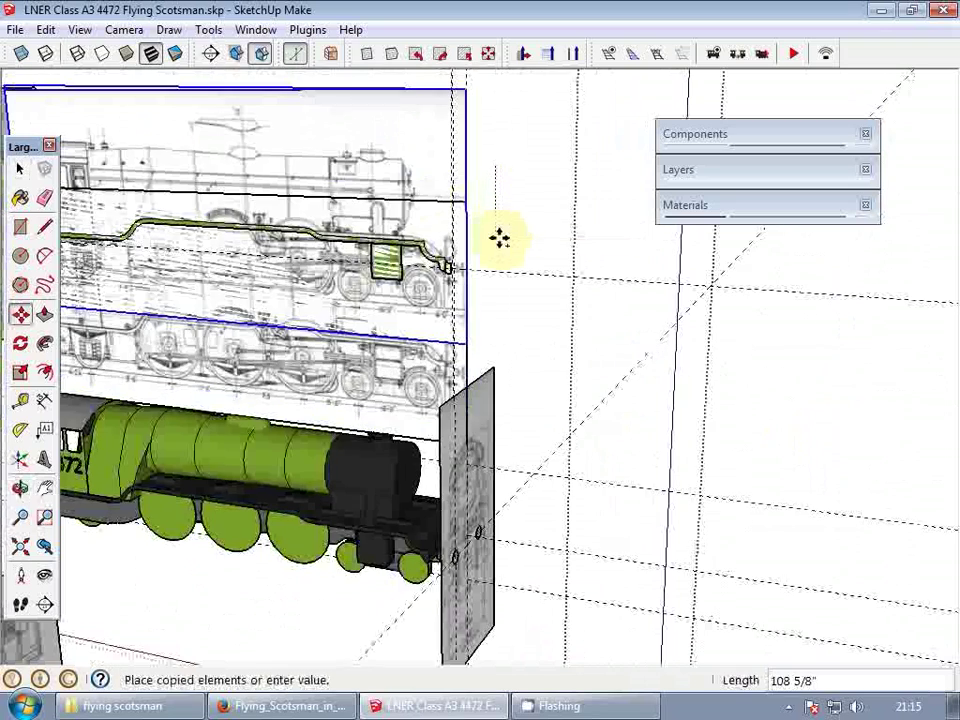
{"action": "key", "text": "Return"}
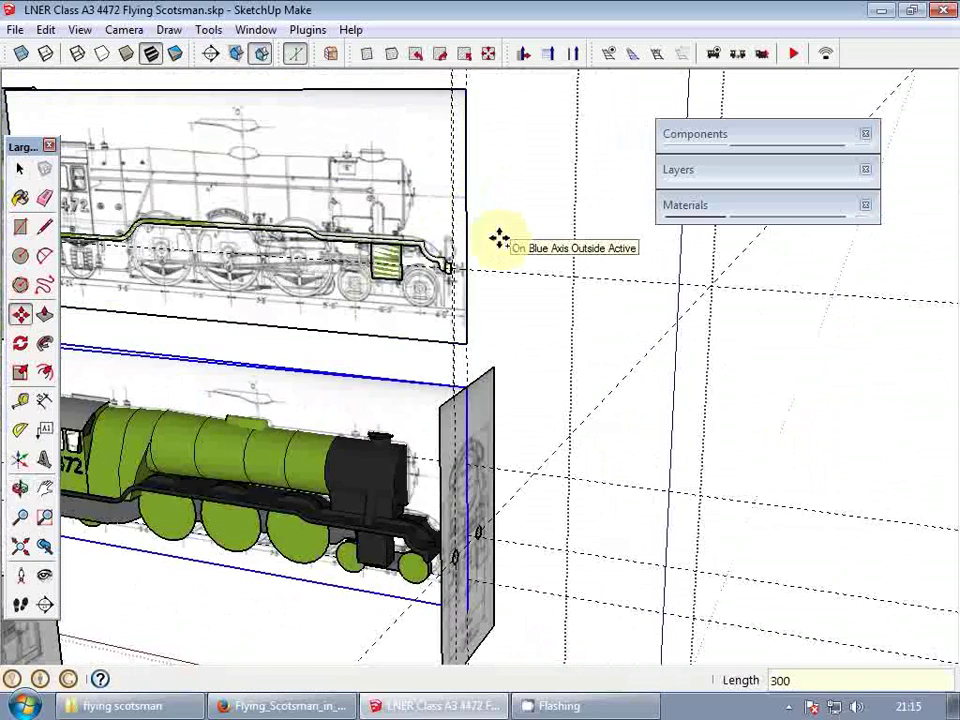
- Move the copied side blueprint vertically so its buffer centreline lines up with the buffer centre on the front blueprint
{"action": "key", "text": "h"}
{"action": "scroll", "coordinate": [422, 499], "scroll_direction": "up", "scroll_amount": 3}
{"action": "middle_click_drag", "start_coordinate": [422, 499], "coordinate": [553, 526]}
{"action": "left_click_drag", "start_coordinate": [553, 526], "coordinate": [529, 399]}
{"action": "scroll", "coordinate": [529, 399], "scroll_direction": "up", "scroll_amount": 6}
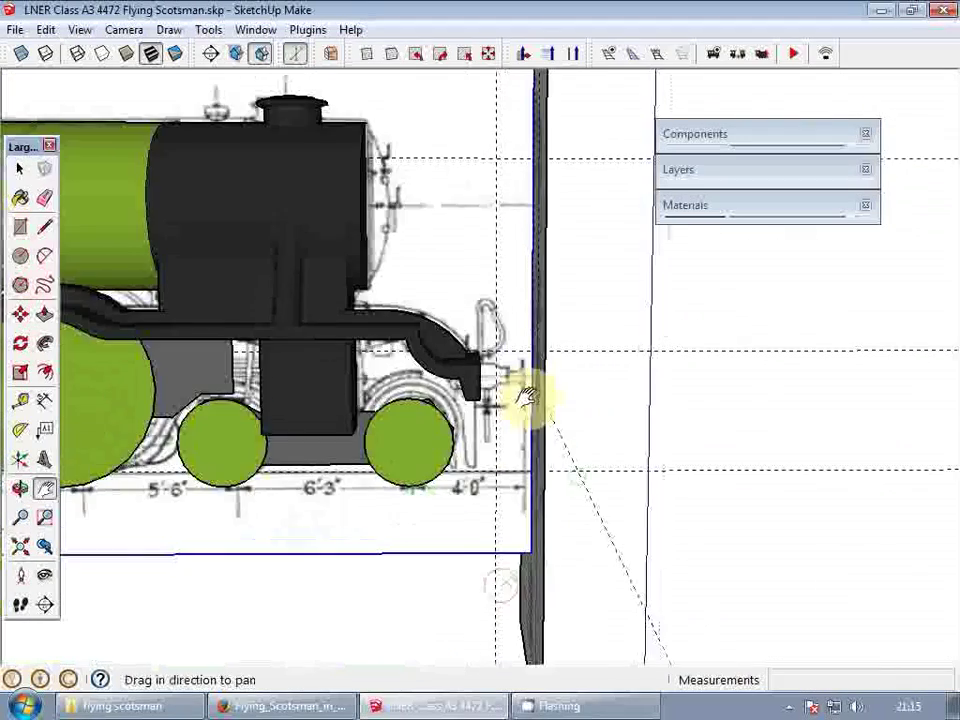
{"action": "middle_click_drag", "start_coordinate": [489, 399], "coordinate": [583, 345]}
{"action": "left_click_drag", "start_coordinate": [583, 310], "coordinate": [540, 358]}
{"action": "scroll", "coordinate": [540, 358], "scroll_direction": "up", "scroll_amount": 3}
{"action": "middle_click_drag", "start_coordinate": [540, 358], "coordinate": [531, 408]}
{"action": "scroll", "coordinate": [531, 410], "scroll_direction": "up", "scroll_amount": 1}
{"action": "key", "text": "space"}
{"action": "key", "text": "m"}
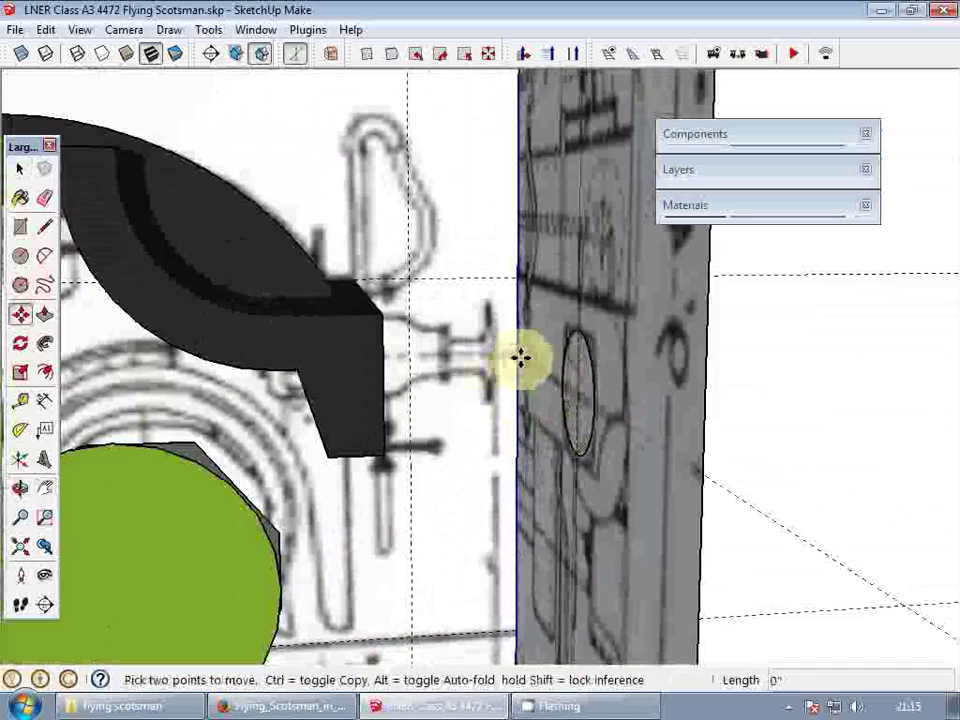
{"action": "left_click", "coordinate": [521, 357]}
{"action": "mouse_move", "coordinate": [572, 298]}
{"action": "middle_mouse_down"}
{"action": "mouse_move", "coordinate": [508, 351]}
{"action": "mouse_move", "coordinate": [542, 379]}
{"action": "mouse_move", "coordinate": [595, 355]}
{"action": "mouse_move", "coordinate": [583, 407]}
{"action": "mouse_move", "coordinate": [566, 405]}
{"action": "mouse_move", "coordinate": [578, 399]}
{"action": "mouse_move", "coordinate": [495, 414]}
{"action": "mouse_move", "coordinate": [306, 384]}
{"action": "mouse_move", "coordinate": [298, 407]}
{"action": "mouse_move", "coordinate": [403, 418]}
{"action": "mouse_move", "coordinate": [362, 426]}
{"action": "mouse_move", "coordinate": [491, 373]}
{"action": "mouse_move", "coordinate": [448, 428]}
{"action": "mouse_move", "coordinate": [422, 439]}
{"action": "mouse_move", "coordinate": [332, 414]}
{"action": "mouse_move", "coordinate": [369, 403]}
{"action": "mouse_move", "coordinate": [246, 461]}
{"action": "mouse_move", "coordinate": [645, 459]}
{"action": "middle_mouse_up"}
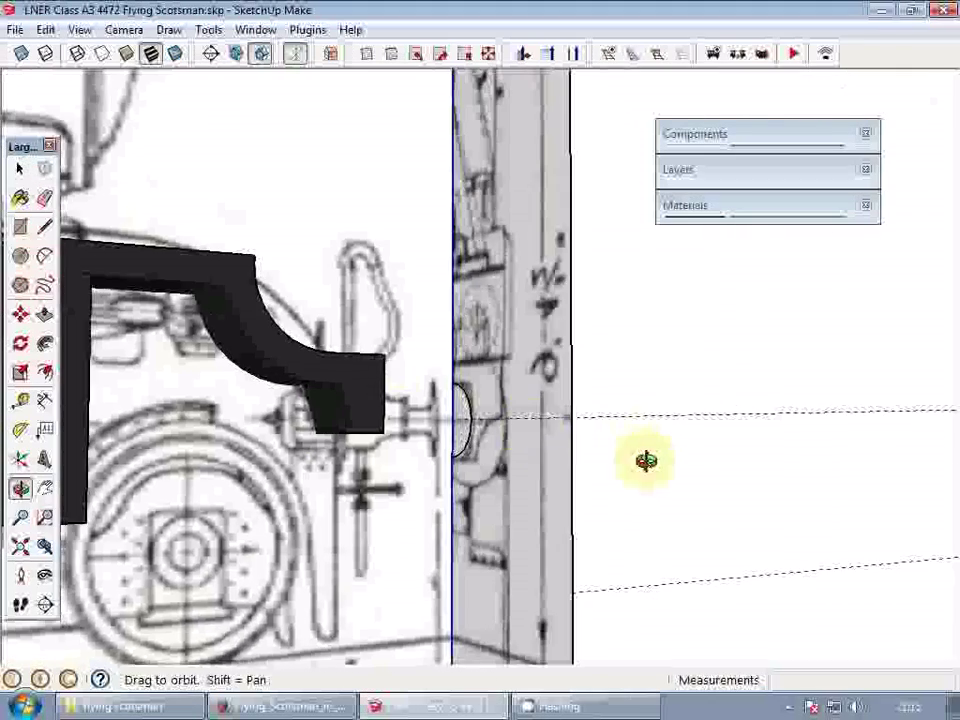
- Open the buffer beam for editing and move the top edge of its slanted rear face about 3 3/8" forward, straightening it
{"action": "scroll", "coordinate": [367, 418], "scroll_direction": "up", "scroll_amount": 3}
{"action": "middle_click_drag", "start_coordinate": [366, 418], "coordinate": [223, 452]}
{"action": "scroll", "coordinate": [321, 377], "scroll_direction": "up", "scroll_amount": 4}
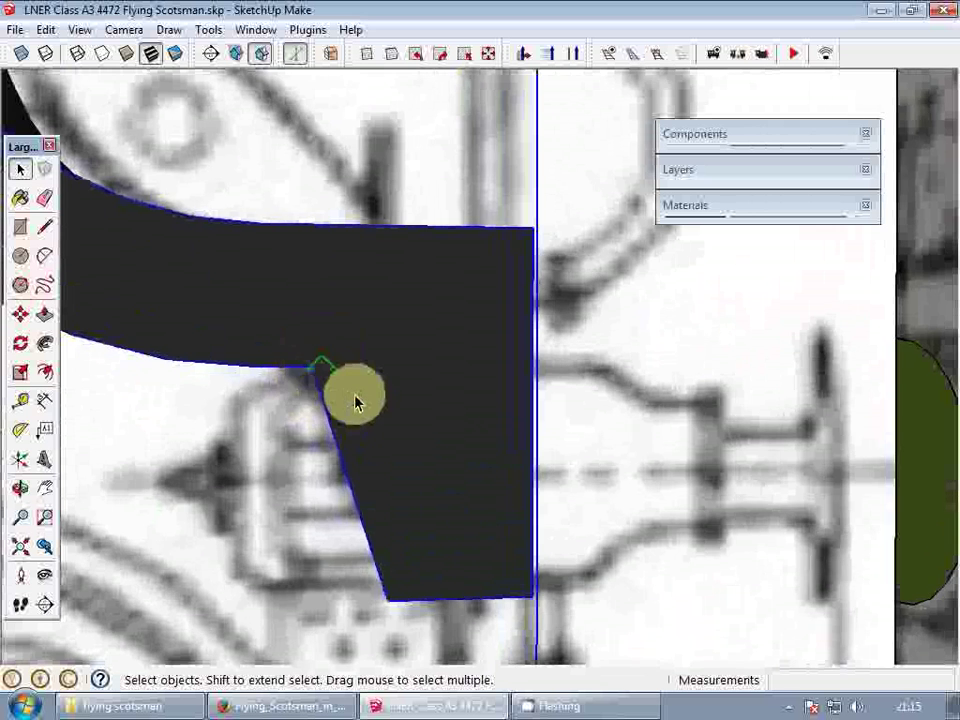
{"action": "scroll", "coordinate": [355, 402], "scroll_direction": "down", "scroll_amount": 3}
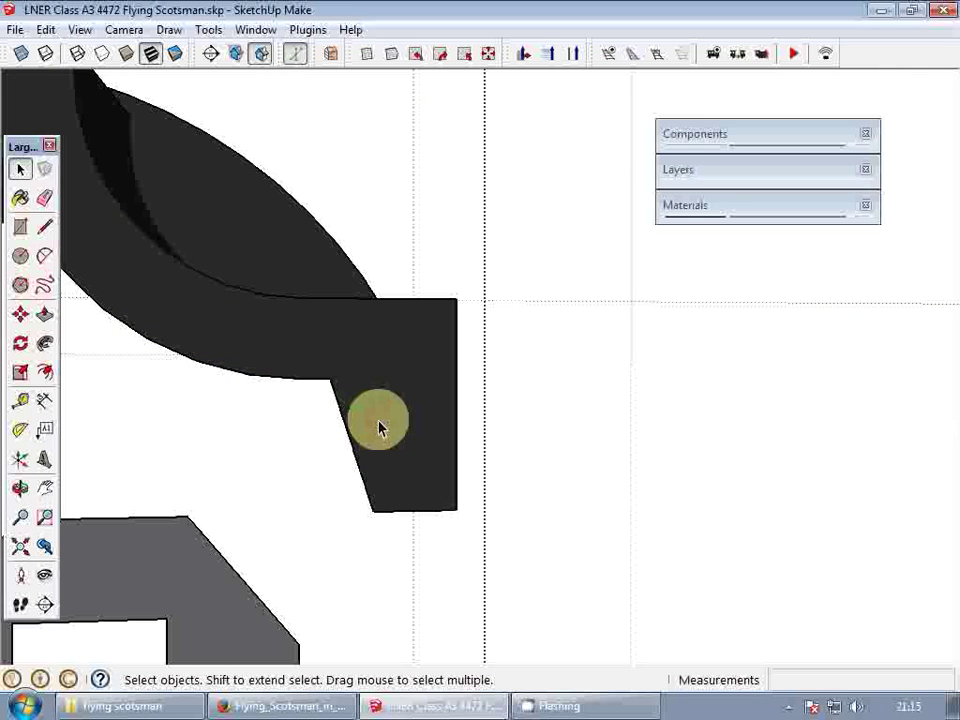
{"action": "mouse_move", "coordinate": [396, 439]}
{"action": "middle_mouse_down"}
{"action": "mouse_move", "coordinate": [381, 336]}
{"action": "mouse_move", "coordinate": [490, 463]}
{"action": "middle_mouse_up"}
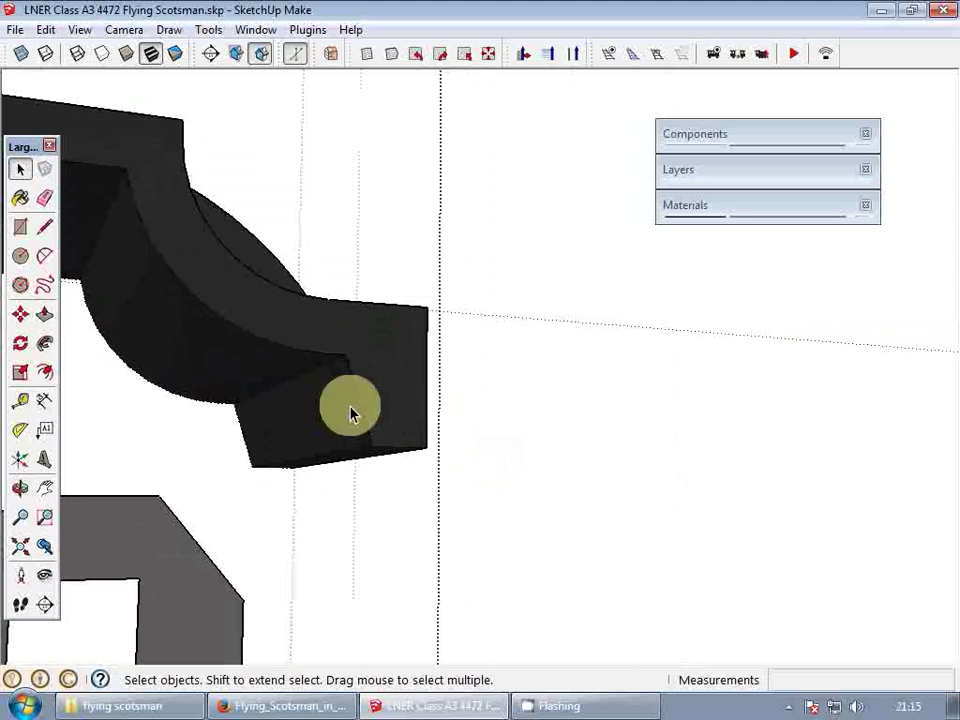
{"action": "scroll", "coordinate": [351, 375], "scroll_direction": "up", "scroll_amount": 2}
{"action": "scroll", "coordinate": [351, 375], "scroll_direction": "up", "scroll_amount": 3}
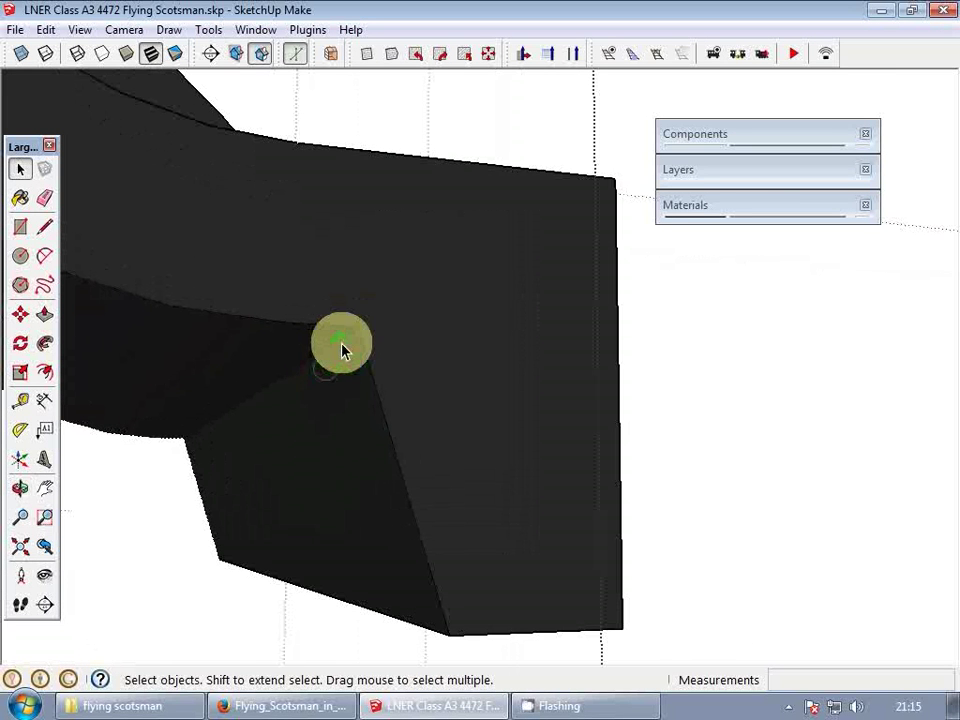
{"action": "left_click", "coordinate": [343, 366]}
{"action": "double_click", "coordinate": [339, 366]}
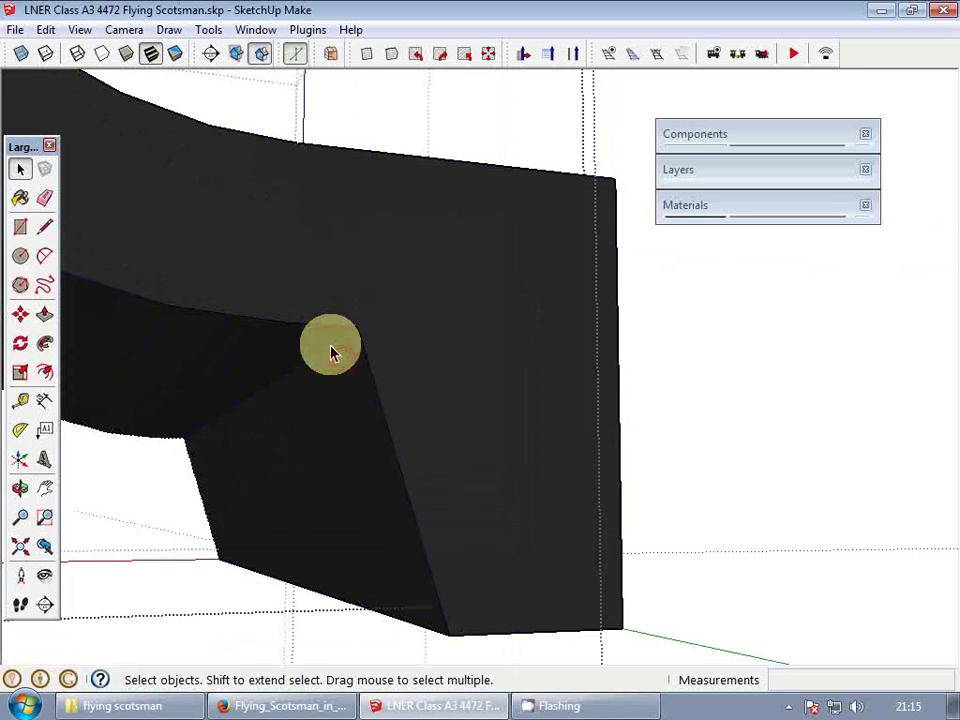
{"action": "key", "text": "m"}
{"action": "left_click", "coordinate": [354, 332]}
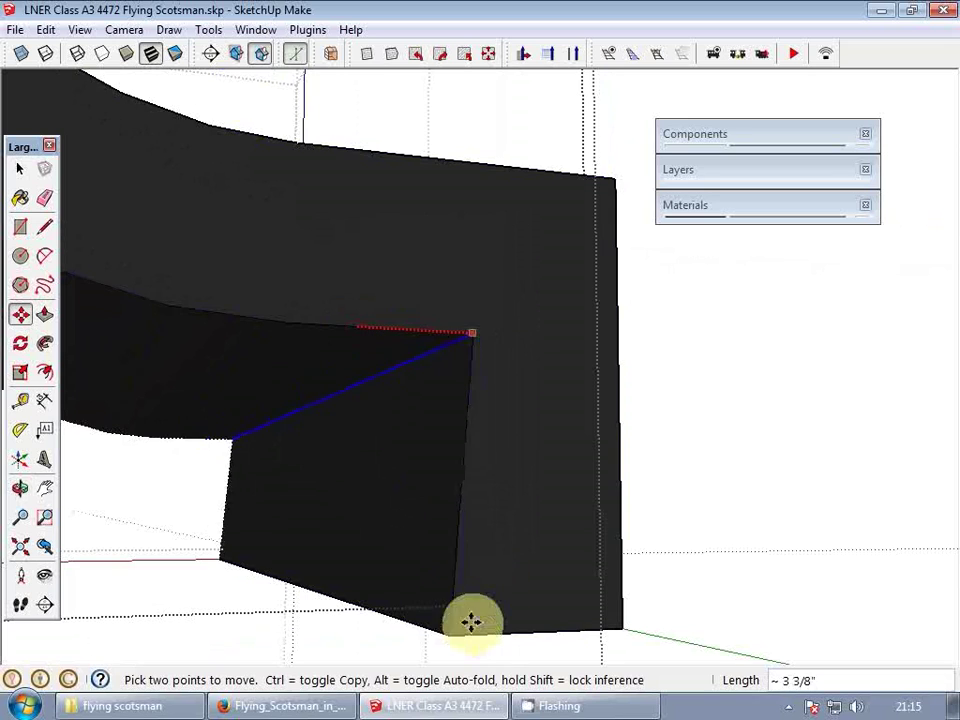
{"action": "key", "text": "space"}
- Draw a rectangle about 6 1/2" by 11 1/8" over the buffer housing on the side blueprint, against the buffer beam
{"action": "middle_click_drag", "start_coordinate": [463, 450], "coordinate": [476, 424]}
{"action": "scroll", "coordinate": [435, 381], "scroll_direction": "down", "scroll_amount": 3}
{"action": "scroll", "coordinate": [435, 384], "scroll_direction": "down", "scroll_amount": 5}
{"action": "scroll", "coordinate": [368, 385], "scroll_direction": "down", "scroll_amount": 3}
{"action": "scroll", "coordinate": [388, 384], "scroll_direction": "up", "scroll_amount": 4}
{"action": "scroll", "coordinate": [421, 391], "scroll_direction": "up", "scroll_amount": 4}
{"action": "scroll", "coordinate": [480, 410], "scroll_direction": "up", "scroll_amount": 3}
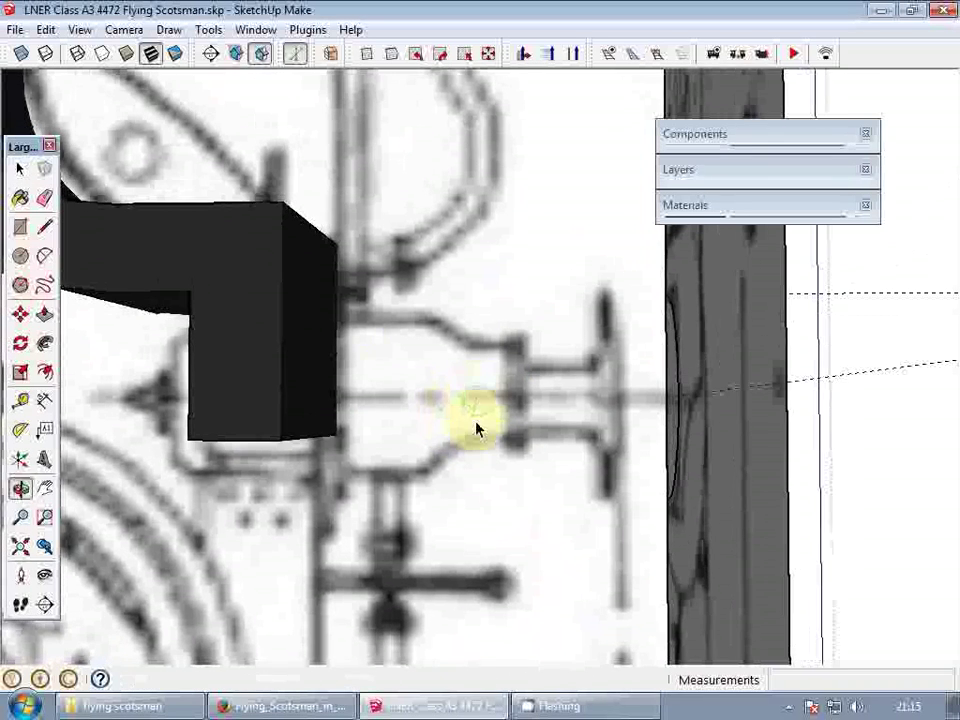
{"action": "key", "text": "r"}
{"action": "left_click", "coordinate": [337, 317]}
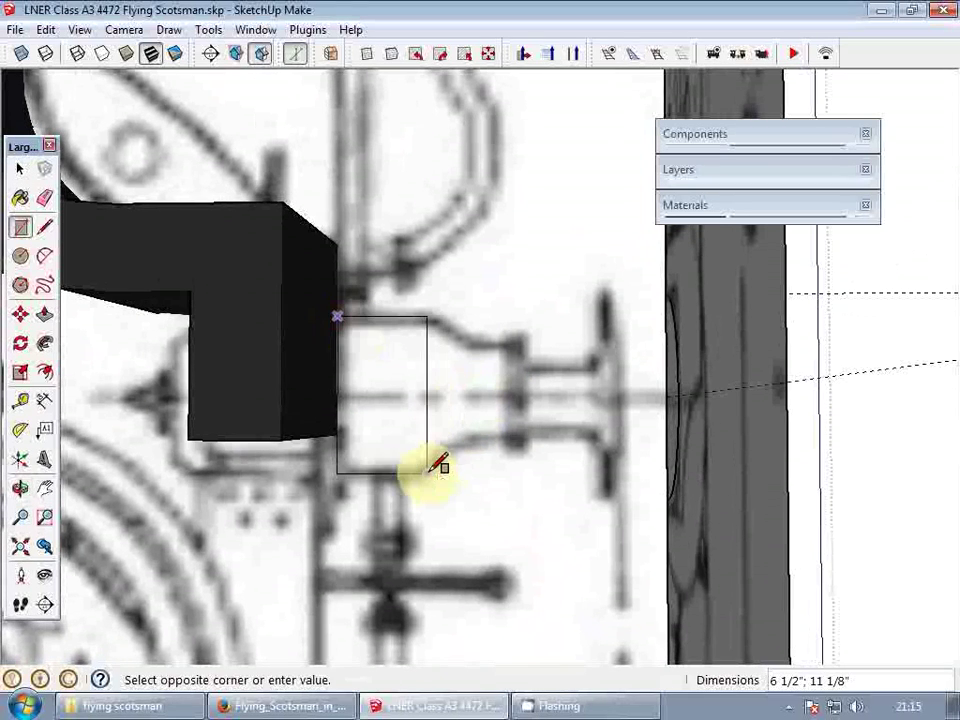
{"action": "left_click", "coordinate": [427, 472]}
- Move the rectangle about 1/4" so its edge midpoint aligns with the buffer's centreline
{"action": "key", "text": "space"}
{"action": "key", "text": "m"}
{"action": "left_click", "coordinate": [426, 396]}
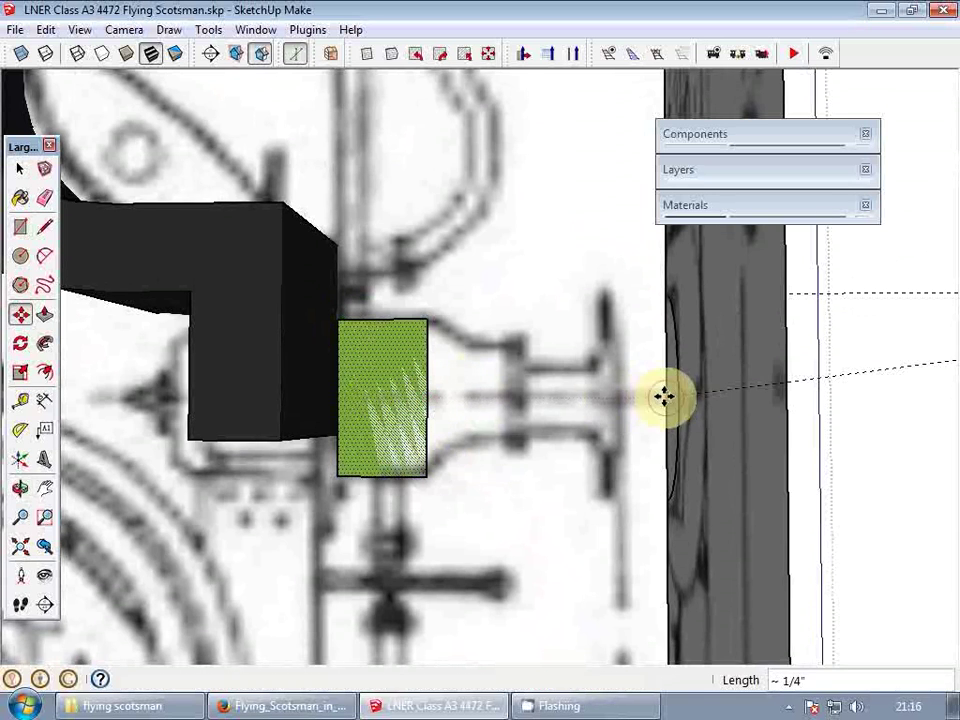
{"action": "middle_click_drag", "start_coordinate": [662, 394], "coordinate": [386, 403]}
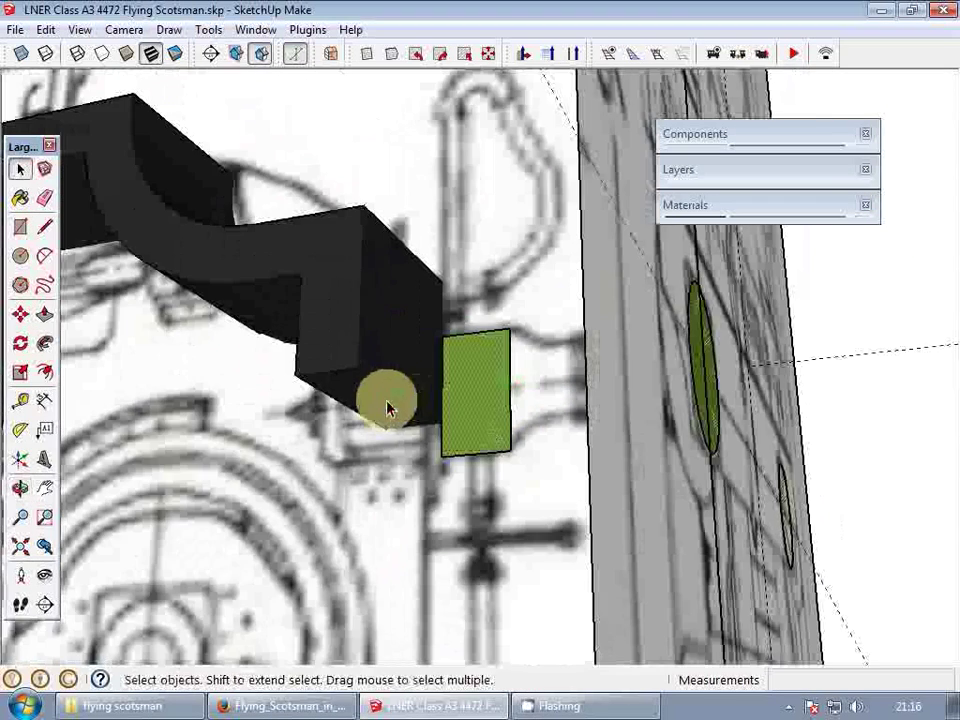
- Keep the rest of the model visible during component editing
{"action": "scroll", "coordinate": [381, 405], "scroll_direction": "up", "scroll_amount": 3}
{"action": "left_click", "coordinate": [79, 29]}
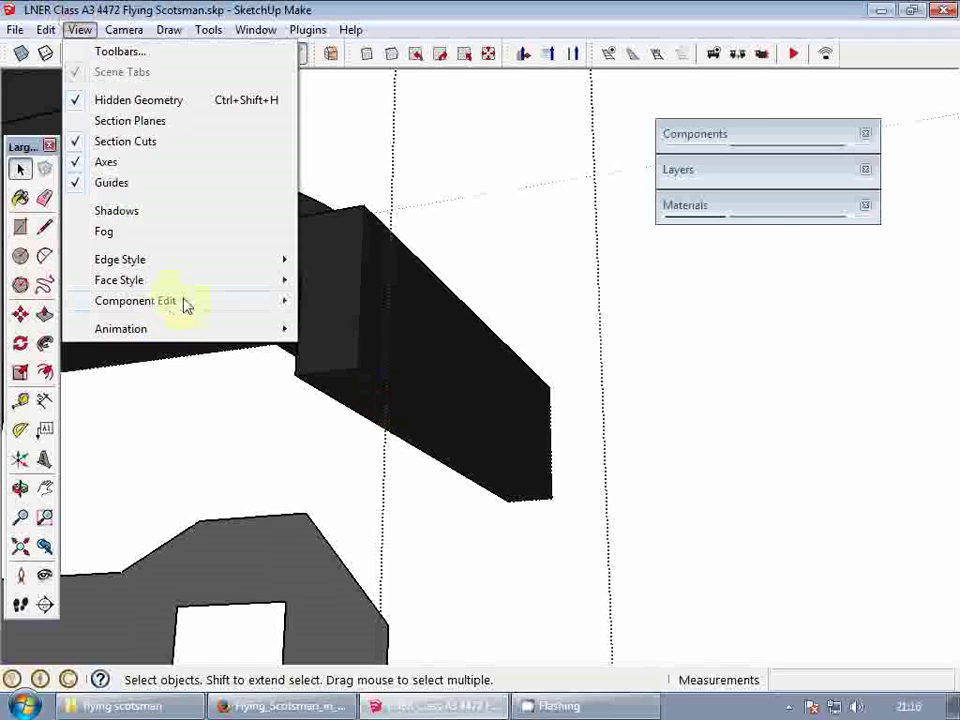
{"action": "left_click", "coordinate": [309, 302]}
- Push/Pull the buffer beam's underside down to just below the buffer rectangle's lower edge
{"action": "key", "text": "p"}
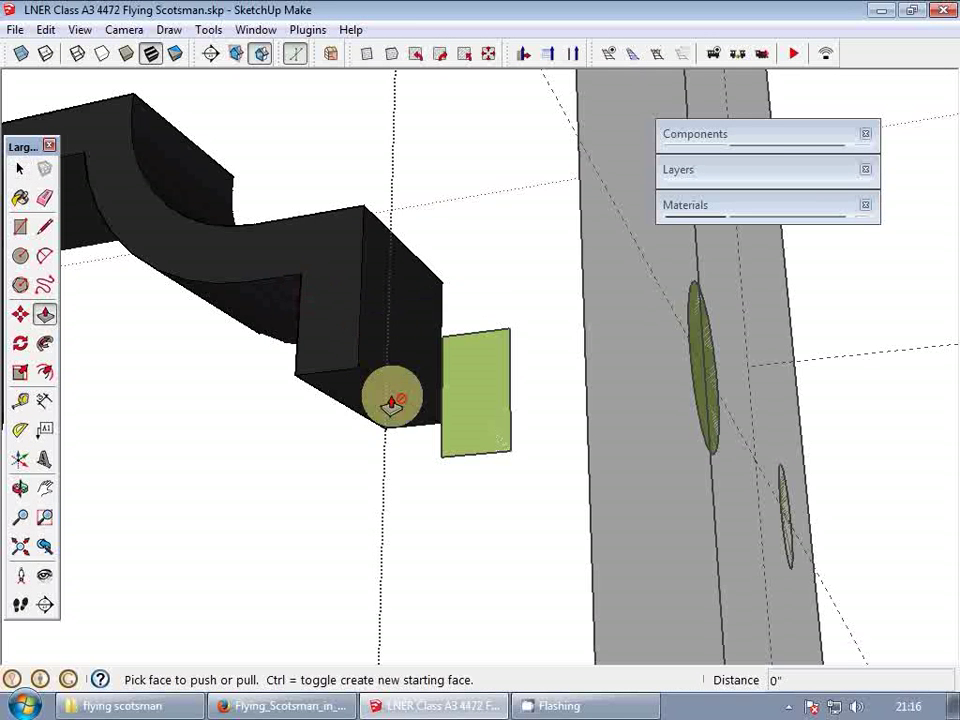
{"action": "key", "text": "space"}
{"action": "double_click", "coordinate": [370, 396]}
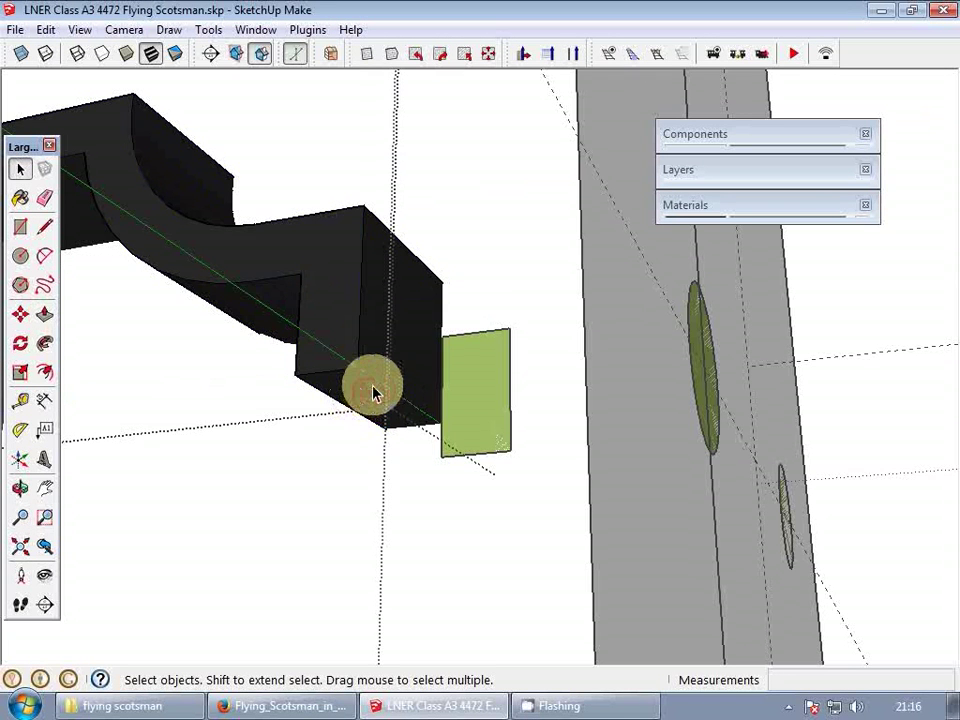
{"action": "key", "text": "p"}
{"action": "left_click", "coordinate": [362, 400]}
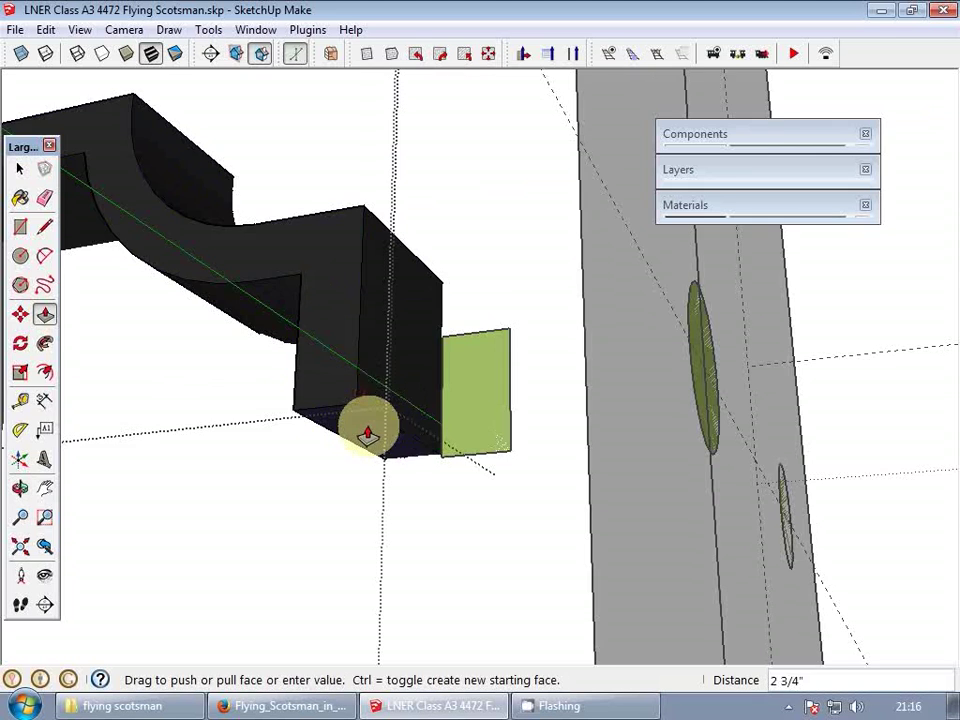
{"action": "scroll", "coordinate": [399, 454], "scroll_direction": "up", "scroll_amount": 3}
{"action": "scroll", "coordinate": [431, 462], "scroll_direction": "up", "scroll_amount": 5}
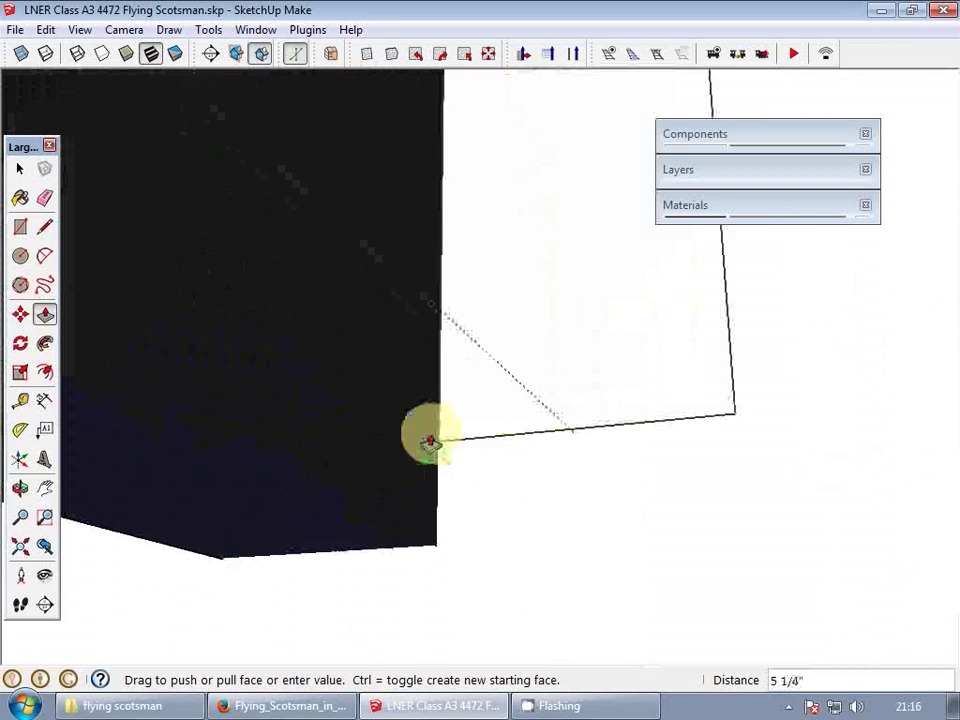
{"action": "key", "text": "space"}
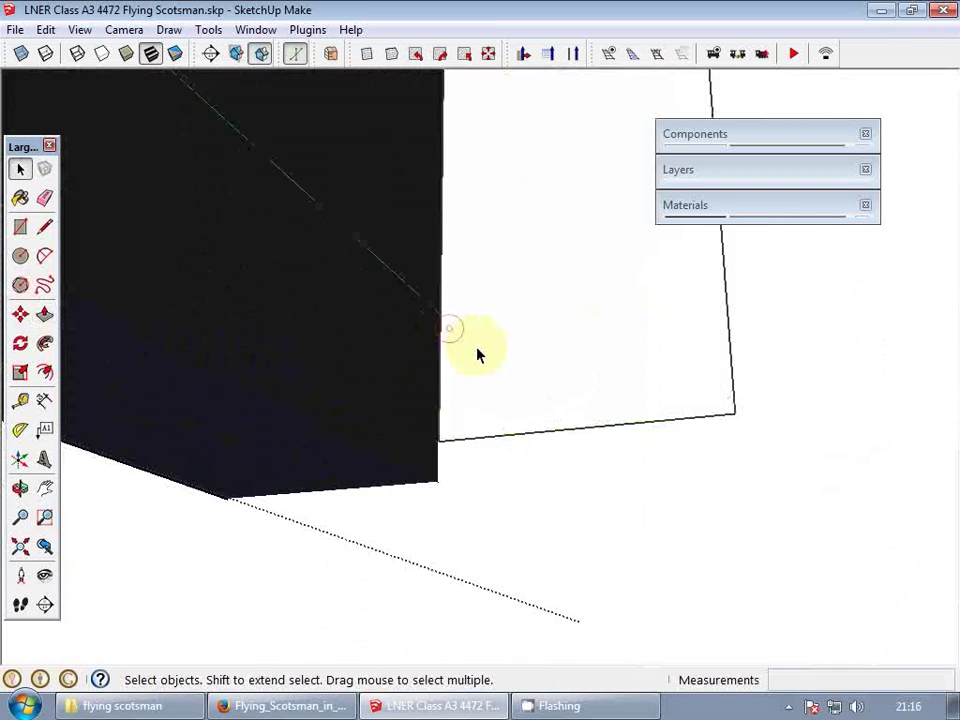
- Draw a 6-sided arc with a bulge of about 2 3/4" over the curved cutout beside the buffer on the front blueprint
{"action": "scroll", "coordinate": [470, 360], "scroll_direction": "down", "scroll_amount": 5}
{"action": "middle_click_drag", "start_coordinate": [432, 406], "coordinate": [297, 459]}
{"action": "scroll", "coordinate": [628, 375], "scroll_direction": "up", "scroll_amount": 3}
{"action": "middle_click_drag", "start_coordinate": [620, 390], "coordinate": [553, 386]}
{"action": "key", "text": "a"}
{"action": "scroll", "coordinate": [550, 395], "scroll_direction": "up", "scroll_amount": 3}
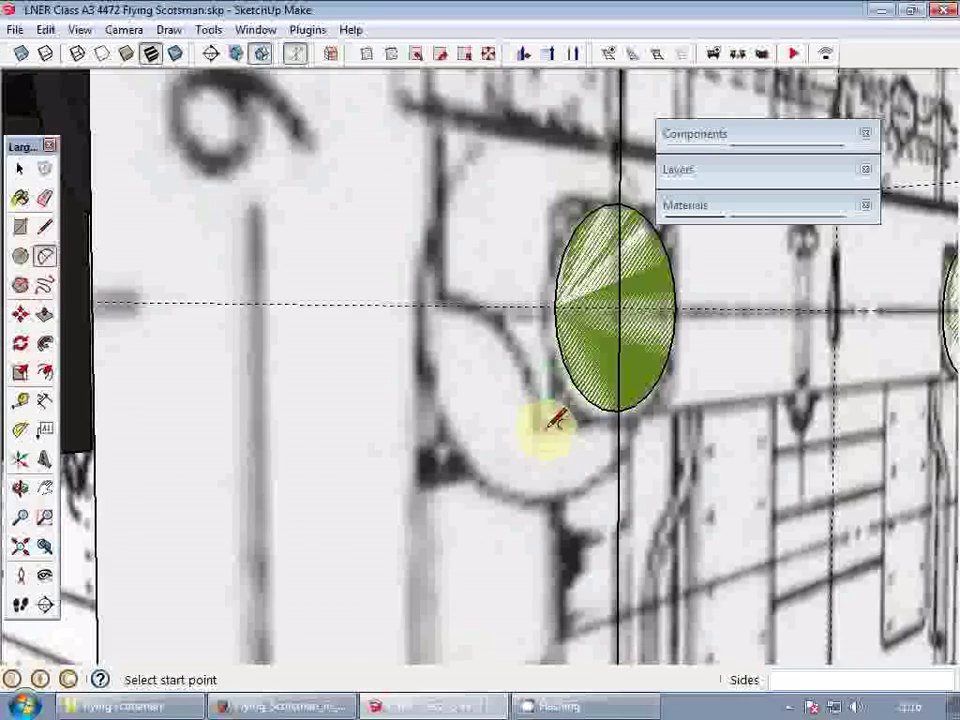
{"action": "left_click", "coordinate": [557, 420]}
{"action": "left_click", "coordinate": [450, 285]}
{"action": "key", "text": "space"}
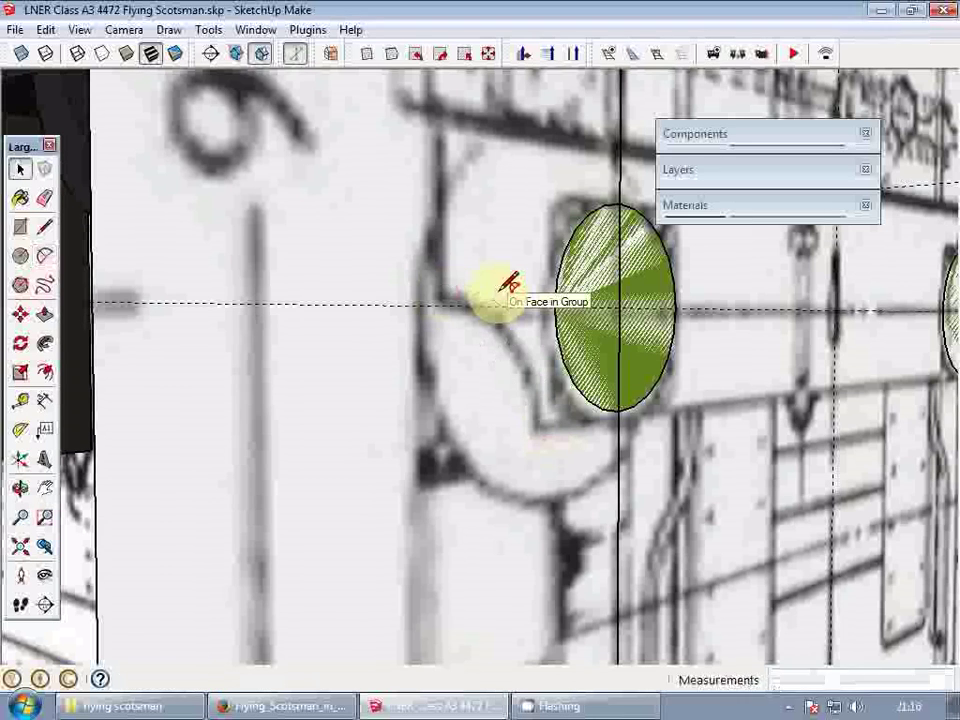
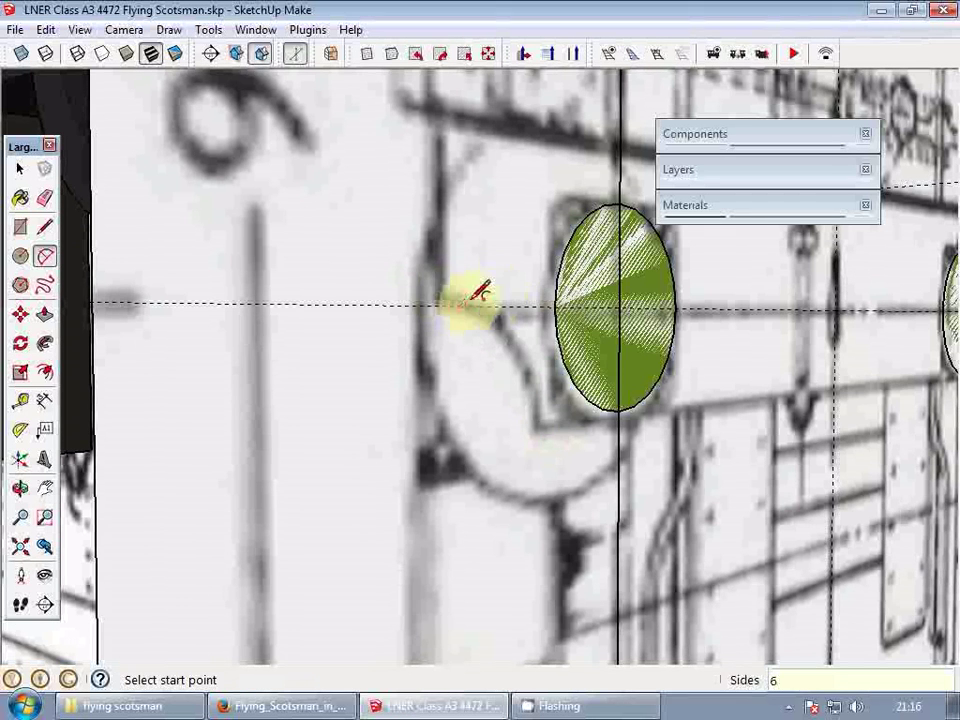
{"action": "left_click", "coordinate": [440, 296]}
{"action": "left_click", "coordinate": [540, 431]}
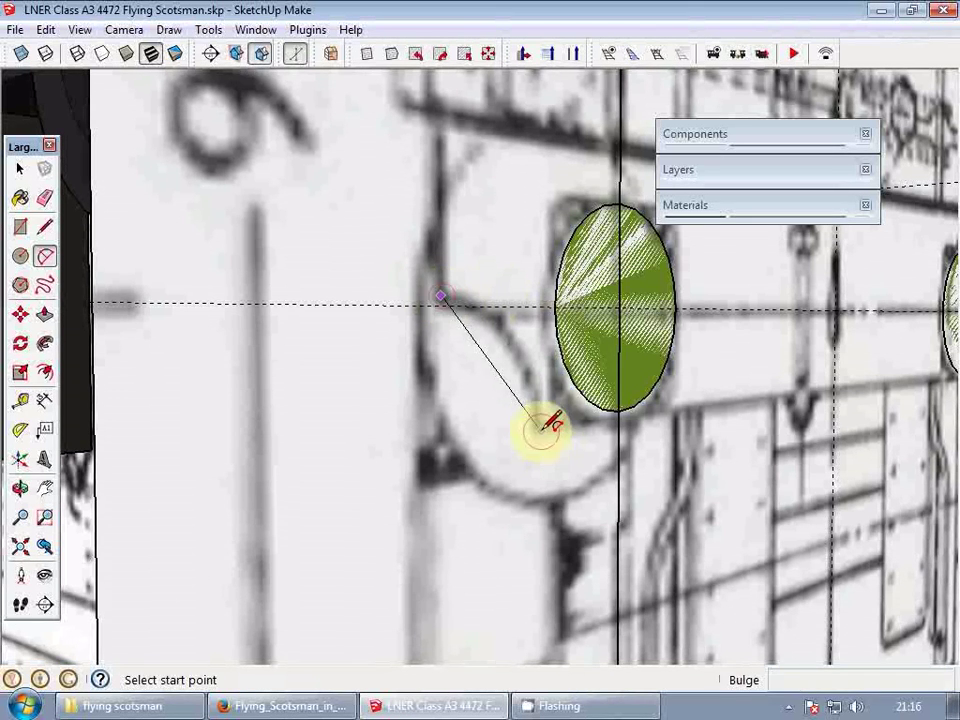
{"action": "scroll", "coordinate": [532, 346], "scroll_direction": "up", "scroll_amount": 2}
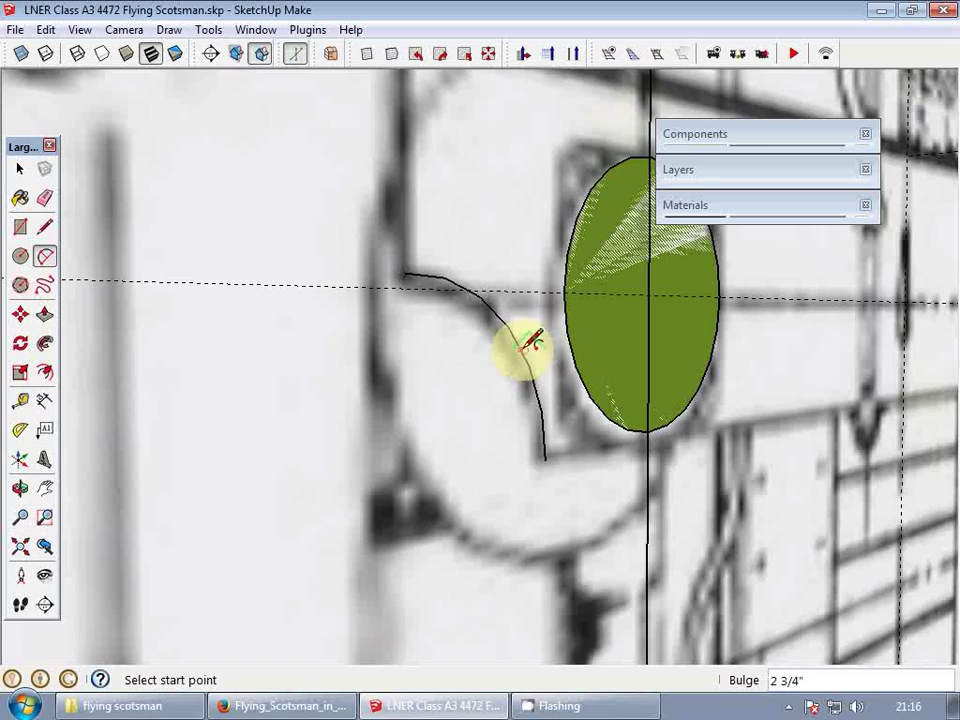
- Move the arc from the front blueprint onto the buffer beam's front face, with its upper end on the beam's outer edge
{"action": "key", "text": "space"}
{"action": "left_click", "coordinate": [522, 353]}
{"action": "scroll", "coordinate": [519, 364], "scroll_direction": "down", "scroll_amount": 2}
{"action": "middle_click_drag", "start_coordinate": [519, 367], "coordinate": [565, 424]}
{"action": "key", "text": "m"}
{"action": "scroll", "coordinate": [535, 418], "scroll_direction": "down", "scroll_amount": 2}
{"action": "left_click", "coordinate": [534, 418]}
{"action": "scroll", "coordinate": [545, 422], "scroll_direction": "down", "scroll_amount": 1}
{"action": "scroll", "coordinate": [337, 330], "scroll_direction": "up", "scroll_amount": 1}
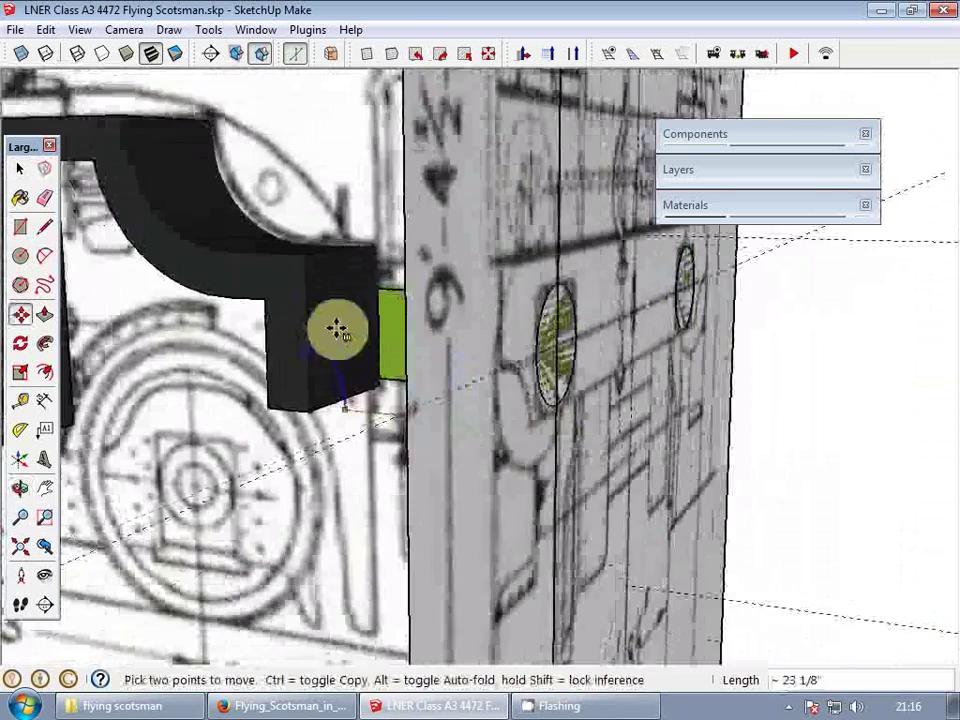
{"action": "middle_click_drag", "start_coordinate": [343, 336], "coordinate": [276, 353]}
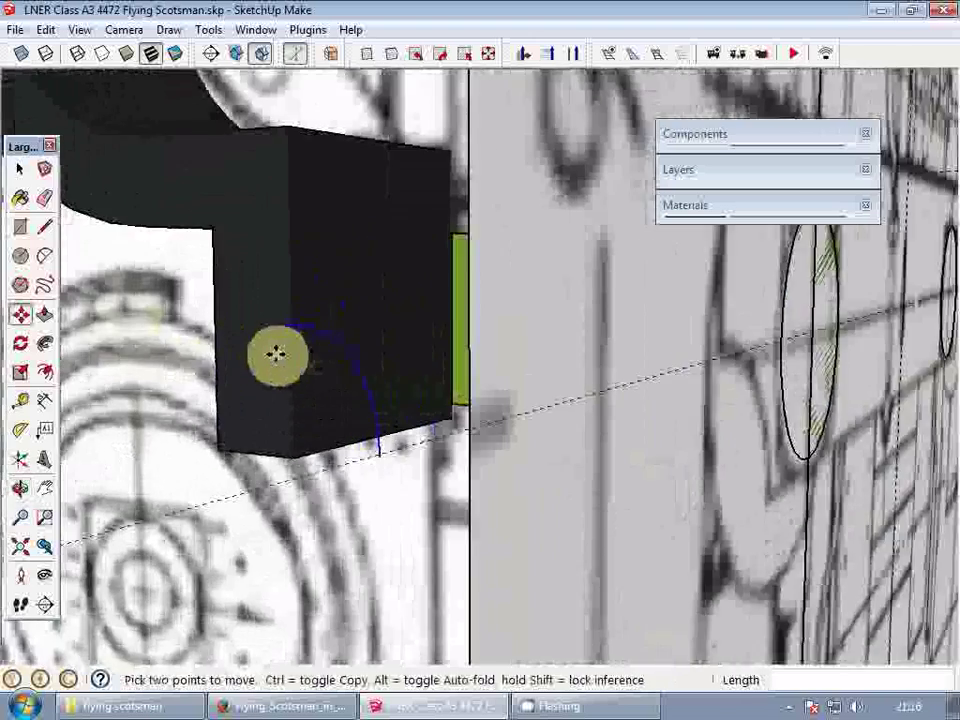
{"action": "scroll", "coordinate": [276, 353], "scroll_direction": "up", "scroll_amount": 2}
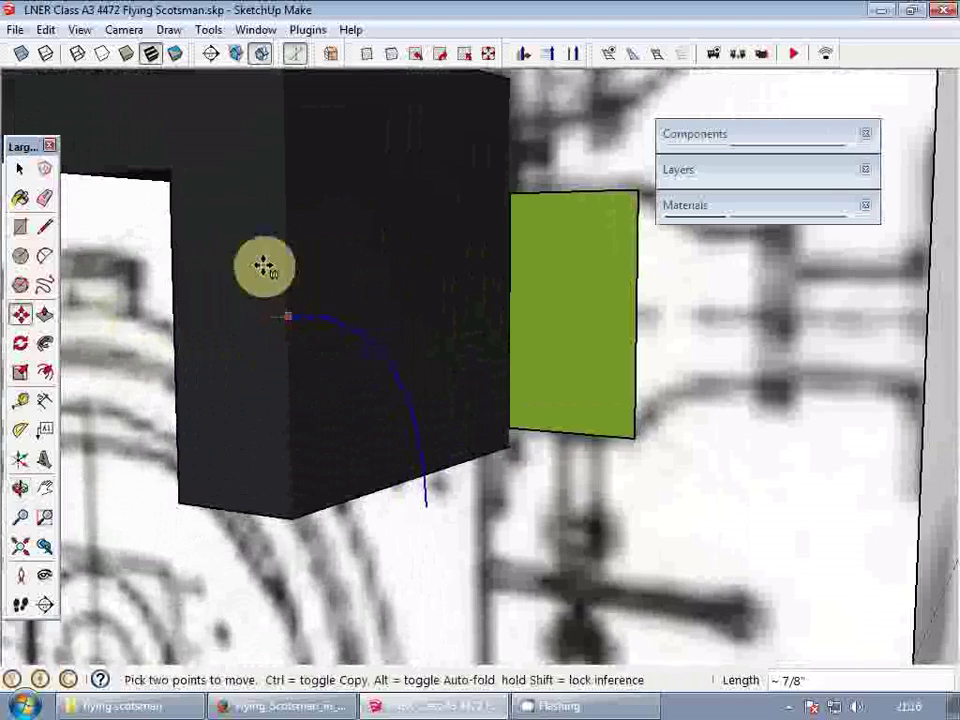
{"action": "middle_click_drag", "start_coordinate": [414, 349], "coordinate": [432, 318]}
- Push/Pull the buffer beam's underside further down to reach the lower end of the arc
{"action": "scroll", "coordinate": [450, 330], "scroll_direction": "down", "scroll_amount": 2}
{"action": "key", "text": "space"}
{"action": "double_click", "coordinate": [450, 330]}
{"action": "key", "text": "p"}
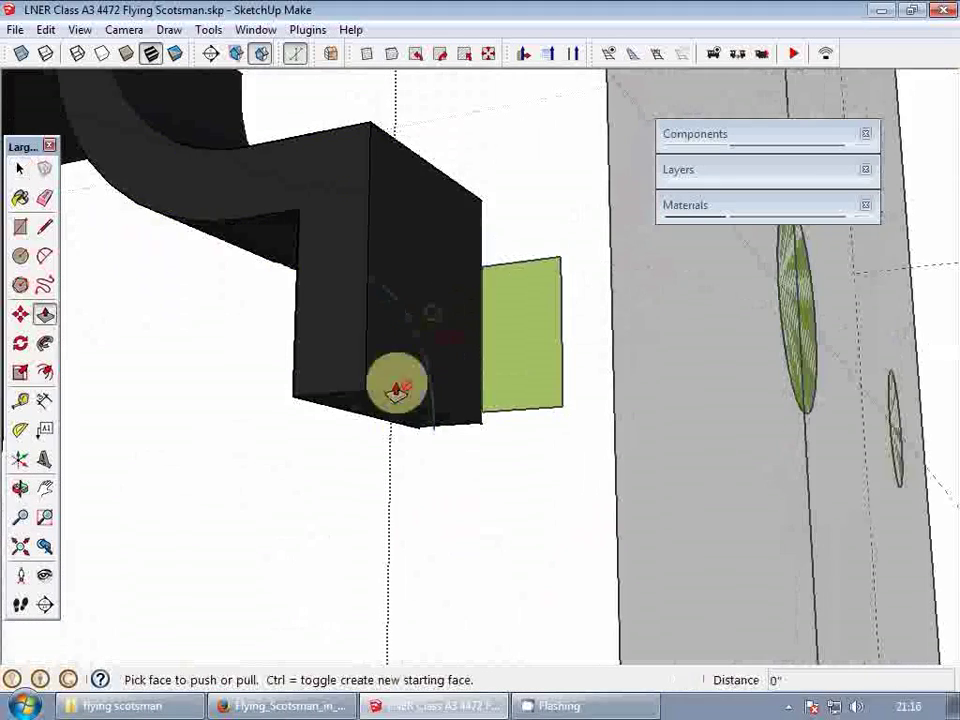
{"action": "key", "text": "space"}
{"action": "key", "text": "p"}
{"action": "left_click_drag", "start_coordinate": [386, 407], "coordinate": [433, 422]}
{"action": "key", "text": "space"}
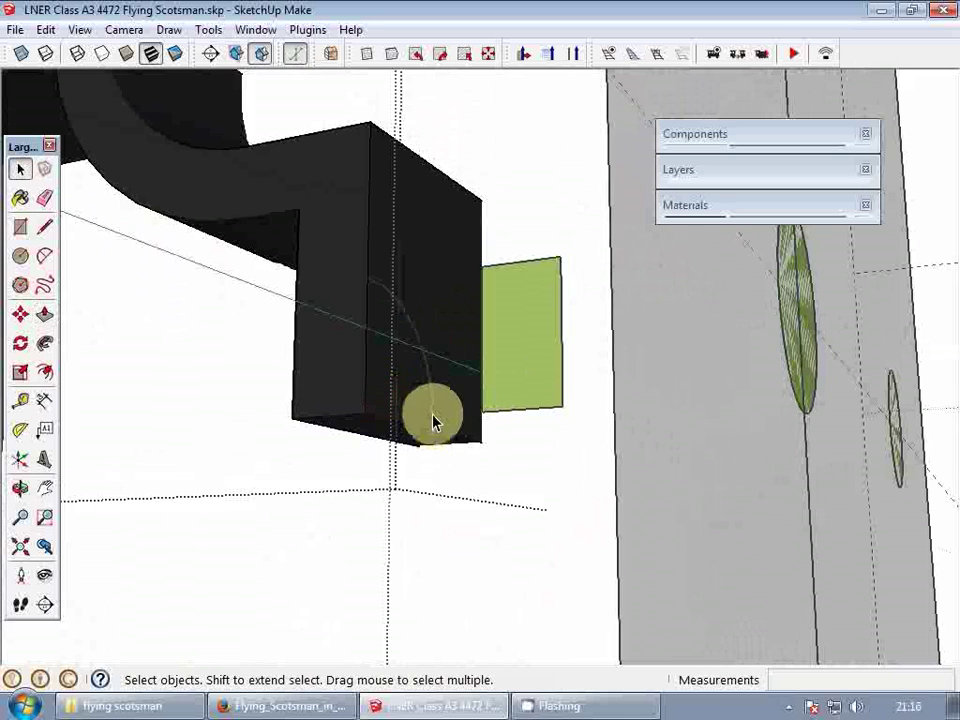
- Cut the arc on the buffer beam's front face and paste it in place inside the beam's own group
{"action": "key", "text": "Escape"}
{"action": "key", "text": "Escape"}
{"action": "left_click", "coordinate": [433, 391]}
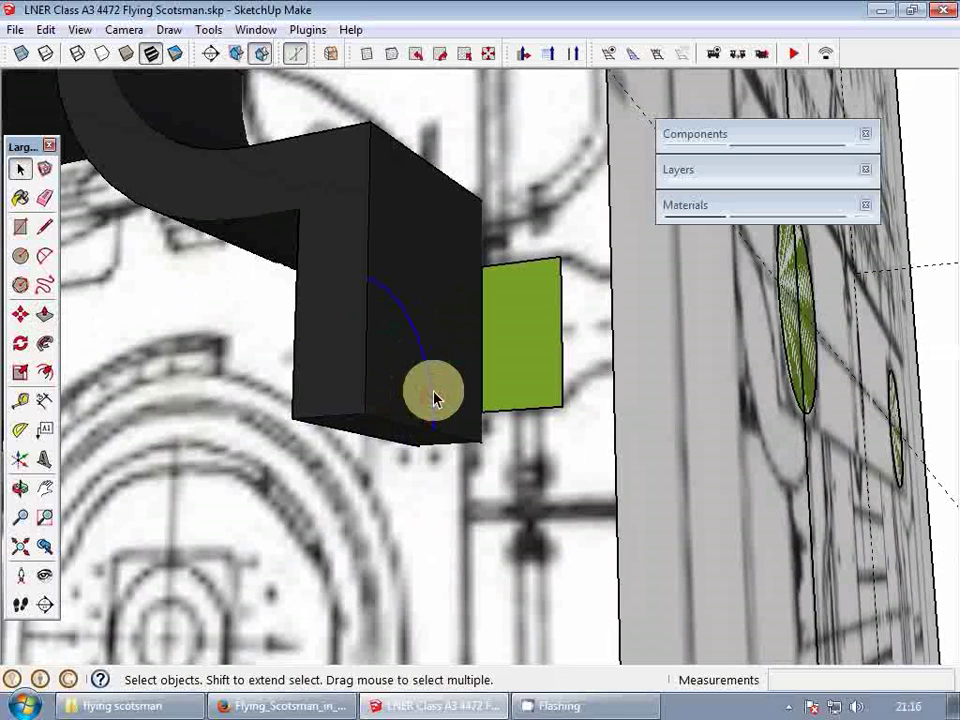
{"action": "key", "text": "ctrl+x"}
{"action": "double_click", "coordinate": [437, 366]}
{"action": "double_click", "coordinate": [437, 358]}
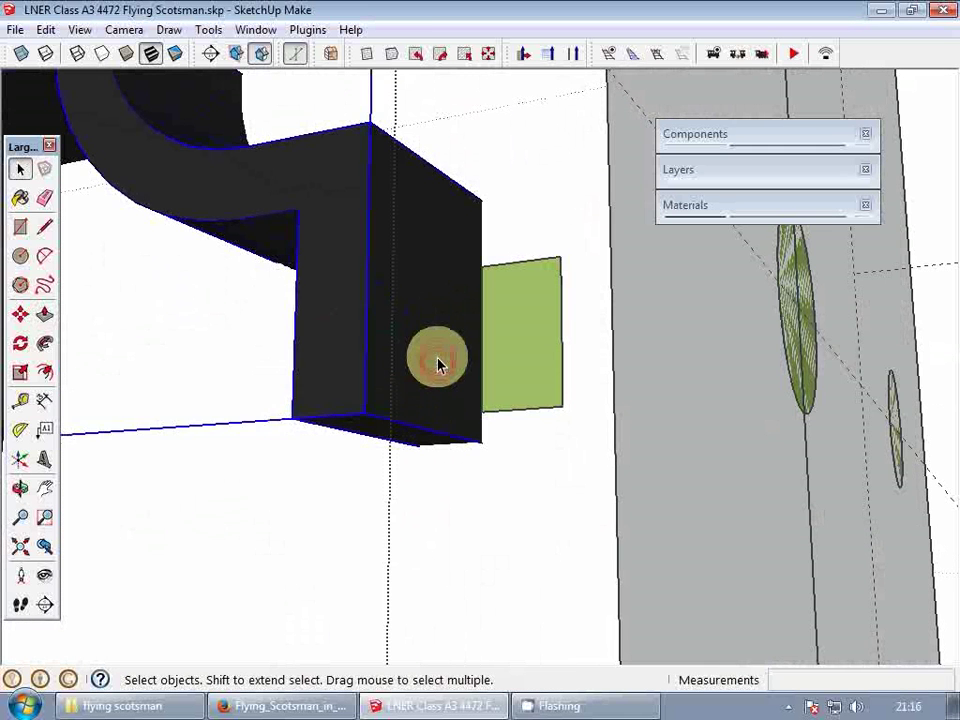
{"action": "key", "text": "ctrl+shift+v"}
- Push/Pull the corner area outside the arc 5 1/4" back through the buffer beam to cut the curved recess
{"action": "key", "text": "p"}
{"action": "left_click_drag", "start_coordinate": [407, 360], "coordinate": [274, 386]}
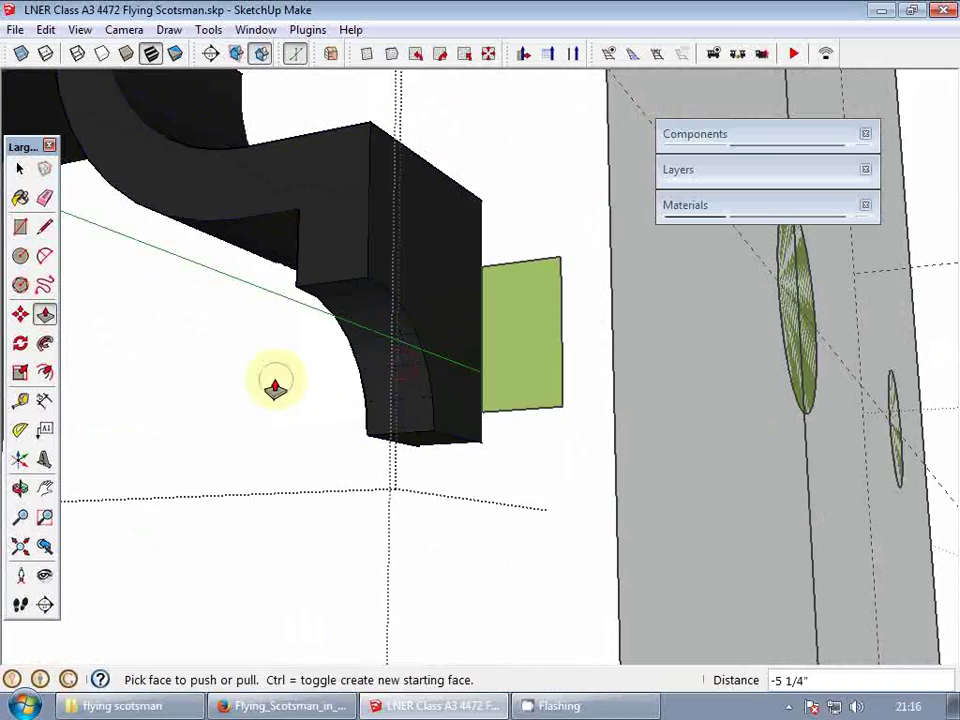
{"action": "key", "text": "space"}
- Cut the buffer rectangle in front of the beam and paste it in place inside the buffer disc's component
{"action": "middle_click_drag", "start_coordinate": [274, 386], "coordinate": [574, 377]}
{"action": "scroll", "coordinate": [568, 373], "scroll_direction": "up", "scroll_amount": 3}
{"action": "scroll", "coordinate": [452, 409], "scroll_direction": "down", "scroll_amount": 3}
{"action": "key", "text": "Escape"}
{"action": "key", "text": "Escape"}
{"action": "scroll", "coordinate": [508, 395], "scroll_direction": "up", "scroll_amount": 3}
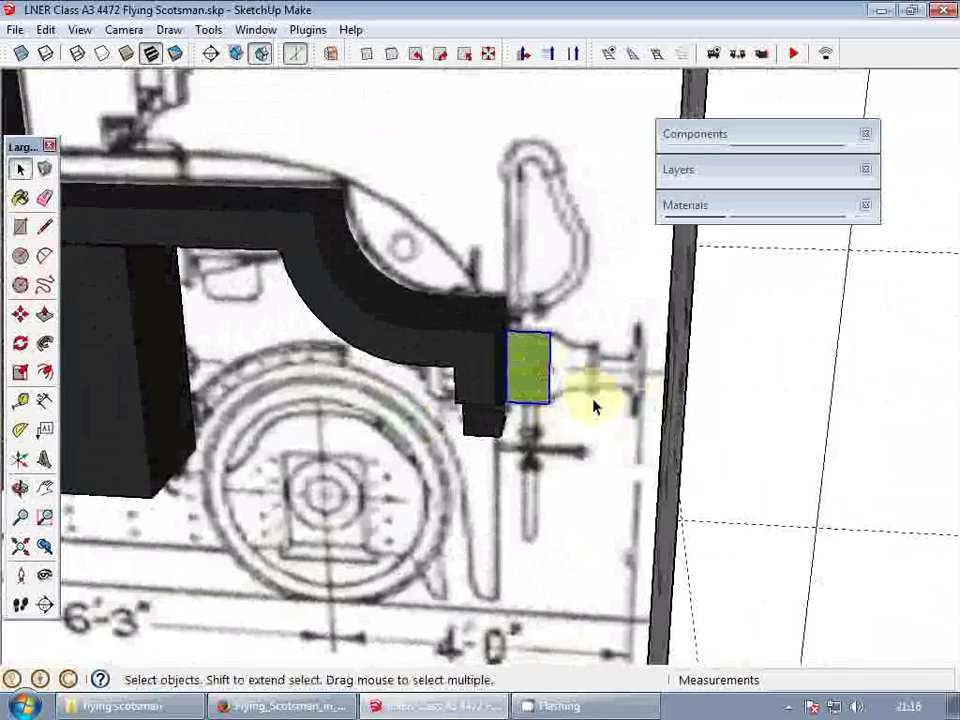
{"action": "scroll", "coordinate": [593, 405], "scroll_direction": "up", "scroll_amount": 2}
{"action": "middle_click_drag", "start_coordinate": [596, 406], "coordinate": [540, 406]}
{"action": "scroll", "coordinate": [638, 401], "scroll_direction": "up", "scroll_amount": 3}
{"action": "middle_click_drag", "start_coordinate": [638, 401], "coordinate": [505, 446]}
{"action": "scroll", "coordinate": [656, 375], "scroll_direction": "down", "scroll_amount": 3}
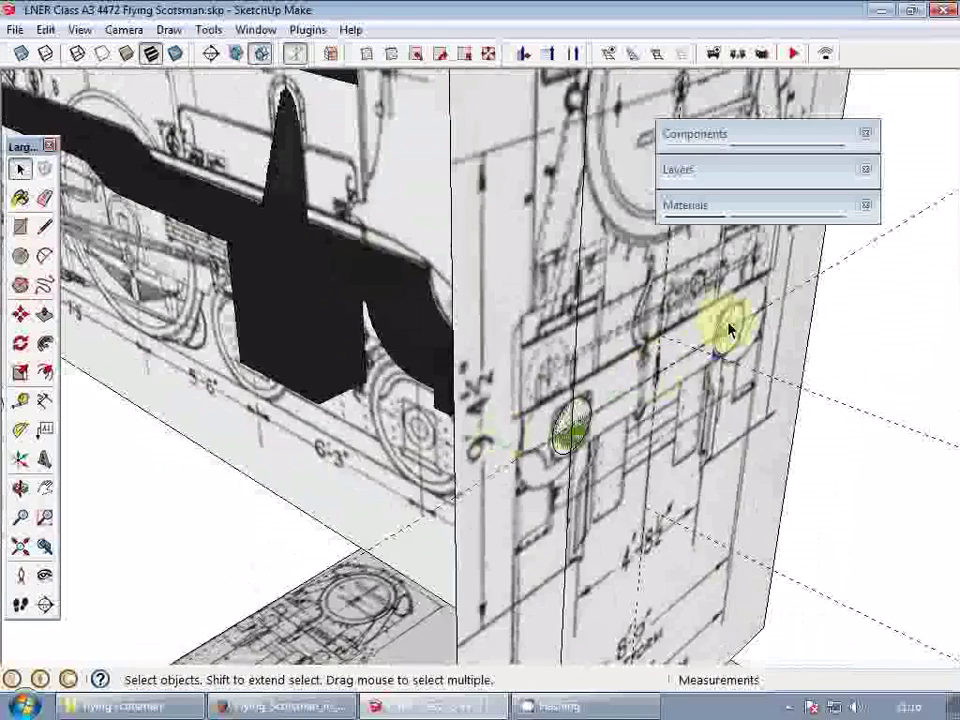
{"action": "scroll", "coordinate": [617, 418], "scroll_direction": "up", "scroll_amount": 2}
{"action": "scroll", "coordinate": [552, 439], "scroll_direction": "up", "scroll_amount": 4}
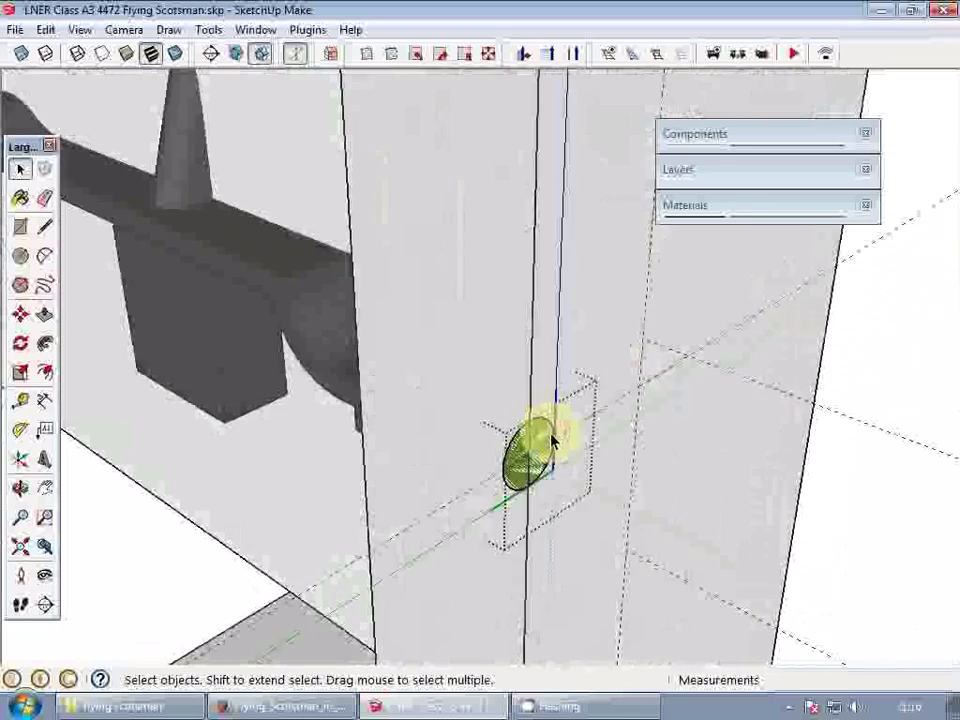
{"action": "key", "text": "ctrl+shift+v"}
- Paint the buffer rectangle with the side blueprint's texture, sampled from the blueprint
{"action": "middle_click_drag", "start_coordinate": [646, 450], "coordinate": [462, 350]}
{"action": "scroll", "coordinate": [547, 450], "scroll_direction": "up", "scroll_amount": 2}
{"action": "key", "text": "b"}
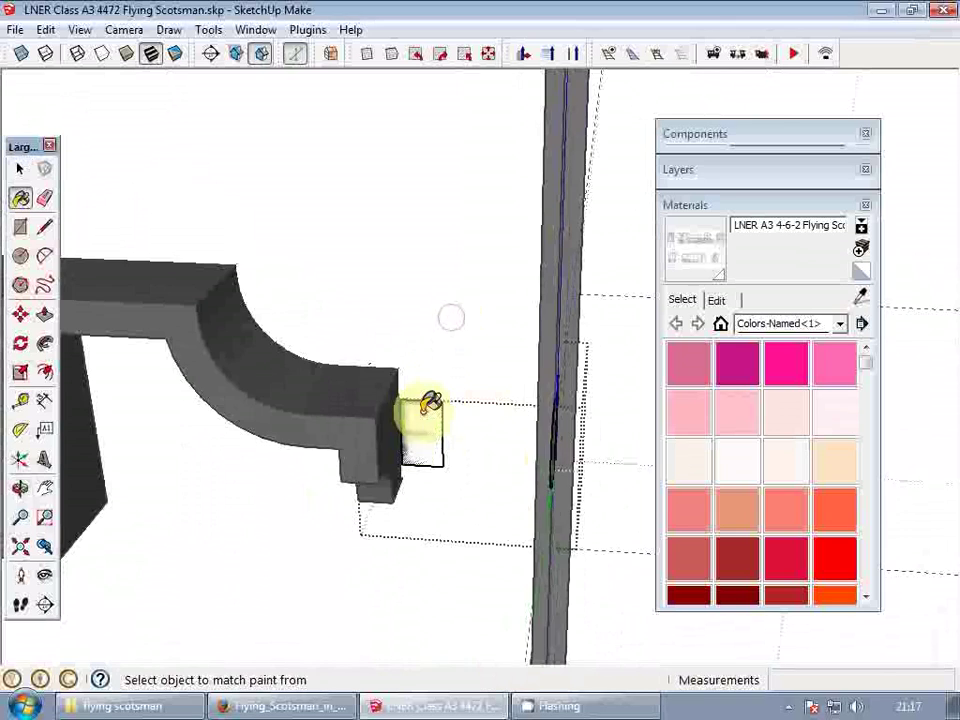
{"action": "key", "text": "space"}
- Cut the buffer component and paste it in place inside the locomotive's group
{"action": "key", "text": "Escape"}
{"action": "scroll", "coordinate": [426, 428], "scroll_direction": "down", "scroll_amount": 3}
{"action": "left_click", "coordinate": [431, 434]}
{"action": "middle_click_drag", "start_coordinate": [465, 450], "coordinate": [433, 456]}
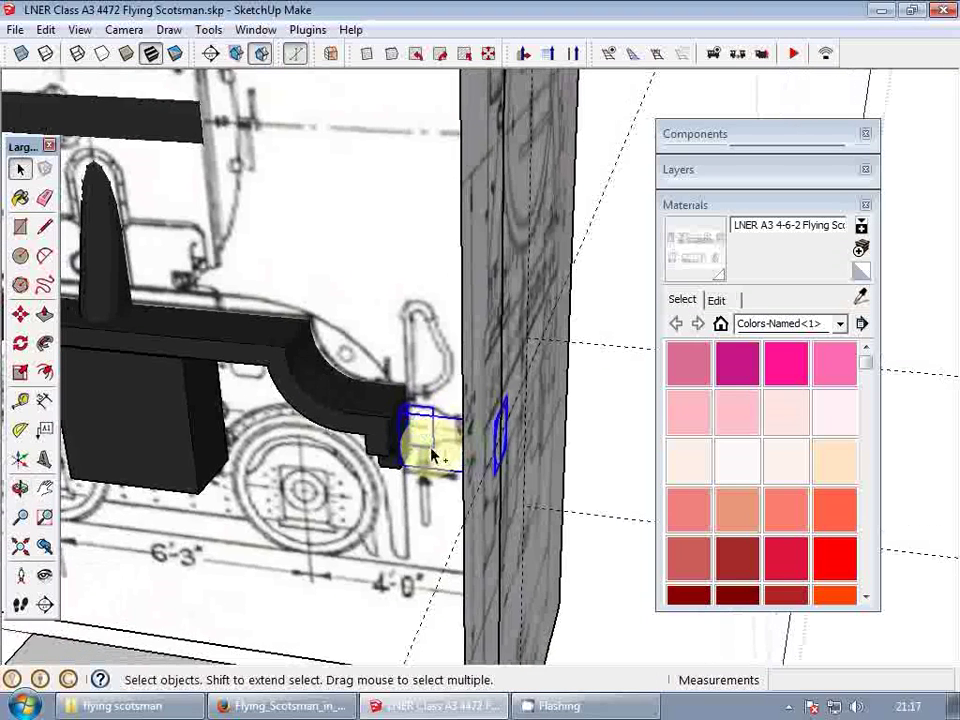
{"action": "scroll", "coordinate": [381, 433], "scroll_direction": "up", "scroll_amount": 3}
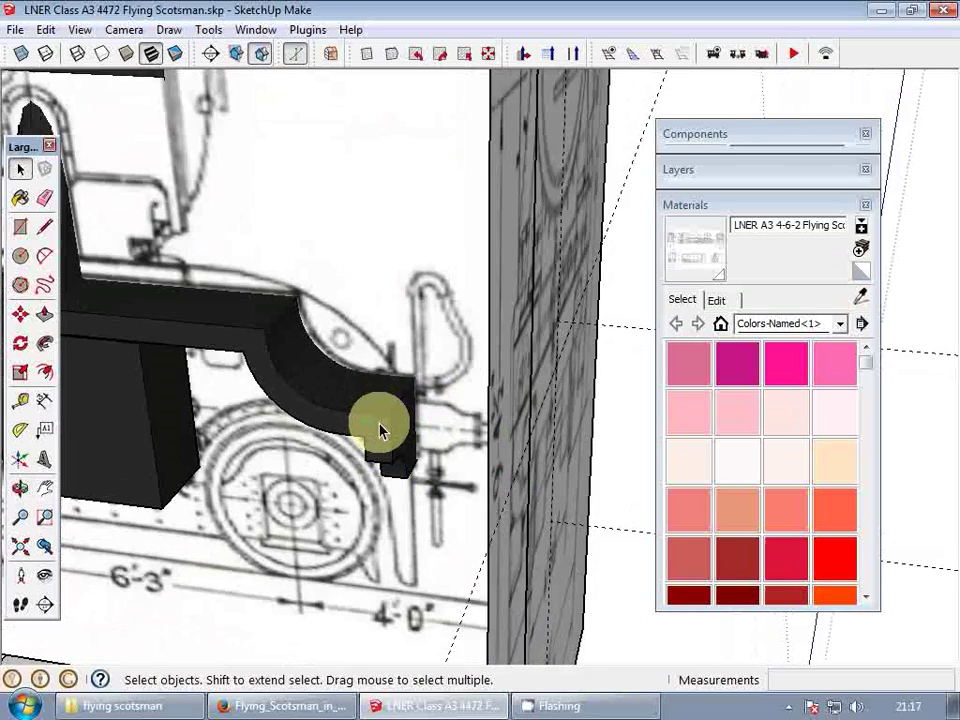
{"action": "scroll", "coordinate": [379, 427], "scroll_direction": "down", "scroll_amount": 7}
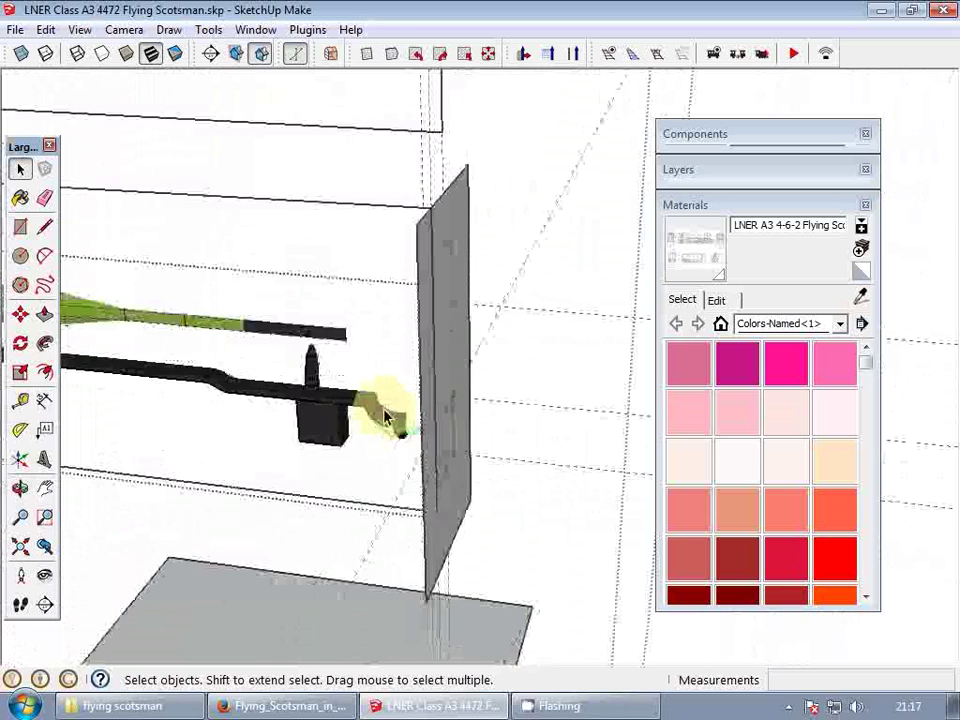
{"action": "scroll", "coordinate": [389, 419], "scroll_direction": "up", "scroll_amount": 2}
{"action": "middle_click_drag", "start_coordinate": [390, 418], "coordinate": [401, 407]}
{"action": "scroll", "coordinate": [401, 407], "scroll_direction": "up", "scroll_amount": 3}
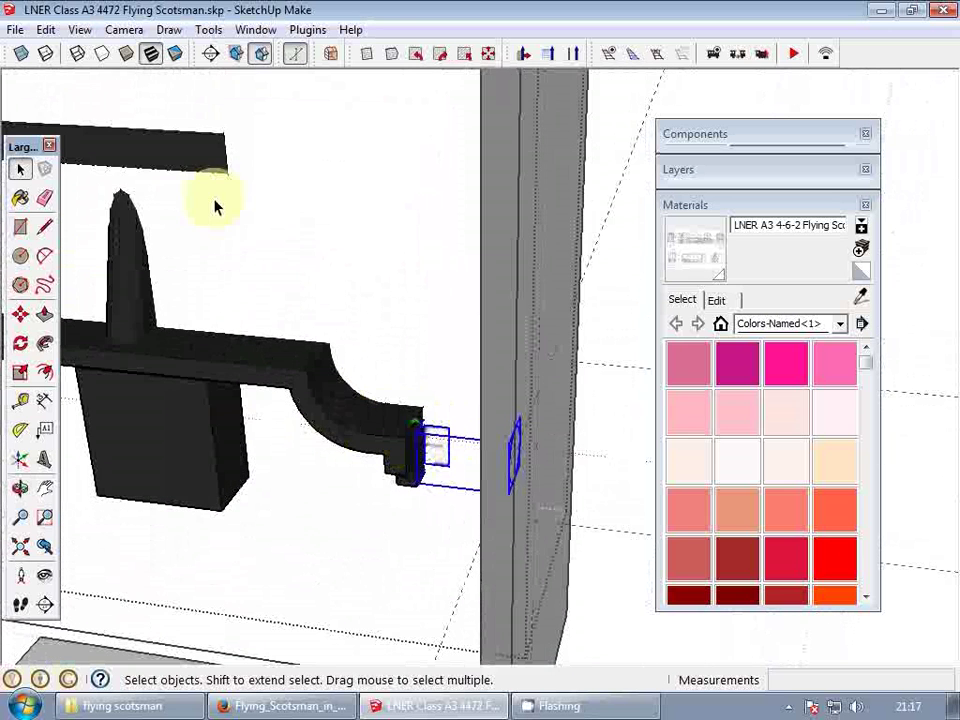
- Turn on hiding the rest of the model during component editing and open the buffer component for editing
{"action": "left_click", "coordinate": [79, 30]}
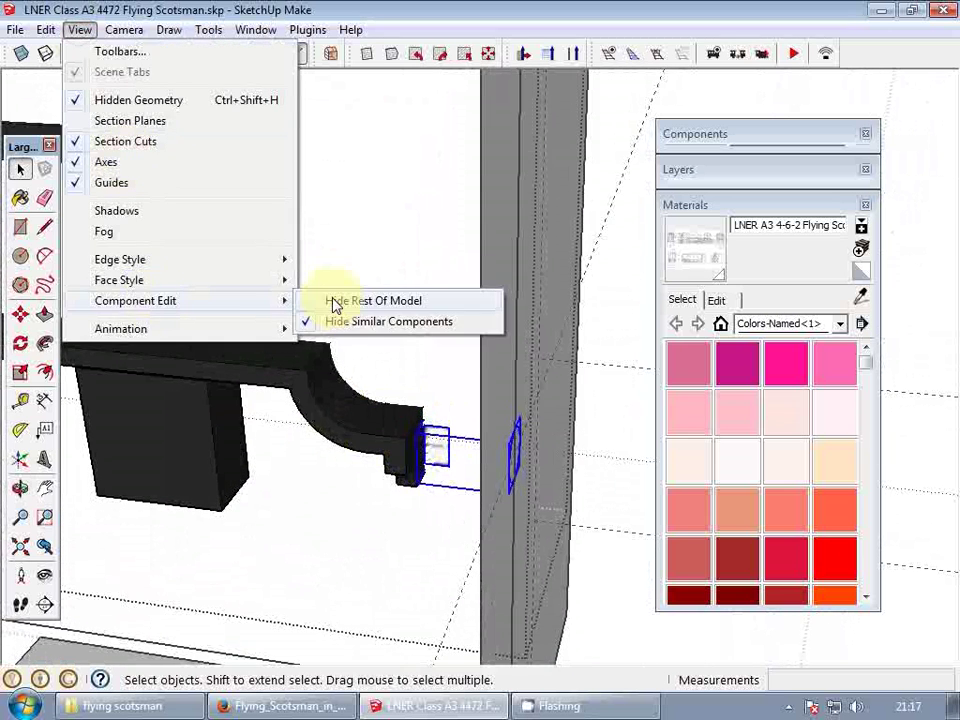
{"action": "left_click", "coordinate": [336, 300]}
{"action": "scroll", "coordinate": [336, 304], "scroll_direction": "up", "scroll_amount": 6}
{"action": "scroll", "coordinate": [314, 366], "scroll_direction": "down", "scroll_amount": 3}
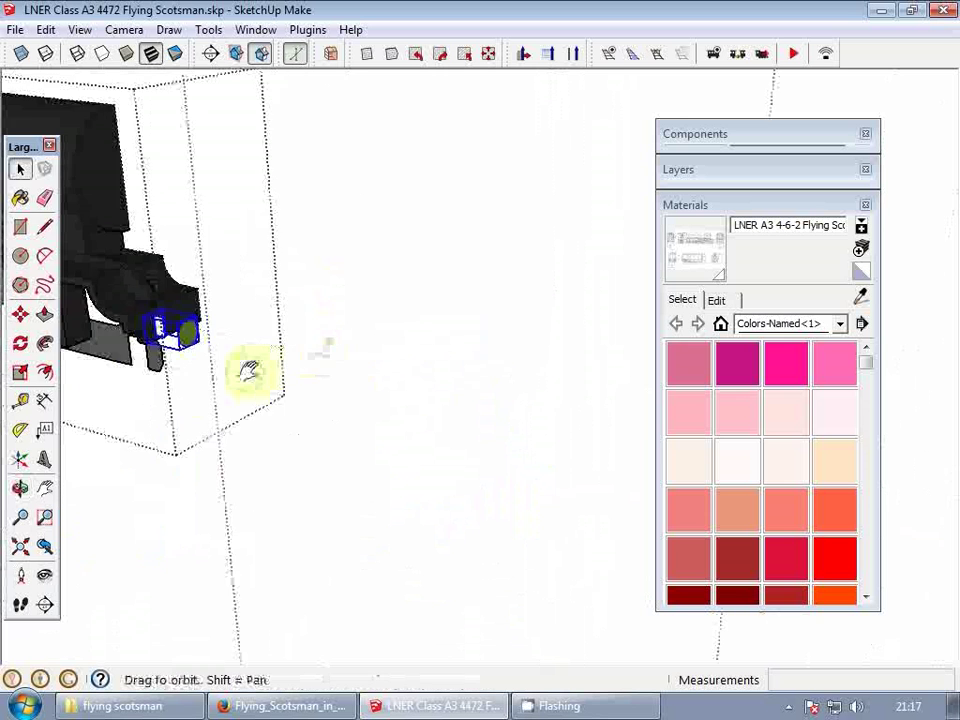
{"action": "middle_click_drag", "start_coordinate": [249, 371], "coordinate": [350, 365], "text": "shift"}
{"action": "scroll", "coordinate": [242, 320], "scroll_direction": "up", "scroll_amount": 2}
{"action": "middle_click_drag", "start_coordinate": [242, 320], "coordinate": [360, 377], "text": "shift"}
{"action": "scroll", "coordinate": [360, 377], "scroll_direction": "up", "scroll_amount": 2}
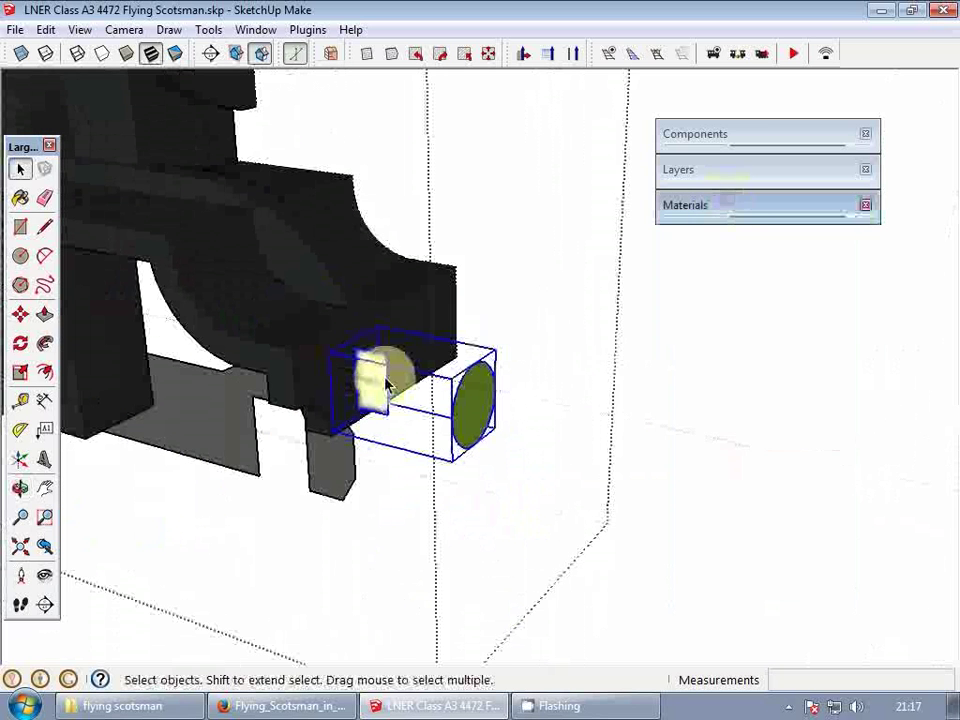
{"action": "double_click", "coordinate": [375, 395]}
- Stretch the textured rectangle's front edge out to the buffer disc, and make the disc a group
{"action": "scroll", "coordinate": [380, 390], "scroll_direction": "up", "scroll_amount": 3}
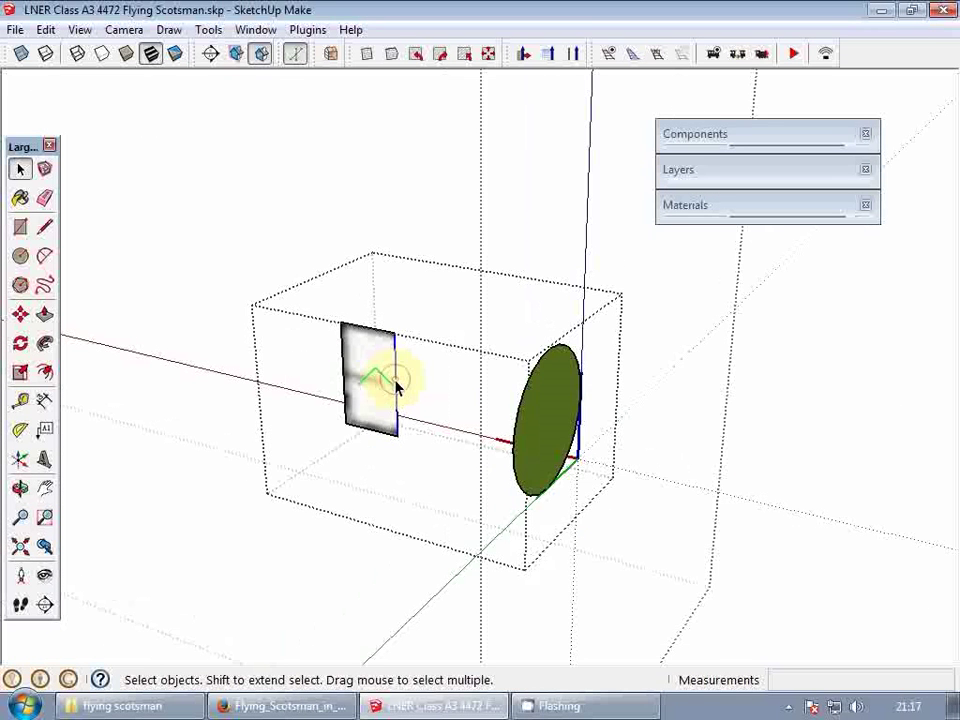
{"action": "key", "text": "m"}
{"action": "left_click", "coordinate": [395, 370]}
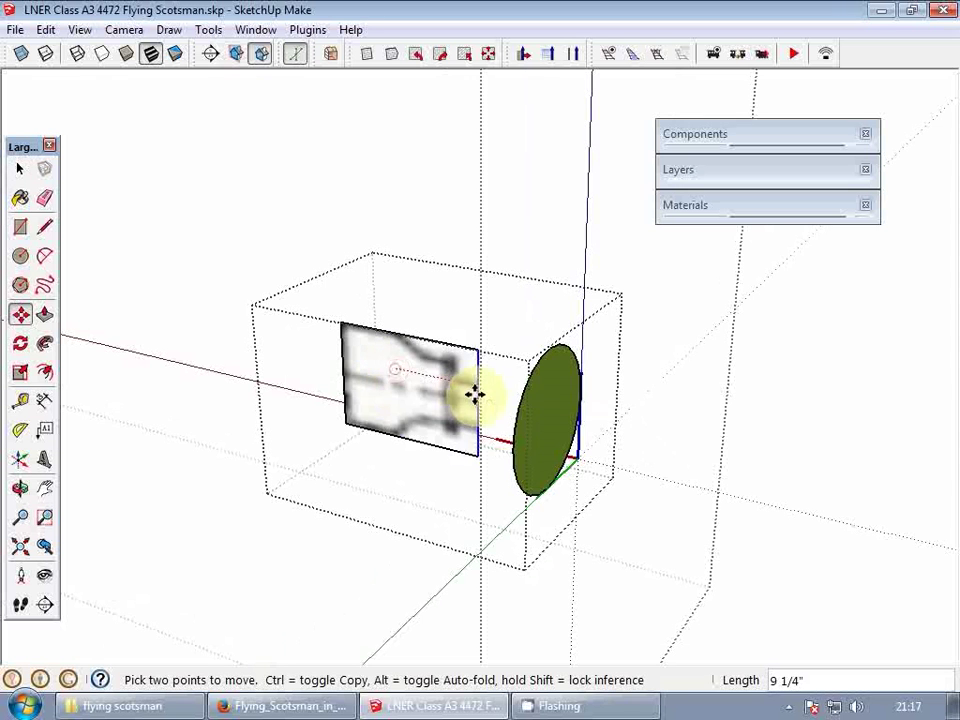
{"action": "left_click", "coordinate": [531, 418]}
{"action": "key", "text": "space"}
{"action": "right_click", "coordinate": [561, 396]}
{"action": "left_click", "coordinate": [630, 198]}
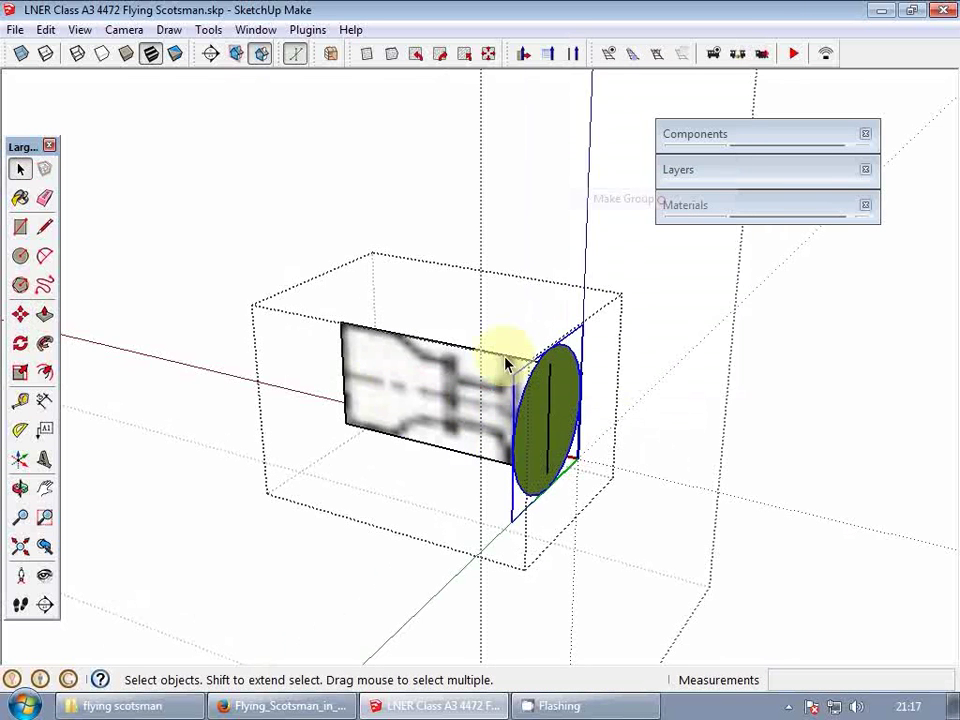
- Draw a vertical line across the rectangle where the buffer starts to taper, and trace the upper taper and collar outline
{"action": "scroll", "coordinate": [506, 365], "scroll_direction": "up", "scroll_amount": 3}
{"action": "middle_click_drag", "start_coordinate": [480, 390], "coordinate": [345, 390]}
{"action": "key", "text": "l"}
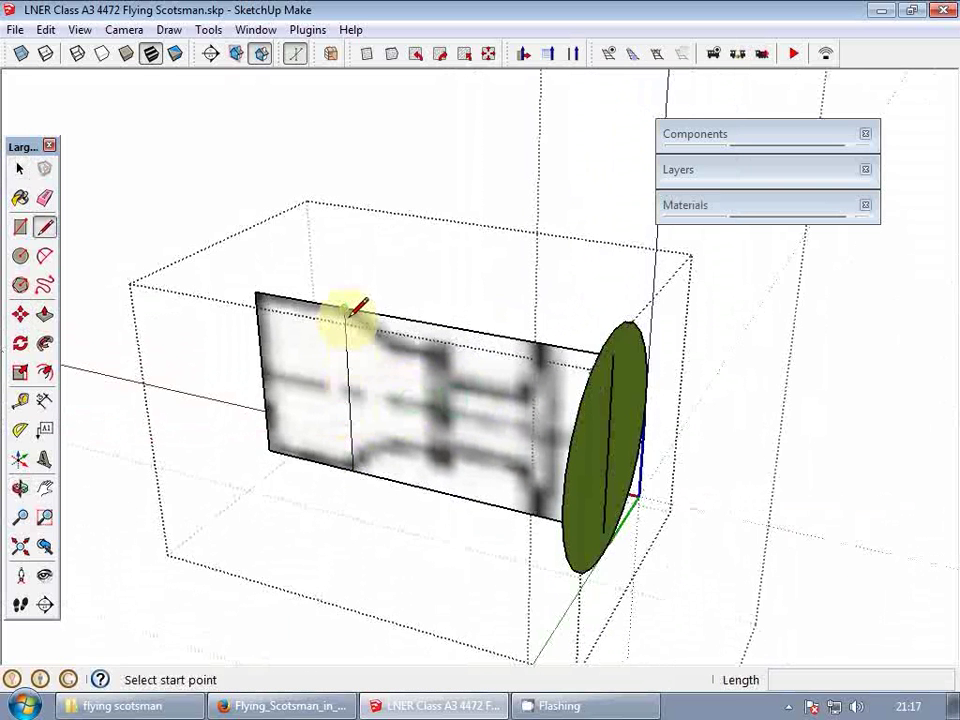
{"action": "left_click", "coordinate": [346, 309]}
{"action": "scroll", "coordinate": [352, 318], "scroll_direction": "up", "scroll_amount": 2}
{"action": "scroll", "coordinate": [508, 360], "scroll_direction": "down", "scroll_amount": 2}
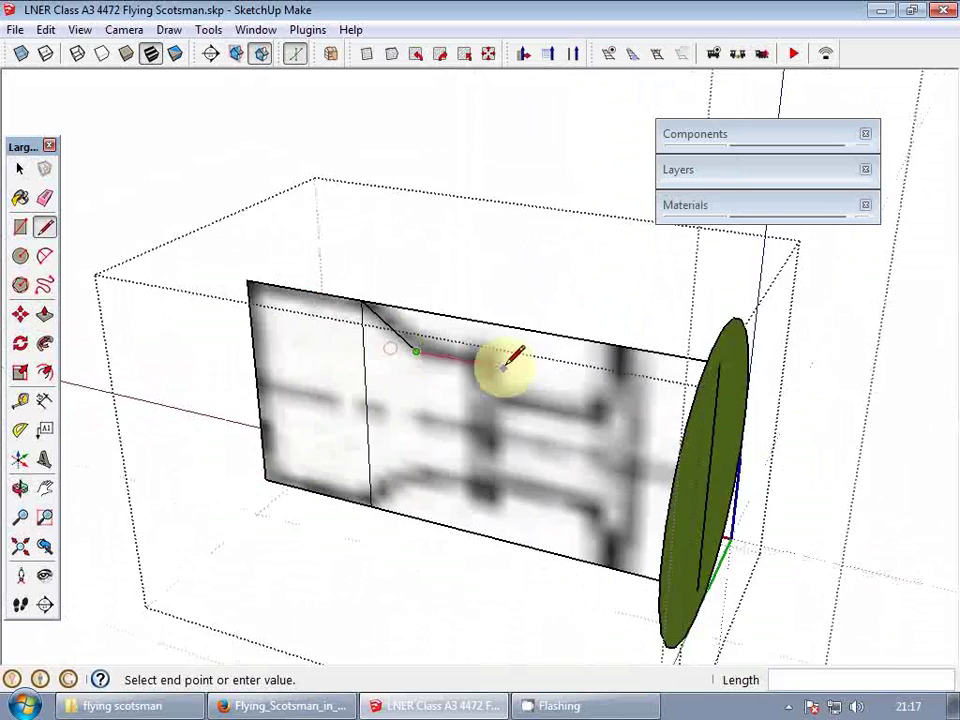
{"action": "mouse_move", "coordinate": [508, 360]}
{"action": "middle_mouse_down"}
{"action": "mouse_move", "coordinate": [681, 339]}
{"action": "mouse_move", "coordinate": [518, 355]}
{"action": "middle_mouse_up"}
{"action": "scroll", "coordinate": [518, 355], "scroll_direction": "up", "scroll_amount": 3}
{"action": "left_click", "coordinate": [480, 365]}
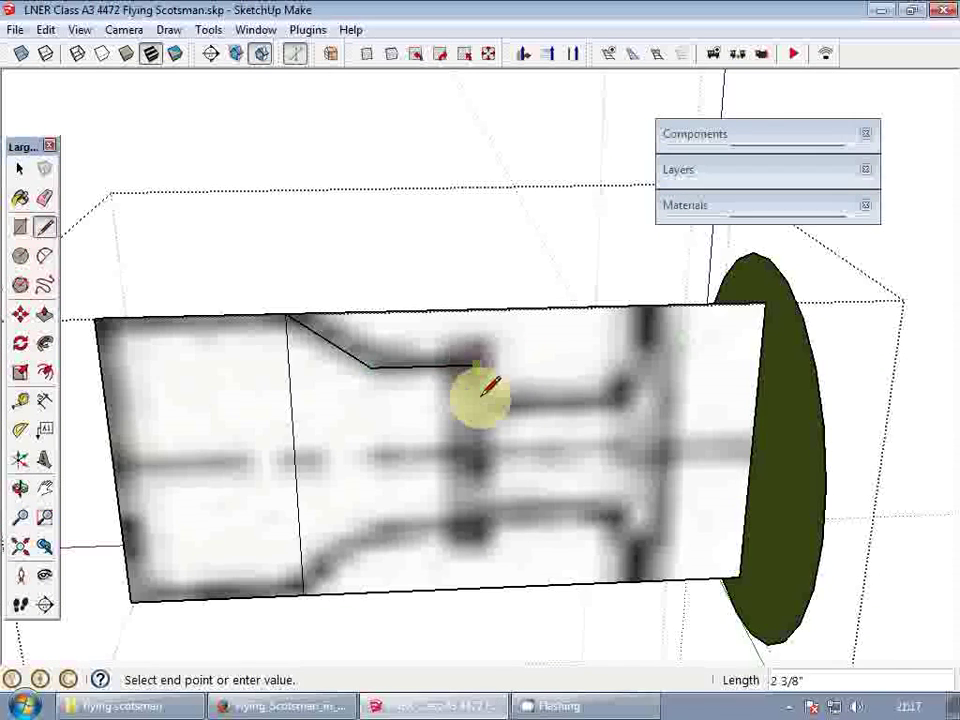
- Trace the step down at the collar and the shank's upper edge, about 7 3/4" long, towards the buffer disc
{"action": "scroll", "coordinate": [484, 395], "scroll_direction": "up", "scroll_amount": 3}
{"action": "left_click", "coordinate": [483, 395]}
{"action": "scroll", "coordinate": [483, 395], "scroll_direction": "down", "scroll_amount": 4}
{"action": "scroll", "coordinate": [665, 400], "scroll_direction": "down", "scroll_amount": 2}
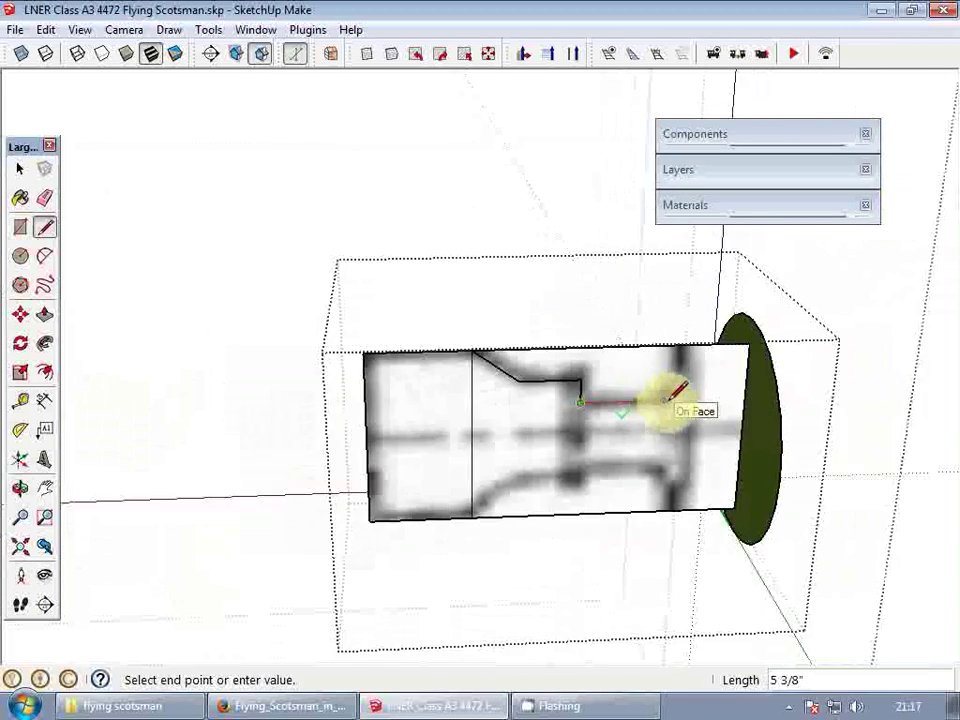
{"action": "middle_click_drag", "start_coordinate": [669, 401], "coordinate": [725, 408]}
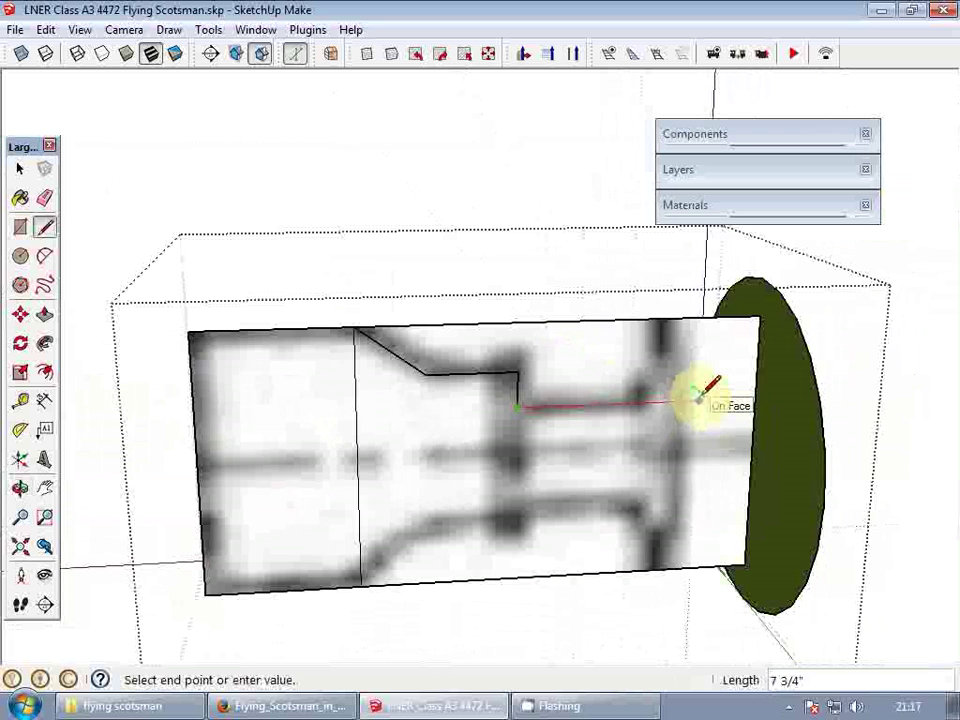
{"action": "left_click", "coordinate": [700, 400]}
{"action": "key", "text": "space"}
{"action": "triple_click", "coordinate": [649, 411]}
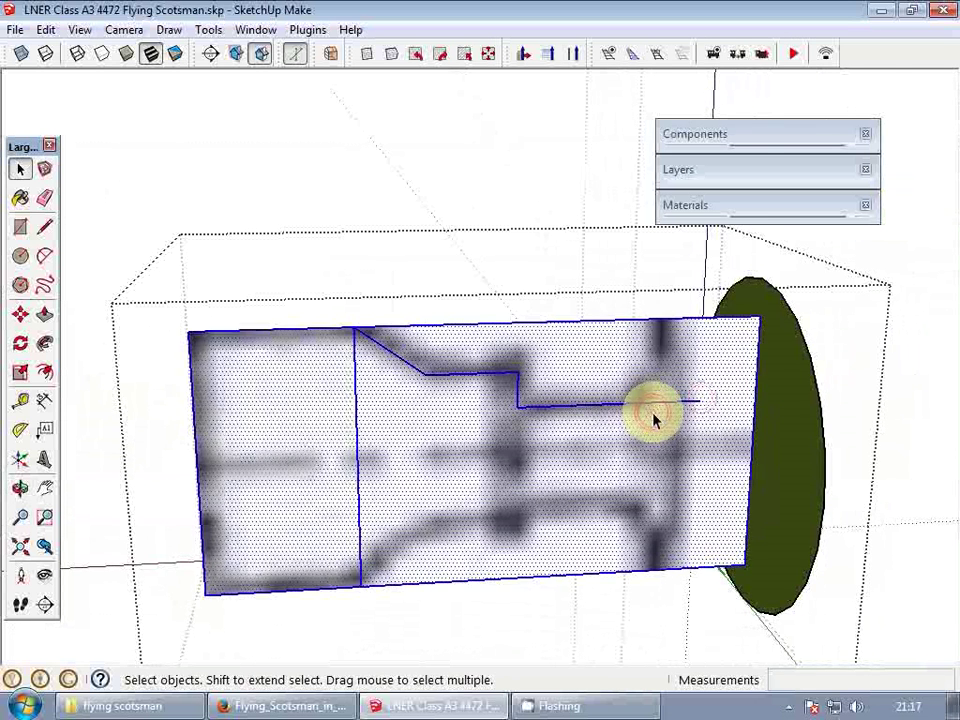
{"action": "scroll", "coordinate": [649, 411], "scroll_direction": "down", "scroll_amount": 3}
{"action": "key", "text": "m"}
{"action": "left_click", "coordinate": [372, 444]}
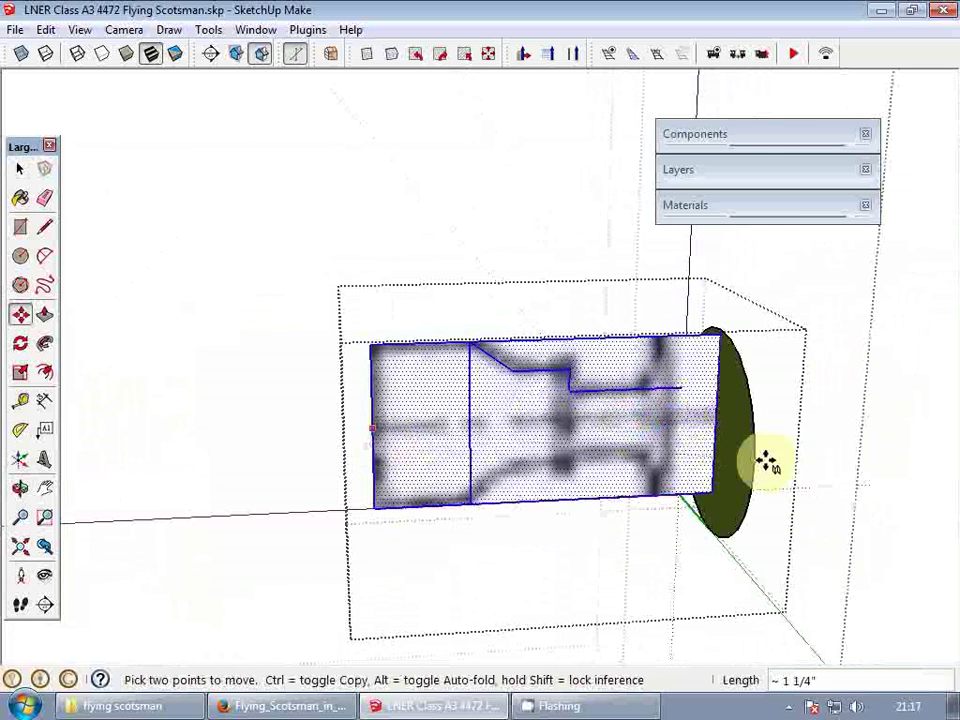
{"action": "key", "text": "space"}
- Outline the buffer head from the rectangle's upper front corner up to the disc's top and down its sloping back to the shank
{"action": "scroll", "coordinate": [694, 433], "scroll_direction": "up", "scroll_amount": 4}
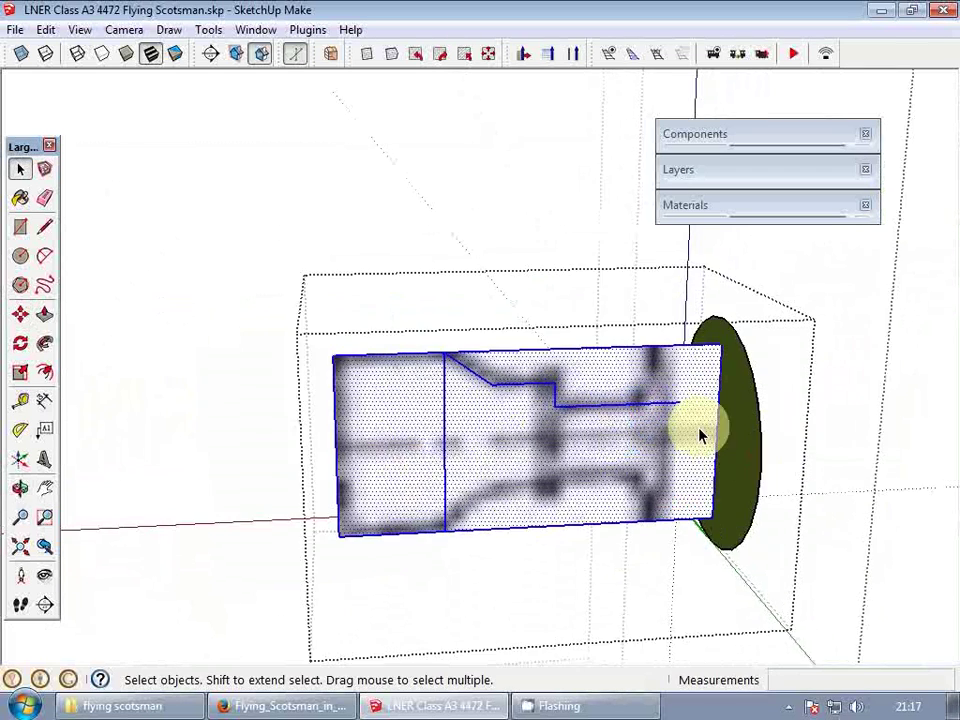
{"action": "key", "text": "l"}
{"action": "left_click", "coordinate": [737, 297]}
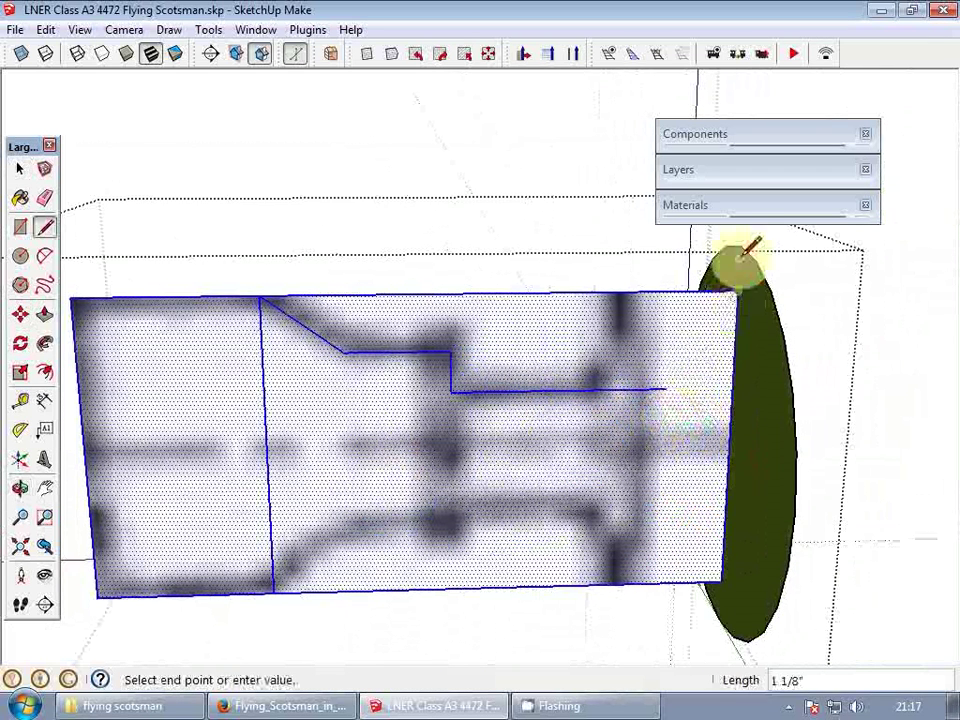
{"action": "left_click", "coordinate": [664, 386]}
{"action": "key", "text": "space"}
- Erase the leftover rectangle edges above the buffer profile and the vertical line at the start of the taper
{"action": "key", "text": "e"}
{"action": "left_click", "coordinate": [638, 291]}
{"action": "scroll", "coordinate": [426, 315], "scroll_direction": "down", "scroll_amount": 5}
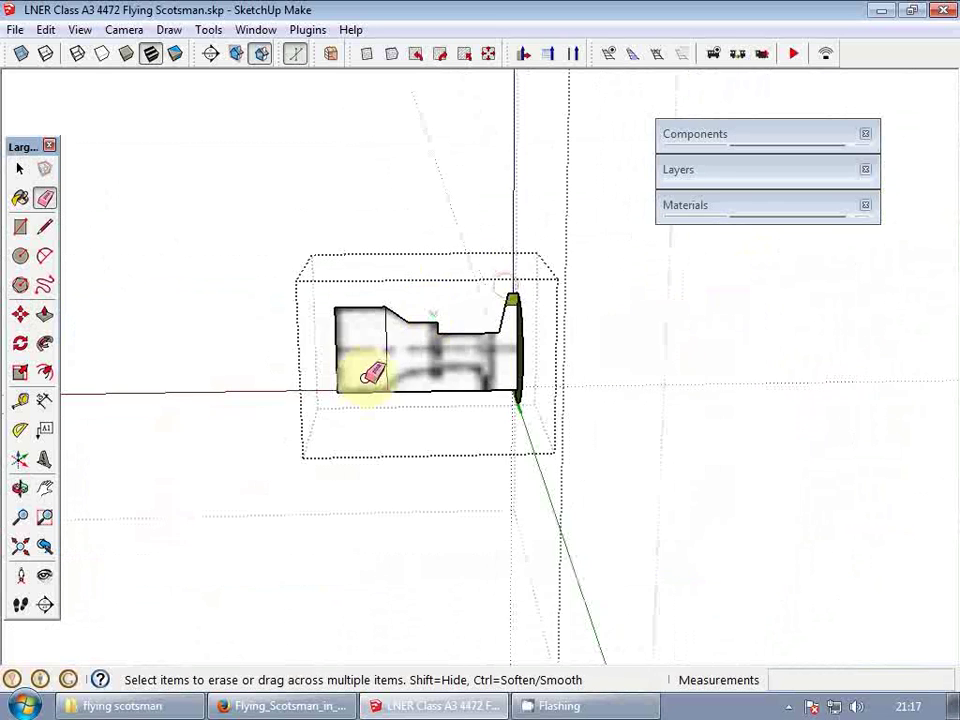
{"action": "scroll", "coordinate": [396, 362], "scroll_direction": "up", "scroll_amount": 3}
{"action": "middle_click_drag", "start_coordinate": [461, 336], "coordinate": [543, 338]}
- Draw a centreline along the buffer profile from the disc to the rear edge, and erase the half below it
{"action": "key", "text": "l"}
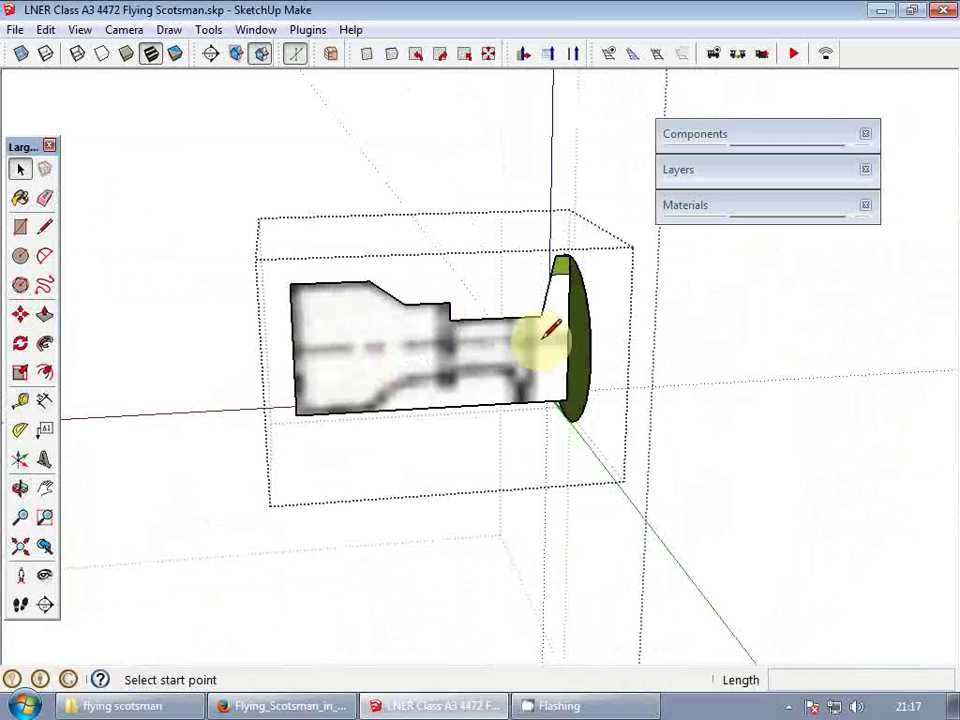
{"action": "left_click", "coordinate": [567, 340]}
{"action": "left_click", "coordinate": [296, 350]}
{"action": "key", "text": "space"}
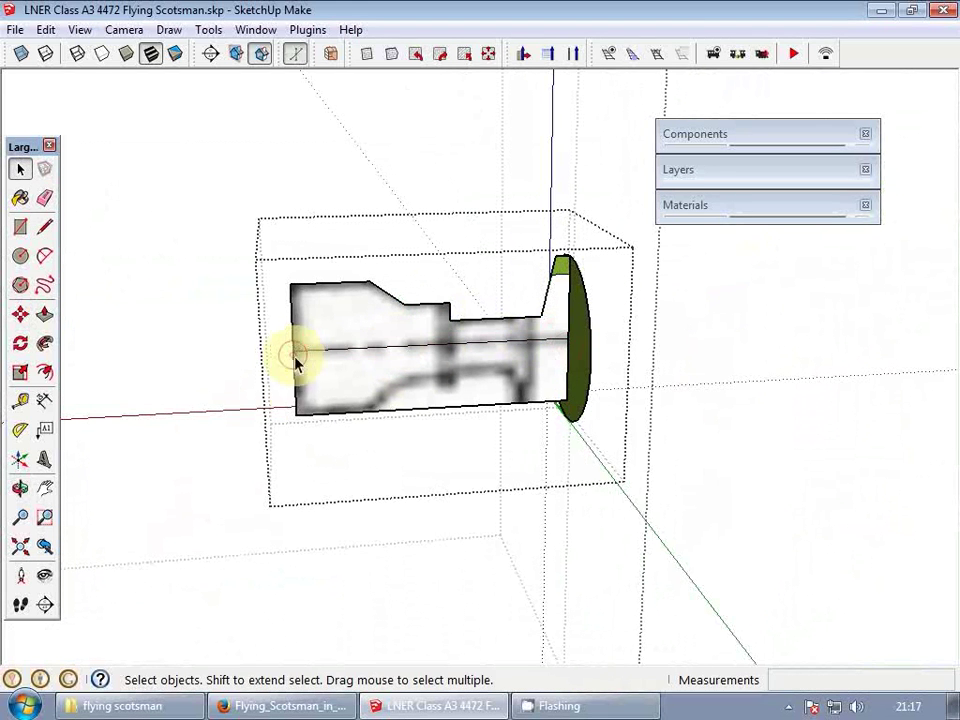
{"action": "scroll", "coordinate": [308, 402], "scroll_direction": "up", "scroll_amount": 1}
{"action": "scroll", "coordinate": [290, 412], "scroll_direction": "up", "scroll_amount": 5}
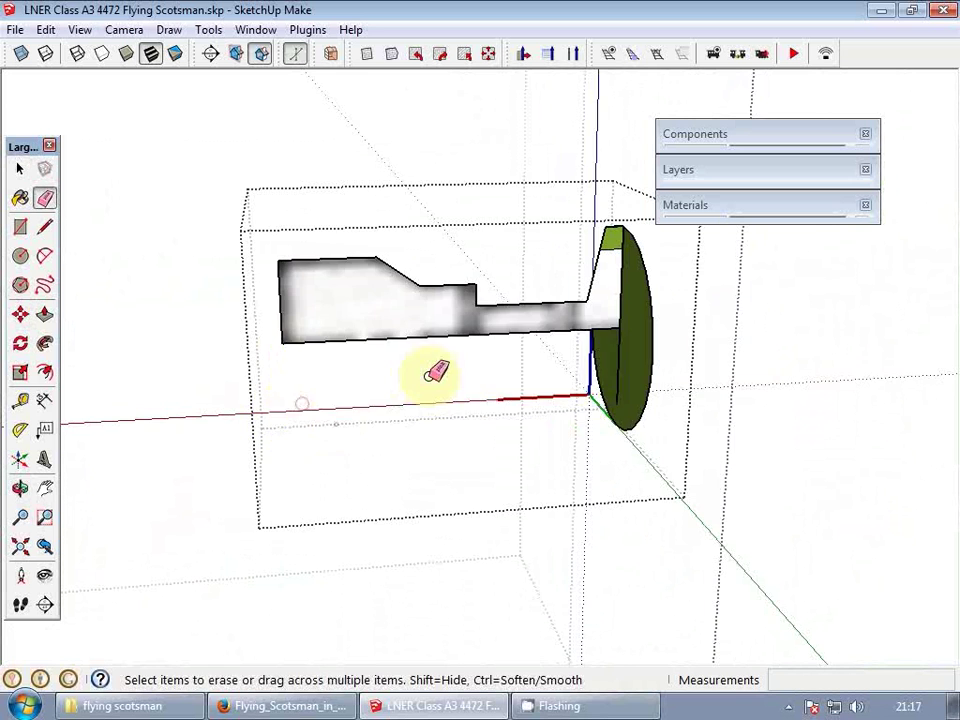
- Erase the stray edge on the disc below the profile and the edge dividing the profile near the head's tip
{"action": "scroll", "coordinate": [709, 340], "scroll_direction": "down", "scroll_amount": 5}
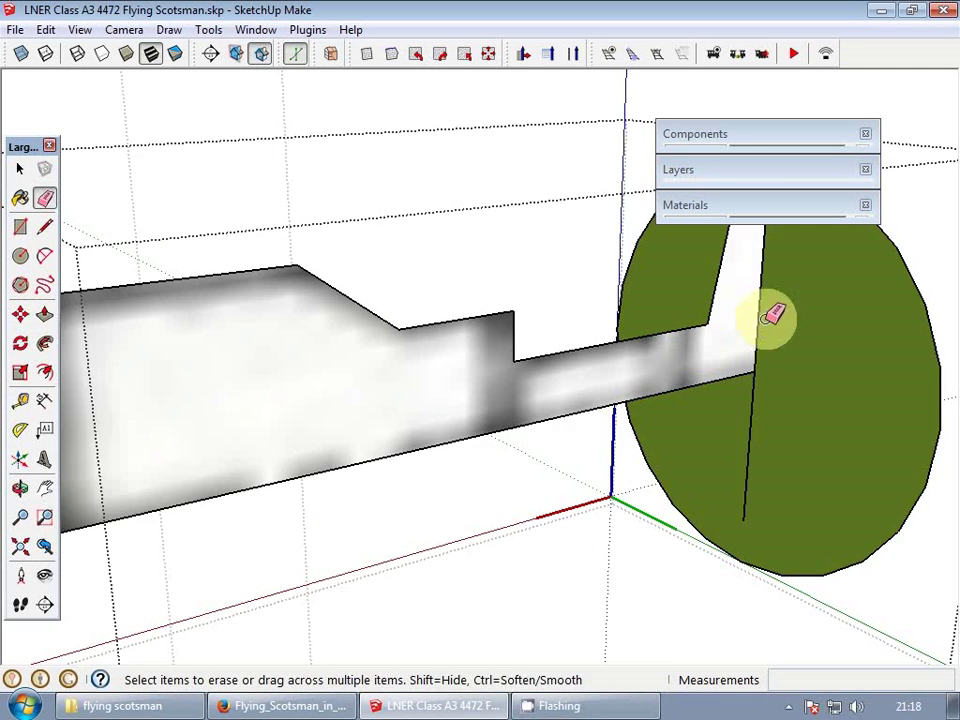
{"action": "scroll", "coordinate": [640, 470], "scroll_direction": "up", "scroll_amount": 1}
{"action": "scroll", "coordinate": [632, 500], "scroll_direction": "down", "scroll_amount": 1}
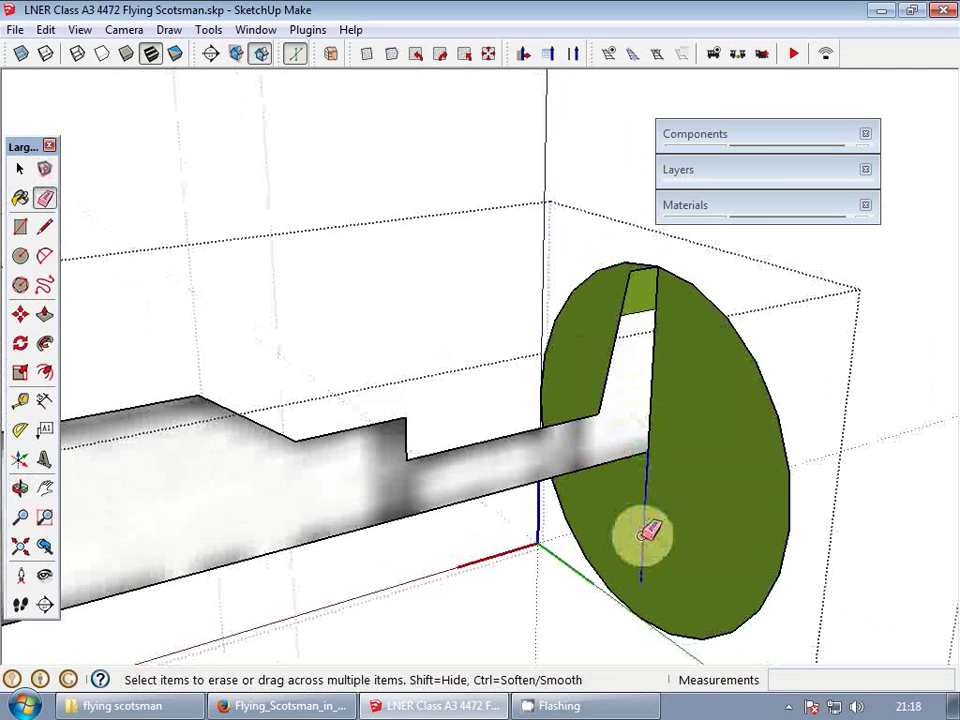
{"action": "key", "text": "space"}
{"action": "left_click", "coordinate": [622, 378]}
{"action": "key", "text": "e"}
{"action": "key", "text": "space"}
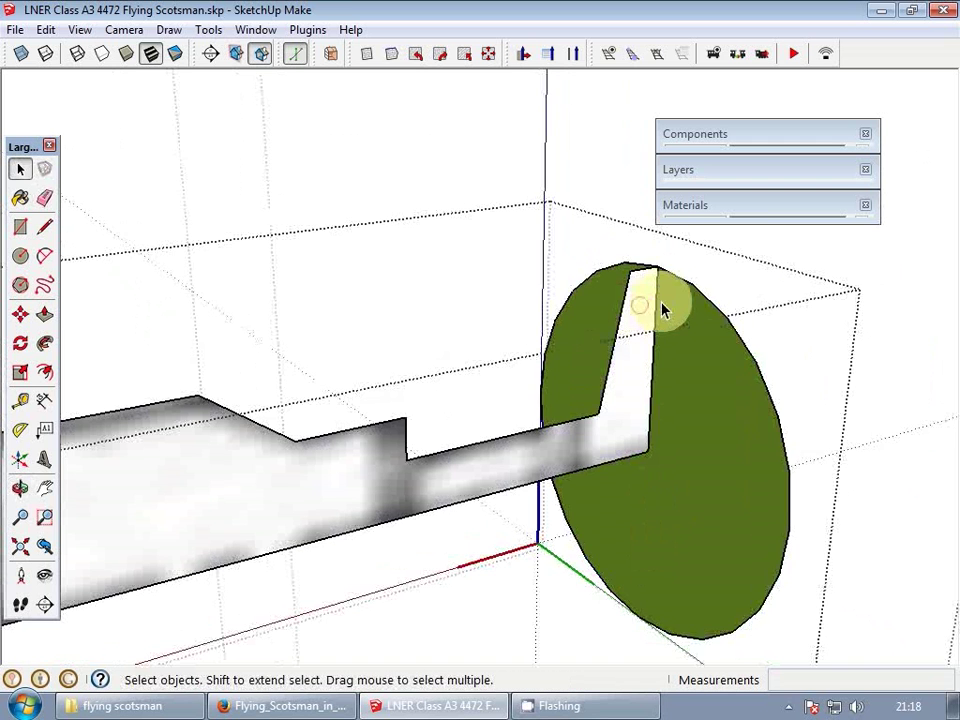
- Explode the buffer disc's group and delete its face, keeping the circular outline
{"action": "right_click", "coordinate": [668, 303]}
{"action": "left_click", "coordinate": [741, 416]}
{"action": "middle_click_drag", "start_coordinate": [696, 379], "coordinate": [703, 322]}
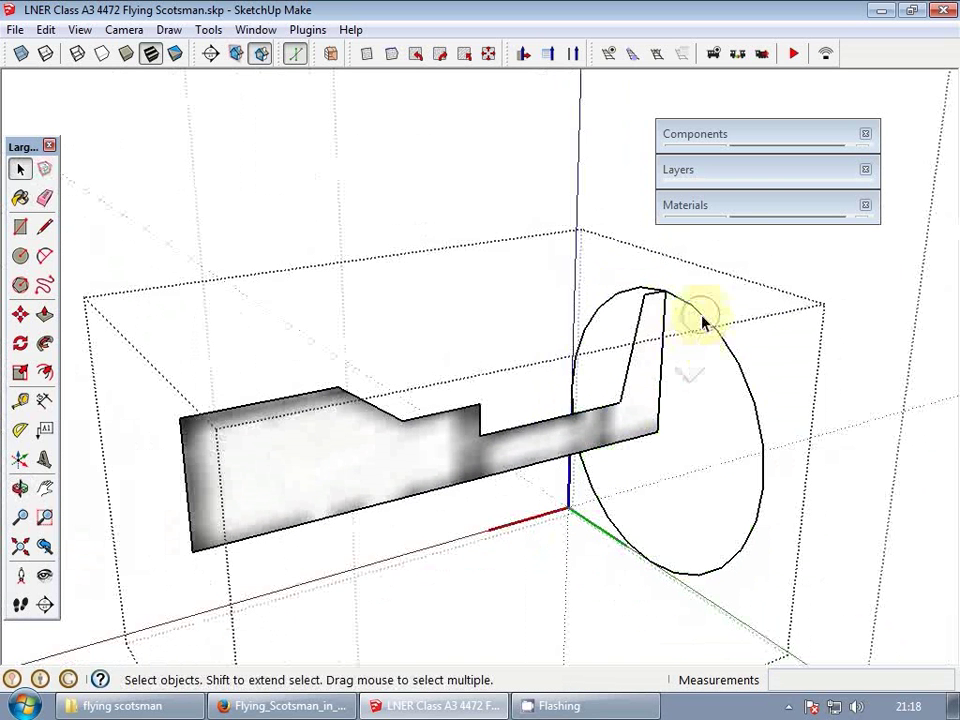
- Use Follow Me to revolve the half profile around the disc's circular outline into a solid buffer
{"action": "left_click", "coordinate": [45, 344]}
{"action": "left_click", "coordinate": [253, 454]}
{"action": "middle_click_drag", "start_coordinate": [450, 465], "coordinate": [422, 467]}
{"action": "key", "text": "space"}
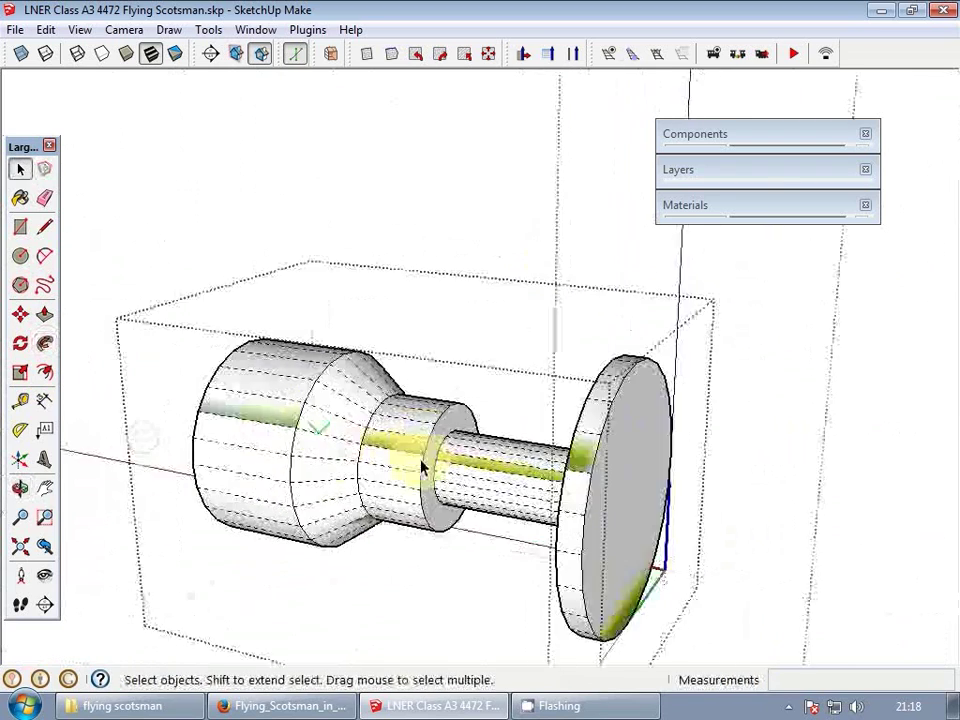
- Reset all faces of the revolved buffer to the Default material and close its group
{"action": "scroll", "coordinate": [421, 465], "scroll_direction": "up", "scroll_amount": 1}
{"action": "triple_click", "coordinate": [392, 456]}
{"action": "left_click", "coordinate": [697, 206]}
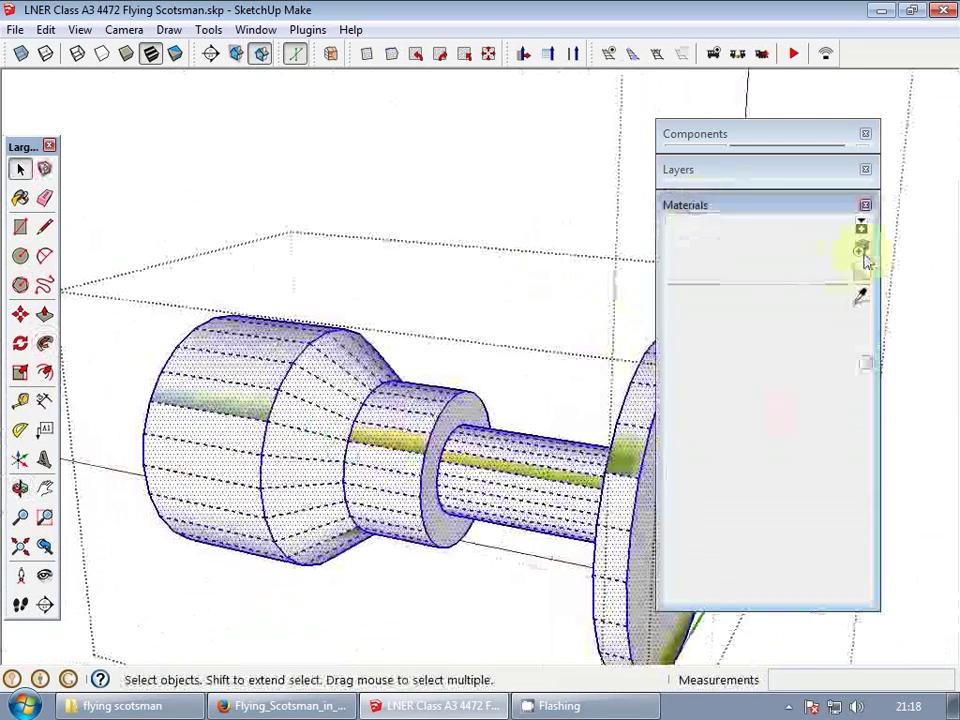
{"action": "left_click", "coordinate": [861, 271]}
{"action": "left_click", "coordinate": [260, 445]}
{"action": "mouse_move", "coordinate": [445, 455]}
{"action": "middle_mouse_down"}
{"action": "mouse_move", "coordinate": [388, 452]}
{"action": "mouse_move", "coordinate": [596, 459]}
{"action": "mouse_move", "coordinate": [447, 480]}
{"action": "mouse_move", "coordinate": [369, 454]}
{"action": "middle_mouse_up"}
{"action": "scroll", "coordinate": [392, 443], "scroll_direction": "down", "scroll_amount": 3}
{"action": "key", "text": "space"}
{"action": "scroll", "coordinate": [447, 480], "scroll_direction": "down", "scroll_amount": 3}
- Sample the charcoal material from the locomotive's front and paint the buffer group with it
{"action": "left_click", "coordinate": [369, 454]}
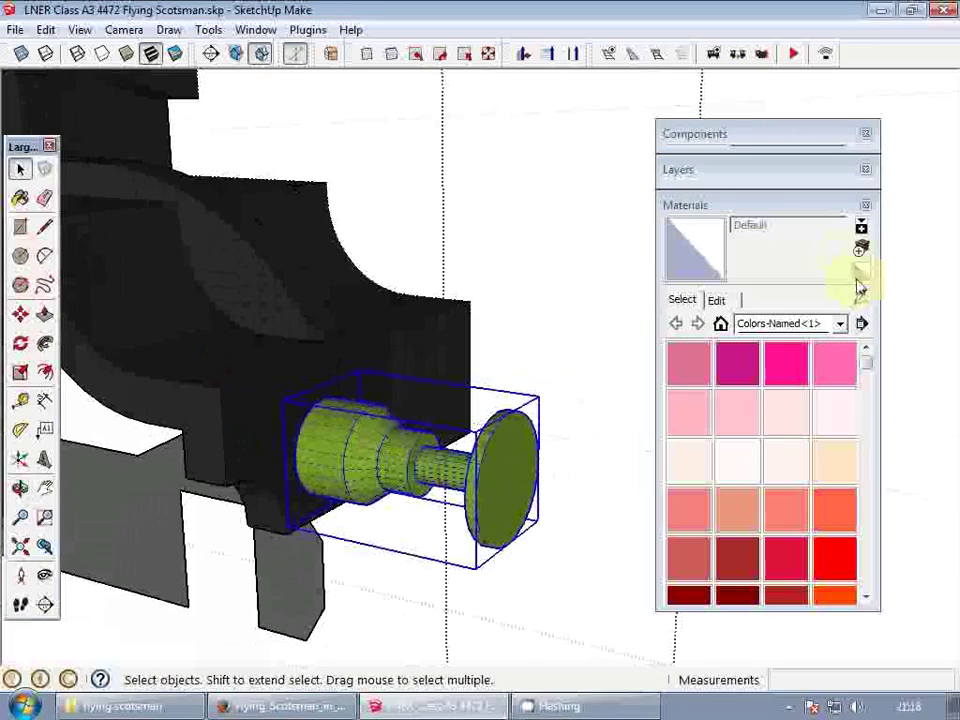
{"action": "left_click", "coordinate": [861, 295]}
{"action": "left_click", "coordinate": [388, 339]}
{"action": "left_click", "coordinate": [491, 399]}
{"action": "key", "text": "space"}
{"action": "middle_click_drag", "start_coordinate": [491, 399], "coordinate": [428, 412]}
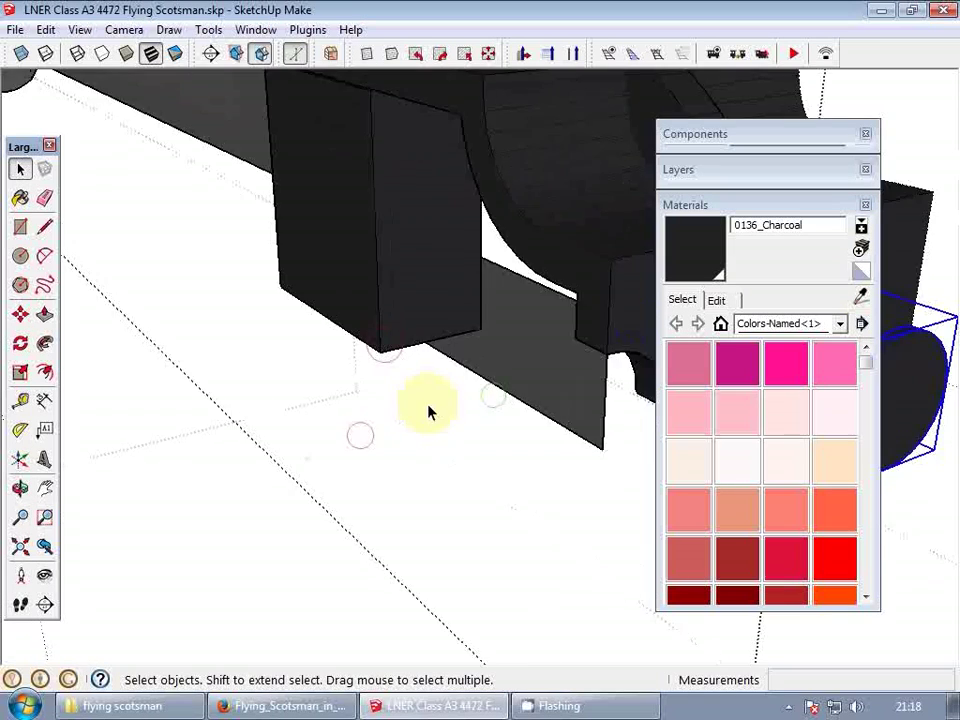
{"action": "scroll", "coordinate": [466, 372], "scroll_direction": "down", "scroll_amount": 6}
{"action": "scroll", "coordinate": [508, 358], "scroll_direction": "up", "scroll_amount": 3}
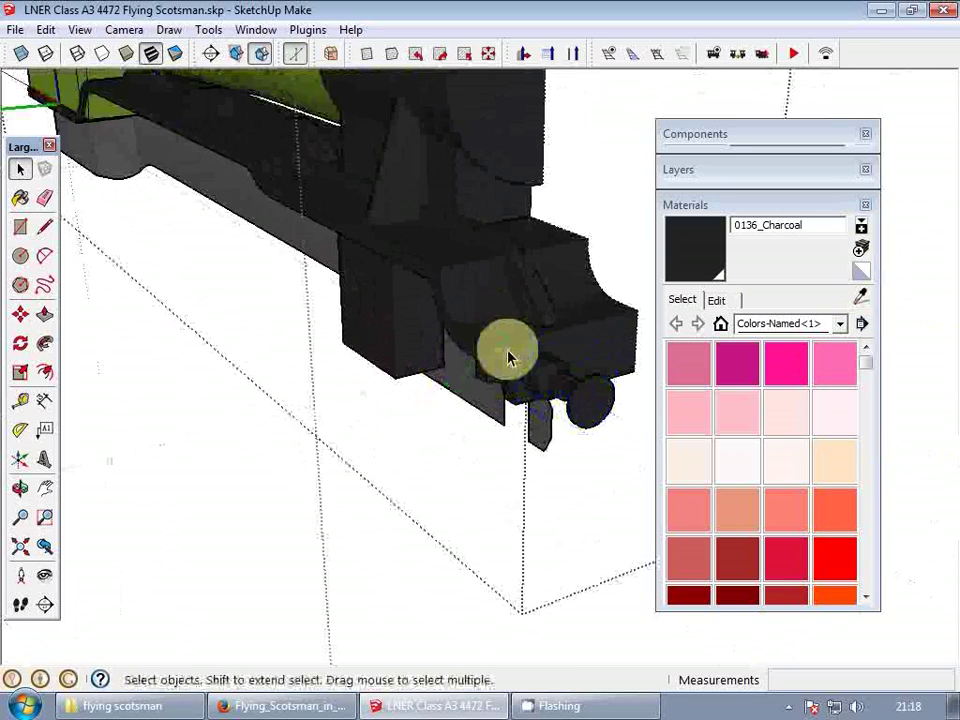
{"action": "key", "text": "h"}
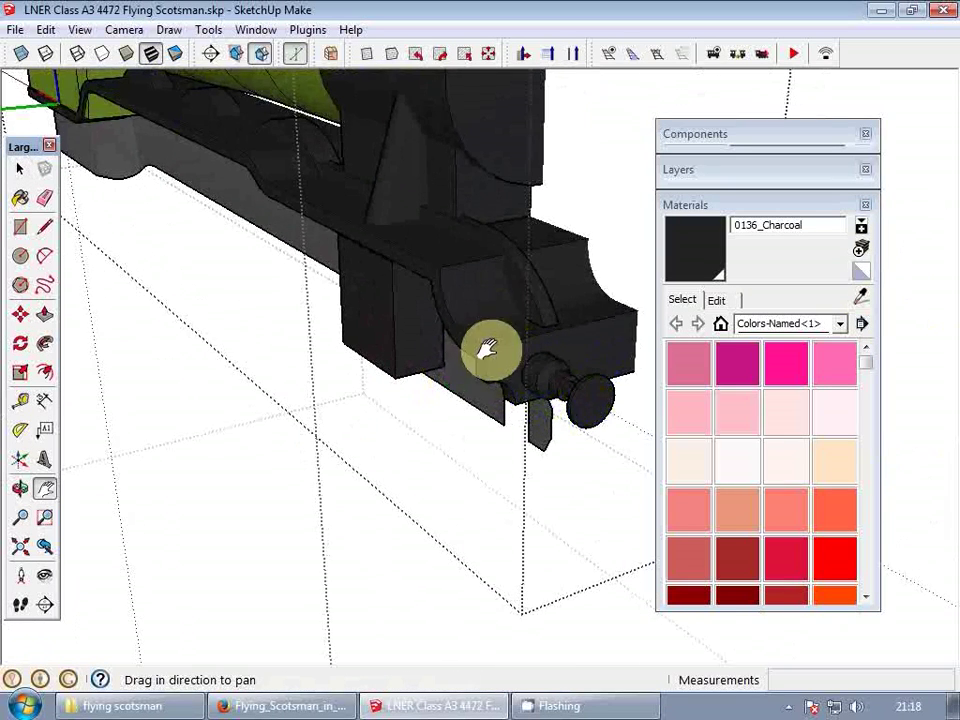
{"action": "scroll", "coordinate": [491, 351], "scroll_direction": "up", "scroll_amount": 3}
{"action": "middle_click_drag", "start_coordinate": [491, 351], "coordinate": [449, 375], "text": "shift"}
{"action": "scroll", "coordinate": [508, 424], "scroll_direction": "down", "scroll_amount": 4}
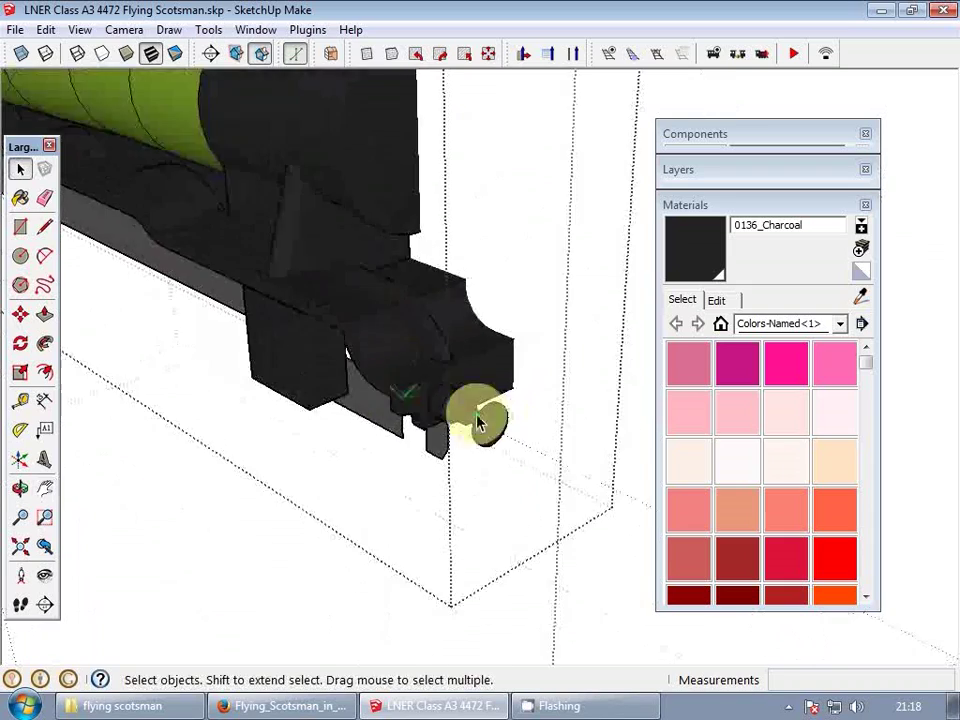
{"action": "middle_click_drag", "start_coordinate": [480, 418], "coordinate": [445, 380]}
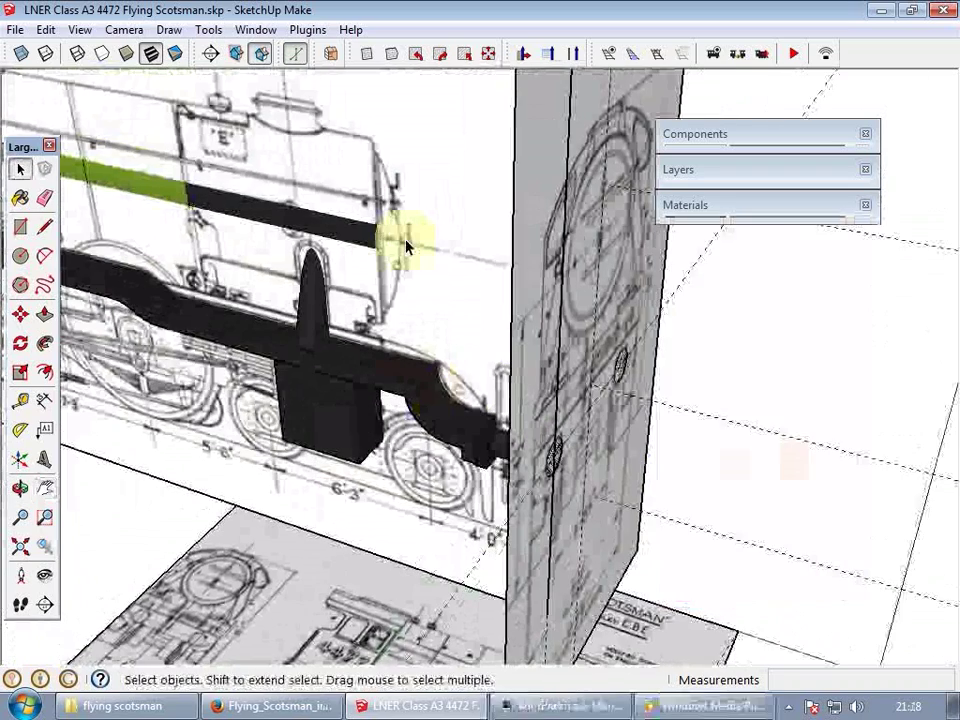
- Paint the buffer group with the in-model material 0135_DarkGray
{"action": "left_click", "coordinate": [400, 240]}
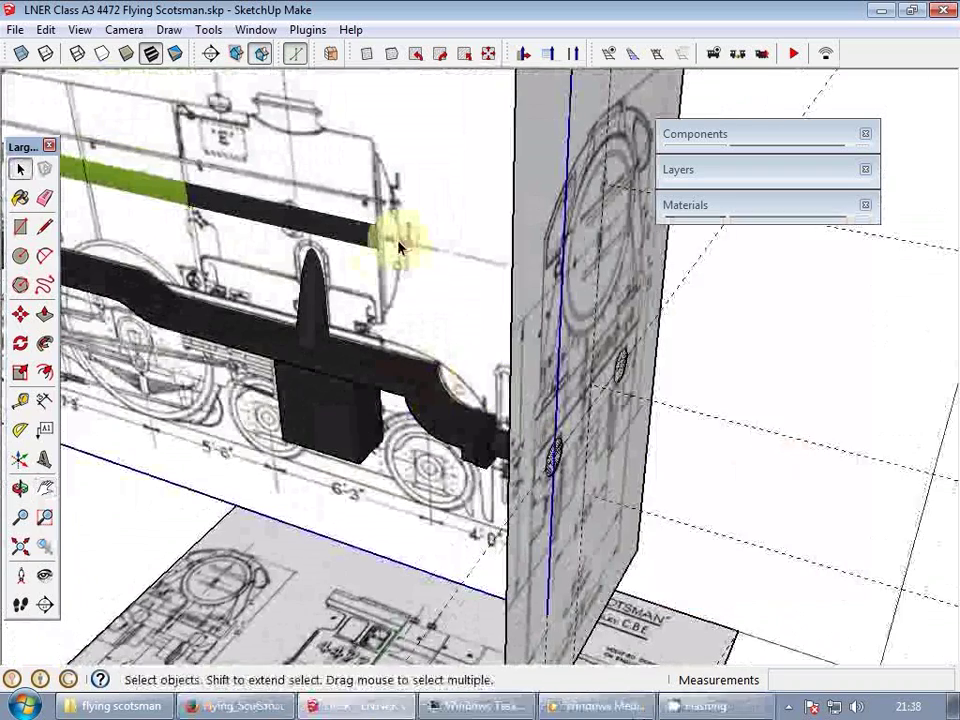
{"action": "middle_click_drag", "start_coordinate": [400, 240], "coordinate": [706, 317]}
{"action": "middle_click_drag", "start_coordinate": [454, 368], "coordinate": [483, 420], "text": "shift"}
{"action": "scroll", "coordinate": [570, 399], "scroll_direction": "up", "scroll_amount": 6}
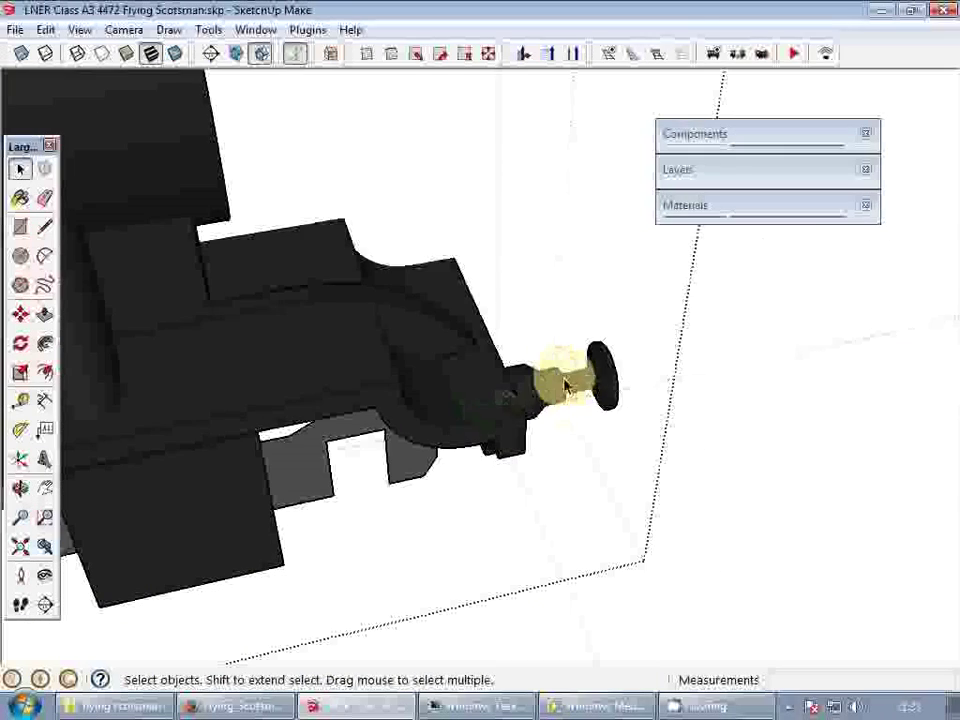
{"action": "left_click", "coordinate": [781, 204]}
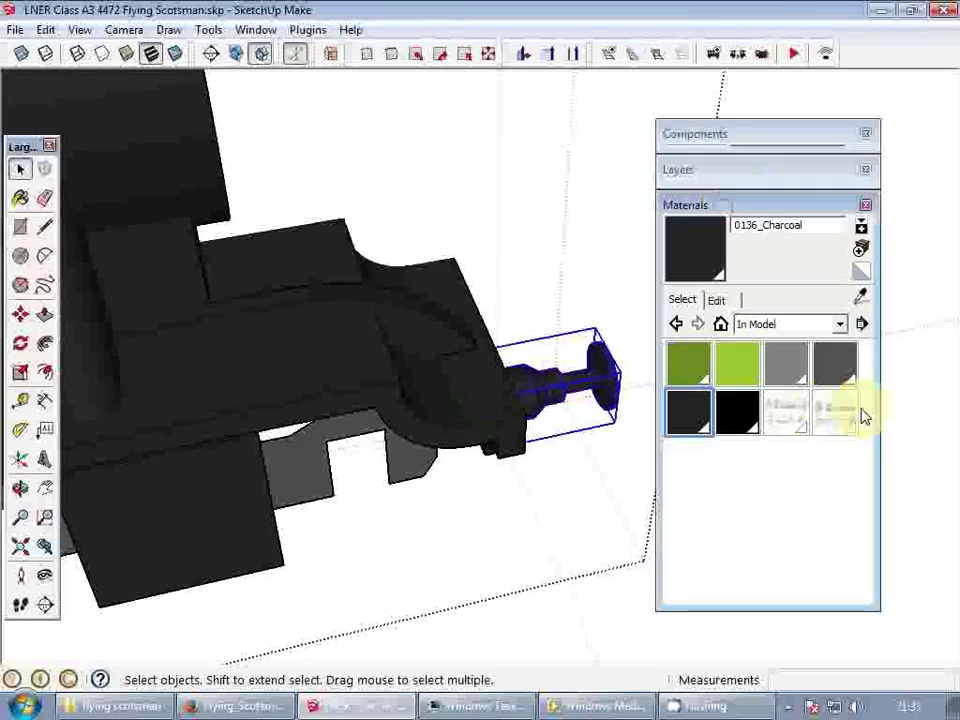
{"action": "left_click", "coordinate": [844, 368]}
{"action": "left_click", "coordinate": [536, 389]}
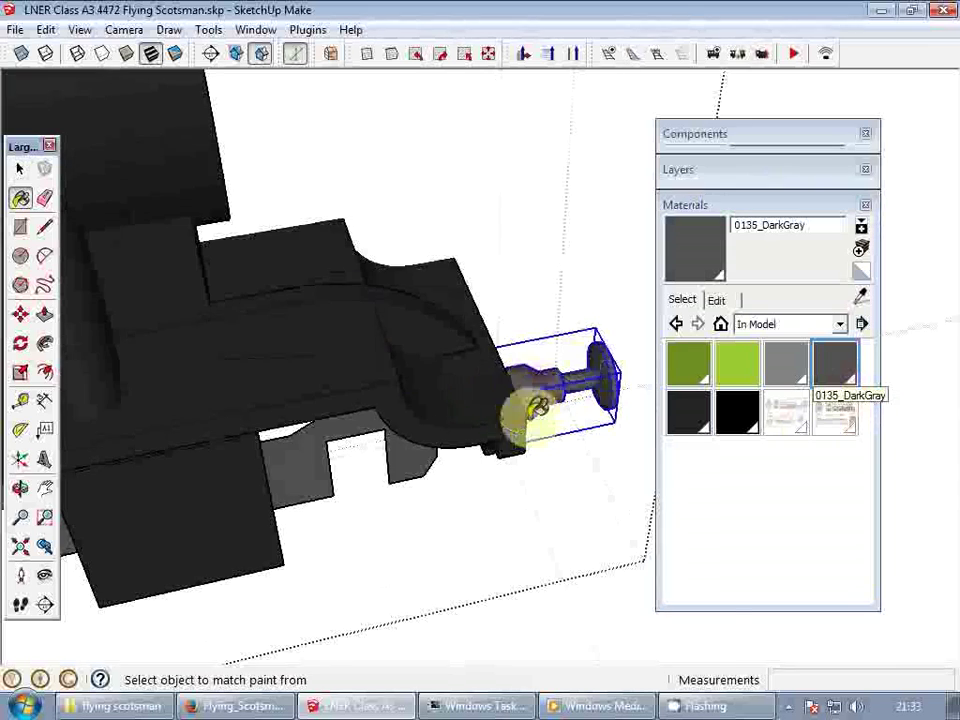
- Open the footplate's group and offset the lower edge of its side face inward by 2 inches
{"action": "middle_click_drag", "start_coordinate": [527, 411], "coordinate": [236, 197]}
{"action": "scroll", "coordinate": [520, 476], "scroll_direction": "up", "scroll_amount": 2}
{"action": "scroll", "coordinate": [510, 471], "scroll_direction": "up", "scroll_amount": 2}
{"action": "key", "text": "space"}
{"action": "double_click", "coordinate": [446, 396]}
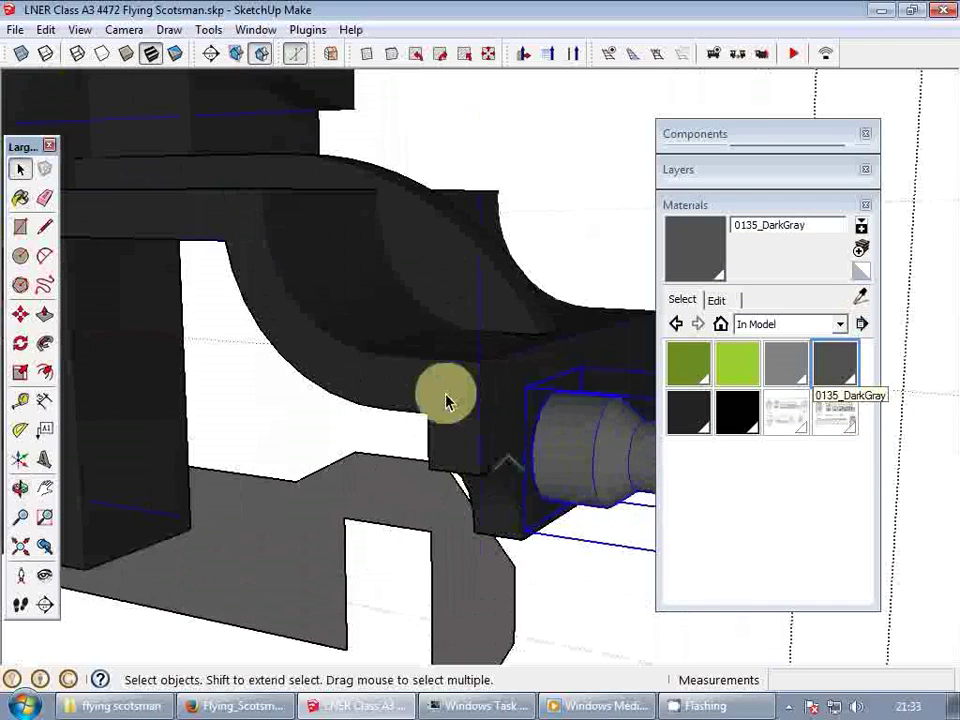
{"action": "middle_click_drag", "start_coordinate": [452, 378], "coordinate": [551, 377]}
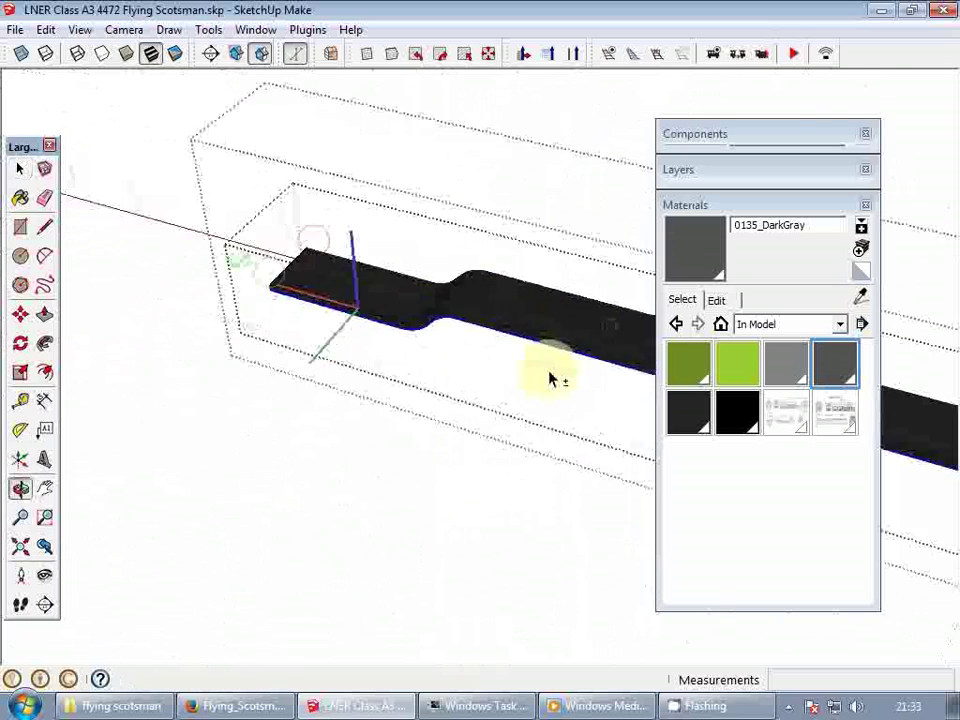
{"action": "middle_click_drag", "start_coordinate": [243, 288], "coordinate": [148, 377]}
{"action": "middle_click_drag", "start_coordinate": [467, 319], "coordinate": [311, 363], "text": "shift"}
{"action": "scroll", "coordinate": [312, 363], "scroll_direction": "up", "scroll_amount": 6}
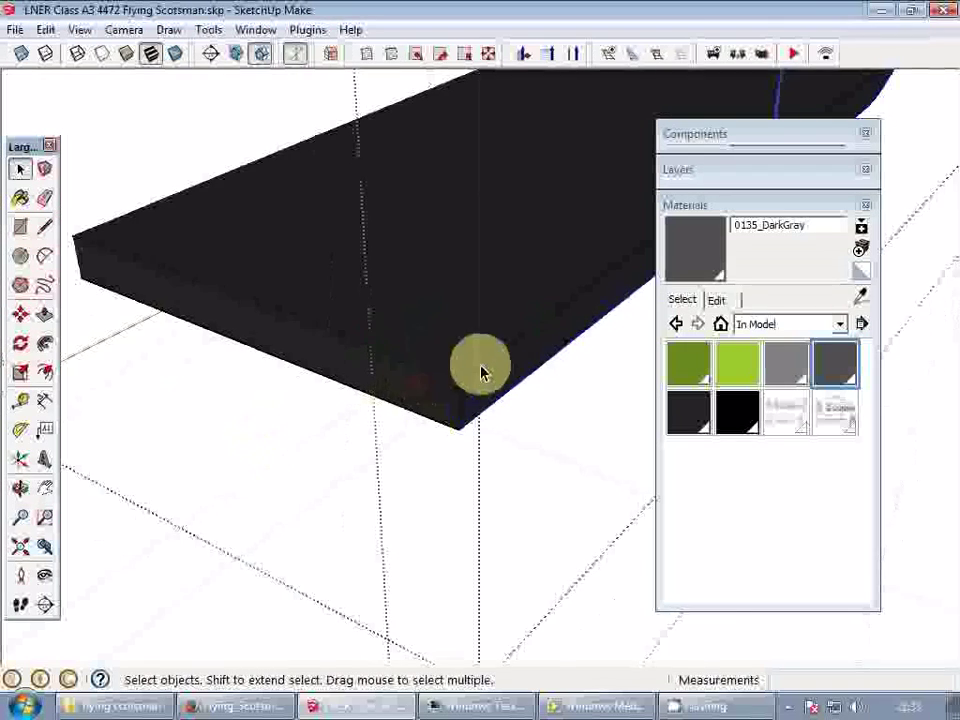
{"action": "key", "text": "f"}
{"action": "left_click", "coordinate": [494, 385]}
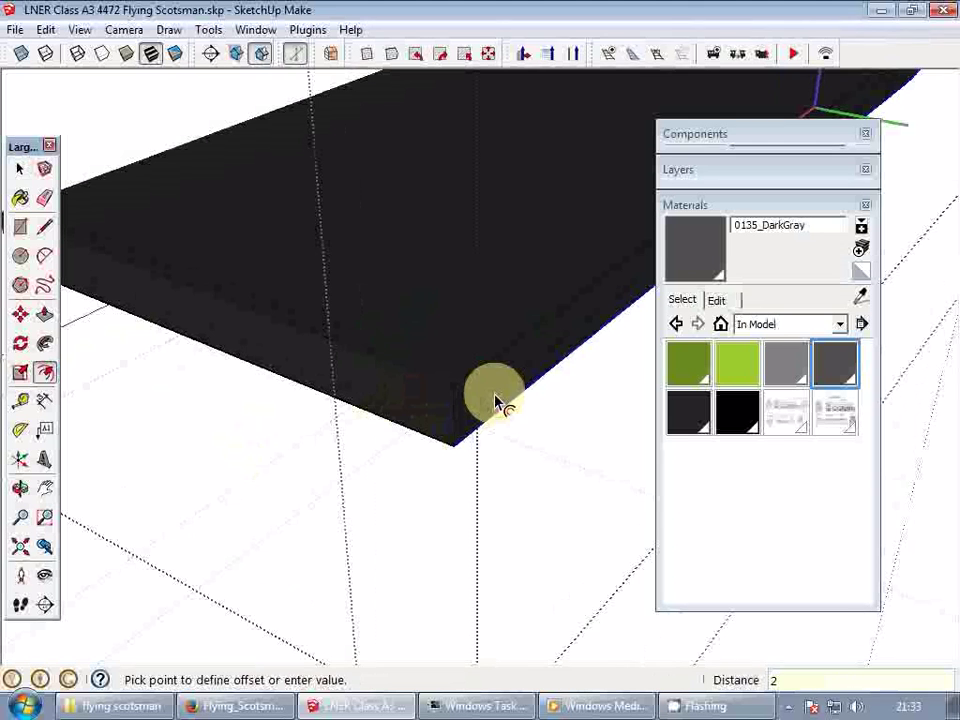
{"action": "key", "text": "space"}
- Paint the narrow strip along the footplate's lower side edge with 0018_Brown from Colors-Named
{"action": "left_click", "coordinate": [790, 325]}
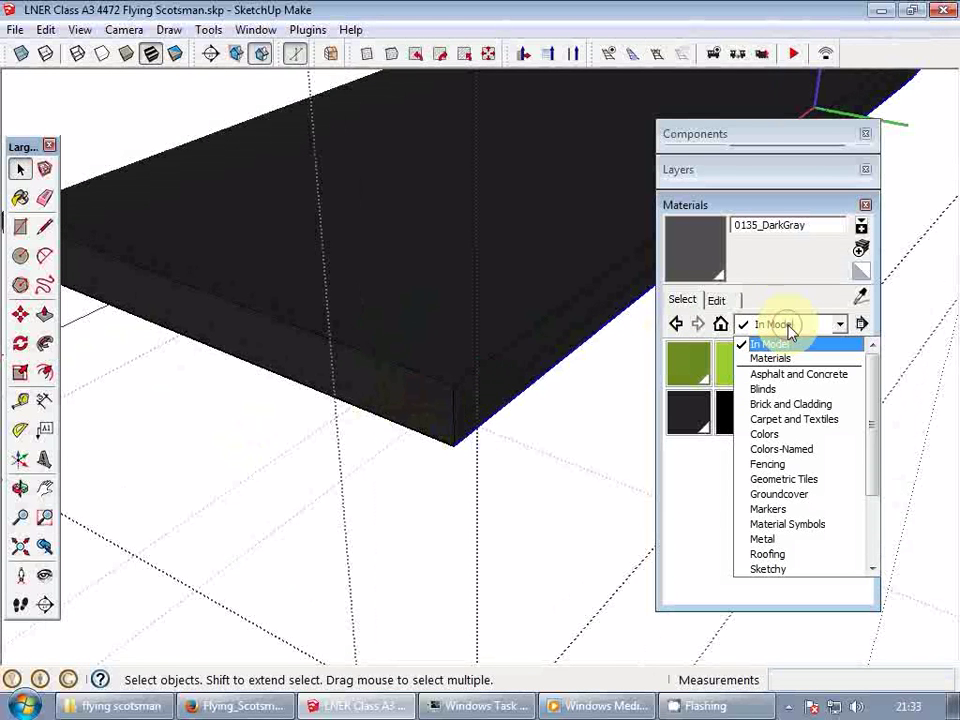
{"action": "left_click", "coordinate": [825, 456]}
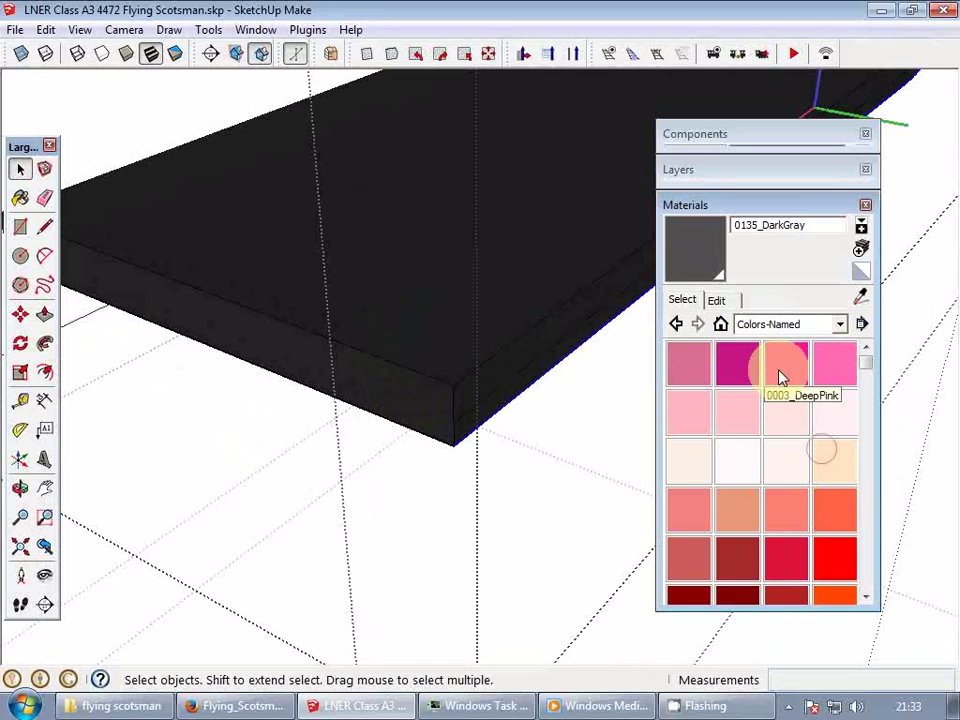
{"action": "left_click", "coordinate": [750, 562]}
{"action": "left_click", "coordinate": [516, 389]}
{"action": "key", "text": "space"}
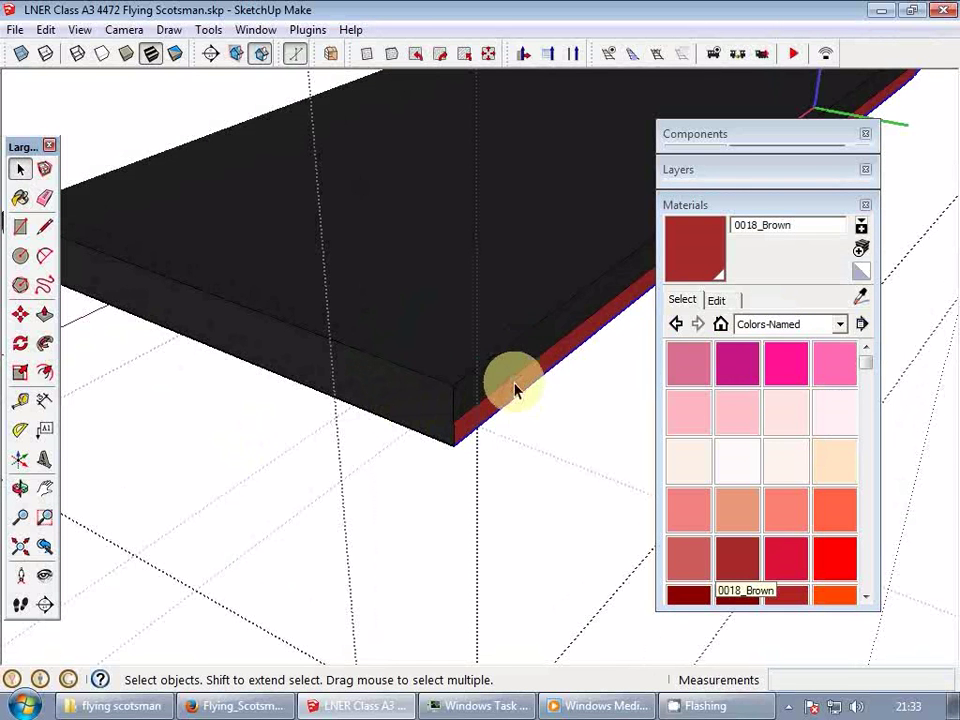
- Examine the painted strip around the footplate's front curve and buffer beam end, and close the group
{"action": "scroll", "coordinate": [515, 388], "scroll_direction": "up", "scroll_amount": 2}
{"action": "double_click", "coordinate": [501, 361]}
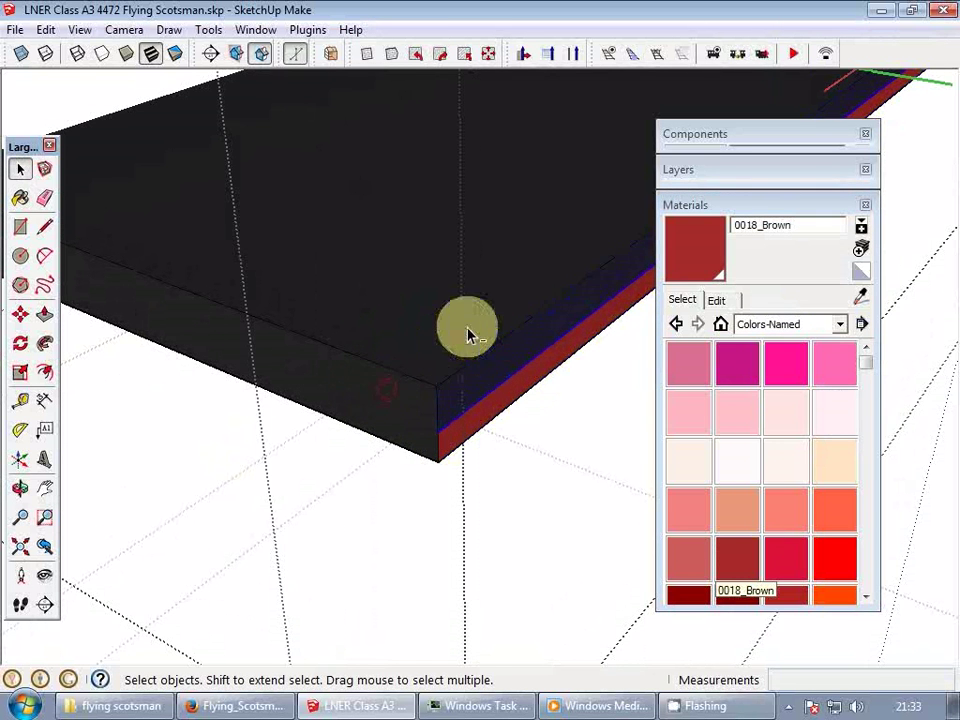
{"action": "middle_click_drag", "start_coordinate": [489, 375], "coordinate": [357, 385]}
{"action": "scroll", "coordinate": [414, 450], "scroll_direction": "up", "scroll_amount": 6}
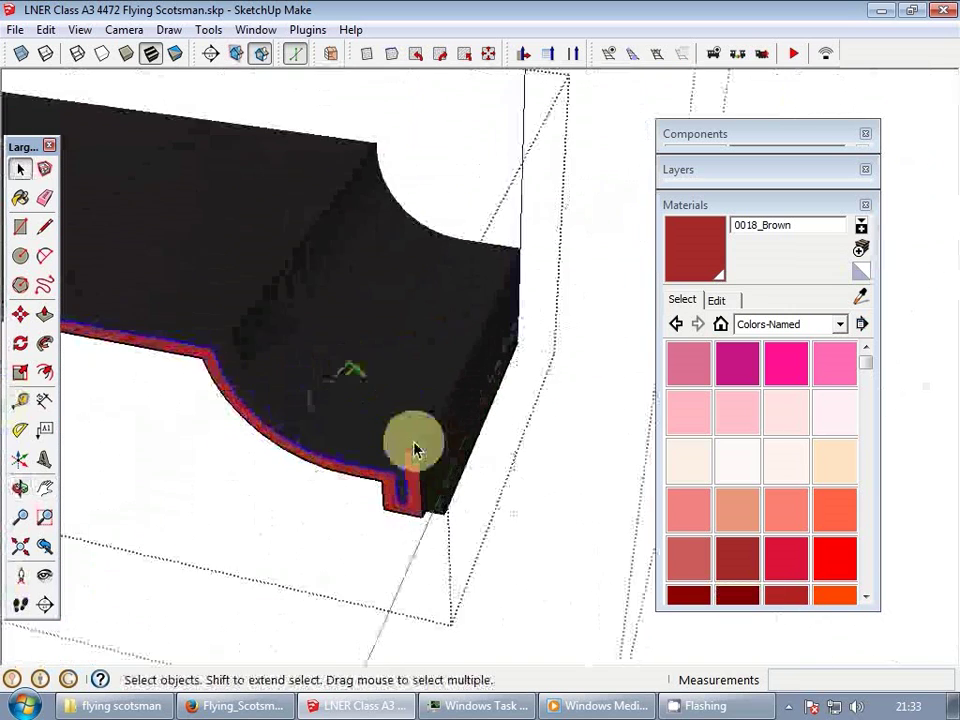
{"action": "key", "text": "Escape"}
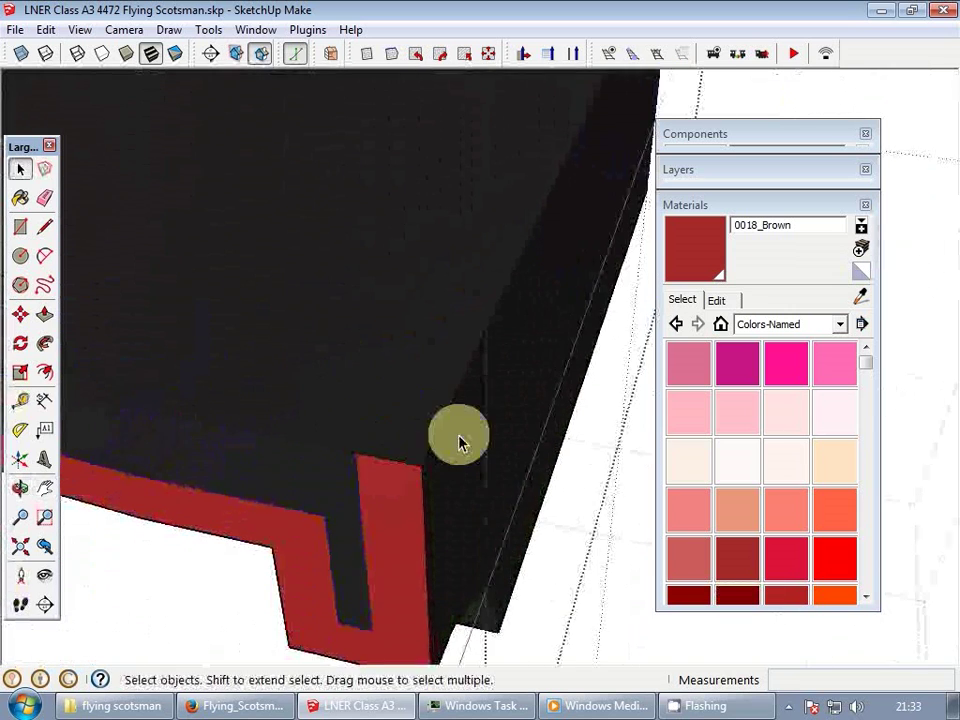
{"action": "scroll", "coordinate": [461, 438], "scroll_direction": "down", "scroll_amount": 5}
{"action": "key", "text": "Escape"}
{"action": "scroll", "coordinate": [462, 438], "scroll_direction": "down", "scroll_amount": 3}
{"action": "middle_click_drag", "start_coordinate": [462, 438], "coordinate": [490, 410]}
{"action": "scroll", "coordinate": [490, 409], "scroll_direction": "down", "scroll_amount": 5}
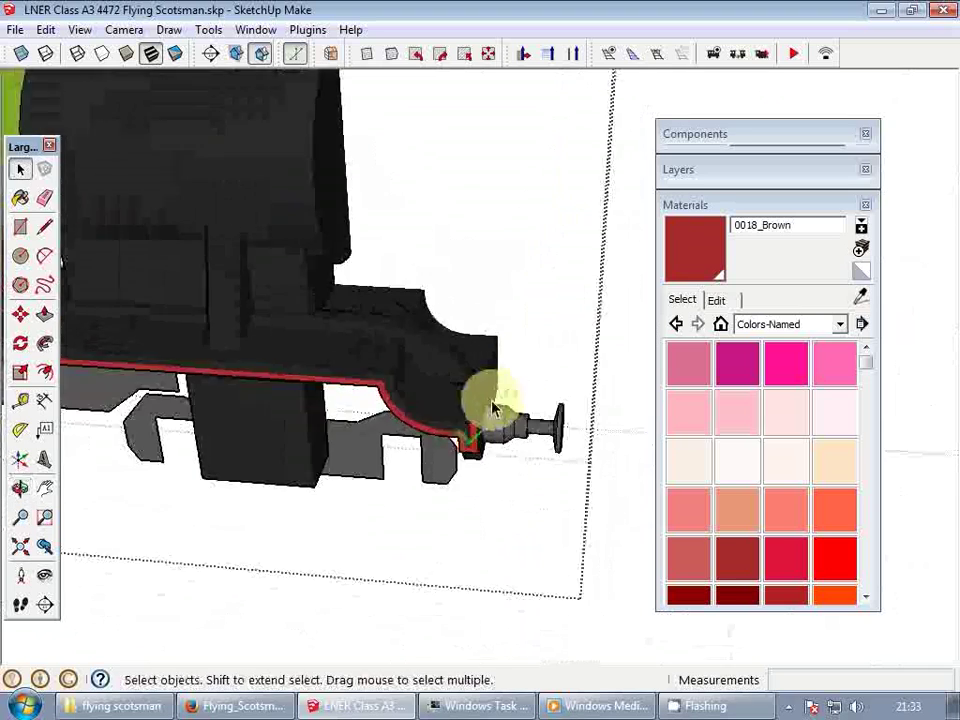
- Reset the three wheel splashers above the footplate to the Default material
{"action": "middle_click_drag", "start_coordinate": [369, 403], "coordinate": [645, 393], "text": "shift"}
{"action": "scroll", "coordinate": [645, 393], "scroll_direction": "down", "scroll_amount": 3}
{"action": "middle_click_drag", "start_coordinate": [444, 377], "coordinate": [565, 380], "text": "shift"}
{"action": "middle_click_drag", "start_coordinate": [565, 380], "coordinate": [480, 335]}
{"action": "middle_click_drag", "start_coordinate": [480, 335], "coordinate": [385, 420]}
{"action": "scroll", "coordinate": [320, 375], "scroll_direction": "up", "scroll_amount": 4}
{"action": "middle_click_drag", "start_coordinate": [385, 420], "coordinate": [430, 405], "text": "shift"}
{"action": "scroll", "coordinate": [396, 418], "scroll_direction": "up", "scroll_amount": 3}
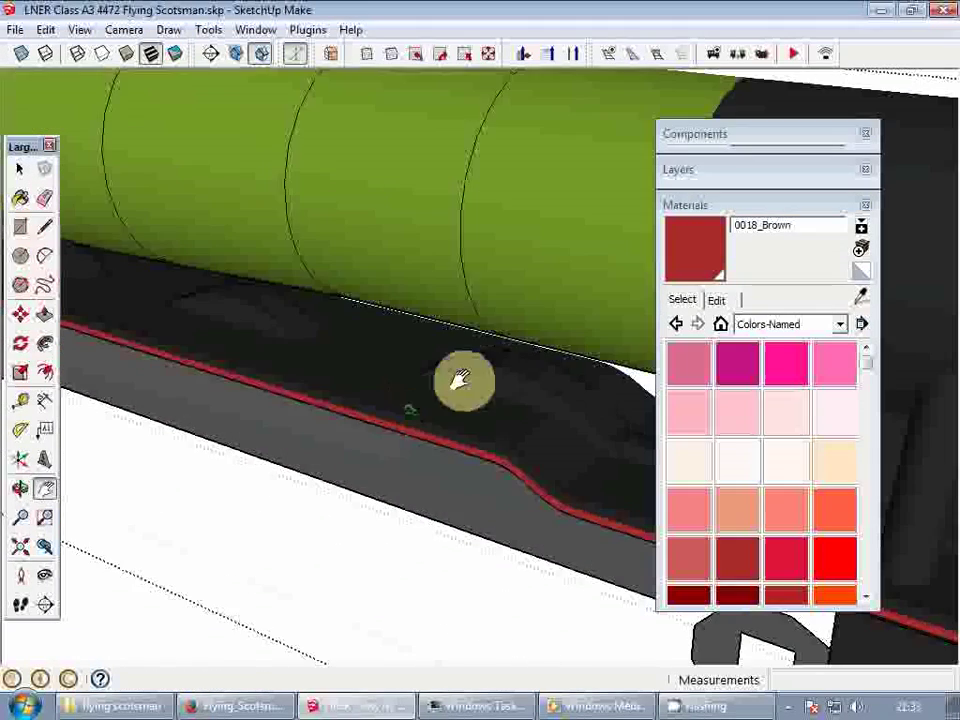
{"action": "left_click", "coordinate": [860, 271]}
{"action": "left_click", "coordinate": [552, 403]}
{"action": "scroll", "coordinate": [552, 403], "scroll_direction": "down", "scroll_amount": 3}
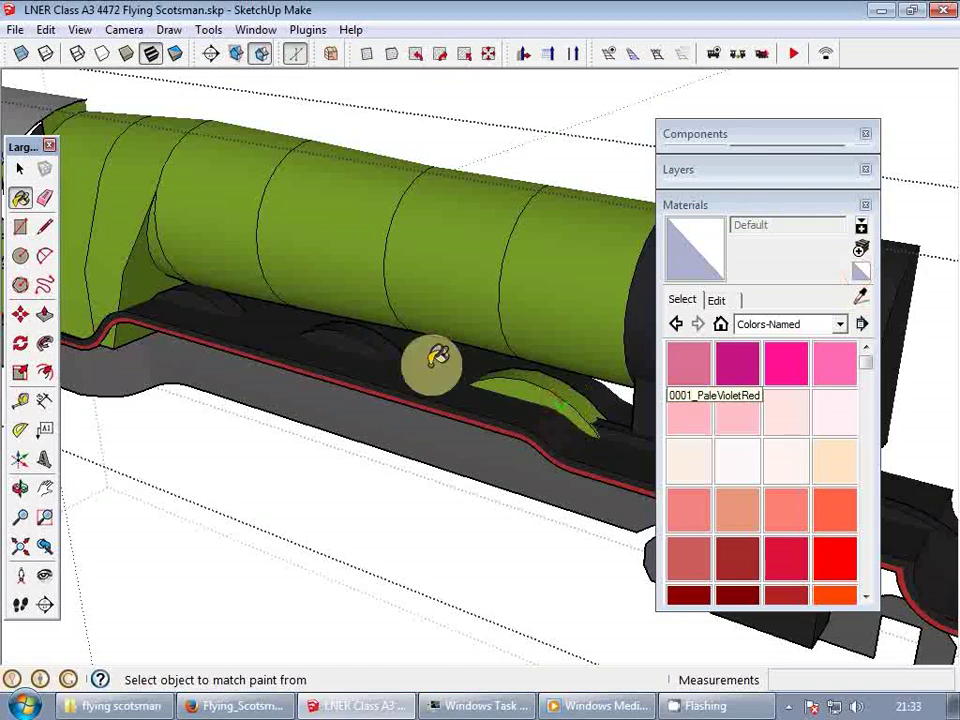
{"action": "left_click", "coordinate": [365, 346]}
{"action": "left_click", "coordinate": [214, 298]}
- Open the main frame's group and move its front end edge forward to extend the frame towards the buffer beam
{"action": "middle_click_drag", "start_coordinate": [383, 335], "coordinate": [360, 420]}
{"action": "scroll", "coordinate": [360, 420], "scroll_direction": "down", "scroll_amount": 5}
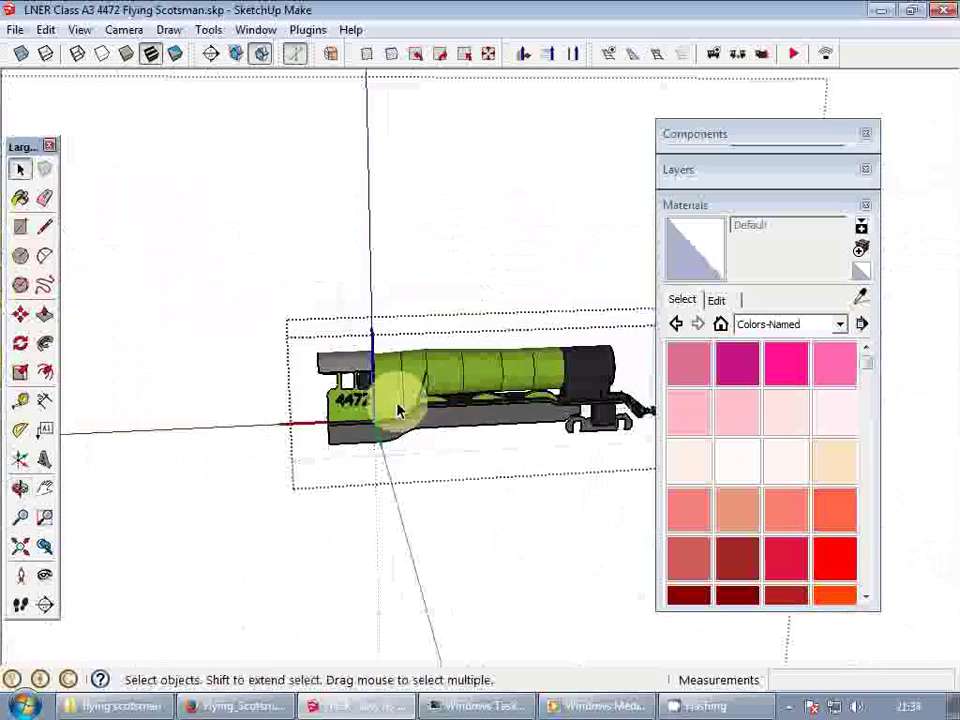
{"action": "scroll", "coordinate": [576, 403], "scroll_direction": "up", "scroll_amount": 3}
{"action": "middle_click_drag", "start_coordinate": [576, 403], "coordinate": [474, 432]}
{"action": "scroll", "coordinate": [561, 424], "scroll_direction": "up", "scroll_amount": 4}
{"action": "scroll", "coordinate": [474, 432], "scroll_direction": "up", "scroll_amount": 3}
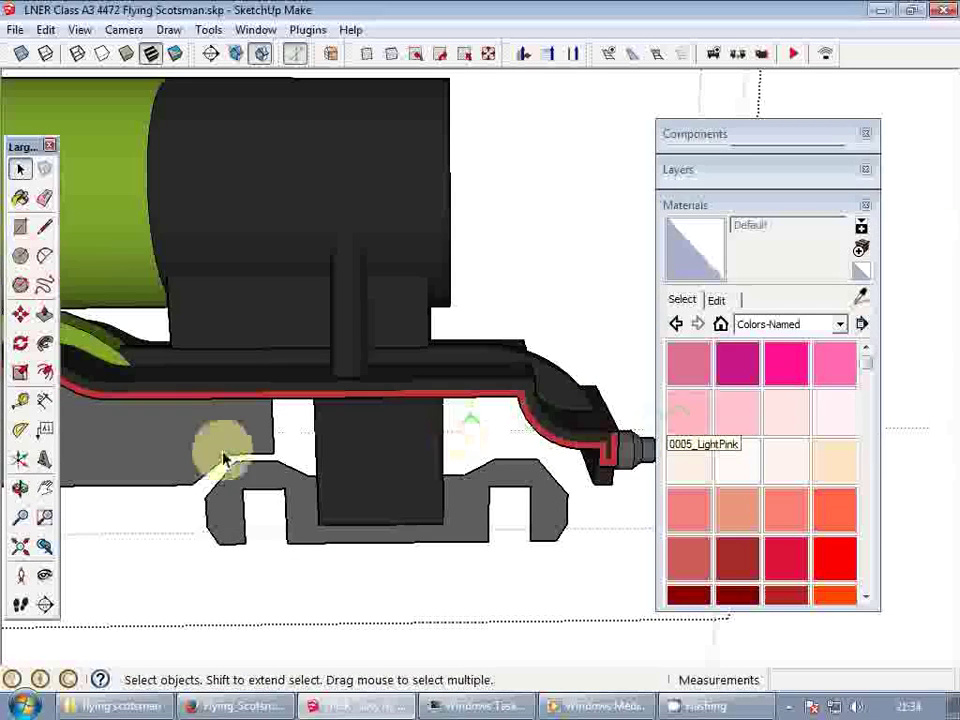
{"action": "scroll", "coordinate": [251, 437], "scroll_direction": "up", "scroll_amount": 3}
{"action": "key", "text": "m"}
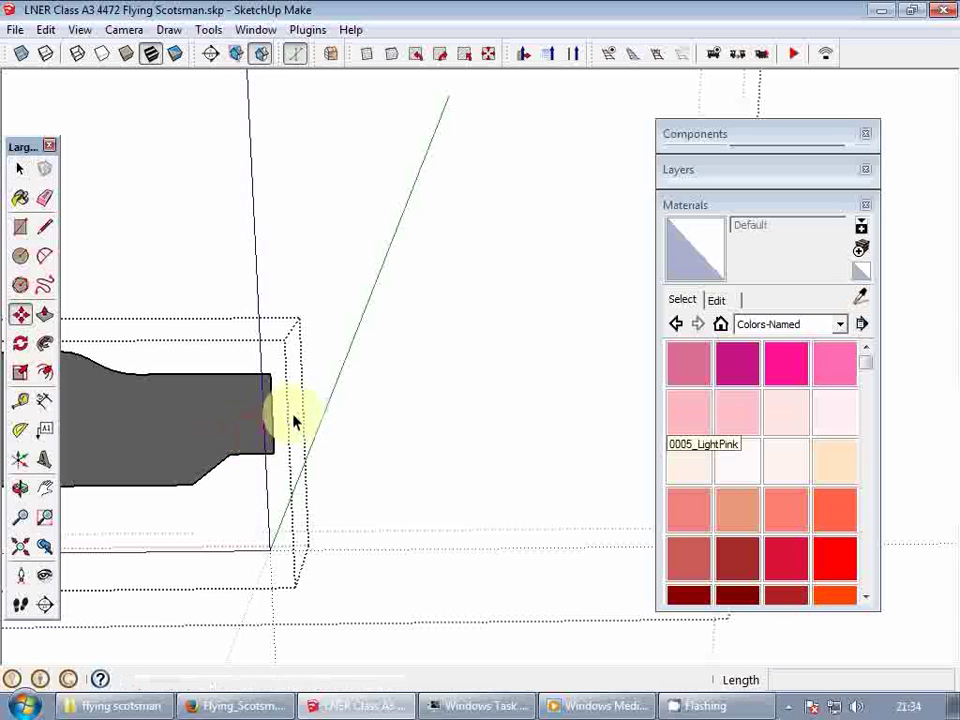
{"action": "left_click", "coordinate": [632, 405]}
{"action": "key", "text": "space"}
{"action": "scroll", "coordinate": [311, 421], "scroll_direction": "down", "scroll_amount": 4}
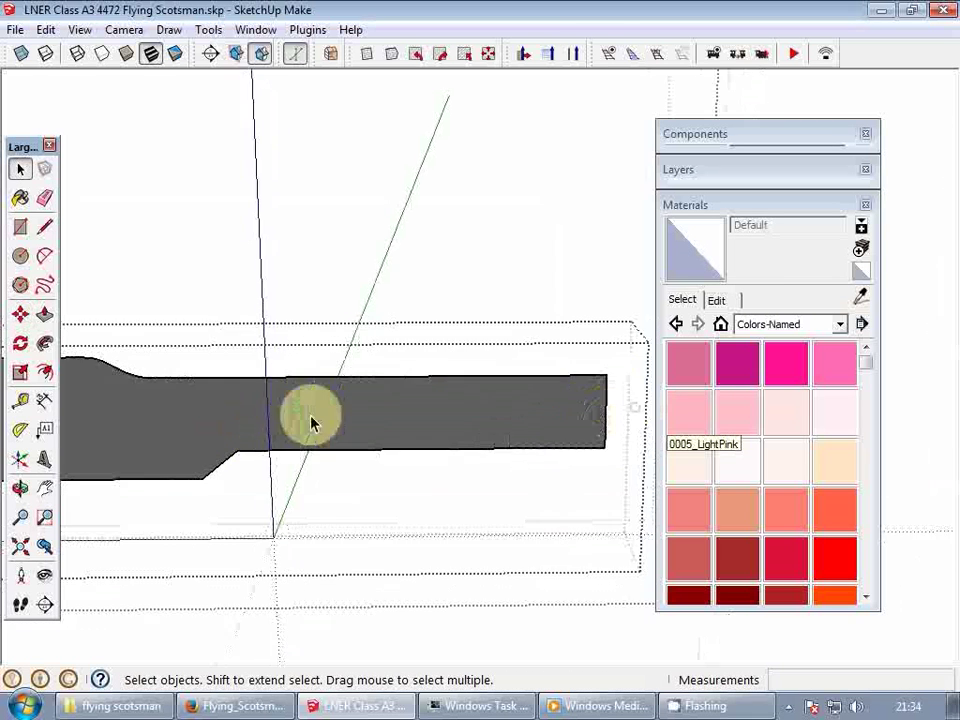
{"action": "left_click", "coordinate": [570, 413]}
- Move the side-view blueprint so that it lines up directly behind the locomotive model
{"action": "mouse_move", "coordinate": [412, 418]}
{"action": "middle_mouse_down"}
{"action": "mouse_move", "coordinate": [251, 476]}
{"action": "mouse_move", "coordinate": [339, 401]}
{"action": "mouse_move", "coordinate": [424, 414]}
{"action": "mouse_move", "coordinate": [429, 456]}
{"action": "mouse_move", "coordinate": [574, 489]}
{"action": "mouse_move", "coordinate": [514, 439]}
{"action": "mouse_move", "coordinate": [537, 492]}
{"action": "middle_mouse_up"}
{"action": "scroll", "coordinate": [425, 440], "scroll_direction": "up", "scroll_amount": 4}
{"action": "scroll", "coordinate": [463, 470], "scroll_direction": "down", "scroll_amount": 3}
{"action": "key", "text": "m"}
{"action": "scroll", "coordinate": [542, 516], "scroll_direction": "down", "scroll_amount": 2}
{"action": "left_click", "coordinate": [544, 520]}
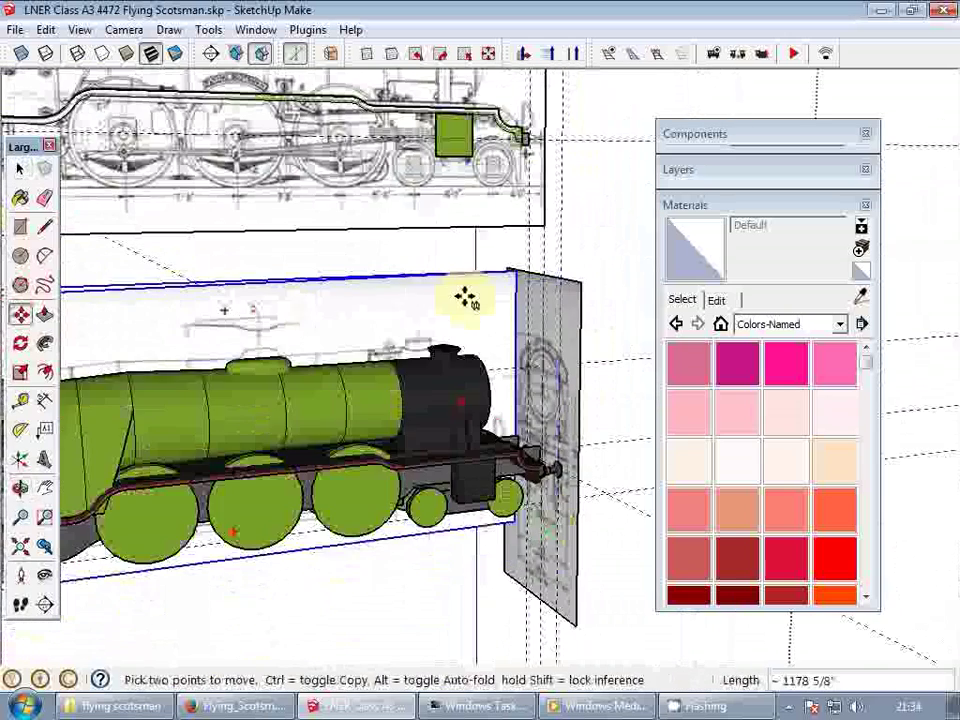
{"action": "middle_click_drag", "start_coordinate": [482, 404], "coordinate": [400, 440]}
{"action": "scroll", "coordinate": [521, 572], "scroll_direction": "up", "scroll_amount": 6}
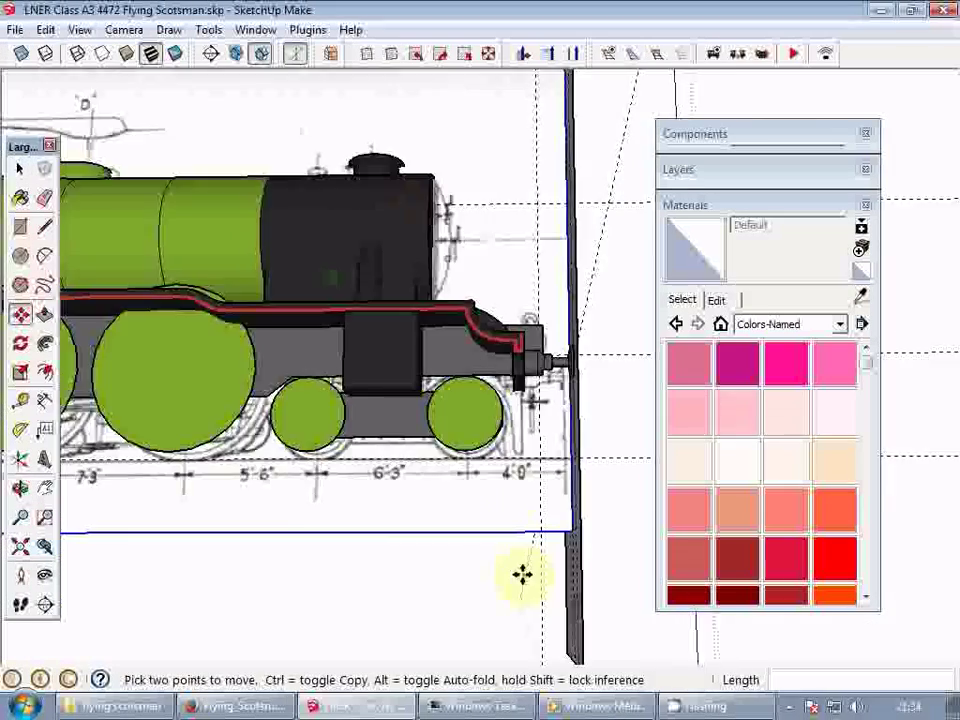
- Trace the guard iron's front edge about 31 1/2" long below the buffer beam, then its narrow bottom and a short rear edge
{"action": "middle_click_drag", "start_coordinate": [514, 440], "coordinate": [573, 311]}
{"action": "scroll", "coordinate": [489, 296], "scroll_direction": "up", "scroll_amount": 3}
{"action": "scroll", "coordinate": [489, 364], "scroll_direction": "up", "scroll_amount": 1}
{"action": "scroll", "coordinate": [525, 378], "scroll_direction": "down", "scroll_amount": 1}
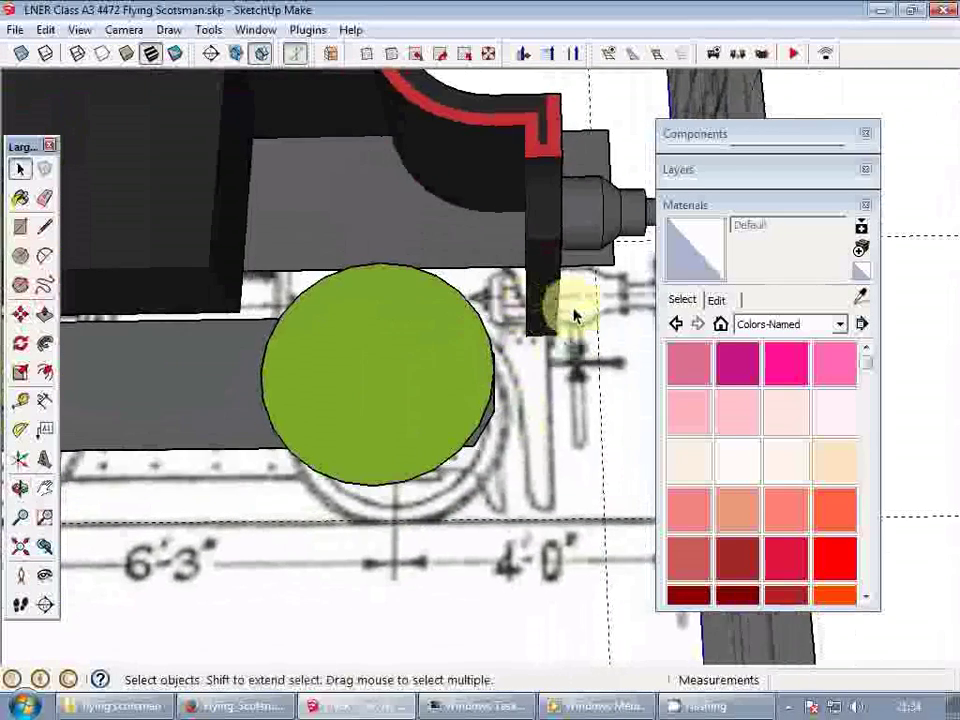
{"action": "key", "text": "l"}
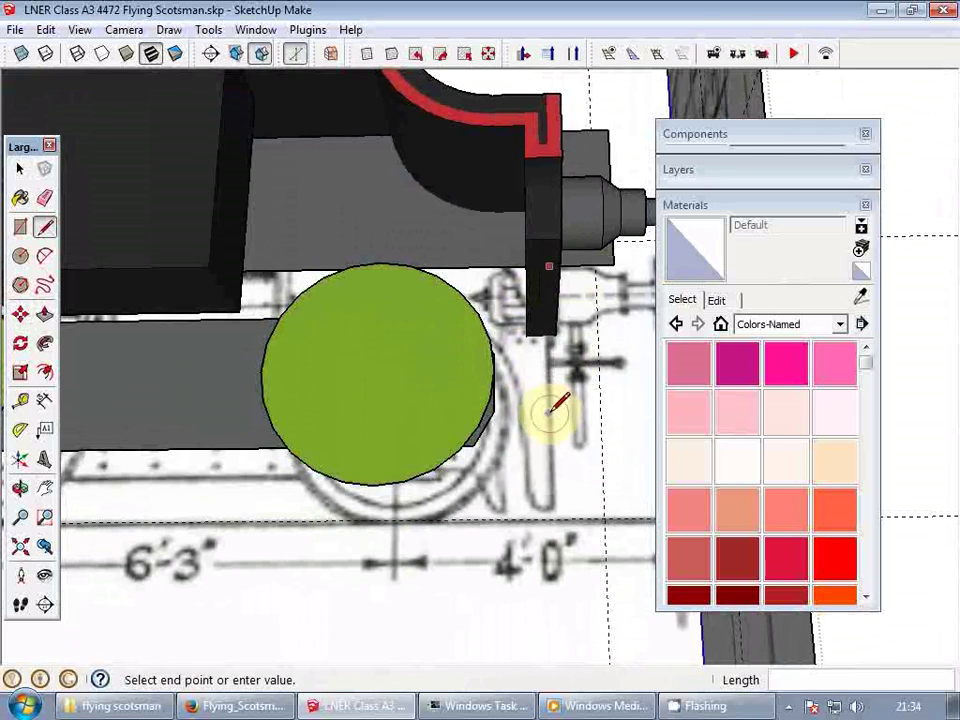
{"action": "middle_click_drag", "start_coordinate": [556, 405], "coordinate": [557, 452]}
{"action": "scroll", "coordinate": [548, 510], "scroll_direction": "up", "scroll_amount": 2}
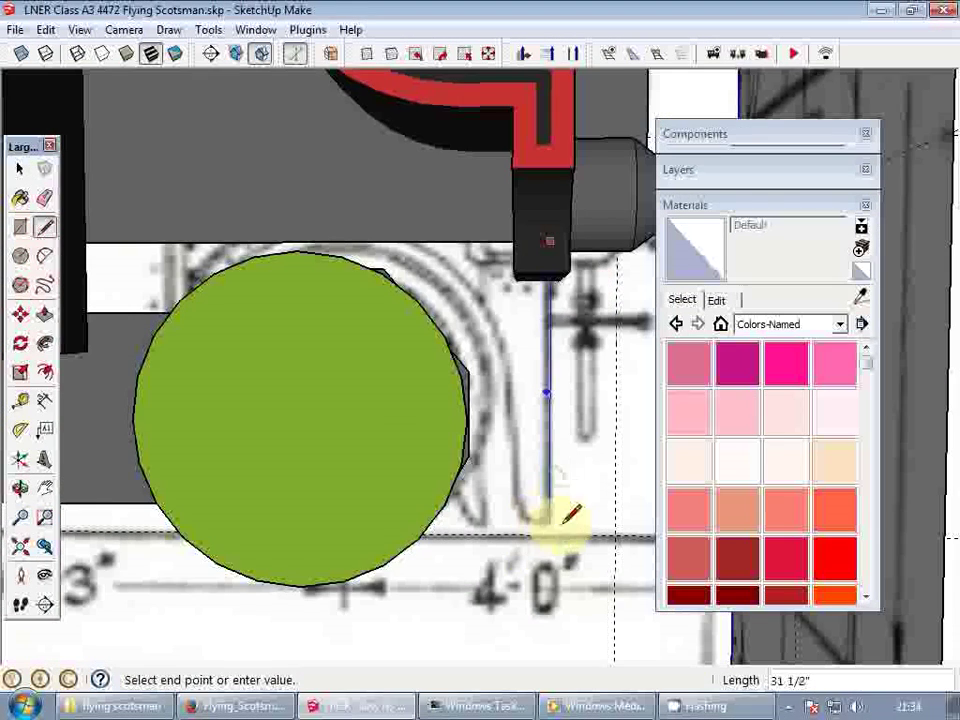
{"action": "middle_click_drag", "start_coordinate": [562, 525], "coordinate": [511, 517]}
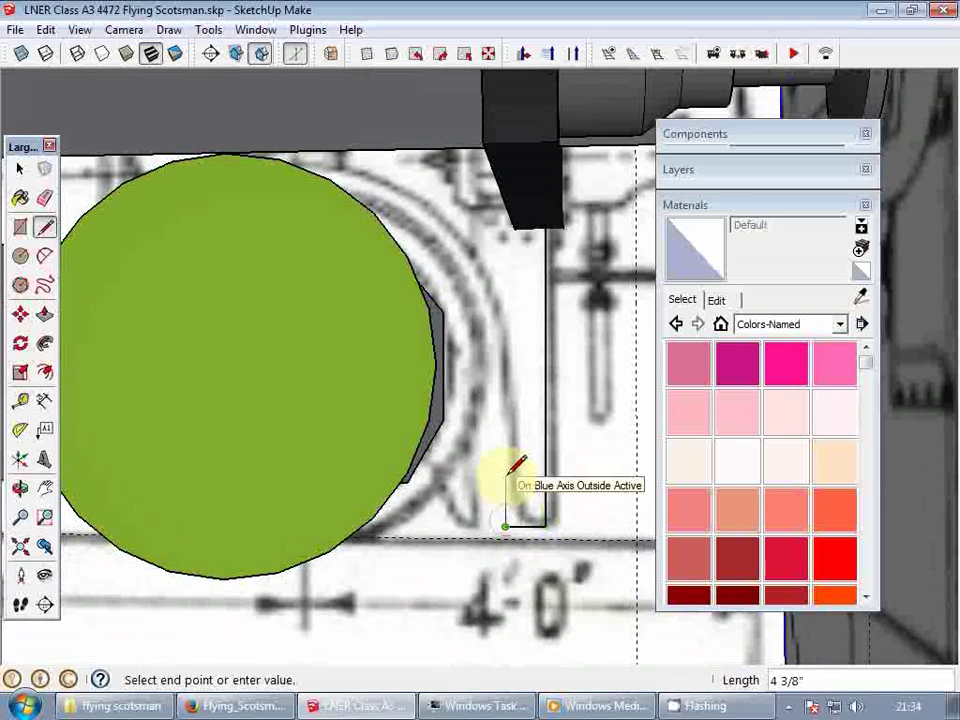
- Draw the guard iron's rear curve as a tangent arc up to the frame's underside and adjust its segment count
{"action": "key", "text": "space"}
{"action": "key", "text": "a"}
{"action": "scroll", "coordinate": [535, 448], "scroll_direction": "down", "scroll_amount": 3}
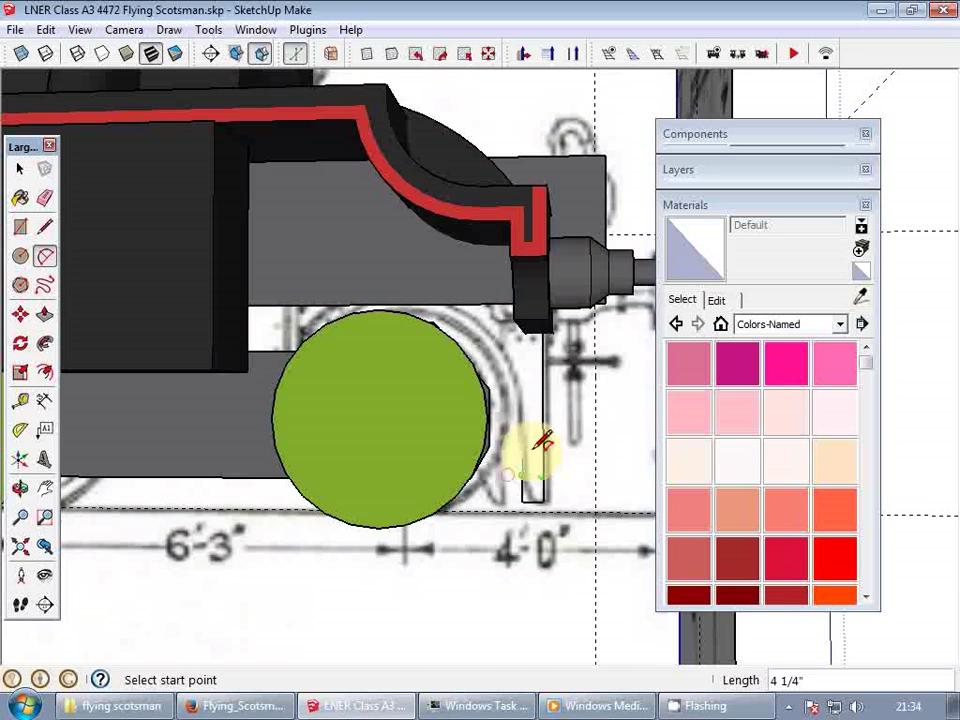
{"action": "scroll", "coordinate": [447, 291], "scroll_direction": "up", "scroll_amount": 2}
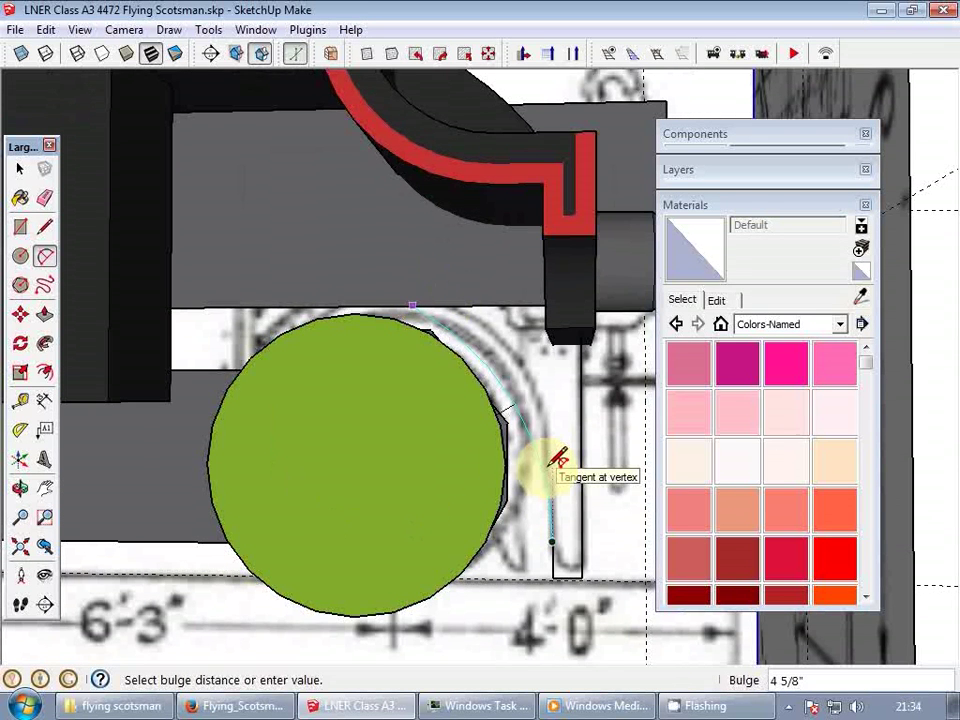
{"action": "left_click", "coordinate": [556, 458]}
{"action": "middle_click_drag", "start_coordinate": [579, 456], "coordinate": [565, 510]}
{"action": "key", "text": "space"}
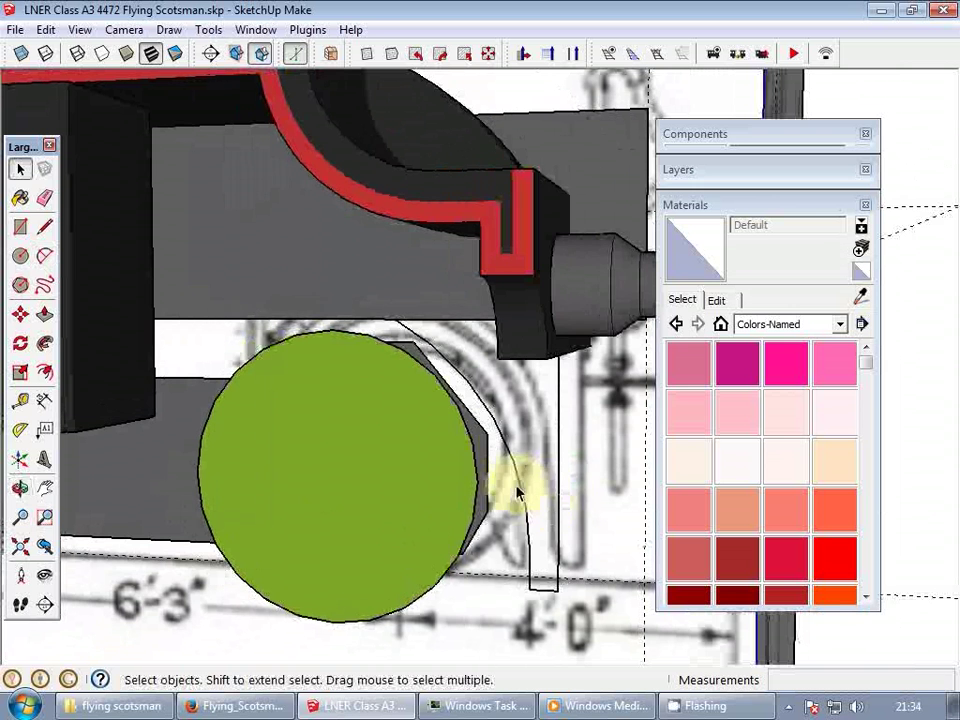
{"action": "right_click", "coordinate": [521, 230]}
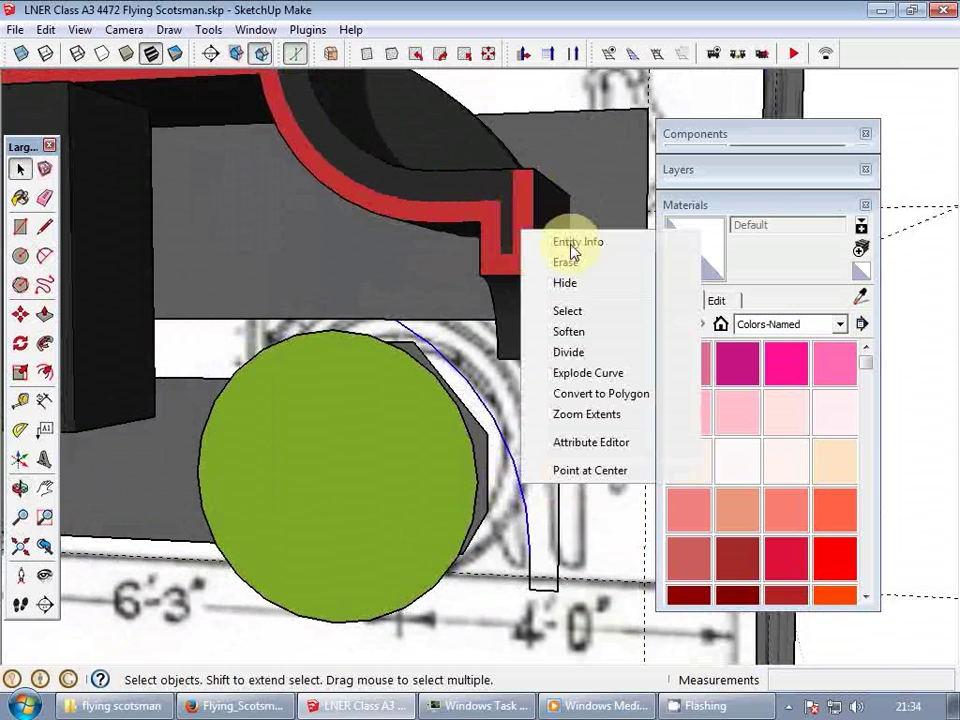
{"action": "left_click", "coordinate": [577, 242]}
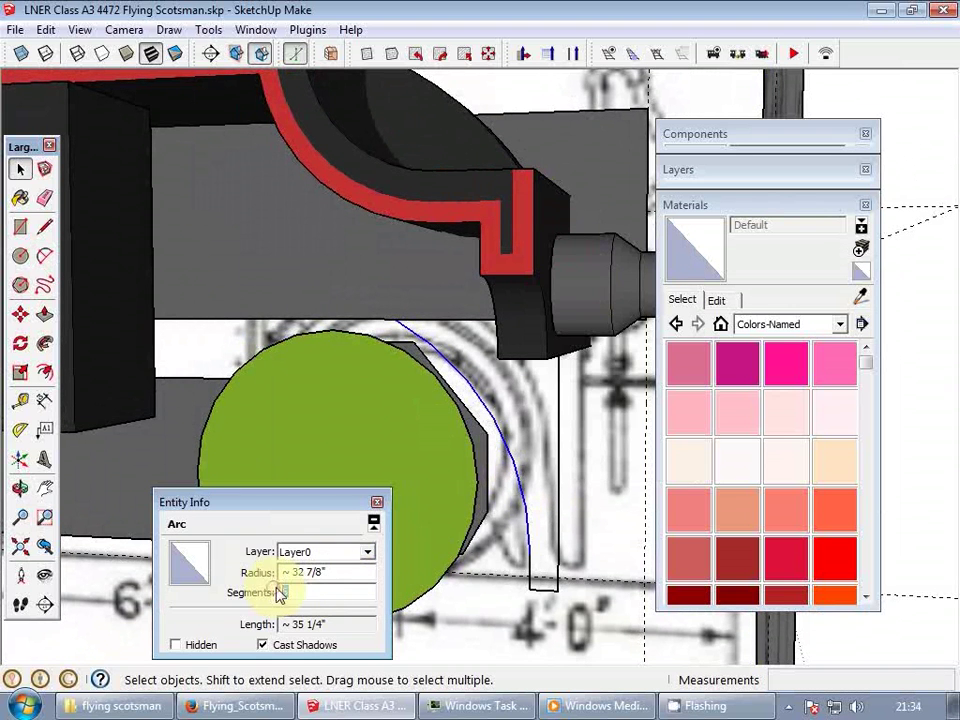
{"action": "left_click", "coordinate": [377, 502]}
- Transfer the guard iron outline into the main frame's group, in the same position below the frame
{"action": "middle_click_drag", "start_coordinate": [526, 517], "coordinate": [616, 491]}
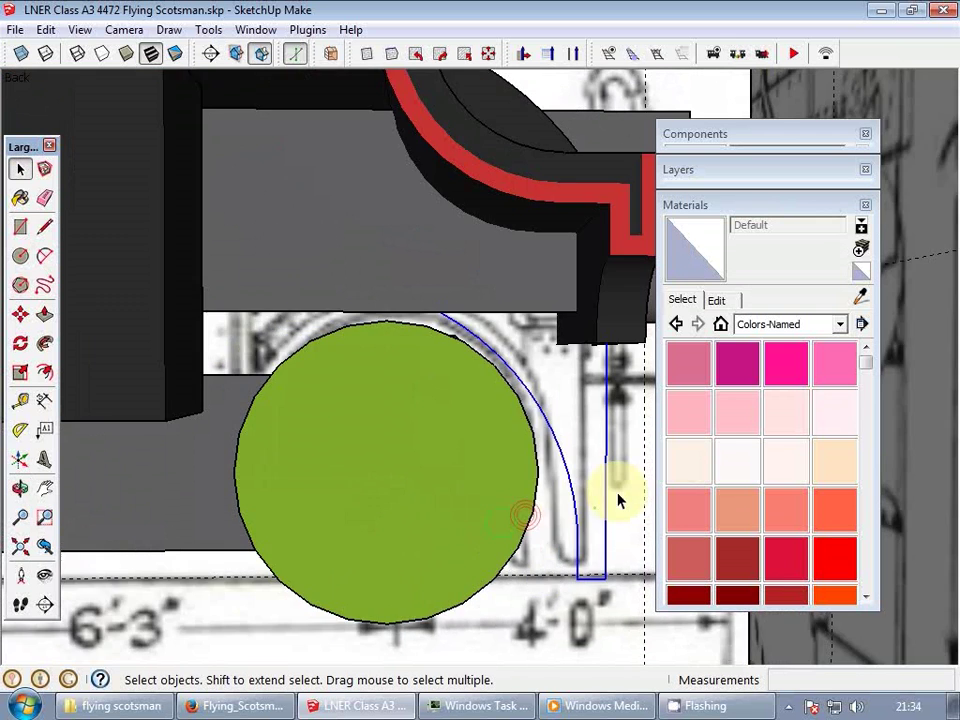
{"action": "scroll", "coordinate": [604, 479], "scroll_direction": "down", "scroll_amount": 3}
{"action": "middle_click_drag", "start_coordinate": [542, 454], "coordinate": [507, 425]}
{"action": "scroll", "coordinate": [521, 380], "scroll_direction": "up", "scroll_amount": 3}
{"action": "scroll", "coordinate": [510, 378], "scroll_direction": "down", "scroll_amount": 1}
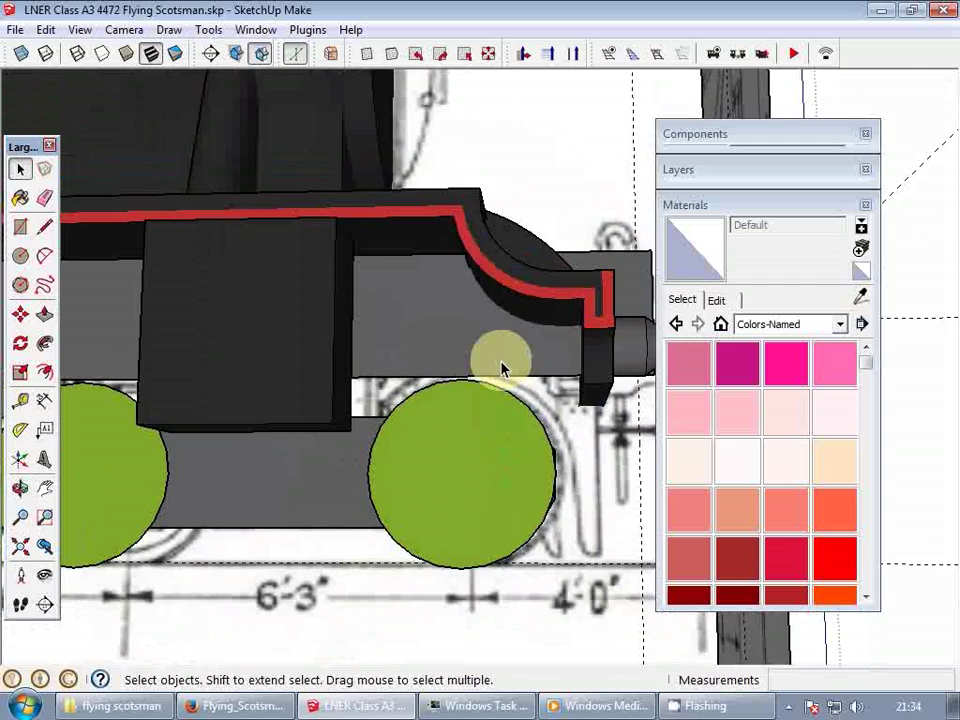
{"action": "scroll", "coordinate": [503, 368], "scroll_direction": "up", "scroll_amount": 3}
{"action": "left_click", "coordinate": [512, 366]}
{"action": "scroll", "coordinate": [525, 364], "scroll_direction": "up", "scroll_amount": 2}
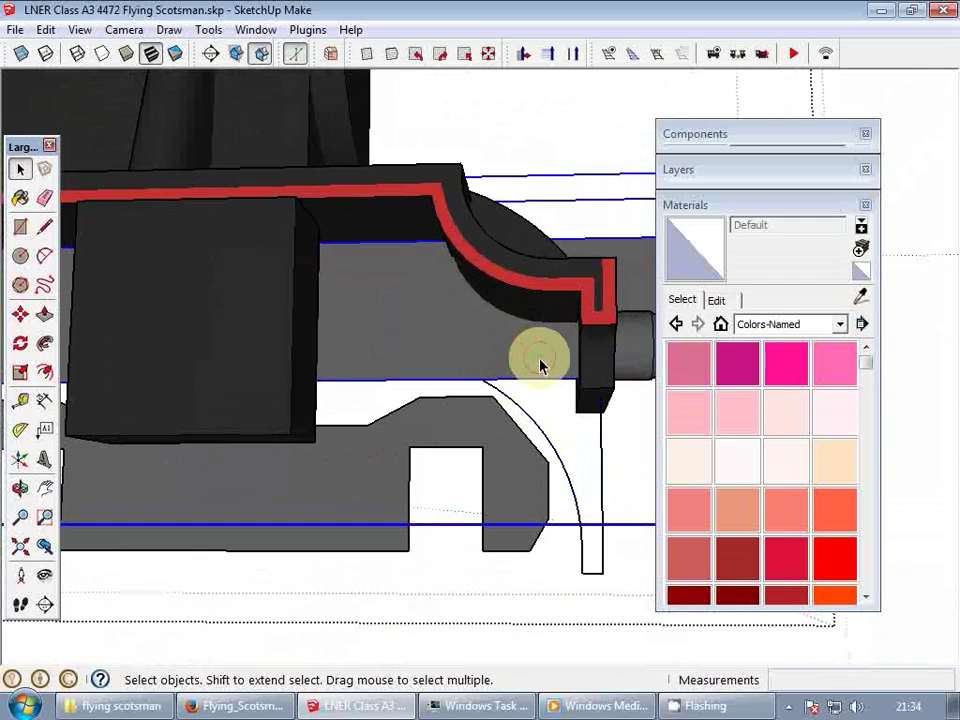
{"action": "double_click", "coordinate": [540, 366]}
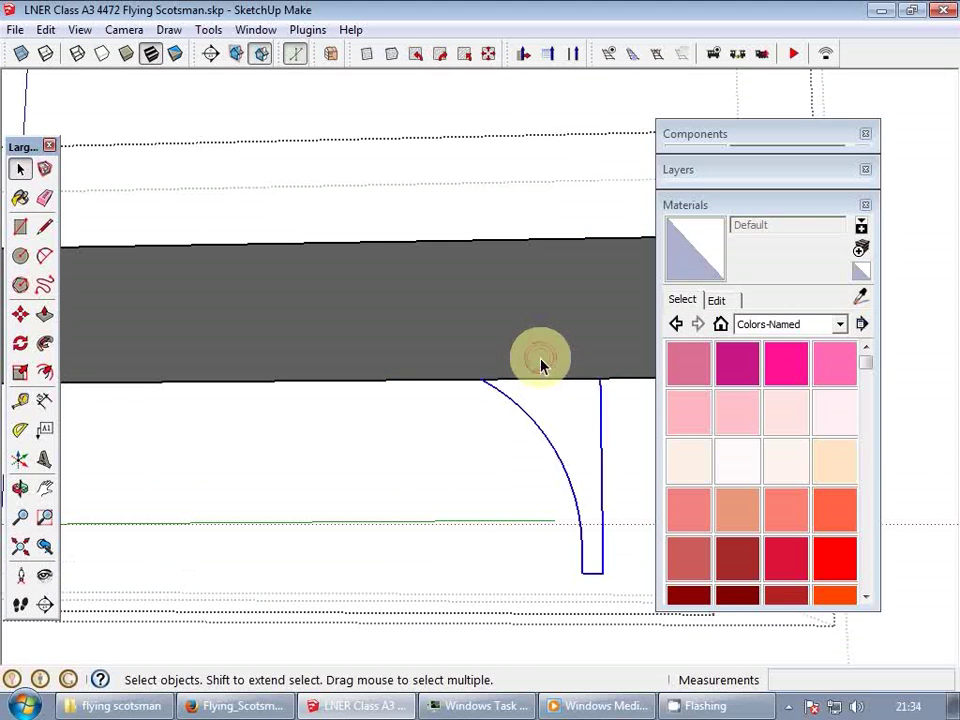
- Fill the guard iron outline with a line along the frame's underside, then erase that dividing edge to merge both faces
{"action": "scroll", "coordinate": [540, 366], "scroll_direction": "down", "scroll_amount": 1}
{"action": "key", "text": "l"}
{"action": "left_click", "coordinate": [584, 377]}
{"action": "left_click", "coordinate": [498, 375]}
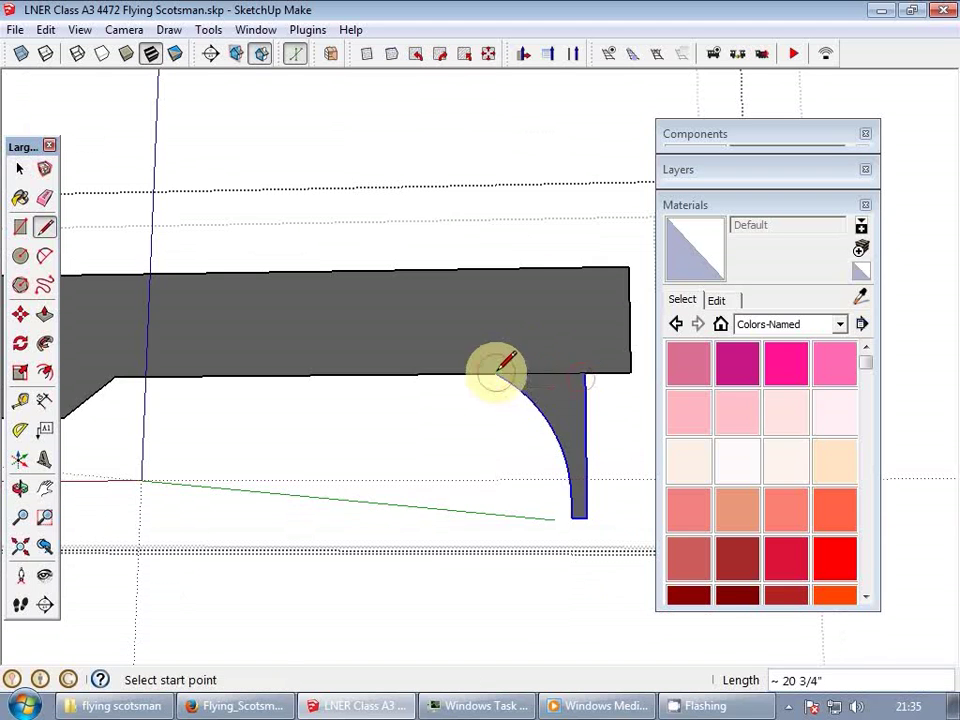
{"action": "key", "text": "e"}
{"action": "key", "text": "space"}
{"action": "key", "text": "Escape"}
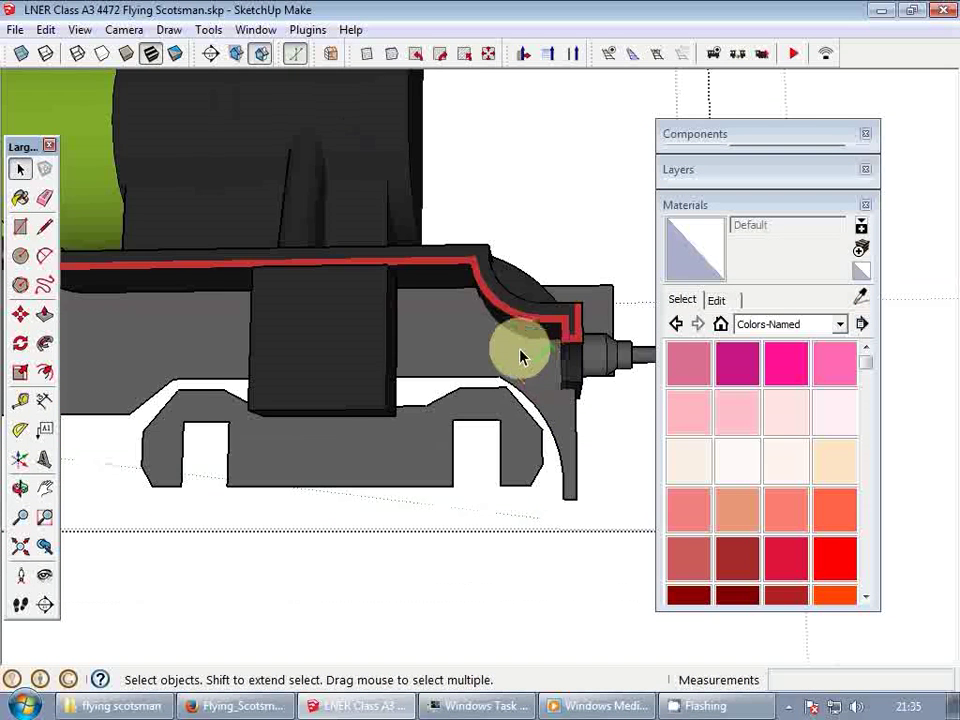
- Split off the frame's front section with a slanted line and intersect its face with the model
{"action": "scroll", "coordinate": [521, 354], "scroll_direction": "up", "scroll_amount": 2}
{"action": "double_click", "coordinate": [511, 354]}
{"action": "key", "text": "l"}
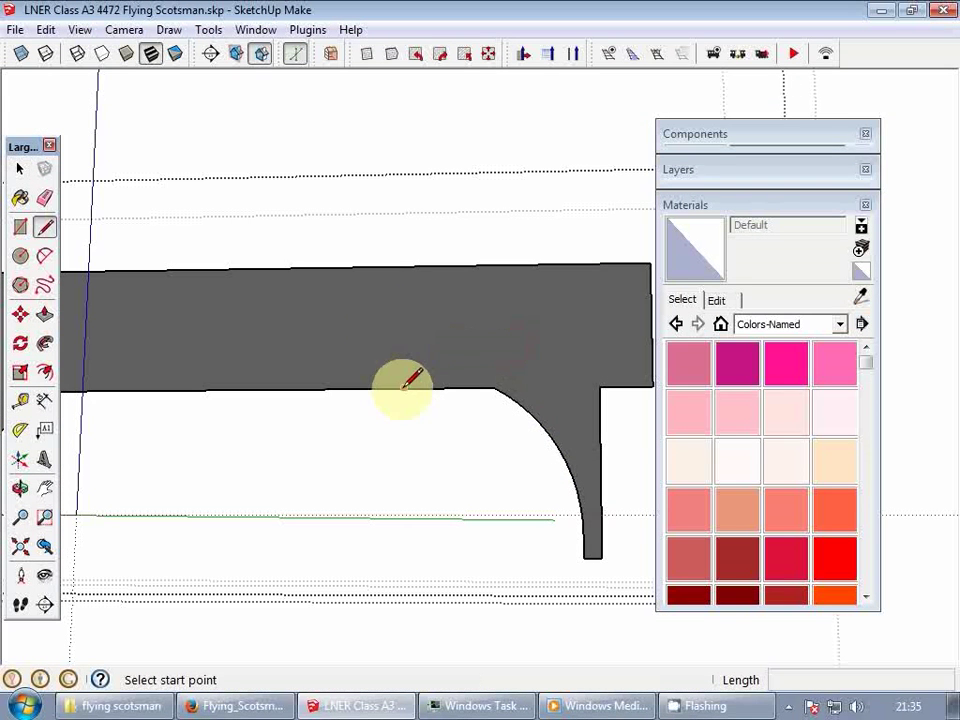
{"action": "left_click", "coordinate": [399, 388]}
{"action": "left_click", "coordinate": [368, 267]}
{"action": "key", "text": "space"}
{"action": "right_click", "coordinate": [425, 299]}
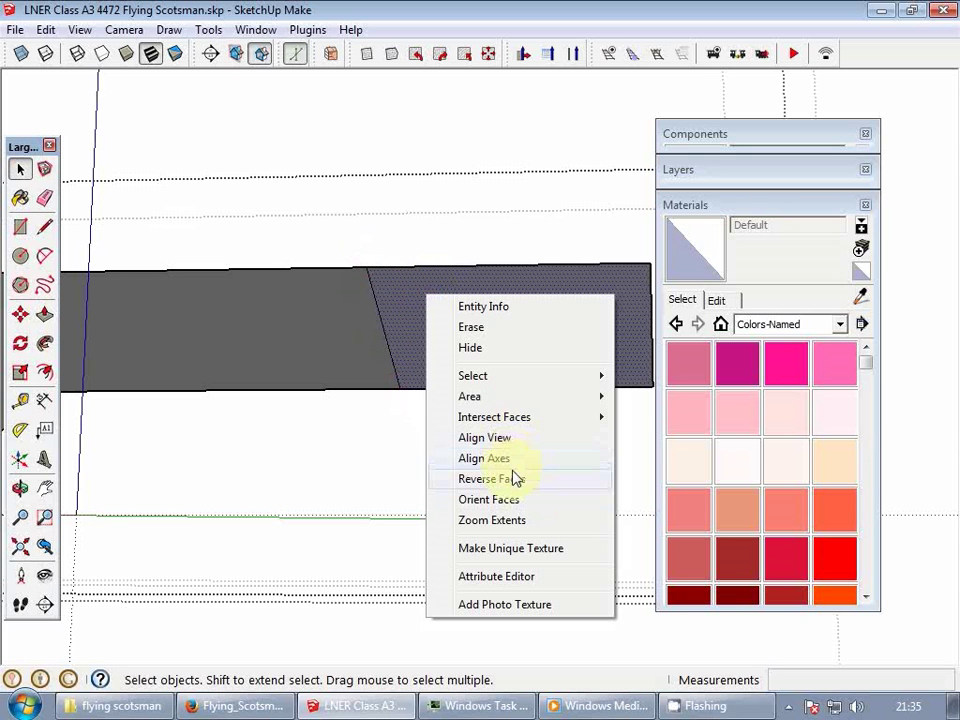
{"action": "mouse_move", "coordinate": [503, 418]}
{"action": "left_click", "coordinate": [674, 418]}
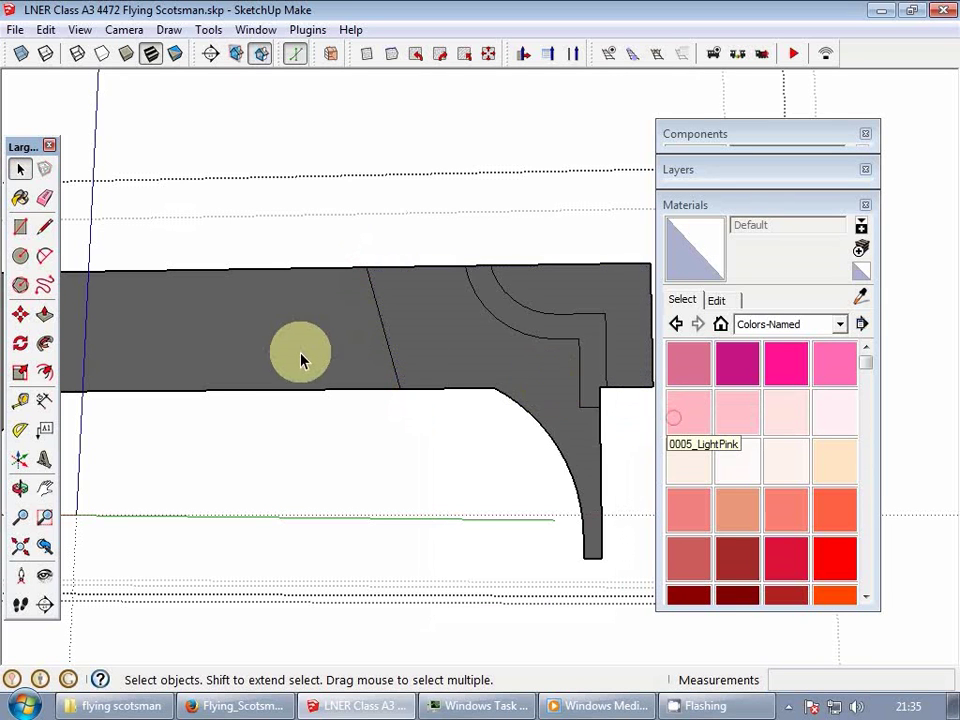
- Delete the curved strip and the upper front corner of the frame face that lie at and beyond the footplate's front curve
{"action": "scroll", "coordinate": [300, 357], "scroll_direction": "down", "scroll_amount": 3}
{"action": "scroll", "coordinate": [466, 342], "scroll_direction": "up", "scroll_amount": 4}
{"action": "double_click", "coordinate": [507, 348]}
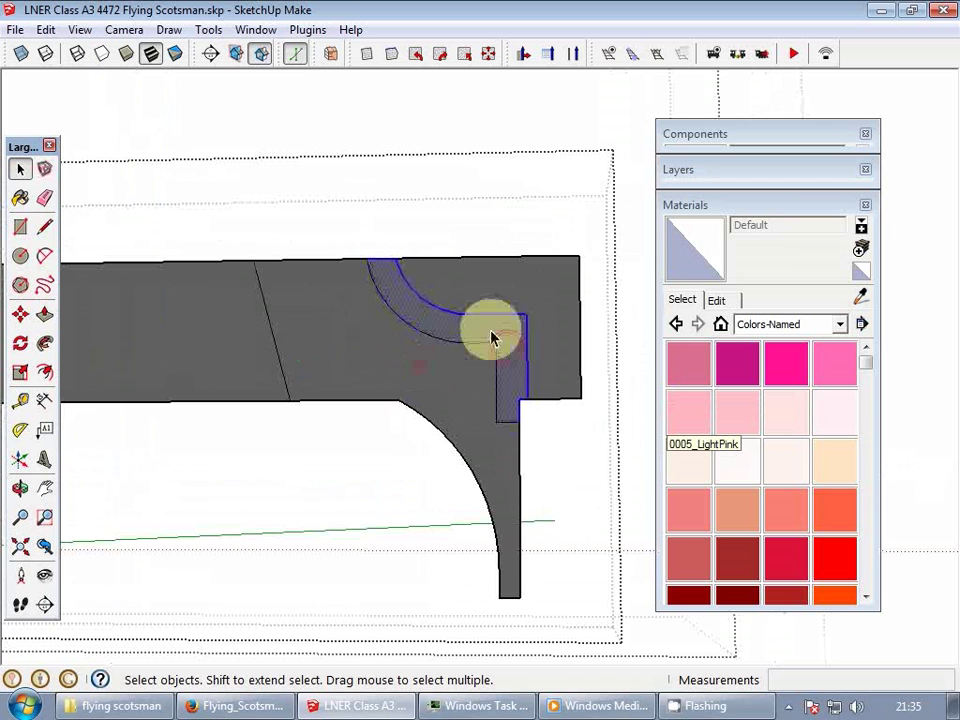
{"action": "left_click", "coordinate": [546, 296], "text": "shift"}
{"action": "key", "text": "Delete"}
- Erase the slanted dividing line across the frame and close the frame's group
{"action": "mouse_move", "coordinate": [346, 321]}
{"action": "middle_mouse_down"}
{"action": "mouse_move", "coordinate": [353, 337]}
{"action": "mouse_move", "coordinate": [412, 352]}
{"action": "mouse_move", "coordinate": [382, 385]}
{"action": "mouse_move", "coordinate": [425, 395]}
{"action": "mouse_move", "coordinate": [433, 311]}
{"action": "mouse_move", "coordinate": [501, 429]}
{"action": "mouse_move", "coordinate": [499, 445]}
{"action": "mouse_move", "coordinate": [475, 390]}
{"action": "middle_mouse_up"}
{"action": "key", "text": "e"}
{"action": "left_click", "coordinate": [273, 341]}
{"action": "key", "text": "space"}
{"action": "scroll", "coordinate": [375, 343], "scroll_direction": "down", "scroll_amount": 2}
{"action": "key", "text": "Escape"}
{"action": "scroll", "coordinate": [425, 395], "scroll_direction": "down", "scroll_amount": 3}
{"action": "key", "text": "Escape"}
{"action": "scroll", "coordinate": [382, 390], "scroll_direction": "up", "scroll_amount": 3}
{"action": "scroll", "coordinate": [499, 445], "scroll_direction": "down", "scroll_amount": 5}
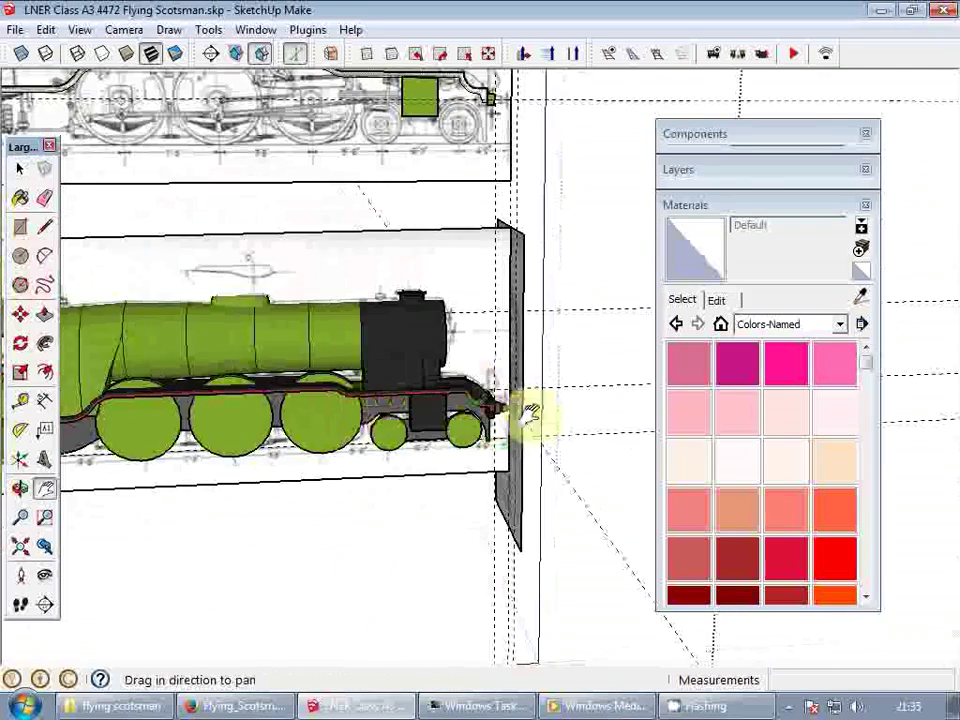
- Move the side-view blueprint about 44 3/8" along the green axis so that it hides the boiler behind the drawing
{"action": "scroll", "coordinate": [531, 407], "scroll_direction": "down", "scroll_amount": 2}
{"action": "left_click", "coordinate": [715, 203]}
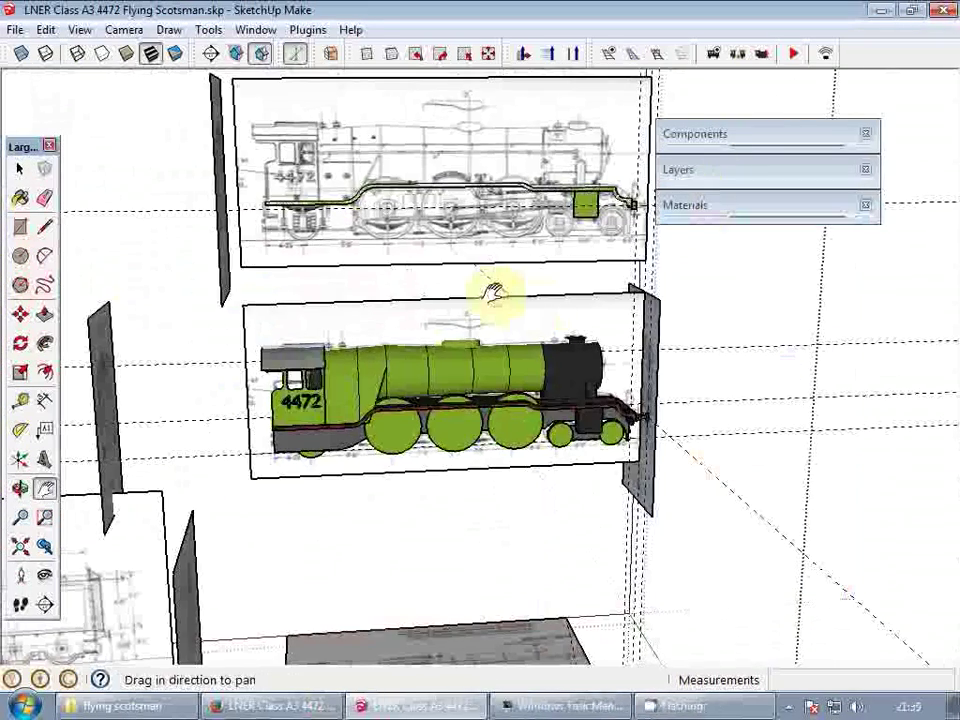
{"action": "middle_click_drag", "start_coordinate": [538, 313], "coordinate": [390, 317]}
{"action": "scroll", "coordinate": [353, 230], "scroll_direction": "up", "scroll_amount": 3}
{"action": "scroll", "coordinate": [495, 274], "scroll_direction": "up", "scroll_amount": 3}
{"action": "mouse_move", "coordinate": [353, 230]}
{"action": "middle_mouse_down", "text": "shift"}
{"action": "mouse_move", "coordinate": [495, 274]}
{"action": "mouse_move", "coordinate": [418, 296]}
{"action": "middle_mouse_up", "text": "shift"}
{"action": "left_click", "coordinate": [469, 283]}
{"action": "key", "text": "m"}
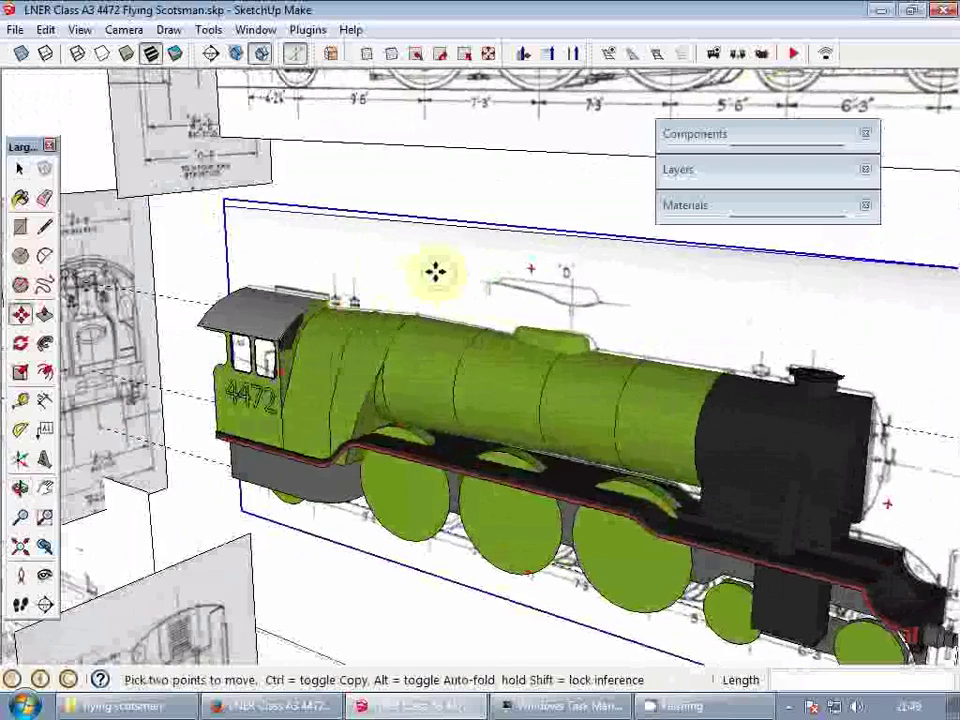
{"action": "left_click", "coordinate": [435, 271]}
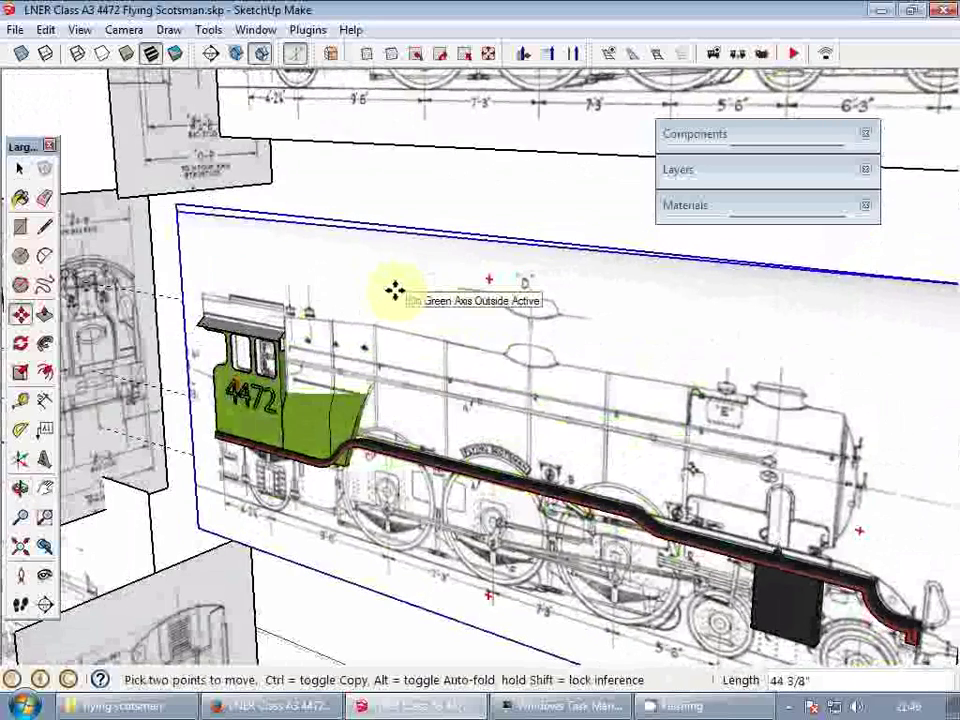
{"action": "left_click", "coordinate": [398, 291]}
{"action": "key", "text": "space"}
- Draw a six-sided circle with a radius of about 1 3/4" on the cab front's inner edge, at the blueprint's lower boiler pipe
{"action": "middle_click_drag", "start_coordinate": [330, 332], "coordinate": [238, 364]}
{"action": "scroll", "coordinate": [321, 360], "scroll_direction": "up", "scroll_amount": 9}
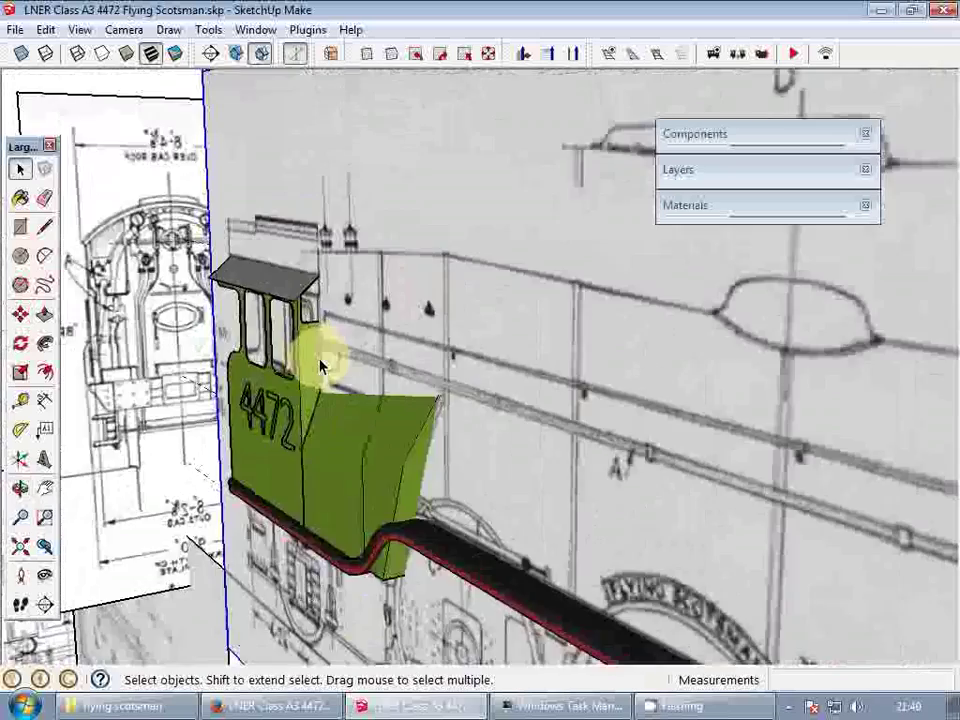
{"action": "key", "text": "c"}
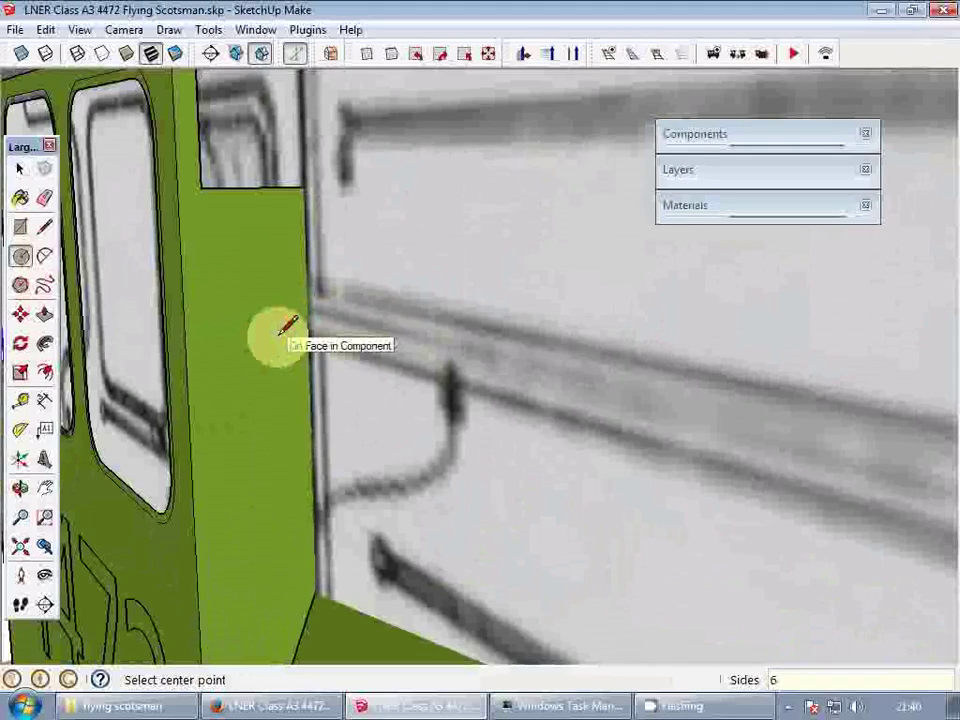
{"action": "scroll", "coordinate": [284, 332], "scroll_direction": "up", "scroll_amount": 3}
{"action": "left_click", "coordinate": [298, 313]}
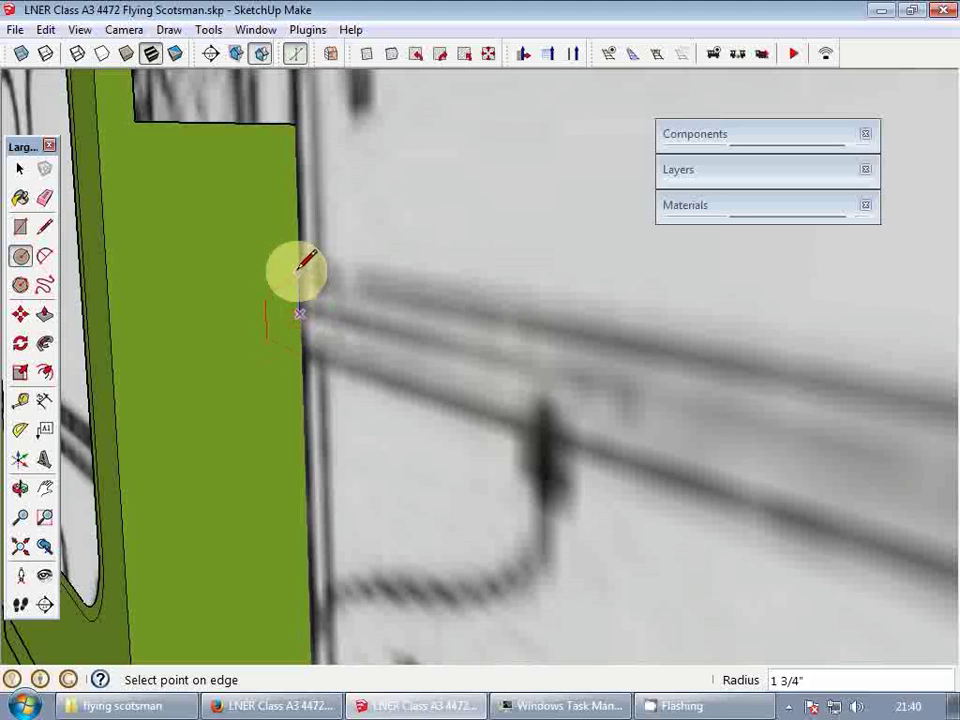
{"action": "left_click", "coordinate": [298, 270]}
{"action": "scroll", "coordinate": [316, 310], "scroll_direction": "down", "scroll_amount": 3}
{"action": "middle_click_drag", "start_coordinate": [330, 258], "coordinate": [363, 322], "text": "shift"}
{"action": "scroll", "coordinate": [350, 262], "scroll_direction": "up", "scroll_amount": 2}
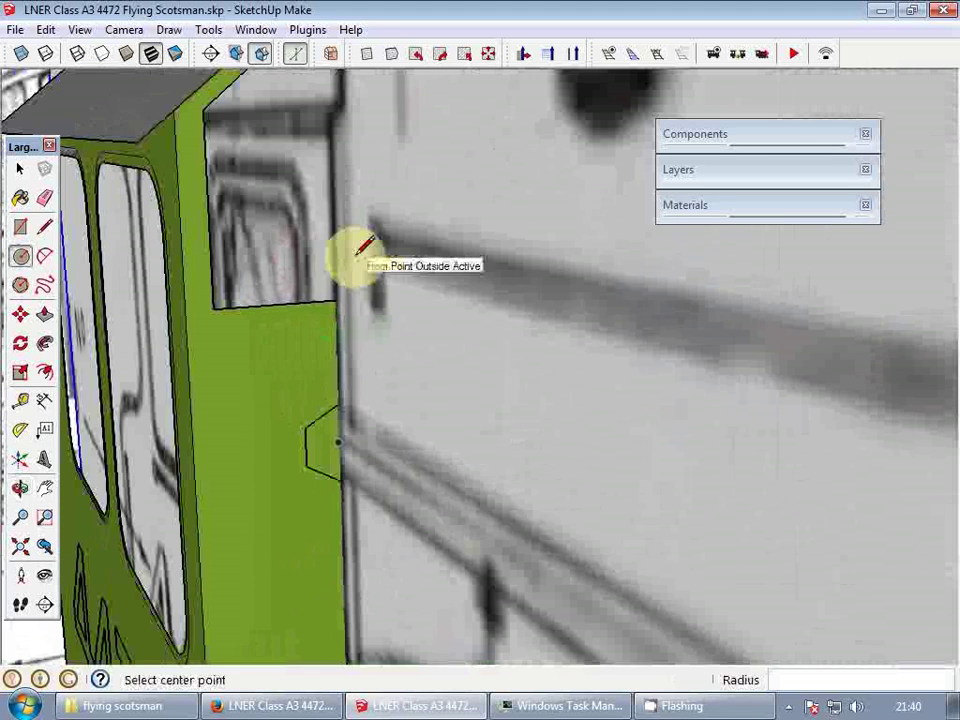
- Copy the pipe profile up to the blueprint's upper handrail and scale the copy down to about 0.62
{"action": "key", "text": "space"}
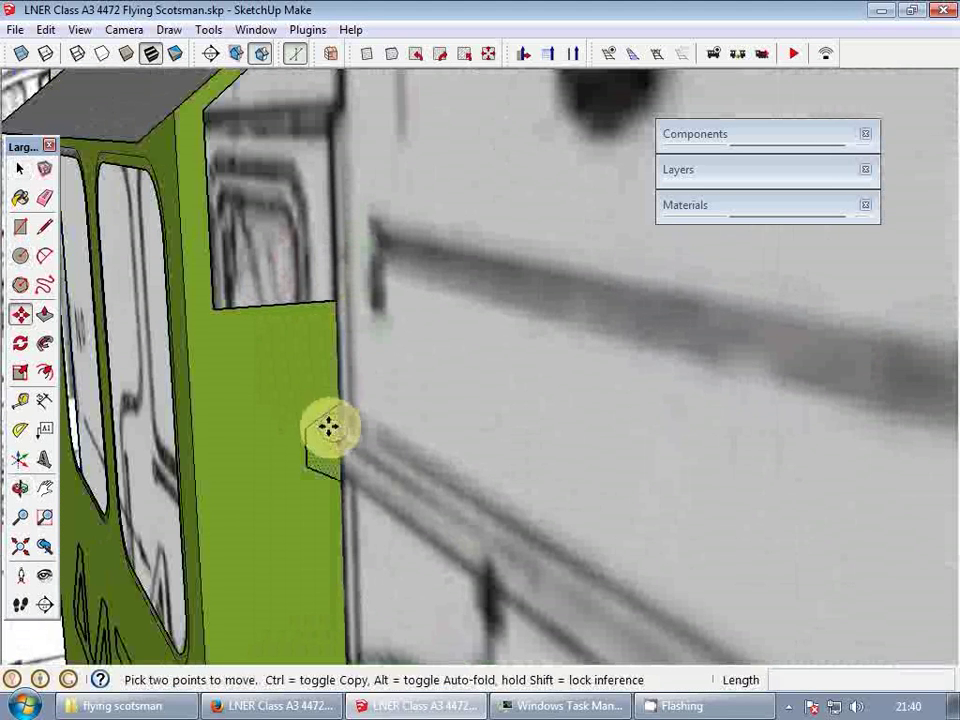
{"action": "key", "text": "ctrl"}
{"action": "left_click", "coordinate": [336, 441]}
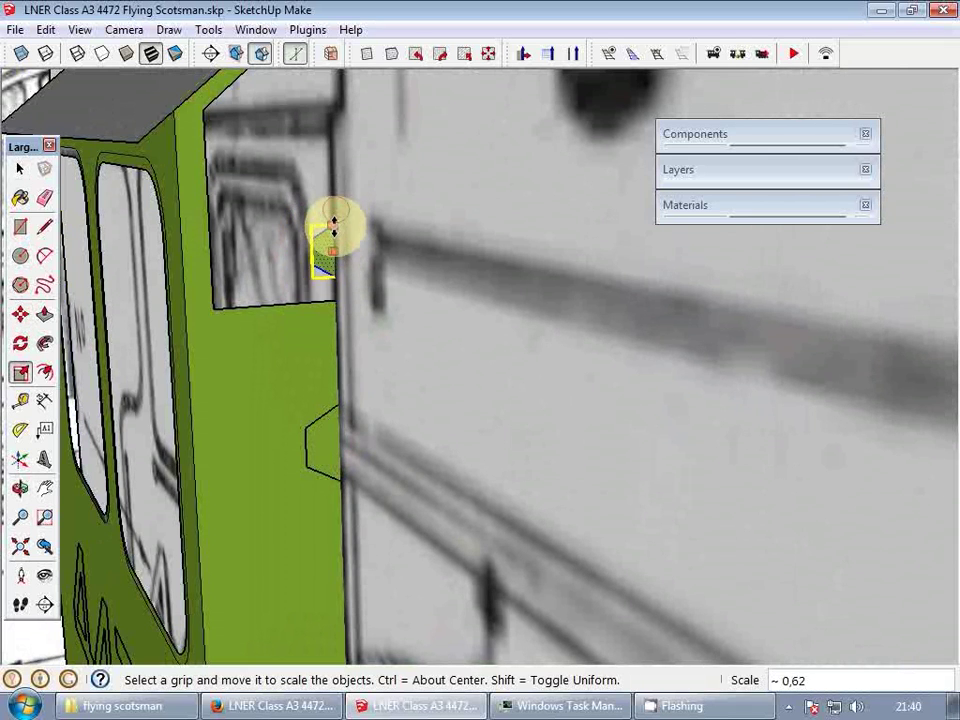
{"action": "key", "text": "space"}
{"action": "scroll", "coordinate": [370, 300], "scroll_direction": "down", "scroll_amount": 4}
{"action": "scroll", "coordinate": [379, 311], "scroll_direction": "up", "scroll_amount": 2}
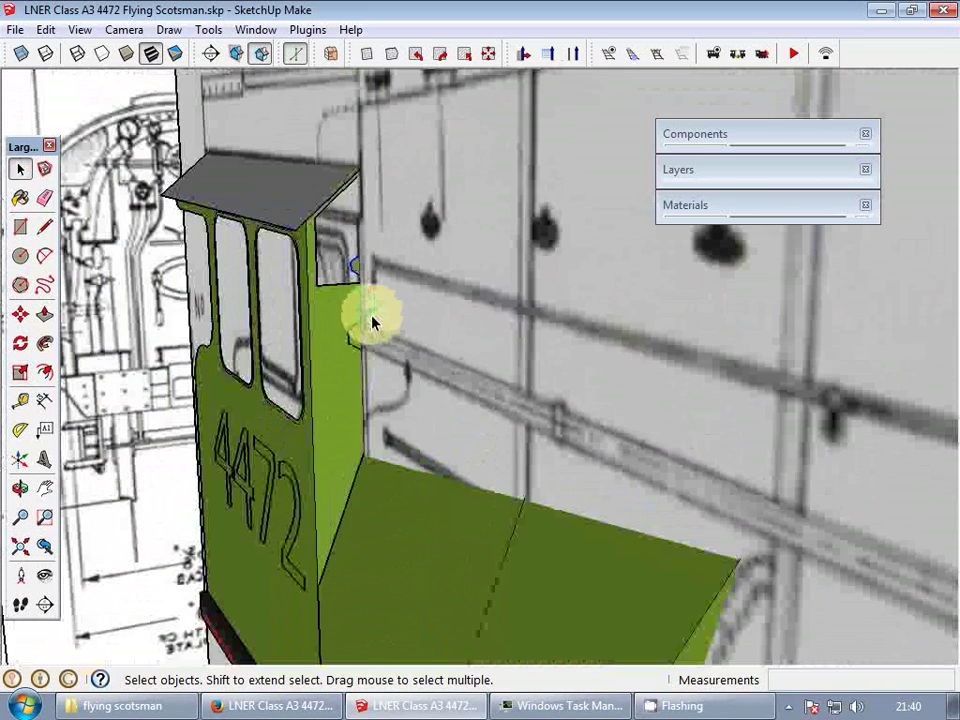
- Extrude the lower pipe profile about 357 1/8" forward along the boiler to the pipe's end on the blueprint
{"action": "scroll", "coordinate": [432, 385], "scroll_direction": "down", "scroll_amount": 6}
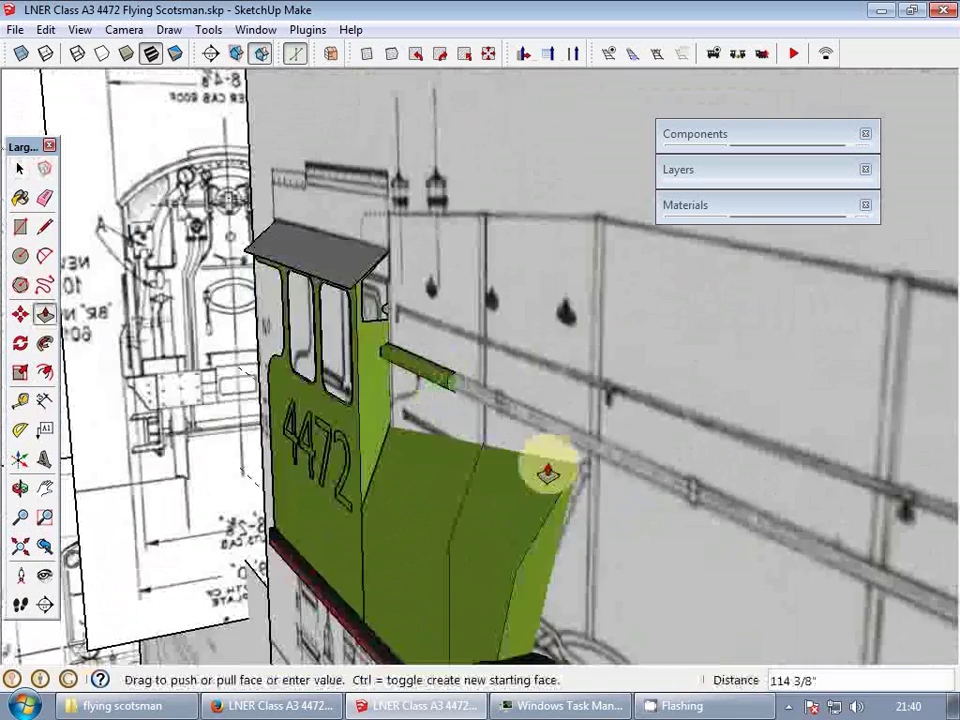
{"action": "scroll", "coordinate": [615, 360], "scroll_direction": "up", "scroll_amount": 5}
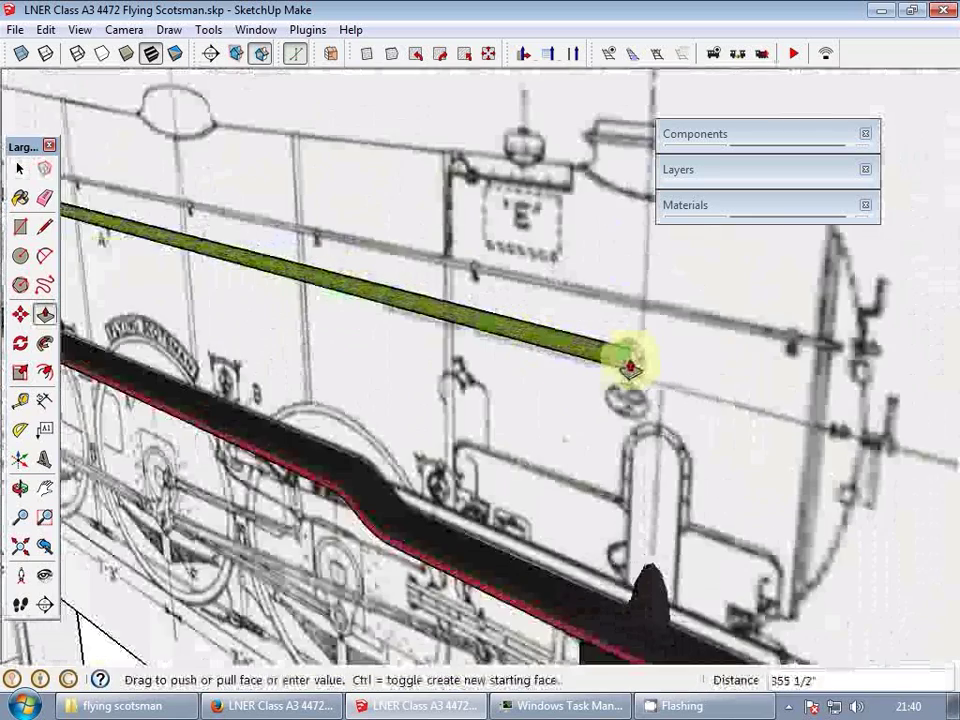
{"action": "scroll", "coordinate": [430, 295], "scroll_direction": "down", "scroll_amount": 5}
- Extrude the upper handrail profile forward along the boiler to the same length as the lower pipe
{"action": "scroll", "coordinate": [250, 255], "scroll_direction": "up", "scroll_amount": 6}
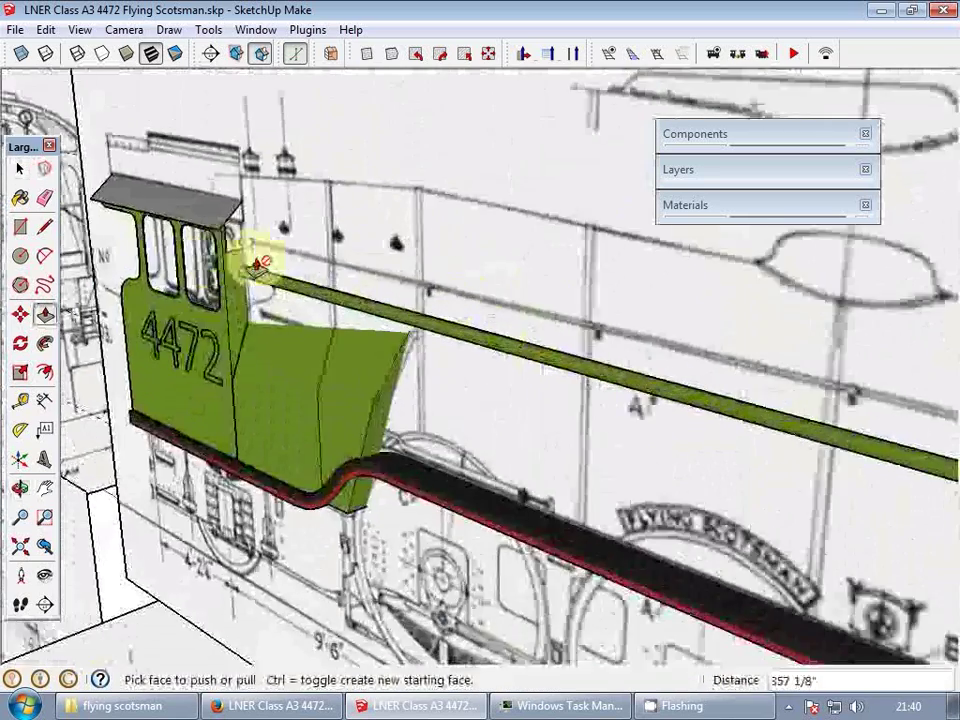
{"action": "scroll", "coordinate": [520, 303], "scroll_direction": "down", "scroll_amount": 4}
{"action": "middle_click_drag", "start_coordinate": [635, 338], "coordinate": [275, 271], "text": "shift"}
{"action": "scroll", "coordinate": [430, 325], "scroll_direction": "down", "scroll_amount": 3}
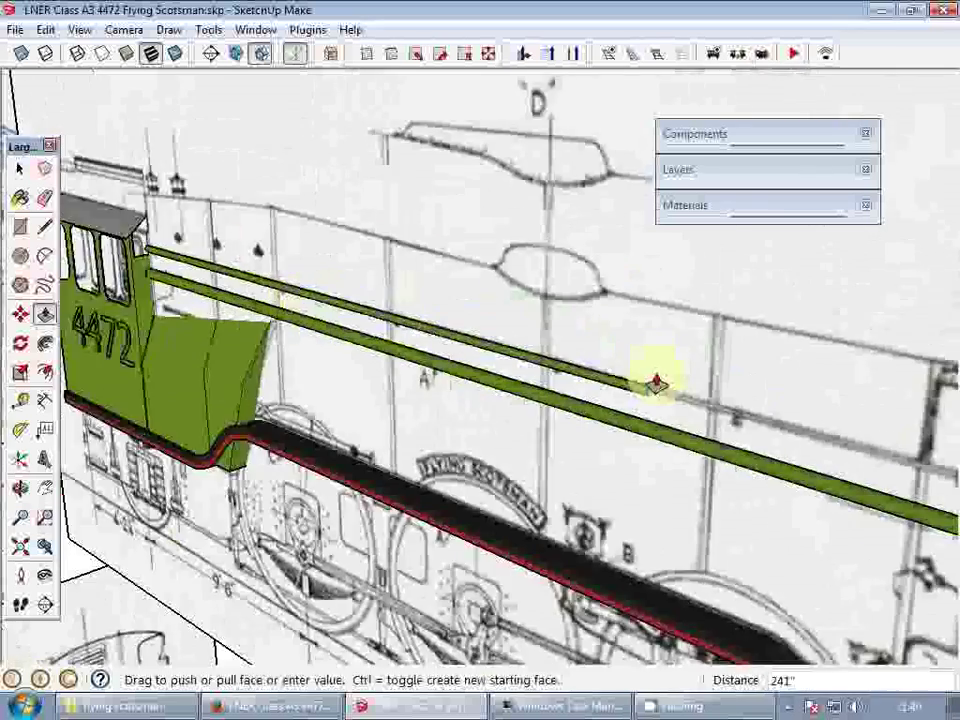
{"action": "middle_click_drag", "start_coordinate": [662, 387], "coordinate": [309, 347], "text": "shift"}
{"action": "middle_click_drag", "start_coordinate": [630, 436], "coordinate": [370, 325], "text": "shift"}
{"action": "scroll", "coordinate": [550, 433], "scroll_direction": "up", "scroll_amount": 2}
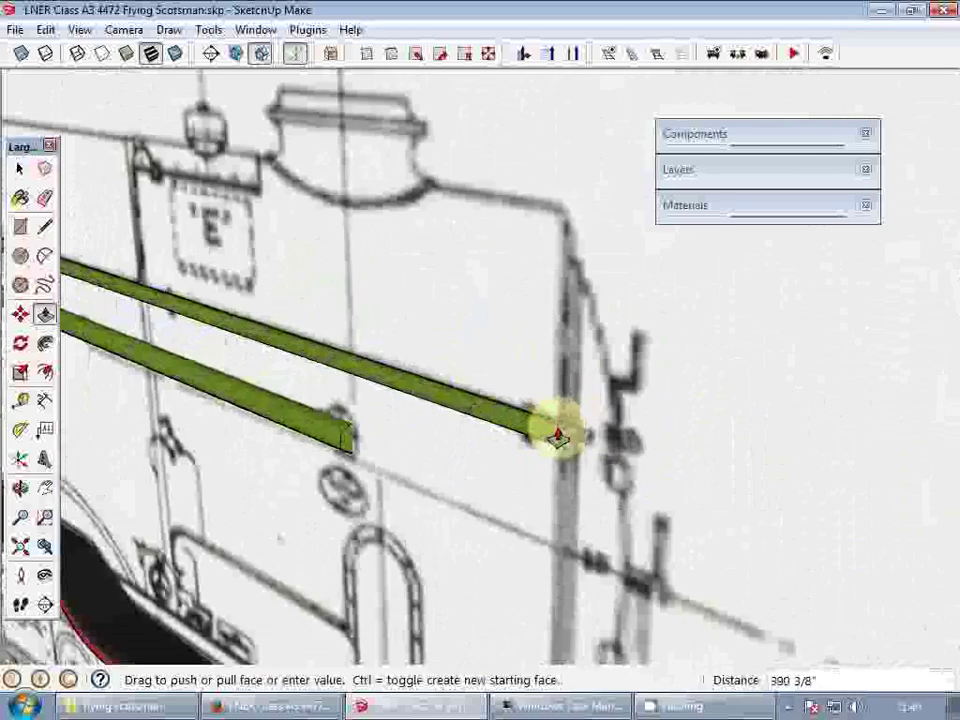
{"action": "scroll", "coordinate": [506, 430], "scroll_direction": "down", "scroll_amount": 2}
{"action": "scroll", "coordinate": [650, 346], "scroll_direction": "down", "scroll_amount": 3}
{"action": "middle_click_drag", "start_coordinate": [492, 360], "coordinate": [714, 381], "text": "shift"}
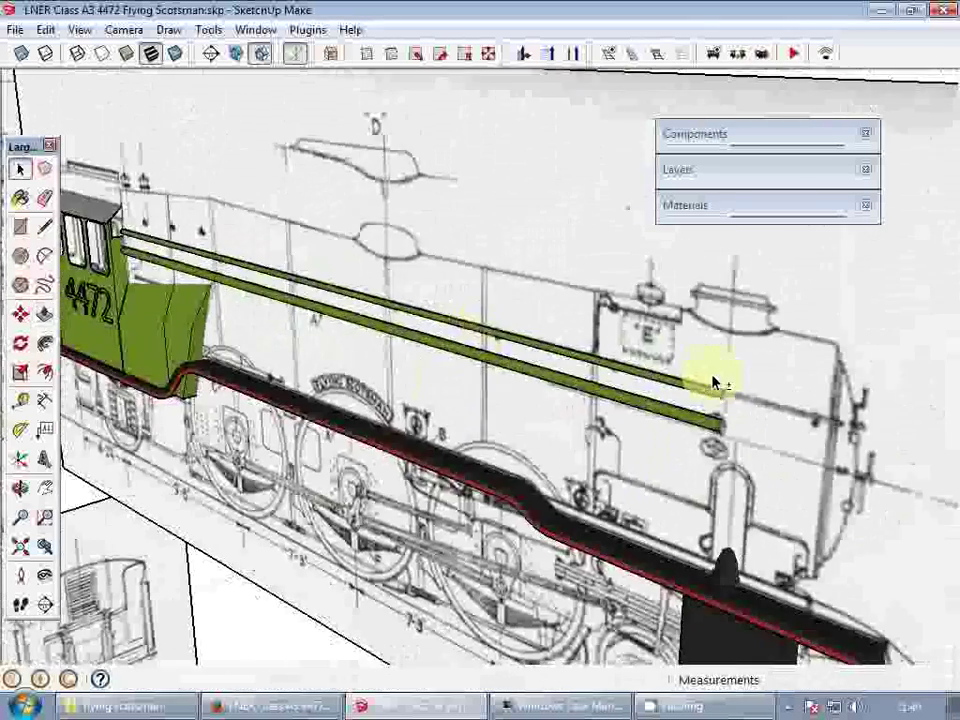
- Move the side-view blueprint back along the green axis so that it stands behind the boiler again
{"action": "scroll", "coordinate": [714, 381], "scroll_direction": "down", "scroll_amount": 3}
{"action": "middle_click_drag", "start_coordinate": [600, 385], "coordinate": [546, 400]}
{"action": "left_click", "coordinate": [602, 292]}
{"action": "middle_click_drag", "start_coordinate": [602, 292], "coordinate": [527, 382]}
{"action": "scroll", "coordinate": [527, 381], "scroll_direction": "down", "scroll_amount": 3}
{"action": "key", "text": "m"}
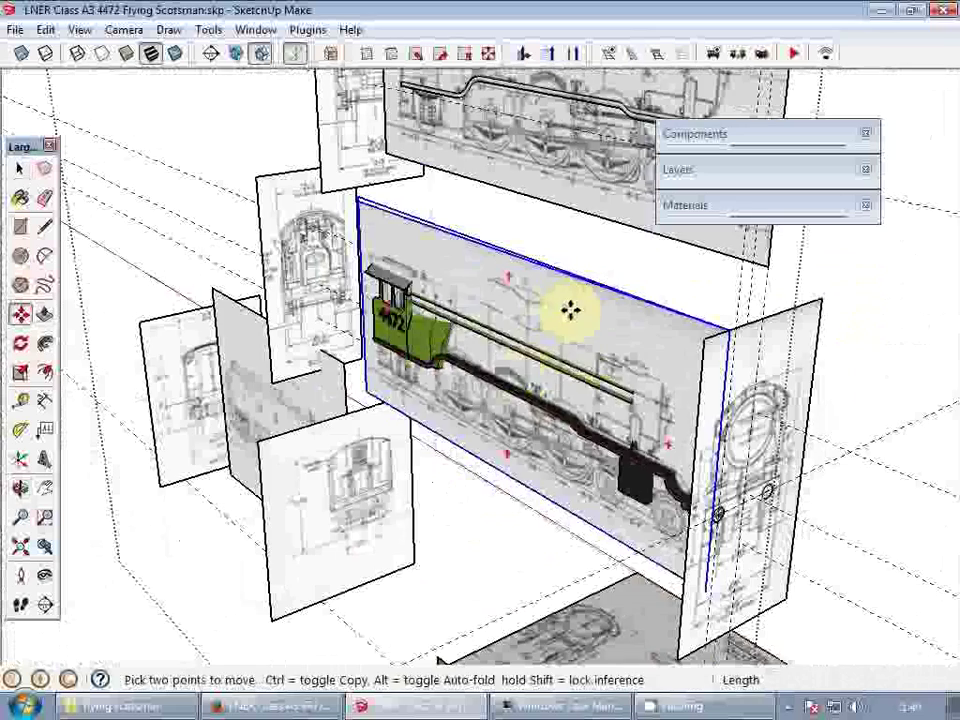
{"action": "left_click", "coordinate": [575, 313]}
{"action": "scroll", "coordinate": [493, 381], "scroll_direction": "up", "scroll_amount": 4}
{"action": "key", "text": "space"}
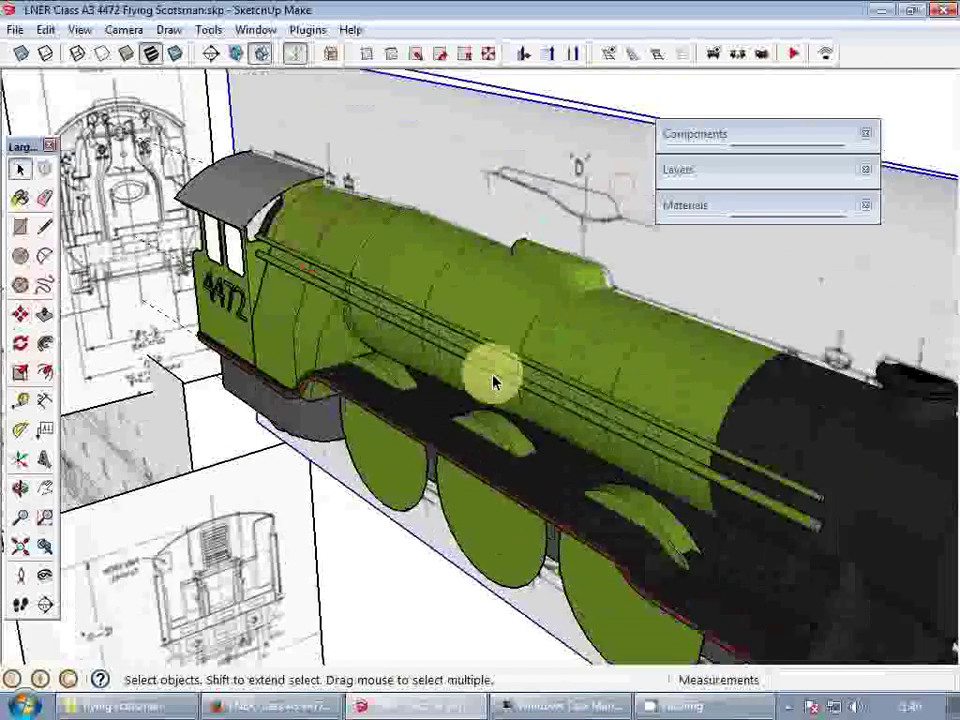
- Turn the lower pipe and the upper handrail into two separate groups
{"action": "left_click", "coordinate": [504, 384]}
{"action": "right_click", "coordinate": [508, 375]}
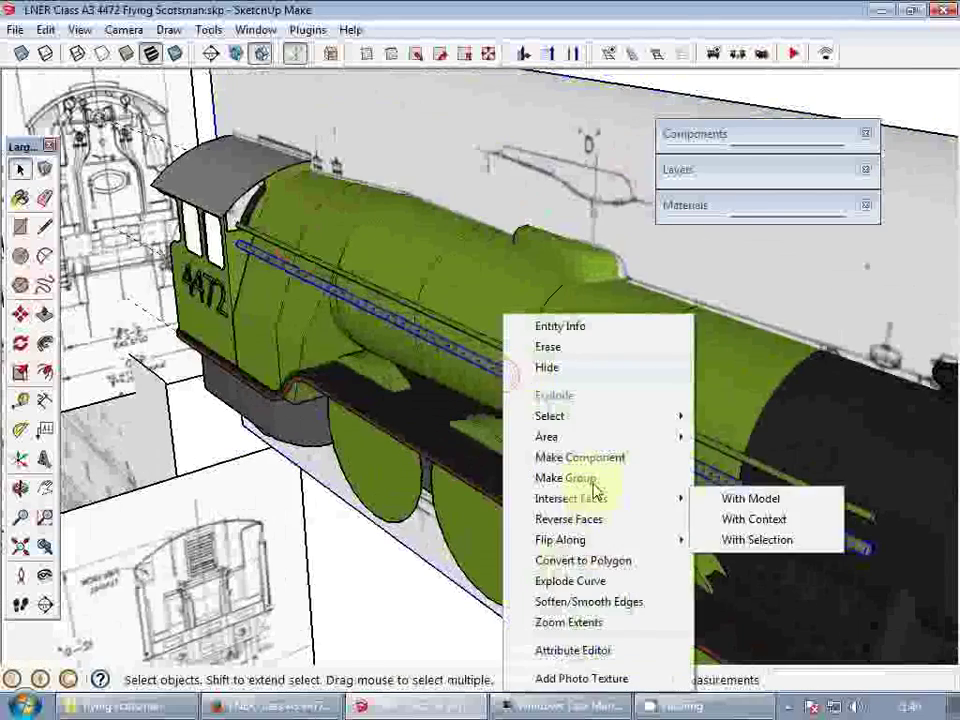
{"action": "left_click", "coordinate": [597, 479]}
{"action": "scroll", "coordinate": [402, 297], "scroll_direction": "up", "scroll_amount": 3}
{"action": "left_click", "coordinate": [389, 292]}
{"action": "right_click", "coordinate": [390, 293]}
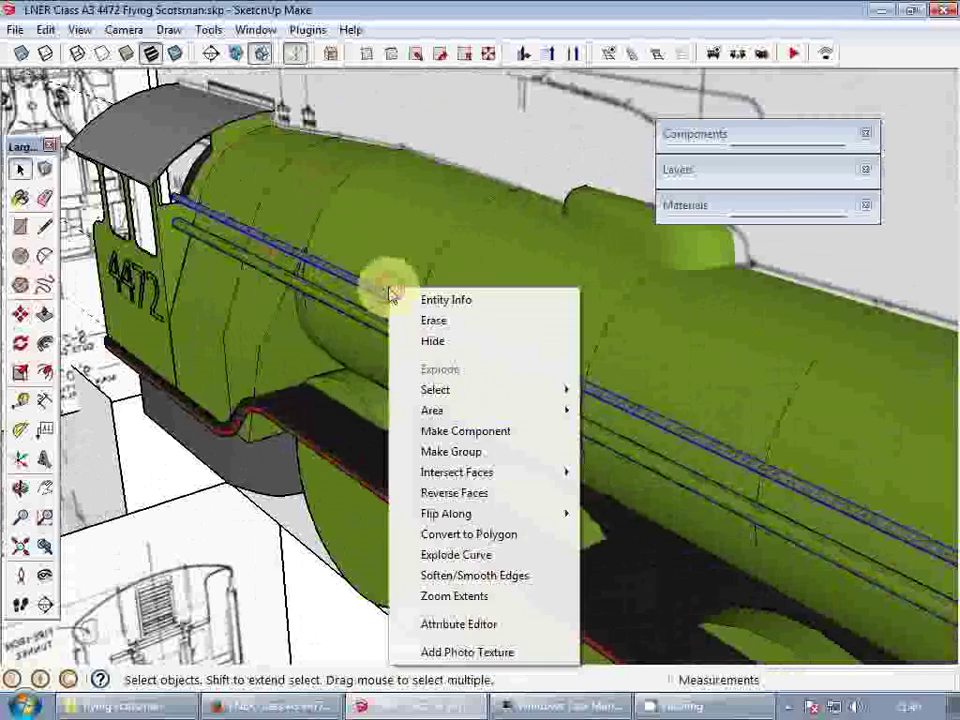
{"action": "left_click", "coordinate": [498, 457]}
- Cut both pipe groups and paste them in place inside the locomotive body group
{"action": "left_click", "coordinate": [414, 335], "text": "shift"}
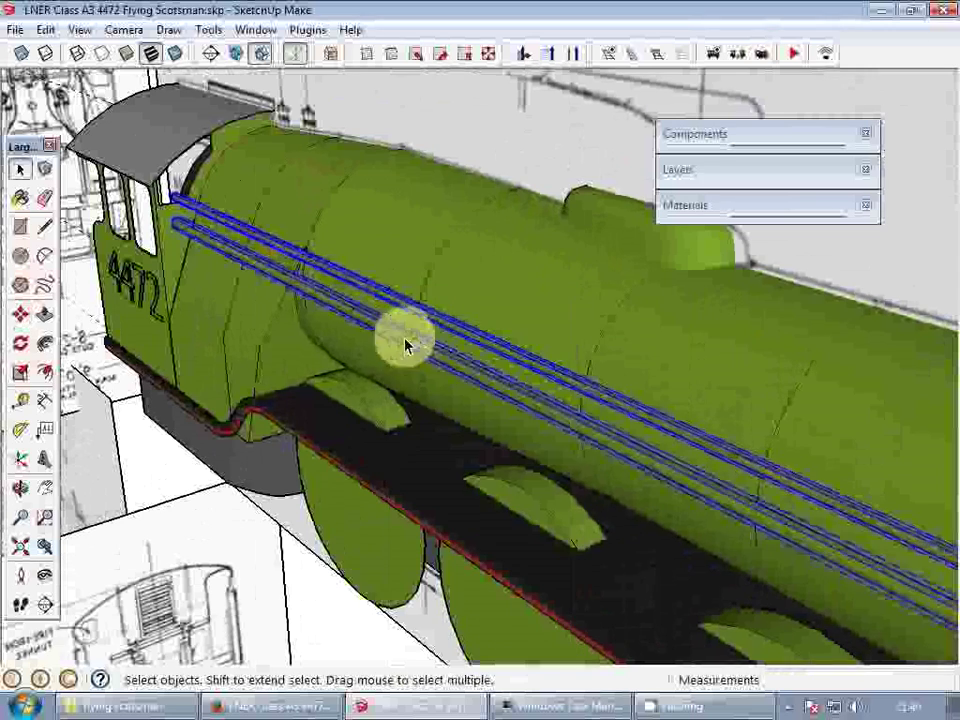
{"action": "middle_click_drag", "start_coordinate": [404, 338], "coordinate": [417, 307]}
{"action": "scroll", "coordinate": [265, 250], "scroll_direction": "up", "scroll_amount": 3}
{"action": "scroll", "coordinate": [274, 262], "scroll_direction": "up", "scroll_amount": 1}
{"action": "key", "text": "ctrl+x"}
{"action": "scroll", "coordinate": [270, 280], "scroll_direction": "down", "scroll_amount": 2}
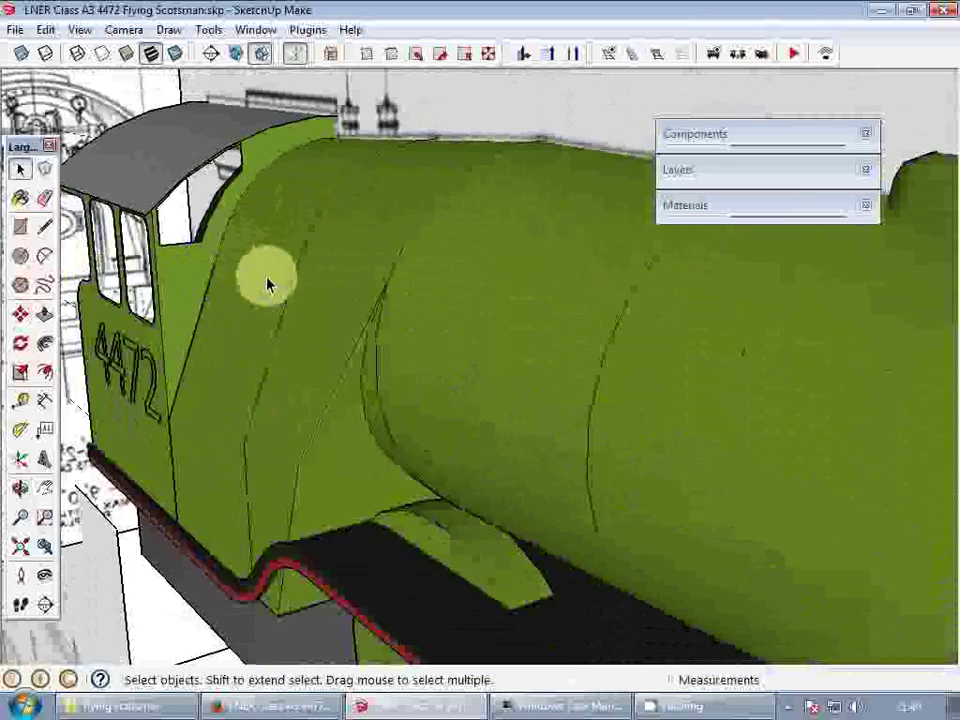
{"action": "double_click", "coordinate": [268, 289]}
{"action": "middle_click_drag", "start_coordinate": [237, 302], "coordinate": [428, 314]}
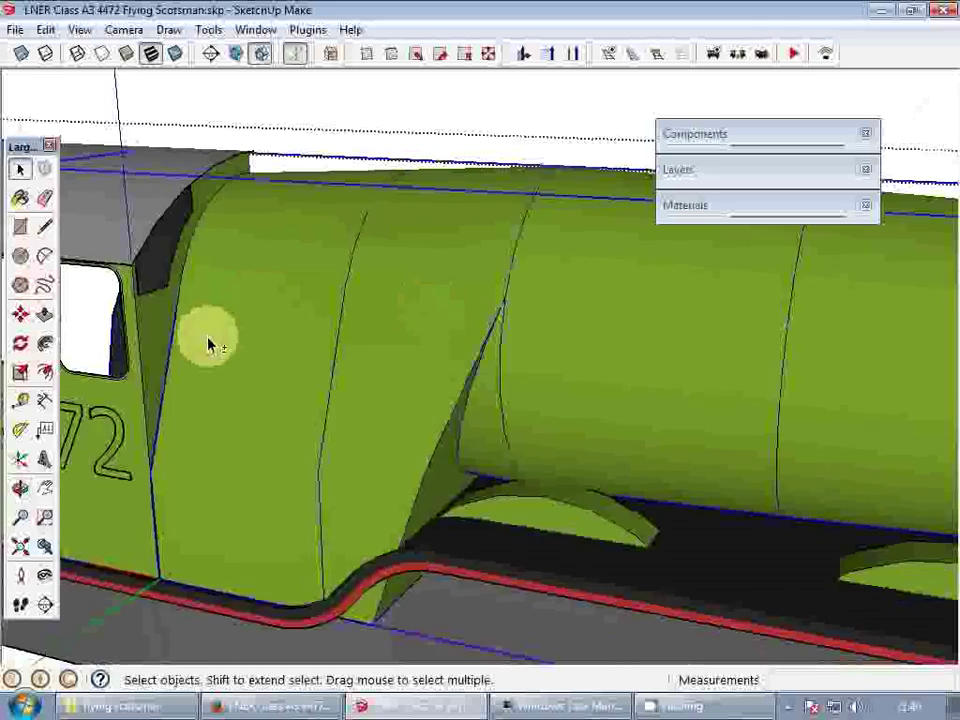
{"action": "middle_click_drag", "start_coordinate": [210, 345], "coordinate": [385, 333]}
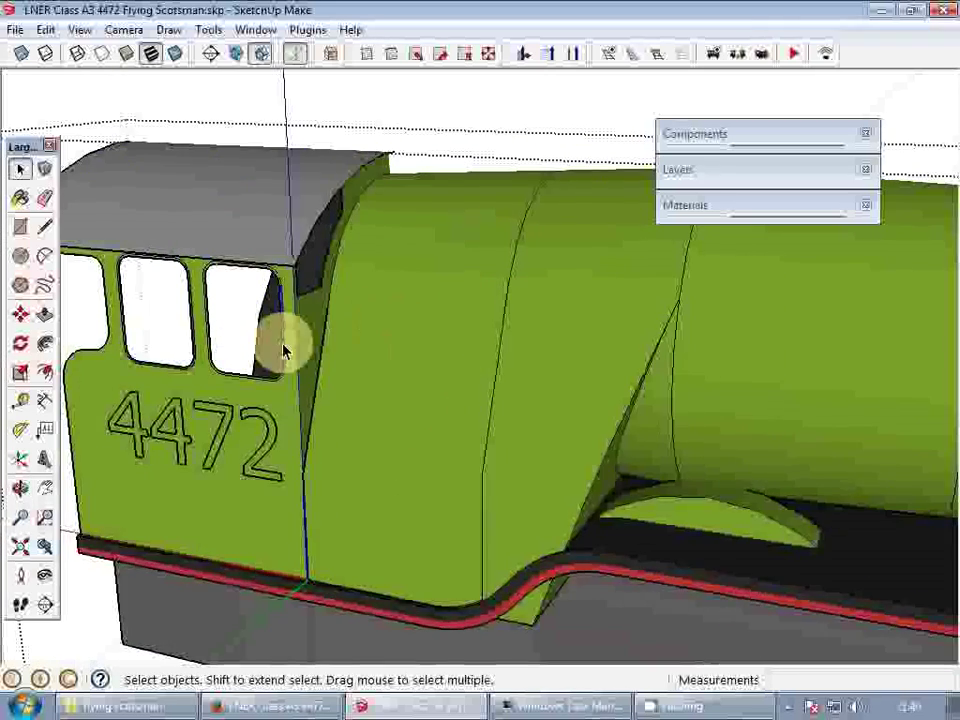
{"action": "middle_click_drag", "start_coordinate": [283, 350], "coordinate": [369, 311]}
{"action": "scroll", "coordinate": [349, 306], "scroll_direction": "up", "scroll_amount": 4}
- Move both pipes inward against the boiler side, and shift the upper handrail further inward on its own
{"action": "key", "text": "m"}
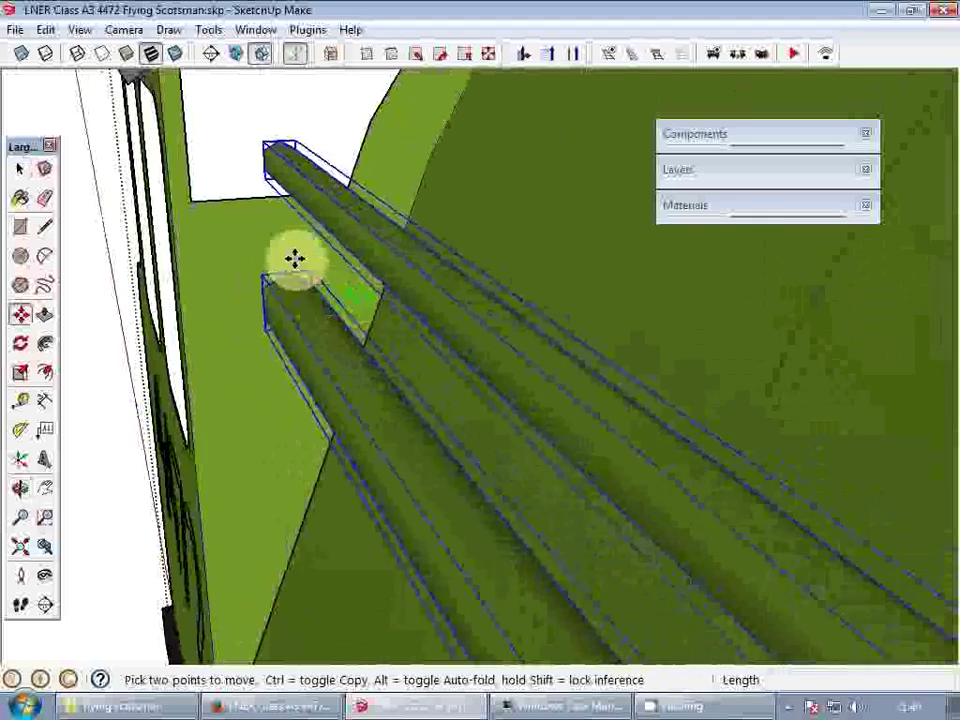
{"action": "left_click_drag", "start_coordinate": [294, 259], "coordinate": [359, 246]}
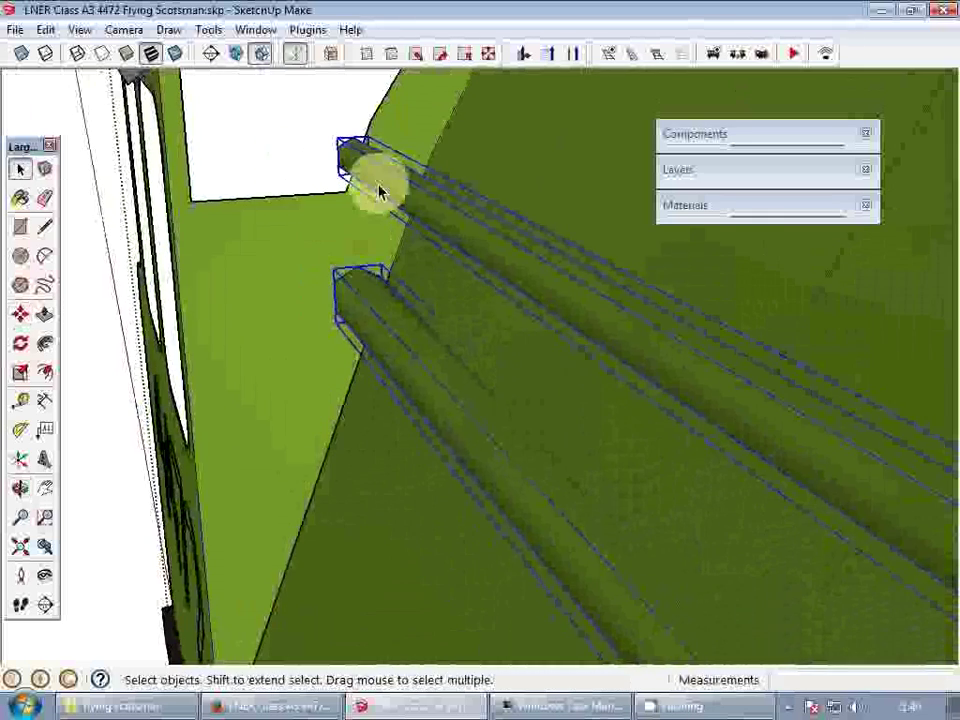
{"action": "middle_click_drag", "start_coordinate": [380, 193], "coordinate": [362, 247]}
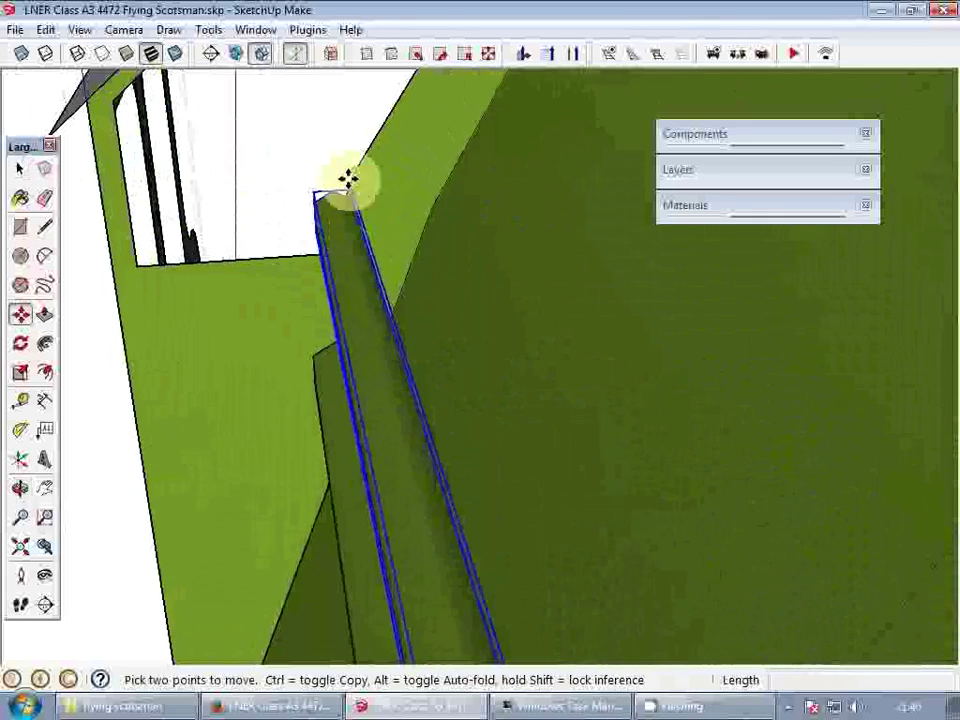
{"action": "left_click_drag", "start_coordinate": [347, 179], "coordinate": [433, 168]}
{"action": "key", "text": "space"}
{"action": "scroll", "coordinate": [424, 180], "scroll_direction": "down", "scroll_amount": 7}
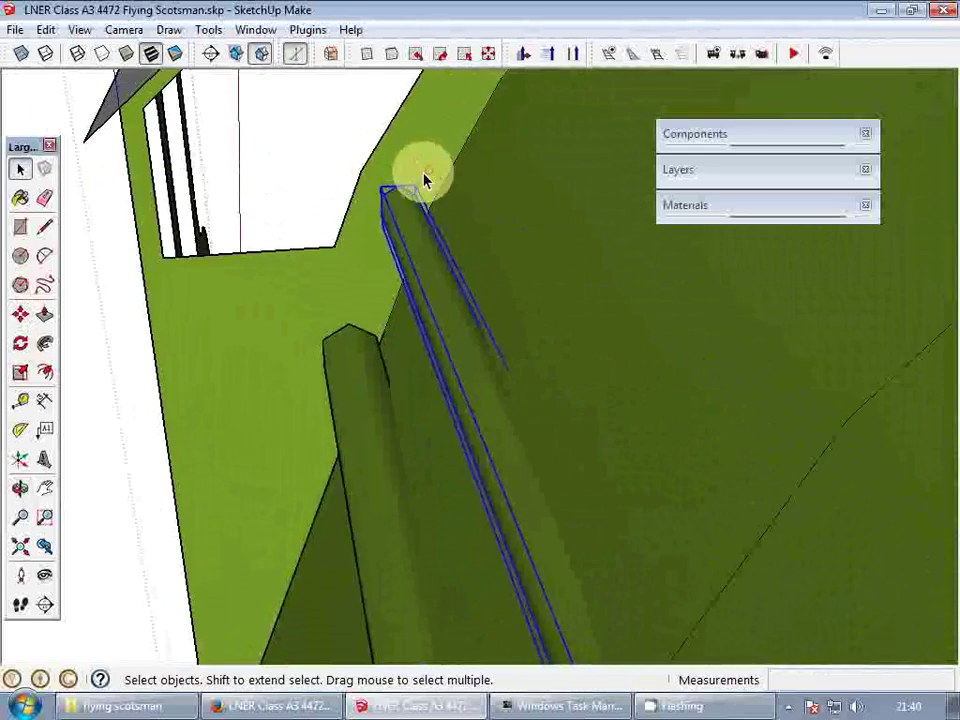
- Examine how the lower pipe and upper handrail sit against the firebox and boiler along their length
{"action": "middle_click_drag", "start_coordinate": [424, 276], "coordinate": [681, 400], "text": "shift"}
{"action": "scroll", "coordinate": [356, 226], "scroll_direction": "down", "scroll_amount": 1}
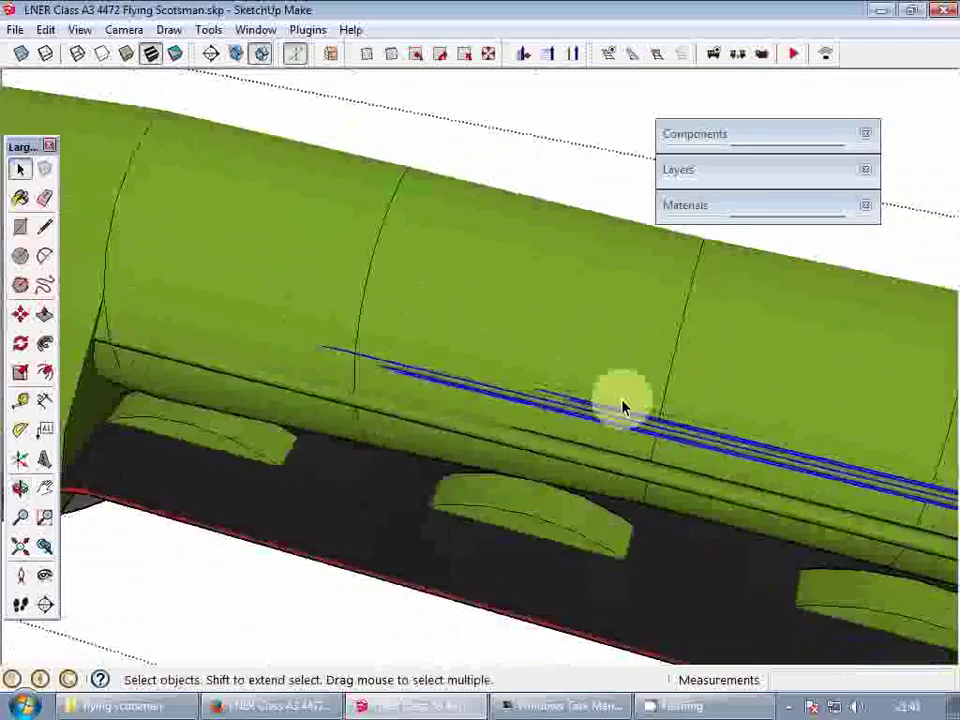
{"action": "scroll", "coordinate": [621, 402], "scroll_direction": "down", "scroll_amount": 4}
{"action": "middle_click_drag", "start_coordinate": [701, 446], "coordinate": [497, 392]}
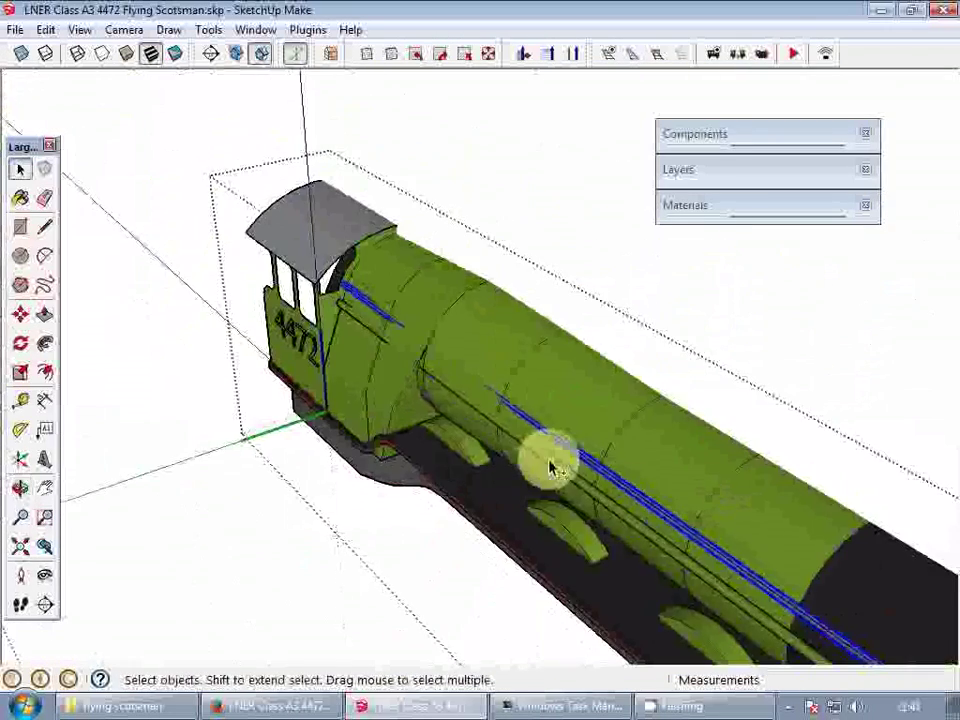
{"action": "middle_click_drag", "start_coordinate": [551, 465], "coordinate": [420, 345]}
{"action": "scroll", "coordinate": [531, 350], "scroll_direction": "up", "scroll_amount": 6}
{"action": "scroll", "coordinate": [455, 446], "scroll_direction": "down", "scroll_amount": 4}
{"action": "scroll", "coordinate": [470, 443], "scroll_direction": "down", "scroll_amount": 2}
{"action": "scroll", "coordinate": [729, 364], "scroll_direction": "down", "scroll_amount": 3}
{"action": "middle_click_drag", "start_coordinate": [420, 345], "coordinate": [430, 370], "text": "shift"}
{"action": "scroll", "coordinate": [613, 405], "scroll_direction": "down", "scroll_amount": 2}
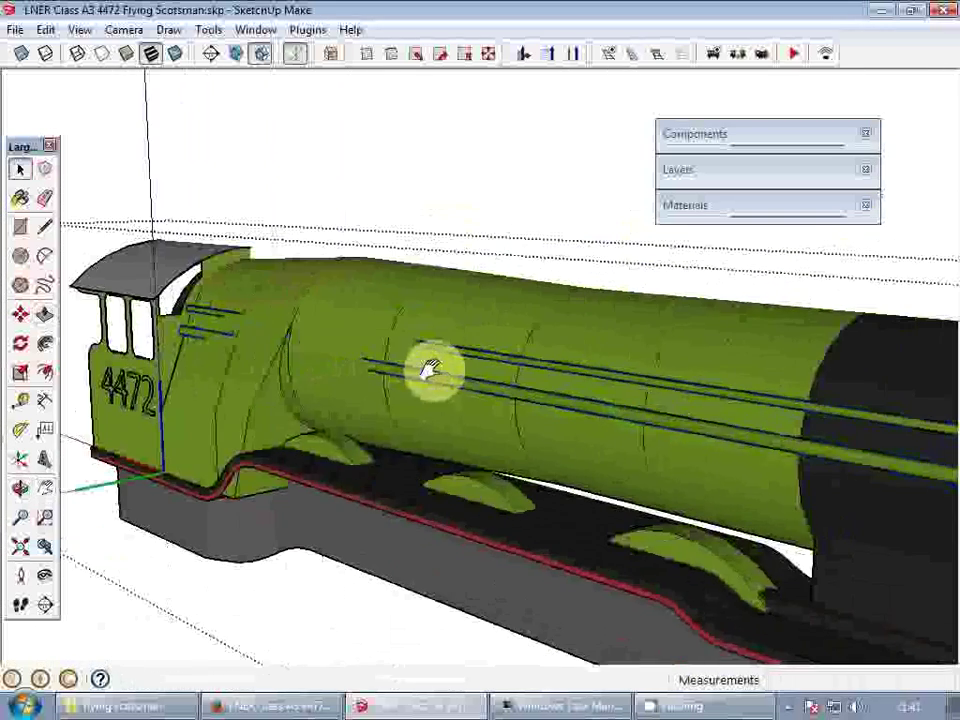
{"action": "scroll", "coordinate": [441, 373], "scroll_direction": "down", "scroll_amount": 2}
- Combine the lower pipe and upper handrail into one group inside the locomotive body
{"action": "left_click", "coordinate": [908, 308]}
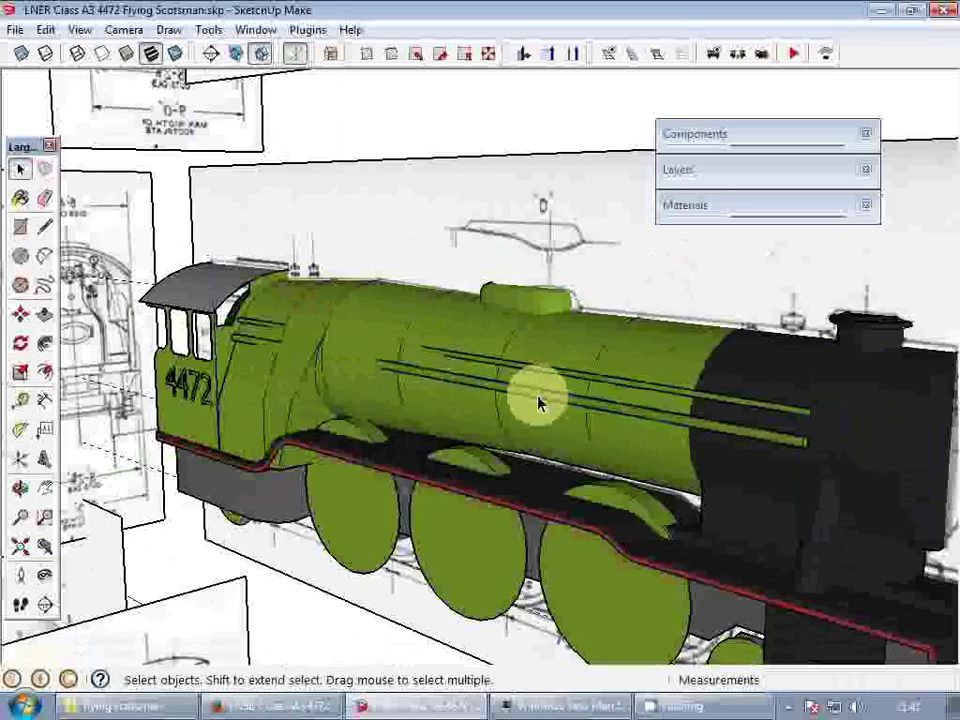
{"action": "left_click", "coordinate": [540, 403]}
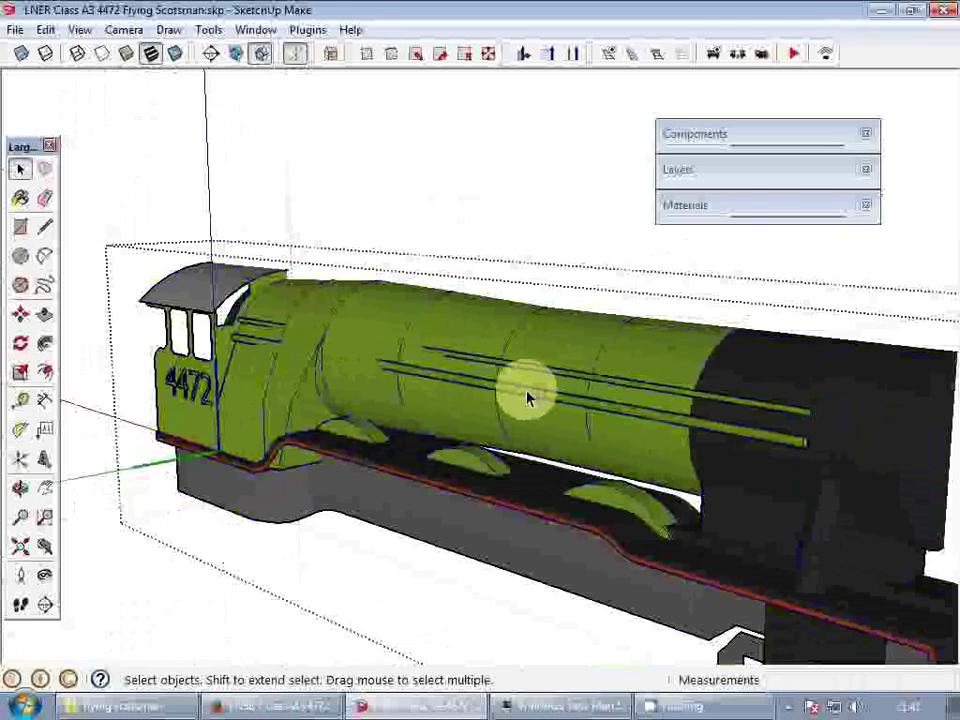
{"action": "left_click", "coordinate": [536, 378]}
{"action": "right_click", "coordinate": [536, 322]}
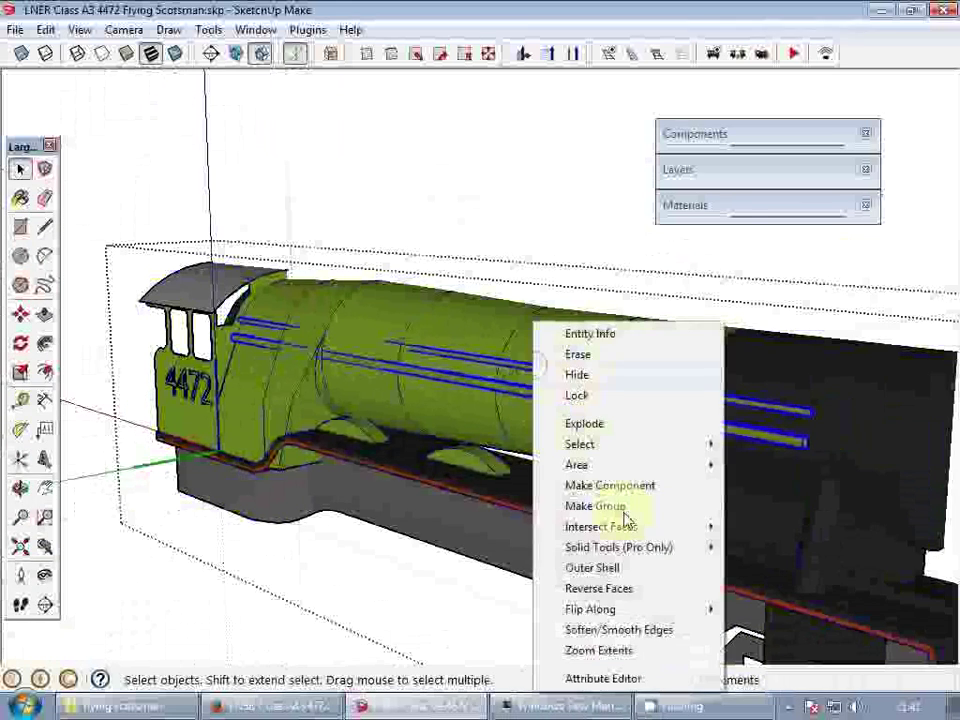
{"action": "left_click", "coordinate": [624, 512]}
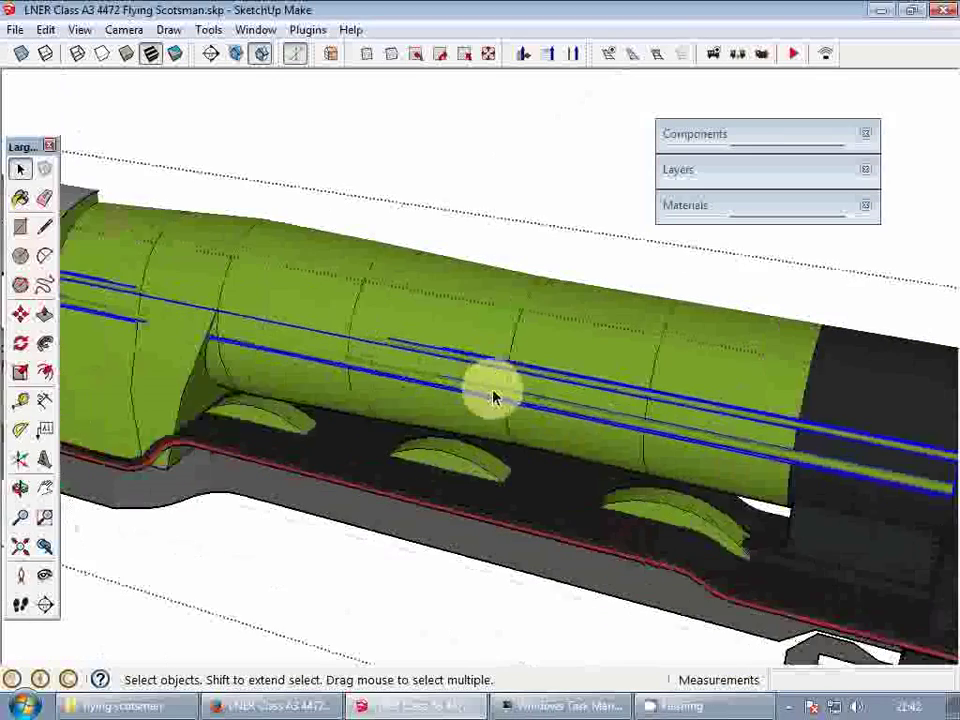
- Explode the two nested pipe groups inside the combined group
{"action": "middle_click_drag", "start_coordinate": [480, 388], "coordinate": [604, 406], "text": "shift"}
{"action": "double_click", "coordinate": [619, 409]}
{"action": "key", "text": "ctrl+a"}
{"action": "right_click", "coordinate": [302, 332]}
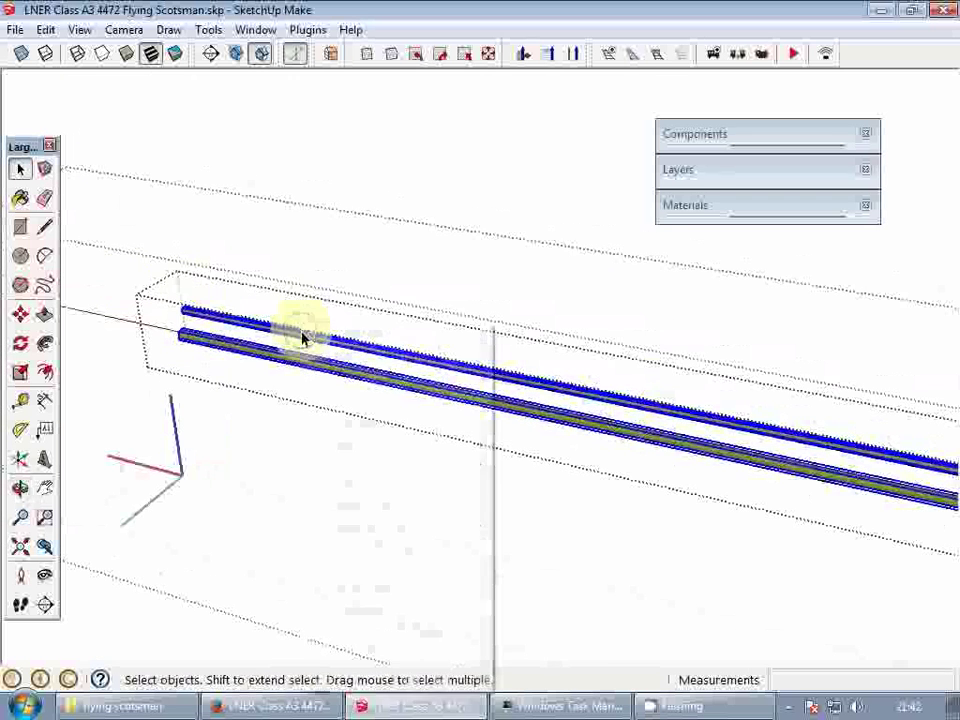
{"action": "right_click", "coordinate": [302, 326]}
{"action": "left_click", "coordinate": [405, 425]}
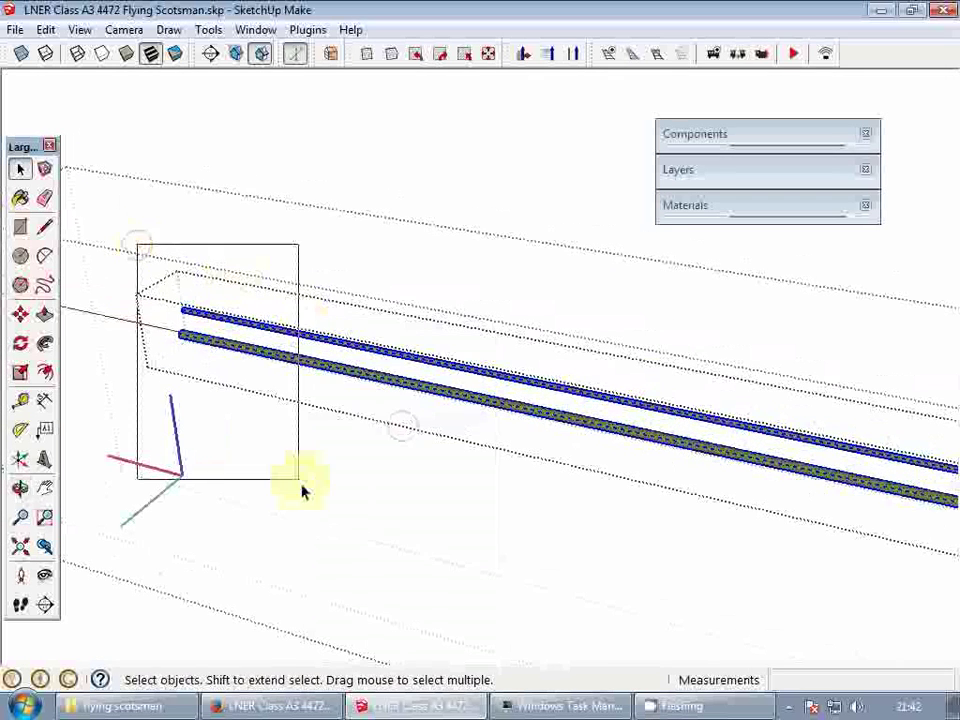
- Shorten both pipes by moving their cab-side ends about 246" forward along the red axis
{"action": "left_click_drag", "start_coordinate": [302, 490], "coordinate": [302, 487]}
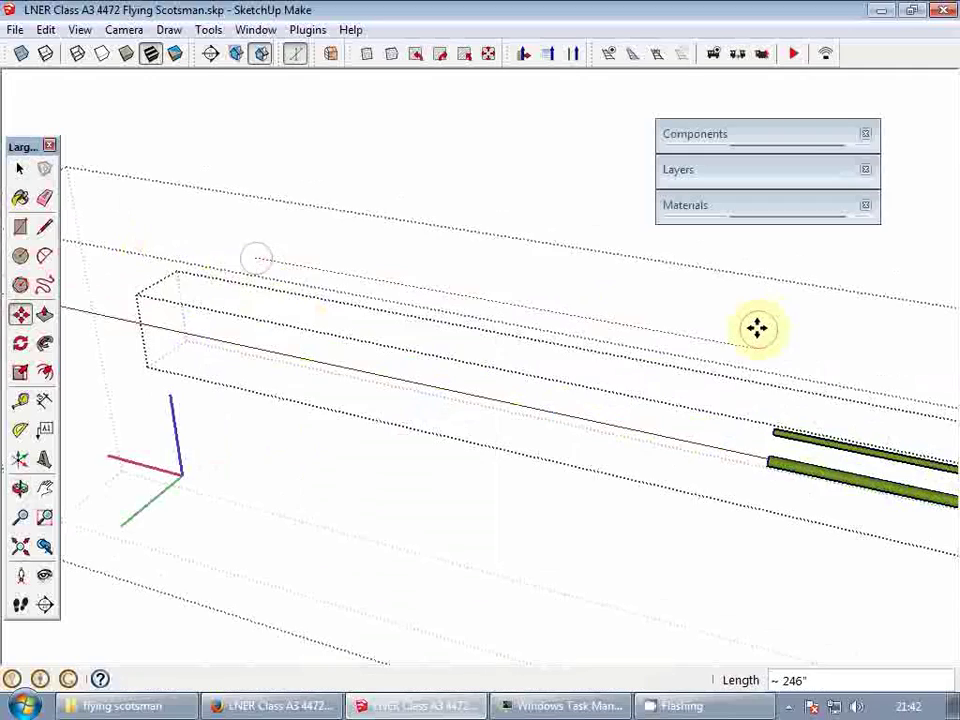
{"action": "key", "text": "space"}
{"action": "scroll", "coordinate": [850, 450], "scroll_direction": "up", "scroll_amount": 3}
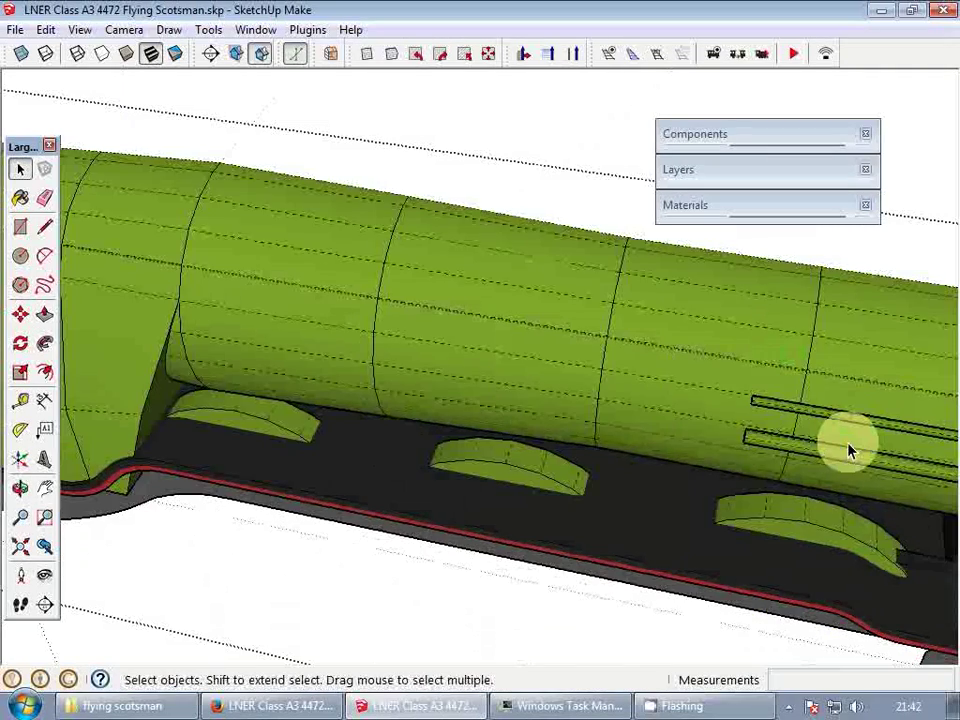
{"action": "middle_click_drag", "start_coordinate": [850, 450], "coordinate": [765, 427]}
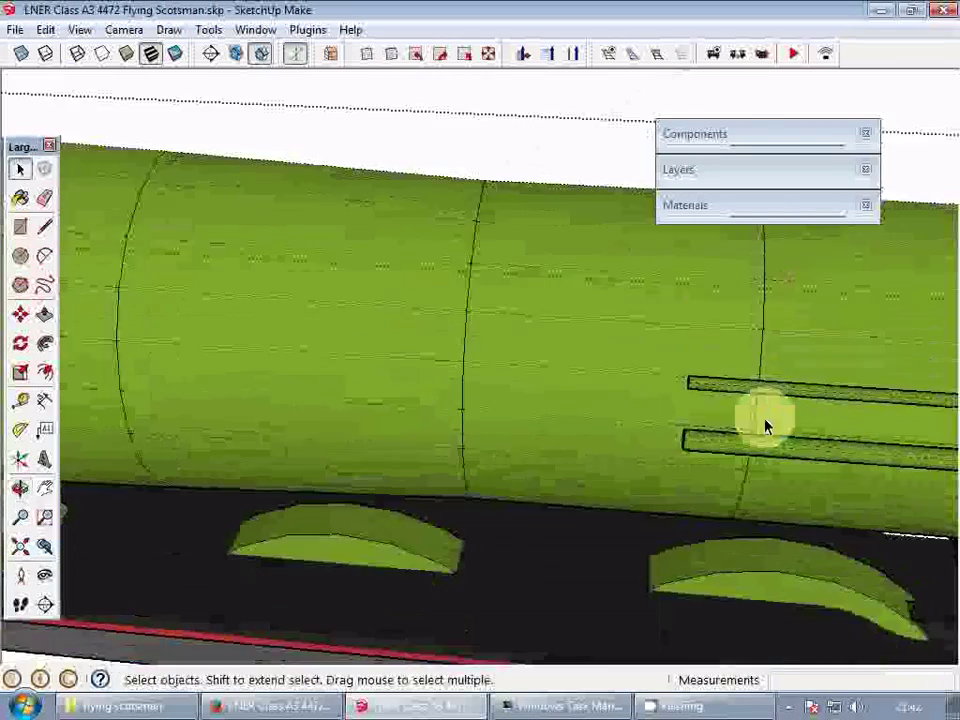
- Draw a line about 37" long along the red axis from the lower pipe's rear end towards the cab
{"action": "scroll", "coordinate": [763, 427], "scroll_direction": "up", "scroll_amount": 2}
{"action": "middle_click_drag", "start_coordinate": [679, 467], "coordinate": [790, 455], "text": "shift"}
{"action": "double_click", "coordinate": [799, 478]}
{"action": "key", "text": "l"}
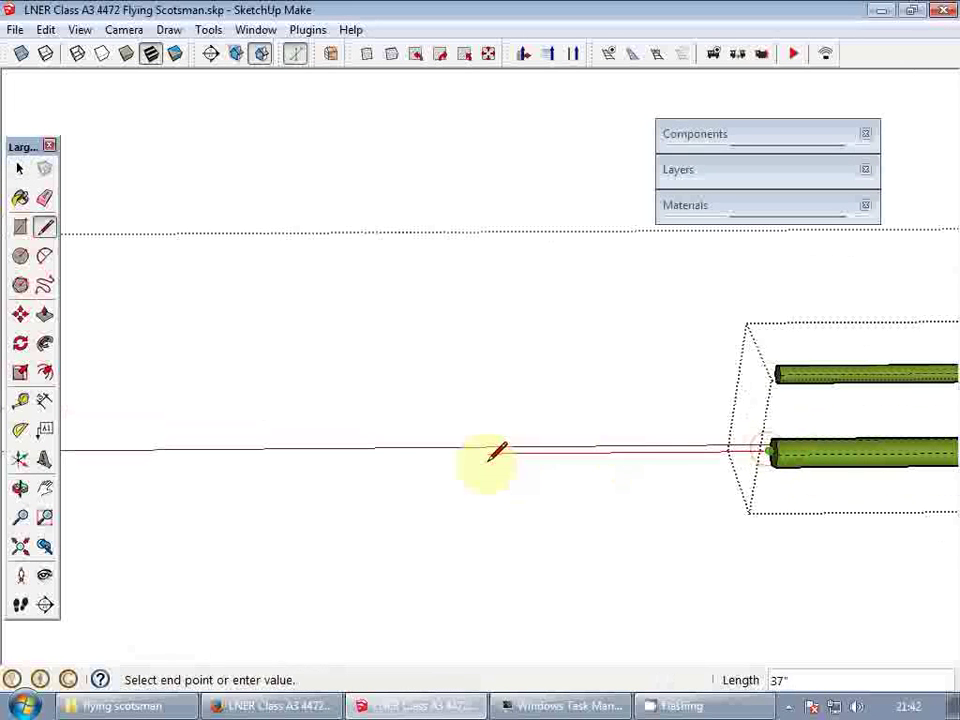
{"action": "key", "text": "space"}
{"action": "key", "text": "Escape"}
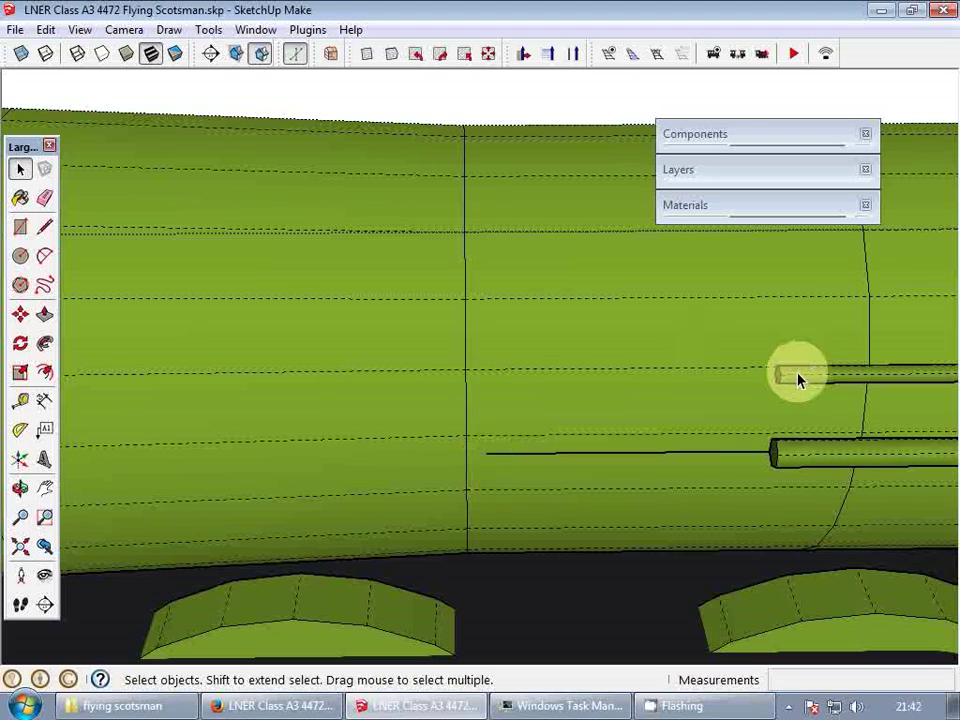
- Draw a matching line of about 37" from the upper handrail's rear end, level with the lower line's end
{"action": "double_click", "coordinate": [797, 374]}
{"action": "scroll", "coordinate": [789, 373], "scroll_direction": "up", "scroll_amount": 2}
{"action": "key", "text": "l"}
{"action": "scroll", "coordinate": [776, 376], "scroll_direction": "up", "scroll_amount": 3}
{"action": "middle_click_drag", "start_coordinate": [781, 376], "coordinate": [943, 370]}
{"action": "left_click", "coordinate": [757, 323]}
{"action": "scroll", "coordinate": [828, 321], "scroll_direction": "down", "scroll_amount": 3}
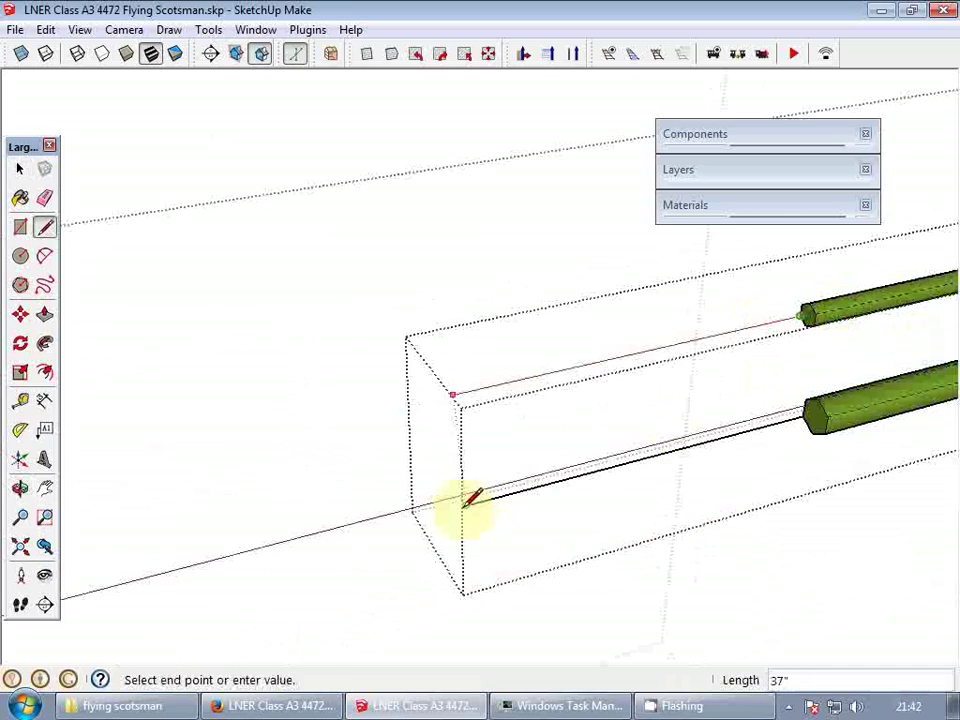
{"action": "key", "text": "space"}
{"action": "key", "text": "Escape"}
- Measure the gap between the lower line's rear end and the boiler band, and inspect the pipe route towards the cab
{"action": "scroll", "coordinate": [538, 443], "scroll_direction": "down", "scroll_amount": 3}
{"action": "middle_click_drag", "start_coordinate": [538, 443], "coordinate": [795, 444]}
{"action": "middle_click_drag", "start_coordinate": [500, 460], "coordinate": [609, 476]}
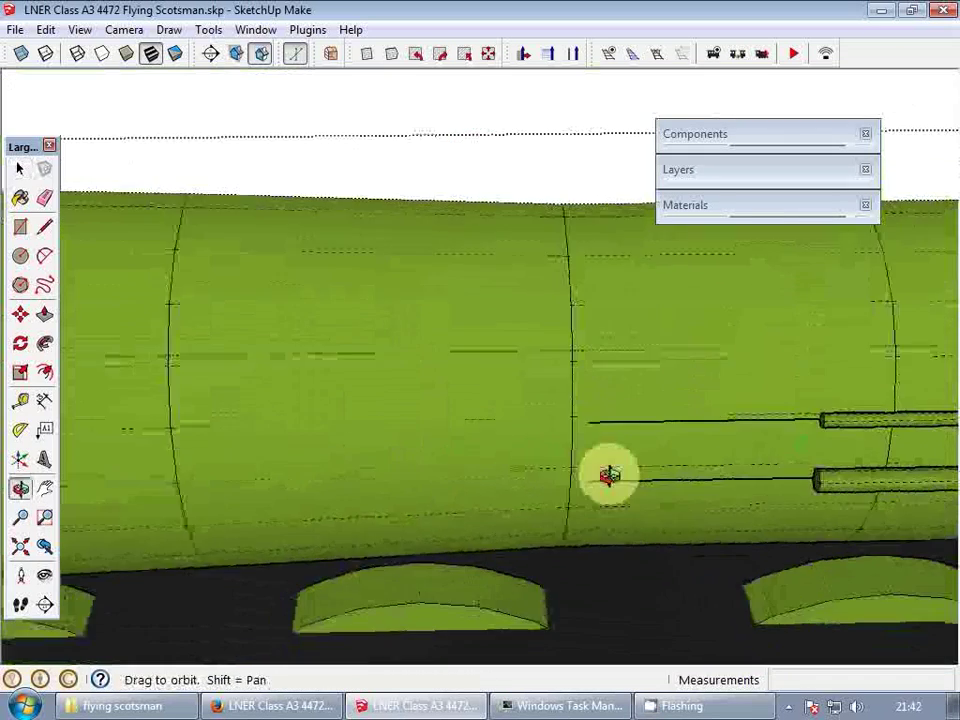
{"action": "scroll", "coordinate": [545, 472], "scroll_direction": "up", "scroll_amount": 2}
{"action": "key", "text": "t"}
{"action": "left_click", "coordinate": [537, 465]}
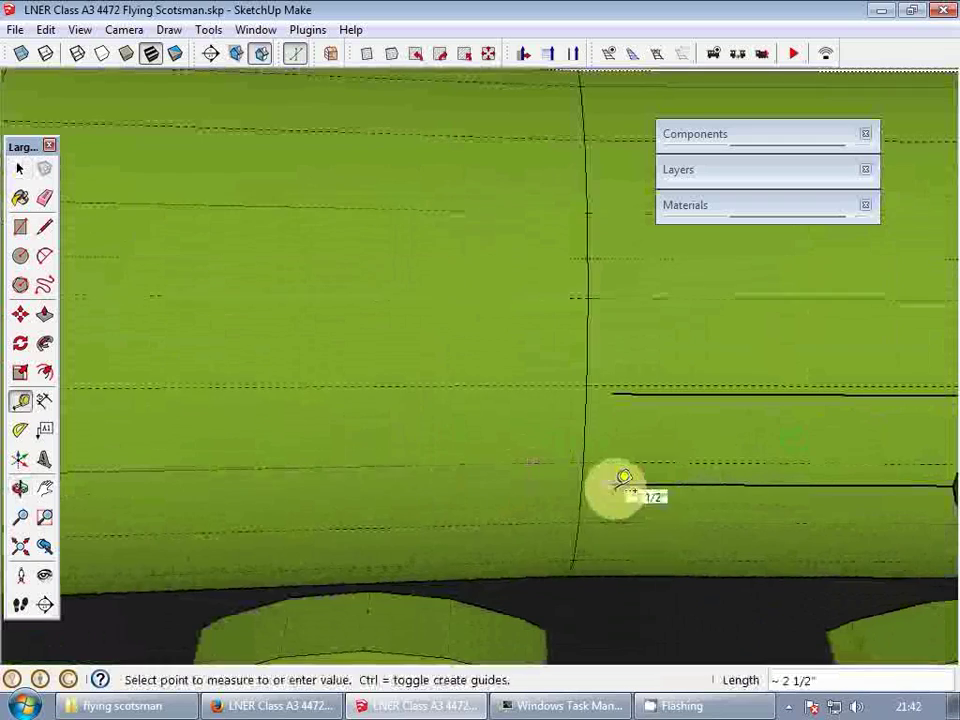
{"action": "middle_click_drag", "start_coordinate": [629, 456], "coordinate": [697, 403]}
{"action": "key", "text": "space"}
{"action": "scroll", "coordinate": [697, 403], "scroll_direction": "down", "scroll_amount": 4}
{"action": "middle_click_drag", "start_coordinate": [679, 452], "coordinate": [442, 414]}
{"action": "scroll", "coordinate": [439, 407], "scroll_direction": "up", "scroll_amount": 5}
{"action": "scroll", "coordinate": [444, 416], "scroll_direction": "down", "scroll_amount": 2}
{"action": "middle_click_drag", "start_coordinate": [535, 458], "coordinate": [480, 432]}
{"action": "scroll", "coordinate": [480, 440], "scroll_direction": "down", "scroll_amount": 4}
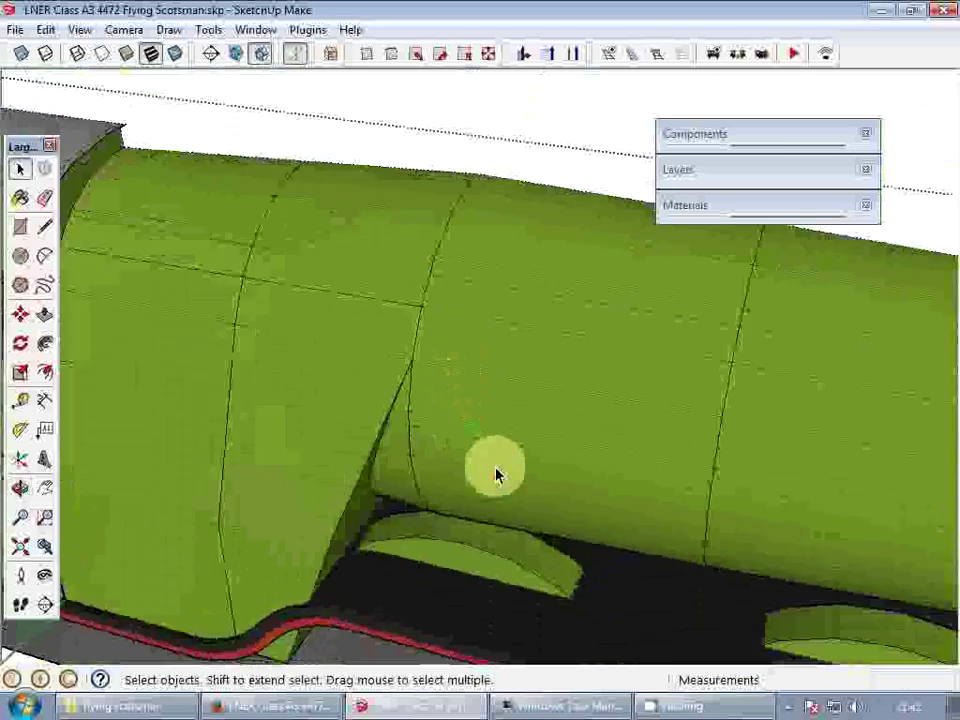
{"action": "scroll", "coordinate": [790, 505], "scroll_direction": "up", "scroll_amount": 3}
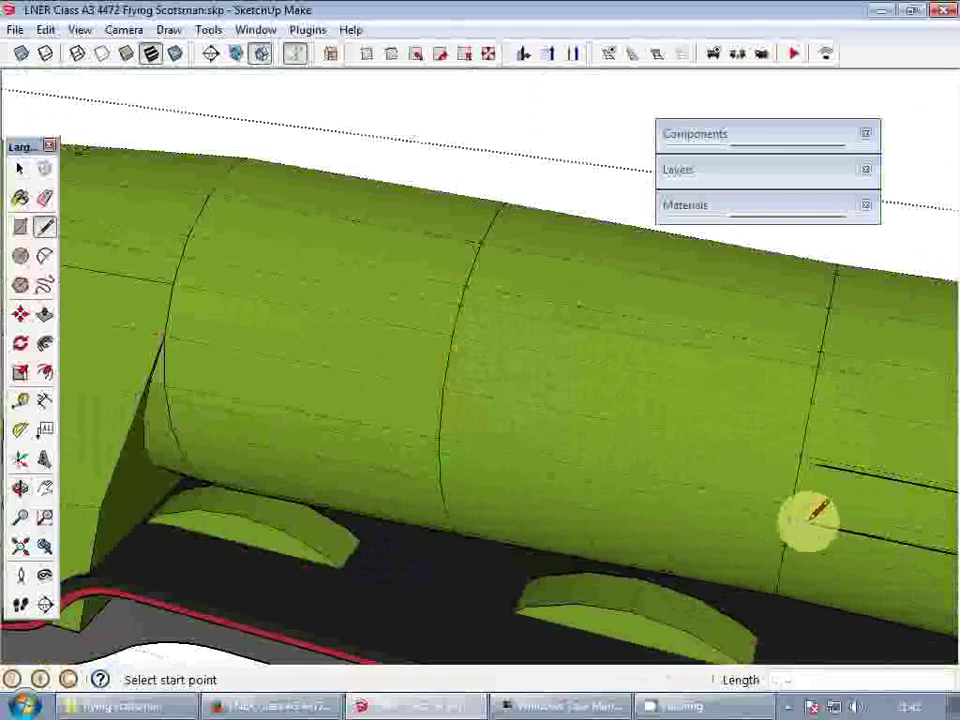
- Draw a line about 131 1/2" long from the lower line's rear end along the boiler side to the front of the firebox
{"action": "left_click", "coordinate": [810, 518]}
{"action": "middle_click_drag", "start_coordinate": [146, 424], "coordinate": [312, 420]}
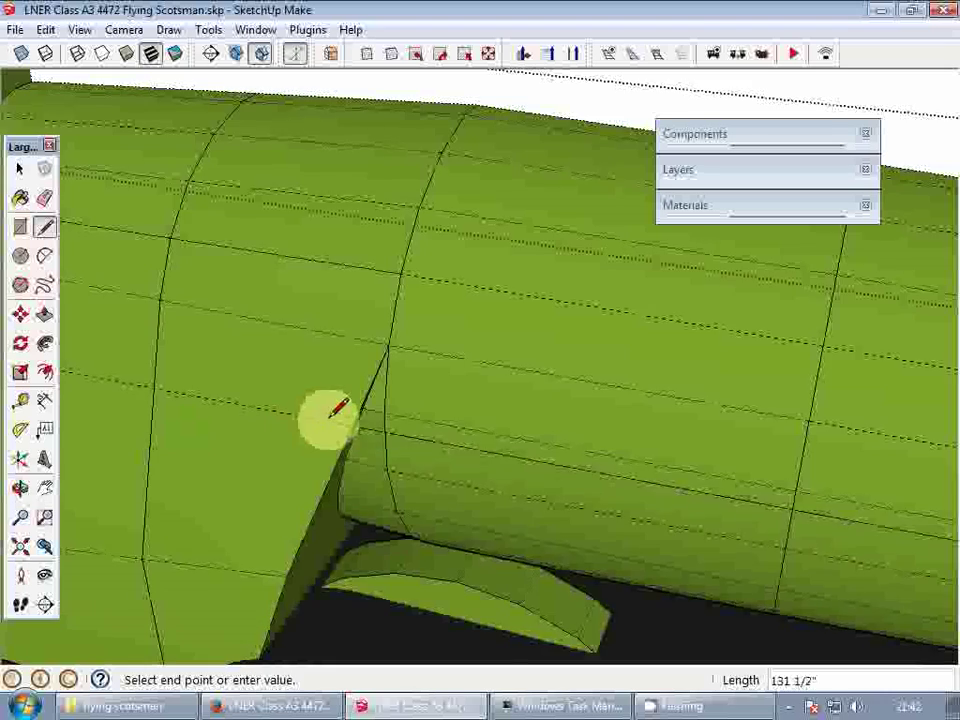
{"action": "middle_click_drag", "start_coordinate": [398, 453], "coordinate": [322, 379]}
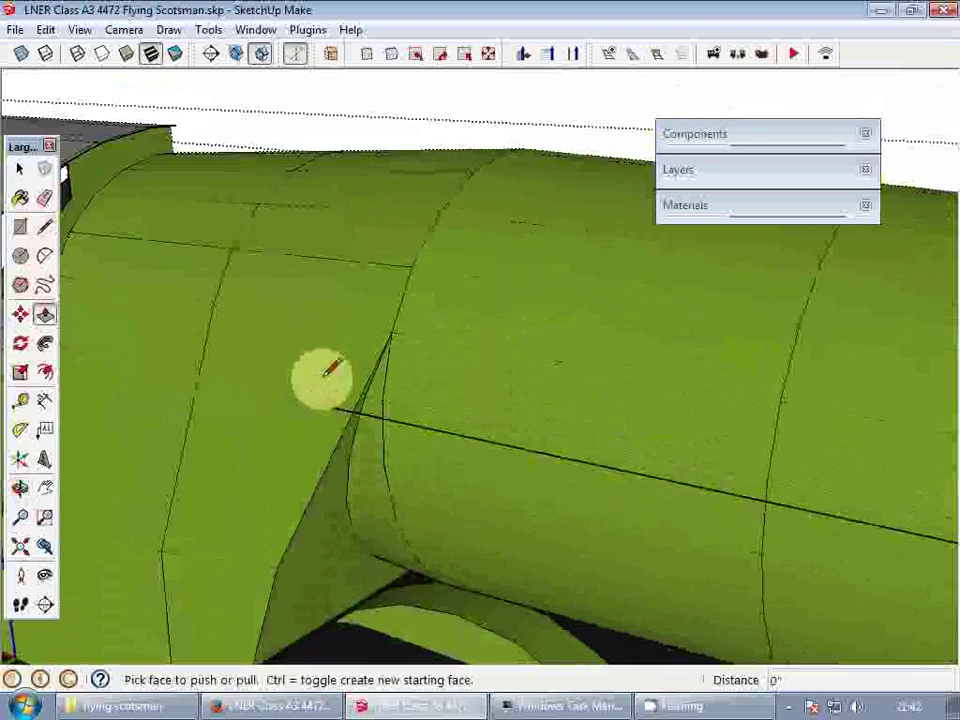
{"action": "scroll", "coordinate": [330, 386], "scroll_direction": "down", "scroll_amount": 3}
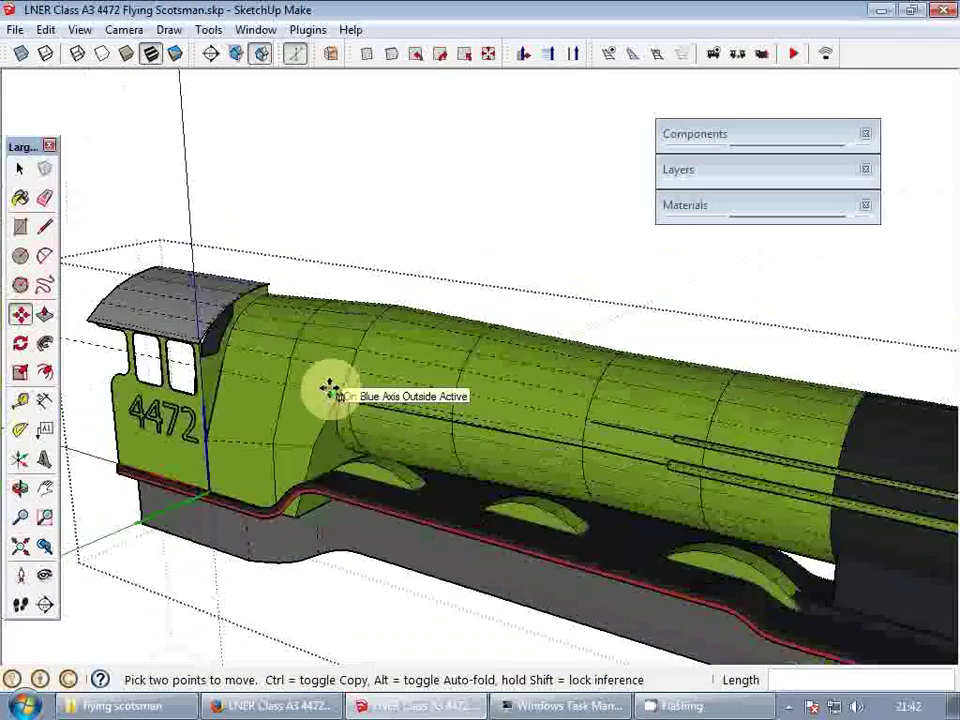
{"action": "scroll", "coordinate": [565, 437], "scroll_direction": "up", "scroll_amount": 3}
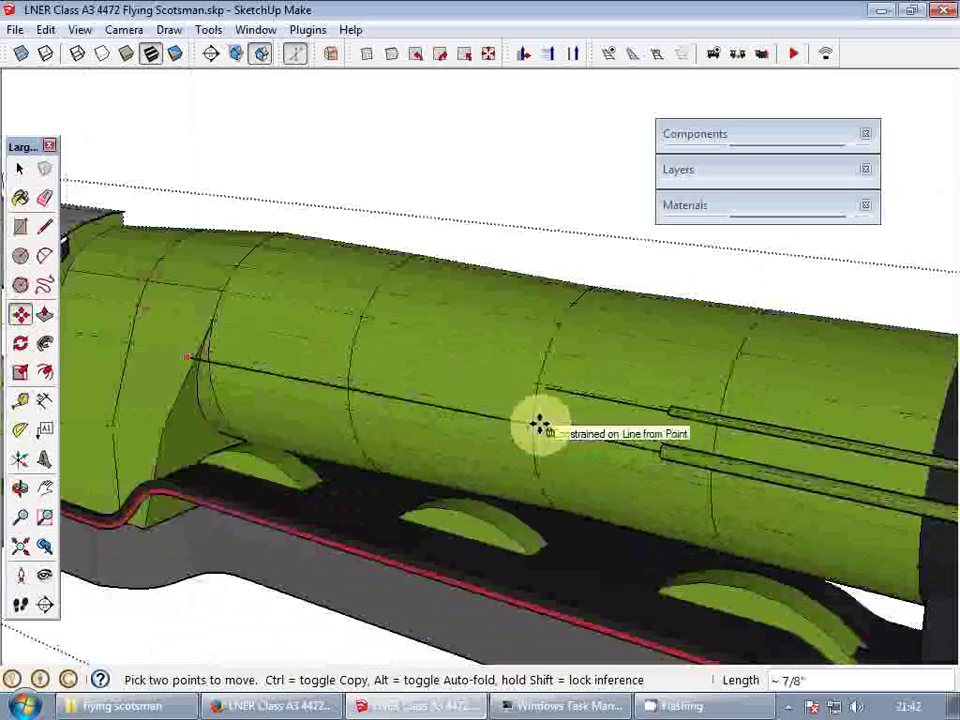
{"action": "middle_click_drag", "start_coordinate": [540, 425], "coordinate": [396, 343]}
- Continue the lower line from its firebox end across the firebox side to the front wall of the cab
{"action": "scroll", "coordinate": [407, 405], "scroll_direction": "up", "scroll_amount": 4}
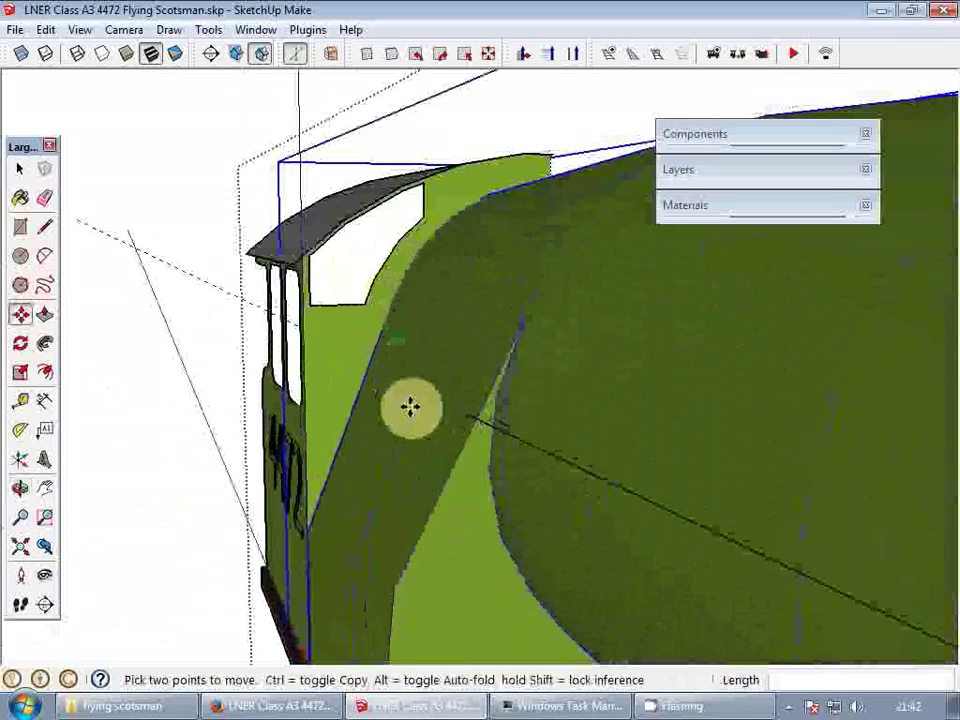
{"action": "key", "text": "space"}
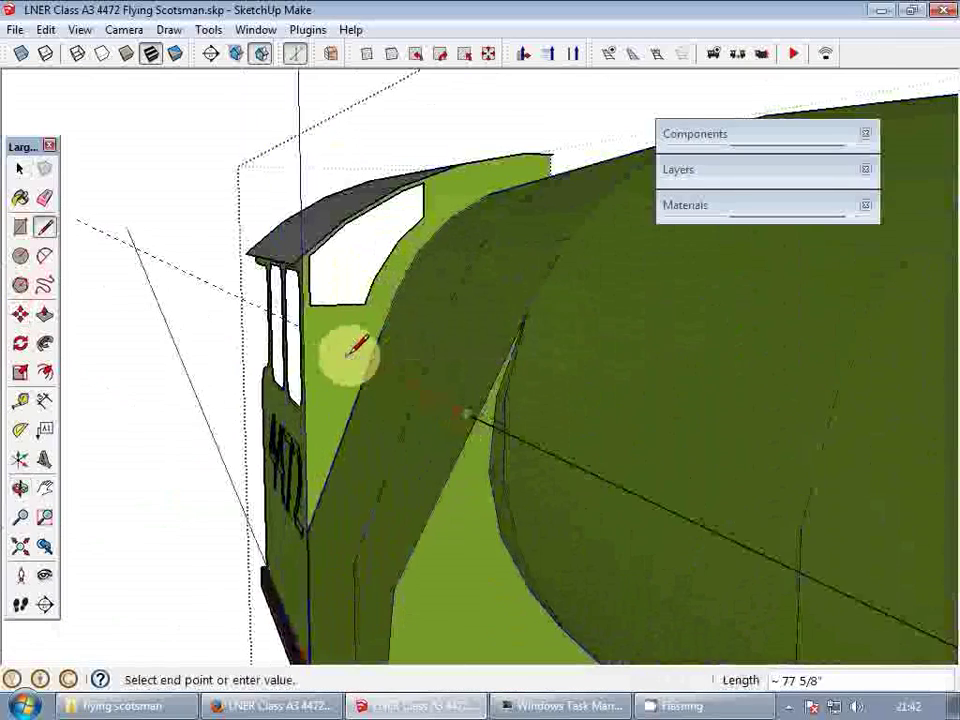
{"action": "scroll", "coordinate": [364, 343], "scroll_direction": "up", "scroll_amount": 4}
{"action": "mouse_move", "coordinate": [390, 326]}
{"action": "middle_mouse_down"}
{"action": "mouse_move", "coordinate": [343, 371]}
{"action": "mouse_move", "coordinate": [338, 358]}
{"action": "mouse_move", "coordinate": [390, 330]}
{"action": "mouse_move", "coordinate": [542, 390]}
{"action": "mouse_move", "coordinate": [591, 431]}
{"action": "mouse_move", "coordinate": [396, 326]}
{"action": "middle_mouse_up"}
{"action": "scroll", "coordinate": [362, 346], "scroll_direction": "down", "scroll_amount": 5}
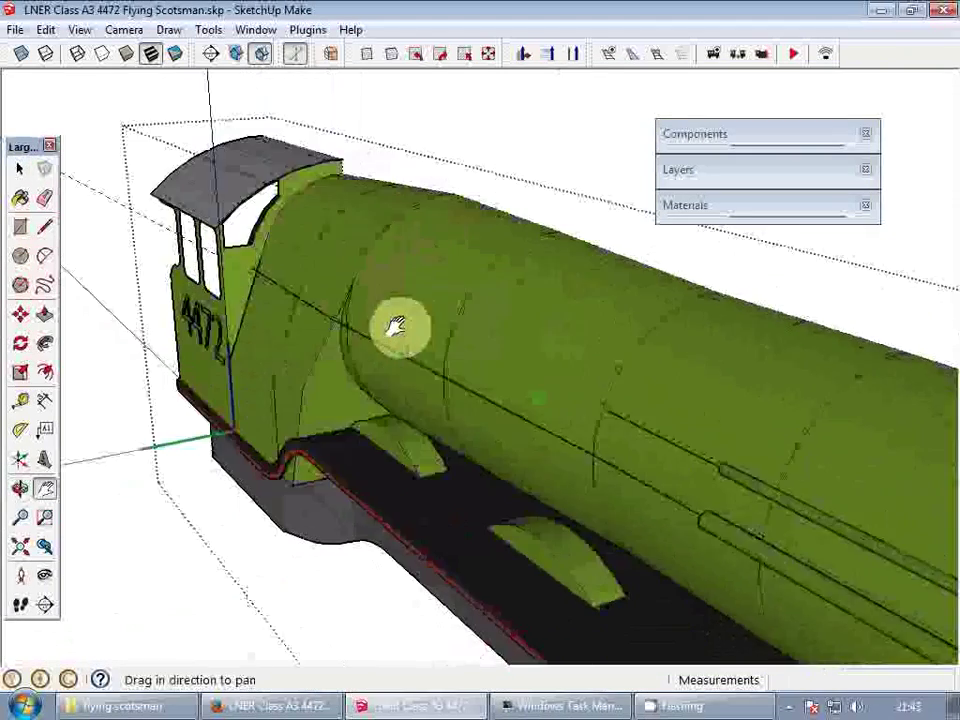
- Examine where the lower line meets the cab front and how both lines join the pipes' rear ends
{"action": "scroll", "coordinate": [754, 497], "scroll_direction": "up", "scroll_amount": 4}
{"action": "middle_click_drag", "start_coordinate": [754, 497], "coordinate": [800, 480], "text": "shift"}
{"action": "scroll", "coordinate": [528, 474], "scroll_direction": "up", "scroll_amount": 2}
{"action": "scroll", "coordinate": [390, 420], "scroll_direction": "down", "scroll_amount": 3}
{"action": "middle_click_drag", "start_coordinate": [379, 422], "coordinate": [389, 450], "text": "shift"}
{"action": "scroll", "coordinate": [480, 435], "scroll_direction": "up", "scroll_amount": 3}
{"action": "scroll", "coordinate": [389, 450], "scroll_direction": "up", "scroll_amount": 2}
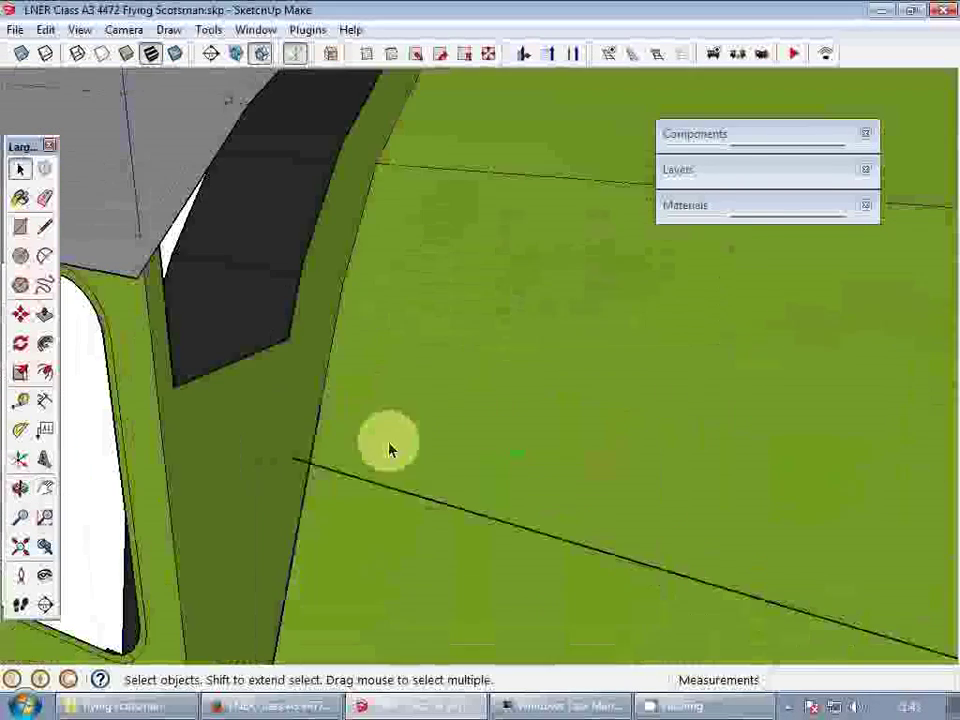
{"action": "scroll", "coordinate": [290, 457], "scroll_direction": "up", "scroll_amount": 2}
{"action": "key", "text": "space"}
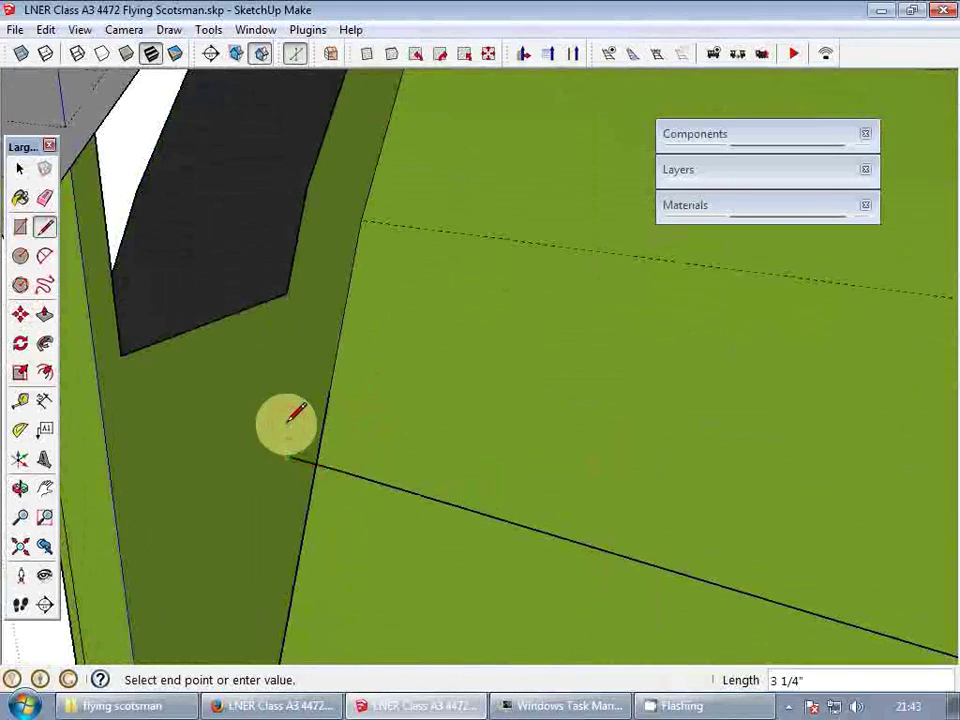
{"action": "key", "text": "space"}
{"action": "scroll", "coordinate": [288, 422], "scroll_direction": "down", "scroll_amount": 5}
{"action": "middle_click_drag", "start_coordinate": [296, 424], "coordinate": [328, 426], "text": "shift"}
{"action": "scroll", "coordinate": [328, 426], "scroll_direction": "down", "scroll_amount": 3}
{"action": "middle_click_drag", "start_coordinate": [549, 486], "coordinate": [311, 379], "text": "shift"}
{"action": "scroll", "coordinate": [355, 475], "scroll_direction": "up", "scroll_amount": 4}
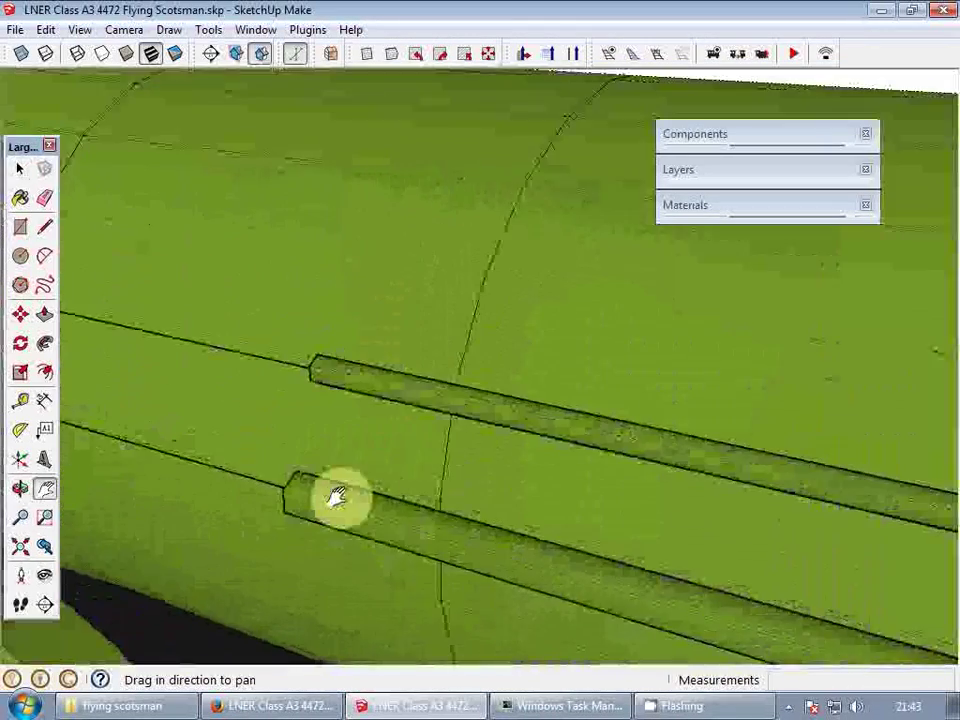
- Measure the gap between the upper and lower lines at the upper line's rear end
{"action": "middle_click_drag", "start_coordinate": [337, 497], "coordinate": [195, 472]}
{"action": "scroll", "coordinate": [281, 537], "scroll_direction": "down", "scroll_amount": 3}
{"action": "middle_click_drag", "start_coordinate": [195, 472], "coordinate": [581, 483], "text": "shift"}
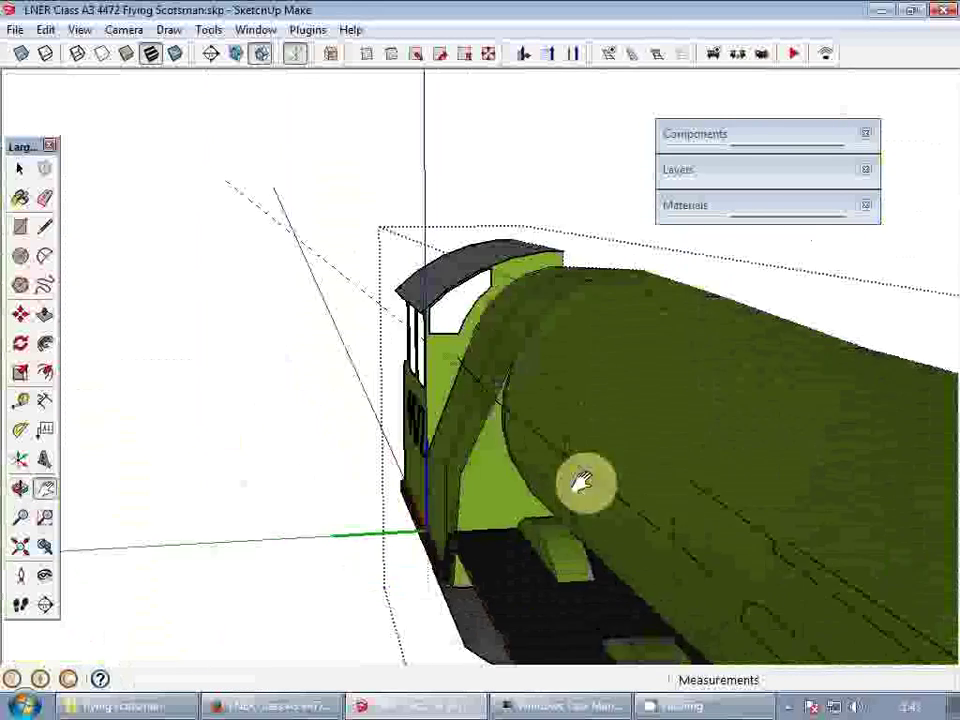
{"action": "scroll", "coordinate": [675, 497], "scroll_direction": "up", "scroll_amount": 3}
{"action": "middle_click_drag", "start_coordinate": [675, 497], "coordinate": [945, 611]}
{"action": "key", "text": "t"}
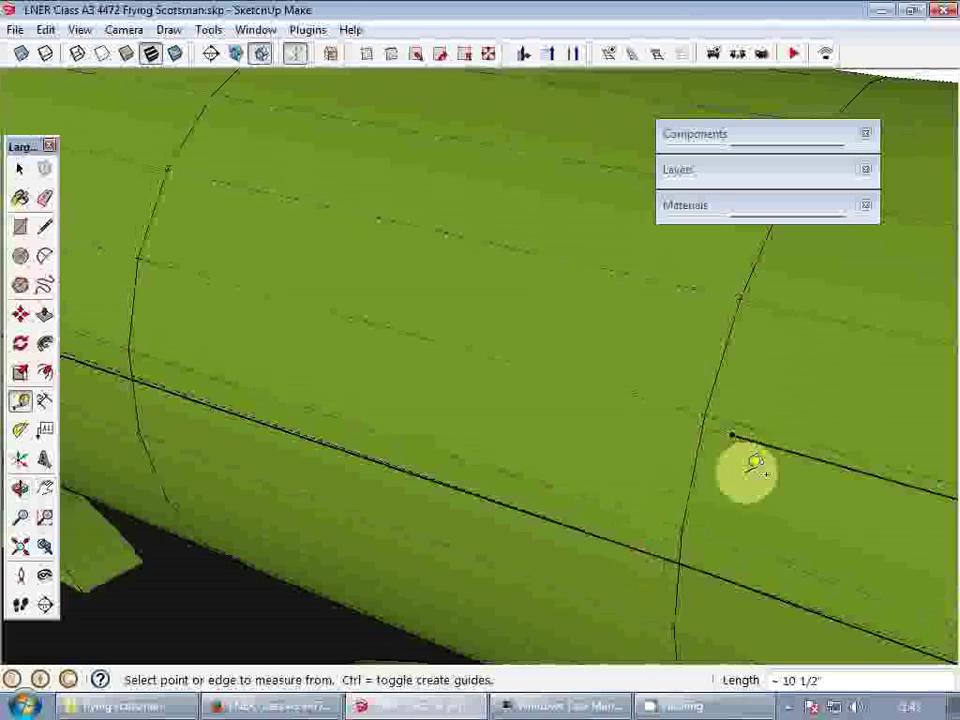
{"action": "middle_click_drag", "start_coordinate": [755, 465], "coordinate": [456, 369]}
- Draw a line about 131 1/2" long from the upper line's rear end to the firebox, alongside the lower line
{"action": "key", "text": "l"}
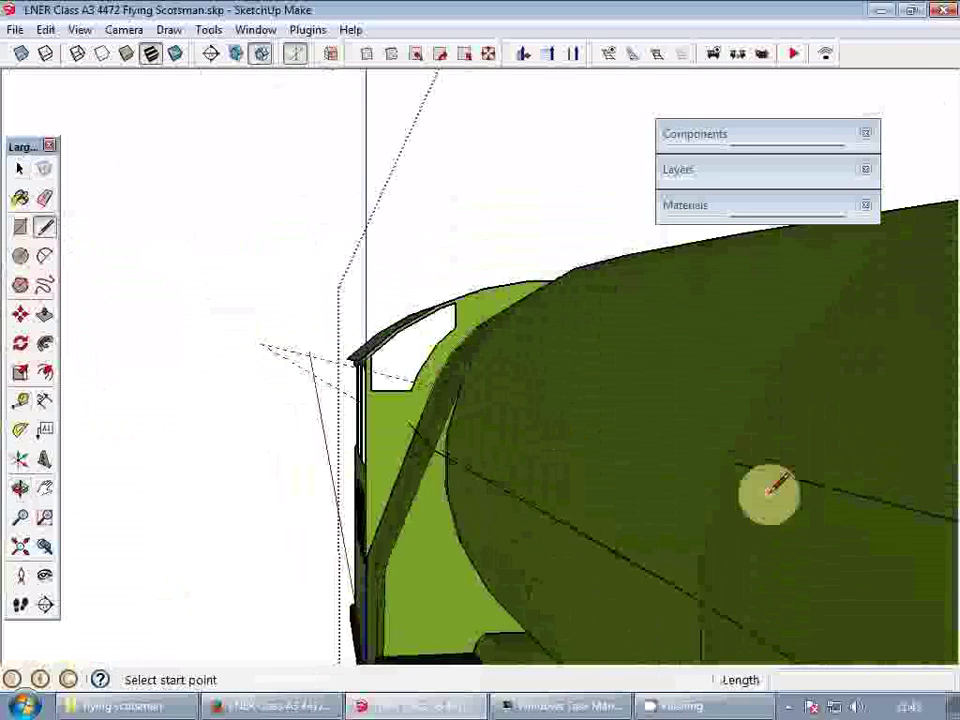
{"action": "left_click", "coordinate": [745, 465]}
{"action": "middle_click_drag", "start_coordinate": [489, 418], "coordinate": [410, 385]}
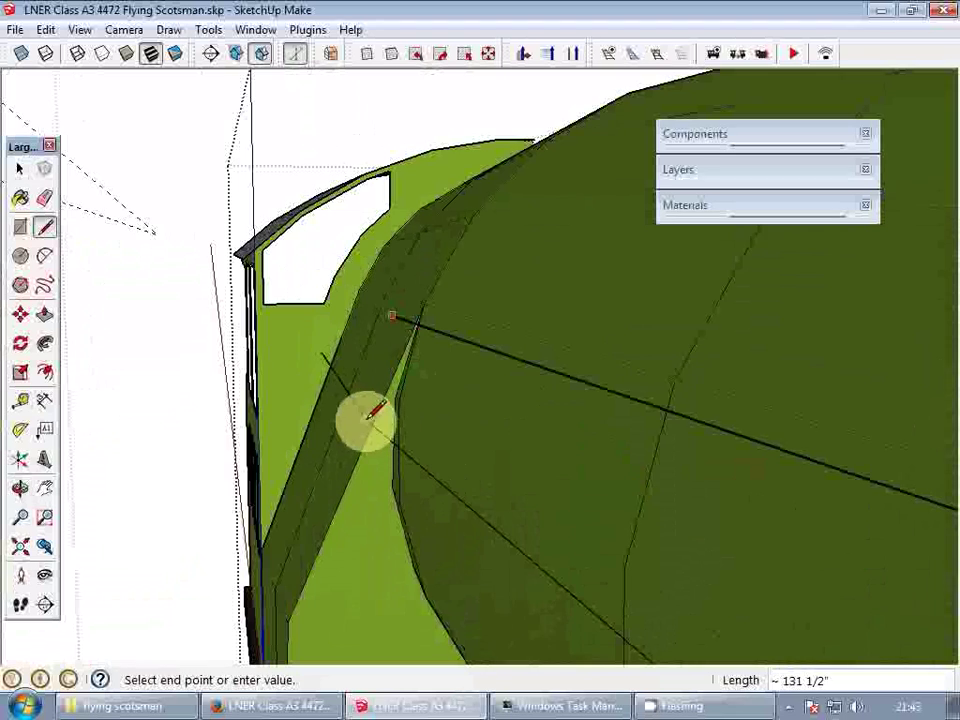
{"action": "middle_click_drag", "start_coordinate": [368, 420], "coordinate": [541, 485]}
{"action": "scroll", "coordinate": [502, 479], "scroll_direction": "up", "scroll_amount": 1}
{"action": "key", "text": "space"}
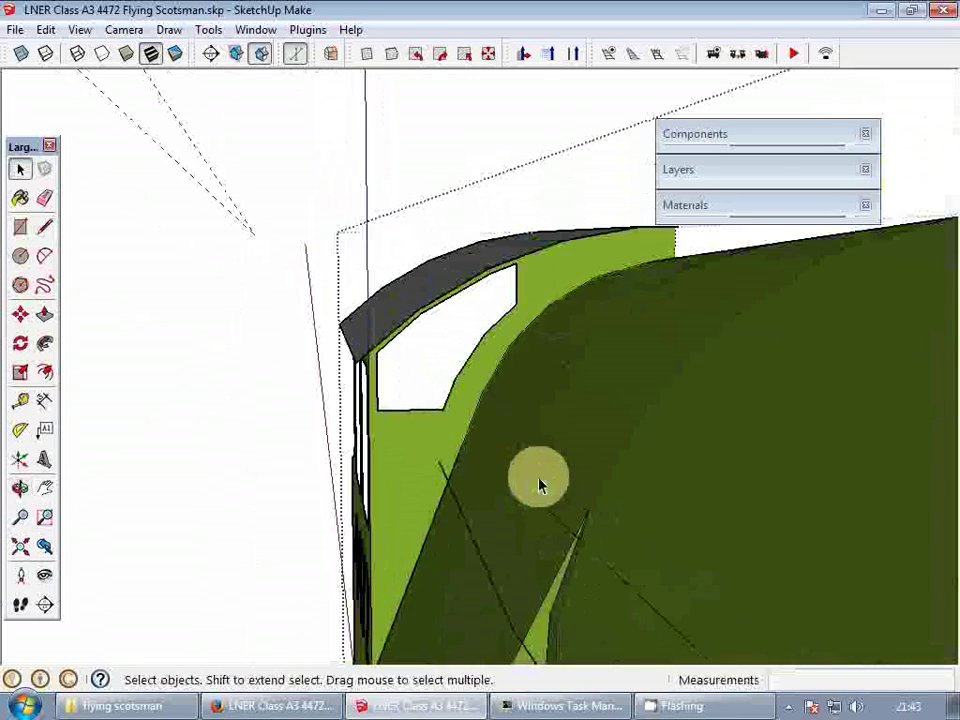
- Measure the gap between the lower line on the firebox side and the new upper line near the firebox front
{"action": "key", "text": "t"}
{"action": "left_click", "coordinate": [484, 575]}
{"action": "scroll", "coordinate": [610, 553], "scroll_direction": "down", "scroll_amount": 2}
{"action": "mouse_move", "coordinate": [611, 561]}
{"action": "middle_mouse_down"}
{"action": "mouse_move", "coordinate": [621, 568]}
{"action": "mouse_move", "coordinate": [579, 476]}
{"action": "mouse_move", "coordinate": [612, 580]}
{"action": "middle_mouse_up"}
{"action": "scroll", "coordinate": [585, 520], "scroll_direction": "up", "scroll_amount": 5}
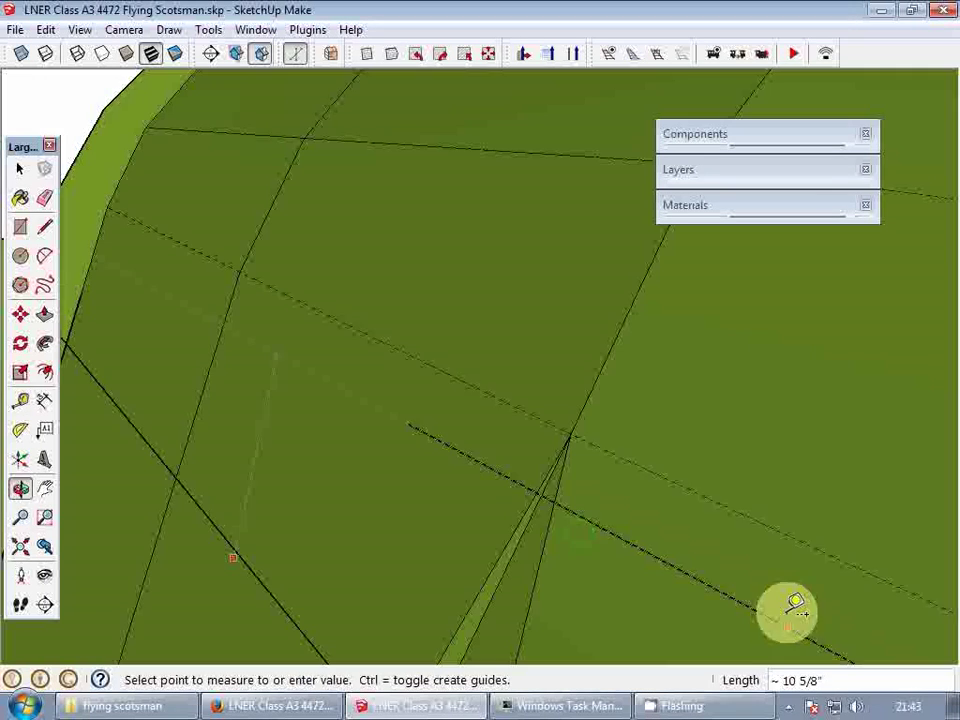
{"action": "middle_click_drag", "start_coordinate": [531, 488], "coordinate": [654, 517]}
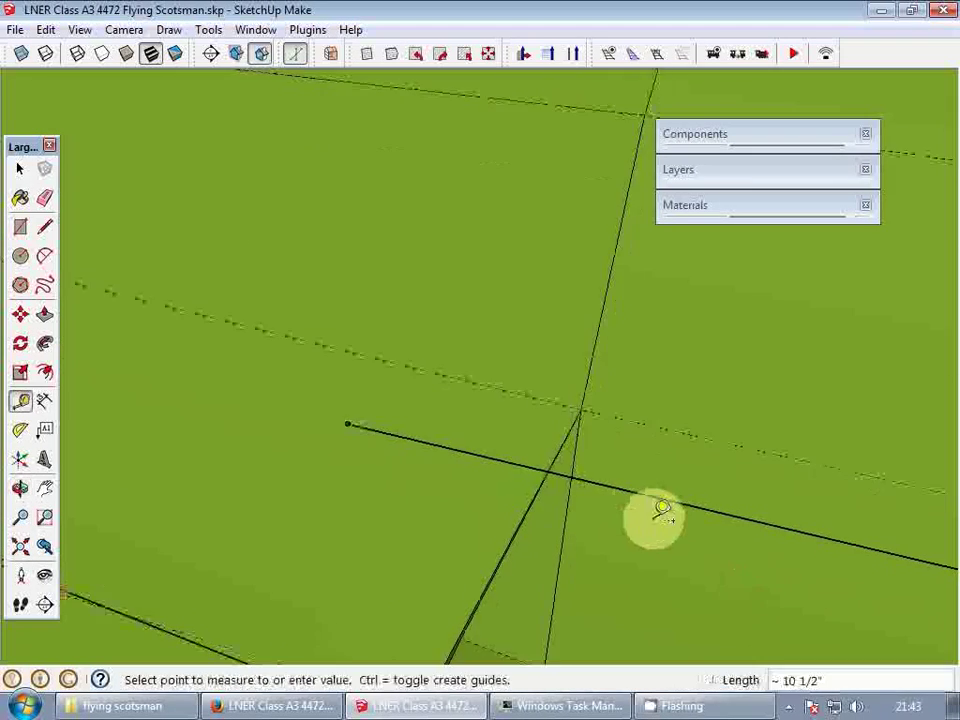
{"action": "key", "text": "space"}
- Measure again from the lower line to the point where the upper line crosses the firebox's front edge
{"action": "scroll", "coordinate": [654, 517], "scroll_direction": "down", "scroll_amount": 3}
{"action": "middle_click_drag", "start_coordinate": [585, 476], "coordinate": [632, 518]}
{"action": "scroll", "coordinate": [632, 518], "scroll_direction": "down", "scroll_amount": 2}
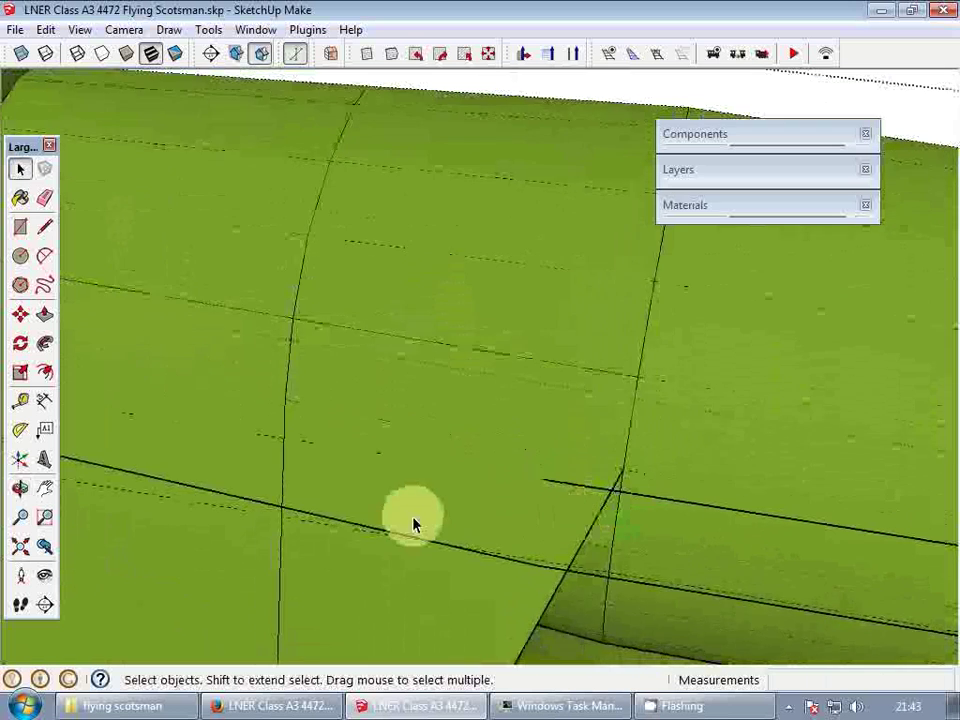
{"action": "scroll", "coordinate": [413, 525], "scroll_direction": "up", "scroll_amount": 1}
{"action": "key", "text": "e"}
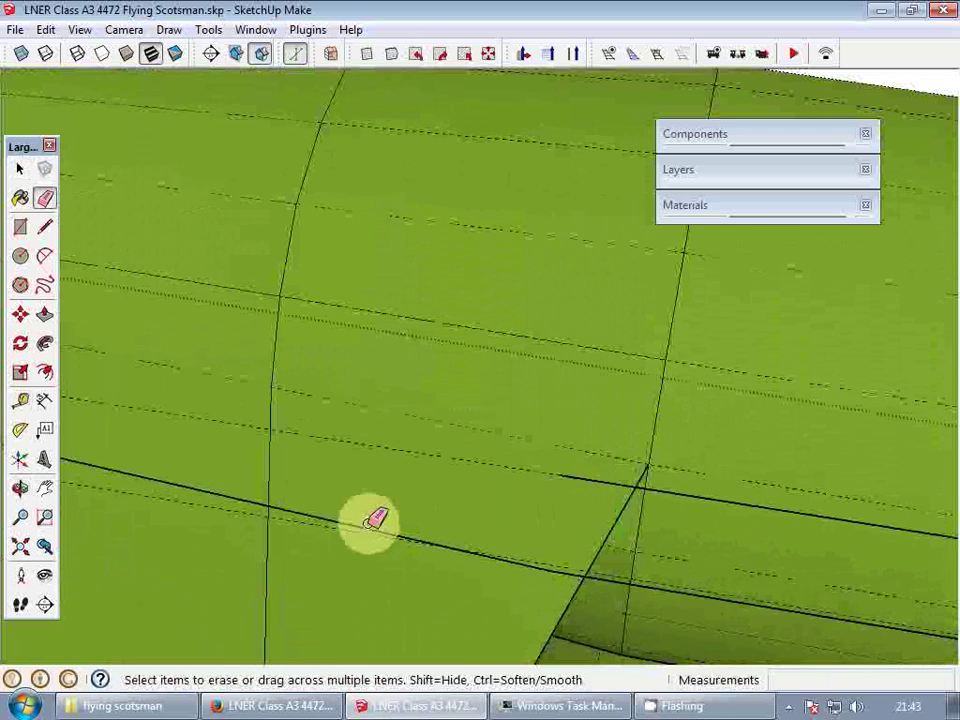
{"action": "key", "text": "t"}
{"action": "left_click", "coordinate": [362, 521]}
{"action": "scroll", "coordinate": [615, 480], "scroll_direction": "up", "scroll_amount": 3}
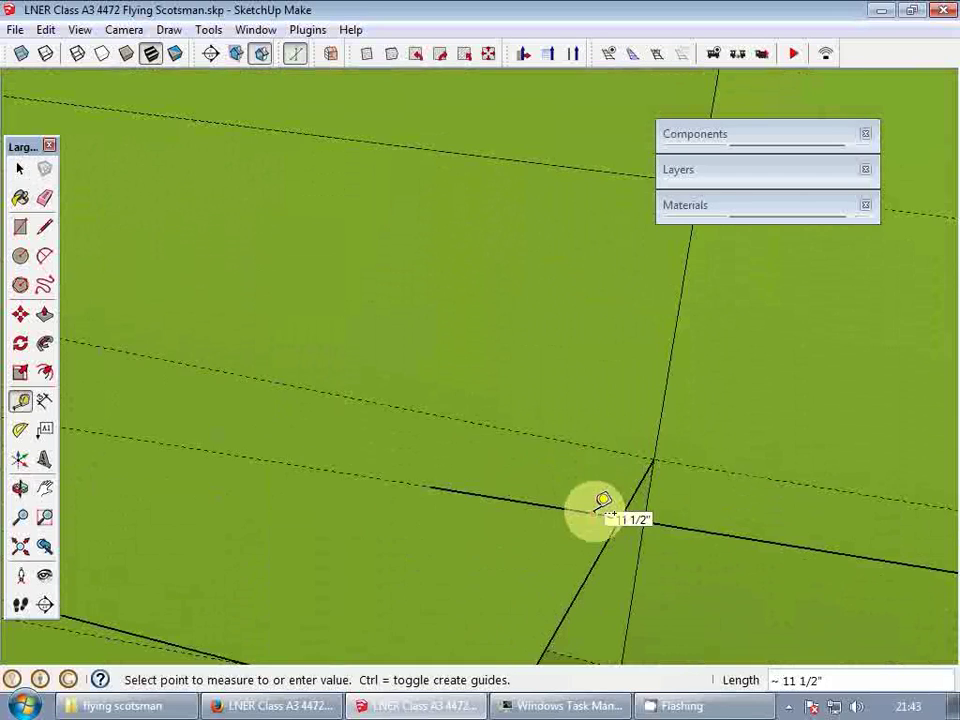
{"action": "left_click", "coordinate": [603, 511]}
{"action": "key", "text": "space"}
- Draw a line from the upper line at the firebox's front edge across the firebox side to the cab's front wall
{"action": "middle_click_drag", "start_coordinate": [508, 452], "coordinate": [312, 312]}
{"action": "scroll", "coordinate": [313, 305], "scroll_direction": "up", "scroll_amount": 1}
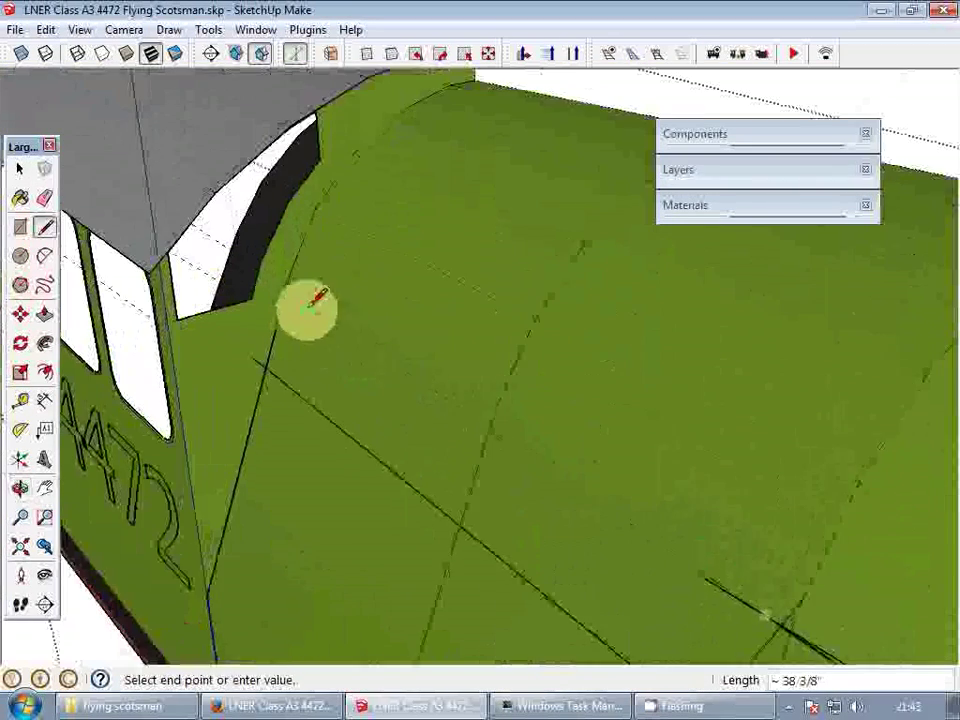
{"action": "scroll", "coordinate": [288, 292], "scroll_direction": "up", "scroll_amount": 3}
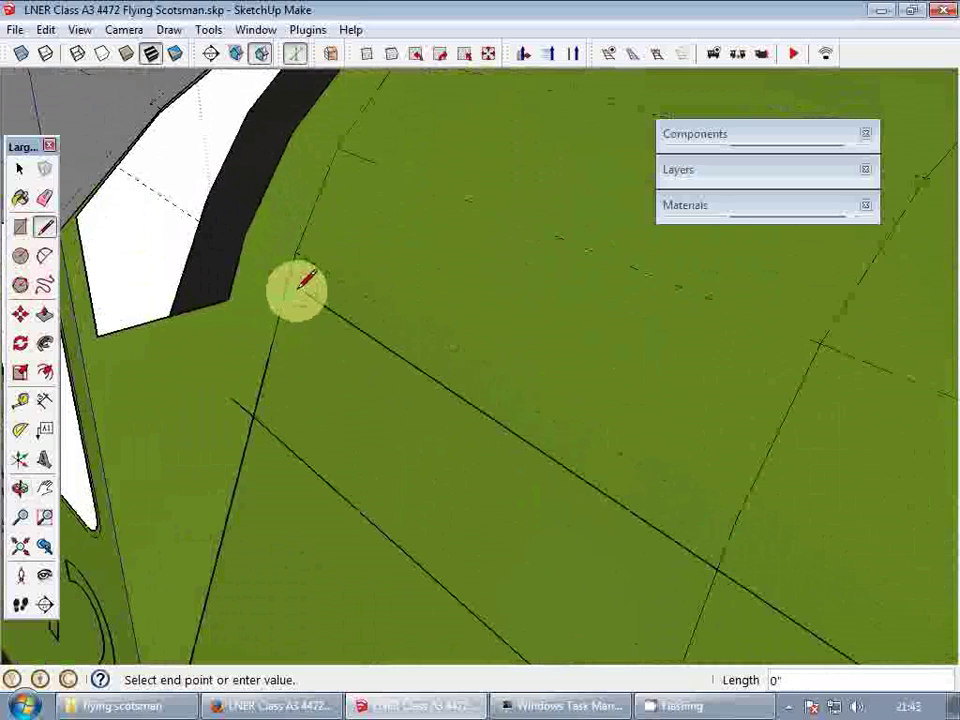
{"action": "key", "text": "space"}
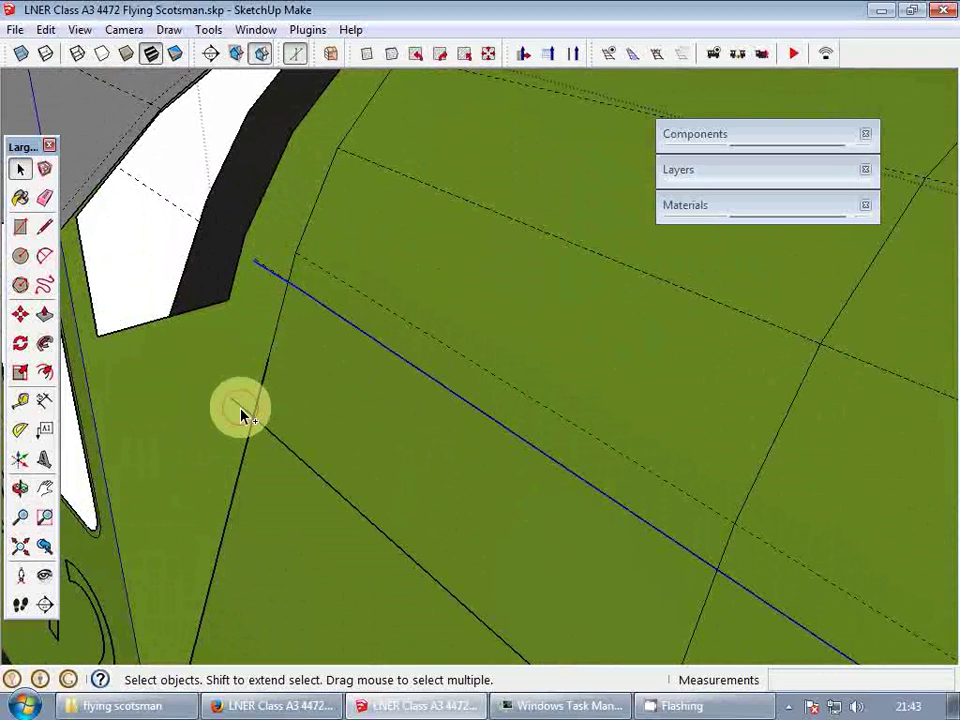
- Cut the upper and lower lines running to the cab and paste them in place inside the group holding both pipes
{"action": "scroll", "coordinate": [240, 411], "scroll_direction": "down", "scroll_amount": 1}
{"action": "scroll", "coordinate": [256, 345], "scroll_direction": "down", "scroll_amount": 3}
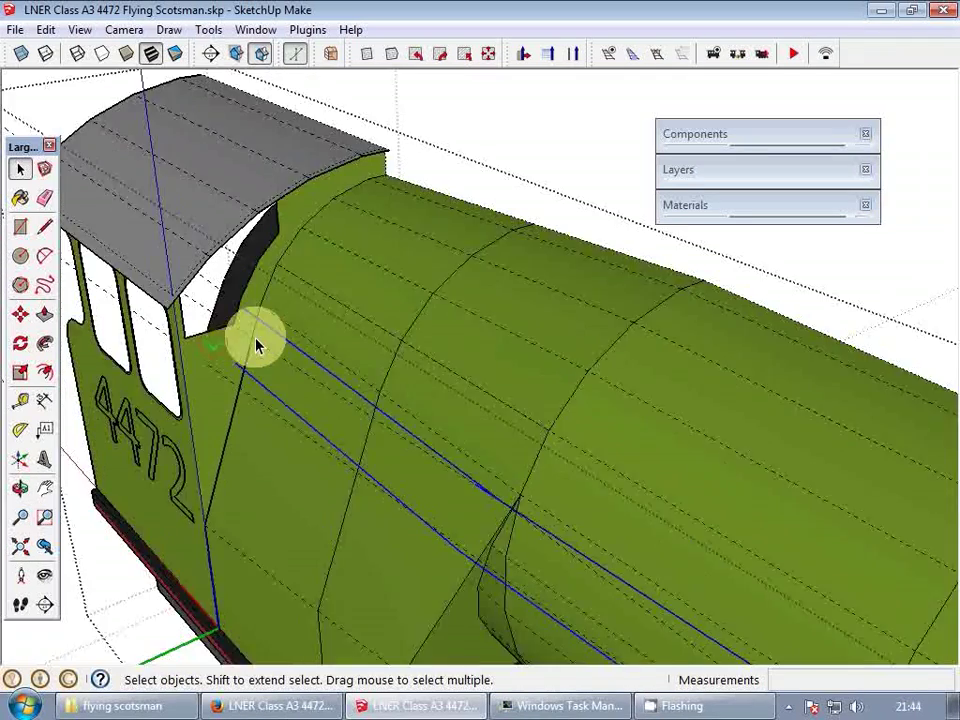
{"action": "scroll", "coordinate": [256, 345], "scroll_direction": "down", "scroll_amount": 2}
{"action": "scroll", "coordinate": [349, 414], "scroll_direction": "up", "scroll_amount": 2}
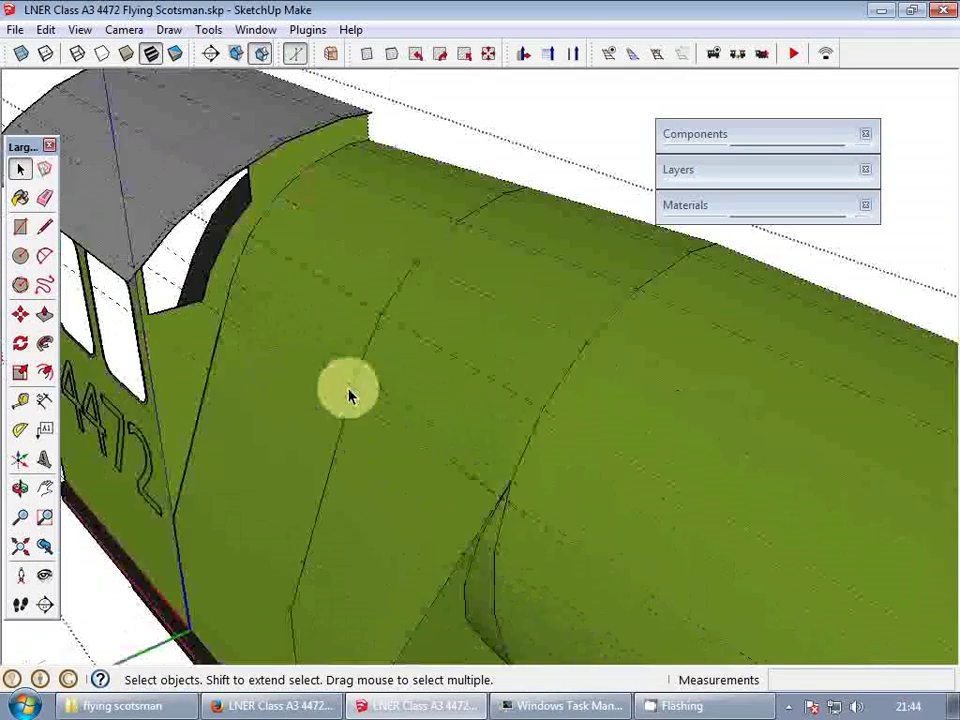
{"action": "scroll", "coordinate": [349, 397], "scroll_direction": "down", "scroll_amount": 3}
{"action": "middle_click_drag", "start_coordinate": [302, 332], "coordinate": [290, 370]}
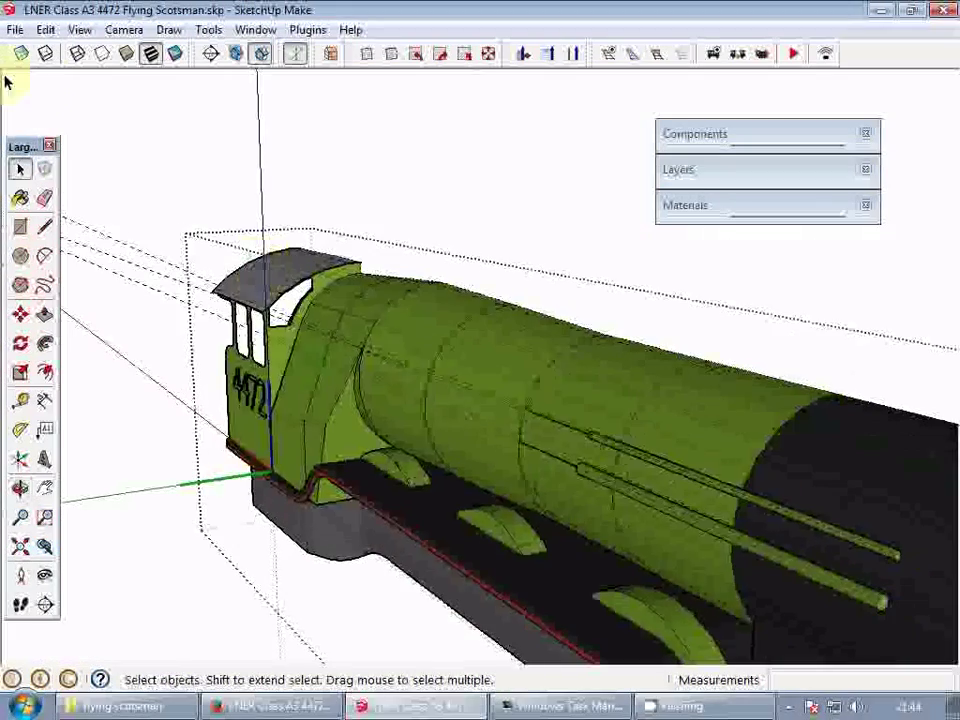
{"action": "key", "text": "space"}
{"action": "scroll", "coordinate": [690, 506], "scroll_direction": "up", "scroll_amount": 2}
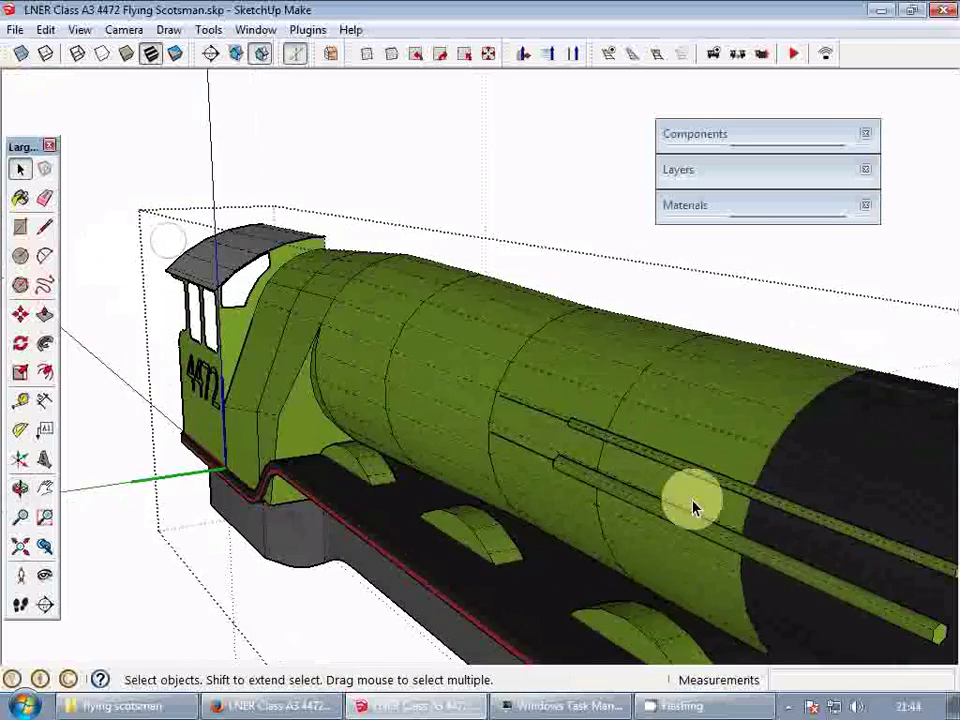
{"action": "double_click", "coordinate": [617, 493]}
{"action": "middle_click_drag", "start_coordinate": [617, 493], "coordinate": [591, 446]}
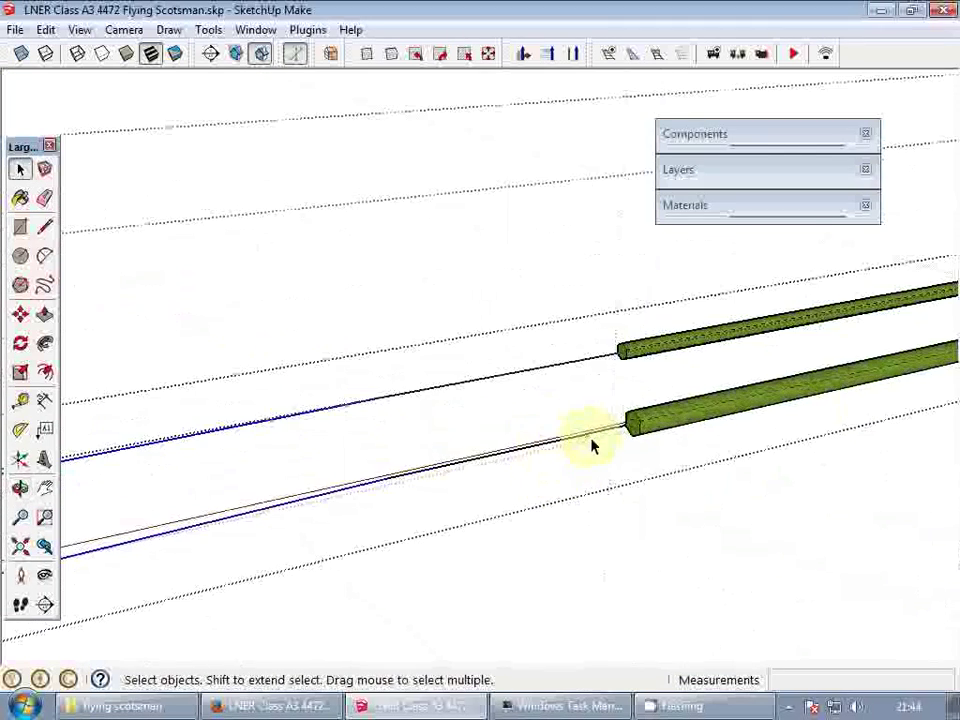
{"action": "middle_click_drag", "start_coordinate": [507, 441], "coordinate": [566, 405]}
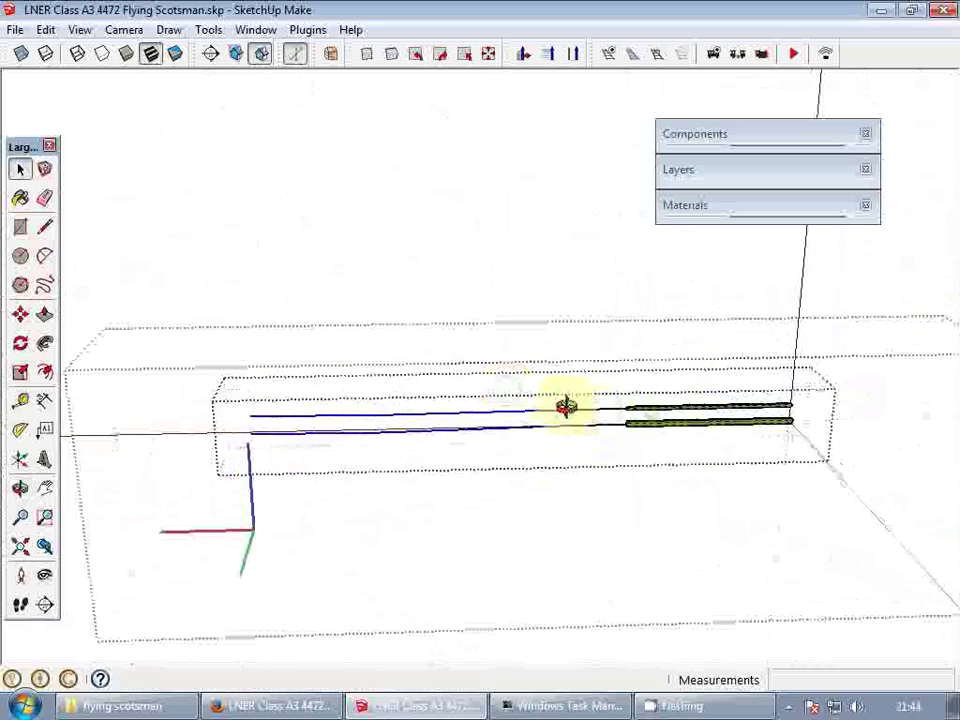
- Try to extrude the lower pipe's rear end along the lower line with Follow Me
{"action": "scroll", "coordinate": [600, 407], "scroll_direction": "up", "scroll_amount": 3}
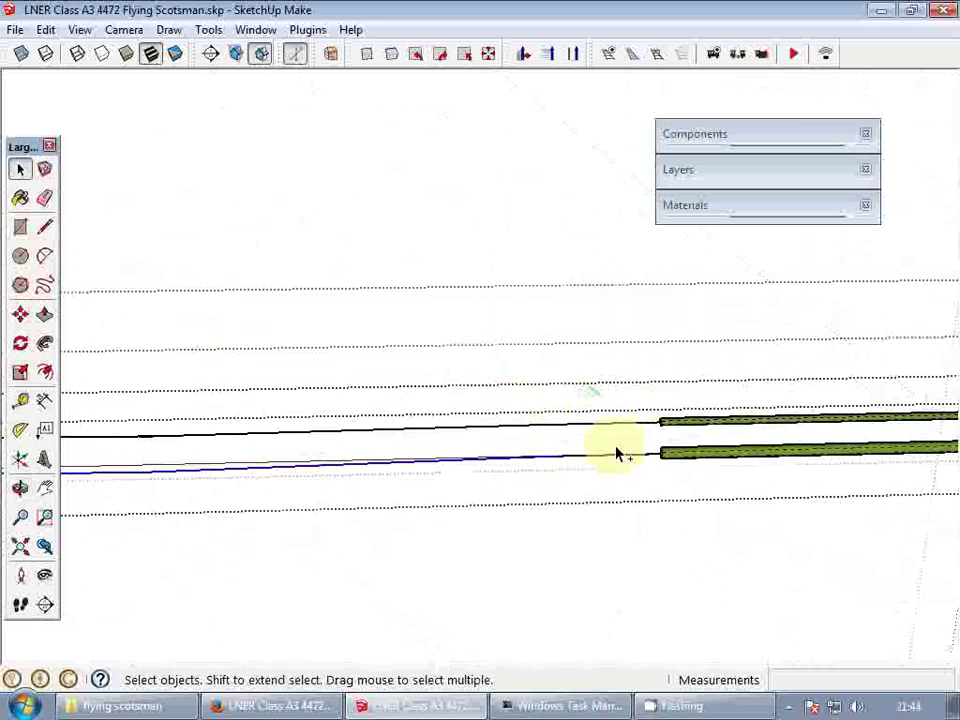
{"action": "scroll", "coordinate": [640, 460], "scroll_direction": "up", "scroll_amount": 1}
{"action": "left_click_drag", "start_coordinate": [791, 473], "coordinate": [560, 420]}
{"action": "left_click", "coordinate": [20, 172]}
{"action": "left_click", "coordinate": [45, 343]}
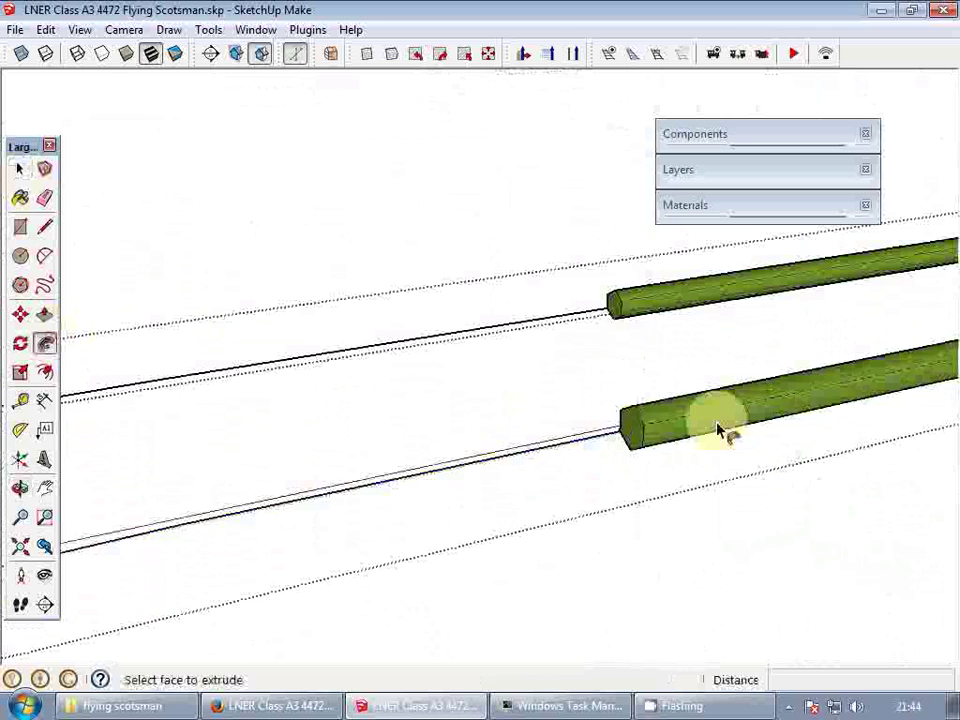
{"action": "left_click", "coordinate": [648, 430]}
{"action": "key", "text": "space"}
{"action": "key", "text": "ctrl+z"}
- Extend the lower pipe by extruding its end face along the lower path to the cab with Follow Me
{"action": "scroll", "coordinate": [655, 418], "scroll_direction": "down", "scroll_amount": 3}
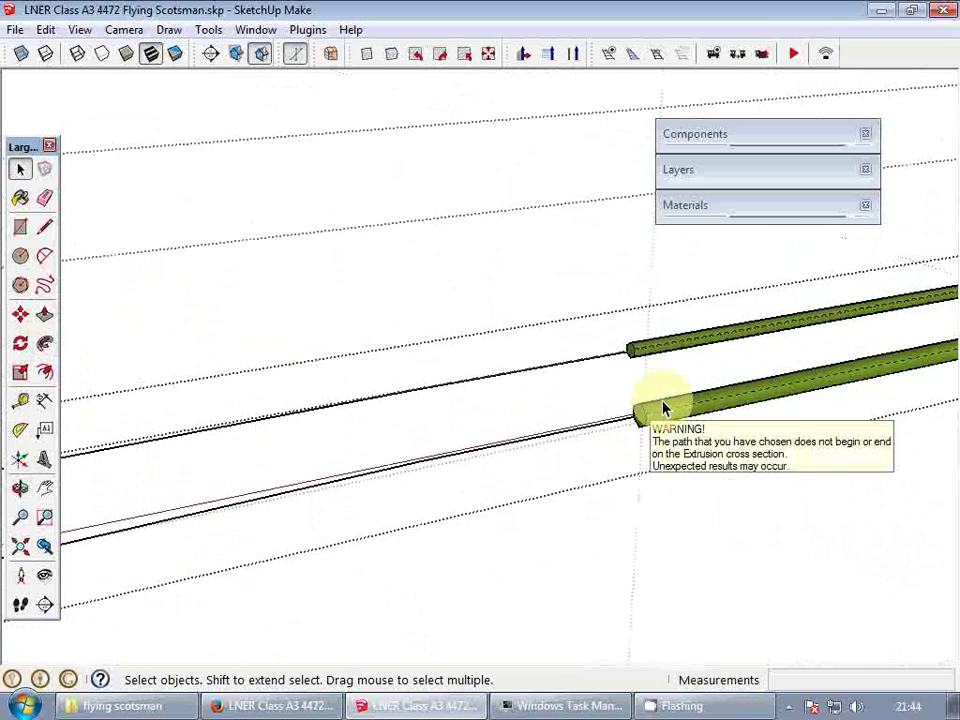
{"action": "mouse_move", "coordinate": [664, 407]}
{"action": "middle_mouse_down"}
{"action": "mouse_move", "coordinate": [677, 438]}
{"action": "mouse_move", "coordinate": [655, 418]}
{"action": "middle_mouse_up"}
{"action": "scroll", "coordinate": [655, 420], "scroll_direction": "down", "scroll_amount": 5}
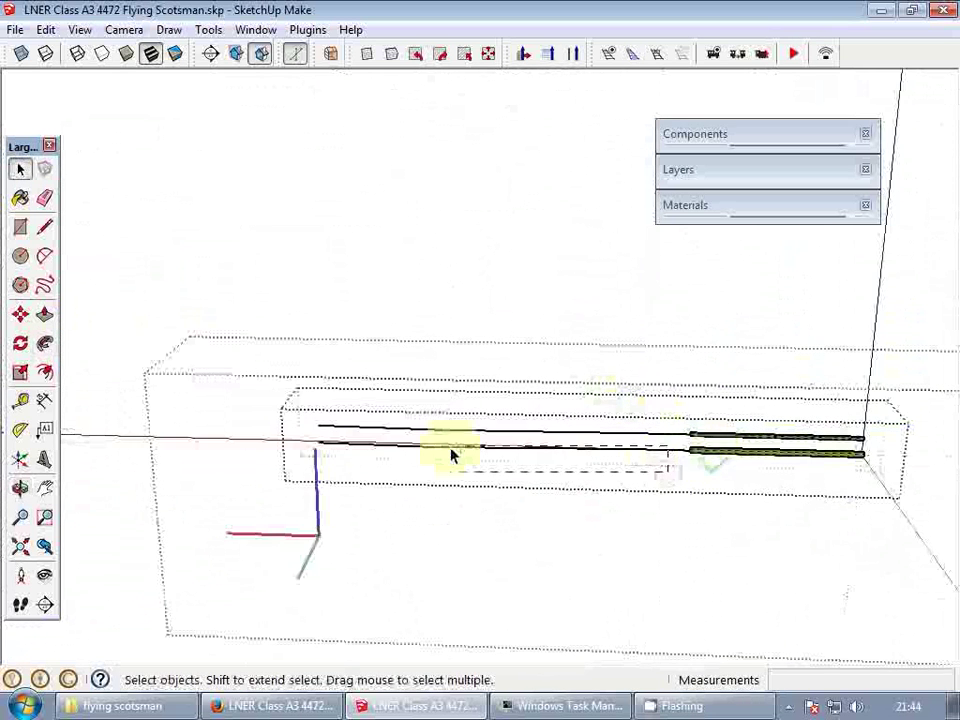
{"action": "left_click", "coordinate": [46, 346]}
{"action": "middle_click_drag", "start_coordinate": [793, 450], "coordinate": [703, 450]}
{"action": "scroll", "coordinate": [701, 446], "scroll_direction": "up", "scroll_amount": 4}
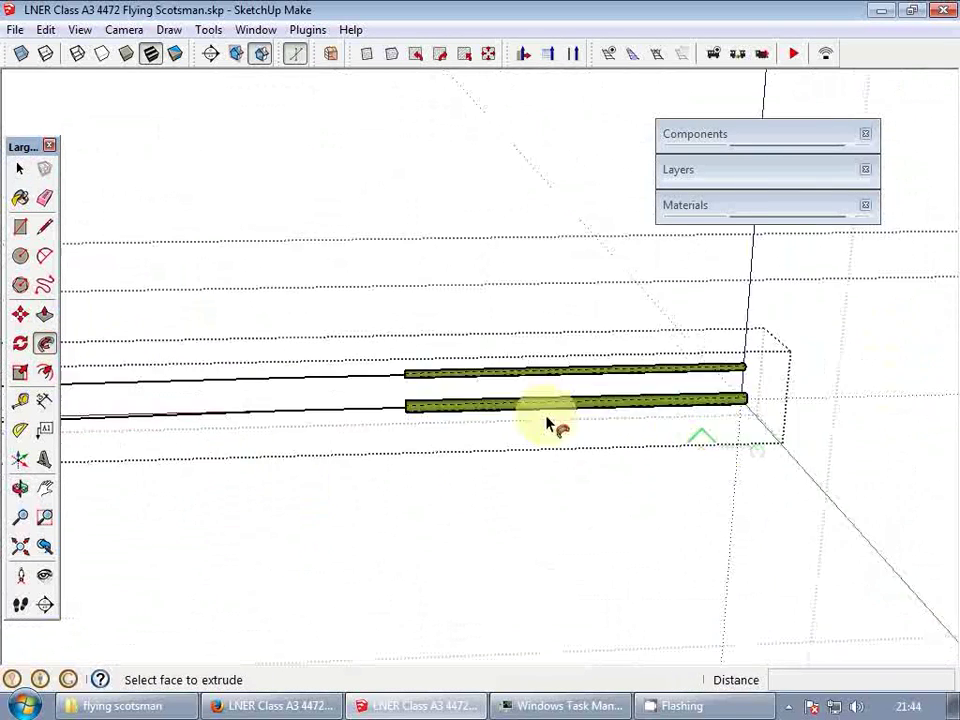
{"action": "middle_click_drag", "start_coordinate": [548, 425], "coordinate": [739, 446]}
{"action": "key", "text": "space"}
{"action": "scroll", "coordinate": [320, 487], "scroll_direction": "up", "scroll_amount": 3}
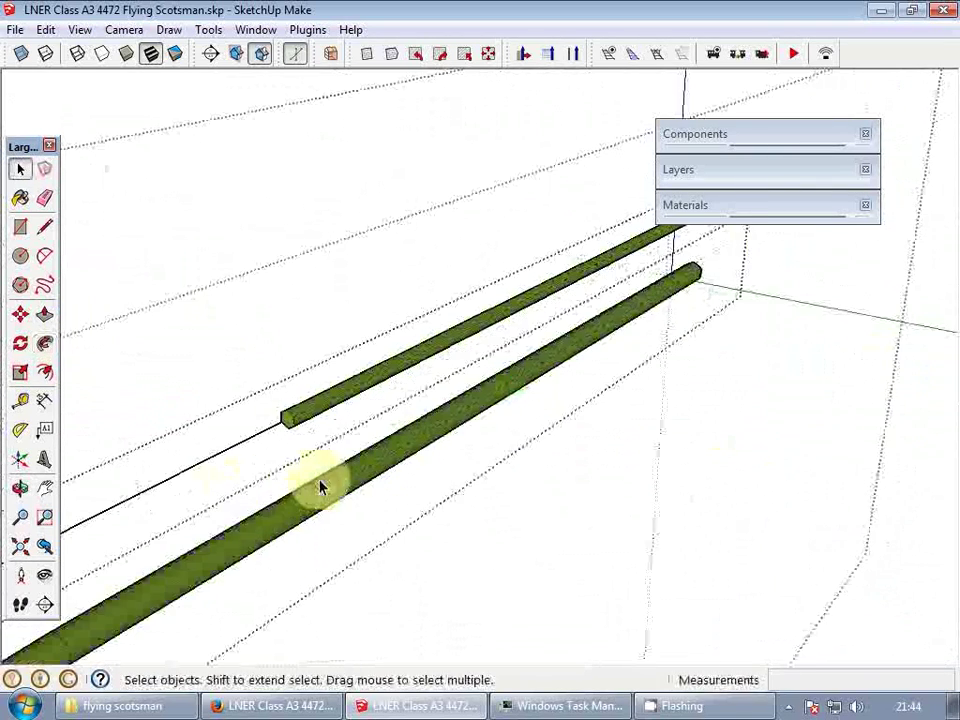
- Extend the upper pipe by extruding its end face along the upper path to the cab with Follow Me
{"action": "scroll", "coordinate": [425, 448], "scroll_direction": "down", "scroll_amount": 4}
{"action": "middle_click_drag", "start_coordinate": [439, 435], "coordinate": [32, 446]}
{"action": "scroll", "coordinate": [435, 390], "scroll_direction": "down", "scroll_amount": 4}
{"action": "scroll", "coordinate": [536, 450], "scroll_direction": "up", "scroll_amount": 2}
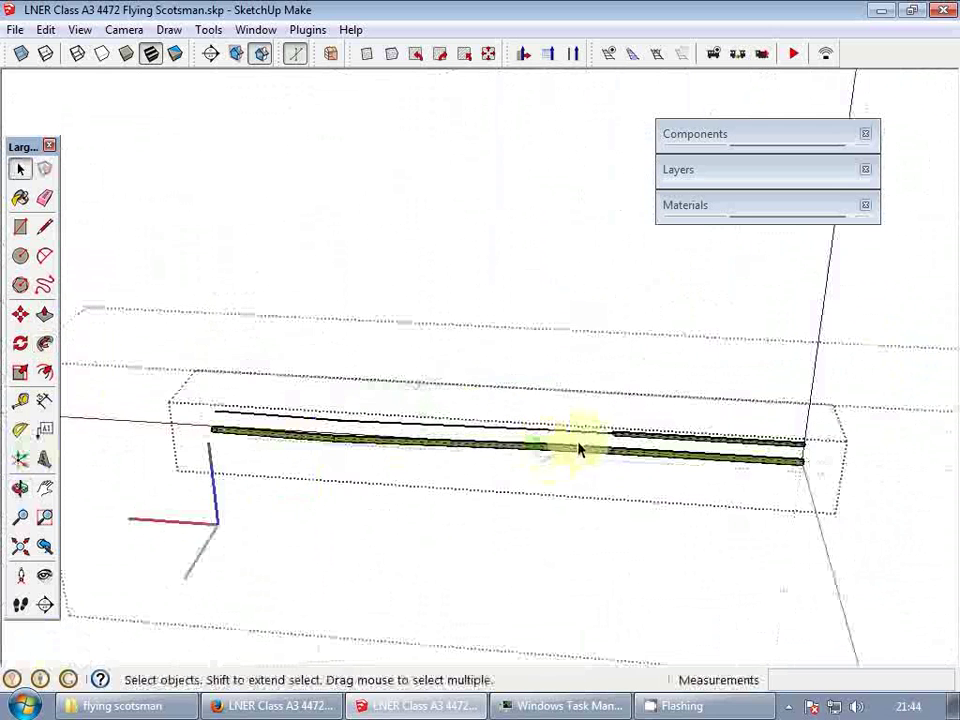
{"action": "middle_click_drag", "start_coordinate": [223, 376], "coordinate": [395, 347]}
{"action": "left_click_drag", "start_coordinate": [590, 431], "coordinate": [170, 352]}
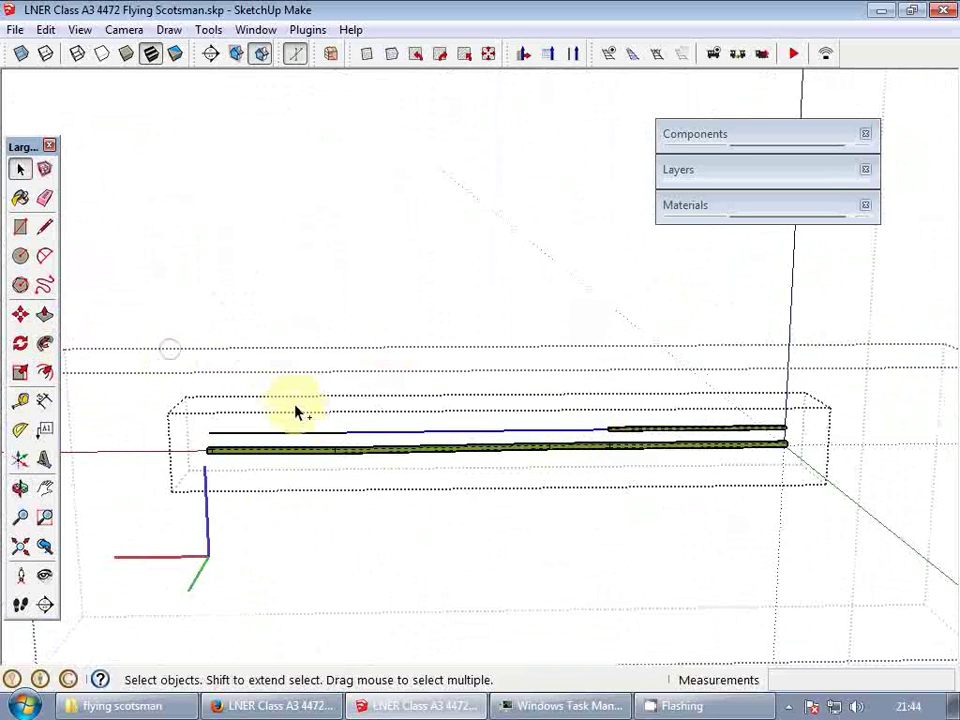
{"action": "scroll", "coordinate": [246, 439], "scroll_direction": "up", "scroll_amount": 2}
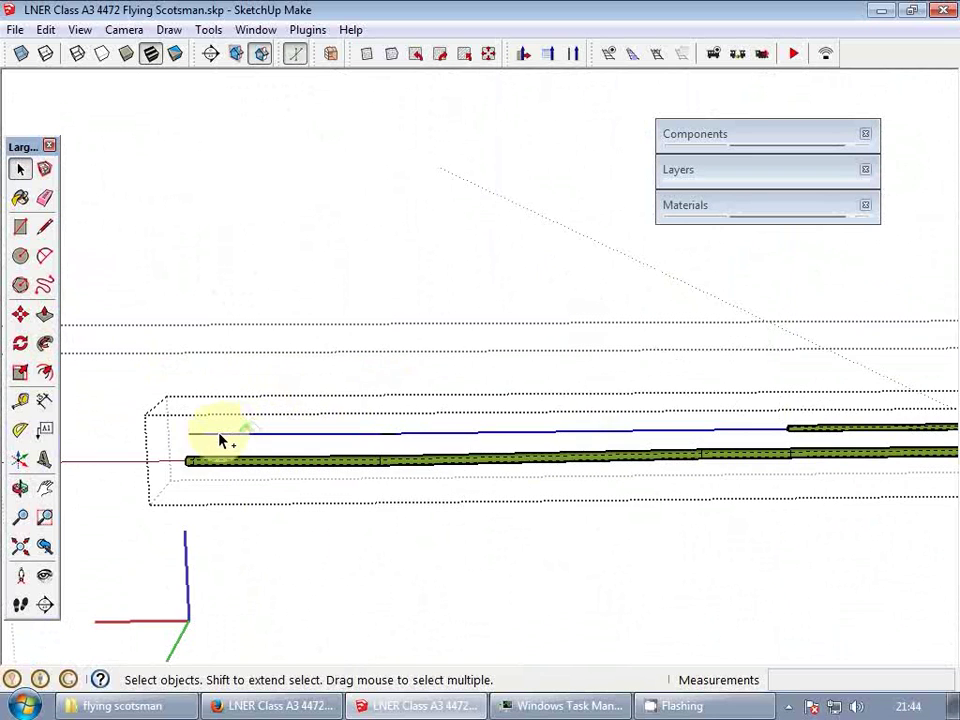
{"action": "scroll", "coordinate": [398, 447], "scroll_direction": "up", "scroll_amount": 2}
{"action": "middle_click_drag", "start_coordinate": [400, 435], "coordinate": [379, 422]}
{"action": "scroll", "coordinate": [305, 397], "scroll_direction": "down", "scroll_amount": 8}
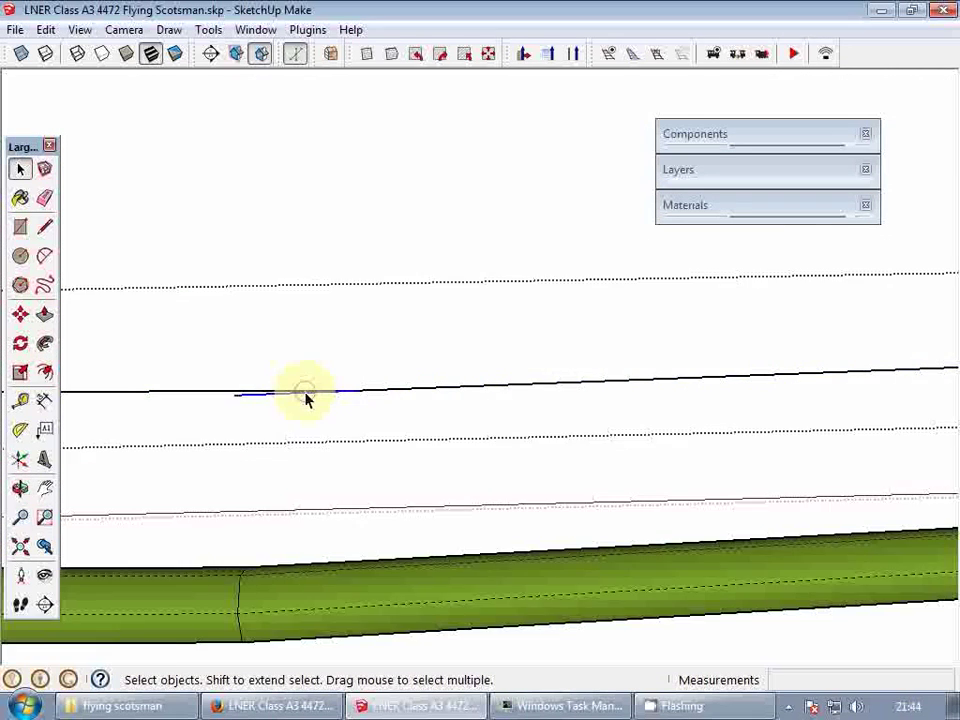
{"action": "middle_click_drag", "start_coordinate": [529, 426], "coordinate": [420, 333]}
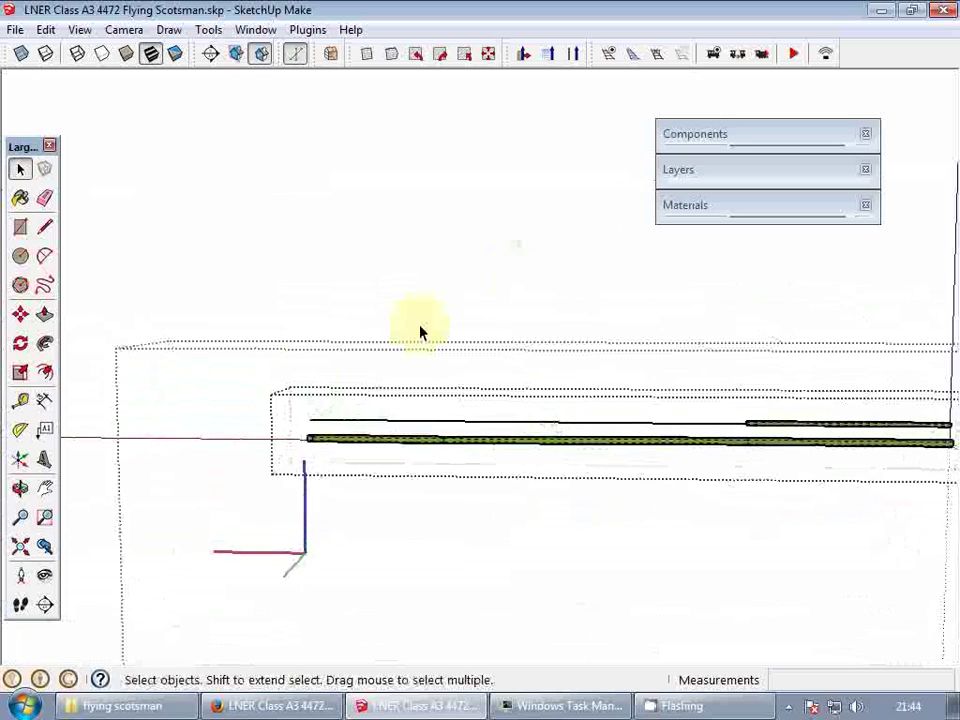
{"action": "left_click_drag", "start_coordinate": [555, 449], "coordinate": [727, 437]}
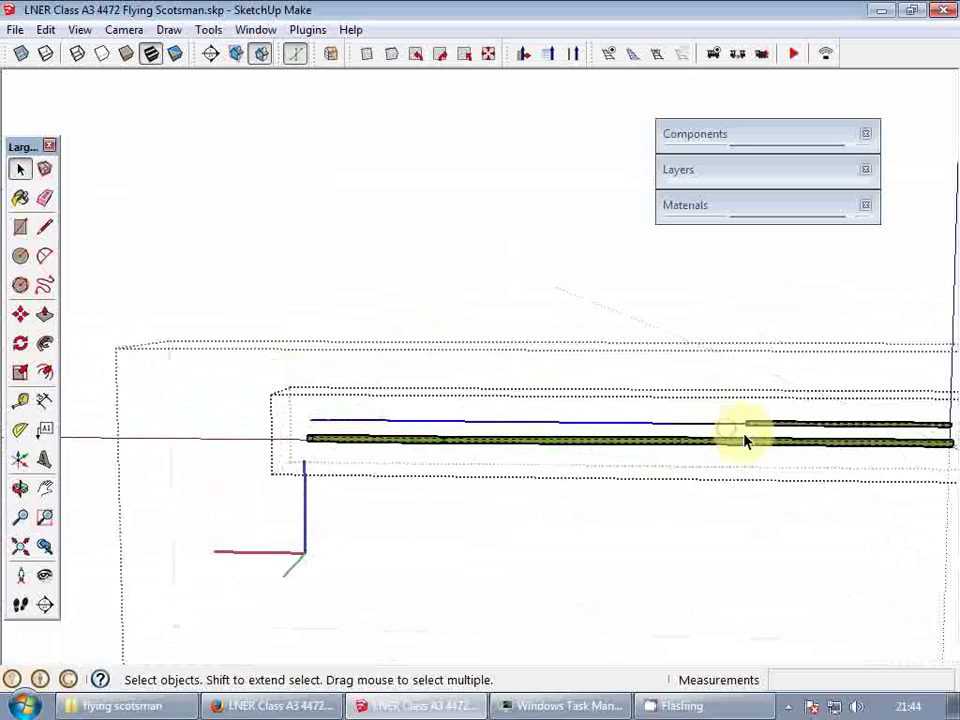
{"action": "scroll", "coordinate": [745, 440], "scroll_direction": "up", "scroll_amount": 1}
{"action": "middle_click_drag", "start_coordinate": [722, 431], "coordinate": [793, 521]}
{"action": "scroll", "coordinate": [632, 425], "scroll_direction": "up", "scroll_amount": 5}
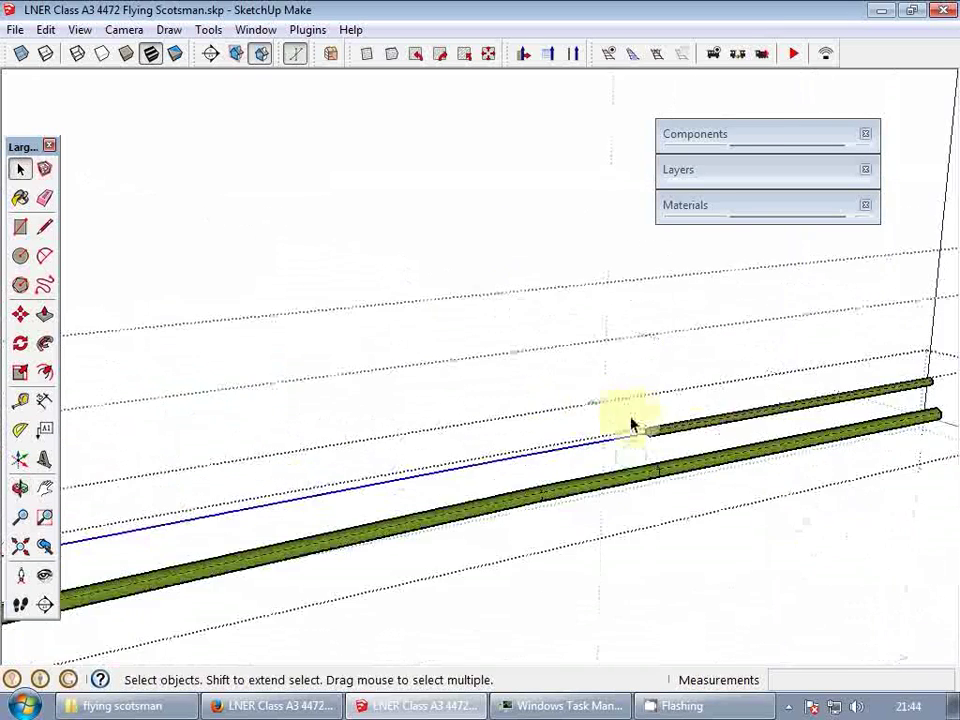
{"action": "scroll", "coordinate": [669, 448], "scroll_direction": "up", "scroll_amount": 2}
{"action": "middle_click_drag", "start_coordinate": [669, 448], "coordinate": [655, 405]}
{"action": "scroll", "coordinate": [661, 397], "scroll_direction": "up", "scroll_amount": 3}
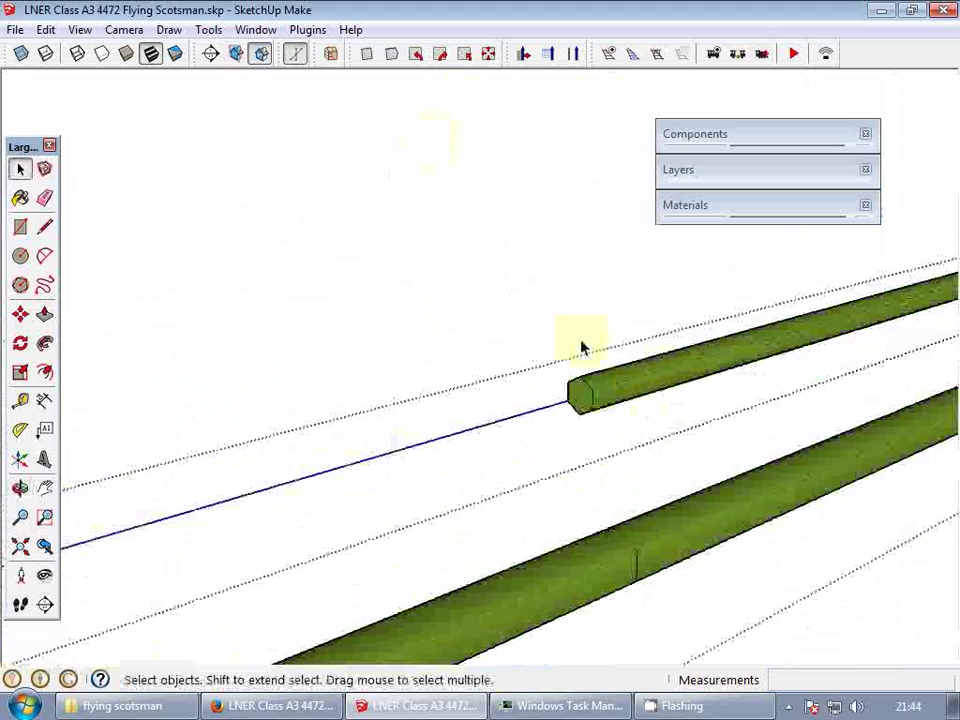
{"action": "left_click", "coordinate": [44, 344]}
{"action": "left_click", "coordinate": [583, 402]}
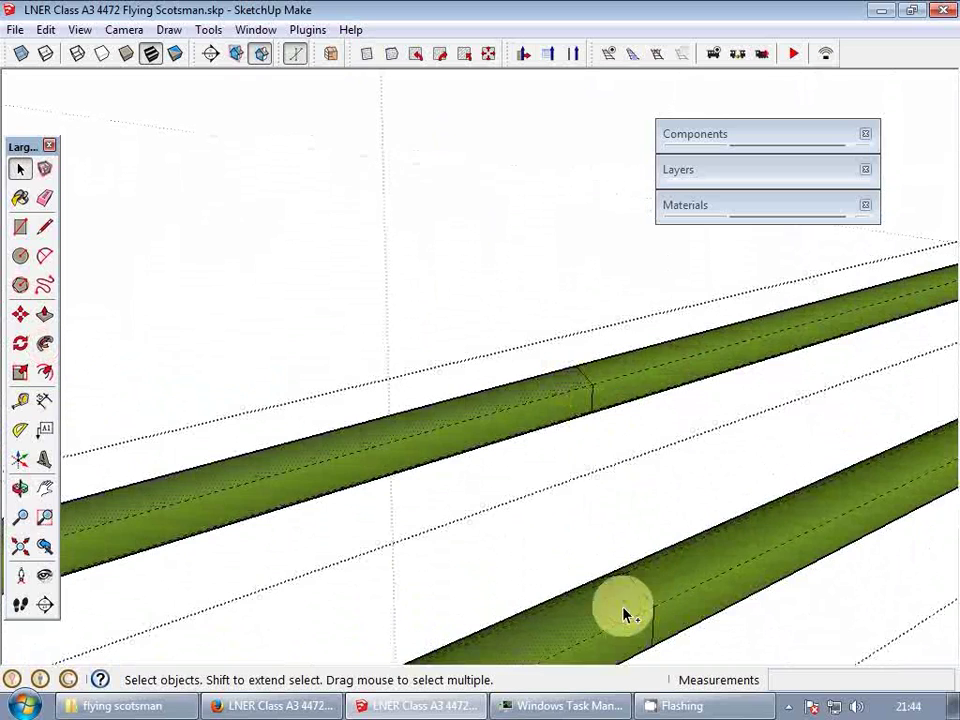
- Try to delete the seam edges between the original and extended sections of both pipes
{"action": "key", "text": "Delete"}
{"action": "middle_click_drag", "start_coordinate": [620, 578], "coordinate": [517, 417]}
{"action": "middle_click_drag", "start_coordinate": [800, 306], "coordinate": [702, 338], "text": "shift"}
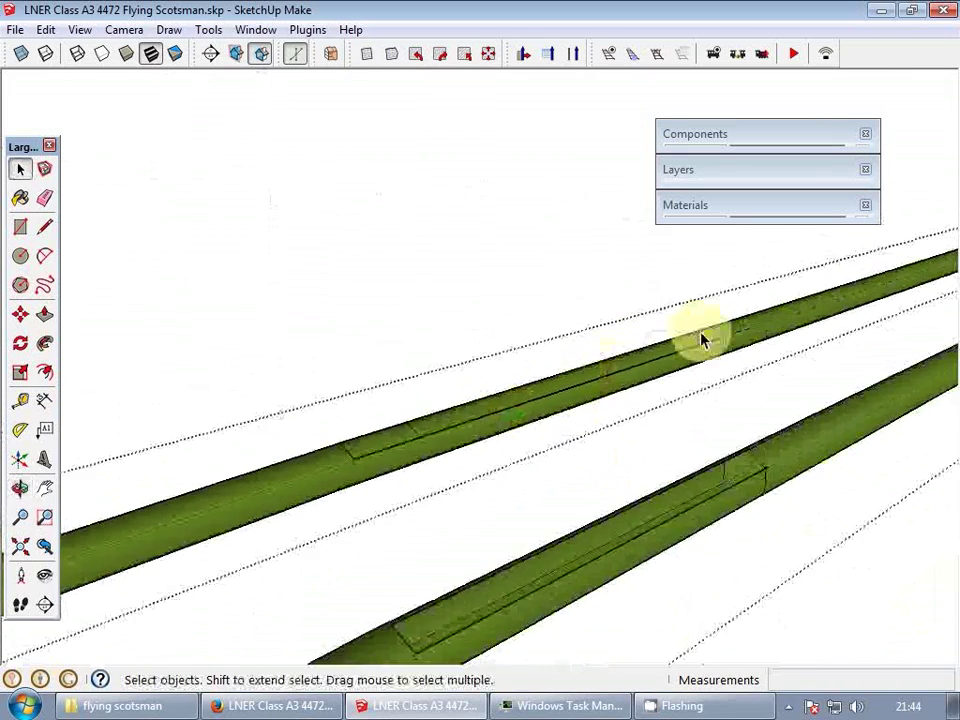
{"action": "scroll", "coordinate": [707, 340], "scroll_direction": "up", "scroll_amount": 3}
{"action": "key", "text": "ctrl+z"}
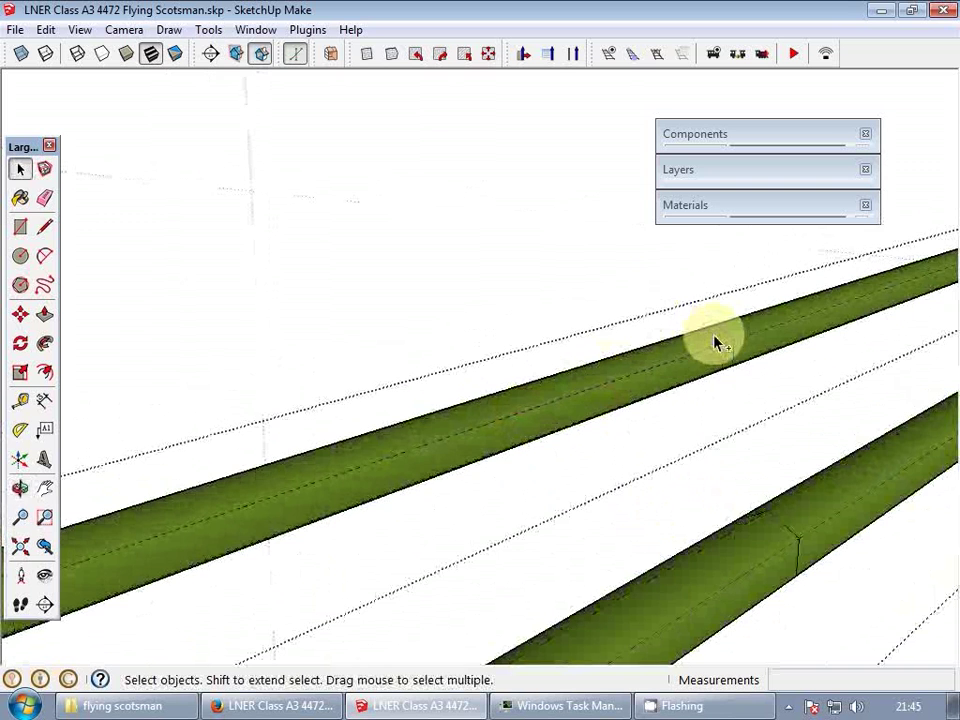
- Switch to monochrome display and orient the faces of the upper and lower pipes to match their front sections
{"action": "left_click", "coordinate": [175, 55]}
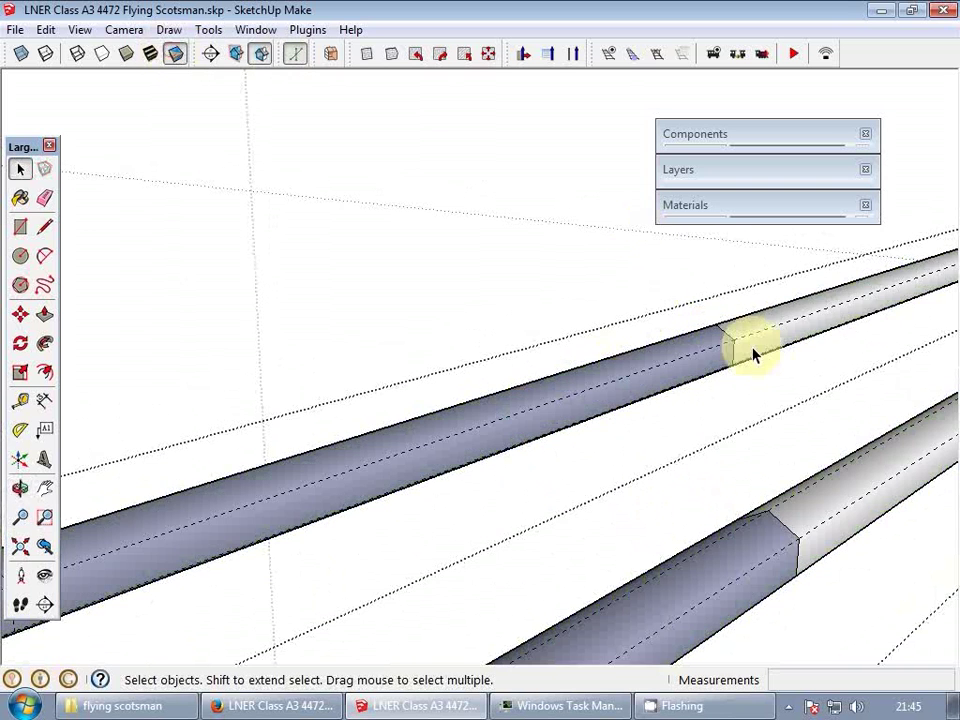
{"action": "middle_click_drag", "start_coordinate": [752, 349], "coordinate": [570, 330], "text": "shift"}
{"action": "right_click", "coordinate": [585, 306]}
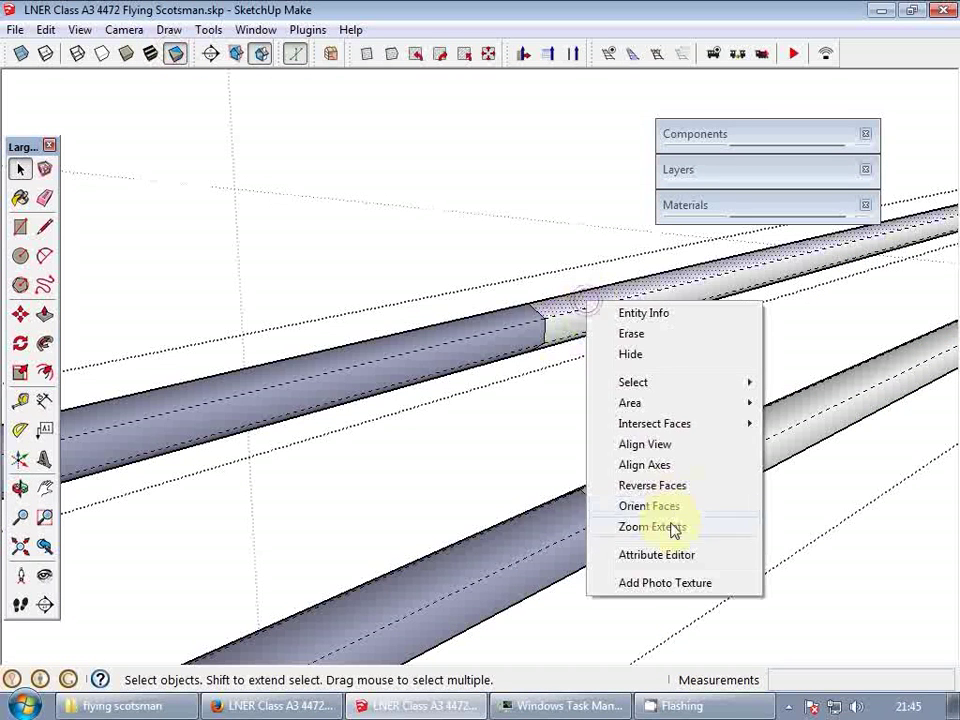
{"action": "left_click", "coordinate": [651, 510]}
{"action": "right_click", "coordinate": [632, 490]}
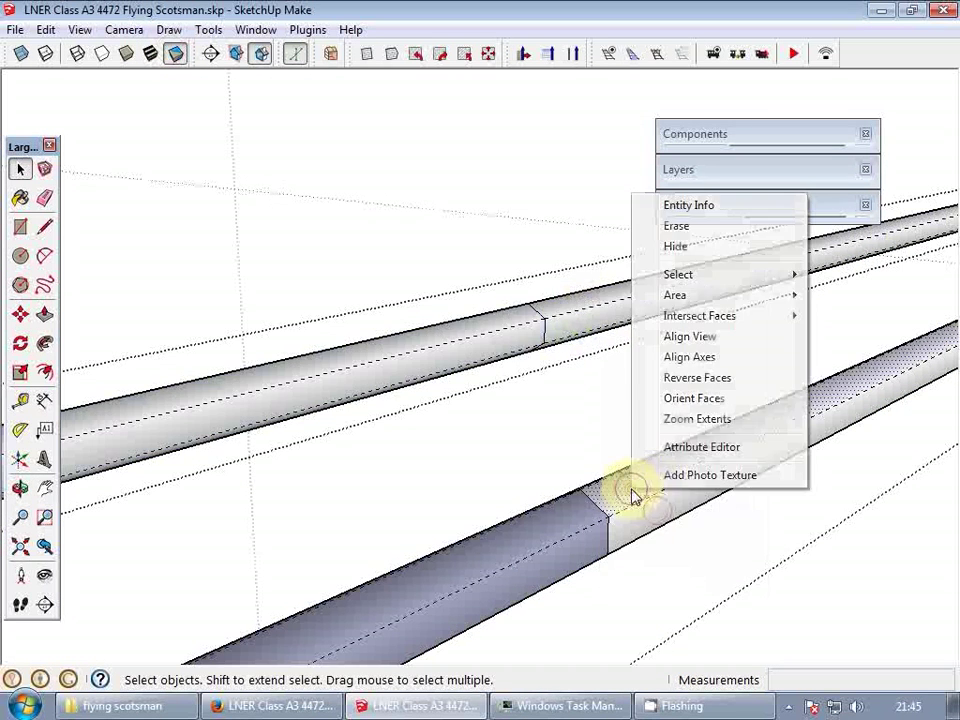
{"action": "left_click", "coordinate": [699, 397]}
- Delete the seam edges on both pipes, restore the textured display and close the pipe group
{"action": "middle_click_drag", "start_coordinate": [620, 487], "coordinate": [444, 501]}
{"action": "scroll", "coordinate": [495, 418], "scroll_direction": "down", "scroll_amount": 3}
{"action": "left_click", "coordinate": [622, 621]}
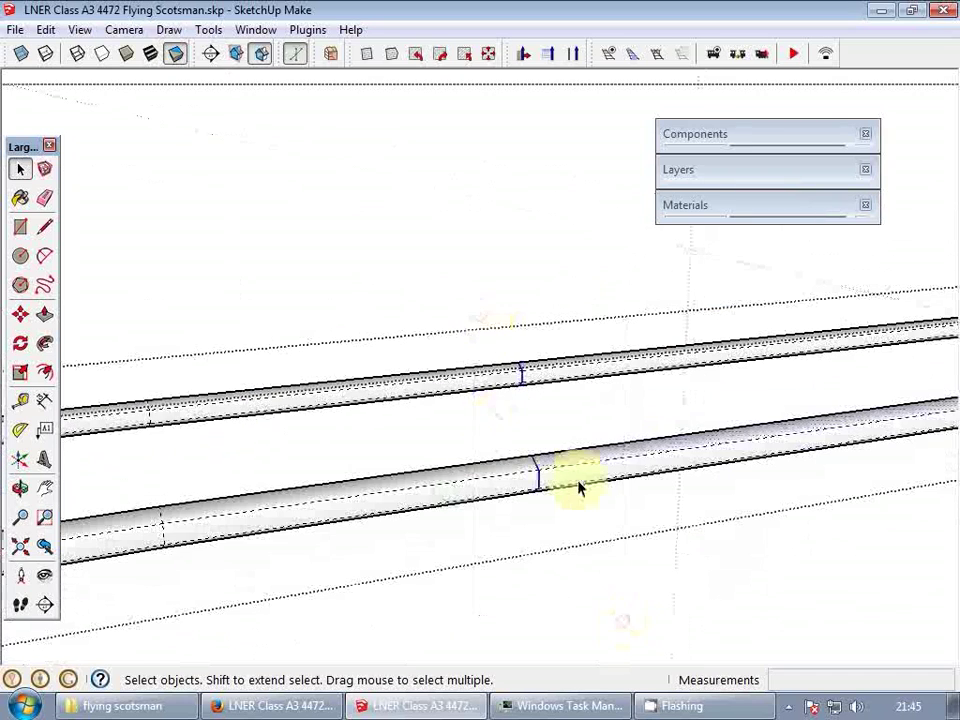
{"action": "left_click", "coordinate": [154, 54]}
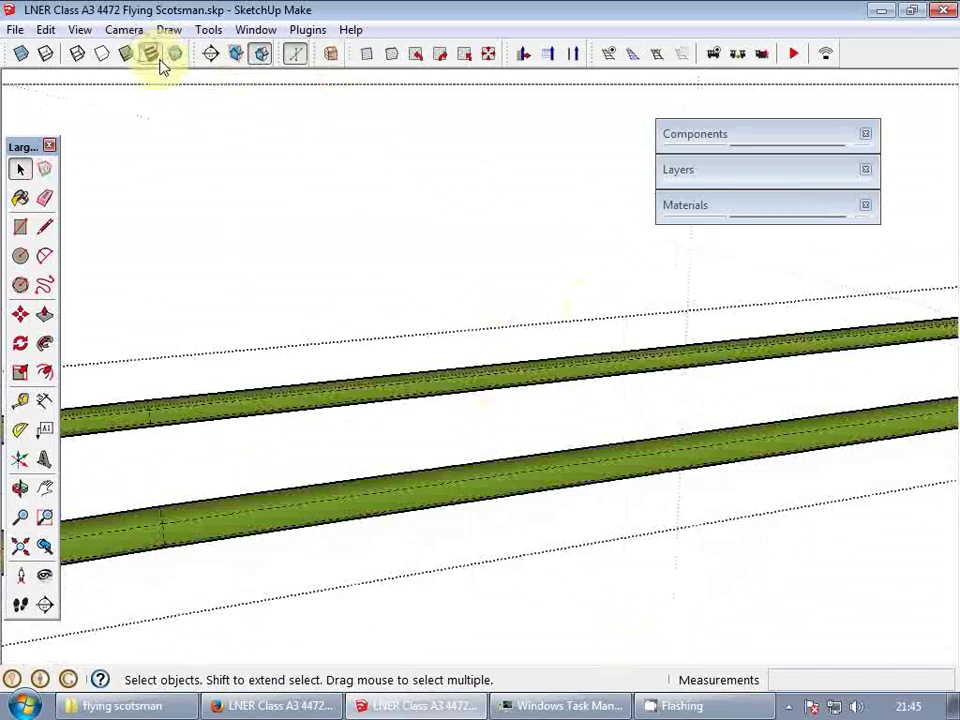
{"action": "scroll", "coordinate": [594, 308], "scroll_direction": "down", "scroll_amount": 3}
{"action": "left_click", "coordinate": [594, 308]}
- Soften the edges across both pipes in their group at an angle of 118,4 degrees with smooth normals
{"action": "mouse_move", "coordinate": [594, 308]}
{"action": "middle_mouse_down"}
{"action": "mouse_move", "coordinate": [520, 345]}
{"action": "mouse_move", "coordinate": [432, 350]}
{"action": "mouse_move", "coordinate": [594, 392]}
{"action": "middle_mouse_up"}
{"action": "scroll", "coordinate": [432, 350], "scroll_direction": "down", "scroll_amount": 2}
{"action": "scroll", "coordinate": [432, 353], "scroll_direction": "down", "scroll_amount": 1}
{"action": "scroll", "coordinate": [429, 334], "scroll_direction": "down", "scroll_amount": 5}
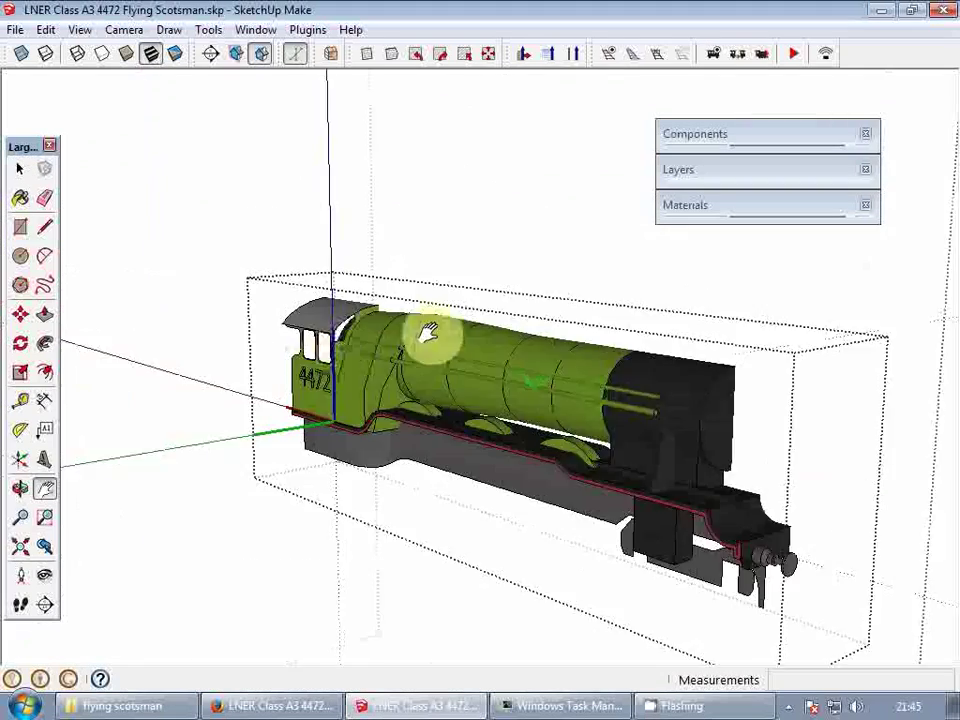
{"action": "scroll", "coordinate": [454, 358], "scroll_direction": "up", "scroll_amount": 6}
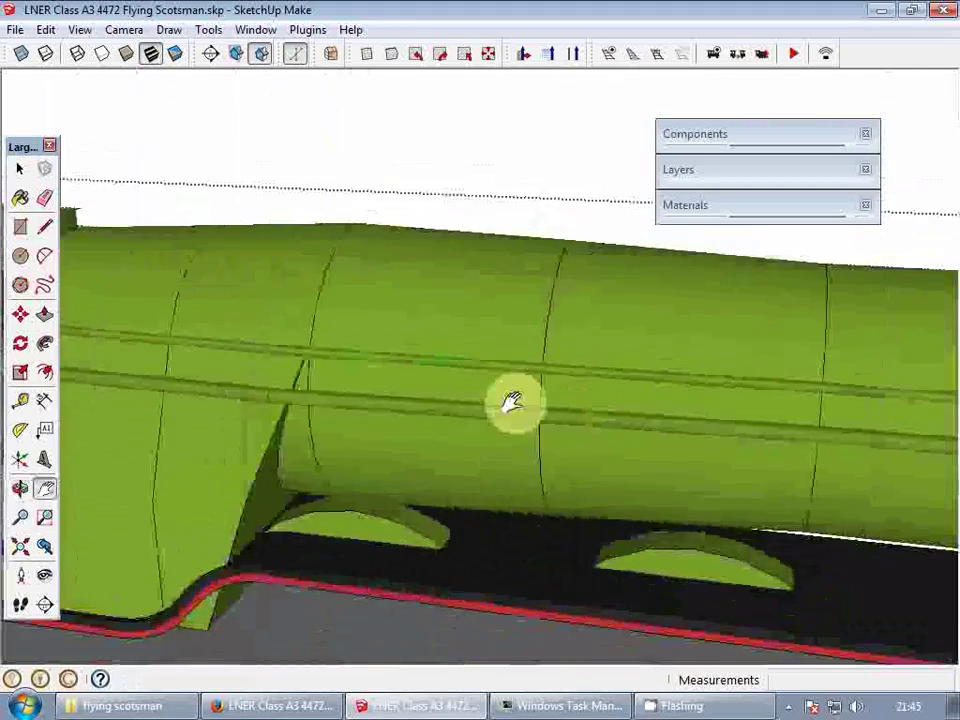
{"action": "middle_click_drag", "start_coordinate": [512, 401], "coordinate": [637, 408], "text": "shift"}
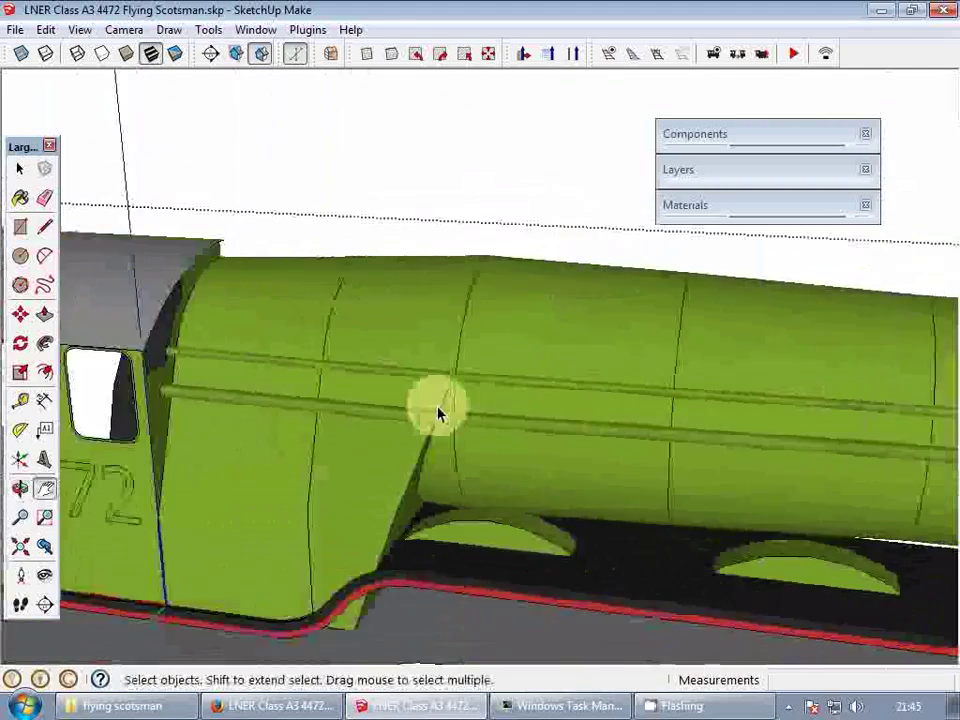
{"action": "double_click", "coordinate": [437, 412]}
{"action": "left_click_drag", "start_coordinate": [354, 290], "coordinate": [608, 512]}
{"action": "scroll", "coordinate": [457, 428], "scroll_direction": "up", "scroll_amount": 2}
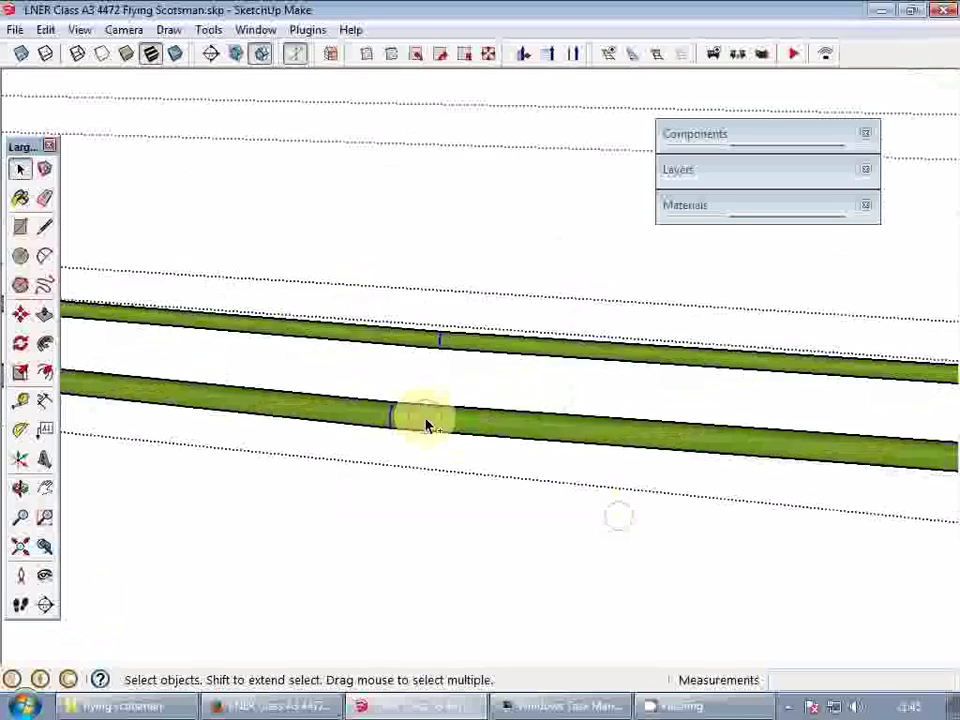
{"action": "right_click", "coordinate": [424, 416]}
{"action": "left_click", "coordinate": [489, 327]}
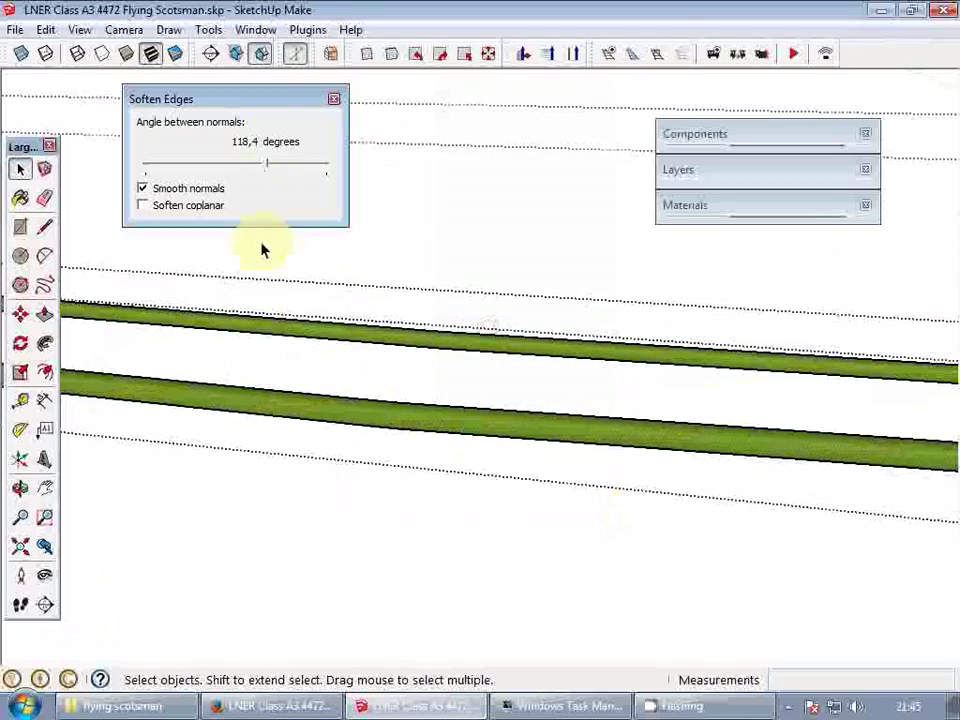
{"action": "left_click", "coordinate": [327, 100]}
{"action": "left_click", "coordinate": [413, 248]}
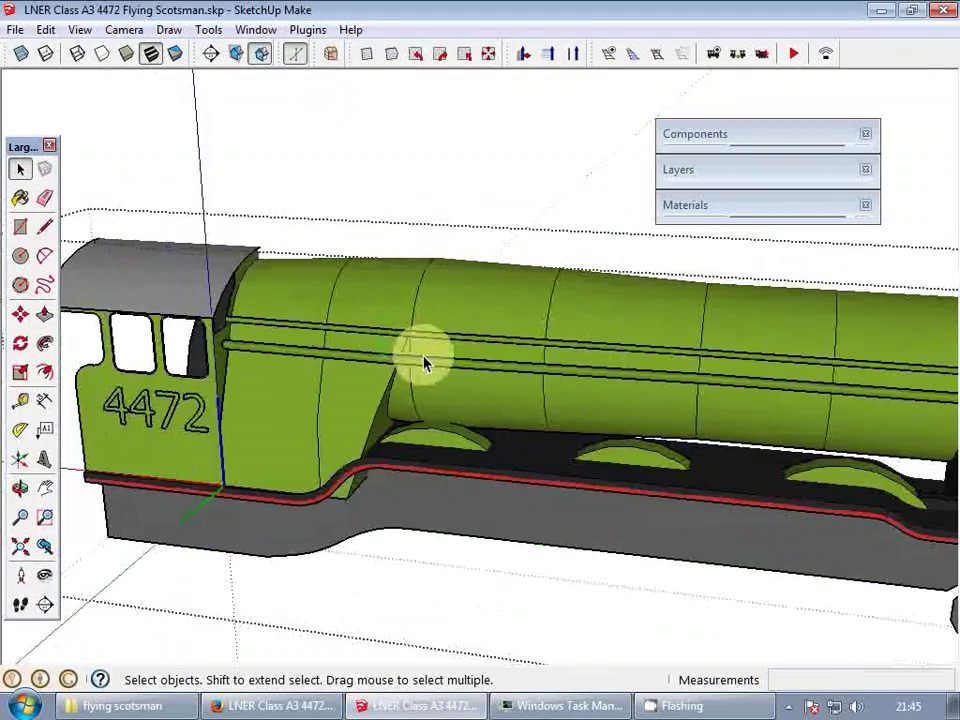
- Sample the boiler's 0061_OliveDrab material and set its colour to RGB 96, 151, 35
{"action": "mouse_move", "coordinate": [425, 362]}
{"action": "middle_mouse_down", "text": "shift"}
{"action": "mouse_move", "coordinate": [628, 386]}
{"action": "mouse_move", "coordinate": [428, 368]}
{"action": "mouse_move", "coordinate": [436, 360]}
{"action": "middle_mouse_up", "text": "shift"}
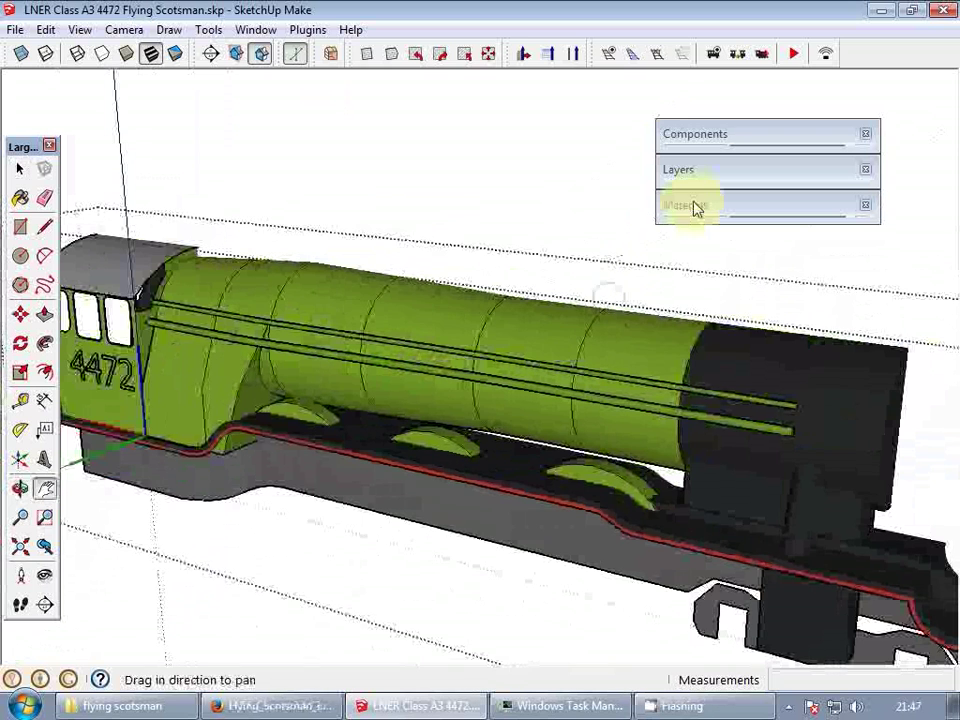
{"action": "left_click", "coordinate": [692, 206]}
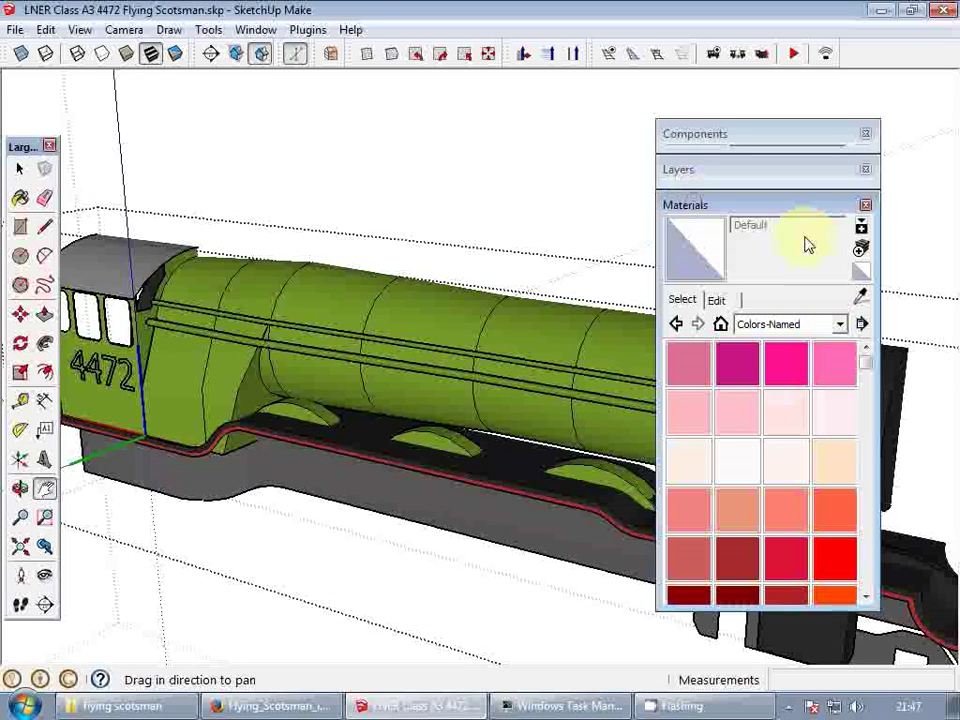
{"action": "left_click", "coordinate": [860, 296]}
{"action": "left_click", "coordinate": [638, 343]}
{"action": "left_click", "coordinate": [716, 300]}
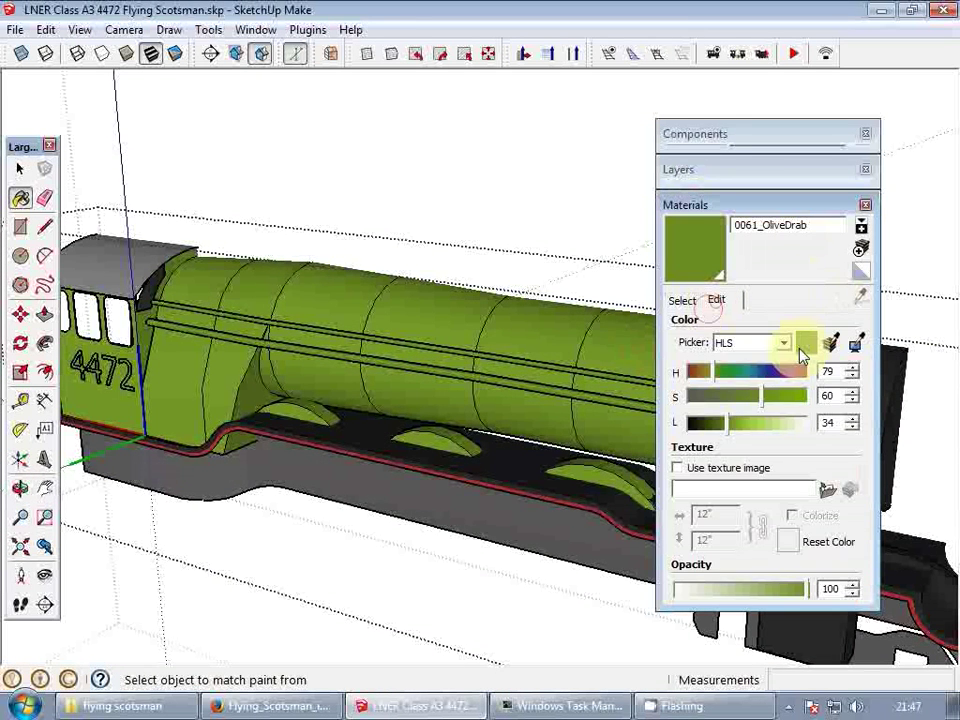
{"action": "left_click", "coordinate": [730, 384]}
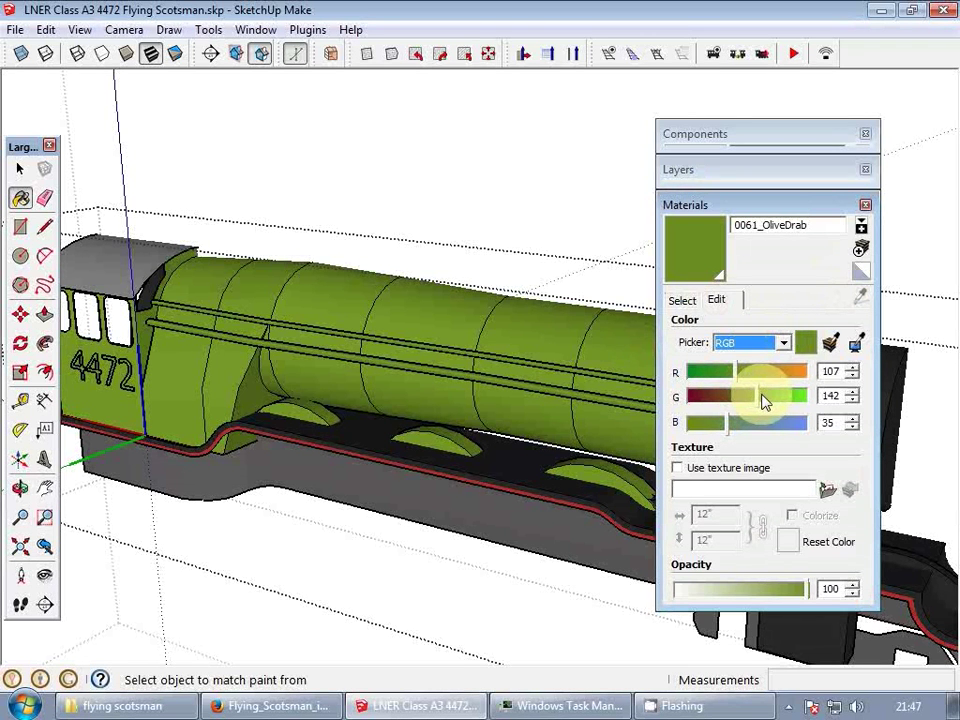
{"action": "left_click", "coordinate": [764, 398]}
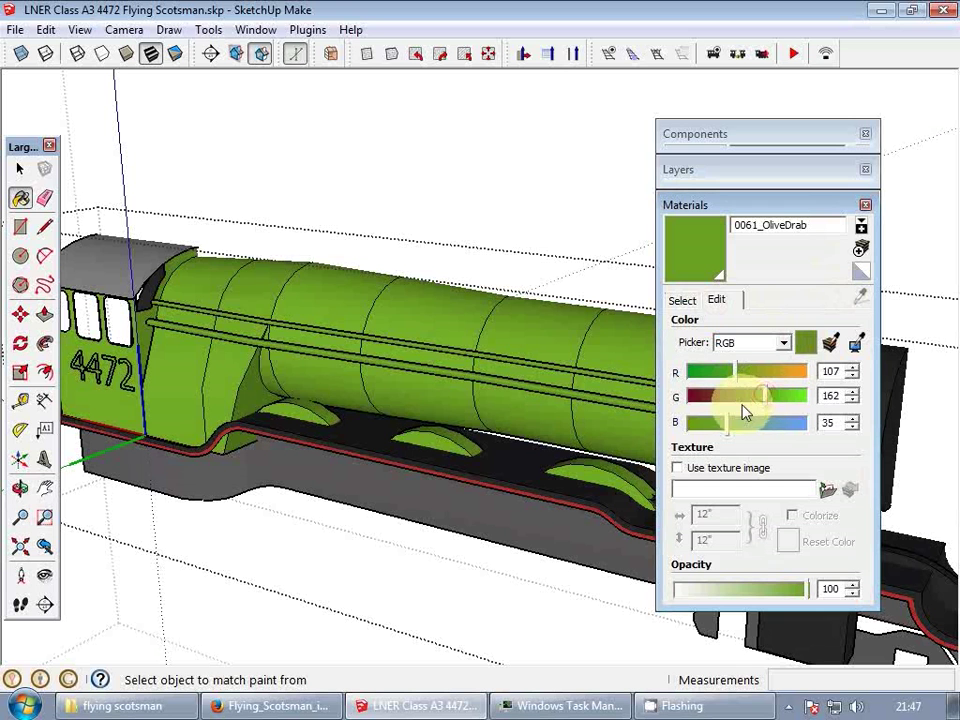
{"action": "left_click_drag", "start_coordinate": [733, 374], "coordinate": [729, 375]}
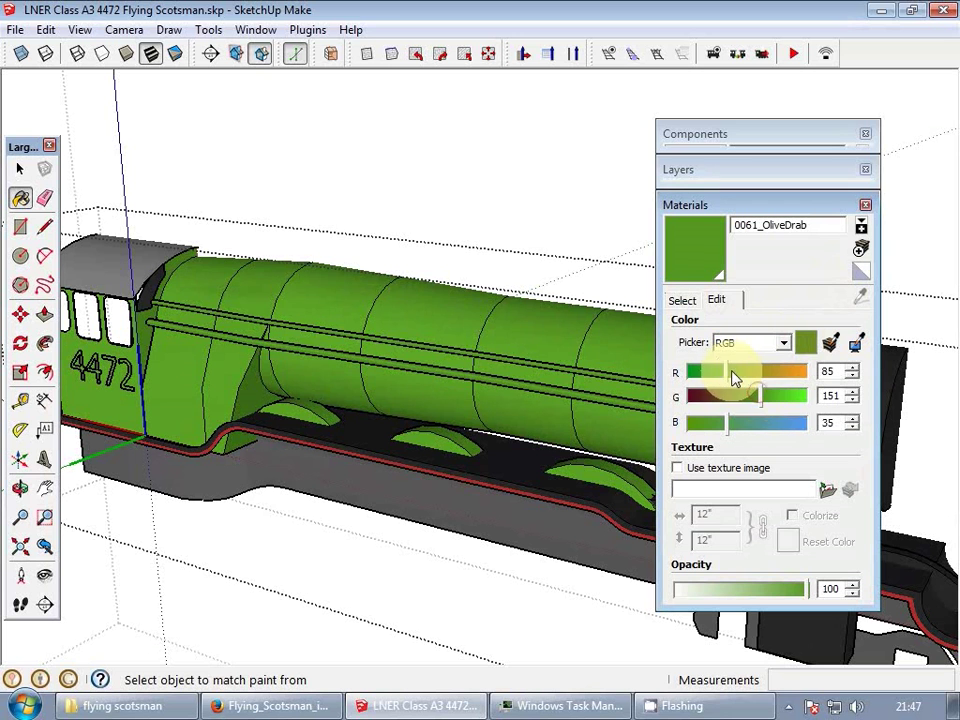
{"action": "left_click_drag", "start_coordinate": [729, 377], "coordinate": [733, 376]}
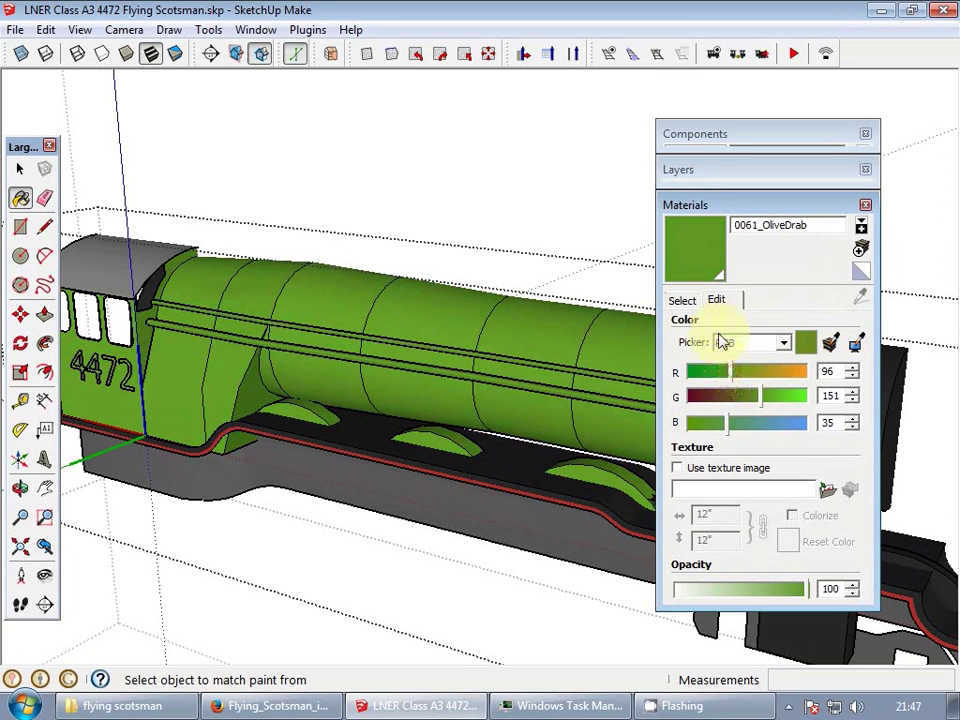
{"action": "left_click", "coordinate": [680, 300]}
{"action": "left_click", "coordinate": [681, 206]}
- Copy the frontmost ring edge on the green boiler section three times toward the smokebox, spaced 1 inch apart
{"action": "mouse_move", "coordinate": [600, 360]}
{"action": "middle_mouse_down"}
{"action": "mouse_move", "coordinate": [579, 399]}
{"action": "mouse_move", "coordinate": [371, 347]}
{"action": "mouse_move", "coordinate": [722, 376]}
{"action": "mouse_move", "coordinate": [669, 358]}
{"action": "middle_mouse_up"}
{"action": "key", "text": "space"}
{"action": "left_click", "coordinate": [568, 313]}
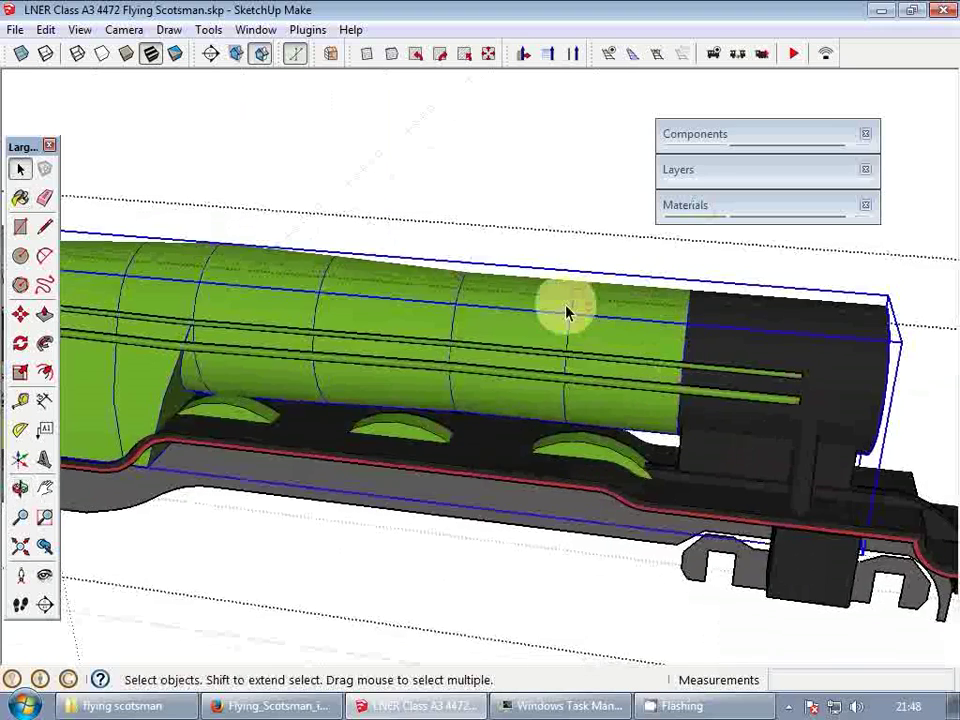
{"action": "scroll", "coordinate": [585, 321], "scroll_direction": "up", "scroll_amount": 5}
{"action": "left_click", "coordinate": [572, 332]}
{"action": "left_click", "coordinate": [574, 336]}
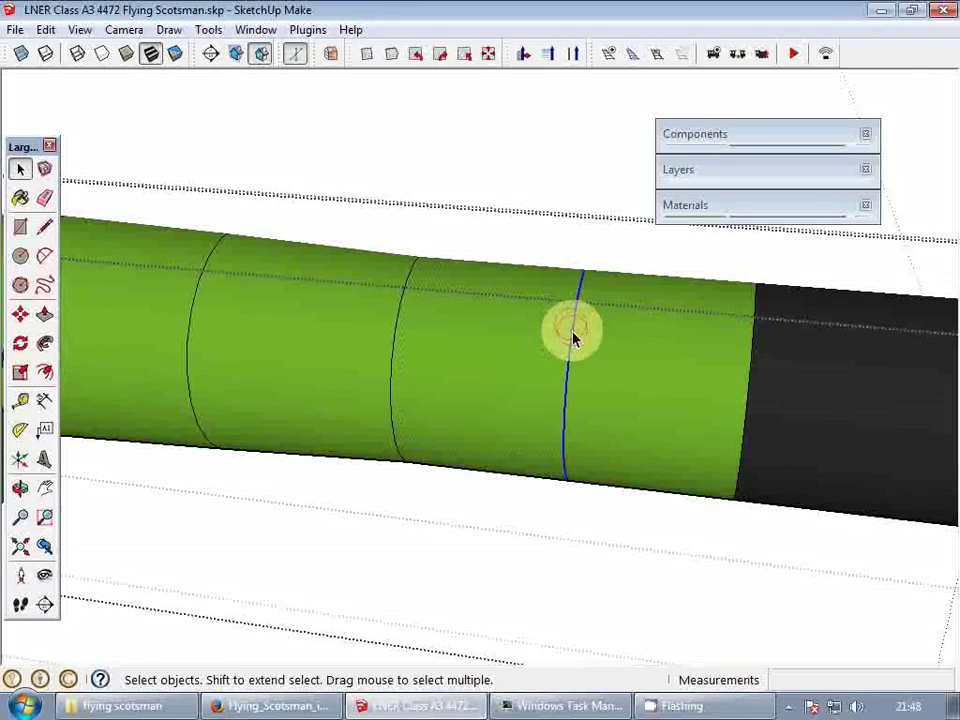
{"action": "scroll", "coordinate": [574, 336], "scroll_direction": "up", "scroll_amount": 3}
{"action": "key", "text": "m"}
{"action": "key", "text": "ctrl"}
{"action": "left_click", "coordinate": [567, 341]}
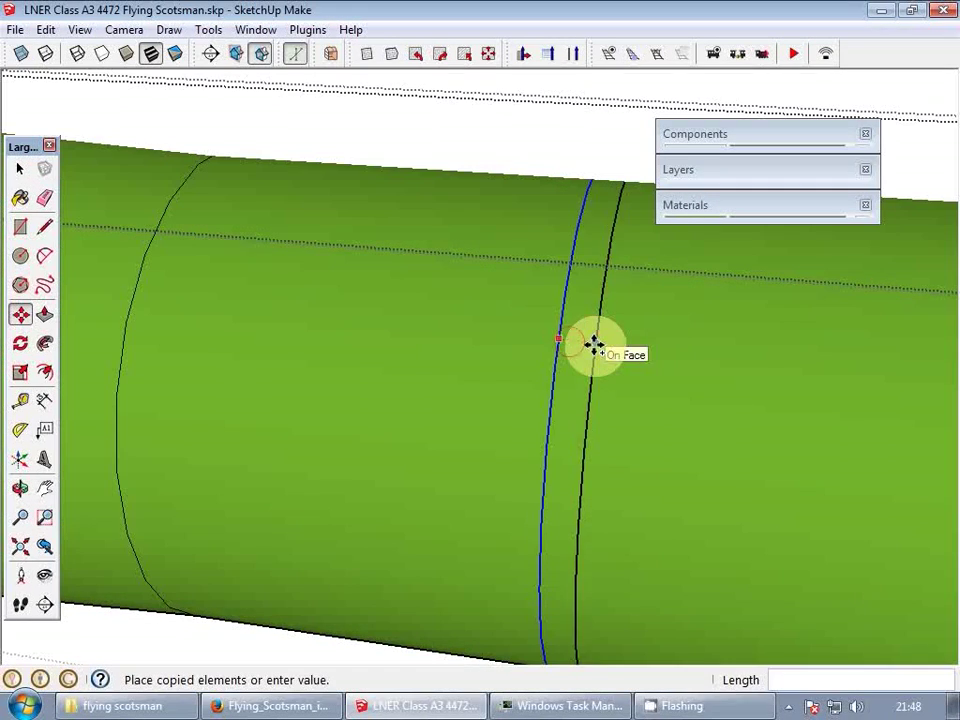
{"action": "scroll", "coordinate": [594, 343], "scroll_direction": "up", "scroll_amount": 3}
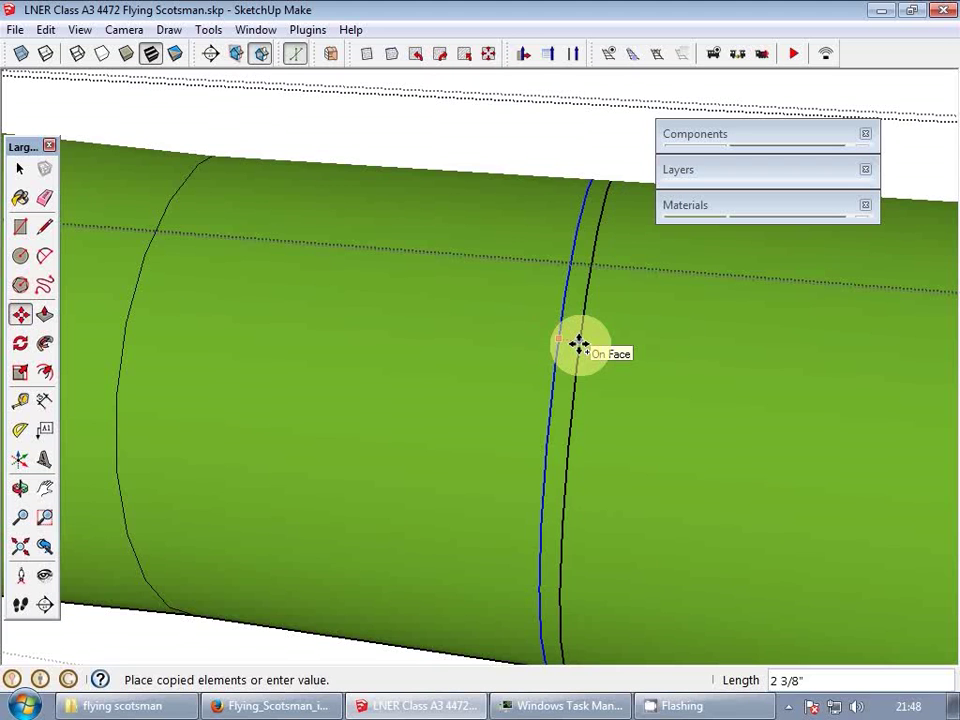
{"action": "type", "text": "1"}
{"action": "key", "text": "Return"}
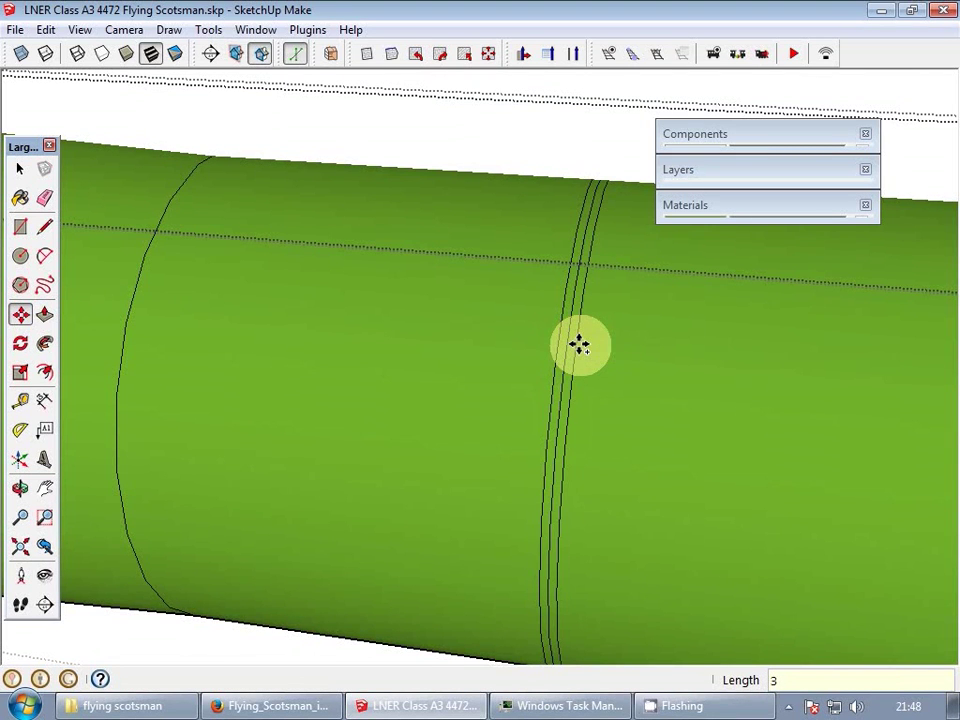
{"action": "key", "text": "Return"}
{"action": "key", "text": "space"}
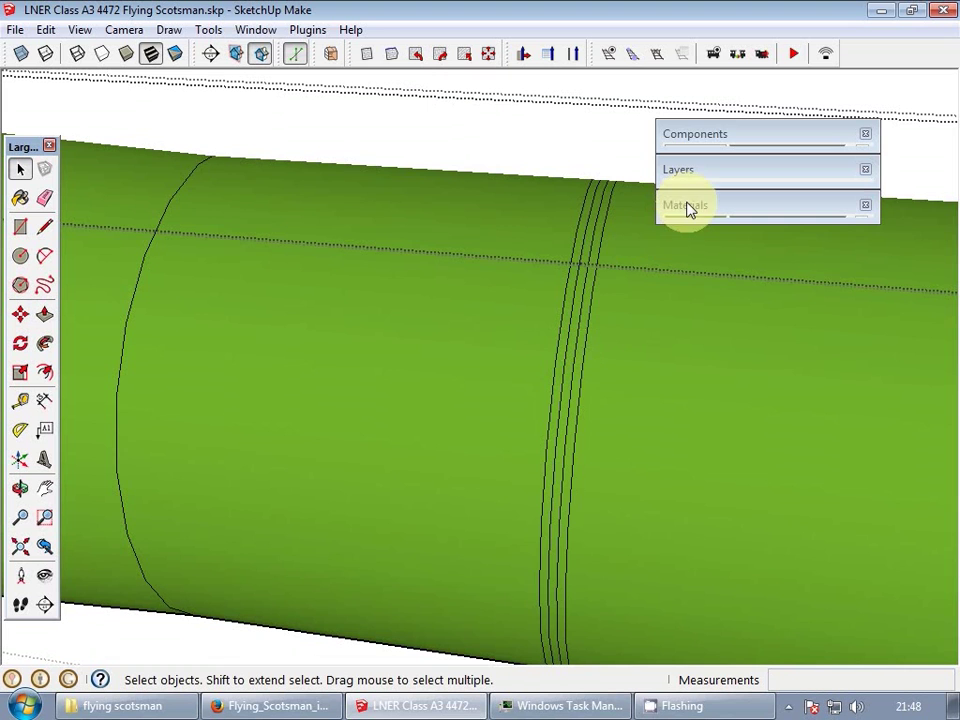
- Paint the two outer strips between the copied ring edges on the green boiler with 0128_White
{"action": "left_click", "coordinate": [686, 205]}
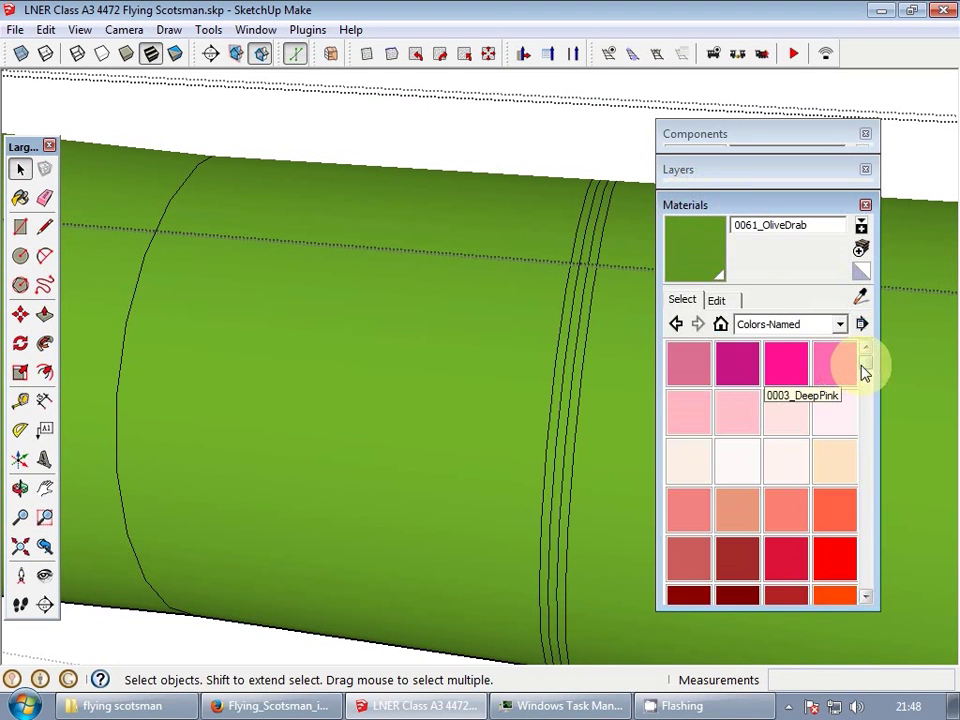
{"action": "left_click_drag", "start_coordinate": [864, 373], "coordinate": [878, 585]}
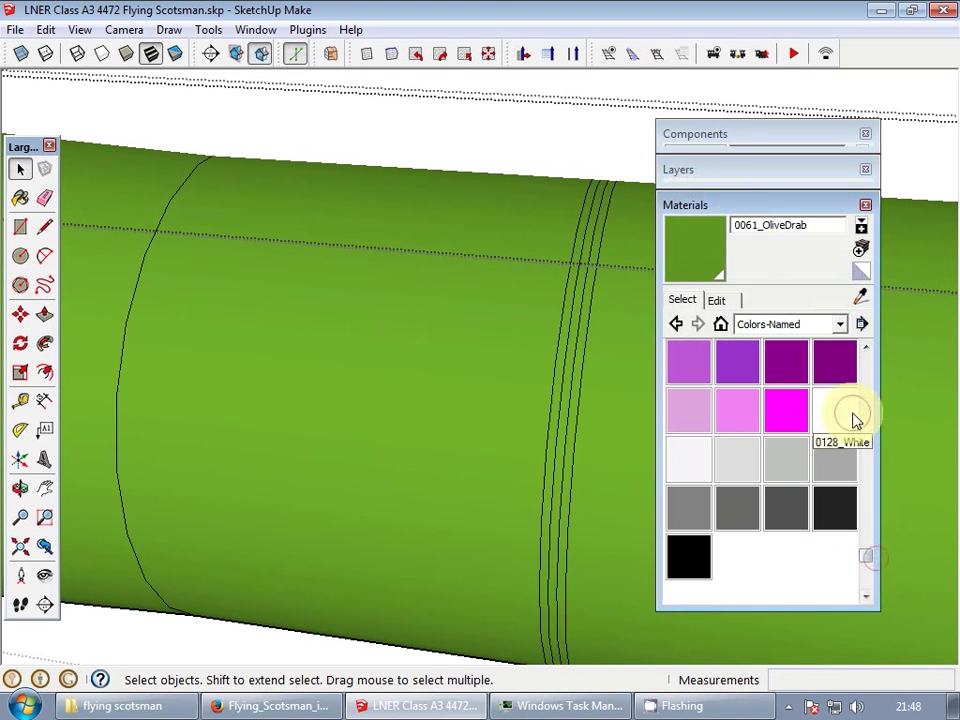
{"action": "left_click", "coordinate": [848, 416]}
{"action": "key", "text": "o"}
{"action": "key", "text": "b"}
{"action": "scroll", "coordinate": [580, 370], "scroll_direction": "up", "scroll_amount": 3}
{"action": "left_click", "coordinate": [578, 354]}
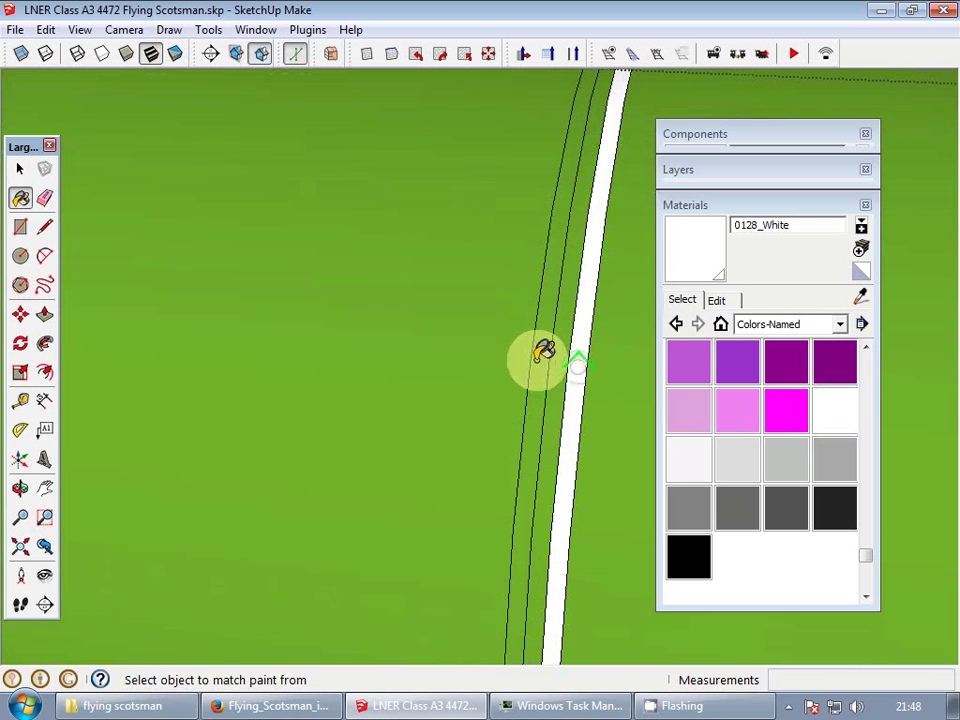
{"action": "left_click", "coordinate": [542, 349]}
- Paint the strip between the two white ones with 0136_Charcoal and hide the band's edges
{"action": "left_click", "coordinate": [719, 326]}
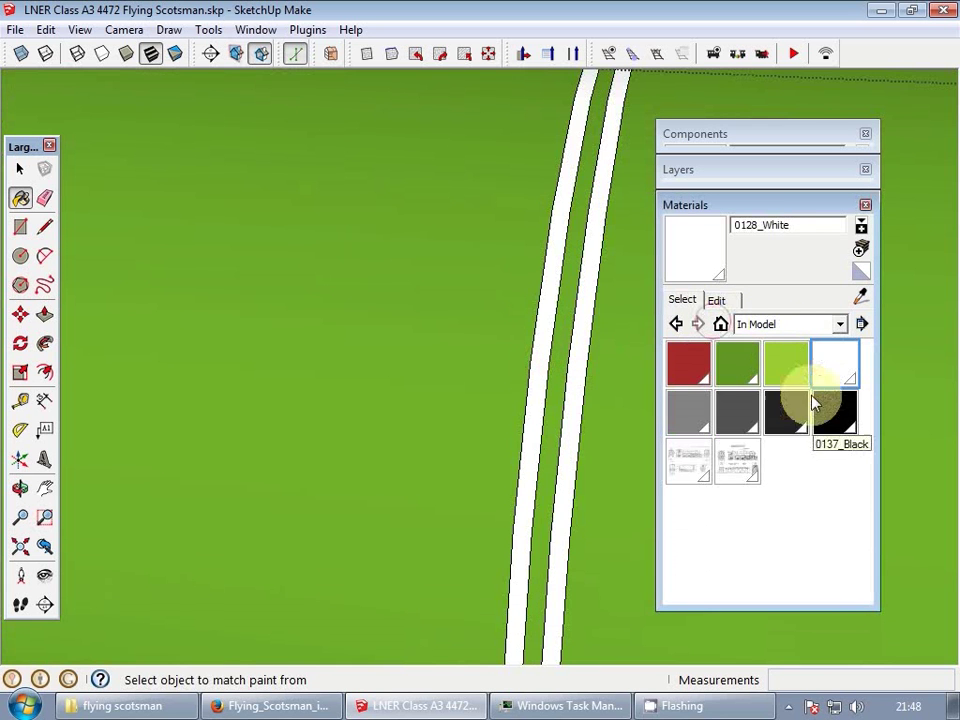
{"action": "left_click", "coordinate": [786, 410]}
{"action": "left_click", "coordinate": [568, 354]}
{"action": "key", "text": "space"}
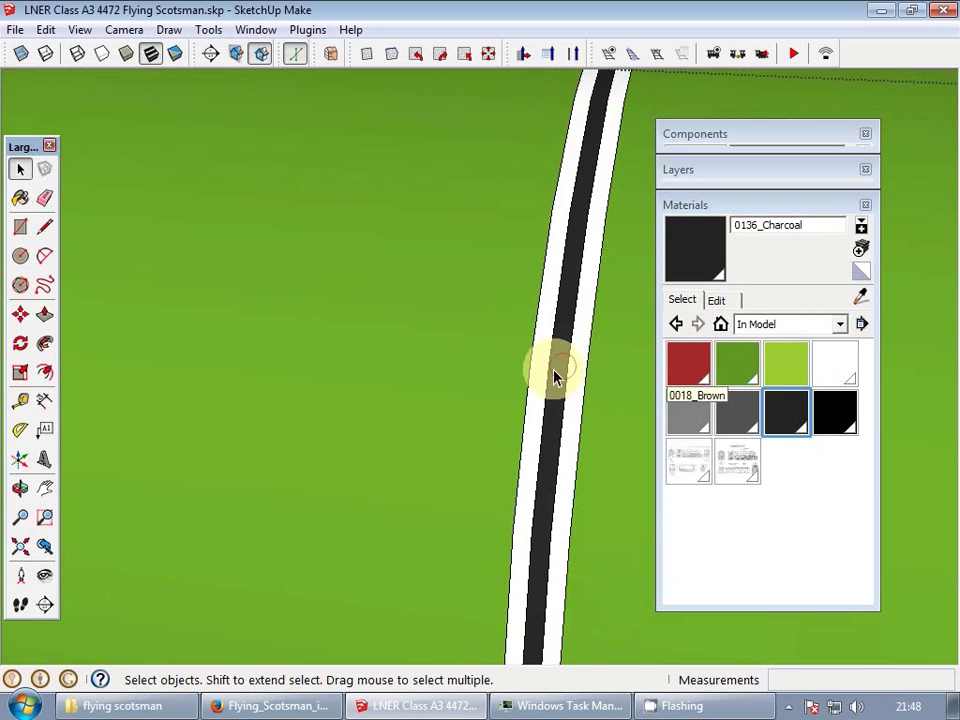
{"action": "key", "text": "e"}
{"action": "left_click_drag", "start_coordinate": [525, 369], "coordinate": [614, 373]}
{"action": "scroll", "coordinate": [600, 350], "scroll_direction": "down", "scroll_amount": 4}
{"action": "key", "text": "space"}
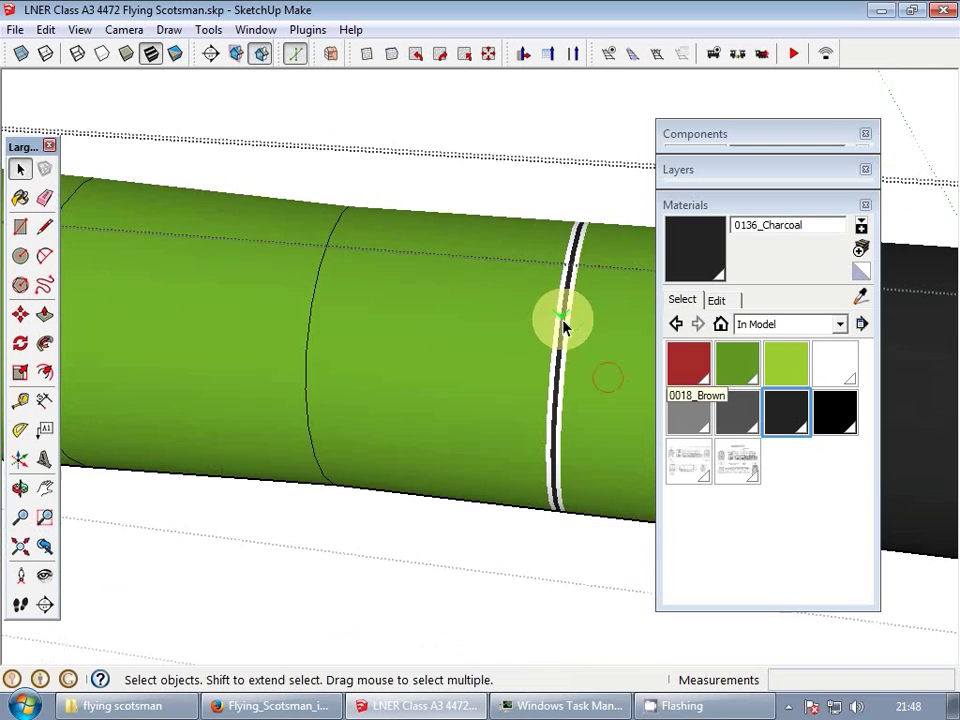
- Copy the ring edge where green meets black three times toward the smokebox, spaced 1 inch apart
{"action": "mouse_move", "coordinate": [564, 326]}
{"action": "middle_mouse_down"}
{"action": "mouse_move", "coordinate": [454, 311]}
{"action": "mouse_move", "coordinate": [573, 345]}
{"action": "mouse_move", "coordinate": [555, 336]}
{"action": "mouse_move", "coordinate": [536, 360]}
{"action": "middle_mouse_up"}
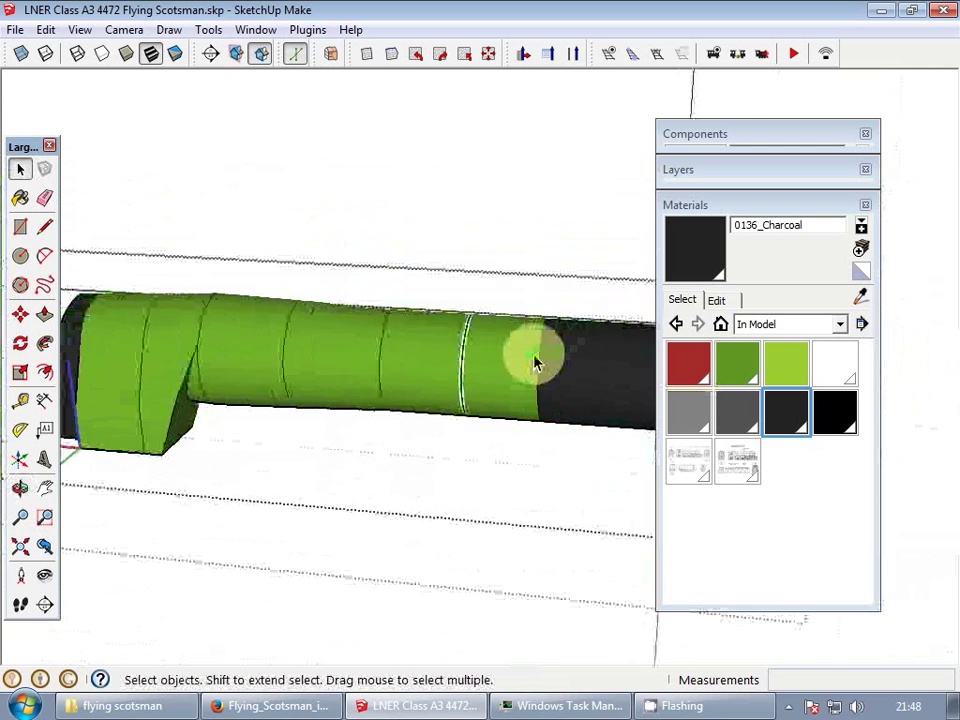
{"action": "scroll", "coordinate": [545, 362], "scroll_direction": "up", "scroll_amount": 3}
{"action": "left_click", "coordinate": [541, 368]}
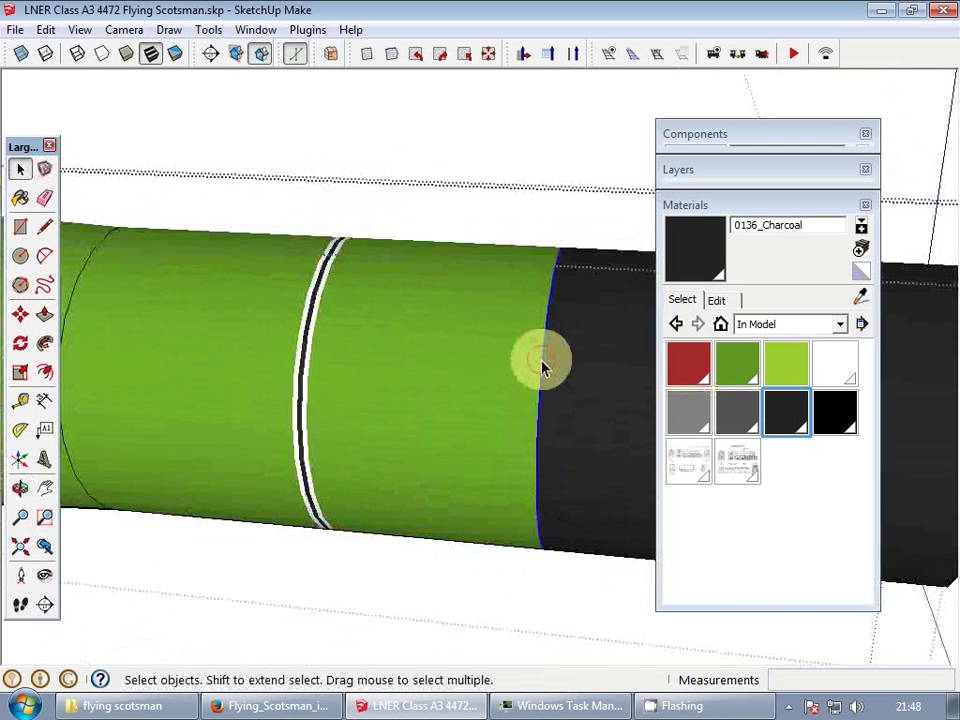
{"action": "scroll", "coordinate": [541, 368], "scroll_direction": "up", "scroll_amount": 2}
{"action": "key", "text": "m"}
{"action": "key", "text": "ctrl"}
{"action": "left_click", "coordinate": [539, 385]}
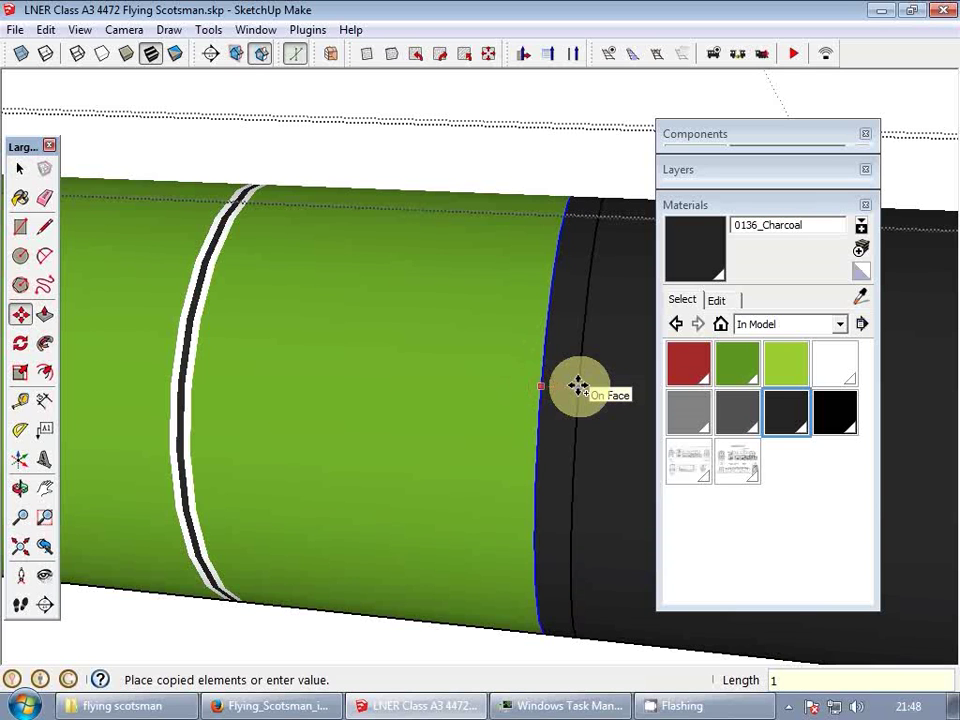
{"action": "type", "text": "3"}
{"action": "key", "text": "Return"}
{"action": "key", "text": "space"}
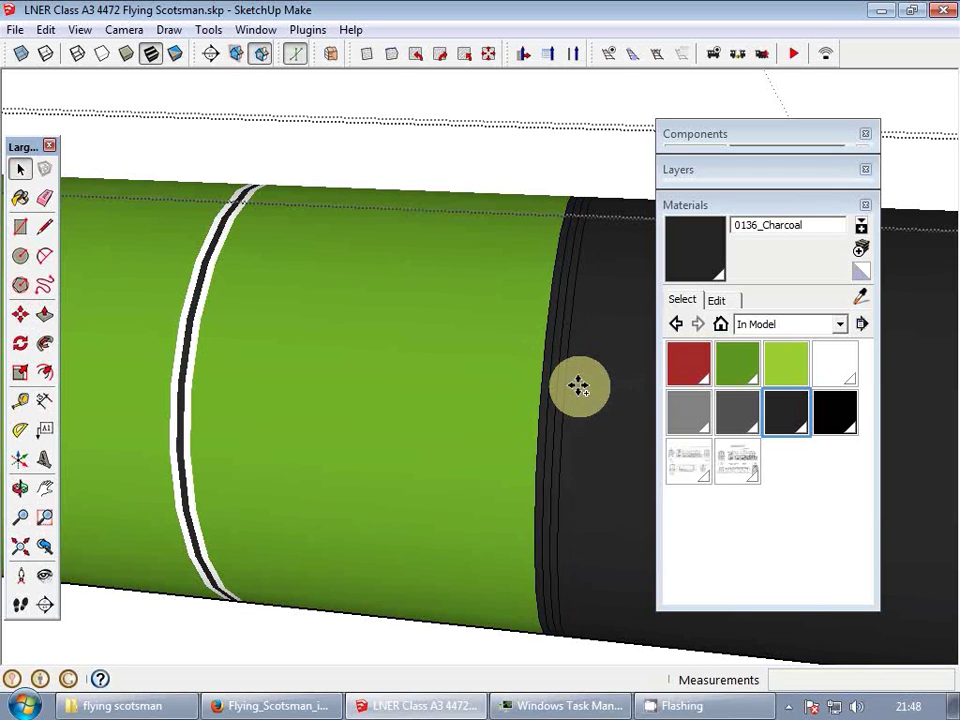
- Paint the two outer strips at the green and black joint with 0128_White and hide the band's edges
{"action": "scroll", "coordinate": [588, 396], "scroll_direction": "up", "scroll_amount": 2}
{"action": "left_click", "coordinate": [821, 361]}
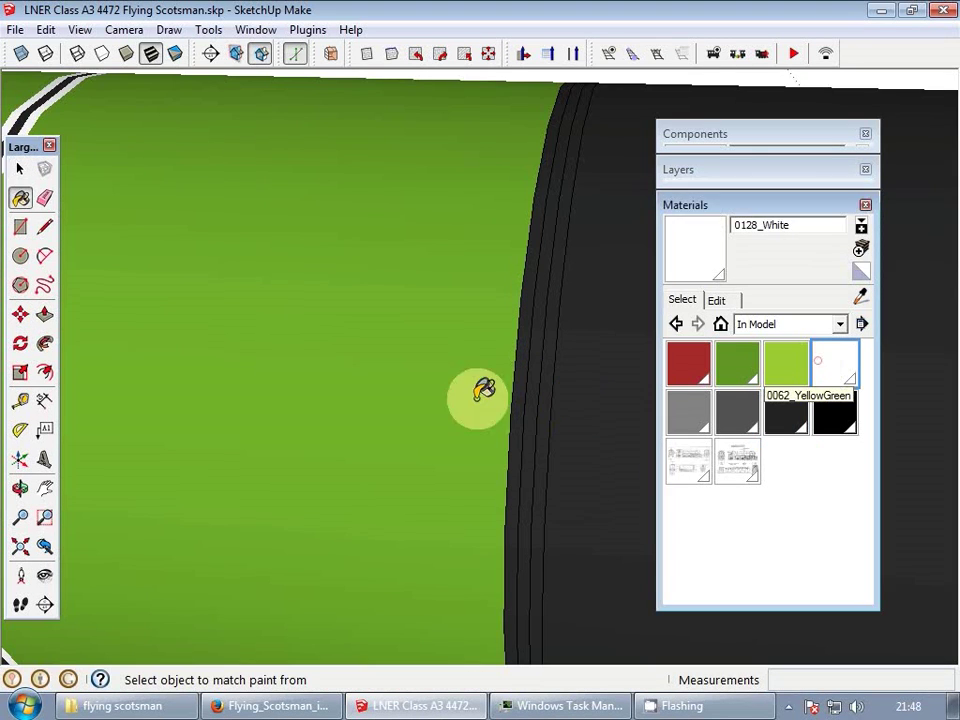
{"action": "scroll", "coordinate": [516, 380], "scroll_direction": "up", "scroll_amount": 1}
{"action": "left_click", "coordinate": [483, 400]}
{"action": "key", "text": "ctrl+z"}
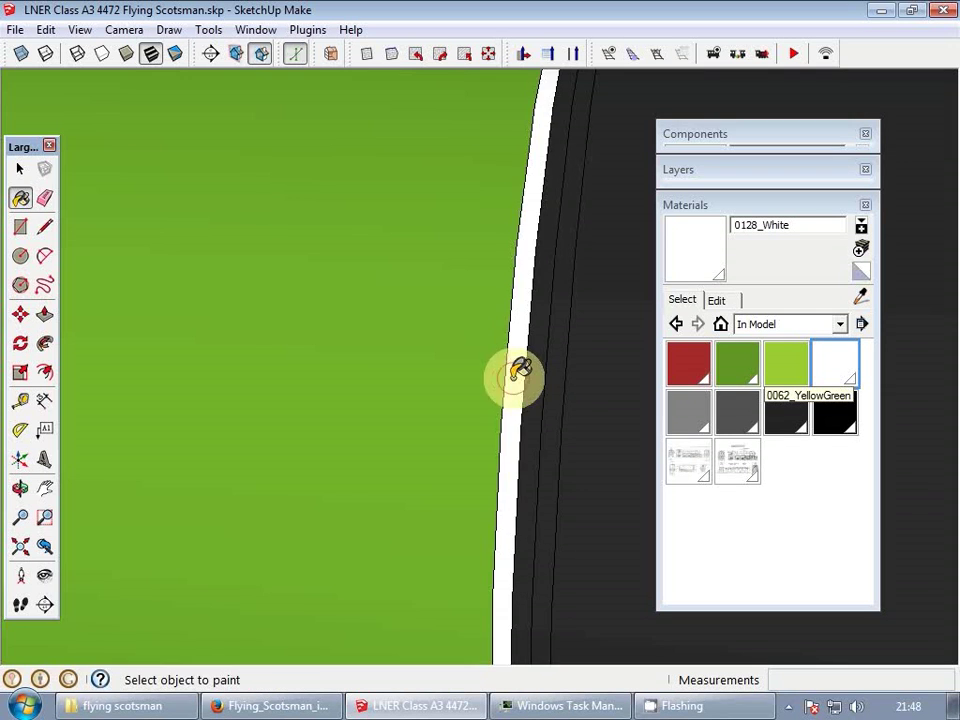
{"action": "key", "text": "space"}
{"action": "scroll", "coordinate": [562, 340], "scroll_direction": "down", "scroll_amount": 5}
{"action": "key", "text": "e"}
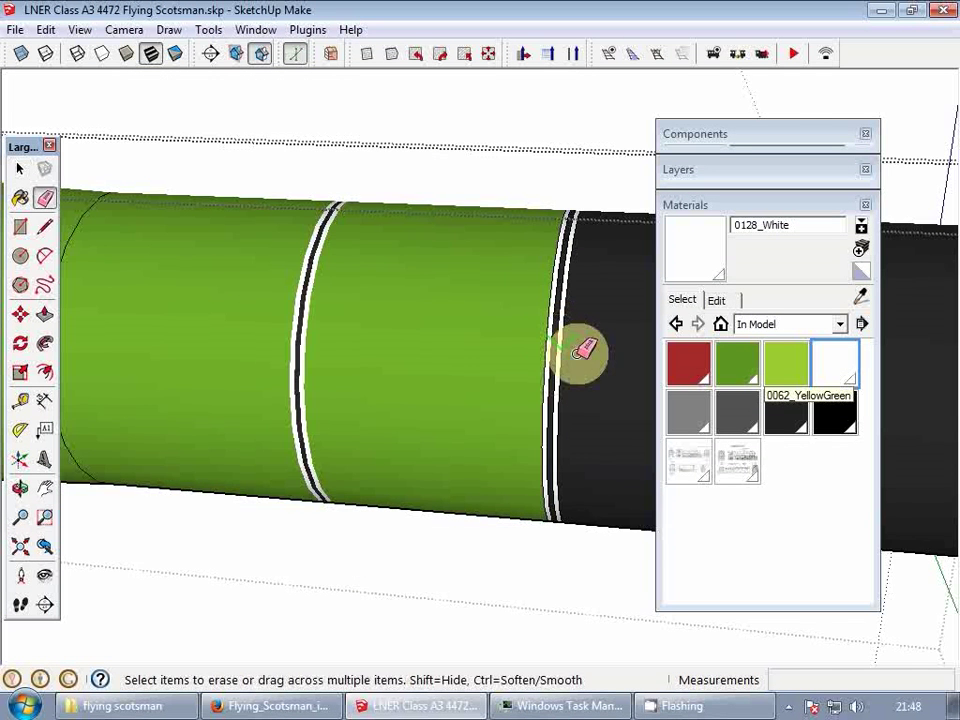
{"action": "left_click_drag", "start_coordinate": [578, 353], "coordinate": [516, 358], "text": "shift"}
- Copy the next plain ring edge behind the lined bands three times toward the smokebox, spaced 1 inch apart
{"action": "scroll", "coordinate": [522, 355], "scroll_direction": "down", "scroll_amount": 2}
{"action": "middle_click_drag", "start_coordinate": [408, 350], "coordinate": [518, 362], "text": "shift"}
{"action": "key", "text": "space"}
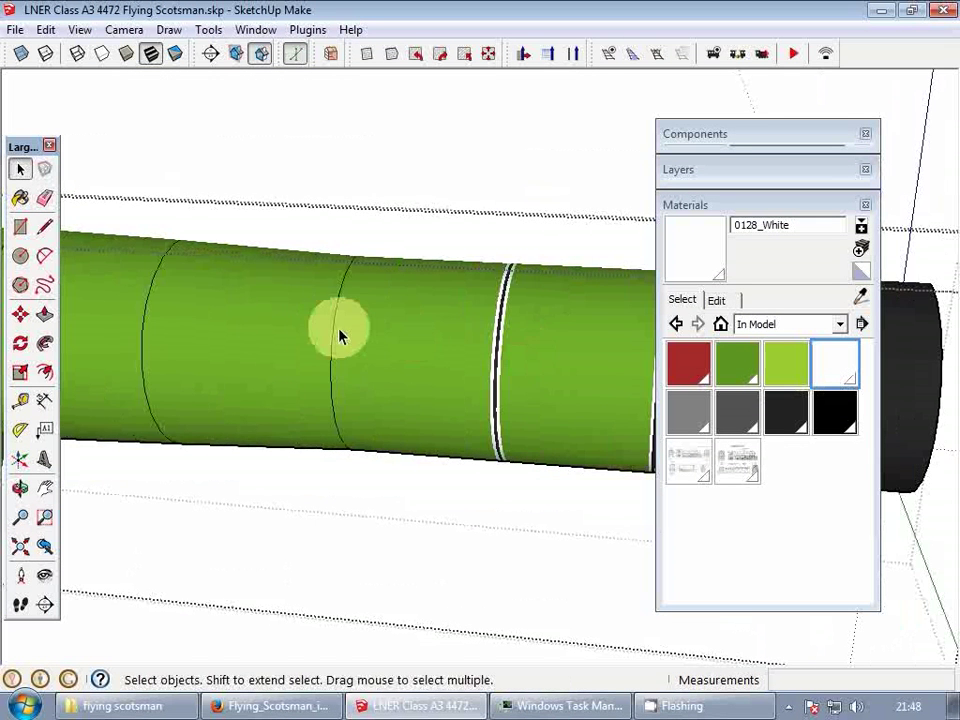
{"action": "scroll", "coordinate": [332, 333], "scroll_direction": "up", "scroll_amount": 2}
{"action": "key", "text": "m"}
{"action": "key", "text": "ctrl"}
{"action": "left_click", "coordinate": [336, 333]}
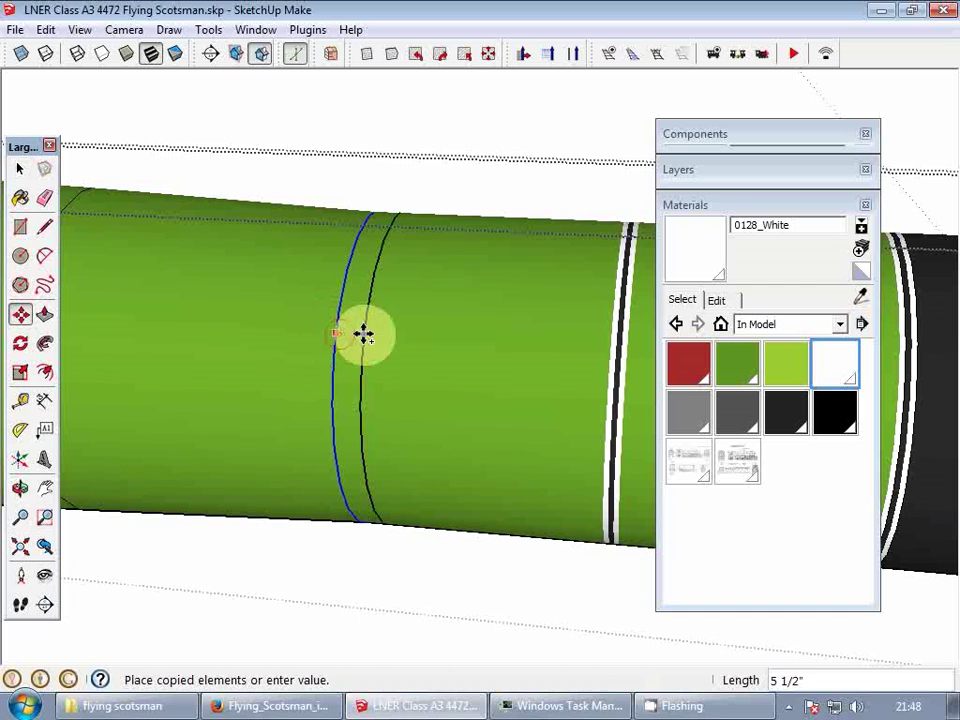
{"action": "type", "text": "1"}
{"action": "key", "text": "Return"}
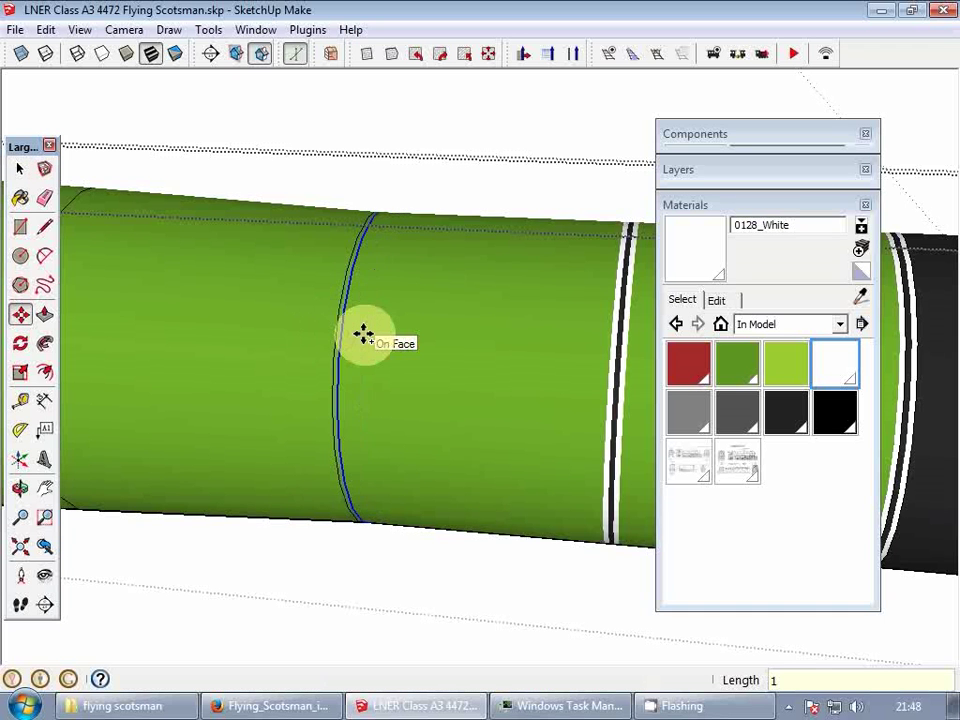
{"action": "key", "text": "space"}
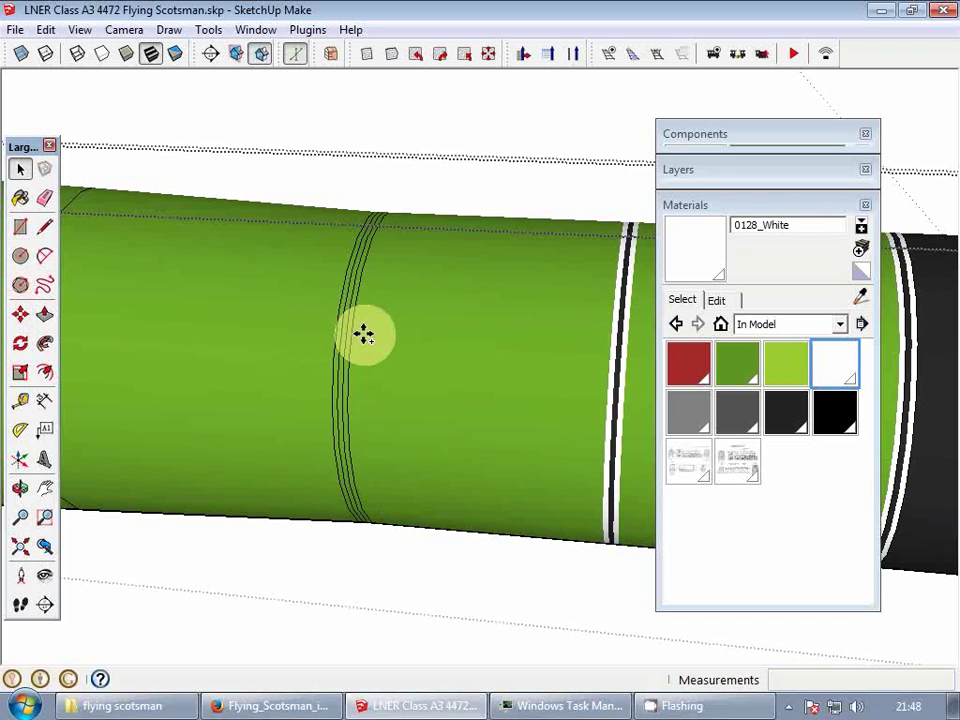
- Paint the two outer strips of this third boiler band with 0128_White
{"action": "left_click", "coordinate": [680, 248]}
{"action": "middle_click_drag", "start_coordinate": [412, 360], "coordinate": [422, 355]}
{"action": "scroll", "coordinate": [420, 355], "scroll_direction": "up", "scroll_amount": 2}
{"action": "scroll", "coordinate": [274, 343], "scroll_direction": "up", "scroll_amount": 2}
{"action": "left_click", "coordinate": [277, 341]}
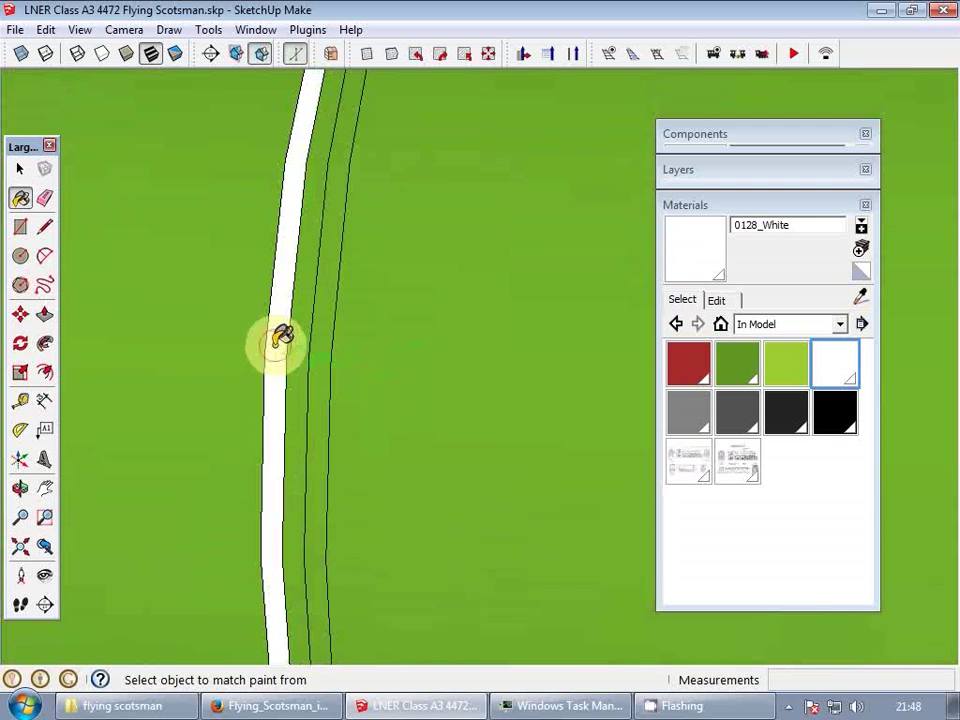
{"action": "left_click", "coordinate": [328, 334]}
- Paint the third band's middle strip with 0136_Charcoal and hide the band's edges
{"action": "left_click", "coordinate": [786, 411]}
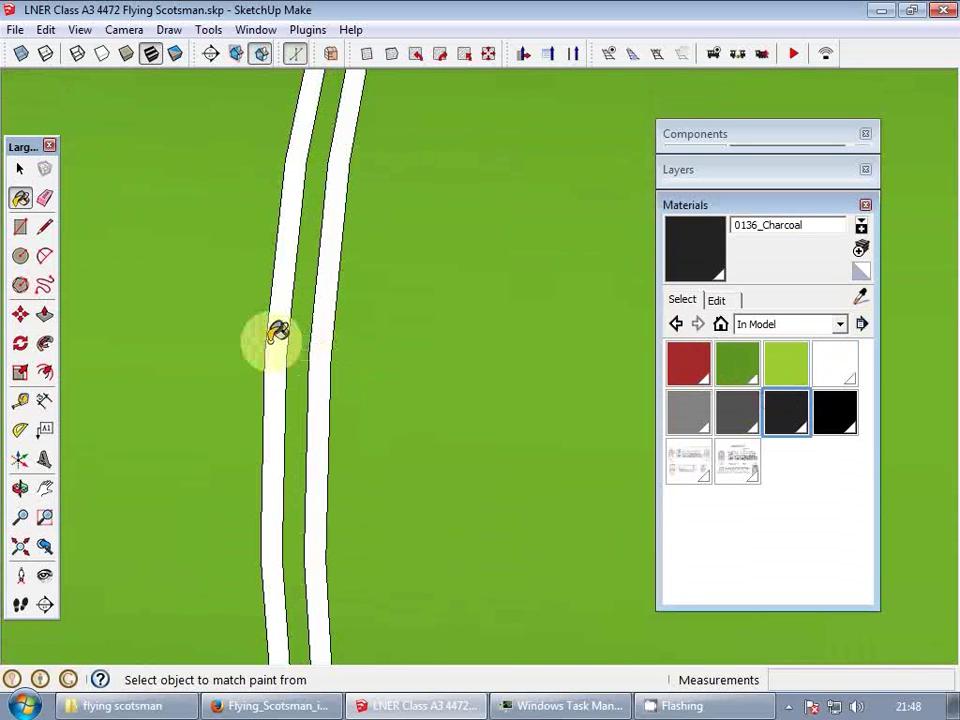
{"action": "left_click", "coordinate": [302, 342]}
{"action": "key", "text": "r"}
{"action": "key", "text": "e"}
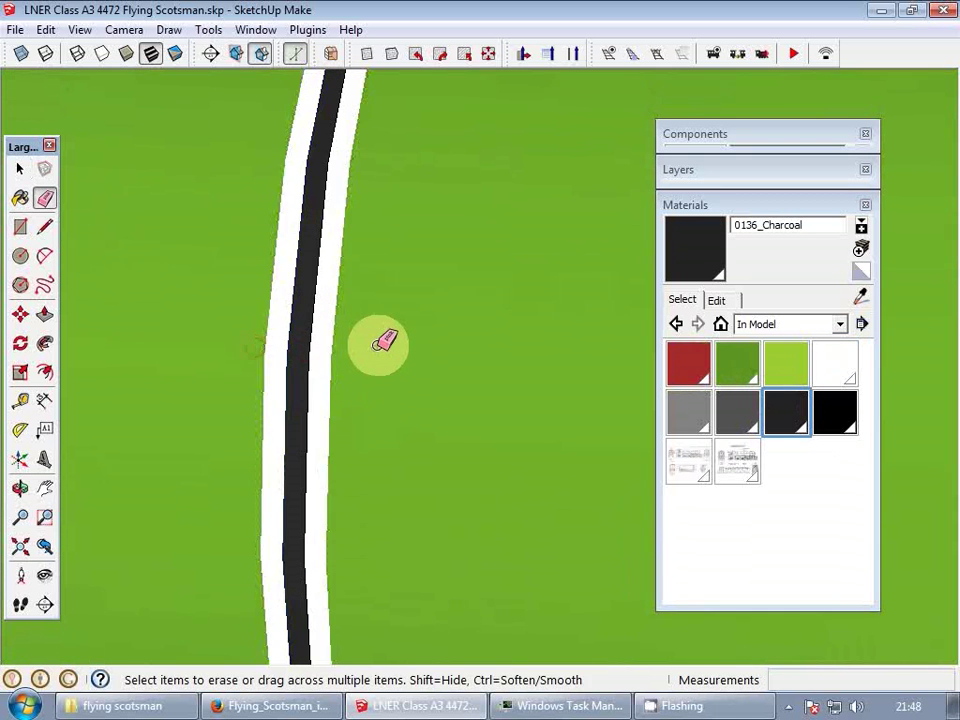
{"action": "key", "text": "space"}
- Collapse the material settings and close the boiler group and the locomotive group around it
{"action": "scroll", "coordinate": [414, 317], "scroll_direction": "down", "scroll_amount": 5}
{"action": "key", "text": "h"}
{"action": "mouse_move", "coordinate": [470, 355]}
{"action": "middle_mouse_down"}
{"action": "mouse_move", "coordinate": [519, 285]}
{"action": "mouse_move", "coordinate": [476, 345]}
{"action": "middle_mouse_up"}
{"action": "left_click", "coordinate": [702, 207]}
{"action": "scroll", "coordinate": [476, 345], "scroll_direction": "down", "scroll_amount": 3}
{"action": "key", "text": "space"}
{"action": "middle_click_drag", "start_coordinate": [573, 347], "coordinate": [390, 326]}
{"action": "scroll", "coordinate": [536, 270], "scroll_direction": "up", "scroll_amount": 6}
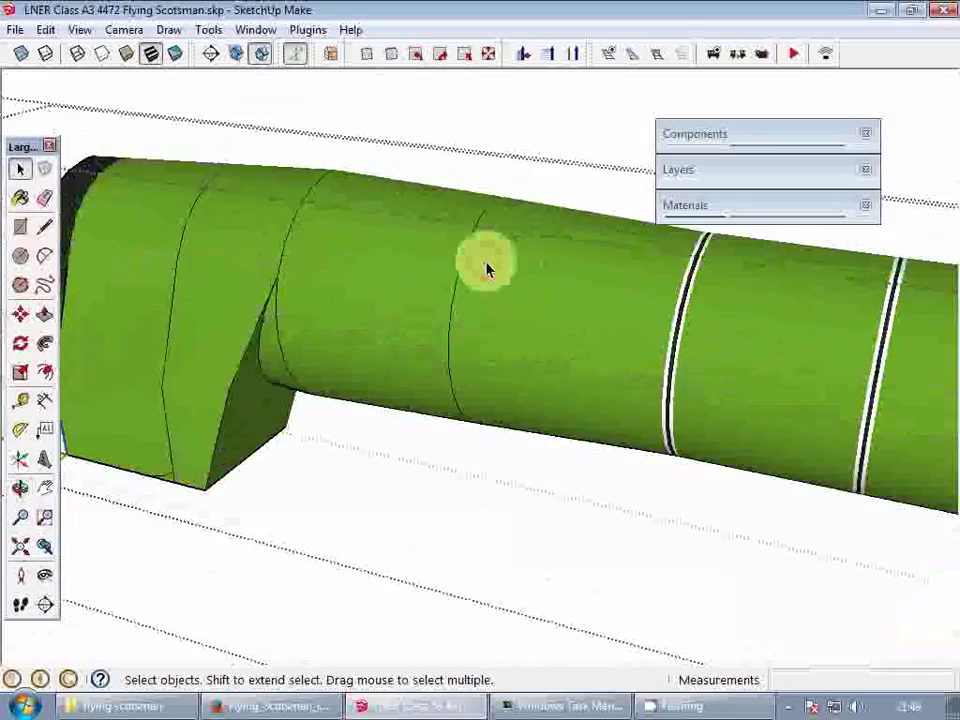
{"action": "middle_click_drag", "start_coordinate": [497, 261], "coordinate": [540, 295]}
{"action": "scroll", "coordinate": [450, 279], "scroll_direction": "down", "scroll_amount": 3}
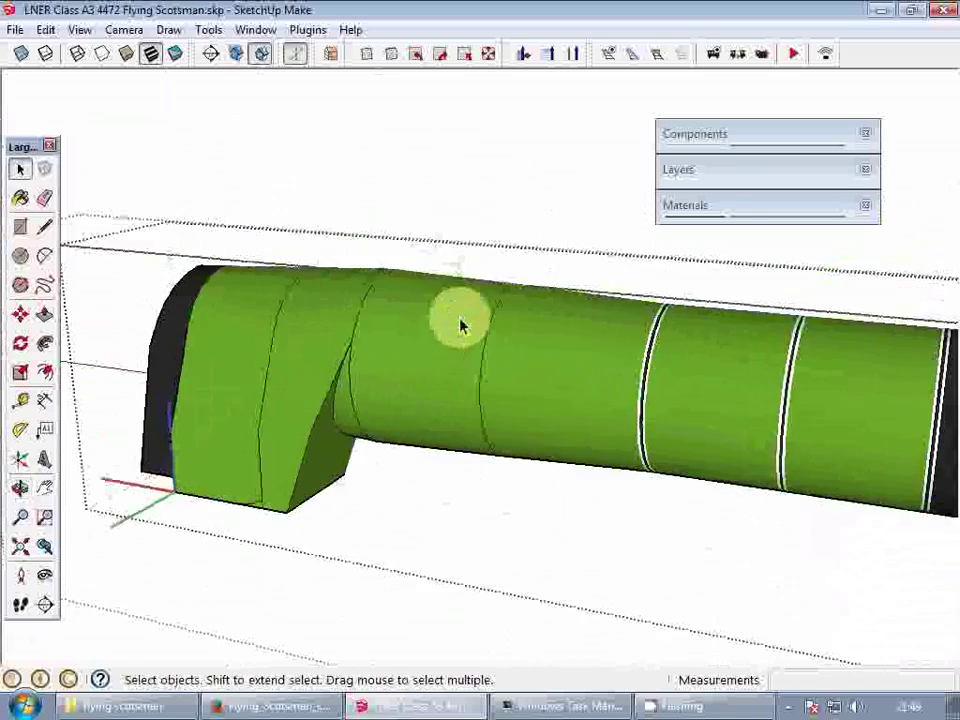
{"action": "middle_click_drag", "start_coordinate": [461, 321], "coordinate": [405, 318]}
{"action": "right_click", "coordinate": [534, 193]}
{"action": "left_click", "coordinate": [556, 198]}
{"action": "scroll", "coordinate": [561, 203], "scroll_direction": "down", "scroll_amount": 3}
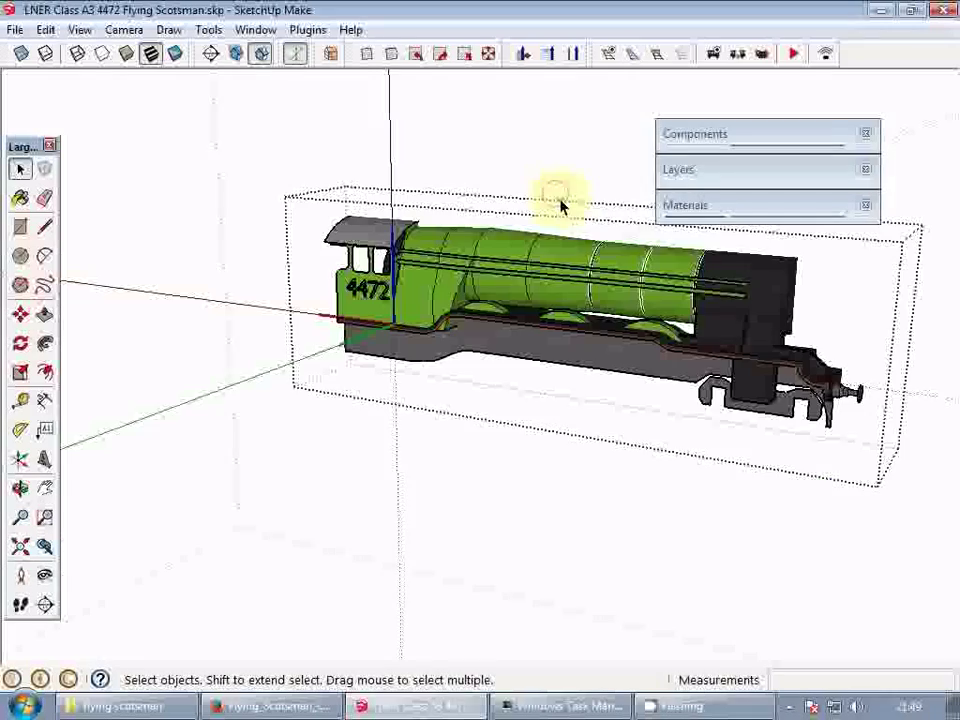
{"action": "right_click", "coordinate": [546, 149]}
{"action": "left_click", "coordinate": [562, 157]}
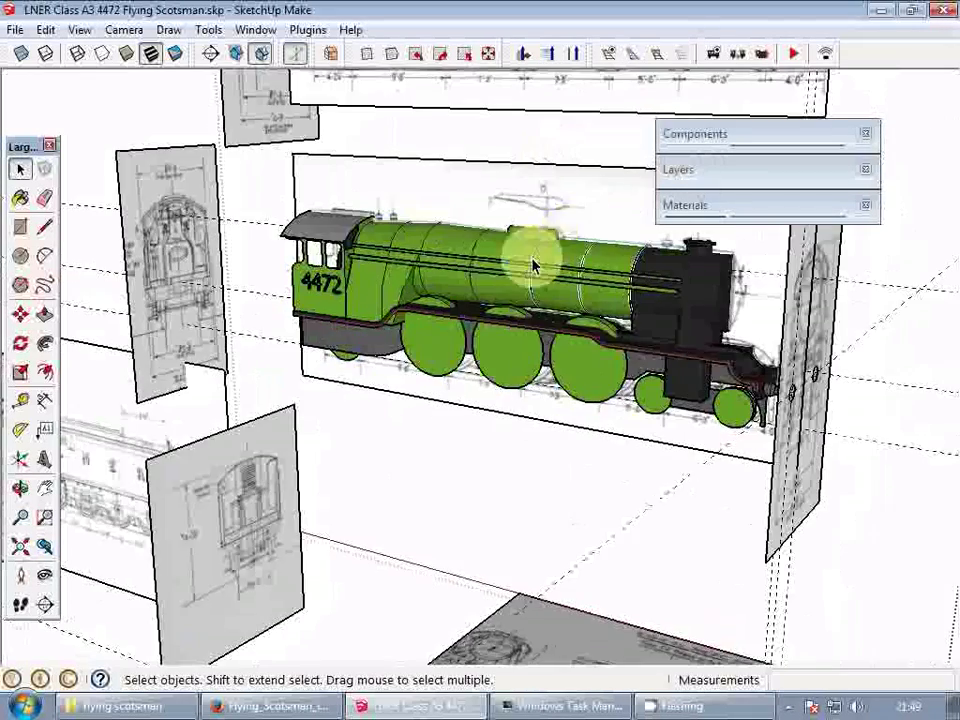
- Draw a rectangle over the cab-end blueprint and make it a group
{"action": "middle_click_drag", "start_coordinate": [533, 265], "coordinate": [568, 268]}
{"action": "key", "text": "r"}
{"action": "left_click", "coordinate": [216, 352]}
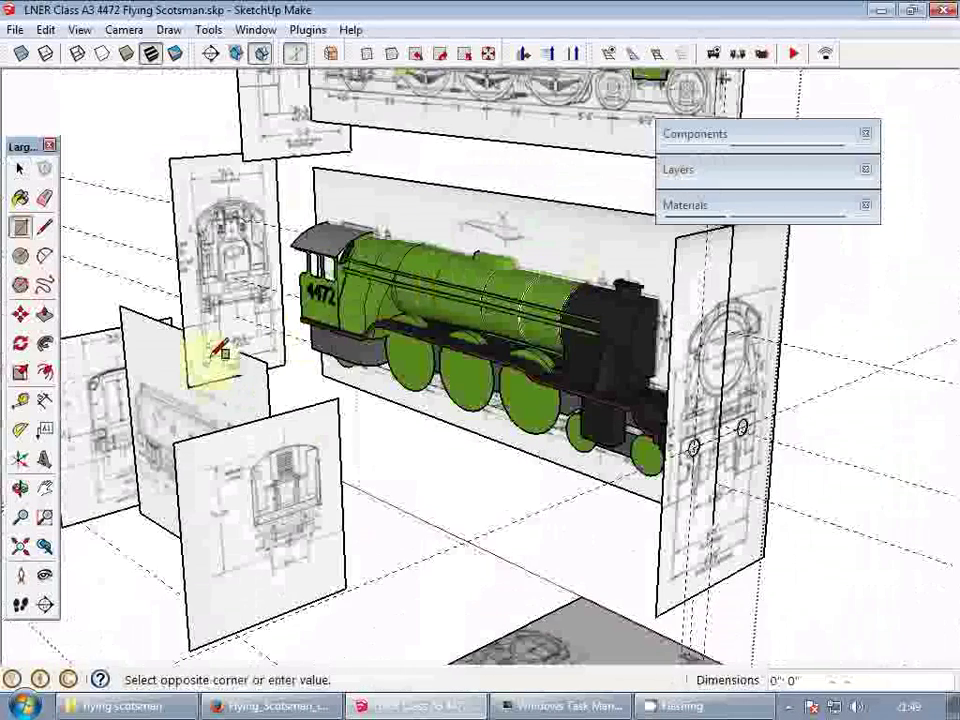
{"action": "left_click", "coordinate": [273, 171]}
{"action": "key", "text": "space"}
{"action": "right_click", "coordinate": [257, 207]}
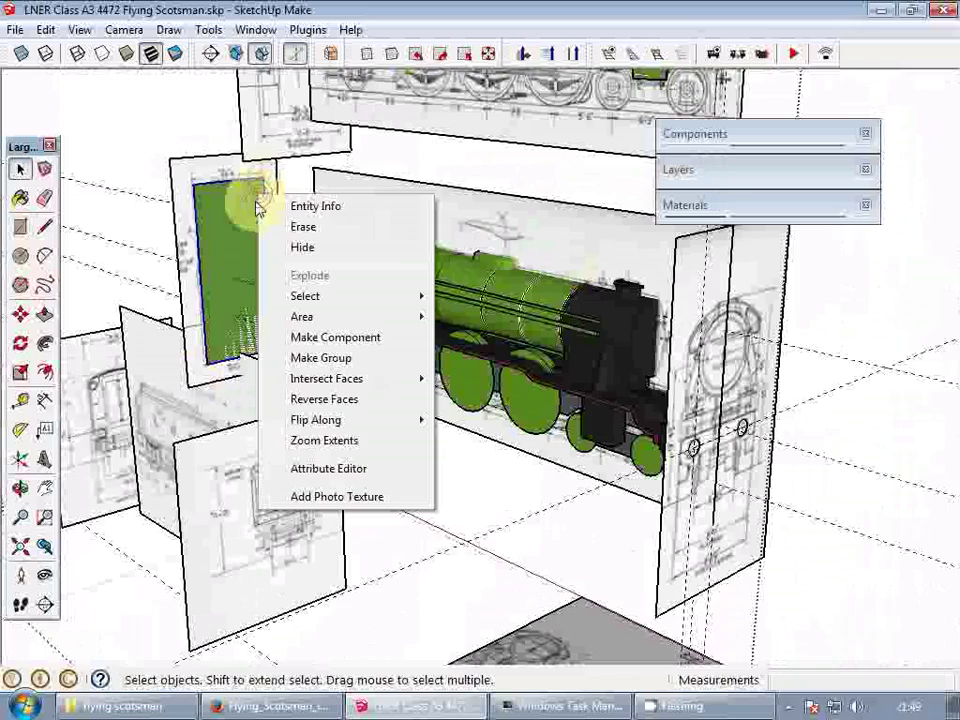
{"action": "left_click", "coordinate": [340, 358]}
- Move the rectangle group along the locomotive so it crosses the boiler behind the dome
{"action": "scroll", "coordinate": [289, 268], "scroll_direction": "up", "scroll_amount": 3}
{"action": "key", "text": "m"}
{"action": "left_click", "coordinate": [229, 188]}
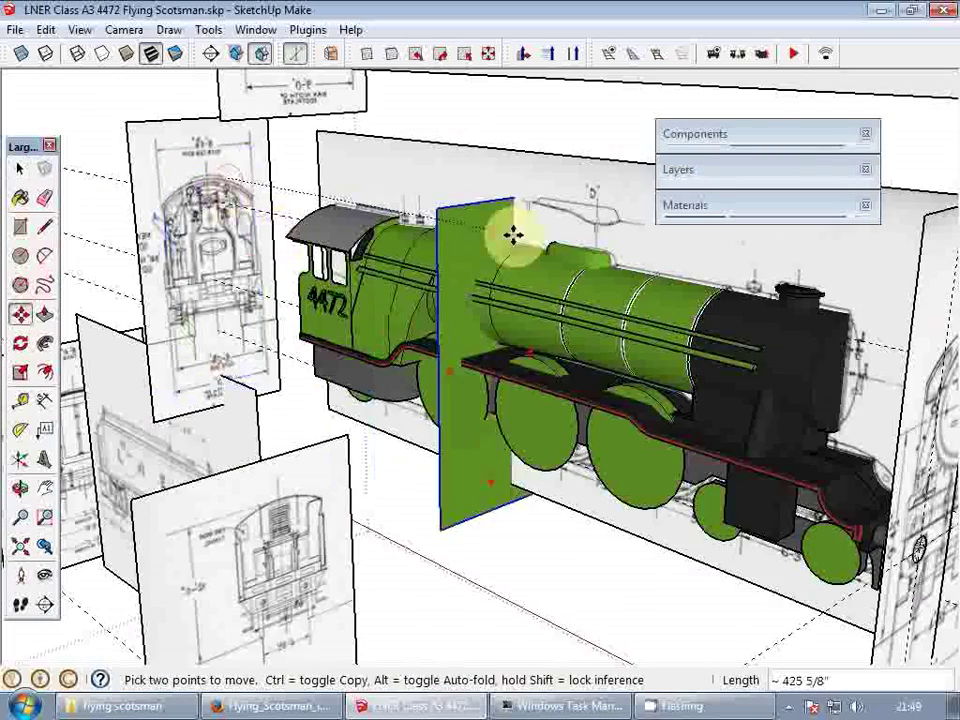
{"action": "scroll", "coordinate": [513, 235], "scroll_direction": "up", "scroll_amount": 2}
{"action": "left_click", "coordinate": [516, 253]}
{"action": "middle_click_drag", "start_coordinate": [530, 250], "coordinate": [596, 310]}
{"action": "key", "text": "space"}
- Cut the rectangle group and paste it in place inside the boiler group
{"action": "scroll", "coordinate": [525, 199], "scroll_direction": "up", "scroll_amount": 4}
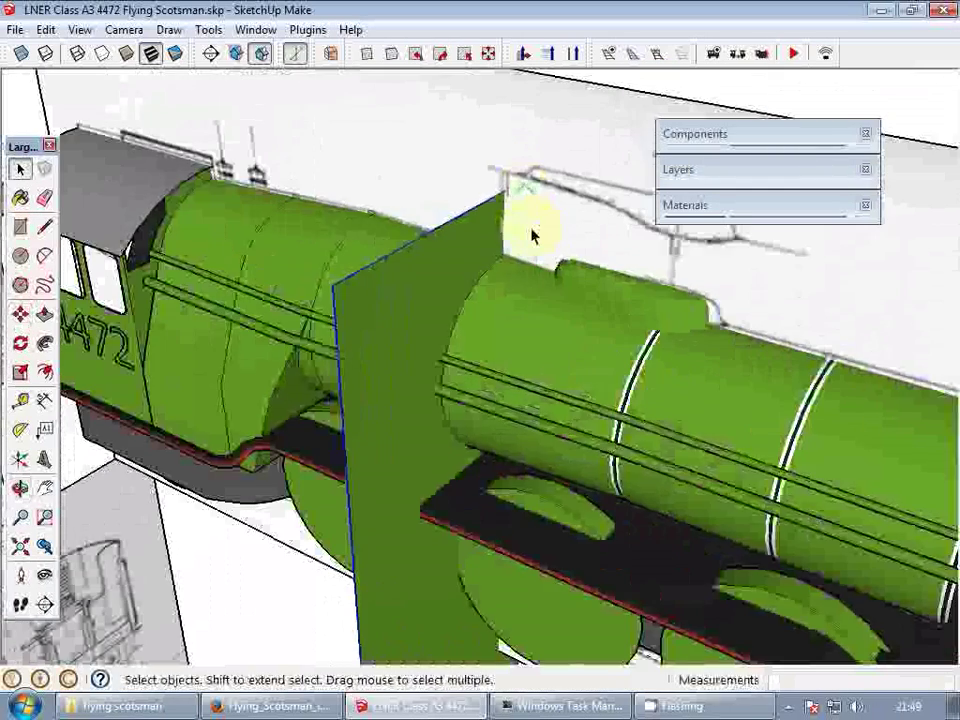
{"action": "key", "text": "ctrl+x"}
{"action": "scroll", "coordinate": [545, 299], "scroll_direction": "down", "scroll_amount": 2}
{"action": "double_click", "coordinate": [542, 299]}
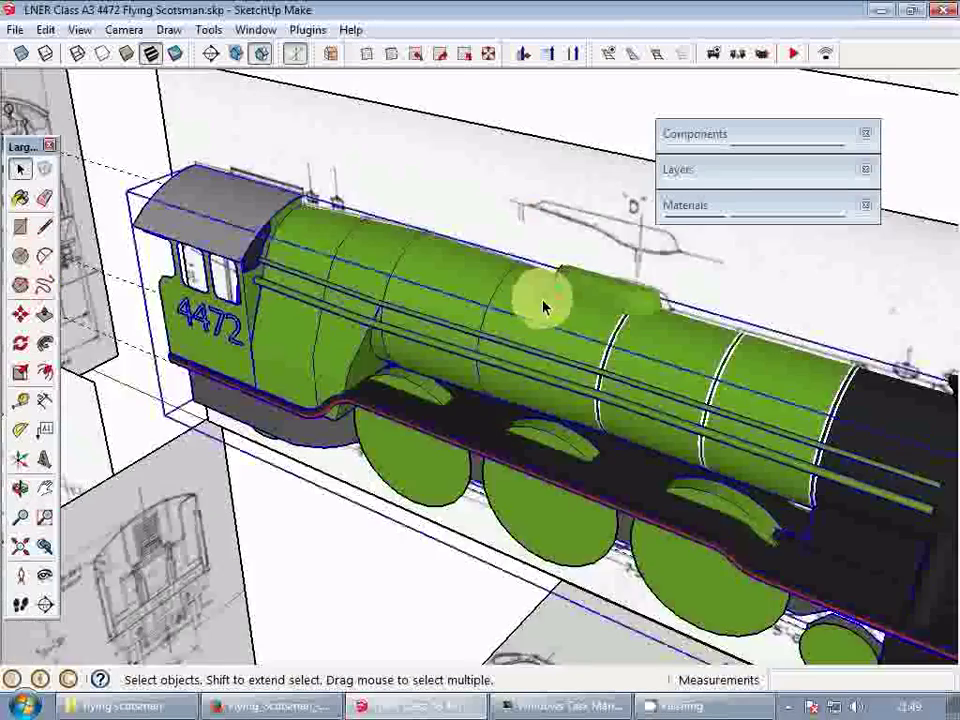
{"action": "left_click", "coordinate": [520, 286]}
{"action": "scroll", "coordinate": [522, 291], "scroll_direction": "up", "scroll_amount": 2}
{"action": "double_click", "coordinate": [524, 295]}
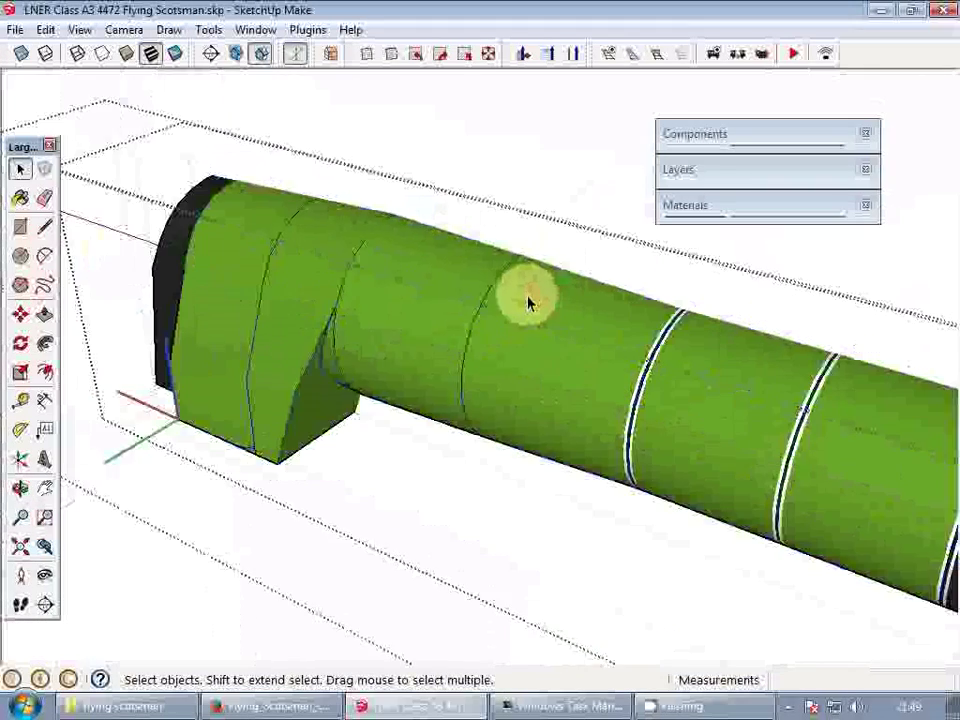
{"action": "key", "text": "ctrl+shift+v"}
{"action": "scroll", "coordinate": [541, 291], "scroll_direction": "up", "scroll_amount": 2}
{"action": "middle_click_drag", "start_coordinate": [543, 295], "coordinate": [579, 320]}
- Move the rectangle close to the remaining ring edge and copy it twice toward the cab, spaced 1 inch apart
{"action": "key", "text": "m"}
{"action": "left_click", "coordinate": [580, 196]}
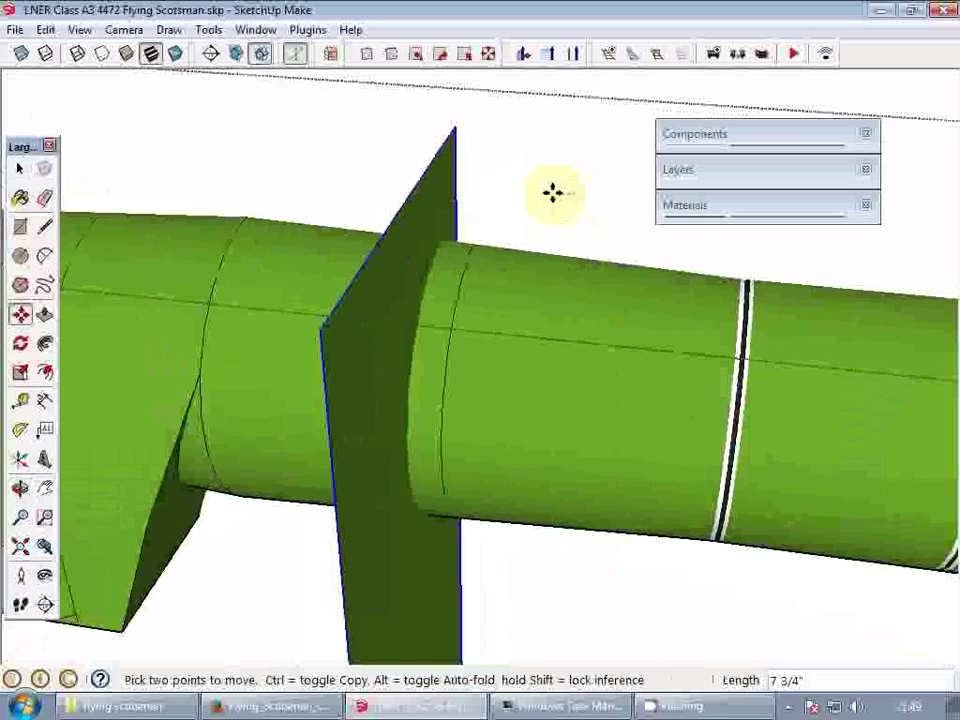
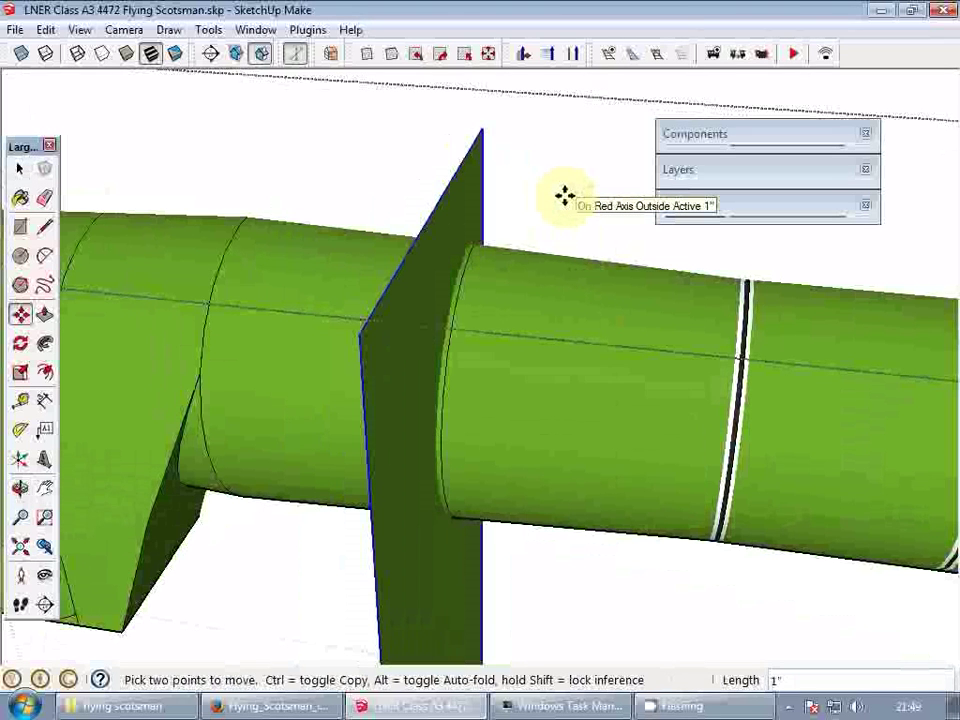
{"action": "key", "text": "ctrl"}
{"action": "left_click", "coordinate": [466, 179]}
{"action": "type", "text": "1"}
{"action": "key", "text": "Return"}
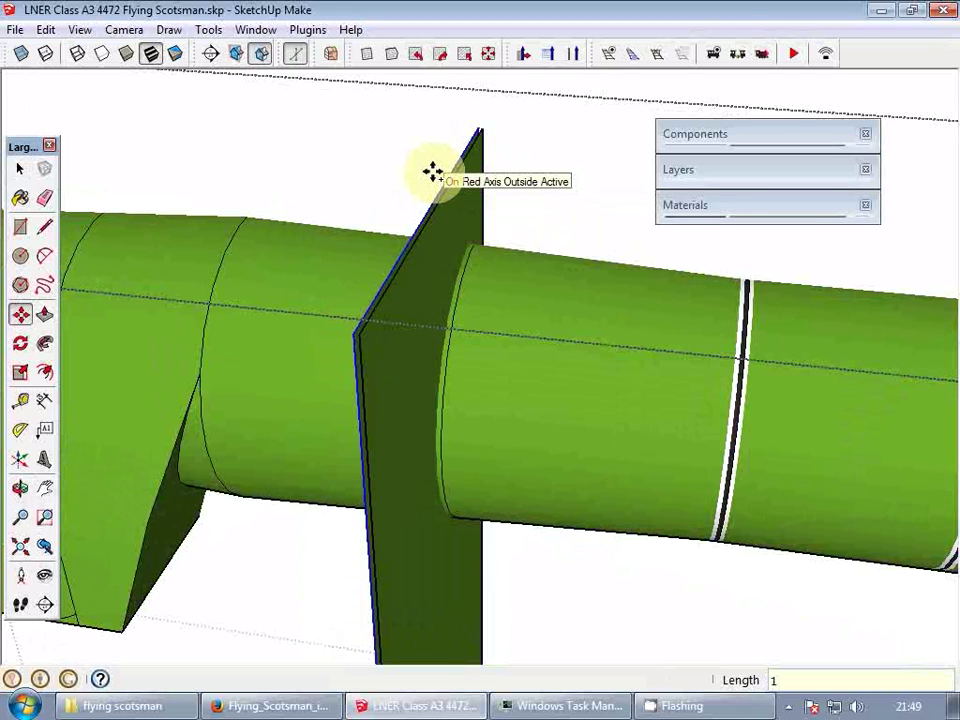
{"action": "type", "text": "2x"}
{"action": "key", "text": "Return"}
{"action": "key", "text": "space"}
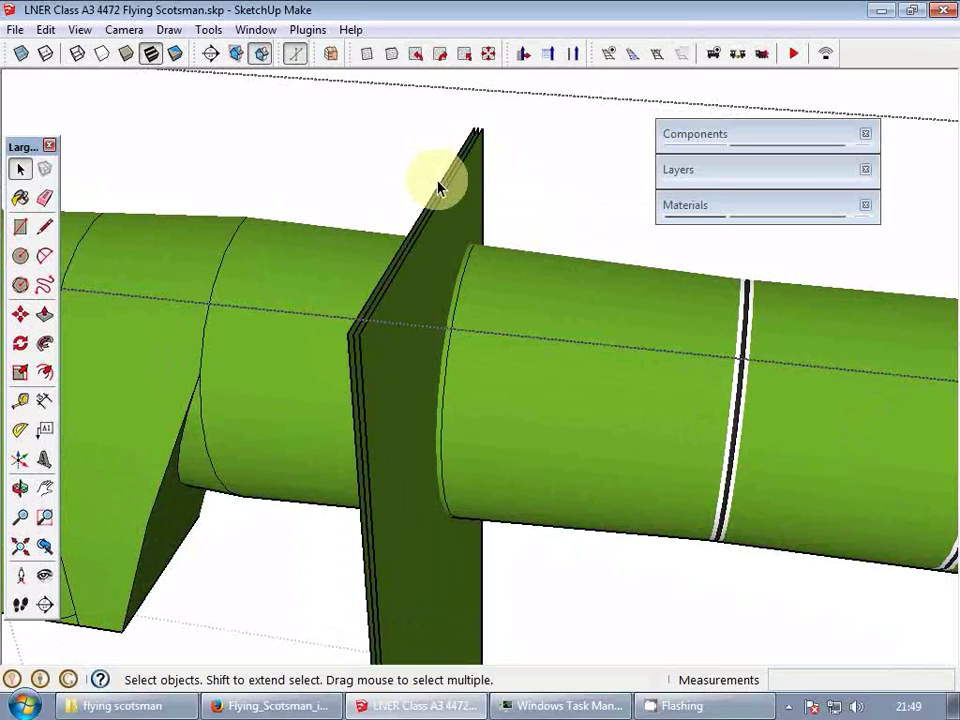
- Copy the three closely spaced rectangles about 97 inches toward the cab so the copies cross the firebox
{"action": "middle_click_drag", "start_coordinate": [493, 180], "coordinate": [474, 197]}
{"action": "scroll", "coordinate": [450, 336], "scroll_direction": "up", "scroll_amount": 2}
{"action": "mouse_move", "coordinate": [470, 336]}
{"action": "middle_mouse_down"}
{"action": "mouse_move", "coordinate": [477, 340]}
{"action": "mouse_move", "coordinate": [461, 334]}
{"action": "middle_mouse_up"}
{"action": "scroll", "coordinate": [461, 332], "scroll_direction": "down", "scroll_amount": 3}
{"action": "left_click_drag", "start_coordinate": [489, 191], "coordinate": [462, 226]}
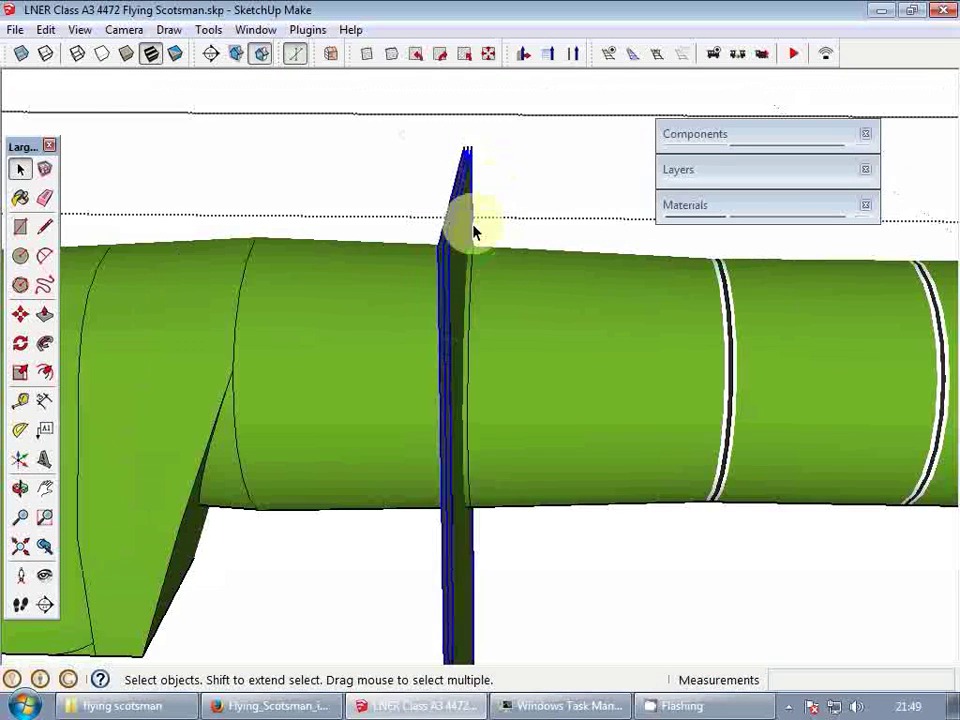
{"action": "middle_click_drag", "start_coordinate": [473, 226], "coordinate": [487, 250]}
{"action": "key", "text": "m"}
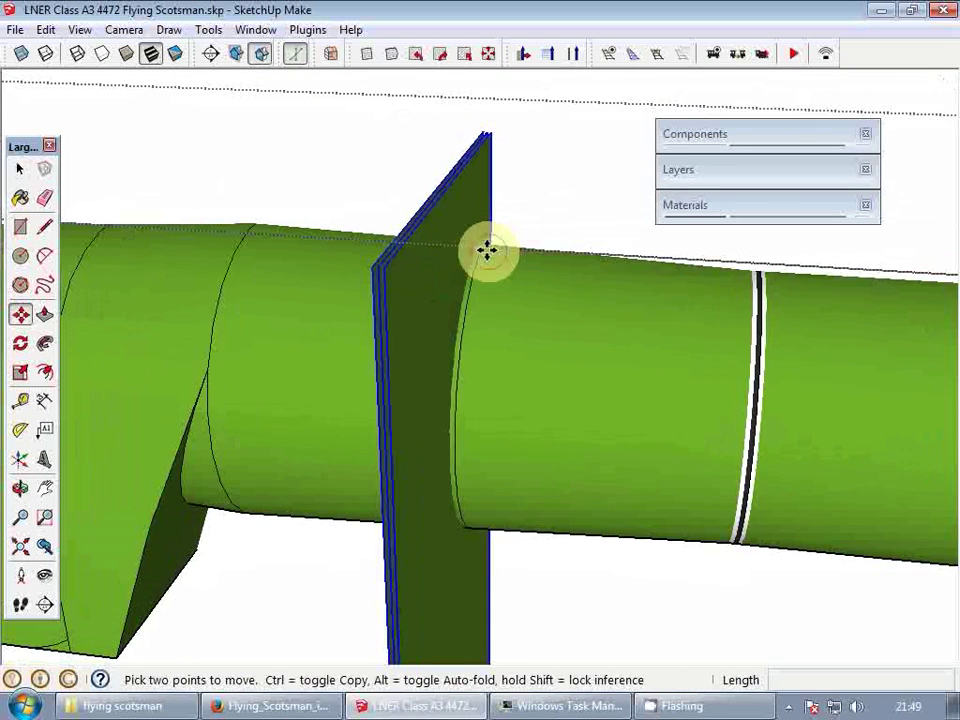
{"action": "left_click", "coordinate": [487, 250]}
{"action": "key", "text": "ctrl"}
{"action": "middle_click_drag", "start_coordinate": [280, 256], "coordinate": [369, 249]}
{"action": "middle_click_drag", "start_coordinate": [197, 216], "coordinate": [339, 226]}
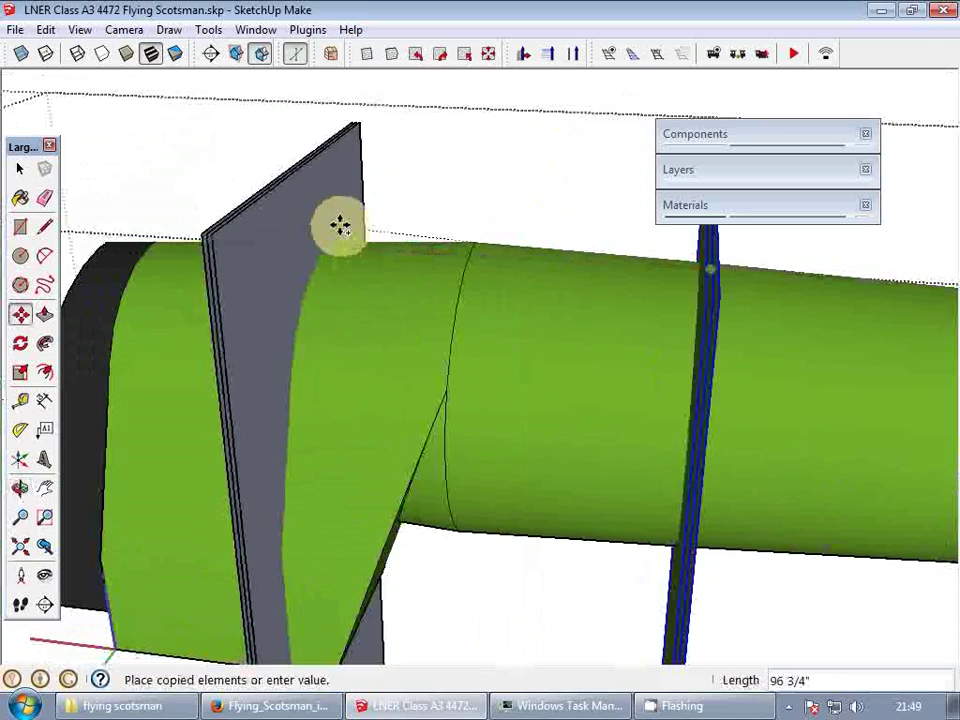
{"action": "left_click", "coordinate": [317, 274]}
{"action": "middle_click_drag", "start_coordinate": [317, 274], "coordinate": [260, 276]}
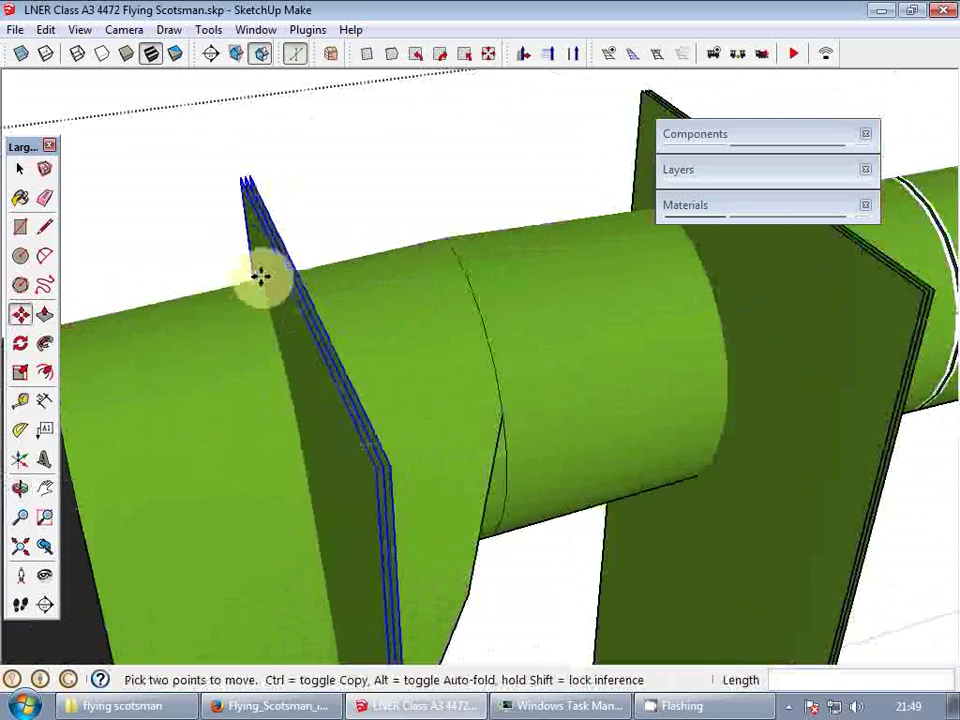
- Copy the firebox rectangle set to the joint between firebox and boiler, and shift the copy 1 inch toward the smokebox
{"action": "left_click", "coordinate": [263, 296]}
{"action": "key", "text": "ctrl"}
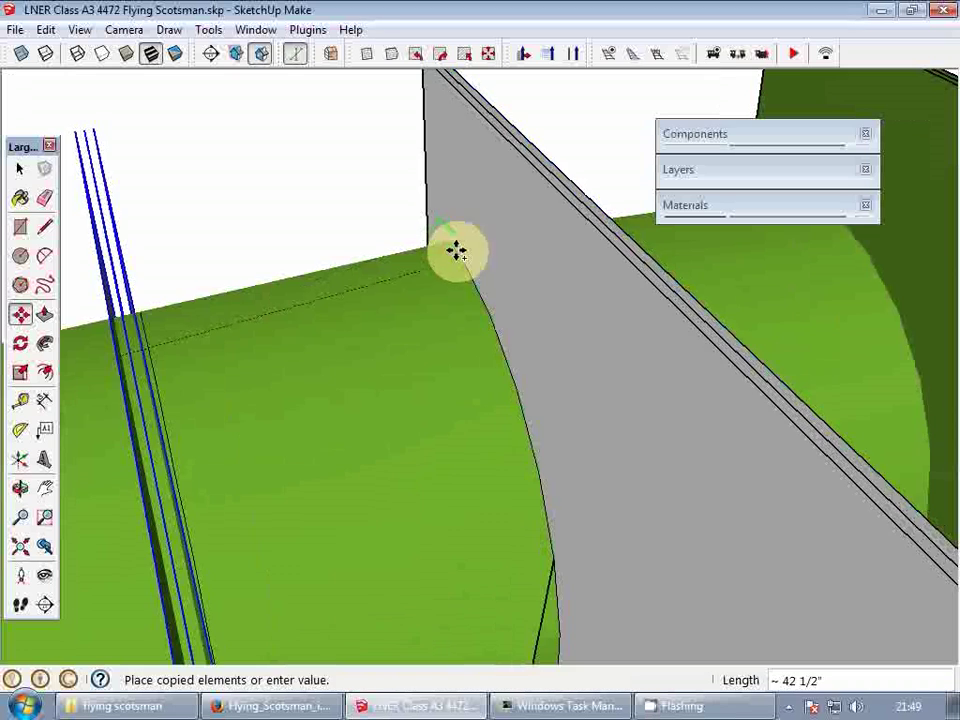
{"action": "left_click", "coordinate": [456, 252]}
{"action": "key", "text": "space"}
{"action": "scroll", "coordinate": [454, 243], "scroll_direction": "down", "scroll_amount": 2}
{"action": "middle_click_drag", "start_coordinate": [454, 240], "coordinate": [452, 256]}
{"action": "scroll", "coordinate": [505, 243], "scroll_direction": "up", "scroll_amount": 2}
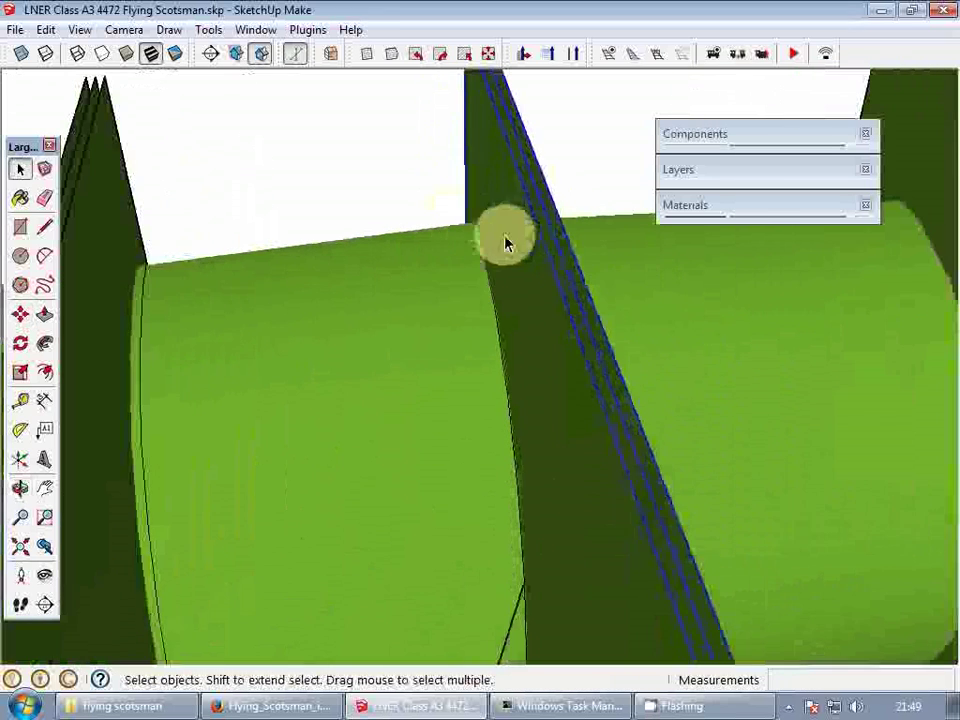
{"action": "key", "text": "m"}
{"action": "left_click", "coordinate": [411, 165]}
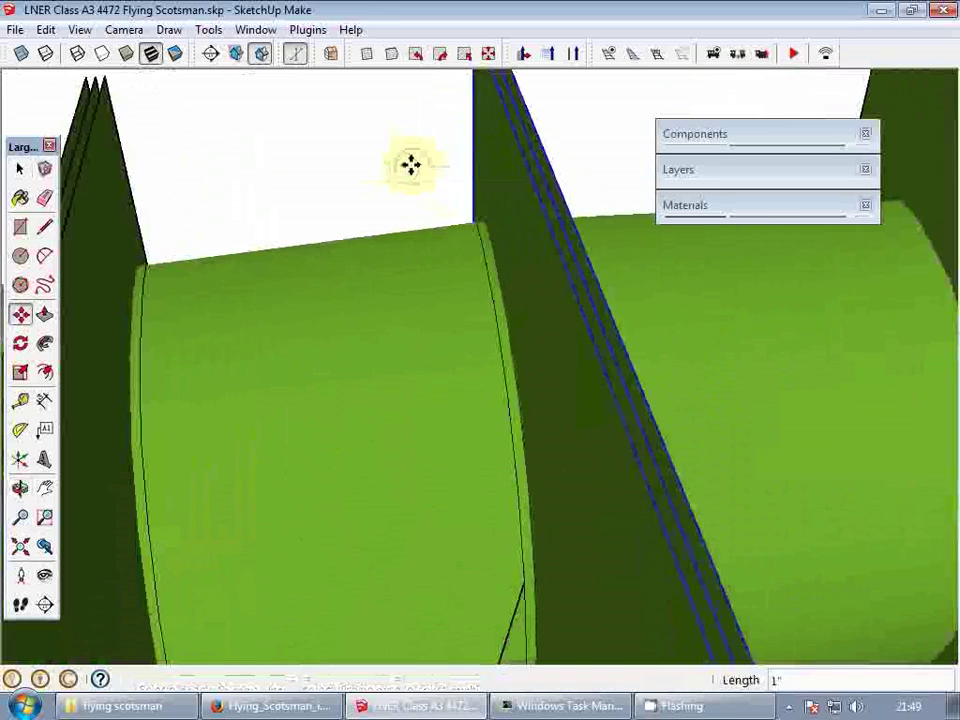
{"action": "key", "text": "space"}
{"action": "scroll", "coordinate": [454, 218], "scroll_direction": "down", "scroll_amount": 4}
{"action": "middle_click_drag", "start_coordinate": [454, 218], "coordinate": [390, 112]}
{"action": "left_click_drag", "start_coordinate": [611, 562], "coordinate": [336, 440]}
{"action": "right_click", "coordinate": [354, 407]}
{"action": "left_click", "coordinate": [355, 410]}
{"action": "scroll", "coordinate": [350, 358], "scroll_direction": "up", "scroll_amount": 6}
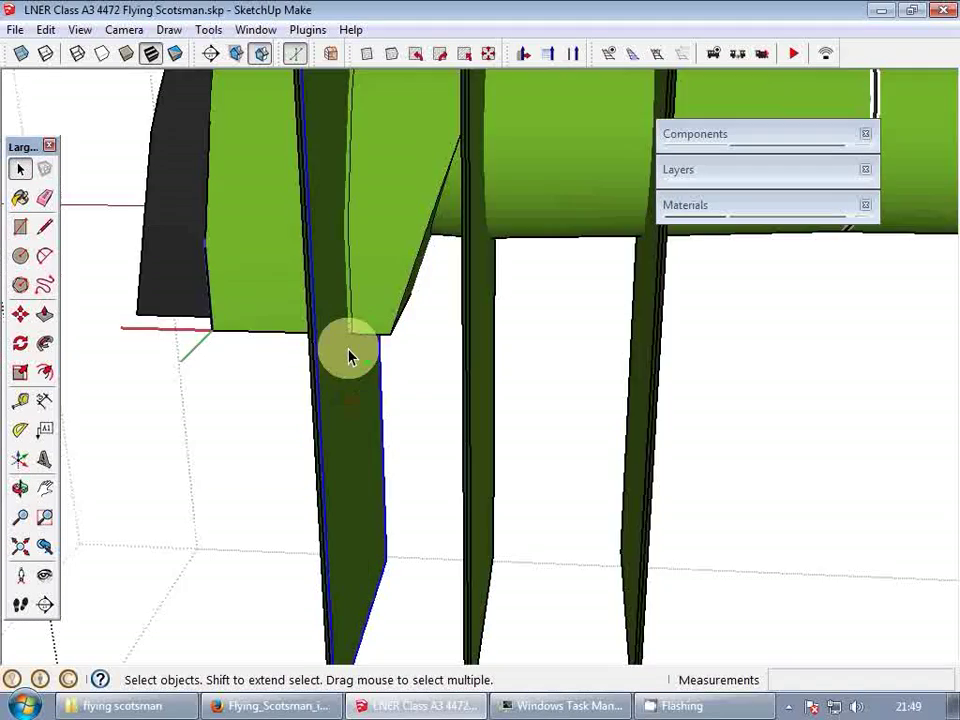
- Intersect all three rectangle sets with the surrounding boiler geometry using With Context, and delete the rectangles
{"action": "scroll", "coordinate": [345, 360], "scroll_direction": "down", "scroll_amount": 5}
{"action": "scroll", "coordinate": [342, 360], "scroll_direction": "down", "scroll_amount": 2}
{"action": "left_click_drag", "start_coordinate": [617, 568], "coordinate": [309, 439]}
{"action": "right_click", "coordinate": [354, 408]}
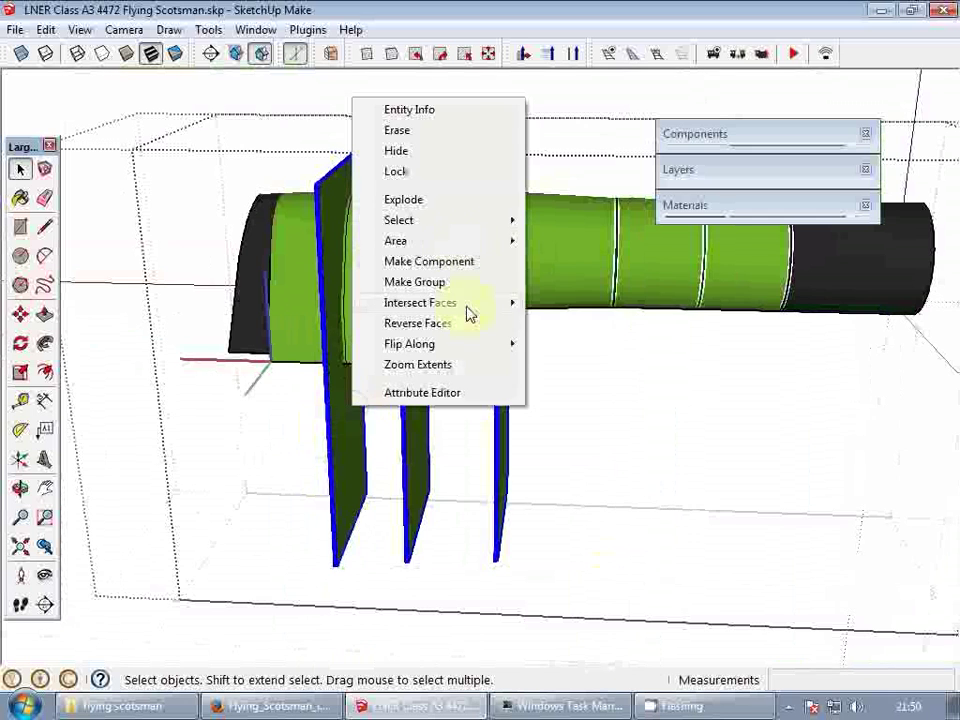
{"action": "mouse_move", "coordinate": [467, 314]}
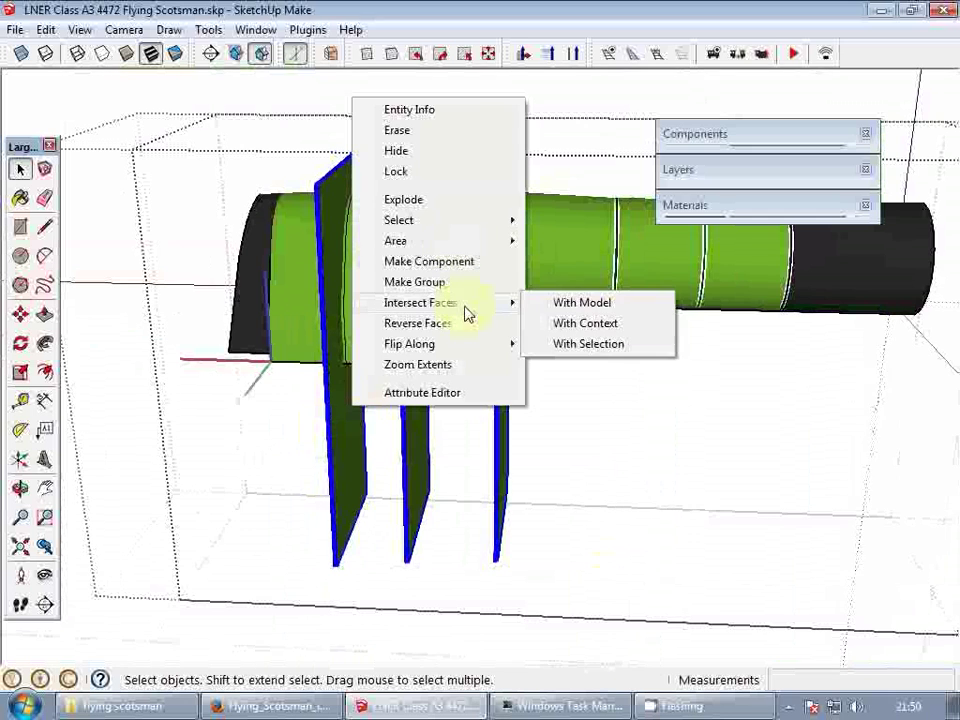
{"action": "left_click", "coordinate": [597, 323]}
{"action": "key", "text": "Delete"}
- Paint the middle strip of each of the three new boiler and firebox bands with 0136_Charcoal
{"action": "scroll", "coordinate": [525, 236], "scroll_direction": "up", "scroll_amount": 5}
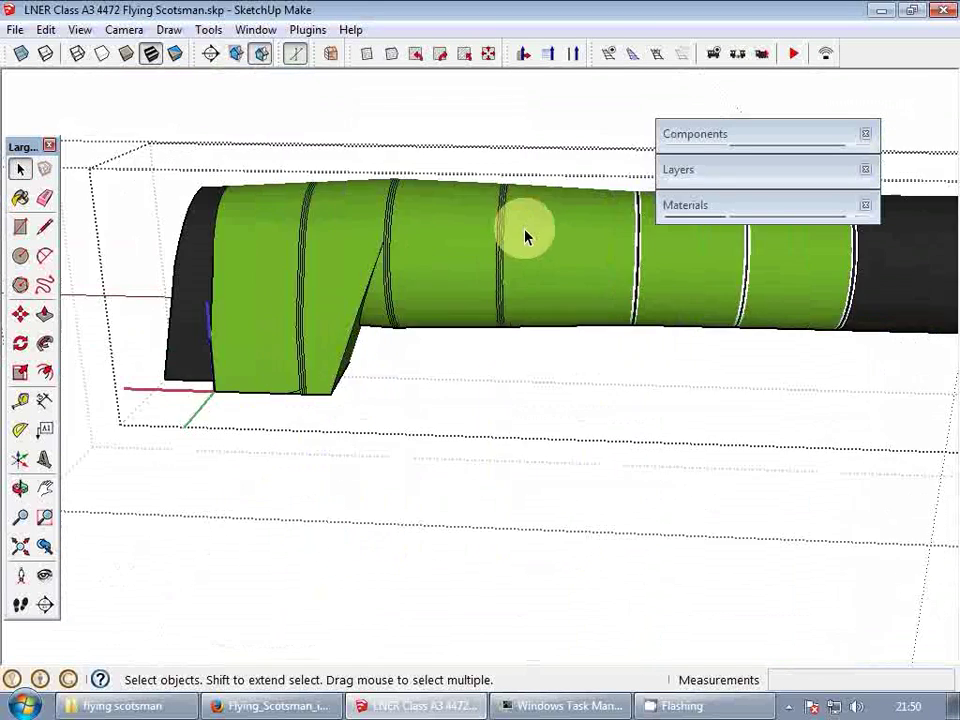
{"action": "scroll", "coordinate": [498, 263], "scroll_direction": "up", "scroll_amount": 2}
{"action": "scroll", "coordinate": [498, 258], "scroll_direction": "up", "scroll_amount": 1}
{"action": "key", "text": "b"}
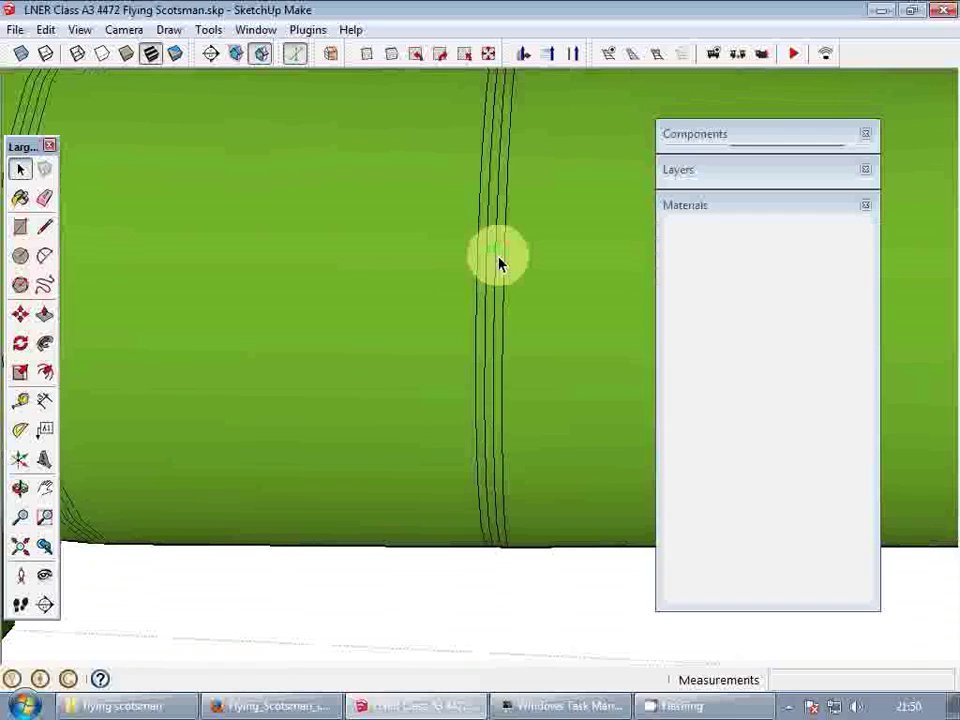
{"action": "scroll", "coordinate": [499, 247], "scroll_direction": "up", "scroll_amount": 2}
{"action": "left_click", "coordinate": [489, 244]}
{"action": "scroll", "coordinate": [488, 245], "scroll_direction": "down", "scroll_amount": 4}
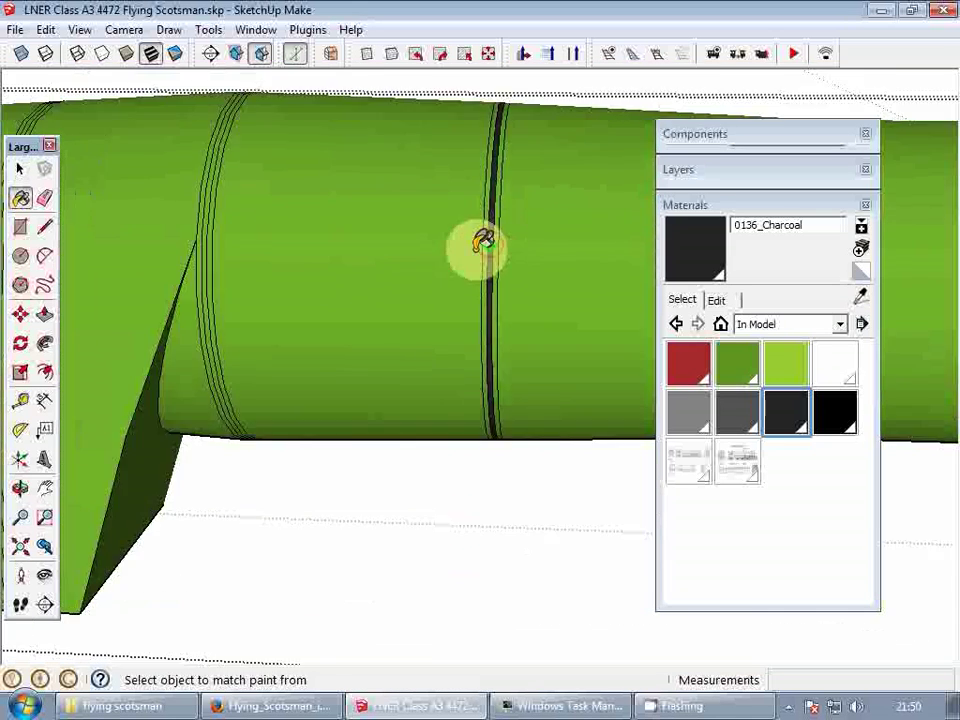
{"action": "scroll", "coordinate": [450, 232], "scroll_direction": "up", "scroll_amount": 5}
{"action": "scroll", "coordinate": [461, 228], "scroll_direction": "down", "scroll_amount": 4}
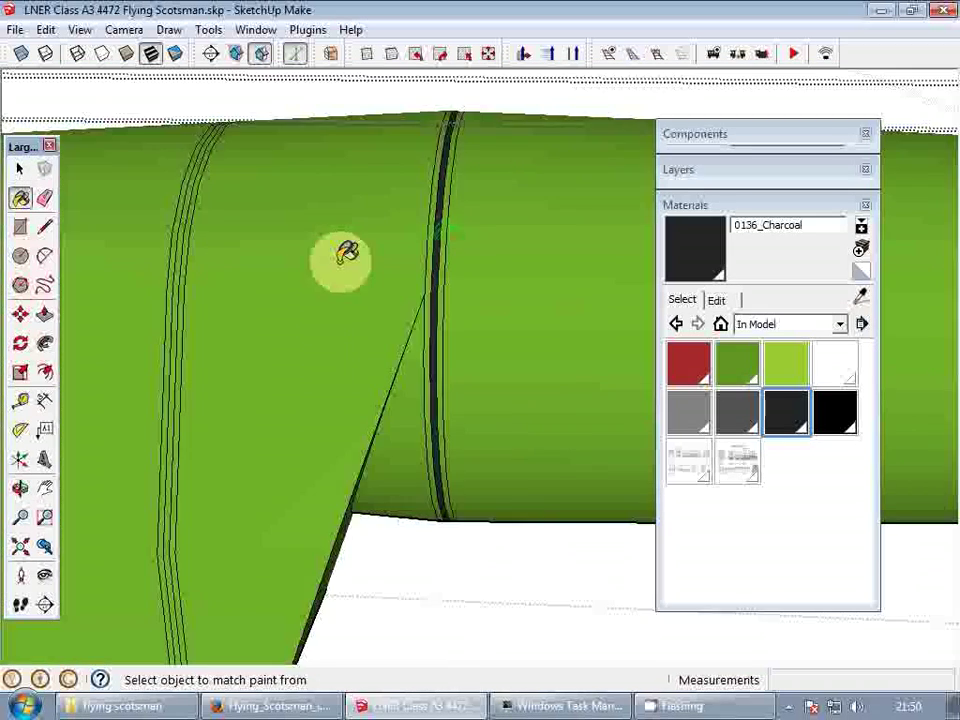
{"action": "scroll", "coordinate": [491, 253], "scroll_direction": "up", "scroll_amount": 5}
{"action": "left_click", "coordinate": [357, 278]}
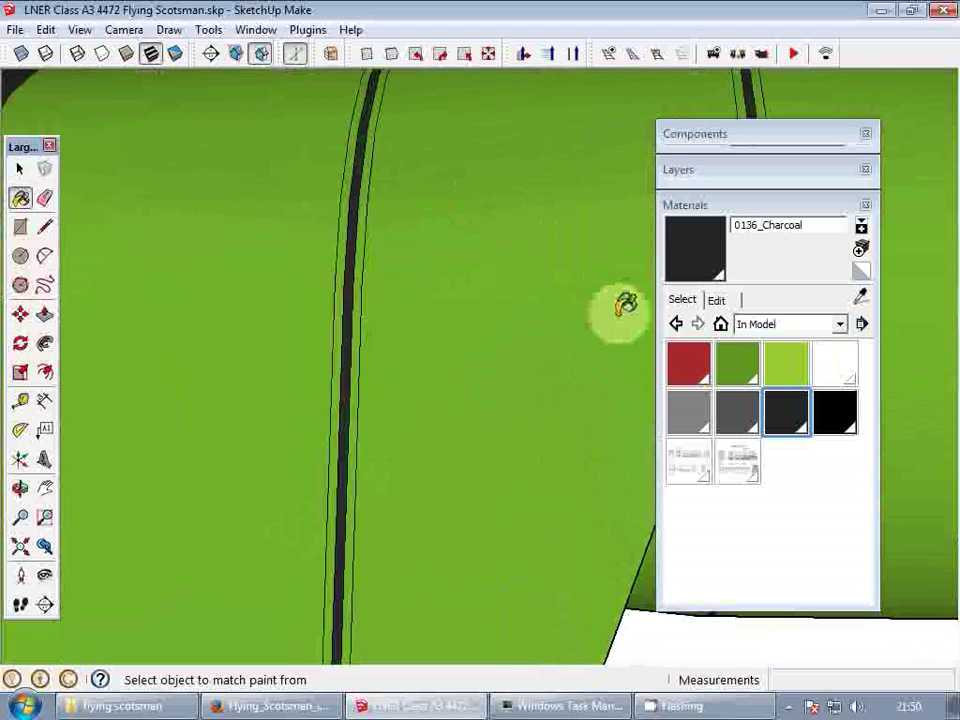
- Paint the outer strips of the three new bands with 0128_White
{"action": "left_click", "coordinate": [834, 364]}
{"action": "scroll", "coordinate": [360, 286], "scroll_direction": "down", "scroll_amount": 3}
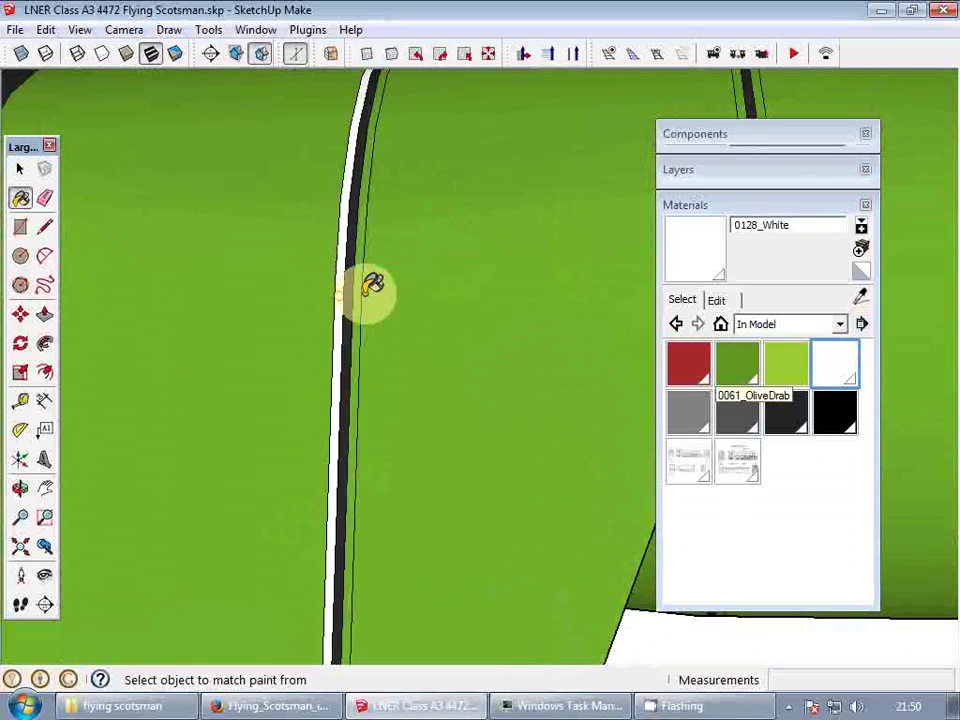
{"action": "scroll", "coordinate": [396, 285], "scroll_direction": "up", "scroll_amount": 4}
{"action": "left_click", "coordinate": [414, 274]}
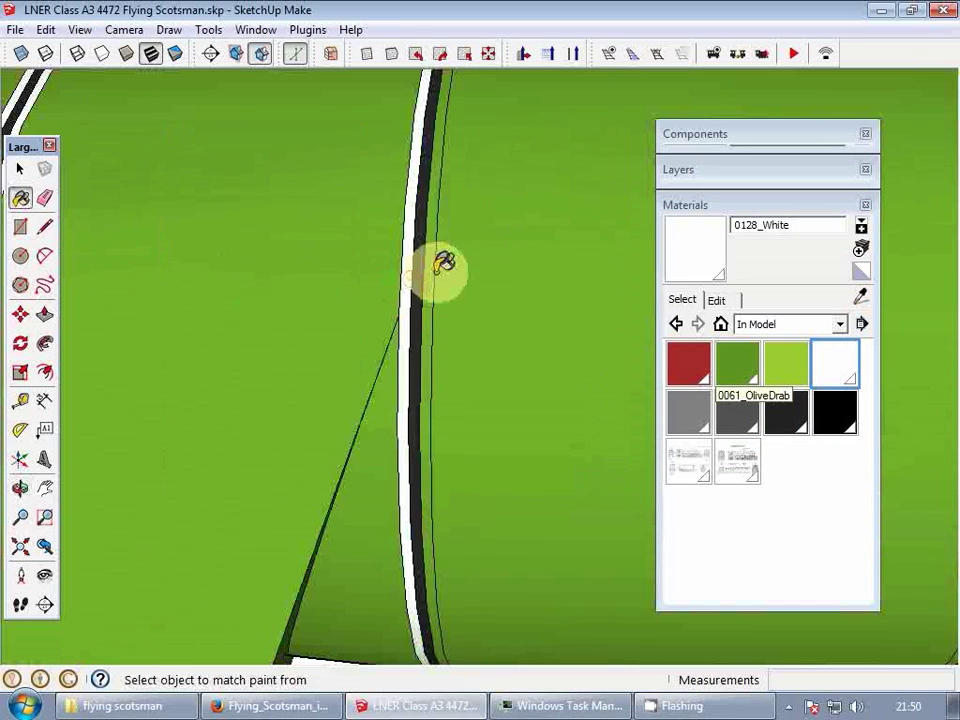
{"action": "left_click", "coordinate": [440, 262]}
{"action": "key", "text": "ctrl+z"}
{"action": "left_click", "coordinate": [428, 272]}
{"action": "scroll", "coordinate": [480, 272], "scroll_direction": "down", "scroll_amount": 2}
{"action": "middle_click_drag", "start_coordinate": [503, 281], "coordinate": [407, 317]}
{"action": "scroll", "coordinate": [533, 317], "scroll_direction": "up", "scroll_amount": 2}
{"action": "mouse_move", "coordinate": [533, 317]}
{"action": "middle_mouse_down"}
{"action": "mouse_move", "coordinate": [498, 328]}
{"action": "mouse_move", "coordinate": [386, 302]}
{"action": "mouse_move", "coordinate": [400, 294]}
{"action": "middle_mouse_up"}
{"action": "left_click", "coordinate": [417, 293]}
- Select the cab-side white strip of the front new band together with its edges
{"action": "key", "text": "space"}
{"action": "left_click", "coordinate": [378, 293]}
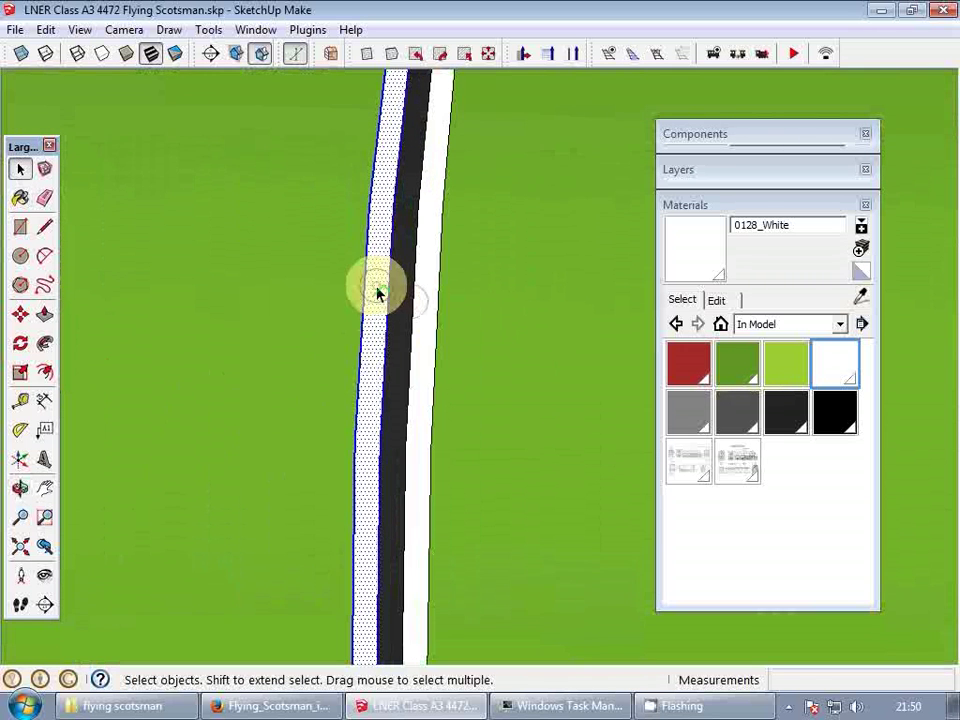
- Hide the outline edges of the white strips on the middle boiler band and the band at the firebox joint
{"action": "double_click", "coordinate": [420, 286], "text": "ctrl"}
{"action": "scroll", "coordinate": [354, 335], "scroll_direction": "down", "scroll_amount": 8}
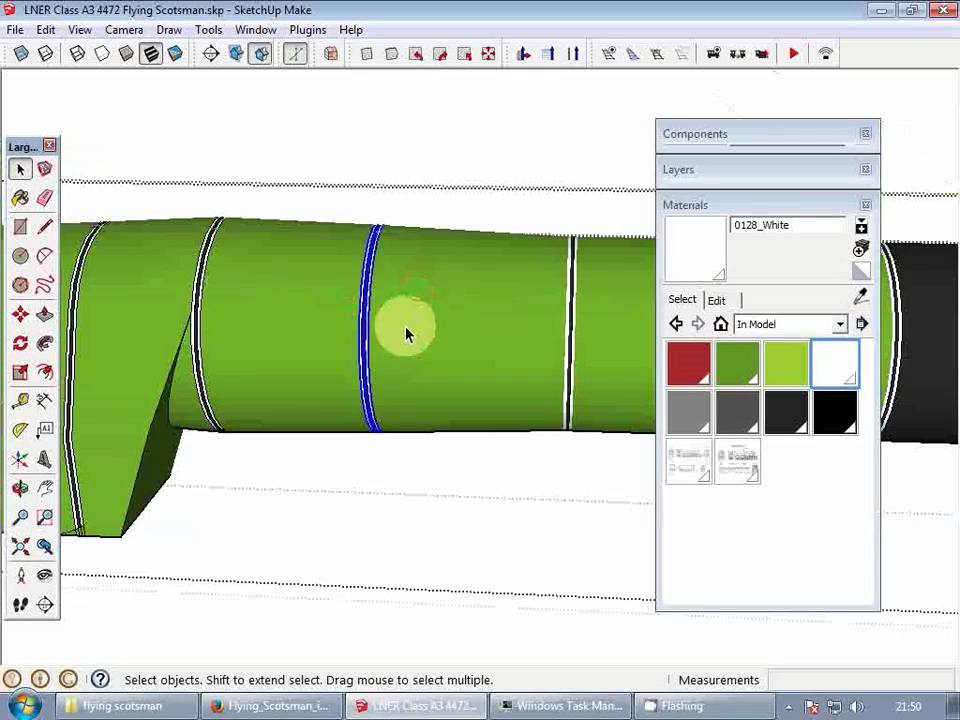
{"action": "scroll", "coordinate": [518, 338], "scroll_direction": "up", "scroll_amount": 3}
{"action": "mouse_move", "coordinate": [520, 338]}
{"action": "middle_mouse_down"}
{"action": "mouse_move", "coordinate": [480, 332]}
{"action": "mouse_move", "coordinate": [471, 360]}
{"action": "mouse_move", "coordinate": [373, 291]}
{"action": "middle_mouse_up"}
{"action": "key", "text": "e"}
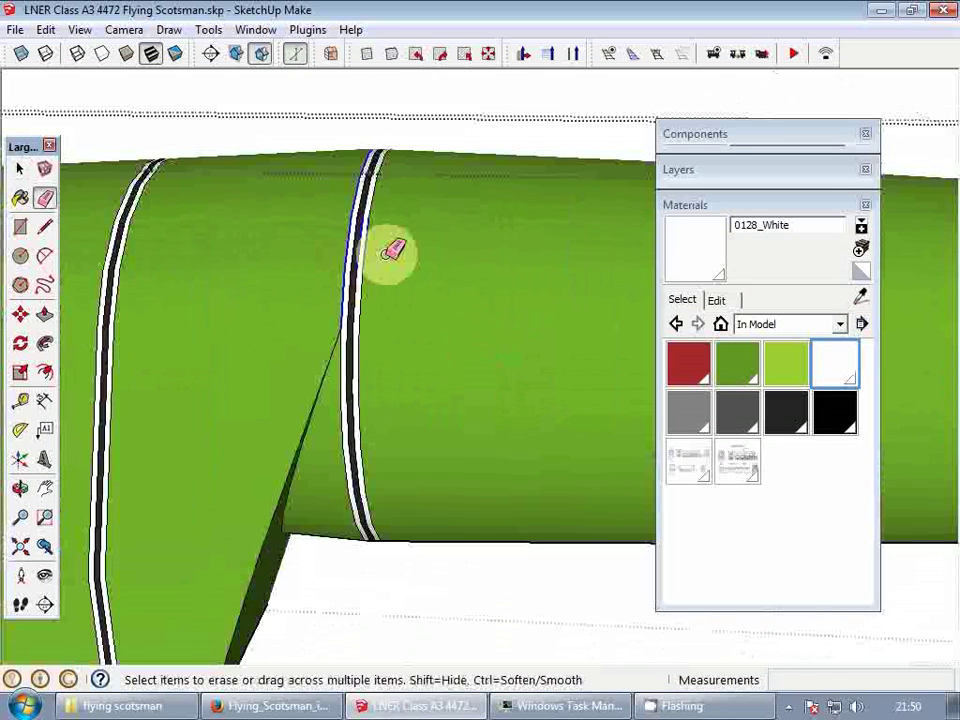
{"action": "scroll", "coordinate": [353, 250], "scroll_direction": "up", "scroll_amount": 2}
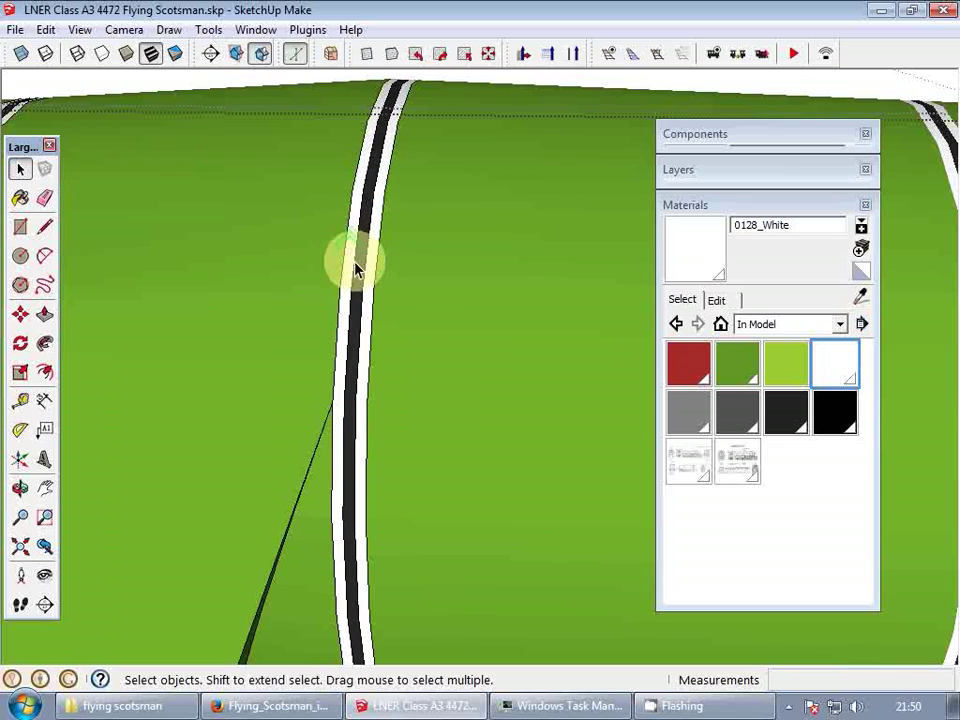
{"action": "scroll", "coordinate": [355, 268], "scroll_direction": "up", "scroll_amount": 1}
{"action": "left_click", "coordinate": [345, 268]}
{"action": "left_click", "coordinate": [387, 261], "text": "shift"}
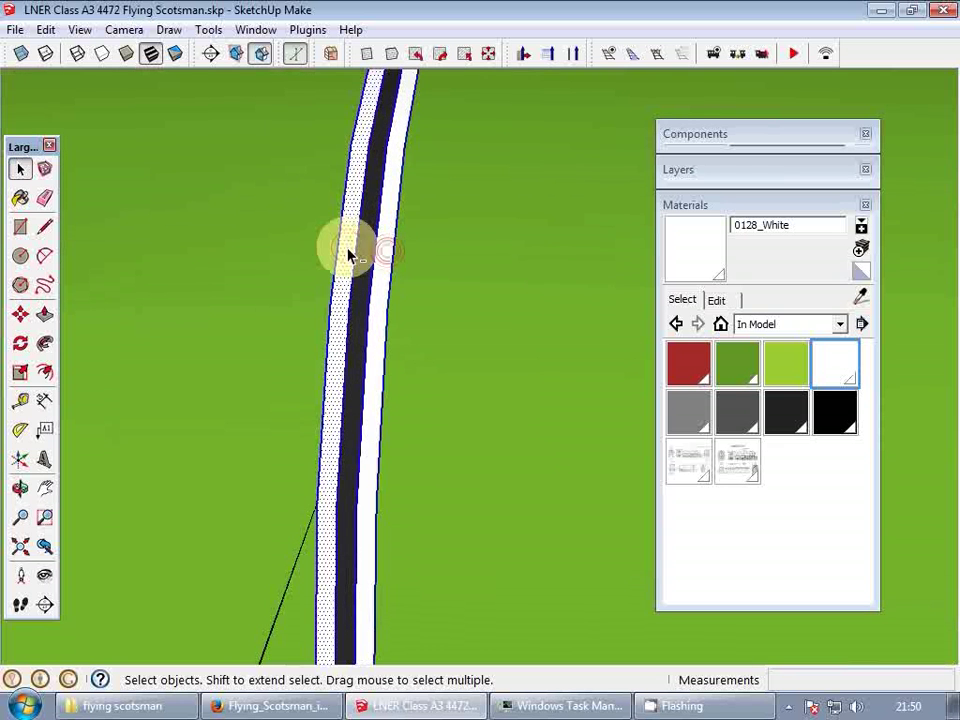
{"action": "scroll", "coordinate": [348, 255], "scroll_direction": "down", "scroll_amount": 3}
{"action": "middle_click_drag", "start_coordinate": [388, 253], "coordinate": [427, 398]}
- Hide the outline edges of the white strips on the band across the firebox side
{"action": "left_click", "coordinate": [411, 398]}
{"action": "scroll", "coordinate": [318, 356], "scroll_direction": "up", "scroll_amount": 6}
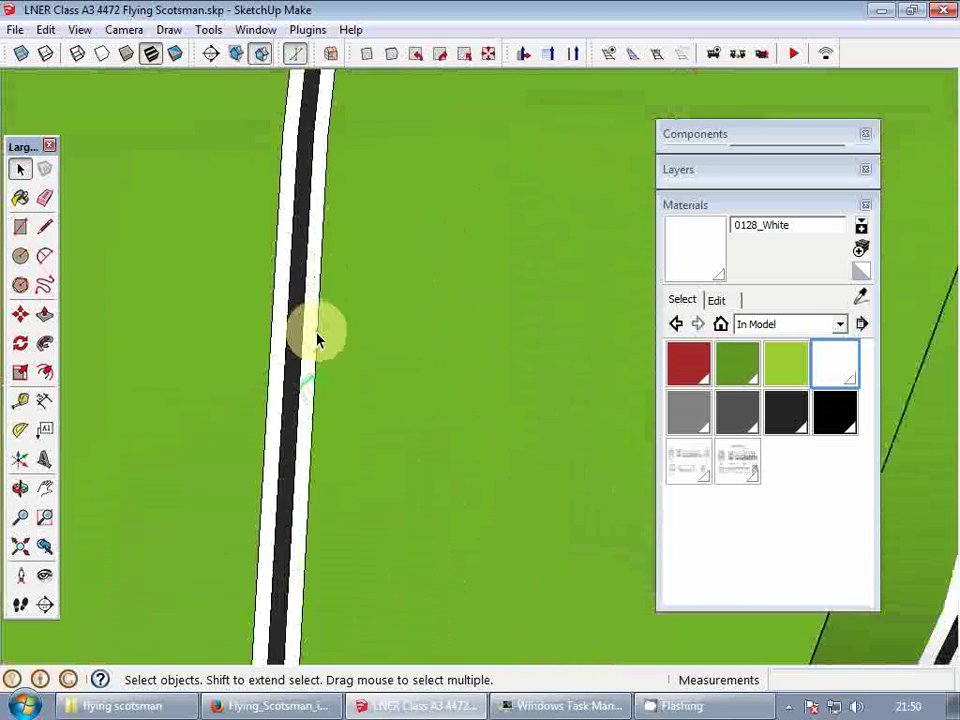
{"action": "scroll", "coordinate": [316, 340], "scroll_direction": "up", "scroll_amount": 2}
{"action": "left_click", "coordinate": [279, 322]}
{"action": "left_click", "coordinate": [321, 304], "text": "shift"}
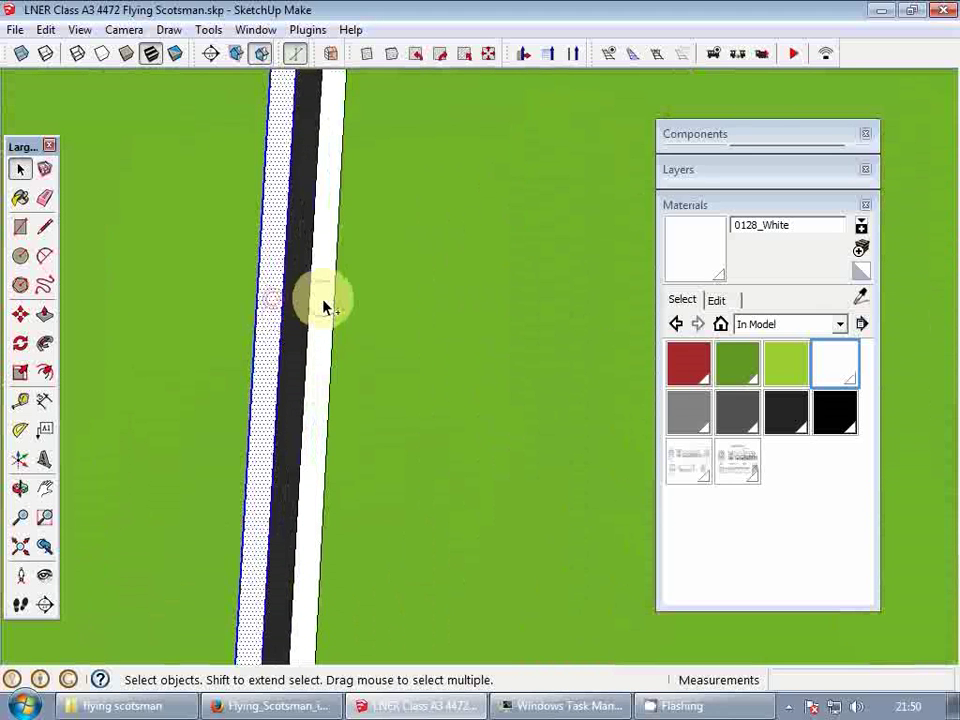
{"action": "middle_click_drag", "start_coordinate": [321, 332], "coordinate": [352, 505]}
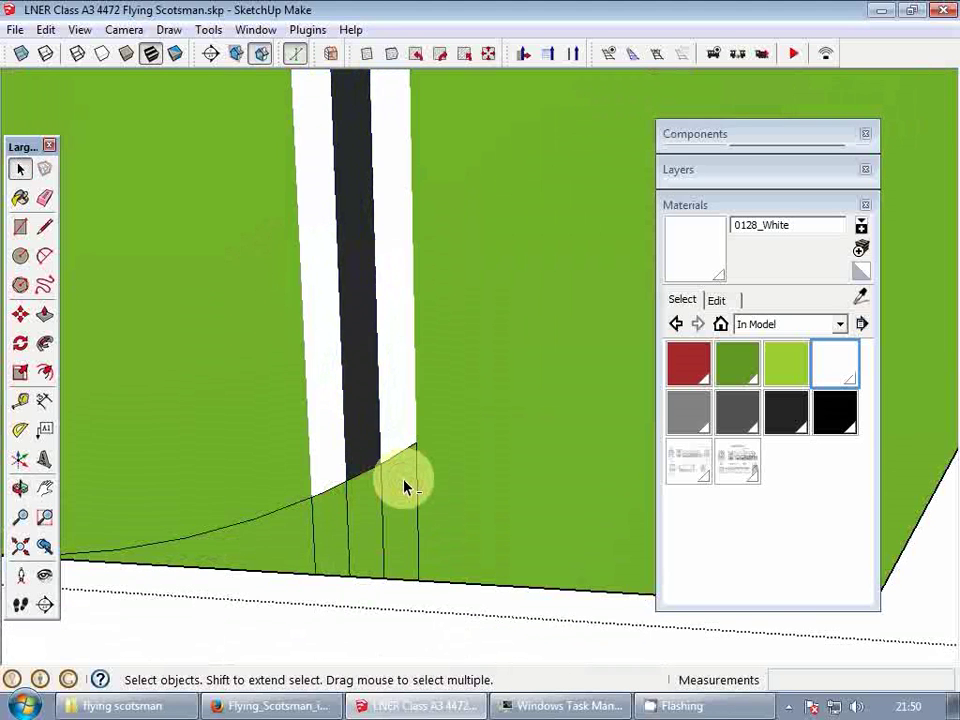
- Collapse the Materials panel and examine the striped boiler along the length of the locomotive
{"action": "scroll", "coordinate": [404, 487], "scroll_direction": "down", "scroll_amount": 8}
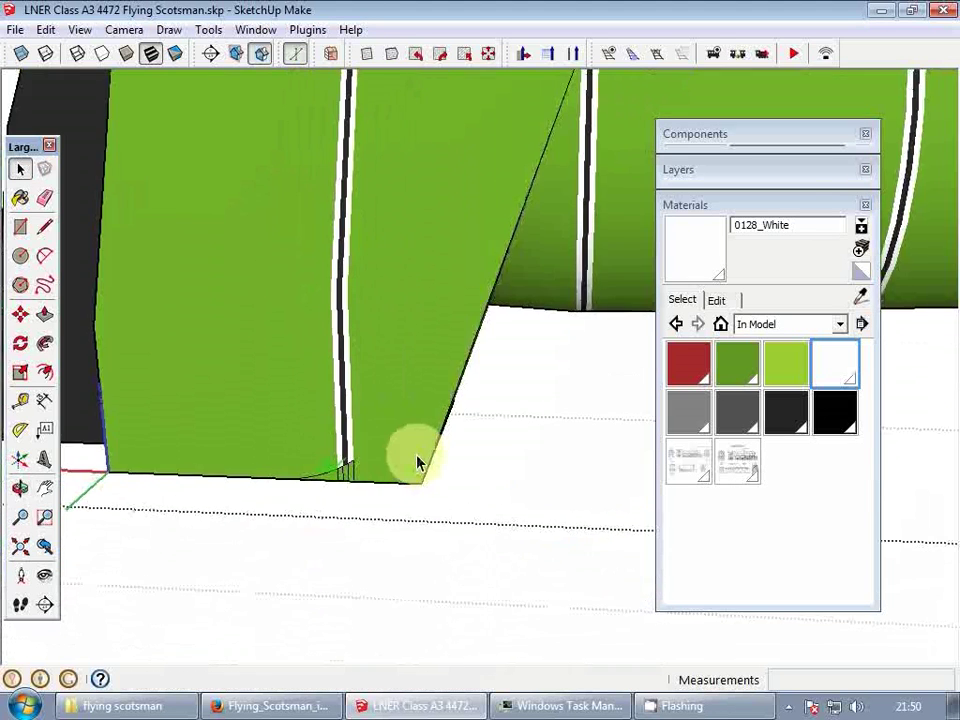
{"action": "scroll", "coordinate": [418, 463], "scroll_direction": "down", "scroll_amount": 6}
{"action": "middle_click_drag", "start_coordinate": [358, 454], "coordinate": [289, 449]}
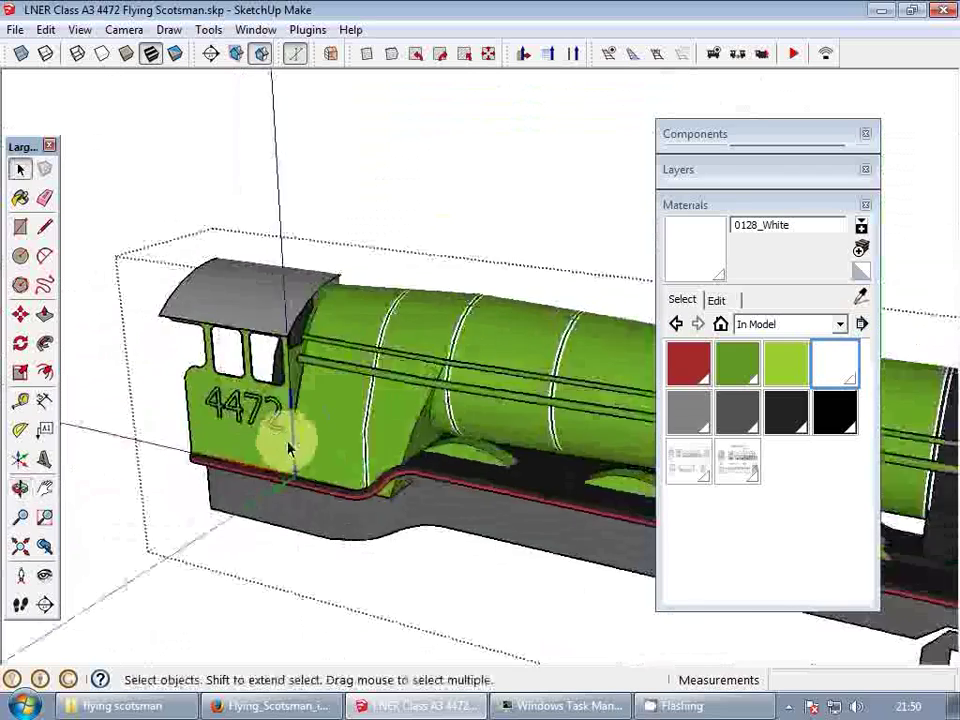
{"action": "scroll", "coordinate": [289, 449], "scroll_direction": "down", "scroll_amount": 2}
{"action": "middle_click_drag", "start_coordinate": [459, 395], "coordinate": [351, 397], "text": "shift"}
{"action": "left_click", "coordinate": [726, 208]}
{"action": "scroll", "coordinate": [588, 427], "scroll_direction": "down", "scroll_amount": 2}
{"action": "middle_click_drag", "start_coordinate": [500, 390], "coordinate": [439, 418]}
{"action": "scroll", "coordinate": [490, 403], "scroll_direction": "up", "scroll_amount": 6}
{"action": "scroll", "coordinate": [503, 390], "scroll_direction": "down", "scroll_amount": 5}
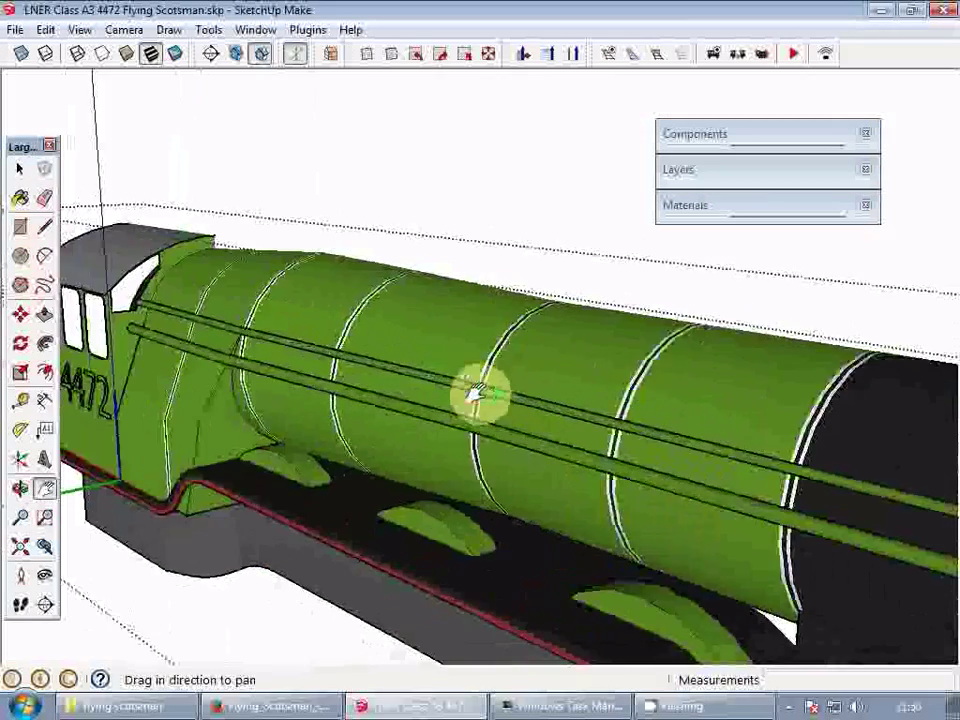
{"action": "scroll", "coordinate": [510, 283], "scroll_direction": "up", "scroll_amount": 3}
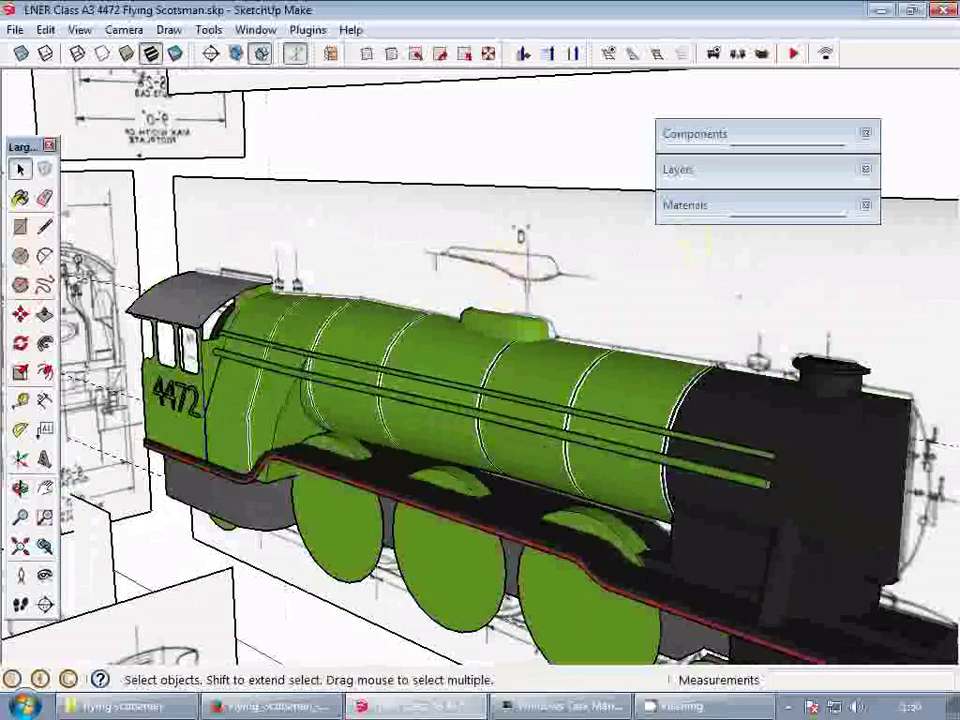
{"action": "left_click", "coordinate": [619, 259]}
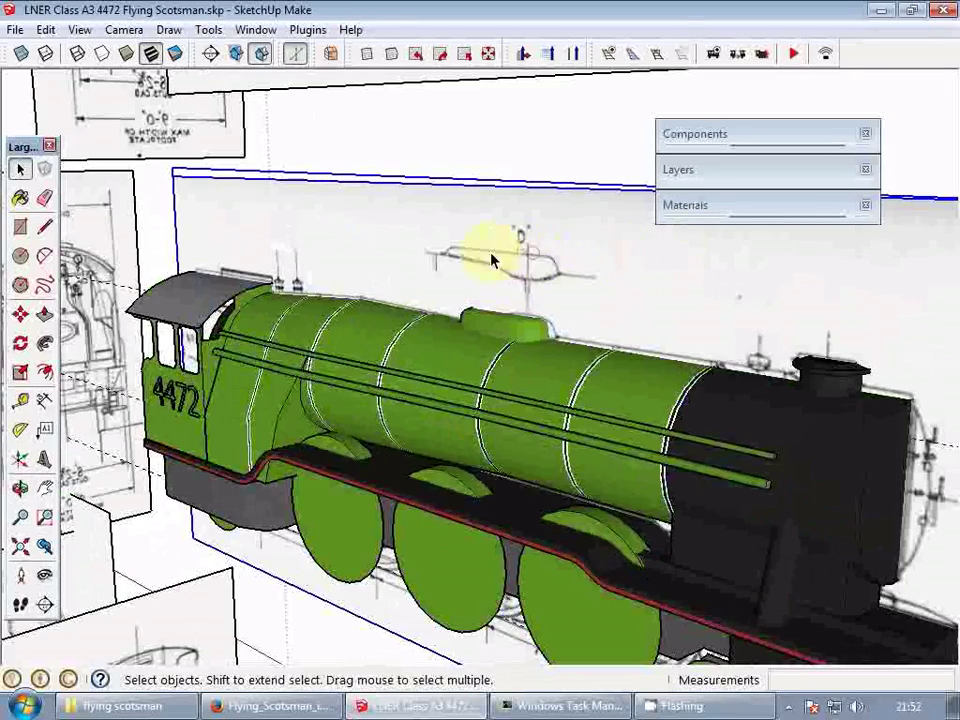
- Open the handrail group for editing and turn off hiding of the rest of the model
{"action": "scroll", "coordinate": [690, 343], "scroll_direction": "down", "scroll_amount": 4}
{"action": "middle_click_drag", "start_coordinate": [690, 343], "coordinate": [621, 285]}
{"action": "scroll", "coordinate": [553, 316], "scroll_direction": "up", "scroll_amount": 5}
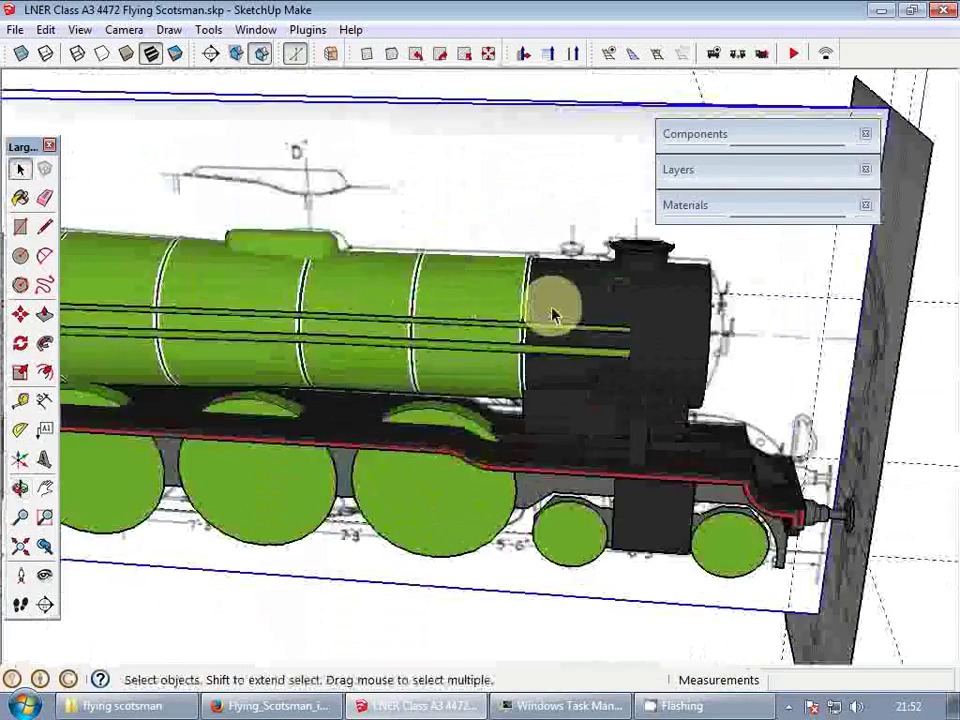
{"action": "scroll", "coordinate": [649, 339], "scroll_direction": "up", "scroll_amount": 3}
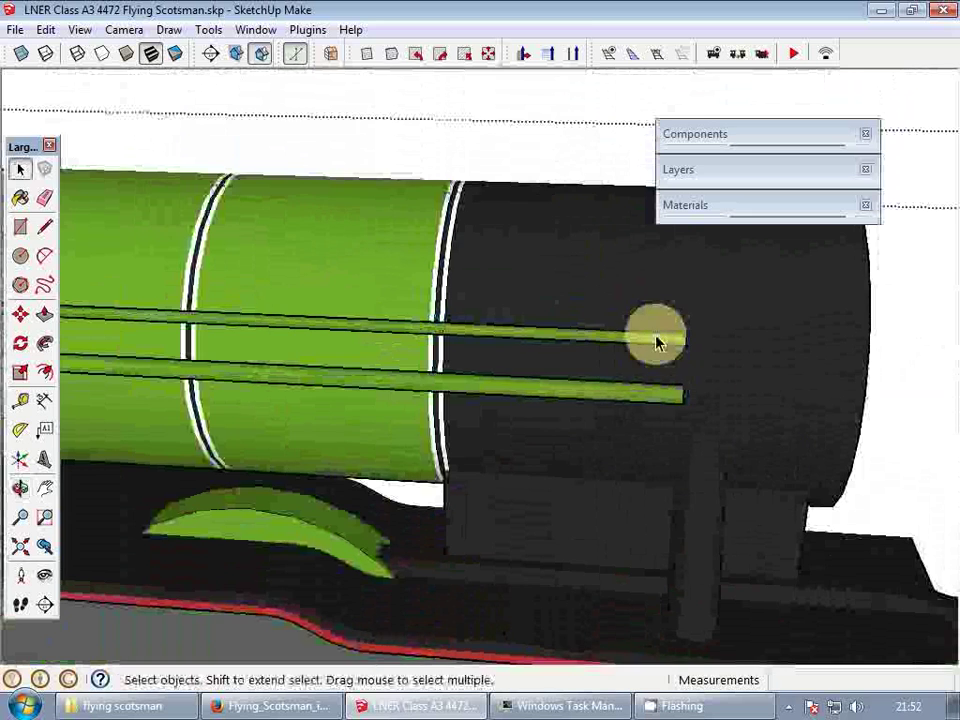
{"action": "double_click", "coordinate": [657, 343]}
{"action": "key", "text": "m"}
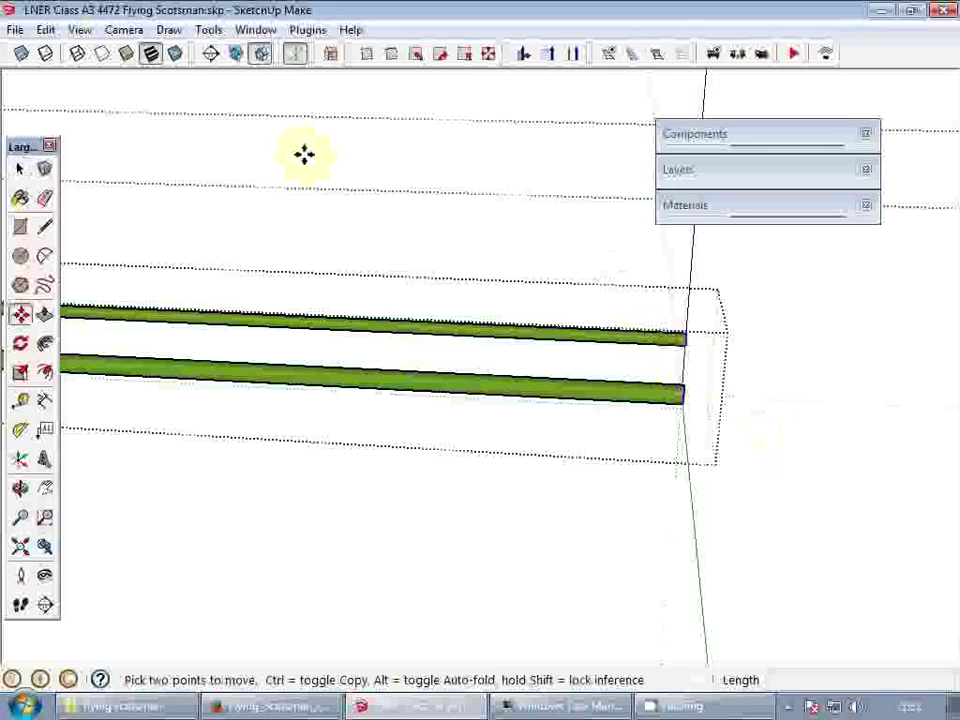
{"action": "left_click", "coordinate": [79, 30]}
{"action": "mouse_move", "coordinate": [263, 313]}
{"action": "left_click", "coordinate": [370, 300]}
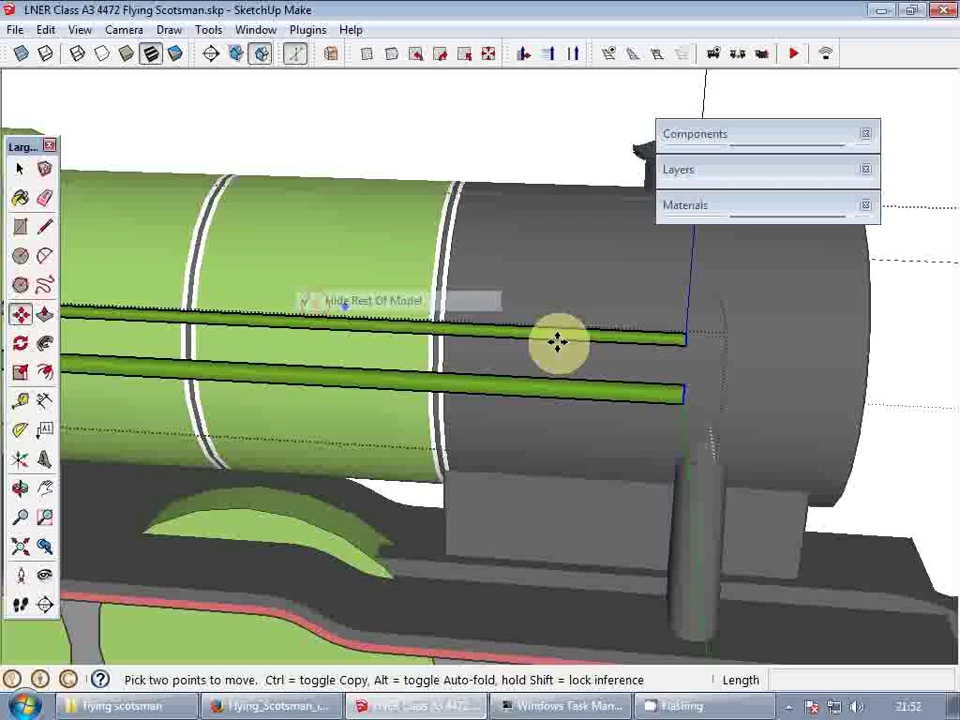
- Copy the end outlines of both handrails 47" back along the rails to the foremost boiler band
{"action": "left_click", "coordinate": [684, 392]}
{"action": "key", "text": "ctrl"}
{"action": "scroll", "coordinate": [535, 381], "scroll_direction": "up", "scroll_amount": 2}
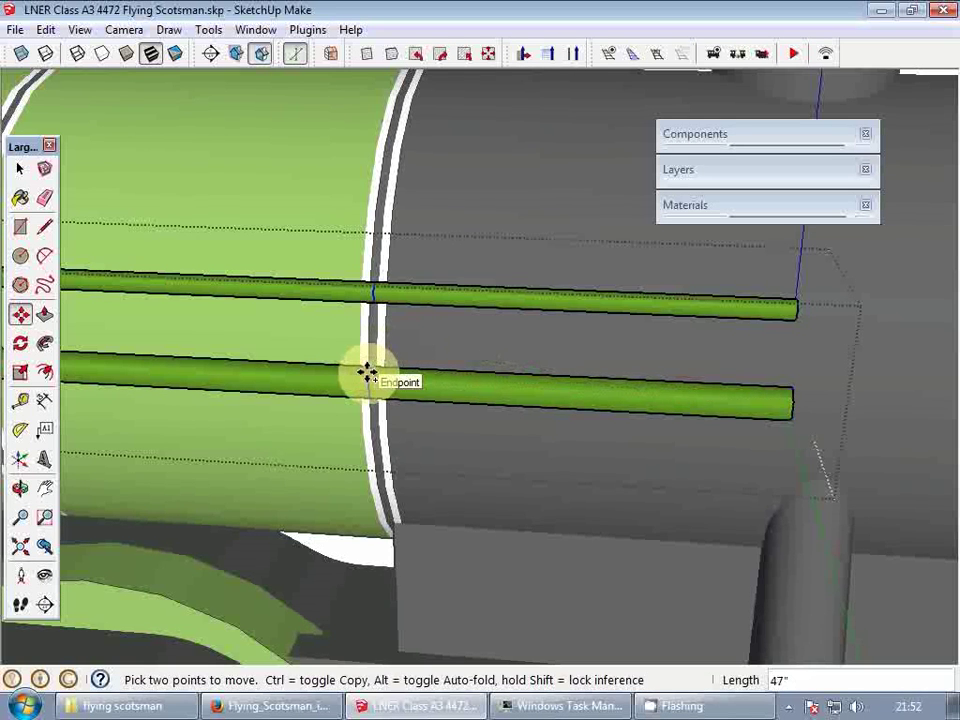
{"action": "left_click", "coordinate": [367, 372]}
- Paint the front sections of both handrails with 0136_Charcoal sampled from the smokebox, and leave the group
{"action": "scroll", "coordinate": [367, 372], "scroll_direction": "down", "scroll_amount": 2}
{"action": "key", "text": "p"}
{"action": "key", "text": "space"}
{"action": "left_click", "coordinate": [631, 417]}
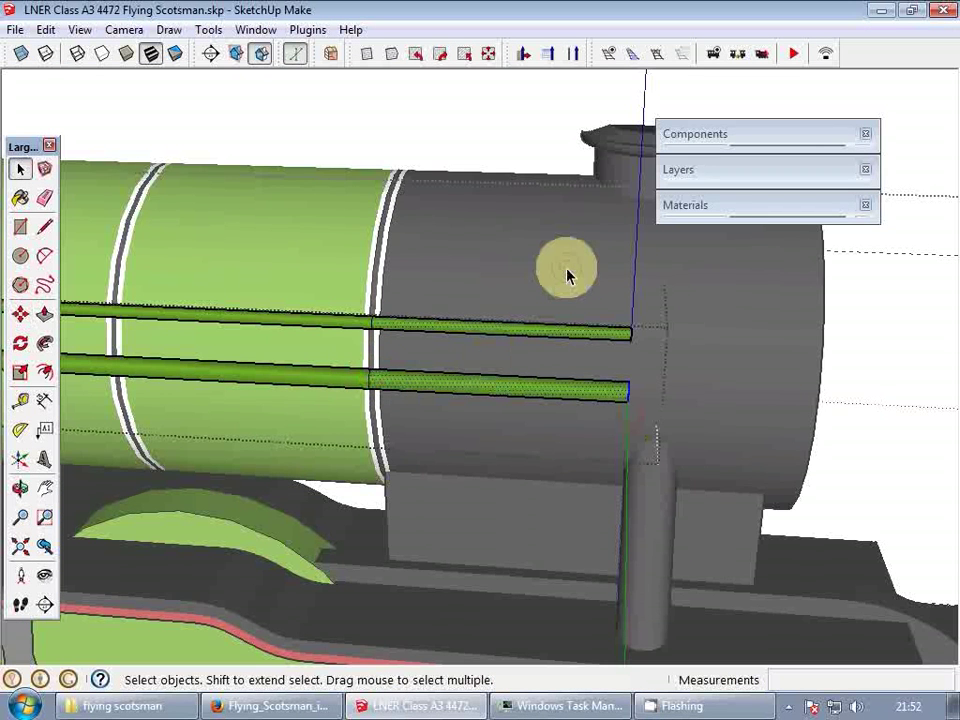
{"action": "key", "text": "b"}
{"action": "left_click", "coordinate": [550, 310], "text": "alt"}
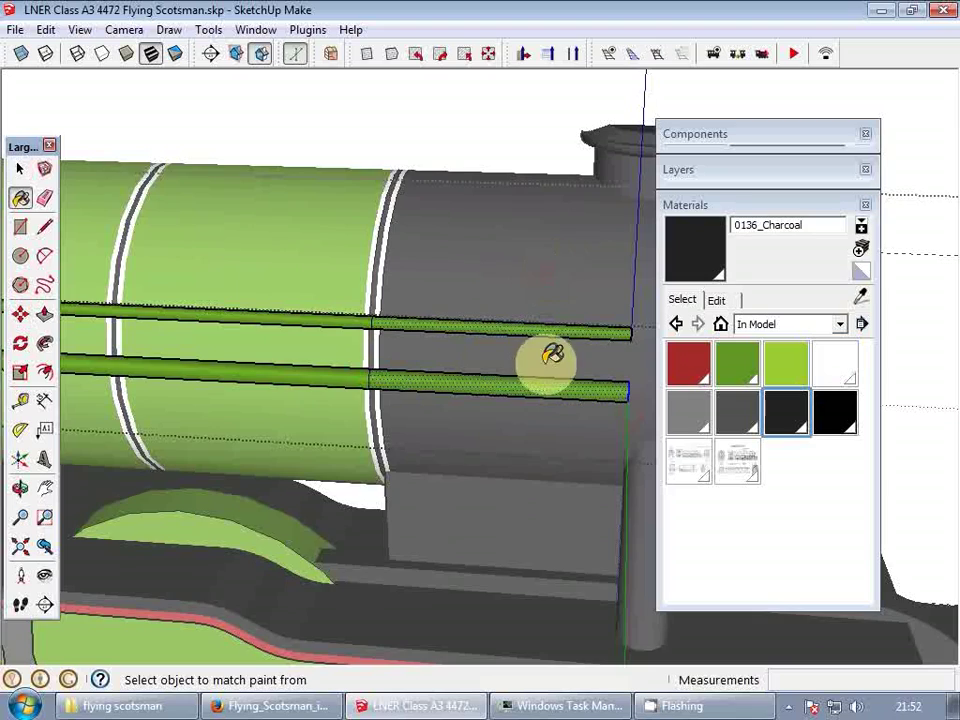
{"action": "left_click", "coordinate": [553, 358]}
{"action": "scroll", "coordinate": [611, 358], "scroll_direction": "up", "scroll_amount": 5}
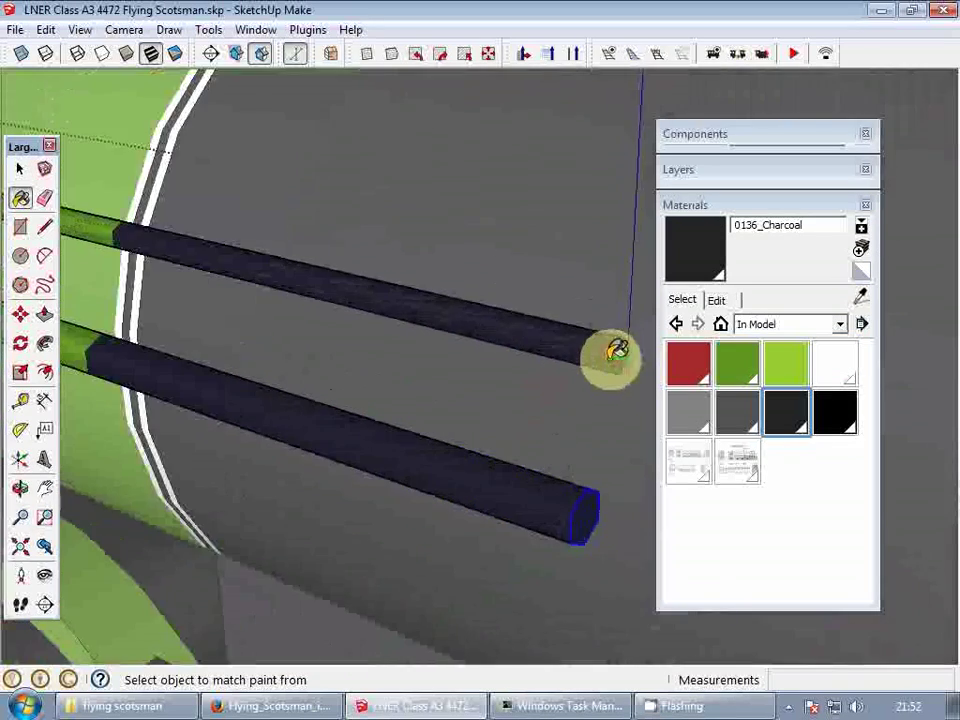
{"action": "scroll", "coordinate": [617, 350], "scroll_direction": "down", "scroll_amount": 5}
{"action": "middle_click_drag", "start_coordinate": [519, 339], "coordinate": [603, 360]}
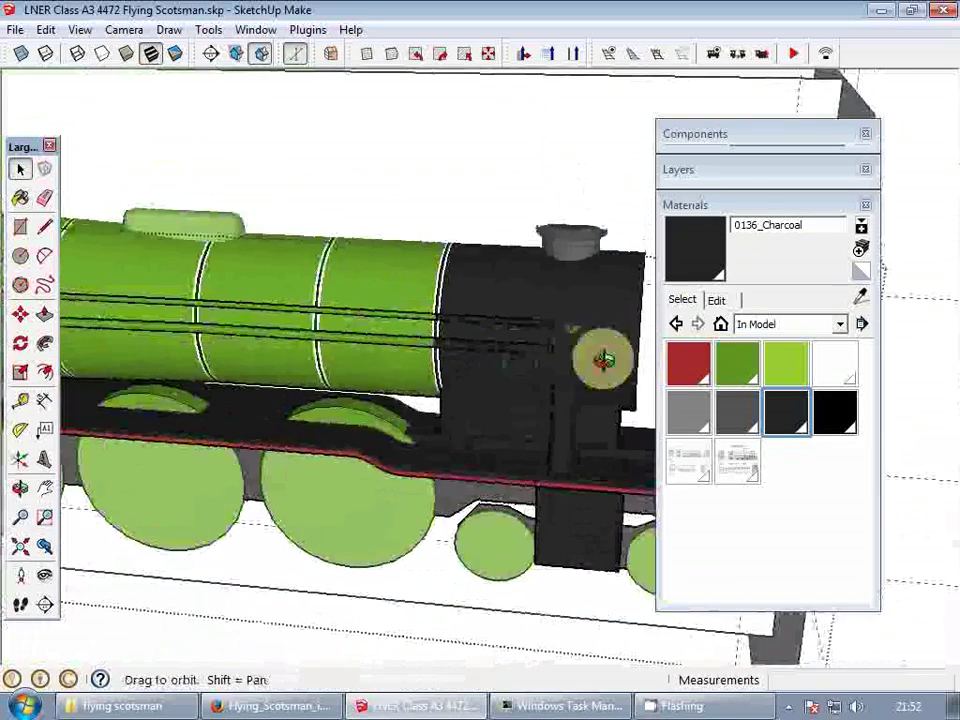
- Reopen the handrail group and move the colour division of both rails about 1" forward to align with the boiler band's edge
{"action": "scroll", "coordinate": [429, 343], "scroll_direction": "up", "scroll_amount": 6}
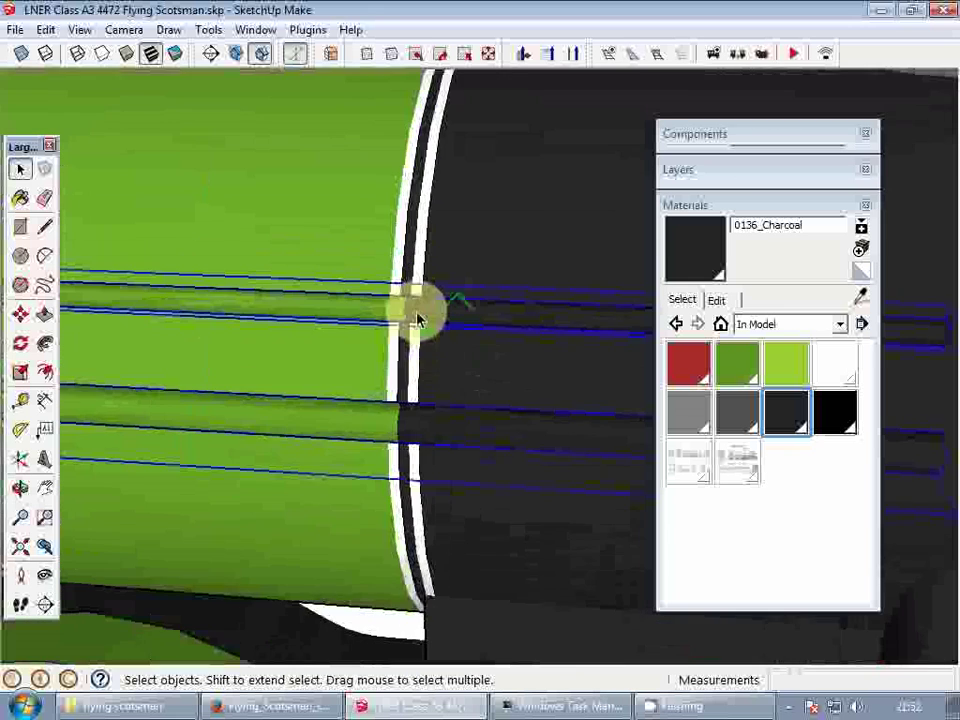
{"action": "double_click", "coordinate": [418, 318]}
{"action": "scroll", "coordinate": [407, 405], "scroll_direction": "up", "scroll_amount": 3}
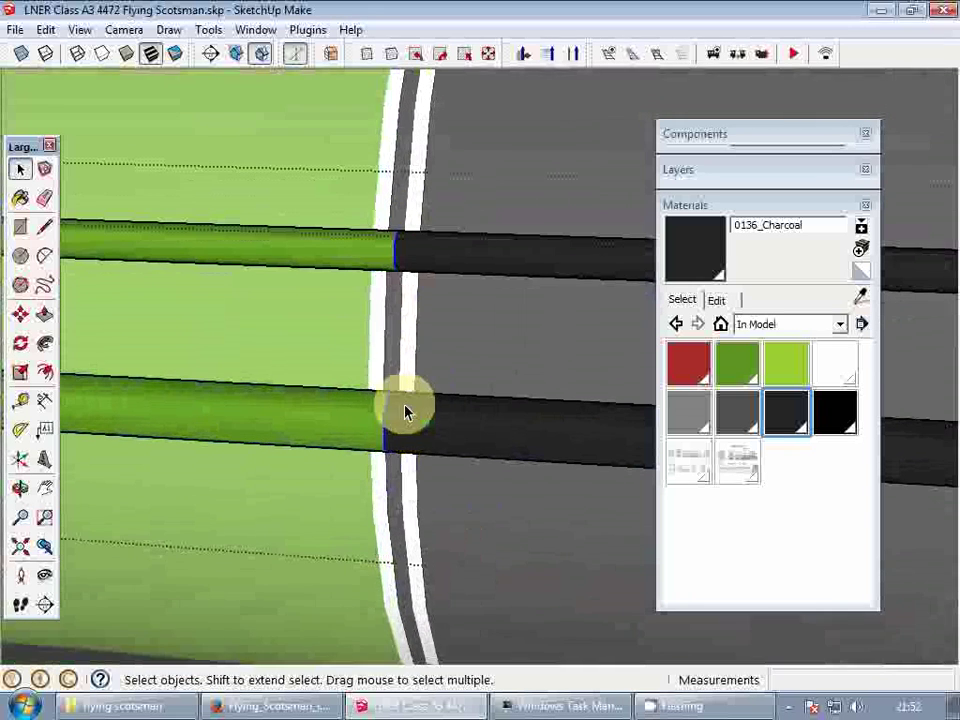
{"action": "key", "text": "m"}
{"action": "left_click", "coordinate": [379, 421]}
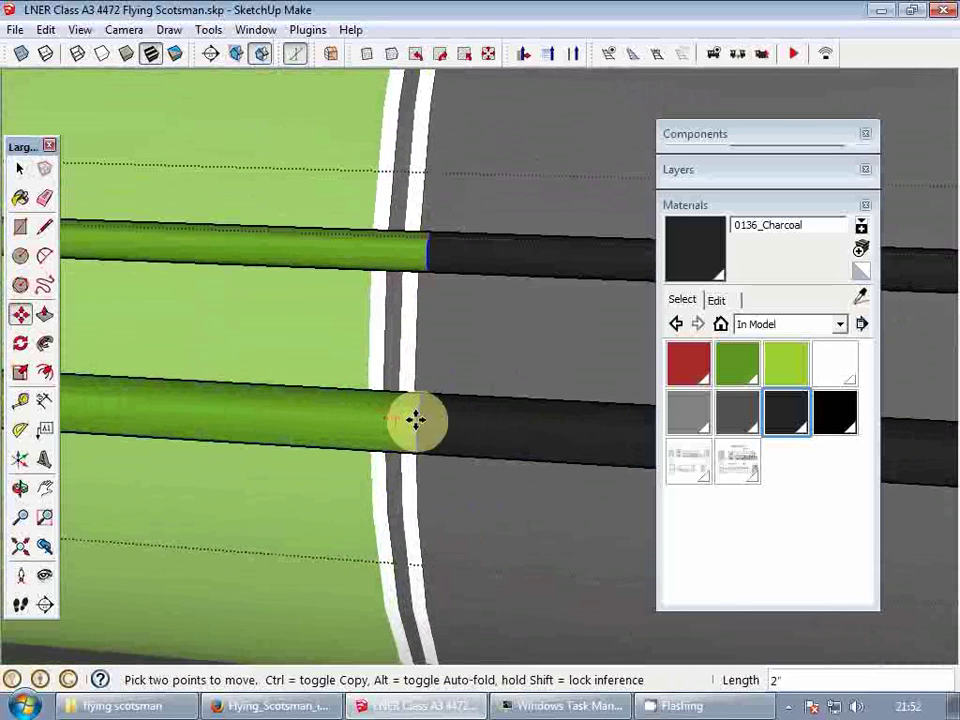
{"action": "scroll", "coordinate": [418, 334], "scroll_direction": "down", "scroll_amount": 2}
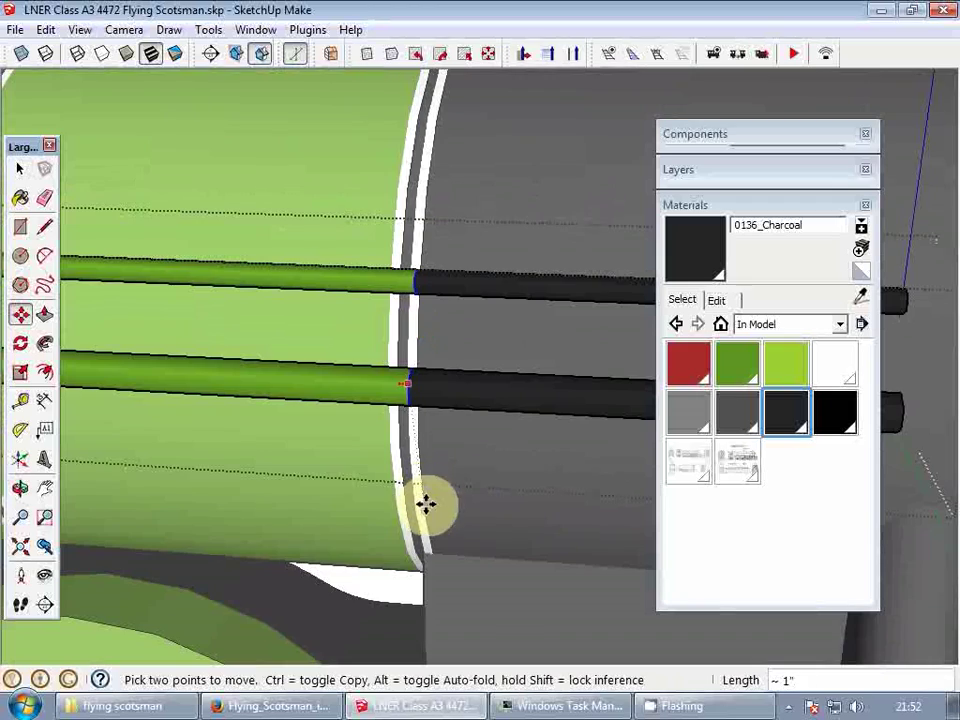
{"action": "key", "text": "space"}
- Open the front wheel splasher for editing and hide the rest of the model
{"action": "scroll", "coordinate": [328, 343], "scroll_direction": "down", "scroll_amount": 5}
{"action": "scroll", "coordinate": [490, 268], "scroll_direction": "down", "scroll_amount": 3}
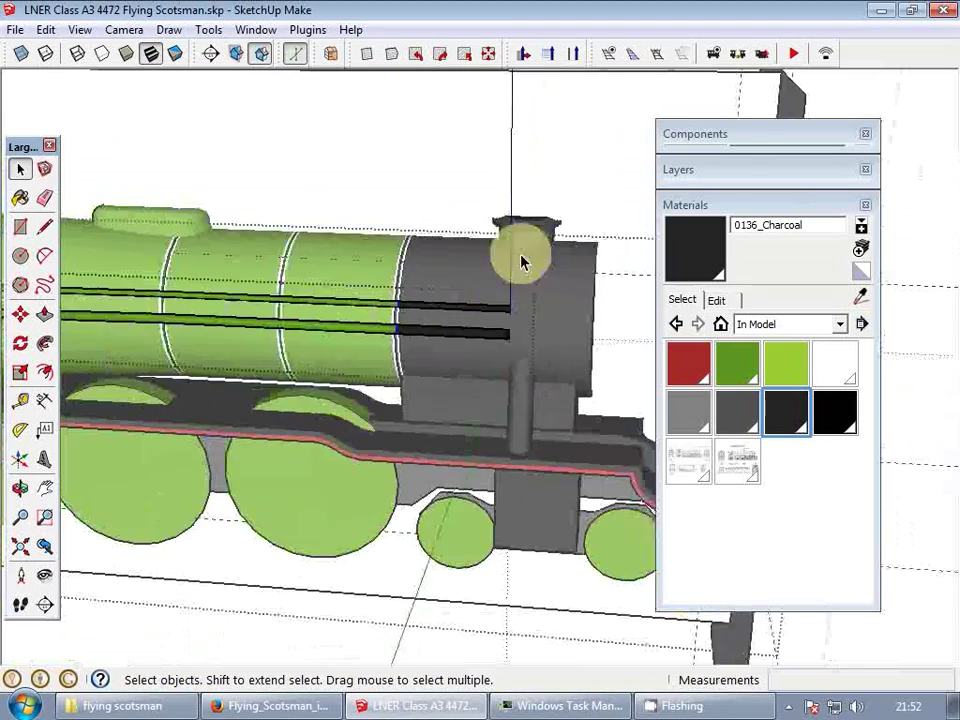
{"action": "left_click", "coordinate": [707, 207]}
{"action": "scroll", "coordinate": [621, 306], "scroll_direction": "down", "scroll_amount": 5}
{"action": "middle_click_drag", "start_coordinate": [621, 306], "coordinate": [440, 345]}
{"action": "scroll", "coordinate": [440, 345], "scroll_direction": "up", "scroll_amount": 8}
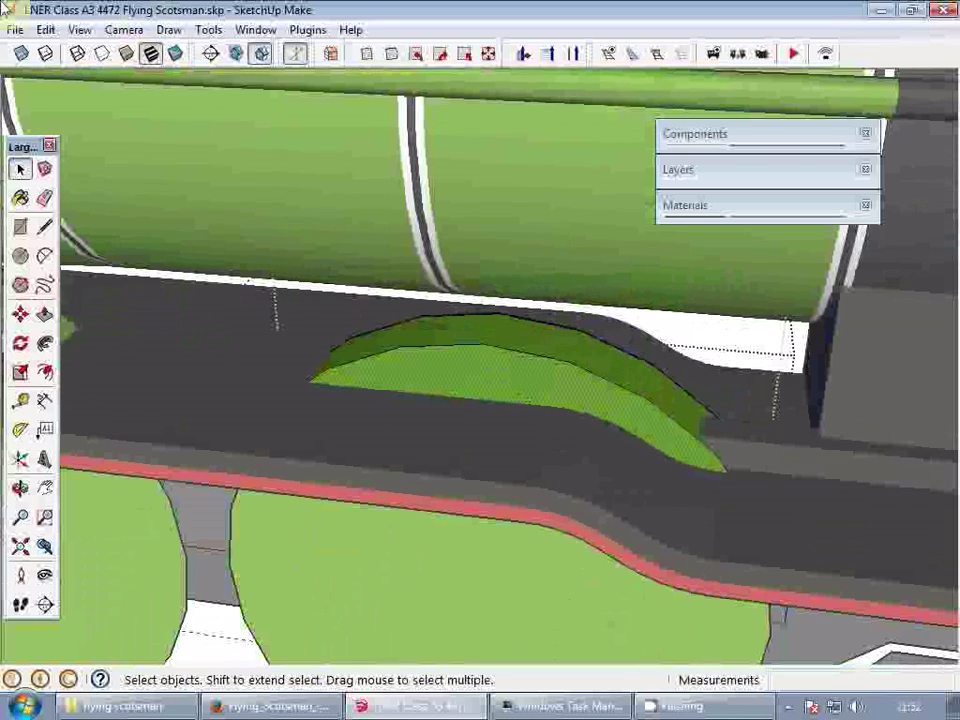
{"action": "left_click", "coordinate": [79, 30]}
{"action": "mouse_move", "coordinate": [285, 305]}
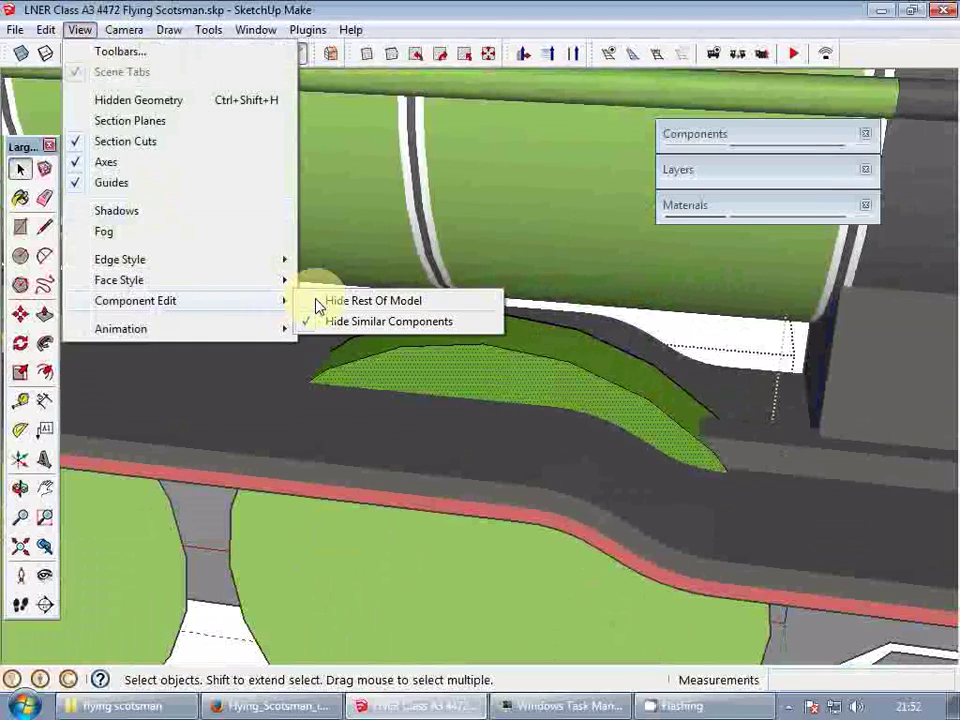
{"action": "left_click", "coordinate": [318, 301]}
{"action": "middle_click_drag", "start_coordinate": [400, 330], "coordinate": [561, 407]}
{"action": "scroll", "coordinate": [561, 407], "scroll_direction": "up", "scroll_amount": 2}
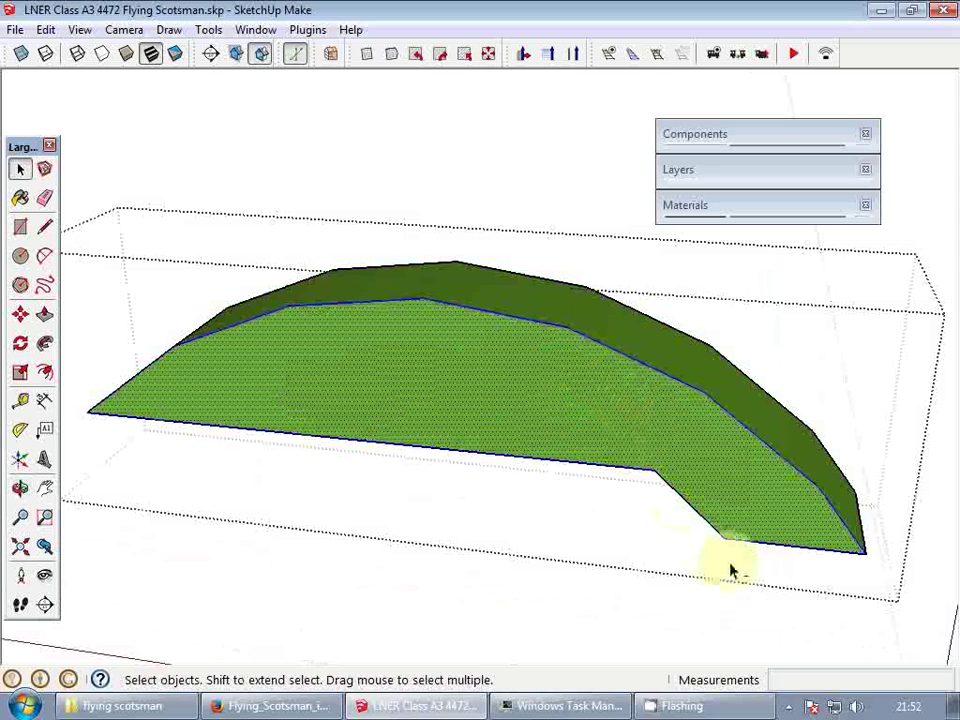
- Offset the curved edge of the splasher's side face inward by 1,5 inches and erase the overhanging line ends
{"action": "left_click_drag", "start_coordinate": [742, 563], "coordinate": [603, 438], "text": "shift"}
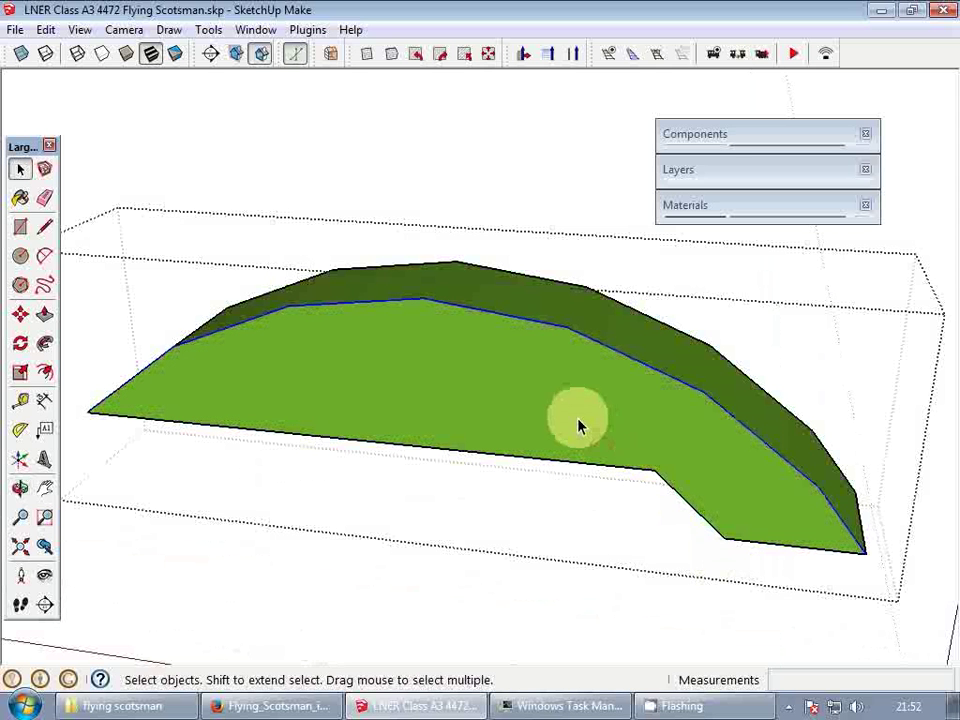
{"action": "left_click", "coordinate": [495, 333]}
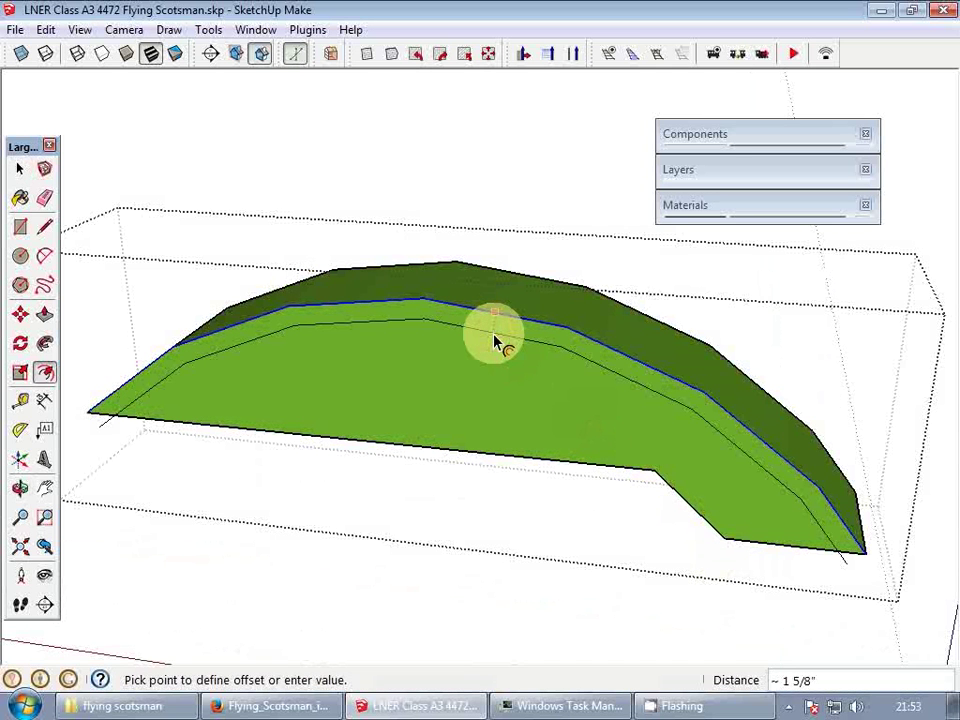
{"action": "left_click", "coordinate": [495, 342]}
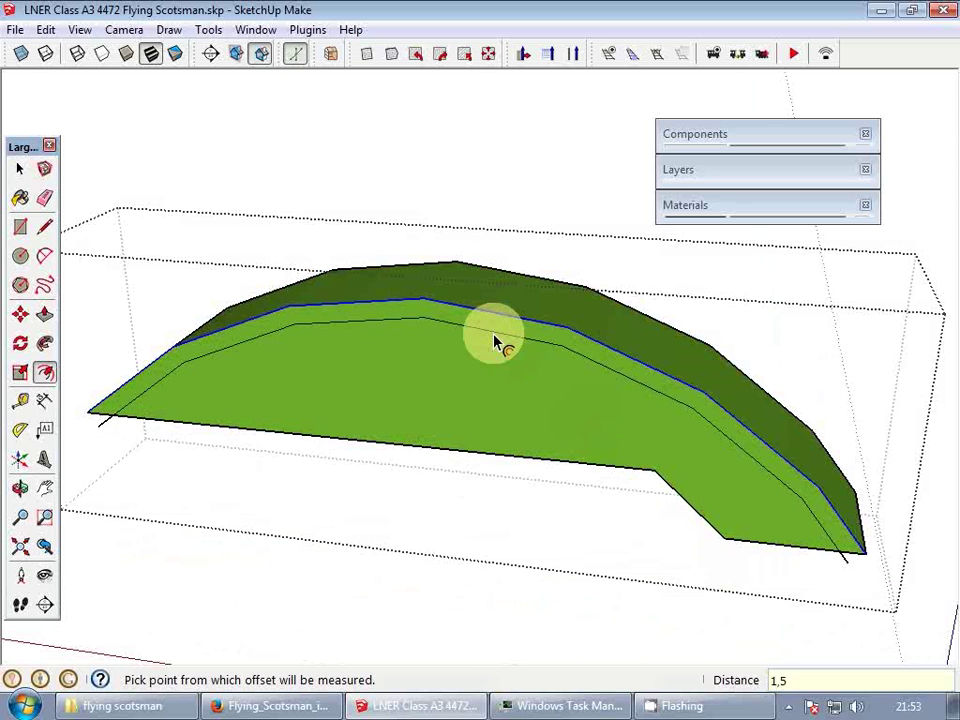
{"action": "key", "text": "space"}
{"action": "key", "text": "e"}
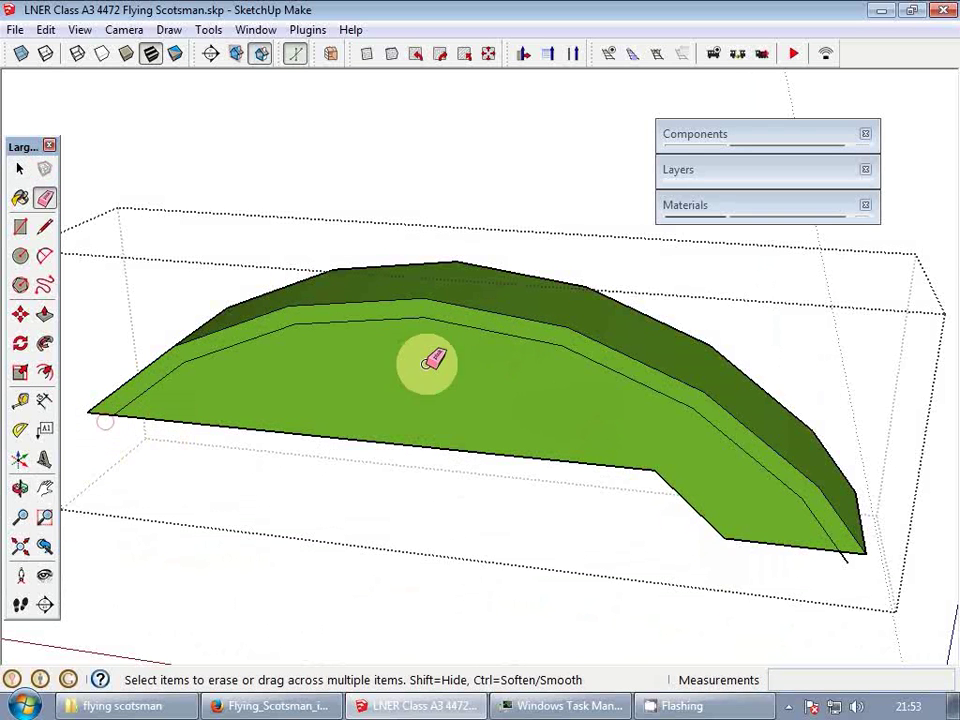
{"action": "left_click", "coordinate": [848, 562]}
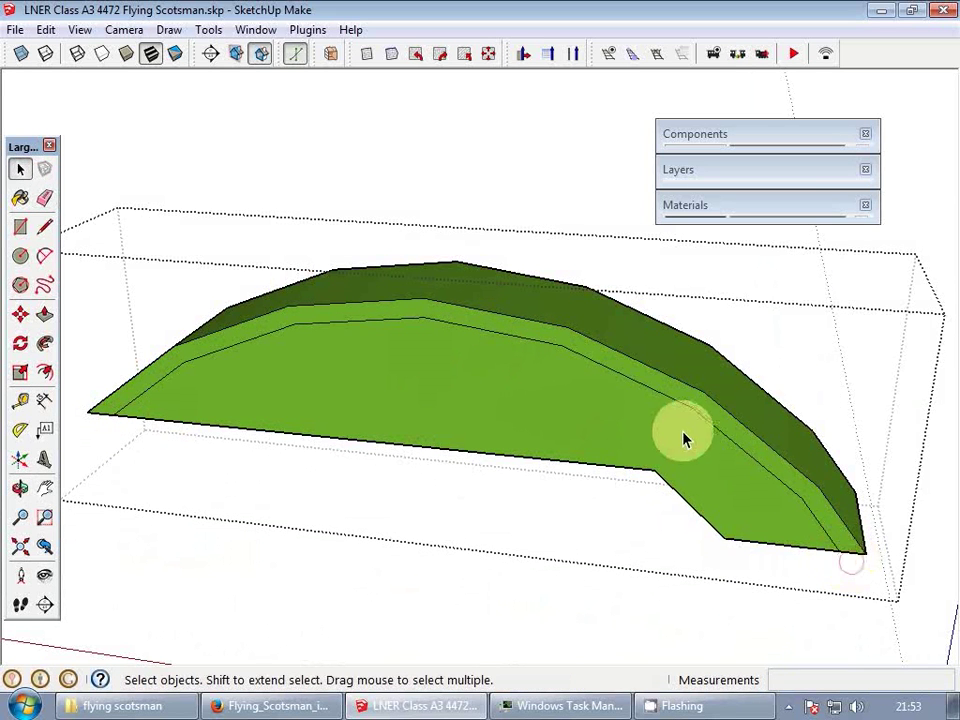
- Paint the front splasher's offset rim and curved top with 0136_Charcoal, and leave the group
{"action": "key", "text": "b"}
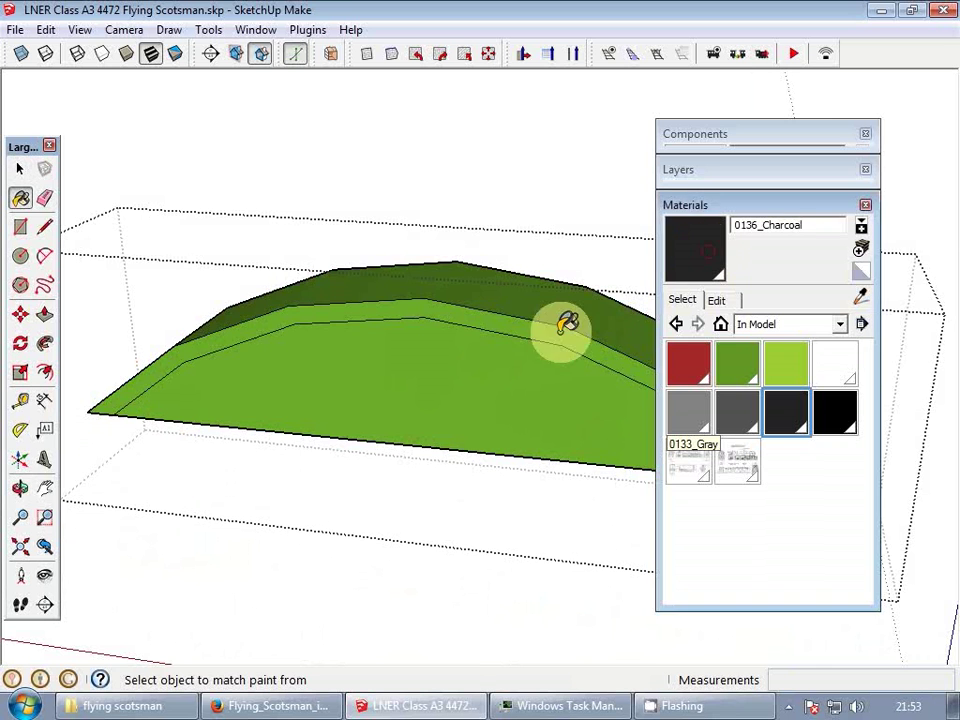
{"action": "left_click", "coordinate": [553, 330]}
{"action": "mouse_move", "coordinate": [553, 330]}
{"action": "middle_mouse_down"}
{"action": "mouse_move", "coordinate": [557, 317]}
{"action": "mouse_move", "coordinate": [540, 328]}
{"action": "mouse_move", "coordinate": [399, 343]}
{"action": "mouse_move", "coordinate": [77, 311]}
{"action": "middle_mouse_up"}
{"action": "left_click", "coordinate": [861, 297]}
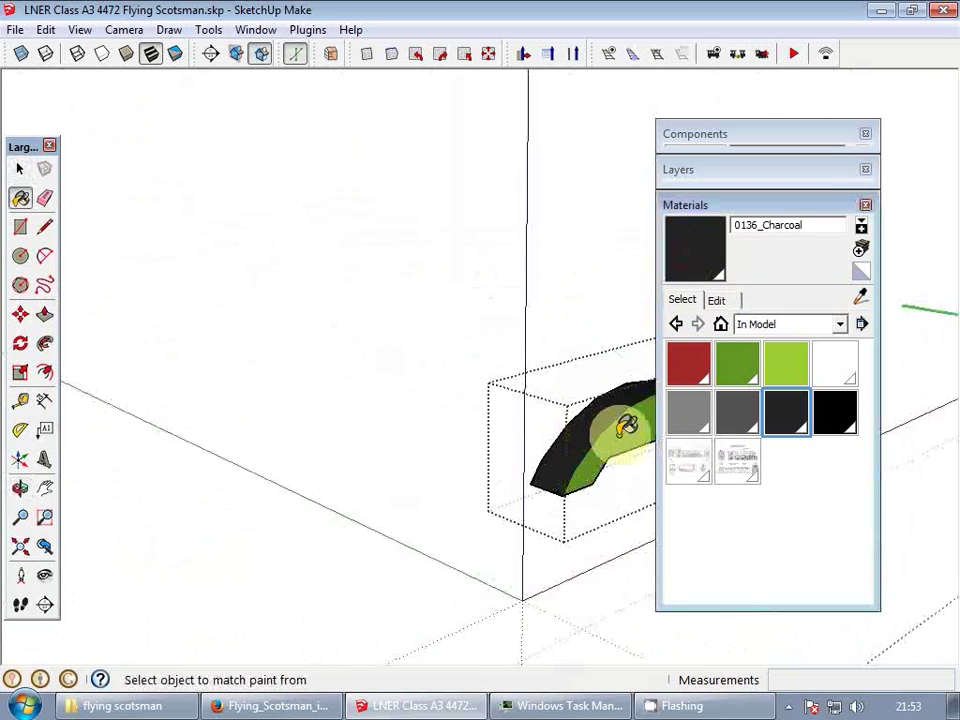
{"action": "left_click", "coordinate": [619, 434]}
{"action": "middle_click_drag", "start_coordinate": [406, 440], "coordinate": [917, 552]}
{"action": "key", "text": "space"}
{"action": "left_click", "coordinate": [917, 552]}
{"action": "scroll", "coordinate": [428, 412], "scroll_direction": "down", "scroll_amount": 2}
{"action": "middle_click_drag", "start_coordinate": [428, 412], "coordinate": [654, 354]}
{"action": "scroll", "coordinate": [431, 392], "scroll_direction": "up", "scroll_amount": 5}
{"action": "key", "text": "space"}
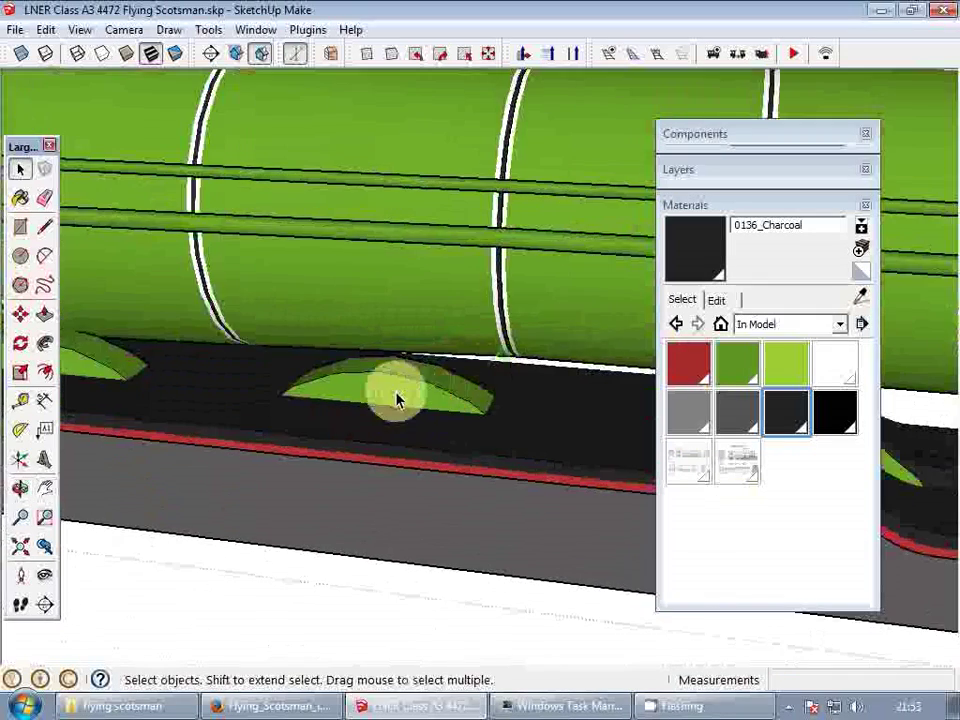
- Open the middle wheel splasher for editing and paint its curved top with 0136_Charcoal
{"action": "double_click", "coordinate": [396, 392]}
{"action": "scroll", "coordinate": [405, 382], "scroll_direction": "up", "scroll_amount": 4}
{"action": "left_click", "coordinate": [695, 248]}
{"action": "left_click", "coordinate": [488, 388]}
{"action": "key", "text": "space"}
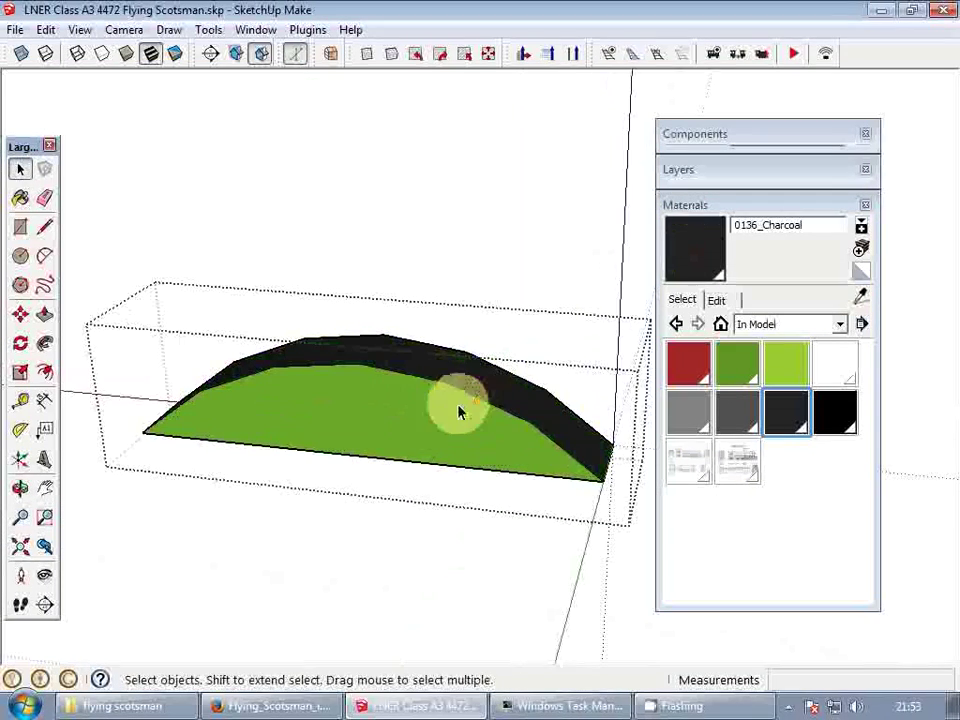
- Try to offset the whole outline of the middle splasher's side face inward
{"action": "key", "text": "f"}
{"action": "left_click", "coordinate": [460, 412]}
{"action": "left_click", "coordinate": [411, 412]}
{"action": "key", "text": "space"}
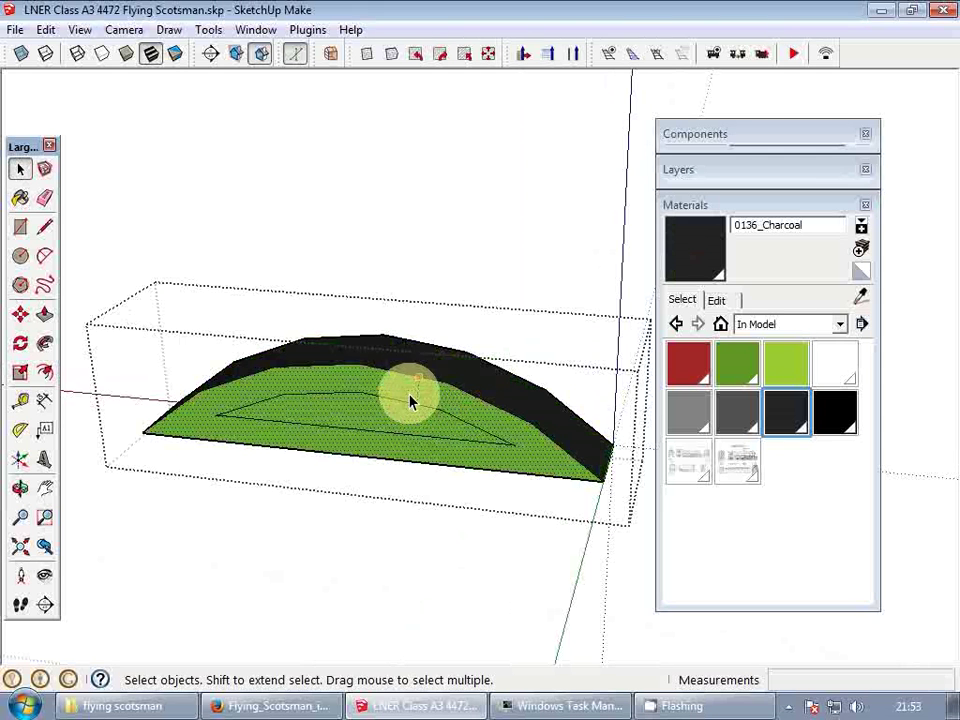
{"action": "key", "text": "ctrl+z"}
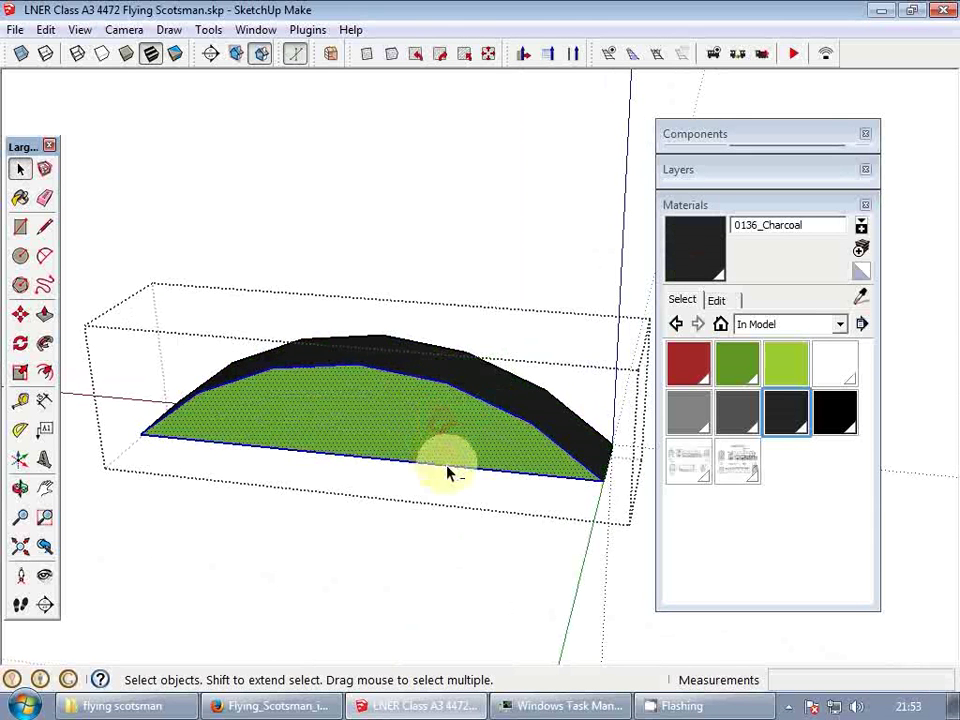
- Offset only the curved edge of the middle splasher's side face inward by 1,5 inches
{"action": "type", "text": "g"}
{"action": "type", "text": "d"}
{"action": "key", "text": "Escape"}
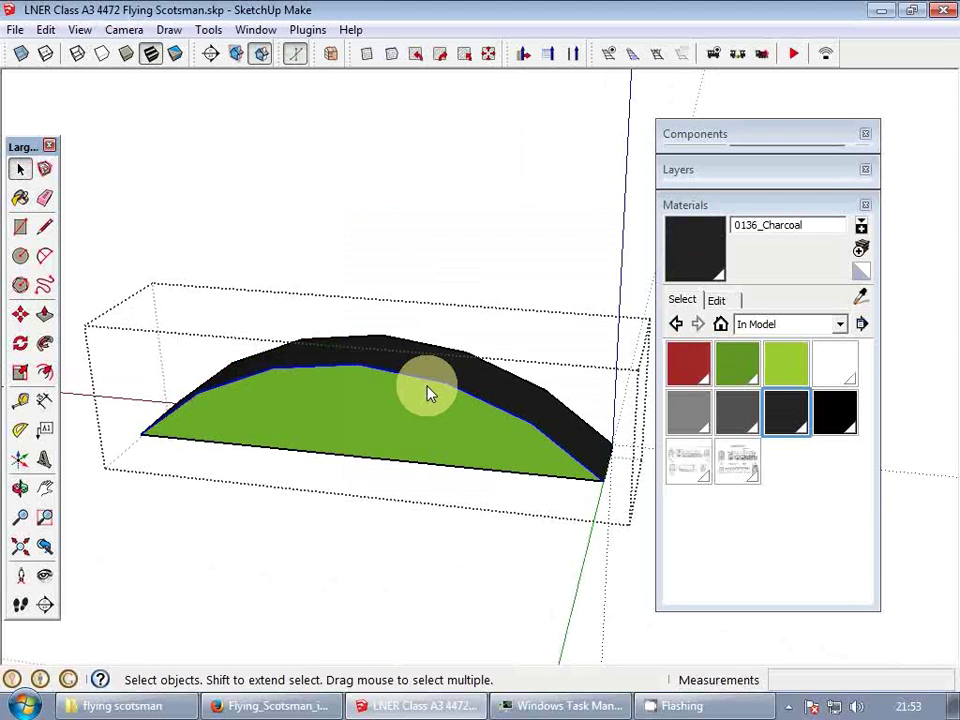
{"action": "key", "text": "f"}
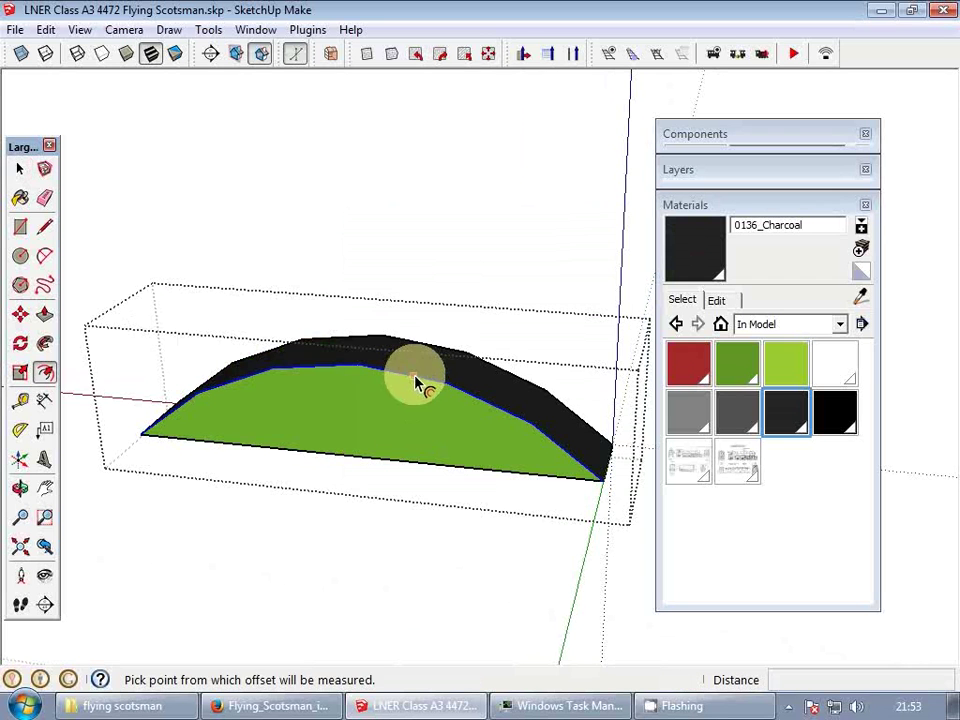
{"action": "left_click", "coordinate": [414, 381]}
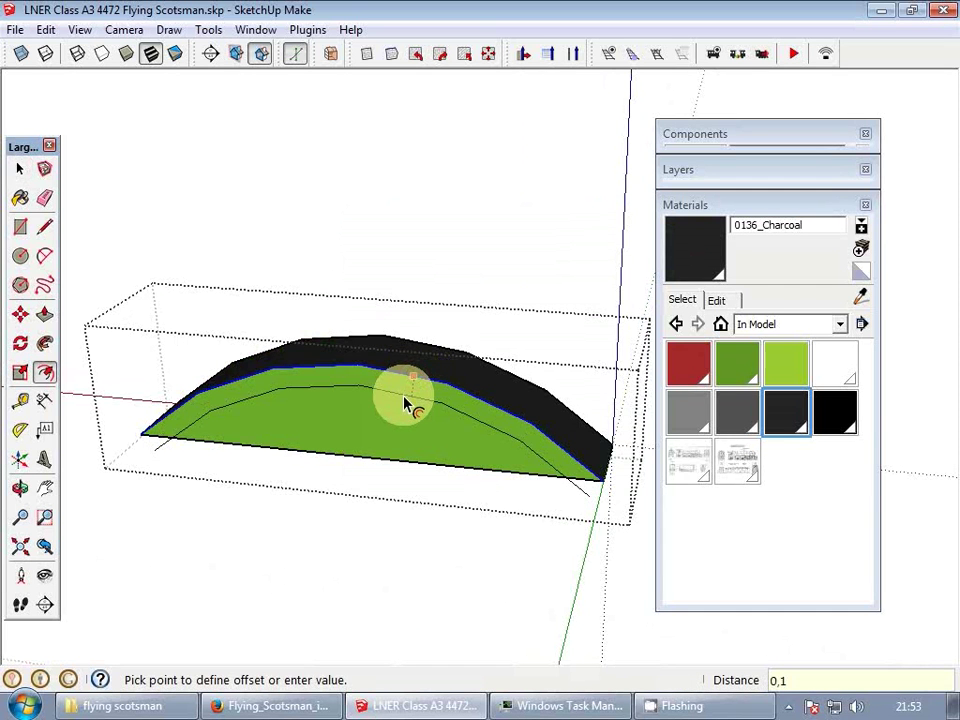
{"action": "key", "text": "Escape"}
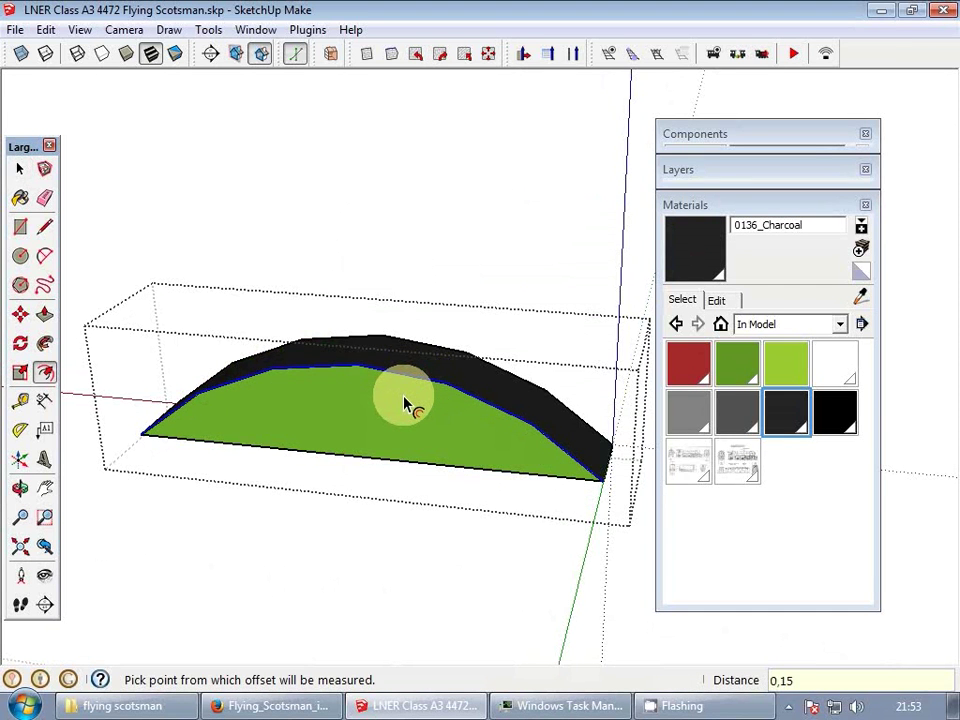
{"action": "left_click", "coordinate": [420, 406]}
{"action": "type", "text": "1,5"}
{"action": "key", "text": "Return"}
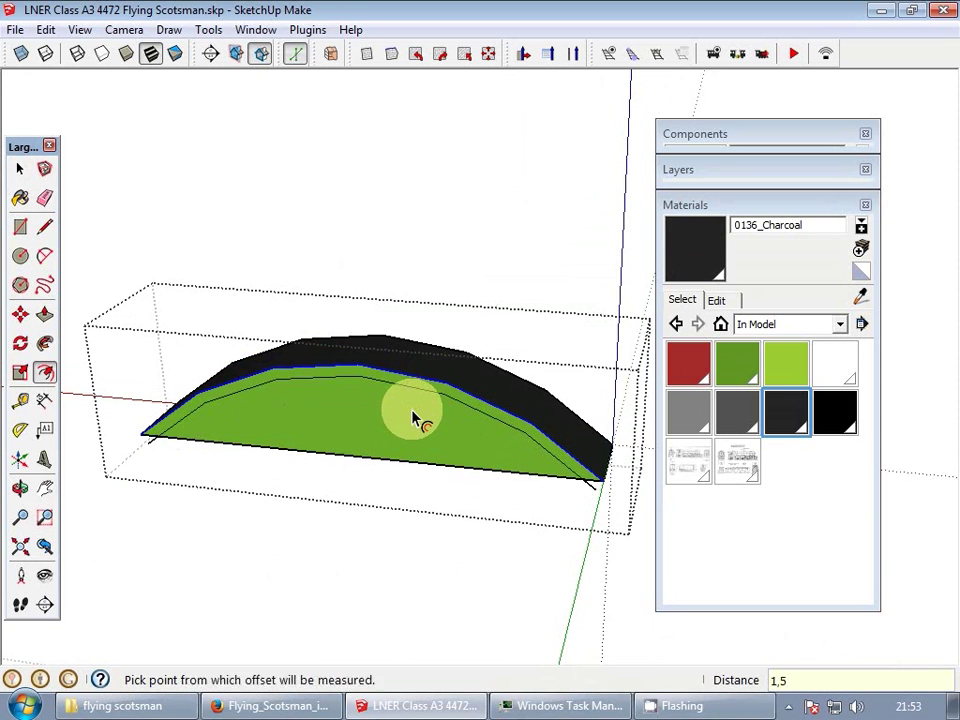
- Erase the overhanging ends of the offset line at both lower corners of the middle splasher
{"action": "key", "text": "space"}
{"action": "scroll", "coordinate": [613, 458], "scroll_direction": "up", "scroll_amount": 3}
{"action": "key", "text": "e"}
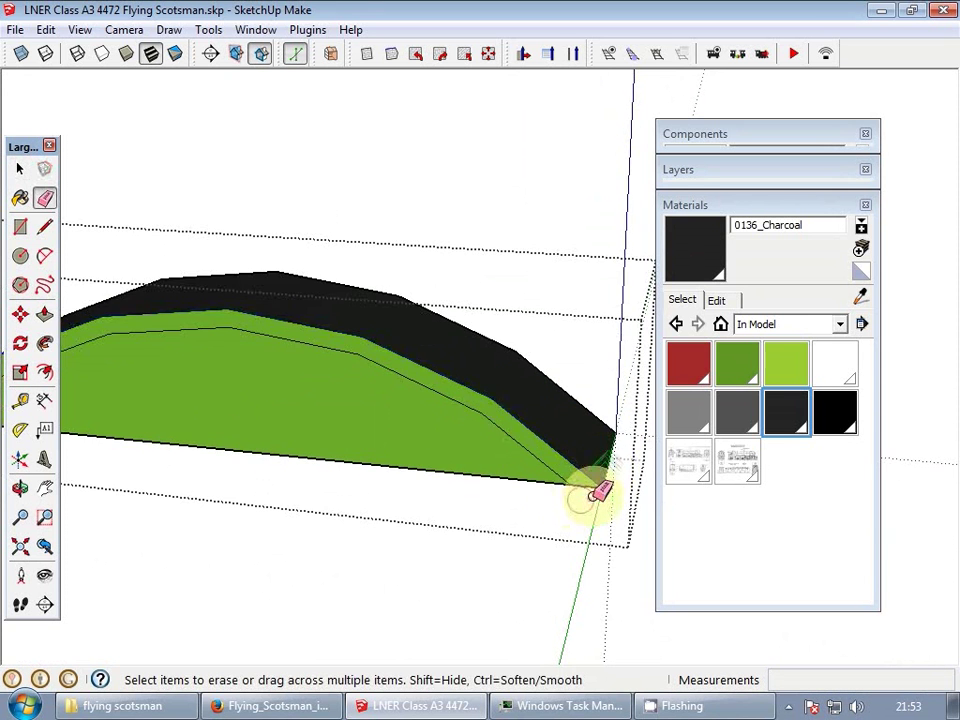
{"action": "scroll", "coordinate": [369, 375], "scroll_direction": "down", "scroll_amount": 4}
{"action": "scroll", "coordinate": [343, 396], "scroll_direction": "up", "scroll_amount": 5}
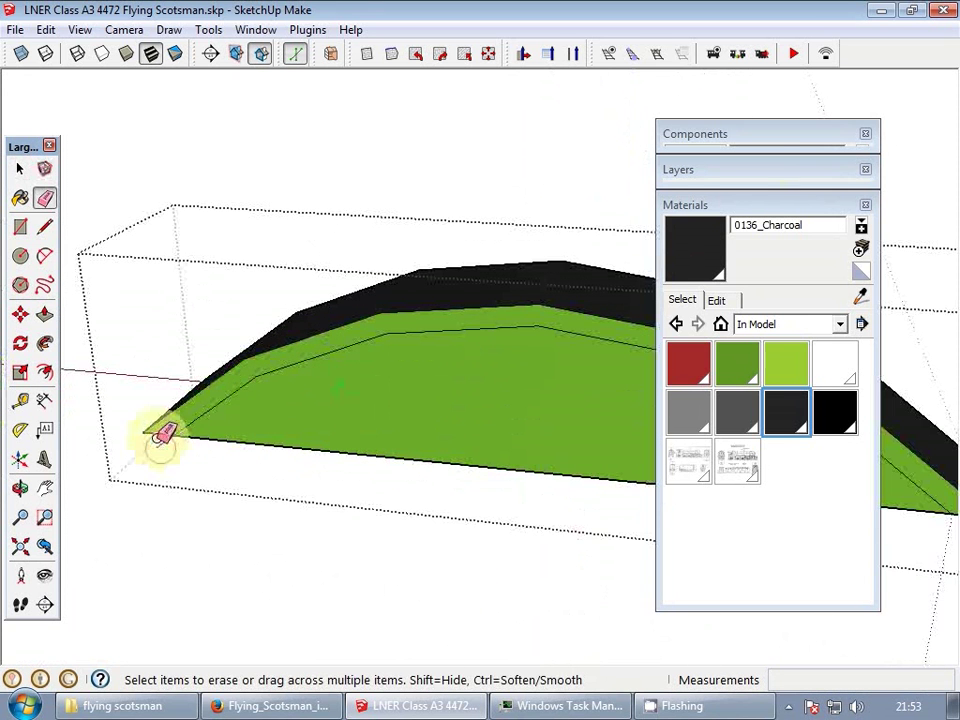
{"action": "left_click", "coordinate": [157, 440]}
- Paint the middle splasher's rim with 0136_Charcoal and leave the group
{"action": "key", "text": "space"}
{"action": "left_click", "coordinate": [671, 249]}
{"action": "left_click", "coordinate": [563, 321]}
{"action": "key", "text": "space"}
{"action": "scroll", "coordinate": [563, 323], "scroll_direction": "down", "scroll_amount": 3}
{"action": "key", "text": "Escape"}
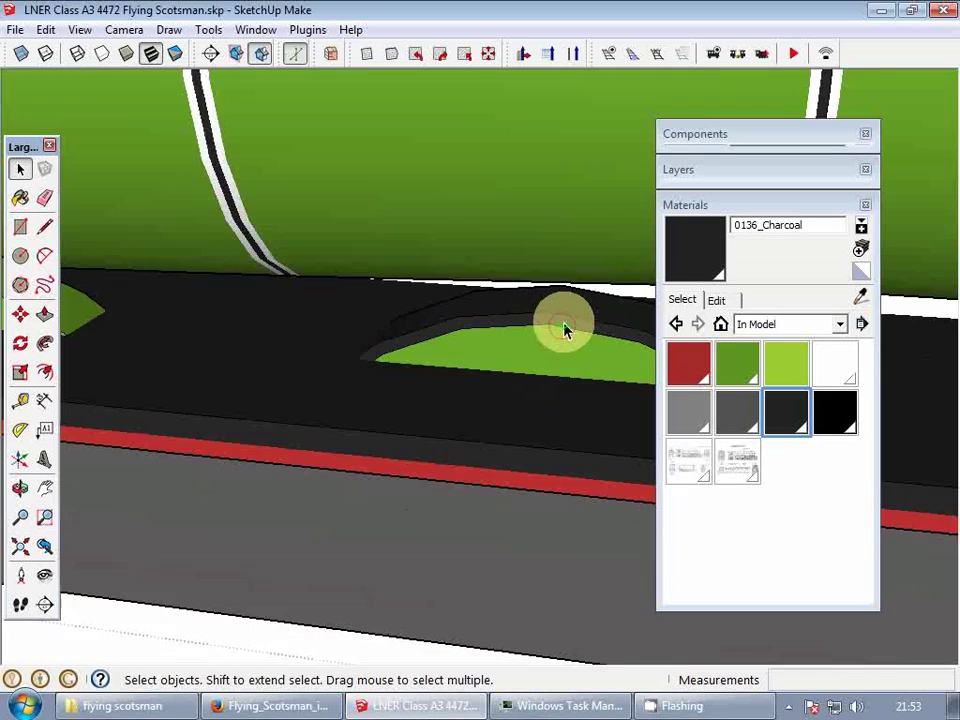
- Copy the painted middle splasher 87" rearward onto the position of the rear splasher
{"action": "scroll", "coordinate": [563, 325], "scroll_direction": "down", "scroll_amount": 3}
{"action": "left_click", "coordinate": [563, 323]}
{"action": "middle_click_drag", "start_coordinate": [563, 323], "coordinate": [566, 360]}
{"action": "key", "text": "m"}
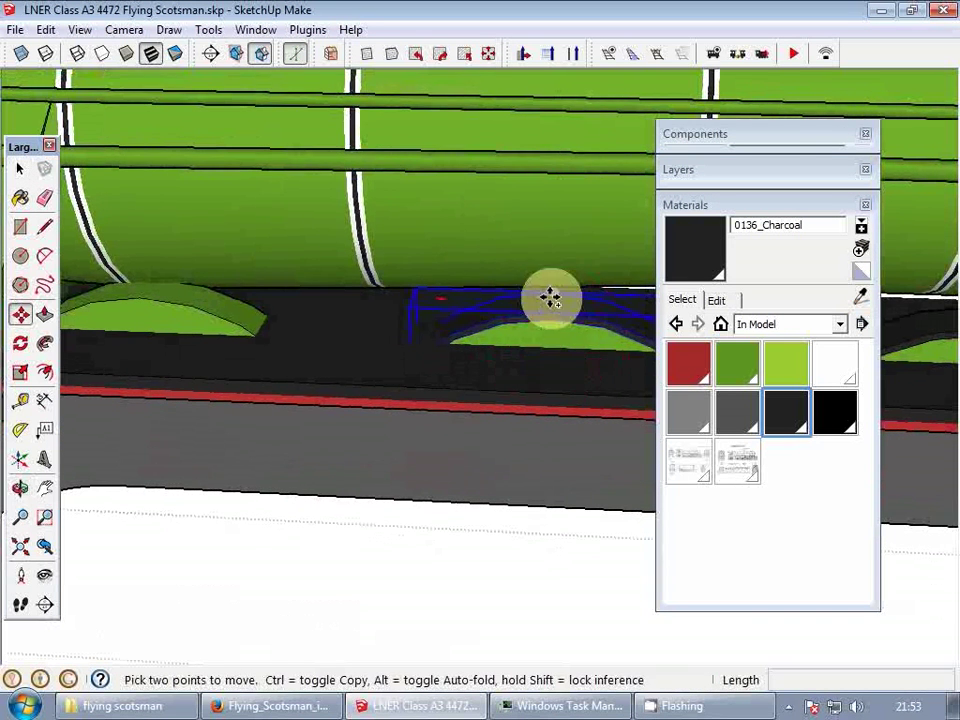
{"action": "left_click", "coordinate": [551, 295]}
{"action": "middle_click_drag", "start_coordinate": [168, 315], "coordinate": [366, 309], "text": "shift"}
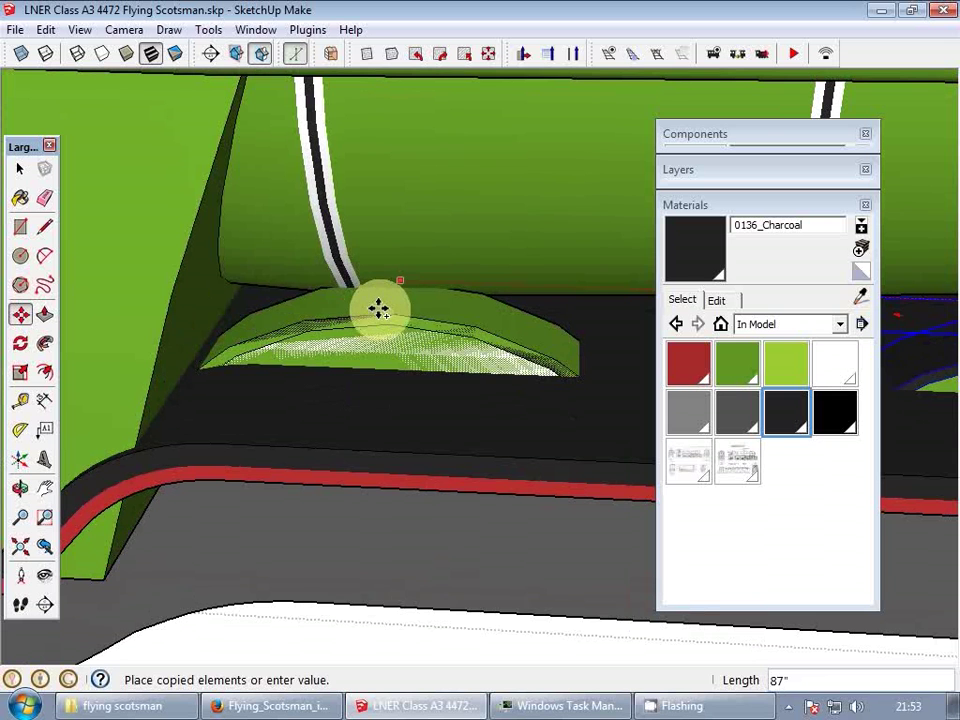
{"action": "left_click", "coordinate": [384, 309]}
- Delete the old all-green rear splasher beneath the new copy
{"action": "key", "text": "space"}
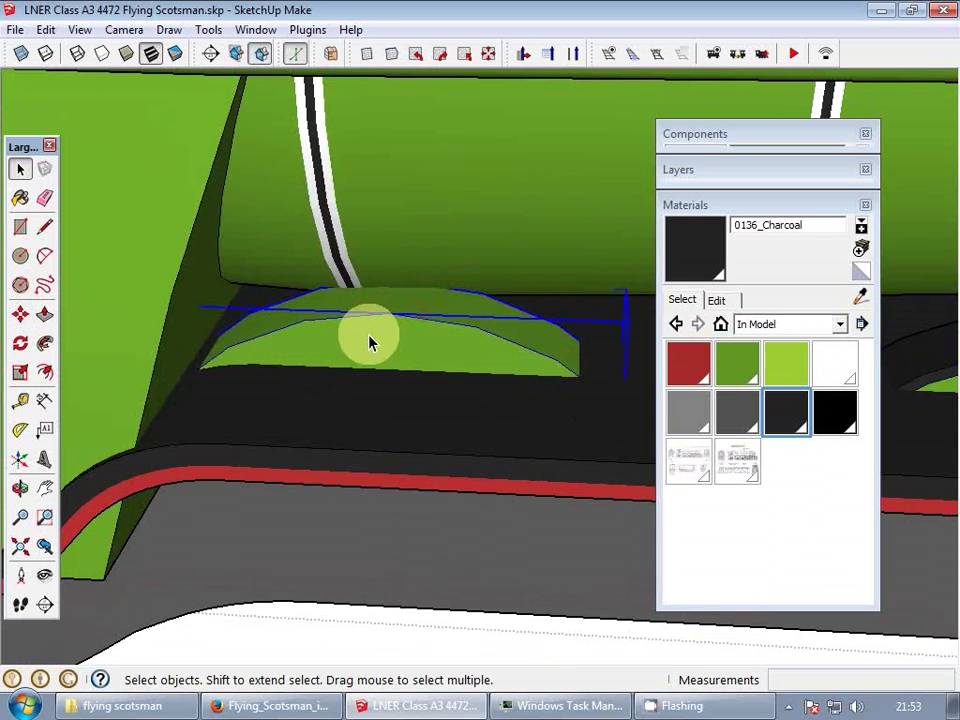
{"action": "key", "text": "Delete"}
{"action": "scroll", "coordinate": [364, 343], "scroll_direction": "down", "scroll_amount": 3}
{"action": "mouse_move", "coordinate": [366, 332]}
{"action": "middle_mouse_down"}
{"action": "mouse_move", "coordinate": [401, 330]}
{"action": "mouse_move", "coordinate": [370, 342]}
{"action": "middle_mouse_up"}
{"action": "scroll", "coordinate": [372, 343], "scroll_direction": "down", "scroll_amount": 2}
{"action": "scroll", "coordinate": [422, 394], "scroll_direction": "down", "scroll_amount": 2}
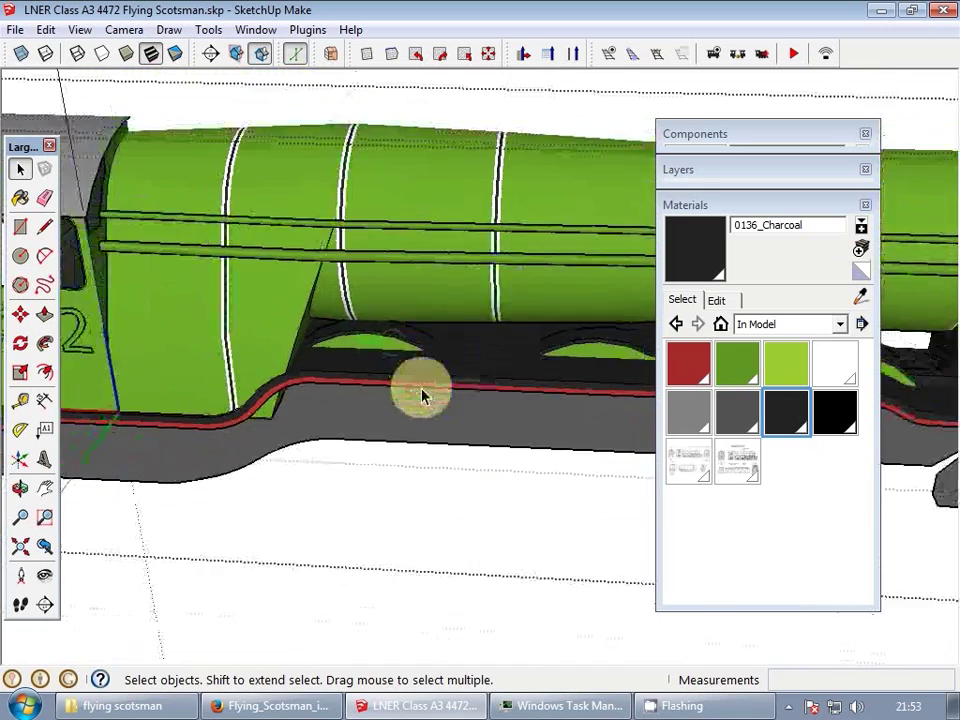
- Leave the group and examine the coloured locomotive against the side-view blueprints
{"action": "middle_click_drag", "start_coordinate": [510, 322], "coordinate": [294, 345], "text": "shift"}
{"action": "left_click", "coordinate": [743, 204]}
{"action": "middle_click_drag", "start_coordinate": [660, 328], "coordinate": [682, 367]}
{"action": "scroll", "coordinate": [525, 360], "scroll_direction": "down", "scroll_amount": 2}
{"action": "key", "text": "space"}
{"action": "key", "text": "Escape"}
{"action": "scroll", "coordinate": [733, 396], "scroll_direction": "up", "scroll_amount": 5}
{"action": "scroll", "coordinate": [682, 367], "scroll_direction": "down", "scroll_amount": 2}
{"action": "middle_click_drag", "start_coordinate": [682, 367], "coordinate": [600, 540], "text": "shift"}
{"action": "scroll", "coordinate": [682, 365], "scroll_direction": "down", "scroll_amount": 1}
{"action": "middle_click_drag", "start_coordinate": [600, 540], "coordinate": [477, 425], "text": "shift"}
{"action": "left_click_drag", "start_coordinate": [507, 313], "coordinate": [510, 446]}
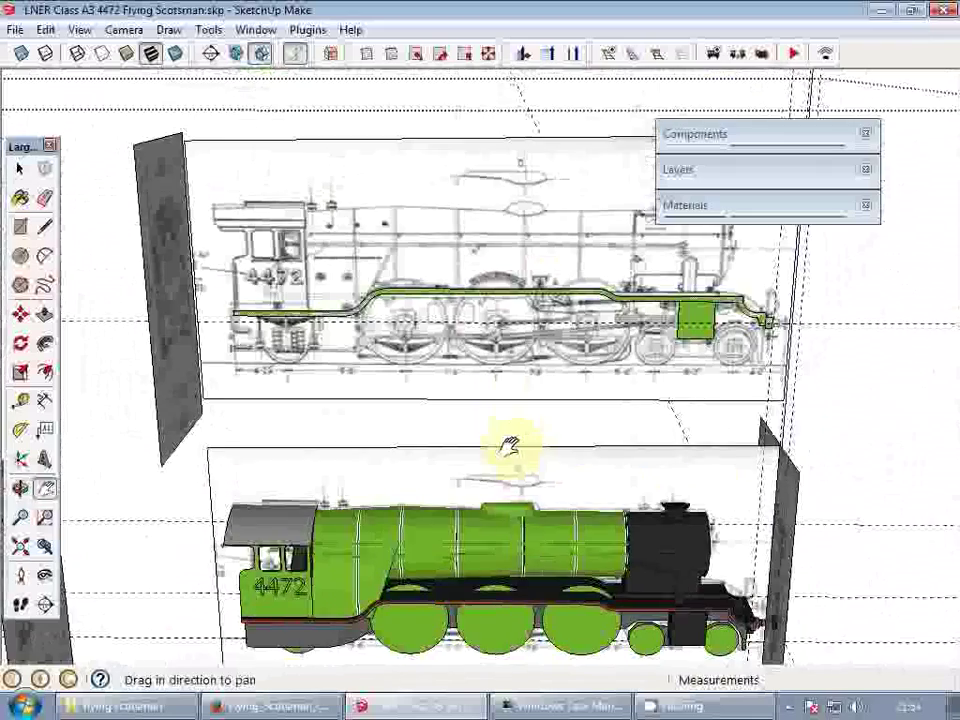
{"action": "scroll", "coordinate": [430, 255], "scroll_direction": "up", "scroll_amount": 4}
{"action": "scroll", "coordinate": [433, 252], "scroll_direction": "down", "scroll_amount": 4}
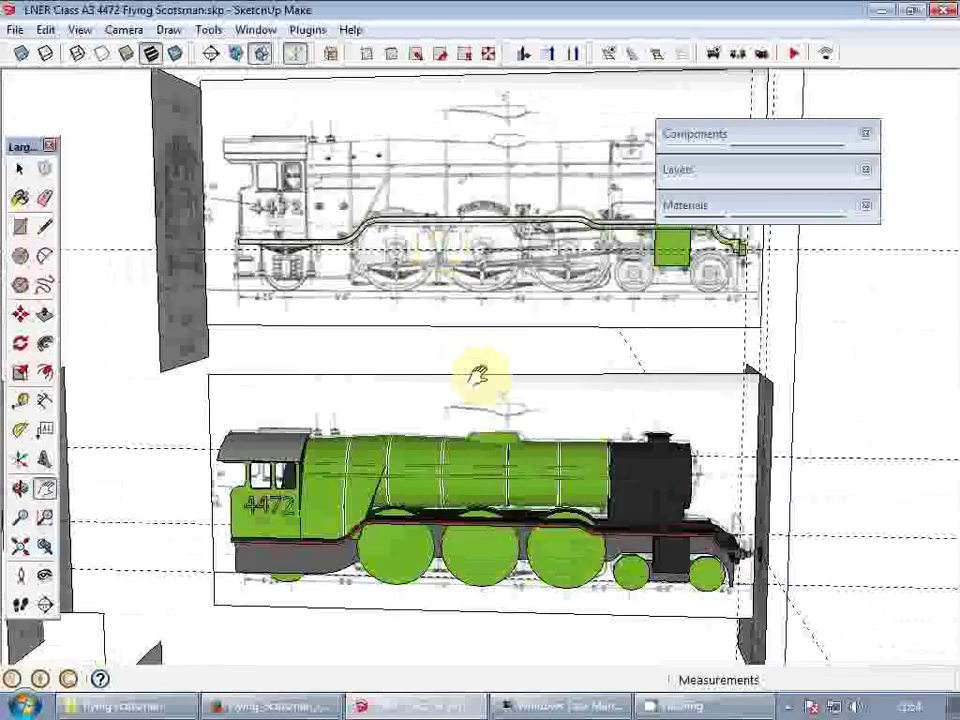
{"action": "left_click_drag", "start_coordinate": [480, 377], "coordinate": [565, 252]}
- Move the locomotive's side-view blueprint 42 1/8" outward so it stands in front of the boiler
{"action": "mouse_move", "coordinate": [591, 320]}
{"action": "middle_mouse_down"}
{"action": "mouse_move", "coordinate": [647, 375]}
{"action": "mouse_move", "coordinate": [583, 270]}
{"action": "mouse_move", "coordinate": [574, 343]}
{"action": "middle_mouse_up"}
{"action": "scroll", "coordinate": [682, 242], "scroll_direction": "up", "scroll_amount": 3}
{"action": "scroll", "coordinate": [755, 375], "scroll_direction": "down", "scroll_amount": 2}
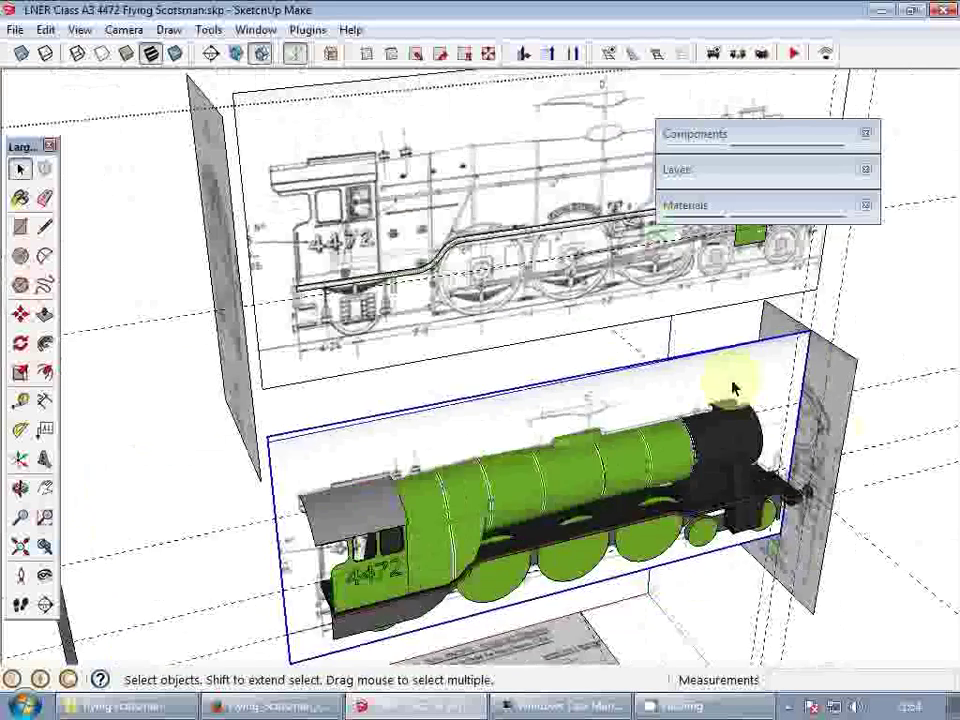
{"action": "scroll", "coordinate": [832, 440], "scroll_direction": "up", "scroll_amount": 3}
{"action": "key", "text": "m"}
{"action": "left_click", "coordinate": [752, 416]}
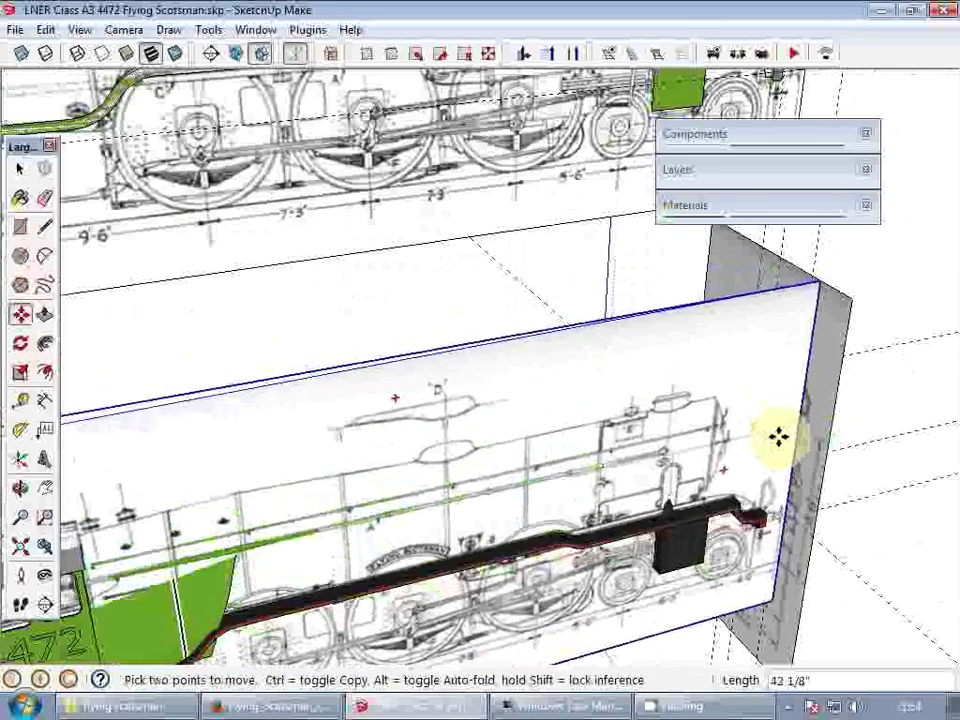
{"action": "middle_click_drag", "start_coordinate": [783, 441], "coordinate": [610, 435]}
{"action": "scroll", "coordinate": [602, 433], "scroll_direction": "down", "scroll_amount": 3}
{"action": "key", "text": "space"}
- Draw a rectangle over the frame opening traced between the rear and middle driving wheels
{"action": "scroll", "coordinate": [452, 503], "scroll_direction": "up", "scroll_amount": 5}
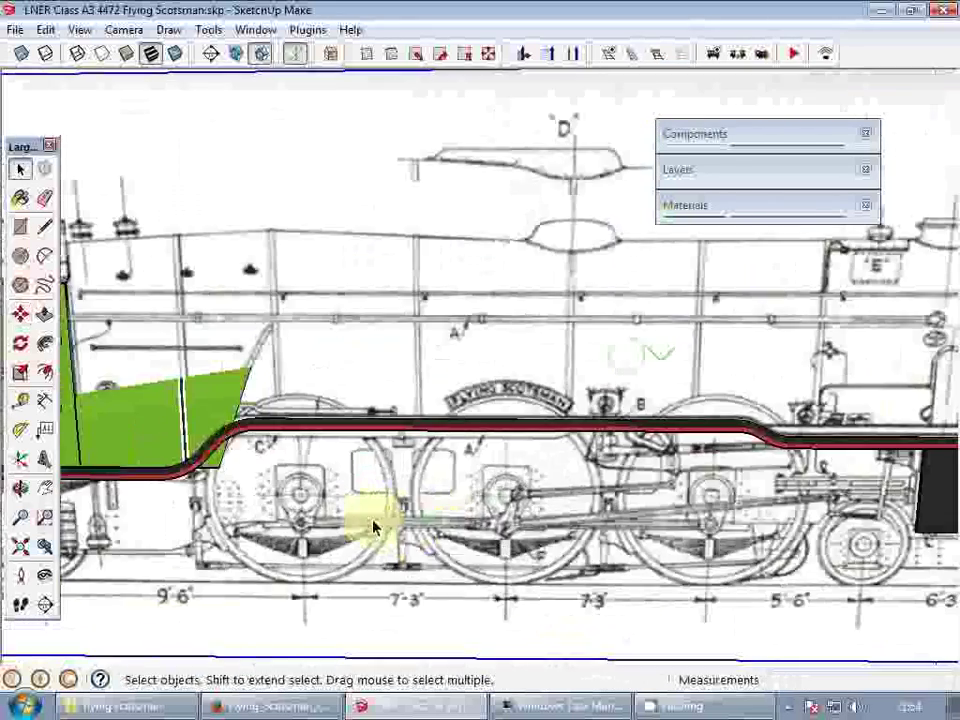
{"action": "middle_click_drag", "start_coordinate": [371, 522], "coordinate": [365, 481]}
{"action": "scroll", "coordinate": [366, 485], "scroll_direction": "up", "scroll_amount": 2}
{"action": "key", "text": "r"}
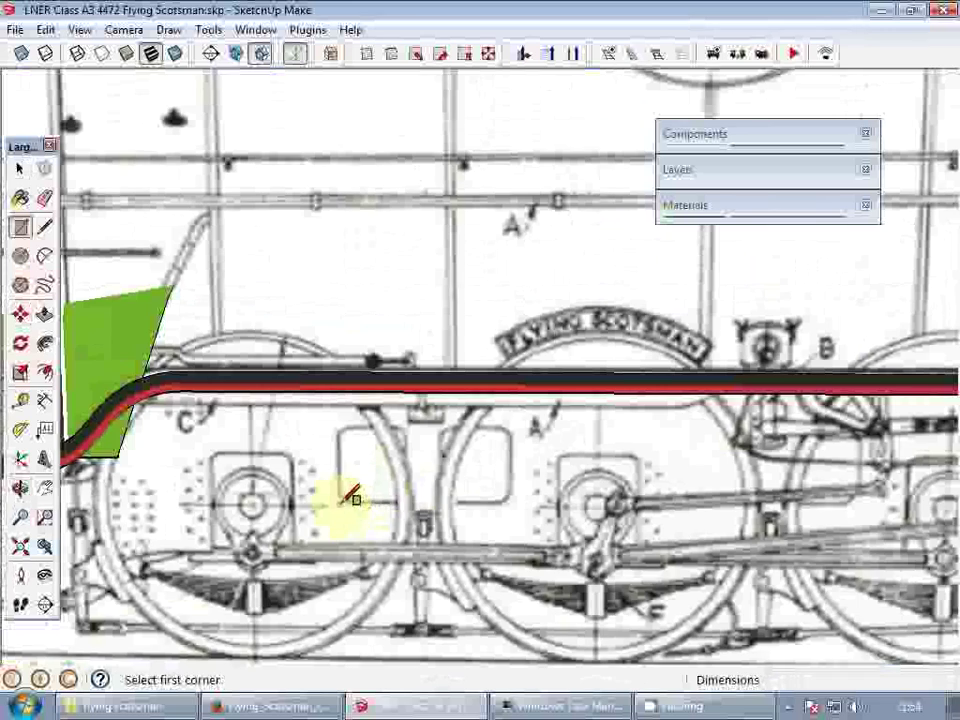
{"action": "scroll", "coordinate": [516, 430], "scroll_direction": "up", "scroll_amount": 3}
{"action": "left_click", "coordinate": [512, 423]}
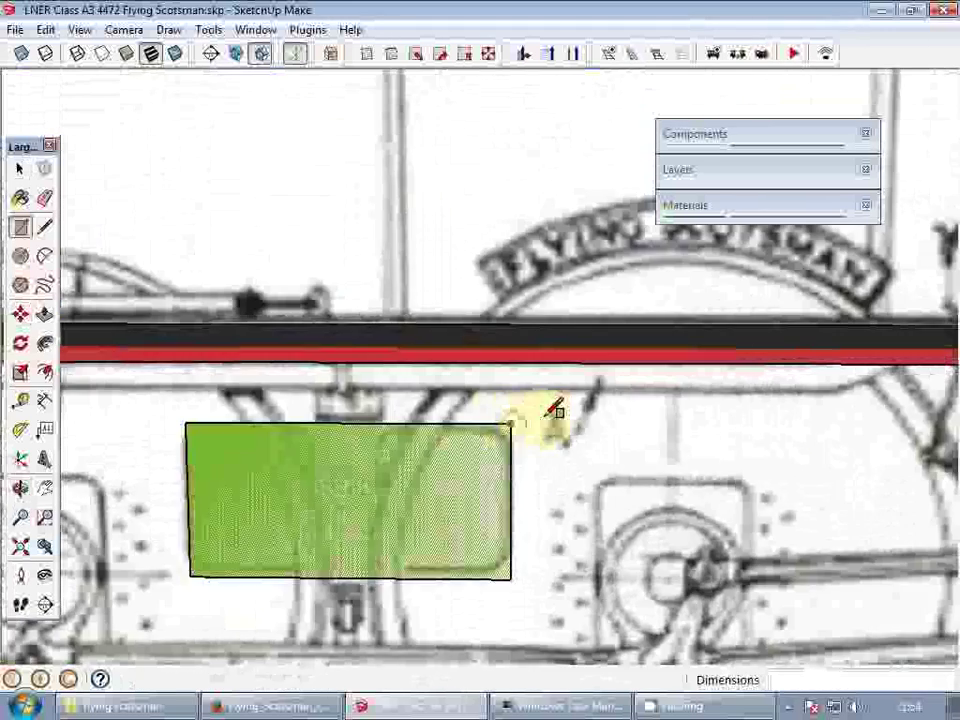
{"action": "scroll", "coordinate": [544, 416], "scroll_direction": "down", "scroll_amount": 3}
- Draw a vertical centre line dividing the frame opening's rectangle into two halves
{"action": "key", "text": "space"}
{"action": "scroll", "coordinate": [389, 479], "scroll_direction": "up", "scroll_amount": 3}
{"action": "scroll", "coordinate": [400, 490], "scroll_direction": "up", "scroll_amount": 1}
{"action": "key", "text": "l"}
{"action": "left_click", "coordinate": [489, 530]}
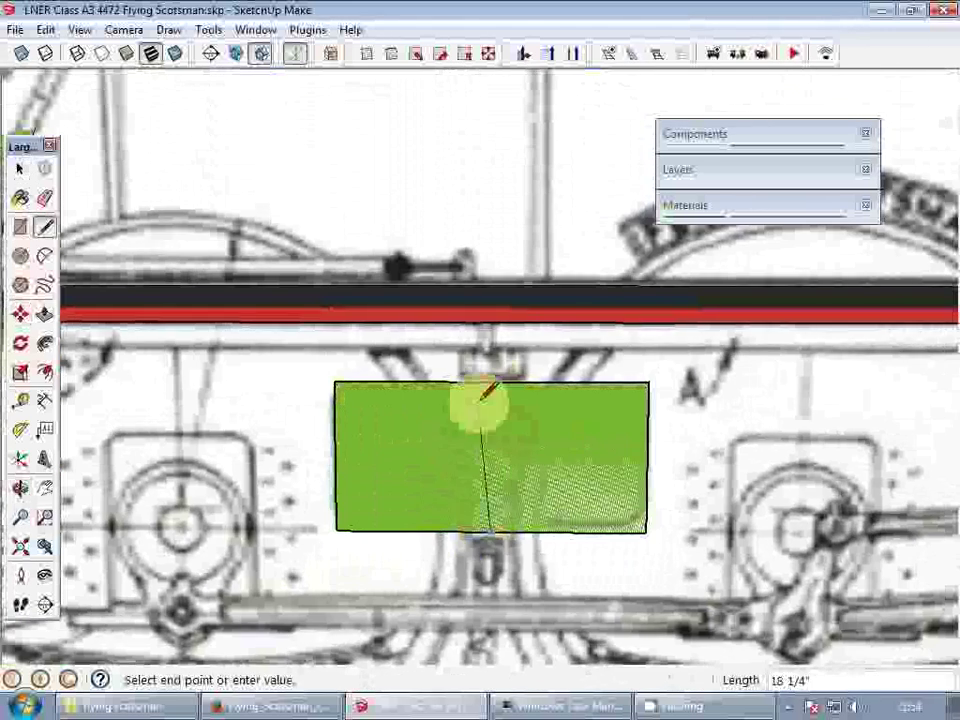
{"action": "left_click", "coordinate": [492, 381]}
{"action": "key", "text": "space"}
- Draw a rounding arc in one upper corner of the rectangle and rotate a copy into the other upper corner
{"action": "scroll", "coordinate": [422, 433], "scroll_direction": "up", "scroll_amount": 3}
{"action": "key", "text": "a"}
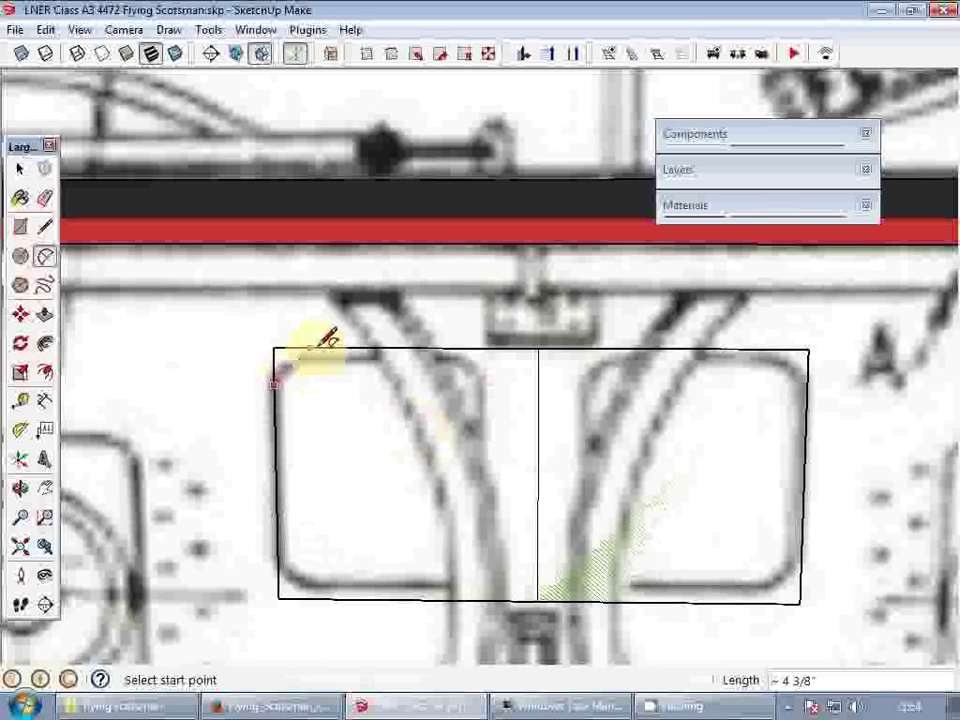
{"action": "key", "text": "space"}
{"action": "scroll", "coordinate": [302, 366], "scroll_direction": "down", "scroll_amount": 2}
{"action": "key", "text": "q"}
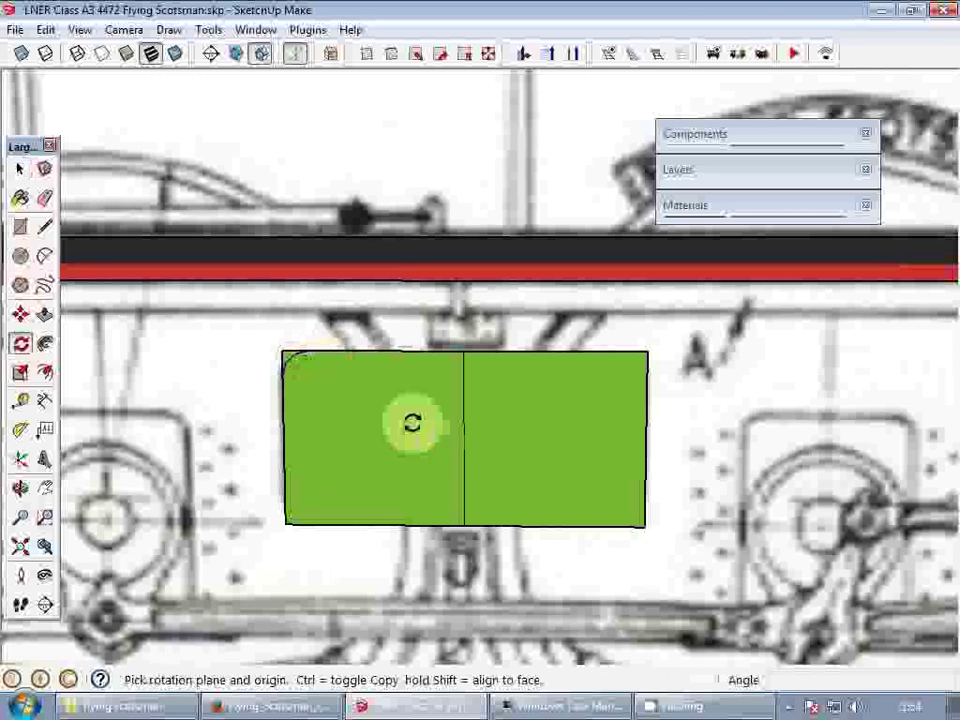
{"action": "left_click", "coordinate": [463, 414]}
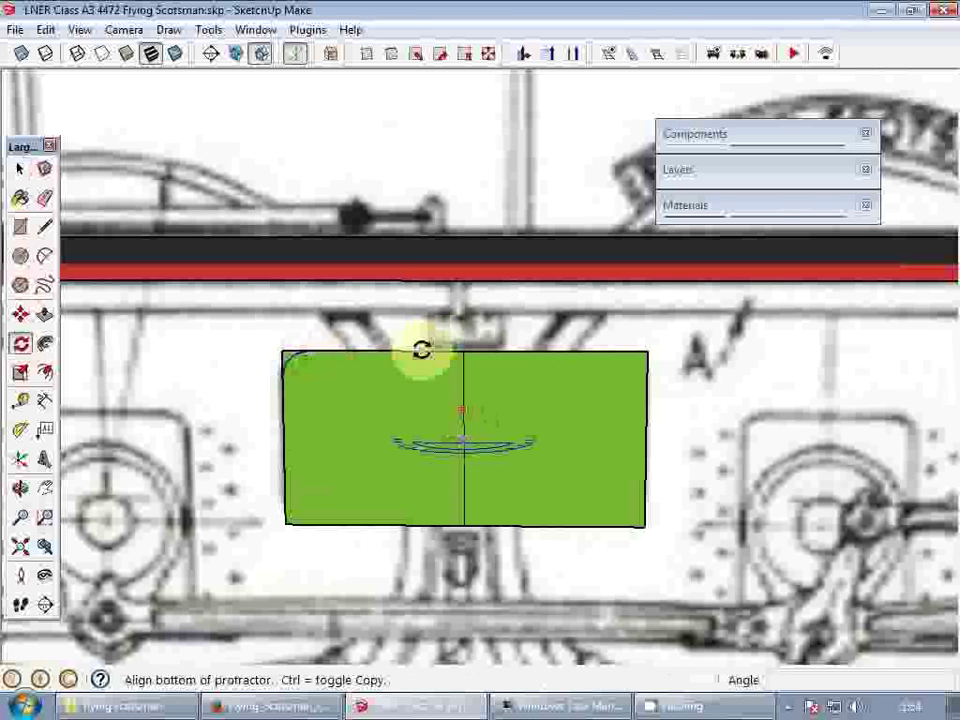
{"action": "left_click", "coordinate": [421, 349]}
{"action": "key", "text": "space"}
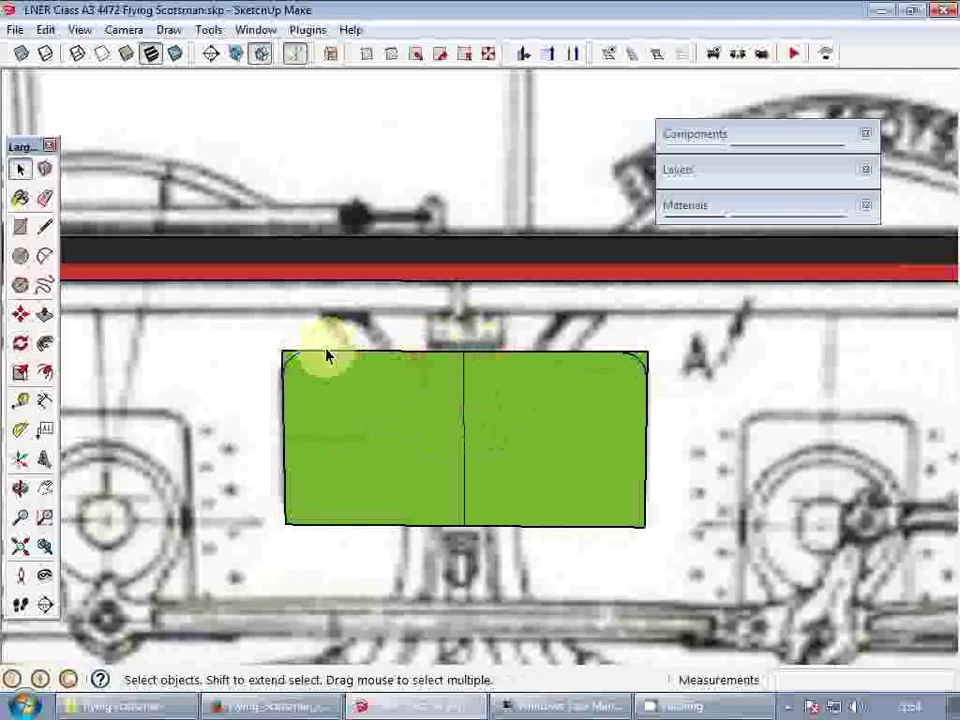
- Try to rotate a copy of both corner arcs by 180° about the rectangle's centre line
{"action": "left_click", "coordinate": [294, 359], "text": "ctrl"}
{"action": "key", "text": "q"}
{"action": "left_click", "coordinate": [463, 438]}
{"action": "left_click", "coordinate": [463, 404]}
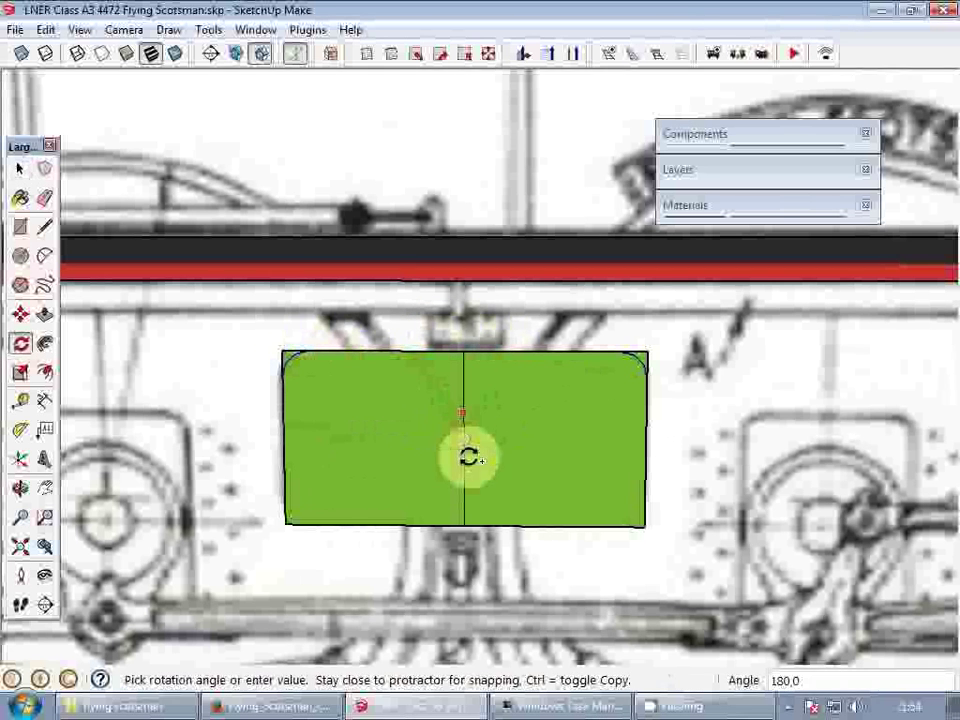
- Try to erase the rectangle's centre line and trim the upper corners outside the arcs
{"action": "key", "text": "e"}
{"action": "left_click", "coordinate": [470, 432]}
{"action": "key", "text": "space"}
{"action": "double_click", "coordinate": [465, 420]}
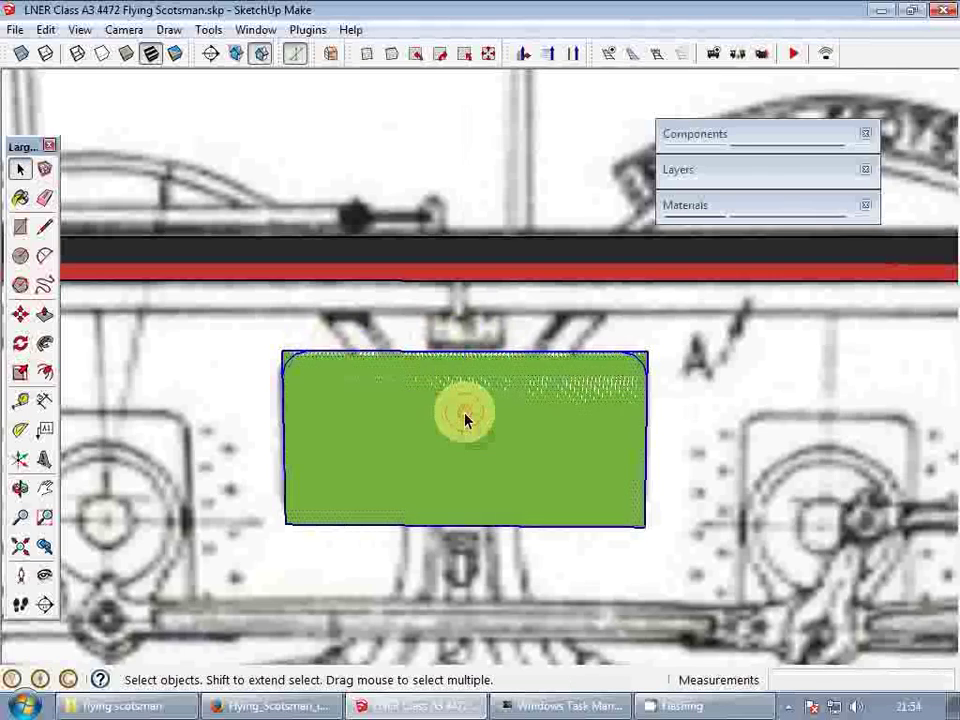
{"action": "triple_click", "coordinate": [396, 400]}
{"action": "scroll", "coordinate": [402, 401], "scroll_direction": "up", "scroll_amount": 2}
{"action": "double_click", "coordinate": [402, 401], "text": "shift"}
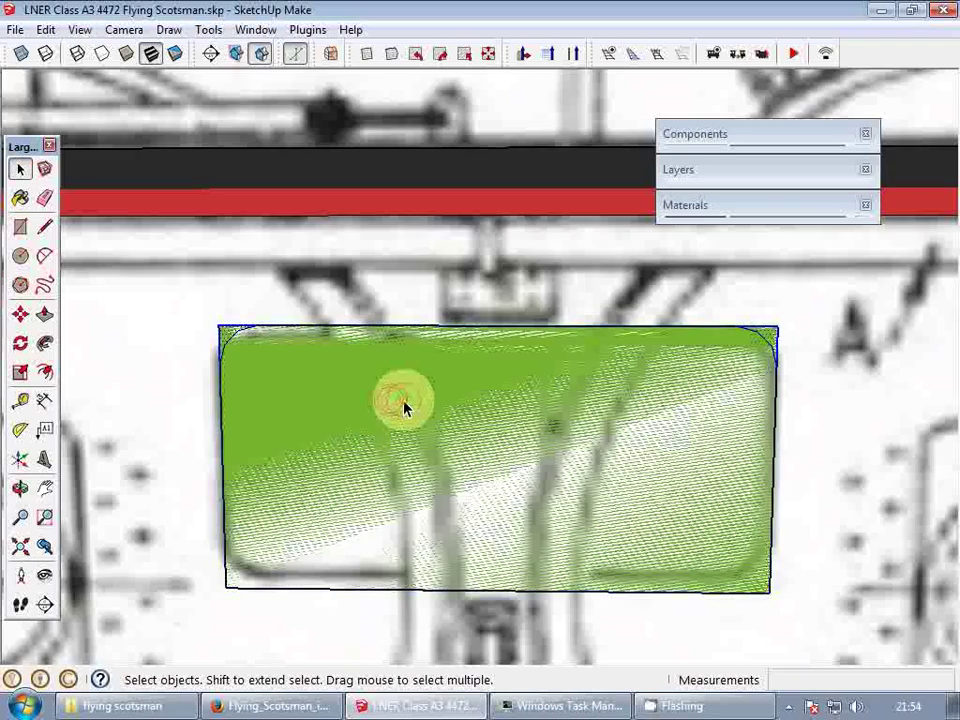
{"action": "scroll", "coordinate": [403, 401], "scroll_direction": "down", "scroll_amount": 2}
{"action": "scroll", "coordinate": [405, 406], "scroll_direction": "down", "scroll_amount": 1}
{"action": "scroll", "coordinate": [416, 407], "scroll_direction": "up", "scroll_amount": 1}
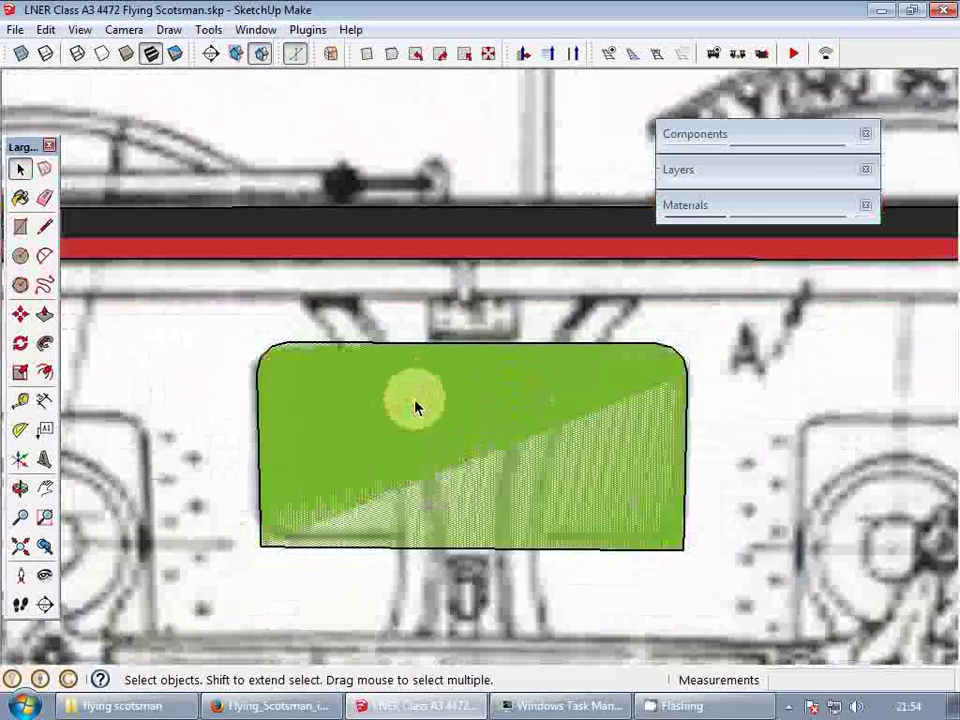
{"action": "scroll", "coordinate": [412, 436], "scroll_direction": "up", "scroll_amount": 1}
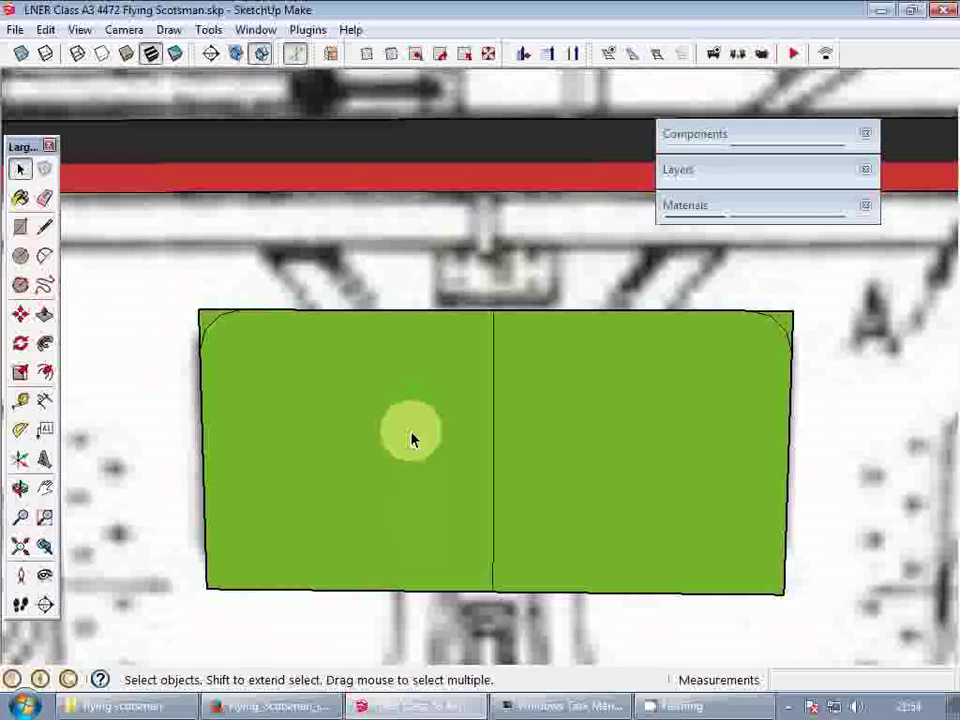
- Undo the last trimming, then rotate a copy of both upper corner arcs by 180° into the rectangle's lower corners
{"action": "key", "text": "ctrl+z"}
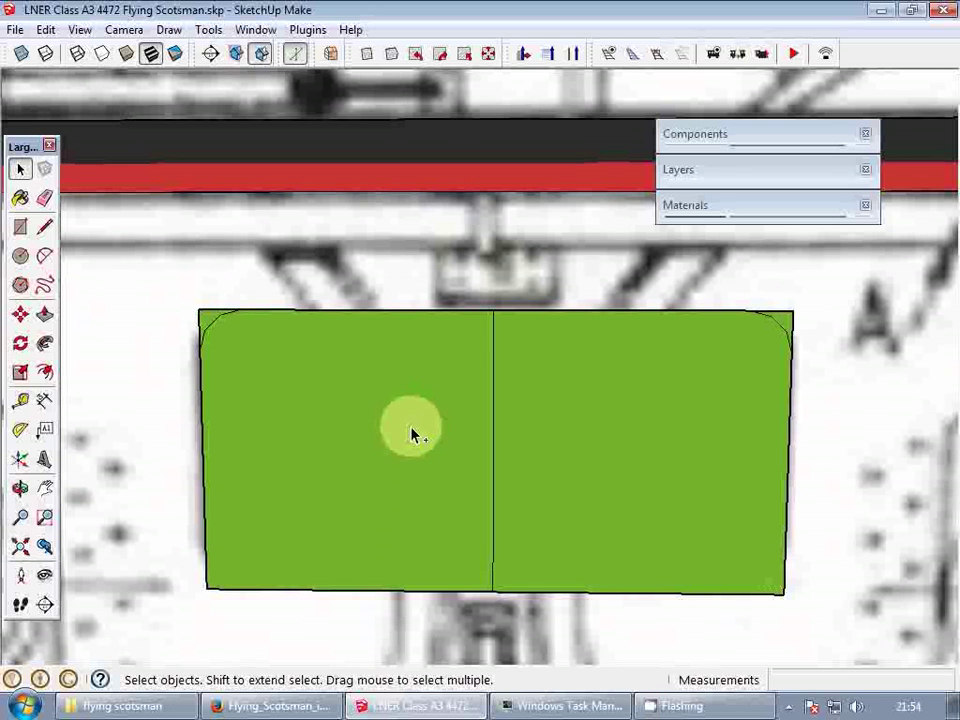
{"action": "left_click", "coordinate": [213, 326], "text": "ctrl"}
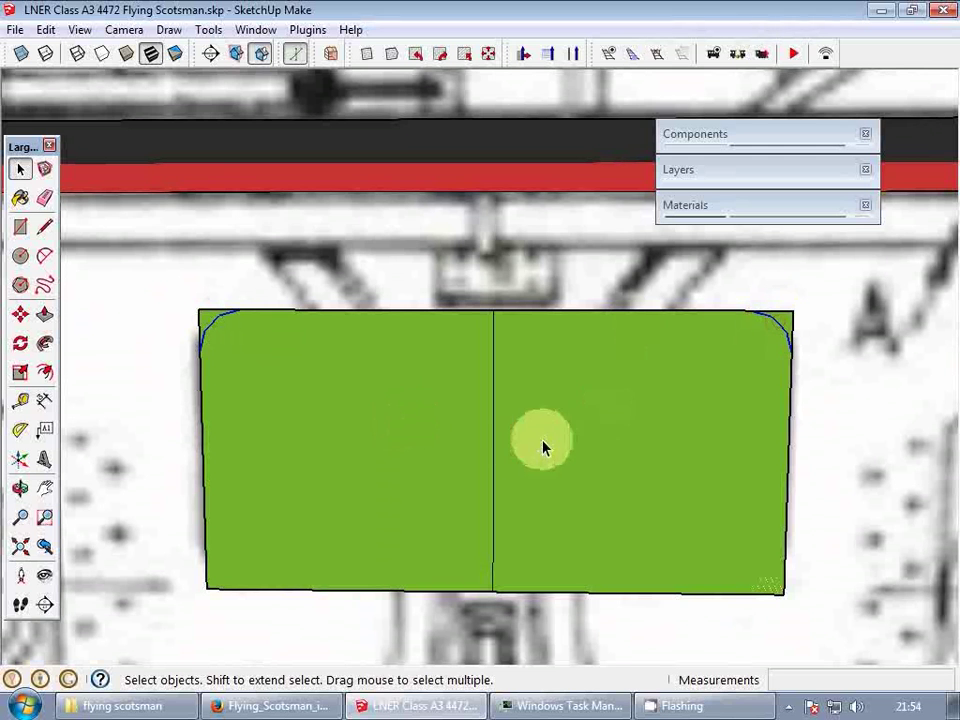
{"action": "left_click_drag", "start_coordinate": [493, 455], "coordinate": [492, 401]}
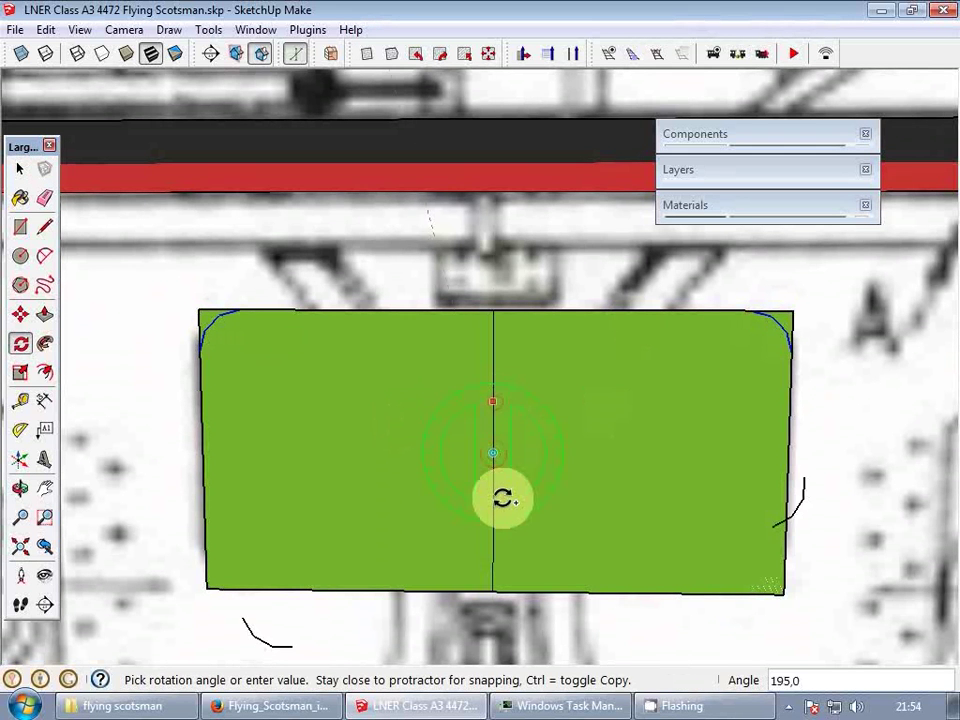
{"action": "left_click", "coordinate": [492, 503]}
{"action": "key", "text": "space"}
- Erase the rectangle's vertical centre line and trim the four corners outside the rounding arcs
{"action": "left_click", "coordinate": [427, 459]}
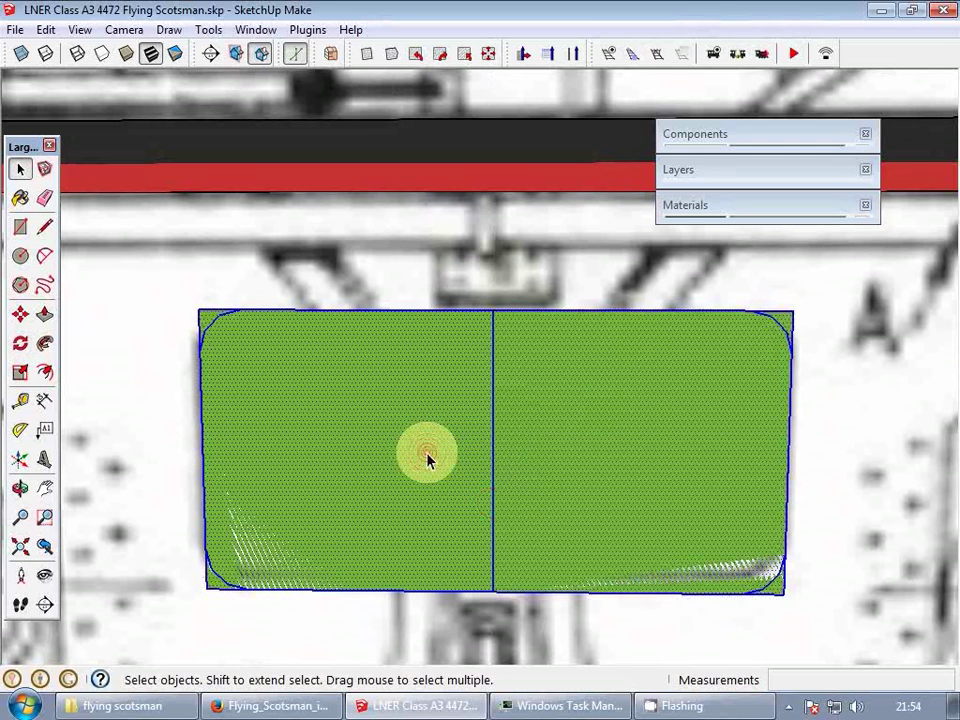
{"action": "key", "text": "e"}
{"action": "left_click", "coordinate": [493, 450]}
{"action": "key", "text": "space"}
{"action": "double_click", "coordinate": [480, 447]}
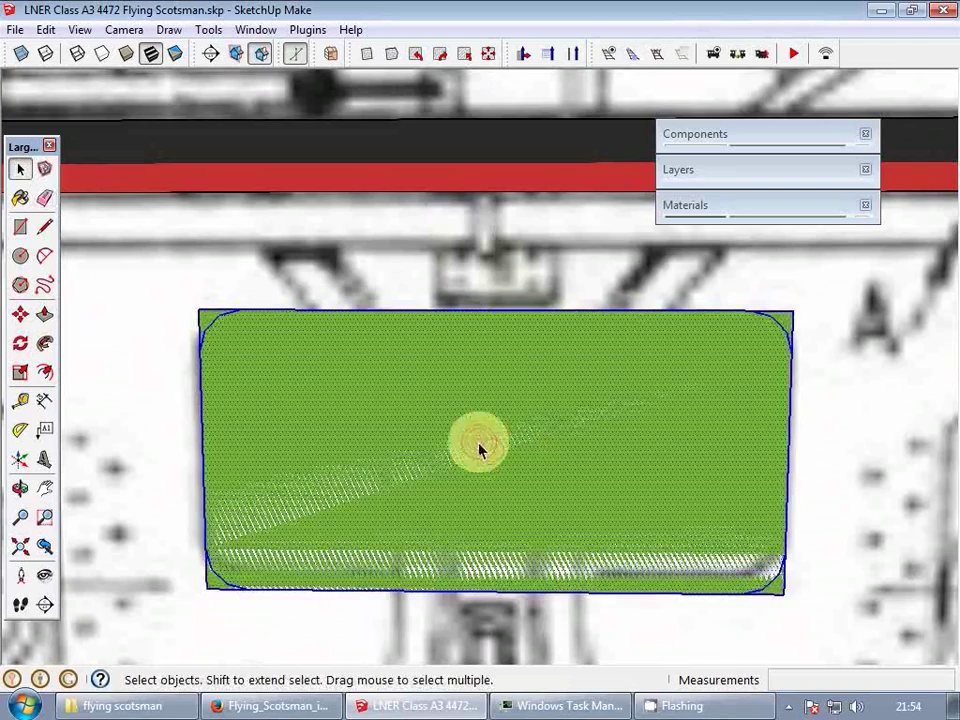
{"action": "left_click", "coordinate": [479, 447]}
{"action": "scroll", "coordinate": [471, 443], "scroll_direction": "down", "scroll_amount": 1}
{"action": "scroll", "coordinate": [470, 445], "scroll_direction": "down", "scroll_amount": 2}
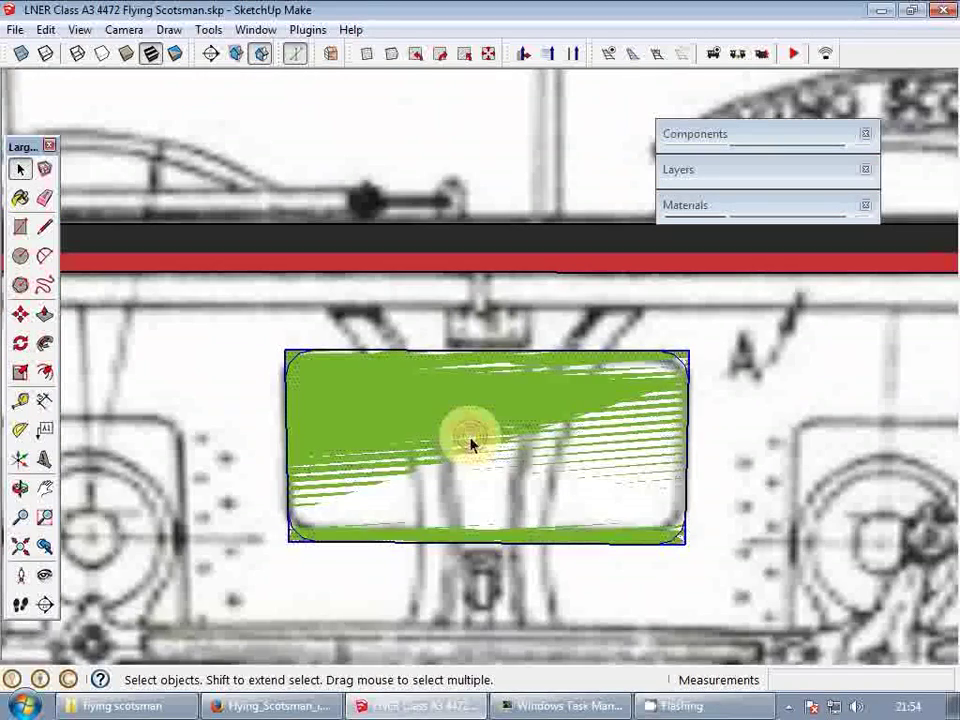
{"action": "scroll", "coordinate": [321, 386], "scroll_direction": "up", "scroll_amount": 3}
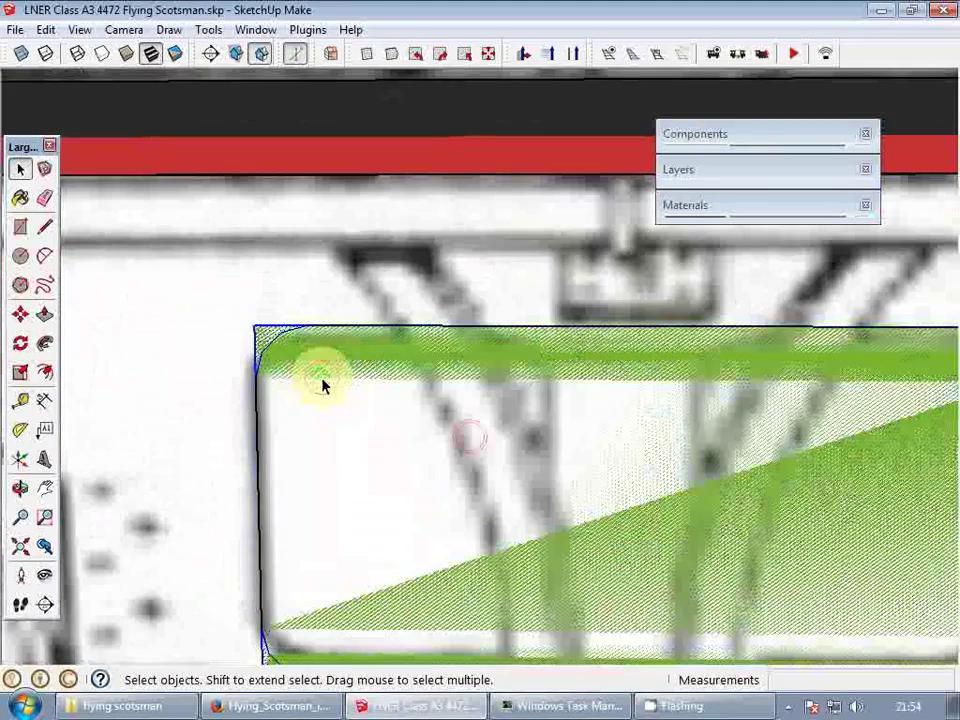
{"action": "scroll", "coordinate": [321, 381], "scroll_direction": "down", "scroll_amount": 4}
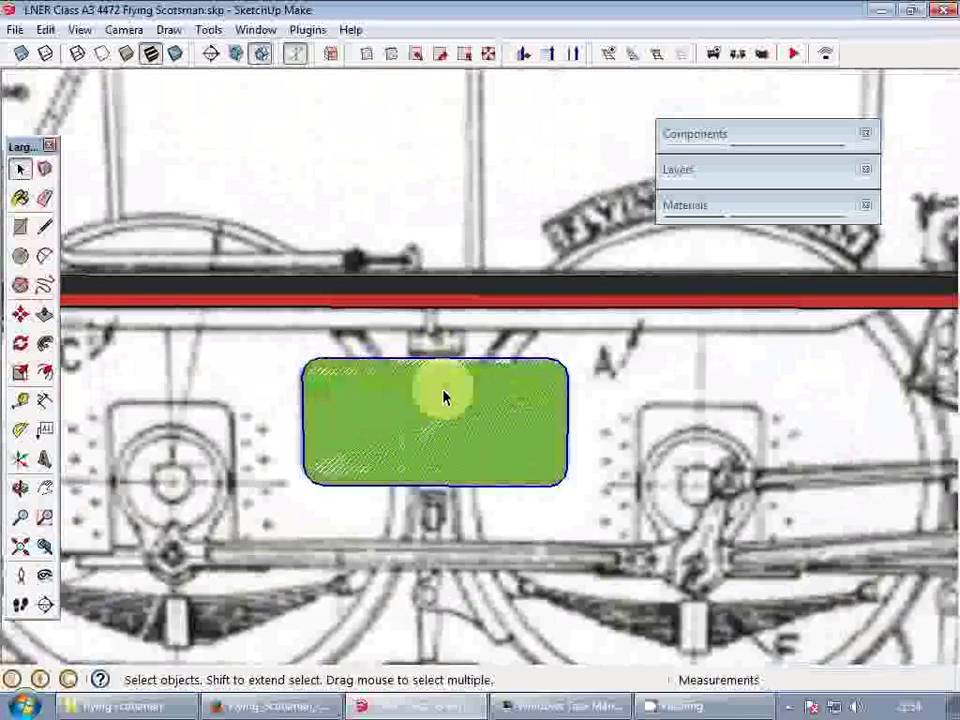
- Place the rounded opening panel in front of the locomotive's frame, between the first two driving wheels
{"action": "scroll", "coordinate": [445, 398], "scroll_direction": "down", "scroll_amount": 3}
{"action": "scroll", "coordinate": [493, 413], "scroll_direction": "down", "scroll_amount": 3}
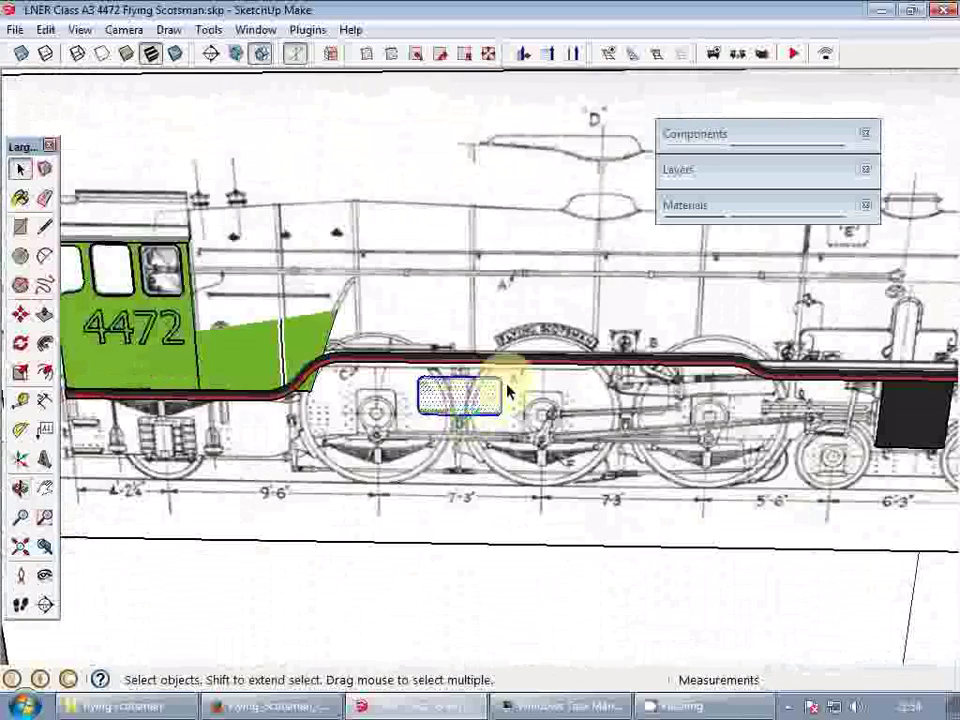
{"action": "scroll", "coordinate": [508, 391], "scroll_direction": "up", "scroll_amount": 2}
{"action": "key", "text": "Delete"}
{"action": "scroll", "coordinate": [513, 390], "scroll_direction": "down", "scroll_amount": 6}
{"action": "left_click", "coordinate": [491, 372]}
{"action": "mouse_move", "coordinate": [491, 372]}
{"action": "middle_mouse_down"}
{"action": "mouse_move", "coordinate": [481, 416]}
{"action": "mouse_move", "coordinate": [475, 379]}
{"action": "mouse_move", "coordinate": [455, 385]}
{"action": "middle_mouse_up"}
{"action": "key", "text": "m"}
{"action": "left_click", "coordinate": [465, 381]}
{"action": "scroll", "coordinate": [467, 409], "scroll_direction": "up", "scroll_amount": 3}
{"action": "key", "text": "space"}
{"action": "scroll", "coordinate": [422, 536], "scroll_direction": "up", "scroll_amount": 3}
{"action": "double_click", "coordinate": [436, 543]}
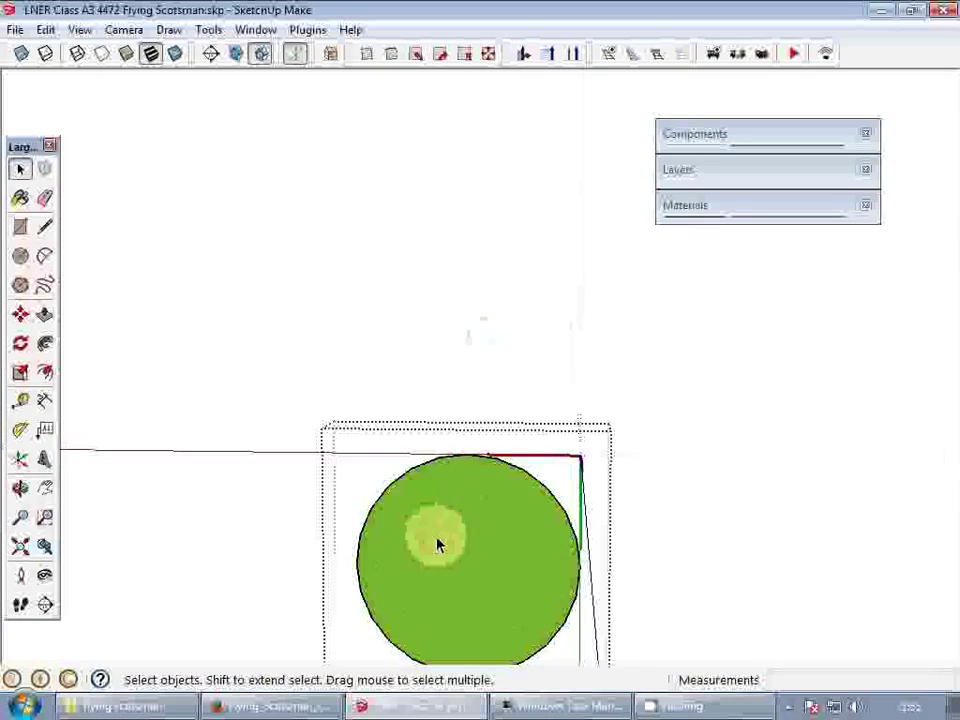
{"action": "middle_click_drag", "start_coordinate": [436, 543], "coordinate": [490, 430], "text": "shift"}
{"action": "key", "text": "Escape"}
{"action": "scroll", "coordinate": [531, 381], "scroll_direction": "down", "scroll_amount": 3}
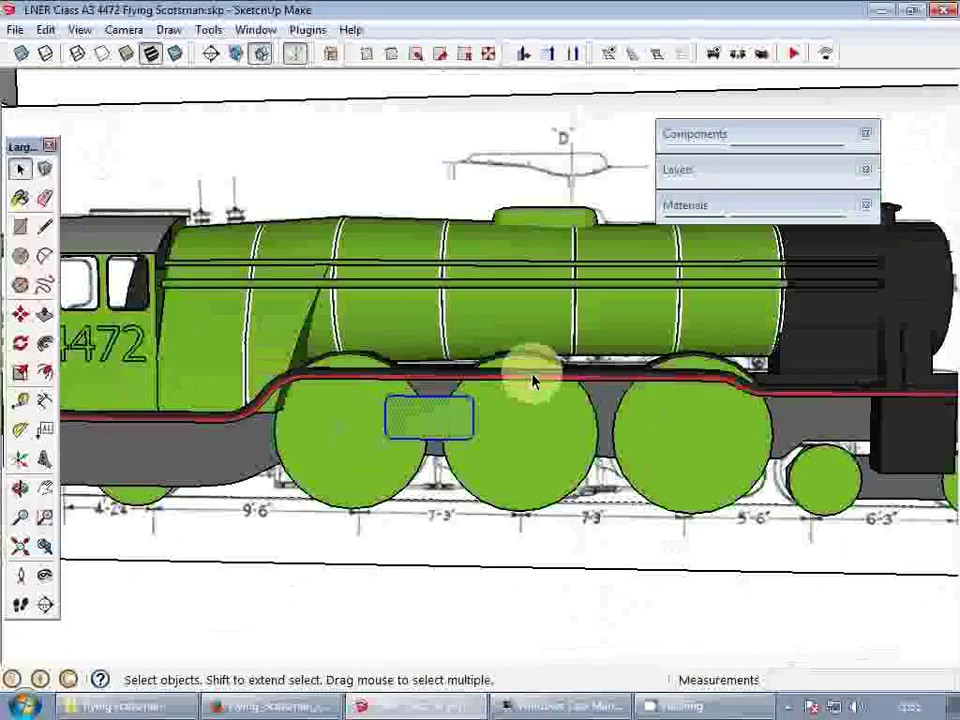
- Draw a horizontal reference line between the lowest points of the first two driving wheels
{"action": "middle_click_drag", "start_coordinate": [531, 381], "coordinate": [486, 403]}
{"action": "scroll", "coordinate": [469, 456], "scroll_direction": "up", "scroll_amount": 3}
{"action": "key", "text": "l"}
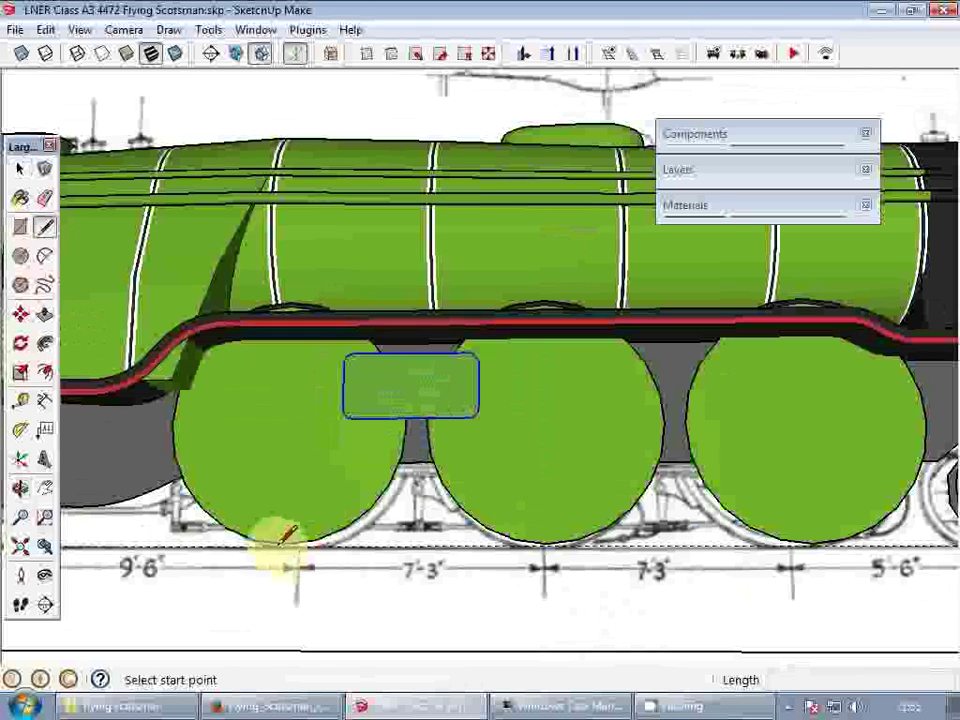
{"action": "left_click", "coordinate": [284, 543]}
{"action": "key", "text": "space"}
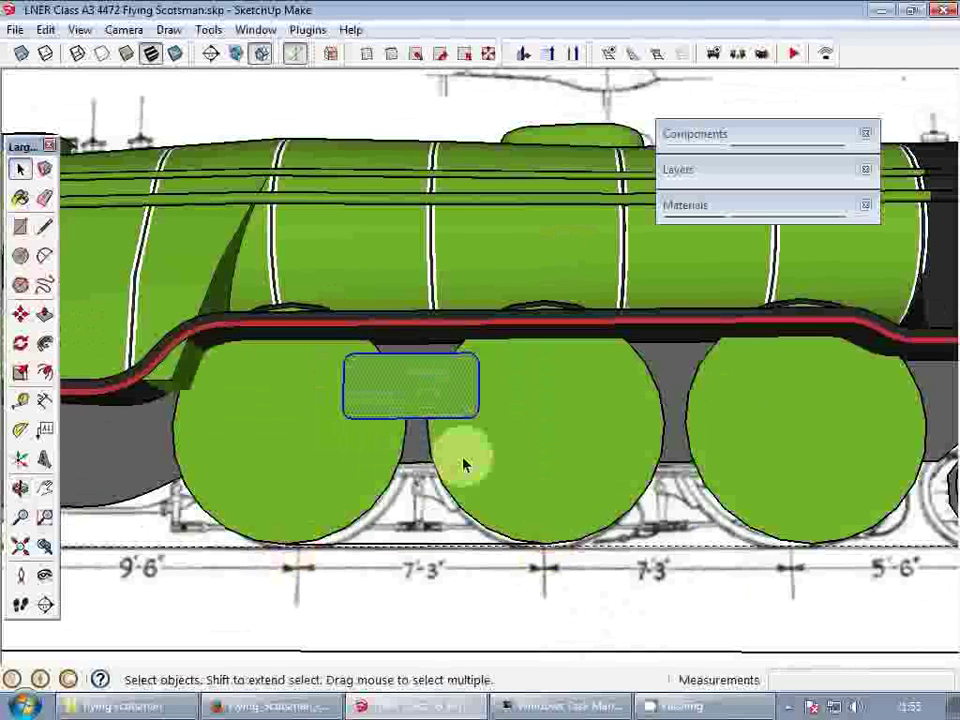
- Copy the rounded panel 87" forward to the gap between the second and third driving wheels, and erase the reference line
{"action": "key", "text": "m"}
{"action": "left_click", "coordinate": [407, 411]}
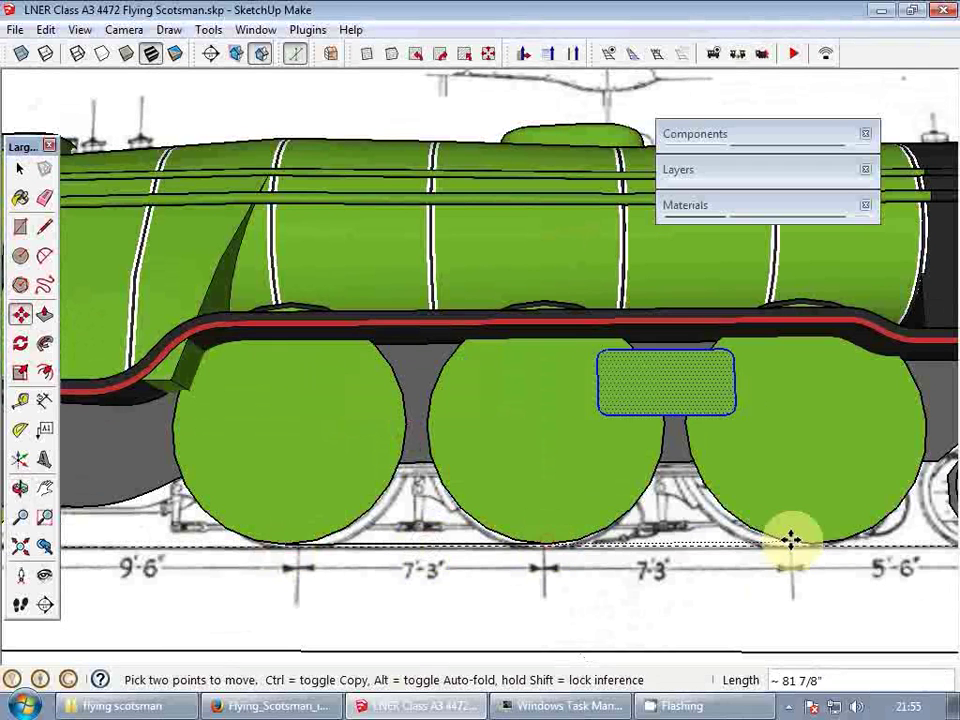
{"action": "middle_click_drag", "start_coordinate": [810, 519], "coordinate": [808, 523]}
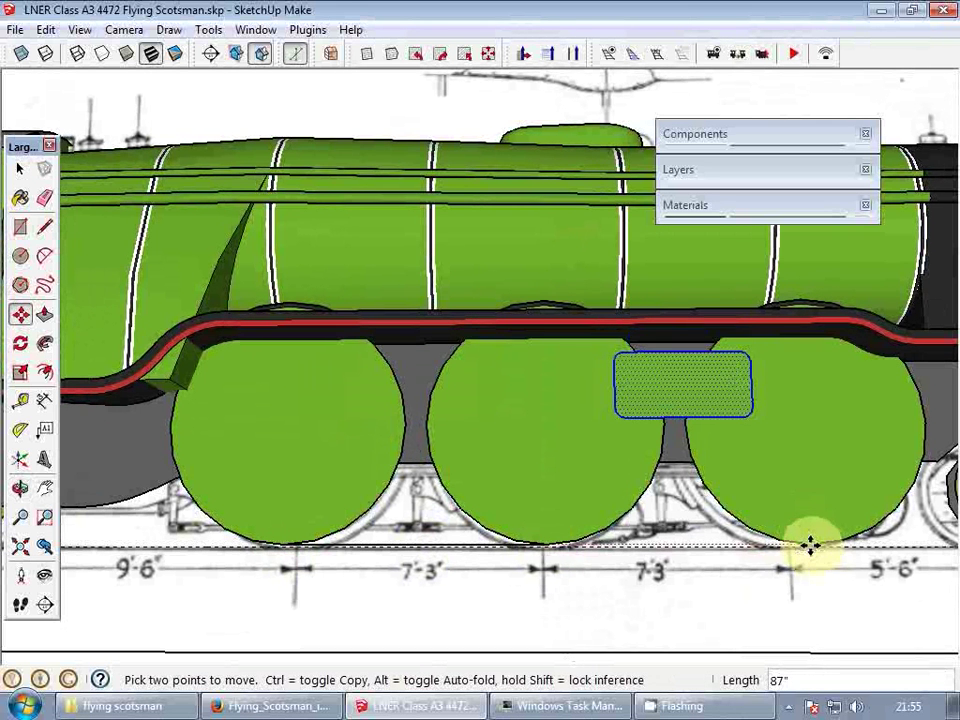
{"action": "key", "text": "ctrl"}
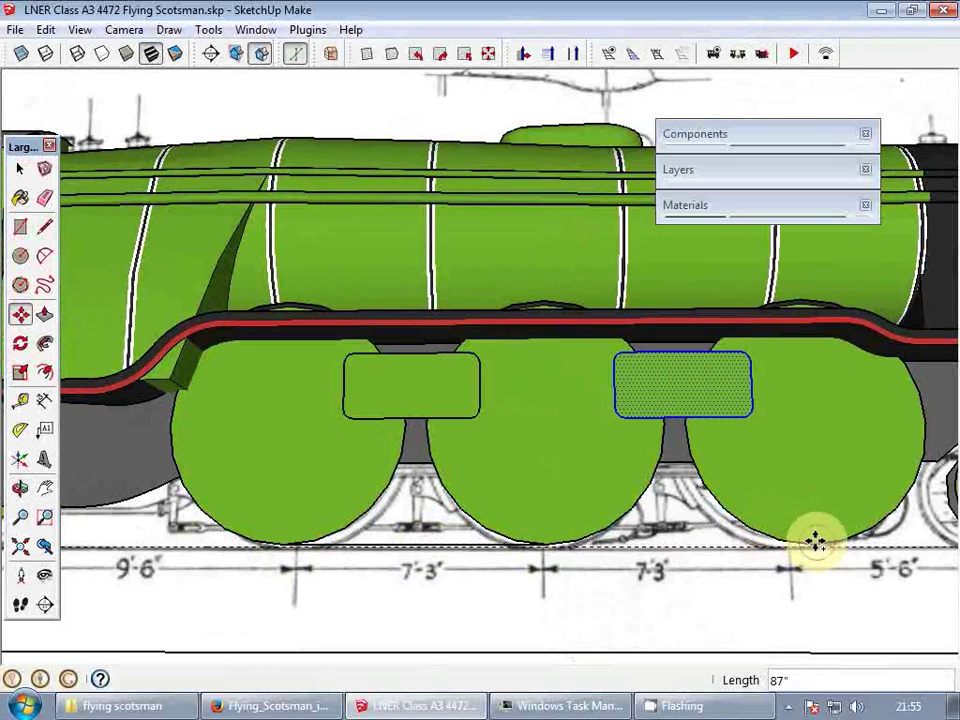
{"action": "left_click", "coordinate": [812, 541]}
{"action": "key", "text": "e"}
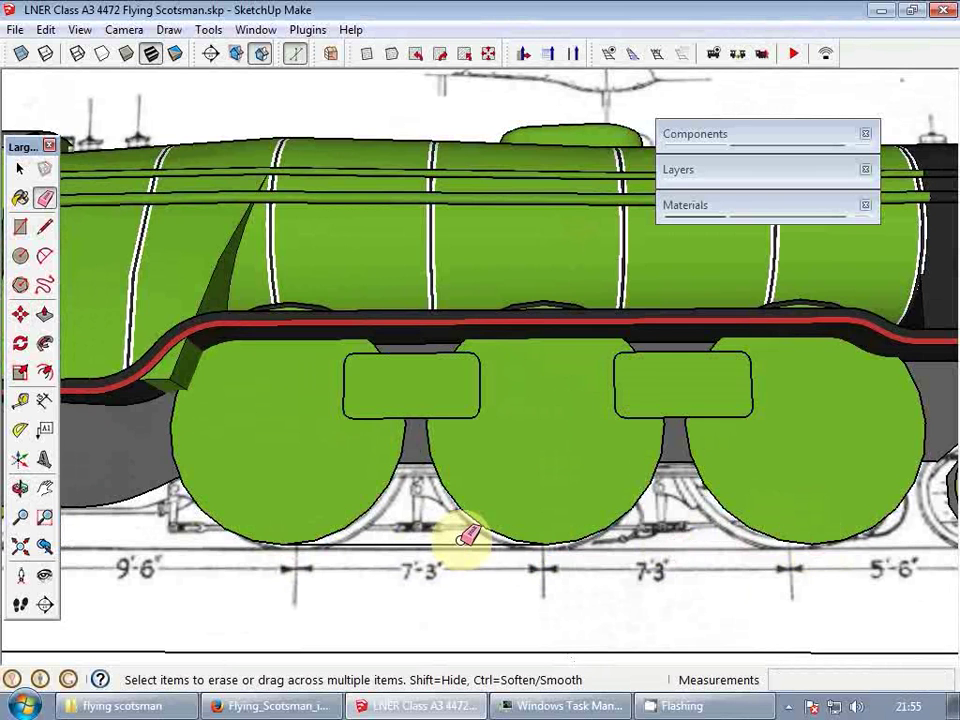
{"action": "middle_click_drag", "start_coordinate": [455, 538], "coordinate": [461, 546]}
- Cut both rounded panels and paste them in place inside the frame's group
{"action": "key", "text": "space"}
{"action": "left_click", "coordinate": [416, 418]}
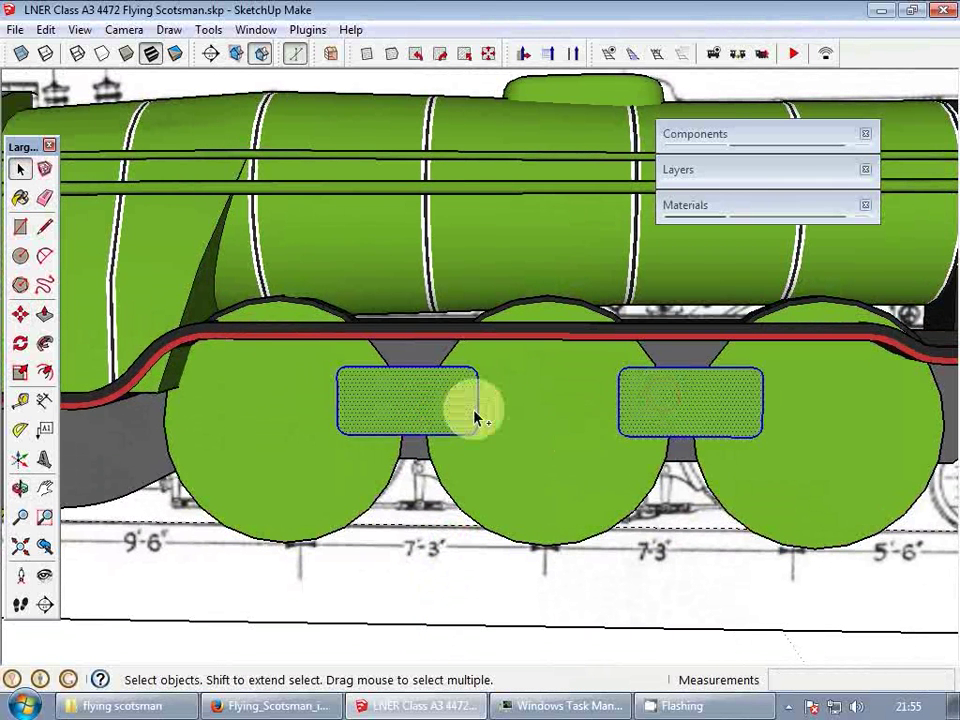
{"action": "key", "text": "Delete"}
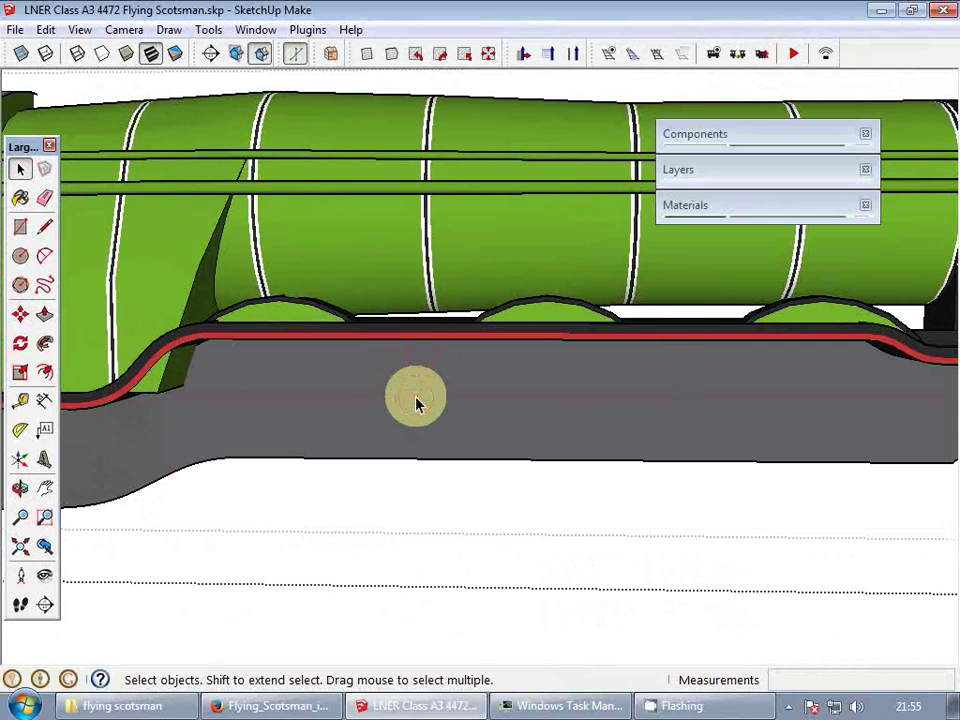
{"action": "double_click", "coordinate": [416, 397]}
{"action": "key", "text": "ctrl+shift+v"}
- Move the two pasted panels onto the frame's side face
{"action": "key", "text": "m"}
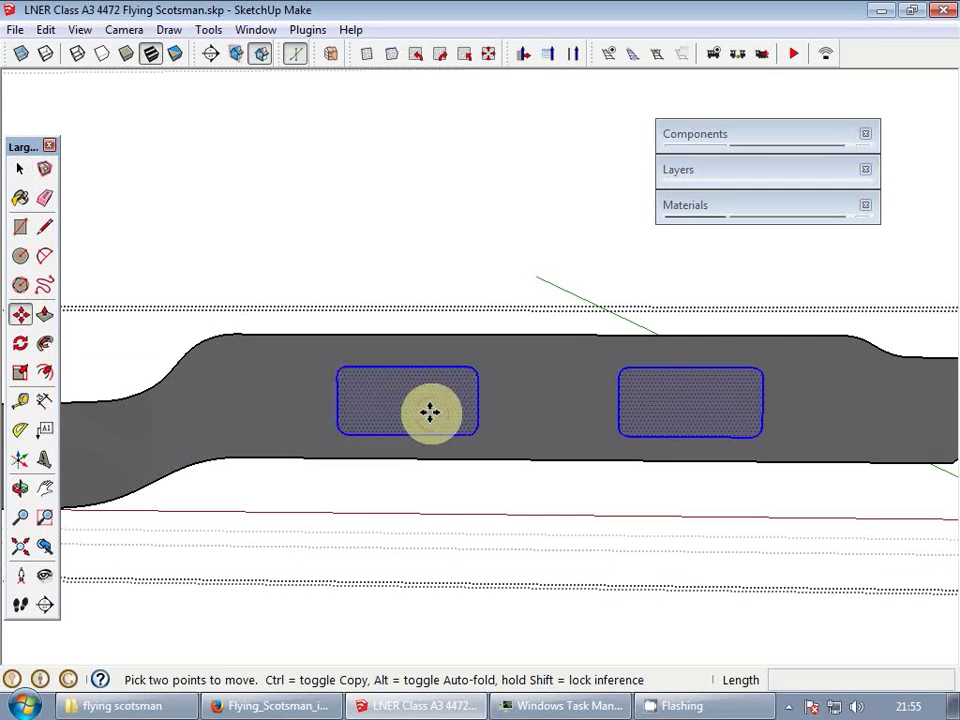
{"action": "left_click", "coordinate": [430, 409]}
{"action": "middle_click_drag", "start_coordinate": [480, 362], "coordinate": [529, 386]}
{"action": "key", "text": "space"}
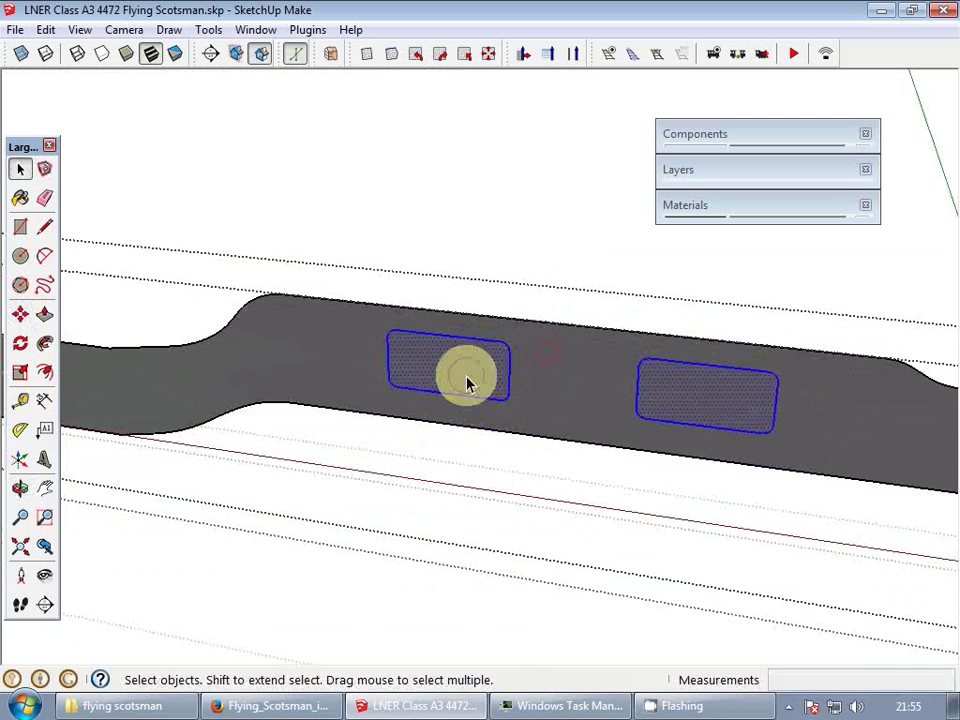
- Delete both rounded panel faces to cut the two openings through the frame, and leave the frame's group
{"action": "left_click", "coordinate": [467, 376]}
{"action": "left_click", "coordinate": [674, 371], "text": "shift"}
{"action": "key", "text": "Delete"}
{"action": "scroll", "coordinate": [590, 379], "scroll_direction": "down", "scroll_amount": 3}
{"action": "scroll", "coordinate": [568, 390], "scroll_direction": "down", "scroll_amount": 1}
{"action": "key", "text": "Escape"}
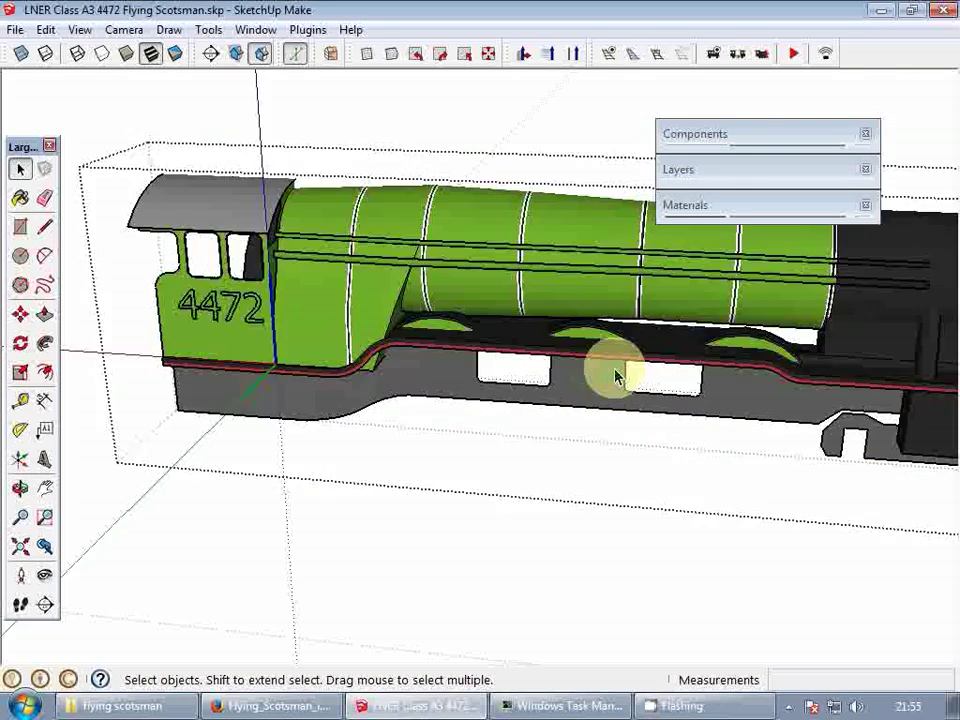
- Examine the whole locomotive against the side-view blueprints
{"action": "scroll", "coordinate": [614, 375], "scroll_direction": "down", "scroll_amount": 3}
{"action": "middle_click_drag", "start_coordinate": [612, 375], "coordinate": [487, 424]}
{"action": "key", "text": "Escape"}
{"action": "scroll", "coordinate": [489, 422], "scroll_direction": "up", "scroll_amount": 3}
{"action": "scroll", "coordinate": [489, 422], "scroll_direction": "down", "scroll_amount": 2}
{"action": "middle_click_drag", "start_coordinate": [487, 424], "coordinate": [507, 421], "text": "shift"}
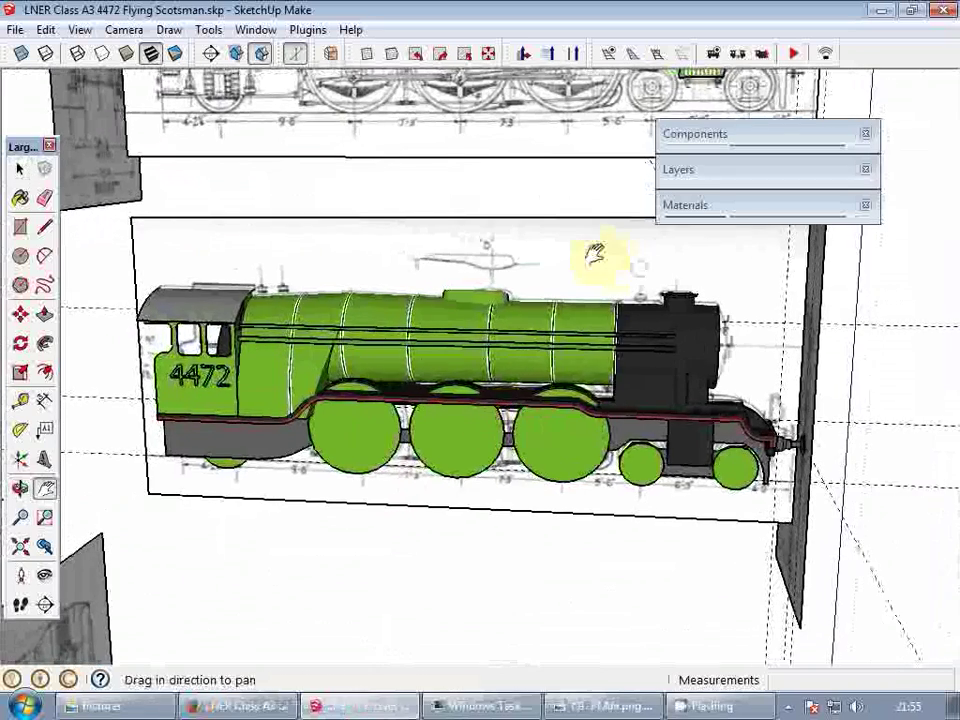
{"action": "middle_click_drag", "start_coordinate": [594, 253], "coordinate": [598, 343]}
{"action": "scroll", "coordinate": [575, 280], "scroll_direction": "down", "scroll_amount": 3}
{"action": "middle_click_drag", "start_coordinate": [575, 280], "coordinate": [573, 350]}
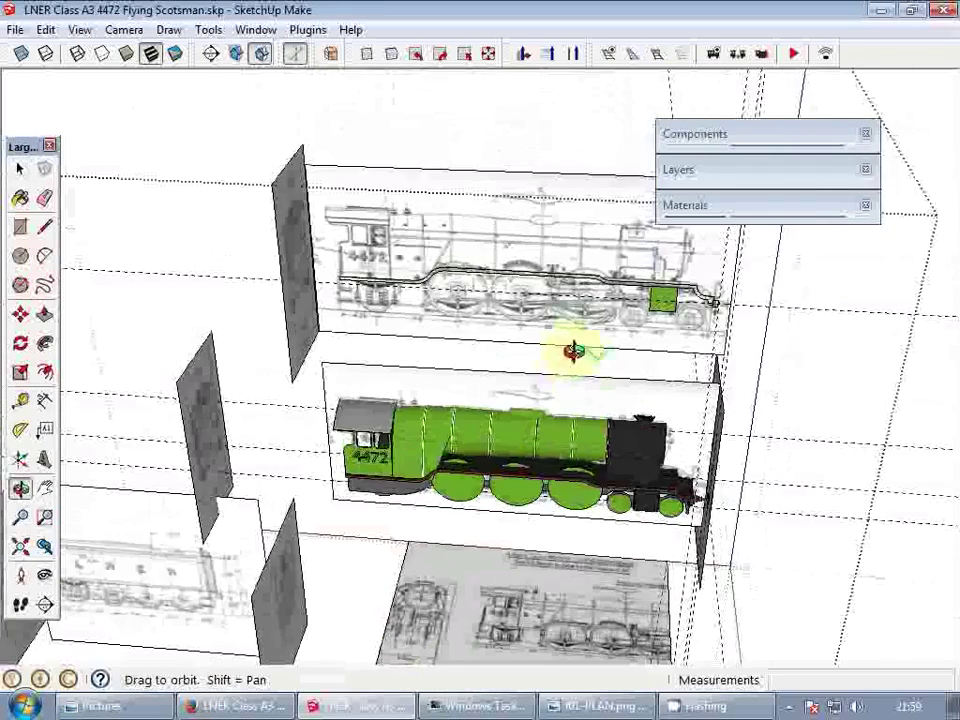
- Draw a 12-sided circle on top of the boiler at the small blueprint fitting behind the chimney, matching its width
{"action": "scroll", "coordinate": [621, 386], "scroll_direction": "up", "scroll_amount": 3}
{"action": "middle_click_drag", "start_coordinate": [621, 386], "coordinate": [536, 418]}
{"action": "scroll", "coordinate": [561, 354], "scroll_direction": "up", "scroll_amount": 5}
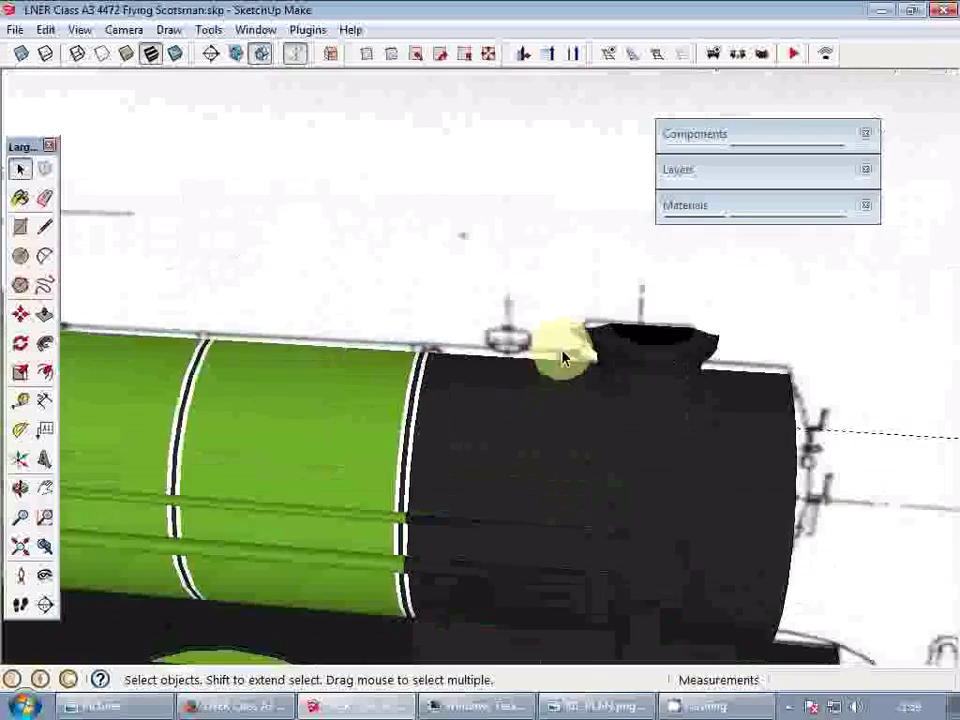
{"action": "scroll", "coordinate": [638, 422], "scroll_direction": "up", "scroll_amount": 5}
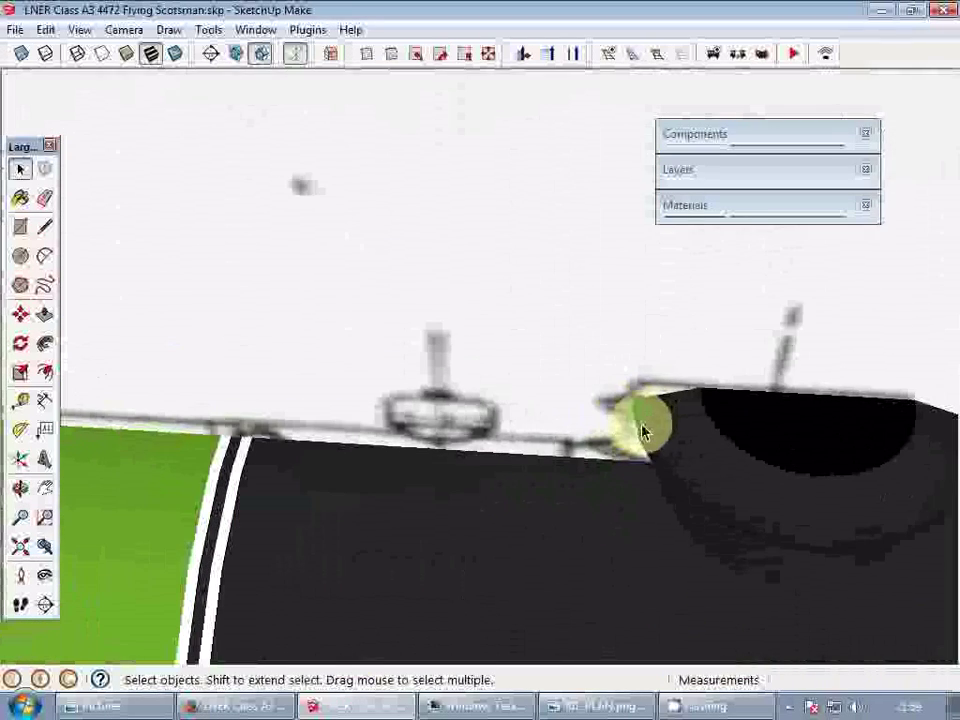
{"action": "mouse_move", "coordinate": [784, 414]}
{"action": "middle_mouse_down"}
{"action": "mouse_move", "coordinate": [786, 429]}
{"action": "mouse_move", "coordinate": [800, 425]}
{"action": "middle_mouse_up"}
{"action": "key", "text": "c"}
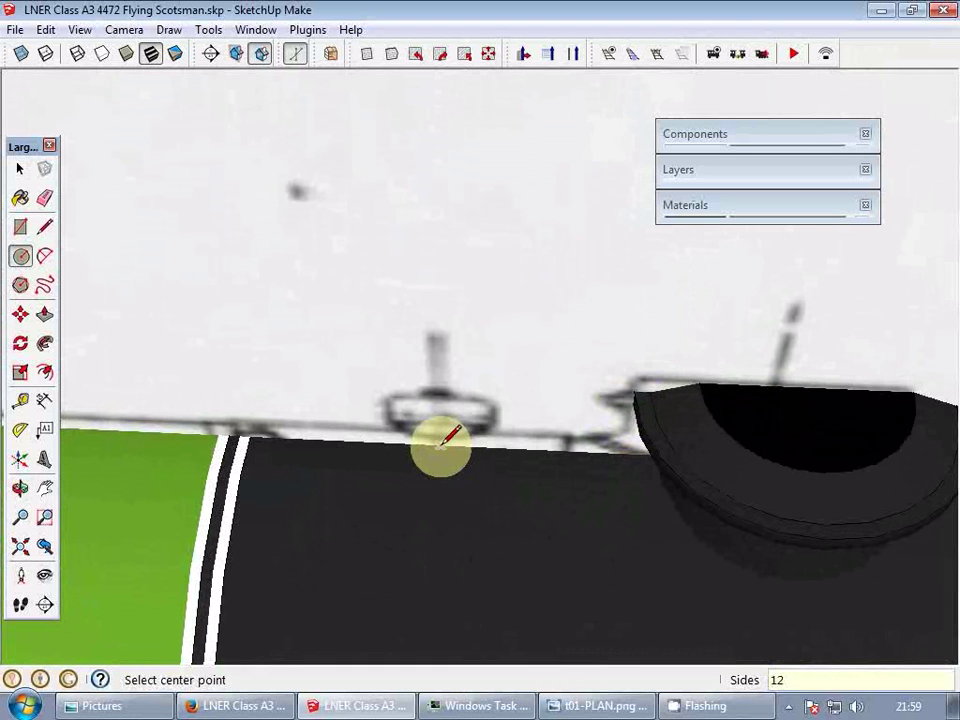
{"action": "left_click", "coordinate": [493, 447]}
- Pull the circle's face up to the height of the blueprint fitting
{"action": "key", "text": "p"}
{"action": "left_click", "coordinate": [463, 456]}
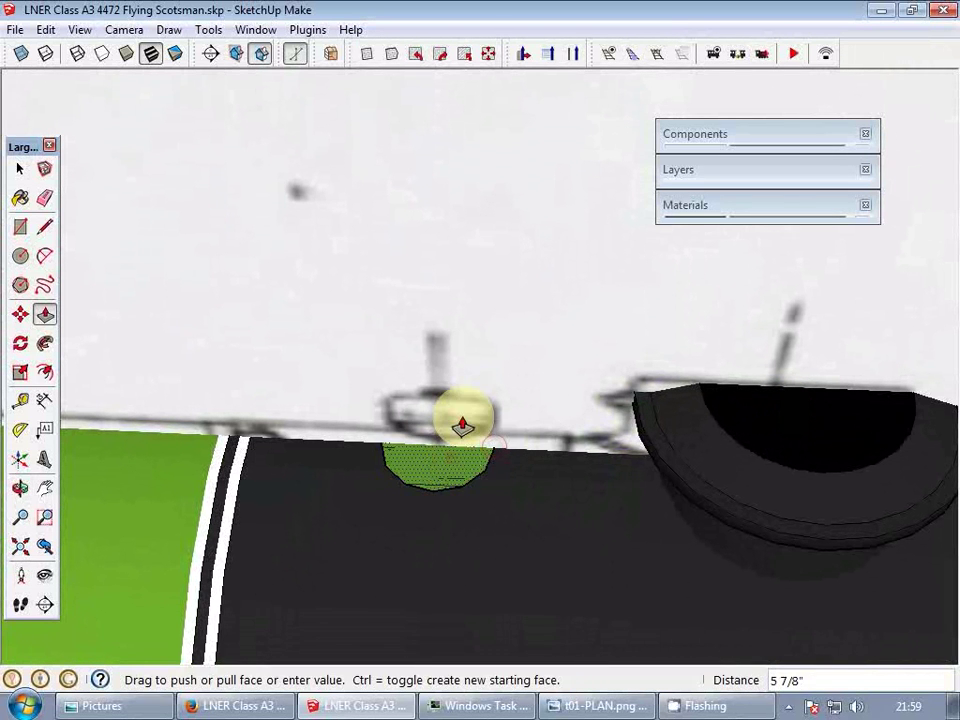
{"action": "left_click", "coordinate": [463, 403]}
{"action": "key", "text": "space"}
- Scale the whole fitting downwards into the boiler and make it a group
{"action": "double_click", "coordinate": [440, 410]}
{"action": "triple_click", "coordinate": [440, 415]}
{"action": "middle_click_drag", "start_coordinate": [461, 471], "coordinate": [508, 439]}
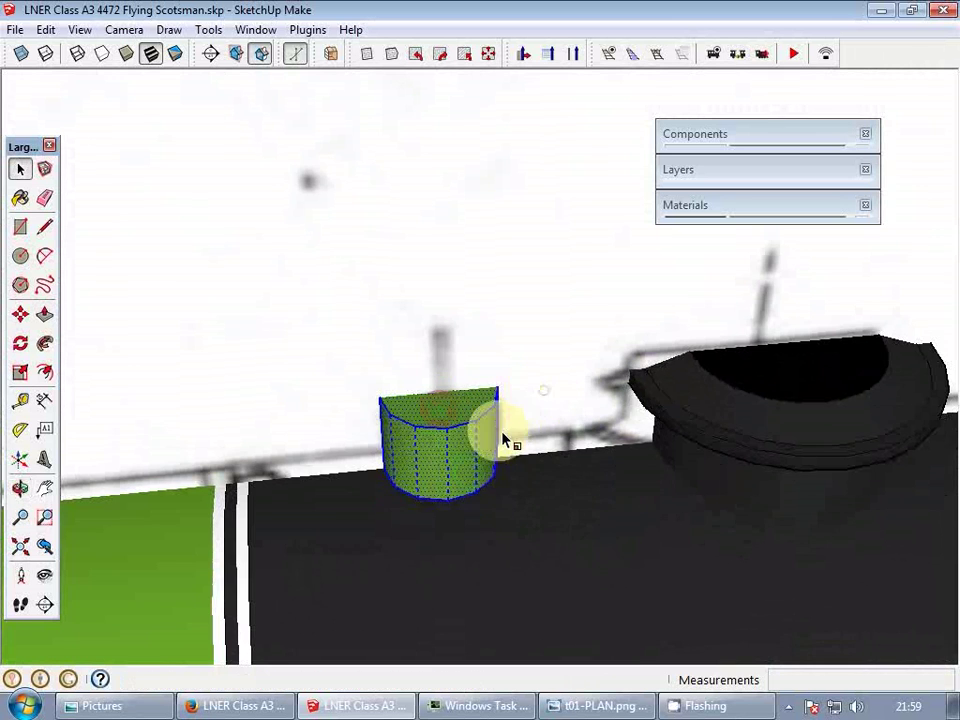
{"action": "key", "text": "s"}
{"action": "middle_click_drag", "start_coordinate": [440, 460], "coordinate": [588, 424]}
{"action": "left_click_drag", "start_coordinate": [439, 482], "coordinate": [440, 506]}
{"action": "key", "text": "space"}
{"action": "right_click", "coordinate": [447, 455]}
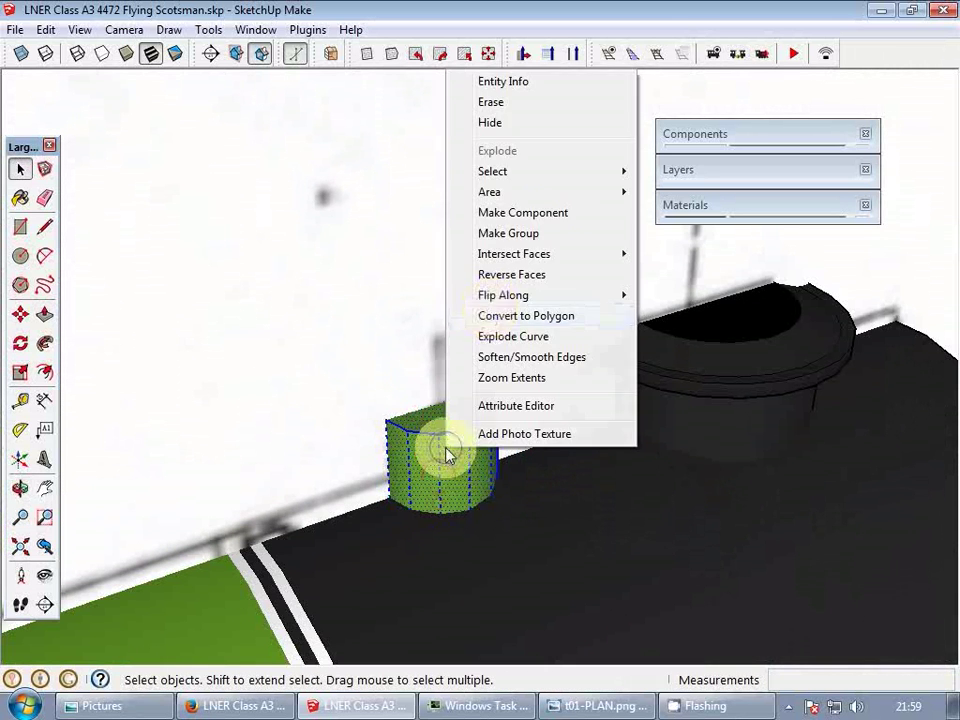
{"action": "left_click", "coordinate": [549, 232]}
{"action": "middle_click_drag", "start_coordinate": [536, 242], "coordinate": [548, 265]}
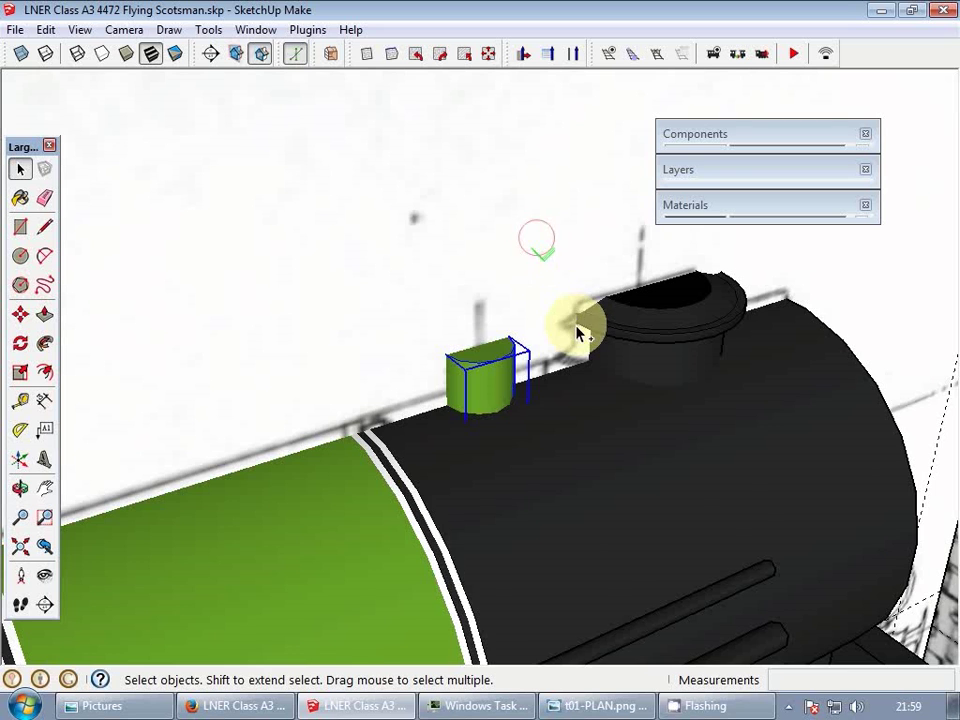
{"action": "key", "text": "ctrl+x"}
{"action": "scroll", "coordinate": [649, 361], "scroll_direction": "up", "scroll_amount": 1}
{"action": "double_click", "coordinate": [649, 361]}
{"action": "key", "text": "Escape"}
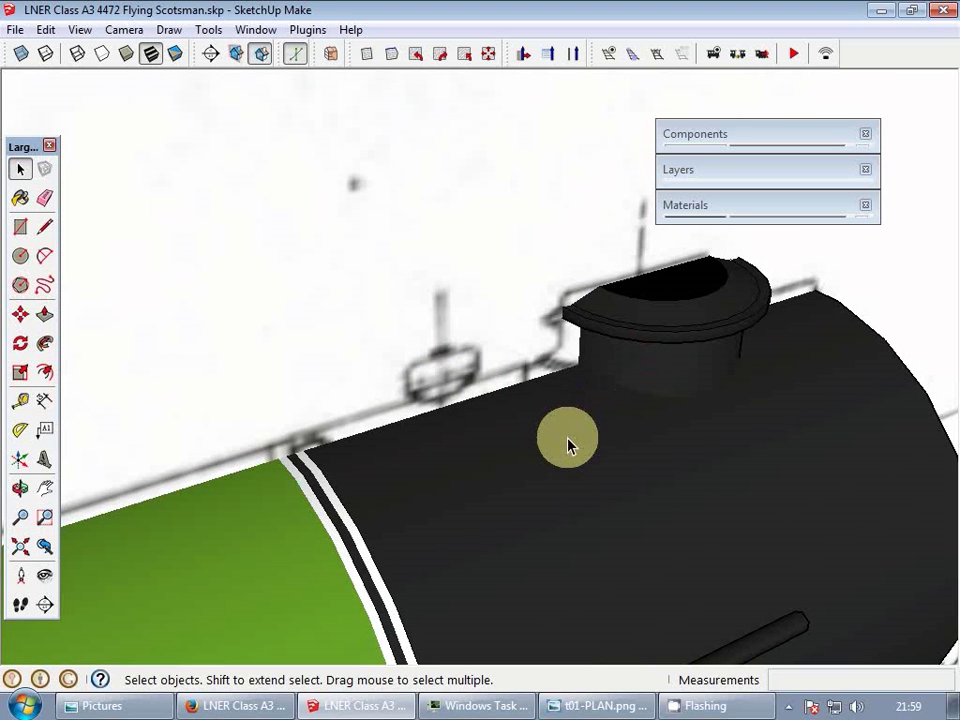
{"action": "key", "text": "ctrl+z"}
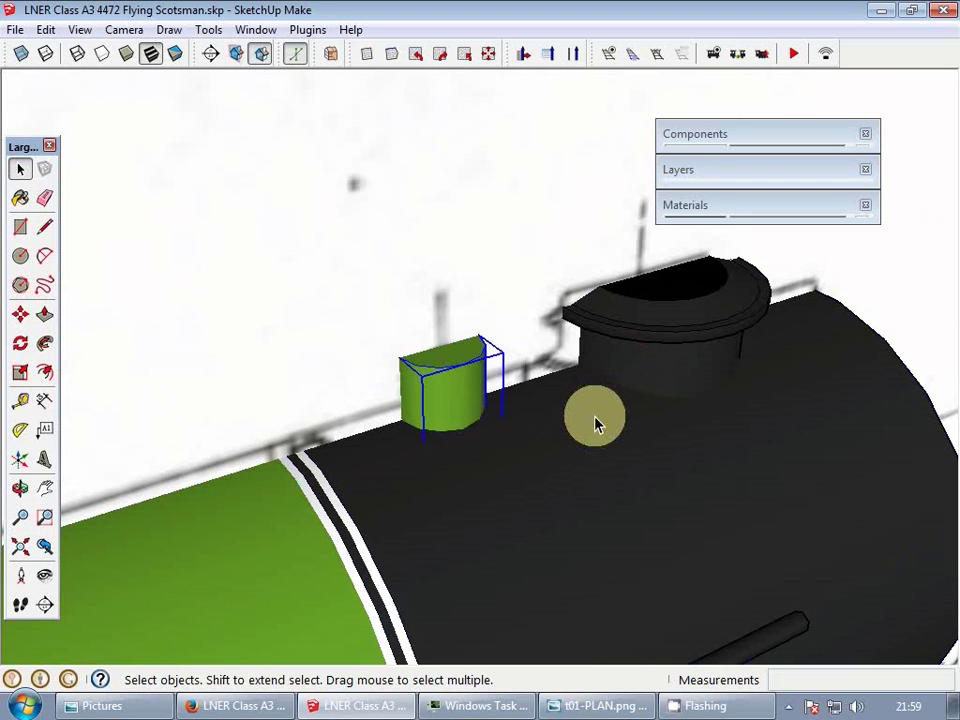
- Paint the fitting behind the chimney with the boiler's 0136_Charcoal material
{"action": "key", "text": "b"}
{"action": "left_click", "coordinate": [541, 412], "text": "alt"}
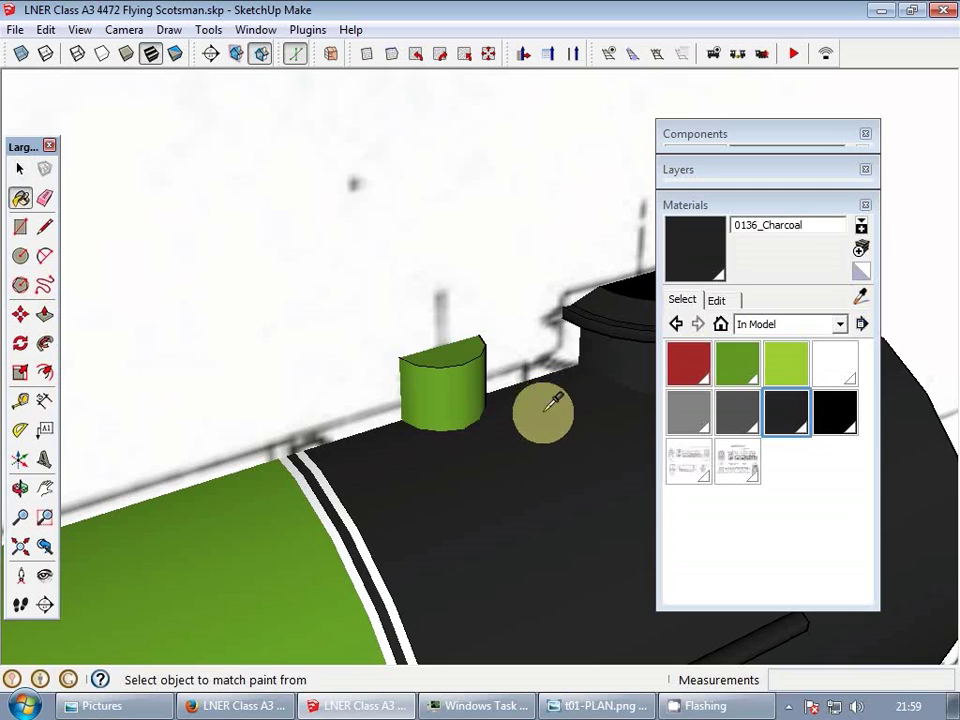
{"action": "left_click", "coordinate": [467, 407]}
{"action": "key", "text": "space"}
{"action": "scroll", "coordinate": [499, 314], "scroll_direction": "down", "scroll_amount": 3}
{"action": "middle_click_drag", "start_coordinate": [508, 358], "coordinate": [453, 345], "text": "shift"}
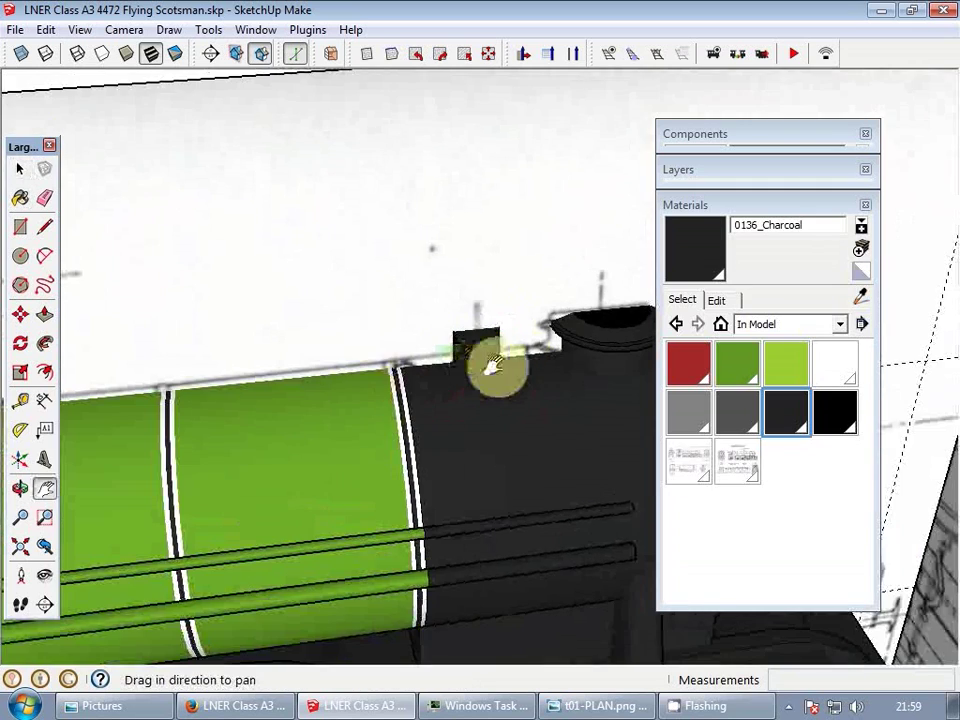
- Draw a rectangle about 25 by 21 inches over the trailing-wheel axlebox on the side blueprint, below the 4472 cab number
{"action": "scroll", "coordinate": [471, 341], "scroll_direction": "down", "scroll_amount": 6}
{"action": "middle_click_drag", "start_coordinate": [379, 407], "coordinate": [514, 334], "text": "shift"}
{"action": "scroll", "coordinate": [533, 342], "scroll_direction": "up", "scroll_amount": 2}
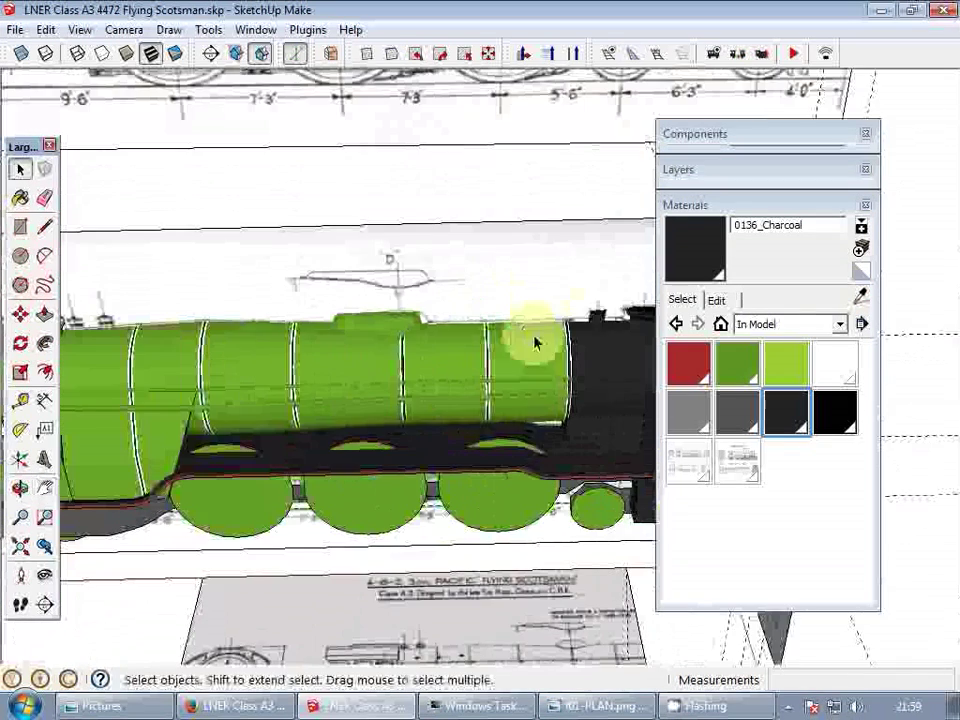
{"action": "mouse_move", "coordinate": [606, 321]}
{"action": "middle_mouse_down"}
{"action": "mouse_move", "coordinate": [534, 407]}
{"action": "mouse_move", "coordinate": [538, 430]}
{"action": "mouse_move", "coordinate": [549, 427]}
{"action": "middle_mouse_up"}
{"action": "left_click", "coordinate": [696, 212]}
{"action": "middle_click_drag", "start_coordinate": [536, 373], "coordinate": [530, 388]}
{"action": "middle_click_drag", "start_coordinate": [379, 435], "coordinate": [450, 478], "text": "shift"}
{"action": "scroll", "coordinate": [336, 323], "scroll_direction": "up", "scroll_amount": 3}
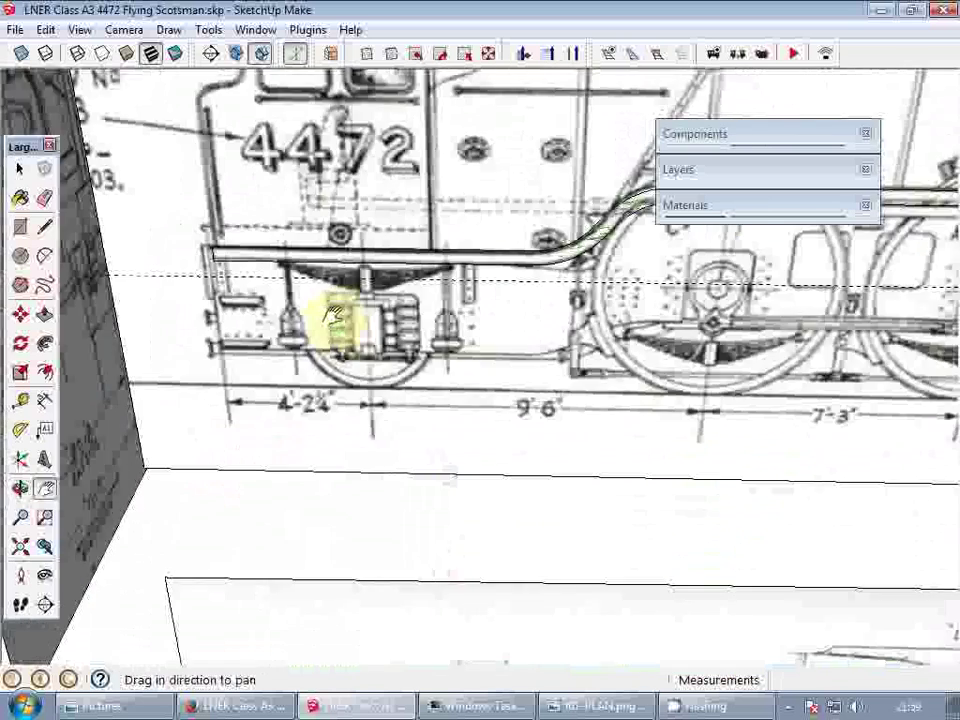
{"action": "middle_click_drag", "start_coordinate": [336, 321], "coordinate": [354, 386], "text": "shift"}
{"action": "scroll", "coordinate": [353, 380], "scroll_direction": "up", "scroll_amount": 5}
{"action": "key", "text": "r"}
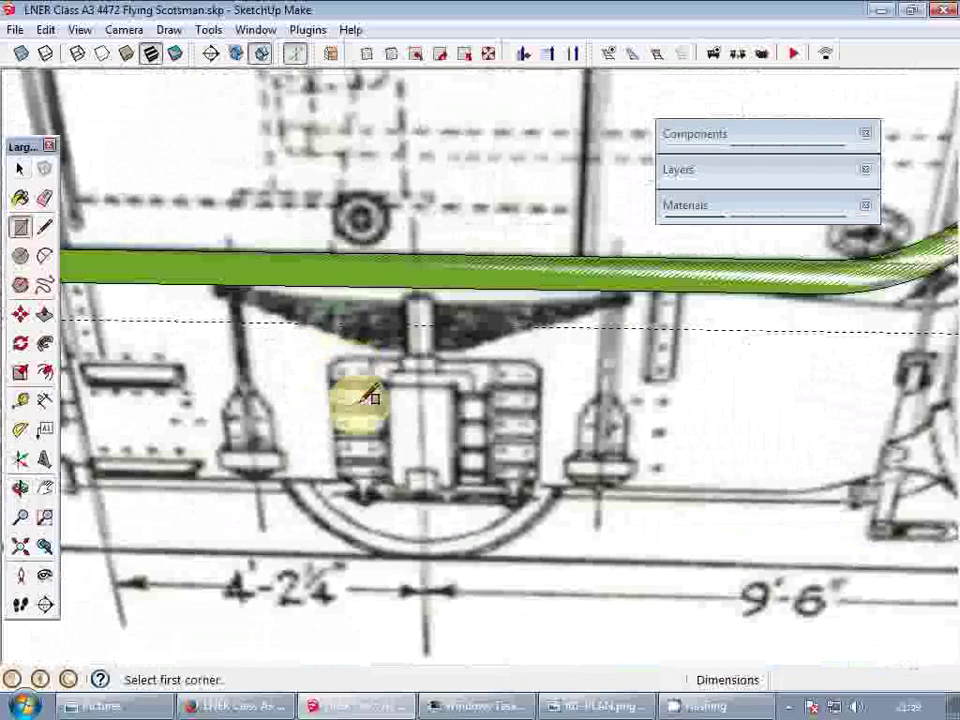
{"action": "left_click", "coordinate": [342, 484]}
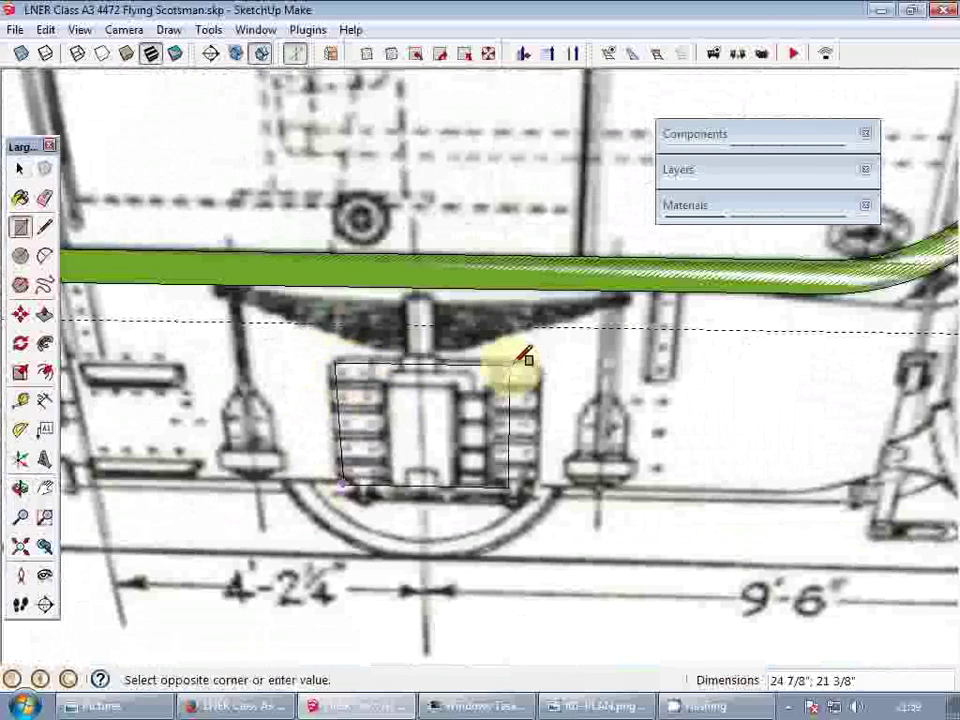
{"action": "left_click", "coordinate": [506, 350]}
- Draw a small rectangle over the centre of the leaf spring, directly above the trailing-wheel axlebox
{"action": "scroll", "coordinate": [411, 332], "scroll_direction": "up", "scroll_amount": 5}
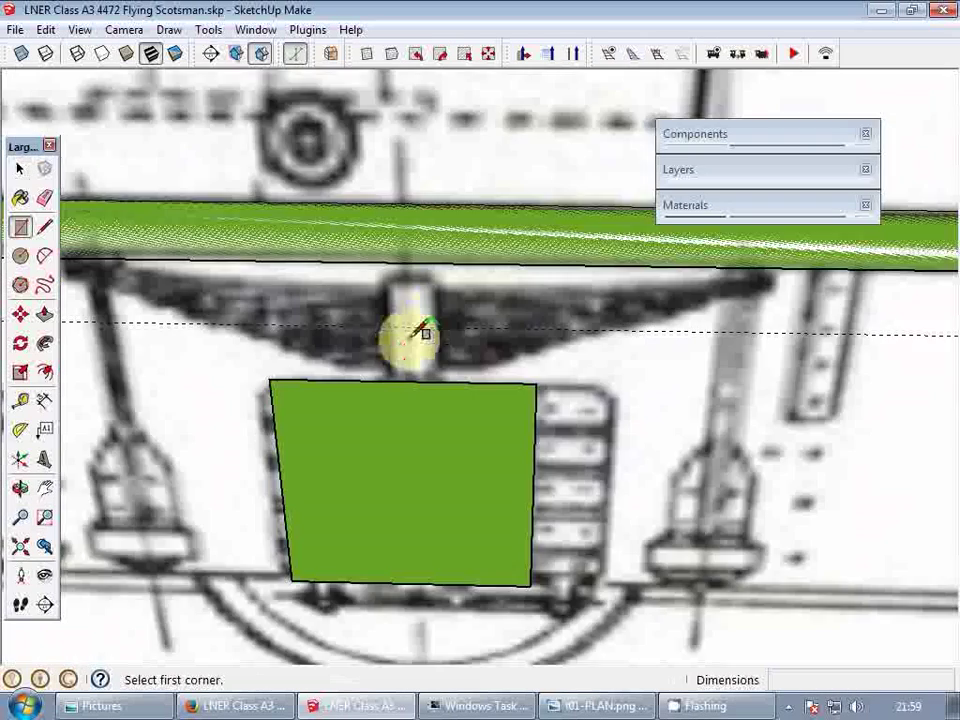
{"action": "scroll", "coordinate": [503, 360], "scroll_direction": "down", "scroll_amount": 3}
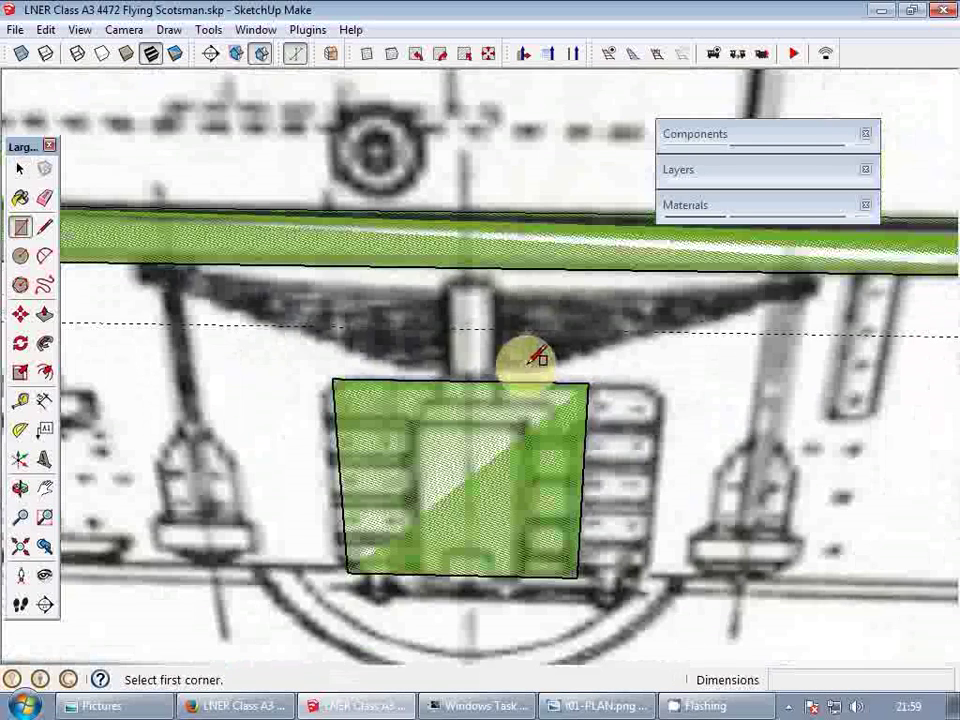
{"action": "left_click", "coordinate": [410, 369]}
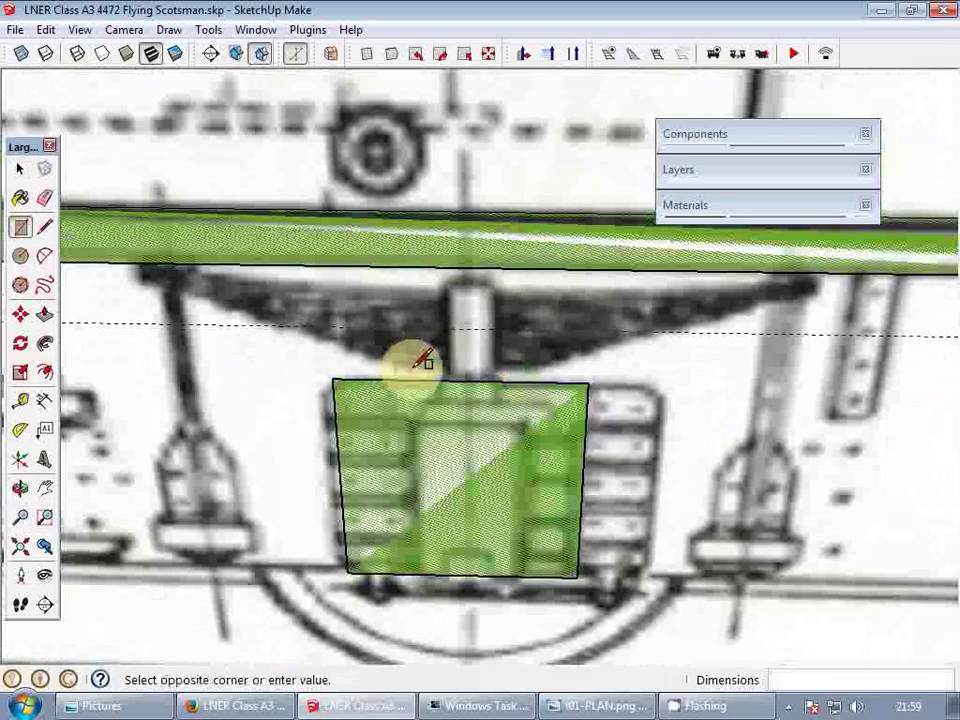
{"action": "left_click", "coordinate": [545, 293]}
- Outline the leaf spring's rear arm with lines, tapering from the centre rectangle's lower corner to the frame edge and back
{"action": "key", "text": "l"}
{"action": "left_click", "coordinate": [411, 369]}
{"action": "scroll", "coordinate": [232, 300], "scroll_direction": "up", "scroll_amount": 3}
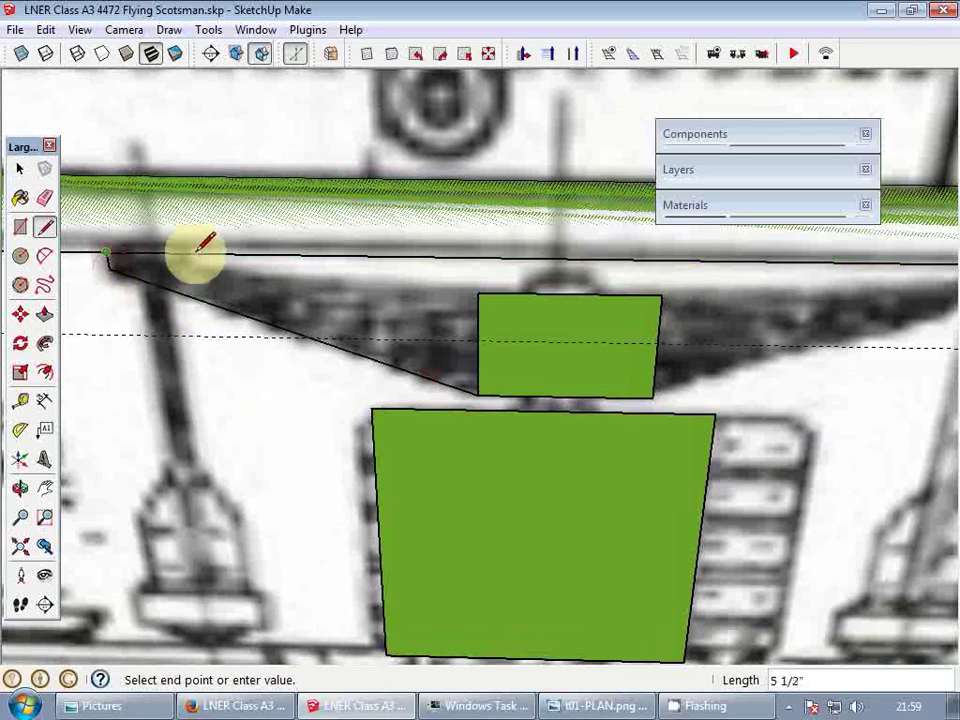
{"action": "scroll", "coordinate": [197, 266], "scroll_direction": "up", "scroll_amount": 2}
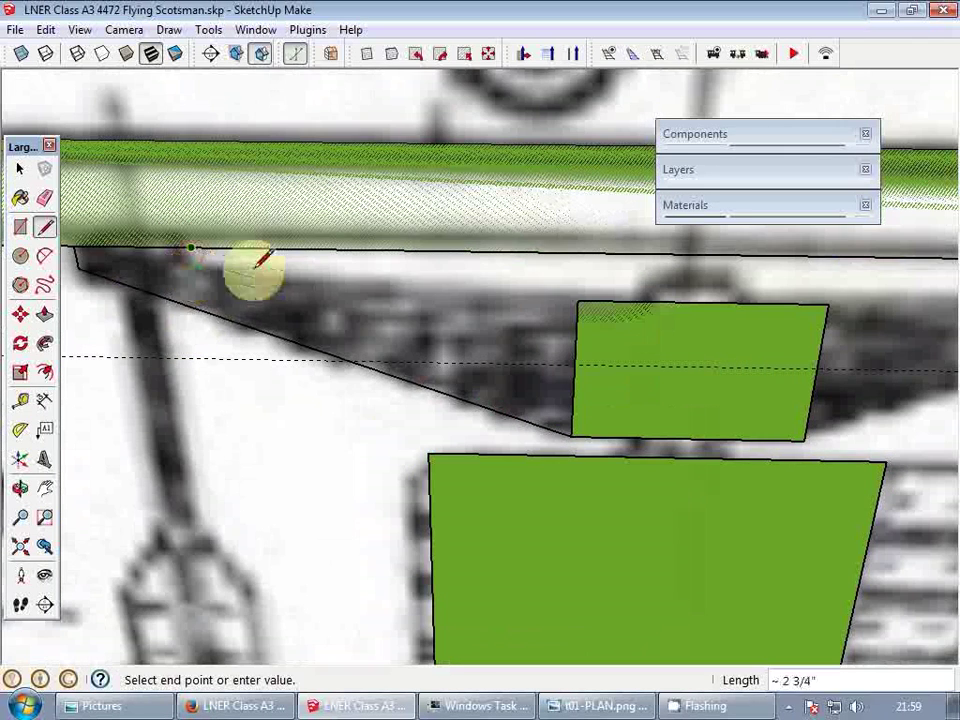
{"action": "left_click", "coordinate": [578, 301]}
- Rotate a copy of the rear spring arm 180° about the spring's centre and erase the lines dividing the spring face
{"action": "key", "text": "space"}
{"action": "scroll", "coordinate": [514, 332], "scroll_direction": "down", "scroll_amount": 3}
{"action": "key", "text": "q"}
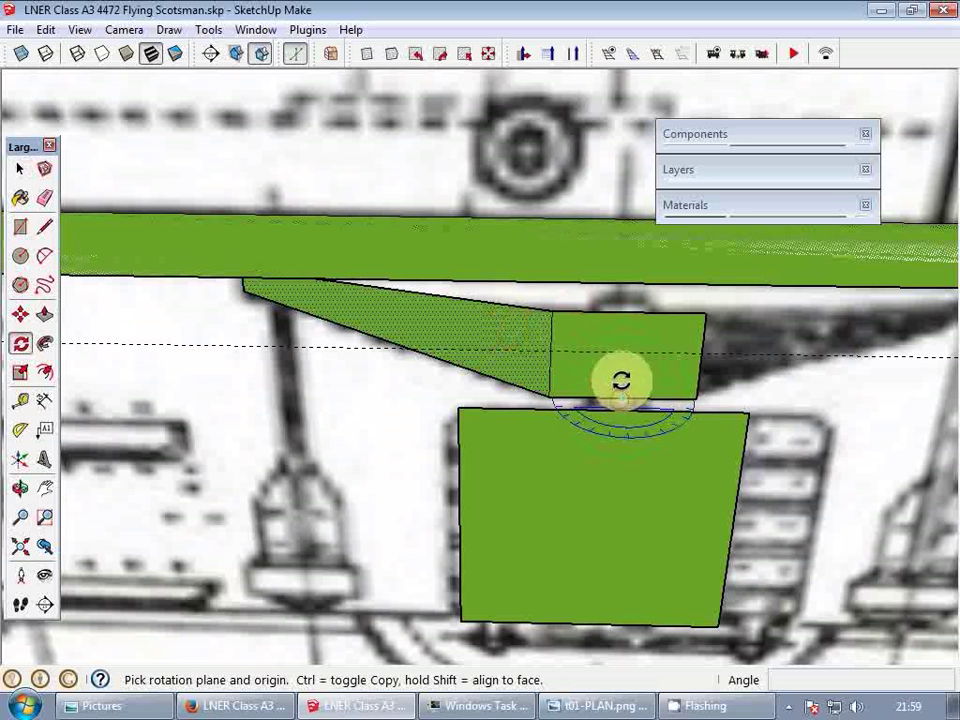
{"action": "left_click", "coordinate": [621, 395]}
{"action": "left_click", "coordinate": [593, 396]}
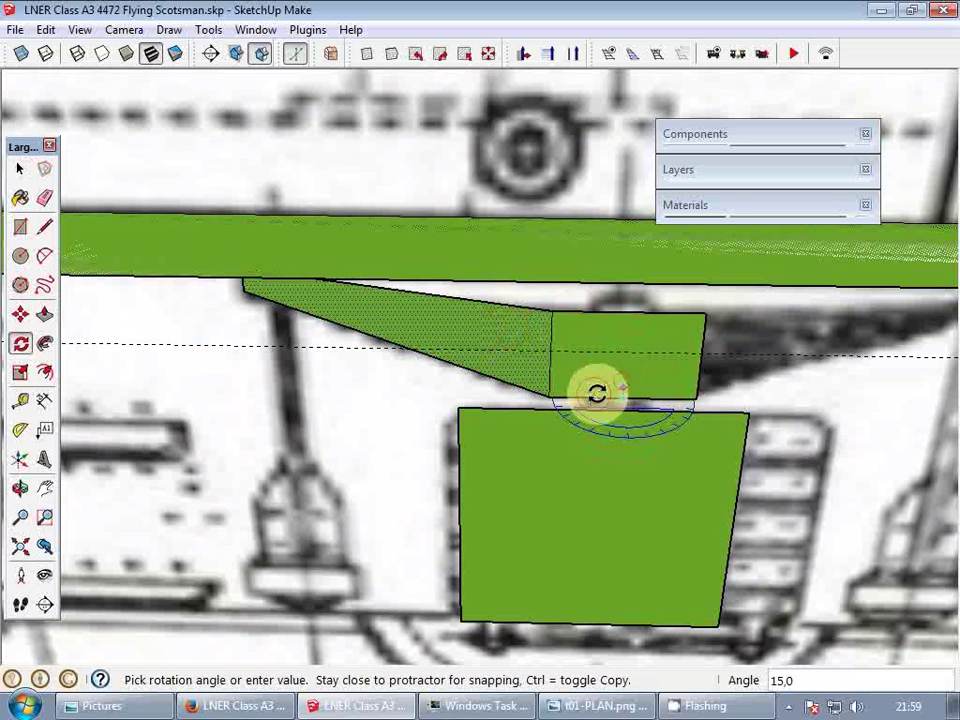
{"action": "left_click", "coordinate": [695, 393]}
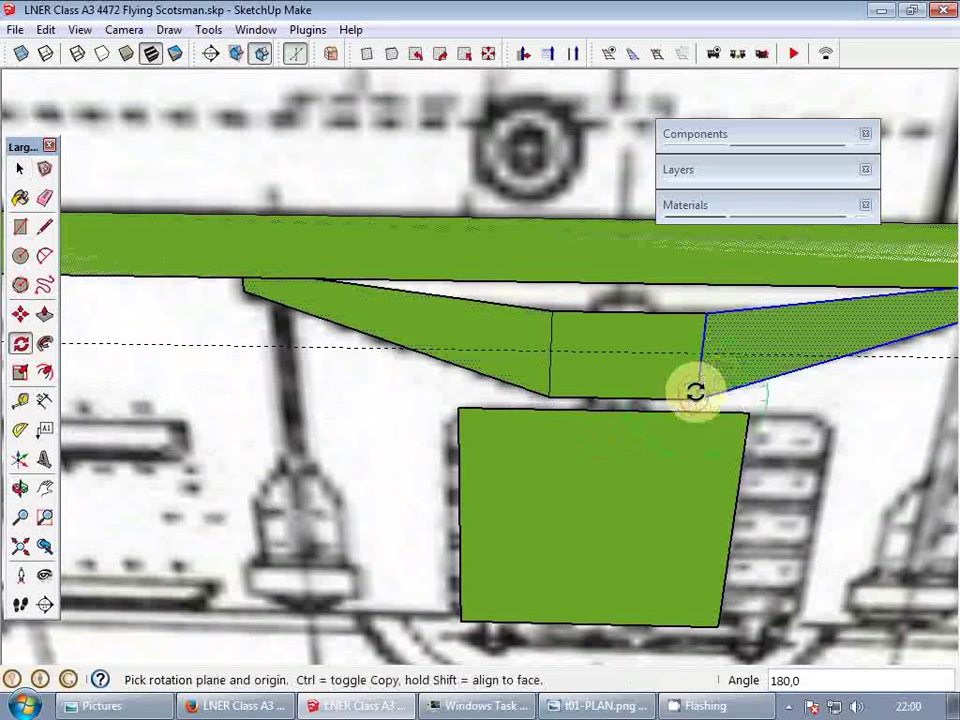
{"action": "key", "text": "e"}
{"action": "scroll", "coordinate": [594, 368], "scroll_direction": "down", "scroll_amount": 5}
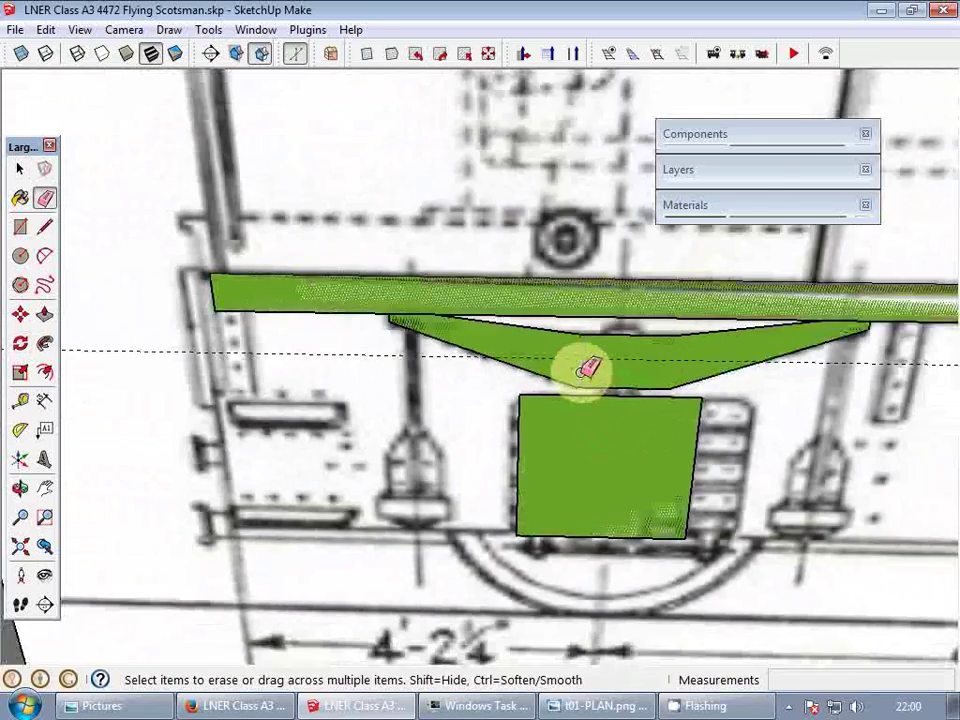
- Move the axlebox rectangle about 2 1/8 inches sideways to centre it beneath the leaf spring
{"action": "key", "text": "space"}
{"action": "scroll", "coordinate": [613, 374], "scroll_direction": "up", "scroll_amount": 2}
{"action": "key", "text": "m"}
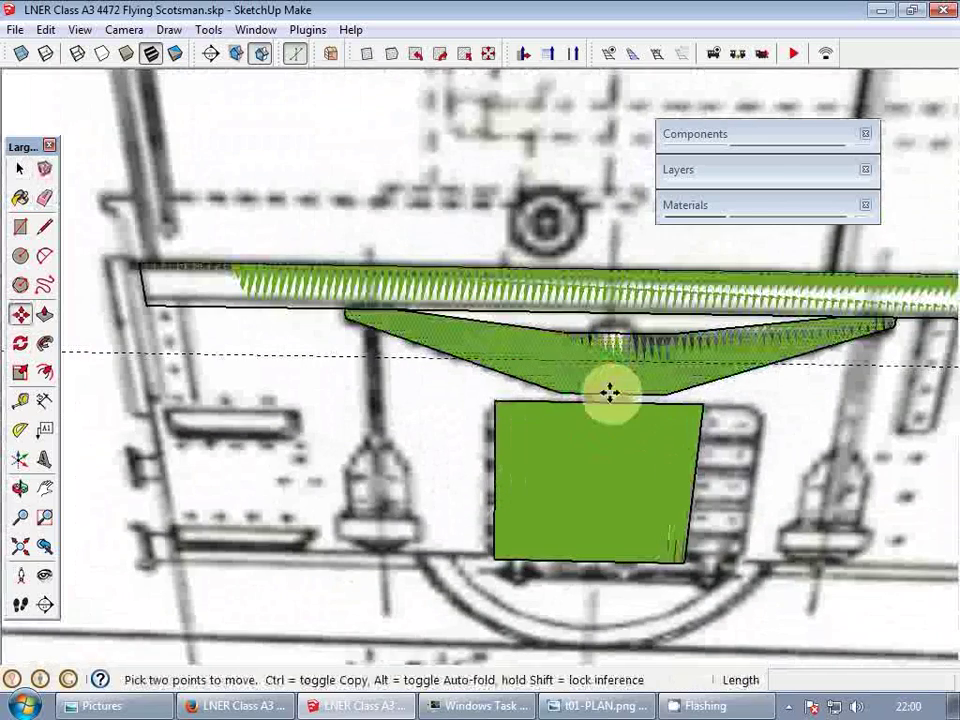
{"action": "scroll", "coordinate": [613, 393], "scroll_direction": "down", "scroll_amount": 5}
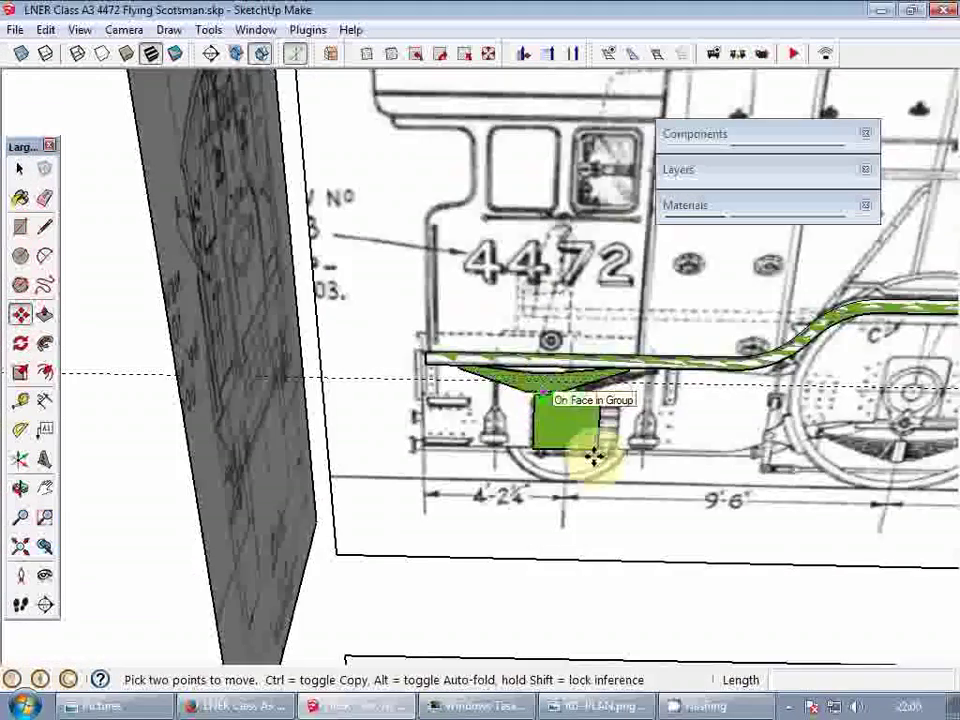
{"action": "middle_click_drag", "start_coordinate": [596, 454], "coordinate": [465, 595], "text": "shift"}
{"action": "scroll", "coordinate": [465, 620], "scroll_direction": "up", "scroll_amount": 6}
{"action": "scroll", "coordinate": [481, 440], "scroll_direction": "down", "scroll_amount": 3}
{"action": "middle_click_drag", "start_coordinate": [465, 274], "coordinate": [495, 580], "text": "shift"}
{"action": "key", "text": "space"}
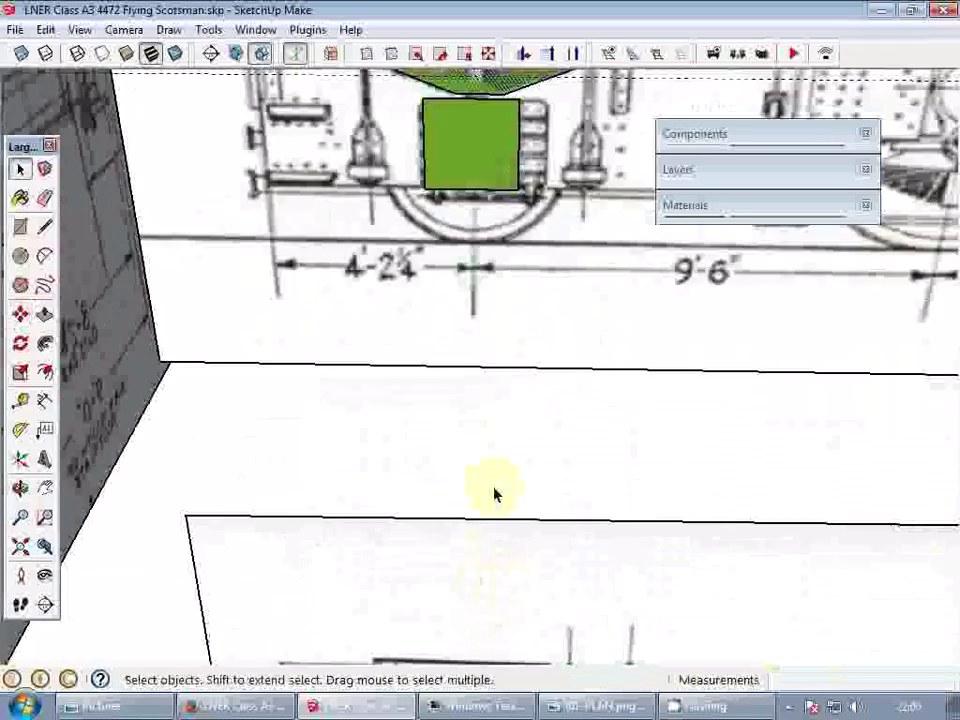
{"action": "scroll", "coordinate": [495, 495], "scroll_direction": "down", "scroll_amount": 2}
{"action": "middle_click_drag", "start_coordinate": [494, 288], "coordinate": [486, 420], "text": "shift"}
{"action": "scroll", "coordinate": [486, 420], "scroll_direction": "up", "scroll_amount": 2}
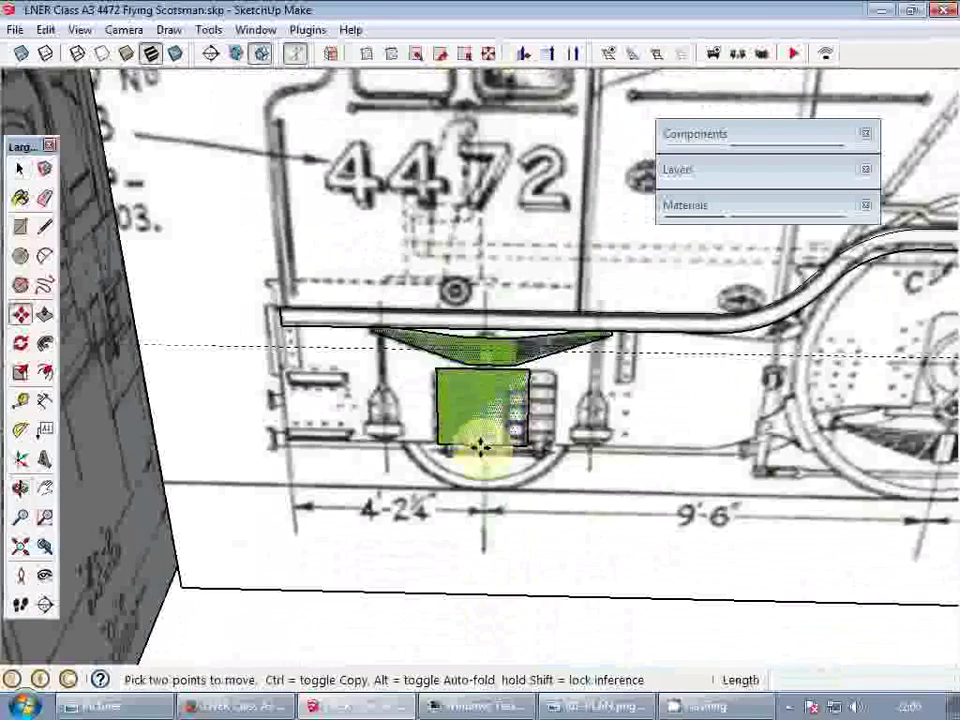
{"action": "mouse_move", "coordinate": [480, 447]}
{"action": "left_mouse_down"}
{"action": "mouse_move", "coordinate": [459, 447]}
{"action": "mouse_move", "coordinate": [482, 447]}
{"action": "left_mouse_up"}
{"action": "scroll", "coordinate": [482, 396], "scroll_direction": "up", "scroll_amount": 4}
{"action": "left_click_drag", "start_coordinate": [482, 396], "coordinate": [493, 396]}
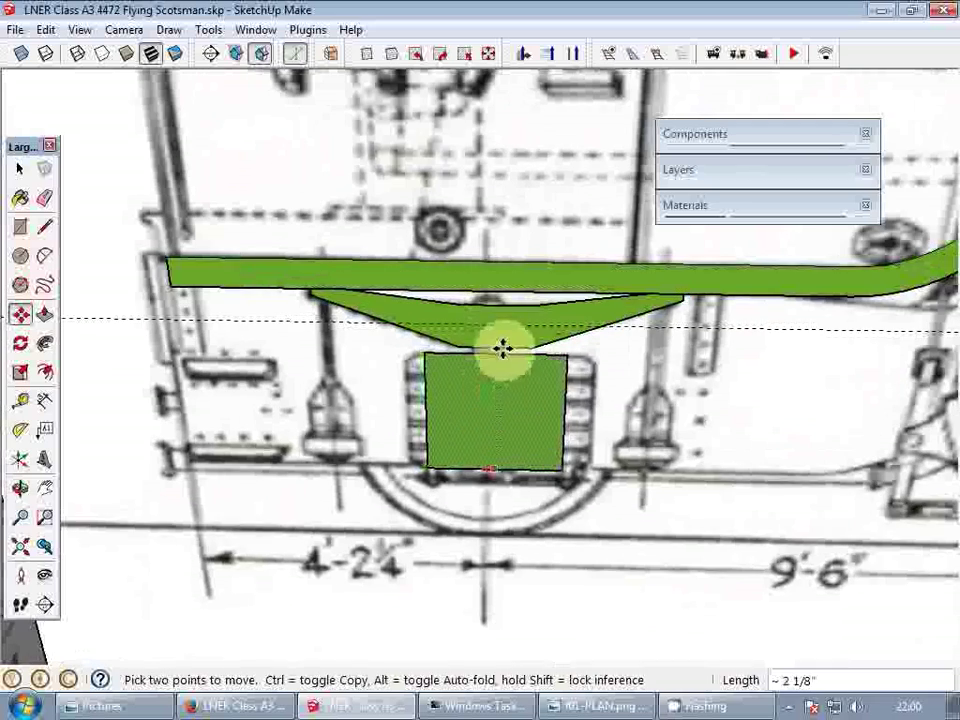
- Make the complete leaf spring outline and face a group
{"action": "key", "text": "space"}
{"action": "middle_click_drag", "start_coordinate": [510, 360], "coordinate": [484, 336]}
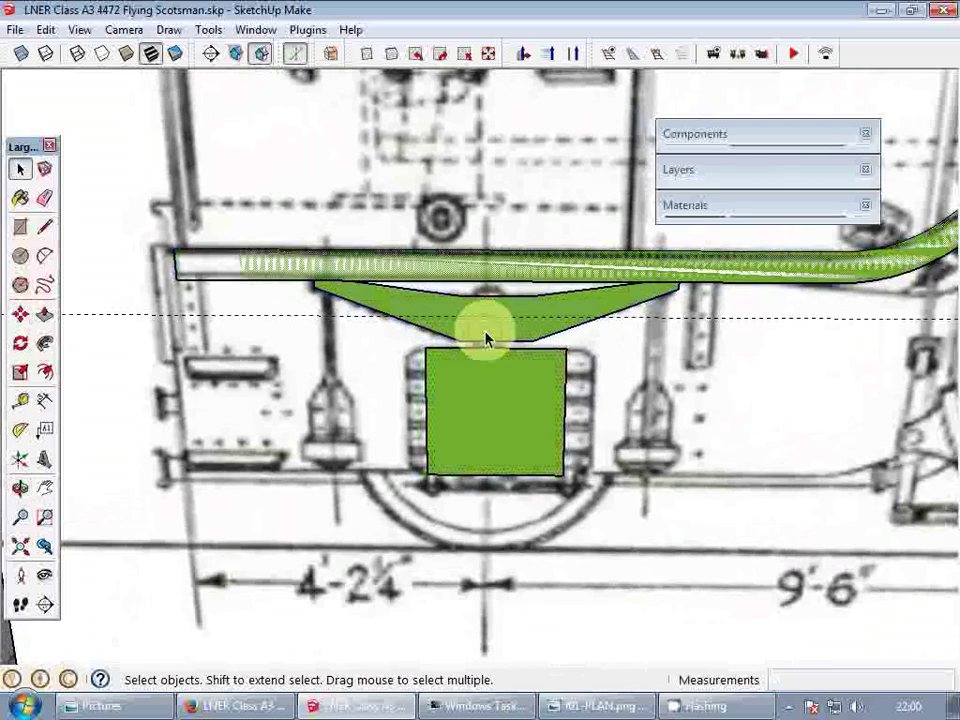
{"action": "right_click", "coordinate": [487, 334]}
{"action": "left_click", "coordinate": [583, 496]}
- Draw a narrow upright rectangle over the rear spring hanger rod, from the spring's end down into the hanger's base
{"action": "middle_click_drag", "start_coordinate": [502, 388], "coordinate": [594, 390]}
{"action": "scroll", "coordinate": [442, 408], "scroll_direction": "up", "scroll_amount": 2}
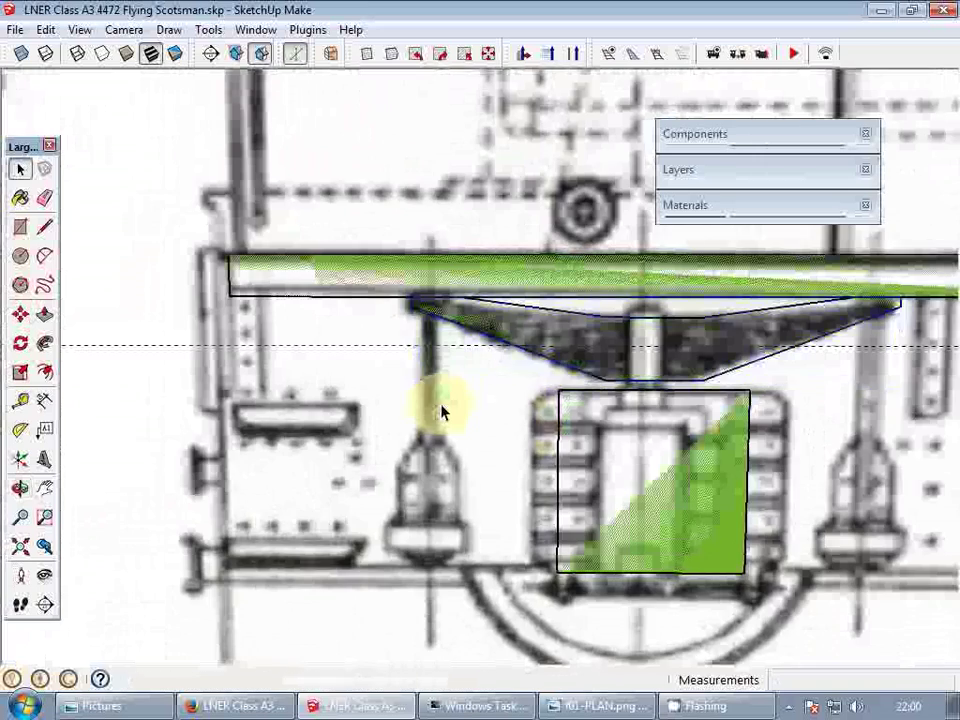
{"action": "key", "text": "r"}
{"action": "scroll", "coordinate": [422, 326], "scroll_direction": "up", "scroll_amount": 5}
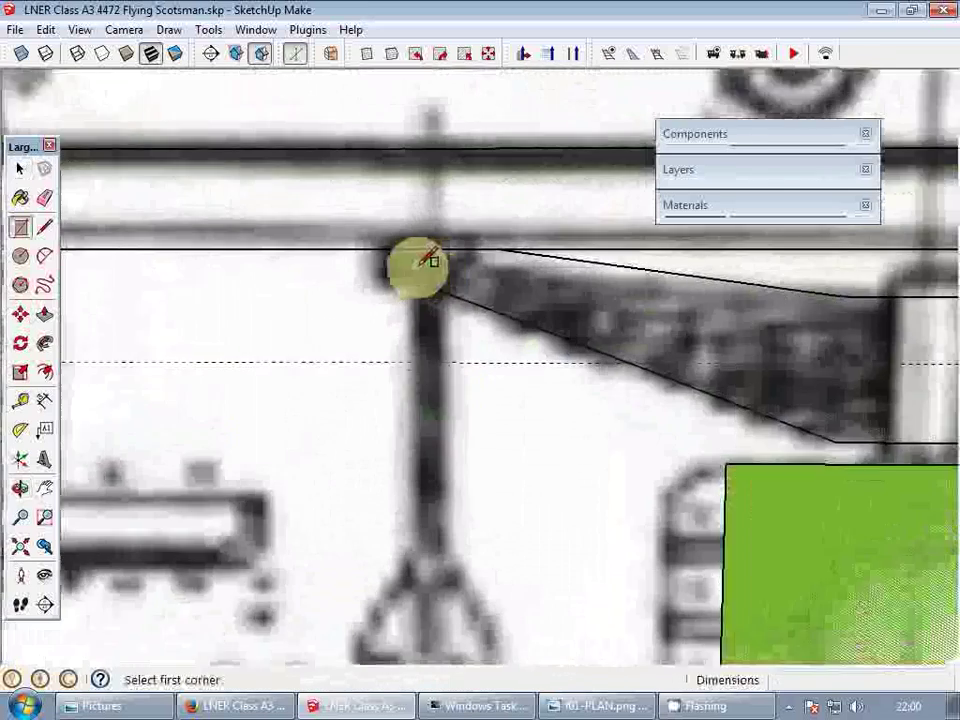
{"action": "left_click", "coordinate": [422, 265]}
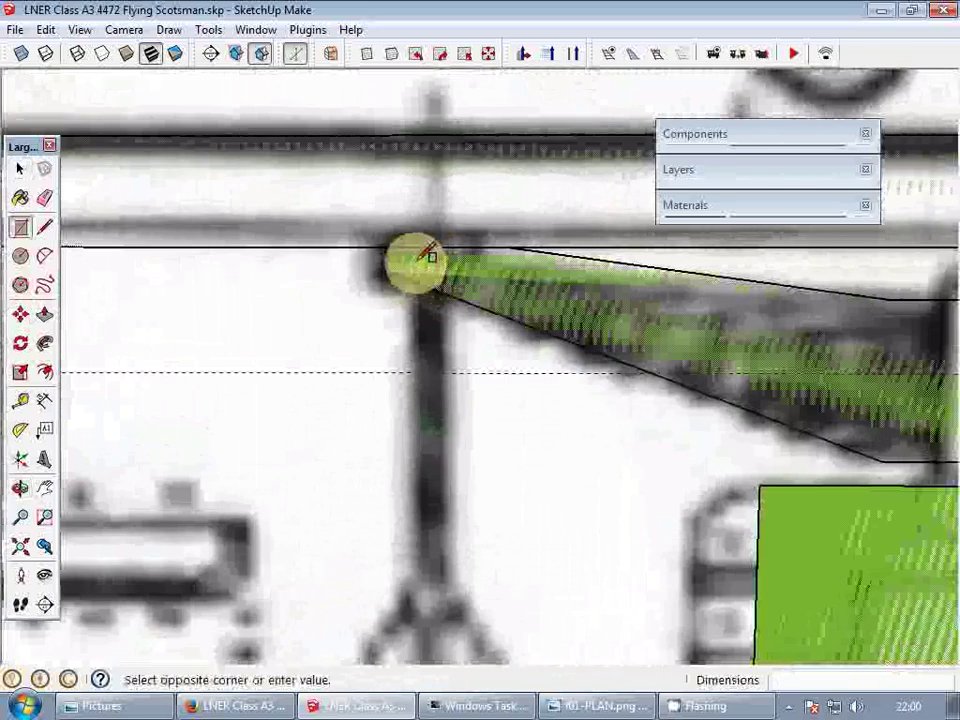
{"action": "scroll", "coordinate": [442, 366], "scroll_direction": "down", "scroll_amount": 3}
{"action": "scroll", "coordinate": [447, 362], "scroll_direction": "up", "scroll_amount": 5}
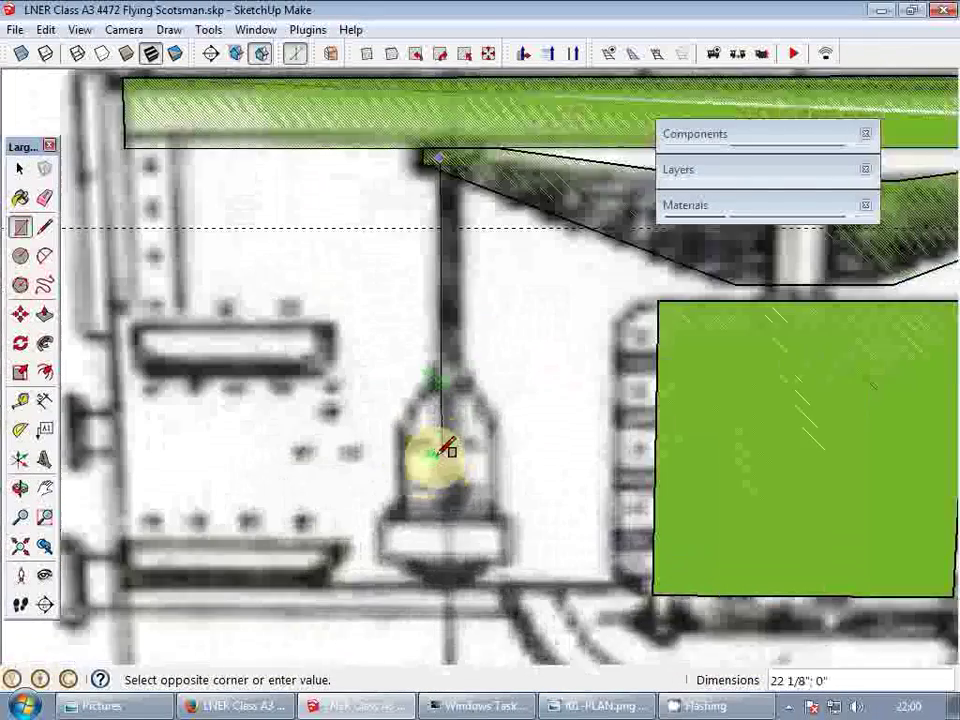
{"action": "left_click", "coordinate": [467, 517]}
- Make the narrow hanger rod rectangle a group
{"action": "key", "text": "space"}
{"action": "double_click", "coordinate": [448, 432]}
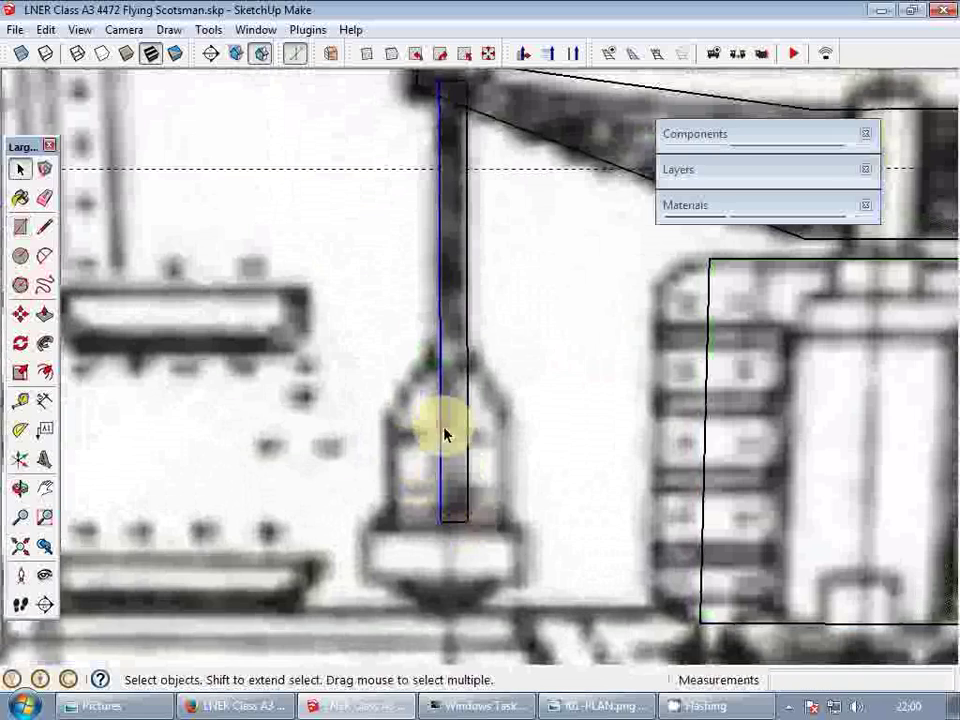
{"action": "right_click", "coordinate": [449, 430]}
{"action": "left_click", "coordinate": [555, 279]}
- Draw a rectangle over the hanger's lower fitting around the rod's end and make it a group
{"action": "scroll", "coordinate": [354, 386], "scroll_direction": "down", "scroll_amount": 4}
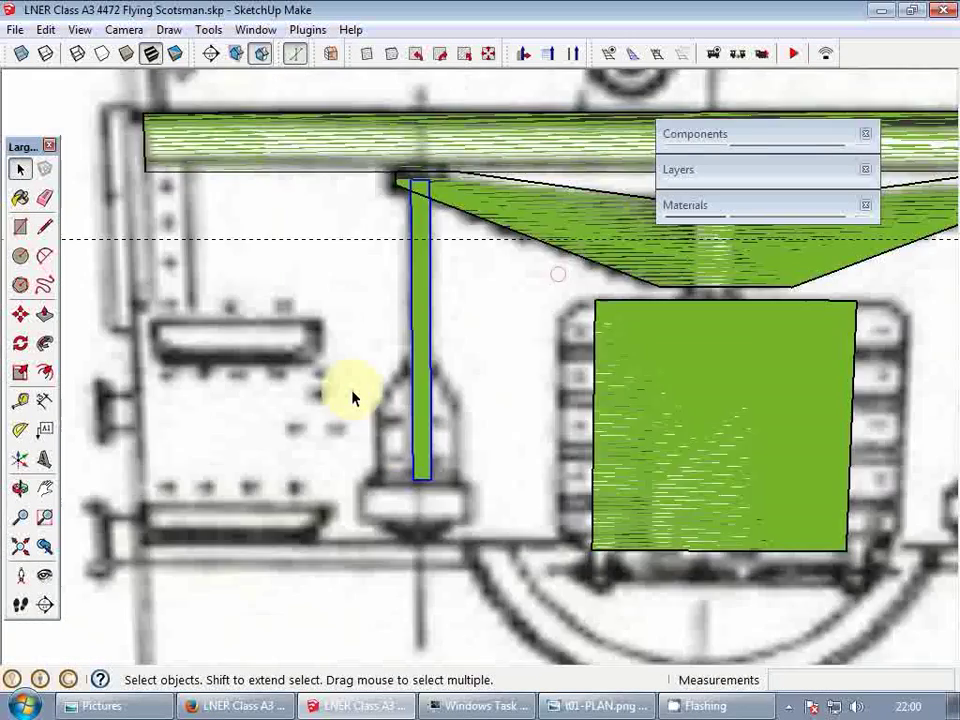
{"action": "scroll", "coordinate": [378, 410], "scroll_direction": "up", "scroll_amount": 4}
{"action": "key", "text": "r"}
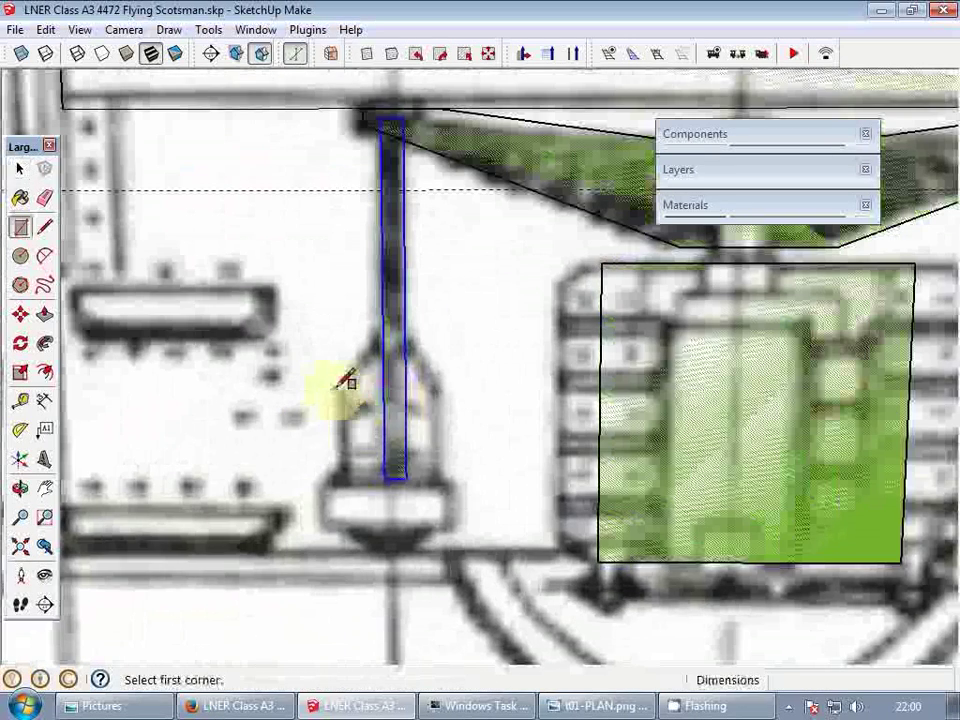
{"action": "left_click", "coordinate": [336, 389]}
{"action": "left_click", "coordinate": [446, 538]}
{"action": "key", "text": "space"}
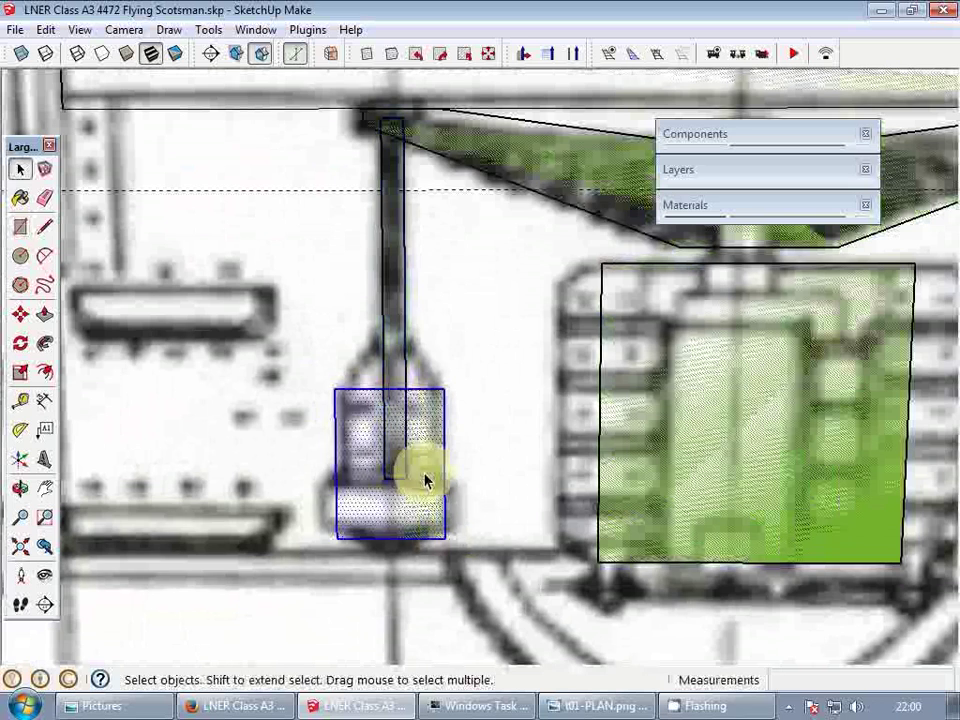
{"action": "right_click", "coordinate": [424, 481]}
{"action": "left_click", "coordinate": [527, 321]}
- Move the lower fitting group about 1 1/4 inches sideways to centre it on the hanger rod
{"action": "key", "text": "m"}
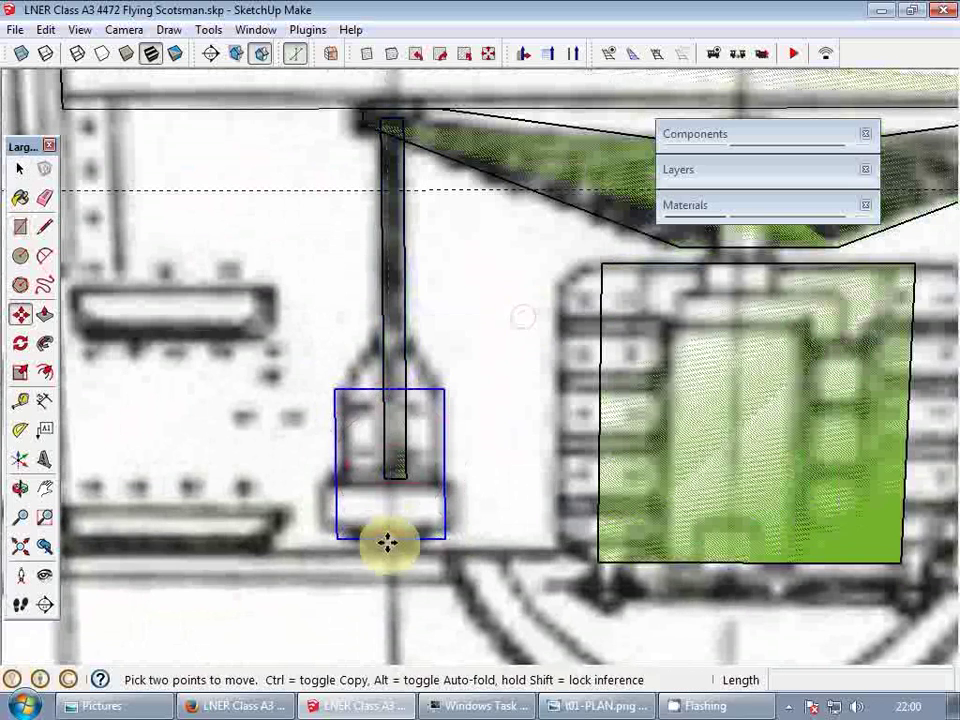
{"action": "left_click", "coordinate": [395, 538]}
{"action": "scroll", "coordinate": [396, 467], "scroll_direction": "up", "scroll_amount": 4}
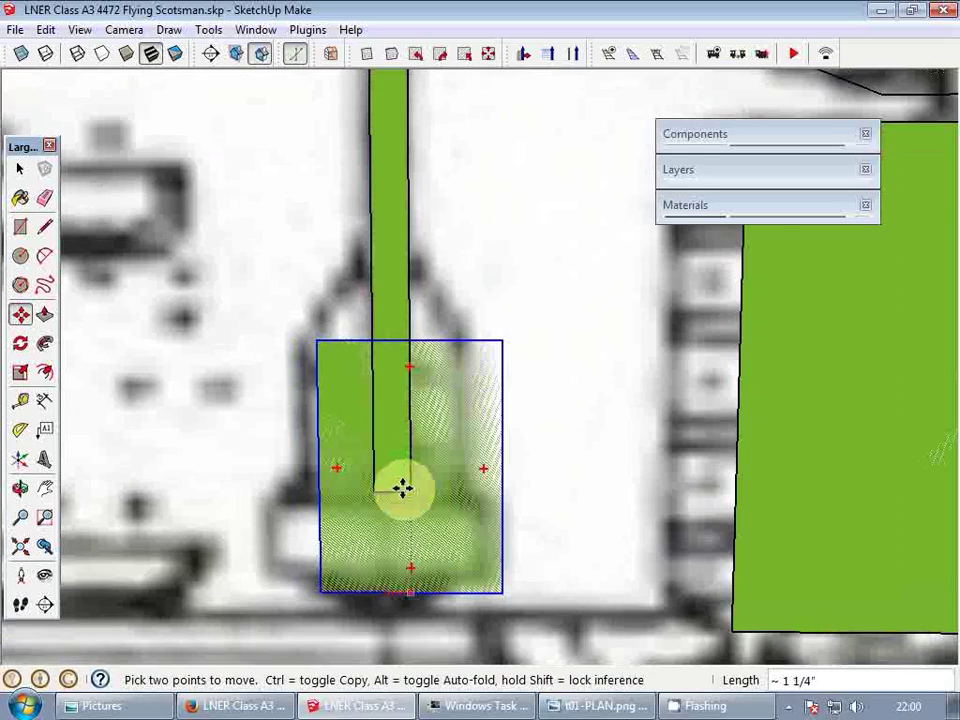
{"action": "key", "text": "space"}
- Move the hanger rod group 1 inch outwards from the blueprint along the green axis
{"action": "scroll", "coordinate": [407, 392], "scroll_direction": "down", "scroll_amount": 4}
{"action": "mouse_move", "coordinate": [450, 339]}
{"action": "middle_mouse_down"}
{"action": "mouse_move", "coordinate": [422, 399]}
{"action": "mouse_move", "coordinate": [438, 346]}
{"action": "middle_mouse_up"}
{"action": "scroll", "coordinate": [401, 343], "scroll_direction": "down", "scroll_amount": 4}
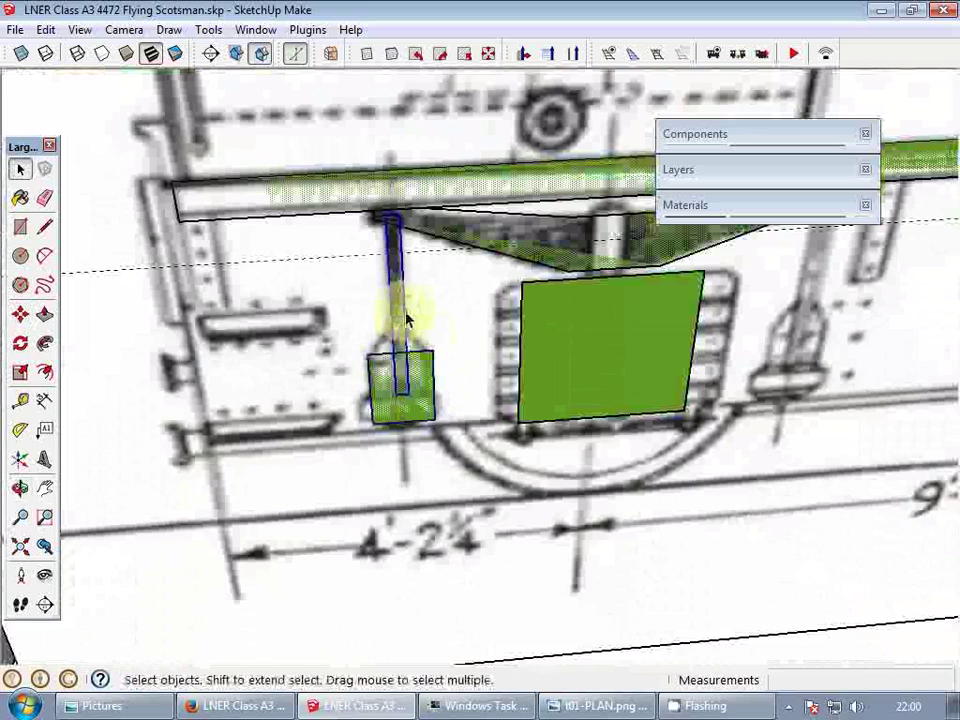
{"action": "scroll", "coordinate": [430, 372], "scroll_direction": "up", "scroll_amount": 2}
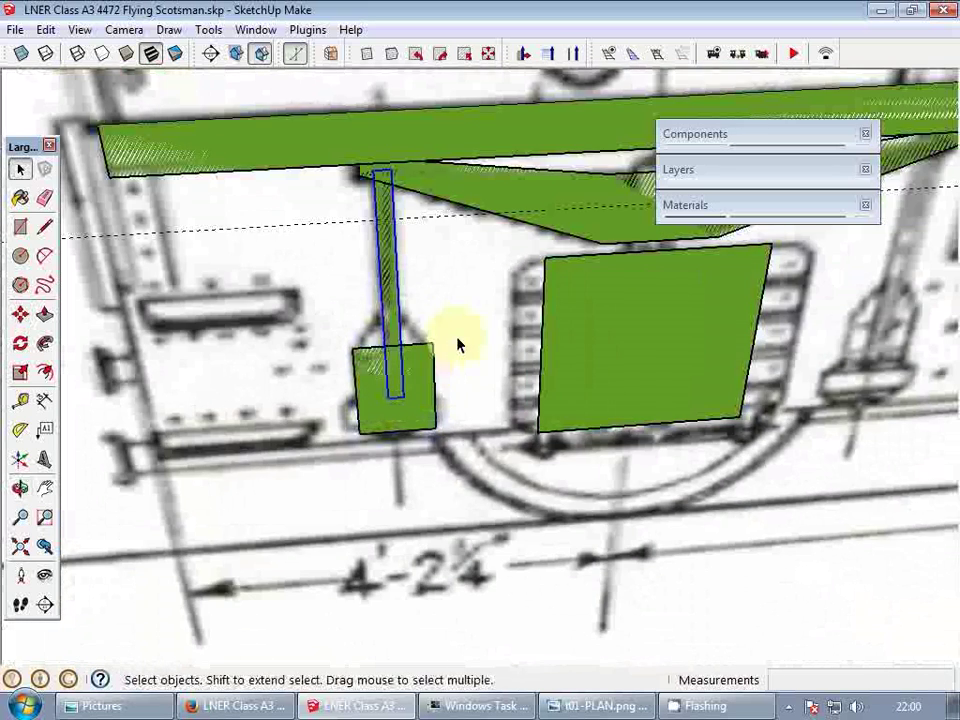
{"action": "key", "text": "m"}
{"action": "scroll", "coordinate": [458, 345], "scroll_direction": "down", "scroll_amount": 3}
{"action": "left_click", "coordinate": [433, 352]}
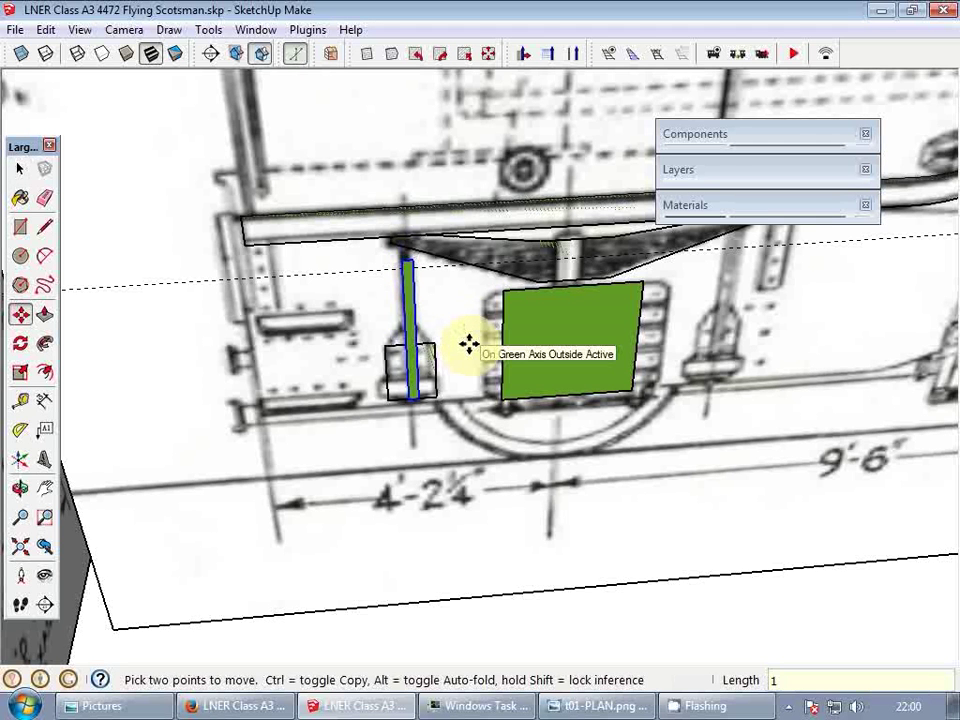
{"action": "key", "text": "Return"}
{"action": "key", "text": "space"}
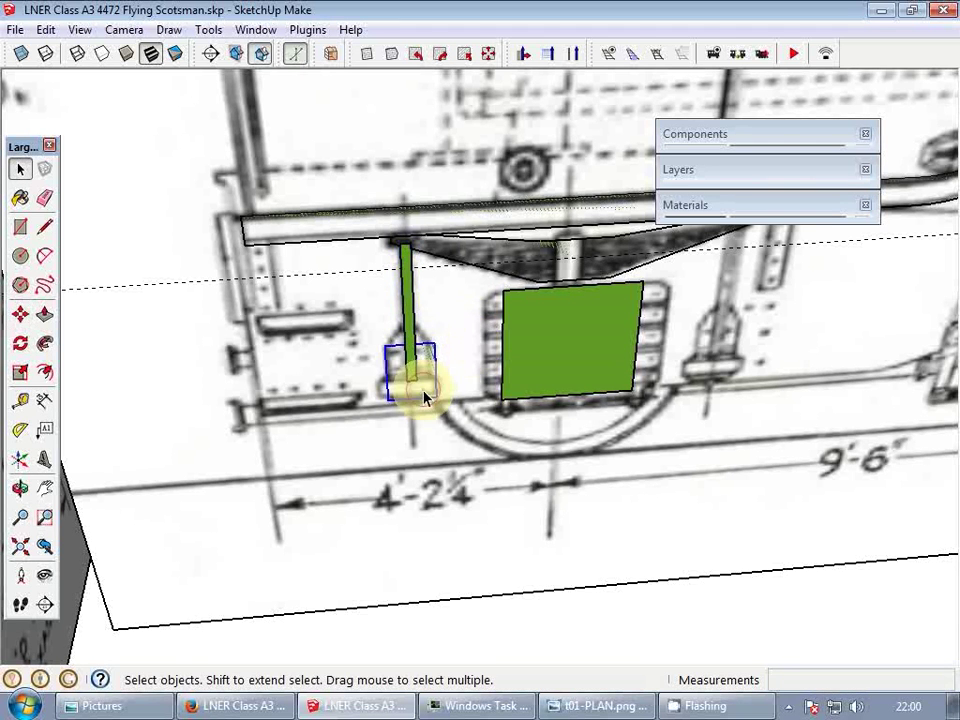
- Move the lower fitting and leaf spring groups together 2 inches outwards from the blueprint along the green axis
{"action": "left_click", "coordinate": [467, 257], "text": "shift"}
{"action": "middle_click_drag", "start_coordinate": [467, 257], "coordinate": [484, 386]}
{"action": "key", "text": "m"}
{"action": "left_click", "coordinate": [460, 373]}
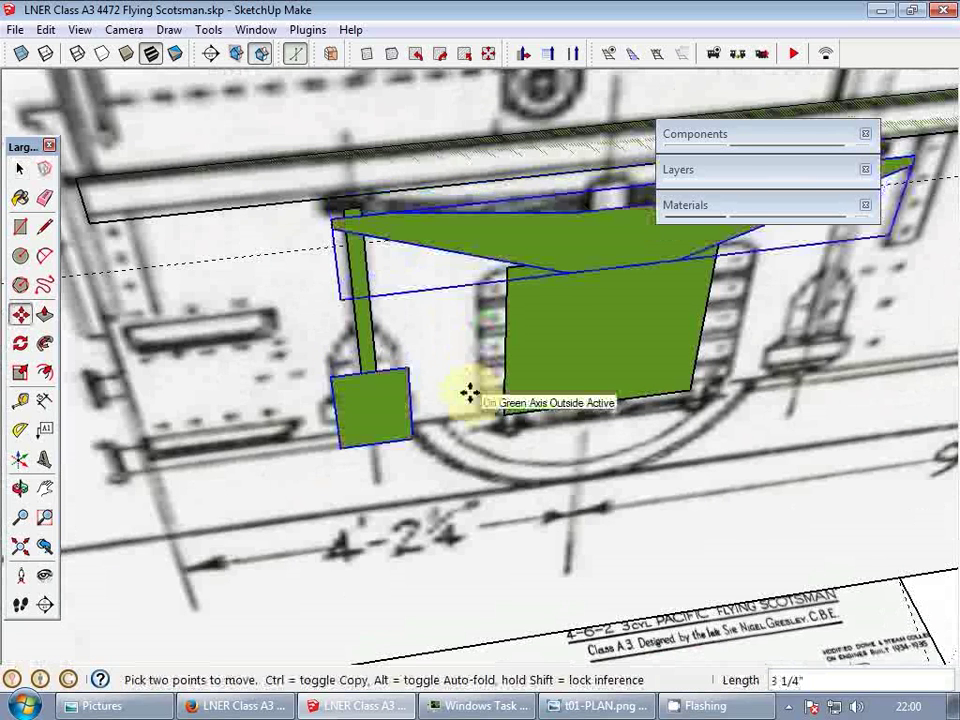
{"action": "type", "text": "2"}
{"action": "key", "text": "Return"}
{"action": "key", "text": "space"}
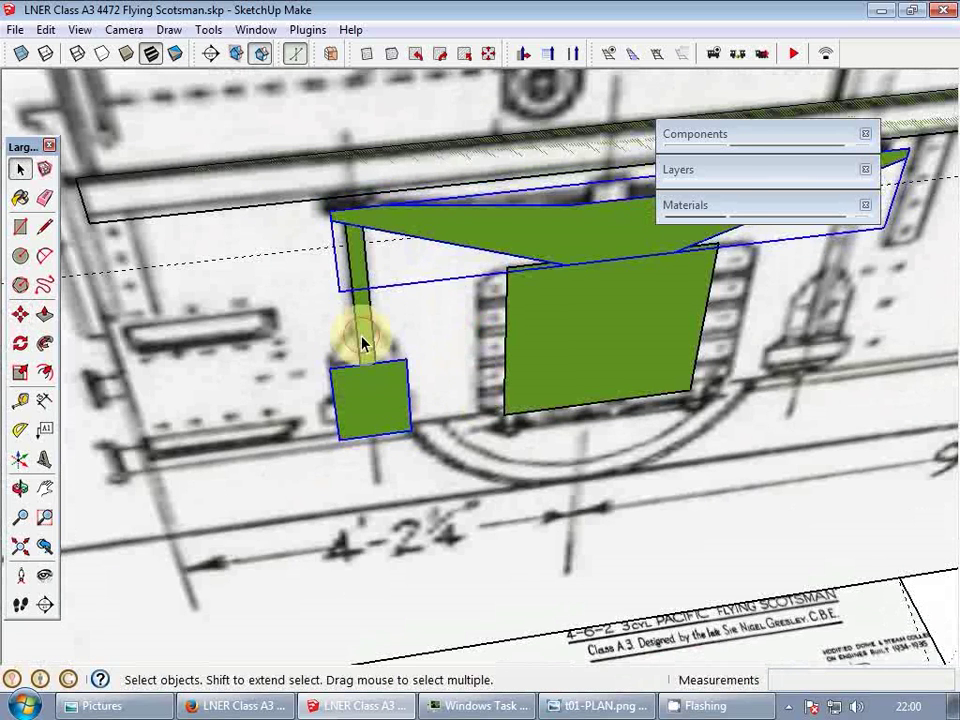
- Make a copy of the hanger rod and lower fitting rotated 180° about the midpoint of the axlebox's lower edge
{"action": "left_click", "coordinate": [381, 381]}
{"action": "middle_click_drag", "start_coordinate": [381, 381], "coordinate": [352, 380]}
{"action": "key", "text": "q"}
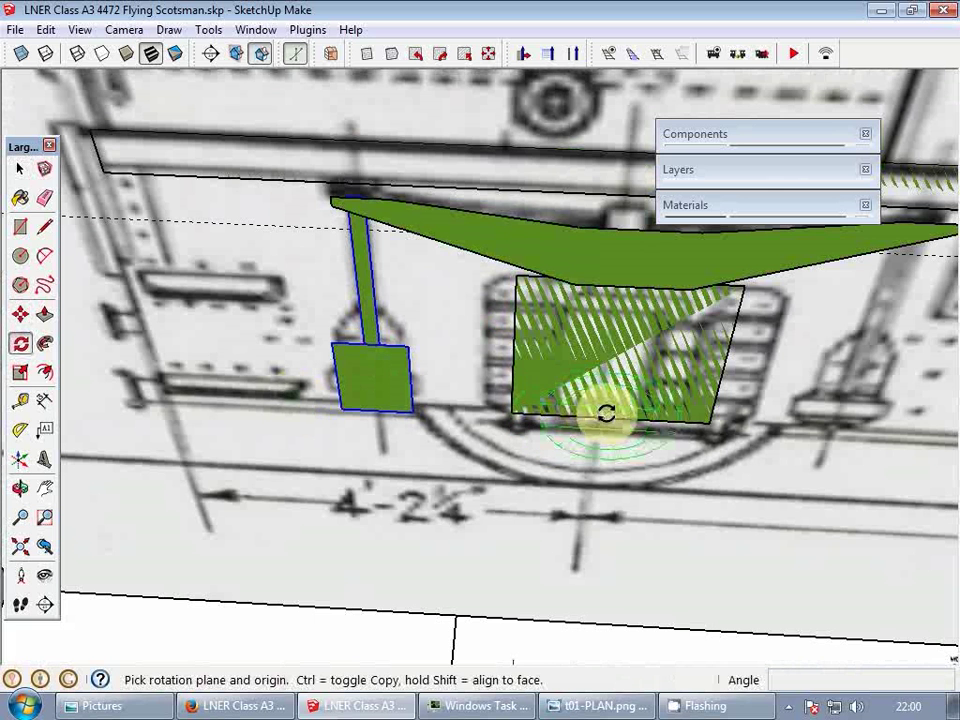
{"action": "left_click", "coordinate": [608, 410]}
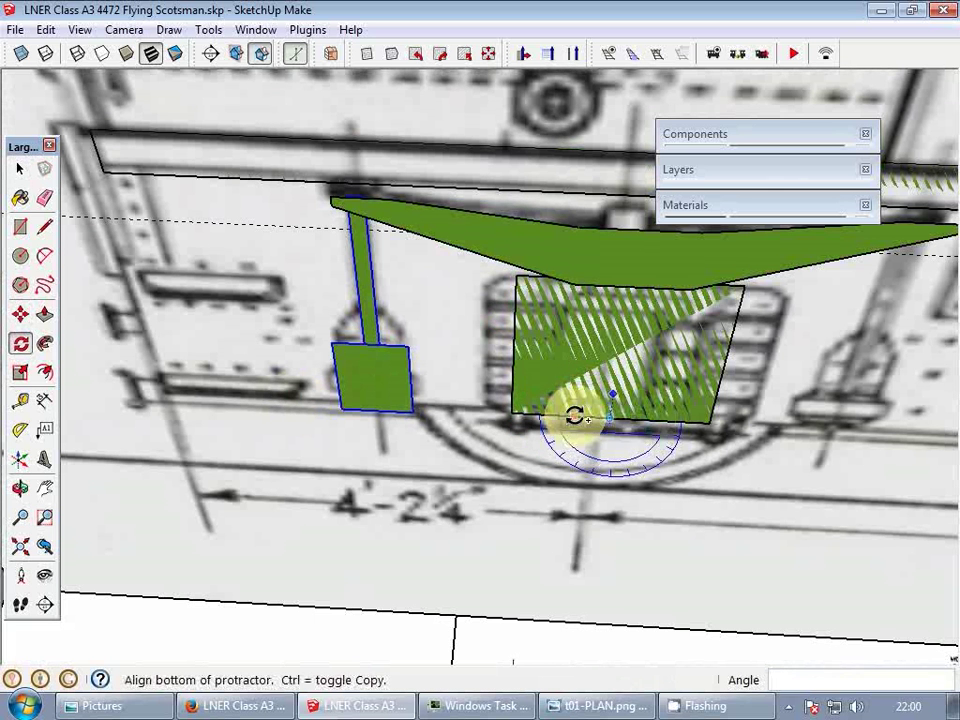
{"action": "left_click", "coordinate": [575, 416]}
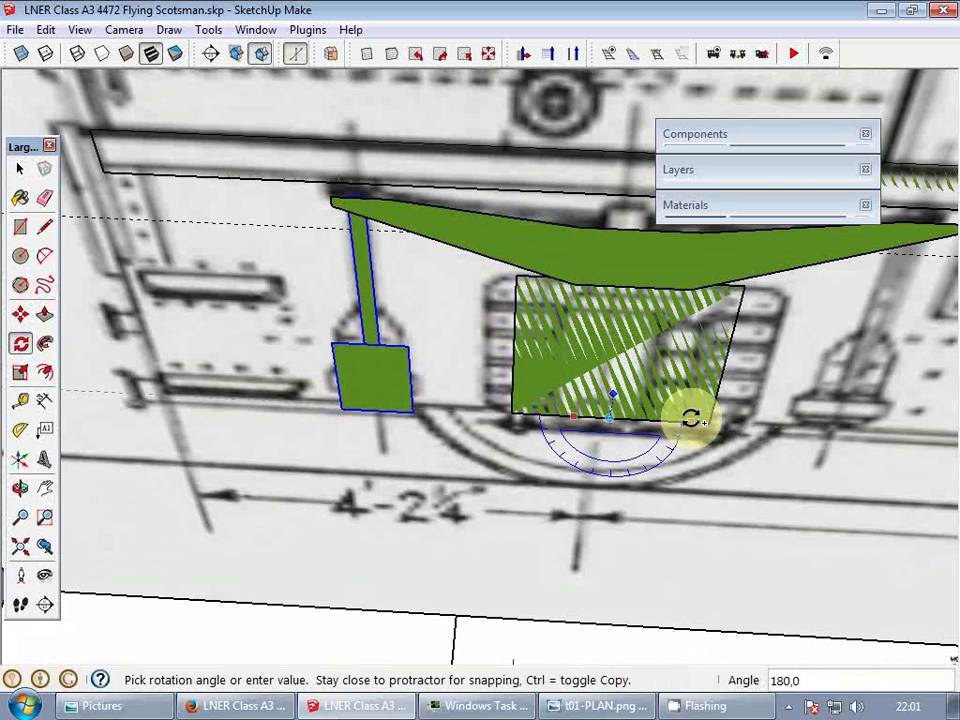
{"action": "left_click", "coordinate": [703, 425]}
- Rotate the copied lower fitting and rod 180° about the fitting's centre so they face outwards
{"action": "mouse_move", "coordinate": [703, 425]}
{"action": "middle_mouse_down"}
{"action": "mouse_move", "coordinate": [673, 465]}
{"action": "mouse_move", "coordinate": [508, 354]}
{"action": "mouse_move", "coordinate": [510, 452]}
{"action": "mouse_move", "coordinate": [557, 473]}
{"action": "mouse_move", "coordinate": [596, 457]}
{"action": "middle_mouse_up"}
{"action": "middle_click_drag", "start_coordinate": [687, 415], "coordinate": [689, 493]}
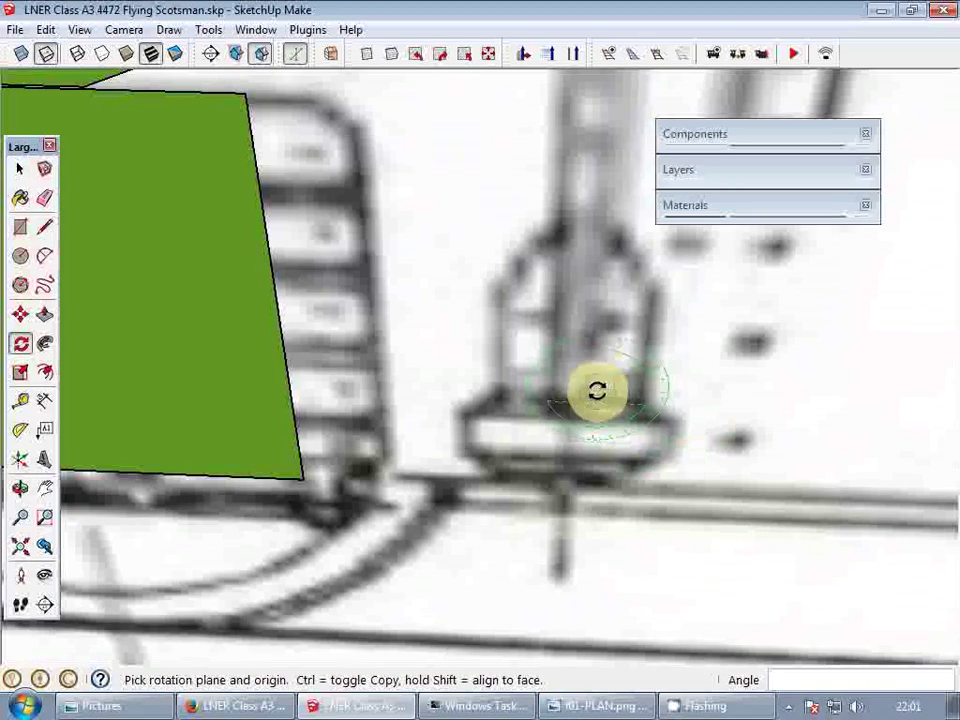
{"action": "left_click", "coordinate": [609, 325]}
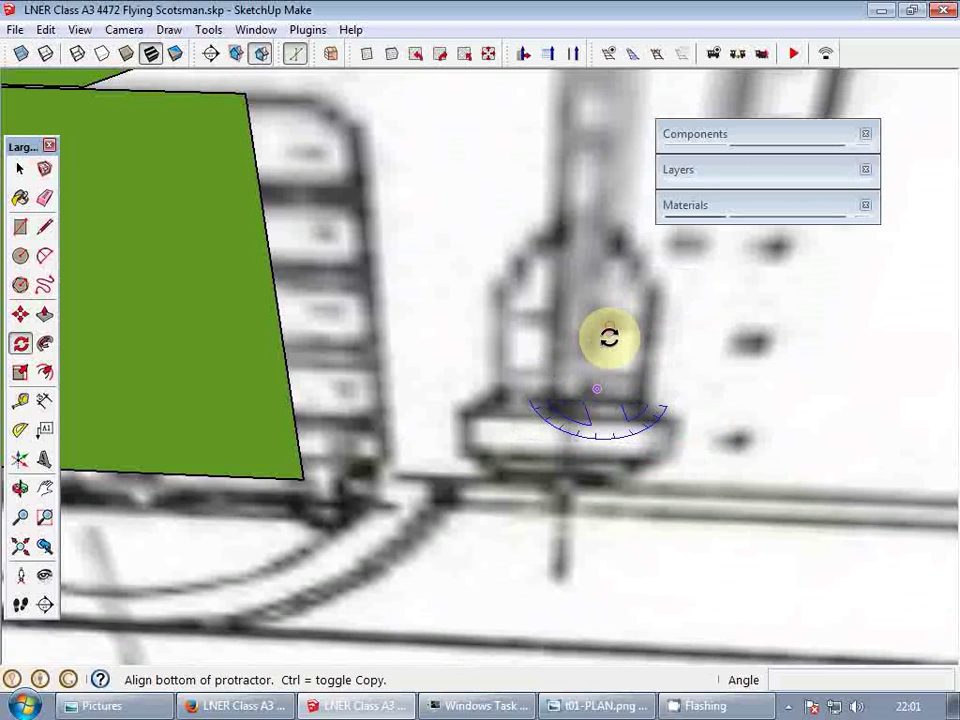
{"action": "left_click", "coordinate": [619, 388]}
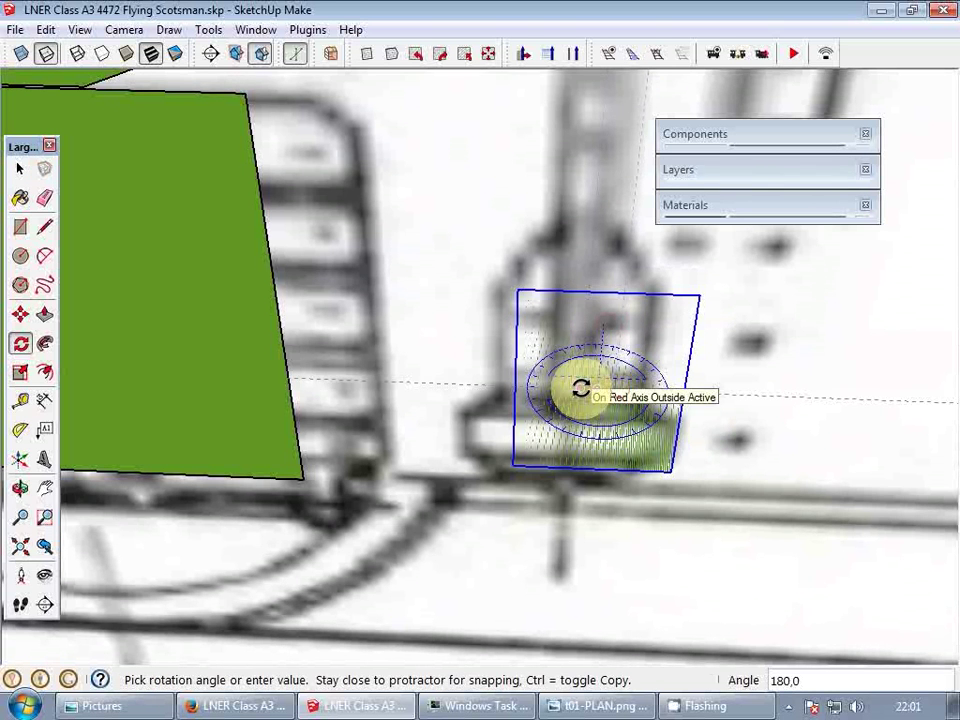
{"action": "left_click", "coordinate": [581, 388]}
{"action": "key", "text": "space"}
- Move the copied hanger outwards along the green axis until it is level with the original lower fitting
{"action": "scroll", "coordinate": [645, 394], "scroll_direction": "down", "scroll_amount": 4}
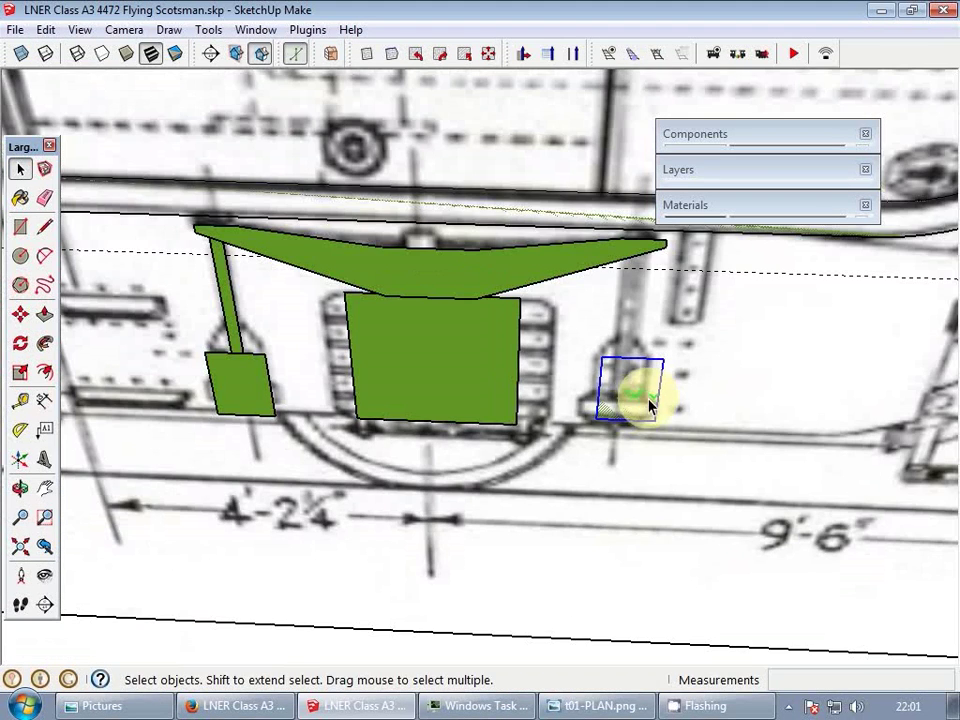
{"action": "key", "text": "m"}
{"action": "left_click", "coordinate": [597, 418]}
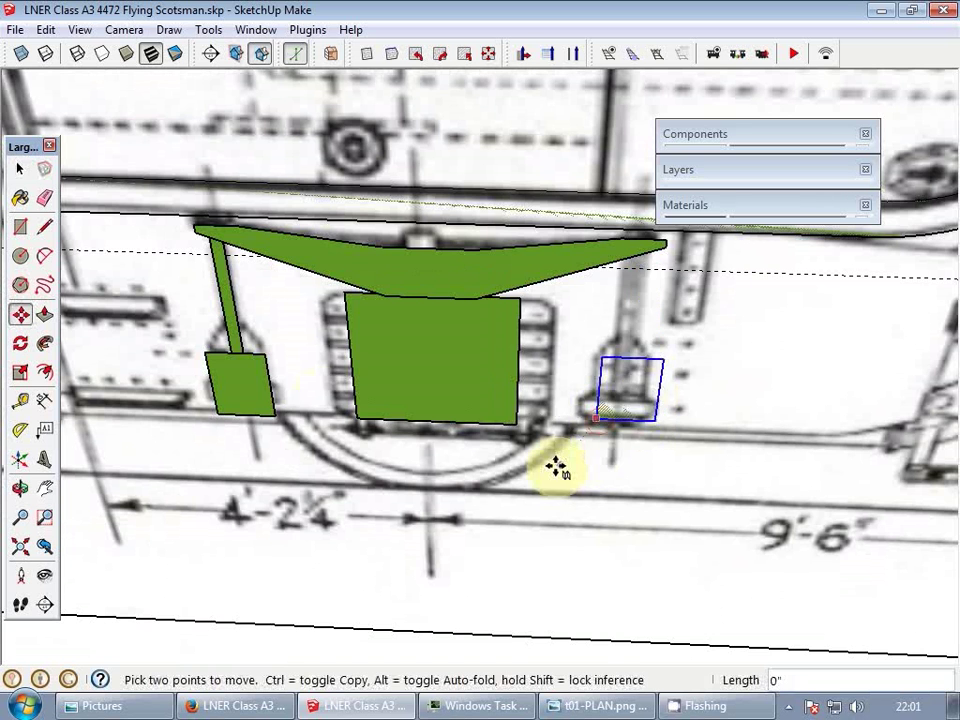
{"action": "left_click", "coordinate": [265, 411]}
{"action": "key", "text": "space"}
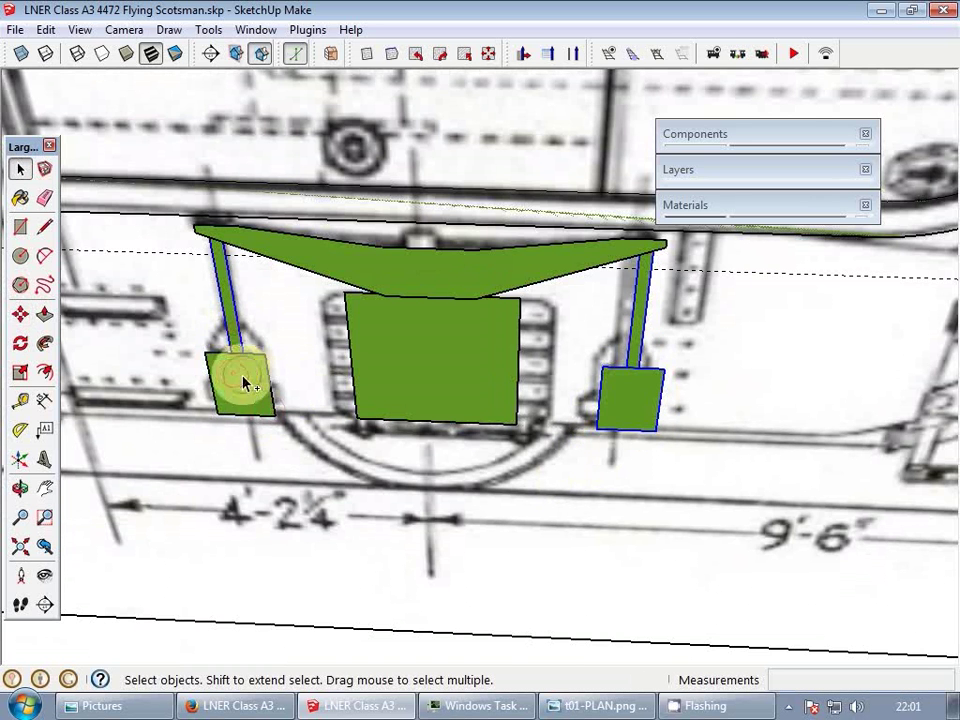
- Select both hanger rods, both lower fittings, the leaf spring and the axlebox together
{"action": "left_click", "coordinate": [243, 382], "text": "shift"}
{"action": "left_click", "coordinate": [450, 332], "text": "shift"}
{"action": "scroll", "coordinate": [449, 326], "scroll_direction": "down", "scroll_amount": 2}
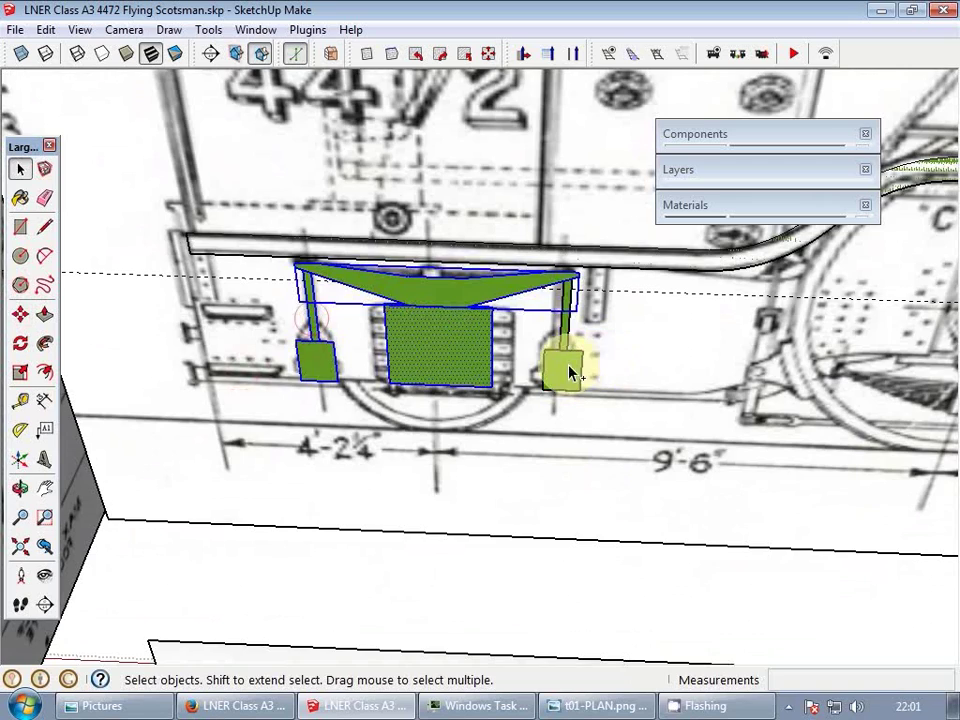
{"action": "scroll", "coordinate": [454, 336], "scroll_direction": "down", "scroll_amount": 5}
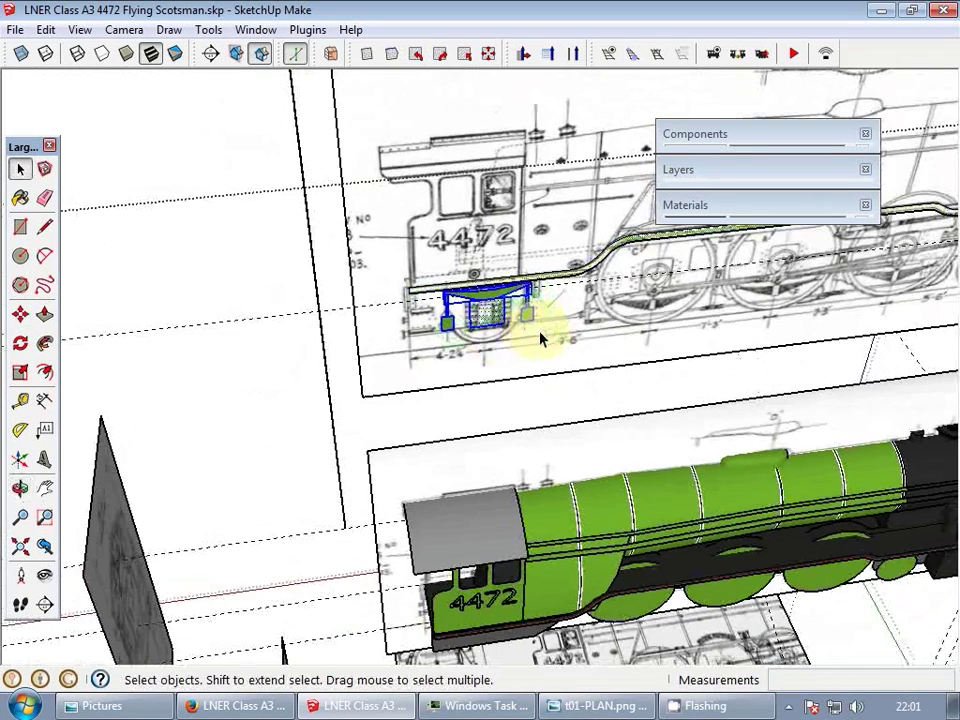
{"action": "key", "text": "m"}
{"action": "left_click", "coordinate": [497, 325]}
{"action": "middle_click_drag", "start_coordinate": [541, 357], "coordinate": [490, 343]}
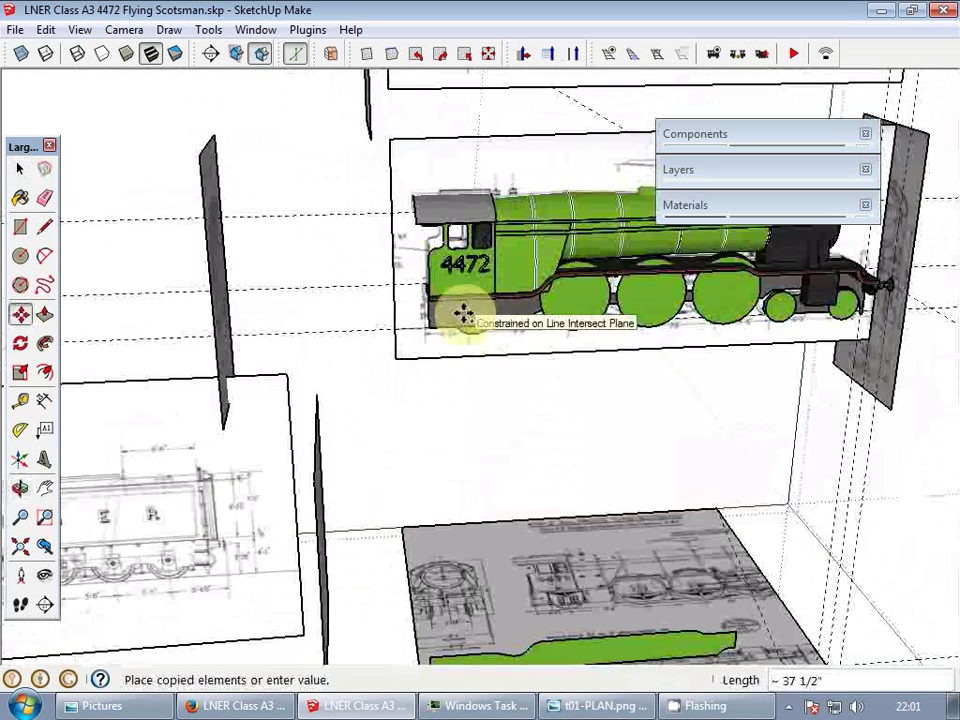
{"action": "left_click", "coordinate": [463, 313]}
{"action": "scroll", "coordinate": [544, 401], "scroll_direction": "down", "scroll_amount": 5}
{"action": "key", "text": "space"}
- Paste copies of the spring, hanger and axlebox parts in place inside the locomotive's frame group and move them 300 inches down
{"action": "scroll", "coordinate": [540, 380], "scroll_direction": "up", "scroll_amount": 5}
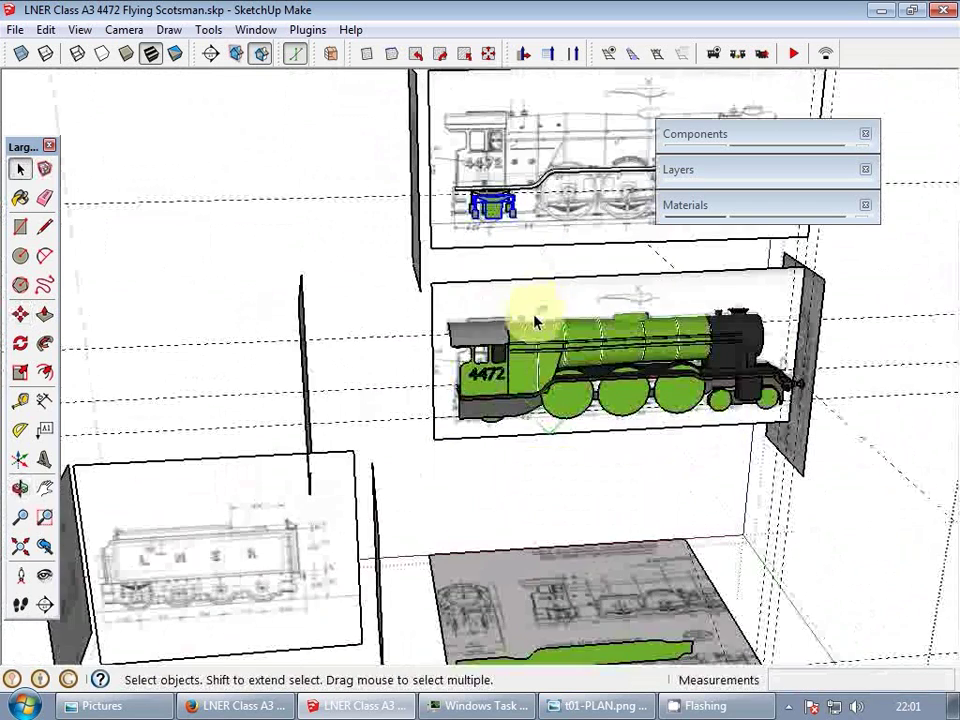
{"action": "scroll", "coordinate": [535, 320], "scroll_direction": "up", "scroll_amount": 2}
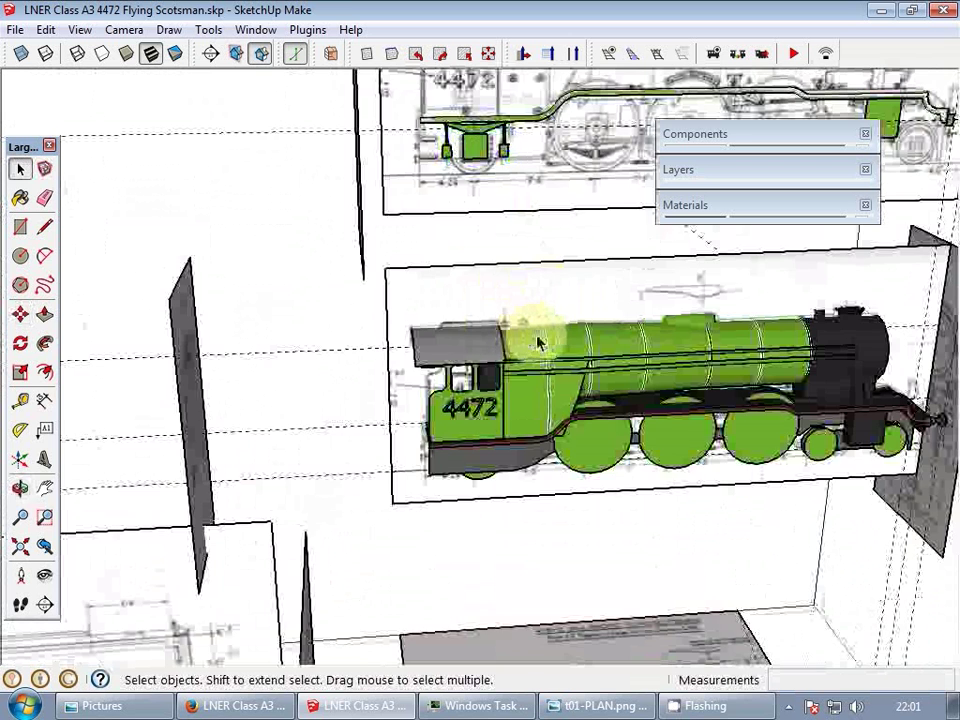
{"action": "scroll", "coordinate": [538, 341], "scroll_direction": "up", "scroll_amount": 2}
{"action": "double_click", "coordinate": [476, 504]}
{"action": "double_click", "coordinate": [456, 511]}
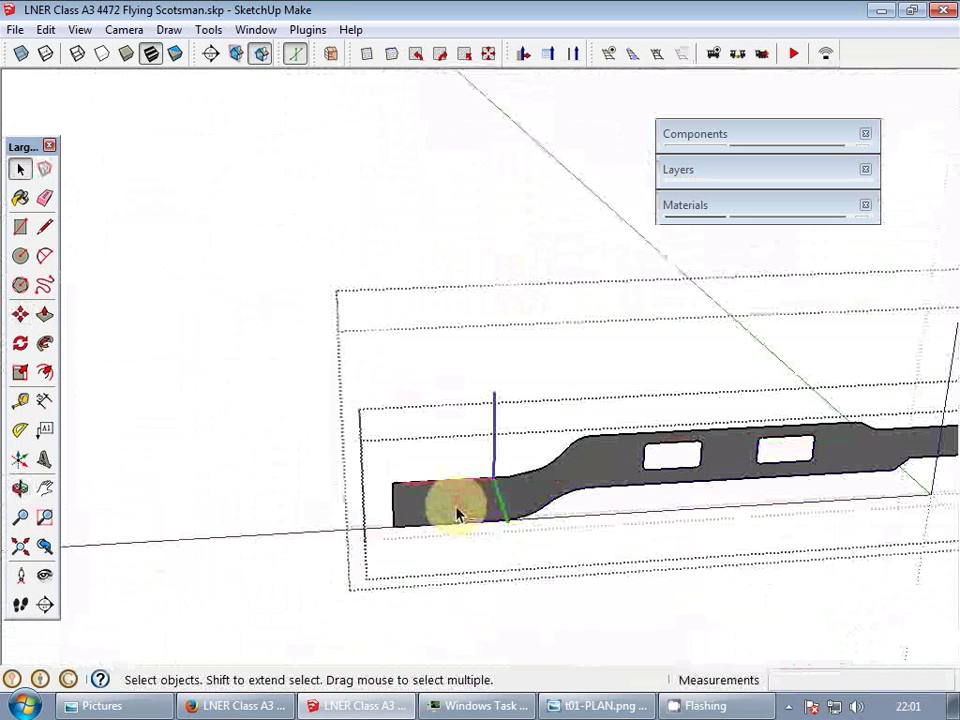
{"action": "key", "text": "ctrl+shift+v"}
{"action": "key", "text": "m"}
{"action": "left_click", "coordinate": [436, 164]}
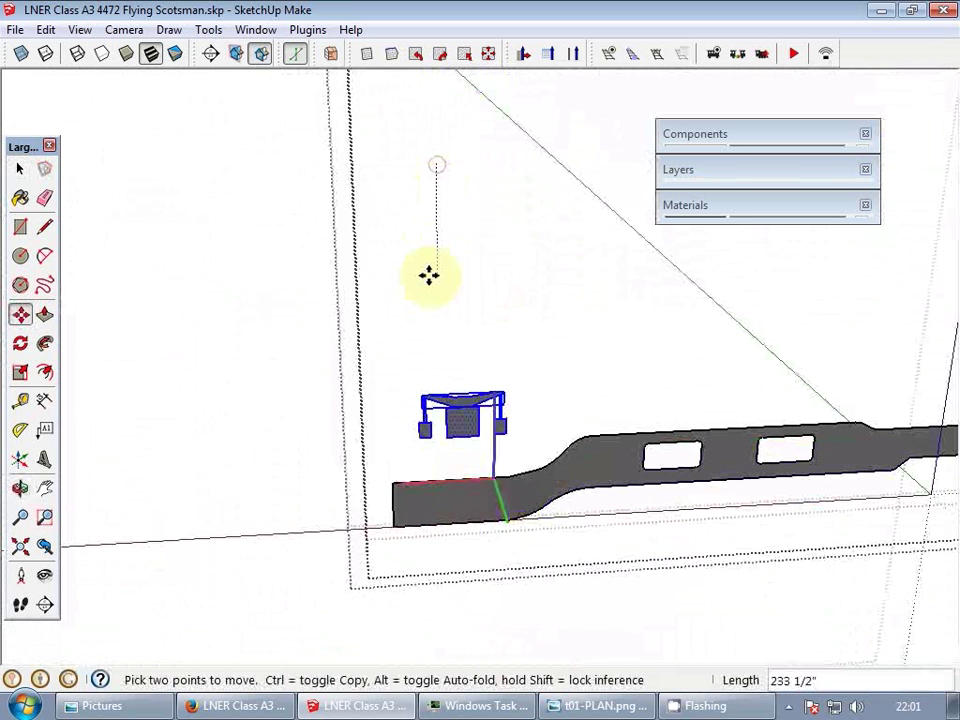
{"action": "key", "text": "Escape"}
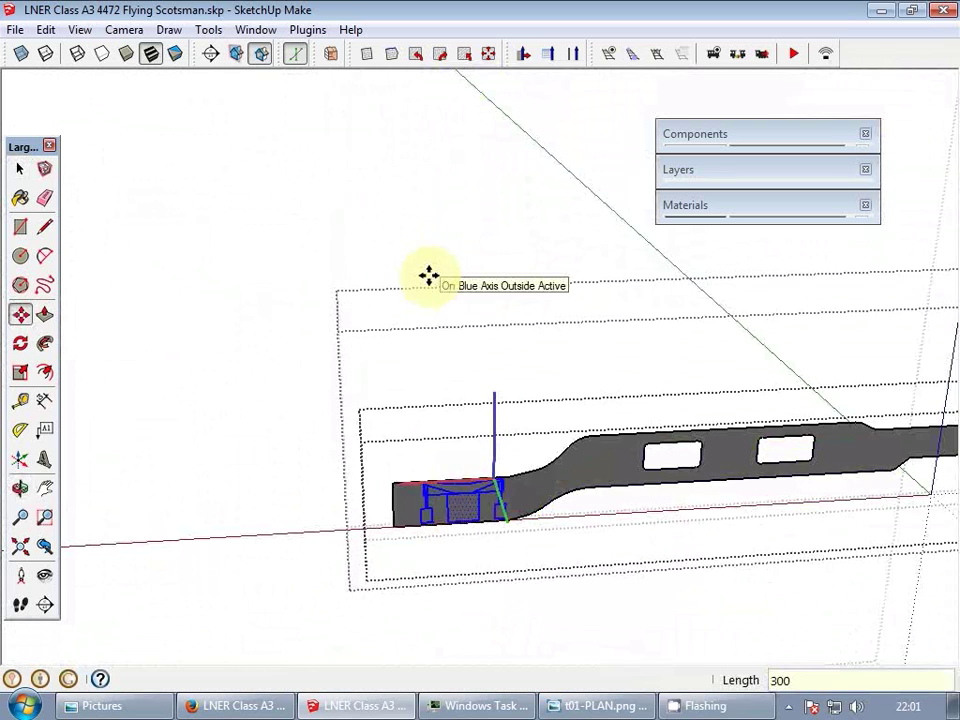
{"action": "key", "text": "space"}
- Delete the axlebox's rectangular face from the main frame to cut an opening over the trailing wheel
{"action": "scroll", "coordinate": [467, 521], "scroll_direction": "up", "scroll_amount": 3}
{"action": "key", "text": "Delete"}
- Leave the frame group and examine the trailing wheel parts and the whole locomotive from the side and front
{"action": "middle_click_drag", "start_coordinate": [523, 520], "coordinate": [545, 478]}
{"action": "key", "text": "Escape"}
{"action": "scroll", "coordinate": [529, 503], "scroll_direction": "down", "scroll_amount": 3}
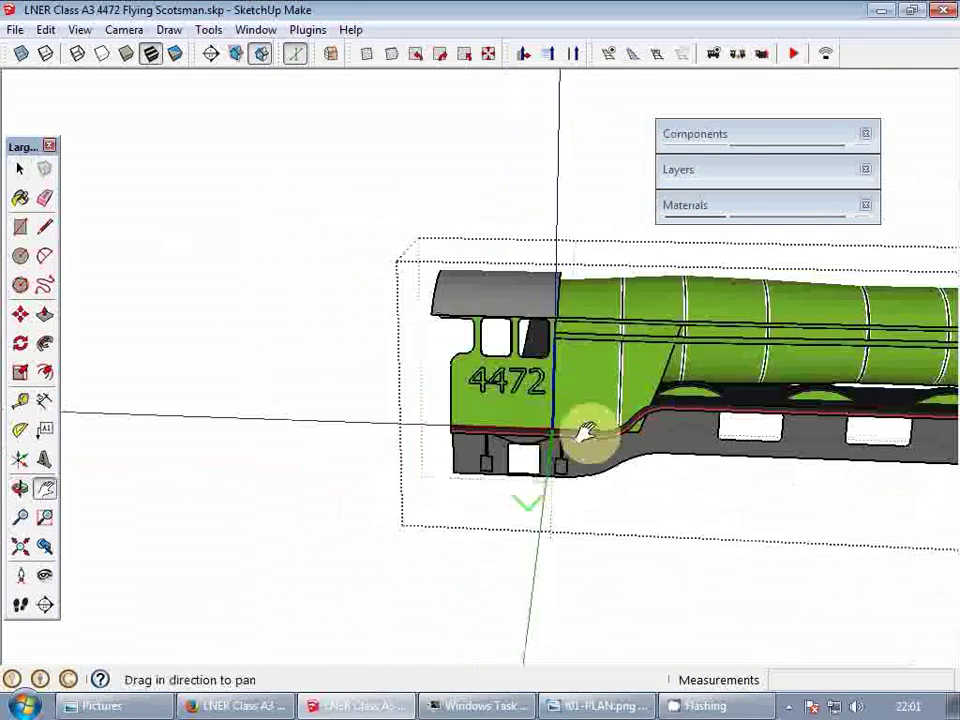
{"action": "middle_click_drag", "start_coordinate": [586, 432], "coordinate": [323, 414], "text": "shift"}
{"action": "key", "text": "Escape"}
{"action": "scroll", "coordinate": [323, 414], "scroll_direction": "down", "scroll_amount": 2}
{"action": "middle_click_drag", "start_coordinate": [587, 424], "coordinate": [520, 408]}
{"action": "middle_click_drag", "start_coordinate": [520, 408], "coordinate": [402, 395], "text": "shift"}
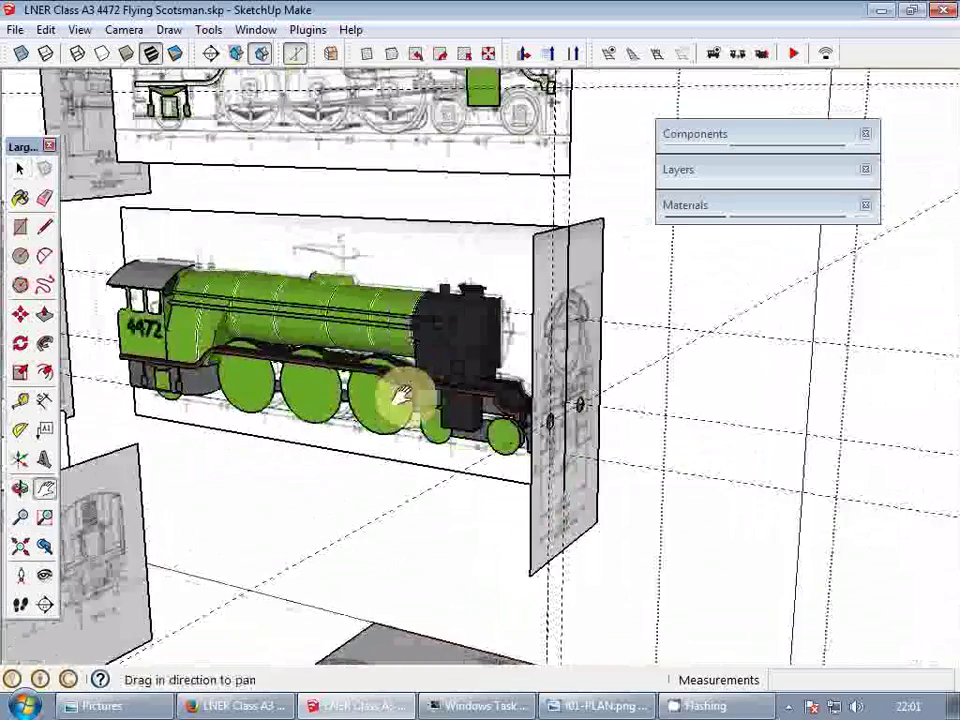
{"action": "scroll", "coordinate": [580, 275], "scroll_direction": "up", "scroll_amount": 3}
{"action": "middle_click_drag", "start_coordinate": [586, 268], "coordinate": [952, 267], "text": "shift"}
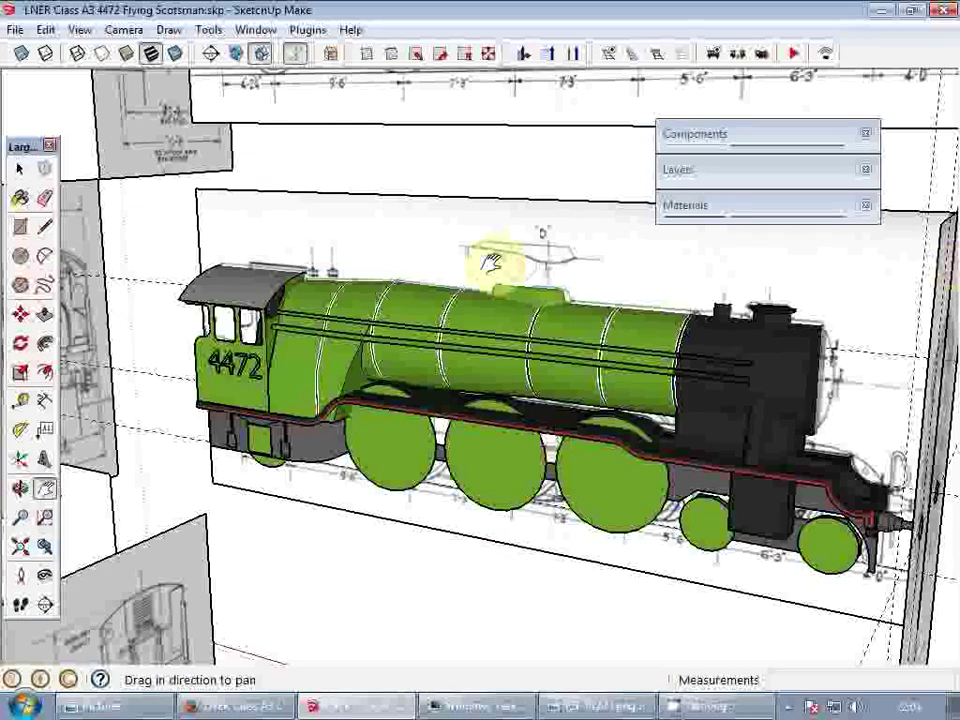
- Close the front cab side window with a face by drawing a diagonal line across its opening, and erase that line
{"action": "middle_click_drag", "start_coordinate": [500, 253], "coordinate": [568, 245]}
{"action": "middle_click_drag", "start_coordinate": [568, 245], "coordinate": [561, 317]}
{"action": "scroll", "coordinate": [494, 223], "scroll_direction": "up", "scroll_amount": 3}
{"action": "middle_click_drag", "start_coordinate": [494, 223], "coordinate": [469, 311], "text": "shift"}
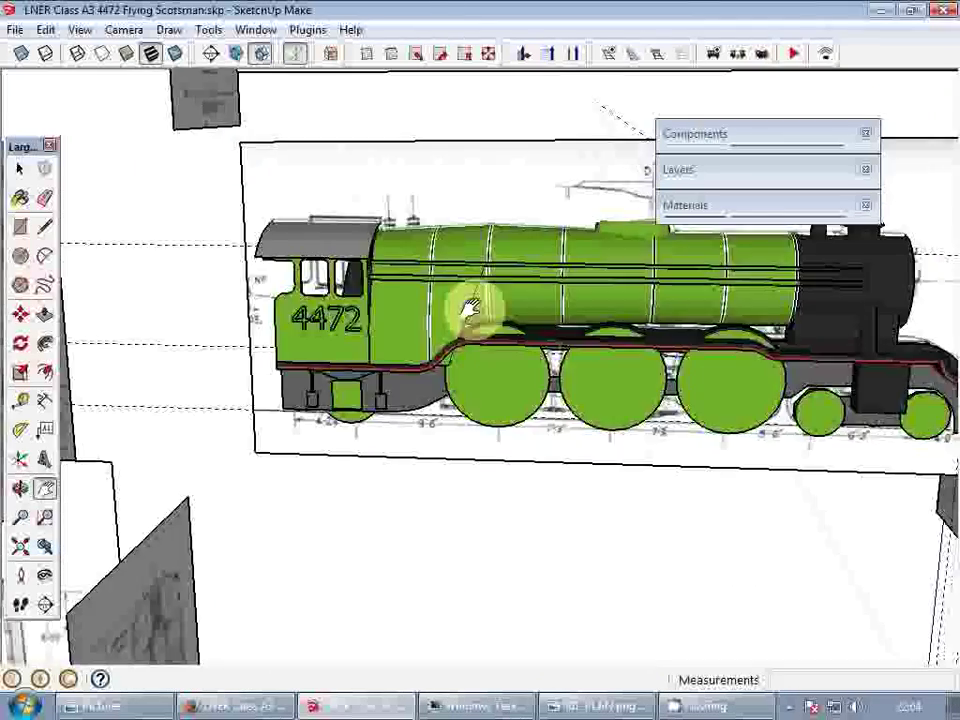
{"action": "scroll", "coordinate": [337, 278], "scroll_direction": "up", "scroll_amount": 4}
{"action": "middle_click_drag", "start_coordinate": [337, 278], "coordinate": [504, 396], "text": "shift"}
{"action": "scroll", "coordinate": [546, 347], "scroll_direction": "up", "scroll_amount": 6}
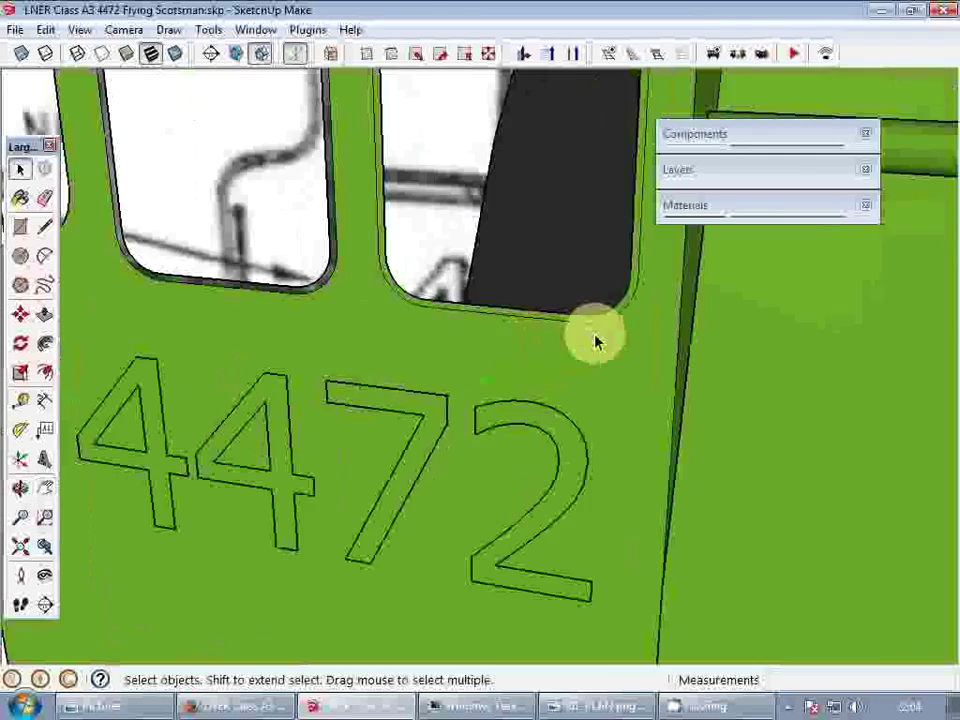
{"action": "middle_click_drag", "start_coordinate": [618, 338], "coordinate": [602, 313]}
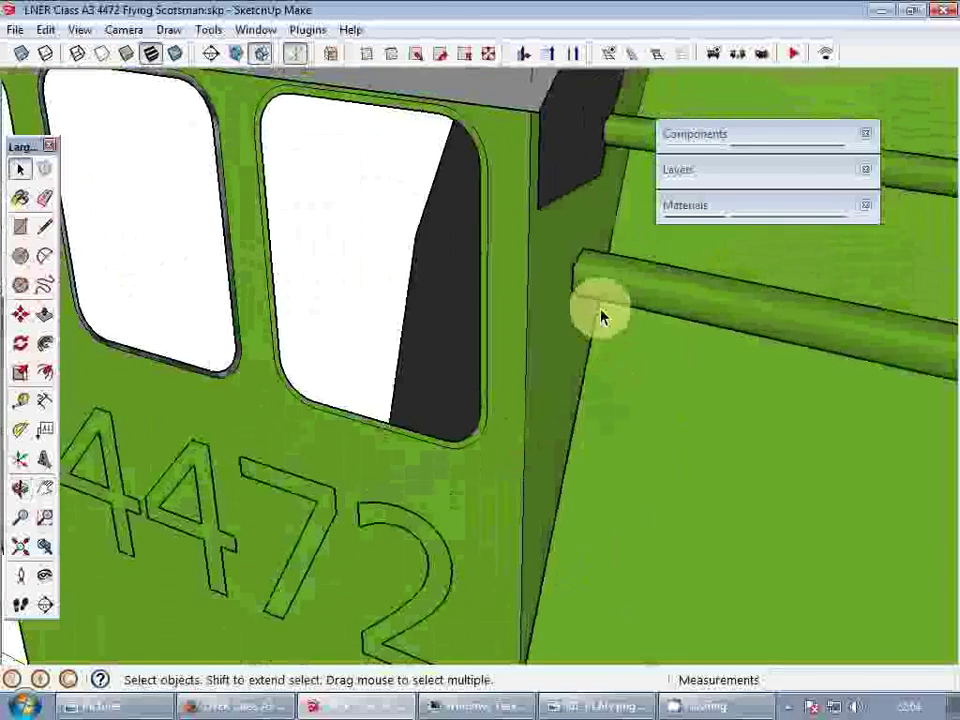
{"action": "key", "text": "l"}
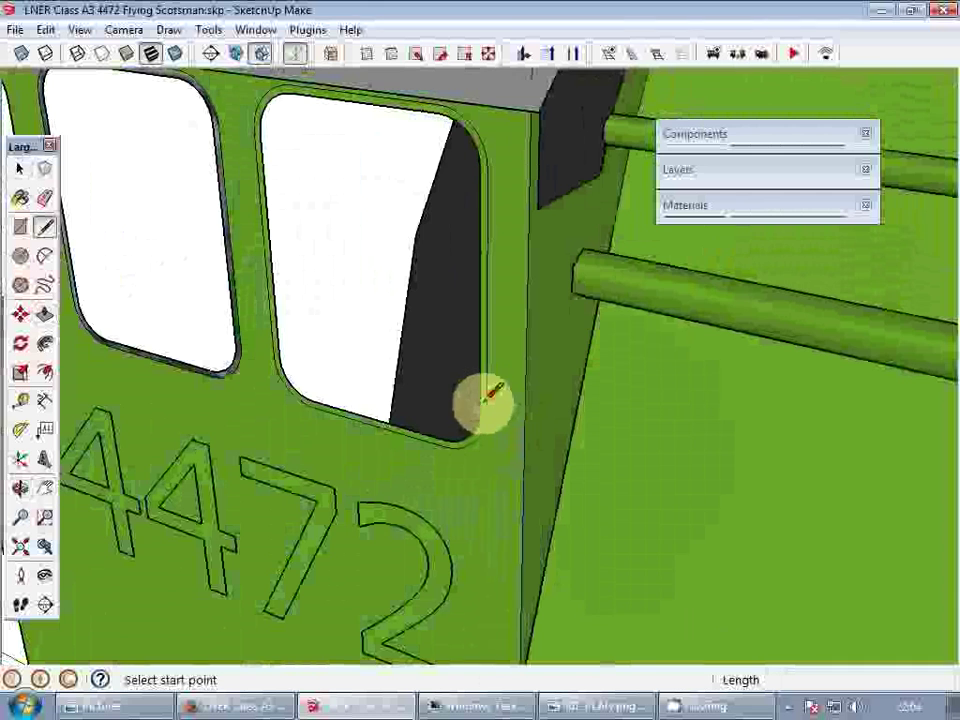
{"action": "left_click", "coordinate": [478, 410]}
{"action": "left_click", "coordinate": [270, 208]}
{"action": "key", "text": "r"}
{"action": "left_click", "coordinate": [322, 255]}
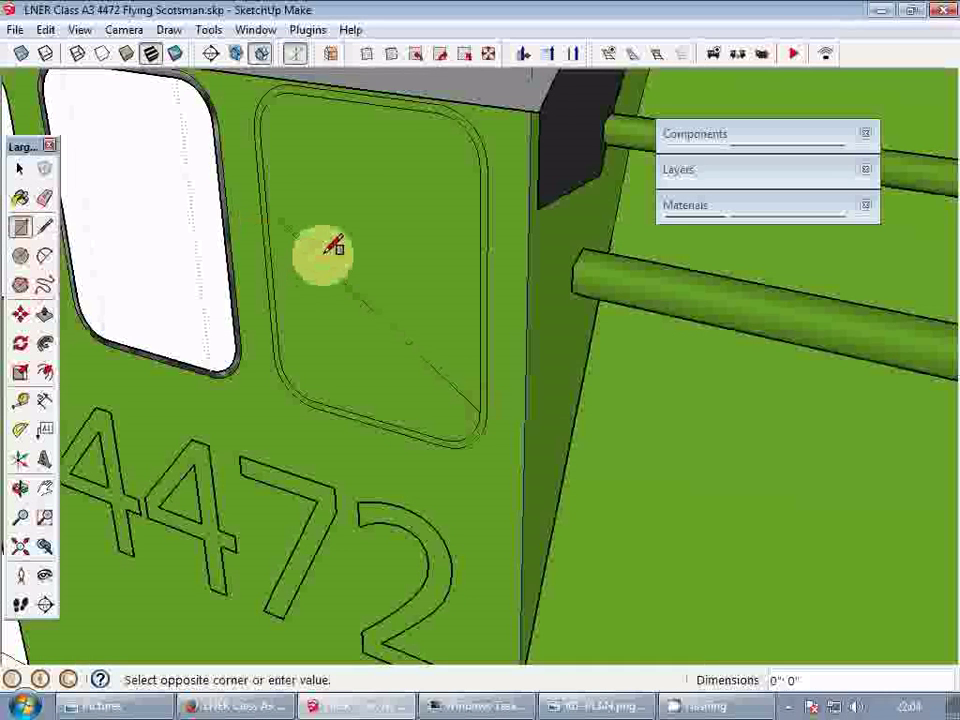
{"action": "key", "text": "e"}
{"action": "key", "text": "space"}
{"action": "key", "text": "e"}
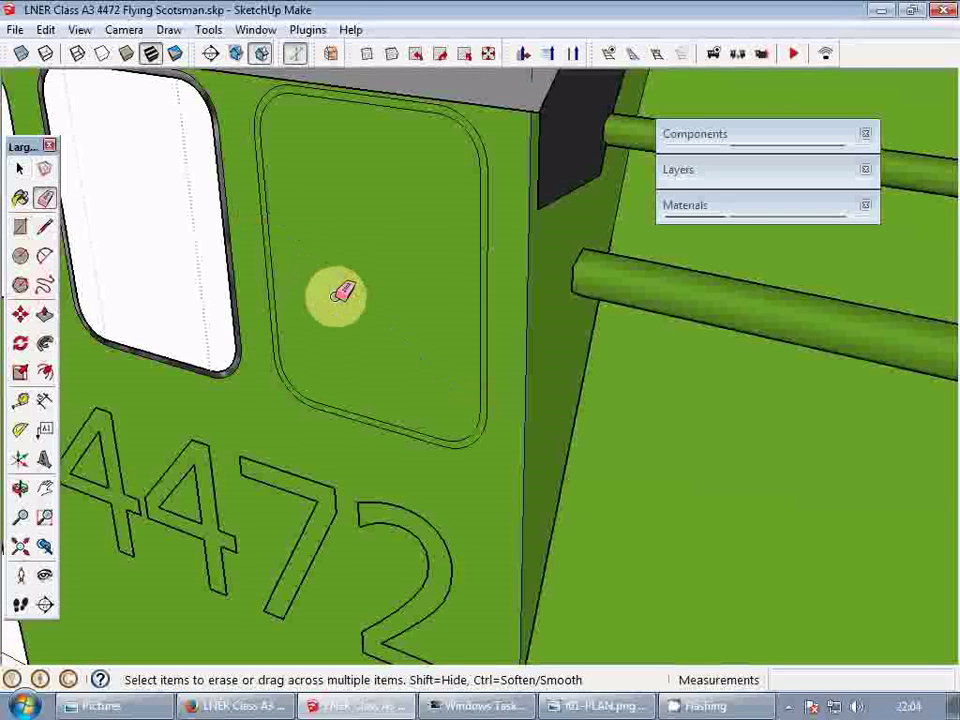
- Paint the narrow frame around the front cab side window with the 0133_Gray material
{"action": "key", "text": "b"}
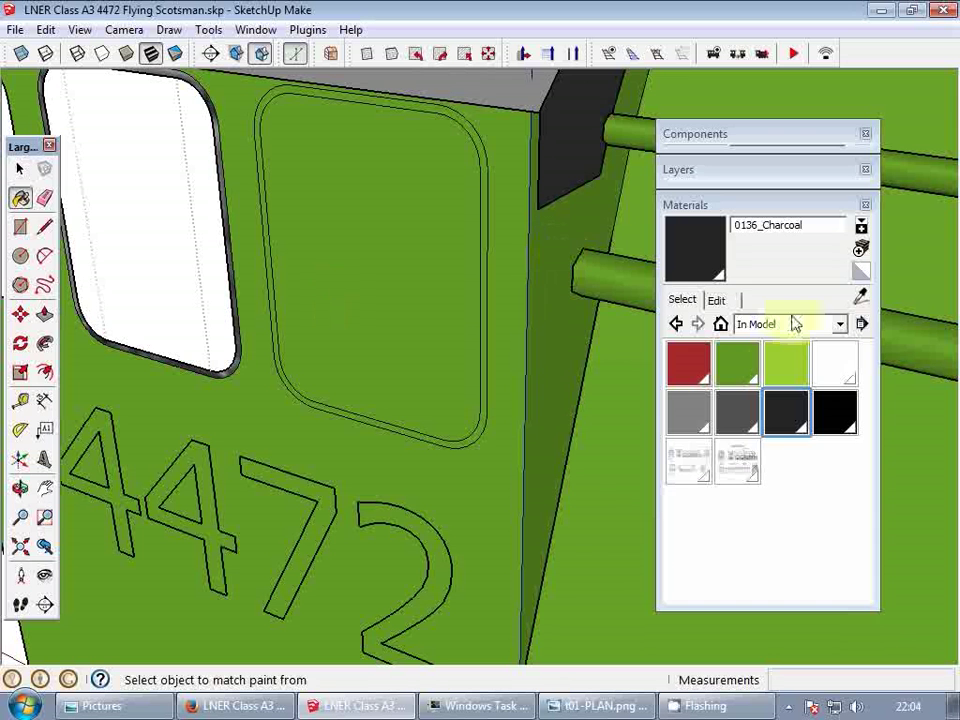
{"action": "left_click", "coordinate": [688, 412]}
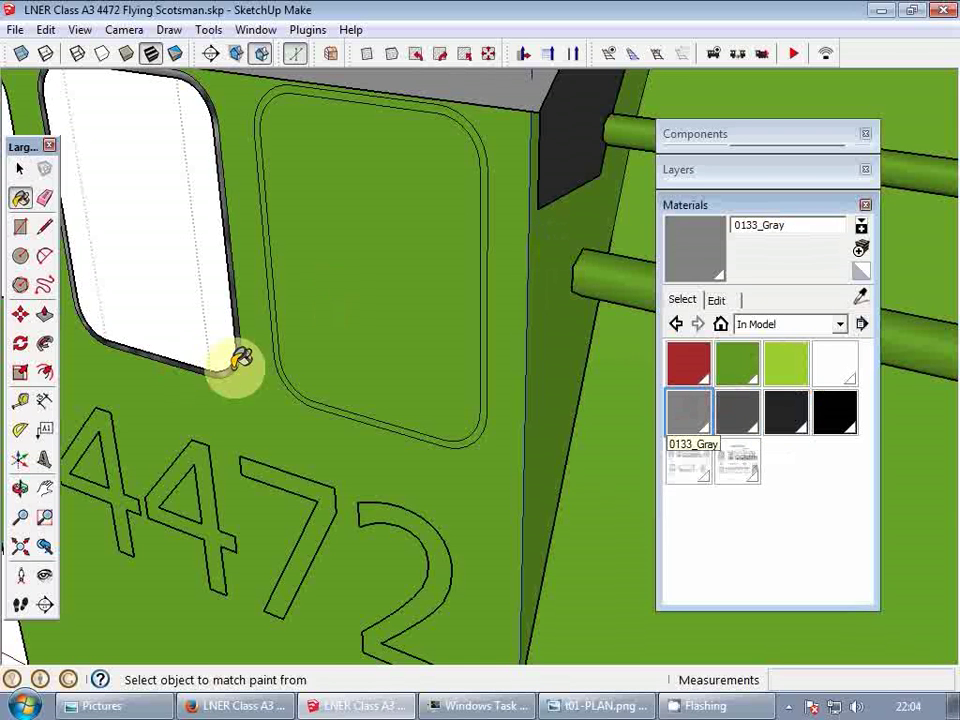
{"action": "scroll", "coordinate": [240, 360], "scroll_direction": "up", "scroll_amount": 3}
{"action": "scroll", "coordinate": [312, 358], "scroll_direction": "down", "scroll_amount": 3}
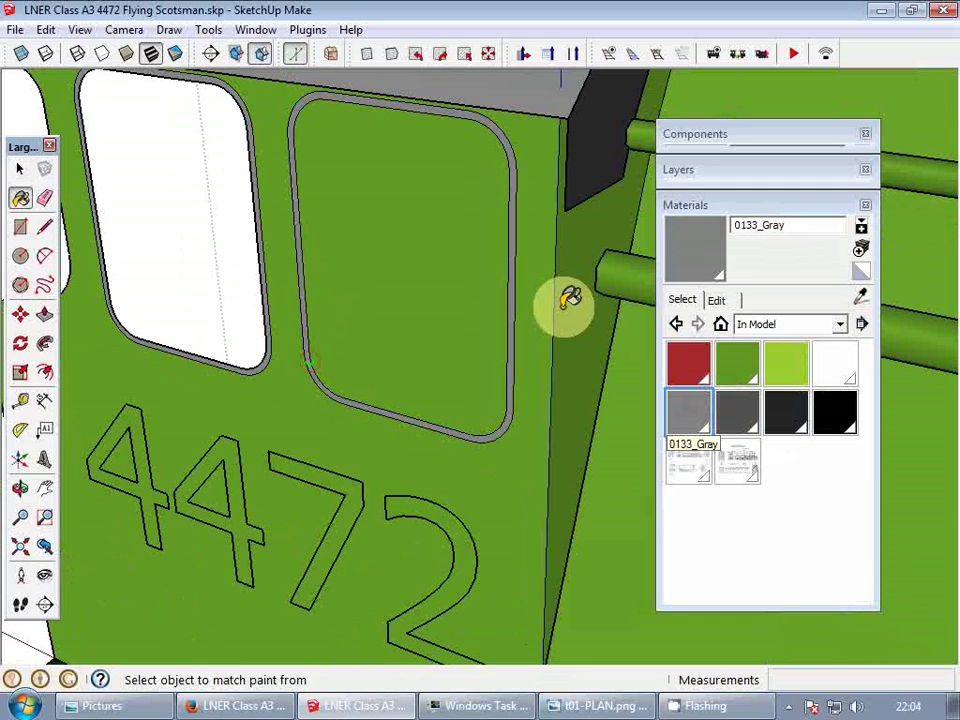
- Paint the front cab side window's pane with Translucent_Glass_Blue from the Translucent materials
{"action": "left_click", "coordinate": [840, 315]}
{"action": "scroll", "coordinate": [810, 439], "scroll_direction": "down", "scroll_amount": 3}
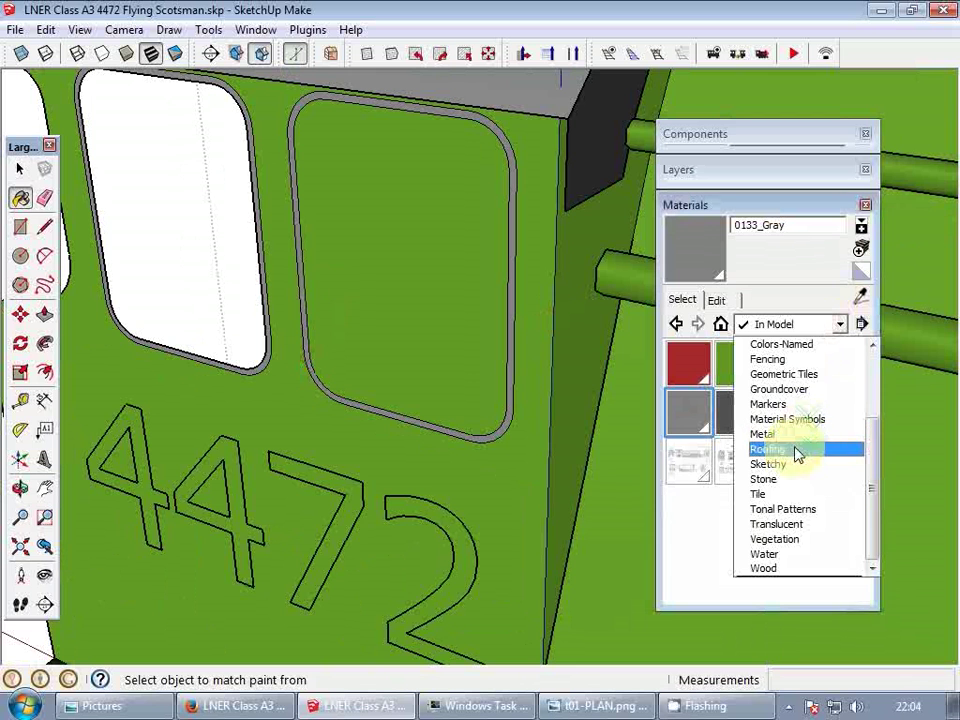
{"action": "left_click", "coordinate": [798, 526]}
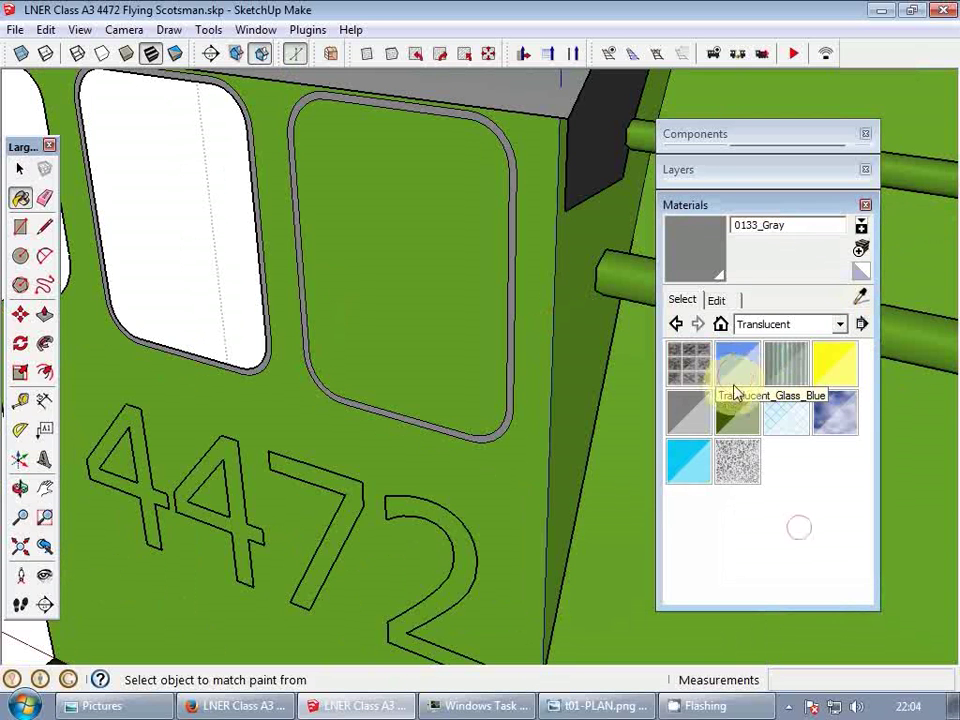
{"action": "left_click", "coordinate": [735, 366]}
{"action": "left_click", "coordinate": [475, 308]}
- Lighten the Translucent_Glass_Blue material using the HLS picker, setting saturation to 59 and luminance to 80
{"action": "scroll", "coordinate": [508, 381], "scroll_direction": "down", "scroll_amount": 6}
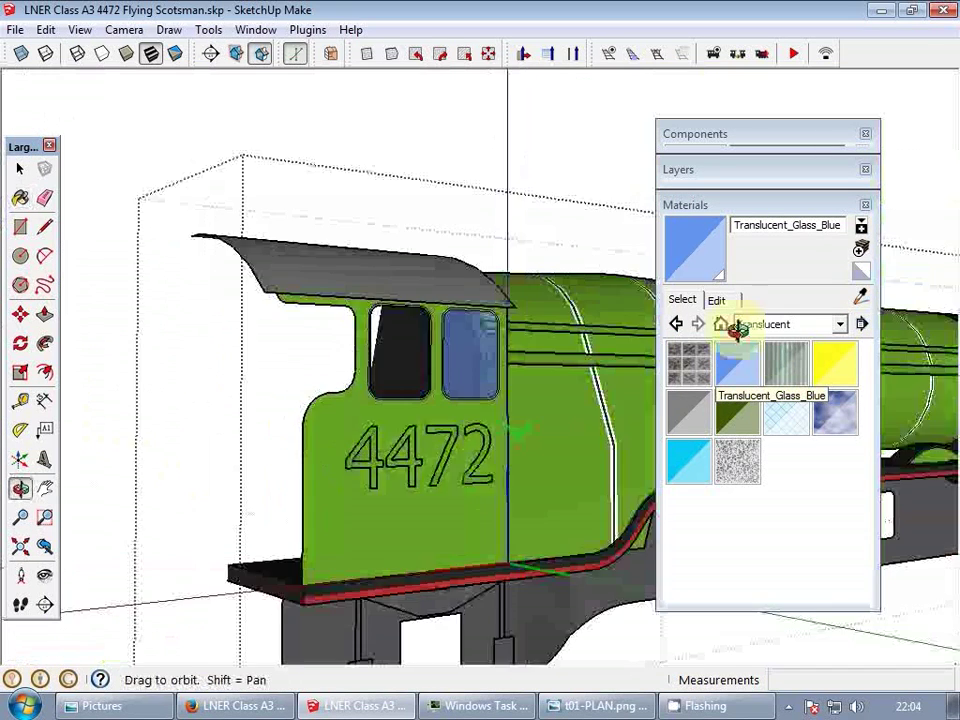
{"action": "scroll", "coordinate": [489, 439], "scroll_direction": "up", "scroll_amount": 2}
{"action": "mouse_move", "coordinate": [489, 439]}
{"action": "middle_mouse_down"}
{"action": "mouse_move", "coordinate": [583, 465]}
{"action": "mouse_move", "coordinate": [911, 476]}
{"action": "middle_mouse_up"}
{"action": "scroll", "coordinate": [437, 313], "scroll_direction": "up", "scroll_amount": 5}
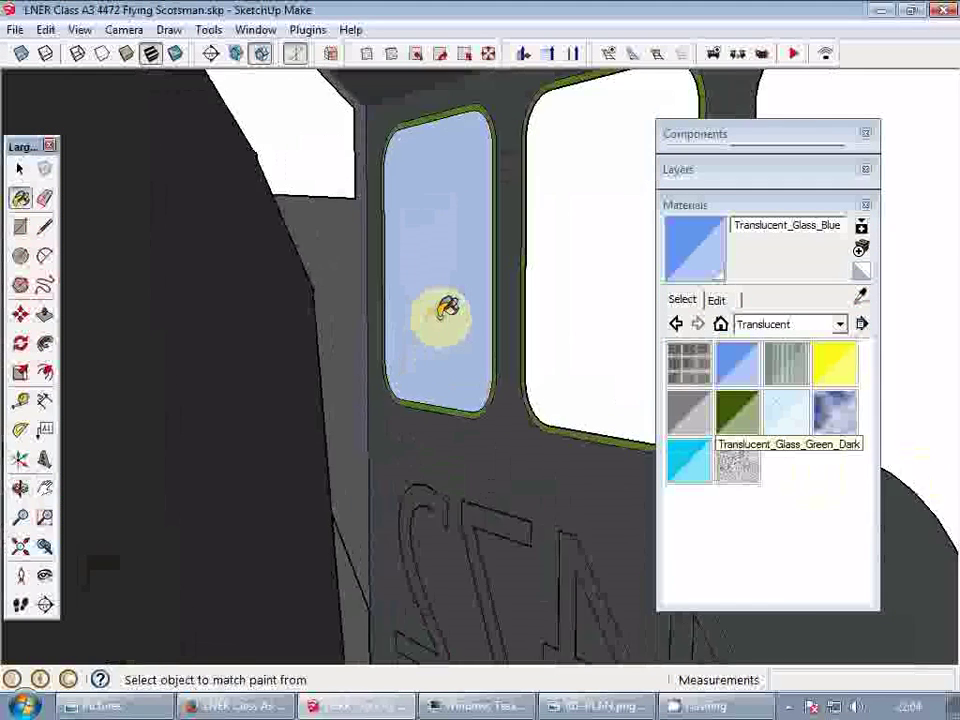
{"action": "left_click", "coordinate": [717, 300]}
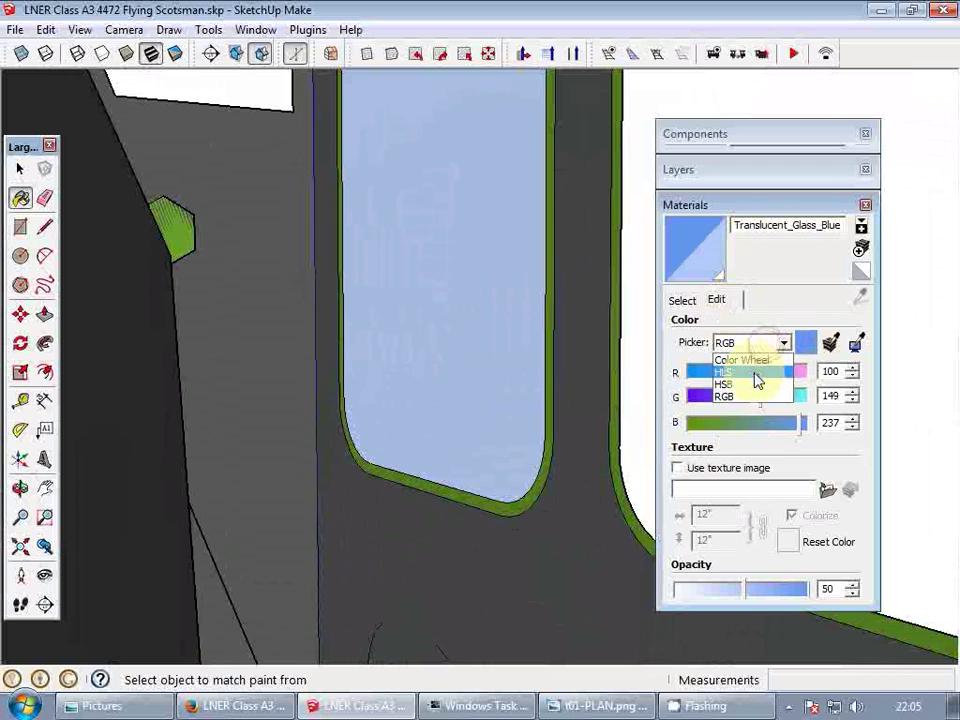
{"action": "left_click", "coordinate": [755, 374]}
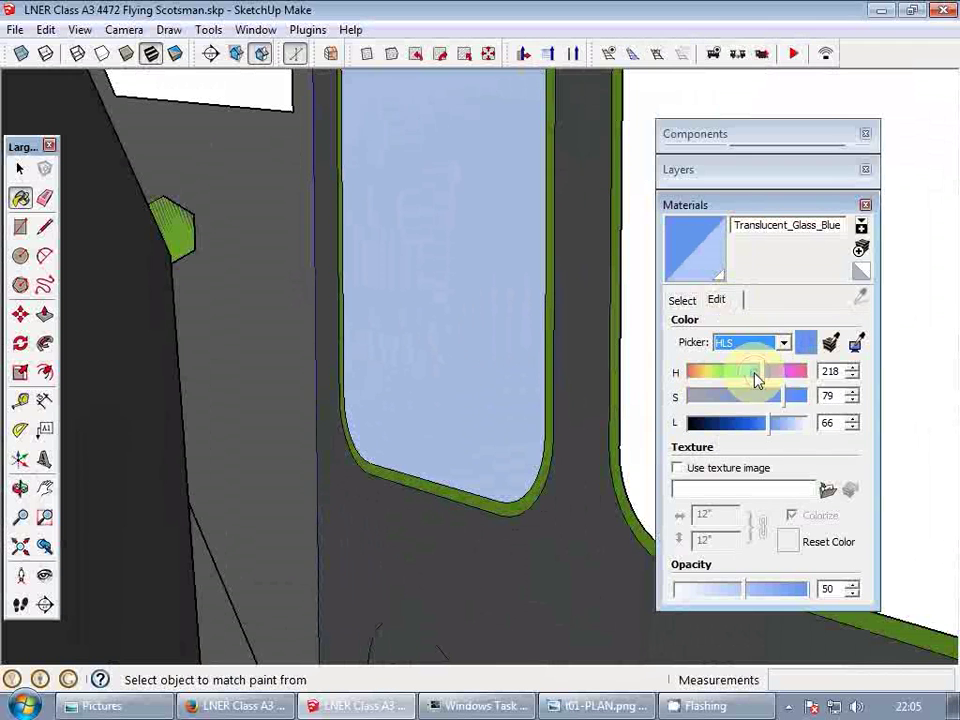
{"action": "left_click", "coordinate": [783, 425]}
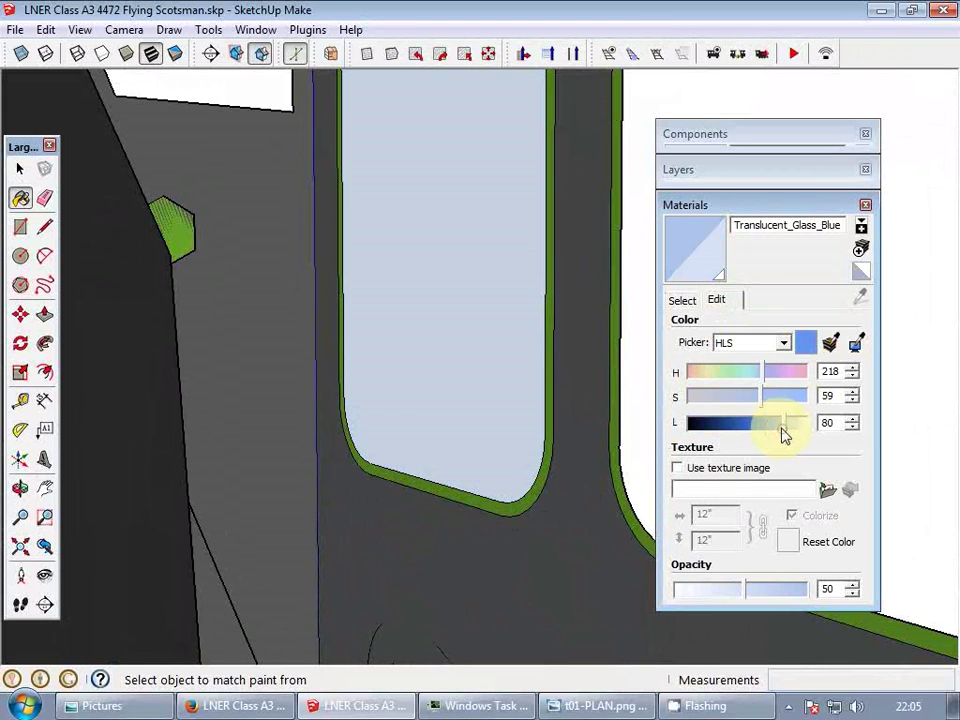
- Paint the inner side of the front cab side window's frame with the in-model 0133_Gray material
{"action": "left_click", "coordinate": [683, 301]}
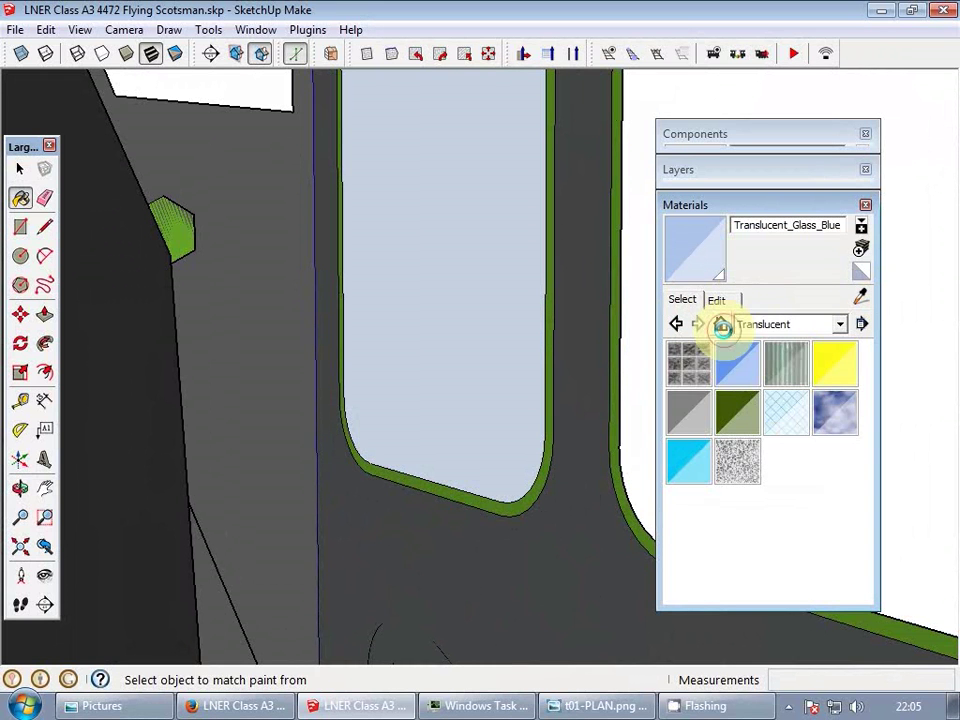
{"action": "left_click", "coordinate": [721, 324]}
{"action": "left_click", "coordinate": [689, 410]}
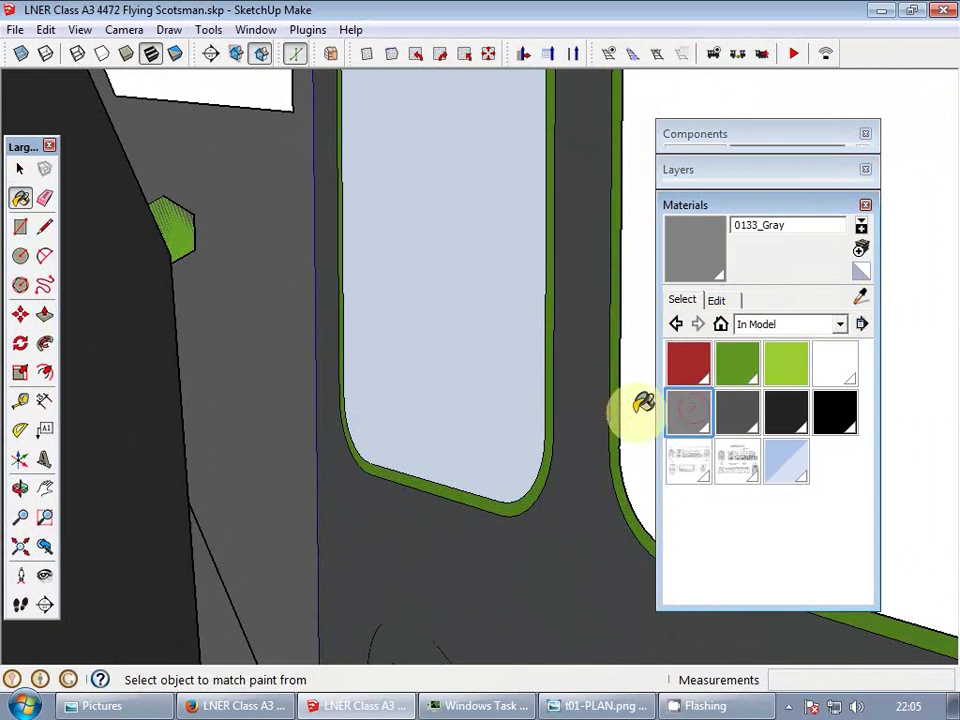
{"action": "left_click", "coordinate": [551, 401]}
- Close the cab's forward-facing window with a face by tracing its vertical edge, and paint the face's inner side 0133_Gray
{"action": "mouse_move", "coordinate": [618, 415]}
{"action": "middle_mouse_down"}
{"action": "mouse_move", "coordinate": [456, 422]}
{"action": "mouse_move", "coordinate": [418, 435]}
{"action": "mouse_move", "coordinate": [456, 388]}
{"action": "mouse_move", "coordinate": [483, 318]}
{"action": "mouse_move", "coordinate": [499, 381]}
{"action": "mouse_move", "coordinate": [516, 390]}
{"action": "middle_mouse_up"}
{"action": "key", "text": "l"}
{"action": "left_click", "coordinate": [518, 394]}
{"action": "left_click", "coordinate": [522, 303]}
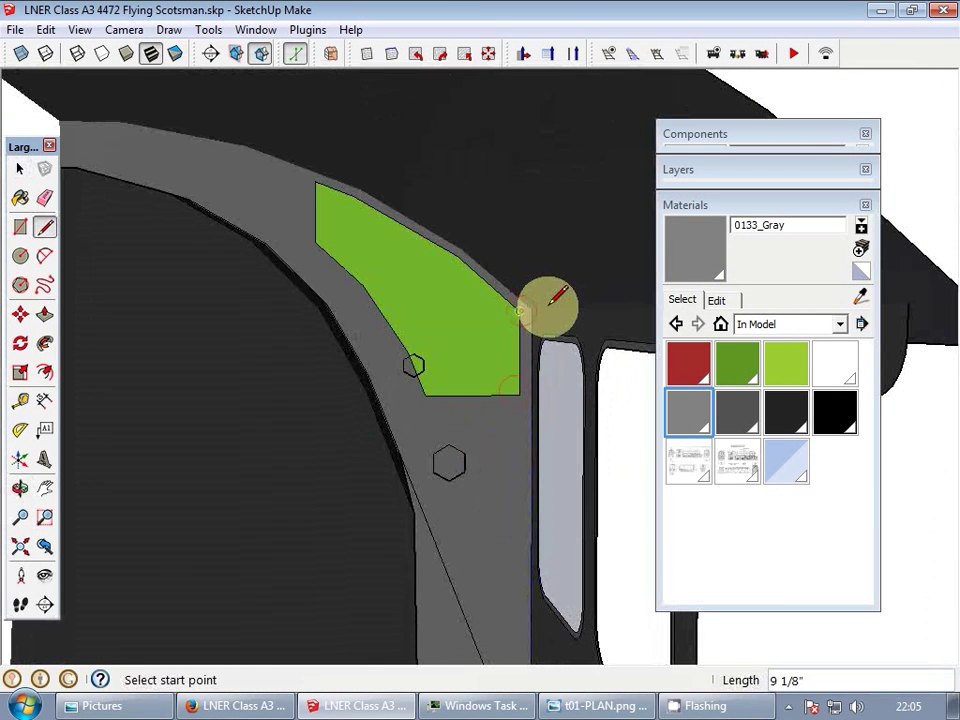
{"action": "left_click", "coordinate": [688, 243]}
{"action": "left_click", "coordinate": [455, 376]}
- Measure the side window's frame width and offset the forward-facing window's outline inward to form a similarly narrow frame
{"action": "scroll", "coordinate": [500, 357], "scroll_direction": "up", "scroll_amount": 2}
{"action": "key", "text": "t"}
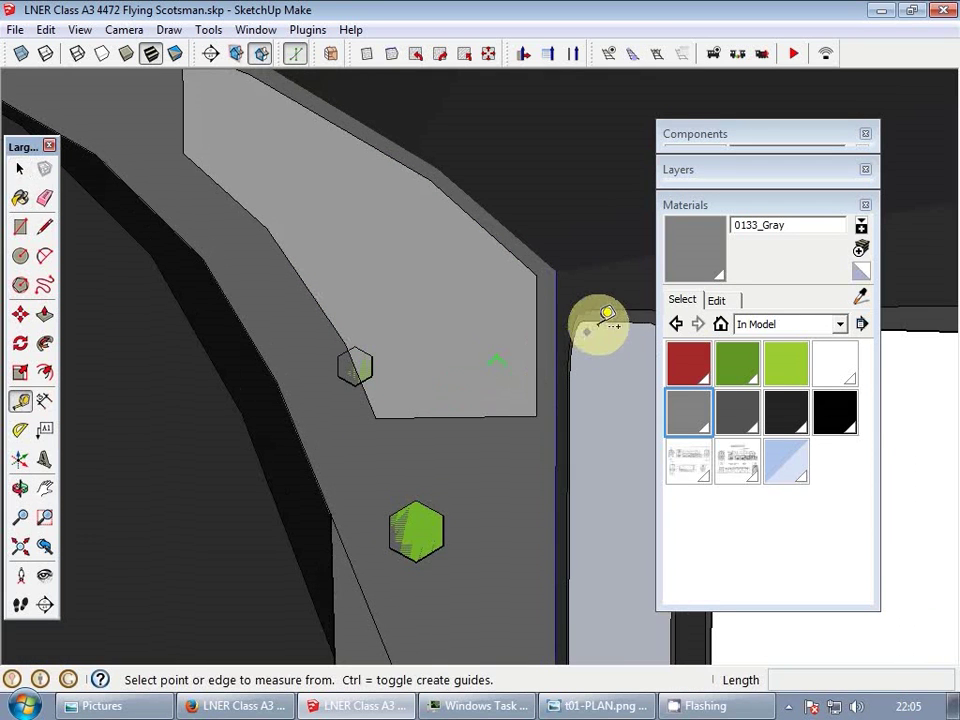
{"action": "left_click", "coordinate": [611, 321]}
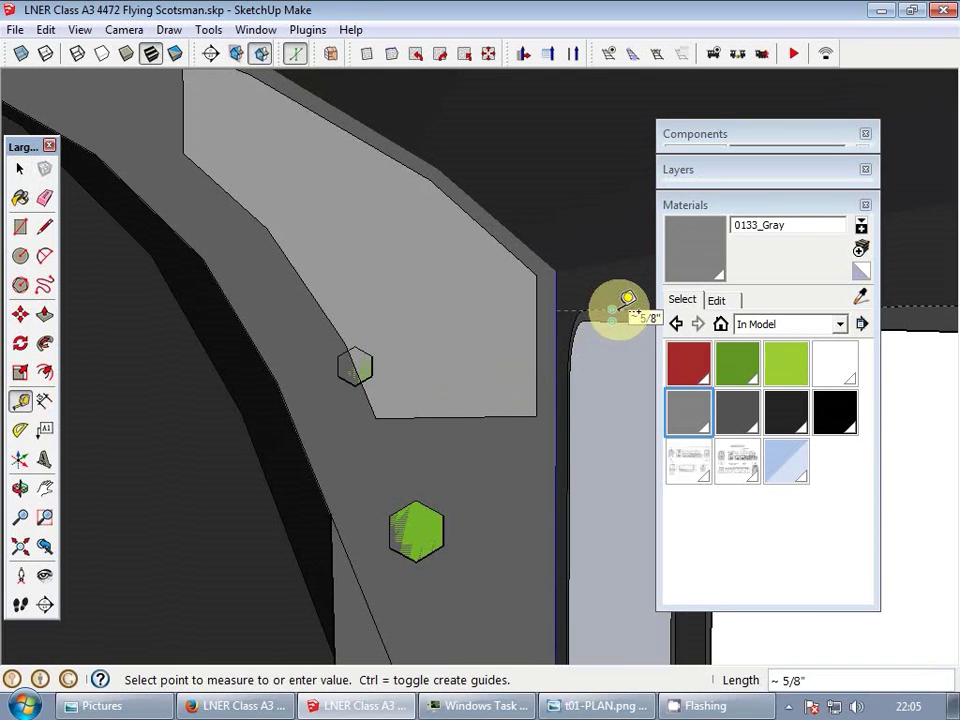
{"action": "key", "text": "f"}
{"action": "left_click", "coordinate": [494, 395]}
{"action": "scroll", "coordinate": [504, 392], "scroll_direction": "up", "scroll_amount": 2}
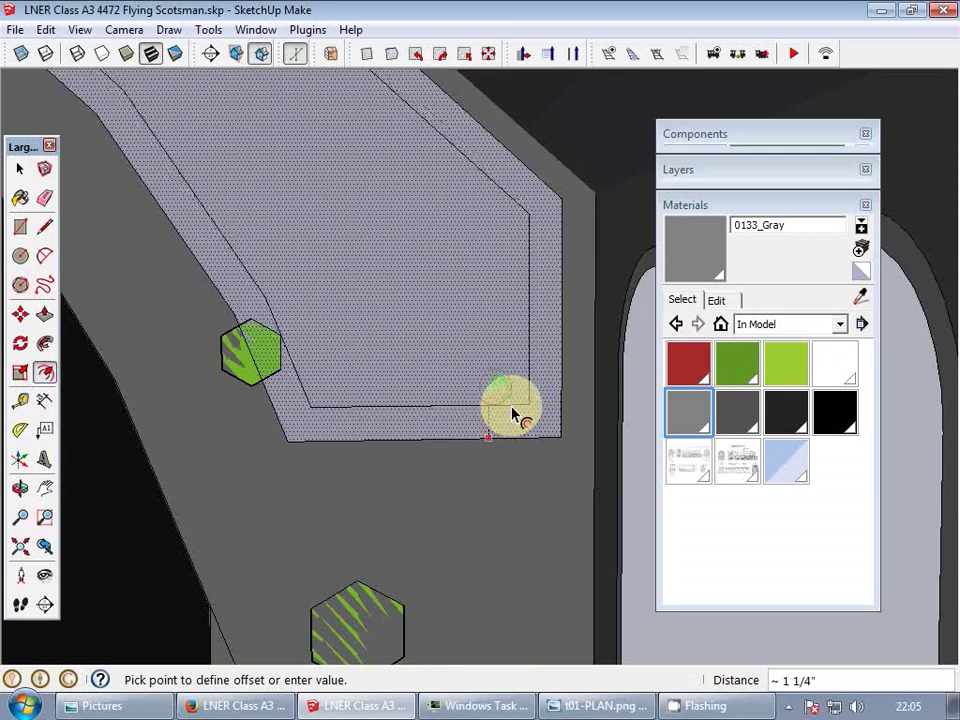
{"action": "left_click", "coordinate": [508, 425]}
{"action": "key", "text": "space"}
{"action": "scroll", "coordinate": [525, 391], "scroll_direction": "down", "scroll_amount": 2}
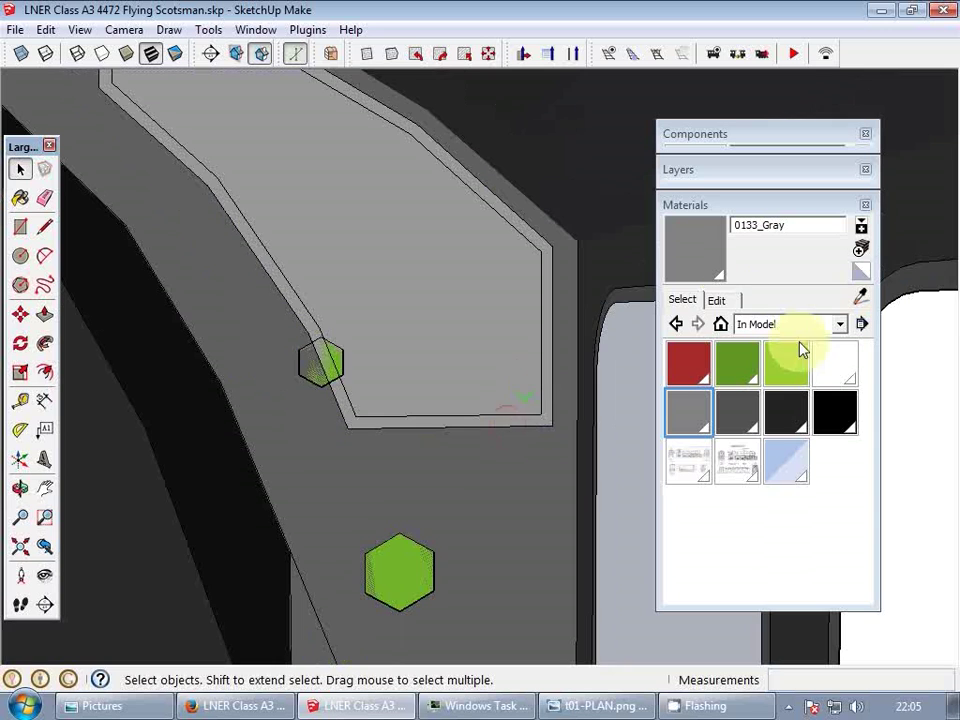
- Paint both sides of the forward-facing cab window's pane with Translucent_Glass_Blue
{"action": "left_click", "coordinate": [777, 458]}
{"action": "left_click", "coordinate": [436, 337]}
{"action": "scroll", "coordinate": [437, 337], "scroll_direction": "down", "scroll_amount": 3}
{"action": "middle_click_drag", "start_coordinate": [492, 418], "coordinate": [64, 422]}
{"action": "middle_click_drag", "start_coordinate": [540, 375], "coordinate": [3, 377]}
{"action": "left_click", "coordinate": [422, 289]}
{"action": "middle_click_drag", "start_coordinate": [422, 289], "coordinate": [454, 289]}
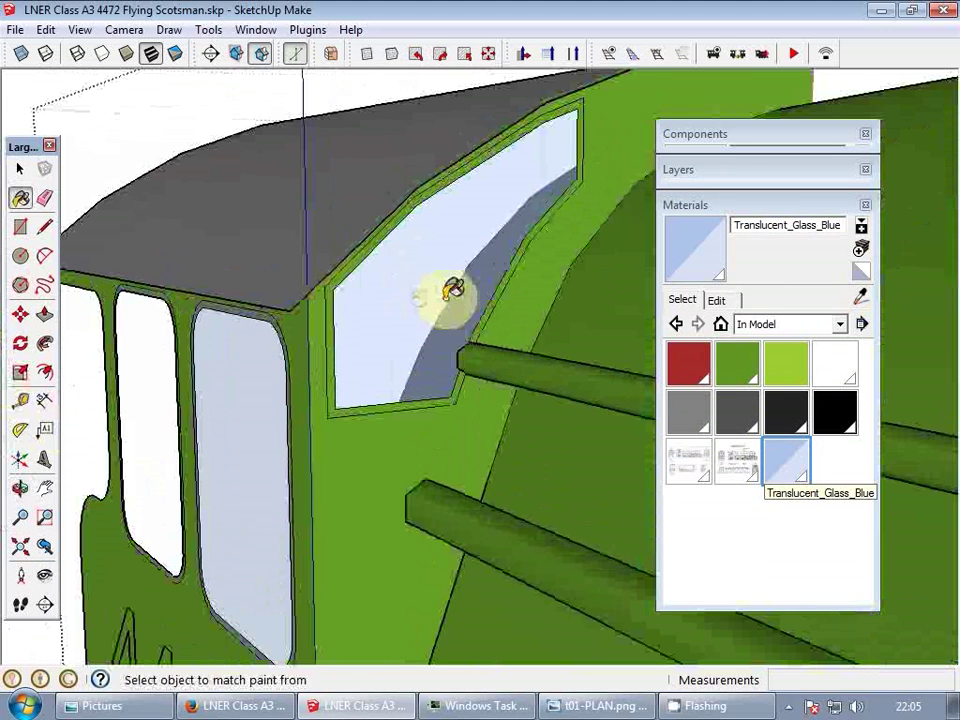
- Paint the outer side of the forward-facing cab window's narrow frame with 0133_Gray
{"action": "left_click", "coordinate": [689, 414]}
{"action": "scroll", "coordinate": [337, 384], "scroll_direction": "up", "scroll_amount": 3}
{"action": "left_click", "coordinate": [338, 384]}
{"action": "key", "text": "space"}
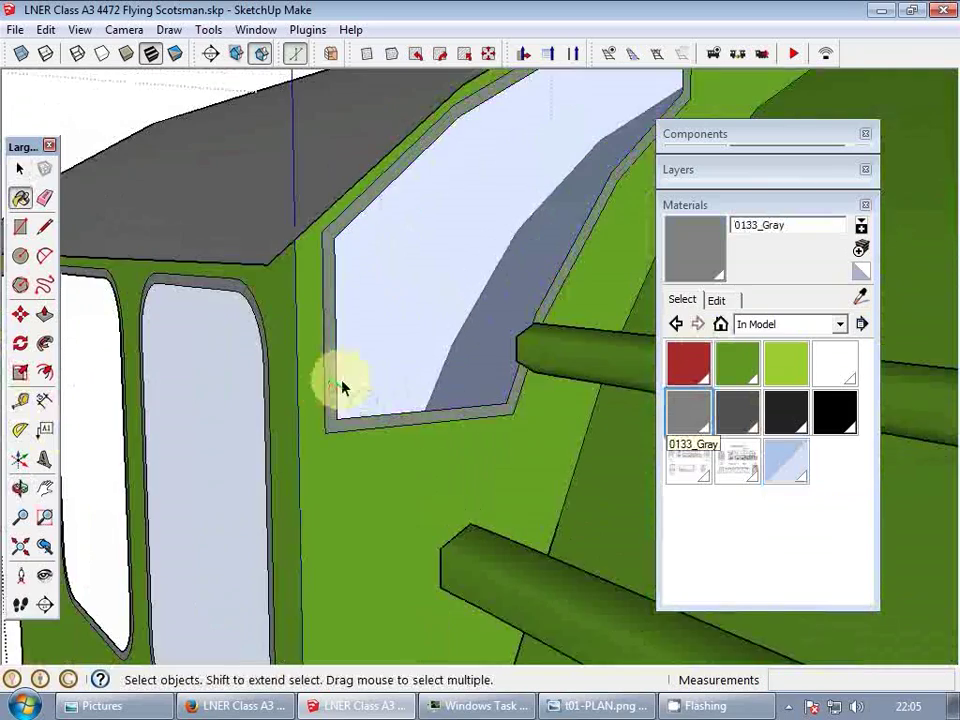
- Collapse the materials browser and leave the cab group
{"action": "scroll", "coordinate": [340, 382], "scroll_direction": "down", "scroll_amount": 5}
{"action": "left_click", "coordinate": [722, 208]}
{"action": "middle_click_drag", "start_coordinate": [517, 420], "coordinate": [530, 362]}
{"action": "scroll", "coordinate": [574, 427], "scroll_direction": "down", "scroll_amount": 3}
{"action": "scroll", "coordinate": [541, 374], "scroll_direction": "down", "scroll_amount": 4}
{"action": "middle_click_drag", "start_coordinate": [530, 362], "coordinate": [400, 347], "text": "shift"}
{"action": "scroll", "coordinate": [440, 350], "scroll_direction": "down", "scroll_amount": 3}
{"action": "key", "text": "Escape"}
- Draw a concentric 10-sided circle just inside the rim on the face of the front bogie wheel
{"action": "middle_click_drag", "start_coordinate": [567, 372], "coordinate": [475, 442]}
{"action": "middle_click_drag", "start_coordinate": [475, 442], "coordinate": [522, 461], "text": "shift"}
{"action": "scroll", "coordinate": [575, 470], "scroll_direction": "up", "scroll_amount": 5}
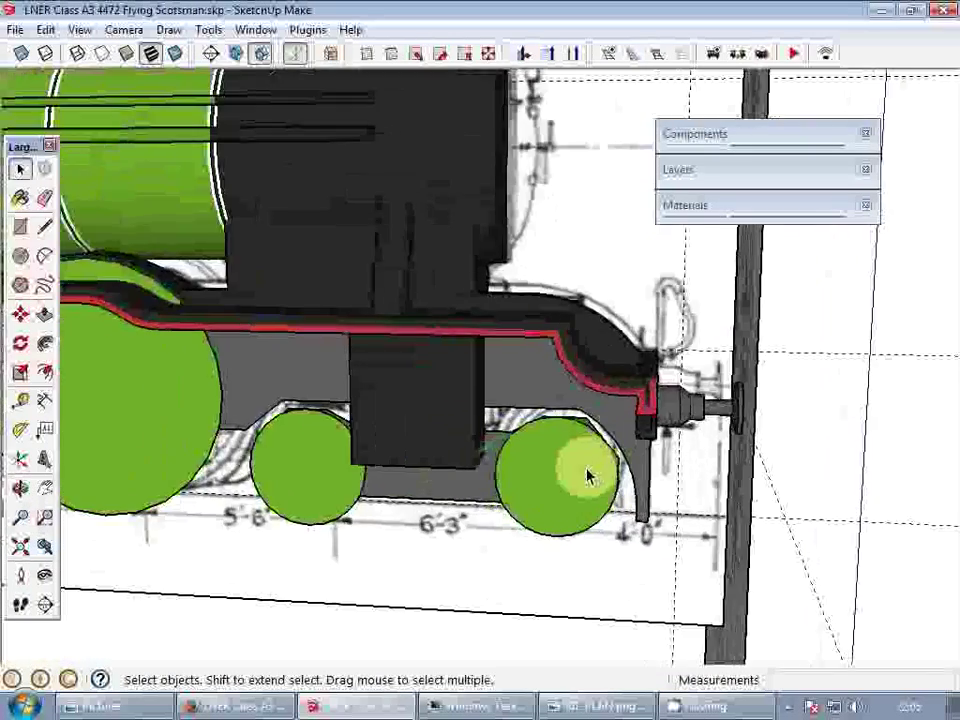
{"action": "left_click", "coordinate": [584, 476]}
{"action": "scroll", "coordinate": [566, 482], "scroll_direction": "up", "scroll_amount": 2}
{"action": "double_click", "coordinate": [563, 480]}
{"action": "scroll", "coordinate": [561, 497], "scroll_direction": "up", "scroll_amount": 3}
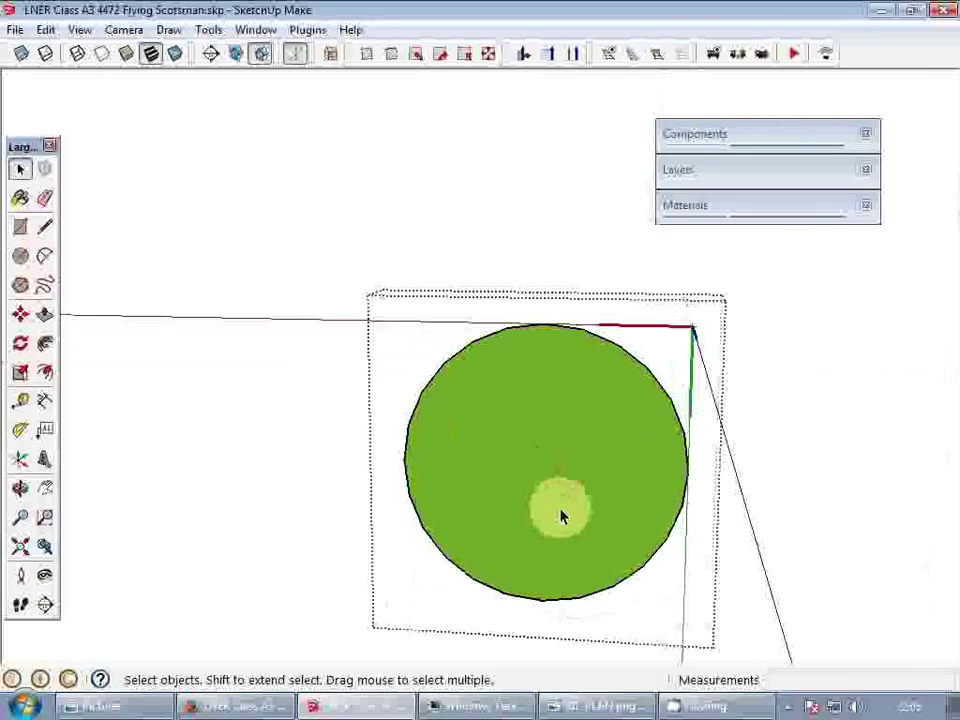
{"action": "scroll", "coordinate": [561, 516], "scroll_direction": "up", "scroll_amount": 3}
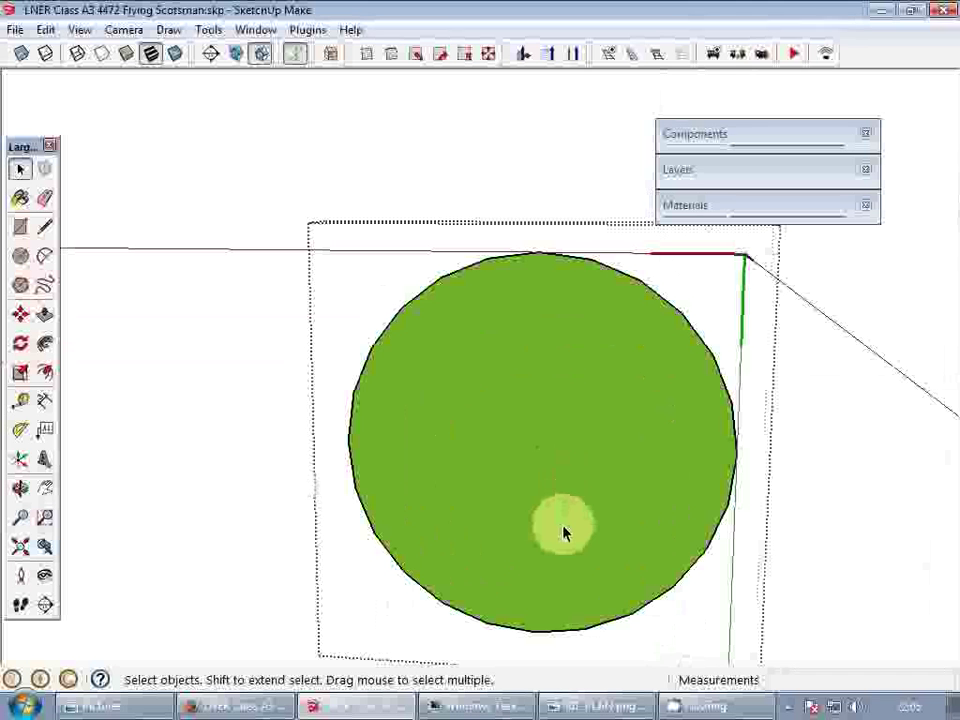
{"action": "key", "text": "c"}
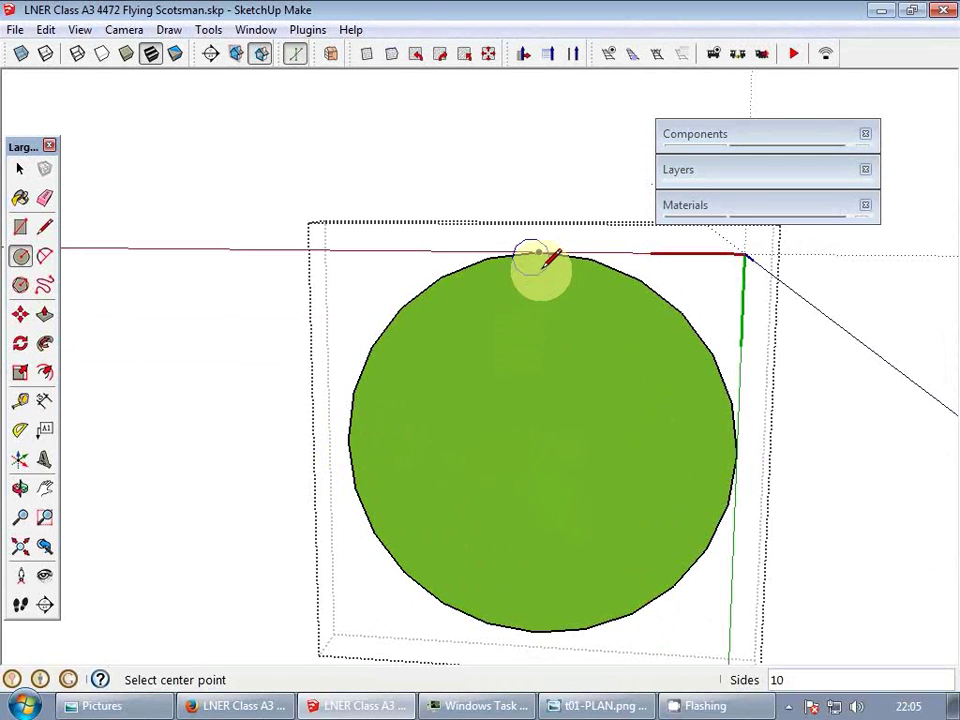
{"action": "left_click", "coordinate": [538, 446]}
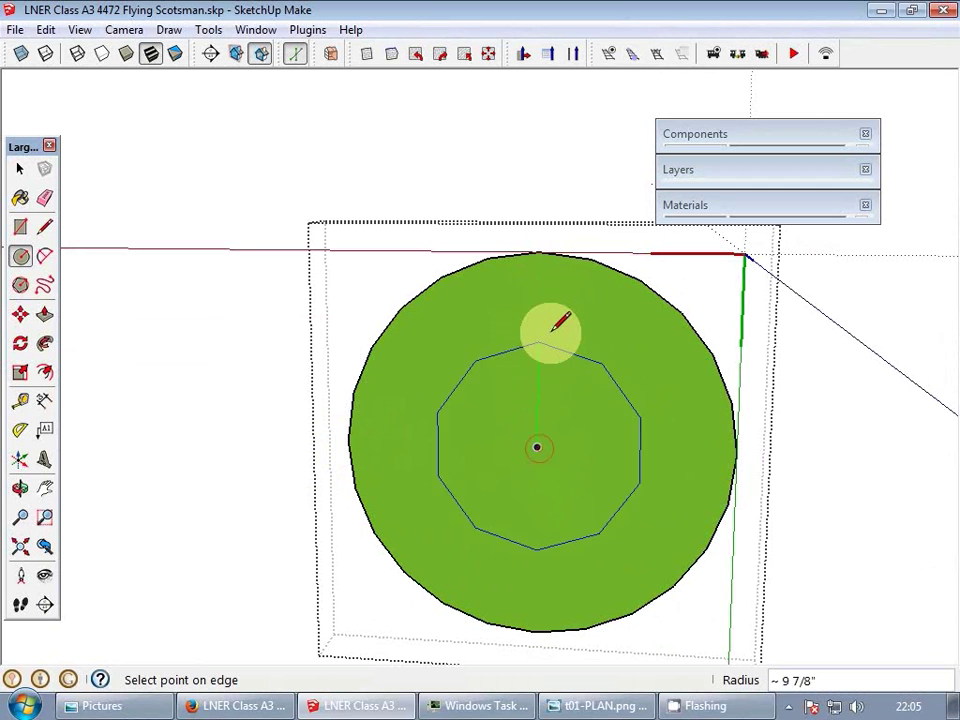
{"action": "left_click", "coordinate": [541, 270]}
{"action": "key", "text": "space"}
{"action": "scroll", "coordinate": [621, 360], "scroll_direction": "down", "scroll_amount": 2}
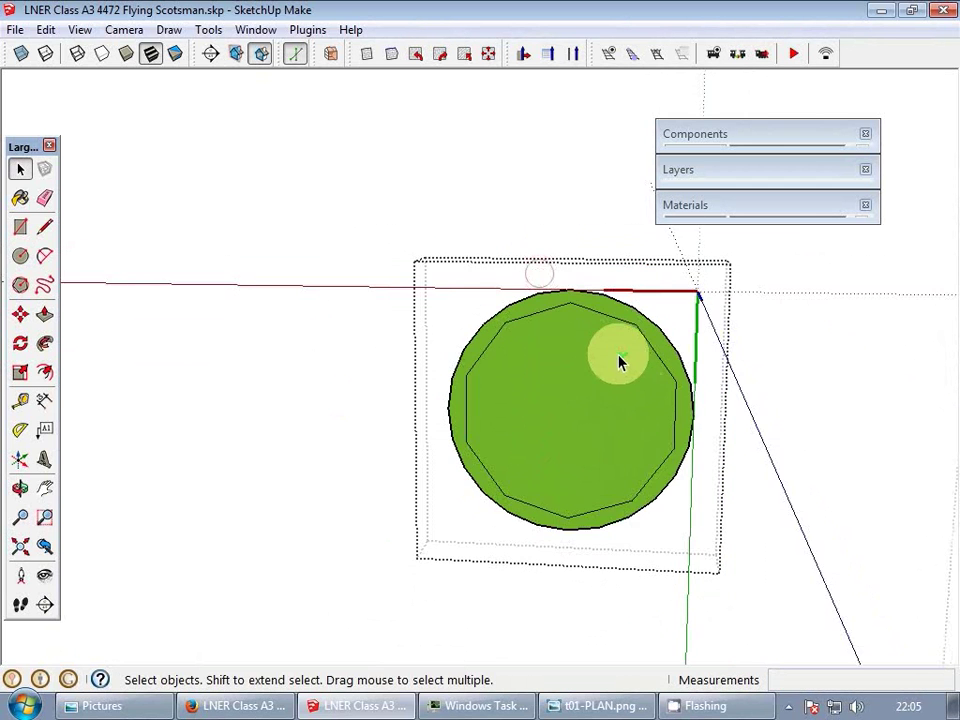
{"action": "scroll", "coordinate": [641, 388], "scroll_direction": "up", "scroll_amount": 2}
{"action": "scroll", "coordinate": [641, 388], "scroll_direction": "down", "scroll_amount": 3}
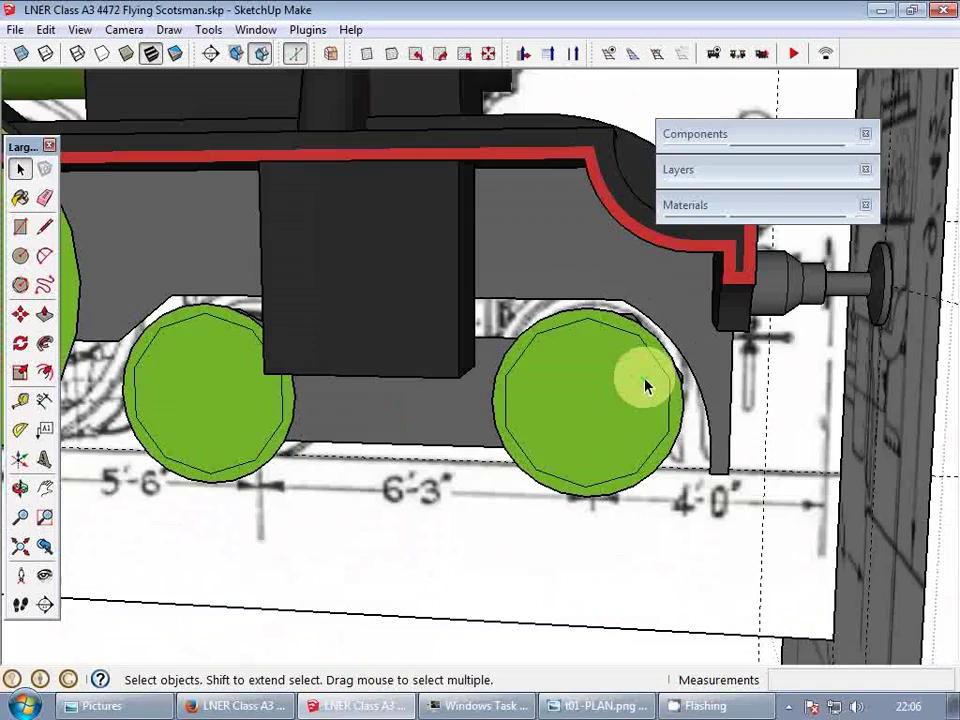
- Draw a concentric 20-sided circle just inside the rim on the face of the leading driving wheel
{"action": "scroll", "coordinate": [398, 398], "scroll_direction": "up", "scroll_amount": 2}
{"action": "scroll", "coordinate": [573, 388], "scroll_direction": "down", "scroll_amount": 2}
{"action": "middle_click_drag", "start_coordinate": [328, 358], "coordinate": [842, 474], "text": "shift"}
{"action": "double_click", "coordinate": [681, 414]}
{"action": "type", "text": "c"}
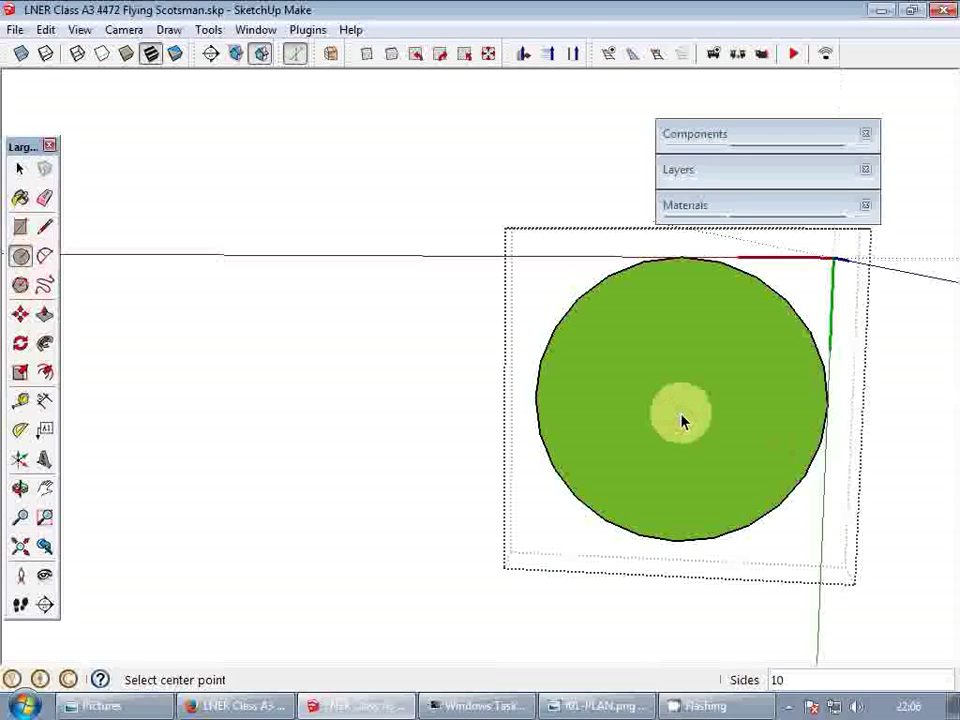
{"action": "type", "text": "2"}
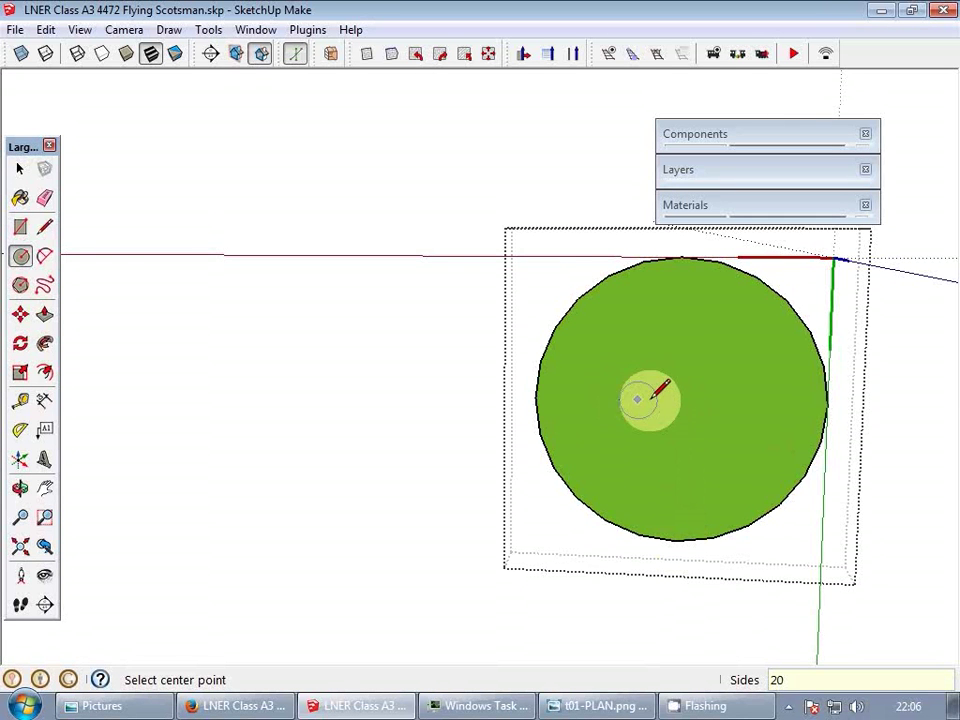
{"action": "left_click", "coordinate": [680, 398]}
{"action": "scroll", "coordinate": [669, 495], "scroll_direction": "up", "scroll_amount": 3}
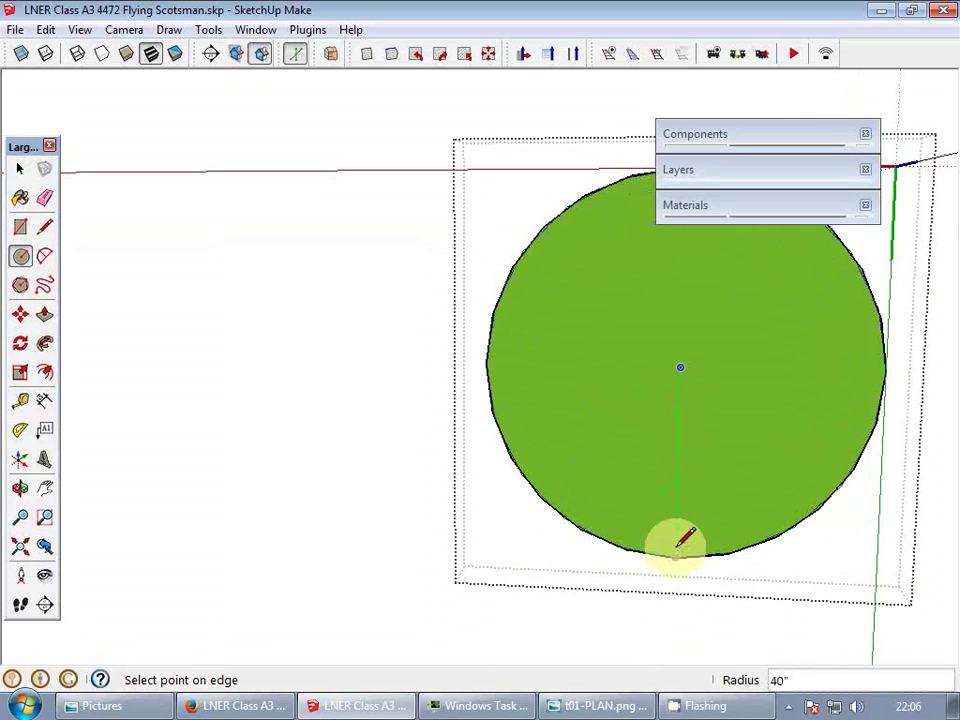
{"action": "key", "text": "space"}
{"action": "scroll", "coordinate": [583, 424], "scroll_direction": "down", "scroll_amount": 5}
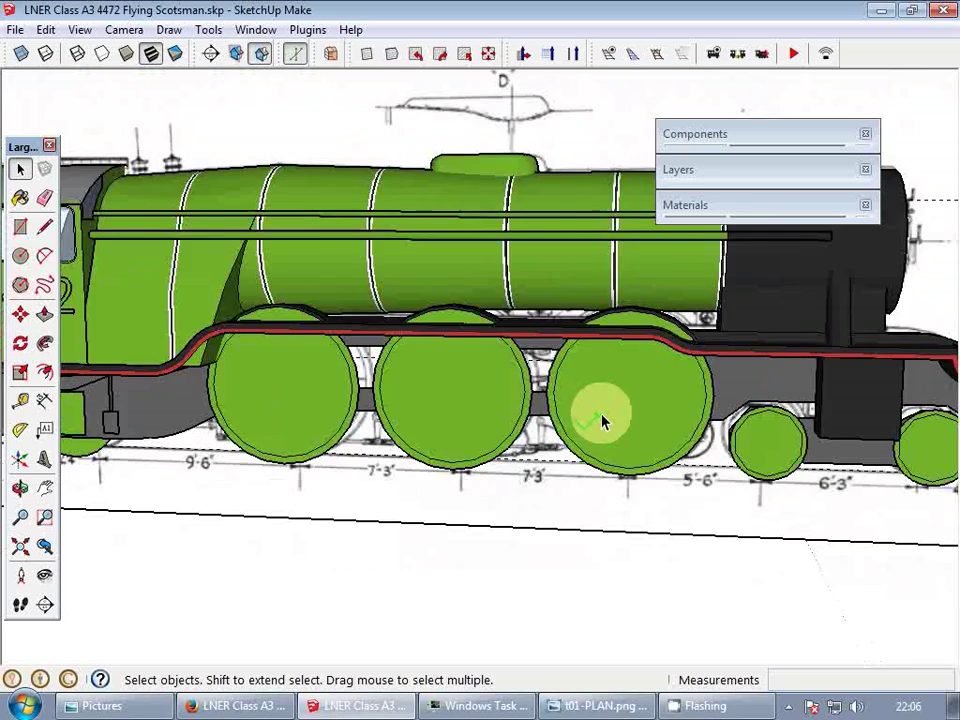
- Draw a concentric 12-sided circle just inside the rim on the face of the trailing wheel under the cab
{"action": "middle_click_drag", "start_coordinate": [602, 420], "coordinate": [669, 424]}
{"action": "scroll", "coordinate": [373, 430], "scroll_direction": "up", "scroll_amount": 3}
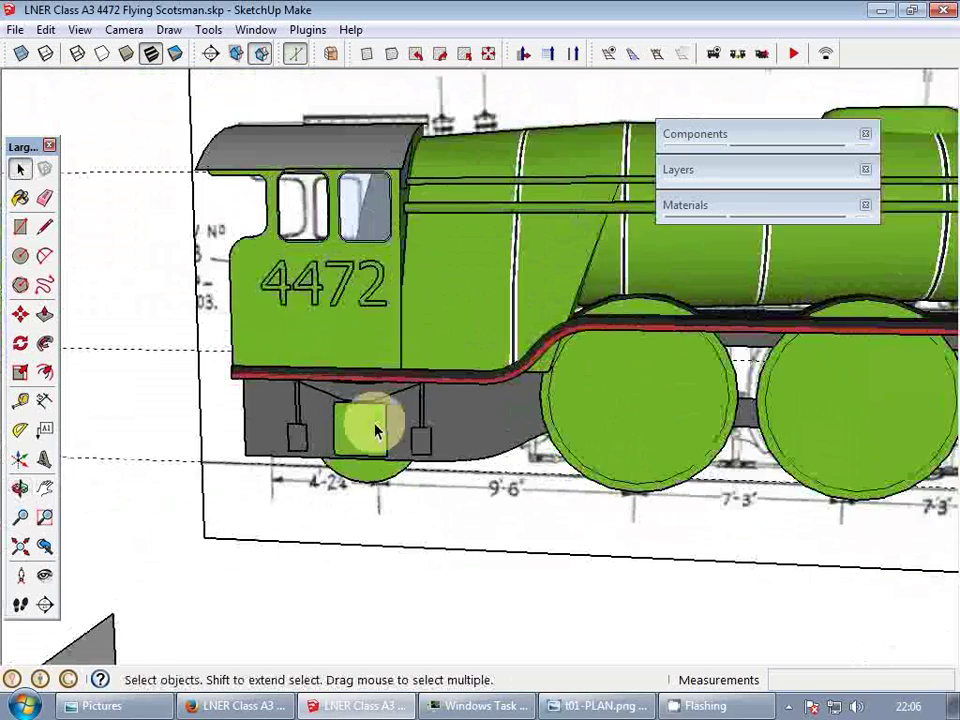
{"action": "double_click", "coordinate": [364, 439]}
{"action": "middle_click_drag", "start_coordinate": [383, 431], "coordinate": [499, 441], "text": "shift"}
{"action": "scroll", "coordinate": [499, 441], "scroll_direction": "up", "scroll_amount": 2}
{"action": "type", "text": "c"}
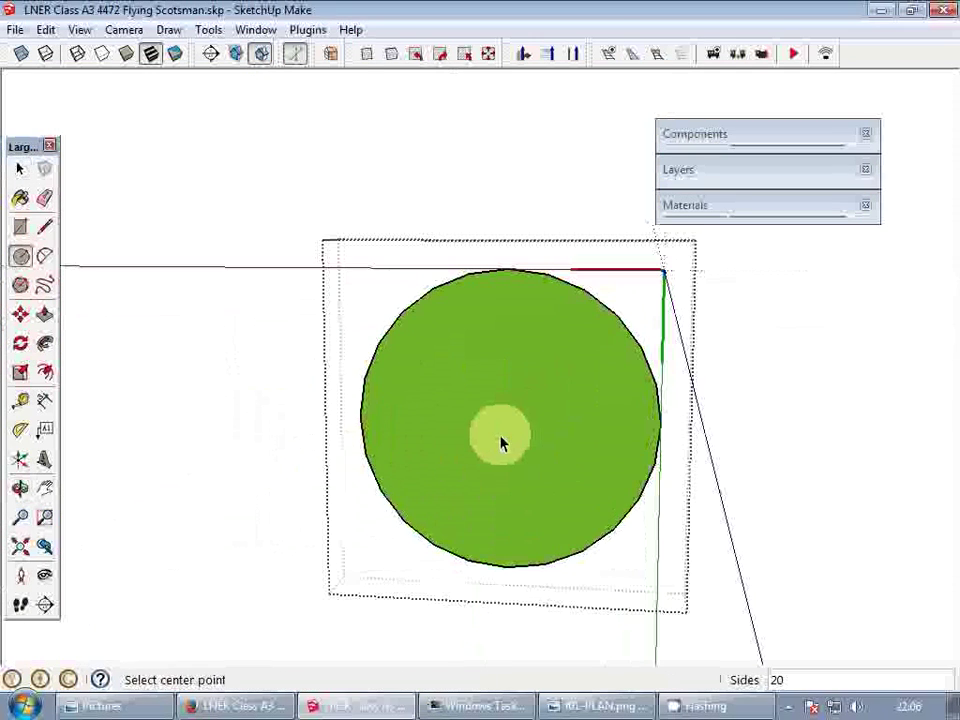
{"action": "type", "text": "12"}
{"action": "key", "text": "Return"}
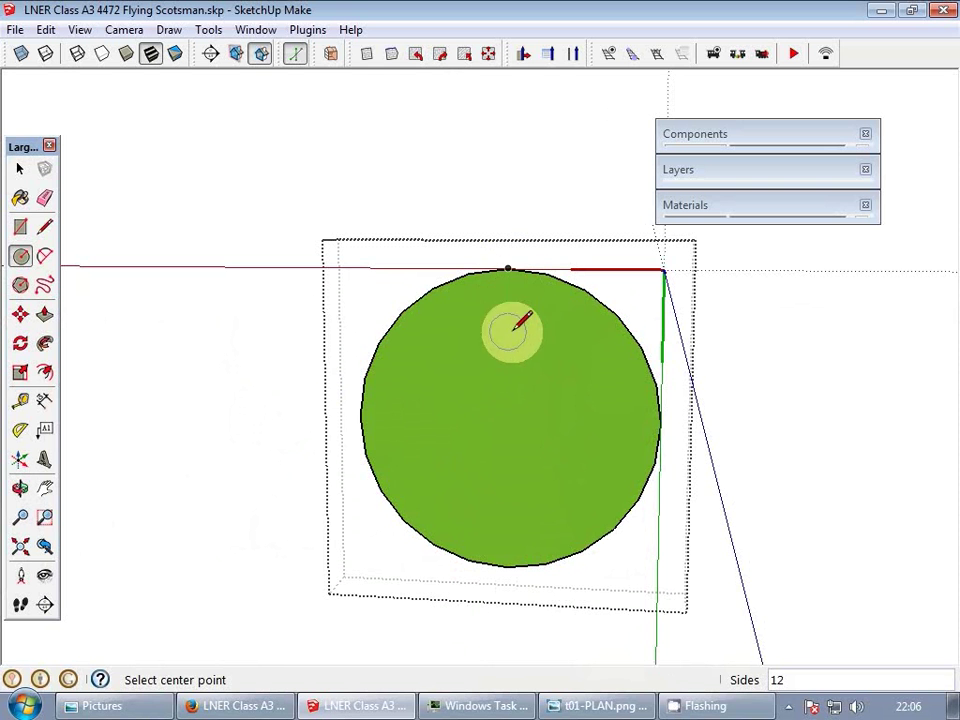
{"action": "left_click", "coordinate": [507, 420]}
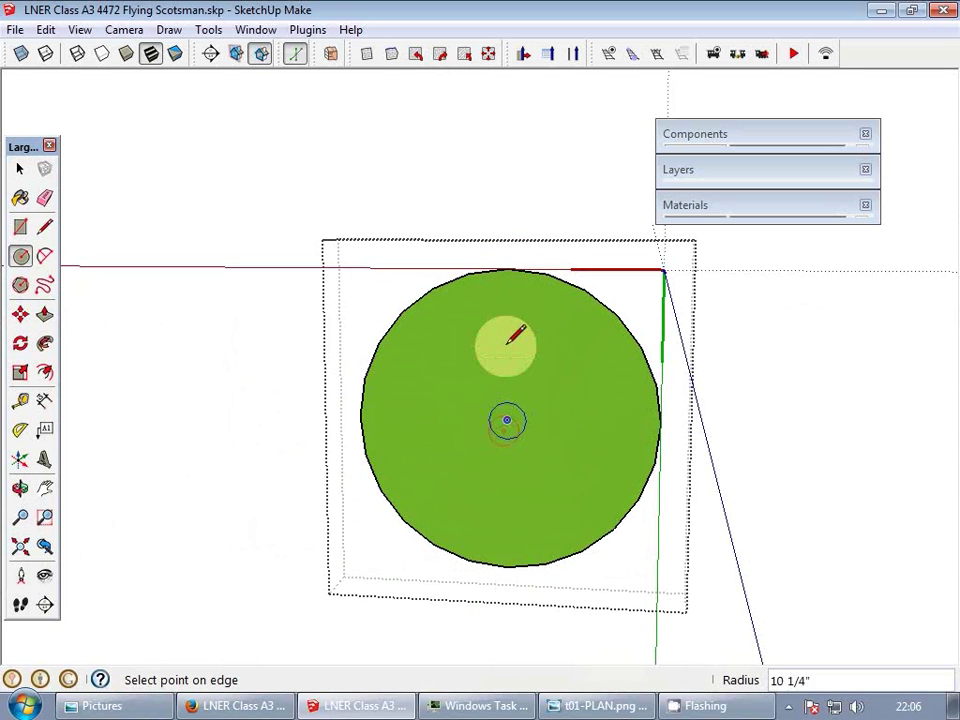
{"action": "left_click", "coordinate": [507, 286]}
{"action": "scroll", "coordinate": [508, 283], "scroll_direction": "down", "scroll_amount": 3}
{"action": "key", "text": "space"}
{"action": "scroll", "coordinate": [476, 379], "scroll_direction": "down", "scroll_amount": 3}
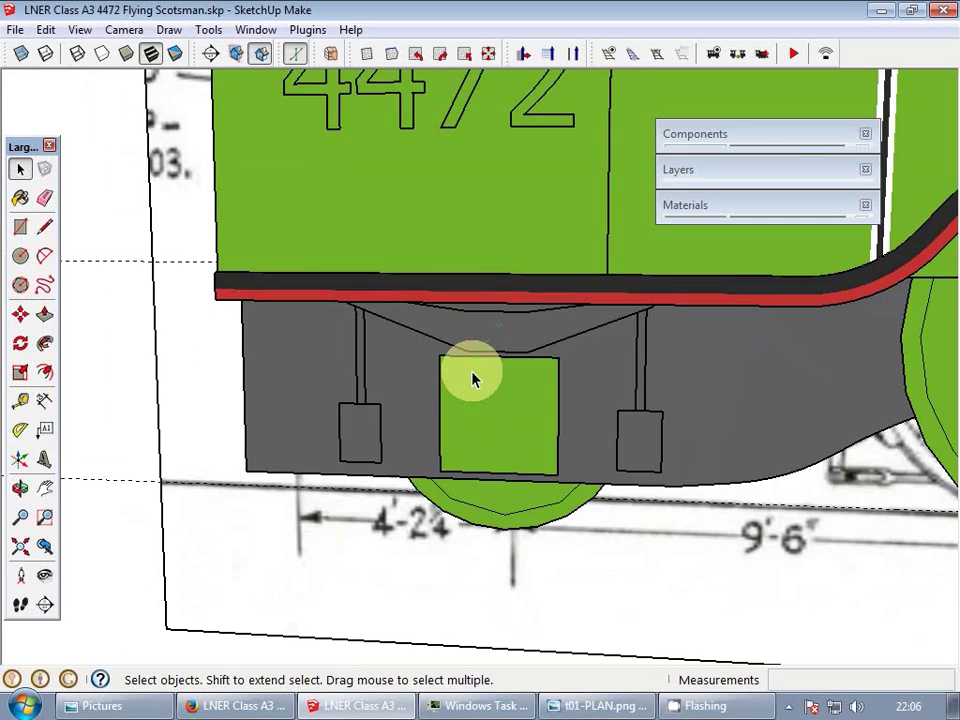
{"action": "scroll", "coordinate": [481, 386], "scroll_direction": "down", "scroll_amount": 3}
- Open the front bogie wheel to examine its rim and inner circle, and leave the component
{"action": "middle_click_drag", "start_coordinate": [518, 375], "coordinate": [242, 403], "text": "shift"}
{"action": "scroll", "coordinate": [683, 424], "scroll_direction": "up", "scroll_amount": 1}
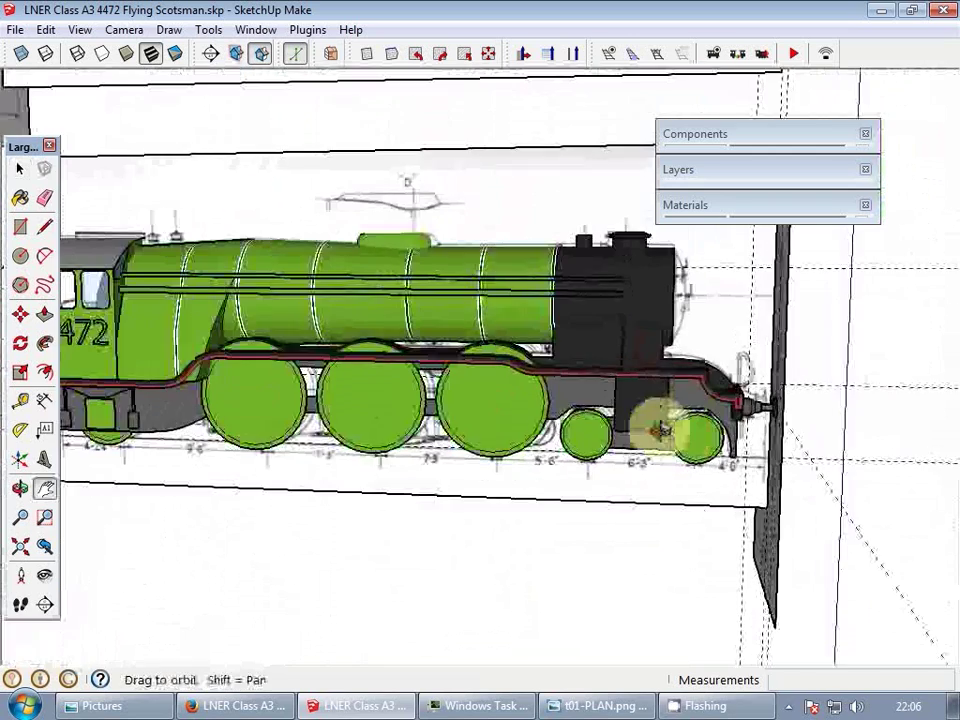
{"action": "middle_click_drag", "start_coordinate": [662, 431], "coordinate": [676, 442], "text": "shift"}
{"action": "scroll", "coordinate": [705, 452], "scroll_direction": "up", "scroll_amount": 3}
{"action": "key", "text": "space"}
{"action": "scroll", "coordinate": [701, 420], "scroll_direction": "up", "scroll_amount": 2}
{"action": "double_click", "coordinate": [701, 420]}
{"action": "scroll", "coordinate": [724, 390], "scroll_direction": "up", "scroll_amount": 2}
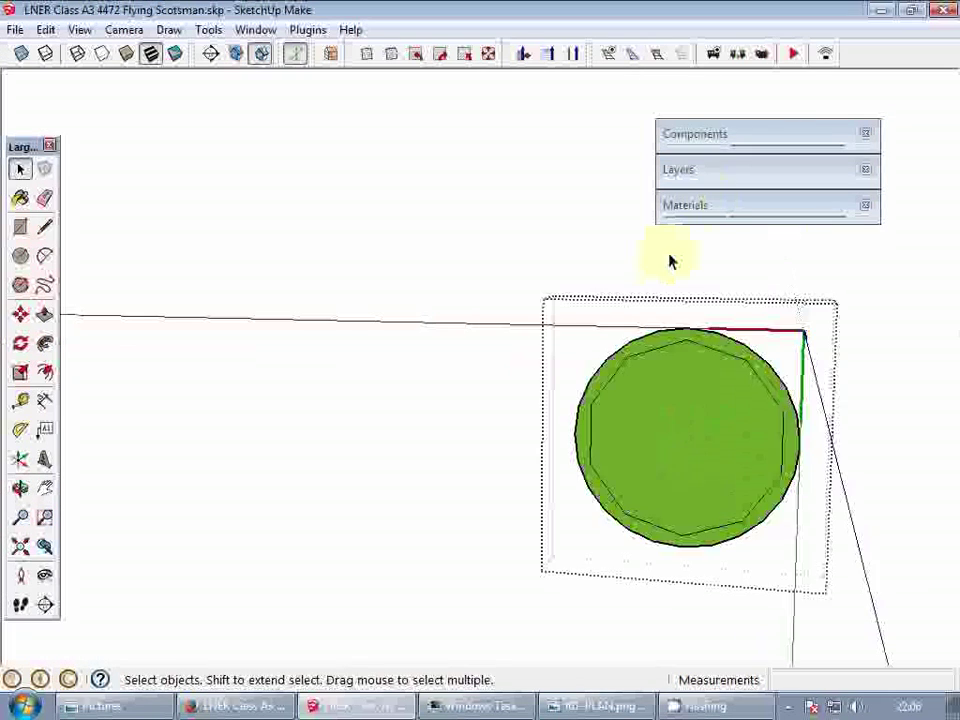
{"action": "middle_click_drag", "start_coordinate": [690, 372], "coordinate": [697, 261]}
{"action": "scroll", "coordinate": [624, 415], "scroll_direction": "down", "scroll_amount": 1}
{"action": "middle_click_drag", "start_coordinate": [624, 415], "coordinate": [621, 383]}
{"action": "key", "text": "Escape"}
{"action": "scroll", "coordinate": [646, 409], "scroll_direction": "down", "scroll_amount": 3}
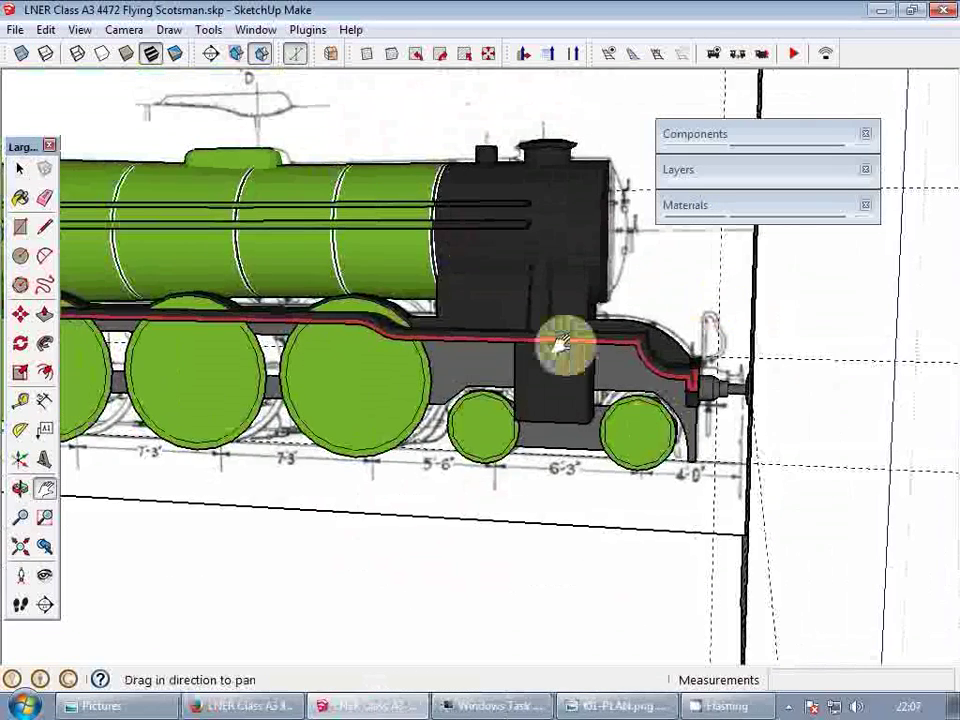
- Open the front bogie wheel component and offset its inner face about 13 3/8" inward to form a small hub circle
{"action": "scroll", "coordinate": [611, 369], "scroll_direction": "up", "scroll_amount": 3}
{"action": "scroll", "coordinate": [658, 432], "scroll_direction": "up", "scroll_amount": 4}
{"action": "left_click", "coordinate": [651, 426]}
{"action": "scroll", "coordinate": [617, 411], "scroll_direction": "up", "scroll_amount": 1}
{"action": "double_click", "coordinate": [614, 408]}
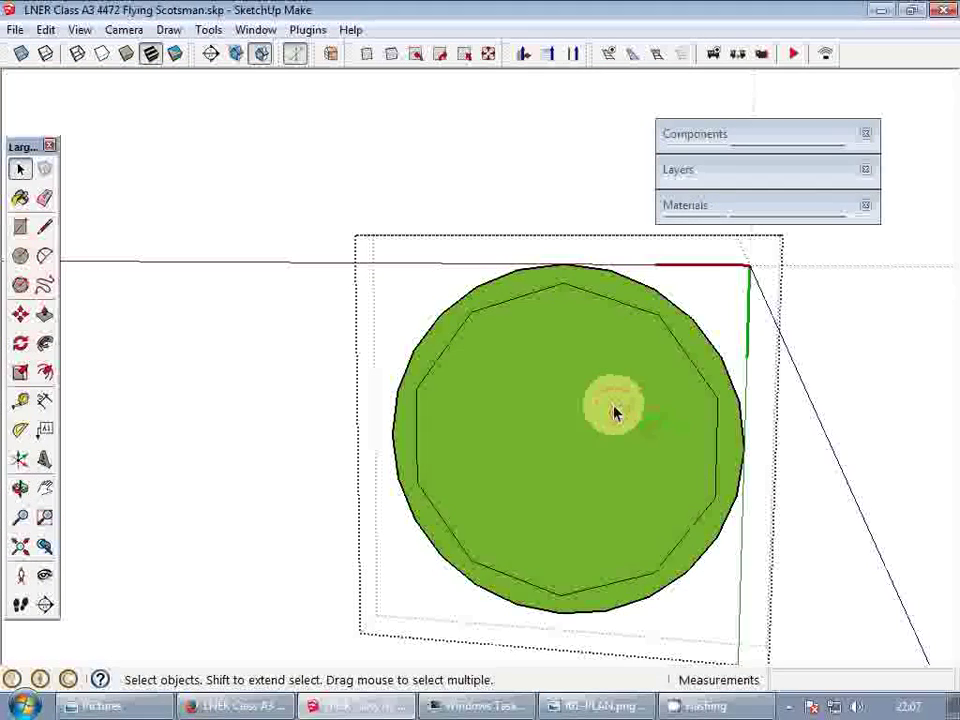
{"action": "left_click", "coordinate": [614, 408]}
{"action": "key", "text": "f"}
{"action": "left_click", "coordinate": [477, 372]}
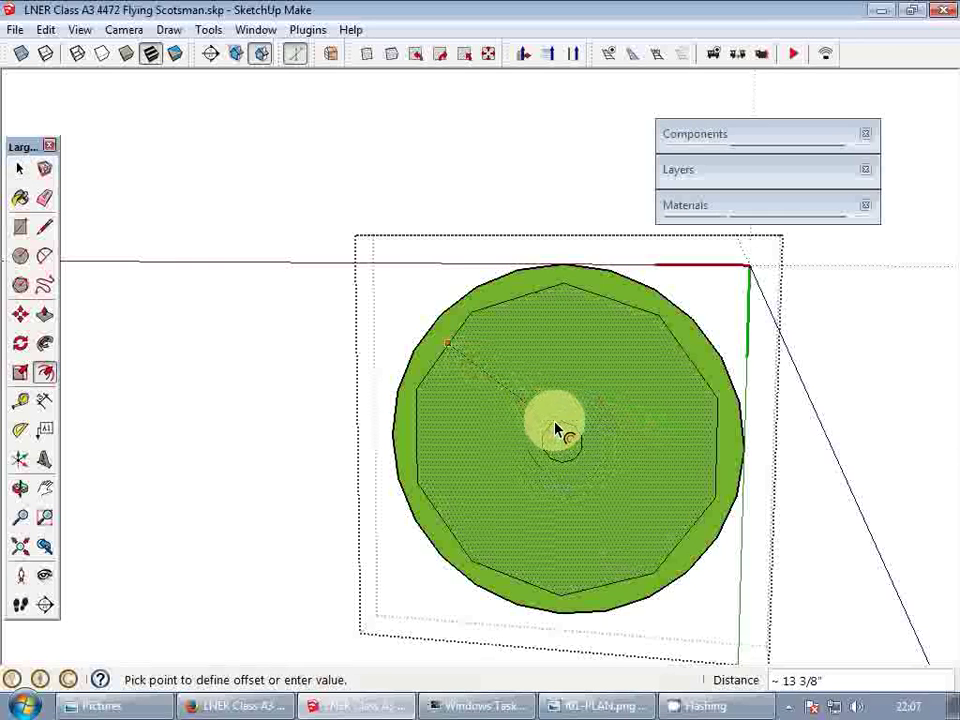
{"action": "left_click", "coordinate": [556, 428]}
- Offset the small hub circle outward to form a ring around the bogie wheel's centre
{"action": "scroll", "coordinate": [550, 428], "scroll_direction": "up", "scroll_amount": 3}
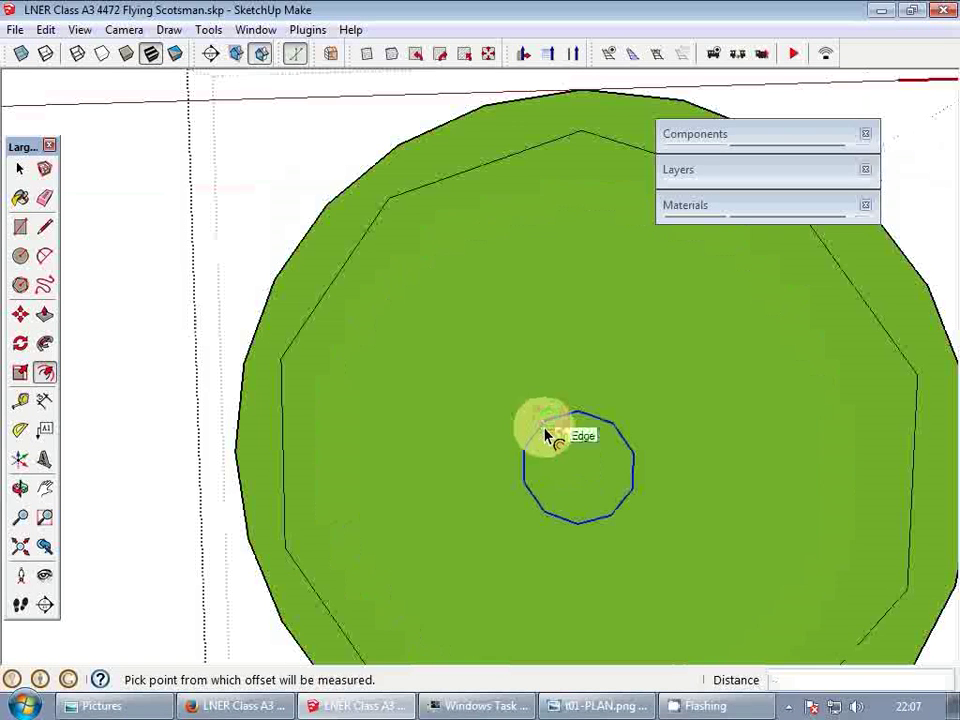
{"action": "left_click", "coordinate": [546, 436]}
{"action": "left_click", "coordinate": [525, 415]}
{"action": "key", "text": "space"}
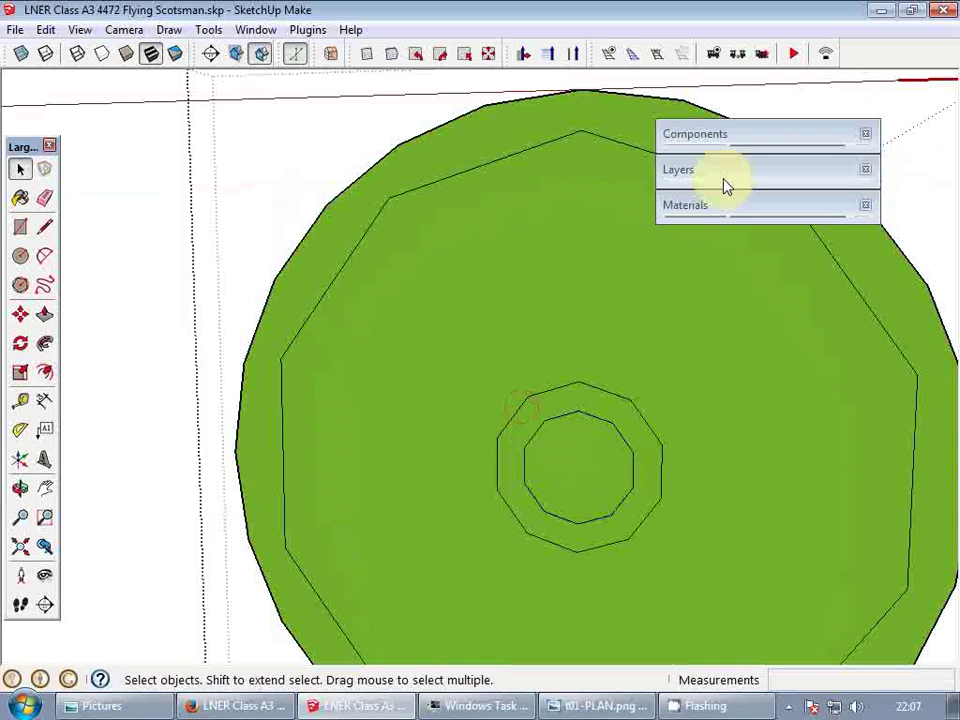
- Paint the bogie wheel's hub ring 0135_DarkGray and the hub centre 0133_Gray
{"action": "left_click", "coordinate": [707, 204]}
{"action": "left_click", "coordinate": [735, 409]}
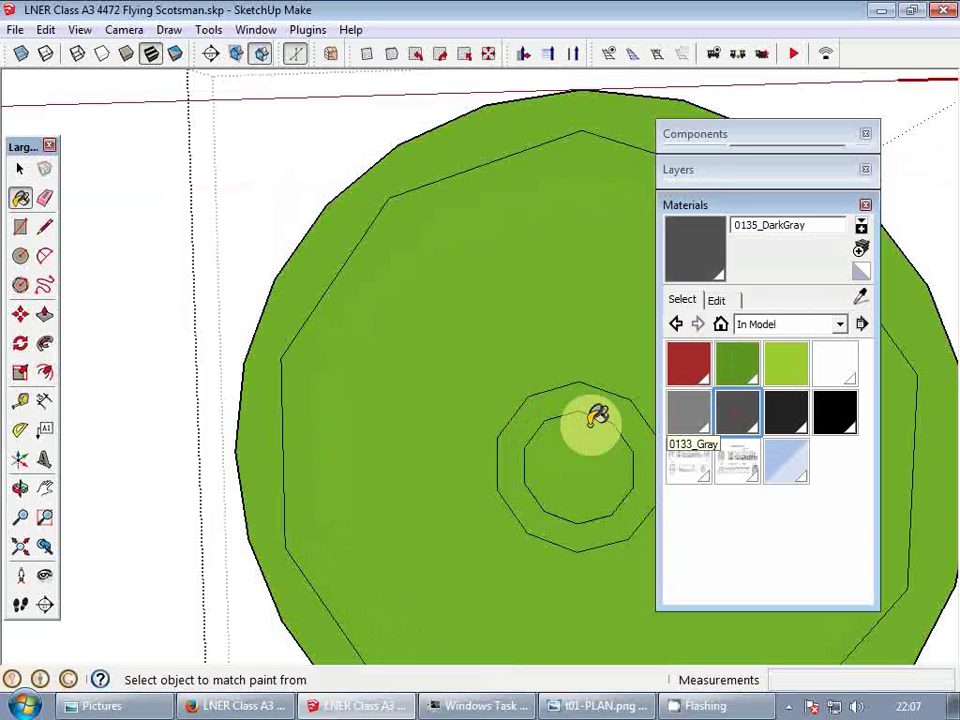
{"action": "left_click", "coordinate": [594, 410]}
{"action": "left_click", "coordinate": [695, 420]}
{"action": "left_click", "coordinate": [605, 443]}
{"action": "scroll", "coordinate": [607, 444], "scroll_direction": "down", "scroll_amount": 3}
{"action": "middle_click_drag", "start_coordinate": [608, 446], "coordinate": [539, 354], "text": "shift"}
{"action": "key", "text": "space"}
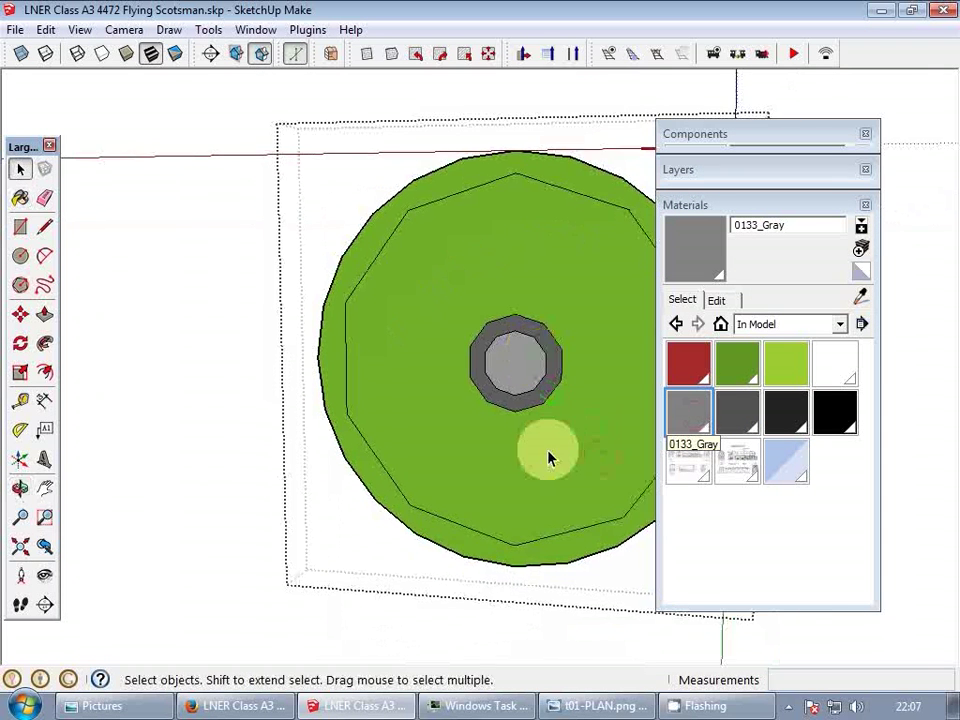
- Draw two radial lines from adjacent vertices of the inner rim circle to the hub ring, enclosing one sector of the bogie wheel
{"action": "scroll", "coordinate": [548, 454], "scroll_direction": "up", "scroll_amount": 2}
{"action": "key", "text": "l"}
{"action": "left_click", "coordinate": [499, 578]}
{"action": "left_click", "coordinate": [503, 395]}
{"action": "key", "text": "space"}
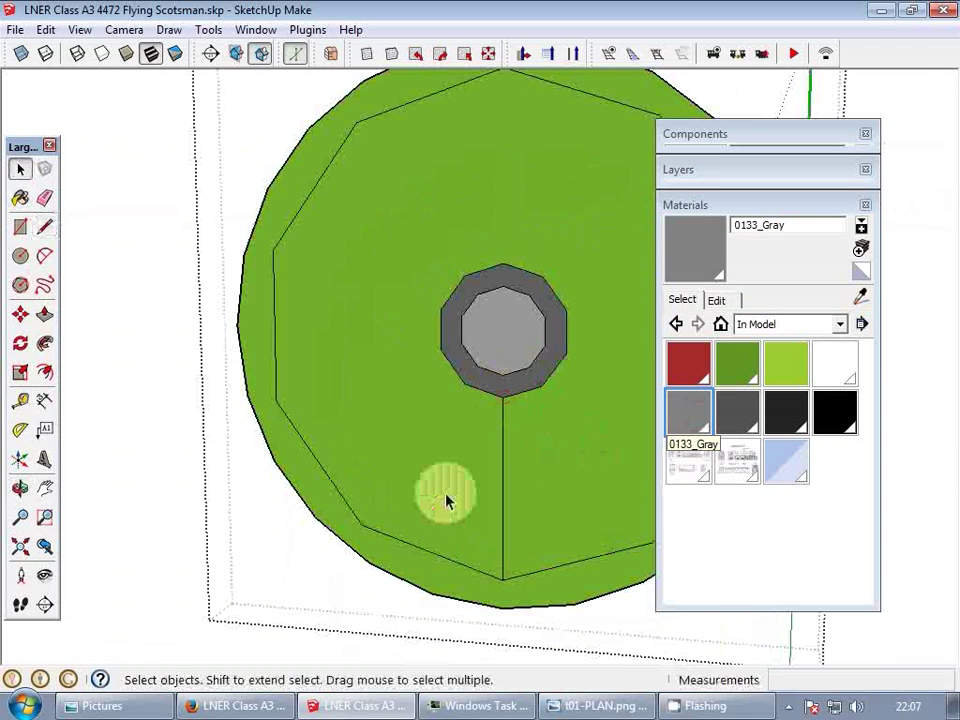
{"action": "key", "text": "l"}
{"action": "left_click", "coordinate": [360, 523]}
{"action": "scroll", "coordinate": [470, 390], "scroll_direction": "up", "scroll_amount": 3}
- Offset the enclosed sector about 5/8" inward to outline the opening between two spokes
{"action": "key", "text": "f"}
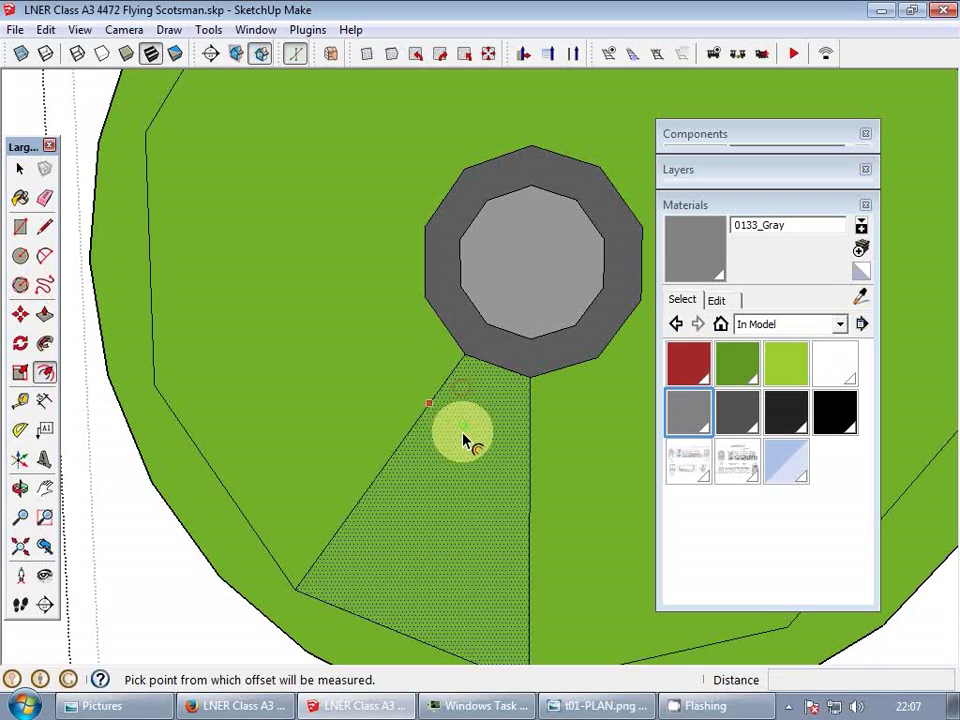
{"action": "left_click", "coordinate": [467, 441]}
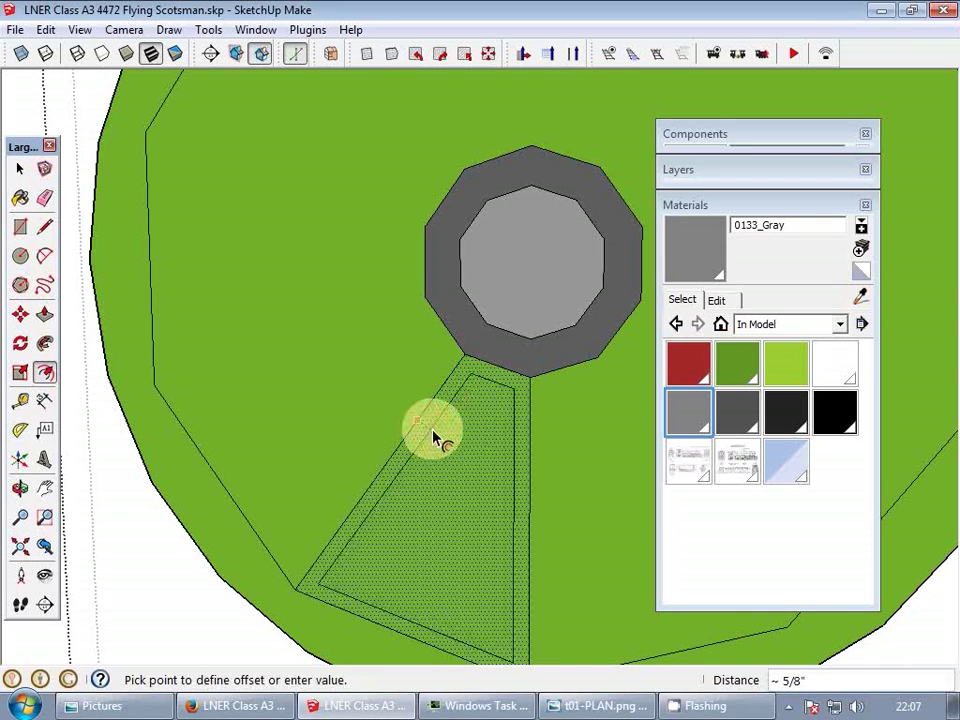
{"action": "left_click", "coordinate": [437, 440]}
{"action": "key", "text": "space"}
- Rotate the inset sector face 36° clockwise about the hub centre
{"action": "scroll", "coordinate": [482, 418], "scroll_direction": "down", "scroll_amount": 3}
{"action": "key", "text": "q"}
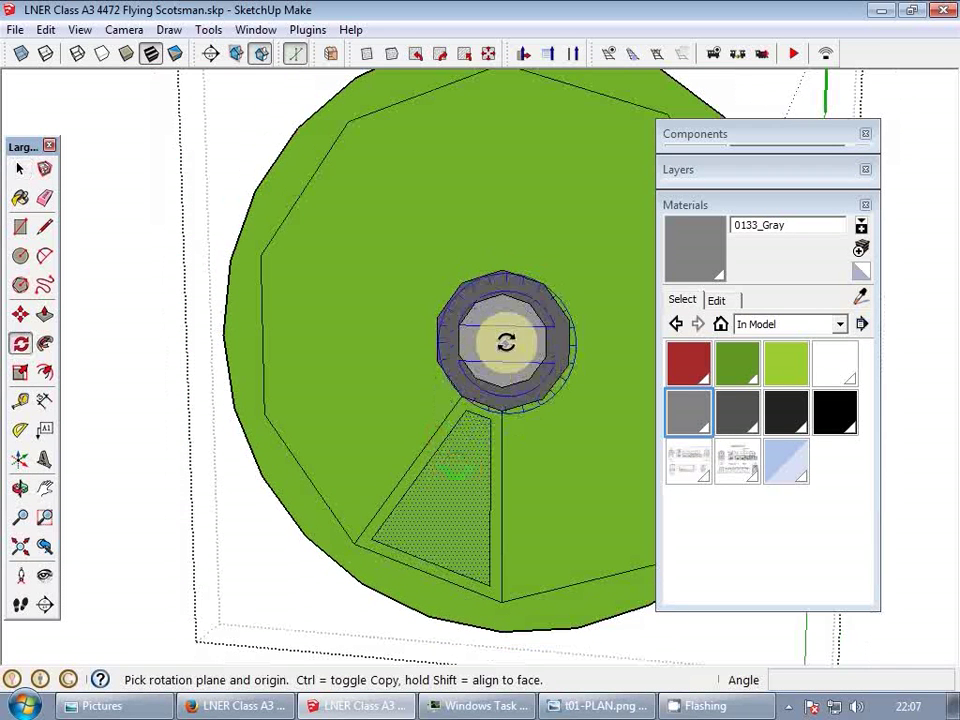
{"action": "scroll", "coordinate": [458, 340], "scroll_direction": "up", "scroll_amount": 4}
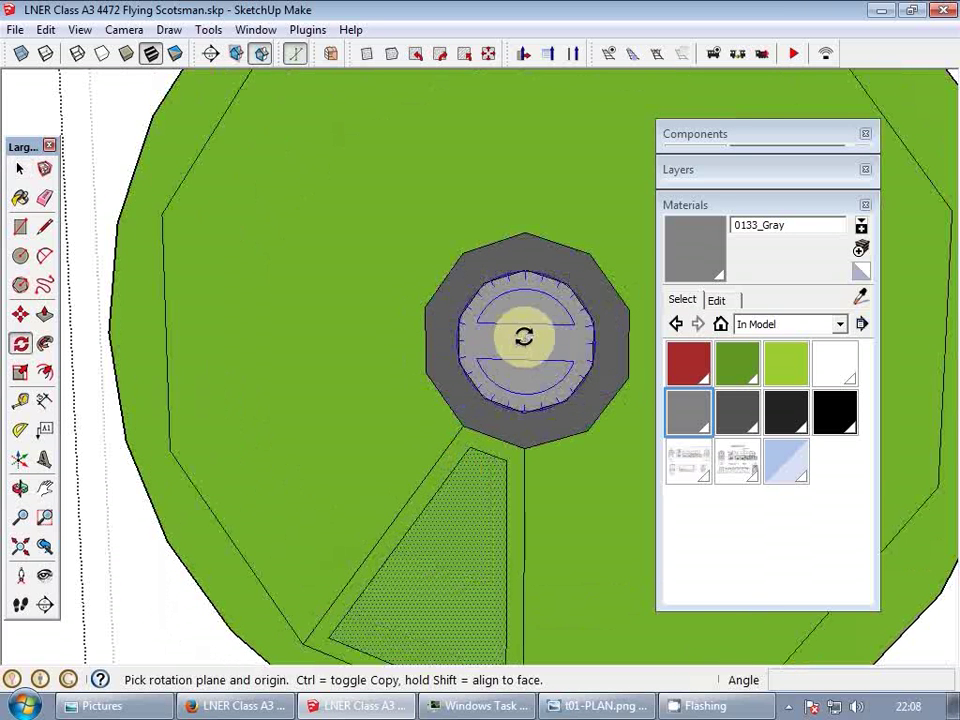
{"action": "left_click", "coordinate": [523, 337]}
{"action": "left_click", "coordinate": [522, 450]}
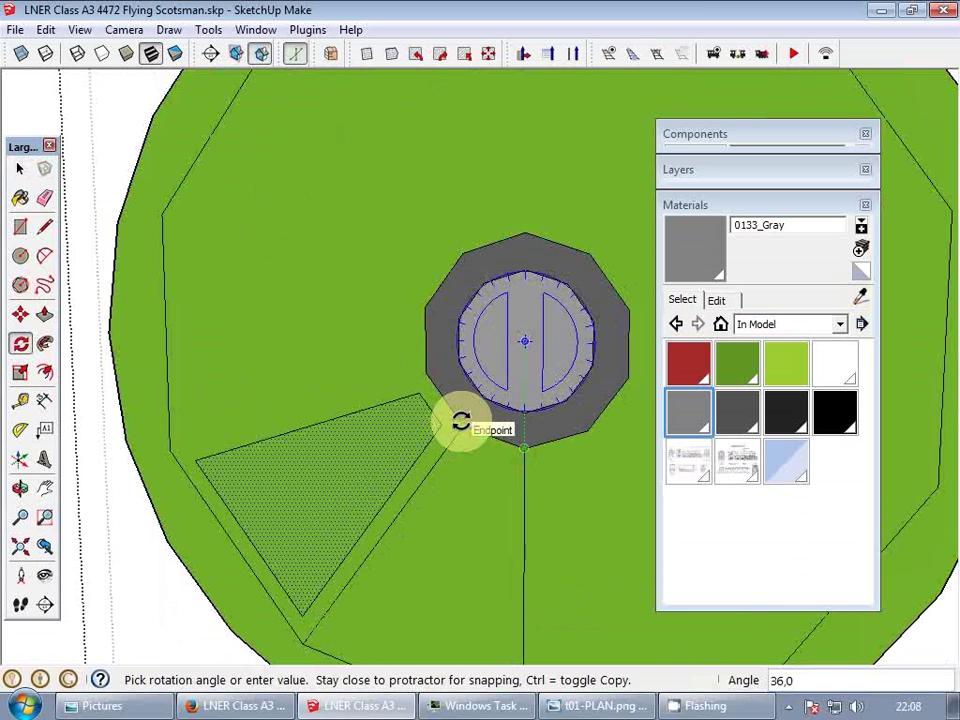
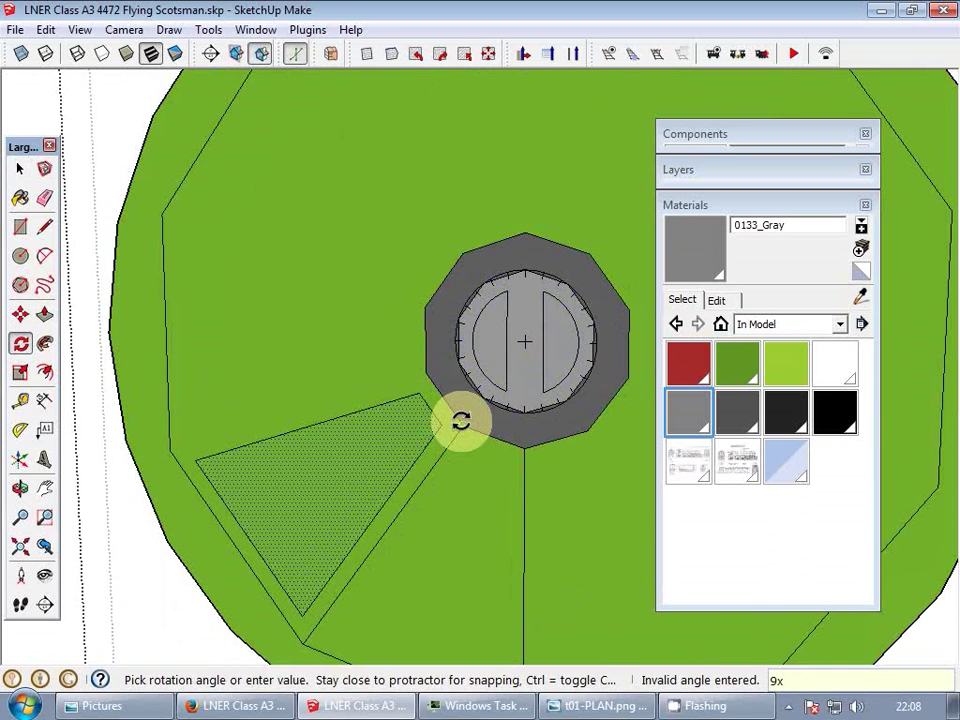
{"action": "key", "text": "space"}
{"action": "scroll", "coordinate": [480, 373], "scroll_direction": "down", "scroll_amount": 5}
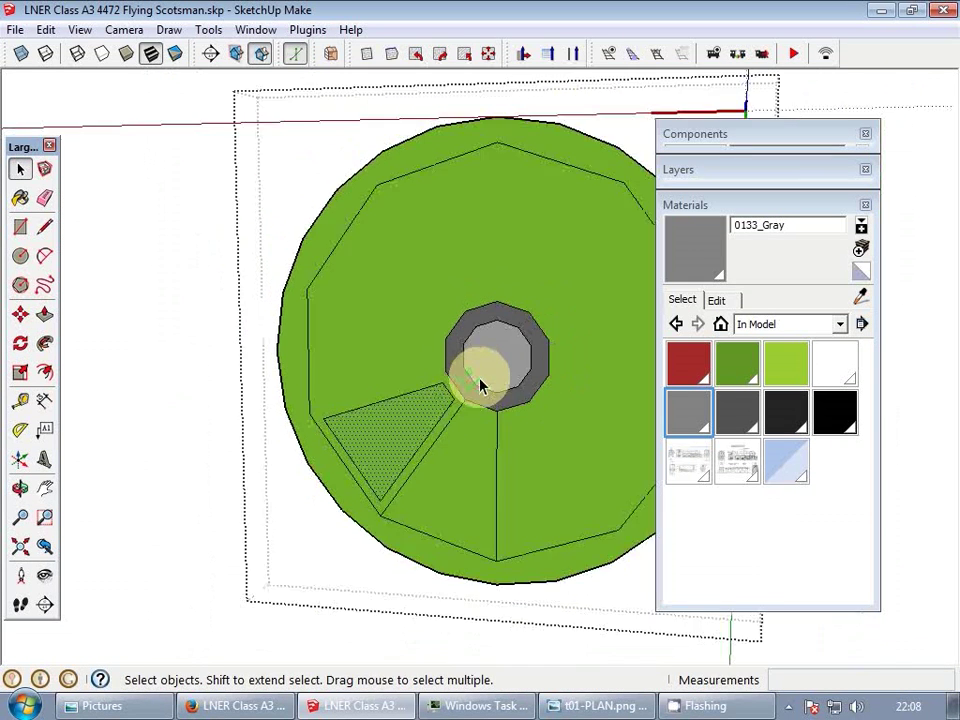
- Rotate-copy the inset sector face by 36° about the hub centre and multiply the copy 9x around the wheel
{"action": "scroll", "coordinate": [480, 386], "scroll_direction": "up", "scroll_amount": 4}
{"action": "key", "text": "q"}
{"action": "left_click", "coordinate": [498, 346]}
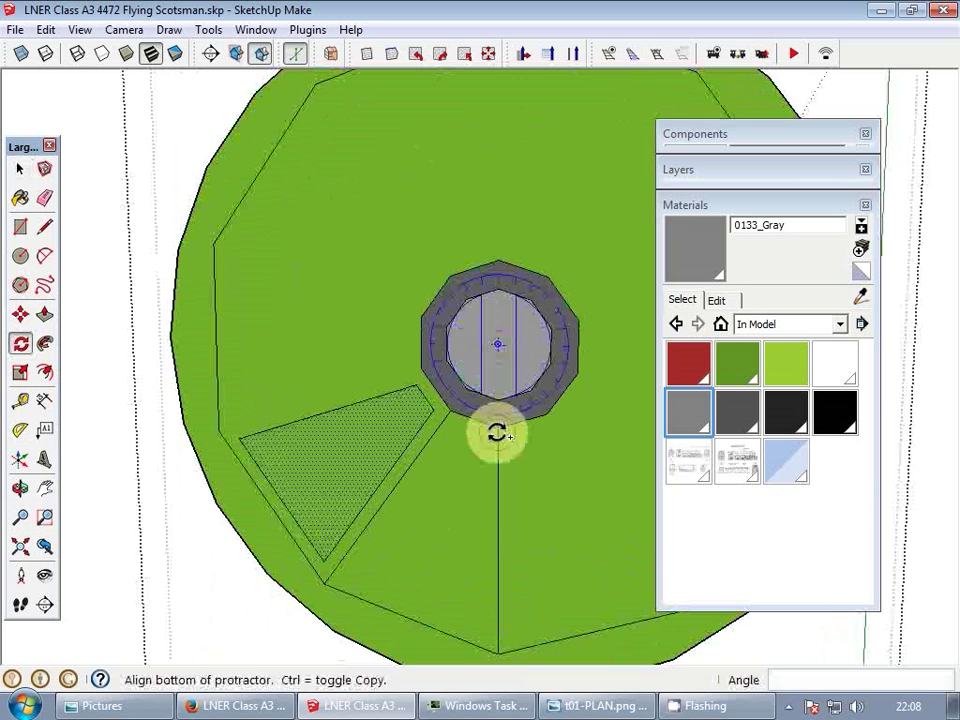
{"action": "left_click", "coordinate": [497, 428]}
{"action": "key", "text": "ctrl"}
{"action": "left_click", "coordinate": [452, 408]}
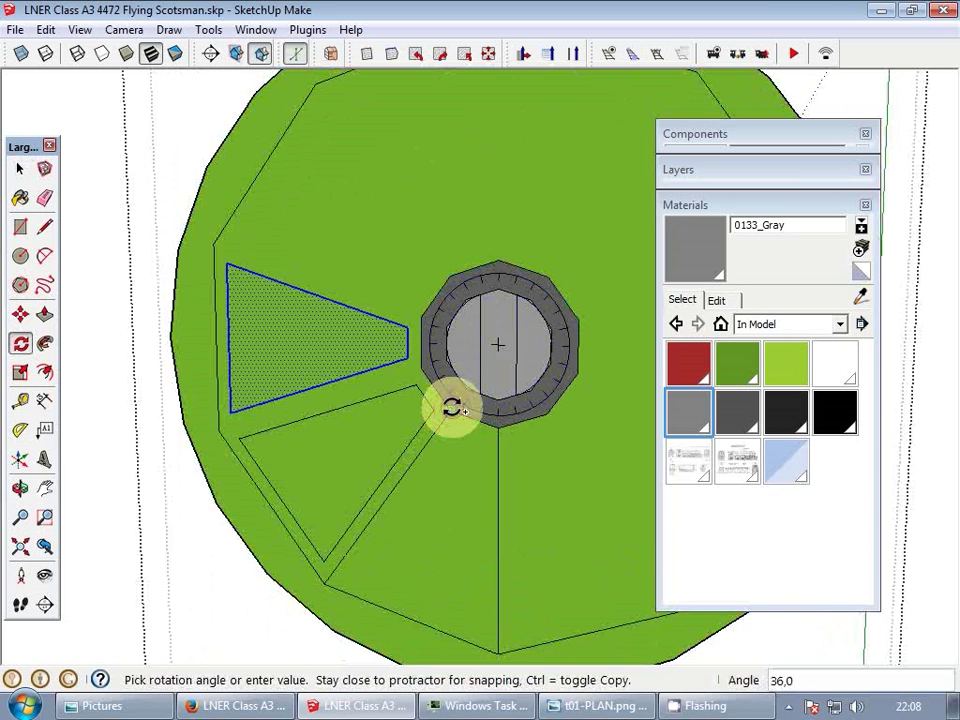
{"action": "key", "text": "Return"}
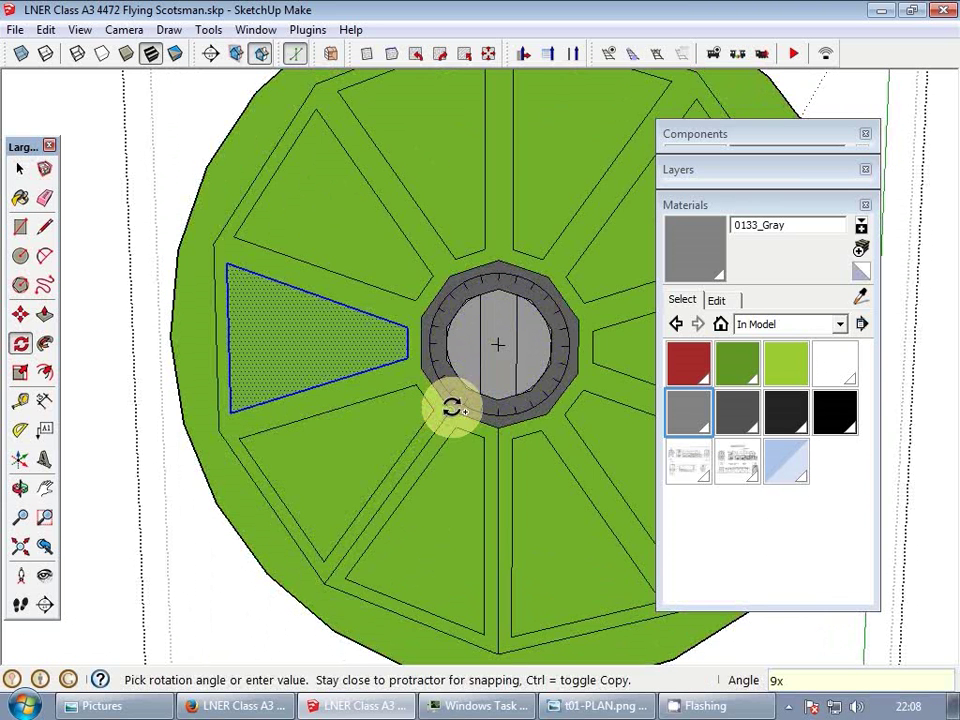
- Erase the two radial construction lines between the spoke openings at the bottom of the bogie wheel
{"action": "key", "text": "e"}
{"action": "key", "text": "space"}
{"action": "scroll", "coordinate": [442, 450], "scroll_direction": "down", "scroll_amount": 2}
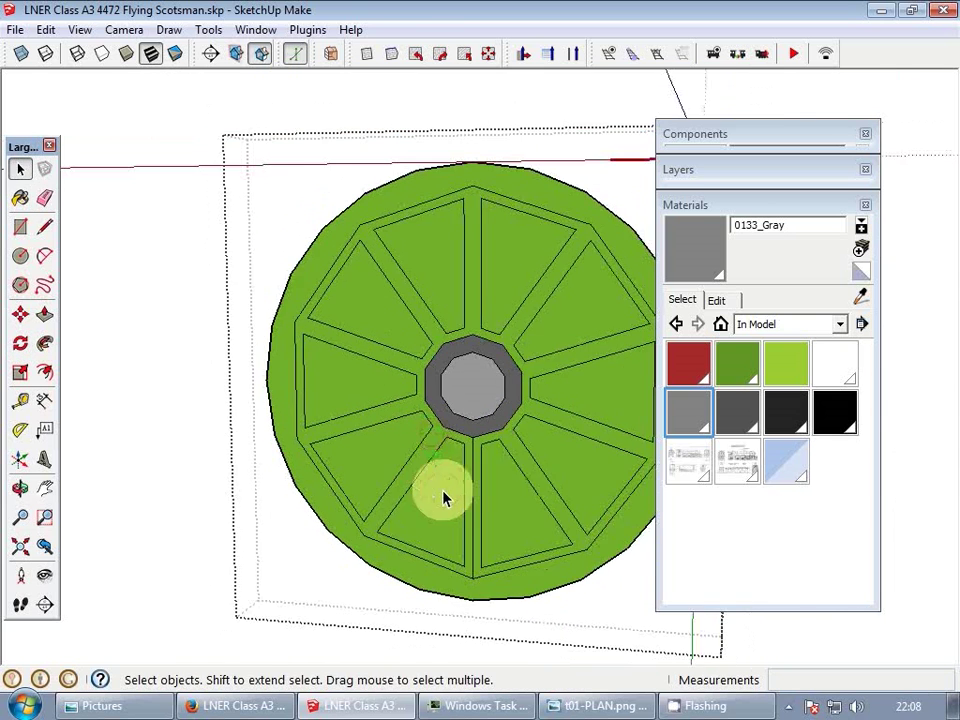
{"action": "scroll", "coordinate": [480, 475], "scroll_direction": "up", "scroll_amount": 2}
{"action": "key", "text": "e"}
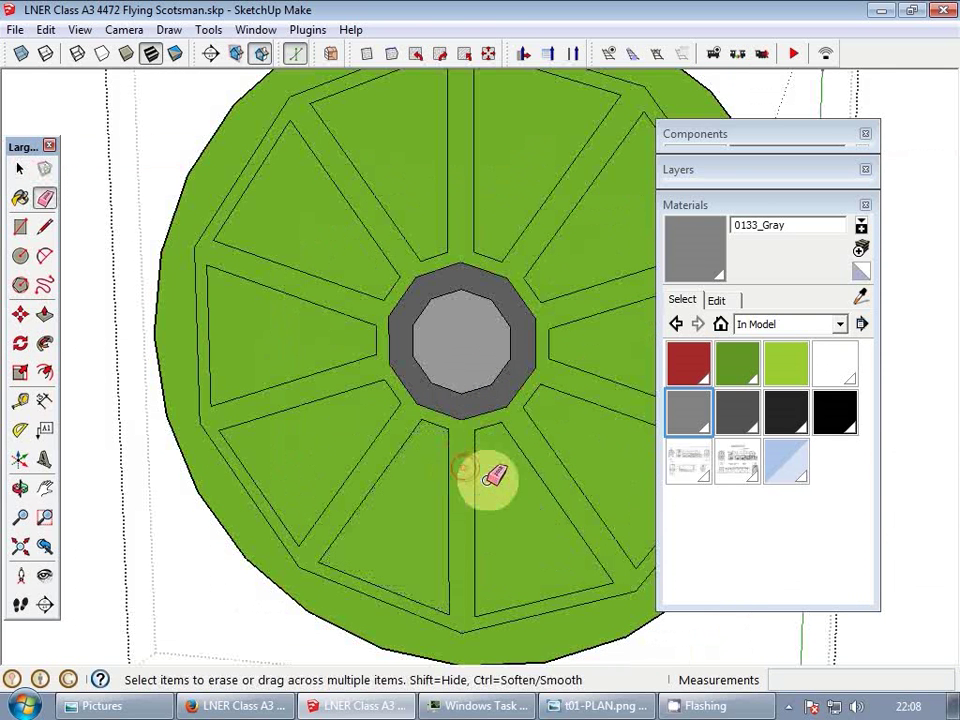
- Select all ten sector faces of the bogie wheel and delete them to open the gaps between the spokes
{"action": "key", "text": "space"}
{"action": "left_click", "coordinate": [490, 480]}
{"action": "left_click", "coordinate": [422, 489], "text": "shift"}
{"action": "left_click", "coordinate": [349, 435], "text": "shift"}
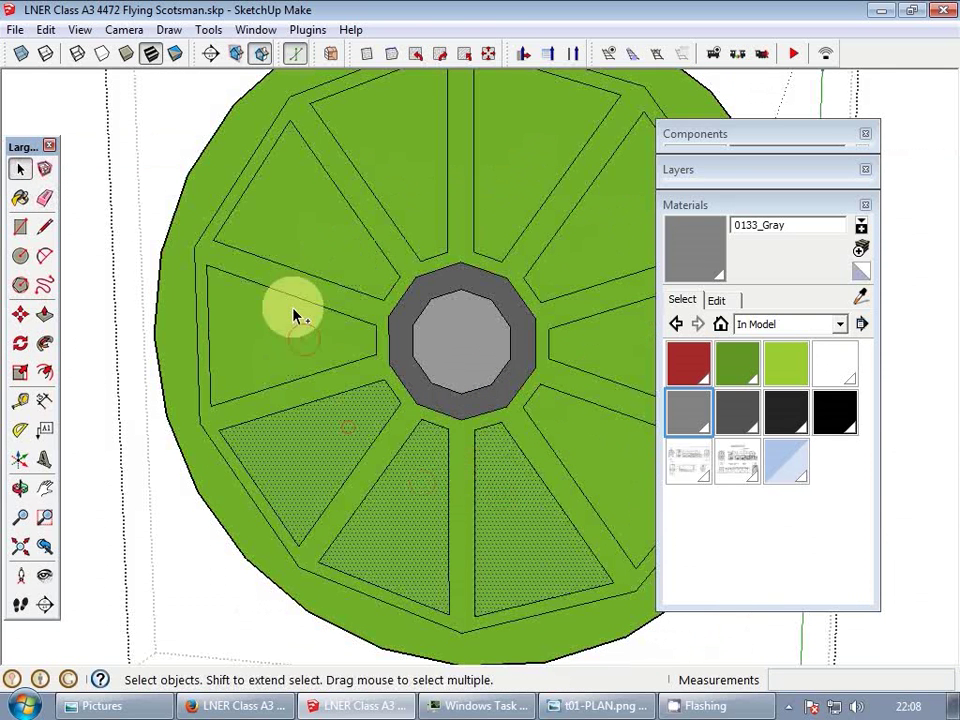
{"action": "left_click", "coordinate": [410, 170], "text": "ctrl"}
{"action": "scroll", "coordinate": [407, 205], "scroll_direction": "down", "scroll_amount": 2}
{"action": "left_click", "coordinate": [510, 155], "text": "ctrl"}
{"action": "left_click", "coordinate": [555, 211], "text": "ctrl"}
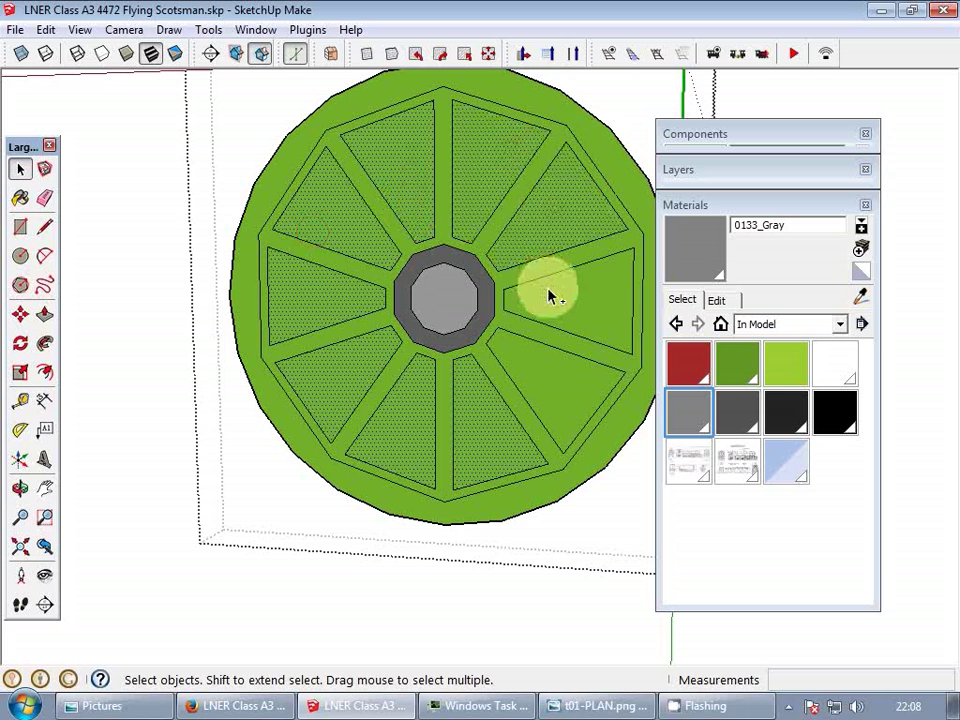
{"action": "key", "text": "Delete"}
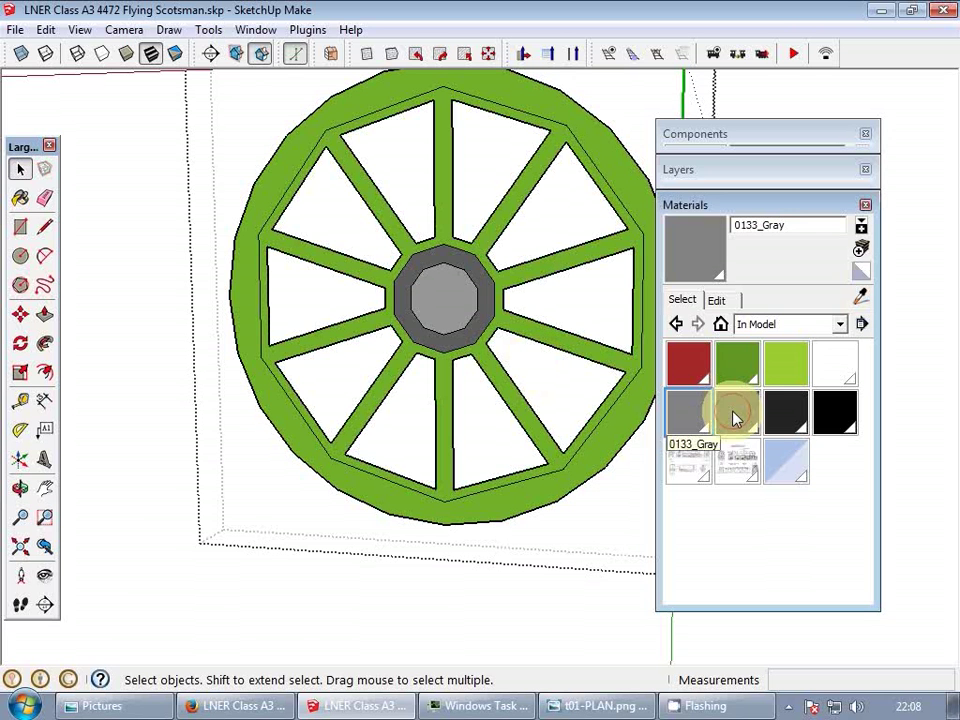
- Paint the bogie wheel's outer rim 0136_Charcoal
{"action": "left_click", "coordinate": [737, 410]}
{"action": "left_click", "coordinate": [786, 410]}
{"action": "left_click", "coordinate": [634, 396]}
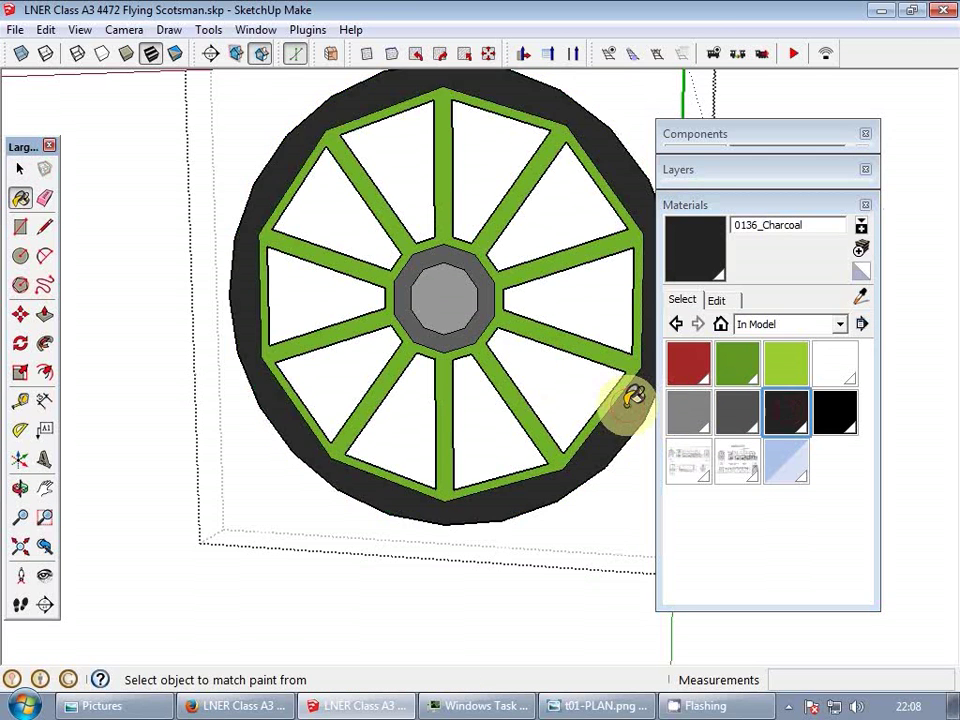
{"action": "scroll", "coordinate": [630, 402], "scroll_direction": "down", "scroll_amount": 3}
- Try 0135_DarkGray on the bogie wheel's outer rim, and undo that paint
{"action": "left_click", "coordinate": [730, 413]}
{"action": "left_click", "coordinate": [624, 416]}
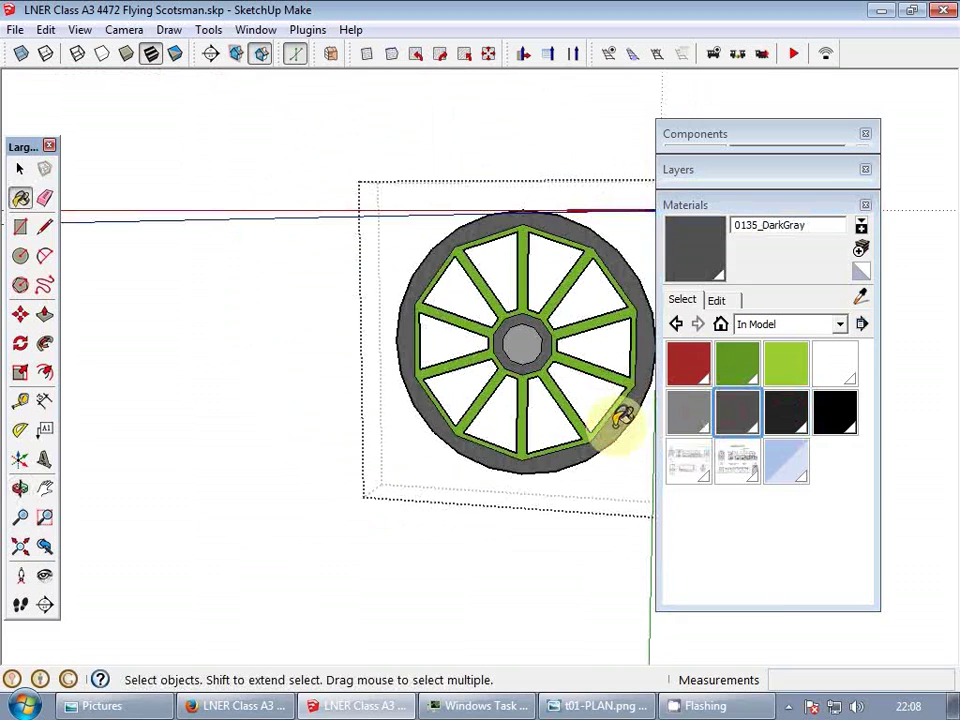
{"action": "key", "text": "ctrl+z"}
- Leave the bogie wheel component and open the leading driving wheel for editing
{"action": "key", "text": "Escape"}
{"action": "scroll", "coordinate": [442, 358], "scroll_direction": "down", "scroll_amount": 3}
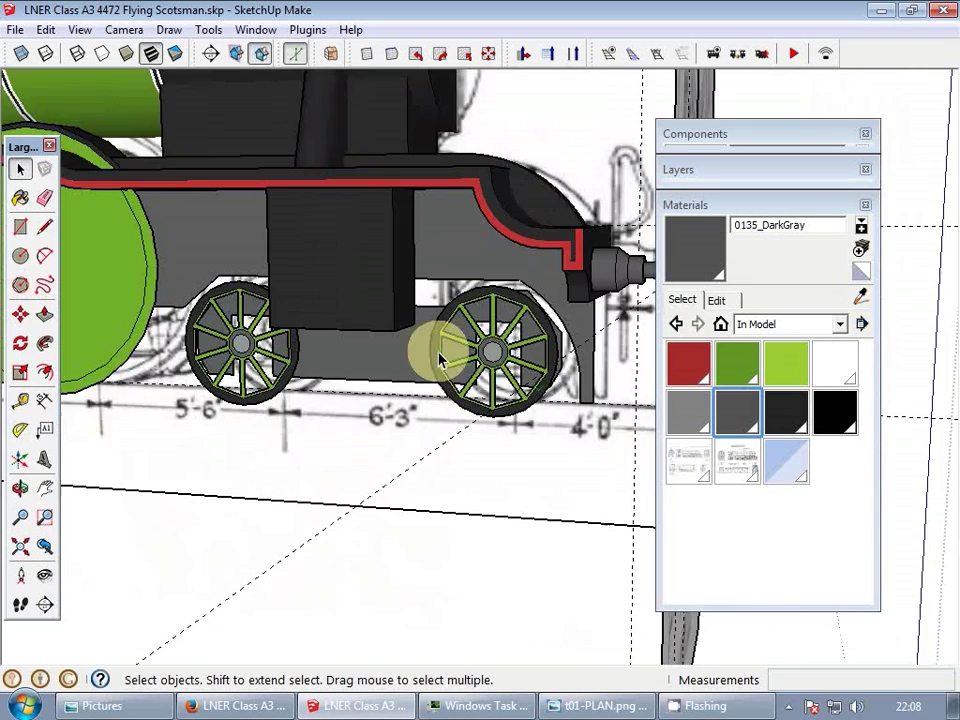
{"action": "middle_click_drag", "start_coordinate": [439, 356], "coordinate": [650, 390]}
{"action": "scroll", "coordinate": [505, 365], "scroll_direction": "down", "scroll_amount": 3}
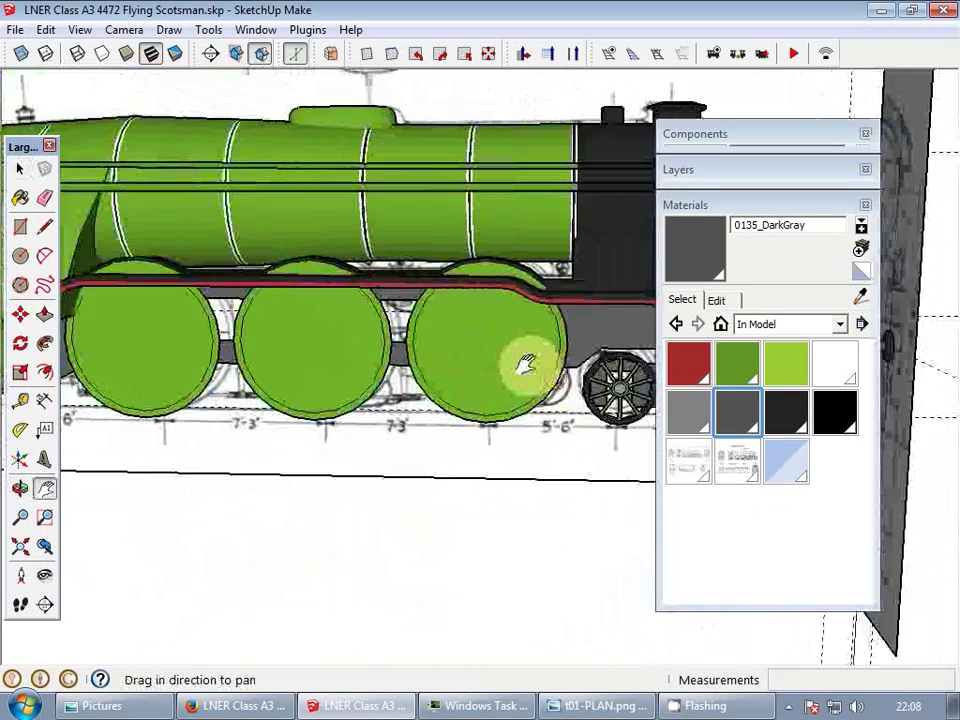
{"action": "scroll", "coordinate": [505, 355], "scroll_direction": "up", "scroll_amount": 2}
{"action": "middle_click_drag", "start_coordinate": [505, 355], "coordinate": [492, 398], "text": "shift"}
{"action": "double_click", "coordinate": [482, 407]}
- Offset the driving wheel's inner face about 28 5/8" inward for the hub, and offset that circle about 1 7/8" further inward
{"action": "scroll", "coordinate": [482, 407], "scroll_direction": "up", "scroll_amount": 3}
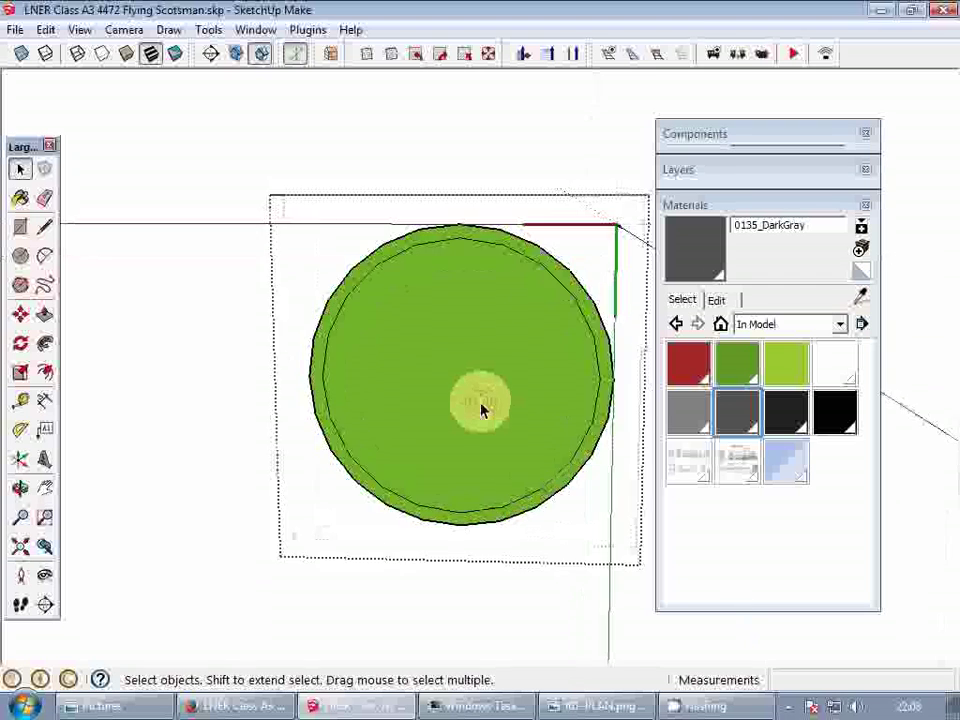
{"action": "key", "text": "f"}
{"action": "left_click", "coordinate": [343, 415]}
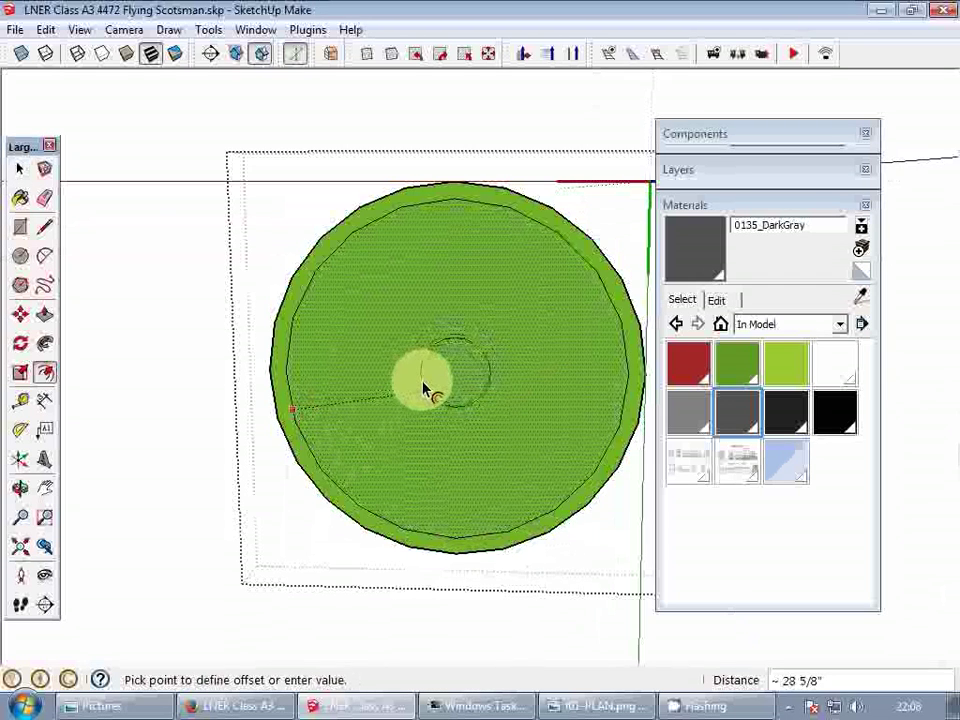
{"action": "left_click", "coordinate": [420, 390]}
{"action": "scroll", "coordinate": [420, 390], "scroll_direction": "up", "scroll_amount": 2}
{"action": "left_click", "coordinate": [436, 392]}
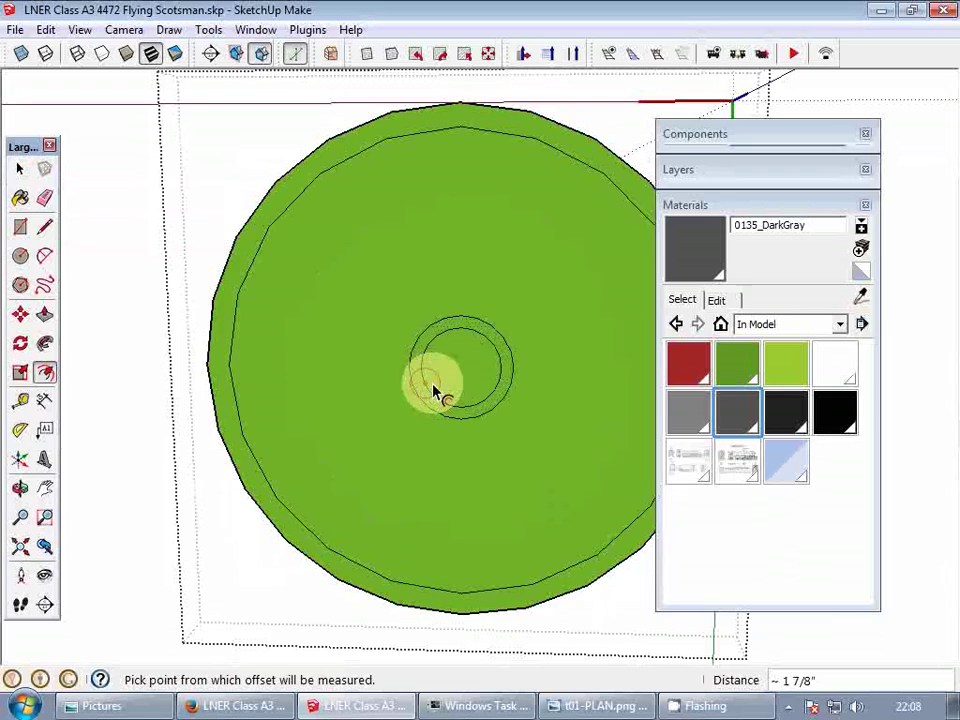
- Paint the driving wheel's hub centre 0133_Gray and the surrounding hub ring 0135_DarkGray
{"action": "scroll", "coordinate": [473, 390], "scroll_direction": "up", "scroll_amount": 4}
{"action": "left_click", "coordinate": [696, 409]}
{"action": "left_click", "coordinate": [463, 367]}
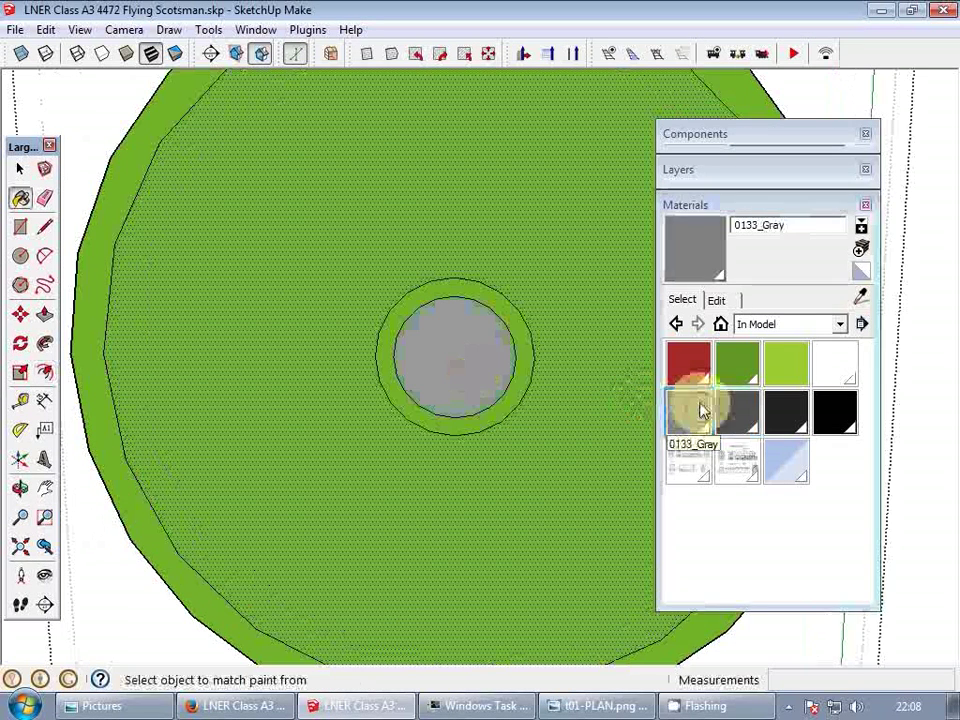
{"action": "left_click", "coordinate": [737, 410]}
{"action": "left_click", "coordinate": [530, 360]}
{"action": "scroll", "coordinate": [521, 360], "scroll_direction": "down", "scroll_amount": 3}
- Draw two lines on the driving wheel from neighbouring vertices of the rim's inner circle to the matching vertices on the hub
{"action": "key", "text": "l"}
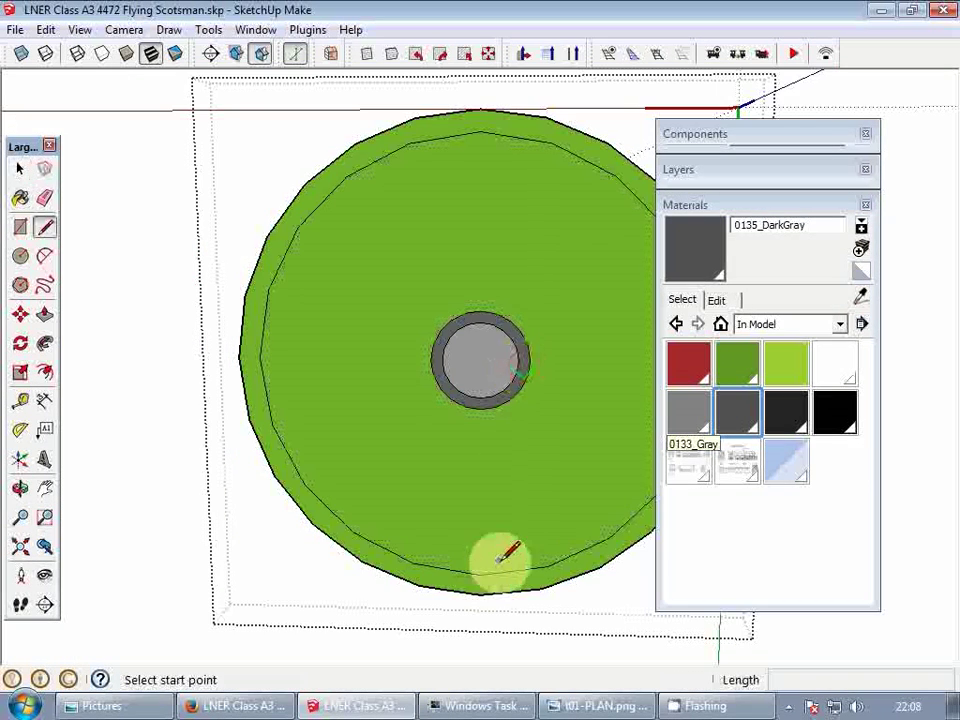
{"action": "left_click", "coordinate": [481, 575]}
{"action": "left_click", "coordinate": [482, 408]}
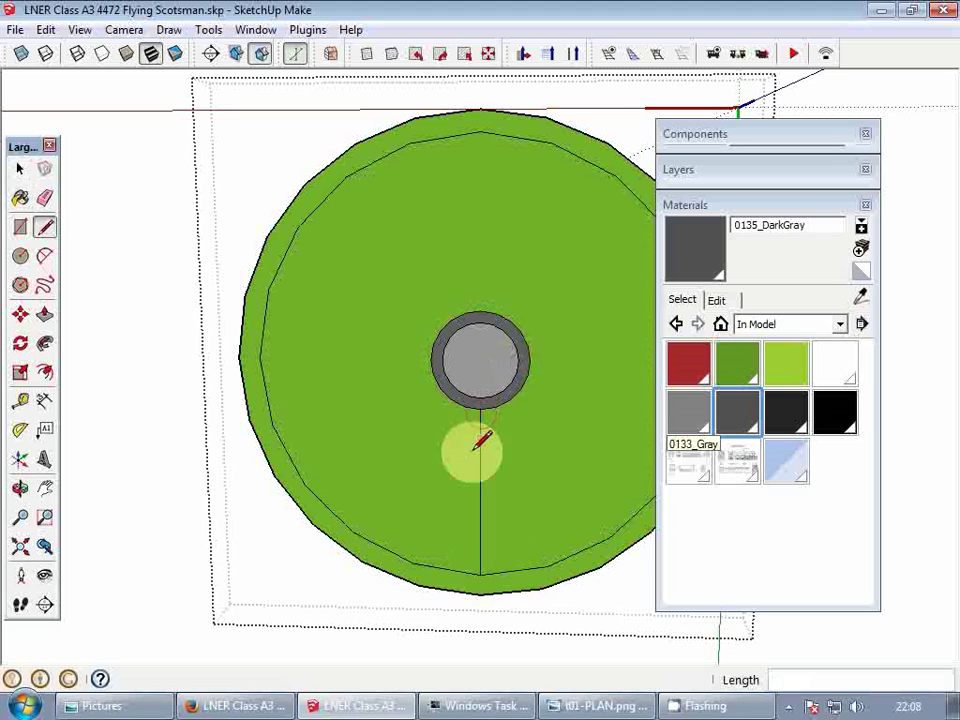
{"action": "key", "text": "space"}
{"action": "right_click", "coordinate": [429, 567]}
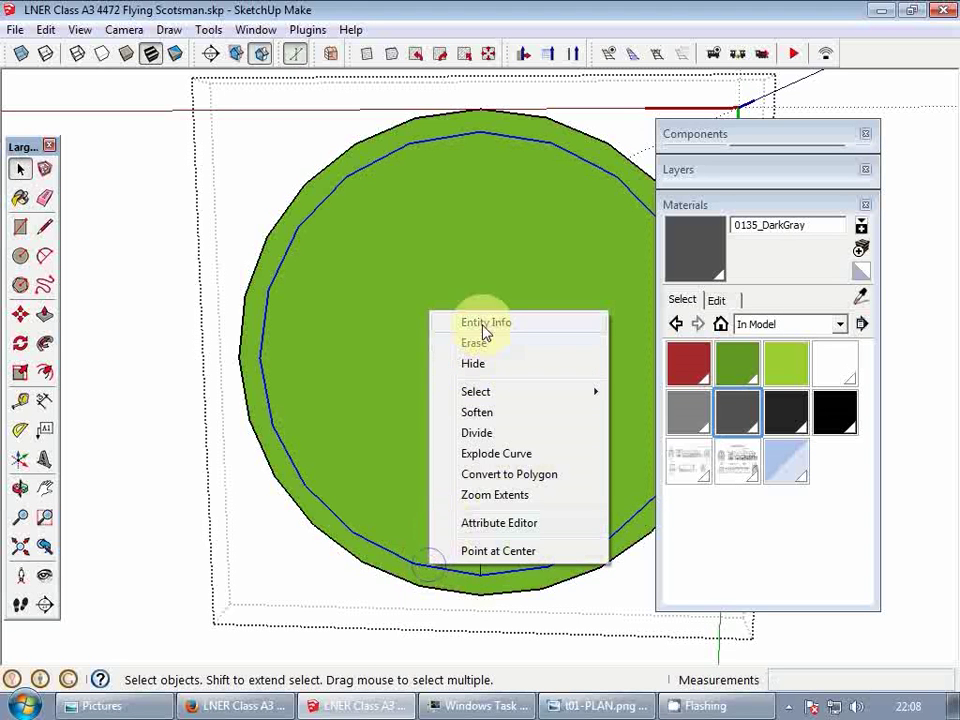
{"action": "left_click", "coordinate": [485, 323]}
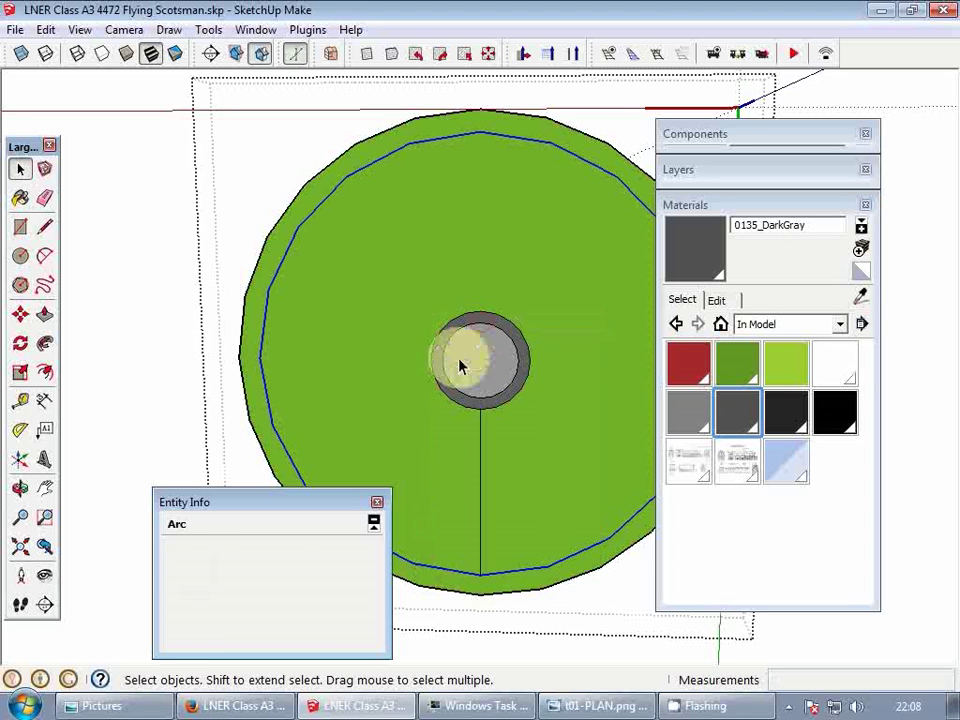
{"action": "left_click", "coordinate": [376, 503]}
{"action": "key", "text": "l"}
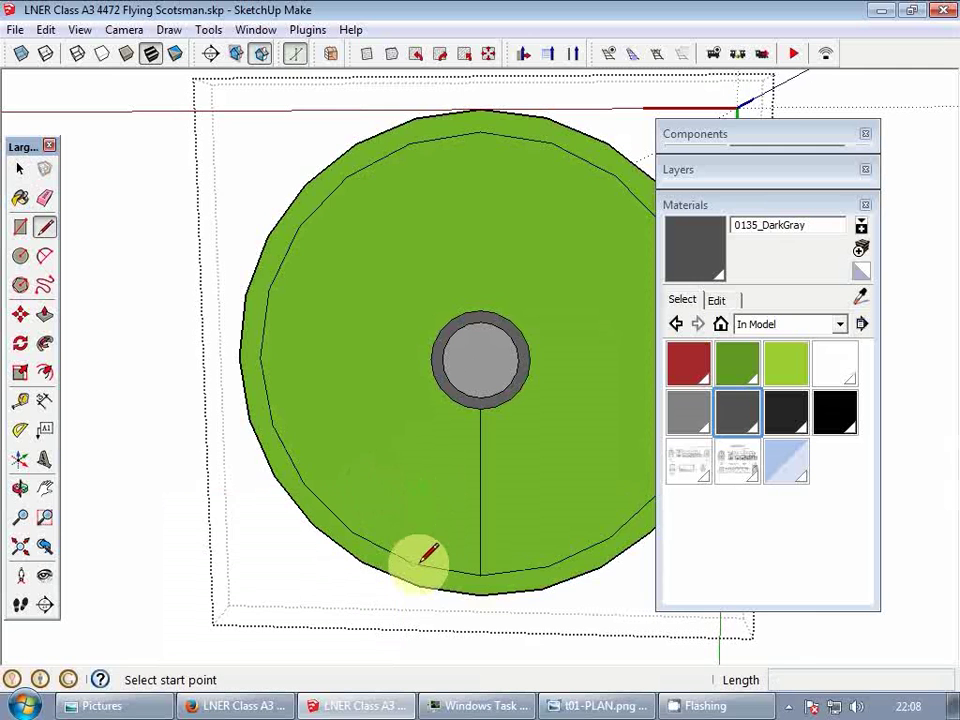
{"action": "left_click", "coordinate": [422, 562]}
{"action": "scroll", "coordinate": [471, 397], "scroll_direction": "up", "scroll_amount": 2}
{"action": "left_click", "coordinate": [476, 400]}
- Offset the wedge between the two radial lines slightly inward to outline the gap between two spokes
{"action": "key", "text": "space"}
{"action": "scroll", "coordinate": [463, 454], "scroll_direction": "up", "scroll_amount": 2}
{"action": "left_click", "coordinate": [450, 454]}
{"action": "key", "text": "f"}
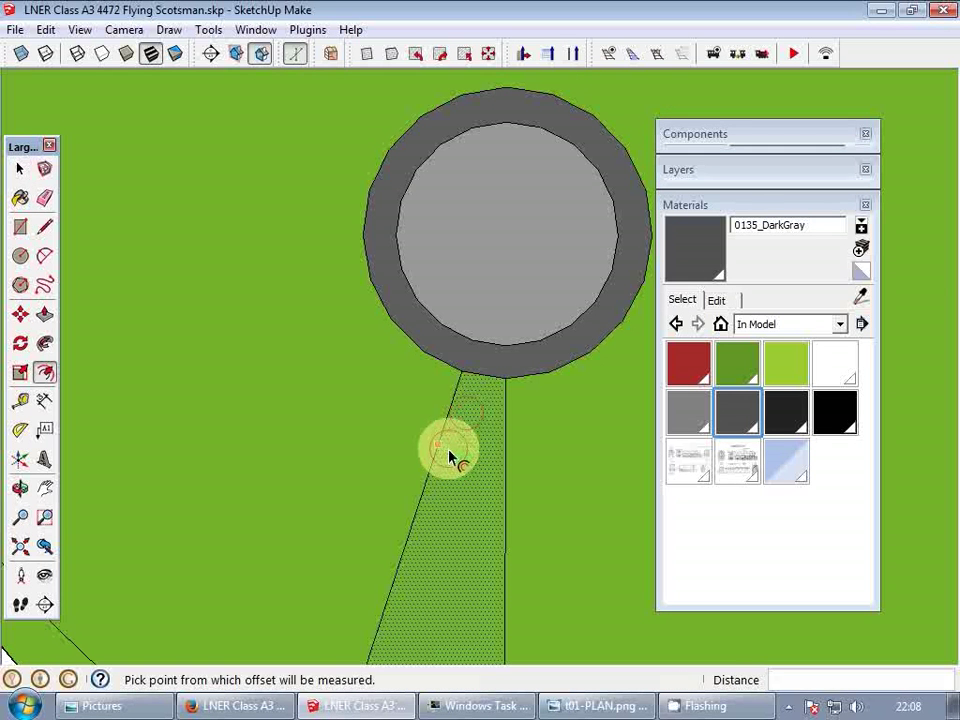
{"action": "left_click", "coordinate": [452, 455]}
{"action": "left_click", "coordinate": [455, 456]}
- Rotate a copy of the inner wedge 18° about the driving wheel's hub centre and repeat it as 19x
{"action": "key", "text": "space"}
{"action": "left_click", "coordinate": [461, 481]}
{"action": "scroll", "coordinate": [446, 320], "scroll_direction": "down", "scroll_amount": 3}
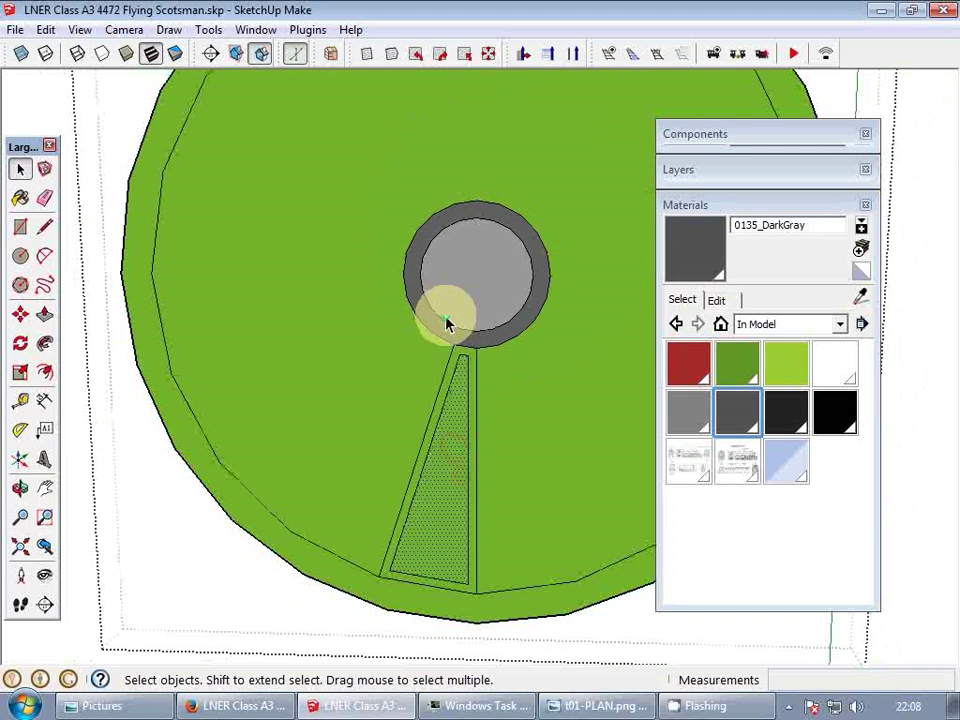
{"action": "key", "text": "q"}
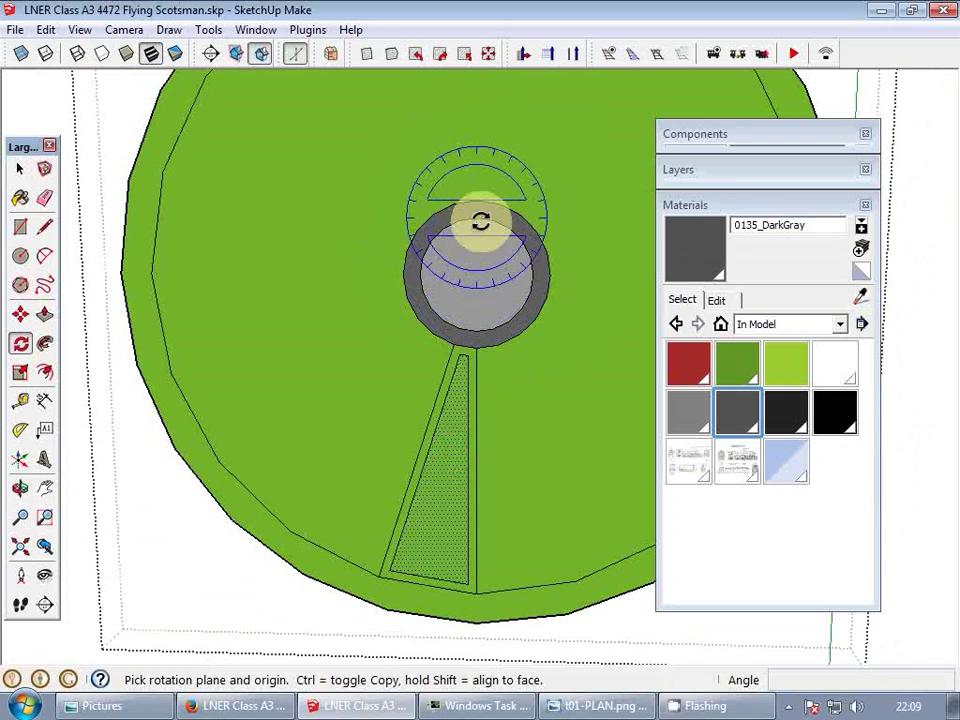
{"action": "scroll", "coordinate": [476, 223], "scroll_direction": "up", "scroll_amount": 2}
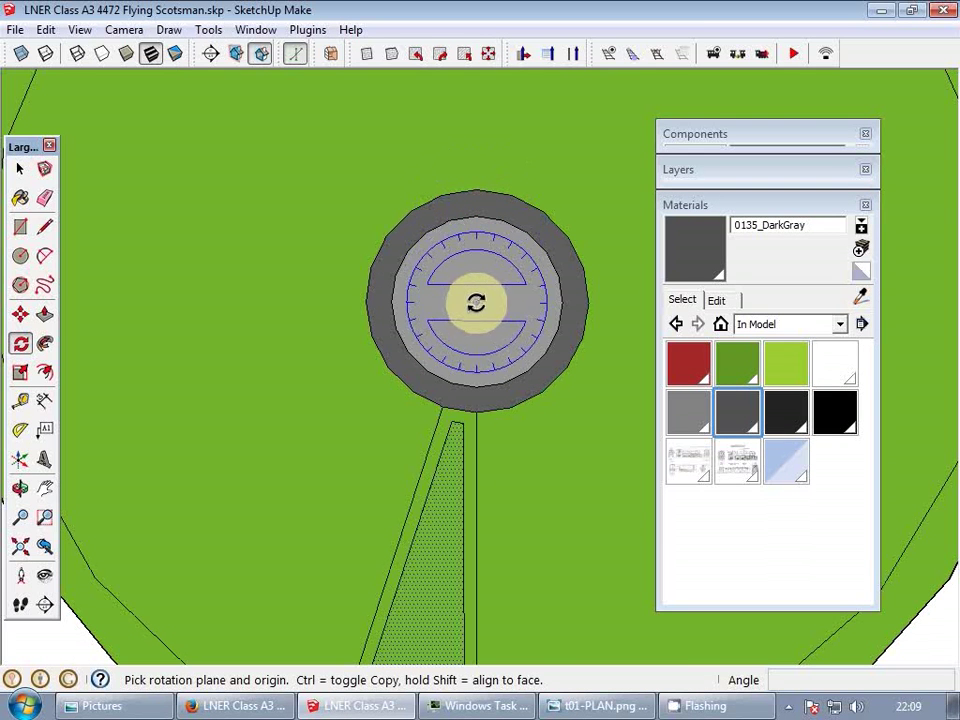
{"action": "left_click", "coordinate": [475, 305]}
{"action": "left_click", "coordinate": [454, 408]}
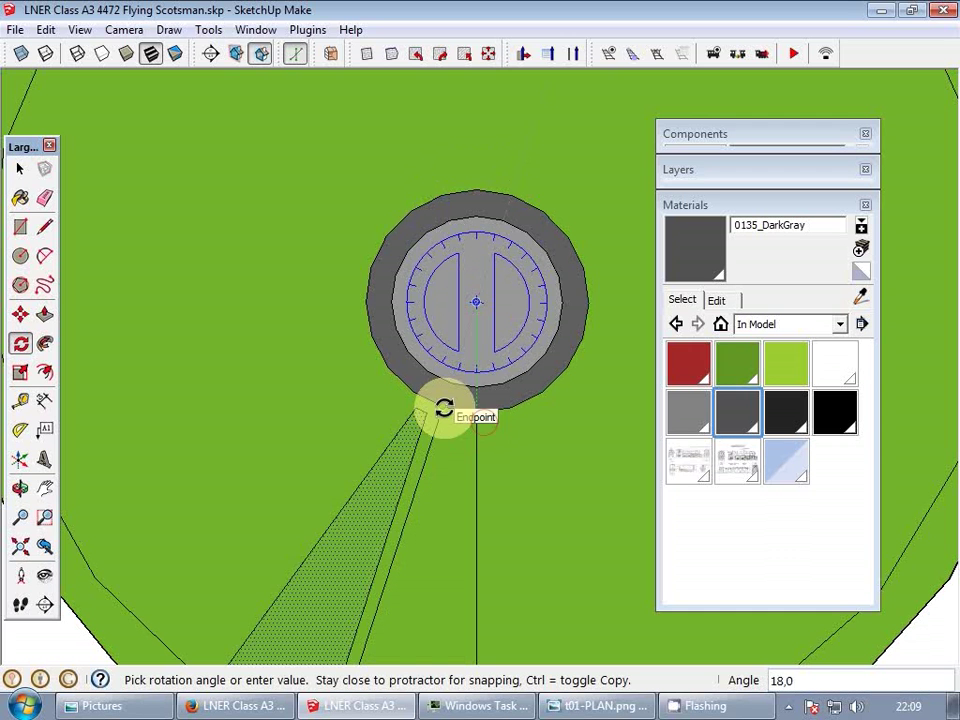
{"action": "left_click", "coordinate": [445, 406]}
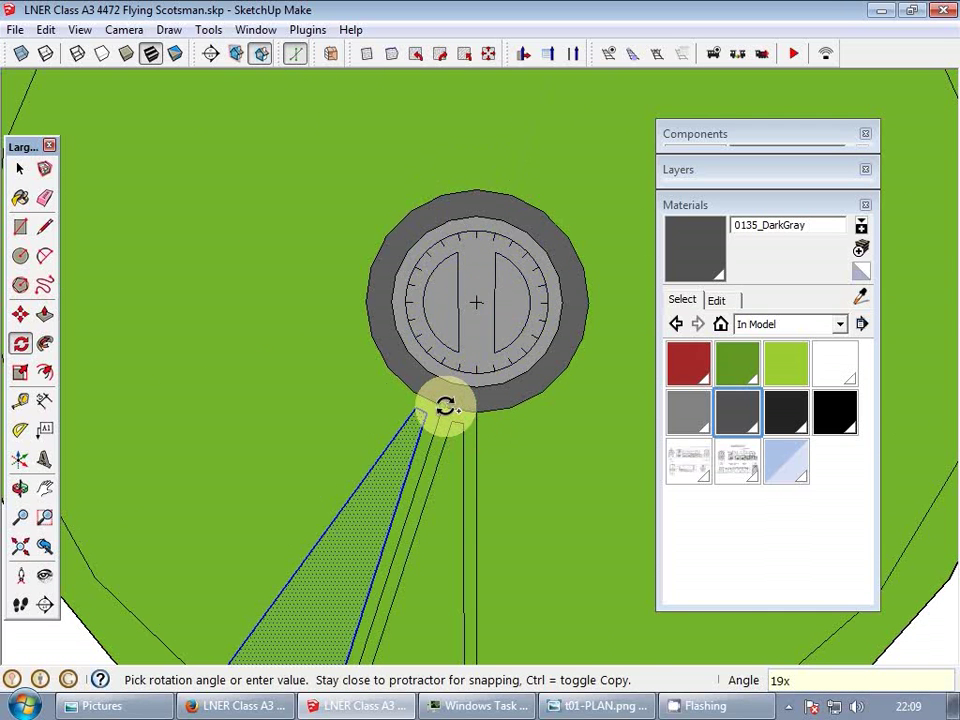
{"action": "key", "text": "Return"}
{"action": "key", "text": "space"}
- Erase the two original radial construction lines running between the driving wheel's hub and rim
{"action": "scroll", "coordinate": [459, 390], "scroll_direction": "down", "scroll_amount": 3}
{"action": "key", "text": "e"}
{"action": "scroll", "coordinate": [460, 410], "scroll_direction": "up", "scroll_amount": 3}
{"action": "left_click", "coordinate": [437, 407]}
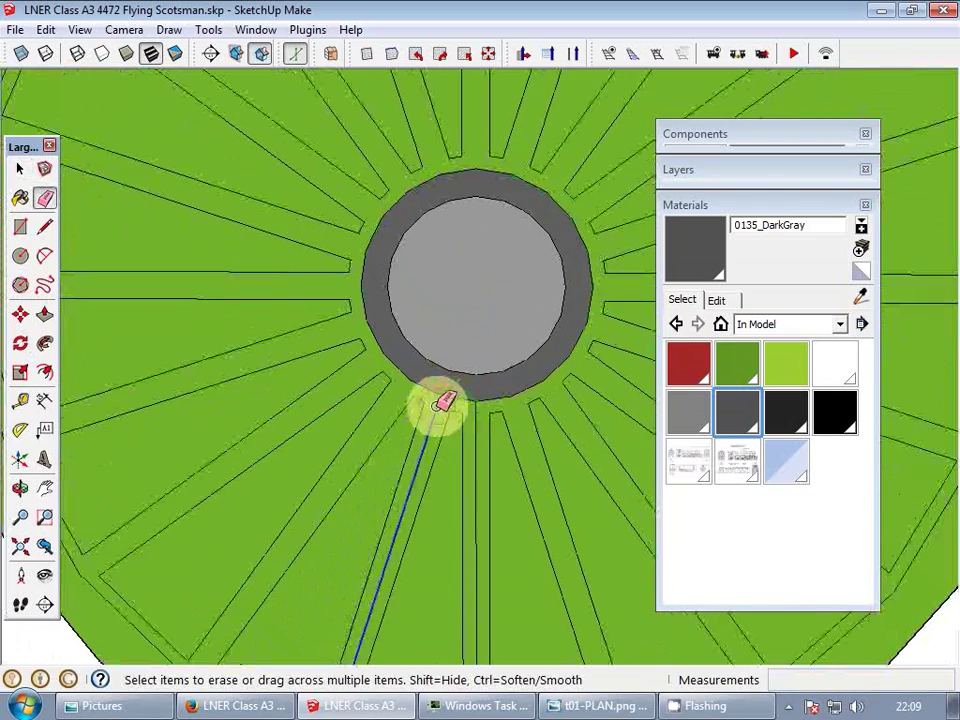
{"action": "key", "text": "space"}
{"action": "scroll", "coordinate": [470, 409], "scroll_direction": "down", "scroll_amount": 3}
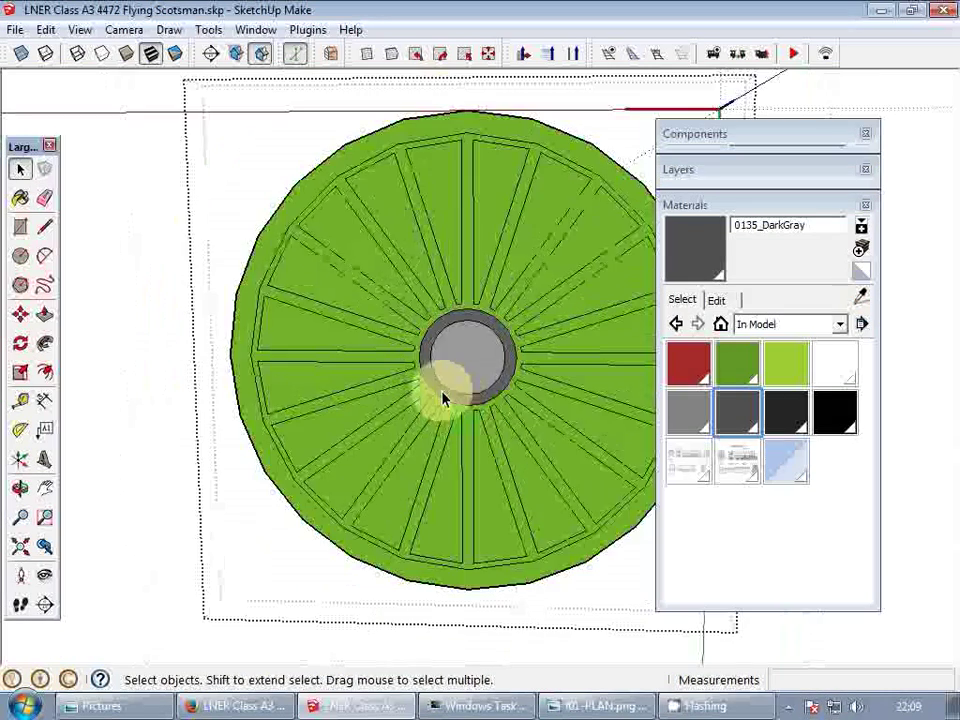
- Delete the wedge faces filling the gaps between the driving wheel's spokes, keeping the spokes, rim and hub
{"action": "scroll", "coordinate": [429, 394], "scroll_direction": "up", "scroll_amount": 2}
{"action": "triple_click", "coordinate": [456, 326]}
{"action": "scroll", "coordinate": [446, 334], "scroll_direction": "up", "scroll_amount": 2}
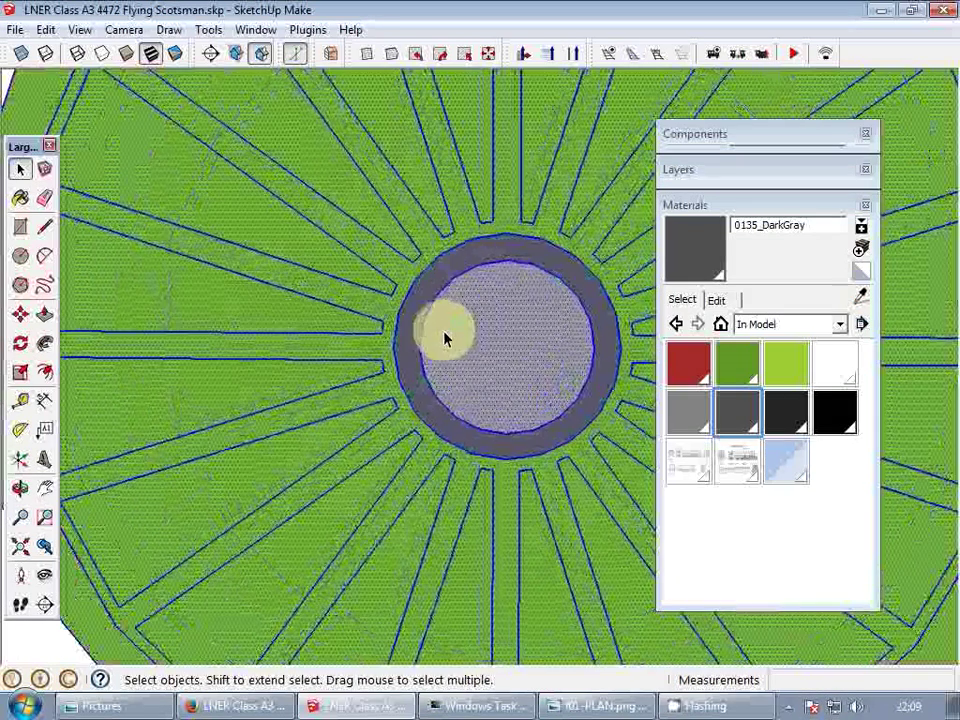
{"action": "double_click", "coordinate": [390, 328]}
{"action": "scroll", "coordinate": [390, 328], "scroll_direction": "down", "scroll_amount": 2}
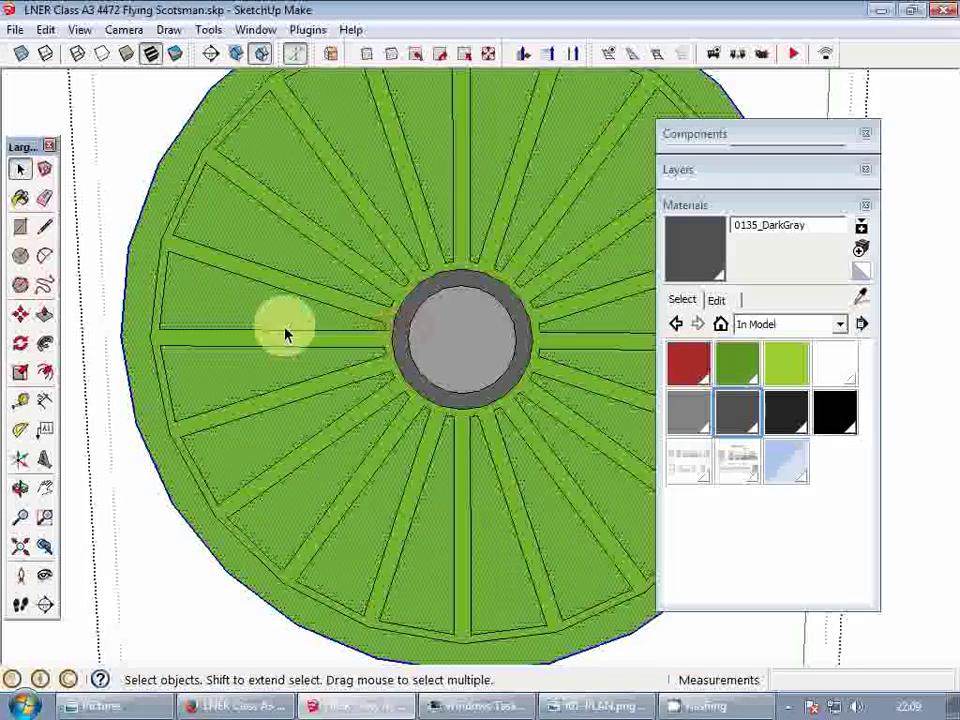
{"action": "scroll", "coordinate": [148, 282], "scroll_direction": "down", "scroll_amount": 2}
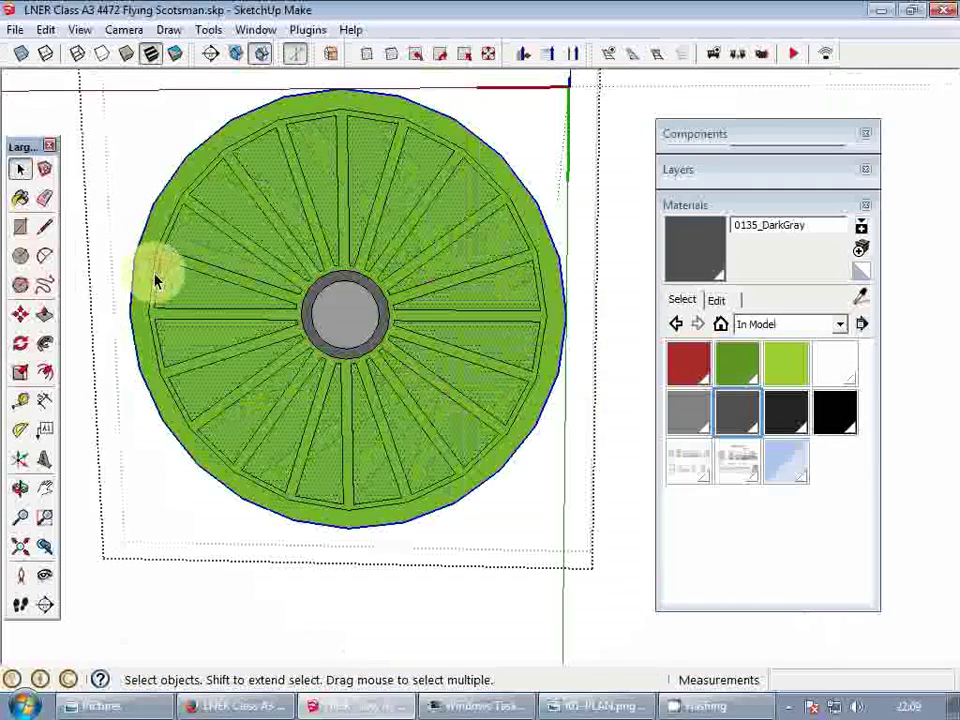
{"action": "scroll", "coordinate": [130, 265], "scroll_direction": "up", "scroll_amount": 2}
{"action": "scroll", "coordinate": [145, 263], "scroll_direction": "down", "scroll_amount": 2}
{"action": "key", "text": "Delete"}
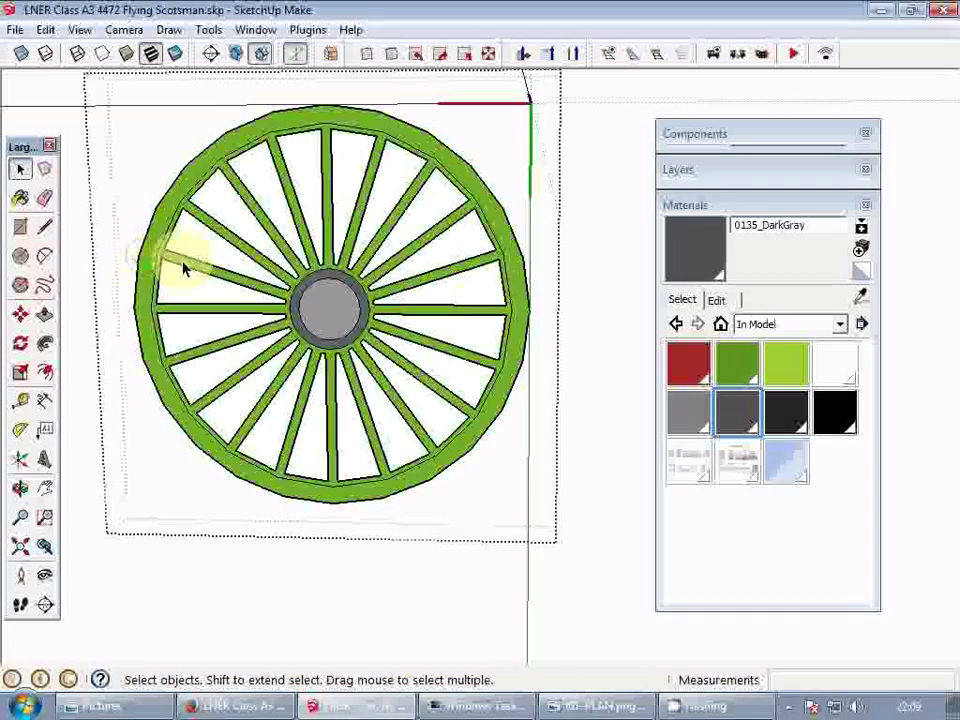
- Paint the driving wheel's rim 0136_Charcoal
{"action": "left_click", "coordinate": [786, 410]}
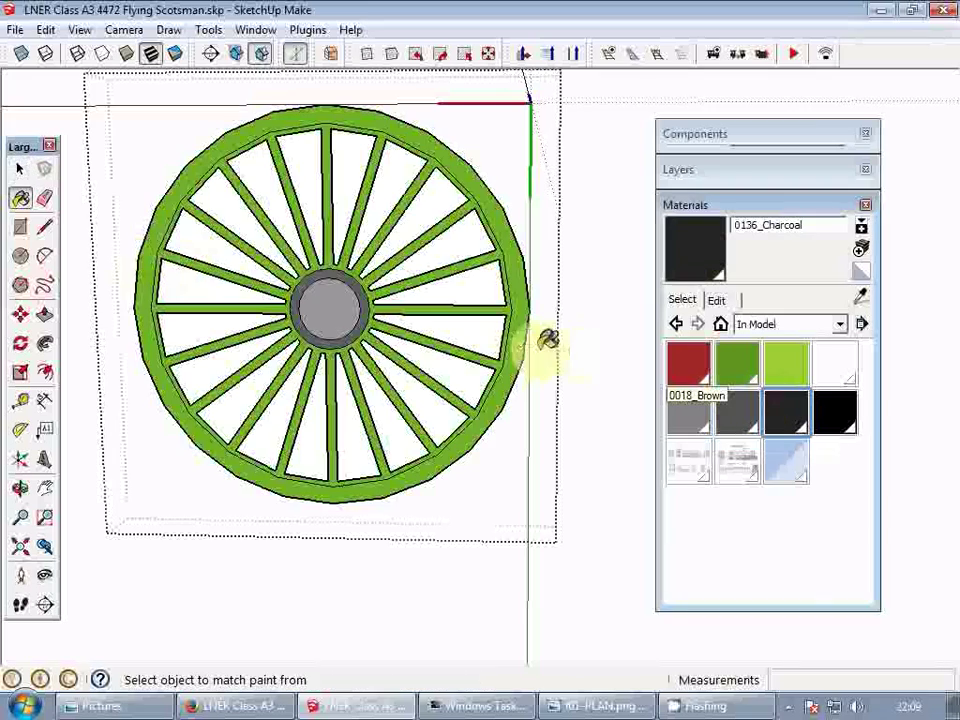
{"action": "left_click", "coordinate": [525, 342]}
{"action": "scroll", "coordinate": [518, 358], "scroll_direction": "down", "scroll_amount": 2}
{"action": "key", "text": "space"}
- Leave the driving wheel and open the trailing wheel under the cab for editing
{"action": "scroll", "coordinate": [518, 358], "scroll_direction": "down", "scroll_amount": 3}
{"action": "middle_click_drag", "start_coordinate": [499, 375], "coordinate": [454, 379]}
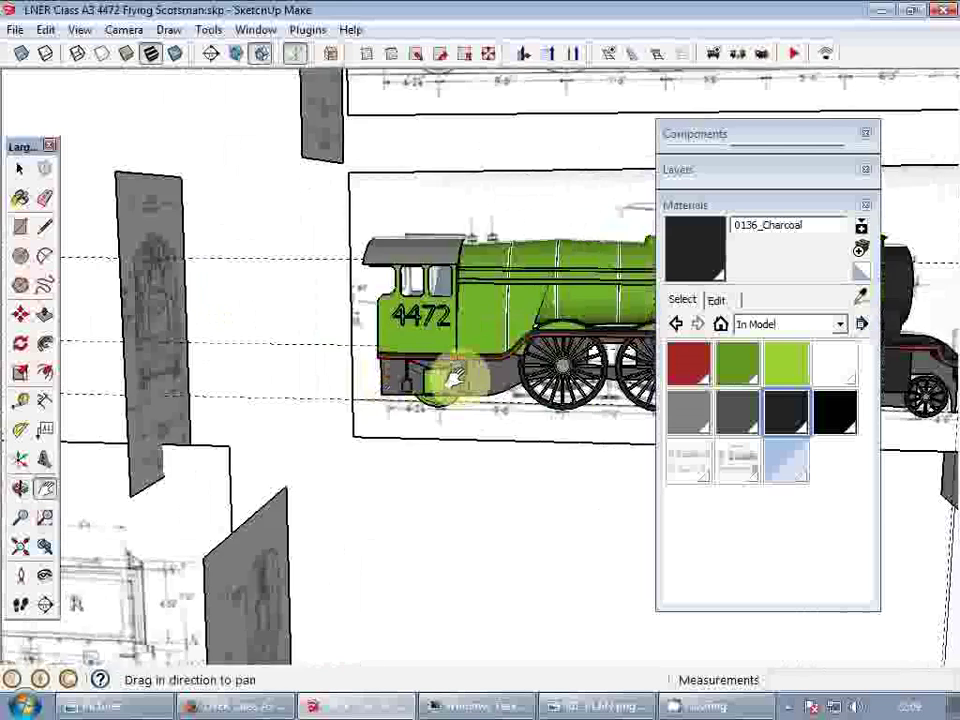
{"action": "scroll", "coordinate": [439, 386], "scroll_direction": "up", "scroll_amount": 6}
{"action": "double_click", "coordinate": [413, 392]}
{"action": "scroll", "coordinate": [413, 388], "scroll_direction": "up", "scroll_amount": 2}
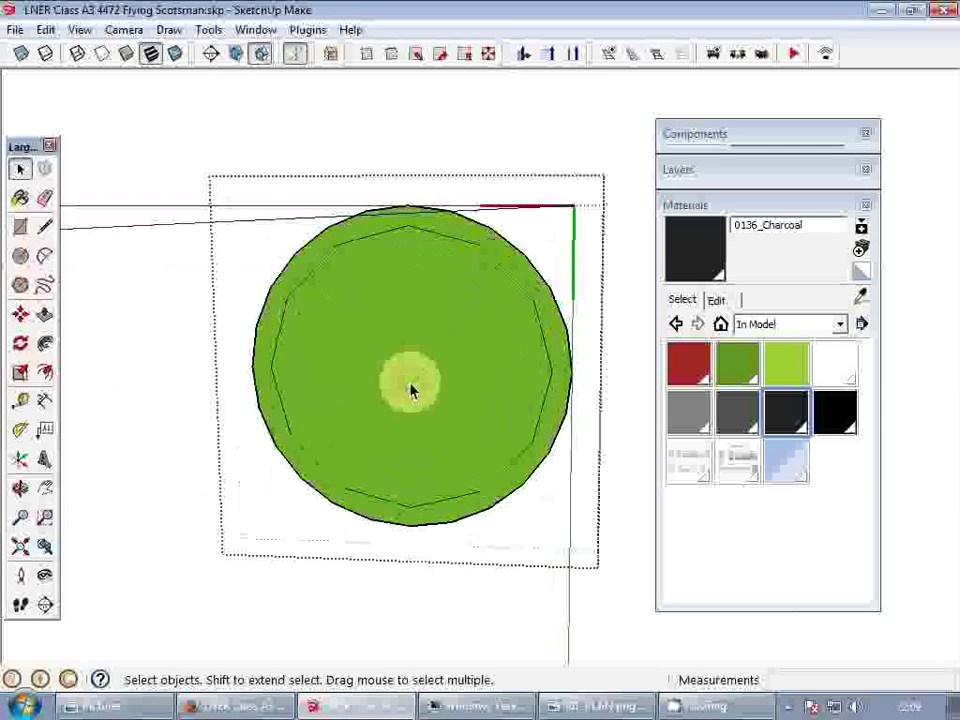
{"action": "scroll", "coordinate": [460, 388], "scroll_direction": "up", "scroll_amount": 1}
{"action": "scroll", "coordinate": [445, 408], "scroll_direction": "up", "scroll_amount": 1}
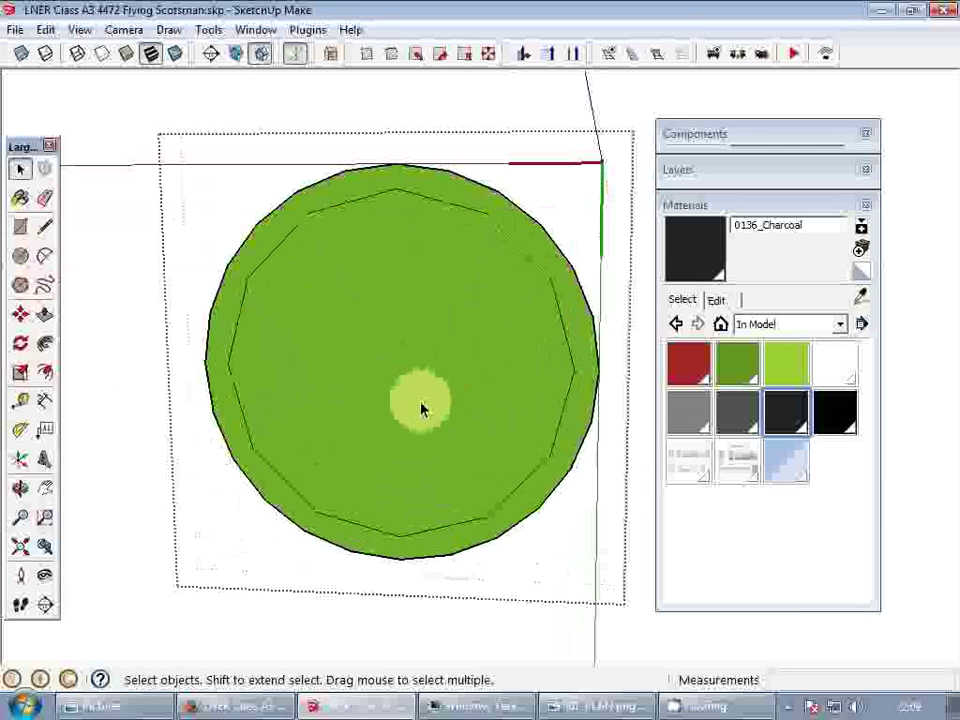
- Offset the trailing wheel's inner face about 16" inward for the hub, and offset that hub circle slightly further inward
{"action": "key", "text": "f"}
{"action": "left_click", "coordinate": [305, 468]}
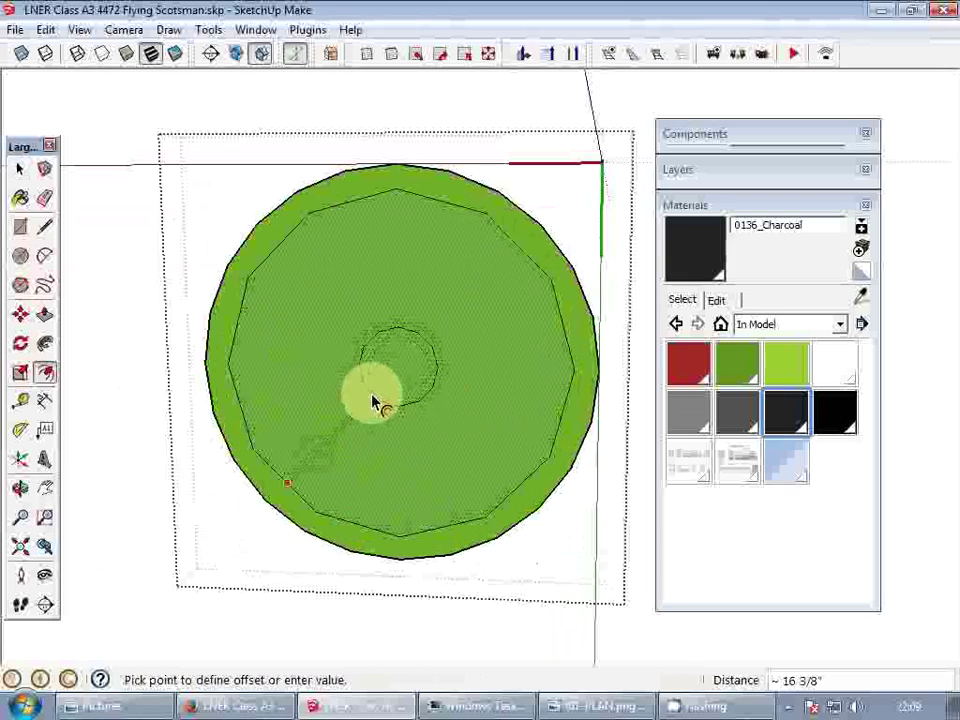
{"action": "left_click", "coordinate": [371, 403]}
{"action": "scroll", "coordinate": [376, 401], "scroll_direction": "up", "scroll_amount": 3}
{"action": "left_click", "coordinate": [380, 400]}
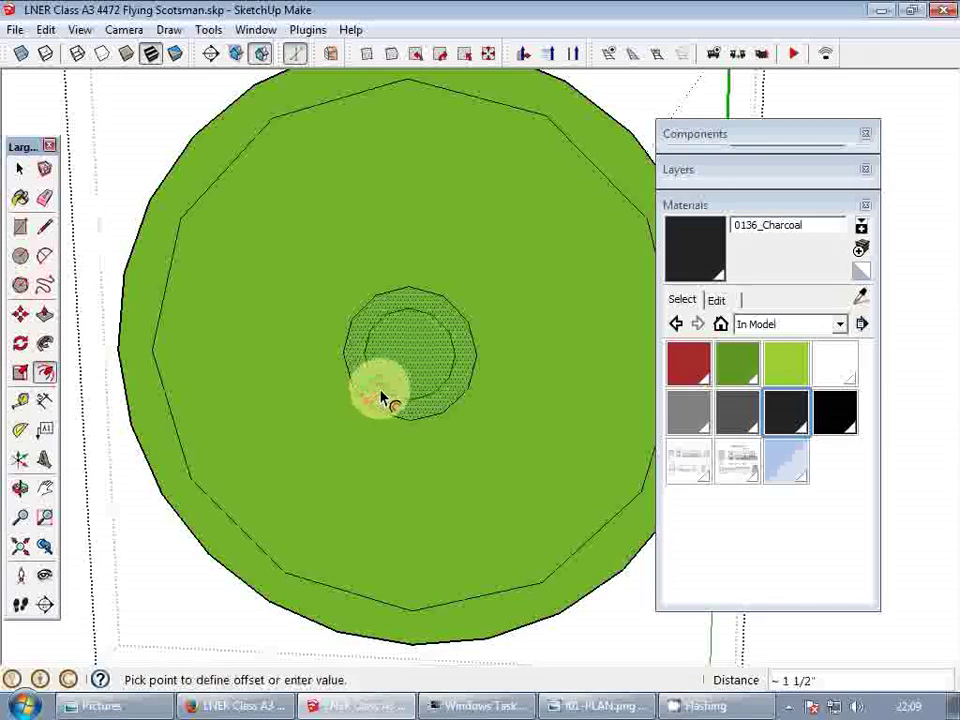
{"action": "left_click", "coordinate": [380, 402]}
- Paint the trailing wheel's hub ring 0135_DarkGray and the hub centre 0133_Gray
{"action": "left_click", "coordinate": [737, 411]}
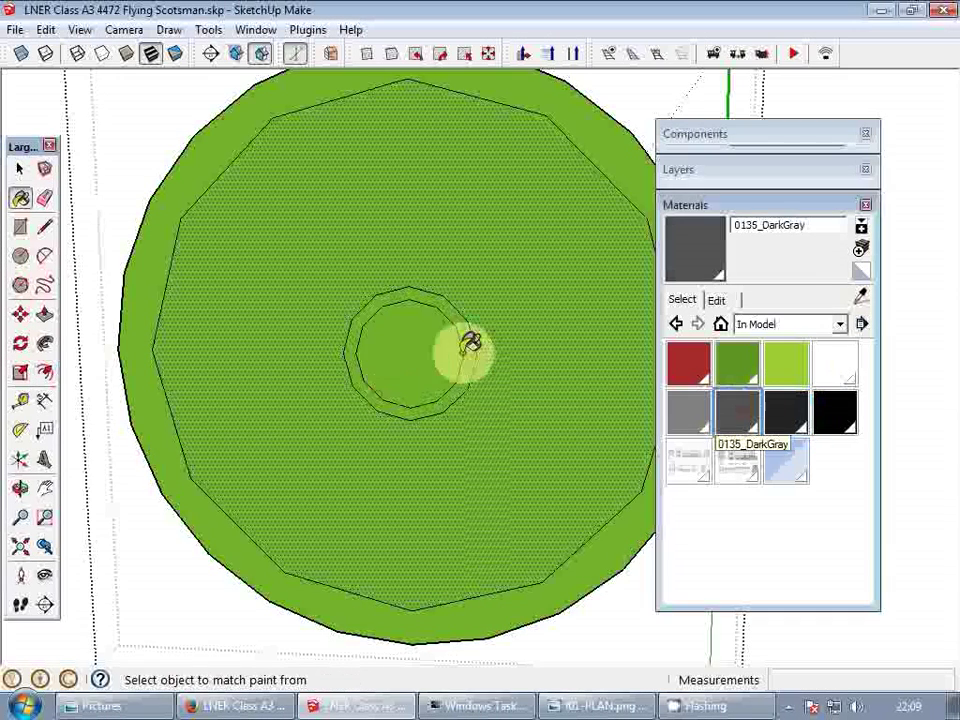
{"action": "left_click", "coordinate": [476, 350]}
{"action": "left_click", "coordinate": [688, 411]}
{"action": "left_click", "coordinate": [429, 354]}
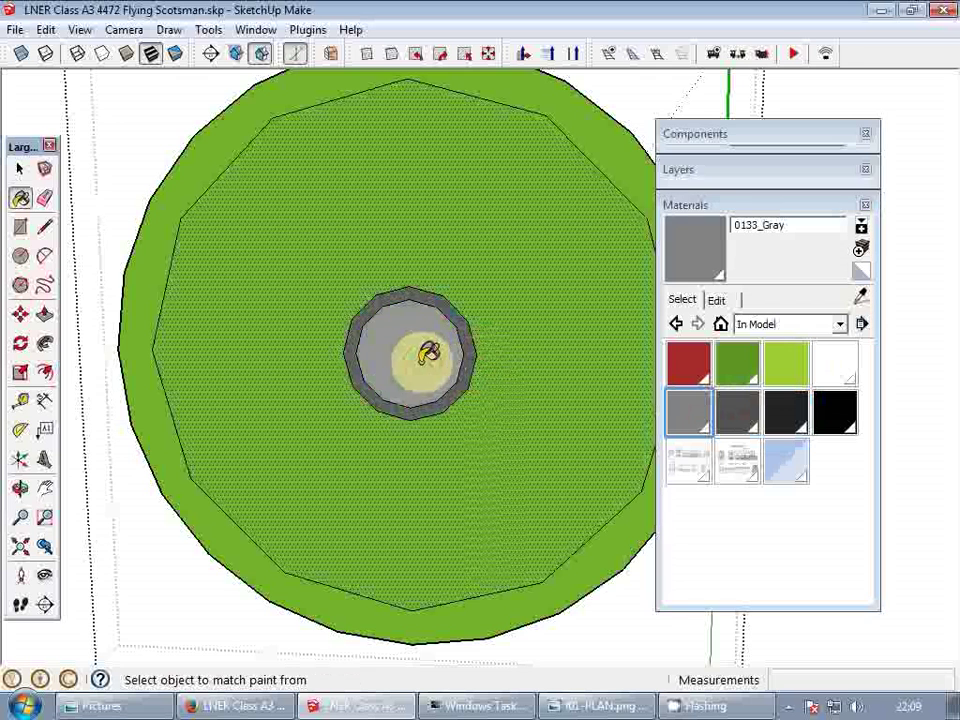
- Draw two lines on the trailing wheel from neighbouring vertices of the rim's inner circle to the hub
{"action": "key", "text": "p"}
{"action": "key", "text": "l"}
{"action": "left_click", "coordinate": [411, 609]}
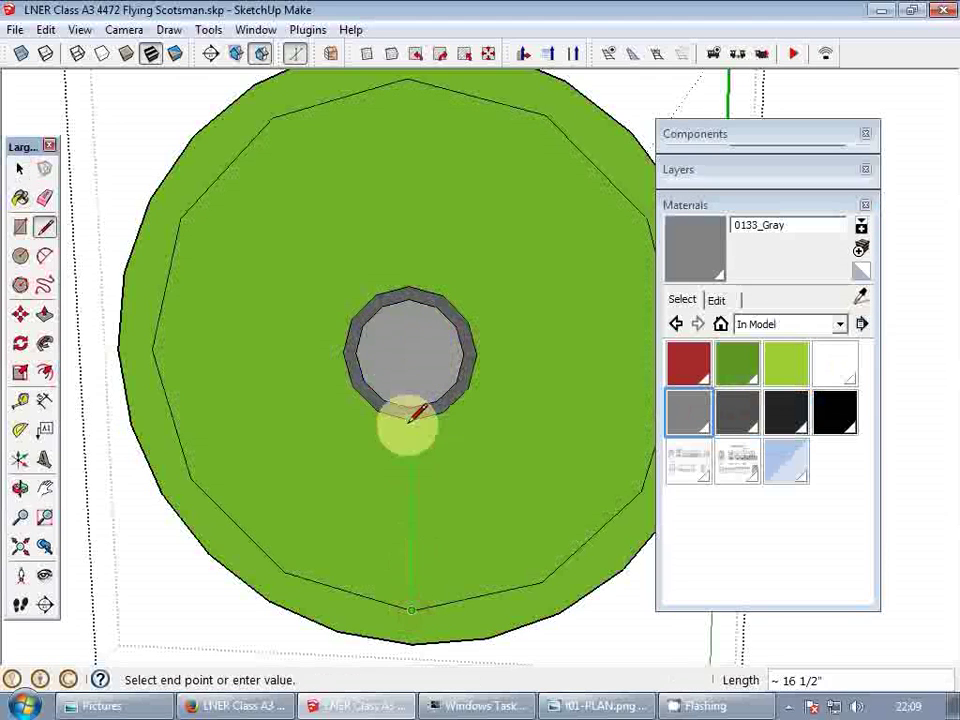
{"action": "left_click", "coordinate": [286, 573]}
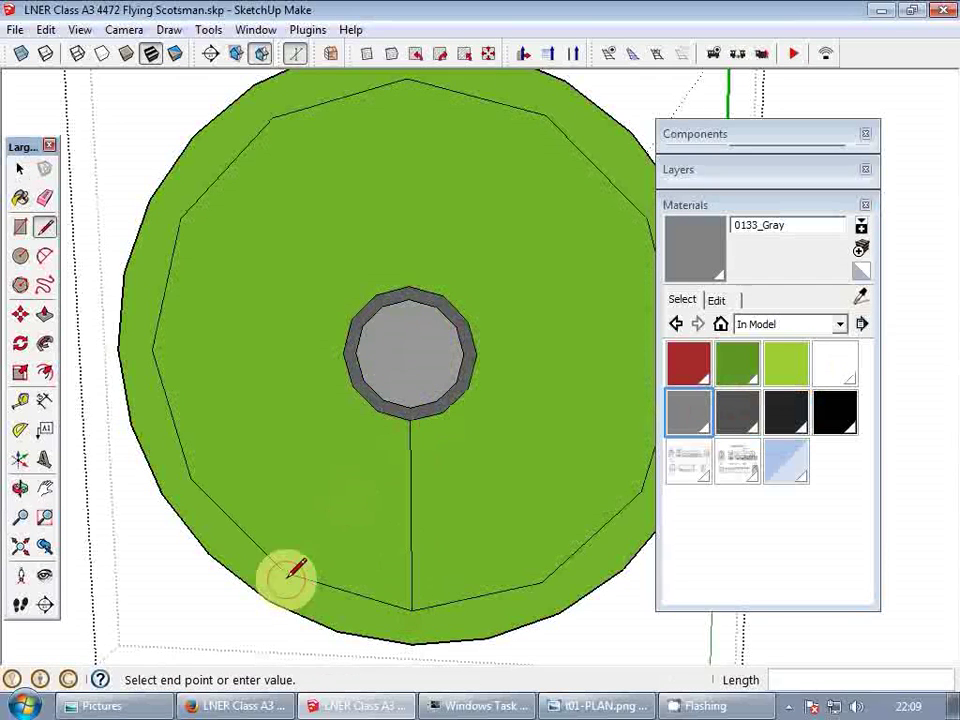
{"action": "left_click", "coordinate": [384, 409]}
- Offset the trailing wheel's wedge between the two radial lines about 5/8" inward to outline one spoke gap
{"action": "scroll", "coordinate": [362, 476], "scroll_direction": "up", "scroll_amount": 3}
{"action": "key", "text": "f"}
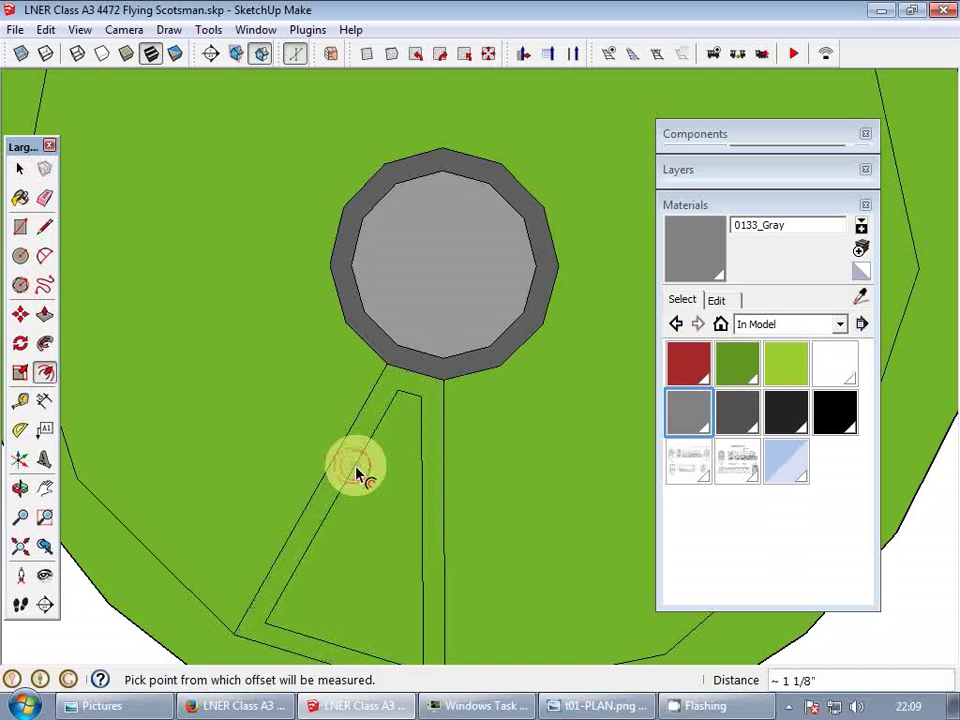
{"action": "left_click", "coordinate": [362, 456]}
{"action": "scroll", "coordinate": [367, 457], "scroll_direction": "up", "scroll_amount": 1}
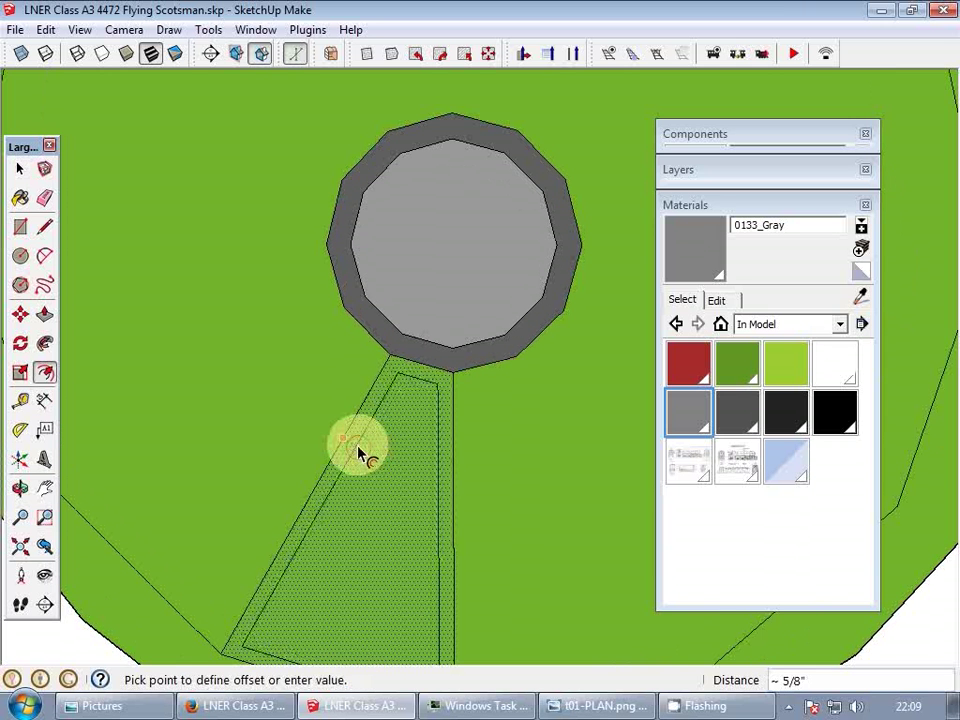
{"action": "left_click", "coordinate": [360, 449]}
- Rotate a copy of the inner wedge 30° about the trailing wheel's hub centre and repeat it as 11x
{"action": "key", "text": "space"}
{"action": "left_click", "coordinate": [383, 468]}
{"action": "scroll", "coordinate": [420, 358], "scroll_direction": "down", "scroll_amount": 3}
{"action": "key", "text": "q"}
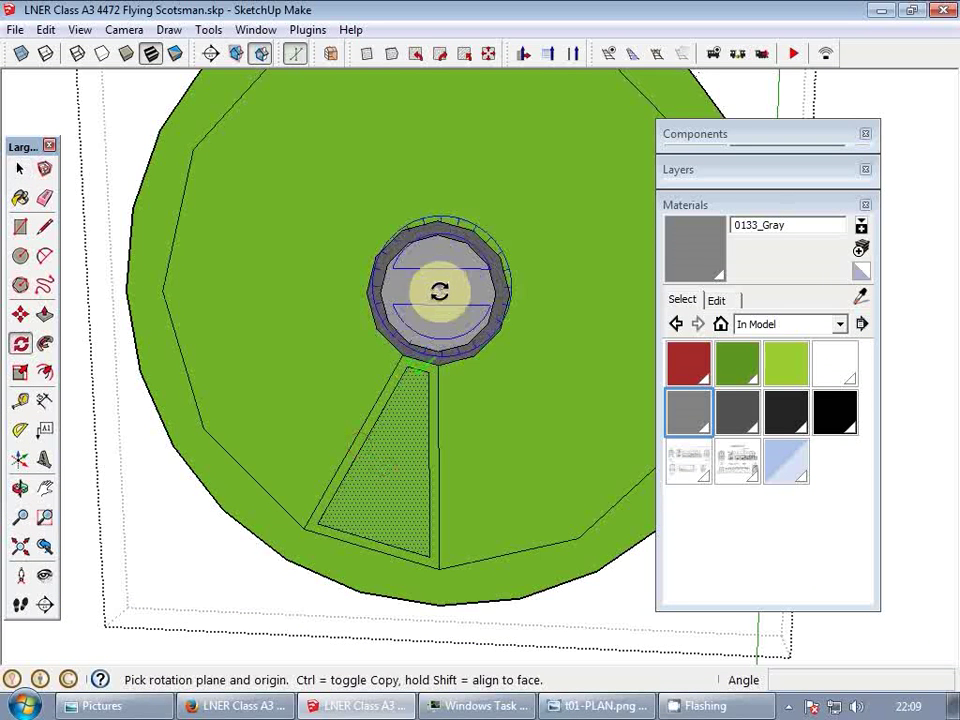
{"action": "left_click", "coordinate": [441, 280]}
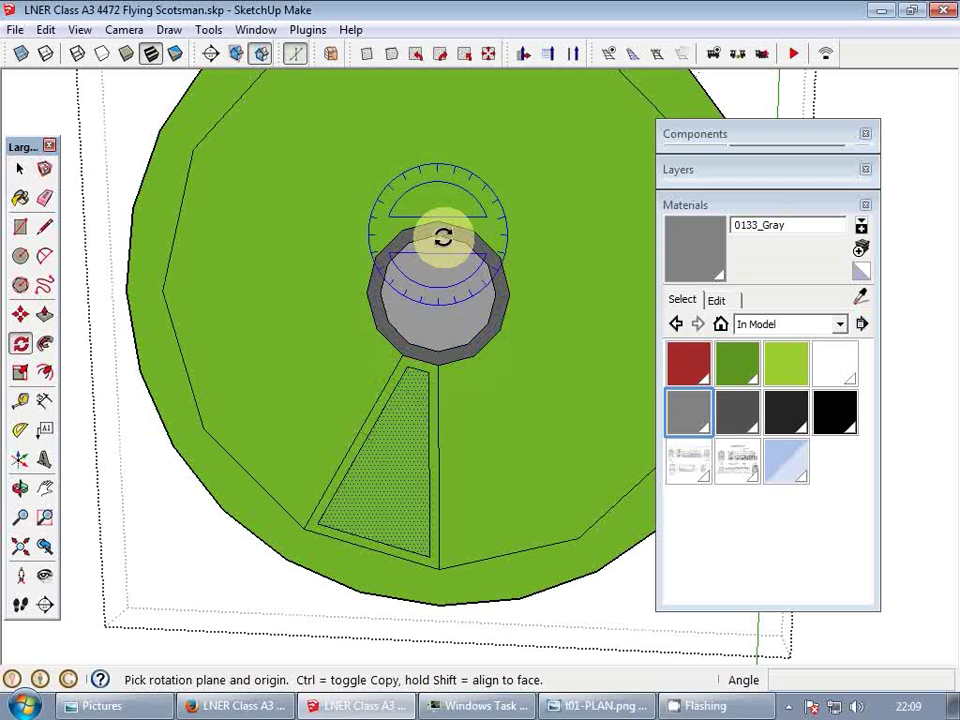
{"action": "left_click", "coordinate": [438, 293]}
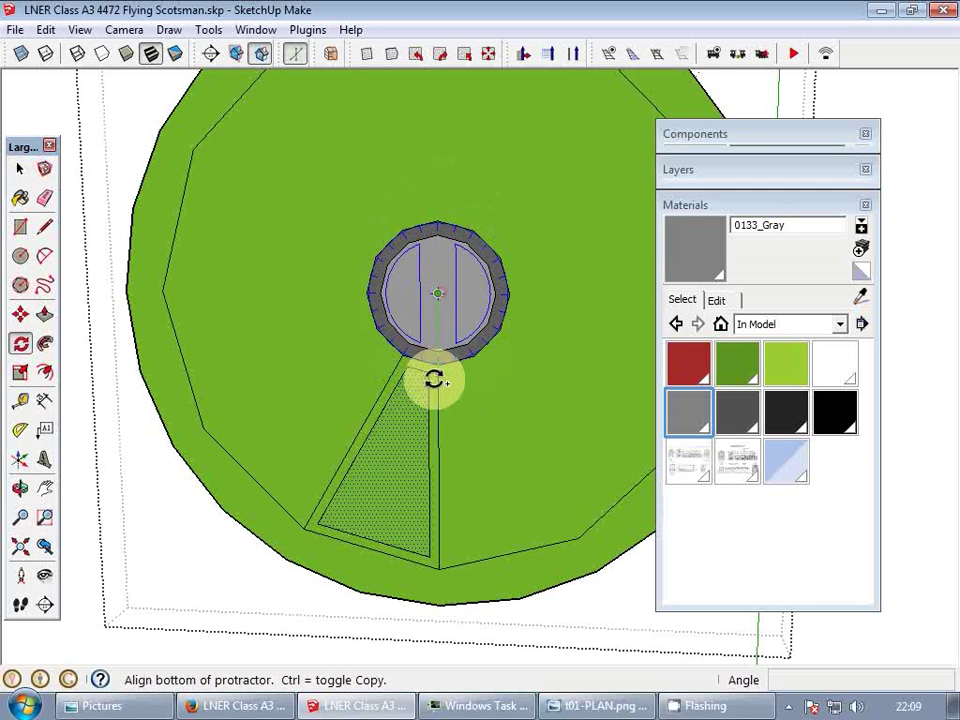
{"action": "left_click", "coordinate": [438, 372]}
{"action": "left_click", "coordinate": [404, 360]}
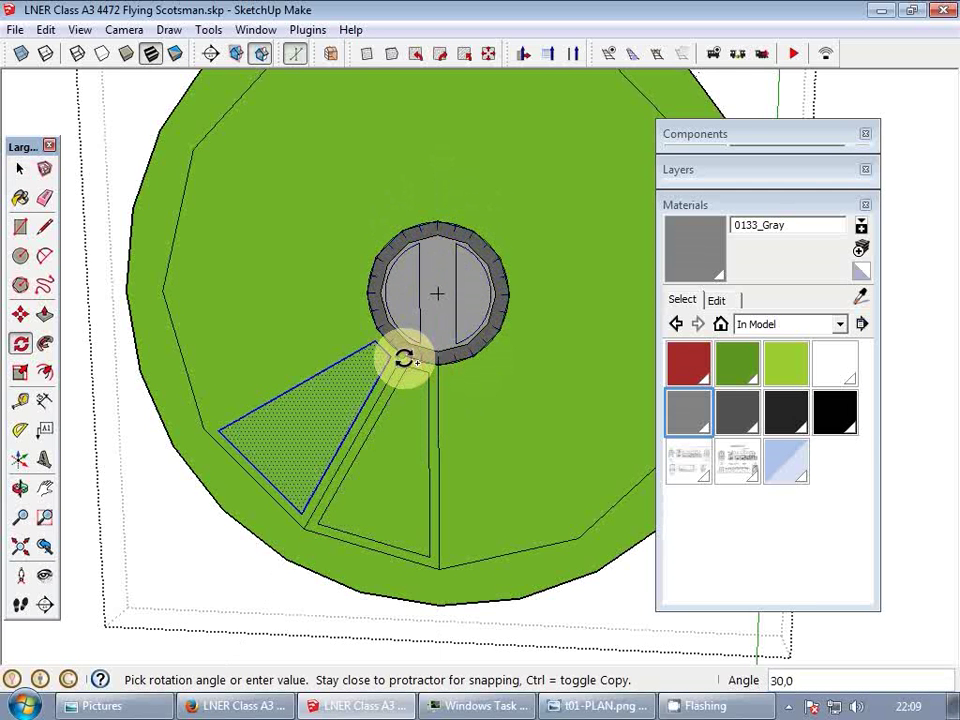
{"action": "type", "text": "11x"}
{"action": "key", "text": "Return"}
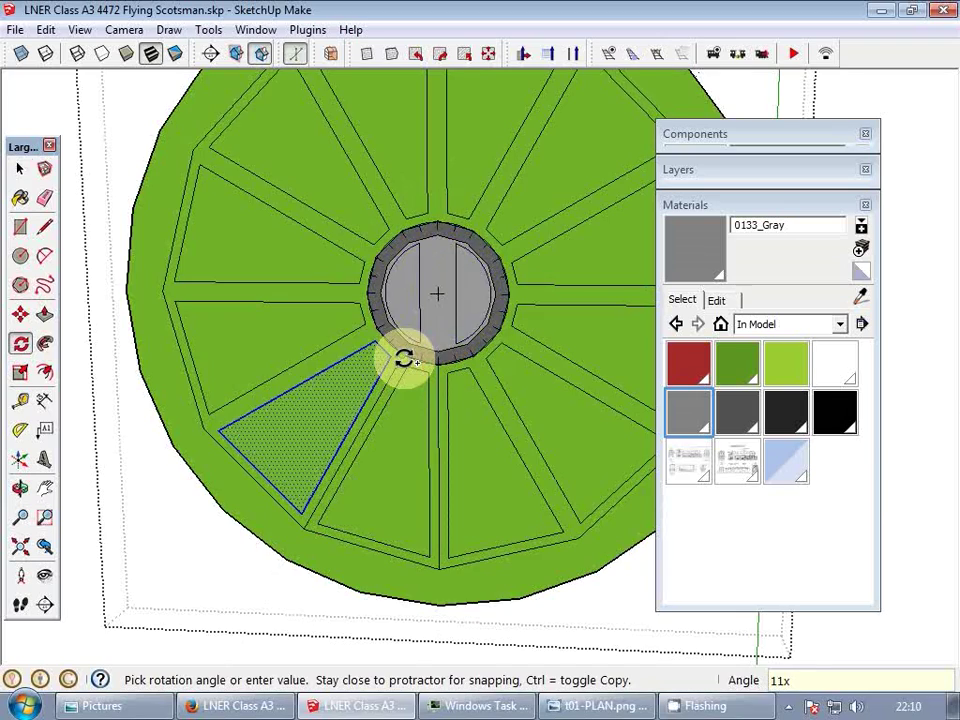
- Delete the faces of all the spoke gaps in the trailing wheel, keeping the rim, spokes and hub
{"action": "key", "text": "space"}
{"action": "scroll", "coordinate": [409, 364], "scroll_direction": "up", "scroll_amount": 3}
{"action": "key", "text": "e"}
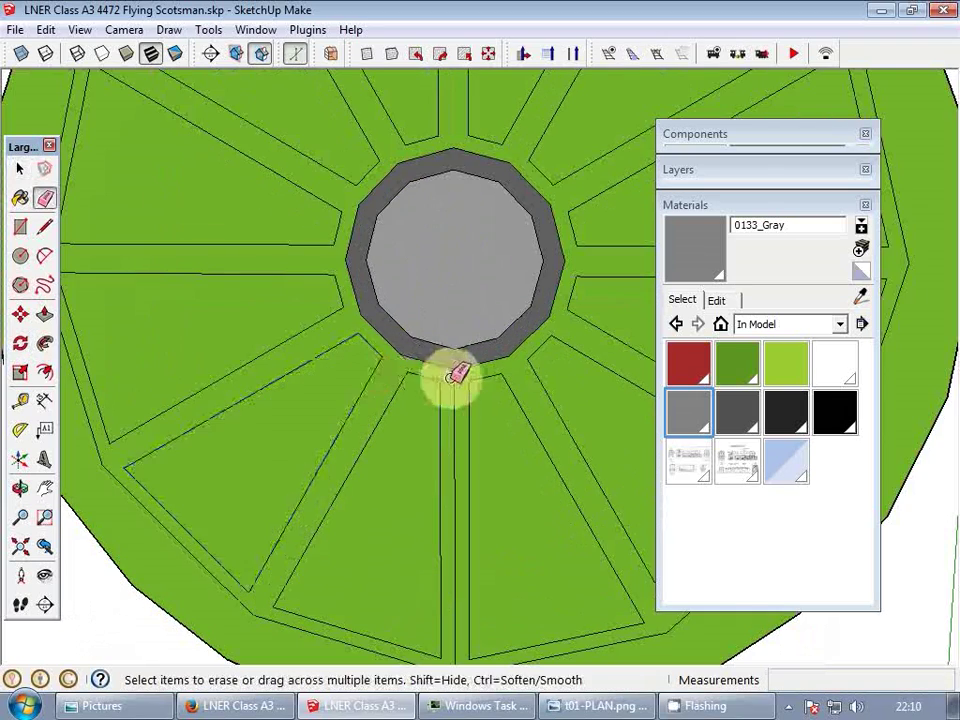
{"action": "scroll", "coordinate": [445, 390], "scroll_direction": "down", "scroll_amount": 3}
{"action": "triple_click", "coordinate": [435, 392]}
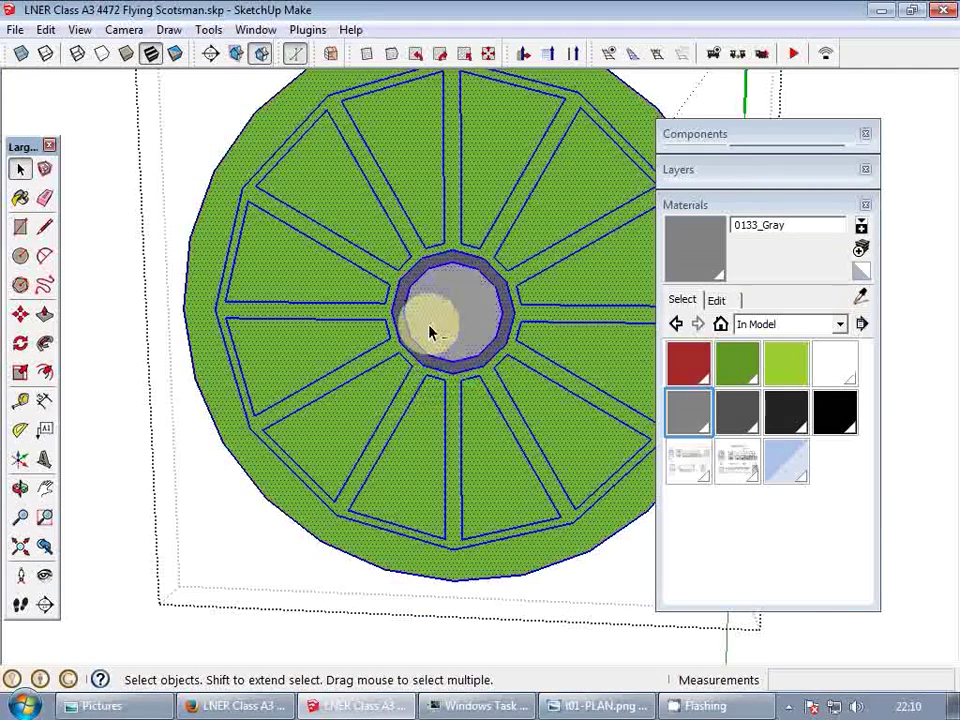
{"action": "scroll", "coordinate": [415, 357], "scroll_direction": "up", "scroll_amount": 3}
{"action": "scroll", "coordinate": [411, 350], "scroll_direction": "up", "scroll_amount": 1}
{"action": "double_click", "coordinate": [411, 350], "text": "ctrl+shift"}
{"action": "double_click", "coordinate": [416, 387], "text": "ctrl+shift"}
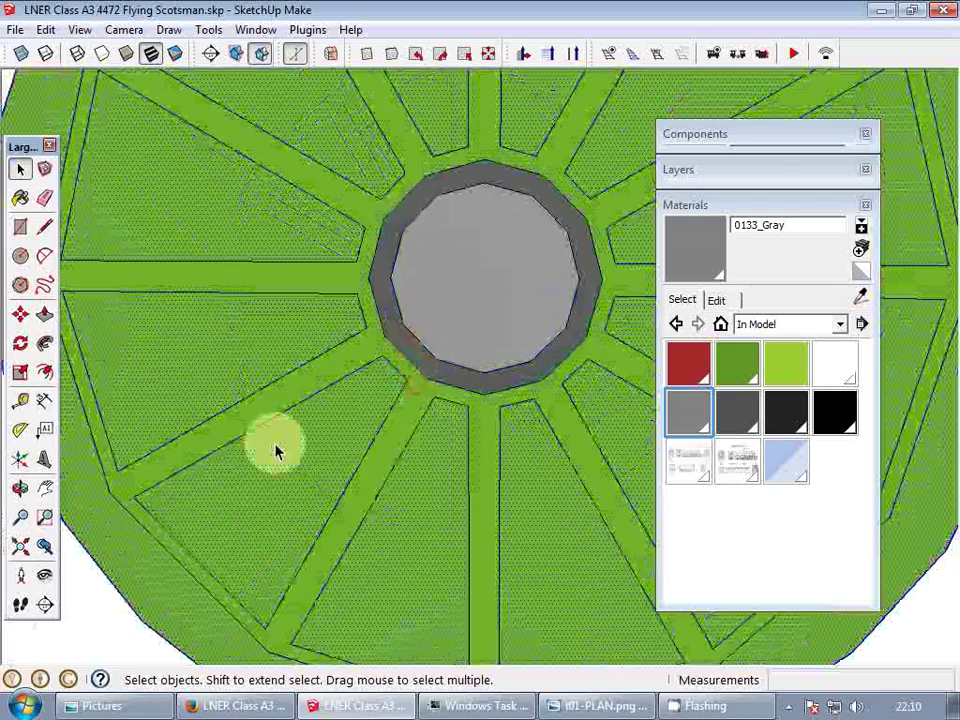
{"action": "scroll", "coordinate": [200, 510], "scroll_direction": "down", "scroll_amount": 4}
{"action": "scroll", "coordinate": [258, 468], "scroll_direction": "down", "scroll_amount": 4}
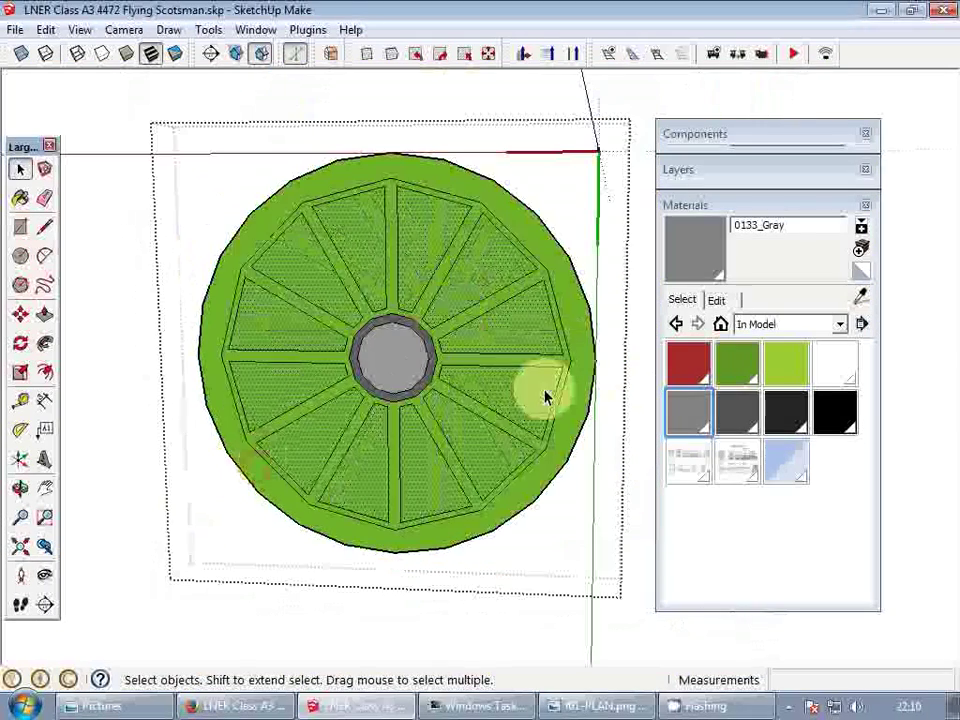
{"action": "key", "text": "Delete"}
- Paint the trailing wheel's rim 0136_Charcoal and leave the wheel's editing context
{"action": "left_click", "coordinate": [731, 420]}
{"action": "left_click", "coordinate": [789, 414]}
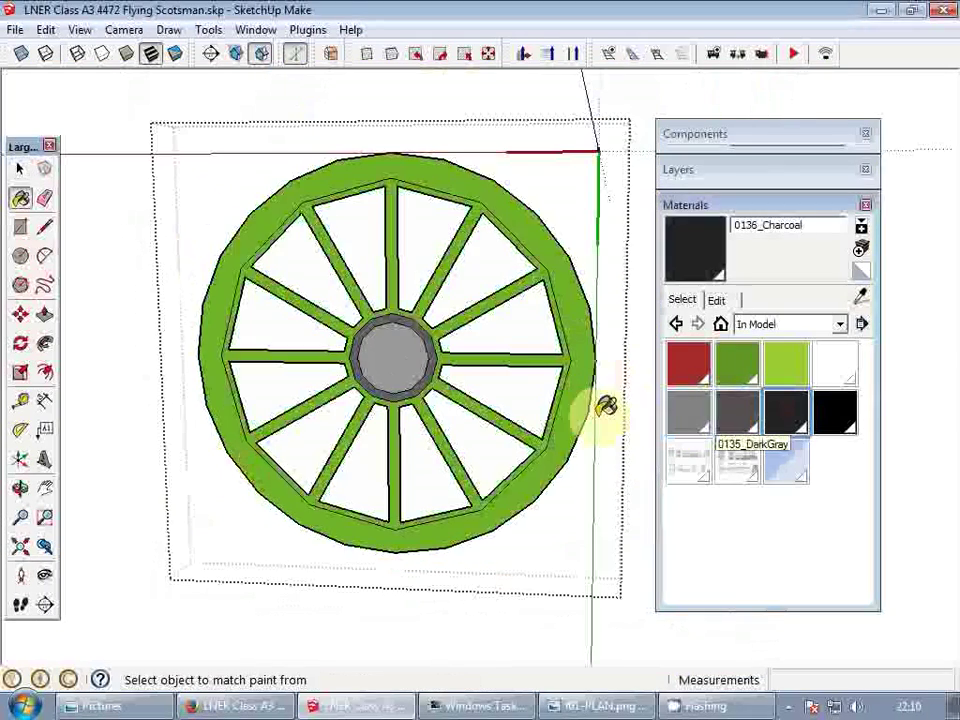
{"action": "left_click", "coordinate": [574, 405]}
{"action": "scroll", "coordinate": [572, 402], "scroll_direction": "down", "scroll_amount": 3}
{"action": "scroll", "coordinate": [567, 411], "scroll_direction": "down", "scroll_amount": 1}
{"action": "key", "text": "Escape"}
- Try painting the front bogie wheel's rim 0135_DarkGray and undo it
{"action": "scroll", "coordinate": [565, 413], "scroll_direction": "down", "scroll_amount": 3}
{"action": "middle_click_drag", "start_coordinate": [563, 411], "coordinate": [437, 405]}
{"action": "scroll", "coordinate": [541, 393], "scroll_direction": "down", "scroll_amount": 4}
{"action": "middle_click_drag", "start_coordinate": [437, 405], "coordinate": [431, 334], "text": "shift"}
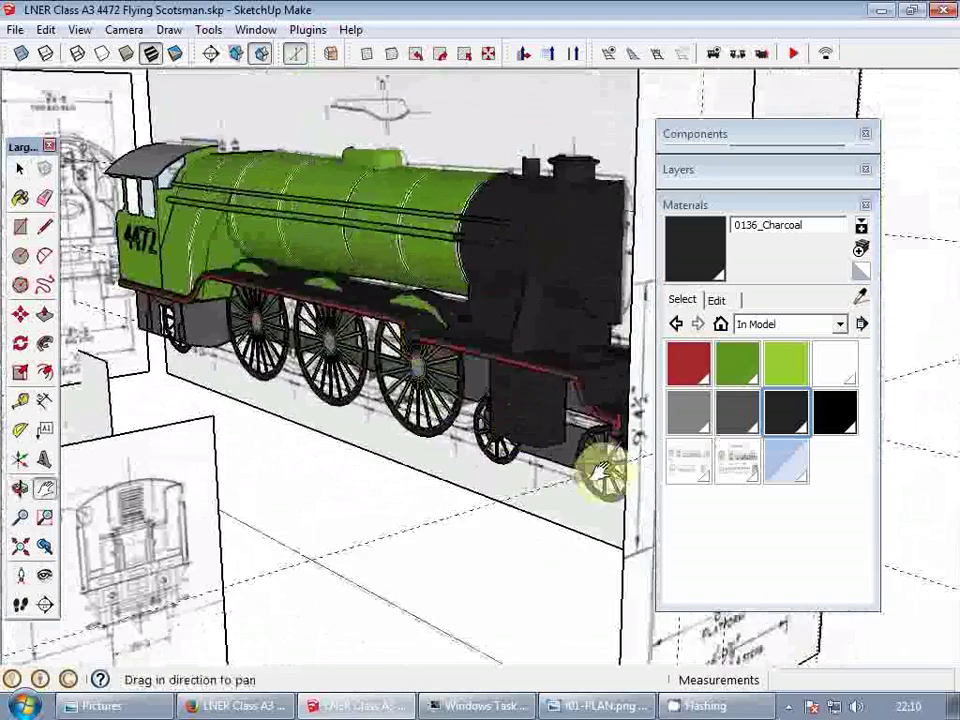
{"action": "scroll", "coordinate": [588, 449], "scroll_direction": "up", "scroll_amount": 4}
{"action": "double_click", "coordinate": [574, 408]}
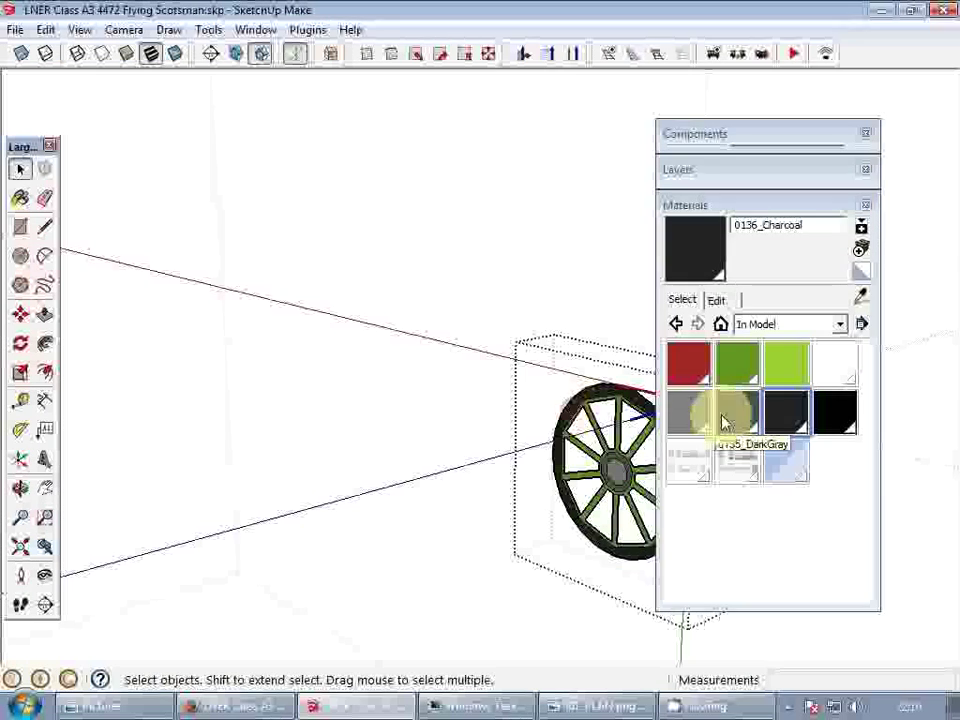
{"action": "left_click", "coordinate": [737, 410]}
{"action": "left_click", "coordinate": [602, 386]}
{"action": "key", "text": "space"}
{"action": "key", "text": "Escape"}
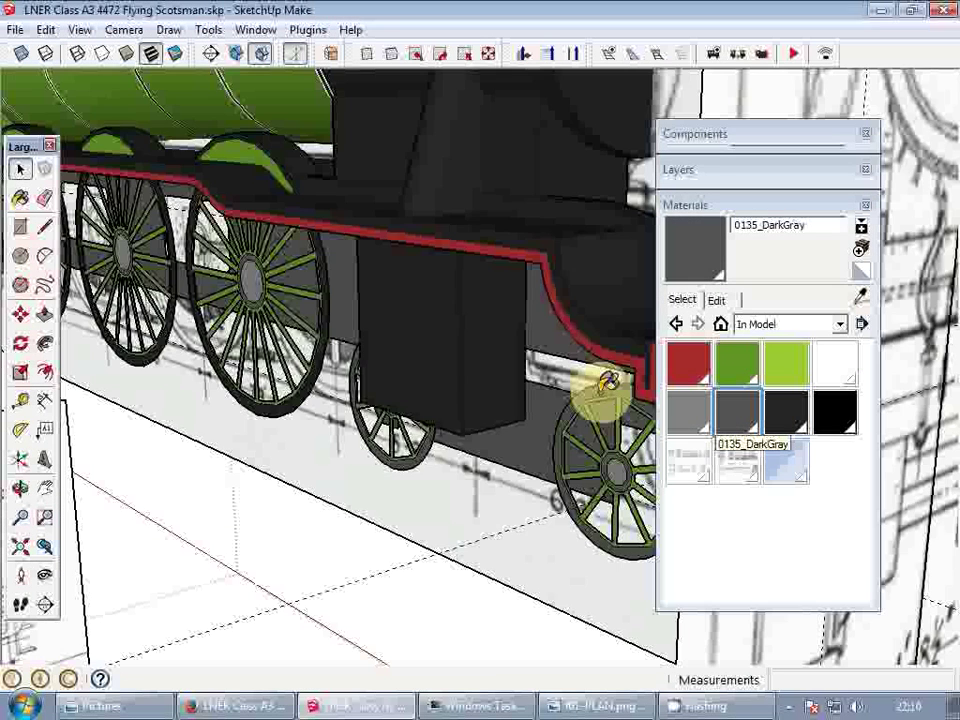
{"action": "key", "text": "ctrl+z"}
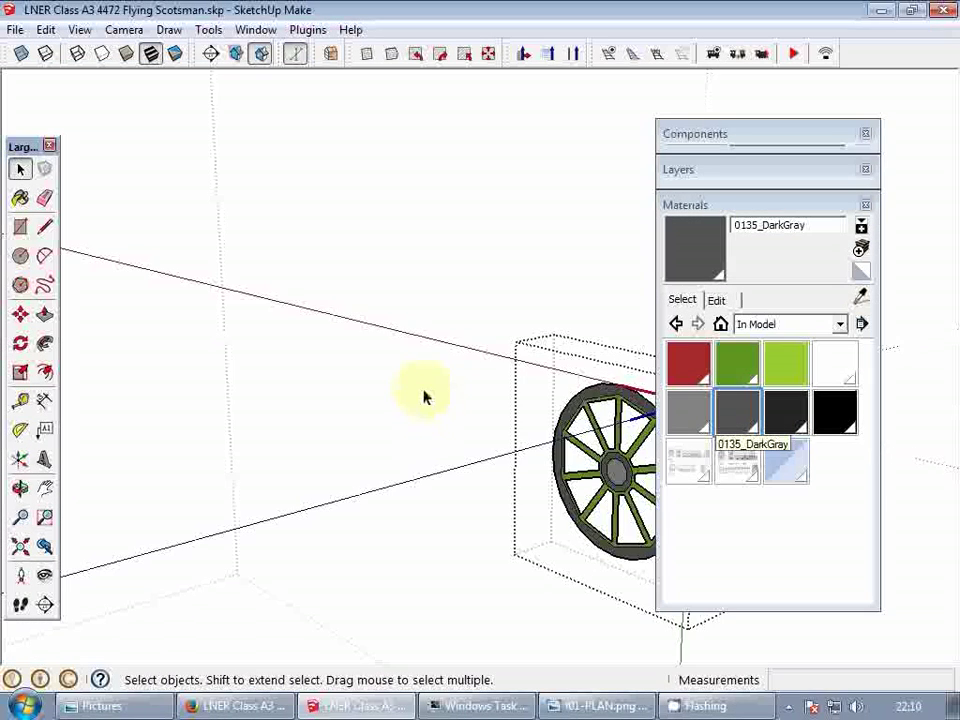
{"action": "scroll", "coordinate": [500, 398], "scroll_direction": "down", "scroll_amount": 3}
{"action": "key", "text": "Escape"}
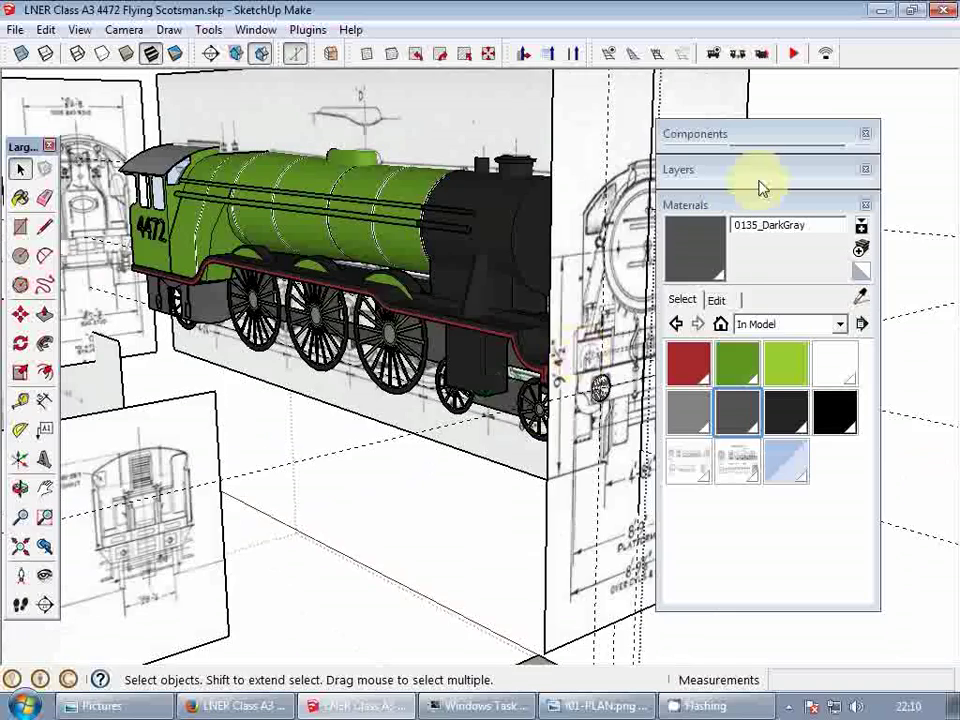
- Open the front bogie wheel for editing and paint its rim with the Default material
{"action": "left_click", "coordinate": [747, 204]}
{"action": "middle_click_drag", "start_coordinate": [395, 305], "coordinate": [850, 275]}
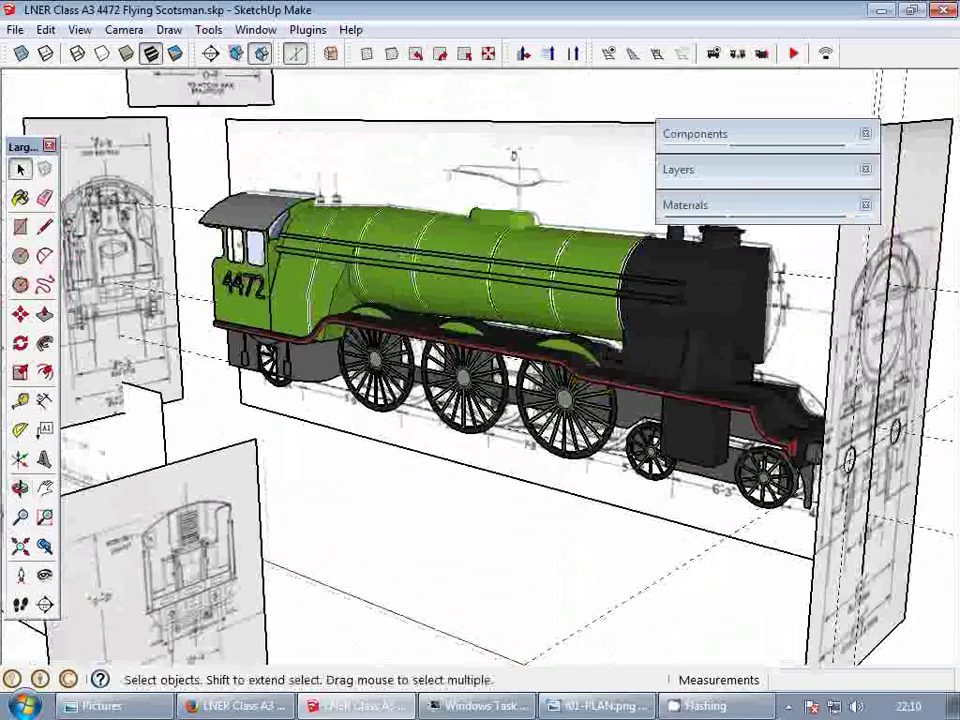
{"action": "left_click", "coordinate": [643, 253]}
{"action": "scroll", "coordinate": [767, 461], "scroll_direction": "up", "scroll_amount": 5}
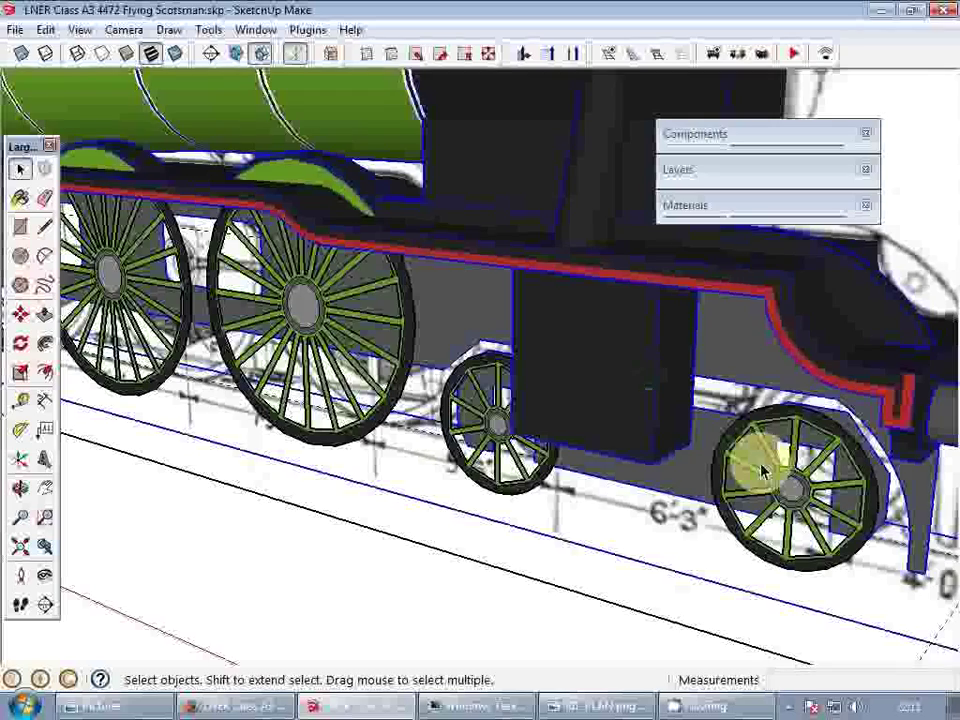
{"action": "double_click", "coordinate": [730, 440]}
{"action": "left_click", "coordinate": [690, 207]}
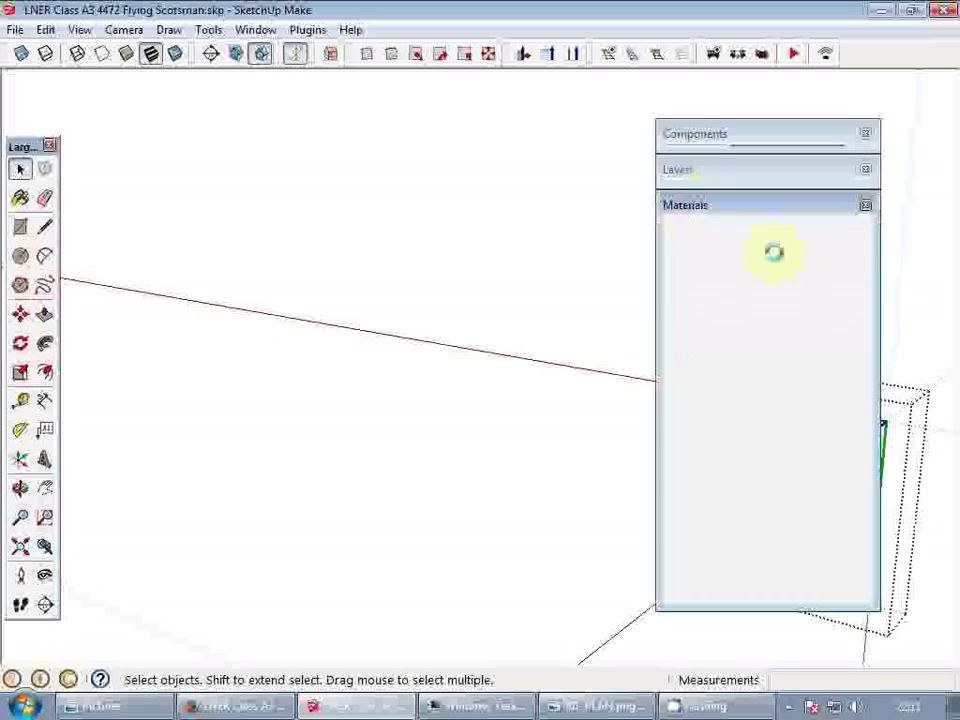
{"action": "left_click", "coordinate": [858, 292]}
{"action": "left_click", "coordinate": [771, 203]}
{"action": "scroll", "coordinate": [770, 415], "scroll_direction": "up", "scroll_amount": 4}
{"action": "mouse_move", "coordinate": [770, 415]}
{"action": "middle_mouse_down", "text": "shift"}
{"action": "mouse_move", "coordinate": [690, 400]}
{"action": "mouse_move", "coordinate": [588, 341]}
{"action": "middle_mouse_up", "text": "shift"}
{"action": "scroll", "coordinate": [690, 400], "scroll_direction": "up", "scroll_amount": 1}
{"action": "left_click", "coordinate": [710, 393]}
{"action": "key", "text": "space"}
- Offset the front bogie wheel's outer rim edge inward to outline a narrow tyre ring
{"action": "scroll", "coordinate": [655, 373], "scroll_direction": "up", "scroll_amount": 4}
{"action": "key", "text": "f"}
{"action": "scroll", "coordinate": [662, 340], "scroll_direction": "up", "scroll_amount": 3}
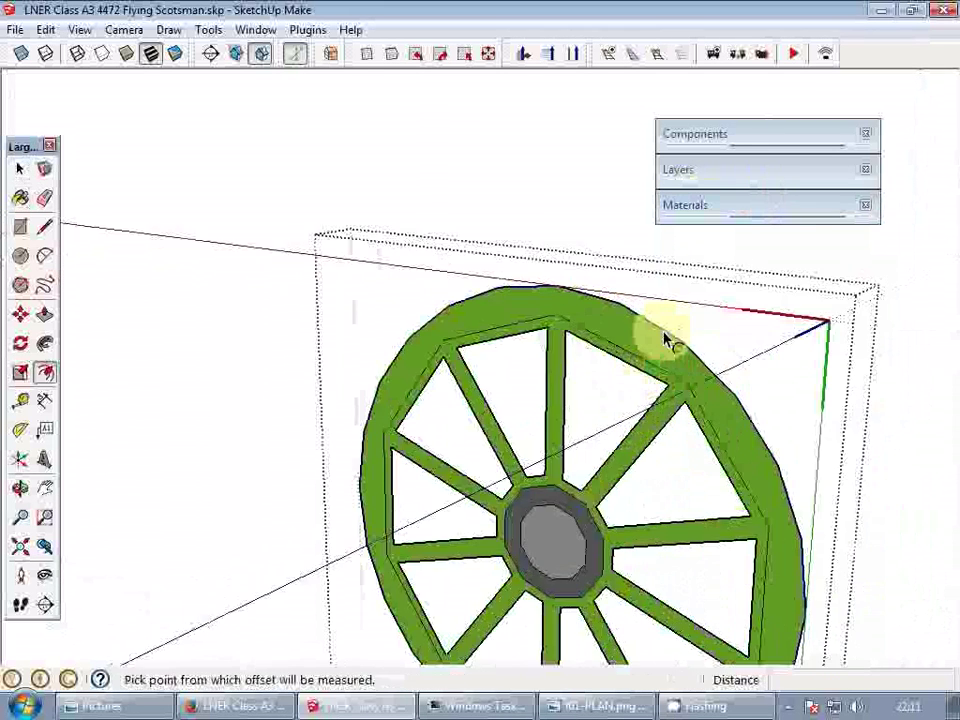
{"action": "left_click", "coordinate": [663, 349]}
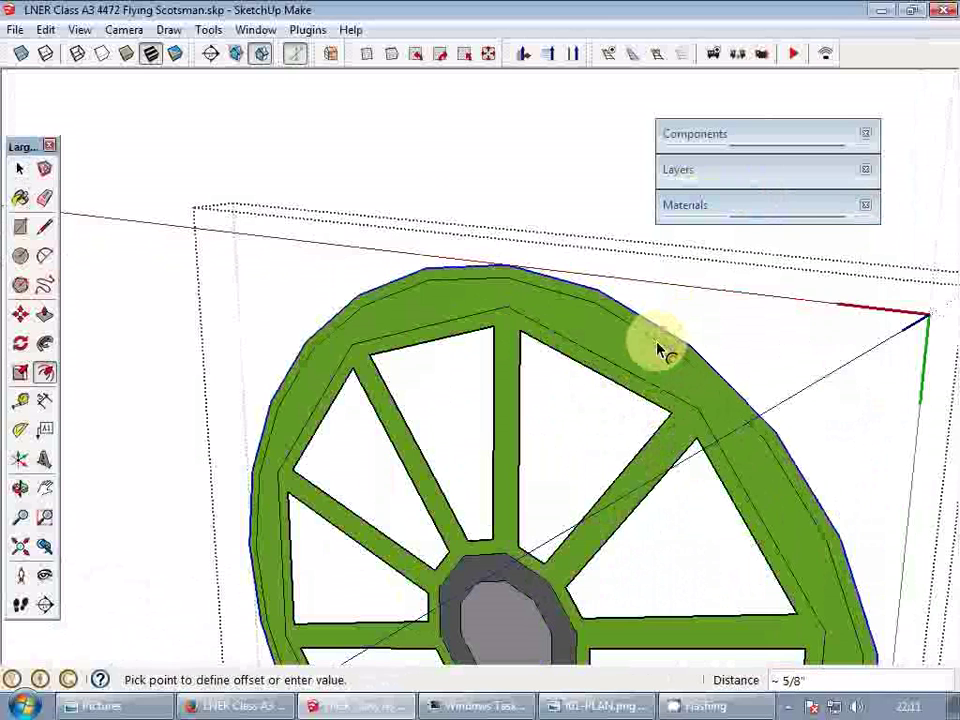
{"action": "key", "text": "Return"}
{"action": "key", "text": "space"}
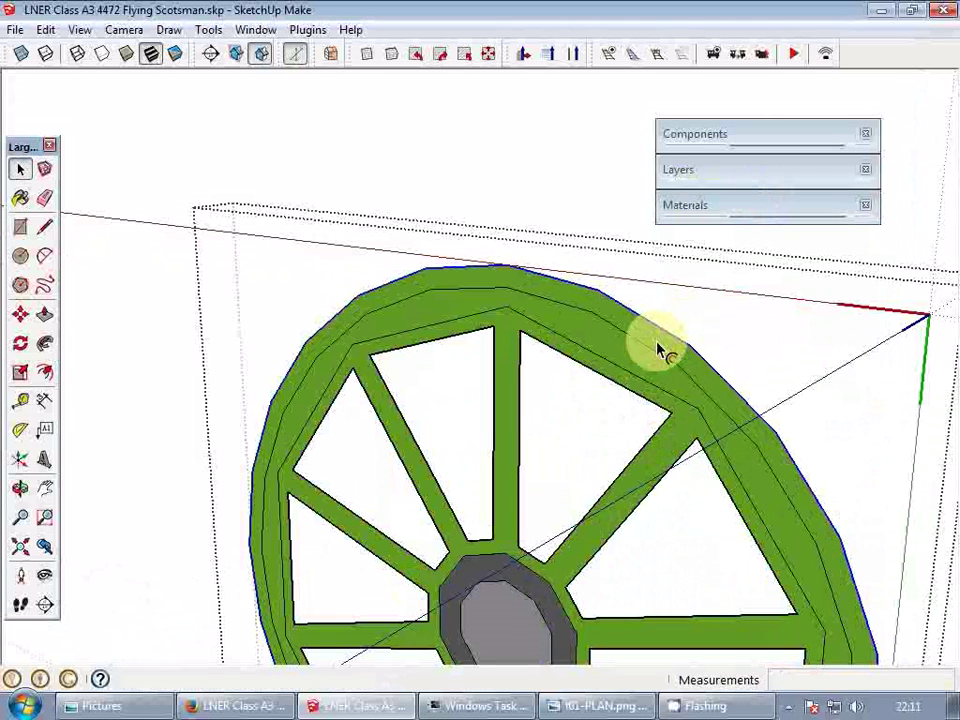
- Paint the narrow outer tyre ring of the front bogie wheel 0133_Gray
{"action": "left_click", "coordinate": [703, 205]}
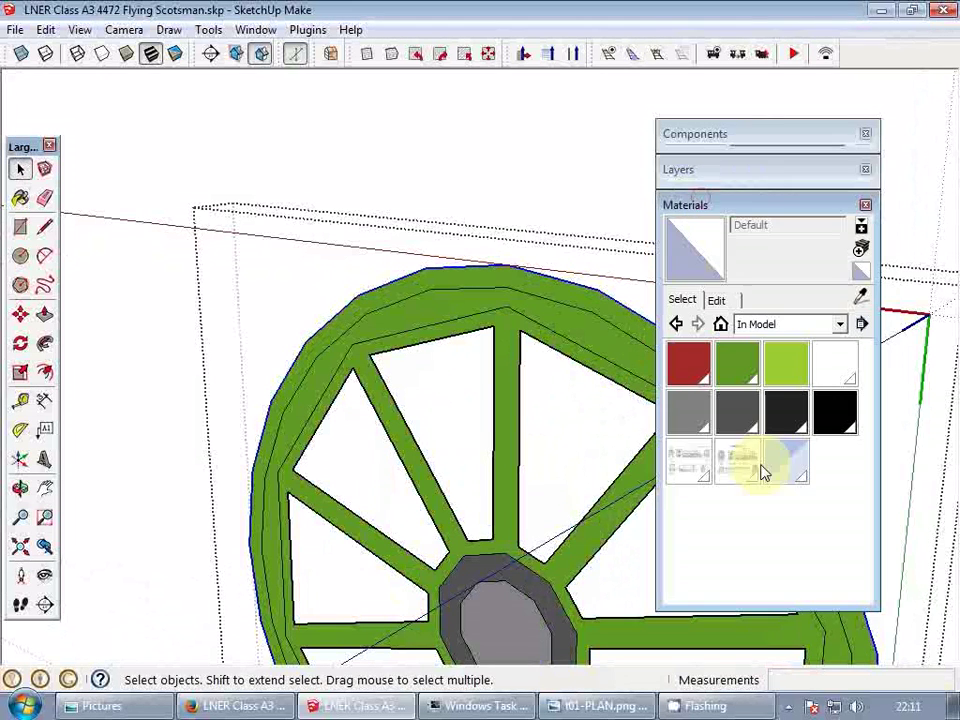
{"action": "left_click", "coordinate": [690, 408]}
{"action": "left_click", "coordinate": [637, 318]}
{"action": "key", "text": "space"}
{"action": "scroll", "coordinate": [529, 332], "scroll_direction": "down", "scroll_amount": 5}
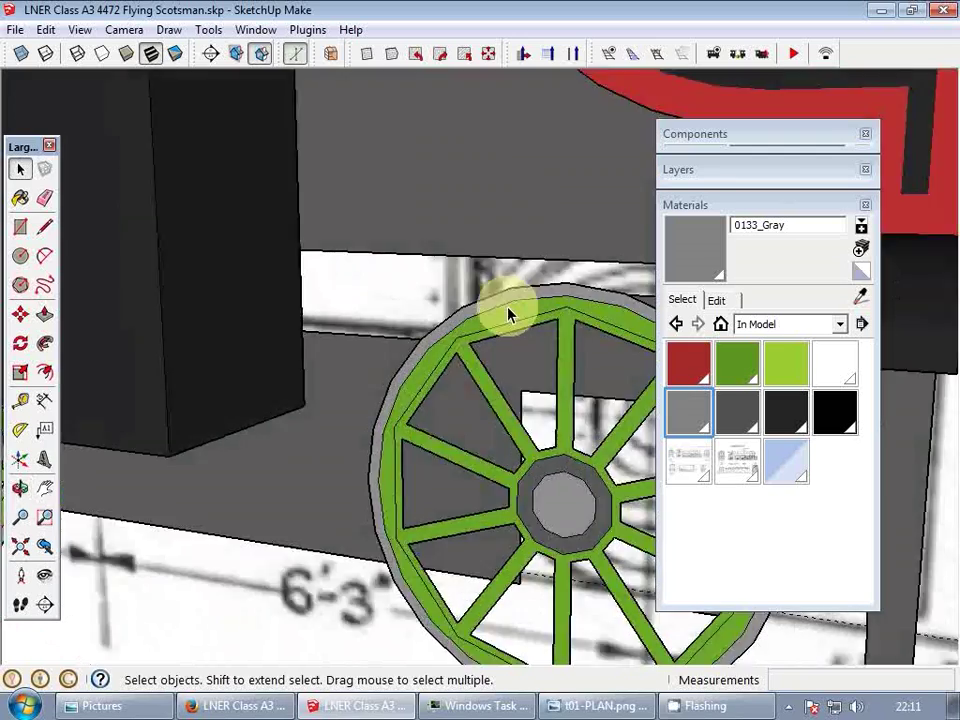
- Open the nearest driving wheel for editing and offset its outer rim edge 1" inward
{"action": "scroll", "coordinate": [521, 343], "scroll_direction": "up", "scroll_amount": 2}
{"action": "scroll", "coordinate": [275, 326], "scroll_direction": "up", "scroll_amount": 2}
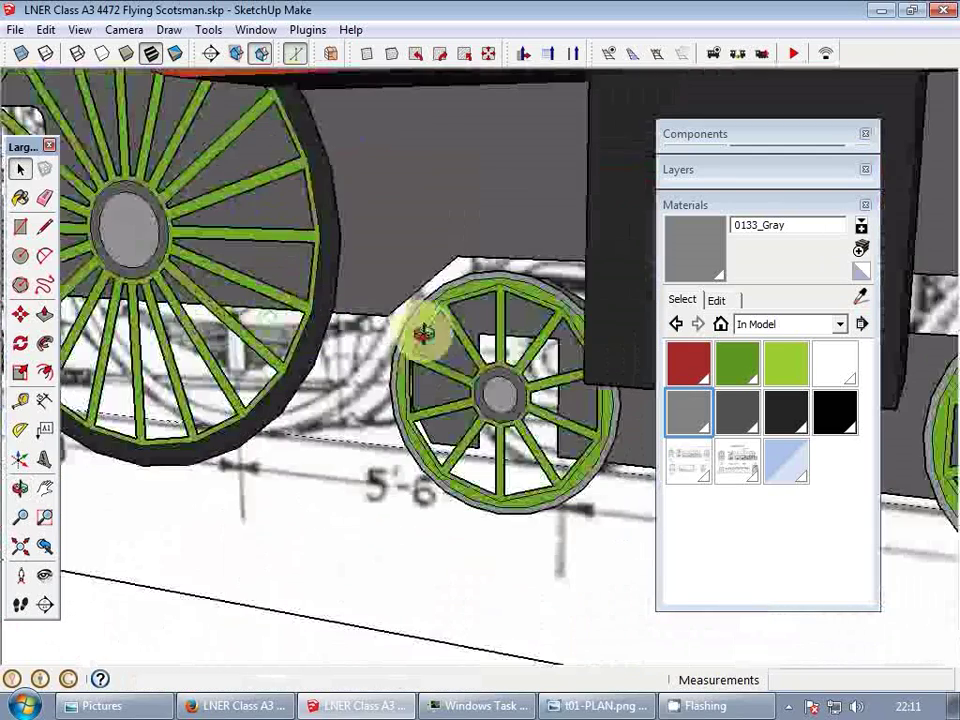
{"action": "scroll", "coordinate": [420, 326], "scroll_direction": "up", "scroll_amount": 2}
{"action": "double_click", "coordinate": [465, 316]}
{"action": "type", "text": "f"}
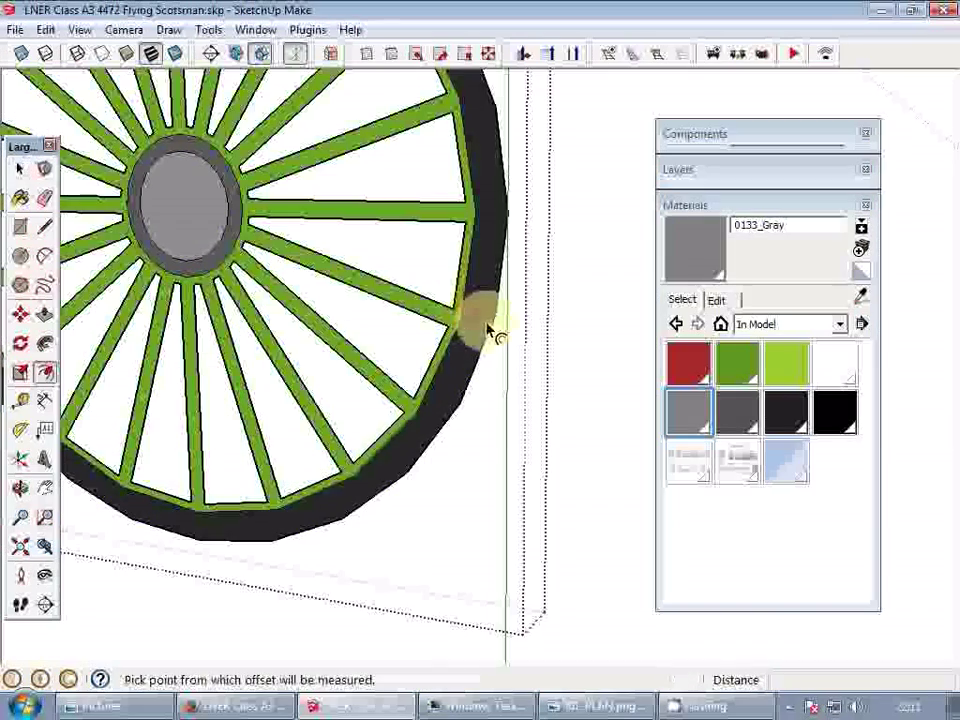
{"action": "type", "text": "1"}
{"action": "key", "text": "Return"}
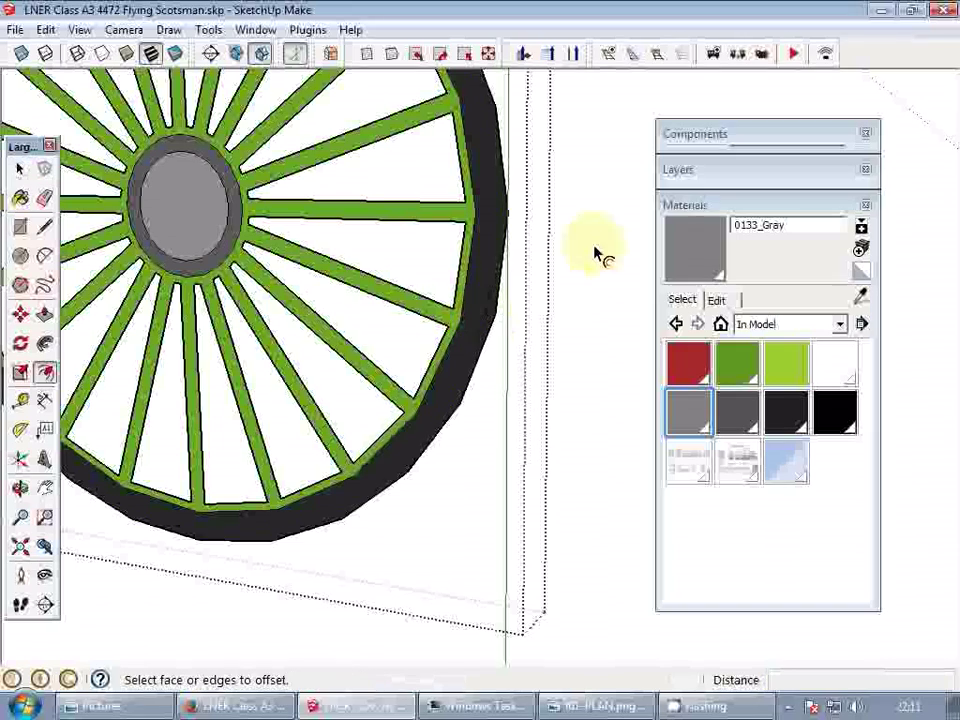
- Paint the driving wheel's outer tyre ring 0133_Gray and the inner rim Default, leaving the wheel's editing context
{"action": "key", "text": "b"}
{"action": "left_click", "coordinate": [505, 246]}
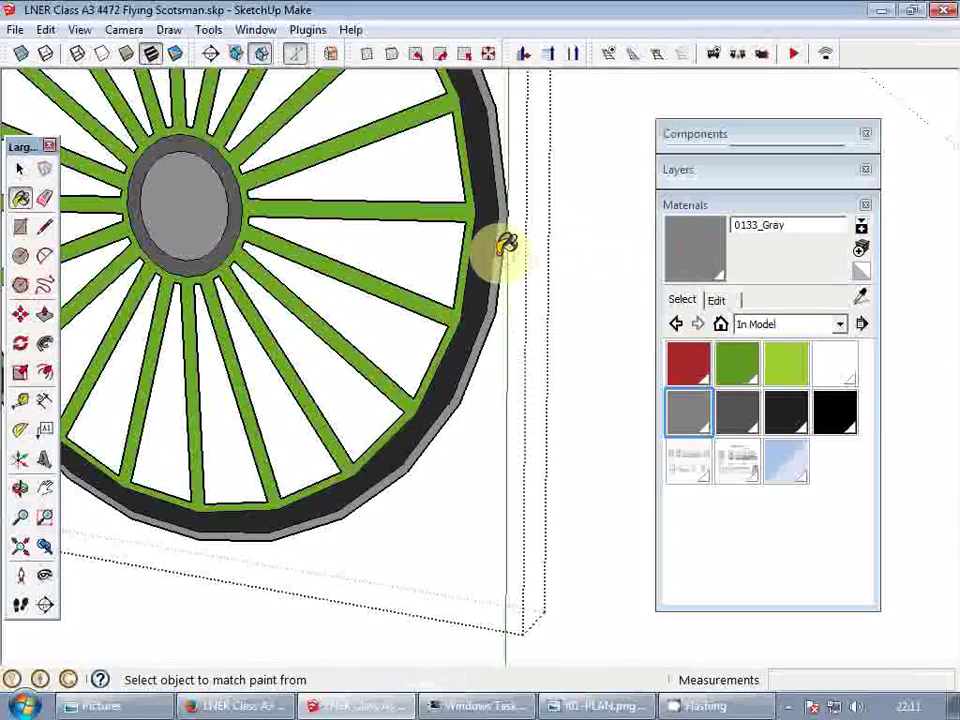
{"action": "left_click", "coordinate": [860, 271]}
{"action": "left_click", "coordinate": [486, 270]}
{"action": "key", "text": "space"}
{"action": "scroll", "coordinate": [486, 272], "scroll_direction": "down", "scroll_amount": 4}
{"action": "key", "text": "Escape"}
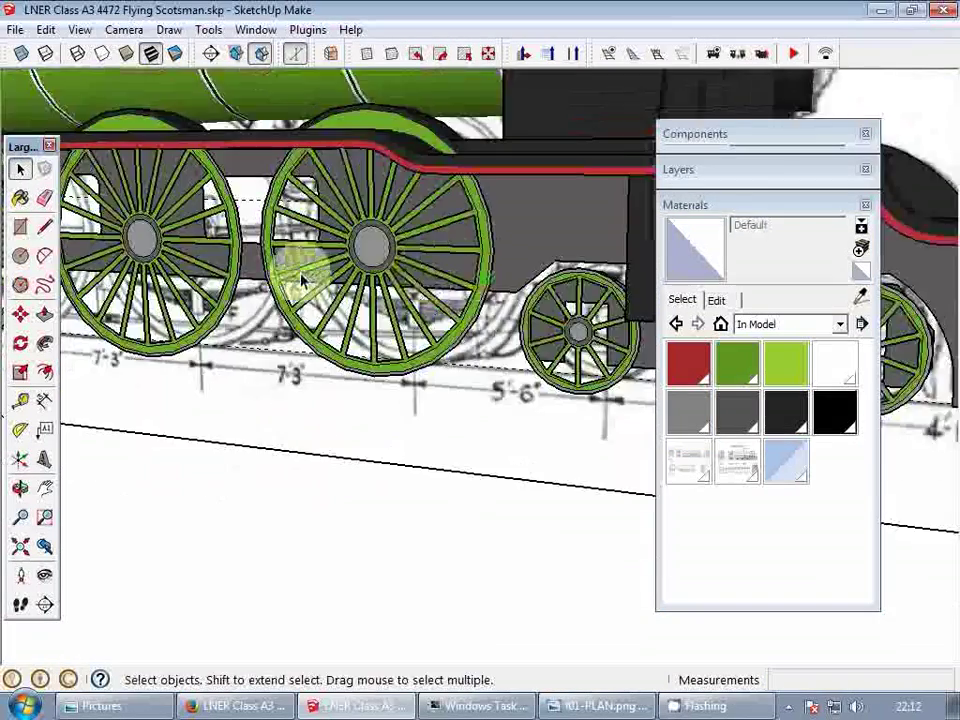
- Open the trailing wheel under the cab for editing and offset its outer rim edge inward to outline a tyre ring
{"action": "middle_click_drag", "start_coordinate": [302, 281], "coordinate": [549, 270], "text": "shift"}
{"action": "scroll", "coordinate": [354, 268], "scroll_direction": "down", "scroll_amount": 2}
{"action": "middle_click_drag", "start_coordinate": [354, 268], "coordinate": [636, 246], "text": "shift"}
{"action": "scroll", "coordinate": [330, 264], "scroll_direction": "up", "scroll_amount": 5}
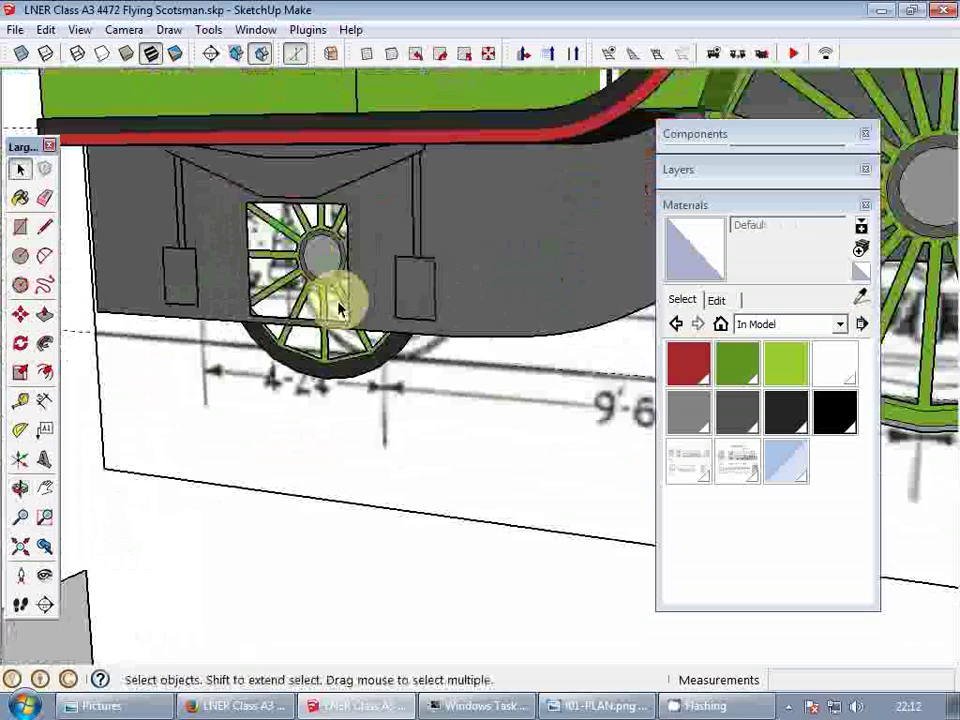
{"action": "scroll", "coordinate": [343, 382], "scroll_direction": "up", "scroll_amount": 4}
{"action": "scroll", "coordinate": [352, 448], "scroll_direction": "up", "scroll_amount": 2}
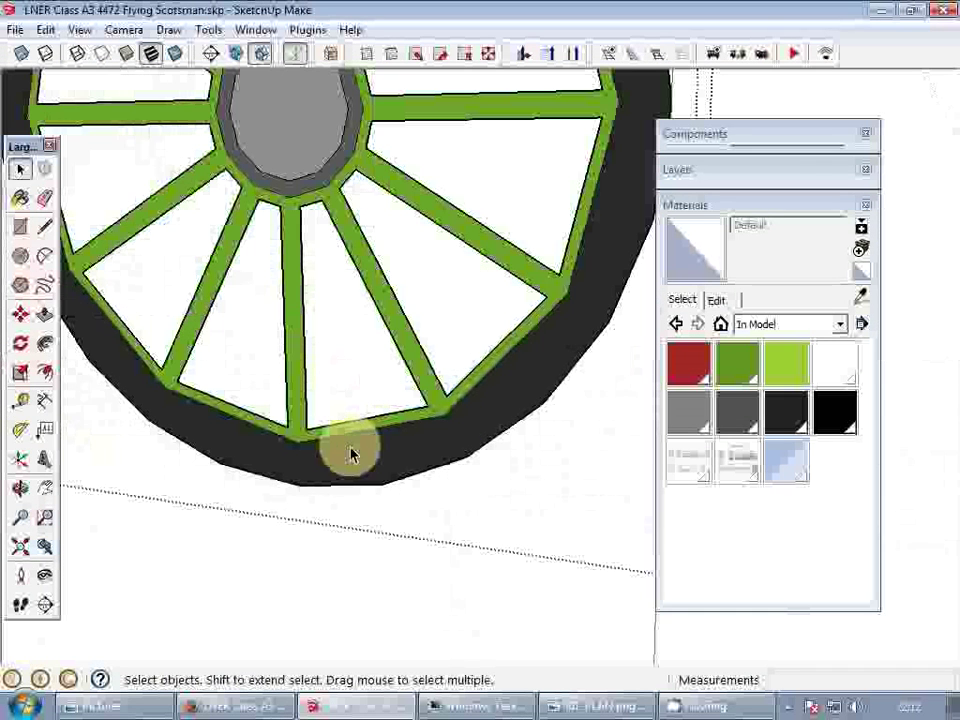
{"action": "left_click", "coordinate": [382, 480]}
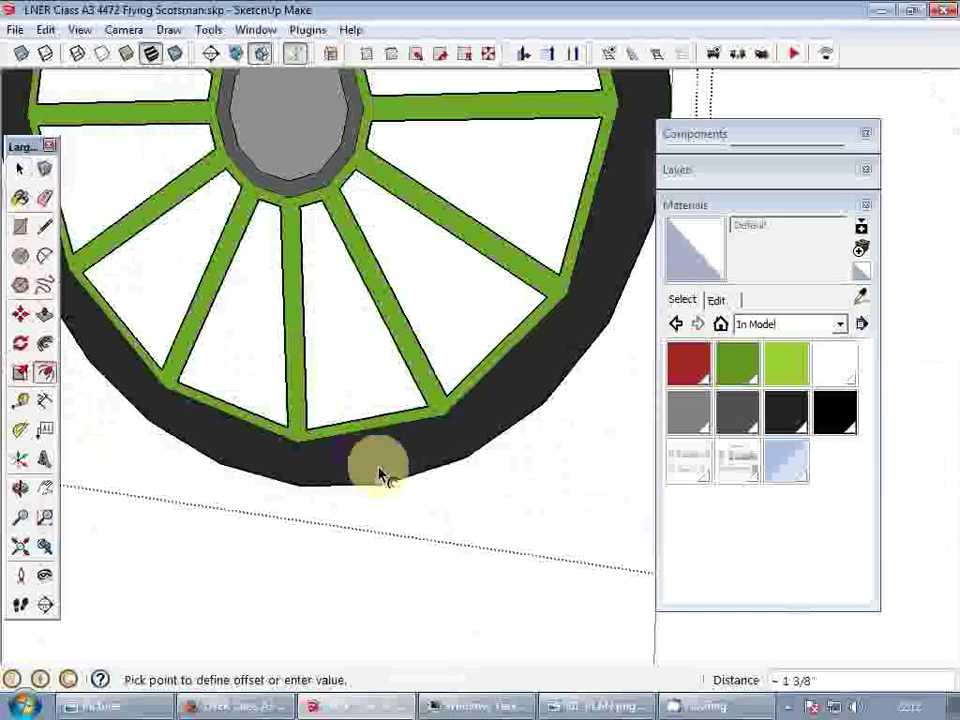
- Paint the trailing wheel's rim Default and its outer tyre ring 0133_Gray, and leave the wheel's editing context
{"action": "key", "text": "b"}
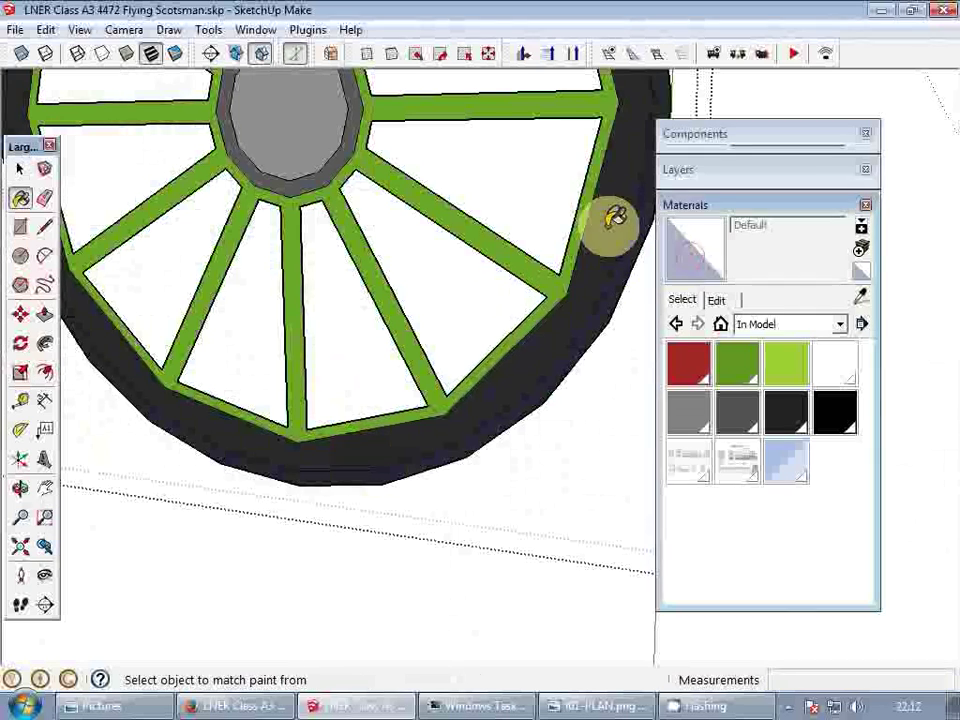
{"action": "left_click", "coordinate": [580, 231], "text": "alt"}
{"action": "left_click", "coordinate": [619, 236]}
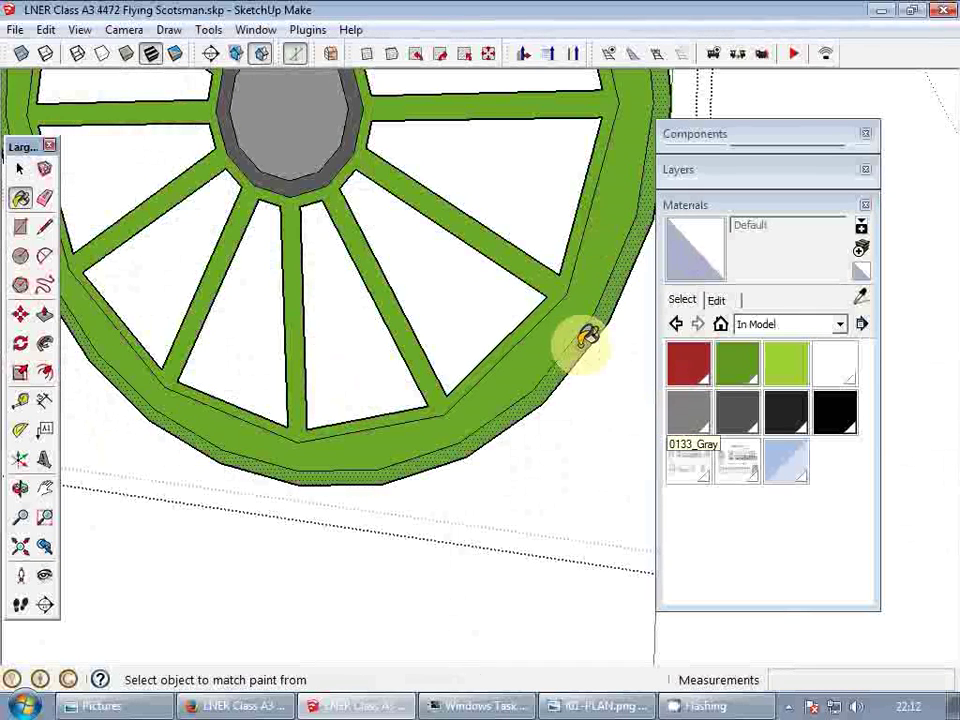
{"action": "left_click", "coordinate": [688, 410]}
{"action": "left_click", "coordinate": [587, 336]}
{"action": "scroll", "coordinate": [505, 331], "scroll_direction": "down", "scroll_amount": 3}
{"action": "key", "text": "space"}
{"action": "scroll", "coordinate": [494, 345], "scroll_direction": "down", "scroll_amount": 5}
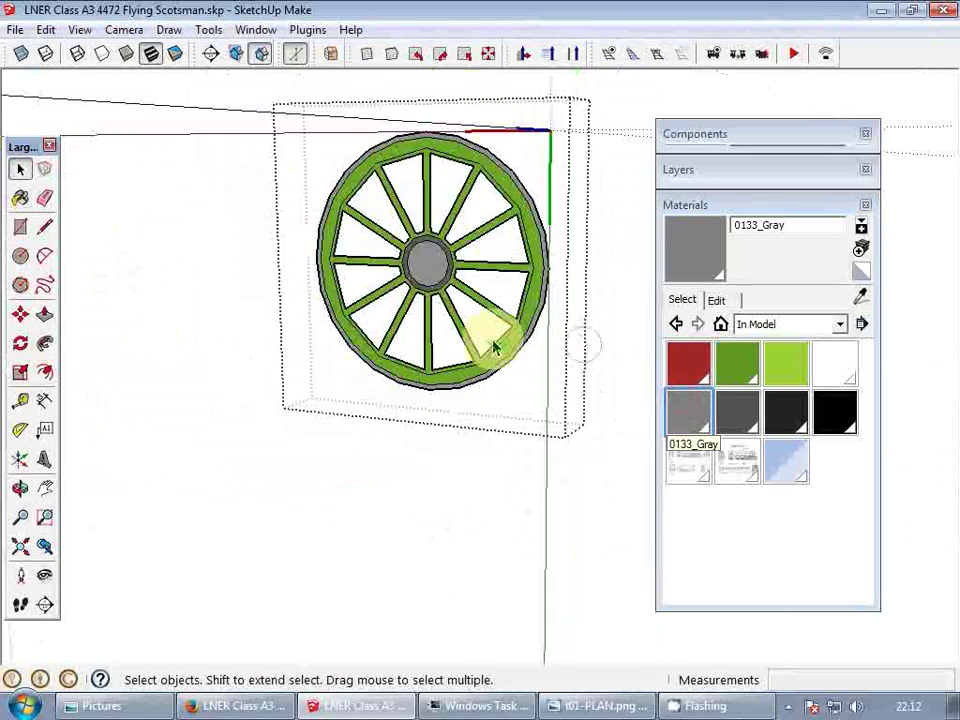
{"action": "left_click", "coordinate": [771, 206]}
{"action": "middle_click_drag", "start_coordinate": [392, 333], "coordinate": [546, 392]}
{"action": "key", "text": "Escape"}
- Move the side-view blueprint about 28 1/4" outward so it lies just behind the faces of the wheels
{"action": "scroll", "coordinate": [457, 308], "scroll_direction": "down", "scroll_amount": 5}
{"action": "scroll", "coordinate": [688, 365], "scroll_direction": "up", "scroll_amount": 5}
{"action": "left_click", "coordinate": [418, 526]}
{"action": "scroll", "coordinate": [418, 526], "scroll_direction": "up", "scroll_amount": 5}
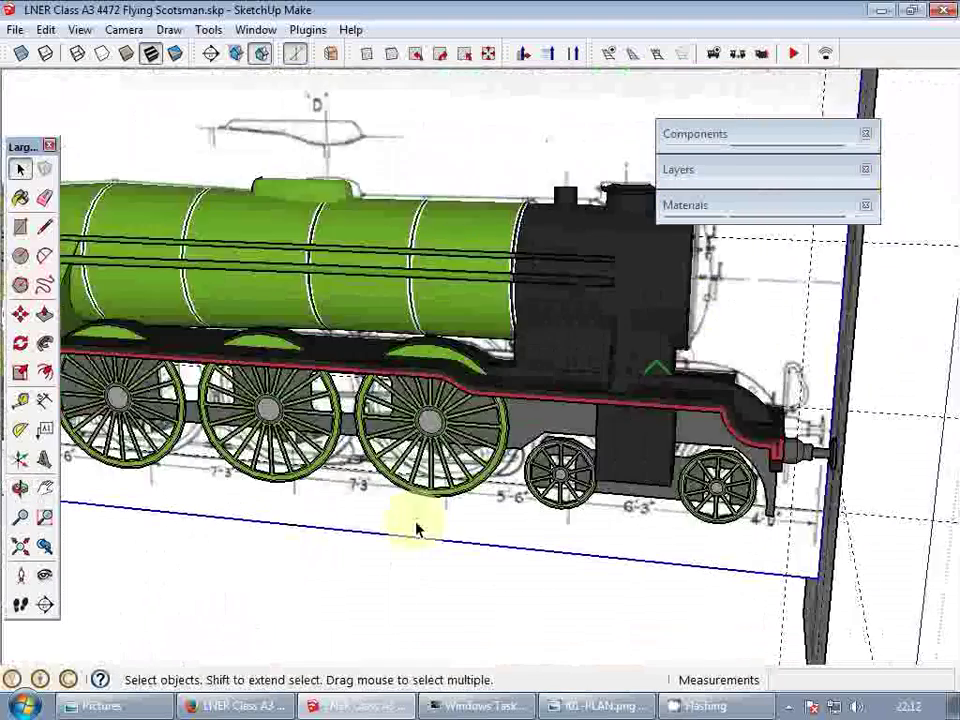
{"action": "mouse_move", "coordinate": [418, 524]}
{"action": "middle_mouse_down"}
{"action": "mouse_move", "coordinate": [484, 485]}
{"action": "mouse_move", "coordinate": [701, 506]}
{"action": "middle_mouse_up"}
{"action": "scroll", "coordinate": [555, 470], "scroll_direction": "down", "scroll_amount": 2}
{"action": "middle_click_drag", "start_coordinate": [555, 472], "coordinate": [606, 400], "text": "shift"}
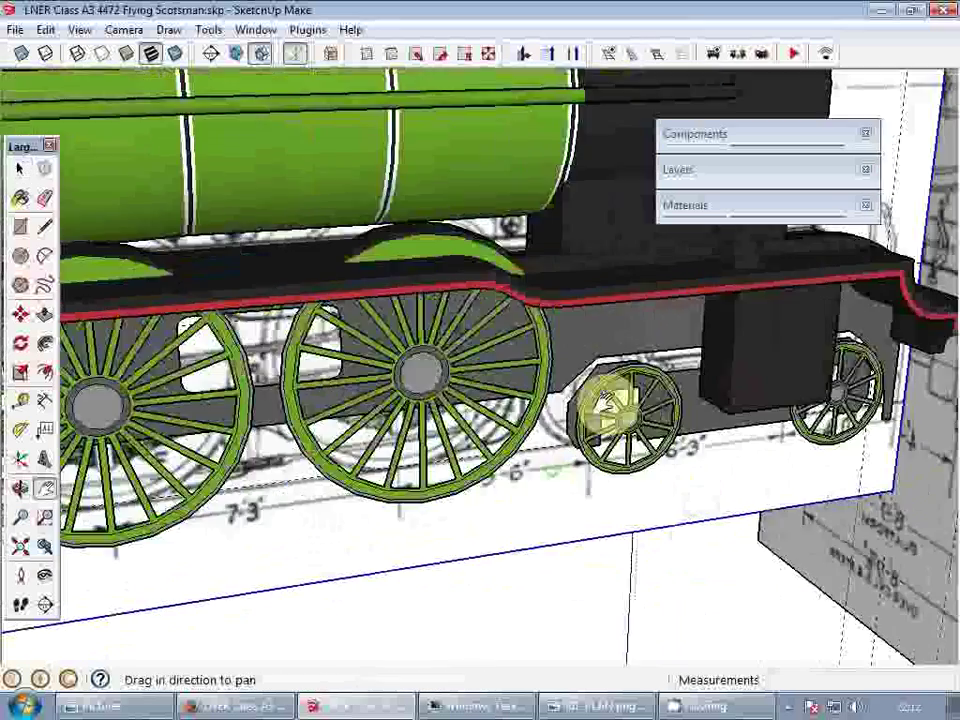
{"action": "scroll", "coordinate": [568, 467], "scroll_direction": "up", "scroll_amount": 3}
{"action": "middle_click_drag", "start_coordinate": [568, 467], "coordinate": [622, 507]}
{"action": "key", "text": "m"}
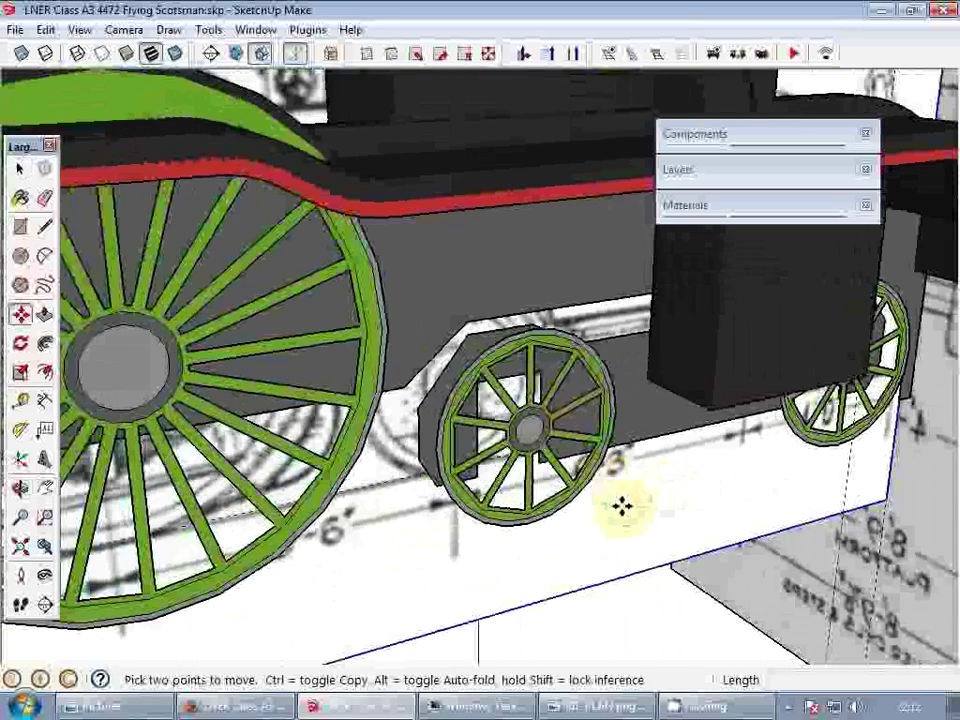
{"action": "left_click", "coordinate": [622, 507]}
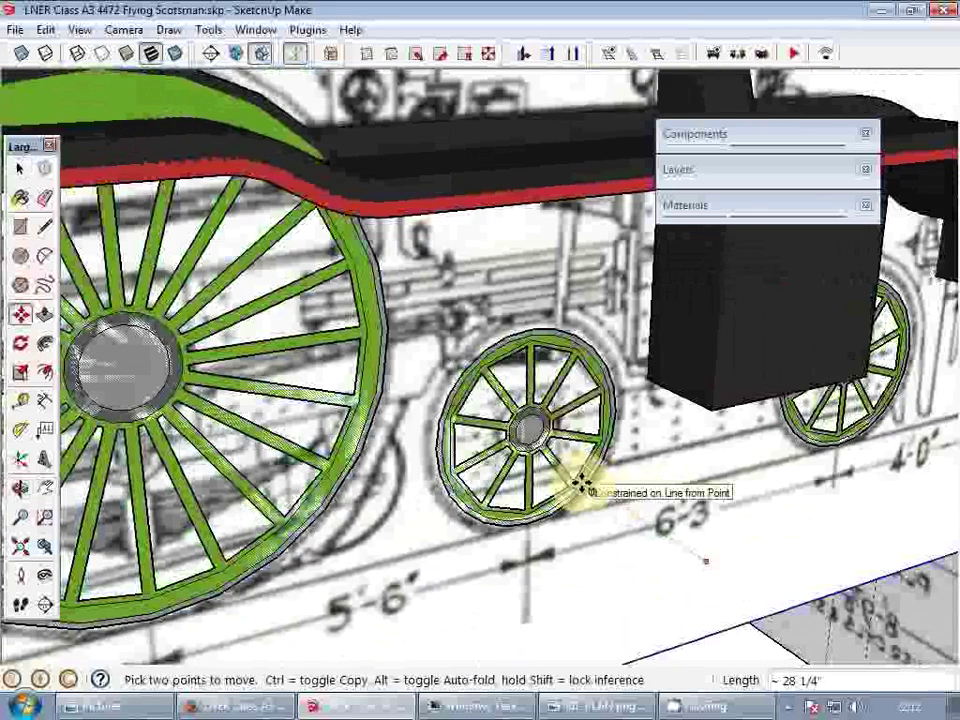
{"action": "left_click", "coordinate": [582, 484]}
- Move the side-view blueprint 1" outward along the green axis so it covers the faces of the wheels
{"action": "scroll", "coordinate": [585, 456], "scroll_direction": "down", "scroll_amount": 1}
{"action": "middle_click_drag", "start_coordinate": [585, 456], "coordinate": [586, 487], "text": "shift"}
{"action": "scroll", "coordinate": [583, 441], "scroll_direction": "down", "scroll_amount": 4}
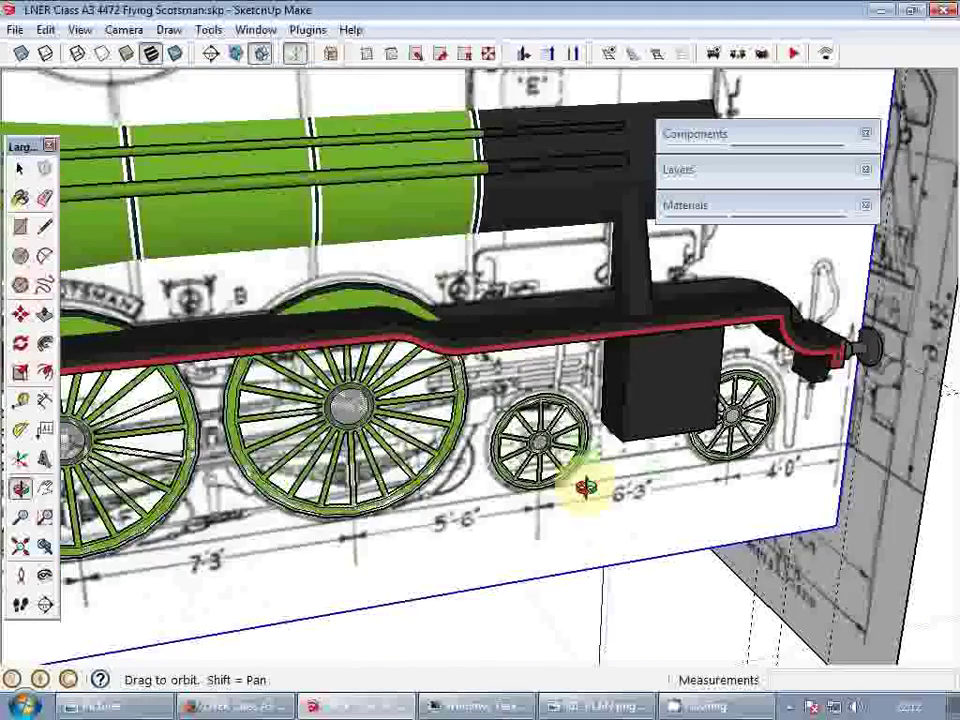
{"action": "scroll", "coordinate": [544, 429], "scroll_direction": "down", "scroll_amount": 3}
{"action": "middle_click_drag", "start_coordinate": [347, 491], "coordinate": [628, 484], "text": "shift"}
{"action": "scroll", "coordinate": [585, 429], "scroll_direction": "down", "scroll_amount": 2}
{"action": "scroll", "coordinate": [490, 447], "scroll_direction": "up", "scroll_amount": 8}
{"action": "key", "text": "m"}
{"action": "left_click", "coordinate": [685, 507]}
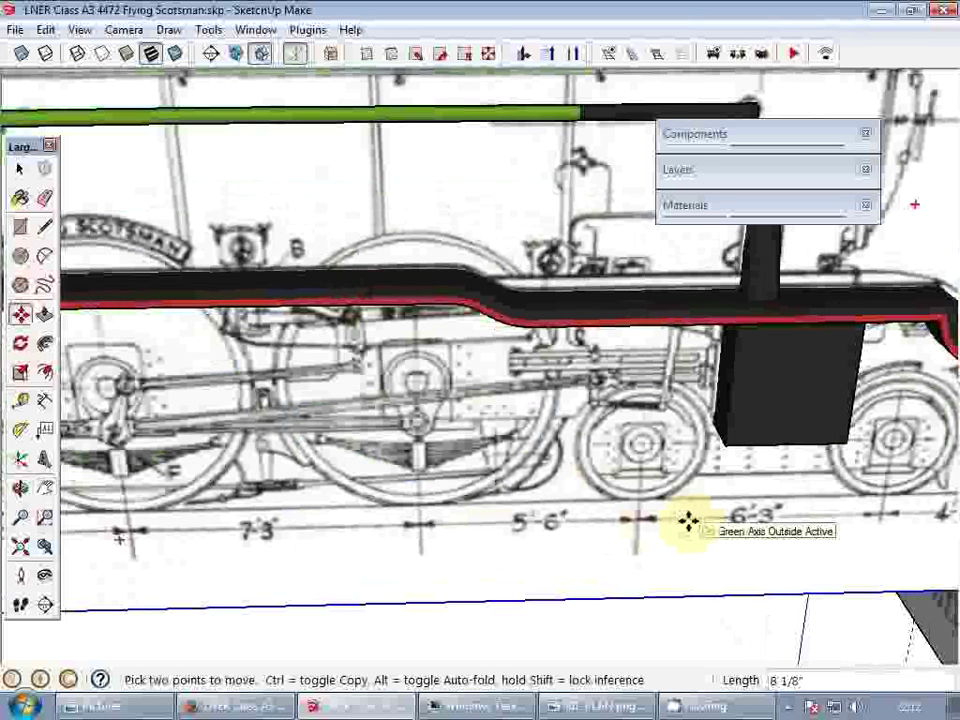
{"action": "type", "text": "1"}
{"action": "key", "text": "Return"}
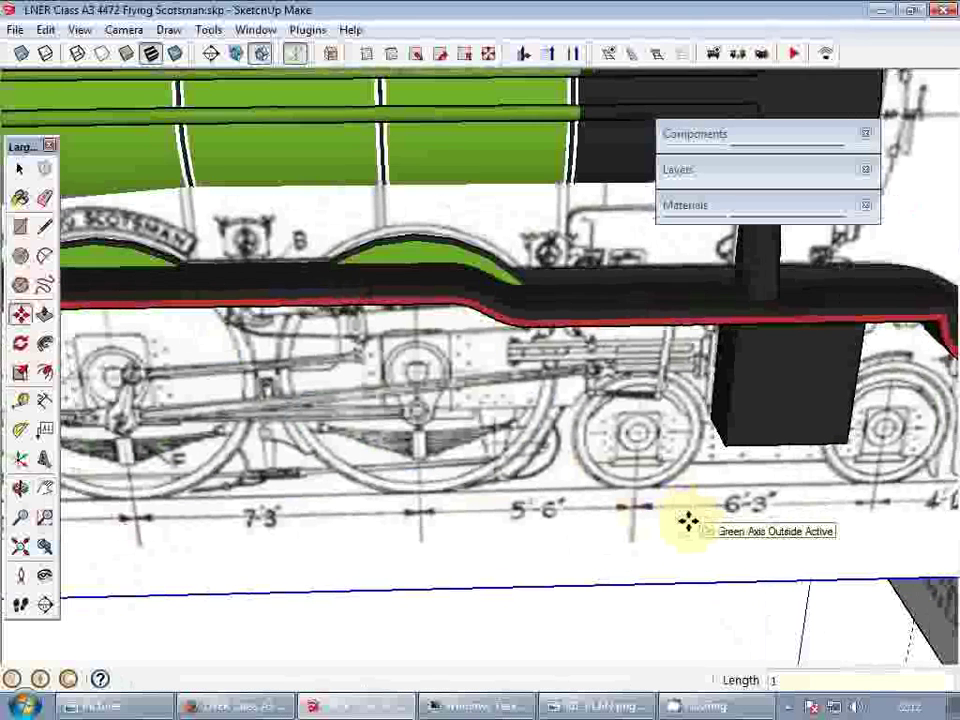
{"action": "key", "text": "space"}
{"action": "scroll", "coordinate": [669, 414], "scroll_direction": "down", "scroll_amount": 5}
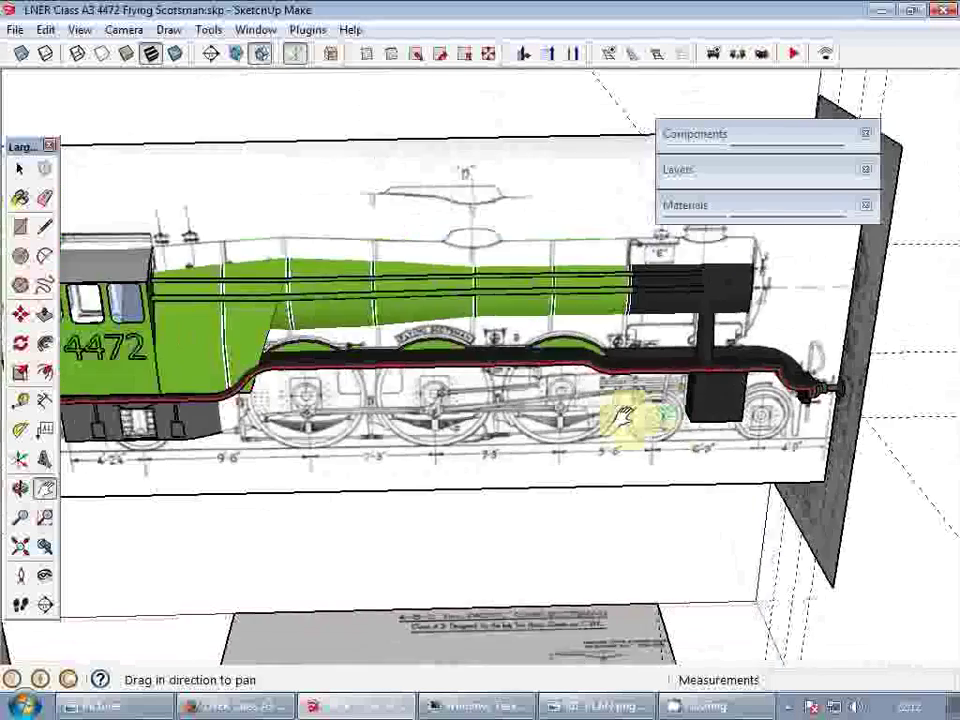
- Compare the locomotive's boiler, smokebox and running board with the side-view blueprint
{"action": "middle_click_drag", "start_coordinate": [626, 418], "coordinate": [592, 358]}
{"action": "middle_click_drag", "start_coordinate": [478, 312], "coordinate": [617, 448], "text": "shift"}
{"action": "scroll", "coordinate": [600, 369], "scroll_direction": "down", "scroll_amount": 2}
{"action": "middle_click_drag", "start_coordinate": [557, 332], "coordinate": [575, 367], "text": "shift"}
{"action": "left_click", "coordinate": [531, 246]}
{"action": "scroll", "coordinate": [456, 268], "scroll_direction": "down", "scroll_amount": 3}
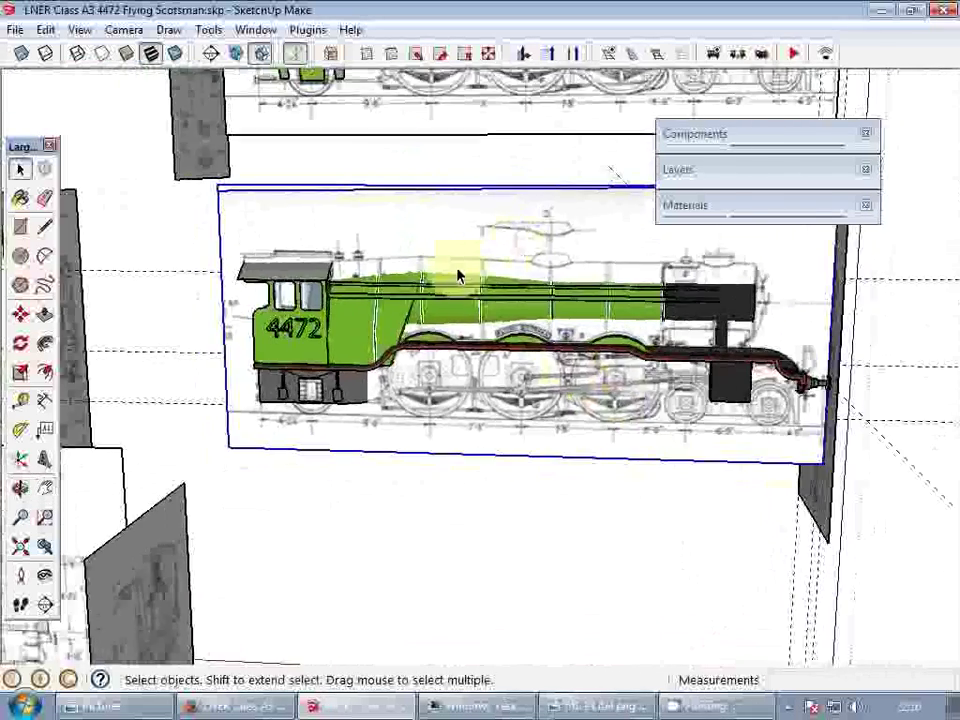
{"action": "scroll", "coordinate": [668, 273], "scroll_direction": "up", "scroll_amount": 2}
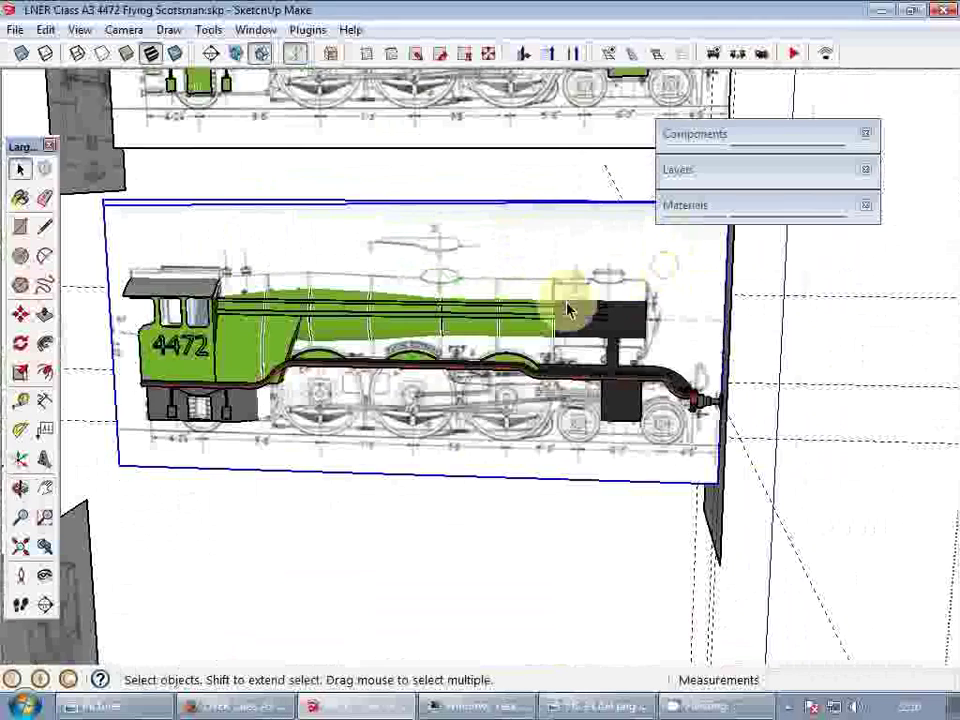
{"action": "mouse_move", "coordinate": [566, 310]}
{"action": "middle_mouse_down"}
{"action": "mouse_move", "coordinate": [531, 369]}
{"action": "mouse_move", "coordinate": [549, 366]}
{"action": "middle_mouse_up"}
{"action": "scroll", "coordinate": [611, 336], "scroll_direction": "up", "scroll_amount": 3}
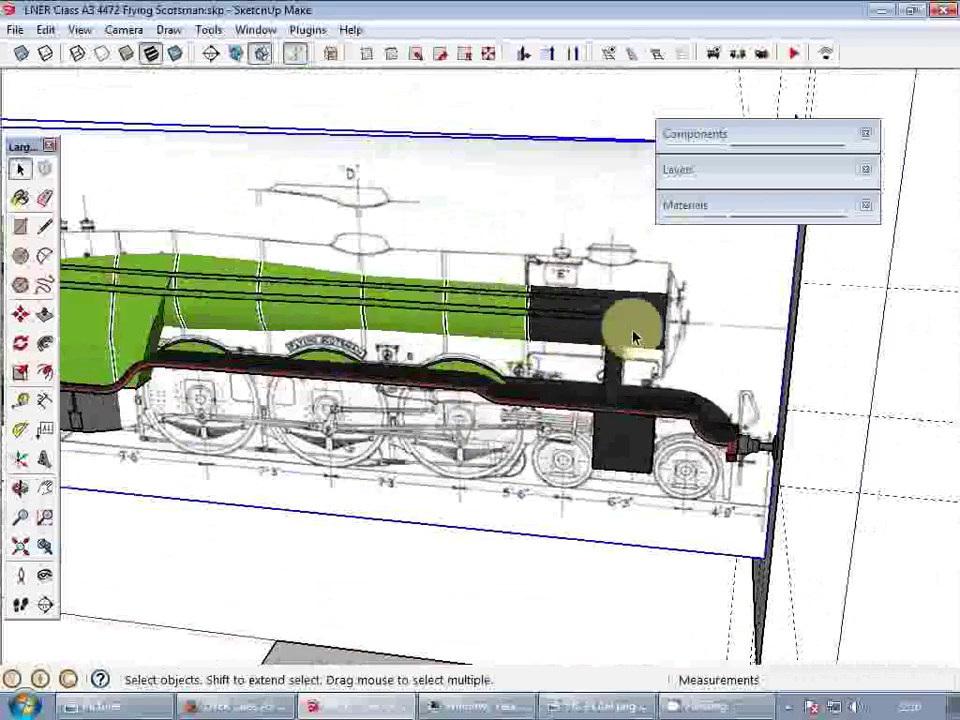
{"action": "scroll", "coordinate": [633, 331], "scroll_direction": "up", "scroll_amount": 3}
- Open the locomotive group and examine the smokebox front and the cylinder block from several angles
{"action": "double_click", "coordinate": [636, 327]}
{"action": "mouse_move", "coordinate": [641, 319]}
{"action": "middle_mouse_down"}
{"action": "mouse_move", "coordinate": [521, 347]}
{"action": "mouse_move", "coordinate": [547, 357]}
{"action": "middle_mouse_up"}
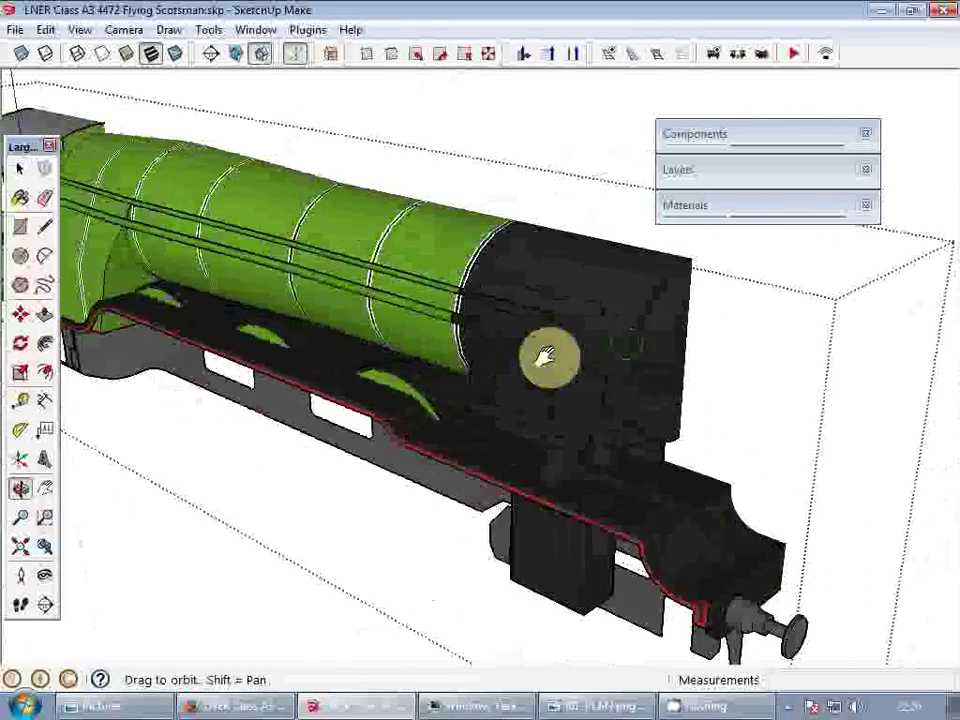
{"action": "scroll", "coordinate": [368, 386], "scroll_direction": "down", "scroll_amount": 5}
{"action": "middle_click_drag", "start_coordinate": [433, 364], "coordinate": [280, 360]}
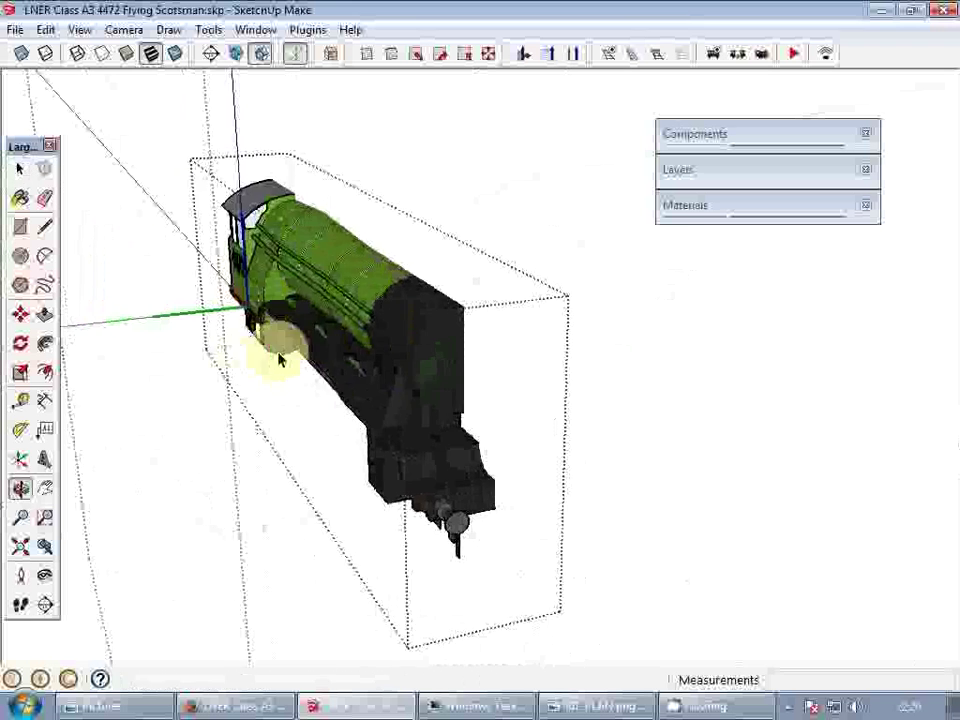
{"action": "scroll", "coordinate": [435, 422], "scroll_direction": "up", "scroll_amount": 5}
{"action": "double_click", "coordinate": [437, 418]}
{"action": "middle_click_drag", "start_coordinate": [437, 417], "coordinate": [120, 408]}
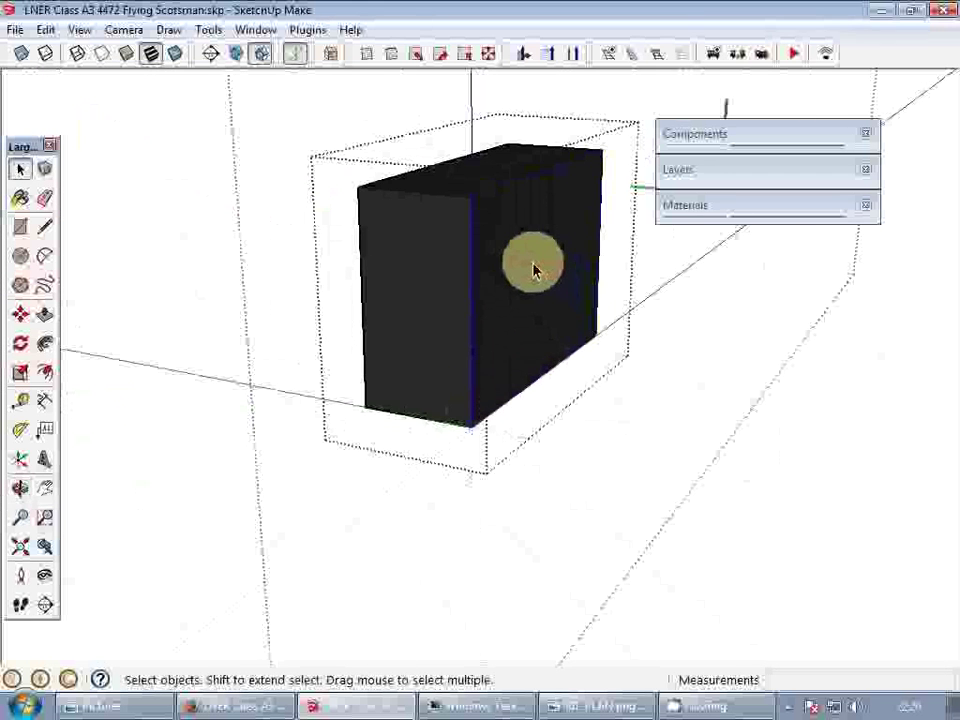
{"action": "middle_click_drag", "start_coordinate": [465, 279], "coordinate": [754, 321]}
{"action": "scroll", "coordinate": [407, 321], "scroll_direction": "up", "scroll_amount": 5}
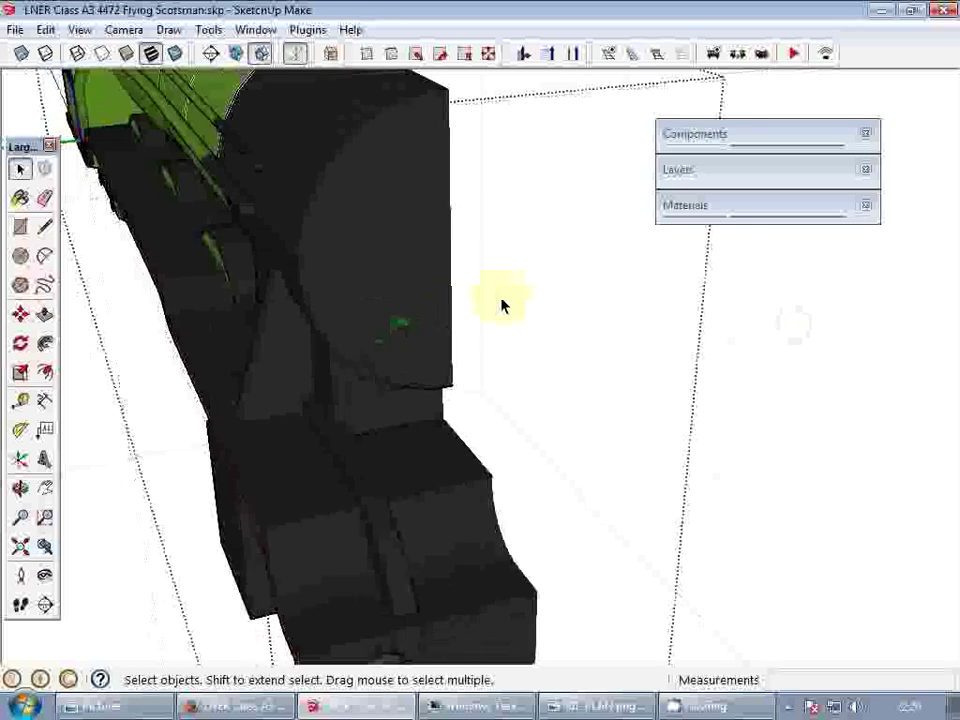
{"action": "scroll", "coordinate": [380, 295], "scroll_direction": "down", "scroll_amount": 5}
{"action": "middle_click_drag", "start_coordinate": [315, 296], "coordinate": [585, 338], "text": "shift"}
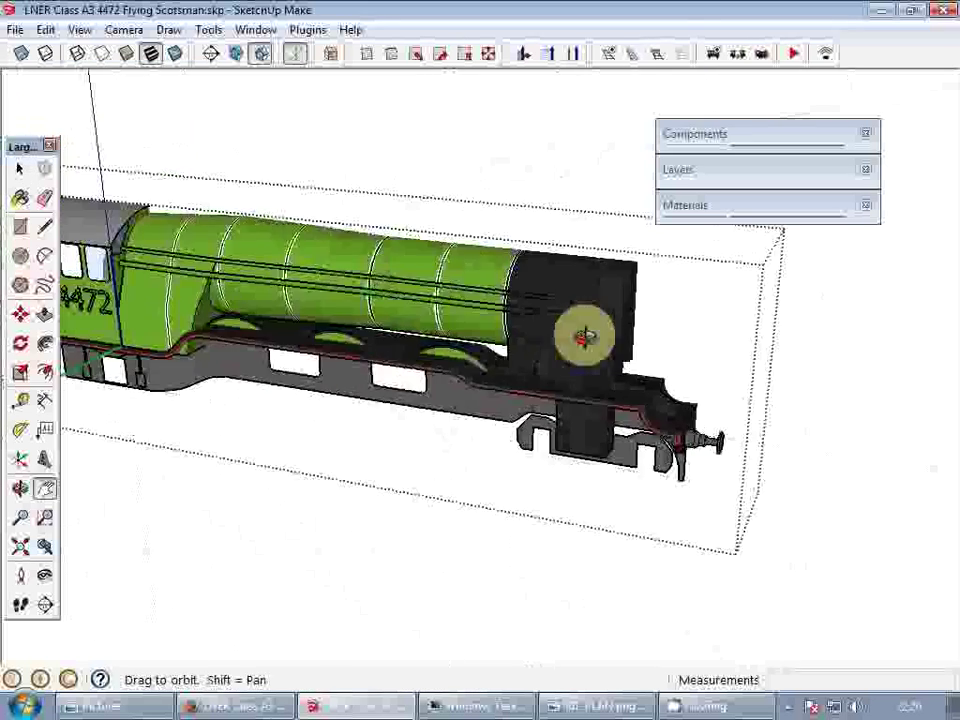
{"action": "middle_click_drag", "start_coordinate": [400, 316], "coordinate": [618, 372], "text": "shift"}
{"action": "key", "text": "Escape"}
{"action": "middle_click_drag", "start_coordinate": [618, 372], "coordinate": [636, 326], "text": "shift"}
{"action": "left_click", "coordinate": [671, 294]}
{"action": "scroll", "coordinate": [543, 320], "scroll_direction": "down", "scroll_amount": 3}
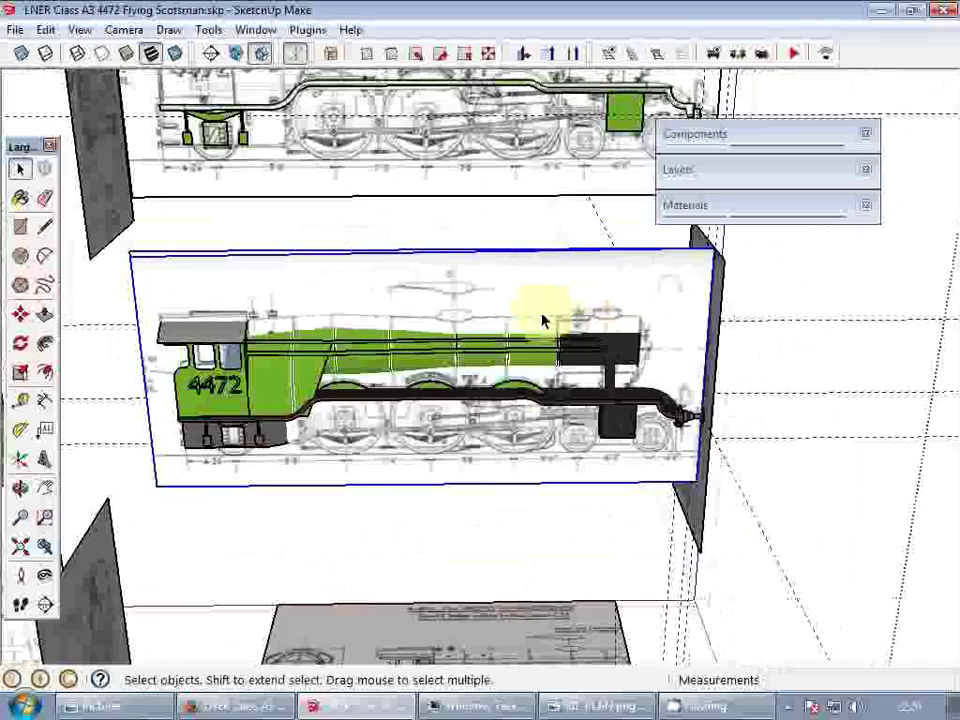
- Copy the smokebox's half-round front face and paste it in place outside the locomotive's groups
{"action": "middle_click_drag", "start_coordinate": [574, 377], "coordinate": [317, 339]}
{"action": "scroll", "coordinate": [317, 375], "scroll_direction": "up", "scroll_amount": 2}
{"action": "scroll", "coordinate": [489, 392], "scroll_direction": "up", "scroll_amount": 4}
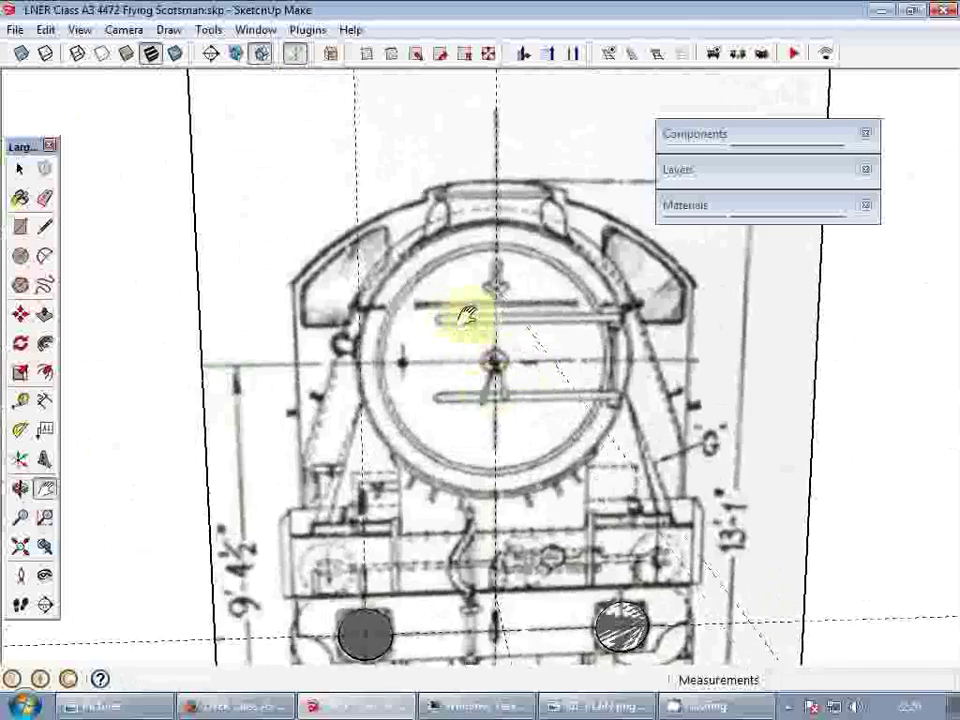
{"action": "scroll", "coordinate": [521, 366], "scroll_direction": "up", "scroll_amount": 2}
{"action": "middle_click_drag", "start_coordinate": [531, 411], "coordinate": [398, 422]}
{"action": "scroll", "coordinate": [417, 410], "scroll_direction": "down", "scroll_amount": 2}
{"action": "left_click", "coordinate": [265, 388]}
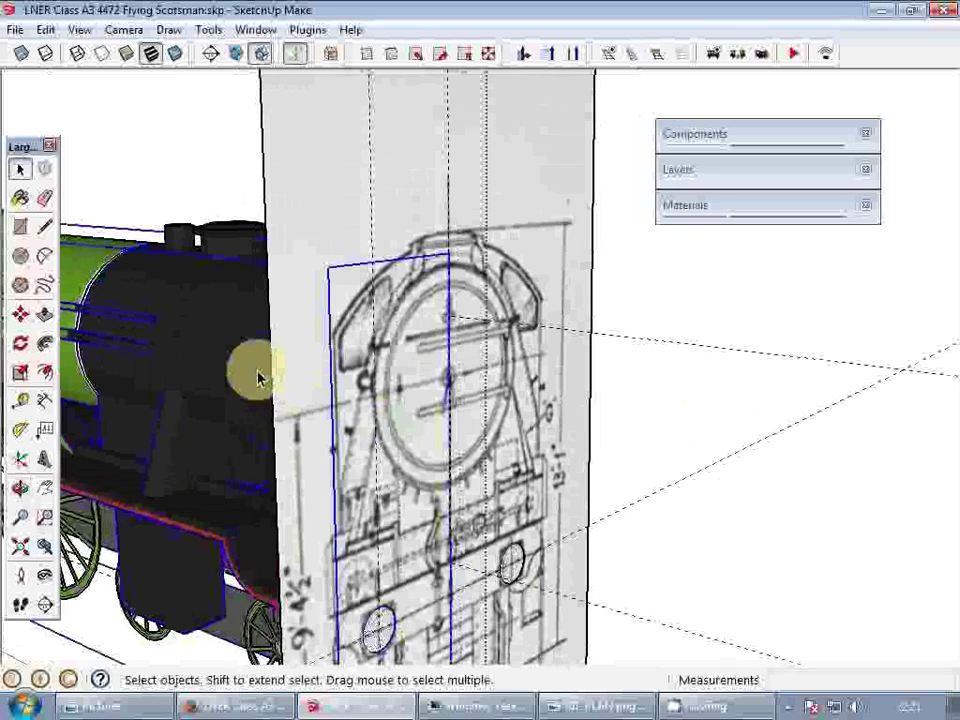
{"action": "double_click", "coordinate": [257, 360]}
{"action": "double_click", "coordinate": [256, 358]}
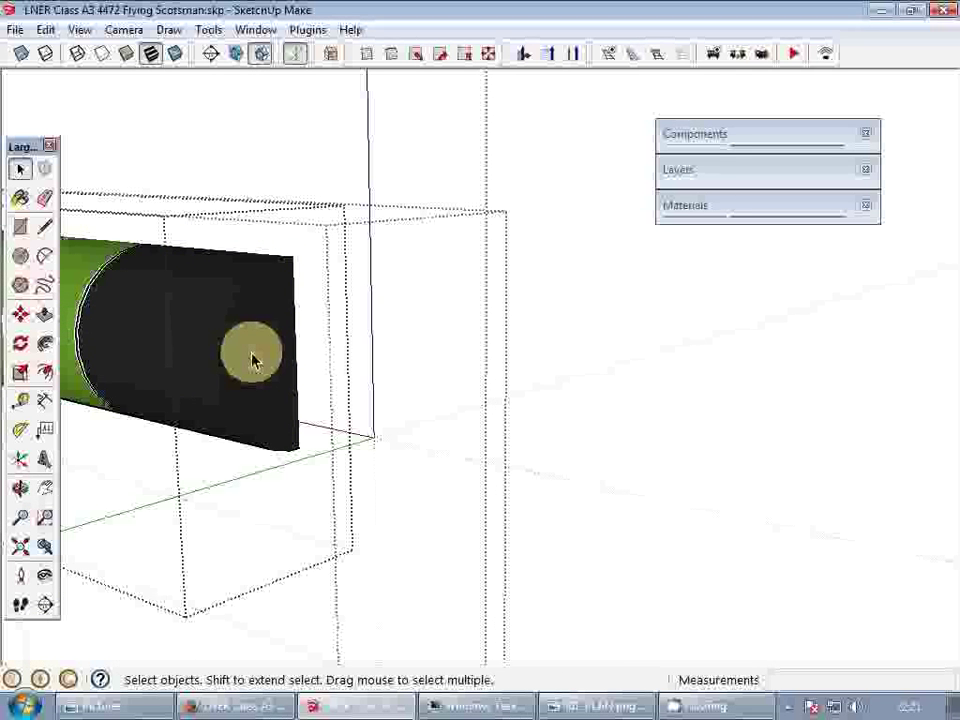
{"action": "key", "text": "Escape"}
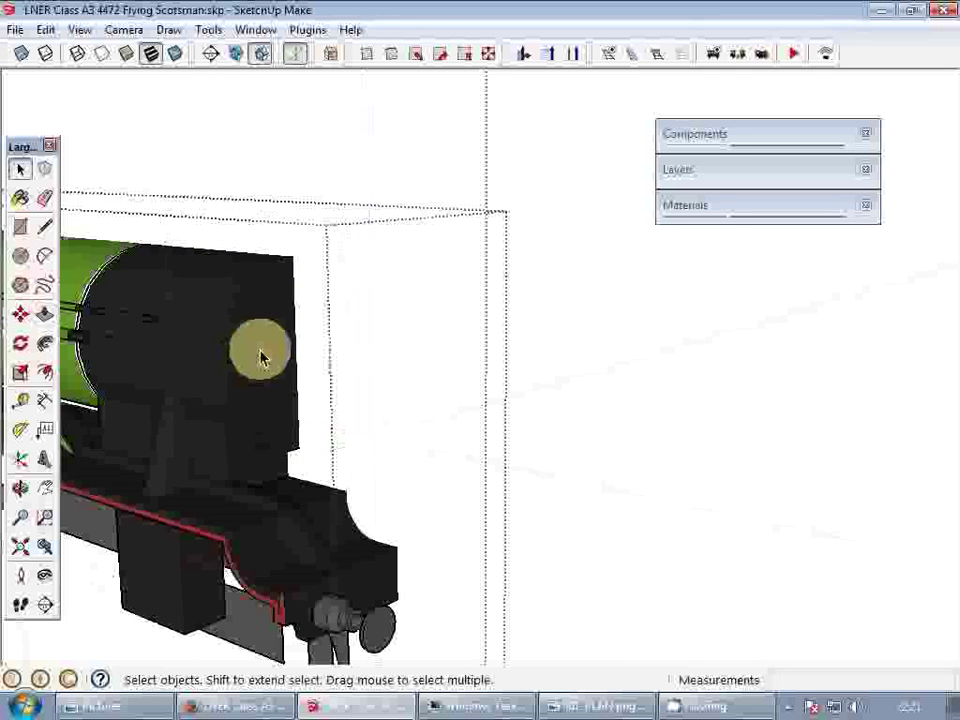
{"action": "key", "text": "Escape"}
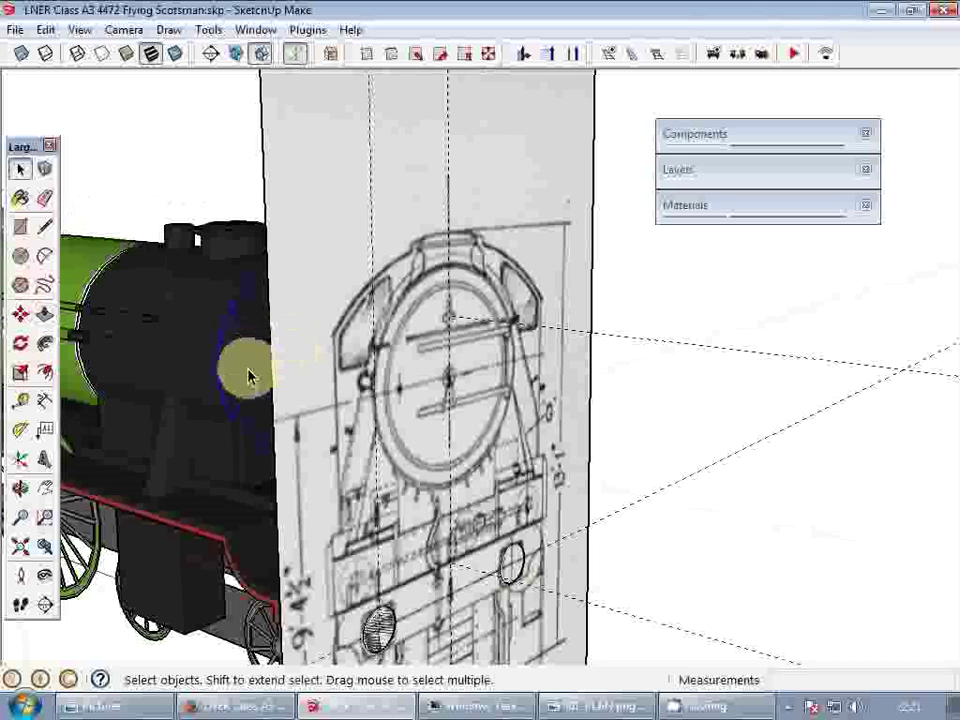
- Move the copied half-round face forward to just before the front-view blueprint and make it a group
{"action": "key", "text": "m"}
{"action": "left_click", "coordinate": [279, 347]}
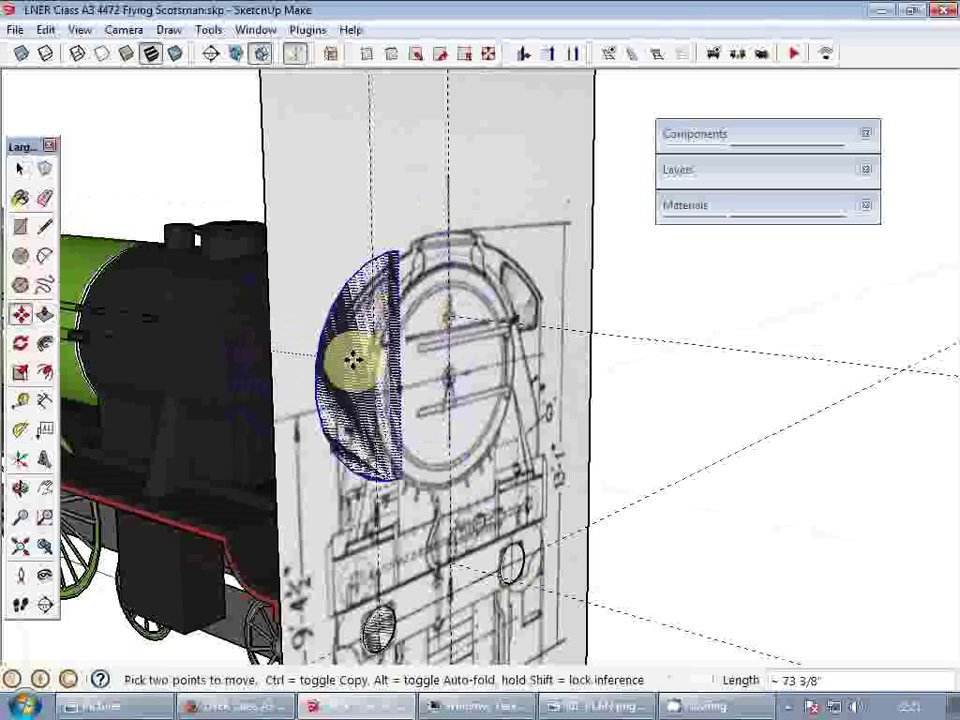
{"action": "left_click", "coordinate": [334, 400]}
{"action": "middle_click_drag", "start_coordinate": [457, 402], "coordinate": [260, 386]}
{"action": "key", "text": "space"}
{"action": "scroll", "coordinate": [425, 383], "scroll_direction": "up", "scroll_amount": 2}
{"action": "right_click", "coordinate": [425, 342]}
{"action": "left_click", "coordinate": [517, 502]}
- Delete the fill face inside the half-round group, keeping only its outline, and leave the group
{"action": "scroll", "coordinate": [525, 384], "scroll_direction": "down", "scroll_amount": 3}
{"action": "scroll", "coordinate": [497, 364], "scroll_direction": "up", "scroll_amount": 3}
{"action": "double_click", "coordinate": [477, 362]}
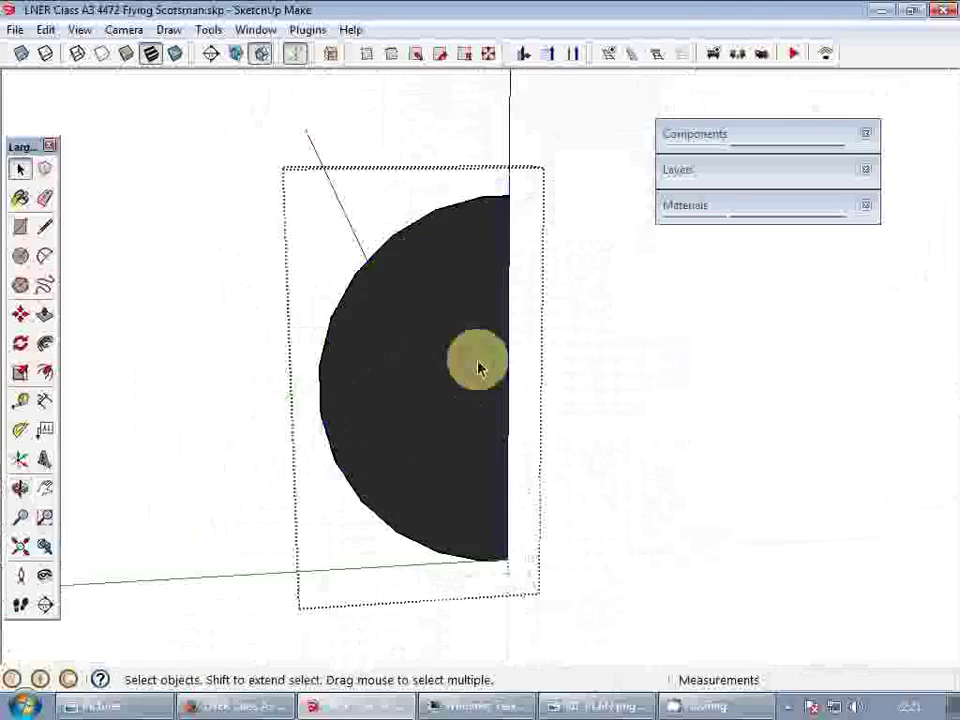
{"action": "left_click", "coordinate": [485, 349]}
{"action": "key", "text": "Delete"}
{"action": "key", "text": "Escape"}
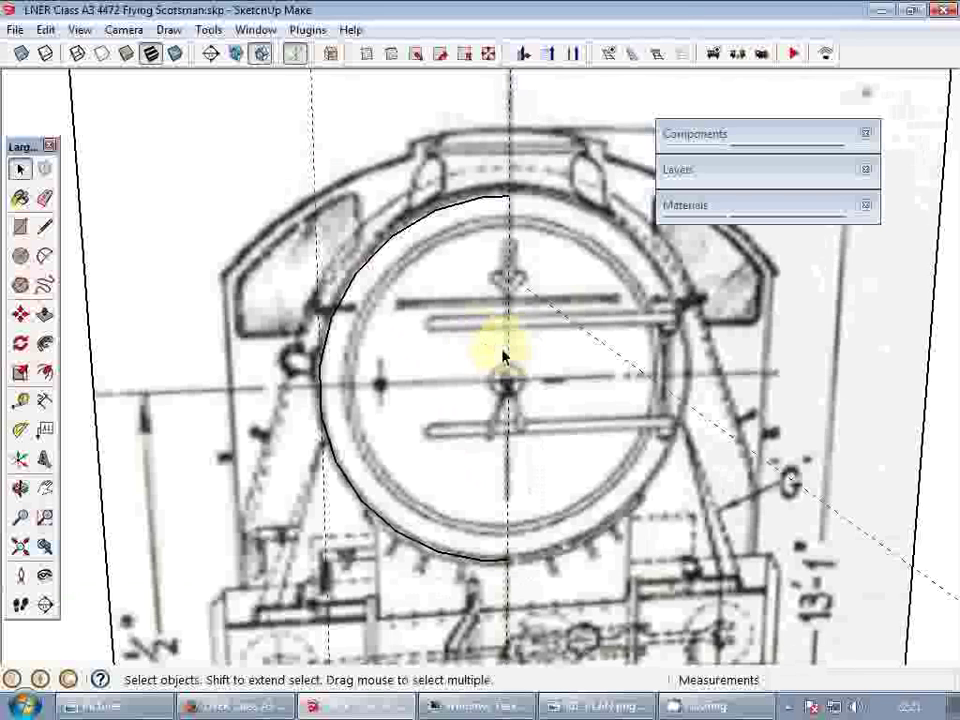
{"action": "middle_click_drag", "start_coordinate": [503, 355], "coordinate": [474, 392]}
{"action": "key", "text": "c"}
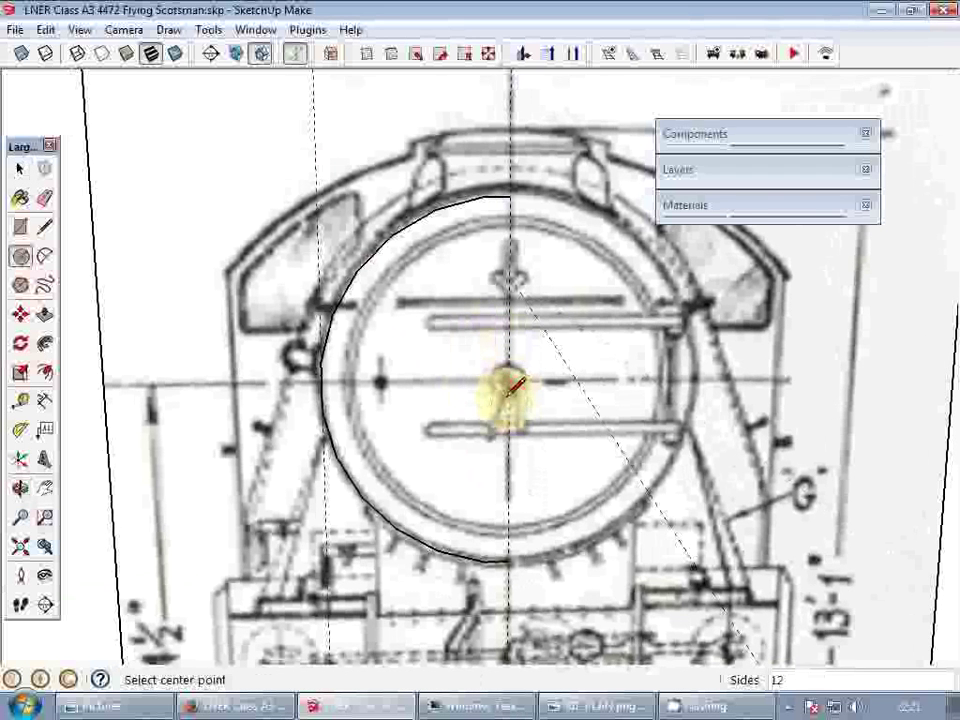
{"action": "key", "text": "space"}
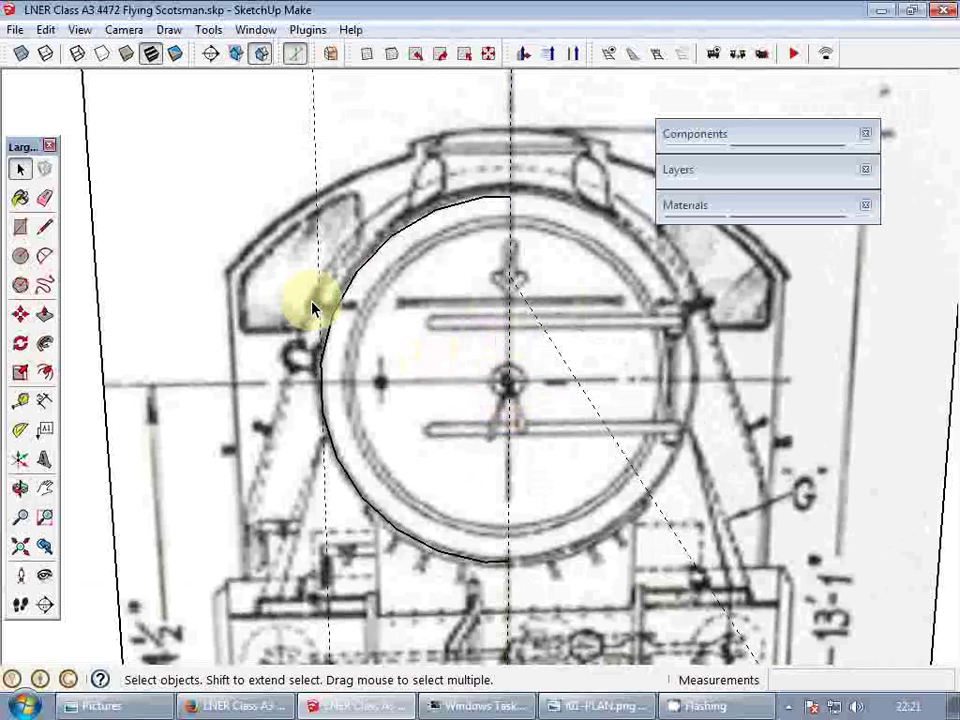
{"action": "middle_click_drag", "start_coordinate": [489, 379], "coordinate": [448, 388]}
{"action": "key", "text": "c"}
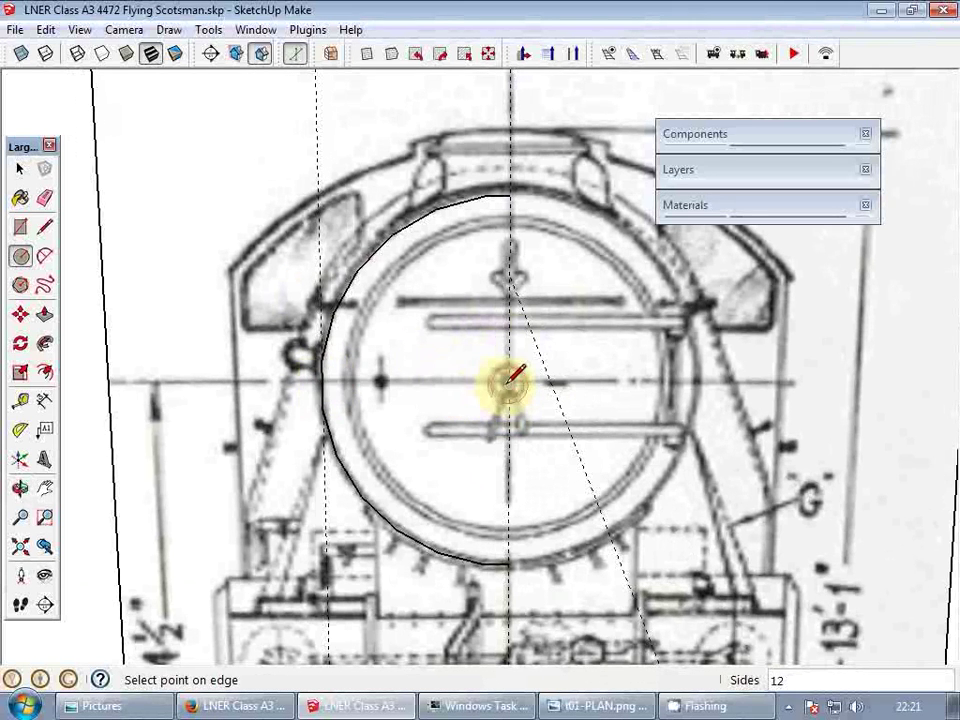
{"action": "scroll", "coordinate": [512, 276], "scroll_direction": "up", "scroll_amount": 2}
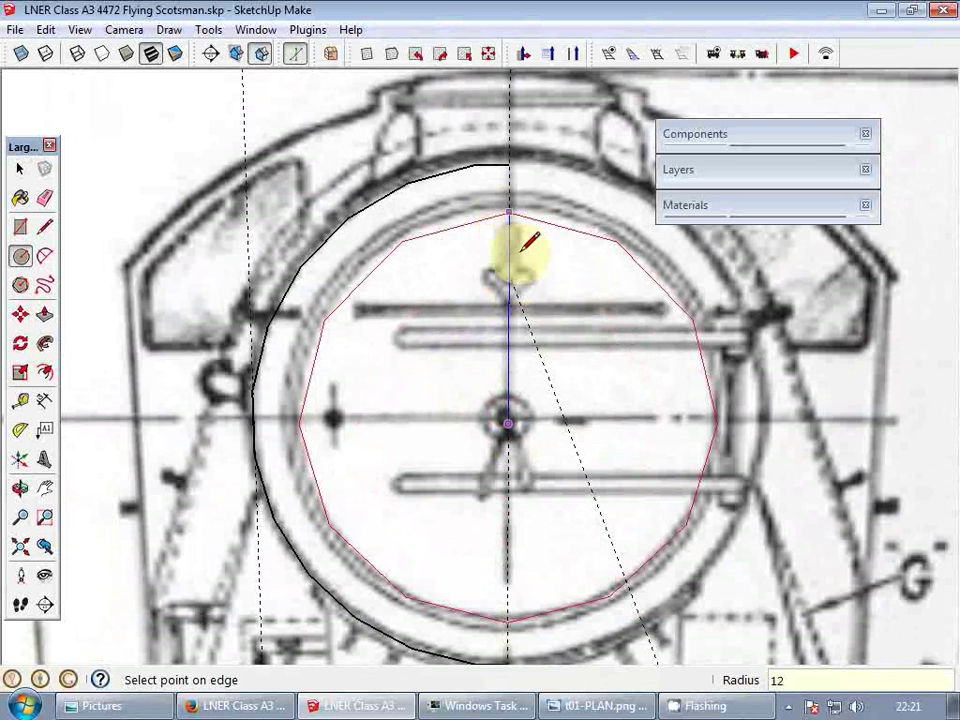
{"action": "key", "text": "o"}
{"action": "scroll", "coordinate": [468, 308], "scroll_direction": "down", "scroll_amount": 2}
{"action": "key", "text": "space"}
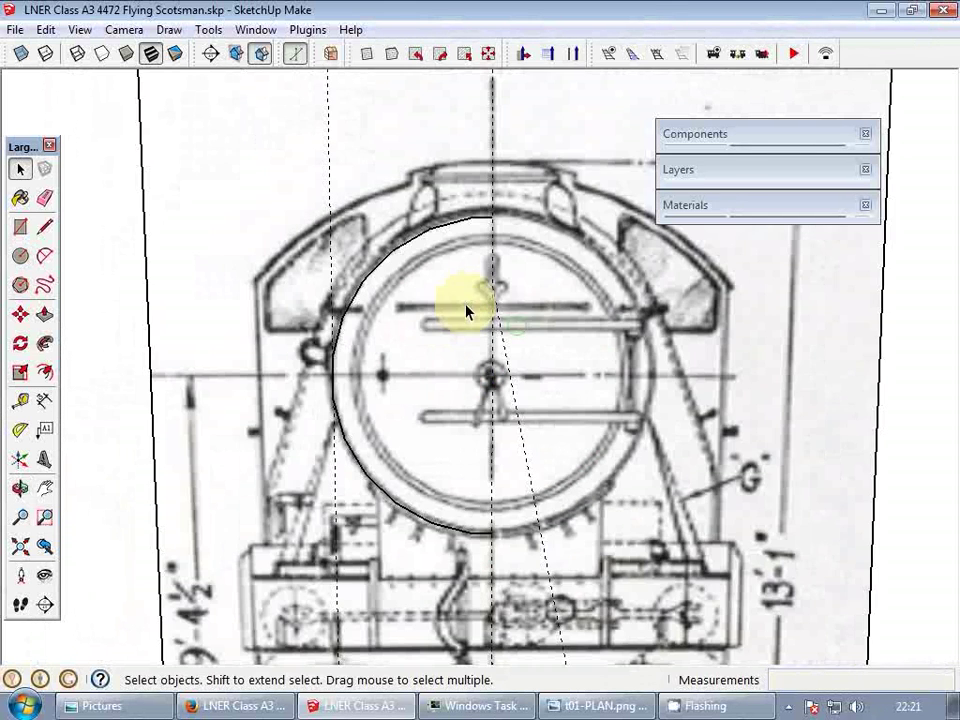
{"action": "key", "text": "a"}
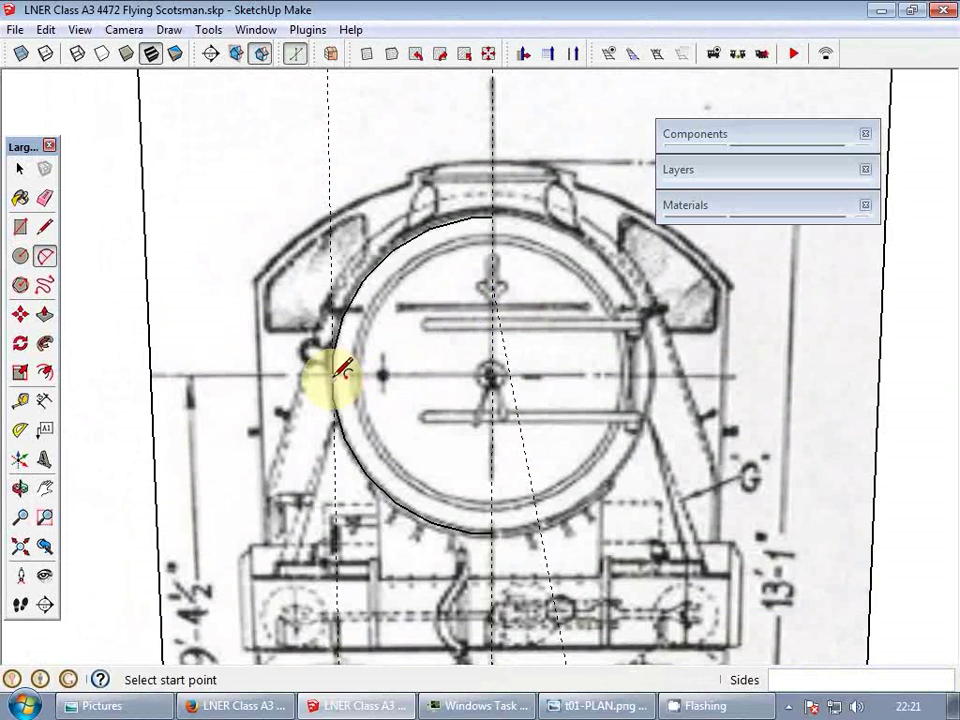
{"action": "scroll", "coordinate": [343, 370], "scroll_direction": "up", "scroll_amount": 3}
{"action": "key", "text": "space"}
{"action": "key", "text": "c"}
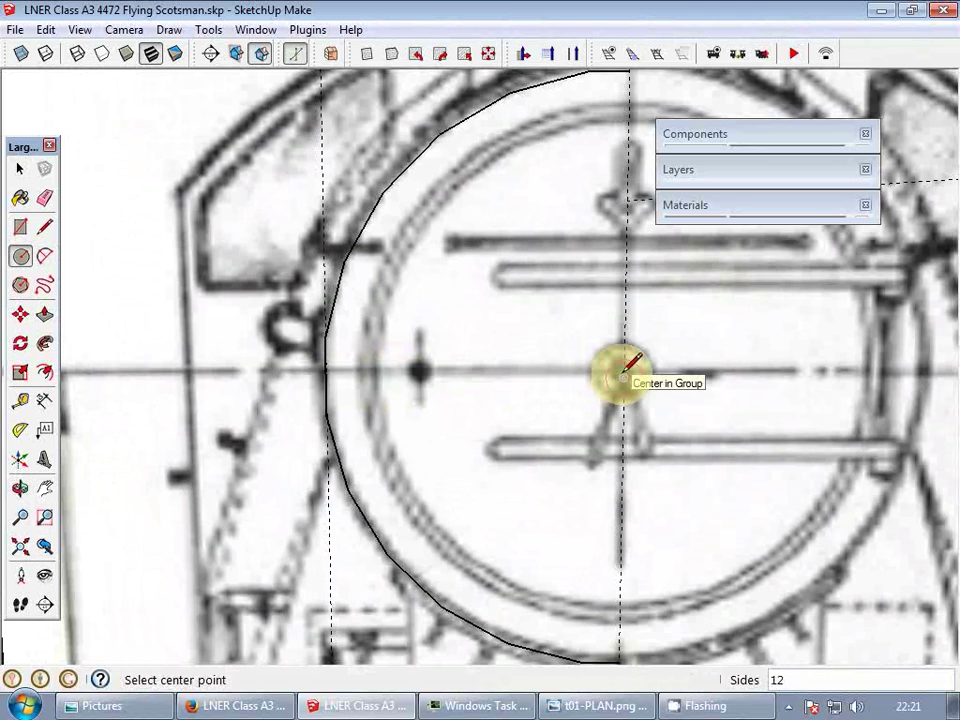
{"action": "scroll", "coordinate": [624, 373], "scroll_direction": "down", "scroll_amount": 2}
{"action": "scroll", "coordinate": [626, 220], "scroll_direction": "up", "scroll_amount": 2}
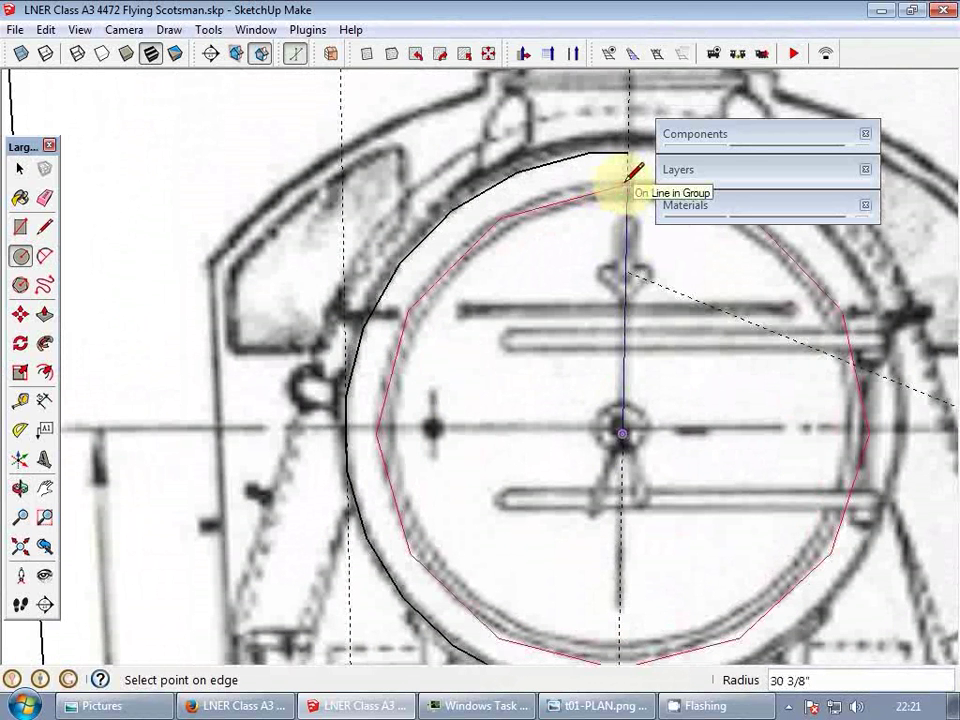
{"action": "key", "text": "space"}
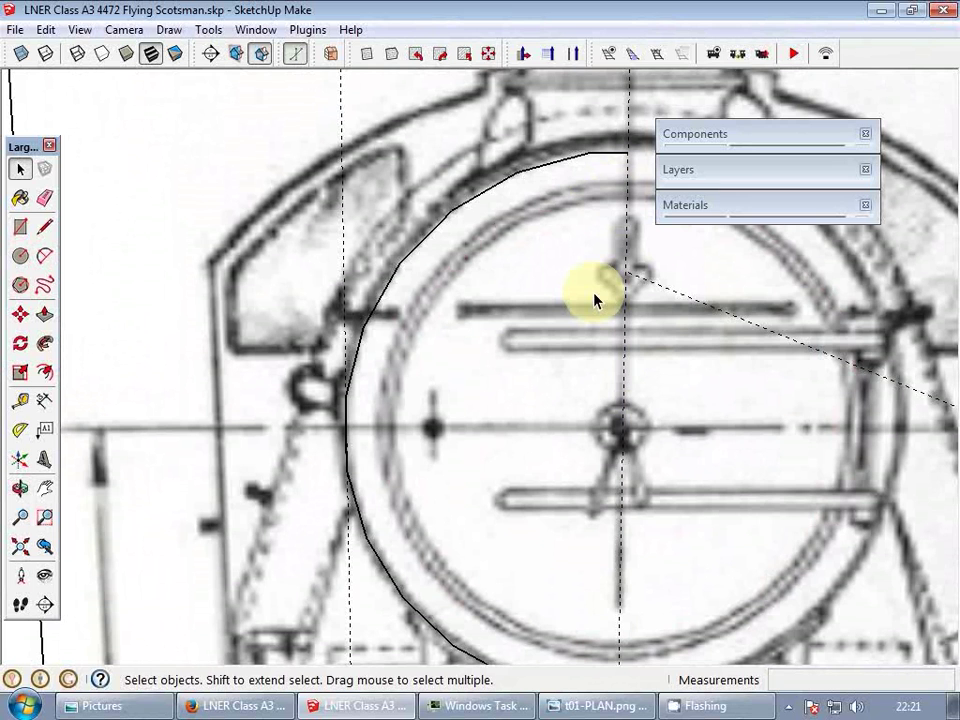
- Draw a 24-sided circle of about 30" radius around the smokebox door's centre, reaching the door's outer ring on the front blueprint
{"action": "key", "text": "c"}
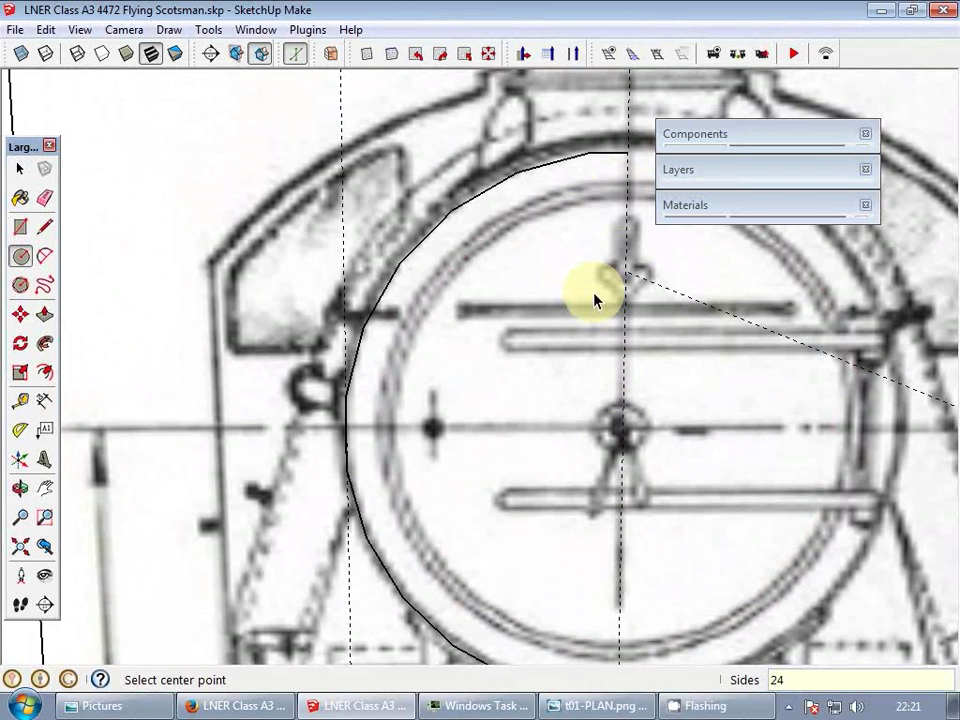
{"action": "left_click", "coordinate": [622, 425]}
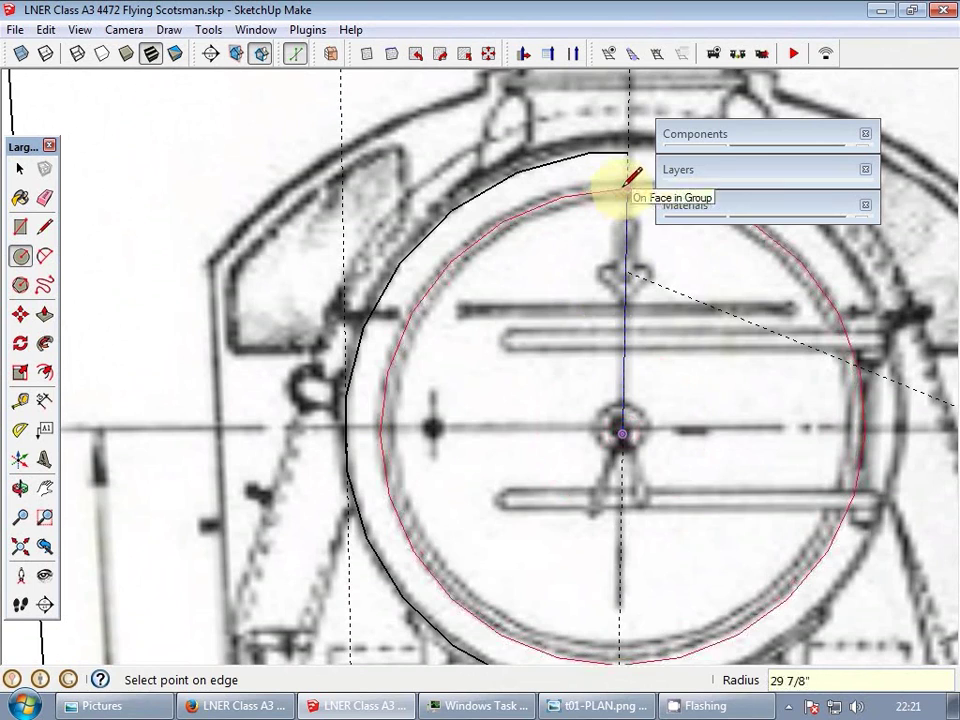
{"action": "left_click", "coordinate": [627, 182]}
{"action": "key", "text": "space"}
- Rotate the smokebox door circle 7.5° about its centre so its segments line up with the half-round smokebox outline
{"action": "left_click", "coordinate": [572, 268]}
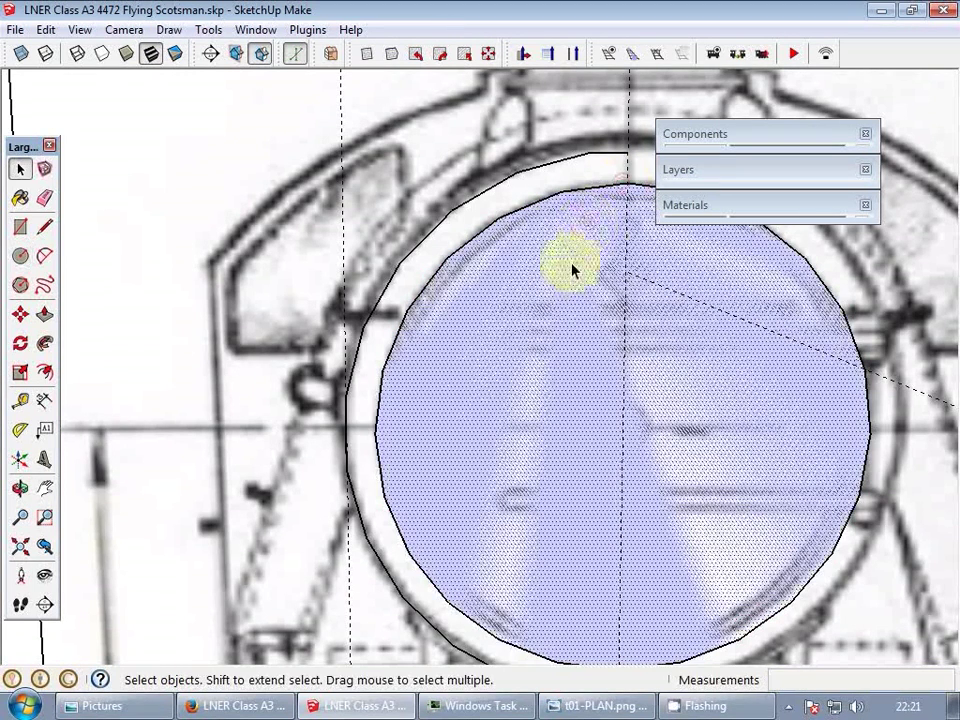
{"action": "key", "text": "q"}
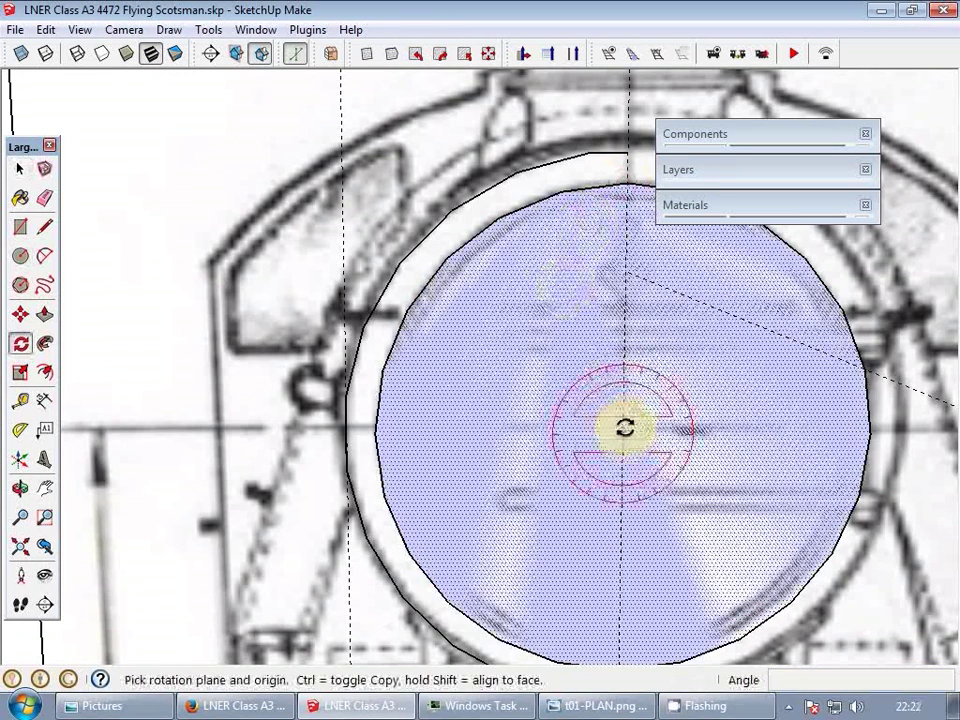
{"action": "left_click", "coordinate": [624, 430]}
{"action": "scroll", "coordinate": [618, 178], "scroll_direction": "up", "scroll_amount": 3}
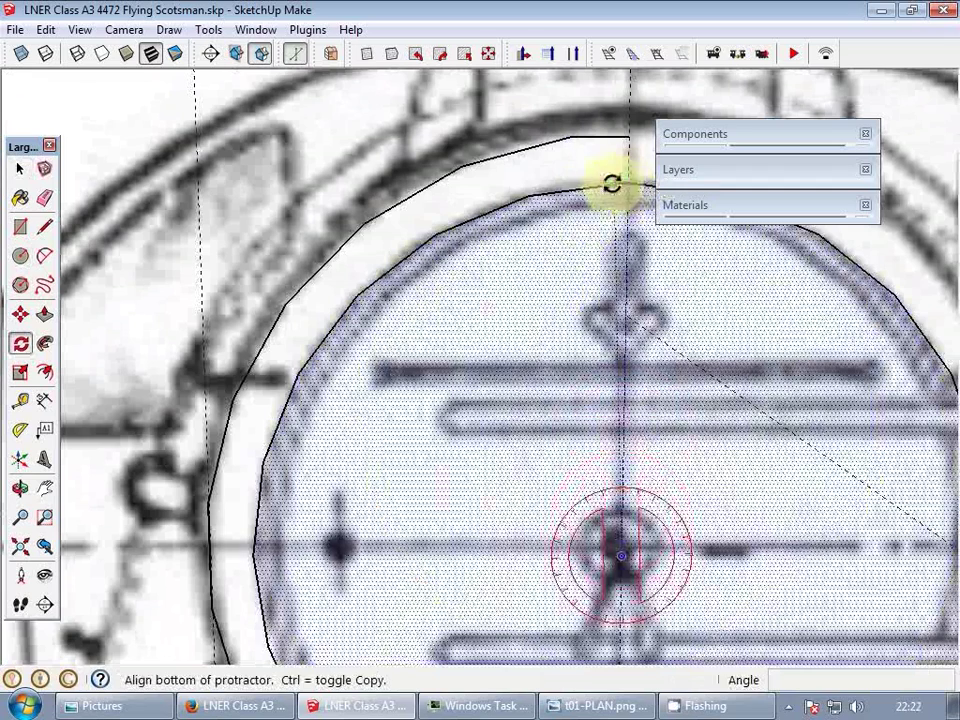
{"action": "left_click", "coordinate": [529, 193]}
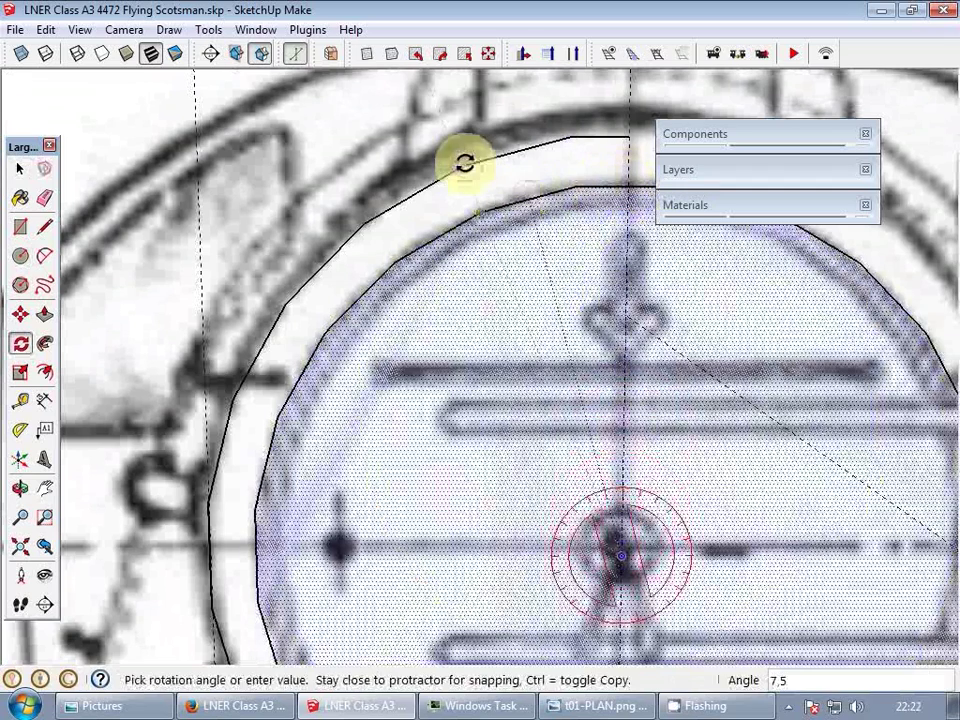
{"action": "left_click", "coordinate": [465, 163]}
- Offset the door circle's edge inward by about 1 5/8" and make the disc with its ring a group
{"action": "key", "text": "f"}
{"action": "left_click", "coordinate": [475, 248]}
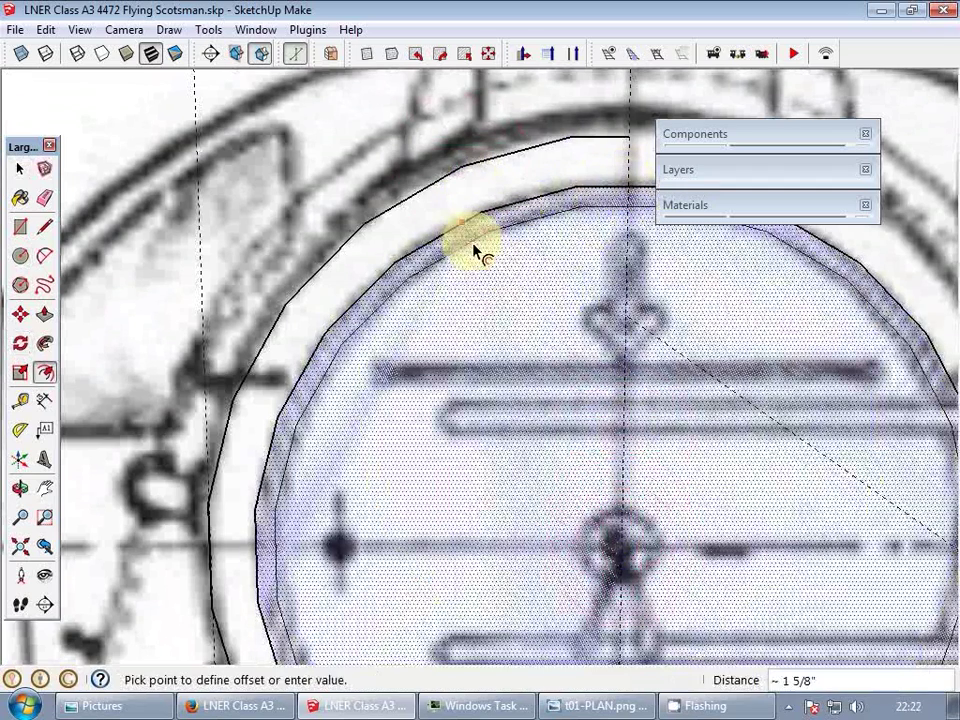
{"action": "left_click", "coordinate": [477, 240]}
{"action": "key", "text": "space"}
{"action": "scroll", "coordinate": [483, 270], "scroll_direction": "down", "scroll_amount": 3}
{"action": "right_click", "coordinate": [484, 286]}
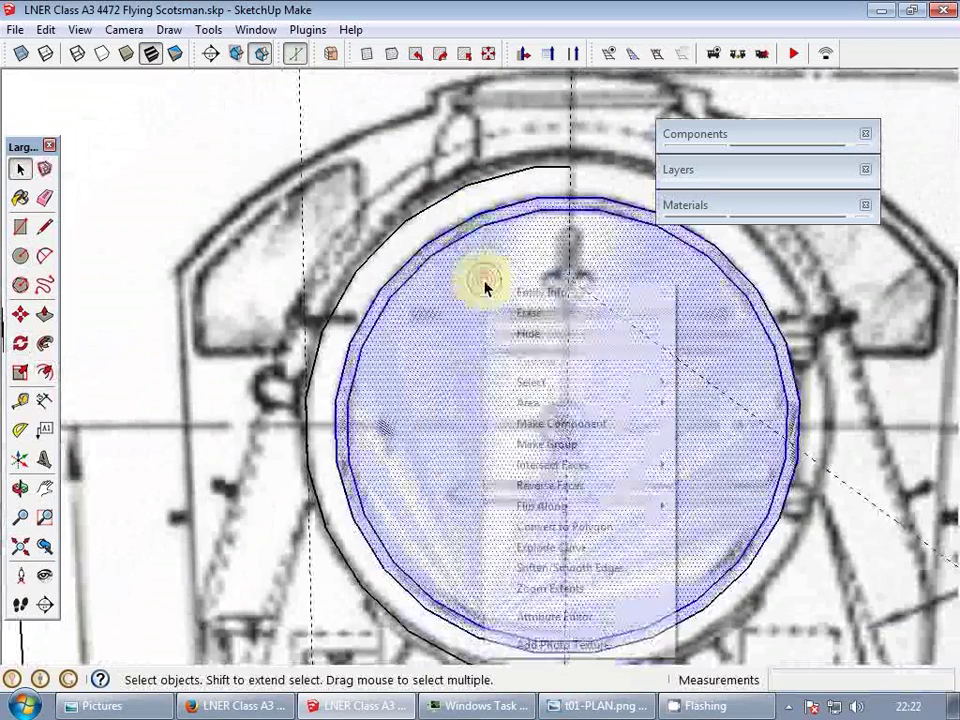
{"action": "left_click", "coordinate": [590, 449]}
- Draw a long narrow rectangle for the upper hinge strap over the door, reaching past its right edge, and select its face
{"action": "scroll", "coordinate": [294, 315], "scroll_direction": "down", "scroll_amount": 2}
{"action": "middle_click_drag", "start_coordinate": [290, 314], "coordinate": [408, 327]}
{"action": "scroll", "coordinate": [419, 347], "scroll_direction": "up", "scroll_amount": 3}
{"action": "left_click", "coordinate": [407, 327]}
{"action": "scroll", "coordinate": [406, 326], "scroll_direction": "down", "scroll_amount": 2}
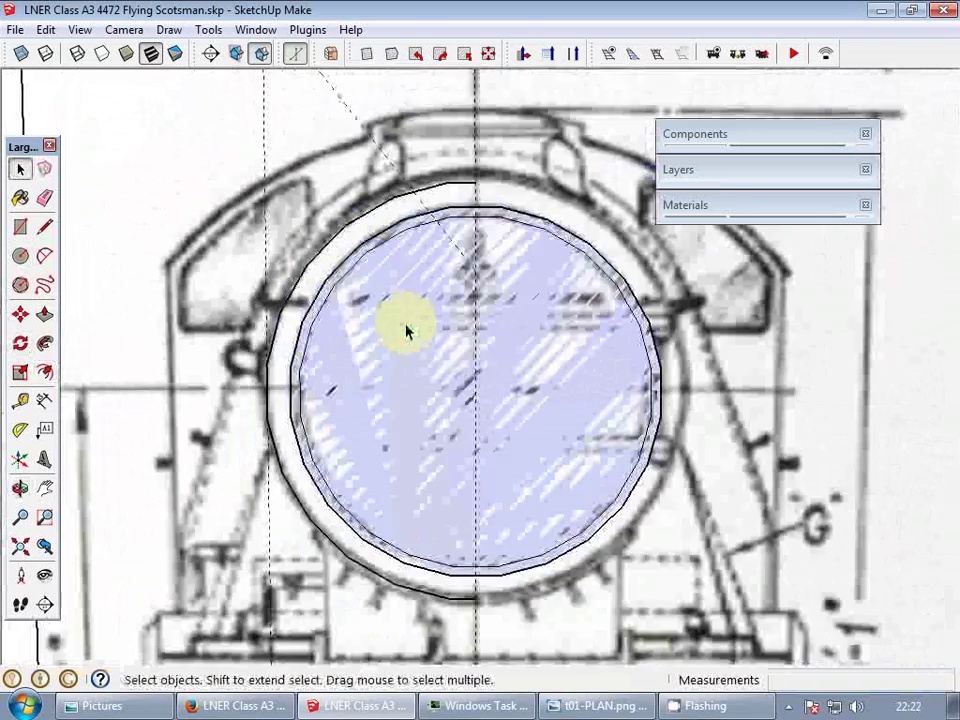
{"action": "scroll", "coordinate": [405, 325], "scroll_direction": "up", "scroll_amount": 3}
{"action": "key", "text": "r"}
{"action": "left_click", "coordinate": [375, 331]}
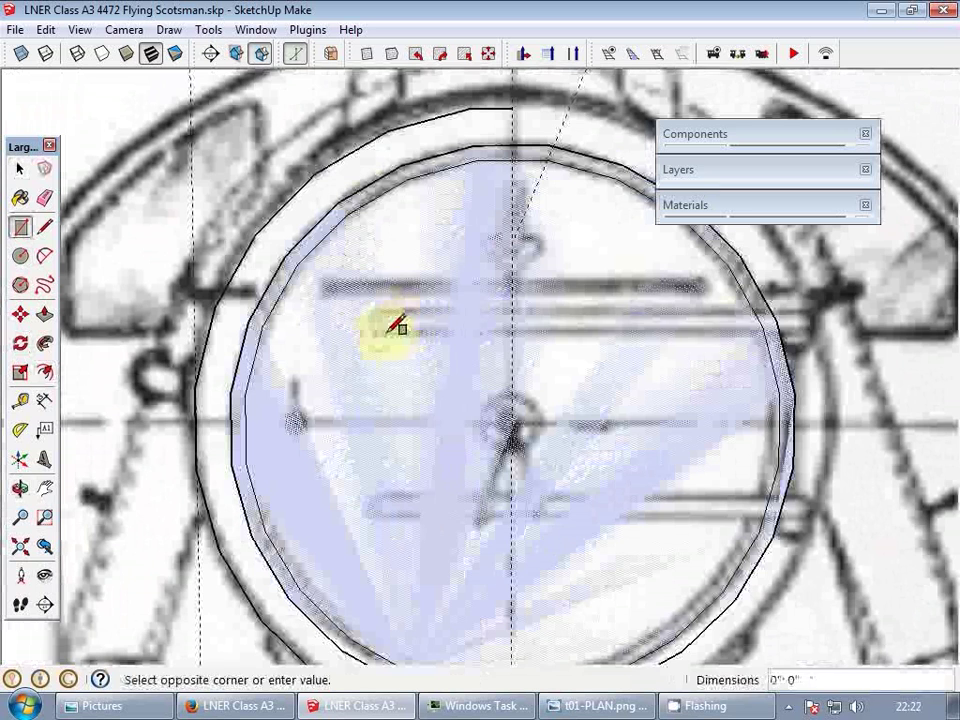
{"action": "left_click", "coordinate": [806, 319]}
{"action": "key", "text": "space"}
{"action": "left_click", "coordinate": [735, 328]}
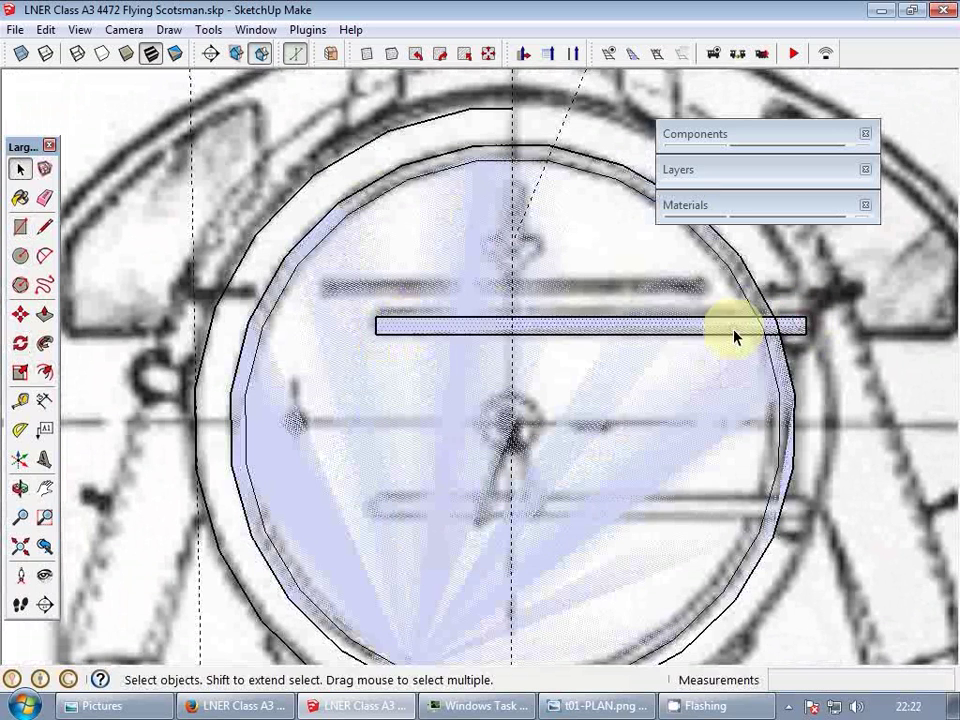
{"action": "key", "text": "q"}
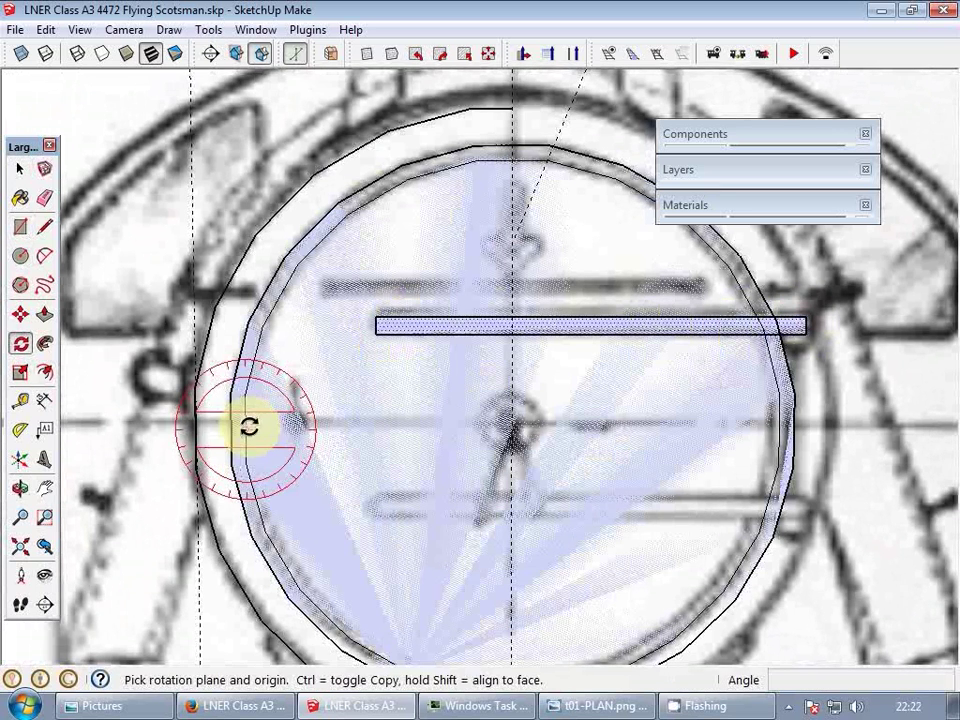
{"action": "left_click_drag", "start_coordinate": [251, 427], "coordinate": [300, 429]}
{"action": "left_click", "coordinate": [250, 404]}
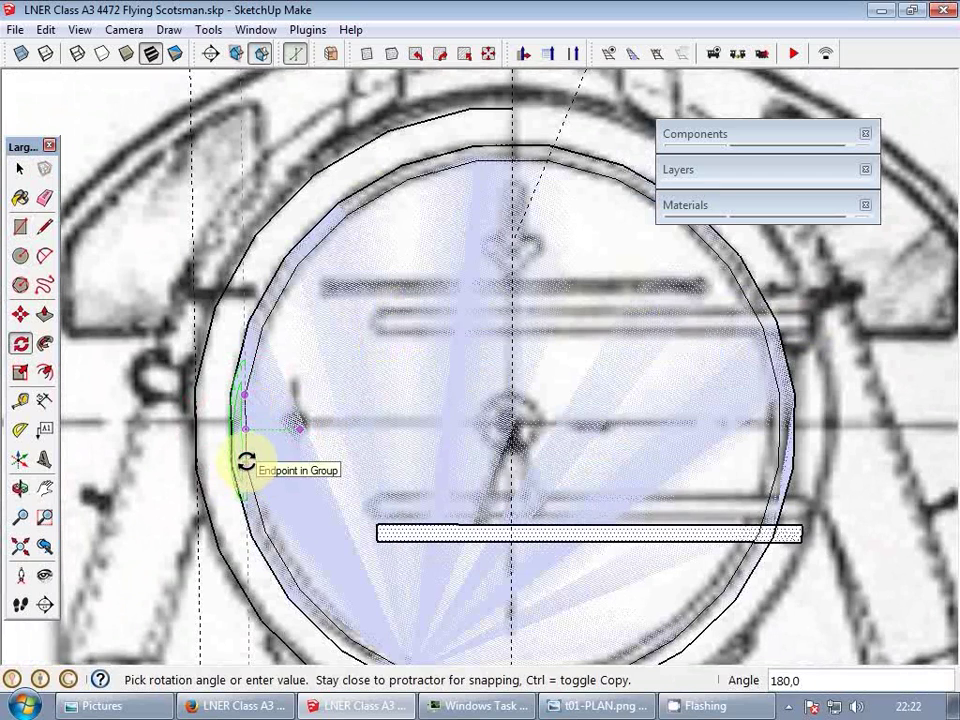
{"action": "key", "text": "space"}
- Rotate a copy of the upper hinge strap 180° about the door's horizontal centreline to create the lower strap
{"action": "scroll", "coordinate": [366, 448], "scroll_direction": "down", "scroll_amount": 2}
{"action": "middle_click_drag", "start_coordinate": [368, 449], "coordinate": [404, 421]}
{"action": "scroll", "coordinate": [352, 445], "scroll_direction": "up", "scroll_amount": 3}
{"action": "key", "text": "q"}
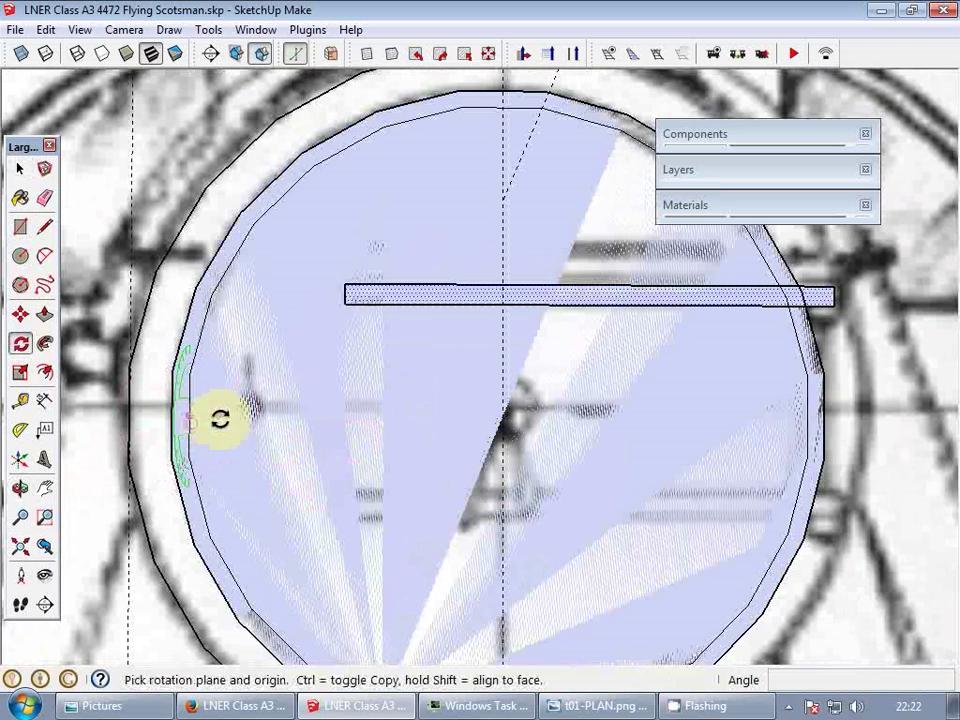
{"action": "left_click", "coordinate": [219, 416]}
{"action": "left_click", "coordinate": [188, 457]}
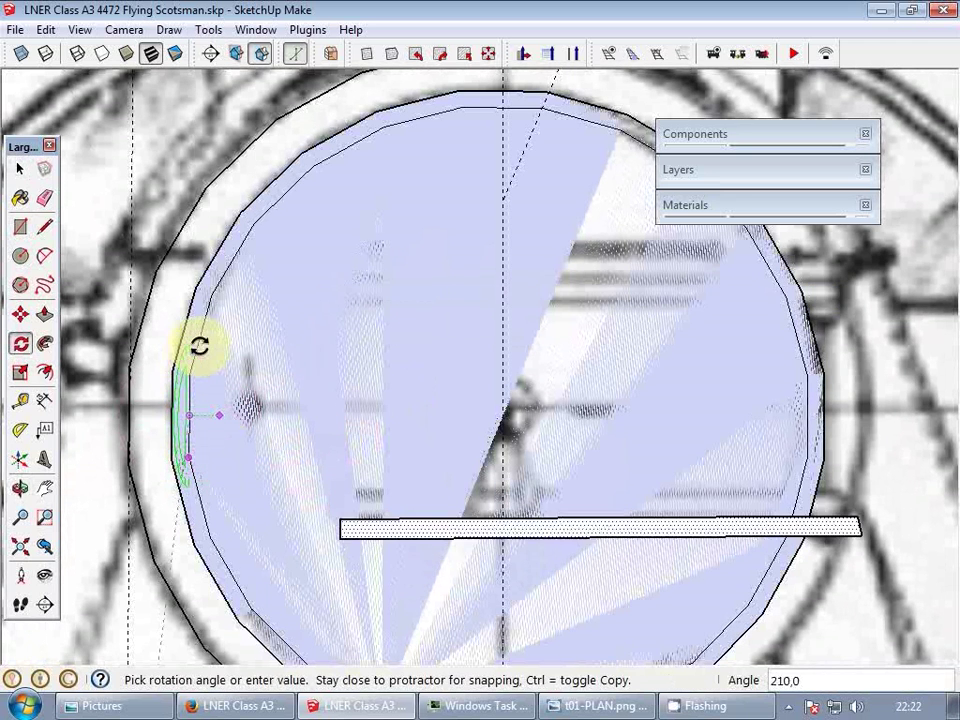
{"action": "key", "text": "ctrl"}
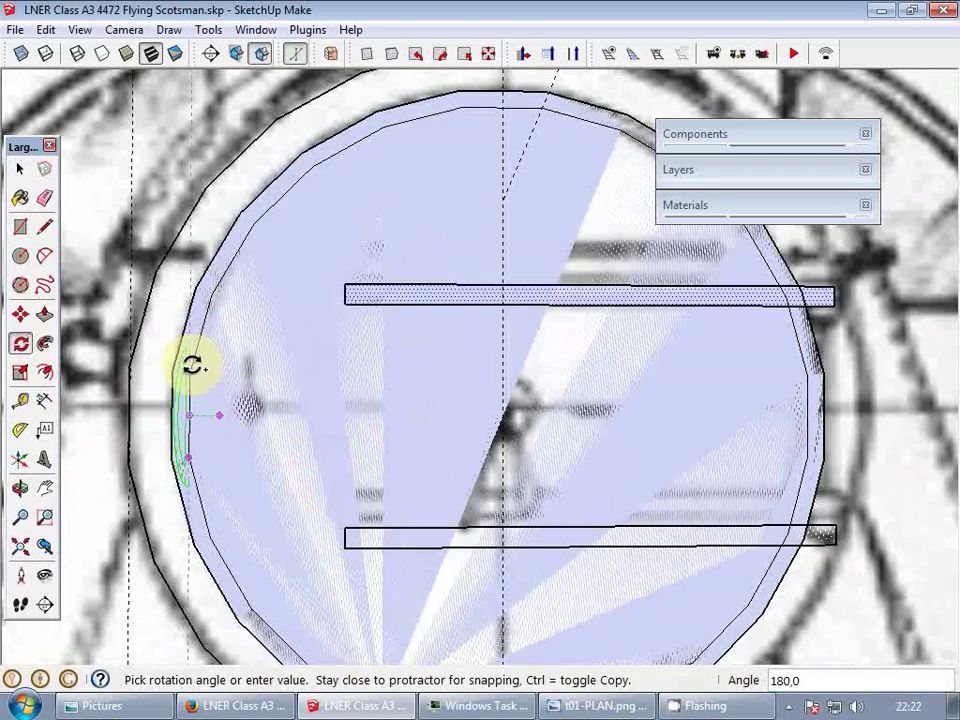
{"action": "left_click", "coordinate": [192, 365]}
{"action": "key", "text": "space"}
- Draw a small circle for the door handle's hub at the centre of the smokebox door
{"action": "scroll", "coordinate": [480, 360], "scroll_direction": "down", "scroll_amount": 3}
{"action": "middle_click_drag", "start_coordinate": [498, 374], "coordinate": [455, 433]}
{"action": "key", "text": "space"}
{"action": "scroll", "coordinate": [510, 400], "scroll_direction": "up", "scroll_amount": 5}
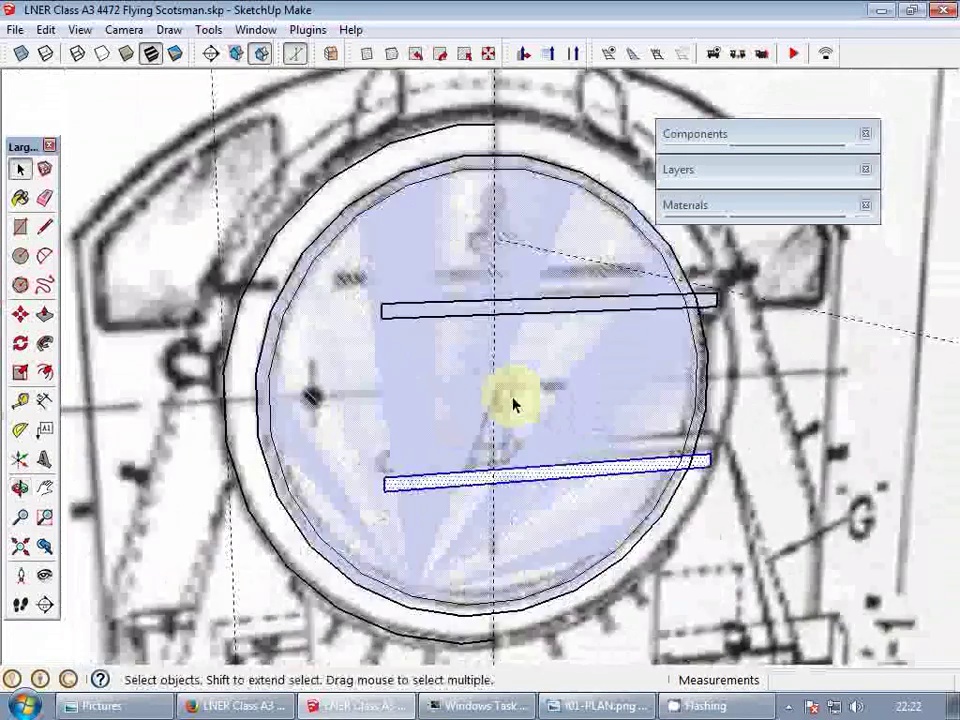
{"action": "scroll", "coordinate": [497, 396], "scroll_direction": "up", "scroll_amount": 1}
{"action": "key", "text": "c"}
{"action": "left_click", "coordinate": [485, 390]}
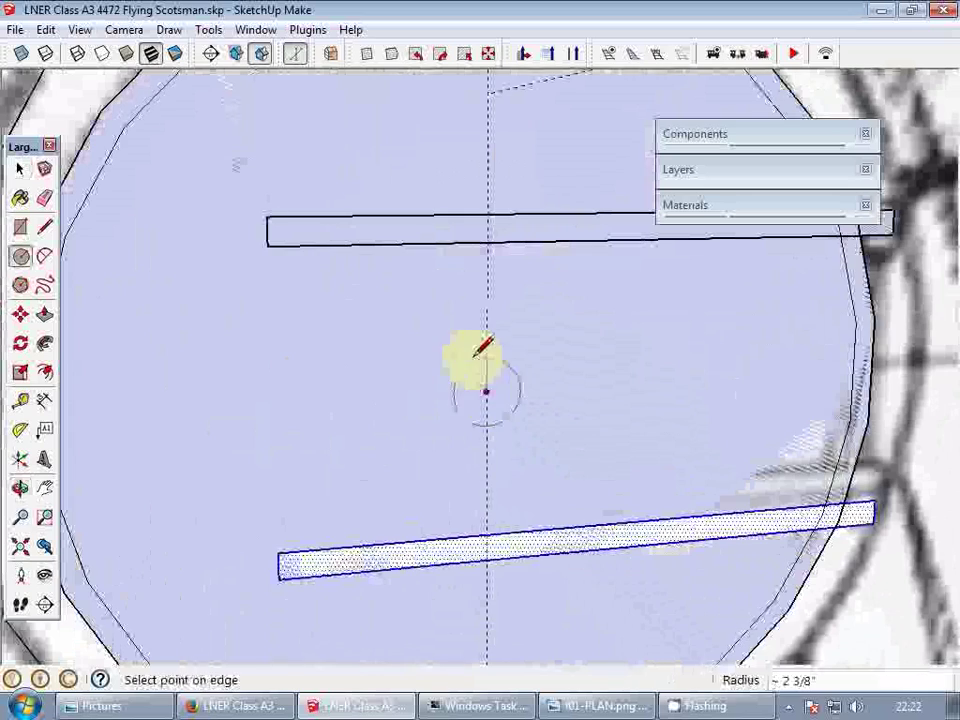
{"action": "left_click", "coordinate": [487, 334]}
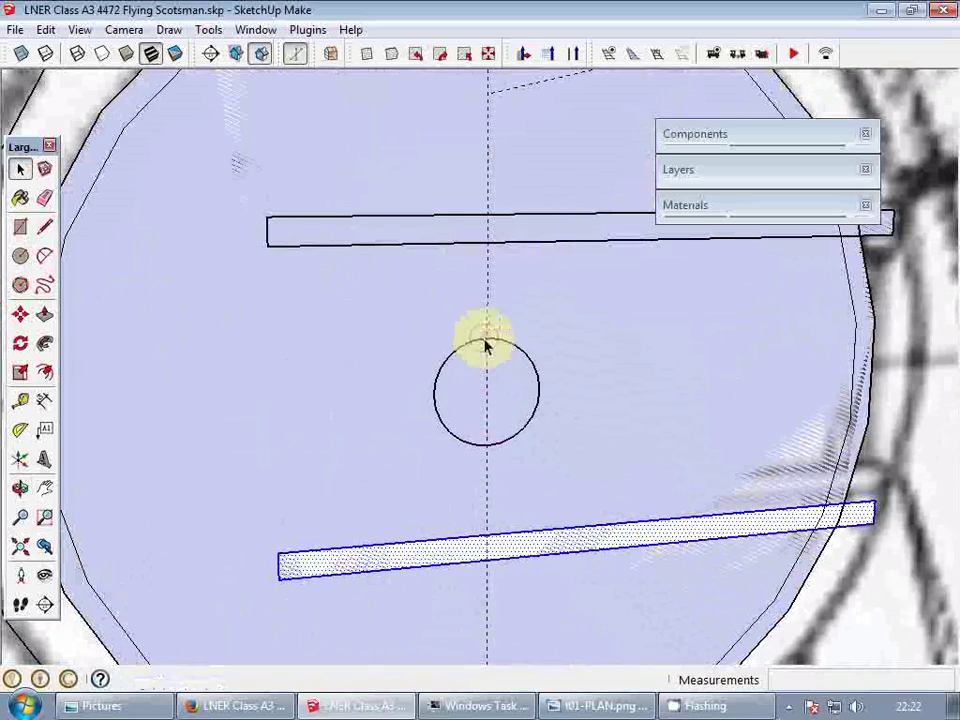
{"action": "key", "text": "o"}
{"action": "left_click_drag", "start_coordinate": [482, 343], "coordinate": [530, 437]}
{"action": "middle_click_drag", "start_coordinate": [530, 437], "coordinate": [500, 396]}
{"action": "scroll", "coordinate": [497, 390], "scroll_direction": "up", "scroll_amount": 6}
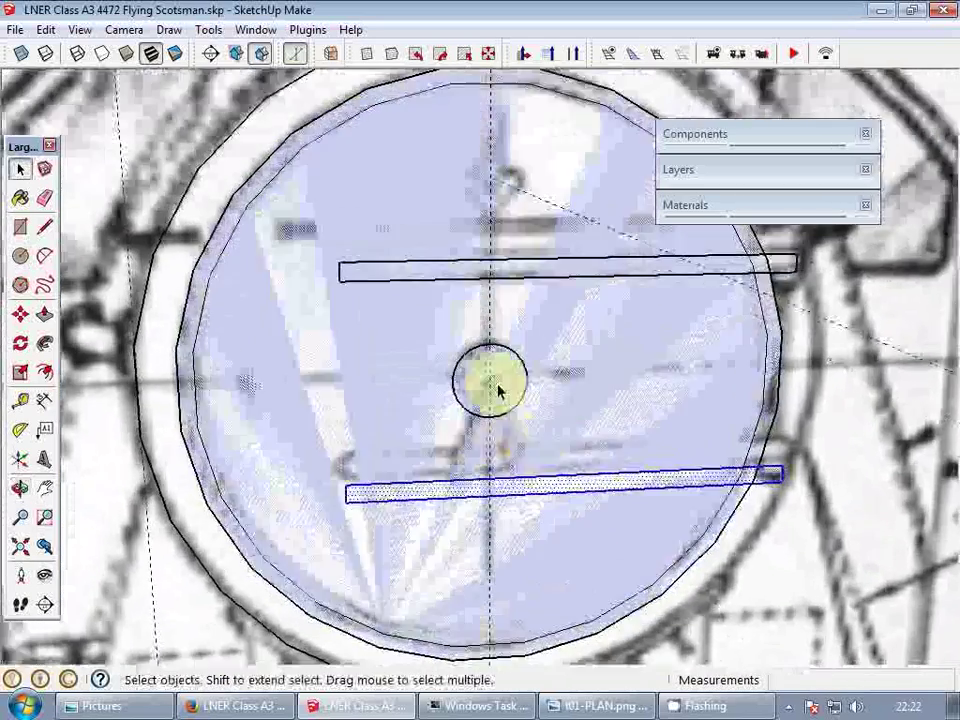
- Select the upper hinge strap with its edges and make it a group
{"action": "scroll", "coordinate": [471, 376], "scroll_direction": "down", "scroll_amount": 1}
{"action": "scroll", "coordinate": [471, 376], "scroll_direction": "down", "scroll_amount": 2}
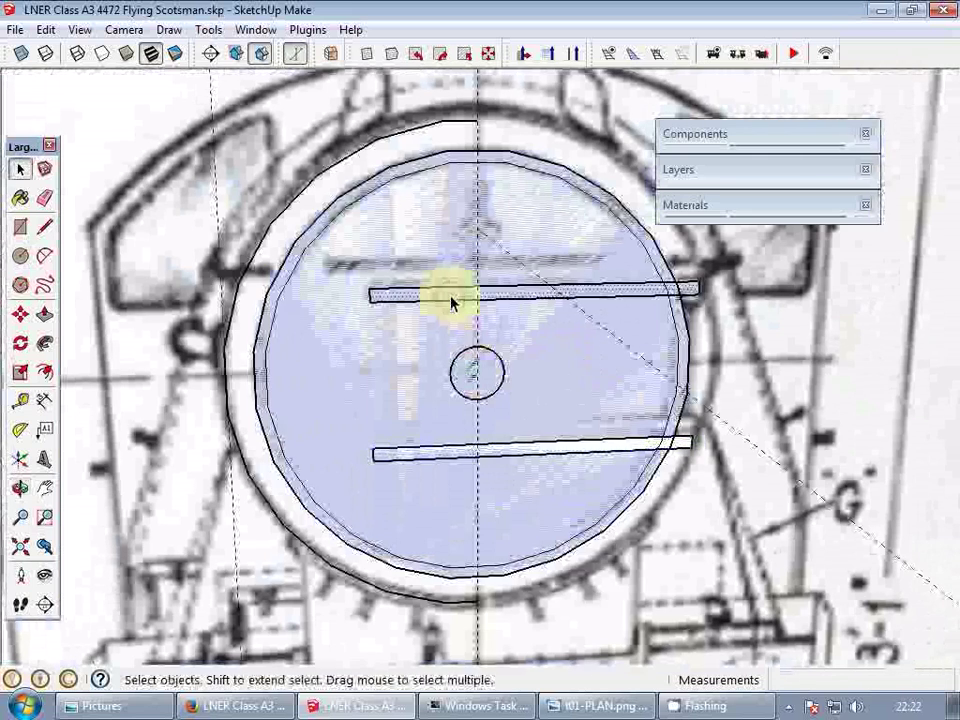
{"action": "right_click", "coordinate": [452, 303]}
{"action": "scroll", "coordinate": [678, 296], "scroll_direction": "up", "scroll_amount": 2}
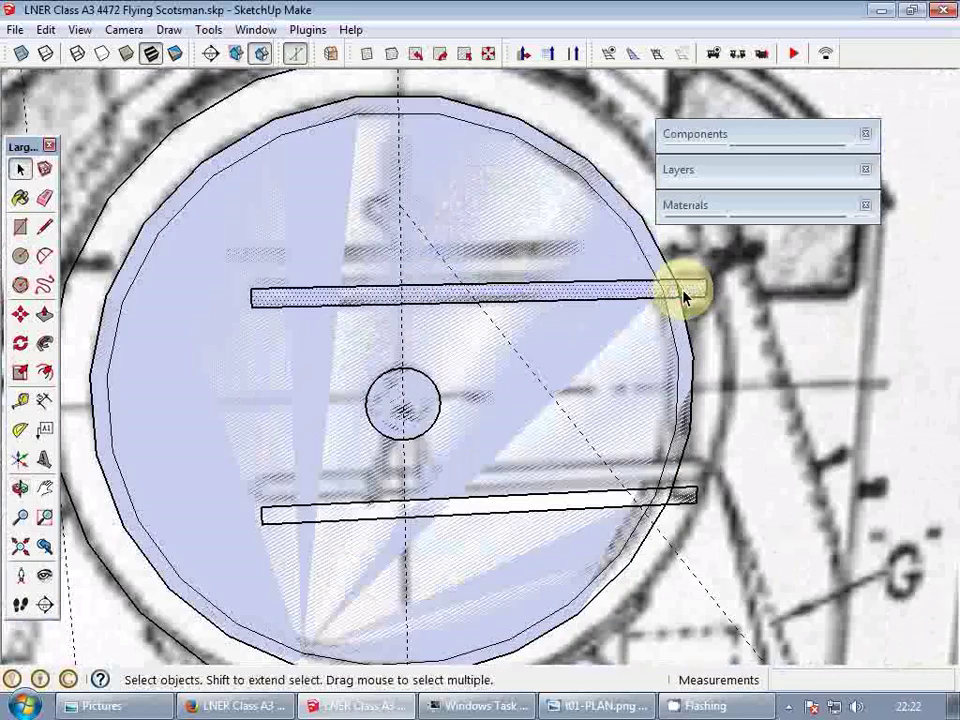
{"action": "right_click", "coordinate": [688, 296]}
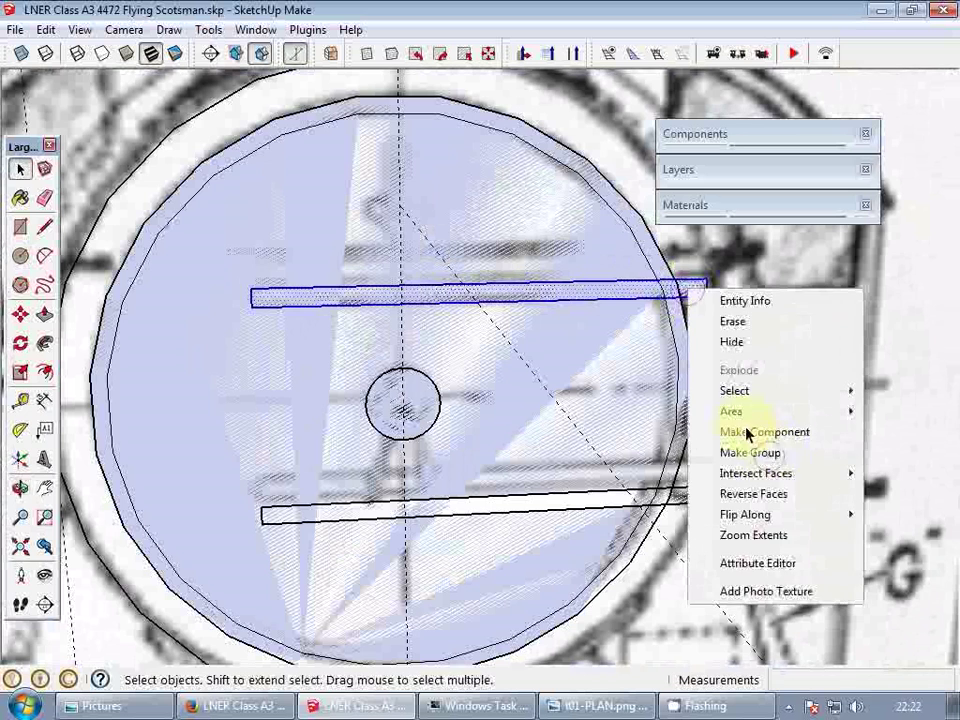
{"action": "left_click", "coordinate": [766, 455]}
{"action": "key", "text": "m"}
{"action": "left_click", "coordinate": [700, 286]}
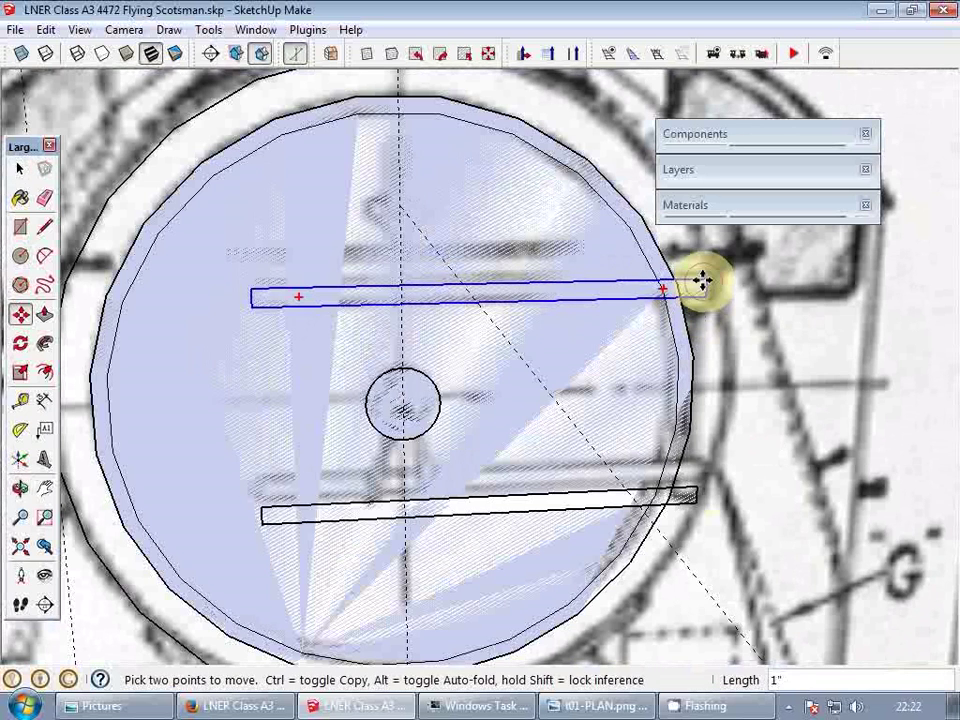
{"action": "left_click", "coordinate": [697, 491]}
{"action": "key", "text": "space"}
- Copy the grouped upper strap down onto the lower strap's corner and delete the loose rotated strap beneath it
{"action": "left_click", "coordinate": [702, 287]}
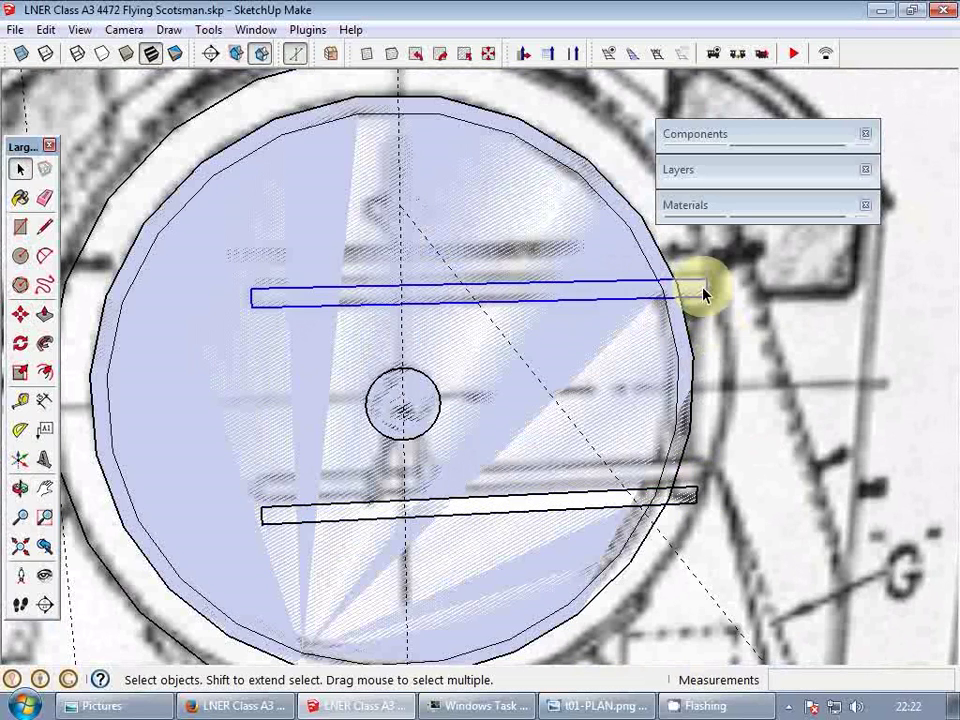
{"action": "key", "text": "m"}
{"action": "left_click", "coordinate": [707, 274]}
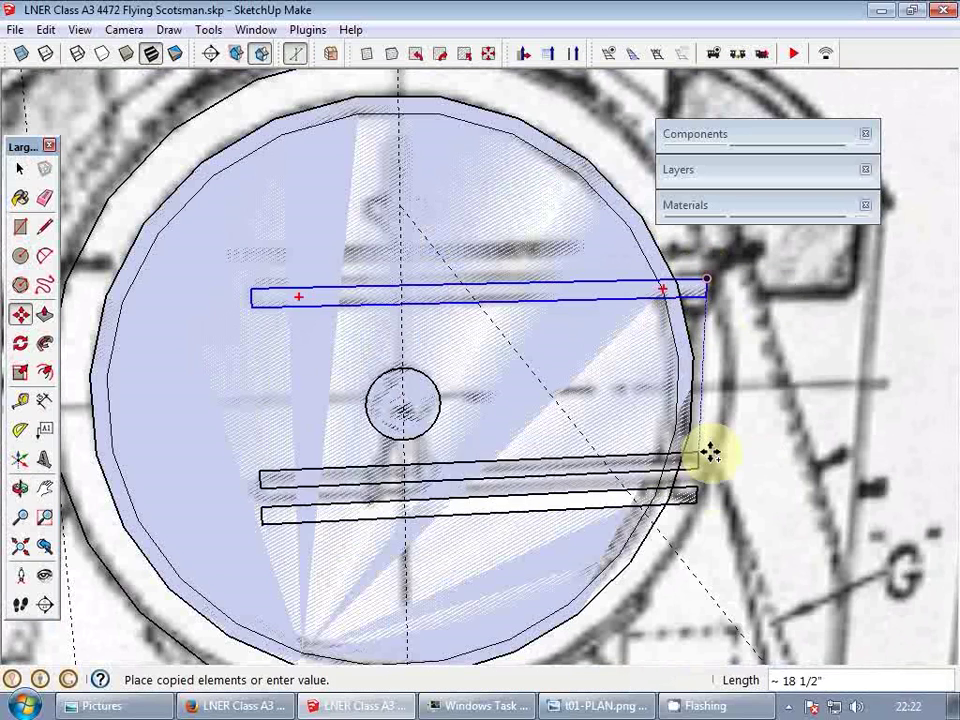
{"action": "left_click", "coordinate": [699, 491]}
{"action": "key", "text": "space"}
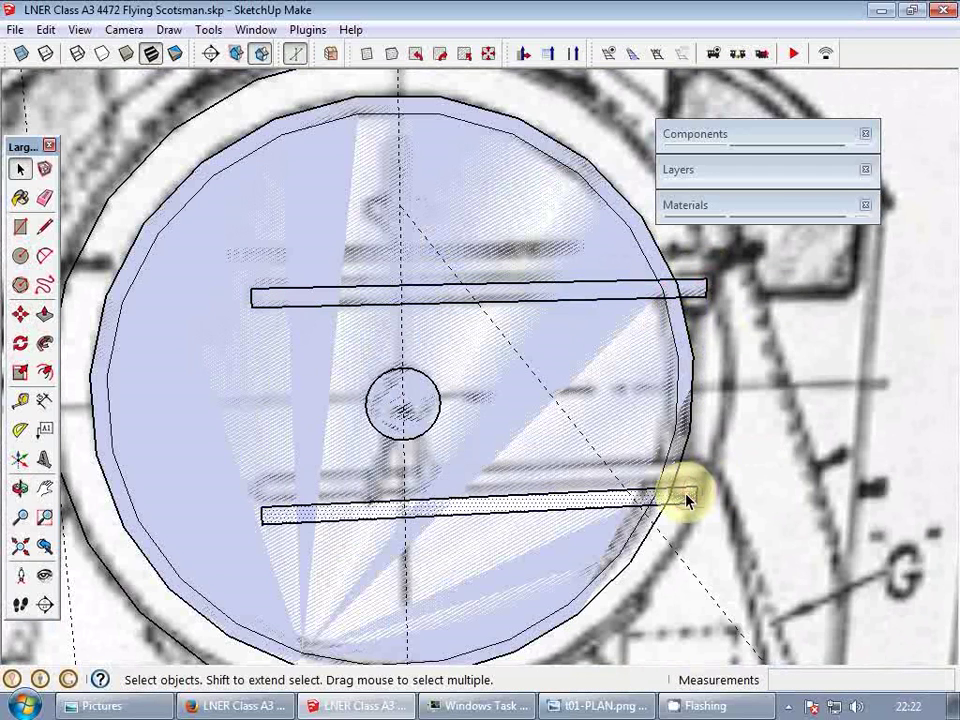
{"action": "left_click", "coordinate": [686, 497]}
{"action": "left_click", "coordinate": [716, 470]}
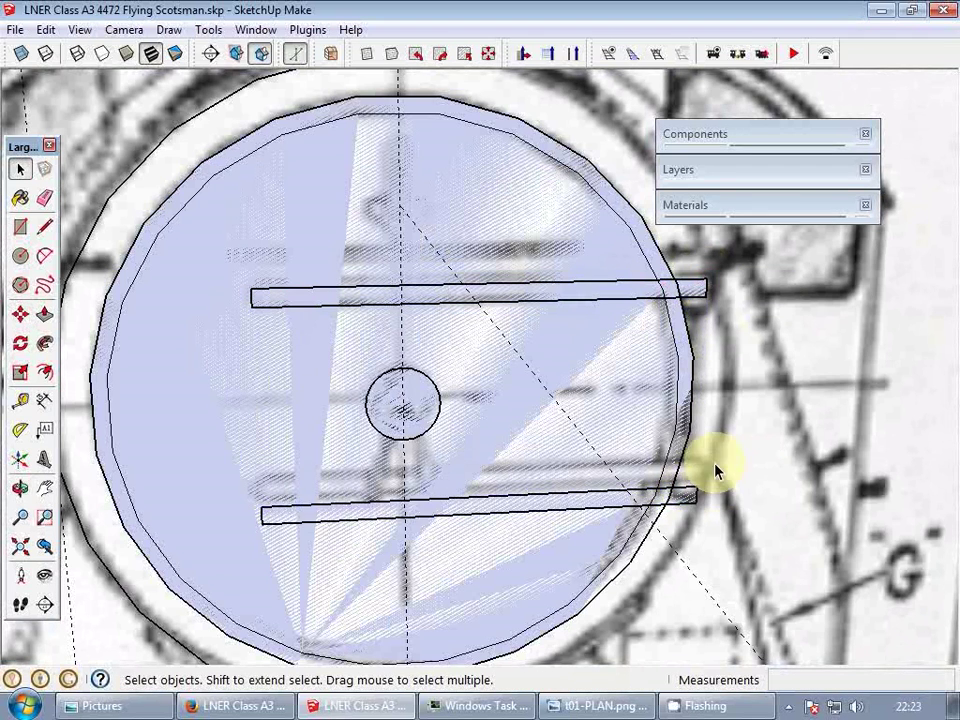
- Select the door disc and both hinge strap groups and copy them straight back onto the locomotive's smokebox front
{"action": "scroll", "coordinate": [688, 463], "scroll_direction": "down", "scroll_amount": 3}
{"action": "left_click", "coordinate": [615, 450]}
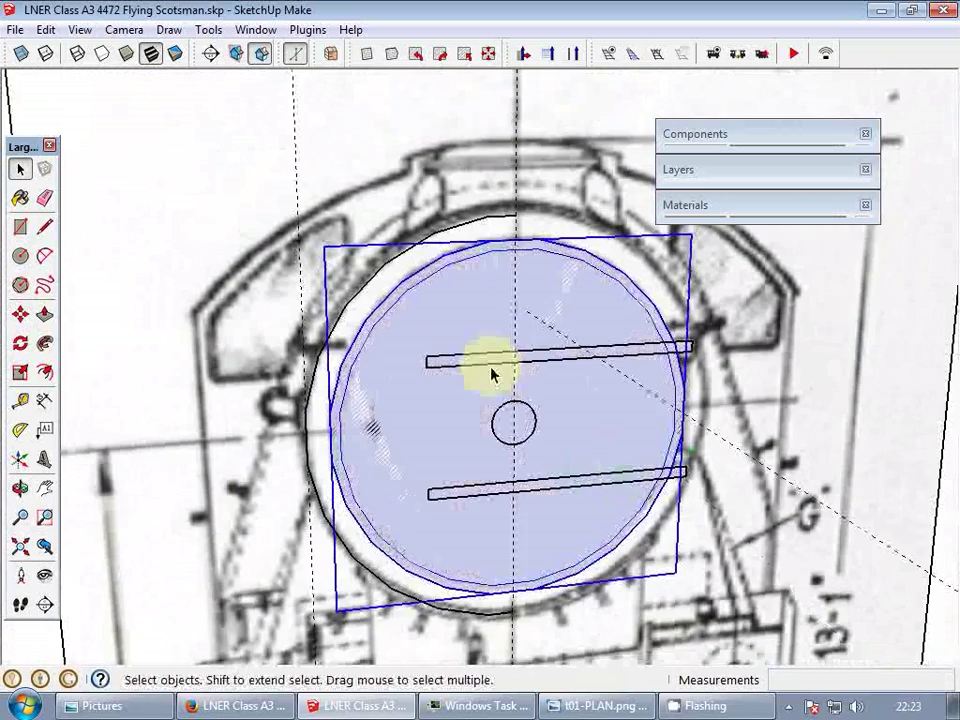
{"action": "scroll", "coordinate": [491, 371], "scroll_direction": "up", "scroll_amount": 2}
{"action": "scroll", "coordinate": [474, 332], "scroll_direction": "down", "scroll_amount": 2}
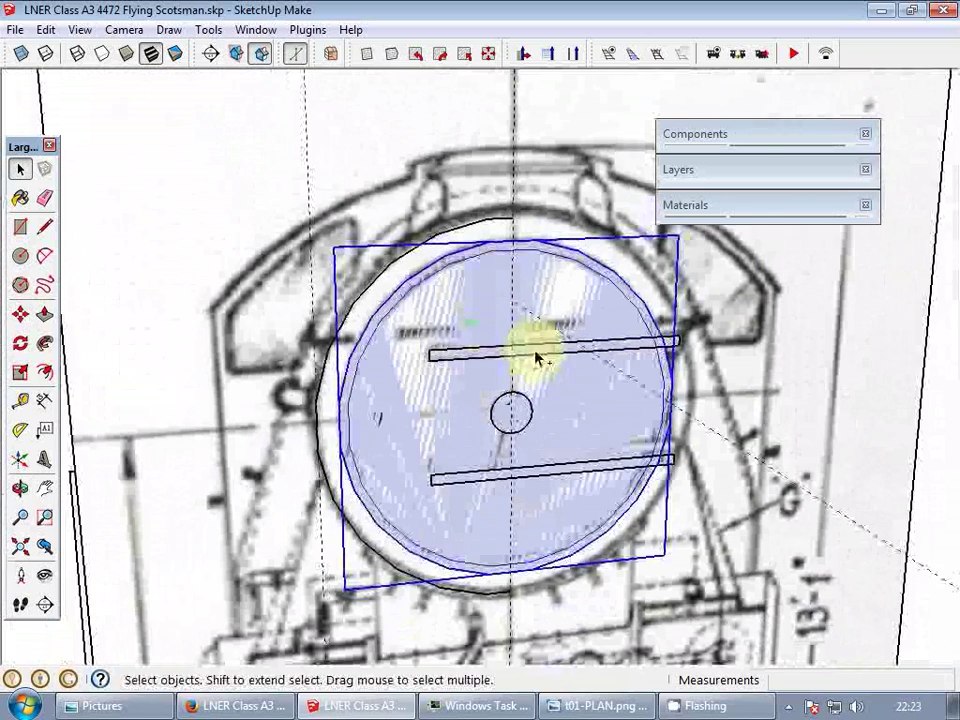
{"action": "left_click", "coordinate": [537, 355]}
{"action": "middle_click_drag", "start_coordinate": [530, 441], "coordinate": [482, 400]}
{"action": "mouse_move", "coordinate": [535, 440]}
{"action": "middle_mouse_down"}
{"action": "mouse_move", "coordinate": [709, 497]}
{"action": "mouse_move", "coordinate": [525, 444]}
{"action": "mouse_move", "coordinate": [546, 396]}
{"action": "mouse_move", "coordinate": [546, 435]}
{"action": "mouse_move", "coordinate": [506, 279]}
{"action": "mouse_move", "coordinate": [440, 190]}
{"action": "mouse_move", "coordinate": [446, 311]}
{"action": "mouse_move", "coordinate": [476, 364]}
{"action": "mouse_move", "coordinate": [410, 205]}
{"action": "mouse_move", "coordinate": [435, 317]}
{"action": "middle_mouse_up"}
{"action": "mouse_move", "coordinate": [506, 422]}
{"action": "middle_mouse_down"}
{"action": "mouse_move", "coordinate": [527, 466]}
{"action": "mouse_move", "coordinate": [399, 476]}
{"action": "mouse_move", "coordinate": [499, 499]}
{"action": "mouse_move", "coordinate": [530, 437]}
{"action": "middle_mouse_up"}
{"action": "scroll", "coordinate": [492, 562], "scroll_direction": "up", "scroll_amount": 3}
{"action": "middle_click_drag", "start_coordinate": [492, 562], "coordinate": [513, 487], "text": "shift"}
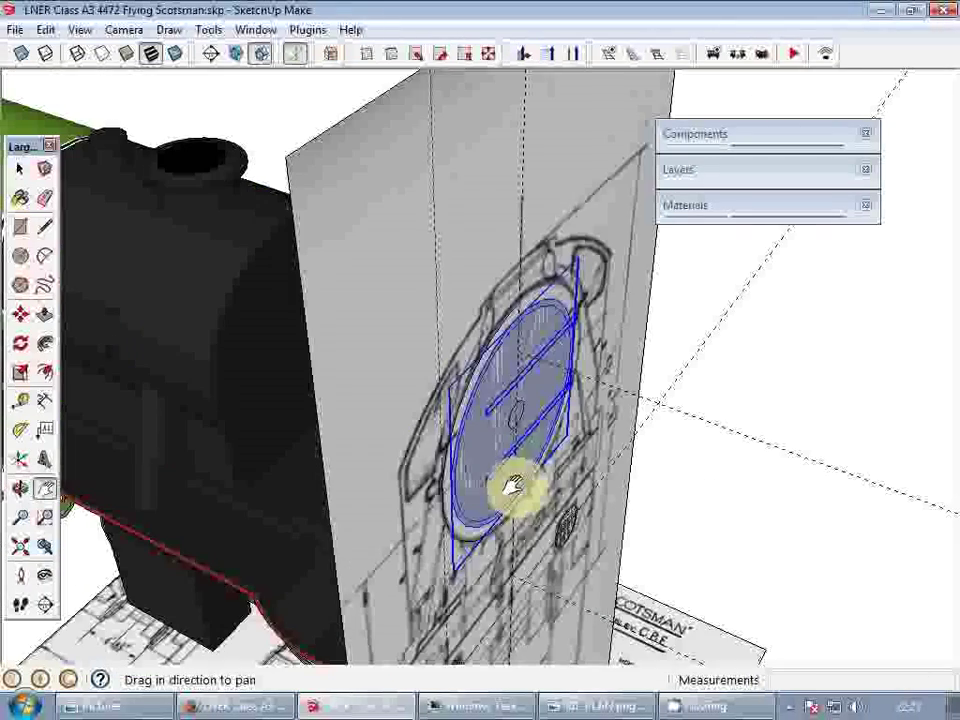
{"action": "key", "text": "m"}
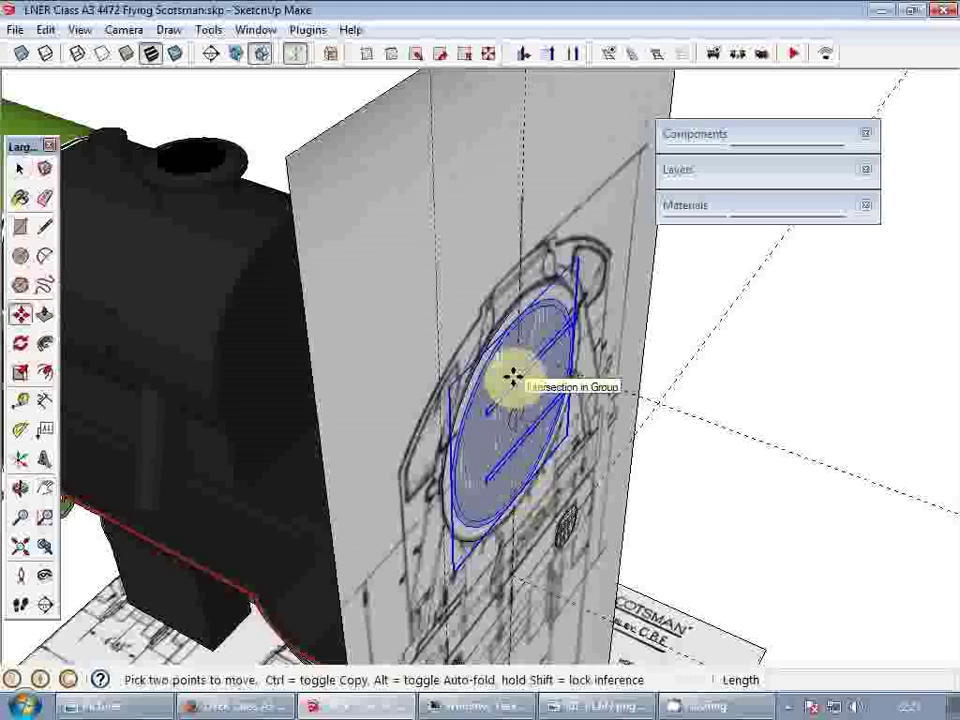
{"action": "left_click", "coordinate": [512, 376], "text": "ctrl"}
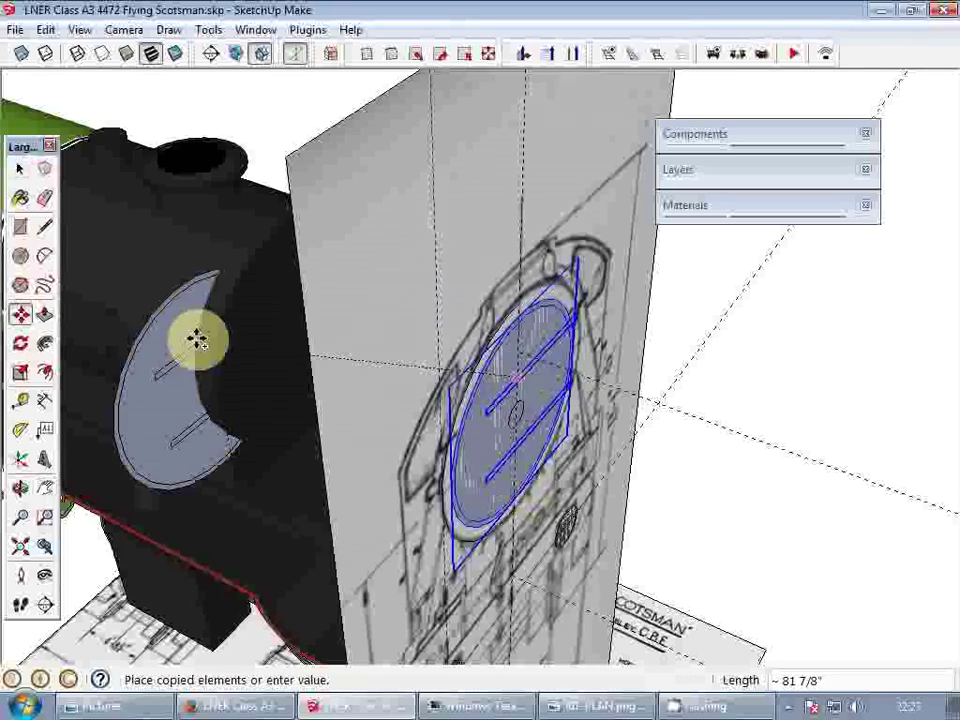
{"action": "left_click", "coordinate": [264, 335]}
- Delete the two copied hinge straps on the smokebox front, keeping only the door disc
{"action": "middle_click_drag", "start_coordinate": [266, 332], "coordinate": [320, 310]}
{"action": "key", "text": "space"}
{"action": "scroll", "coordinate": [310, 292], "scroll_direction": "up", "scroll_amount": 3}
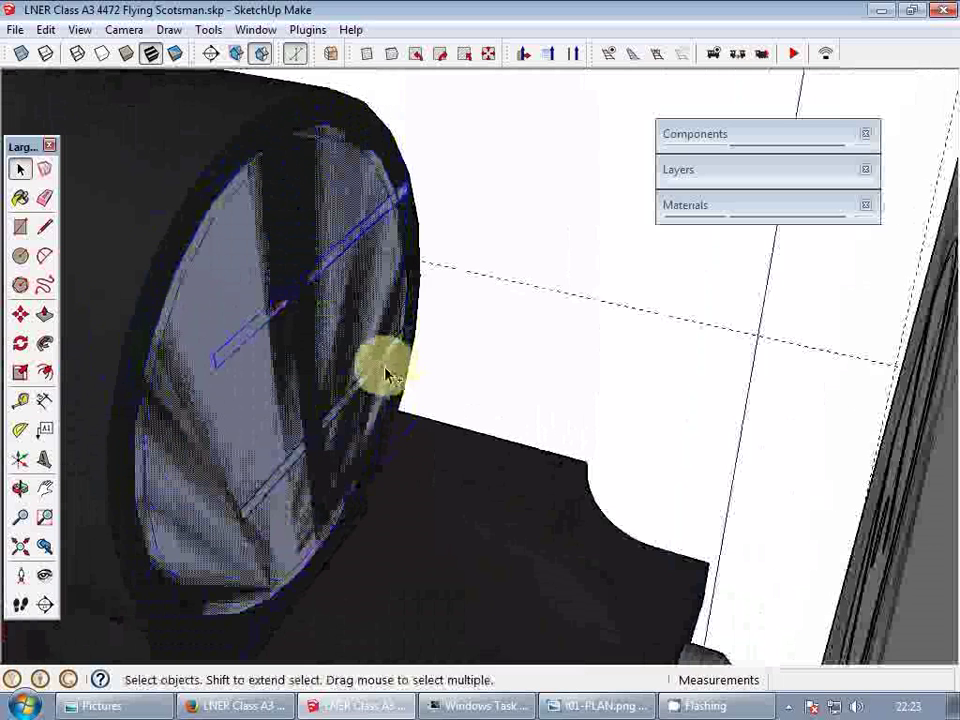
{"action": "key", "text": "Delete"}
{"action": "left_click", "coordinate": [321, 331]}
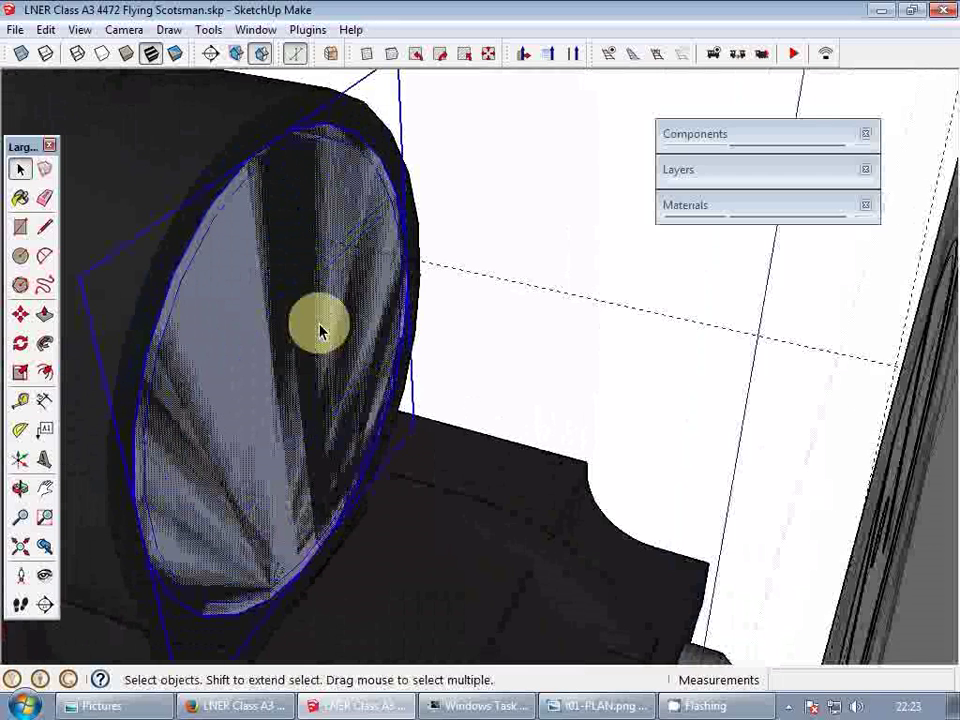
{"action": "double_click", "coordinate": [323, 322]}
{"action": "key", "text": "a"}
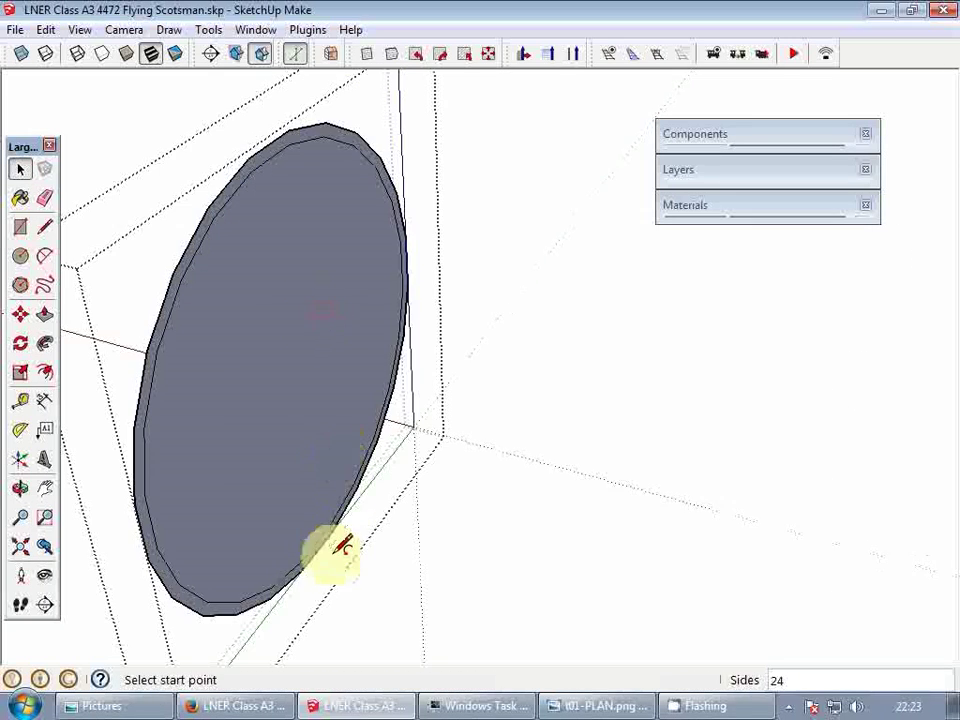
{"action": "key", "text": "space"}
{"action": "scroll", "coordinate": [318, 456], "scroll_direction": "down", "scroll_amount": 3}
{"action": "key", "text": "Escape"}
{"action": "scroll", "coordinate": [305, 448], "scroll_direction": "down", "scroll_amount": 1}
{"action": "middle_click_drag", "start_coordinate": [350, 450], "coordinate": [381, 462]}
{"action": "scroll", "coordinate": [381, 462], "scroll_direction": "down", "scroll_amount": 5}
{"action": "scroll", "coordinate": [366, 395], "scroll_direction": "up", "scroll_amount": 6}
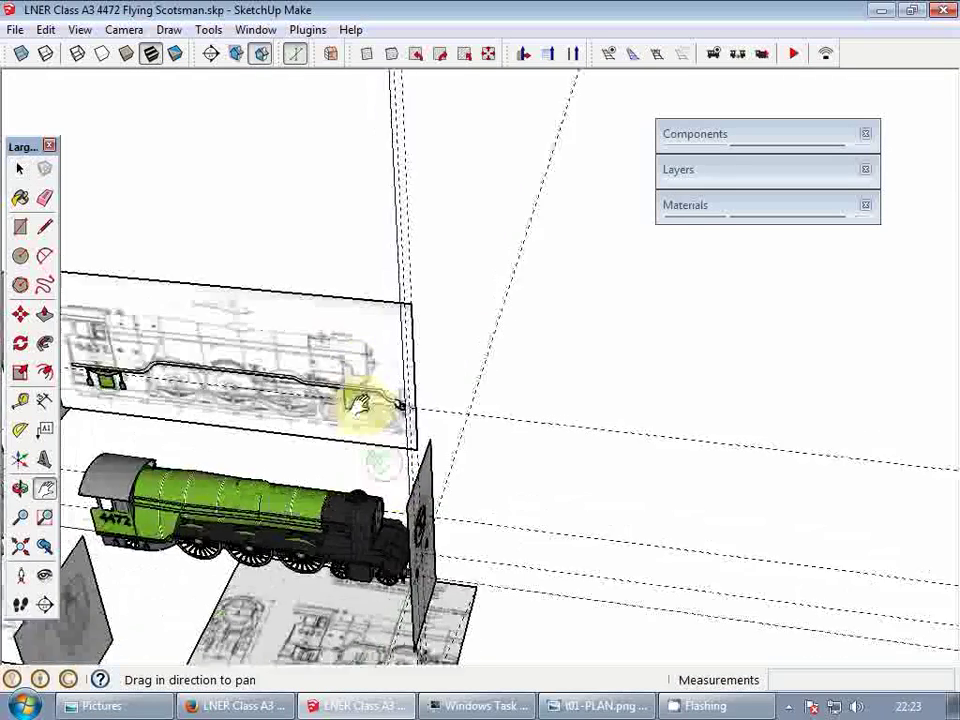
- Draw a short vertical reference line at the front of the smokebox door on the side blueprint and cut it
{"action": "scroll", "coordinate": [366, 385], "scroll_direction": "up", "scroll_amount": 2}
{"action": "key", "text": "l"}
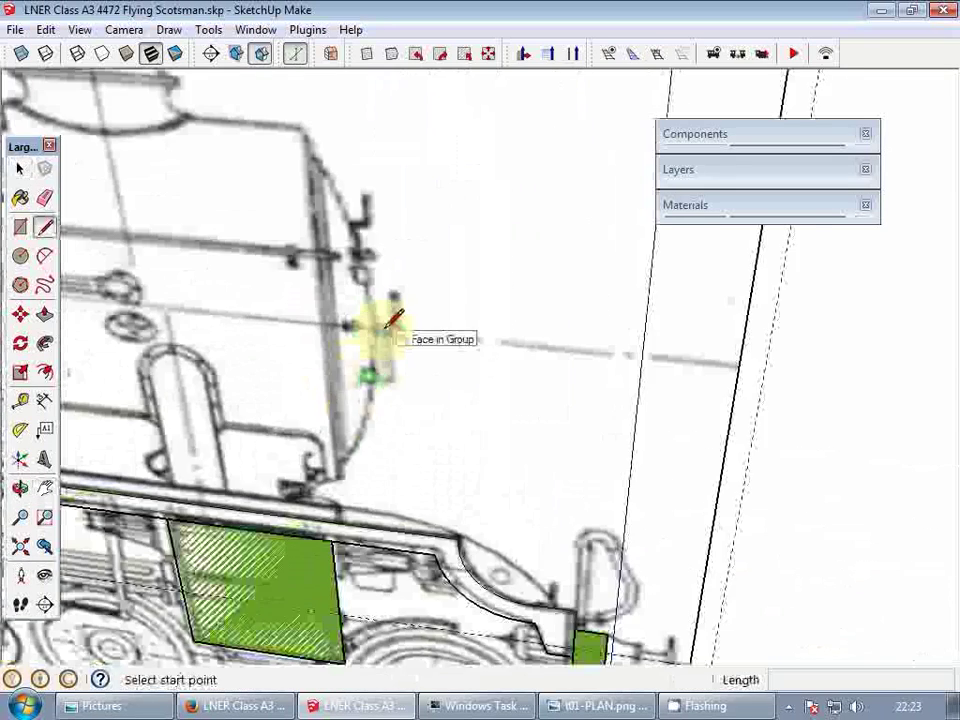
{"action": "left_click", "coordinate": [384, 328]}
{"action": "scroll", "coordinate": [379, 328], "scroll_direction": "up", "scroll_amount": 2}
{"action": "key", "text": "Escape"}
{"action": "left_click", "coordinate": [373, 330]}
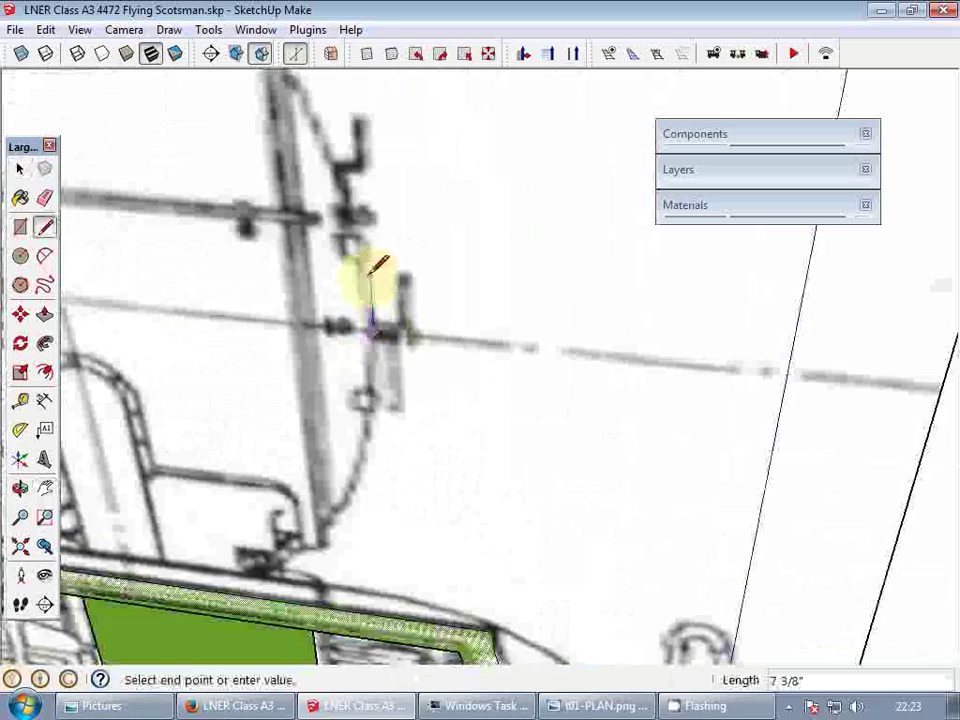
{"action": "key", "text": "space"}
{"action": "scroll", "coordinate": [385, 255], "scroll_direction": "down", "scroll_amount": 2}
{"action": "scroll", "coordinate": [400, 235], "scroll_direction": "down", "scroll_amount": 2}
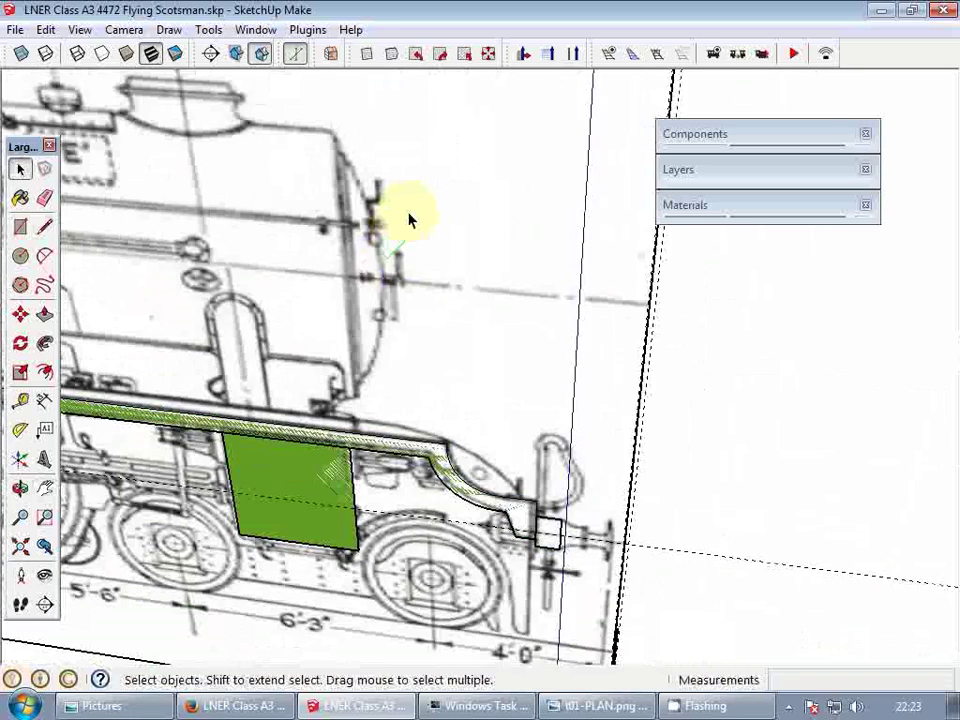
- Open the smokebox door disc group on the locomotive for editing and paste the reference line in place
{"action": "scroll", "coordinate": [418, 386], "scroll_direction": "up", "scroll_amount": 5}
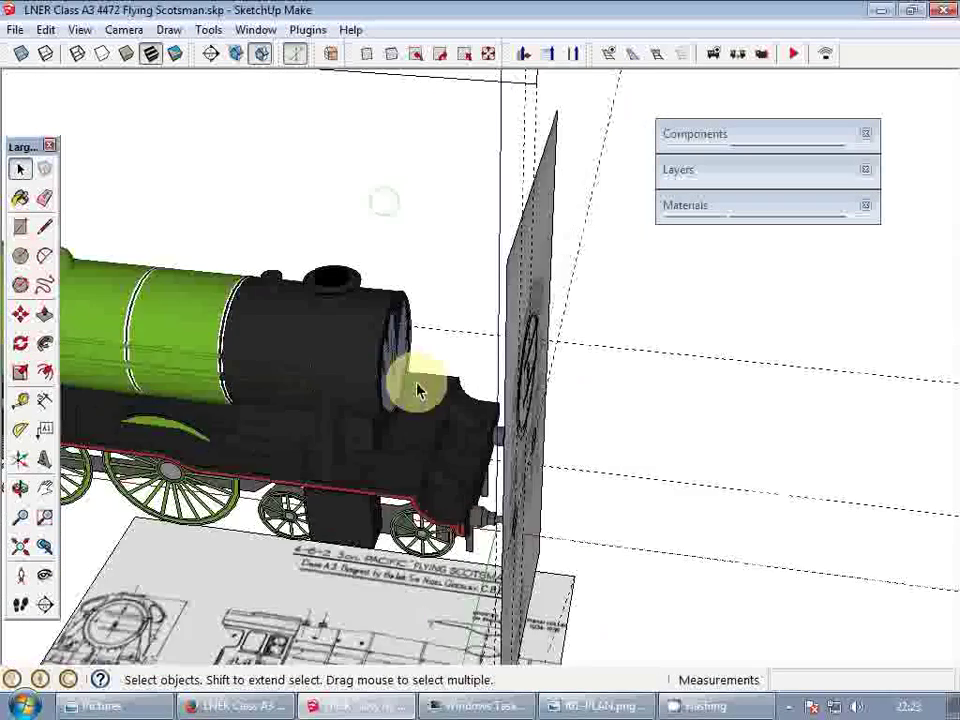
{"action": "double_click", "coordinate": [396, 364]}
{"action": "scroll", "coordinate": [398, 365], "scroll_direction": "up", "scroll_amount": 2}
{"action": "mouse_move", "coordinate": [398, 365]}
{"action": "middle_mouse_down"}
{"action": "mouse_move", "coordinate": [407, 364]}
{"action": "mouse_move", "coordinate": [306, 403]}
{"action": "mouse_move", "coordinate": [403, 349]}
{"action": "mouse_move", "coordinate": [416, 372]}
{"action": "middle_mouse_up"}
- Set the Arc tool to 12 sides for the door's curved profile
{"action": "type", "text": "c"}
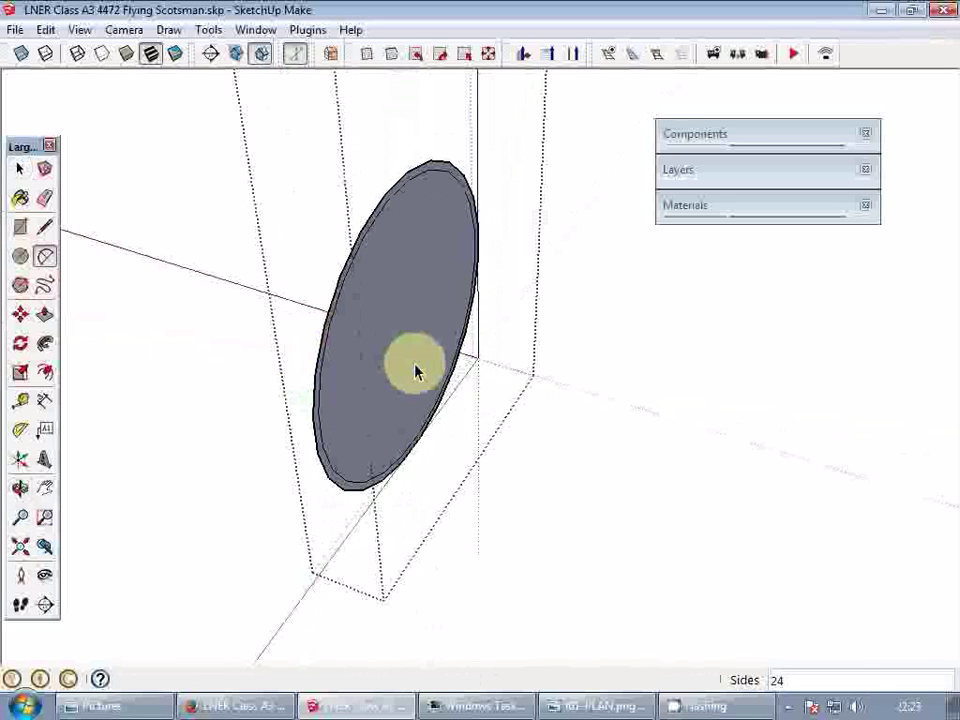
{"action": "type", "text": "12"}
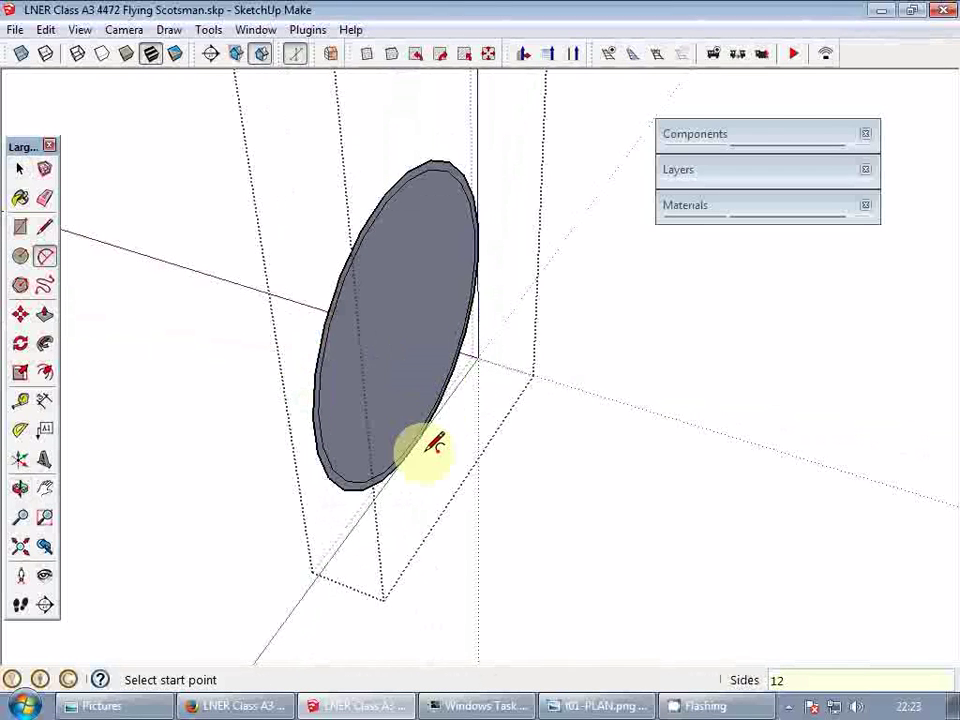
{"action": "middle_click_drag", "start_coordinate": [435, 444], "coordinate": [467, 167]}
{"action": "middle_click_drag", "start_coordinate": [318, 298], "coordinate": [490, 345]}
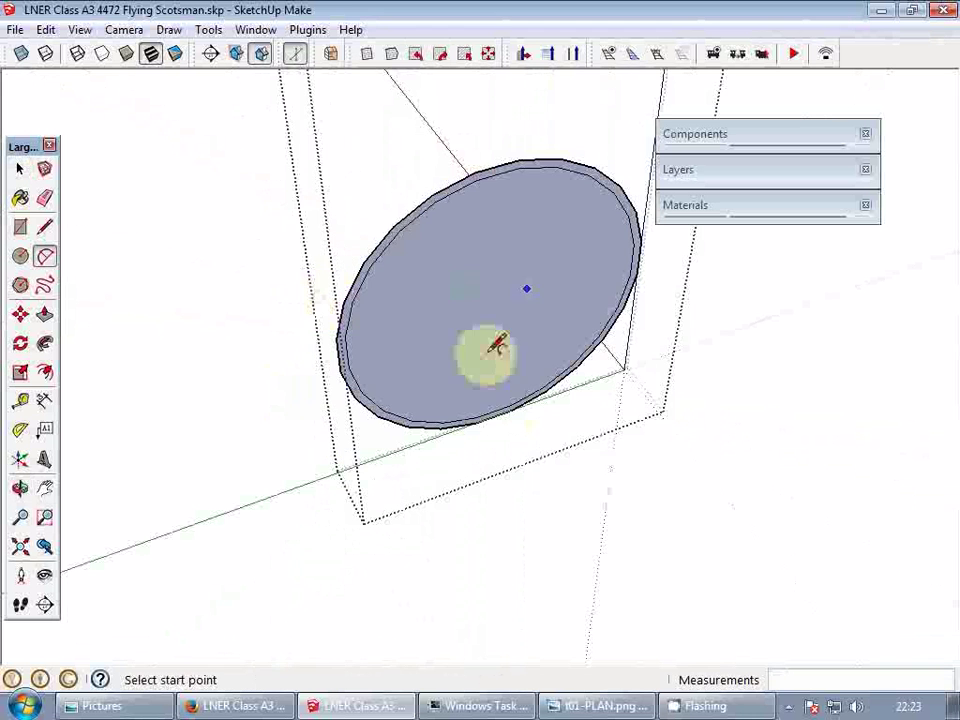
- Move the pasted reference line straight down by 300 to the front of the door disc
{"action": "key", "text": "space"}
{"action": "scroll", "coordinate": [483, 409], "scroll_direction": "down", "scroll_amount": 3}
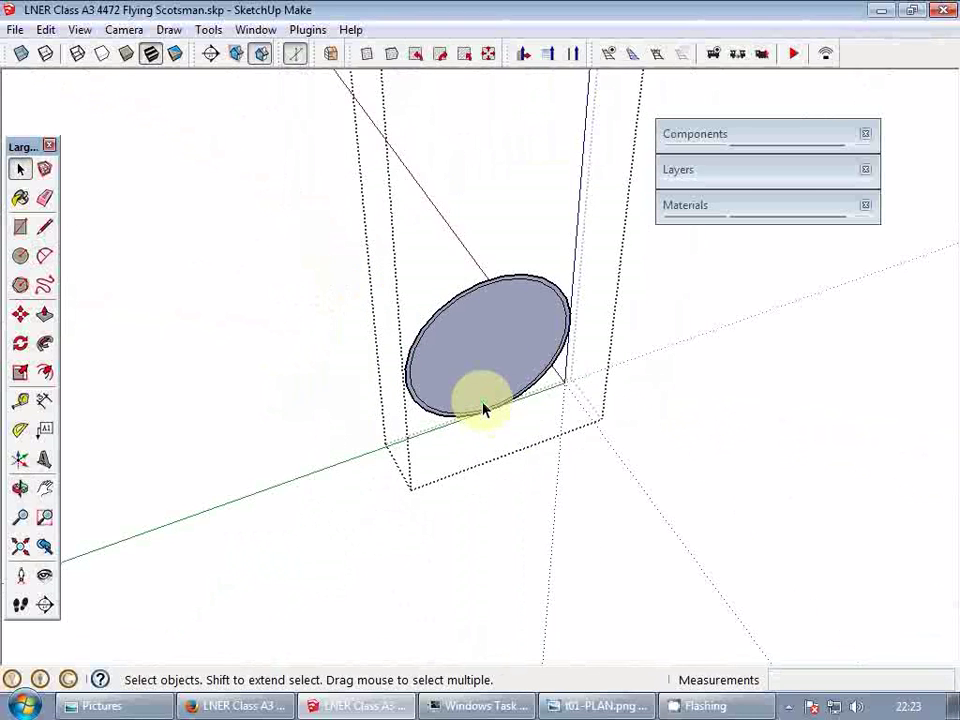
{"action": "scroll", "coordinate": [493, 401], "scroll_direction": "down", "scroll_amount": 4}
{"action": "key", "text": "m"}
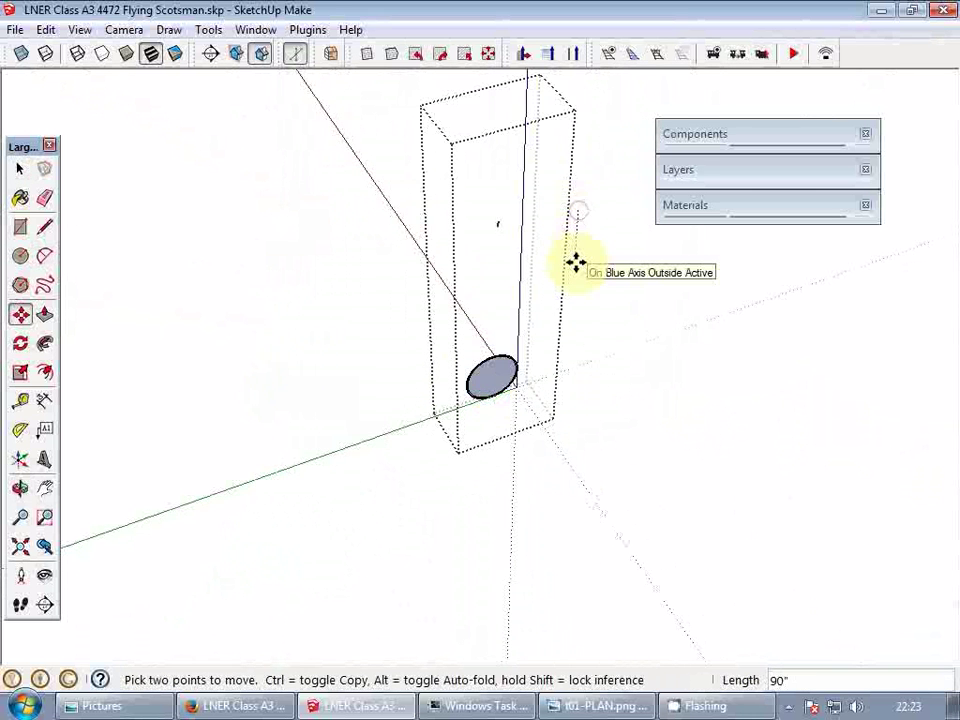
{"action": "key", "text": "Escape"}
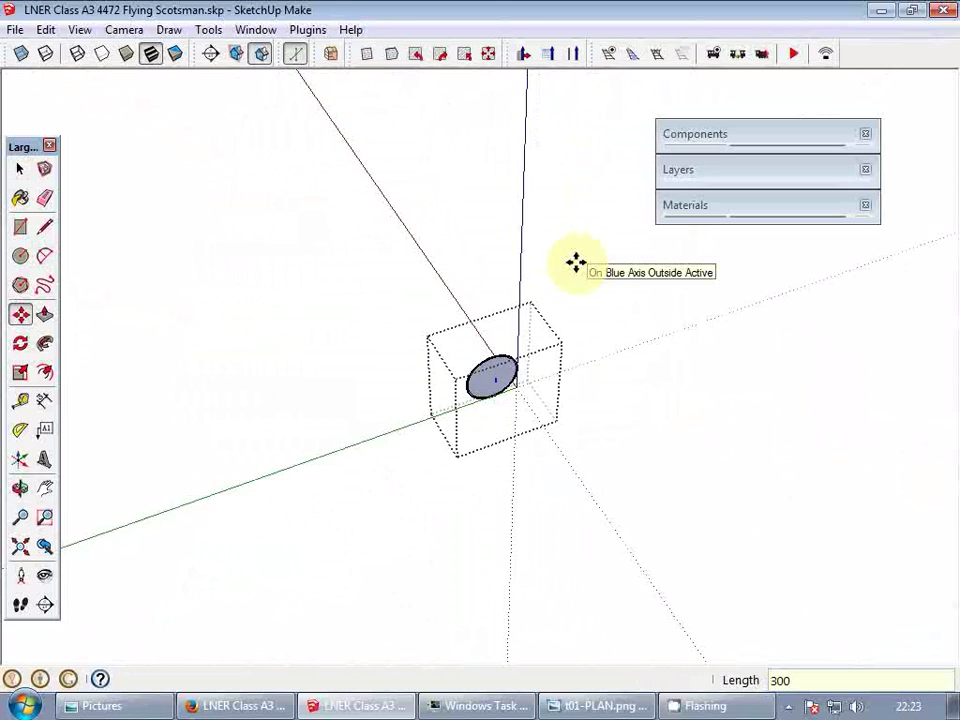
{"action": "key", "text": "space"}
{"action": "scroll", "coordinate": [480, 395], "scroll_direction": "up", "scroll_amount": 2}
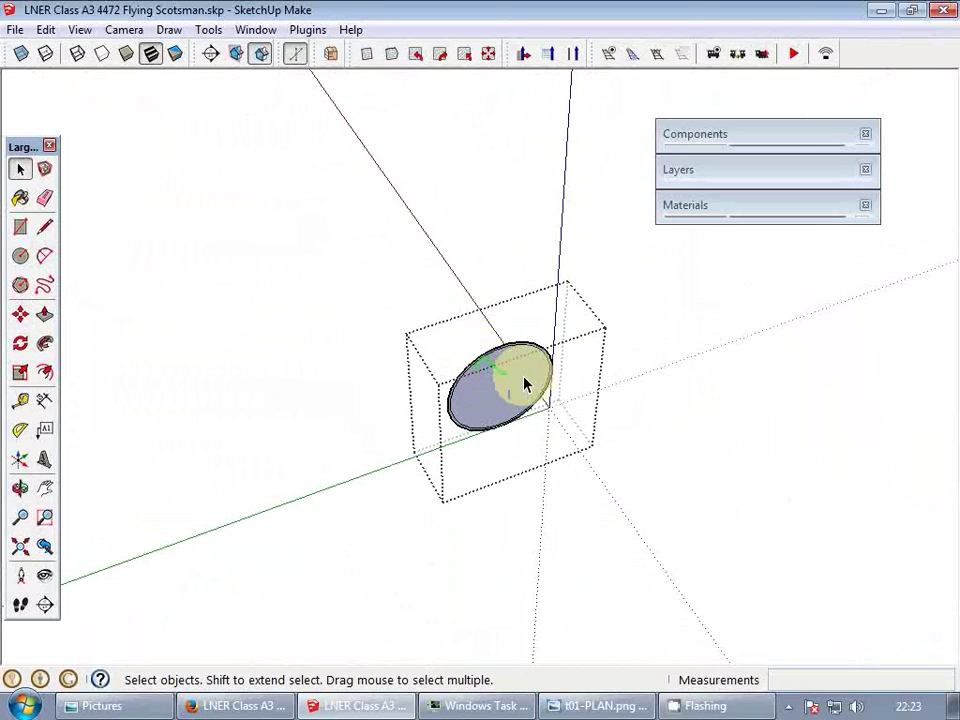
- Draw a vertical diameter across the door disc and a short line from its midpoint to the reference line's lower end
{"action": "scroll", "coordinate": [522, 382], "scroll_direction": "up", "scroll_amount": 5}
{"action": "middle_click_drag", "start_coordinate": [521, 386], "coordinate": [457, 360]}
{"action": "scroll", "coordinate": [522, 414], "scroll_direction": "down", "scroll_amount": 2}
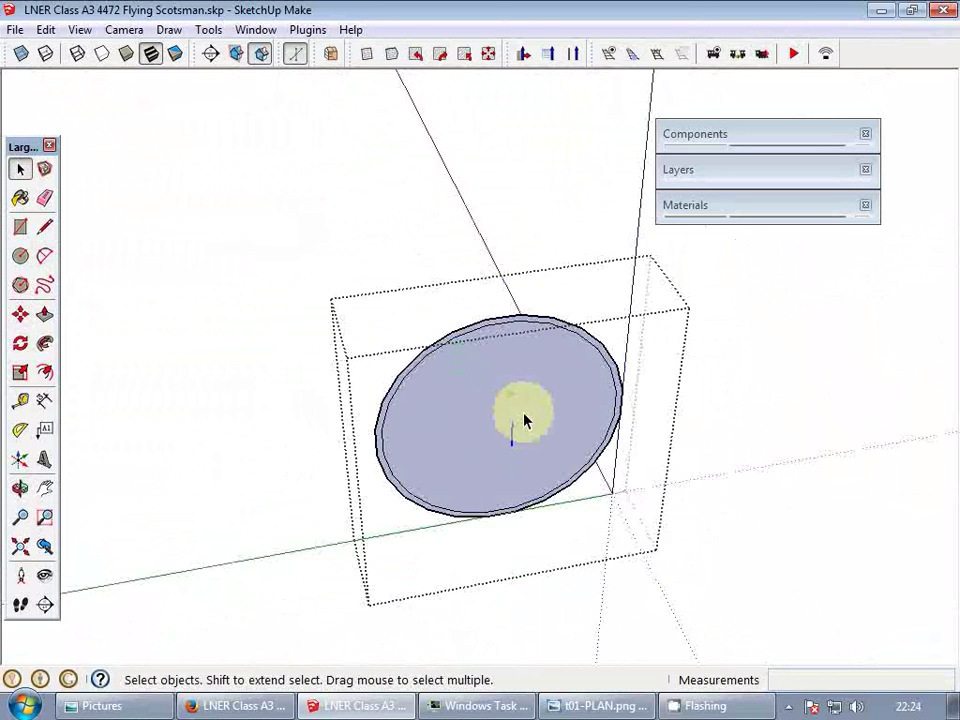
{"action": "scroll", "coordinate": [524, 418], "scroll_direction": "up", "scroll_amount": 4}
{"action": "middle_click_drag", "start_coordinate": [526, 430], "coordinate": [493, 398], "text": "shift"}
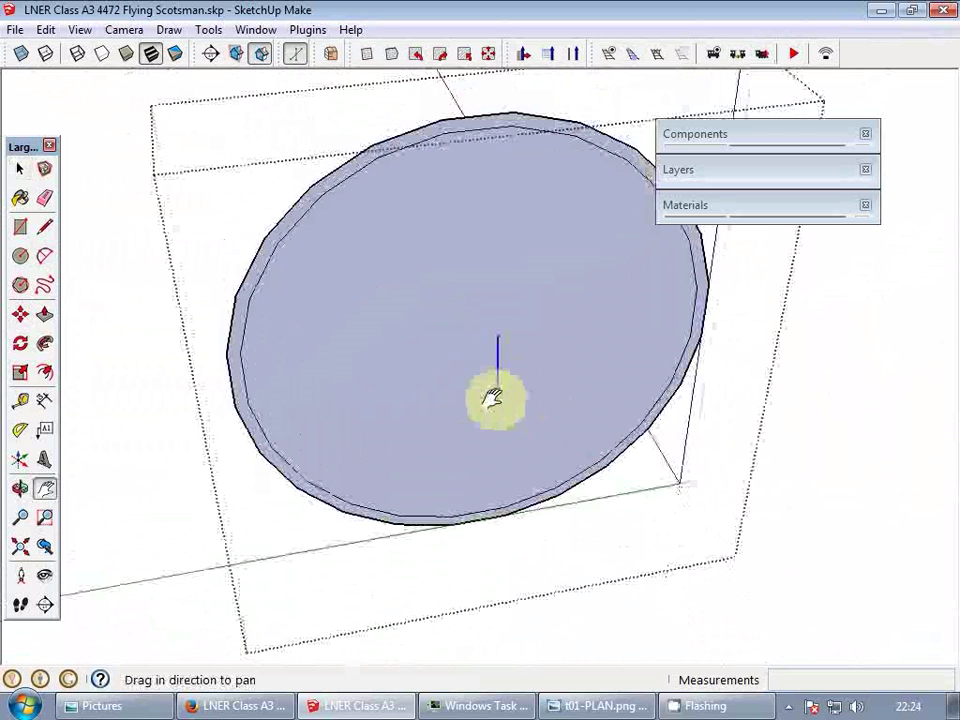
{"action": "key", "text": "q"}
{"action": "key", "text": "space"}
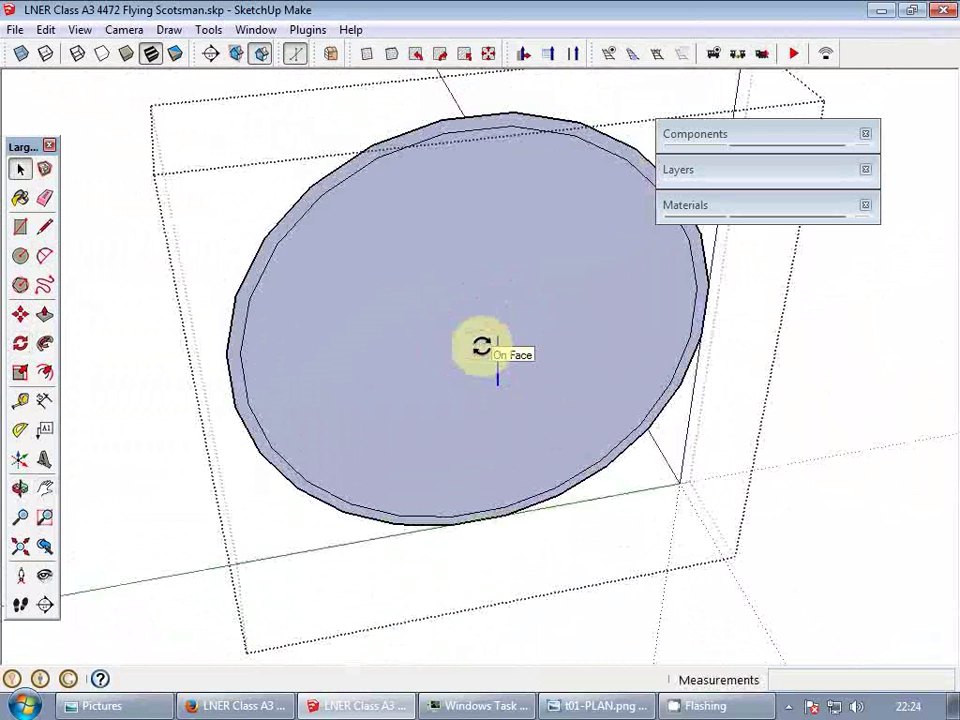
{"action": "key", "text": "l"}
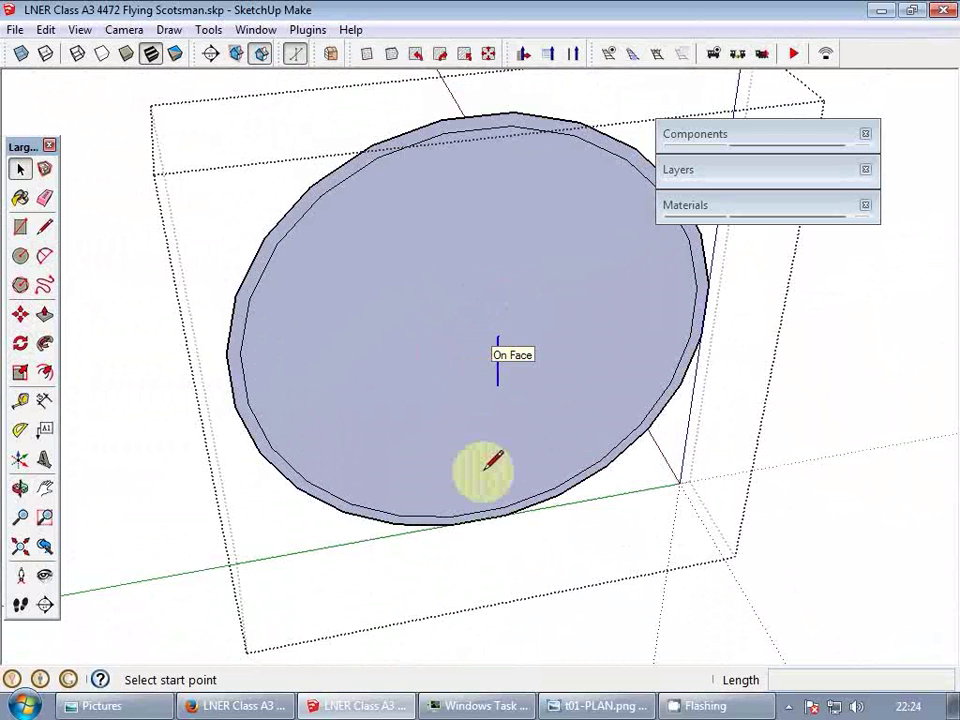
{"action": "left_click", "coordinate": [451, 522]}
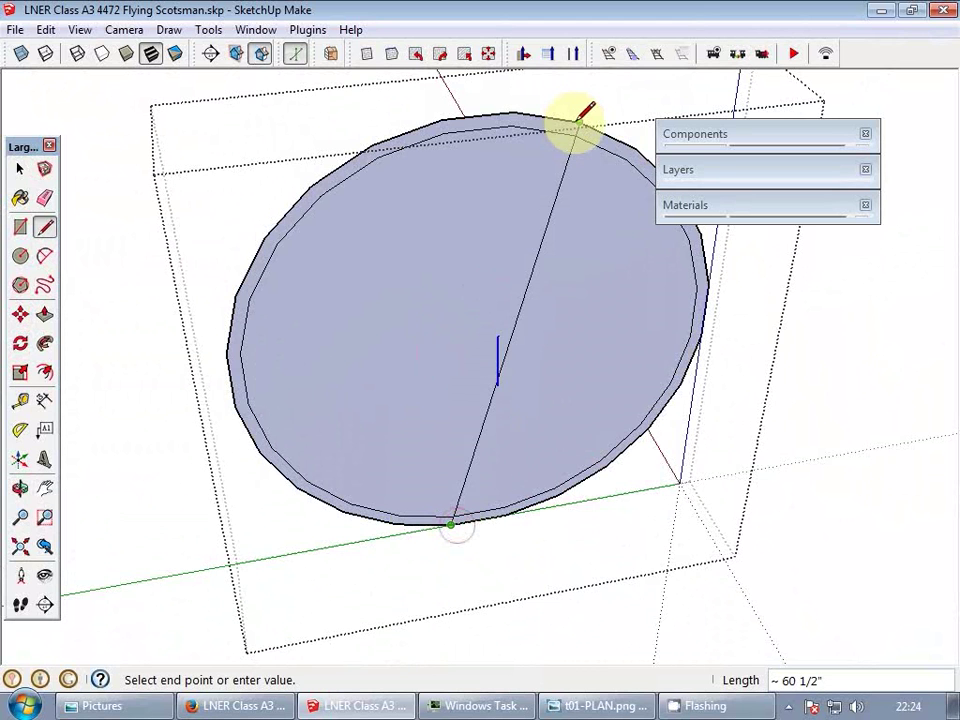
{"action": "left_click", "coordinate": [516, 113]}
{"action": "left_click", "coordinate": [480, 345]}
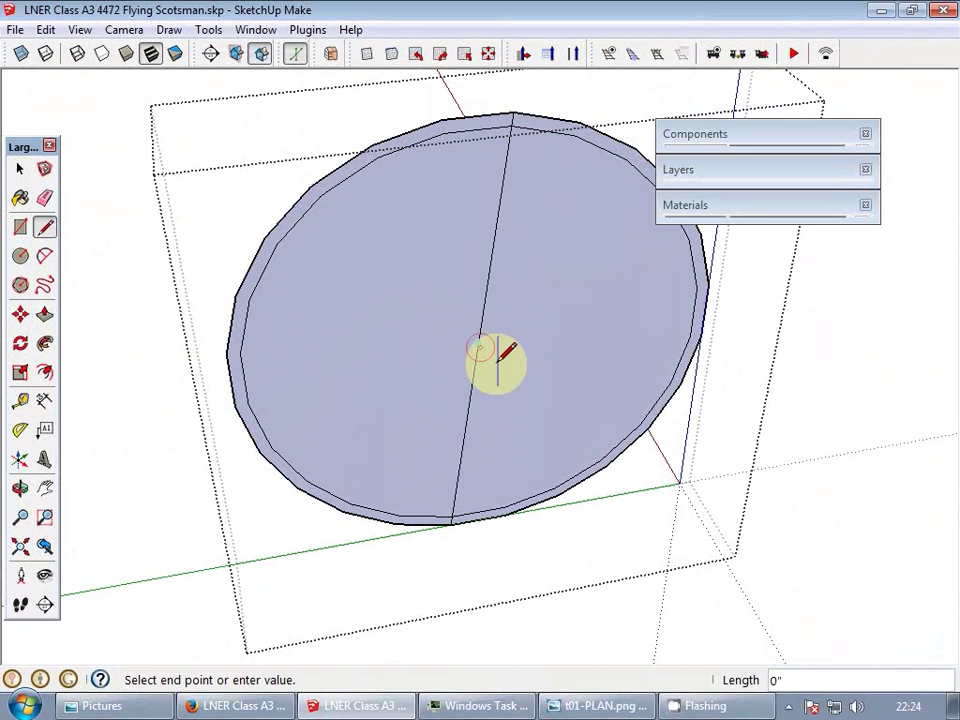
{"action": "left_click", "coordinate": [497, 387]}
{"action": "key", "text": "space"}
- Draw a 12-sided arc between the diameter's ends, bulging out to the short line's tip, and erase the guide lines
{"action": "scroll", "coordinate": [499, 381], "scroll_direction": "up", "scroll_amount": 3}
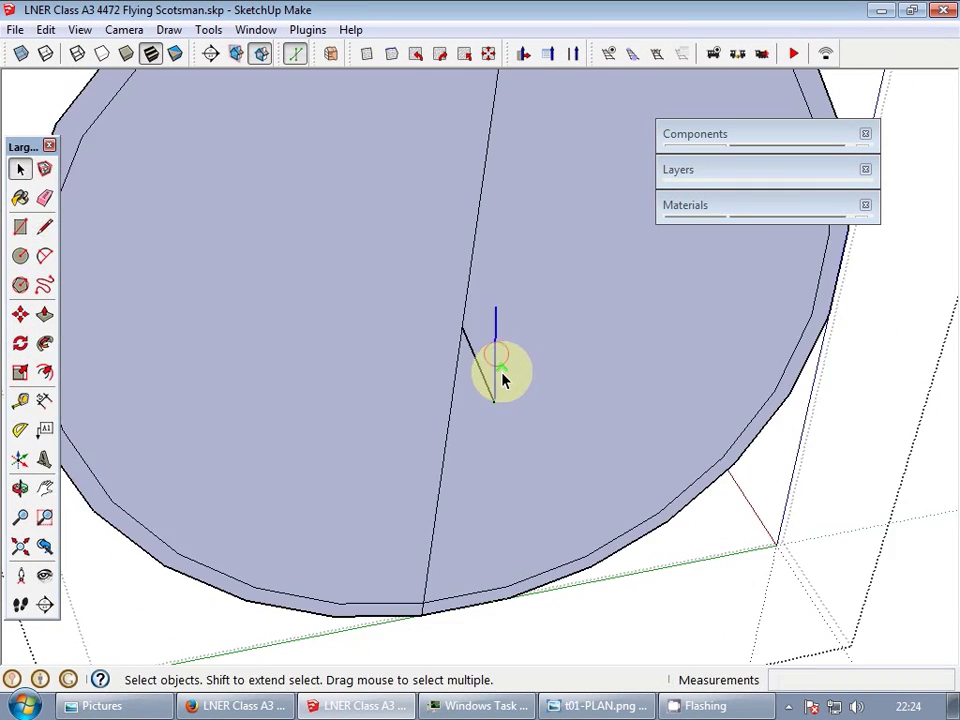
{"action": "scroll", "coordinate": [499, 377], "scroll_direction": "down", "scroll_amount": 2}
{"action": "middle_click_drag", "start_coordinate": [499, 377], "coordinate": [536, 347]}
{"action": "scroll", "coordinate": [530, 345], "scroll_direction": "down", "scroll_amount": 2}
{"action": "key", "text": "a"}
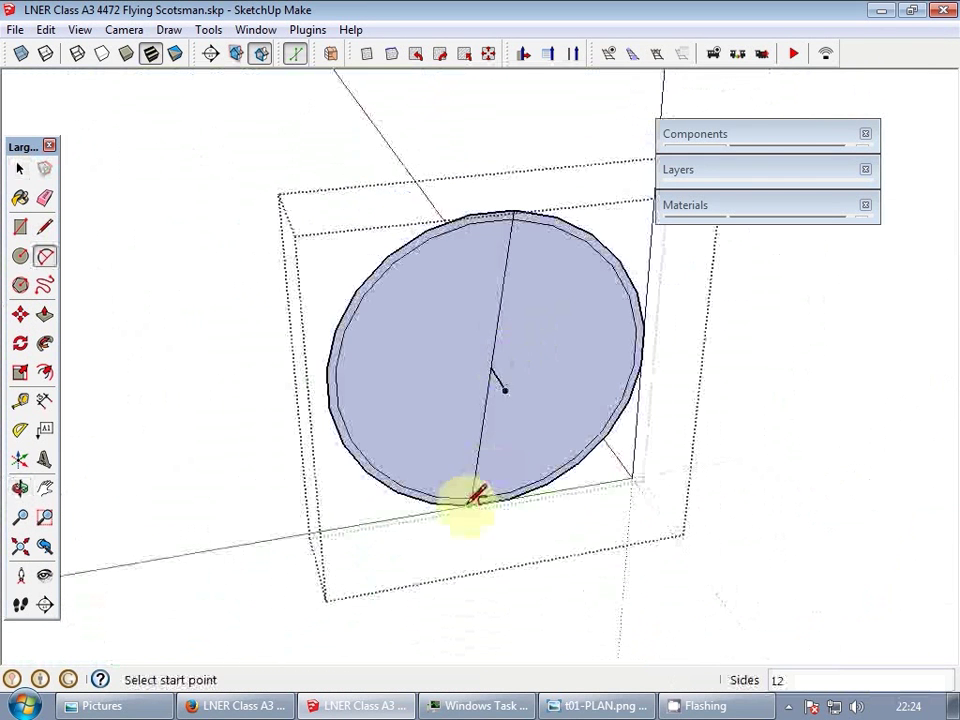
{"action": "left_click", "coordinate": [471, 502]}
{"action": "left_click", "coordinate": [513, 211]}
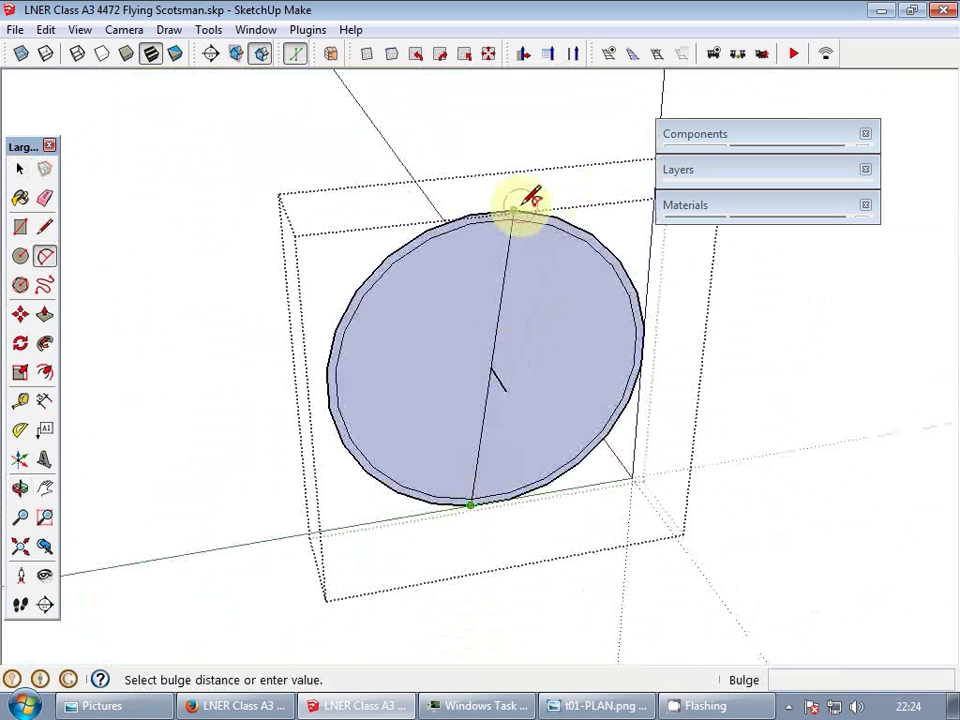
{"action": "left_click", "coordinate": [516, 378]}
{"action": "key", "text": "space"}
{"action": "scroll", "coordinate": [495, 390], "scroll_direction": "up", "scroll_amount": 2}
{"action": "key", "text": "e"}
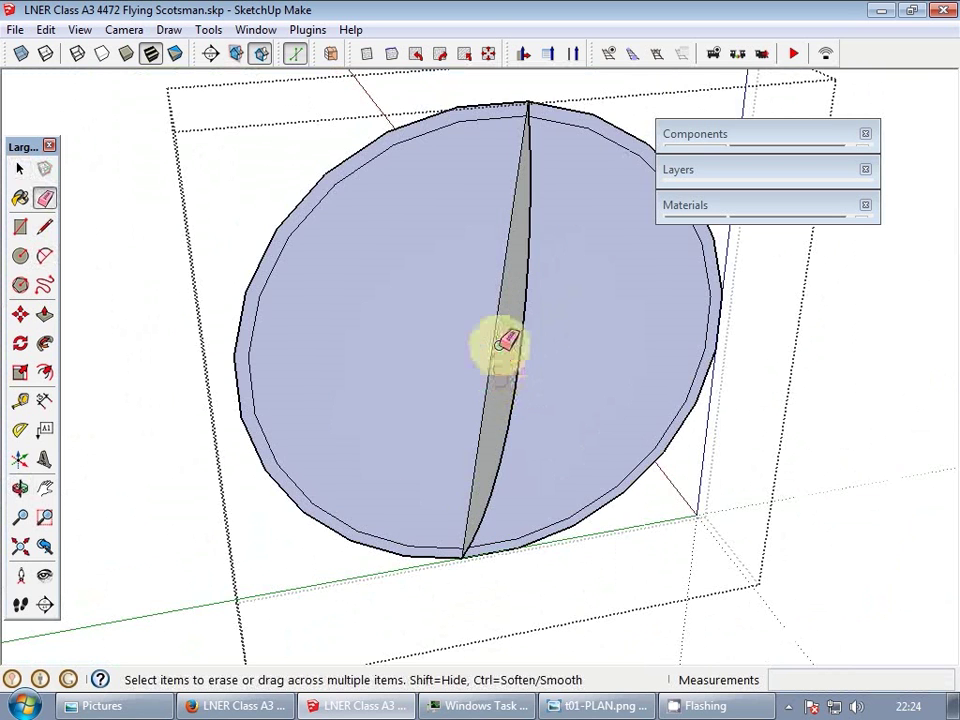
{"action": "scroll", "coordinate": [503, 342], "scroll_direction": "down", "scroll_amount": 1}
- Start a line across the arc profile from the point where the diameter meets the disc's inner ring at the bottom
{"action": "scroll", "coordinate": [486, 460], "scroll_direction": "up", "scroll_amount": 5}
{"action": "key", "text": "l"}
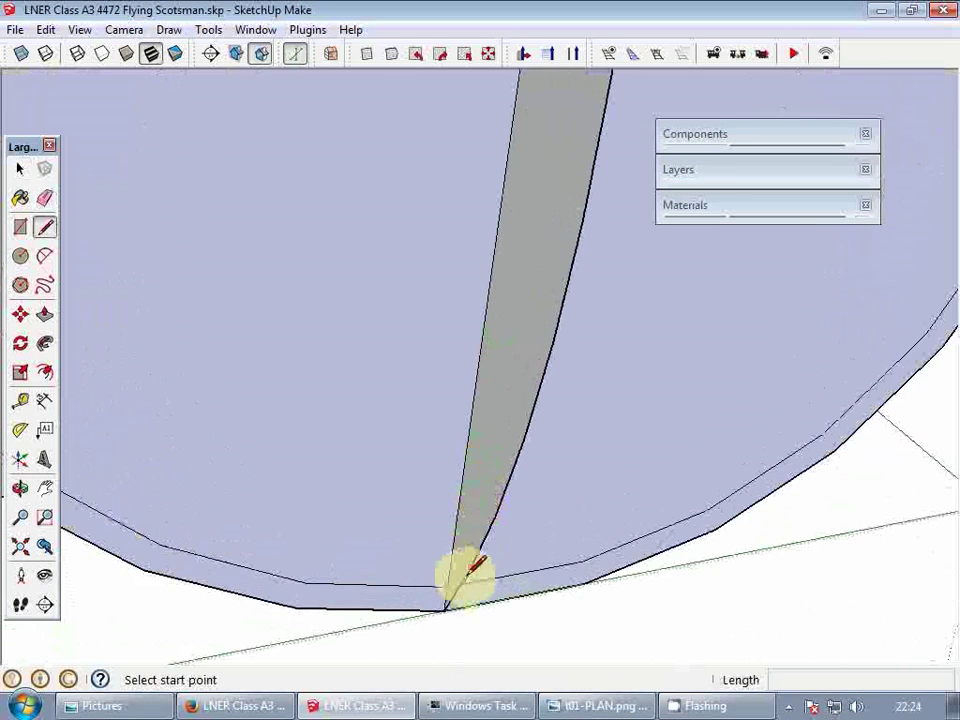
{"action": "left_click", "coordinate": [450, 583]}
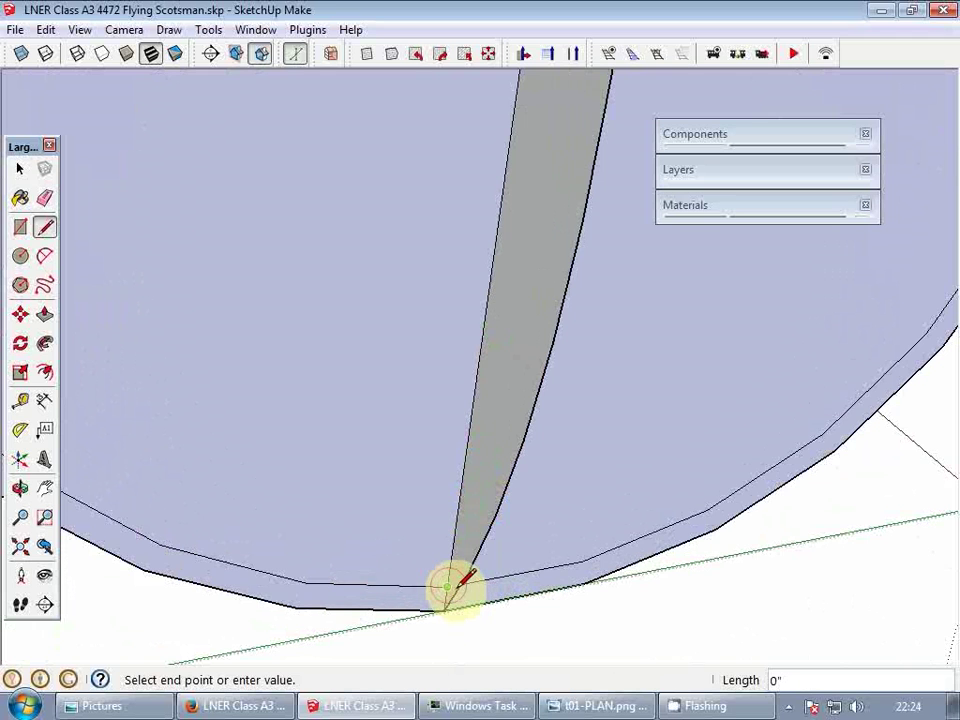
- Divide the profile's lower tip with a line from the inner circle to the curved edge
{"action": "key", "text": "Escape"}
{"action": "scroll", "coordinate": [468, 580], "scroll_direction": "up", "scroll_amount": 1}
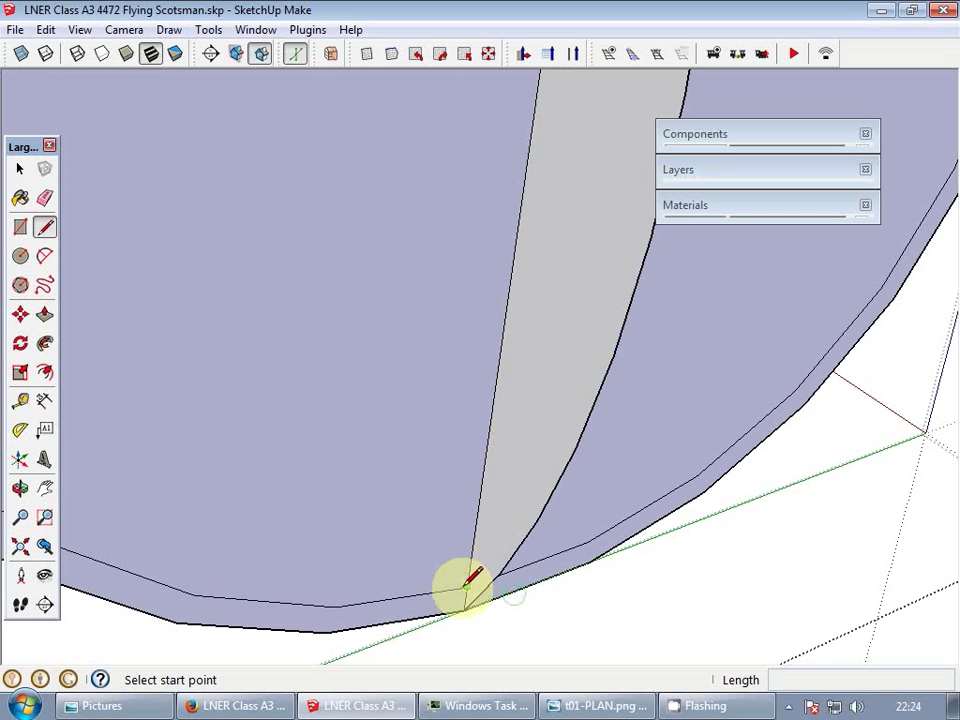
{"action": "left_click", "coordinate": [470, 588]}
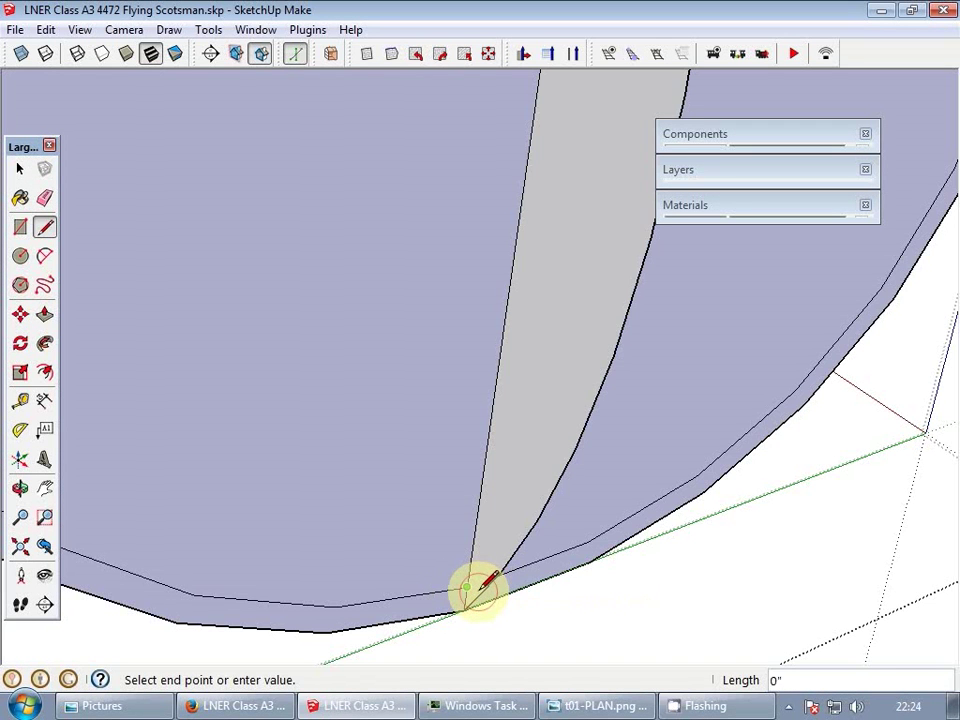
{"action": "left_click", "coordinate": [485, 596]}
{"action": "key", "text": "space"}
- Divide the profile's upper tip with a line from the inner circle to the curved edge
{"action": "scroll", "coordinate": [475, 505], "scroll_direction": "down", "scroll_amount": 2}
{"action": "middle_click_drag", "start_coordinate": [475, 505], "coordinate": [537, 236], "text": "shift"}
{"action": "scroll", "coordinate": [448, 345], "scroll_direction": "down", "scroll_amount": 3}
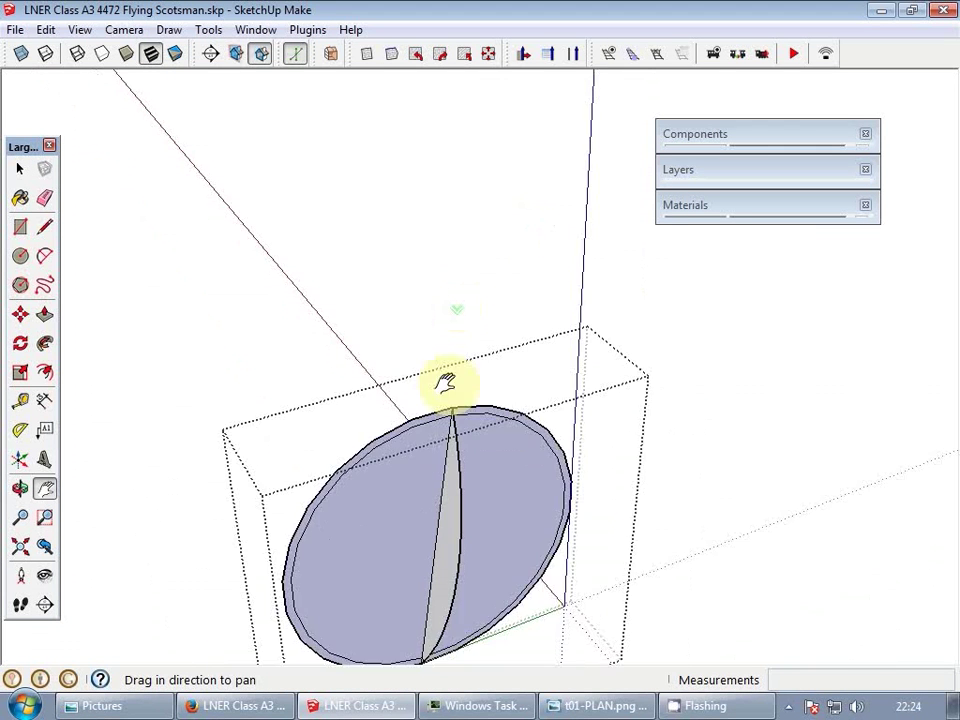
{"action": "scroll", "coordinate": [461, 403], "scroll_direction": "up", "scroll_amount": 3}
{"action": "key", "text": "l"}
{"action": "scroll", "coordinate": [470, 360], "scroll_direction": "up", "scroll_amount": 3}
{"action": "scroll", "coordinate": [456, 390], "scroll_direction": "down", "scroll_amount": 5}
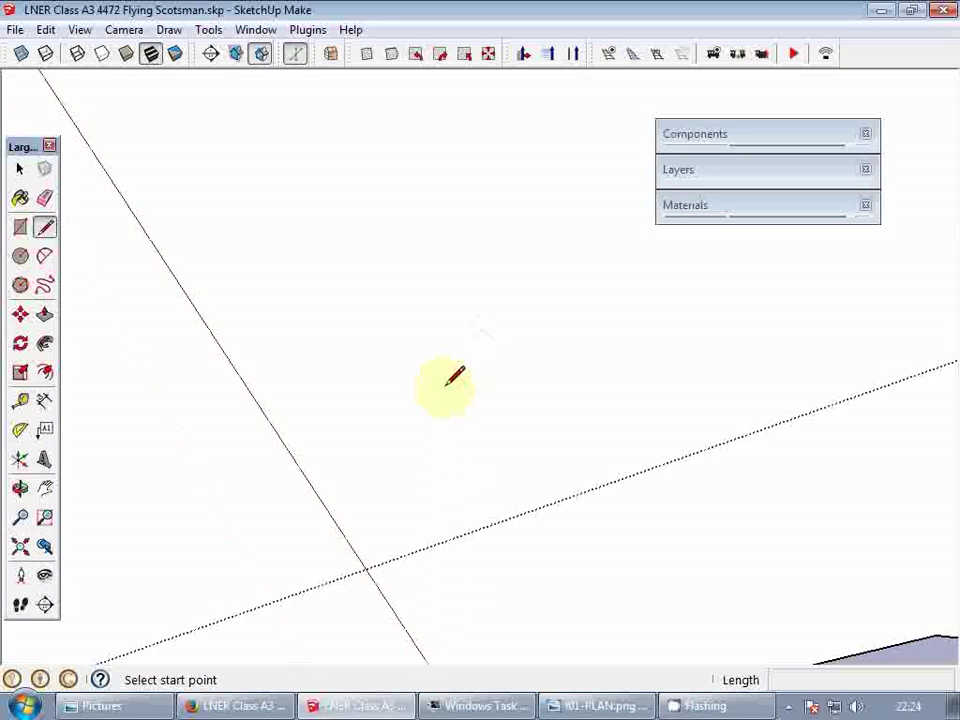
{"action": "scroll", "coordinate": [450, 377], "scroll_direction": "up", "scroll_amount": 2}
{"action": "scroll", "coordinate": [428, 438], "scroll_direction": "up", "scroll_amount": 2}
{"action": "left_click", "coordinate": [422, 345]}
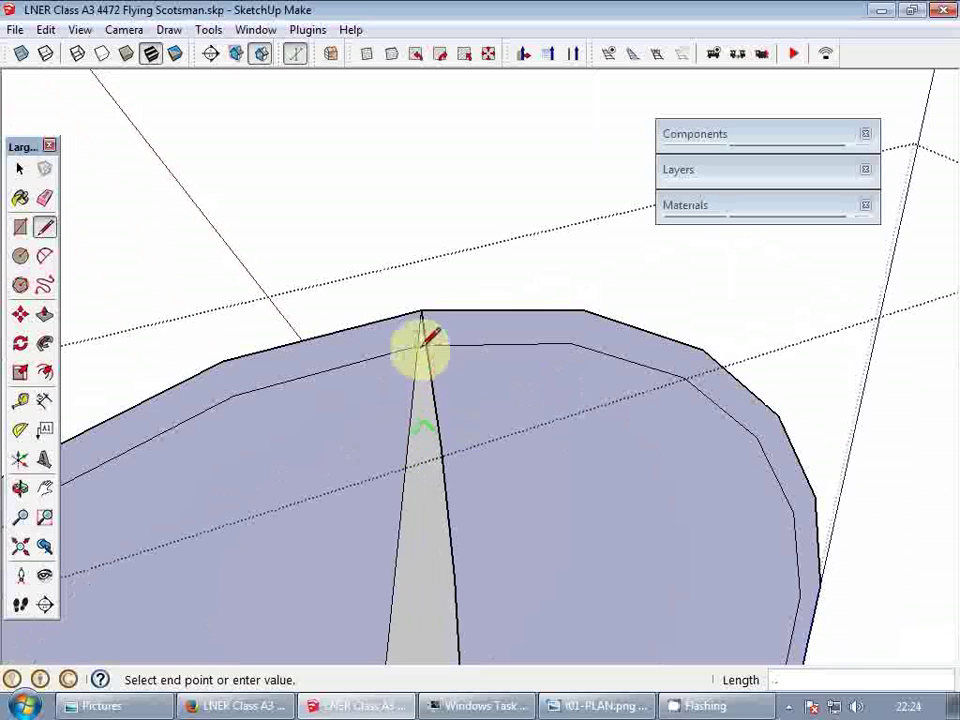
{"action": "key", "text": "space"}
- Split the profile into two halves with a line from its straight edge's midpoint to the curved edge
{"action": "scroll", "coordinate": [432, 364], "scroll_direction": "down", "scroll_amount": 2}
{"action": "left_click", "coordinate": [407, 375]}
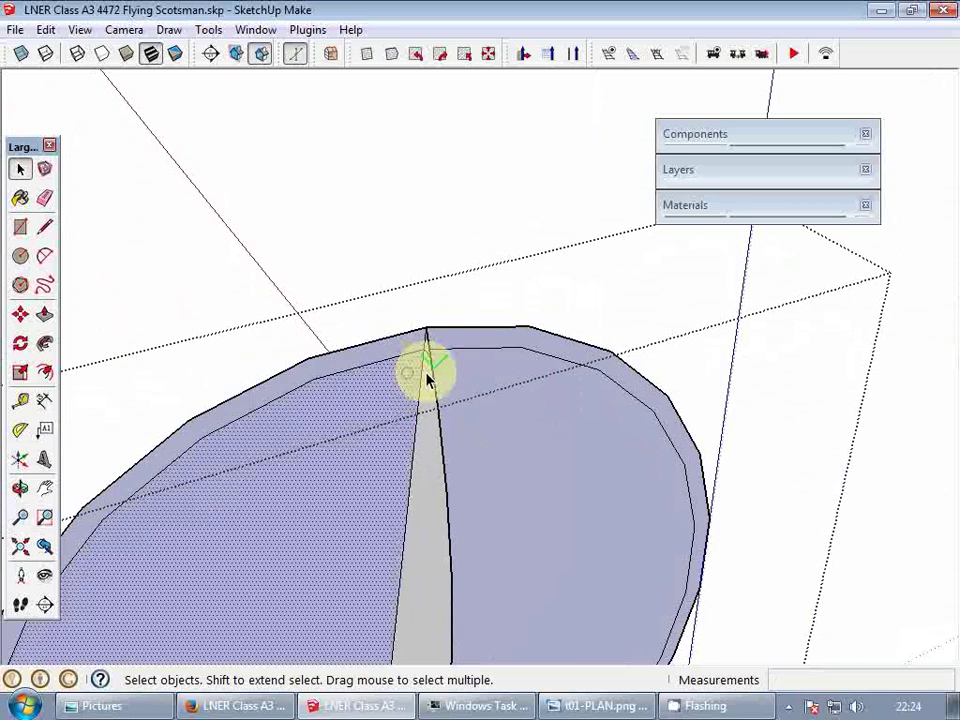
{"action": "scroll", "coordinate": [471, 381], "scroll_direction": "down", "scroll_amount": 3}
{"action": "scroll", "coordinate": [450, 500], "scroll_direction": "up", "scroll_amount": 2}
{"action": "key", "text": "l"}
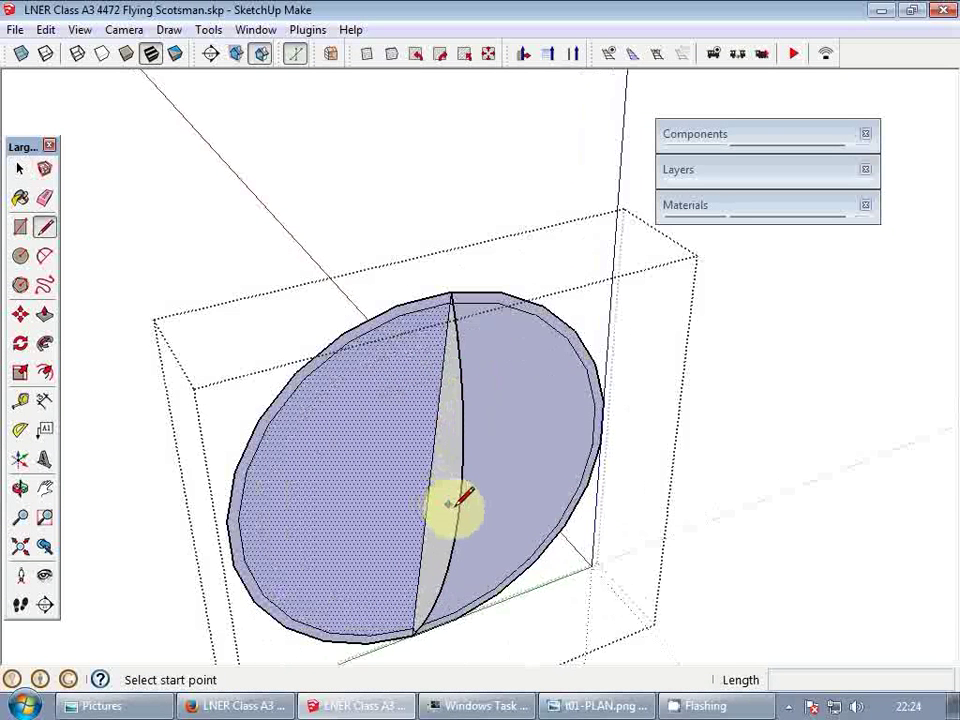
{"action": "left_click", "coordinate": [455, 510]}
{"action": "key", "text": "e"}
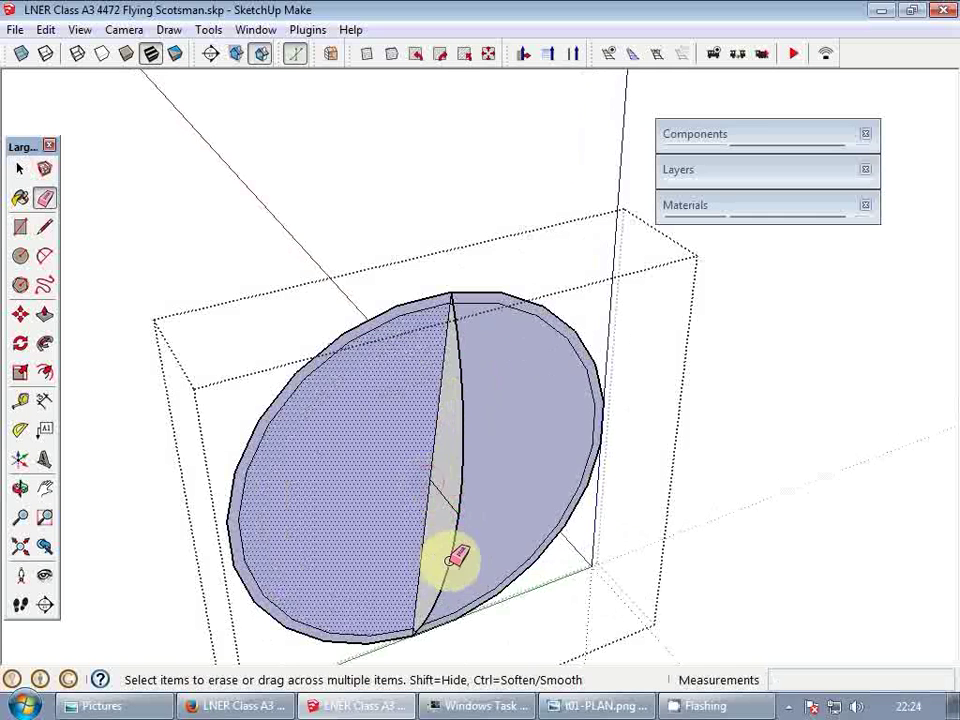
- Erase the lower half of the profile, including its small tip at the rim
{"action": "left_click", "coordinate": [455, 561]}
{"action": "scroll", "coordinate": [459, 487], "scroll_direction": "up", "scroll_amount": 5}
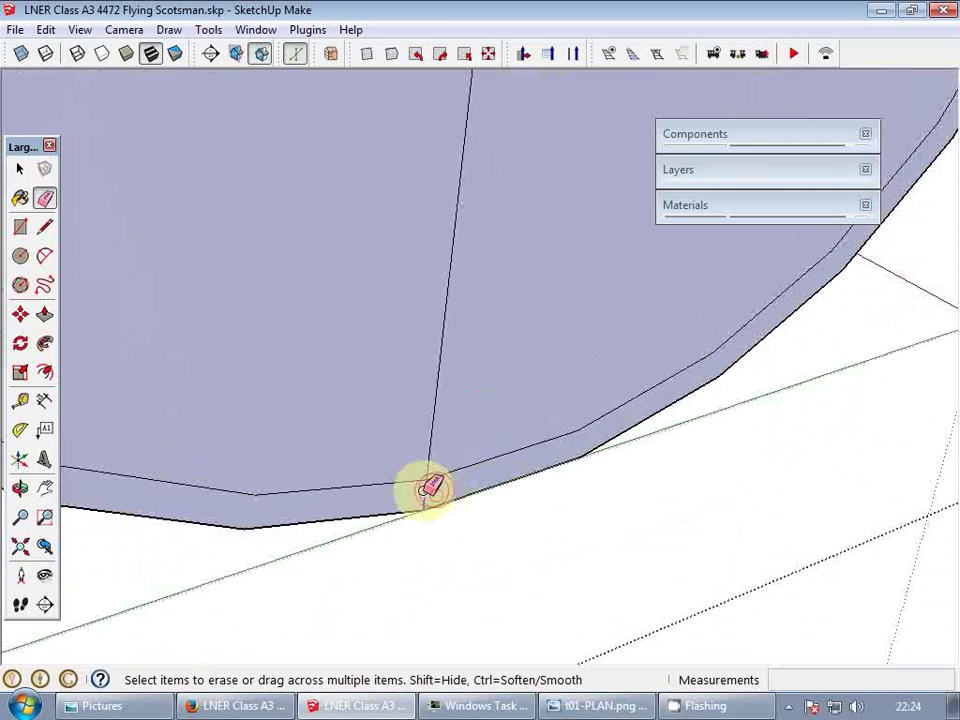
{"action": "key", "text": "space"}
- Sweep the main part of the profile around the inner circle with Follow Me to form the domed smokebox door
{"action": "scroll", "coordinate": [440, 420], "scroll_direction": "down", "scroll_amount": 10}
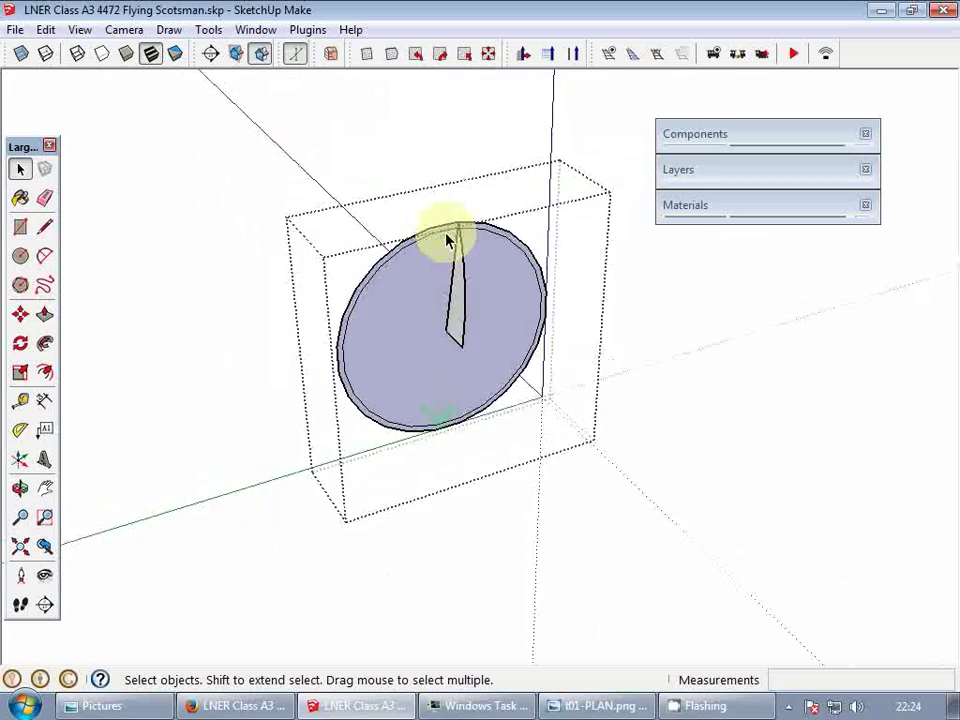
{"action": "left_click", "coordinate": [457, 232]}
{"action": "scroll", "coordinate": [456, 222], "scroll_direction": "up", "scroll_amount": 5}
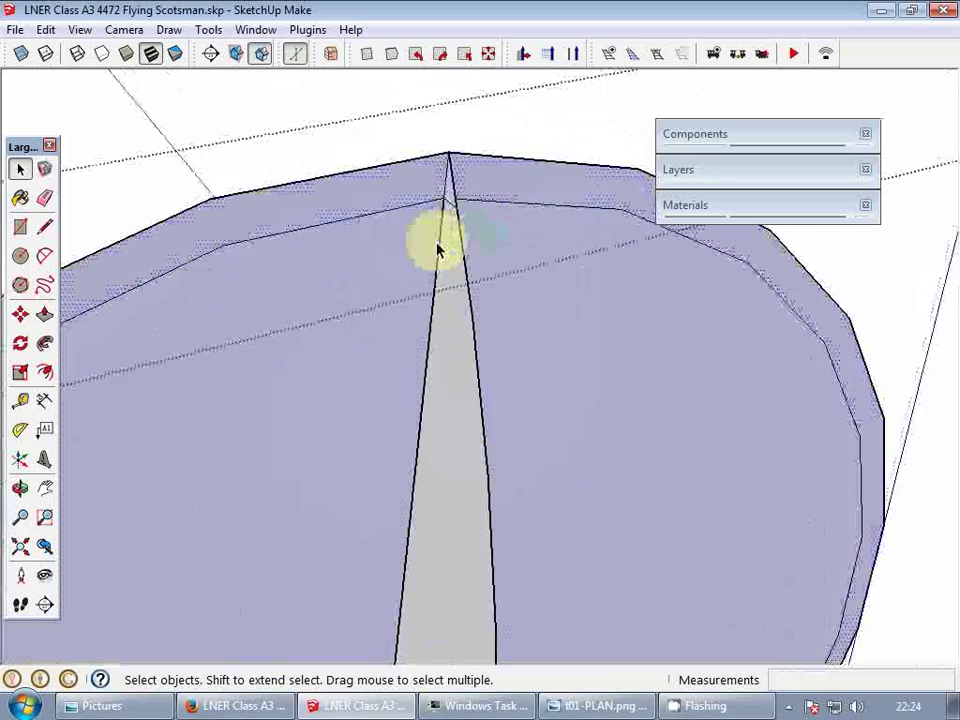
{"action": "left_click", "coordinate": [53, 349]}
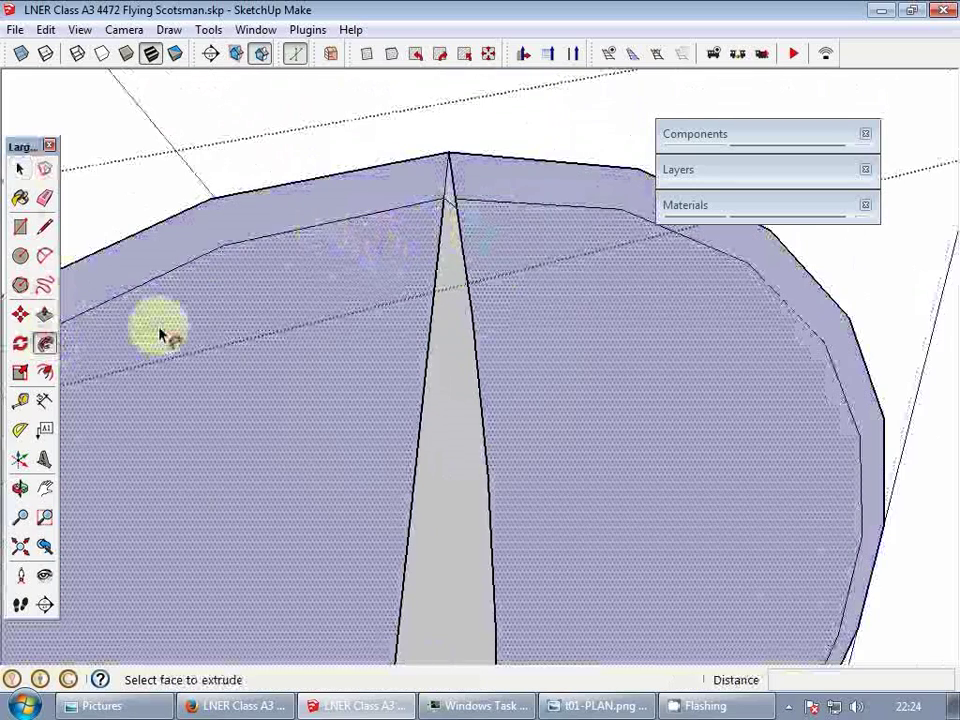
{"action": "left_click", "coordinate": [454, 298]}
- Sweep the small tip of the profile around the outer ring with Follow Me to form the door's rim
{"action": "key", "text": "space"}
{"action": "left_click", "coordinate": [399, 188]}
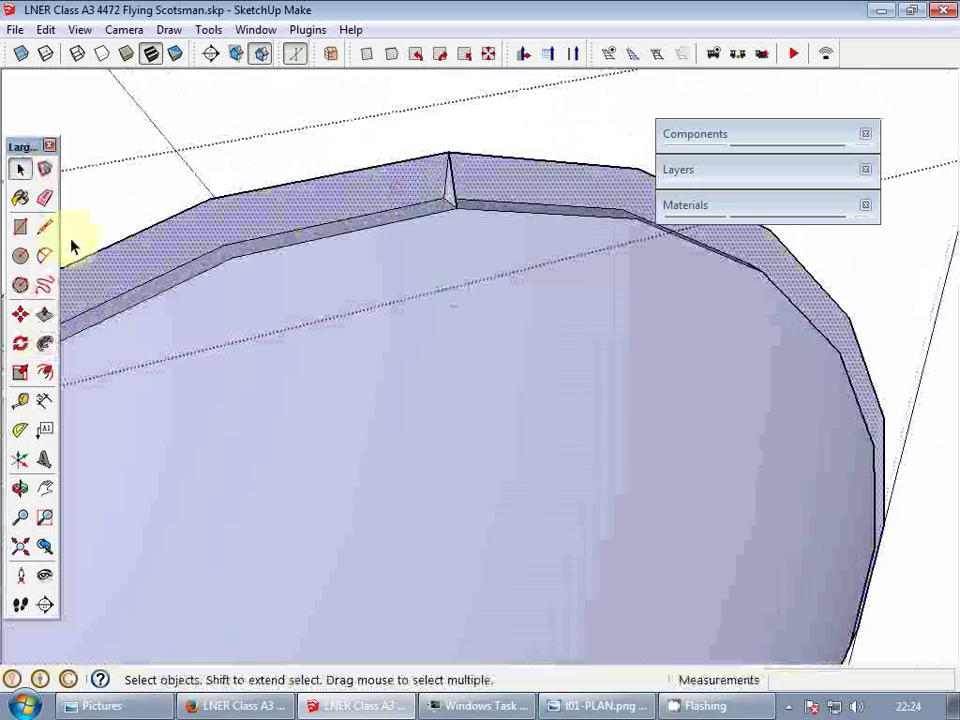
{"action": "left_click", "coordinate": [48, 350]}
{"action": "left_click", "coordinate": [449, 194]}
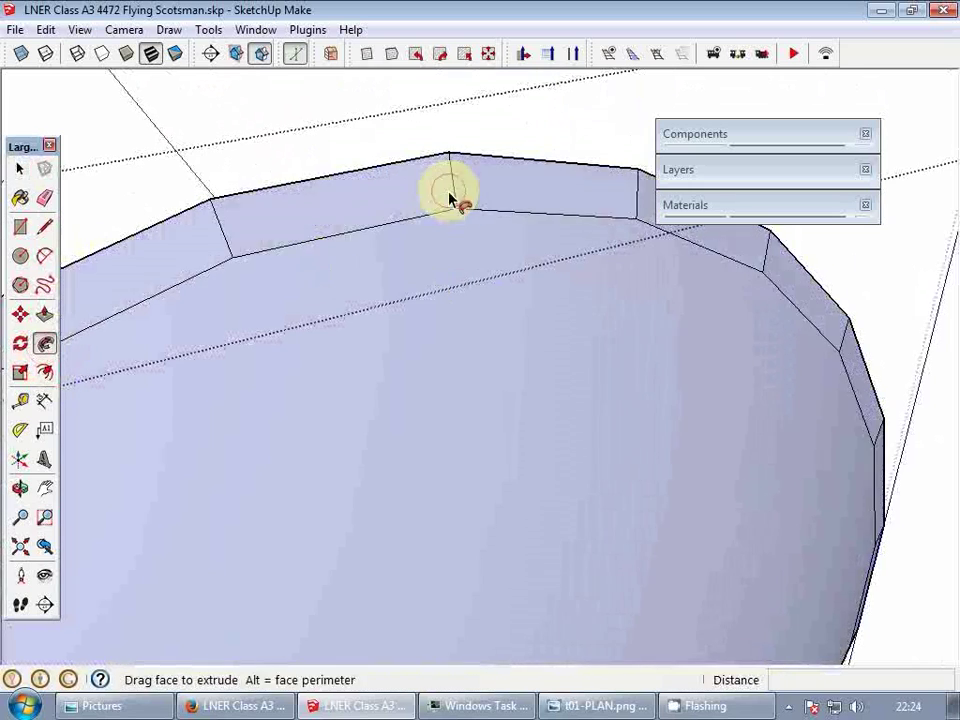
- Soften all edges of the domed door and rim with smooth normals and a 118.4-degree angle between normals
{"action": "key", "text": "space"}
{"action": "scroll", "coordinate": [458, 198], "scroll_direction": "down", "scroll_amount": 2}
{"action": "scroll", "coordinate": [458, 198], "scroll_direction": "down", "scroll_amount": 5}
{"action": "triple_click", "coordinate": [469, 222]}
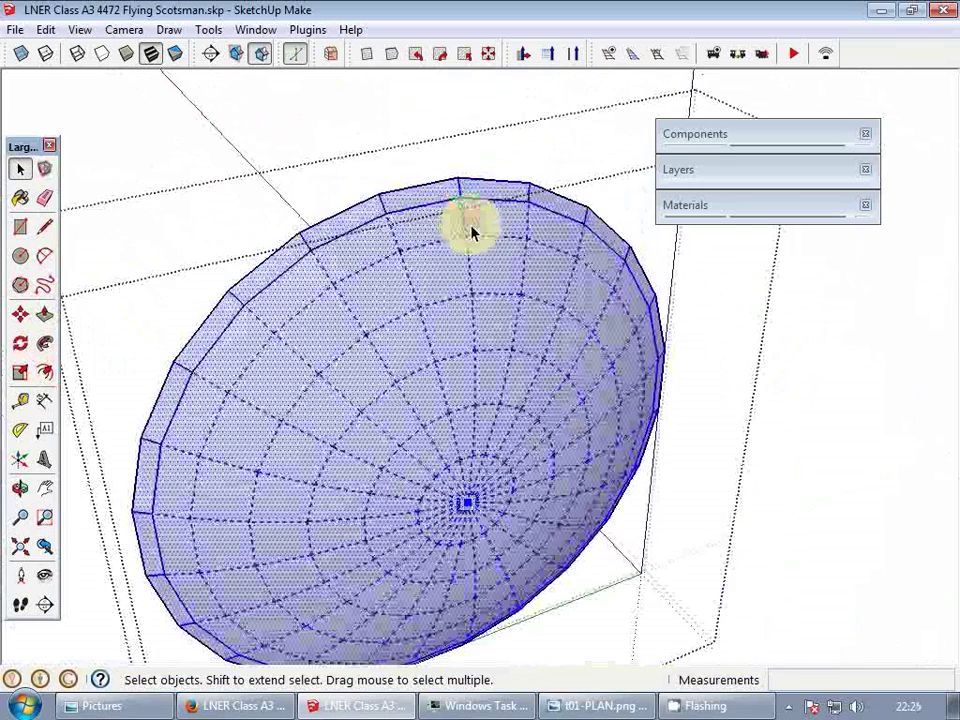
{"action": "right_click", "coordinate": [471, 227]}
{"action": "left_click", "coordinate": [540, 471]}
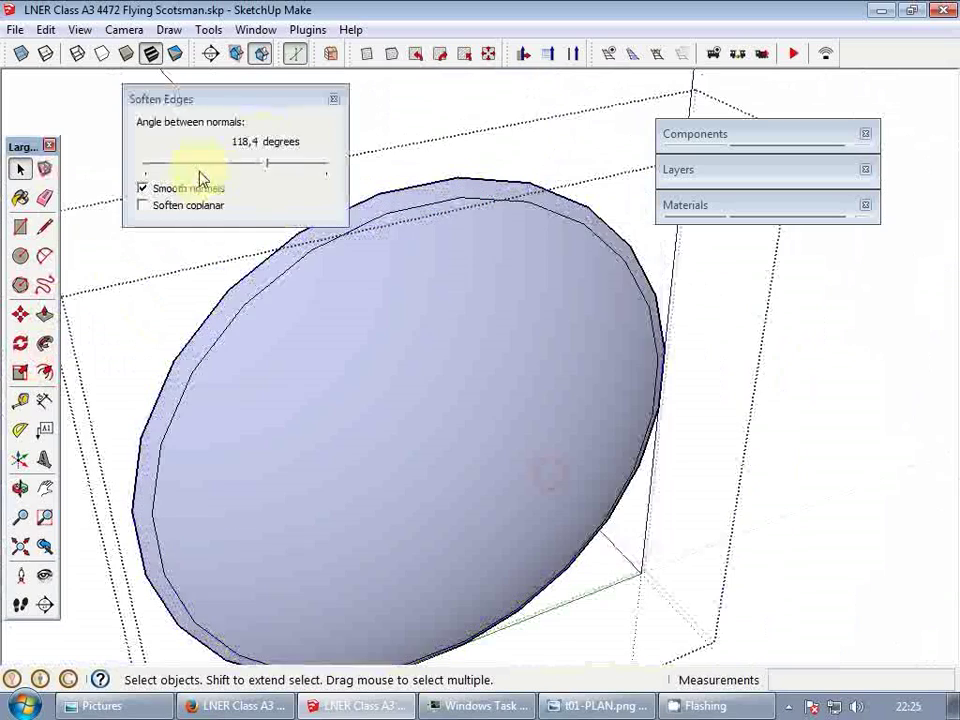
{"action": "left_click", "coordinate": [333, 99]}
- Remove the stray edge across the door's rim and reverse the faces of the whole dome
{"action": "middle_click_drag", "start_coordinate": [333, 99], "coordinate": [337, 303]}
{"action": "middle_click_drag", "start_coordinate": [221, 360], "coordinate": [322, 289]}
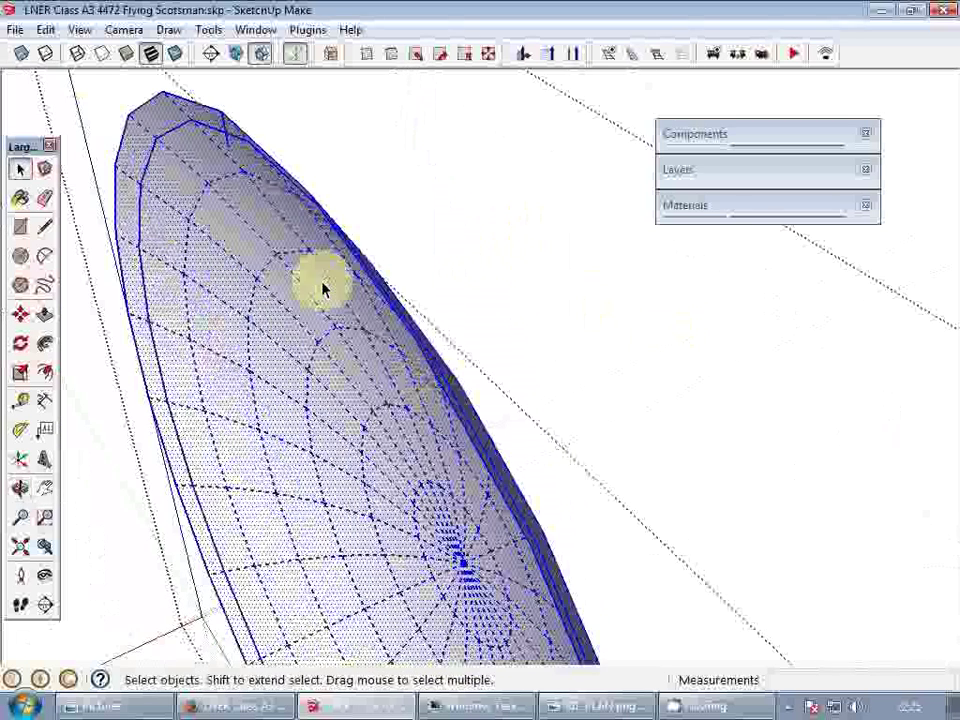
{"action": "left_click", "coordinate": [243, 145]}
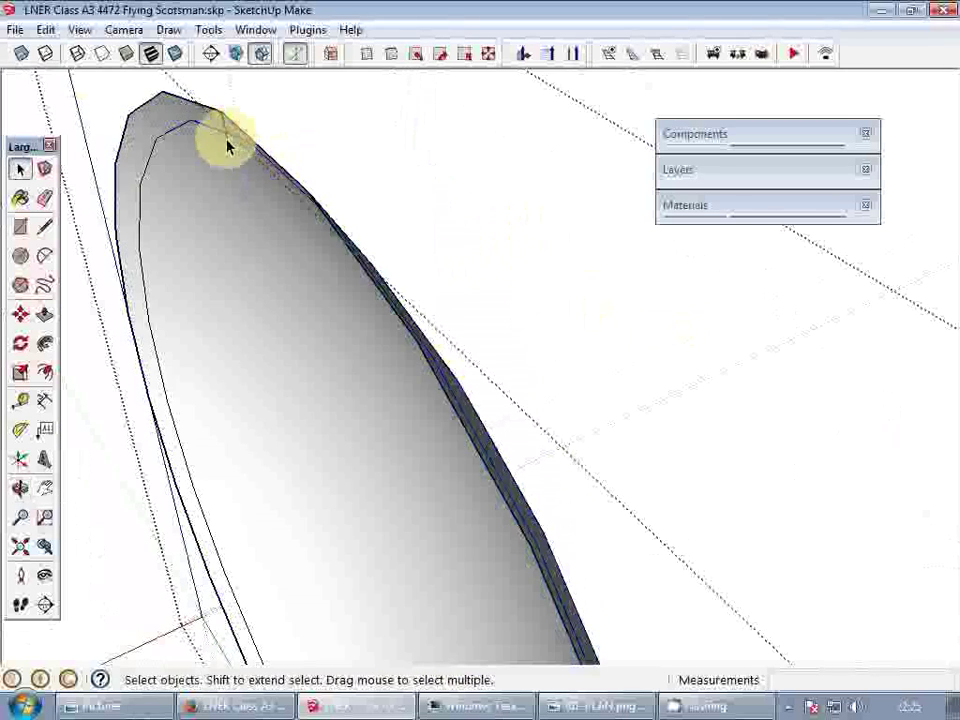
{"action": "left_click", "coordinate": [281, 253]}
{"action": "right_click", "coordinate": [283, 253]}
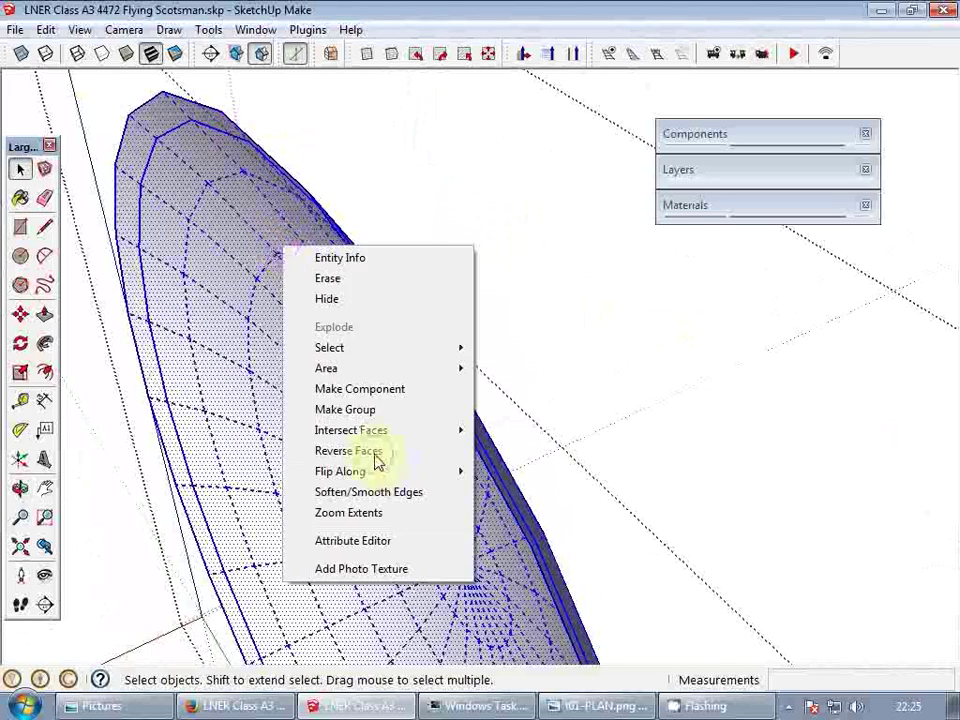
{"action": "middle_click_drag", "start_coordinate": [377, 462], "coordinate": [244, 398]}
- Leave the door group and move the front-view plan image along the red axis, away from the locomotive's front
{"action": "scroll", "coordinate": [296, 354], "scroll_direction": "down", "scroll_amount": 5}
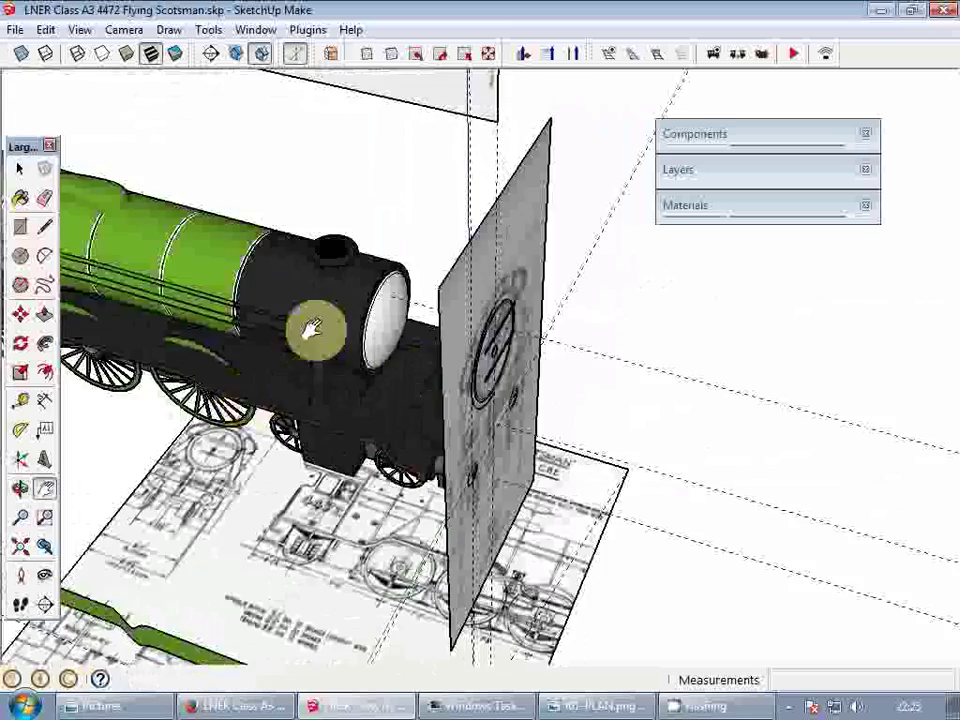
{"action": "middle_click_drag", "start_coordinate": [315, 330], "coordinate": [462, 335], "text": "shift"}
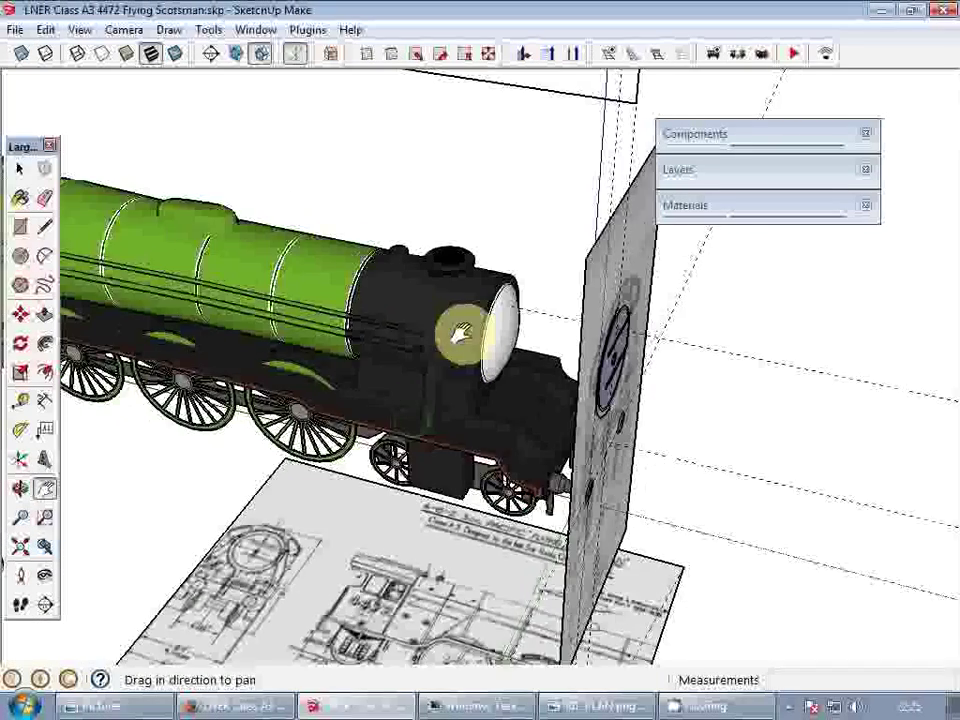
{"action": "scroll", "coordinate": [462, 335], "scroll_direction": "up", "scroll_amount": 2}
{"action": "key", "text": "space"}
{"action": "left_click", "coordinate": [508, 279]}
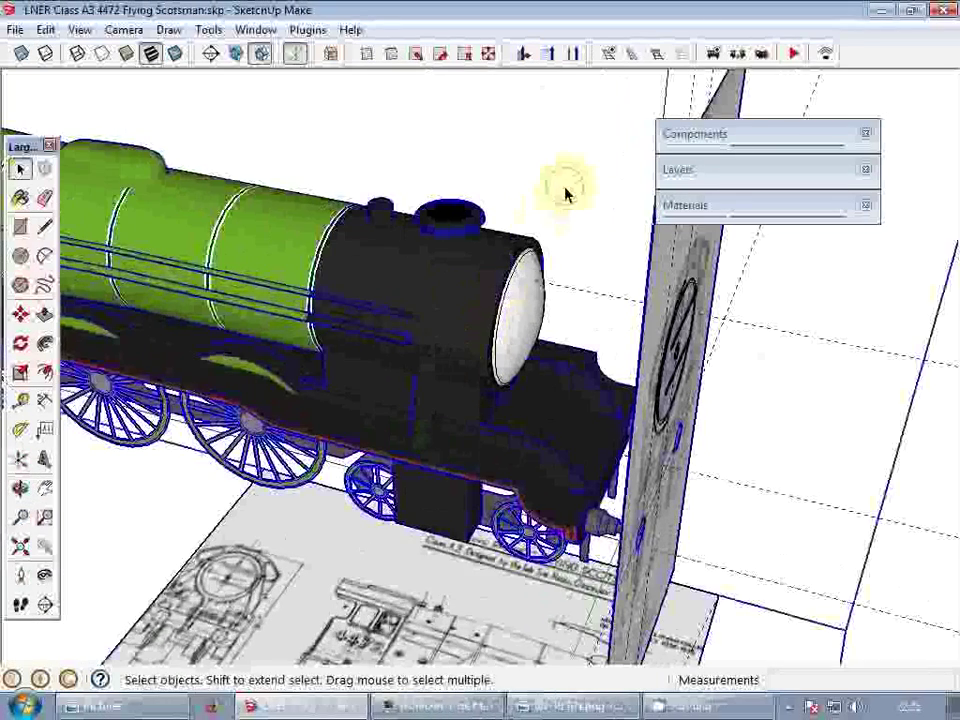
{"action": "left_click", "coordinate": [565, 193]}
{"action": "middle_click_drag", "start_coordinate": [569, 340], "coordinate": [453, 354]}
{"action": "left_click", "coordinate": [656, 291]}
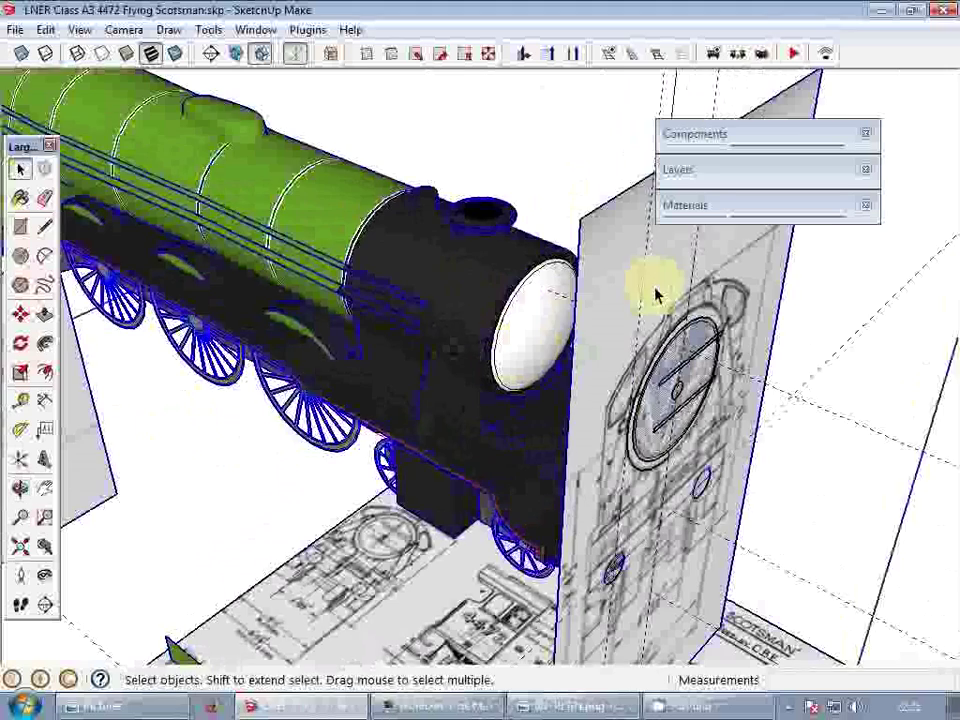
{"action": "scroll", "coordinate": [486, 271], "scroll_direction": "down", "scroll_amount": 3}
{"action": "left_click", "coordinate": [578, 467]}
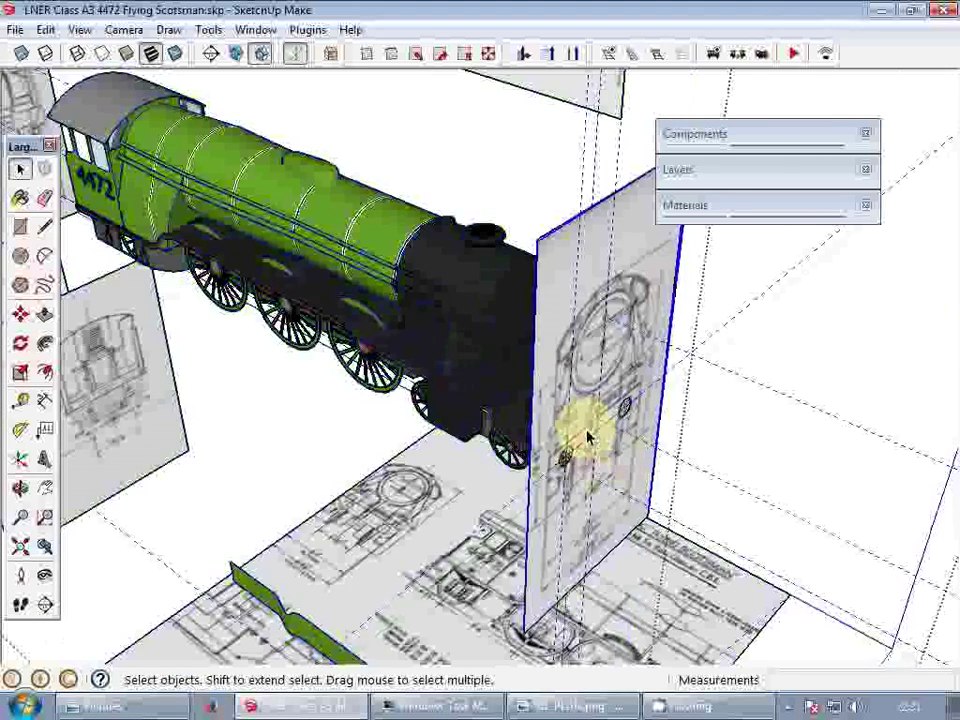
{"action": "middle_click_drag", "start_coordinate": [519, 312], "coordinate": [598, 352]}
{"action": "key", "text": "m"}
{"action": "left_click", "coordinate": [611, 431]}
{"action": "middle_click_drag", "start_coordinate": [716, 462], "coordinate": [676, 458]}
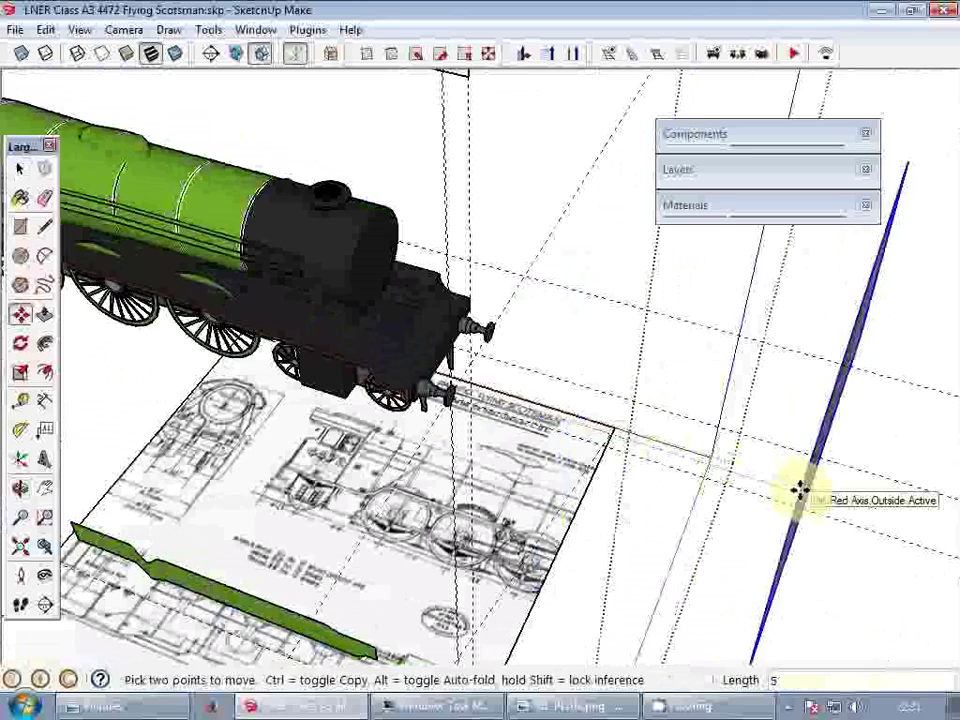
{"action": "key", "text": "Return"}
{"action": "key", "text": "space"}
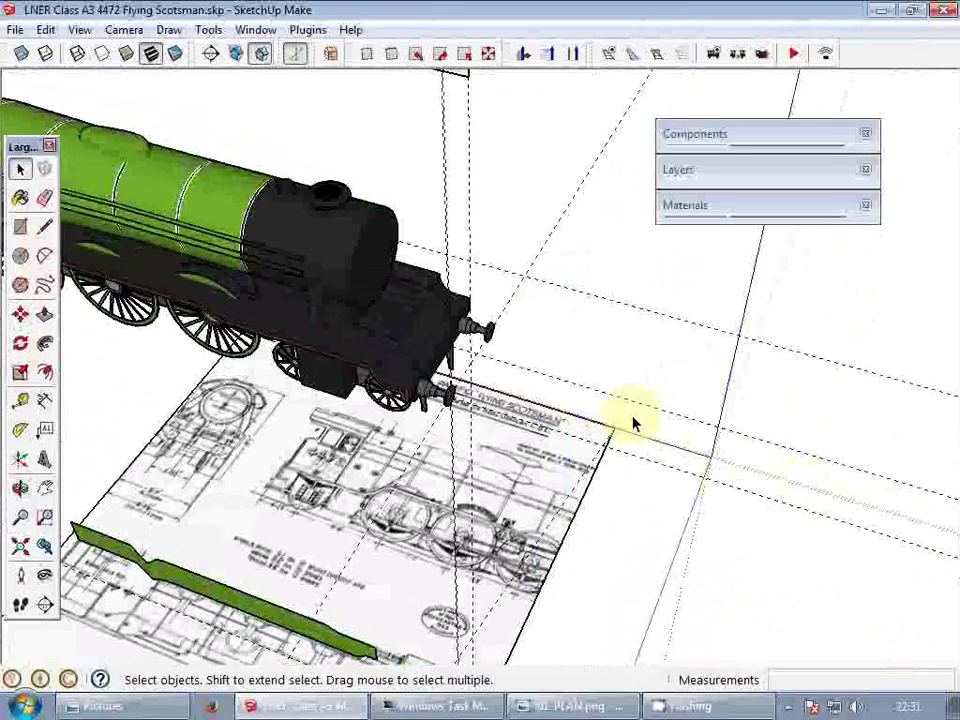
- Cut the domed door together with the two hinge straps and the small centre circle in front of the smokebox
{"action": "mouse_move", "coordinate": [632, 422]}
{"action": "middle_mouse_down"}
{"action": "mouse_move", "coordinate": [606, 482]}
{"action": "mouse_move", "coordinate": [414, 386]}
{"action": "middle_mouse_up"}
{"action": "scroll", "coordinate": [417, 347], "scroll_direction": "down", "scroll_amount": 5}
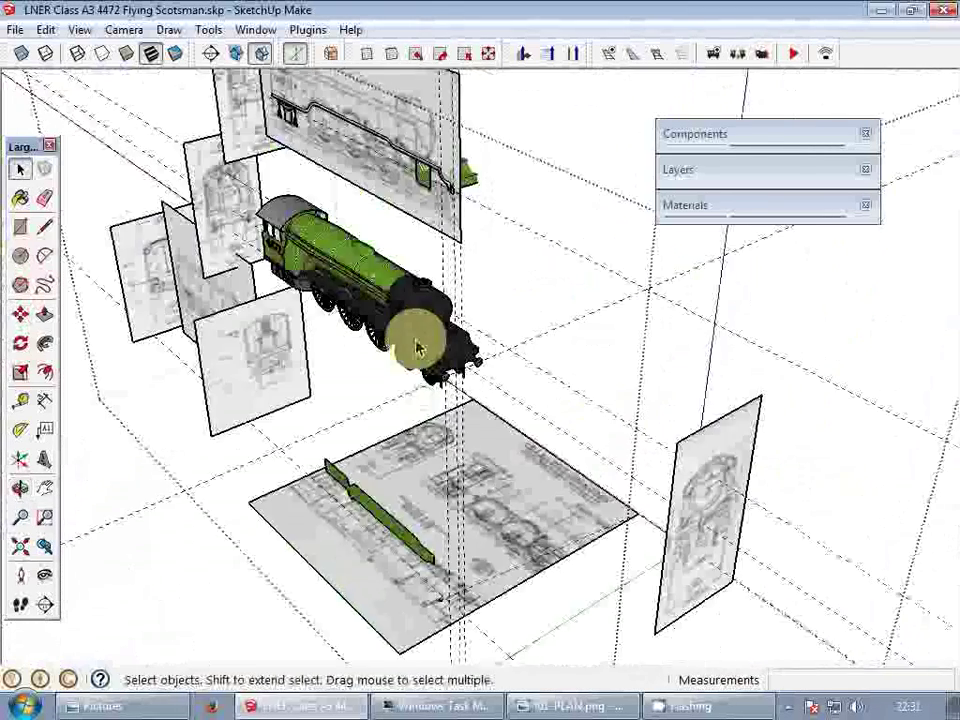
{"action": "scroll", "coordinate": [405, 300], "scroll_direction": "up", "scroll_amount": 5}
{"action": "scroll", "coordinate": [361, 305], "scroll_direction": "up", "scroll_amount": 5}
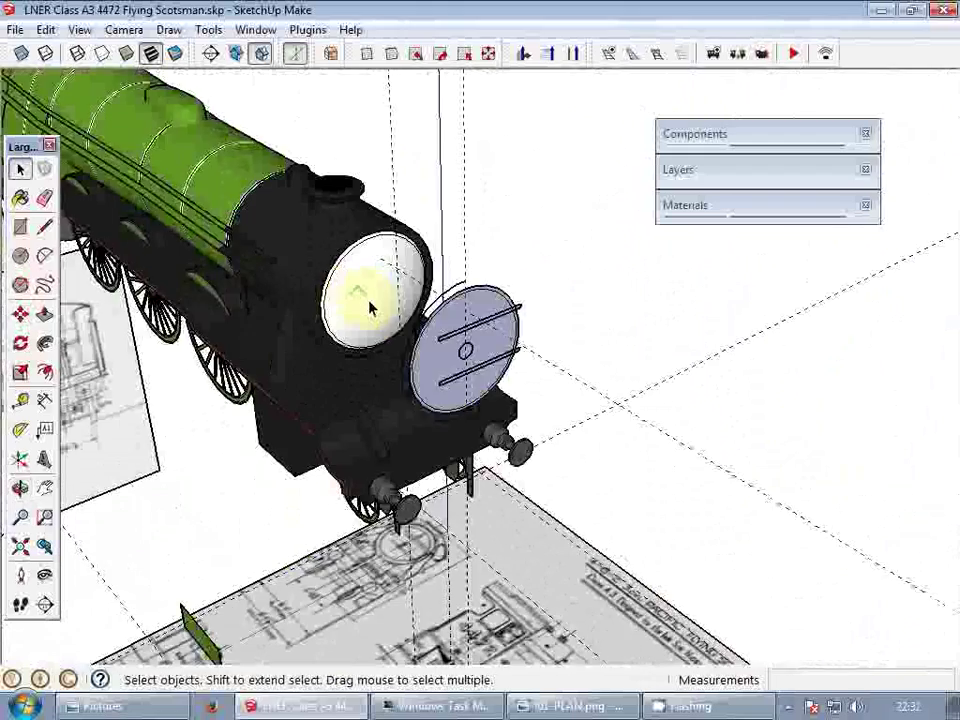
{"action": "left_click", "coordinate": [378, 311]}
{"action": "mouse_move", "coordinate": [521, 347]}
{"action": "middle_mouse_down"}
{"action": "mouse_move", "coordinate": [491, 386]}
{"action": "mouse_move", "coordinate": [793, 332]}
{"action": "mouse_move", "coordinate": [739, 304]}
{"action": "mouse_move", "coordinate": [541, 299]}
{"action": "mouse_move", "coordinate": [529, 343]}
{"action": "middle_mouse_up"}
{"action": "scroll", "coordinate": [530, 341], "scroll_direction": "up", "scroll_amount": 2}
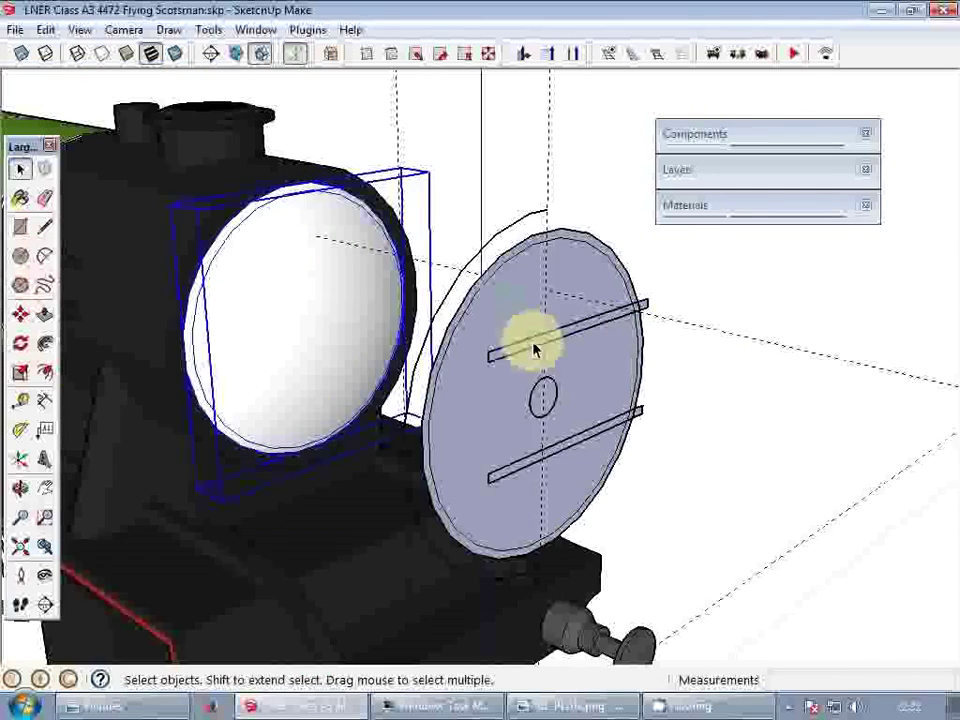
{"action": "left_click", "coordinate": [531, 339]}
{"action": "scroll", "coordinate": [541, 372], "scroll_direction": "up", "scroll_amount": 2}
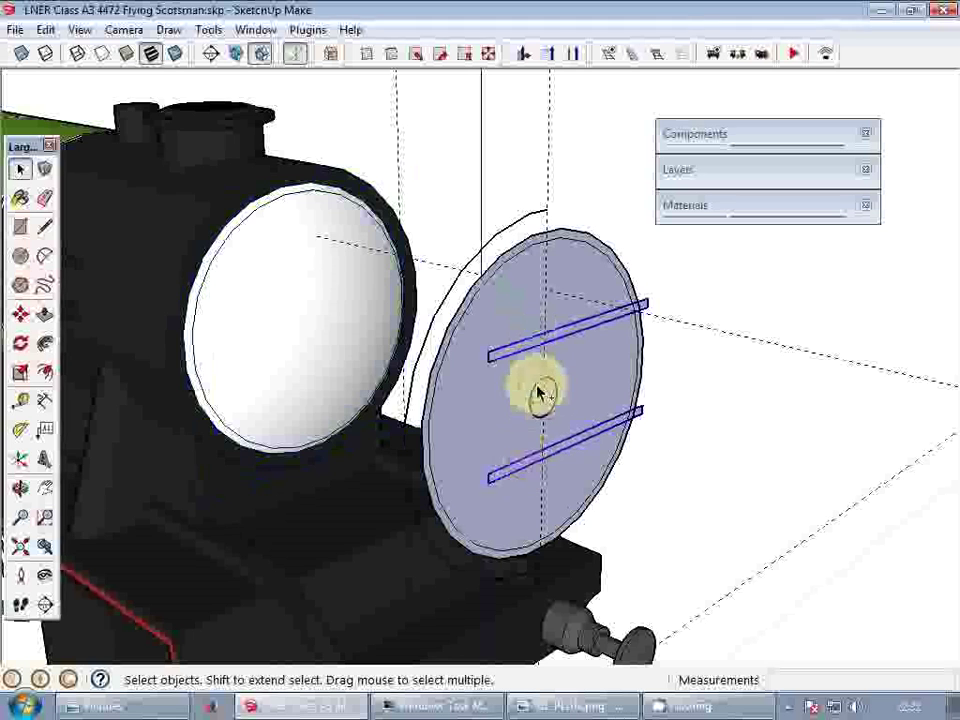
{"action": "left_click", "coordinate": [361, 350]}
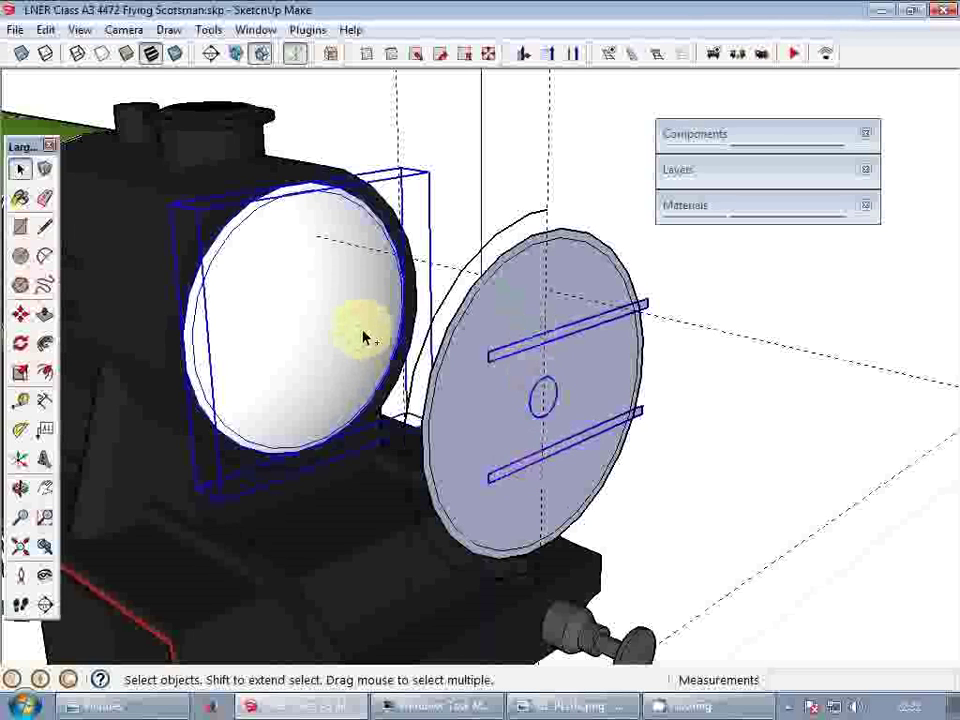
{"action": "key", "text": "Delete"}
- Delete the leftover flat disc and paste the cut door parts in place inside the locomotive group
{"action": "scroll", "coordinate": [306, 349], "scroll_direction": "down", "scroll_amount": 2}
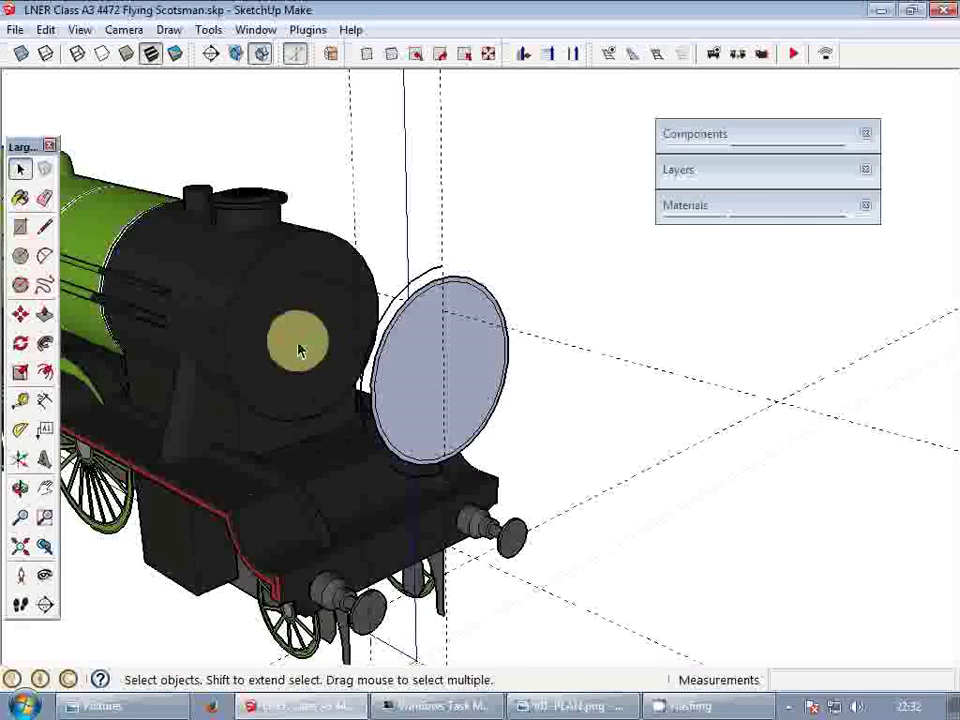
{"action": "scroll", "coordinate": [298, 349], "scroll_direction": "down", "scroll_amount": 3}
{"action": "middle_click_drag", "start_coordinate": [289, 347], "coordinate": [439, 471]}
{"action": "scroll", "coordinate": [398, 382], "scroll_direction": "up", "scroll_amount": 2}
{"action": "left_click", "coordinate": [386, 380]}
{"action": "scroll", "coordinate": [447, 384], "scroll_direction": "down", "scroll_amount": 3}
{"action": "scroll", "coordinate": [450, 410], "scroll_direction": "up", "scroll_amount": 3}
{"action": "double_click", "coordinate": [467, 381]}
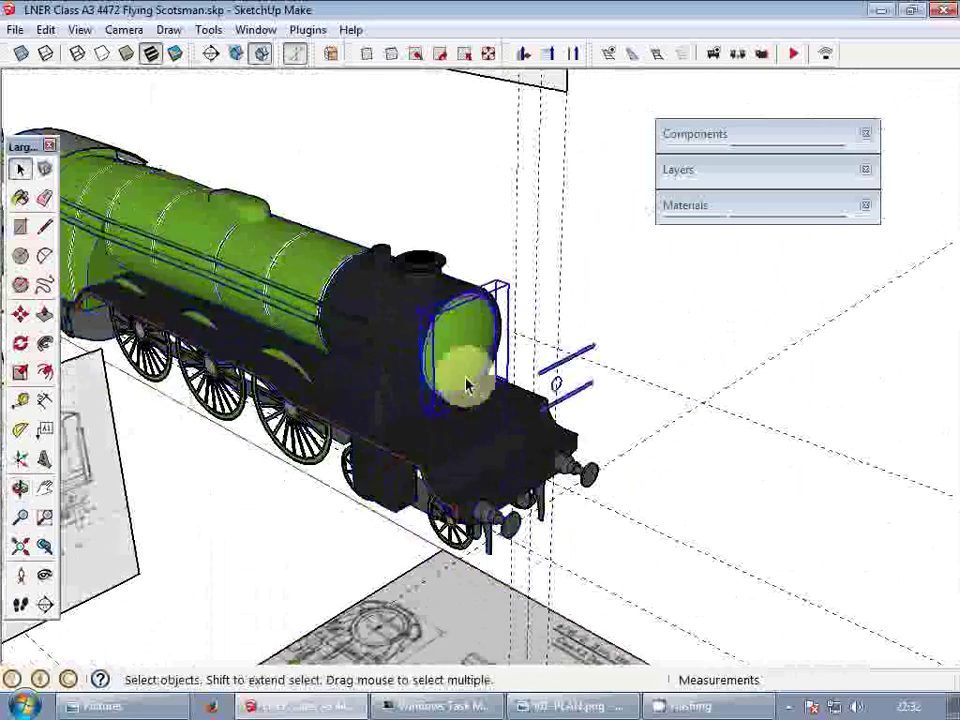
{"action": "scroll", "coordinate": [476, 343], "scroll_direction": "up", "scroll_amount": 2}
- Paint the domed smokebox door 0136_Charcoal and the two hinge straps 0135_DarkGray
{"action": "left_click", "coordinate": [741, 258]}
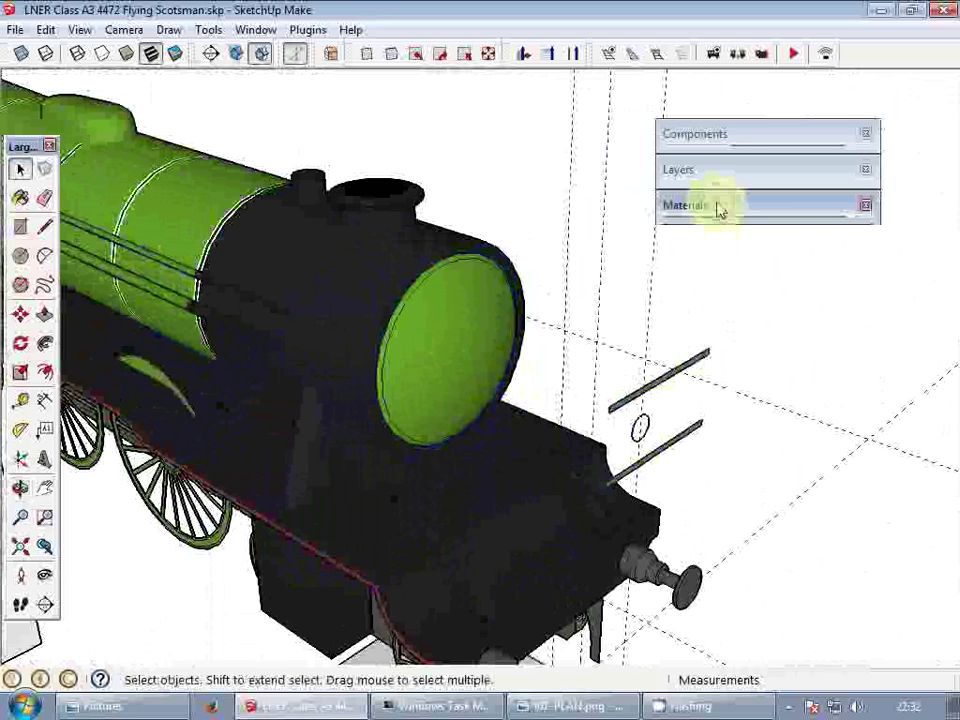
{"action": "left_click", "coordinate": [720, 206]}
{"action": "left_click", "coordinate": [790, 420]}
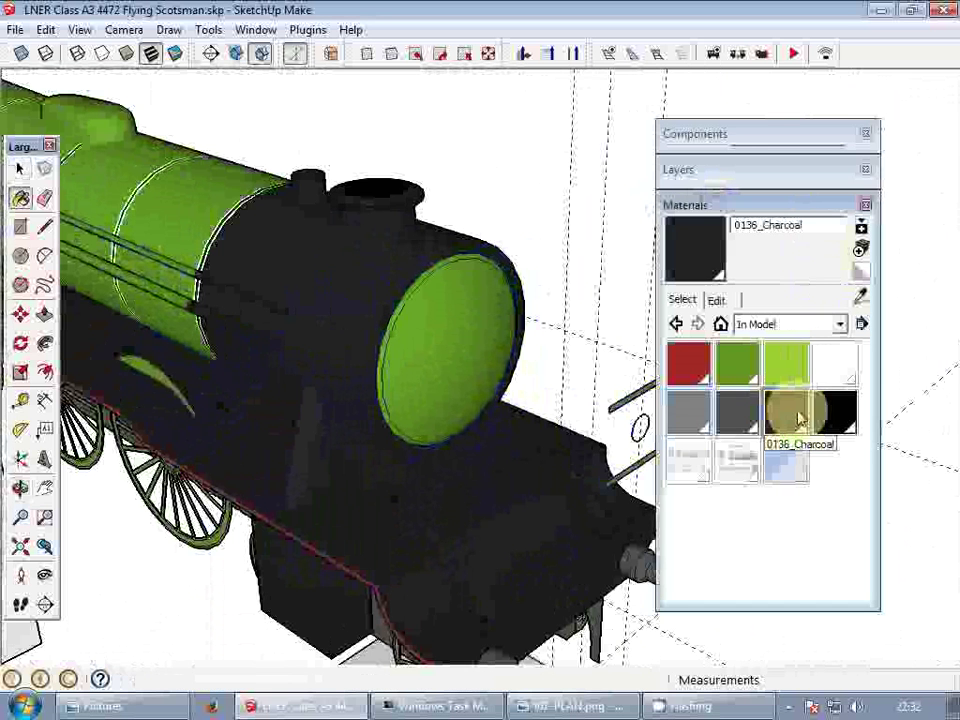
{"action": "left_click", "coordinate": [491, 281]}
{"action": "middle_click_drag", "start_coordinate": [491, 281], "coordinate": [456, 375]}
{"action": "left_click", "coordinate": [737, 410]}
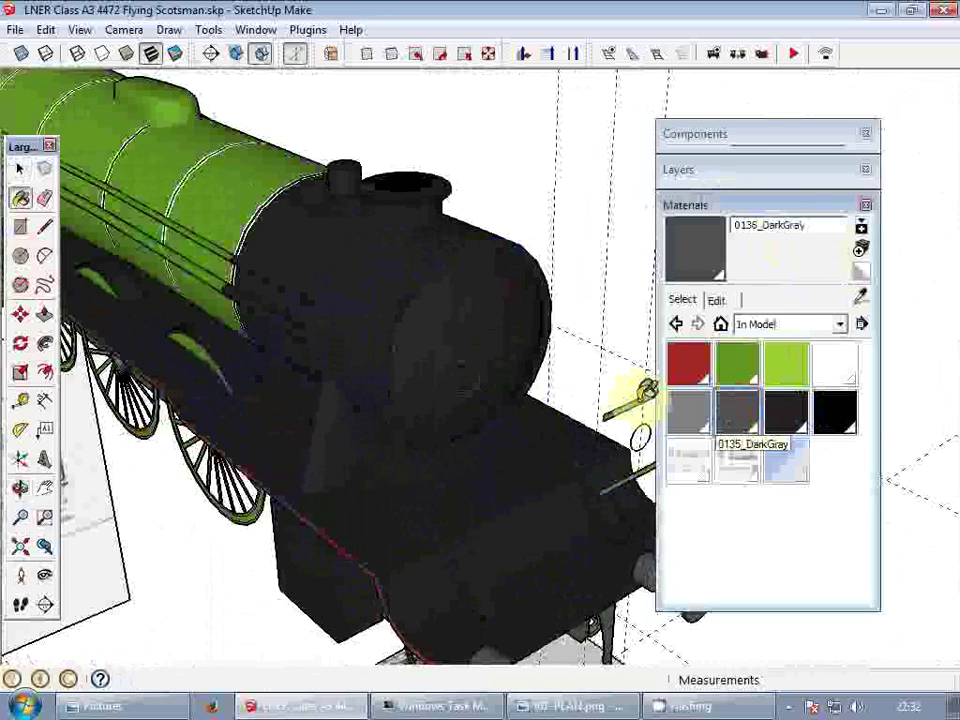
{"action": "scroll", "coordinate": [579, 392], "scroll_direction": "up", "scroll_amount": 4}
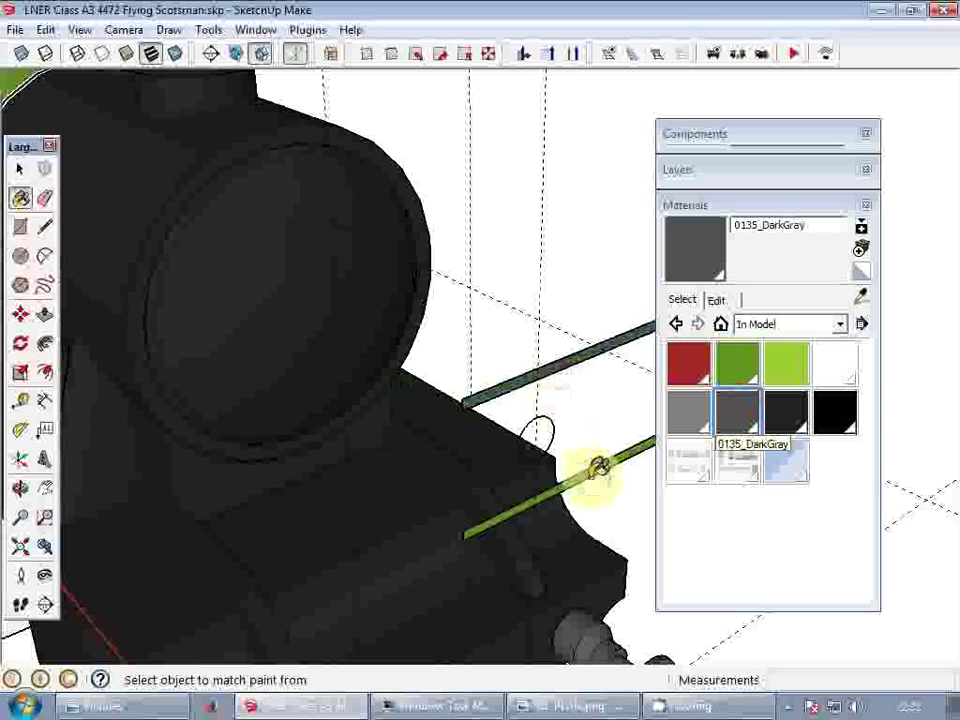
- Inside the lower hinge strap's group, extrude the strap's face back towards the smokebox to form a deep plate
{"action": "key", "text": "space"}
{"action": "double_click", "coordinate": [596, 474]}
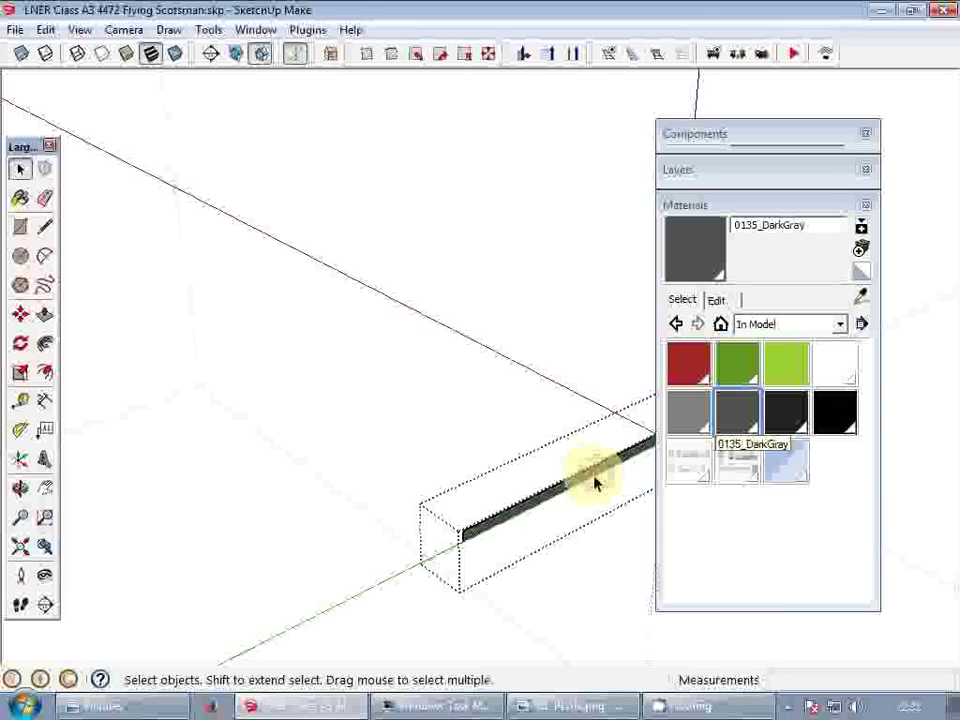
{"action": "key", "text": "p"}
{"action": "left_click", "coordinate": [594, 474]}
{"action": "left_click", "coordinate": [512, 444]}
{"action": "key", "text": "space"}
{"action": "key", "text": "Escape"}
{"action": "scroll", "coordinate": [514, 424], "scroll_direction": "down", "scroll_amount": 4}
{"action": "mouse_move", "coordinate": [514, 422]}
{"action": "middle_mouse_down"}
{"action": "mouse_move", "coordinate": [510, 400]}
{"action": "mouse_move", "coordinate": [520, 428]}
{"action": "middle_mouse_up"}
{"action": "scroll", "coordinate": [500, 425], "scroll_direction": "up", "scroll_amount": 3}
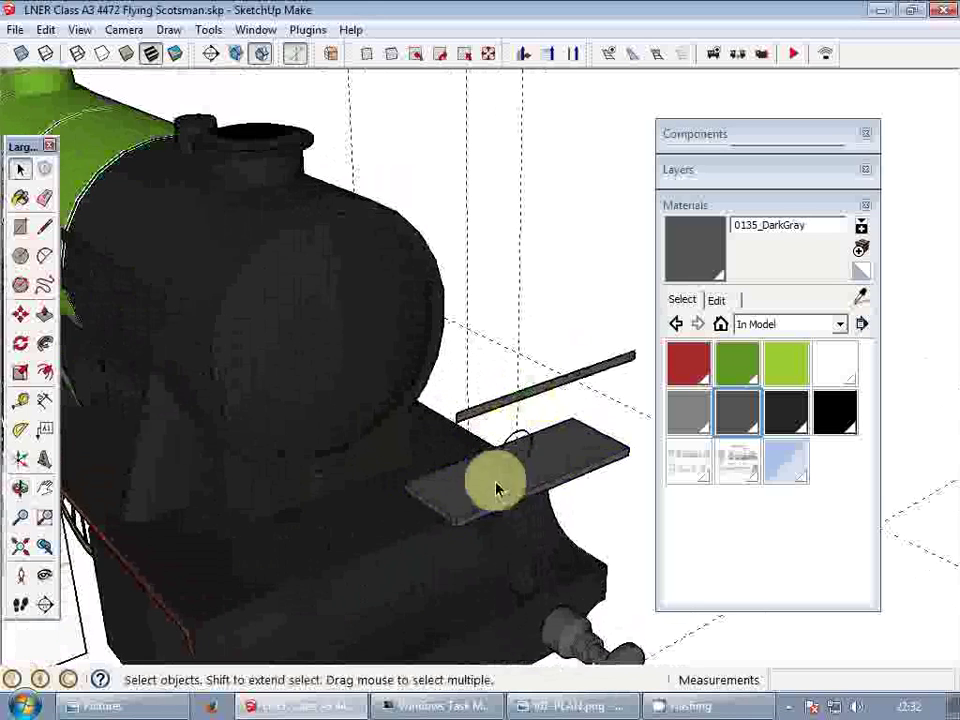
- Copy the deepened lower strap up onto the upper strap, about 22 3/8" above, and delete the original thin upper strap
{"action": "left_click", "coordinate": [498, 486]}
{"action": "key", "text": "m"}
{"action": "left_click", "coordinate": [628, 450]}
{"action": "left_click", "coordinate": [631, 350]}
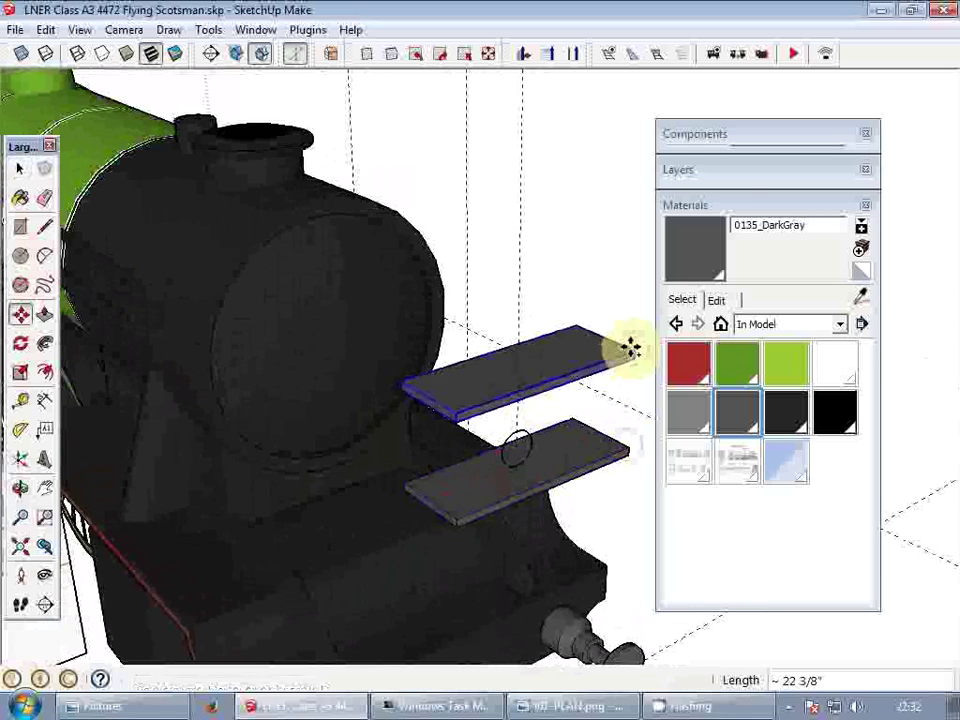
{"action": "key", "text": "space"}
{"action": "key", "text": "Delete"}
{"action": "left_click", "coordinate": [595, 371]}
{"action": "key", "text": "ctrl+y"}
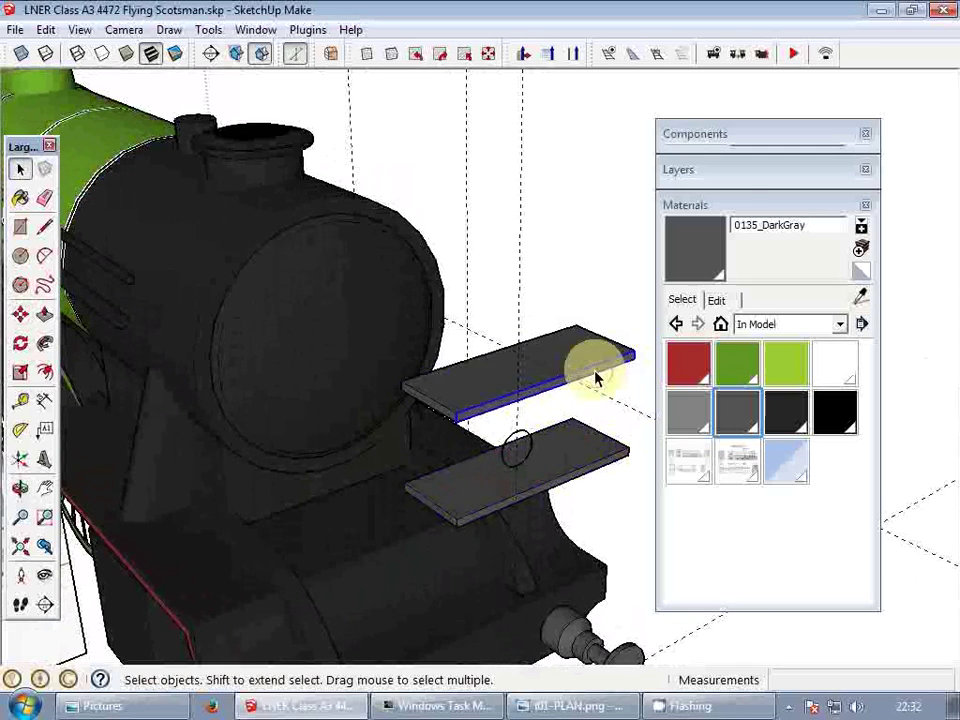
- Move the front-view plan image 500" along the red axis, back towards the locomotive's front
{"action": "scroll", "coordinate": [423, 367], "scroll_direction": "down", "scroll_amount": 5}
{"action": "scroll", "coordinate": [418, 362], "scroll_direction": "down", "scroll_amount": 3}
{"action": "scroll", "coordinate": [460, 385], "scroll_direction": "up", "scroll_amount": 3}
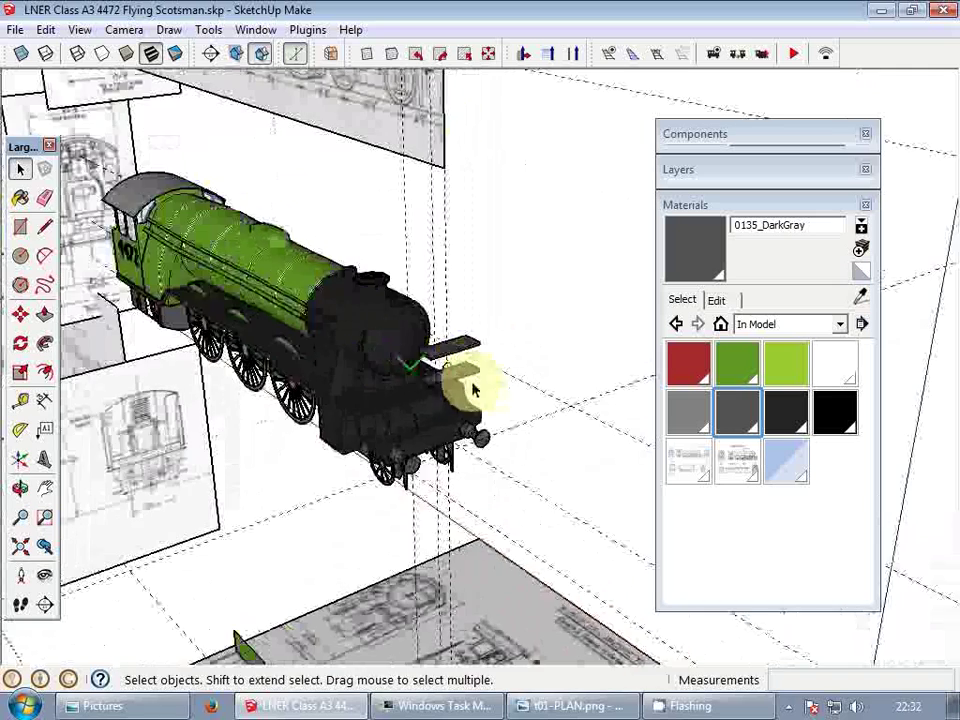
{"action": "middle_click_drag", "start_coordinate": [454, 386], "coordinate": [369, 343]}
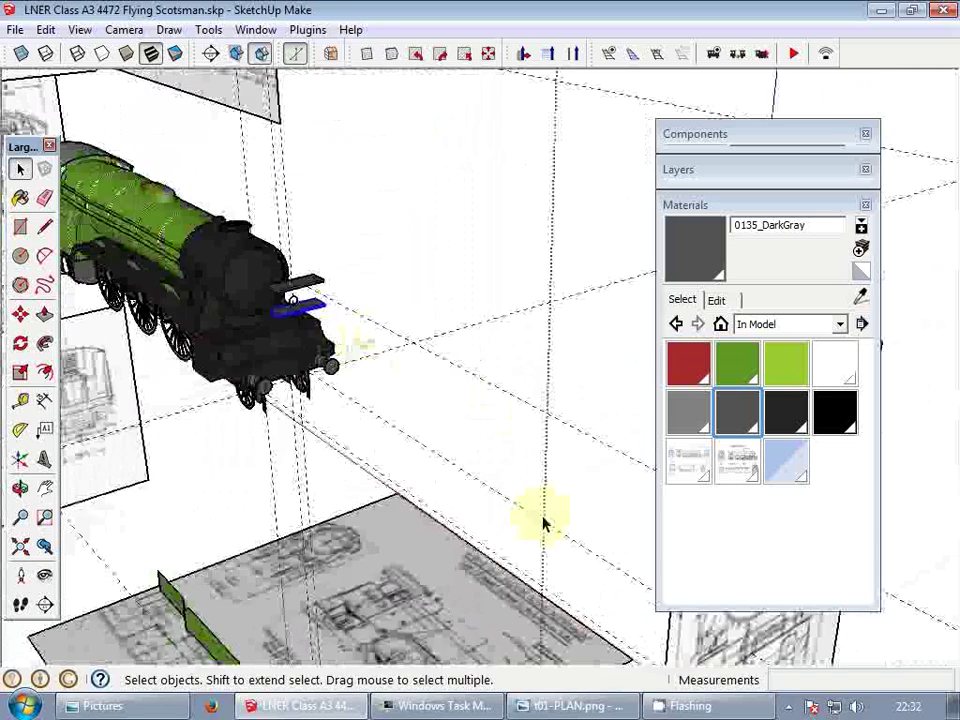
{"action": "scroll", "coordinate": [690, 634], "scroll_direction": "down", "scroll_amount": 3}
{"action": "scroll", "coordinate": [587, 429], "scroll_direction": "up", "scroll_amount": 2}
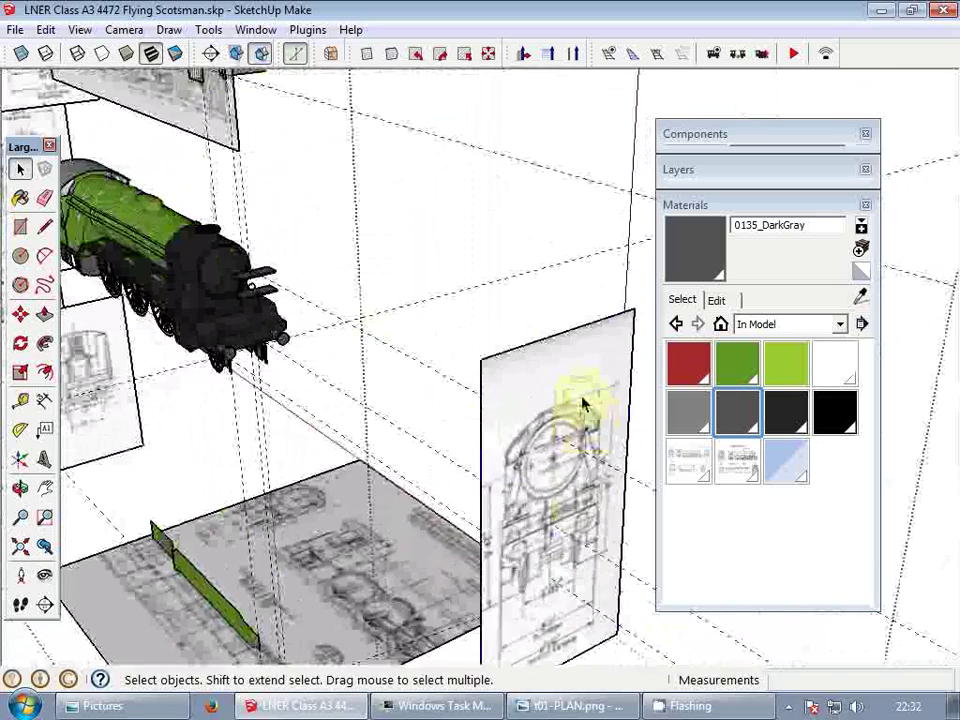
{"action": "left_click", "coordinate": [584, 401]}
{"action": "key", "text": "m"}
{"action": "left_click", "coordinate": [595, 378]}
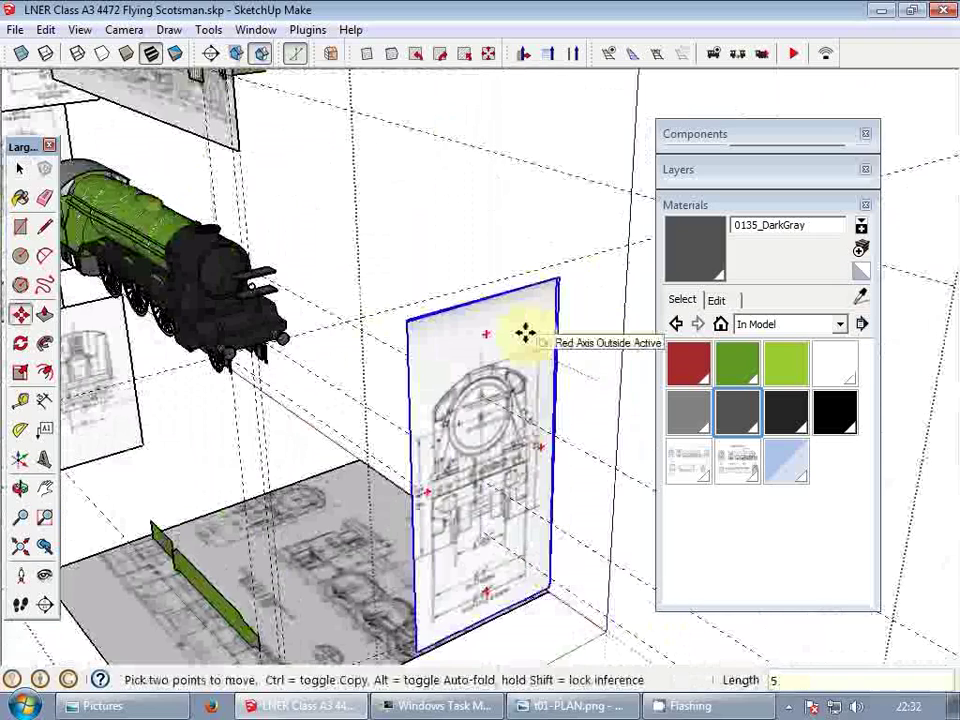
{"action": "type", "text": "500"}
{"action": "key", "text": "Return"}
{"action": "key", "text": "space"}
- Raise the lower hinge strap 3" to line it up with the strap on the front-view plan
{"action": "scroll", "coordinate": [268, 288], "scroll_direction": "up", "scroll_amount": 5}
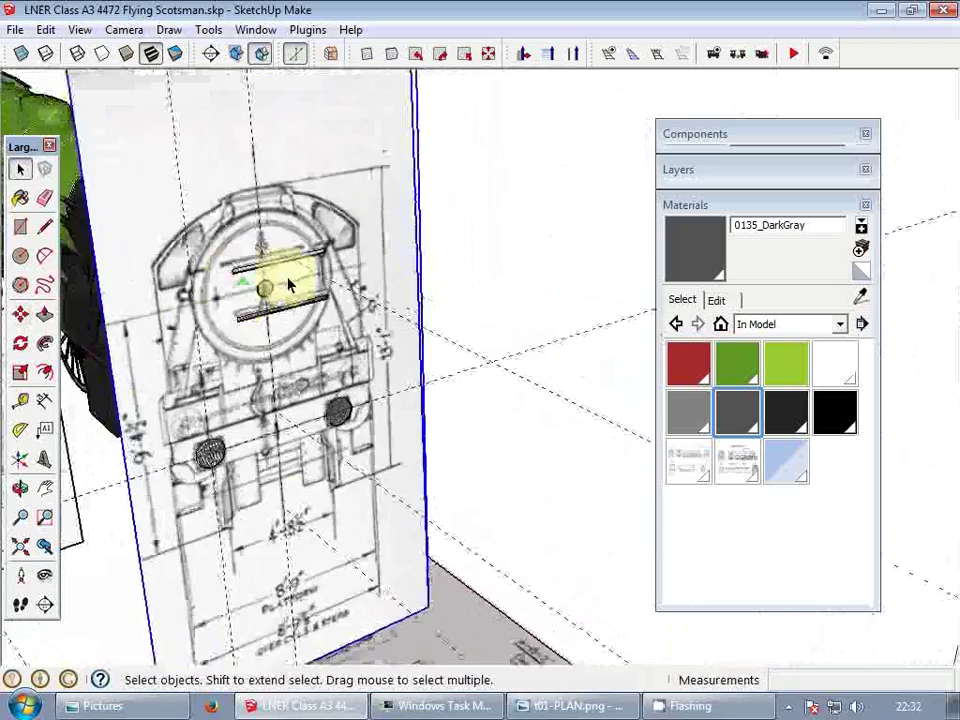
{"action": "scroll", "coordinate": [285, 316], "scroll_direction": "up", "scroll_amount": 4}
{"action": "left_click", "coordinate": [304, 336]}
{"action": "scroll", "coordinate": [429, 349], "scroll_direction": "up", "scroll_amount": 4}
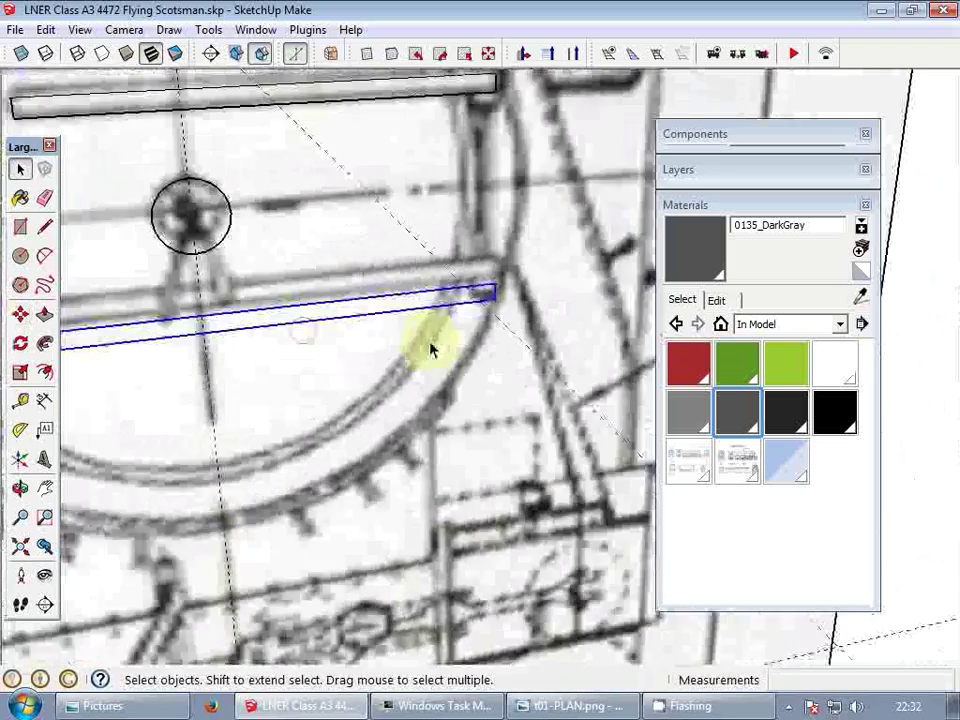
{"action": "key", "text": "m"}
{"action": "left_click", "coordinate": [429, 313]}
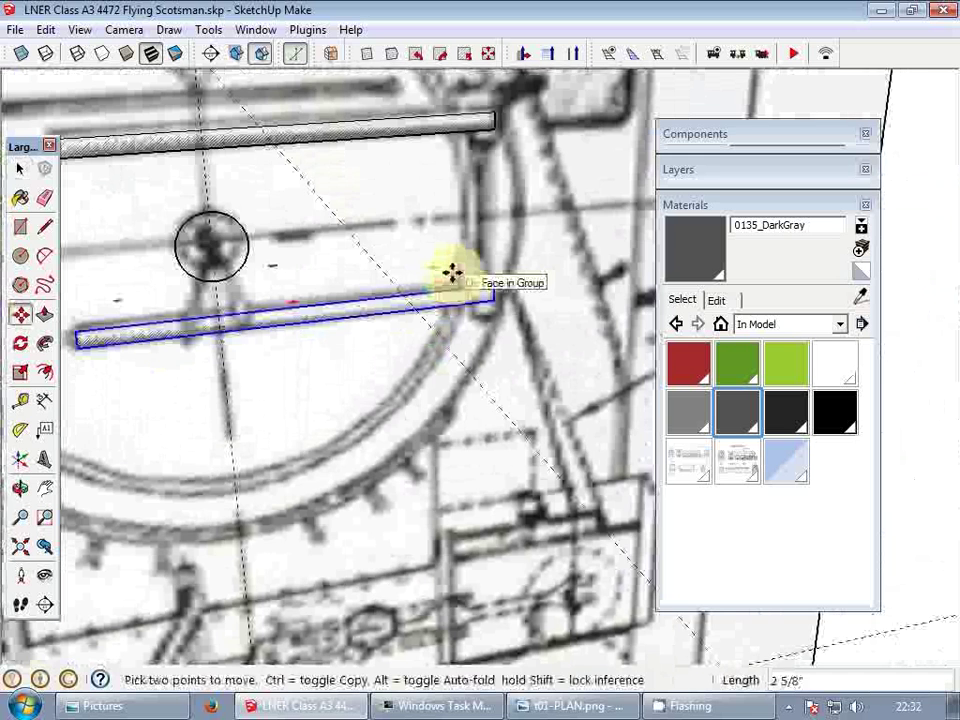
{"action": "type", "text": "3"}
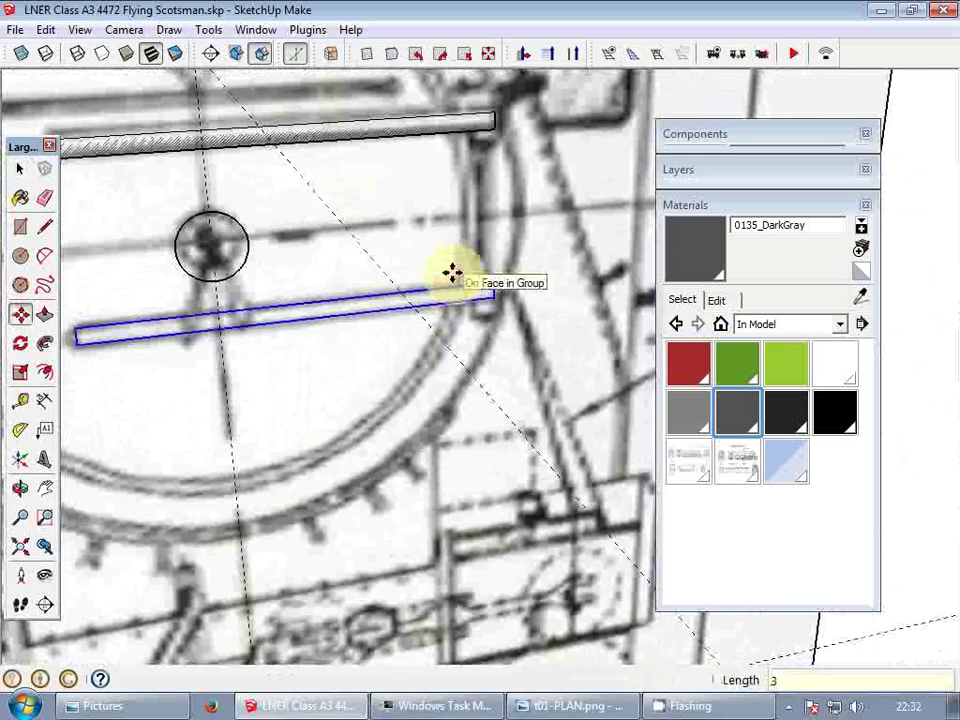
{"action": "key", "text": "Return"}
{"action": "key", "text": "space"}
- Move the front-view plan image 500" along the red axis, away from the locomotive's front
{"action": "scroll", "coordinate": [452, 273], "scroll_direction": "down", "scroll_amount": 4}
{"action": "key", "text": "m"}
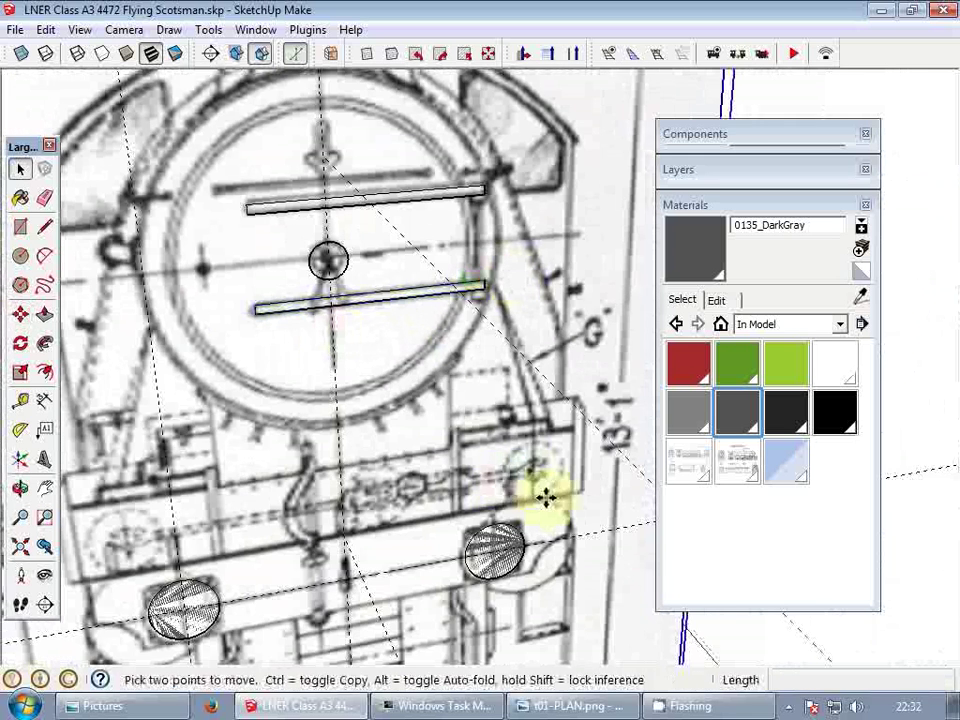
{"action": "scroll", "coordinate": [540, 497], "scroll_direction": "down", "scroll_amount": 3}
{"action": "left_click", "coordinate": [532, 492]}
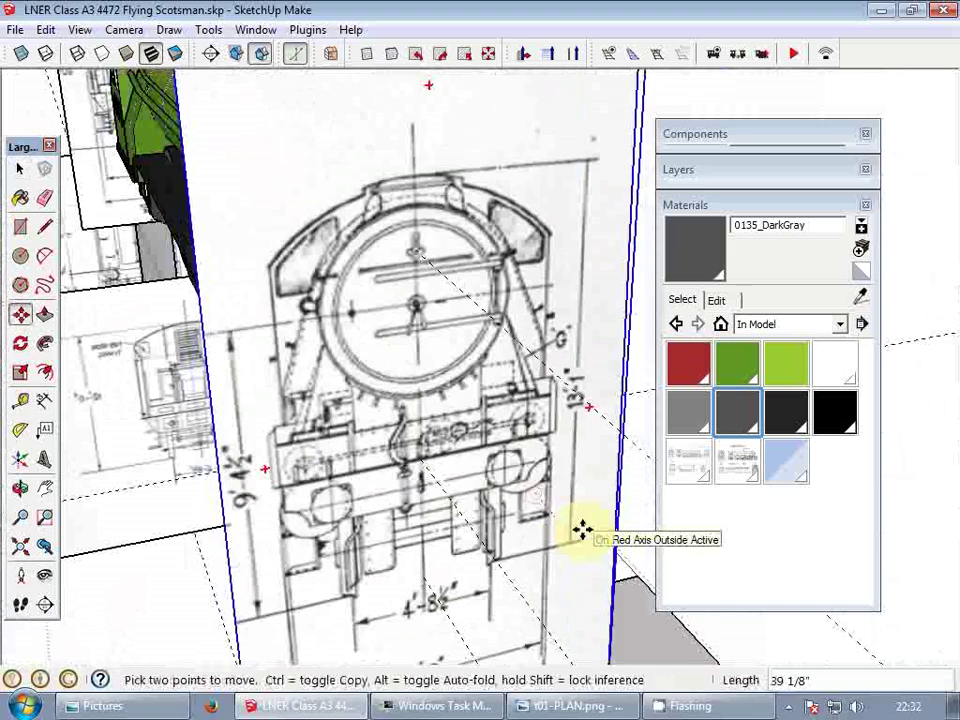
{"action": "type", "text": "500"}
{"action": "key", "text": "Return"}
- Move both hinge straps together about 54 5/8" along the red axis so that they sink into the domed smokebox door
{"action": "key", "text": "h"}
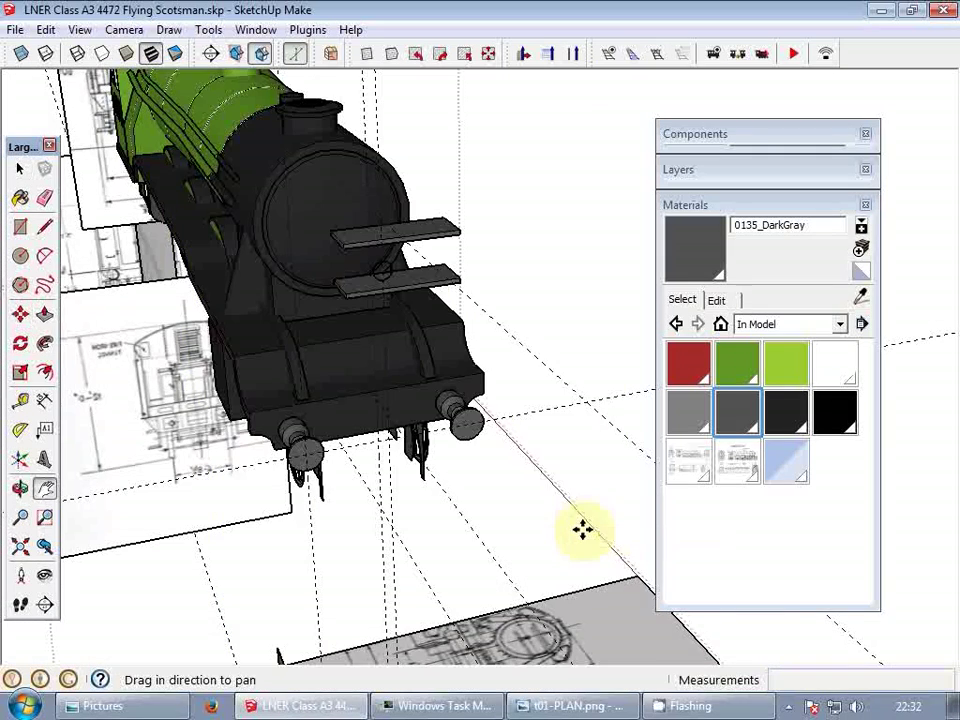
{"action": "left_click_drag", "start_coordinate": [403, 236], "coordinate": [491, 396]}
{"action": "key", "text": "space"}
{"action": "scroll", "coordinate": [499, 411], "scroll_direction": "up", "scroll_amount": 8}
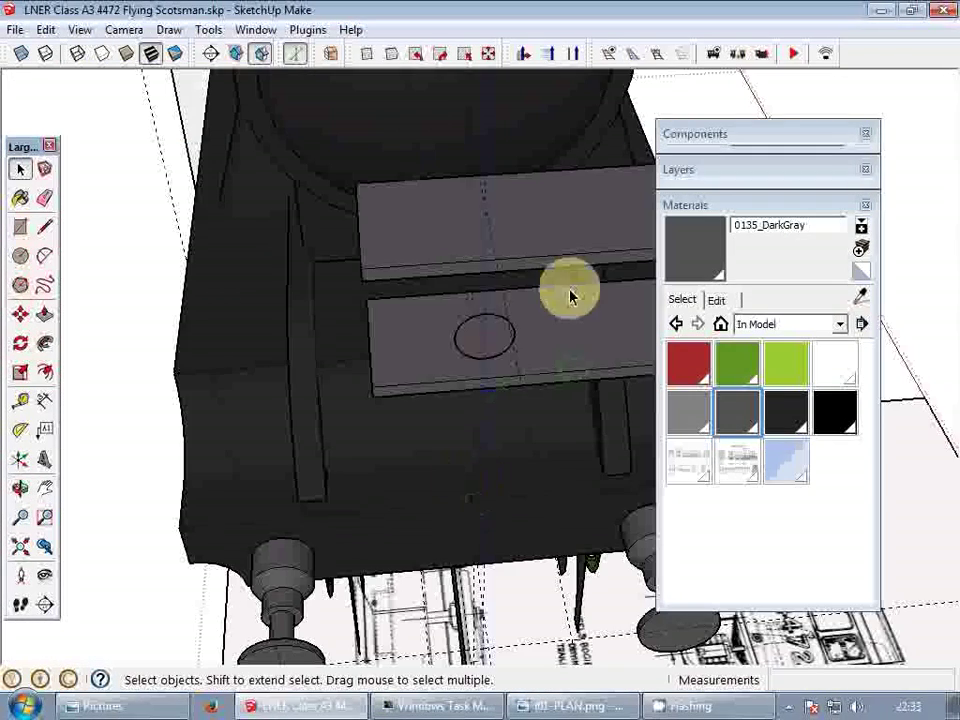
{"action": "left_click", "coordinate": [574, 326]}
{"action": "left_click", "coordinate": [566, 240]}
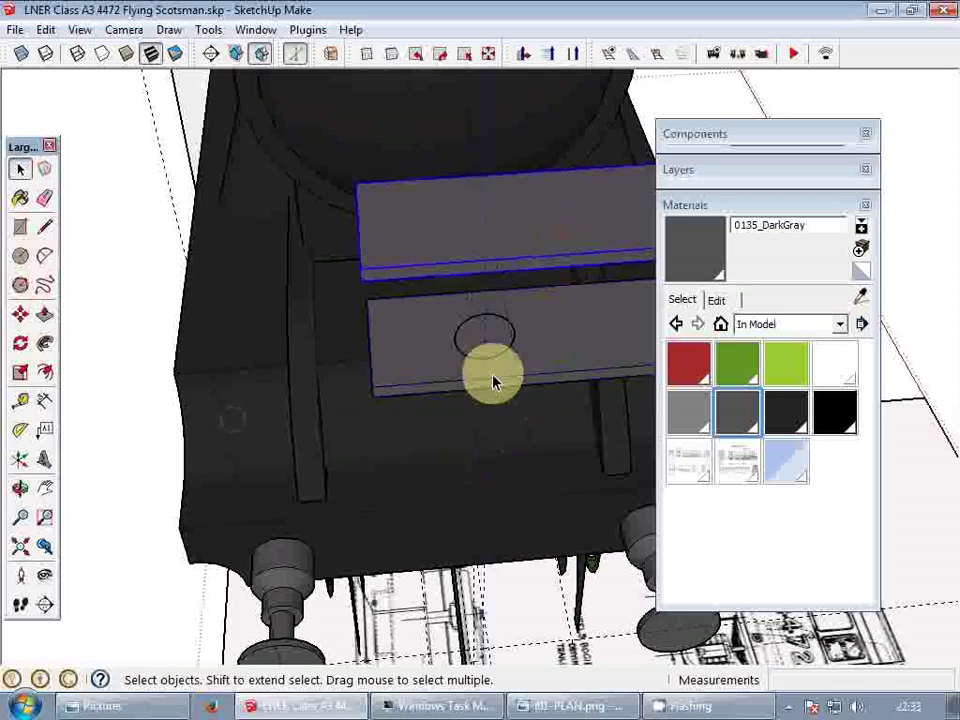
{"action": "middle_click_drag", "start_coordinate": [491, 377], "coordinate": [477, 380]}
{"action": "middle_click_drag", "start_coordinate": [358, 390], "coordinate": [504, 418]}
{"action": "key", "text": "m"}
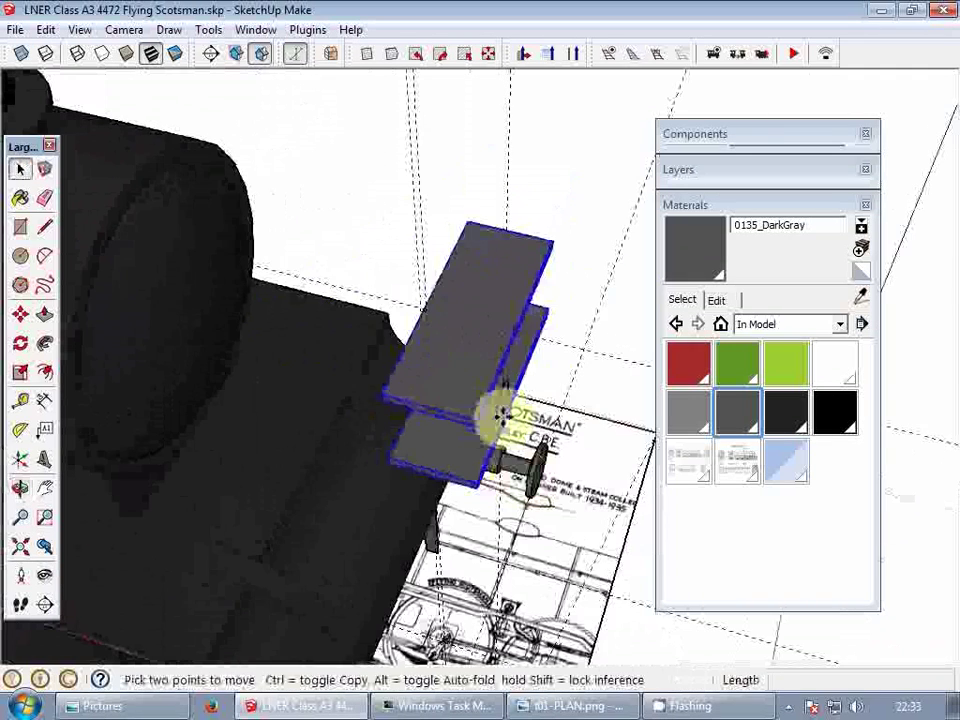
{"action": "scroll", "coordinate": [300, 370], "scroll_direction": "up", "scroll_amount": 3}
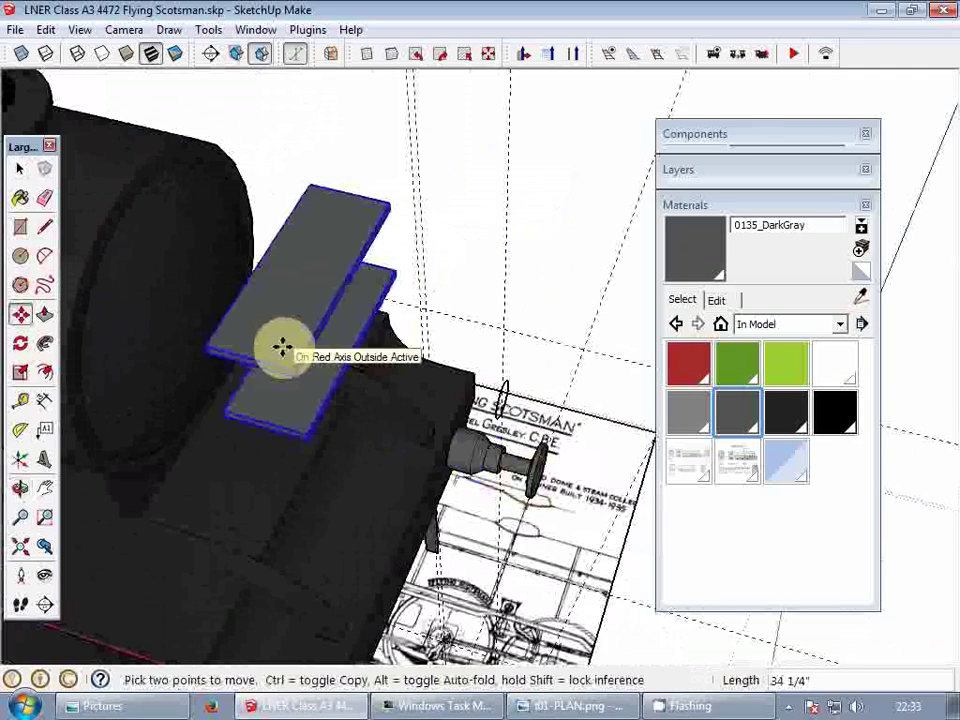
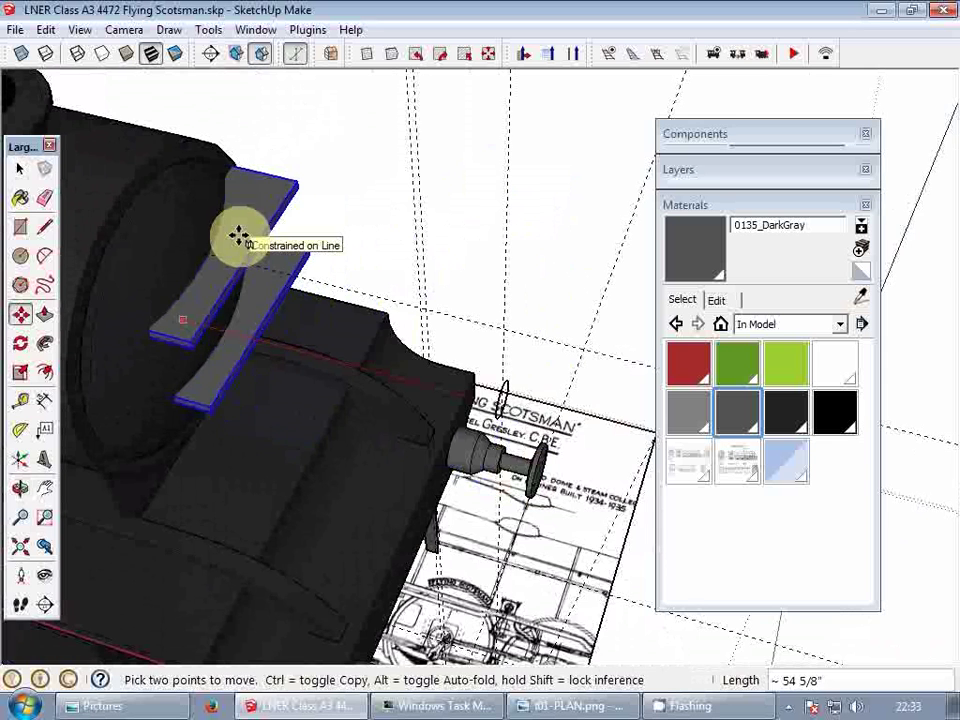
{"action": "left_click", "coordinate": [243, 236]}
{"action": "key", "text": "space"}
- Combine the two hinge straps into one group
{"action": "middle_click_drag", "start_coordinate": [257, 257], "coordinate": [465, 322], "text": "shift"}
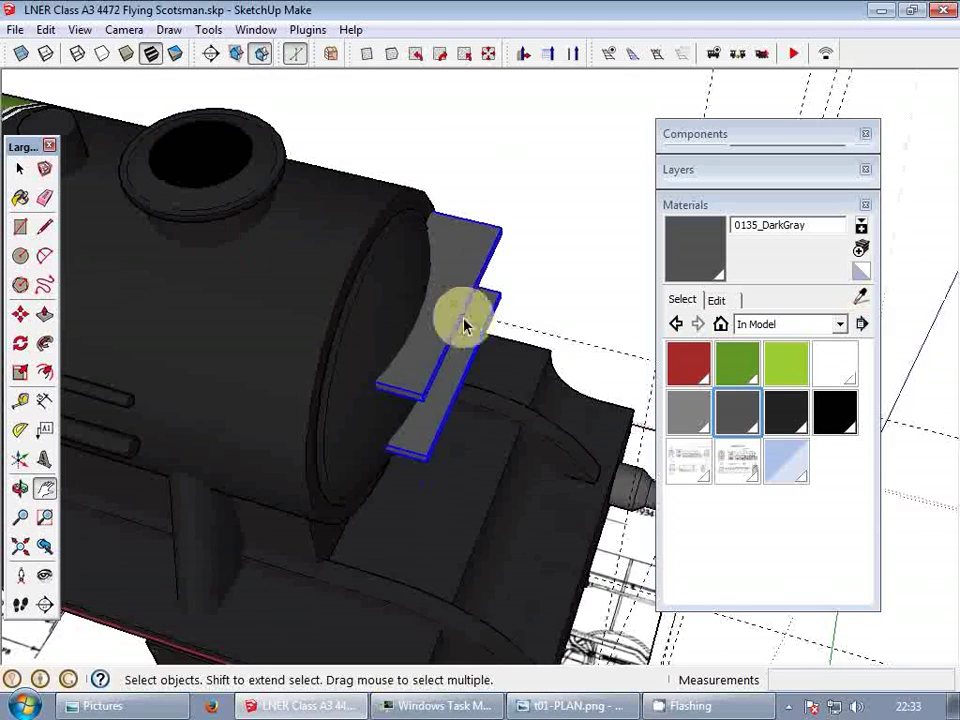
{"action": "scroll", "coordinate": [468, 328], "scroll_direction": "up", "scroll_amount": 3}
{"action": "right_click", "coordinate": [469, 336]}
{"action": "left_click", "coordinate": [528, 506]}
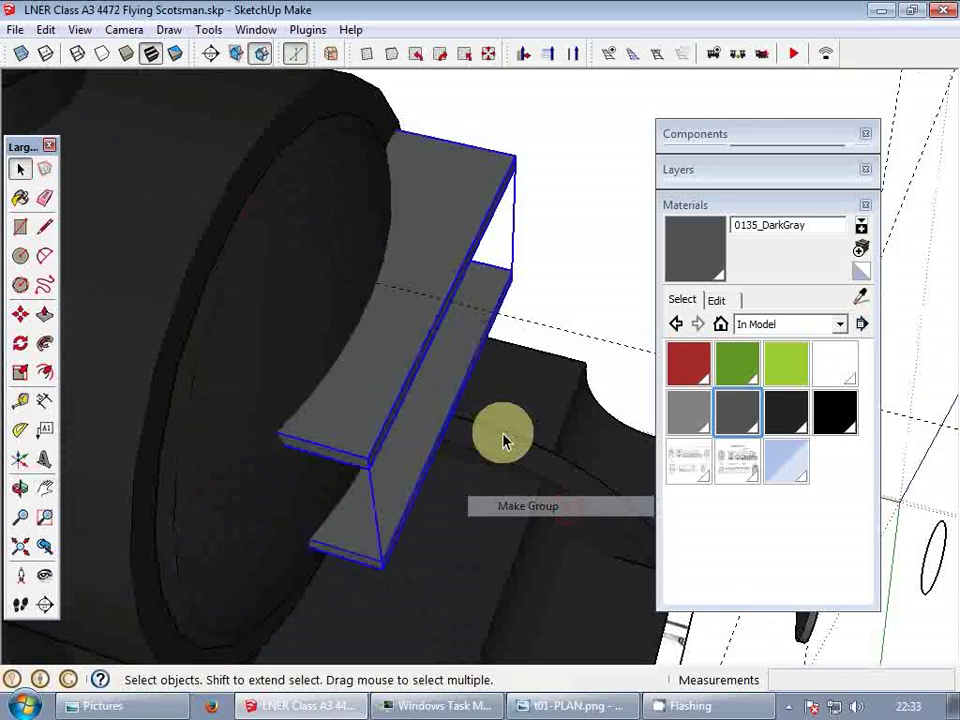
- Inside the new group, explode the two straps and intersect their faces with the model
{"action": "double_click", "coordinate": [396, 357]}
{"action": "right_click", "coordinate": [395, 339]}
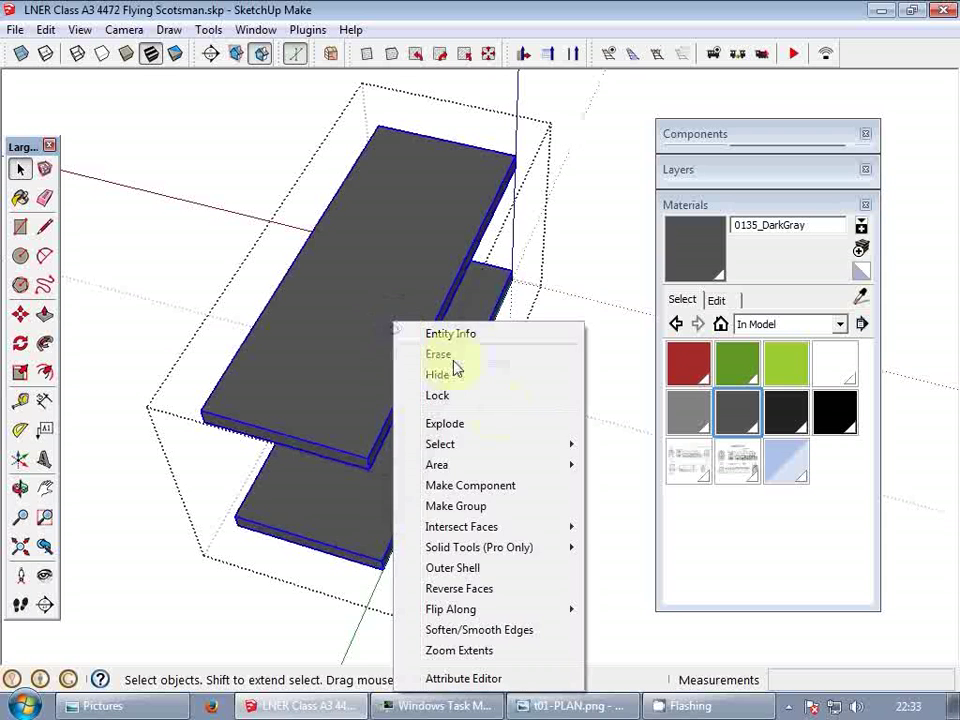
{"action": "left_click", "coordinate": [479, 432]}
{"action": "right_click", "coordinate": [378, 294]}
{"action": "mouse_move", "coordinate": [472, 477]}
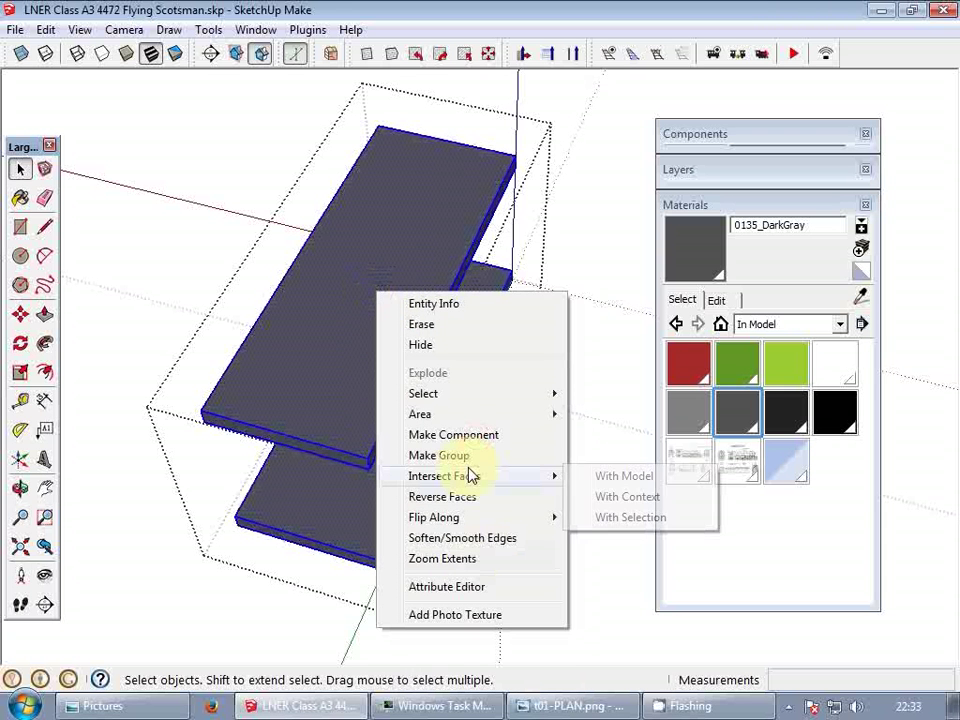
{"action": "left_click", "coordinate": [641, 477]}
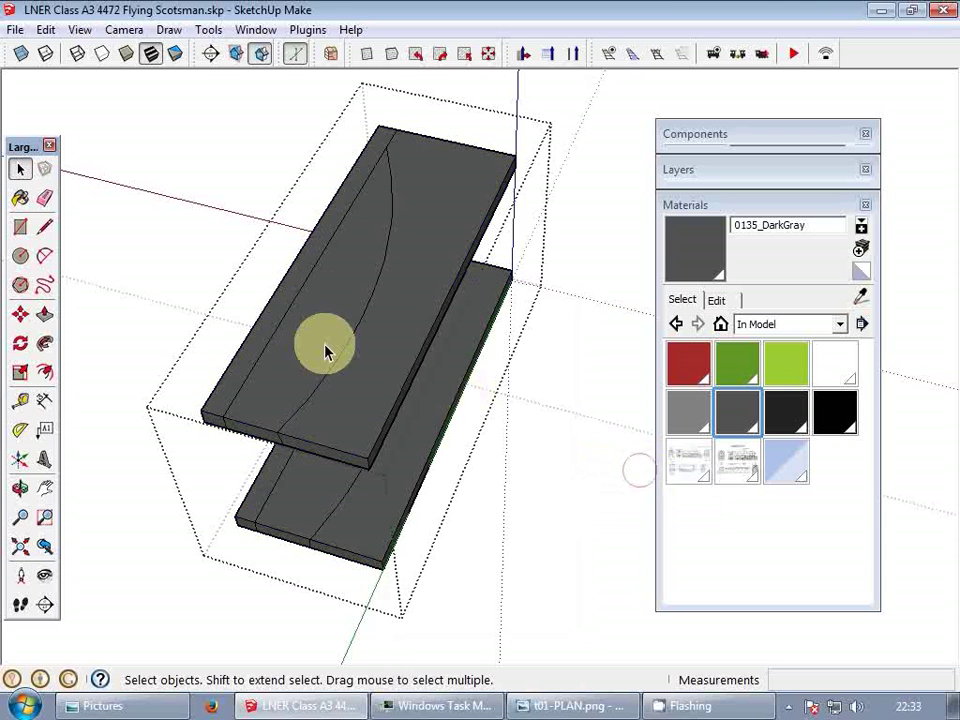
- Try to erase the surplus intersection edges from the upper hinge strap, behind the door's curved outline
{"action": "mouse_move", "coordinate": [348, 294]}
{"action": "middle_mouse_down"}
{"action": "mouse_move", "coordinate": [489, 369]}
{"action": "mouse_move", "coordinate": [418, 326]}
{"action": "middle_mouse_up"}
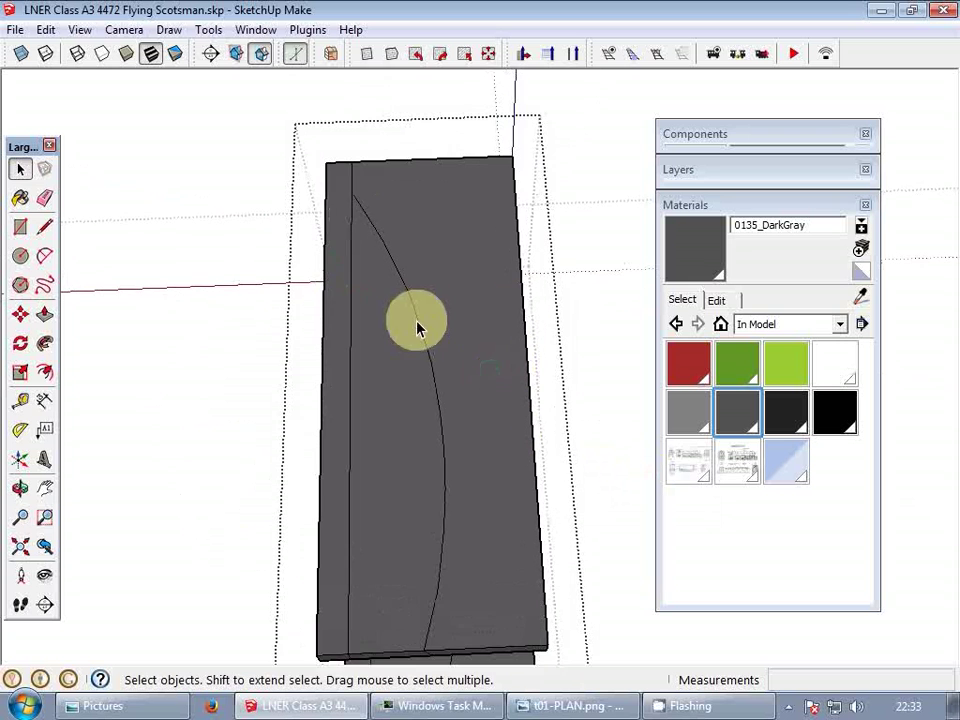
{"action": "key", "text": "e"}
{"action": "key", "text": "space"}
{"action": "scroll", "coordinate": [362, 195], "scroll_direction": "down", "scroll_amount": 2}
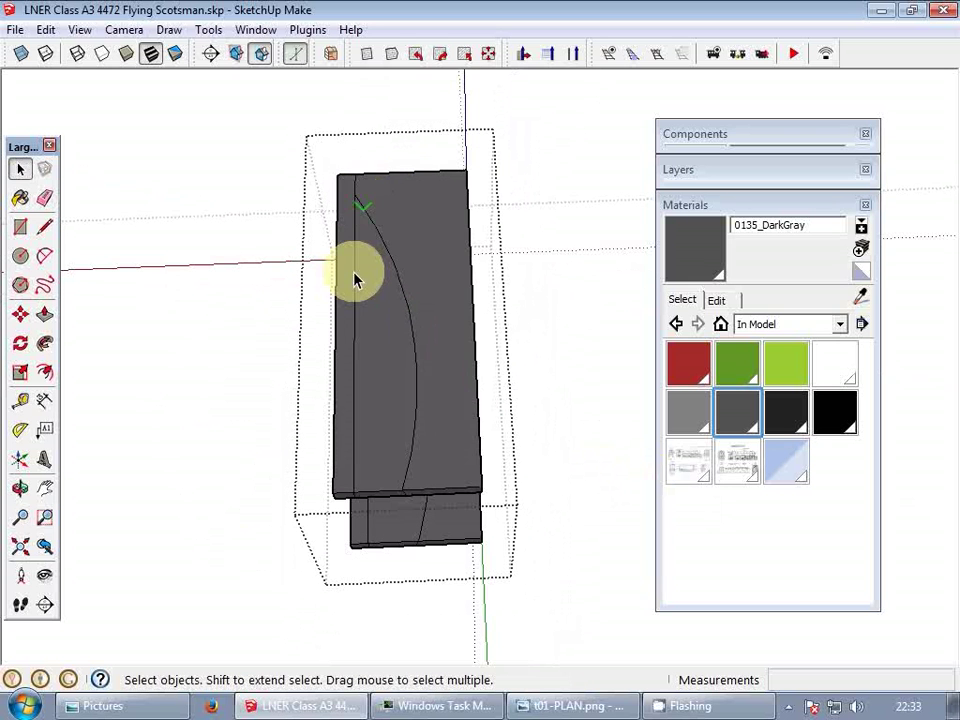
{"action": "key", "text": "e"}
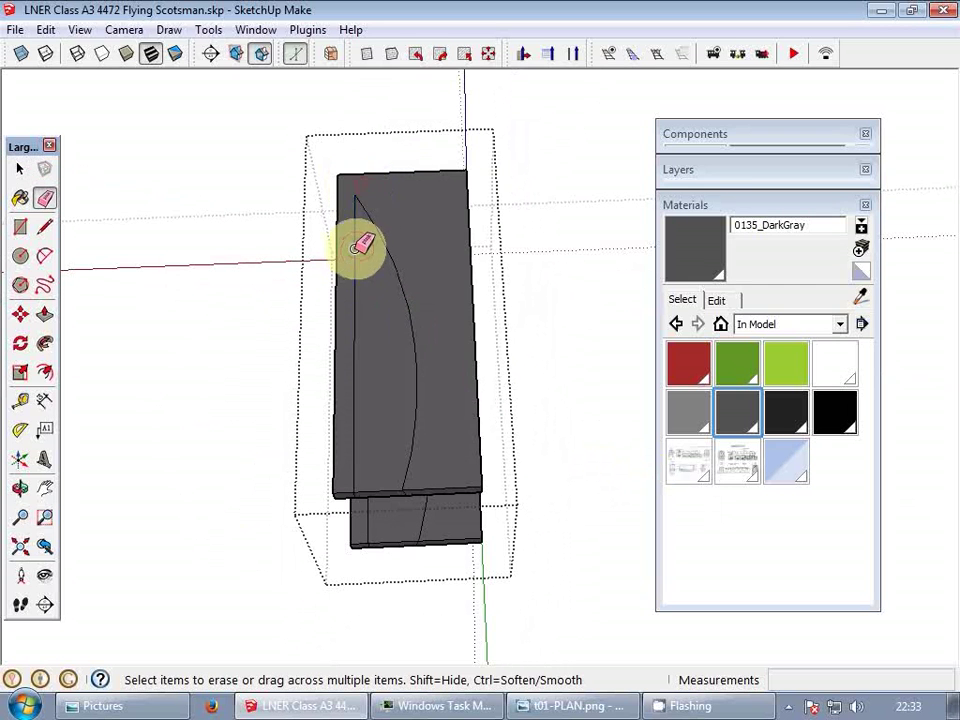
{"action": "left_click_drag", "start_coordinate": [338, 436], "coordinate": [332, 436]}
{"action": "mouse_move", "coordinate": [332, 436]}
{"action": "middle_mouse_down"}
{"action": "mouse_move", "coordinate": [369, 434]}
{"action": "mouse_move", "coordinate": [381, 465]}
{"action": "mouse_move", "coordinate": [399, 396]}
{"action": "middle_mouse_up"}
{"action": "scroll", "coordinate": [375, 440], "scroll_direction": "up", "scroll_amount": 3}
{"action": "scroll", "coordinate": [400, 357], "scroll_direction": "up", "scroll_amount": 3}
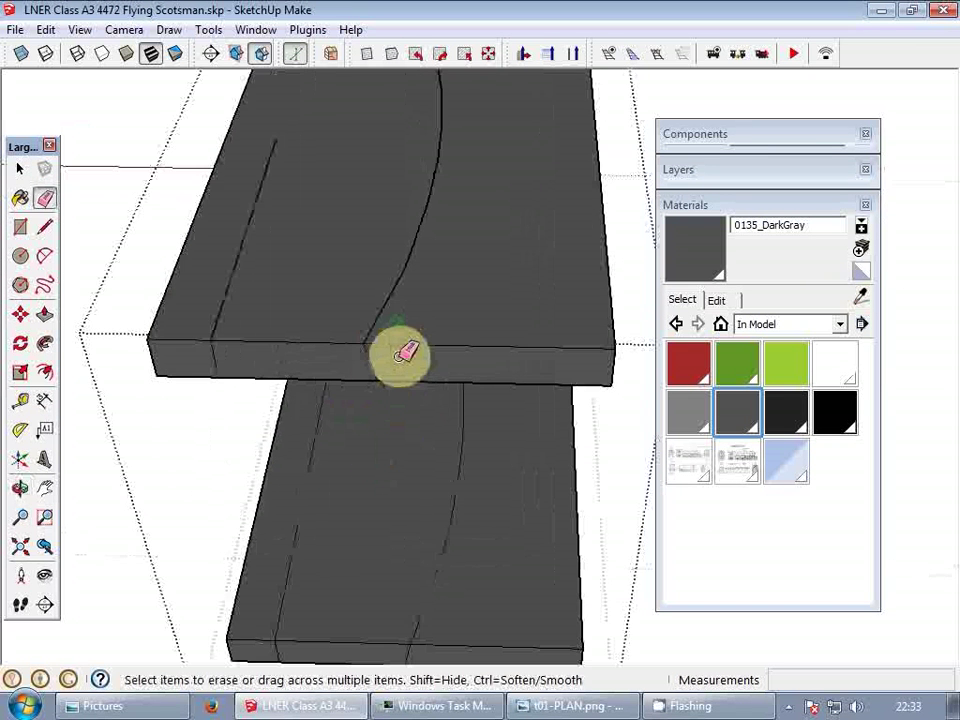
{"action": "scroll", "coordinate": [403, 353], "scroll_direction": "down", "scroll_amount": 2}
{"action": "key", "text": "space"}
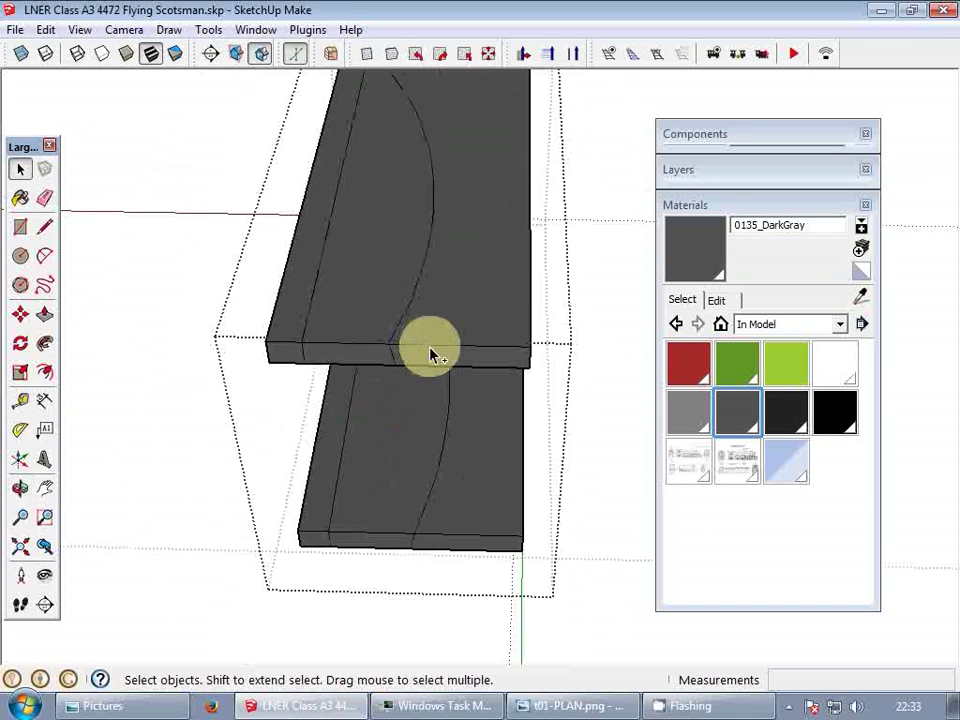
- Intersect the lower hinge strap's upper face with the model to mark the door's curve on it
{"action": "middle_click_drag", "start_coordinate": [436, 338], "coordinate": [446, 499]}
{"action": "right_click", "coordinate": [425, 269]}
{"action": "left_click", "coordinate": [637, 451]}
{"action": "scroll", "coordinate": [424, 456], "scroll_direction": "up", "scroll_amount": 5}
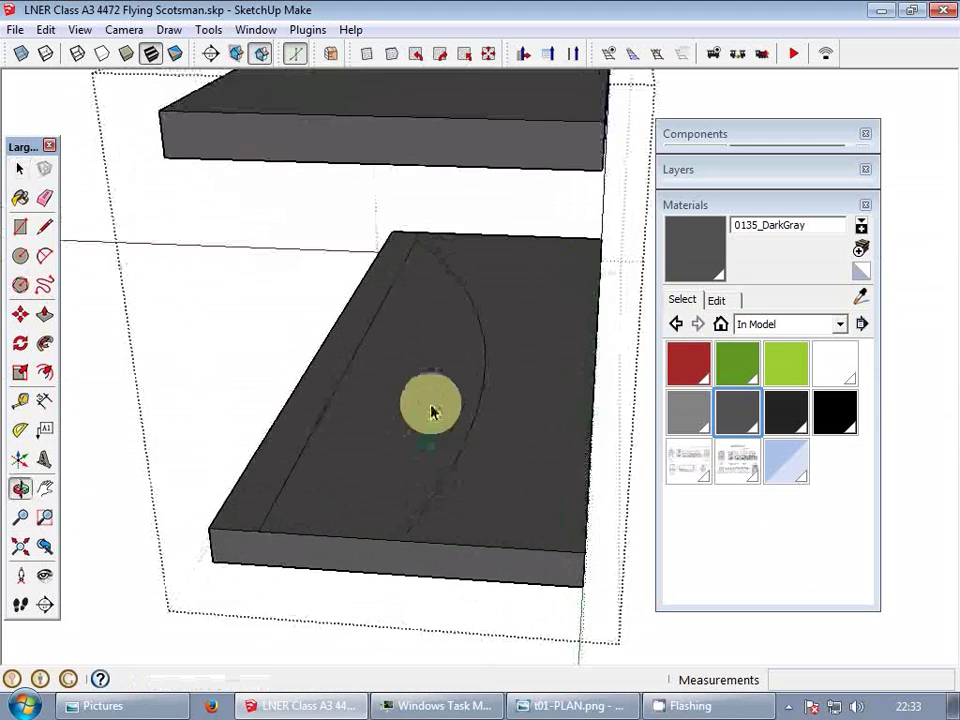
- Erase the surplus straight intersection edges from the lower hinge strap's upper face, keeping only the curved door outline
{"action": "middle_click_drag", "start_coordinate": [427, 295], "coordinate": [407, 231]}
{"action": "key", "text": "e"}
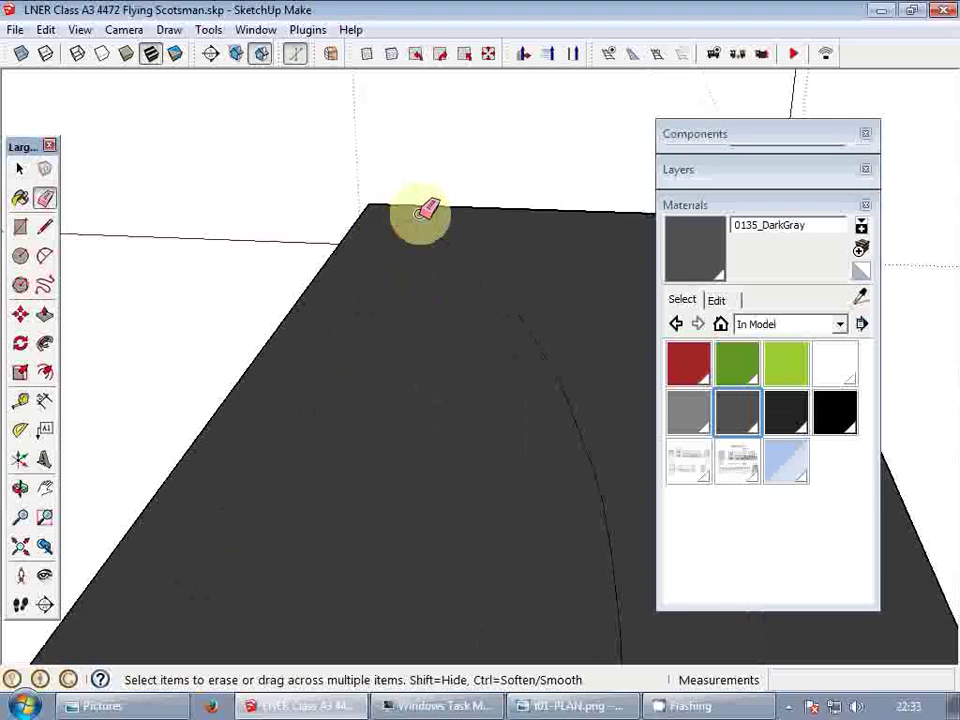
{"action": "left_click_drag", "start_coordinate": [420, 212], "coordinate": [466, 216]}
{"action": "scroll", "coordinate": [426, 240], "scroll_direction": "down", "scroll_amount": 5}
{"action": "key", "text": "space"}
{"action": "key", "text": "f"}
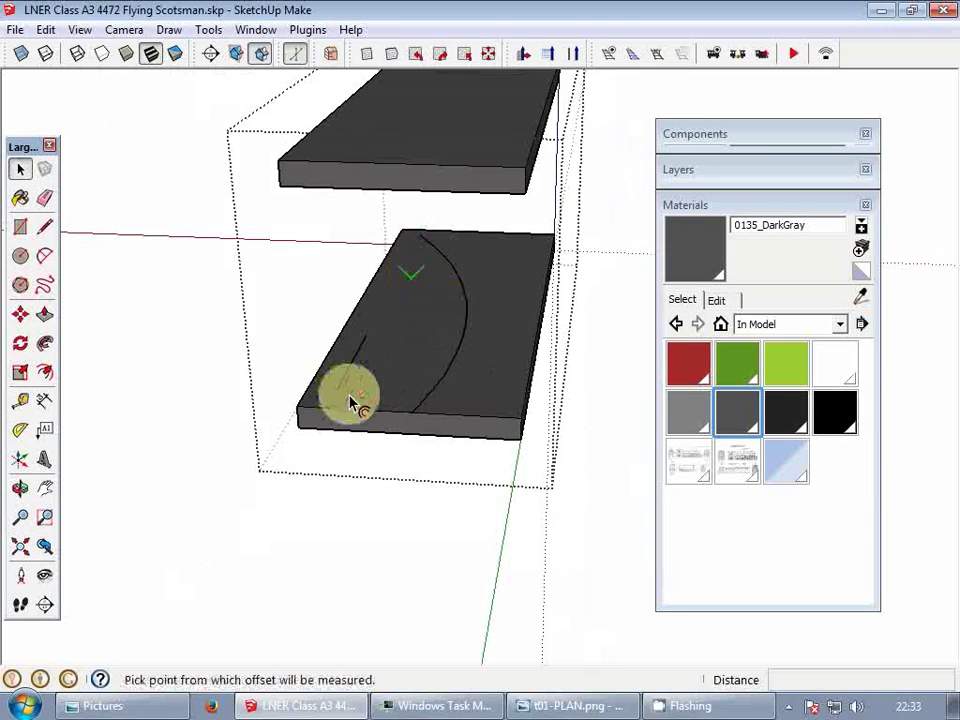
{"action": "key", "text": "space"}
{"action": "key", "text": "e"}
{"action": "key", "text": "space"}
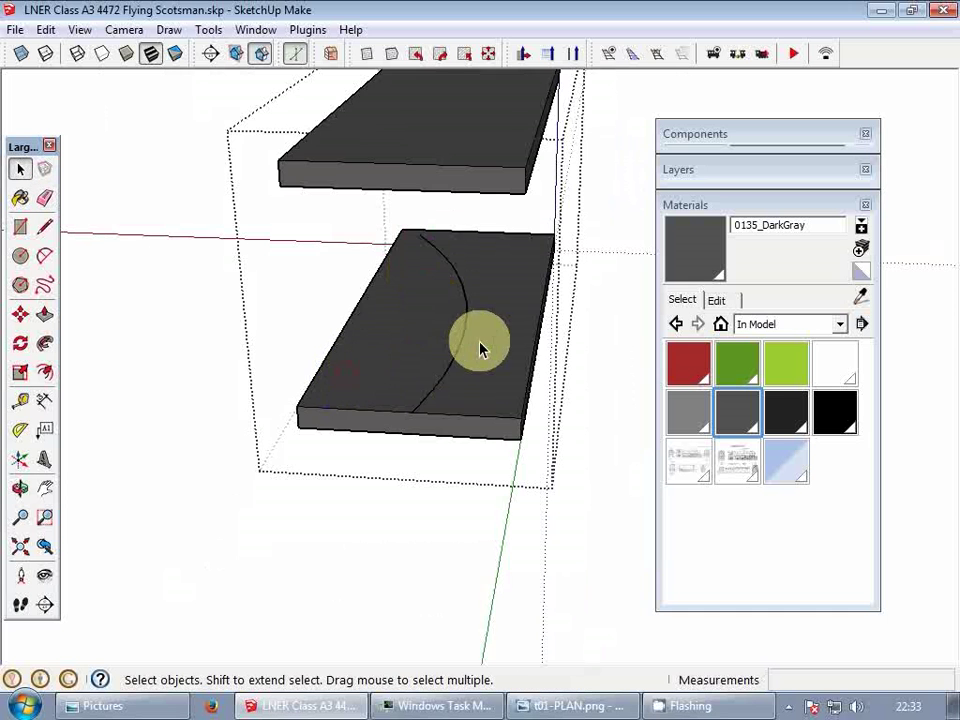
- Offset the curved outline on the lower strap's upper face by 1" toward the uncut side
{"action": "left_click", "coordinate": [480, 343]}
{"action": "middle_click_drag", "start_coordinate": [463, 336], "coordinate": [380, 290]}
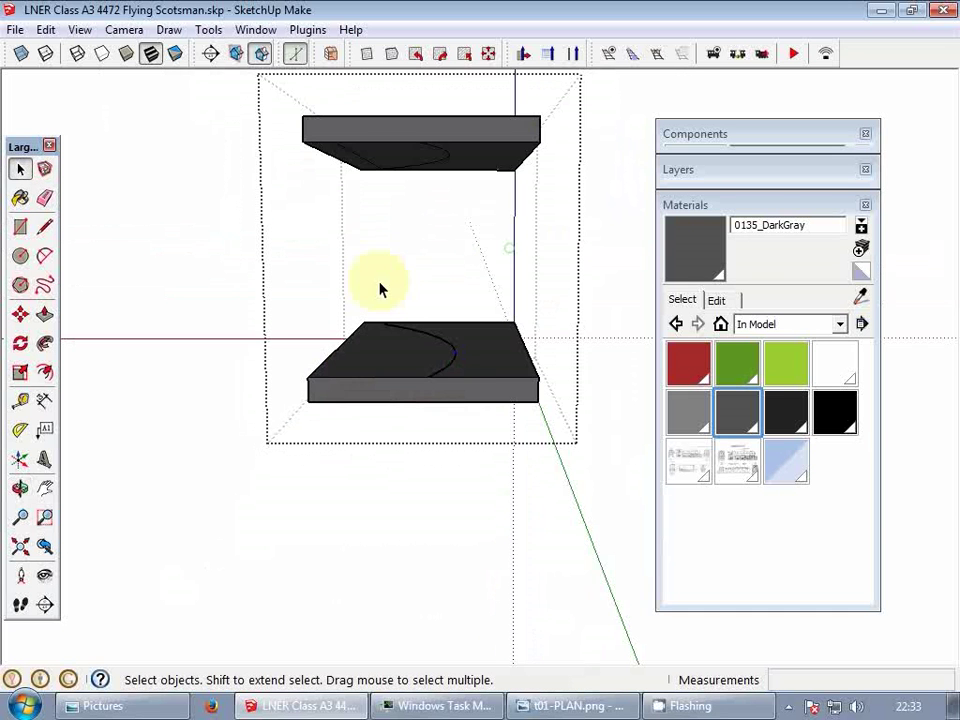
{"action": "scroll", "coordinate": [478, 370], "scroll_direction": "up", "scroll_amount": 4}
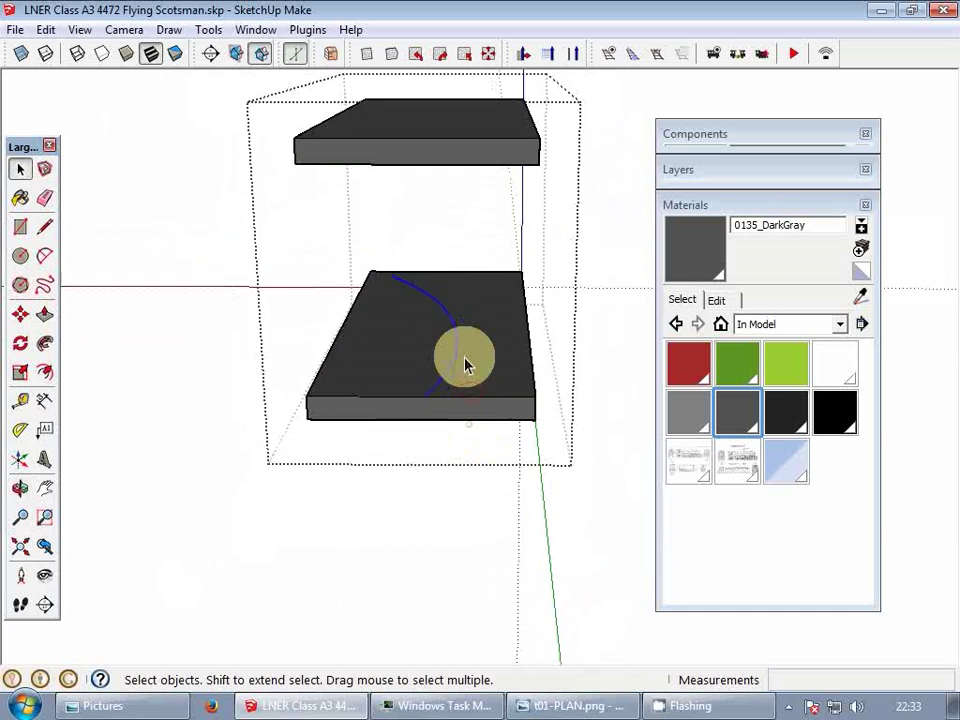
{"action": "key", "text": "f"}
{"action": "scroll", "coordinate": [440, 385], "scroll_direction": "down", "scroll_amount": 3}
{"action": "key", "text": "space"}
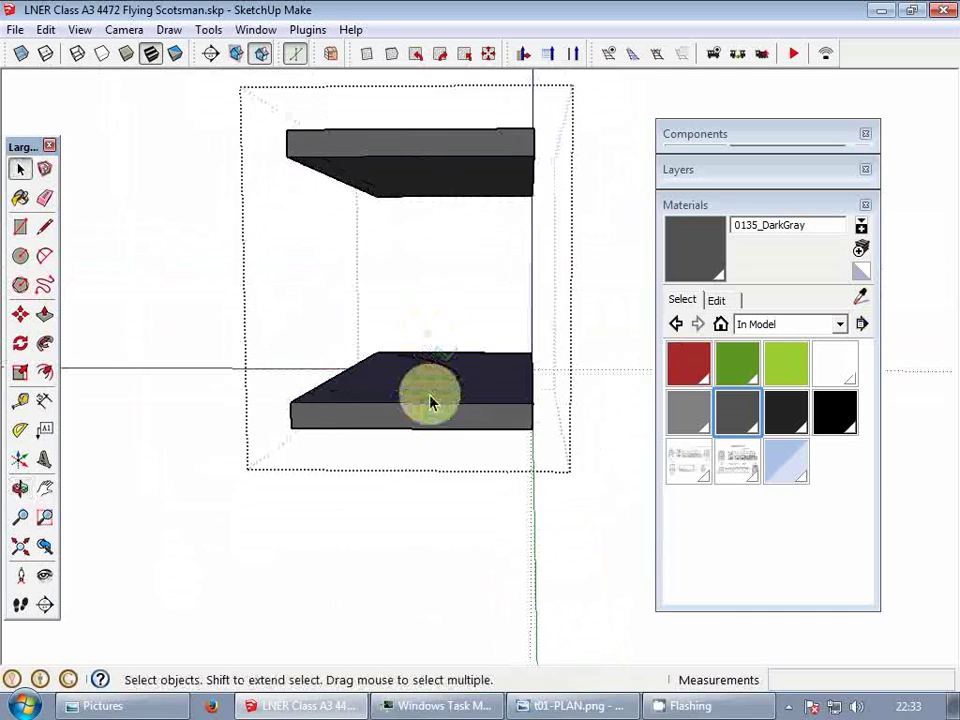
{"action": "middle_click_drag", "start_coordinate": [431, 401], "coordinate": [331, 352]}
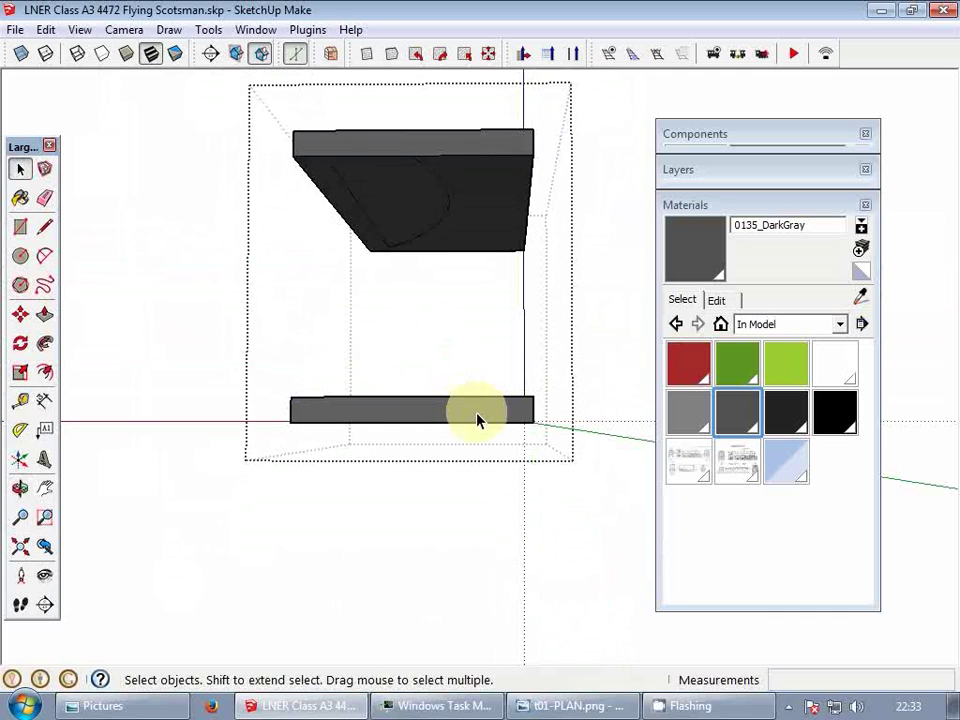
{"action": "middle_click_drag", "start_coordinate": [478, 420], "coordinate": [448, 349]}
{"action": "scroll", "coordinate": [448, 349], "scroll_direction": "up", "scroll_amount": 3}
{"action": "key", "text": "f"}
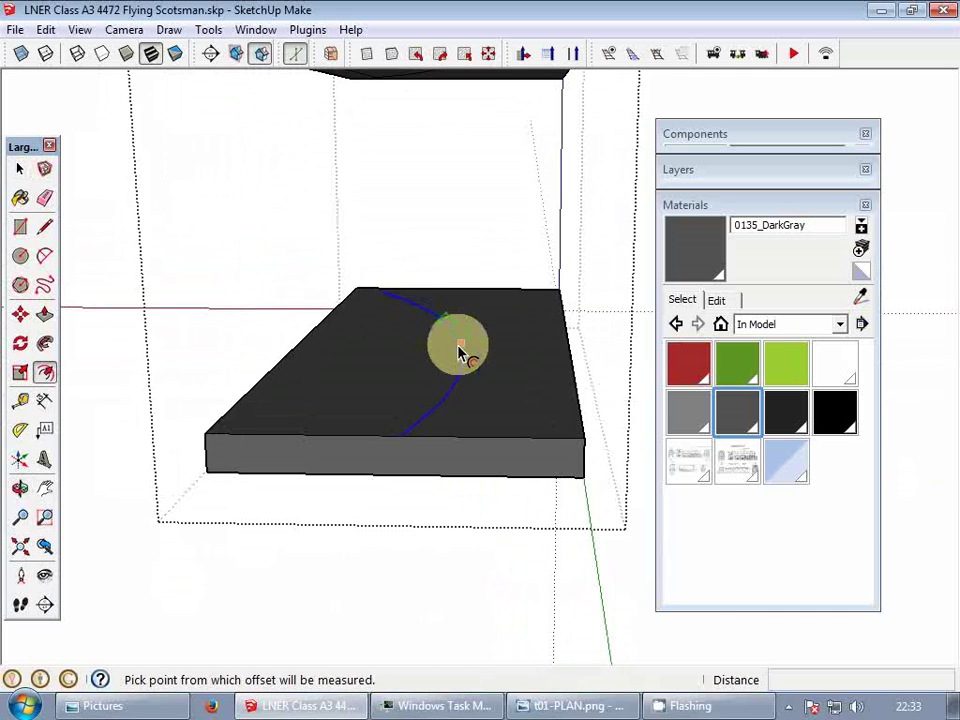
{"action": "left_click_drag", "start_coordinate": [458, 350], "coordinate": [478, 345]}
{"action": "left_click", "coordinate": [478, 345]}
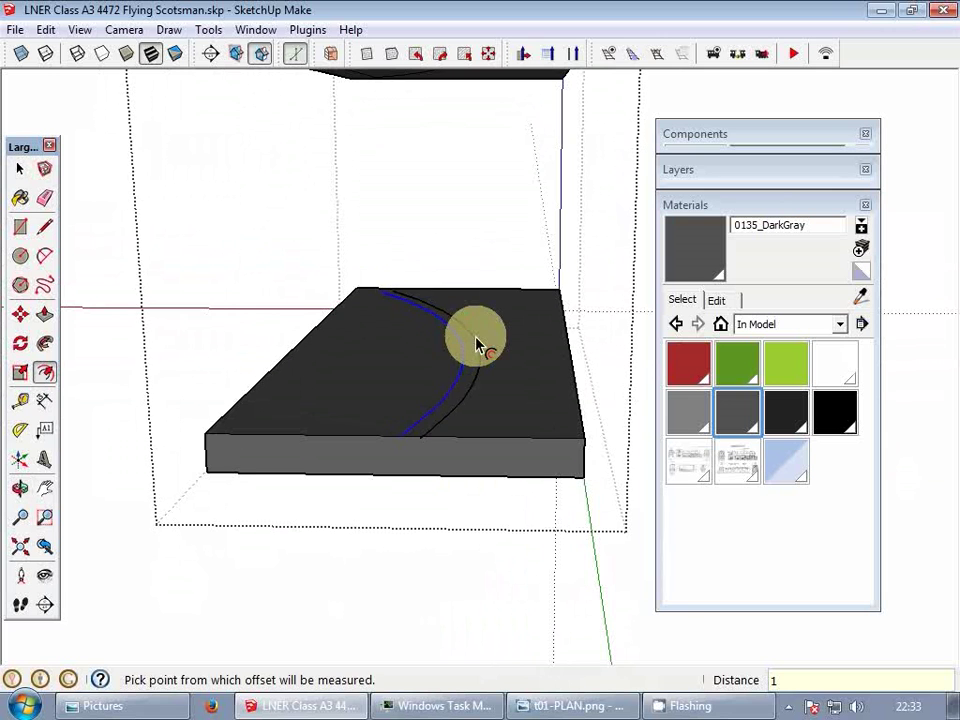
- Delete the lower strap's block and the original intersection curve, keeping the offset curve and one short vertical corner edge as height reference
{"action": "key", "text": "space"}
{"action": "scroll", "coordinate": [480, 350], "scroll_direction": "up", "scroll_amount": 4}
{"action": "triple_click", "coordinate": [548, 408]}
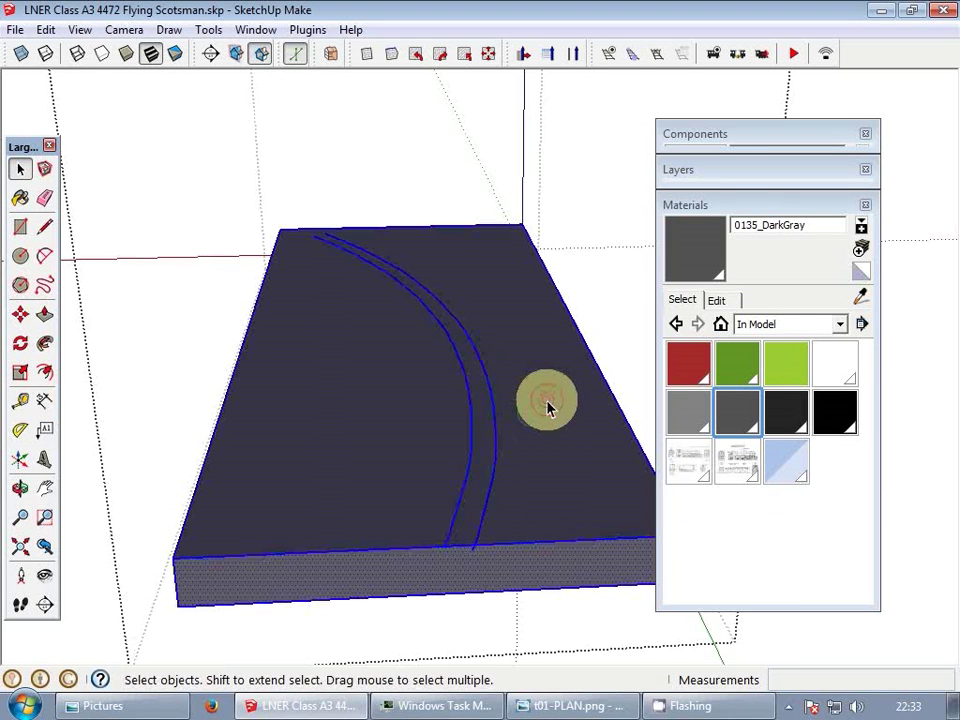
{"action": "scroll", "coordinate": [479, 500], "scroll_direction": "up", "scroll_amount": 2}
{"action": "key", "text": "Escape"}
{"action": "scroll", "coordinate": [471, 560], "scroll_direction": "up", "scroll_amount": 1}
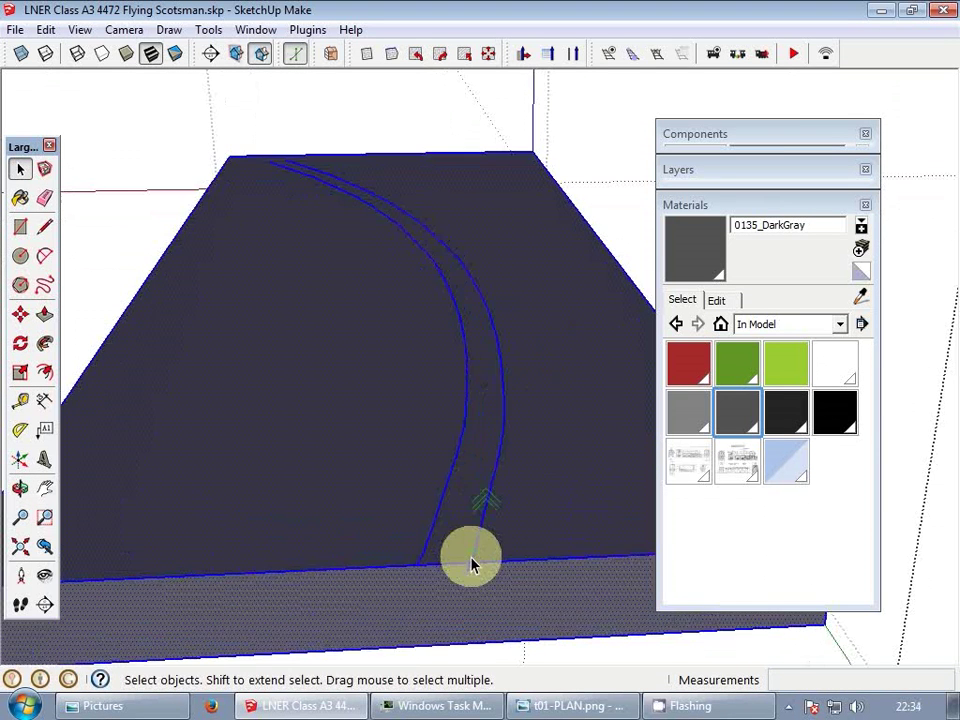
{"action": "key", "text": "e"}
{"action": "key", "text": "space"}
{"action": "triple_click", "coordinate": [432, 528]}
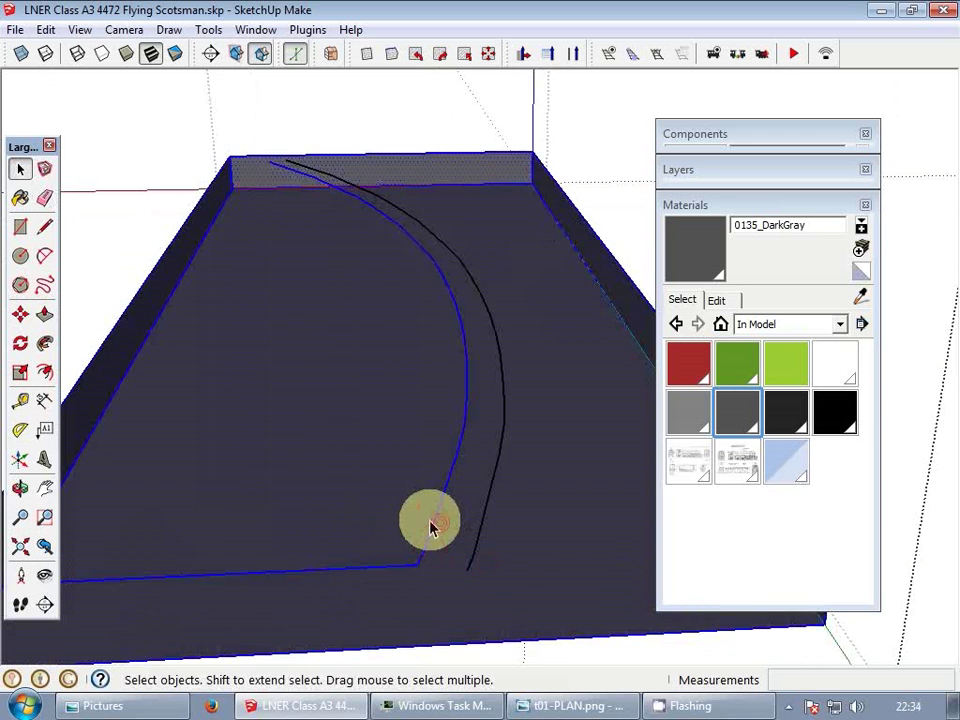
{"action": "scroll", "coordinate": [440, 526], "scroll_direction": "down", "scroll_amount": 1}
{"action": "scroll", "coordinate": [447, 524], "scroll_direction": "down", "scroll_amount": 1}
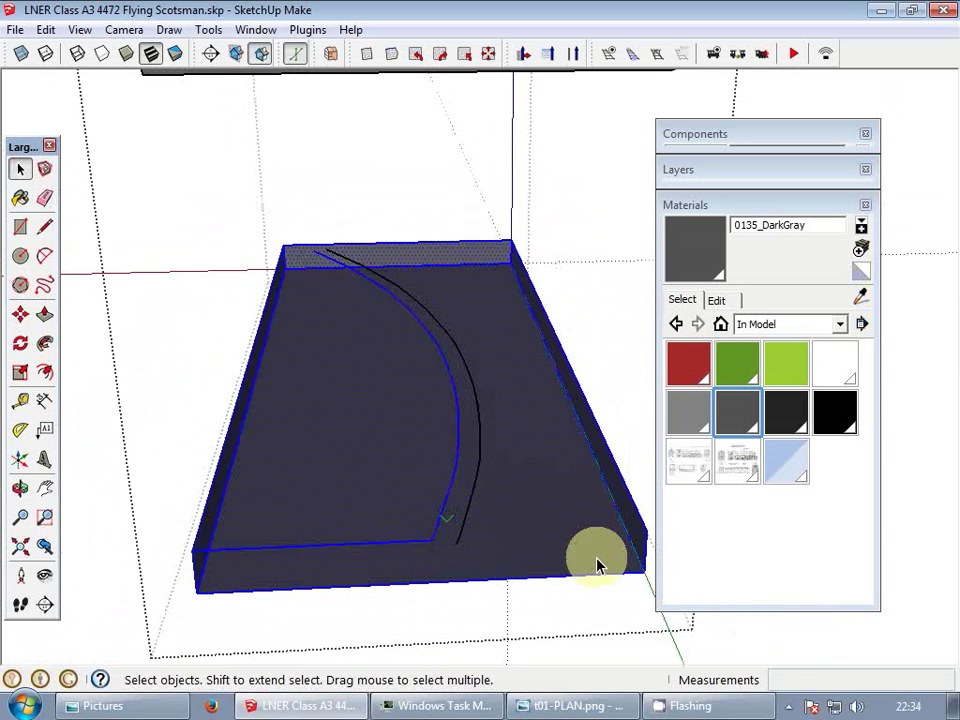
{"action": "key", "text": "l"}
{"action": "left_click", "coordinate": [638, 571]}
{"action": "key", "text": "space"}
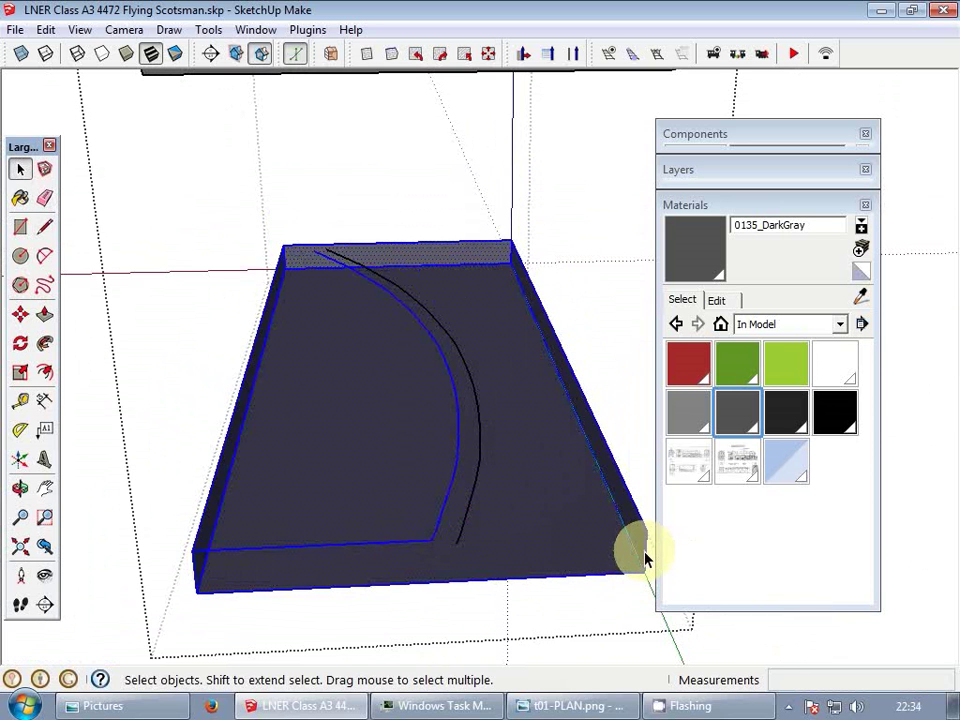
{"action": "key", "text": "Delete"}
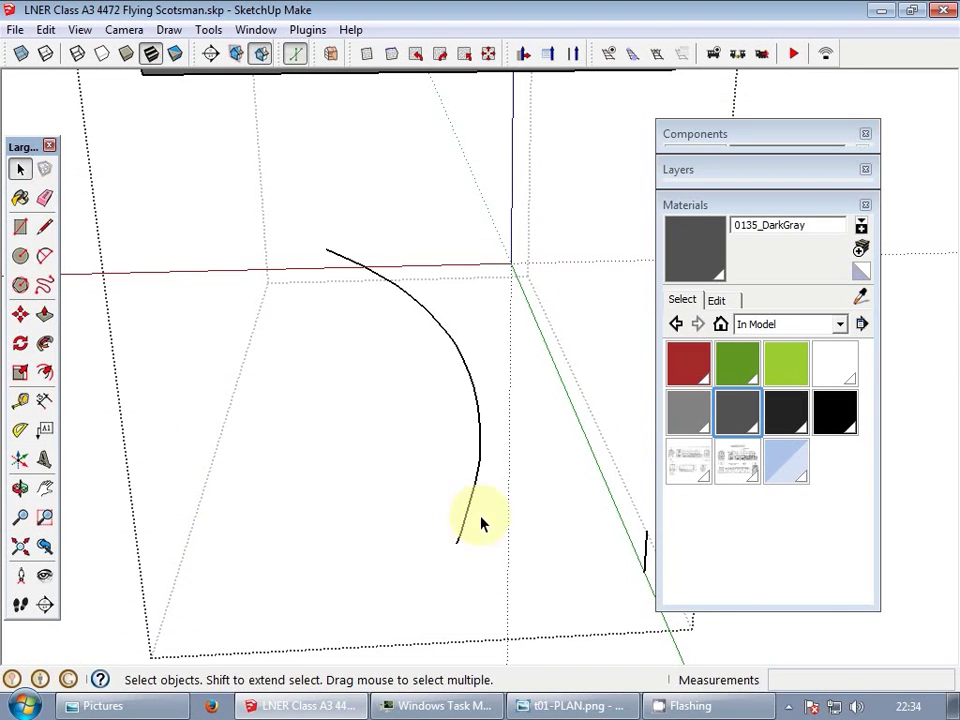
- Close the offset curve with a straight line between its ends and extrude the face 1 7/8" to the reference edge's height
{"action": "key", "text": "l"}
{"action": "left_click", "coordinate": [457, 541]}
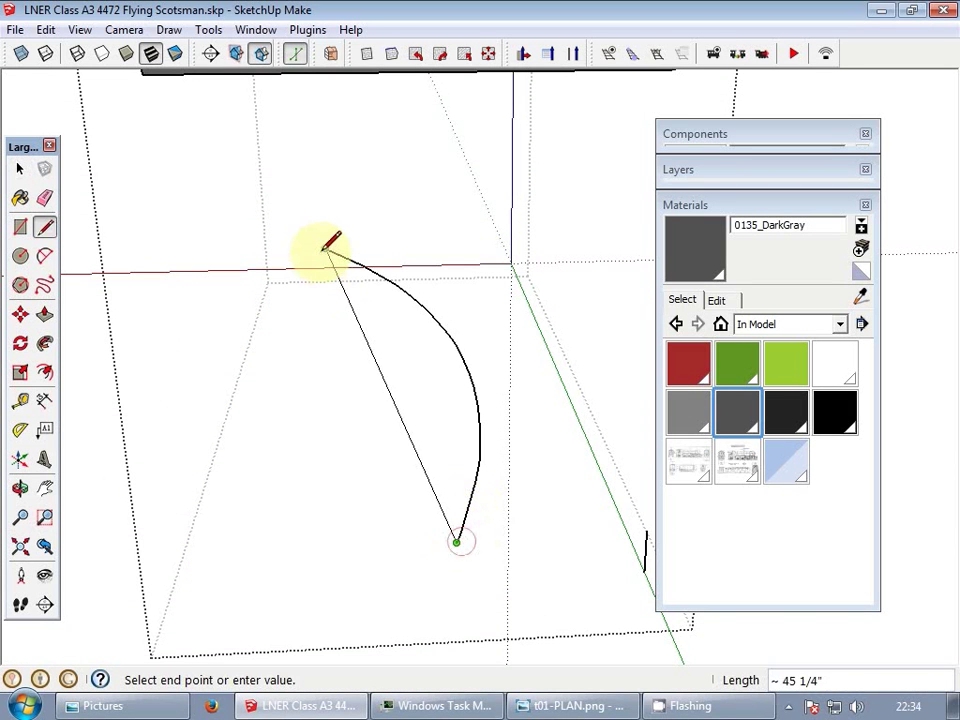
{"action": "left_click", "coordinate": [328, 248]}
{"action": "key", "text": "p"}
{"action": "left_click_drag", "start_coordinate": [438, 397], "coordinate": [643, 580]}
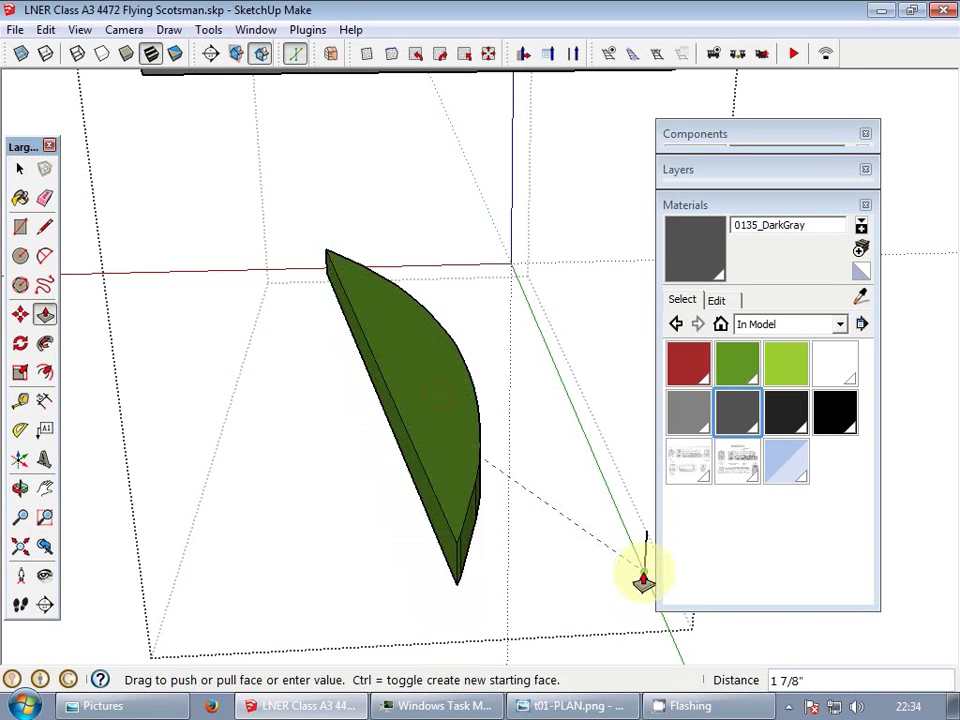
- Erase the straight edges of the extruded segment to leave only its curved band
{"action": "key", "text": "r"}
{"action": "key", "text": "e"}
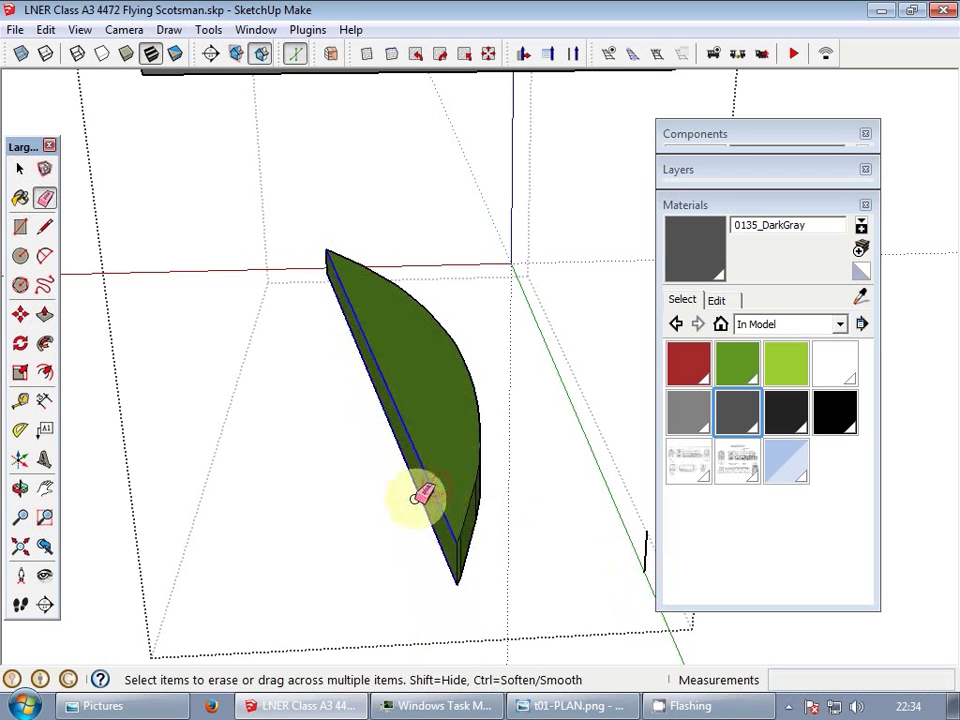
{"action": "left_click_drag", "start_coordinate": [415, 498], "coordinate": [416, 499]}
{"action": "key", "text": "space"}
- Soften the curved band's edges at 118,4 degrees with smooth normals
{"action": "middle_click_drag", "start_coordinate": [478, 494], "coordinate": [252, 500]}
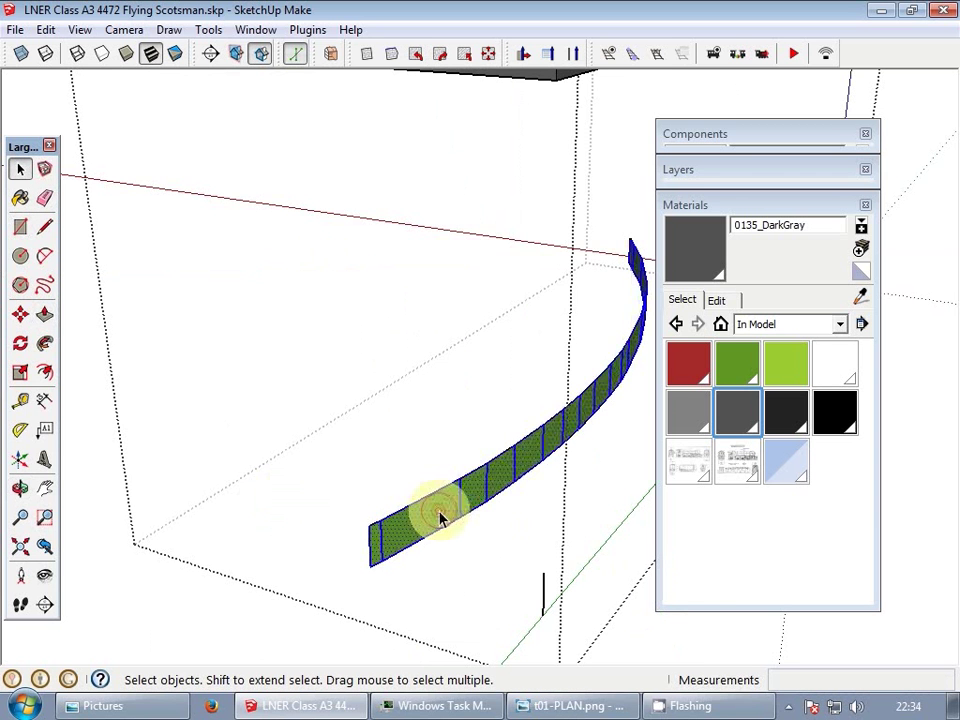
{"action": "right_click", "coordinate": [440, 514]}
{"action": "left_click", "coordinate": [506, 420]}
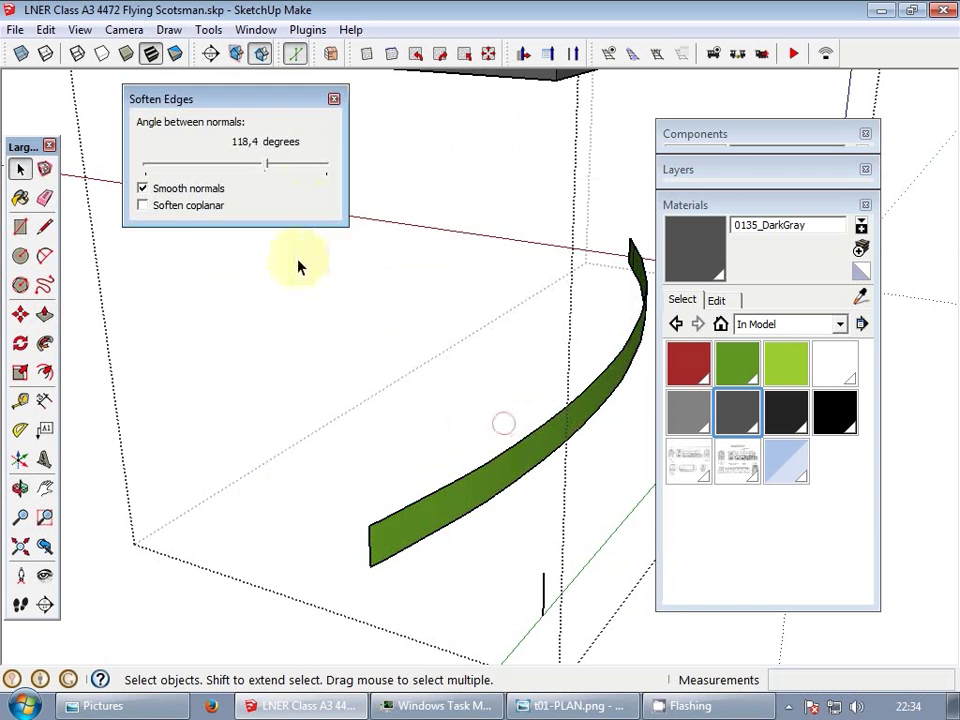
{"action": "left_click", "coordinate": [335, 100]}
- Leave the strap group and erase the short cross edge near the end of the curved lower strap
{"action": "middle_click_drag", "start_coordinate": [497, 456], "coordinate": [263, 424]}
{"action": "scroll", "coordinate": [457, 506], "scroll_direction": "down", "scroll_amount": 5}
{"action": "key", "text": "Escape"}
{"action": "key", "text": "Escape"}
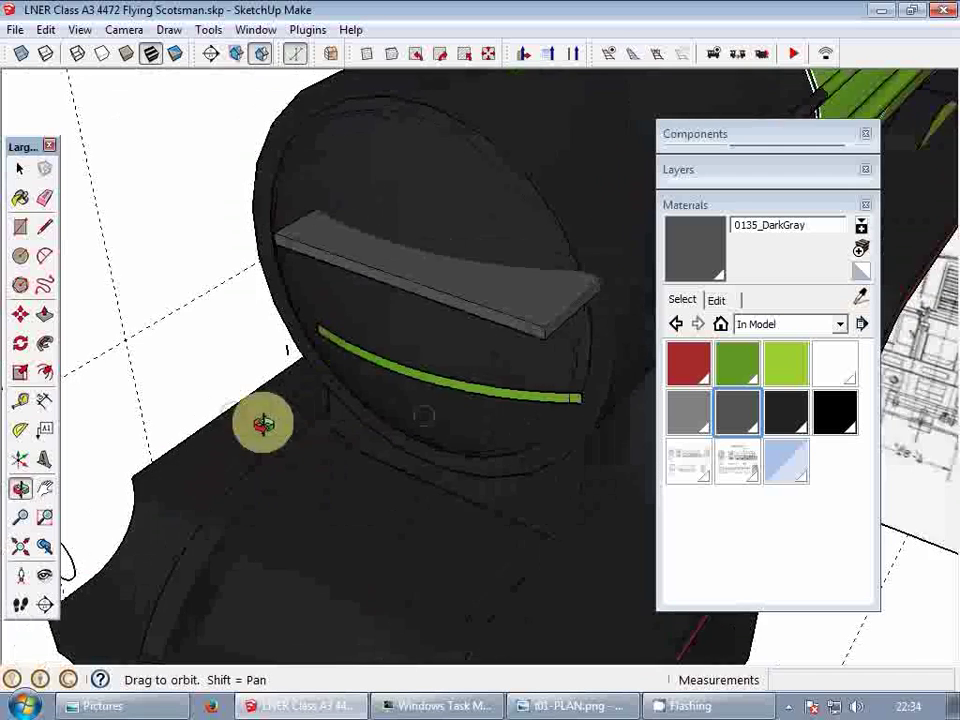
{"action": "key", "text": "space"}
{"action": "scroll", "coordinate": [583, 408], "scroll_direction": "up", "scroll_amount": 5}
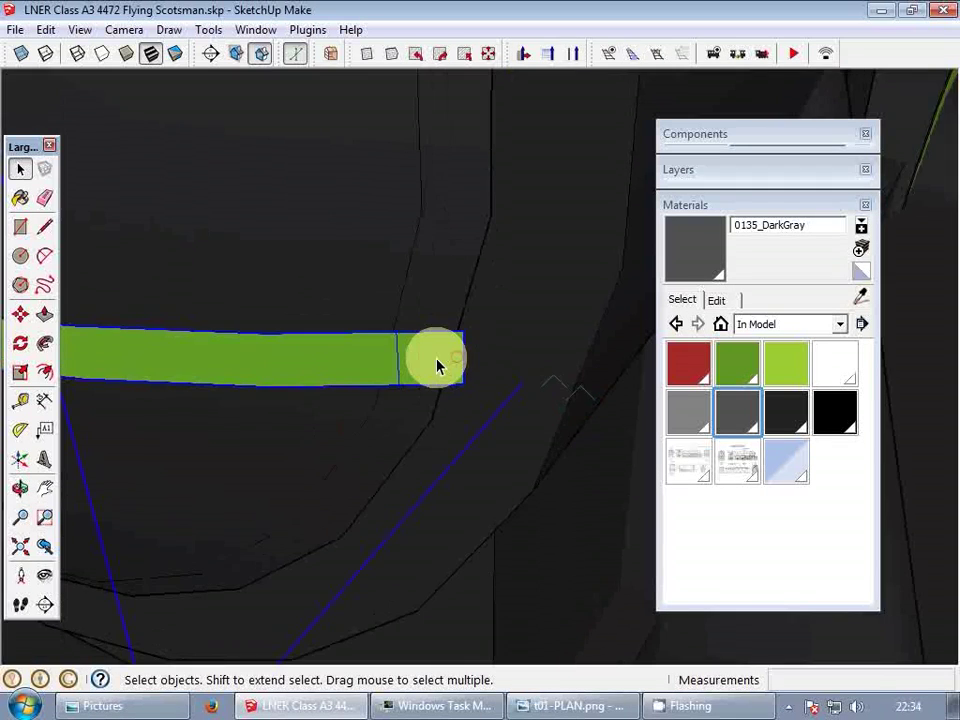
{"action": "scroll", "coordinate": [437, 366], "scroll_direction": "down", "scroll_amount": 3}
{"action": "key", "text": "e"}
{"action": "key", "text": "space"}
{"action": "scroll", "coordinate": [420, 364], "scroll_direction": "down", "scroll_amount": 5}
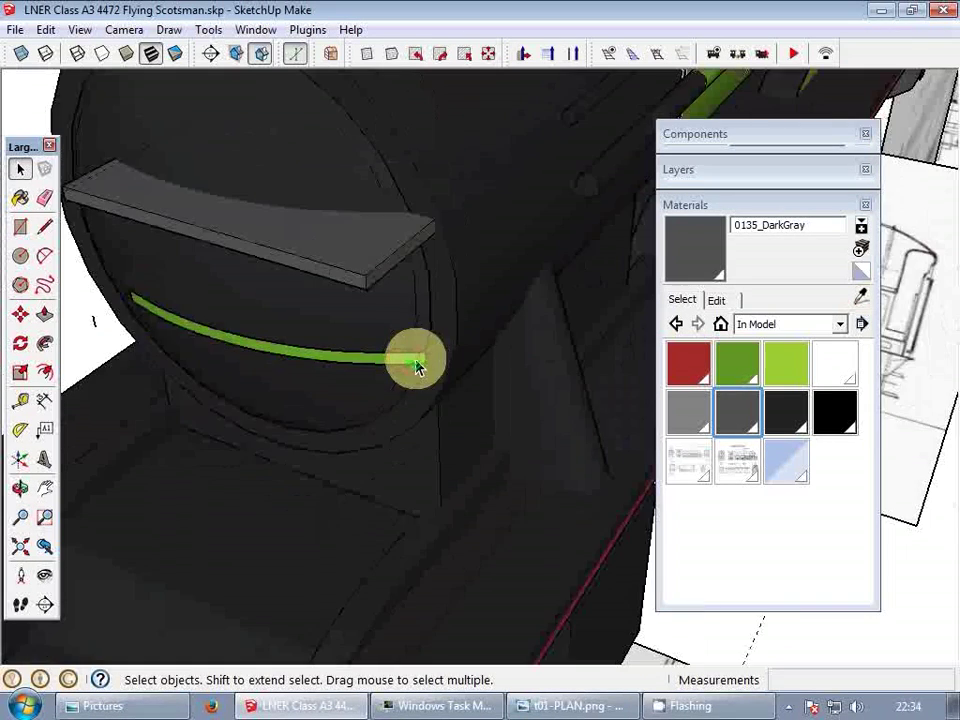
- Paint the curved lower strap with the 0135_DarkGray material
{"action": "scroll", "coordinate": [418, 366], "scroll_direction": "down", "scroll_amount": 3}
{"action": "left_click", "coordinate": [691, 246]}
{"action": "left_click", "coordinate": [385, 355]}
{"action": "scroll", "coordinate": [362, 290], "scroll_direction": "up", "scroll_amount": 2}
{"action": "key", "text": "space"}
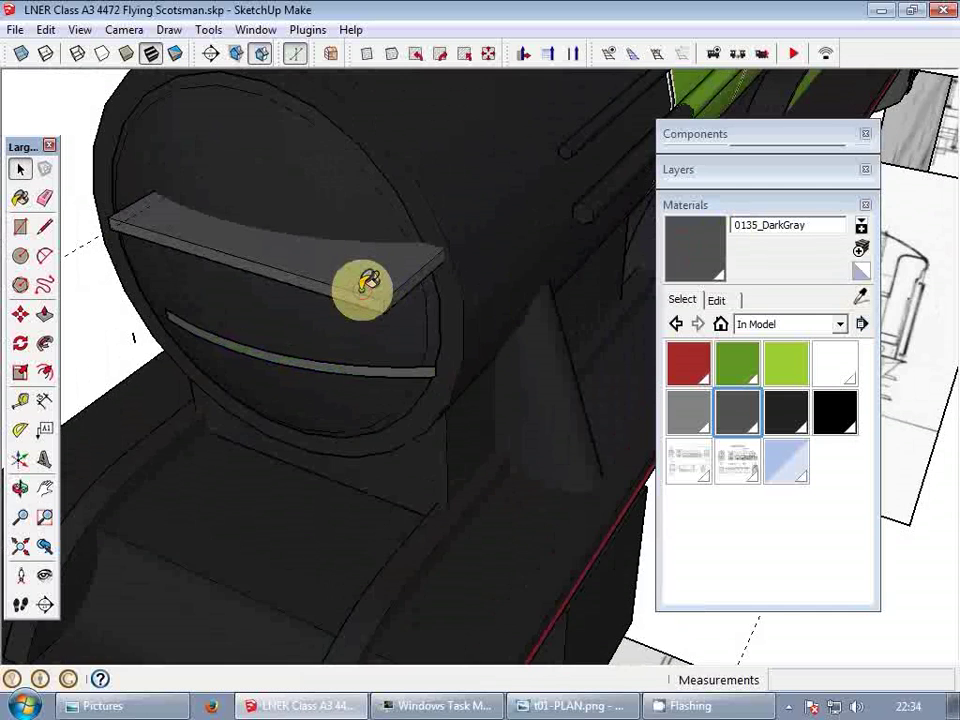
- Reopen the hinge strap group for editing and collapse the Materials window
{"action": "middle_click_drag", "start_coordinate": [343, 275], "coordinate": [390, 310], "text": "shift"}
{"action": "scroll", "coordinate": [393, 309], "scroll_direction": "up", "scroll_amount": 1}
{"action": "double_click", "coordinate": [394, 305]}
{"action": "middle_click_drag", "start_coordinate": [415, 355], "coordinate": [432, 243]}
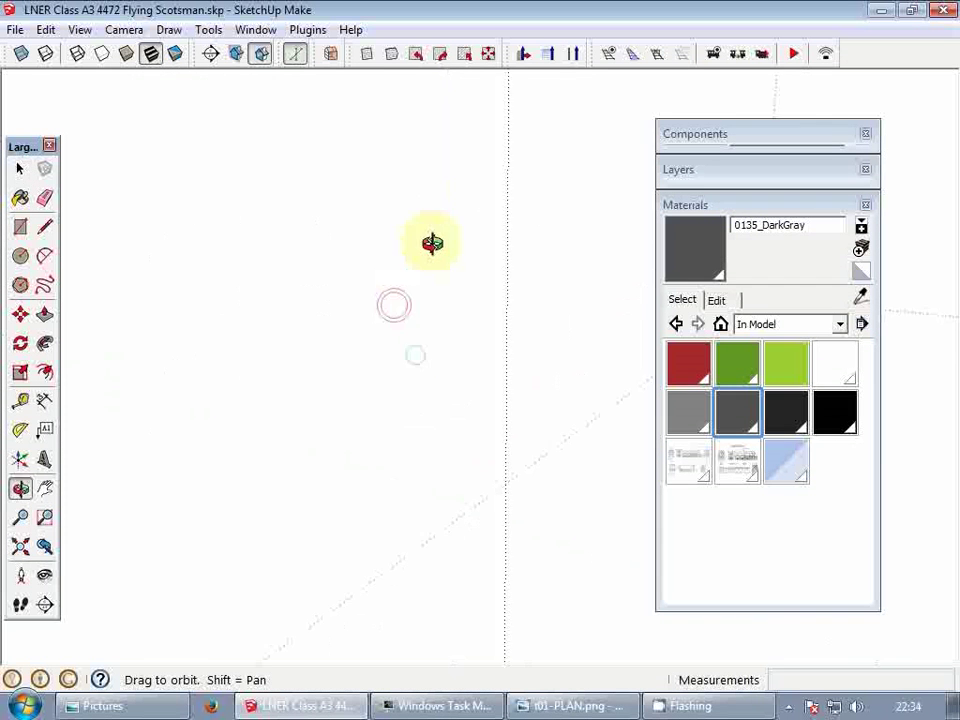
{"action": "middle_click_drag", "start_coordinate": [505, 387], "coordinate": [497, 386]}
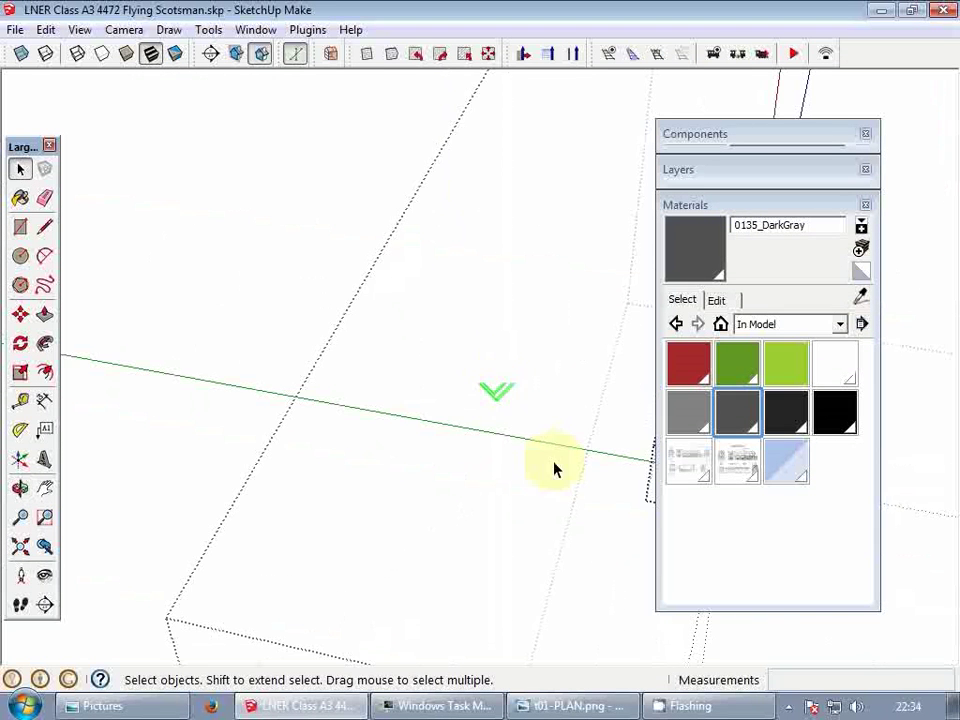
{"action": "middle_click_drag", "start_coordinate": [553, 467], "coordinate": [360, 445], "text": "shift"}
{"action": "left_click", "coordinate": [739, 205]}
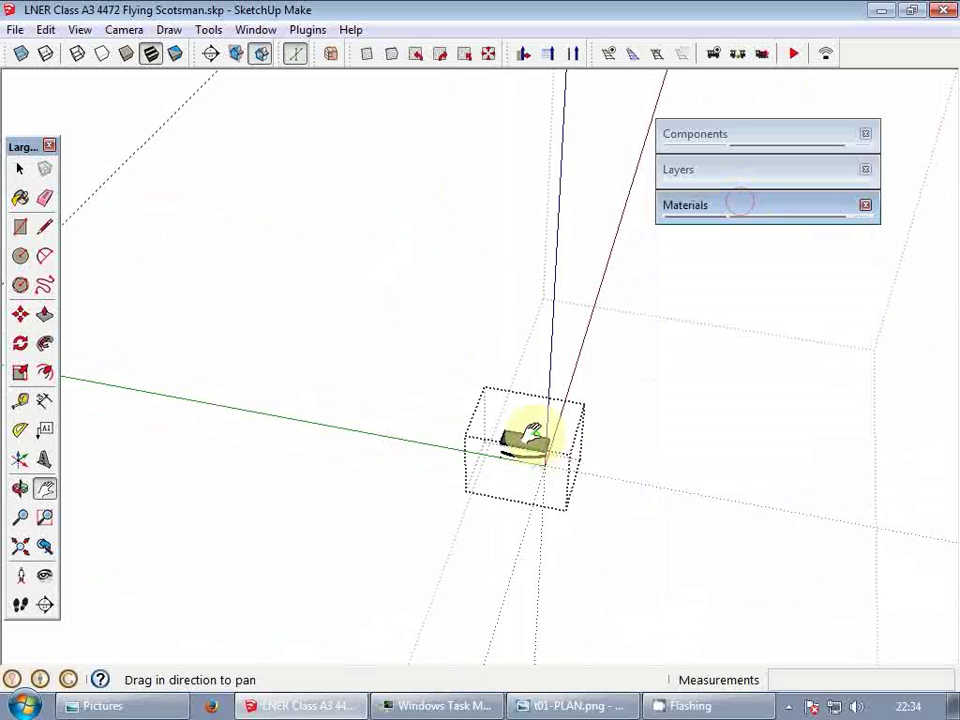
- Erase the surplus straight intersection edge from the upper strap's underside, keeping only the door's curve
{"action": "scroll", "coordinate": [520, 440], "scroll_direction": "up", "scroll_amount": 5}
{"action": "middle_click_drag", "start_coordinate": [514, 471], "coordinate": [505, 540], "text": "shift"}
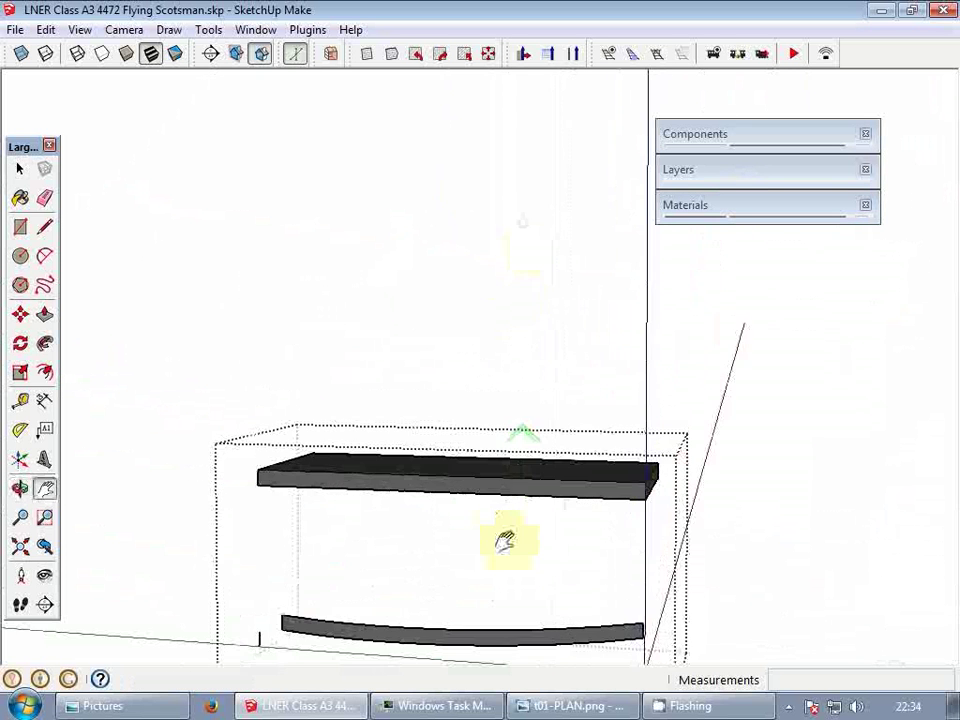
{"action": "middle_click_drag", "start_coordinate": [481, 484], "coordinate": [493, 246]}
{"action": "middle_click_drag", "start_coordinate": [471, 632], "coordinate": [545, 250], "text": "shift"}
{"action": "scroll", "coordinate": [326, 471], "scroll_direction": "up", "scroll_amount": 3}
{"action": "key", "text": "e"}
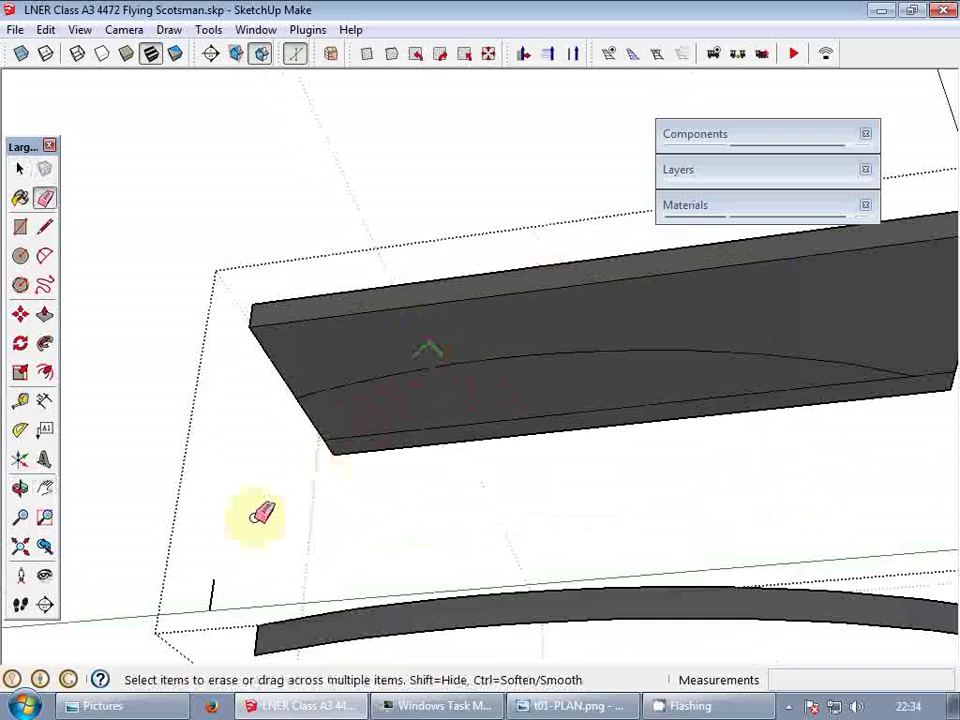
{"action": "key", "text": "space"}
{"action": "middle_click_drag", "start_coordinate": [439, 311], "coordinate": [628, 388]}
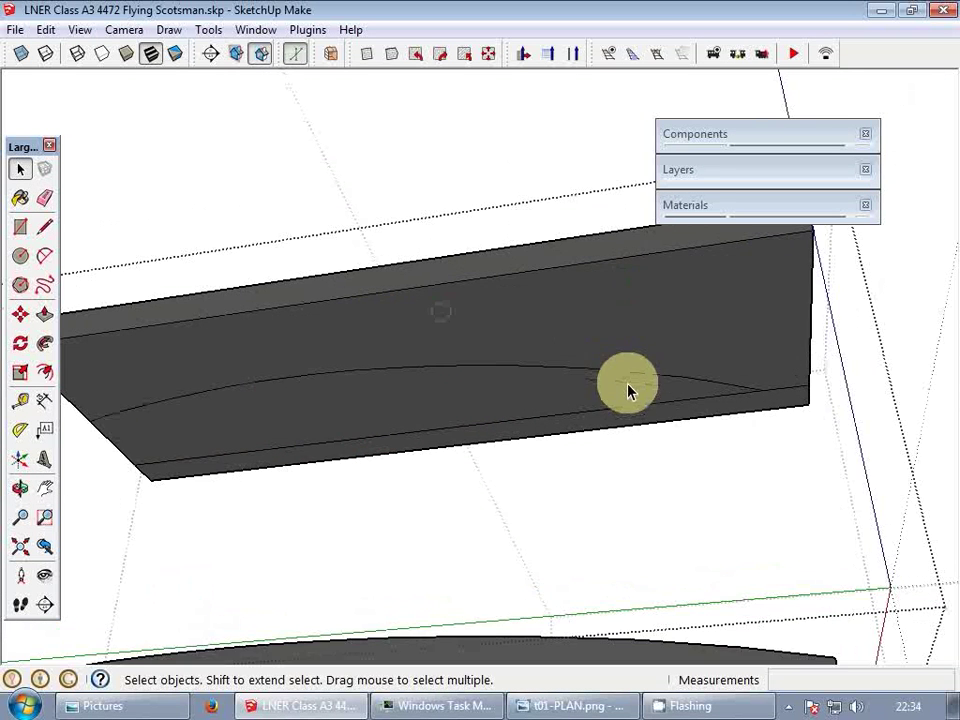
{"action": "scroll", "coordinate": [700, 400], "scroll_direction": "up", "scroll_amount": 2}
{"action": "key", "text": "e"}
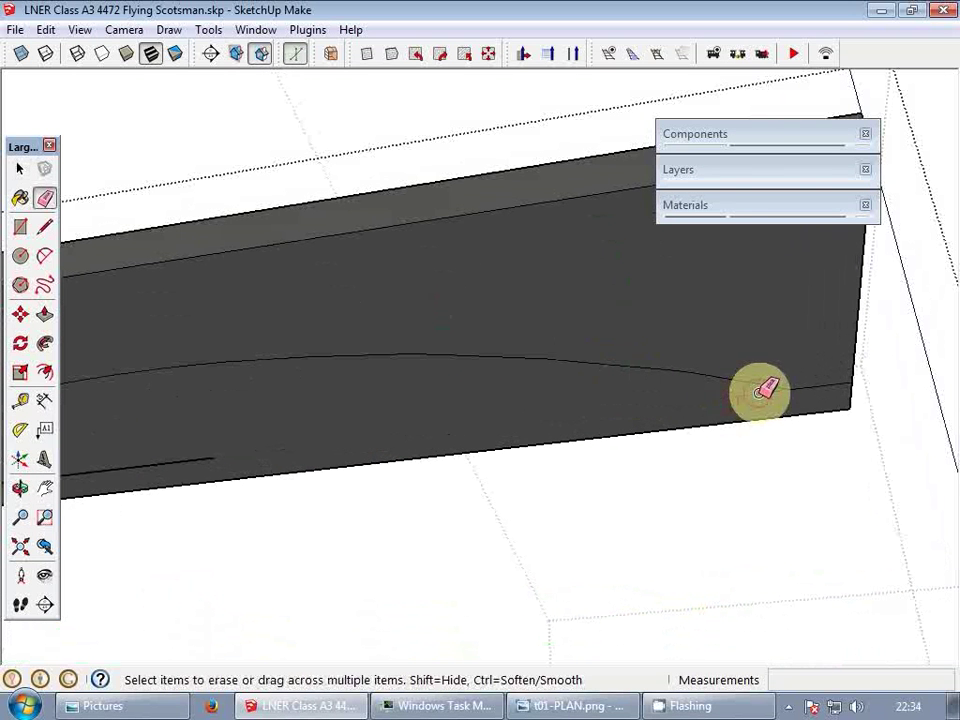
{"action": "scroll", "coordinate": [818, 382], "scroll_direction": "down", "scroll_amount": 3}
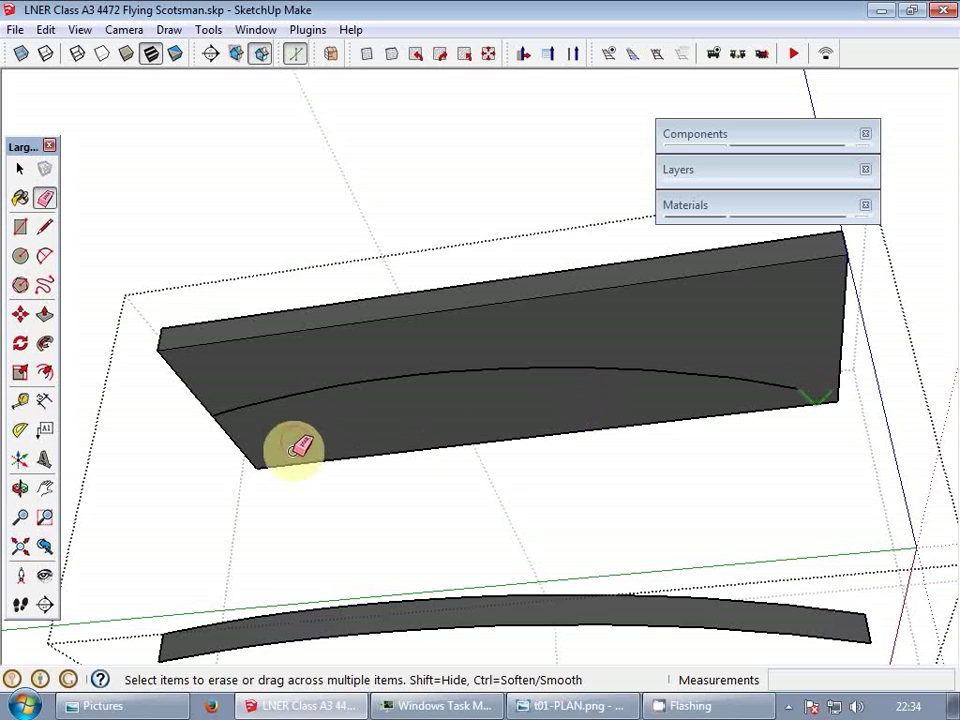
- Delete the upper strap's block faces and edges, keeping the door's curve and a short upright edge as height reference
{"action": "key", "text": "space"}
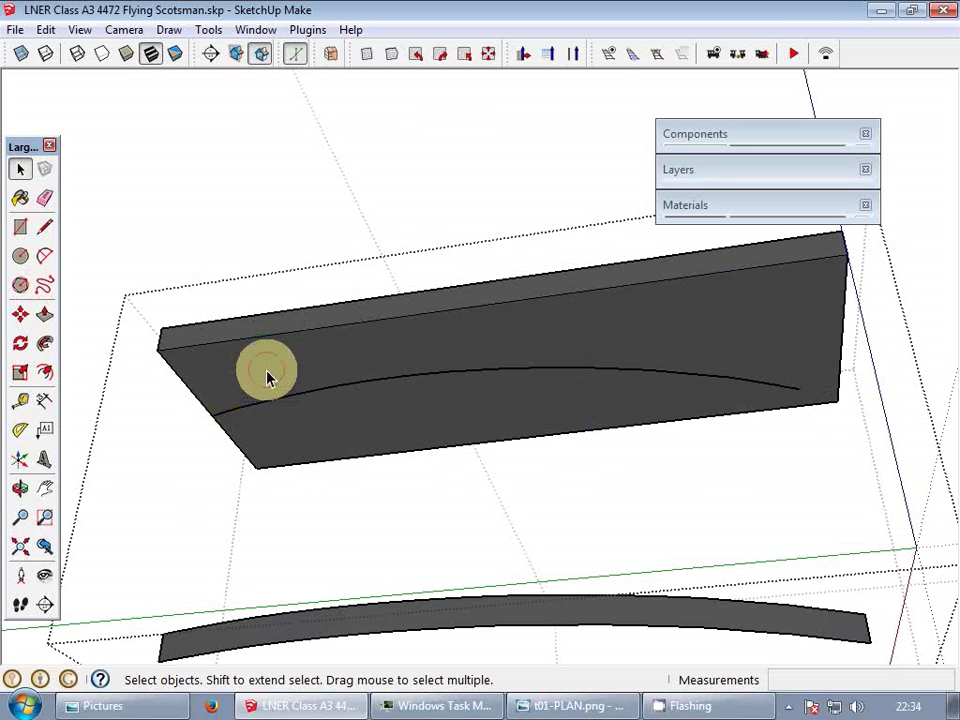
{"action": "left_click", "coordinate": [266, 374]}
{"action": "key", "text": "e"}
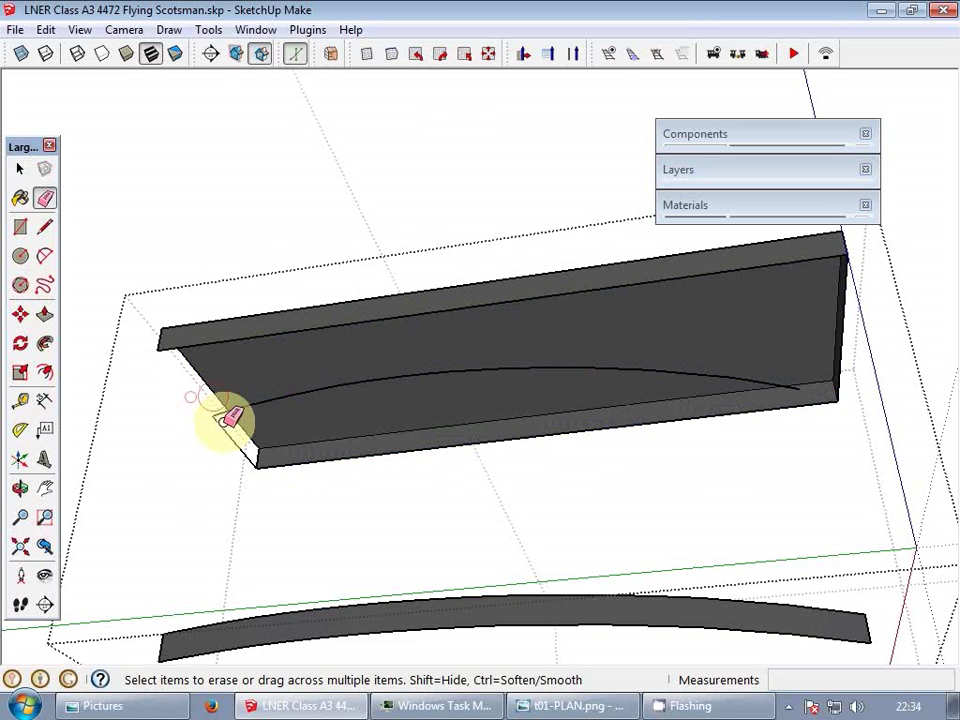
{"action": "left_click", "coordinate": [222, 428]}
{"action": "left_click", "coordinate": [197, 321]}
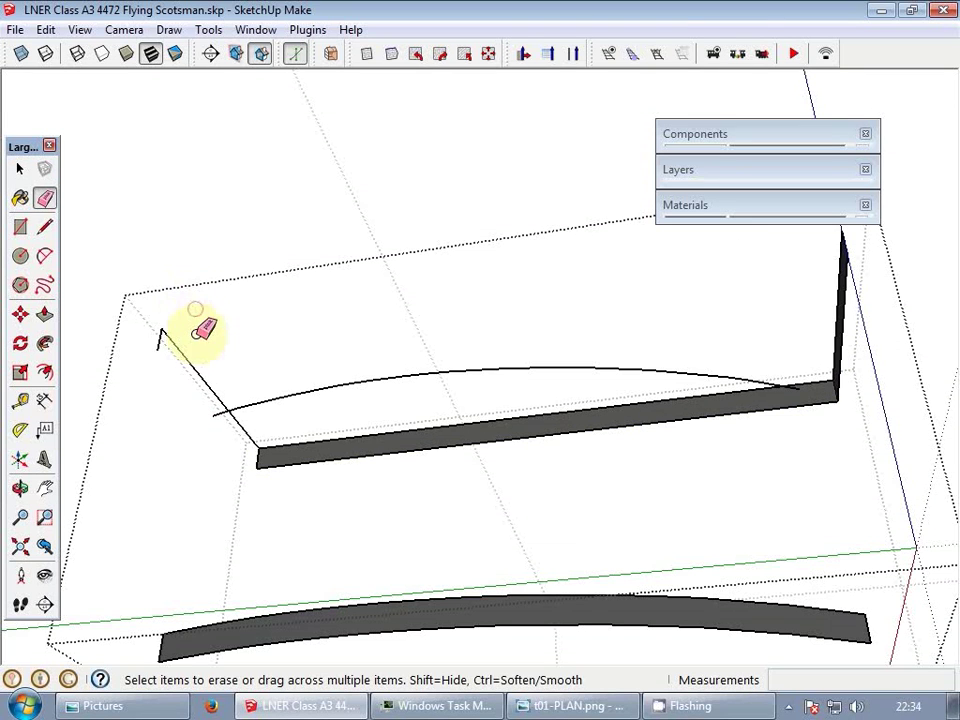
{"action": "key", "text": "space"}
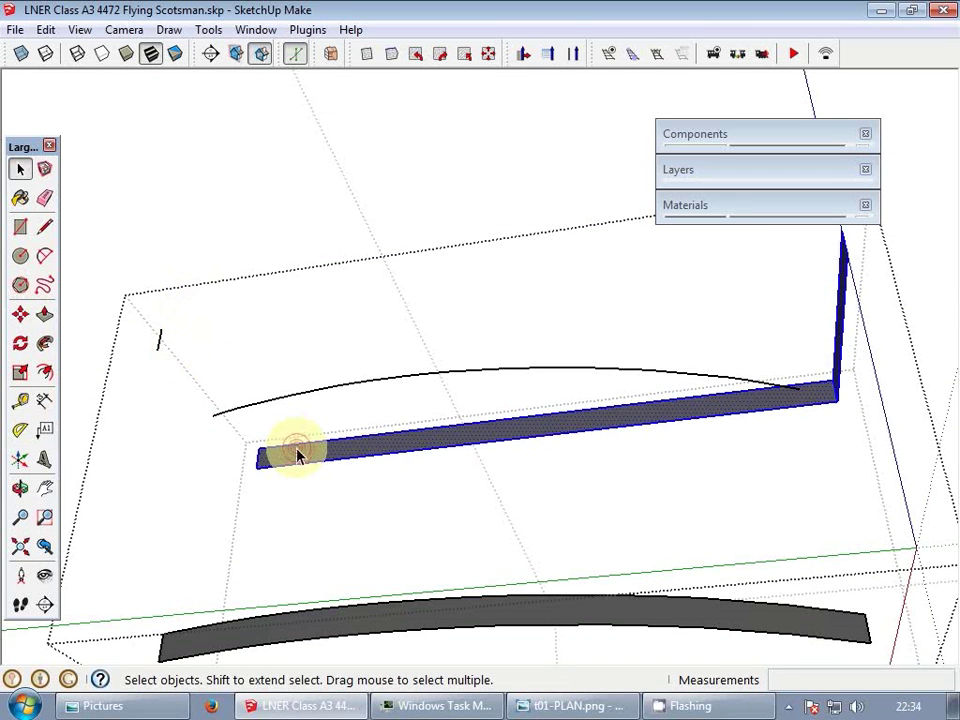
{"action": "key", "text": "Delete"}
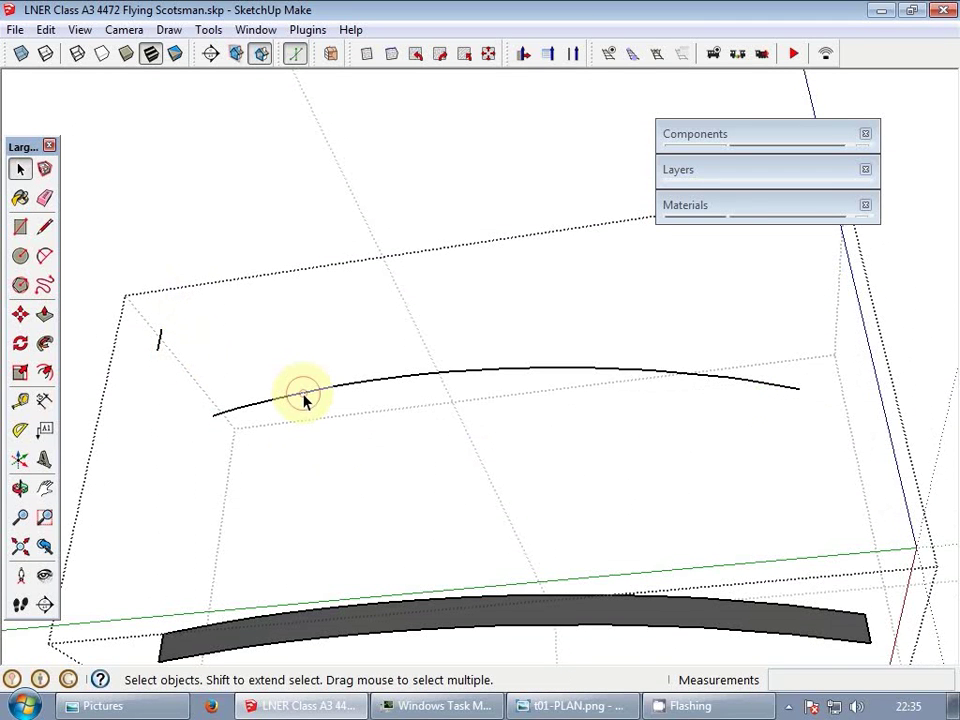
- Offset the upper strap's curve outward by 1" and delete the original curve
{"action": "left_click", "coordinate": [305, 400]}
{"action": "key", "text": "f"}
{"action": "left_click", "coordinate": [306, 396]}
{"action": "type", "text": "1"}
{"action": "key", "text": "Return"}
{"action": "key", "text": "space"}
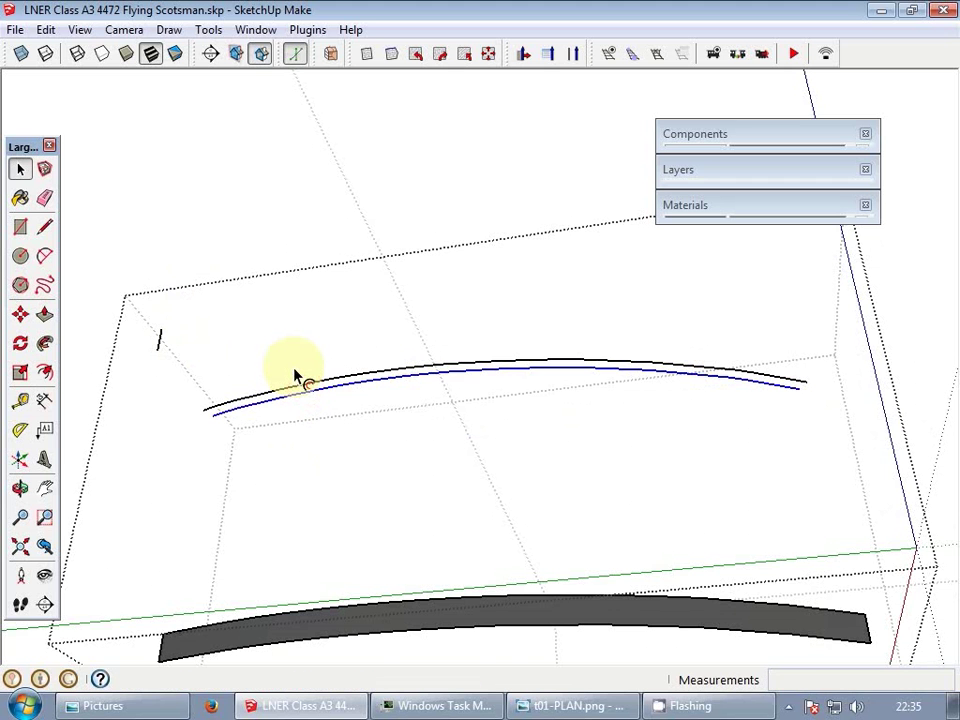
{"action": "key", "text": "Delete"}
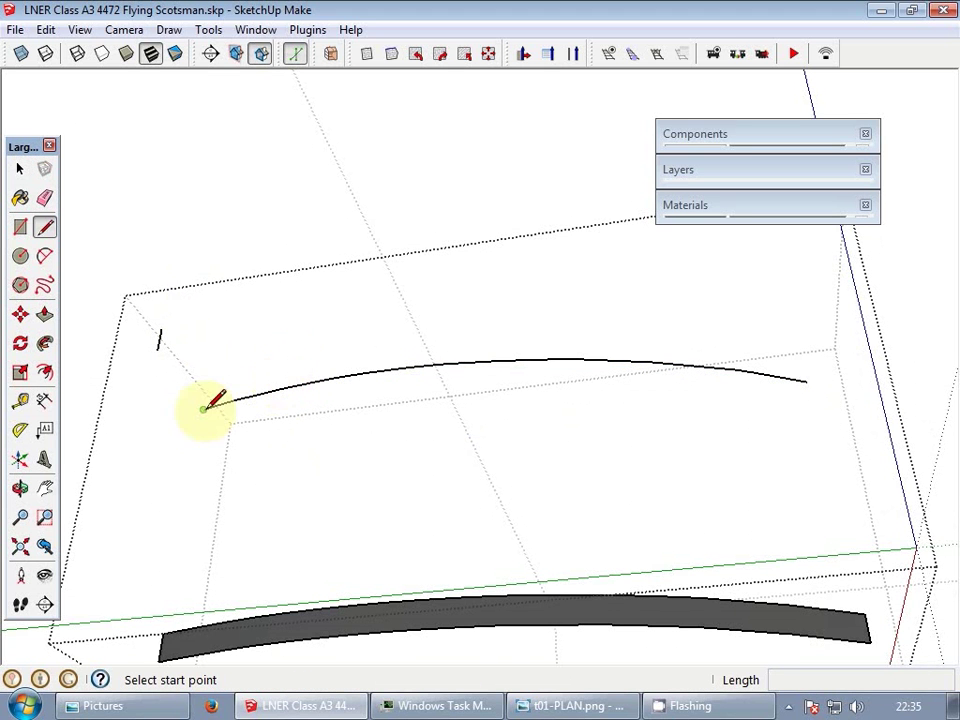
- Close the offset curve with a straight line between its ends and extrude the face to the short reference edge's height
{"action": "left_click", "coordinate": [204, 407]}
{"action": "left_click", "coordinate": [807, 381]}
{"action": "key", "text": "p"}
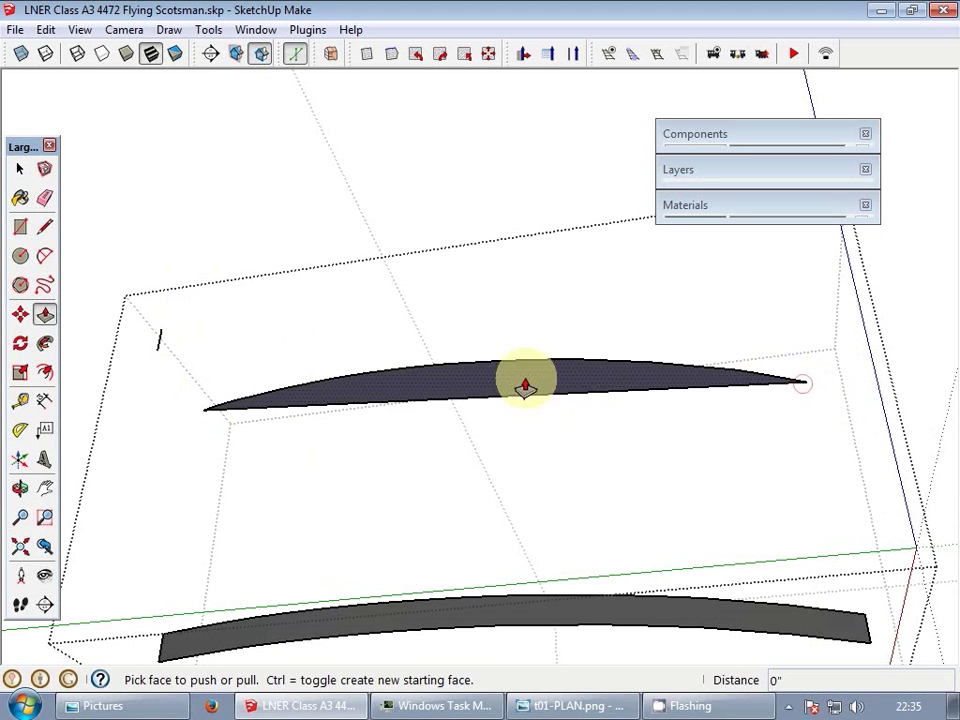
{"action": "left_click", "coordinate": [525, 387]}
{"action": "left_click", "coordinate": [160, 338]}
{"action": "key", "text": "space"}
- Erase the upper strap's straight chord edge and the short reference edge, leaving only the curved band
{"action": "key", "text": "e"}
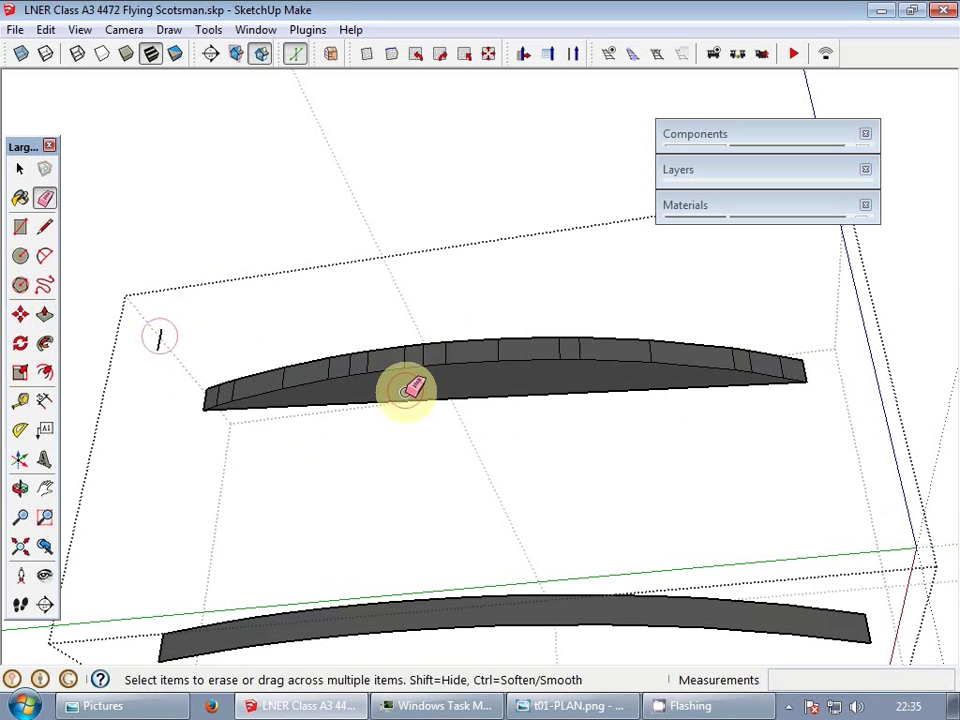
{"action": "left_click", "coordinate": [408, 391]}
{"action": "left_click", "coordinate": [148, 333]}
- Soften and smooth the upper strap's segment edges, including the remaining one near its end, and leave the strap group
{"action": "key", "text": "space"}
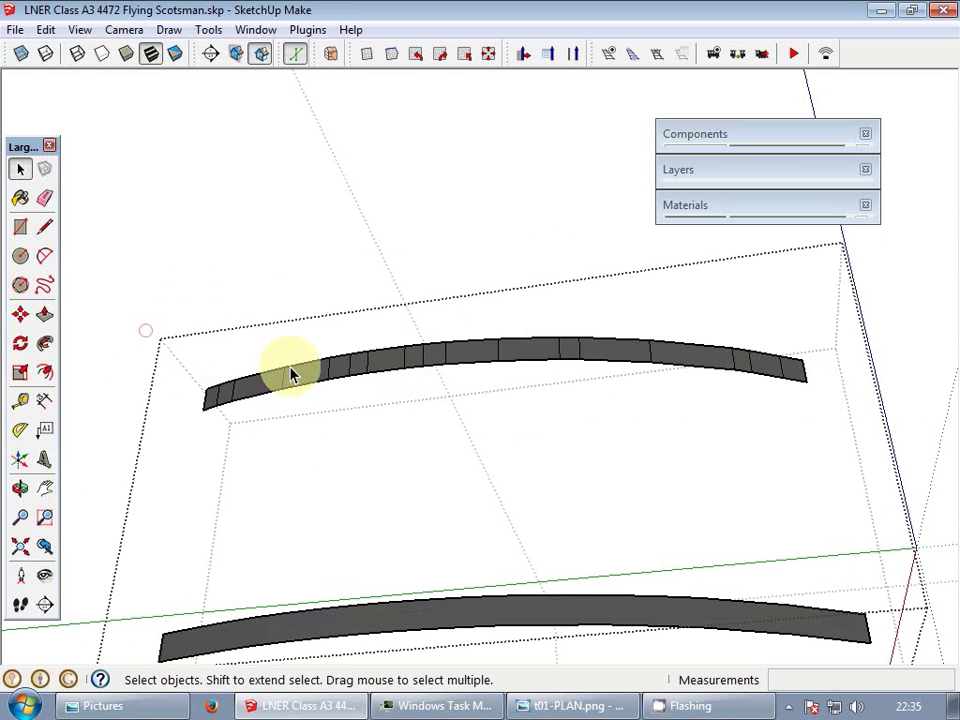
{"action": "right_click", "coordinate": [292, 374]}
{"action": "left_click", "coordinate": [358, 276]}
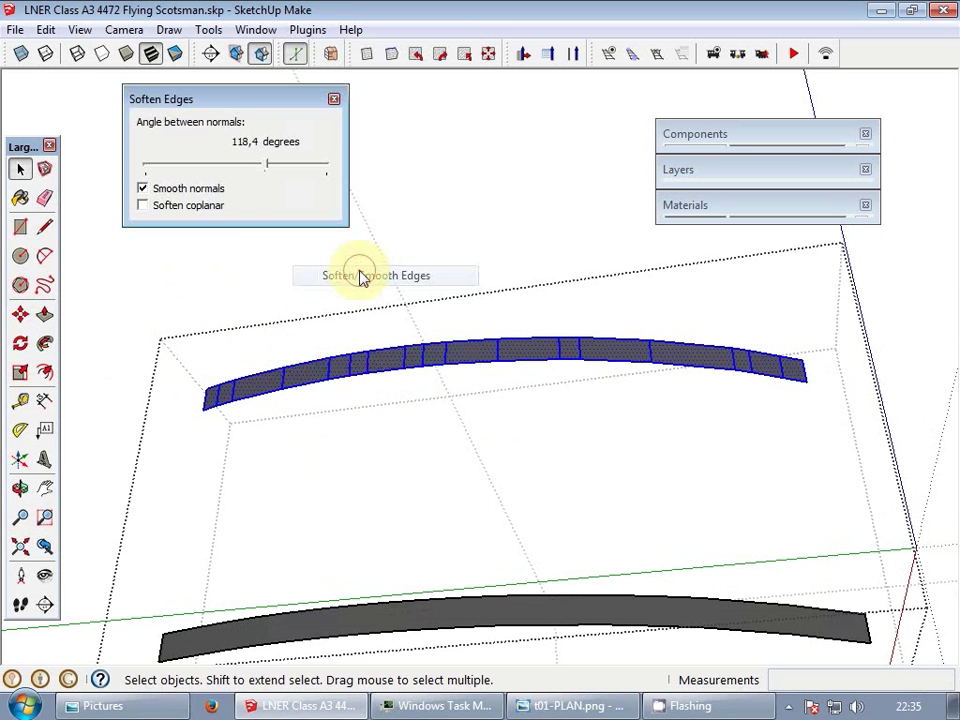
{"action": "left_click", "coordinate": [360, 264]}
{"action": "left_click", "coordinate": [800, 372]}
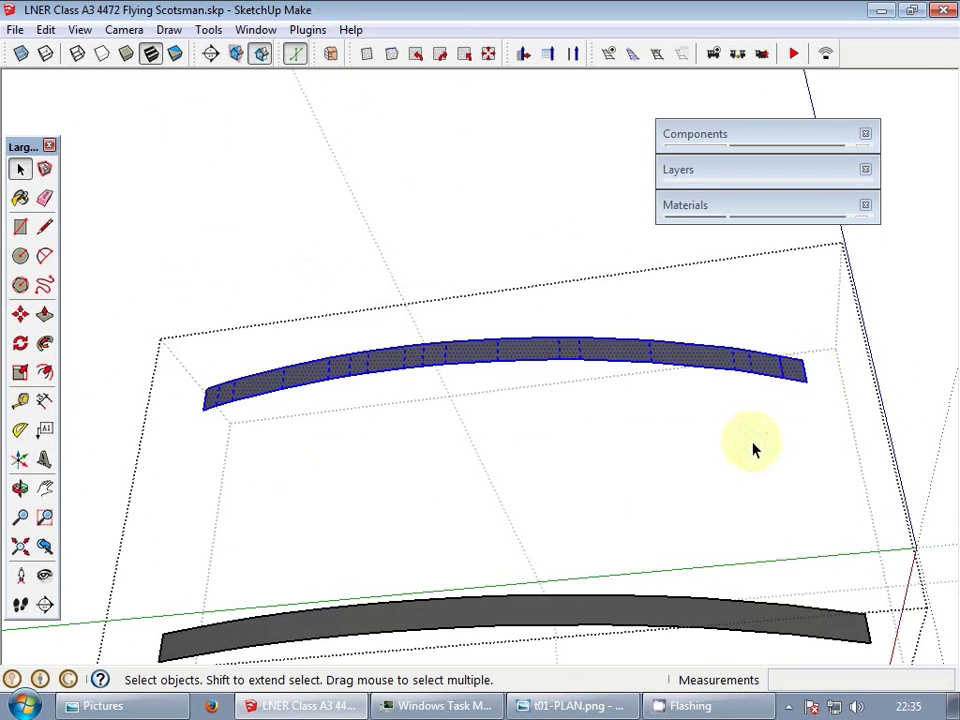
{"action": "middle_click_drag", "start_coordinate": [752, 446], "coordinate": [739, 444]}
{"action": "key", "text": "e"}
{"action": "left_click_drag", "start_coordinate": [636, 361], "coordinate": [621, 365], "text": "ctrl"}
{"action": "mouse_move", "coordinate": [626, 363]}
{"action": "middle_mouse_down"}
{"action": "mouse_move", "coordinate": [638, 399]}
{"action": "mouse_move", "coordinate": [568, 381]}
{"action": "mouse_move", "coordinate": [525, 330]}
{"action": "mouse_move", "coordinate": [687, 507]}
{"action": "middle_mouse_up"}
{"action": "key", "text": "space"}
{"action": "key", "text": "Escape"}
- Examine both curved hinge straps on the smokebox door and the locomotive as a whole
{"action": "scroll", "coordinate": [594, 375], "scroll_direction": "down", "scroll_amount": 5}
{"action": "middle_click_drag", "start_coordinate": [687, 507], "coordinate": [411, 349], "text": "shift"}
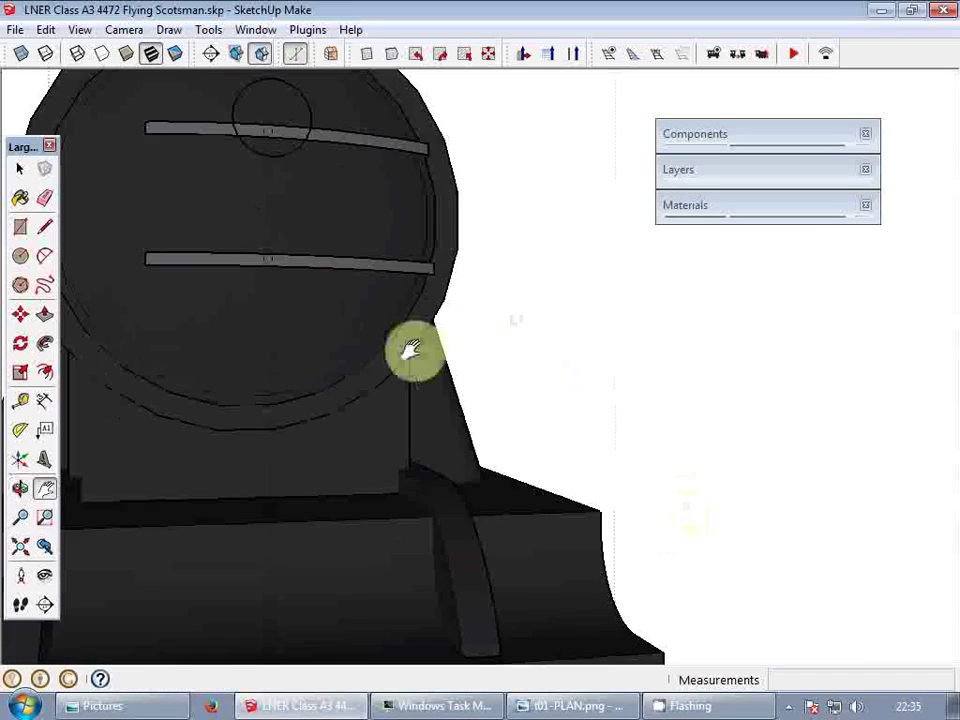
{"action": "scroll", "coordinate": [285, 268], "scroll_direction": "down", "scroll_amount": 5}
{"action": "middle_click_drag", "start_coordinate": [312, 286], "coordinate": [480, 362]}
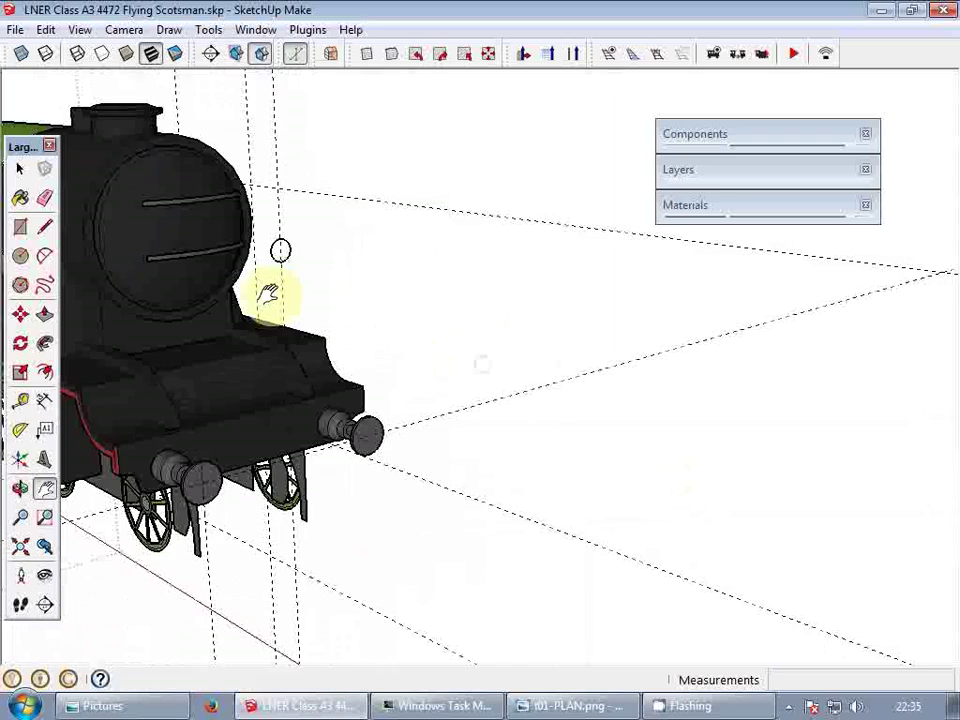
{"action": "middle_click_drag", "start_coordinate": [268, 293], "coordinate": [440, 377], "text": "shift"}
{"action": "scroll", "coordinate": [440, 377], "scroll_direction": "down", "scroll_amount": 4}
{"action": "scroll", "coordinate": [343, 339], "scroll_direction": "down", "scroll_amount": 3}
{"action": "middle_click_drag", "start_coordinate": [309, 334], "coordinate": [622, 437]}
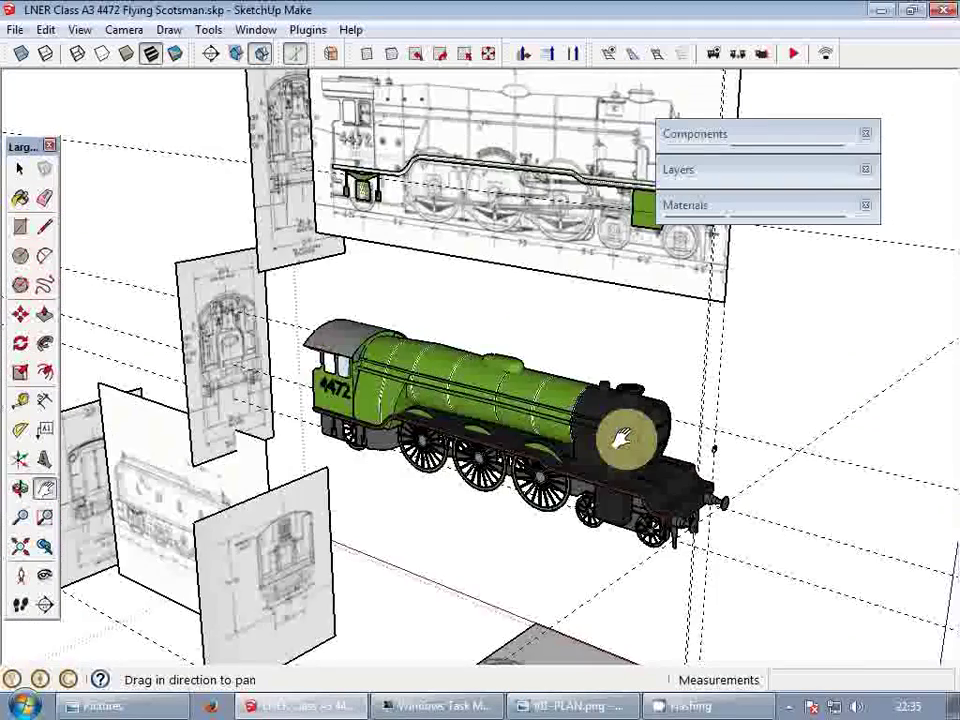
{"action": "left_click_drag", "start_coordinate": [620, 437], "coordinate": [487, 444]}
{"action": "scroll", "coordinate": [497, 456], "scroll_direction": "up", "scroll_amount": 4}
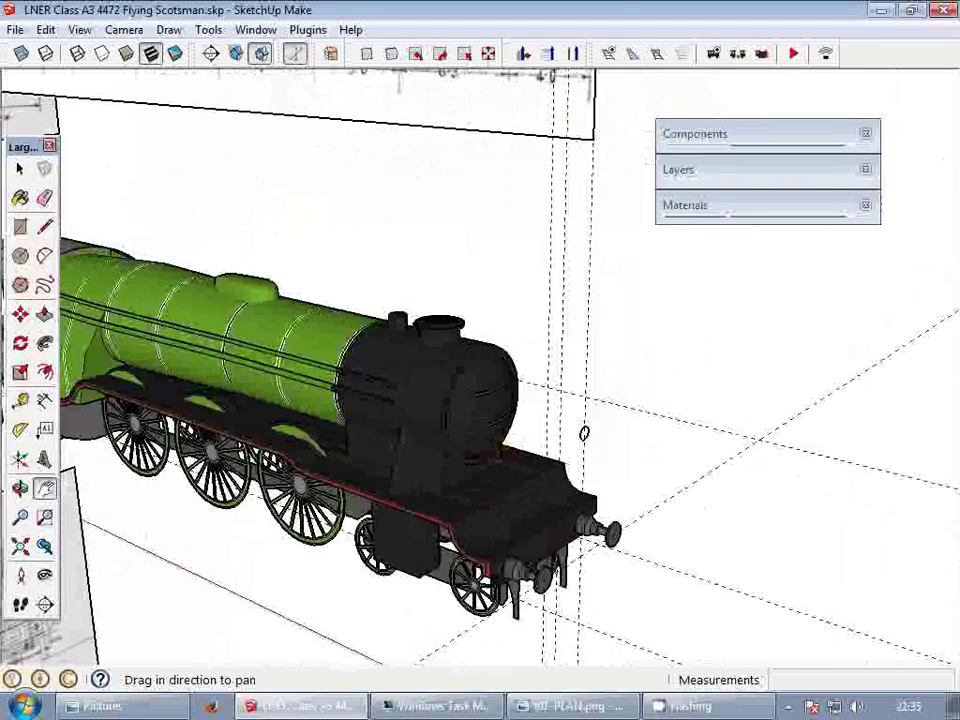
{"action": "scroll", "coordinate": [493, 402], "scroll_direction": "down", "scroll_amount": 3}
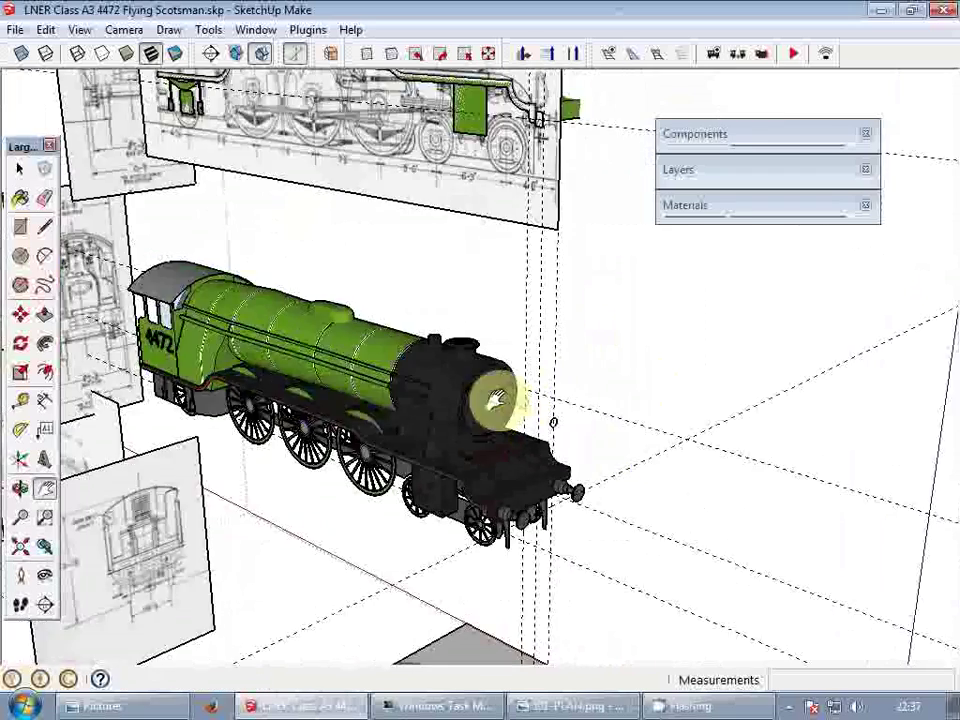
- Move the front elevation drawing along the red axis to the front of the locomotive, just behind the loose circle
{"action": "mouse_move", "coordinate": [622, 453]}
{"action": "left_mouse_down"}
{"action": "mouse_move", "coordinate": [392, 392]}
{"action": "mouse_move", "coordinate": [243, 325]}
{"action": "left_mouse_up"}
{"action": "scroll", "coordinate": [860, 550], "scroll_direction": "up", "scroll_amount": 3}
{"action": "scroll", "coordinate": [658, 426], "scroll_direction": "up", "scroll_amount": 3}
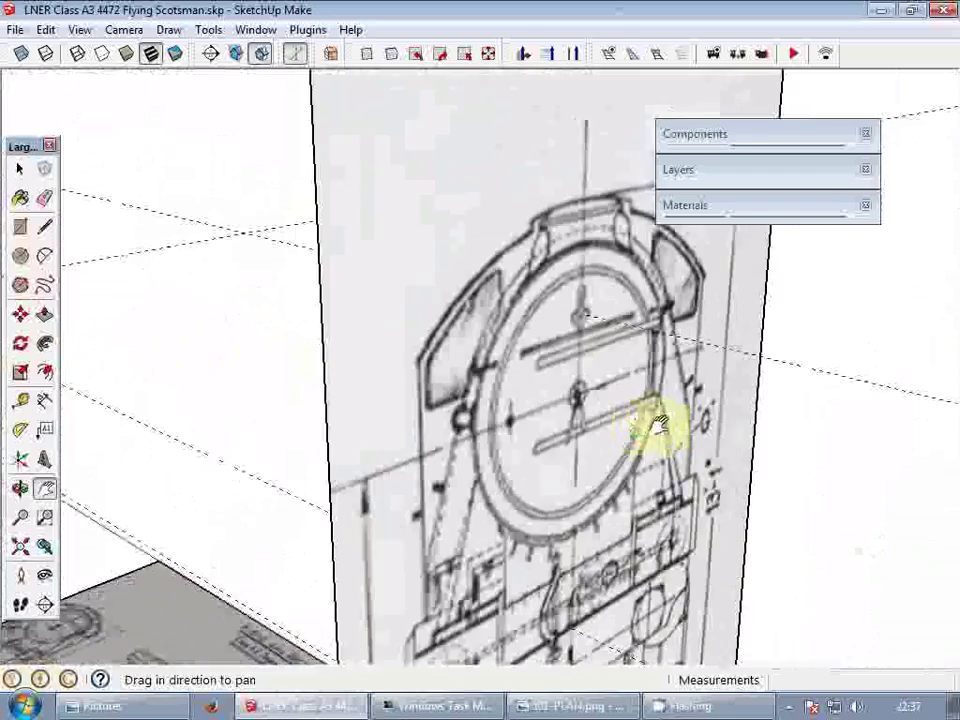
{"action": "mouse_move", "coordinate": [658, 425]}
{"action": "middle_mouse_down"}
{"action": "mouse_move", "coordinate": [506, 441]}
{"action": "mouse_move", "coordinate": [514, 443]}
{"action": "middle_mouse_up"}
{"action": "scroll", "coordinate": [515, 442], "scroll_direction": "up", "scroll_amount": 4}
{"action": "scroll", "coordinate": [514, 440], "scroll_direction": "down", "scroll_amount": 5}
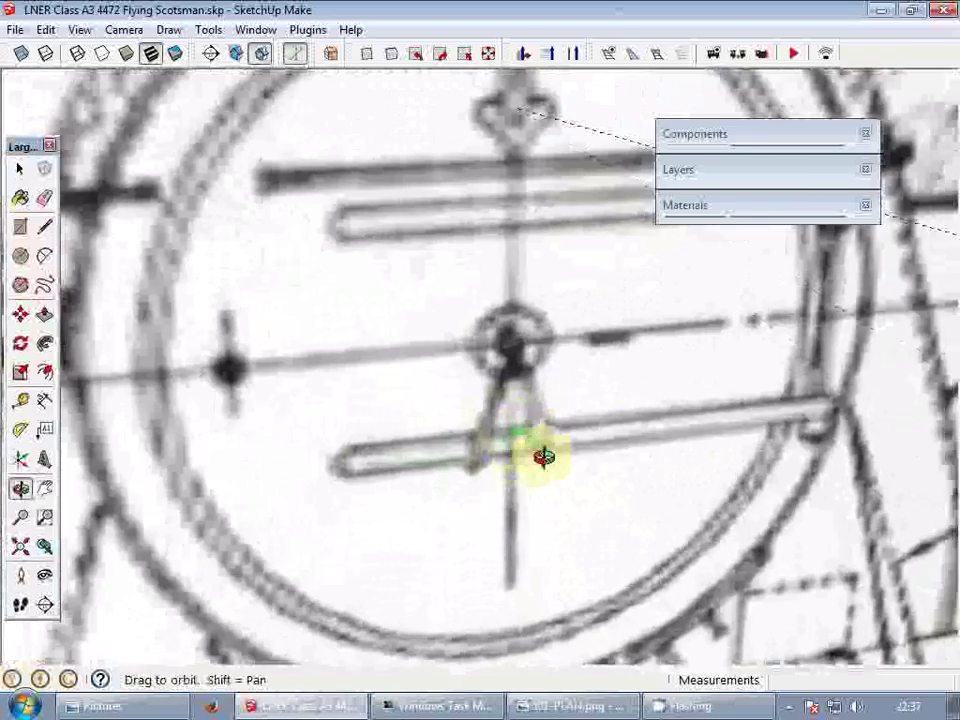
{"action": "mouse_move", "coordinate": [606, 411]}
{"action": "middle_mouse_down"}
{"action": "mouse_move", "coordinate": [568, 418]}
{"action": "mouse_move", "coordinate": [655, 478]}
{"action": "middle_mouse_up"}
{"action": "scroll", "coordinate": [652, 475], "scroll_direction": "down", "scroll_amount": 2}
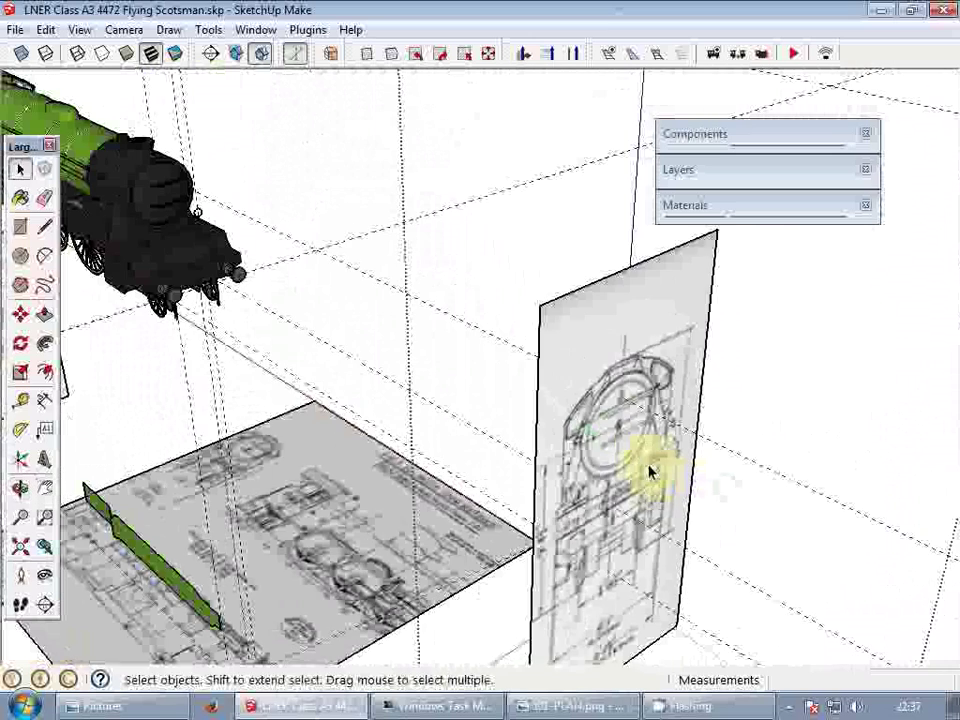
{"action": "key", "text": "m"}
{"action": "left_click", "coordinate": [643, 456]}
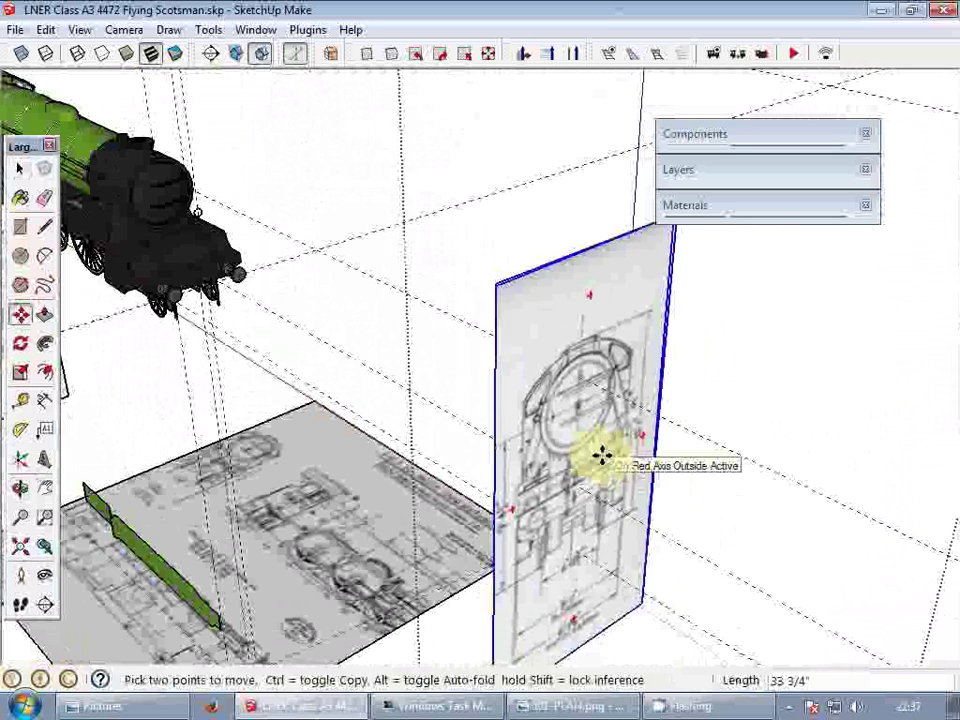
{"action": "key", "text": "Return"}
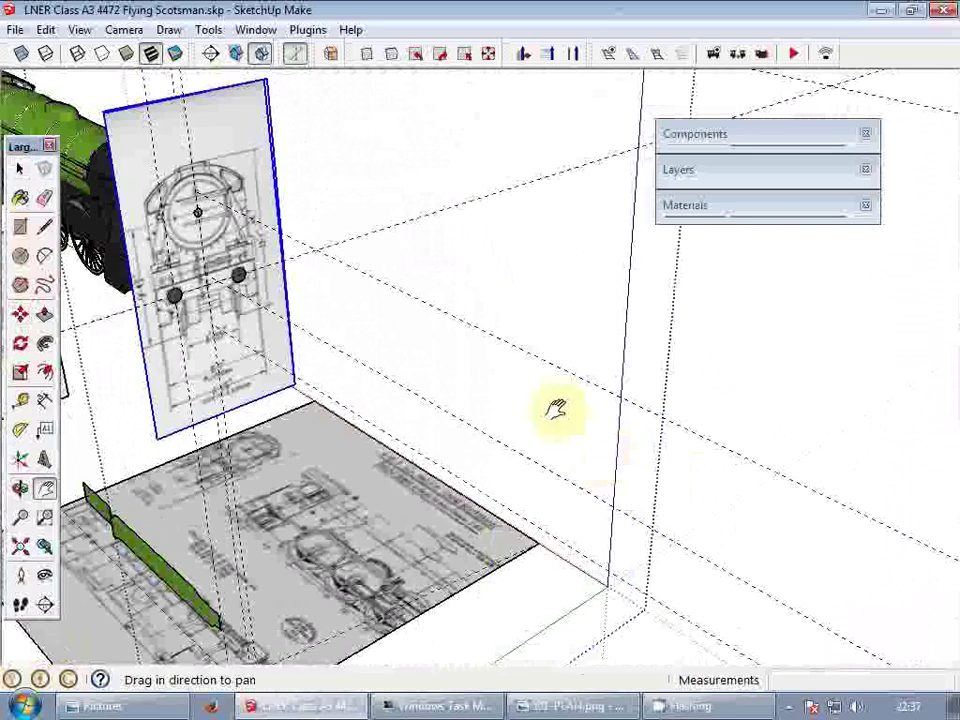
- Fill the circle over the drawing's smokebox door centre with a face by drawing a chord across it and erasing the chord
{"action": "scroll", "coordinate": [228, 228], "scroll_direction": "up", "scroll_amount": 6}
{"action": "left_click_drag", "start_coordinate": [186, 214], "coordinate": [324, 272]}
{"action": "scroll", "coordinate": [307, 257], "scroll_direction": "up", "scroll_amount": 4}
{"action": "key", "text": "space"}
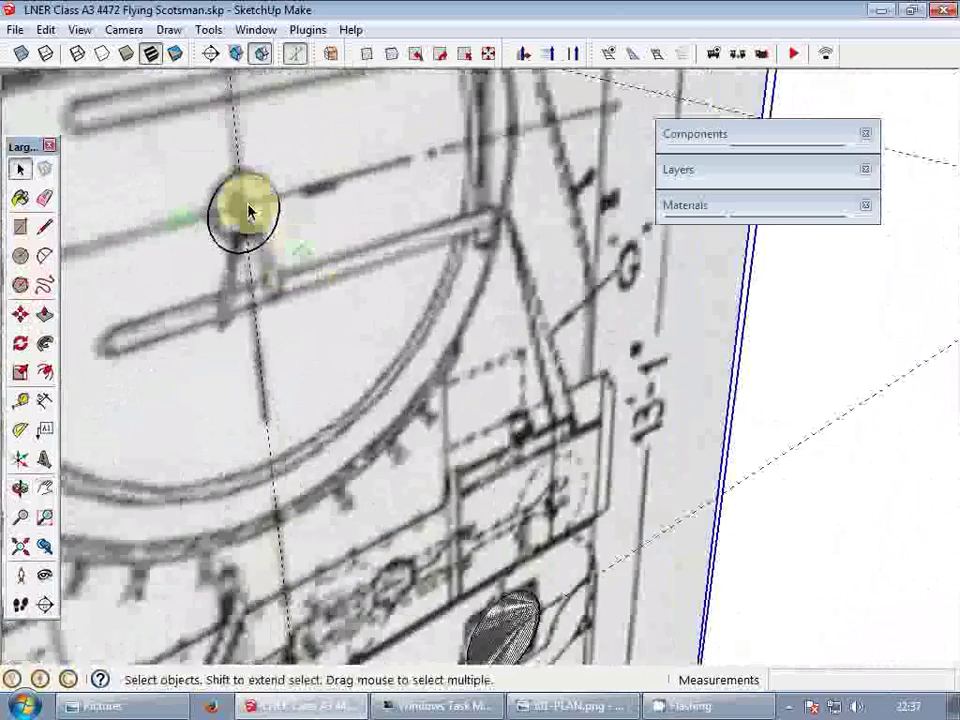
{"action": "scroll", "coordinate": [262, 210], "scroll_direction": "up", "scroll_amount": 1}
{"action": "scroll", "coordinate": [266, 209], "scroll_direction": "up", "scroll_amount": 2}
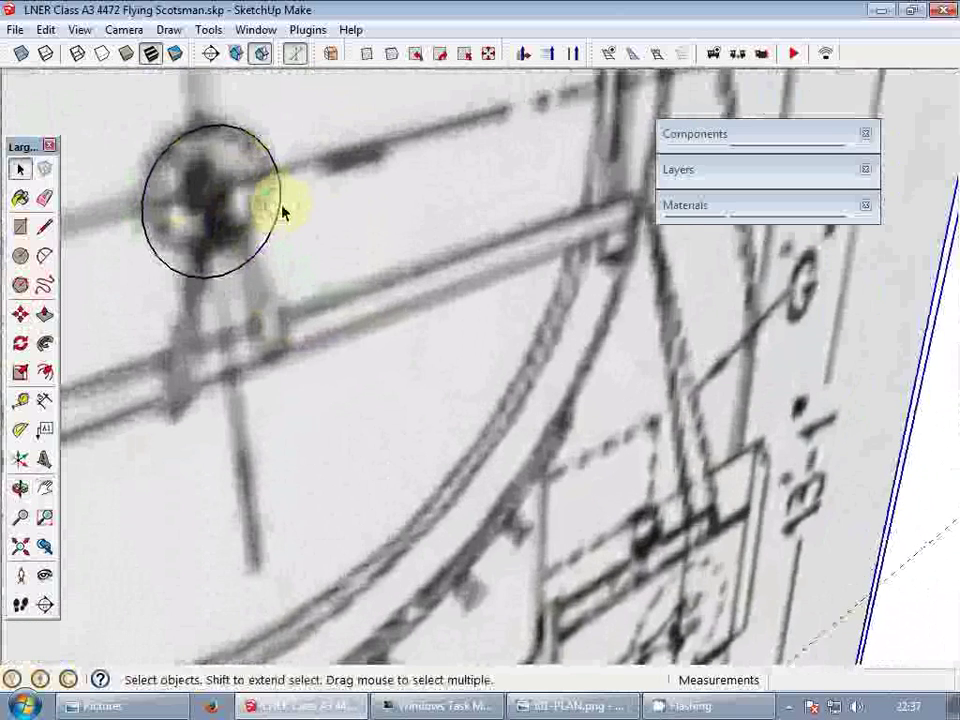
{"action": "left_click", "coordinate": [281, 208]}
{"action": "right_click", "coordinate": [281, 208]}
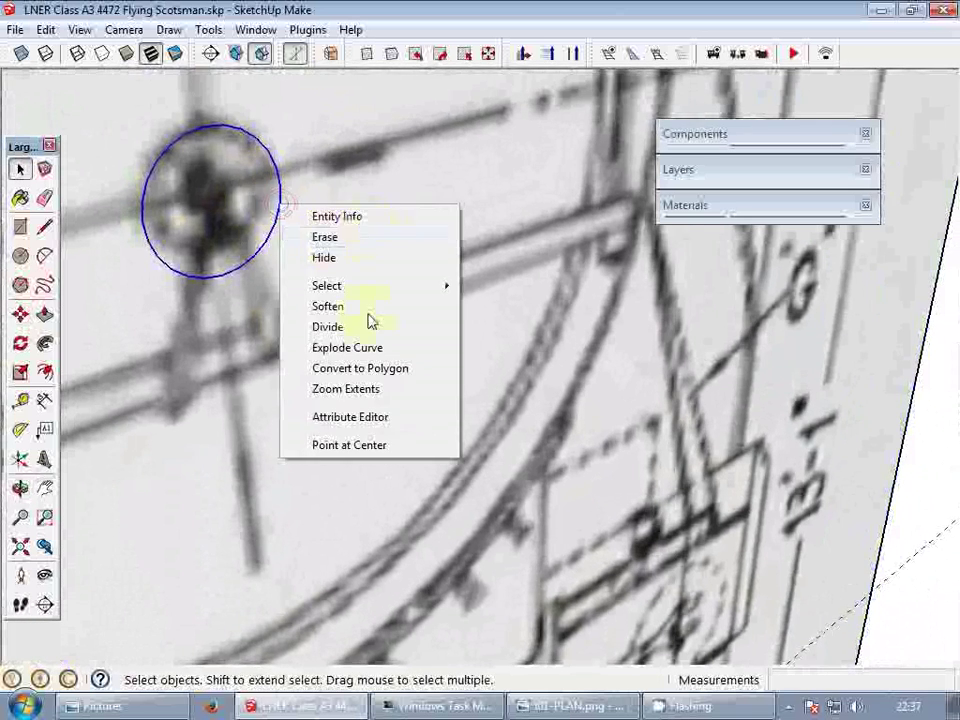
{"action": "left_click", "coordinate": [276, 173]}
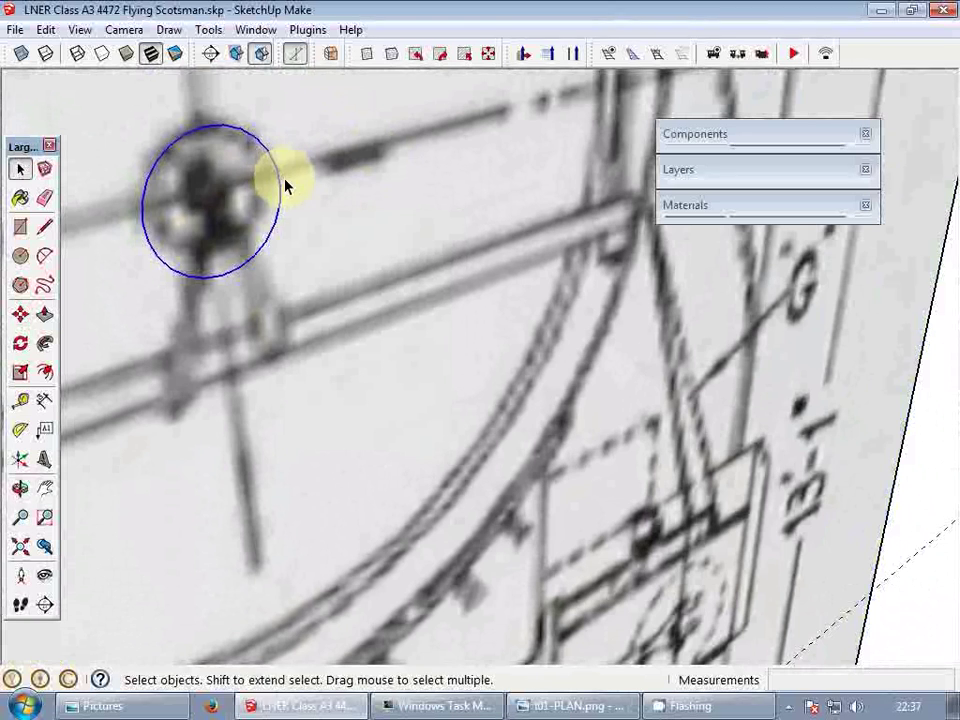
{"action": "left_click", "coordinate": [276, 219]}
{"action": "left_click", "coordinate": [177, 141]}
{"action": "key", "text": "e"}
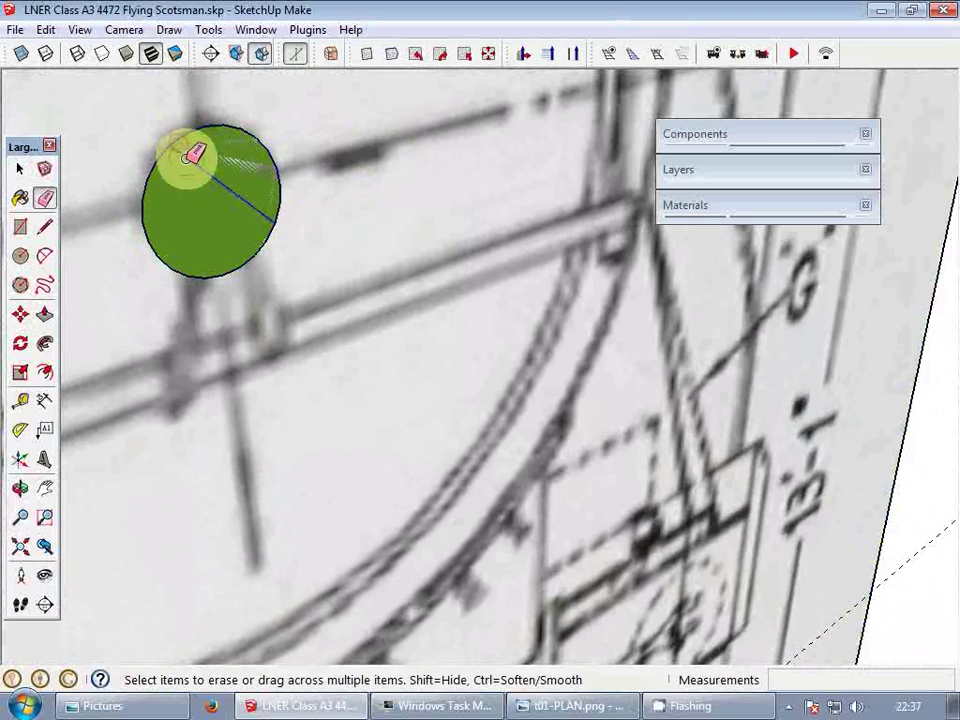
{"action": "left_click", "coordinate": [196, 160]}
- Make the filled circle a group
{"action": "key", "text": "space"}
{"action": "right_click", "coordinate": [197, 160]}
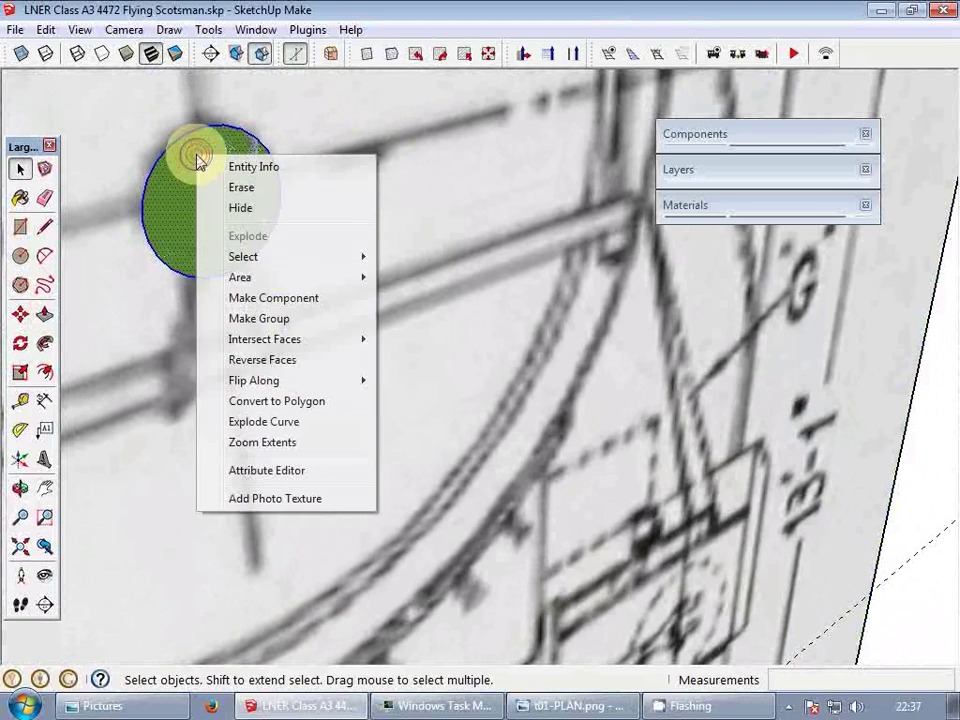
{"action": "left_click", "coordinate": [296, 326]}
- Draw a vertical line from the circle's centre down to the lower edge of the lower strap on the drawing
{"action": "scroll", "coordinate": [408, 282], "scroll_direction": "down", "scroll_amount": 3}
{"action": "middle_click_drag", "start_coordinate": [416, 285], "coordinate": [266, 315]}
{"action": "scroll", "coordinate": [272, 286], "scroll_direction": "up", "scroll_amount": 2}
{"action": "middle_click_drag", "start_coordinate": [256, 241], "coordinate": [441, 311], "text": "shift"}
{"action": "scroll", "coordinate": [441, 311], "scroll_direction": "up", "scroll_amount": 4}
{"action": "middle_click_drag", "start_coordinate": [446, 364], "coordinate": [437, 302]}
{"action": "scroll", "coordinate": [438, 301], "scroll_direction": "down", "scroll_amount": 2}
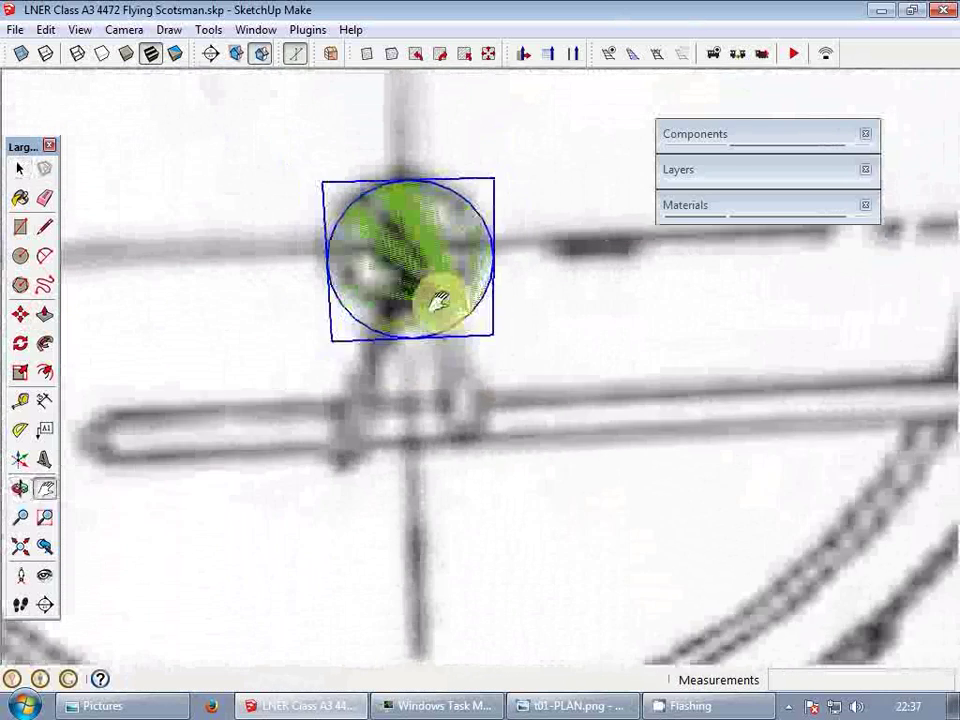
{"action": "scroll", "coordinate": [430, 280], "scroll_direction": "up", "scroll_amount": 1}
{"action": "key", "text": "l"}
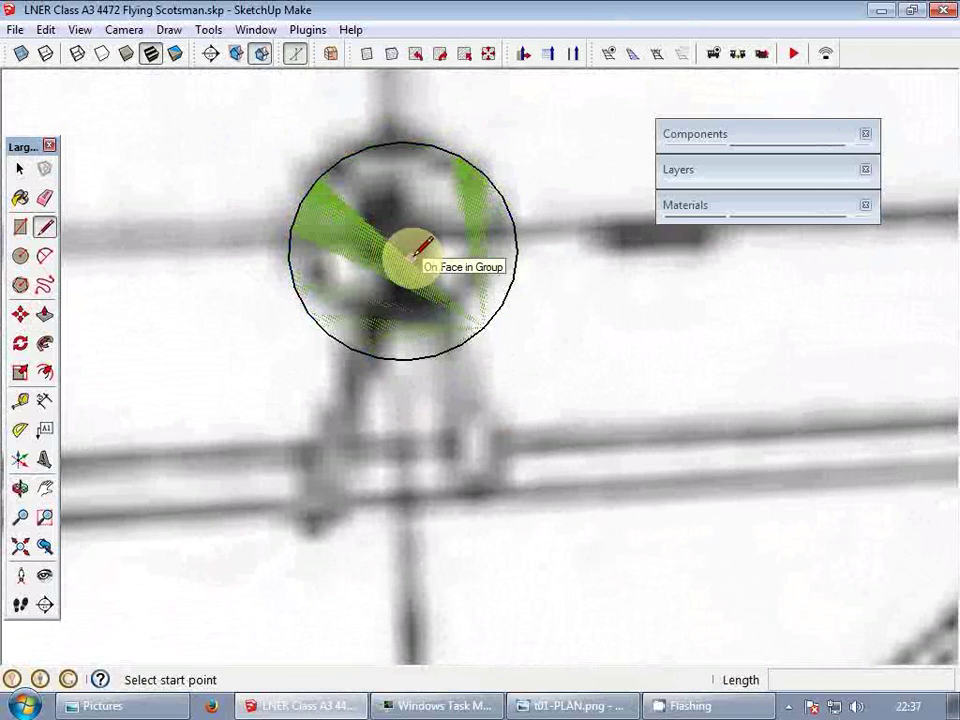
{"action": "scroll", "coordinate": [405, 360], "scroll_direction": "up", "scroll_amount": 2}
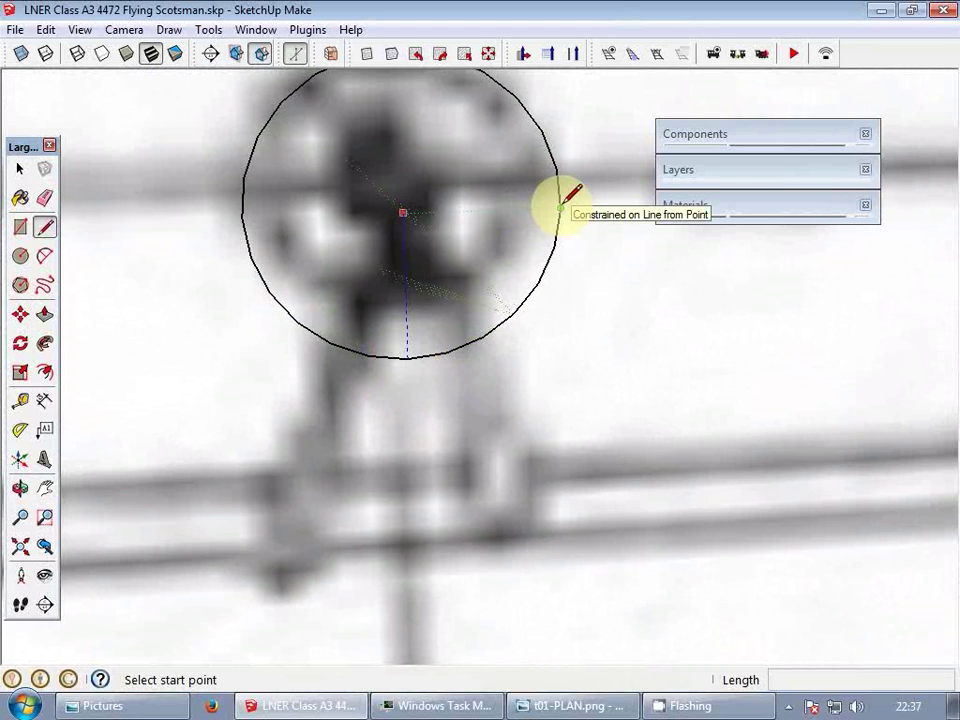
{"action": "left_click", "coordinate": [403, 210]}
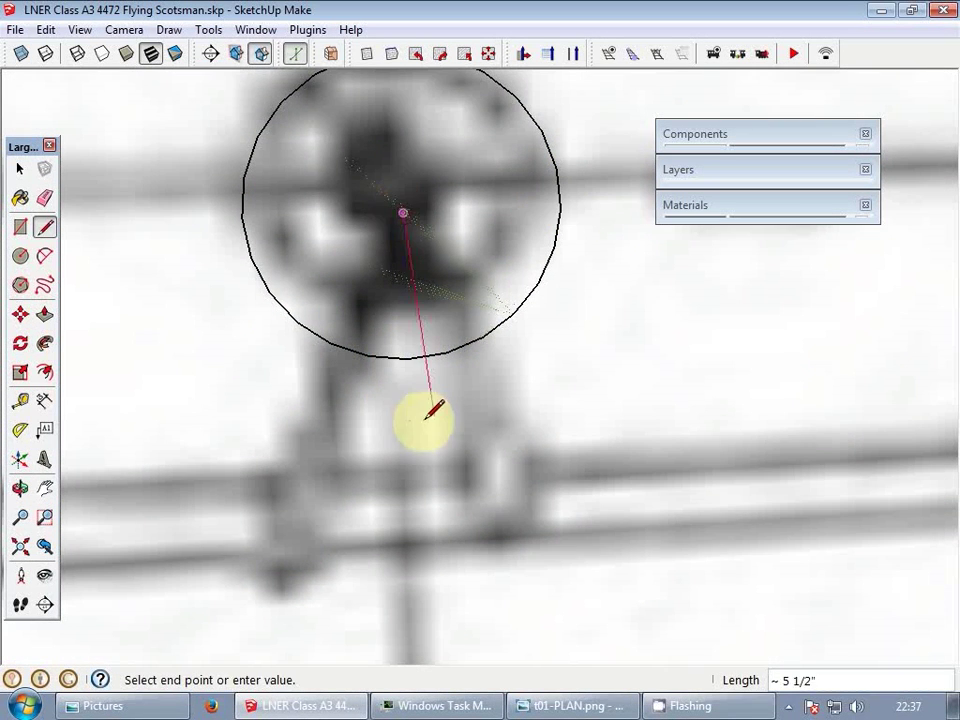
{"action": "scroll", "coordinate": [416, 425], "scroll_direction": "down", "scroll_amount": 2}
{"action": "scroll", "coordinate": [418, 490], "scroll_direction": "up", "scroll_amount": 2}
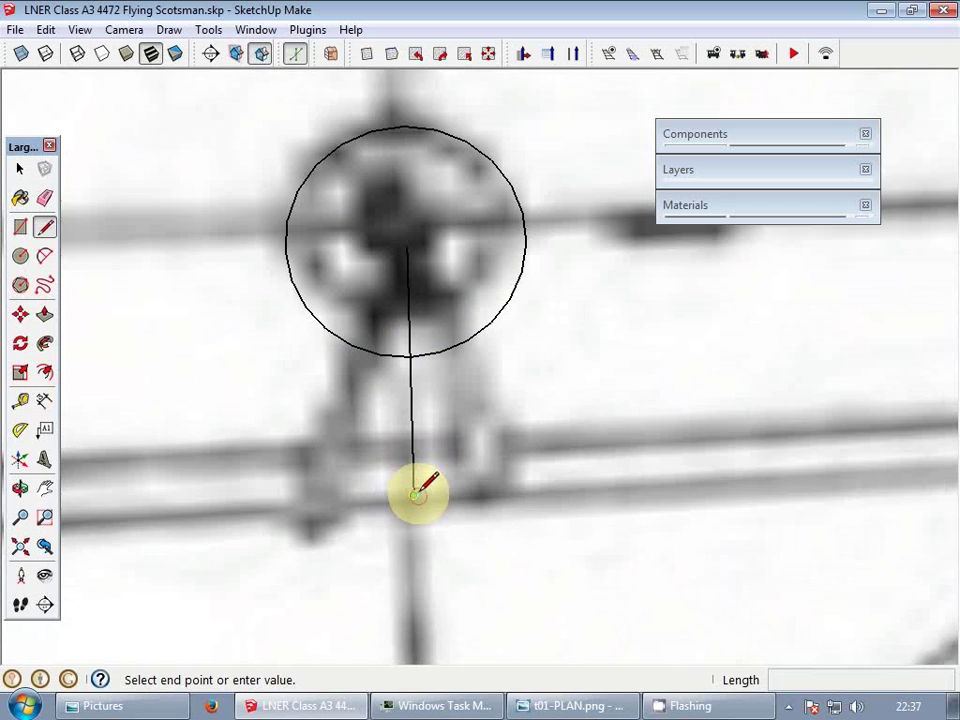
{"action": "left_click", "coordinate": [417, 488]}
- Close a narrow triangle with a 7/8" horizontal edge from the circle's centre and a sloping edge to the vertical line's lower end
{"action": "left_click", "coordinate": [404, 220]}
{"action": "scroll", "coordinate": [428, 218], "scroll_direction": "up", "scroll_amount": 1}
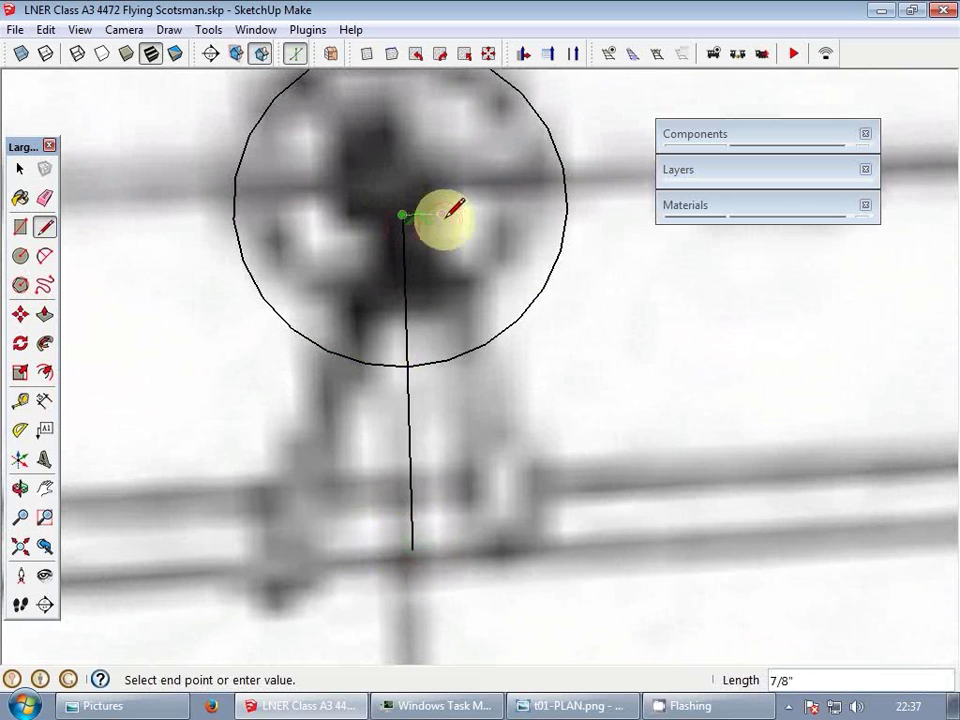
{"action": "left_click", "coordinate": [441, 214]}
{"action": "left_click", "coordinate": [412, 551]}
{"action": "key", "text": "space"}
{"action": "scroll", "coordinate": [415, 240], "scroll_direction": "up", "scroll_amount": 1}
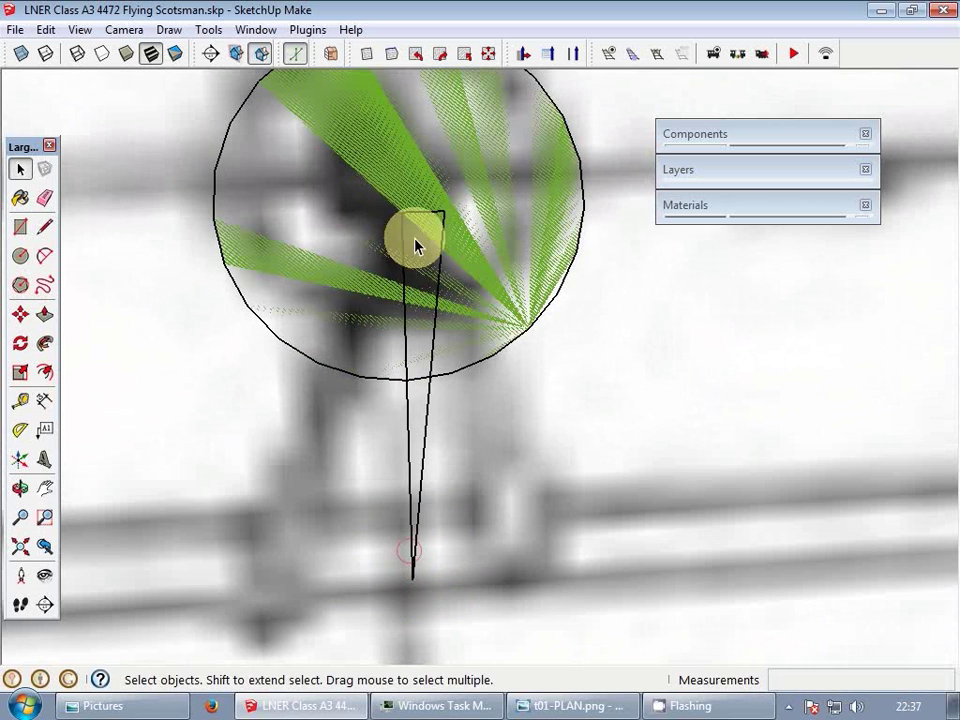
- Move the narrow triangle's top edge sideways to centre it over its pointed end, and make the triangle a group
{"action": "key", "text": "m"}
{"action": "left_click", "coordinate": [420, 212]}
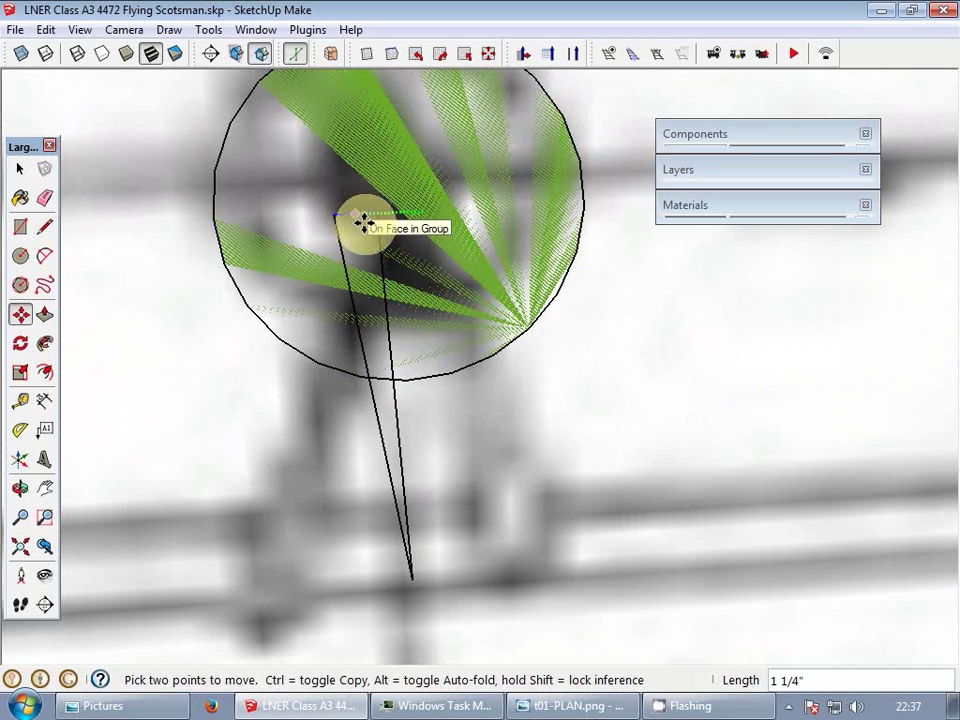
{"action": "key", "text": "space"}
{"action": "left_click", "coordinate": [399, 221]}
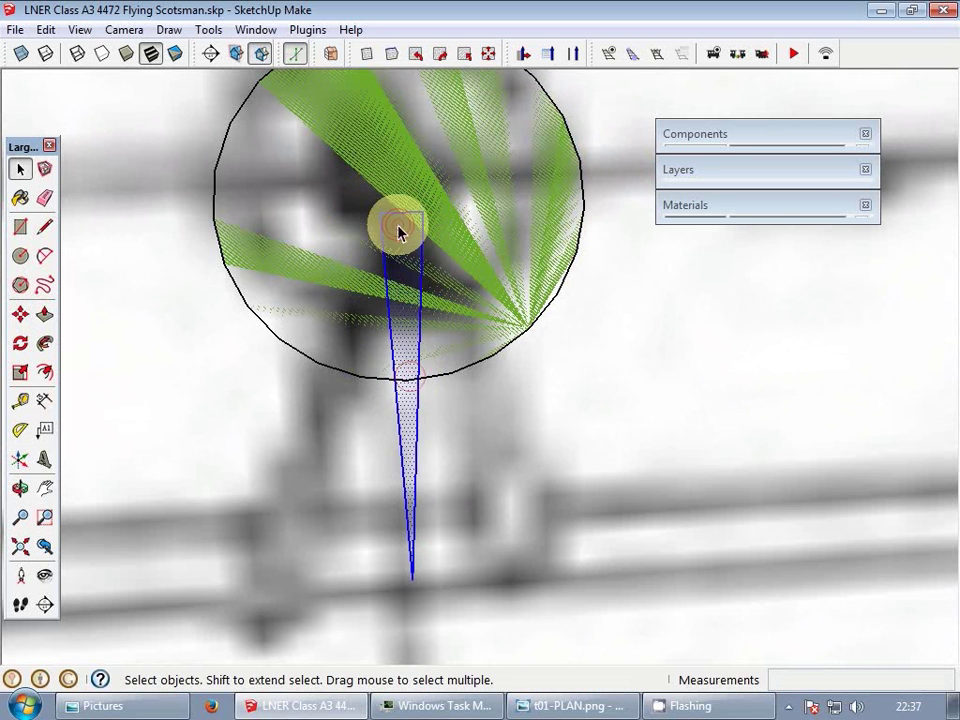
{"action": "right_click", "coordinate": [399, 222]}
{"action": "left_click", "coordinate": [470, 388]}
- Rotate the triangular handle about the midpoint of its top edge by about 21.4° to follow the drawing's right-hand handle
{"action": "scroll", "coordinate": [470, 320], "scroll_direction": "down", "scroll_amount": 2}
{"action": "key", "text": "q"}
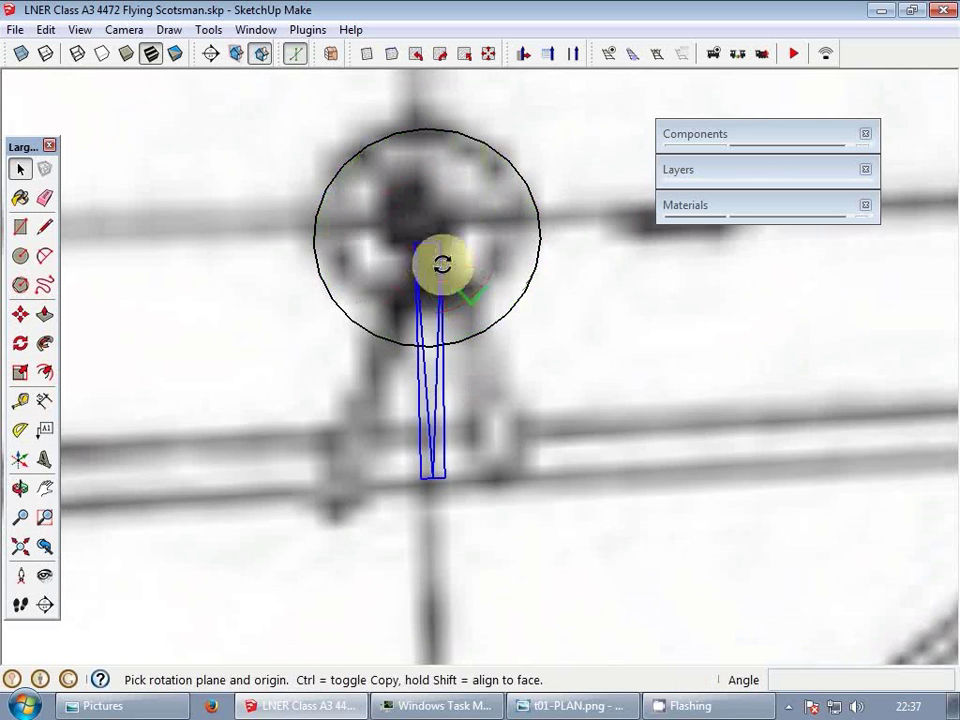
{"action": "scroll", "coordinate": [429, 245], "scroll_direction": "up", "scroll_amount": 2}
{"action": "scroll", "coordinate": [431, 243], "scroll_direction": "down", "scroll_amount": 2}
{"action": "left_click", "coordinate": [430, 245]}
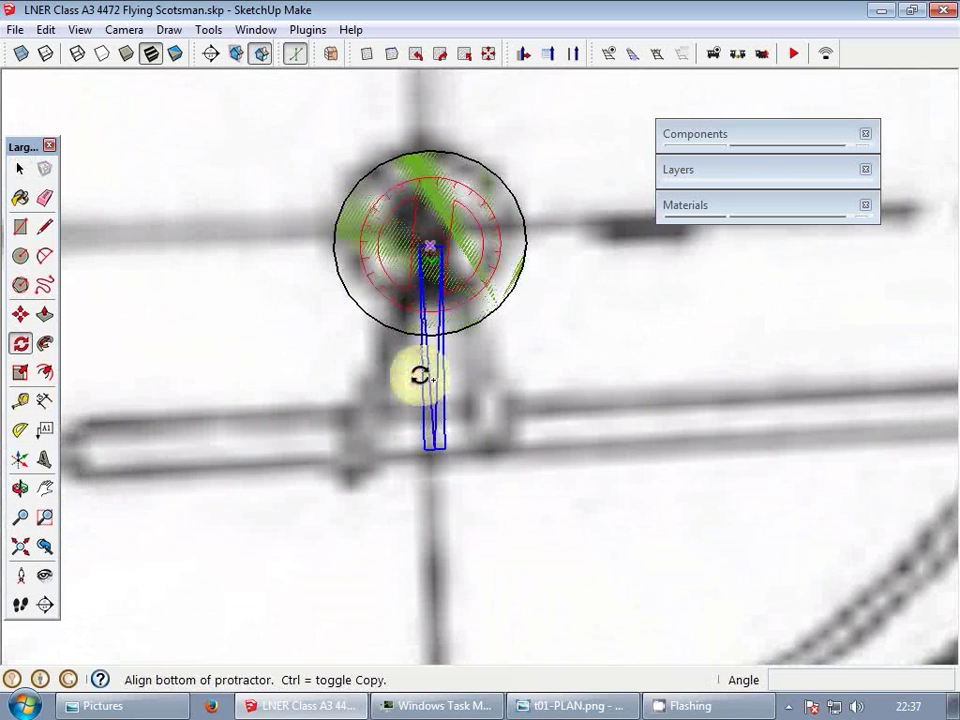
{"action": "left_click", "coordinate": [435, 444]}
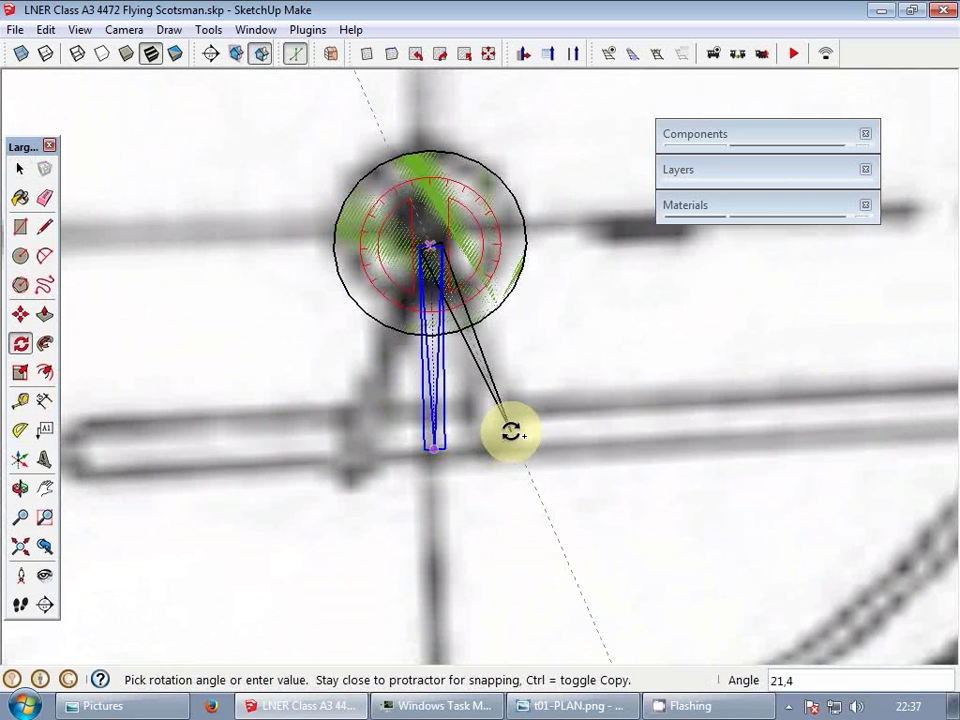
{"action": "left_click", "coordinate": [510, 436]}
- Make a rotated copy of the handle about the circle's centre, aimed along the drawing's left-hand handle
{"action": "scroll", "coordinate": [430, 260], "scroll_direction": "up", "scroll_amount": 2}
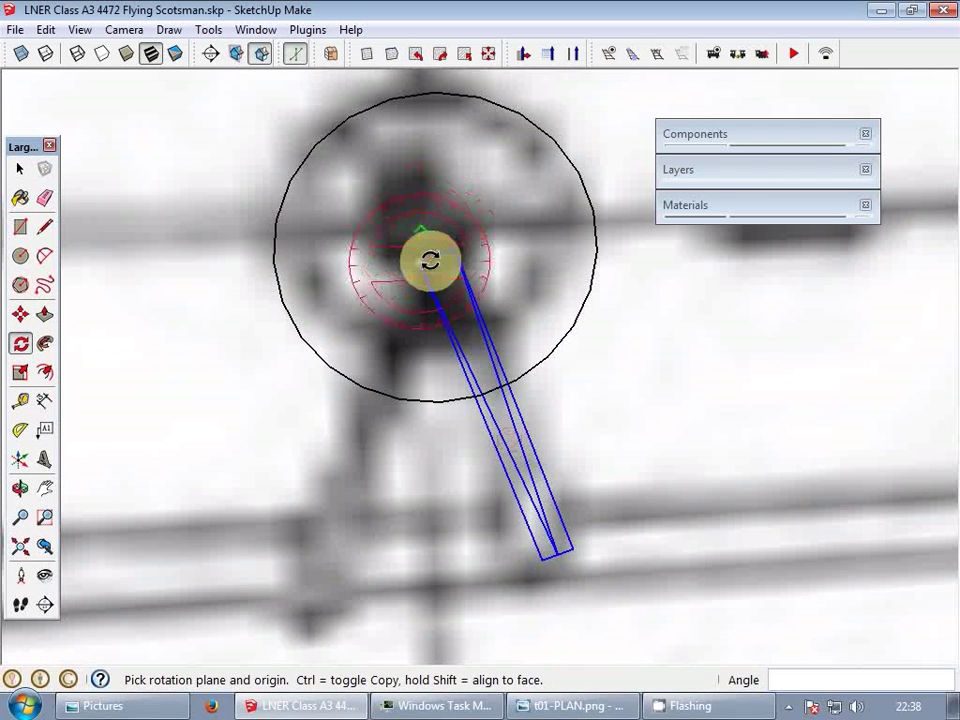
{"action": "left_click", "coordinate": [435, 258]}
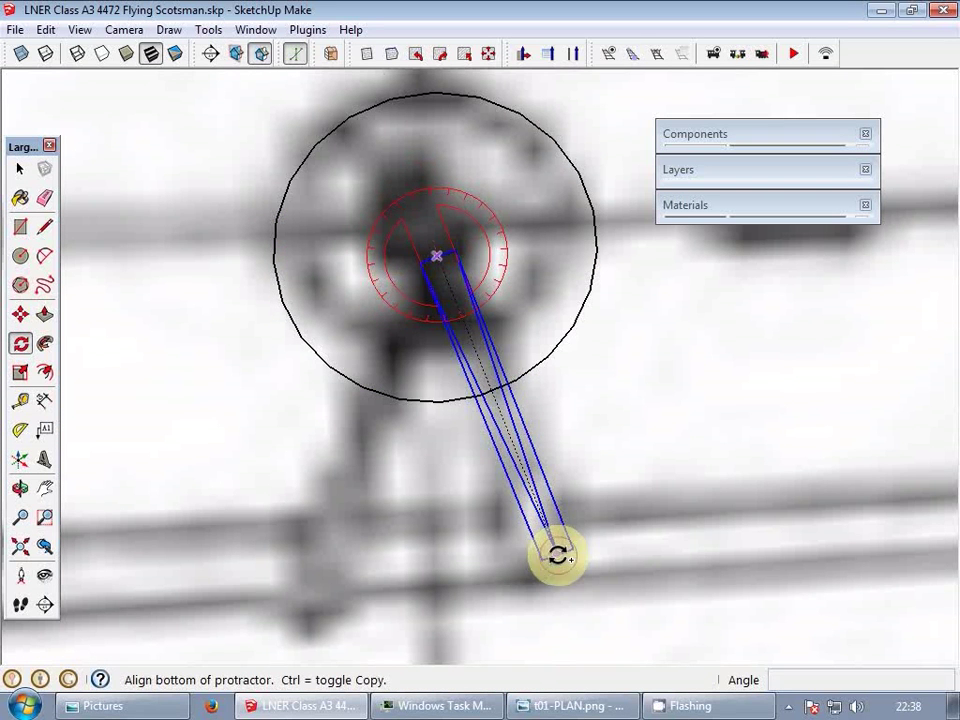
{"action": "left_click", "coordinate": [558, 556]}
{"action": "left_click", "coordinate": [318, 580]}
- Lengthen the left handle until its point reaches the end of the left-hand handle on the drawing
{"action": "key", "text": "space"}
{"action": "key", "text": "s"}
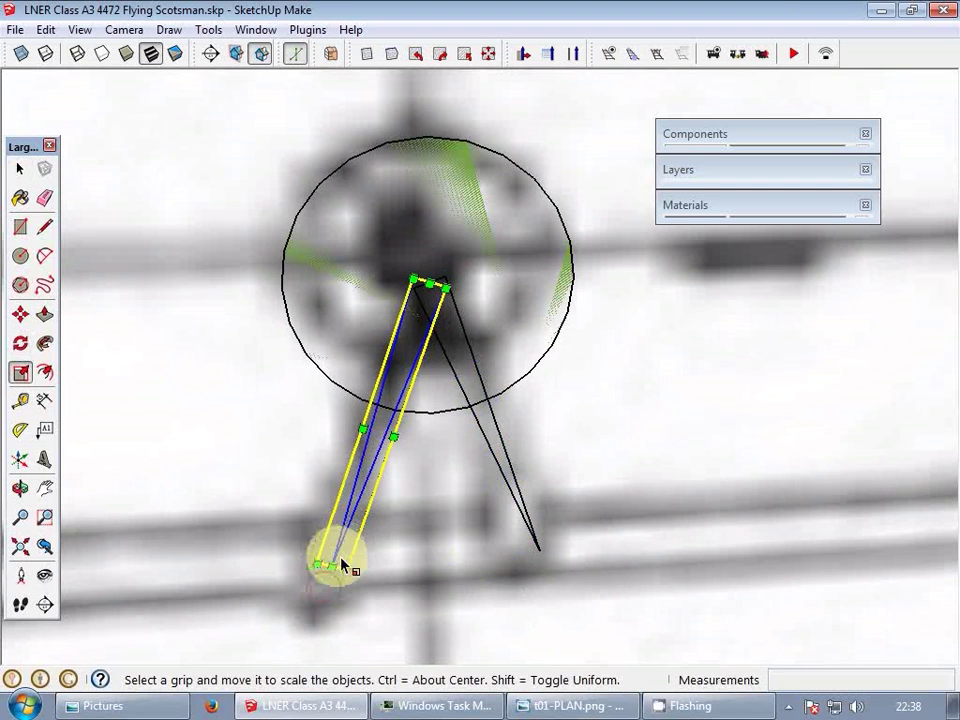
{"action": "left_click_drag", "start_coordinate": [332, 566], "coordinate": [369, 579]}
{"action": "key", "text": "space"}
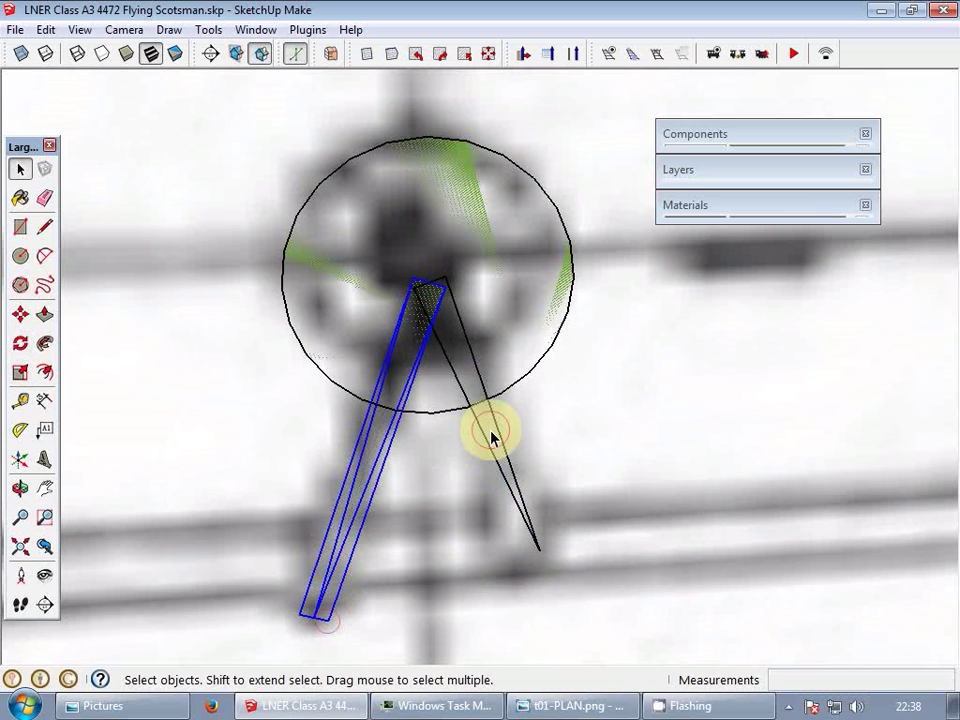
- Scale the right handle lengthwise to match the length of the right-hand handle on the drawing
{"action": "left_click", "coordinate": [497, 440]}
{"action": "key", "text": "s"}
{"action": "left_click_drag", "start_coordinate": [540, 553], "coordinate": [538, 531]}
{"action": "key", "text": "space"}
- Move the circle and both handles together from the front elevation drawing back to the locomotive's smokebox door
{"action": "scroll", "coordinate": [460, 343], "scroll_direction": "up", "scroll_amount": 5}
{"action": "left_click", "coordinate": [425, 295]}
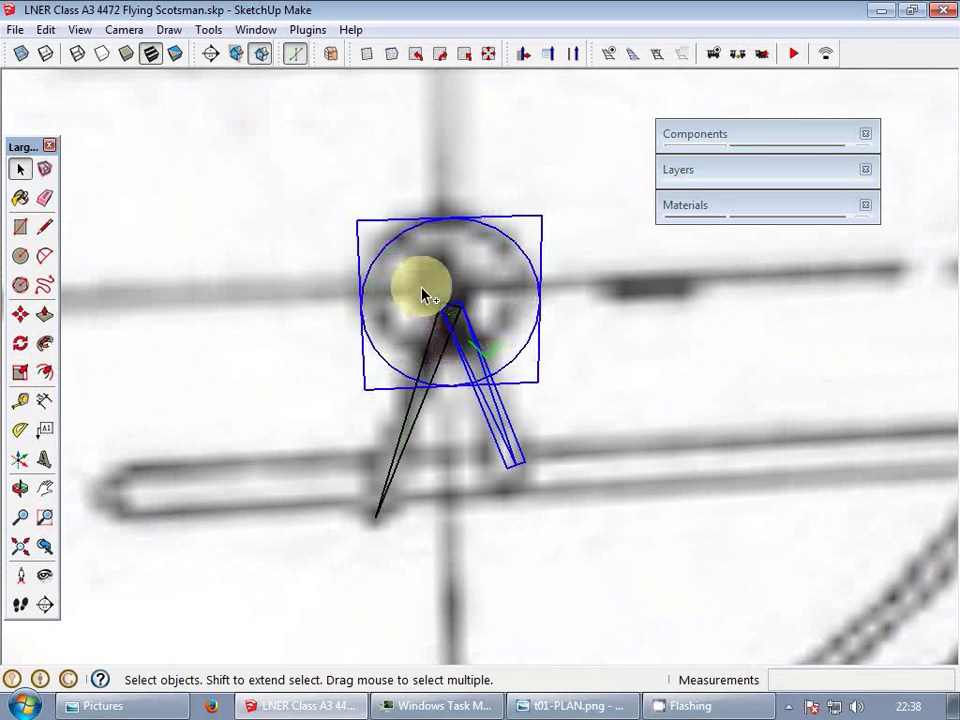
{"action": "left_click", "coordinate": [418, 407], "text": "ctrl"}
{"action": "scroll", "coordinate": [418, 407], "scroll_direction": "down", "scroll_amount": 1}
{"action": "middle_click_drag", "start_coordinate": [505, 403], "coordinate": [687, 428]}
{"action": "scroll", "coordinate": [582, 385], "scroll_direction": "down", "scroll_amount": 5}
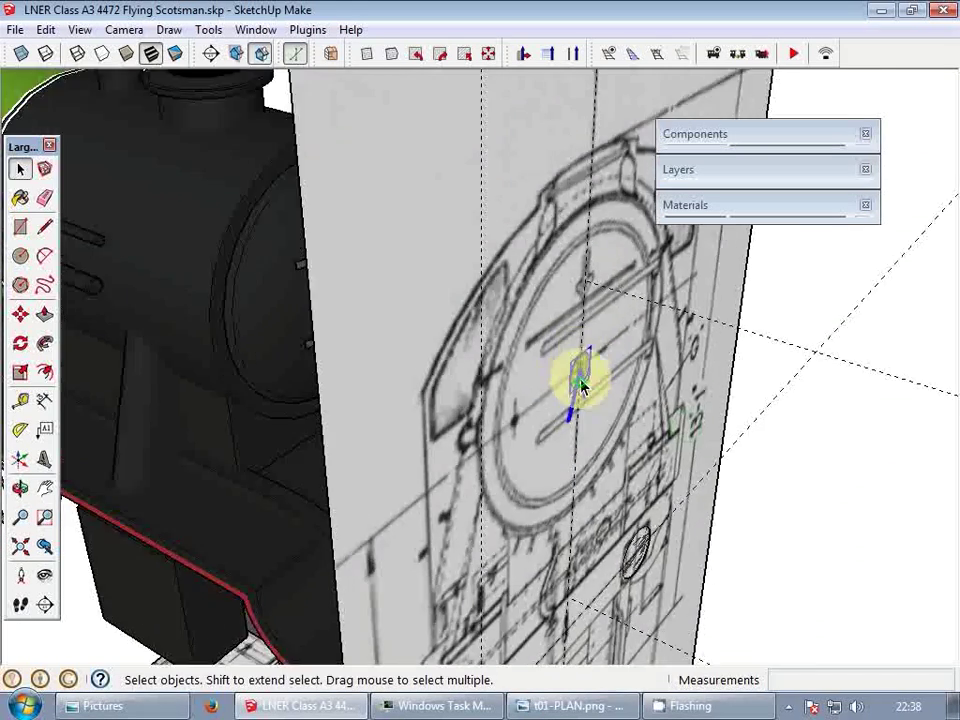
{"action": "key", "text": "m"}
{"action": "left_click", "coordinate": [577, 372]}
{"action": "middle_click_drag", "start_coordinate": [525, 343], "coordinate": [546, 353]}
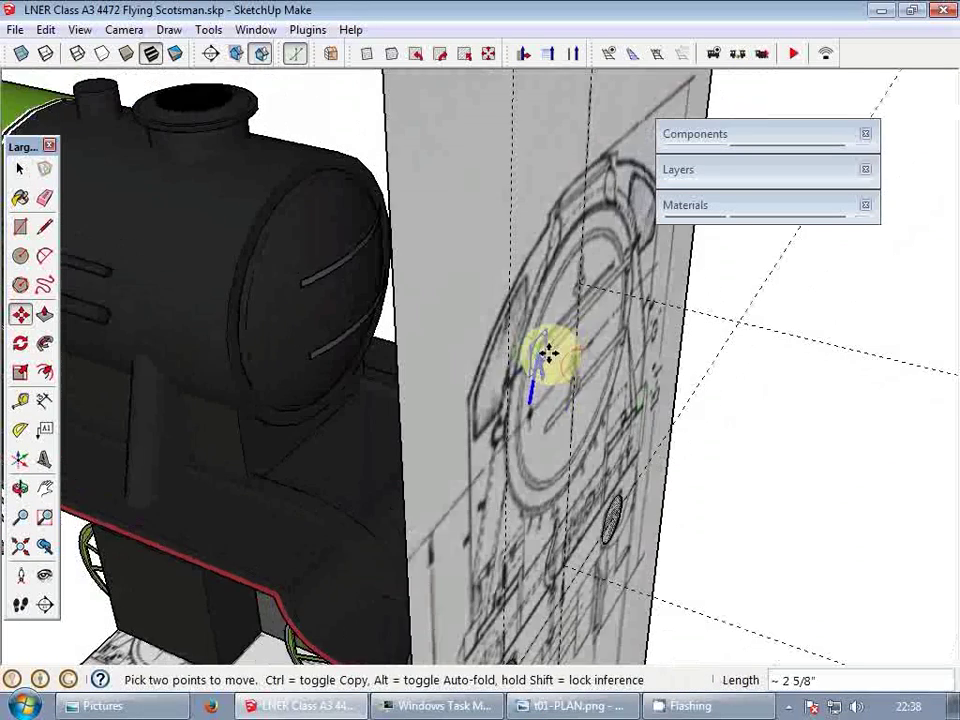
{"action": "left_click", "coordinate": [317, 282]}
- Shift the circle and both handles 1/4" along the red axis at the smokebox door
{"action": "scroll", "coordinate": [322, 283], "scroll_direction": "up", "scroll_amount": 4}
{"action": "scroll", "coordinate": [322, 283], "scroll_direction": "up", "scroll_amount": 6}
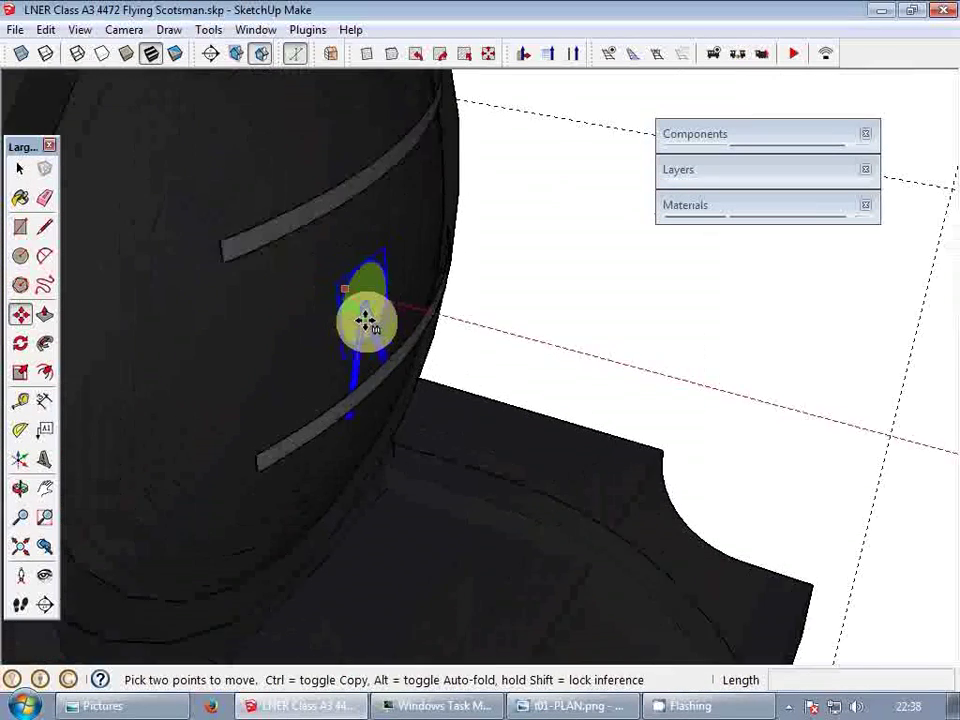
{"action": "scroll", "coordinate": [371, 301], "scroll_direction": "up", "scroll_amount": 2}
{"action": "left_click", "coordinate": [371, 290]}
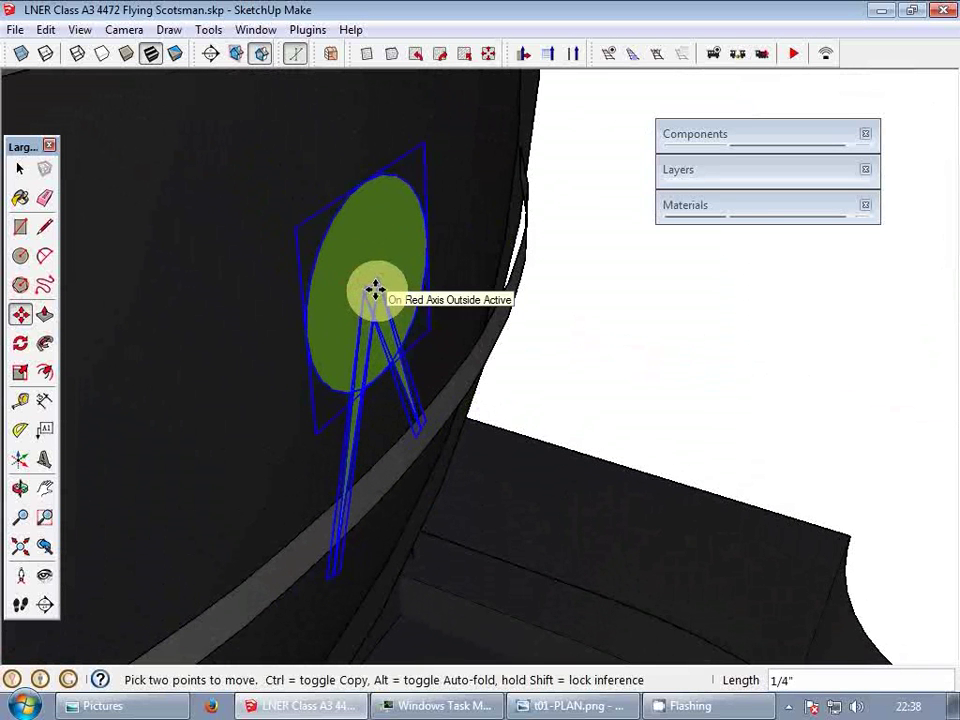
{"action": "left_click", "coordinate": [375, 288]}
- Paint the selected circle and both handles with the 0135_DarkGray material
{"action": "left_click", "coordinate": [784, 204]}
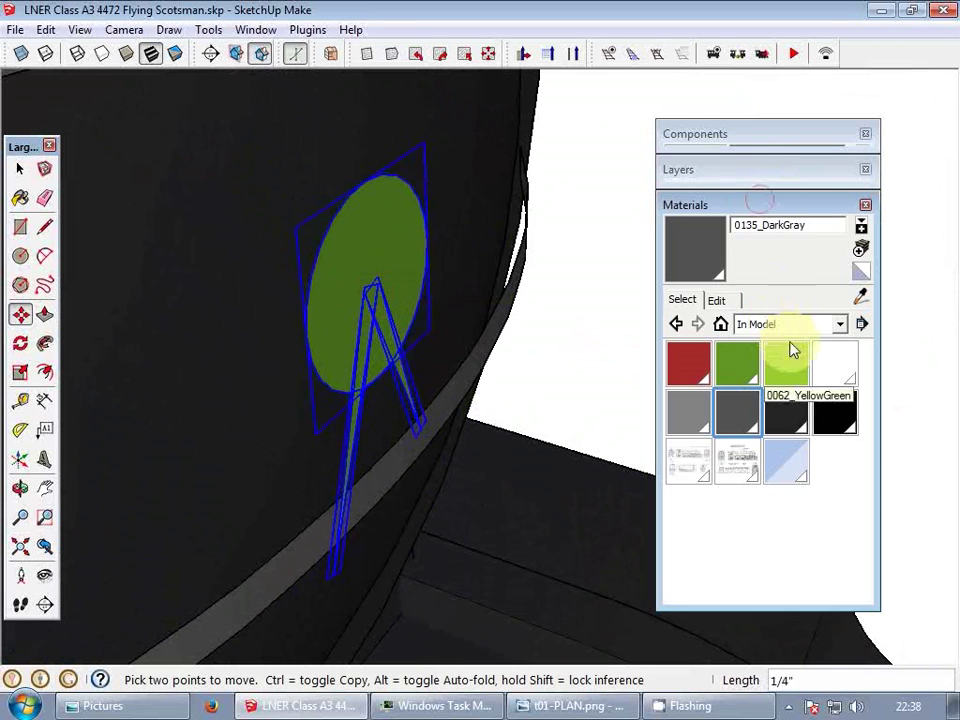
{"action": "left_click", "coordinate": [737, 412]}
{"action": "left_click", "coordinate": [357, 265]}
{"action": "scroll", "coordinate": [381, 354], "scroll_direction": "up", "scroll_amount": 2}
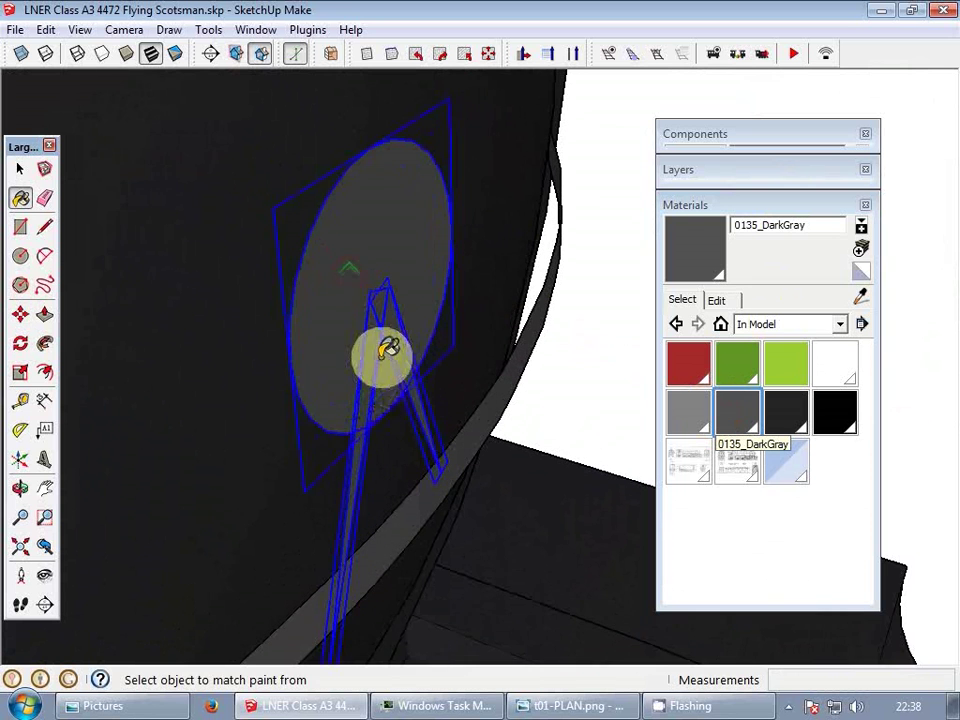
- Move the right handle 1" outward from the smokebox door along the red axis
{"action": "key", "text": "space"}
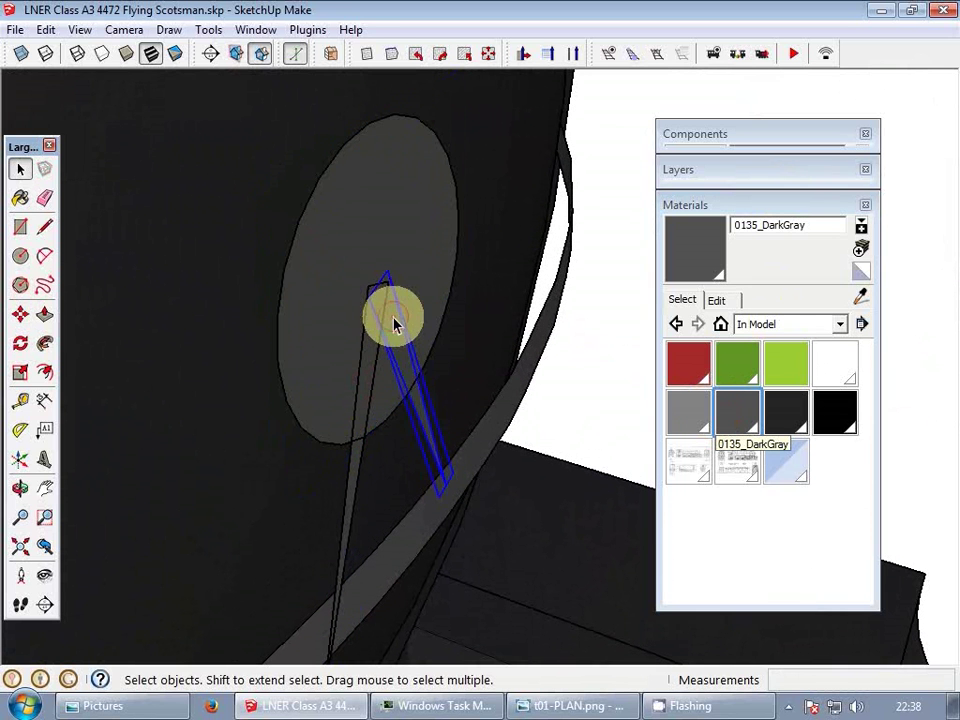
{"action": "key", "text": "m"}
{"action": "left_click", "coordinate": [393, 326]}
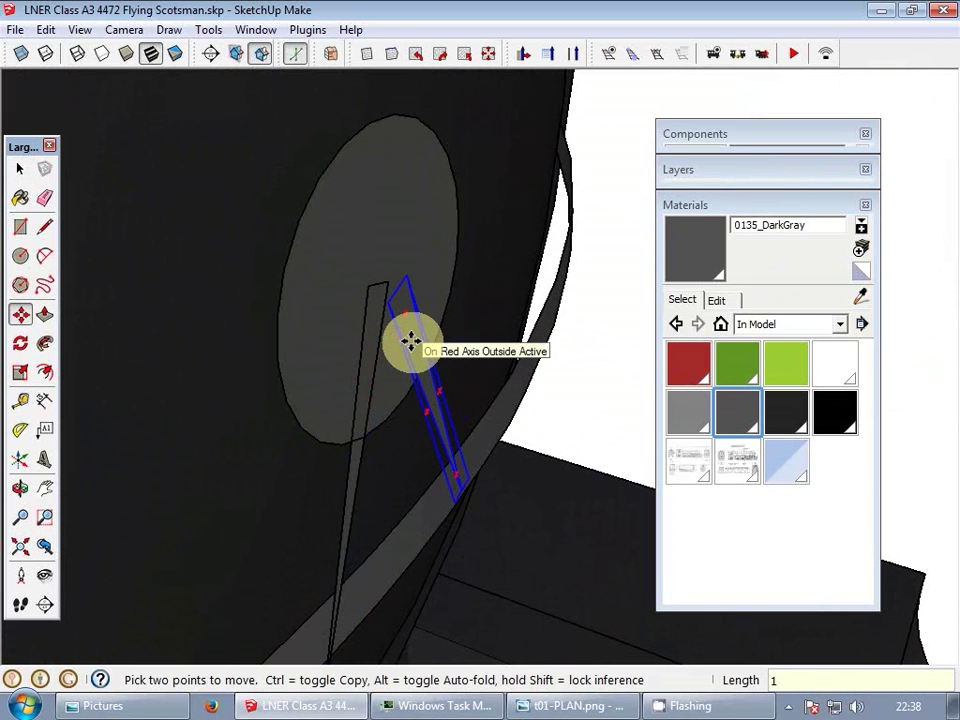
{"action": "key", "text": "Return"}
{"action": "key", "text": "space"}
- Move the left handle outward along the red axis to sit between the circle and the right handle
{"action": "left_click", "coordinate": [415, 345]}
{"action": "key", "text": "m"}
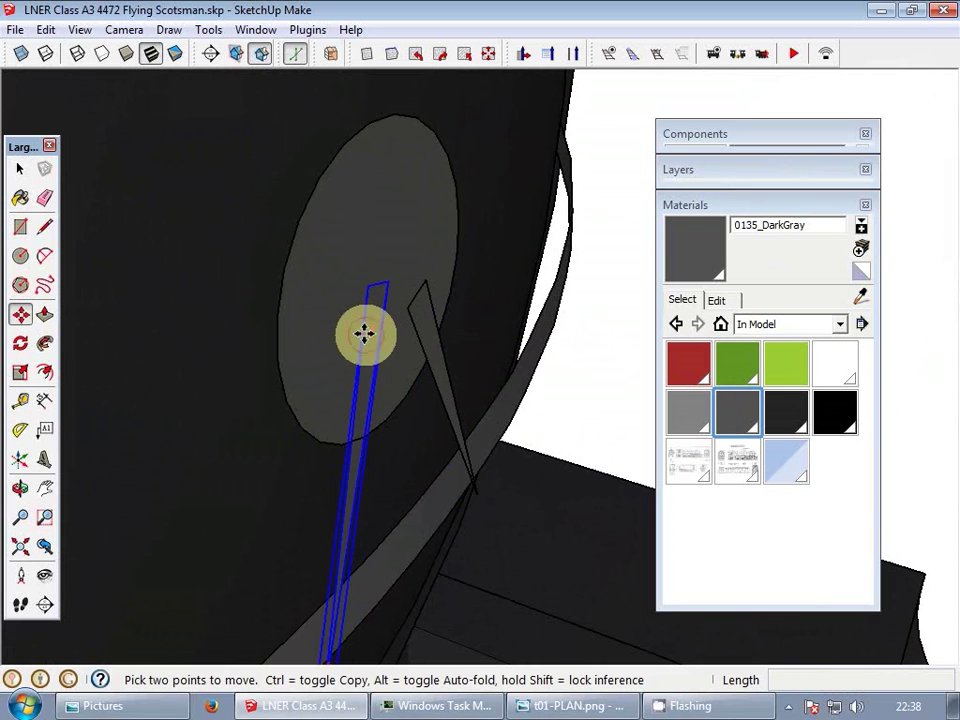
{"action": "left_click", "coordinate": [368, 335]}
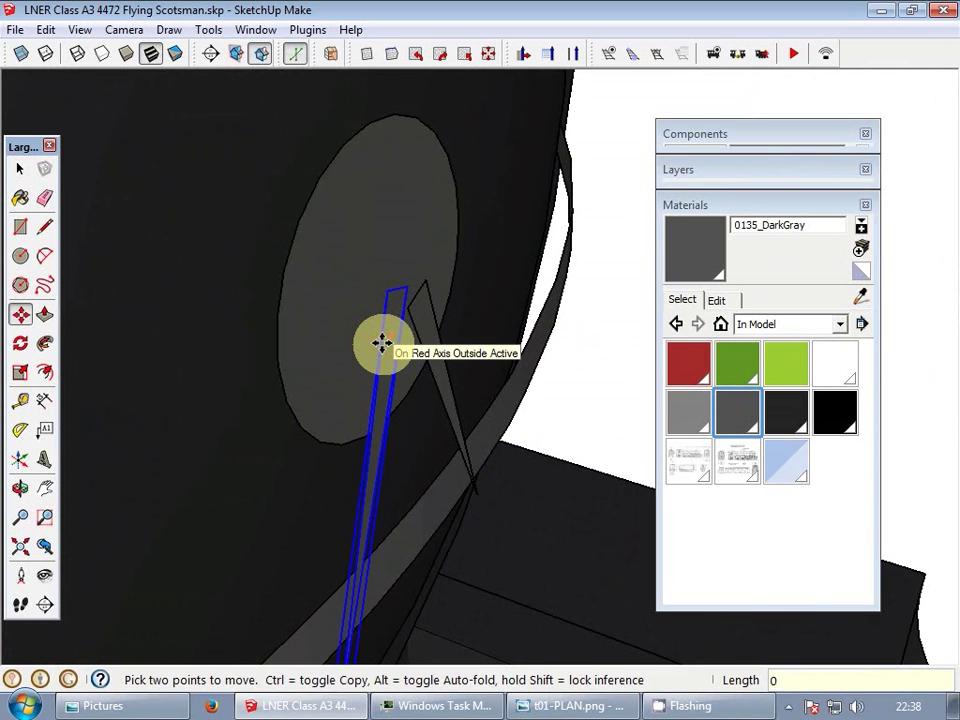
{"action": "left_click", "coordinate": [381, 344]}
{"action": "key", "text": "space"}
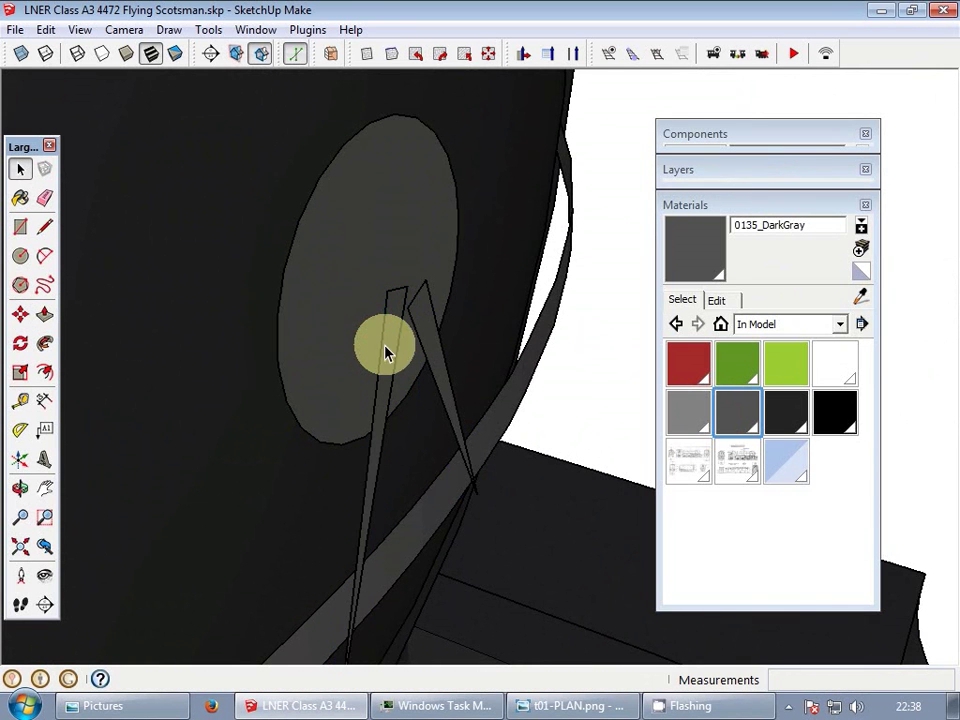
{"action": "left_click", "coordinate": [733, 213]}
- Move the front elevation drawing along the red axis, well away from the front of the locomotive
{"action": "middle_click_drag", "start_coordinate": [324, 371], "coordinate": [349, 366]}
{"action": "key", "text": "h"}
{"action": "scroll", "coordinate": [364, 306], "scroll_direction": "down", "scroll_amount": 10}
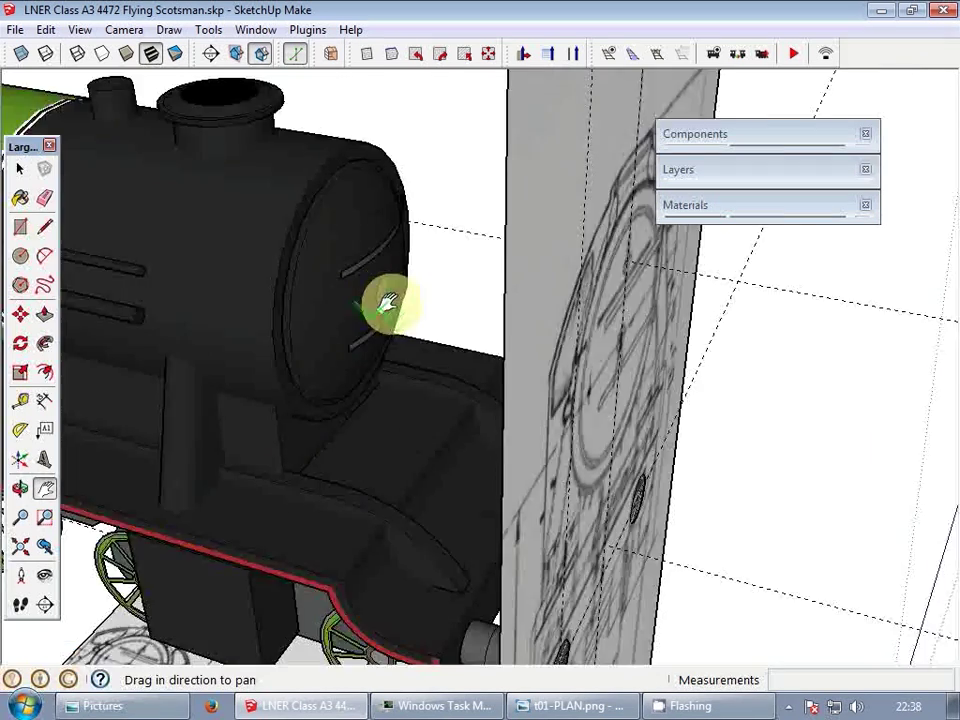
{"action": "scroll", "coordinate": [388, 302], "scroll_direction": "down", "scroll_amount": 4}
{"action": "middle_click_drag", "start_coordinate": [480, 415], "coordinate": [403, 343]}
{"action": "scroll", "coordinate": [448, 318], "scroll_direction": "down", "scroll_amount": 4}
{"action": "left_click_drag", "start_coordinate": [508, 379], "coordinate": [498, 350]}
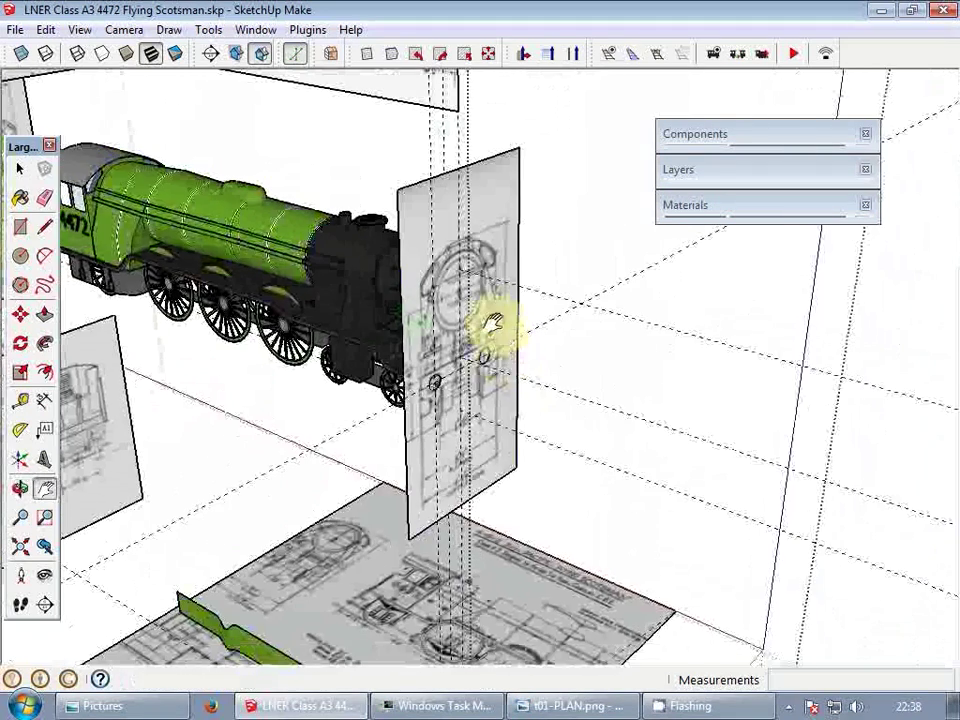
{"action": "key", "text": "space"}
{"action": "left_click", "coordinate": [501, 328]}
{"action": "middle_click_drag", "start_coordinate": [503, 330], "coordinate": [575, 362]}
{"action": "key", "text": "m"}
{"action": "left_click", "coordinate": [549, 343]}
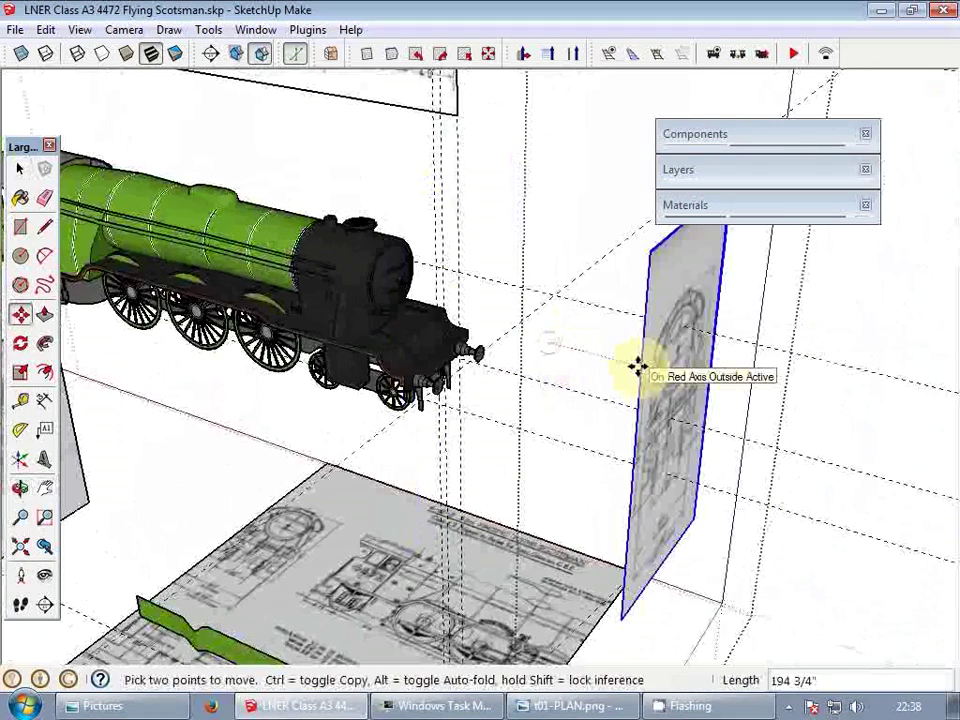
{"action": "key", "text": "Return"}
{"action": "key", "text": "space"}
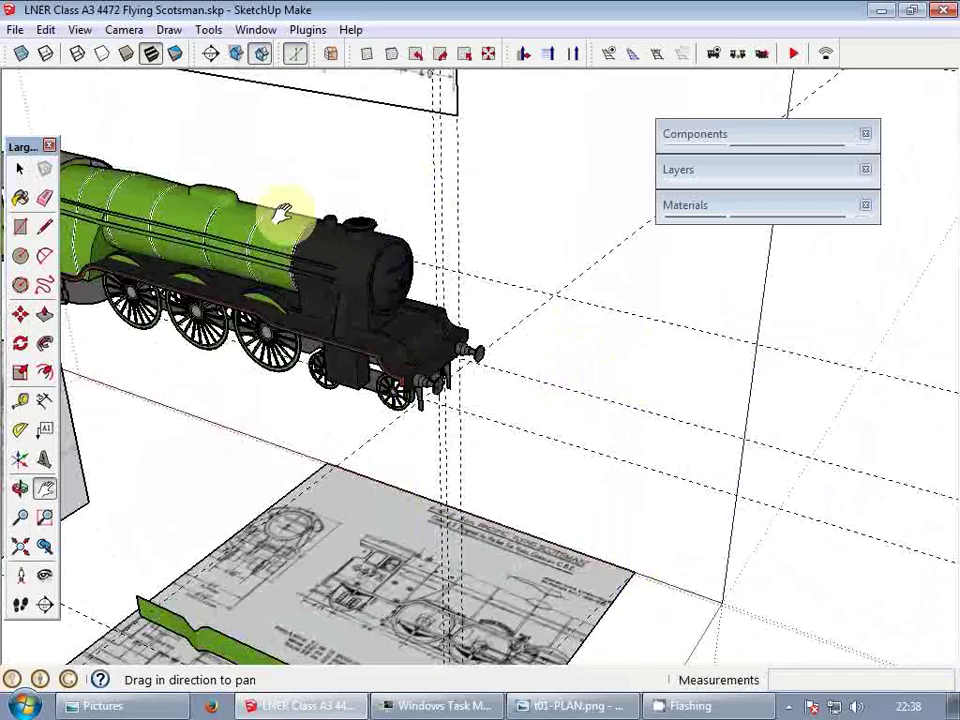
- Examine the locomotive's front end and the smokebox door with its straps and central handles
{"action": "scroll", "coordinate": [281, 213], "scroll_direction": "up", "scroll_amount": 4}
{"action": "middle_click_drag", "start_coordinate": [281, 213], "coordinate": [493, 369], "text": "shift"}
{"action": "scroll", "coordinate": [411, 360], "scroll_direction": "up", "scroll_amount": 4}
{"action": "middle_click_drag", "start_coordinate": [411, 360], "coordinate": [585, 367], "text": "shift"}
{"action": "scroll", "coordinate": [558, 366], "scroll_direction": "up", "scroll_amount": 2}
{"action": "middle_click_drag", "start_coordinate": [402, 355], "coordinate": [422, 399]}
{"action": "middle_click_drag", "start_coordinate": [422, 399], "coordinate": [594, 420], "text": "shift"}
{"action": "scroll", "coordinate": [497, 327], "scroll_direction": "down", "scroll_amount": 4}
{"action": "middle_click_drag", "start_coordinate": [594, 420], "coordinate": [556, 350]}
{"action": "middle_click_drag", "start_coordinate": [556, 350], "coordinate": [600, 405], "text": "shift"}
{"action": "scroll", "coordinate": [572, 430], "scroll_direction": "up", "scroll_amount": 4}
{"action": "middle_click_drag", "start_coordinate": [600, 405], "coordinate": [566, 372], "text": "shift"}
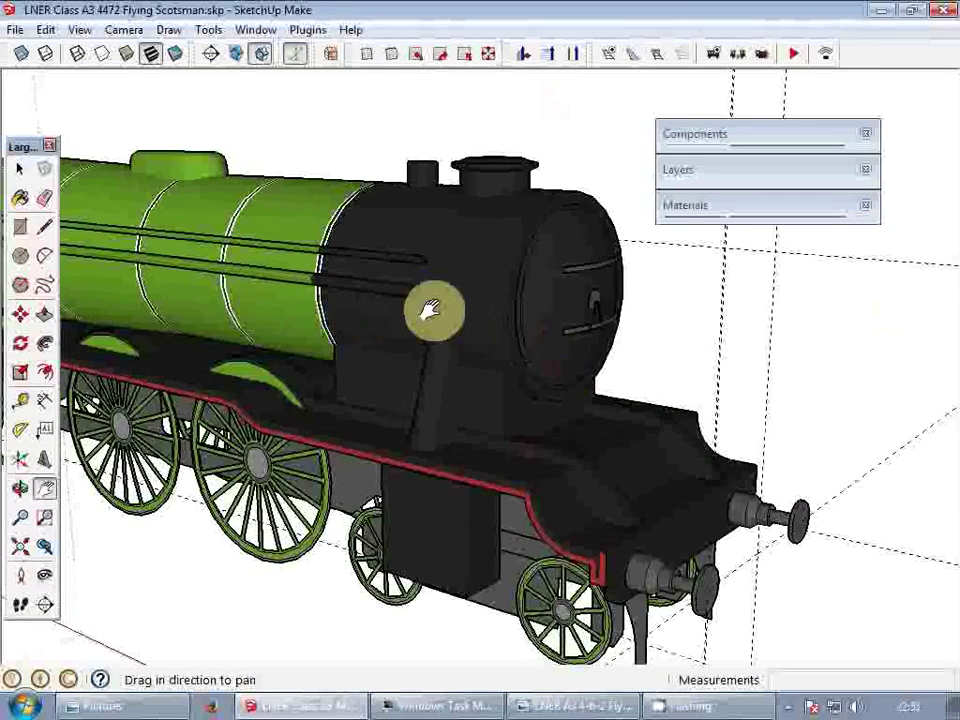
- Draw a rectangle of about 29 7/8" by 18" over the cab end of the plan drawing, starting on its centre line side
{"action": "middle_click_drag", "start_coordinate": [380, 313], "coordinate": [497, 435]}
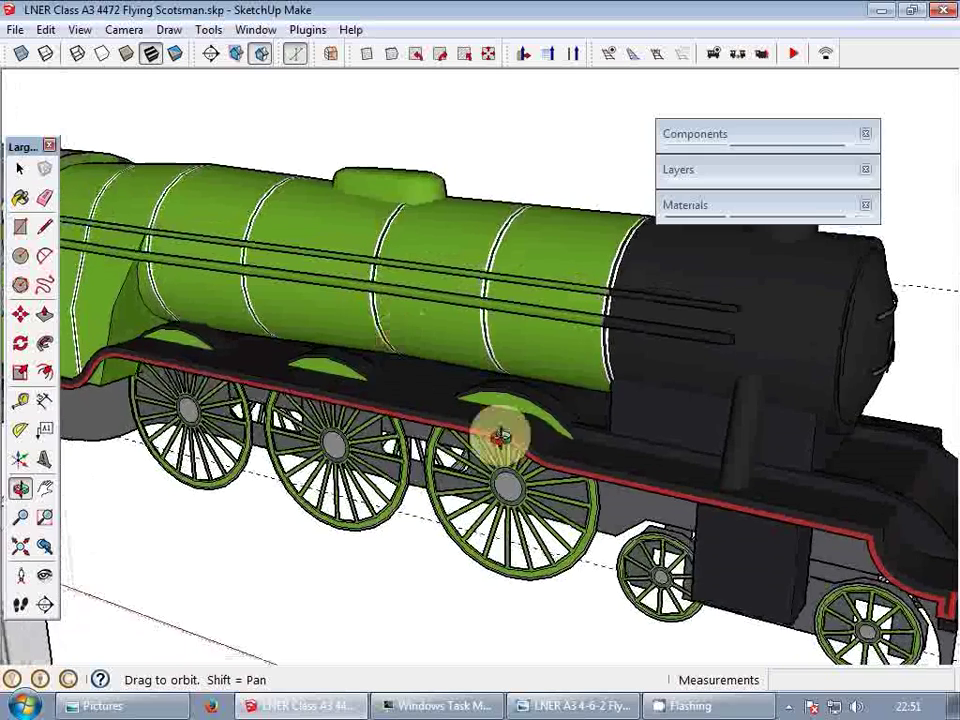
{"action": "left_click_drag", "start_coordinate": [347, 397], "coordinate": [684, 401]}
{"action": "left_click_drag", "start_coordinate": [147, 367], "coordinate": [488, 302]}
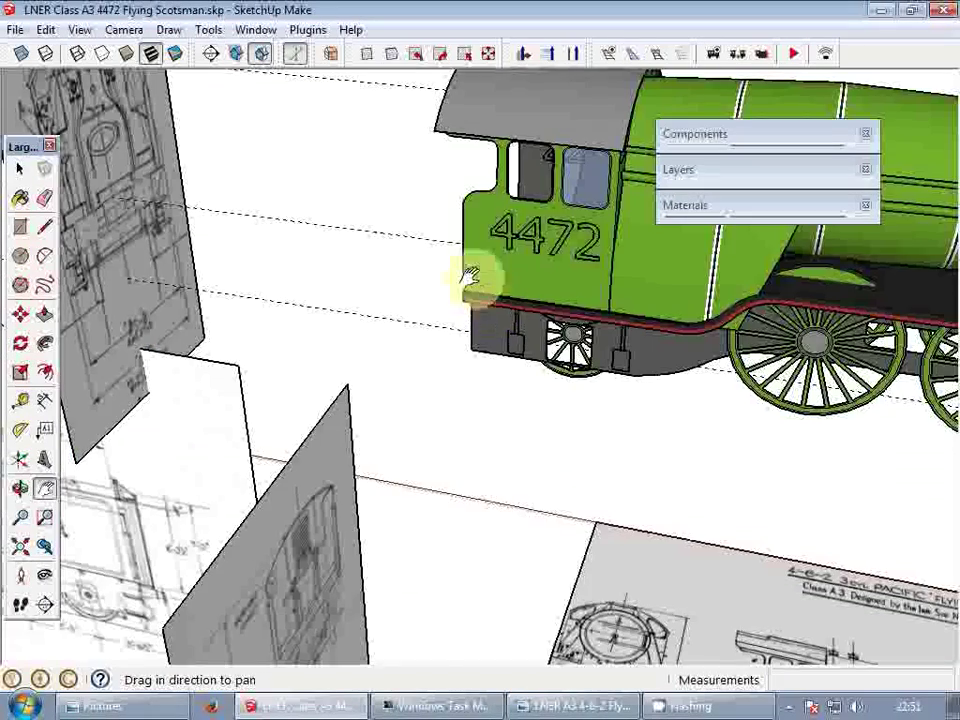
{"action": "middle_click_drag", "start_coordinate": [492, 303], "coordinate": [664, 466]}
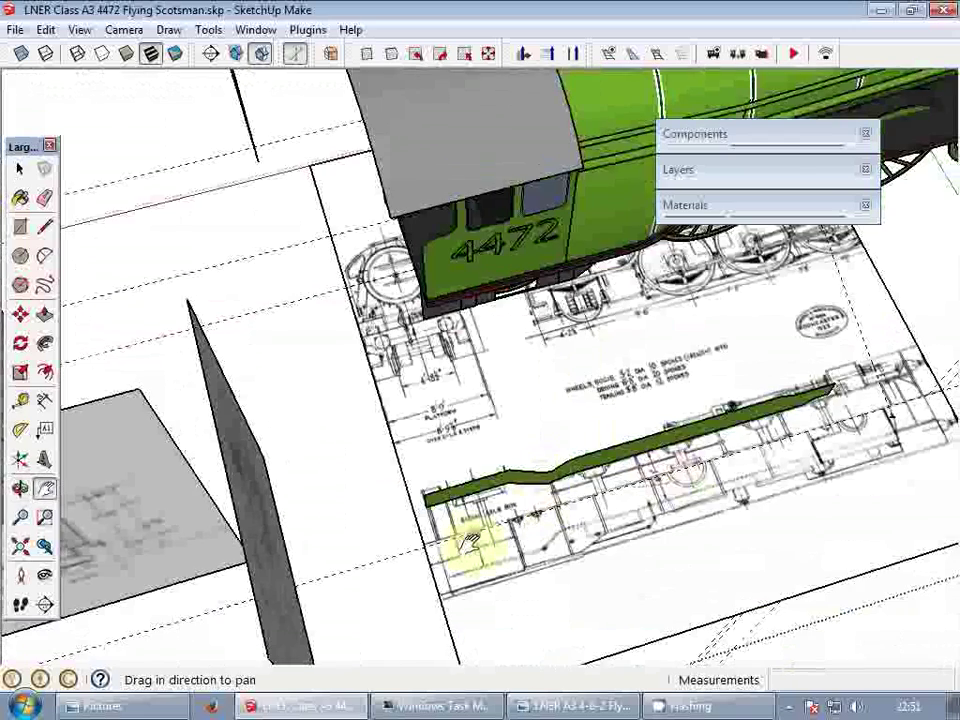
{"action": "scroll", "coordinate": [462, 538], "scroll_direction": "up", "scroll_amount": 5}
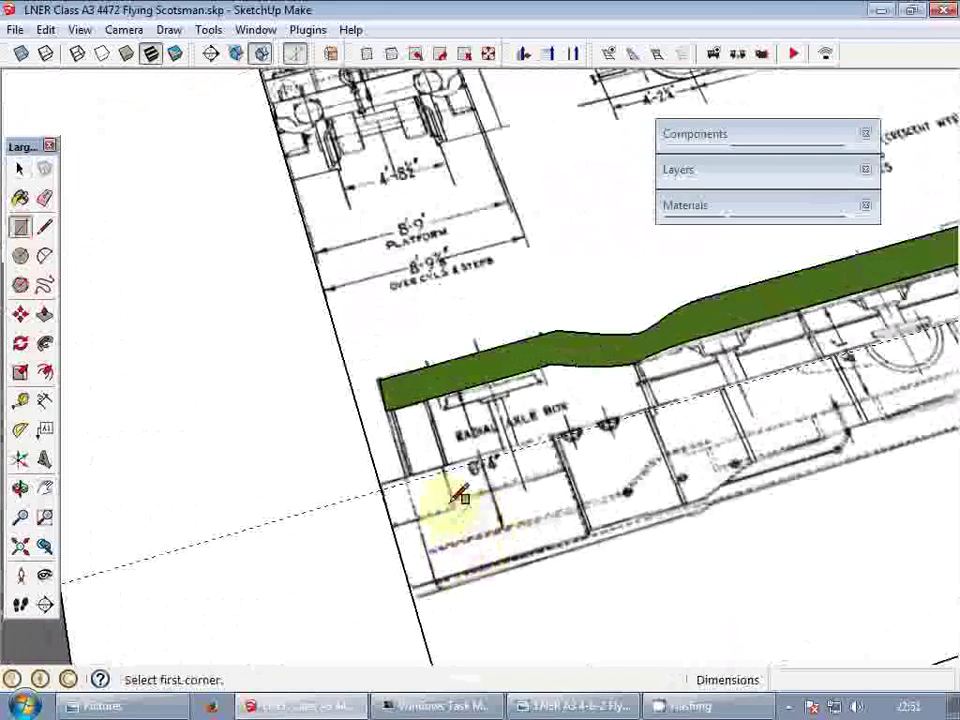
{"action": "left_click", "coordinate": [460, 504]}
{"action": "left_click", "coordinate": [387, 488]}
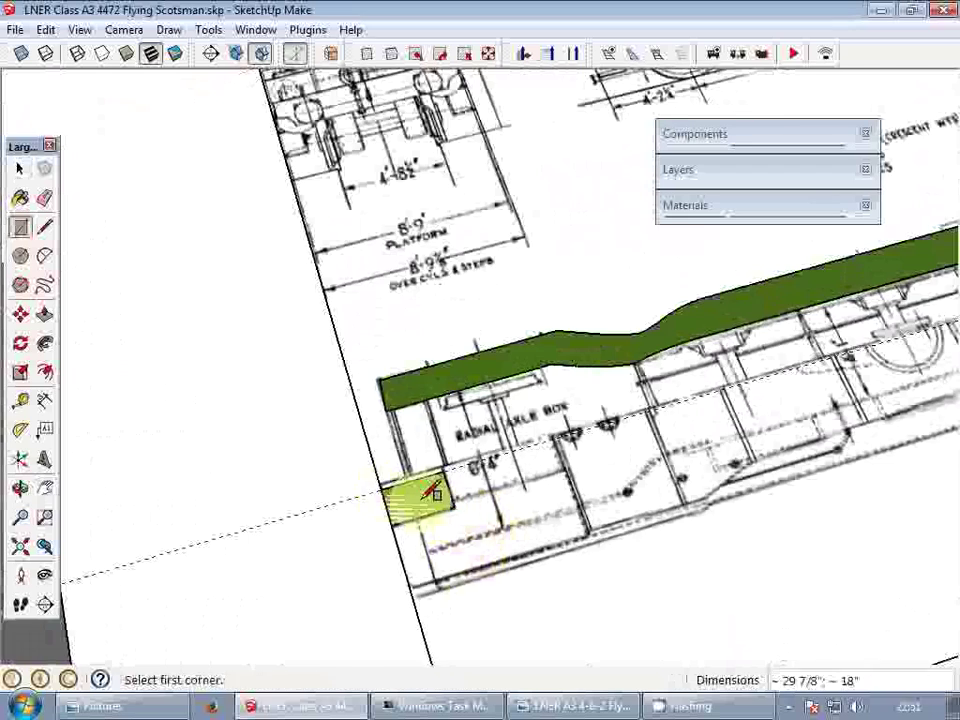
{"action": "key", "text": "space"}
- Open the locomotive's cab group for editing and select the cab roof face
{"action": "scroll", "coordinate": [419, 494], "scroll_direction": "down", "scroll_amount": 6}
{"action": "key", "text": "h"}
{"action": "middle_click_drag", "start_coordinate": [508, 387], "coordinate": [508, 386]}
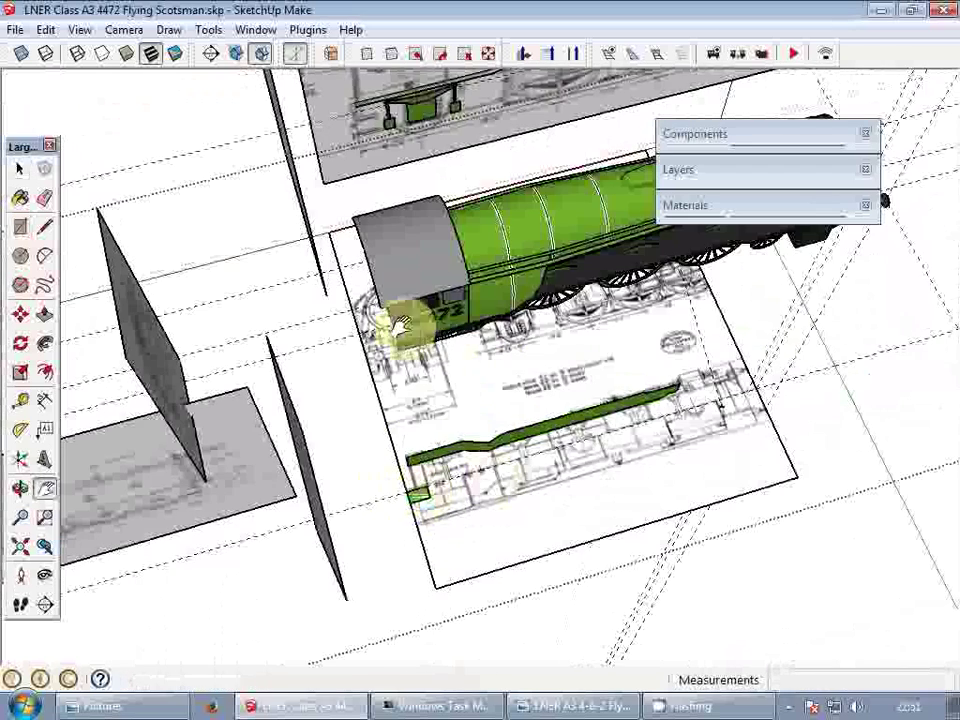
{"action": "key", "text": "space"}
{"action": "double_click", "coordinate": [416, 271]}
{"action": "middle_click_drag", "start_coordinate": [394, 270], "coordinate": [416, 266]}
{"action": "scroll", "coordinate": [415, 264], "scroll_direction": "up", "scroll_amount": 3}
{"action": "left_click", "coordinate": [400, 281]}
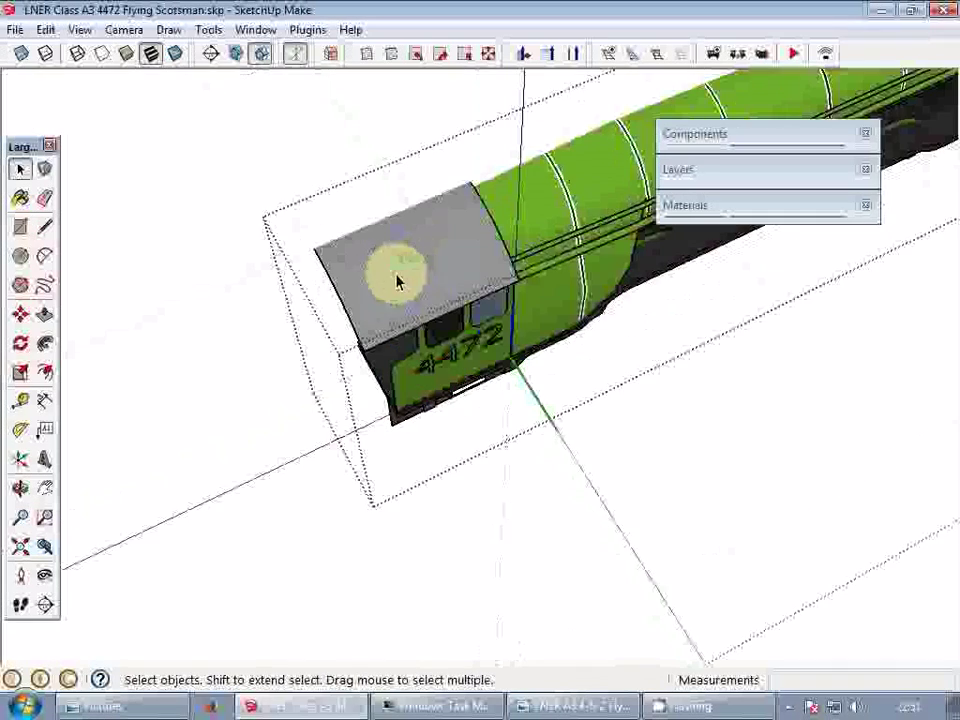
- Turn off hiding the rest of the model during component editing
{"action": "left_click", "coordinate": [79, 29]}
{"action": "mouse_move", "coordinate": [174, 302]}
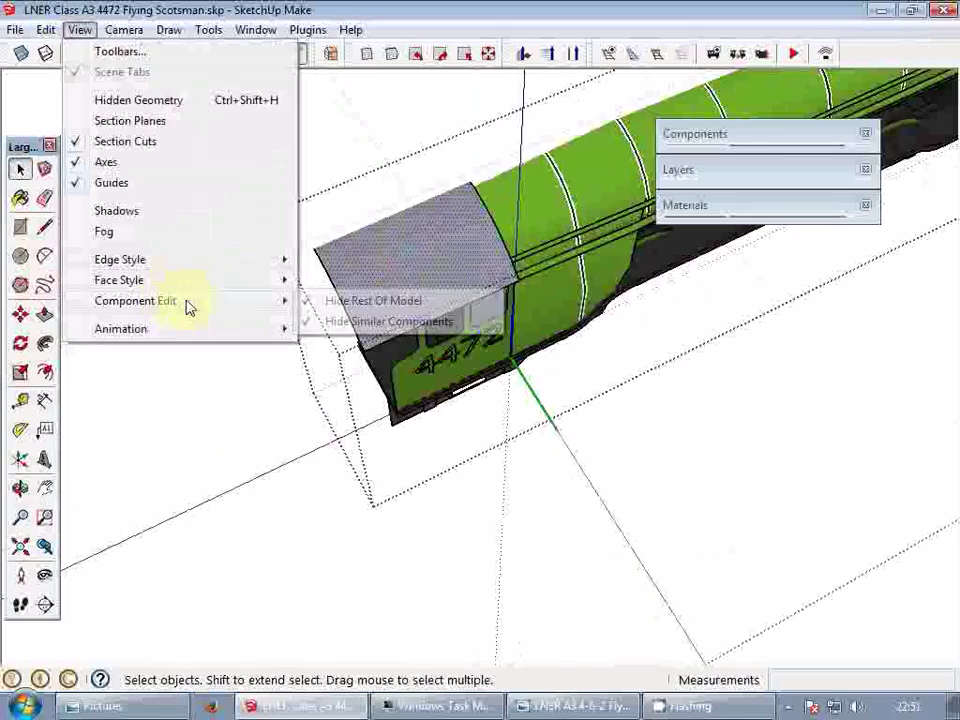
{"action": "left_click", "coordinate": [330, 298]}
{"action": "scroll", "coordinate": [435, 235], "scroll_direction": "down", "scroll_amount": 3}
{"action": "scroll", "coordinate": [425, 272], "scroll_direction": "down", "scroll_amount": 1}
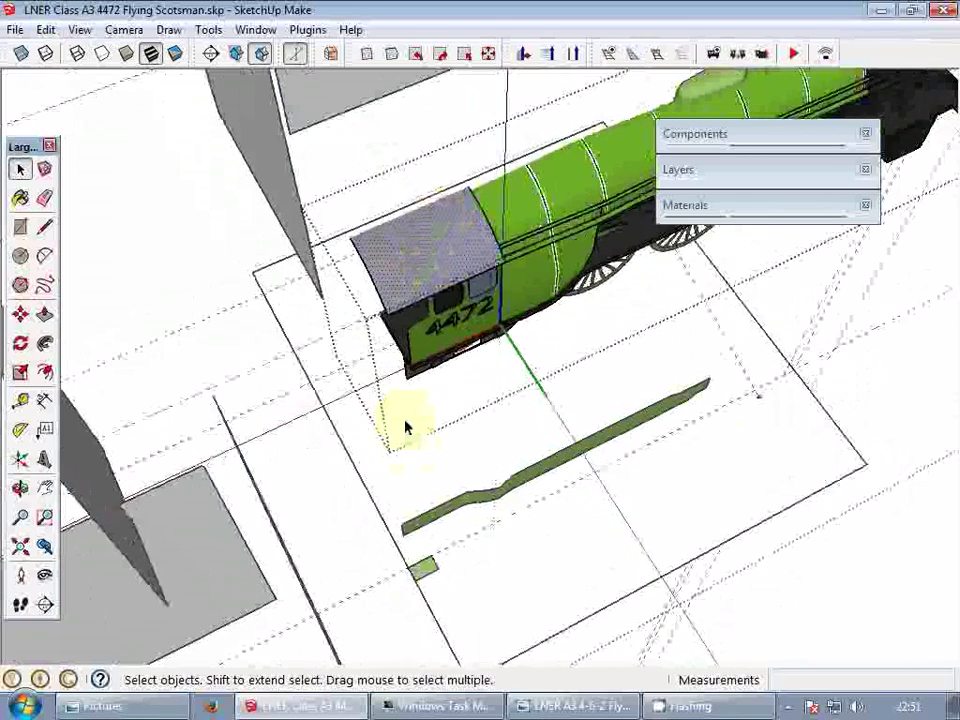
- Draw a line across the second strip of the curved cab roof, partway along its length
{"action": "key", "text": "l"}
{"action": "scroll", "coordinate": [420, 236], "scroll_direction": "up", "scroll_amount": 5}
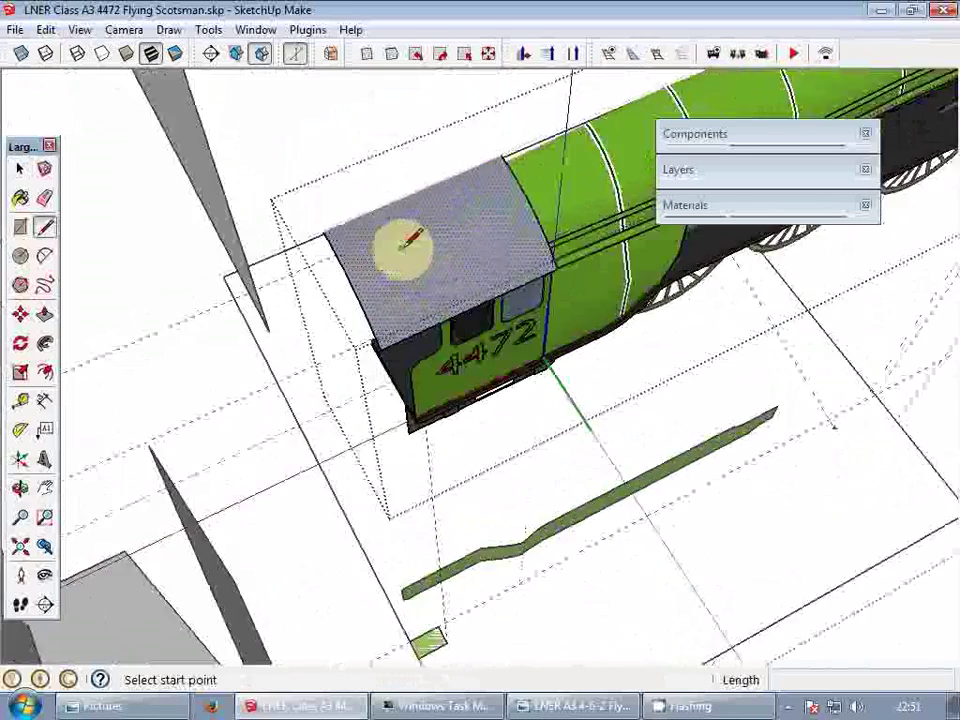
{"action": "left_click", "coordinate": [393, 236]}
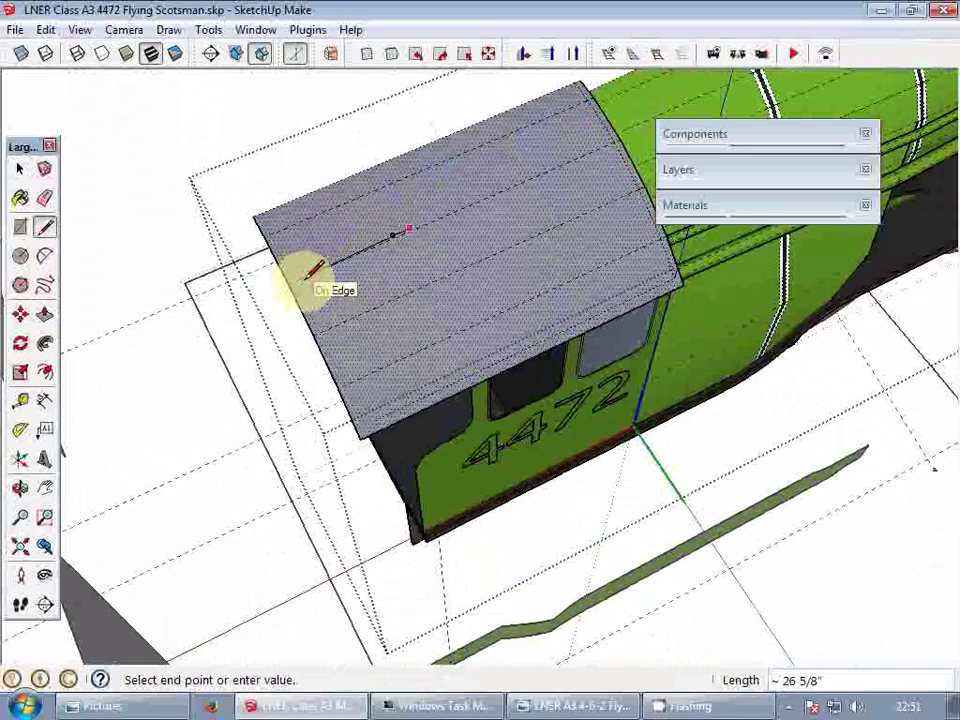
{"action": "key", "text": "Escape"}
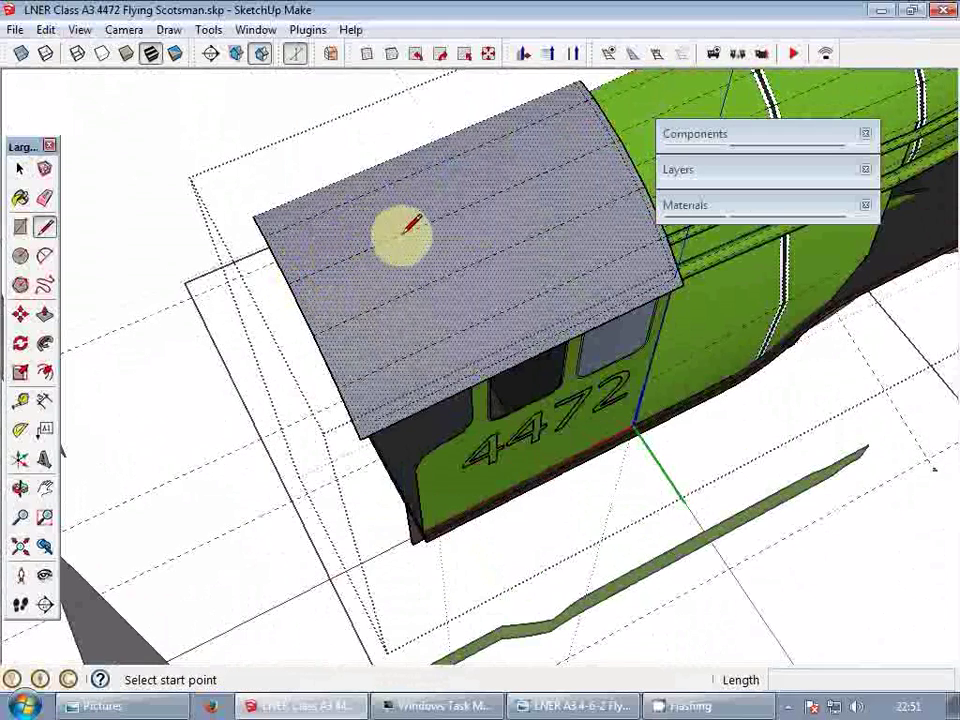
{"action": "left_click", "coordinate": [409, 230]}
{"action": "key", "text": "space"}
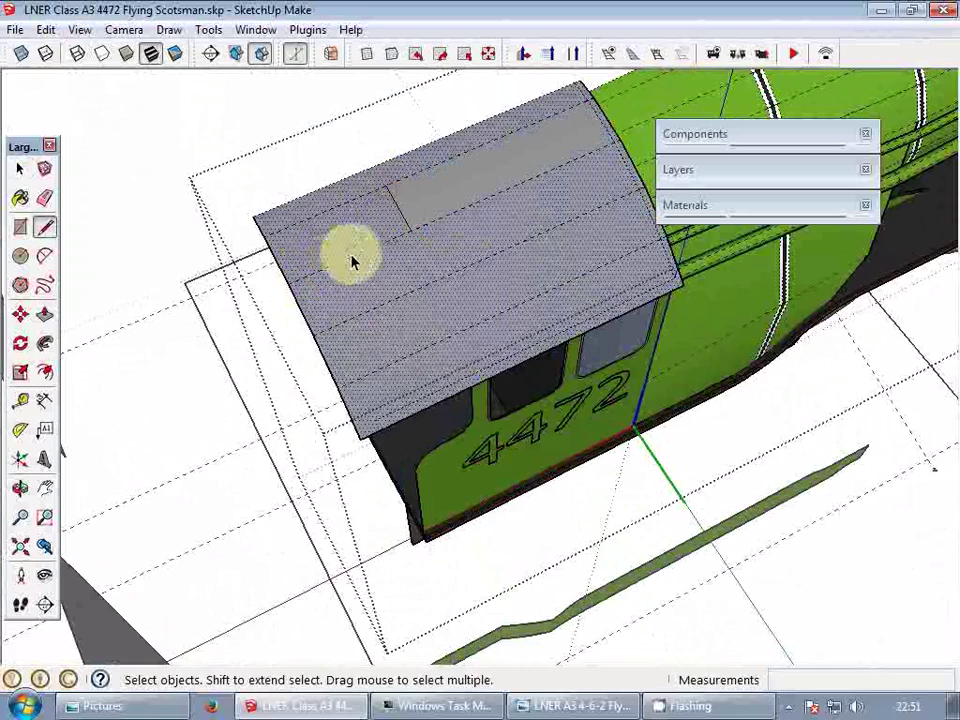
- Draw a short line of about 2 1/4" across the thin rear edge of the cab roof, splitting that edge face
{"action": "middle_click_drag", "start_coordinate": [349, 257], "coordinate": [253, 368]}
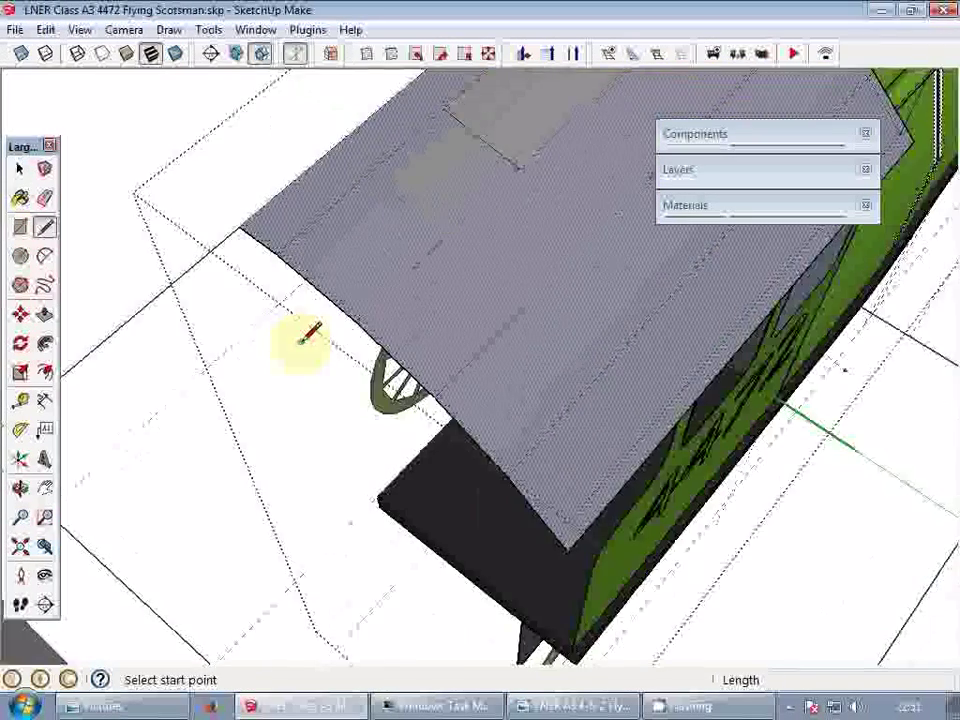
{"action": "middle_click_drag", "start_coordinate": [300, 336], "coordinate": [326, 321]}
{"action": "left_click", "coordinate": [330, 322]}
{"action": "scroll", "coordinate": [372, 288], "scroll_direction": "up", "scroll_amount": 2}
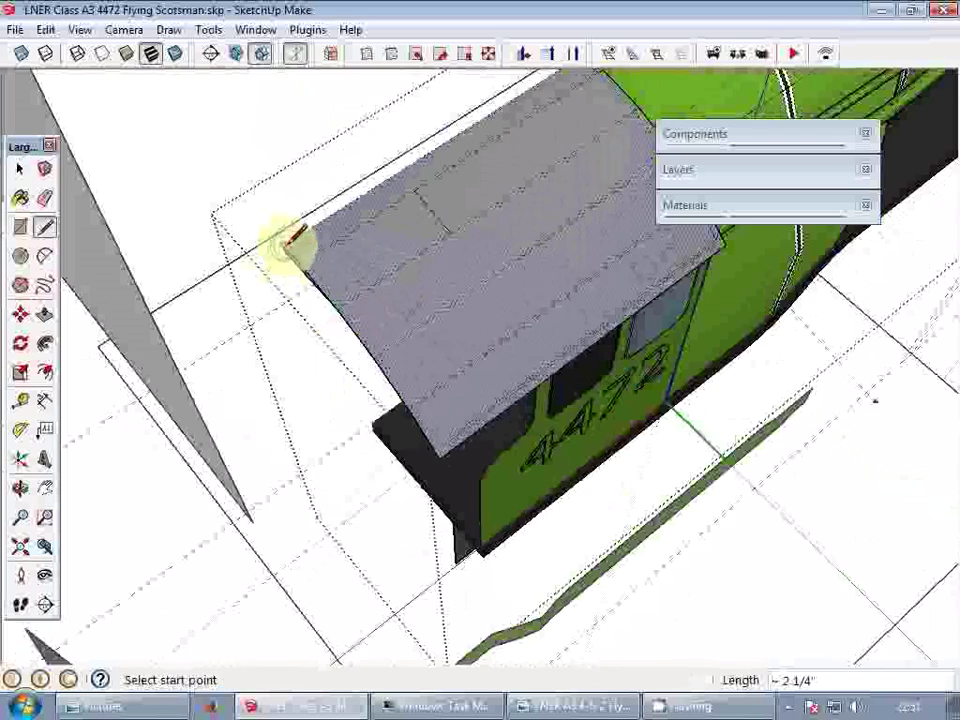
- Push the centre portion of the roof's rear edge face inward about 29 7/8" to the line drawn across the roof
{"action": "key", "text": "space"}
{"action": "scroll", "coordinate": [295, 250], "scroll_direction": "up", "scroll_amount": 2}
{"action": "key", "text": "p"}
{"action": "left_click", "coordinate": [298, 278]}
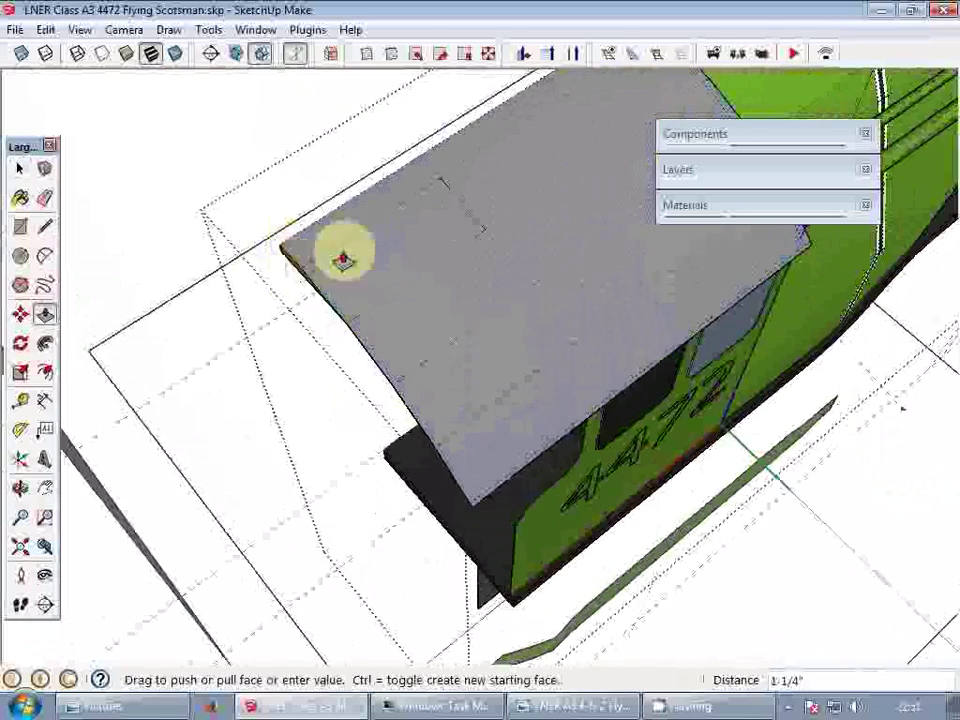
{"action": "key", "text": "space"}
{"action": "key", "text": "p"}
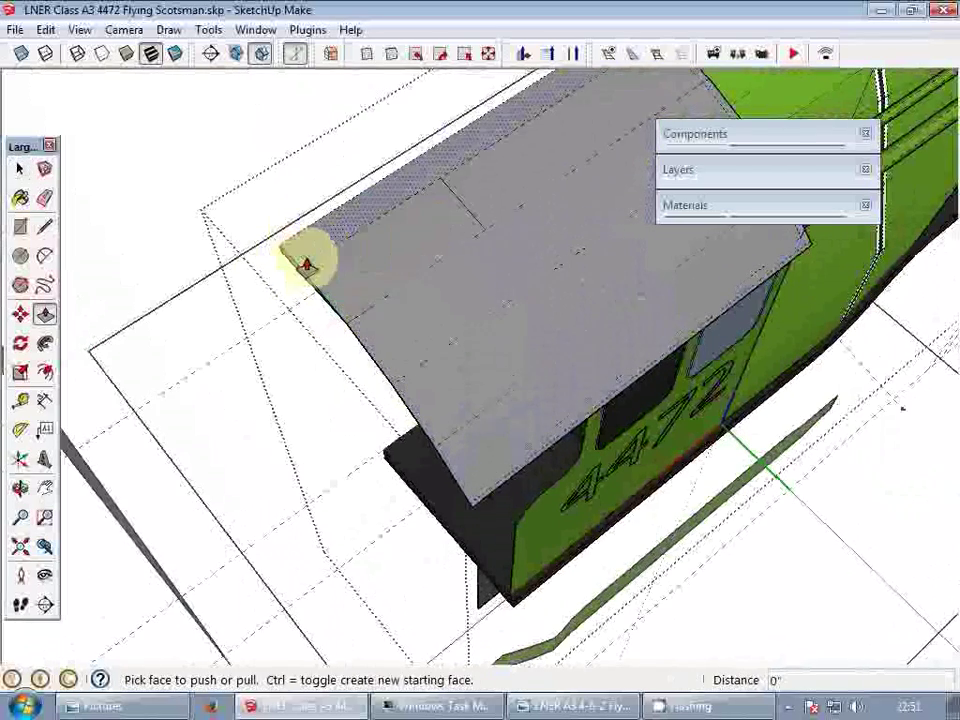
{"action": "left_click", "coordinate": [296, 266]}
{"action": "left_click", "coordinate": [489, 227]}
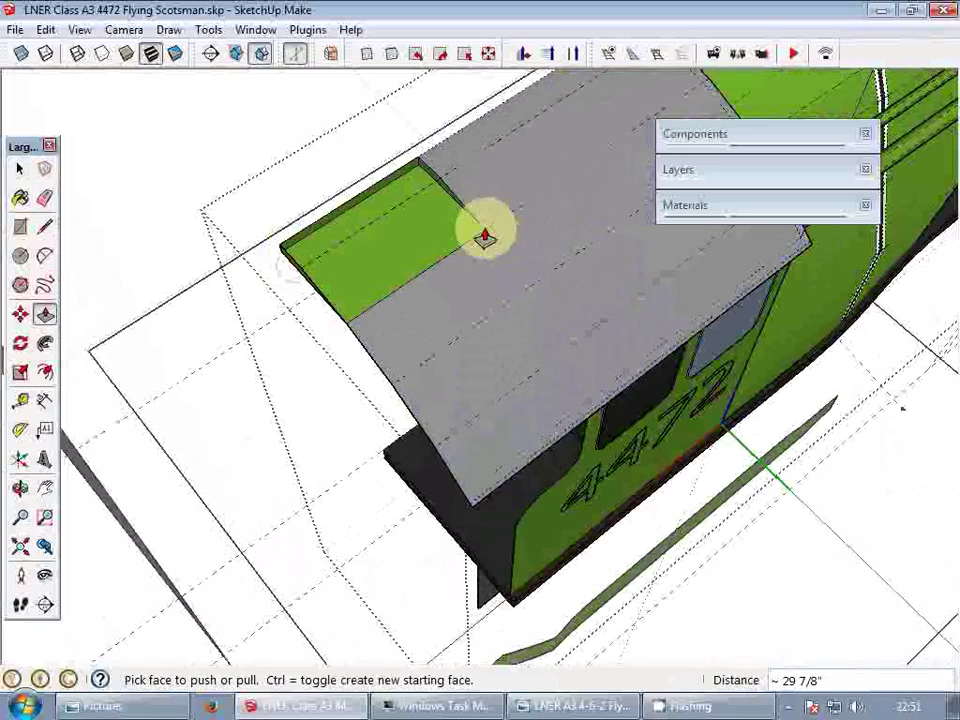
- Hide the rest of the model during component editing
{"action": "key", "text": "space"}
{"action": "scroll", "coordinate": [362, 253], "scroll_direction": "up", "scroll_amount": 2}
{"action": "scroll", "coordinate": [370, 260], "scroll_direction": "up", "scroll_amount": 3}
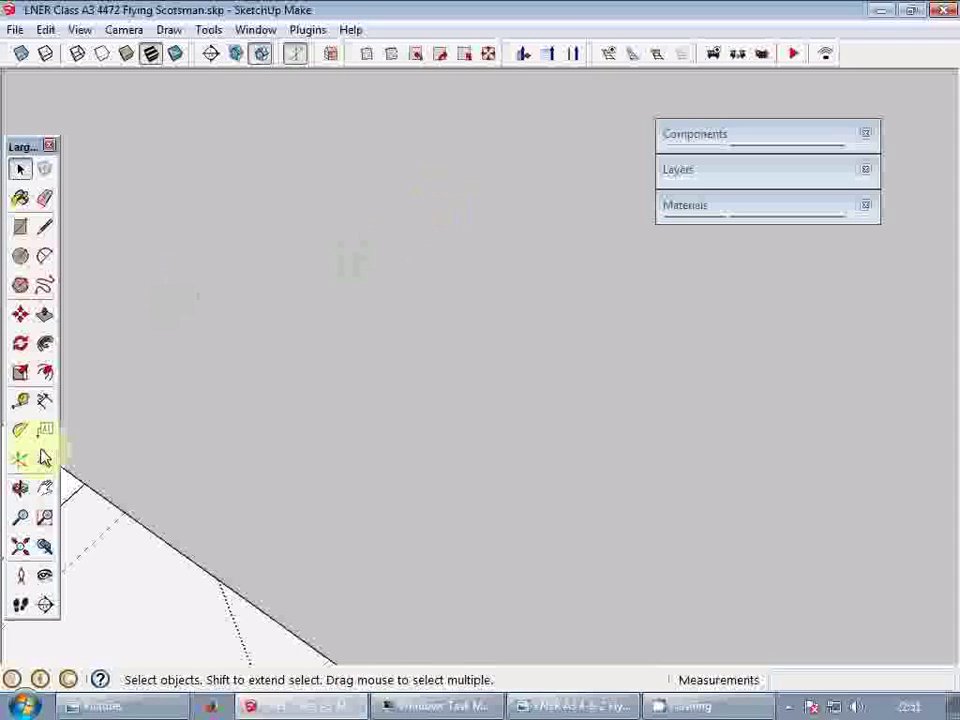
{"action": "left_click", "coordinate": [45, 547]}
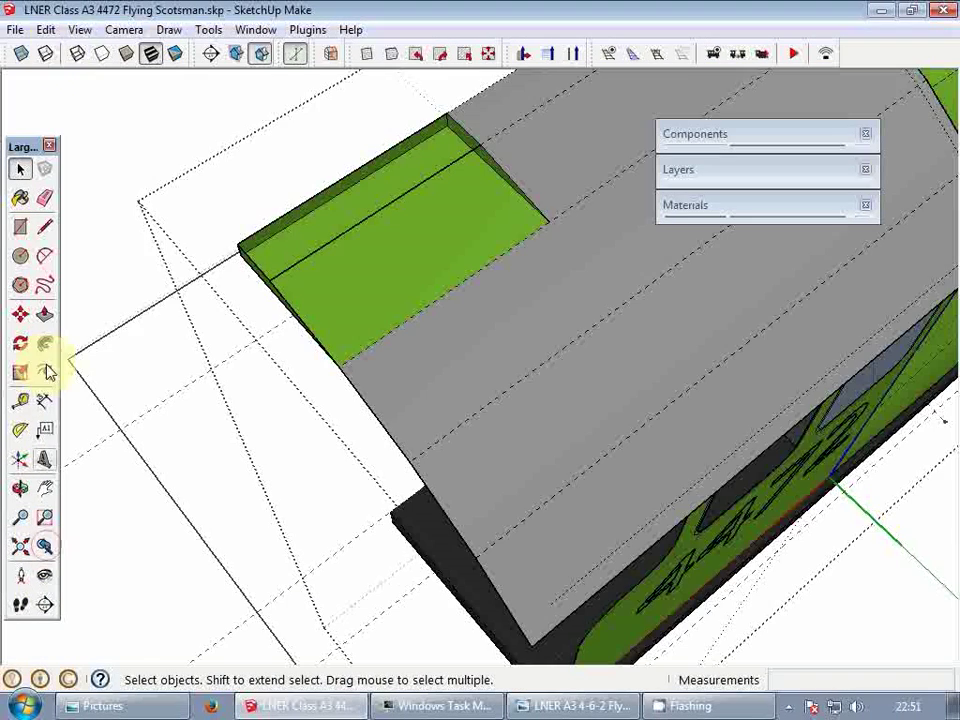
{"action": "left_click", "coordinate": [78, 30]}
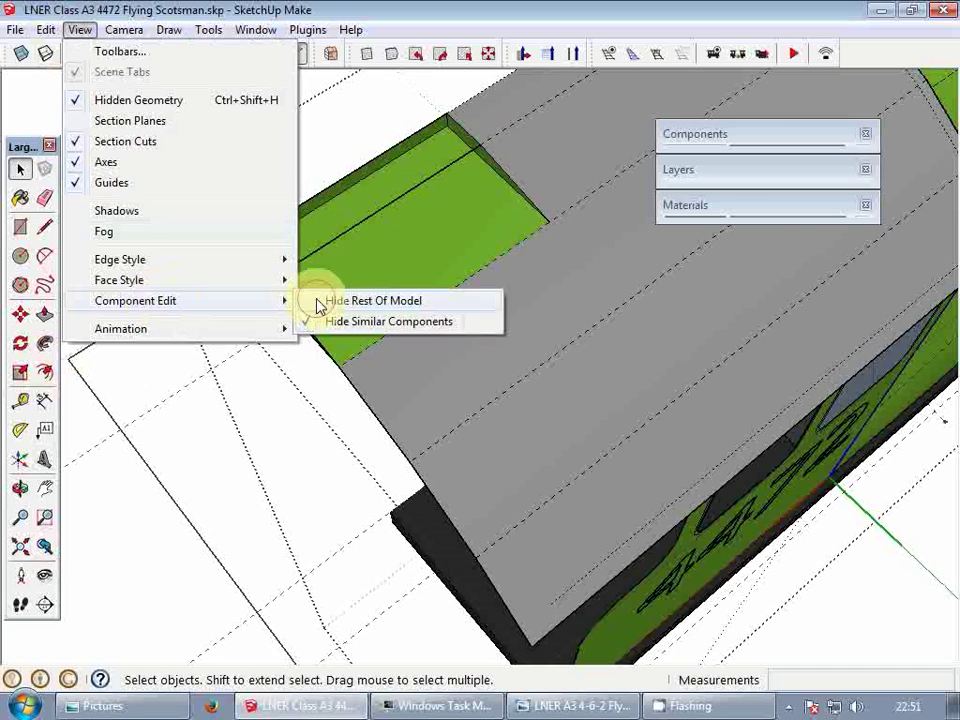
{"action": "mouse_move", "coordinate": [317, 306]}
{"action": "middle_mouse_down"}
{"action": "mouse_move", "coordinate": [304, 294]}
{"action": "mouse_move", "coordinate": [407, 251]}
{"action": "mouse_move", "coordinate": [259, 216]}
{"action": "mouse_move", "coordinate": [467, 118]}
{"action": "middle_mouse_up"}
- Erase the leftover centre line wall and stray edge over the recessed panel at the rear of the roof
{"action": "key", "text": "e"}
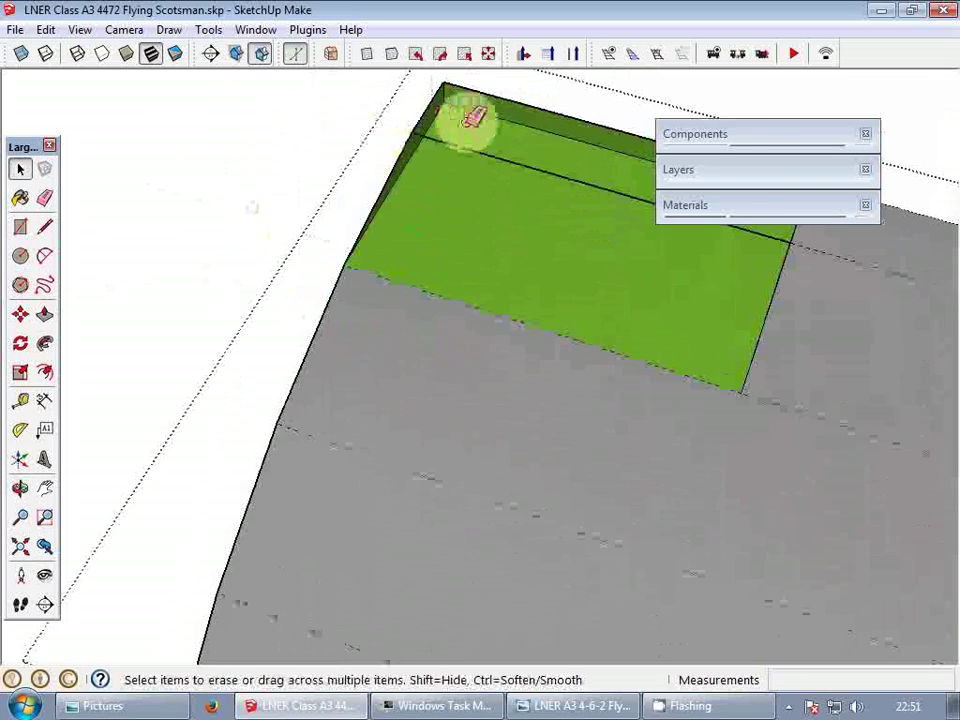
{"action": "left_click", "coordinate": [449, 87]}
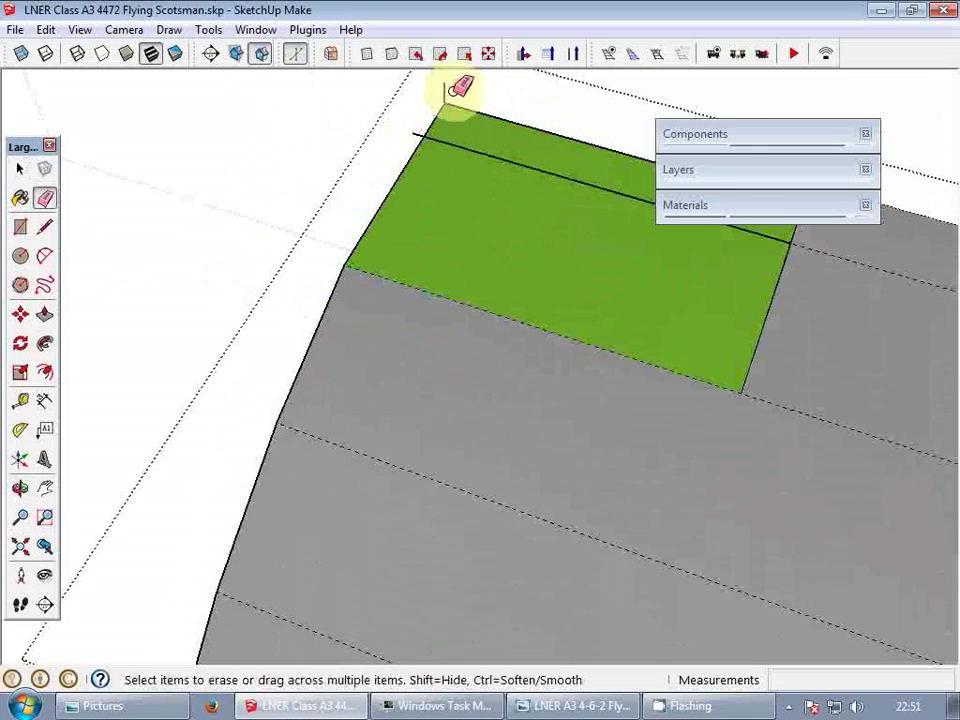
{"action": "left_click", "coordinate": [467, 146]}
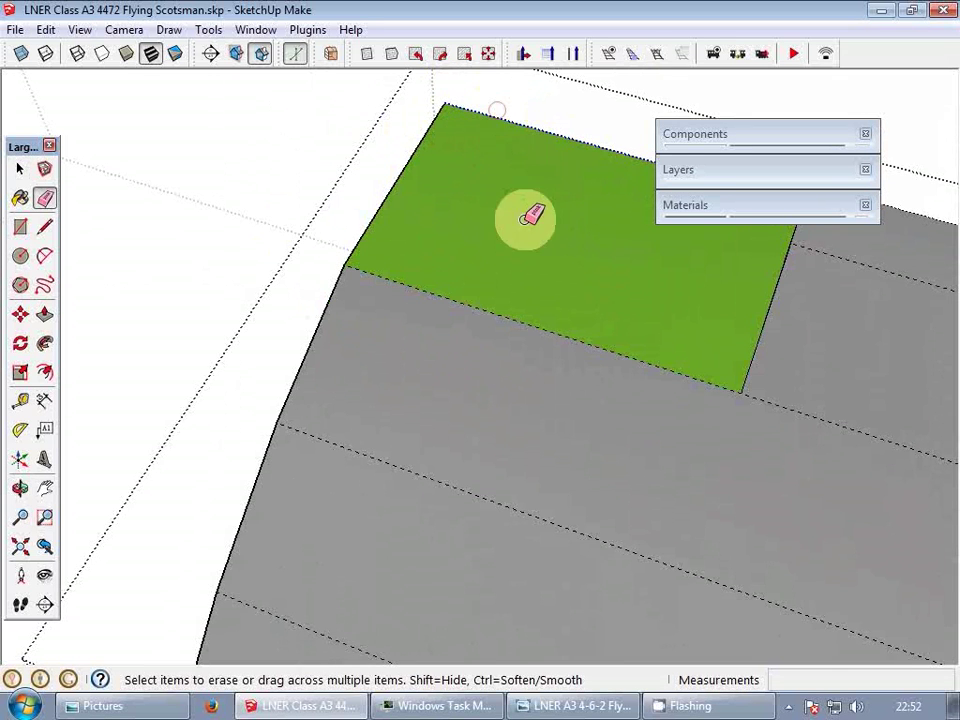
- Paint the top of the recessed roof panel and its small step face with the roof's 0133_Gray material
{"action": "mouse_move", "coordinate": [531, 214]}
{"action": "middle_mouse_down"}
{"action": "mouse_move", "coordinate": [392, 227]}
{"action": "mouse_move", "coordinate": [484, 276]}
{"action": "middle_mouse_up"}
{"action": "key", "text": "b"}
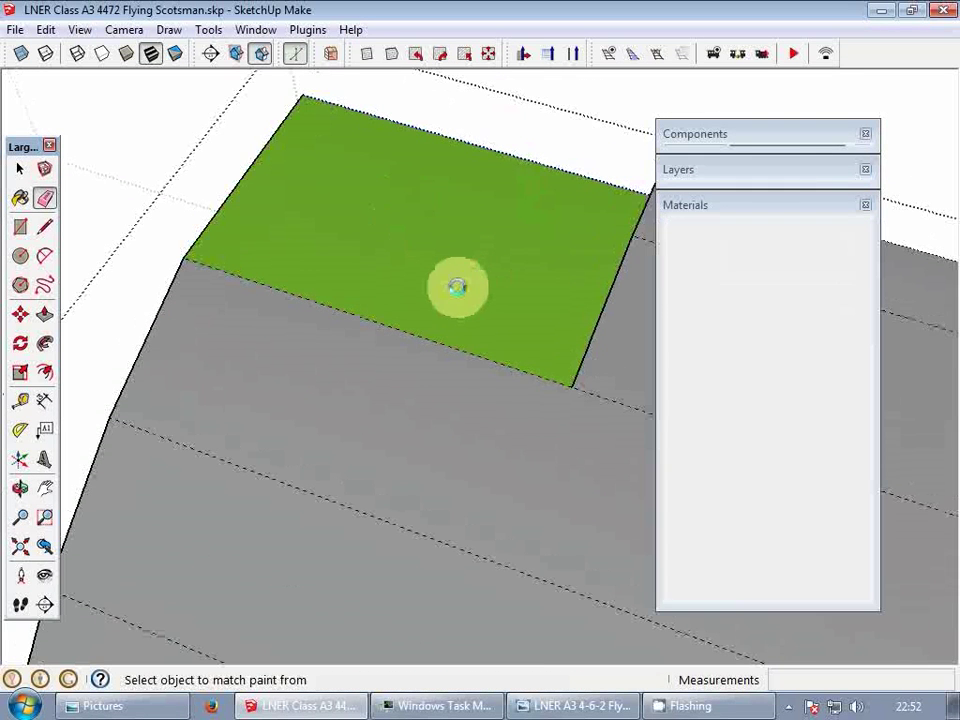
{"action": "left_click", "coordinate": [396, 386], "text": "alt"}
{"action": "left_click", "coordinate": [446, 221]}
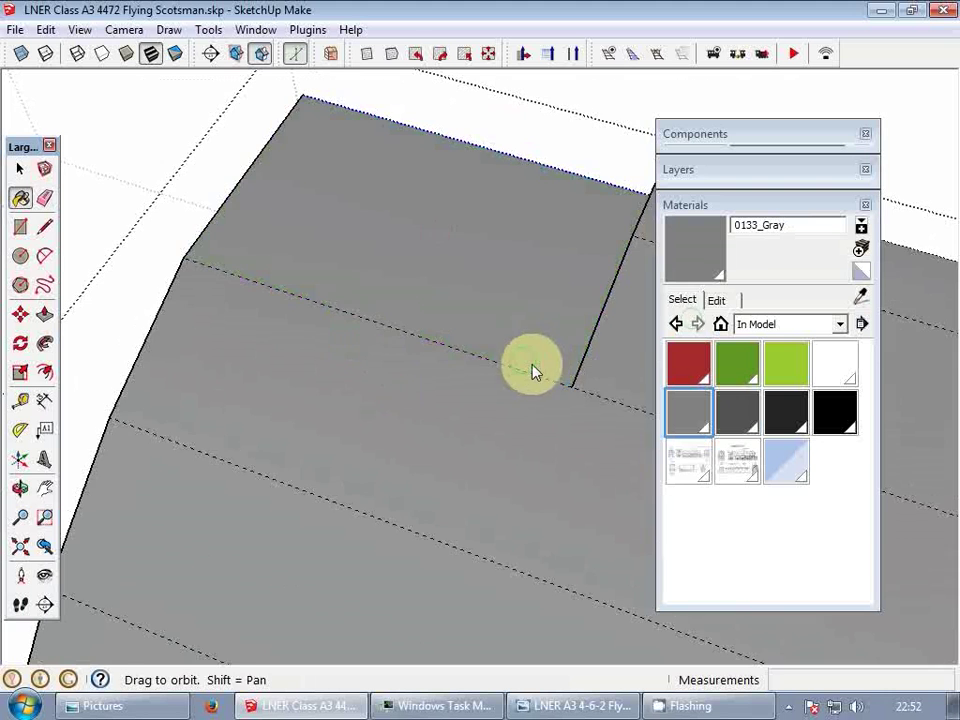
{"action": "middle_click_drag", "start_coordinate": [533, 364], "coordinate": [745, 266]}
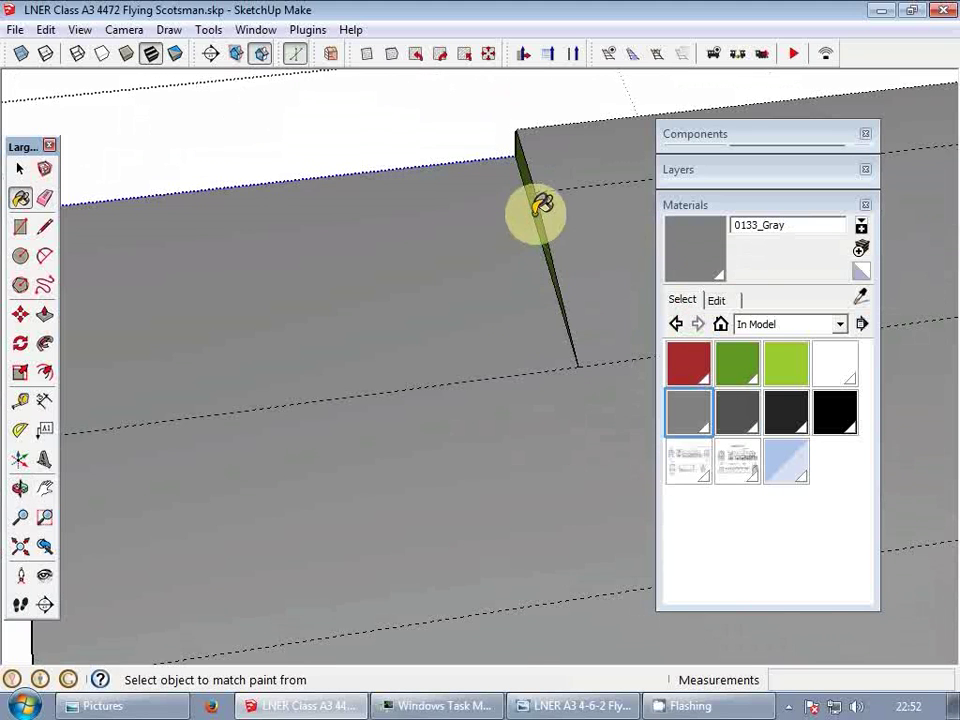
{"action": "scroll", "coordinate": [510, 255], "scroll_direction": "down", "scroll_amount": 5}
{"action": "middle_click_drag", "start_coordinate": [504, 272], "coordinate": [364, 354], "text": "shift"}
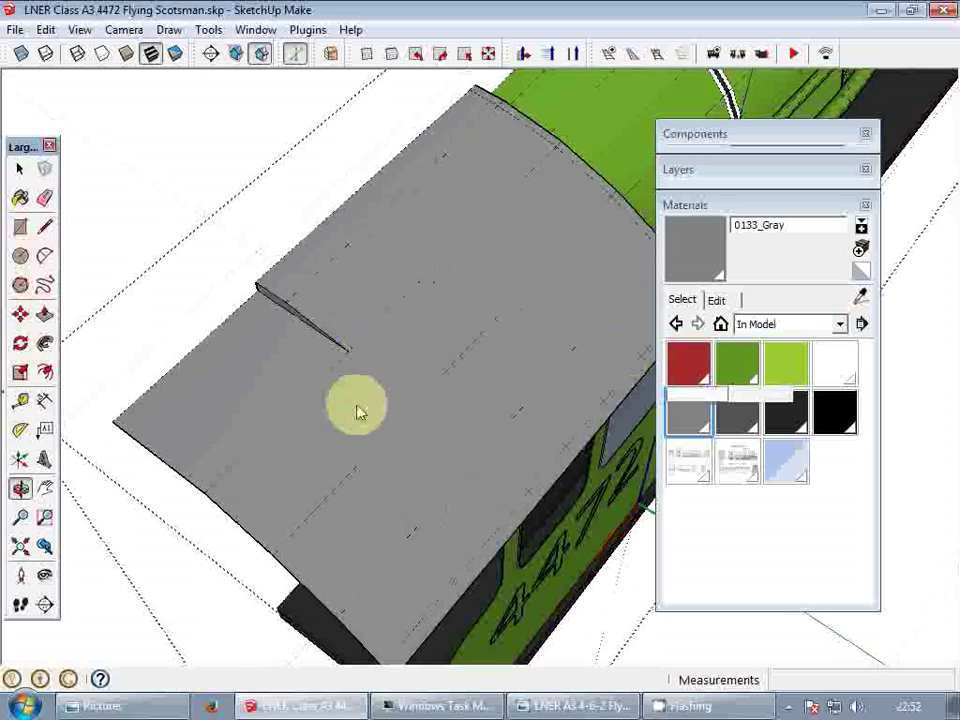
- Turn the softened edge along the outer side of the recessed roof panel into a hard, visible edge
{"action": "middle_click_drag", "start_coordinate": [358, 411], "coordinate": [386, 452]}
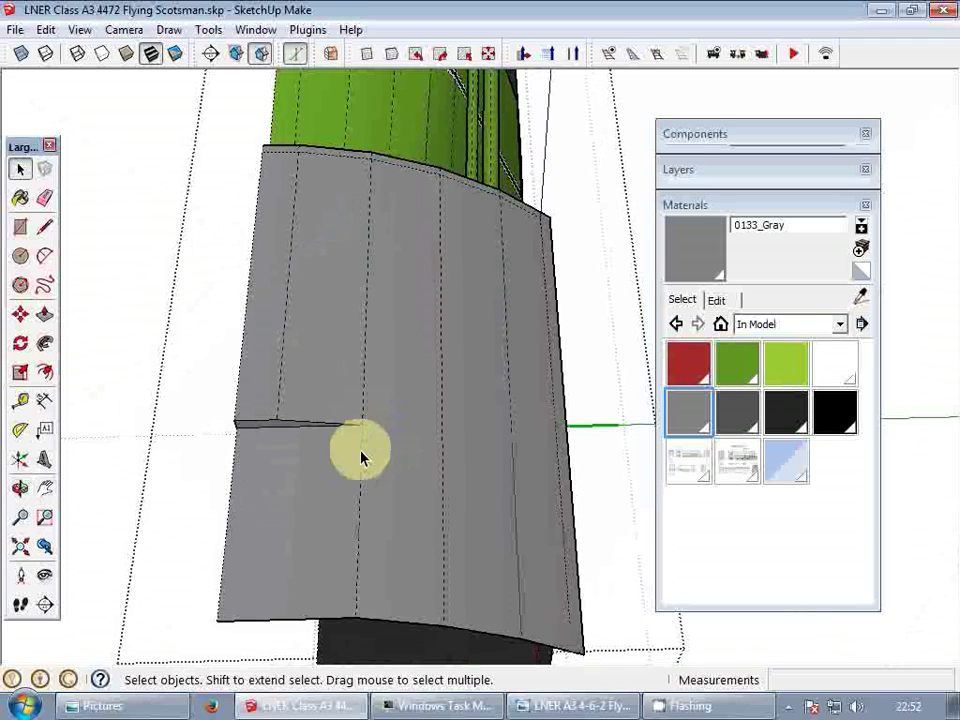
{"action": "right_click", "coordinate": [361, 452]}
{"action": "left_click", "coordinate": [444, 558]}
- Paint the green underside of the recessed roof panel and its step with 0133_Gray and collapse the material browser
{"action": "middle_click_drag", "start_coordinate": [308, 504], "coordinate": [408, 467]}
{"action": "key", "text": "p"}
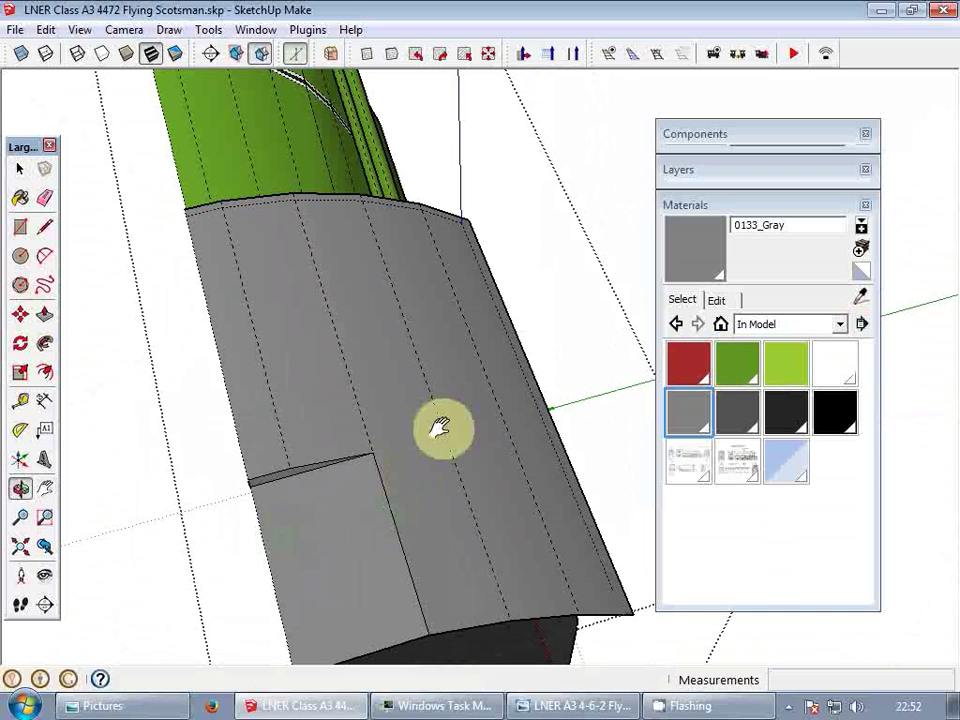
{"action": "mouse_move", "coordinate": [439, 429]}
{"action": "middle_mouse_down"}
{"action": "mouse_move", "coordinate": [414, 495]}
{"action": "mouse_move", "coordinate": [438, 404]}
{"action": "middle_mouse_up"}
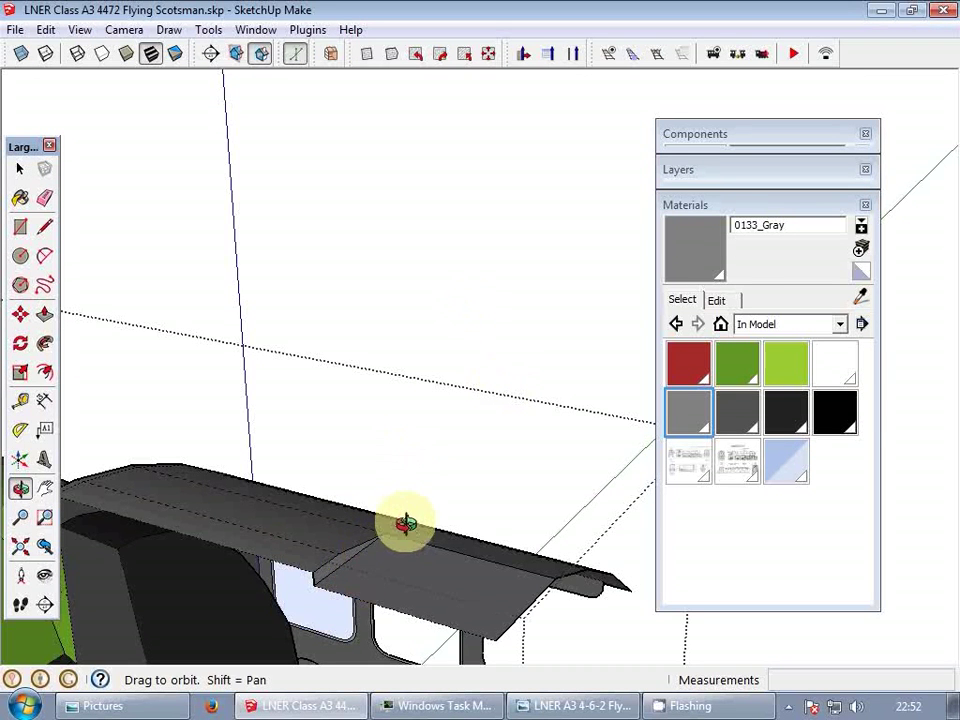
{"action": "middle_click_drag", "start_coordinate": [418, 480], "coordinate": [414, 484]}
{"action": "middle_click_drag", "start_coordinate": [493, 501], "coordinate": [557, 469]}
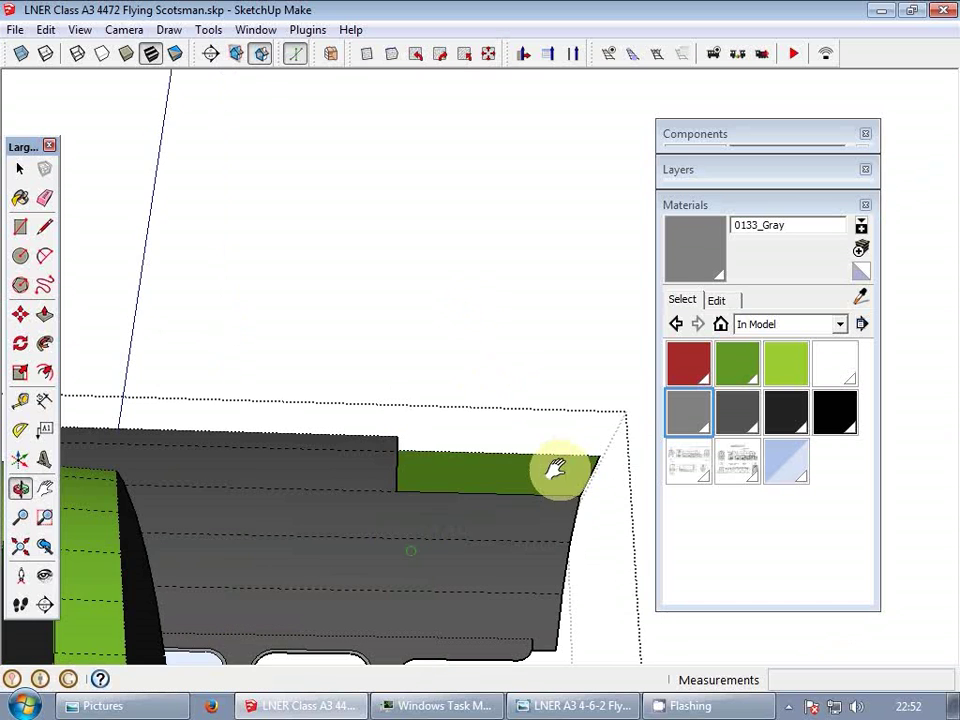
{"action": "mouse_move", "coordinate": [476, 520]}
{"action": "middle_mouse_down"}
{"action": "mouse_move", "coordinate": [529, 514]}
{"action": "mouse_move", "coordinate": [696, 274]}
{"action": "middle_mouse_up"}
{"action": "key", "text": "b"}
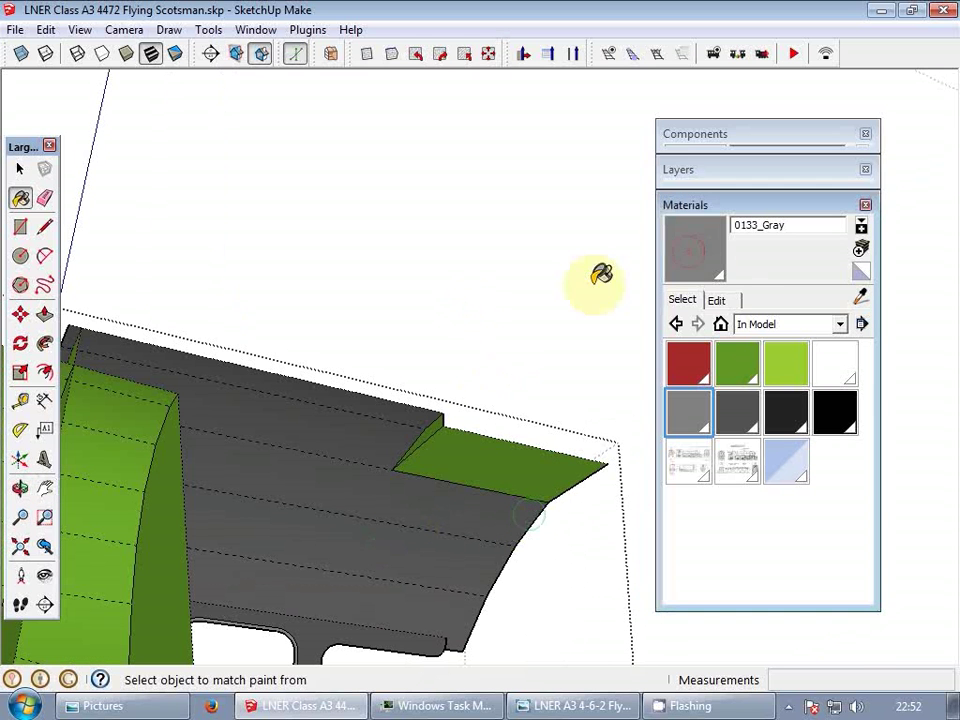
{"action": "left_click", "coordinate": [445, 440]}
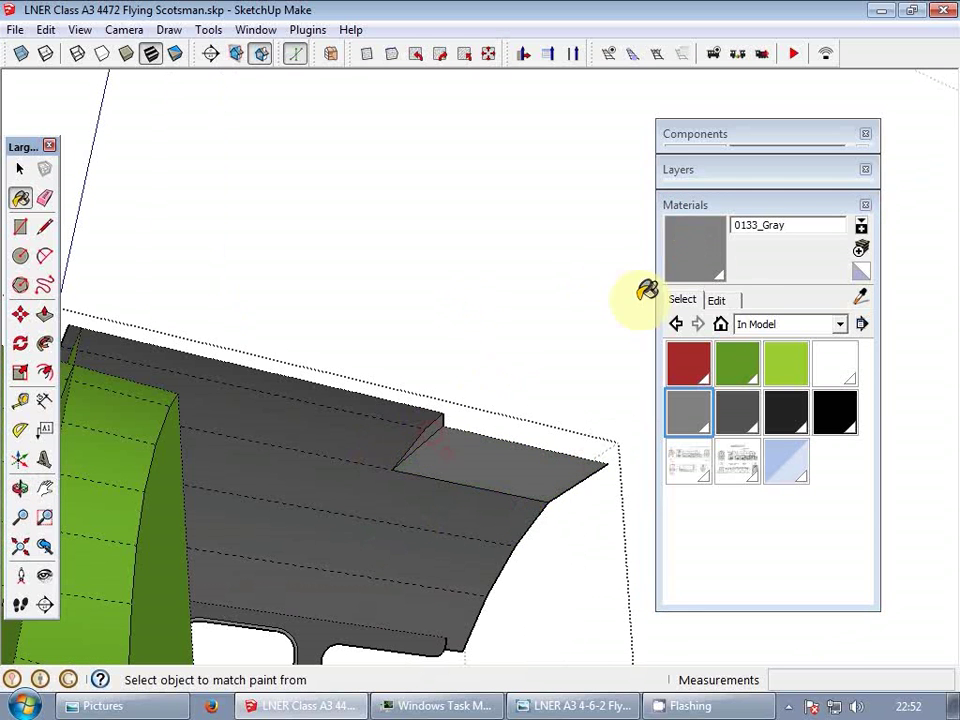
{"action": "left_click", "coordinate": [716, 205]}
- Examine the cab from inside and outside, including the roof panel, side sheet, steps and the whole rear end
{"action": "middle_click_drag", "start_coordinate": [386, 452], "coordinate": [352, 418], "text": "shift"}
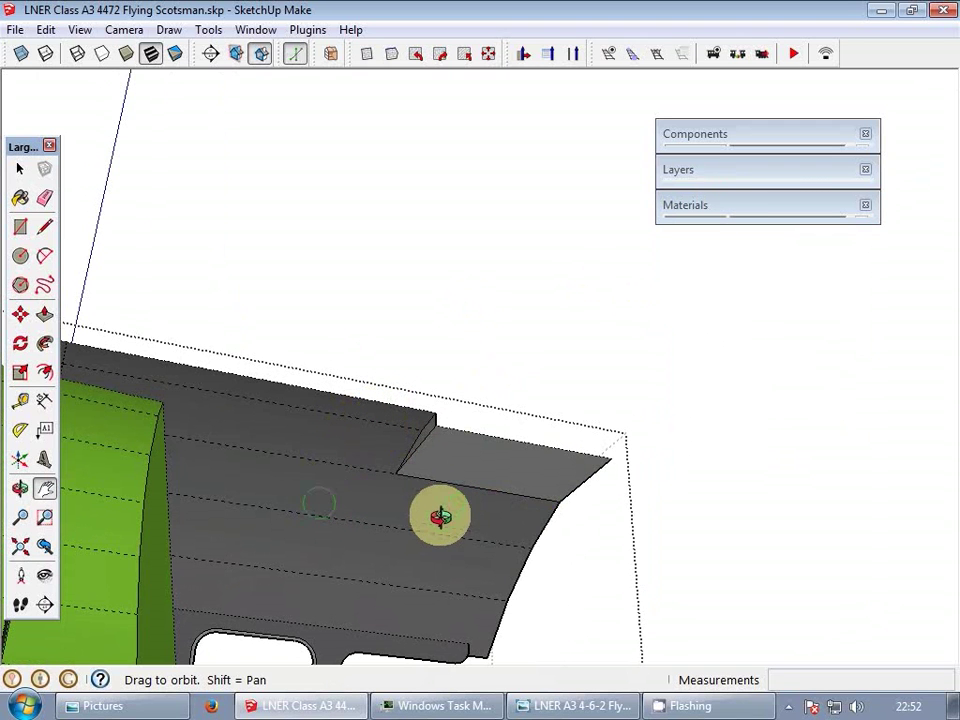
{"action": "middle_click_drag", "start_coordinate": [441, 539], "coordinate": [272, 626]}
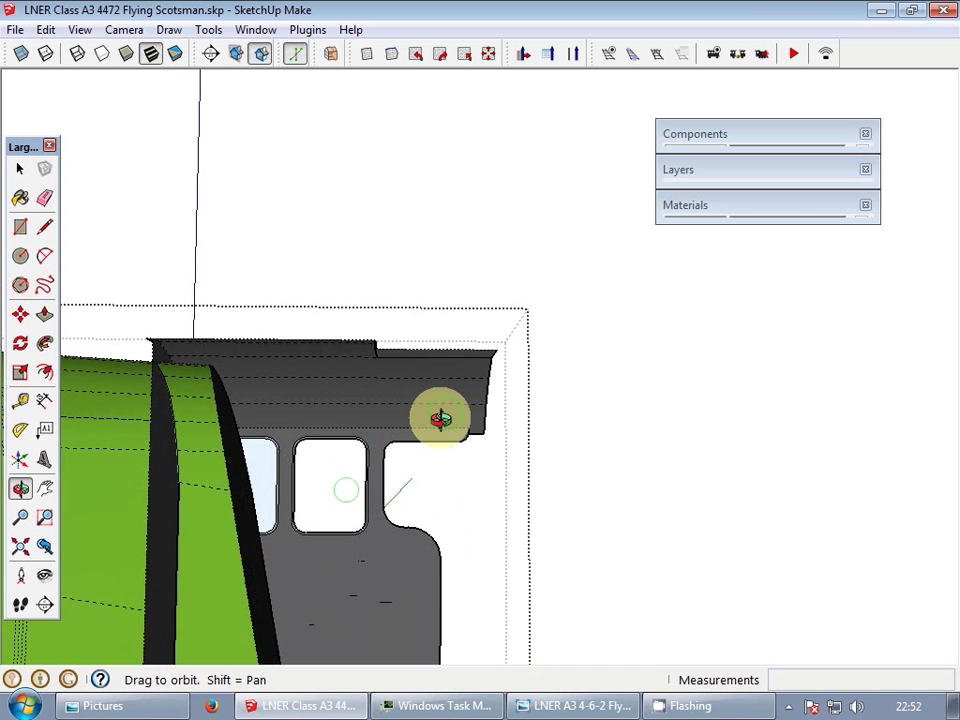
{"action": "middle_click_drag", "start_coordinate": [396, 450], "coordinate": [392, 524]}
{"action": "left_click_drag", "start_coordinate": [392, 524], "coordinate": [462, 400]}
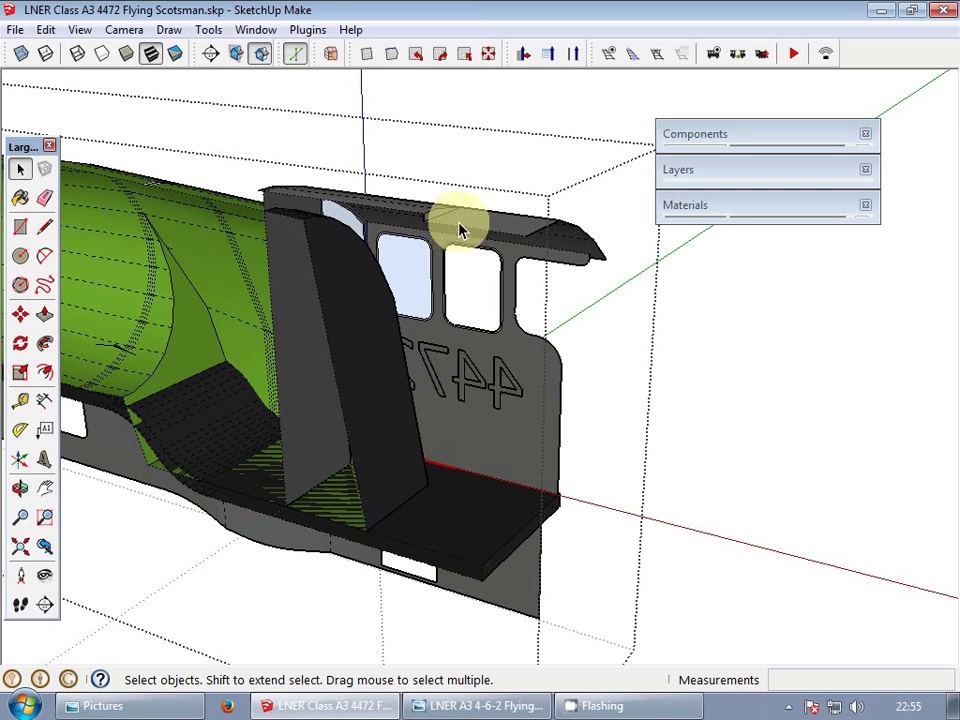
{"action": "middle_click_drag", "start_coordinate": [454, 375], "coordinate": [515, 343]}
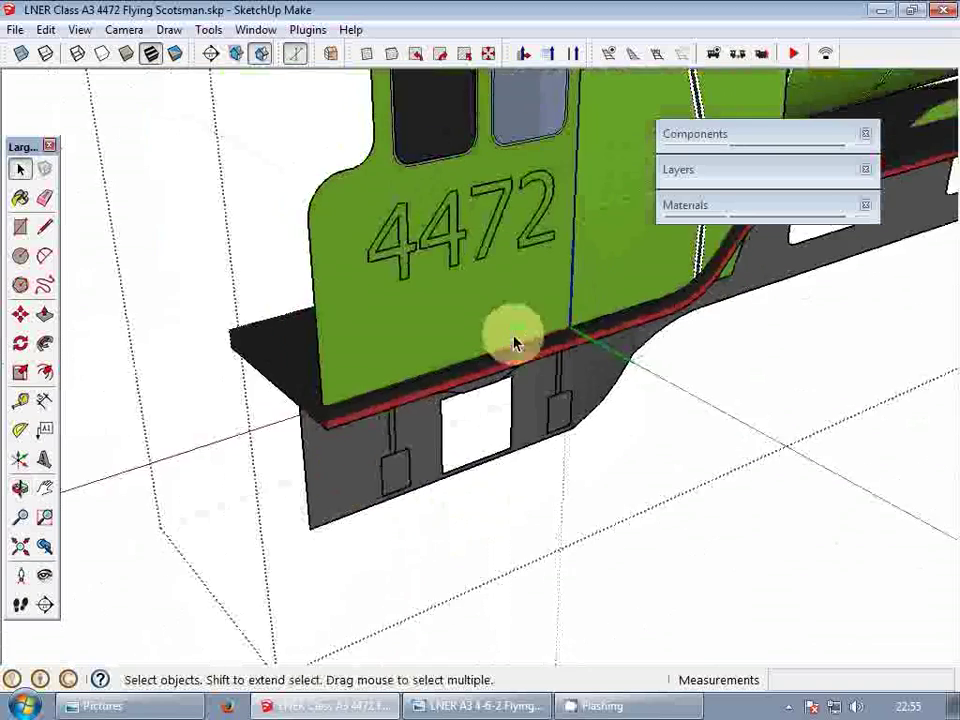
{"action": "scroll", "coordinate": [360, 467], "scroll_direction": "up", "scroll_amount": 2}
{"action": "middle_click_drag", "start_coordinate": [418, 441], "coordinate": [377, 446]}
{"action": "scroll", "coordinate": [336, 470], "scroll_direction": "down", "scroll_amount": 6}
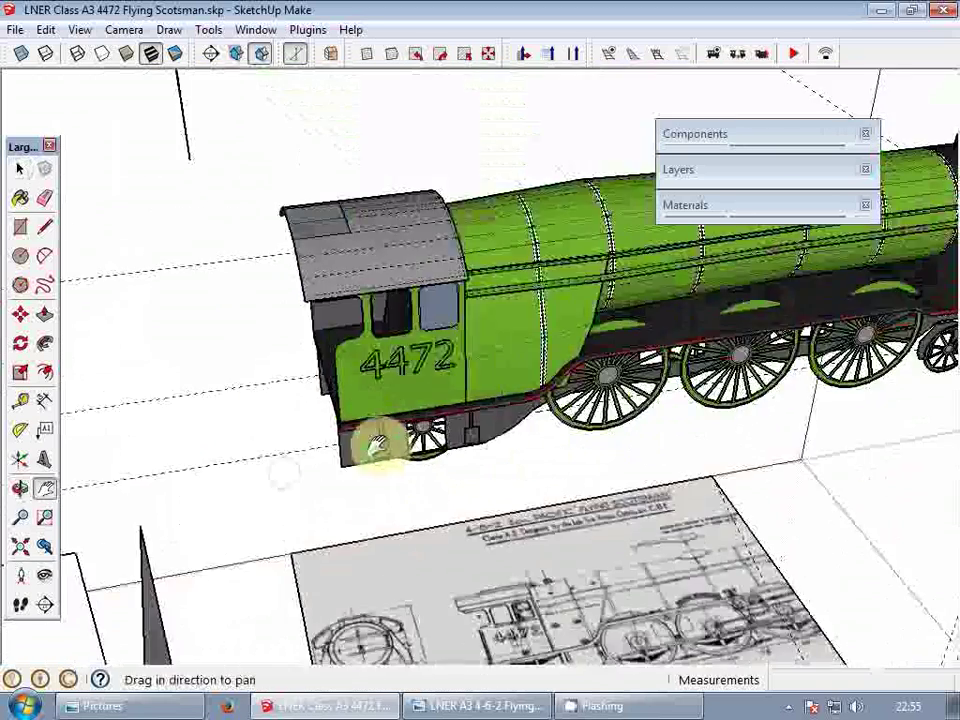
{"action": "scroll", "coordinate": [378, 447], "scroll_direction": "down", "scroll_amount": 5}
- Copy the large side elevation drawing straight down along the blue axis so that it lines up with the locomotive
{"action": "middle_click_drag", "start_coordinate": [429, 214], "coordinate": [388, 352]}
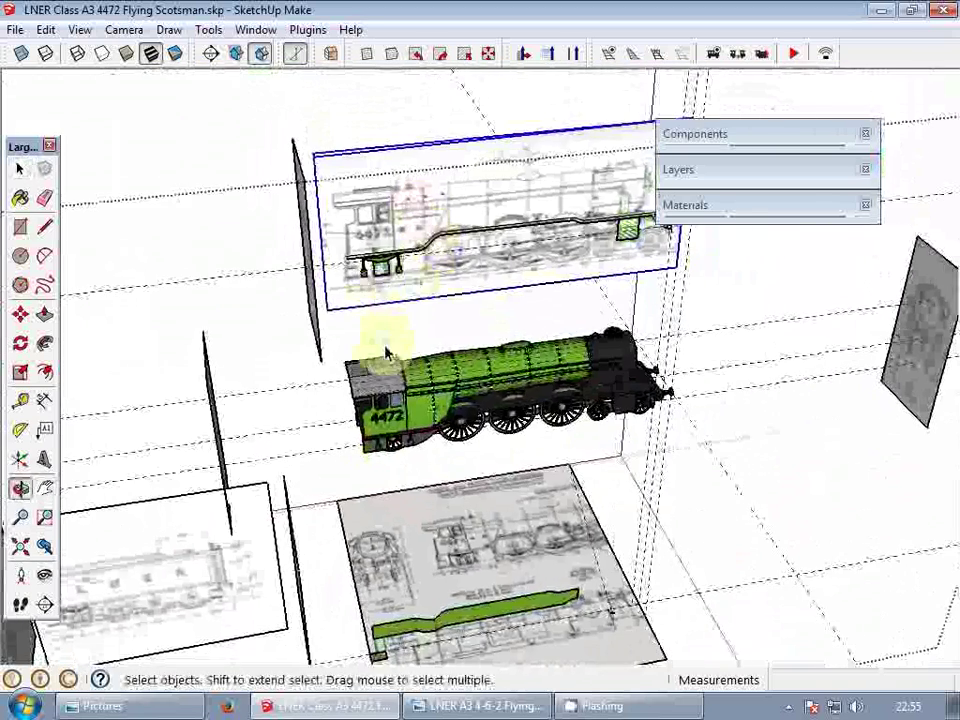
{"action": "scroll", "coordinate": [390, 292], "scroll_direction": "up", "scroll_amount": 4}
{"action": "key", "text": "m"}
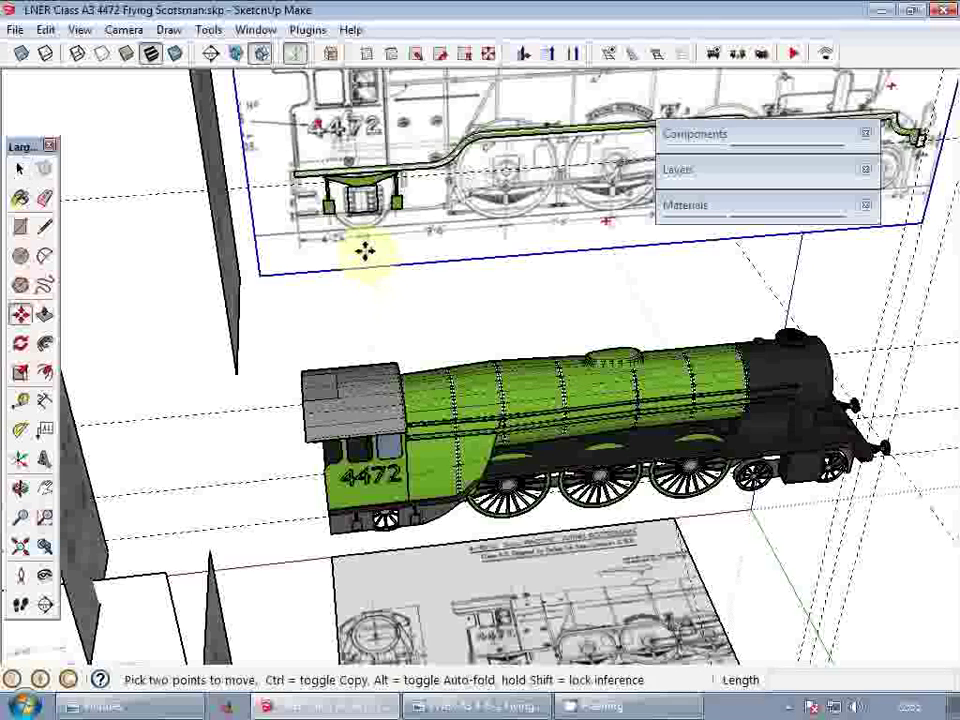
{"action": "left_click", "coordinate": [364, 250]}
{"action": "key", "text": "ctrl"}
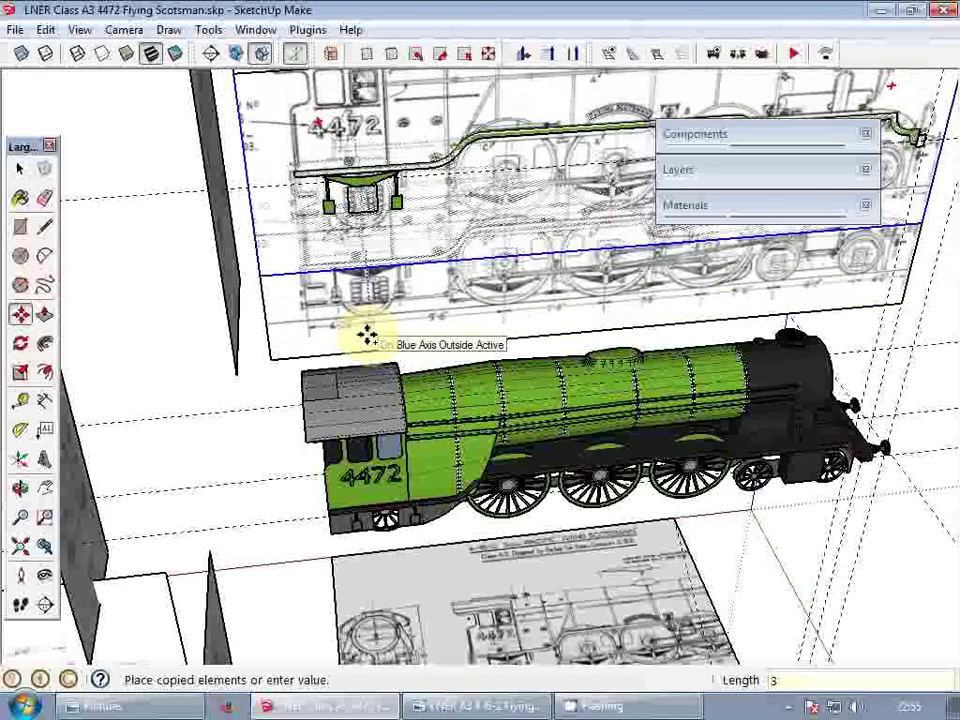
{"action": "key", "text": "Return"}
{"action": "scroll", "coordinate": [383, 490], "scroll_direction": "up", "scroll_amount": 3}
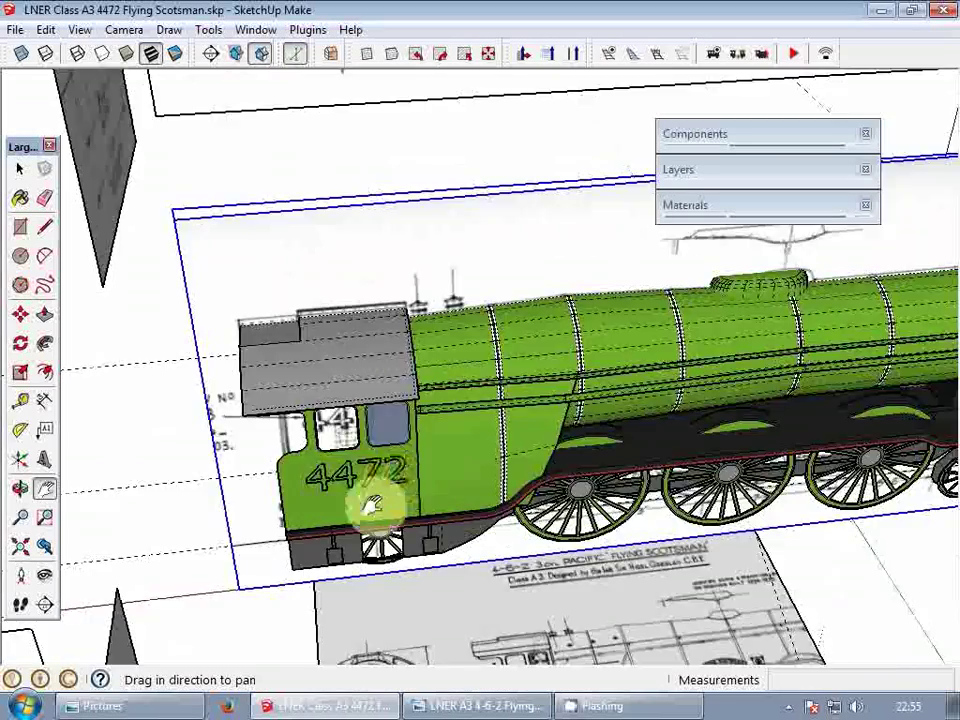
- Move the copied side elevation 49 1/8" sideways to the outer face of the cab, taking the distance from the rear elevation drawing
{"action": "middle_click_drag", "start_coordinate": [375, 506], "coordinate": [604, 347], "text": "shift"}
{"action": "scroll", "coordinate": [467, 330], "scroll_direction": "up", "scroll_amount": 2}
{"action": "scroll", "coordinate": [405, 350], "scroll_direction": "up", "scroll_amount": 1}
{"action": "mouse_move", "coordinate": [400, 360]}
{"action": "middle_mouse_down"}
{"action": "mouse_move", "coordinate": [452, 311]}
{"action": "mouse_move", "coordinate": [499, 343]}
{"action": "mouse_move", "coordinate": [572, 343]}
{"action": "mouse_move", "coordinate": [560, 345]}
{"action": "middle_mouse_up"}
{"action": "scroll", "coordinate": [311, 514], "scroll_direction": "up", "scroll_amount": 6}
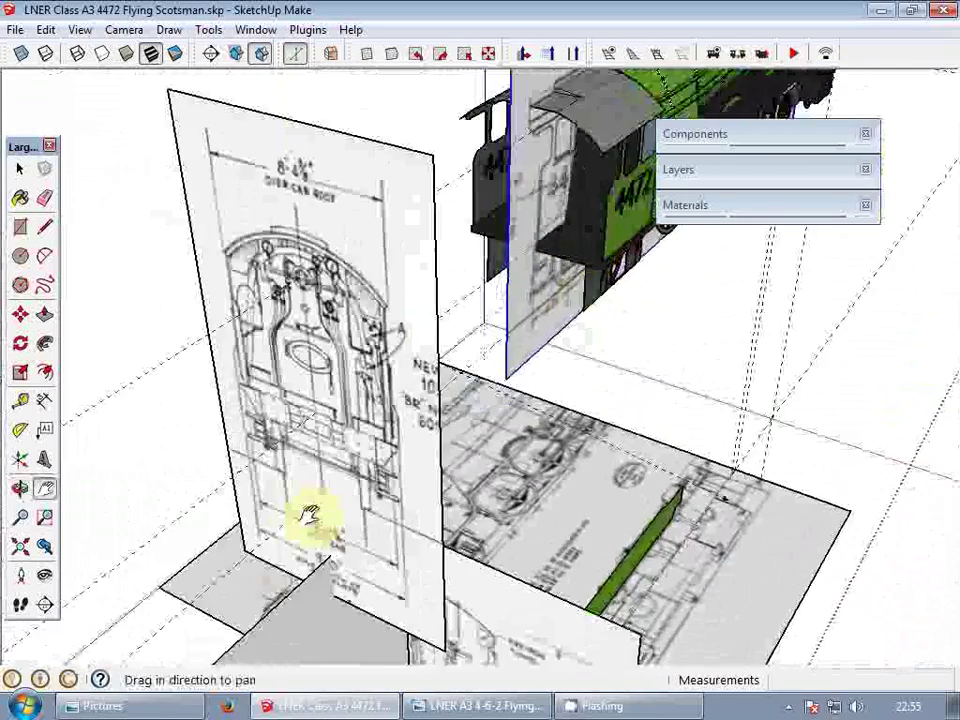
{"action": "key", "text": "m"}
{"action": "left_click", "coordinate": [325, 465]}
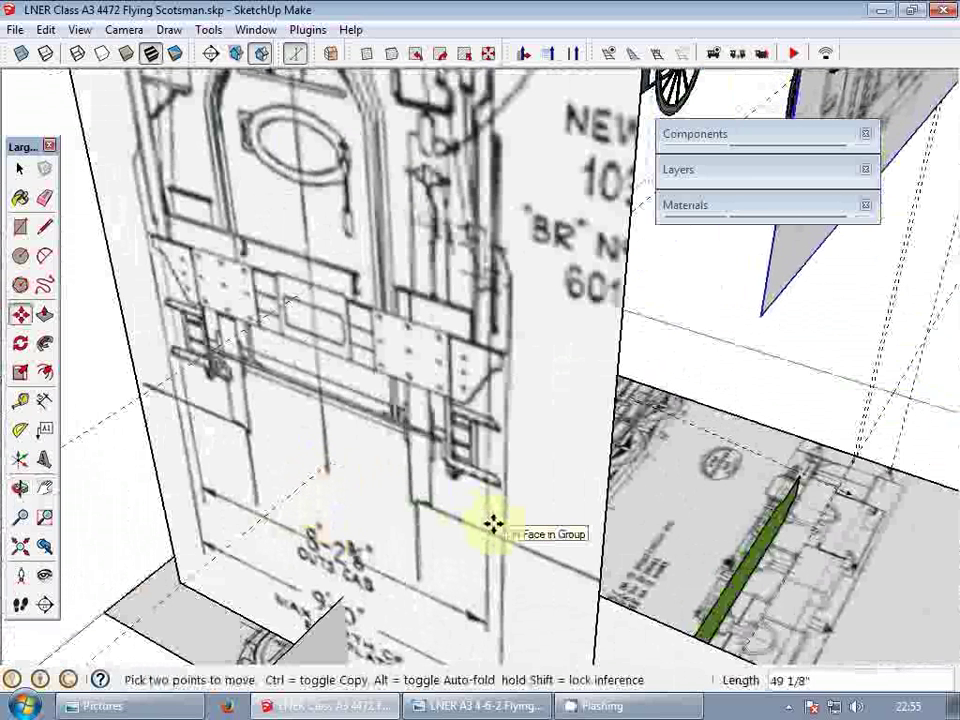
{"action": "key", "text": "h"}
{"action": "scroll", "coordinate": [487, 520], "scroll_direction": "down", "scroll_amount": 4}
{"action": "left_click_drag", "start_coordinate": [652, 365], "coordinate": [575, 418]}
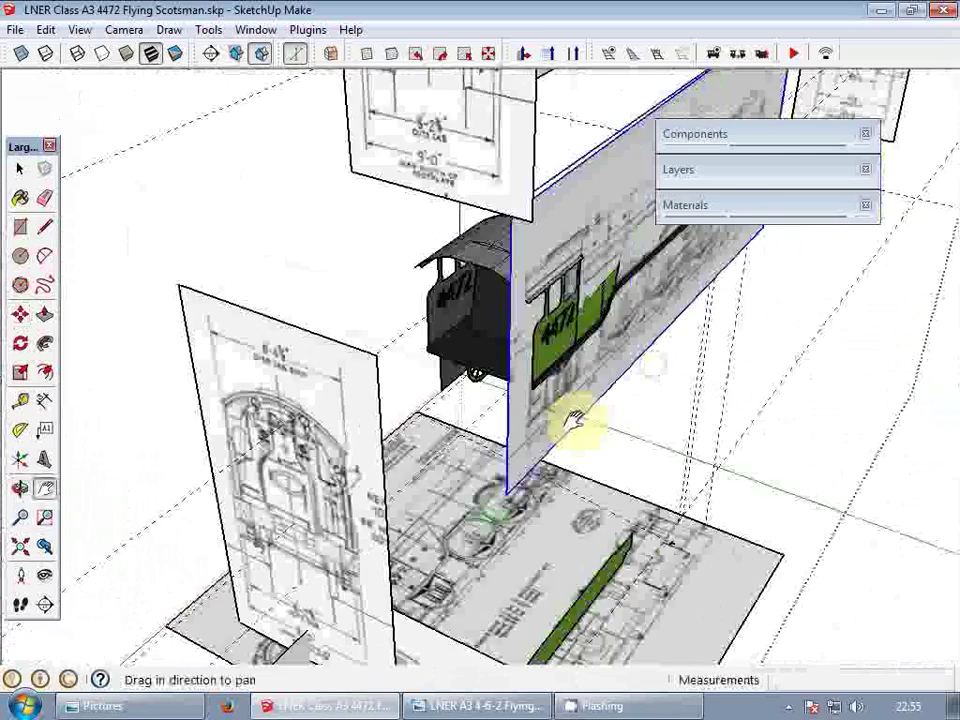
- Draw a rectangle over the upper cab step shown on the side elevation, below the cab's rear corner, and measure its height
{"action": "mouse_move", "coordinate": [575, 418]}
{"action": "middle_mouse_down"}
{"action": "mouse_move", "coordinate": [525, 405]}
{"action": "mouse_move", "coordinate": [300, 395]}
{"action": "middle_mouse_up"}
{"action": "scroll", "coordinate": [300, 395], "scroll_direction": "up", "scroll_amount": 3}
{"action": "scroll", "coordinate": [295, 355], "scroll_direction": "up", "scroll_amount": 6}
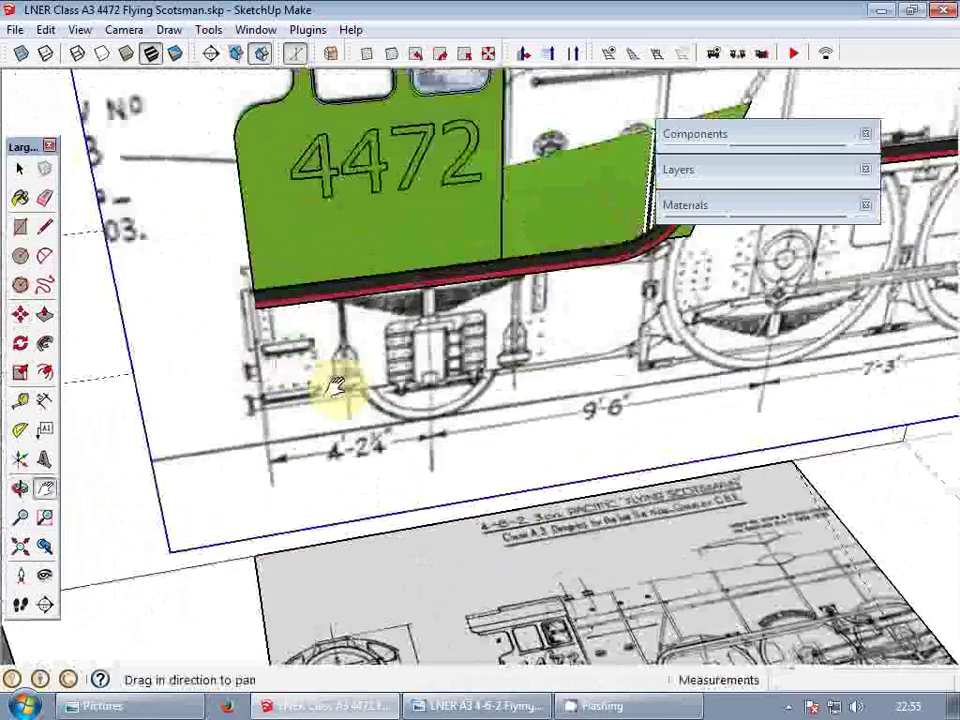
{"action": "key", "text": "space"}
{"action": "key", "text": "r"}
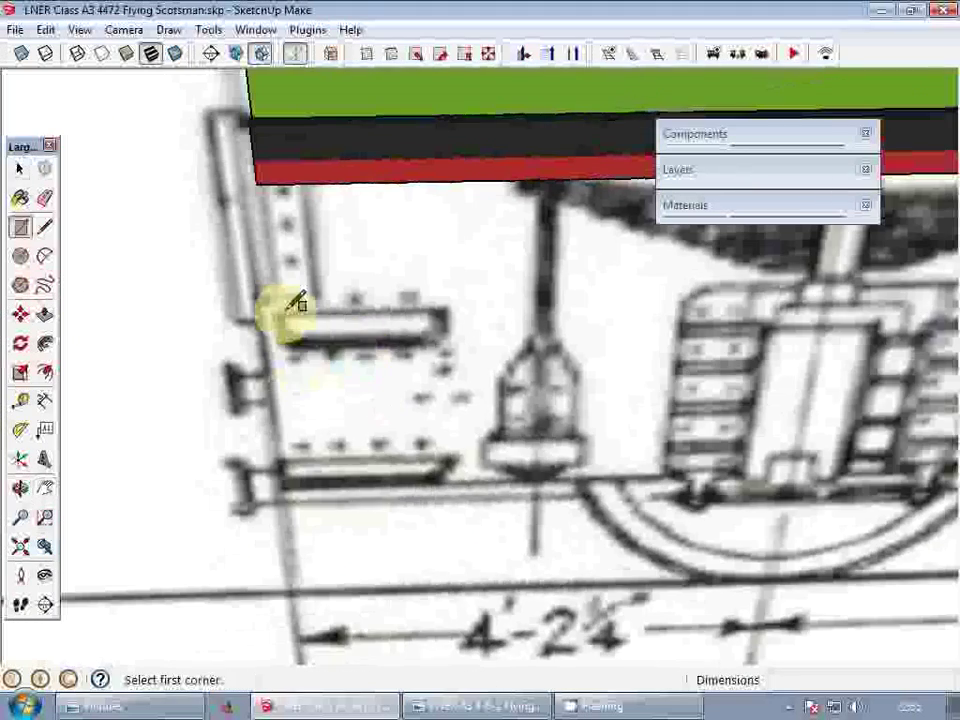
{"action": "left_click", "coordinate": [288, 315]}
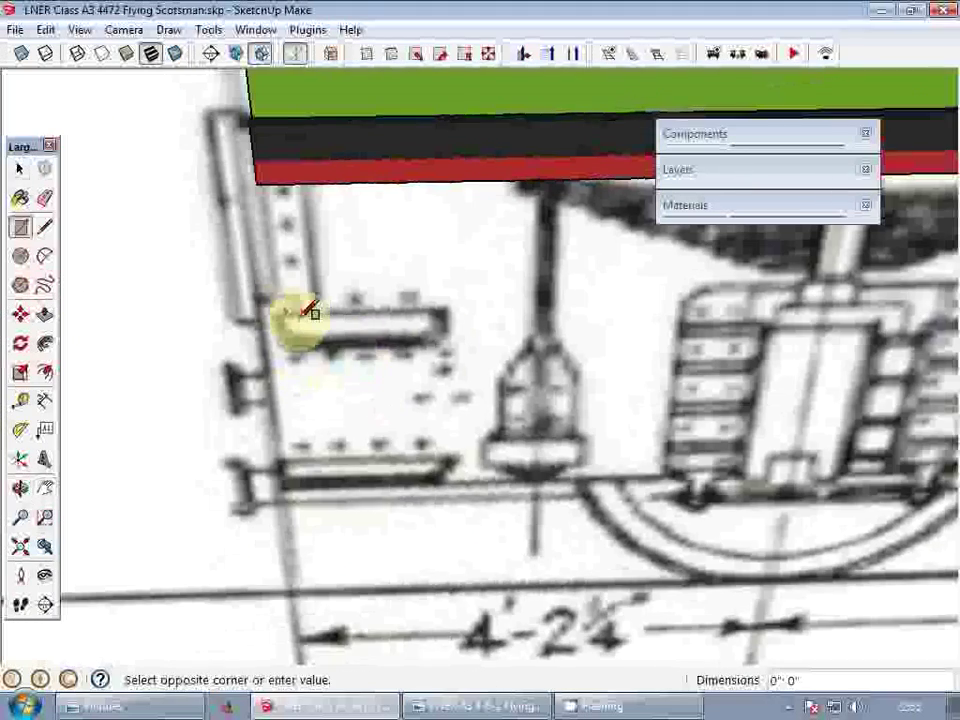
{"action": "left_click", "coordinate": [452, 336]}
{"action": "key", "text": "space"}
{"action": "scroll", "coordinate": [398, 335], "scroll_direction": "up", "scroll_amount": 2}
{"action": "key", "text": "t"}
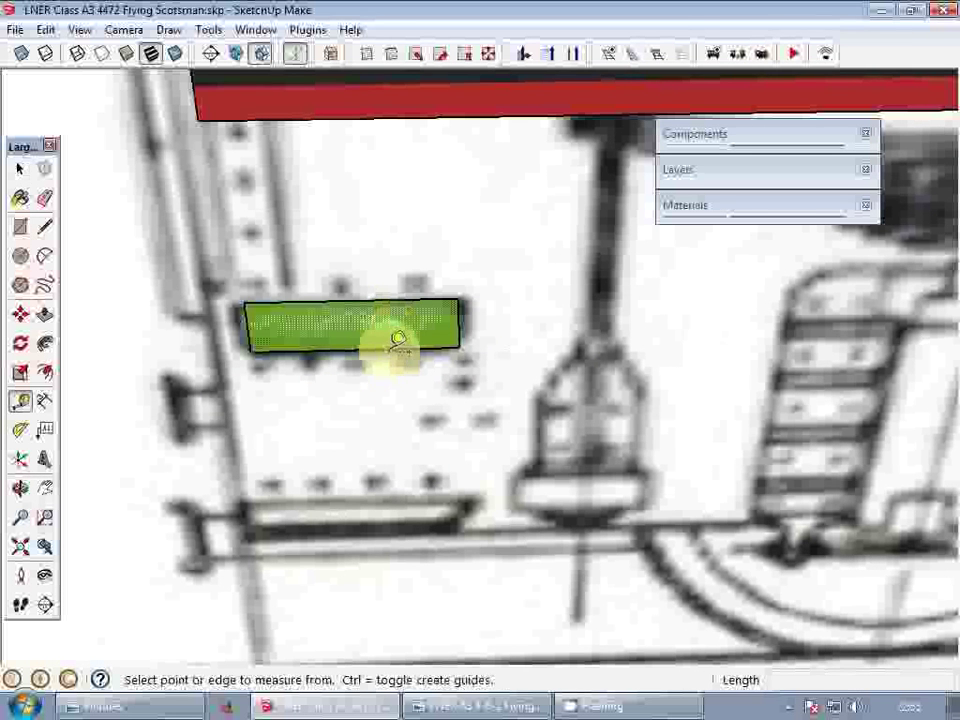
{"action": "left_click", "coordinate": [388, 349]}
{"action": "key", "text": "space"}
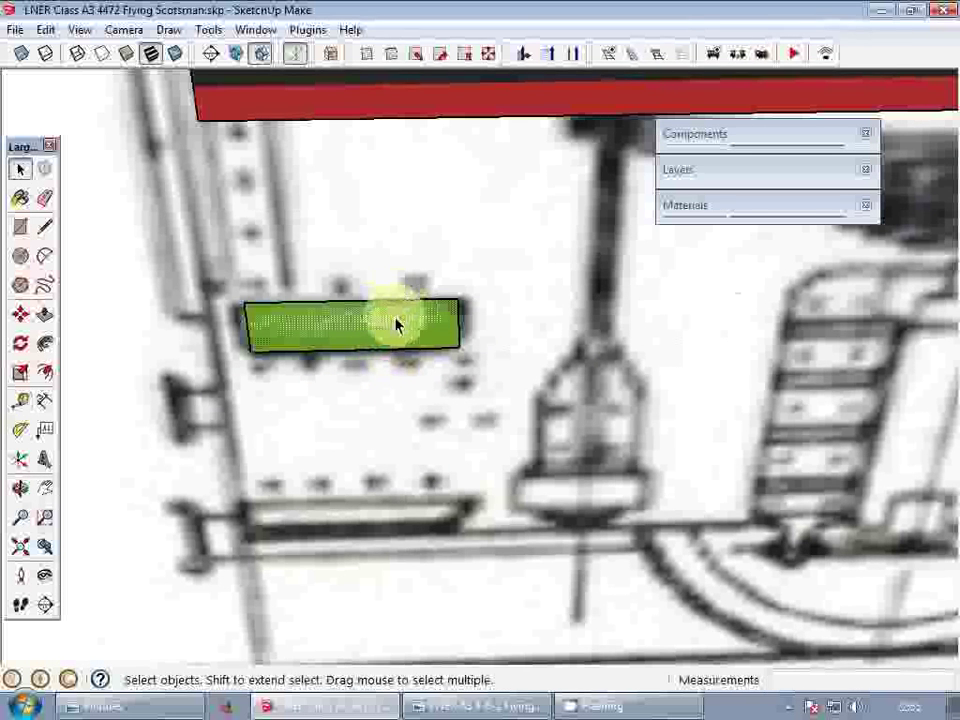
- Try a 3" height for the step rectangle with Scale, and settle on a vertical factor of about 1.02
{"action": "left_click", "coordinate": [393, 332]}
{"action": "key", "text": "s"}
{"action": "left_click_drag", "start_coordinate": [353, 350], "coordinate": [354, 343]}
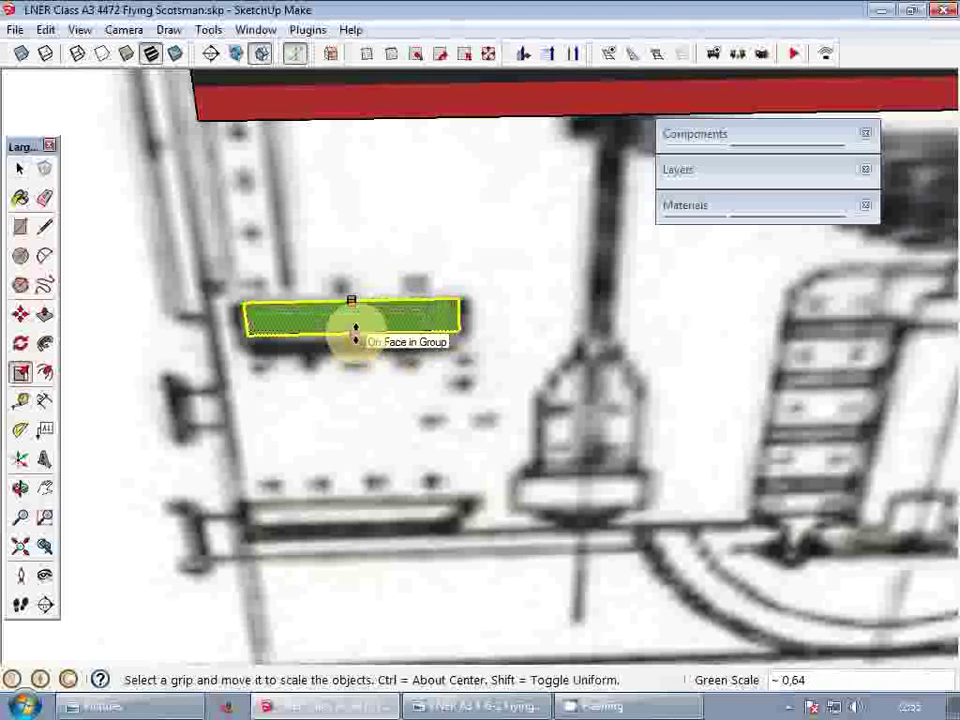
{"action": "type", "text": "3\""}
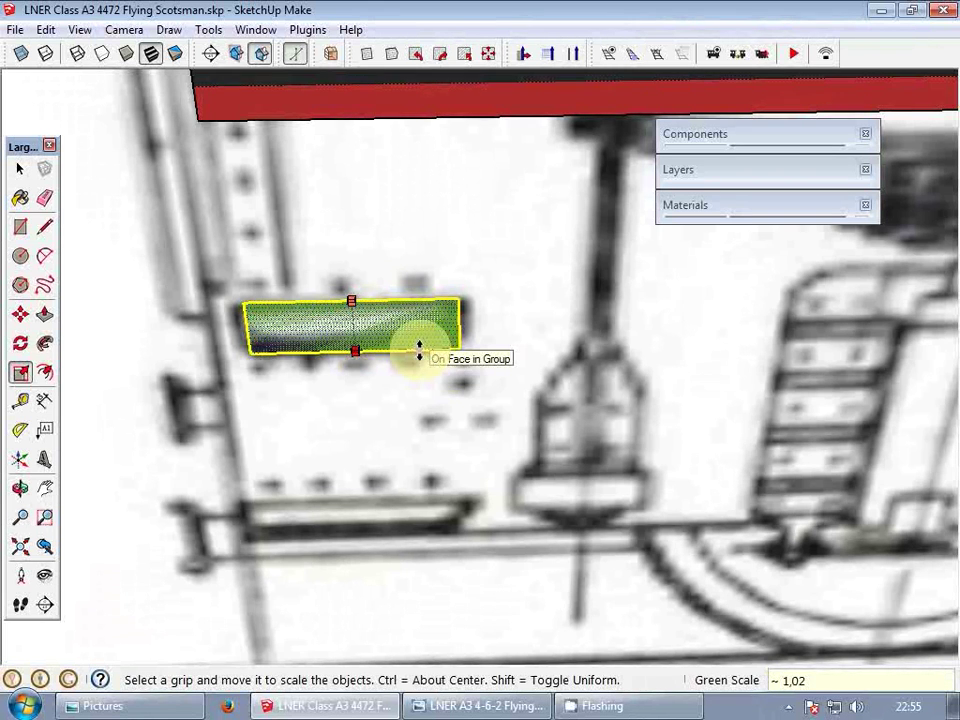
{"action": "scroll", "coordinate": [420, 320], "scroll_direction": "down", "scroll_amount": 3}
{"action": "key", "text": "space"}
- Copy the step rectangle 16 5/8" straight down onto the lower cab step of the side elevation
{"action": "middle_click_drag", "start_coordinate": [439, 354], "coordinate": [398, 355]}
{"action": "key", "text": "m"}
{"action": "left_click", "coordinate": [478, 297], "text": "ctrl"}
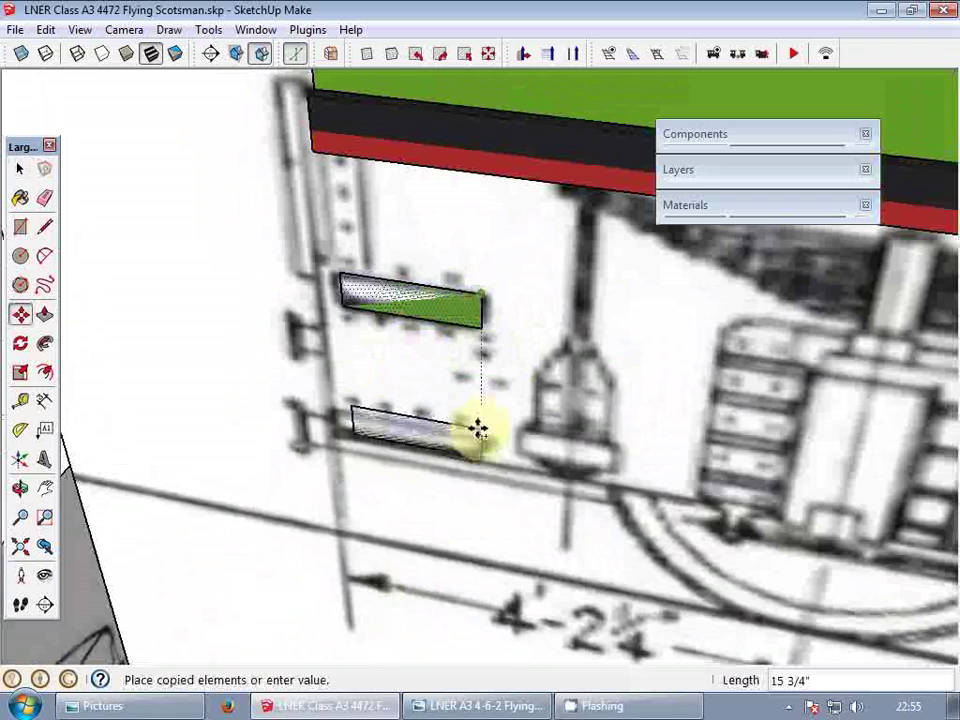
{"action": "left_click", "coordinate": [476, 433]}
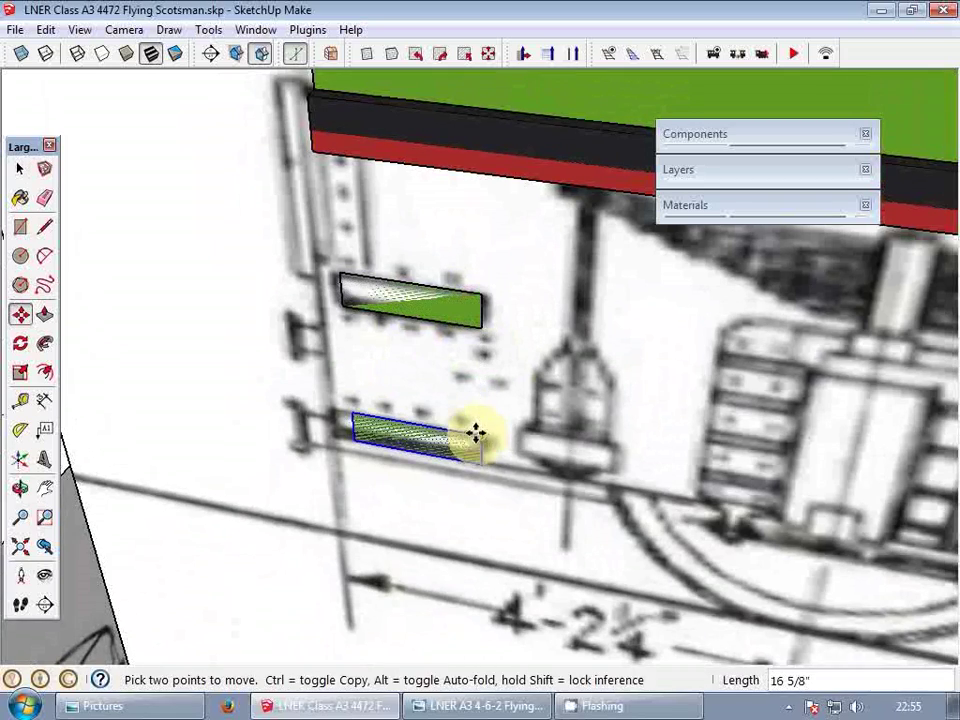
- Delete the copied side elevation drawing that stands against the cab side
{"action": "middle_click_drag", "start_coordinate": [476, 433], "coordinate": [578, 406]}
{"action": "scroll", "coordinate": [531, 397], "scroll_direction": "down", "scroll_amount": 3}
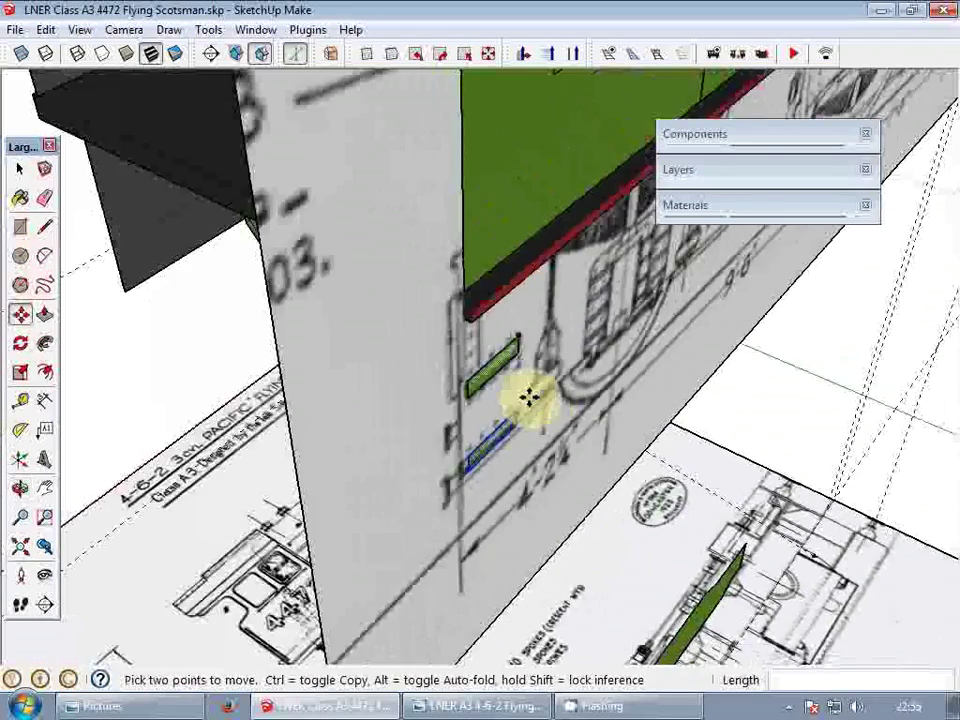
{"action": "key", "text": "space"}
{"action": "scroll", "coordinate": [539, 405], "scroll_direction": "down", "scroll_amount": 3}
{"action": "left_click", "coordinate": [571, 401]}
{"action": "scroll", "coordinate": [571, 401], "scroll_direction": "up", "scroll_amount": 1}
{"action": "scroll", "coordinate": [571, 401], "scroll_direction": "up", "scroll_amount": 1}
{"action": "key", "text": "Delete"}
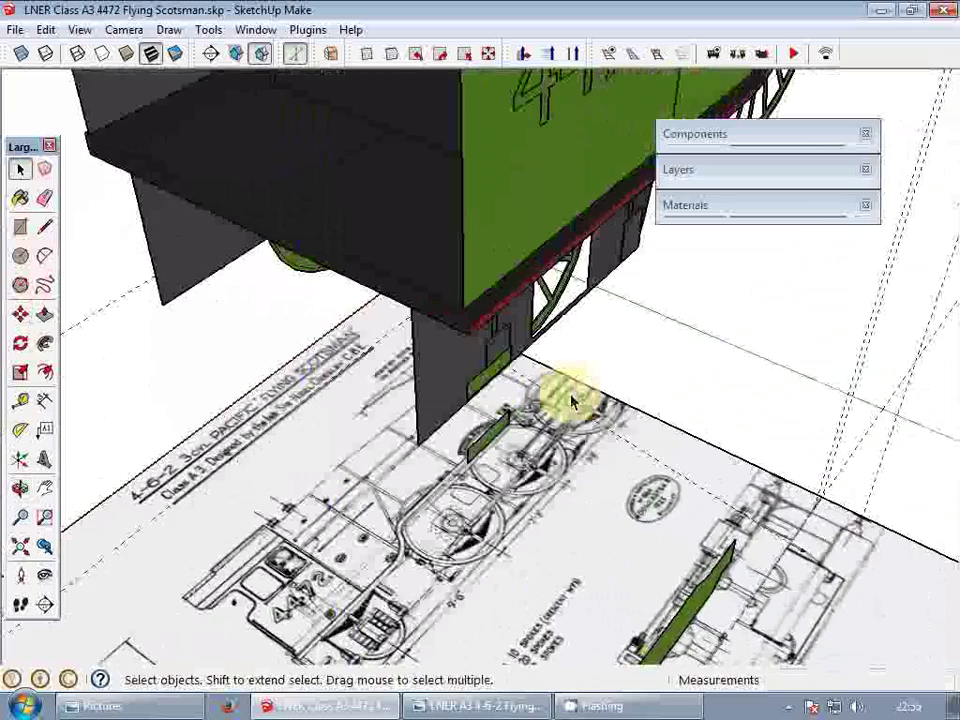
- Extrude the upper step rectangle inward to the frame plate with Push/Pull and make the resulting box a group
{"action": "scroll", "coordinate": [492, 376], "scroll_direction": "up", "scroll_amount": 1}
{"action": "key", "text": "p"}
{"action": "left_click", "coordinate": [474, 385]}
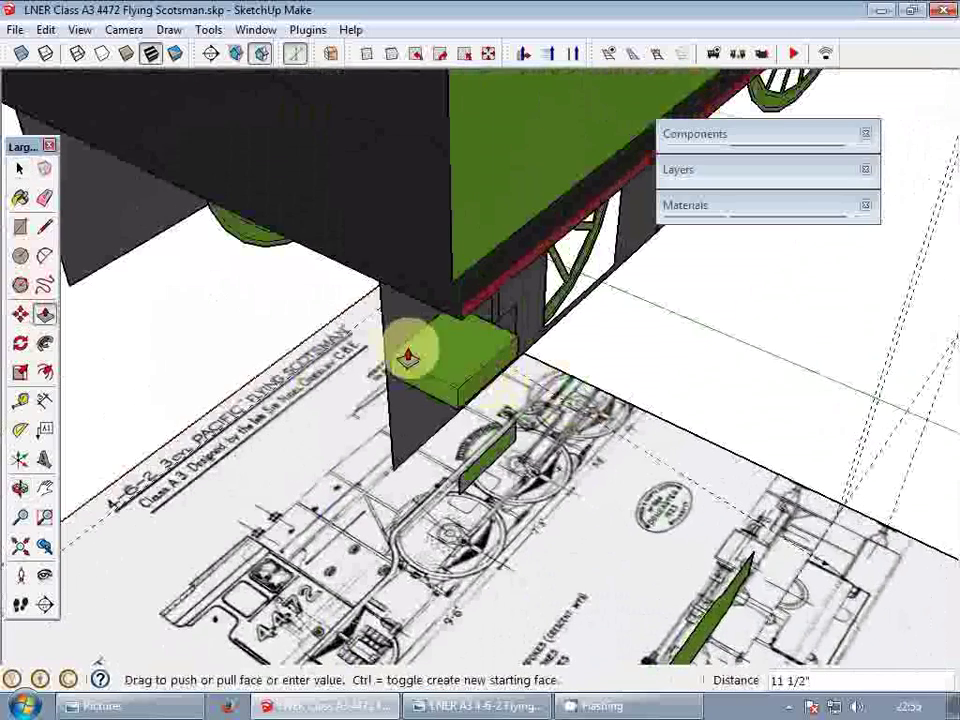
{"action": "left_click", "coordinate": [399, 321]}
{"action": "key", "text": "space"}
{"action": "left_click", "coordinate": [458, 366]}
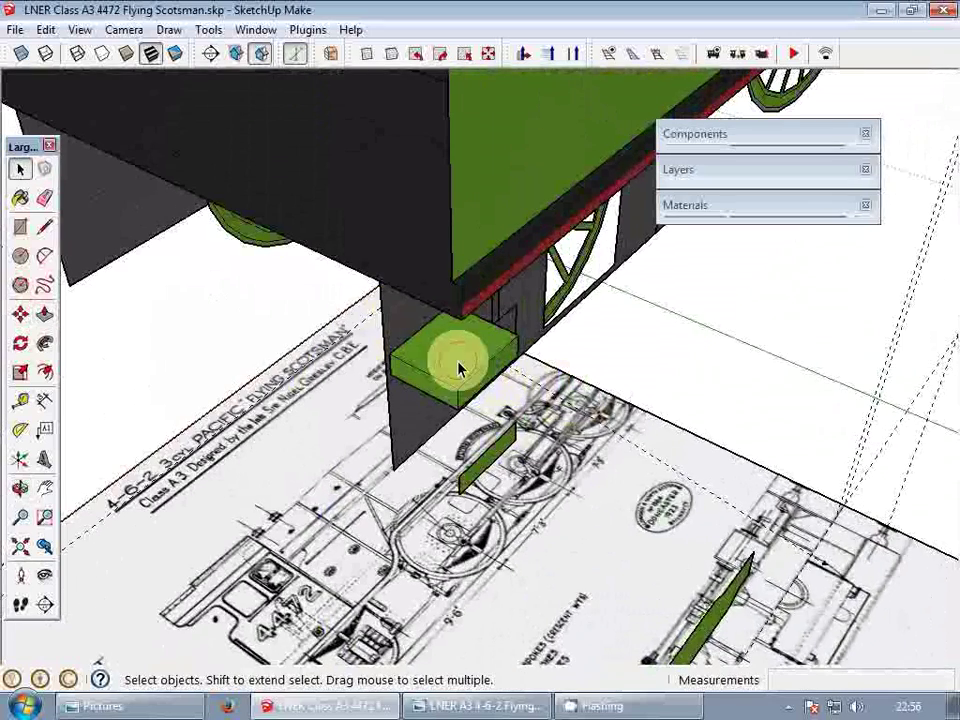
{"action": "scroll", "coordinate": [453, 358], "scroll_direction": "up", "scroll_amount": 2}
{"action": "right_click", "coordinate": [450, 346]}
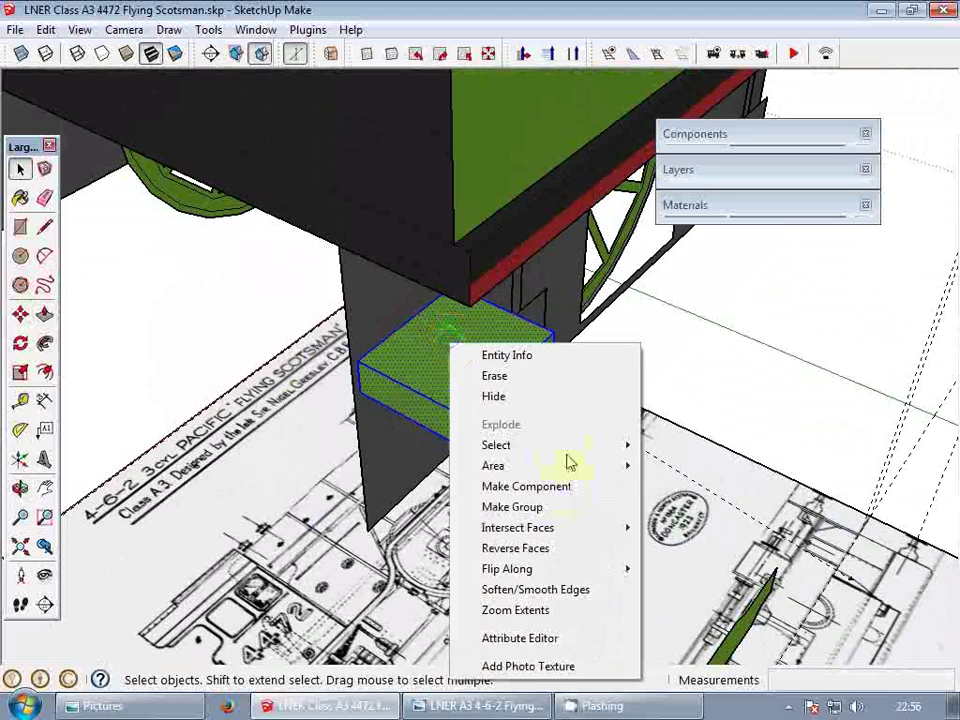
{"action": "left_click", "coordinate": [542, 509]}
- Open up the step box inside its group by erasing its lower long edges, keeping only the tread and the two end plates
{"action": "double_click", "coordinate": [475, 390]}
{"action": "key", "text": "e"}
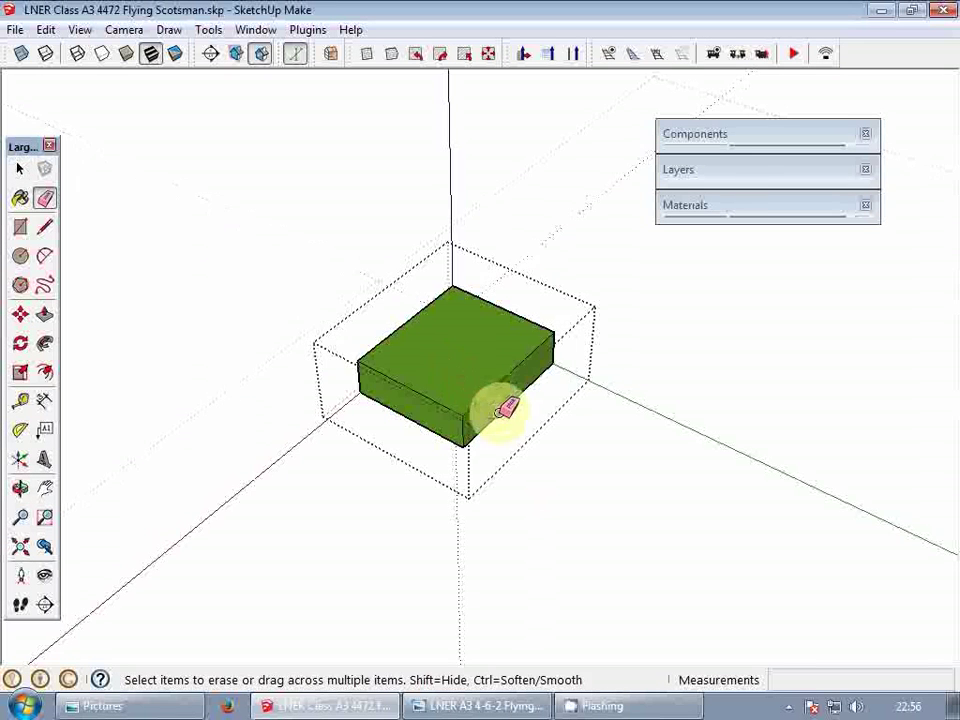
{"action": "left_click", "coordinate": [498, 412]}
{"action": "mouse_move", "coordinate": [499, 411]}
{"action": "middle_mouse_down"}
{"action": "mouse_move", "coordinate": [364, 332]}
{"action": "mouse_move", "coordinate": [456, 266]}
{"action": "mouse_move", "coordinate": [447, 214]}
{"action": "middle_mouse_up"}
{"action": "left_click", "coordinate": [481, 400]}
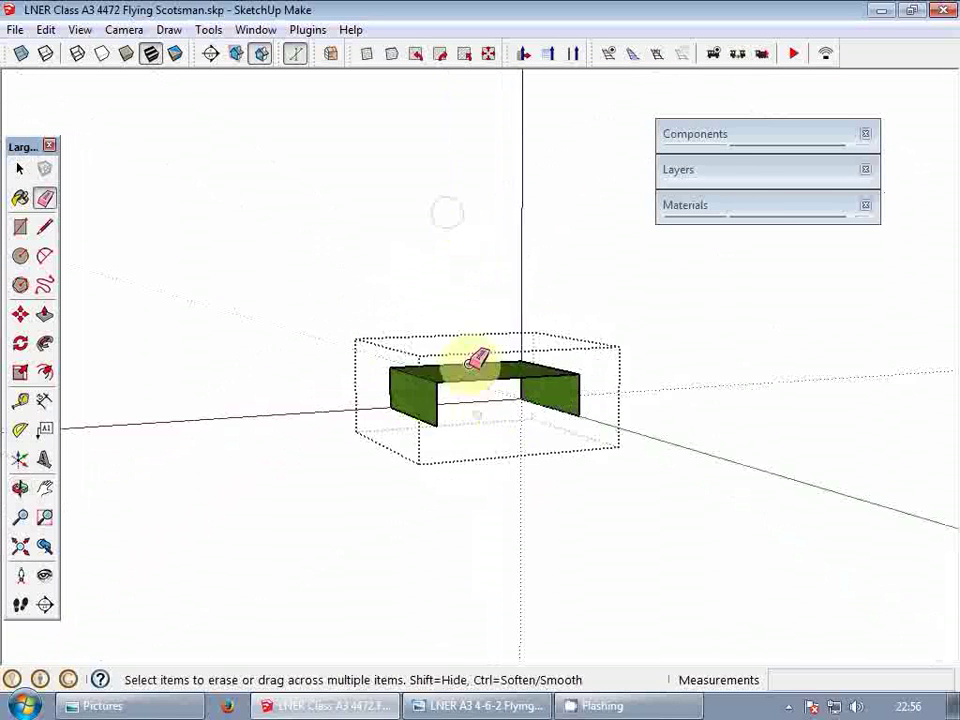
{"action": "middle_click_drag", "start_coordinate": [470, 366], "coordinate": [482, 405]}
{"action": "key", "text": "space"}
{"action": "scroll", "coordinate": [461, 387], "scroll_direction": "down", "scroll_amount": 1}
{"action": "key", "text": "Escape"}
{"action": "scroll", "coordinate": [462, 388], "scroll_direction": "up", "scroll_amount": 1}
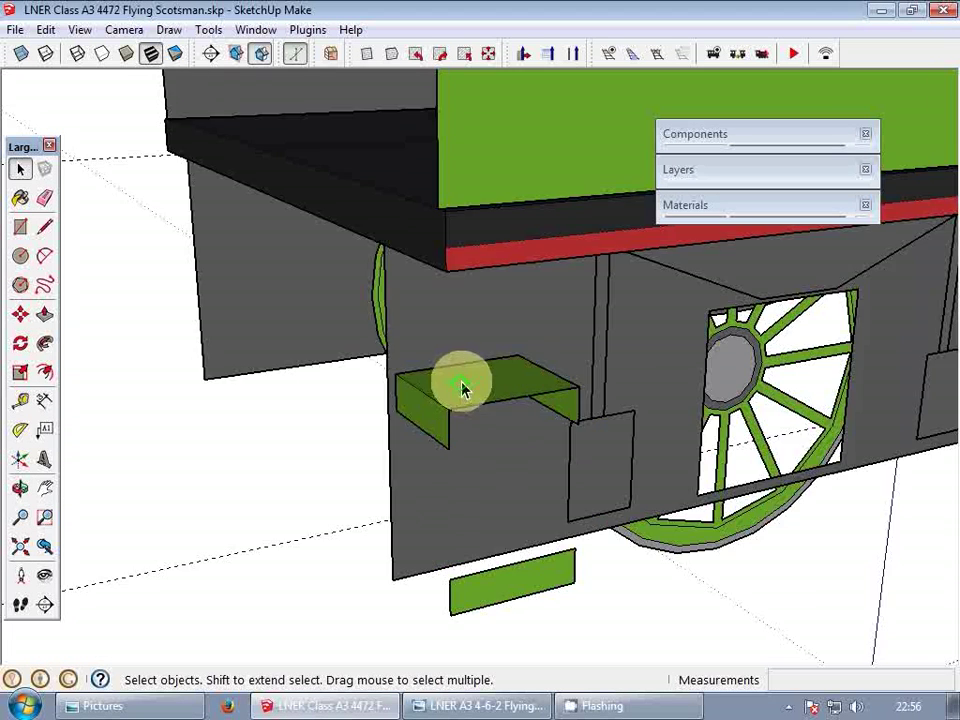
{"action": "scroll", "coordinate": [462, 388], "scroll_direction": "down", "scroll_amount": 1}
{"action": "scroll", "coordinate": [462, 388], "scroll_direction": "up", "scroll_amount": 1}
- Sample 0135_DarkGray from the frame plate and paint the upper cab step group with it
{"action": "key", "text": "b"}
{"action": "left_click", "coordinate": [473, 322], "text": "alt"}
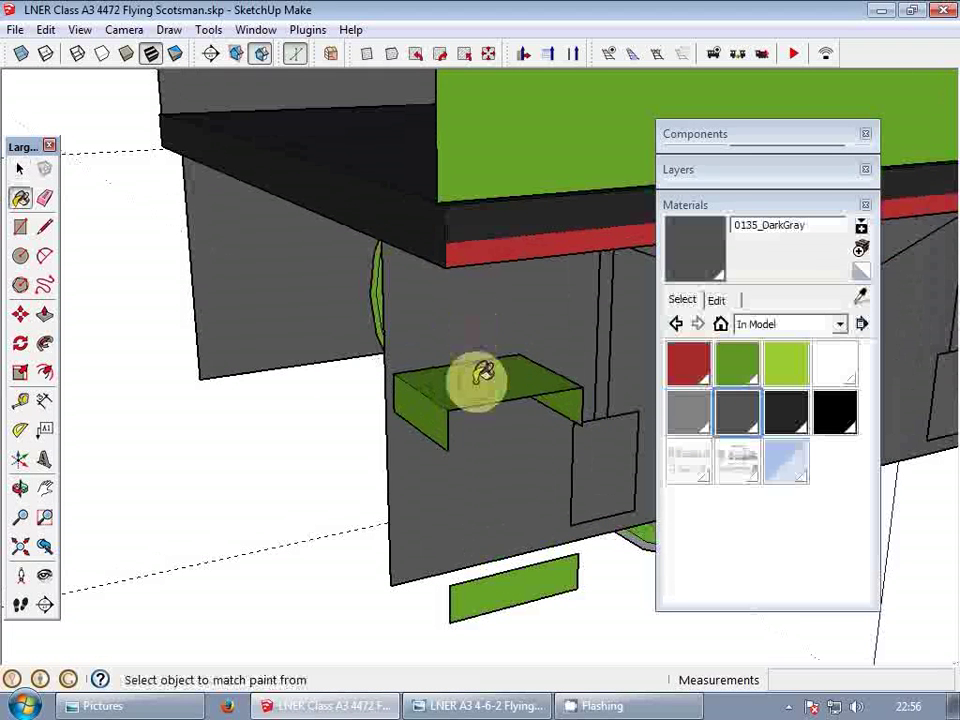
{"action": "left_click", "coordinate": [490, 378]}
{"action": "key", "text": "space"}
- Copy the upper cab step down onto the lower green rectangle and delete that rectangle
{"action": "left_click", "coordinate": [503, 396]}
{"action": "left_click", "coordinate": [451, 408]}
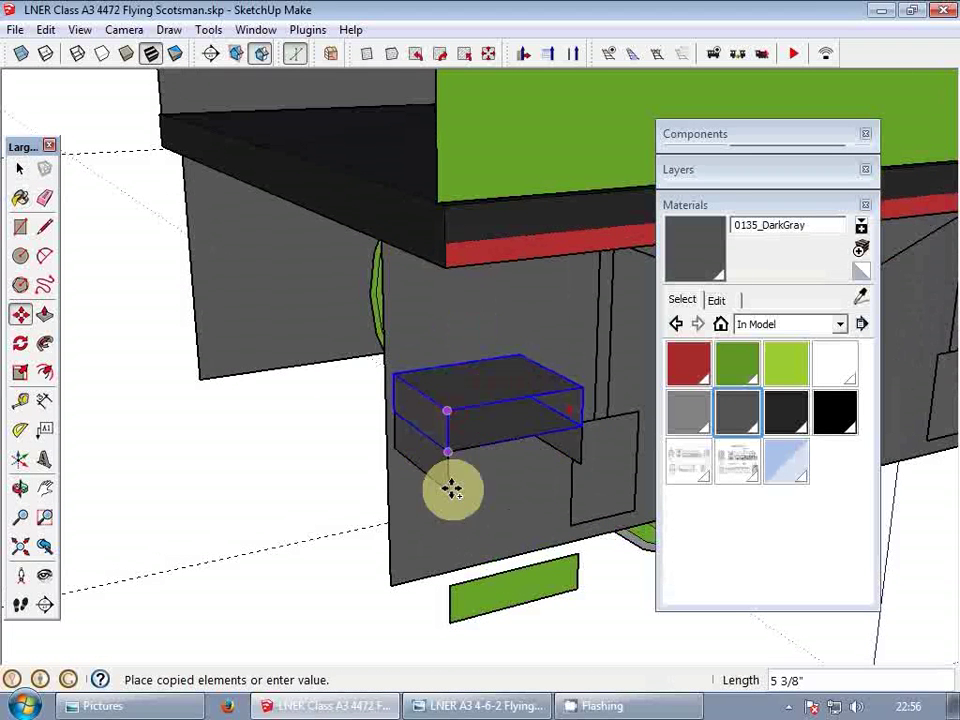
{"action": "left_click", "coordinate": [443, 583]}
{"action": "key", "text": "space"}
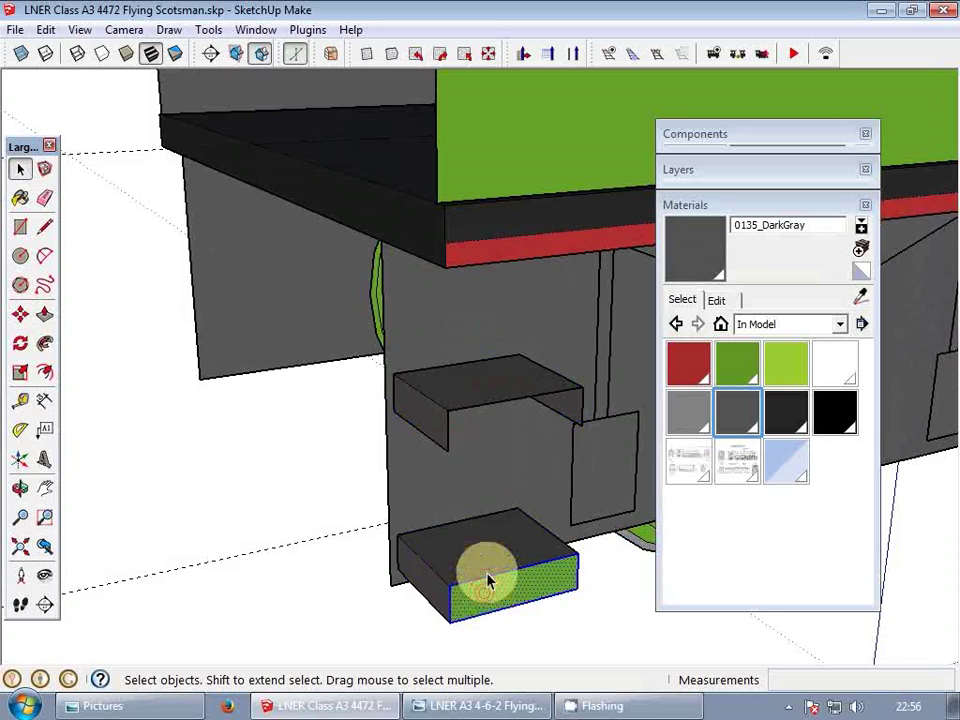
{"action": "key", "text": "Delete"}
- Cut both cab steps and paste them in place inside the nested frame plate group
{"action": "left_click", "coordinate": [458, 393], "text": "shift"}
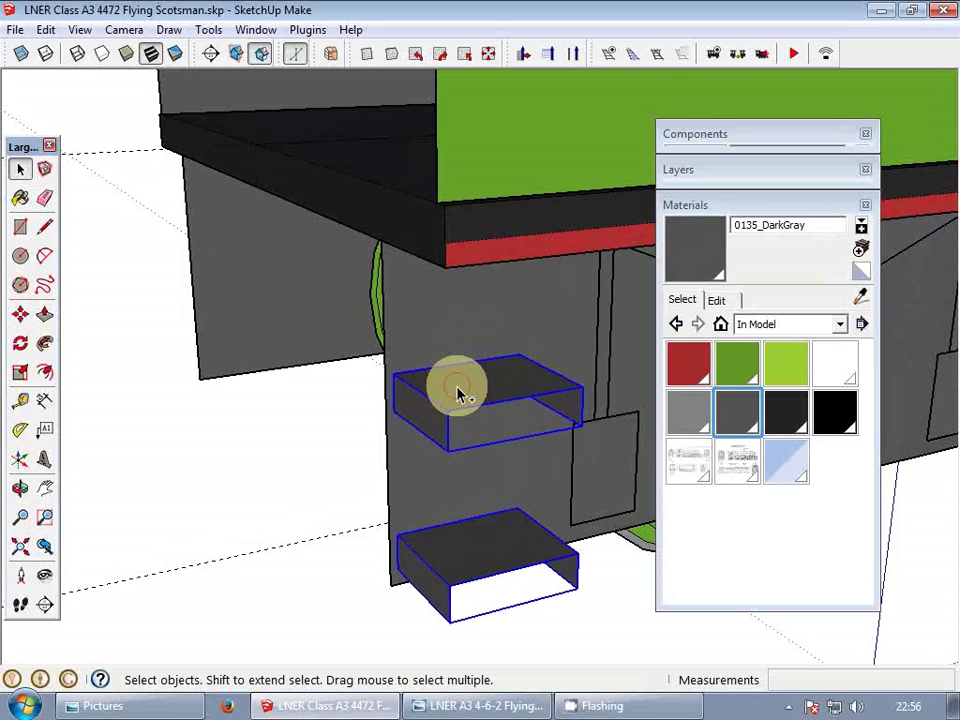
{"action": "key", "text": "ctrl+x"}
{"action": "double_click", "coordinate": [472, 417]}
{"action": "double_click", "coordinate": [475, 428]}
{"action": "left_click", "coordinate": [478, 437]}
{"action": "double_click", "coordinate": [477, 437]}
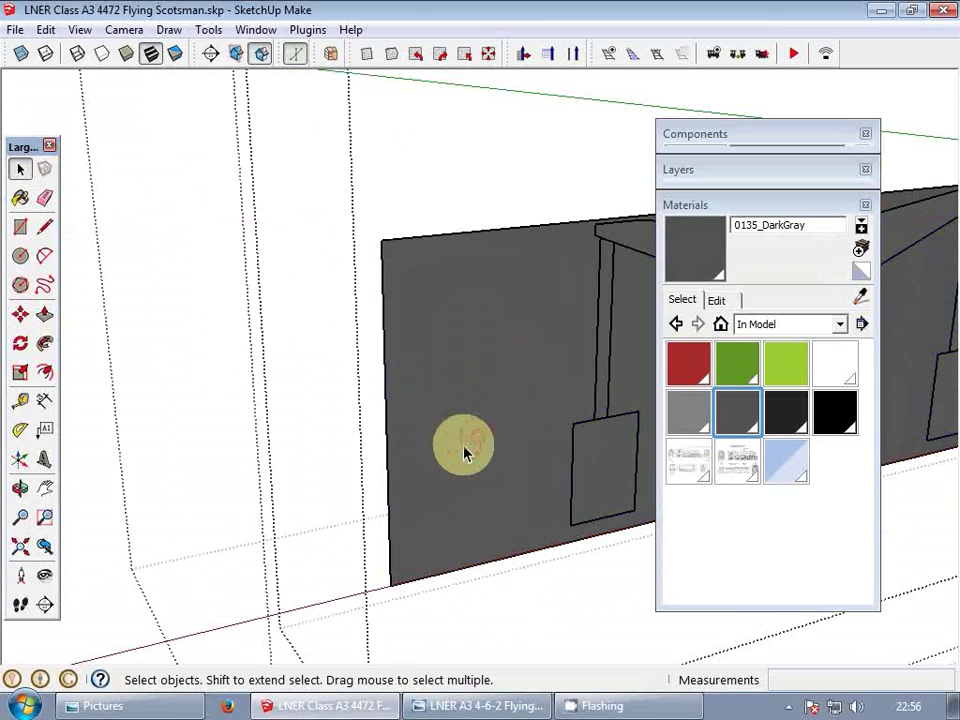
{"action": "key", "text": "ctrl+shift+v"}
- Paint the pasted cab steps with the Default material and collapse the material browser
{"action": "left_click", "coordinate": [859, 268]}
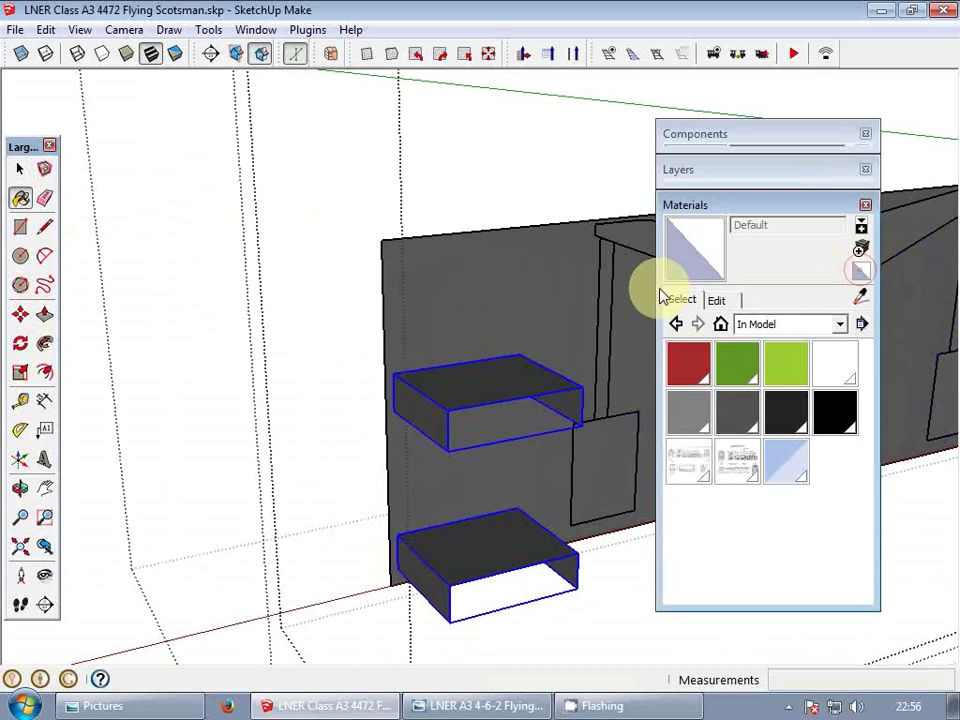
{"action": "left_click", "coordinate": [511, 372]}
{"action": "left_click", "coordinate": [715, 199]}
{"action": "key", "text": "space"}
{"action": "left_click", "coordinate": [509, 334]}
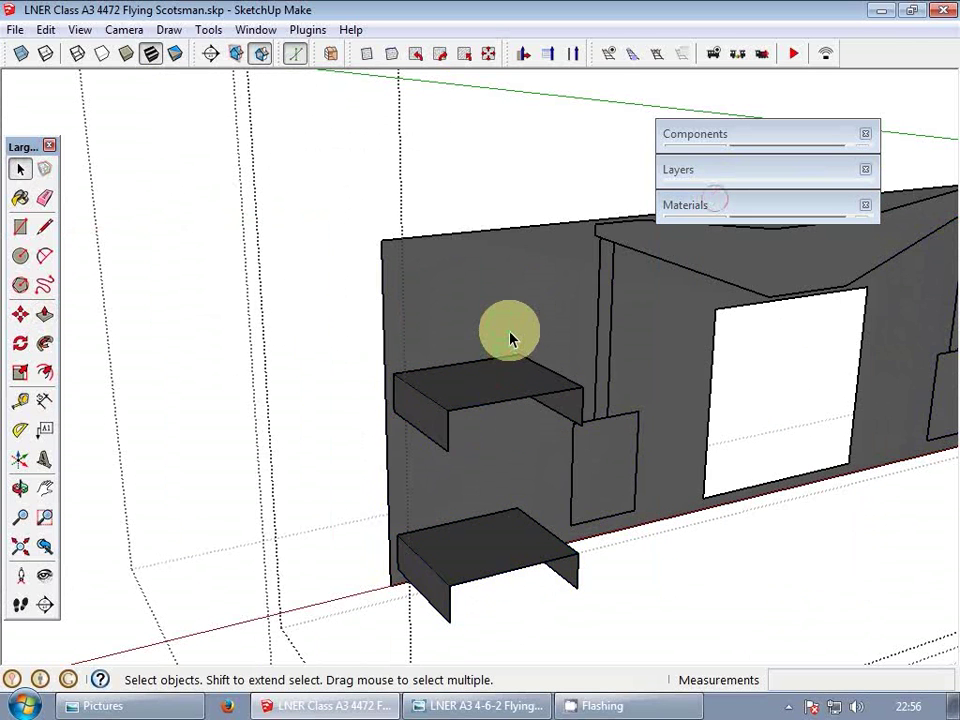
- Close the frame plate group and examine the whole locomotive with the cab steps on both sides
{"action": "scroll", "coordinate": [528, 338], "scroll_direction": "down", "scroll_amount": 4}
{"action": "middle_click_drag", "start_coordinate": [530, 345], "coordinate": [420, 355]}
{"action": "scroll", "coordinate": [420, 353], "scroll_direction": "down", "scroll_amount": 3}
{"action": "middle_click_drag", "start_coordinate": [486, 344], "coordinate": [467, 351], "text": "shift"}
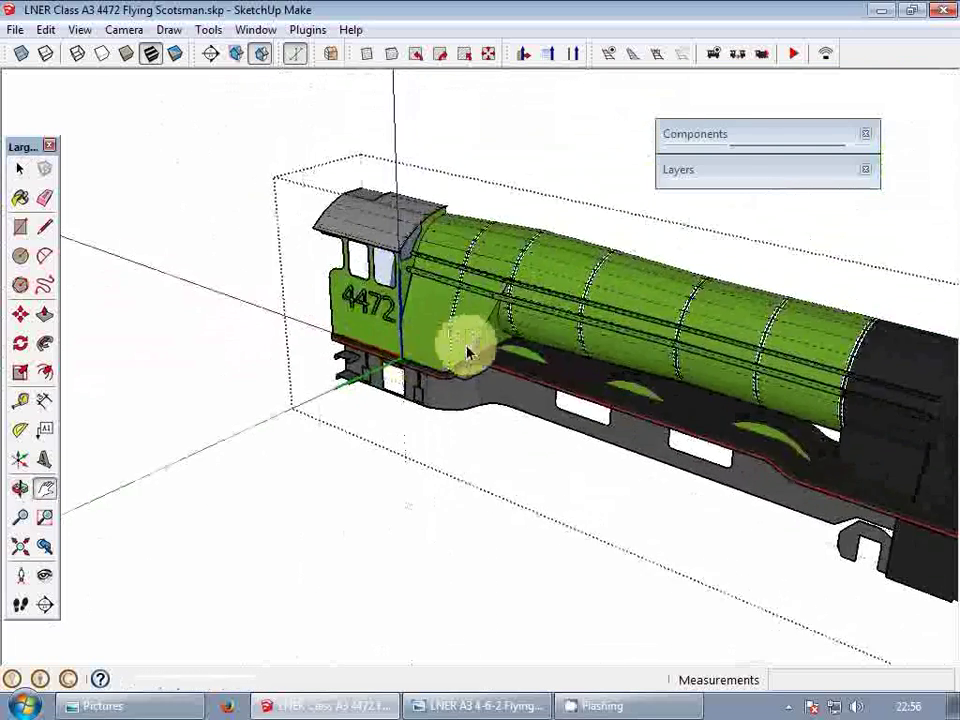
{"action": "scroll", "coordinate": [412, 356], "scroll_direction": "up", "scroll_amount": 2}
{"action": "key", "text": "Escape"}
{"action": "scroll", "coordinate": [412, 356], "scroll_direction": "down", "scroll_amount": 5}
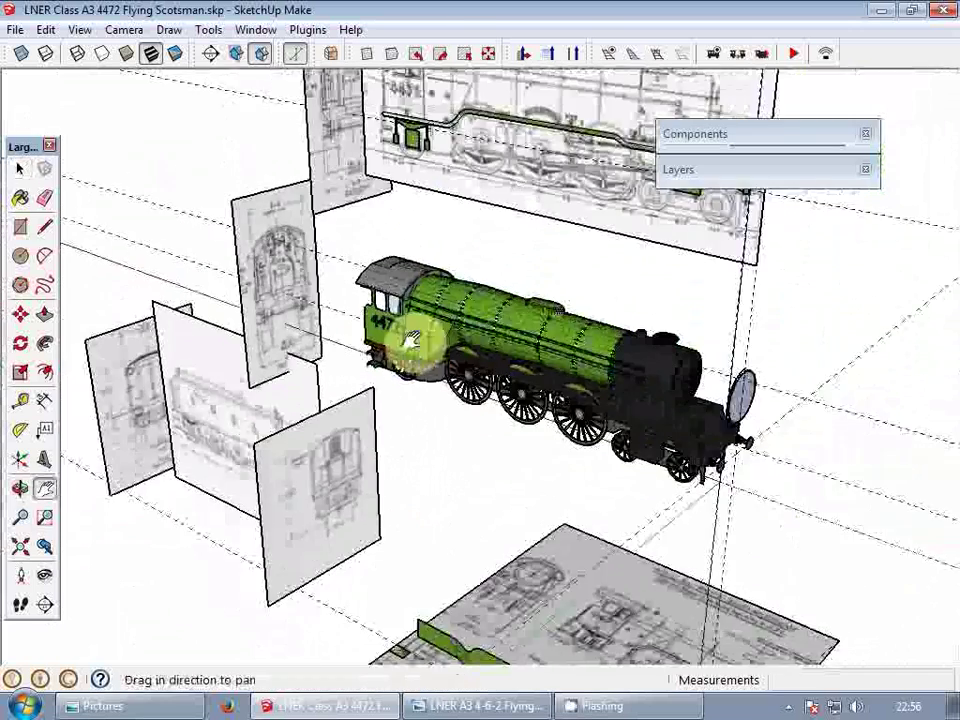
{"action": "middle_click_drag", "start_coordinate": [508, 336], "coordinate": [467, 343], "text": "shift"}
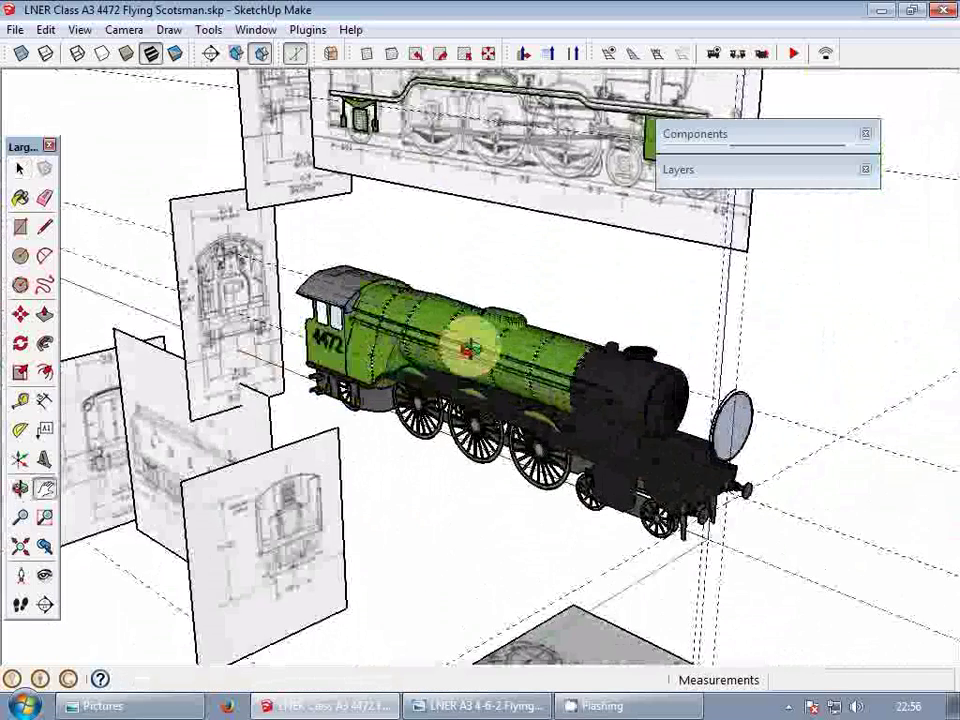
- Remove the leftover round disc and its loose curve standing in front of the smokebox
{"action": "scroll", "coordinate": [645, 428], "scroll_direction": "up", "scroll_amount": 4}
{"action": "scroll", "coordinate": [645, 428], "scroll_direction": "up", "scroll_amount": 3}
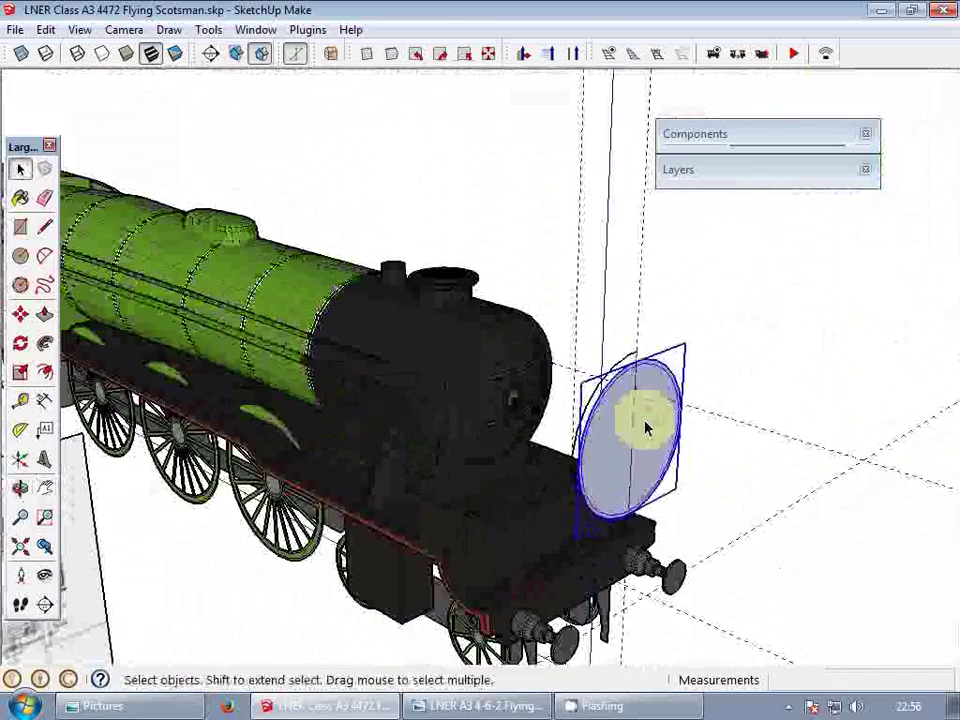
{"action": "double_click", "coordinate": [624, 367]}
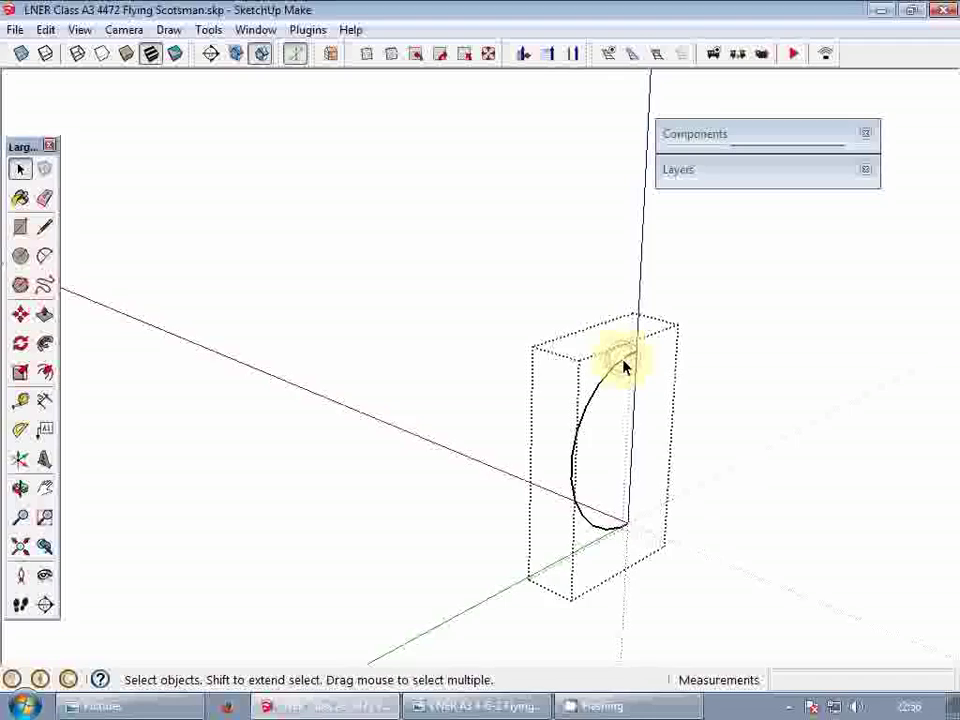
{"action": "middle_click_drag", "start_coordinate": [624, 368], "coordinate": [512, 400]}
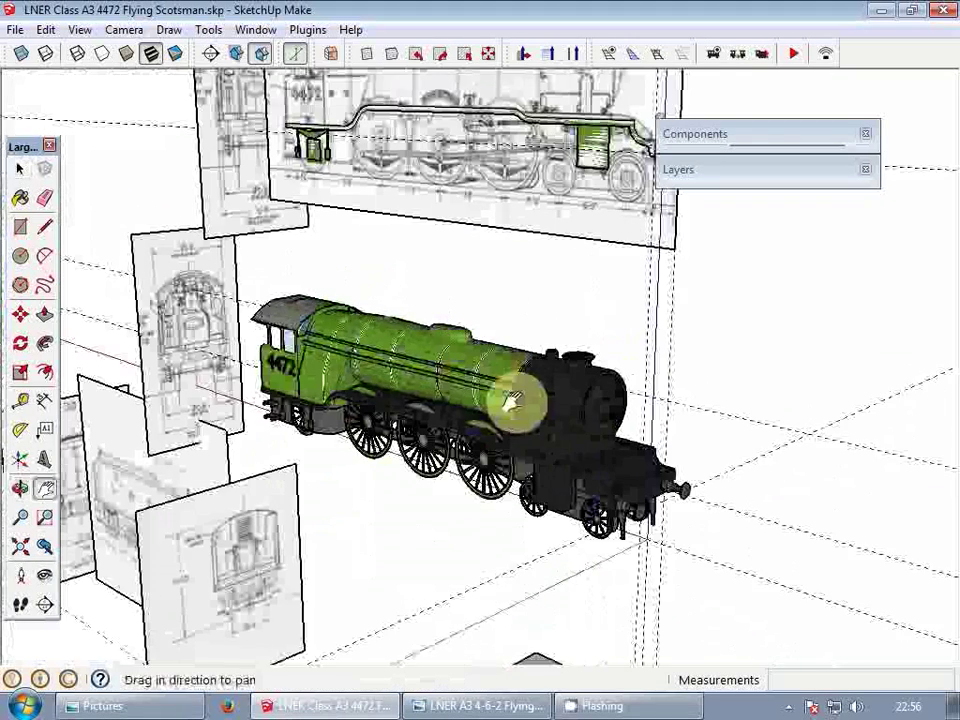
{"action": "scroll", "coordinate": [510, 402], "scroll_direction": "up", "scroll_amount": 2}
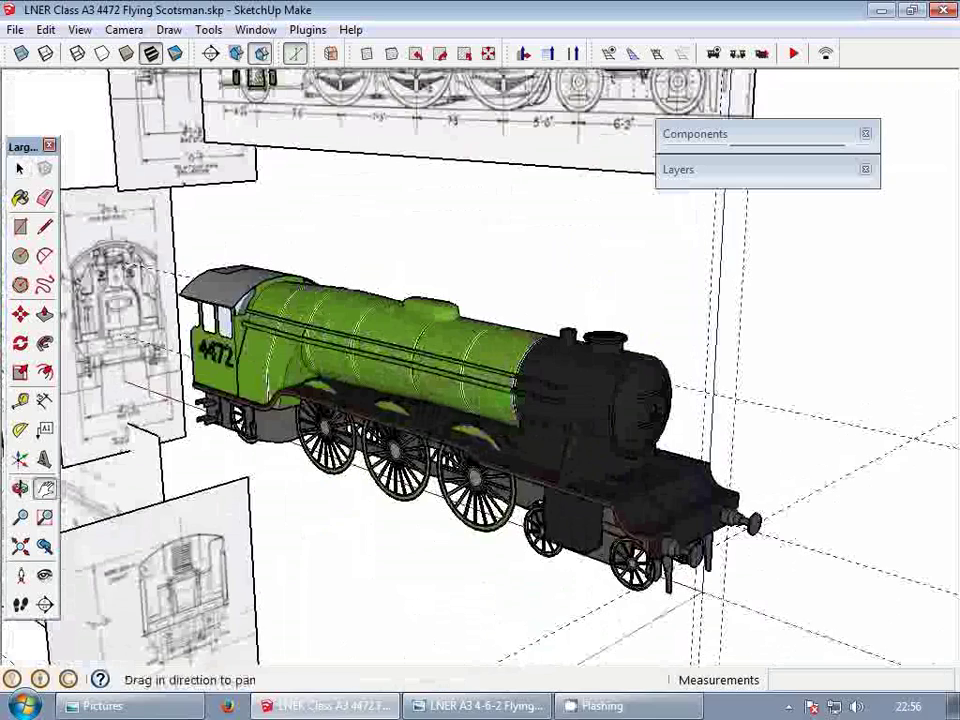
{"action": "key", "text": "space"}
{"action": "middle_click_drag", "start_coordinate": [588, 255], "coordinate": [474, 358]}
{"action": "scroll", "coordinate": [477, 308], "scroll_direction": "down", "scroll_amount": 3}
{"action": "scroll", "coordinate": [538, 274], "scroll_direction": "up", "scroll_amount": 3}
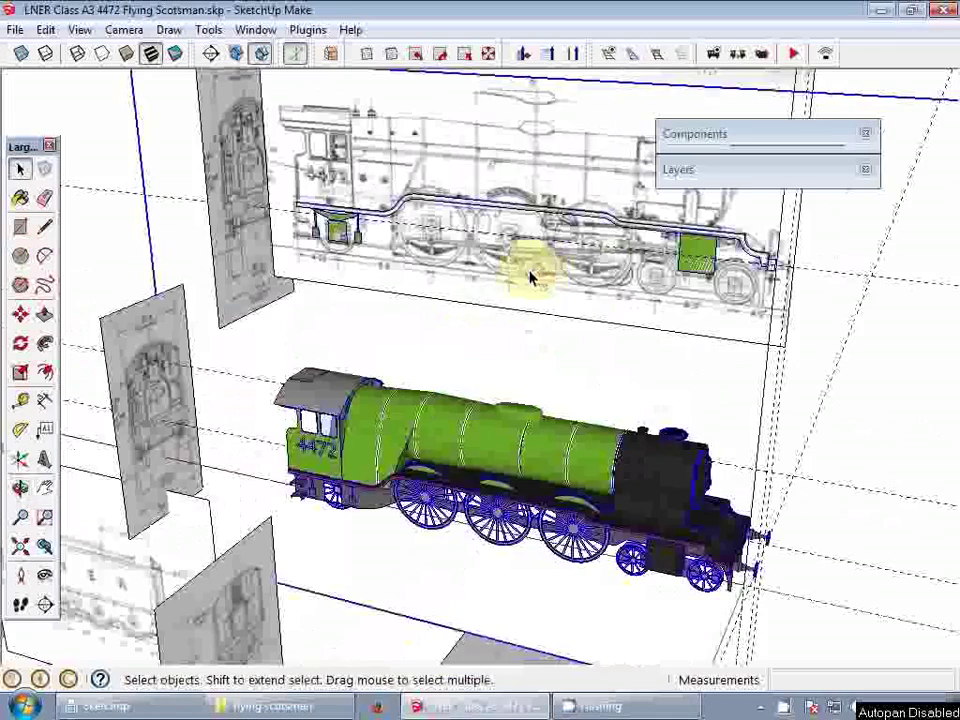
{"action": "scroll", "coordinate": [540, 288], "scroll_direction": "up", "scroll_amount": 2}
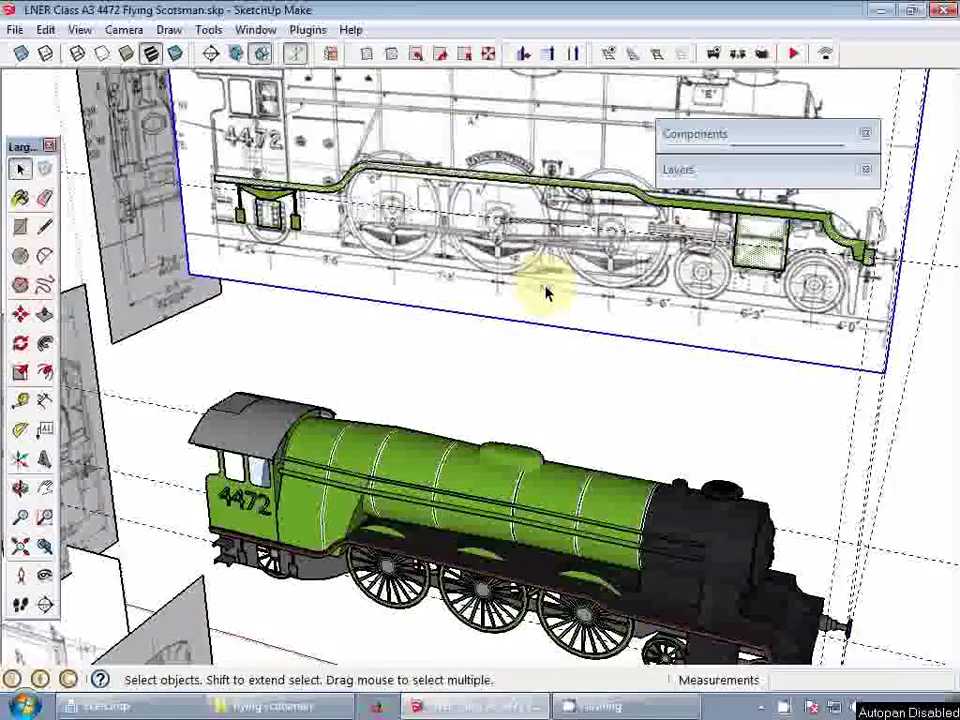
{"action": "key", "text": "m"}
{"action": "scroll", "coordinate": [527, 300], "scroll_direction": "up", "scroll_amount": 2}
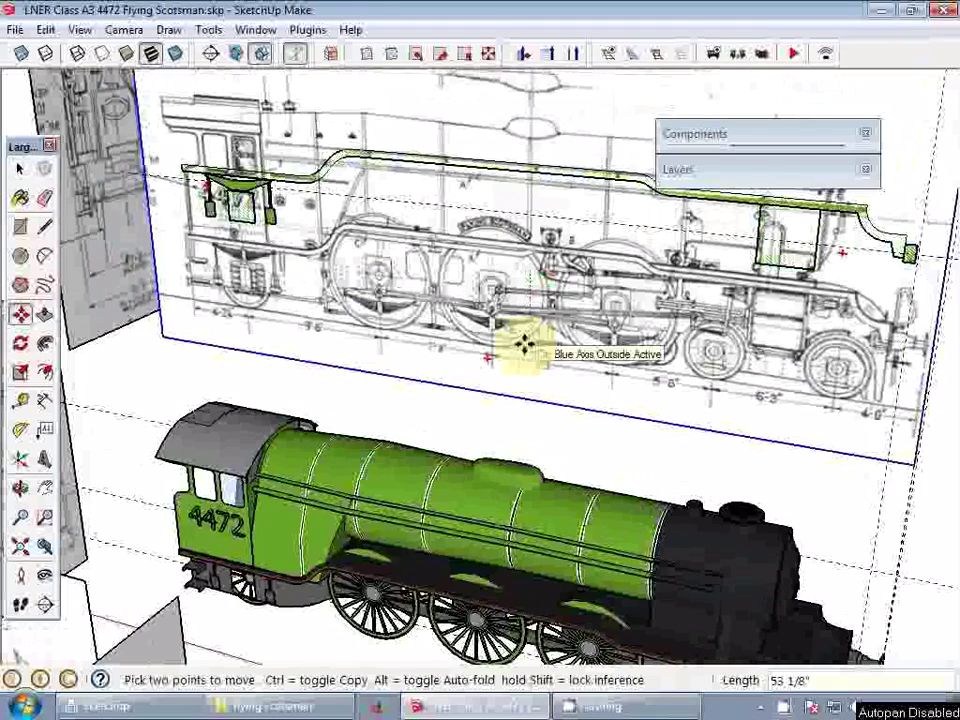
{"action": "type", "text": "0"}
{"action": "key", "text": "Return"}
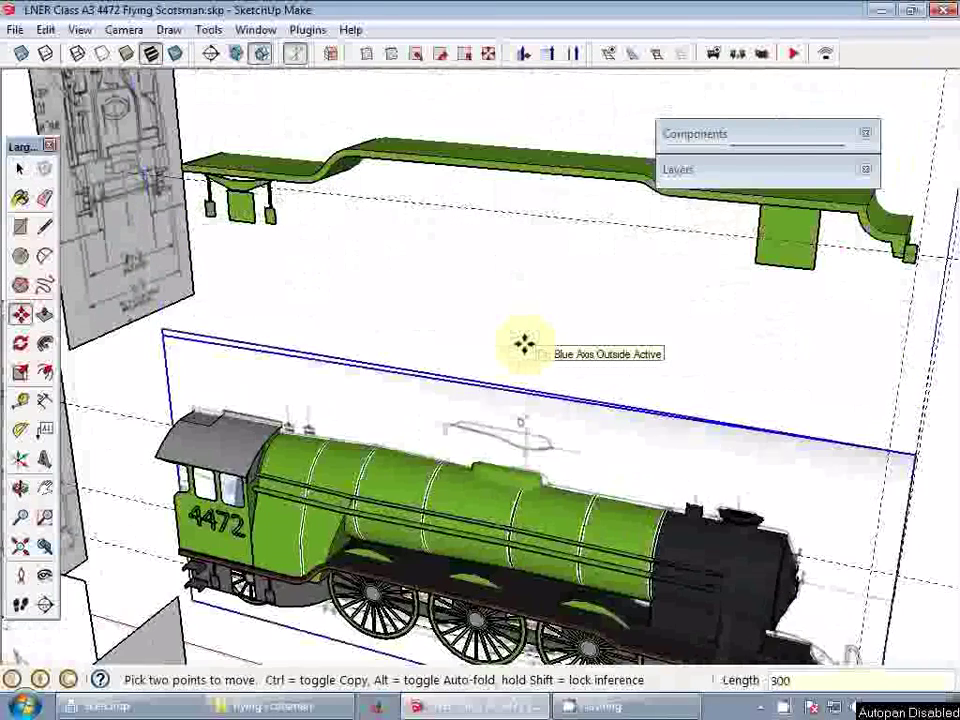
{"action": "key", "text": "ctrl+z"}
- Copy the side elevation drawing 300 inches down along the blue axis to the locomotive's level
{"action": "left_click", "coordinate": [549, 255]}
{"action": "key", "text": "ctrl"}
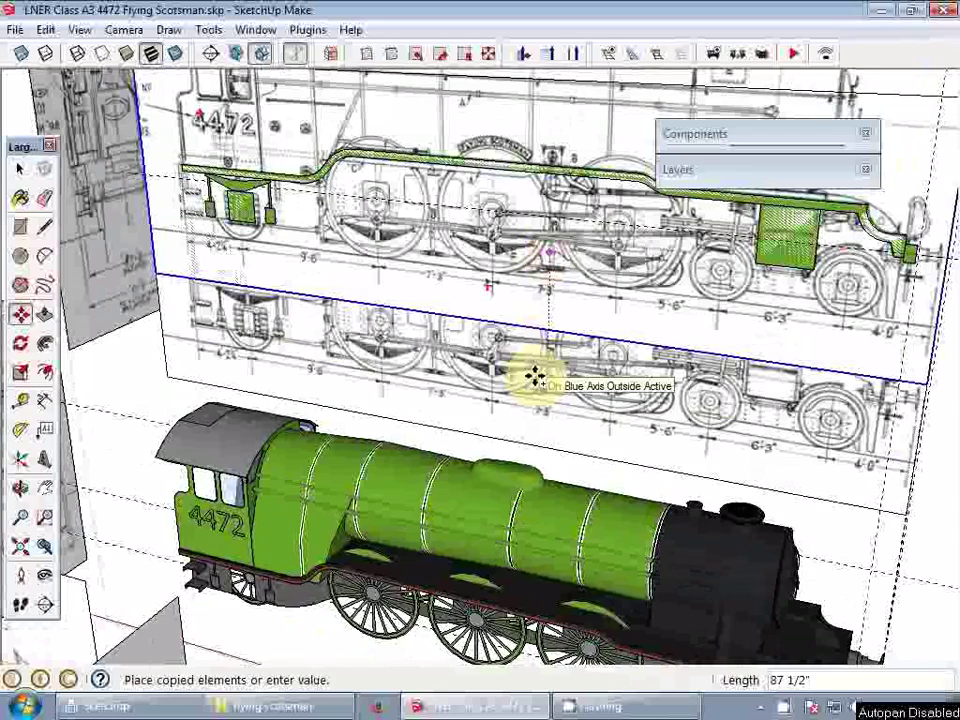
{"action": "type", "text": "300"}
{"action": "key", "text": "Return"}
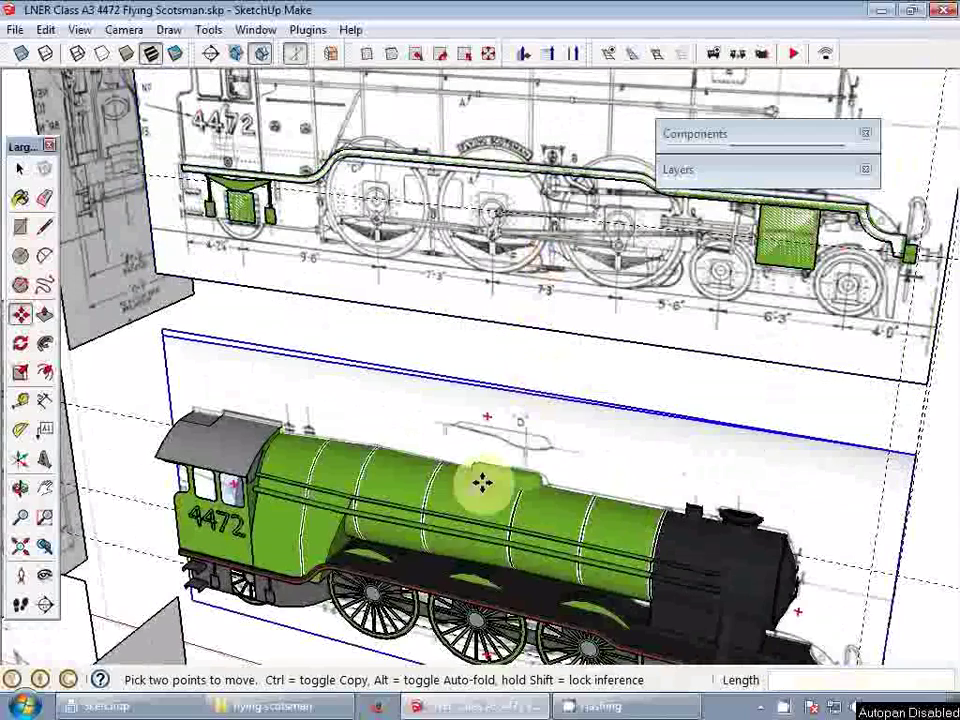
- Shift the copied elevation drawing sideways so it stands against the splashers and cuts through the boiler side
{"action": "scroll", "coordinate": [482, 484], "scroll_direction": "up", "scroll_amount": 1}
{"action": "scroll", "coordinate": [369, 386], "scroll_direction": "down", "scroll_amount": 1}
{"action": "left_click", "coordinate": [369, 386]}
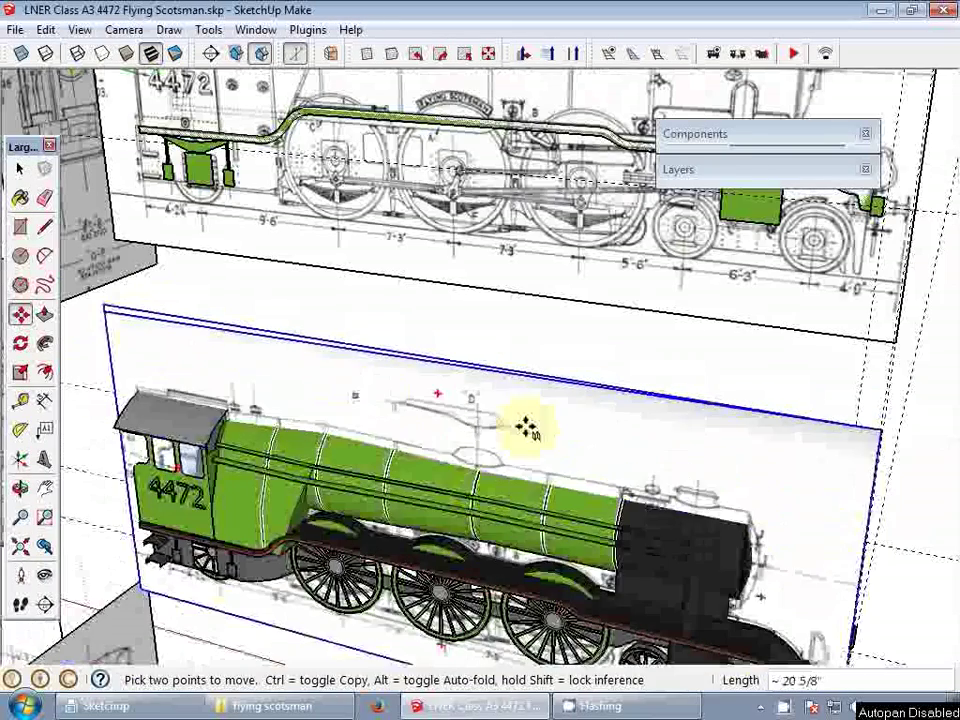
{"action": "left_click", "coordinate": [528, 430]}
{"action": "key", "text": "space"}
{"action": "key", "text": "m"}
{"action": "left_click", "coordinate": [776, 467]}
{"action": "scroll", "coordinate": [422, 553], "scroll_direction": "up", "scroll_amount": 5}
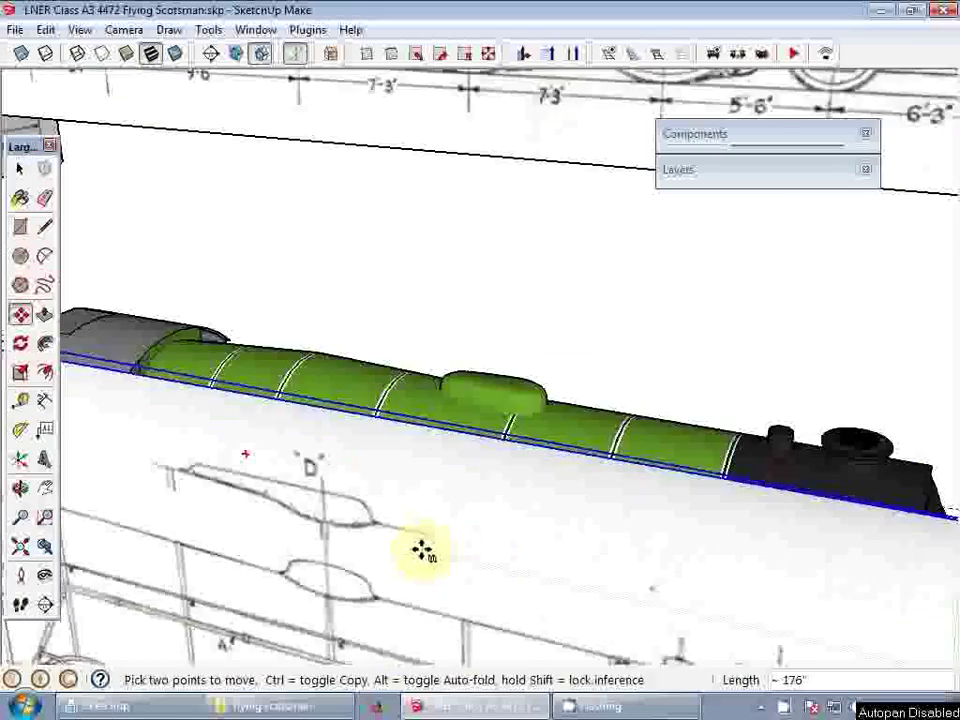
{"action": "key", "text": "ctrl"}
{"action": "scroll", "coordinate": [429, 557], "scroll_direction": "up", "scroll_amount": 3}
{"action": "scroll", "coordinate": [447, 537], "scroll_direction": "up", "scroll_amount": 3}
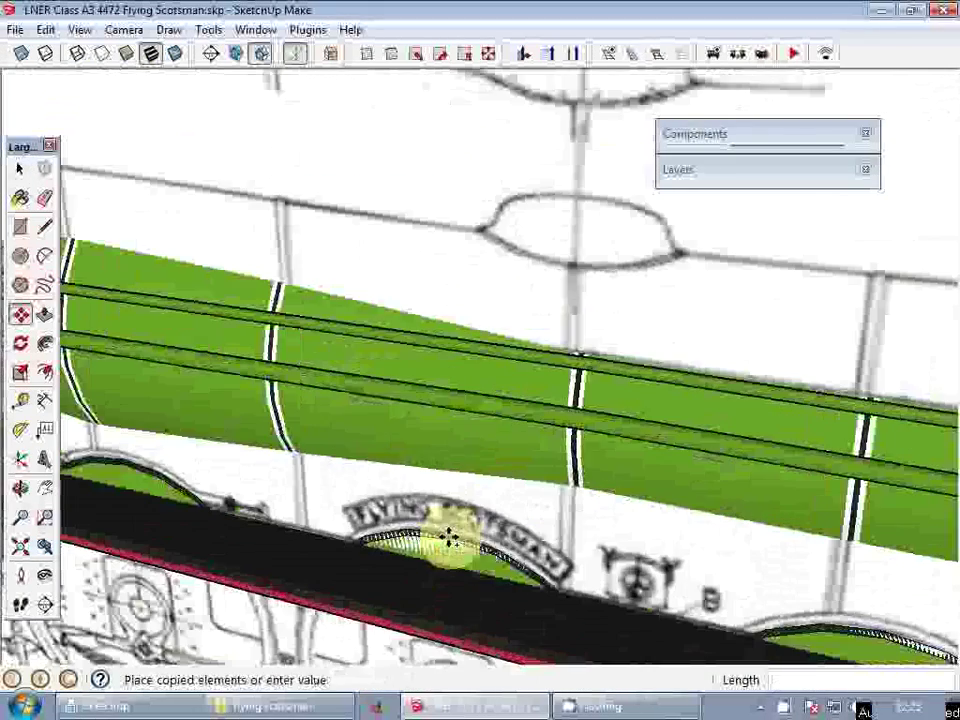
{"action": "left_click", "coordinate": [449, 537]}
{"action": "key", "text": "space"}
{"action": "scroll", "coordinate": [478, 458], "scroll_direction": "down", "scroll_amount": 4}
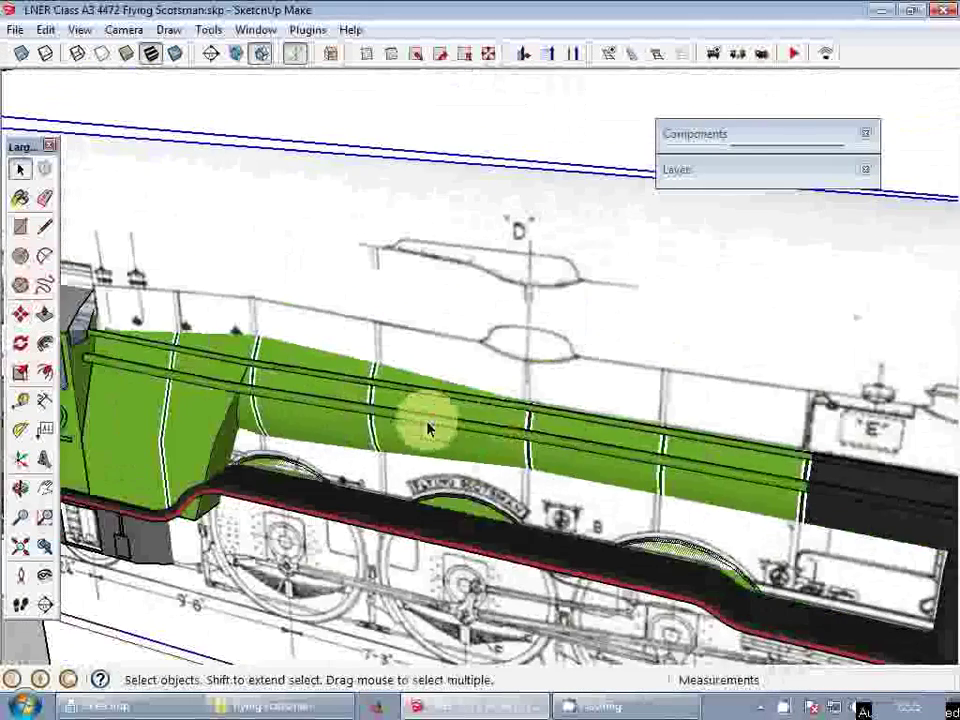
- Examine how the drawing's FLYING SCOTSMAN nameplate lines up with the splasher over the middle driving wheel
{"action": "mouse_move", "coordinate": [427, 428]}
{"action": "middle_mouse_down"}
{"action": "mouse_move", "coordinate": [495, 394]}
{"action": "mouse_move", "coordinate": [572, 418]}
{"action": "mouse_move", "coordinate": [570, 408]}
{"action": "middle_mouse_up"}
{"action": "scroll", "coordinate": [549, 257], "scroll_direction": "down", "scroll_amount": 5}
{"action": "scroll", "coordinate": [560, 432], "scroll_direction": "up", "scroll_amount": 6}
{"action": "scroll", "coordinate": [548, 395], "scroll_direction": "up", "scroll_amount": 1}
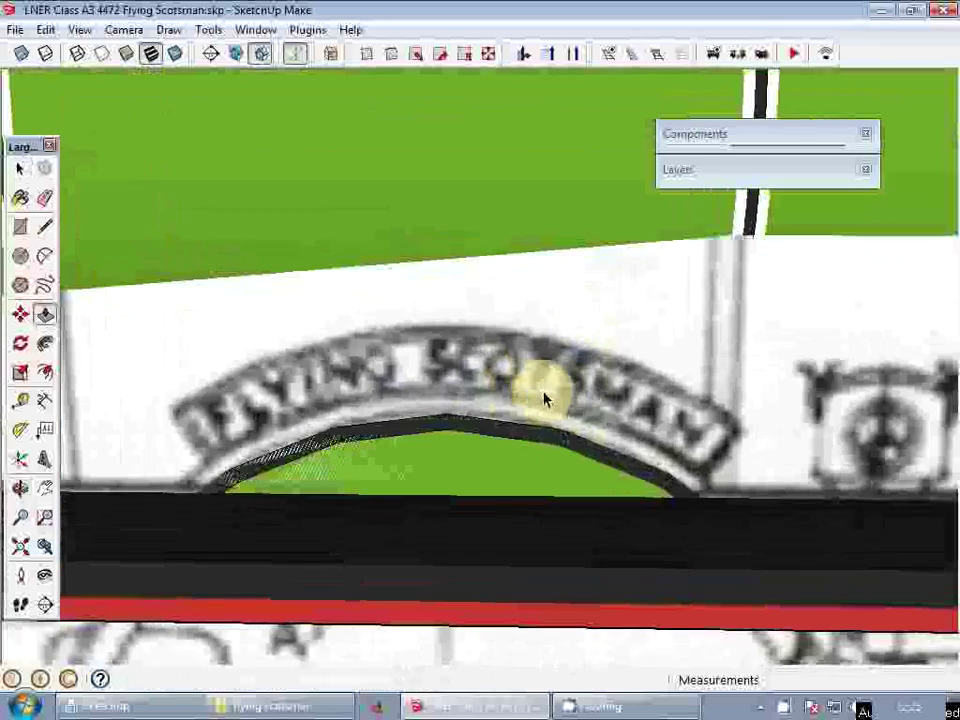
{"action": "scroll", "coordinate": [555, 362], "scroll_direction": "down", "scroll_amount": 4}
{"action": "mouse_move", "coordinate": [557, 347]}
{"action": "middle_mouse_down"}
{"action": "mouse_move", "coordinate": [525, 446]}
{"action": "mouse_move", "coordinate": [525, 354]}
{"action": "mouse_move", "coordinate": [537, 440]}
{"action": "middle_mouse_up"}
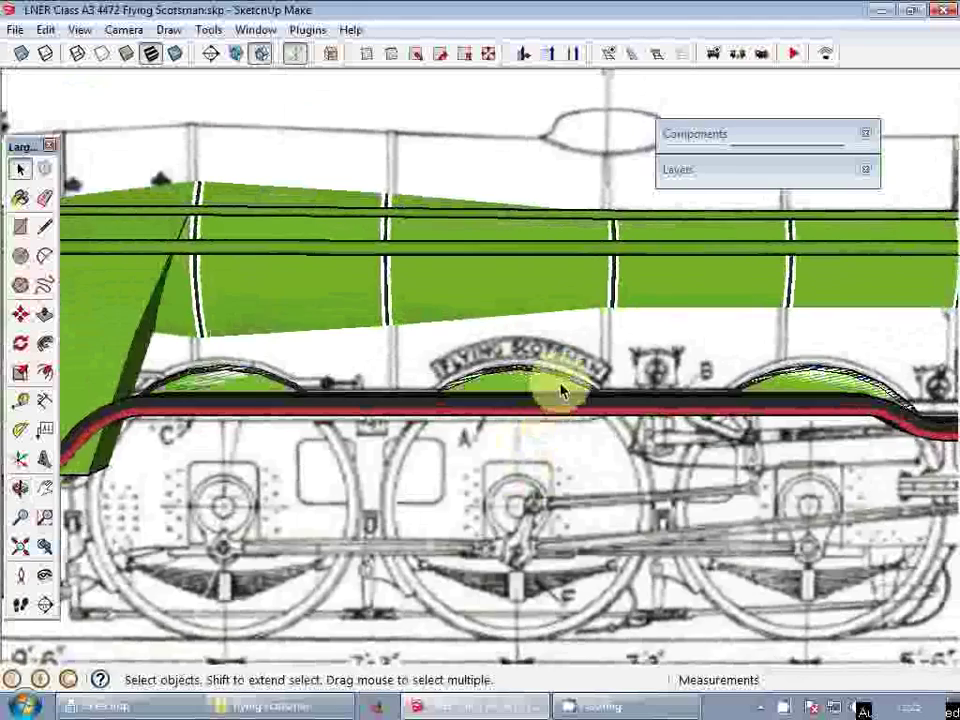
{"action": "scroll", "coordinate": [560, 392], "scroll_direction": "down", "scroll_amount": 6}
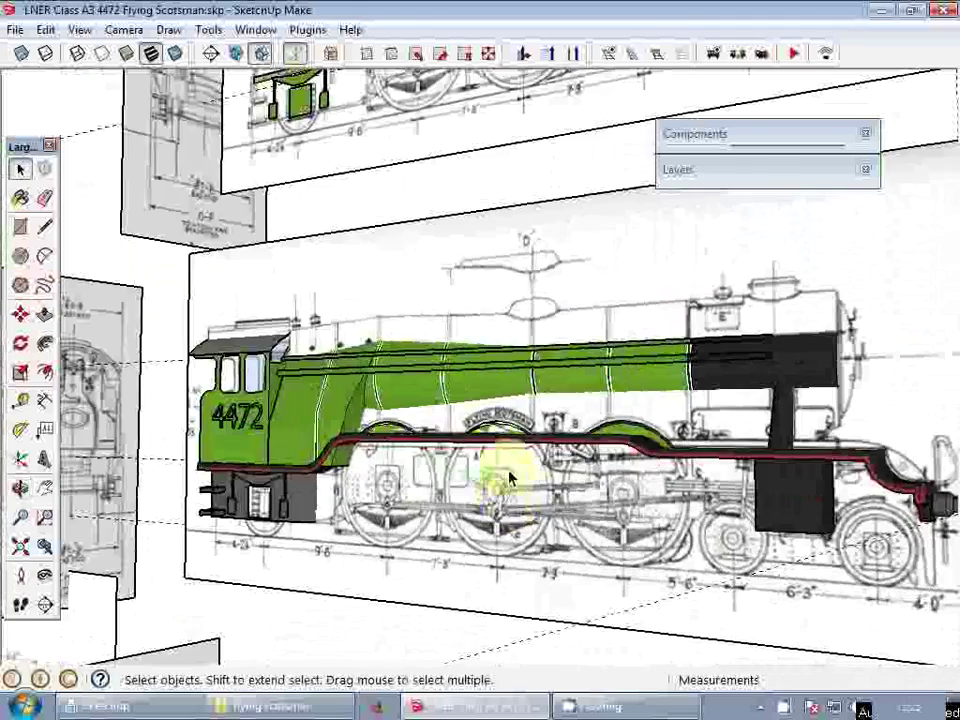
- Copy the six wheels on the elevation drawing's side outward so they stand in front of it, and group the copies
{"action": "middle_click_drag", "start_coordinate": [497, 476], "coordinate": [210, 448]}
{"action": "scroll", "coordinate": [550, 510], "scroll_direction": "up", "scroll_amount": 5}
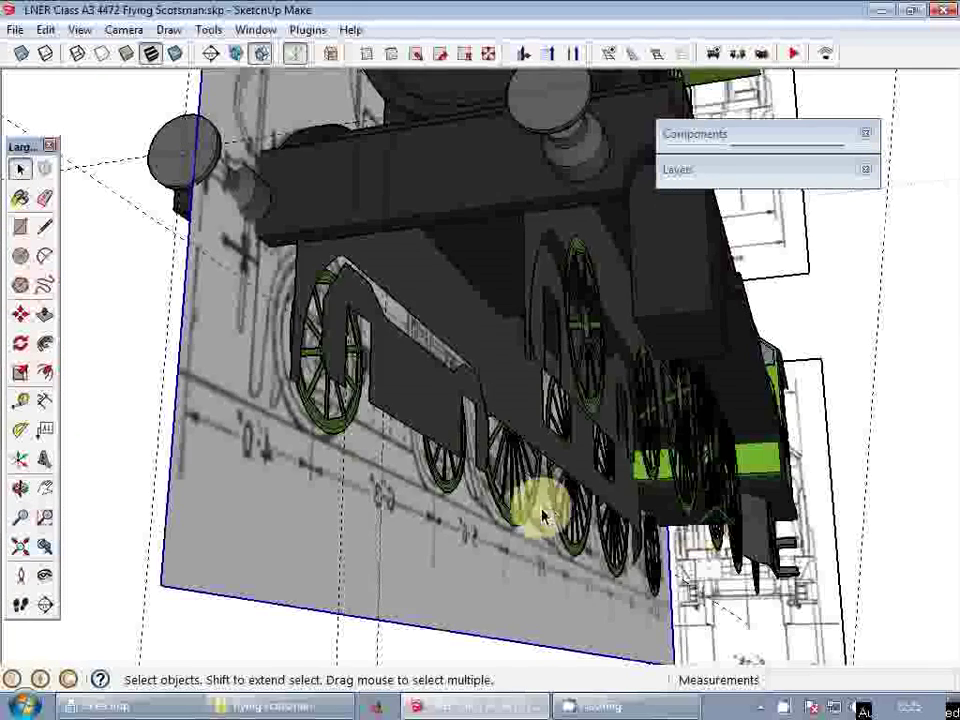
{"action": "left_click", "coordinate": [519, 511]}
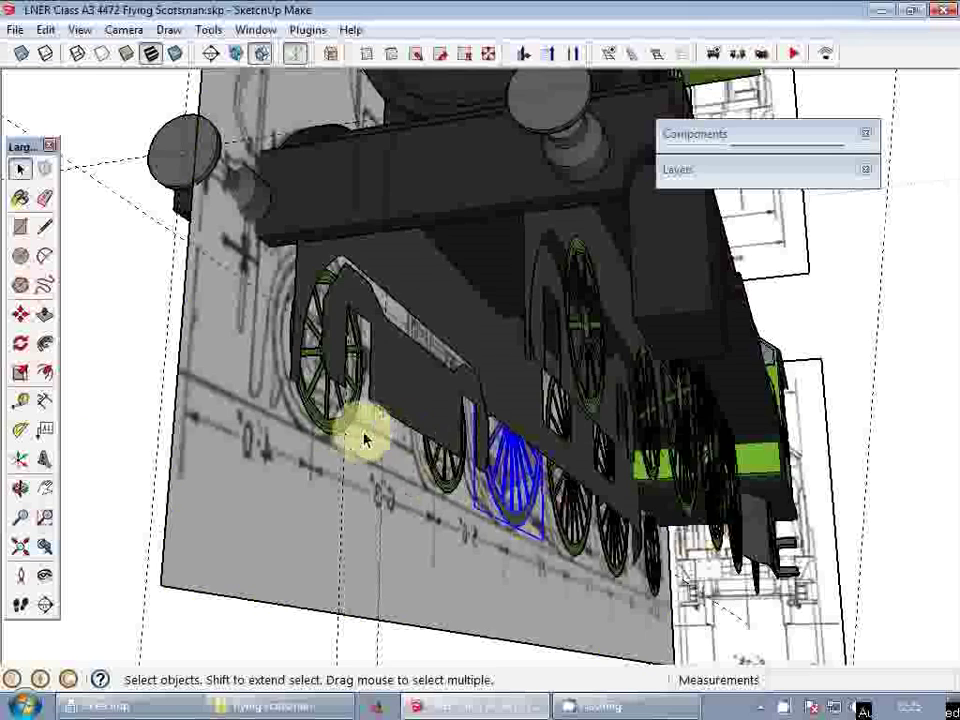
{"action": "left_click", "coordinate": [448, 494], "text": "shift"}
{"action": "left_click", "coordinate": [579, 548], "text": "shift"}
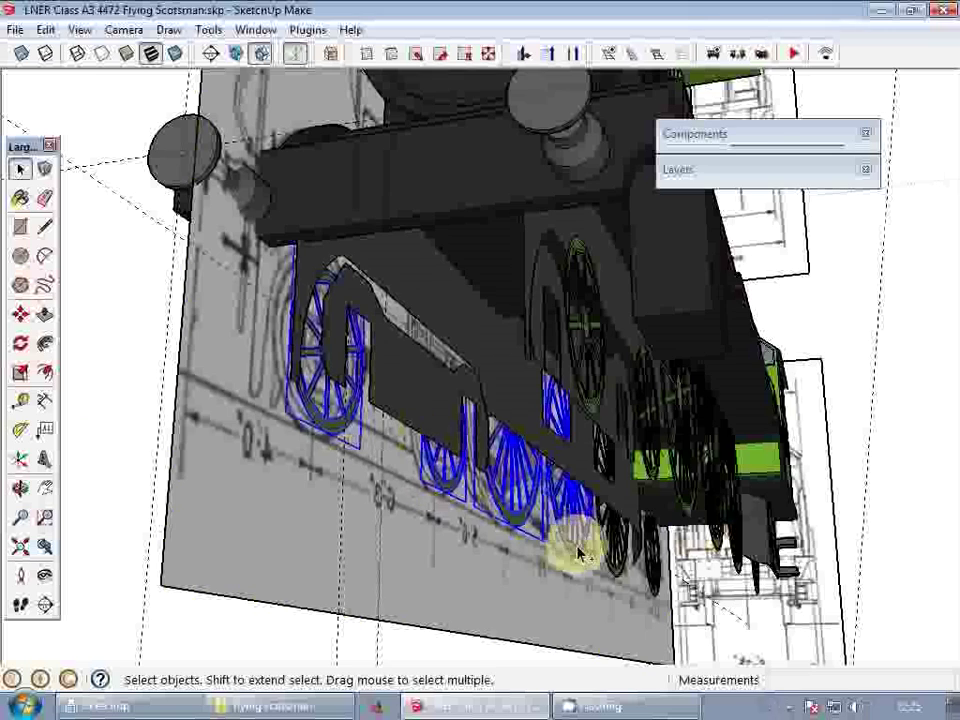
{"action": "left_click", "coordinate": [615, 568], "text": "shift"}
{"action": "middle_click_drag", "start_coordinate": [656, 583], "coordinate": [560, 563]}
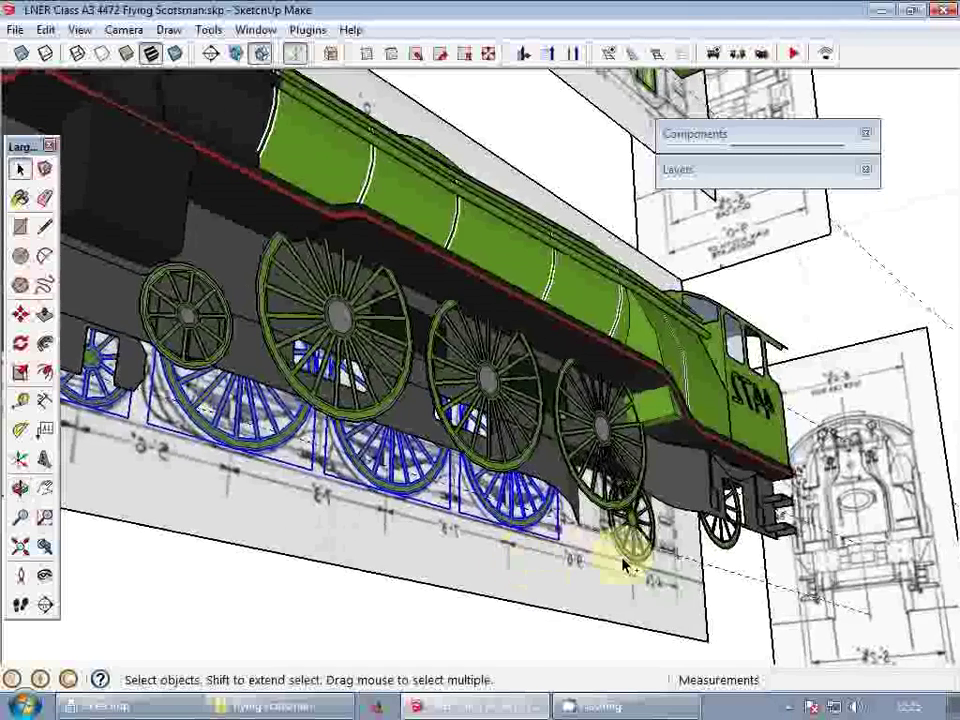
{"action": "scroll", "coordinate": [456, 542], "scroll_direction": "up", "scroll_amount": 3}
{"action": "key", "text": "m"}
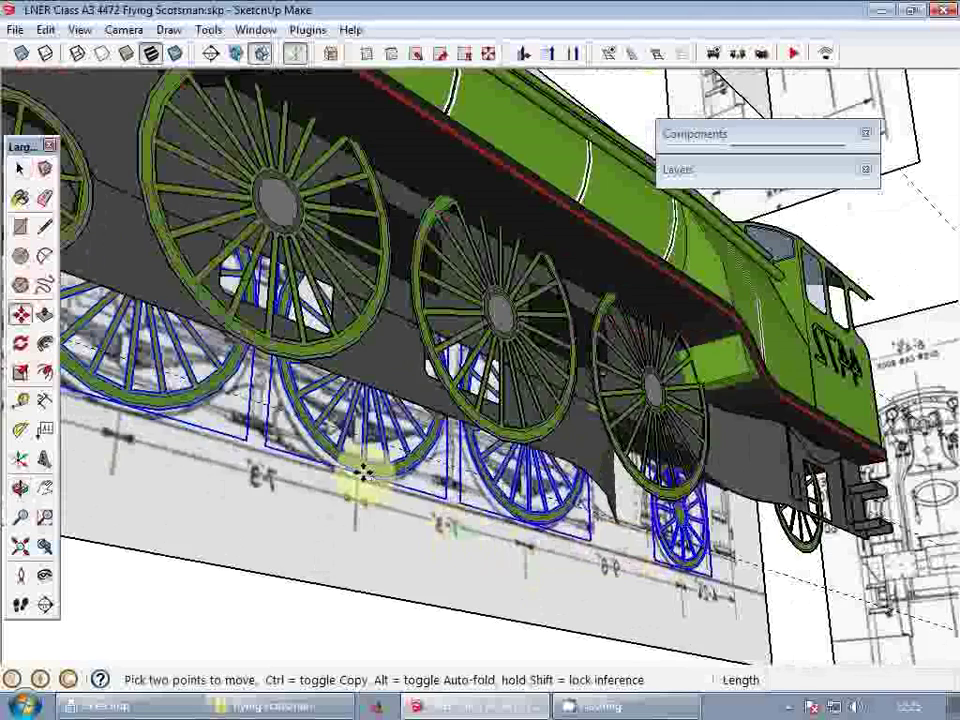
{"action": "key", "text": "ctrl"}
{"action": "left_click", "coordinate": [358, 474]}
{"action": "middle_click_drag", "start_coordinate": [358, 474], "coordinate": [574, 443]}
{"action": "scroll", "coordinate": [520, 415], "scroll_direction": "down", "scroll_amount": 5}
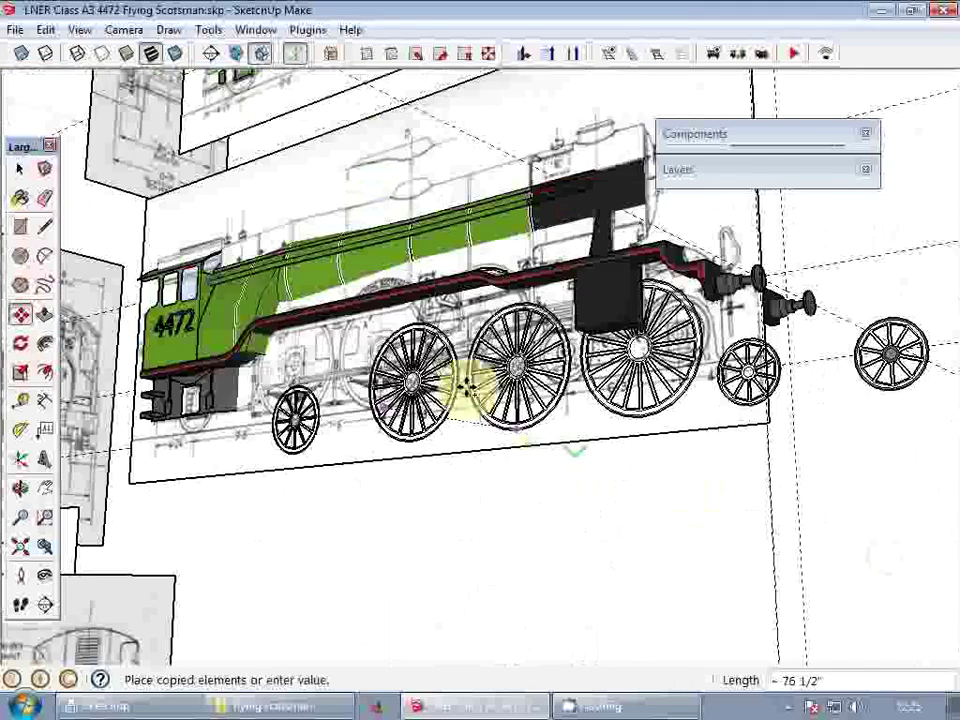
{"action": "scroll", "coordinate": [412, 376], "scroll_direction": "up", "scroll_amount": 4}
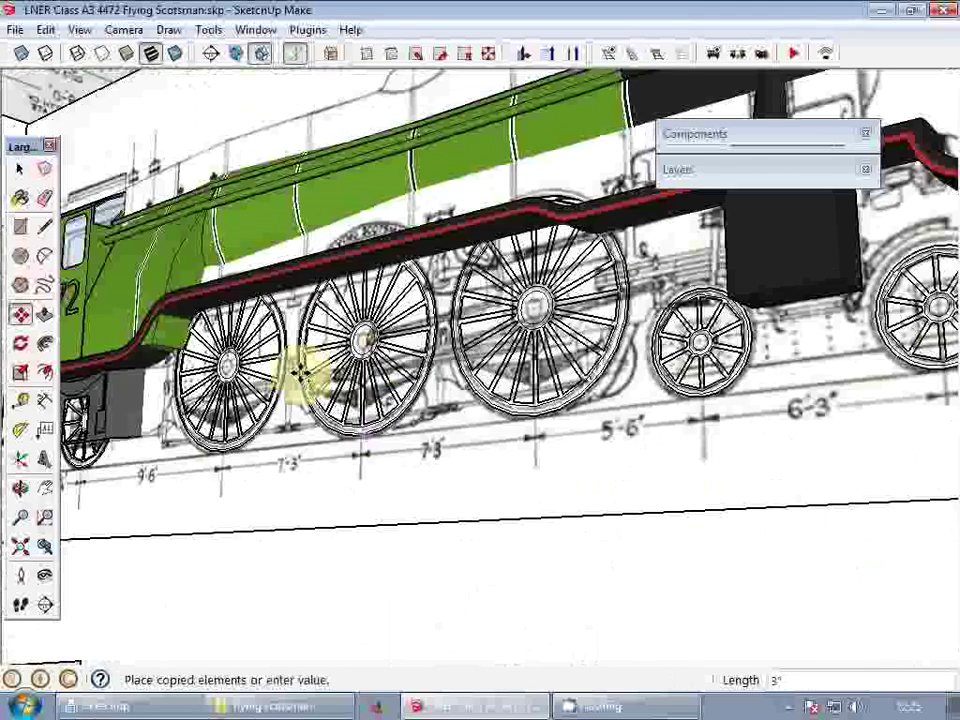
{"action": "left_click", "coordinate": [287, 374]}
{"action": "key", "text": "space"}
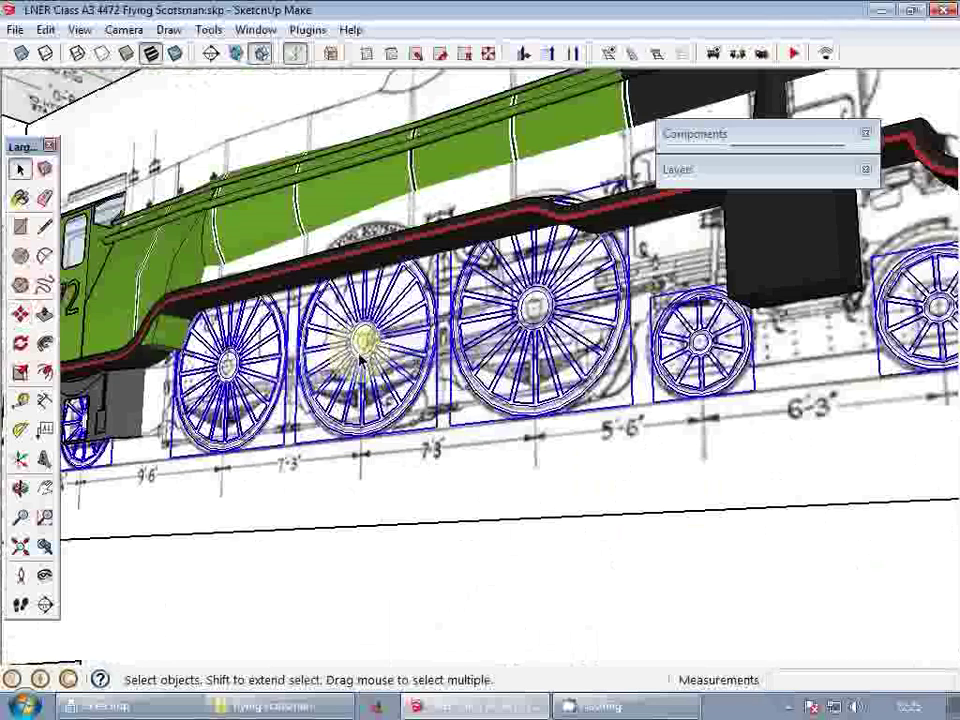
{"action": "right_click", "coordinate": [304, 356]}
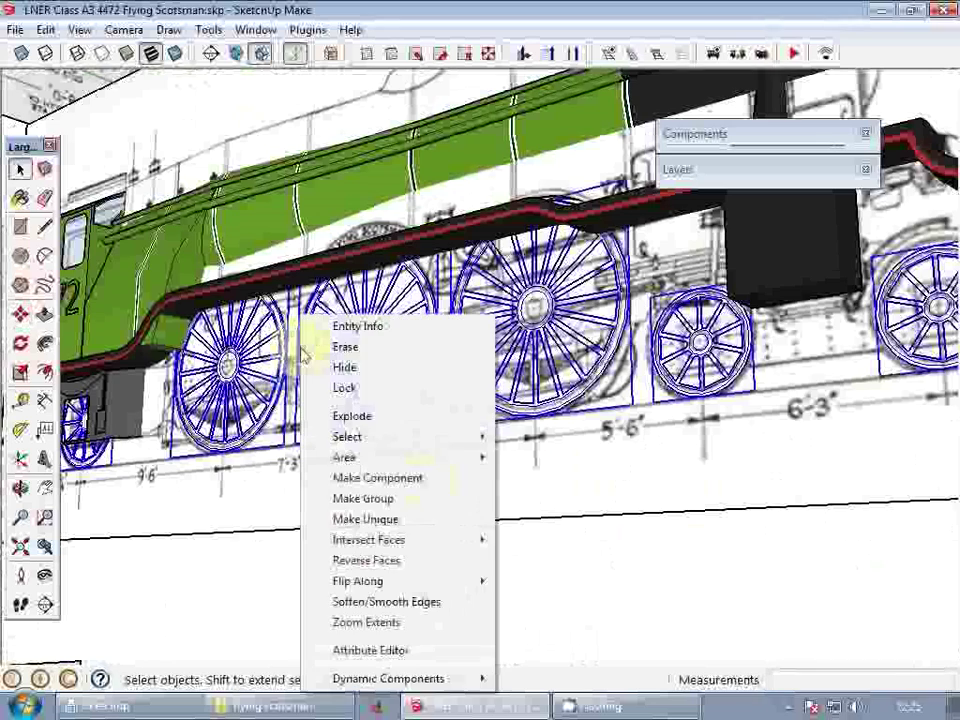
{"action": "left_click", "coordinate": [409, 499]}
- Draw a circle of about 42 inches radius from the middle driving wheel's centre to the top of its splasher
{"action": "scroll", "coordinate": [508, 388], "scroll_direction": "down", "scroll_amount": 3}
{"action": "middle_click_drag", "start_coordinate": [512, 380], "coordinate": [478, 320]}
{"action": "scroll", "coordinate": [478, 256], "scroll_direction": "up", "scroll_amount": 6}
{"action": "scroll", "coordinate": [478, 320], "scroll_direction": "down", "scroll_amount": 3}
{"action": "middle_click_drag", "start_coordinate": [485, 322], "coordinate": [521, 328], "text": "shift"}
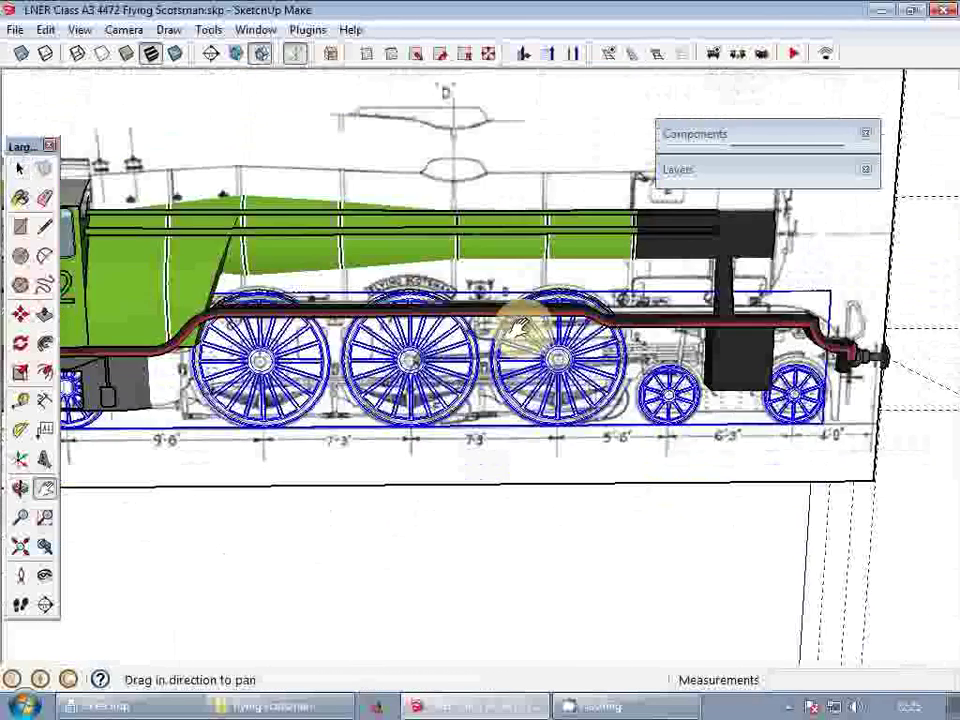
{"action": "middle_click_drag", "start_coordinate": [450, 290], "coordinate": [487, 302], "text": "shift"}
{"action": "scroll", "coordinate": [512, 322], "scroll_direction": "up", "scroll_amount": 3}
{"action": "scroll", "coordinate": [510, 378], "scroll_direction": "up", "scroll_amount": 3}
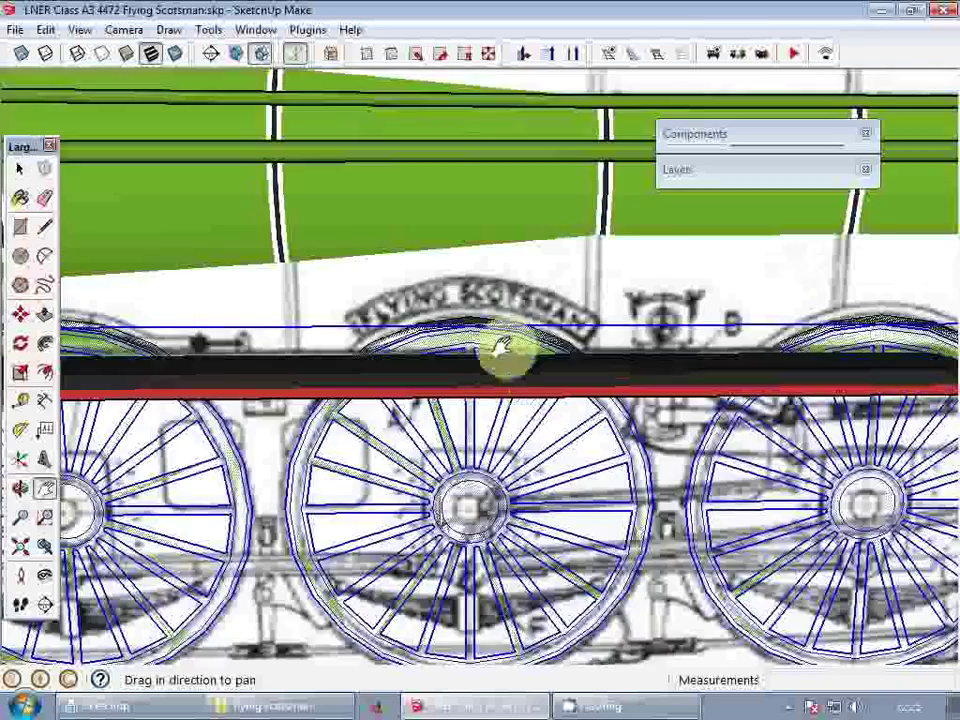
{"action": "scroll", "coordinate": [505, 348], "scroll_direction": "down", "scroll_amount": 1}
{"action": "scroll", "coordinate": [496, 336], "scroll_direction": "up", "scroll_amount": 1}
{"action": "scroll", "coordinate": [495, 335], "scroll_direction": "down", "scroll_amount": 1}
{"action": "key", "text": "space"}
{"action": "key", "text": "c"}
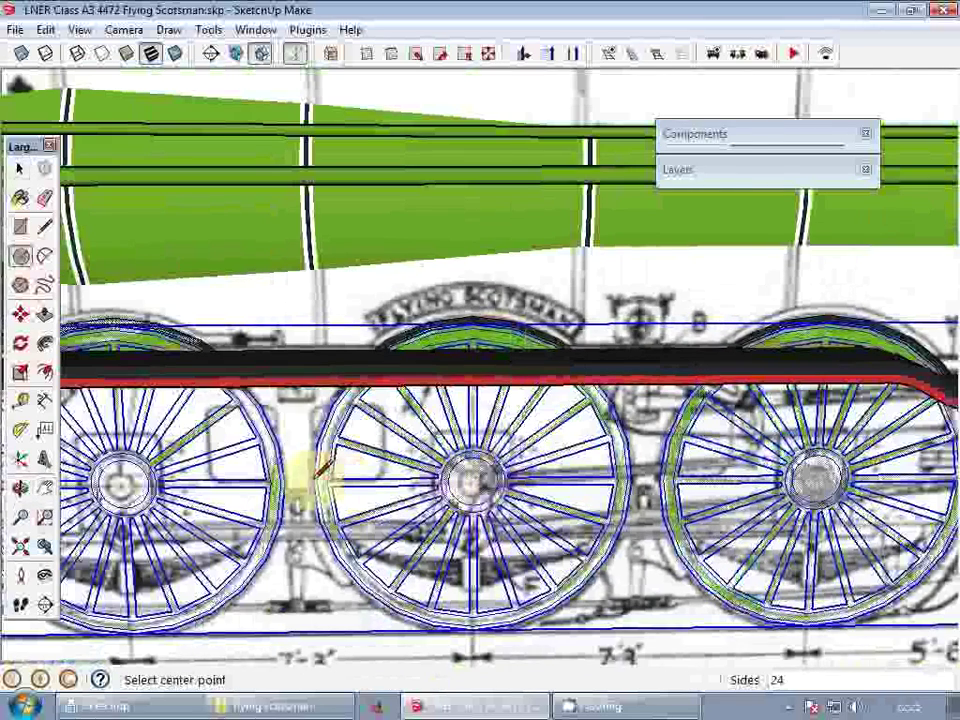
{"action": "left_click", "coordinate": [472, 480]}
{"action": "scroll", "coordinate": [489, 290], "scroll_direction": "up", "scroll_amount": 5}
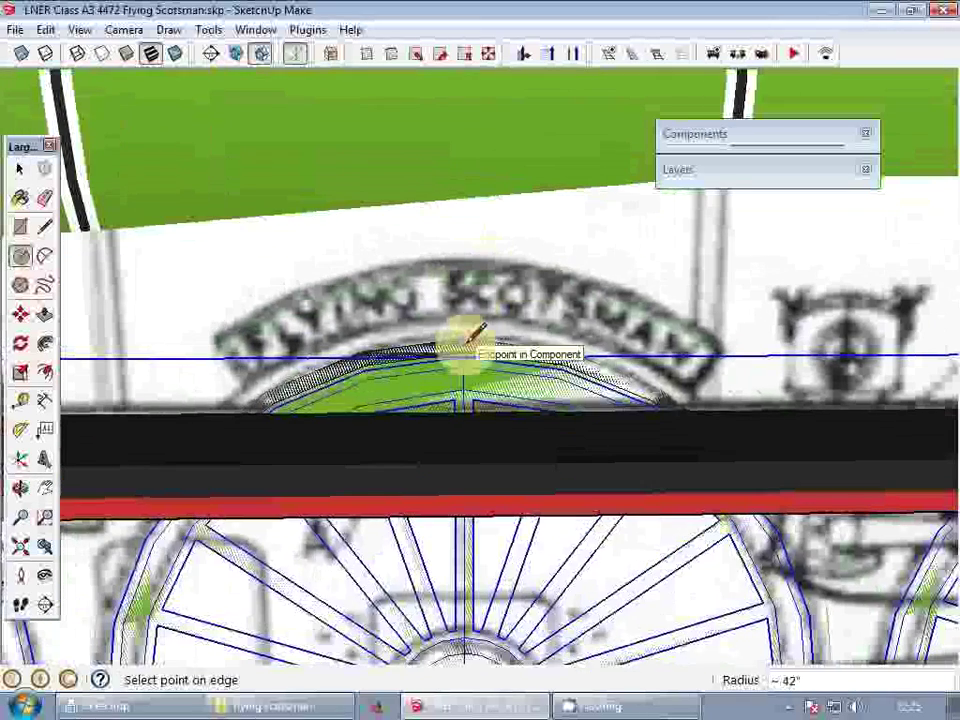
{"action": "left_click", "coordinate": [465, 342]}
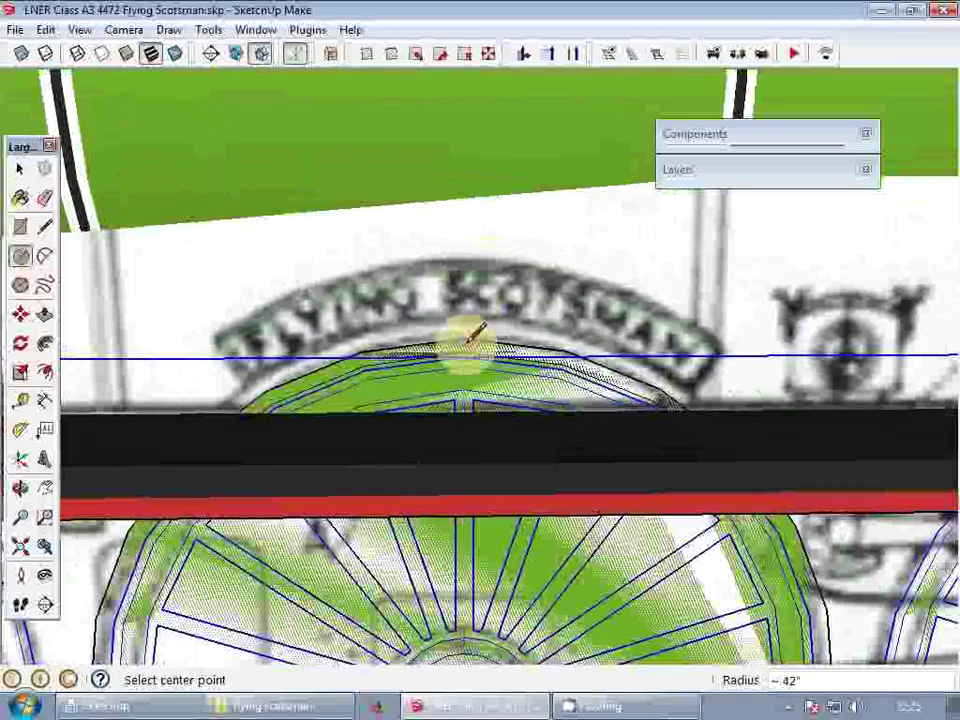
- Offset the circle outward by 8 inches to follow the nameplate's upper edge on the drawing
{"action": "key", "text": "f"}
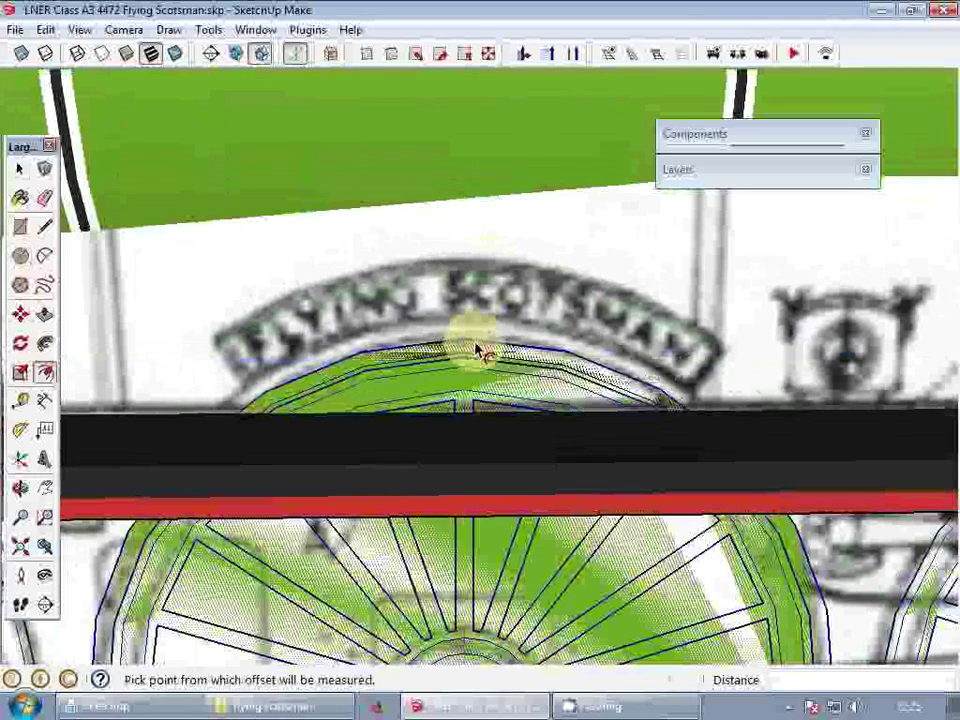
{"action": "left_click", "coordinate": [476, 348]}
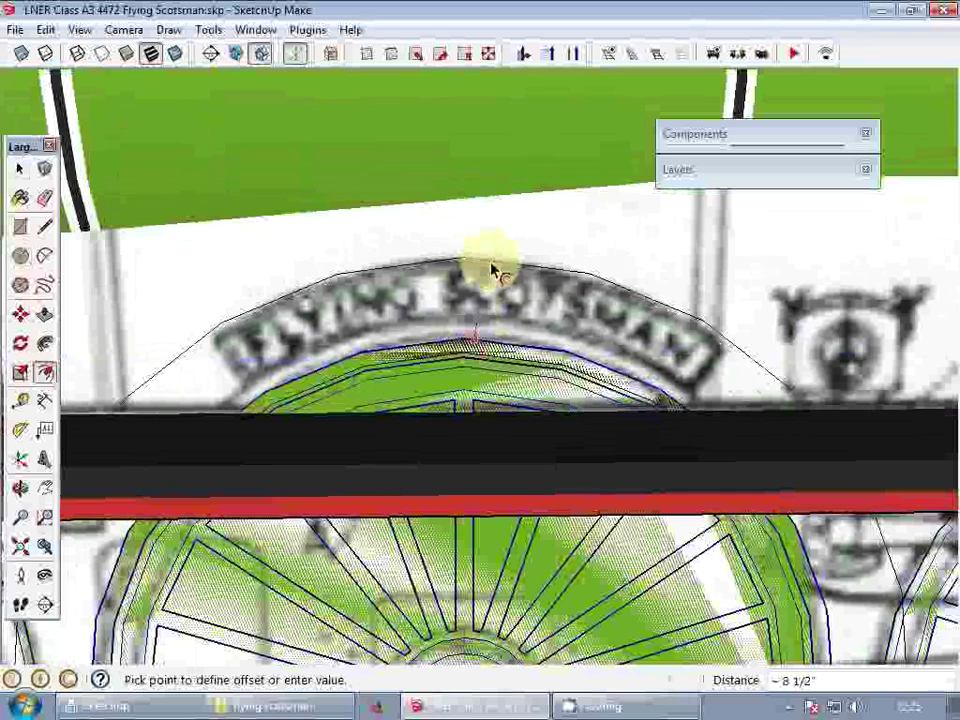
{"action": "left_click", "coordinate": [492, 272]}
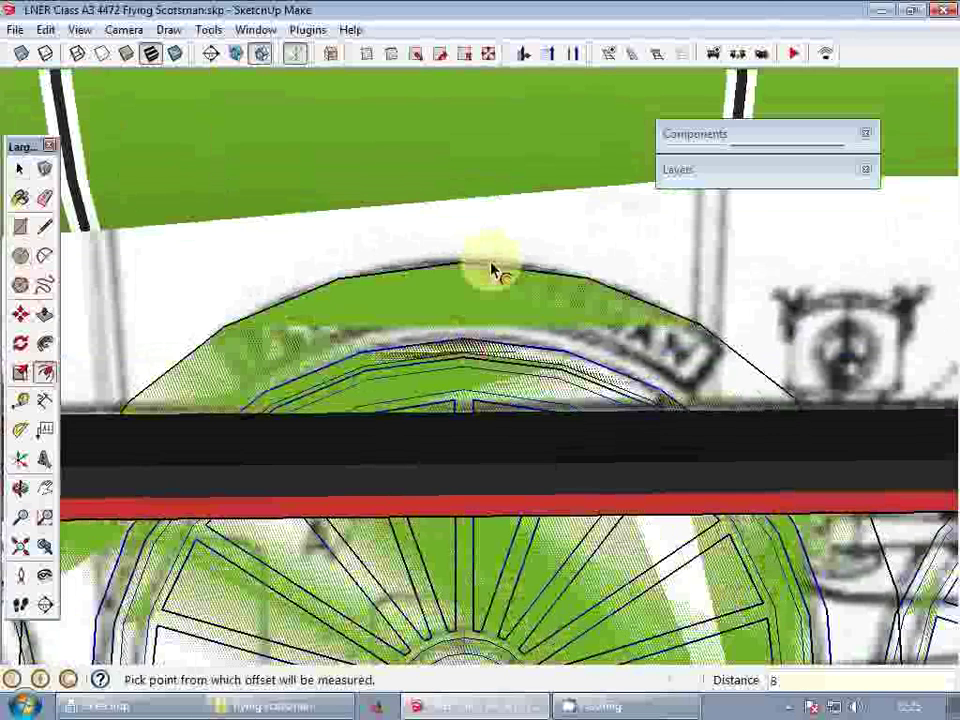
{"action": "key", "text": "space"}
- Draw a straight line between the two circles at each end of the nameplate to close its arched outline
{"action": "middle_click_drag", "start_coordinate": [508, 289], "coordinate": [394, 321]}
{"action": "key", "text": "l"}
{"action": "left_click", "coordinate": [232, 324]}
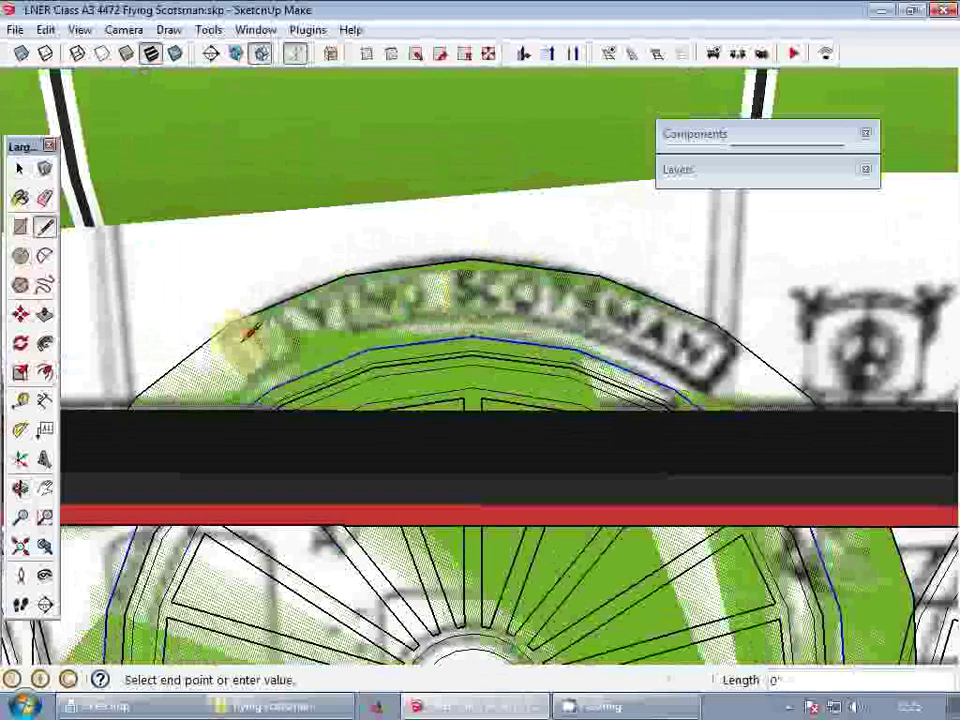
{"action": "left_click", "coordinate": [272, 387]}
{"action": "left_click", "coordinate": [673, 388]}
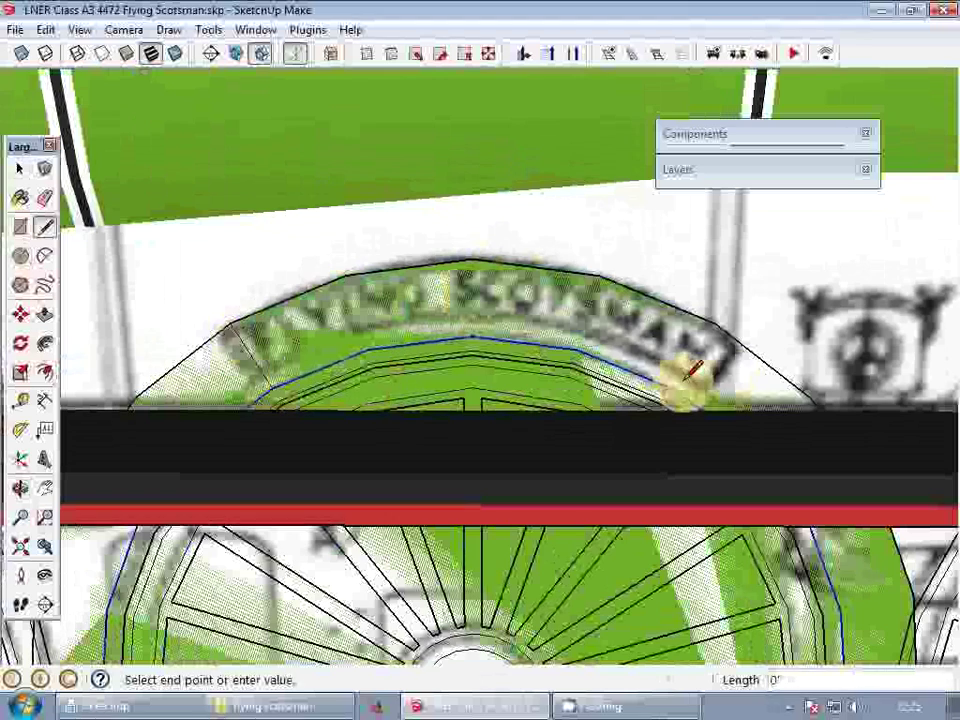
{"action": "left_click", "coordinate": [716, 325]}
{"action": "key", "text": "space"}
- Remove the surplus circle geometry around the wheel, keeping only the arched nameplate face above the splasher
{"action": "scroll", "coordinate": [628, 298], "scroll_direction": "down", "scroll_amount": 2}
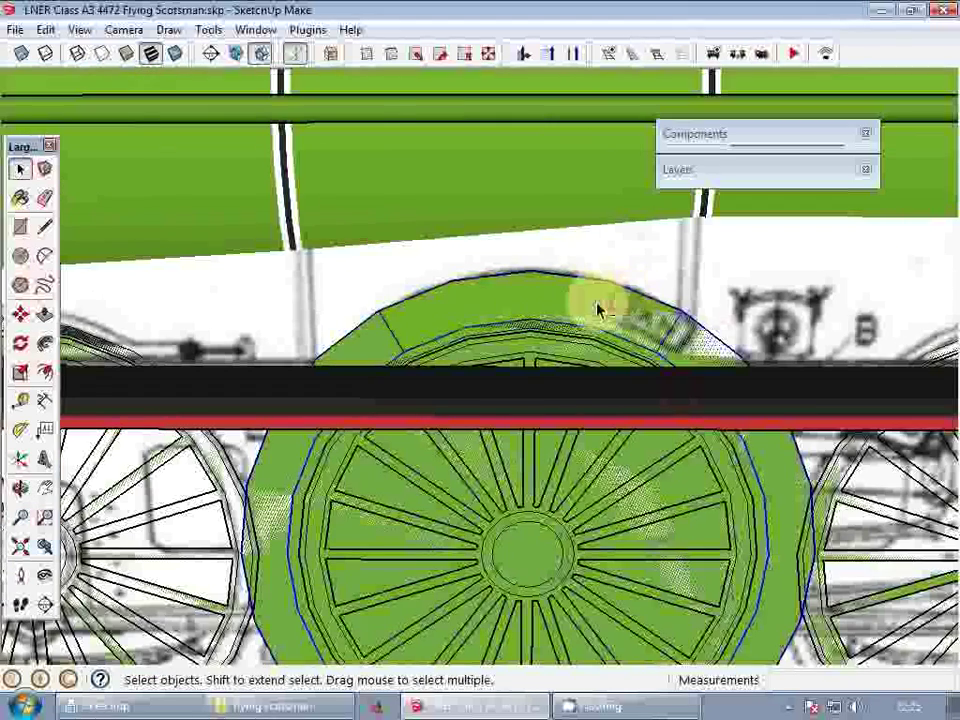
{"action": "scroll", "coordinate": [602, 311], "scroll_direction": "down", "scroll_amount": 5}
{"action": "mouse_move", "coordinate": [570, 297]}
{"action": "middle_mouse_down"}
{"action": "mouse_move", "coordinate": [311, 285]}
{"action": "mouse_move", "coordinate": [595, 300]}
{"action": "middle_mouse_up"}
{"action": "middle_click_drag", "start_coordinate": [535, 268], "coordinate": [553, 259]}
{"action": "scroll", "coordinate": [553, 259], "scroll_direction": "up", "scroll_amount": 5}
{"action": "scroll", "coordinate": [582, 368], "scroll_direction": "up", "scroll_amount": 3}
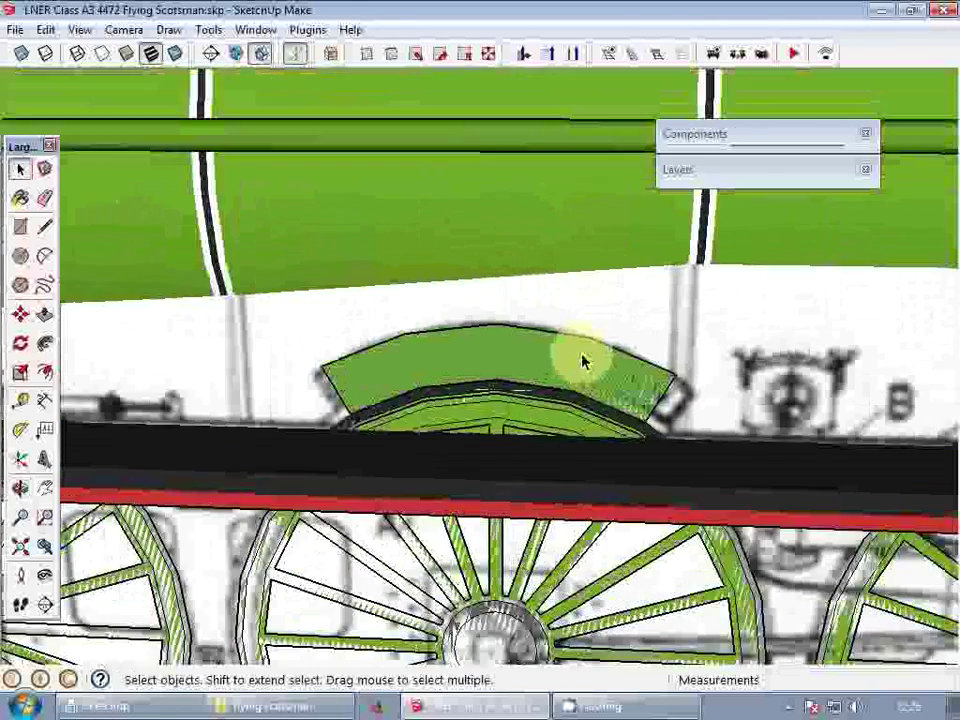
- Paint the arched nameplate face with the material sampled from the elevation drawing and collapse the material browser
{"action": "key", "text": "b"}
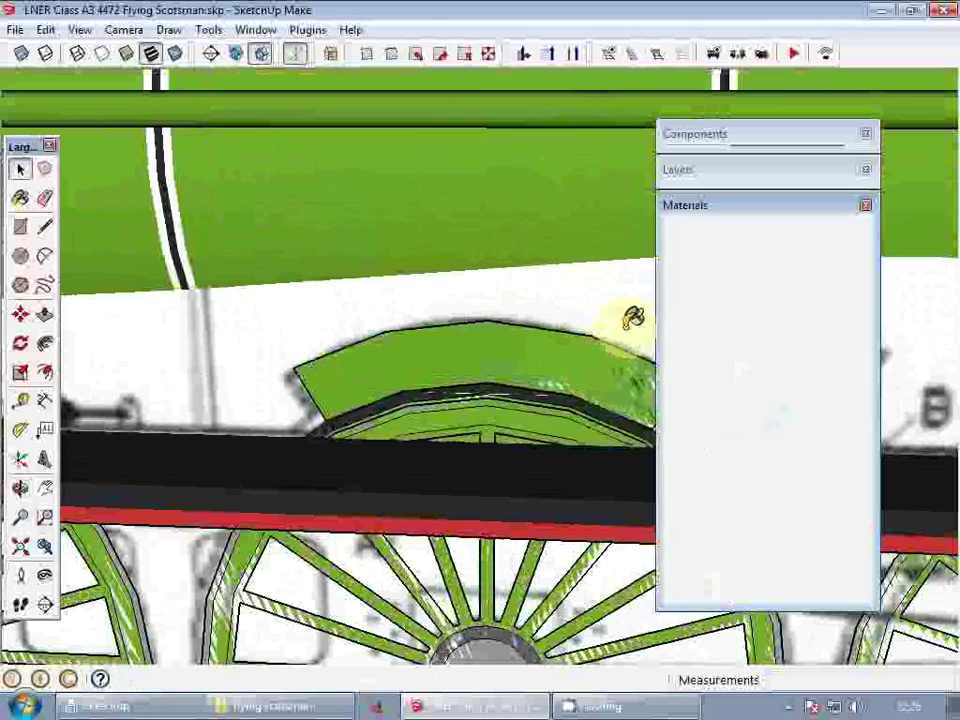
{"action": "left_click", "coordinate": [574, 345], "text": "alt"}
{"action": "left_click", "coordinate": [574, 345]}
{"action": "left_click", "coordinate": [722, 204]}
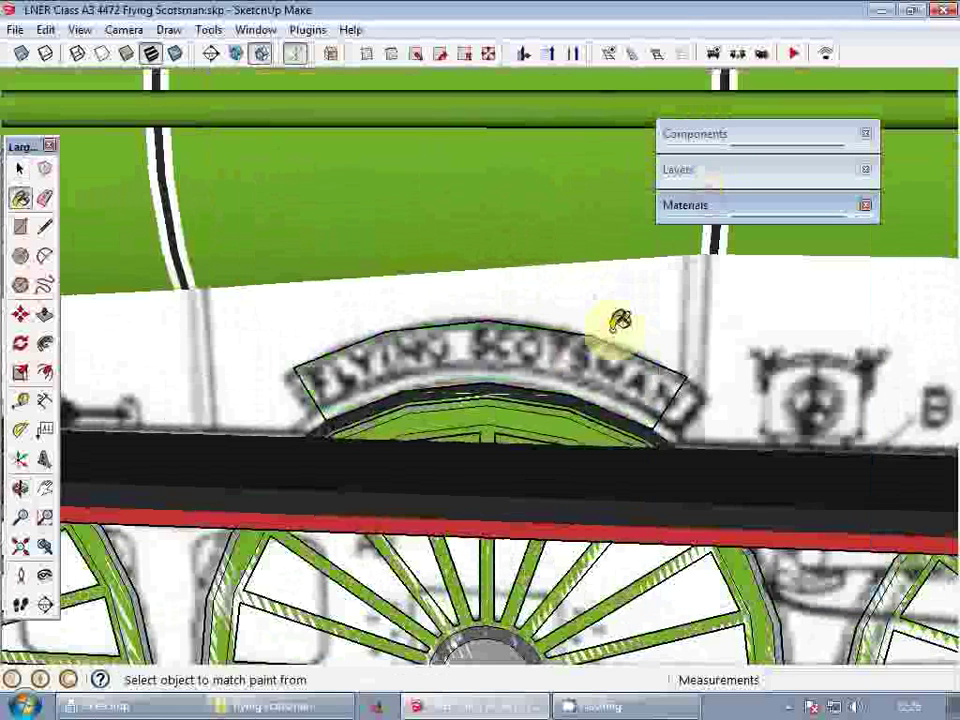
- Turn the arched nameplate face above the splasher into a group and open that group for editing
{"action": "key", "text": "space"}
{"action": "right_click", "coordinate": [527, 340]}
{"action": "left_click", "coordinate": [605, 500]}
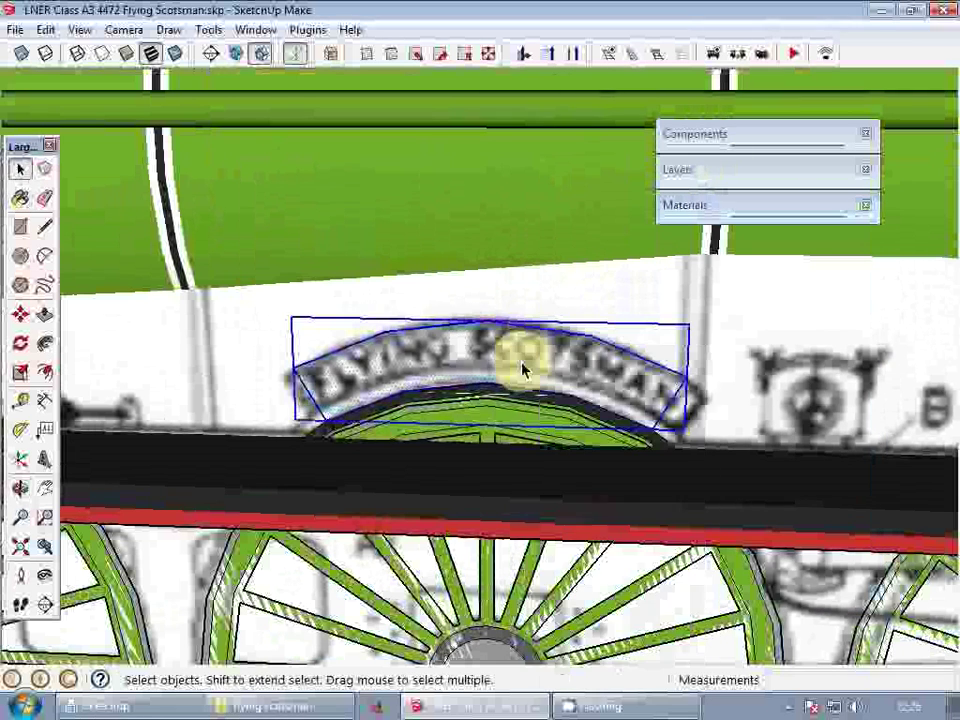
{"action": "double_click", "coordinate": [506, 362]}
{"action": "scroll", "coordinate": [506, 364], "scroll_direction": "up", "scroll_amount": 3}
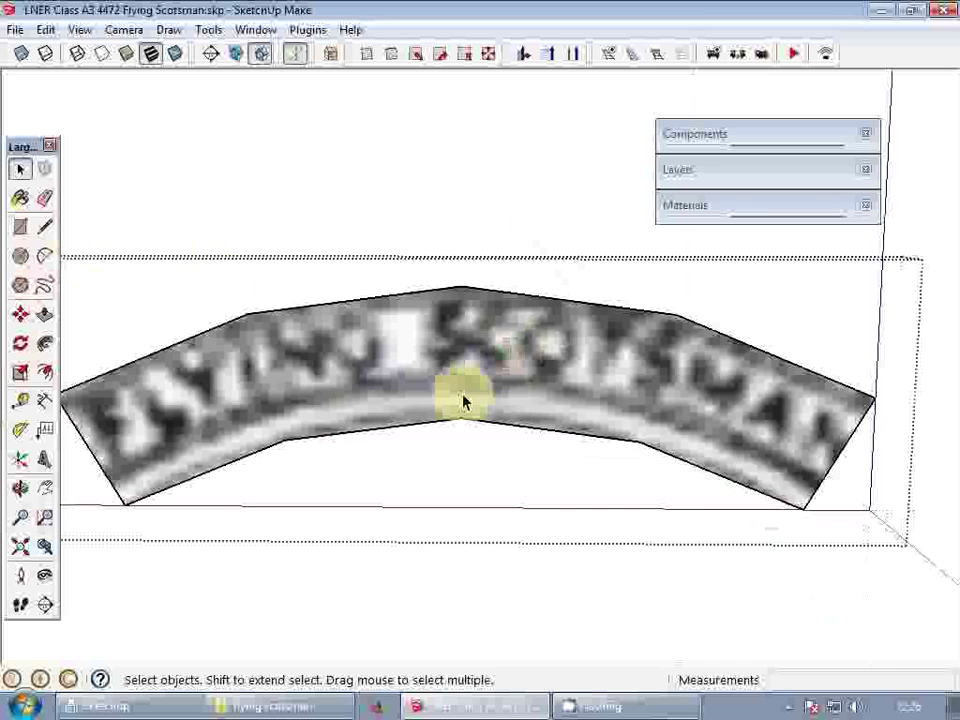
- Start a 3D Text for the nameplate and replace its wording with FLYING SCOTSMAN in capitals
{"action": "scroll", "coordinate": [463, 401], "scroll_direction": "down", "scroll_amount": 2}
{"action": "left_click", "coordinate": [45, 457]}
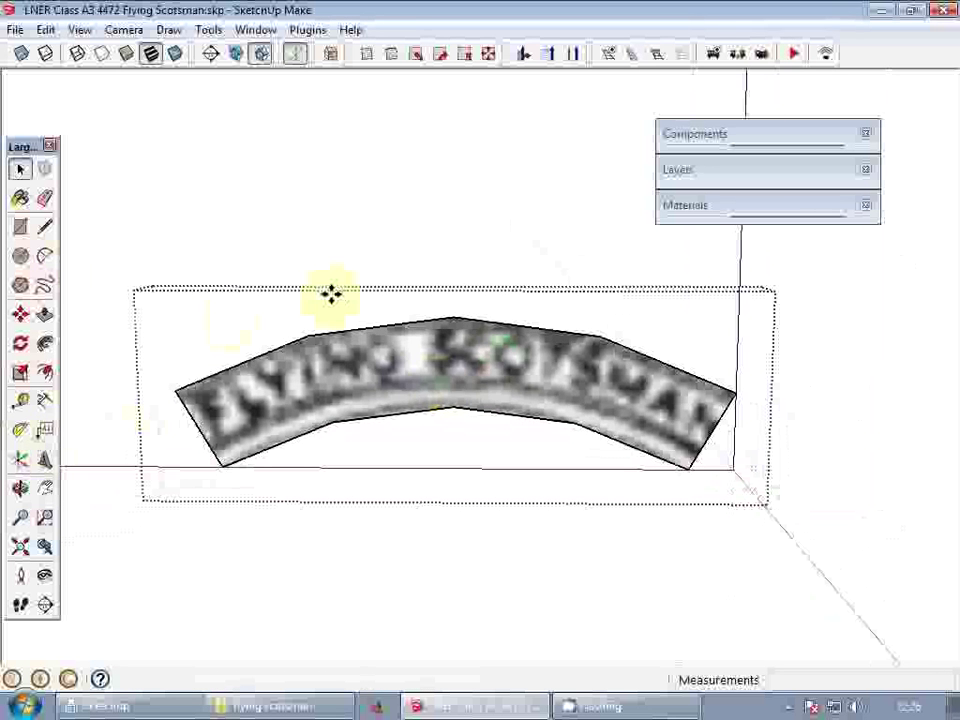
{"action": "key", "text": "shift+t"}
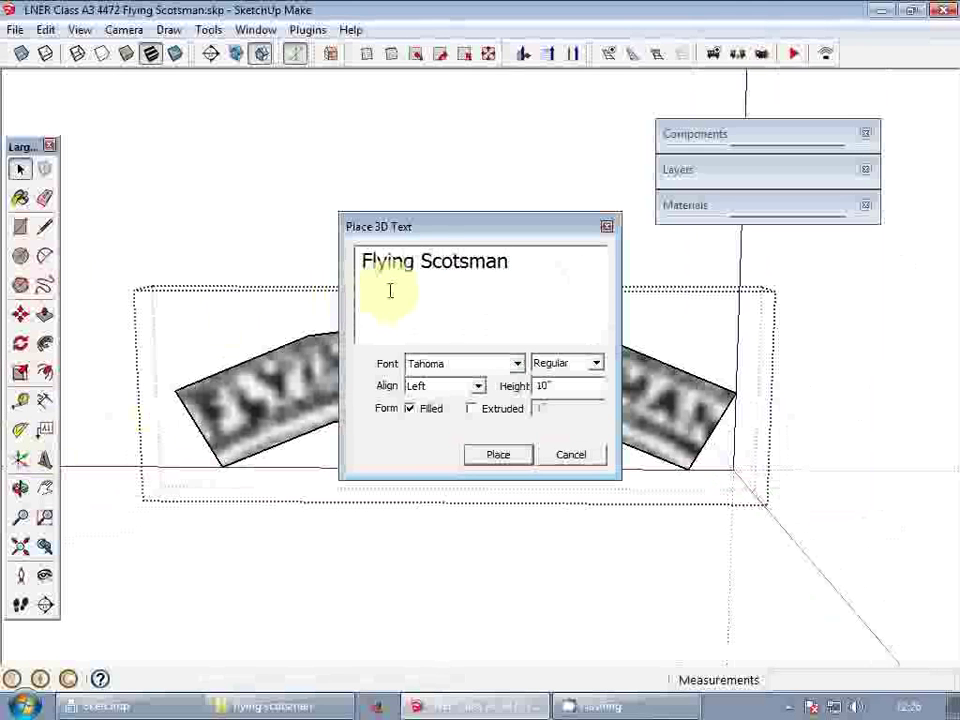
{"action": "left_click_drag", "start_coordinate": [508, 224], "coordinate": [497, 432]}
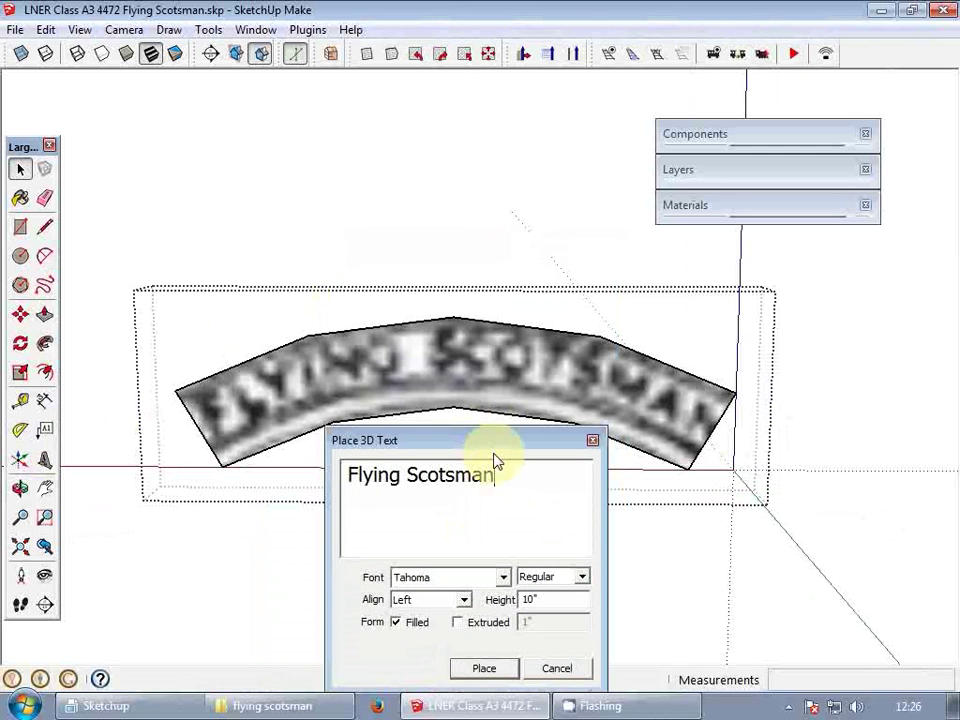
{"action": "left_click_drag", "start_coordinate": [518, 489], "coordinate": [172, 474]}
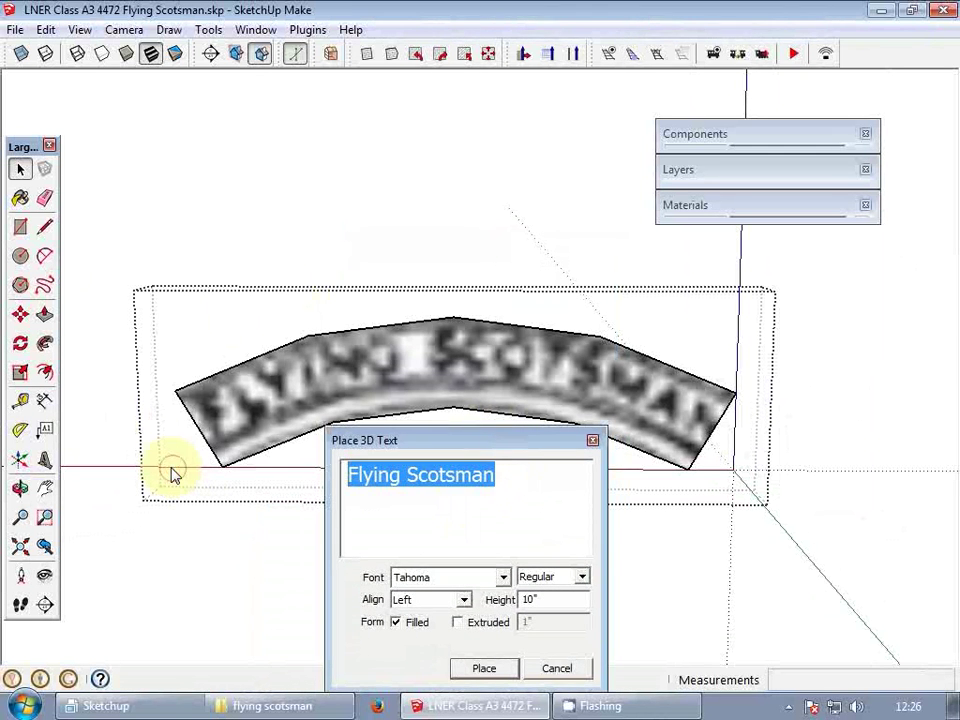
{"action": "type", "text": "FLYING SCOTSMAN"}
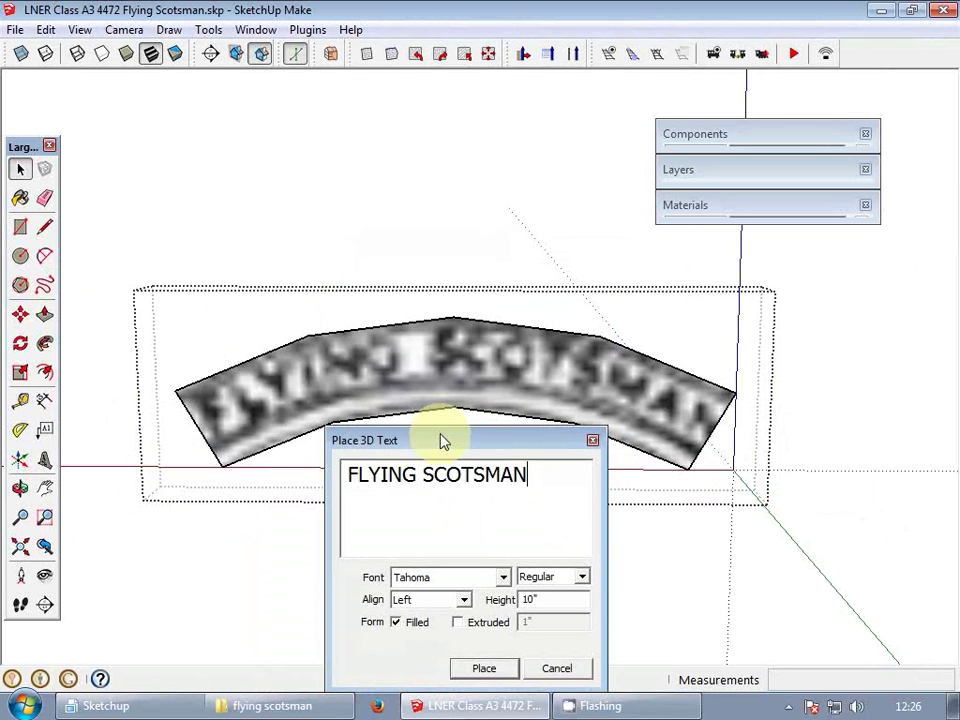
{"action": "left_click_drag", "start_coordinate": [481, 458], "coordinate": [425, 177]}
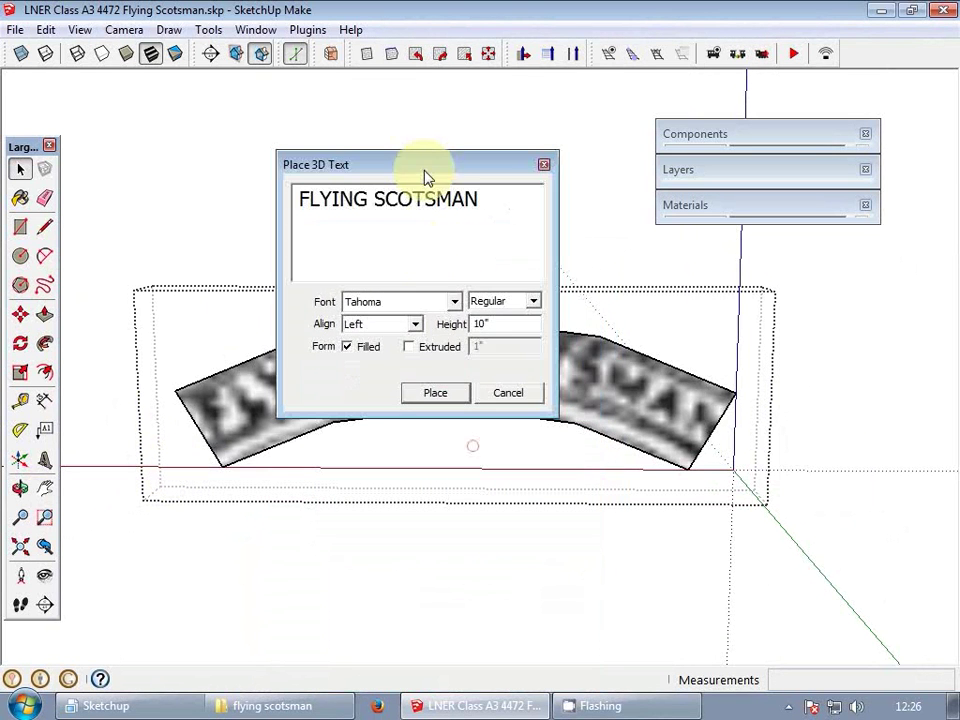
- Try MT Extra, Miriam and Miriam Fixed as the font for the nameplate lettering
{"action": "left_click", "coordinate": [452, 300]}
{"action": "scroll", "coordinate": [453, 302], "scroll_direction": "up", "scroll_amount": 10}
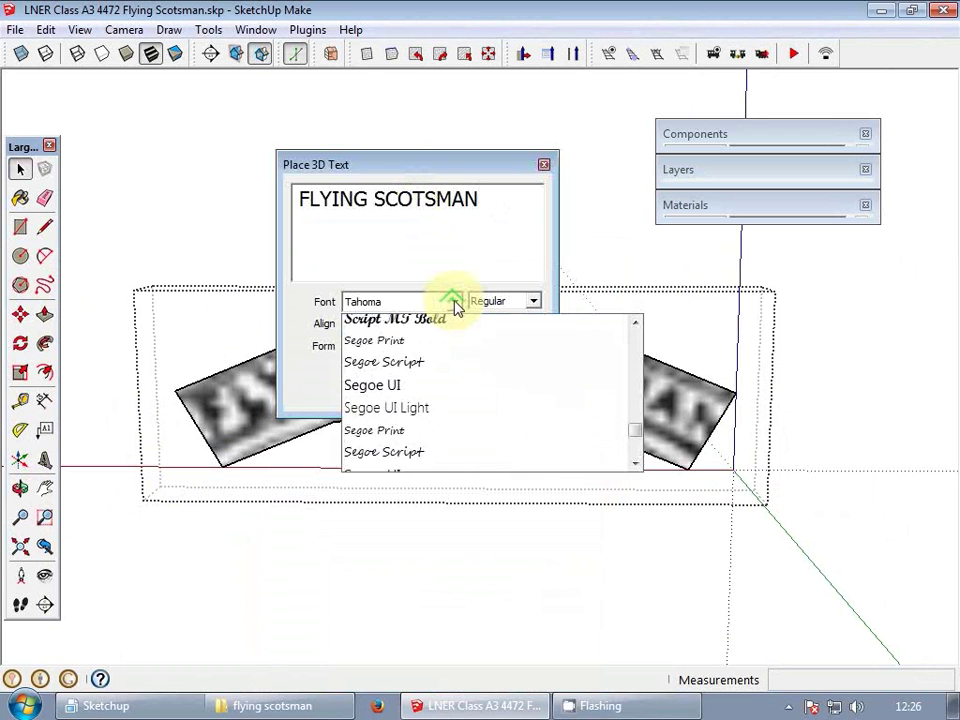
{"action": "scroll", "coordinate": [455, 302], "scroll_direction": "up", "scroll_amount": 15}
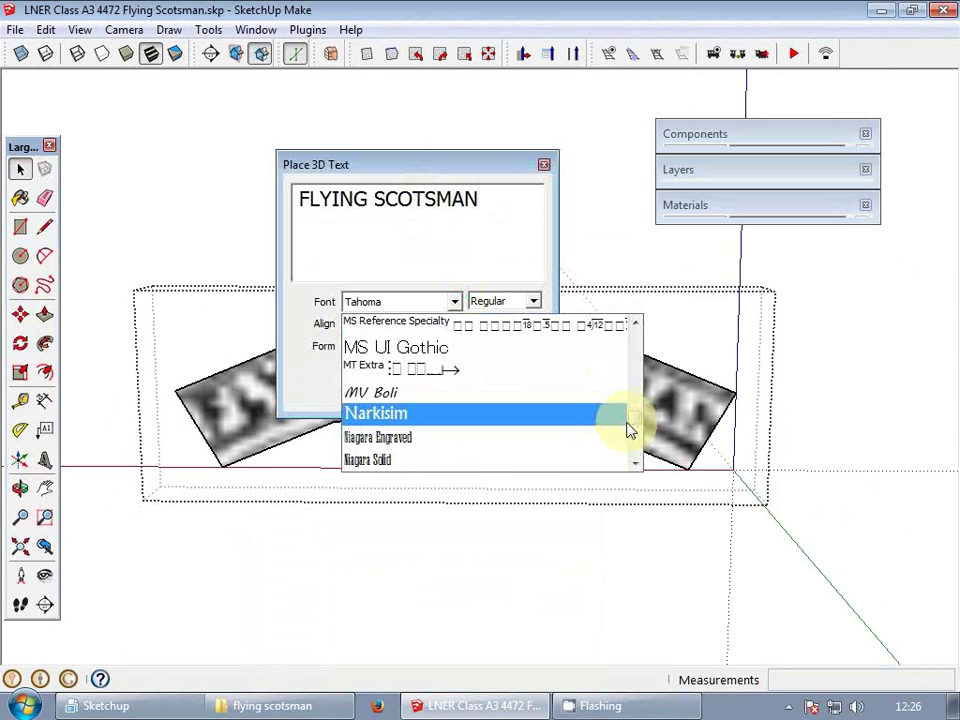
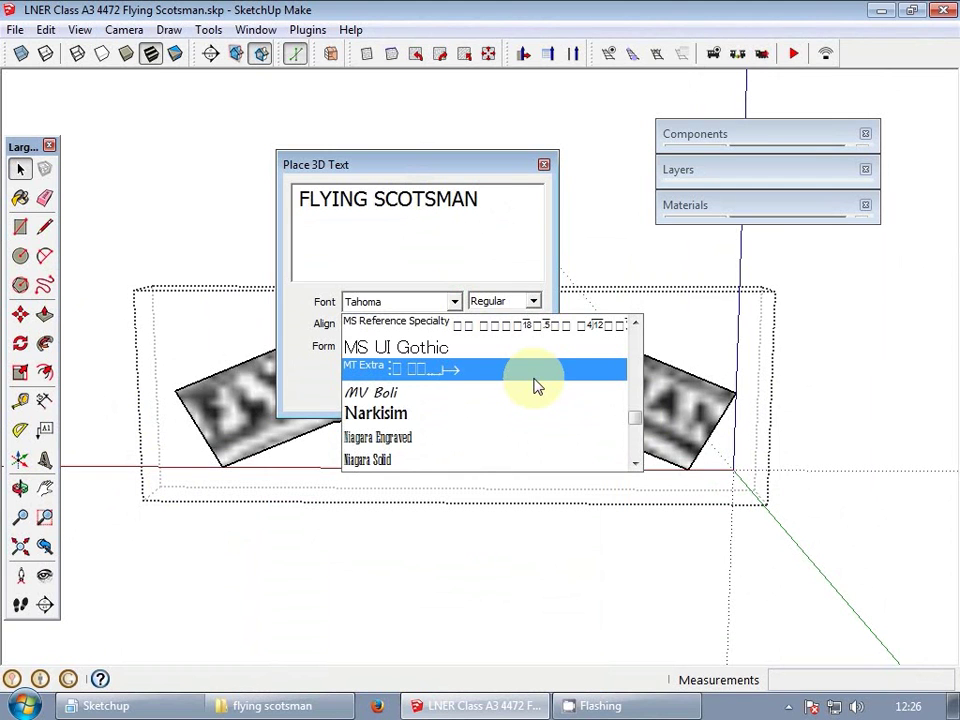
{"action": "left_click", "coordinate": [503, 371]}
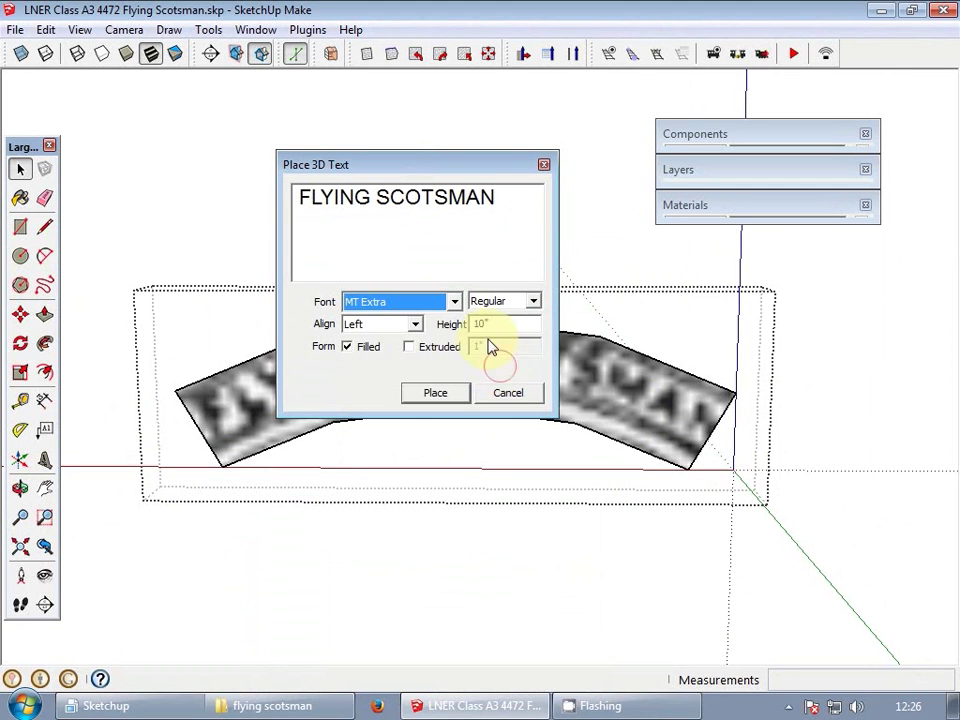
{"action": "left_click", "coordinate": [455, 302]}
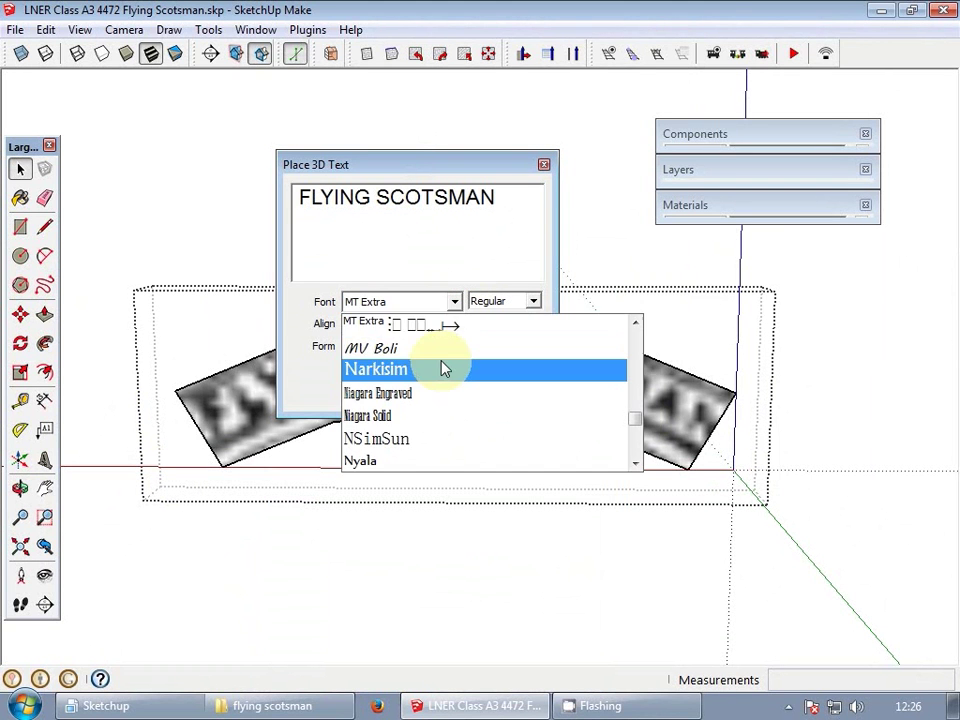
{"action": "scroll", "coordinate": [443, 368], "scroll_direction": "up", "scroll_amount": 3}
{"action": "scroll", "coordinate": [443, 368], "scroll_direction": "up", "scroll_amount": 5}
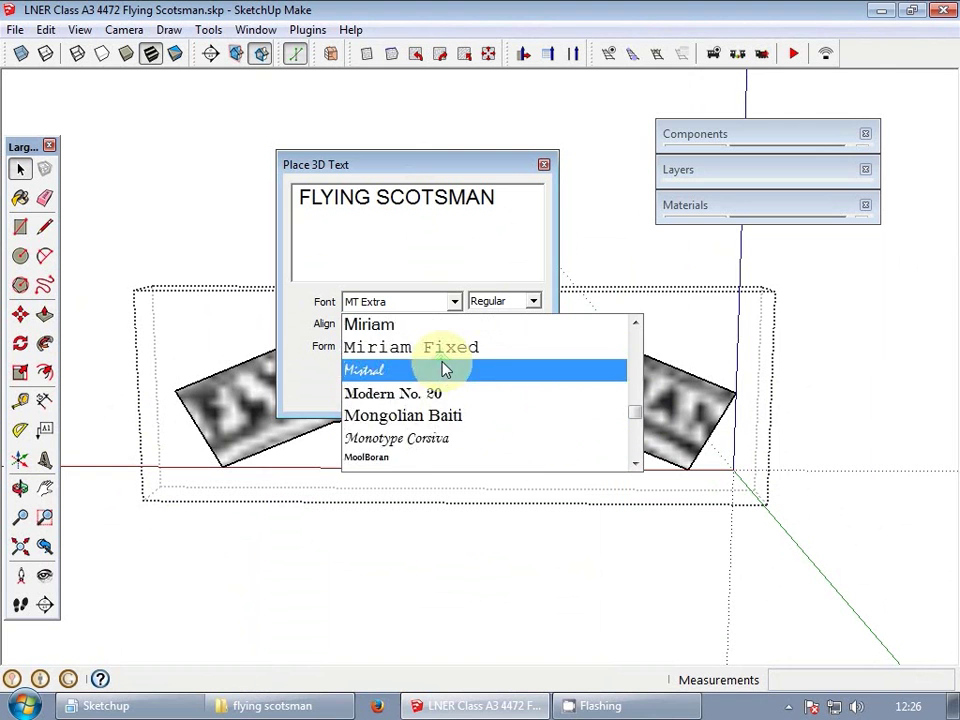
{"action": "left_click", "coordinate": [553, 395]}
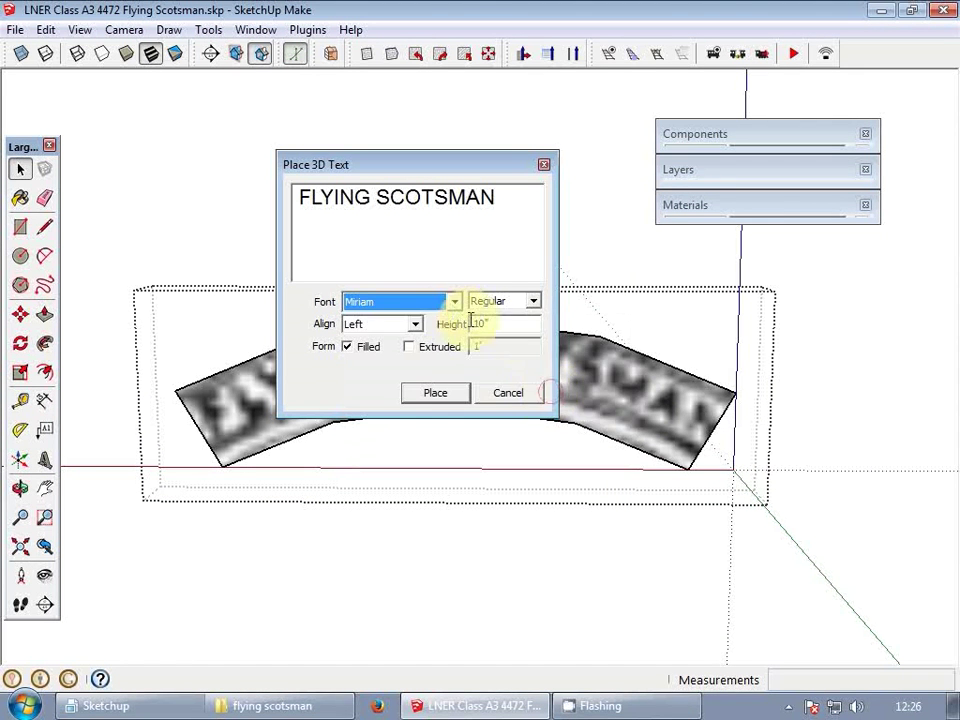
{"action": "left_click", "coordinate": [455, 303]}
{"action": "left_click", "coordinate": [476, 343]}
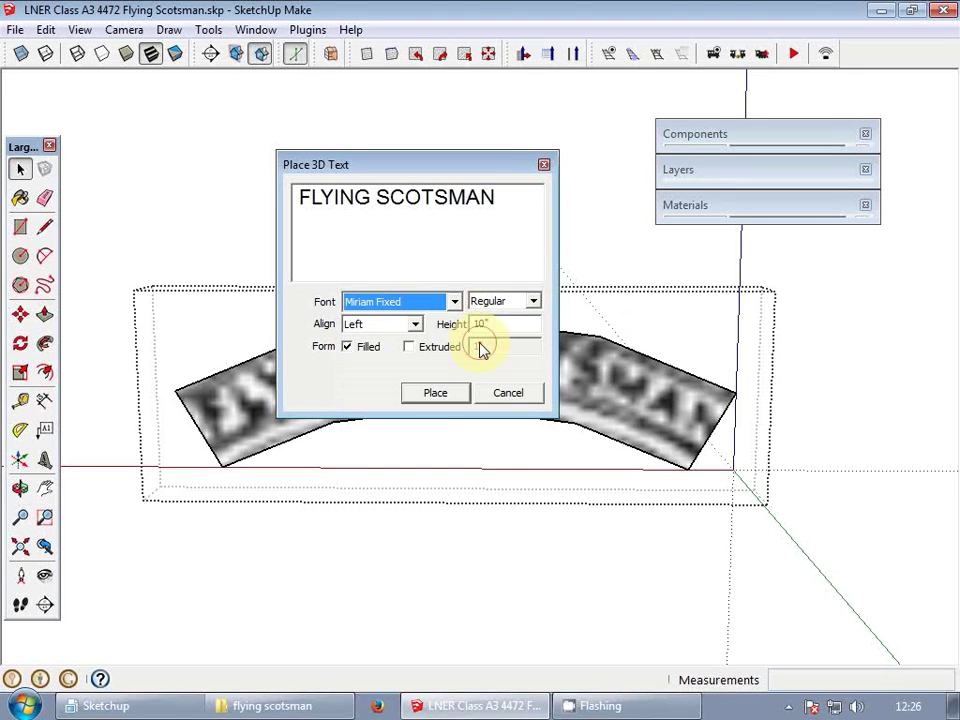
- Set the nameplate lettering's font to Modern No. 20
{"action": "left_click", "coordinate": [456, 302]}
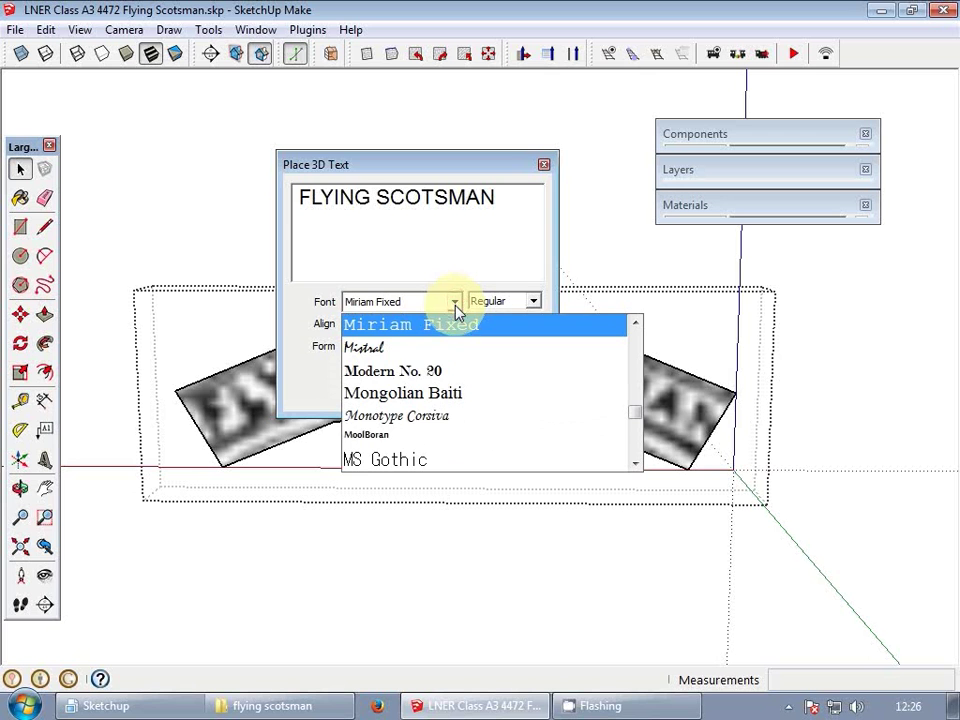
{"action": "left_click", "coordinate": [466, 373]}
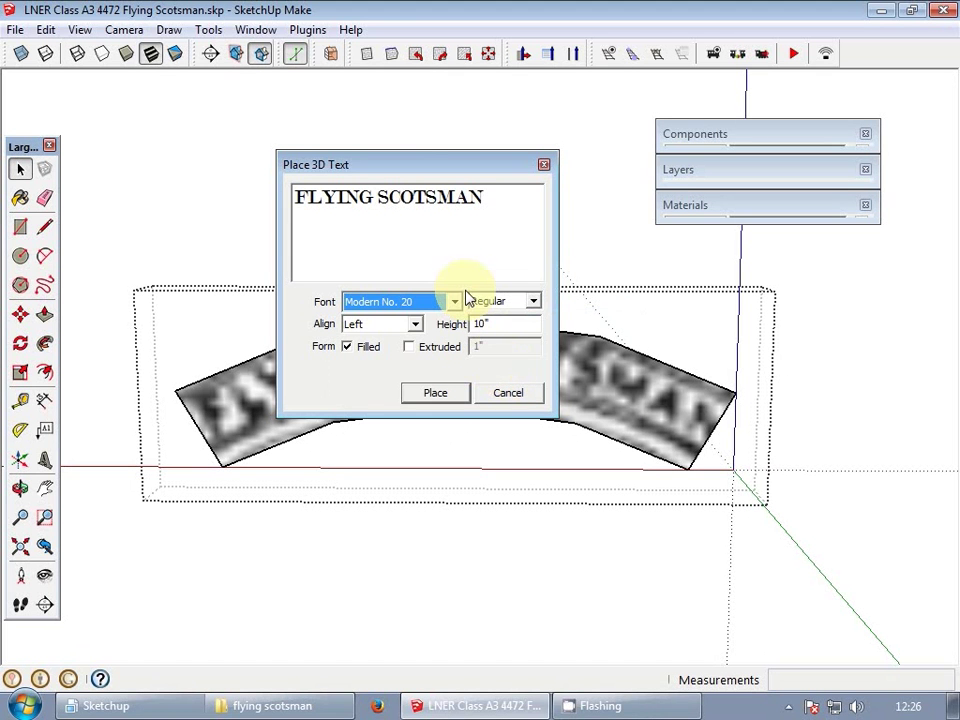
{"action": "left_click", "coordinate": [454, 303]}
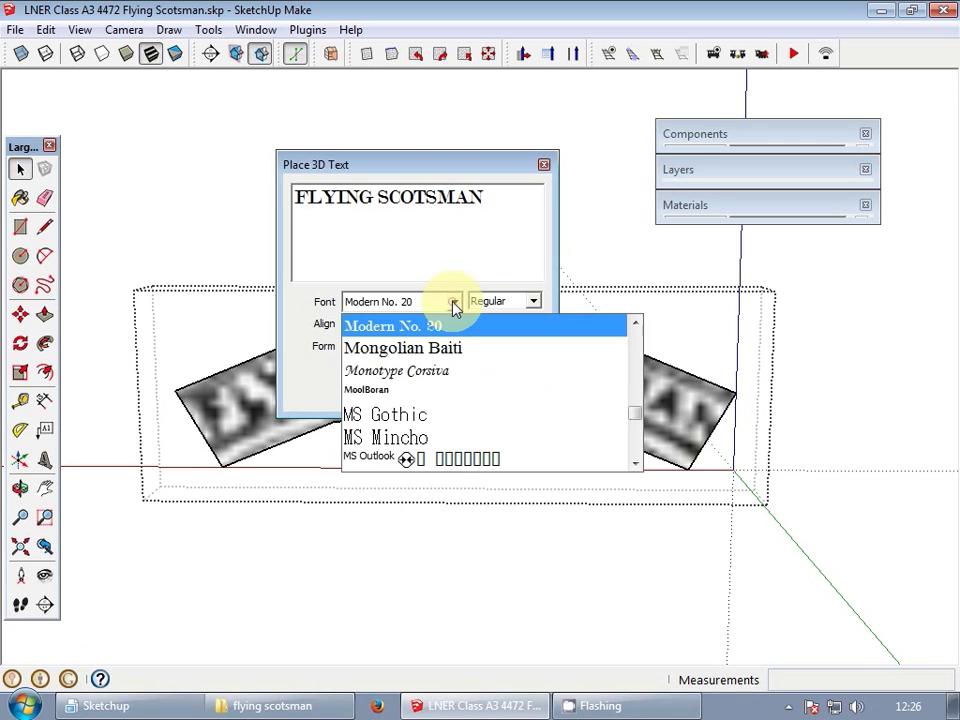
{"action": "left_click", "coordinate": [454, 303]}
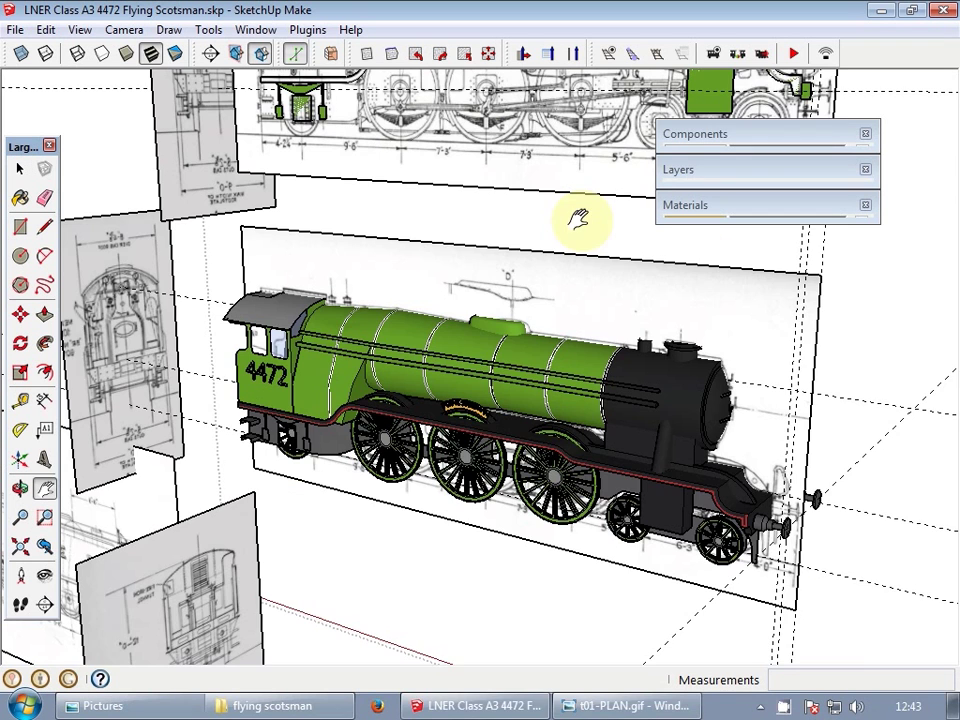
- Move the side elevation drawing forward so it sits directly behind the driving wheels and in front of the frame
{"action": "scroll", "coordinate": [525, 333], "scroll_direction": "up", "scroll_amount": 3}
{"action": "scroll", "coordinate": [500, 495], "scroll_direction": "up", "scroll_amount": 3}
{"action": "key", "text": "space"}
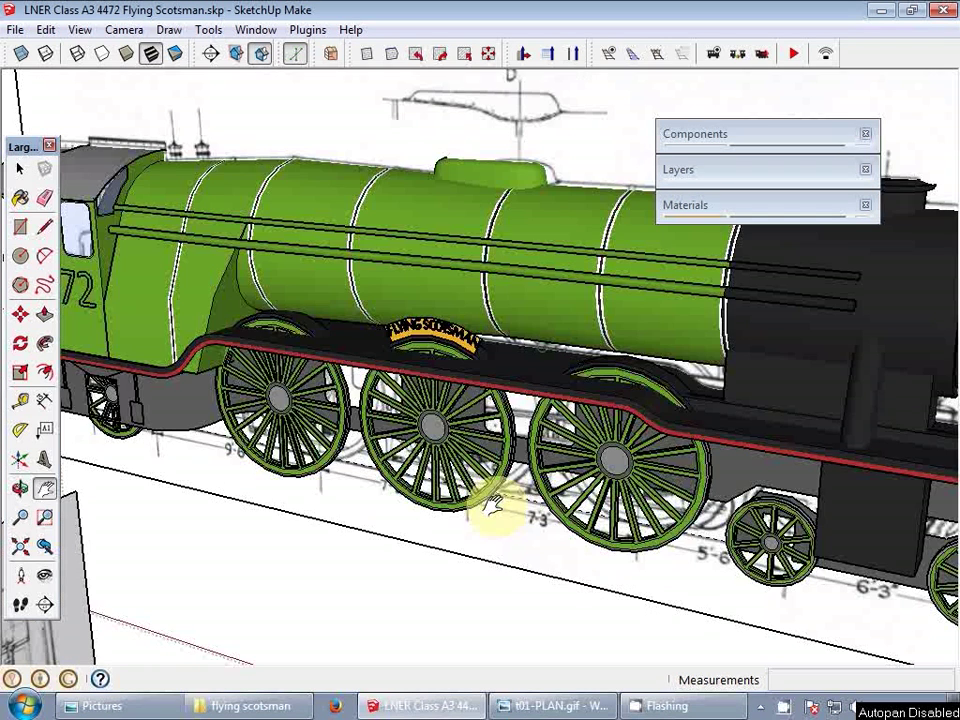
{"action": "scroll", "coordinate": [533, 521], "scroll_direction": "up", "scroll_amount": 5}
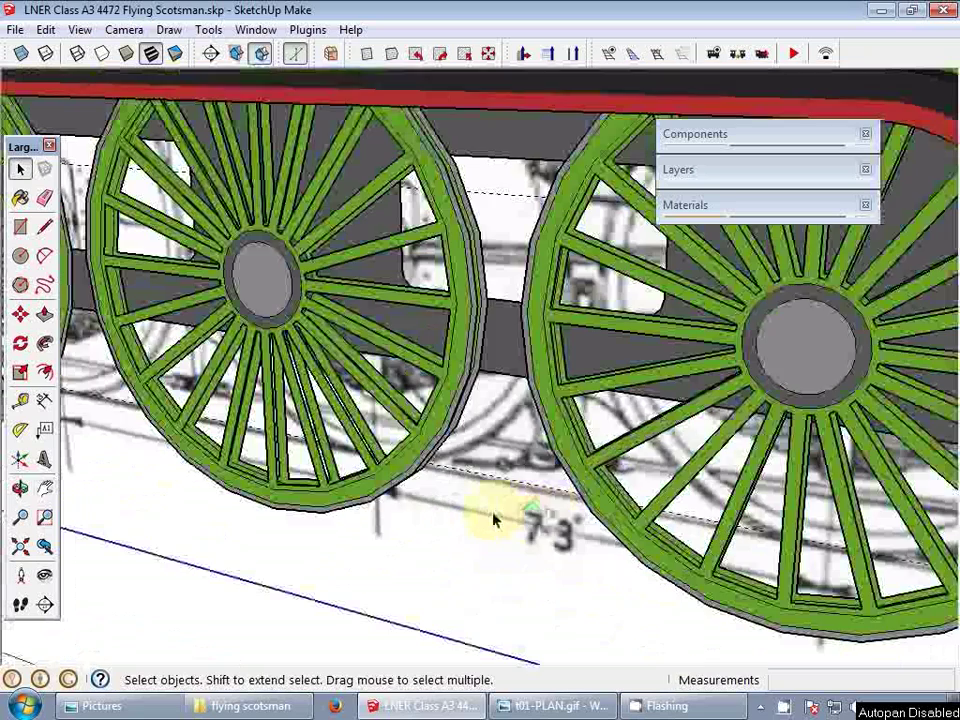
{"action": "key", "text": "m"}
{"action": "left_click", "coordinate": [498, 512]}
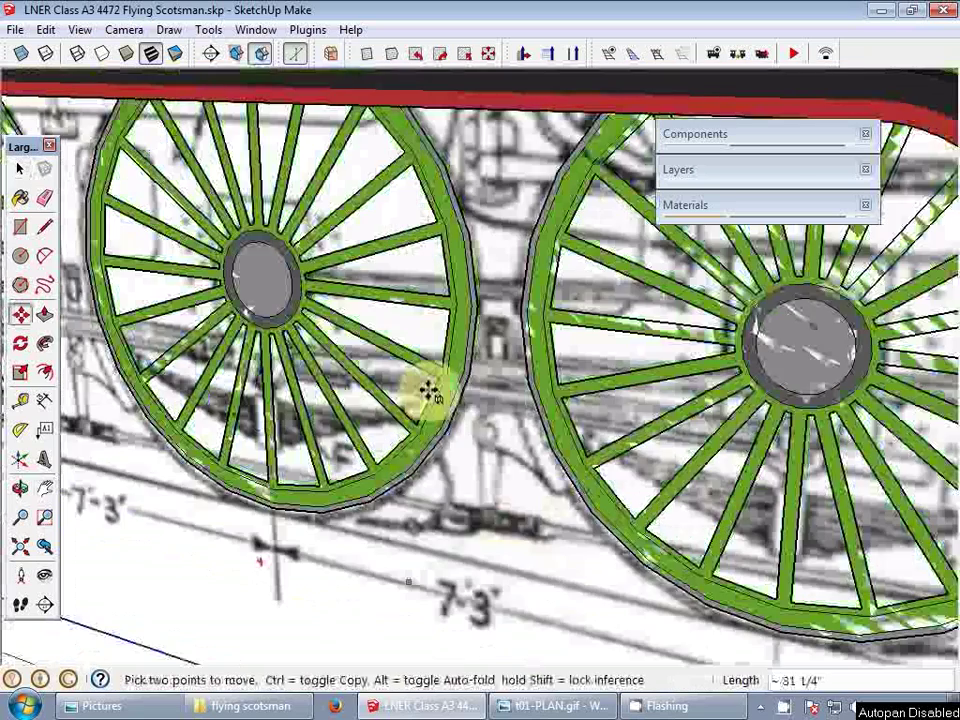
{"action": "left_click", "coordinate": [444, 392]}
{"action": "scroll", "coordinate": [460, 380], "scroll_direction": "down", "scroll_amount": 3}
{"action": "key", "text": "space"}
{"action": "scroll", "coordinate": [486, 369], "scroll_direction": "down", "scroll_amount": 3}
{"action": "scroll", "coordinate": [482, 334], "scroll_direction": "up", "scroll_amount": 2}
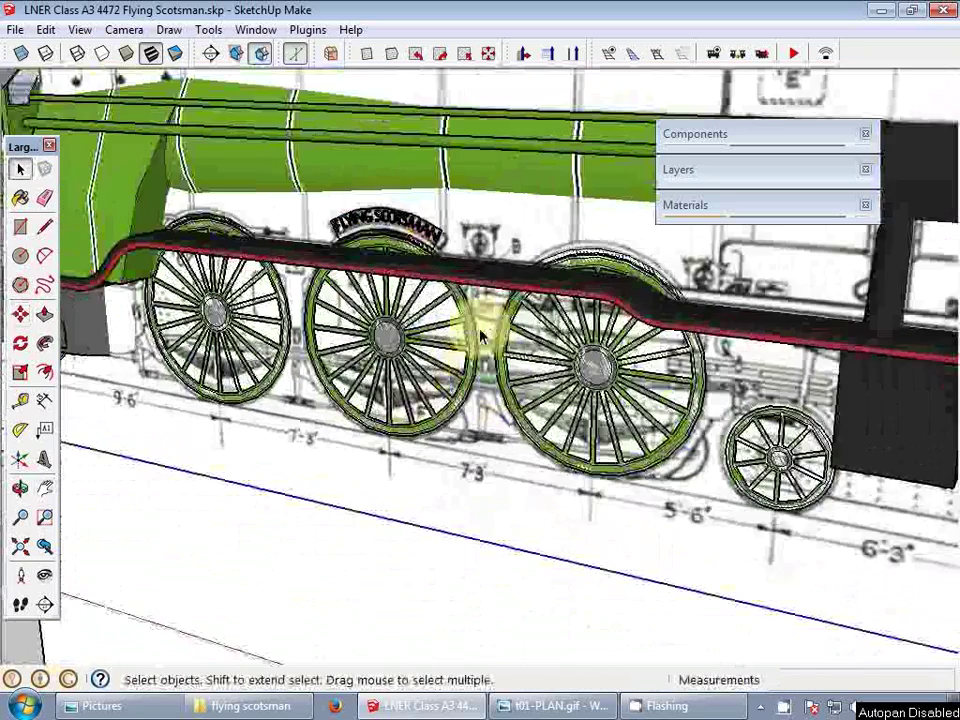
- Inside the wheels group, draw a circle of 40-inch radius centred on the middle driving wheel's hub and delete the spoked wheel
{"action": "double_click", "coordinate": [475, 332]}
{"action": "middle_click_drag", "start_coordinate": [475, 334], "coordinate": [632, 407]}
{"action": "key", "text": "i"}
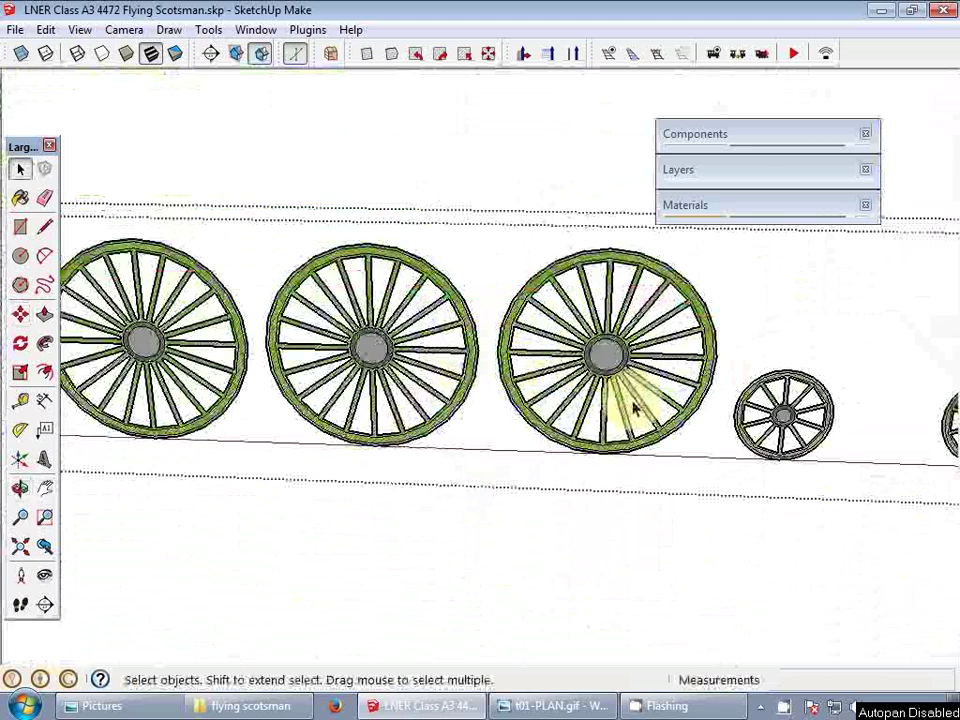
{"action": "scroll", "coordinate": [347, 354], "scroll_direction": "up", "scroll_amount": 1}
{"action": "middle_click_drag", "start_coordinate": [347, 354], "coordinate": [439, 371], "text": "shift"}
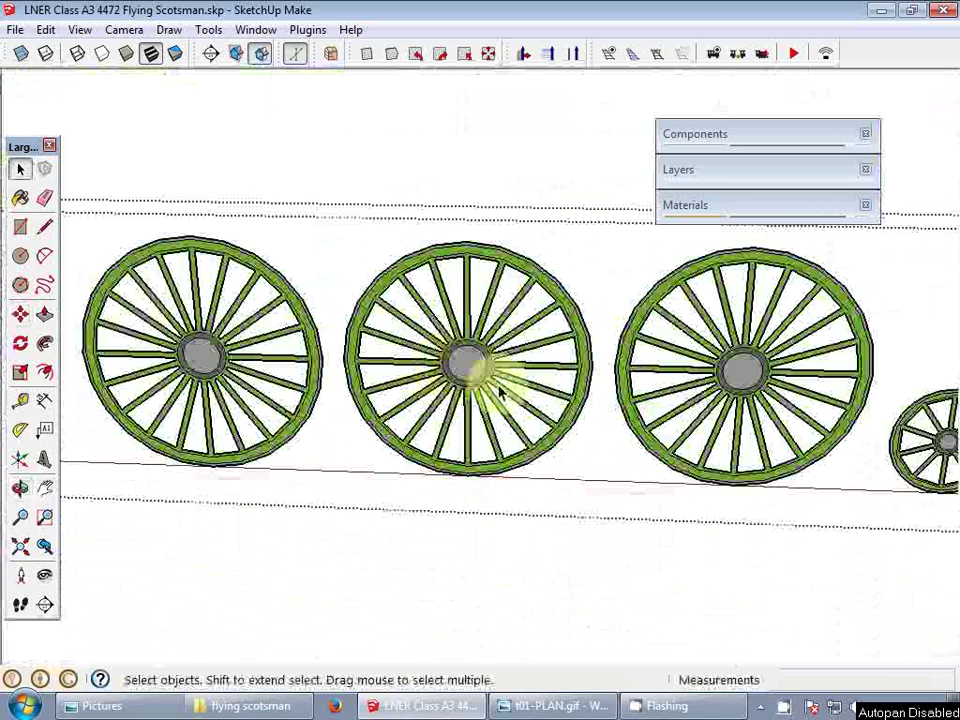
{"action": "key", "text": "c"}
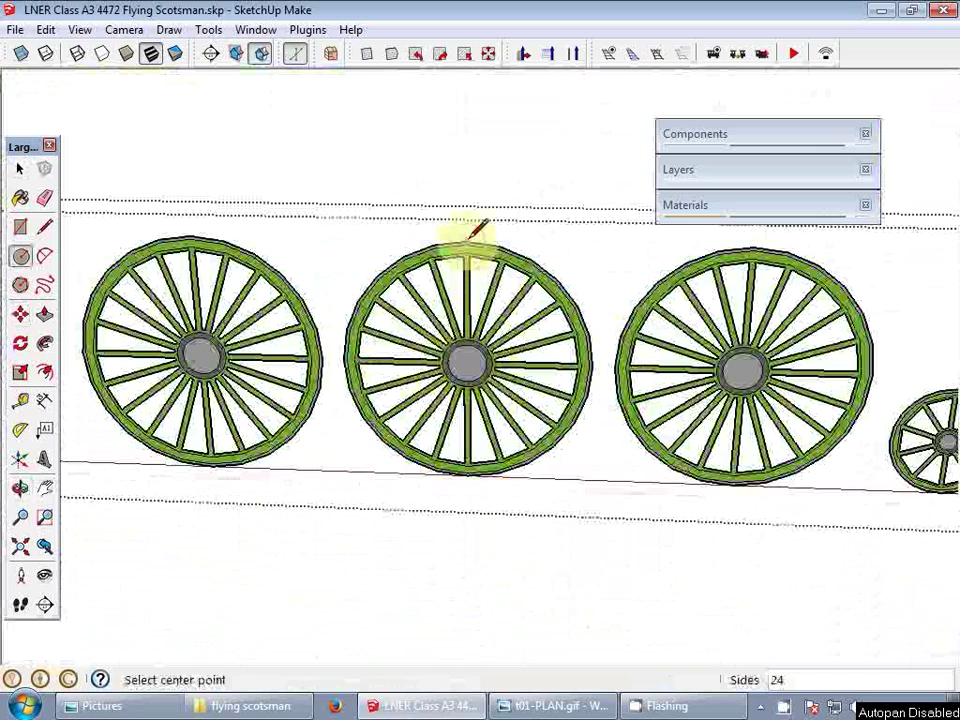
{"action": "left_click", "coordinate": [468, 363]}
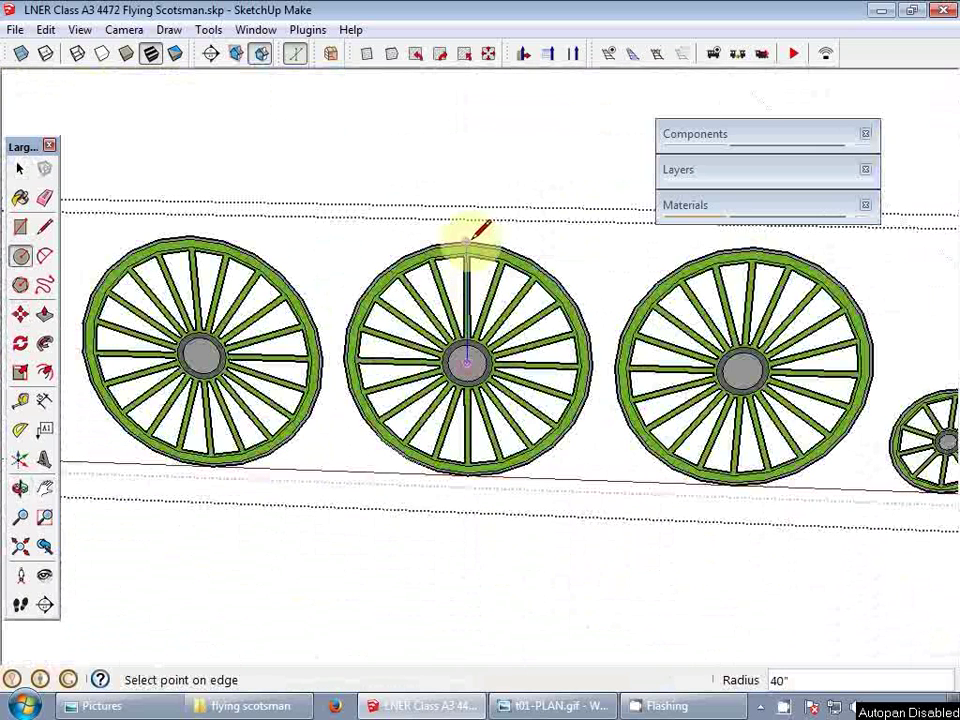
{"action": "left_click", "coordinate": [469, 241]}
{"action": "key", "text": "space"}
{"action": "left_click", "coordinate": [514, 347]}
- Copy the green disc onto the rear and front driving wheels, matching it to the bottom of each wheel
{"action": "left_click", "coordinate": [495, 381]}
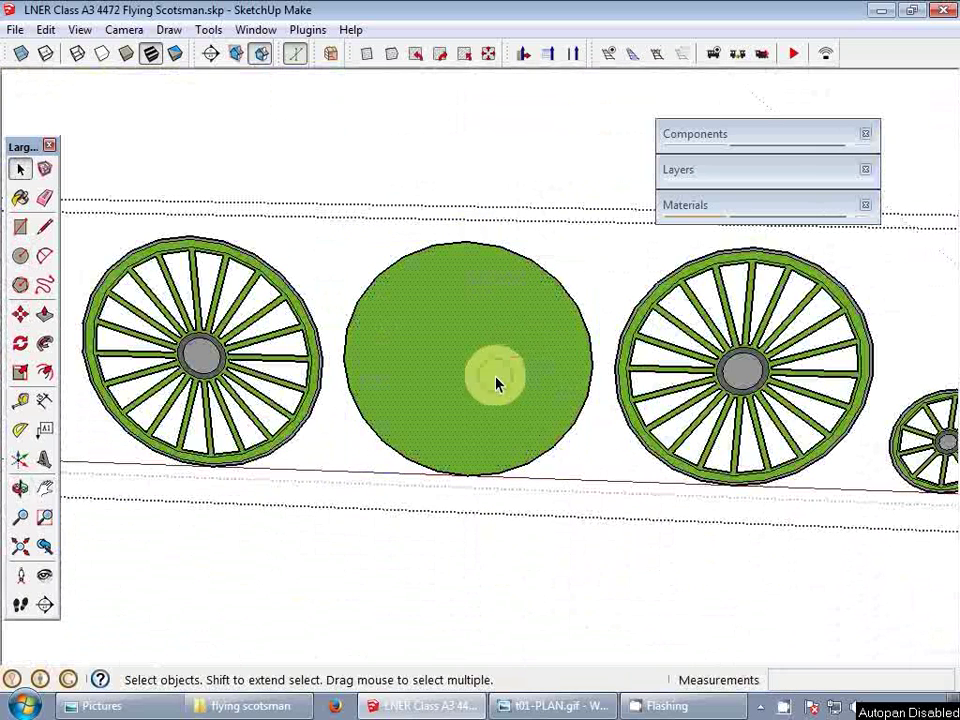
{"action": "key", "text": "m"}
{"action": "key", "text": "ctrl"}
{"action": "left_click", "coordinate": [474, 472]}
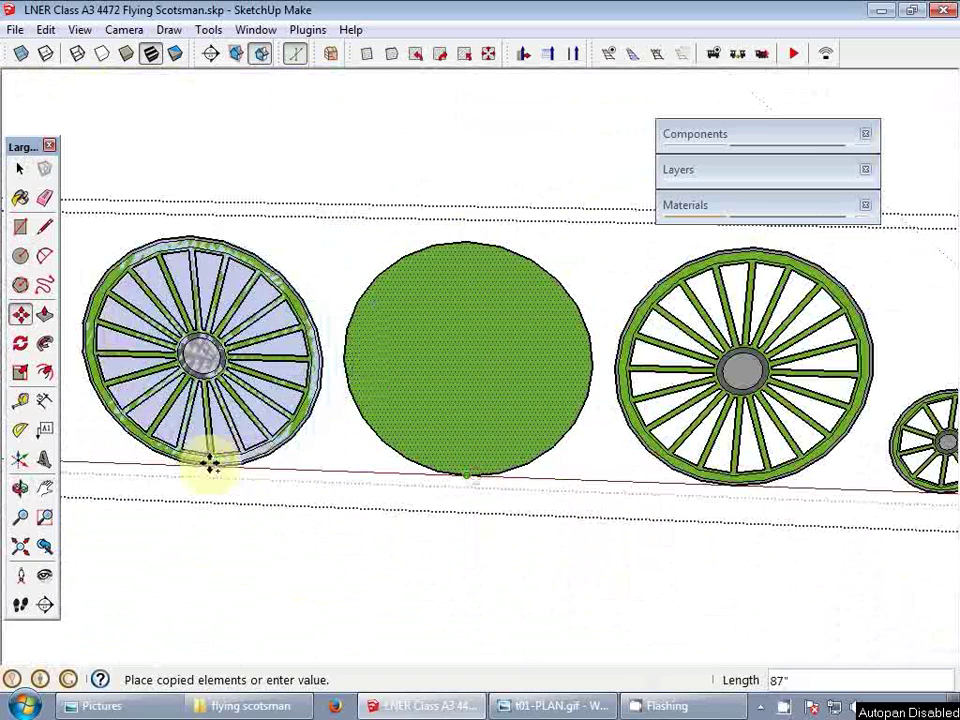
{"action": "left_click", "coordinate": [203, 463]}
{"action": "key", "text": "ctrl"}
{"action": "left_click", "coordinate": [212, 467]}
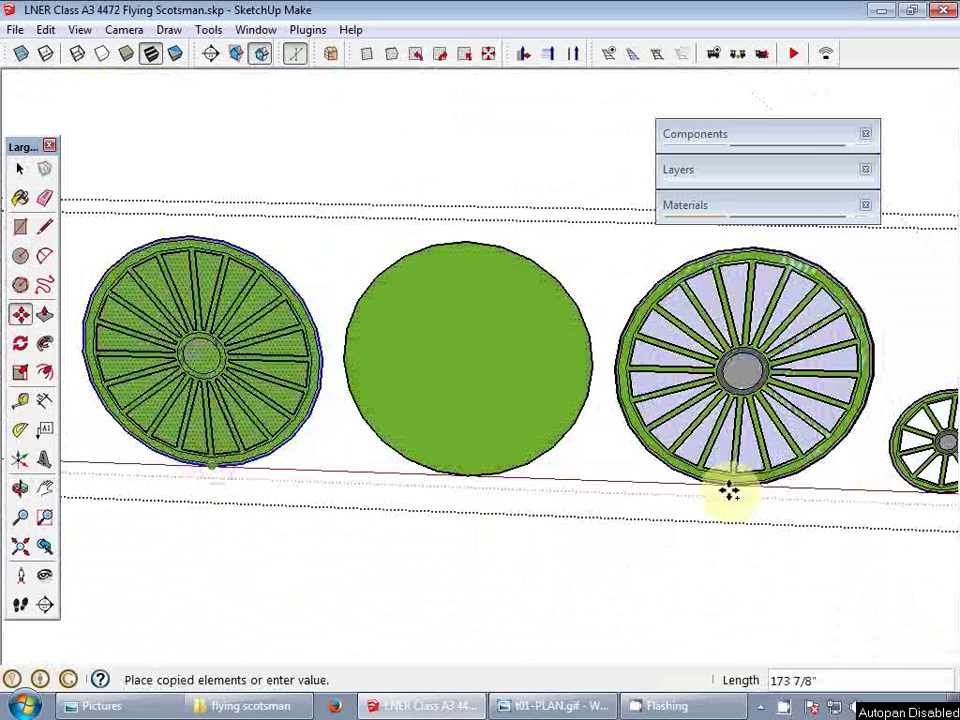
{"action": "left_click", "coordinate": [735, 487]}
- Delete the spoked front and rear driving wheels, keeping only the plain green discs
{"action": "key", "text": "space"}
{"action": "left_click", "coordinate": [739, 381]}
{"action": "scroll", "coordinate": [740, 385], "scroll_direction": "down", "scroll_amount": 2}
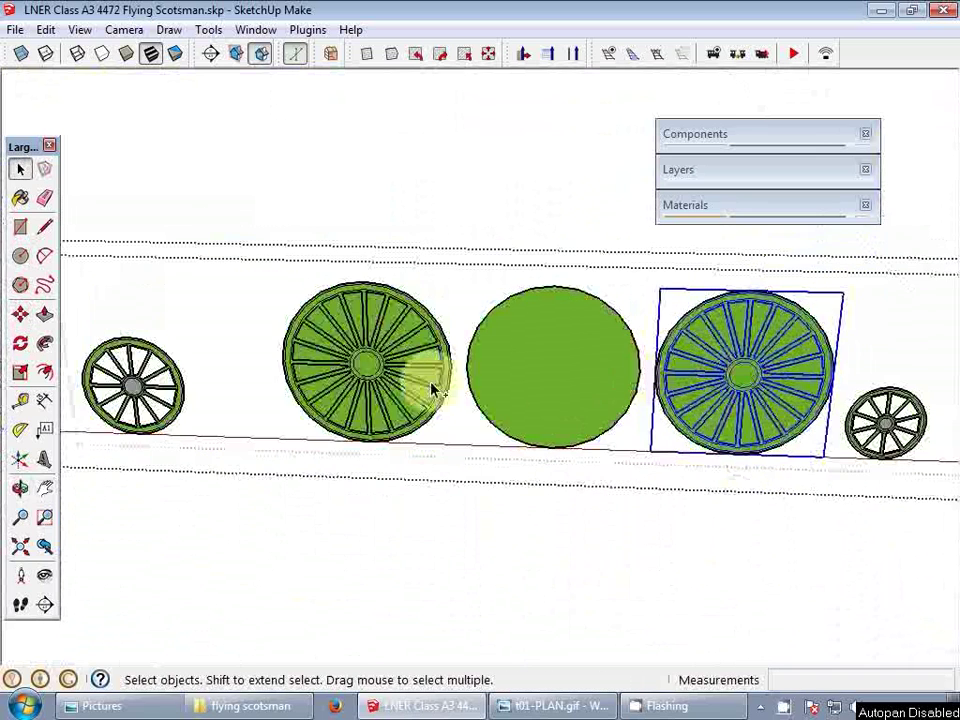
{"action": "left_click", "coordinate": [393, 380], "text": "shift"}
{"action": "scroll", "coordinate": [418, 370], "scroll_direction": "down", "scroll_amount": 3}
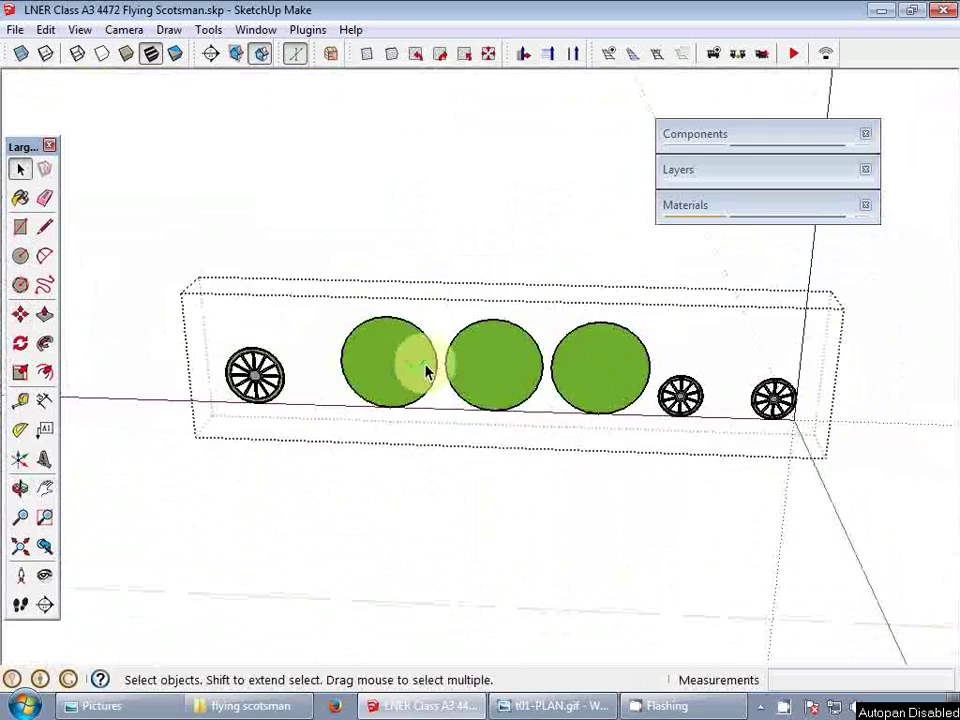
{"action": "scroll", "coordinate": [349, 381], "scroll_direction": "up", "scroll_amount": 5}
{"action": "scroll", "coordinate": [354, 379], "scroll_direction": "up", "scroll_amount": 1}
{"action": "key", "text": "m"}
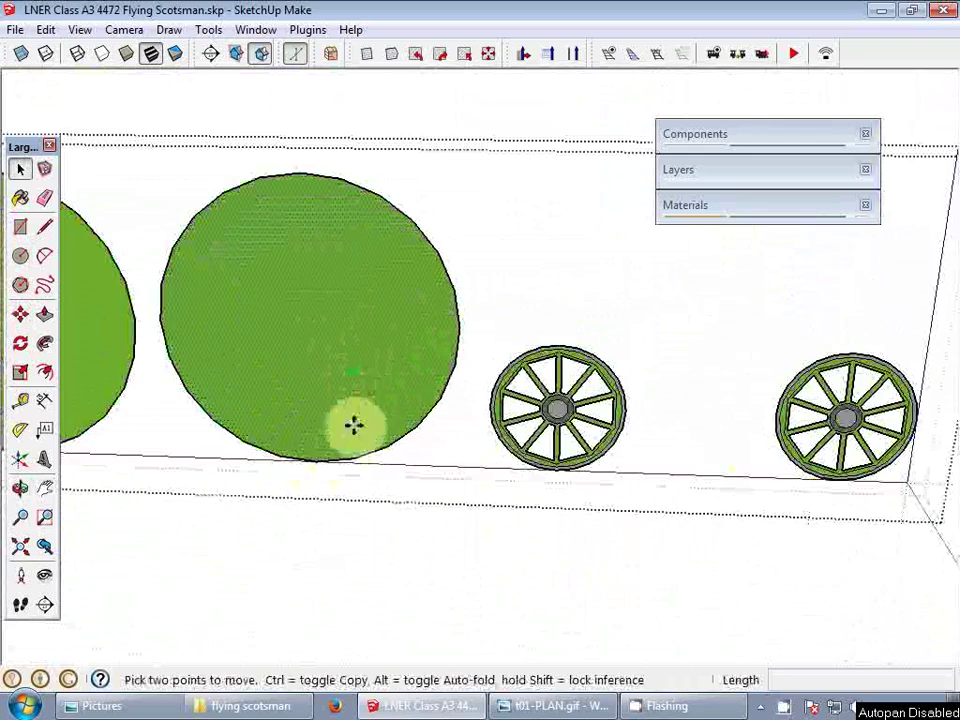
{"action": "key", "text": "ctrl"}
{"action": "left_click", "coordinate": [312, 464]}
{"action": "scroll", "coordinate": [590, 445], "scroll_direction": "up", "scroll_amount": 2}
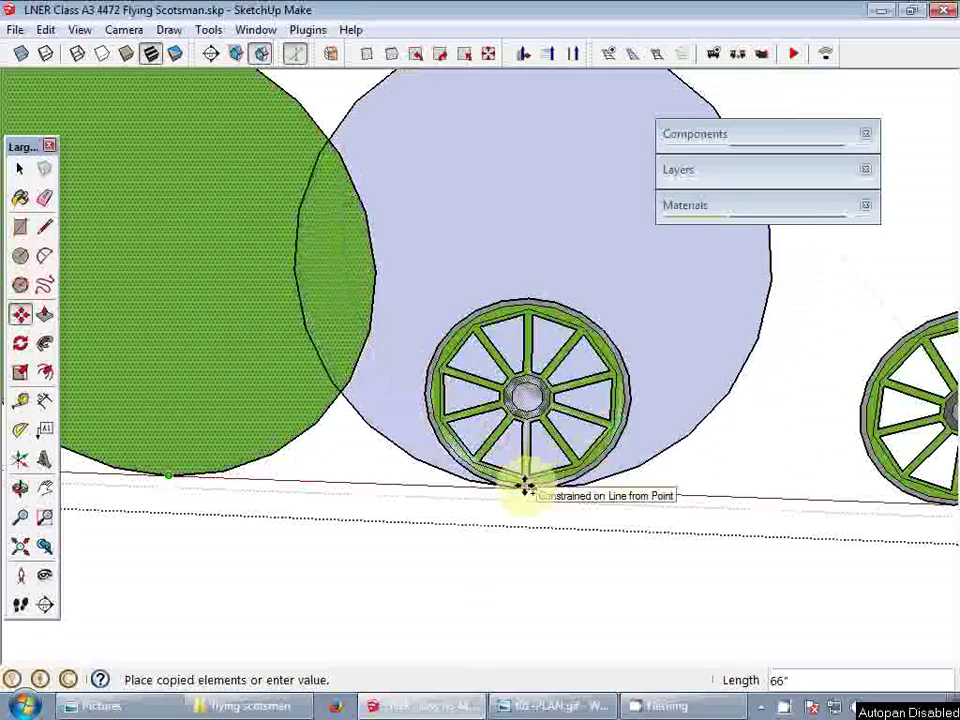
{"action": "left_click", "coordinate": [518, 486]}
{"action": "scroll", "coordinate": [593, 378], "scroll_direction": "down", "scroll_amount": 2}
{"action": "key", "text": "s"}
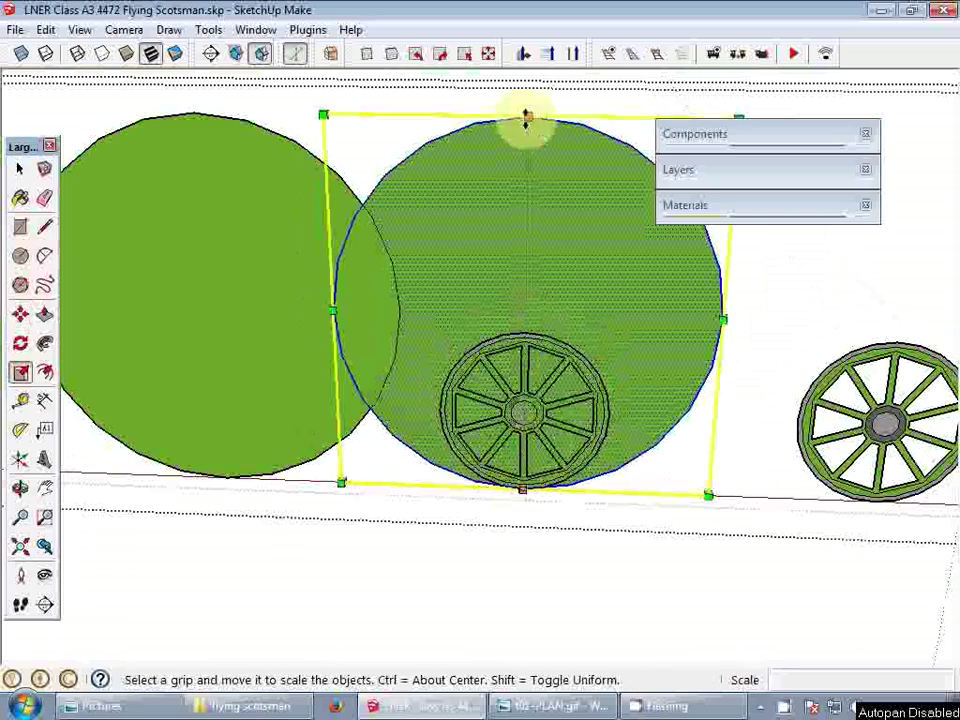
{"action": "left_click", "coordinate": [525, 116]}
{"action": "key", "text": "space"}
{"action": "key", "text": "Delete"}
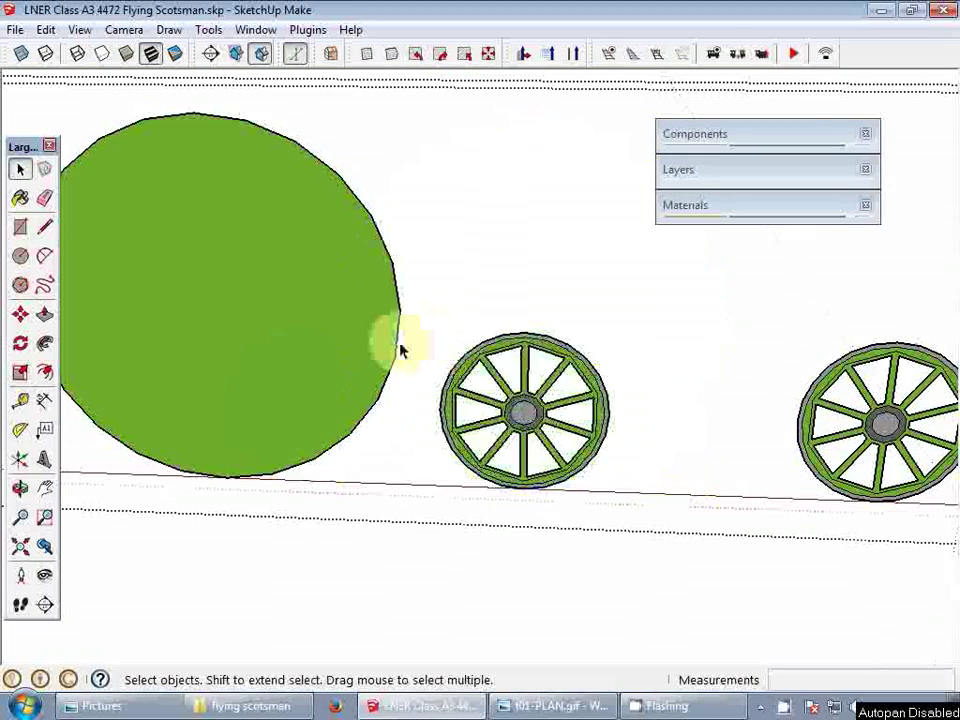
- Copy the front driving wheel's green disc onto the foremost bogie wheel, matching the bottoms of both wheels
{"action": "scroll", "coordinate": [343, 347], "scroll_direction": "down", "scroll_amount": 2}
{"action": "key", "text": "m"}
{"action": "left_click", "coordinate": [273, 432]}
{"action": "key", "text": "ctrl"}
{"action": "middle_click_drag", "start_coordinate": [273, 432], "coordinate": [400, 362]}
{"action": "scroll", "coordinate": [626, 450], "scroll_direction": "up", "scroll_amount": 2}
{"action": "left_click", "coordinate": [632, 472]}
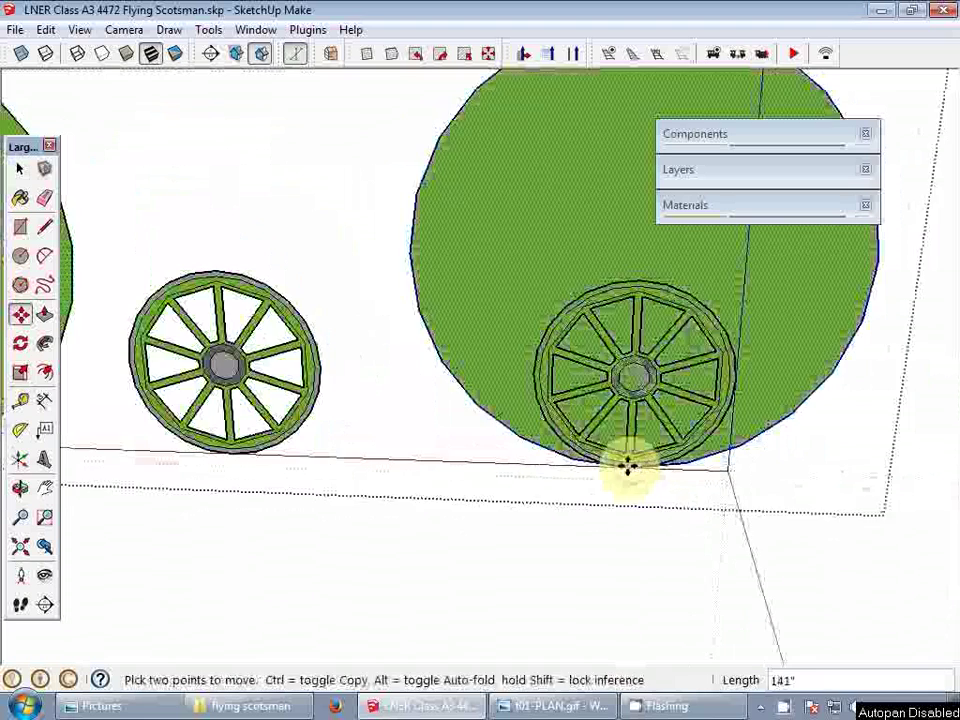
- Scale the copied disc down uniformly from its base until it matches the outline of the foremost spoked bogie wheel
{"action": "middle_click_drag", "start_coordinate": [626, 463], "coordinate": [553, 378]}
{"action": "key", "text": "s"}
{"action": "left_click_drag", "start_coordinate": [595, 104], "coordinate": [559, 325]}
{"action": "scroll", "coordinate": [591, 308], "scroll_direction": "up", "scroll_amount": 2}
{"action": "scroll", "coordinate": [597, 325], "scroll_direction": "up", "scroll_amount": 3}
{"action": "key", "text": "space"}
{"action": "scroll", "coordinate": [644, 318], "scroll_direction": "down", "scroll_amount": 6}
{"action": "scroll", "coordinate": [652, 343], "scroll_direction": "up", "scroll_amount": 2}
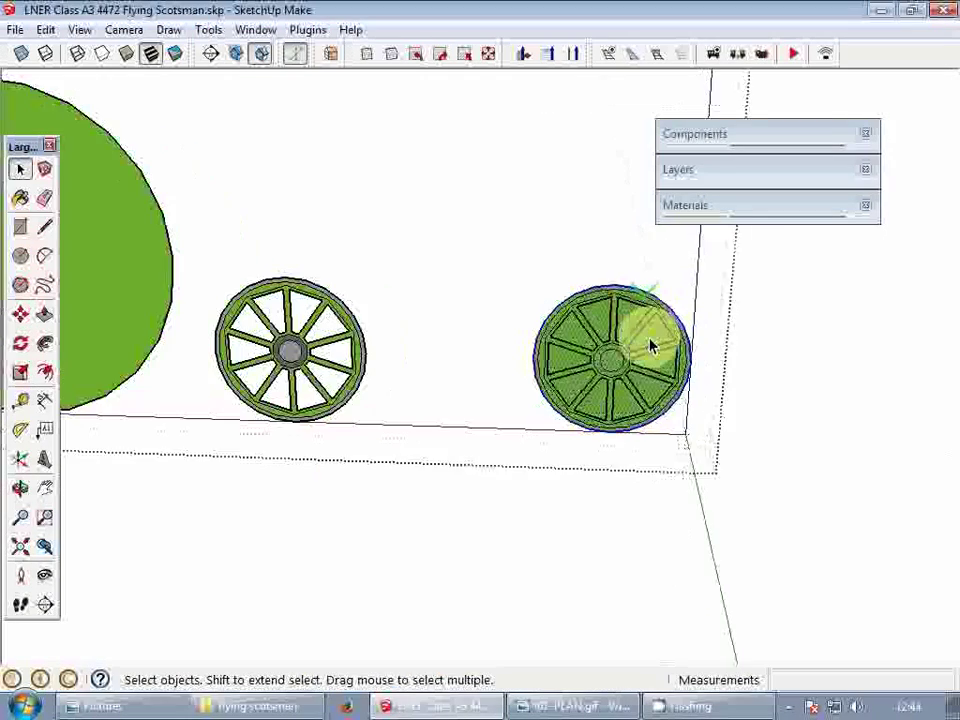
- Copy the small disc 75 inches back onto the rear bogie wheel and delete both spoked bogie wheels
{"action": "key", "text": "m"}
{"action": "left_click", "coordinate": [607, 441]}
{"action": "key", "text": "ctrl"}
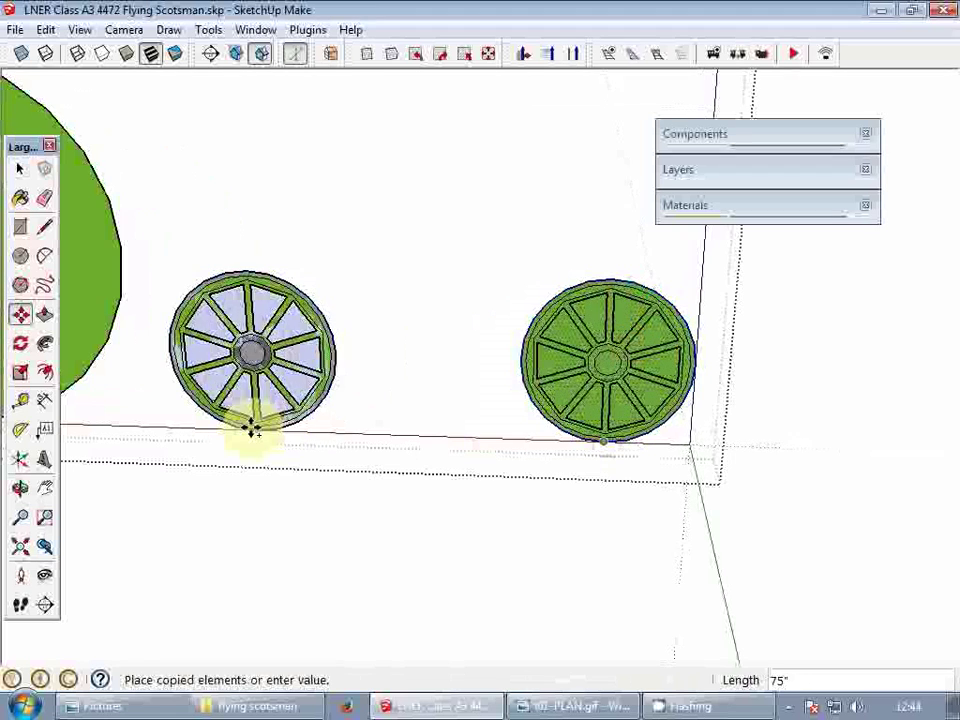
{"action": "left_click", "coordinate": [251, 427]}
{"action": "key", "text": "space"}
{"action": "key", "text": "Delete"}
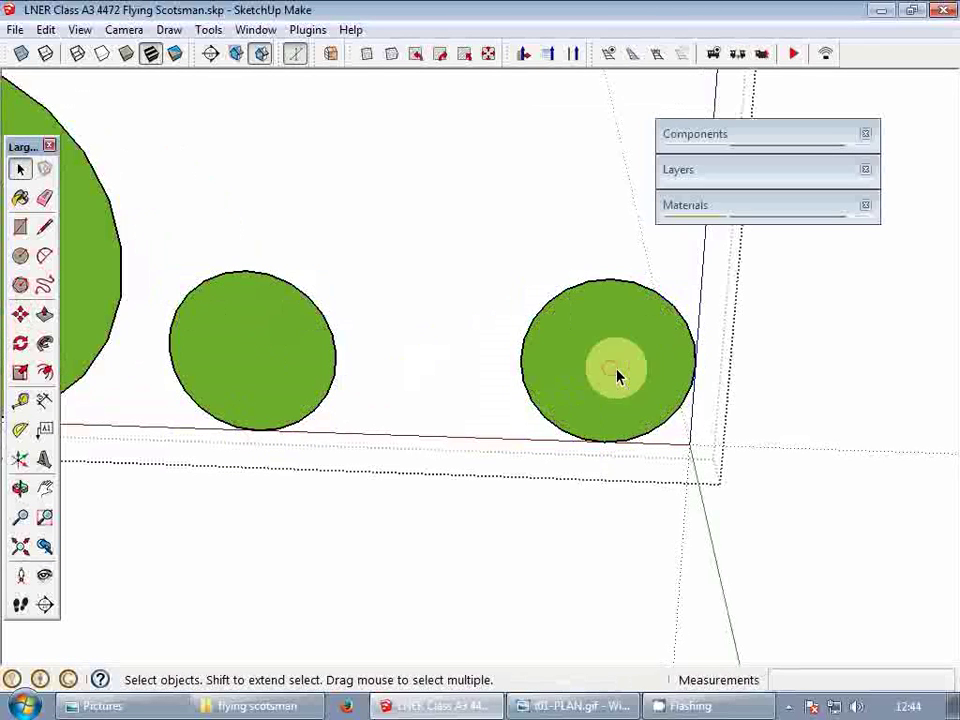
{"action": "key", "text": "m"}
{"action": "left_click", "coordinate": [605, 443]}
{"action": "key", "text": "ctrl"}
{"action": "scroll", "coordinate": [594, 302], "scroll_direction": "down", "scroll_amount": 2}
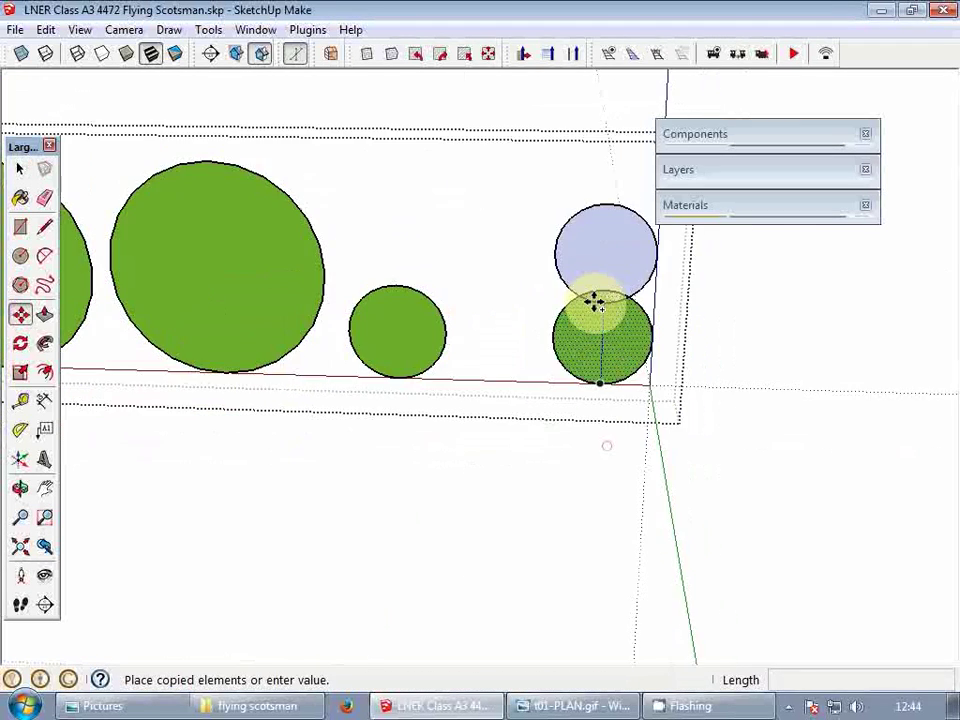
{"action": "scroll", "coordinate": [169, 296], "scroll_direction": "down", "scroll_amount": 3}
{"action": "middle_click_drag", "start_coordinate": [169, 296], "coordinate": [842, 306], "text": "shift"}
{"action": "scroll", "coordinate": [570, 289], "scroll_direction": "up", "scroll_amount": 1}
{"action": "middle_click_drag", "start_coordinate": [710, 286], "coordinate": [396, 368]}
{"action": "scroll", "coordinate": [445, 370], "scroll_direction": "down", "scroll_amount": 2}
{"action": "key", "text": "space"}
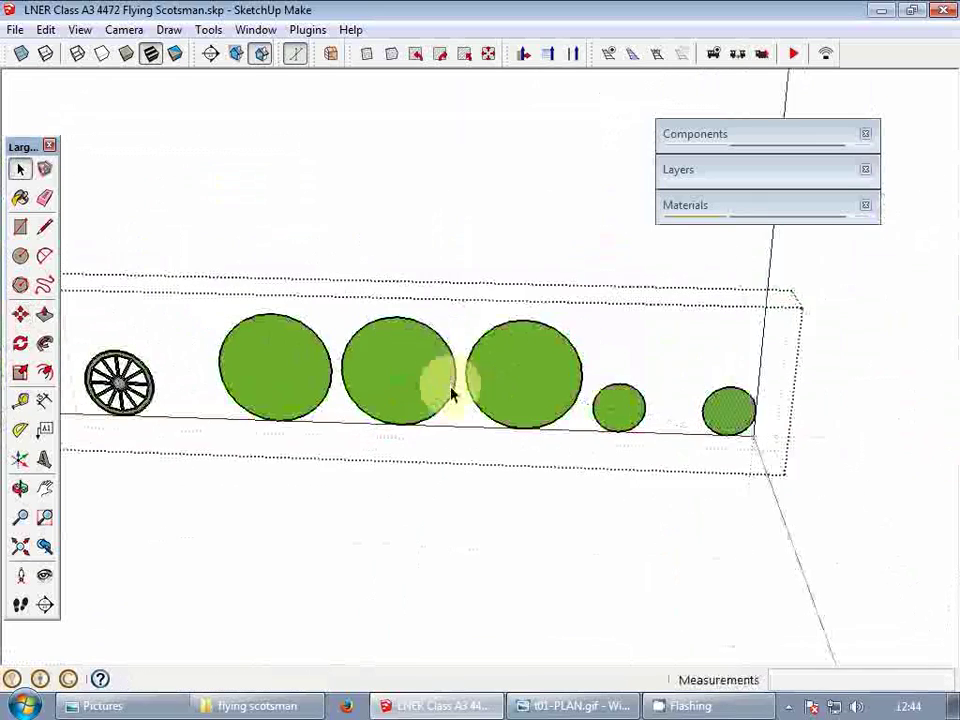
- Inside the wheels group, draw a short vertical line down from the centre of the rear driving wheel's disc
{"action": "key", "text": "Escape"}
{"action": "middle_click_drag", "start_coordinate": [519, 384], "coordinate": [524, 274]}
{"action": "key", "text": "space"}
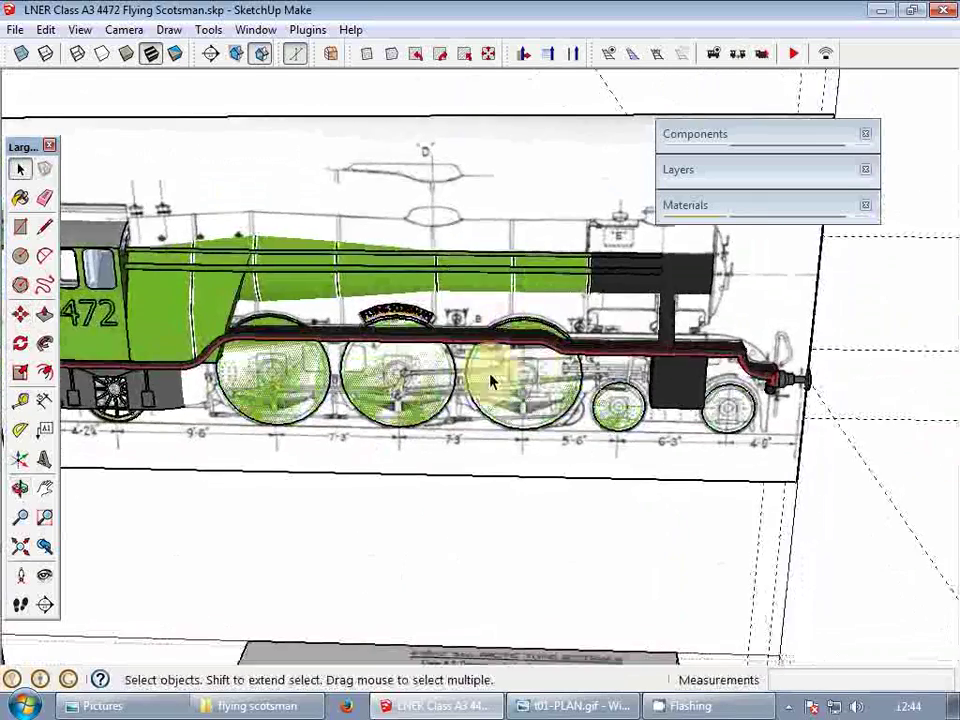
{"action": "scroll", "coordinate": [495, 405], "scroll_direction": "up", "scroll_amount": 3}
{"action": "scroll", "coordinate": [583, 401], "scroll_direction": "down", "scroll_amount": 1}
{"action": "scroll", "coordinate": [294, 378], "scroll_direction": "up", "scroll_amount": 4}
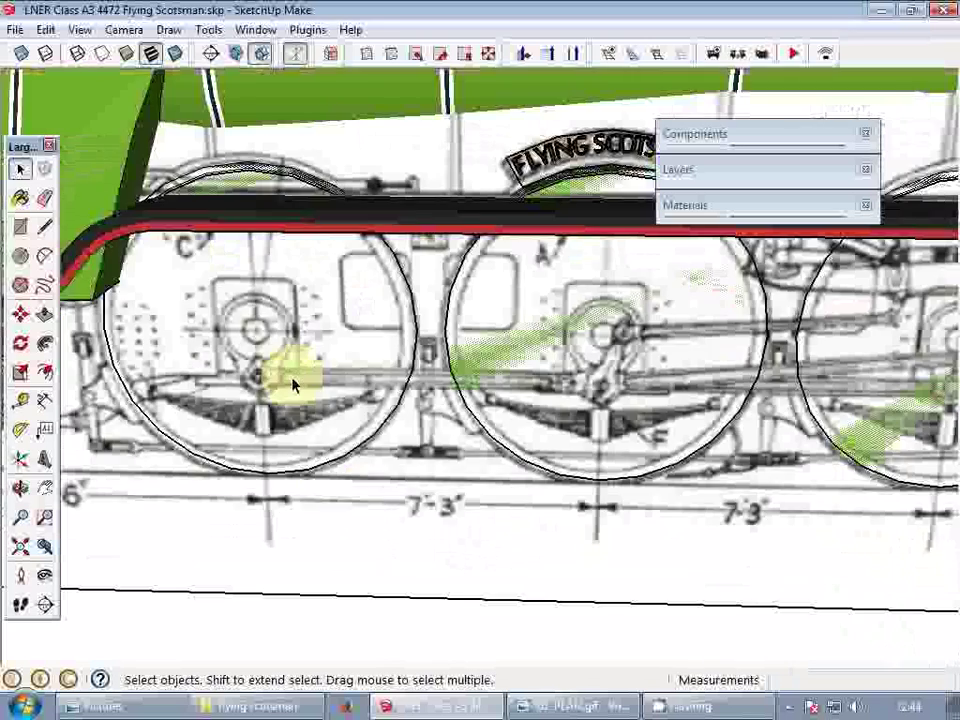
{"action": "double_click", "coordinate": [291, 443]}
{"action": "key", "text": "l"}
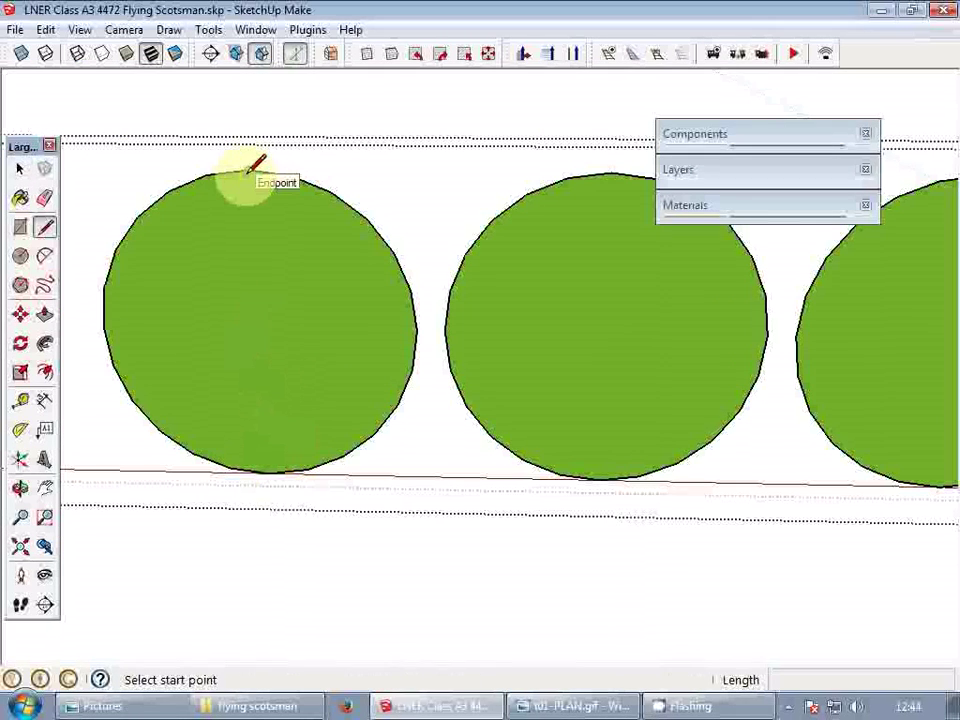
{"action": "left_click", "coordinate": [258, 328]}
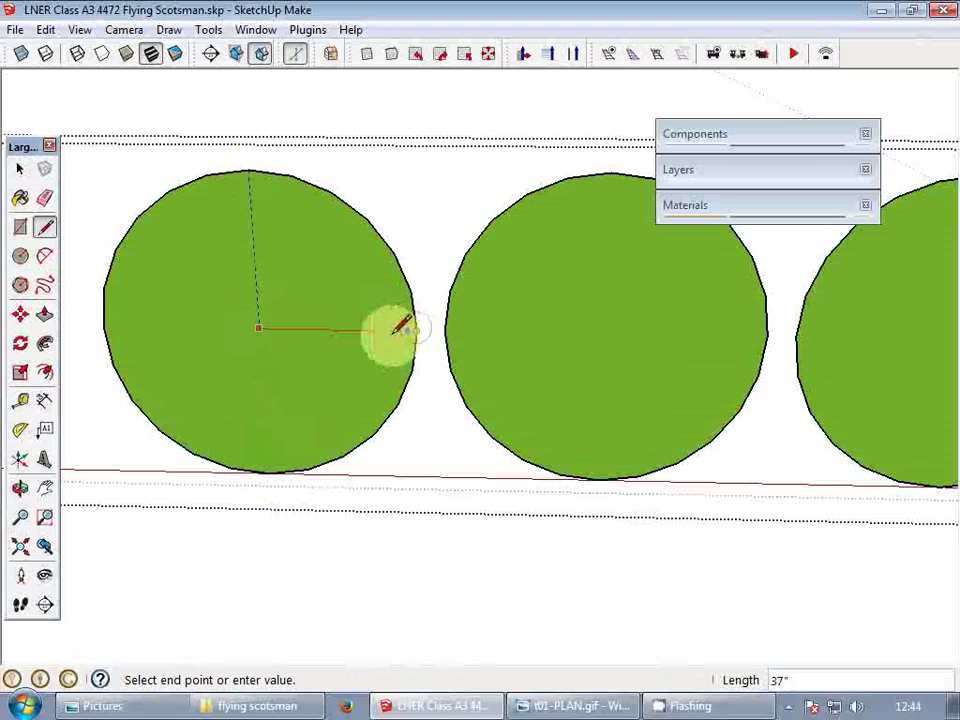
{"action": "left_click", "coordinate": [258, 362]}
- Rotate a perpendicular copy of the short line about its midpoint to form a cross
{"action": "key", "text": "space"}
{"action": "left_click", "coordinate": [258, 357]}
{"action": "key", "text": "q"}
{"action": "left_click", "coordinate": [259, 350]}
{"action": "key", "text": "ctrl"}
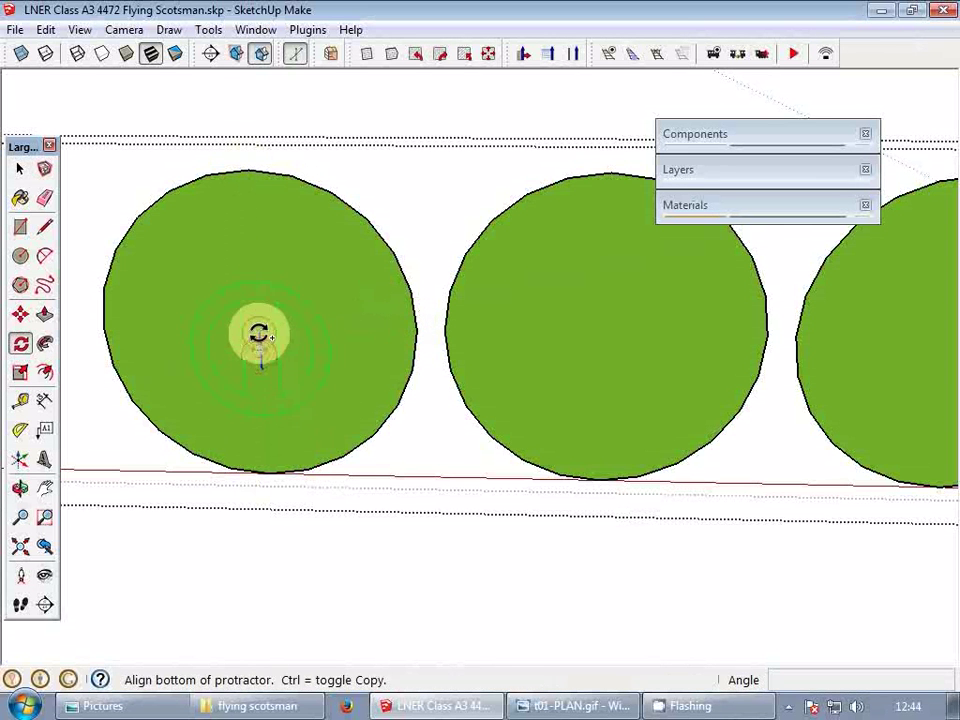
{"action": "left_click", "coordinate": [259, 331]}
{"action": "left_click", "coordinate": [304, 354]}
{"action": "key", "text": "space"}
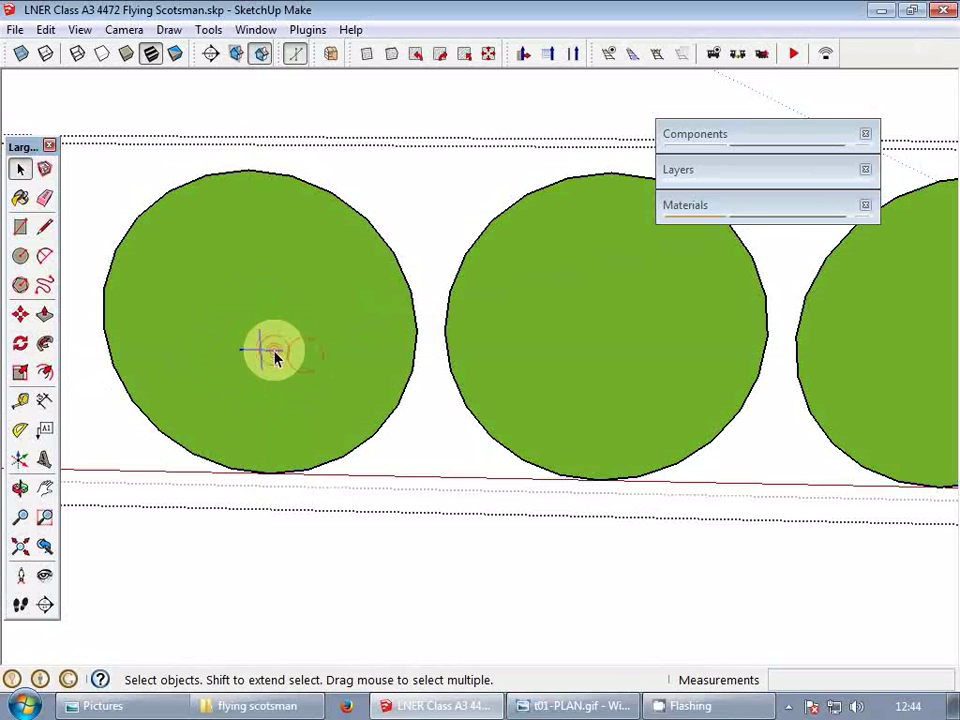
- Move the cross by its midpoint onto the exact centre of the rear driving wheel's disc
{"action": "key", "text": "m"}
{"action": "left_click", "coordinate": [259, 348]}
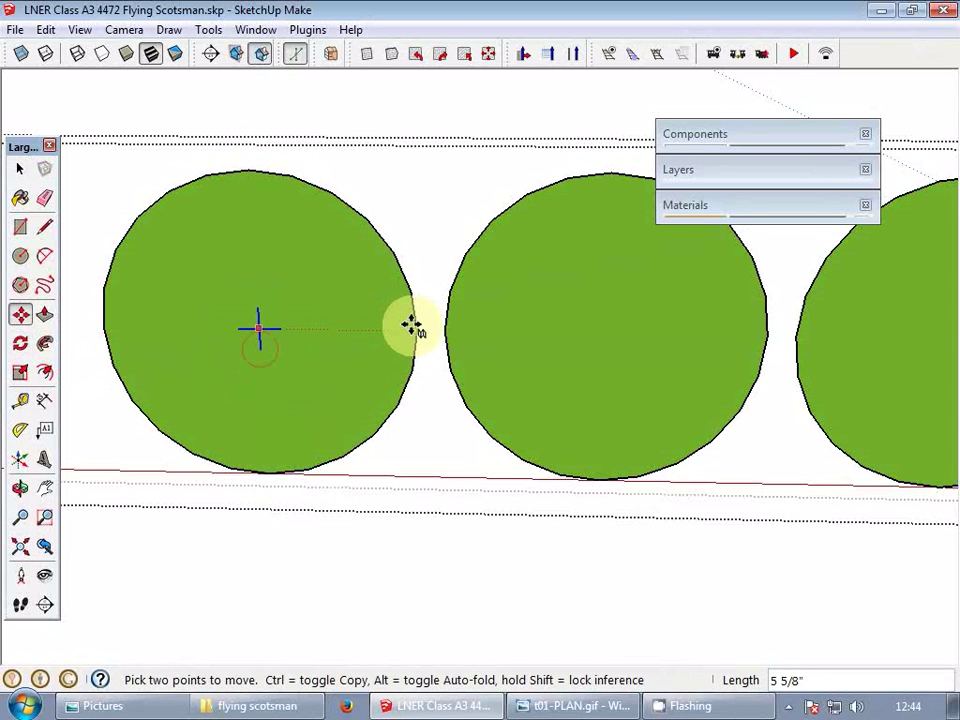
{"action": "left_click", "coordinate": [414, 323]}
- Copy the centre cross onto the middle and front driving wheels and leave the wheels group
{"action": "scroll", "coordinate": [300, 365], "scroll_direction": "down", "scroll_amount": 3}
{"action": "left_click", "coordinate": [283, 434]}
{"action": "key", "text": "ctrl"}
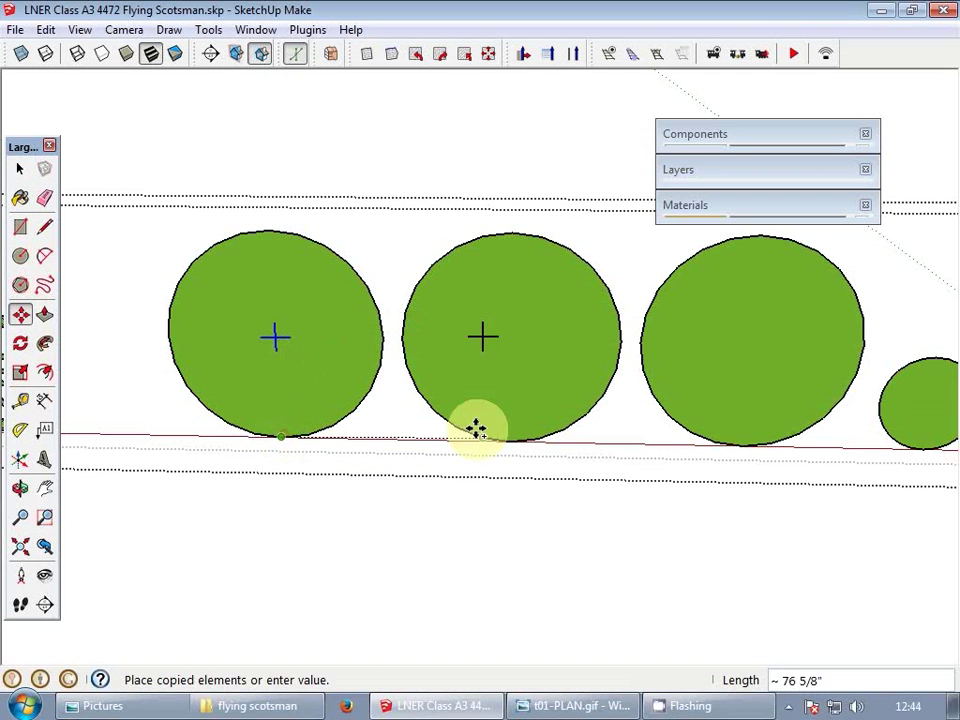
{"action": "left_click", "coordinate": [516, 438]}
{"action": "key", "text": "ctrl"}
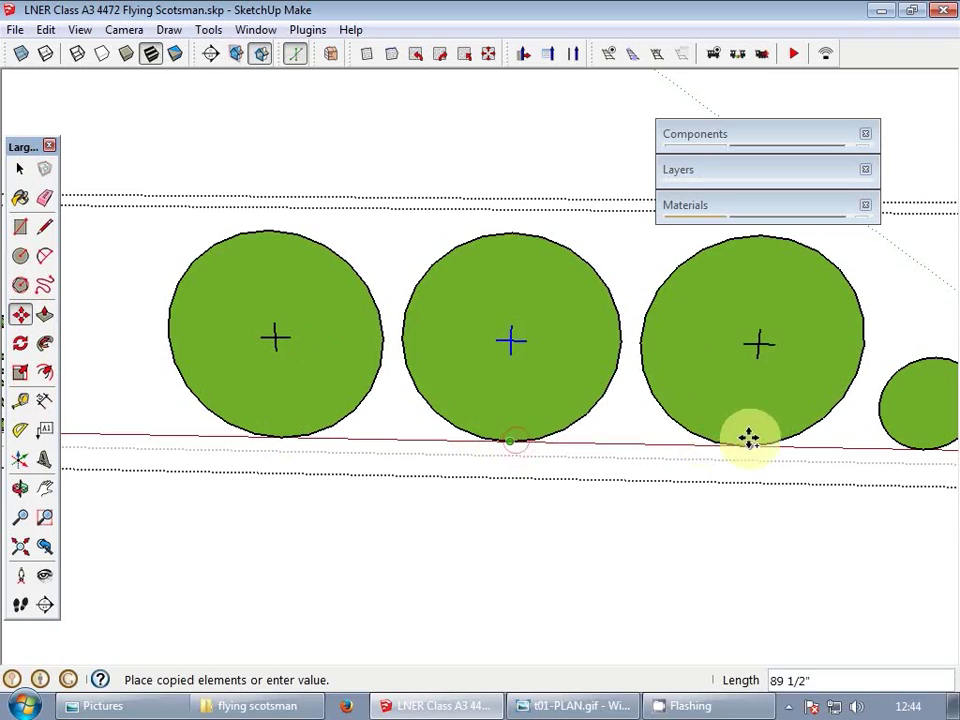
{"action": "left_click", "coordinate": [747, 441]}
{"action": "middle_click_drag", "start_coordinate": [767, 362], "coordinate": [643, 406], "text": "shift"}
{"action": "key", "text": "space"}
{"action": "key", "text": "Escape"}
- Delete the green faces of the three driving-wheel discs inside the wheels group, keeping their outlines and centre crosses
{"action": "scroll", "coordinate": [655, 402], "scroll_direction": "down", "scroll_amount": 2}
{"action": "scroll", "coordinate": [643, 410], "scroll_direction": "up", "scroll_amount": 5}
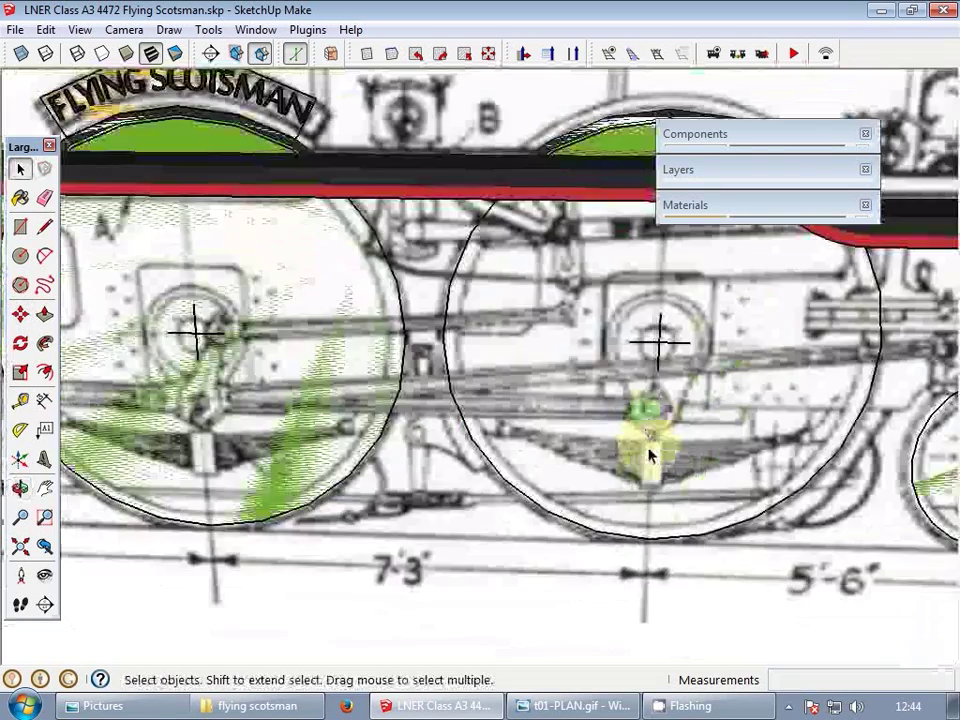
{"action": "scroll", "coordinate": [785, 422], "scroll_direction": "down", "scroll_amount": 2}
{"action": "scroll", "coordinate": [703, 415], "scroll_direction": "up", "scroll_amount": 3}
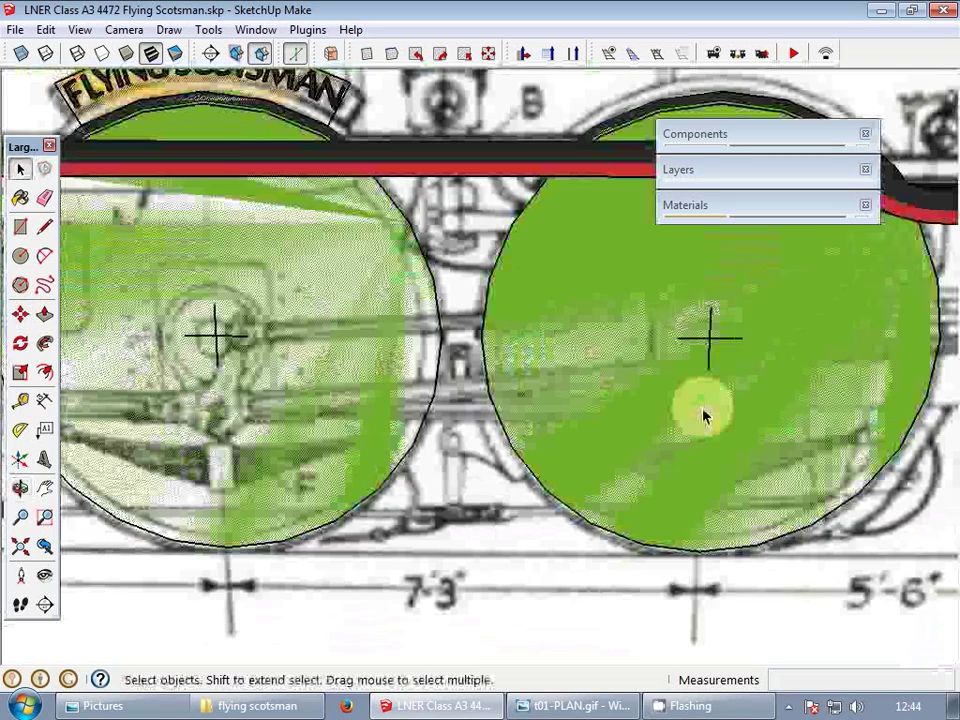
{"action": "scroll", "coordinate": [703, 415], "scroll_direction": "down", "scroll_amount": 3}
{"action": "mouse_move", "coordinate": [722, 439]}
{"action": "middle_mouse_down"}
{"action": "mouse_move", "coordinate": [714, 429]}
{"action": "mouse_move", "coordinate": [720, 437]}
{"action": "middle_mouse_up"}
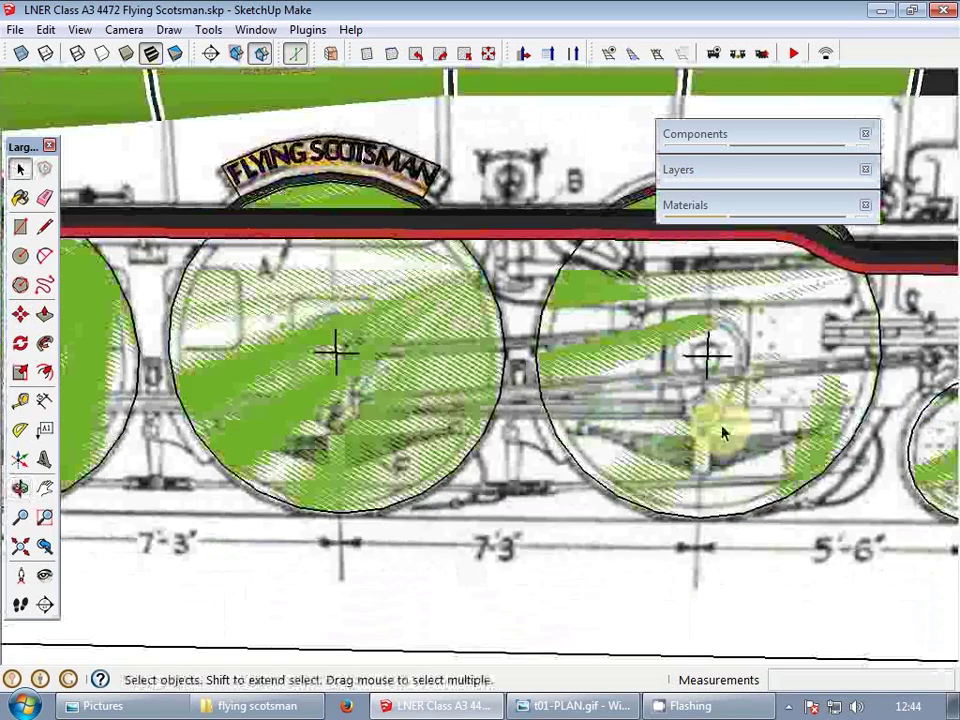
{"action": "scroll", "coordinate": [722, 431], "scroll_direction": "down", "scroll_amount": 4}
{"action": "left_click", "coordinate": [525, 414]}
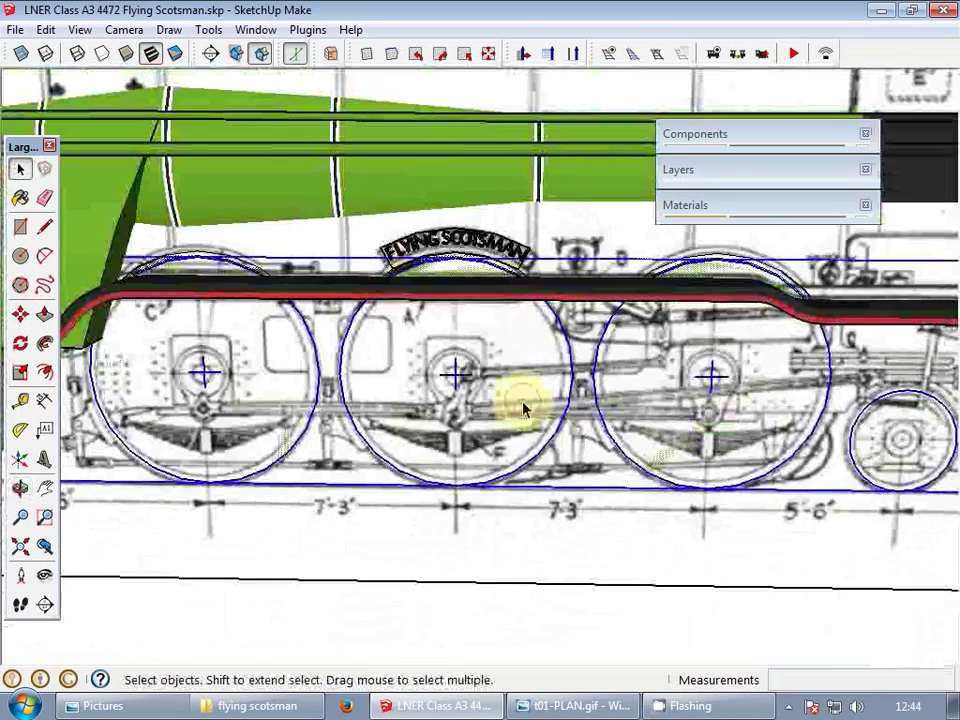
{"action": "double_click", "coordinate": [523, 409]}
{"action": "left_click", "coordinate": [523, 409]}
{"action": "left_click", "coordinate": [204, 396], "text": "ctrl"}
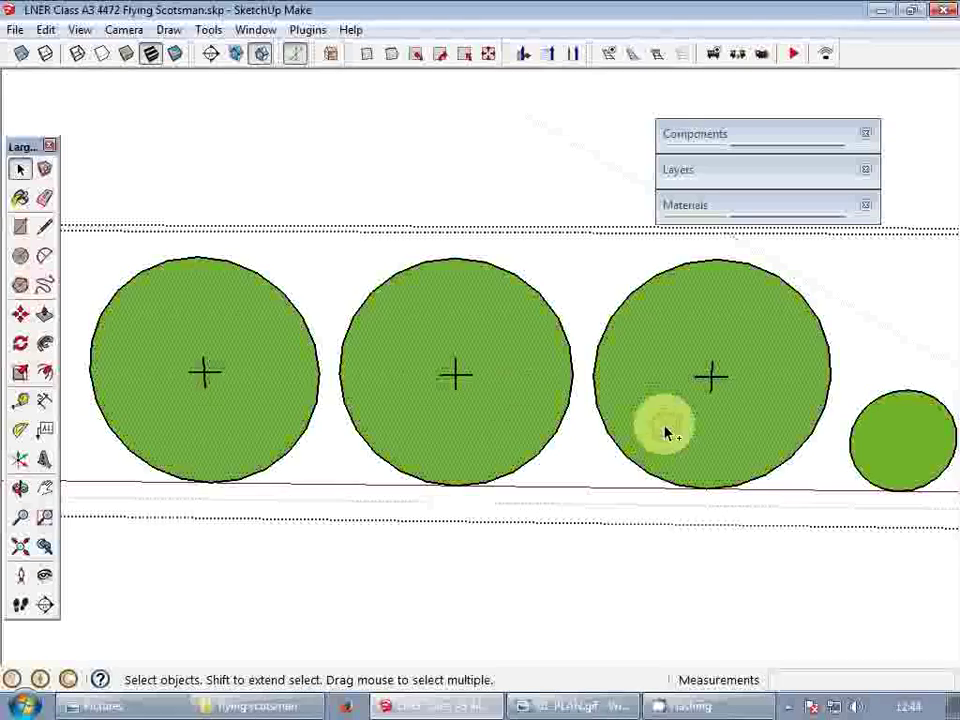
{"action": "key", "text": "ctrl+z"}
- Draw a long thin rectangle over the coupling rod, from the front driving wheel's crankpin to the rear driving wheel's crankpin
{"action": "scroll", "coordinate": [700, 434], "scroll_direction": "up", "scroll_amount": 3}
{"action": "scroll", "coordinate": [733, 433], "scroll_direction": "up", "scroll_amount": 1}
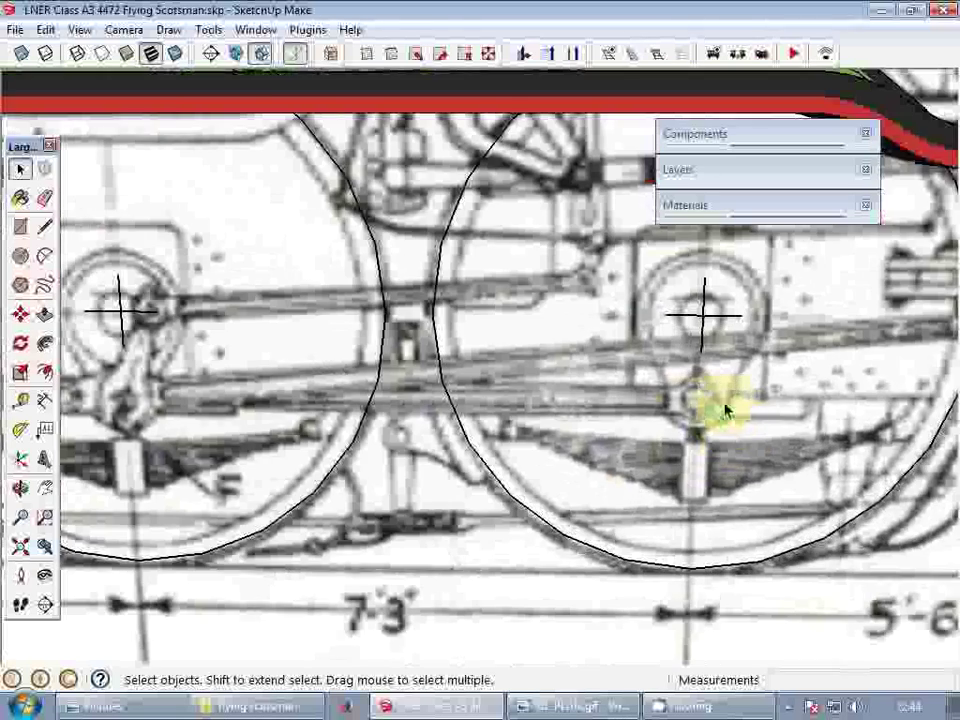
{"action": "scroll", "coordinate": [615, 405], "scroll_direction": "down", "scroll_amount": 1}
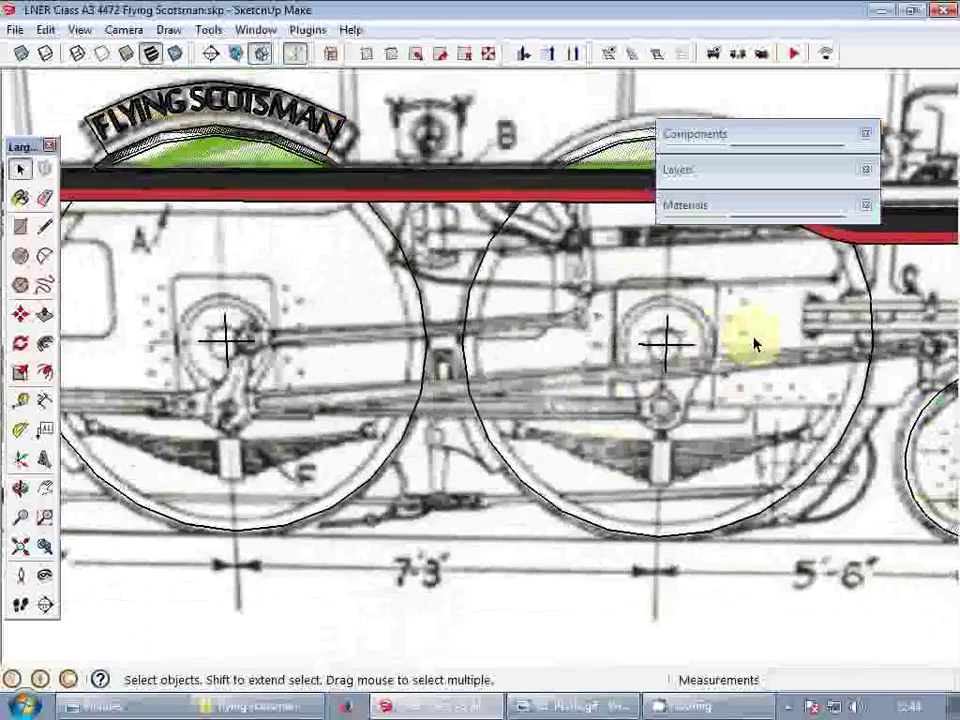
{"action": "scroll", "coordinate": [754, 338], "scroll_direction": "up", "scroll_amount": 2}
{"action": "key", "text": "r"}
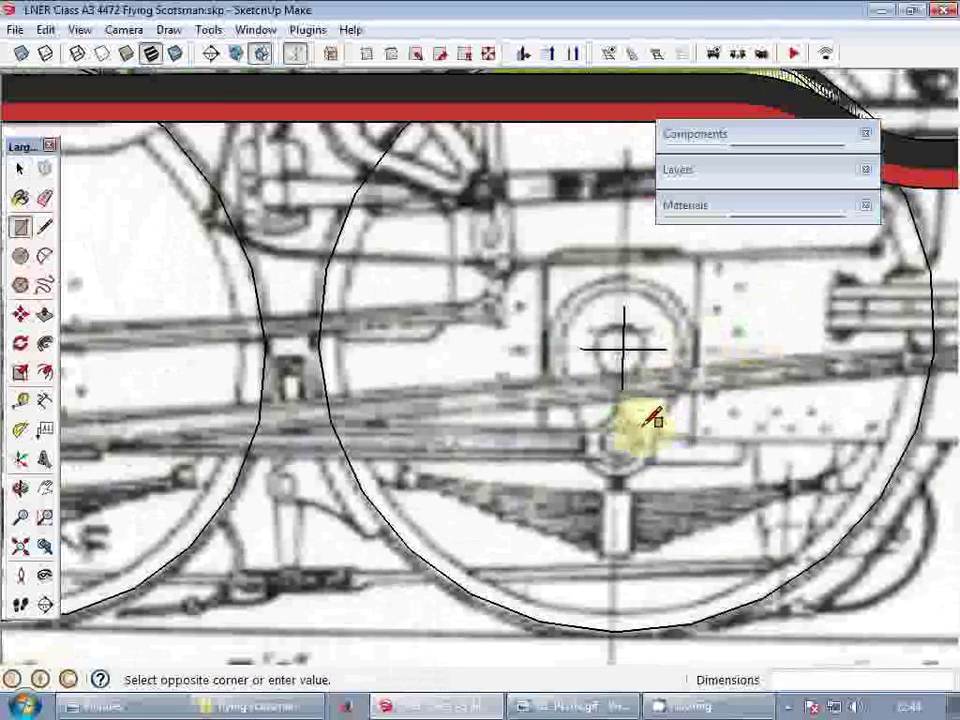
{"action": "scroll", "coordinate": [417, 443], "scroll_direction": "down", "scroll_amount": 2}
{"action": "middle_click_drag", "start_coordinate": [310, 449], "coordinate": [909, 424], "text": "shift"}
{"action": "scroll", "coordinate": [785, 417], "scroll_direction": "down", "scroll_amount": 1}
{"action": "scroll", "coordinate": [290, 432], "scroll_direction": "up", "scroll_amount": 2}
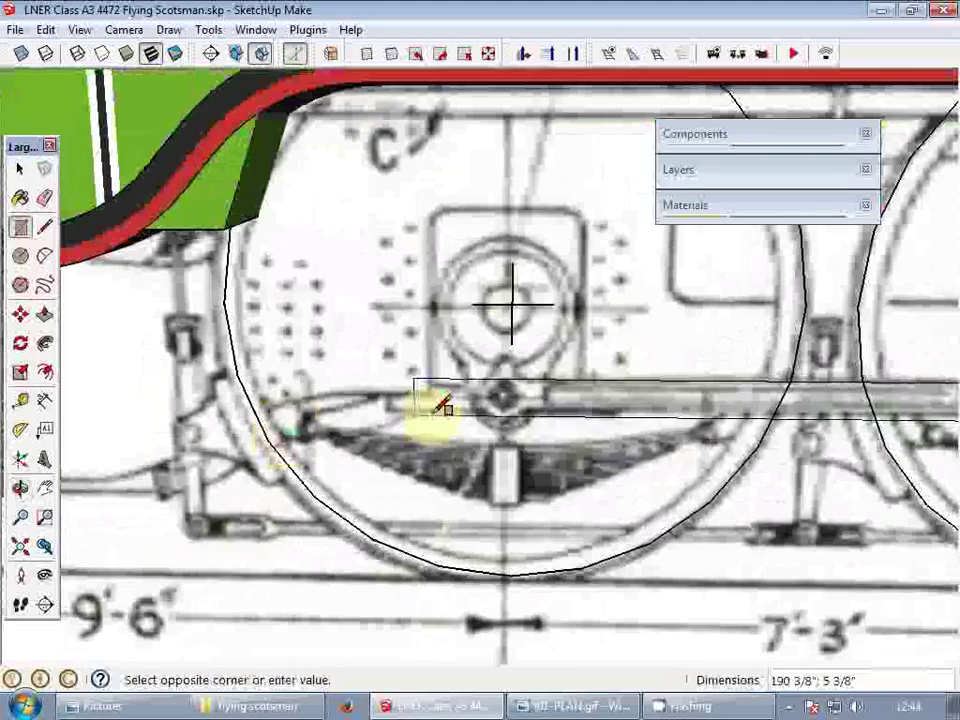
{"action": "left_click", "coordinate": [508, 398]}
- Scale both ends of the coupling rod rectangle to line up with the centre crosses of the rear and front driving wheels
{"action": "key", "text": "space"}
{"action": "scroll", "coordinate": [513, 408], "scroll_direction": "up", "scroll_amount": 2}
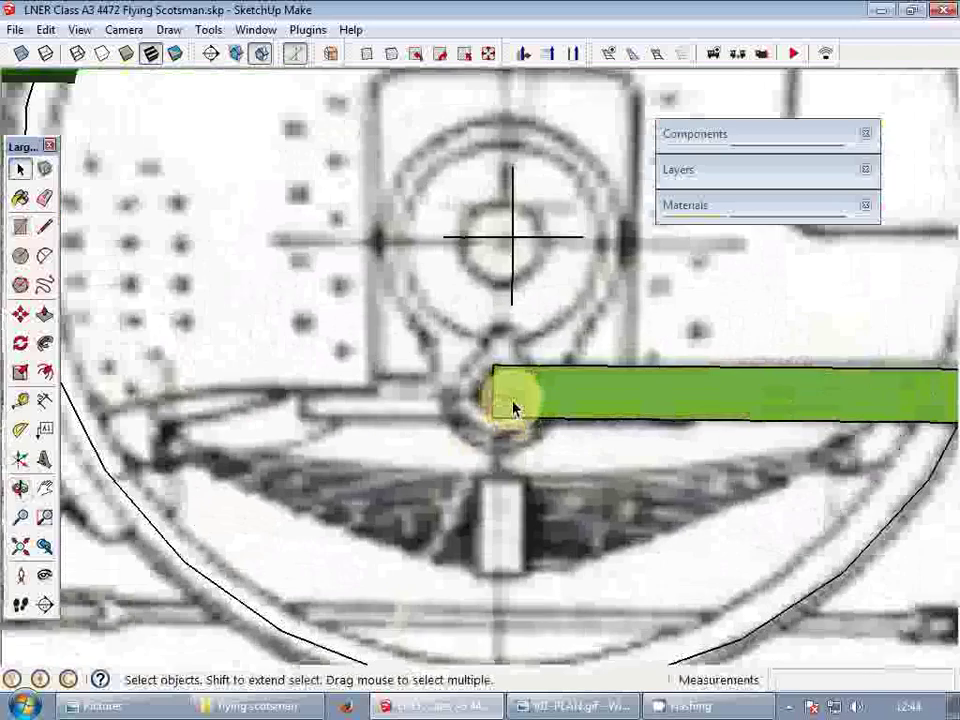
{"action": "left_click", "coordinate": [513, 408]}
{"action": "key", "text": "s"}
{"action": "left_click_drag", "start_coordinate": [488, 390], "coordinate": [513, 294]}
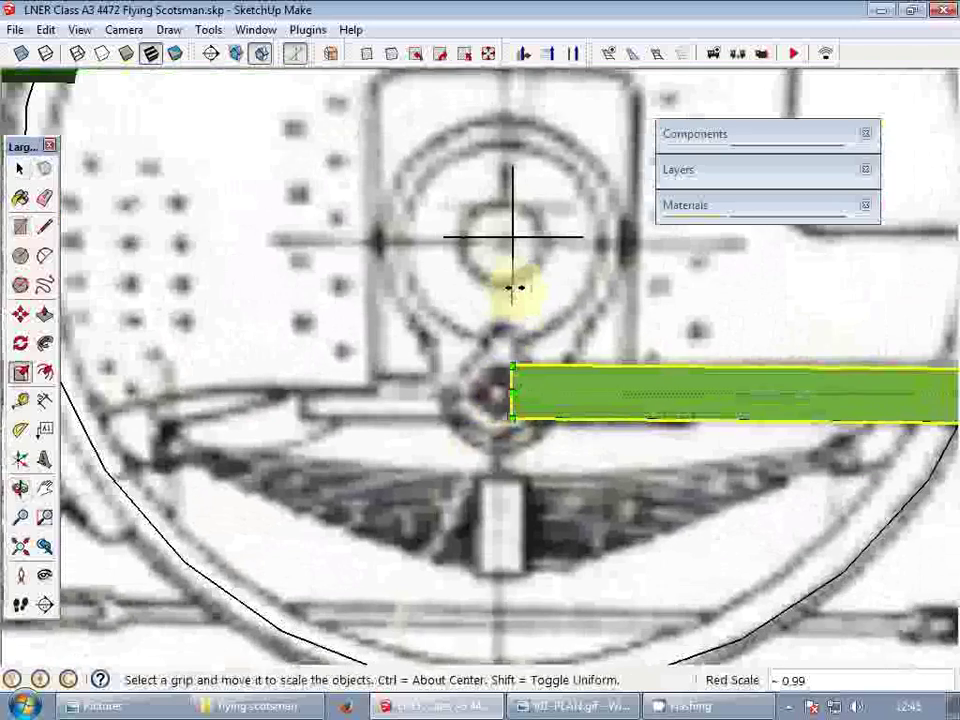
{"action": "scroll", "coordinate": [514, 288], "scroll_direction": "down", "scroll_amount": 2}
{"action": "middle_click_drag", "start_coordinate": [722, 348], "coordinate": [107, 377], "text": "shift"}
{"action": "middle_click_drag", "start_coordinate": [915, 325], "coordinate": [405, 398], "text": "shift"}
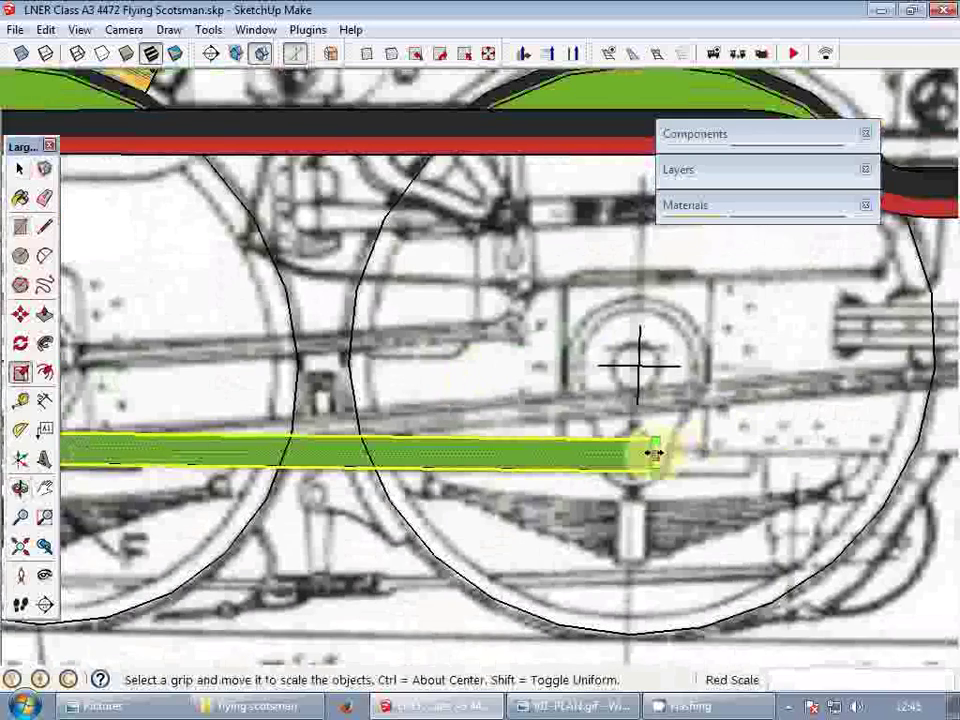
{"action": "left_click_drag", "start_coordinate": [652, 453], "coordinate": [640, 383]}
- Lengthen the coupling rod about its centre by a factor of 1.04 so both ends extend past the crankpins
{"action": "scroll", "coordinate": [643, 428], "scroll_direction": "up", "scroll_amount": 3}
{"action": "left_click_drag", "start_coordinate": [643, 428], "coordinate": [672, 450]}
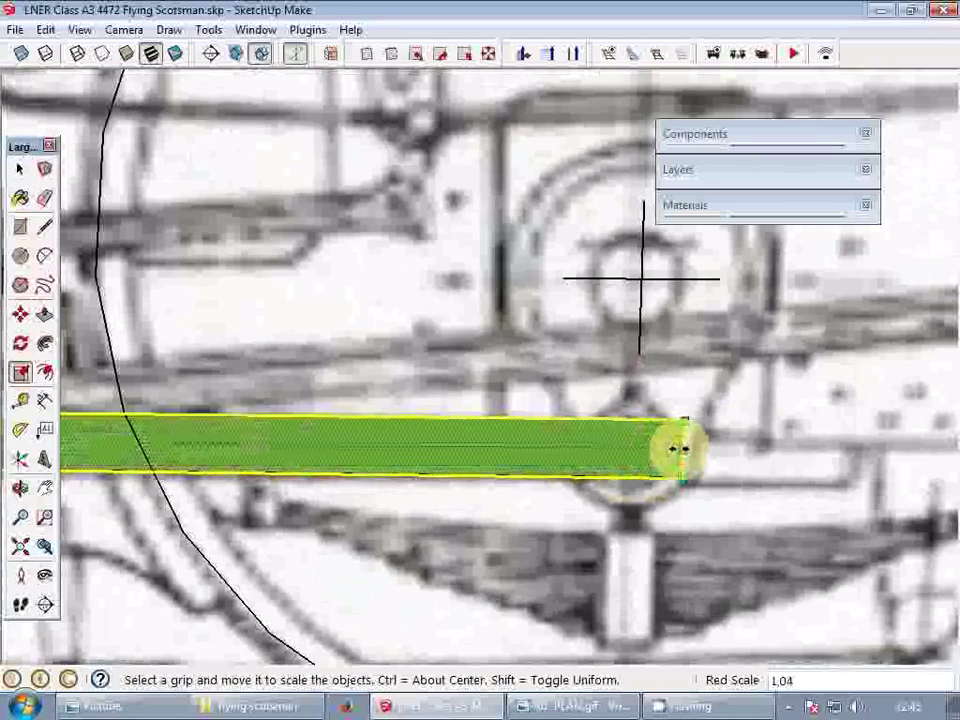
{"action": "key", "text": "space"}
{"action": "left_click", "coordinate": [769, 429]}
- Examine the coupling rod's alignment with the crankpins on the rear and middle driving wheels of the drawing
{"action": "scroll", "coordinate": [769, 429], "scroll_direction": "down", "scroll_amount": 6}
{"action": "middle_click_drag", "start_coordinate": [515, 471], "coordinate": [692, 469], "text": "shift"}
{"action": "scroll", "coordinate": [326, 405], "scroll_direction": "up", "scroll_amount": 3}
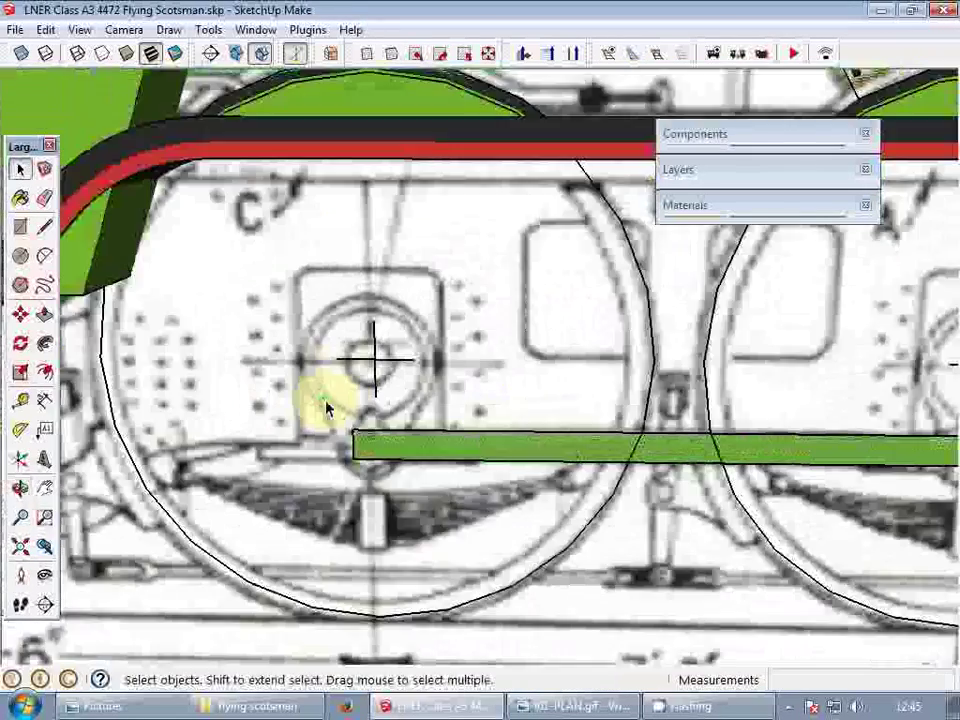
{"action": "scroll", "coordinate": [326, 405], "scroll_direction": "up", "scroll_amount": 2}
{"action": "middle_click", "coordinate": [381, 463]}
{"action": "scroll", "coordinate": [431, 469], "scroll_direction": "up", "scroll_amount": 3}
{"action": "scroll", "coordinate": [242, 405], "scroll_direction": "down", "scroll_amount": 1}
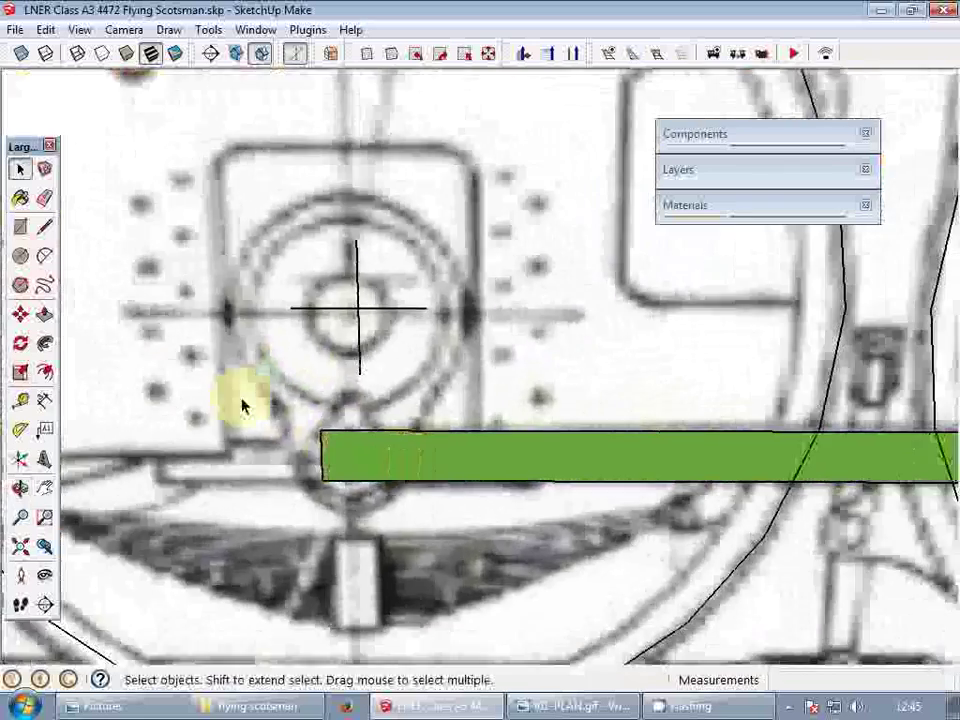
{"action": "scroll", "coordinate": [300, 408], "scroll_direction": "down", "scroll_amount": 3}
{"action": "scroll", "coordinate": [714, 444], "scroll_direction": "up", "scroll_amount": 4}
{"action": "scroll", "coordinate": [658, 435], "scroll_direction": "up", "scroll_amount": 1}
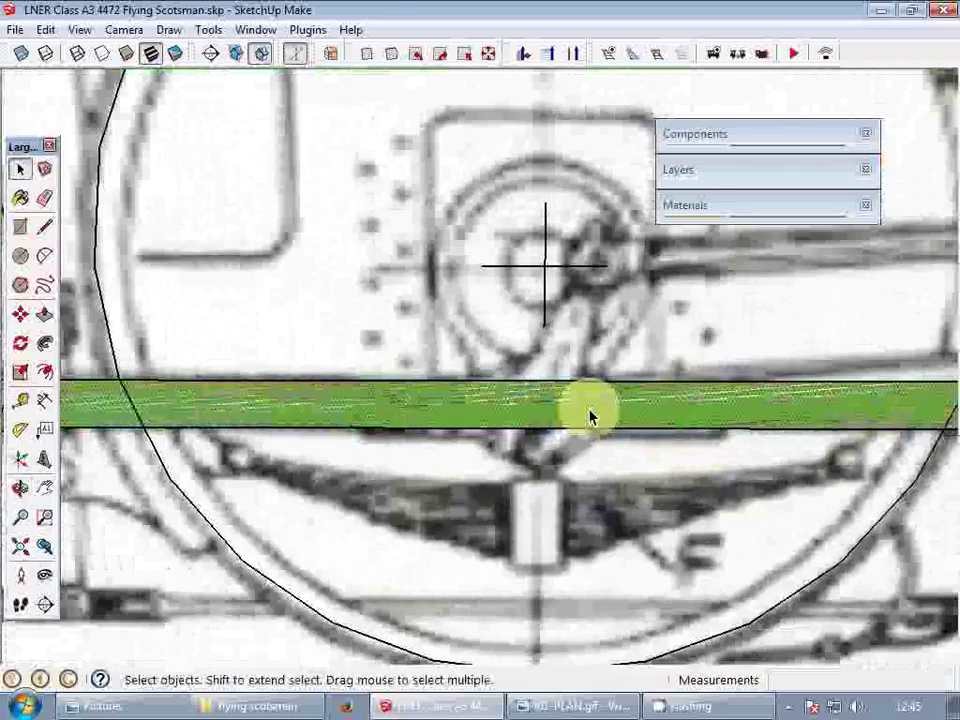
- Offset the coupling rod's outline inward to form a narrow rectangle inside it
{"action": "scroll", "coordinate": [590, 415], "scroll_direction": "down", "scroll_amount": 3}
{"action": "scroll", "coordinate": [582, 408], "scroll_direction": "up", "scroll_amount": 4}
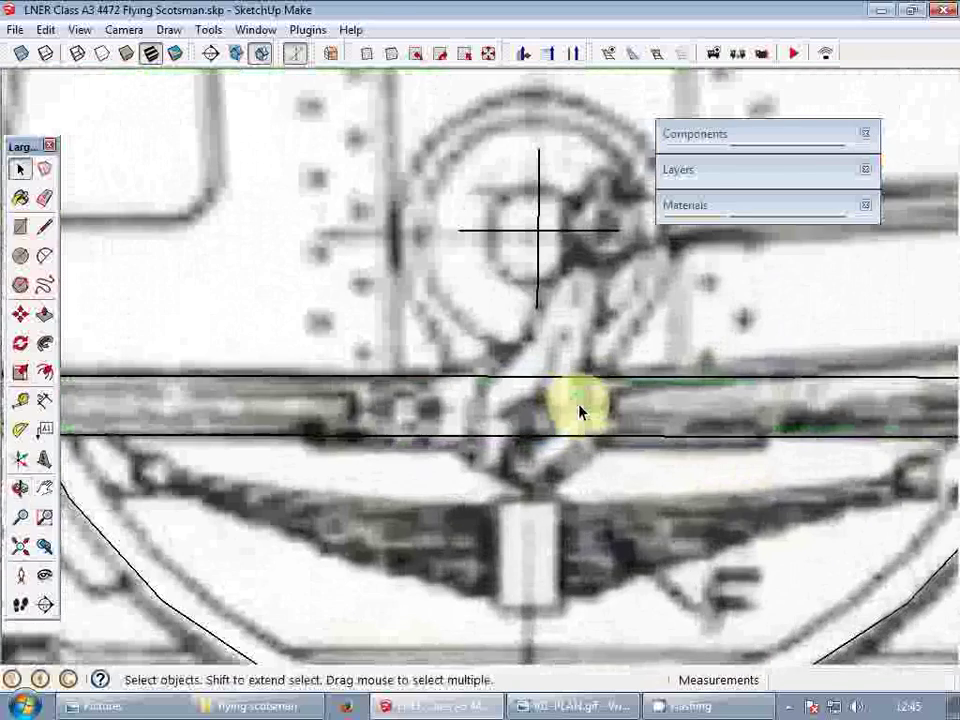
{"action": "scroll", "coordinate": [590, 405], "scroll_direction": "down", "scroll_amount": 4}
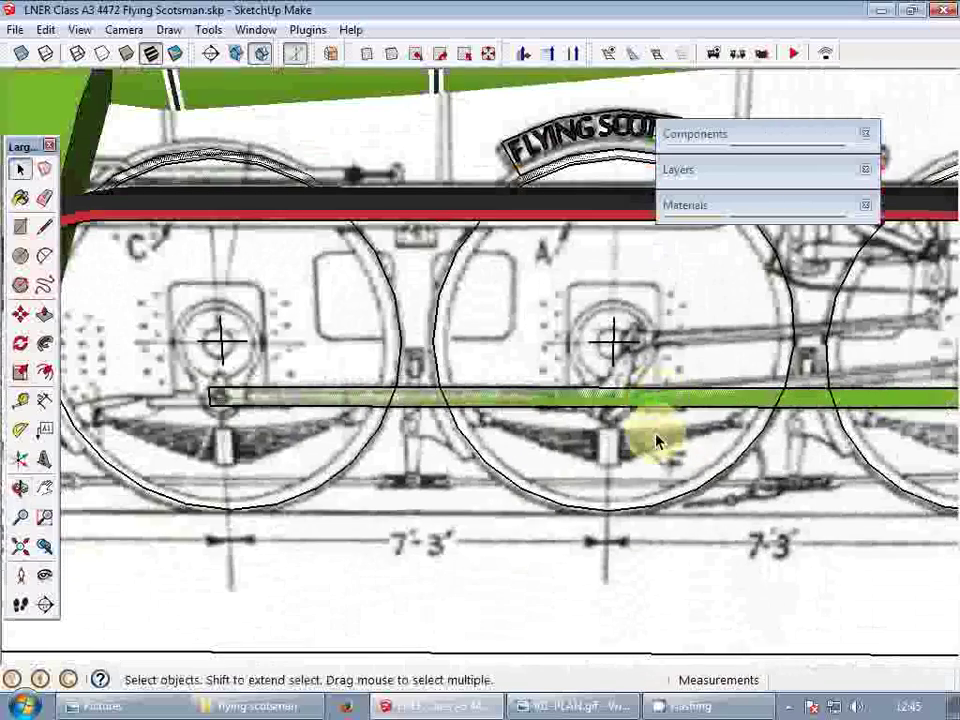
{"action": "middle_click_drag", "start_coordinate": [657, 441], "coordinate": [682, 416]}
{"action": "scroll", "coordinate": [688, 420], "scroll_direction": "down", "scroll_amount": 1}
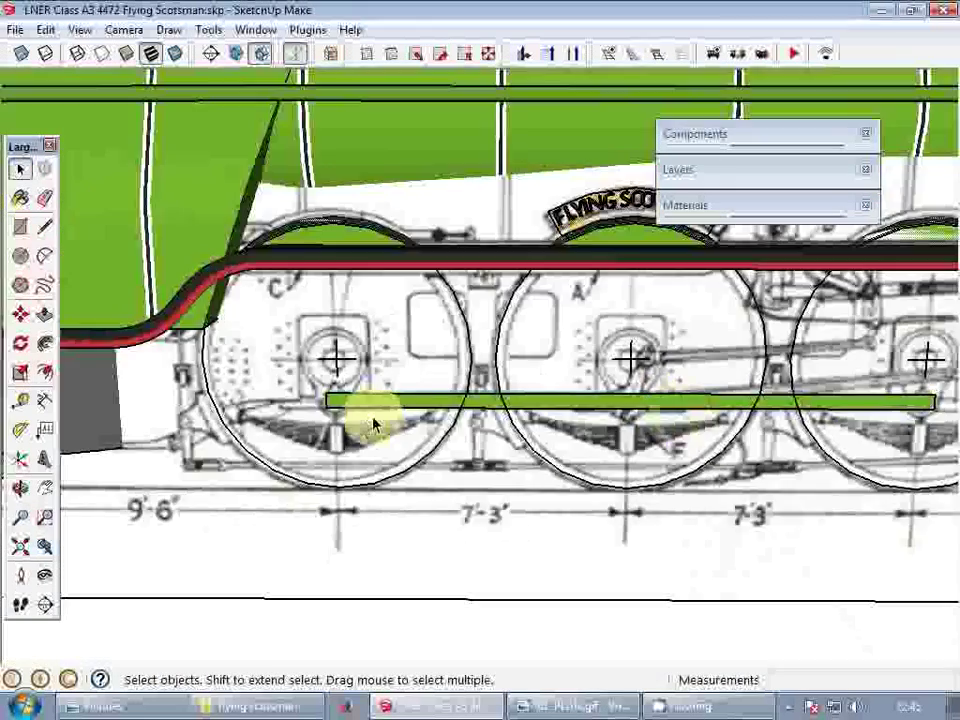
{"action": "scroll", "coordinate": [375, 425], "scroll_direction": "up", "scroll_amount": 6}
{"action": "key", "text": "f"}
{"action": "left_click", "coordinate": [330, 390]}
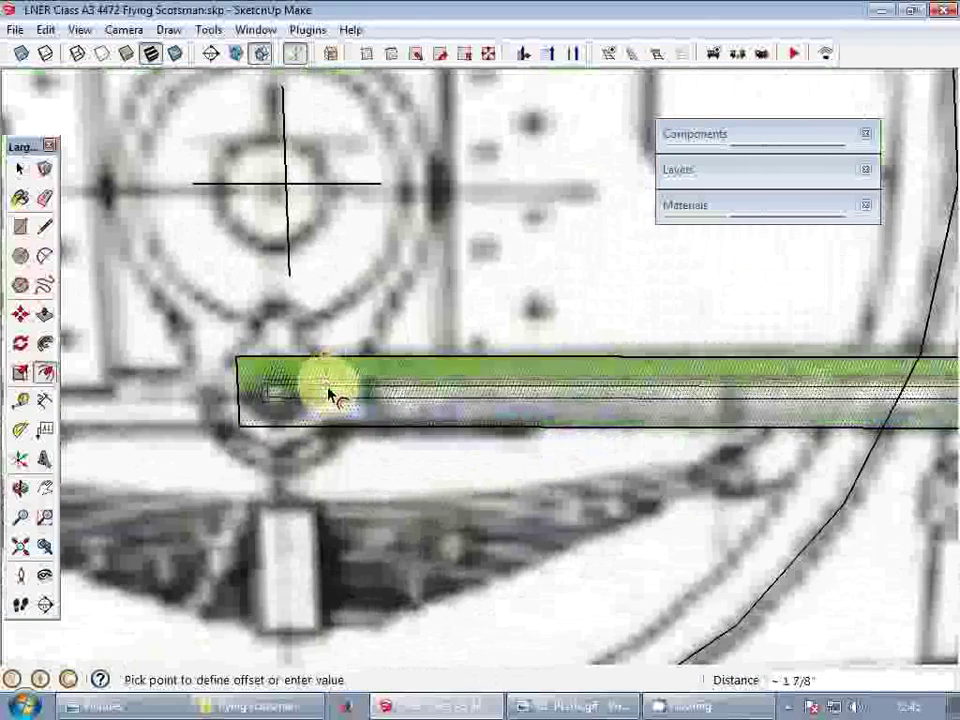
{"action": "left_click", "coordinate": [331, 387]}
- Shorten the inner rectangle about its centre so both ends stop short of the rear and front crankpins
{"action": "key", "text": "space"}
{"action": "left_click", "coordinate": [320, 393]}
{"action": "key", "text": "s"}
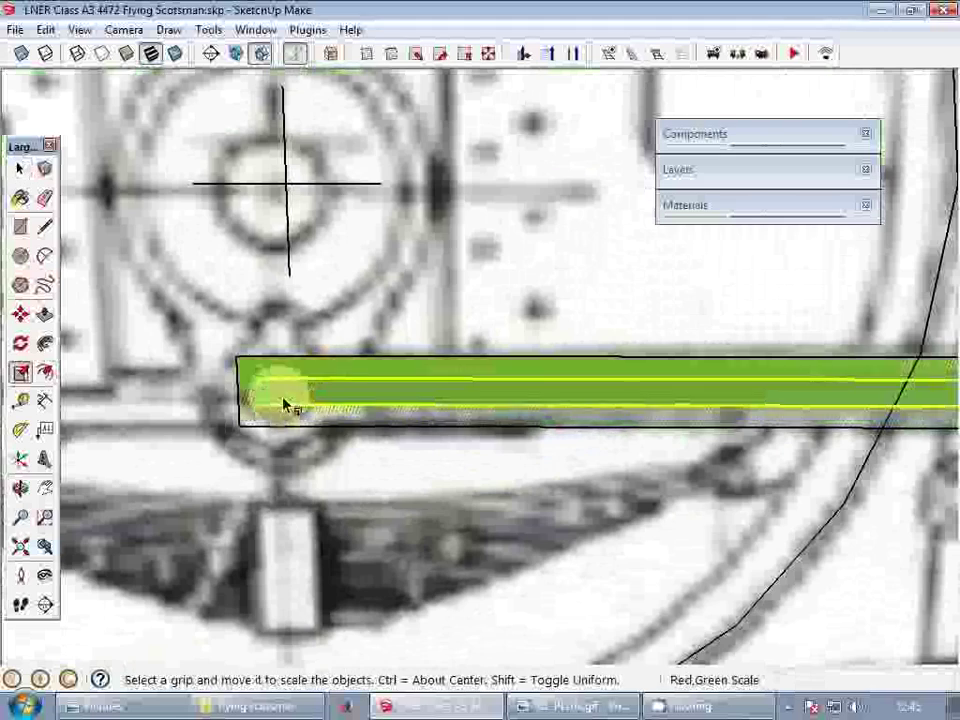
{"action": "left_click_drag", "start_coordinate": [258, 390], "coordinate": [375, 390]}
{"action": "key", "text": "space"}
- Group the coupling rod's geometry and paint the group with the 0133_Gray material from the model's colours
{"action": "scroll", "coordinate": [294, 390], "scroll_direction": "down", "scroll_amount": 8}
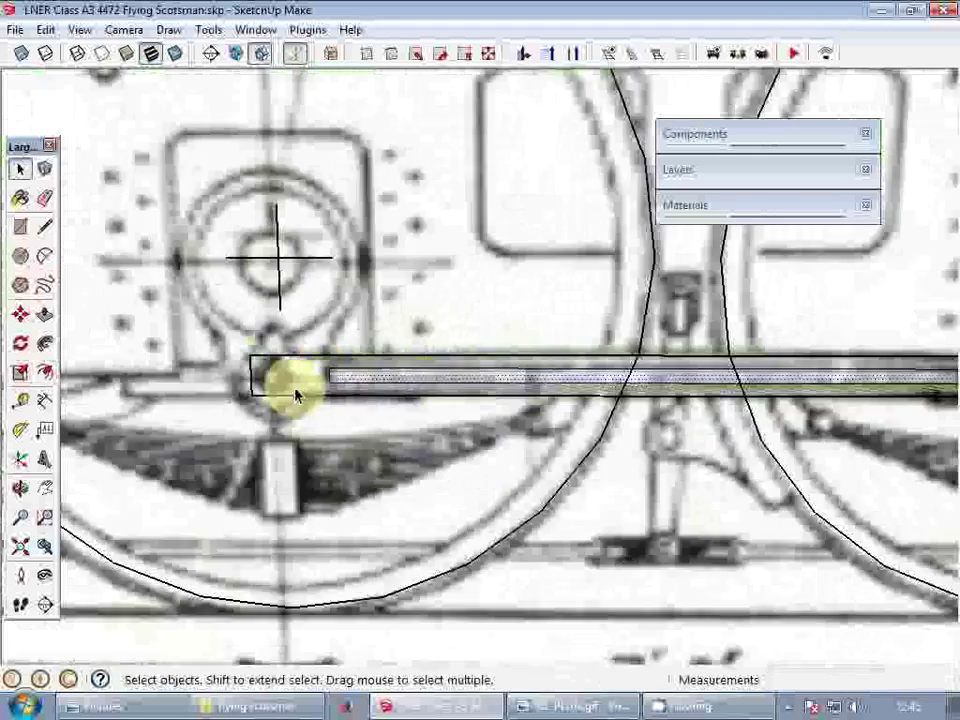
{"action": "scroll", "coordinate": [430, 390], "scroll_direction": "up", "scroll_amount": 5}
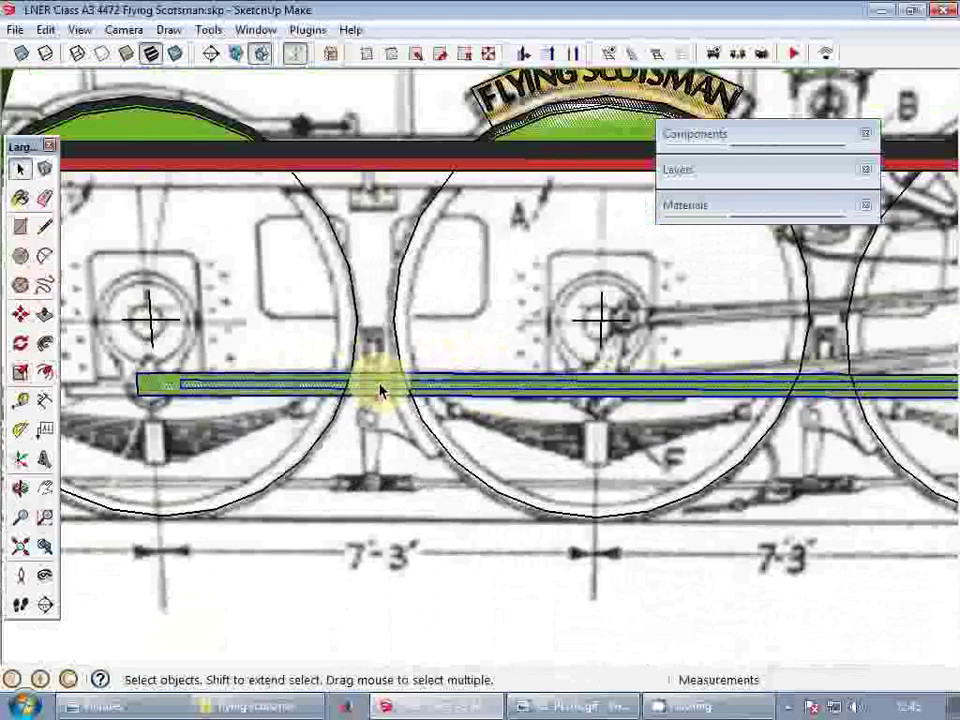
{"action": "right_click", "coordinate": [380, 388]}
{"action": "left_click", "coordinate": [474, 222]}
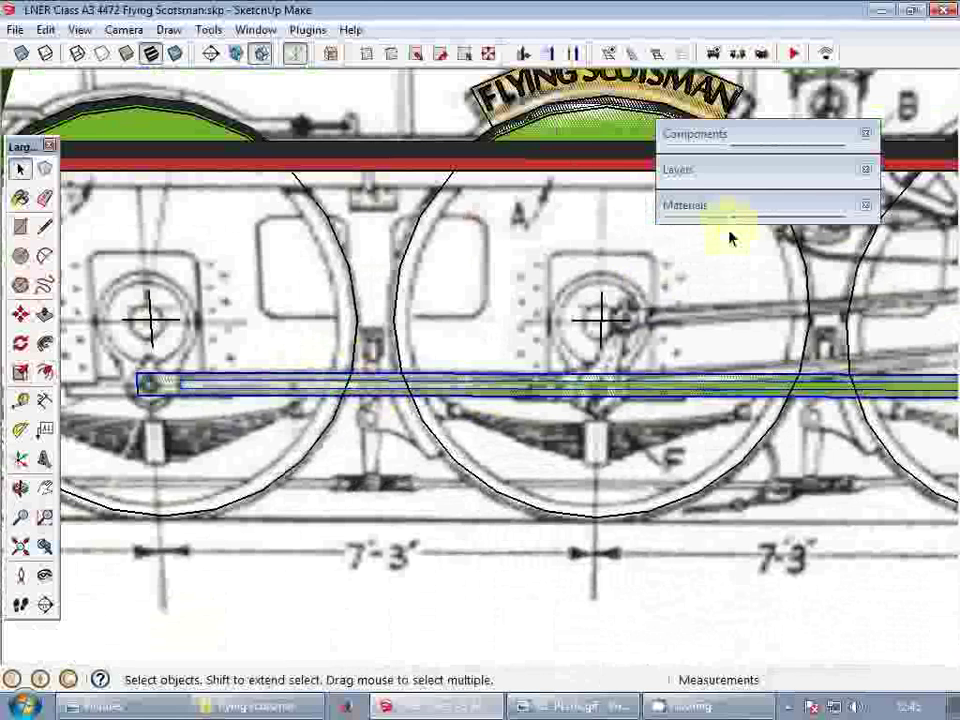
{"action": "left_click", "coordinate": [731, 206]}
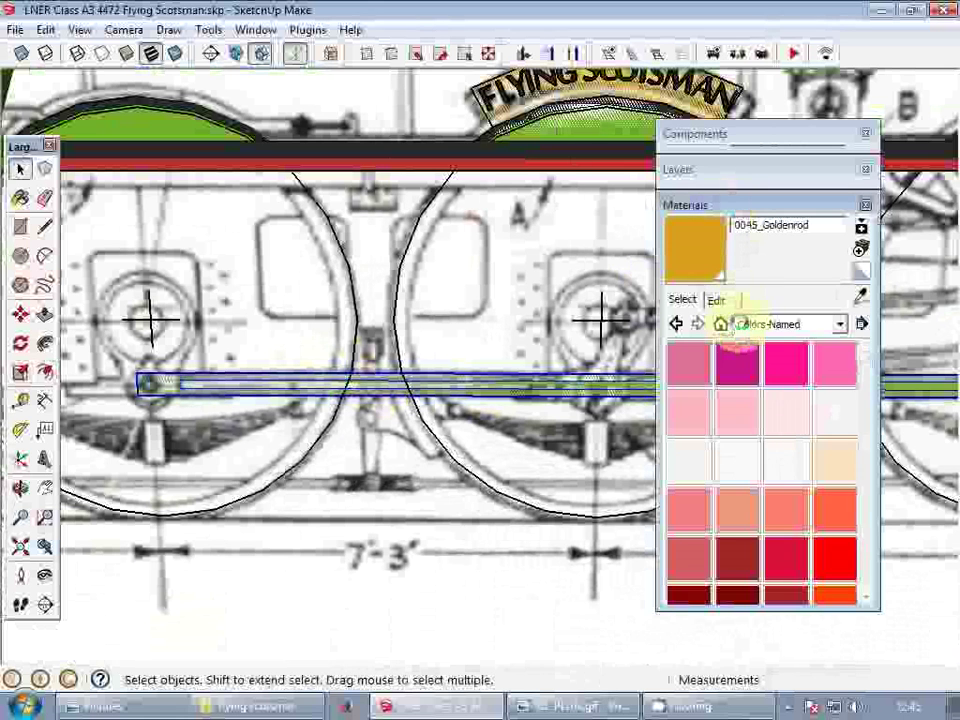
{"action": "left_click", "coordinate": [721, 324]}
{"action": "left_click", "coordinate": [836, 412]}
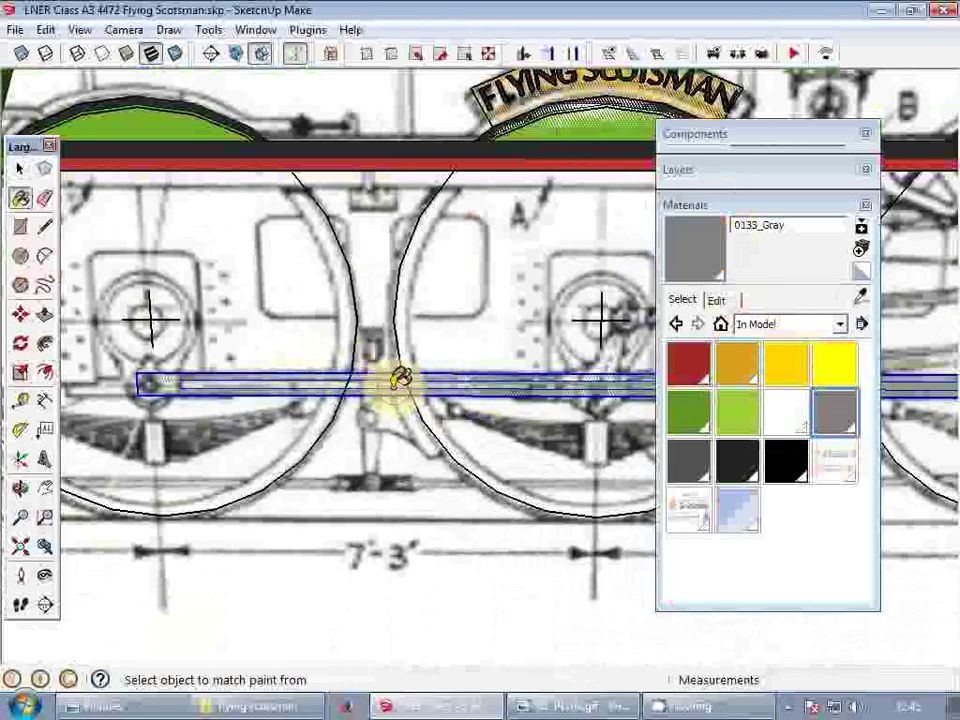
{"action": "mouse_move", "coordinate": [396, 381]}
{"action": "middle_mouse_down"}
{"action": "mouse_move", "coordinate": [415, 415]}
{"action": "mouse_move", "coordinate": [438, 411]}
{"action": "middle_mouse_up"}
{"action": "scroll", "coordinate": [549, 382], "scroll_direction": "up", "scroll_amount": 4}
{"action": "left_click", "coordinate": [549, 384]}
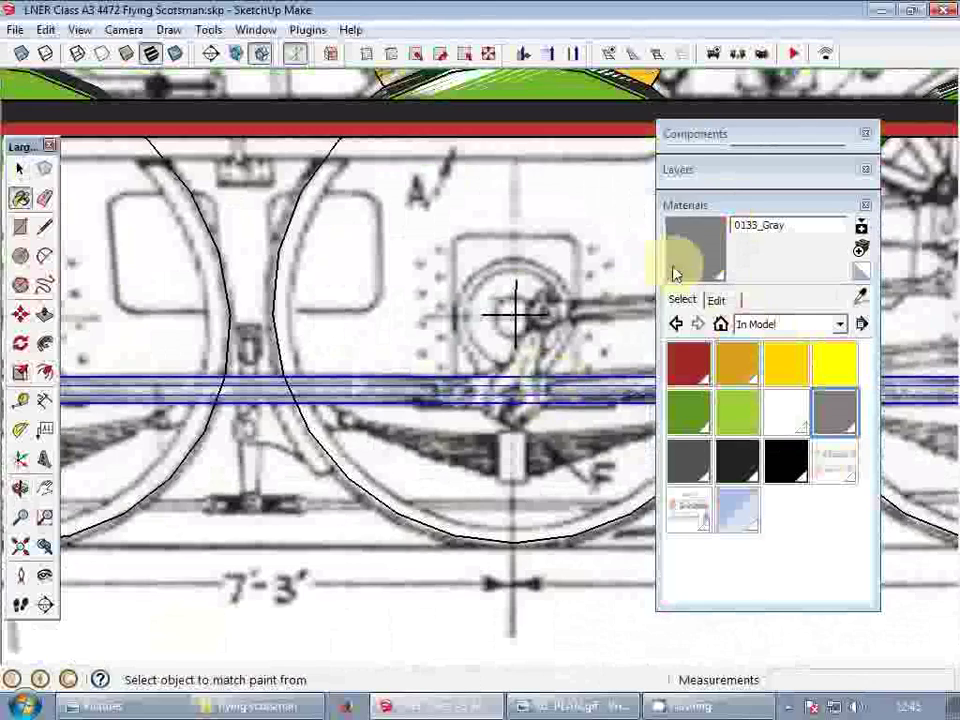
{"action": "left_click", "coordinate": [692, 207]}
- Examine the rear driving wheel's hub and spokes behind the drawing using X-ray view
{"action": "middle_click_drag", "start_coordinate": [538, 325], "coordinate": [530, 328]}
{"action": "scroll", "coordinate": [529, 328], "scroll_direction": "down", "scroll_amount": 2}
{"action": "key", "text": "h"}
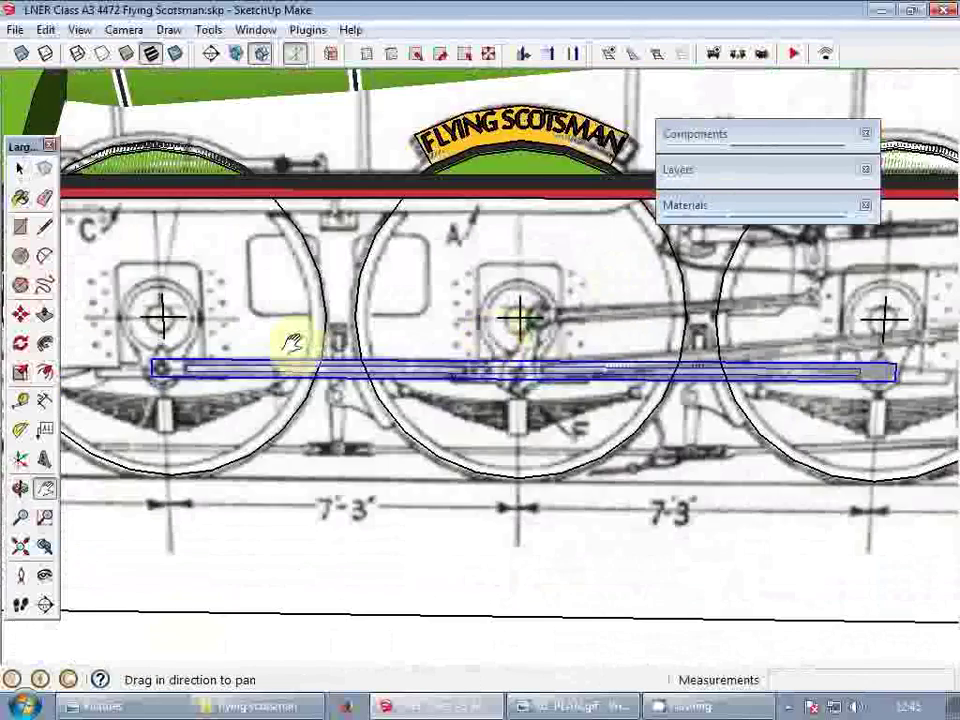
{"action": "left_click_drag", "start_coordinate": [165, 332], "coordinate": [420, 407]}
{"action": "scroll", "coordinate": [352, 394], "scroll_direction": "up", "scroll_amount": 4}
{"action": "scroll", "coordinate": [396, 407], "scroll_direction": "up", "scroll_amount": 1}
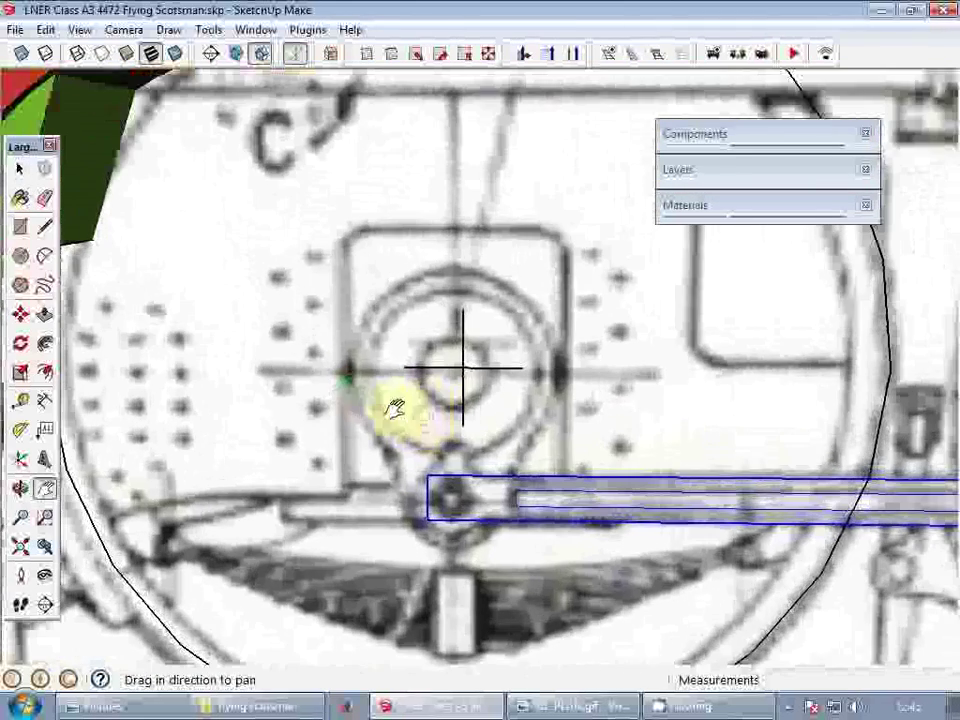
{"action": "key", "text": "space"}
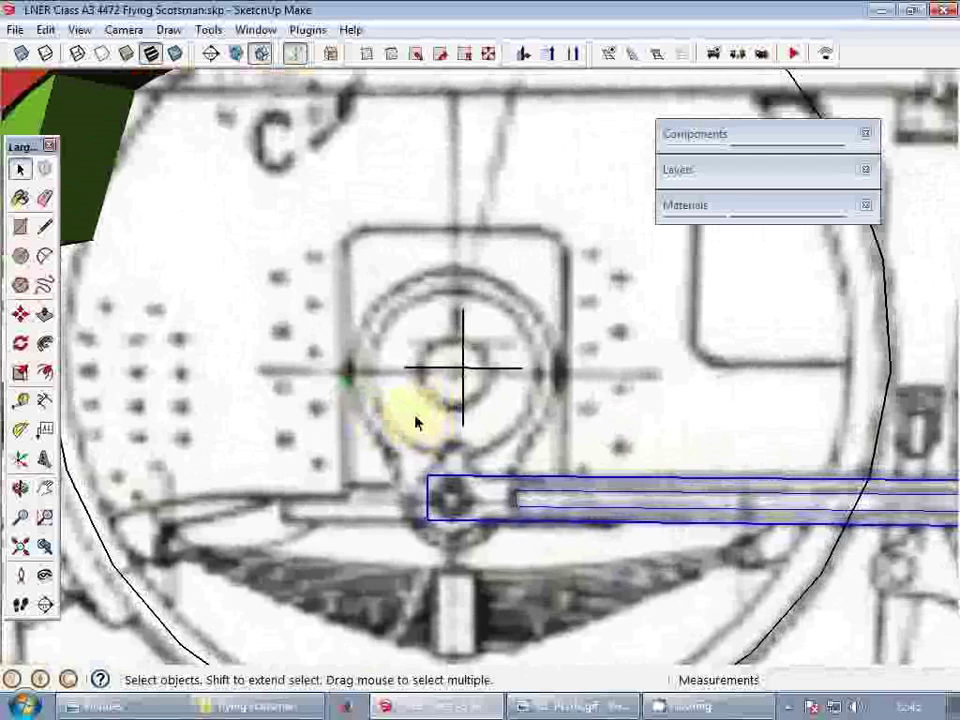
{"action": "key", "text": "x"}
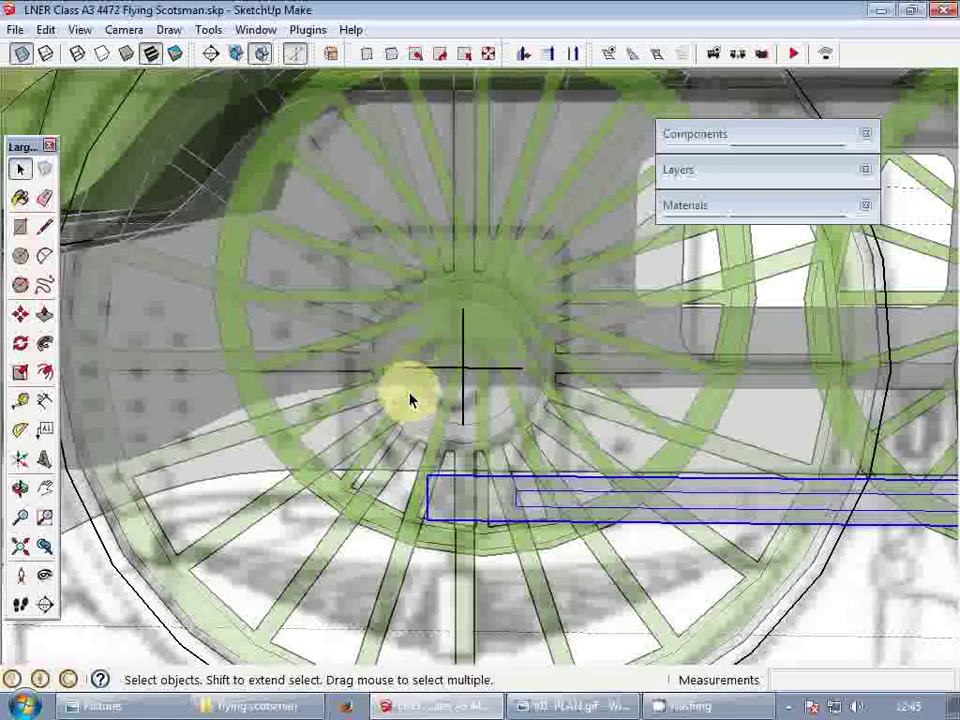
{"action": "key", "text": "x"}
- Draw a circle centred on the rear driving wheel's centre cross, sized to the hub ring in the drawing
{"action": "key", "text": "c"}
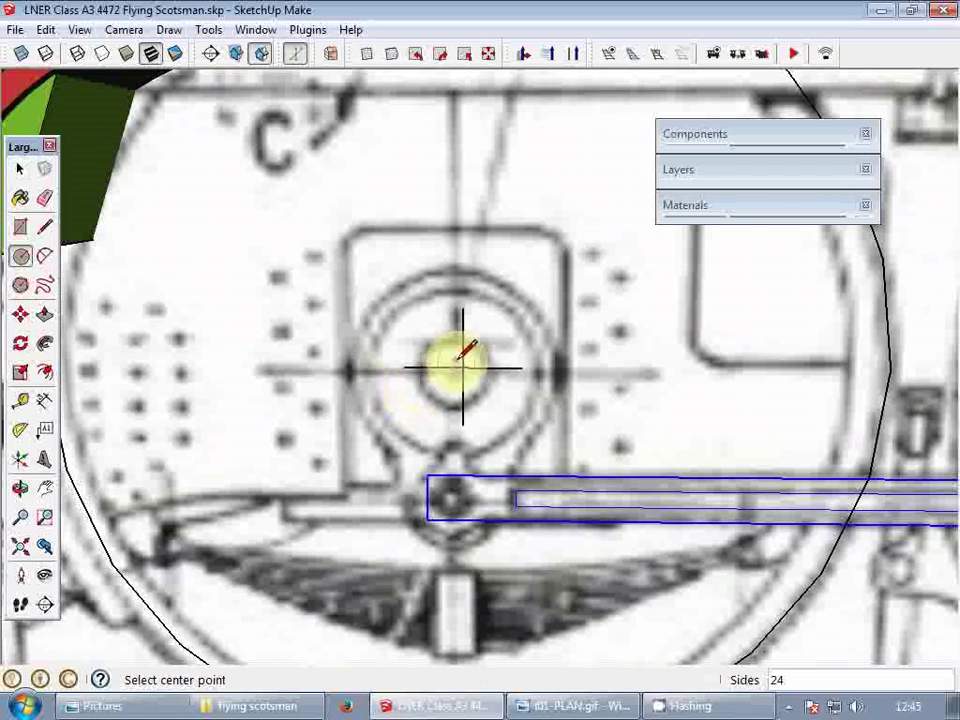
{"action": "scroll", "coordinate": [502, 445], "scroll_direction": "up", "scroll_amount": 2}
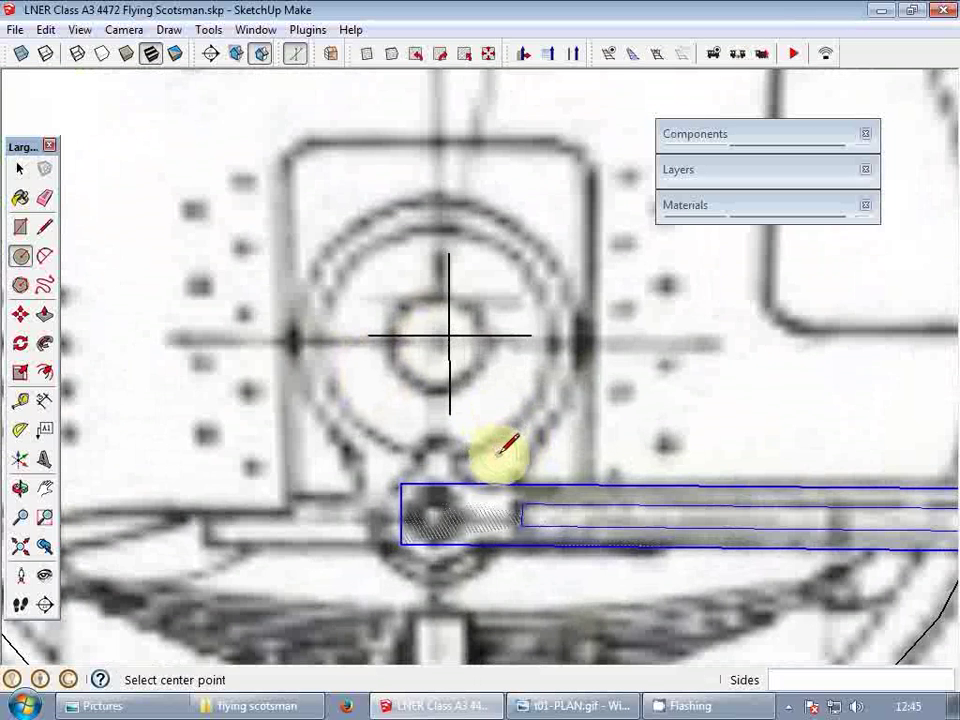
{"action": "left_click", "coordinate": [451, 206]}
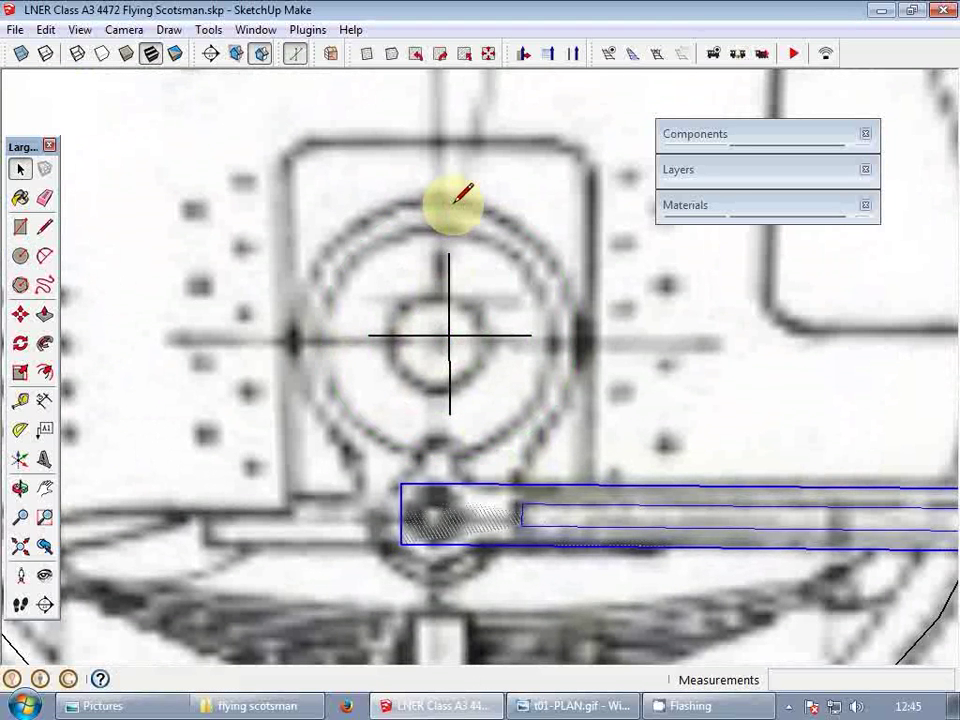
{"action": "key", "text": "c"}
{"action": "left_click", "coordinate": [449, 336]}
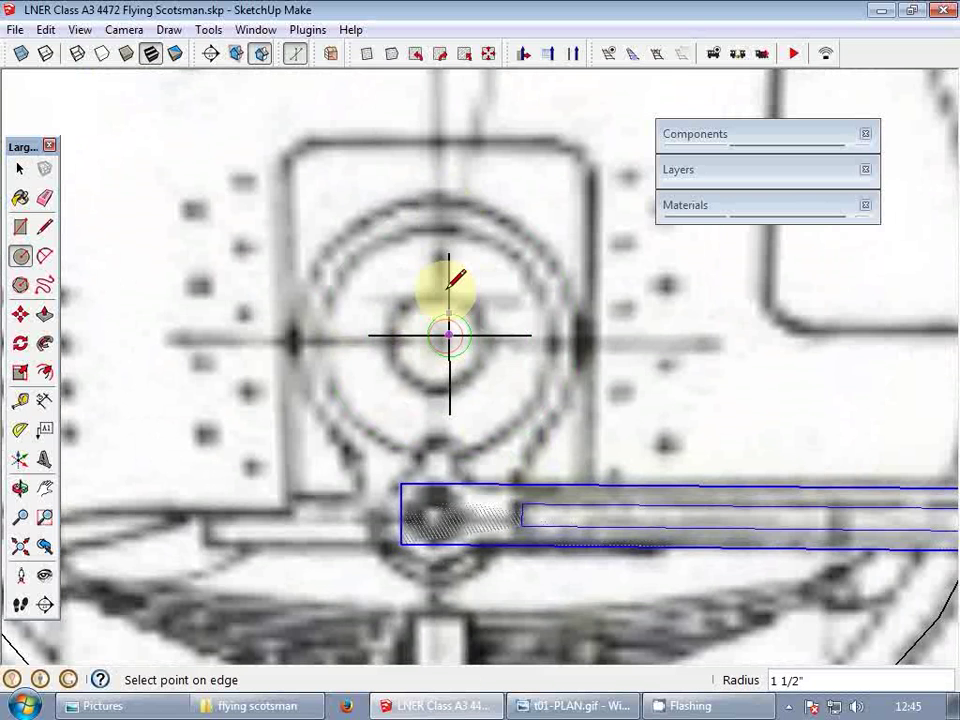
{"action": "left_click", "coordinate": [460, 203]}
{"action": "key", "text": "space"}
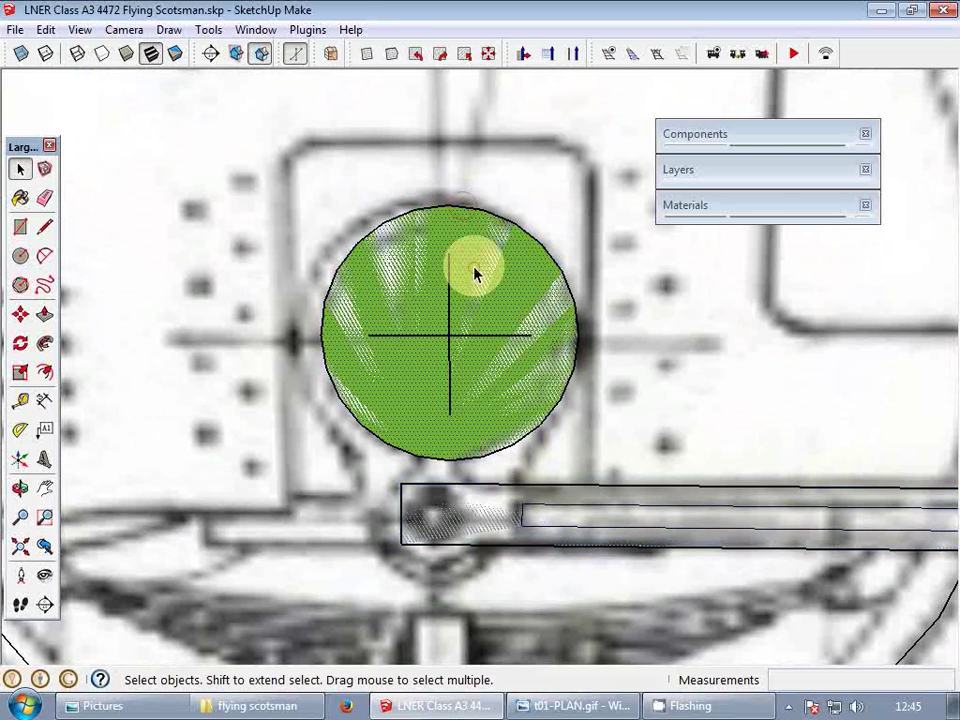
- Copy the rear wheel's hub circle straight upward, clear of the original
{"action": "scroll", "coordinate": [483, 271], "scroll_direction": "down", "scroll_amount": 3}
{"action": "key", "text": "m"}
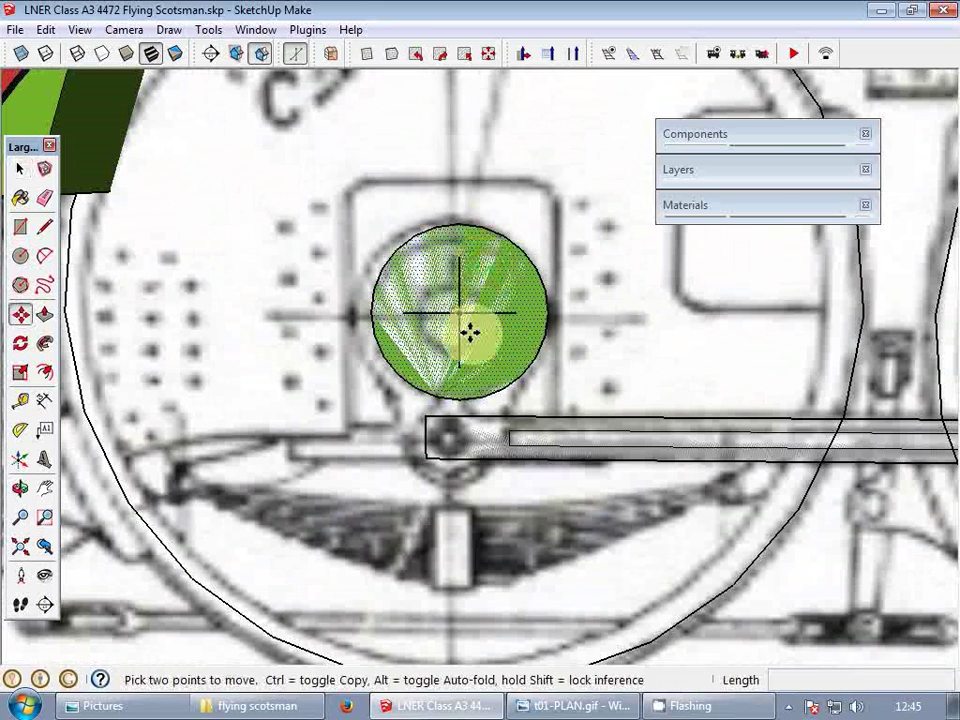
{"action": "key", "text": "ctrl"}
{"action": "left_click", "coordinate": [458, 399]}
{"action": "left_click", "coordinate": [456, 195]}
{"action": "middle_click_drag", "start_coordinate": [506, 212], "coordinate": [452, 300], "text": "shift"}
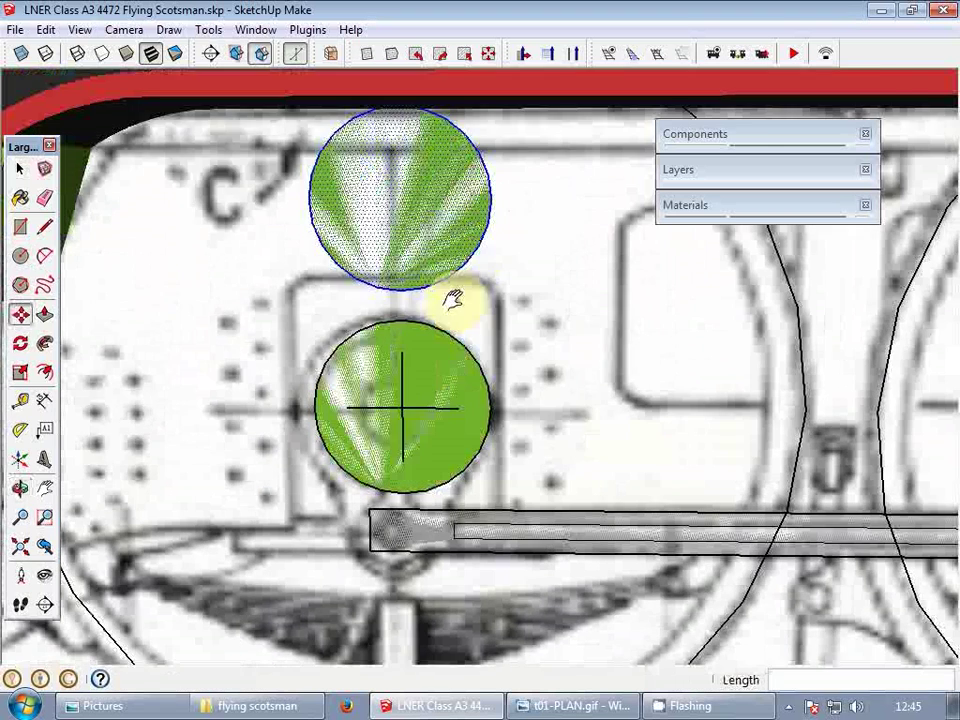
- Scale the copied circle down to less than half the hub circle's diameter for the crankpin boss
{"action": "key", "text": "s"}
{"action": "scroll", "coordinate": [418, 248], "scroll_direction": "down", "scroll_amount": 1}
{"action": "left_click_drag", "start_coordinate": [410, 280], "coordinate": [416, 214], "text": "ctrl"}
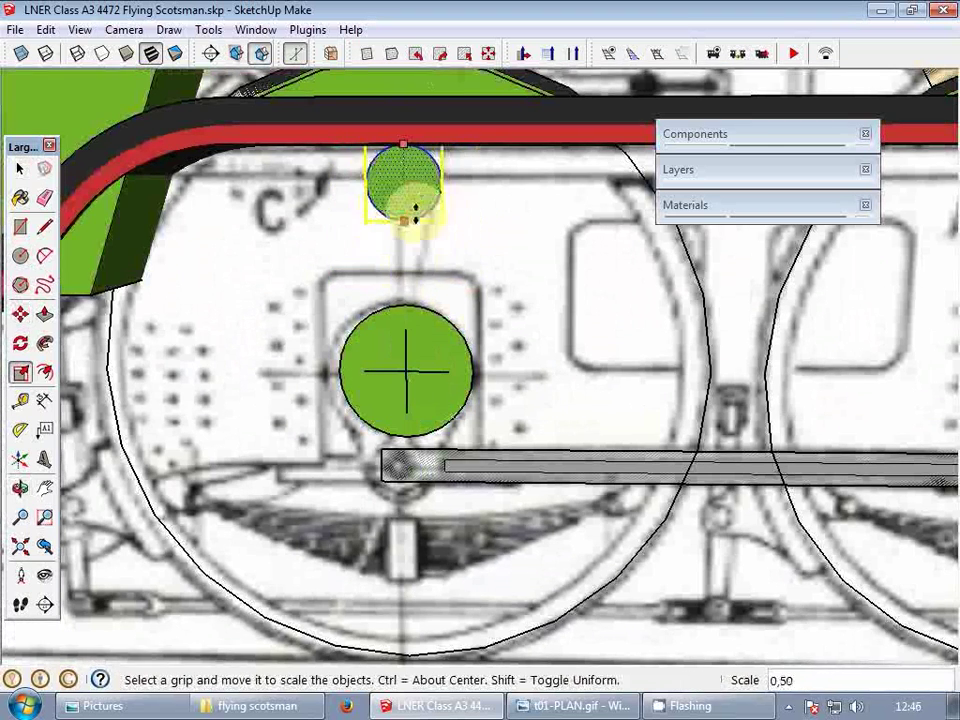
{"action": "left_click", "coordinate": [437, 199]}
{"action": "key", "text": "space"}
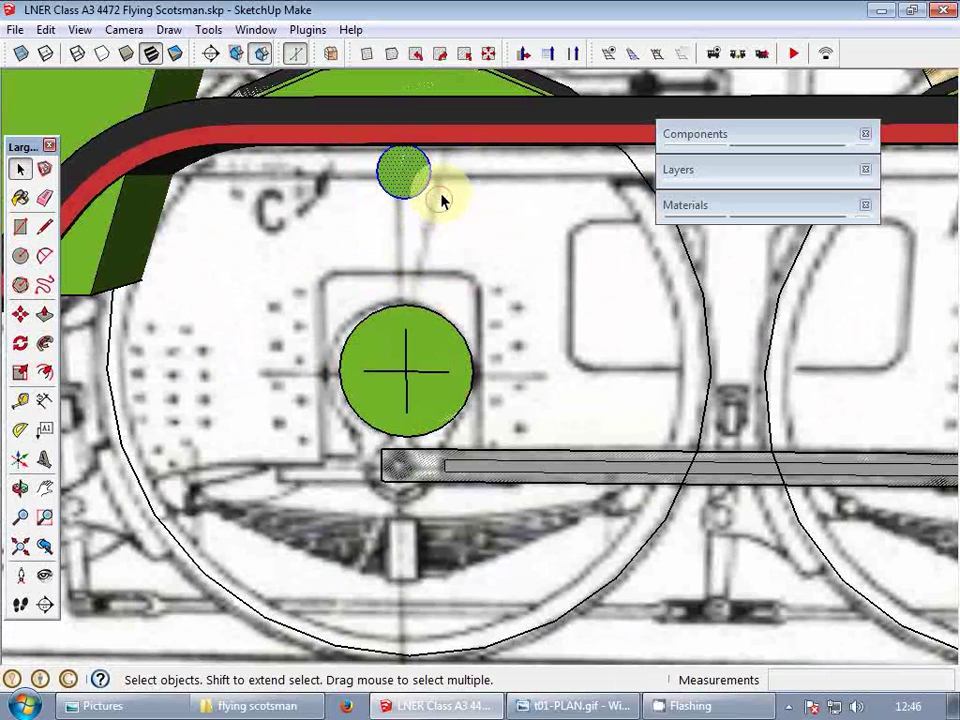
- Move the small circle straight down below the hub circle, onto the coupling rod's rear end at the crankpin
{"action": "key", "text": "m"}
{"action": "left_click", "coordinate": [445, 165]}
{"action": "scroll", "coordinate": [444, 454], "scroll_direction": "up", "scroll_amount": 1}
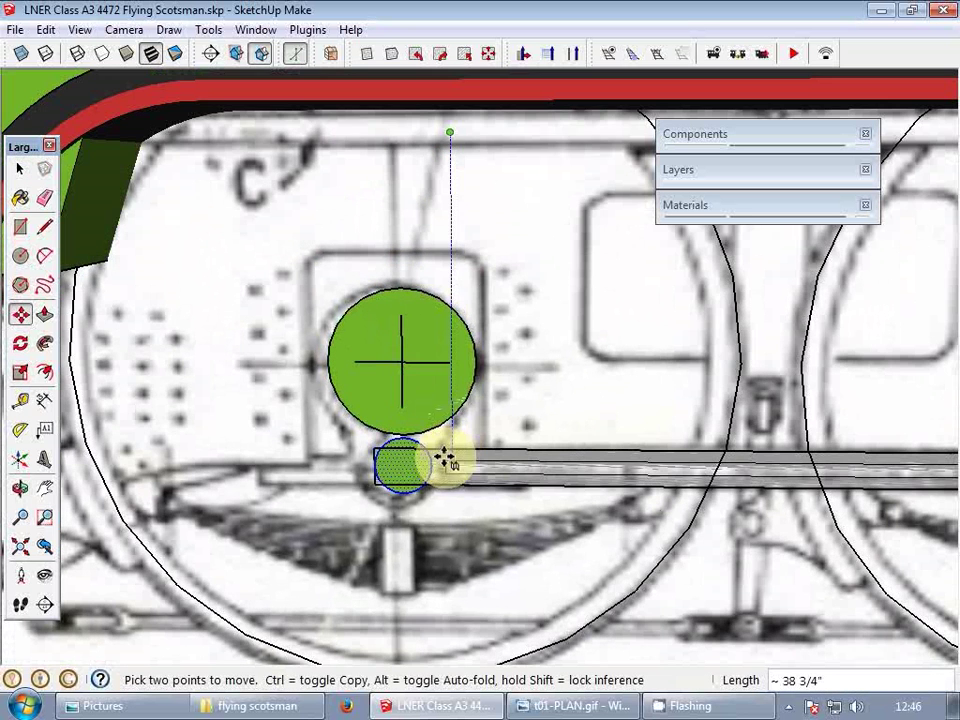
{"action": "left_click", "coordinate": [317, 466], "text": "shift"}
{"action": "scroll", "coordinate": [379, 451], "scroll_direction": "up", "scroll_amount": 4}
{"action": "key", "text": "f"}
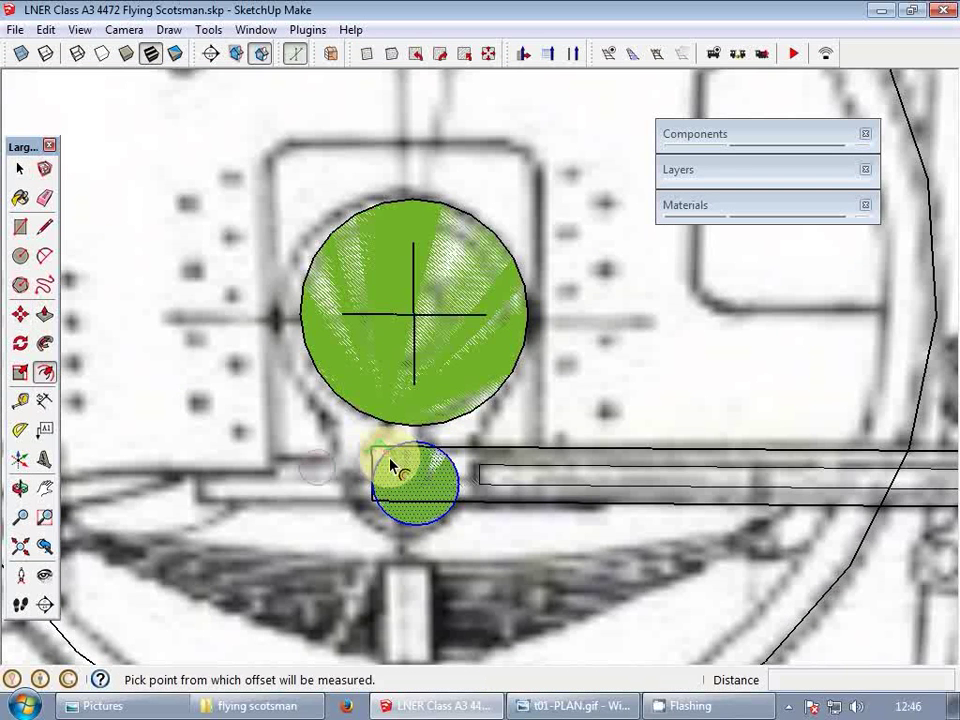
{"action": "left_click", "coordinate": [380, 465]}
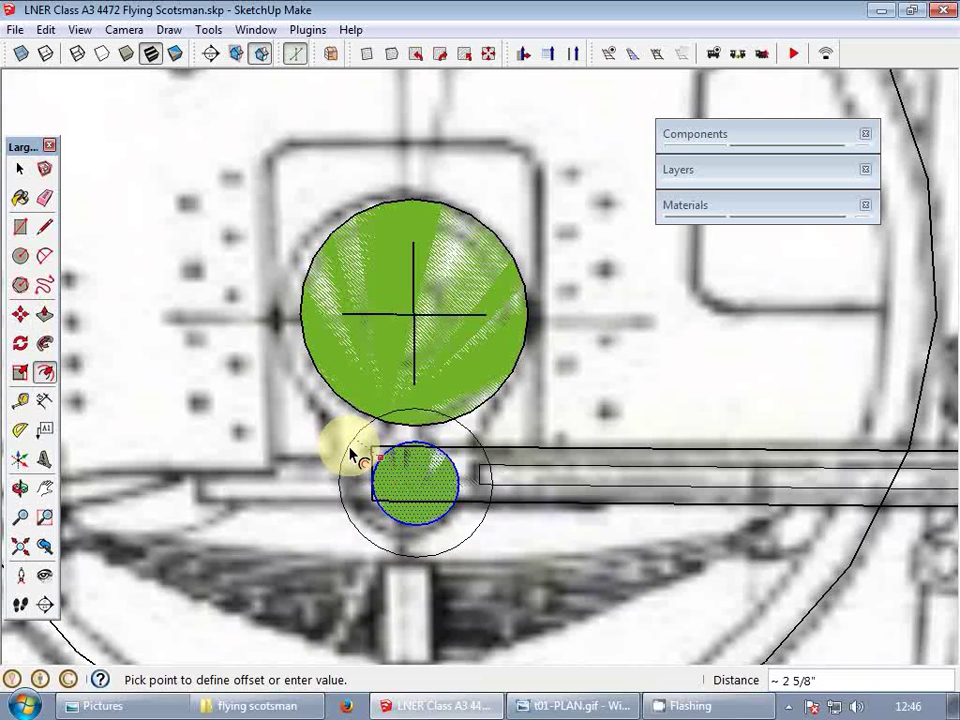
{"action": "key", "text": "space"}
- Make the small crankpin circle a group
{"action": "scroll", "coordinate": [420, 505], "scroll_direction": "up", "scroll_amount": 2}
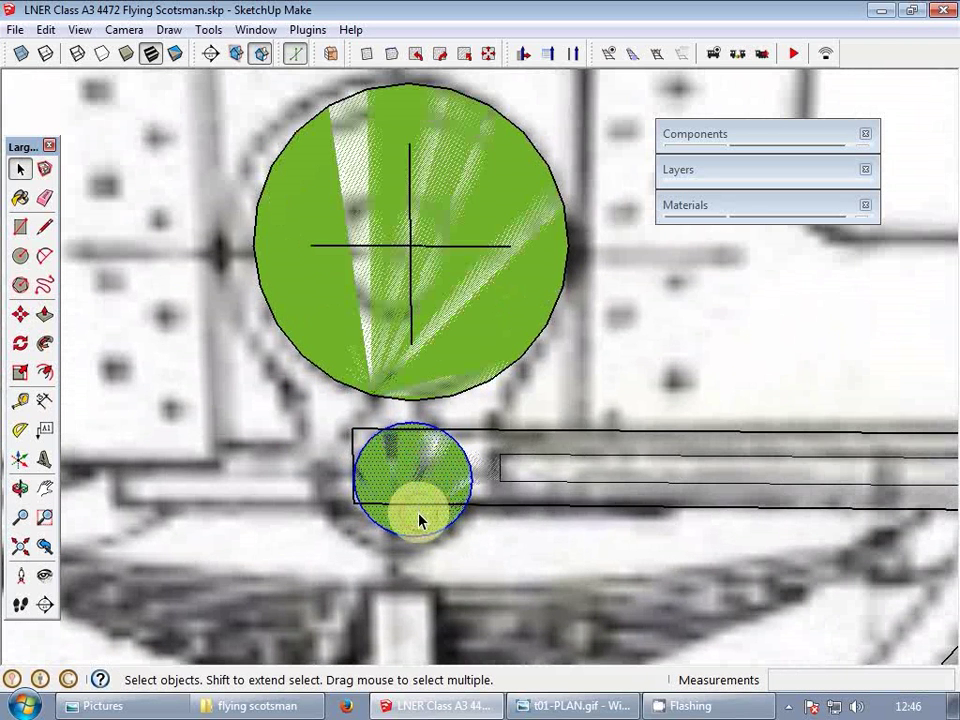
{"action": "right_click", "coordinate": [420, 512]}
{"action": "left_click", "coordinate": [500, 318]}
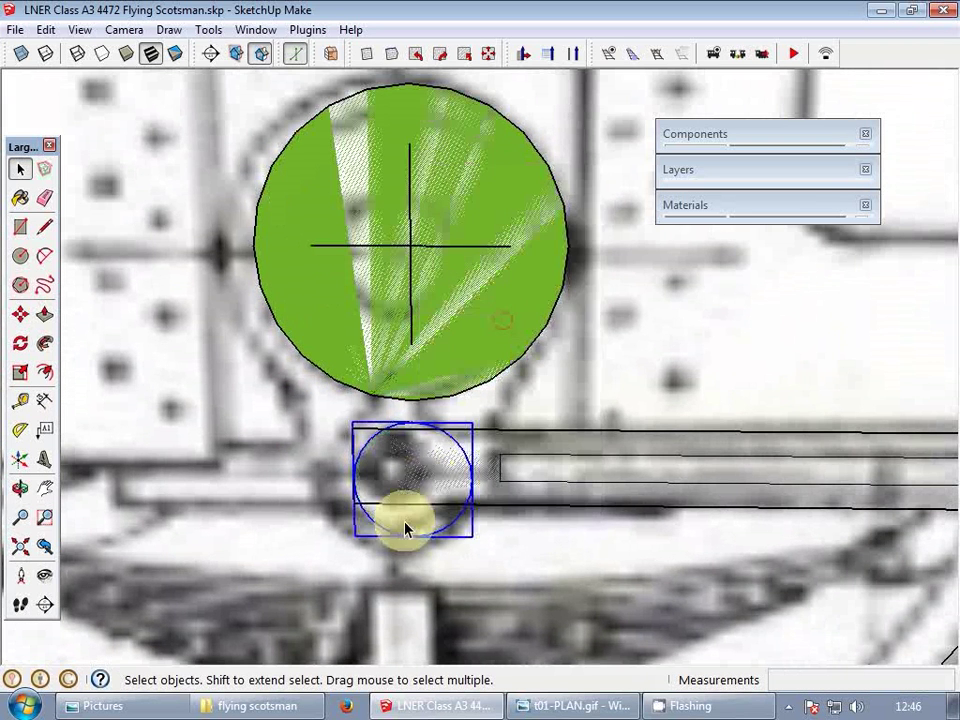
- Offset the crankpin circle outward by 2" inside its group, and leave the group
{"action": "double_click", "coordinate": [405, 530]}
{"action": "key", "text": "f"}
{"action": "key", "text": "g"}
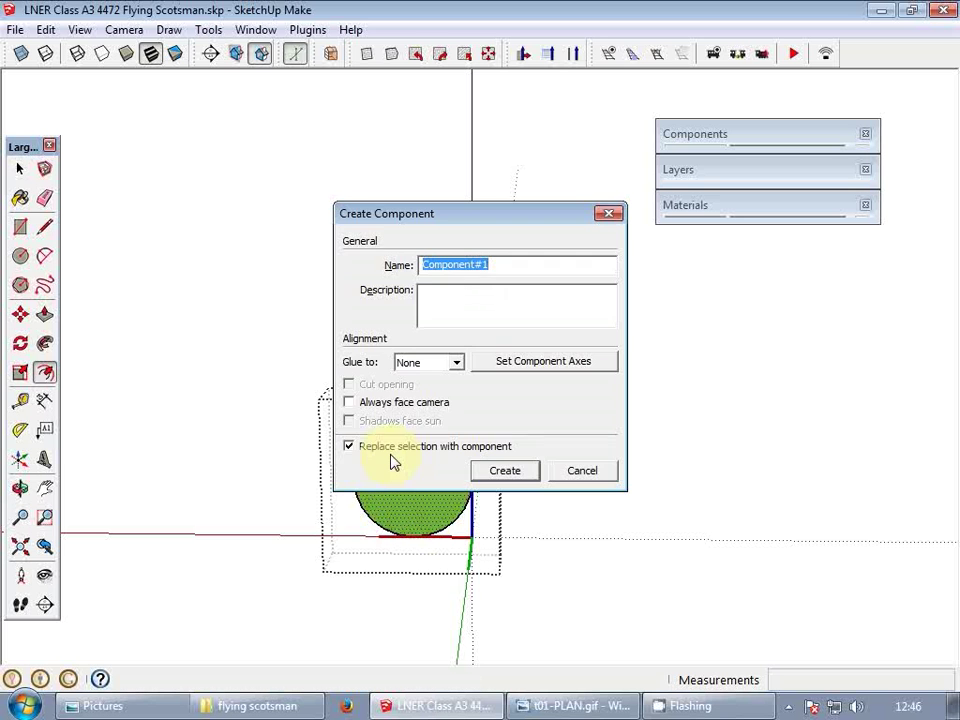
{"action": "key", "text": "Escape"}
{"action": "left_click", "coordinate": [397, 465]}
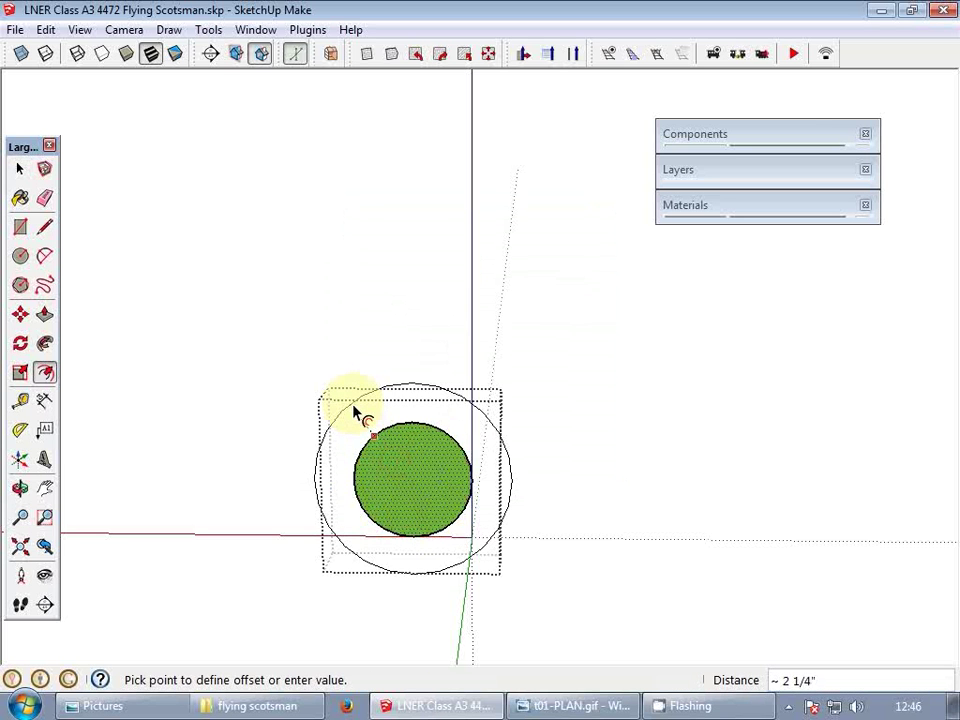
{"action": "type", "text": "2"}
{"action": "key", "text": "Return"}
{"action": "key", "text": "space"}
{"action": "key", "text": "Escape"}
- Offset the rear wheel's hub circle outward by 2"
{"action": "left_click", "coordinate": [336, 337]}
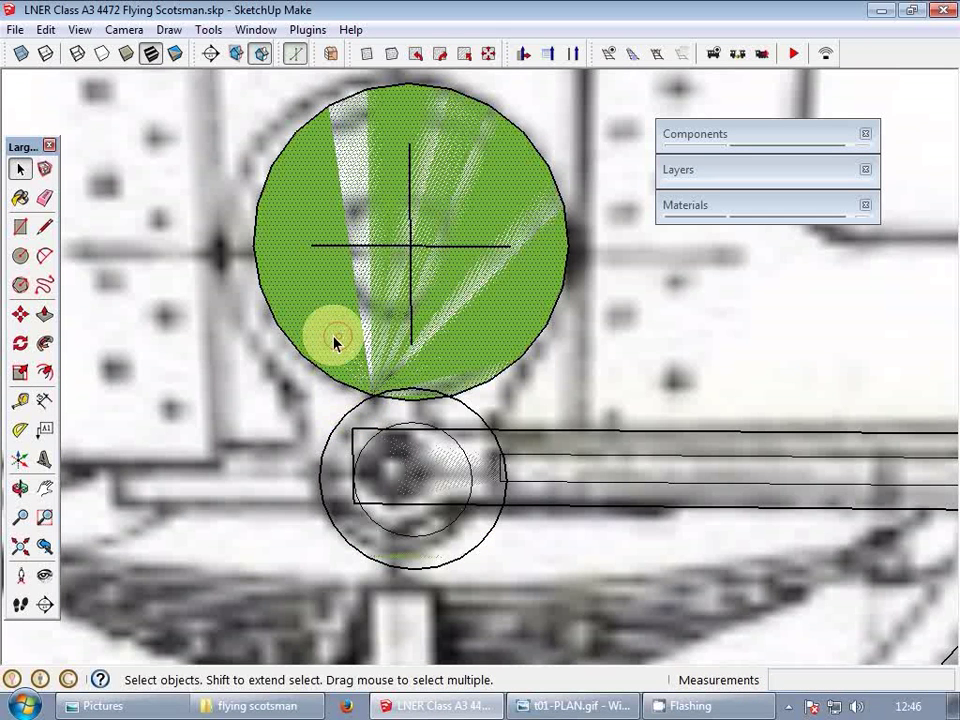
{"action": "key", "text": "f"}
{"action": "left_click", "coordinate": [326, 358]}
{"action": "type", "text": "2"}
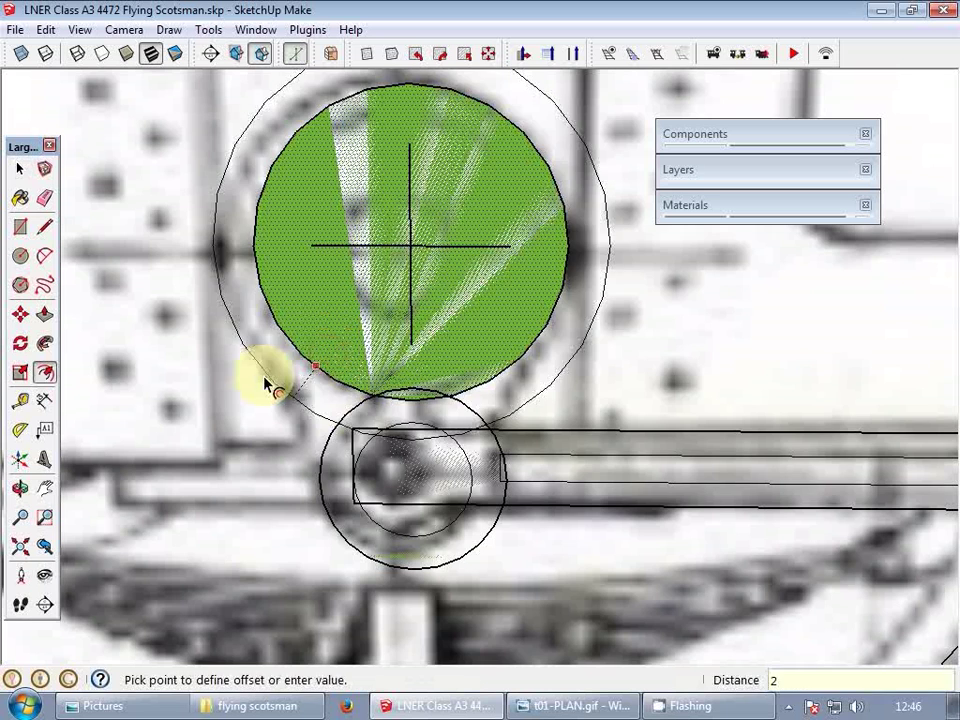
{"action": "key", "text": "Return"}
{"action": "key", "text": "space"}
- Draw a straight line from the left side of the crankpin's outer circle up to the hub's outer circle
{"action": "scroll", "coordinate": [306, 390], "scroll_direction": "down", "scroll_amount": 2}
{"action": "scroll", "coordinate": [306, 390], "scroll_direction": "up", "scroll_amount": 2}
{"action": "key", "text": "l"}
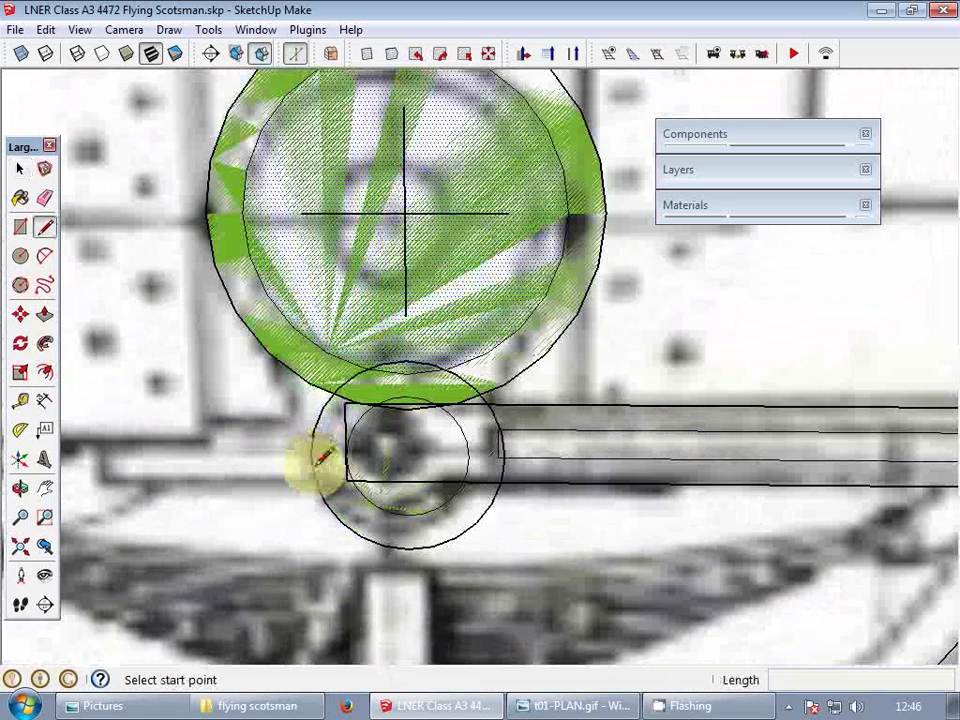
{"action": "left_click", "coordinate": [310, 458]}
{"action": "left_click", "coordinate": [216, 268]}
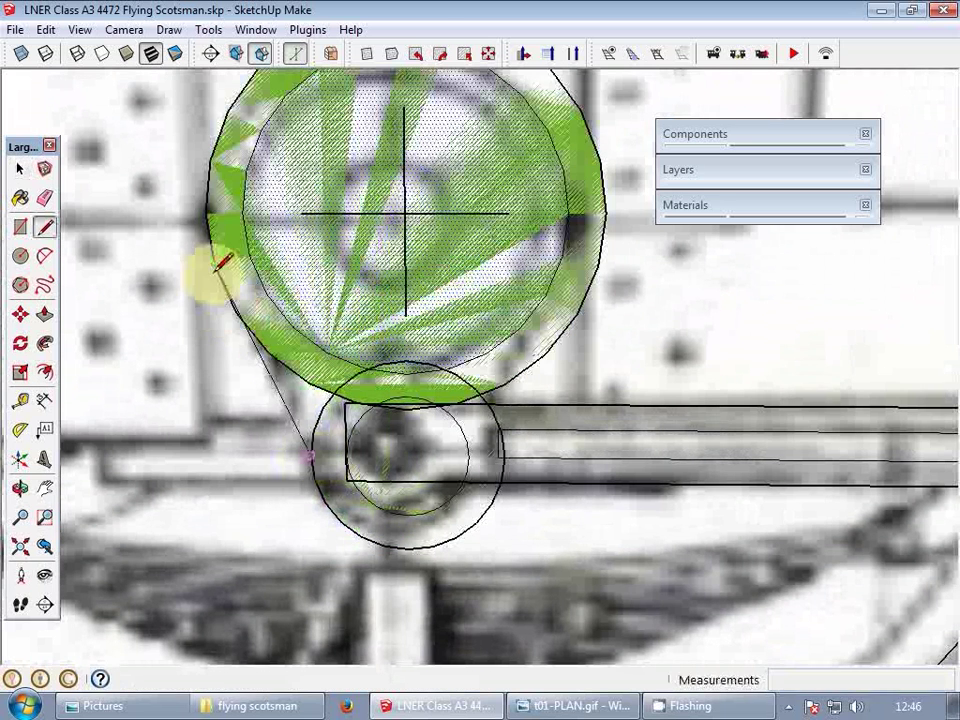
- Join the left sides of the hub's and crankpin's outer circles with a straight tangent line
{"action": "left_click", "coordinate": [215, 264]}
{"action": "left_click", "coordinate": [314, 464]}
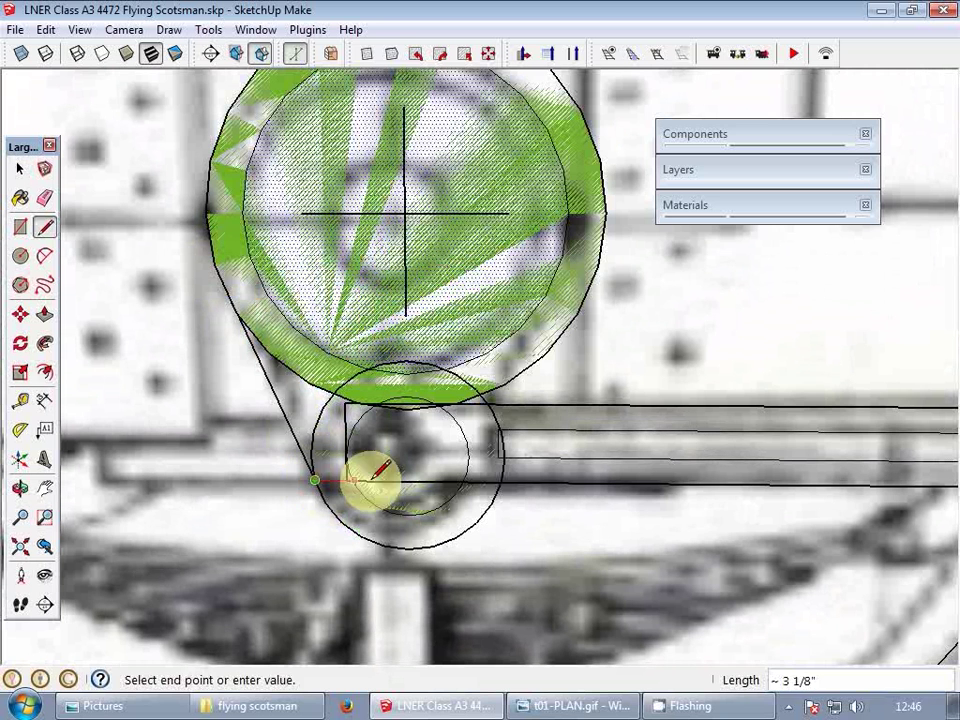
{"action": "key", "text": "Escape"}
{"action": "left_click", "coordinate": [495, 494]}
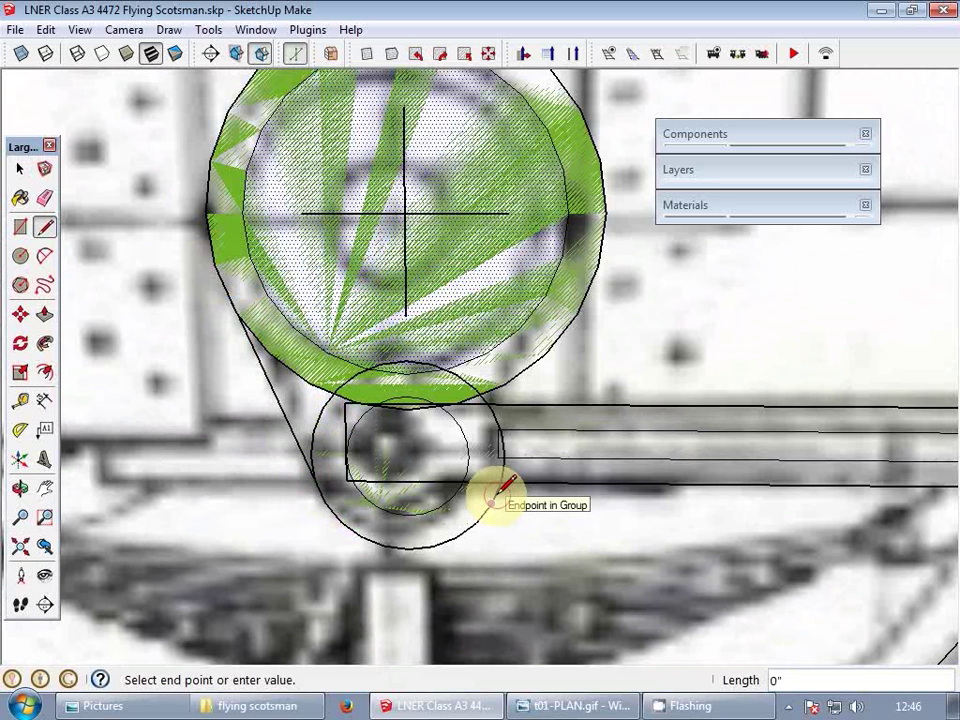
{"action": "key", "text": "space"}
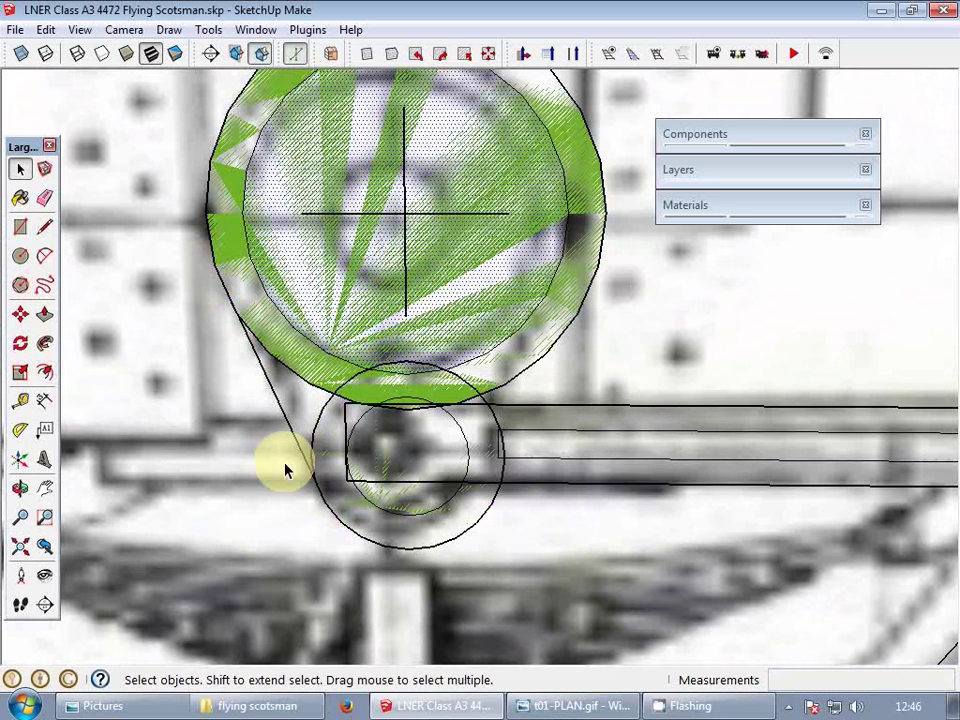
- Rotate a copy of the tangent line about the vertical axis through the crankpin to the opposite side of the circles
{"action": "left_click", "coordinate": [302, 458]}
{"action": "key", "text": "q"}
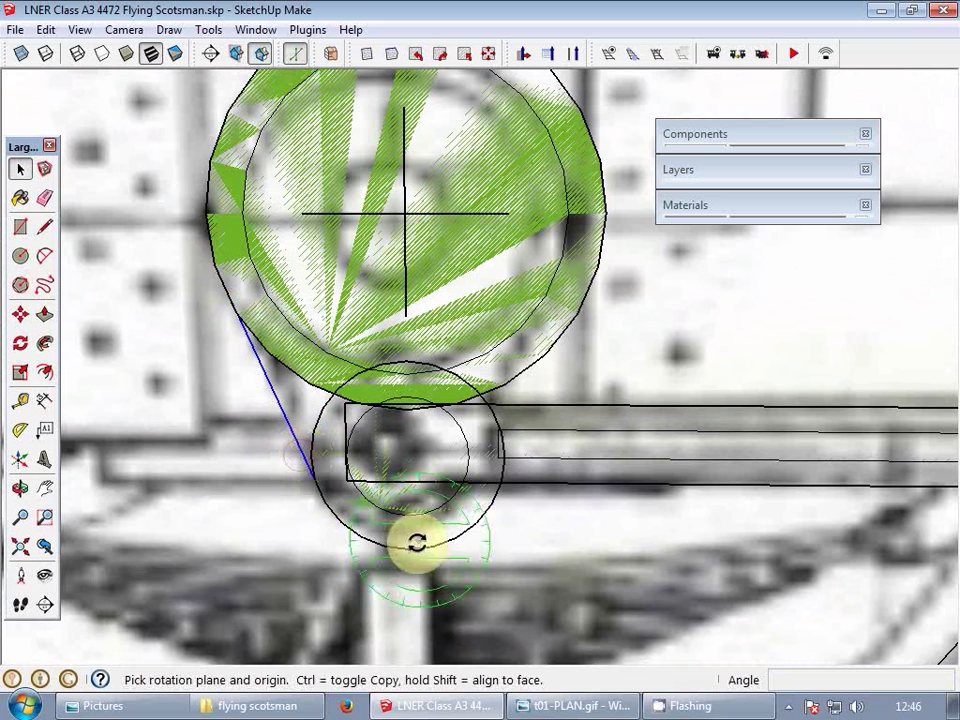
{"action": "left_click_drag", "start_coordinate": [411, 584], "coordinate": [409, 584]}
{"action": "left_click", "coordinate": [361, 535]}
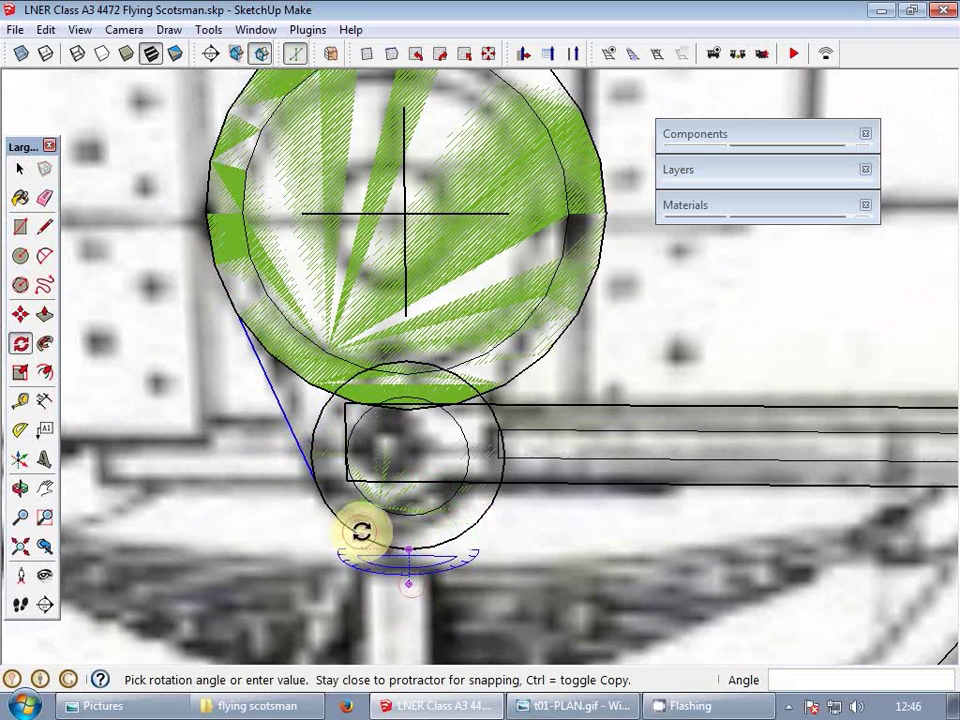
{"action": "key", "text": "ctrl"}
{"action": "left_click", "coordinate": [488, 500]}
{"action": "key", "text": "space"}
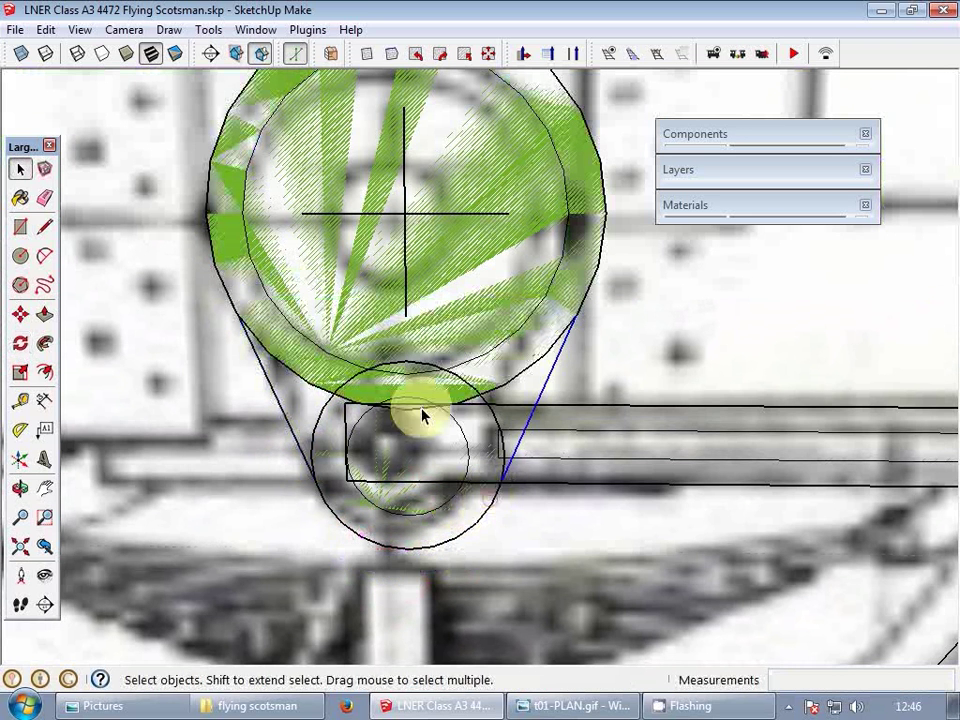
- Group both tangent lines with the hub circles and the crankpin group, and open the new group for editing
{"action": "left_click", "coordinate": [335, 394], "text": "shift"}
{"action": "left_click", "coordinate": [335, 328], "text": "shift"}
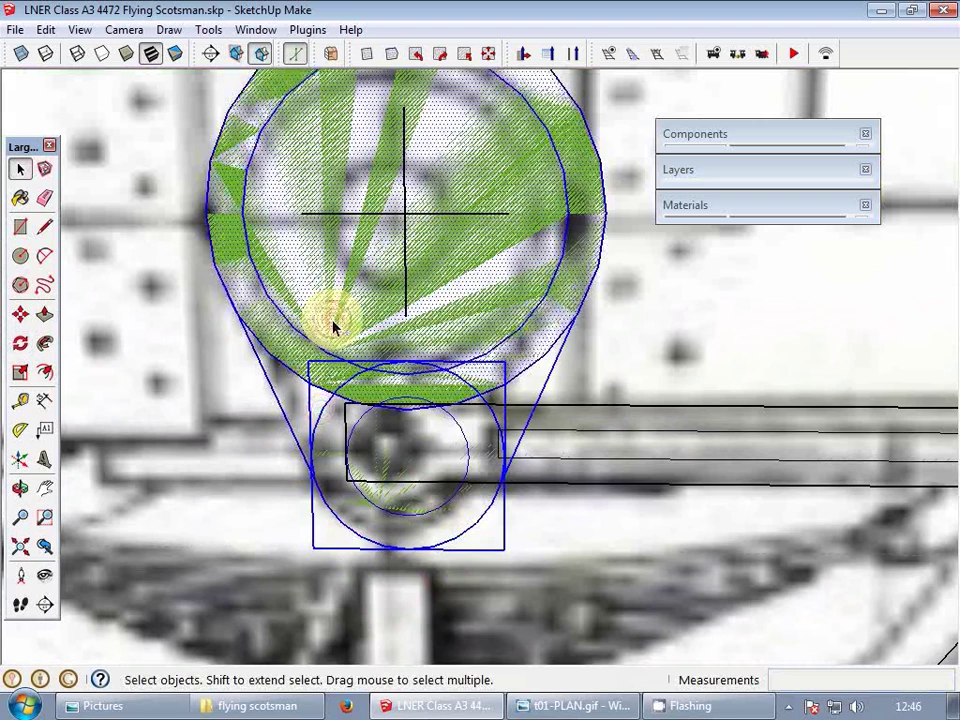
{"action": "right_click", "coordinate": [333, 321]}
{"action": "left_click", "coordinate": [448, 480]}
{"action": "double_click", "coordinate": [358, 330]}
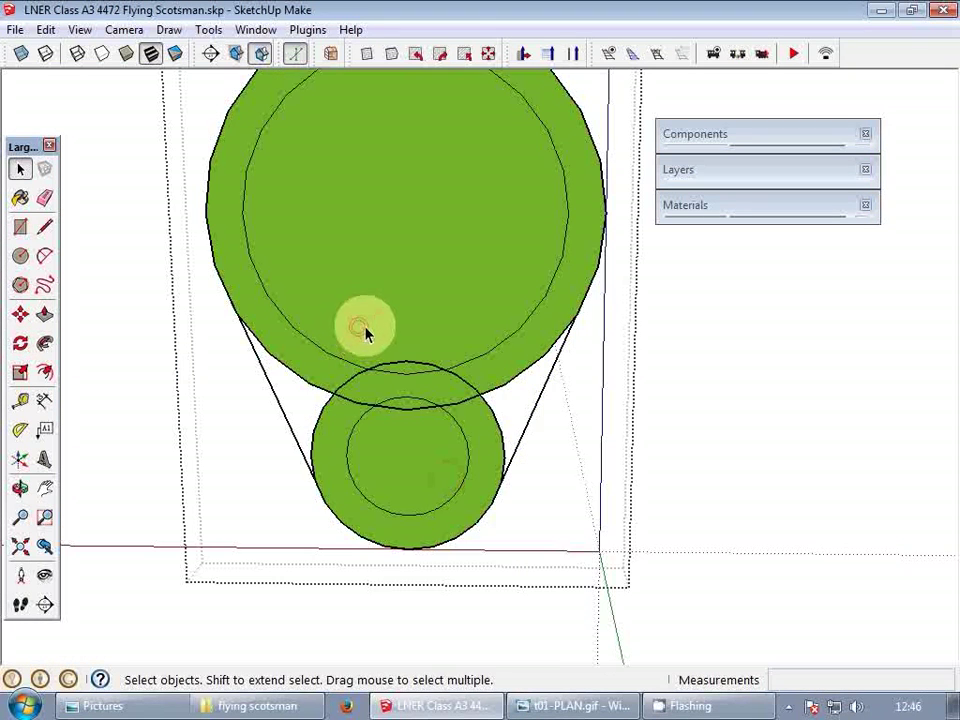
- Explode the nested crankpin group so its circles merge with the hub geometry
{"action": "triple_click", "coordinate": [372, 300]}
{"action": "right_click", "coordinate": [373, 300]}
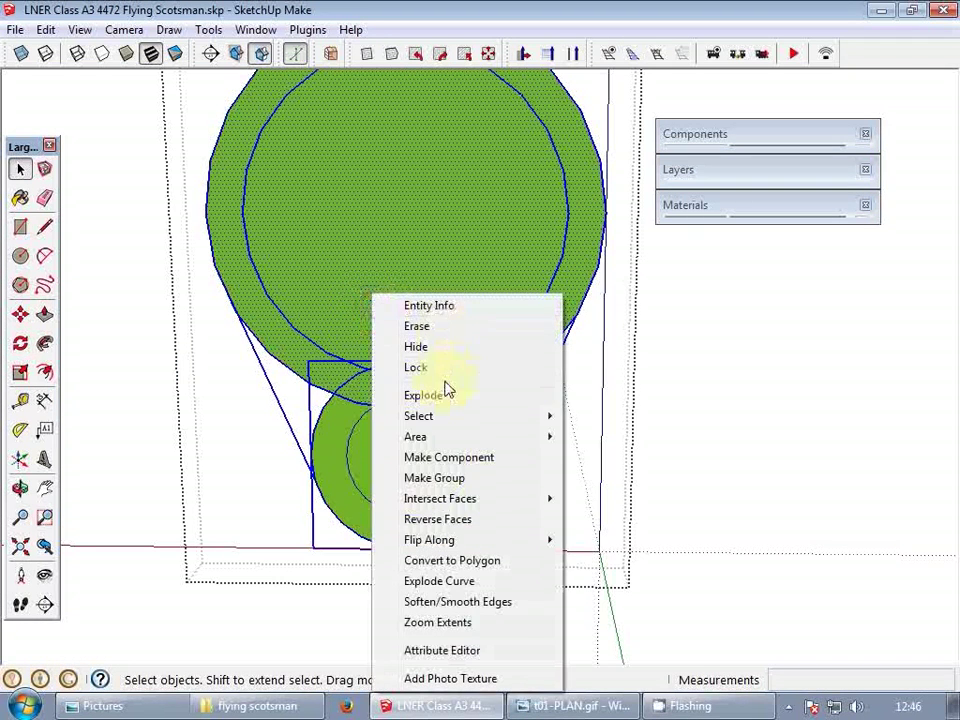
{"action": "left_click", "coordinate": [433, 398]}
- Erase the overlapping arcs of the two outer circles between the tangent lines, leaving one continuous outline around the hub and crankpin circles
{"action": "scroll", "coordinate": [404, 362], "scroll_direction": "up", "scroll_amount": 2}
{"action": "key", "text": "e"}
{"action": "left_click", "coordinate": [383, 367]}
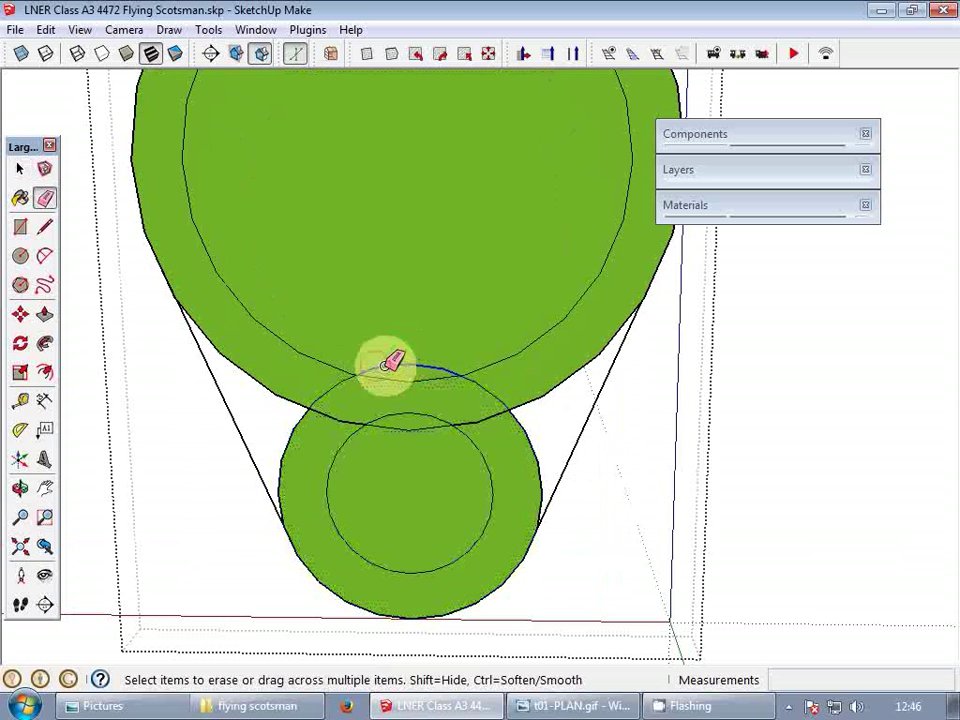
{"action": "left_click", "coordinate": [472, 384]}
{"action": "left_click", "coordinate": [474, 386]}
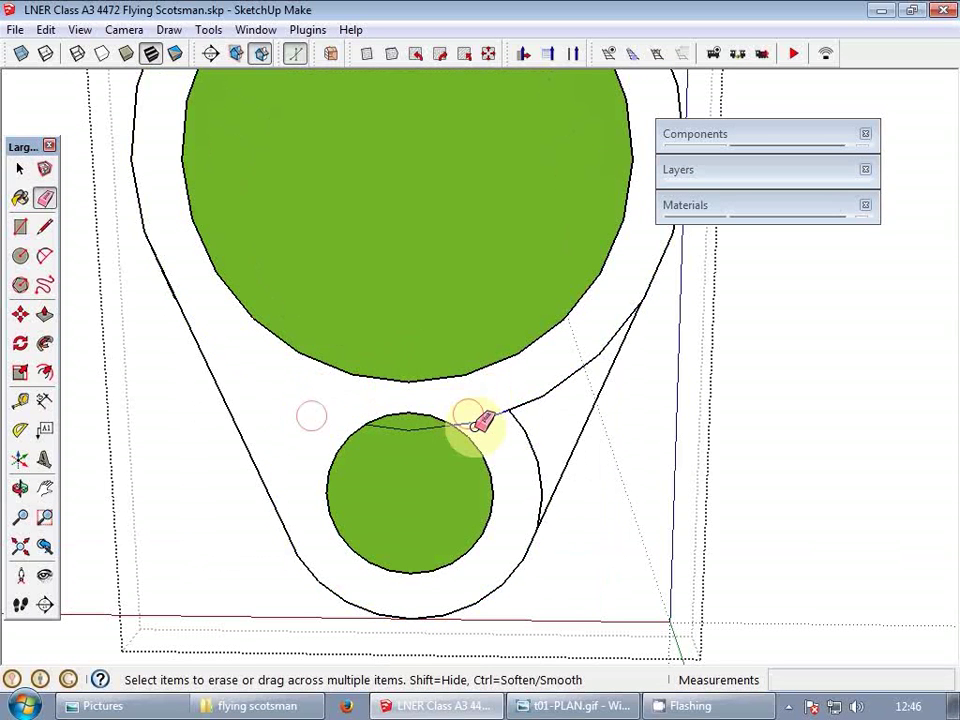
{"action": "left_click_drag", "start_coordinate": [476, 426], "coordinate": [447, 423]}
{"action": "key", "text": "l"}
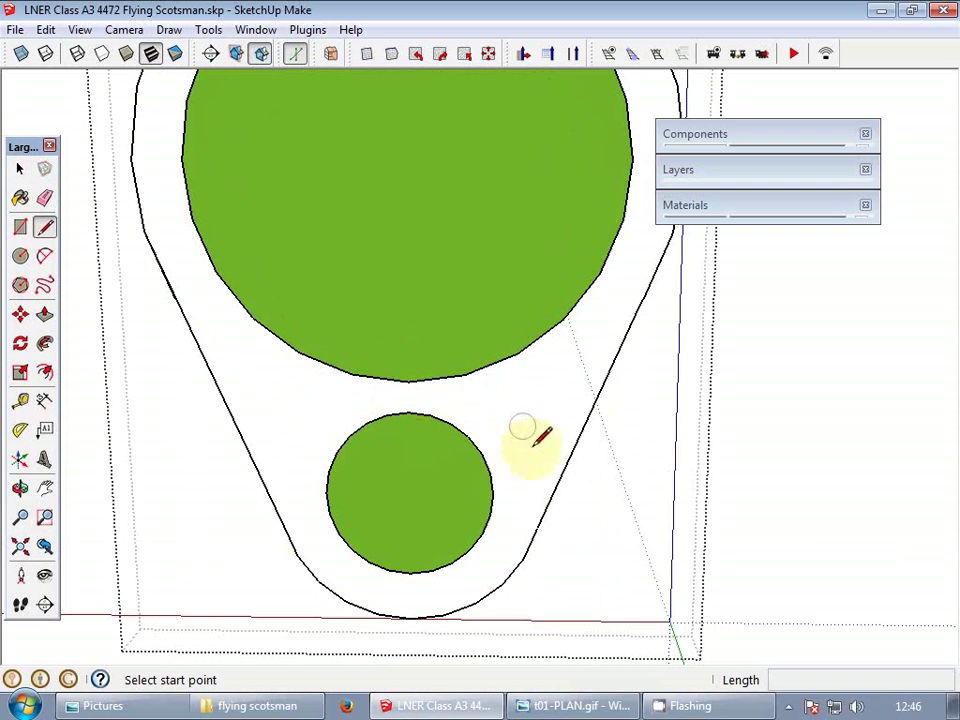
{"action": "left_click", "coordinate": [491, 472]}
{"action": "key", "text": "Escape"}
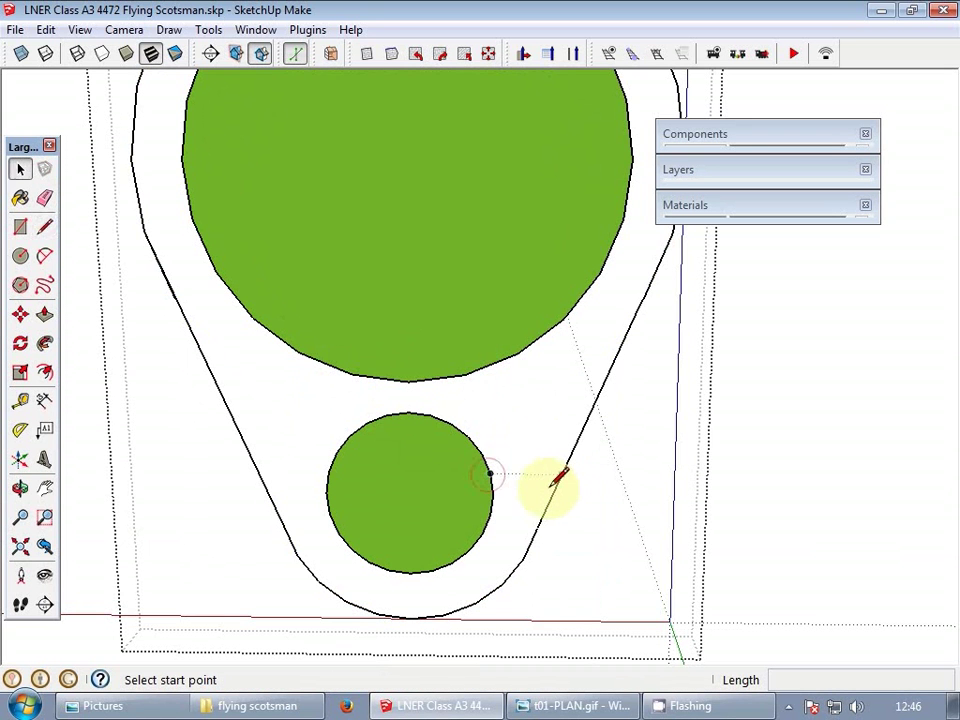
- Draw two lines from the large circle to the outline's slanted edge to fill in the crank plate's face
{"action": "left_click", "coordinate": [541, 515]}
{"action": "left_click", "coordinate": [493, 365]}
{"action": "key", "text": "space"}
{"action": "key", "text": "l"}
{"action": "scroll", "coordinate": [504, 441], "scroll_direction": "up", "scroll_amount": 5}
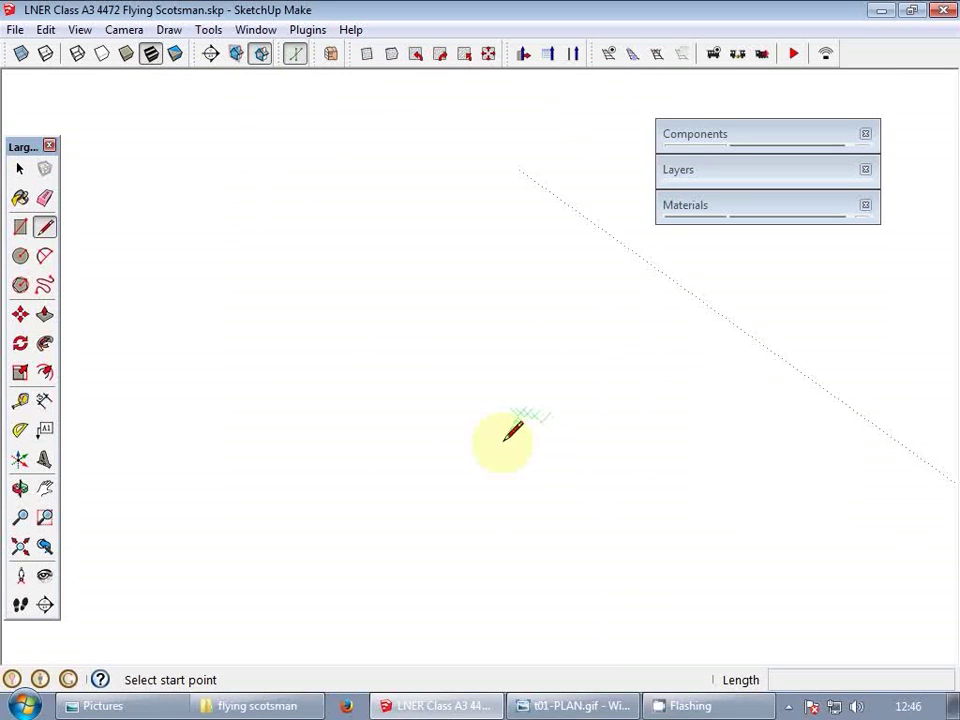
{"action": "scroll", "coordinate": [490, 466], "scroll_direction": "down", "scroll_amount": 5}
{"action": "scroll", "coordinate": [494, 460], "scroll_direction": "up", "scroll_amount": 4}
{"action": "key", "text": "space"}
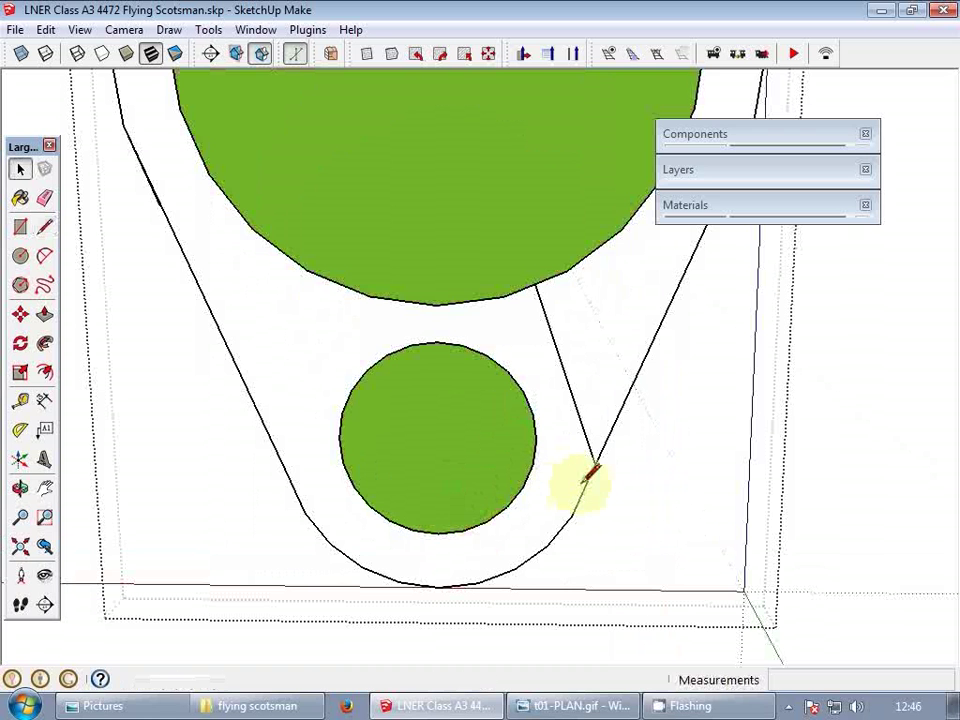
{"action": "left_click", "coordinate": [587, 257]}
{"action": "left_click", "coordinate": [680, 283]}
{"action": "scroll", "coordinate": [630, 300], "scroll_direction": "down", "scroll_amount": 2}
{"action": "key", "text": "space"}
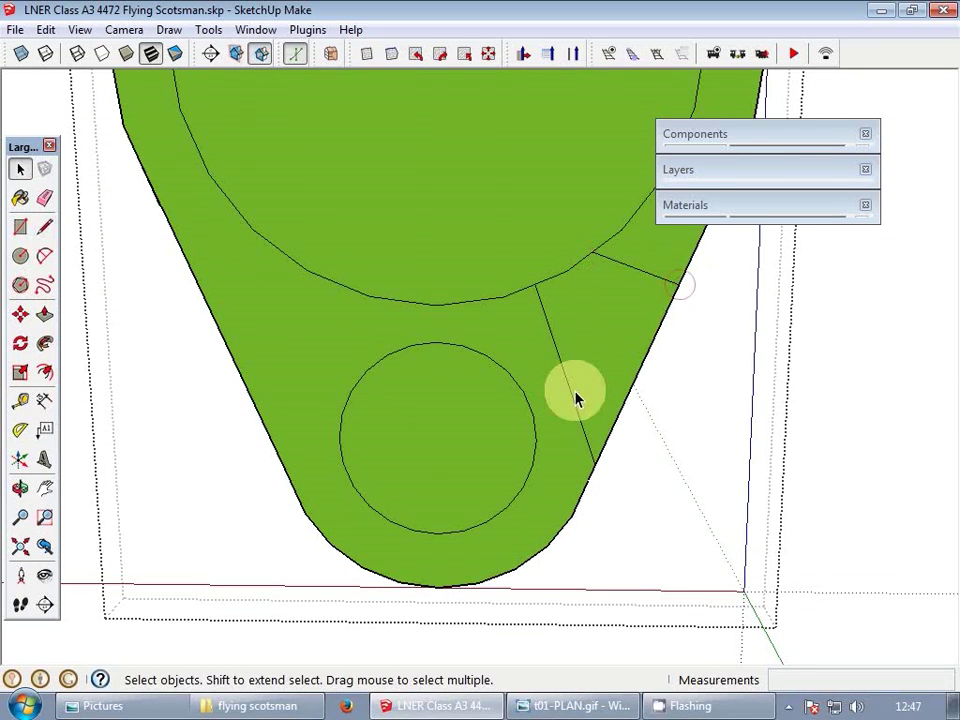
- Erase the two connecting lines from the crank plate and close its group for editing
{"action": "key", "text": "e"}
{"action": "scroll", "coordinate": [576, 392], "scroll_direction": "down", "scroll_amount": 1}
{"action": "left_click", "coordinate": [578, 386]}
{"action": "left_click", "coordinate": [636, 304]}
{"action": "scroll", "coordinate": [597, 324], "scroll_direction": "down", "scroll_amount": 4}
{"action": "key", "text": "space"}
{"action": "mouse_move", "coordinate": [597, 324]}
{"action": "middle_mouse_down", "text": "shift"}
{"action": "mouse_move", "coordinate": [510, 384]}
{"action": "mouse_move", "coordinate": [472, 390]}
{"action": "mouse_move", "coordinate": [538, 402]}
{"action": "middle_mouse_up", "text": "shift"}
{"action": "key", "text": "Escape"}
{"action": "left_click", "coordinate": [538, 402]}
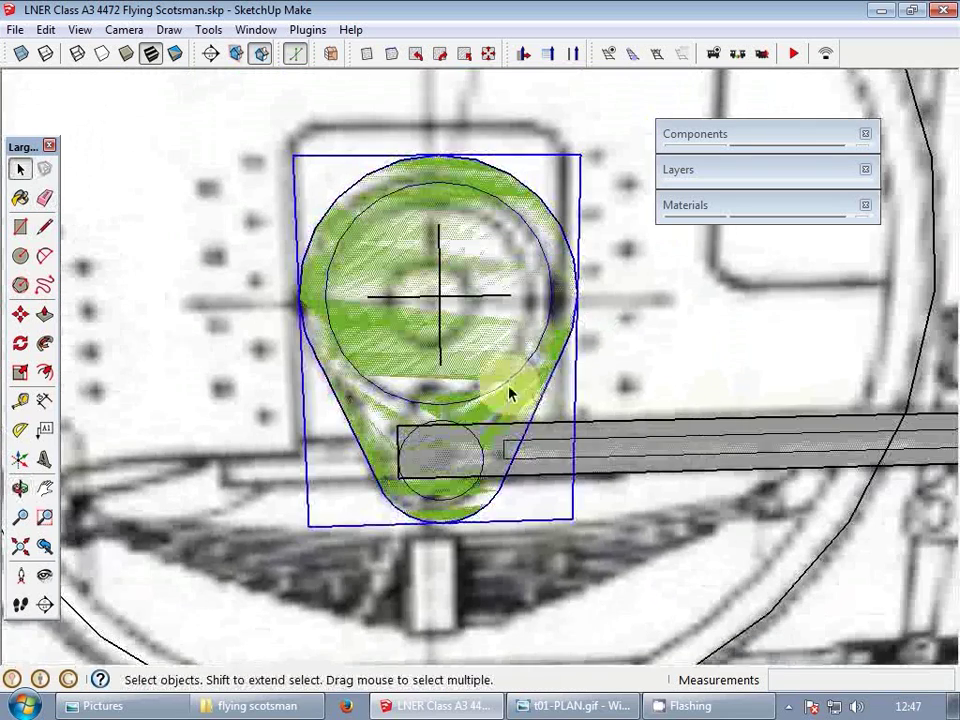
{"action": "scroll", "coordinate": [508, 386], "scroll_direction": "down", "scroll_amount": 2}
{"action": "scroll", "coordinate": [497, 355], "scroll_direction": "up", "scroll_amount": 1}
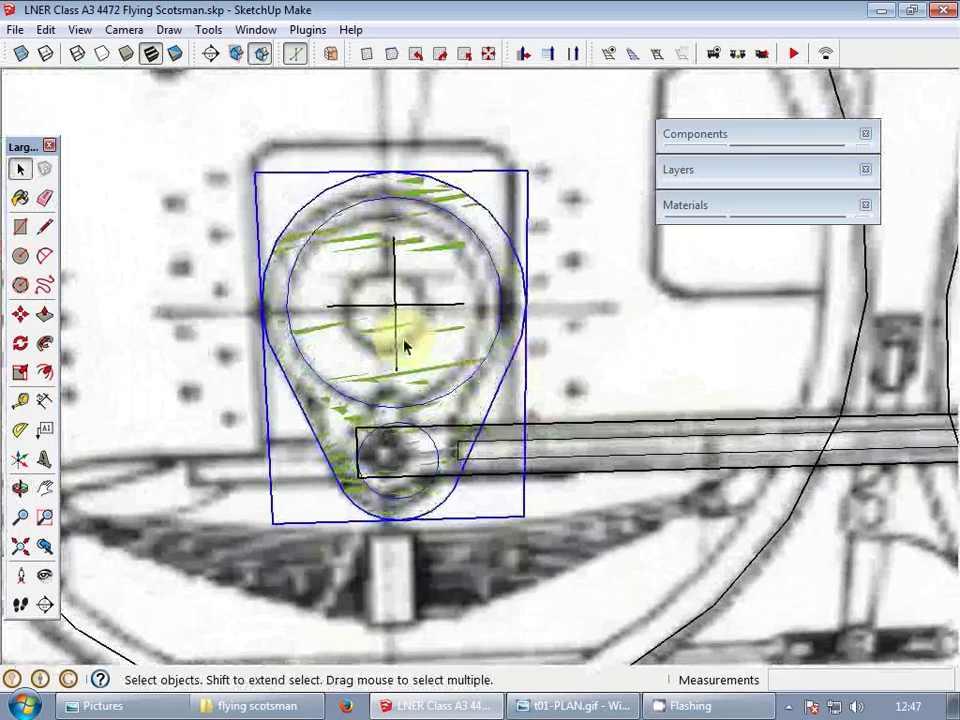
{"action": "middle_click_drag", "start_coordinate": [405, 347], "coordinate": [422, 368]}
{"action": "key", "text": "m"}
{"action": "scroll", "coordinate": [396, 305], "scroll_direction": "down", "scroll_amount": 5}
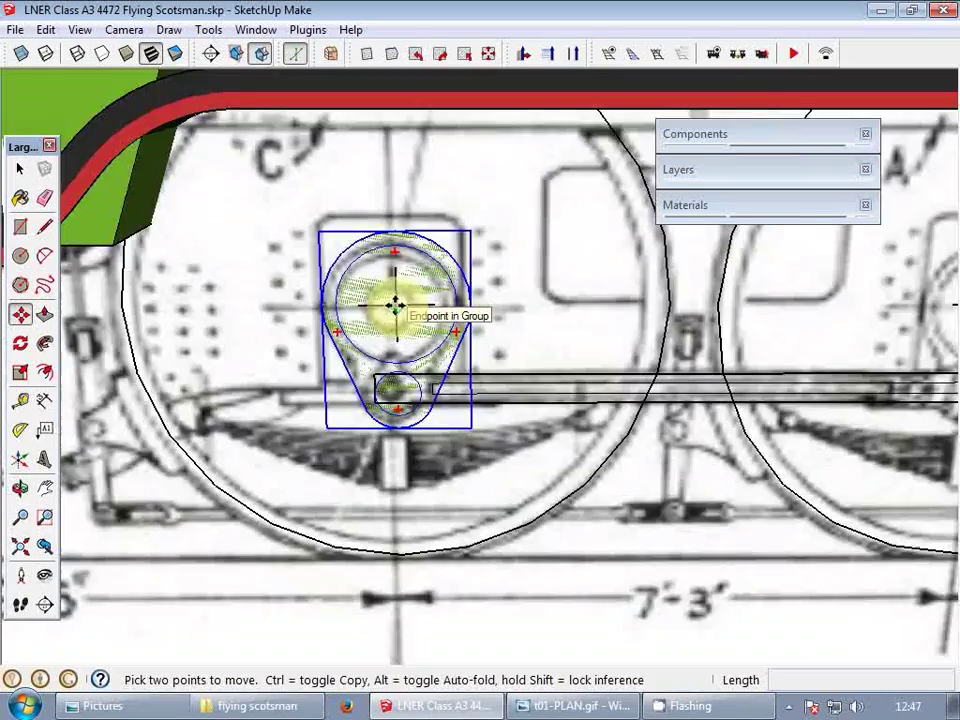
{"action": "middle_click_drag", "start_coordinate": [508, 342], "coordinate": [401, 371], "text": "shift"}
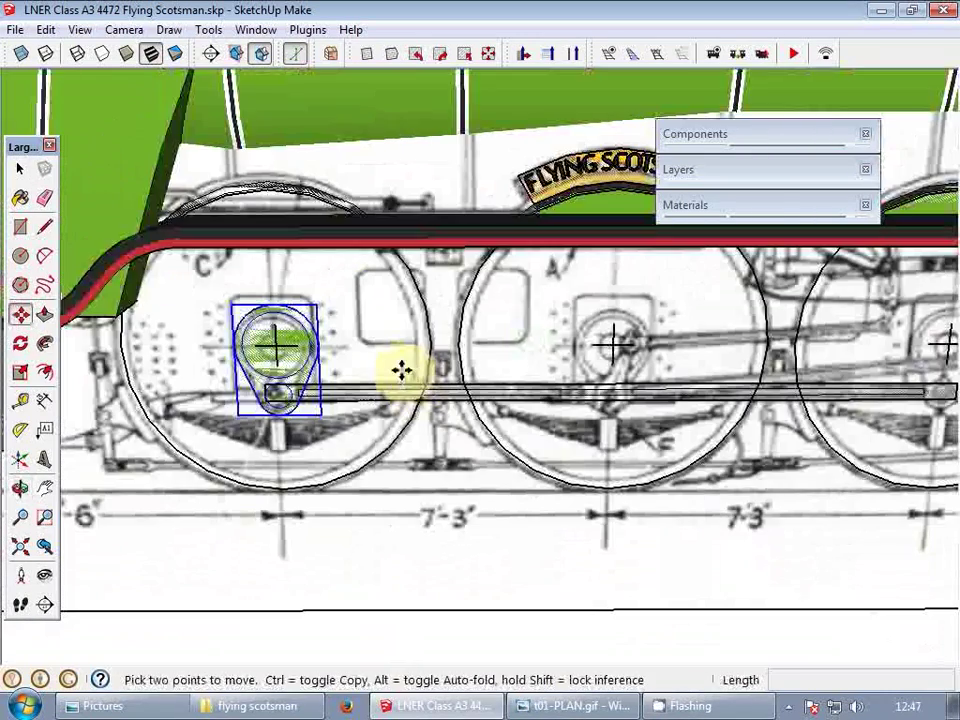
{"action": "key", "text": "space"}
{"action": "scroll", "coordinate": [261, 354], "scroll_direction": "down", "scroll_amount": 3}
{"action": "middle_click_drag", "start_coordinate": [335, 352], "coordinate": [300, 354]}
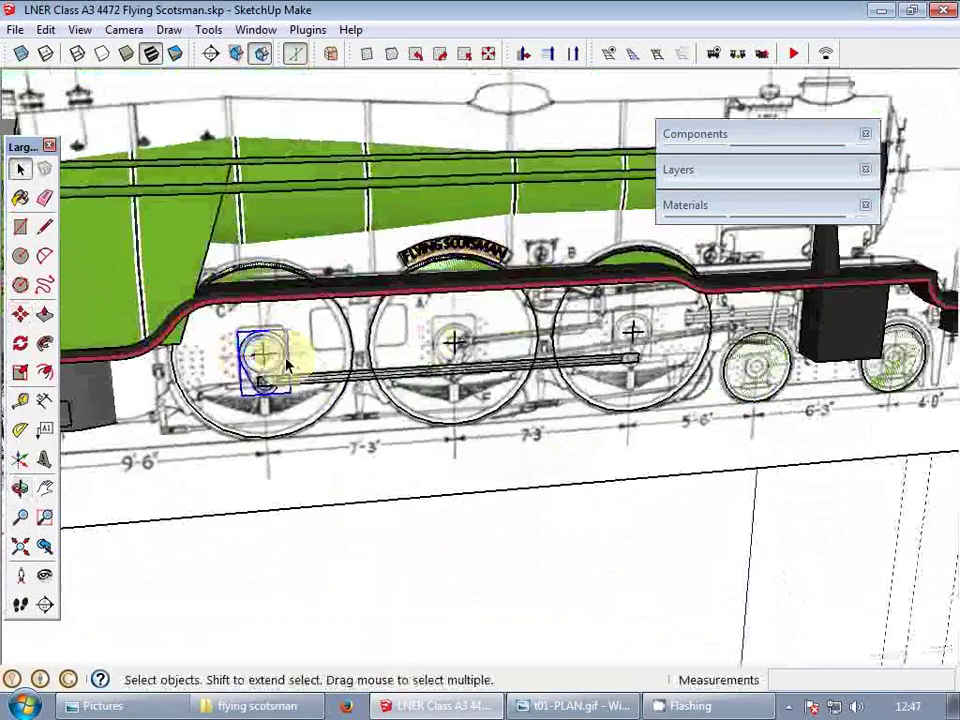
- Pick the 0133_Gray material and apply it to the rear driving wheel's crank plate
{"action": "scroll", "coordinate": [249, 377], "scroll_direction": "up", "scroll_amount": 5}
{"action": "left_click", "coordinate": [701, 204]}
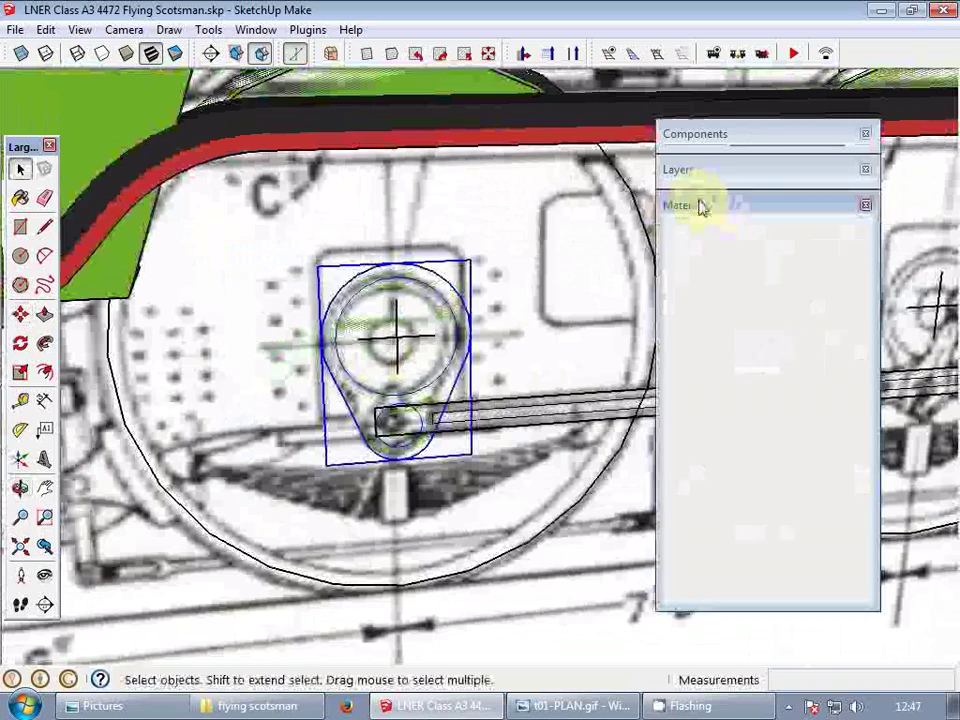
{"action": "left_click", "coordinate": [695, 256]}
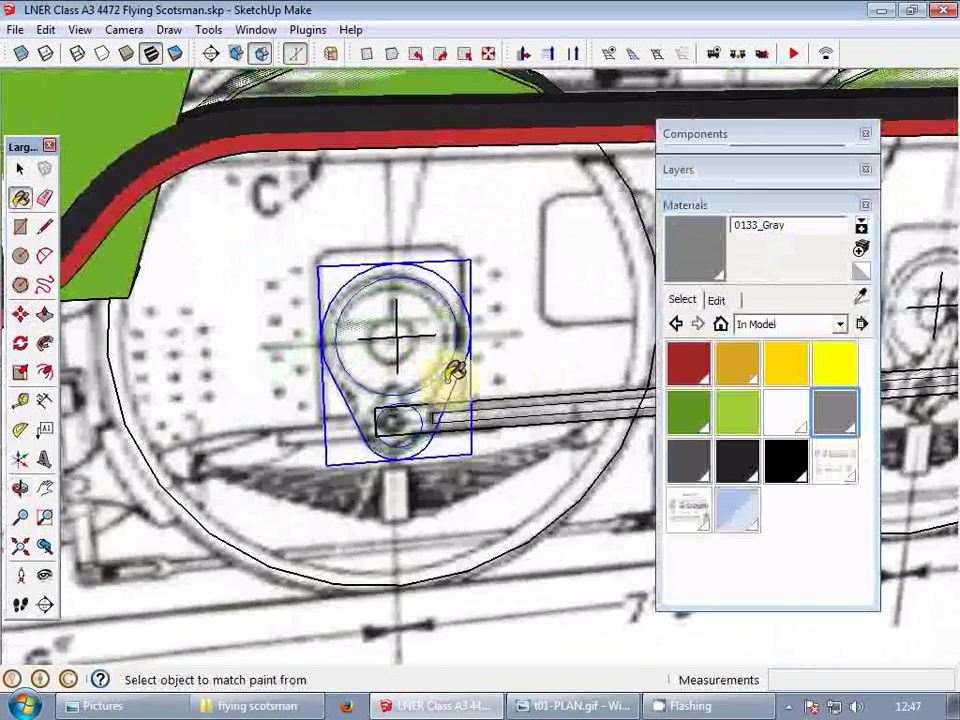
{"action": "key", "text": "space"}
{"action": "scroll", "coordinate": [480, 390], "scroll_direction": "down", "scroll_amount": 2}
{"action": "scroll", "coordinate": [470, 365], "scroll_direction": "up", "scroll_amount": 2}
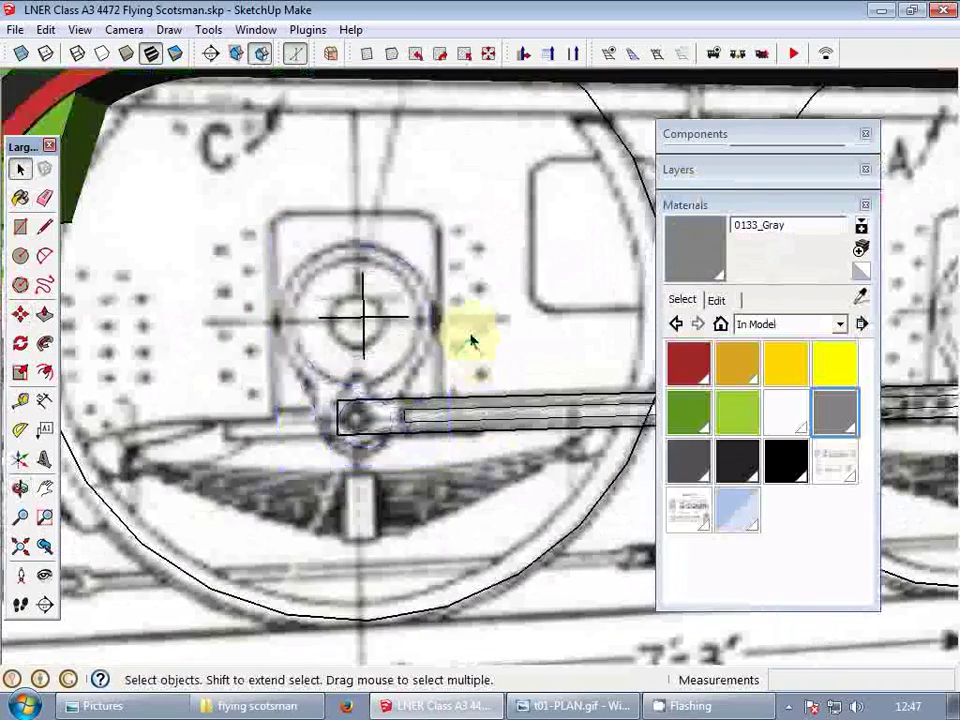
{"action": "scroll", "coordinate": [461, 339], "scroll_direction": "down", "scroll_amount": 2}
{"action": "middle_click_drag", "start_coordinate": [461, 339], "coordinate": [489, 420]}
{"action": "double_click", "coordinate": [430, 372]}
{"action": "key", "text": "p"}
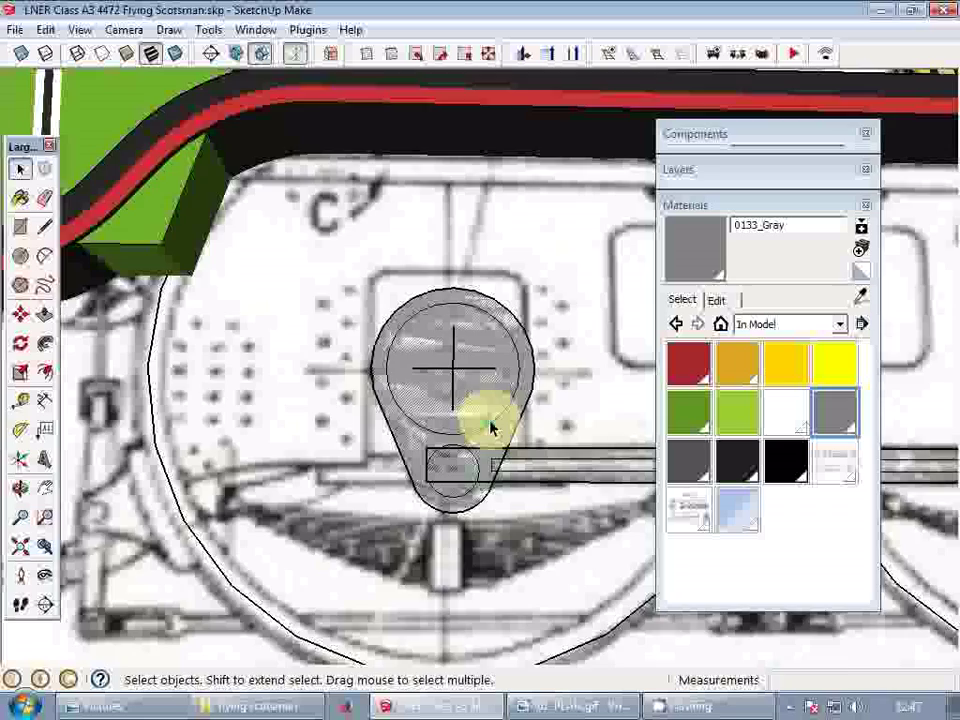
{"action": "scroll", "coordinate": [463, 373], "scroll_direction": "down", "scroll_amount": 3}
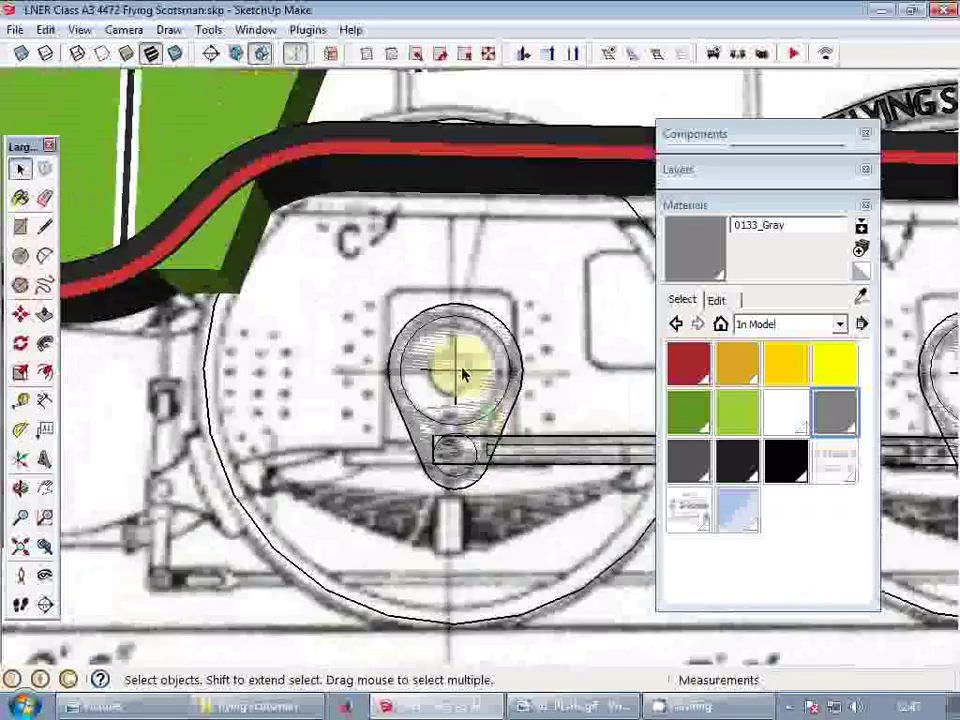
- Move the coupling rod 1" outward from the crank plates and collapse the material library
{"action": "middle_click_drag", "start_coordinate": [463, 373], "coordinate": [504, 420]}
{"action": "scroll", "coordinate": [504, 420], "scroll_direction": "up", "scroll_amount": 1}
{"action": "left_click", "coordinate": [503, 420]}
{"action": "scroll", "coordinate": [240, 435], "scroll_direction": "down", "scroll_amount": 6}
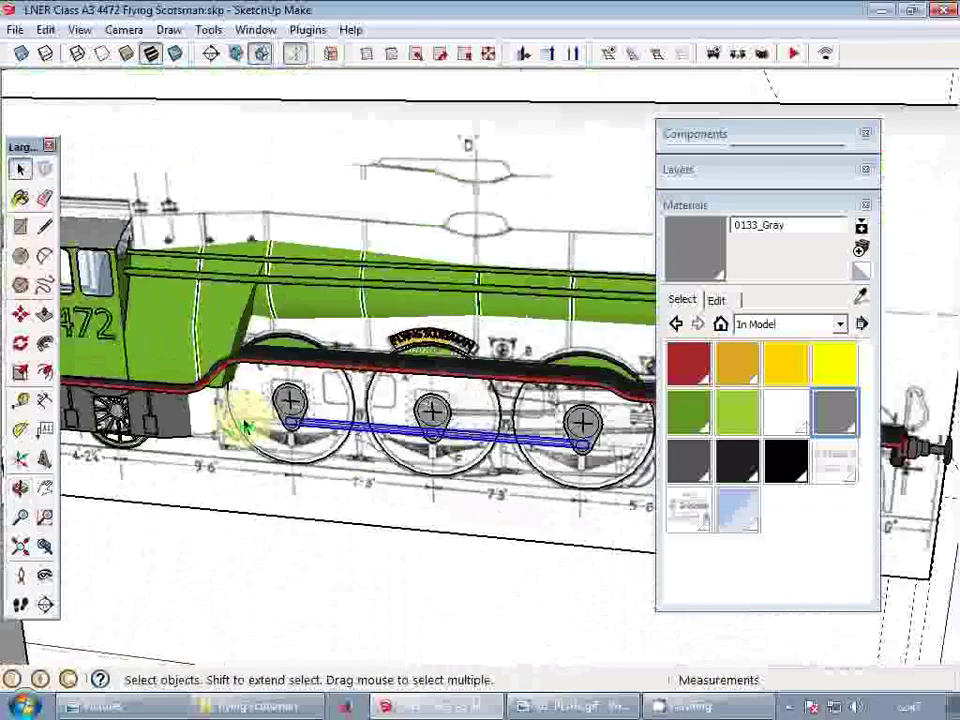
{"action": "mouse_move", "coordinate": [245, 428]}
{"action": "middle_mouse_down"}
{"action": "mouse_move", "coordinate": [472, 460]}
{"action": "mouse_move", "coordinate": [489, 424]}
{"action": "mouse_move", "coordinate": [379, 420]}
{"action": "mouse_move", "coordinate": [658, 350]}
{"action": "mouse_move", "coordinate": [300, 508]}
{"action": "mouse_move", "coordinate": [328, 444]}
{"action": "mouse_move", "coordinate": [473, 485]}
{"action": "middle_mouse_up"}
{"action": "scroll", "coordinate": [510, 450], "scroll_direction": "up", "scroll_amount": 5}
{"action": "key", "text": "m"}
{"action": "left_click", "coordinate": [521, 452]}
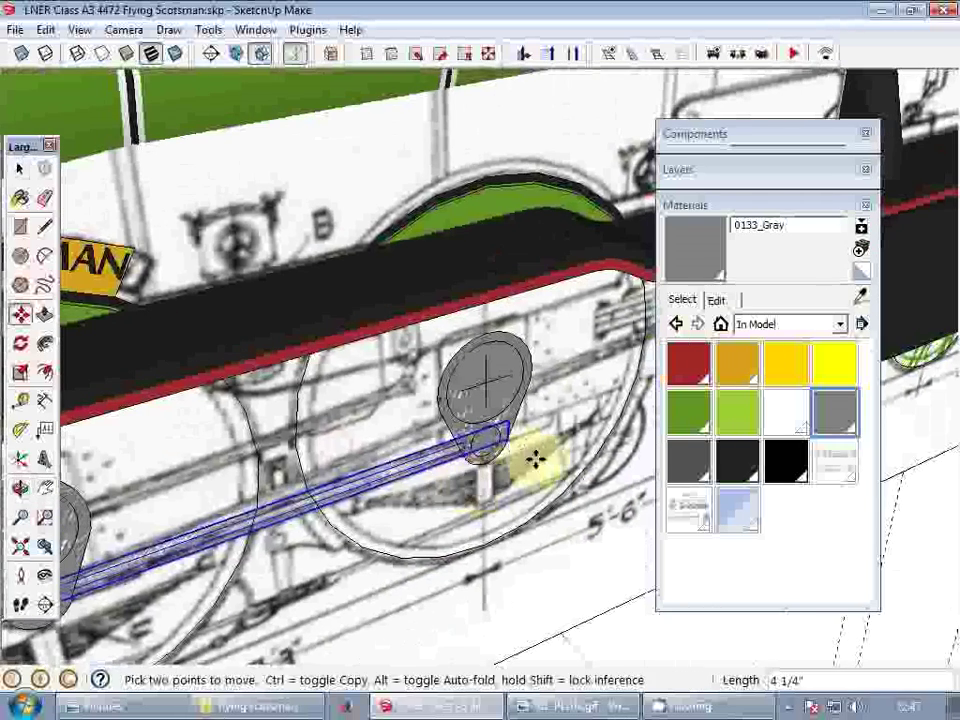
{"action": "type", "text": "1"}
{"action": "key", "text": "Return"}
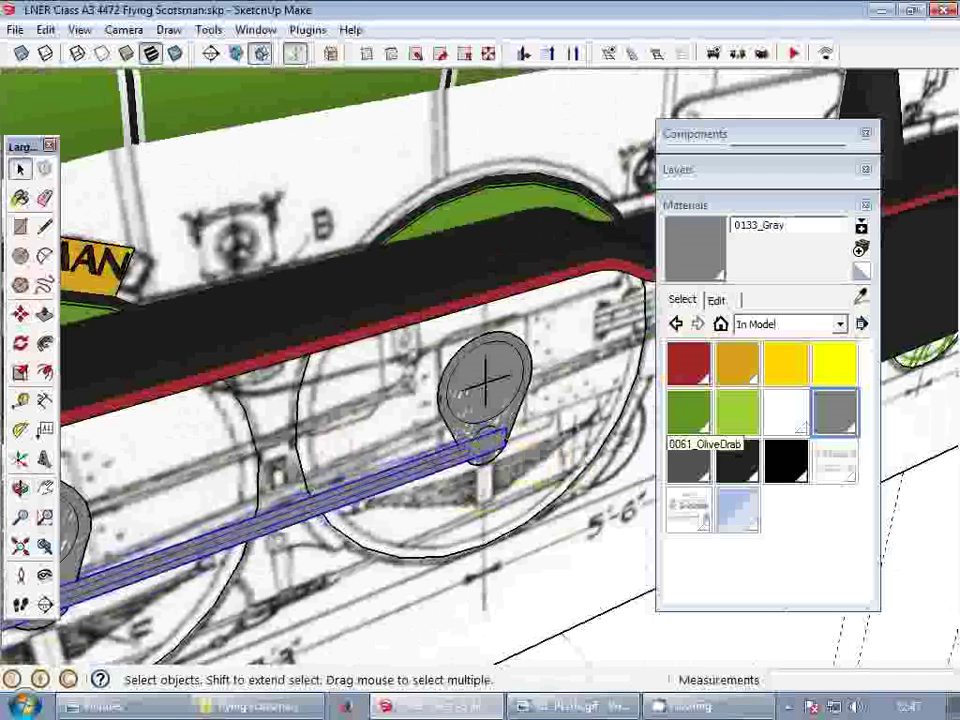
{"action": "left_click", "coordinate": [773, 205]}
- Examine the coupling rod and the crank plates on the three driving wheels against the plan drawing
{"action": "middle_click_drag", "start_coordinate": [482, 349], "coordinate": [514, 420]}
{"action": "scroll", "coordinate": [454, 384], "scroll_direction": "up", "scroll_amount": 4}
{"action": "scroll", "coordinate": [482, 388], "scroll_direction": "down", "scroll_amount": 6}
{"action": "scroll", "coordinate": [507, 395], "scroll_direction": "up", "scroll_amount": 6}
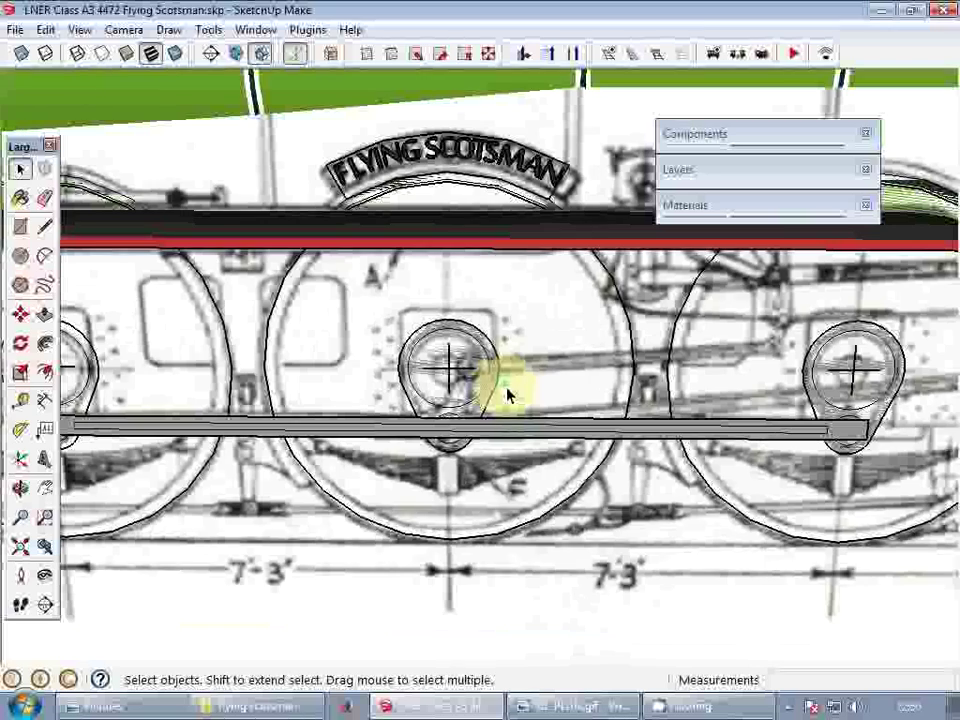
{"action": "scroll", "coordinate": [515, 395], "scroll_direction": "up", "scroll_amount": 4}
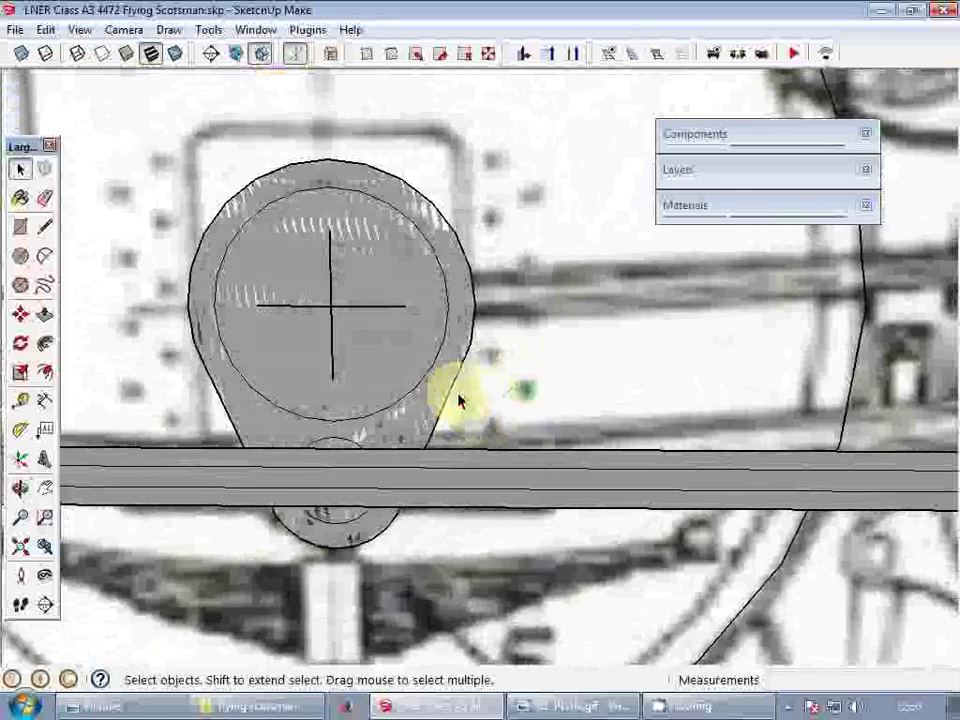
{"action": "scroll", "coordinate": [343, 401], "scroll_direction": "down", "scroll_amount": 4}
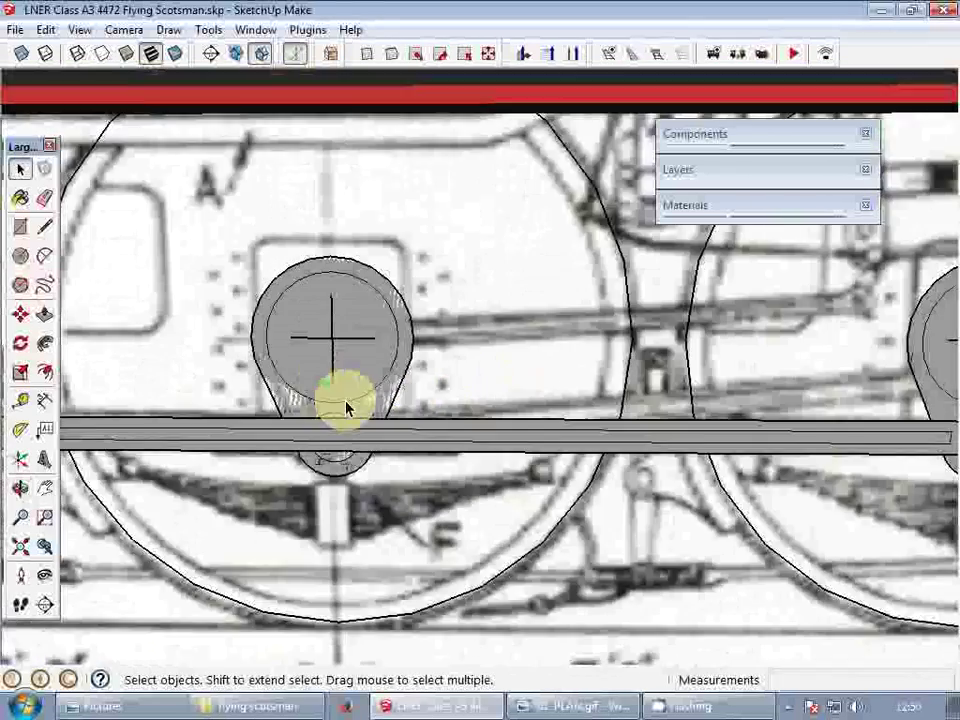
{"action": "scroll", "coordinate": [325, 405], "scroll_direction": "down", "scroll_amount": 3}
{"action": "scroll", "coordinate": [763, 376], "scroll_direction": "up", "scroll_amount": 3}
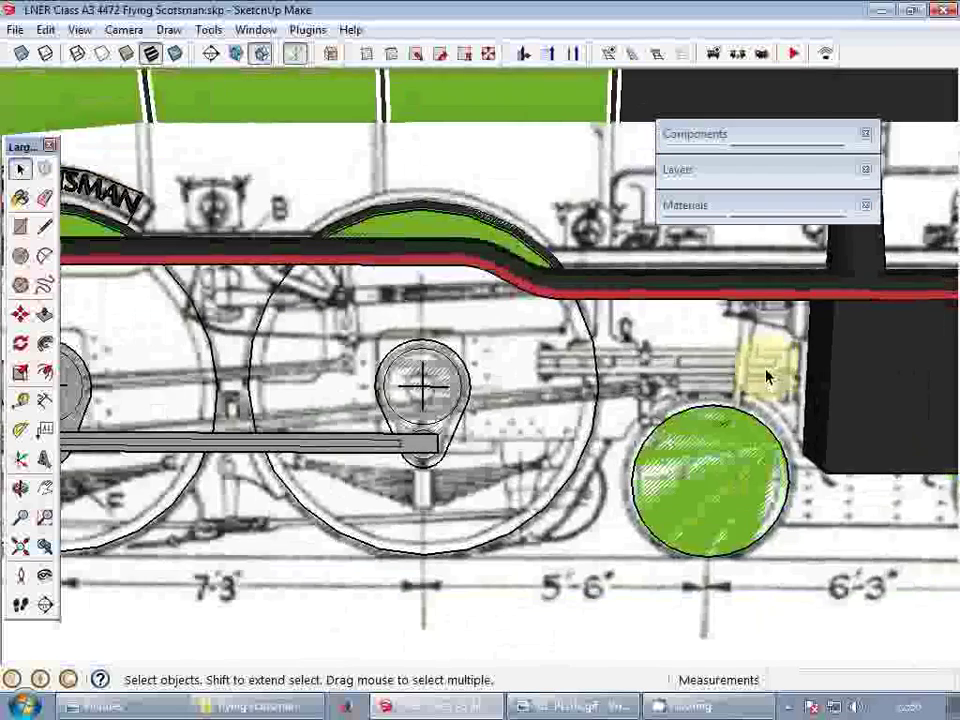
{"action": "mouse_move", "coordinate": [748, 382]}
{"action": "middle_mouse_down"}
{"action": "mouse_move", "coordinate": [739, 339]}
{"action": "mouse_move", "coordinate": [731, 344]}
{"action": "middle_mouse_up"}
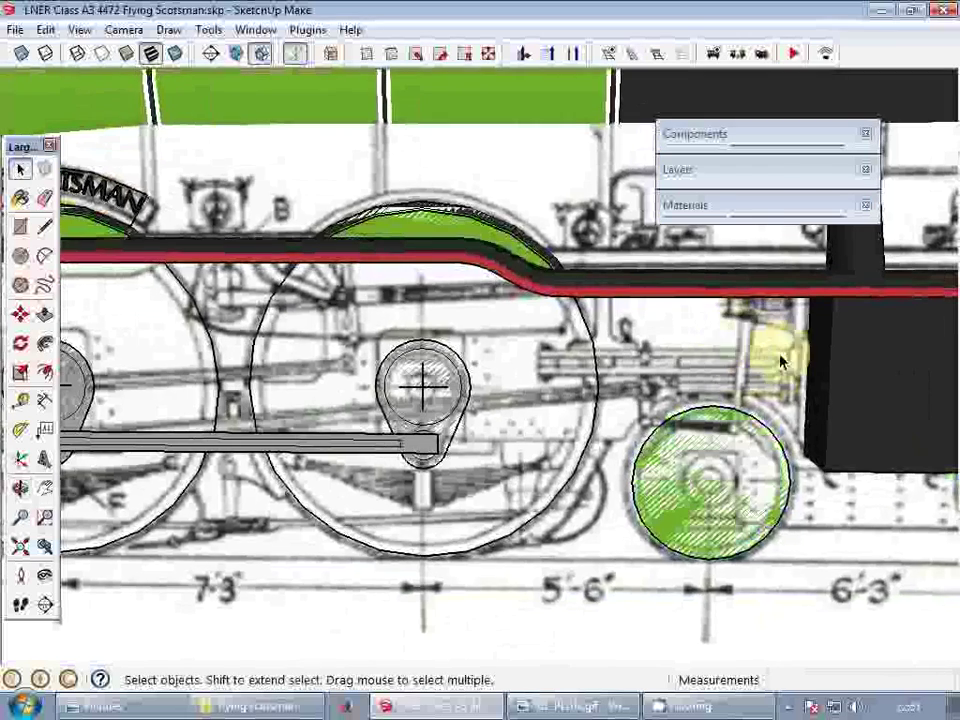
{"action": "scroll", "coordinate": [782, 362], "scroll_direction": "down", "scroll_amount": 4}
{"action": "scroll", "coordinate": [448, 377], "scroll_direction": "up", "scroll_amount": 4}
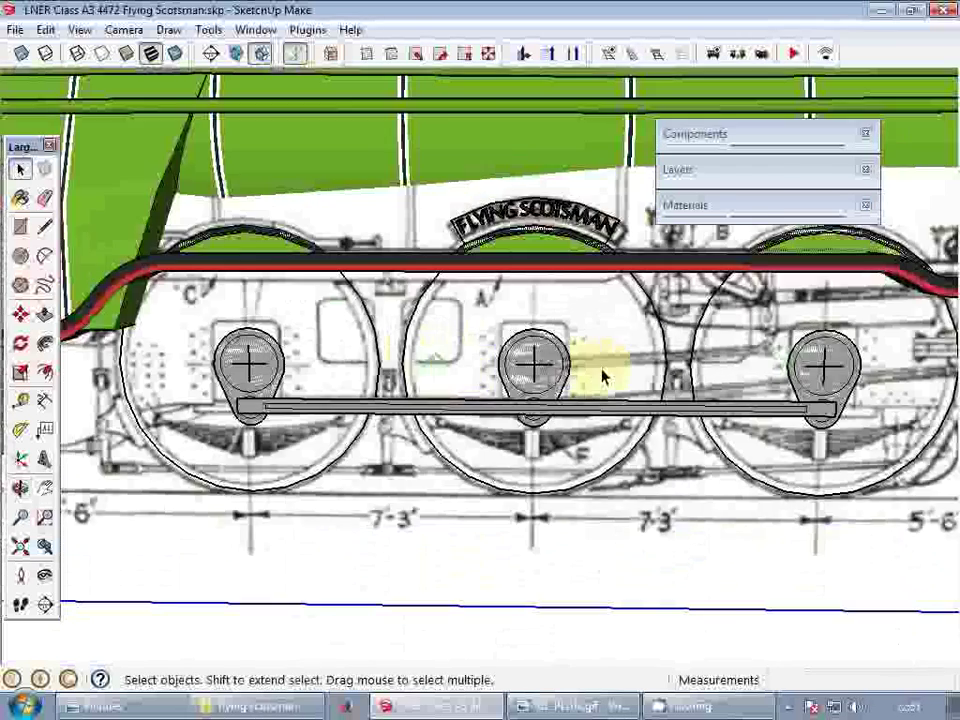
- Try to move the plan drawing in front of the middle driving wheel's crank plate
{"action": "scroll", "coordinate": [603, 376], "scroll_direction": "up", "scroll_amount": 5}
{"action": "key", "text": "m"}
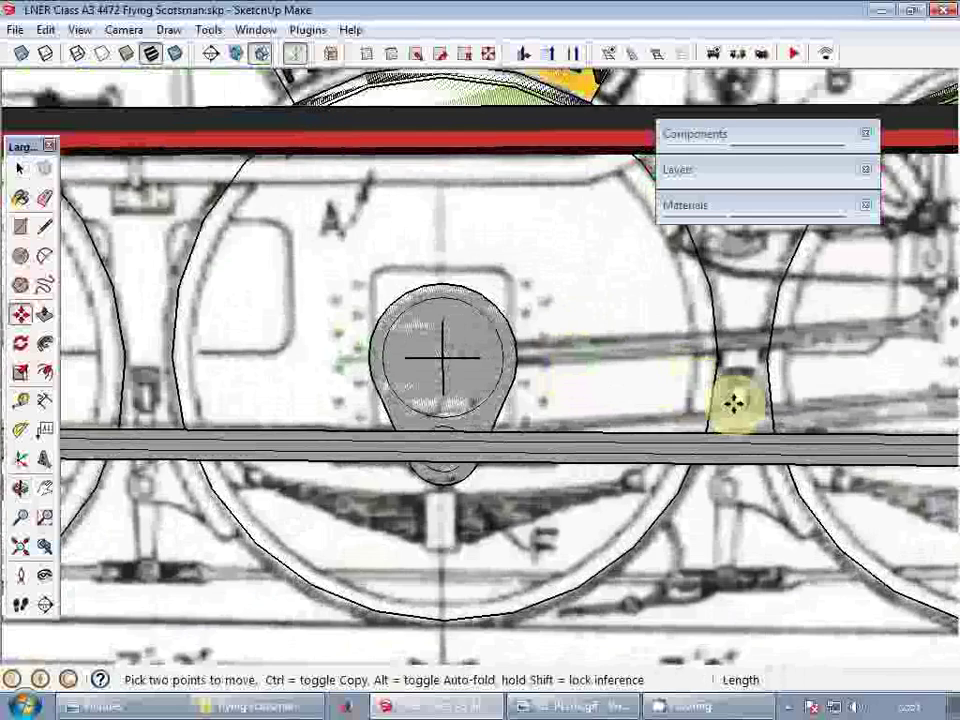
{"action": "left_click", "coordinate": [737, 403]}
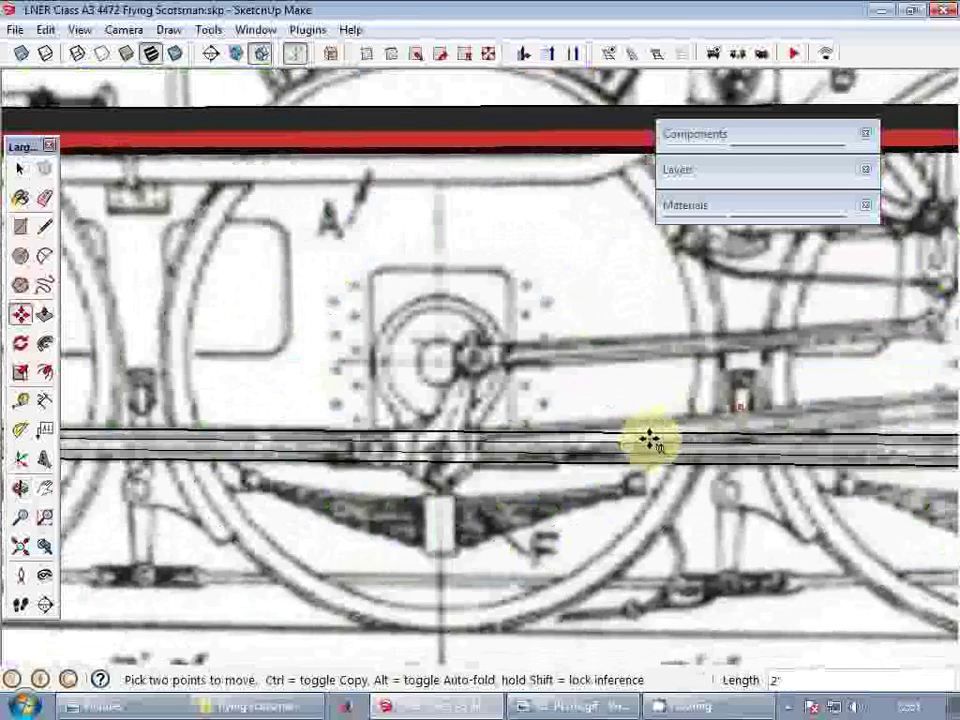
{"action": "left_click", "coordinate": [643, 430]}
{"action": "key", "text": "space"}
- Draw a vertical line about 3 1/4" long on the coupling rod at the middle crank plate's centre
{"action": "scroll", "coordinate": [489, 437], "scroll_direction": "up", "scroll_amount": 3}
{"action": "middle_click_drag", "start_coordinate": [489, 437], "coordinate": [459, 389]}
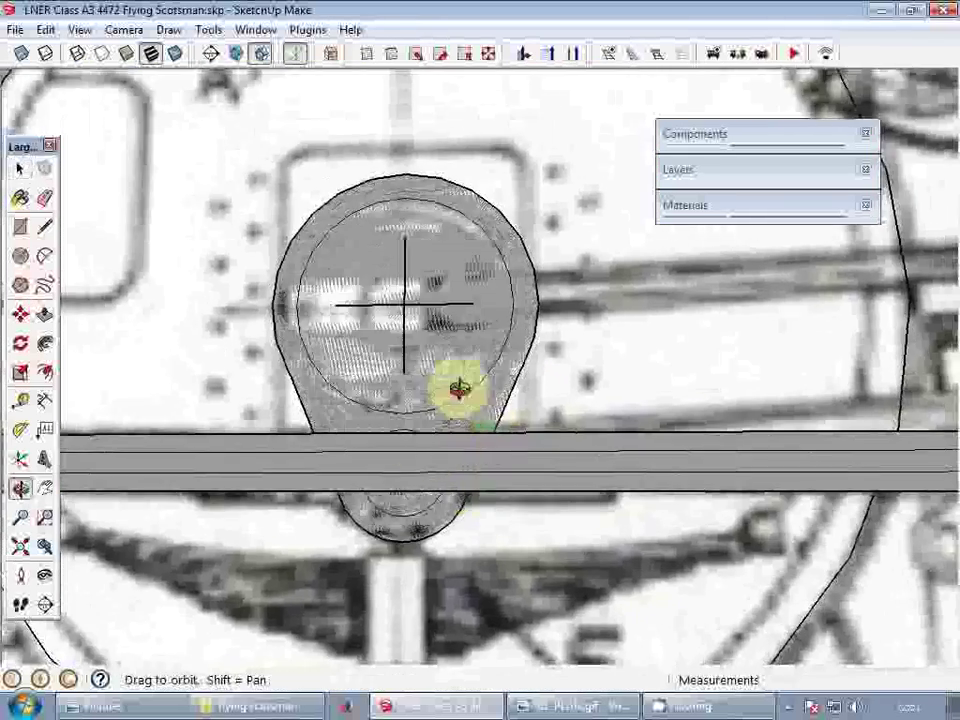
{"action": "scroll", "coordinate": [409, 512], "scroll_direction": "up", "scroll_amount": 2}
{"action": "key", "text": "l"}
{"action": "middle_click_drag", "start_coordinate": [406, 510], "coordinate": [470, 477]}
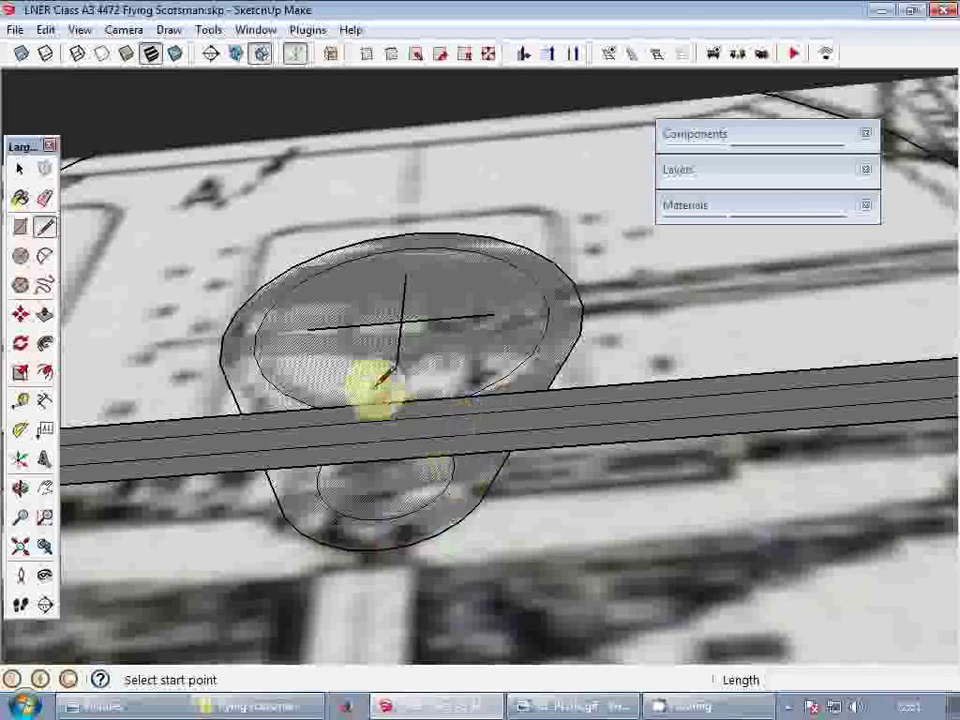
{"action": "left_click", "coordinate": [382, 441]}
{"action": "middle_click_drag", "start_coordinate": [384, 391], "coordinate": [394, 446]}
{"action": "scroll", "coordinate": [394, 446], "scroll_direction": "up", "scroll_amount": 2}
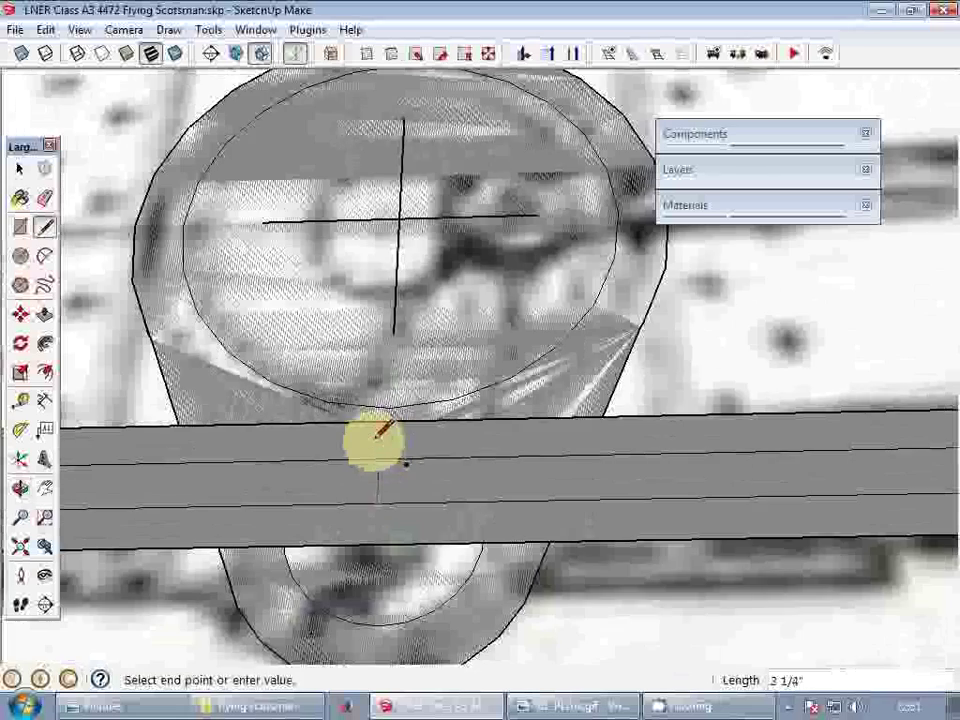
{"action": "left_click", "coordinate": [375, 438]}
{"action": "middle_click_drag", "start_coordinate": [398, 496], "coordinate": [437, 564]}
{"action": "key", "text": "space"}
{"action": "scroll", "coordinate": [424, 514], "scroll_direction": "down", "scroll_amount": 10}
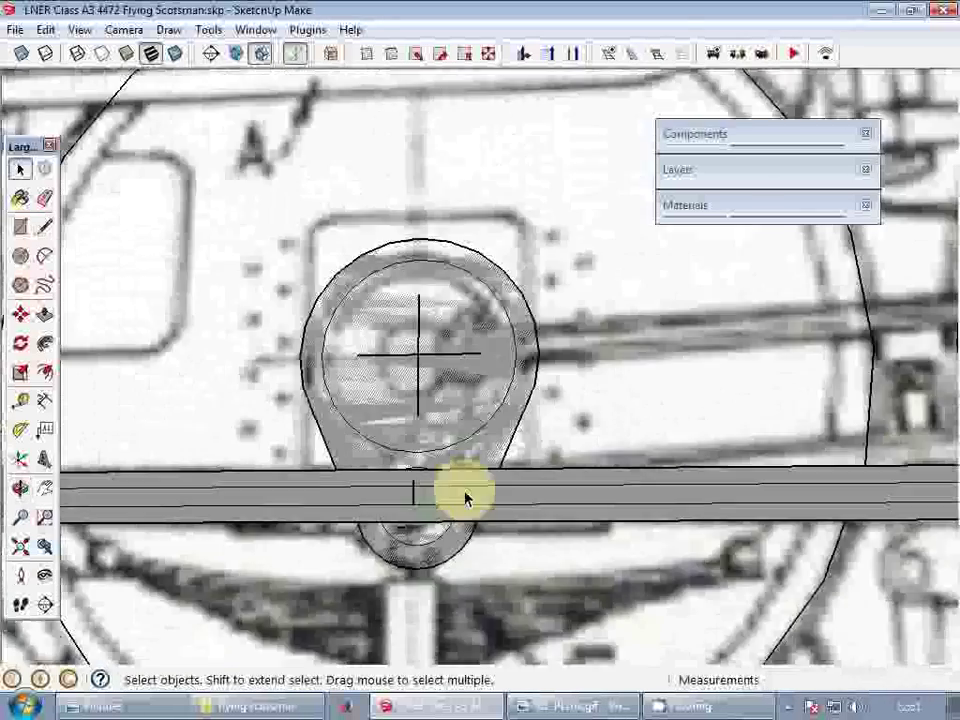
- Move the coupling rod lengthwise to centre it on the short vertical line at the middle crank plate
{"action": "scroll", "coordinate": [396, 482], "scroll_direction": "down", "scroll_amount": 3}
{"action": "scroll", "coordinate": [392, 489], "scroll_direction": "up", "scroll_amount": 3}
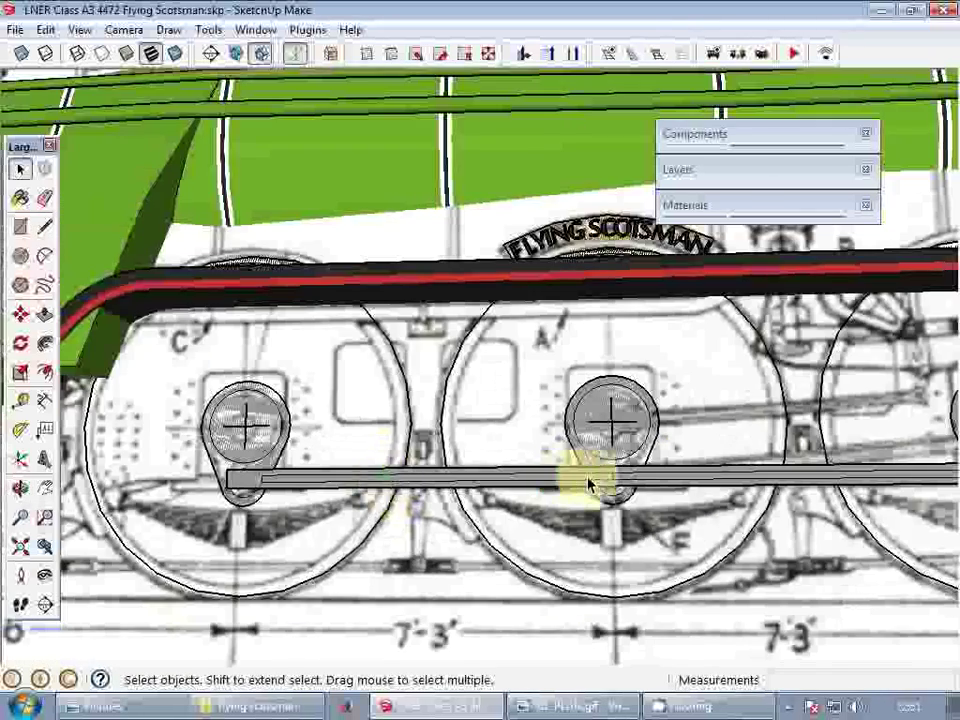
{"action": "scroll", "coordinate": [610, 480], "scroll_direction": "up", "scroll_amount": 2}
{"action": "scroll", "coordinate": [242, 476], "scroll_direction": "down", "scroll_amount": 3}
{"action": "scroll", "coordinate": [392, 489], "scroll_direction": "up", "scroll_amount": 6}
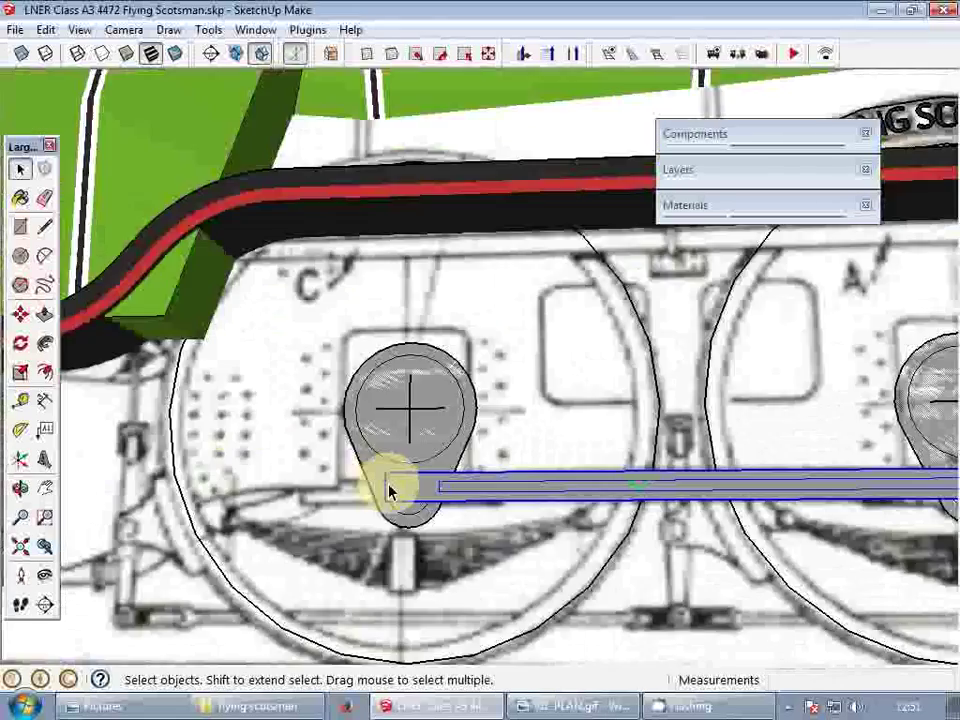
{"action": "key", "text": "m"}
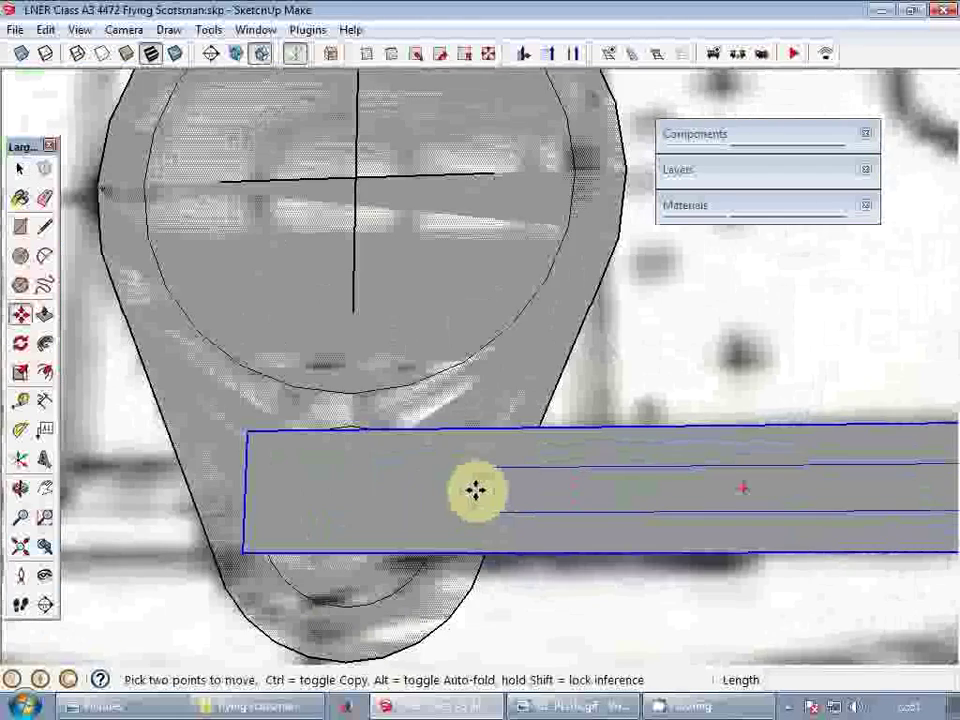
{"action": "left_click", "coordinate": [476, 490]}
{"action": "scroll", "coordinate": [458, 505], "scroll_direction": "down", "scroll_amount": 5}
{"action": "scroll", "coordinate": [540, 508], "scroll_direction": "down", "scroll_amount": 2}
{"action": "scroll", "coordinate": [743, 500], "scroll_direction": "up", "scroll_amount": 3}
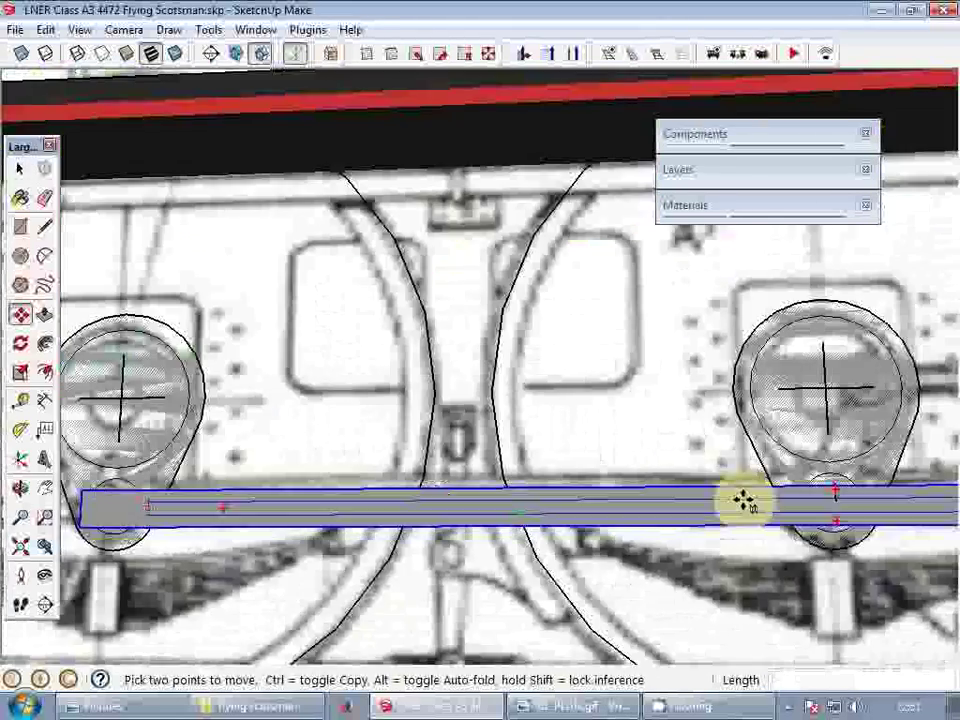
{"action": "scroll", "coordinate": [745, 500], "scroll_direction": "up", "scroll_amount": 5}
{"action": "left_click", "coordinate": [831, 480]}
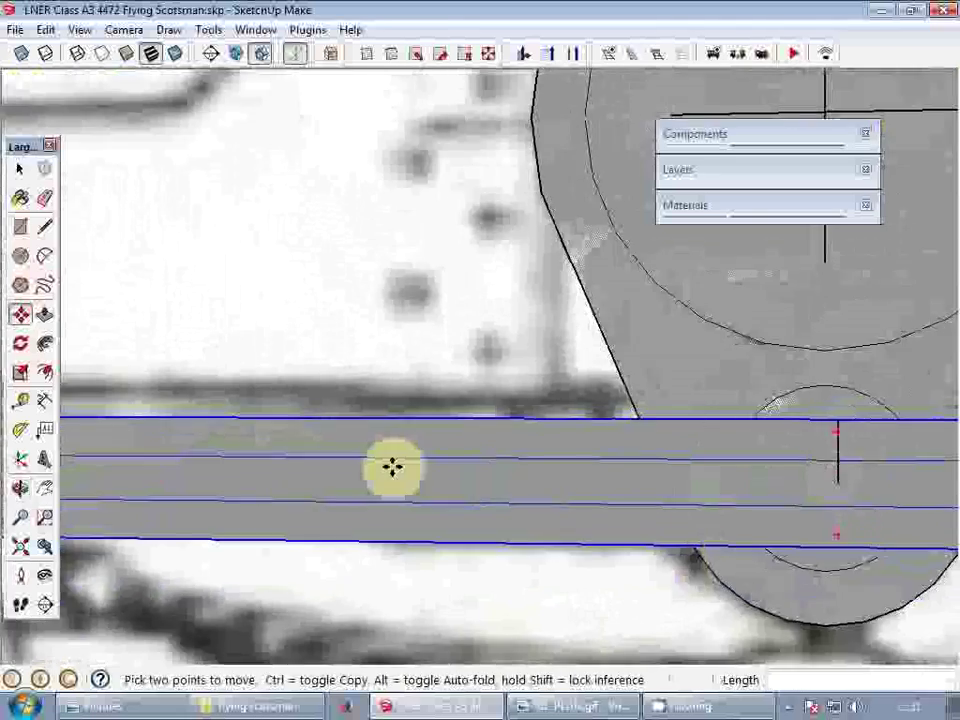
{"action": "key", "text": "space"}
- Move the plan drawing forward about 2" so it lies in front of the middle crank plate but behind the coupling rod
{"action": "scroll", "coordinate": [393, 468], "scroll_direction": "down", "scroll_amount": 9}
{"action": "scroll", "coordinate": [601, 440], "scroll_direction": "up", "scroll_amount": 4}
{"action": "left_click", "coordinate": [667, 422]}
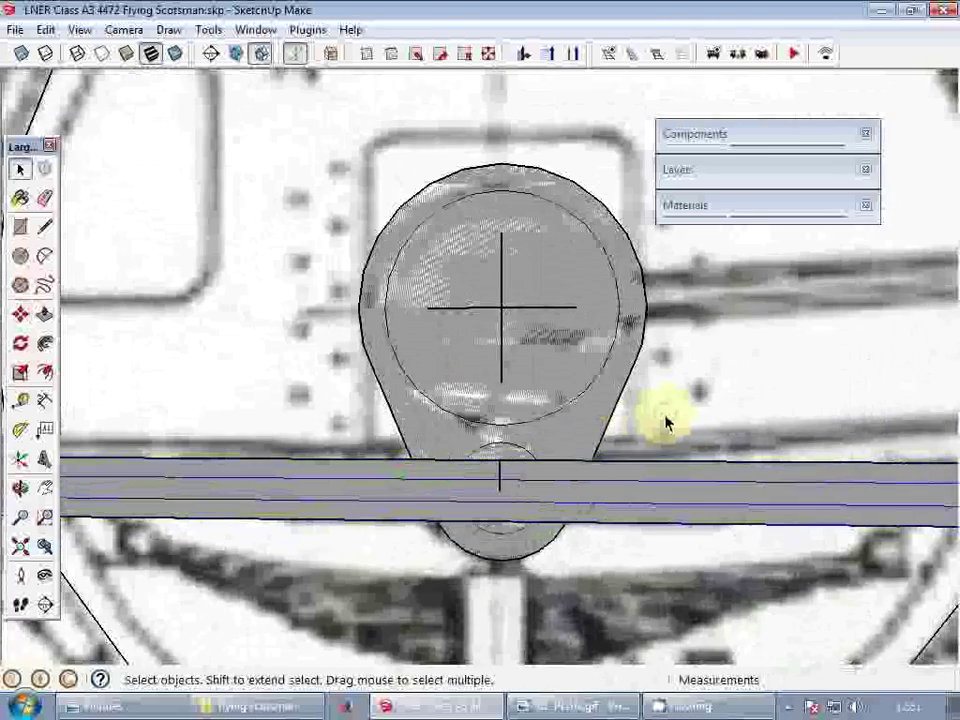
{"action": "scroll", "coordinate": [667, 422], "scroll_direction": "up", "scroll_amount": 1}
{"action": "key", "text": "m"}
{"action": "scroll", "coordinate": [701, 412], "scroll_direction": "down", "scroll_amount": 2}
{"action": "left_click", "coordinate": [702, 412]}
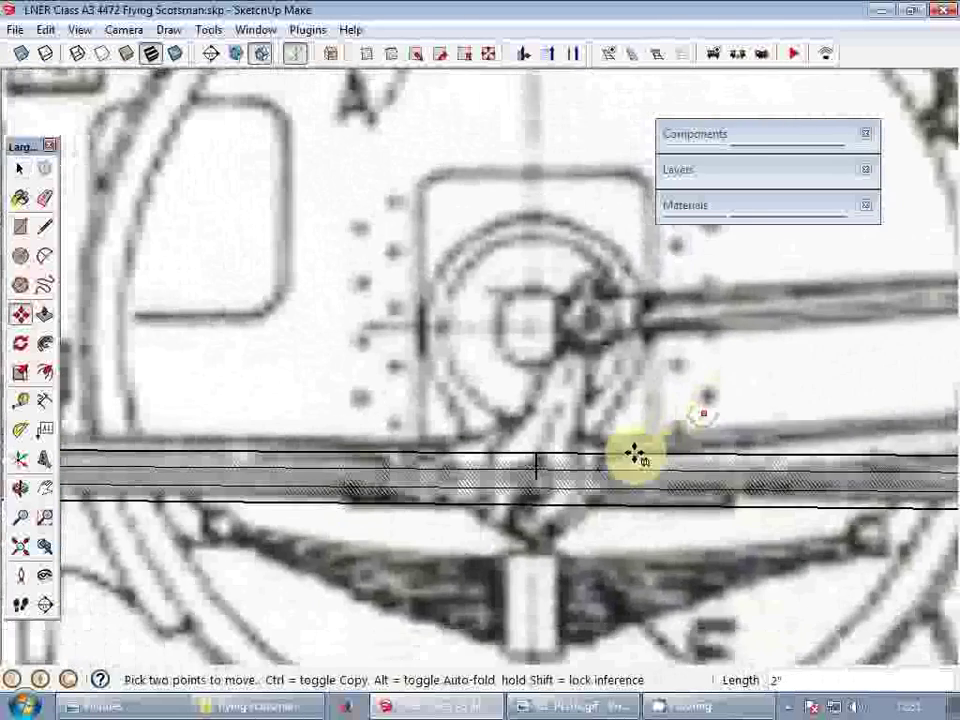
{"action": "left_click", "coordinate": [639, 454]}
- Draw a circle of about 5 1/4" radius centred on the lower end of the short vertical line on the coupling rod
{"action": "key", "text": "space"}
{"action": "scroll", "coordinate": [613, 471], "scroll_direction": "up", "scroll_amount": 3}
{"action": "key", "text": "c"}
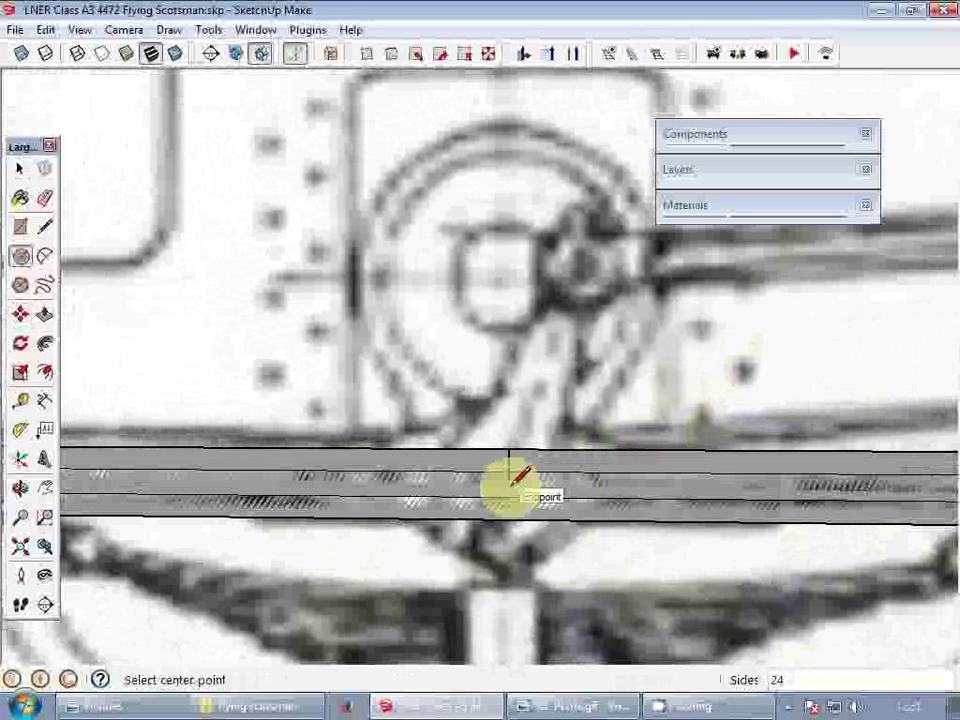
{"action": "left_click", "coordinate": [516, 393]}
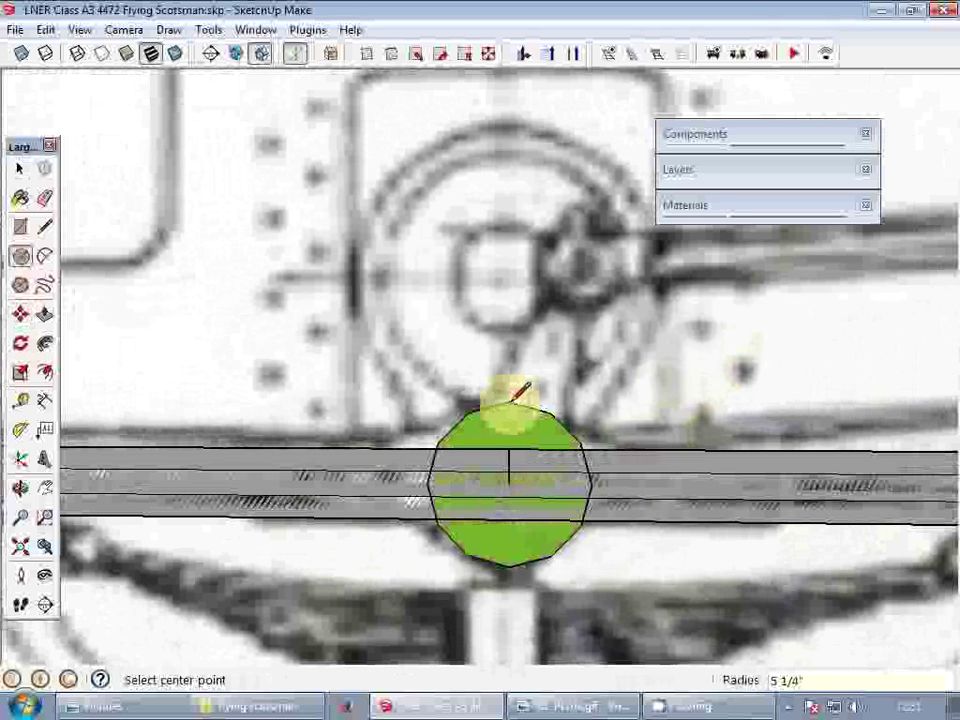
- Draw a circle of about 2 7/8" radius on the plan's upper pivot and link it to the larger circle with two lines
{"action": "left_click", "coordinate": [584, 259]}
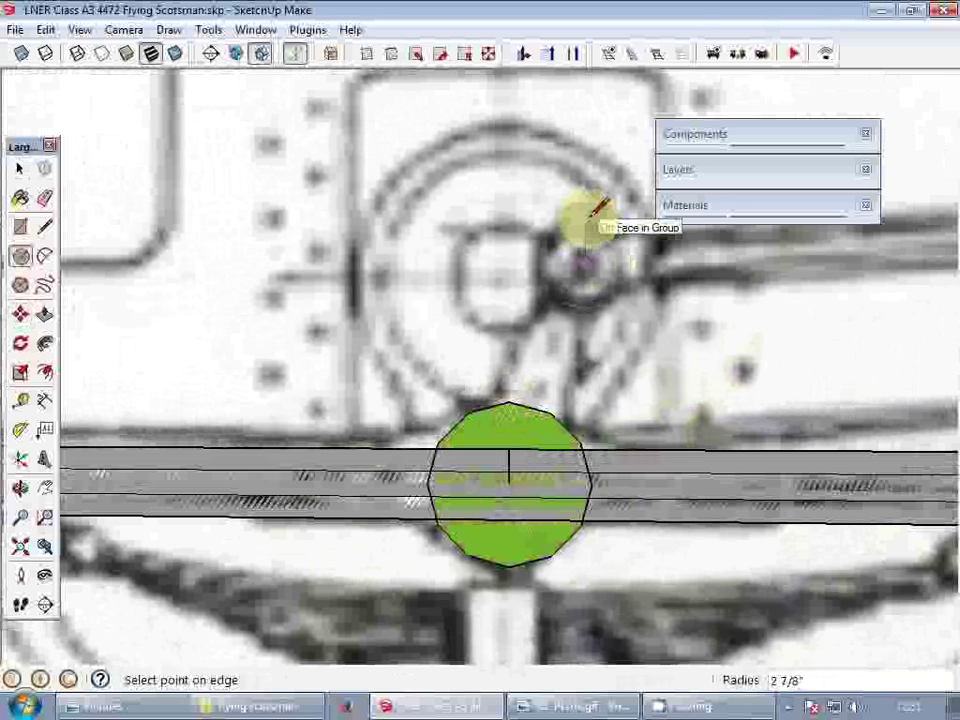
{"action": "left_click", "coordinate": [592, 214]}
{"action": "key", "text": "l"}
{"action": "left_click", "coordinate": [511, 401]}
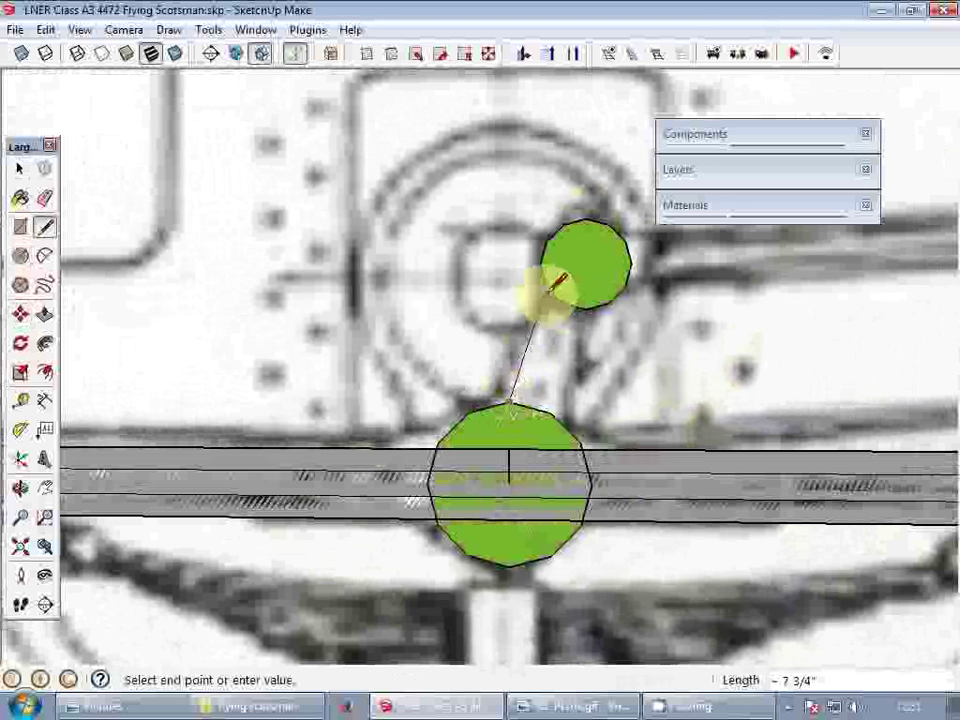
{"action": "left_click", "coordinate": [562, 279]}
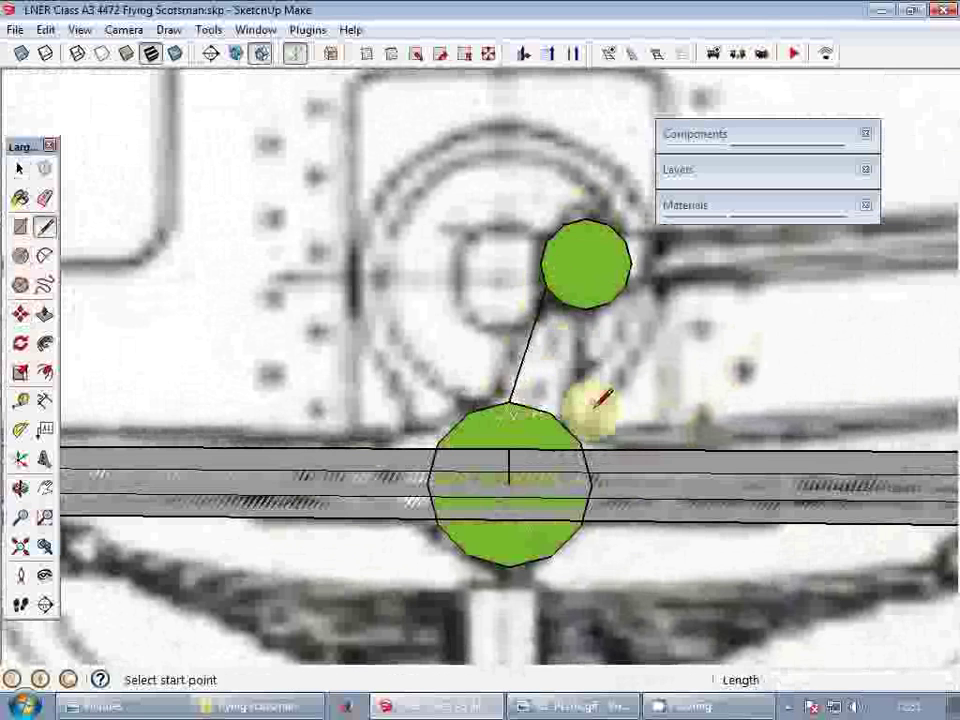
{"action": "left_click", "coordinate": [552, 411]}
{"action": "left_click", "coordinate": [597, 297]}
{"action": "scroll", "coordinate": [354, 379], "scroll_direction": "down", "scroll_amount": 2}
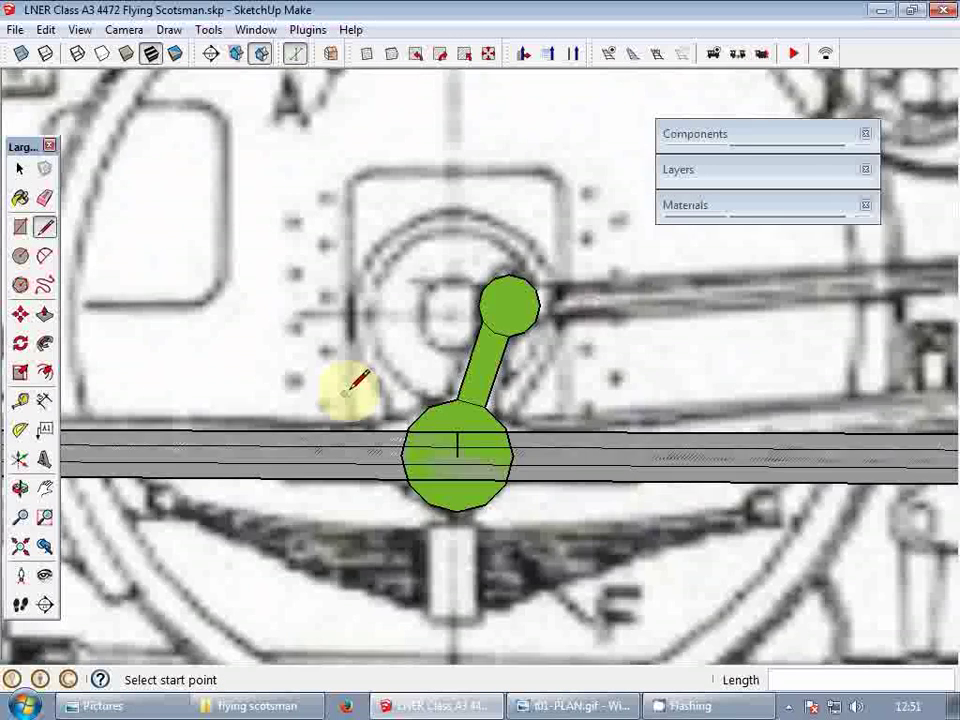
- Widen the crank arm with an outer line on each side and erase the superseded lines inside it
{"action": "scroll", "coordinate": [489, 375], "scroll_direction": "up", "scroll_amount": 4}
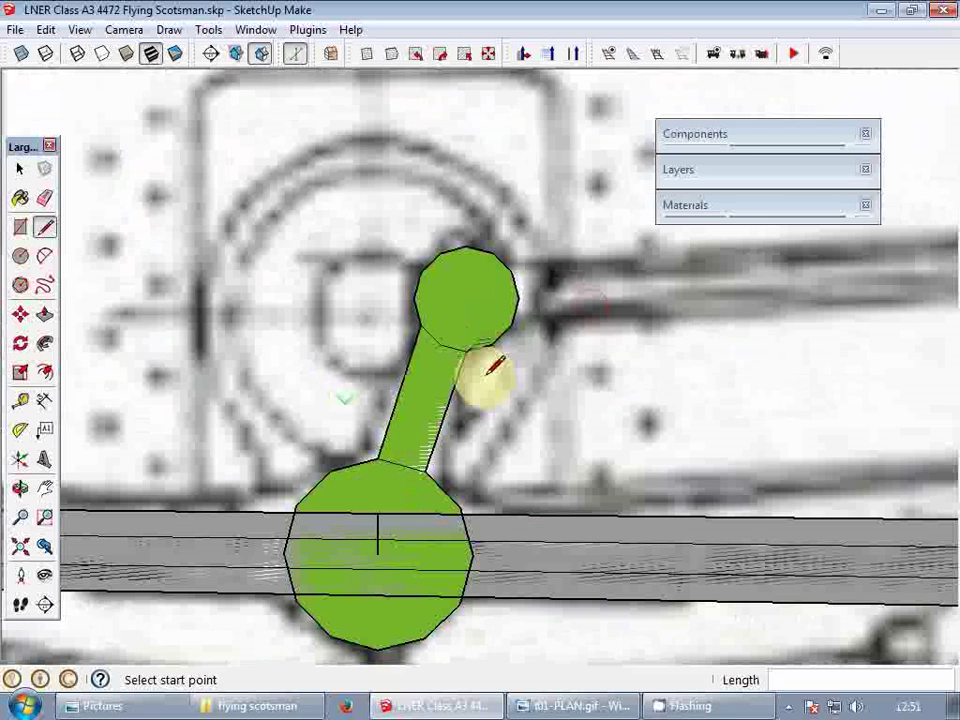
{"action": "left_click", "coordinate": [330, 469]}
{"action": "left_click", "coordinate": [430, 325]}
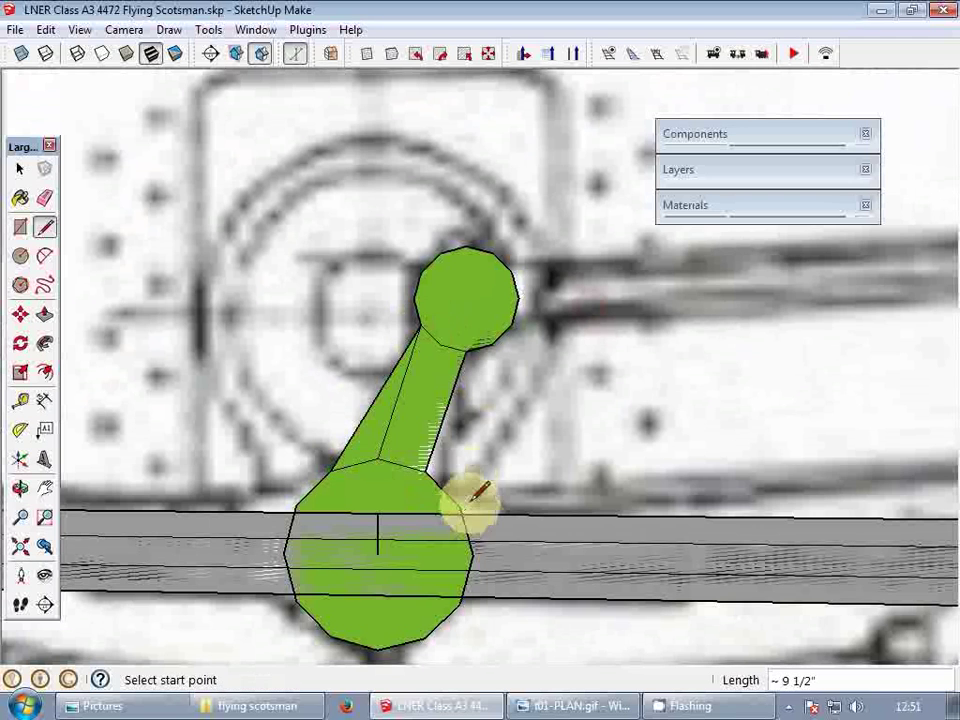
{"action": "left_click", "coordinate": [459, 508]}
{"action": "left_click", "coordinate": [464, 347]}
{"action": "key", "text": "space"}
{"action": "key", "text": "r"}
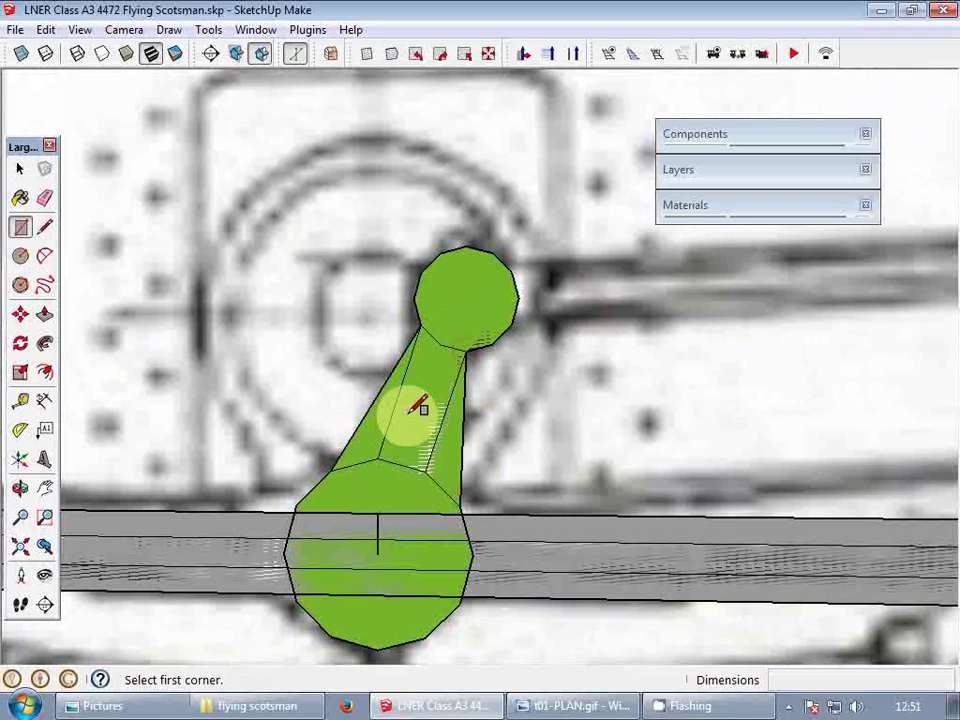
{"action": "key", "text": "space"}
{"action": "key", "text": "e"}
{"action": "left_click_drag", "start_coordinate": [438, 442], "coordinate": [440, 444]}
{"action": "scroll", "coordinate": [389, 396], "scroll_direction": "down", "scroll_amount": 3}
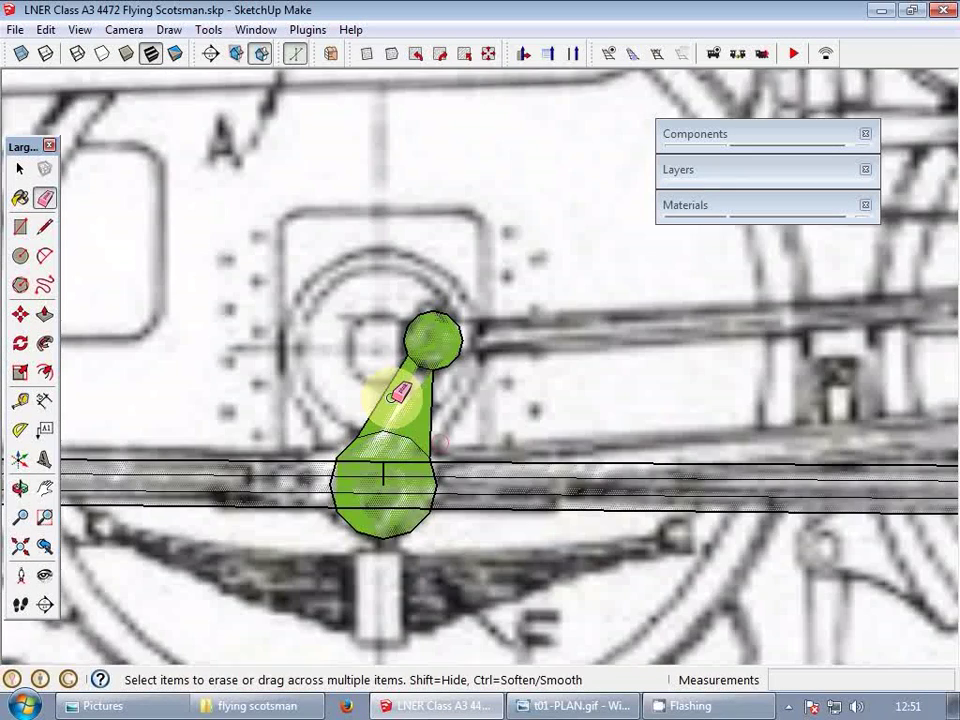
- Undo the crank arm's connecting lines and erase the small circle on the upper pivot
{"action": "mouse_move", "coordinate": [424, 424]}
{"action": "middle_mouse_down"}
{"action": "mouse_move", "coordinate": [428, 357]}
{"action": "mouse_move", "coordinate": [430, 394]}
{"action": "middle_mouse_up"}
{"action": "scroll", "coordinate": [433, 379], "scroll_direction": "up", "scroll_amount": 3}
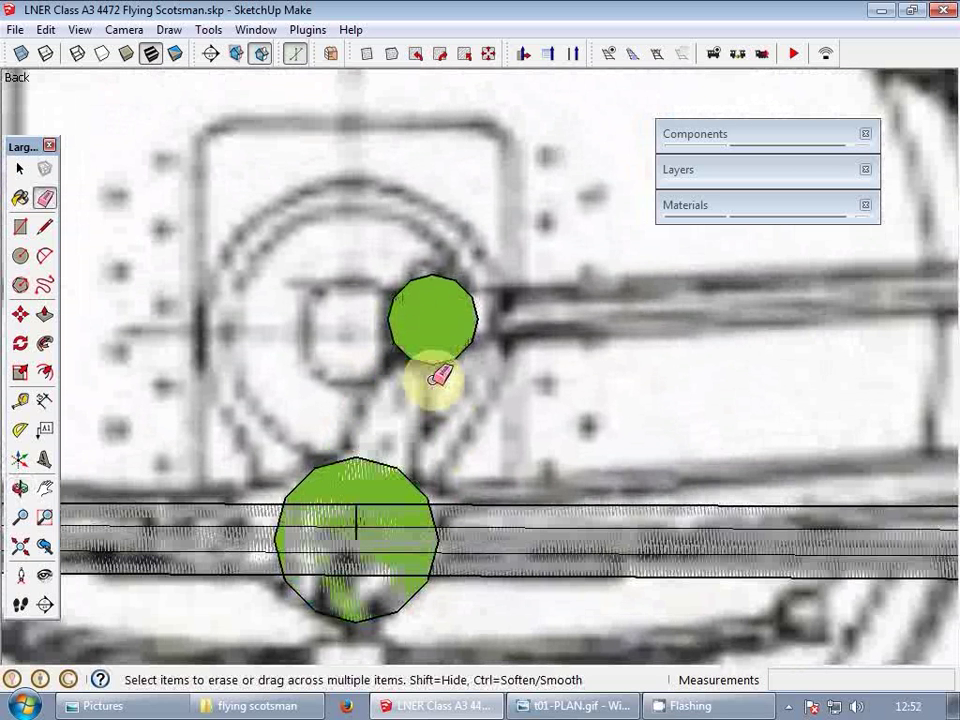
{"action": "left_click", "coordinate": [437, 370]}
- Try to copy the large circle straight up from the coupling rod towards the upper pivot
{"action": "key", "text": "space"}
{"action": "left_click", "coordinate": [388, 478]}
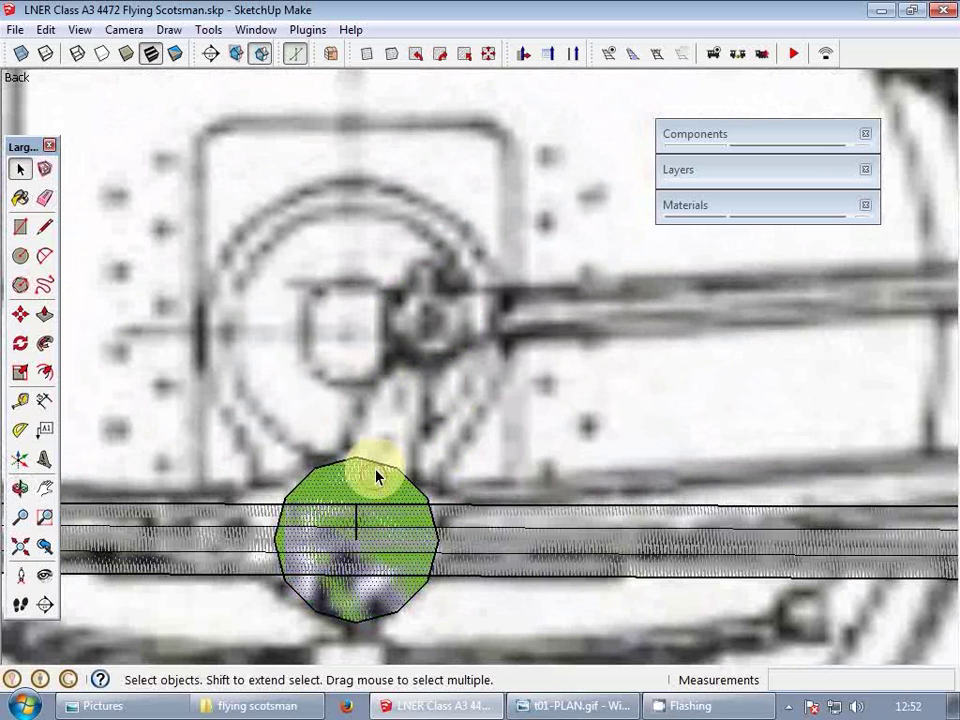
{"action": "key", "text": "m"}
{"action": "left_click", "coordinate": [318, 612]}
{"action": "key", "text": "ctrl"}
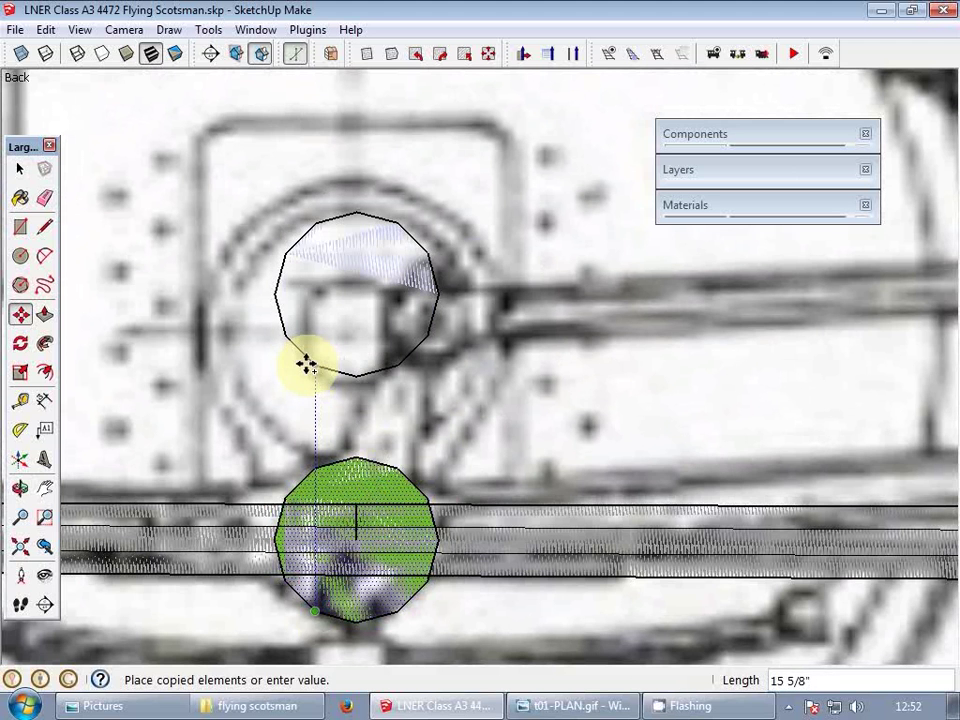
{"action": "key", "text": "space"}
- Rotate the large circle about 16.7° around its centre and create a guide line through its opposite corners towards the upper pivot
{"action": "key", "text": "q"}
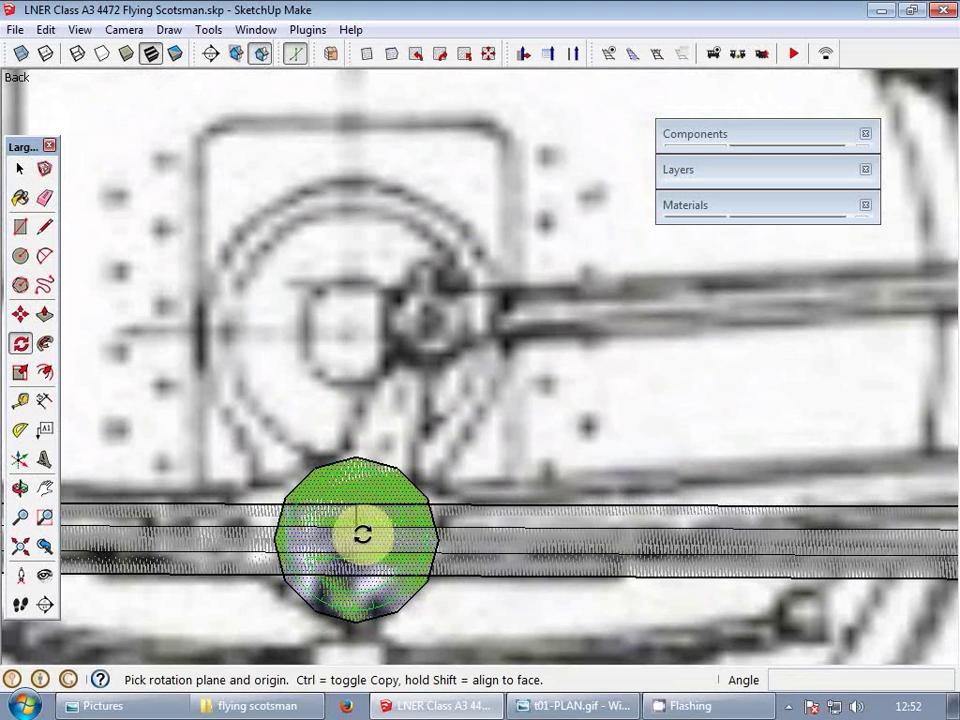
{"action": "left_click", "coordinate": [357, 538]}
{"action": "left_click", "coordinate": [352, 463]}
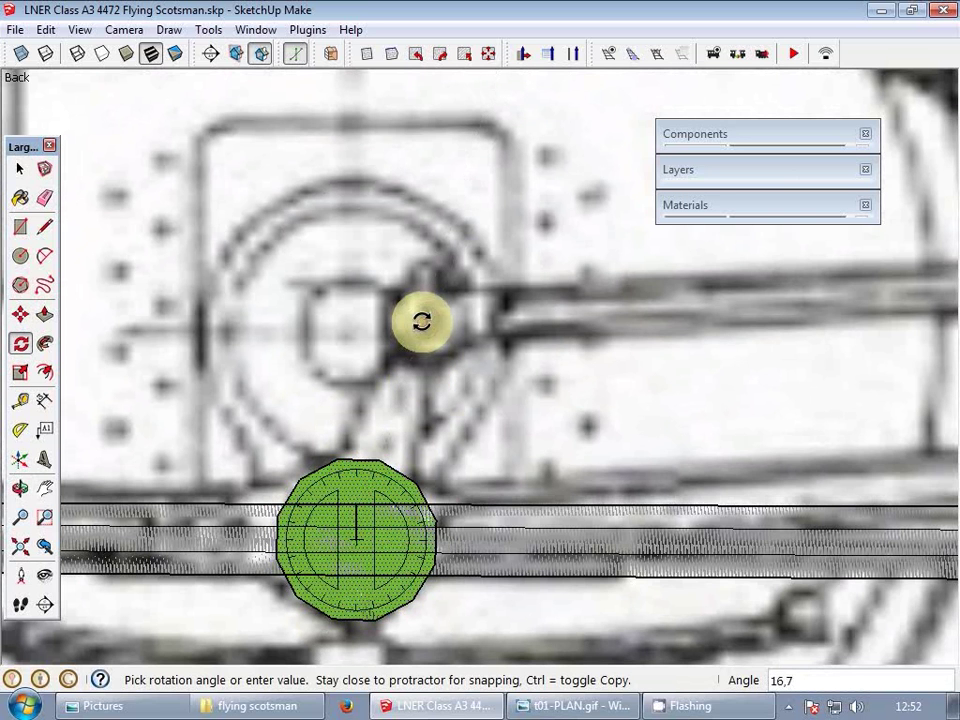
{"action": "key", "text": "space"}
{"action": "key", "text": "t"}
{"action": "left_click", "coordinate": [332, 617]}
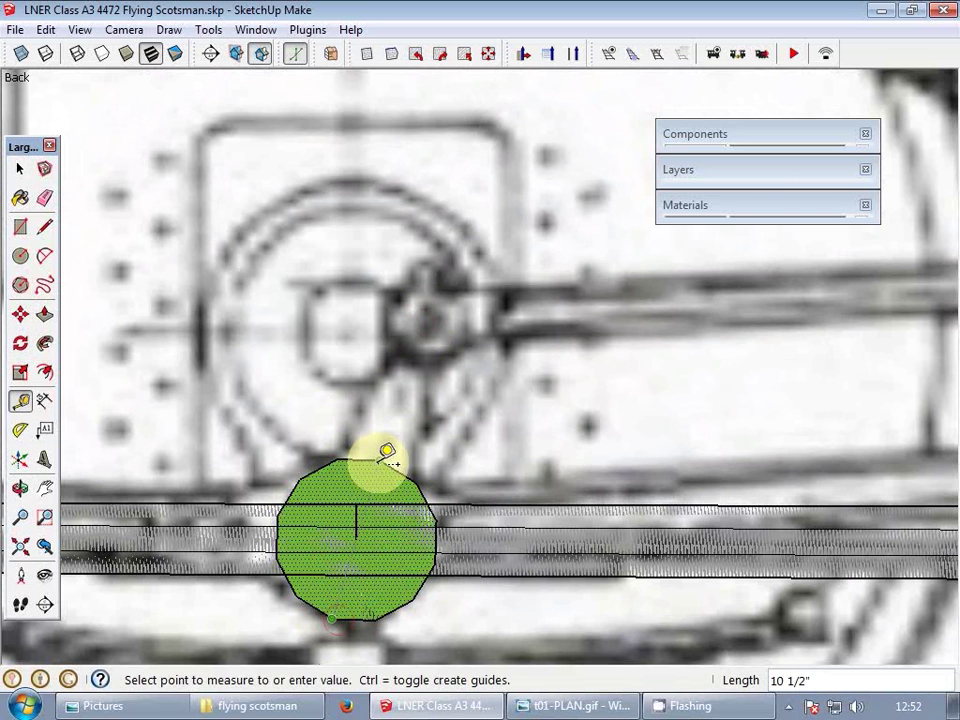
{"action": "left_click", "coordinate": [384, 457]}
{"action": "key", "text": "space"}
- Copy the large circle along the guide line onto the upper pivot and shrink the copy uniformly about its centre
{"action": "key", "text": "m"}
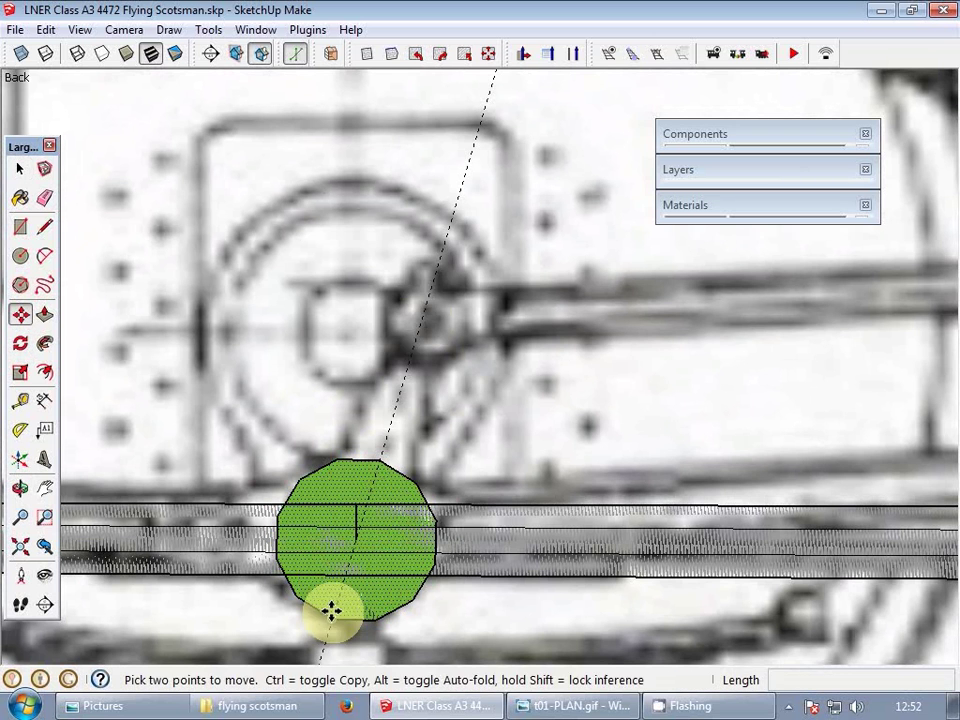
{"action": "key", "text": "ctrl"}
{"action": "left_click", "coordinate": [332, 617]}
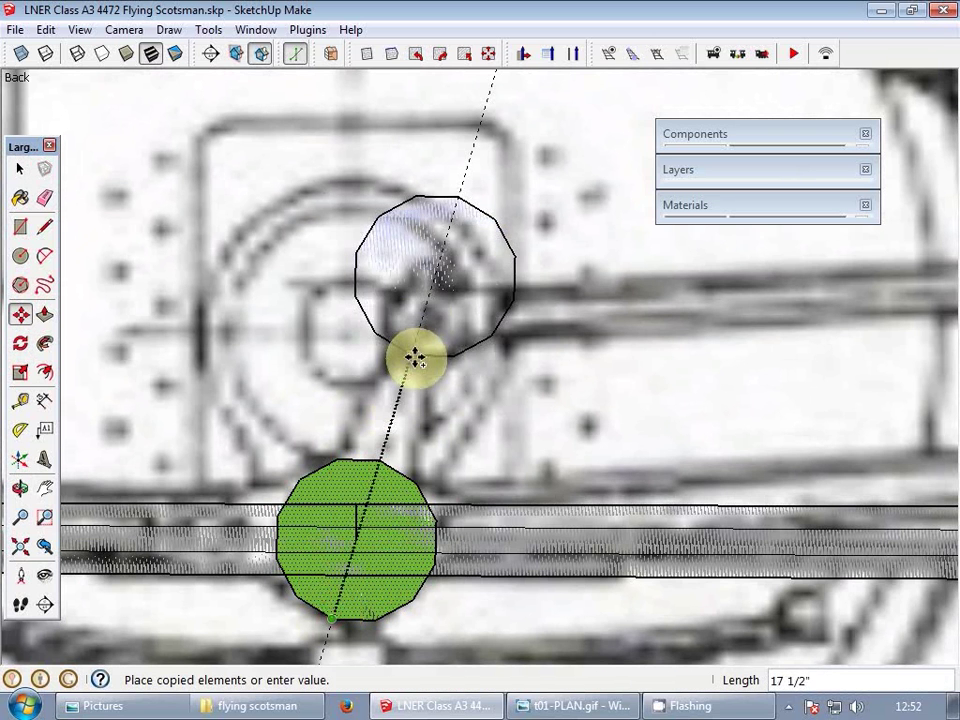
{"action": "left_click", "coordinate": [405, 388]}
{"action": "key", "text": "s"}
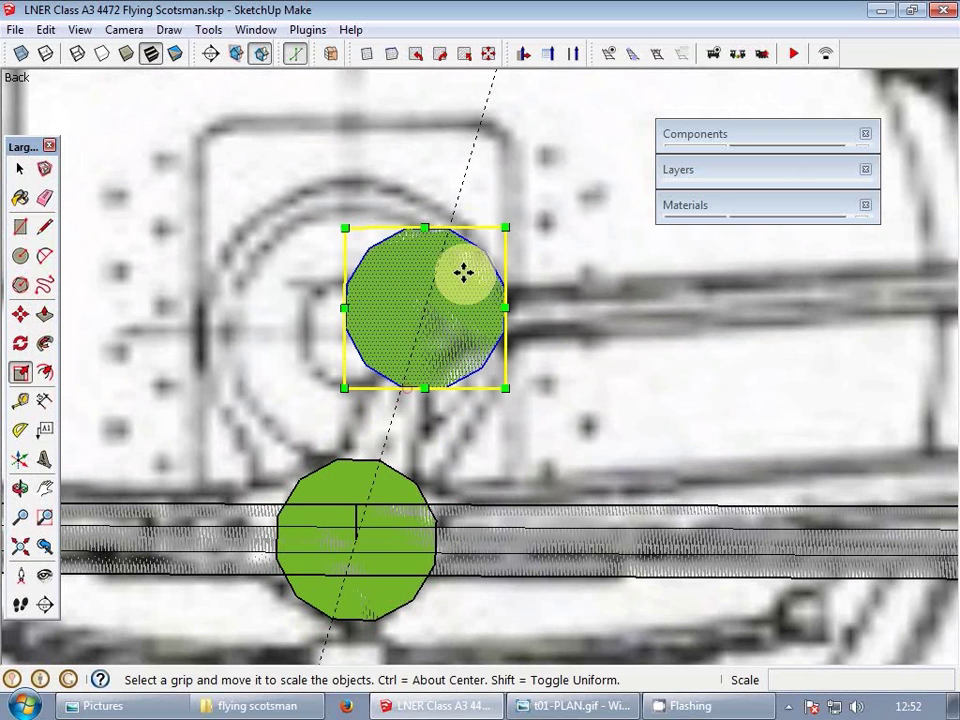
{"action": "mouse_move", "coordinate": [426, 228]}
{"action": "left_mouse_down", "text": "ctrl+shift"}
{"action": "mouse_move", "coordinate": [426, 251]}
{"action": "mouse_move", "coordinate": [424, 242]}
{"action": "left_mouse_up", "text": "ctrl+shift"}
{"action": "scroll", "coordinate": [481, 332], "scroll_direction": "up", "scroll_amount": 1}
{"action": "key", "text": "space"}
- Connect the two circles with a straight line on each side to outline the crank arm
{"action": "key", "text": "l"}
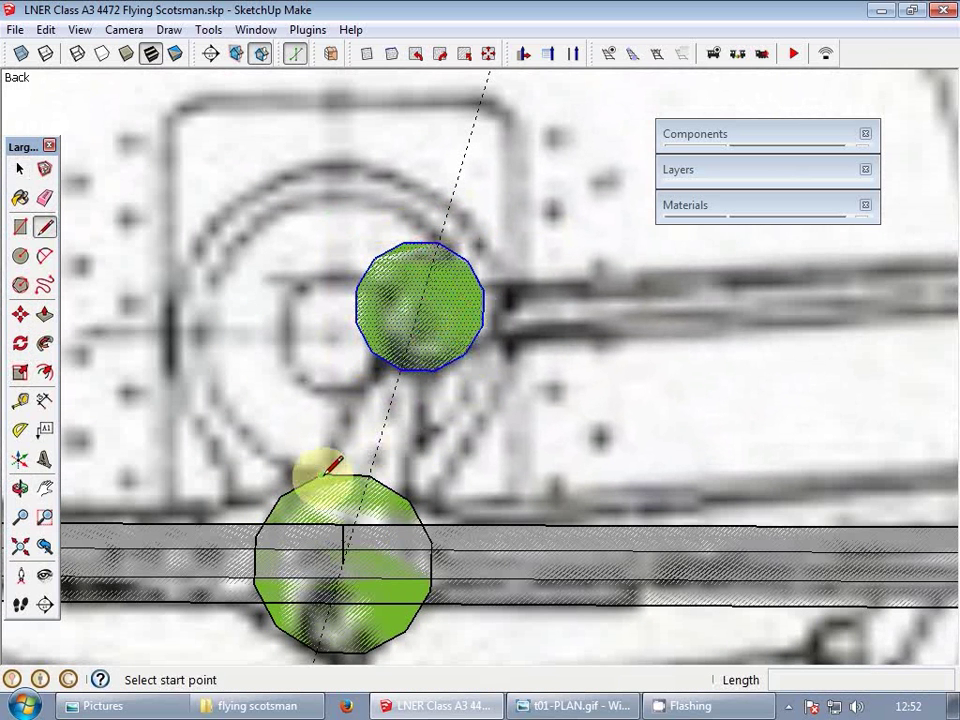
{"action": "left_click", "coordinate": [322, 474]}
{"action": "left_click", "coordinate": [371, 358]}
{"action": "key", "text": "Escape"}
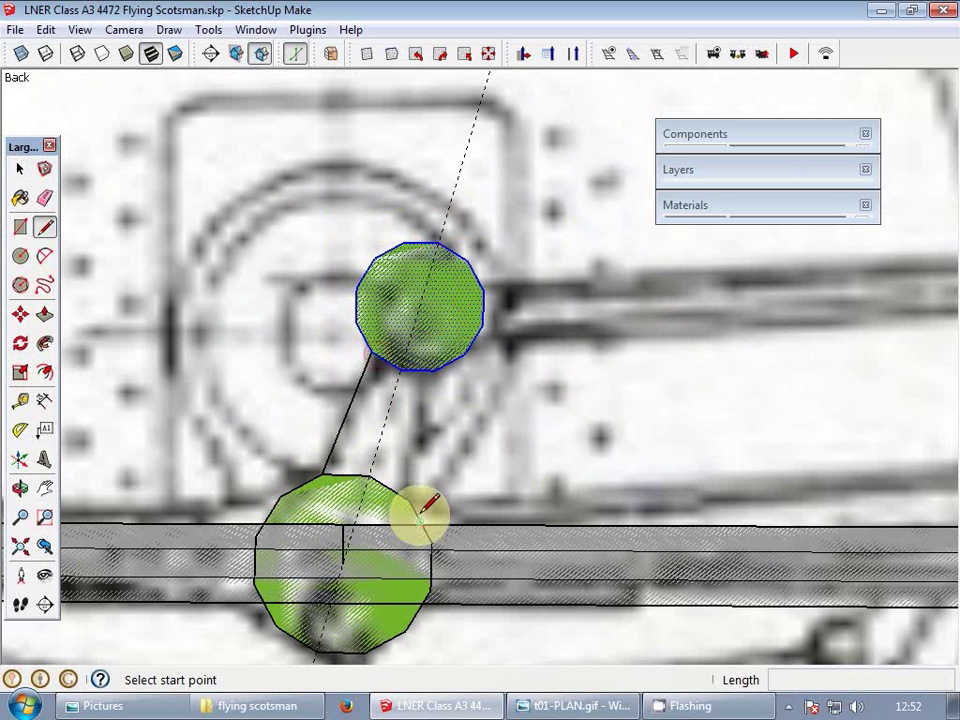
{"action": "left_click", "coordinate": [409, 500]}
{"action": "left_click", "coordinate": [433, 370]}
- Erase the circle edges inside the crank arm where it joins the upper and lower circles
{"action": "key", "text": "e"}
{"action": "left_click", "coordinate": [418, 370]}
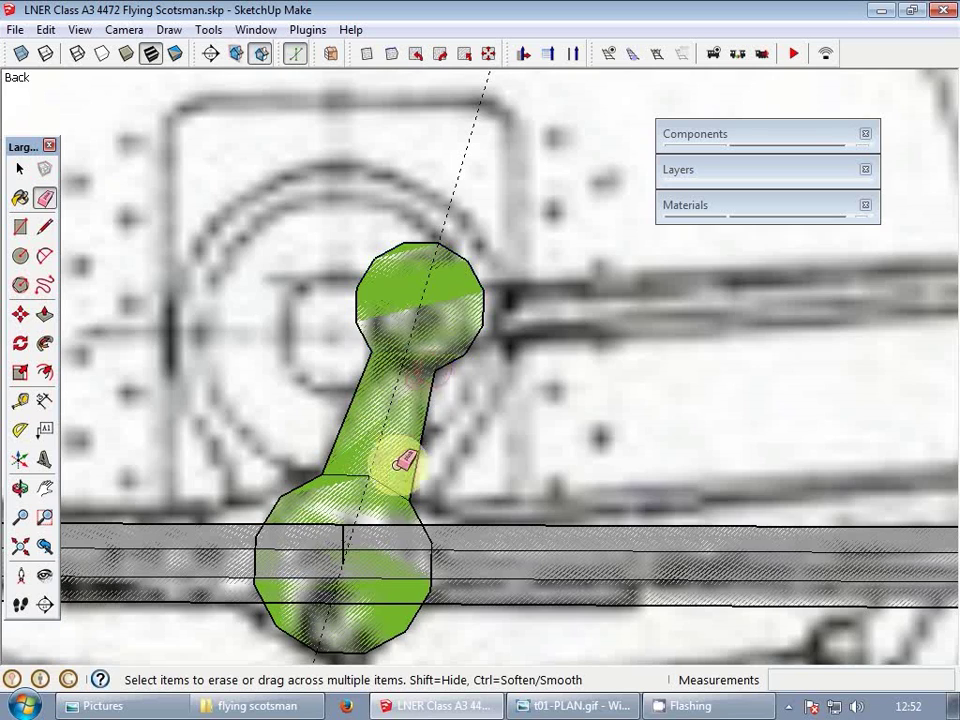
{"action": "left_click", "coordinate": [386, 485]}
{"action": "scroll", "coordinate": [370, 484], "scroll_direction": "down", "scroll_amount": 2}
{"action": "scroll", "coordinate": [354, 505], "scroll_direction": "up", "scroll_amount": 2}
{"action": "scroll", "coordinate": [396, 300], "scroll_direction": "down", "scroll_amount": 4}
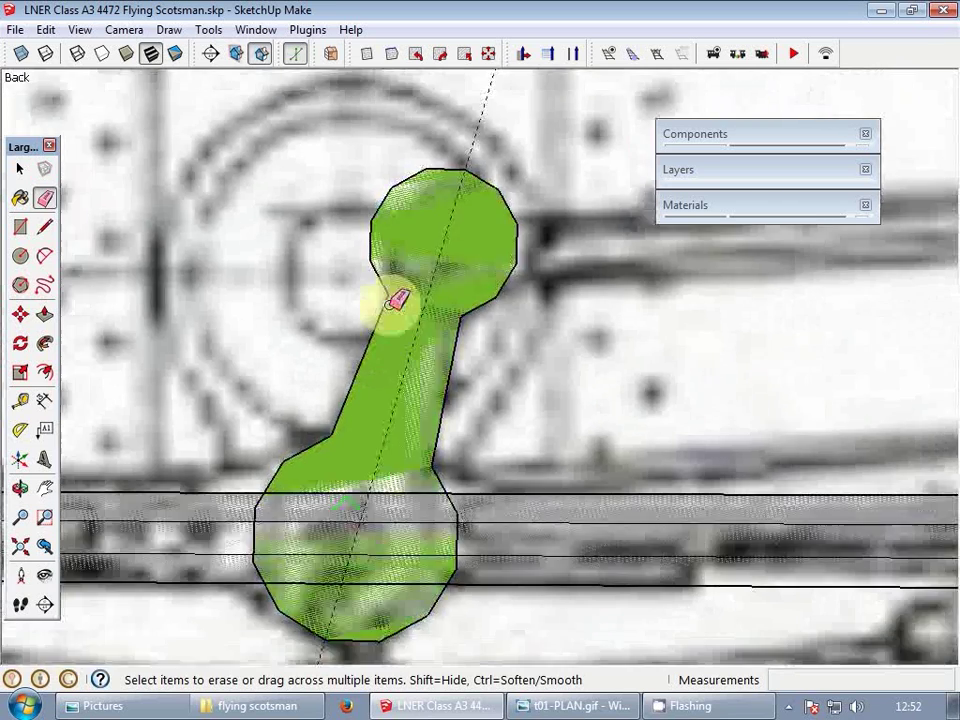
- Make the crank arm's face and outline a group
{"action": "key", "text": "space"}
{"action": "right_click", "coordinate": [408, 287]}
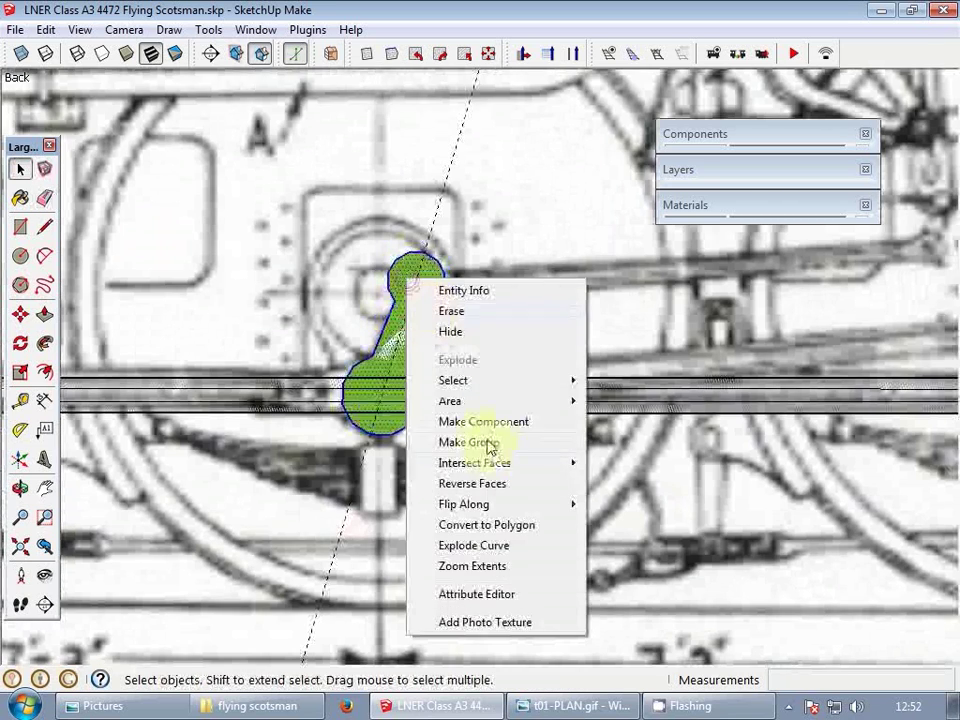
{"action": "left_click", "coordinate": [491, 452]}
- Examine the crank arm and the coupling rod against the valve gear and driving wheels on the plan drawing
{"action": "scroll", "coordinate": [371, 400], "scroll_direction": "down", "scroll_amount": 4}
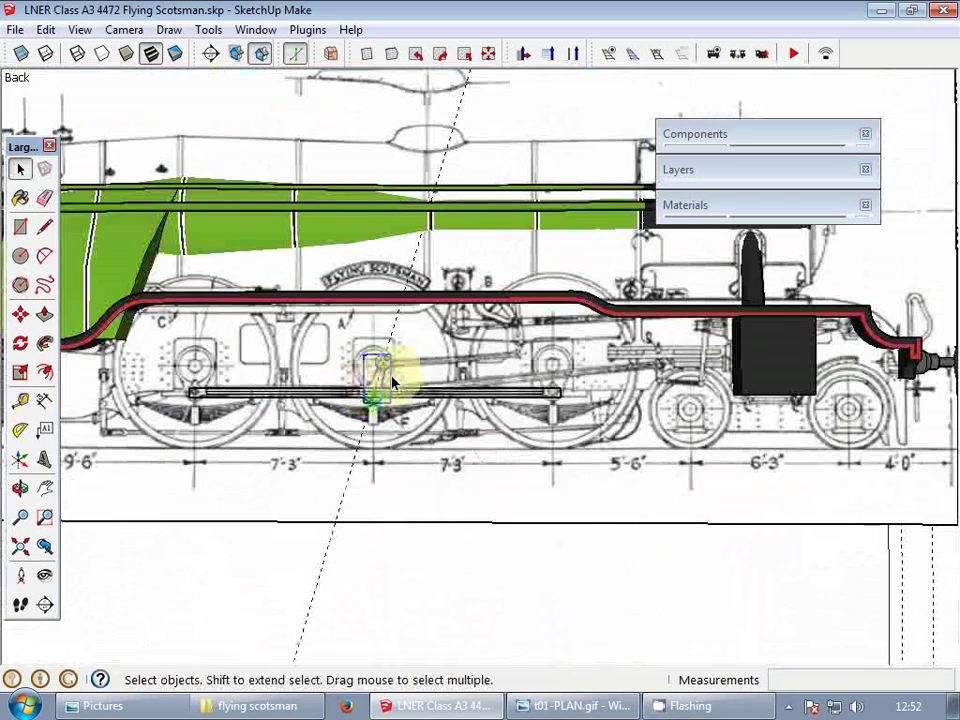
{"action": "scroll", "coordinate": [391, 383], "scroll_direction": "up", "scroll_amount": 3}
{"action": "scroll", "coordinate": [371, 383], "scroll_direction": "down", "scroll_amount": 2}
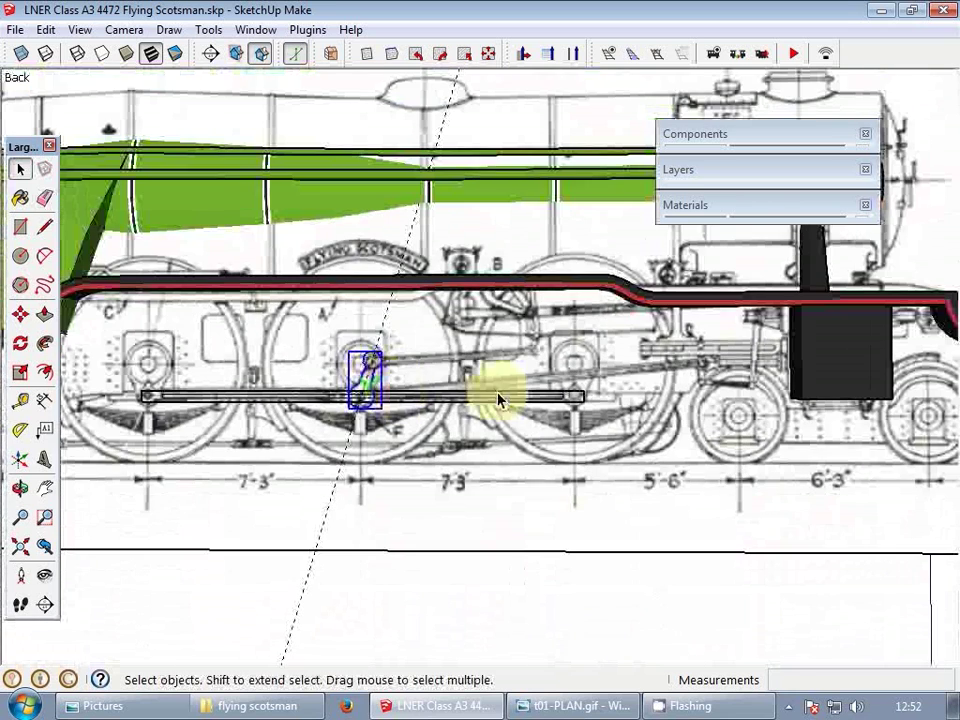
{"action": "scroll", "coordinate": [378, 378], "scroll_direction": "down", "scroll_amount": 1}
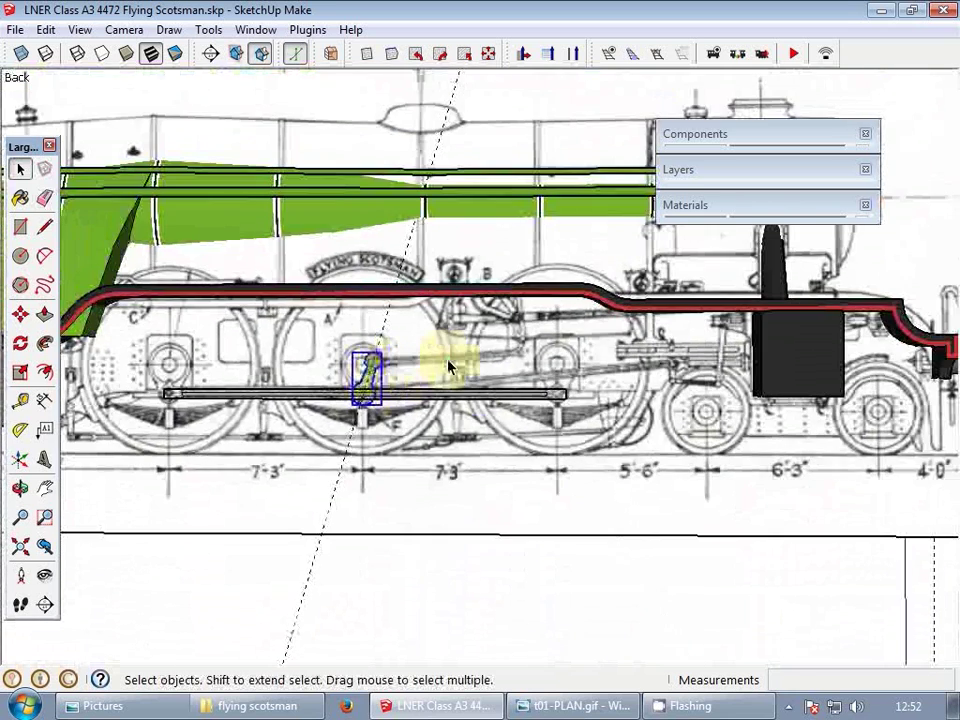
{"action": "scroll", "coordinate": [450, 368], "scroll_direction": "up", "scroll_amount": 3}
{"action": "scroll", "coordinate": [317, 439], "scroll_direction": "up", "scroll_amount": 1}
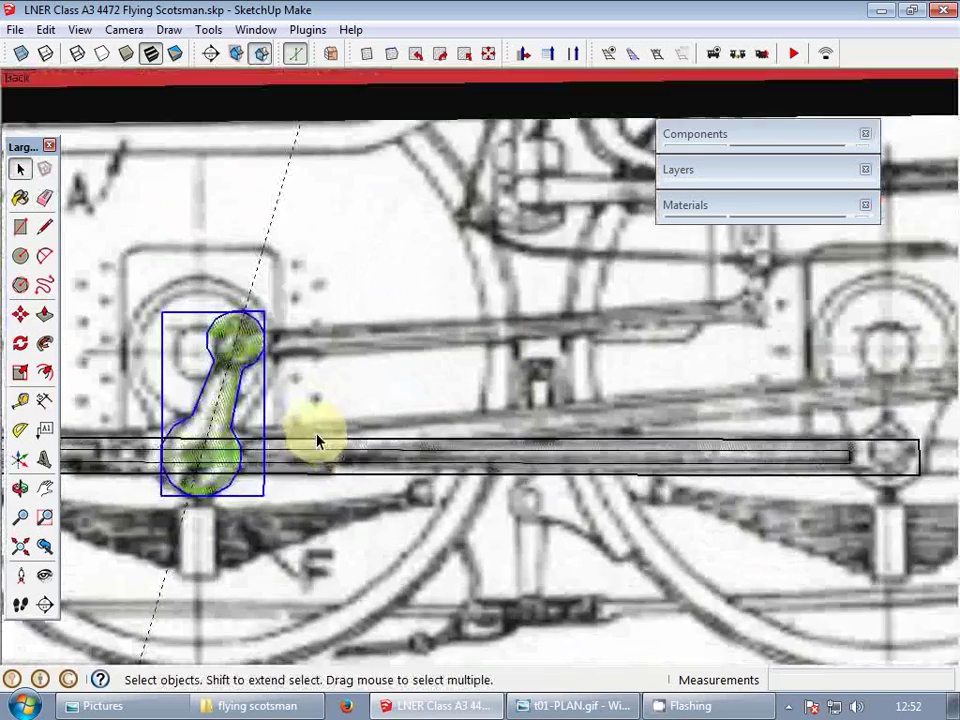
{"action": "scroll", "coordinate": [340, 435], "scroll_direction": "down", "scroll_amount": 3}
{"action": "scroll", "coordinate": [799, 465], "scroll_direction": "down", "scroll_amount": 2}
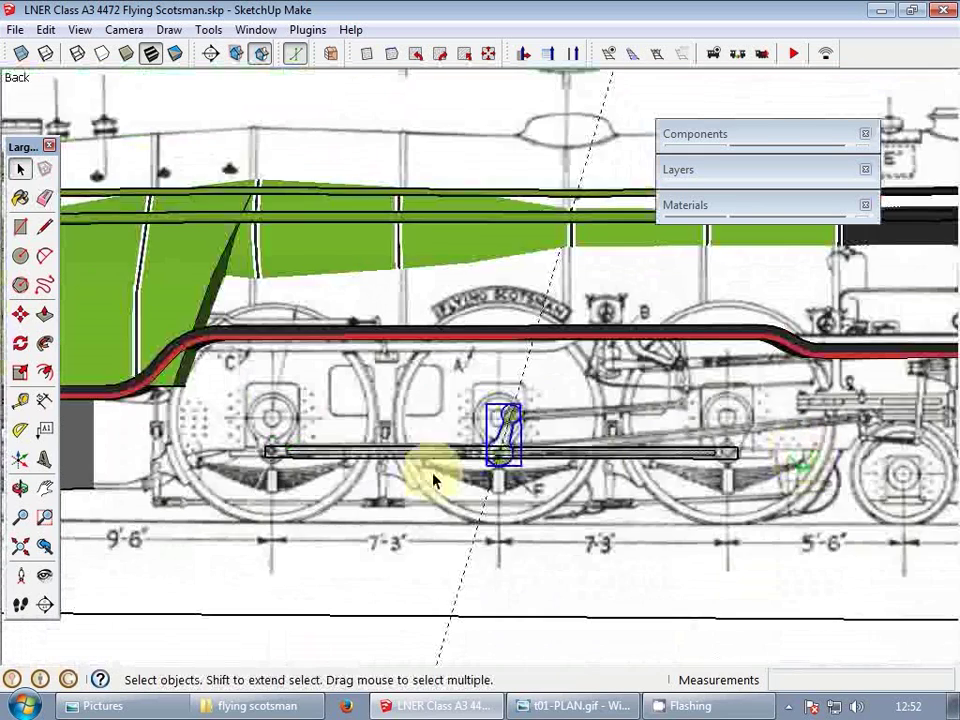
- Copy the coupling rod forward along the driving wheels so the copy starts at the middle wheel's crank
{"action": "scroll", "coordinate": [433, 481], "scroll_direction": "up", "scroll_amount": 2}
{"action": "left_click", "coordinate": [322, 441], "text": "shift"}
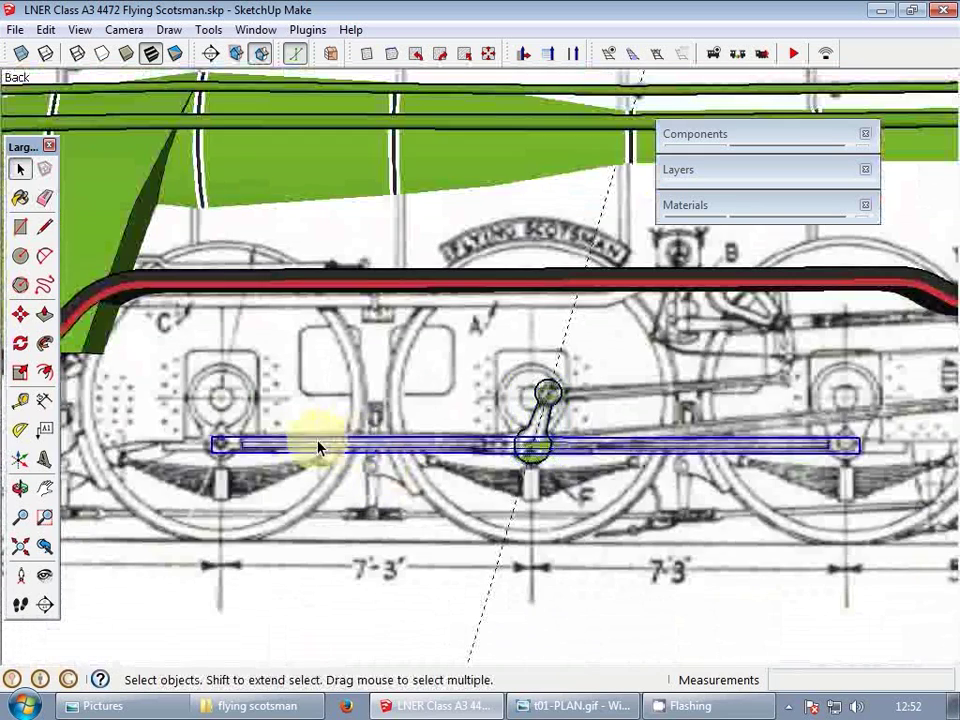
{"action": "scroll", "coordinate": [199, 450], "scroll_direction": "up", "scroll_amount": 3}
{"action": "key", "text": "m"}
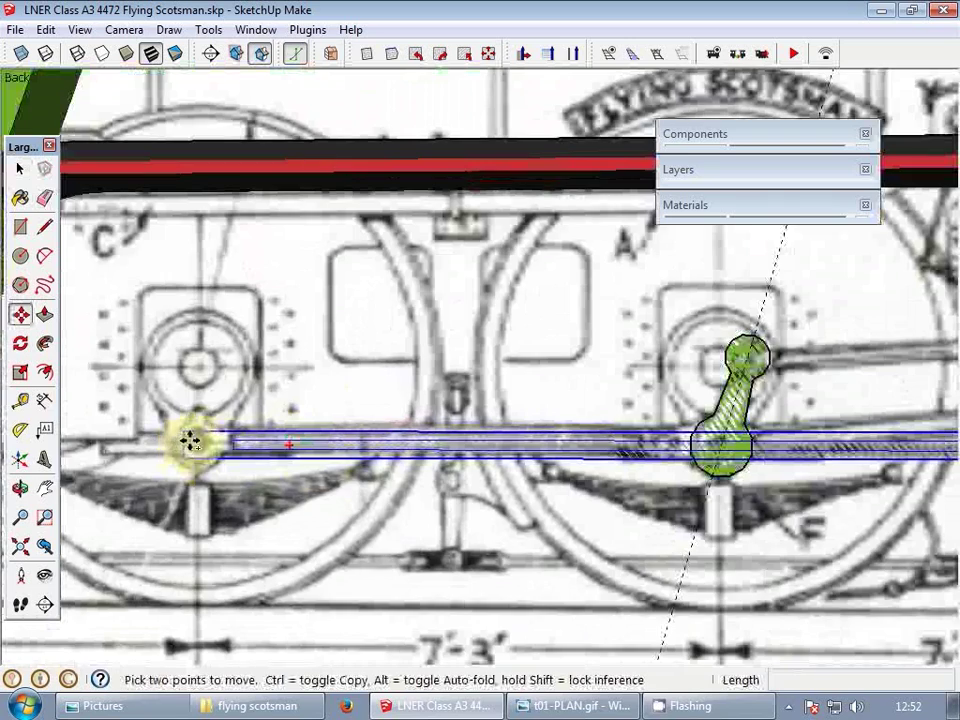
{"action": "scroll", "coordinate": [197, 449], "scroll_direction": "down", "scroll_amount": 2}
{"action": "scroll", "coordinate": [218, 433], "scroll_direction": "down", "scroll_amount": 3}
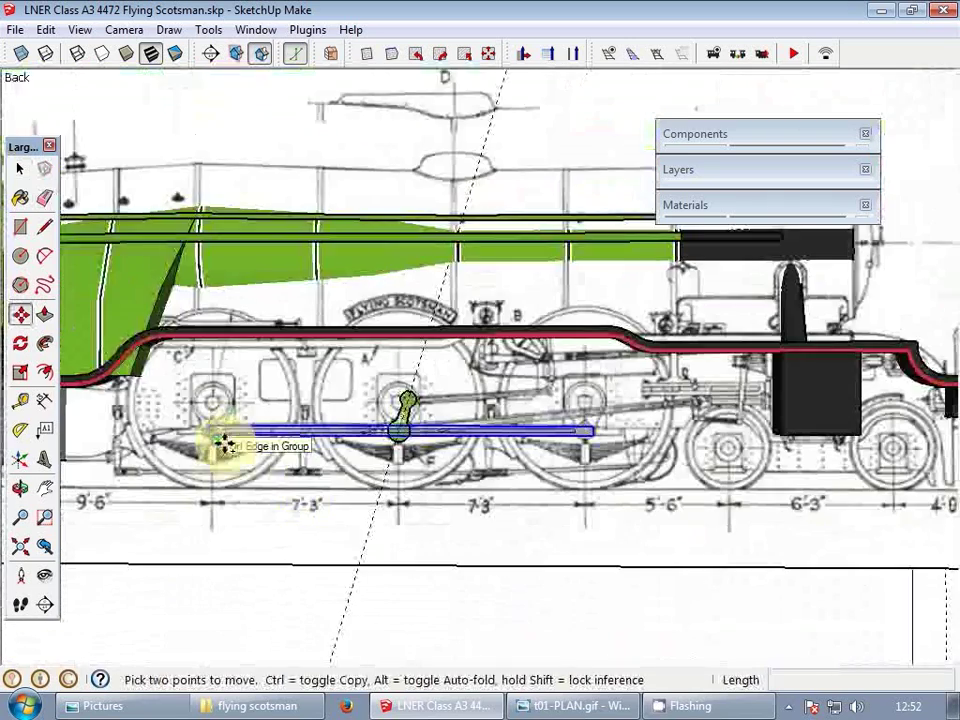
{"action": "mouse_move", "coordinate": [223, 443]}
{"action": "middle_mouse_down"}
{"action": "mouse_move", "coordinate": [311, 379]}
{"action": "mouse_move", "coordinate": [332, 386]}
{"action": "mouse_move", "coordinate": [330, 152]}
{"action": "mouse_move", "coordinate": [315, 253]}
{"action": "middle_mouse_up"}
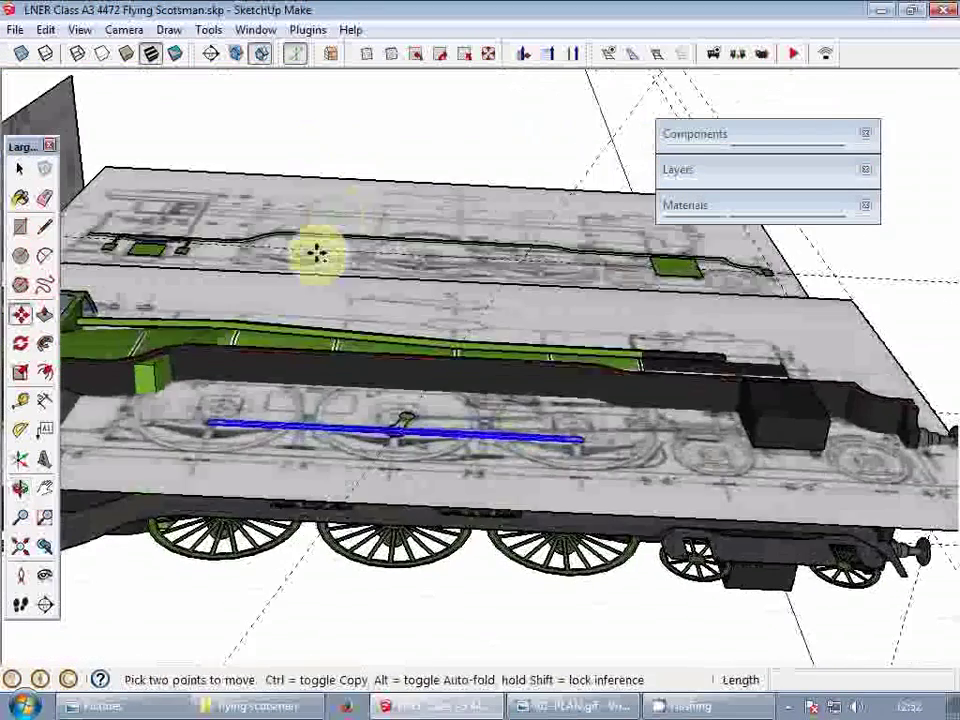
{"action": "scroll", "coordinate": [270, 422], "scroll_direction": "up", "scroll_amount": 2}
{"action": "middle_click_drag", "start_coordinate": [270, 422], "coordinate": [296, 111]}
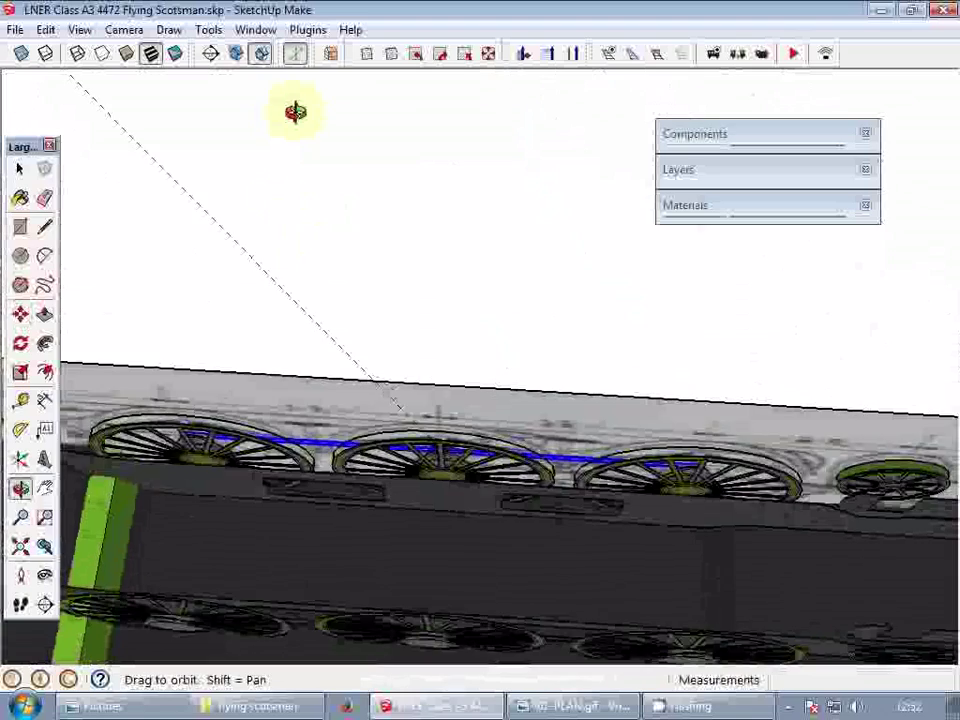
{"action": "scroll", "coordinate": [197, 368], "scroll_direction": "up", "scroll_amount": 3}
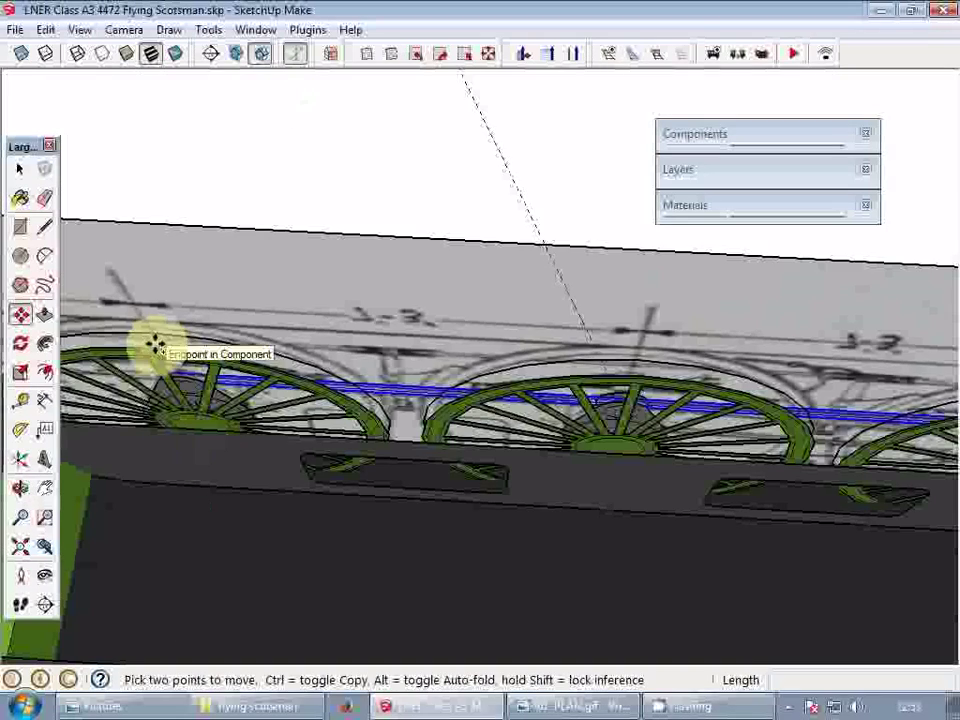
{"action": "left_click", "coordinate": [155, 345]}
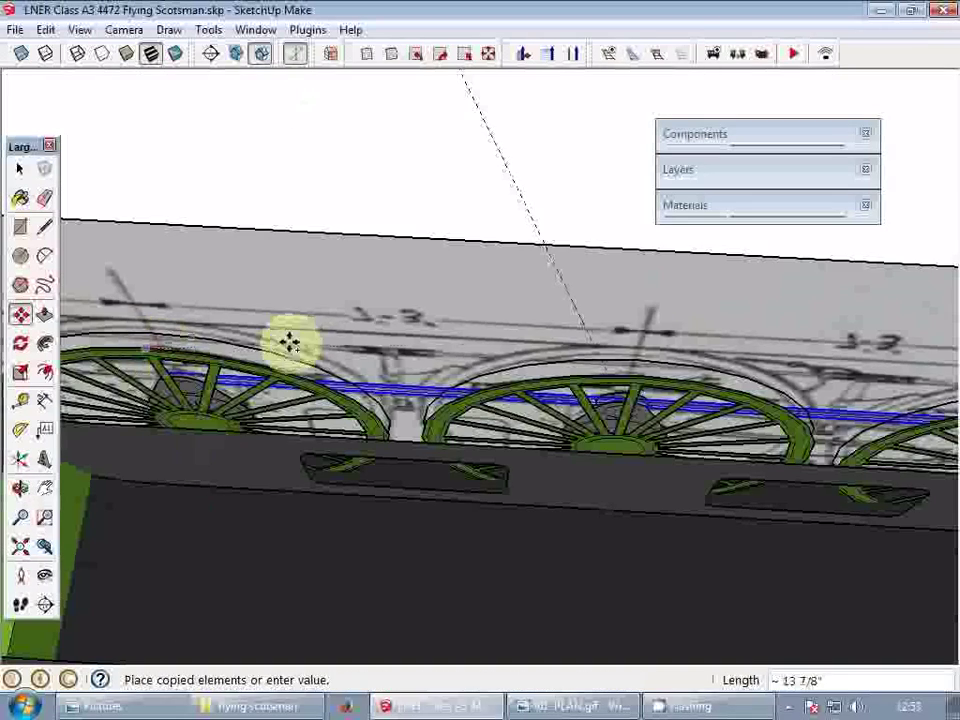
{"action": "left_click", "coordinate": [643, 372]}
- Rotate the copied rod about the crank arm's lower circle so it slopes up to the crosshead on the plan
{"action": "middle_click_drag", "start_coordinate": [643, 336], "coordinate": [611, 467]}
{"action": "scroll", "coordinate": [547, 365], "scroll_direction": "up", "scroll_amount": 2}
{"action": "scroll", "coordinate": [546, 414], "scroll_direction": "up", "scroll_amount": 7}
{"action": "key", "text": "q"}
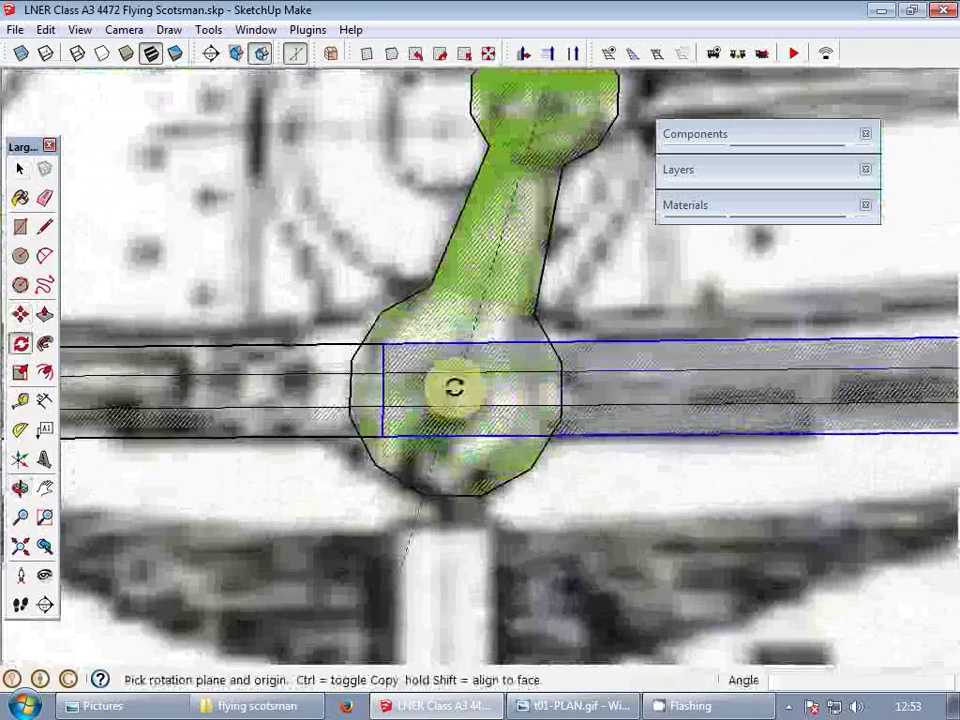
{"action": "middle_click_drag", "start_coordinate": [556, 331], "coordinate": [462, 391]}
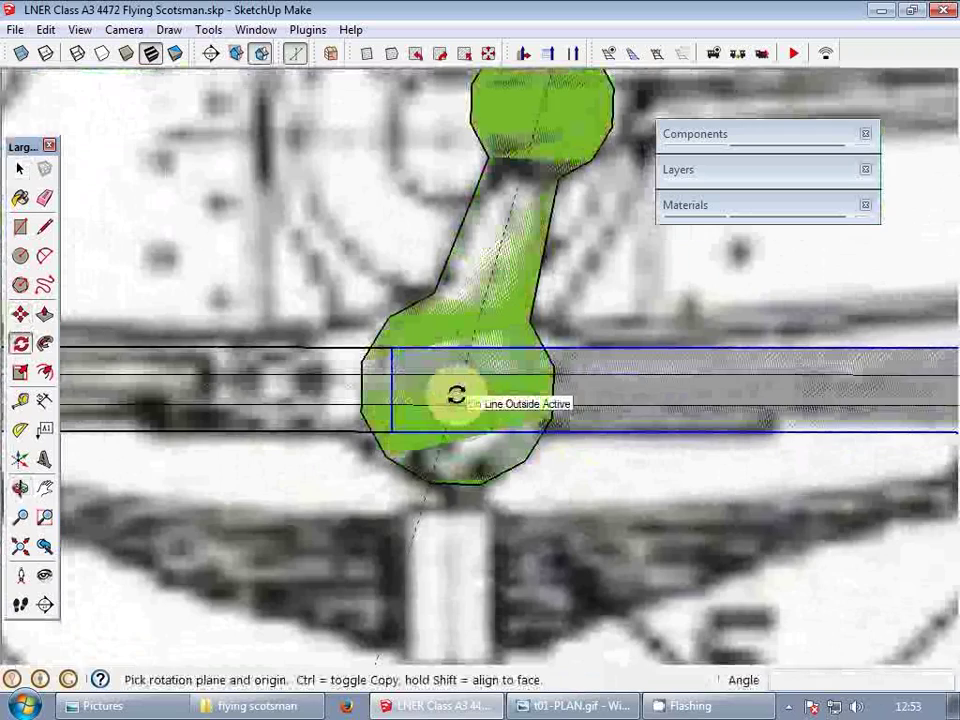
{"action": "left_click", "coordinate": [456, 394]}
{"action": "scroll", "coordinate": [575, 390], "scroll_direction": "down", "scroll_amount": 3}
{"action": "middle_click_drag", "start_coordinate": [780, 384], "coordinate": [320, 459], "text": "shift"}
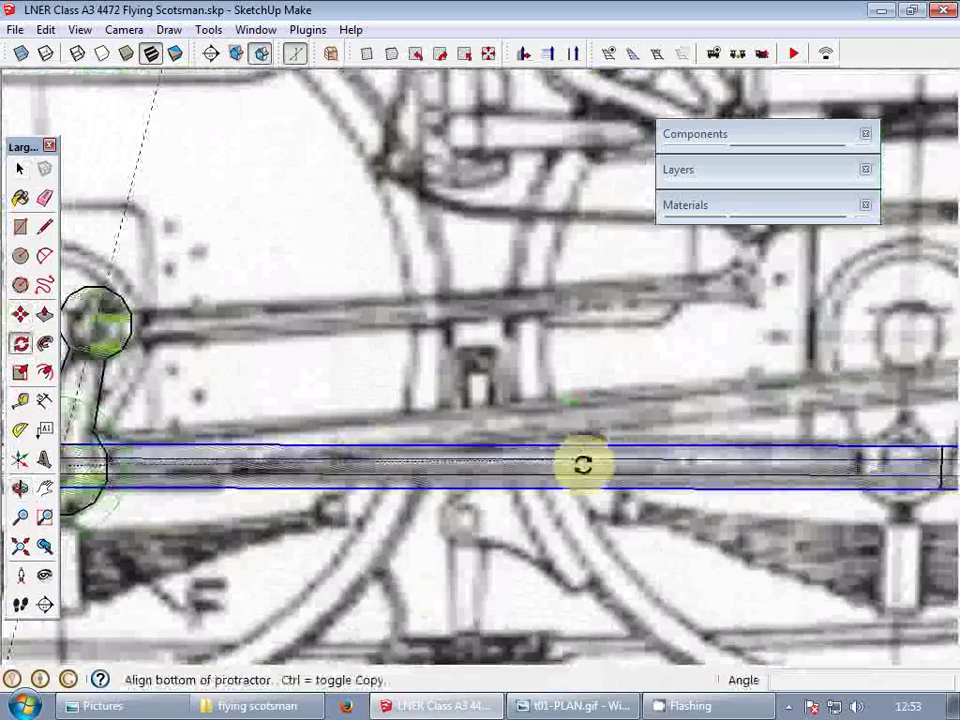
{"action": "left_click", "coordinate": [582, 467]}
{"action": "scroll", "coordinate": [561, 439], "scroll_direction": "down", "scroll_amount": 5}
{"action": "middle_click_drag", "start_coordinate": [589, 416], "coordinate": [414, 456], "text": "shift"}
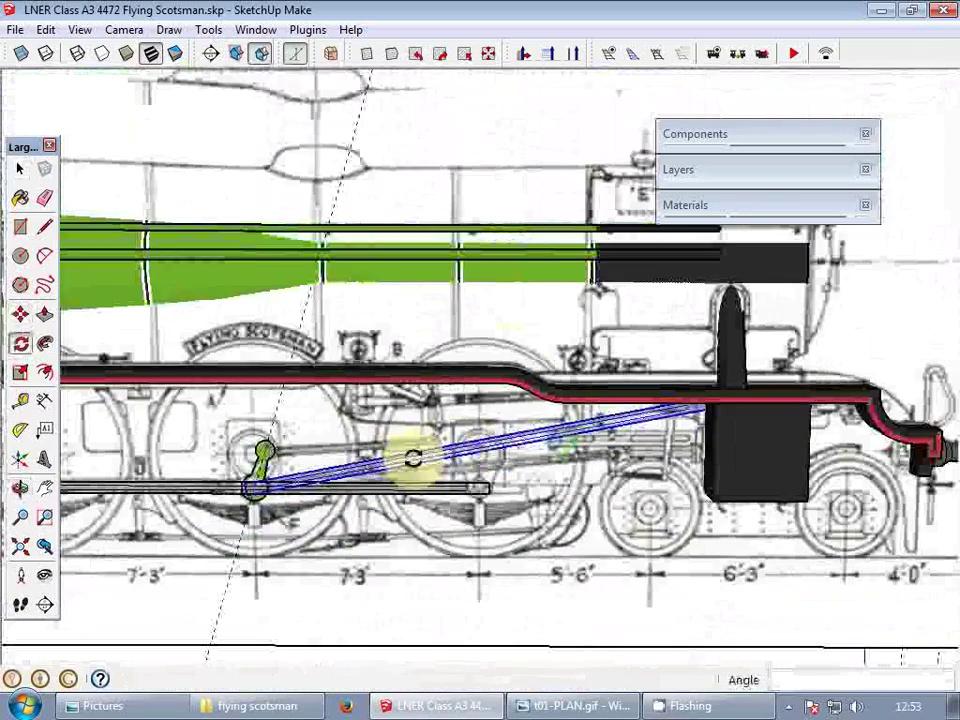
{"action": "scroll", "coordinate": [555, 360], "scroll_direction": "up", "scroll_amount": 1}
{"action": "scroll", "coordinate": [540, 384], "scroll_direction": "up", "scroll_amount": 1}
{"action": "left_click", "coordinate": [622, 507]}
{"action": "key", "text": "space"}
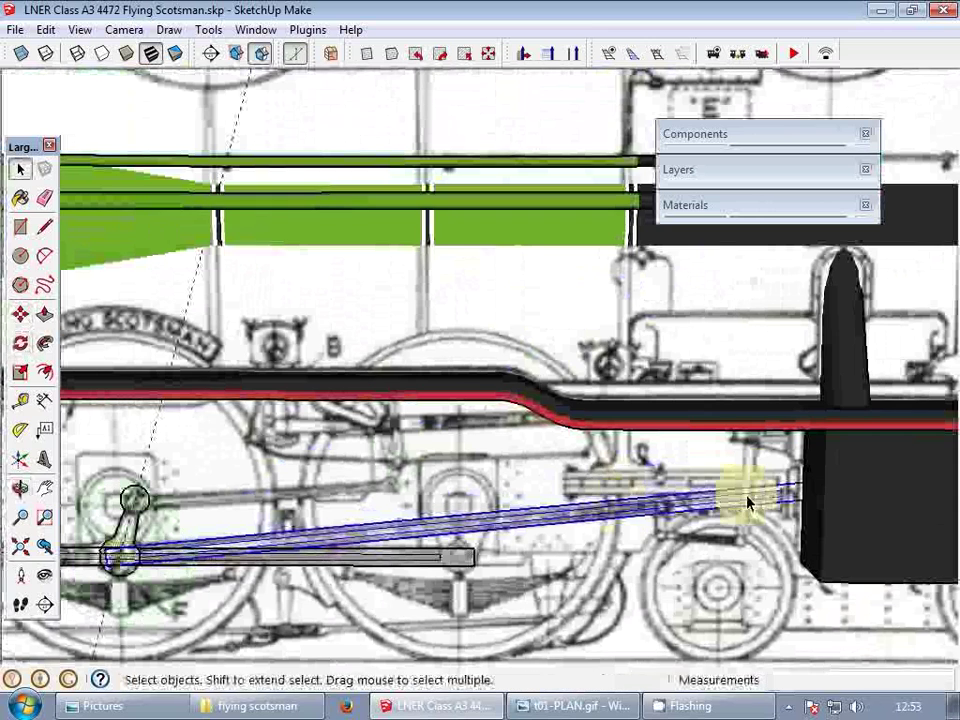
- Shorten the sloping connecting rod by moving its front end edges back to the crosshead
{"action": "double_click", "coordinate": [733, 503]}
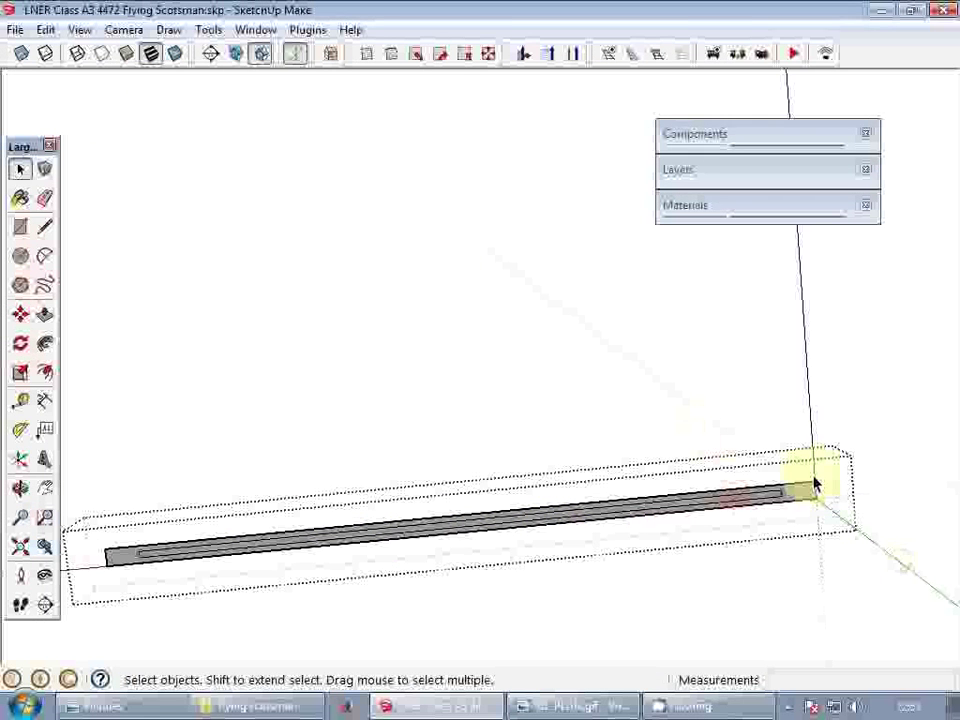
{"action": "key", "text": "m"}
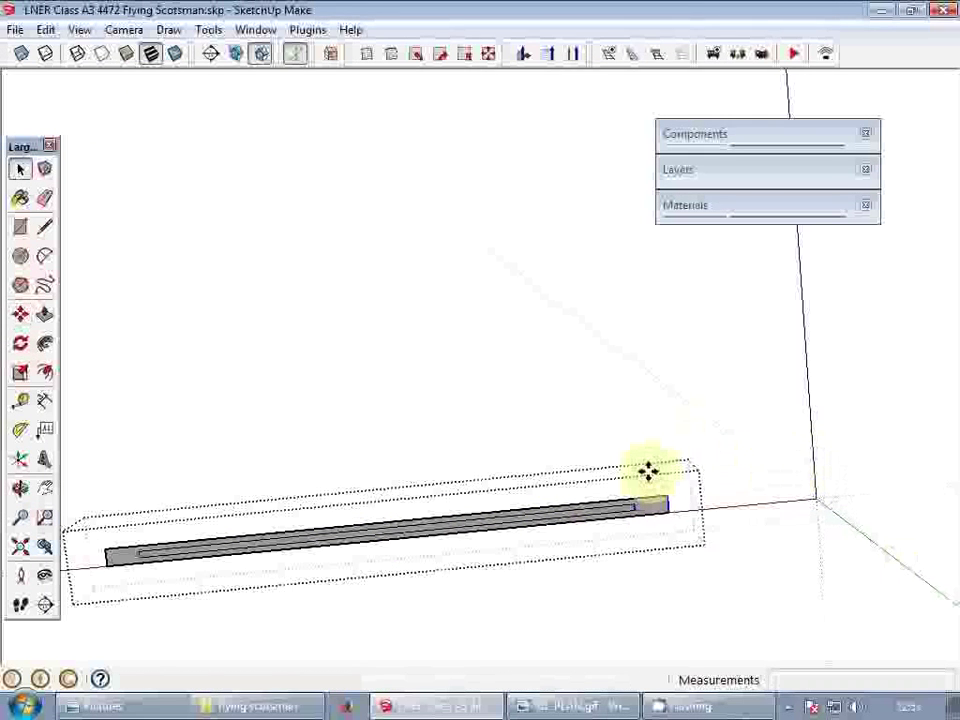
{"action": "scroll", "coordinate": [673, 486], "scroll_direction": "up", "scroll_amount": 1}
{"action": "scroll", "coordinate": [673, 486], "scroll_direction": "down", "scroll_amount": 2}
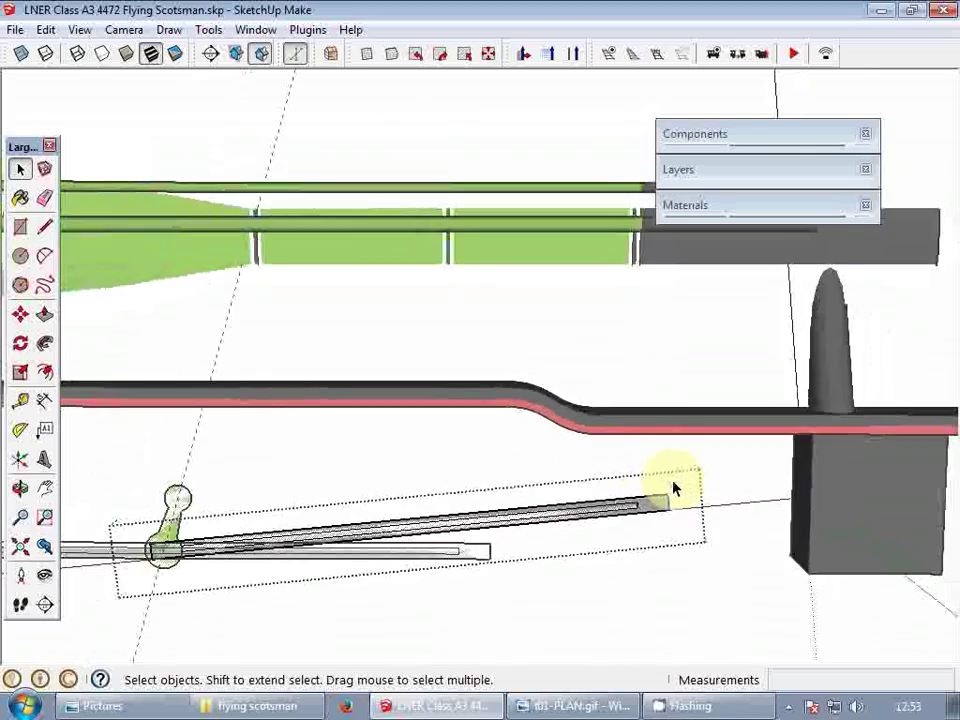
{"action": "key", "text": "Escape"}
- Draw a thin horizontal rectangle for the piston rod from the connecting rod's front end towards the cylinder
{"action": "scroll", "coordinate": [674, 494], "scroll_direction": "up", "scroll_amount": 2}
{"action": "middle_click_drag", "start_coordinate": [676, 496], "coordinate": [668, 480]}
{"action": "scroll", "coordinate": [662, 468], "scroll_direction": "down", "scroll_amount": 3}
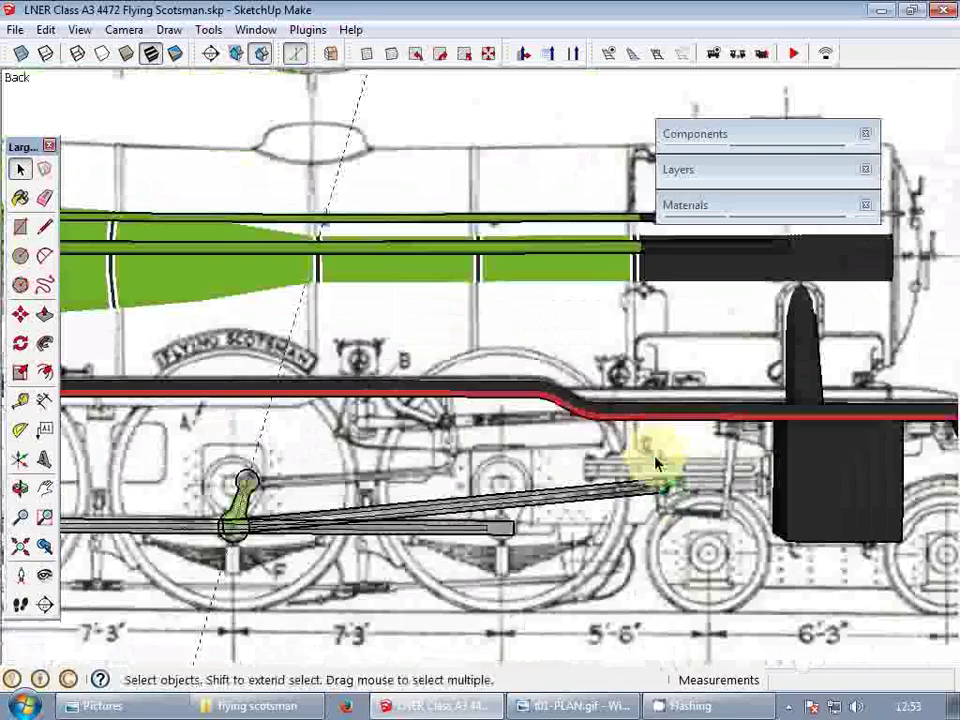
{"action": "middle_click_drag", "start_coordinate": [535, 480], "coordinate": [480, 449], "text": "shift"}
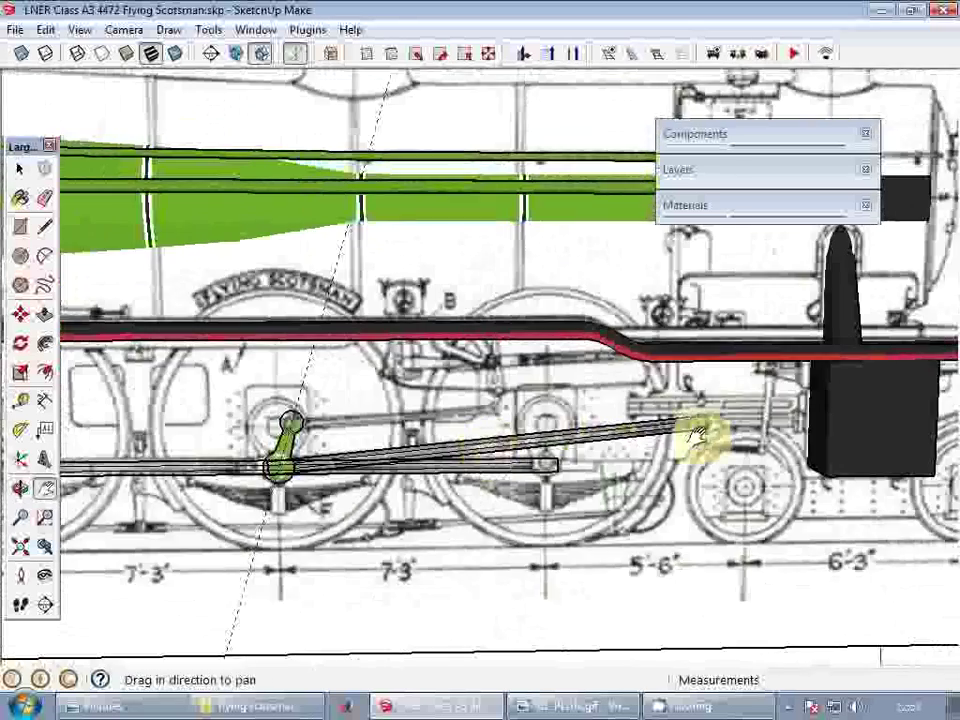
{"action": "scroll", "coordinate": [722, 430], "scroll_direction": "up", "scroll_amount": 3}
{"action": "middle_click_drag", "start_coordinate": [722, 428], "coordinate": [516, 428], "text": "shift"}
{"action": "scroll", "coordinate": [572, 431], "scroll_direction": "up", "scroll_amount": 3}
{"action": "left_click", "coordinate": [441, 440]}
{"action": "scroll", "coordinate": [440, 441], "scroll_direction": "down", "scroll_amount": 3}
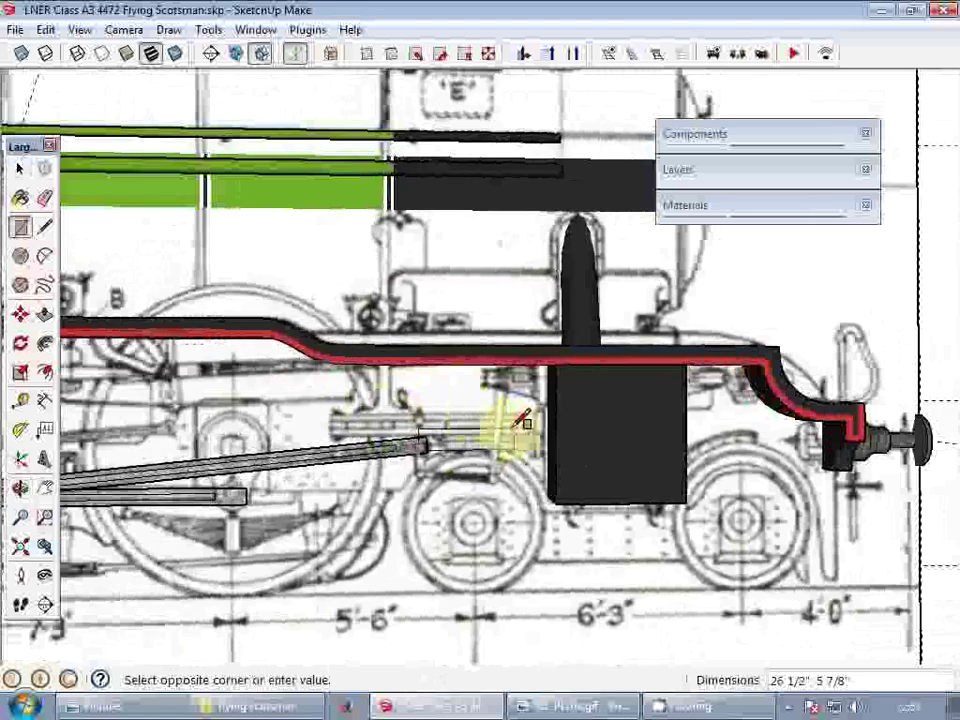
{"action": "scroll", "coordinate": [516, 430], "scroll_direction": "up", "scroll_amount": 3}
{"action": "left_click", "coordinate": [547, 431]}
- Make the piston rod rectangle a group and stretch its face lengthwise by about 2.18 into the cylinder
{"action": "key", "text": "space"}
{"action": "left_click", "coordinate": [465, 456]}
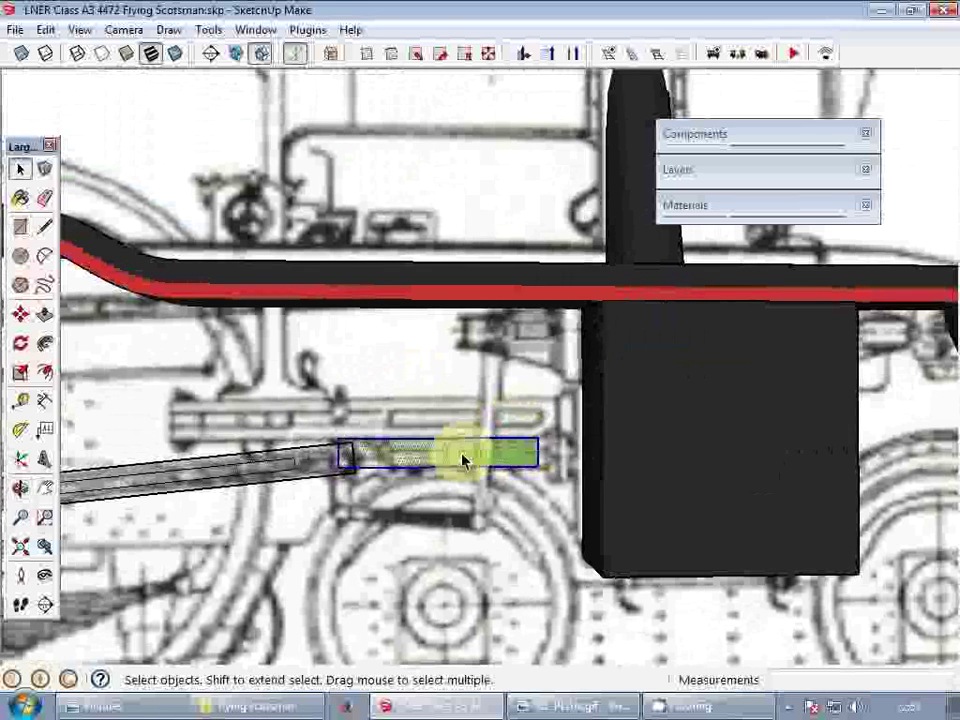
{"action": "right_click", "coordinate": [463, 458]}
{"action": "left_click", "coordinate": [525, 300]}
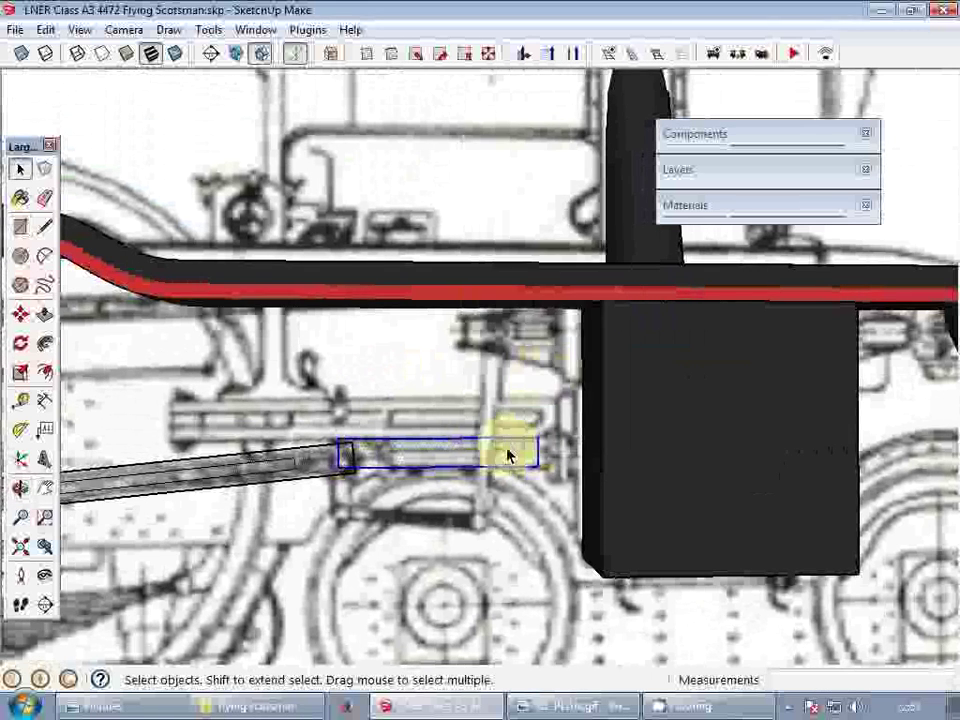
{"action": "double_click", "coordinate": [507, 455]}
{"action": "key", "text": "s"}
{"action": "left_click_drag", "start_coordinate": [535, 453], "coordinate": [766, 449]}
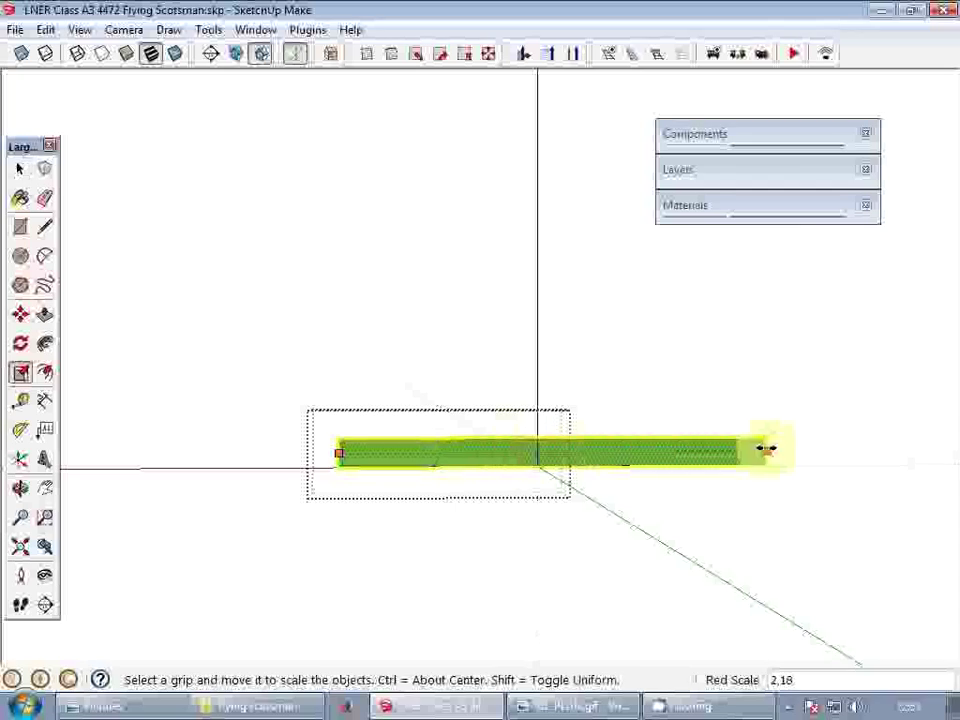
{"action": "key", "text": "space"}
{"action": "left_click", "coordinate": [700, 393]}
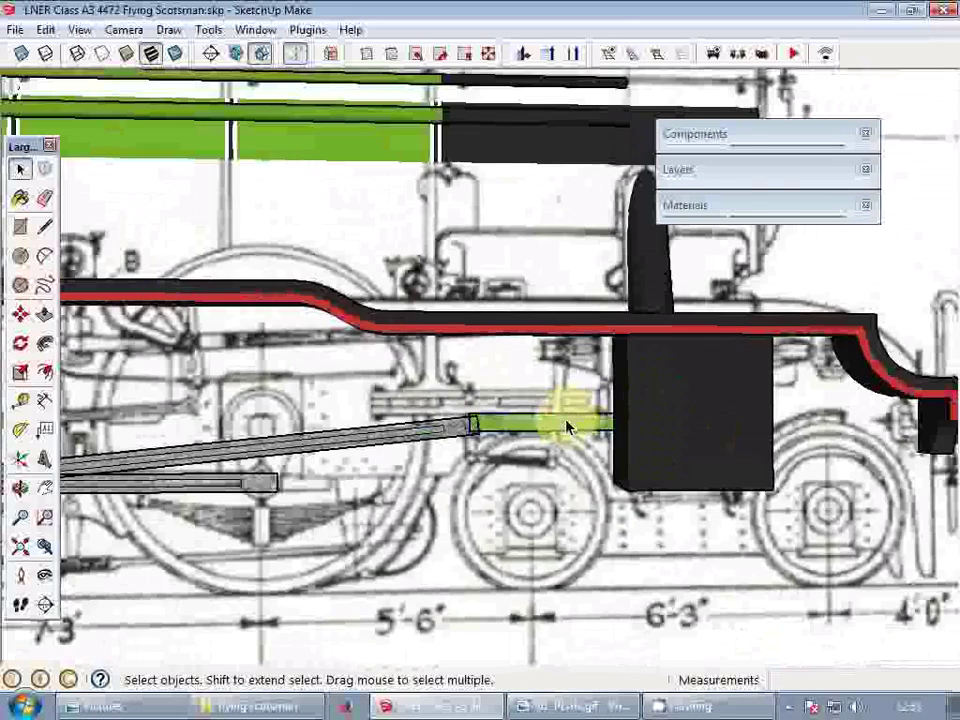
- Copy the piston rod about 17 1/8" up to the valve spindle line and shift the copy about 20" forward
{"action": "middle_click_drag", "start_coordinate": [566, 428], "coordinate": [509, 441]}
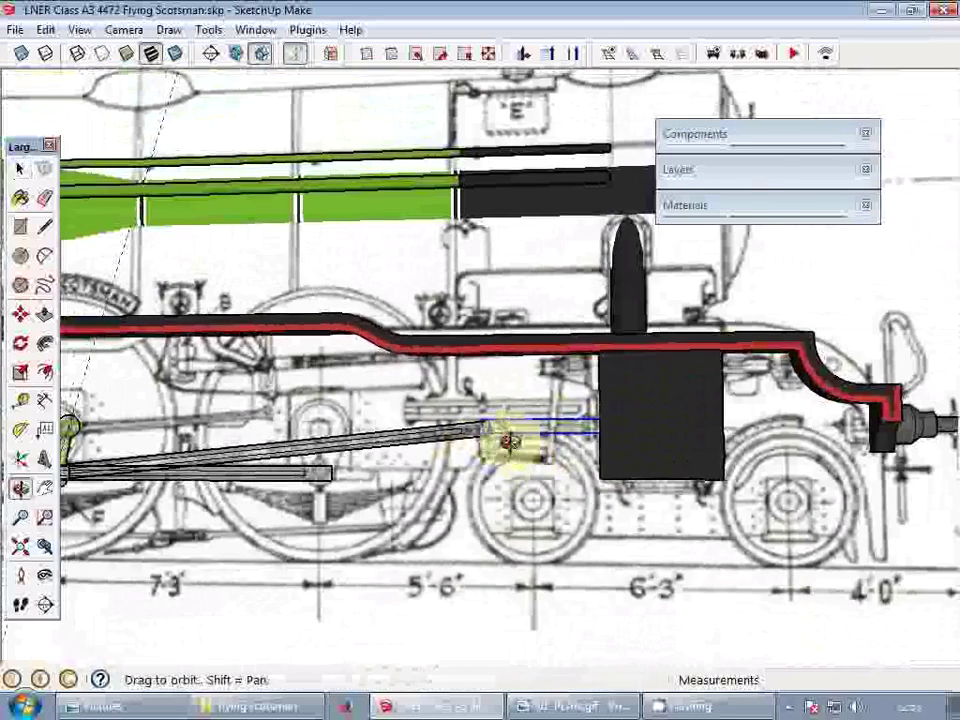
{"action": "key", "text": "m"}
{"action": "key", "text": "ctrl"}
{"action": "left_click", "coordinate": [542, 514]}
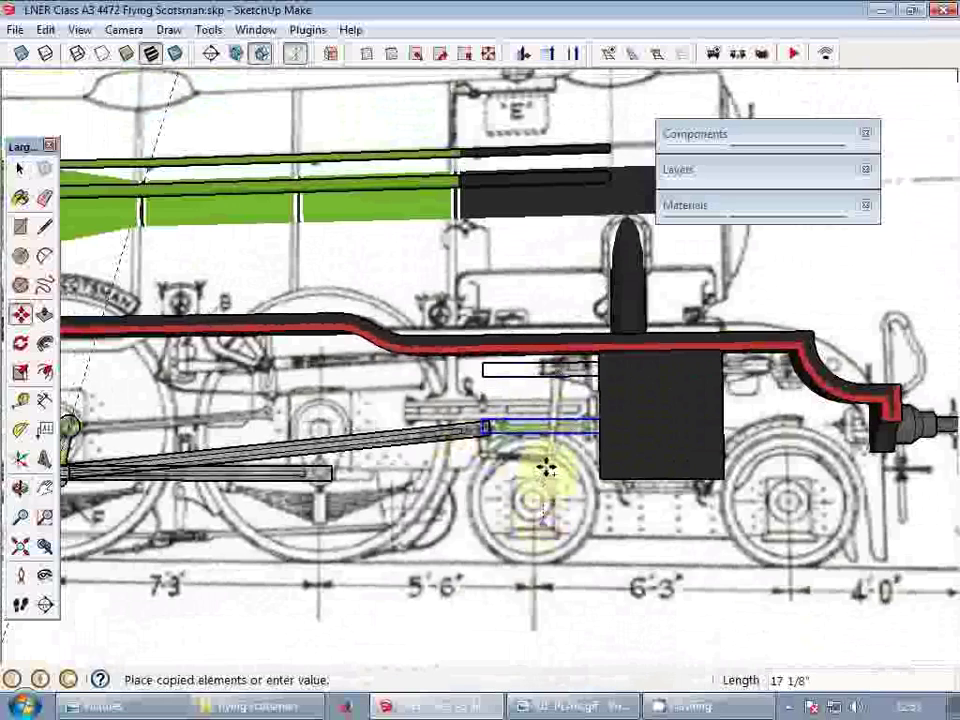
{"action": "left_click", "coordinate": [545, 468]}
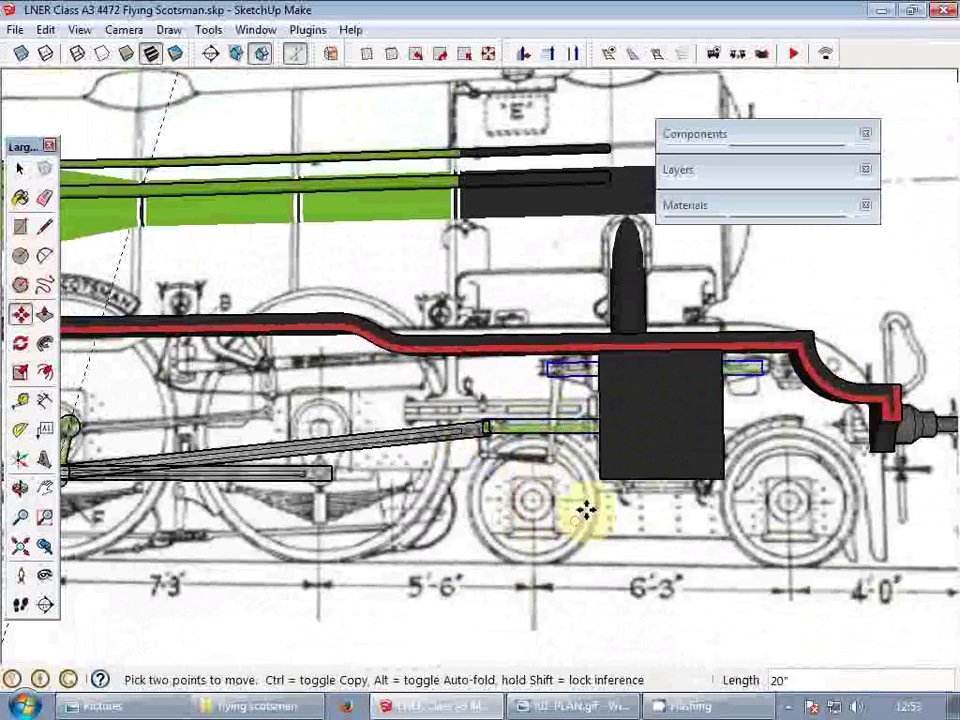
{"action": "key", "text": "space"}
{"action": "scroll", "coordinate": [704, 389], "scroll_direction": "down", "scroll_amount": 2}
{"action": "middle_click_drag", "start_coordinate": [705, 390], "coordinate": [905, 492]}
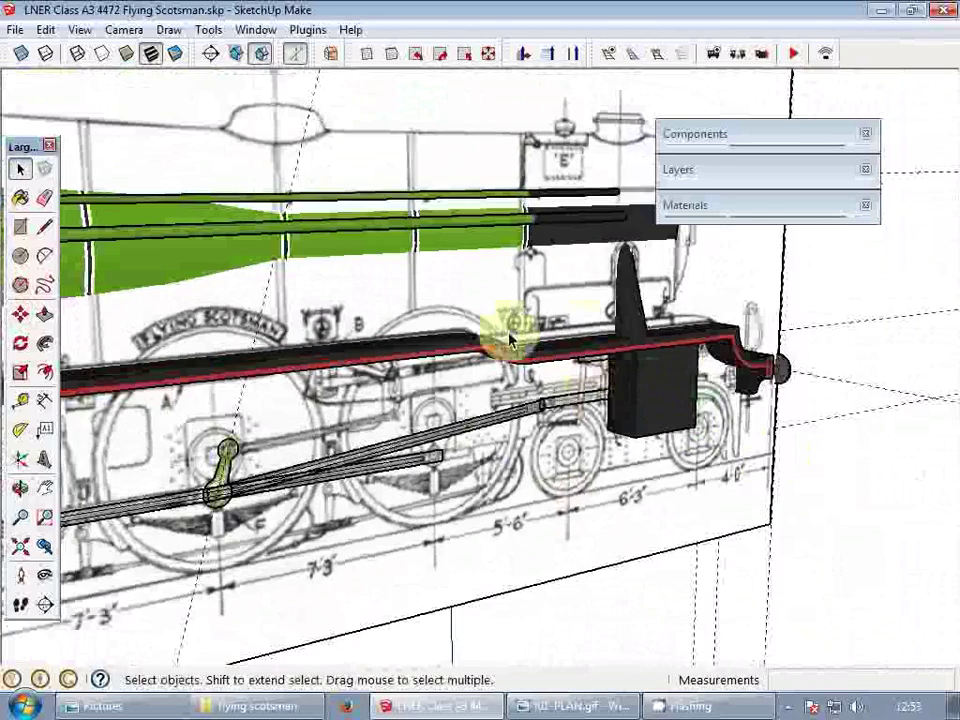
- Paint the piston rod and the valve spindle above it with the in-model material 0133_Gray
{"action": "left_click", "coordinate": [672, 208]}
{"action": "left_click", "coordinate": [705, 268]}
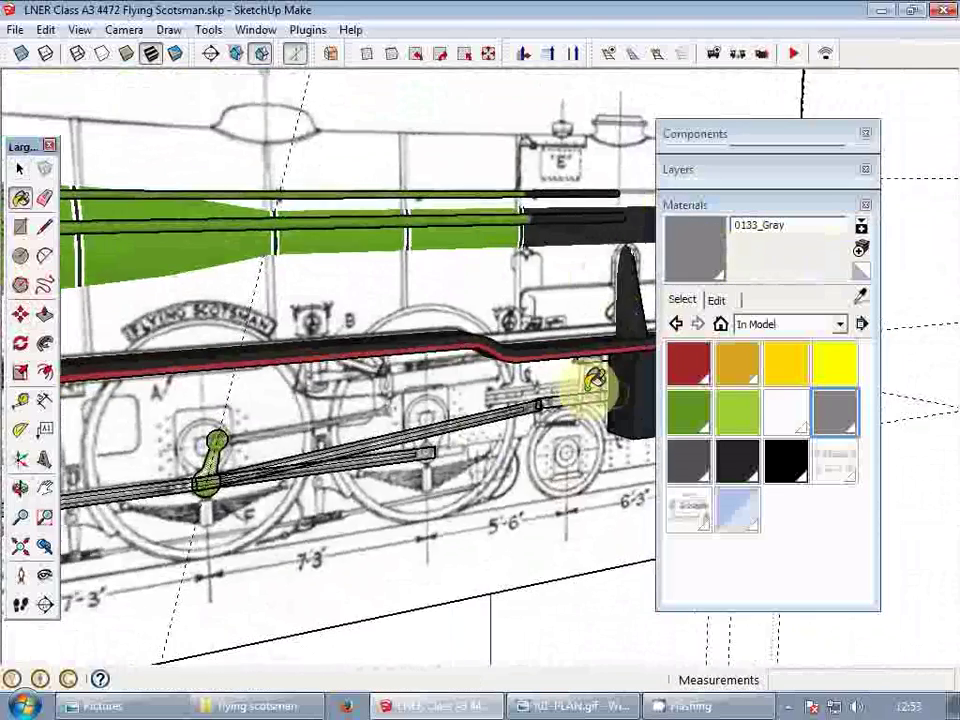
{"action": "scroll", "coordinate": [589, 388], "scroll_direction": "up", "scroll_amount": 3}
{"action": "scroll", "coordinate": [612, 333], "scroll_direction": "down", "scroll_amount": 2}
{"action": "middle_click_drag", "start_coordinate": [594, 354], "coordinate": [636, 323]}
{"action": "scroll", "coordinate": [636, 323], "scroll_direction": "up", "scroll_amount": 2}
{"action": "mouse_move", "coordinate": [634, 368]}
{"action": "middle_mouse_down"}
{"action": "mouse_move", "coordinate": [497, 379]}
{"action": "mouse_move", "coordinate": [636, 381]}
{"action": "middle_mouse_up"}
{"action": "key", "text": "space"}
- Draw a long thin rectangle from the crank arm's upper circle along the valve gear rod and make it a group
{"action": "scroll", "coordinate": [636, 381], "scroll_direction": "down", "scroll_amount": 3}
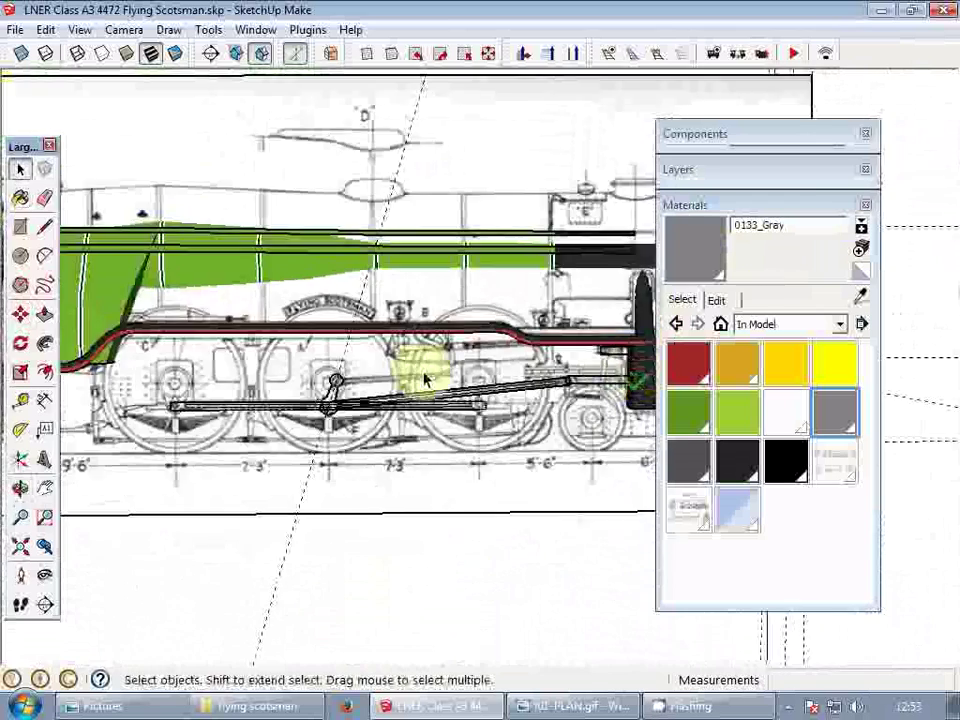
{"action": "scroll", "coordinate": [364, 378], "scroll_direction": "up", "scroll_amount": 4}
{"action": "scroll", "coordinate": [328, 395], "scroll_direction": "down", "scroll_amount": 2}
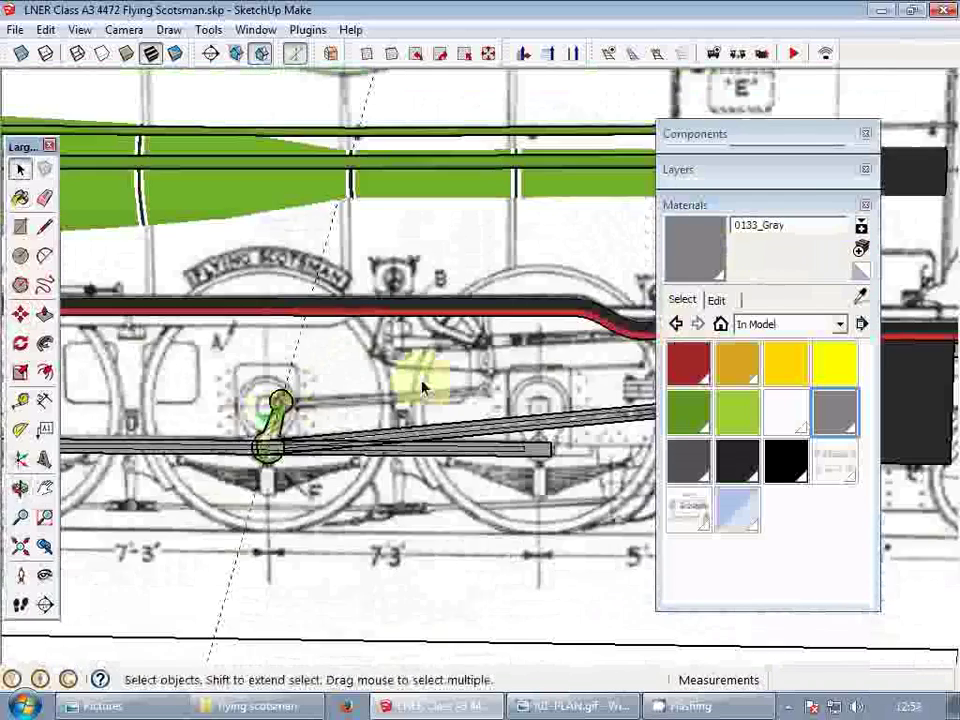
{"action": "scroll", "coordinate": [335, 418], "scroll_direction": "up", "scroll_amount": 3}
{"action": "key", "text": "r"}
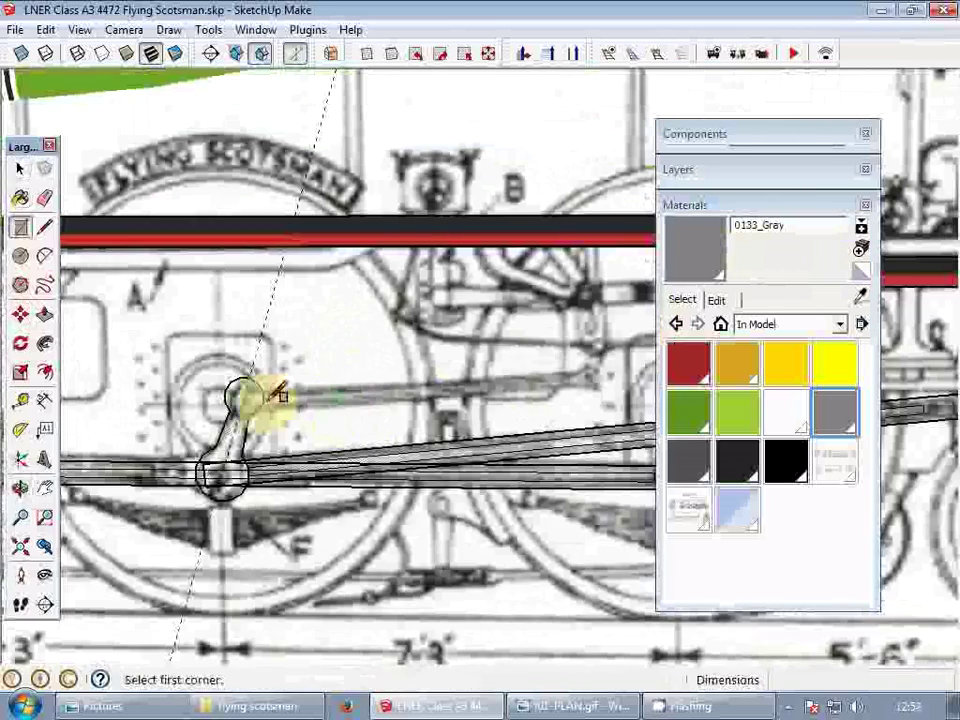
{"action": "scroll", "coordinate": [260, 388], "scroll_direction": "up", "scroll_amount": 2}
{"action": "left_click", "coordinate": [248, 380]}
{"action": "scroll", "coordinate": [250, 385], "scroll_direction": "down", "scroll_amount": 2}
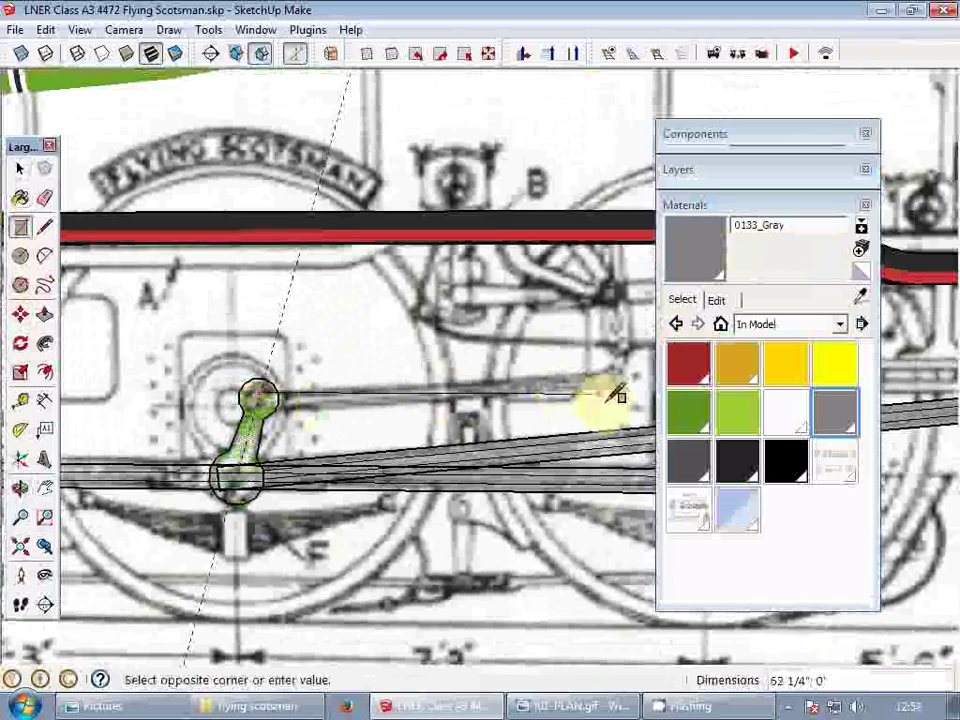
{"action": "scroll", "coordinate": [620, 396], "scroll_direction": "up", "scroll_amount": 2}
{"action": "key", "text": "space"}
{"action": "right_click", "coordinate": [529, 398]}
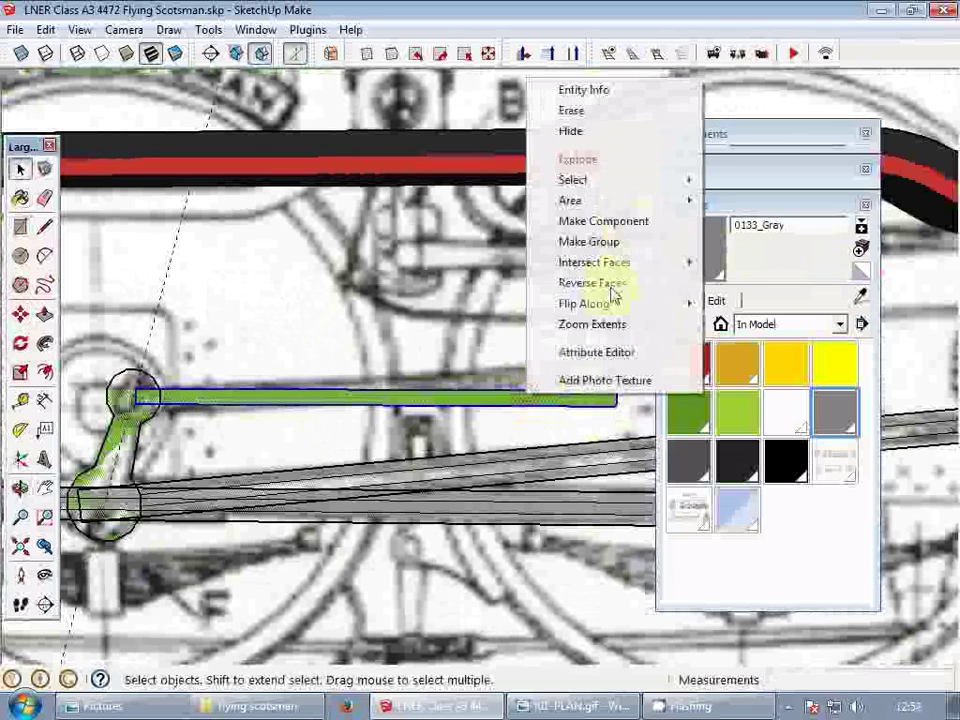
{"action": "left_click", "coordinate": [600, 241]}
- Paint the long valve gear rod with 0133_Gray and rotate it upward by about 4.2 degrees around its crank arm end
{"action": "key", "text": "b"}
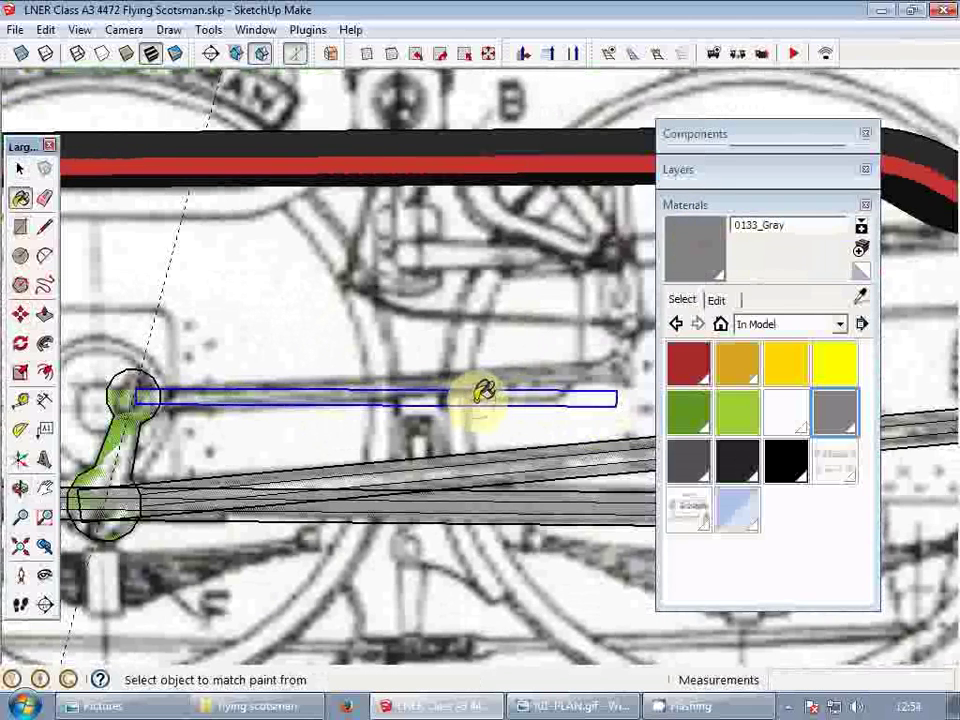
{"action": "scroll", "coordinate": [152, 402], "scroll_direction": "up", "scroll_amount": 3}
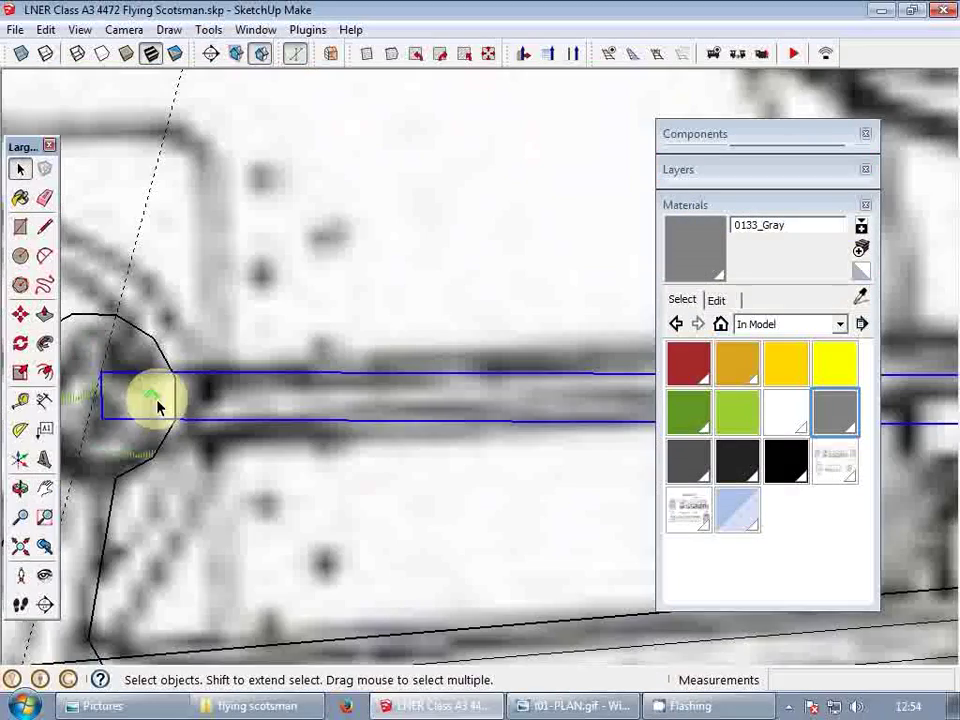
{"action": "left_click", "coordinate": [100, 394]}
{"action": "scroll", "coordinate": [133, 403], "scroll_direction": "down", "scroll_amount": 5}
{"action": "scroll", "coordinate": [390, 404], "scroll_direction": "up", "scroll_amount": 3}
{"action": "left_click", "coordinate": [386, 402]}
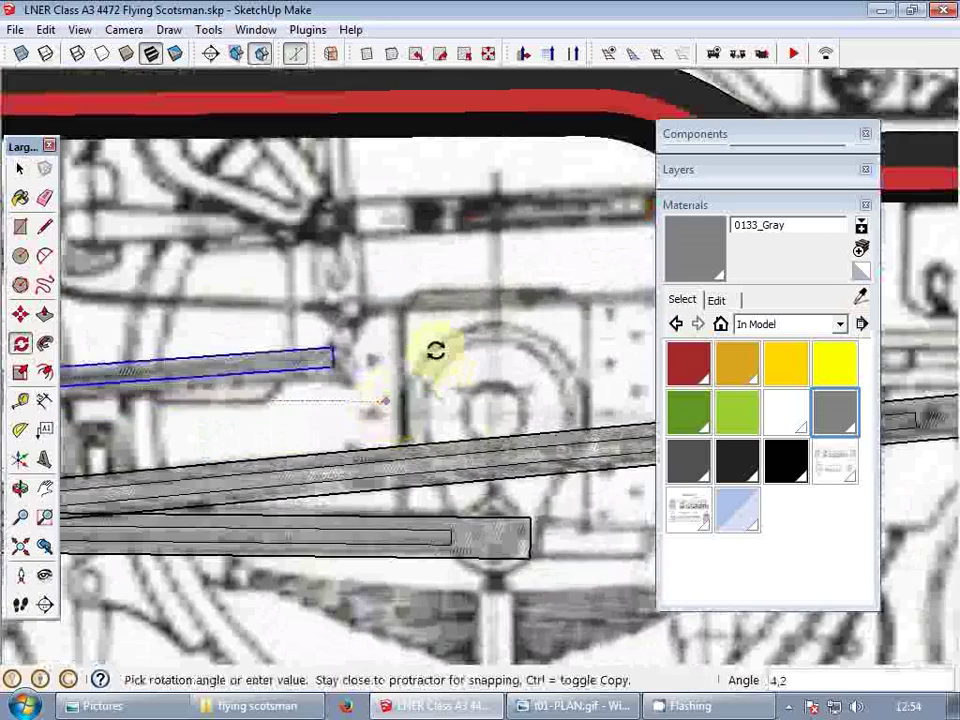
{"action": "key", "text": "space"}
{"action": "left_click", "coordinate": [448, 322]}
- Move the side plan drawing back by about 33 1/4" so it sits behind the locomotive body and wheels
{"action": "scroll", "coordinate": [451, 313], "scroll_direction": "down", "scroll_amount": 8}
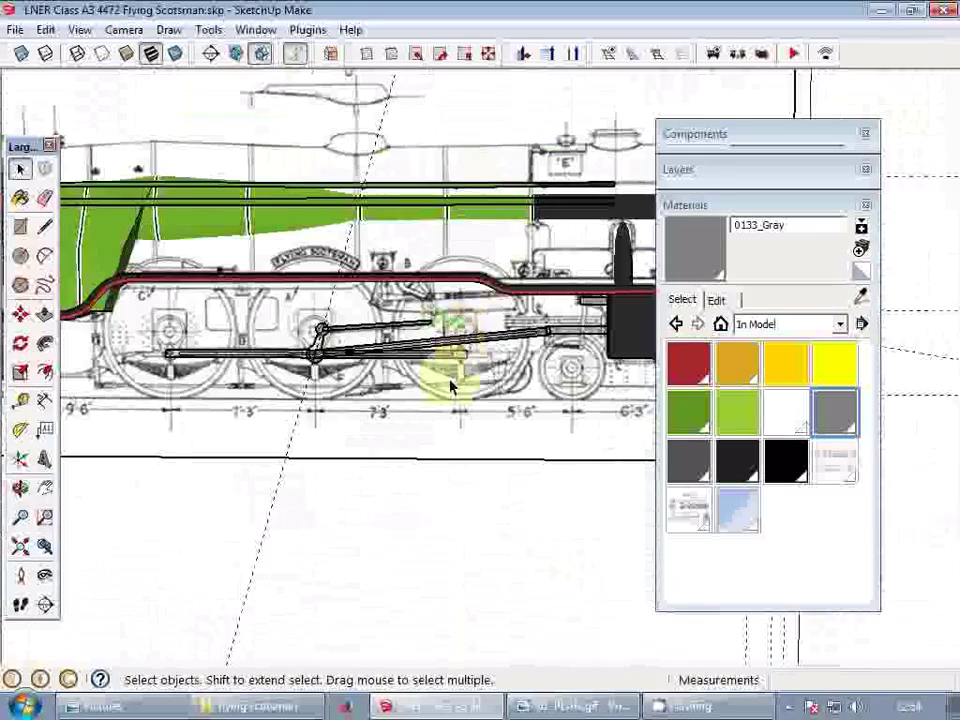
{"action": "middle_click_drag", "start_coordinate": [450, 381], "coordinate": [431, 297]}
{"action": "scroll", "coordinate": [482, 375], "scroll_direction": "up", "scroll_amount": 2}
{"action": "scroll", "coordinate": [306, 339], "scroll_direction": "up", "scroll_amount": 3}
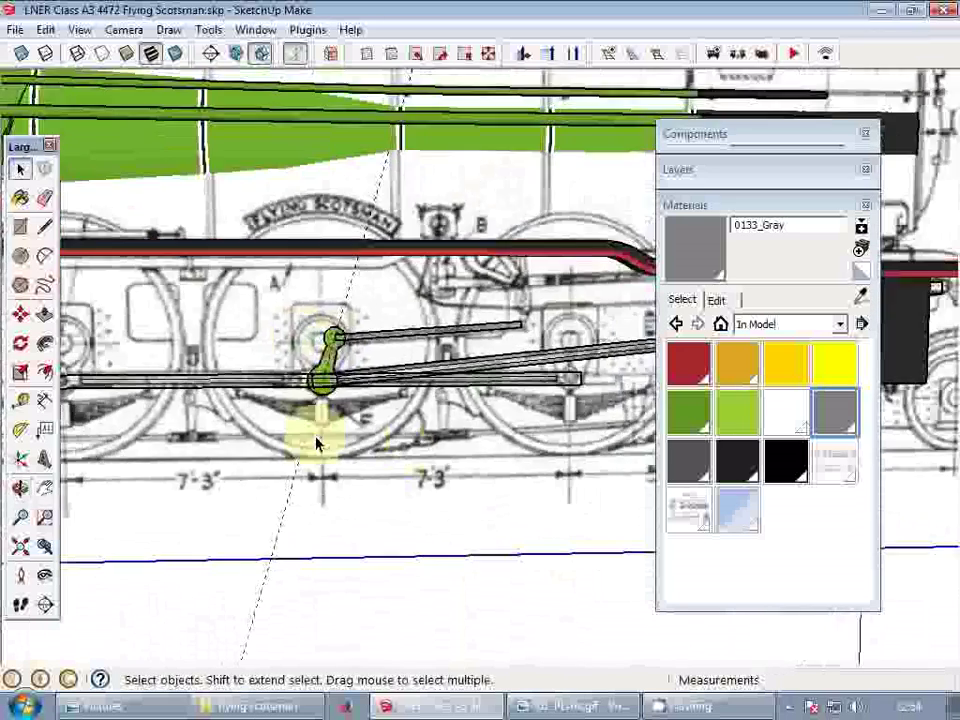
{"action": "scroll", "coordinate": [316, 444], "scroll_direction": "down", "scroll_amount": 3}
{"action": "middle_click_drag", "start_coordinate": [317, 428], "coordinate": [509, 430]}
{"action": "key", "text": "m"}
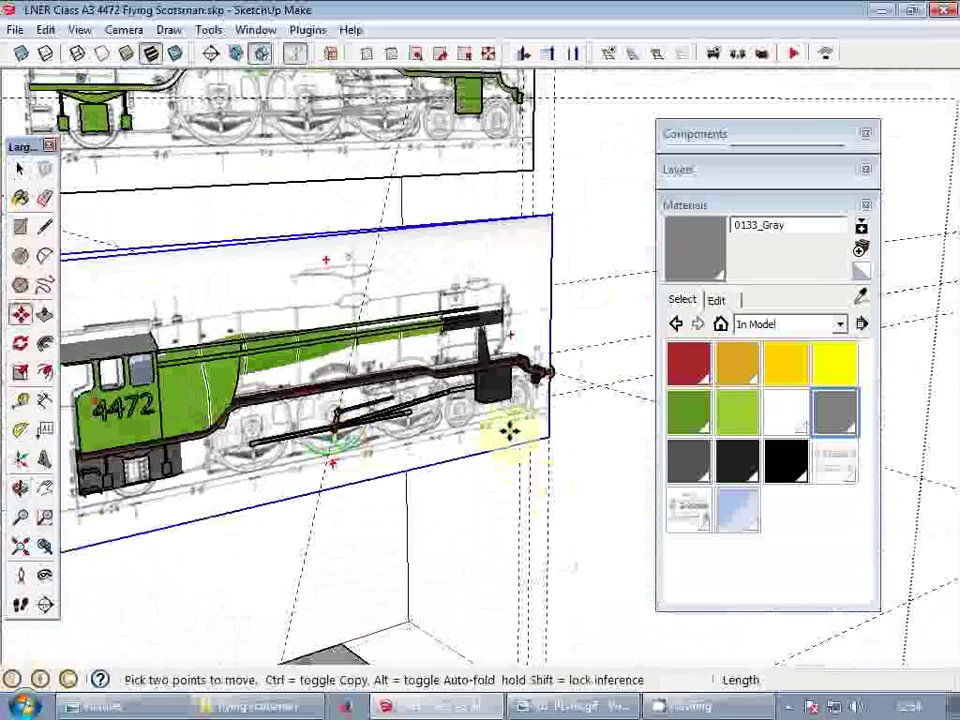
{"action": "left_click", "coordinate": [502, 440]}
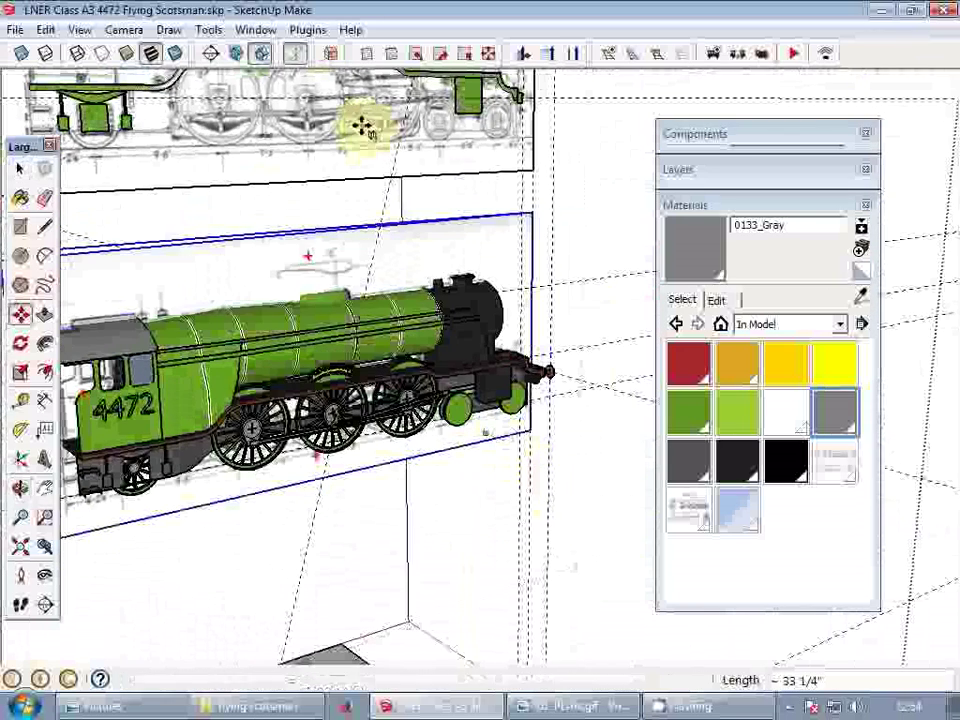
{"action": "left_click", "coordinate": [742, 207]}
{"action": "key", "text": "space"}
- Delete the leftover wheel group carrying the hub cross lines and the plain green discs over the front bogie wheels
{"action": "scroll", "coordinate": [300, 400], "scroll_direction": "up", "scroll_amount": 8}
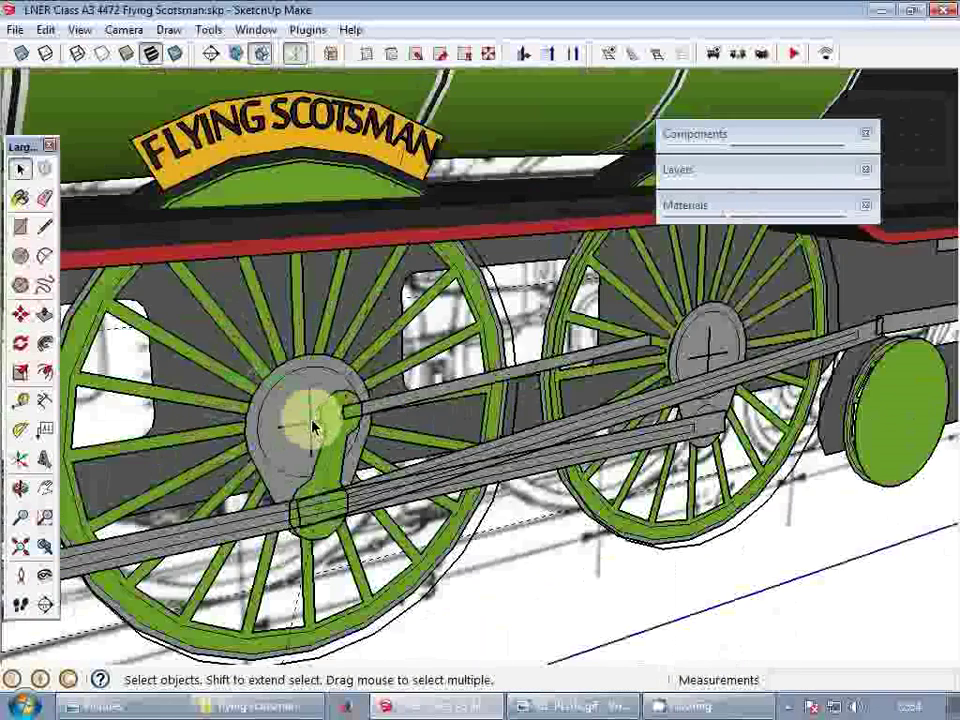
{"action": "left_click", "coordinate": [312, 428]}
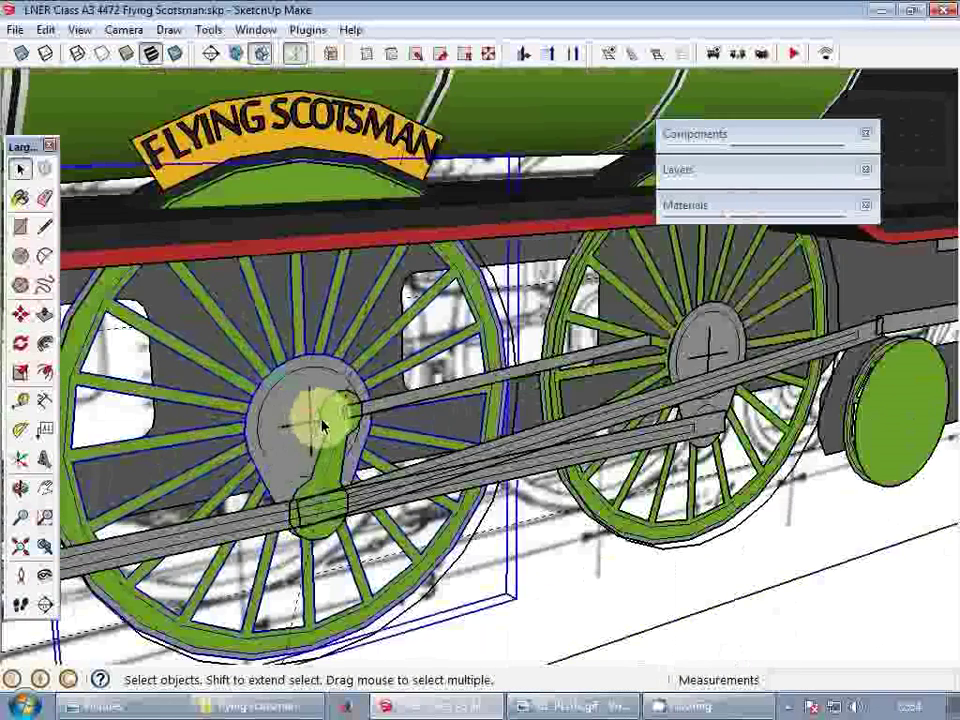
{"action": "scroll", "coordinate": [322, 427], "scroll_direction": "up", "scroll_amount": 7}
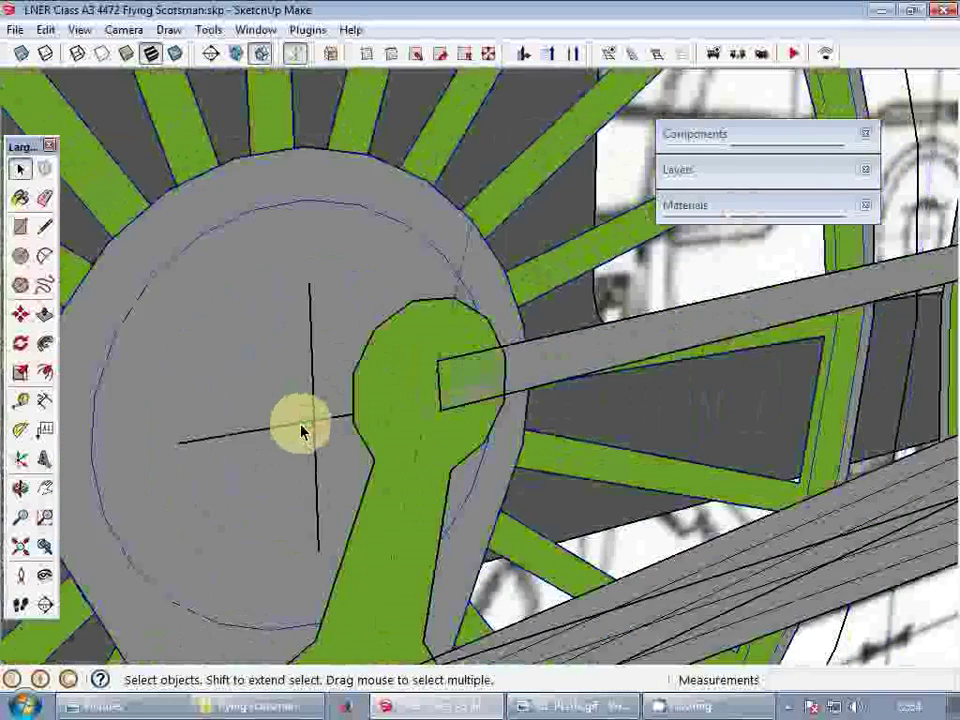
{"action": "scroll", "coordinate": [300, 429], "scroll_direction": "up", "scroll_amount": 6}
{"action": "middle_click_drag", "start_coordinate": [285, 467], "coordinate": [323, 470]}
{"action": "scroll", "coordinate": [292, 475], "scroll_direction": "up", "scroll_amount": 2}
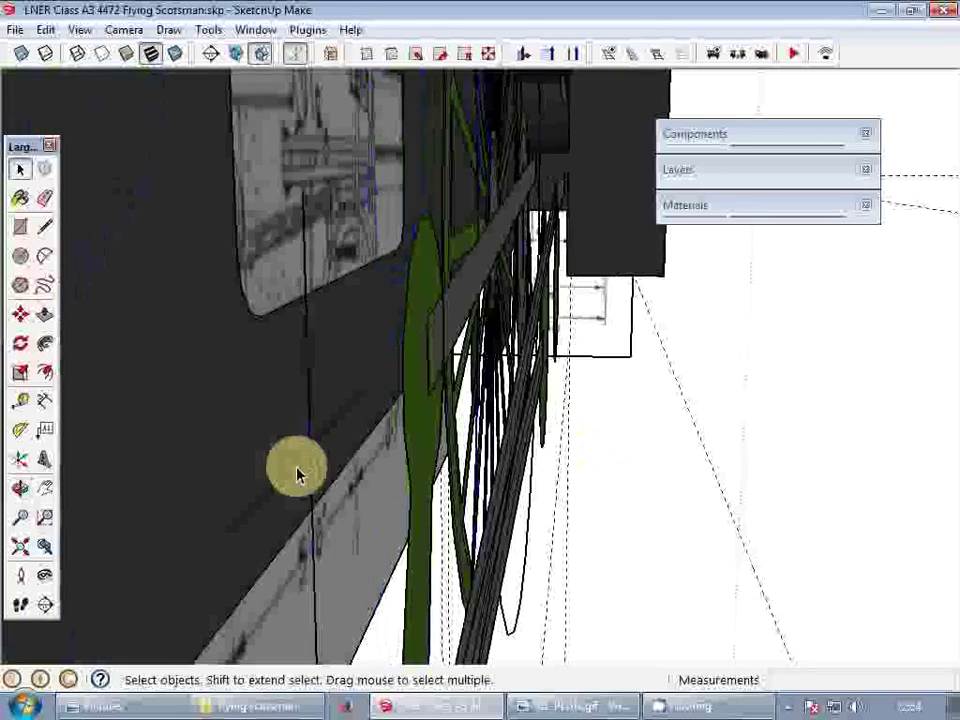
{"action": "scroll", "coordinate": [298, 472], "scroll_direction": "down", "scroll_amount": 10}
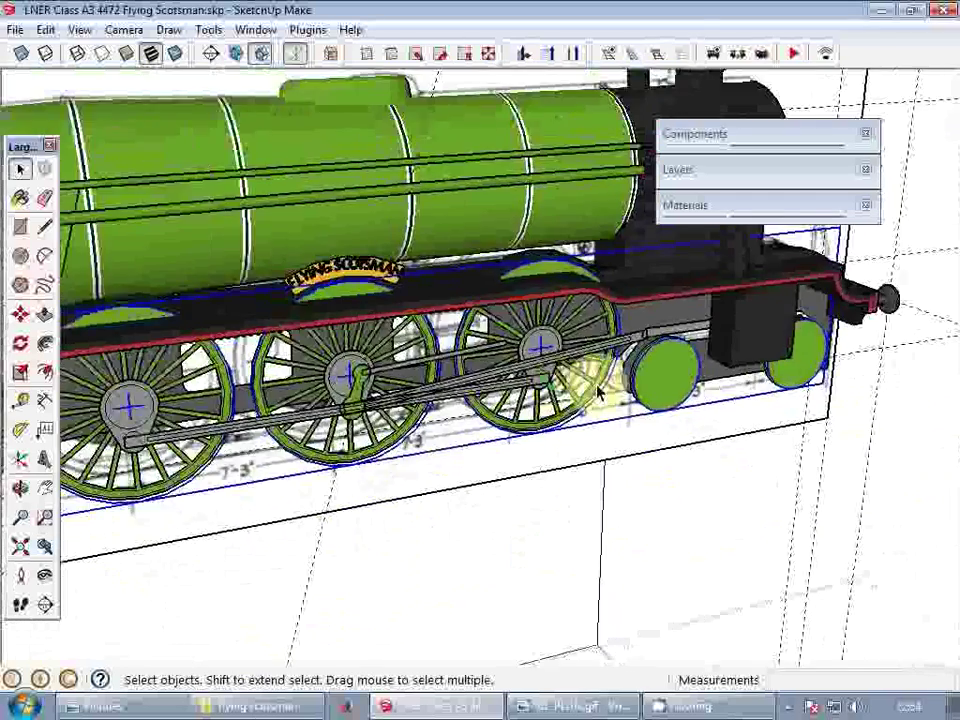
{"action": "scroll", "coordinate": [610, 387], "scroll_direction": "down", "scroll_amount": 2}
{"action": "middle_click_drag", "start_coordinate": [621, 381], "coordinate": [407, 364]}
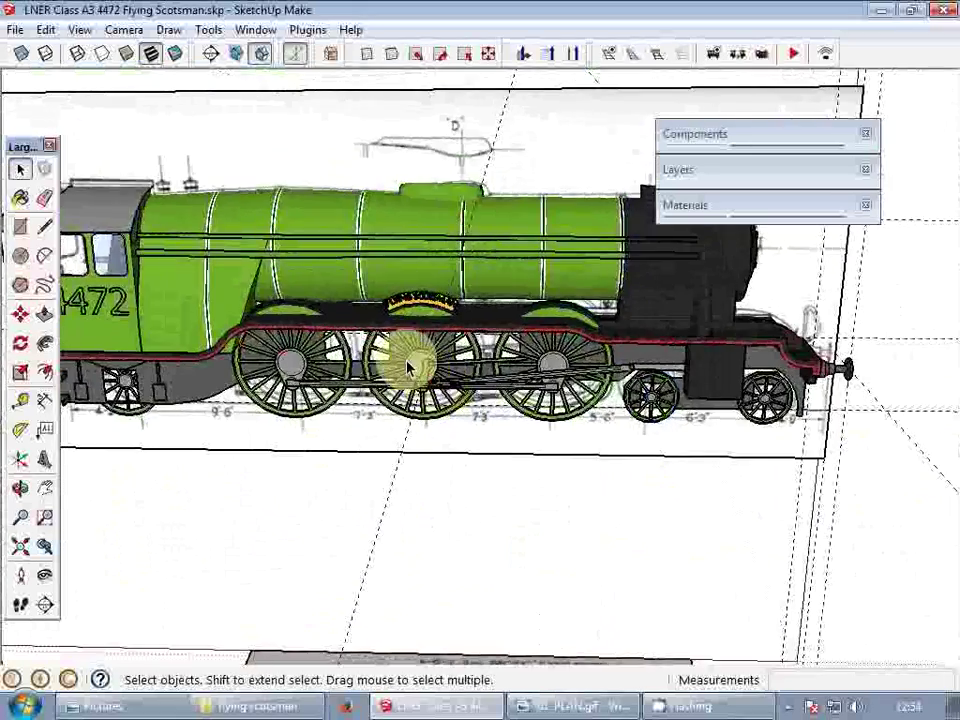
- Paint the crank arm on the middle driving wheel with the in-model material 0133_Gray
{"action": "scroll", "coordinate": [405, 470], "scroll_direction": "up", "scroll_amount": 4}
{"action": "scroll", "coordinate": [462, 374], "scroll_direction": "up", "scroll_amount": 2}
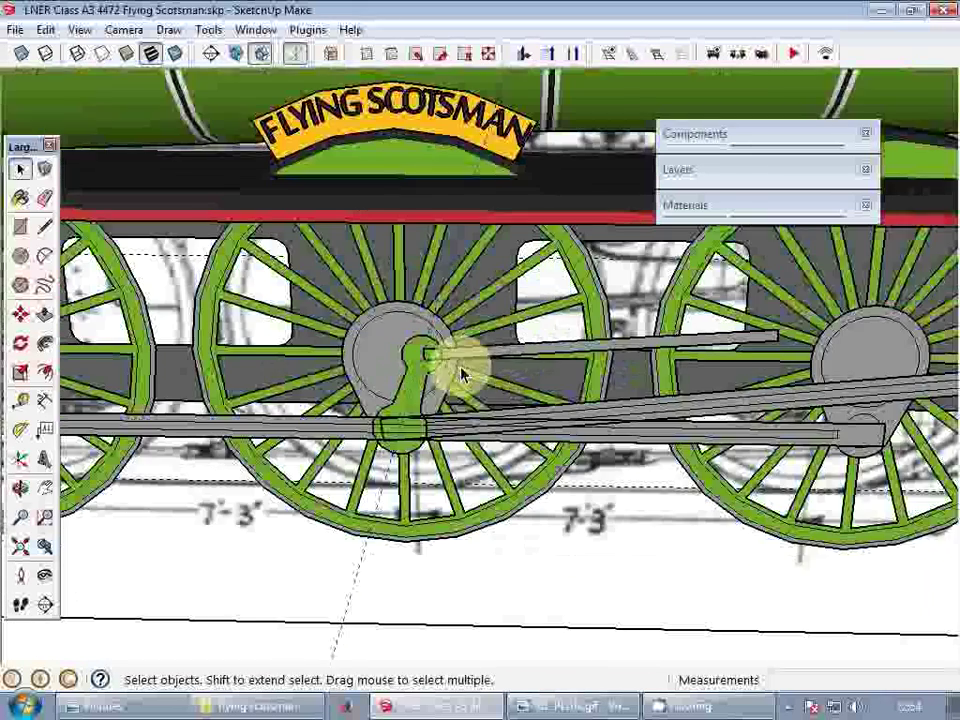
{"action": "middle_click_drag", "start_coordinate": [441, 405], "coordinate": [585, 290]}
{"action": "left_click", "coordinate": [726, 207]}
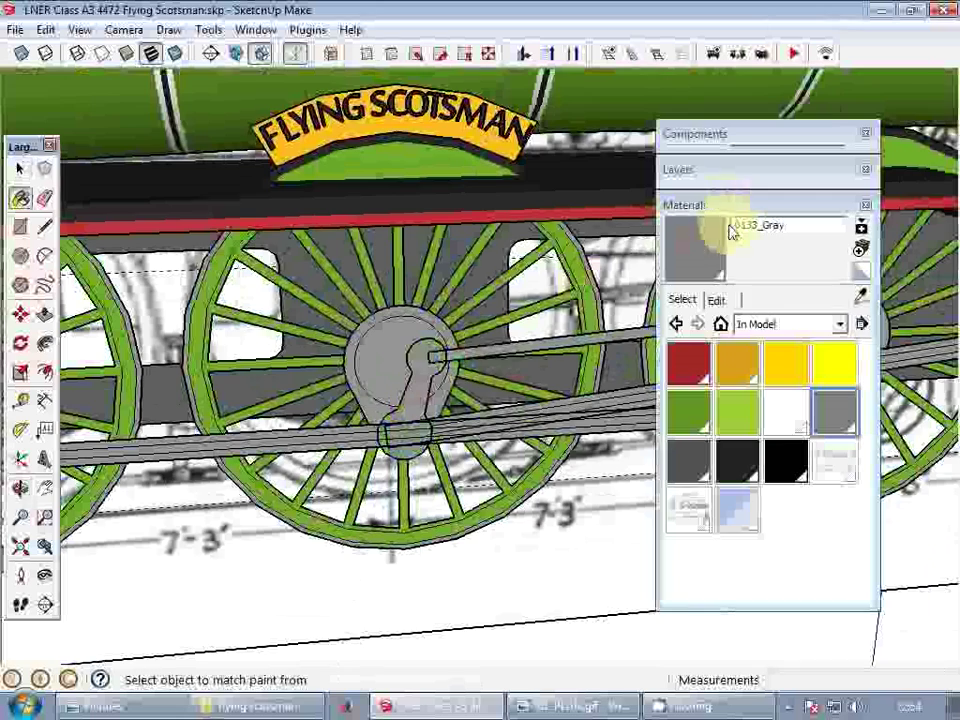
{"action": "left_click", "coordinate": [727, 208]}
- Move the connecting rod 2" outward from the wheels
{"action": "middle_click_drag", "start_coordinate": [500, 362], "coordinate": [590, 400]}
{"action": "key", "text": "space"}
{"action": "middle_click_drag", "start_coordinate": [810, 370], "coordinate": [688, 335]}
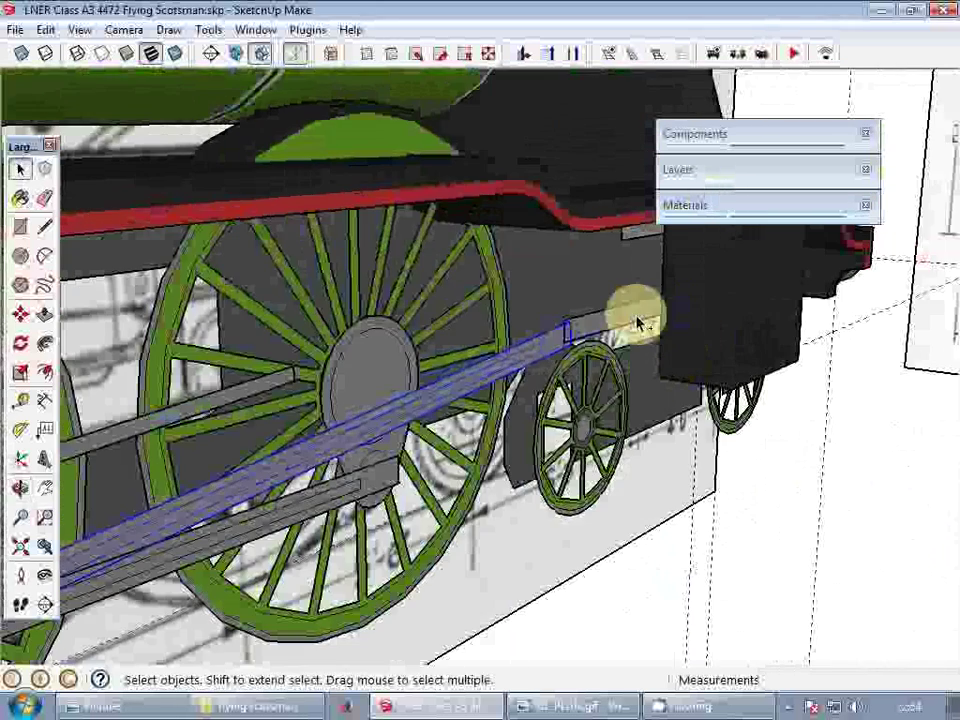
{"action": "key", "text": "m"}
{"action": "left_click", "coordinate": [658, 274]}
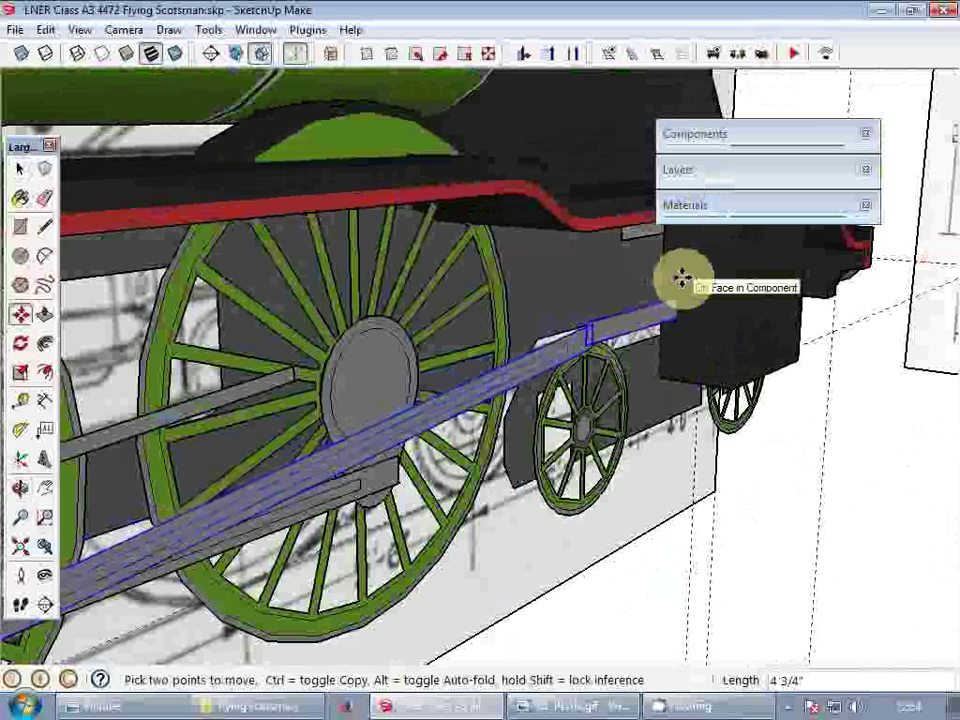
{"action": "type", "text": "2"}
{"action": "key", "text": "Return"}
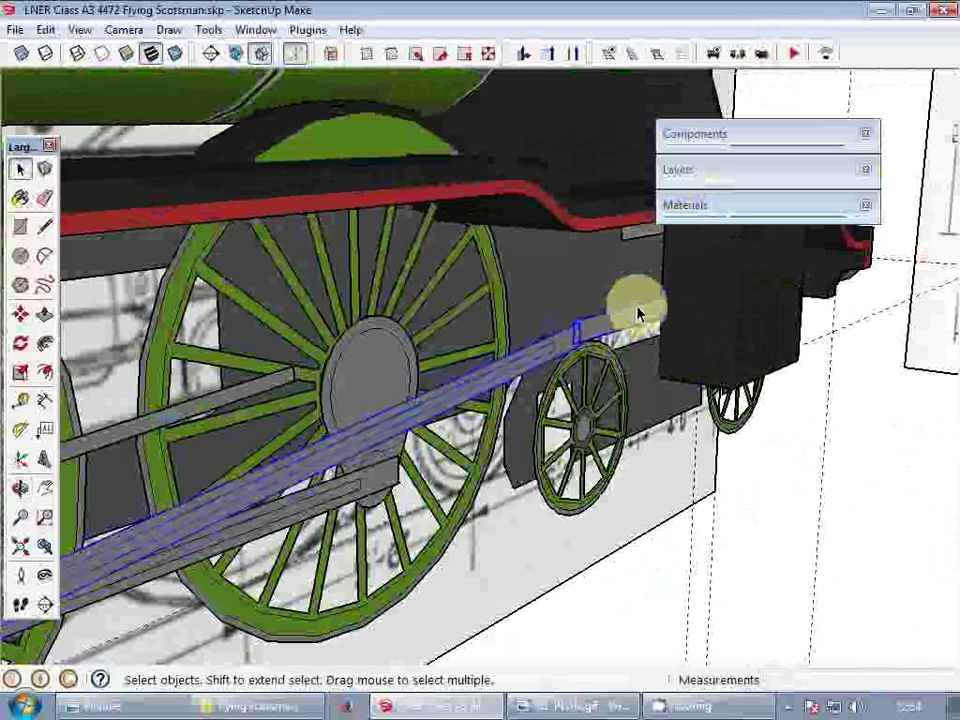
- Move the piston rod outward to line up with the connecting rod, and the valve spindle above it outward by 4"
{"action": "key", "text": "m"}
{"action": "left_click", "coordinate": [686, 270]}
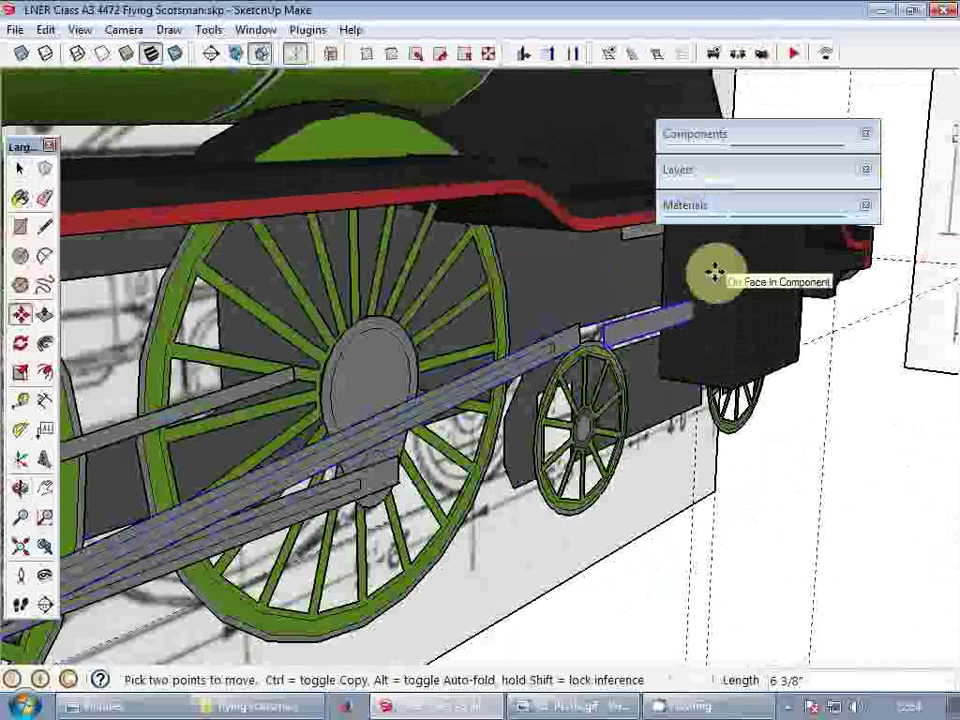
{"action": "key", "text": "space"}
{"action": "left_click", "coordinate": [714, 272]}
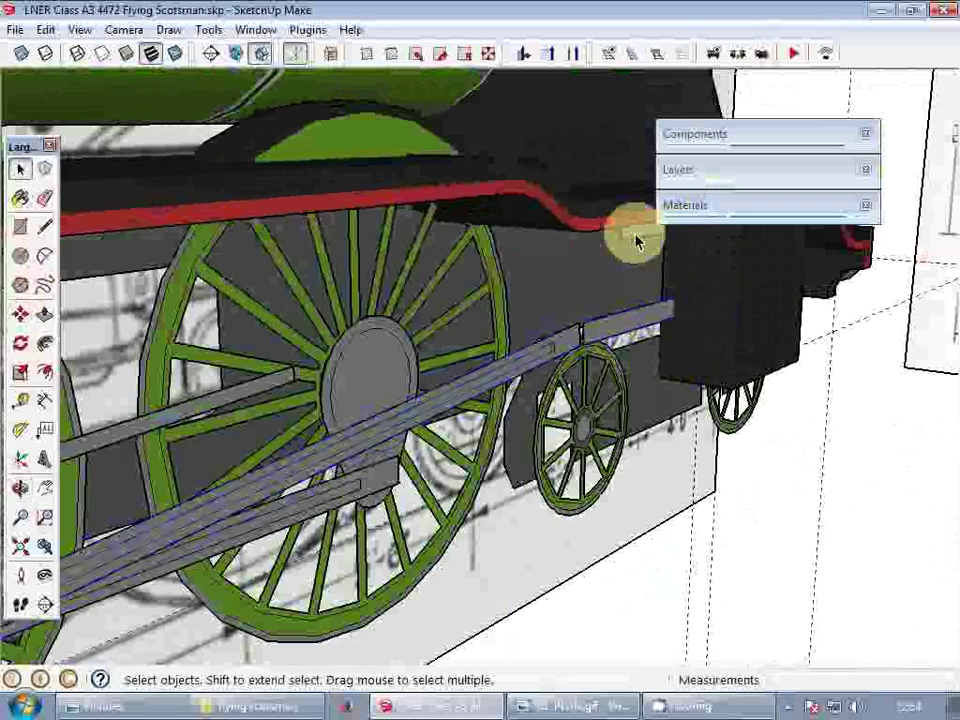
{"action": "key", "text": "m"}
{"action": "left_click", "coordinate": [628, 229]}
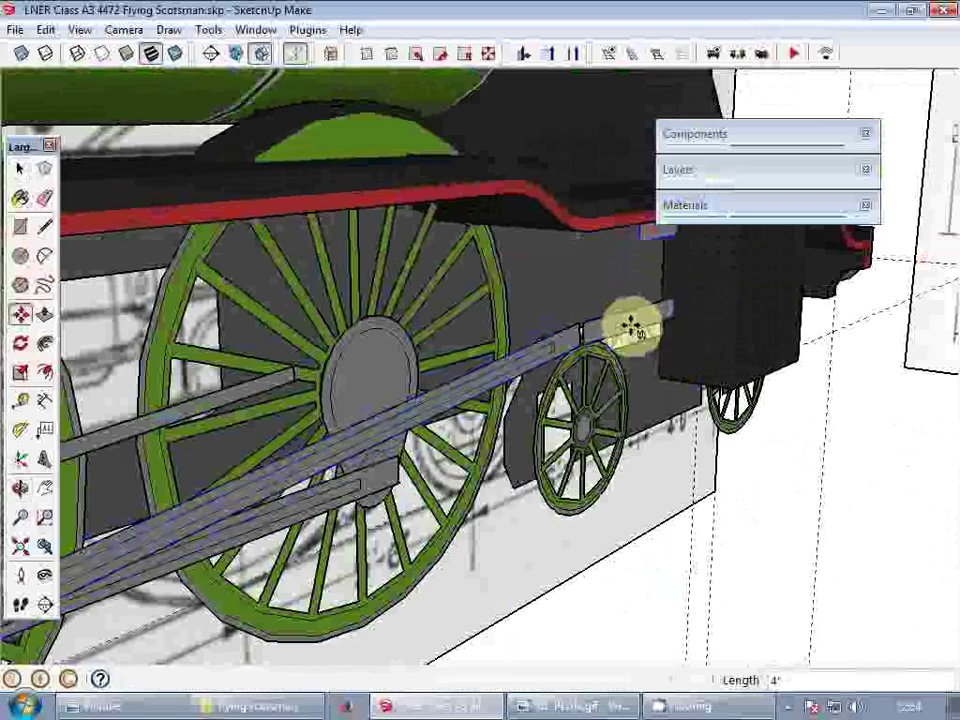
{"action": "key", "text": "space"}
- Move the crank arm outward so it sits in front of the coupling and connecting rods
{"action": "scroll", "coordinate": [634, 326], "scroll_direction": "down", "scroll_amount": 3}
{"action": "scroll", "coordinate": [340, 440], "scroll_direction": "up", "scroll_amount": 2}
{"action": "left_click", "coordinate": [253, 458]}
{"action": "scroll", "coordinate": [255, 455], "scroll_direction": "up", "scroll_amount": 3}
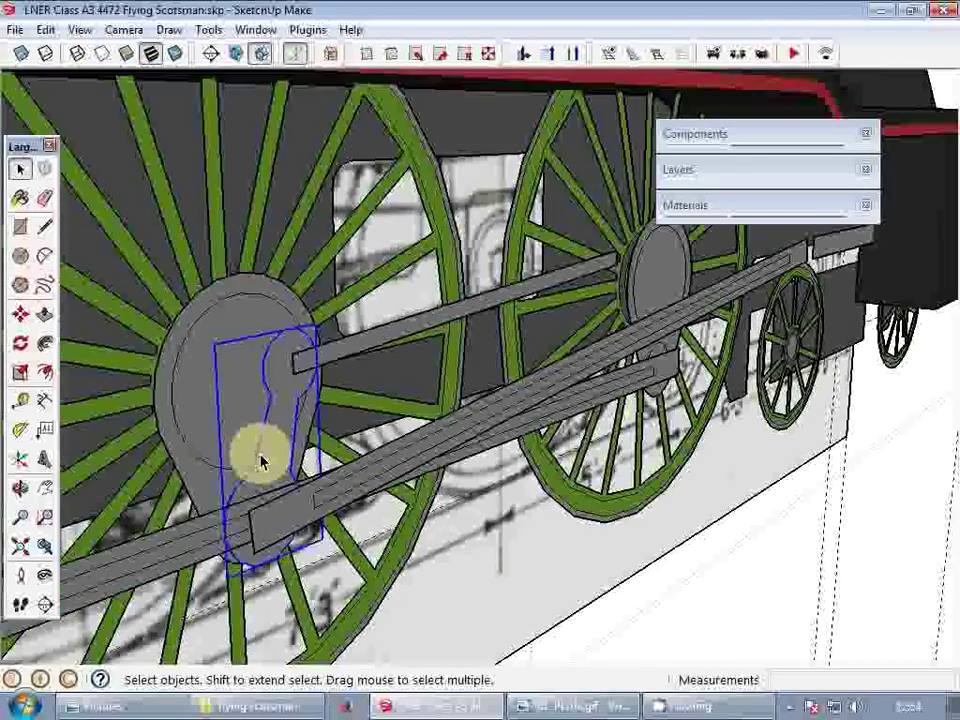
{"action": "scroll", "coordinate": [262, 462], "scroll_direction": "up", "scroll_amount": 1}
{"action": "key", "text": "m"}
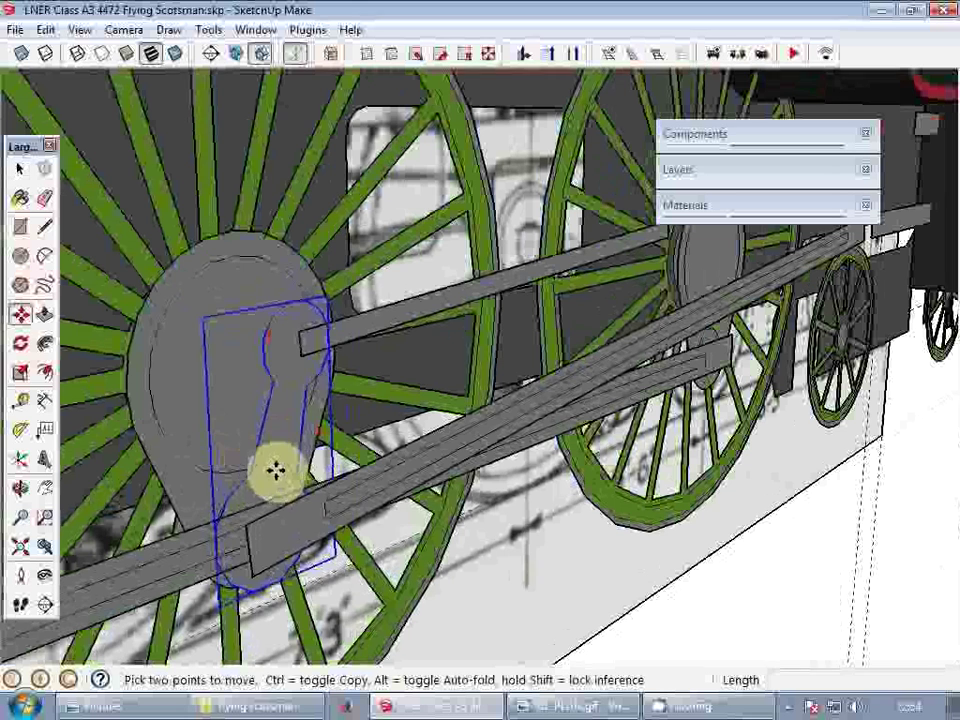
{"action": "left_click", "coordinate": [275, 470]}
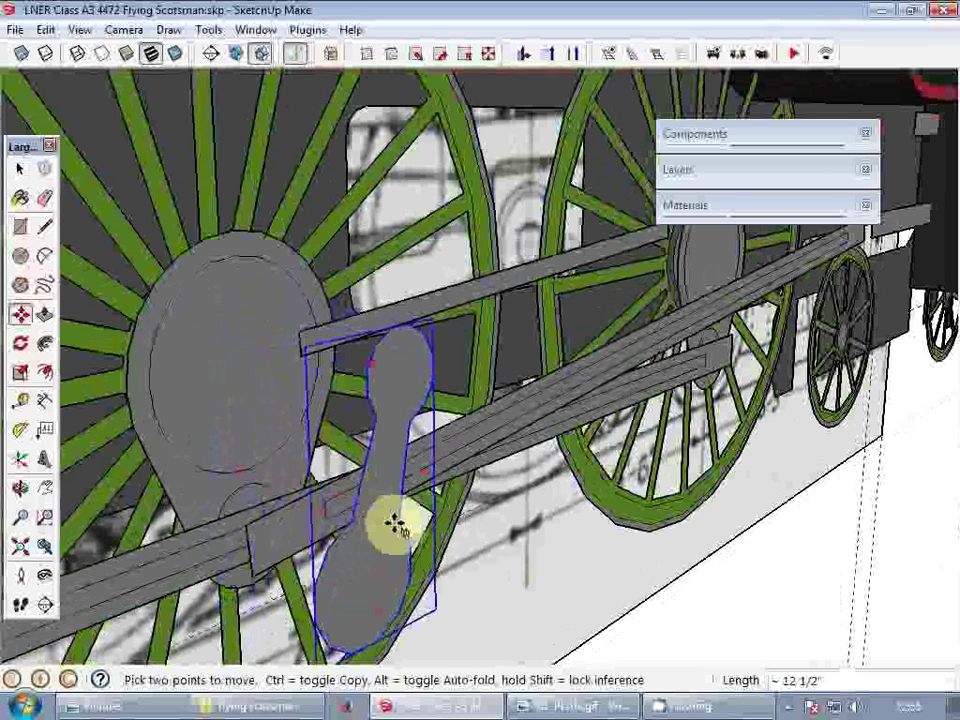
{"action": "type", "text": "2"}
{"action": "key", "text": "Return"}
{"action": "key", "text": "space"}
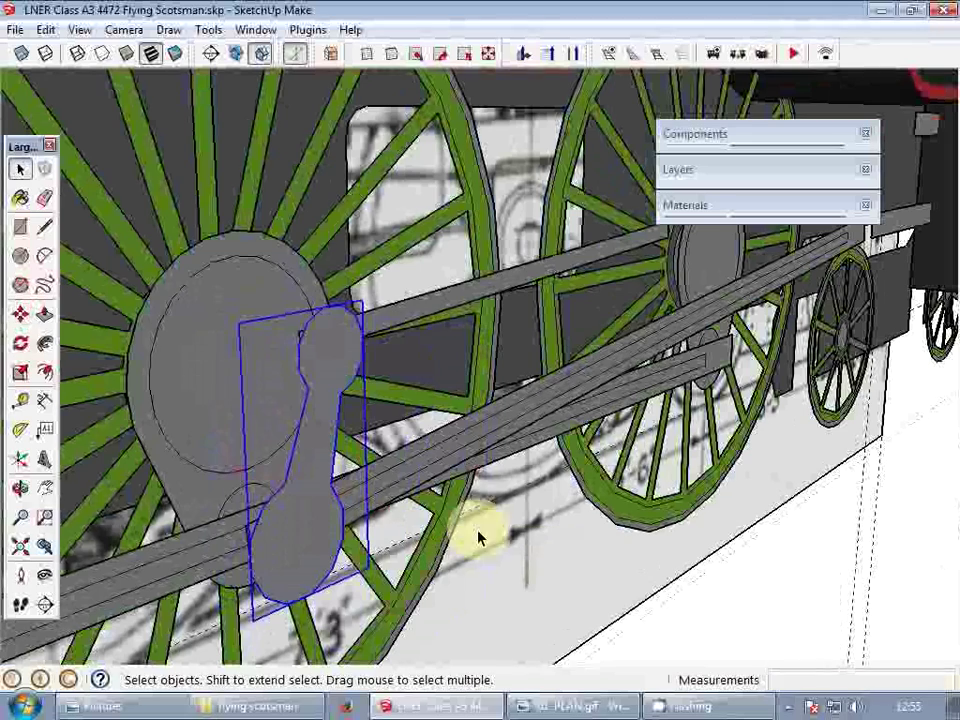
- Move the valve gear rod outward to meet the back of the crank arm's upper end
{"action": "key", "text": "m"}
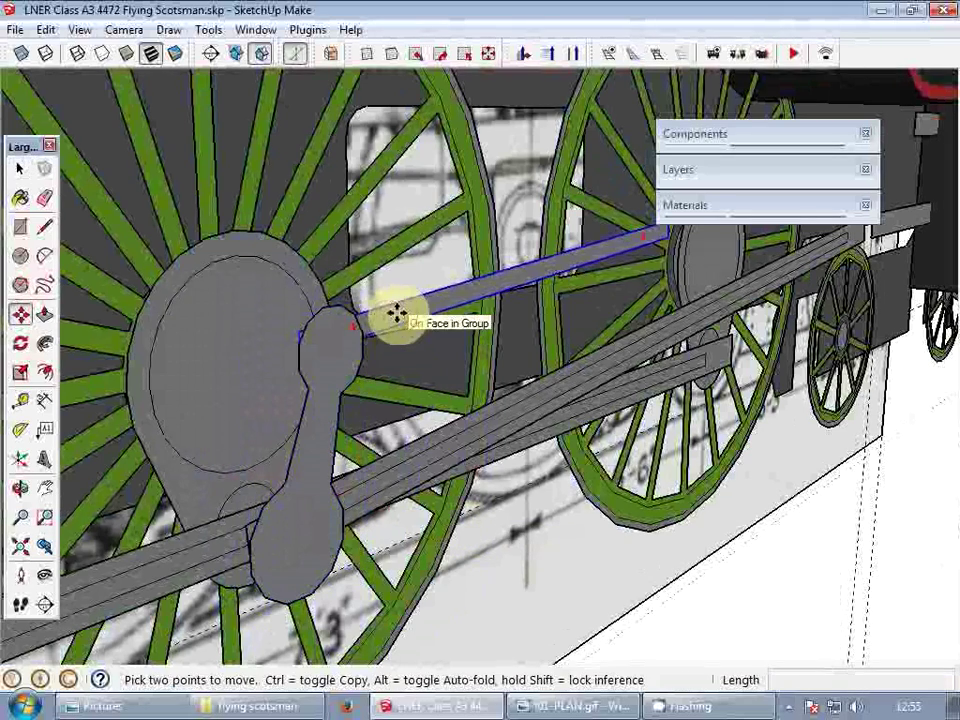
{"action": "left_click", "coordinate": [397, 314]}
{"action": "key", "text": "space"}
{"action": "scroll", "coordinate": [512, 437], "scroll_direction": "down", "scroll_amount": 3}
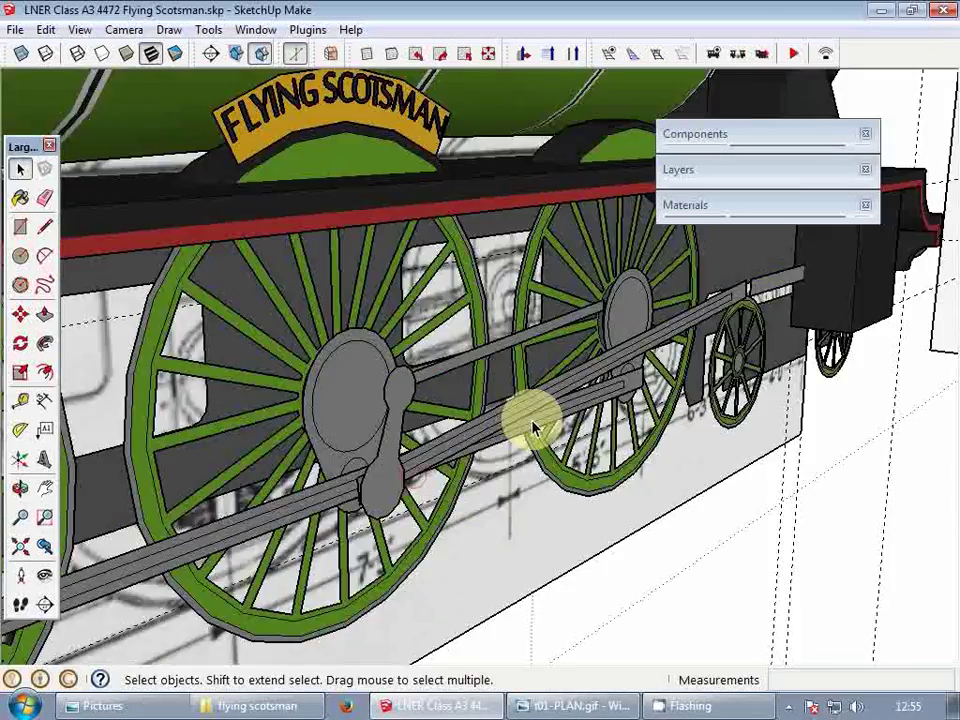
- Examine the side rods, crank arm and wheels from several angles around the locomotive
{"action": "middle_click_drag", "start_coordinate": [534, 429], "coordinate": [439, 424]}
{"action": "scroll", "coordinate": [461, 422], "scroll_direction": "down", "scroll_amount": 6}
{"action": "middle_click_drag", "start_coordinate": [541, 412], "coordinate": [282, 368]}
{"action": "scroll", "coordinate": [452, 384], "scroll_direction": "up", "scroll_amount": 4}
{"action": "middle_click_drag", "start_coordinate": [462, 396], "coordinate": [383, 437]}
{"action": "scroll", "coordinate": [381, 437], "scroll_direction": "down", "scroll_amount": 4}
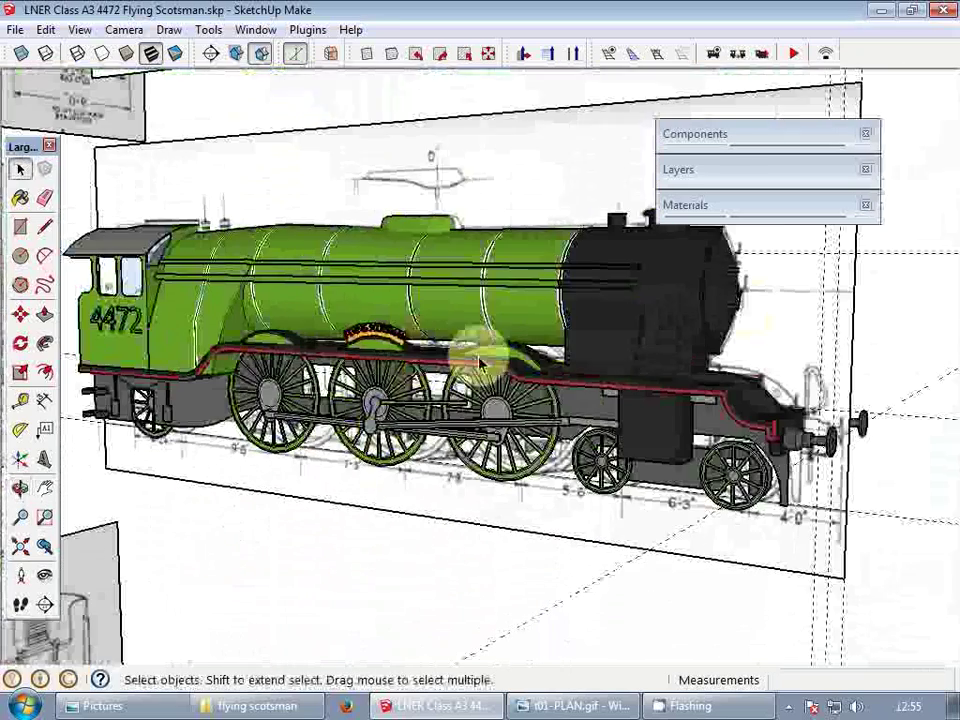
{"action": "scroll", "coordinate": [521, 339], "scroll_direction": "up", "scroll_amount": 2}
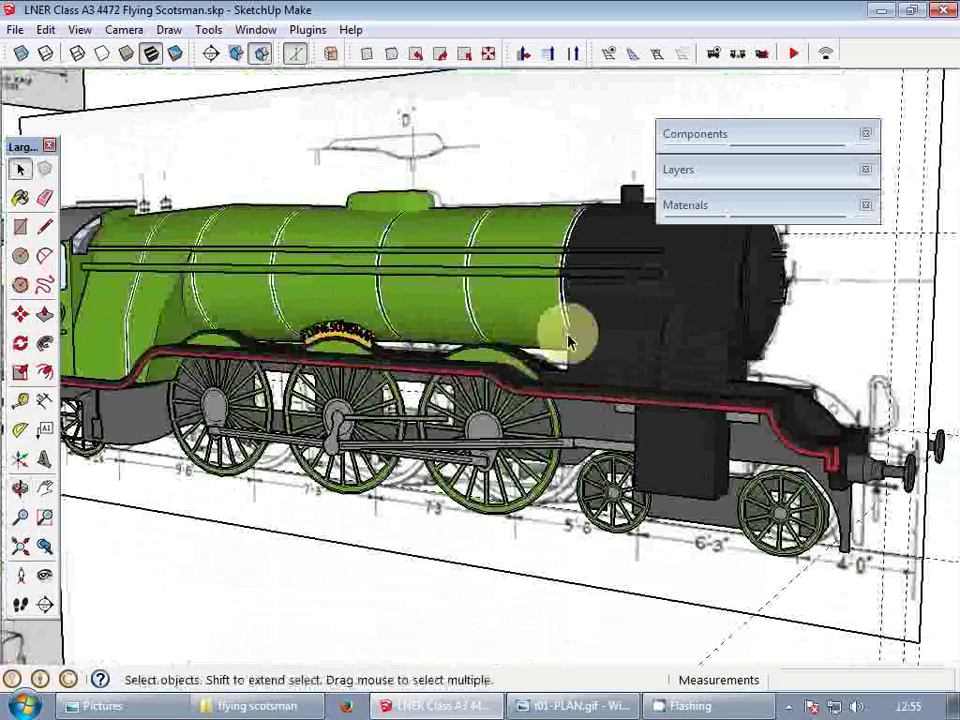
{"action": "left_click", "coordinate": [49, 146]}
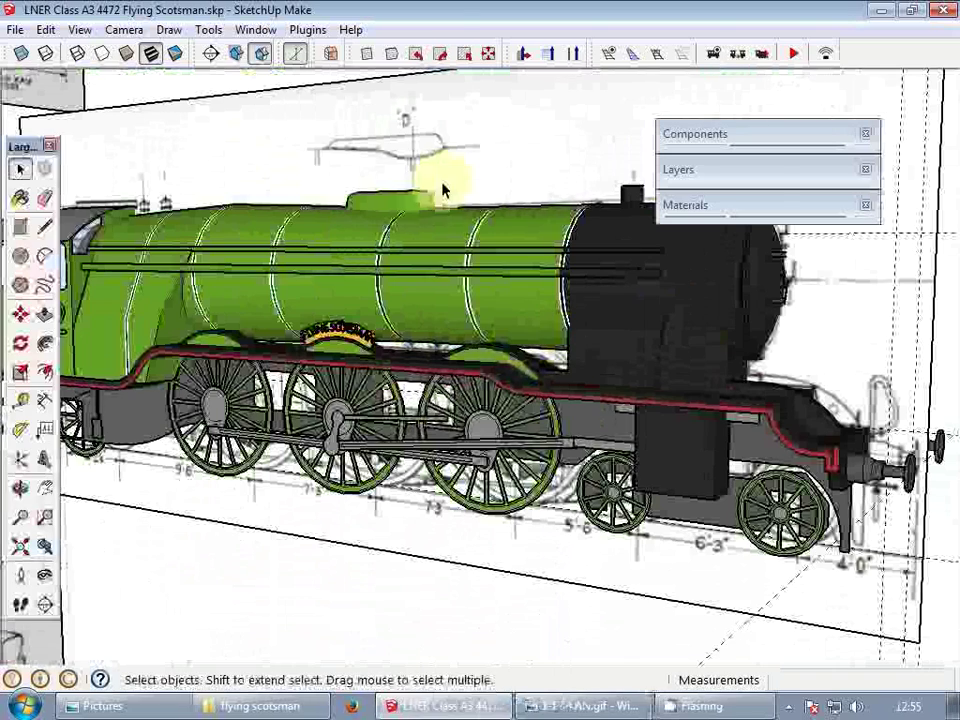
- Copy the valve spindle down to midway above the piston rod and shift the copy about 20 5/8" toward the cab
{"action": "scroll", "coordinate": [553, 399], "scroll_direction": "up", "scroll_amount": 5}
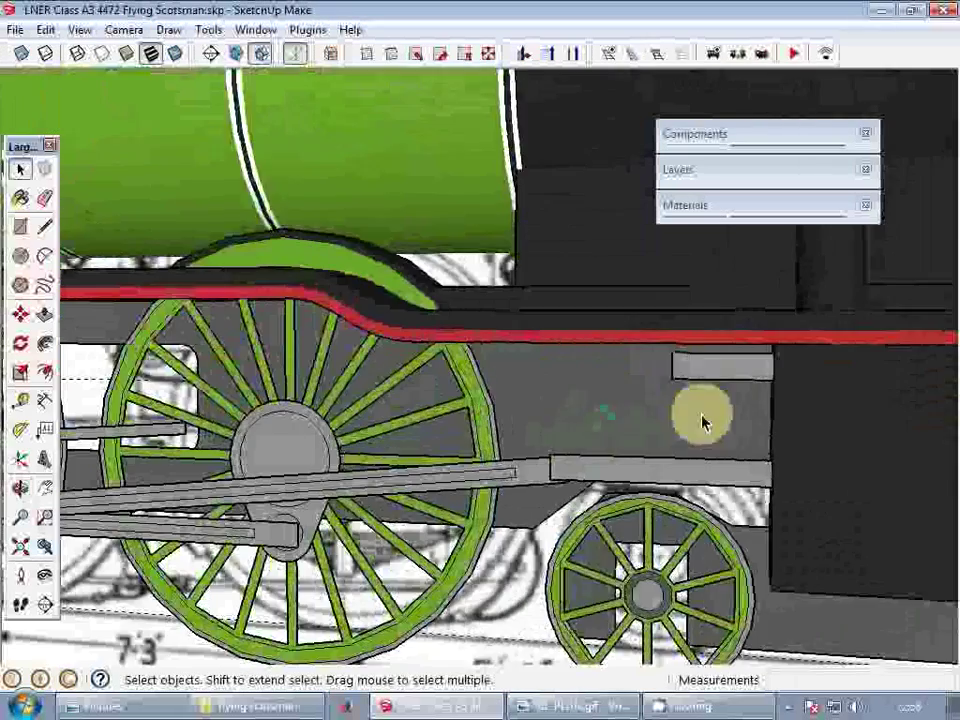
{"action": "scroll", "coordinate": [703, 418], "scroll_direction": "down", "scroll_amount": 1}
{"action": "scroll", "coordinate": [715, 380], "scroll_direction": "up", "scroll_amount": 2}
{"action": "key", "text": "m"}
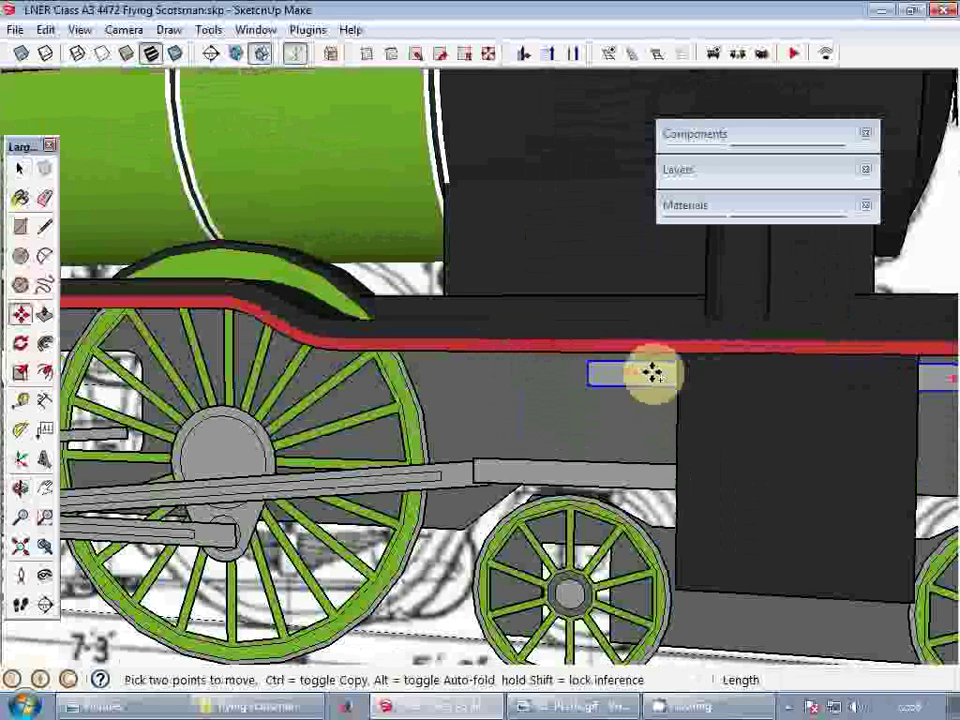
{"action": "key", "text": "ctrl"}
{"action": "left_click", "coordinate": [652, 373]}
{"action": "left_click", "coordinate": [668, 430]}
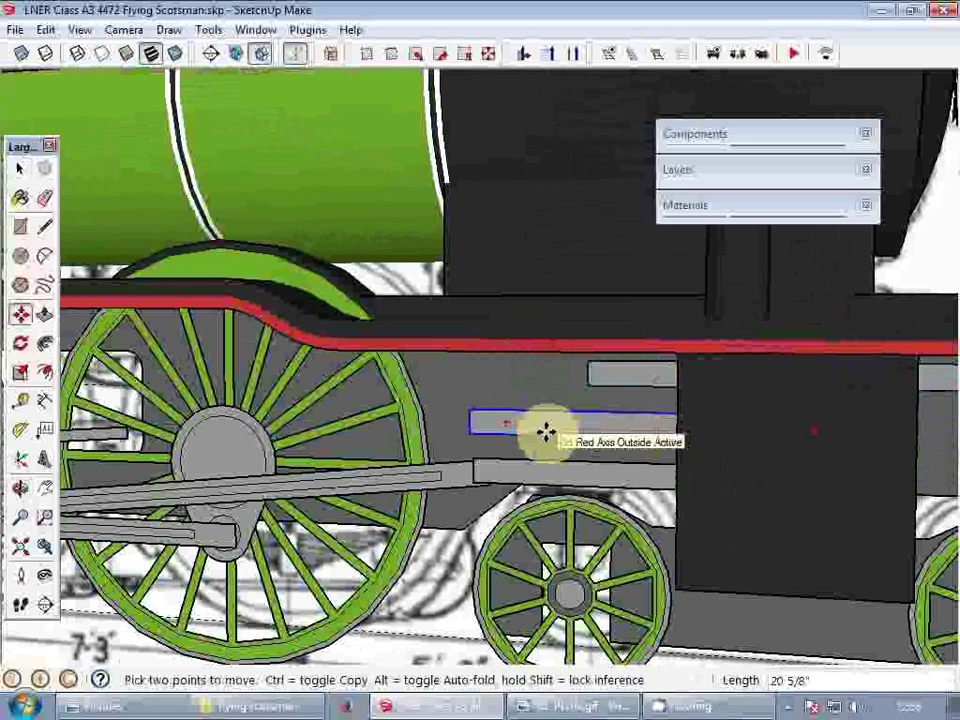
{"action": "key", "text": "space"}
- Make a rotated copy of the new middle bar that stands upright behind the cylinder, pivoting on the bar itself
{"action": "scroll", "coordinate": [585, 435], "scroll_direction": "up", "scroll_amount": 1}
{"action": "left_click", "coordinate": [596, 430]}
{"action": "left_click", "coordinate": [596, 376]}
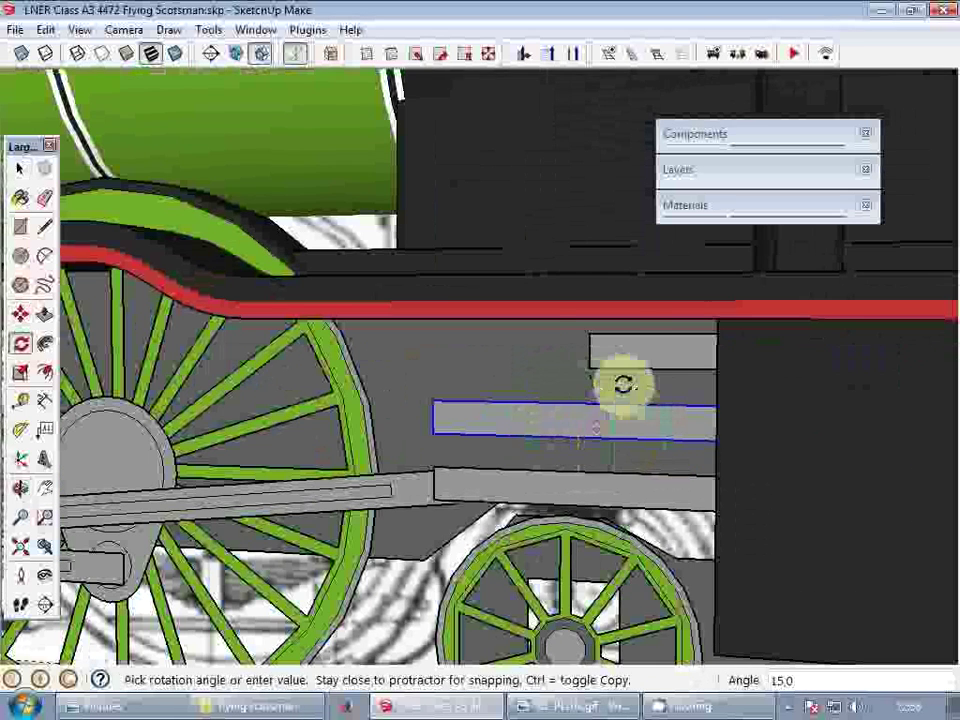
{"action": "key", "text": "ctrl"}
{"action": "left_click", "coordinate": [656, 431]}
{"action": "middle_click_drag", "start_coordinate": [656, 431], "coordinate": [862, 528]}
{"action": "key", "text": "space"}
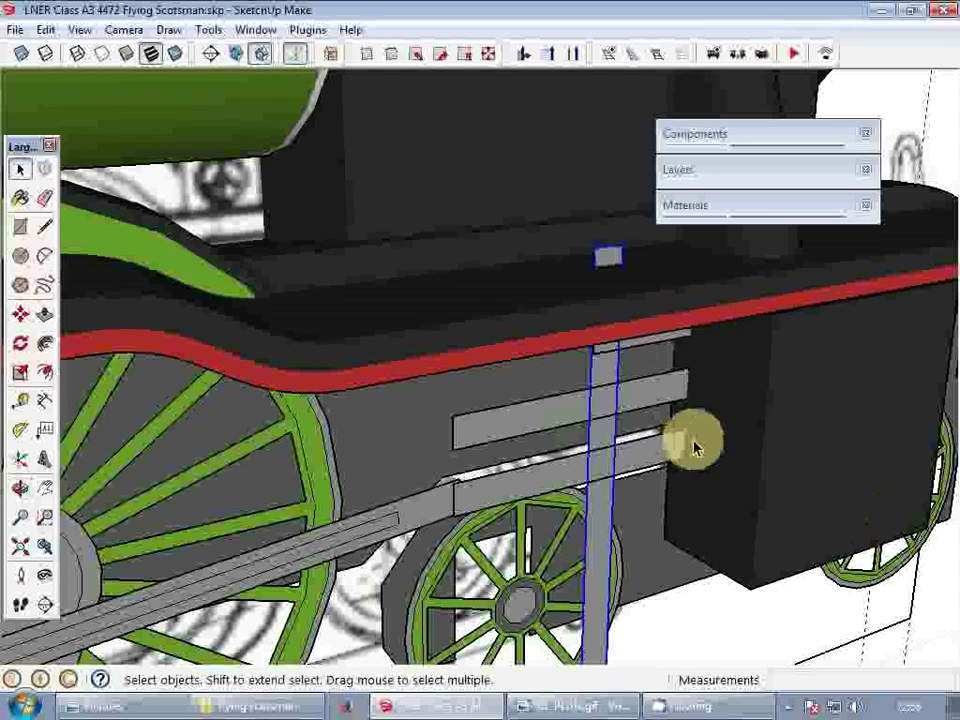
- Move the upright bar about 5 1/4" toward the cylinder and shorten it at both ends so it sits beneath the footplate
{"action": "left_click", "coordinate": [695, 430]}
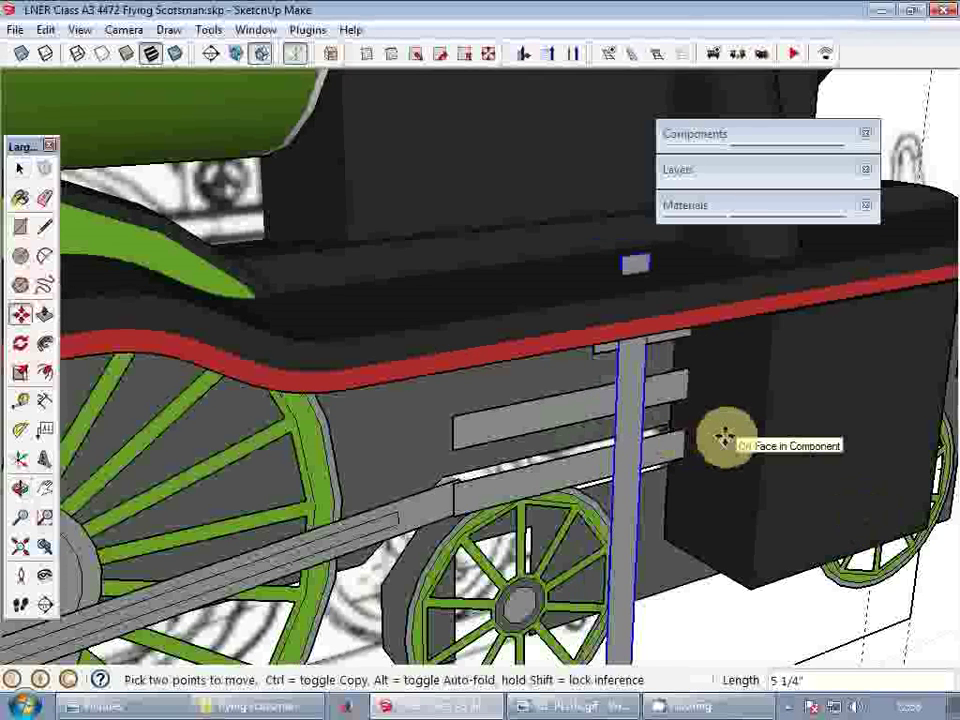
{"action": "scroll", "coordinate": [527, 360], "scroll_direction": "down", "scroll_amount": 2}
{"action": "key", "text": "s"}
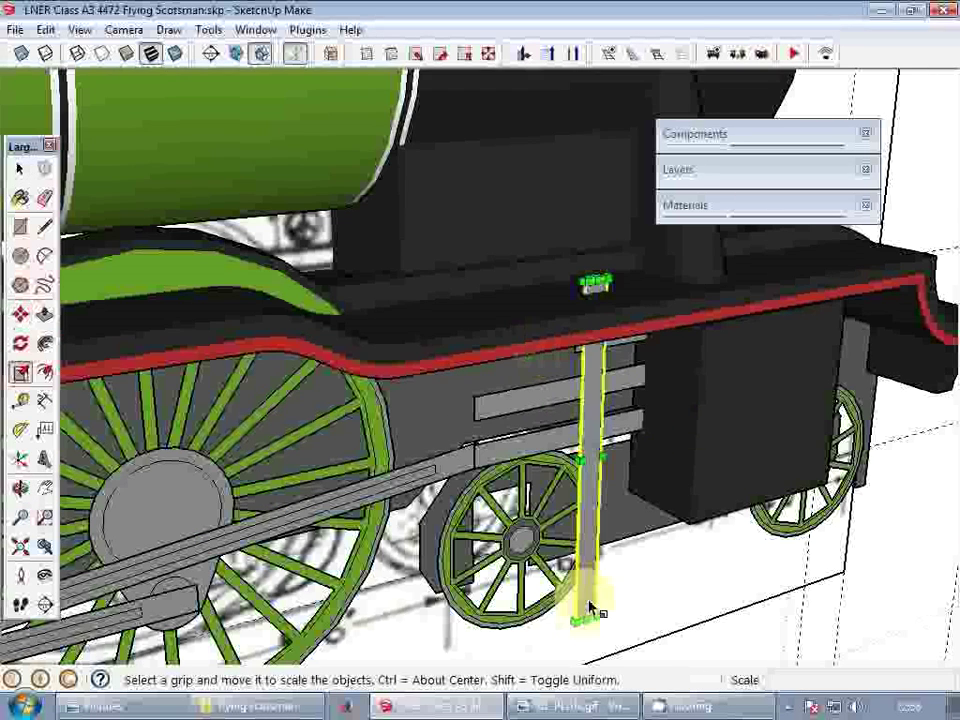
{"action": "key", "text": "space"}
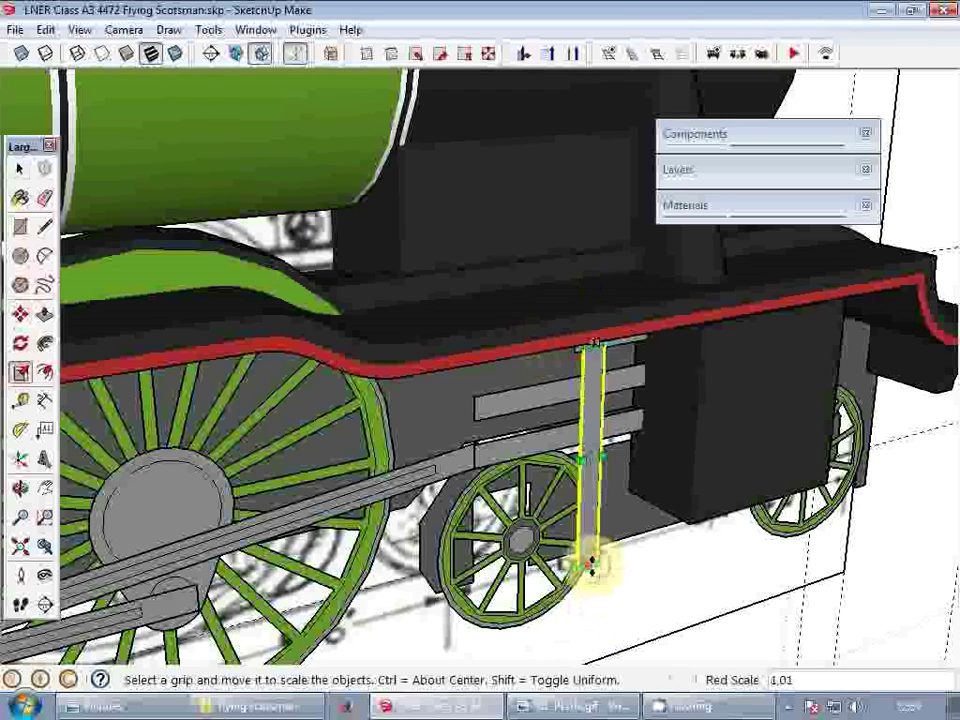
{"action": "middle_click_drag", "start_coordinate": [612, 480], "coordinate": [418, 358]}
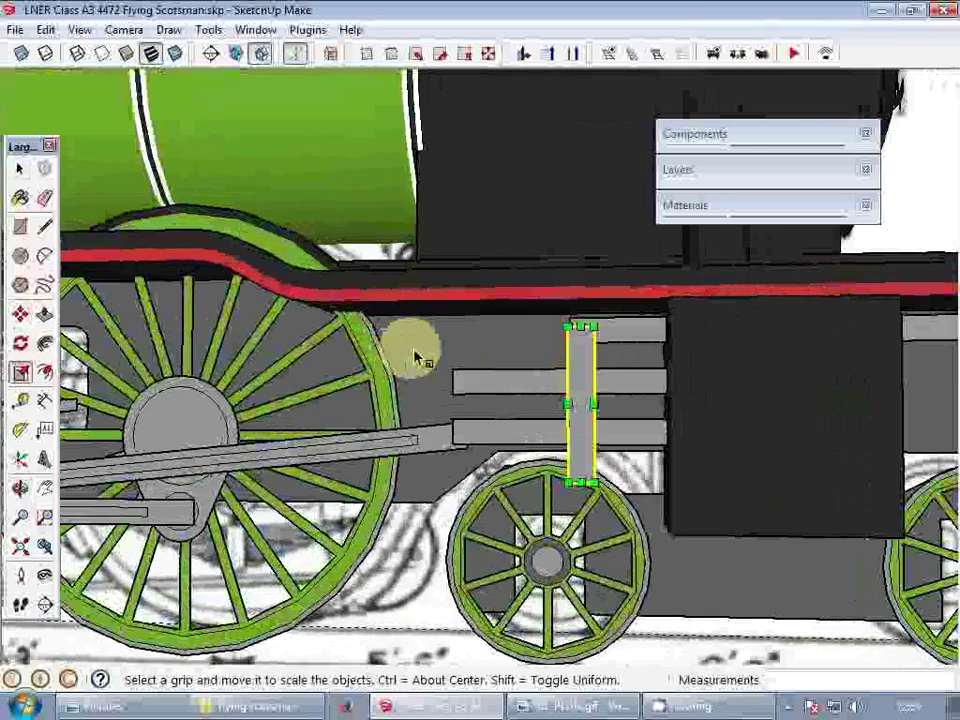
{"action": "key", "text": "space"}
- Shift the middle bar above the piston rod slightly toward the cylinder
{"action": "scroll", "coordinate": [525, 385], "scroll_direction": "up", "scroll_amount": 2}
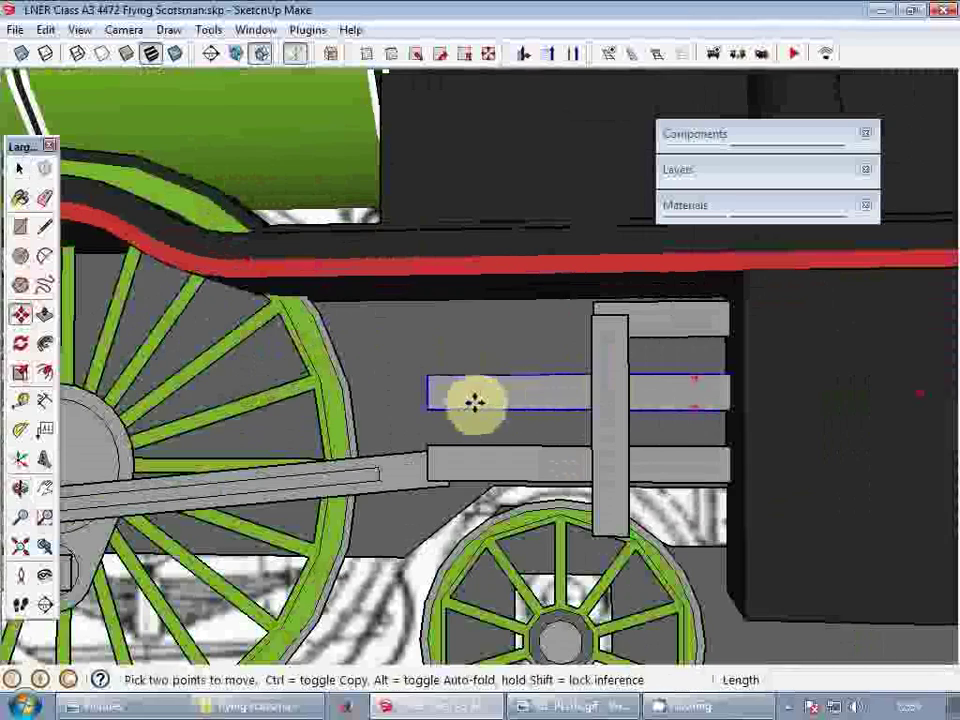
{"action": "scroll", "coordinate": [530, 412], "scroll_direction": "down", "scroll_amount": 3}
{"action": "middle_click_drag", "start_coordinate": [530, 412], "coordinate": [500, 412]}
- Examine the side of the locomotive from the cab and firebox to an overall view against the blueprint
{"action": "scroll", "coordinate": [602, 435], "scroll_direction": "down", "scroll_amount": 5}
{"action": "middle_click_drag", "start_coordinate": [500, 412], "coordinate": [624, 536], "text": "shift"}
{"action": "scroll", "coordinate": [485, 398], "scroll_direction": "up", "scroll_amount": 5}
{"action": "left_click", "coordinate": [470, 432]}
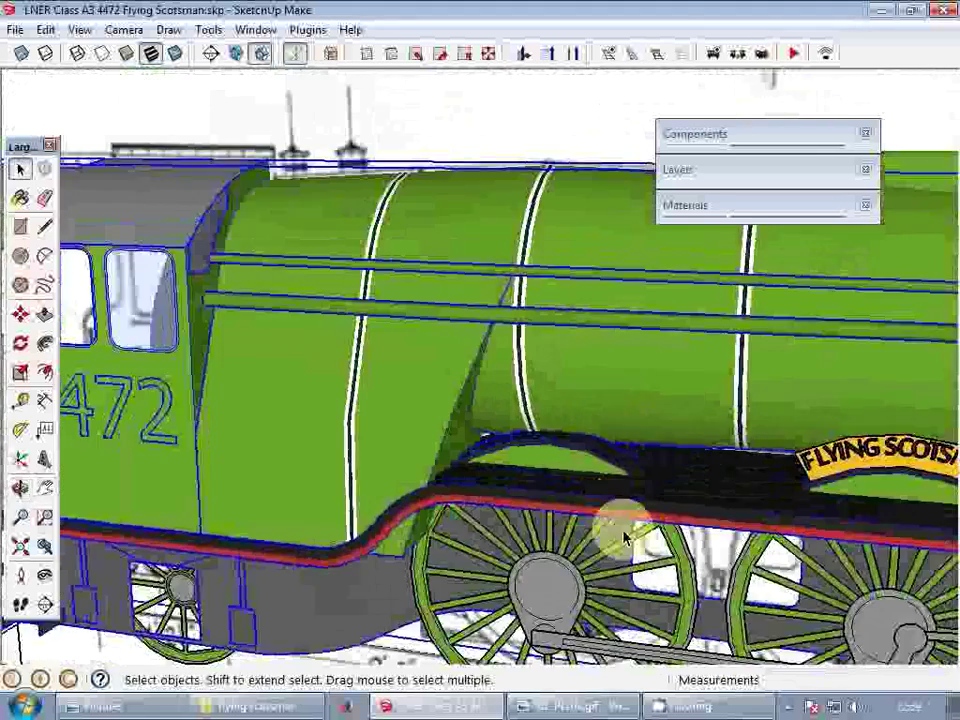
{"action": "left_click", "coordinate": [624, 536]}
{"action": "scroll", "coordinate": [604, 465], "scroll_direction": "down", "scroll_amount": 2}
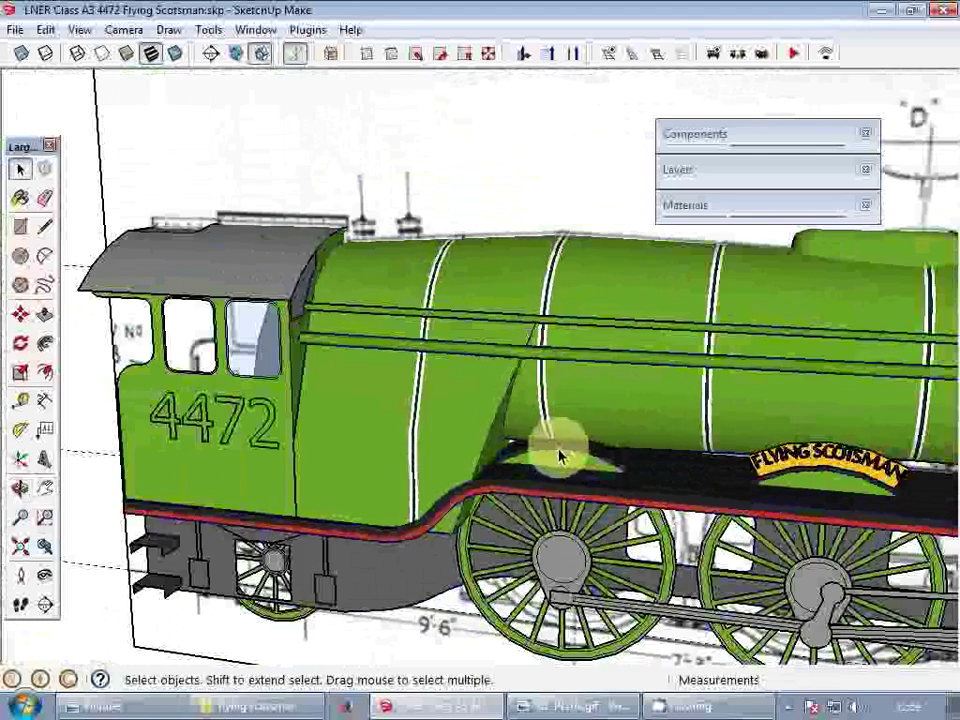
{"action": "scroll", "coordinate": [431, 403], "scroll_direction": "down", "scroll_amount": 3}
{"action": "middle_click_drag", "start_coordinate": [431, 403], "coordinate": [630, 490]}
{"action": "scroll", "coordinate": [459, 429], "scroll_direction": "down", "scroll_amount": 3}
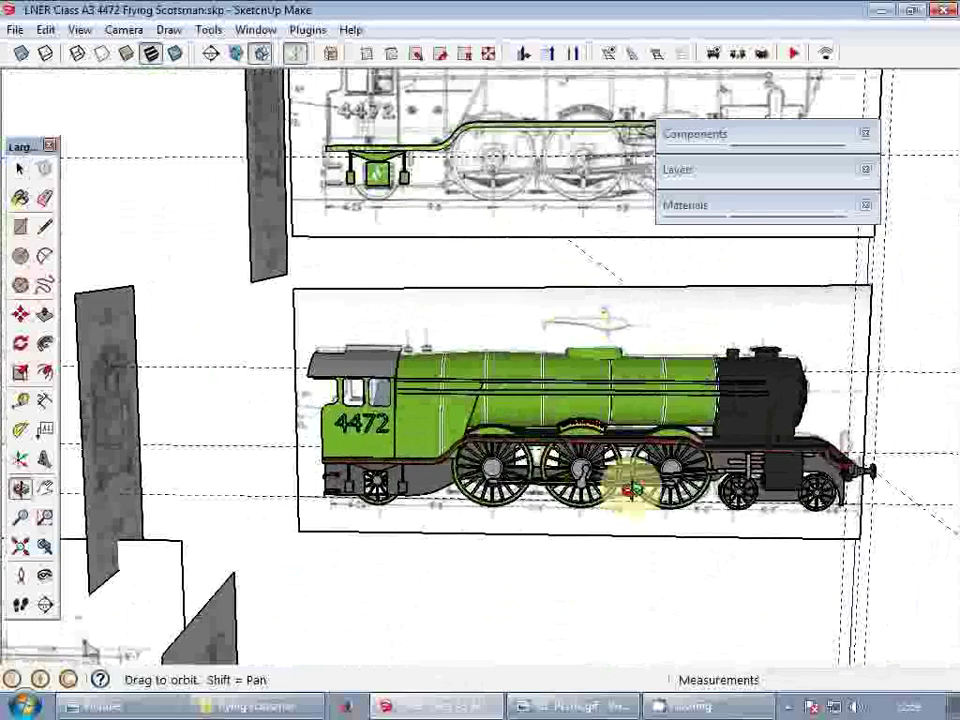
- Select the coupling rod, crank arm, valve gear rod, connecting rod and piston rod together
{"action": "scroll", "coordinate": [634, 497], "scroll_direction": "up", "scroll_amount": 5}
{"action": "middle_click_drag", "start_coordinate": [639, 497], "coordinate": [590, 500]}
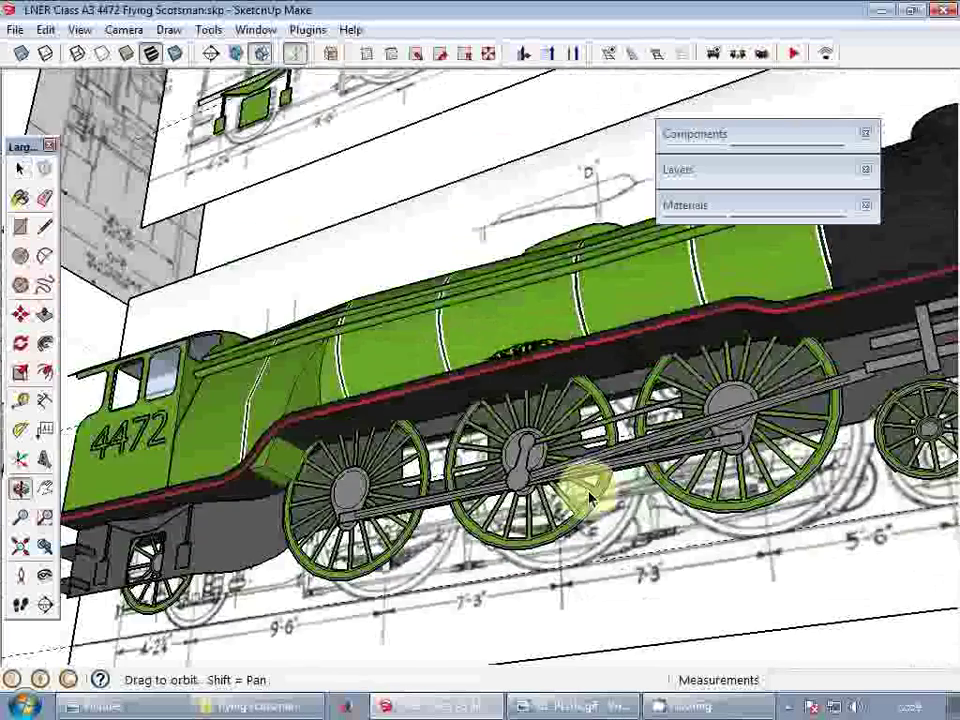
{"action": "scroll", "coordinate": [493, 497], "scroll_direction": "up", "scroll_amount": 3}
{"action": "scroll", "coordinate": [489, 496], "scroll_direction": "up", "scroll_amount": 3}
{"action": "left_click", "coordinate": [490, 495]}
{"action": "left_click", "coordinate": [554, 448], "text": "ctrl"}
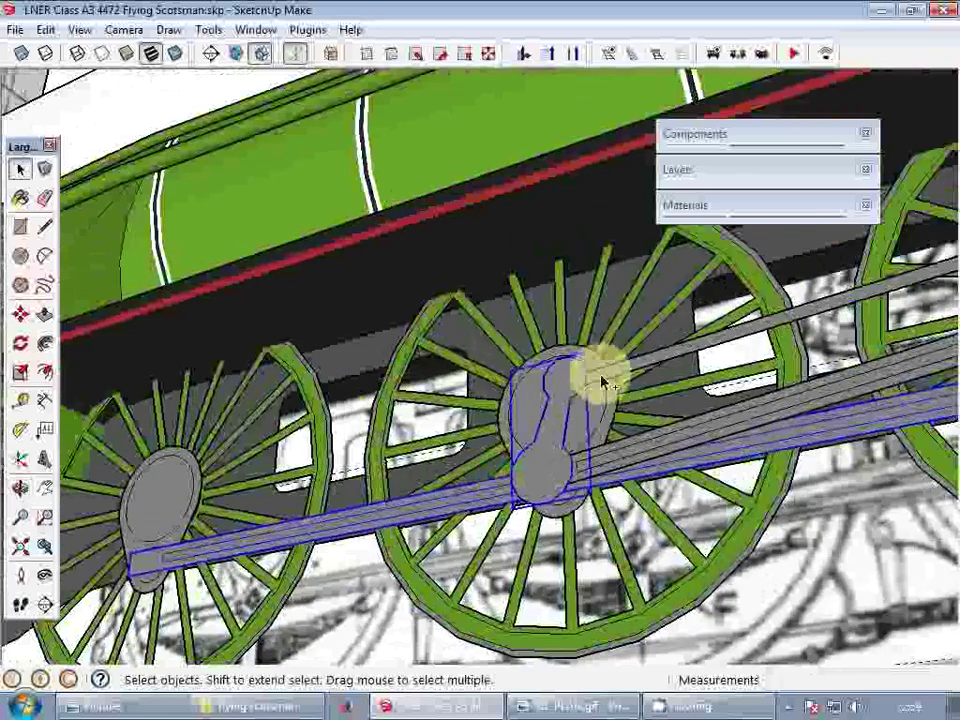
{"action": "left_click", "coordinate": [613, 468], "text": "shift"}
{"action": "scroll", "coordinate": [572, 463], "scroll_direction": "down", "scroll_amount": 4}
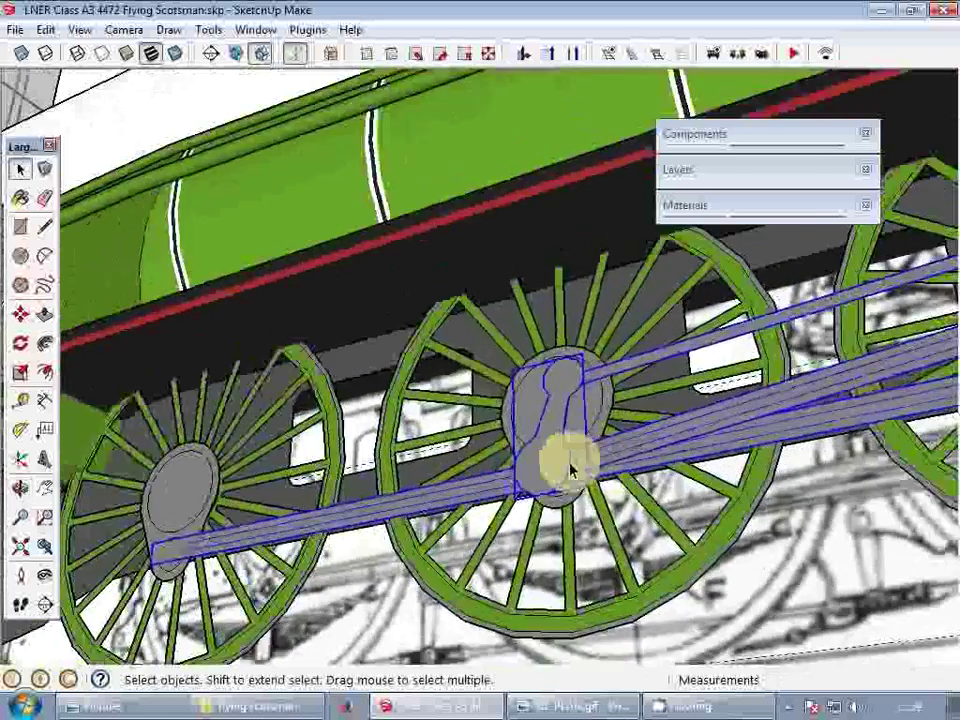
{"action": "middle_click_drag", "start_coordinate": [498, 446], "coordinate": [525, 485]}
{"action": "scroll", "coordinate": [633, 472], "scroll_direction": "up", "scroll_amount": 5}
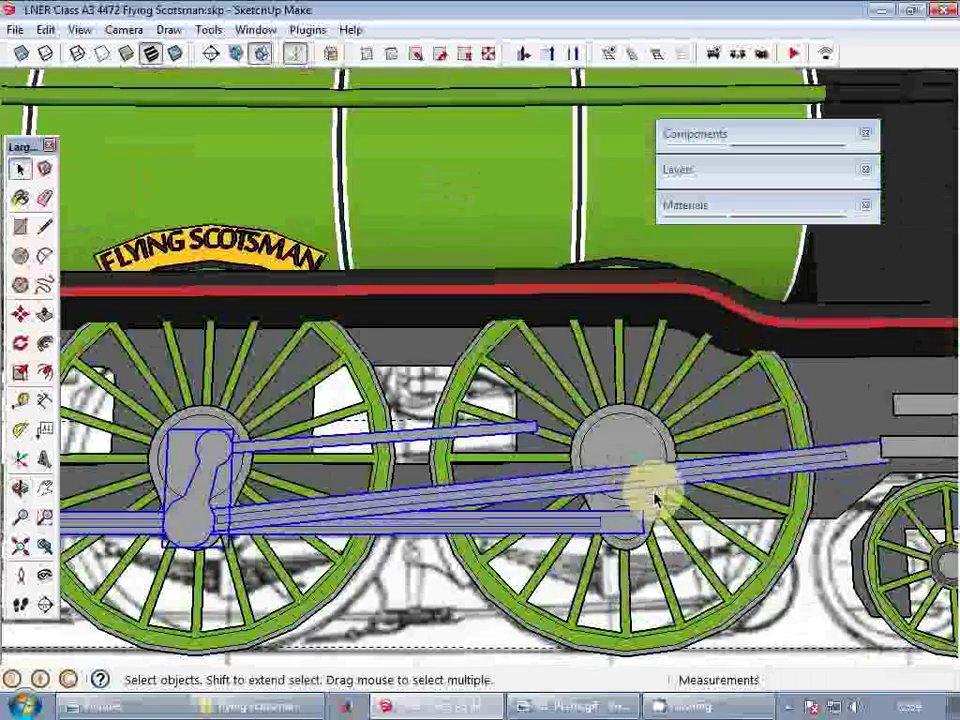
{"action": "scroll", "coordinate": [619, 506], "scroll_direction": "down", "scroll_amount": 1}
{"action": "middle_click_drag", "start_coordinate": [704, 488], "coordinate": [492, 517], "text": "shift"}
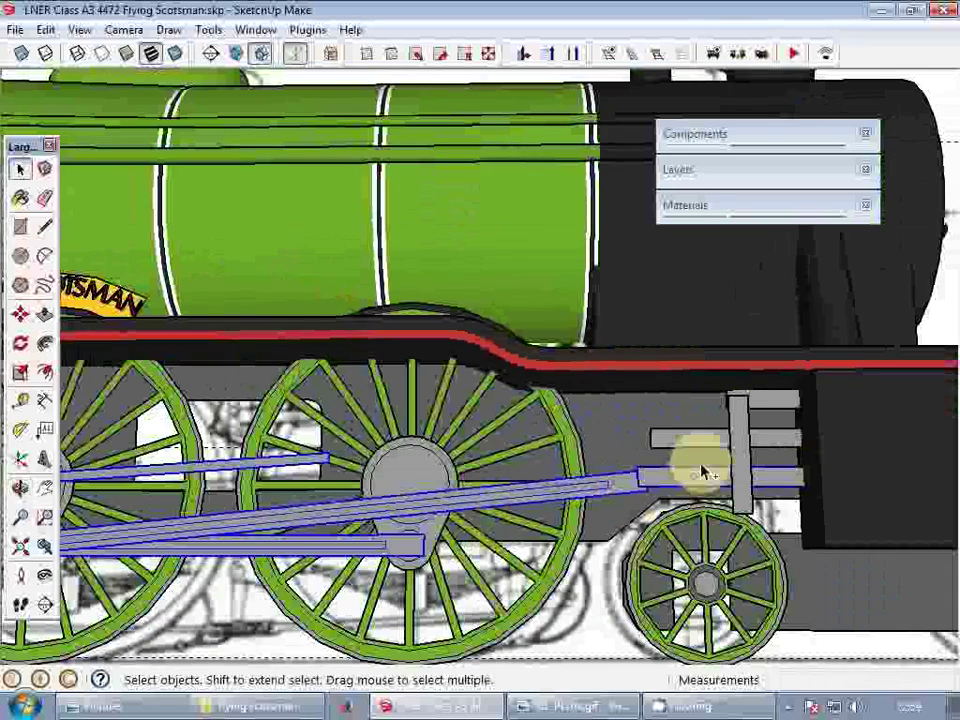
{"action": "middle_click_drag", "start_coordinate": [712, 440], "coordinate": [664, 508]}
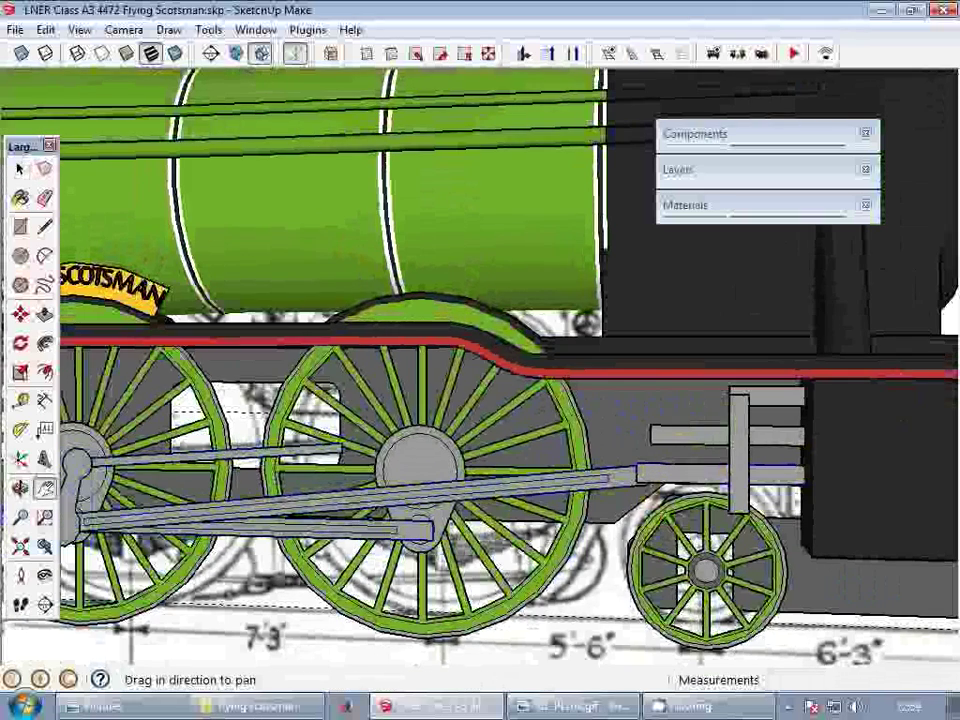
- Sample the footplate edging's red material 0018_Brown and paint the front face of the buffer beam with it
{"action": "middle_click_drag", "start_coordinate": [536, 360], "coordinate": [318, 432]}
{"action": "scroll", "coordinate": [122, 444], "scroll_direction": "down", "scroll_amount": 3}
{"action": "scroll", "coordinate": [407, 508], "scroll_direction": "up", "scroll_amount": 6}
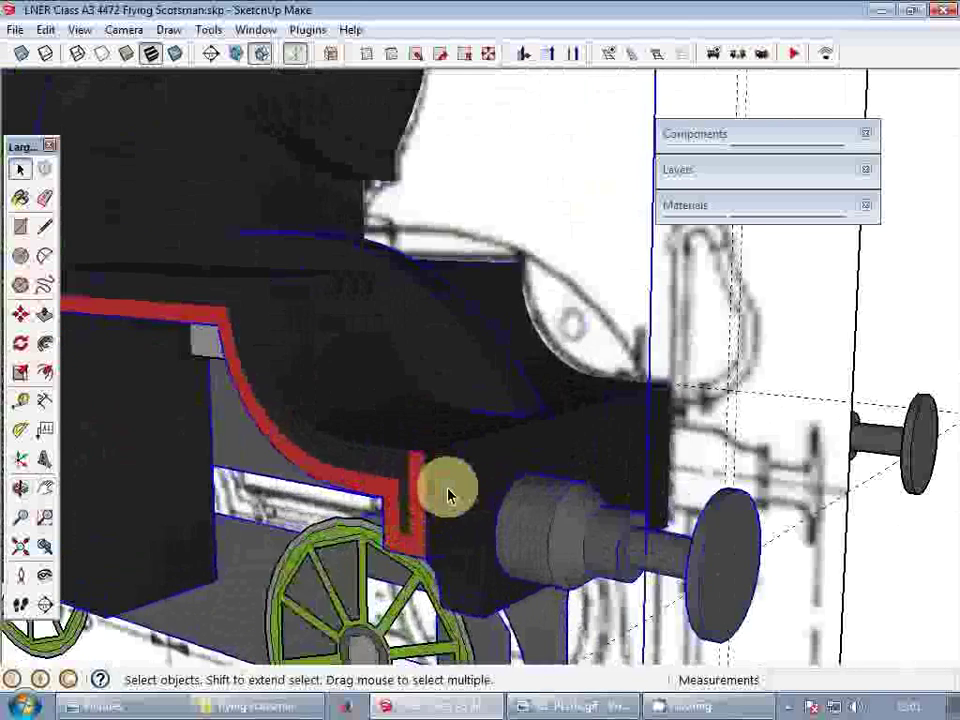
{"action": "key", "text": "b"}
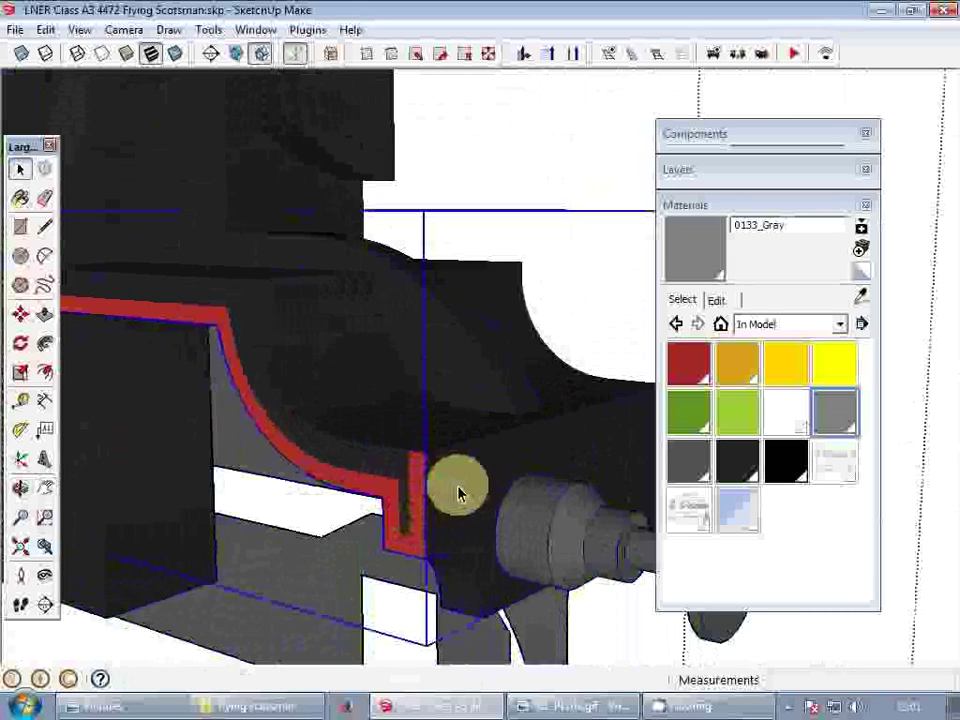
{"action": "double_click", "coordinate": [458, 493]}
{"action": "left_click", "coordinate": [411, 478], "text": "alt"}
{"action": "left_click", "coordinate": [474, 470]}
{"action": "key", "text": "space"}
{"action": "scroll", "coordinate": [503, 471], "scroll_direction": "down", "scroll_amount": 3}
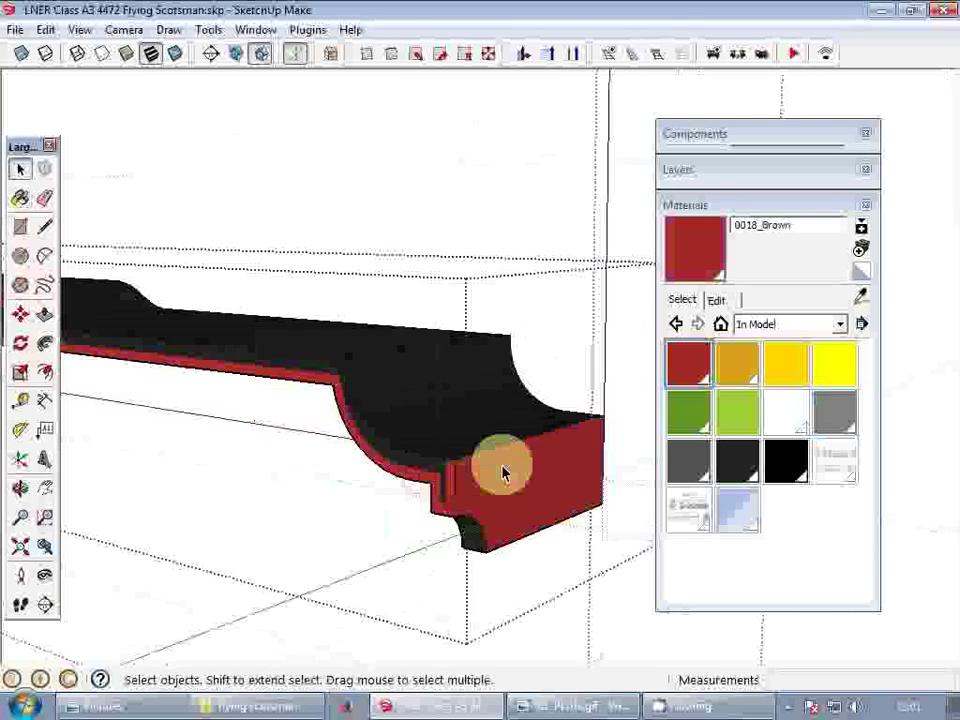
{"action": "key", "text": "Escape"}
{"action": "middle_click_drag", "start_coordinate": [454, 452], "coordinate": [558, 486]}
{"action": "scroll", "coordinate": [489, 452], "scroll_direction": "down", "scroll_amount": 3}
{"action": "key", "text": "Escape"}
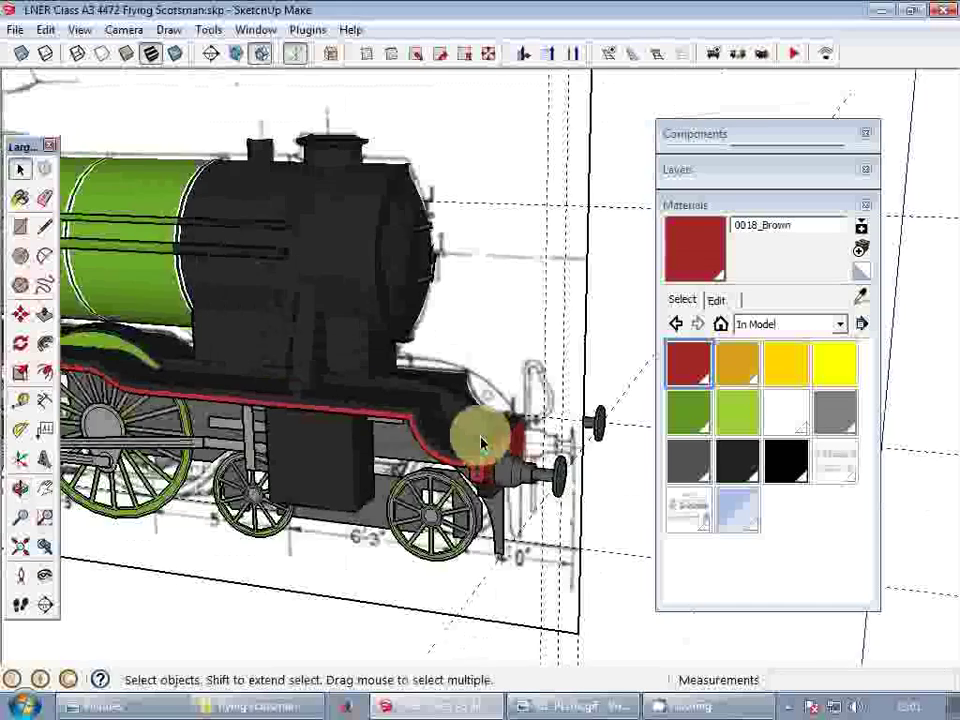
- Examine the firebox's angled front face where it meets the boiler and footplate, with and without the surrounding parts
{"action": "middle_click_drag", "start_coordinate": [225, 385], "coordinate": [534, 422], "text": "shift"}
{"action": "middle_click_drag", "start_coordinate": [100, 345], "coordinate": [405, 387], "text": "shift"}
{"action": "scroll", "coordinate": [360, 355], "scroll_direction": "up", "scroll_amount": 6}
{"action": "key", "text": "space"}
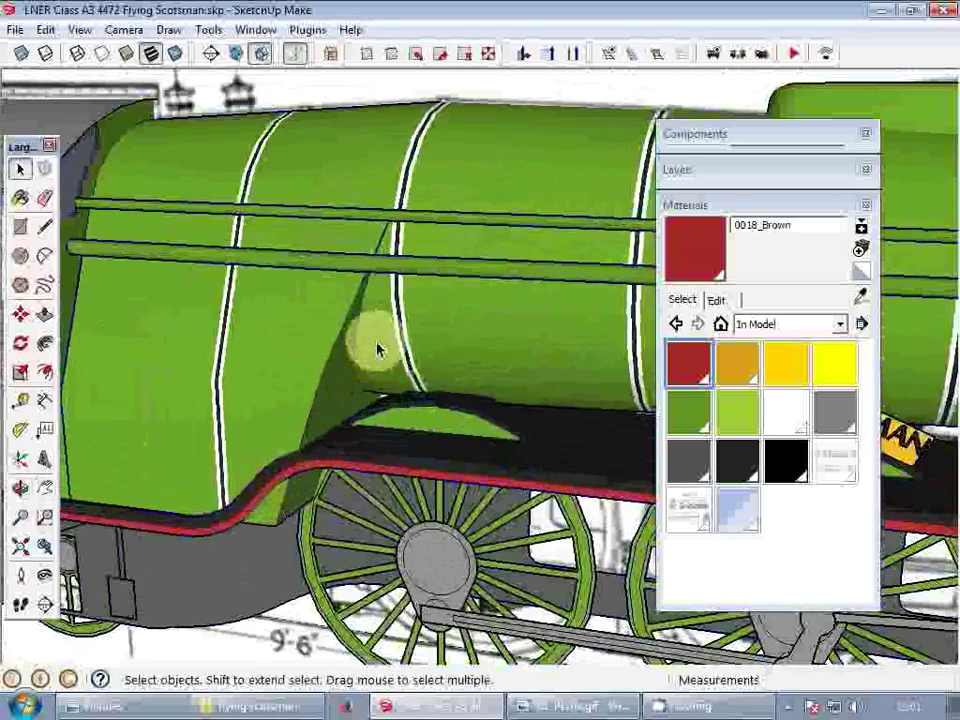
{"action": "double_click", "coordinate": [344, 360]}
{"action": "double_click", "coordinate": [348, 378]}
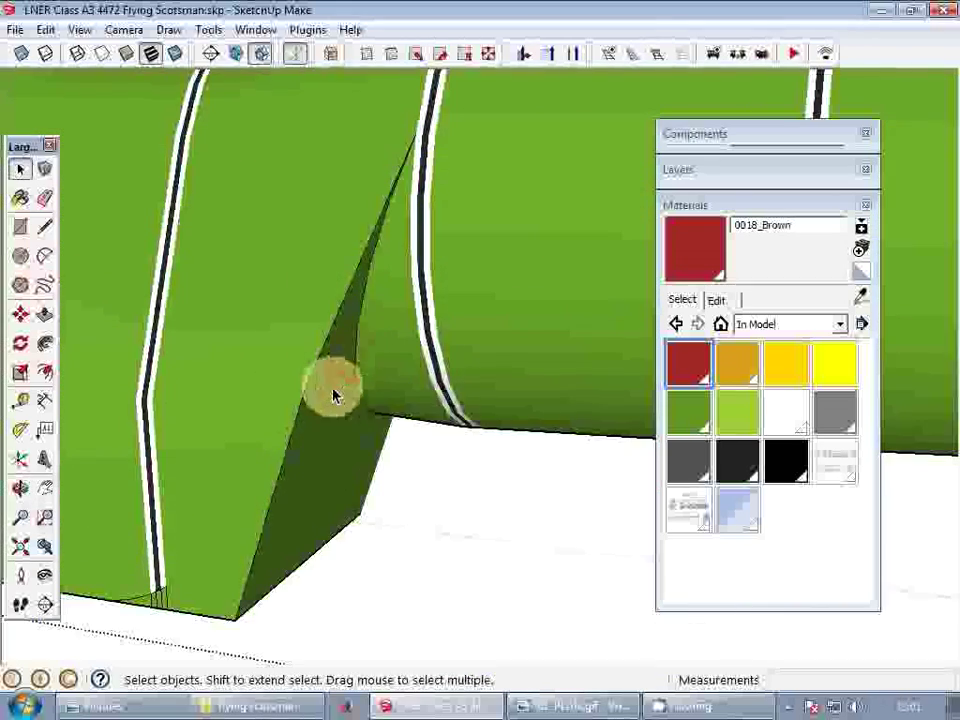
{"action": "middle_click_drag", "start_coordinate": [332, 387], "coordinate": [285, 445]}
{"action": "key", "text": "Escape"}
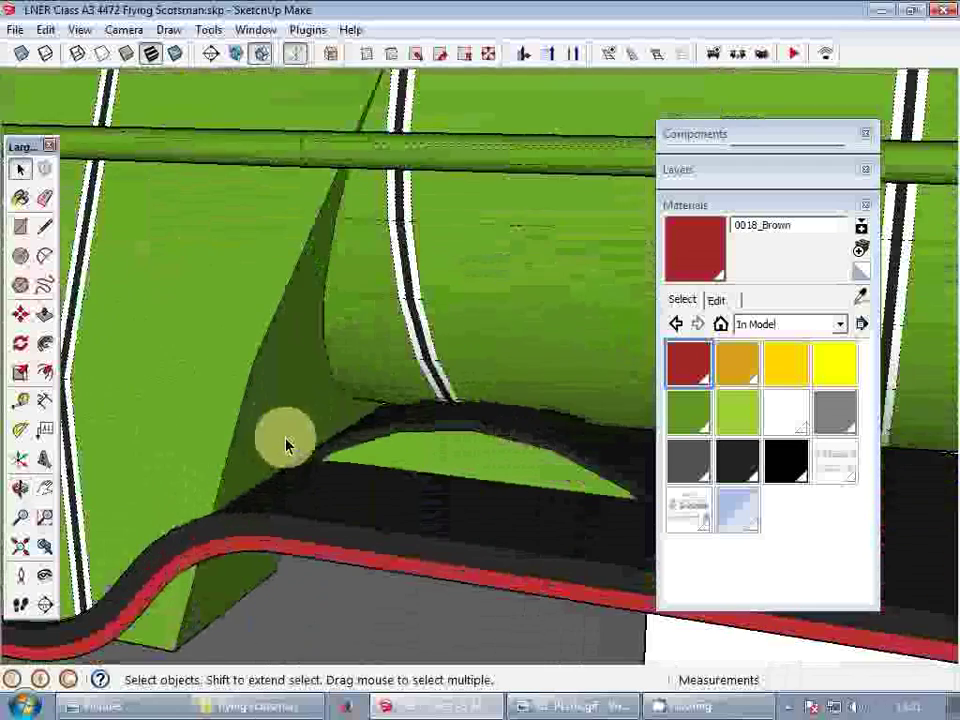
{"action": "scroll", "coordinate": [298, 386], "scroll_direction": "up", "scroll_amount": 2}
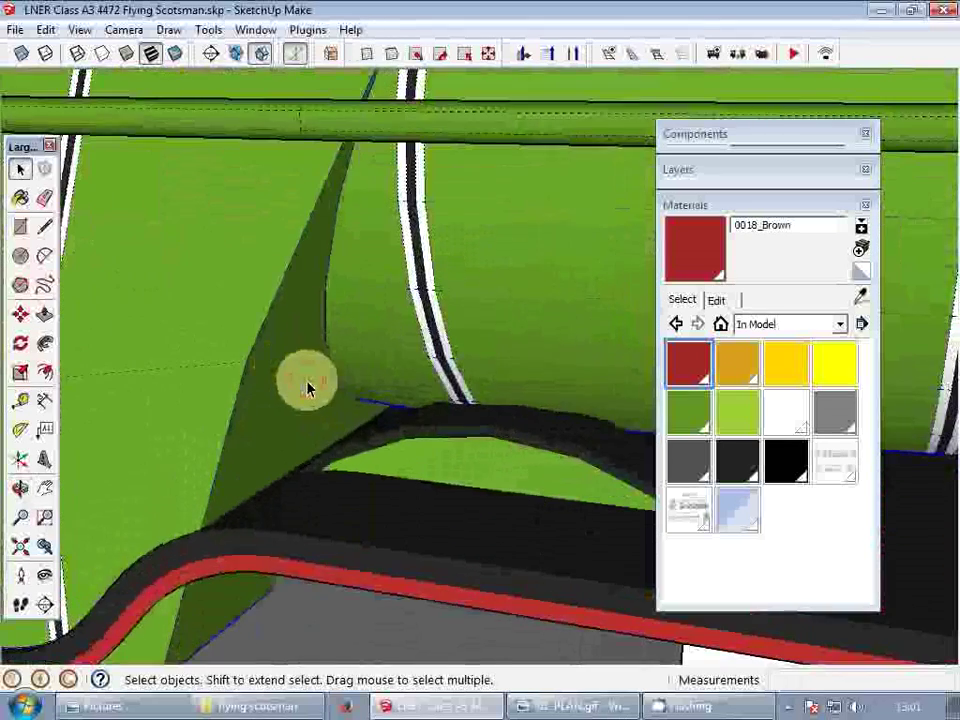
- Open the boiler and firebox for editing and draw the first facet bridging the upper end of the firebox's front edge and the boiler
{"action": "double_click", "coordinate": [308, 388]}
{"action": "middle_click_drag", "start_coordinate": [311, 388], "coordinate": [299, 267]}
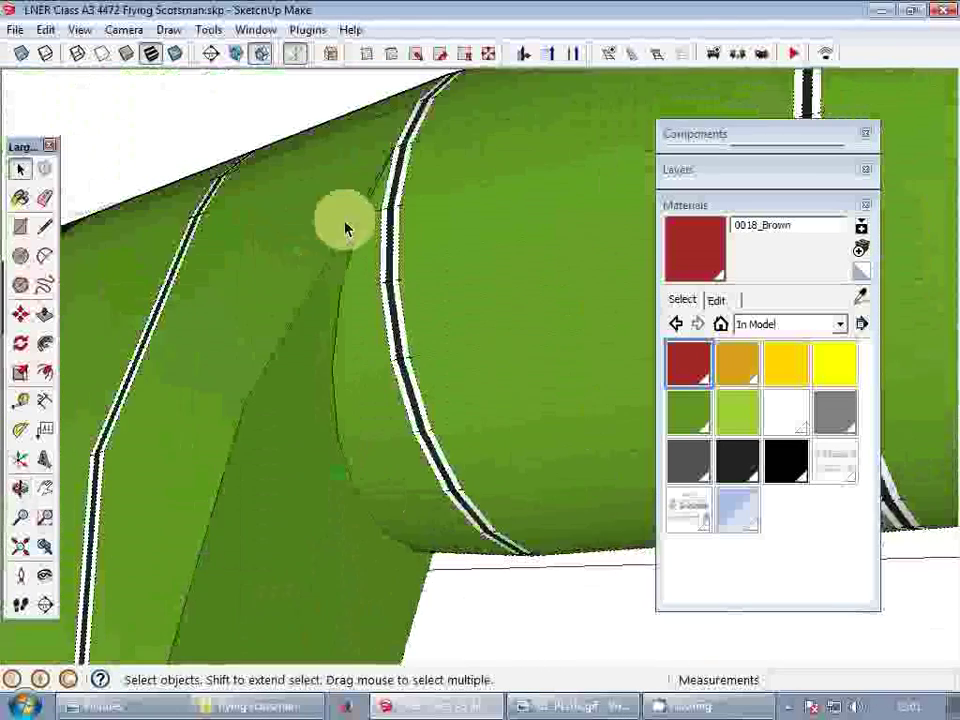
{"action": "scroll", "coordinate": [355, 229], "scroll_direction": "up", "scroll_amount": 2}
{"action": "middle_click_drag", "start_coordinate": [364, 229], "coordinate": [418, 233]}
{"action": "left_click_drag", "start_coordinate": [479, 186], "coordinate": [368, 422]}
{"action": "key", "text": "space"}
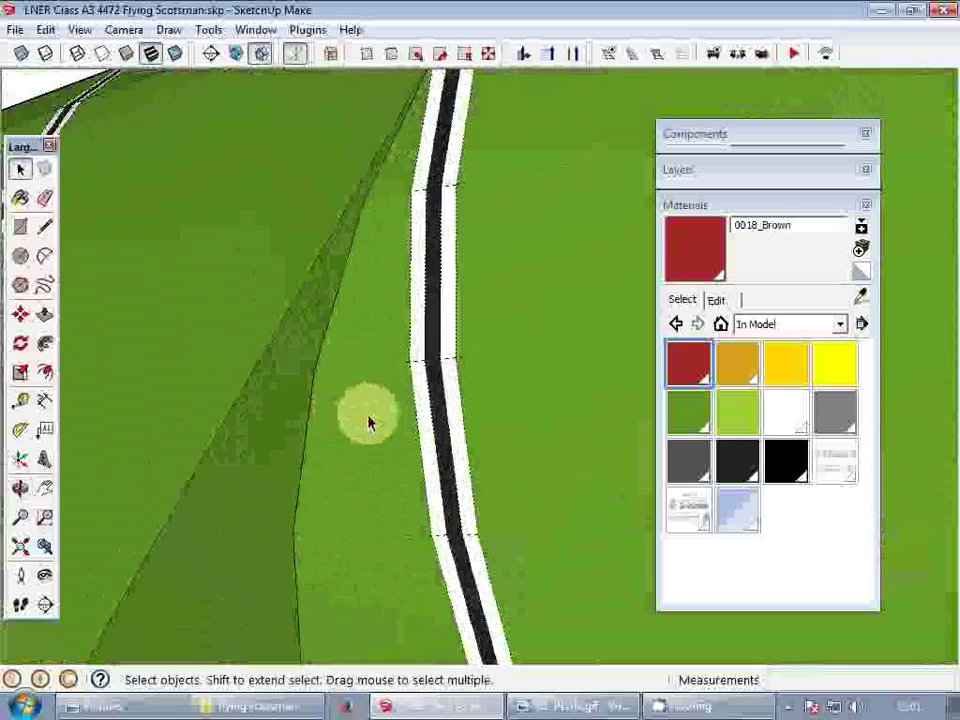
{"action": "key", "text": "l"}
{"action": "middle_click_drag", "start_coordinate": [300, 315], "coordinate": [340, 230]}
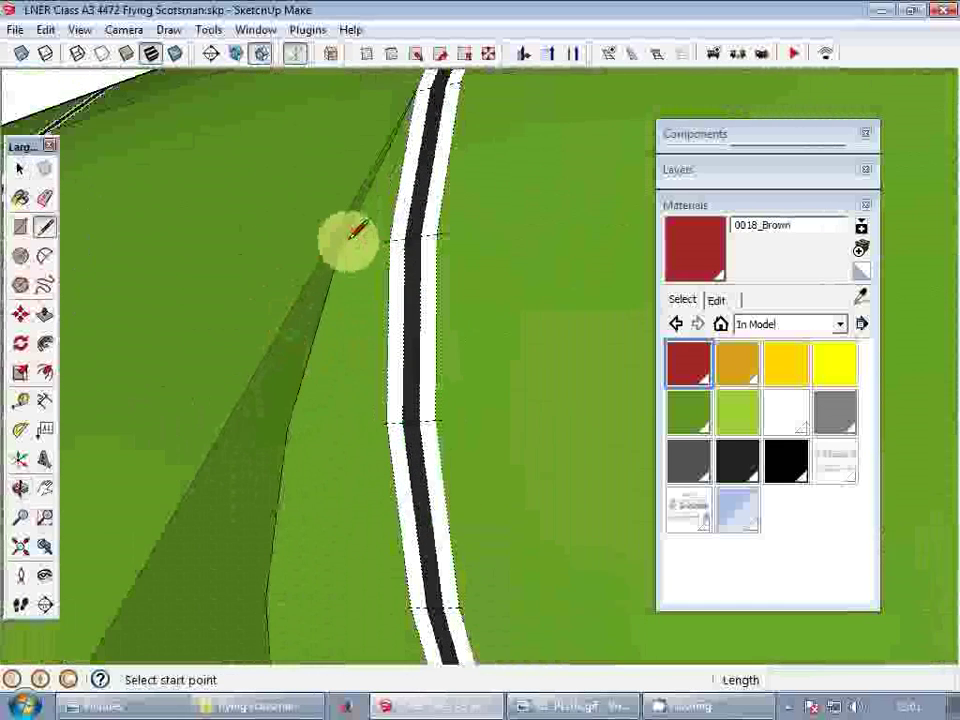
{"action": "left_click", "coordinate": [418, 92]}
{"action": "scroll", "coordinate": [351, 277], "scroll_direction": "up", "scroll_amount": 2}
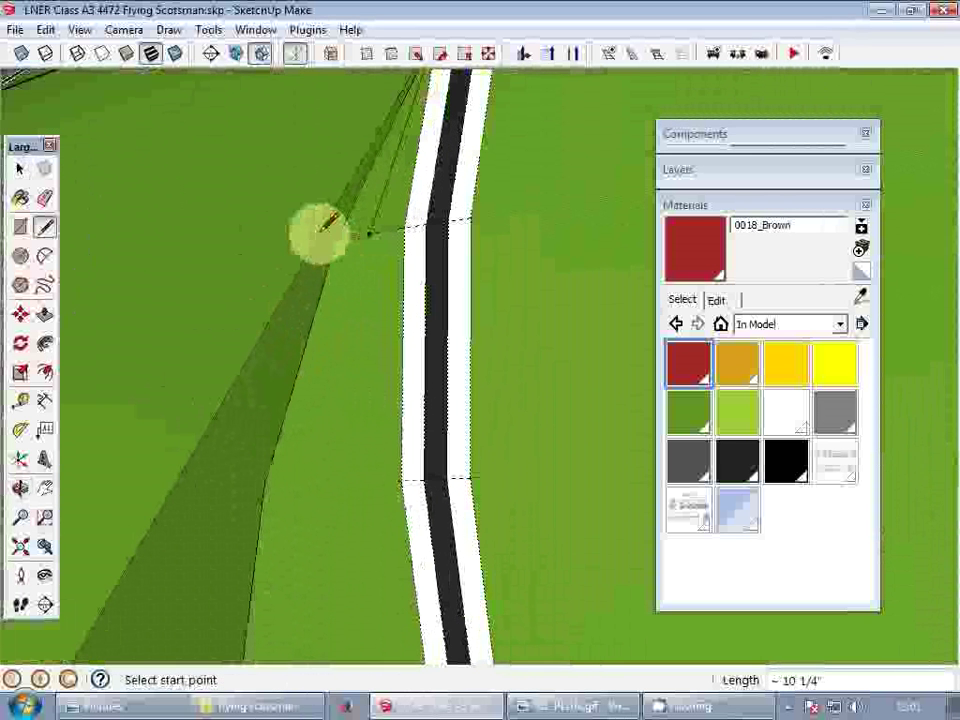
{"action": "key", "text": "space"}
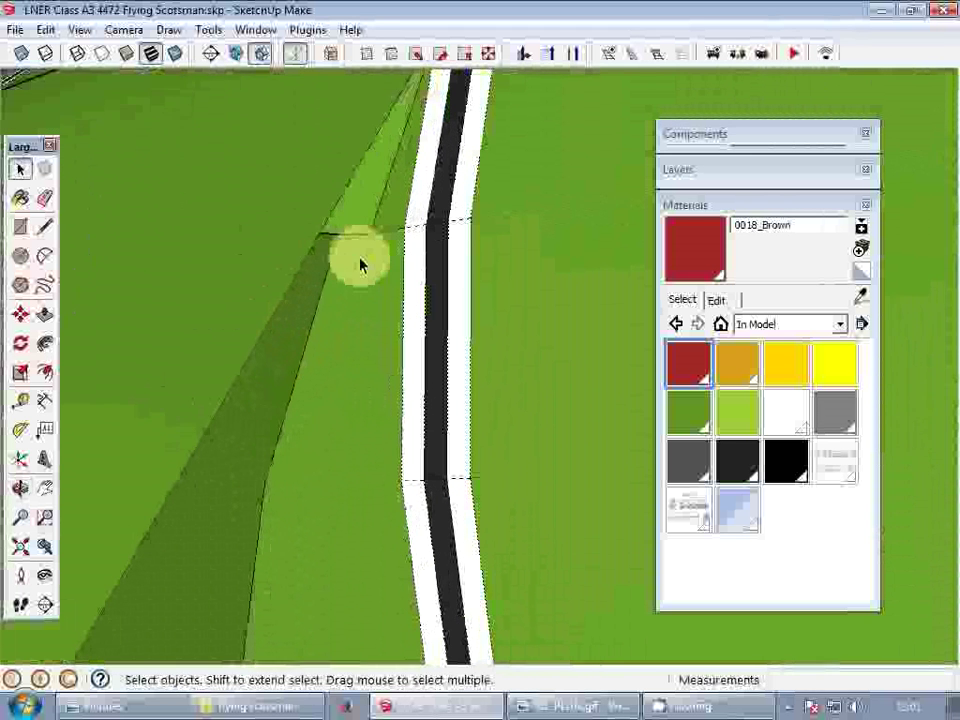
- Draw the next facet down between the firebox edge and boiler, then move its lower boiler-side corner about 1 1/2" forward
{"action": "middle_click_drag", "start_coordinate": [360, 266], "coordinate": [349, 306]}
{"action": "key", "text": "l"}
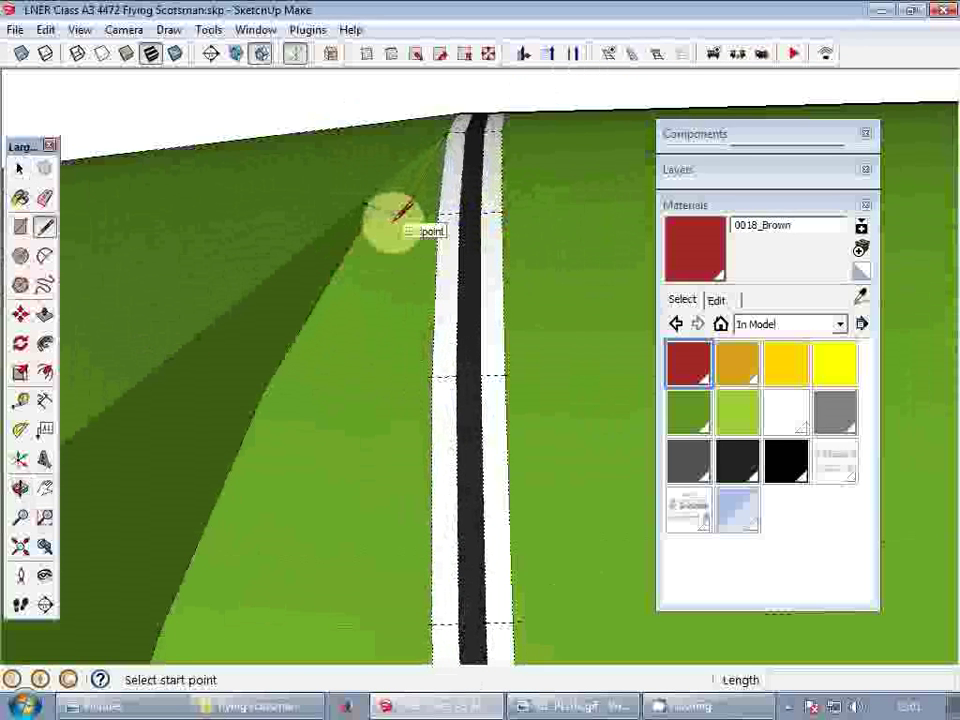
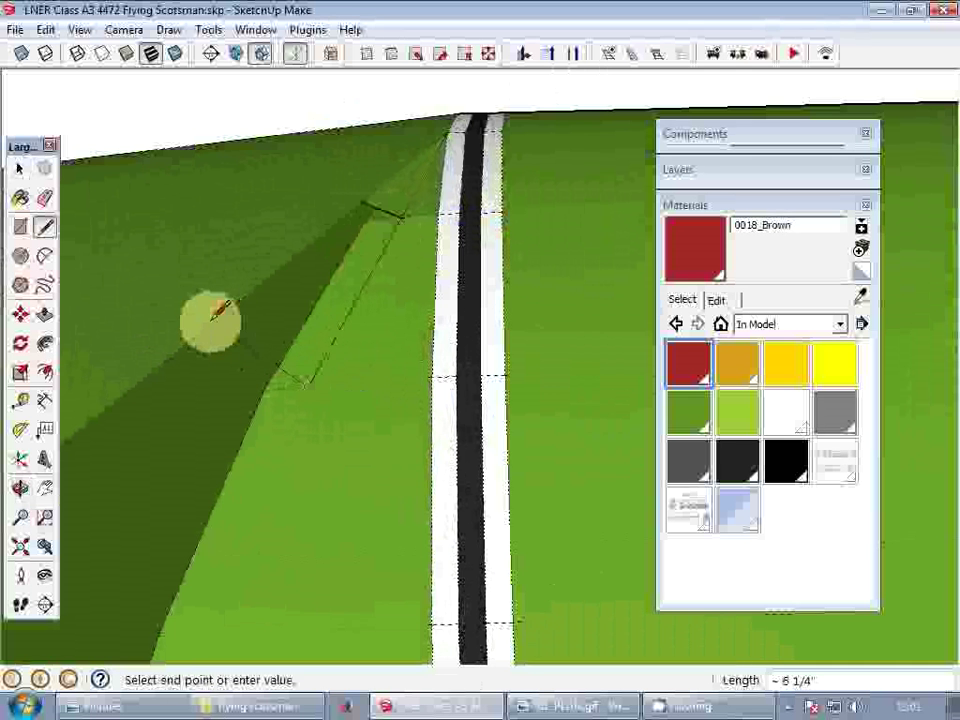
{"action": "mouse_move", "coordinate": [412, 209]}
{"action": "middle_mouse_down"}
{"action": "mouse_move", "coordinate": [339, 491]}
{"action": "mouse_move", "coordinate": [345, 279]}
{"action": "mouse_move", "coordinate": [120, 375]}
{"action": "mouse_move", "coordinate": [355, 362]}
{"action": "middle_mouse_up"}
{"action": "scroll", "coordinate": [355, 362], "scroll_direction": "up", "scroll_amount": 2}
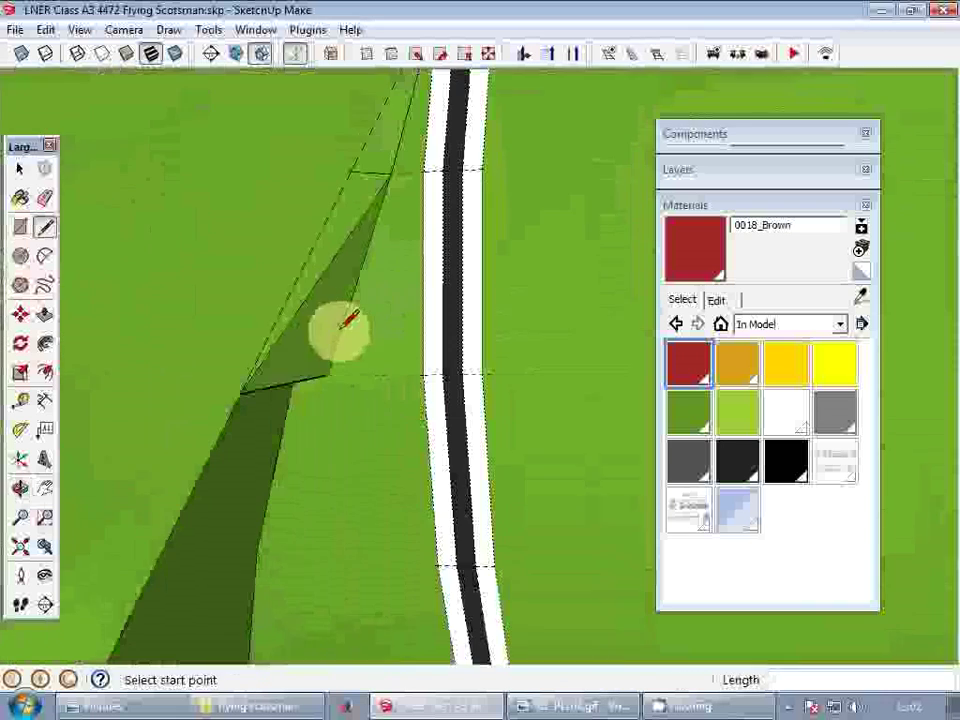
{"action": "key", "text": "space"}
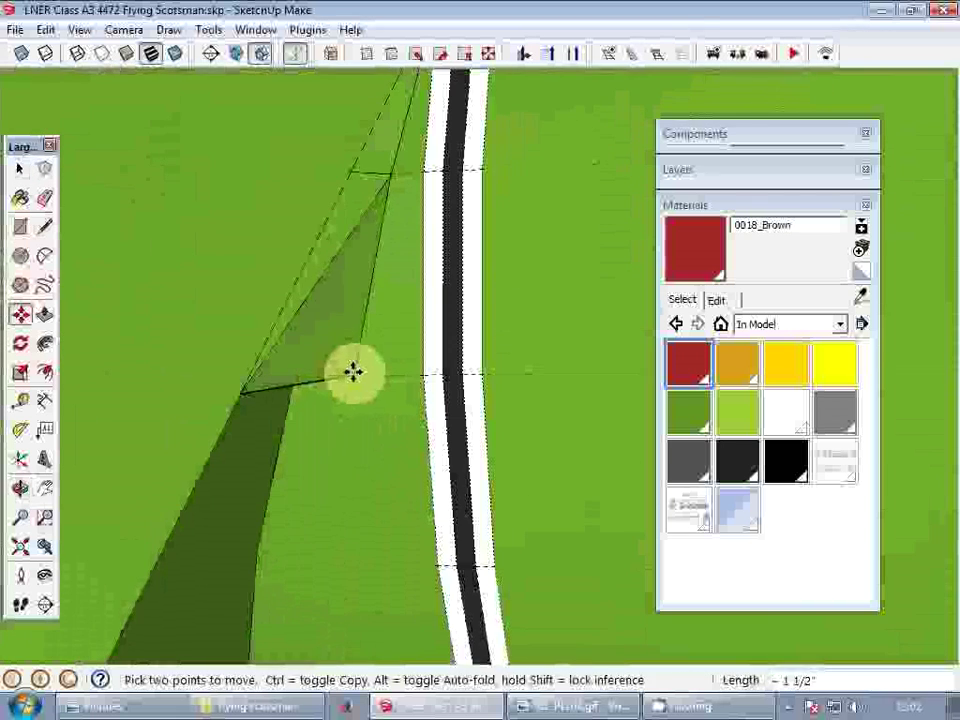
{"action": "key", "text": "space"}
- Continue the facets down the boiler side with lines returning to the bend in the firebox's front edge
{"action": "mouse_move", "coordinate": [375, 272]}
{"action": "middle_mouse_down"}
{"action": "mouse_move", "coordinate": [433, 429]}
{"action": "mouse_move", "coordinate": [508, 456]}
{"action": "mouse_move", "coordinate": [371, 388]}
{"action": "mouse_move", "coordinate": [399, 223]}
{"action": "mouse_move", "coordinate": [388, 351]}
{"action": "middle_mouse_up"}
{"action": "key", "text": "l"}
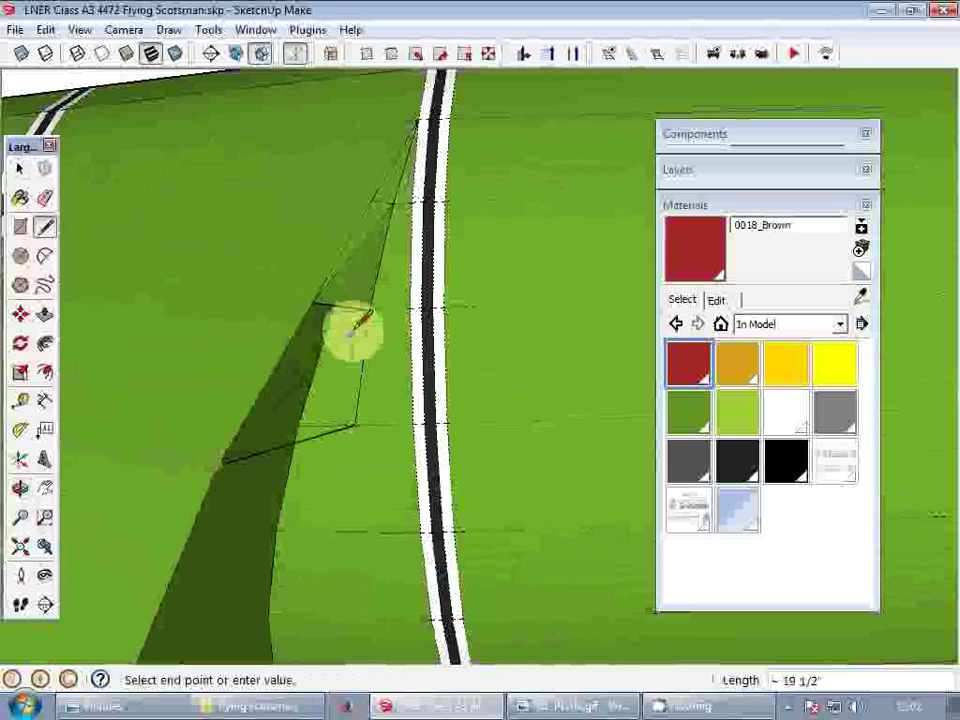
{"action": "mouse_move", "coordinate": [389, 300]}
{"action": "middle_mouse_down"}
{"action": "mouse_move", "coordinate": [450, 499]}
{"action": "mouse_move", "coordinate": [407, 418]}
{"action": "mouse_move", "coordinate": [107, 420]}
{"action": "mouse_move", "coordinate": [343, 388]}
{"action": "mouse_move", "coordinate": [386, 420]}
{"action": "mouse_move", "coordinate": [341, 321]}
{"action": "mouse_move", "coordinate": [340, 258]}
{"action": "middle_mouse_up"}
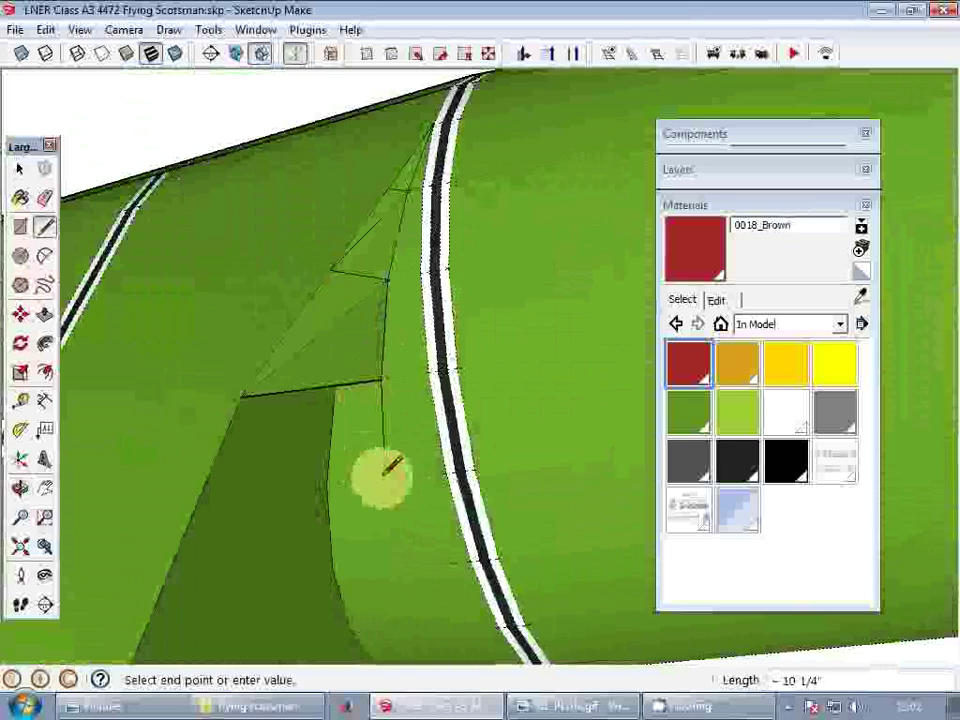
{"action": "left_click", "coordinate": [240, 401]}
{"action": "scroll", "coordinate": [360, 334], "scroll_direction": "down", "scroll_amount": 3}
{"action": "key", "text": "space"}
{"action": "middle_click_drag", "start_coordinate": [360, 334], "coordinate": [333, 402]}
{"action": "key", "text": "Escape"}
- Draw the next facet between a lower point on the firebox's front edge and the boiler side
{"action": "key", "text": "l"}
{"action": "scroll", "coordinate": [350, 340], "scroll_direction": "down", "scroll_amount": 3}
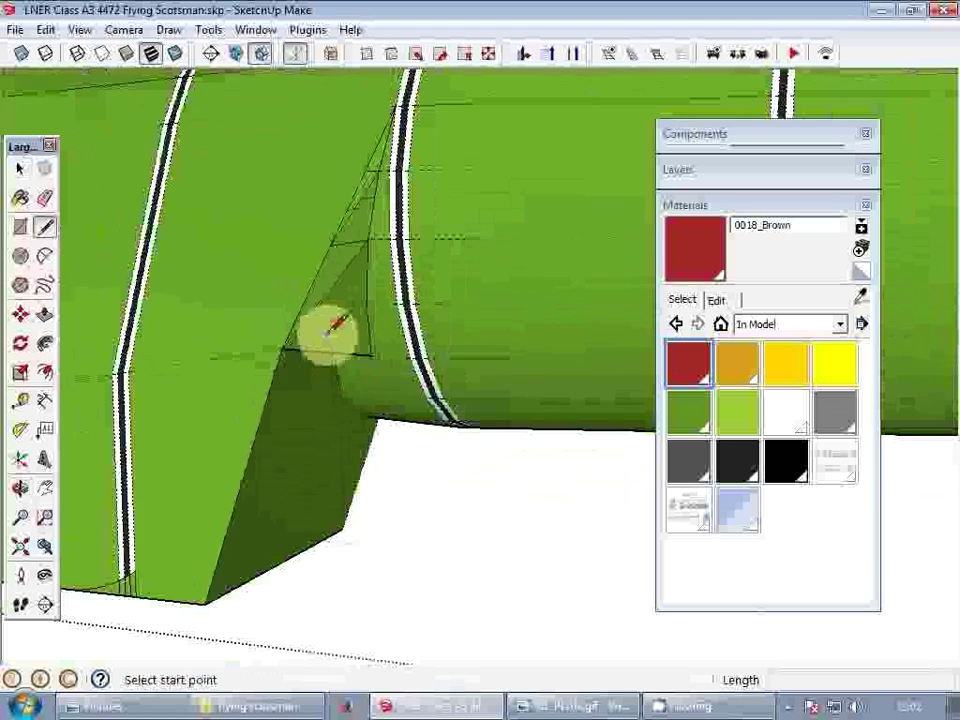
{"action": "left_click", "coordinate": [264, 419]}
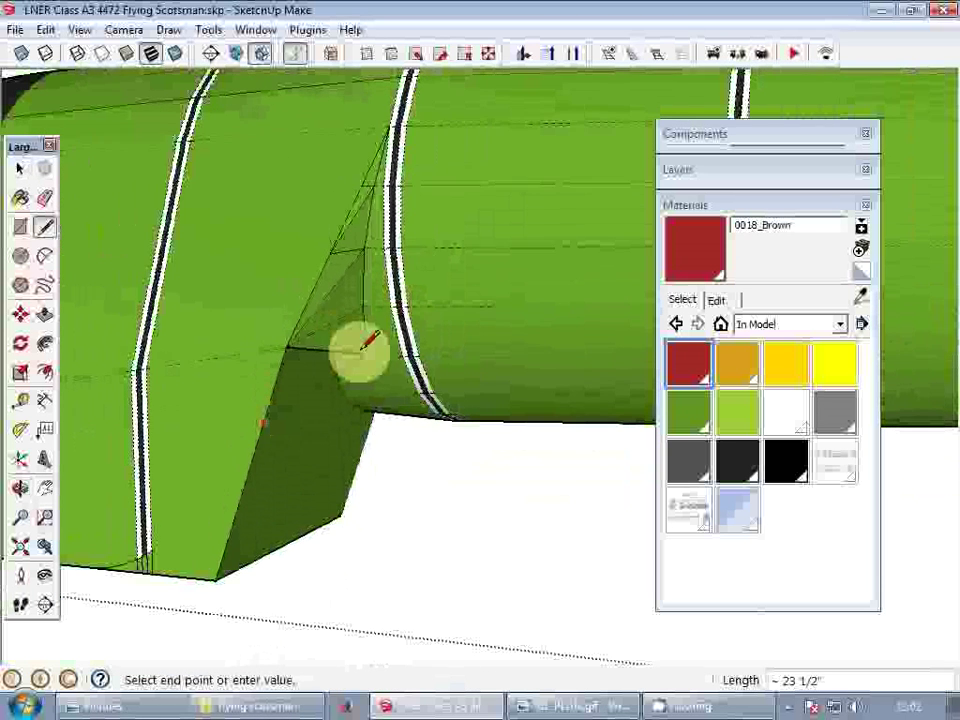
{"action": "scroll", "coordinate": [369, 340], "scroll_direction": "up", "scroll_amount": 2}
{"action": "left_click", "coordinate": [386, 397]}
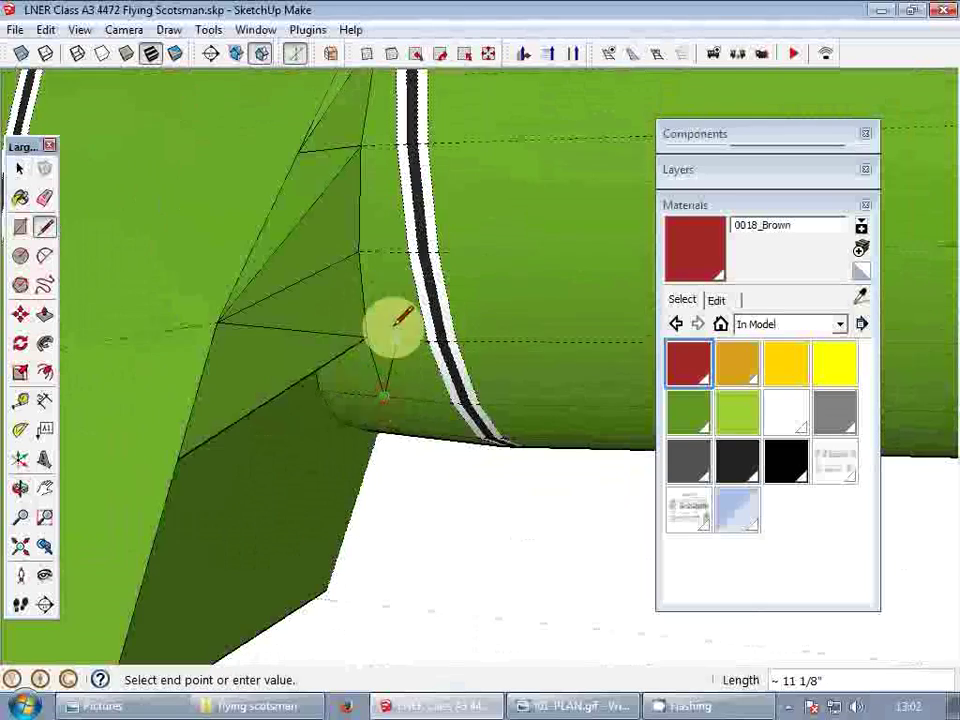
{"action": "scroll", "coordinate": [394, 326], "scroll_direction": "down", "scroll_amount": 2}
{"action": "middle_click_drag", "start_coordinate": [392, 330], "coordinate": [325, 365]}
{"action": "middle_click_drag", "start_coordinate": [245, 378], "coordinate": [386, 399]}
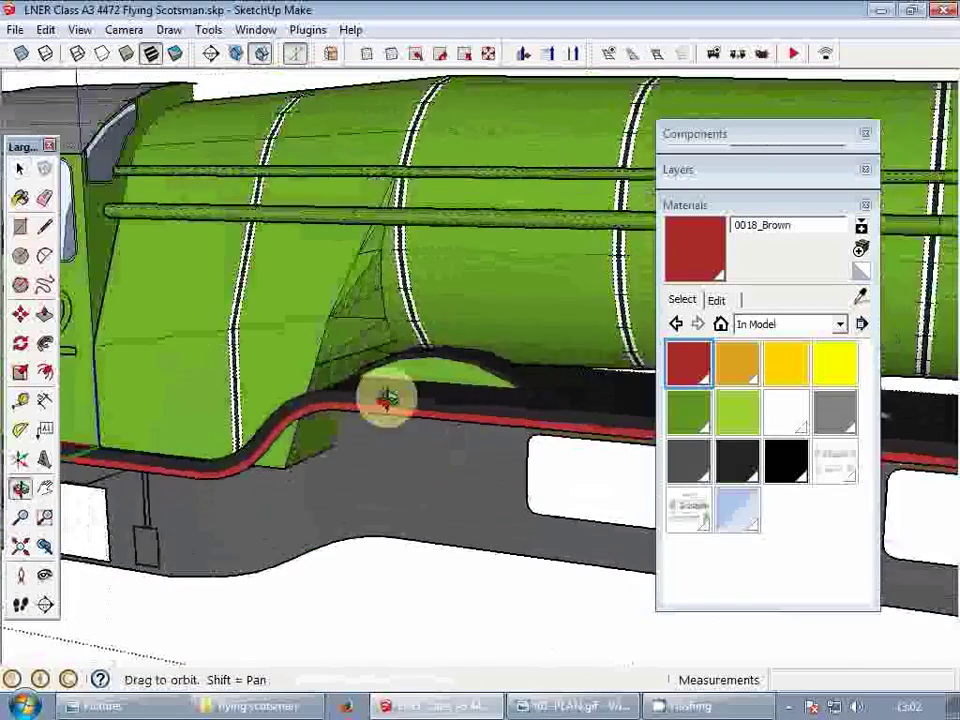
{"action": "scroll", "coordinate": [369, 354], "scroll_direction": "up", "scroll_amount": 5}
{"action": "scroll", "coordinate": [409, 359], "scroll_direction": "up", "scroll_amount": 2}
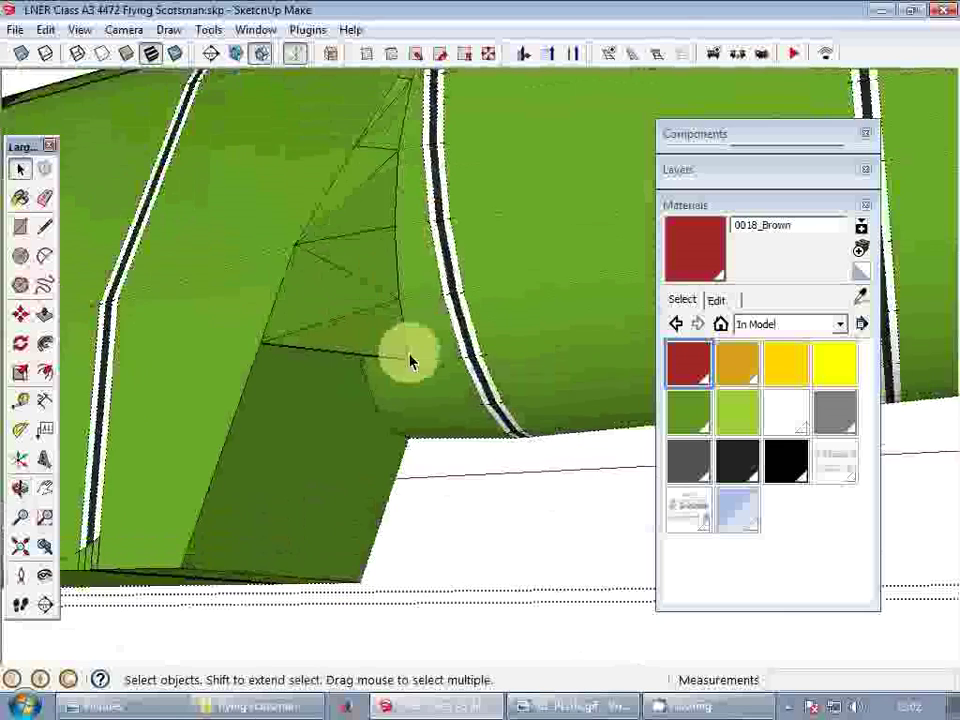
- Continue the facets' boiler-side edge down around the boiler to its underside
{"action": "key", "text": "l"}
{"action": "left_click", "coordinate": [407, 360]}
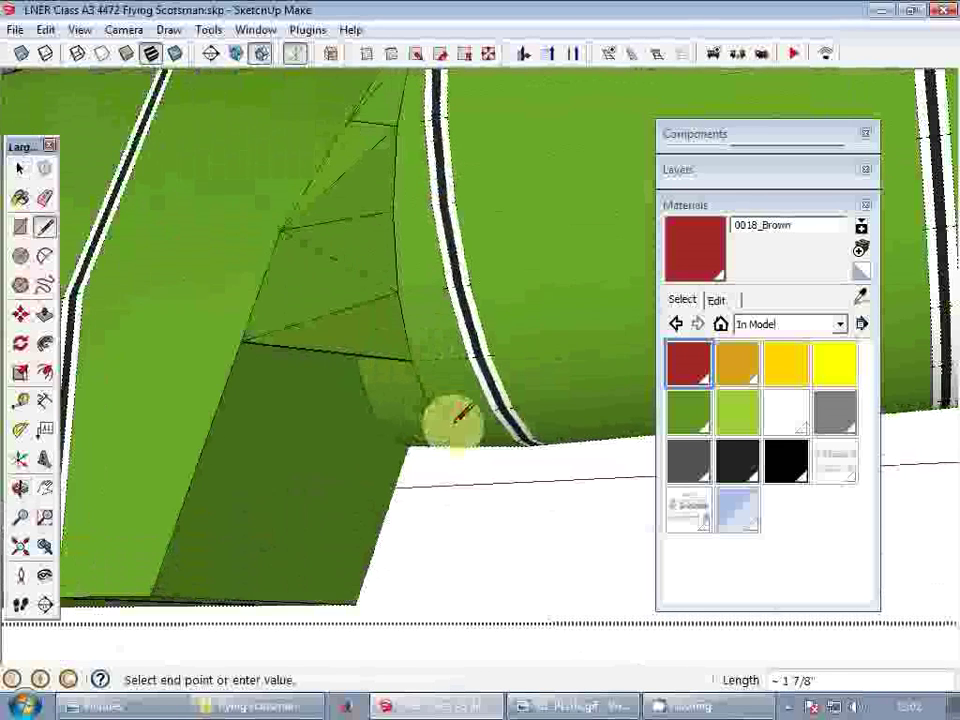
{"action": "middle_click_drag", "start_coordinate": [455, 418], "coordinate": [465, 428]}
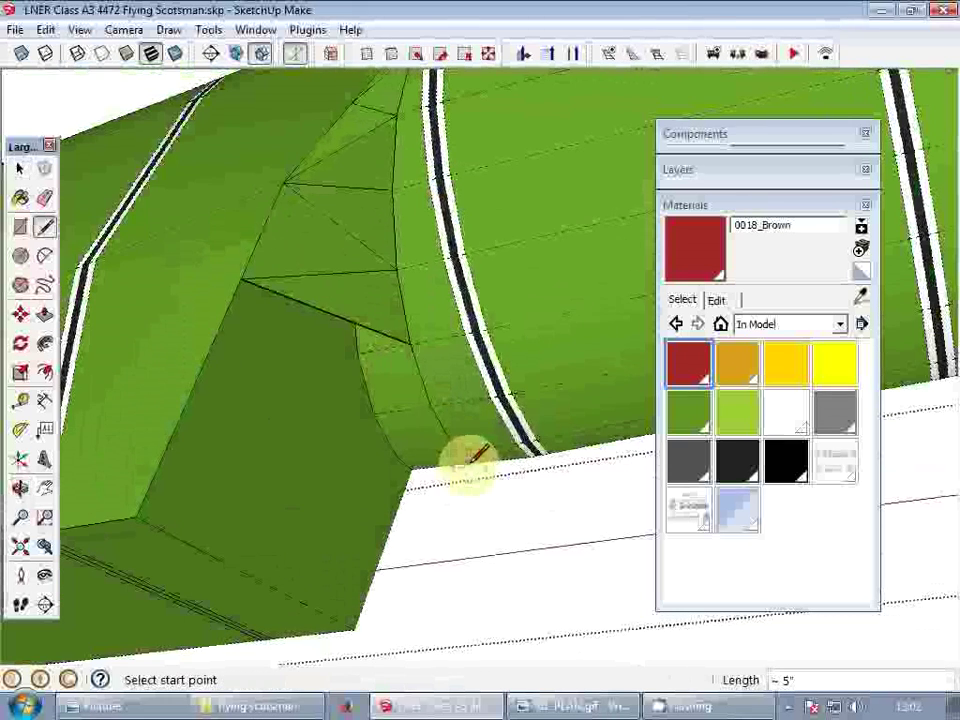
{"action": "left_click", "coordinate": [466, 466]}
{"action": "key", "text": "space"}
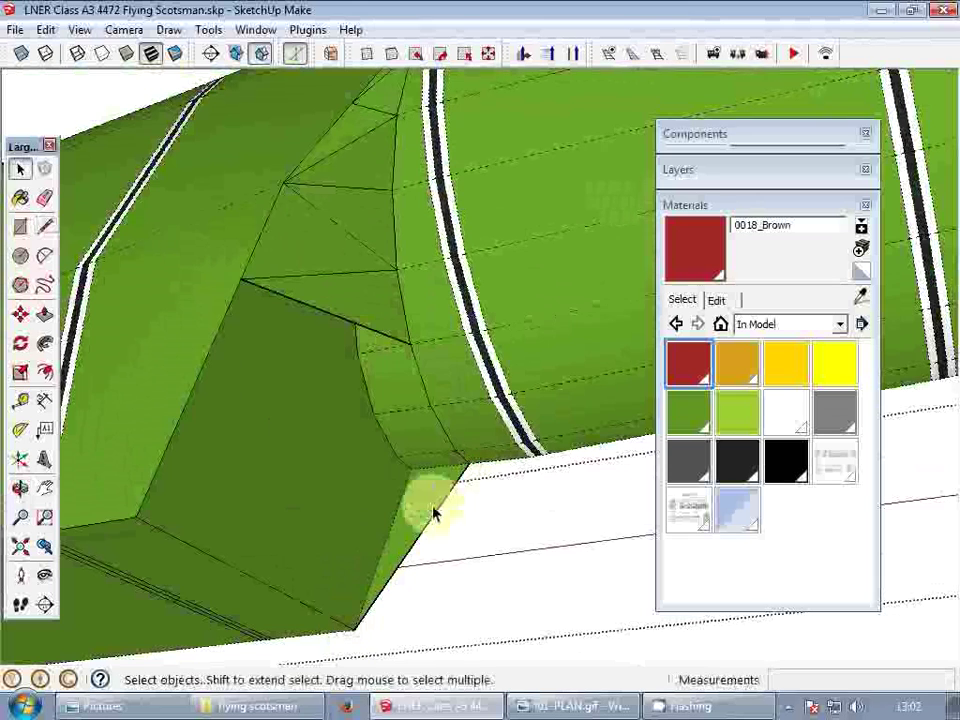
- Fill the remaining transition with facets running from the boiler-side points to the firebox's lower front corner and front edge
{"action": "key", "text": "l"}
{"action": "left_click", "coordinate": [464, 460]}
{"action": "left_click", "coordinate": [148, 505]}
{"action": "middle_click_drag", "start_coordinate": [148, 505], "coordinate": [430, 387]}
{"action": "left_click", "coordinate": [143, 528]}
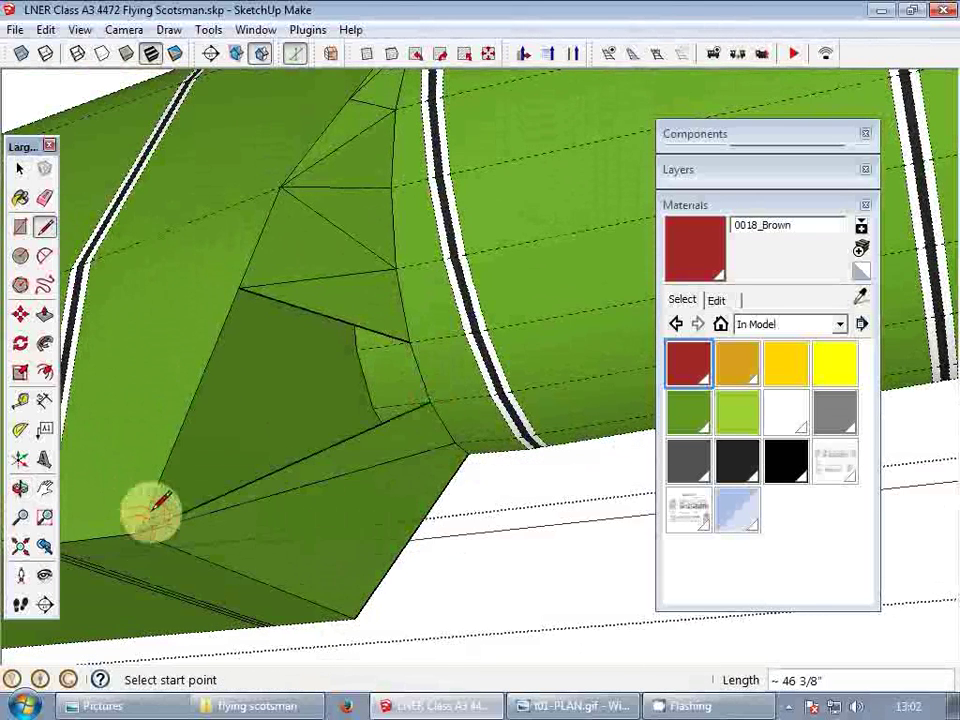
{"action": "left_click", "coordinate": [429, 400]}
{"action": "left_click", "coordinate": [247, 288]}
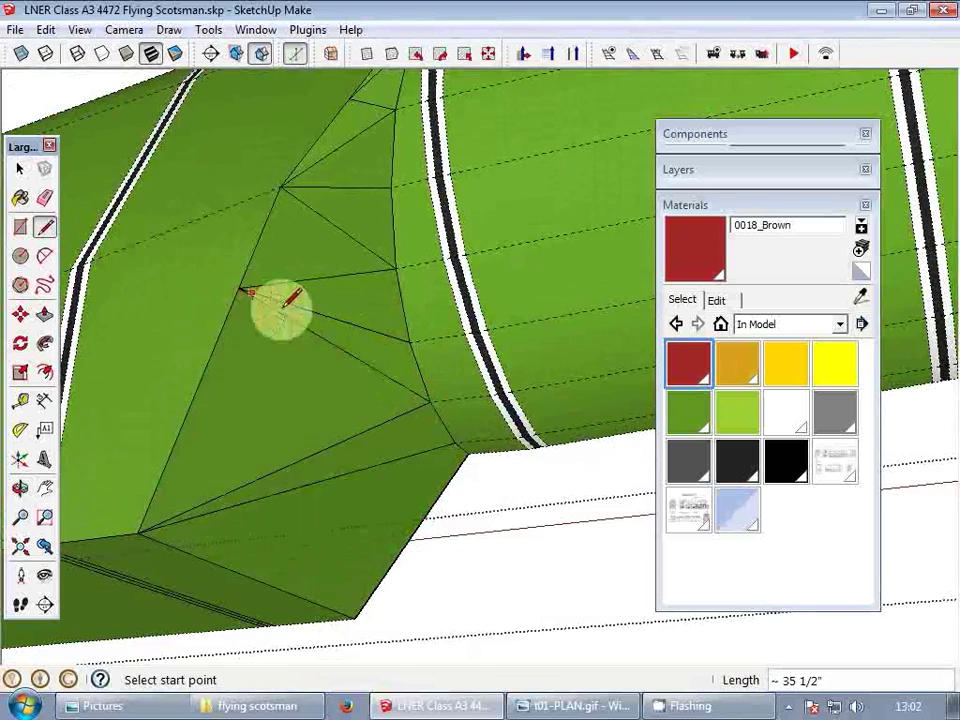
- Soften the edges between the new transition facets so the firebox front reads as one smooth surface
{"action": "middle_click_drag", "start_coordinate": [285, 304], "coordinate": [502, 430]}
{"action": "key", "text": "space"}
{"action": "scroll", "coordinate": [343, 222], "scroll_direction": "up", "scroll_amount": 3}
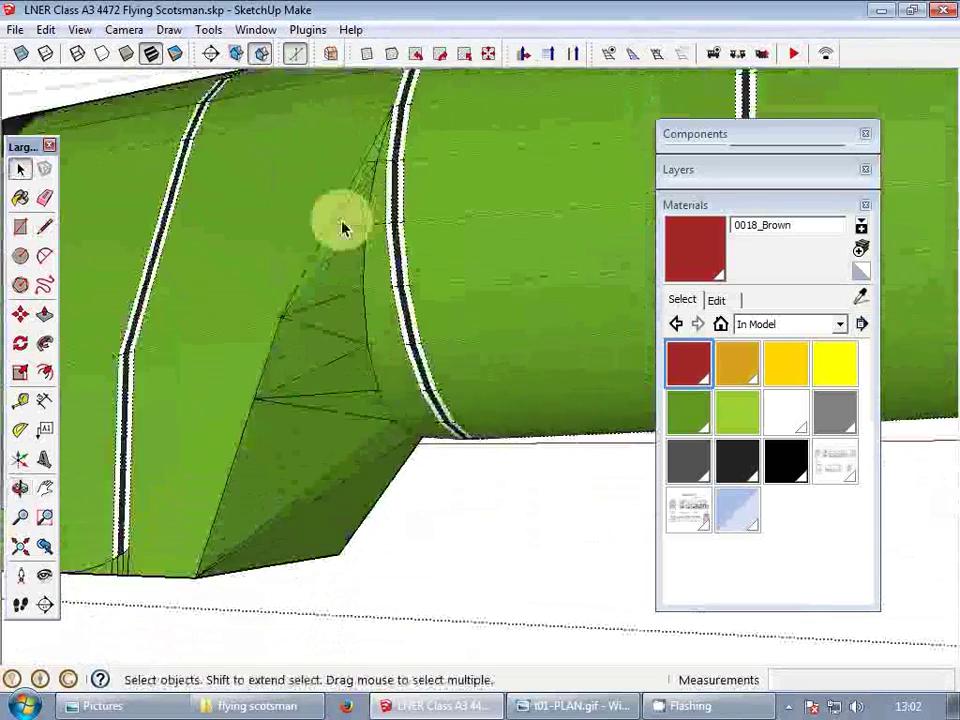
{"action": "key", "text": "e"}
{"action": "scroll", "coordinate": [375, 156], "scroll_direction": "up", "scroll_amount": 5}
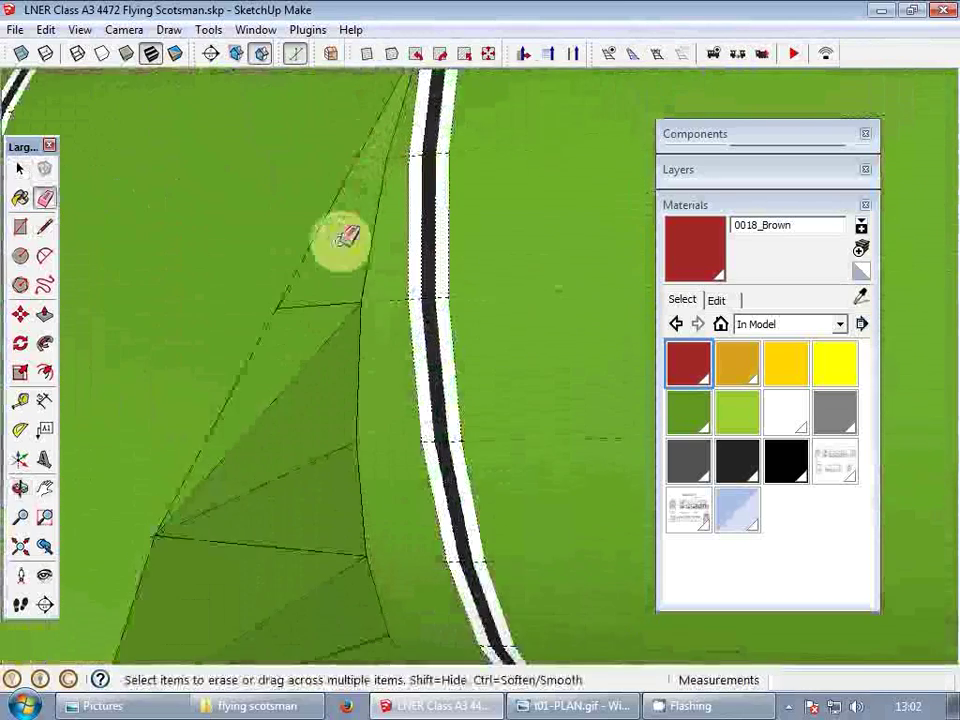
{"action": "scroll", "coordinate": [330, 265], "scroll_direction": "down", "scroll_amount": 4}
{"action": "left_click_drag", "start_coordinate": [340, 240], "coordinate": [349, 430]}
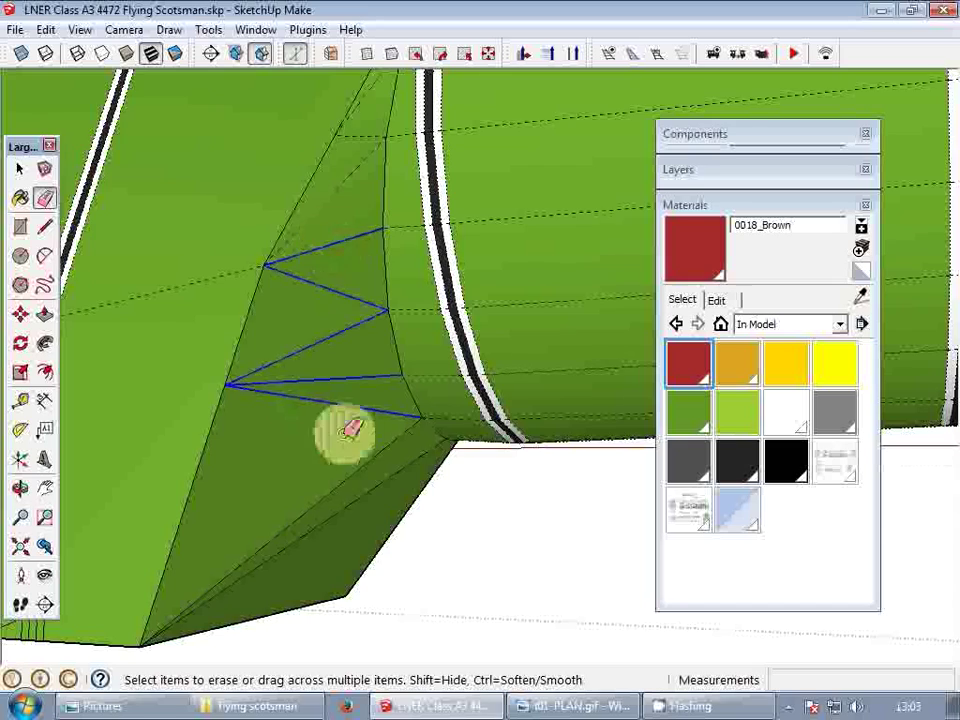
{"action": "left_click_drag", "start_coordinate": [379, 493], "coordinate": [381, 491]}
- Clean up the transition on the opposite side of the boiler, erasing the leftover edges between the facets and the boiler
{"action": "scroll", "coordinate": [381, 390], "scroll_direction": "down", "scroll_amount": 3}
{"action": "middle_click_drag", "start_coordinate": [381, 390], "coordinate": [94, 363]}
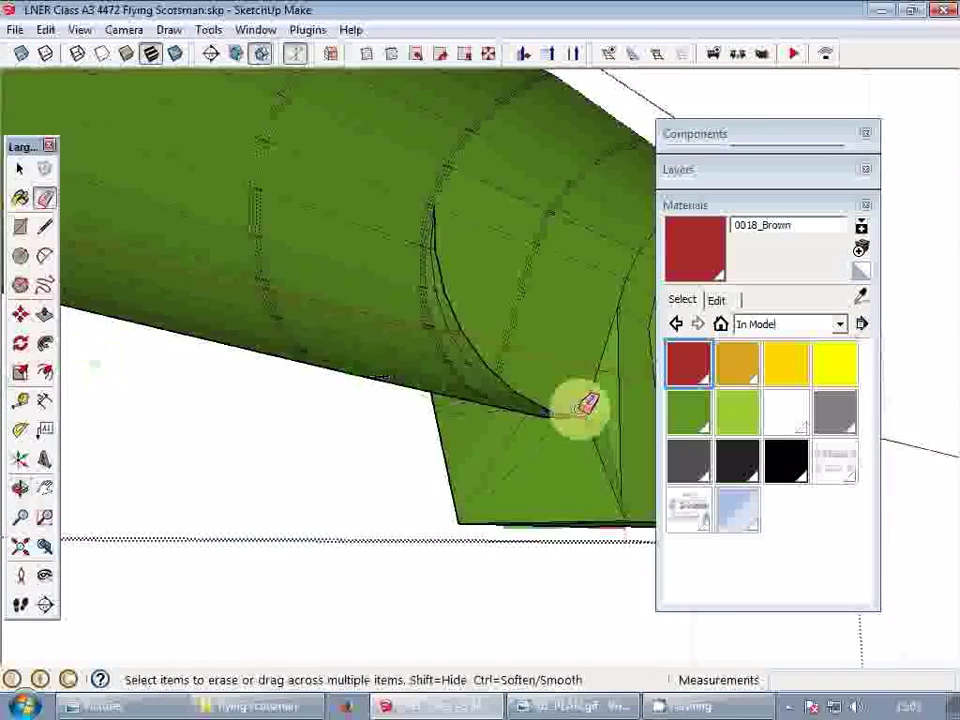
{"action": "mouse_move", "coordinate": [579, 407]}
{"action": "middle_mouse_down"}
{"action": "mouse_move", "coordinate": [422, 407]}
{"action": "mouse_move", "coordinate": [257, 450]}
{"action": "mouse_move", "coordinate": [307, 474]}
{"action": "middle_mouse_up"}
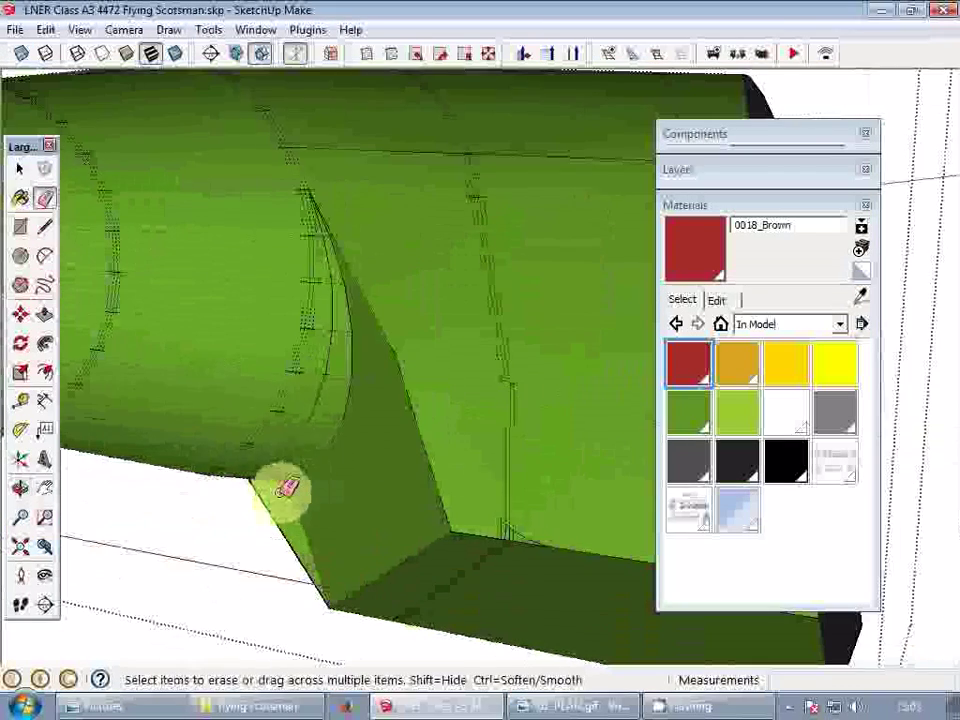
{"action": "mouse_move", "coordinate": [293, 478]}
{"action": "left_mouse_down"}
{"action": "mouse_move", "coordinate": [335, 436]}
{"action": "mouse_move", "coordinate": [309, 463]}
{"action": "left_mouse_up"}
{"action": "scroll", "coordinate": [343, 396], "scroll_direction": "up", "scroll_amount": 2}
{"action": "middle_click_drag", "start_coordinate": [343, 396], "coordinate": [323, 426]}
{"action": "scroll", "coordinate": [343, 433], "scroll_direction": "up", "scroll_amount": 1}
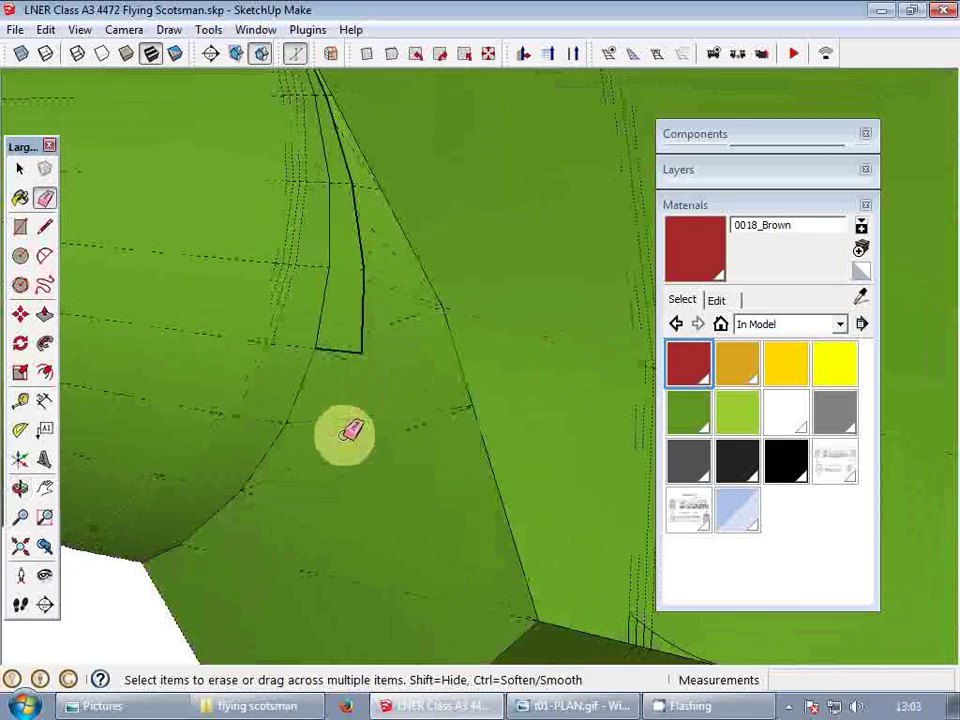
{"action": "left_click", "coordinate": [362, 349]}
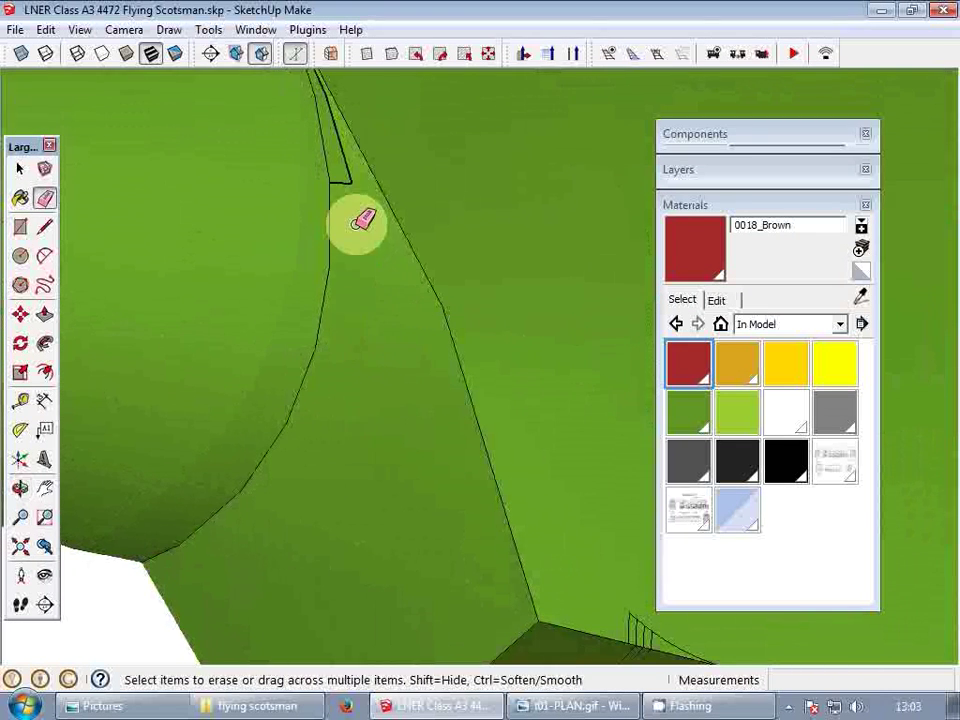
{"action": "mouse_move", "coordinate": [362, 221]}
{"action": "middle_mouse_down"}
{"action": "mouse_move", "coordinate": [407, 293]}
{"action": "mouse_move", "coordinate": [412, 273]}
{"action": "mouse_move", "coordinate": [469, 360]}
{"action": "mouse_move", "coordinate": [462, 254]}
{"action": "middle_mouse_up"}
{"action": "scroll", "coordinate": [400, 250], "scroll_direction": "down", "scroll_amount": 5}
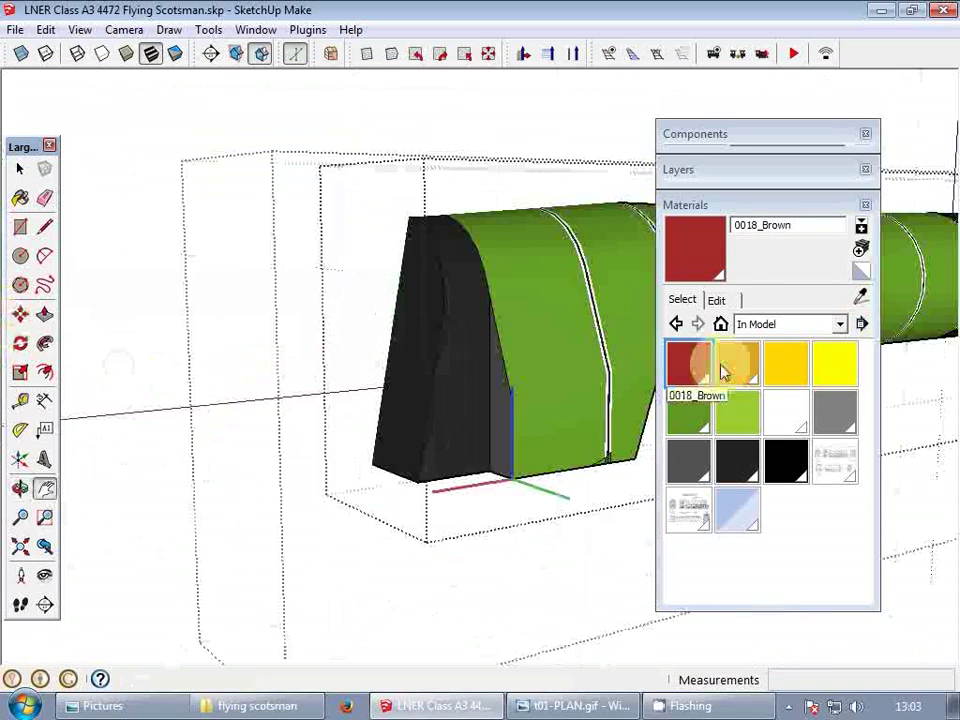
- Leave the boiler and firebox, copy the footplate and paste it in place inside the boiler and firebox
{"action": "left_click", "coordinate": [724, 208]}
{"action": "middle_click_drag", "start_coordinate": [548, 328], "coordinate": [141, 364]}
{"action": "scroll", "coordinate": [214, 332], "scroll_direction": "up", "scroll_amount": 2}
{"action": "key", "text": "Escape"}
{"action": "scroll", "coordinate": [276, 332], "scroll_direction": "down", "scroll_amount": 4}
{"action": "scroll", "coordinate": [262, 384], "scroll_direction": "up", "scroll_amount": 5}
{"action": "middle_click_drag", "start_coordinate": [264, 385], "coordinate": [300, 402], "text": "shift"}
{"action": "middle_click_drag", "start_coordinate": [300, 402], "coordinate": [356, 414], "text": "shift"}
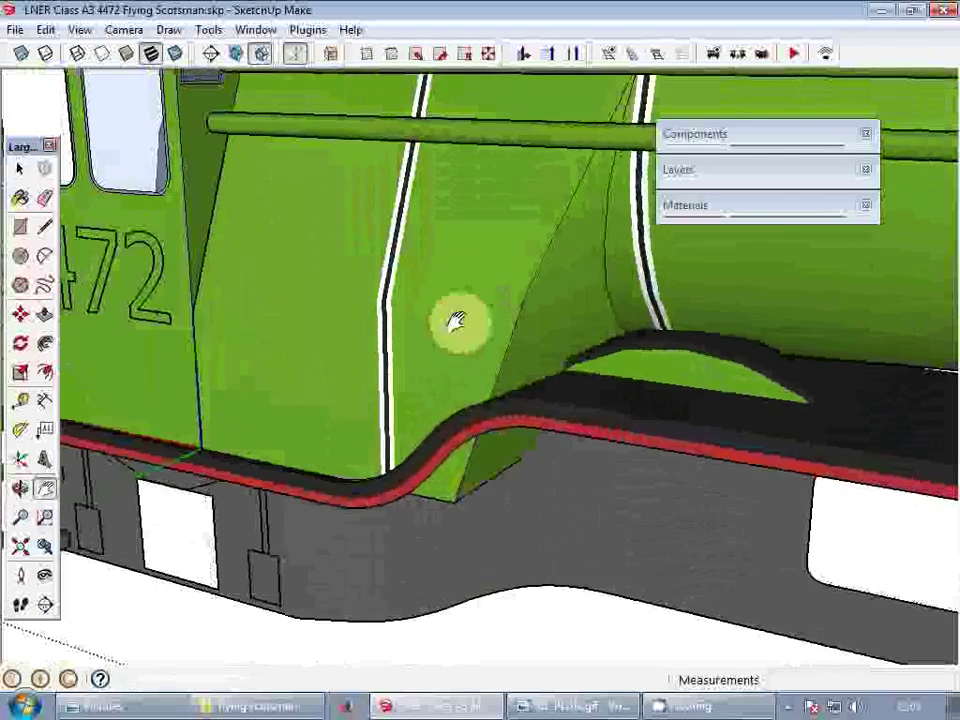
{"action": "middle_click_drag", "start_coordinate": [456, 320], "coordinate": [565, 415]}
{"action": "left_click", "coordinate": [566, 415]}
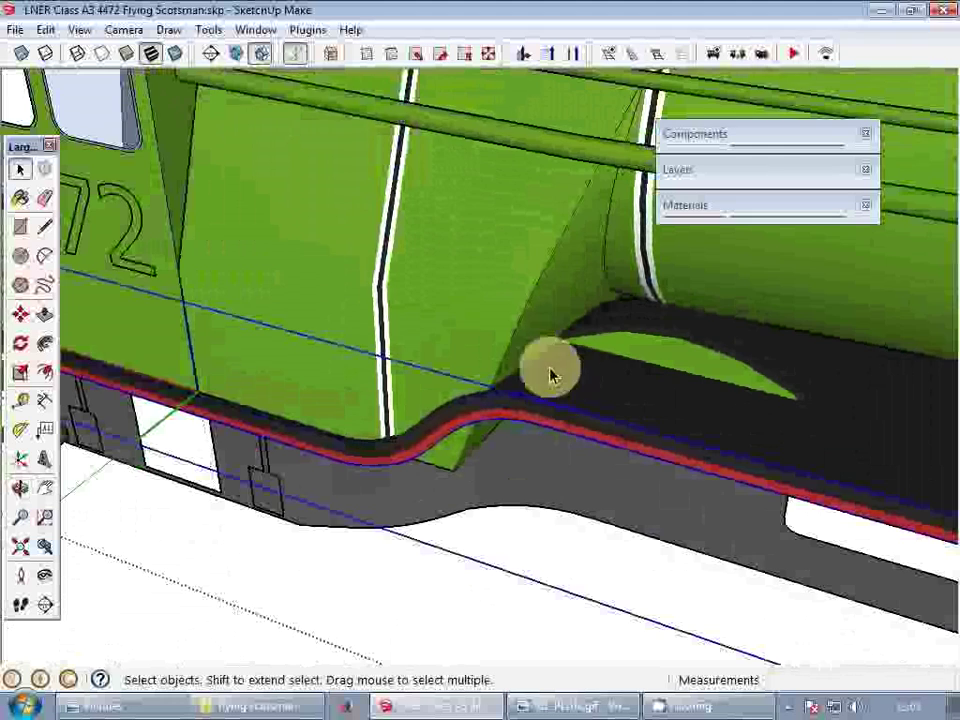
{"action": "scroll", "coordinate": [489, 345], "scroll_direction": "up", "scroll_amount": 5}
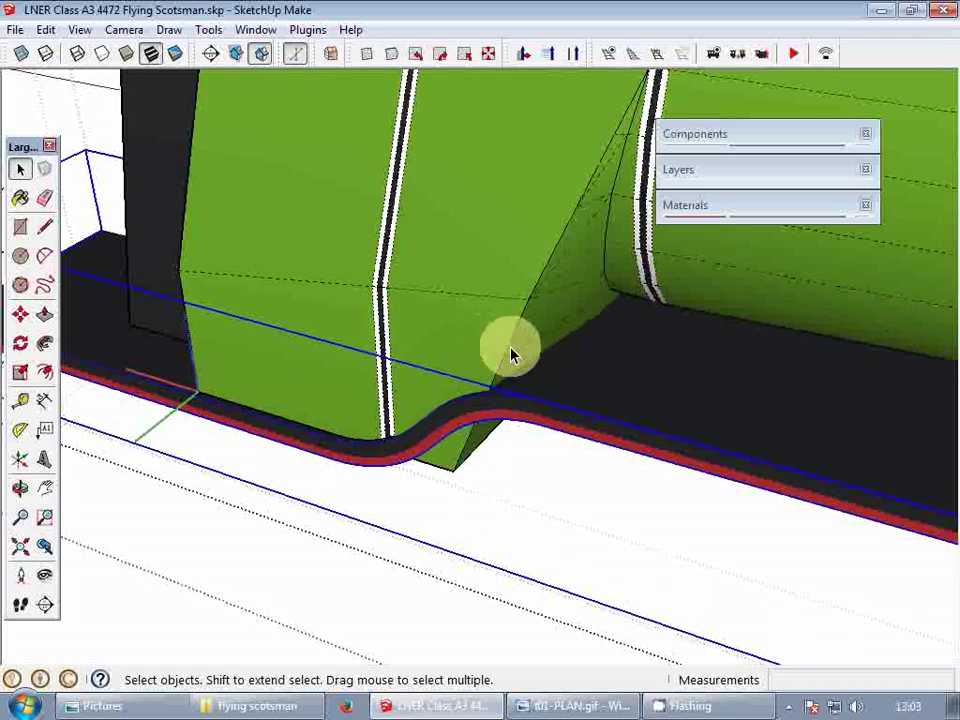
- Try to intersect the selected firebox side and front faces using the With Selection option
{"action": "scroll", "coordinate": [511, 355], "scroll_direction": "up", "scroll_amount": 2}
{"action": "middle_click_drag", "start_coordinate": [444, 392], "coordinate": [714, 300]}
{"action": "scroll", "coordinate": [637, 332], "scroll_direction": "up", "scroll_amount": 2}
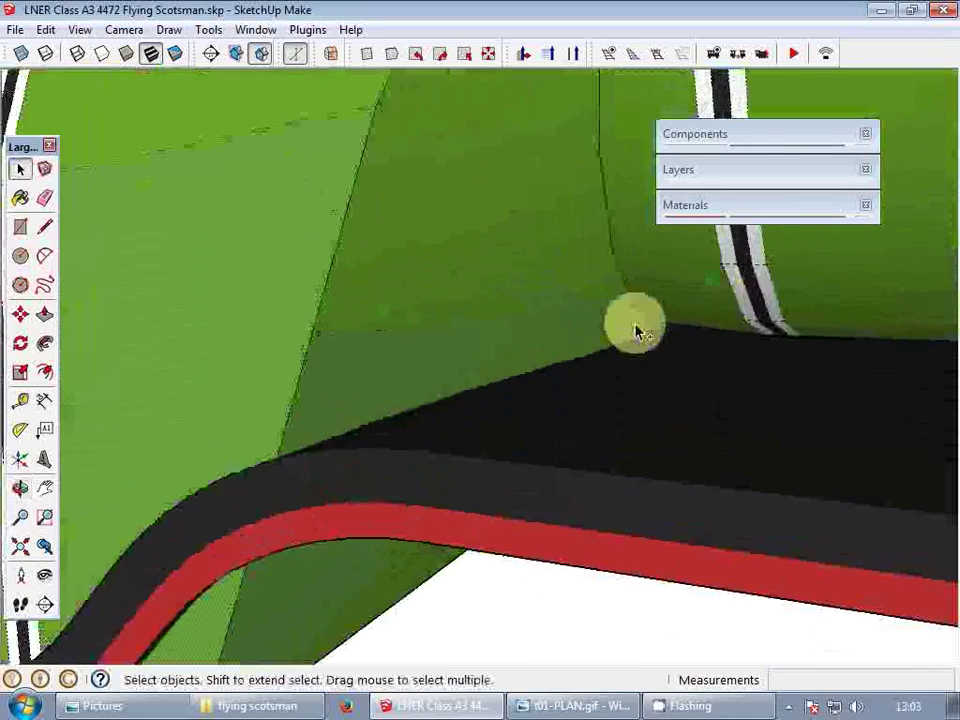
{"action": "scroll", "coordinate": [641, 336], "scroll_direction": "down", "scroll_amount": 3}
{"action": "right_click", "coordinate": [536, 485]}
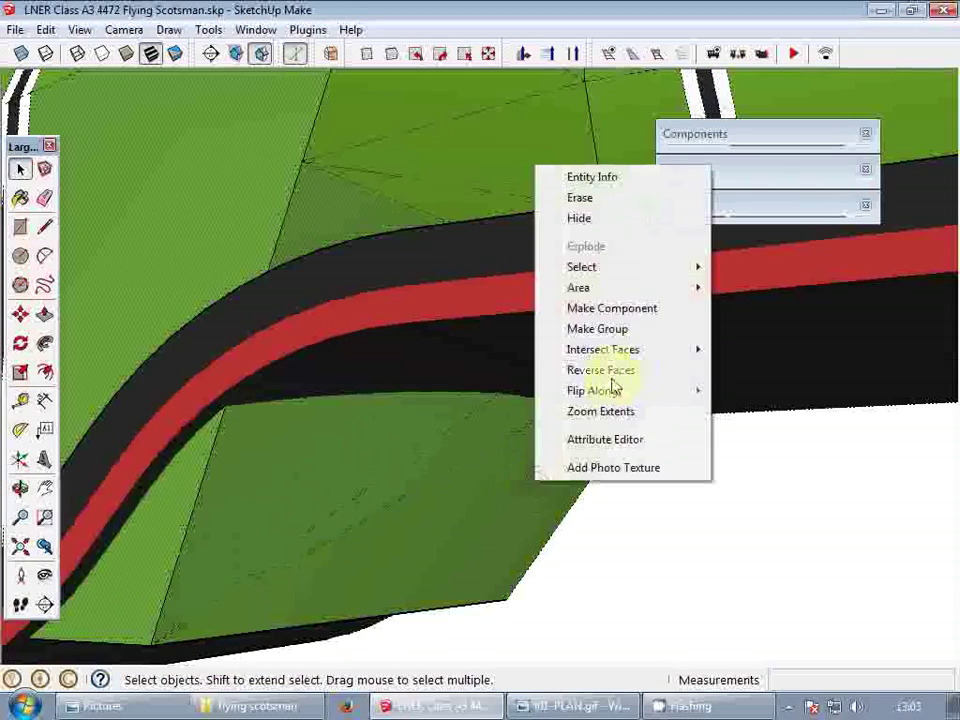
{"action": "mouse_move", "coordinate": [626, 352]}
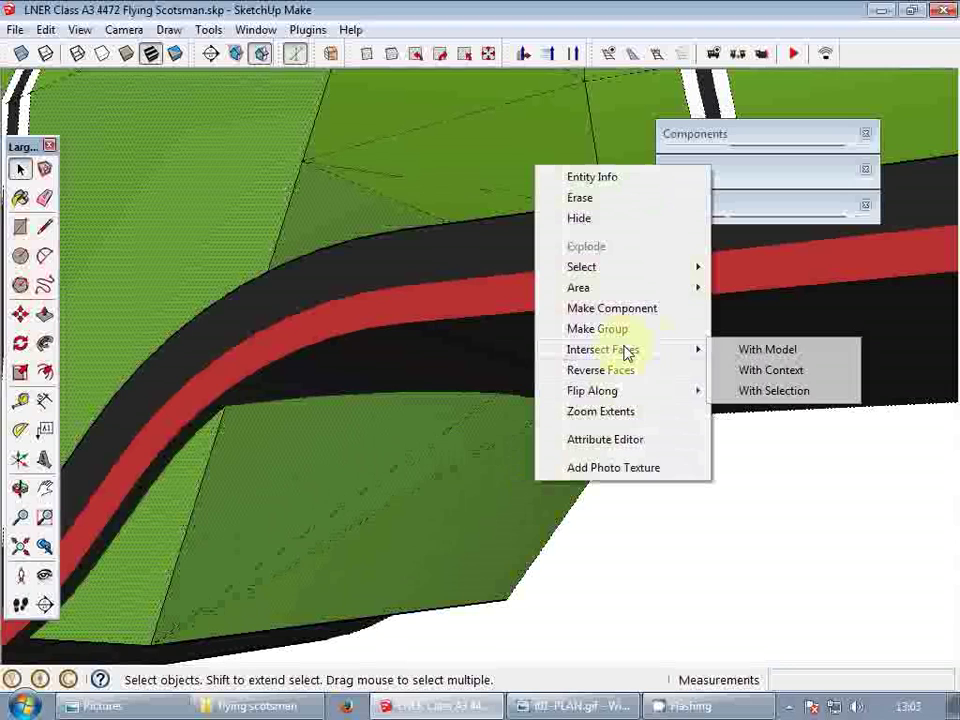
{"action": "left_click", "coordinate": [792, 392]}
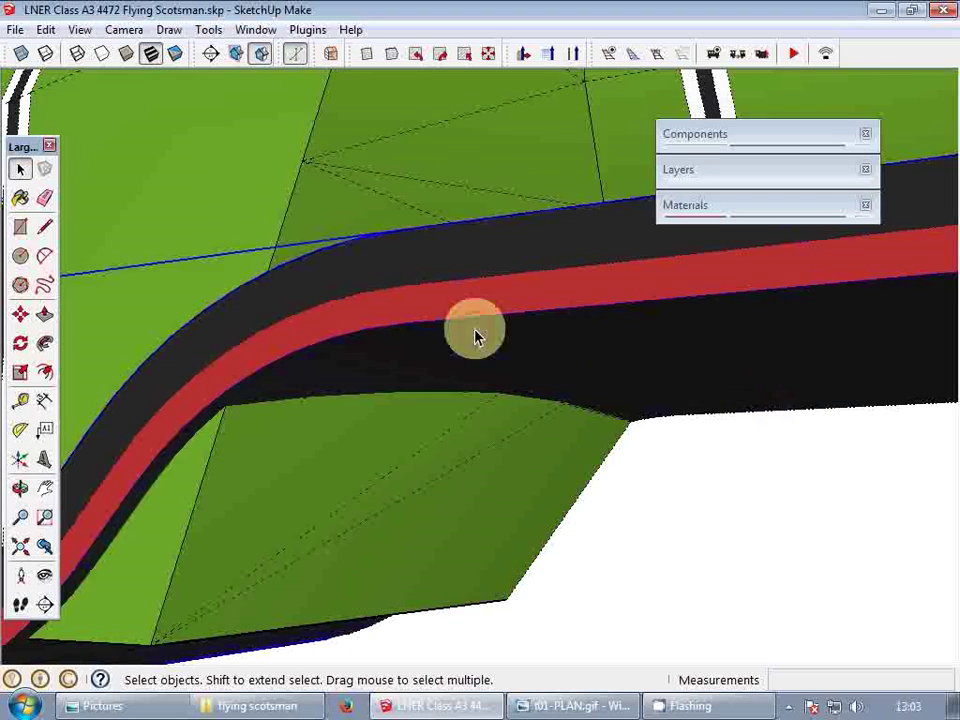
{"action": "middle_click_drag", "start_coordinate": [476, 332], "coordinate": [561, 326]}
{"action": "key", "text": "Escape"}
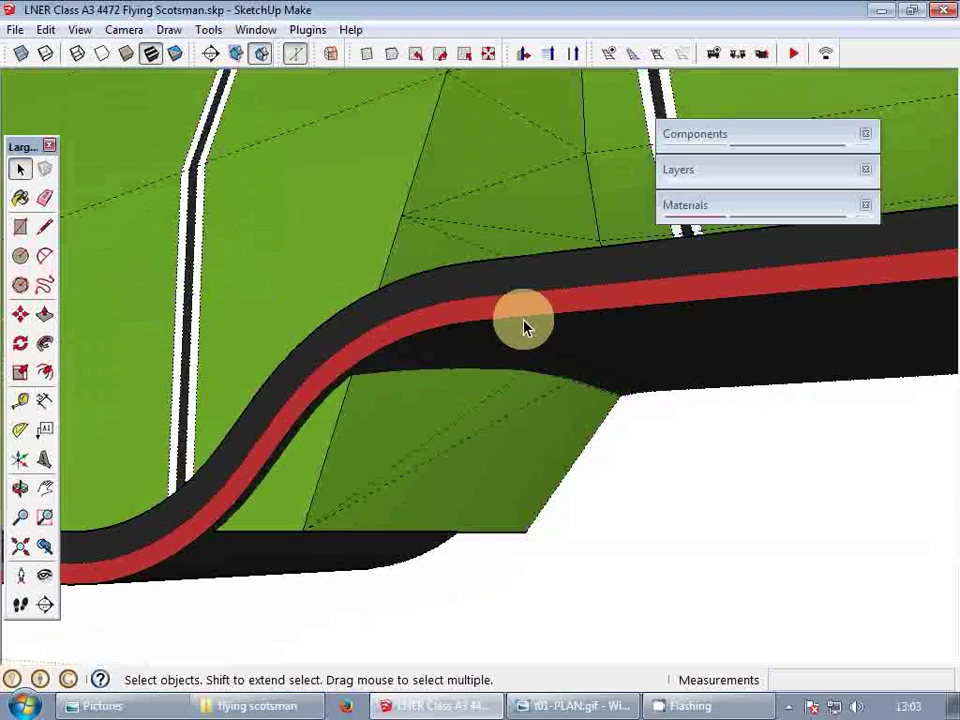
- Intersect the firebox's side and front faces with the pasted footplate as the selection, and delete the footplate copy
{"action": "left_click", "coordinate": [323, 432], "text": "ctrl"}
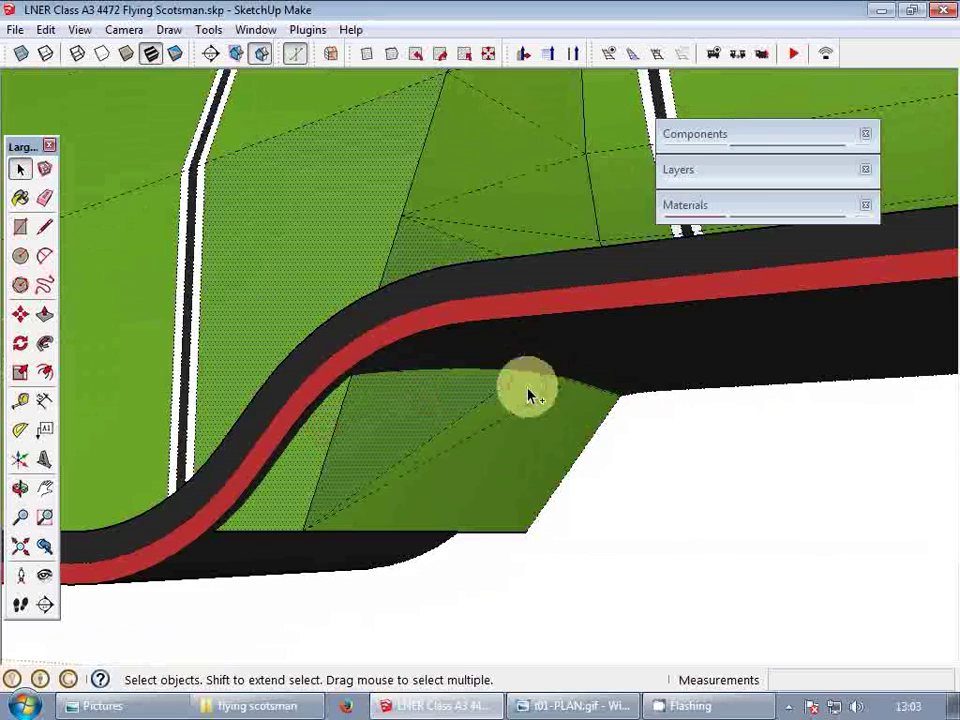
{"action": "middle_click_drag", "start_coordinate": [560, 425], "coordinate": [385, 400]}
{"action": "right_click", "coordinate": [385, 400]}
{"action": "mouse_move", "coordinate": [463, 241]}
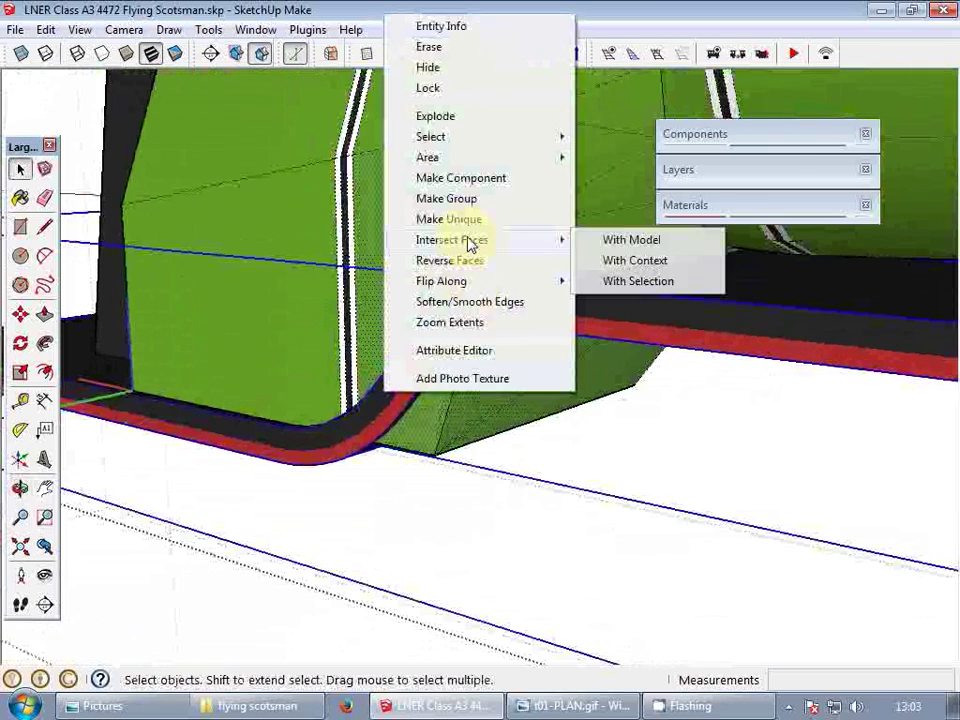
{"action": "left_click", "coordinate": [638, 283]}
{"action": "left_click", "coordinate": [611, 315]}
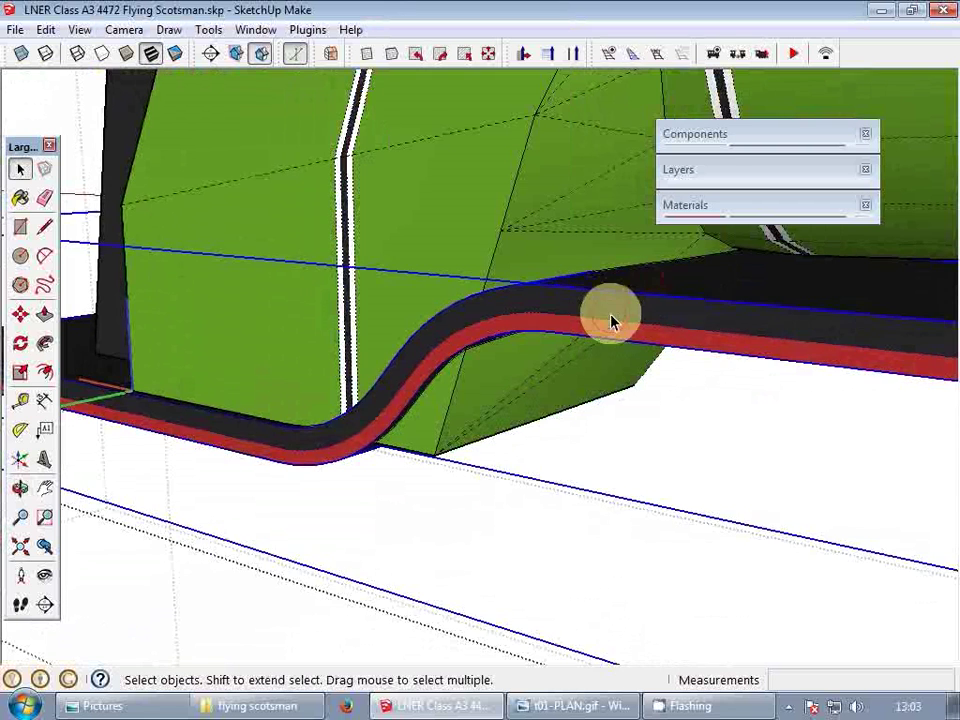
{"action": "key", "text": "Delete"}
- Erase the firebox edges and faces lying below the footplate's curved intersection line
{"action": "middle_click_drag", "start_coordinate": [390, 401], "coordinate": [422, 392]}
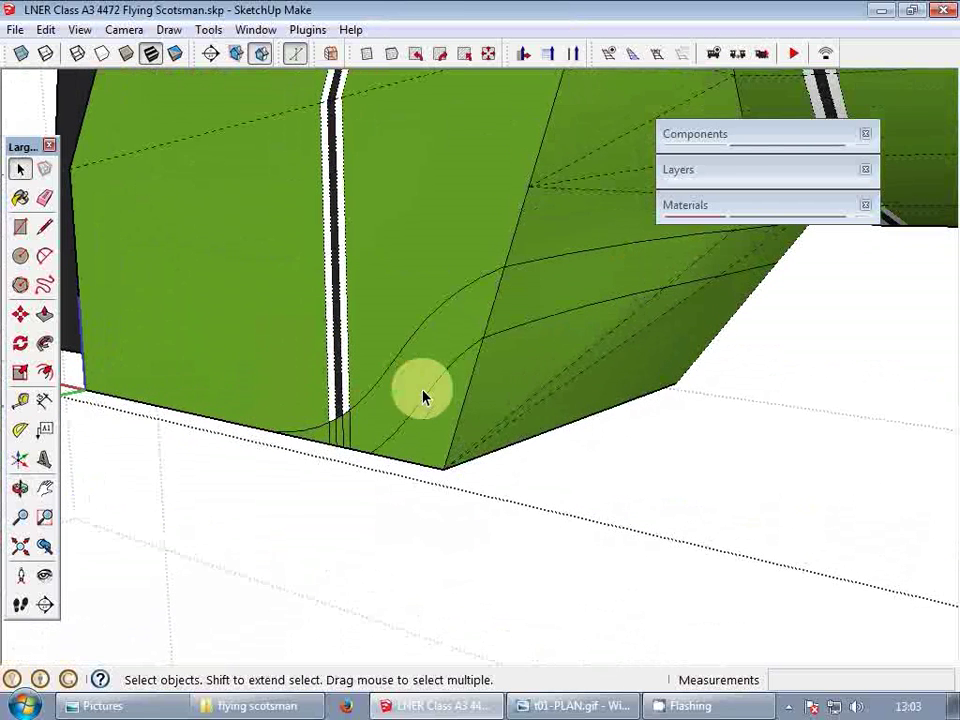
{"action": "key", "text": "e"}
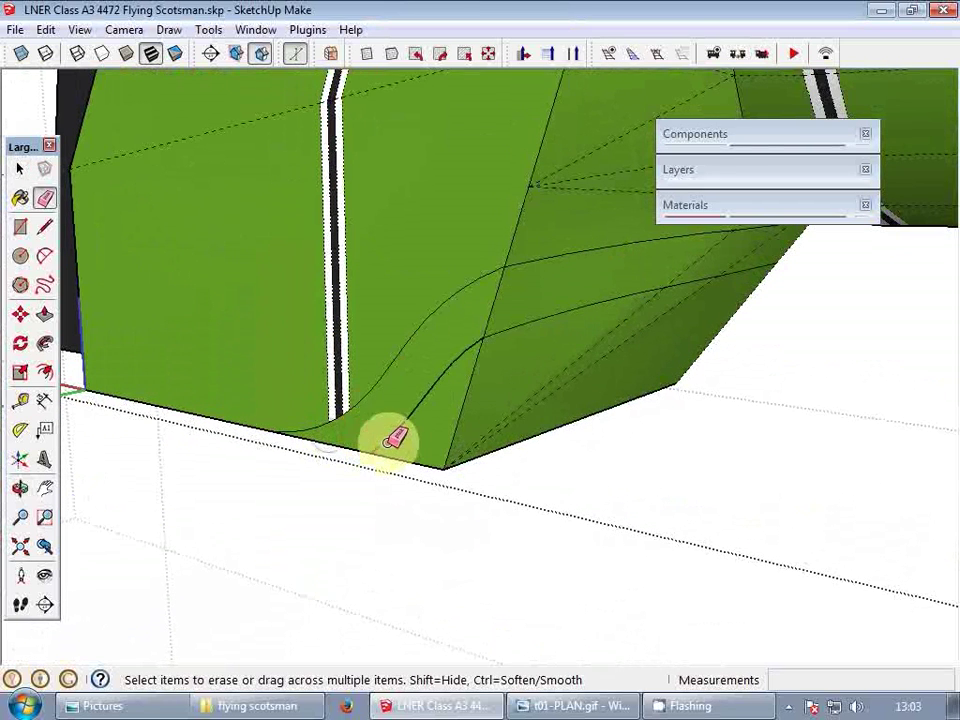
{"action": "mouse_move", "coordinate": [373, 443]}
{"action": "middle_mouse_down"}
{"action": "mouse_move", "coordinate": [450, 388]}
{"action": "mouse_move", "coordinate": [544, 122]}
{"action": "mouse_move", "coordinate": [439, 354]}
{"action": "mouse_move", "coordinate": [355, 452]}
{"action": "mouse_move", "coordinate": [279, 467]}
{"action": "middle_mouse_up"}
{"action": "key", "text": "l"}
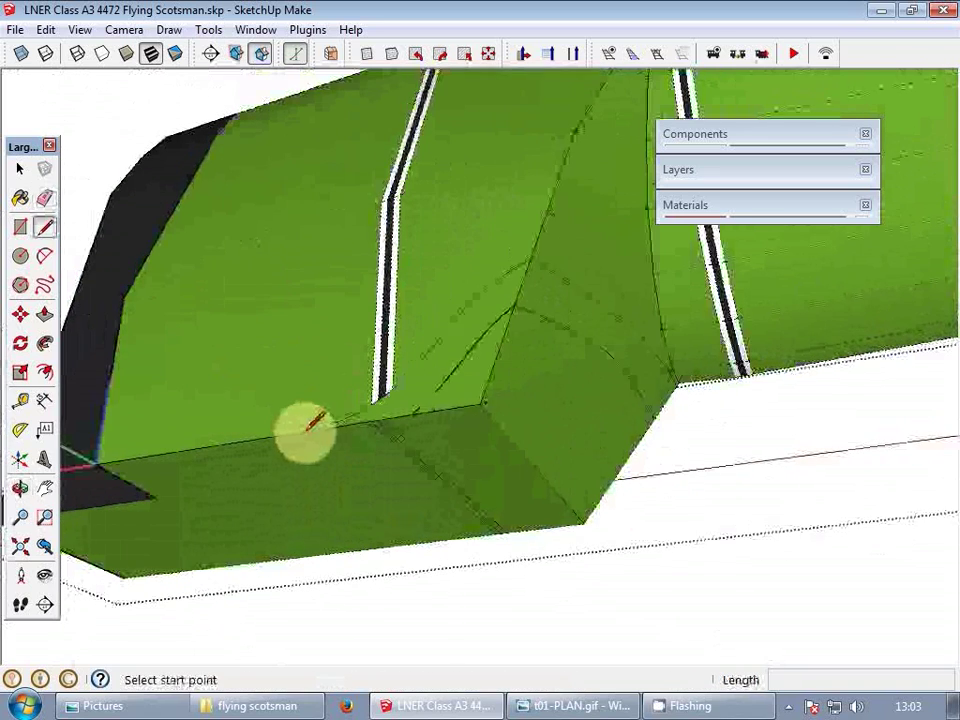
{"action": "scroll", "coordinate": [305, 427], "scroll_direction": "down", "scroll_amount": 3}
{"action": "key", "text": "space"}
{"action": "key", "text": "e"}
{"action": "mouse_move", "coordinate": [356, 439]}
{"action": "left_mouse_down"}
{"action": "mouse_move", "coordinate": [476, 355]}
{"action": "mouse_move", "coordinate": [569, 420]}
{"action": "left_mouse_up"}
- Delete the loose face and stray edges left beneath the firebox's new curved lower edge
{"action": "key", "text": "space"}
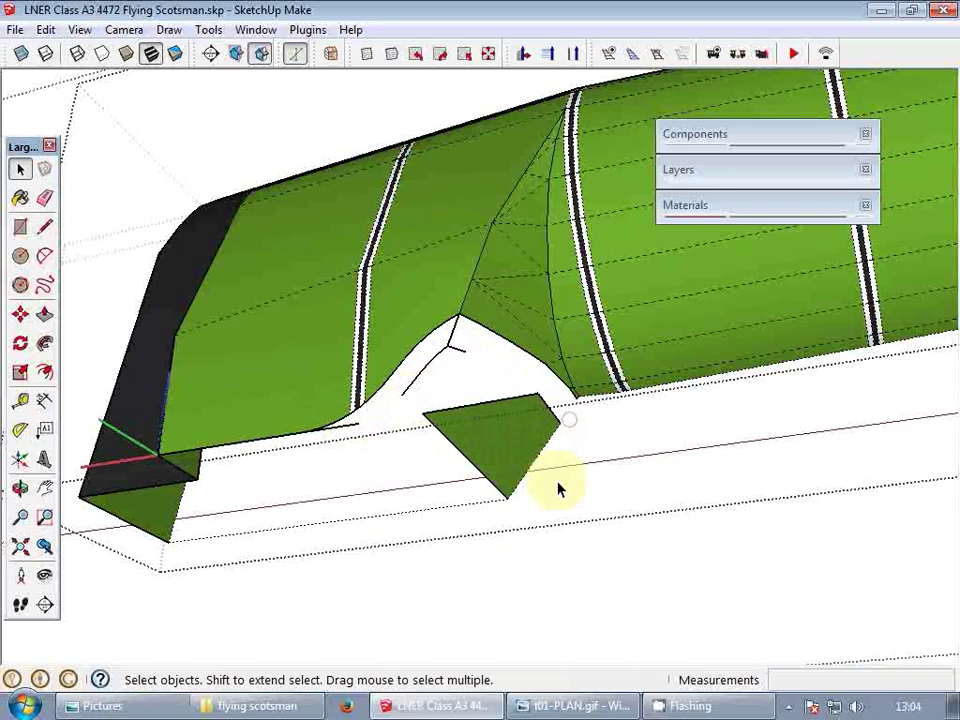
{"action": "scroll", "coordinate": [521, 410], "scroll_direction": "up", "scroll_amount": 1}
{"action": "key", "text": "Delete"}
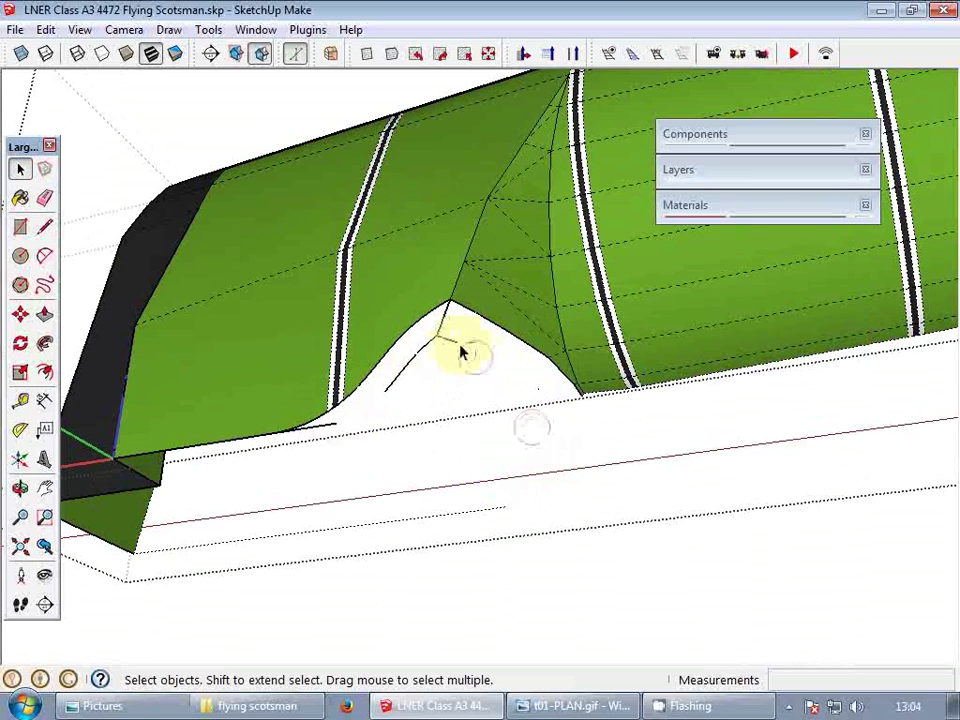
{"action": "middle_click_drag", "start_coordinate": [586, 333], "coordinate": [437, 398]}
{"action": "left_click", "coordinate": [443, 390]}
{"action": "key", "text": "Delete"}
{"action": "scroll", "coordinate": [606, 268], "scroll_direction": "down", "scroll_amount": 2}
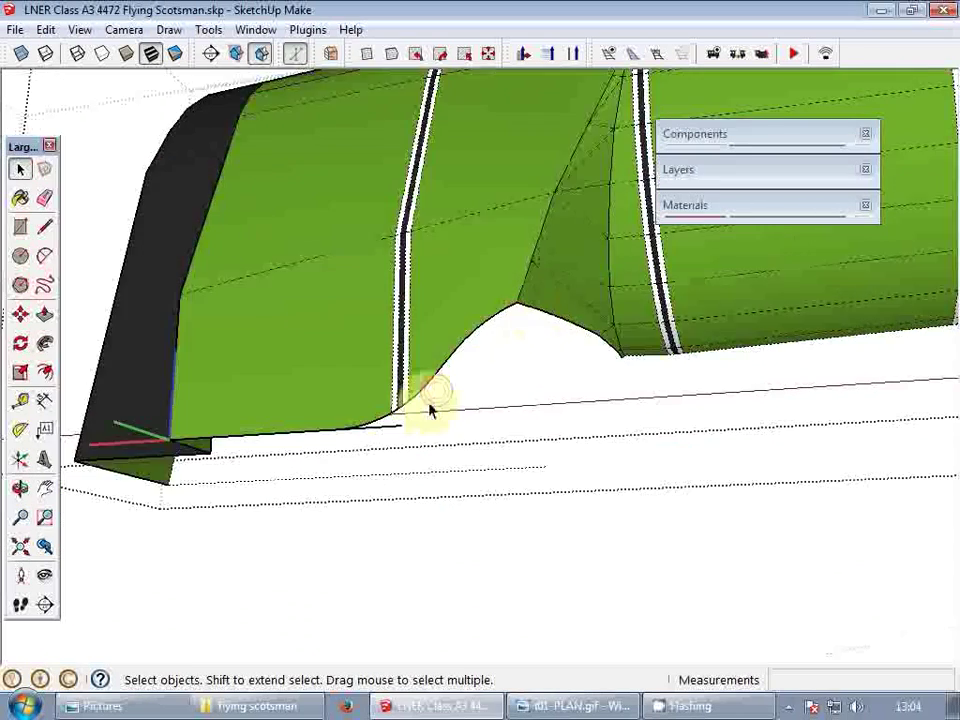
- Delete the stray edge extending past the firebox's curved lower edge and return to the complete locomotive
{"action": "scroll", "coordinate": [354, 426], "scroll_direction": "up", "scroll_amount": 4}
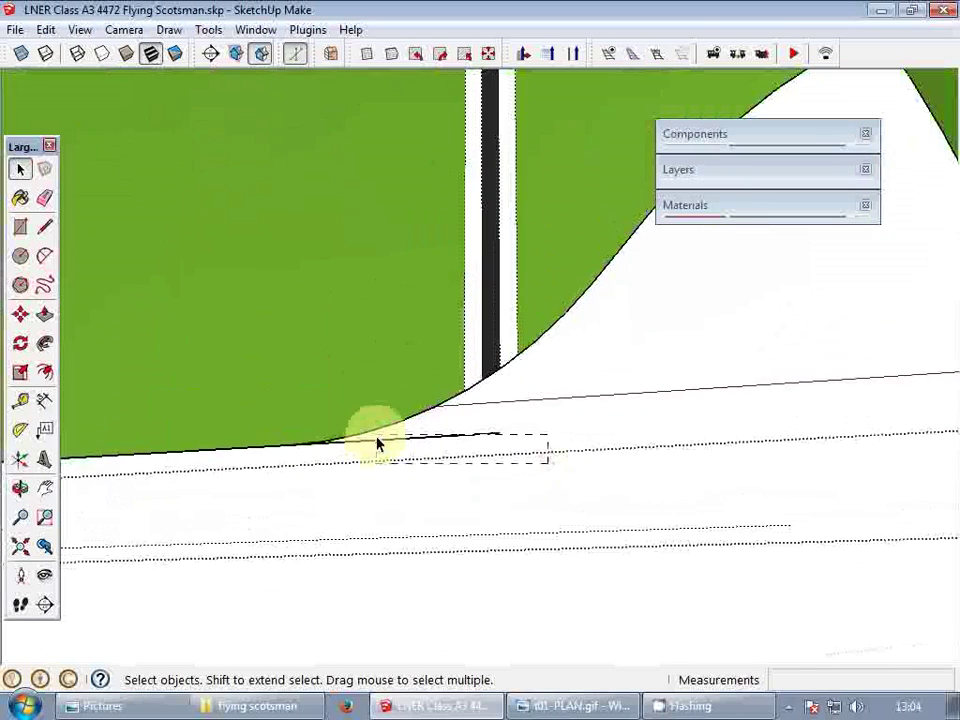
{"action": "middle_click_drag", "start_coordinate": [364, 446], "coordinate": [532, 451]}
{"action": "scroll", "coordinate": [547, 391], "scroll_direction": "down", "scroll_amount": 3}
{"action": "scroll", "coordinate": [431, 396], "scroll_direction": "down", "scroll_amount": 3}
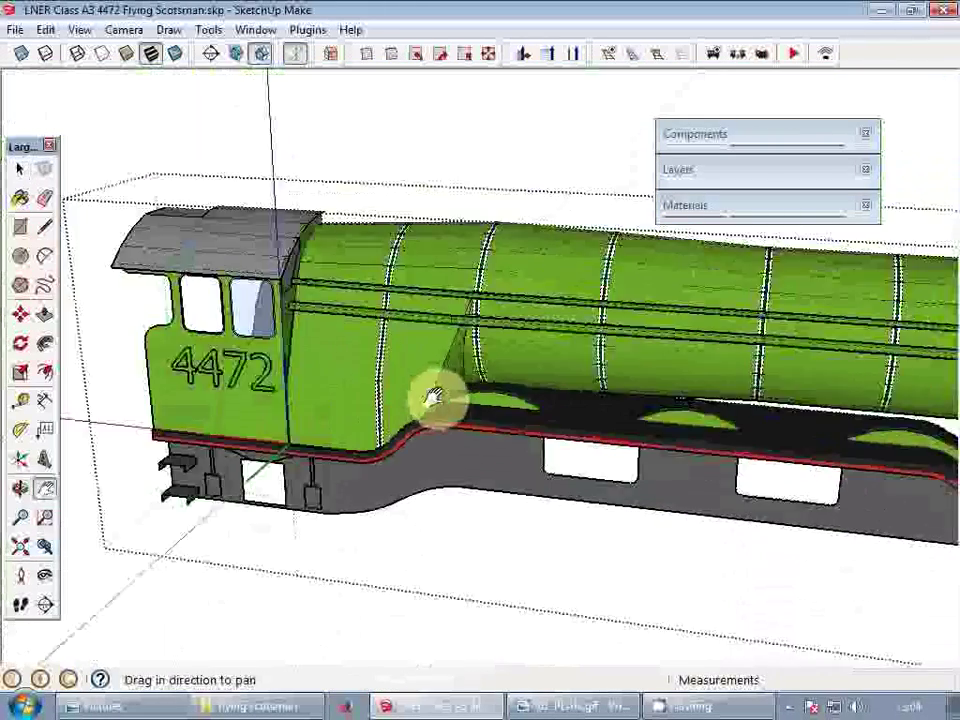
{"action": "middle_click_drag", "start_coordinate": [431, 396], "coordinate": [508, 390]}
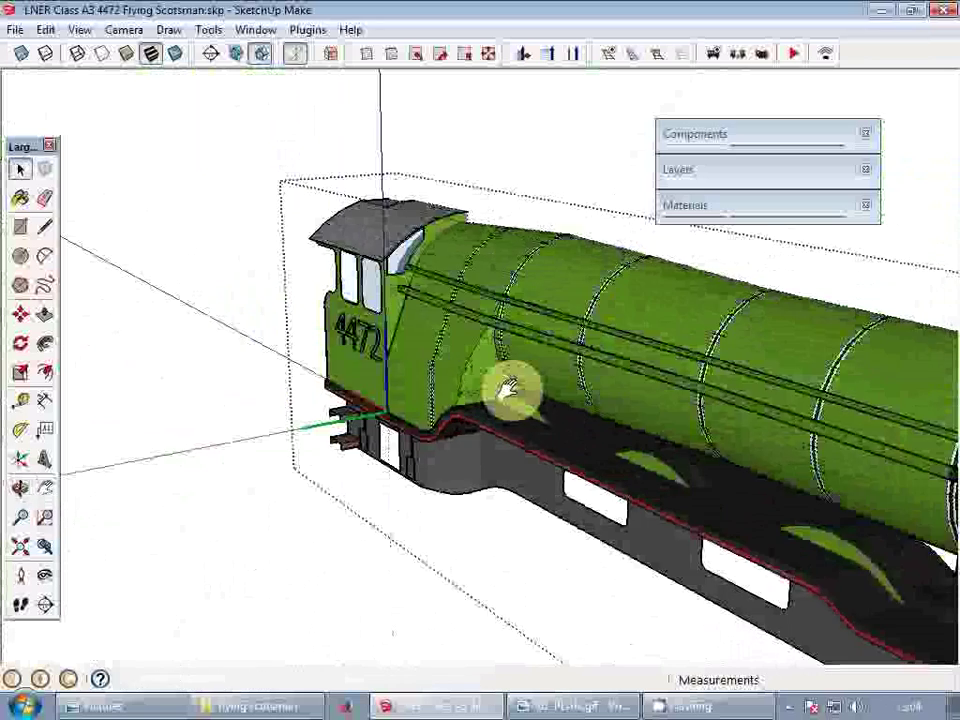
{"action": "key", "text": "space"}
- Delete the side-elevation reference drawing that runs lengthwise through the middle of the locomotive
{"action": "scroll", "coordinate": [306, 336], "scroll_direction": "down", "scroll_amount": 4}
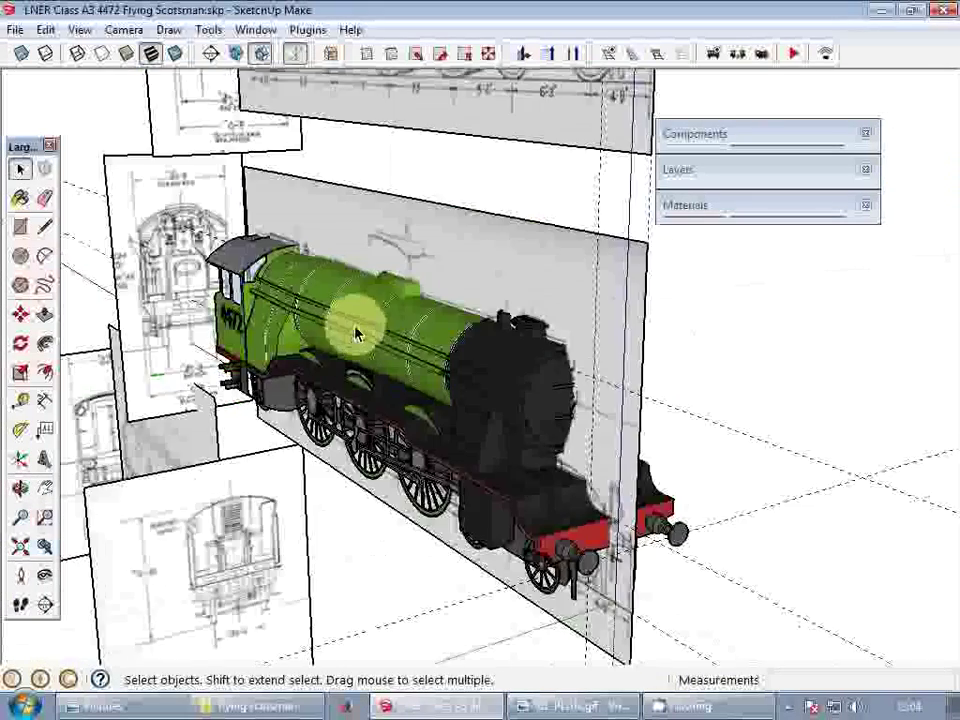
{"action": "scroll", "coordinate": [372, 327], "scroll_direction": "up", "scroll_amount": 3}
{"action": "scroll", "coordinate": [385, 320], "scroll_direction": "down", "scroll_amount": 3}
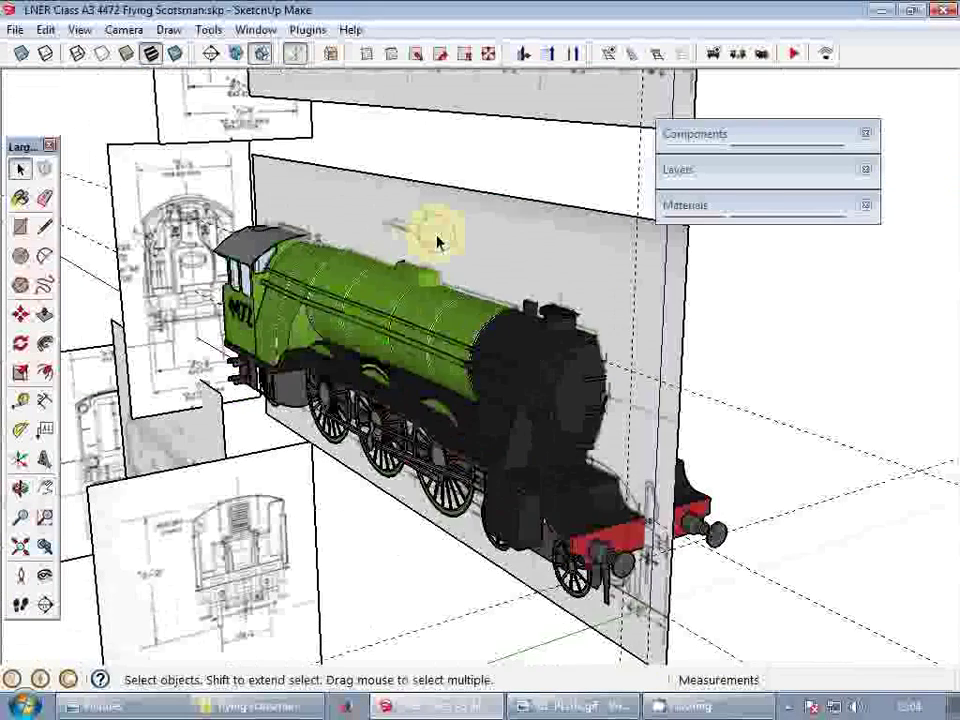
{"action": "left_click", "coordinate": [360, 296]}
{"action": "double_click", "coordinate": [497, 250]}
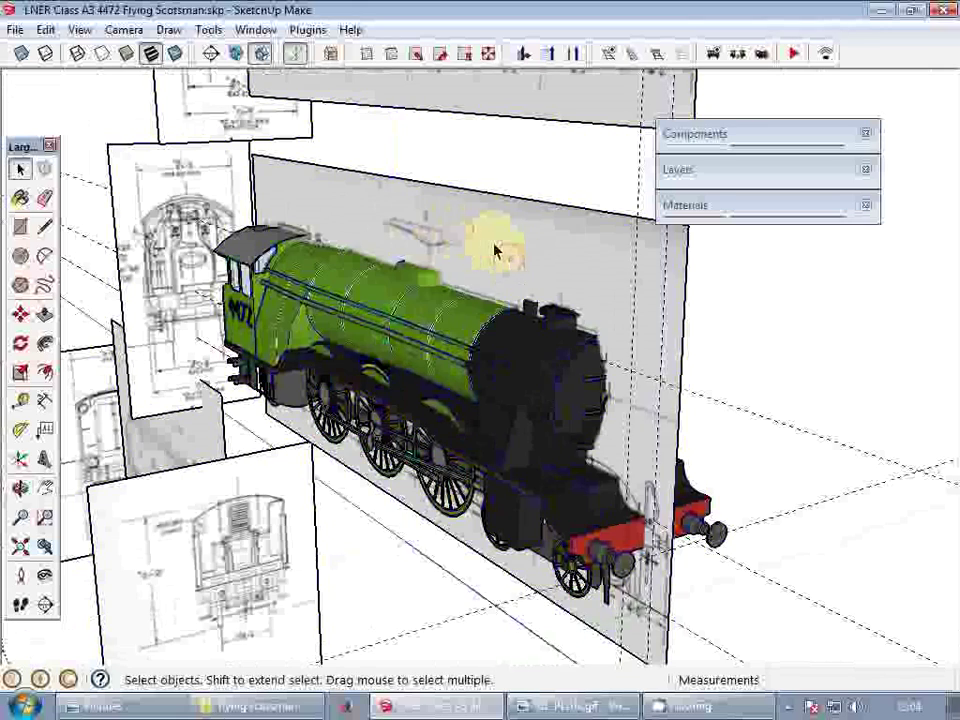
{"action": "key", "text": "Delete"}
- Inspect the locomotive from the front side, including the smokebox door and its fittings
{"action": "middle_click_drag", "start_coordinate": [360, 347], "coordinate": [417, 352]}
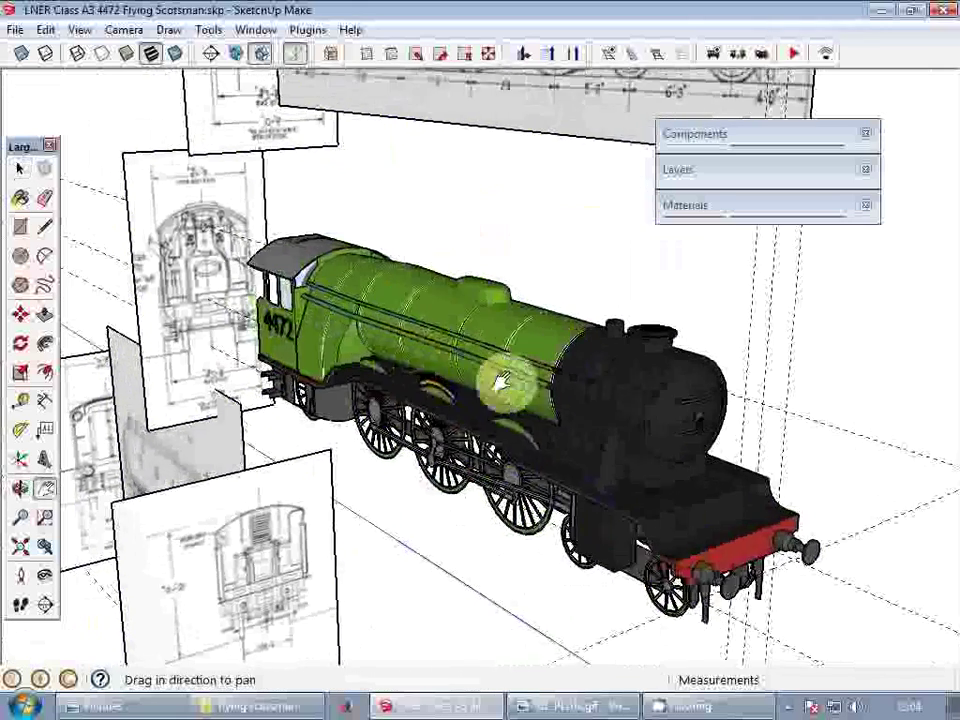
{"action": "middle_click_drag", "start_coordinate": [506, 381], "coordinate": [394, 334], "text": "shift"}
{"action": "scroll", "coordinate": [337, 325], "scroll_direction": "up", "scroll_amount": 2}
{"action": "middle_click_drag", "start_coordinate": [332, 322], "coordinate": [425, 380], "text": "shift"}
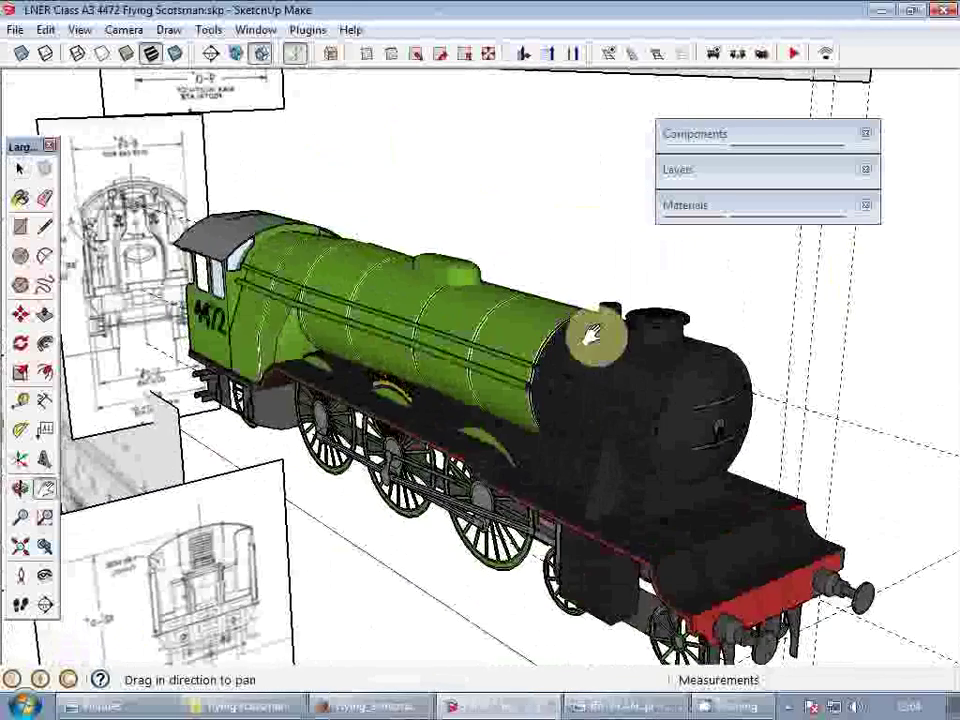
{"action": "middle_click_drag", "start_coordinate": [591, 336], "coordinate": [553, 324], "text": "shift"}
{"action": "scroll", "coordinate": [710, 428], "scroll_direction": "up", "scroll_amount": 6}
{"action": "middle_click_drag", "start_coordinate": [710, 428], "coordinate": [583, 369], "text": "shift"}
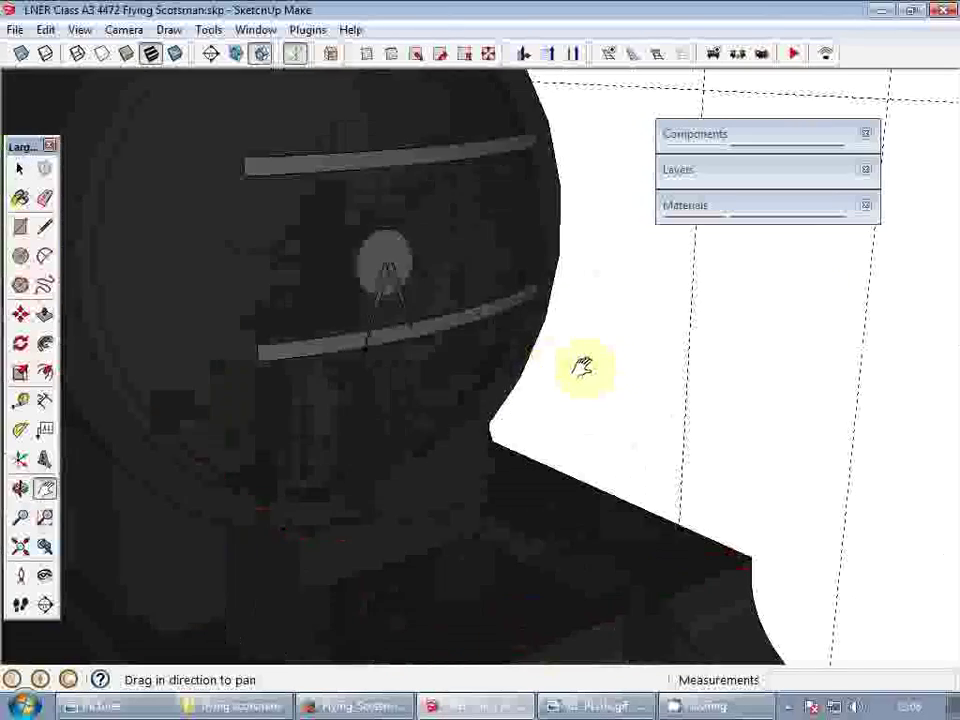
{"action": "scroll", "coordinate": [560, 400], "scroll_direction": "down", "scroll_amount": 5}
{"action": "key", "text": "space"}
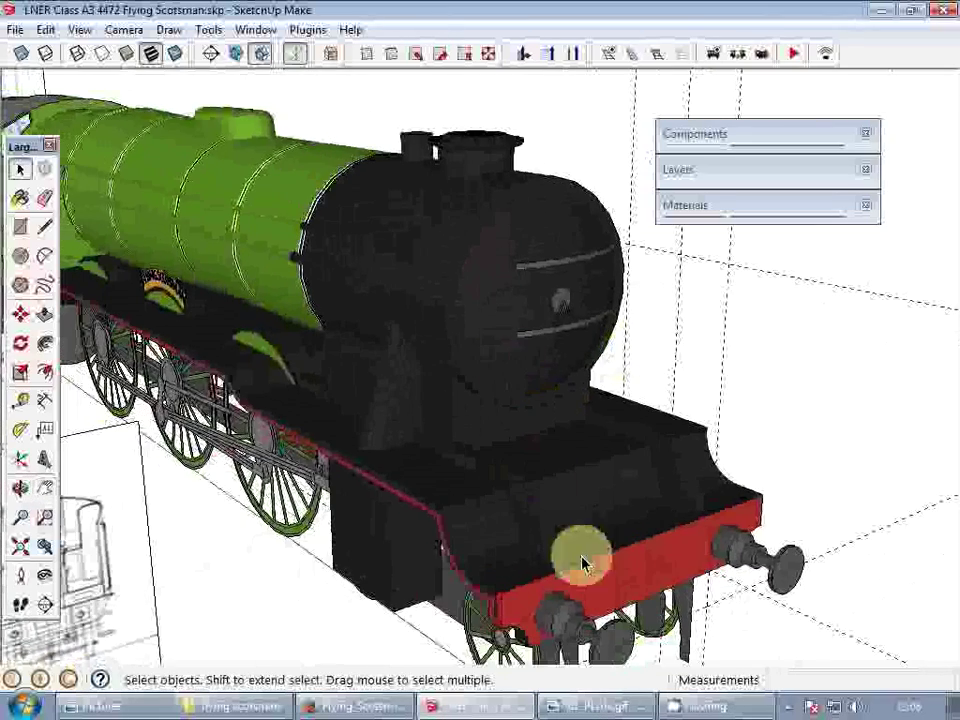
- Offset the outline of the red front buffer beam face inward by about 1 1/2"
{"action": "scroll", "coordinate": [595, 575], "scroll_direction": "up", "scroll_amount": 4}
{"action": "scroll", "coordinate": [575, 520], "scroll_direction": "up", "scroll_amount": 5}
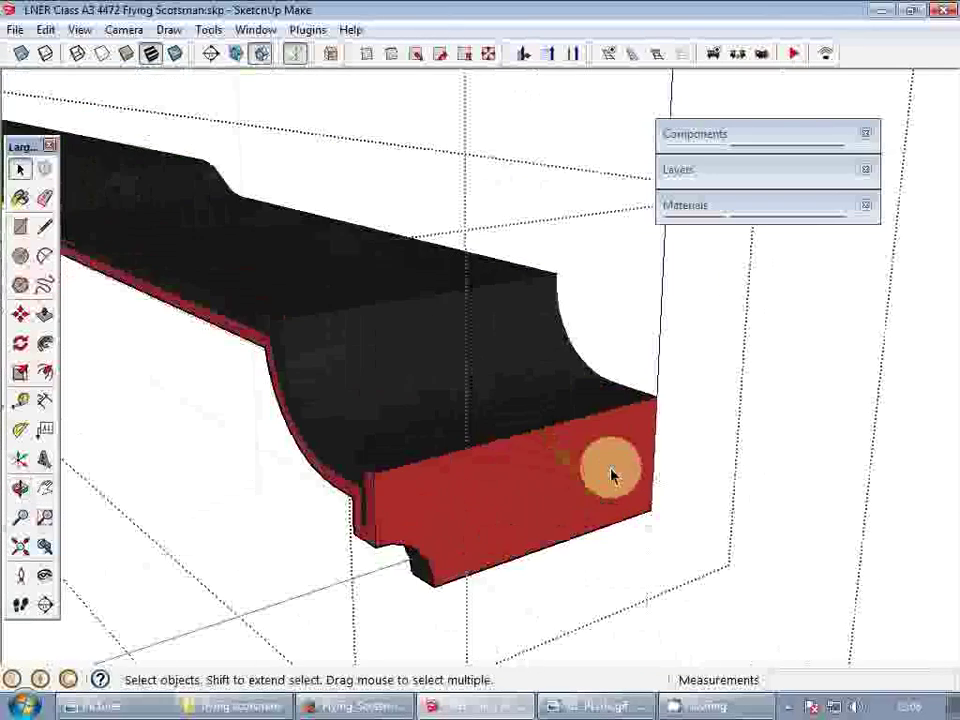
{"action": "scroll", "coordinate": [510, 456], "scroll_direction": "up", "scroll_amount": 2}
{"action": "key", "text": "f"}
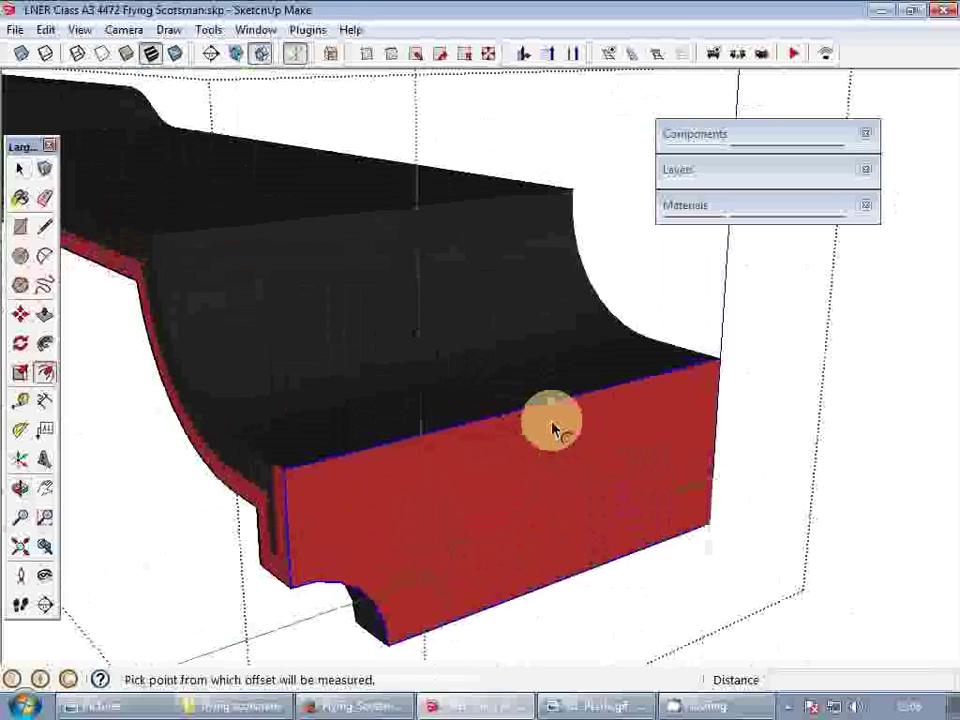
{"action": "left_click", "coordinate": [553, 430]}
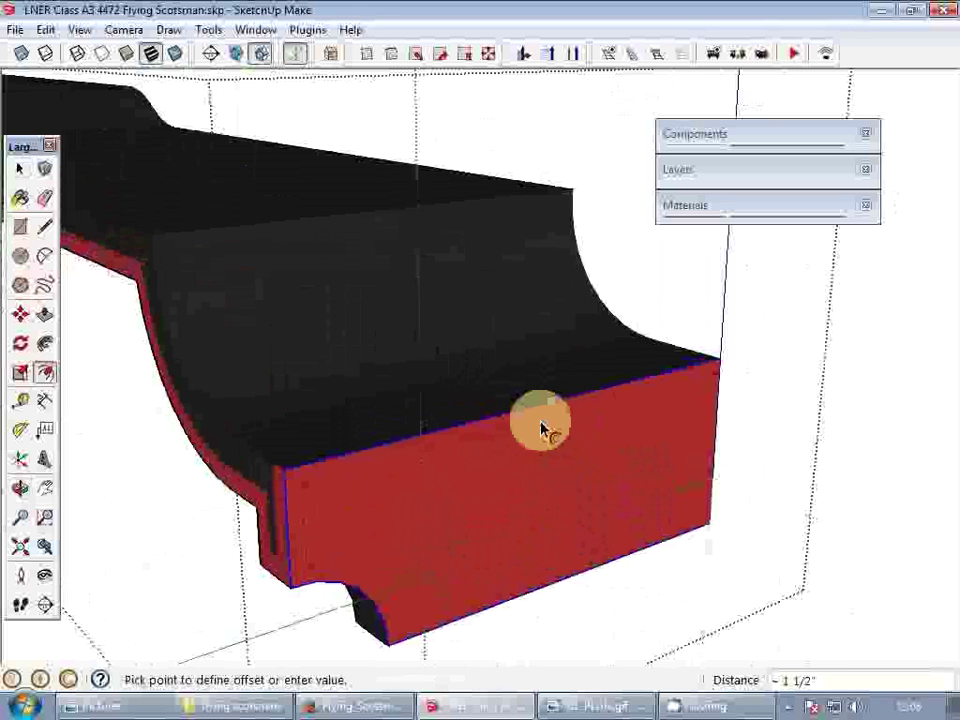
{"action": "left_click", "coordinate": [540, 430]}
- Paint the border strip around the buffer beam face 0128_White and leave the footplate group
{"action": "key", "text": "b"}
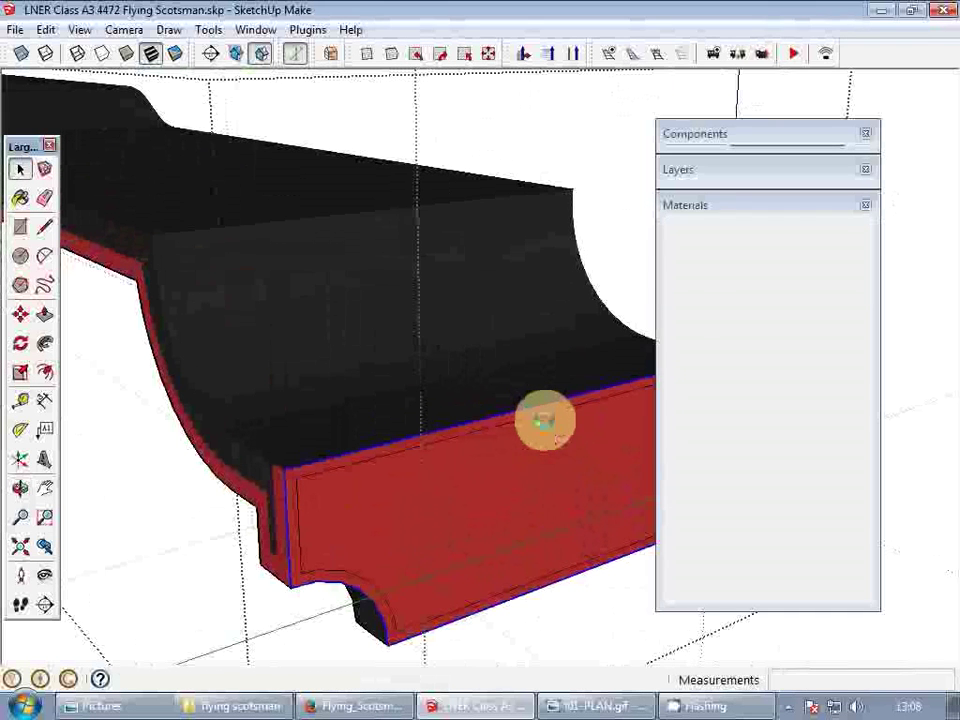
{"action": "left_click", "coordinate": [786, 410]}
{"action": "left_click", "coordinate": [499, 413]}
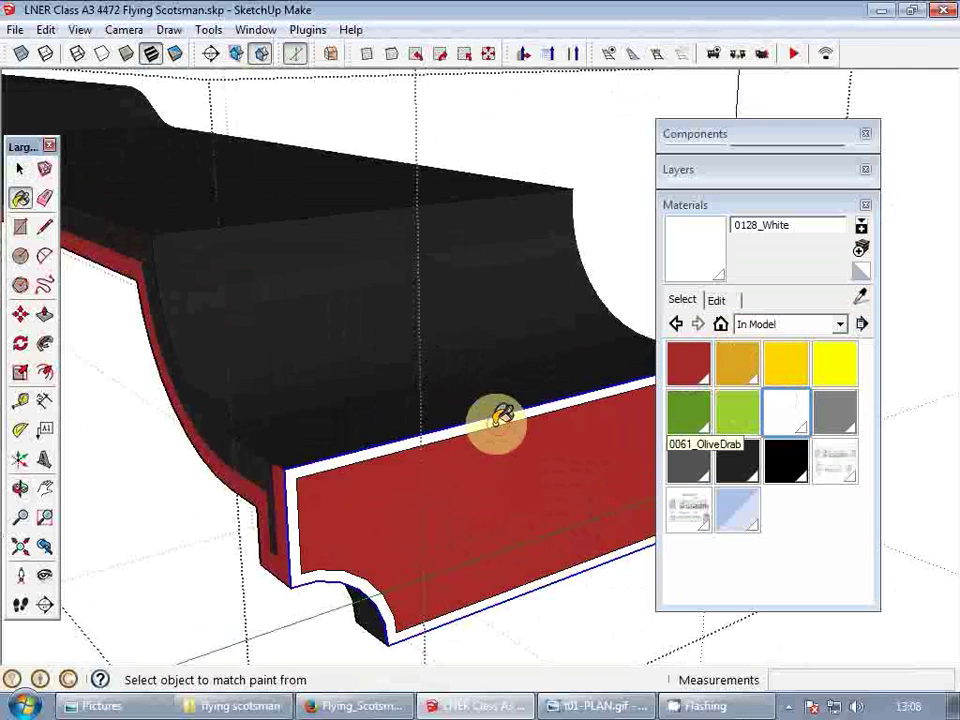
{"action": "key", "text": "space"}
{"action": "mouse_move", "coordinate": [499, 413]}
{"action": "middle_mouse_down"}
{"action": "mouse_move", "coordinate": [463, 452]}
{"action": "mouse_move", "coordinate": [529, 459]}
{"action": "middle_mouse_up"}
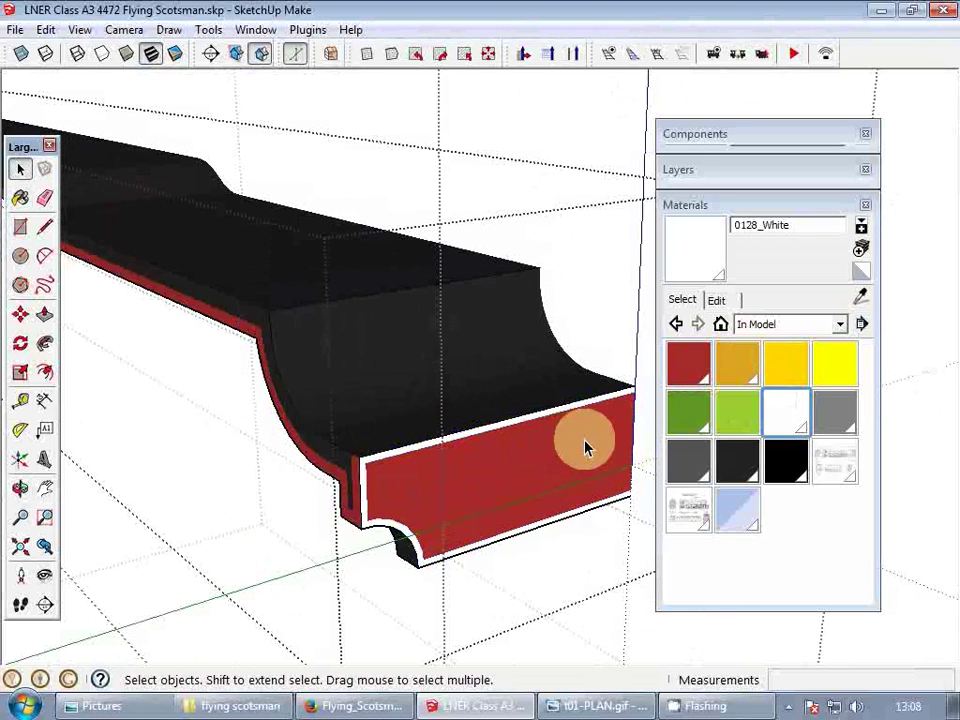
{"action": "middle_click_drag", "start_coordinate": [574, 441], "coordinate": [478, 465]}
{"action": "key", "text": "Escape"}
- Open the front buffer for editing and paint its large housing and smaller collar 0136_Charcoal
{"action": "scroll", "coordinate": [469, 452], "scroll_direction": "down", "scroll_amount": 2}
{"action": "scroll", "coordinate": [476, 466], "scroll_direction": "up", "scroll_amount": 3}
{"action": "left_click", "coordinate": [476, 466]}
{"action": "scroll", "coordinate": [477, 468], "scroll_direction": "up", "scroll_amount": 2}
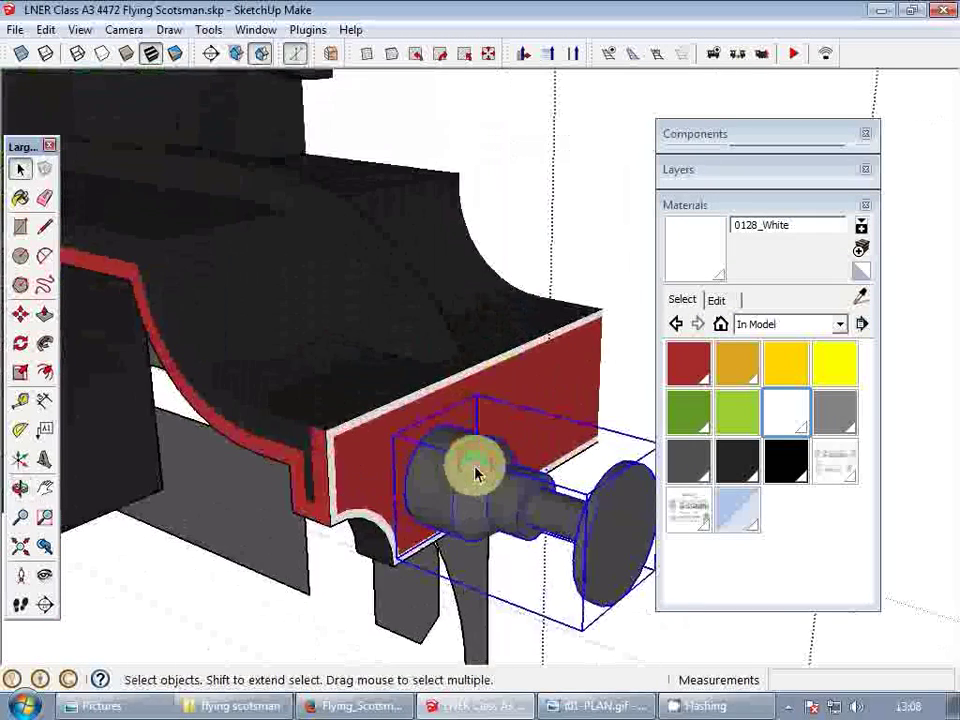
{"action": "double_click", "coordinate": [477, 468]}
{"action": "scroll", "coordinate": [449, 475], "scroll_direction": "up", "scroll_amount": 4}
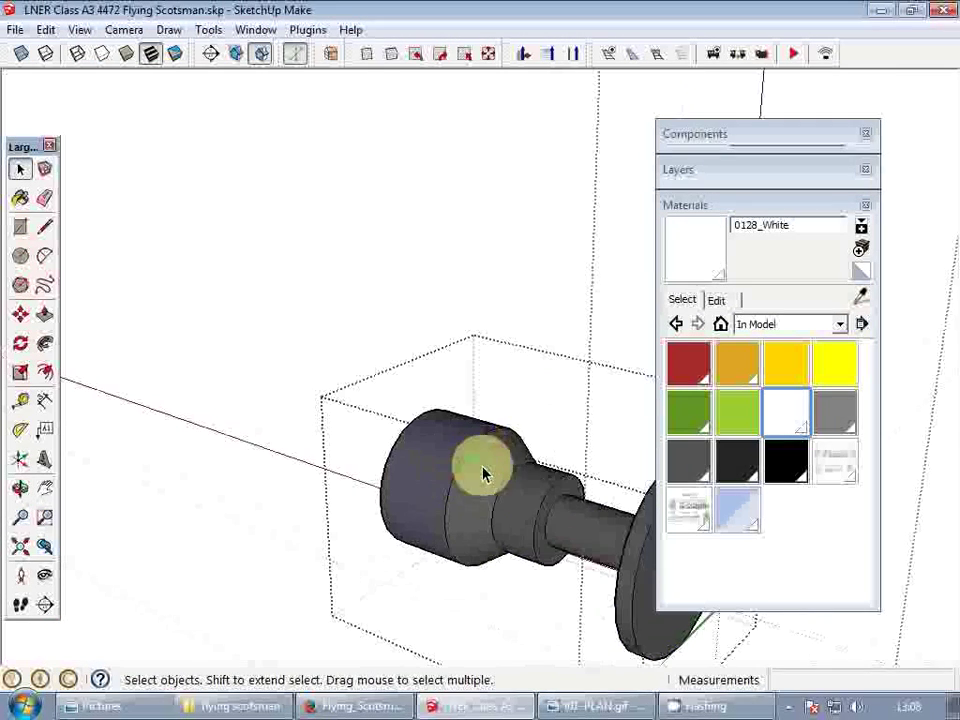
{"action": "left_click", "coordinate": [735, 460]}
{"action": "left_click", "coordinate": [466, 447]}
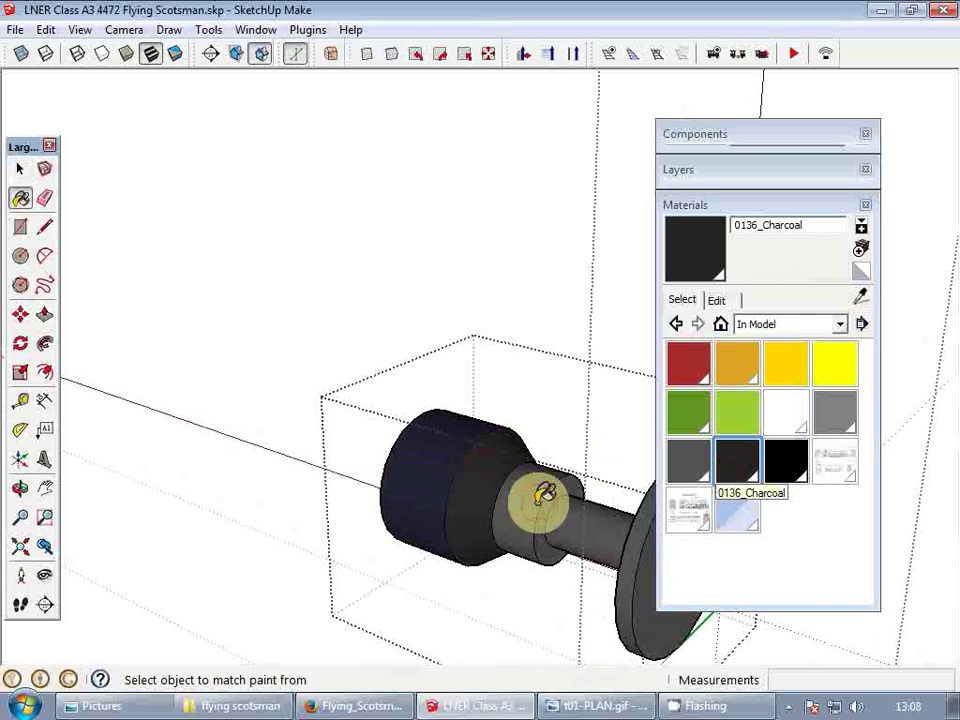
{"action": "left_click", "coordinate": [557, 503]}
- Paint the ring-shaped end face of the buffer's collar 0136_Charcoal and leave the buffer
{"action": "middle_click_drag", "start_coordinate": [464, 476], "coordinate": [521, 491]}
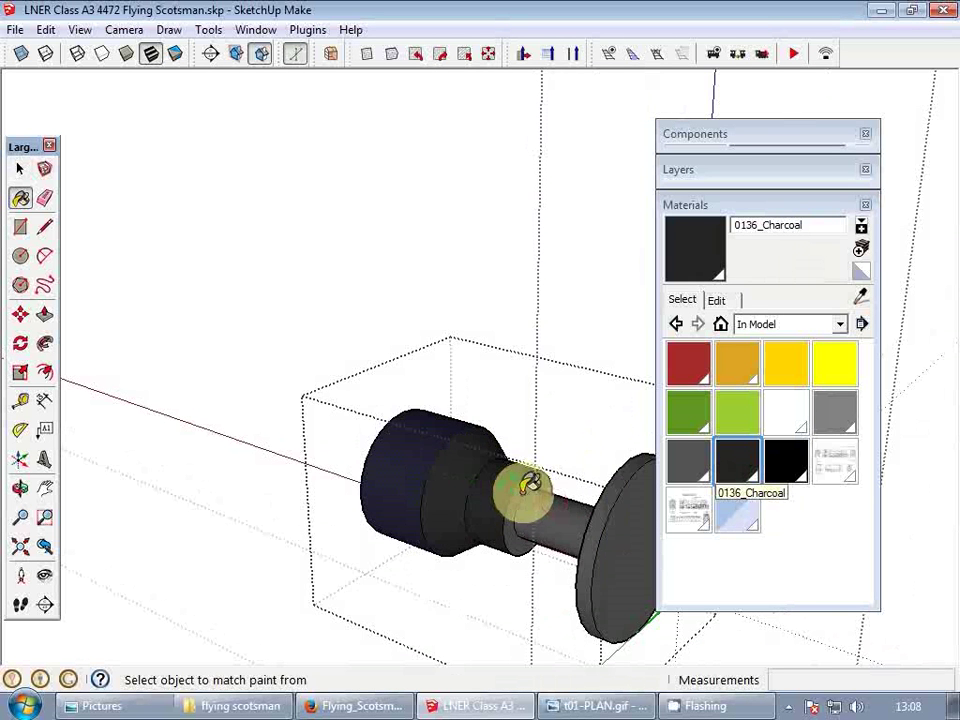
{"action": "key", "text": "space"}
{"action": "scroll", "coordinate": [520, 496], "scroll_direction": "down", "scroll_amount": 2}
{"action": "scroll", "coordinate": [525, 499], "scroll_direction": "up", "scroll_amount": 5}
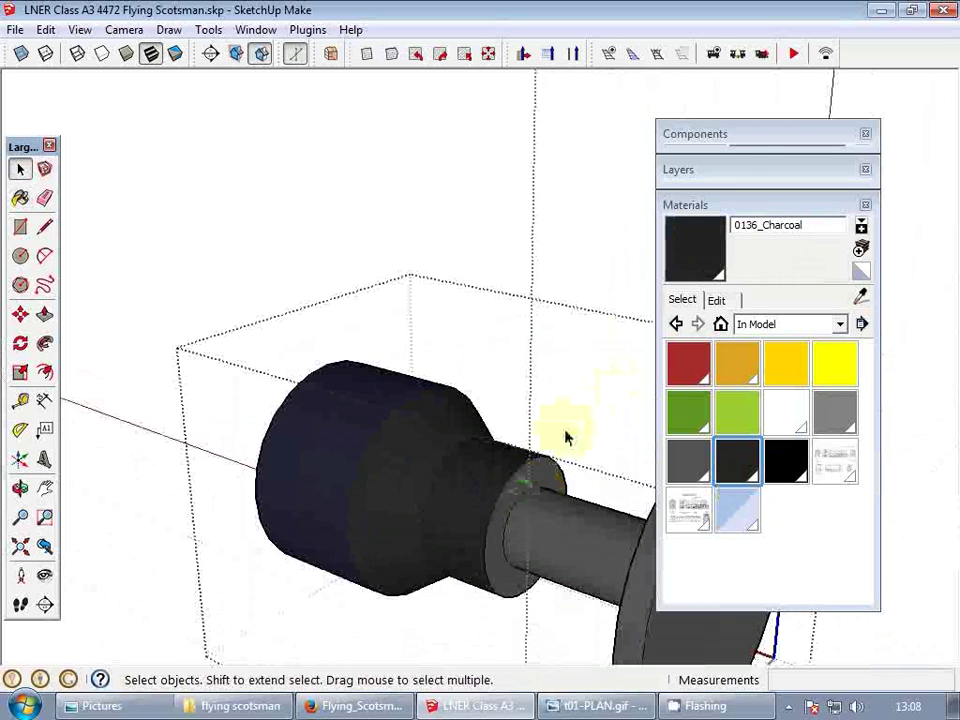
{"action": "key", "text": "b"}
{"action": "left_click", "coordinate": [536, 468]}
{"action": "key", "text": "space"}
{"action": "key", "text": "Escape"}
{"action": "scroll", "coordinate": [544, 500], "scroll_direction": "down", "scroll_amount": 5}
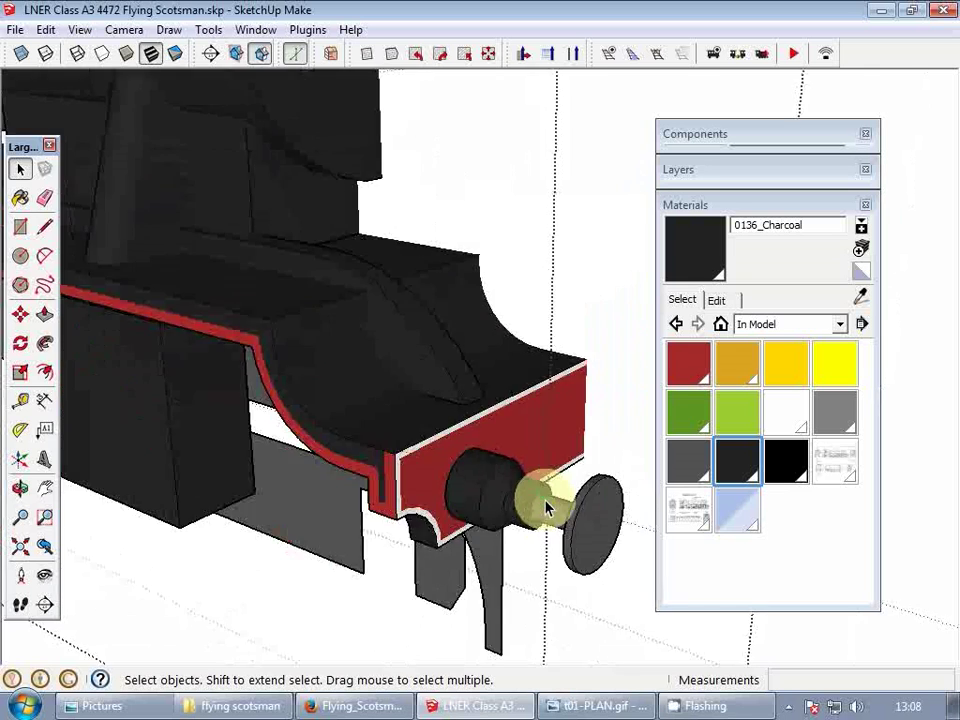
- Paint the smokebox door's two hinge straps and central disc 0133_Gray
{"action": "scroll", "coordinate": [547, 508], "scroll_direction": "down", "scroll_amount": 4}
{"action": "scroll", "coordinate": [470, 392], "scroll_direction": "up", "scroll_amount": 3}
{"action": "scroll", "coordinate": [480, 308], "scroll_direction": "up", "scroll_amount": 3}
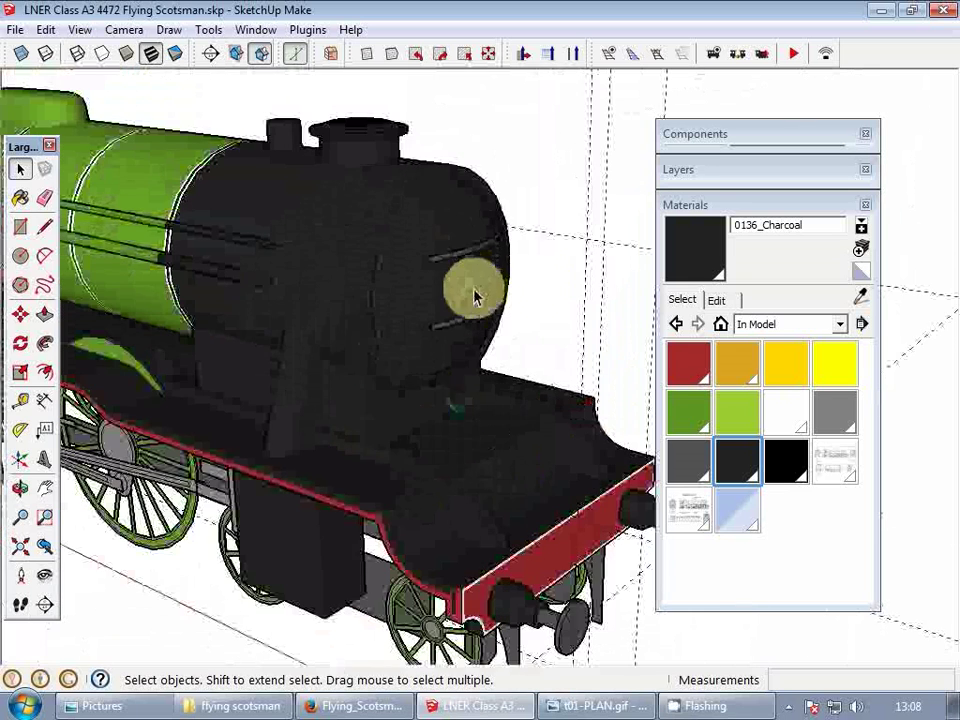
{"action": "left_click", "coordinate": [820, 418]}
{"action": "scroll", "coordinate": [463, 253], "scroll_direction": "up", "scroll_amount": 4}
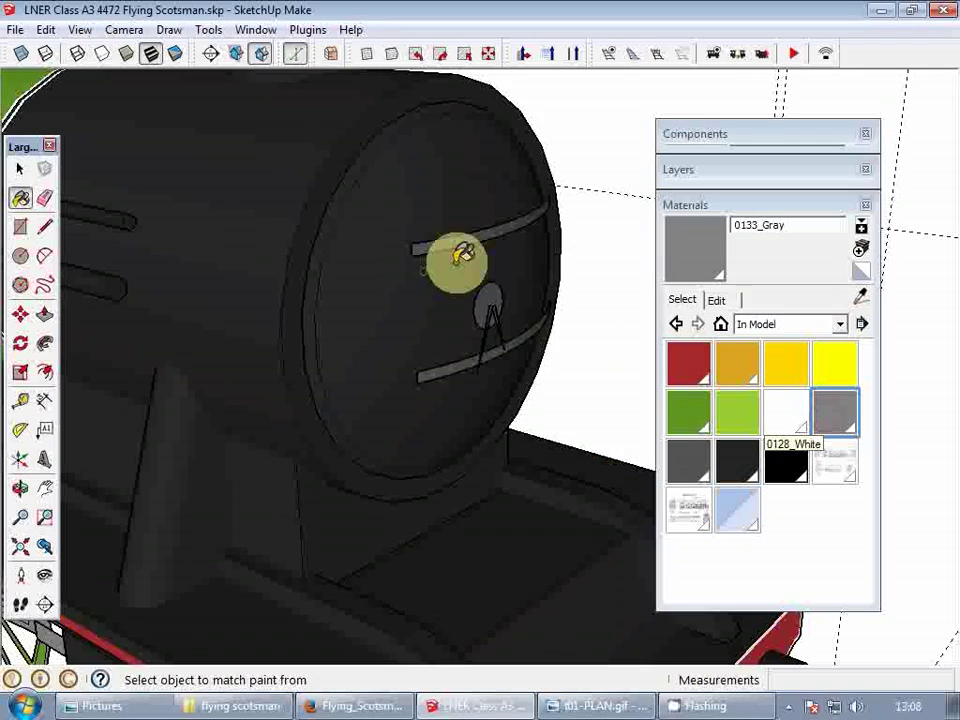
{"action": "scroll", "coordinate": [497, 293], "scroll_direction": "up", "scroll_amount": 2}
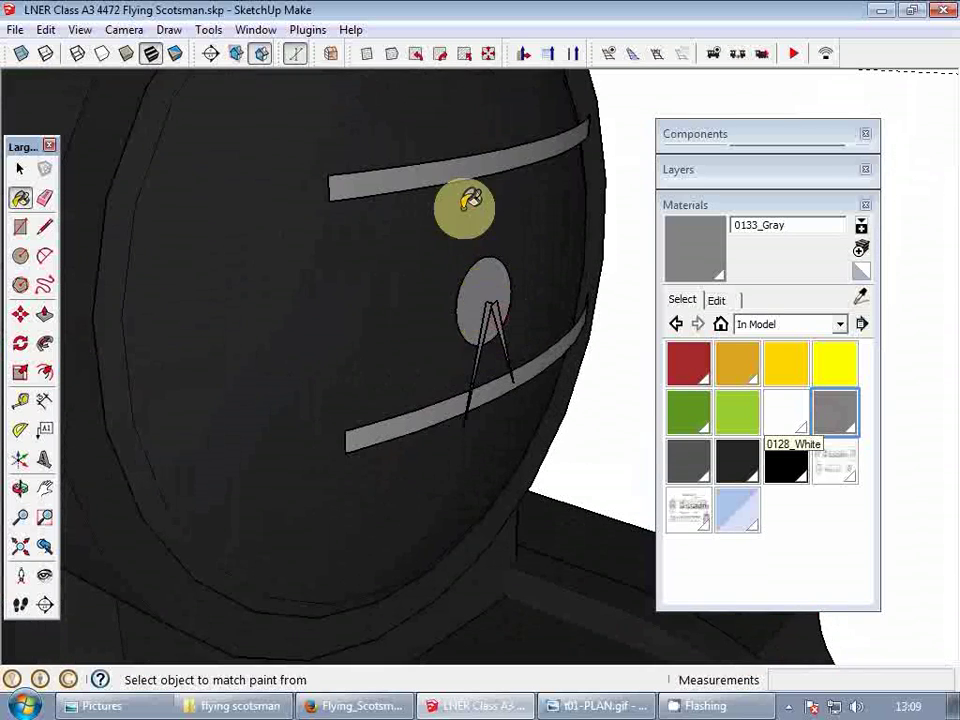
{"action": "scroll", "coordinate": [430, 210], "scroll_direction": "down", "scroll_amount": 3}
{"action": "key", "text": "h"}
{"action": "scroll", "coordinate": [342, 150], "scroll_direction": "down", "scroll_amount": 4}
{"action": "key", "text": "o"}
{"action": "middle_click_drag", "start_coordinate": [345, 312], "coordinate": [305, 343]}
{"action": "scroll", "coordinate": [326, 341], "scroll_direction": "up", "scroll_amount": 1}
{"action": "left_click", "coordinate": [326, 341]}
{"action": "scroll", "coordinate": [326, 341], "scroll_direction": "up", "scroll_amount": 3}
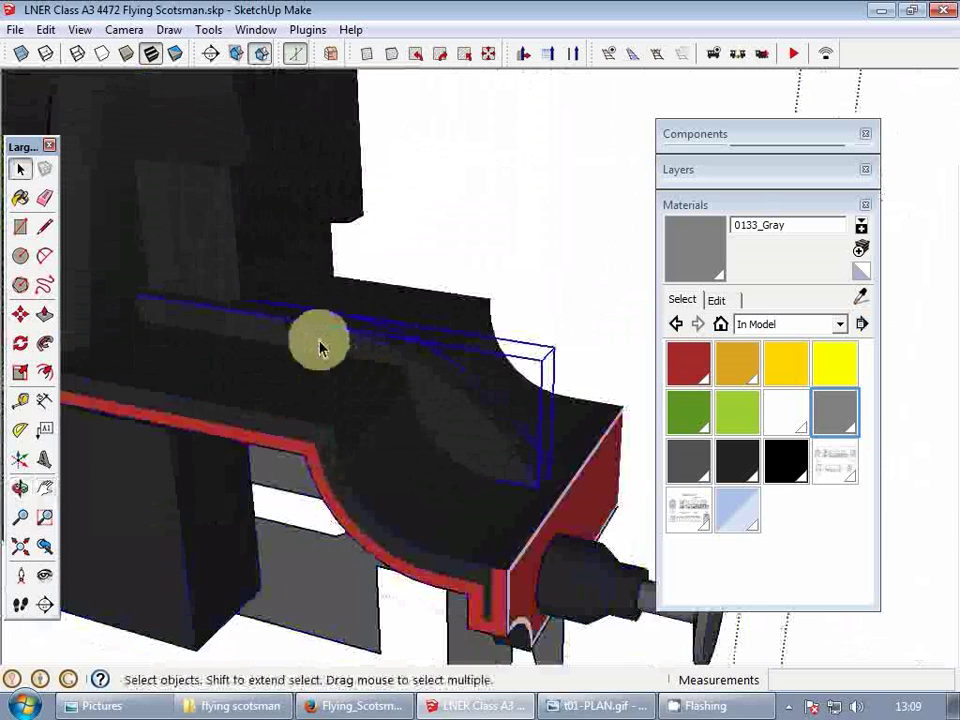
{"action": "double_click", "coordinate": [320, 345]}
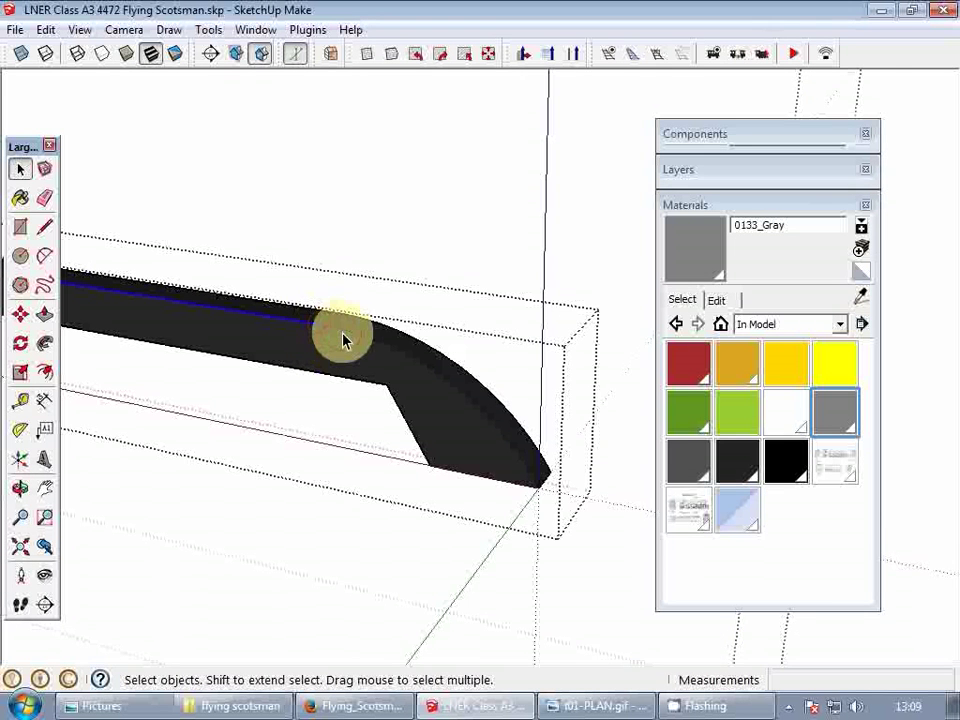
{"action": "scroll", "coordinate": [350, 342], "scroll_direction": "up", "scroll_amount": 2}
{"action": "key", "text": "f"}
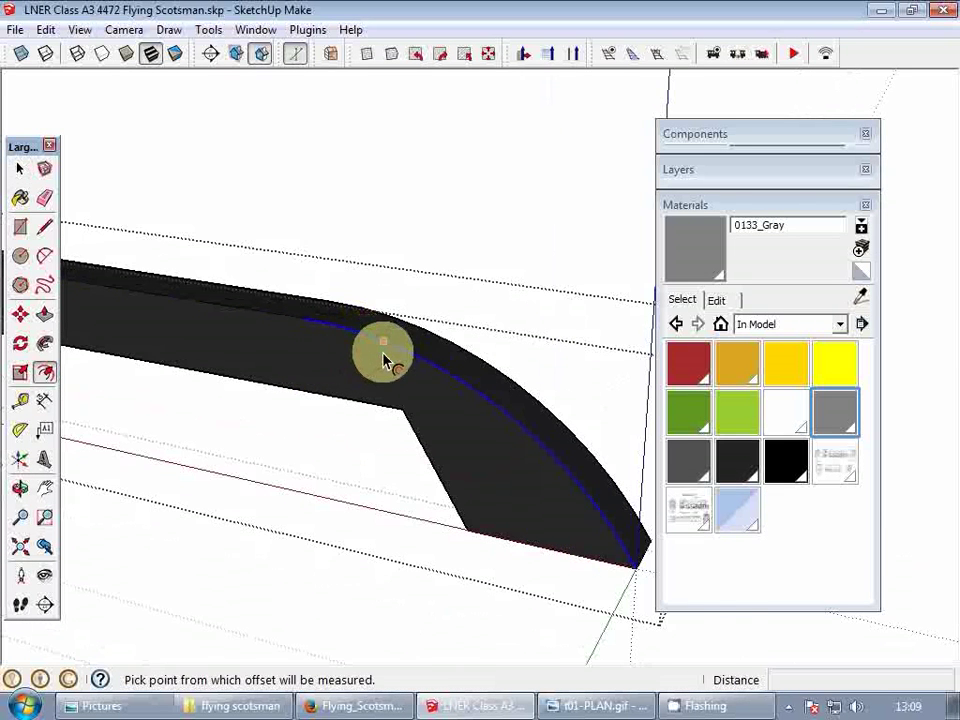
- Leave the curved frame plate and measure the width of the red band along the footplate's edge
{"action": "key", "text": "space"}
{"action": "key", "text": "Escape"}
{"action": "key", "text": "l"}
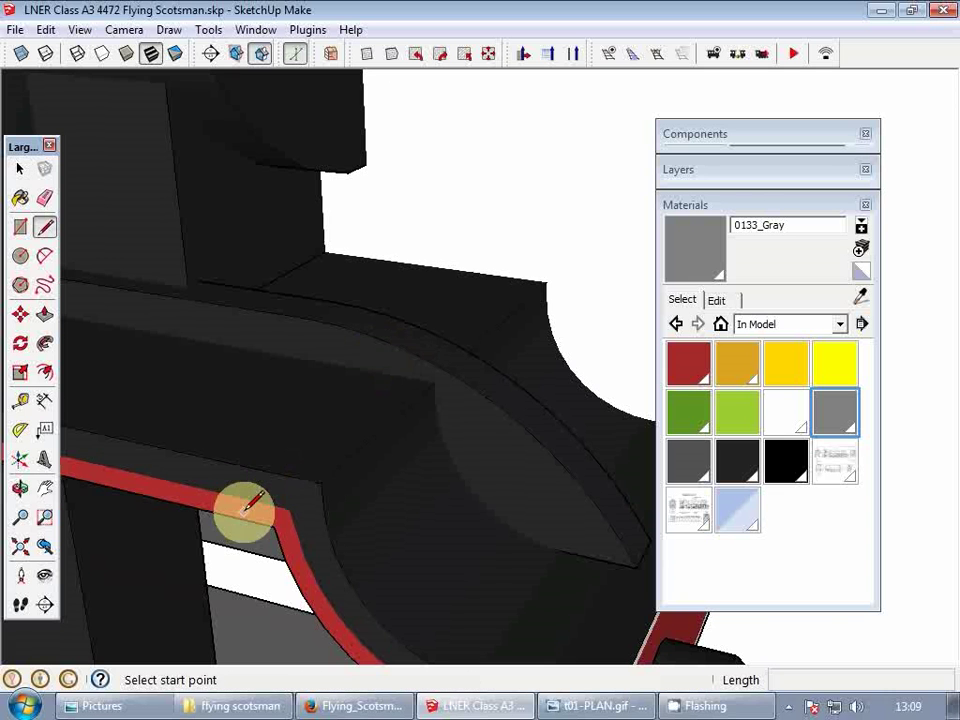
{"action": "left_click", "coordinate": [246, 508]}
{"action": "key", "text": "space"}
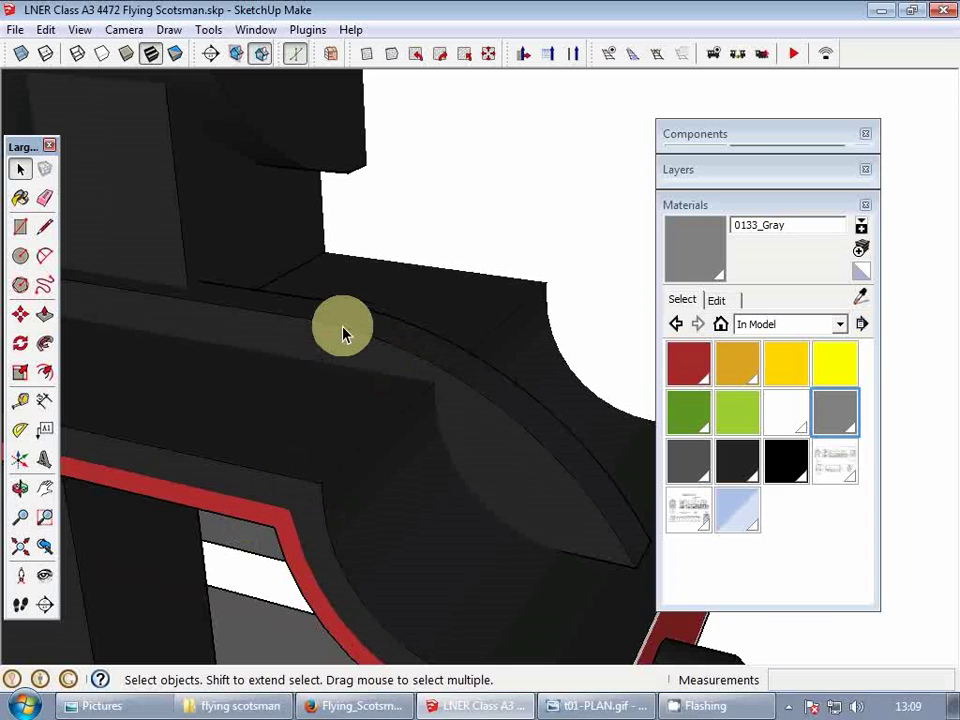
- Reopen the curved frame plate on the front footplate and offset its curved upper edge inward by 1.5 inches
{"action": "double_click", "coordinate": [345, 330]}
{"action": "key", "text": "f"}
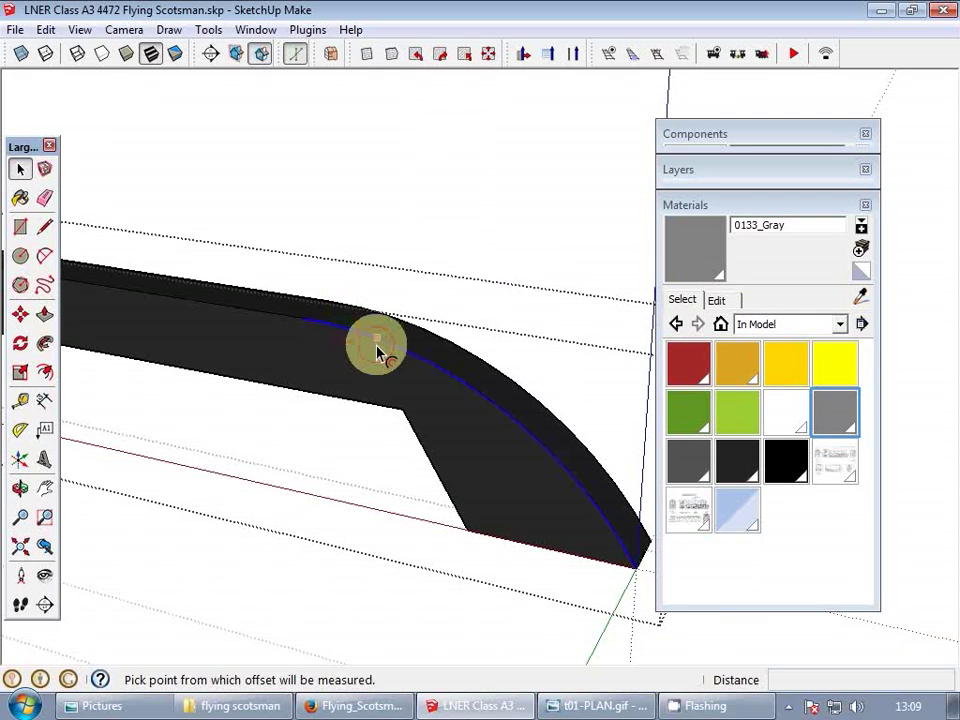
{"action": "left_click", "coordinate": [376, 351]}
{"action": "type", "text": "1"}
{"action": "key", "text": "Return"}
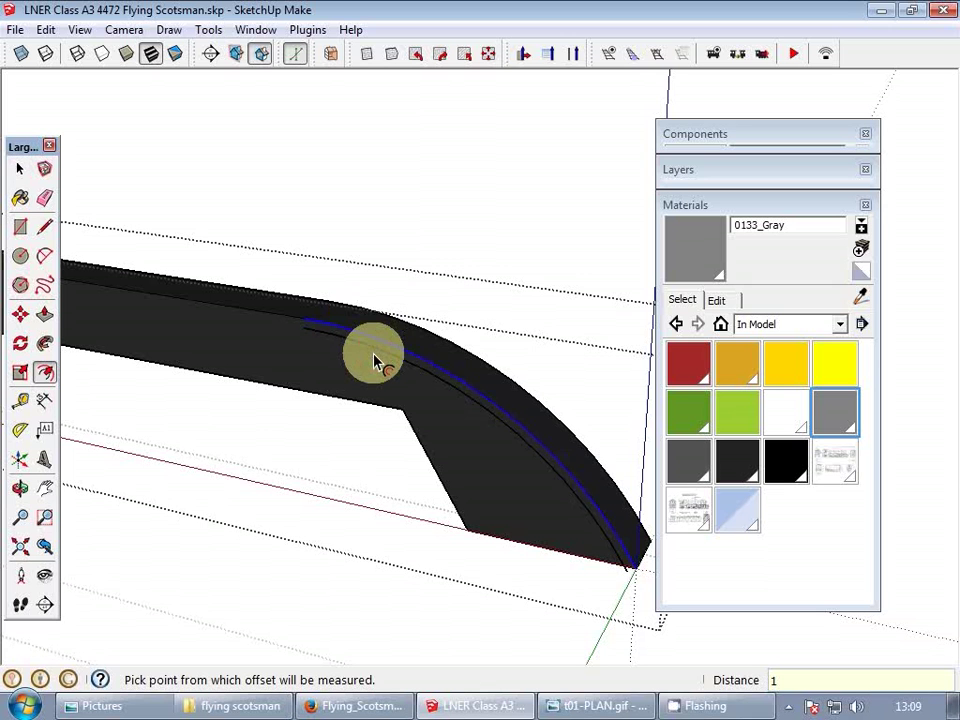
{"action": "type", "text": ".5"}
{"action": "key", "text": "Return"}
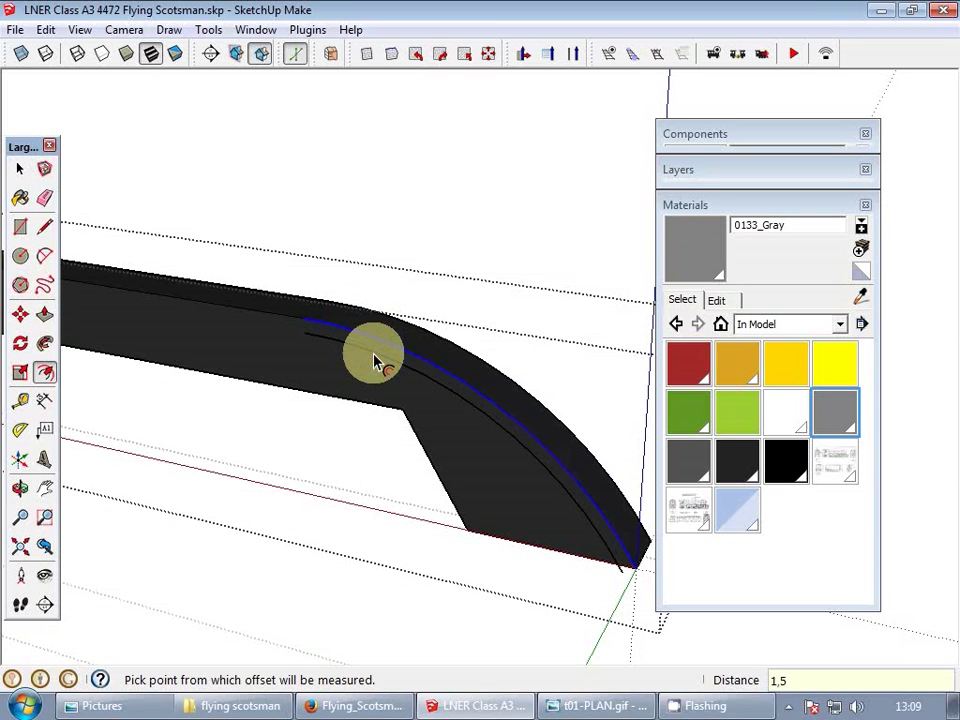
- Draw a short line joining the rear end of the offset curve to the frame plate's upper edge
{"action": "key", "text": "l"}
{"action": "left_click", "coordinate": [306, 330]}
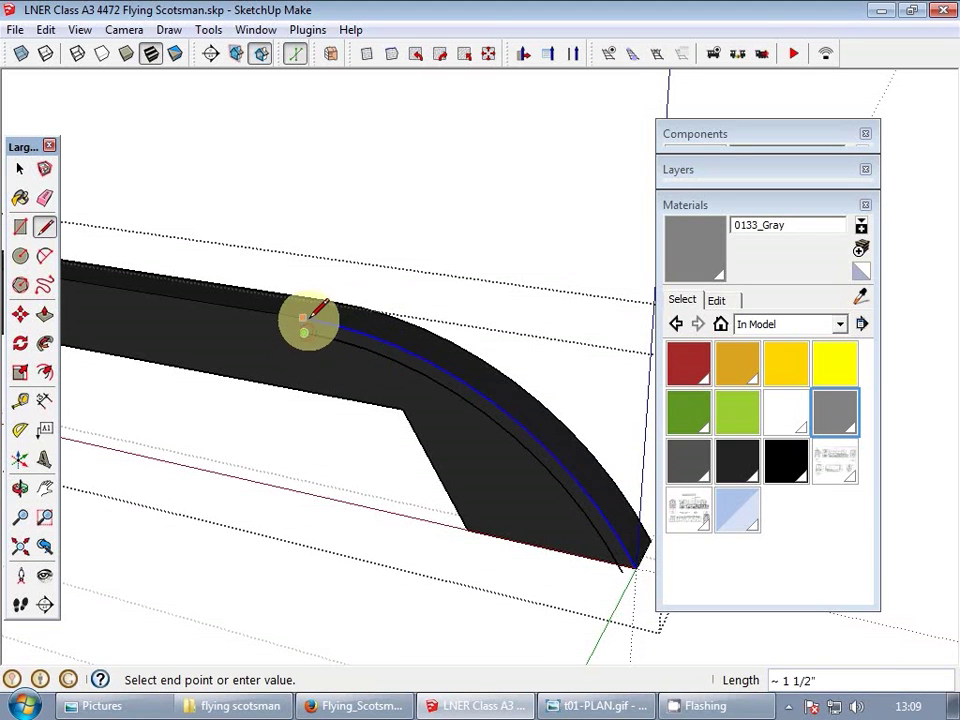
{"action": "scroll", "coordinate": [318, 316], "scroll_direction": "up", "scroll_amount": 2}
{"action": "key", "text": "space"}
{"action": "scroll", "coordinate": [305, 320], "scroll_direction": "down", "scroll_amount": 3}
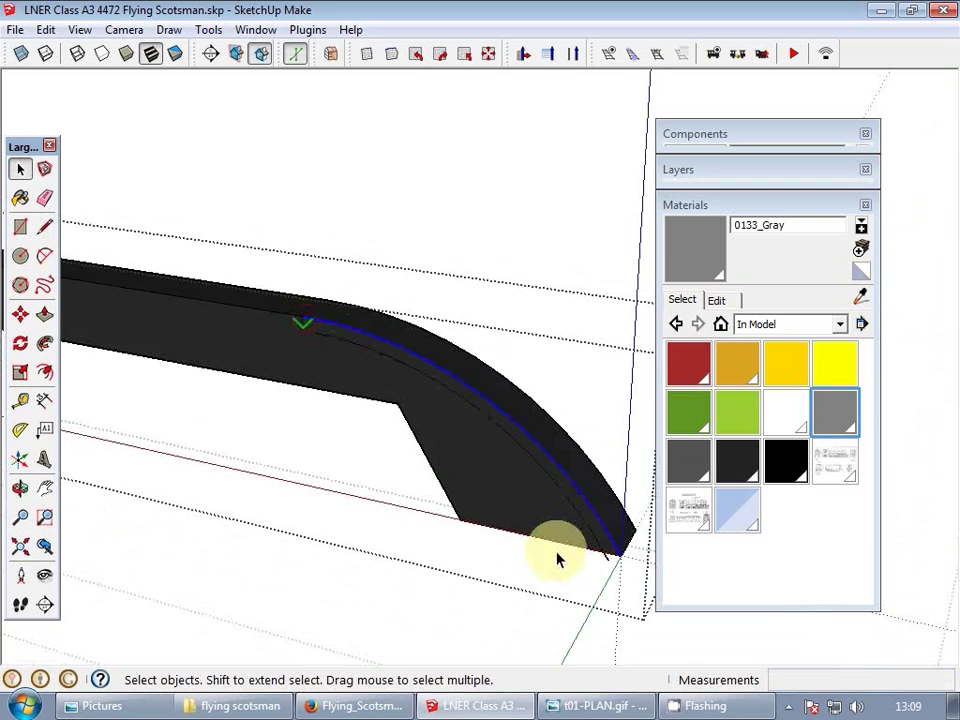
- Paint the narrow curved strip along the front frame plate's upper edge with 0018_Brown
{"action": "scroll", "coordinate": [600, 545], "scroll_direction": "up", "scroll_amount": 3}
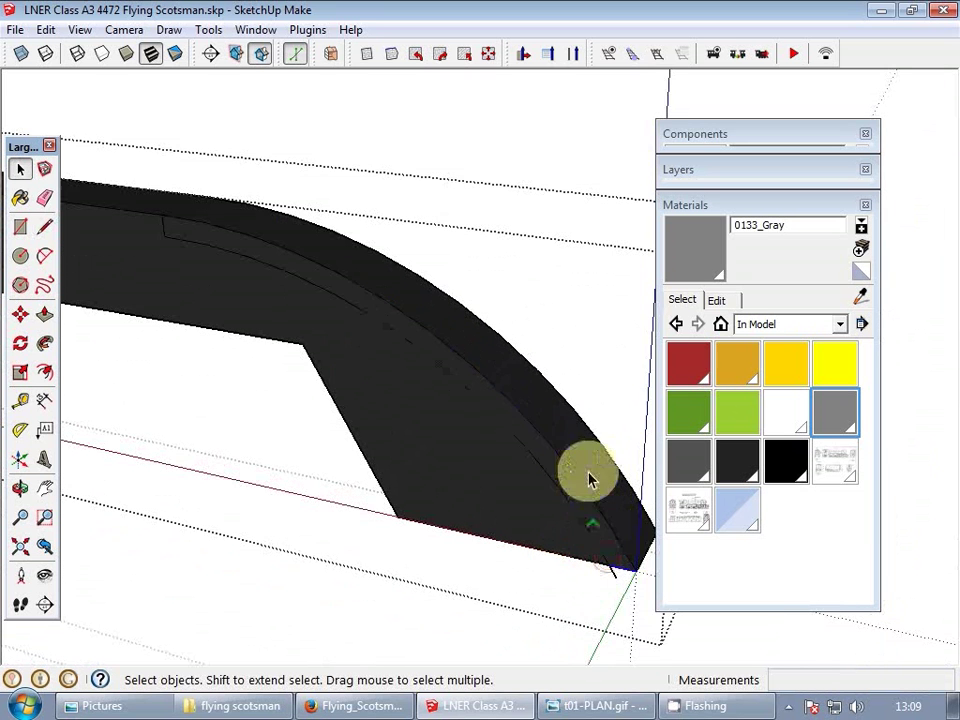
{"action": "scroll", "coordinate": [520, 470], "scroll_direction": "up", "scroll_amount": 3}
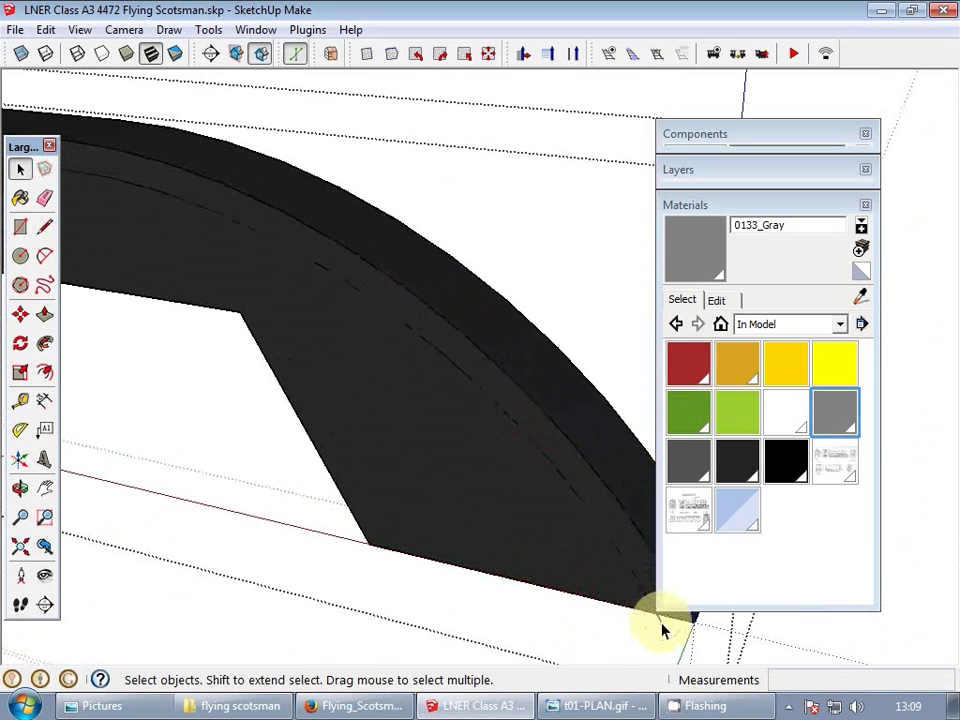
{"action": "scroll", "coordinate": [530, 450], "scroll_direction": "down", "scroll_amount": 3}
{"action": "left_click", "coordinate": [500, 367]}
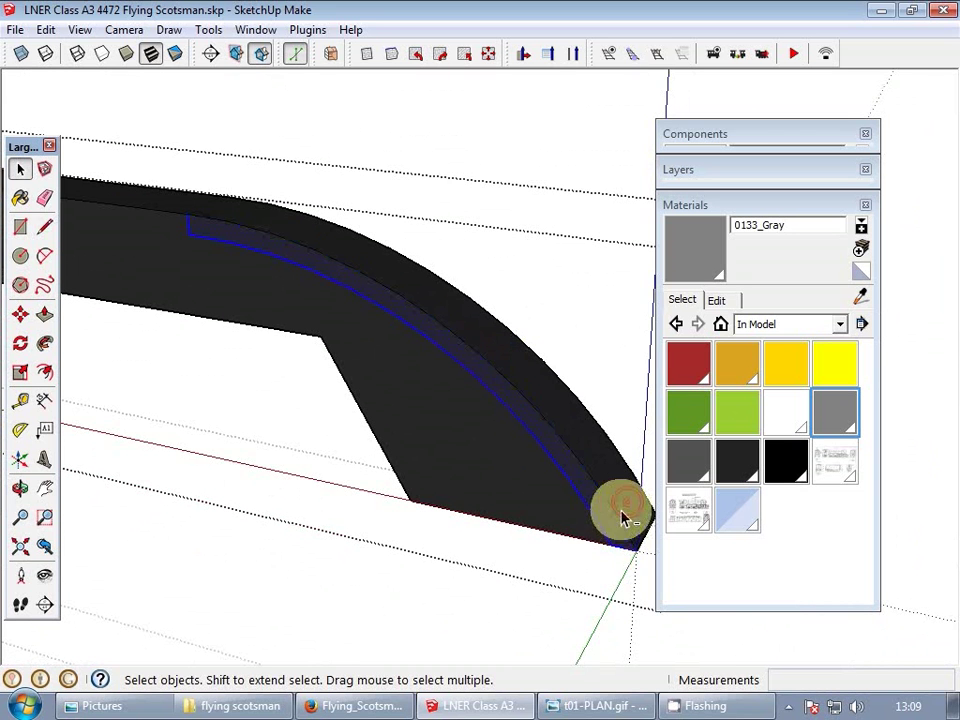
{"action": "scroll", "coordinate": [630, 544], "scroll_direction": "up", "scroll_amount": 2}
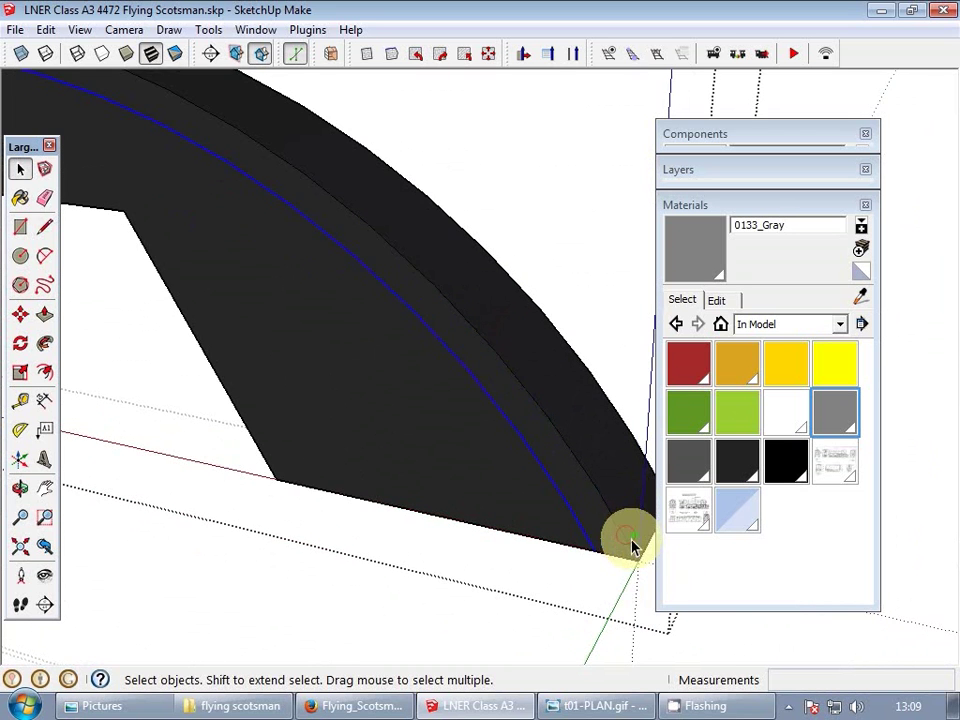
{"action": "left_click", "coordinate": [690, 375]}
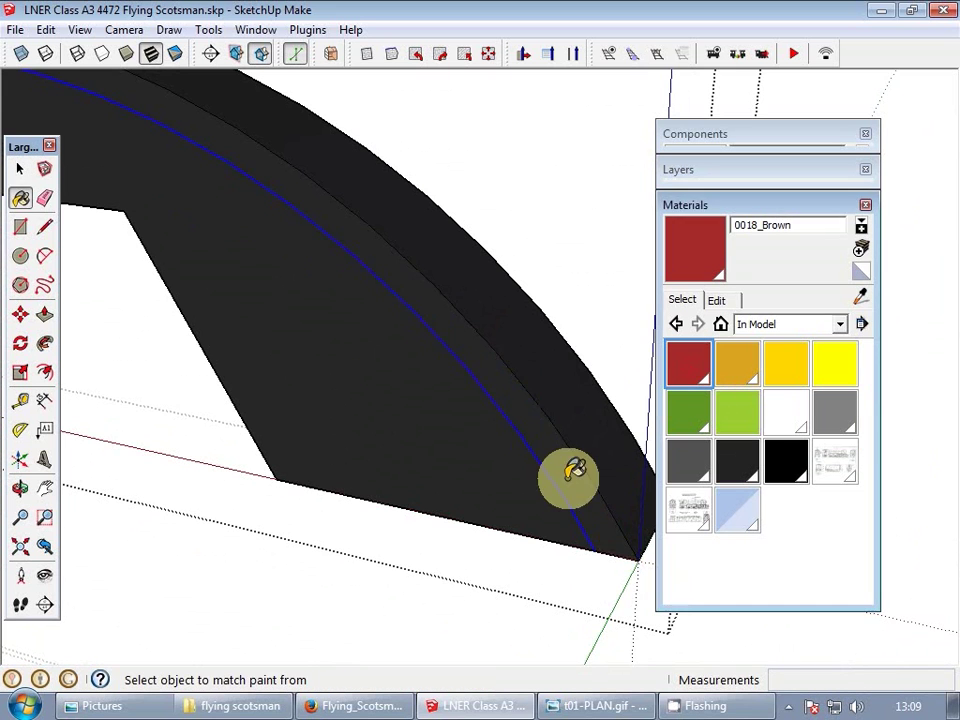
{"action": "left_click", "coordinate": [572, 469]}
{"action": "scroll", "coordinate": [470, 445], "scroll_direction": "down", "scroll_amount": 1}
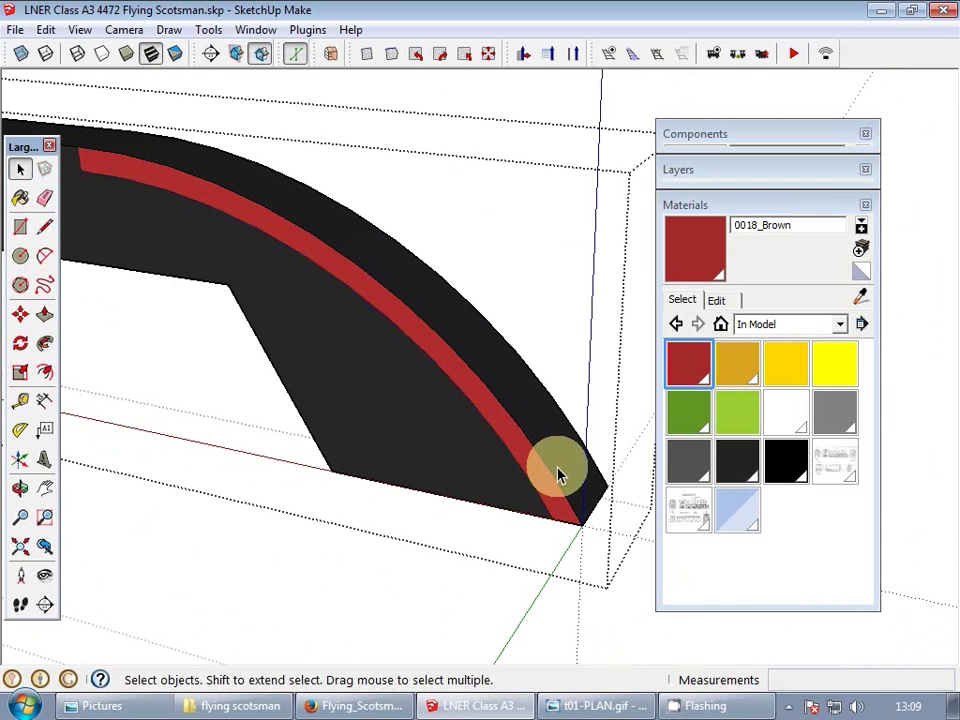
{"action": "scroll", "coordinate": [557, 467], "scroll_direction": "up", "scroll_amount": 1}
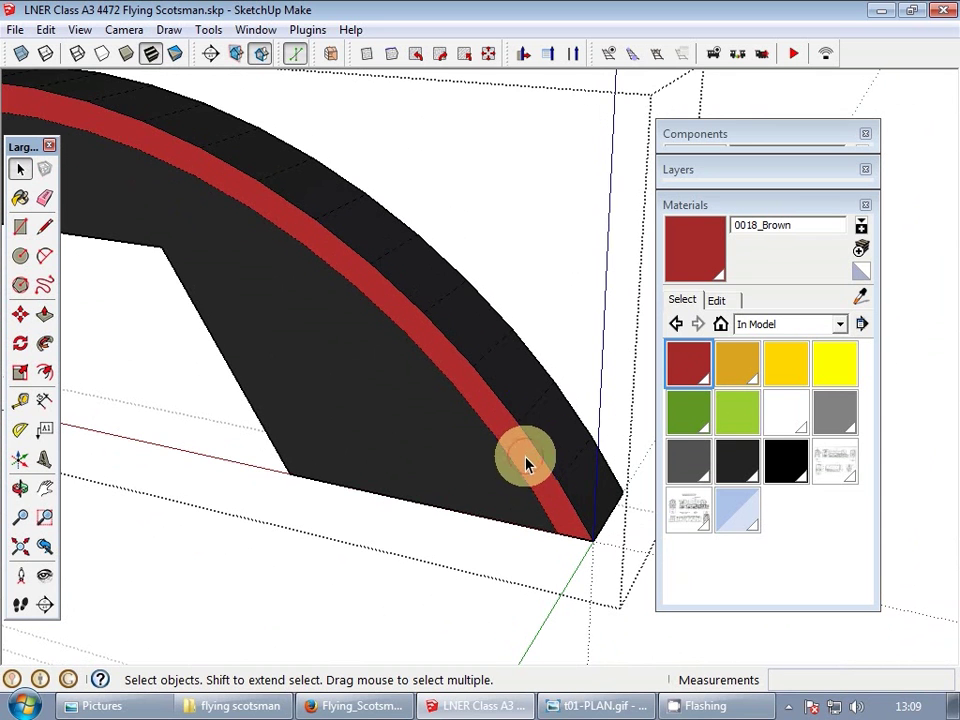
- Copy the red strip with its outline across the thickness of the frame plate onto its opposite face
{"action": "double_click", "coordinate": [525, 457]}
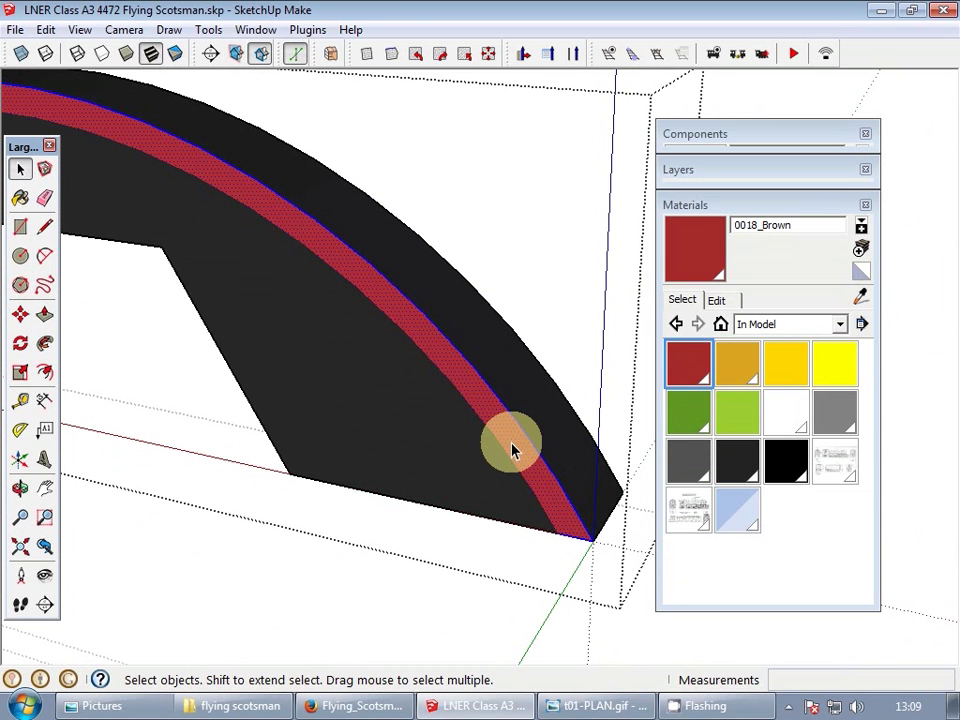
{"action": "mouse_move", "coordinate": [501, 446]}
{"action": "middle_mouse_down"}
{"action": "mouse_move", "coordinate": [332, 315]}
{"action": "mouse_move", "coordinate": [147, 272]}
{"action": "middle_mouse_up"}
{"action": "scroll", "coordinate": [227, 262], "scroll_direction": "down", "scroll_amount": 3}
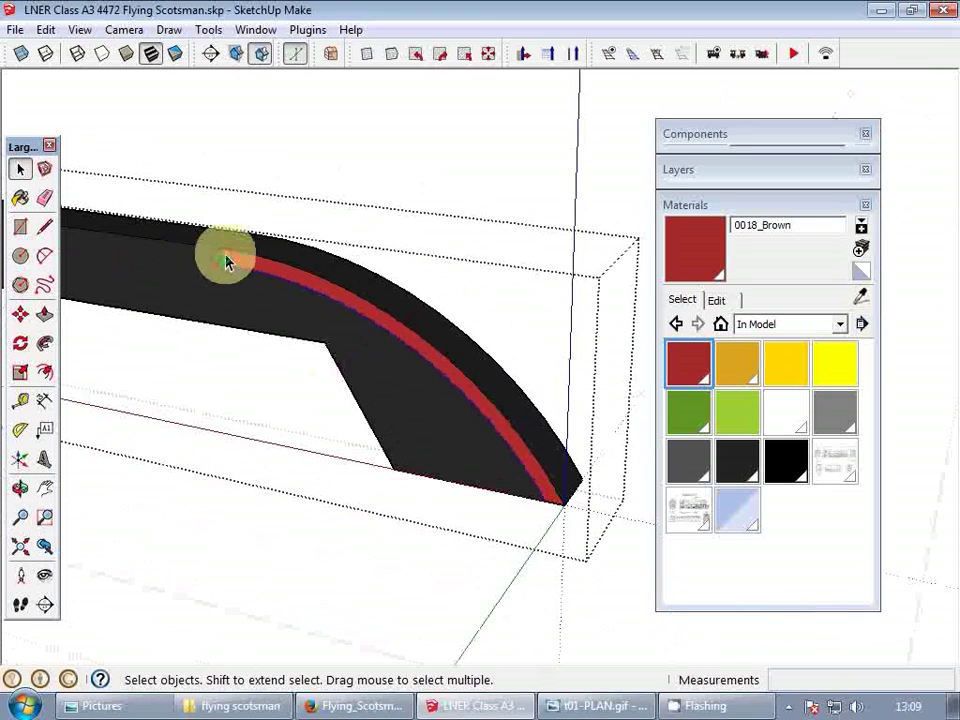
{"action": "key", "text": "m"}
{"action": "left_click", "coordinate": [566, 502]}
{"action": "key", "text": "ctrl"}
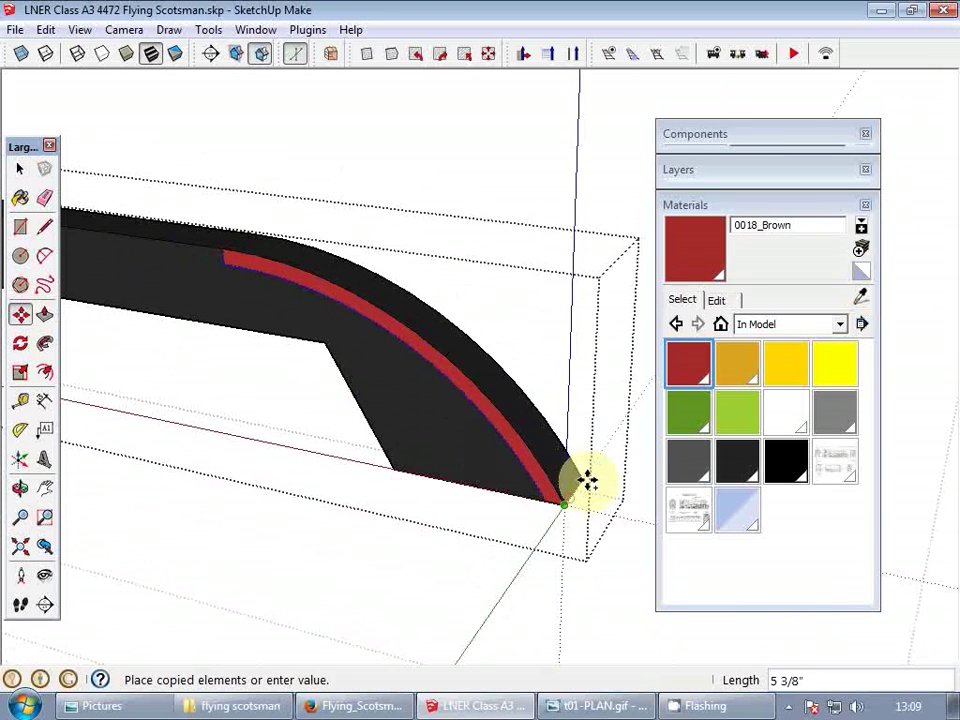
{"action": "left_click", "coordinate": [583, 479]}
{"action": "middle_click_drag", "start_coordinate": [570, 461], "coordinate": [14, 428]}
{"action": "middle_click_drag", "start_coordinate": [596, 408], "coordinate": [570, 291]}
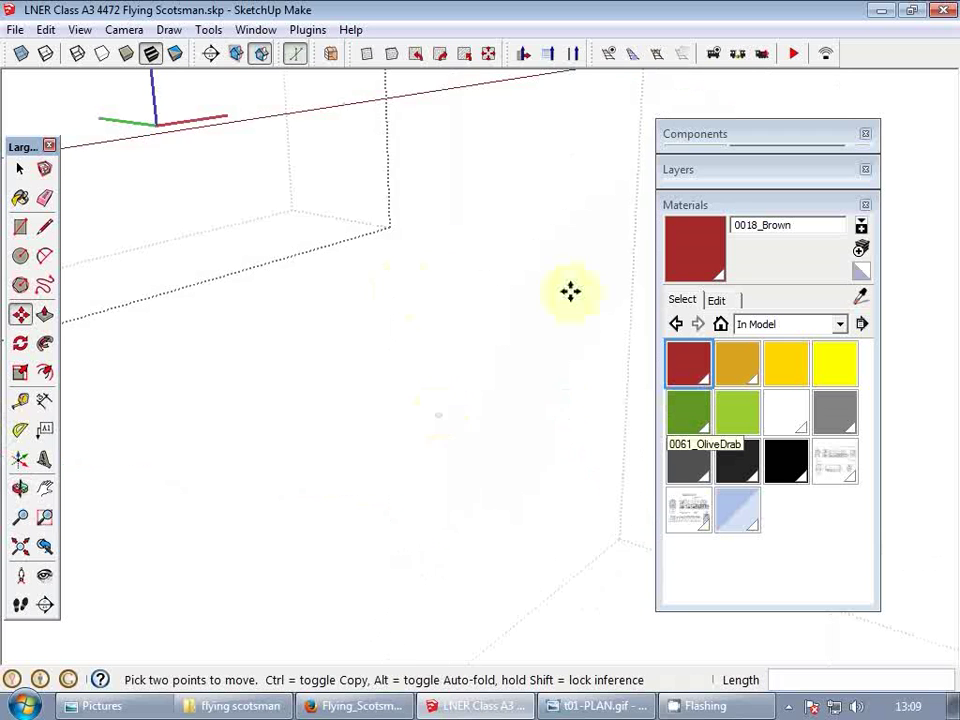
{"action": "scroll", "coordinate": [382, 301], "scroll_direction": "down", "scroll_amount": 1}
{"action": "key", "text": "shift+z"}
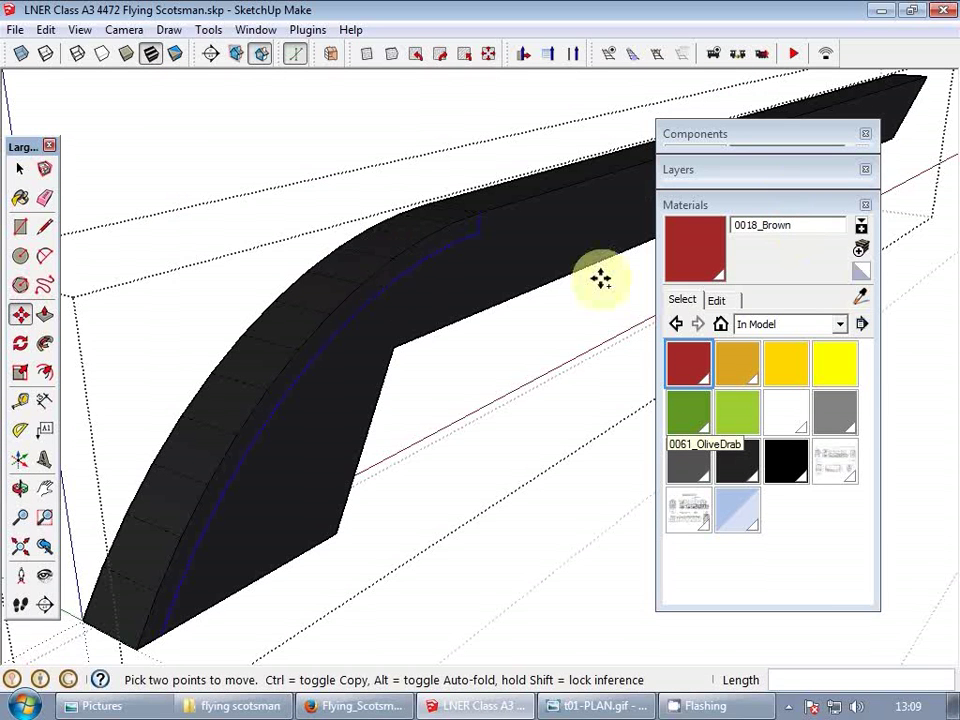
- Paint the copied strip 0018_Brown and leave the frame plate's editing context
{"action": "key", "text": "b"}
{"action": "left_click", "coordinate": [401, 268]}
{"action": "key", "text": "space"}
{"action": "scroll", "coordinate": [397, 275], "scroll_direction": "down", "scroll_amount": 2}
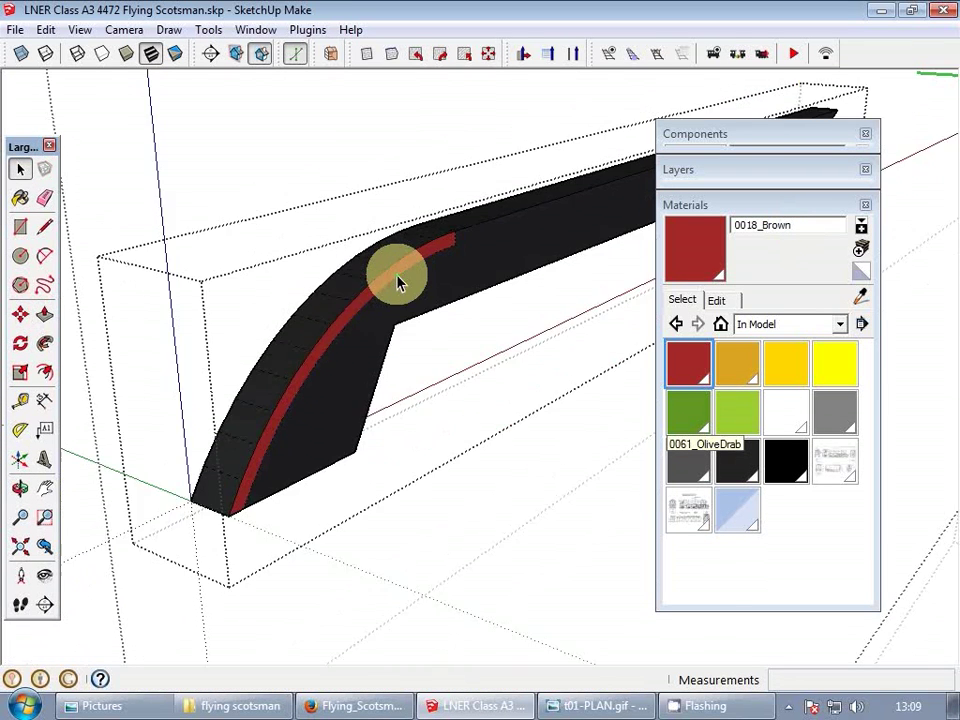
{"action": "key", "text": "Escape"}
{"action": "scroll", "coordinate": [364, 349], "scroll_direction": "down", "scroll_amount": 3}
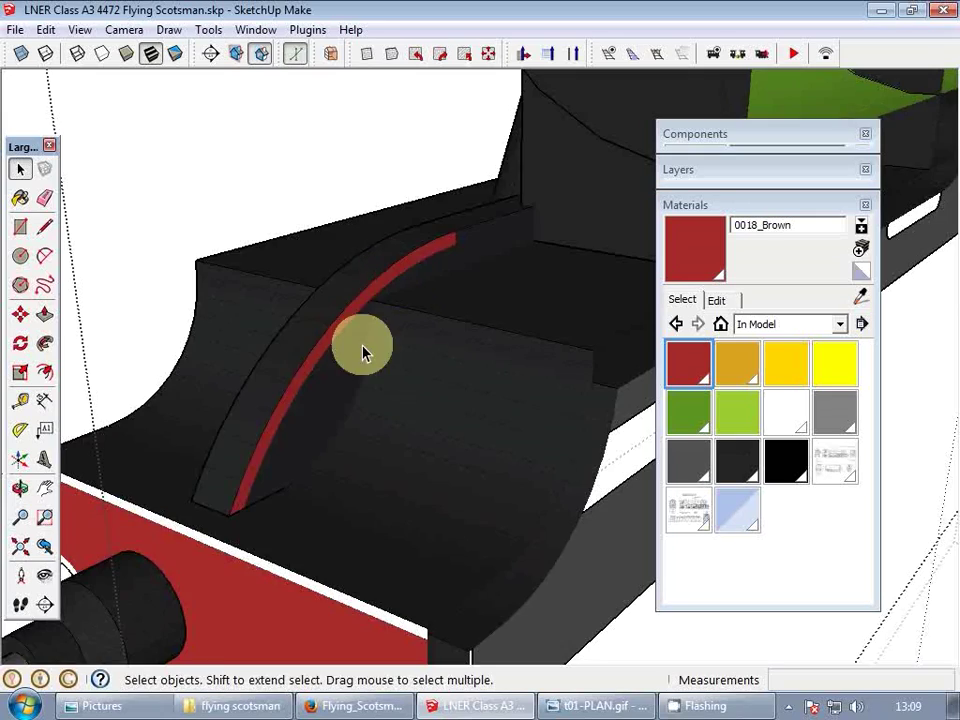
- Open the green splasher over the front driving wheel and intersect its green side face with the model
{"action": "middle_click_drag", "start_coordinate": [364, 349], "coordinate": [456, 401]}
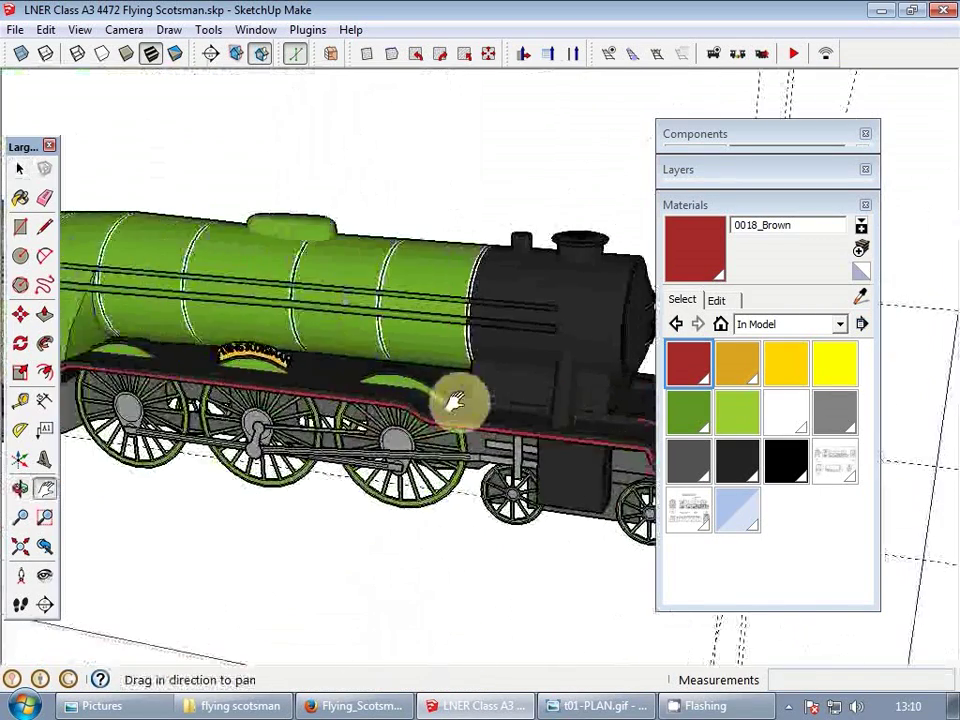
{"action": "scroll", "coordinate": [407, 381], "scroll_direction": "up", "scroll_amount": 6}
{"action": "double_click", "coordinate": [421, 387]}
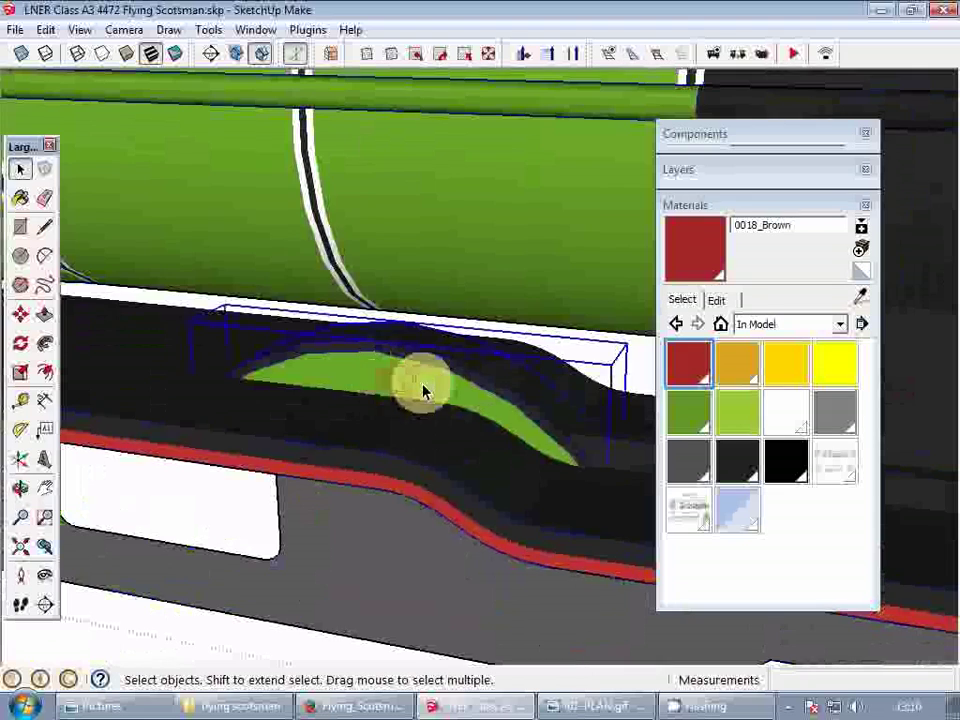
{"action": "scroll", "coordinate": [400, 386], "scroll_direction": "up", "scroll_amount": 2}
{"action": "left_click", "coordinate": [355, 383]}
{"action": "right_click", "coordinate": [329, 344]}
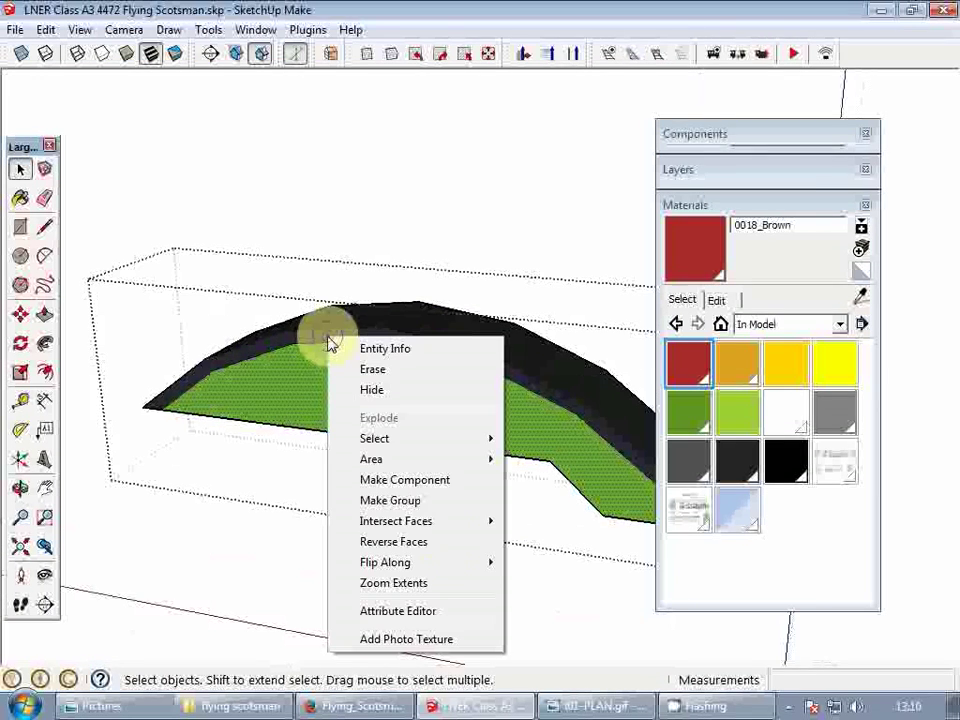
{"action": "mouse_move", "coordinate": [450, 527]}
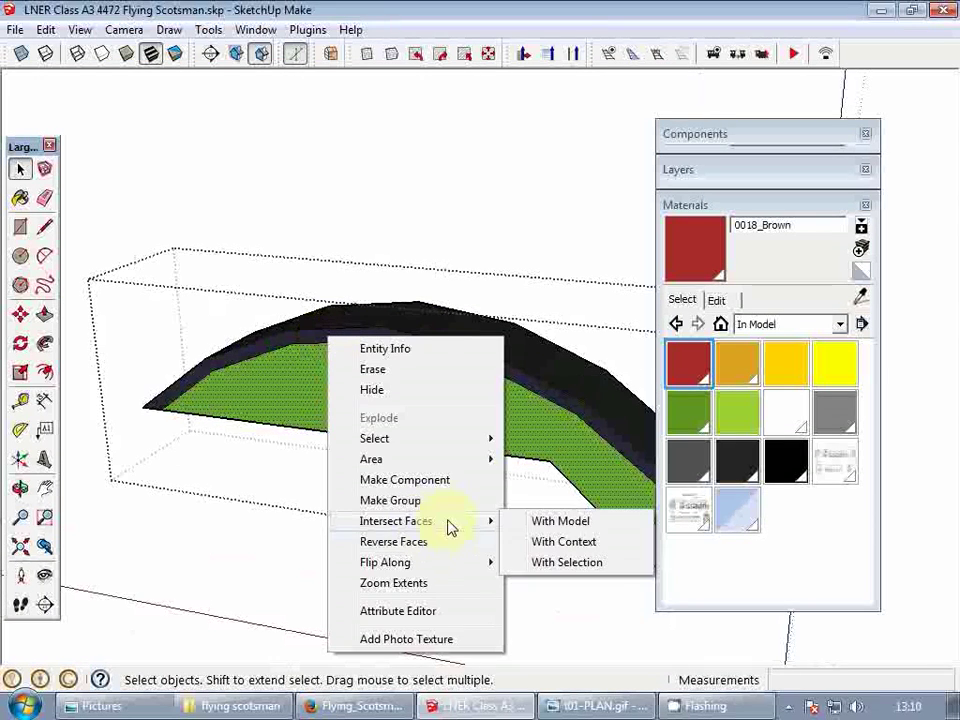
{"action": "left_click", "coordinate": [583, 524]}
- Push away the splasher's portions below the intersection curve so its underside follows the footplate's curve
{"action": "middle_click_drag", "start_coordinate": [437, 424], "coordinate": [518, 423]}
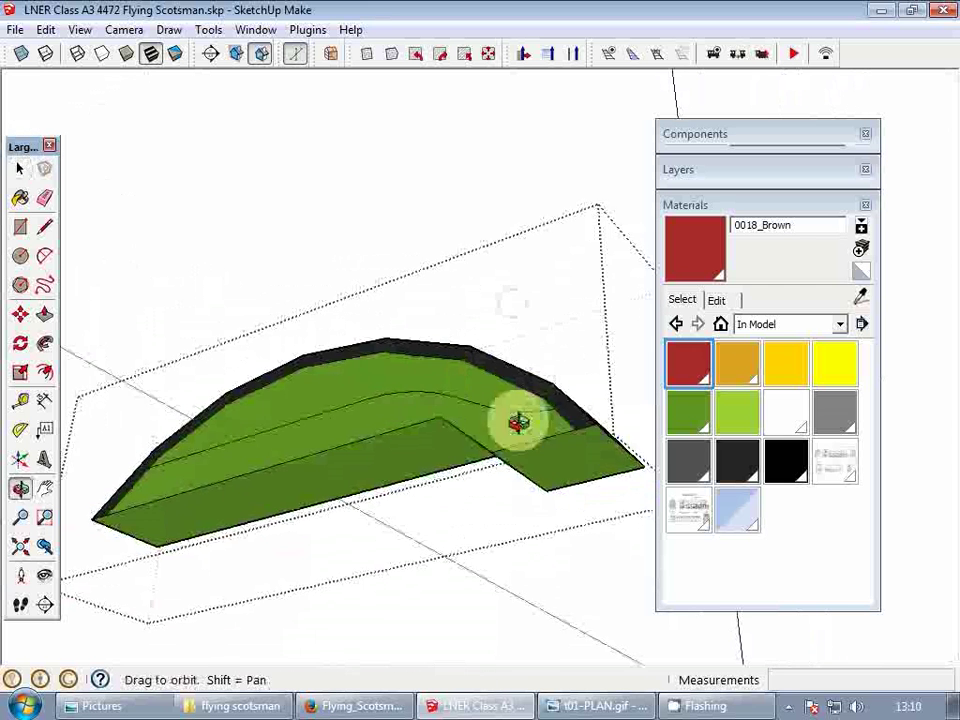
{"action": "key", "text": "p"}
{"action": "left_click_drag", "start_coordinate": [523, 437], "coordinate": [619, 519]}
{"action": "left_click", "coordinate": [573, 428]}
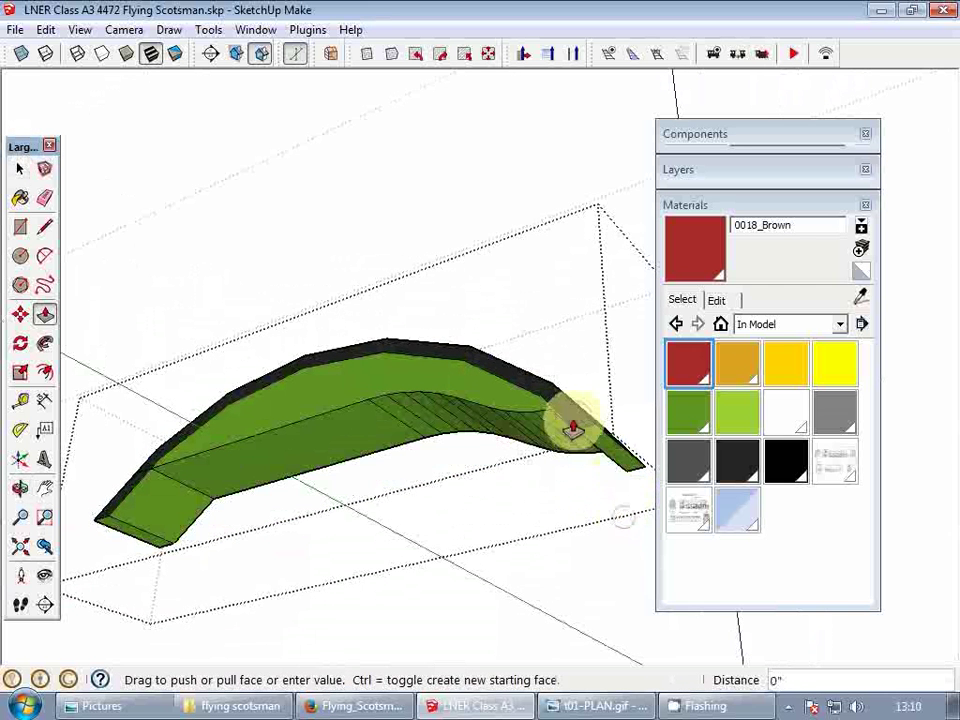
{"action": "left_click", "coordinate": [621, 514]}
{"action": "mouse_move", "coordinate": [122, 496]}
{"action": "left_mouse_down"}
{"action": "mouse_move", "coordinate": [199, 555]}
{"action": "mouse_move", "coordinate": [195, 540]}
{"action": "left_mouse_up"}
- Clean up the transverse edge lines along the splasher's curved underside with the Eraser
{"action": "key", "text": "e"}
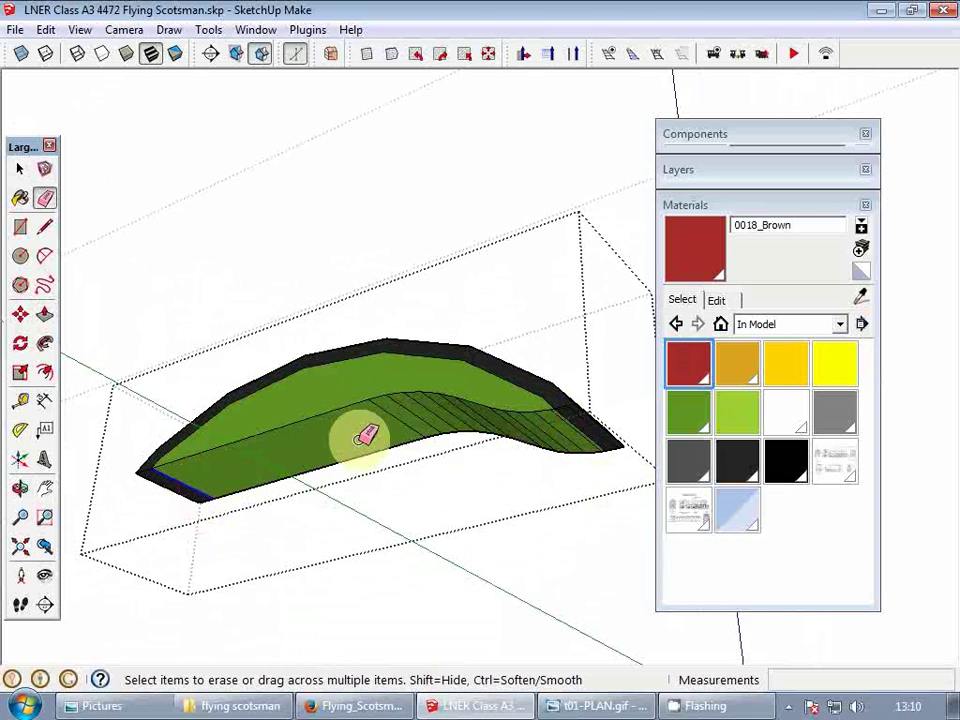
{"action": "left_click_drag", "start_coordinate": [365, 433], "coordinate": [458, 415]}
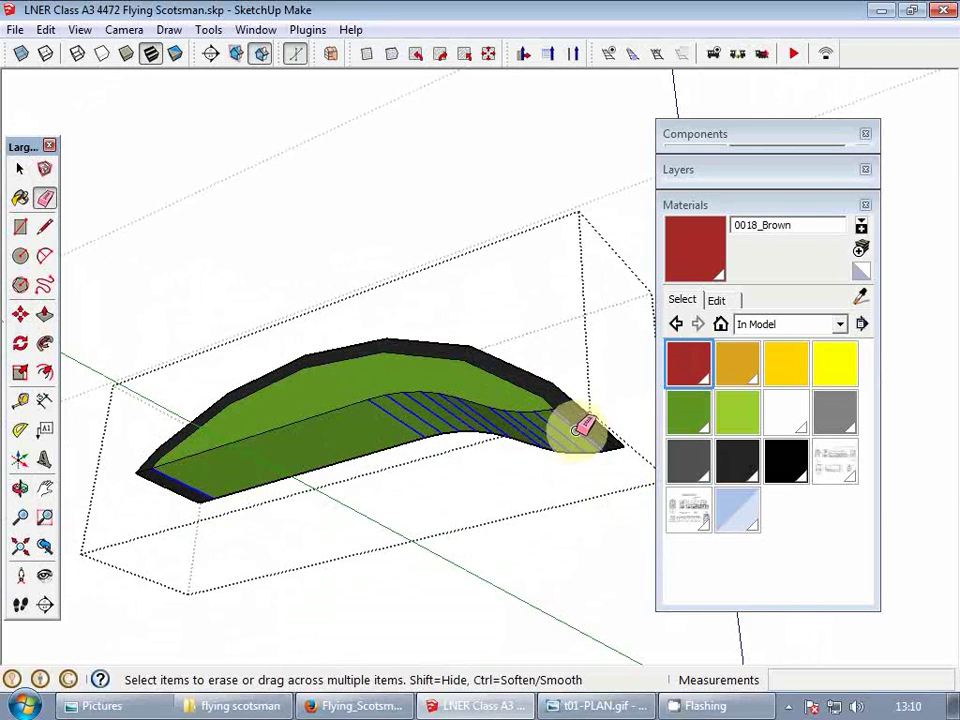
{"action": "left_click_drag", "start_coordinate": [583, 427], "coordinate": [597, 419]}
- Try to offset the outline of the splasher's green side face inward by 1 inch
{"action": "middle_click_drag", "start_coordinate": [482, 390], "coordinate": [557, 576]}
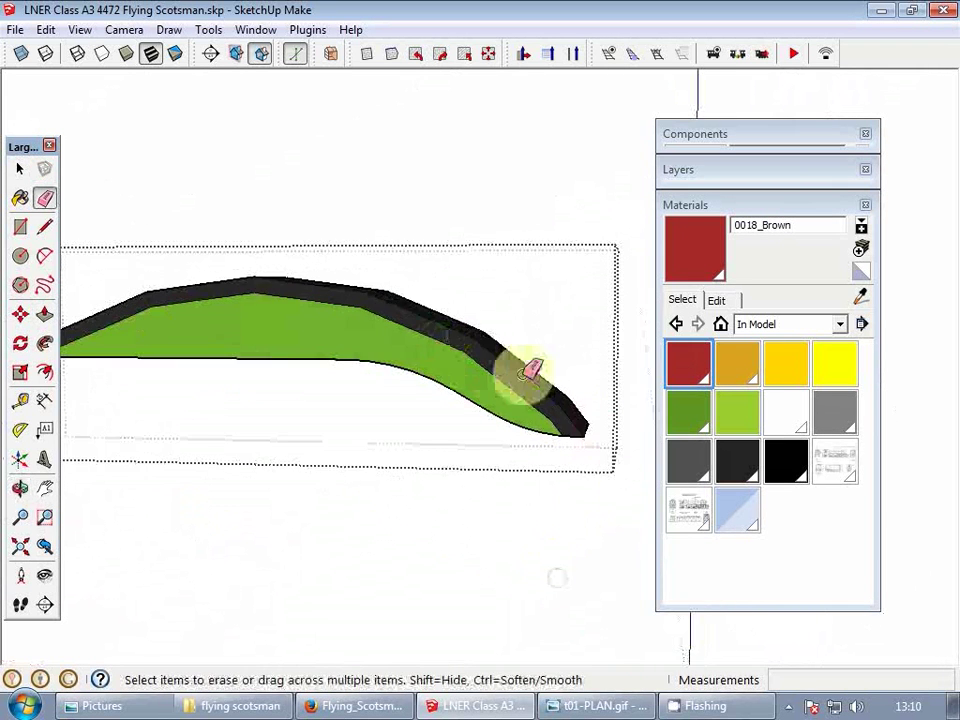
{"action": "key", "text": "space"}
{"action": "scroll", "coordinate": [275, 302], "scroll_direction": "up", "scroll_amount": 3}
{"action": "left_click", "coordinate": [281, 304]}
{"action": "key", "text": "f"}
{"action": "left_click", "coordinate": [287, 308]}
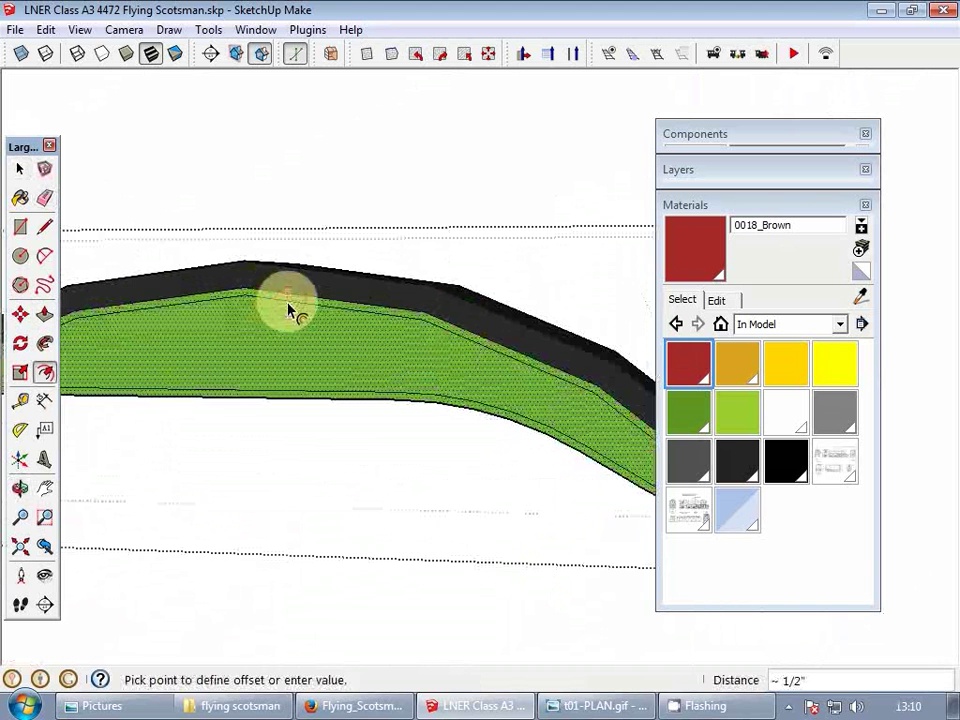
{"action": "type", "text": "1"}
{"action": "key", "text": "Return"}
{"action": "key", "text": "space"}
{"action": "key", "text": "ctrl+z"}
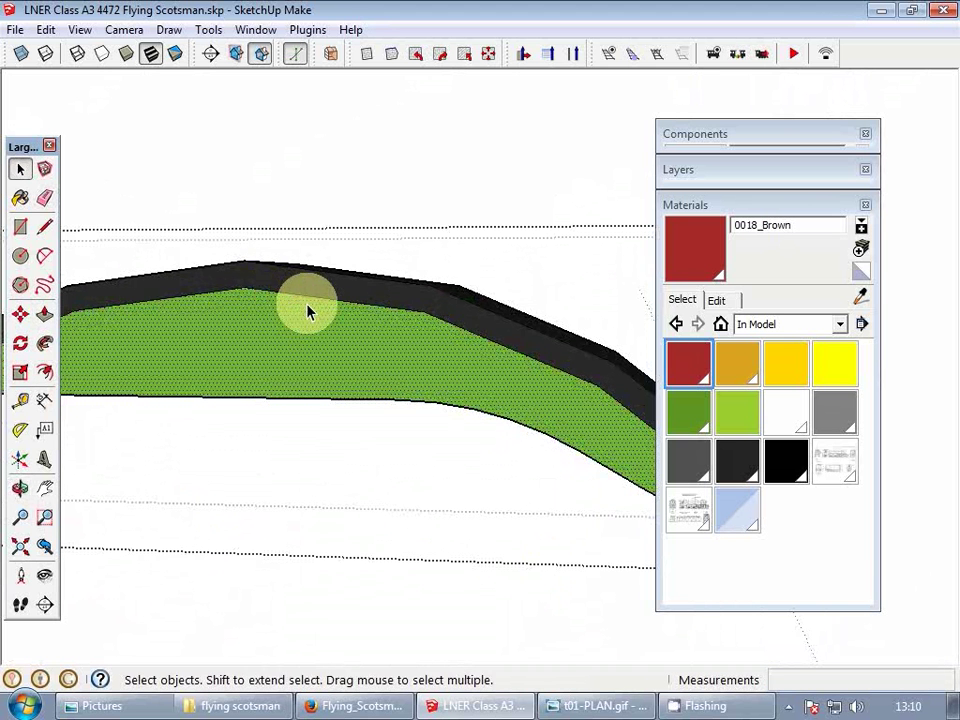
- Try a 0.5 inch inward offset of the green side face's outline, changing the distance to 1 inch
{"action": "middle_click_drag", "start_coordinate": [298, 316], "coordinate": [443, 397]}
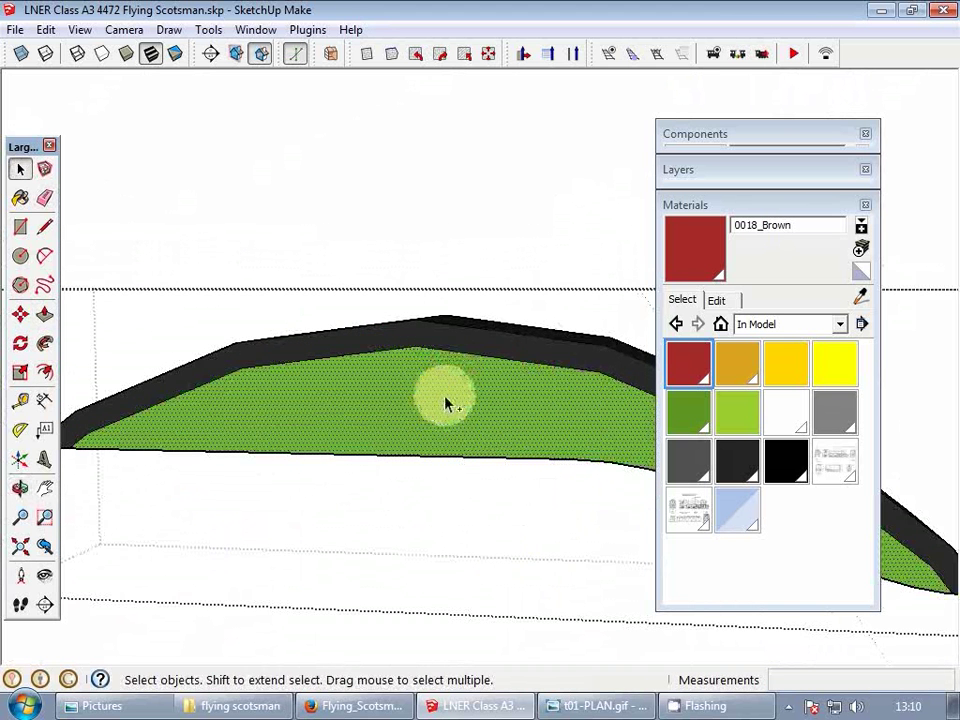
{"action": "key", "text": "f"}
{"action": "left_click", "coordinate": [424, 383]}
{"action": "type", "text": "0,"}
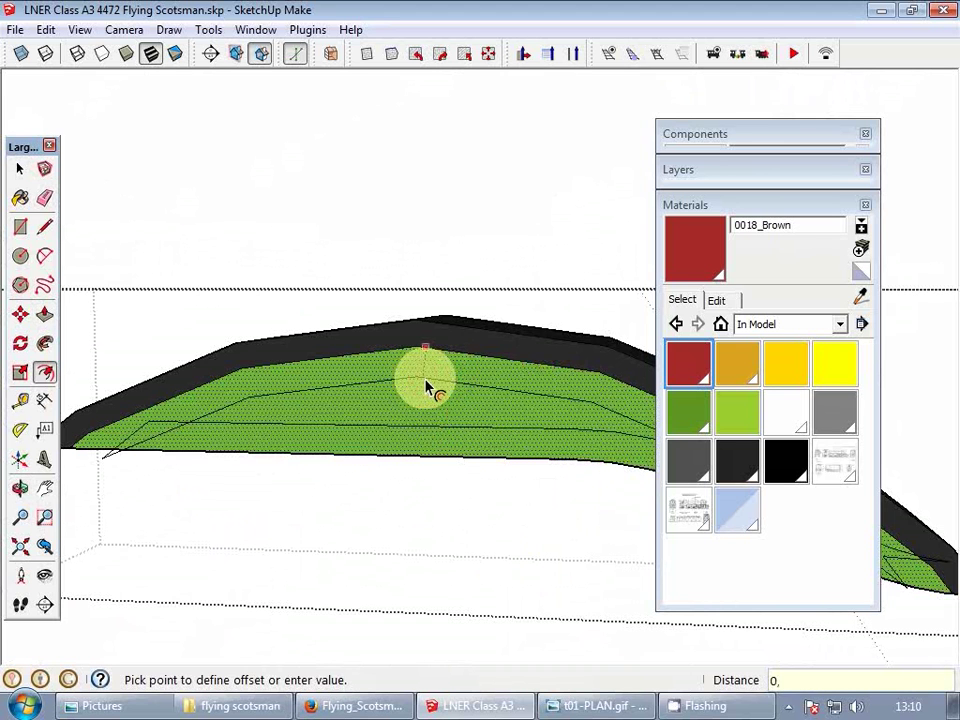
{"action": "type", "text": "5"}
{"action": "key", "text": "Return"}
{"action": "type", "text": "1"}
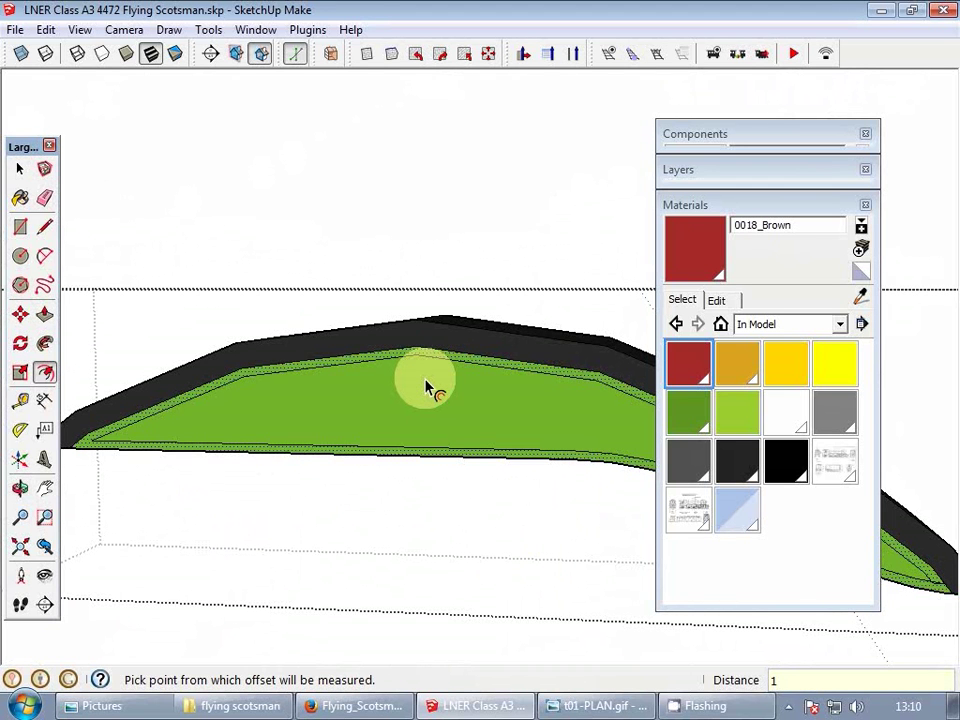
{"action": "key", "text": "Return"}
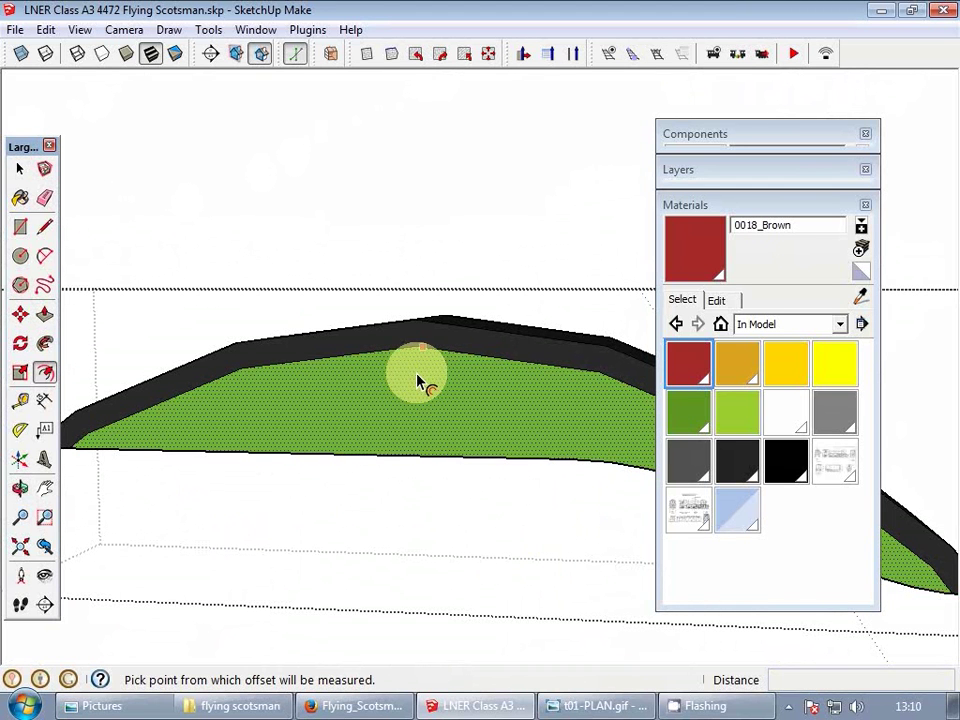
- Offset the outline of the splasher's green side face inward by 0.75 inch
{"action": "left_click", "coordinate": [418, 380]}
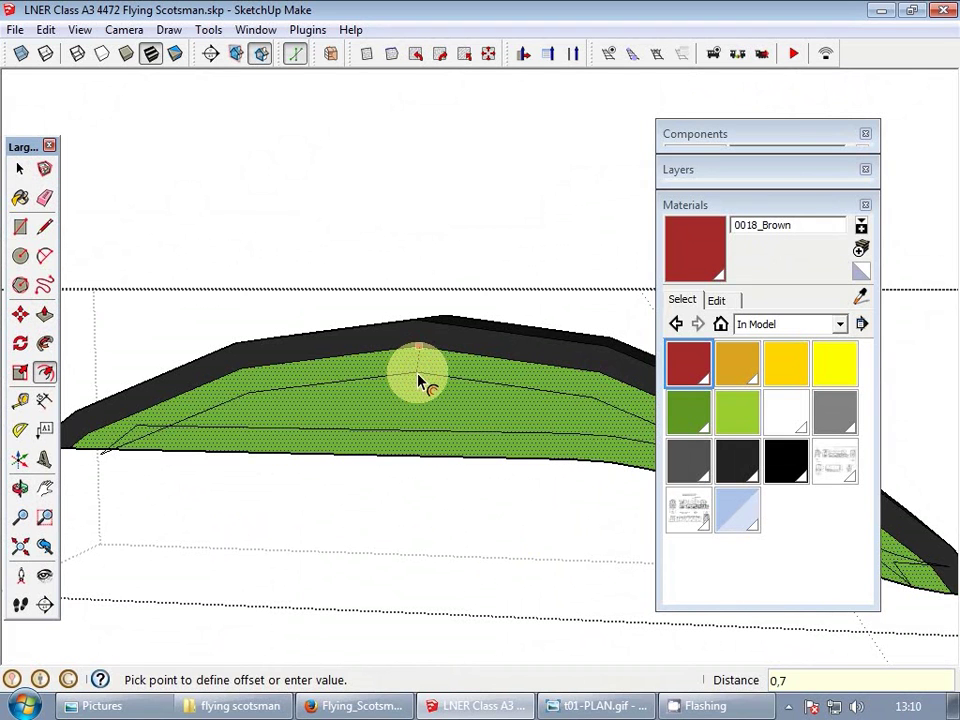
{"action": "type", "text": "0,75"}
{"action": "key", "text": "Return"}
{"action": "key", "text": "space"}
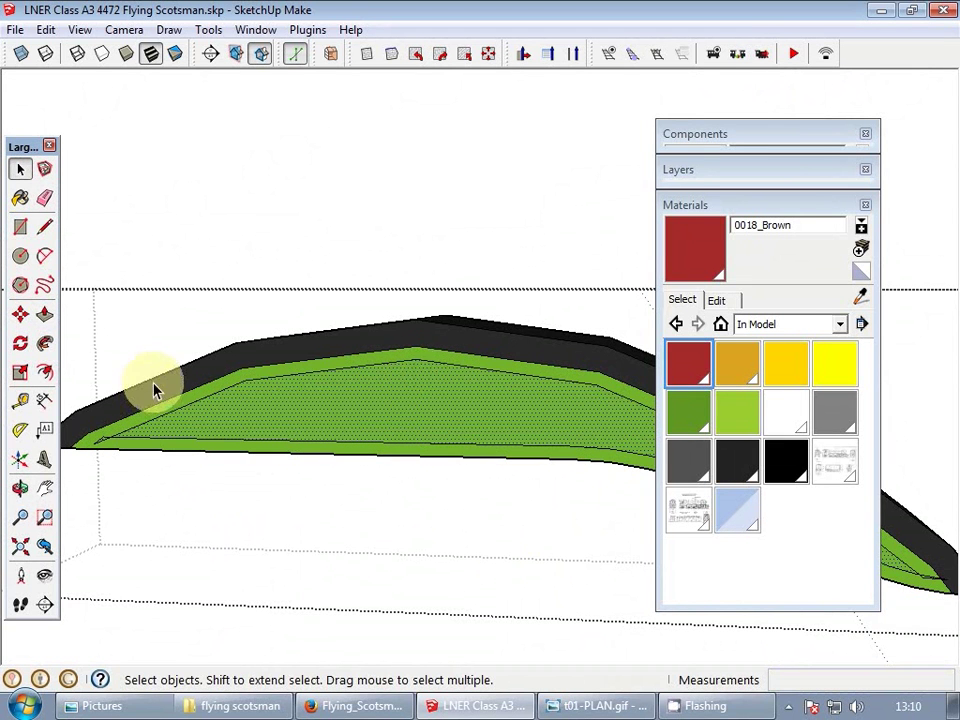
- Erase the stray crossing line segments at both pointed ends of the splasher's offset outline
{"action": "scroll", "coordinate": [150, 403], "scroll_direction": "up", "scroll_amount": 5}
{"action": "key", "text": "e"}
{"action": "scroll", "coordinate": [300, 445], "scroll_direction": "down", "scroll_amount": 6}
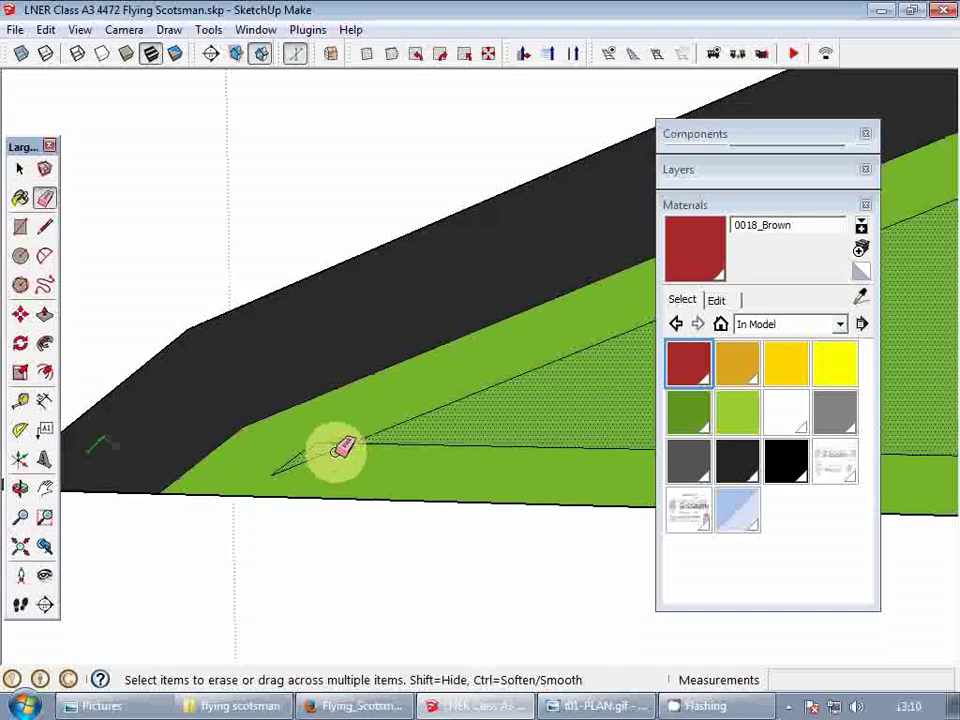
{"action": "mouse_move", "coordinate": [484, 393]}
{"action": "middle_mouse_down"}
{"action": "mouse_move", "coordinate": [328, 364]}
{"action": "mouse_move", "coordinate": [274, 452]}
{"action": "middle_mouse_up"}
{"action": "scroll", "coordinate": [431, 514], "scroll_direction": "up", "scroll_amount": 5}
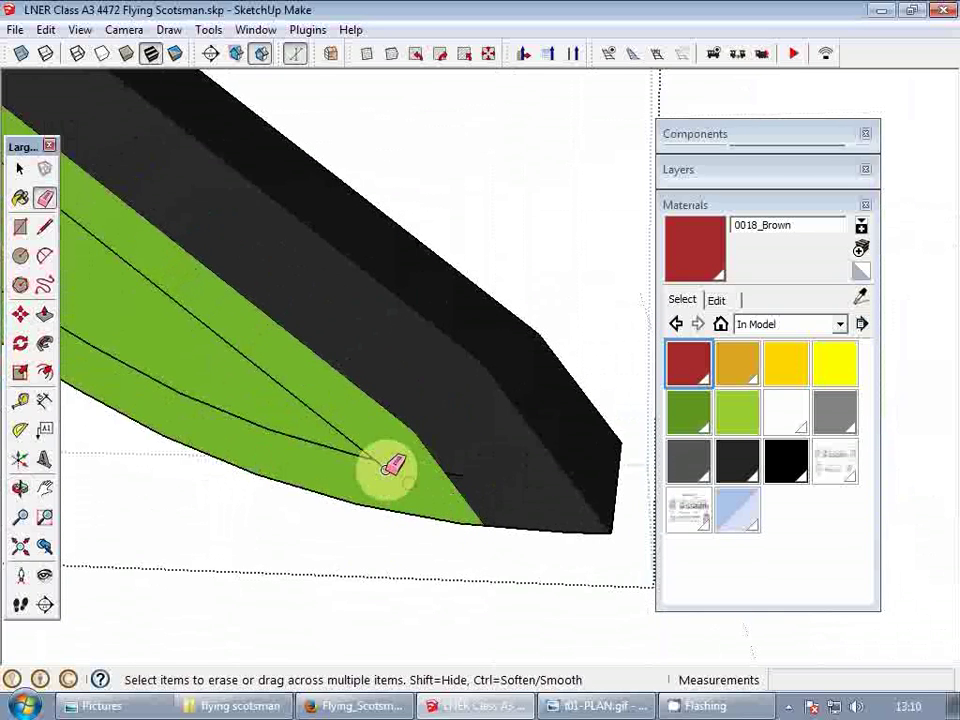
{"action": "scroll", "coordinate": [390, 462], "scroll_direction": "up", "scroll_amount": 2}
{"action": "scroll", "coordinate": [400, 460], "scroll_direction": "down", "scroll_amount": 6}
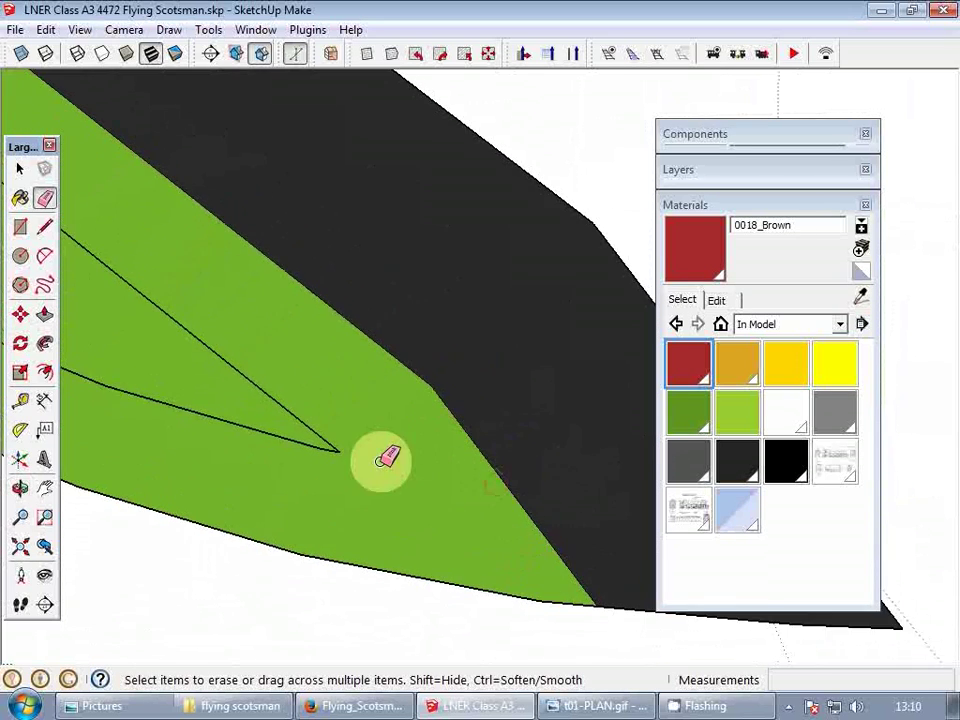
- Retrace the upper segment of the front splasher's offset outline to separate the inner face from its border strip
{"action": "key", "text": "space"}
{"action": "scroll", "coordinate": [180, 365], "scroll_direction": "up", "scroll_amount": 2}
{"action": "key", "text": "l"}
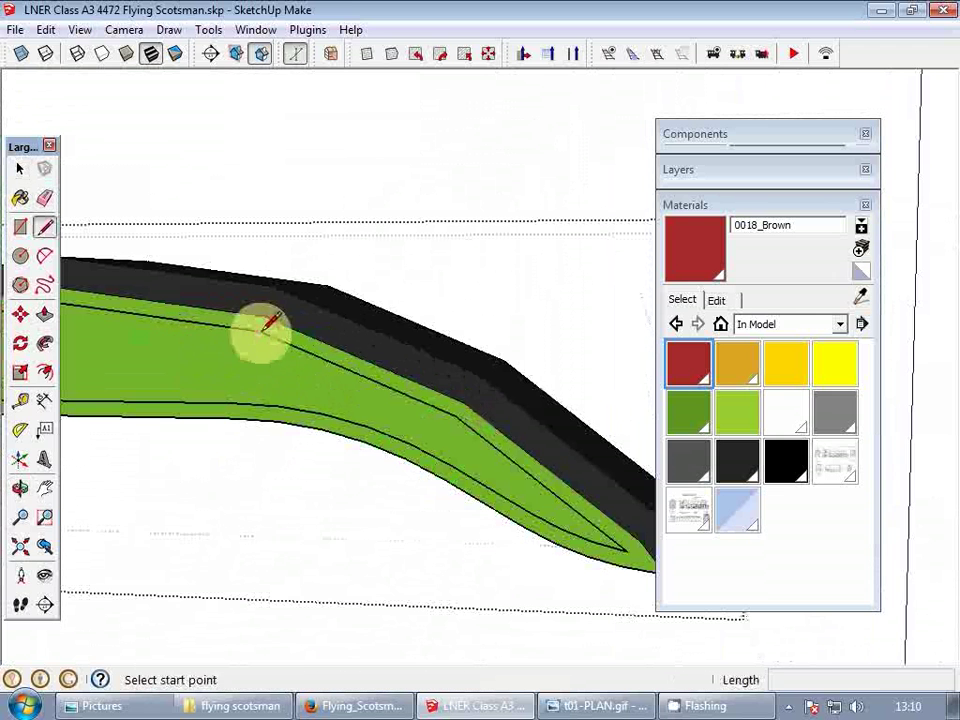
{"action": "left_click", "coordinate": [267, 322]}
{"action": "left_click", "coordinate": [460, 412]}
{"action": "key", "text": "space"}
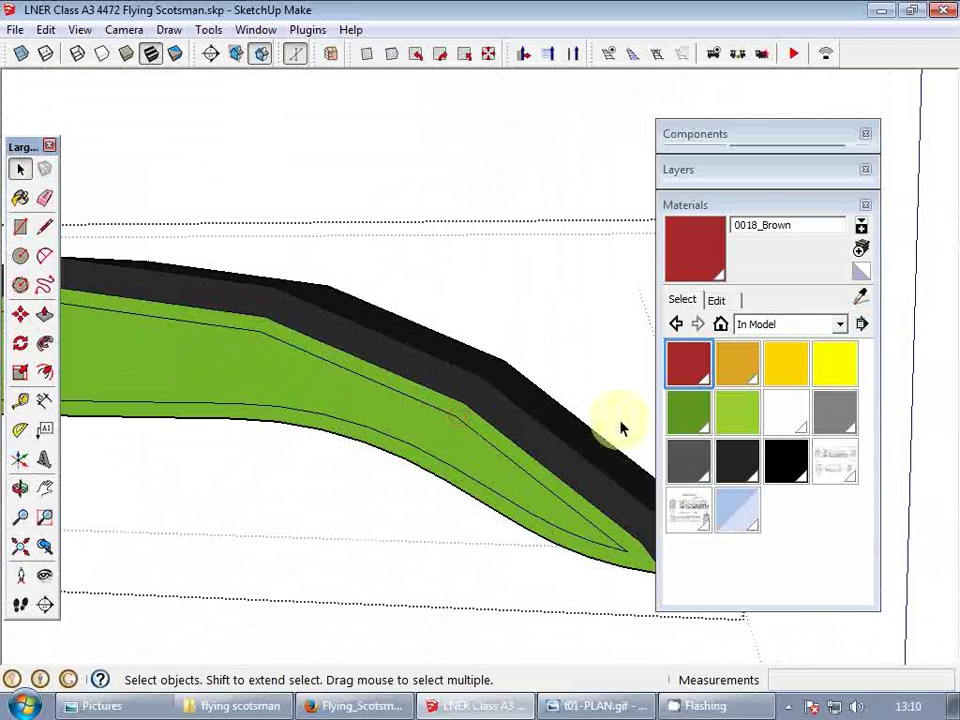
- Paint the front splasher's border strip with 0128_White and hide the edges of the inner green face
{"action": "left_click", "coordinate": [768, 420]}
{"action": "left_click", "coordinate": [466, 420]}
{"action": "key", "text": "space"}
{"action": "left_click", "coordinate": [420, 425]}
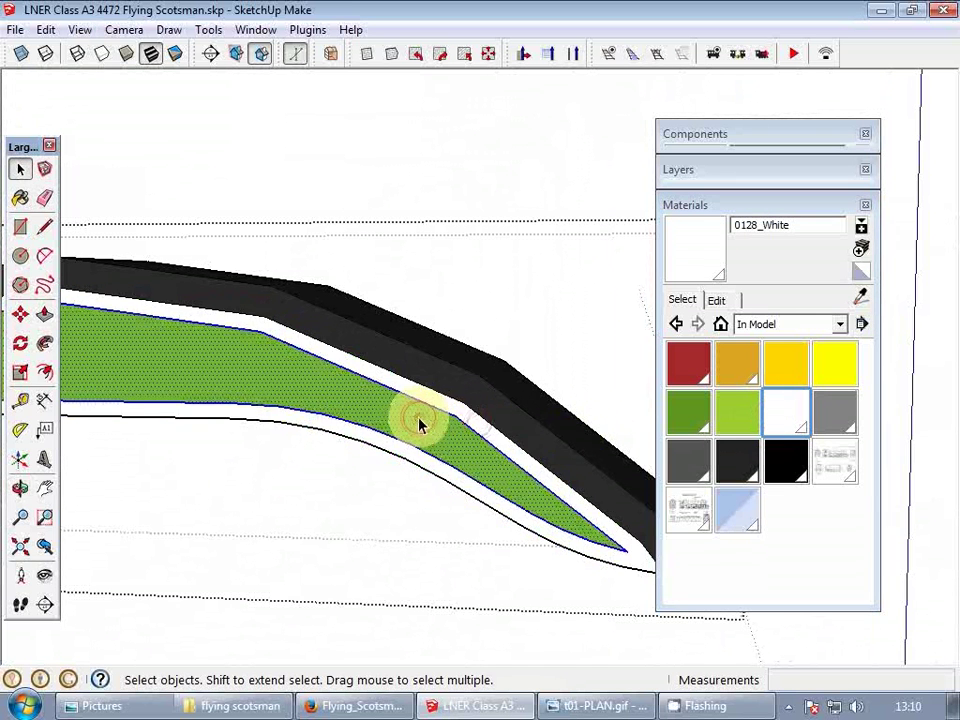
{"action": "left_click", "coordinate": [434, 426], "text": "shift"}
{"action": "scroll", "coordinate": [438, 427], "scroll_direction": "down", "scroll_amount": 3}
{"action": "key", "text": "h"}
{"action": "scroll", "coordinate": [420, 420], "scroll_direction": "down", "scroll_amount": 2}
{"action": "mouse_move", "coordinate": [375, 405]}
{"action": "middle_mouse_down", "text": "shift"}
{"action": "mouse_move", "coordinate": [508, 424]}
{"action": "mouse_move", "coordinate": [519, 403]}
{"action": "mouse_move", "coordinate": [364, 407]}
{"action": "middle_mouse_up", "text": "shift"}
{"action": "key", "text": "Escape"}
- Draw a line along the middle splasher's visible base at the running plate and cut and paste it in place inside the splasher
{"action": "scroll", "coordinate": [508, 430], "scroll_direction": "down", "scroll_amount": 3}
{"action": "scroll", "coordinate": [364, 407], "scroll_direction": "up", "scroll_amount": 5}
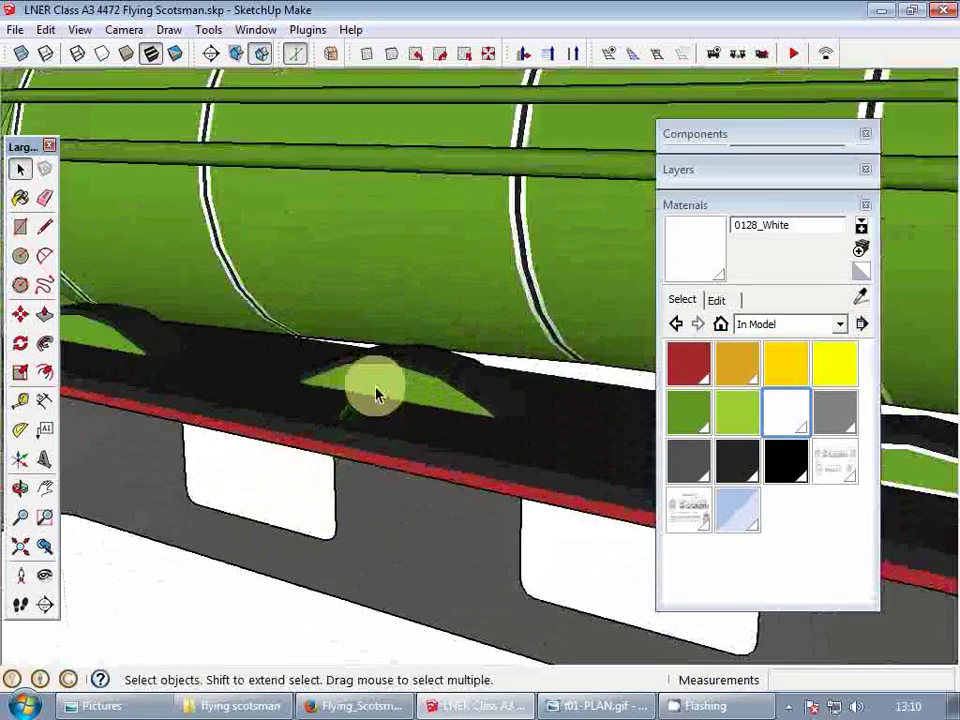
{"action": "scroll", "coordinate": [376, 393], "scroll_direction": "up", "scroll_amount": 3}
{"action": "left_click", "coordinate": [380, 392]}
{"action": "scroll", "coordinate": [535, 430], "scroll_direction": "up", "scroll_amount": 2}
{"action": "key", "text": "l"}
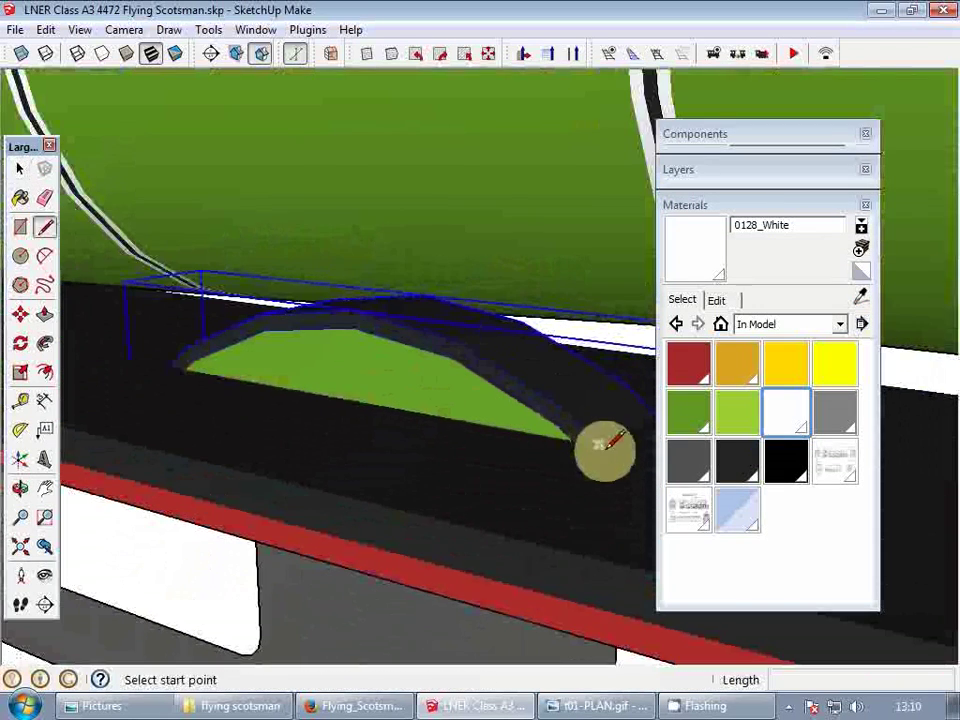
{"action": "left_click", "coordinate": [598, 444]}
{"action": "left_click", "coordinate": [168, 366]}
{"action": "key", "text": "space"}
{"action": "left_click", "coordinate": [198, 372]}
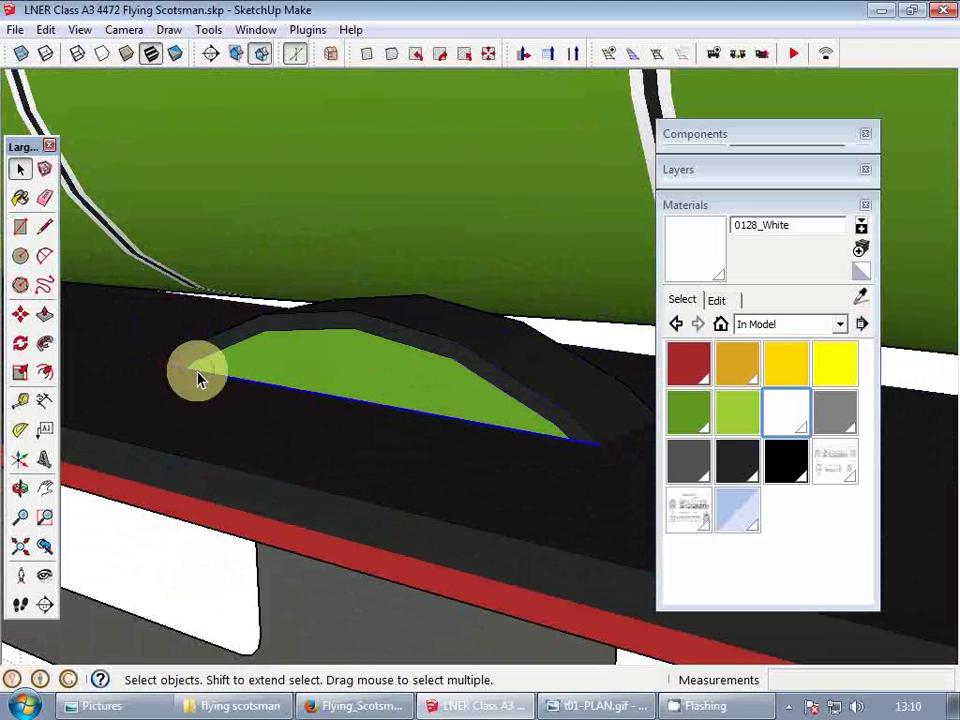
{"action": "key", "text": "ctrl+x"}
{"action": "double_click", "coordinate": [309, 372]}
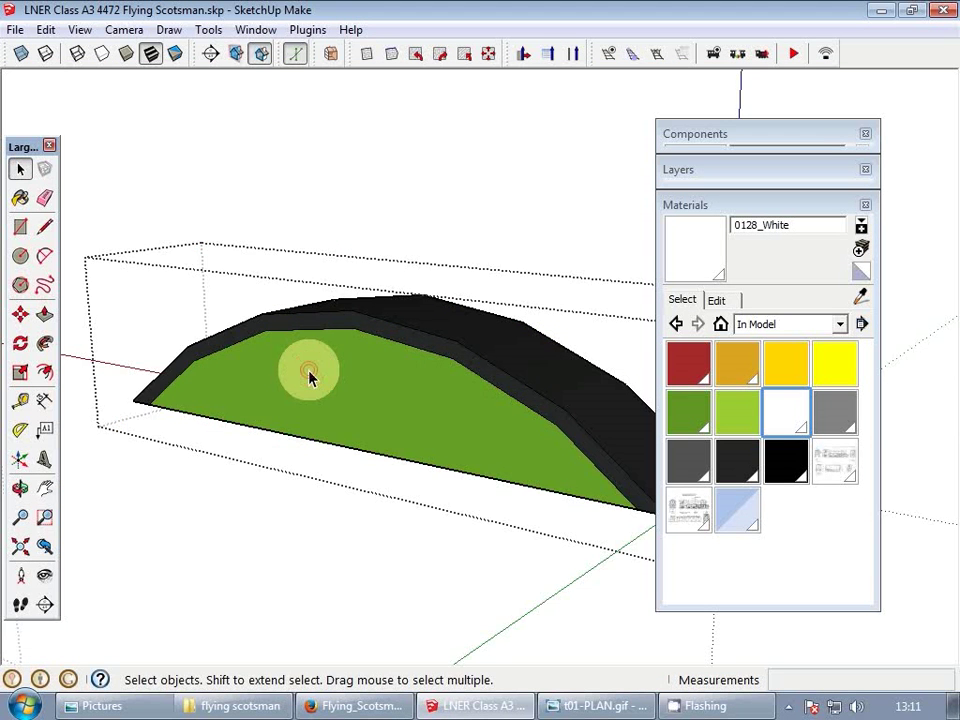
{"action": "key", "text": "ctrl+shift+v"}
- Push the green face and the black rim ends below the new line back 10 inches to remove the splasher's hidden lower part
{"action": "middle_click_drag", "start_coordinate": [330, 390], "coordinate": [287, 261]}
{"action": "key", "text": "p"}
{"action": "left_click", "coordinate": [292, 433]}
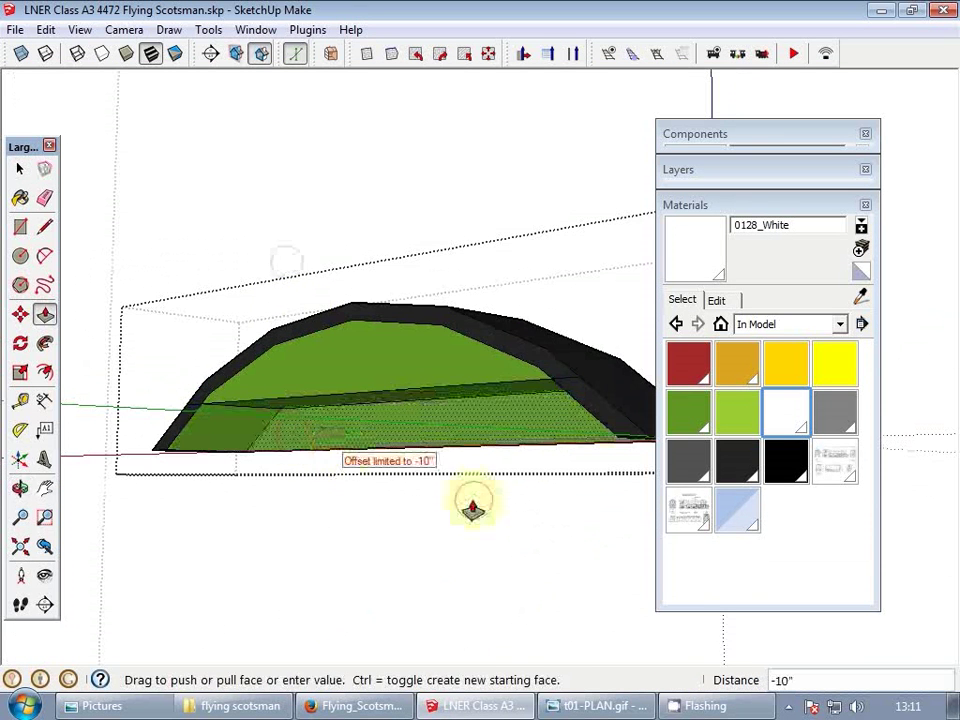
{"action": "left_click", "coordinate": [473, 501]}
{"action": "left_click", "coordinate": [187, 419]}
{"action": "left_click", "coordinate": [304, 480]}
{"action": "left_click", "coordinate": [584, 397]}
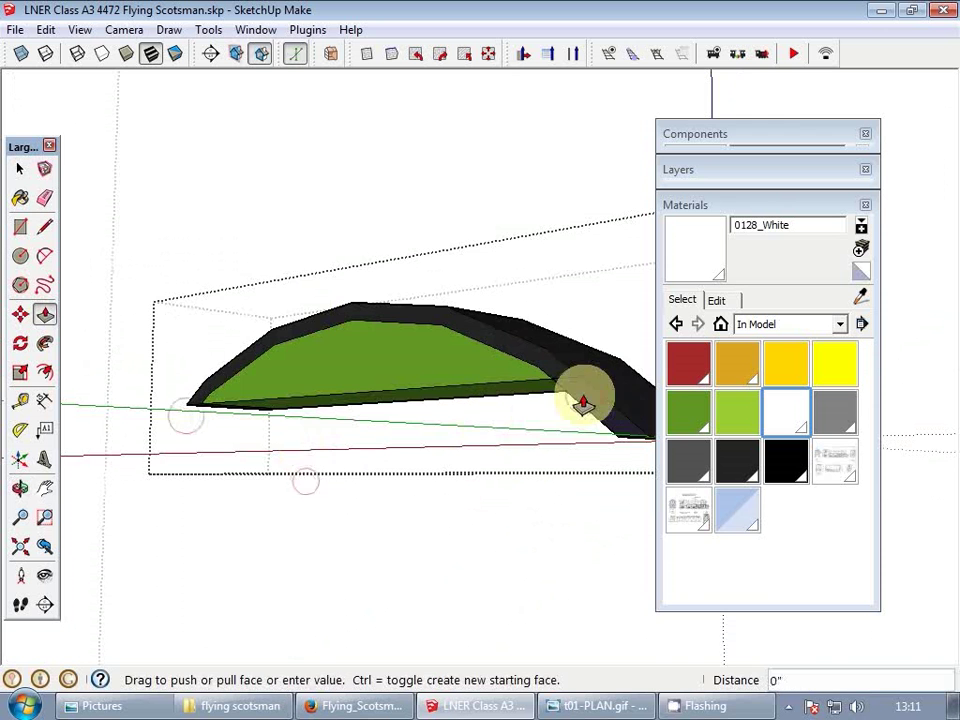
{"action": "middle_click_drag", "start_coordinate": [529, 476], "coordinate": [489, 328]}
{"action": "left_click", "coordinate": [655, 558]}
- Erase the leftover edges on the underside of the trimmed middle splasher
{"action": "key", "text": "space"}
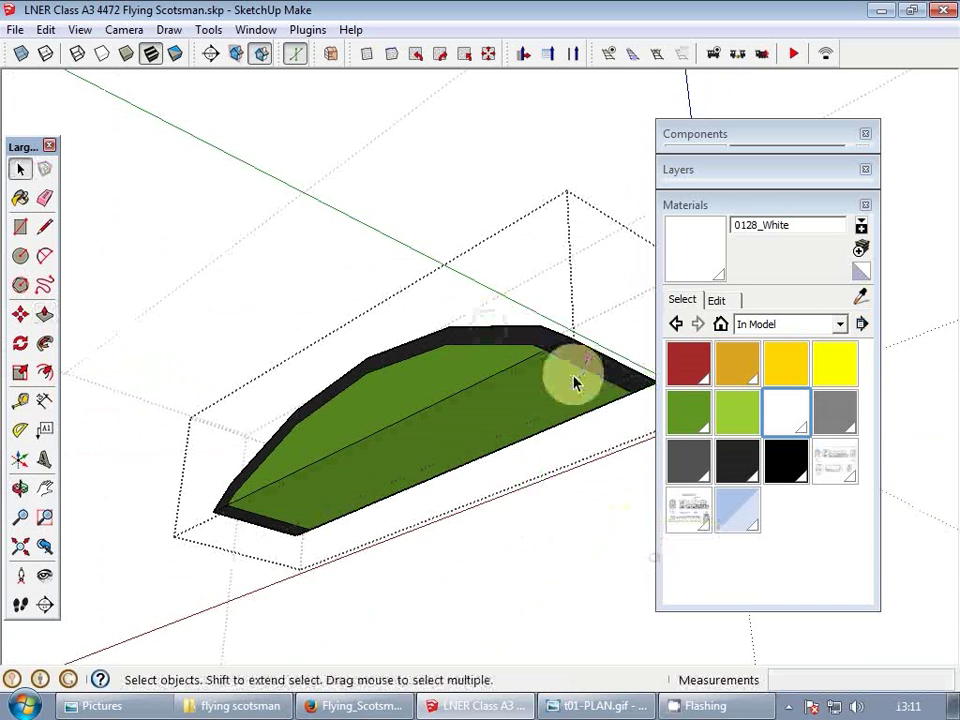
{"action": "key", "text": "e"}
{"action": "left_click", "coordinate": [576, 364]}
{"action": "key", "text": "space"}
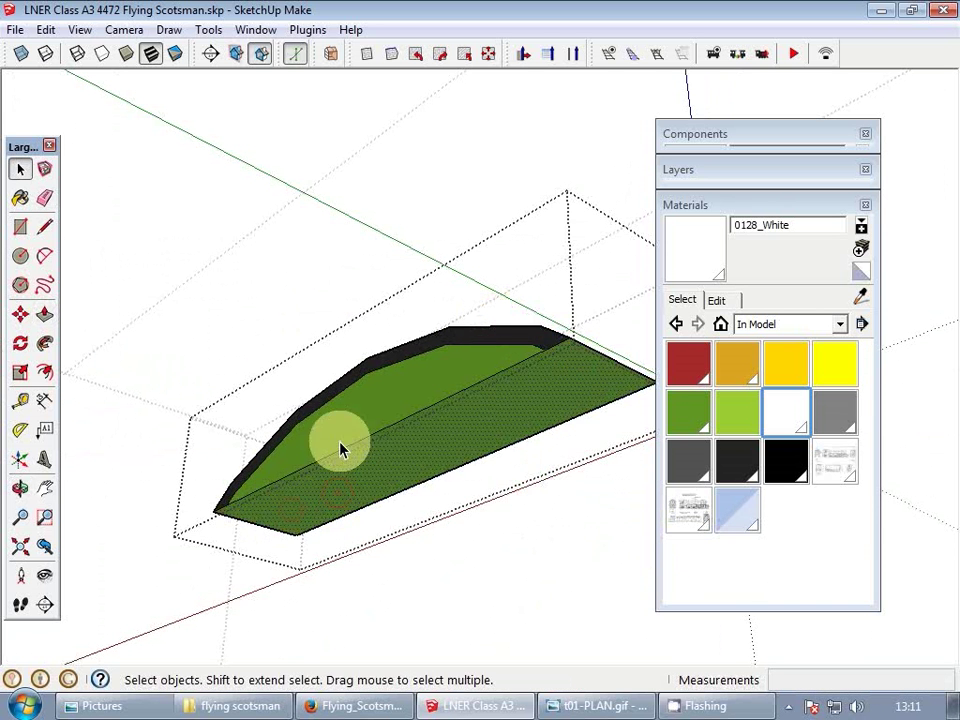
- Offset the outline of the middle splasher's green side face inward by 0.75 inch
{"action": "mouse_move", "coordinate": [343, 450]}
{"action": "middle_mouse_down"}
{"action": "mouse_move", "coordinate": [390, 435]}
{"action": "mouse_move", "coordinate": [386, 381]}
{"action": "middle_mouse_up"}
{"action": "key", "text": "f"}
{"action": "left_click", "coordinate": [385, 374]}
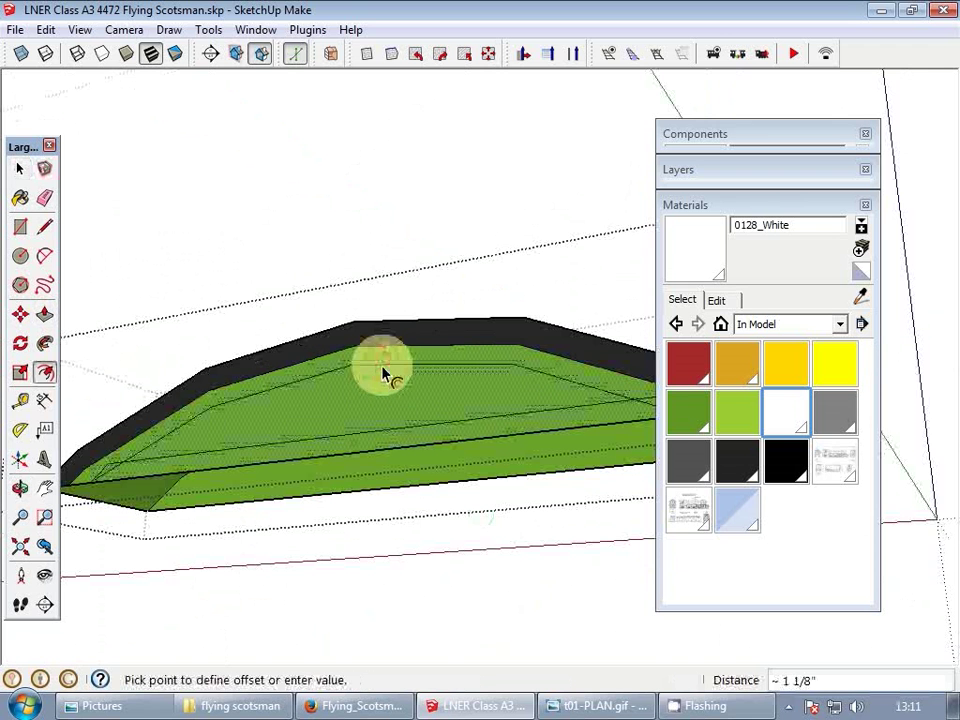
{"action": "type", "text": "0.75"}
{"action": "key", "text": "Return"}
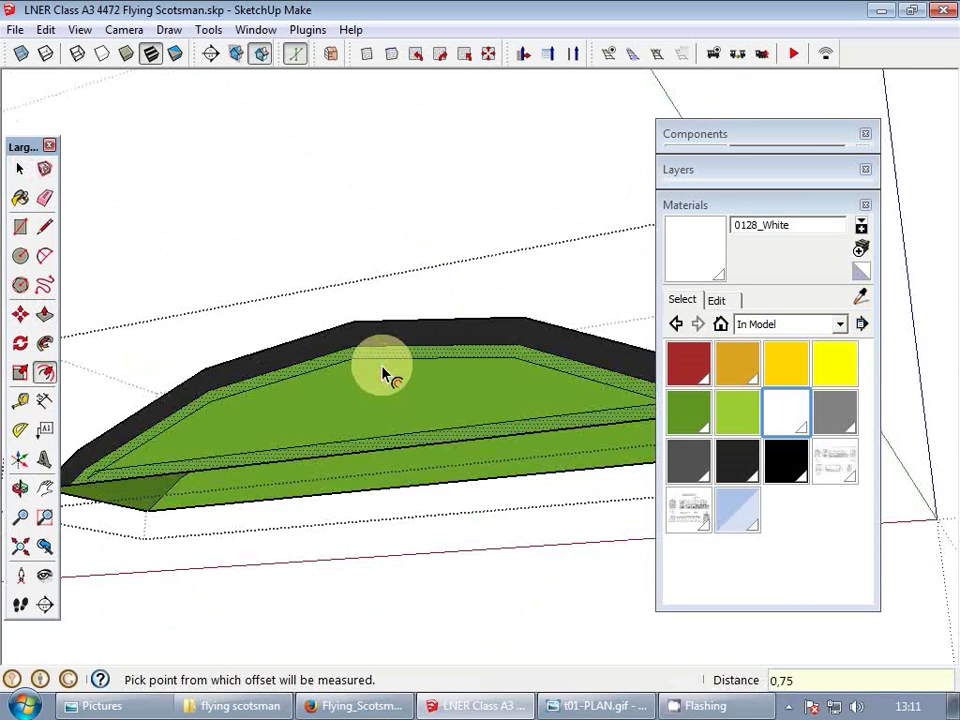
- Erase the stray crossing line segments at the pointed ends of the middle splasher's offset outline
{"action": "key", "text": "l"}
{"action": "mouse_move", "coordinate": [425, 393]}
{"action": "middle_mouse_down"}
{"action": "mouse_move", "coordinate": [526, 438]}
{"action": "mouse_move", "coordinate": [361, 445]}
{"action": "middle_mouse_up"}
{"action": "scroll", "coordinate": [458, 445], "scroll_direction": "up", "scroll_amount": 2}
{"action": "key", "text": "e"}
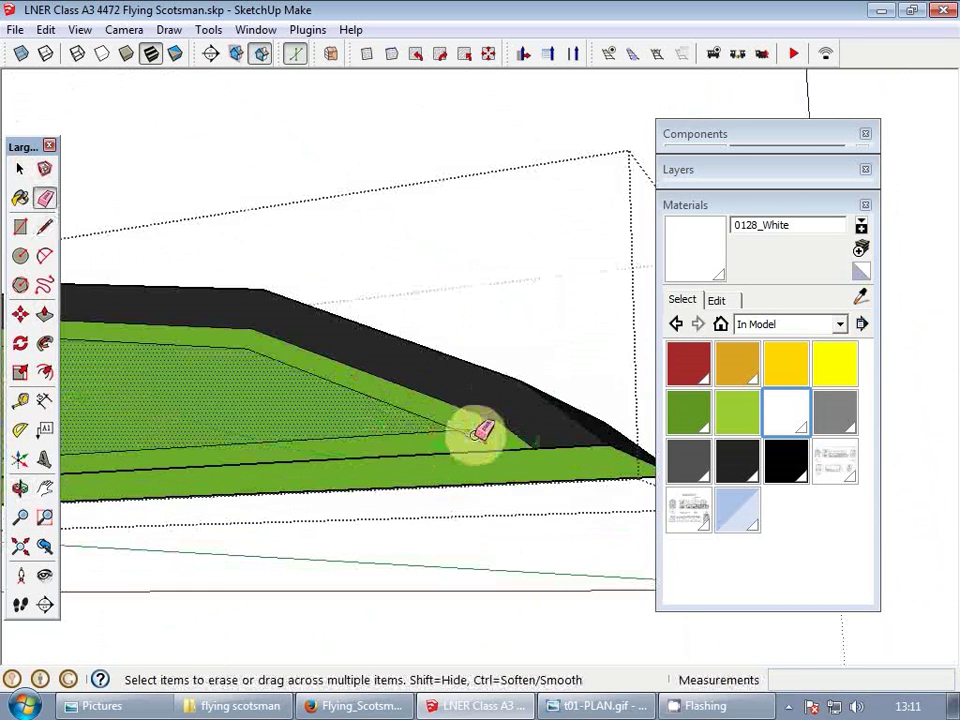
{"action": "left_click", "coordinate": [472, 436]}
{"action": "scroll", "coordinate": [432, 432], "scroll_direction": "down", "scroll_amount": 2}
{"action": "scroll", "coordinate": [482, 432], "scroll_direction": "up", "scroll_amount": 2}
{"action": "scroll", "coordinate": [441, 432], "scroll_direction": "down", "scroll_amount": 2}
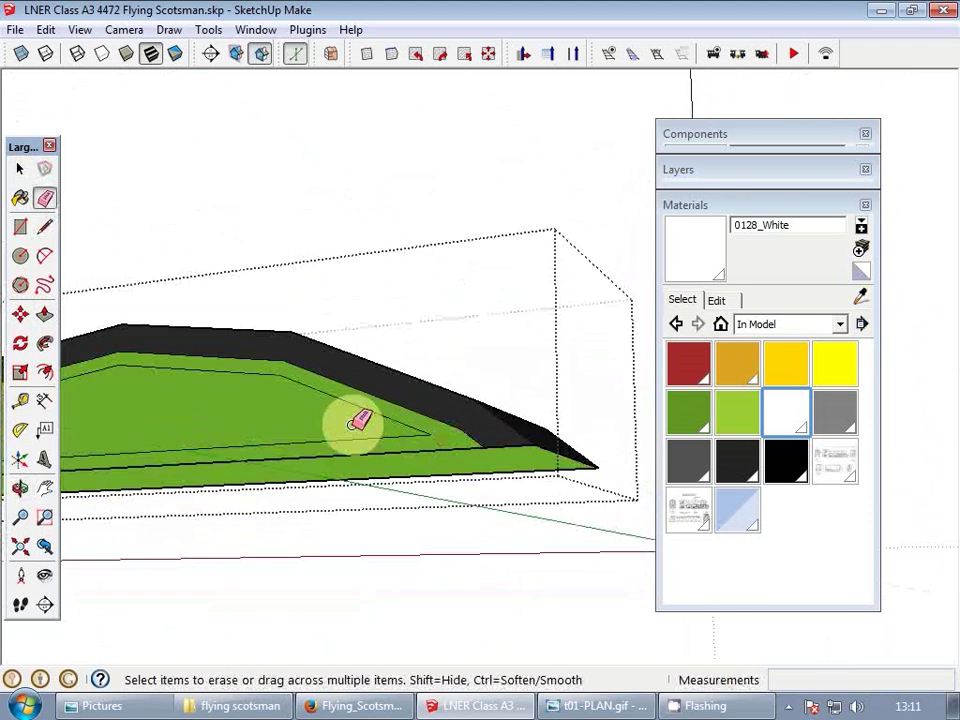
{"action": "middle_click_drag", "start_coordinate": [296, 419], "coordinate": [672, 428], "text": "shift"}
{"action": "scroll", "coordinate": [193, 461], "scroll_direction": "up", "scroll_amount": 4}
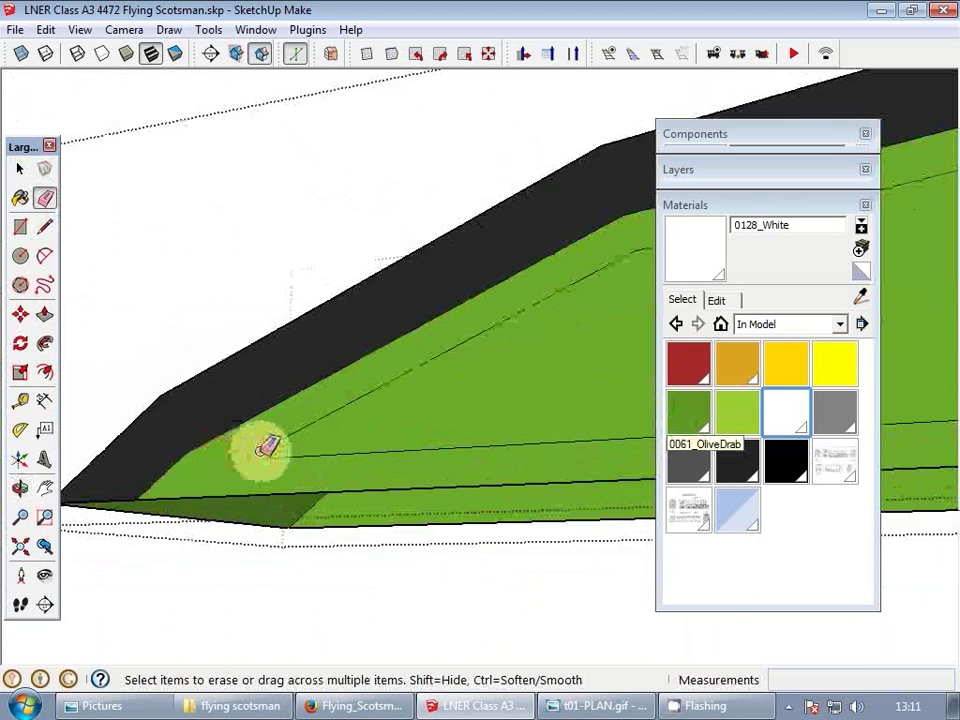
{"action": "scroll", "coordinate": [268, 446], "scroll_direction": "down", "scroll_amount": 2}
- Paint the middle splasher's border strip with 0128_White and hide the edges of its inner green face
{"action": "key", "text": "space"}
{"action": "left_click", "coordinate": [699, 246]}
{"action": "left_click", "coordinate": [516, 315]}
{"action": "key", "text": "space"}
{"action": "double_click", "coordinate": [485, 363]}
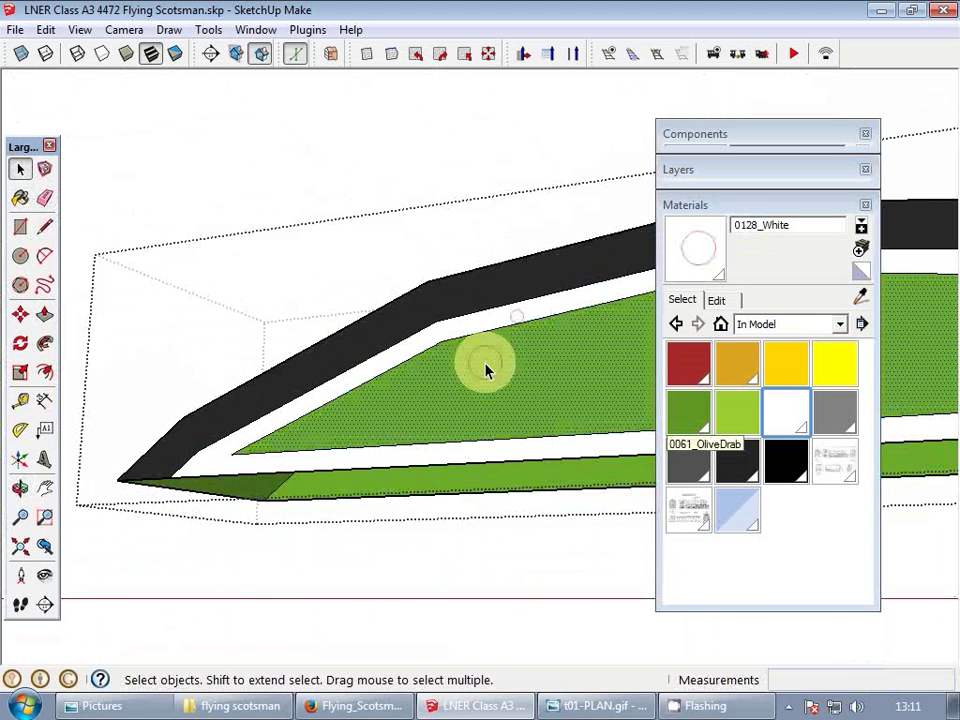
{"action": "left_click", "coordinate": [485, 363], "text": "shift"}
{"action": "key", "text": "h"}
{"action": "scroll", "coordinate": [444, 380], "scroll_direction": "down", "scroll_amount": 2}
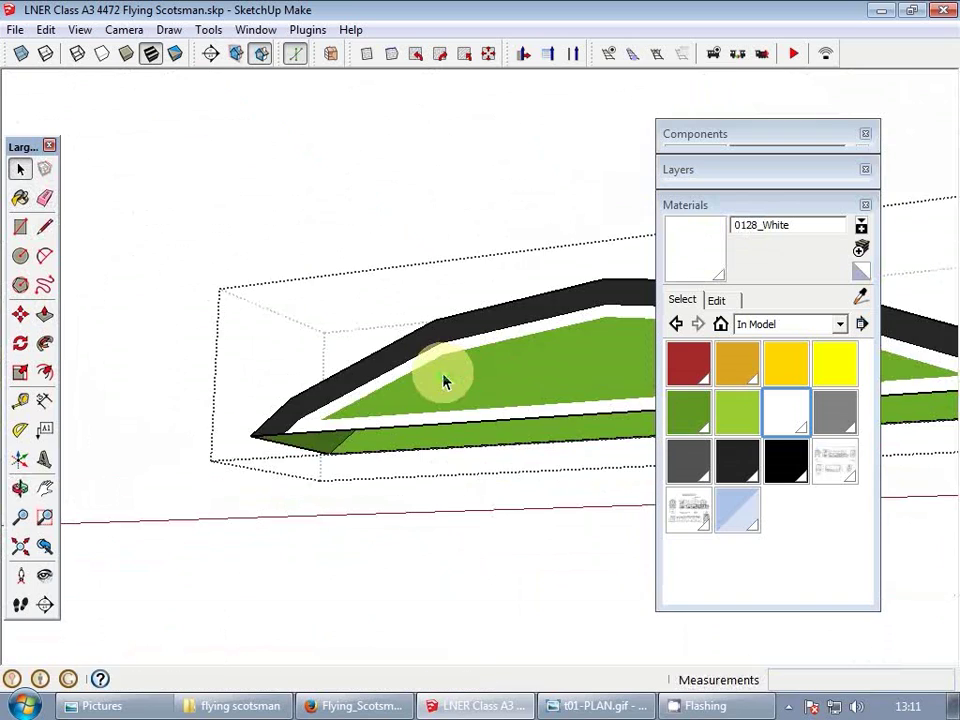
{"action": "key", "text": "Escape"}
- Examine the plain rear splasher beside the firebox and how it meets the running plate
{"action": "scroll", "coordinate": [443, 378], "scroll_direction": "down", "scroll_amount": 3}
{"action": "middle_click_drag", "start_coordinate": [441, 376], "coordinate": [527, 463]}
{"action": "scroll", "coordinate": [545, 520], "scroll_direction": "down", "scroll_amount": 4}
{"action": "scroll", "coordinate": [527, 463], "scroll_direction": "down", "scroll_amount": 1}
{"action": "scroll", "coordinate": [326, 422], "scroll_direction": "up", "scroll_amount": 4}
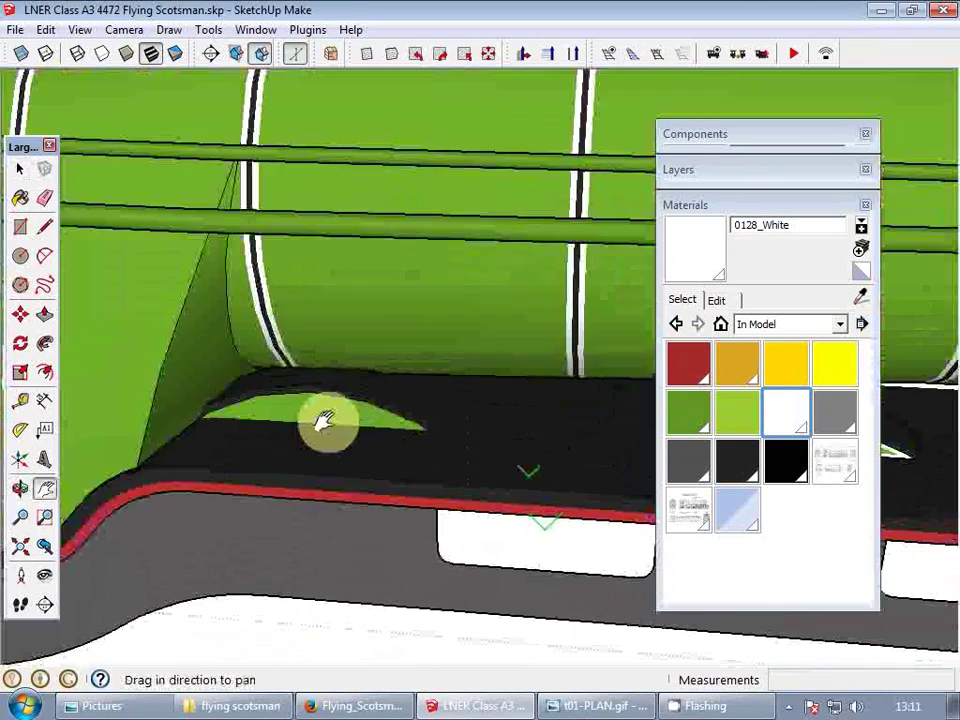
{"action": "scroll", "coordinate": [326, 420], "scroll_direction": "up", "scroll_amount": 2}
{"action": "middle_click_drag", "start_coordinate": [326, 420], "coordinate": [398, 464]}
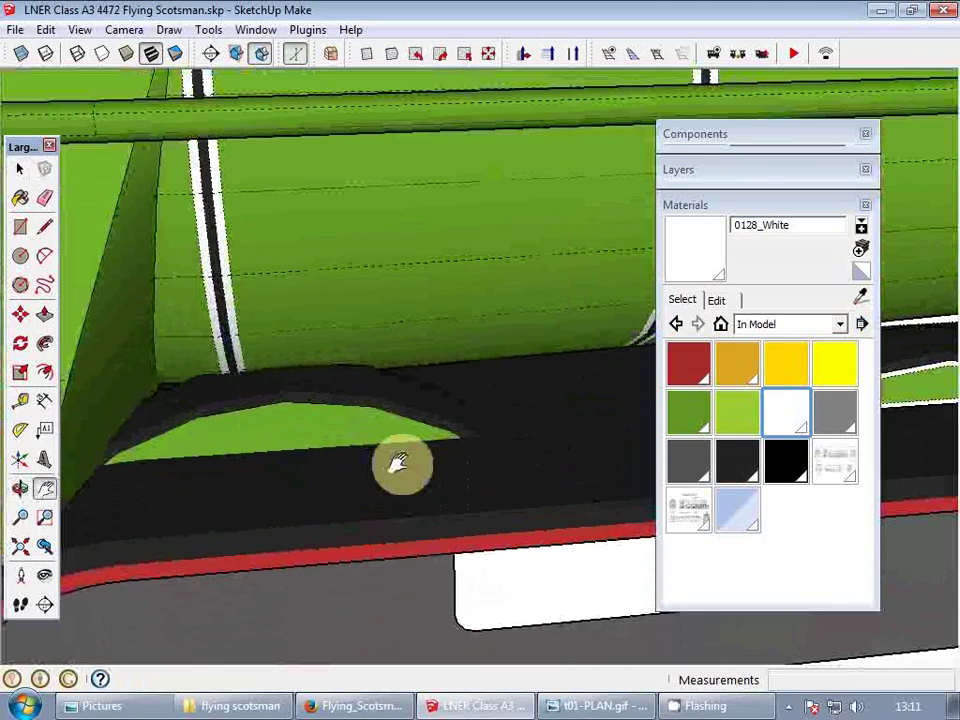
{"action": "middle_click_drag", "start_coordinate": [470, 404], "coordinate": [496, 463]}
{"action": "scroll", "coordinate": [372, 392], "scroll_direction": "down", "scroll_amount": 2}
{"action": "scroll", "coordinate": [345, 416], "scroll_direction": "up", "scroll_amount": 5}
{"action": "scroll", "coordinate": [345, 411], "scroll_direction": "down", "scroll_amount": 4}
{"action": "scroll", "coordinate": [463, 457], "scroll_direction": "up", "scroll_amount": 4}
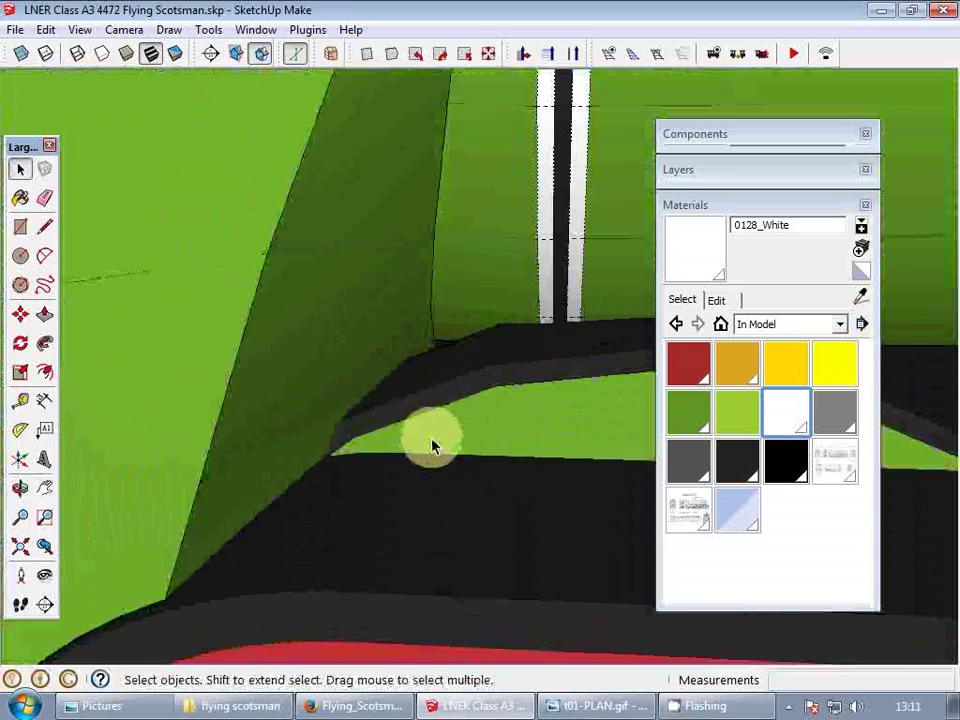
{"action": "scroll", "coordinate": [431, 432], "scroll_direction": "down", "scroll_amount": 5}
{"action": "middle_click_drag", "start_coordinate": [431, 431], "coordinate": [347, 421]}
{"action": "scroll", "coordinate": [345, 413], "scroll_direction": "down", "scroll_amount": 3}
- Copy the white-lined middle splasher about 87 inches back onto the rear splasher's position
{"action": "key", "text": "Escape"}
{"action": "scroll", "coordinate": [230, 388], "scroll_direction": "down", "scroll_amount": 4}
{"action": "left_click", "coordinate": [216, 384]}
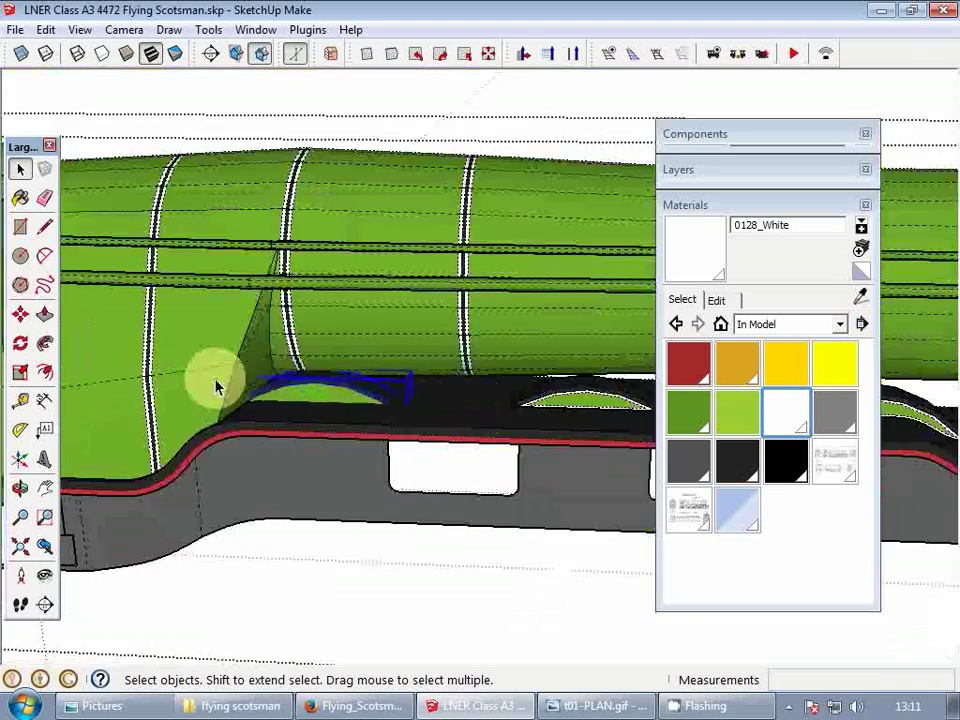
{"action": "scroll", "coordinate": [318, 392], "scroll_direction": "down", "scroll_amount": 1}
{"action": "scroll", "coordinate": [450, 392], "scroll_direction": "up", "scroll_amount": 5}
{"action": "left_click", "coordinate": [461, 388]}
{"action": "scroll", "coordinate": [489, 375], "scroll_direction": "up", "scroll_amount": 2}
{"action": "key", "text": "m"}
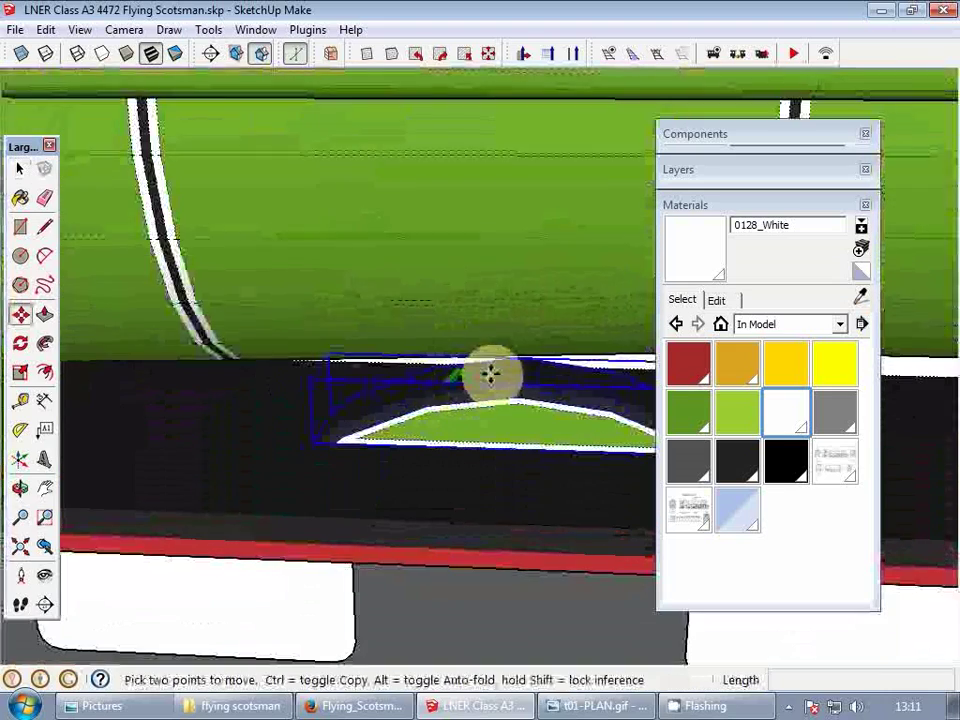
{"action": "key", "text": "ctrl"}
{"action": "left_click", "coordinate": [520, 381]}
{"action": "scroll", "coordinate": [385, 385], "scroll_direction": "down", "scroll_amount": 2}
{"action": "middle_click_drag", "start_coordinate": [317, 392], "coordinate": [332, 401], "text": "shift"}
{"action": "scroll", "coordinate": [332, 401], "scroll_direction": "up", "scroll_amount": 2}
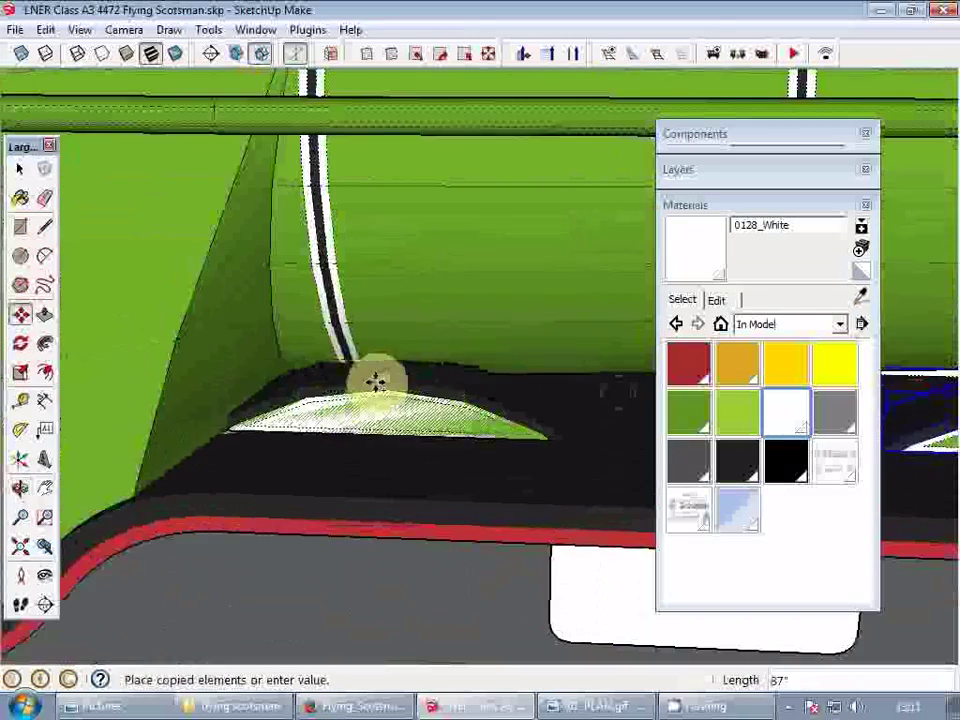
{"action": "left_click", "coordinate": [380, 381]}
- Delete the old unlined rear splasher underneath the new copy
{"action": "key", "text": "space"}
{"action": "scroll", "coordinate": [384, 385], "scroll_direction": "up", "scroll_amount": 2}
{"action": "key", "text": "Delete"}
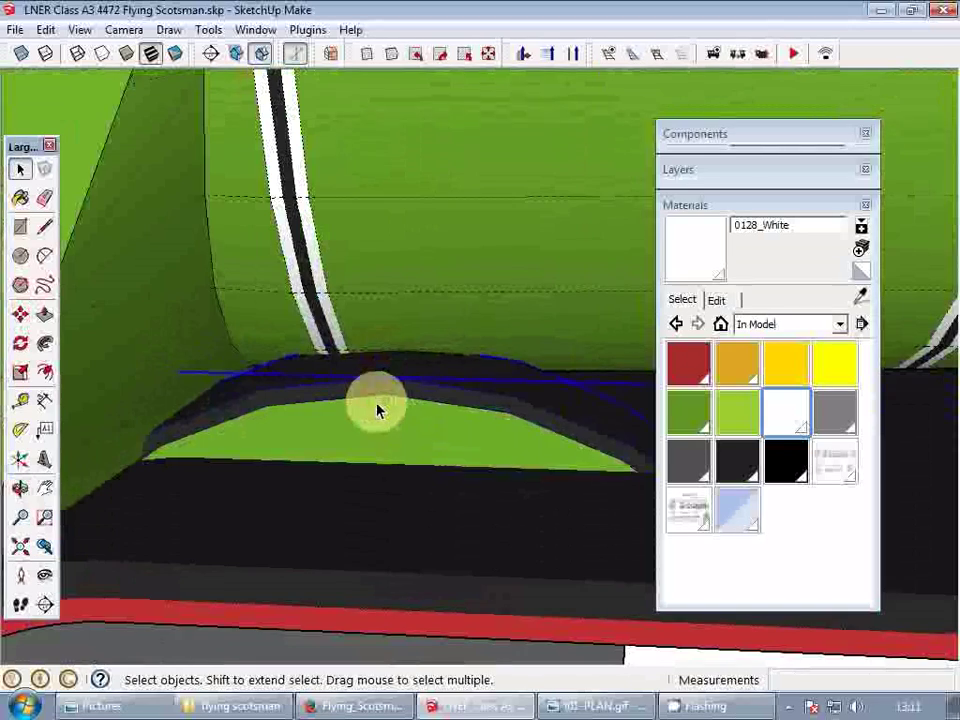
{"action": "scroll", "coordinate": [377, 407], "scroll_direction": "down", "scroll_amount": 5}
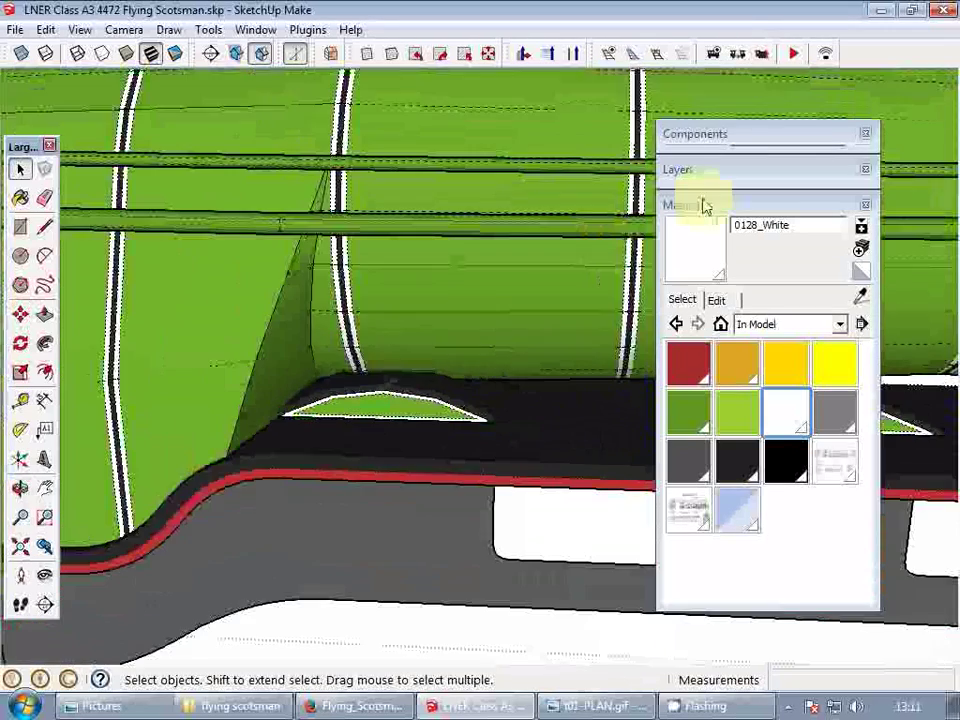
- Collapse the Materials list, leave the body group and view the complete locomotive
{"action": "left_click", "coordinate": [706, 206]}
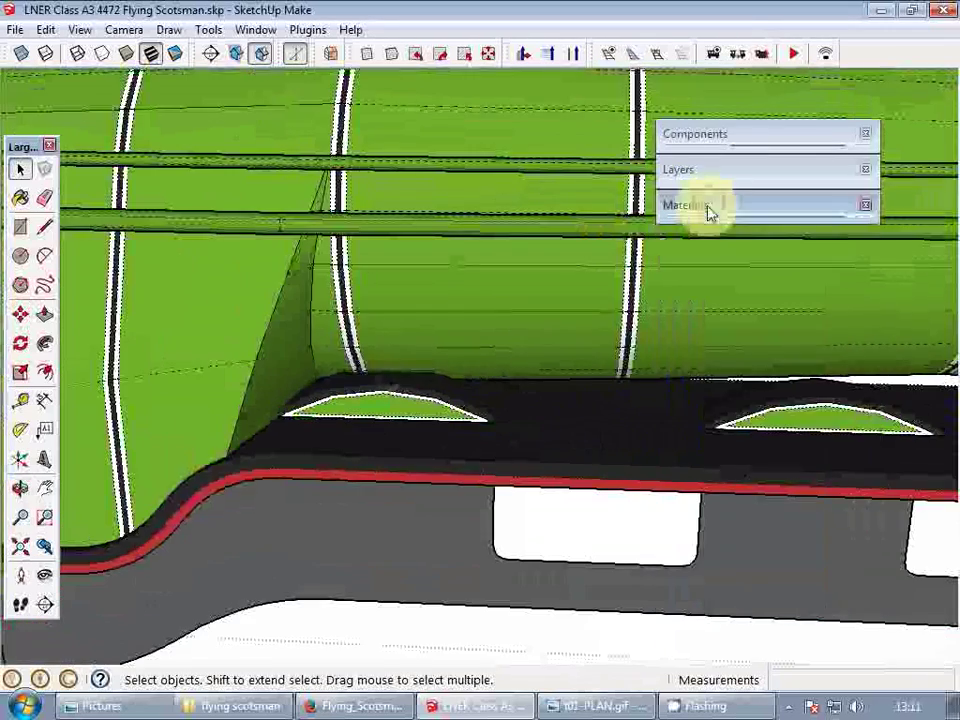
{"action": "middle_click_drag", "start_coordinate": [598, 238], "coordinate": [500, 272]}
{"action": "scroll", "coordinate": [498, 268], "scroll_direction": "down", "scroll_amount": 3}
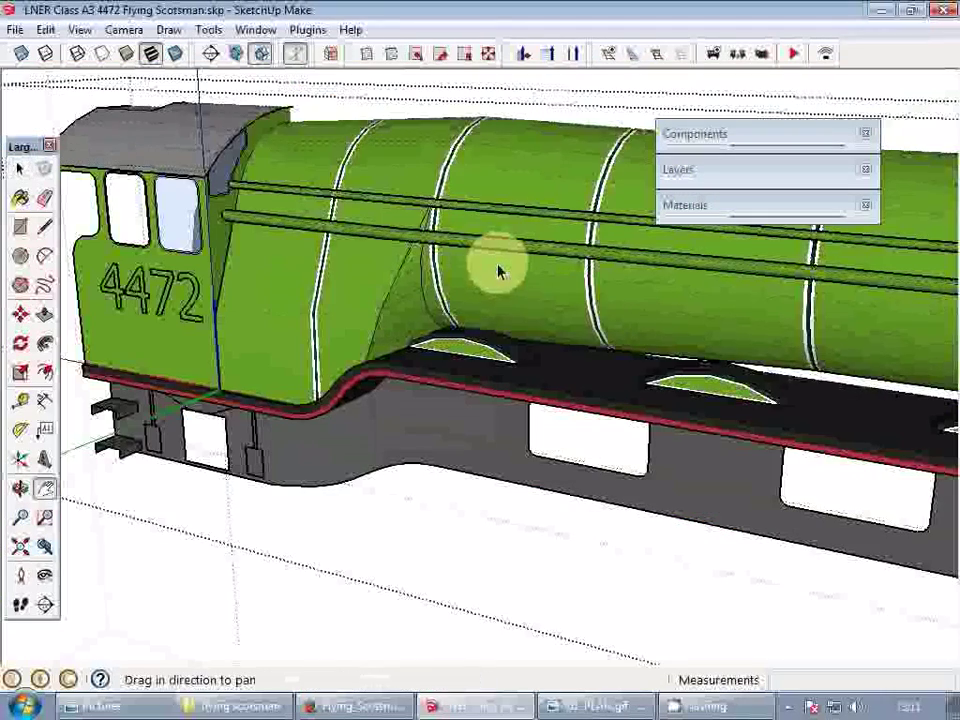
{"action": "scroll", "coordinate": [574, 268], "scroll_direction": "down", "scroll_amount": 2}
{"action": "left_click_drag", "start_coordinate": [658, 298], "coordinate": [497, 321]}
{"action": "scroll", "coordinate": [498, 322], "scroll_direction": "down", "scroll_amount": 3}
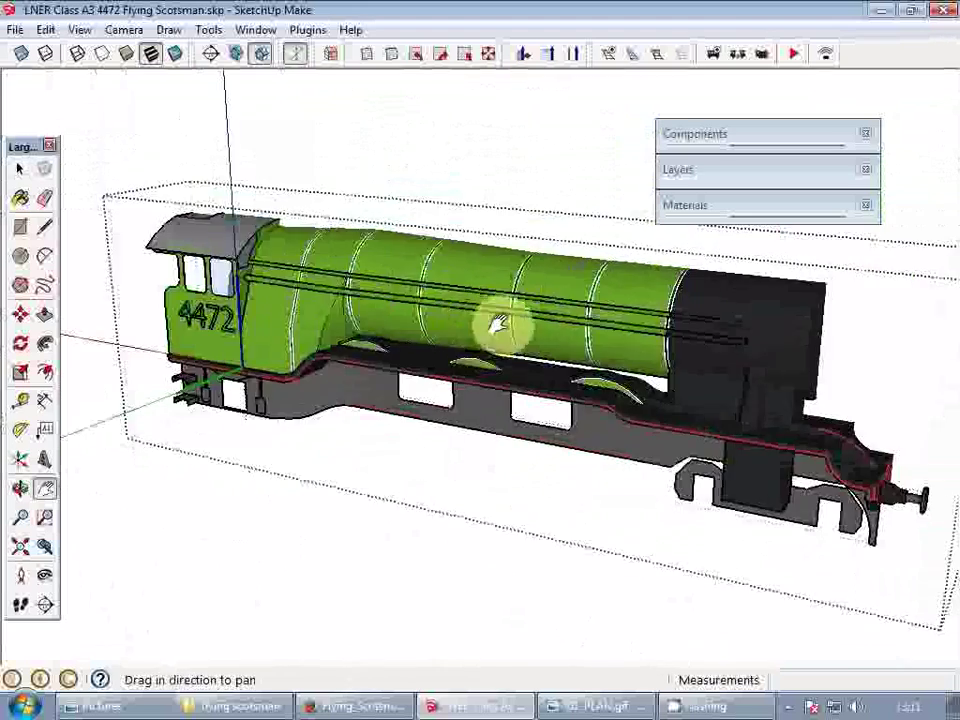
{"action": "scroll", "coordinate": [498, 323], "scroll_direction": "down", "scroll_amount": 2}
{"action": "middle_click_drag", "start_coordinate": [575, 327], "coordinate": [505, 345]}
{"action": "left_click_drag", "start_coordinate": [590, 352], "coordinate": [516, 347]}
{"action": "scroll", "coordinate": [516, 347], "scroll_direction": "up", "scroll_amount": 2}
{"action": "key", "text": "space"}
{"action": "key", "text": "Escape"}
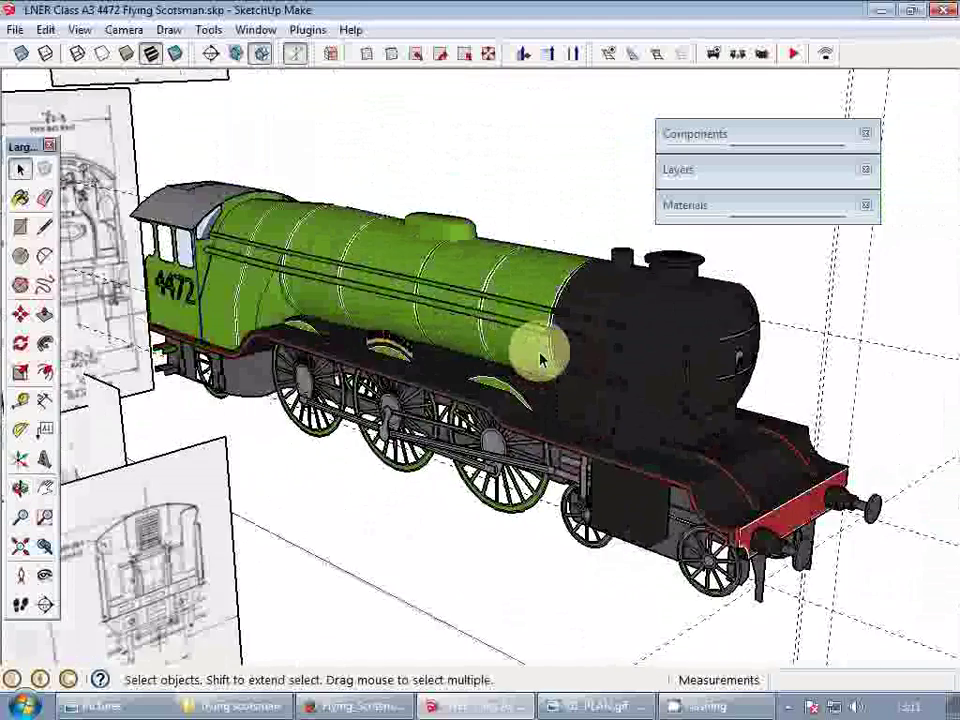
{"action": "scroll", "coordinate": [541, 360], "scroll_direction": "up", "scroll_amount": 2}
{"action": "middle_click_drag", "start_coordinate": [551, 370], "coordinate": [578, 361]}
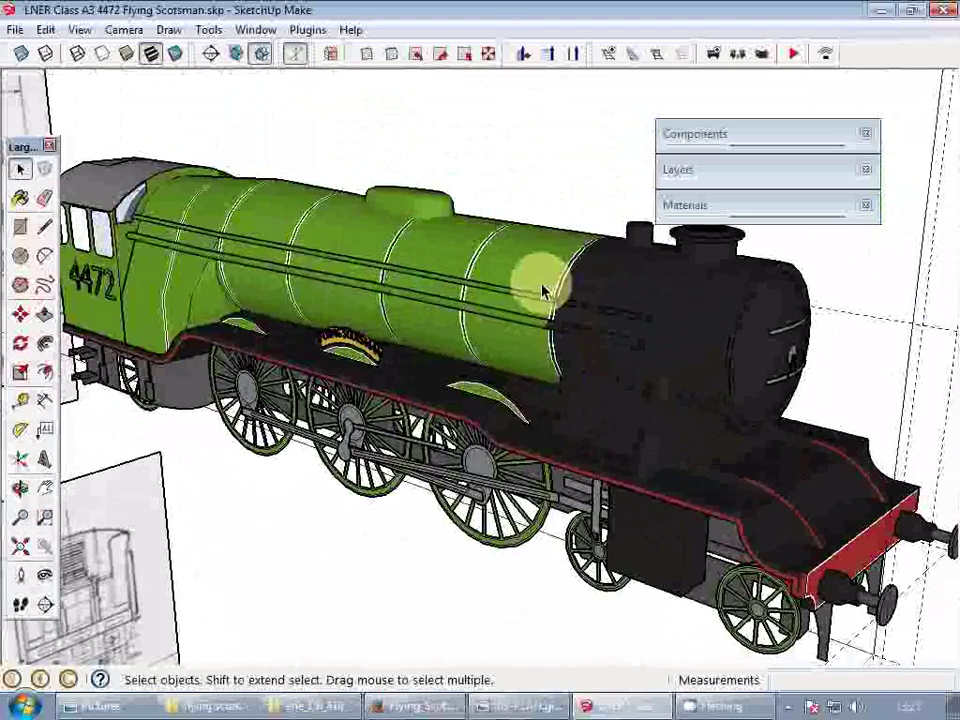
- Draw a circle of about 12 inches radius over the outside cylinder outline on the front elevation drawing
{"action": "mouse_move", "coordinate": [543, 290]}
{"action": "middle_mouse_down"}
{"action": "mouse_move", "coordinate": [577, 303]}
{"action": "mouse_move", "coordinate": [546, 279]}
{"action": "middle_mouse_up"}
{"action": "scroll", "coordinate": [744, 467], "scroll_direction": "down", "scroll_amount": 3}
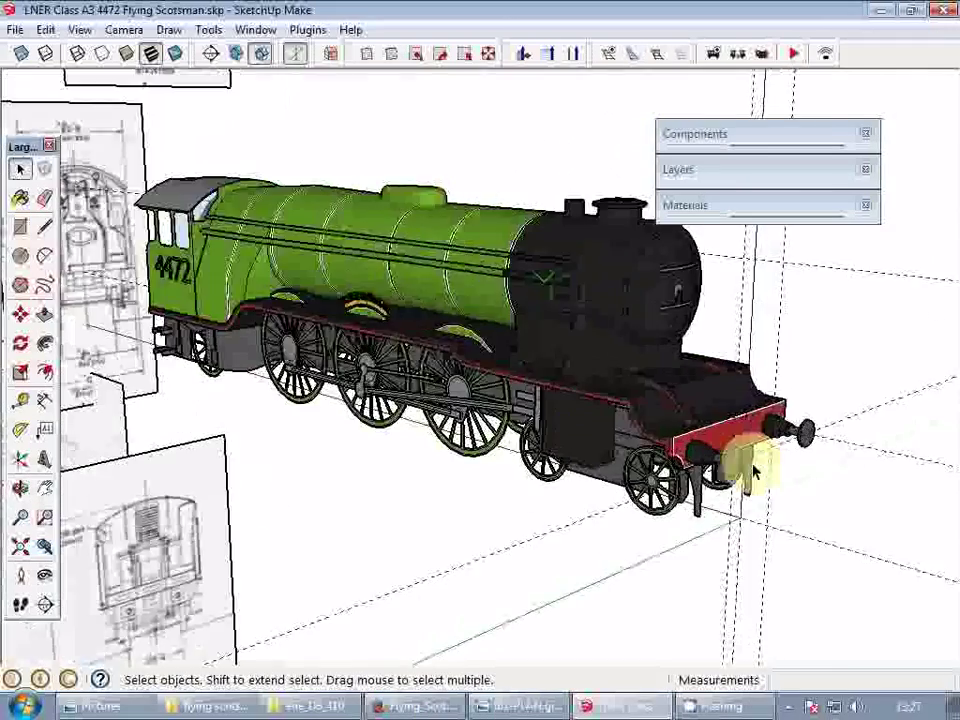
{"action": "scroll", "coordinate": [540, 407], "scroll_direction": "up", "scroll_amount": 5}
{"action": "left_click", "coordinate": [506, 441]}
{"action": "middle_click_drag", "start_coordinate": [456, 422], "coordinate": [600, 402]}
{"action": "mouse_move", "coordinate": [306, 387]}
{"action": "middle_mouse_down"}
{"action": "mouse_move", "coordinate": [535, 369]}
{"action": "mouse_move", "coordinate": [510, 362]}
{"action": "mouse_move", "coordinate": [336, 452]}
{"action": "middle_mouse_up"}
{"action": "scroll", "coordinate": [368, 447], "scroll_direction": "up", "scroll_amount": 2}
{"action": "scroll", "coordinate": [326, 452], "scroll_direction": "down", "scroll_amount": 3}
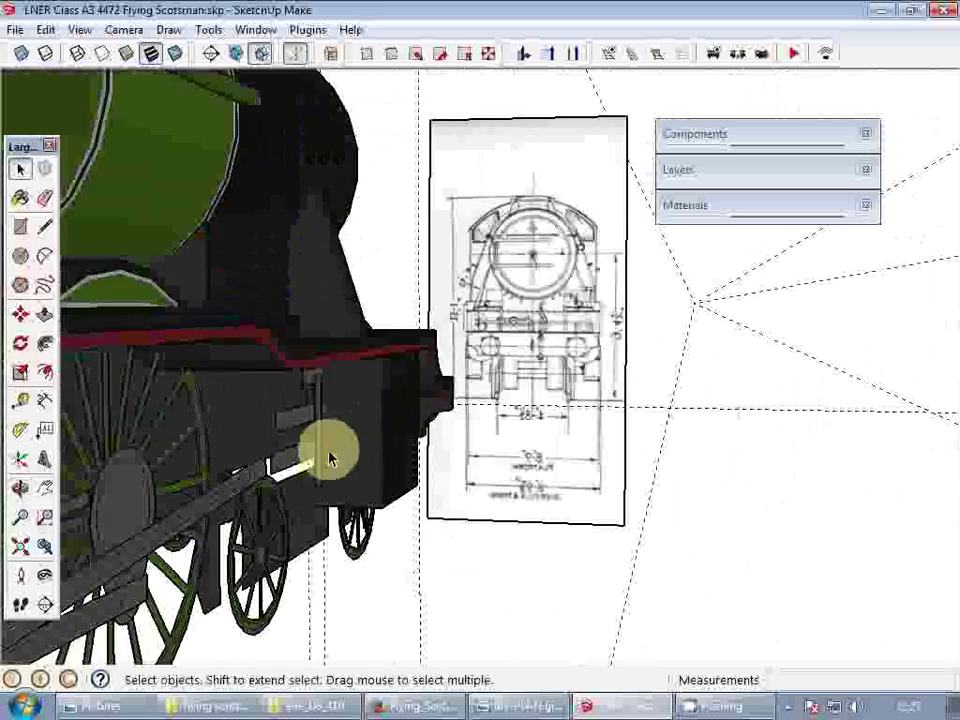
{"action": "scroll", "coordinate": [546, 360], "scroll_direction": "up", "scroll_amount": 5}
{"action": "scroll", "coordinate": [617, 344], "scroll_direction": "up", "scroll_amount": 2}
{"action": "key", "text": "c"}
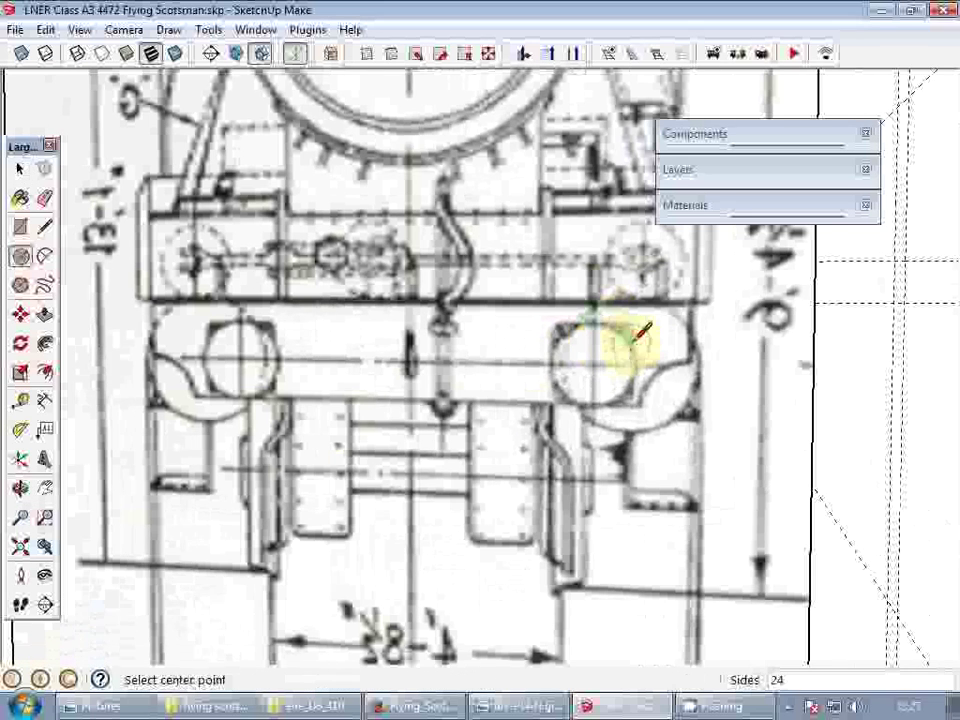
{"action": "left_click", "coordinate": [634, 366]}
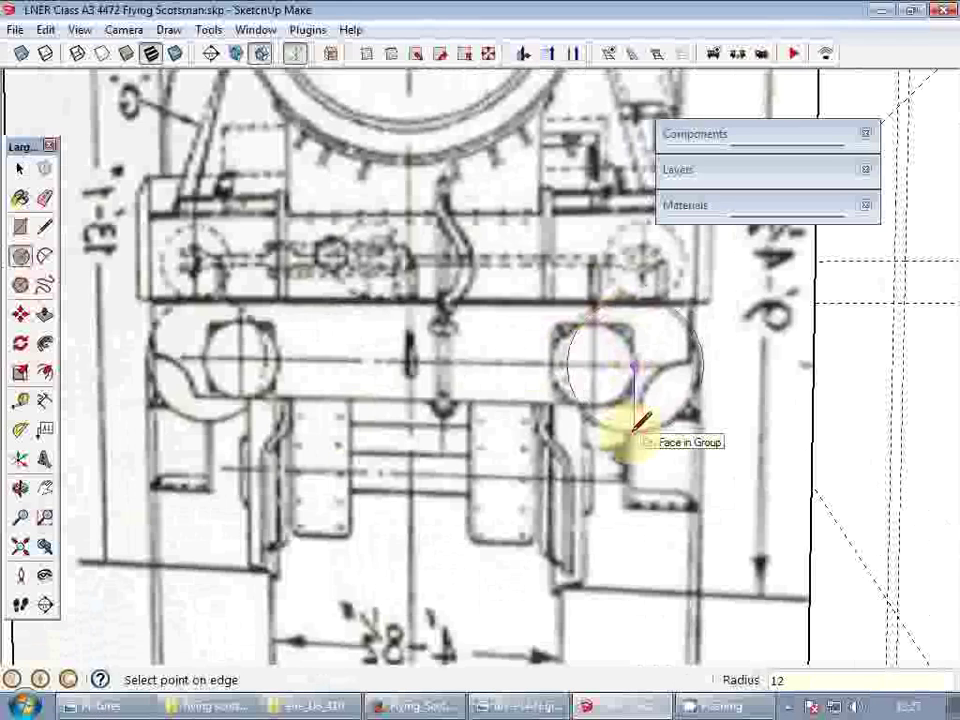
{"action": "left_click", "coordinate": [640, 423]}
- Make the large cylinder circle on the elevation drawing into a group
{"action": "scroll", "coordinate": [264, 266], "scroll_direction": "down", "scroll_amount": 1}
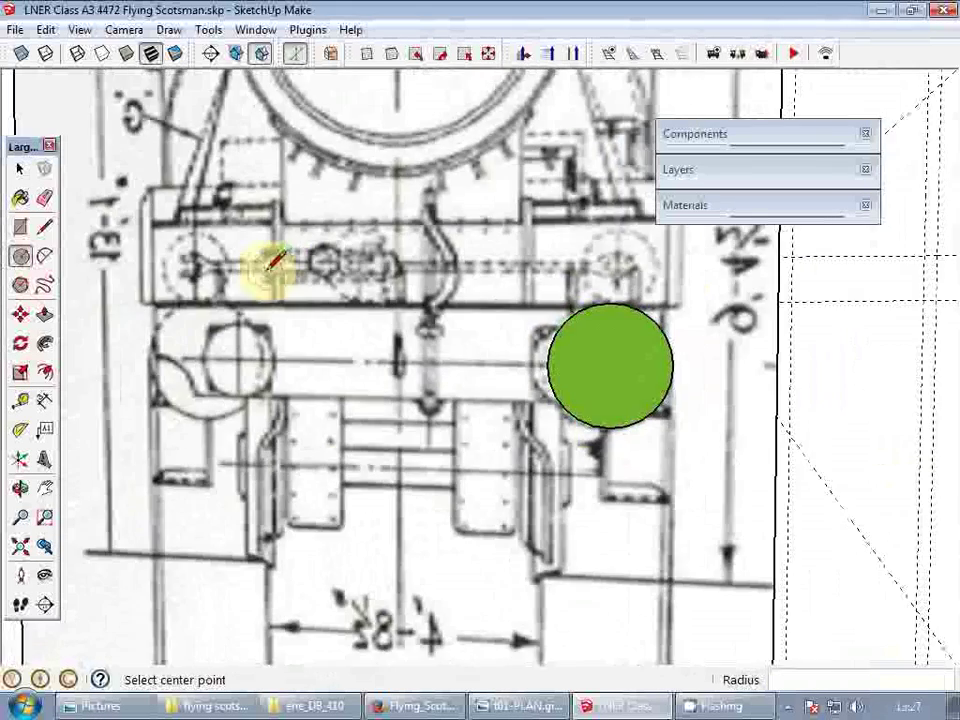
{"action": "scroll", "coordinate": [560, 255], "scroll_direction": "up", "scroll_amount": 4}
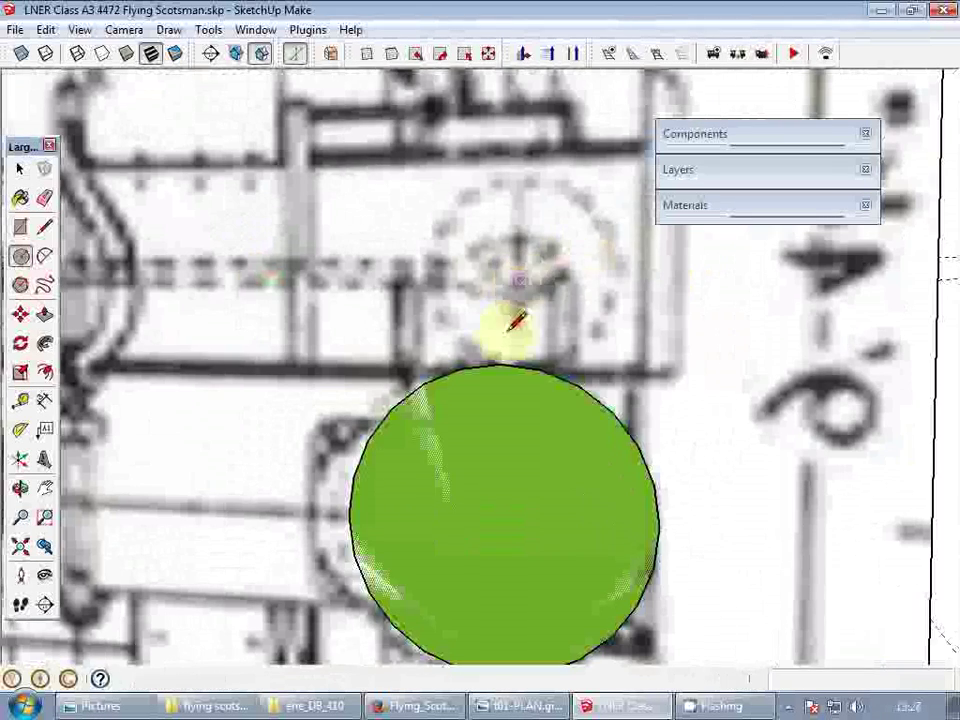
{"action": "key", "text": "space"}
{"action": "right_click", "coordinate": [516, 394]}
{"action": "left_click", "coordinate": [603, 200]}
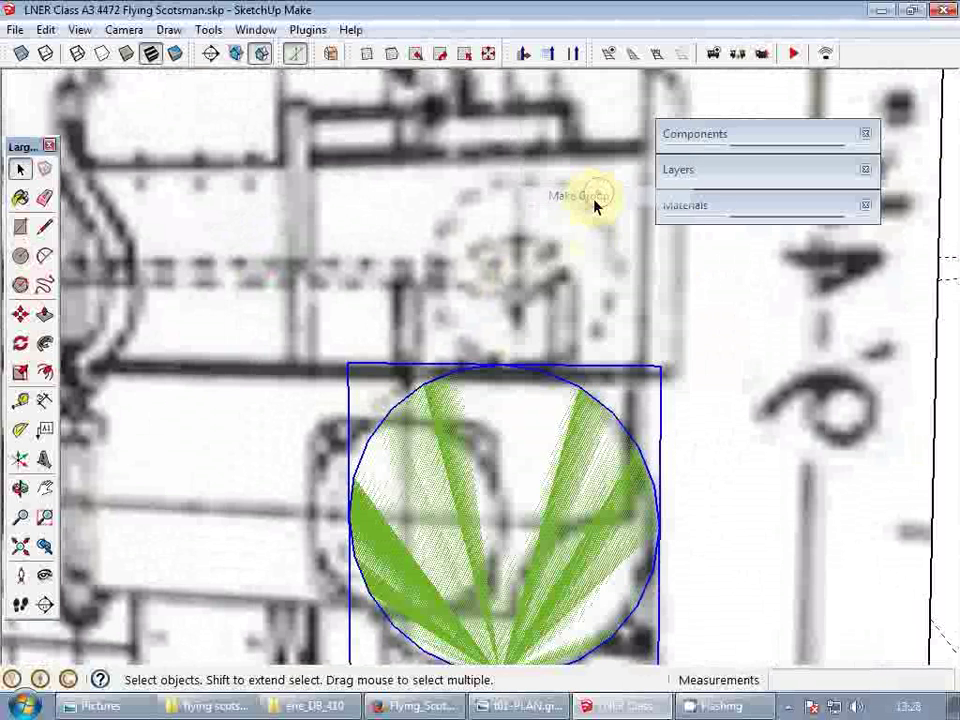
- Draw a circle of about 7 3/8 inches radius over the dashed valve outline above the cylinder and make it a group
{"action": "key", "text": "c"}
{"action": "left_click", "coordinate": [512, 285]}
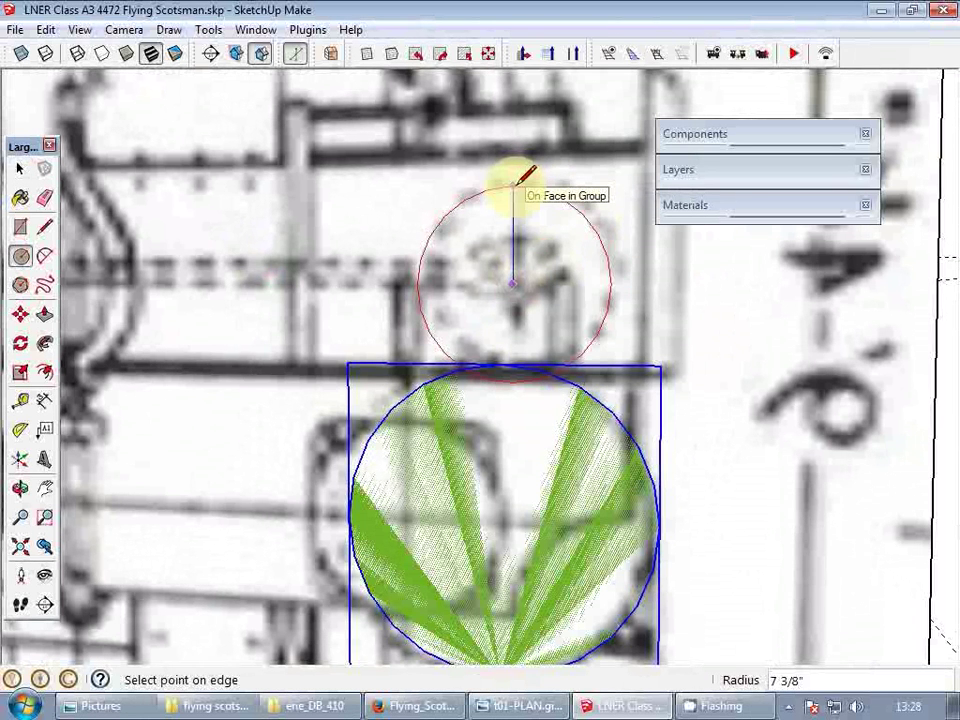
{"action": "left_click", "coordinate": [514, 186]}
{"action": "key", "text": "space"}
{"action": "left_click", "coordinate": [523, 240]}
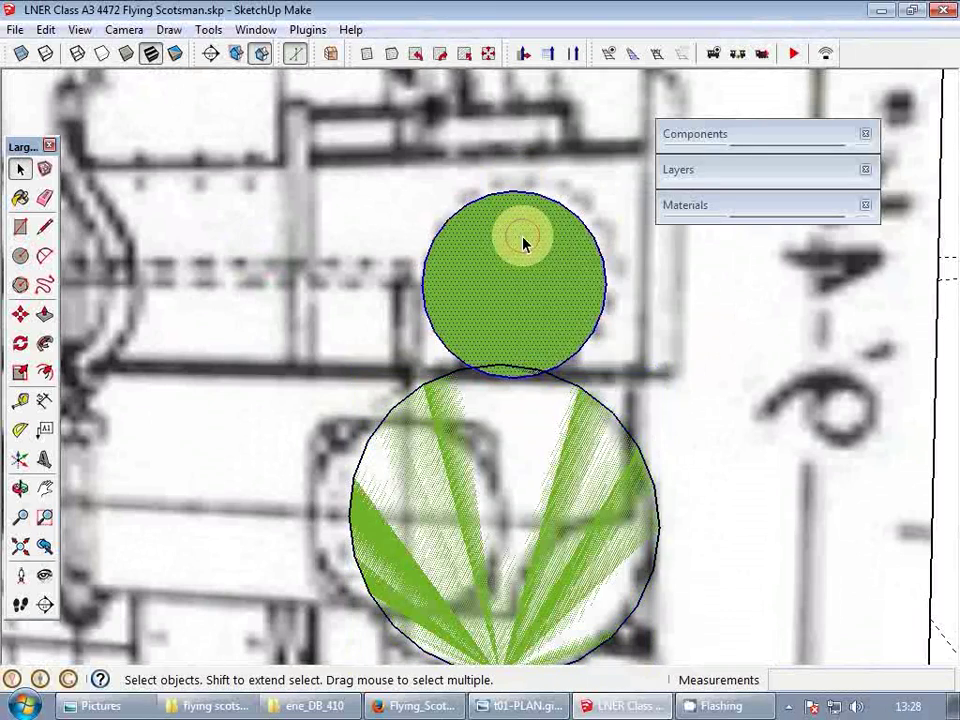
{"action": "right_click", "coordinate": [521, 237]}
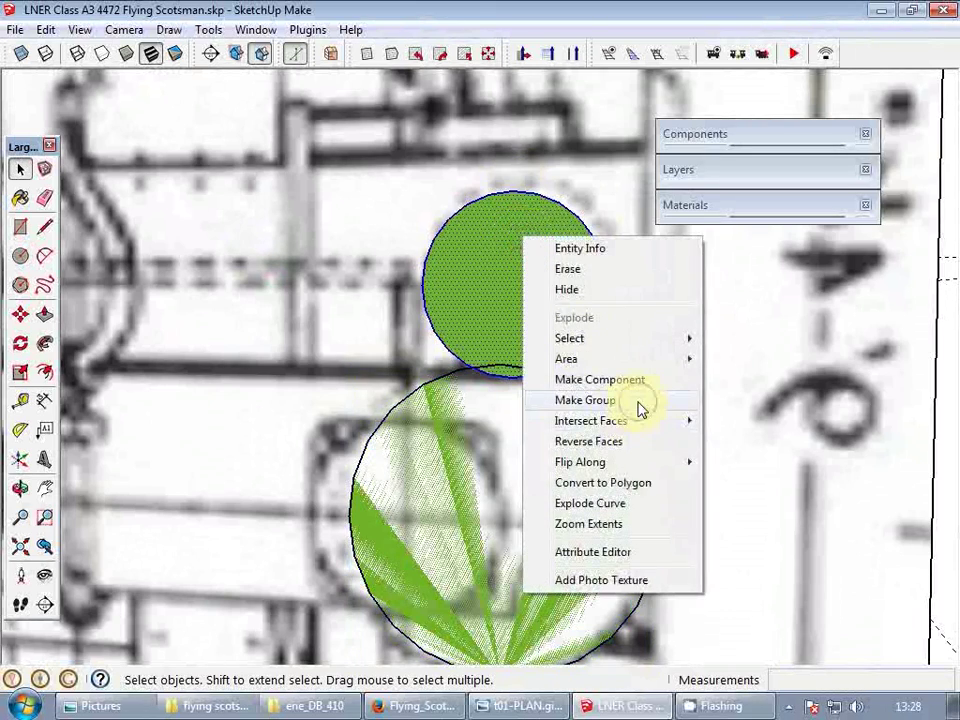
{"action": "left_click", "coordinate": [640, 408]}
- Cut both circle groups from the drawing and paste them in place inside the black cylinder block's component
{"action": "scroll", "coordinate": [583, 345], "scroll_direction": "down", "scroll_amount": 2}
{"action": "scroll", "coordinate": [578, 400], "scroll_direction": "down", "scroll_amount": 5}
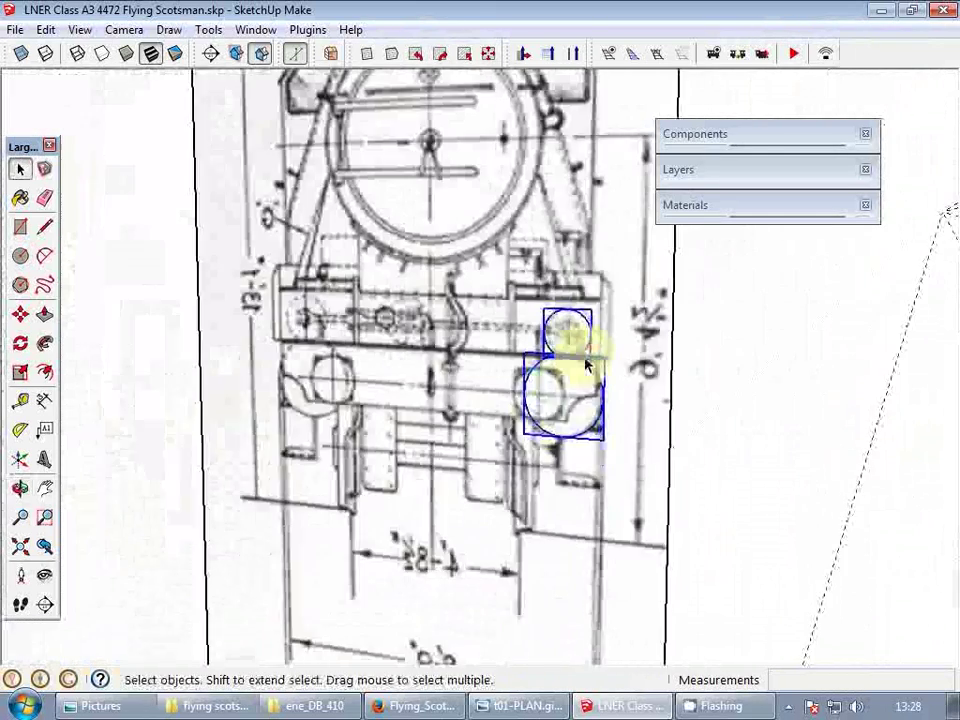
{"action": "mouse_move", "coordinate": [583, 369]}
{"action": "middle_mouse_down"}
{"action": "mouse_move", "coordinate": [537, 365]}
{"action": "mouse_move", "coordinate": [575, 338]}
{"action": "middle_mouse_up"}
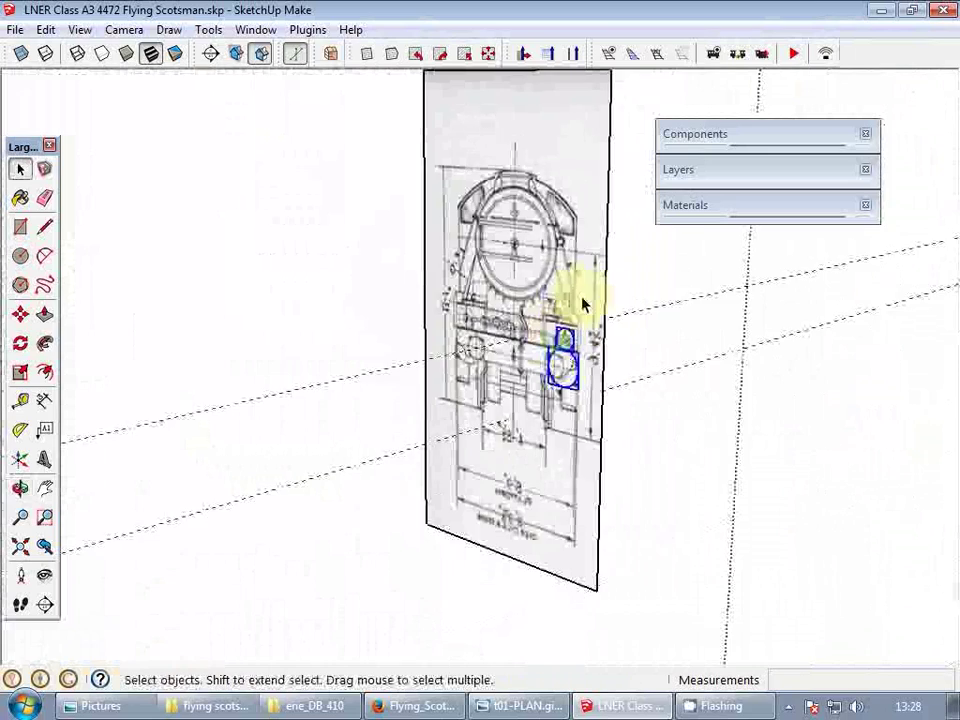
{"action": "scroll", "coordinate": [560, 298], "scroll_direction": "down", "scroll_amount": 7}
{"action": "scroll", "coordinate": [380, 369], "scroll_direction": "up", "scroll_amount": 5}
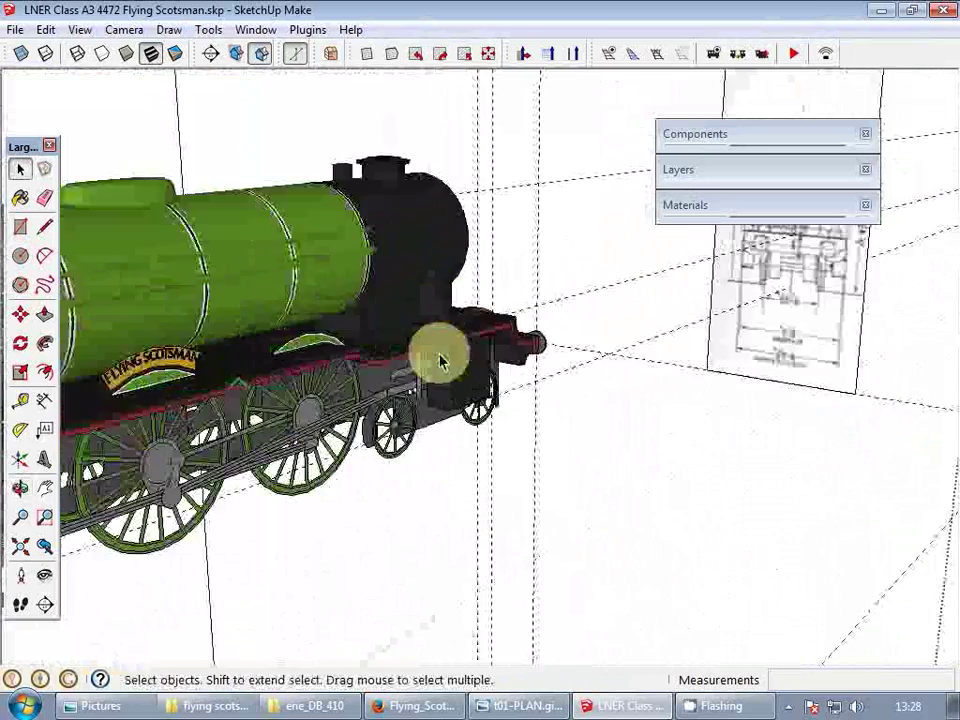
{"action": "scroll", "coordinate": [441, 362], "scroll_direction": "up", "scroll_amount": 3}
{"action": "double_click", "coordinate": [473, 385]}
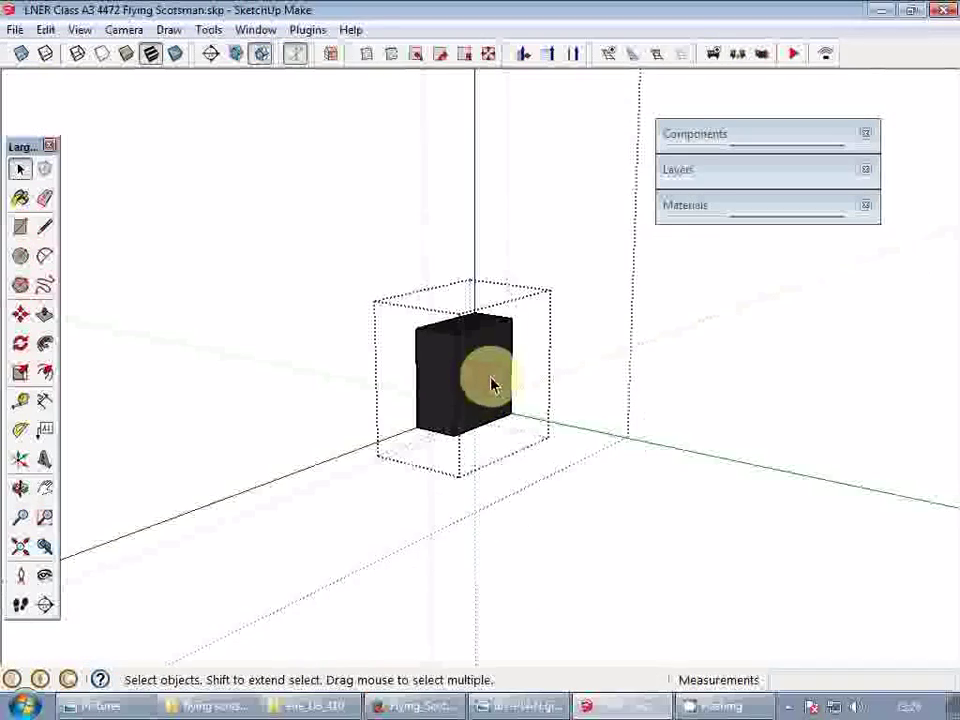
{"action": "key", "text": "ctrl+shift+v"}
{"action": "scroll", "coordinate": [527, 373], "scroll_direction": "down", "scroll_amount": 3}
{"action": "scroll", "coordinate": [585, 370], "scroll_direction": "up", "scroll_amount": 3}
- Move both circle groups back along the locomotive onto the cylinder block's rear face and leave the component
{"action": "key", "text": "m"}
{"action": "scroll", "coordinate": [900, 250], "scroll_direction": "up", "scroll_amount": 1}
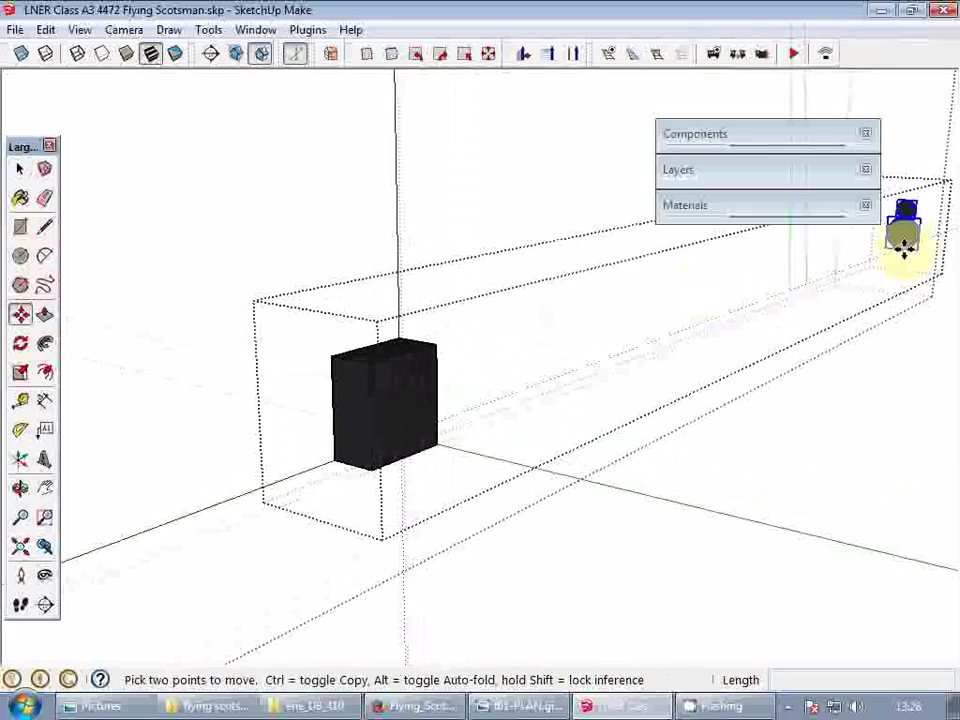
{"action": "left_click", "coordinate": [905, 235]}
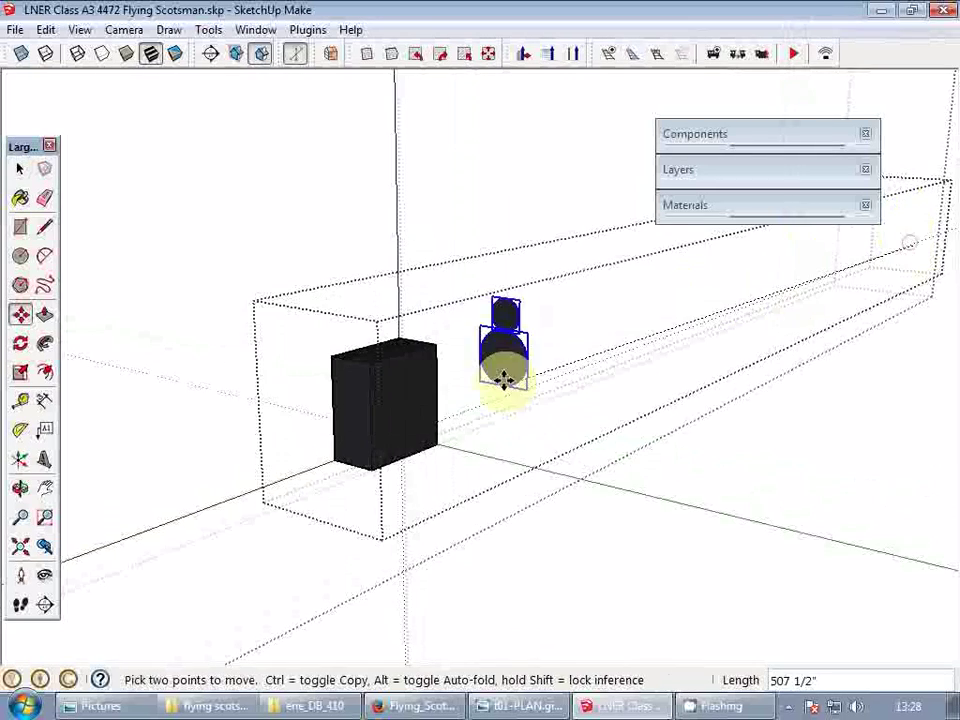
{"action": "left_click", "coordinate": [354, 404]}
{"action": "scroll", "coordinate": [346, 413], "scroll_direction": "up", "scroll_amount": 5}
{"action": "key", "text": "space"}
{"action": "key", "text": "Escape"}
- Move the slide bars and their vertical bracket 4 inches outward, in line with the cylinder circles
{"action": "middle_click_drag", "start_coordinate": [356, 427], "coordinate": [501, 364]}
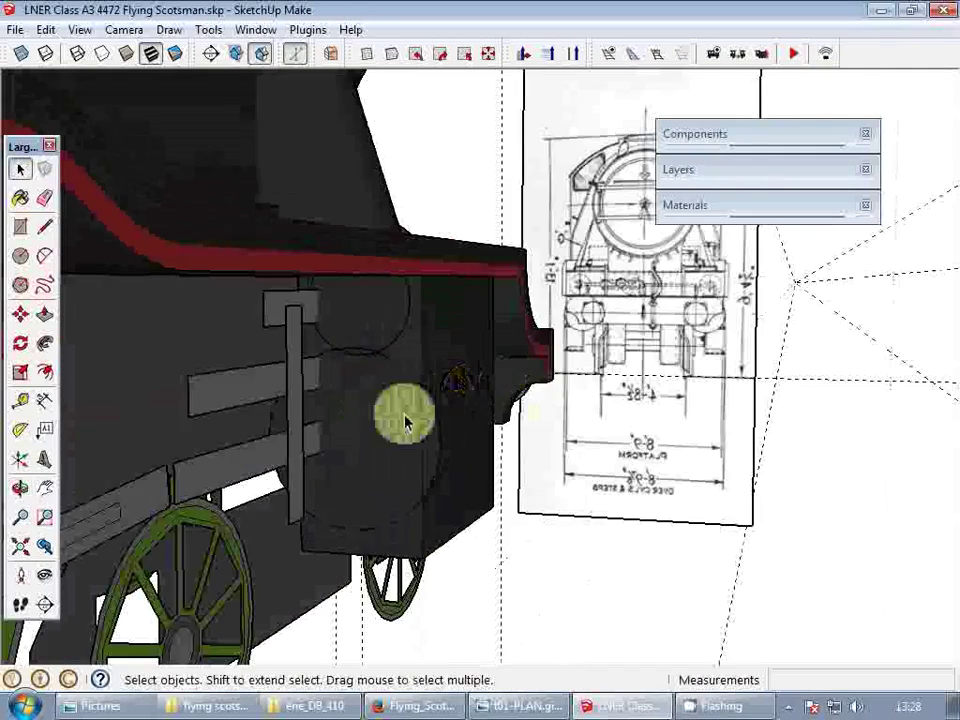
{"action": "middle_click_drag", "start_coordinate": [405, 422], "coordinate": [326, 430]}
{"action": "scroll", "coordinate": [317, 432], "scroll_direction": "up", "scroll_amount": 8}
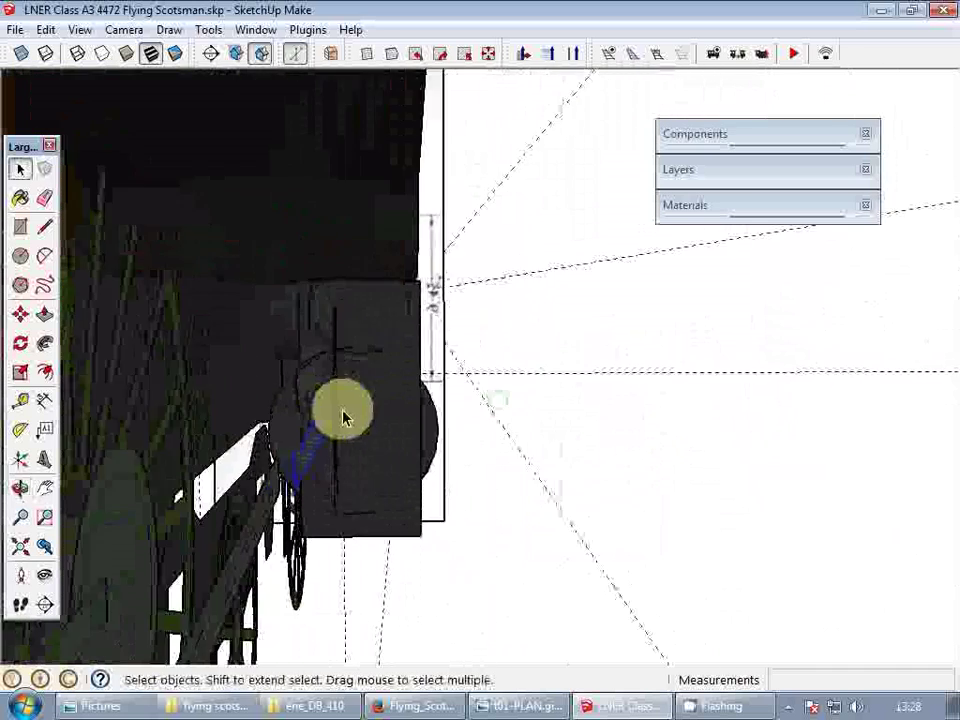
{"action": "middle_click_drag", "start_coordinate": [334, 392], "coordinate": [316, 374]}
{"action": "middle_click_drag", "start_coordinate": [307, 272], "coordinate": [407, 375]}
{"action": "key", "text": "m"}
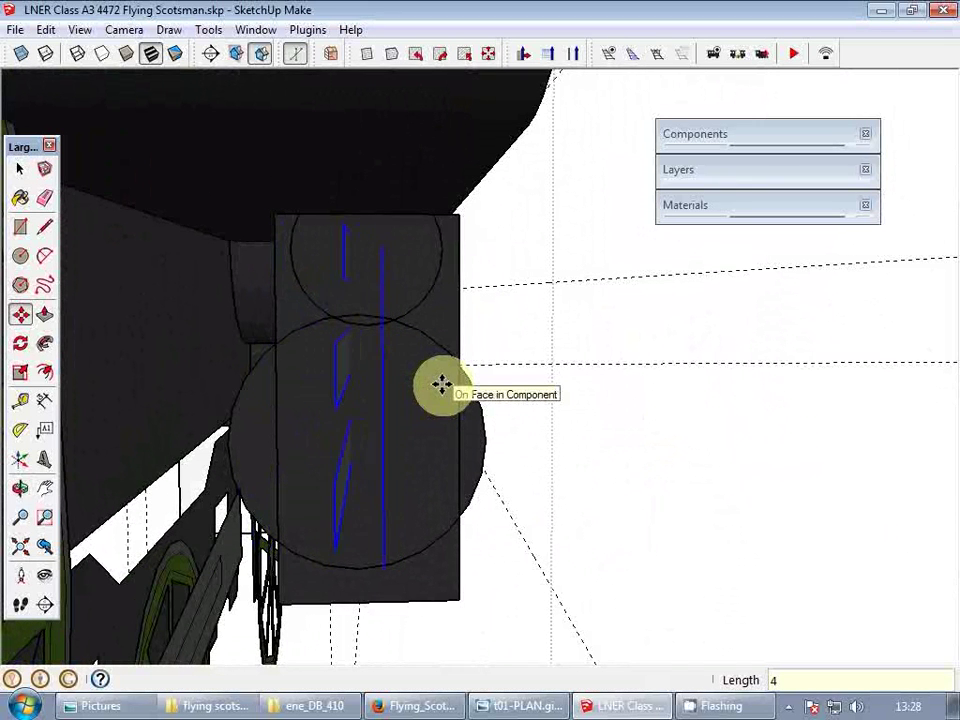
{"action": "scroll", "coordinate": [397, 380], "scroll_direction": "down", "scroll_amount": 5}
- Move the connecting rod 4 inches outward so it lines up with the slide bars
{"action": "scroll", "coordinate": [332, 381], "scroll_direction": "up", "scroll_amount": 3}
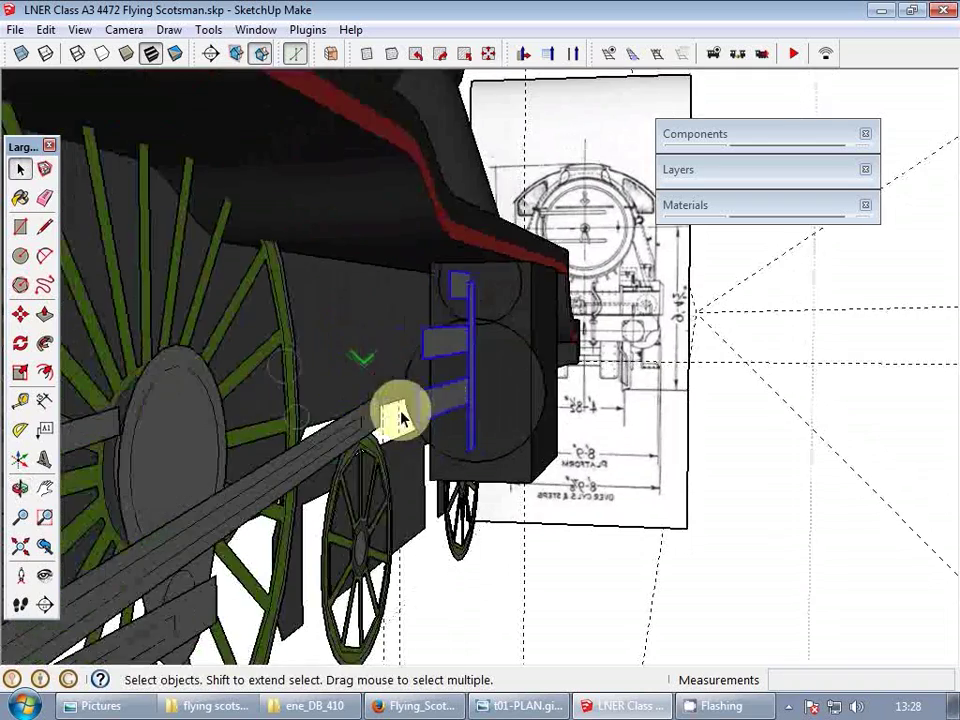
{"action": "mouse_move", "coordinate": [362, 432]}
{"action": "middle_mouse_down"}
{"action": "mouse_move", "coordinate": [456, 375]}
{"action": "mouse_move", "coordinate": [317, 482]}
{"action": "mouse_move", "coordinate": [388, 407]}
{"action": "mouse_move", "coordinate": [454, 375]}
{"action": "middle_mouse_up"}
{"action": "key", "text": "m"}
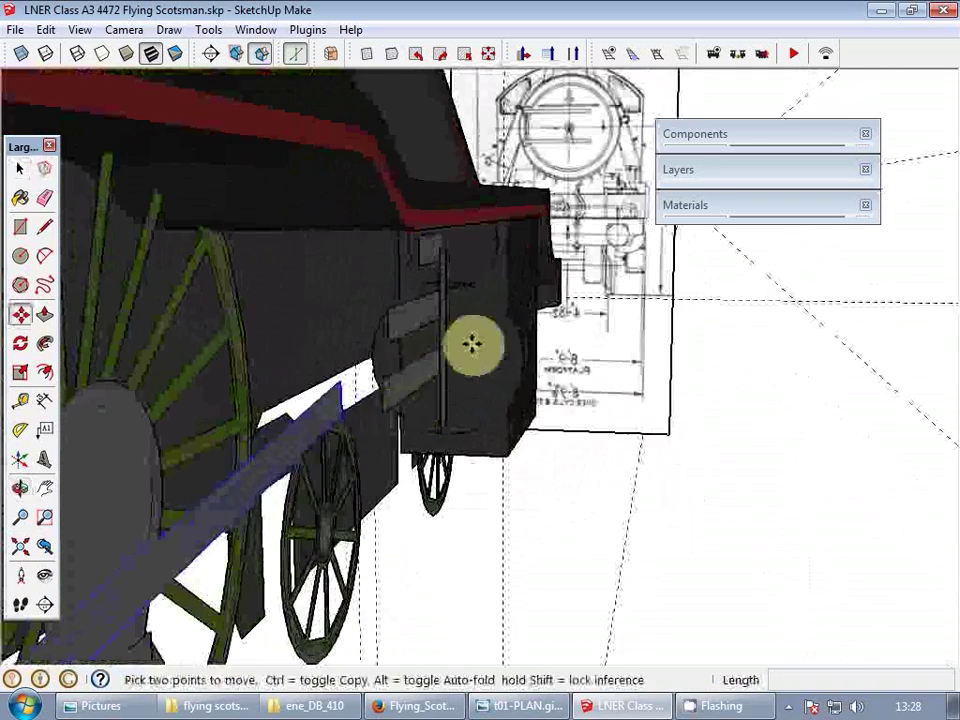
{"action": "left_click", "coordinate": [480, 343]}
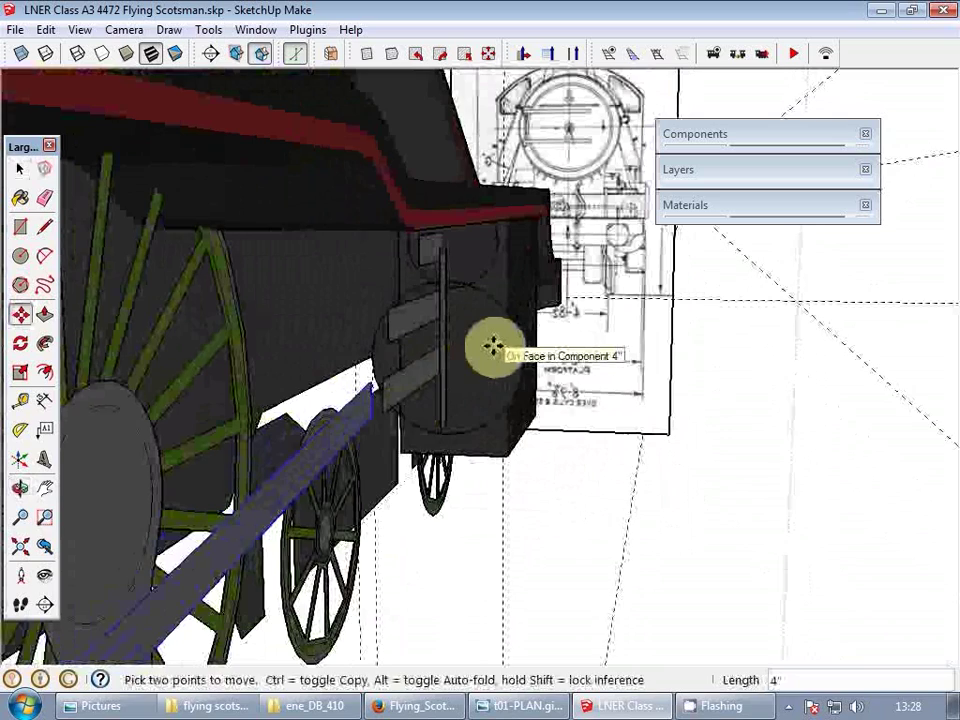
{"action": "scroll", "coordinate": [463, 329], "scroll_direction": "down", "scroll_amount": 3}
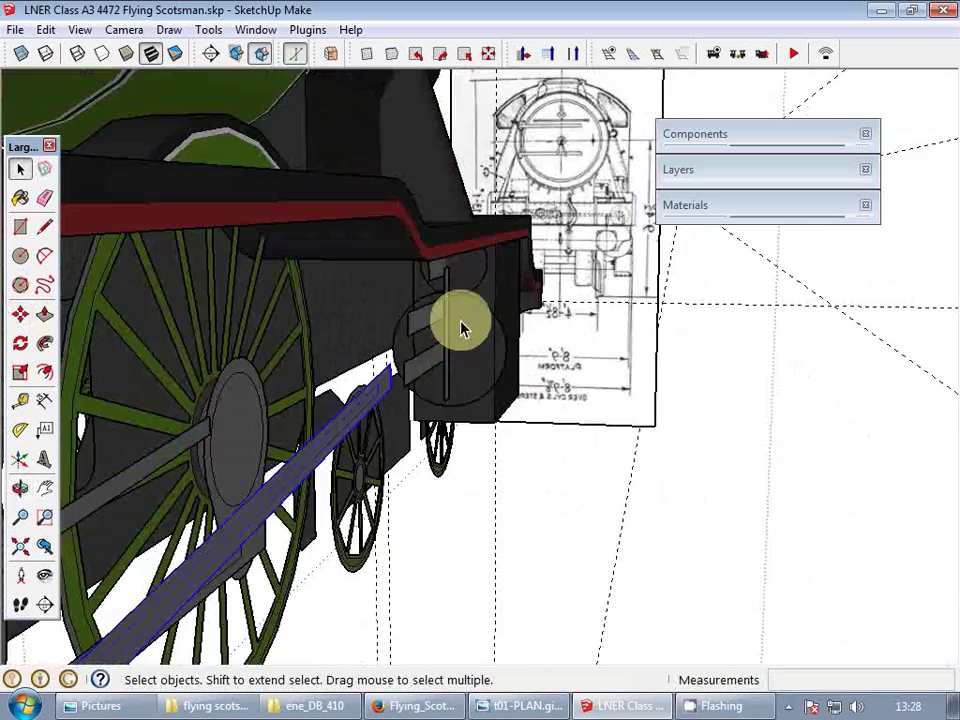
- Move the long coupling rod between the driving wheels 2 inches outward
{"action": "mouse_move", "coordinate": [461, 328]}
{"action": "middle_mouse_down"}
{"action": "mouse_move", "coordinate": [291, 401]}
{"action": "mouse_move", "coordinate": [580, 365]}
{"action": "middle_mouse_up"}
{"action": "scroll", "coordinate": [222, 450], "scroll_direction": "up", "scroll_amount": 3}
{"action": "middle_click_drag", "start_coordinate": [395, 443], "coordinate": [530, 393]}
{"action": "scroll", "coordinate": [300, 407], "scroll_direction": "down", "scroll_amount": 3}
{"action": "middle_click_drag", "start_coordinate": [381, 413], "coordinate": [643, 412]}
{"action": "scroll", "coordinate": [429, 400], "scroll_direction": "up", "scroll_amount": 5}
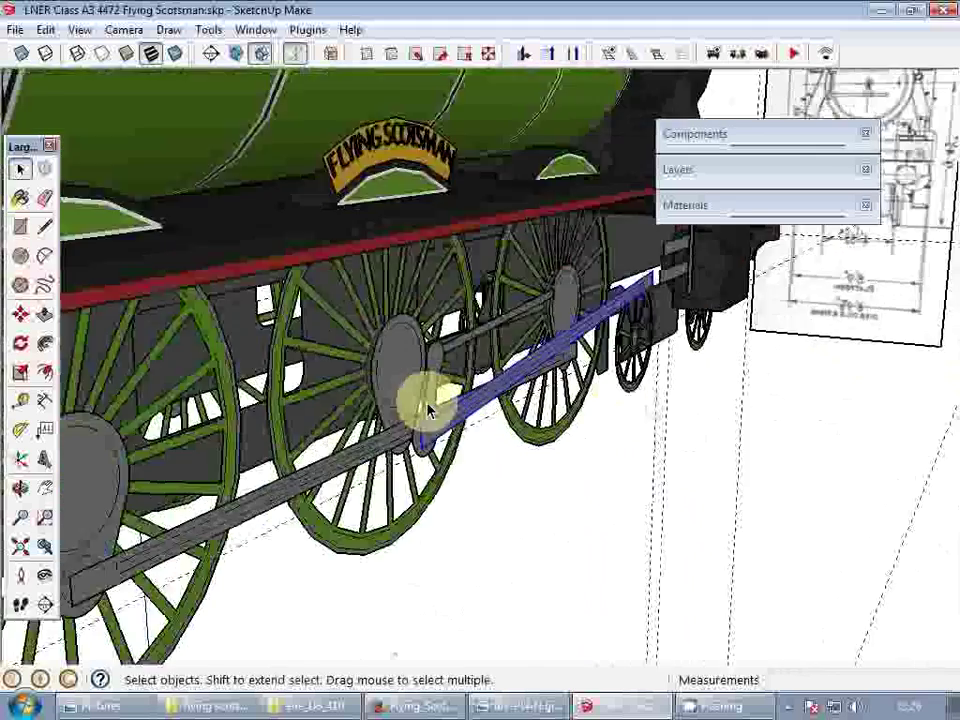
{"action": "mouse_move", "coordinate": [429, 400]}
{"action": "middle_mouse_down"}
{"action": "mouse_move", "coordinate": [375, 429]}
{"action": "mouse_move", "coordinate": [544, 400]}
{"action": "mouse_move", "coordinate": [576, 380]}
{"action": "mouse_move", "coordinate": [411, 429]}
{"action": "mouse_move", "coordinate": [365, 484]}
{"action": "middle_mouse_up"}
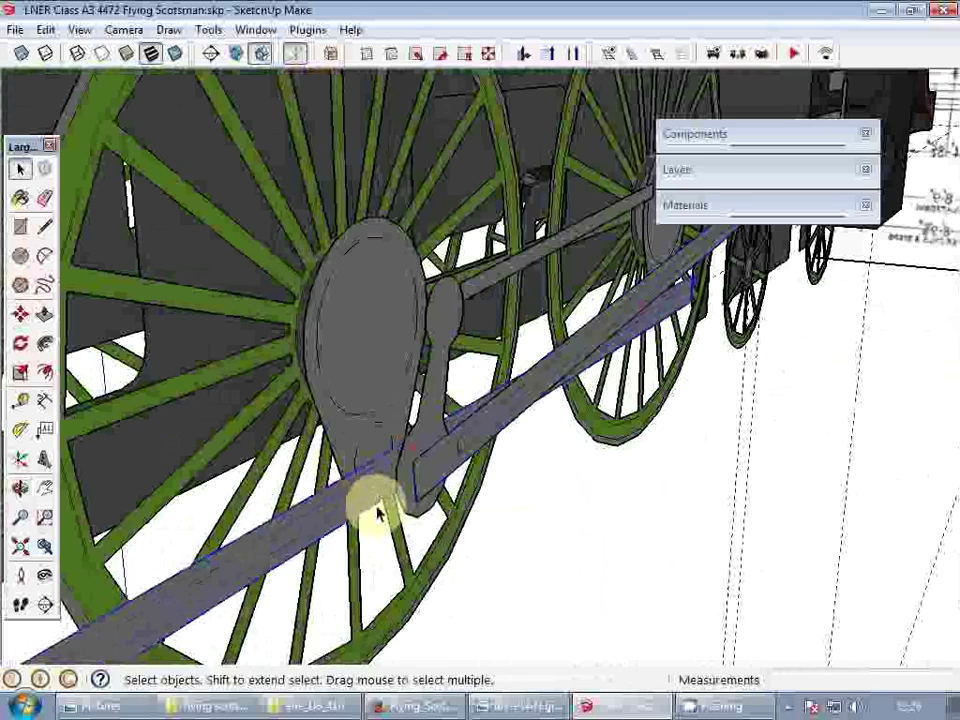
- Move the return crank and its thin eccentric rod outward, in front of the connecting rod's end on the middle driving wheel
{"action": "scroll", "coordinate": [461, 429], "scroll_direction": "down", "scroll_amount": 3}
{"action": "scroll", "coordinate": [461, 429], "scroll_direction": "up", "scroll_amount": 3}
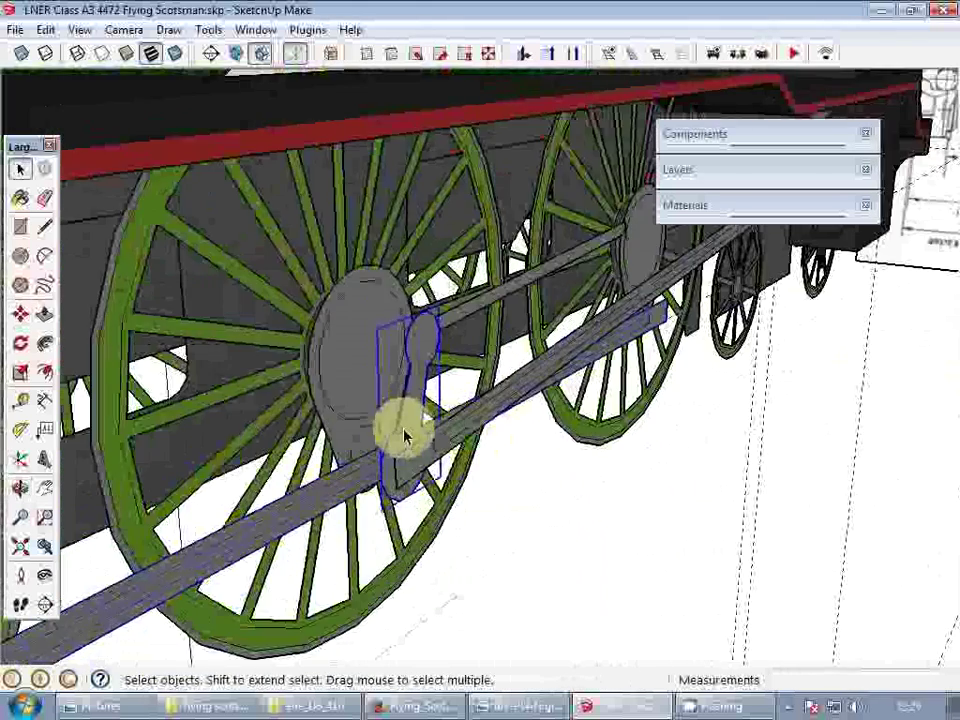
{"action": "scroll", "coordinate": [401, 429], "scroll_direction": "down", "scroll_amount": 2}
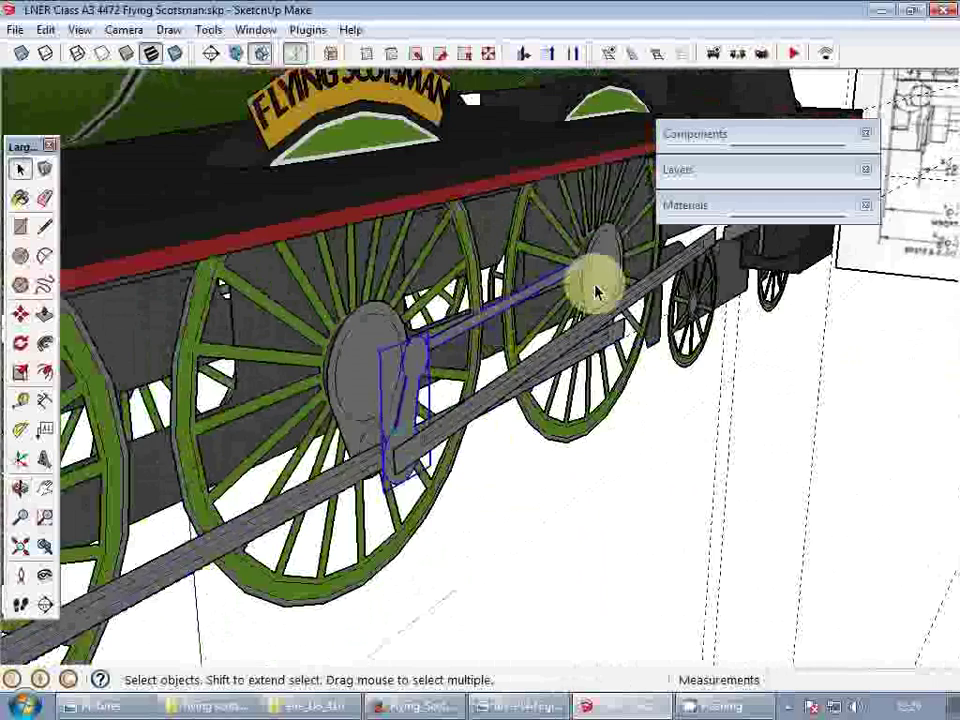
{"action": "middle_click_drag", "start_coordinate": [595, 290], "coordinate": [508, 332]}
{"action": "key", "text": "m"}
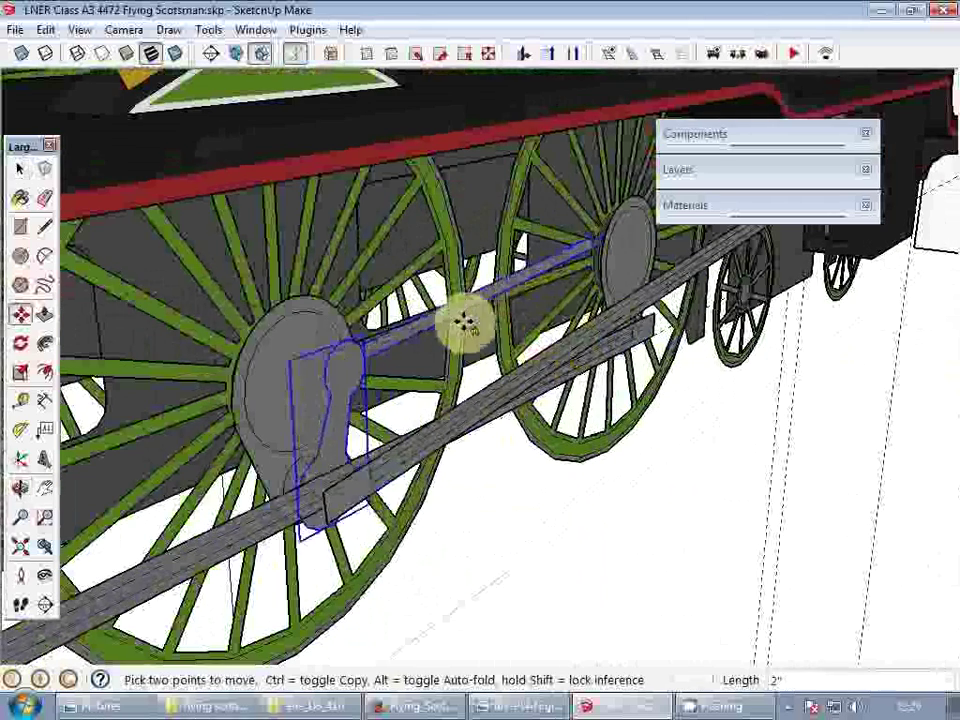
{"action": "left_click_drag", "start_coordinate": [464, 320], "coordinate": [462, 403]}
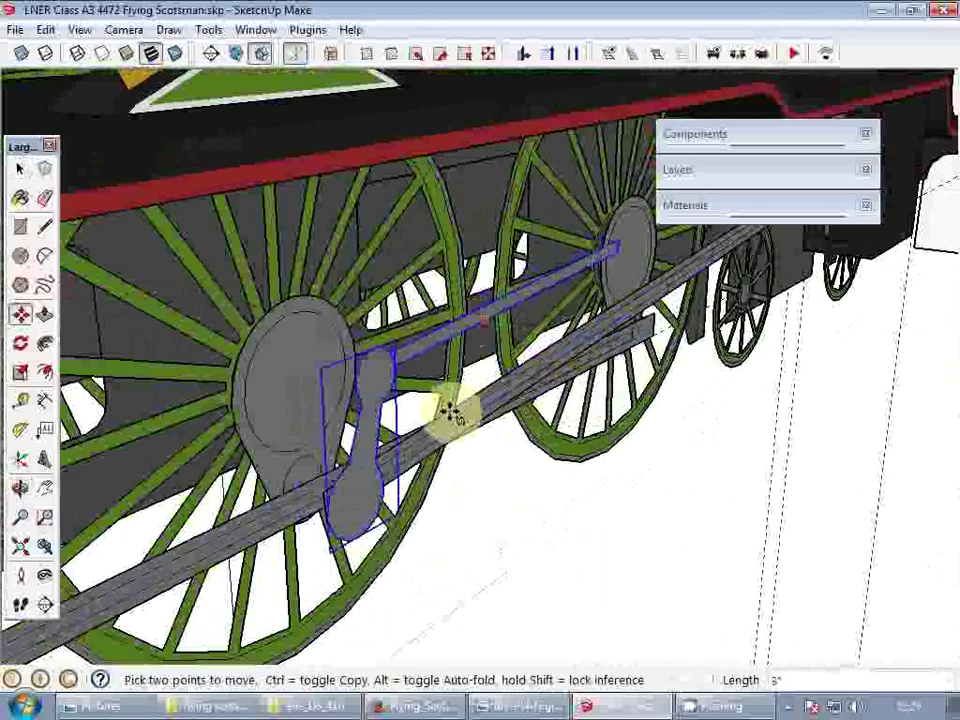
{"action": "middle_click_drag", "start_coordinate": [451, 411], "coordinate": [433, 388]}
{"action": "key", "text": "space"}
{"action": "scroll", "coordinate": [432, 386], "scroll_direction": "down", "scroll_amount": 3}
{"action": "key", "text": "g"}
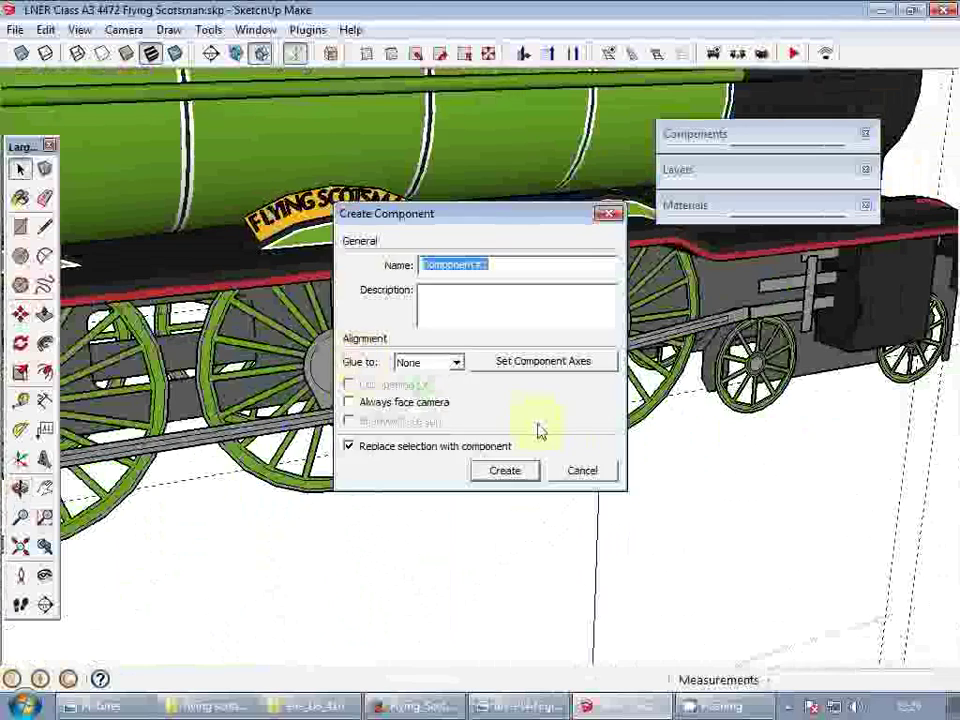
{"action": "left_click", "coordinate": [573, 468]}
- Examine the return crank, eccentric rod and the rest of the valve gear from the locomotive's side
{"action": "middle_click_drag", "start_coordinate": [532, 410], "coordinate": [486, 414], "text": "shift"}
{"action": "scroll", "coordinate": [677, 386], "scroll_direction": "down", "scroll_amount": 2}
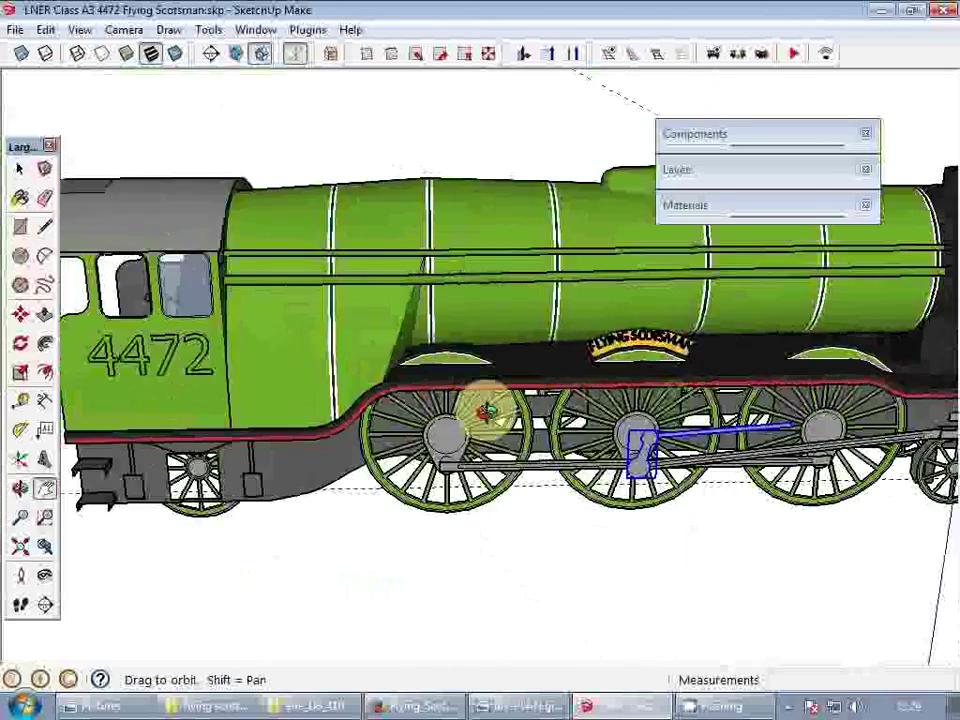
{"action": "scroll", "coordinate": [624, 434], "scroll_direction": "up", "scroll_amount": 3}
{"action": "middle_click_drag", "start_coordinate": [627, 433], "coordinate": [579, 279], "text": "shift"}
{"action": "left_click", "coordinate": [645, 456]}
{"action": "scroll", "coordinate": [561, 396], "scroll_direction": "up", "scroll_amount": 4}
{"action": "left_click", "coordinate": [578, 408]}
{"action": "scroll", "coordinate": [578, 408], "scroll_direction": "up", "scroll_amount": 3}
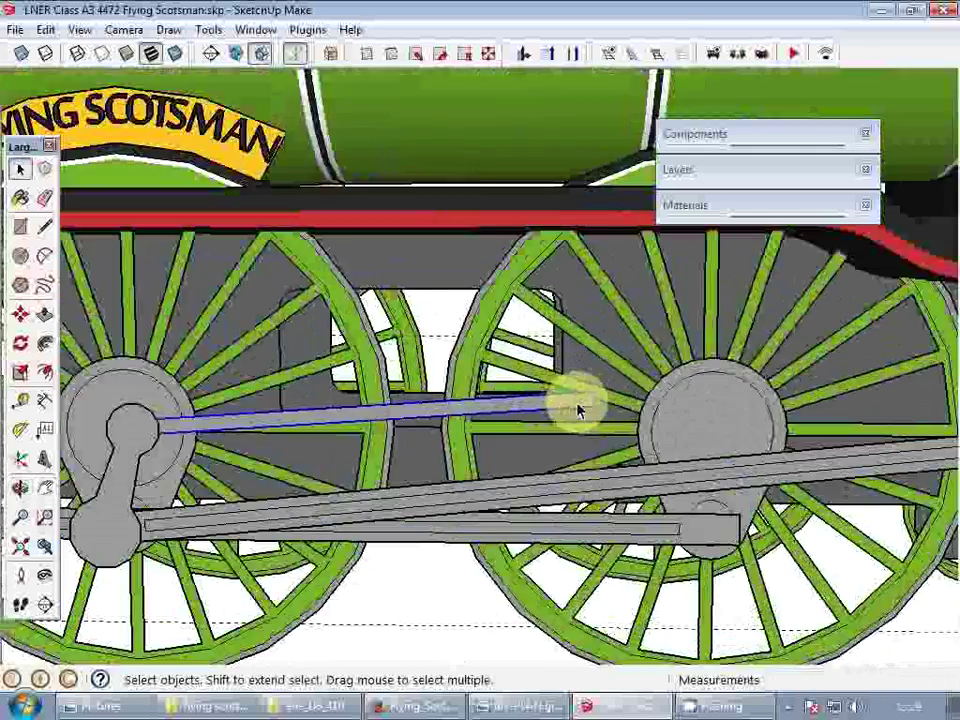
{"action": "scroll", "coordinate": [576, 407], "scroll_direction": "down", "scroll_amount": 6}
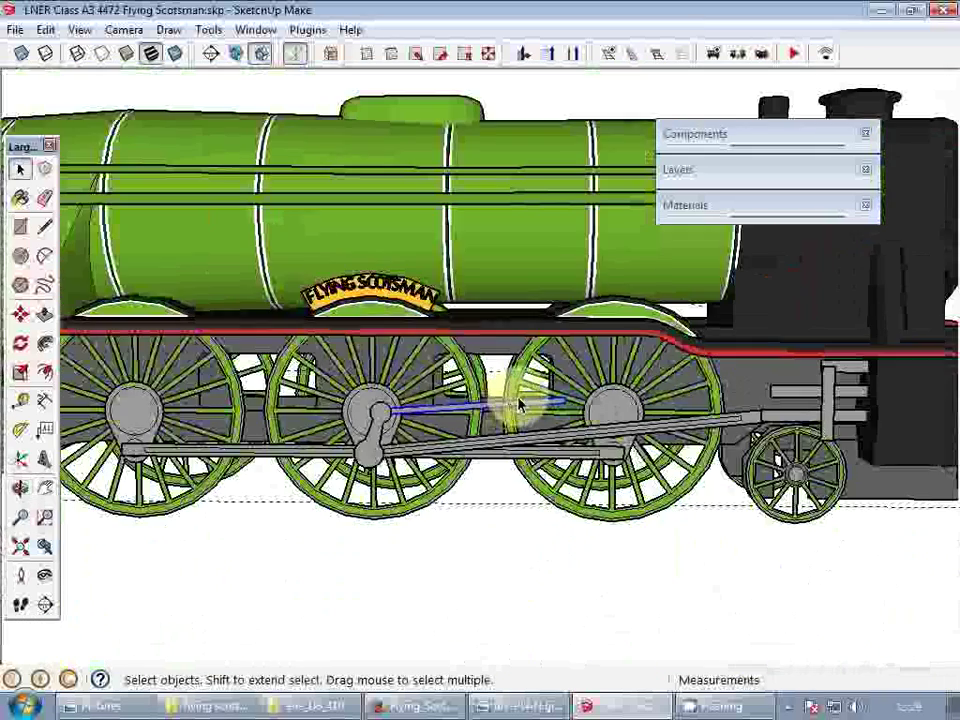
{"action": "scroll", "coordinate": [430, 400], "scroll_direction": "down", "scroll_amount": 3}
- Copy the middle horizontal rod at the cylinder upward and rearward so it runs just beneath the running plate
{"action": "scroll", "coordinate": [618, 388], "scroll_direction": "up", "scroll_amount": 4}
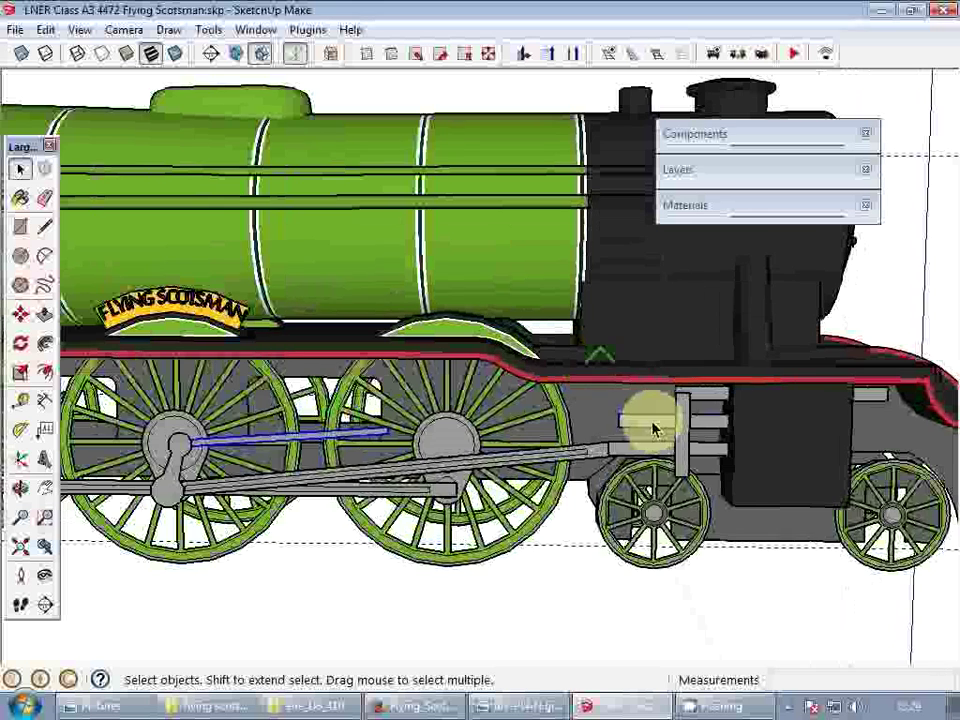
{"action": "scroll", "coordinate": [652, 428], "scroll_direction": "up", "scroll_amount": 2}
{"action": "key", "text": "m"}
{"action": "left_click", "coordinate": [744, 422]}
{"action": "key", "text": "ctrl"}
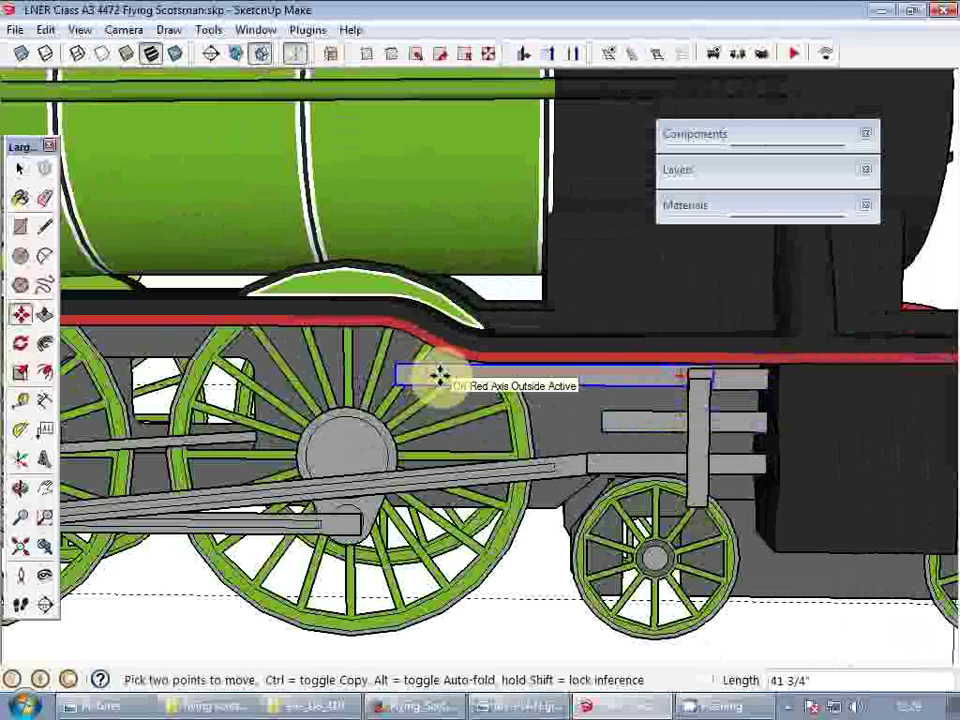
{"action": "middle_click_drag", "start_coordinate": [613, 407], "coordinate": [739, 392]}
{"action": "middle_click_drag", "start_coordinate": [654, 429], "coordinate": [596, 381]}
{"action": "left_click", "coordinate": [612, 378]}
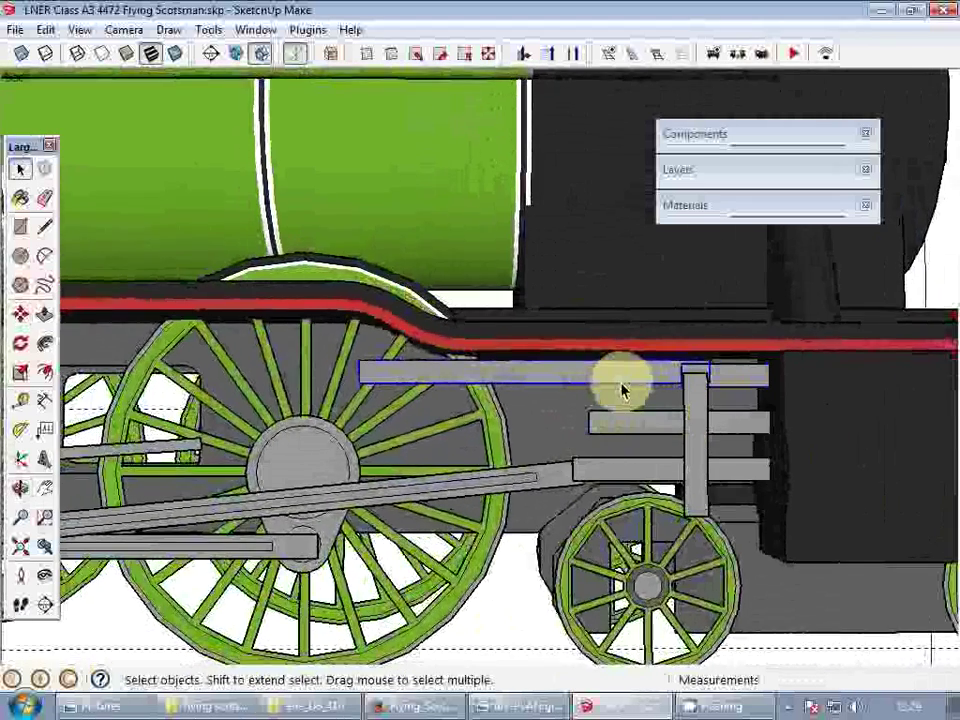
- Move the copied upper rod 2 inches outward
{"action": "scroll", "coordinate": [621, 388], "scroll_direction": "up", "scroll_amount": 2}
{"action": "key", "text": "m"}
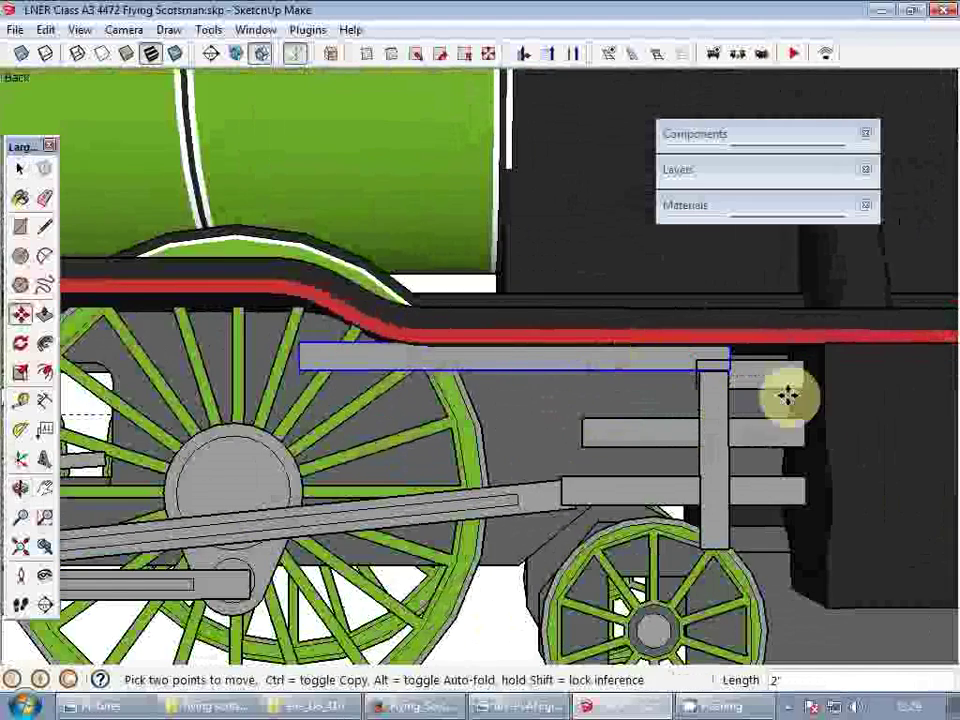
{"action": "key", "text": "space"}
{"action": "scroll", "coordinate": [786, 403], "scroll_direction": "down", "scroll_amount": 3}
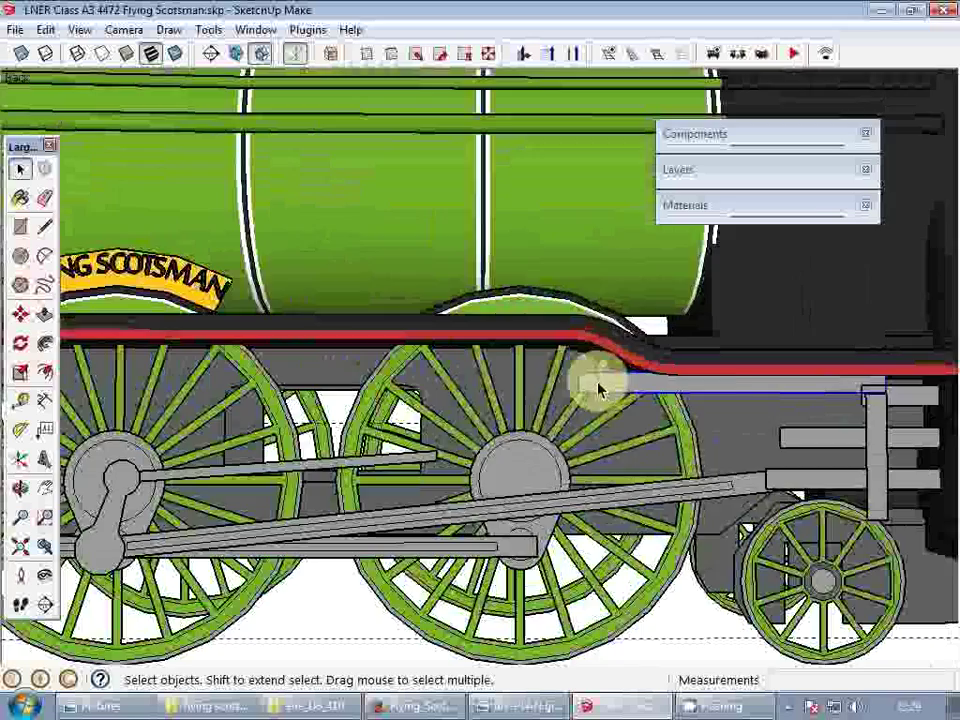
- Lengthen the upper rod rearward so its end lies over the rear half of the front driving wheel
{"action": "double_click", "coordinate": [597, 386]}
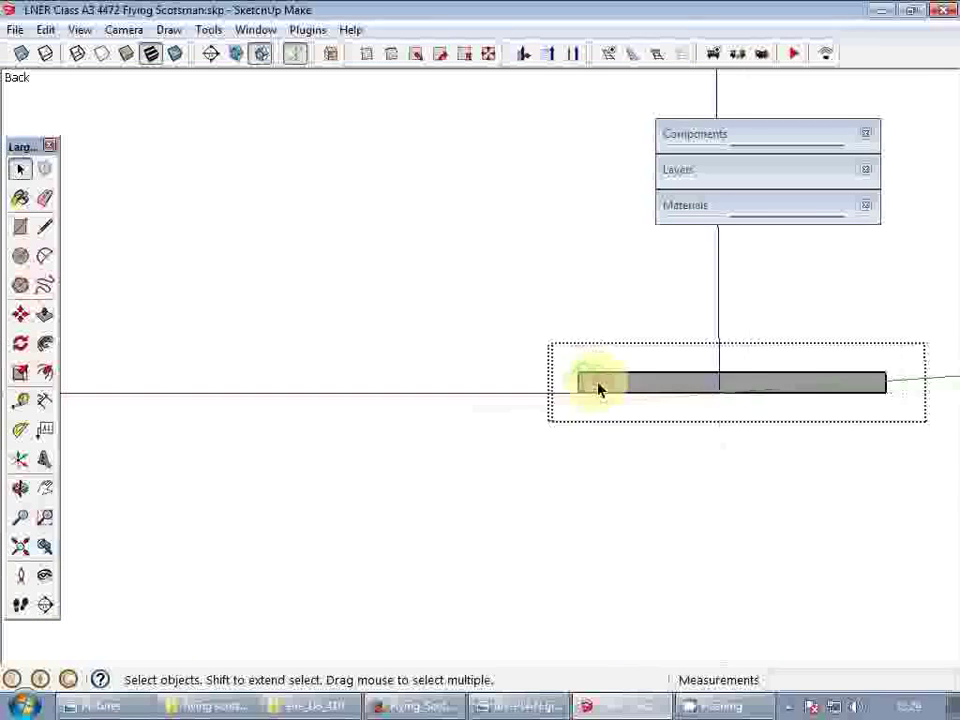
{"action": "key", "text": "m"}
{"action": "scroll", "coordinate": [571, 380], "scroll_direction": "up", "scroll_amount": 1}
{"action": "middle_click_drag", "start_coordinate": [232, 385], "coordinate": [406, 430], "text": "shift"}
{"action": "left_click", "coordinate": [384, 381]}
{"action": "key", "text": "space"}
{"action": "key", "text": "Escape"}
{"action": "key", "text": "space"}
{"action": "double_click", "coordinate": [375, 417]}
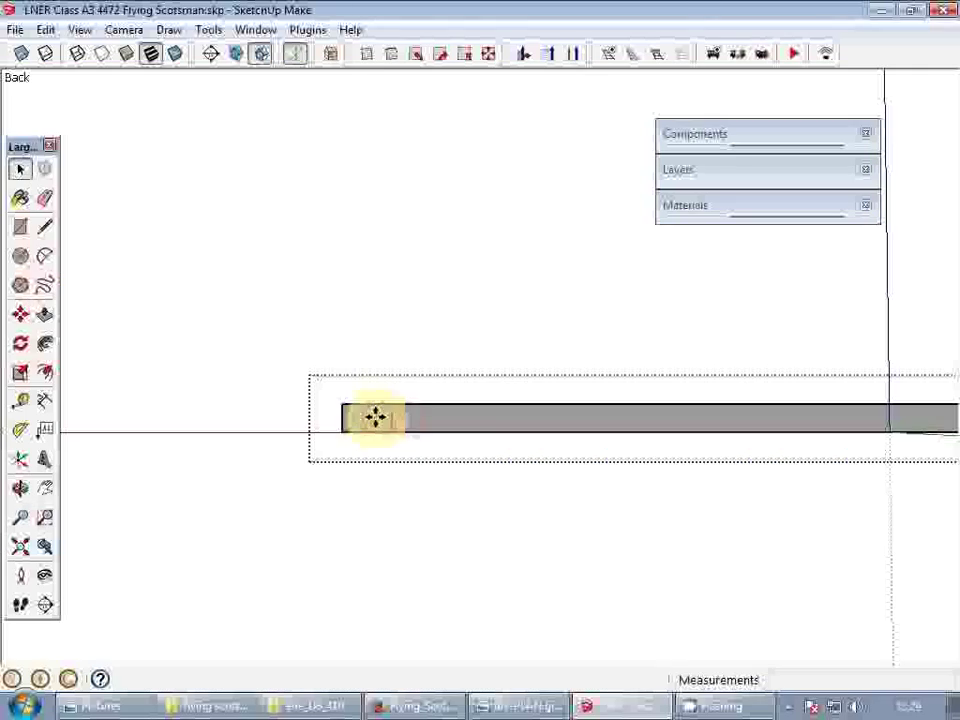
{"action": "left_click", "coordinate": [454, 416]}
{"action": "key", "text": "space"}
{"action": "key", "text": "Escape"}
{"action": "scroll", "coordinate": [488, 425], "scroll_direction": "down", "scroll_amount": 2}
{"action": "scroll", "coordinate": [500, 428], "scroll_direction": "up", "scroll_amount": 3}
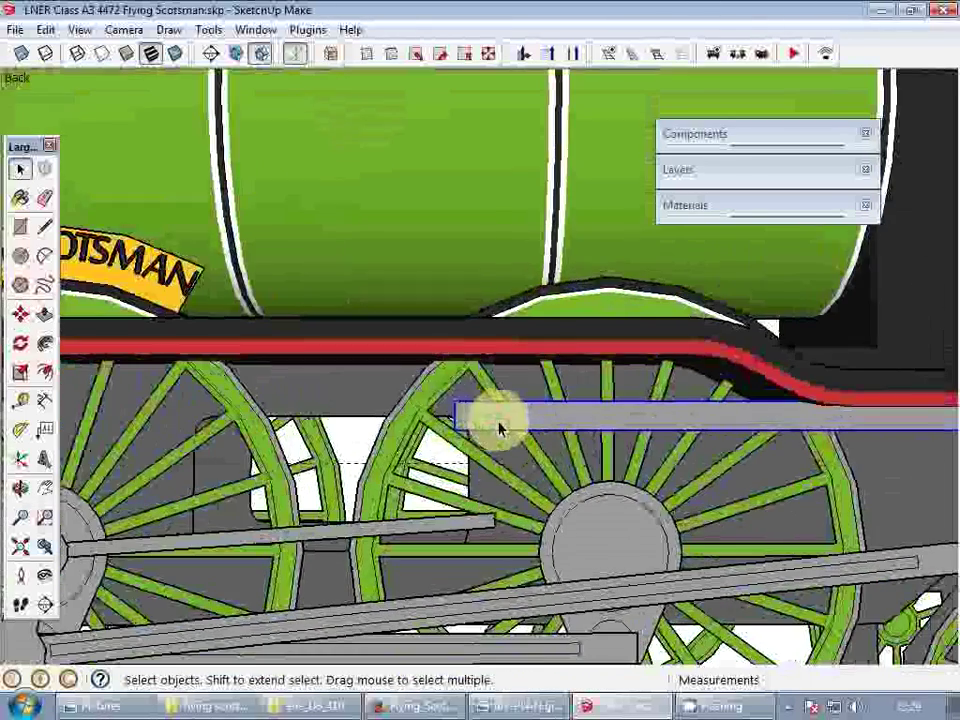
- Rotate a copy of the upper rod about 83 degrees around its rear end so it hangs downward
{"action": "key", "text": "q"}
{"action": "left_click", "coordinate": [463, 415]}
{"action": "left_click", "coordinate": [500, 415]}
{"action": "key", "text": "ctrl"}
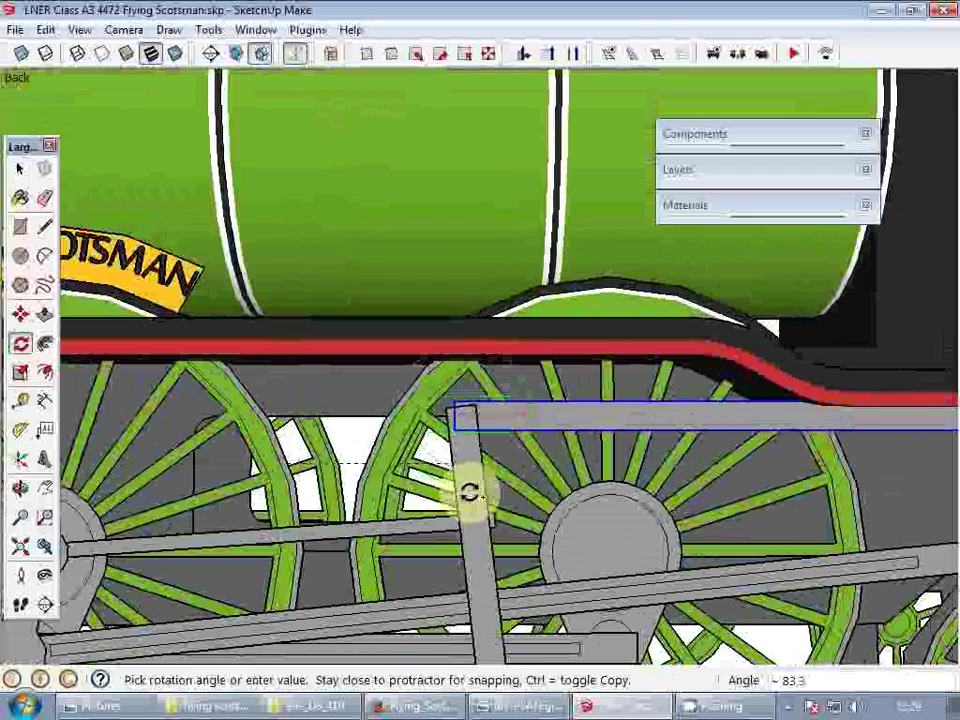
{"action": "left_click", "coordinate": [470, 493]}
{"action": "scroll", "coordinate": [477, 341], "scroll_direction": "down", "scroll_amount": 3}
{"action": "key", "text": "space"}
{"action": "key", "text": "space"}
{"action": "scroll", "coordinate": [478, 330], "scroll_direction": "down", "scroll_amount": 2}
{"action": "scroll", "coordinate": [496, 545], "scroll_direction": "down", "scroll_amount": 1}
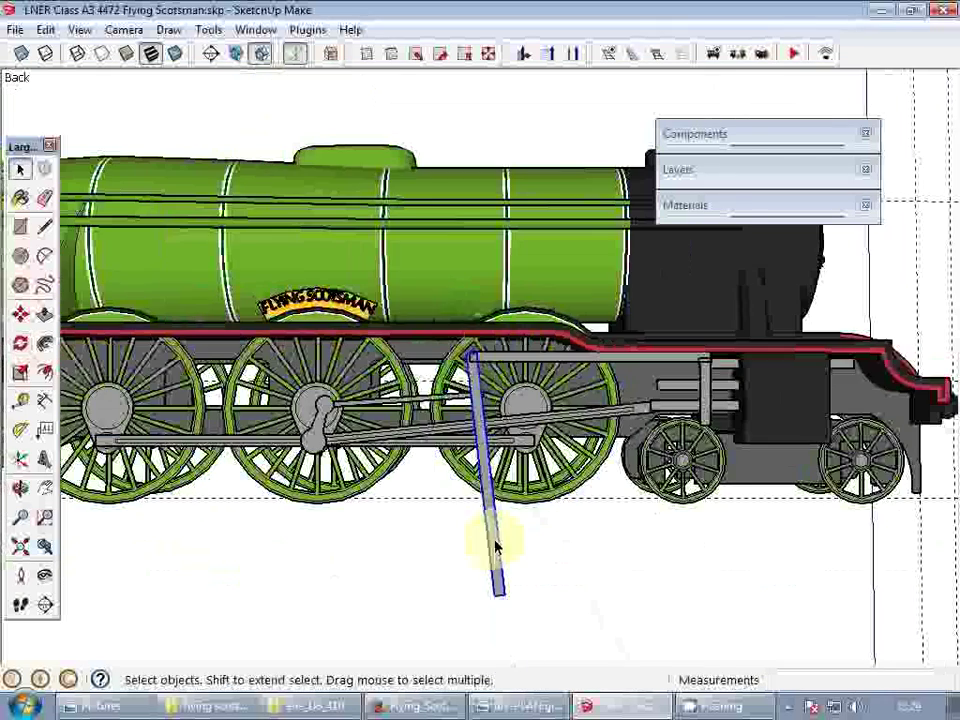
- Move the hanging bar's geometry upward so the bar crosses the upper rod's rear end
{"action": "scroll", "coordinate": [487, 482], "scroll_direction": "up", "scroll_amount": 2}
{"action": "key", "text": "space"}
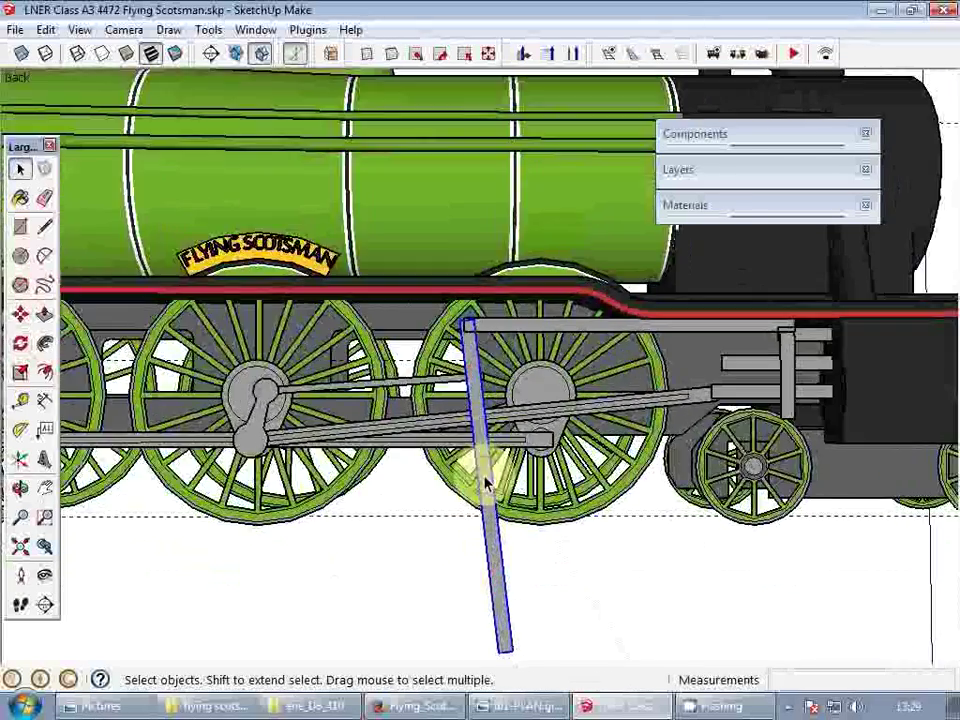
{"action": "triple_click", "coordinate": [485, 480]}
{"action": "scroll", "coordinate": [486, 476], "scroll_direction": "down", "scroll_amount": 2}
{"action": "key", "text": "m"}
{"action": "left_click", "coordinate": [532, 507]}
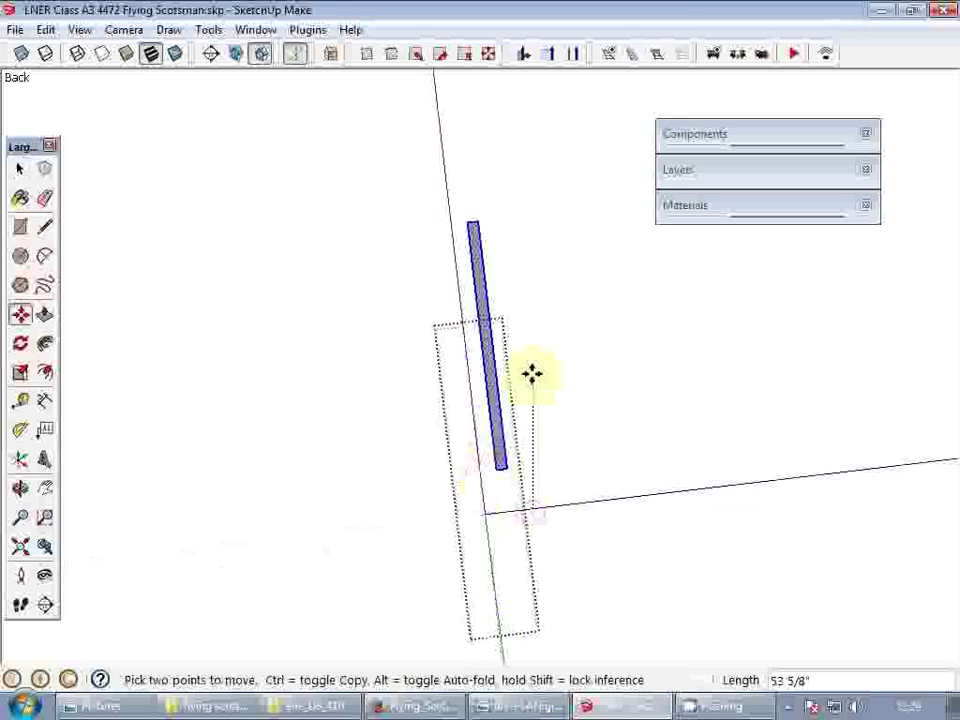
{"action": "left_click", "coordinate": [510, 373]}
{"action": "key", "text": "space"}
{"action": "key", "text": "Escape"}
{"action": "scroll", "coordinate": [490, 363], "scroll_direction": "up", "scroll_amount": 2}
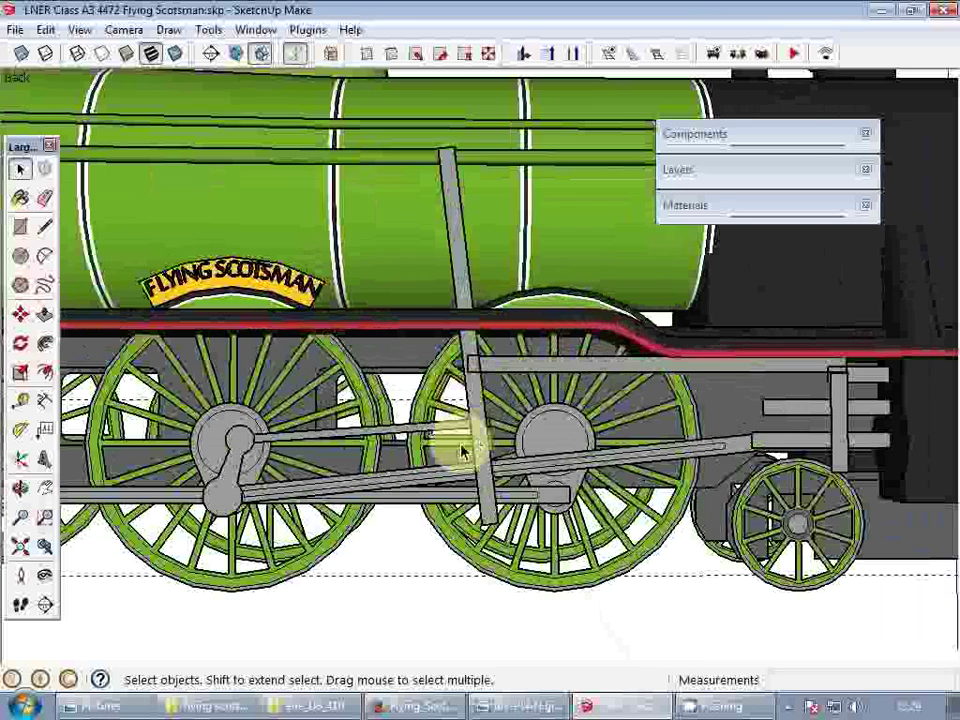
- Scale the hanging bar shorter and shift its geometry down towards the end of the eccentric rod
{"action": "double_click", "coordinate": [477, 441]}
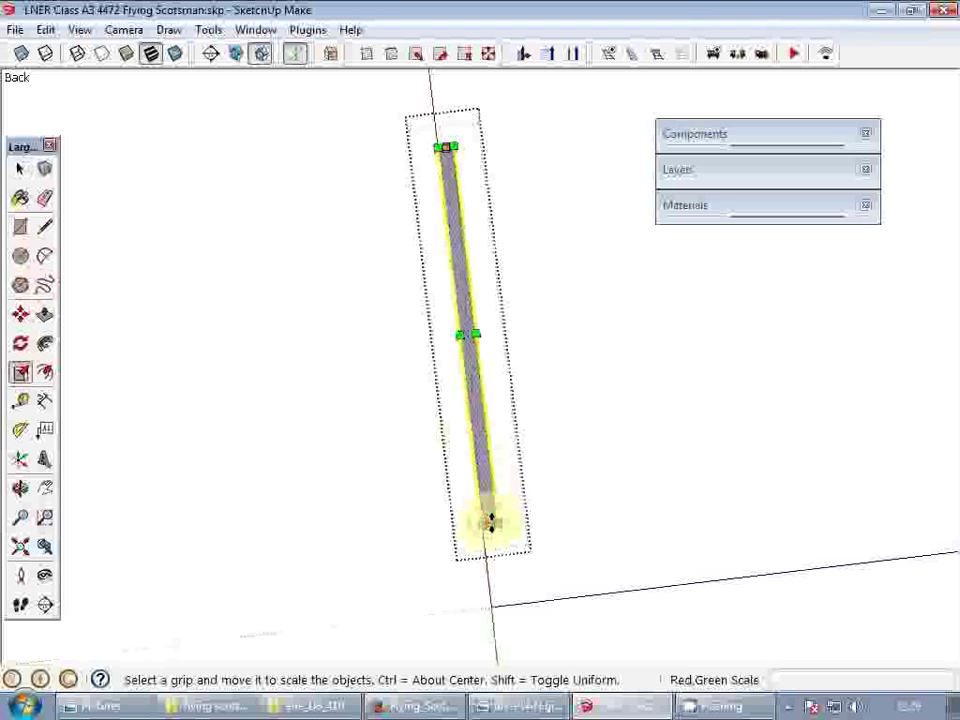
{"action": "left_click_drag", "start_coordinate": [489, 519], "coordinate": [496, 411], "text": "ctrl"}
{"action": "key", "text": "space"}
{"action": "key", "text": "Escape"}
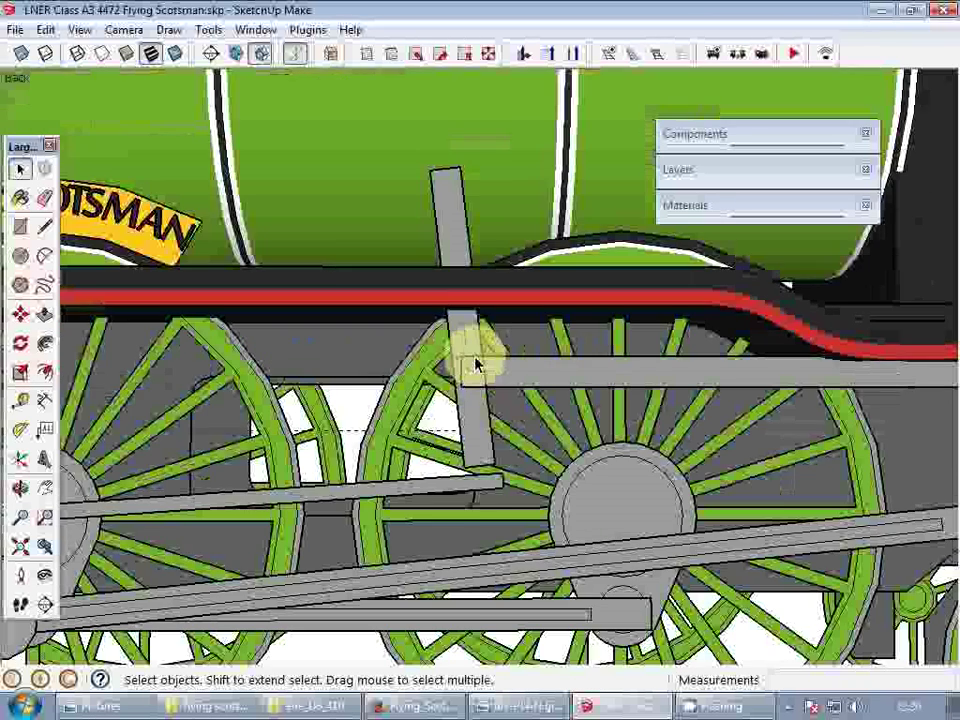
{"action": "left_click", "coordinate": [479, 434]}
{"action": "scroll", "coordinate": [479, 434], "scroll_direction": "up", "scroll_amount": 2}
{"action": "double_click", "coordinate": [472, 410]}
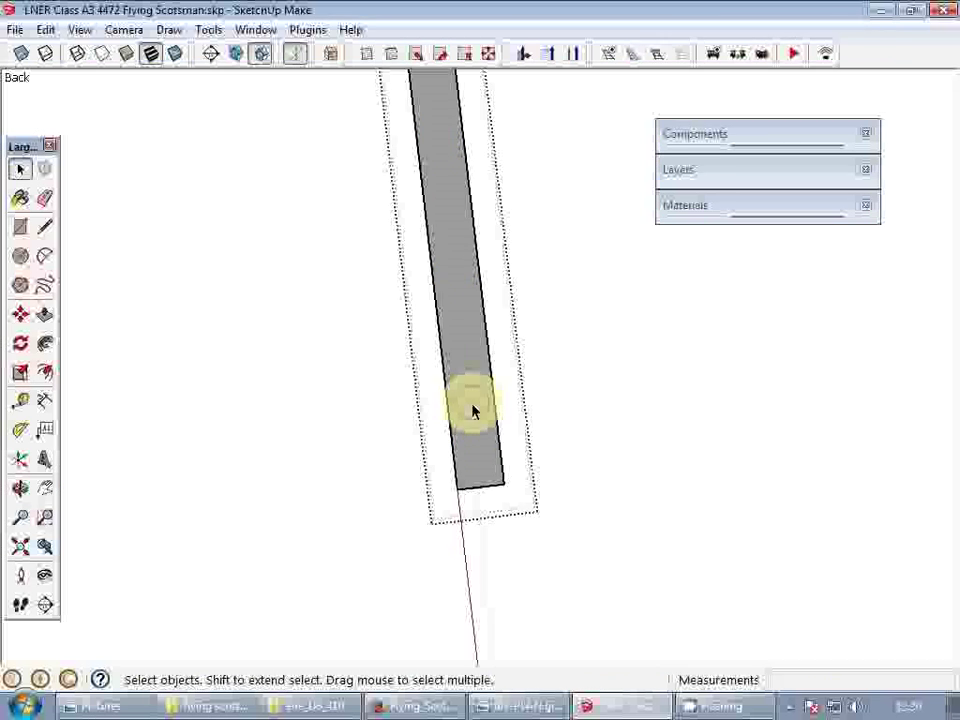
{"action": "key", "text": "m"}
{"action": "left_click_drag", "start_coordinate": [459, 336], "coordinate": [469, 433]}
{"action": "key", "text": "space"}
- Shorten the hanging bar from both ends so it spans only from the upper rod to the eccentric rod
{"action": "key", "text": "s"}
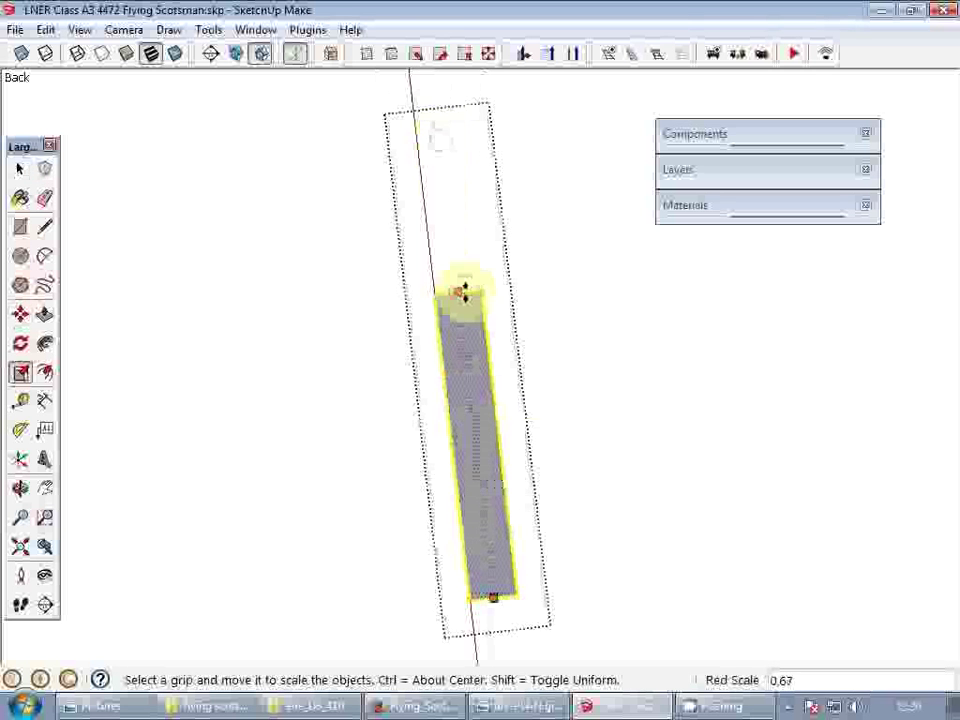
{"action": "key", "text": "h"}
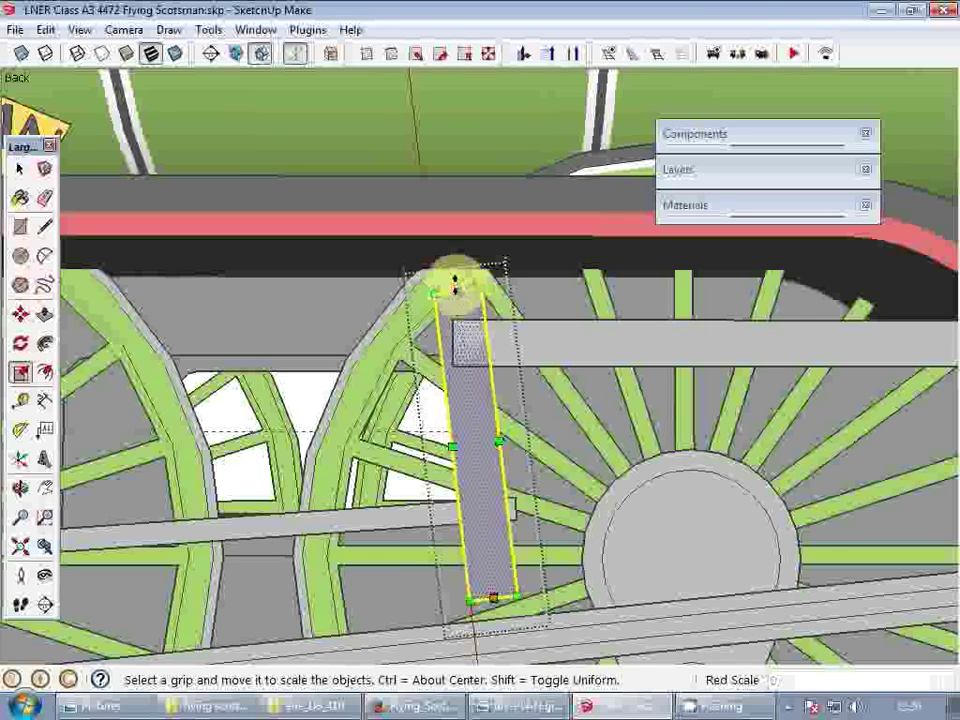
{"action": "left_click", "coordinate": [465, 315]}
{"action": "scroll", "coordinate": [504, 375], "scroll_direction": "down", "scroll_amount": 2}
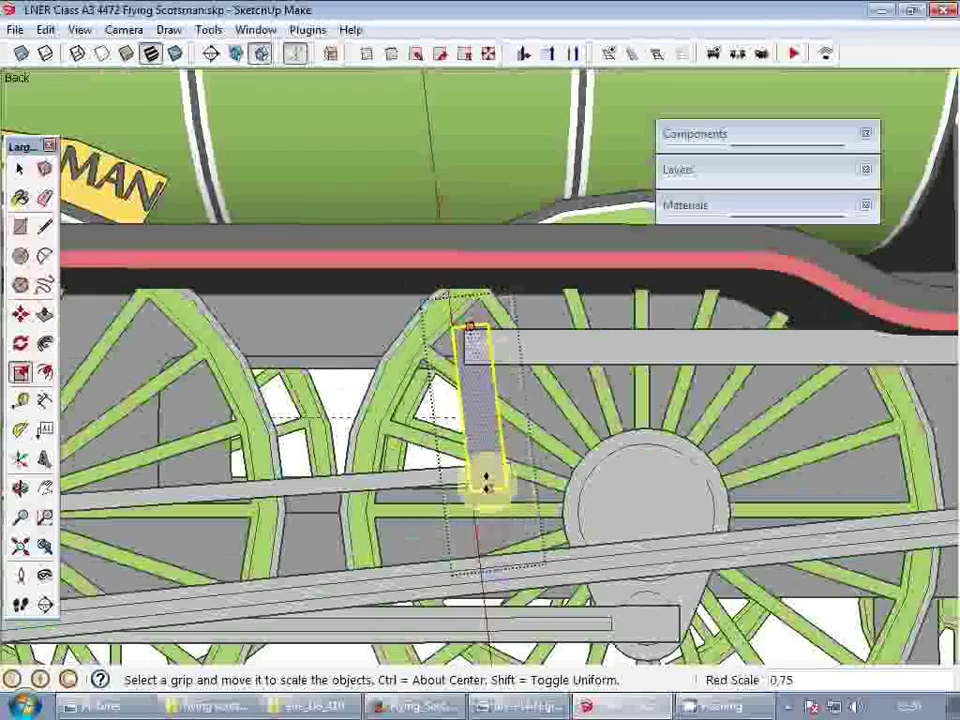
{"action": "left_click", "coordinate": [487, 474]}
{"action": "scroll", "coordinate": [433, 396], "scroll_direction": "down", "scroll_amount": 2}
{"action": "scroll", "coordinate": [455, 398], "scroll_direction": "up", "scroll_amount": 3}
- Scale the hanging bar narrower from both sides to form a slim link between the two rod ends
{"action": "left_click", "coordinate": [476, 400]}
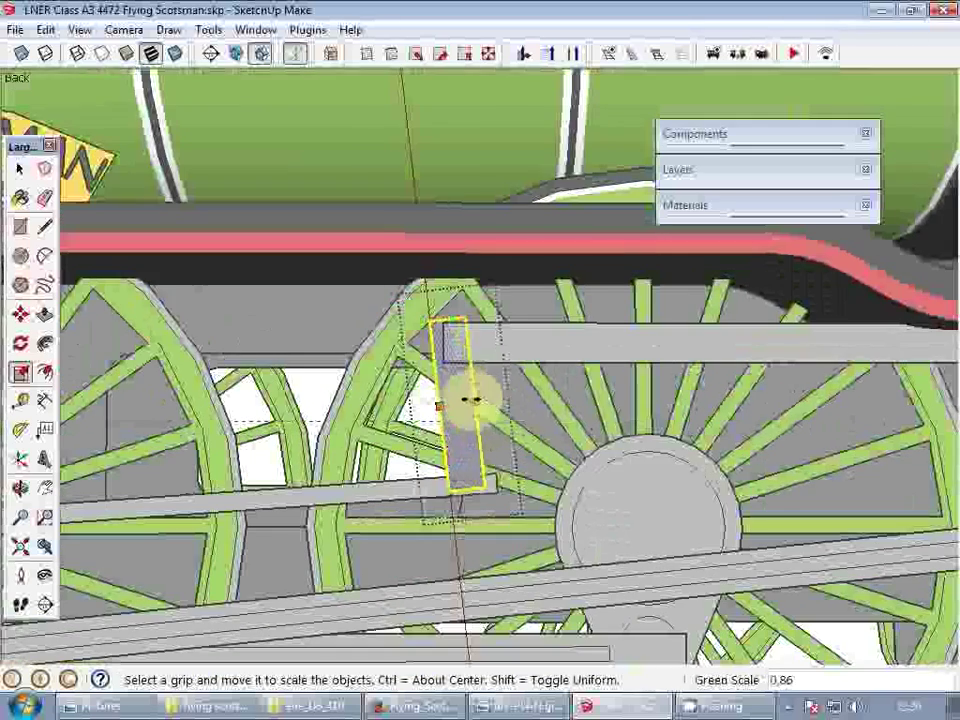
{"action": "left_click", "coordinate": [465, 400]}
{"action": "scroll", "coordinate": [467, 407], "scroll_direction": "up", "scroll_amount": 2}
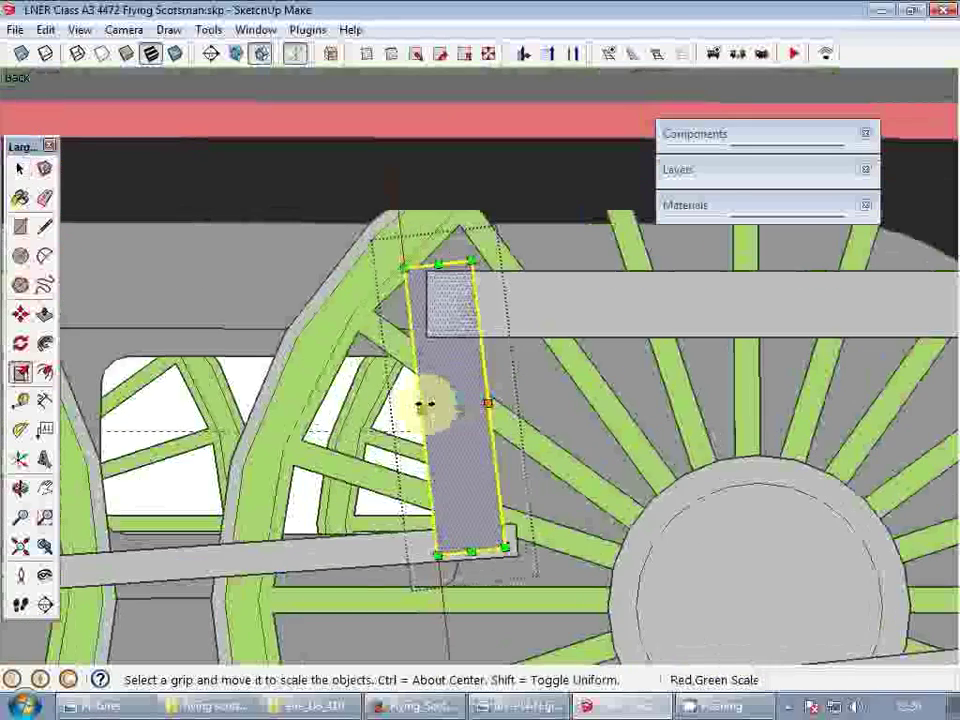
{"action": "left_click", "coordinate": [427, 404]}
{"action": "key", "text": "space"}
{"action": "middle_click_drag", "start_coordinate": [442, 415], "coordinate": [559, 463]}
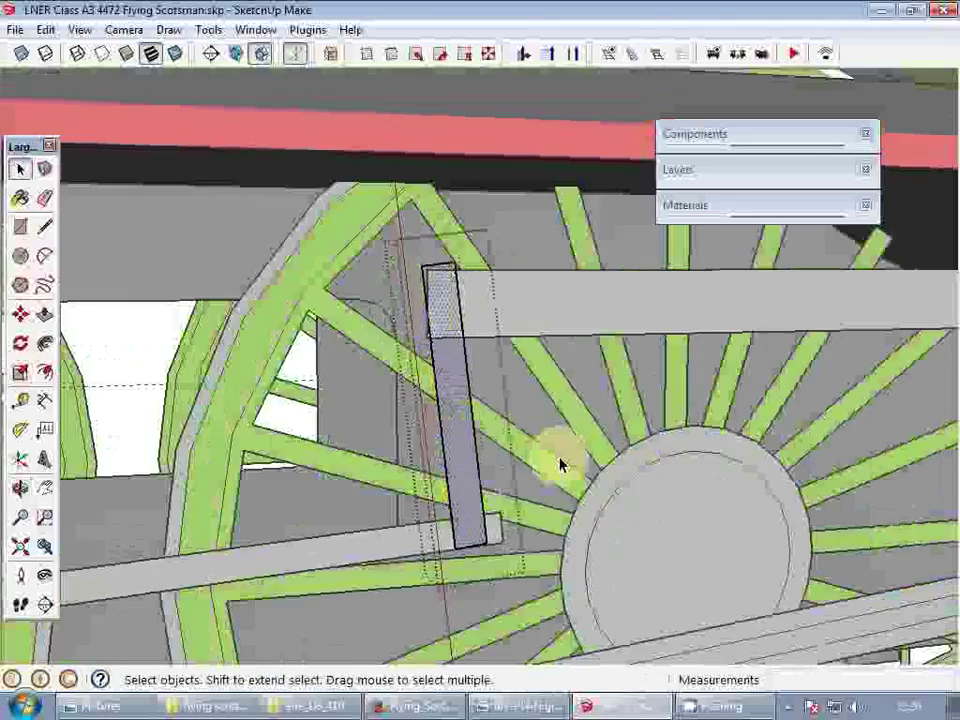
{"action": "left_click", "coordinate": [559, 463]}
- Move the slim link outward so it sits in front of the upper rod's rear end
{"action": "scroll", "coordinate": [456, 409], "scroll_direction": "down", "scroll_amount": 4}
{"action": "middle_click_drag", "start_coordinate": [456, 409], "coordinate": [740, 378]}
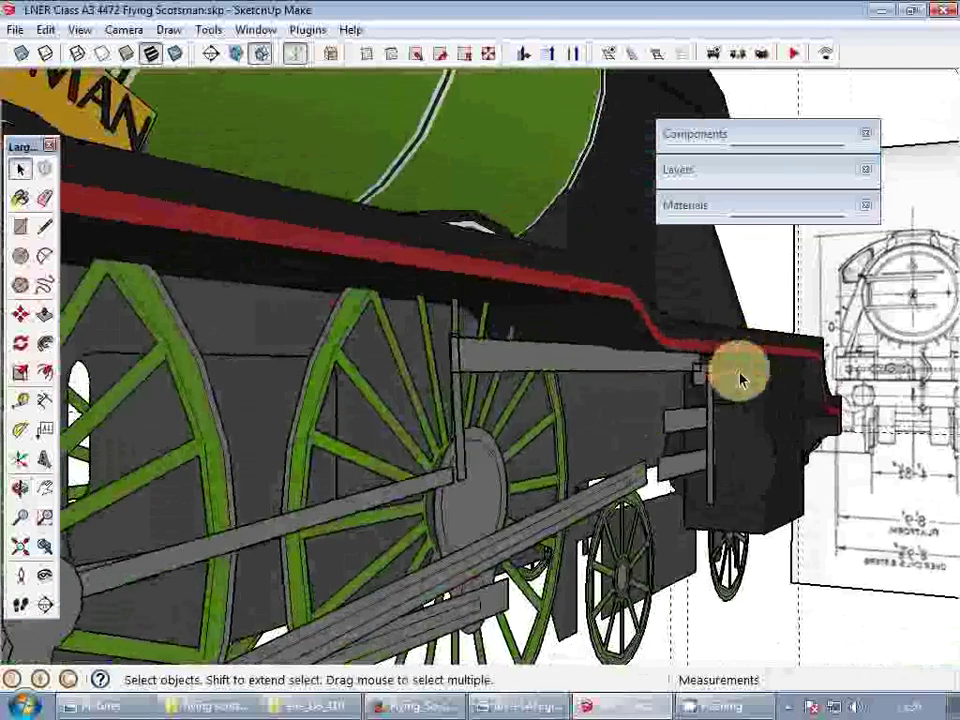
{"action": "scroll", "coordinate": [460, 440], "scroll_direction": "up", "scroll_amount": 2}
{"action": "scroll", "coordinate": [463, 410], "scroll_direction": "down", "scroll_amount": 3}
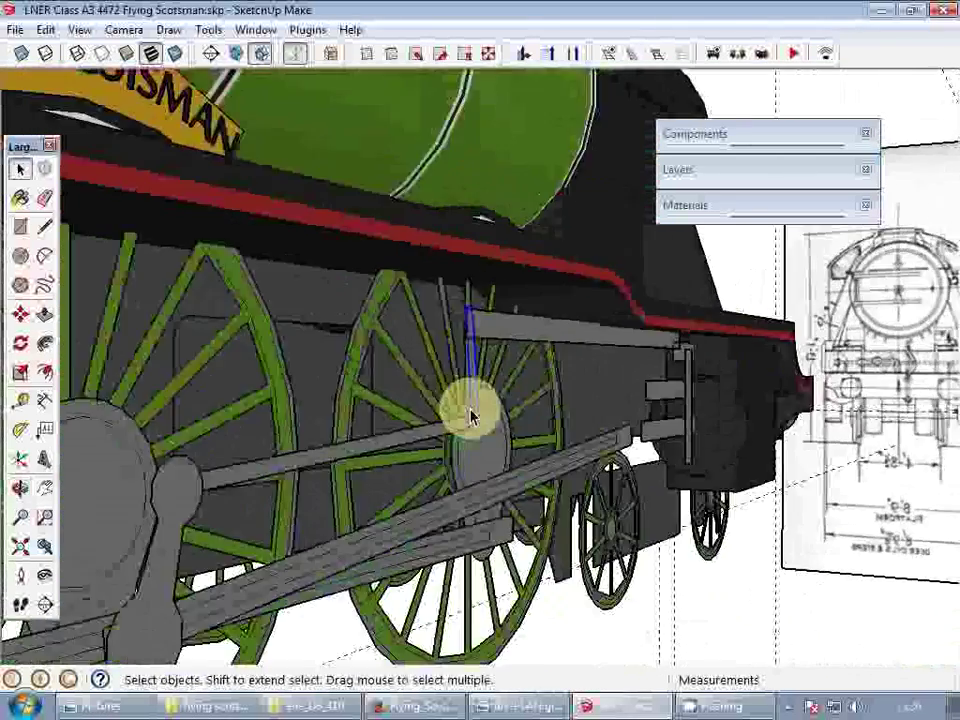
{"action": "middle_click_drag", "start_coordinate": [463, 407], "coordinate": [497, 437]}
{"action": "scroll", "coordinate": [452, 418], "scroll_direction": "up", "scroll_amount": 2}
{"action": "key", "text": "m"}
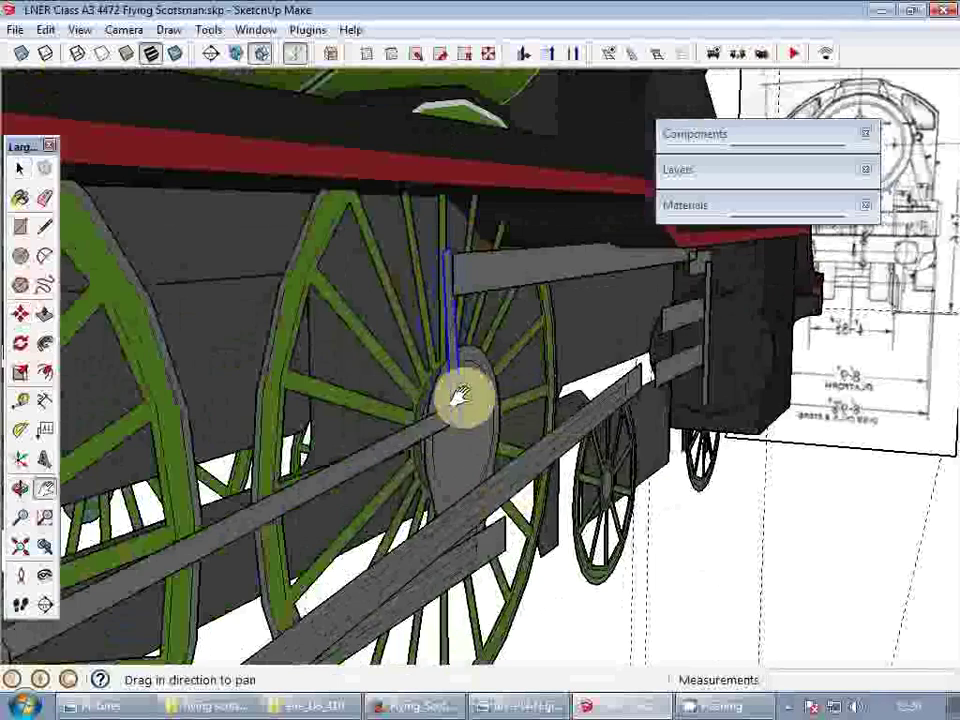
- Examine the new link, the upper rod and the slide bars from the side and around the cylinder block
{"action": "middle_click_drag", "start_coordinate": [460, 397], "coordinate": [197, 416]}
{"action": "scroll", "coordinate": [363, 338], "scroll_direction": "down", "scroll_amount": 3}
{"action": "middle_click_drag", "start_coordinate": [363, 338], "coordinate": [472, 405], "text": "shift"}
{"action": "scroll", "coordinate": [632, 407], "scroll_direction": "up", "scroll_amount": 6}
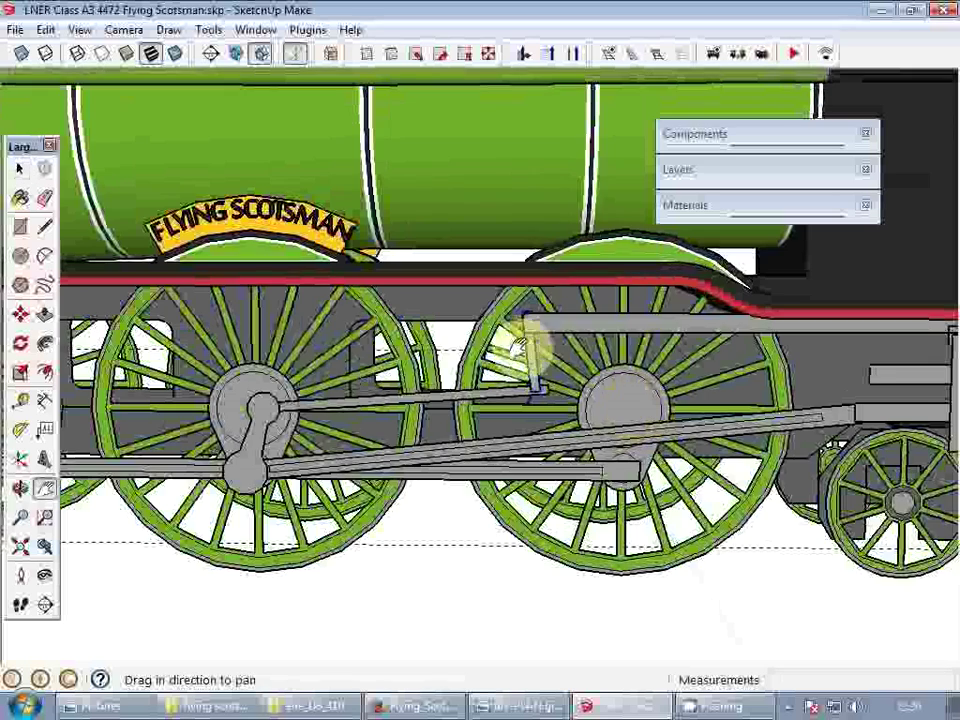
{"action": "middle_click_drag", "start_coordinate": [528, 335], "coordinate": [570, 400]}
{"action": "scroll", "coordinate": [570, 400], "scroll_direction": "down", "scroll_amount": 4}
{"action": "middle_click_drag", "start_coordinate": [681, 411], "coordinate": [612, 415]}
{"action": "middle_click_drag", "start_coordinate": [612, 415], "coordinate": [795, 490], "text": "shift"}
{"action": "scroll", "coordinate": [558, 435], "scroll_direction": "up", "scroll_amount": 4}
{"action": "middle_click_drag", "start_coordinate": [579, 431], "coordinate": [686, 394]}
{"action": "scroll", "coordinate": [686, 394], "scroll_direction": "up", "scroll_amount": 2}
{"action": "scroll", "coordinate": [686, 394], "scroll_direction": "up", "scroll_amount": 2}
{"action": "middle_click_drag", "start_coordinate": [555, 395], "coordinate": [666, 324]}
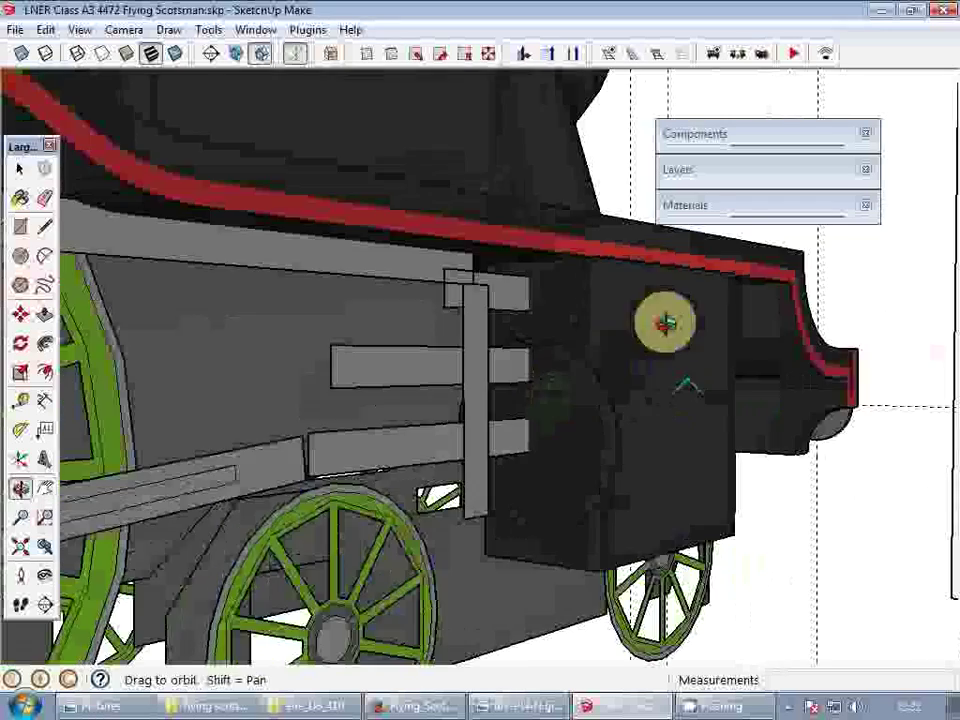
- Open the locomotive body at the outside cylinder block for editing
{"action": "left_click", "coordinate": [585, 375]}
{"action": "scroll", "coordinate": [467, 379], "scroll_direction": "down", "scroll_amount": 3}
{"action": "middle_click_drag", "start_coordinate": [467, 379], "coordinate": [612, 392]}
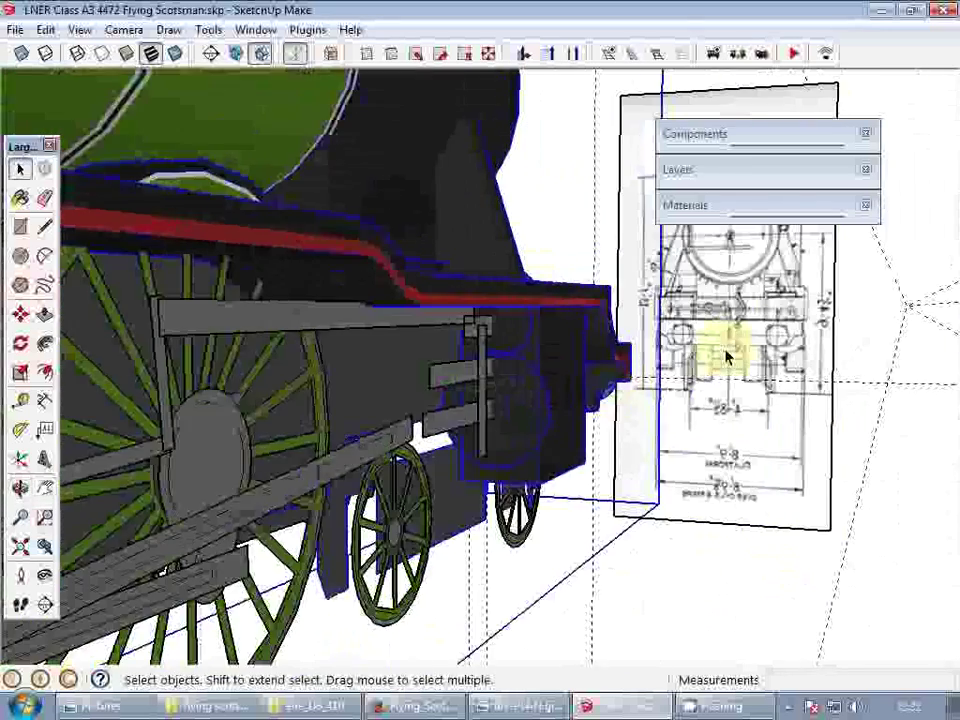
{"action": "scroll", "coordinate": [810, 320], "scroll_direction": "up", "scroll_amount": 5}
{"action": "mouse_move", "coordinate": [820, 337]}
{"action": "middle_mouse_down"}
{"action": "mouse_move", "coordinate": [677, 456]}
{"action": "mouse_move", "coordinate": [662, 379]}
{"action": "middle_mouse_up"}
{"action": "scroll", "coordinate": [662, 379], "scroll_direction": "down", "scroll_amount": 5}
{"action": "scroll", "coordinate": [424, 476], "scroll_direction": "up", "scroll_amount": 3}
{"action": "middle_click_drag", "start_coordinate": [310, 541], "coordinate": [399, 377]}
{"action": "scroll", "coordinate": [441, 533], "scroll_direction": "up", "scroll_amount": 4}
{"action": "double_click", "coordinate": [441, 533]}
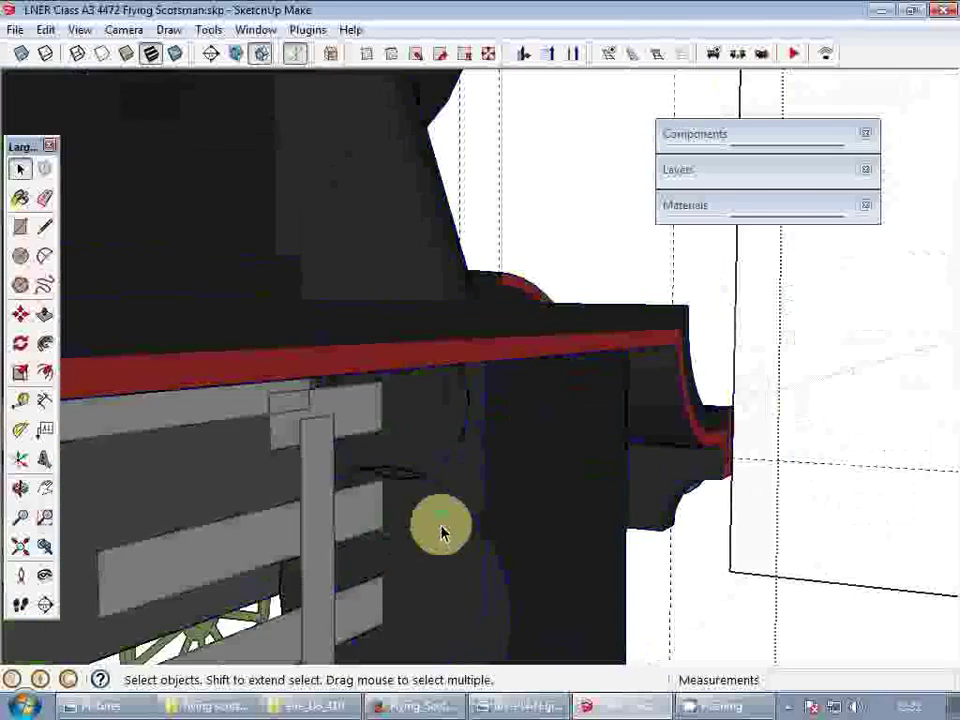
{"action": "left_click", "coordinate": [439, 493]}
{"action": "scroll", "coordinate": [514, 377], "scroll_direction": "down", "scroll_amount": 3}
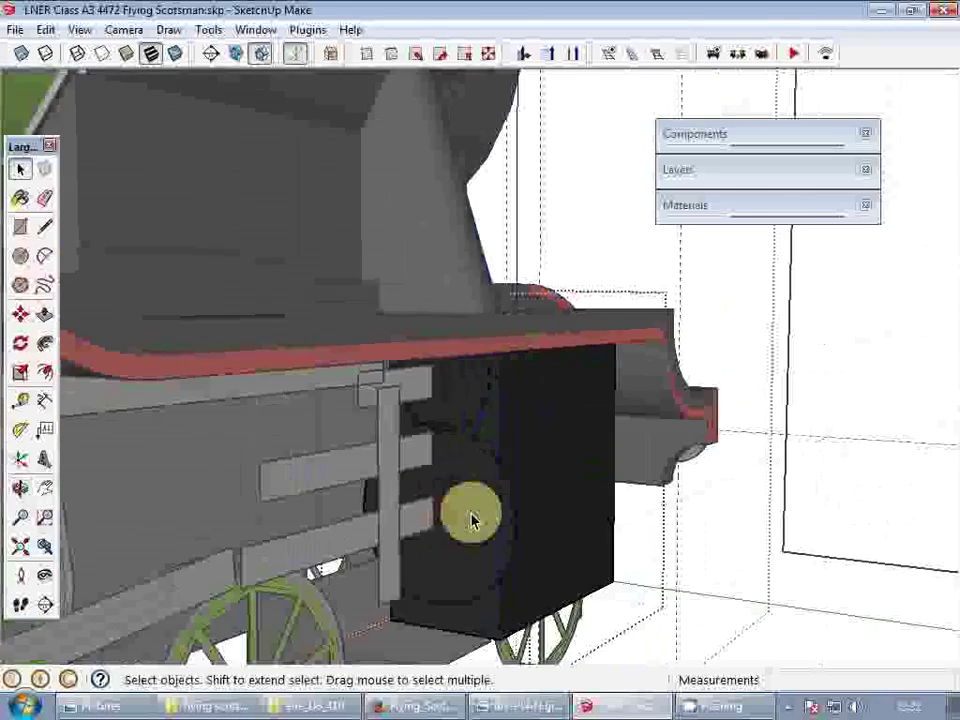
- Extrude the large lower circle on the cylinder block's rear face forward along the length of the block
{"action": "scroll", "coordinate": [472, 518], "scroll_direction": "up", "scroll_amount": 3}
{"action": "scroll", "coordinate": [474, 492], "scroll_direction": "up", "scroll_amount": 1}
{"action": "double_click", "coordinate": [475, 476]}
{"action": "key", "text": "p"}
{"action": "left_click", "coordinate": [522, 492]}
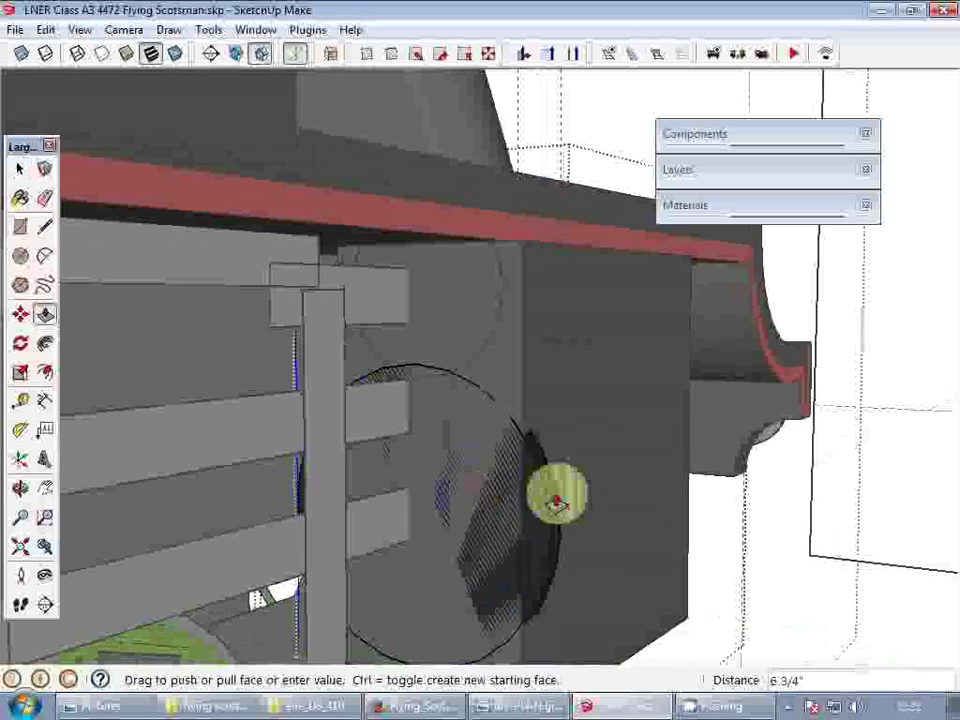
{"action": "left_click", "coordinate": [690, 608]}
{"action": "key", "text": "space"}
- Extrude the smaller upper circle forward along the length of the cylinder block
{"action": "left_click", "coordinate": [470, 336]}
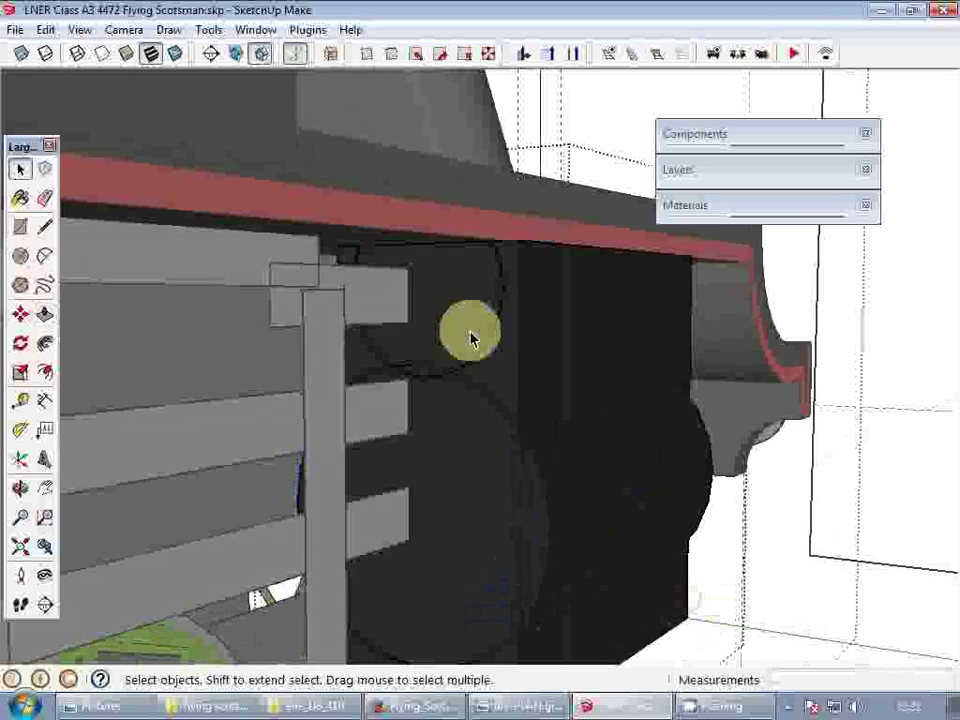
{"action": "double_click", "coordinate": [471, 337]}
{"action": "key", "text": "p"}
{"action": "left_click_drag", "start_coordinate": [472, 338], "coordinate": [707, 450]}
{"action": "key", "text": "space"}
- Delete the rectangular block around the two cylinders
{"action": "scroll", "coordinate": [608, 360], "scroll_direction": "down", "scroll_amount": 3}
{"action": "left_click", "coordinate": [568, 350]}
{"action": "mouse_move", "coordinate": [580, 370]}
{"action": "middle_mouse_down"}
{"action": "mouse_move", "coordinate": [546, 388]}
{"action": "mouse_move", "coordinate": [587, 386]}
{"action": "mouse_move", "coordinate": [573, 360]}
{"action": "middle_mouse_up"}
{"action": "triple_click", "coordinate": [549, 342]}
{"action": "scroll", "coordinate": [573, 360], "scroll_direction": "up", "scroll_amount": 2}
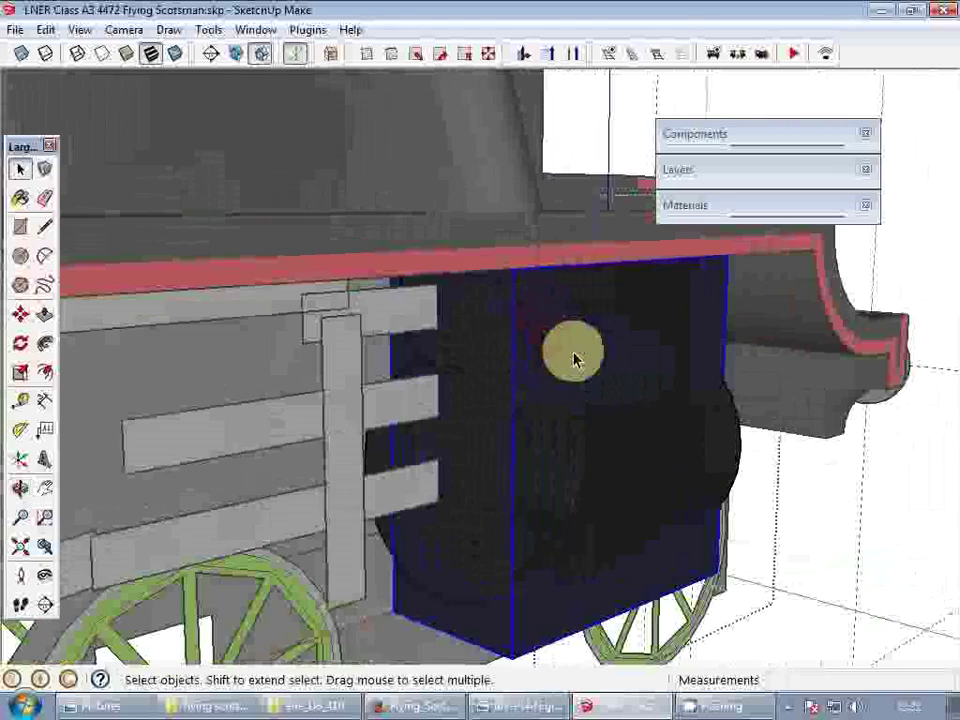
{"action": "key", "text": "Delete"}
- Group the upper and lower cylinders together and open the group for editing
{"action": "left_click", "coordinate": [500, 344]}
{"action": "mouse_move", "coordinate": [548, 408]}
{"action": "middle_mouse_down"}
{"action": "mouse_move", "coordinate": [279, 360]}
{"action": "mouse_move", "coordinate": [486, 381]}
{"action": "mouse_move", "coordinate": [553, 405]}
{"action": "middle_mouse_up"}
{"action": "right_click", "coordinate": [556, 409]}
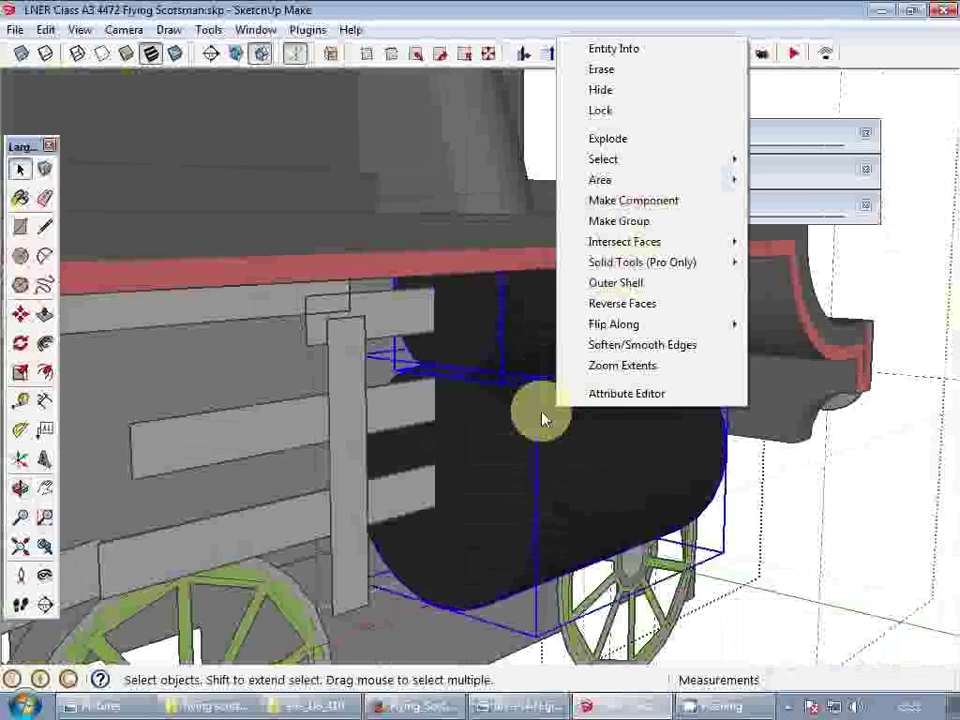
{"action": "left_click", "coordinate": [541, 425]}
{"action": "scroll", "coordinate": [541, 425], "scroll_direction": "up", "scroll_amount": 3}
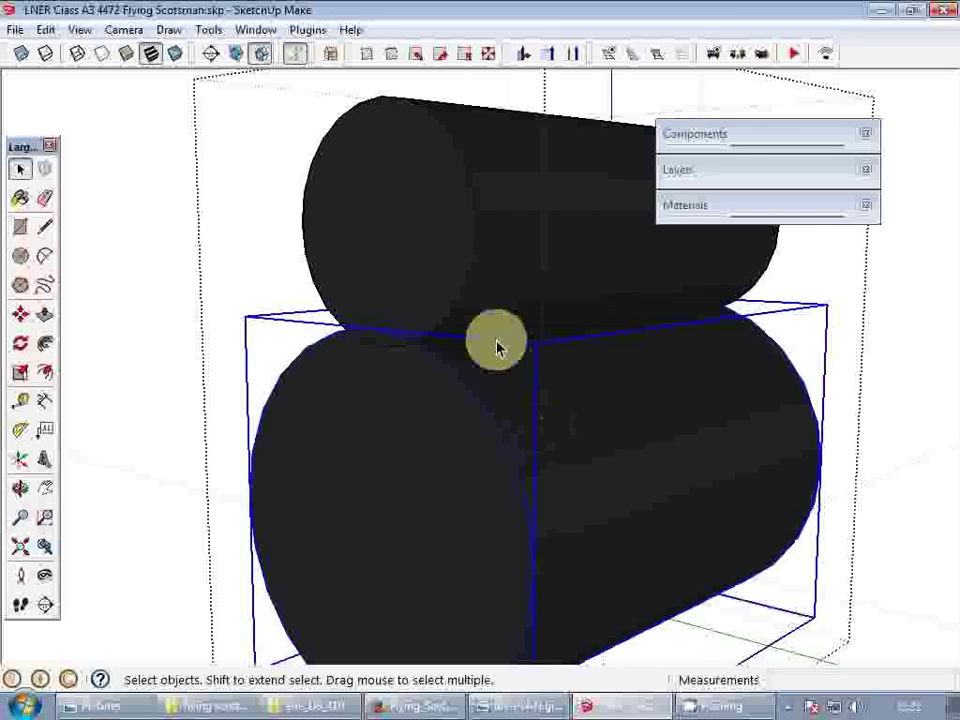
- Explode the upper and lower cylinders into loose geometry inside the open group
{"action": "left_click", "coordinate": [474, 274], "text": "shift"}
{"action": "right_click", "coordinate": [474, 274]}
{"action": "left_click", "coordinate": [556, 374]}
{"action": "scroll", "coordinate": [400, 318], "scroll_direction": "up", "scroll_amount": 3}
{"action": "key", "text": "e"}
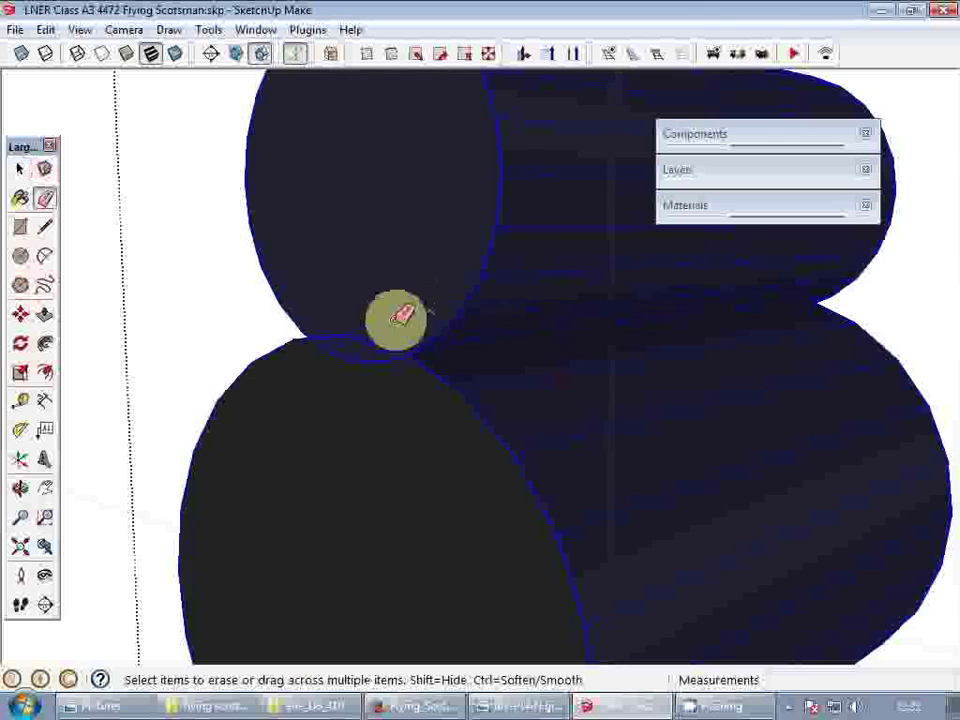
{"action": "scroll", "coordinate": [372, 358], "scroll_direction": "down", "scroll_amount": 3}
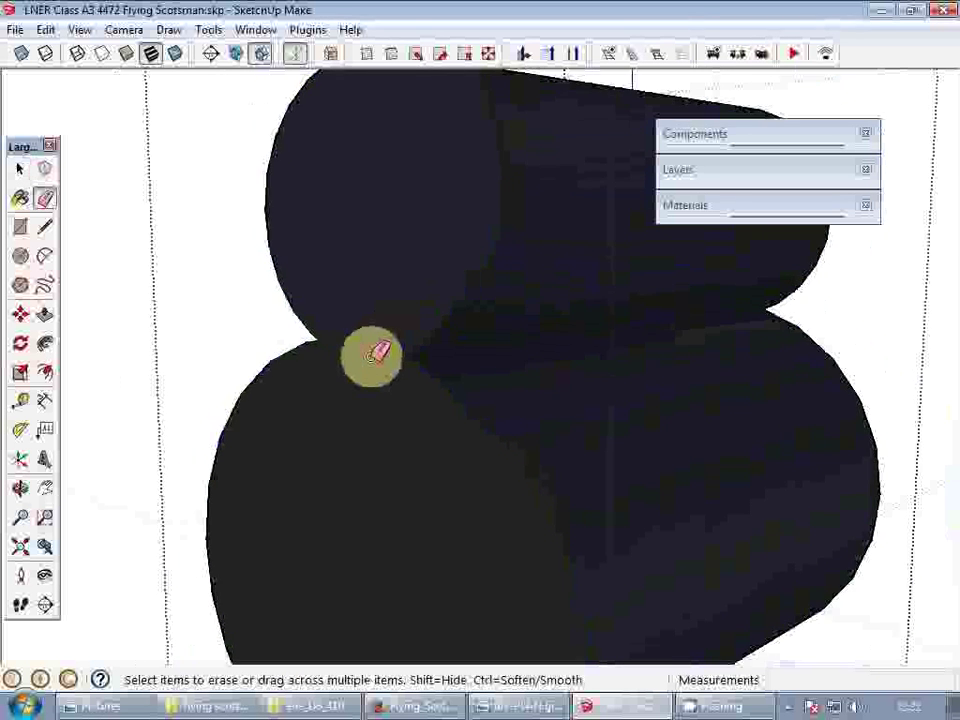
- Intersect the faces of the two cylinders with the selection and erase the overlapping edges on their end faces
{"action": "key", "text": "space"}
{"action": "right_click", "coordinate": [440, 318]}
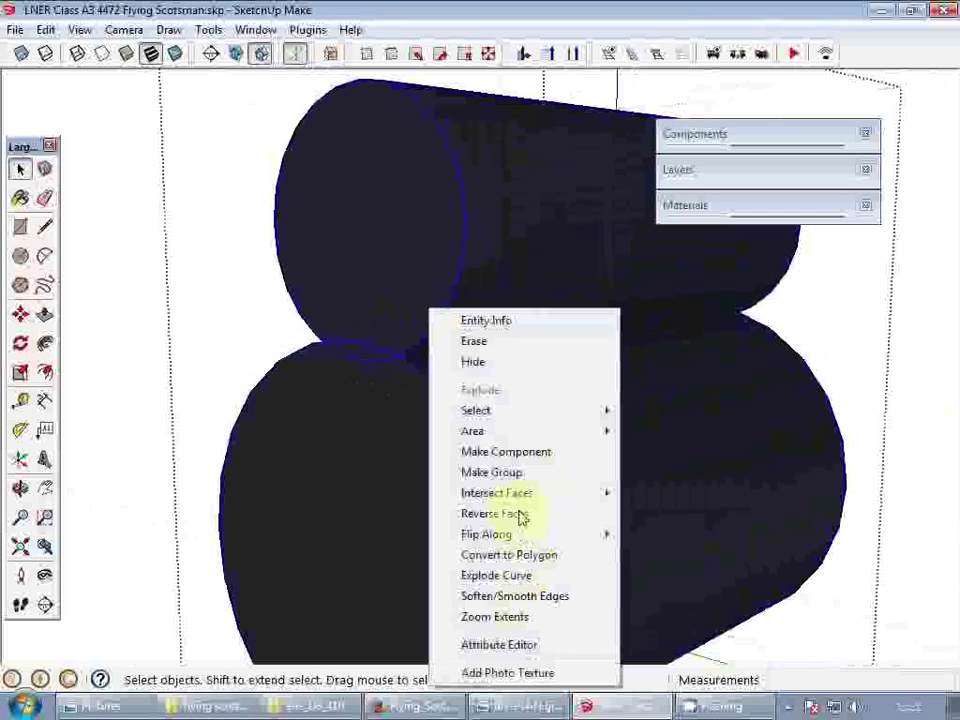
{"action": "mouse_move", "coordinate": [609, 497]}
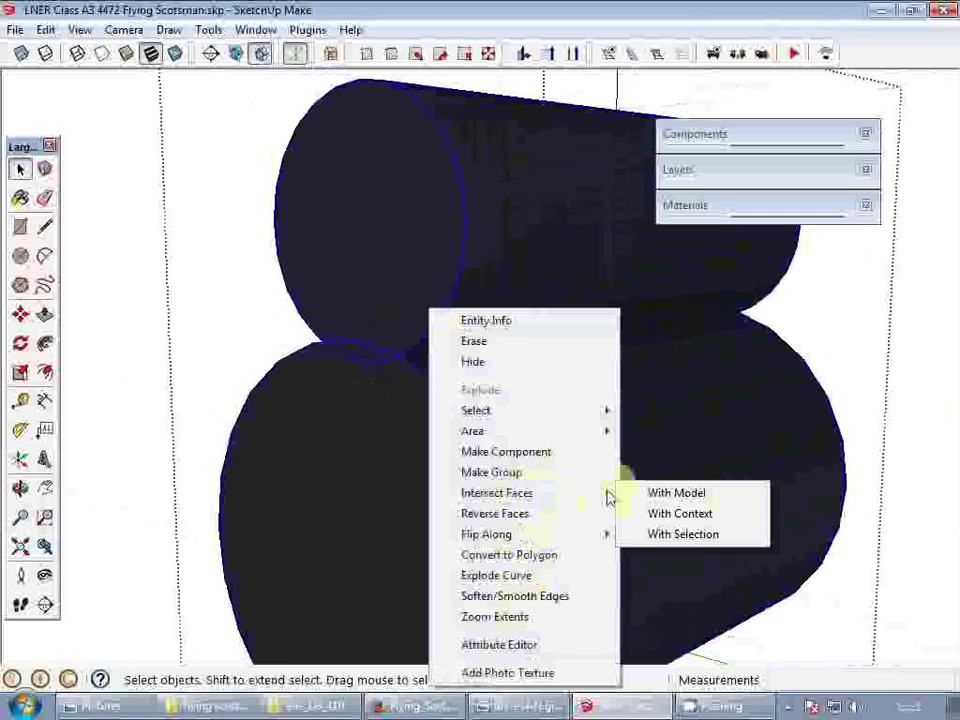
{"action": "left_click", "coordinate": [690, 535]}
{"action": "key", "text": "e"}
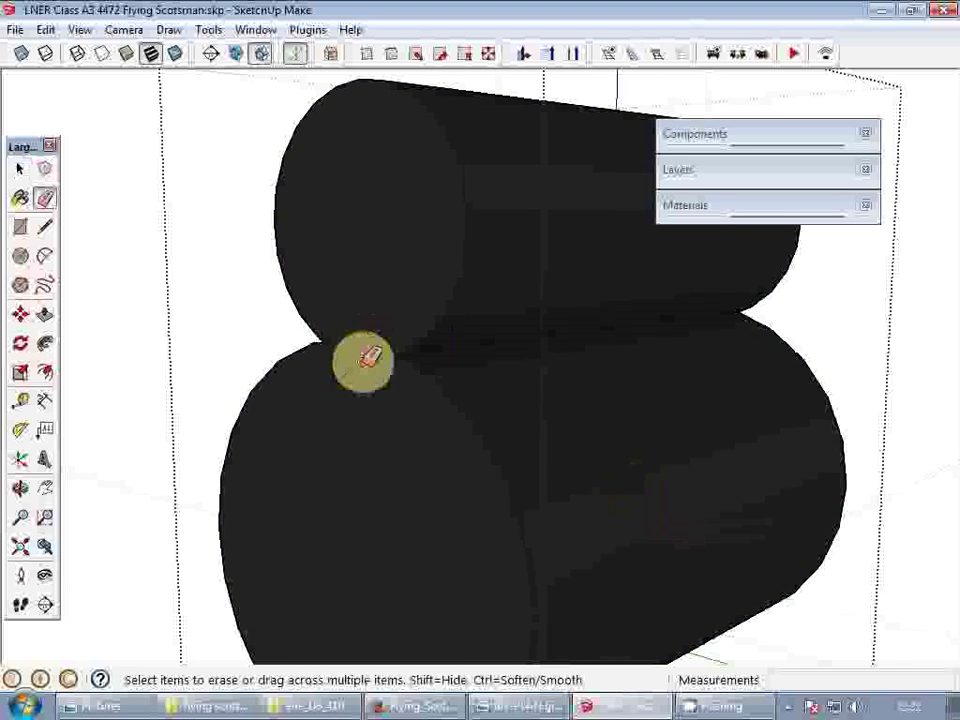
{"action": "middle_click_drag", "start_coordinate": [364, 354], "coordinate": [280, 362]}
{"action": "mouse_move", "coordinate": [572, 401]}
{"action": "middle_mouse_down"}
{"action": "mouse_move", "coordinate": [529, 411]}
{"action": "mouse_move", "coordinate": [401, 373]}
{"action": "mouse_move", "coordinate": [516, 403]}
{"action": "mouse_move", "coordinate": [381, 403]}
{"action": "mouse_move", "coordinate": [483, 398]}
{"action": "middle_mouse_up"}
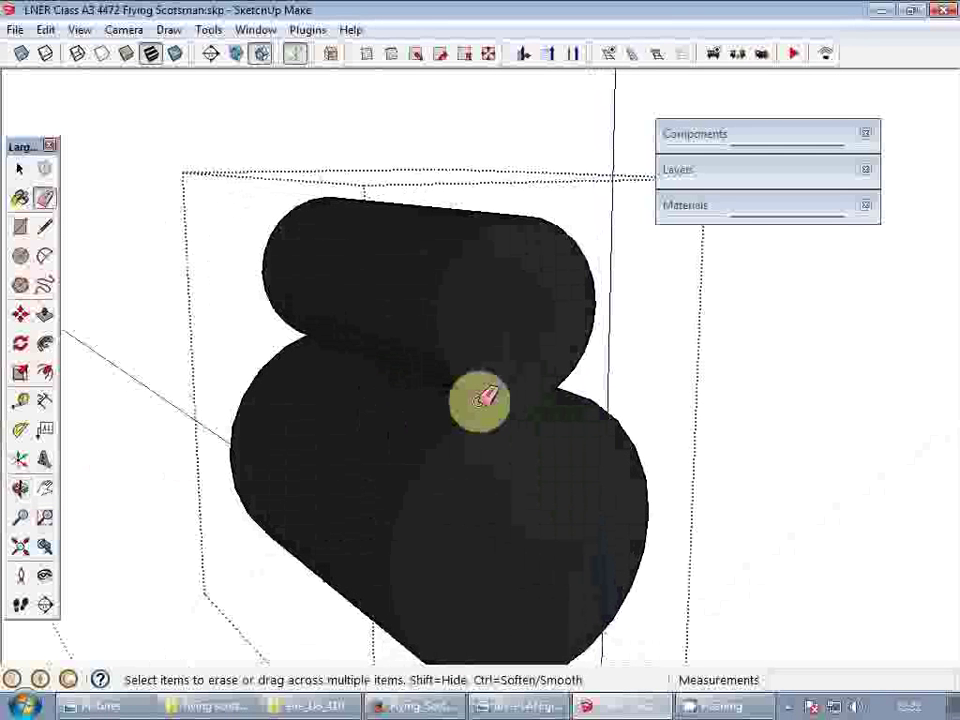
- Draw a line on the end face from the side of the lower circle to the side of the upper circle, bridging the notch
{"action": "key", "text": "space"}
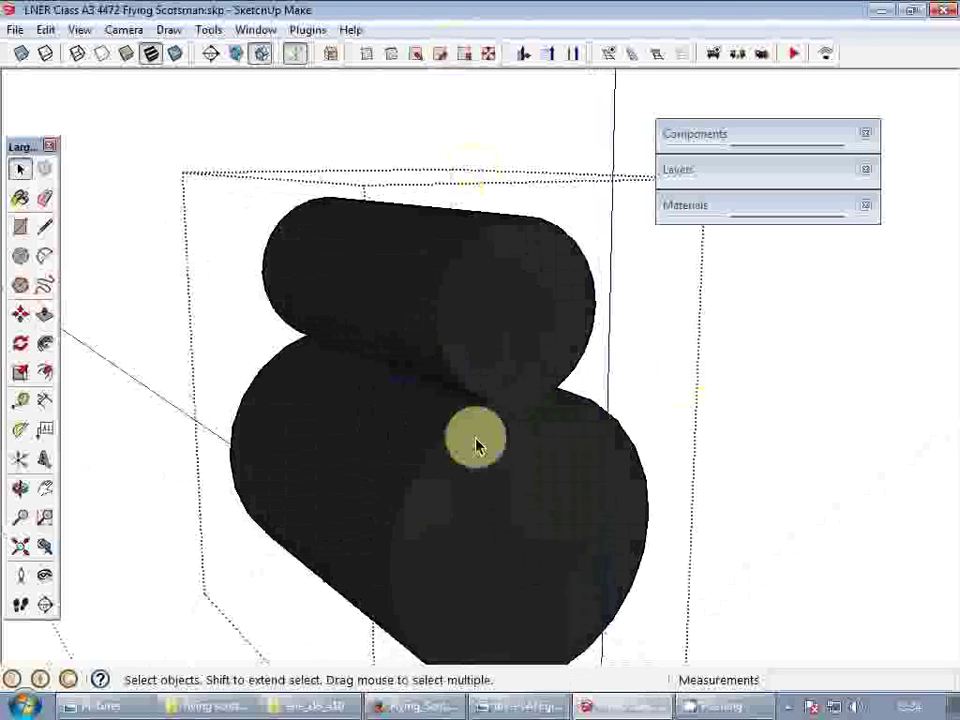
{"action": "key", "text": "l"}
{"action": "left_click", "coordinate": [392, 528]}
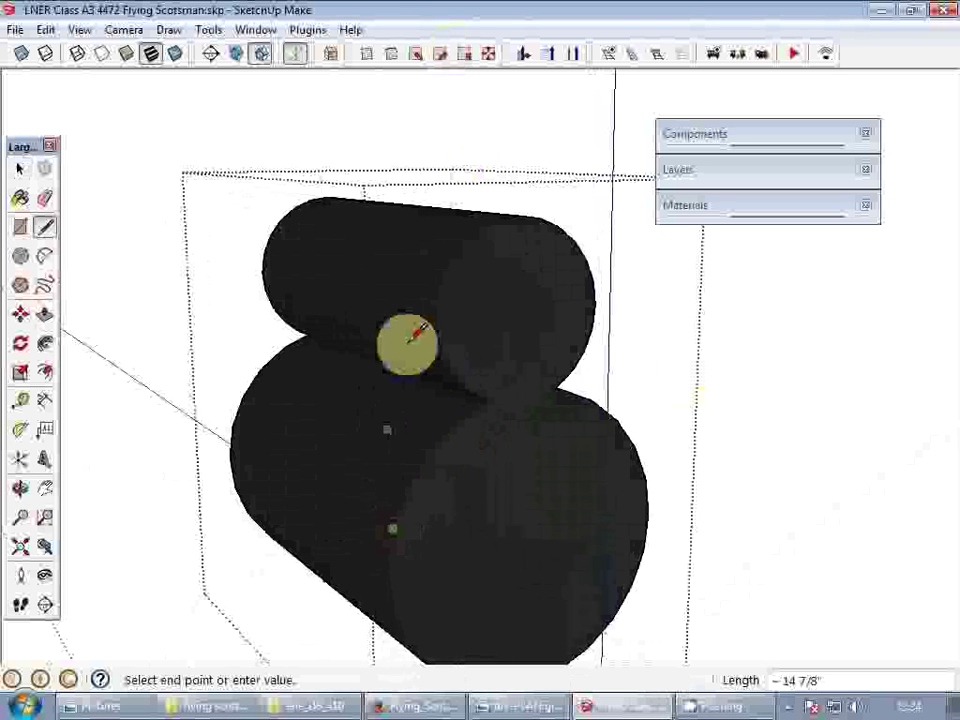
{"action": "left_click", "coordinate": [441, 295]}
{"action": "key", "text": "space"}
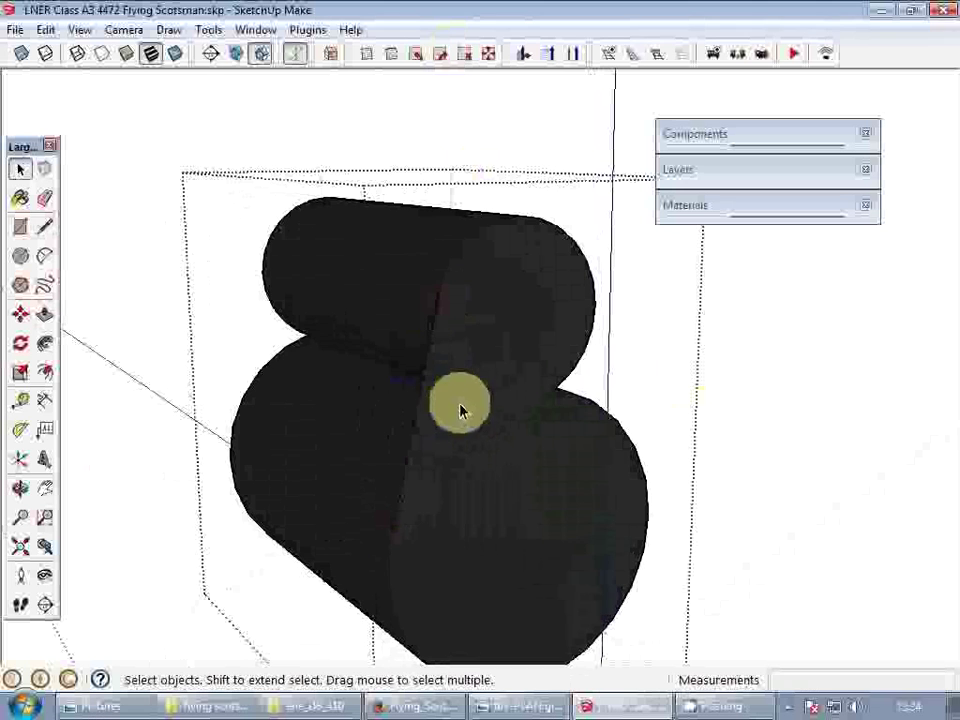
- Copy the notch-filling face 1 inch inward along the cylinders and erase the original bridging line on the end face
{"action": "key", "text": "m"}
{"action": "middle_click_drag", "start_coordinate": [439, 409], "coordinate": [453, 268]}
{"action": "key", "text": "ctrl"}
{"action": "left_click", "coordinate": [451, 279]}
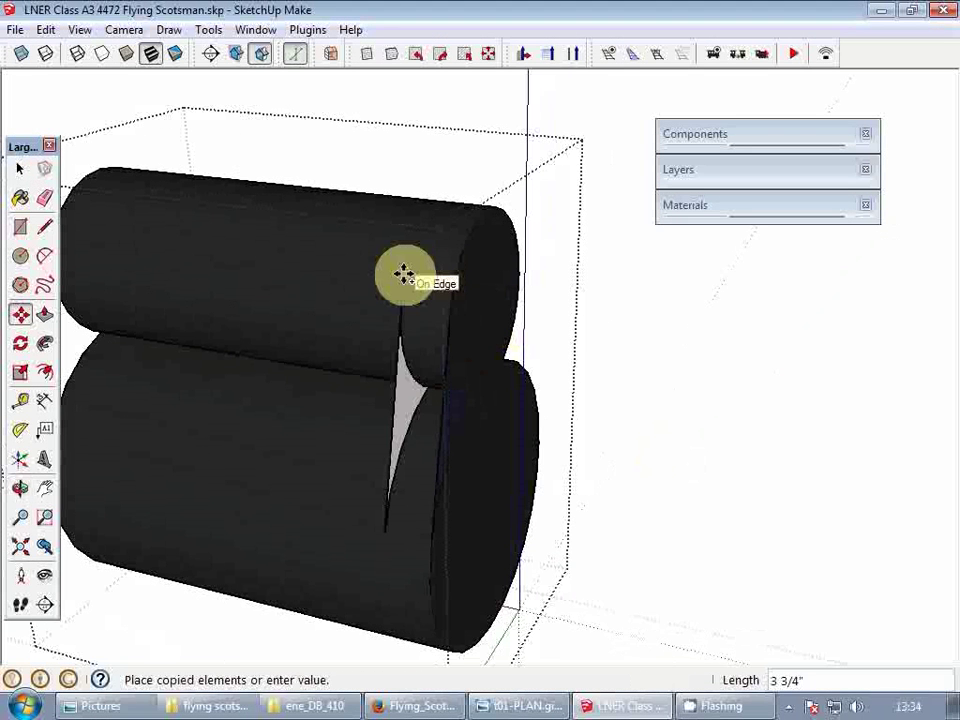
{"action": "type", "text": "1"}
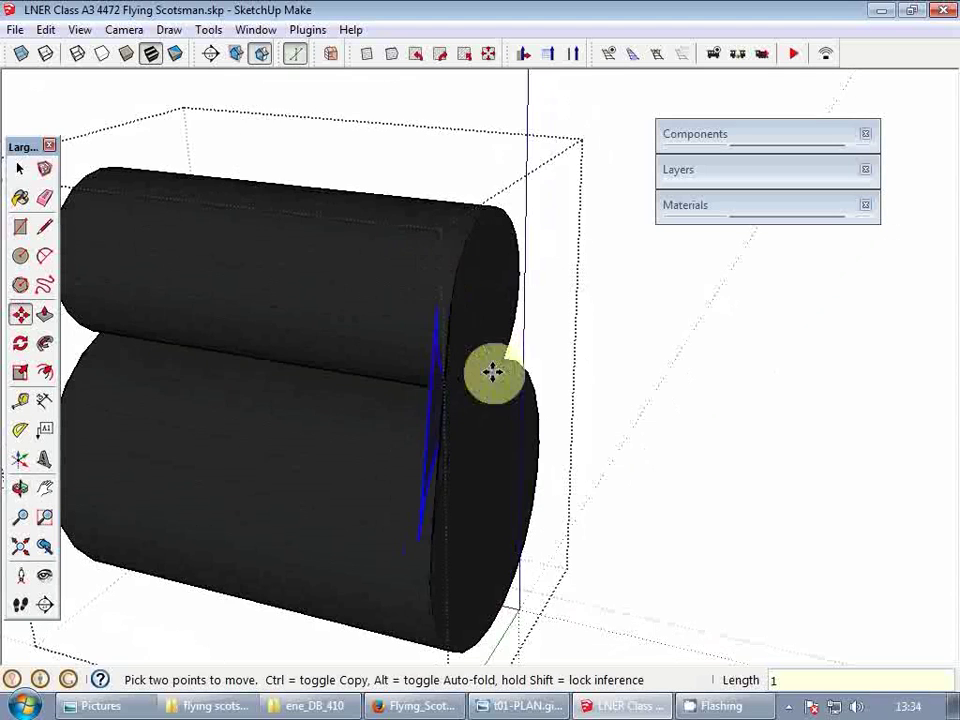
{"action": "middle_click_drag", "start_coordinate": [493, 373], "coordinate": [439, 403]}
{"action": "key", "text": "space"}
{"action": "key", "text": "e"}
{"action": "middle_click_drag", "start_coordinate": [328, 410], "coordinate": [733, 359]}
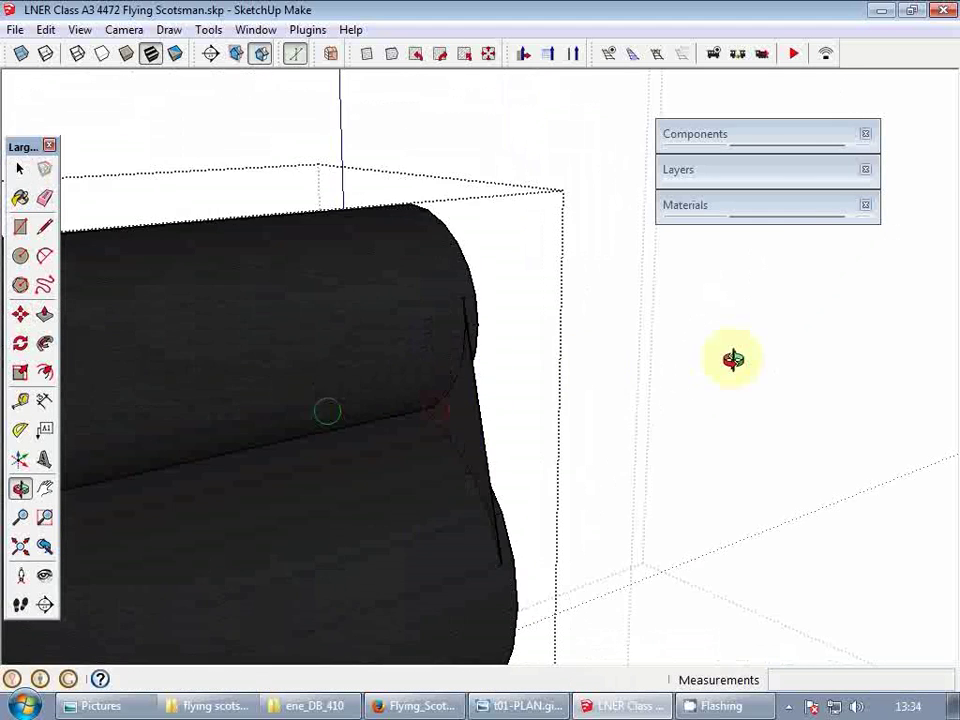
- Place a guide 0,1 in from the opposite end edge of the lower cylinder
{"action": "key", "text": "space"}
{"action": "scroll", "coordinate": [440, 394], "scroll_direction": "down", "scroll_amount": 3}
{"action": "middle_click_drag", "start_coordinate": [418, 403], "coordinate": [463, 400]}
{"action": "scroll", "coordinate": [387, 472], "scroll_direction": "up", "scroll_amount": 2}
{"action": "key", "text": "t"}
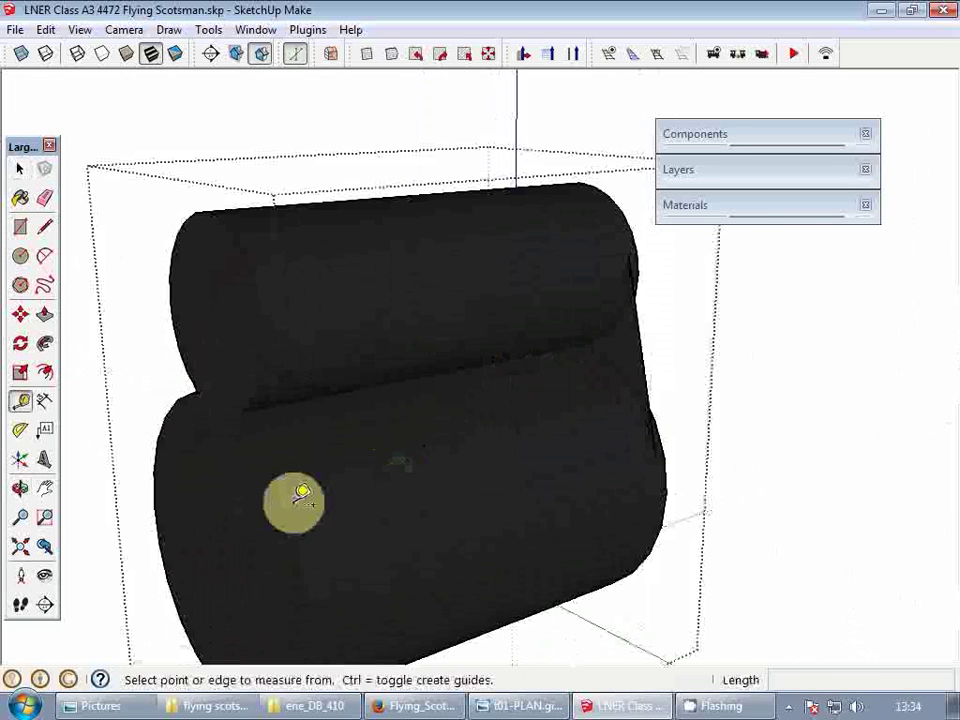
{"action": "left_click", "coordinate": [285, 501]}
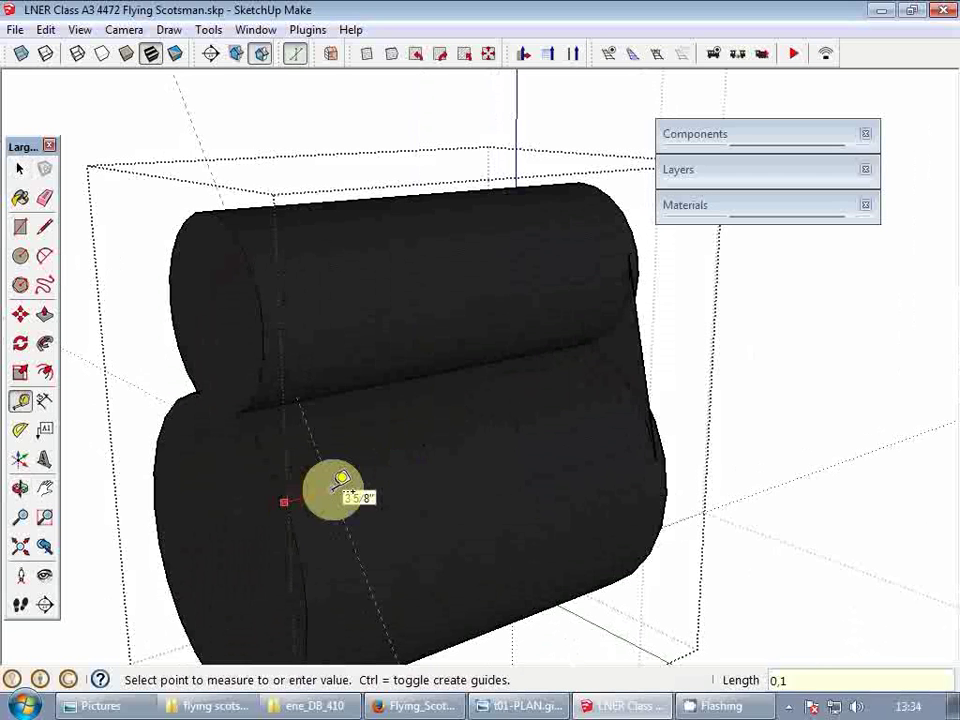
{"action": "key", "text": "Return"}
{"action": "key", "text": "p"}
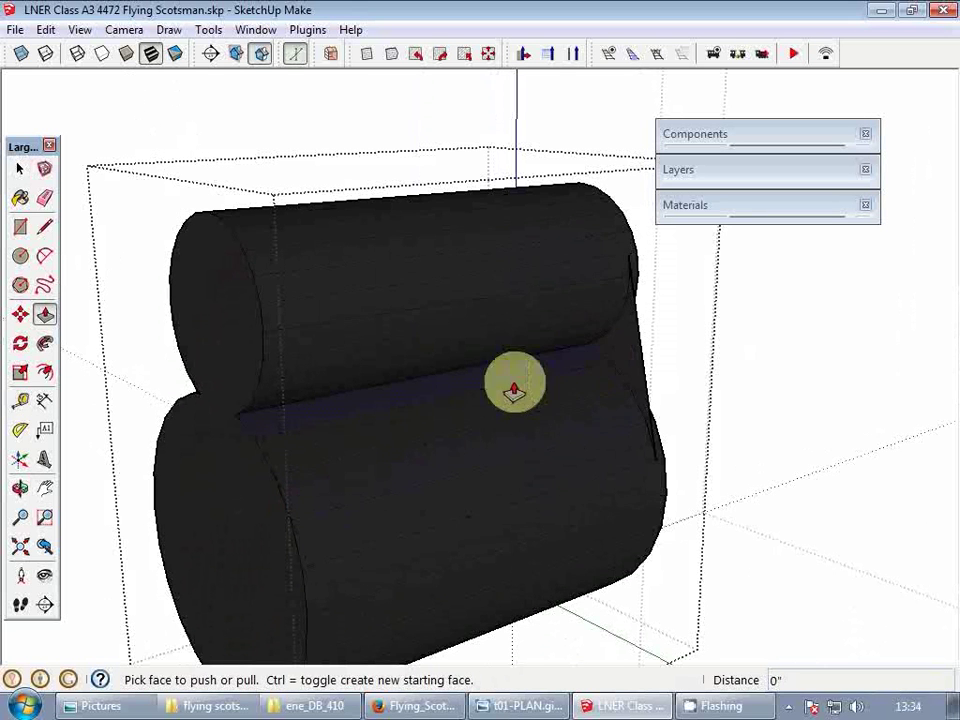
- Place a guide 1 inch in from the opposite end edge and extrude the notch-filling face along the cylinders up to it
{"action": "key", "text": "t"}
{"action": "left_click", "coordinate": [285, 501]}
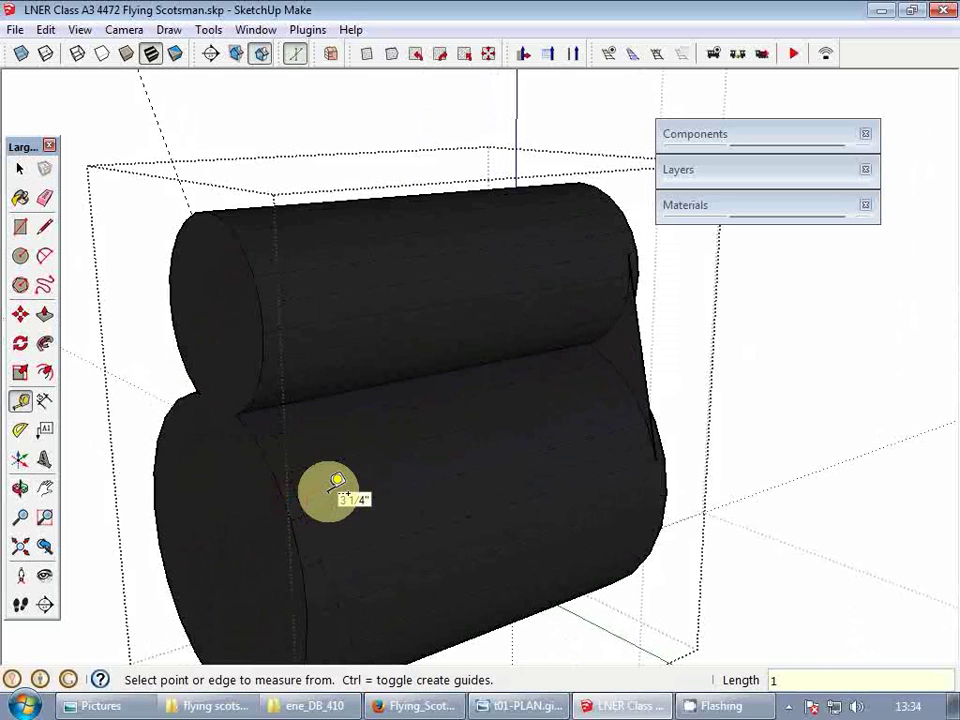
{"action": "key", "text": "Return"}
{"action": "key", "text": "p"}
{"action": "mouse_move", "coordinate": [622, 352]}
{"action": "left_mouse_down"}
{"action": "mouse_move", "coordinate": [546, 456]}
{"action": "mouse_move", "coordinate": [313, 563]}
{"action": "mouse_move", "coordinate": [318, 540]}
{"action": "left_mouse_up"}
{"action": "key", "text": "r"}
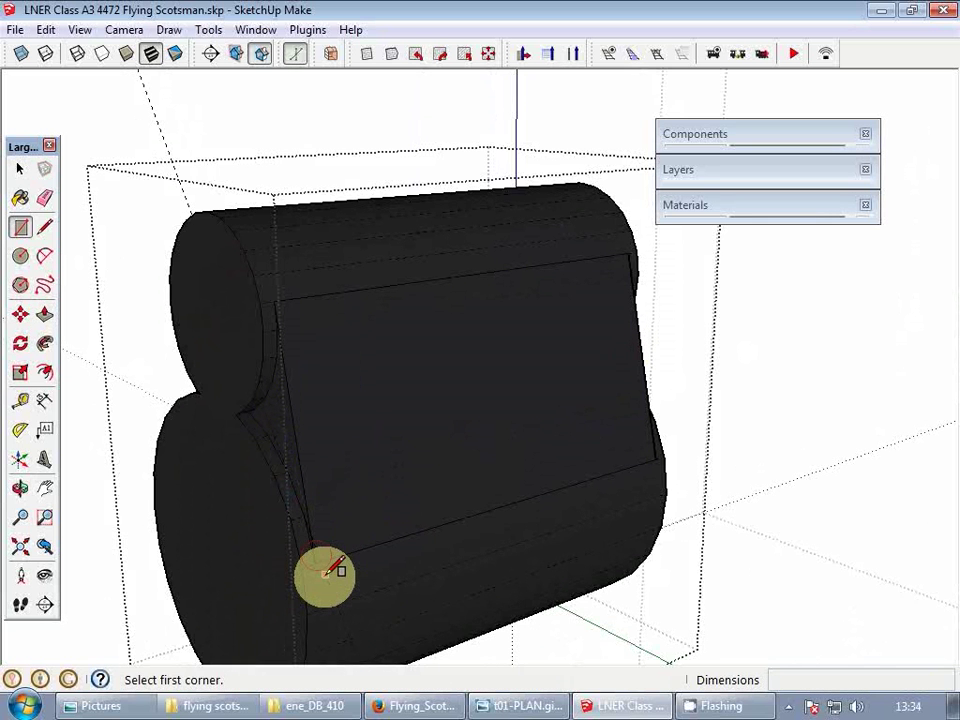
- Soften the long upper and lower edges where the flat side panel meets the two cylinders
{"action": "key", "text": "e"}
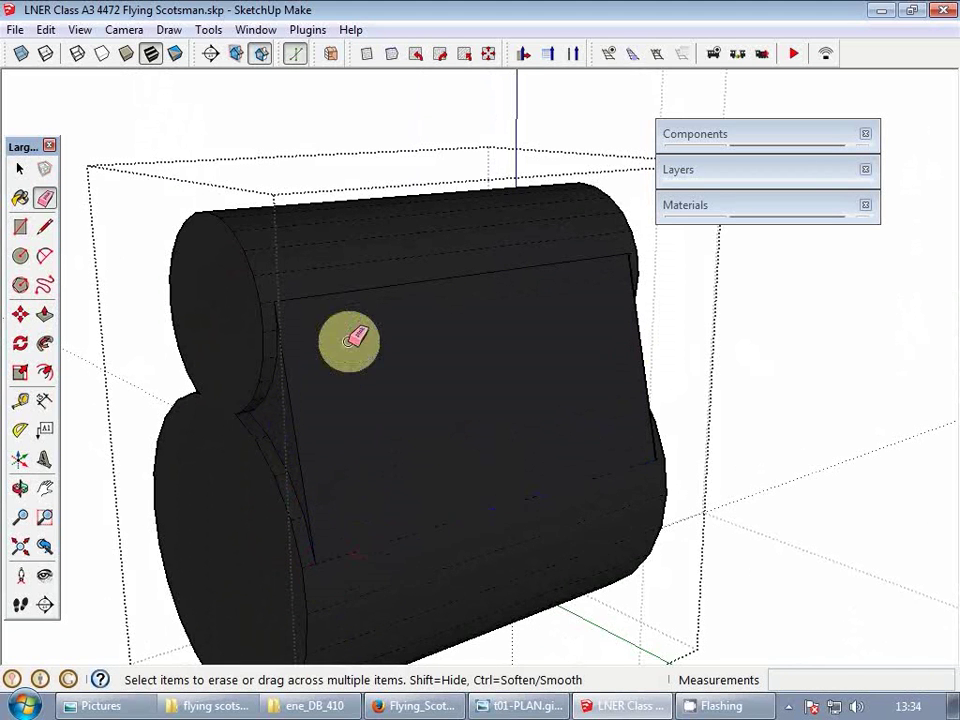
{"action": "middle_click_drag", "start_coordinate": [328, 289], "coordinate": [81, 390]}
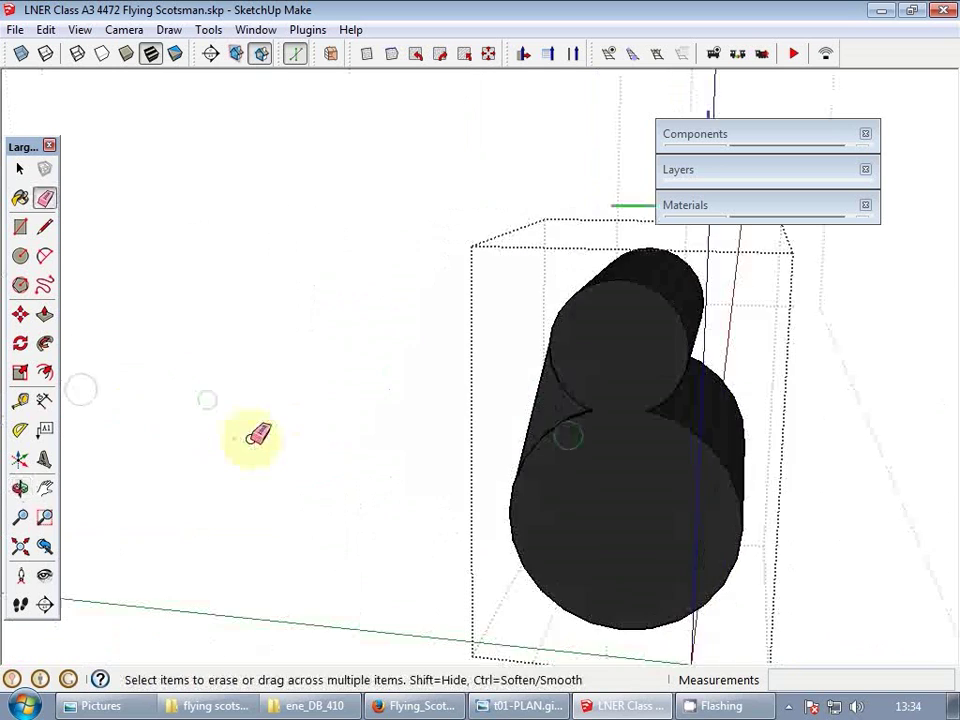
{"action": "middle_click_drag", "start_coordinate": [236, 436], "coordinate": [538, 411]}
{"action": "scroll", "coordinate": [688, 414], "scroll_direction": "down", "scroll_amount": 1}
{"action": "middle_click_drag", "start_coordinate": [688, 414], "coordinate": [525, 454], "text": "shift"}
- Select the curved edges where the recessed end of the side panel meets the upper and lower cylinders
{"action": "scroll", "coordinate": [740, 350], "scroll_direction": "up", "scroll_amount": 8}
{"action": "key", "text": "space"}
{"action": "scroll", "coordinate": [620, 352], "scroll_direction": "up", "scroll_amount": 3}
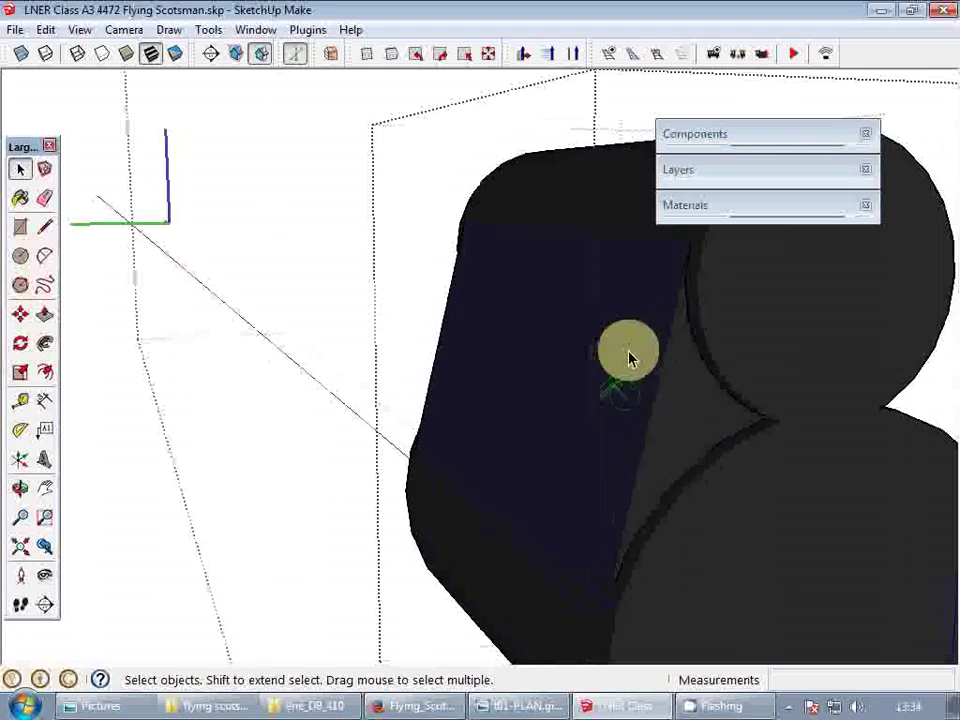
{"action": "middle_click_drag", "start_coordinate": [634, 350], "coordinate": [787, 357]}
{"action": "scroll", "coordinate": [660, 405], "scroll_direction": "down", "scroll_amount": 3}
{"action": "scroll", "coordinate": [675, 362], "scroll_direction": "up", "scroll_amount": 3}
{"action": "scroll", "coordinate": [669, 420], "scroll_direction": "up", "scroll_amount": 2}
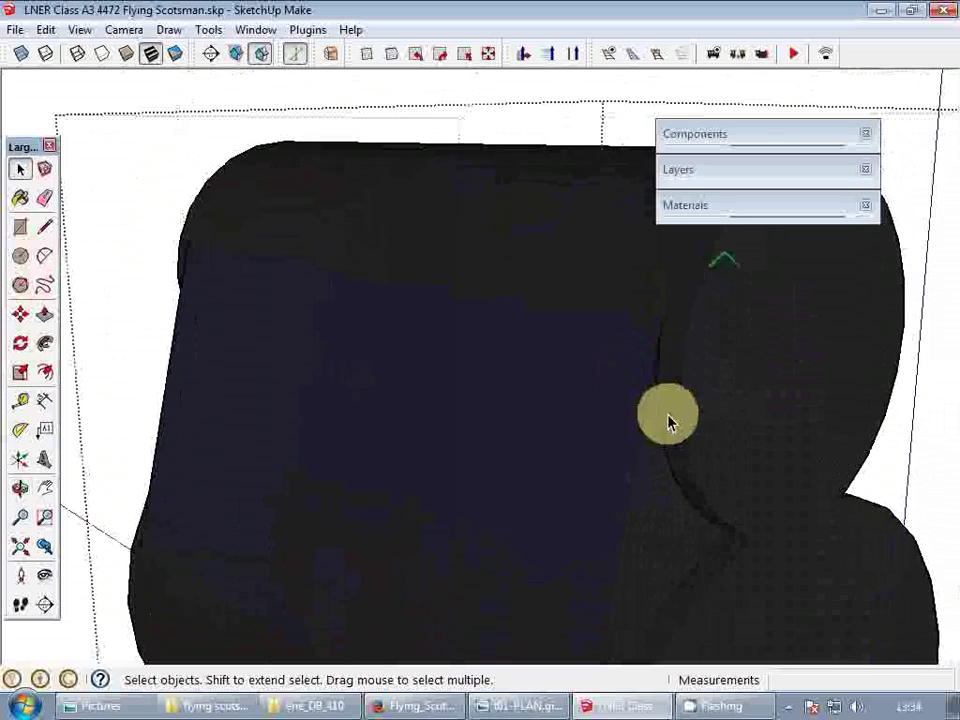
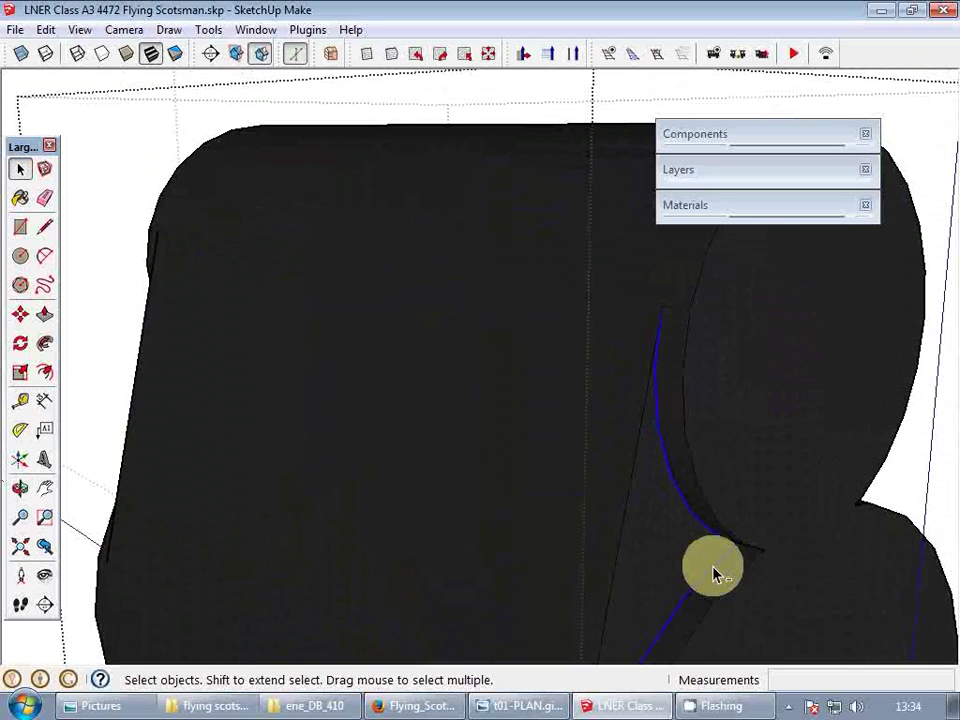
{"action": "scroll", "coordinate": [690, 545], "scroll_direction": "down", "scroll_amount": 2}
{"action": "key", "text": "Delete"}
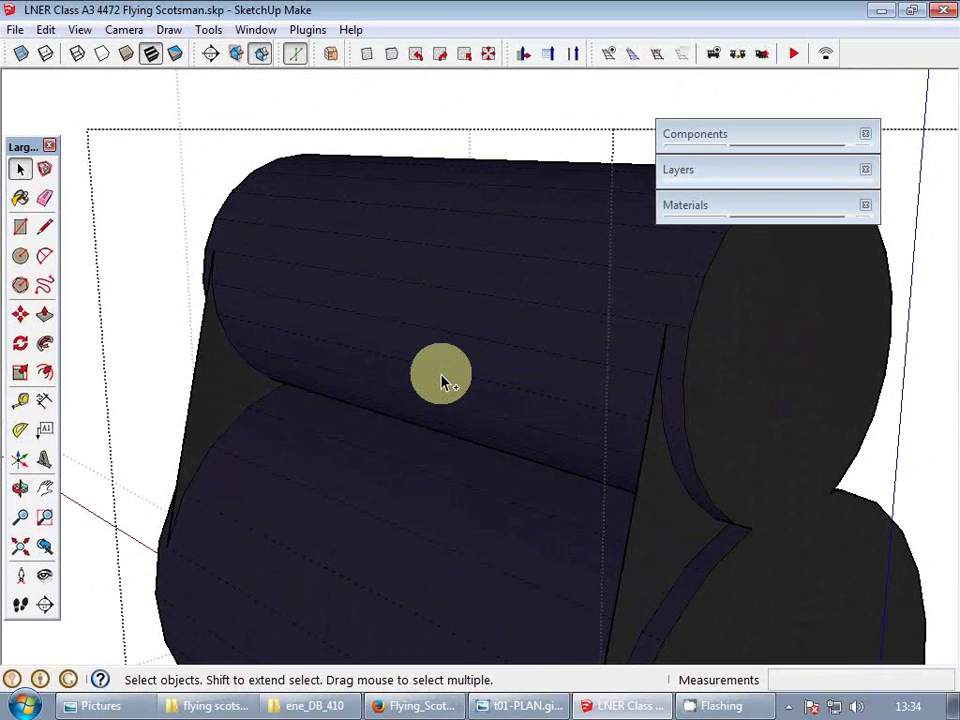
{"action": "middle_click_drag", "start_coordinate": [440, 380], "coordinate": [623, 500]}
{"action": "left_click", "coordinate": [611, 403]}
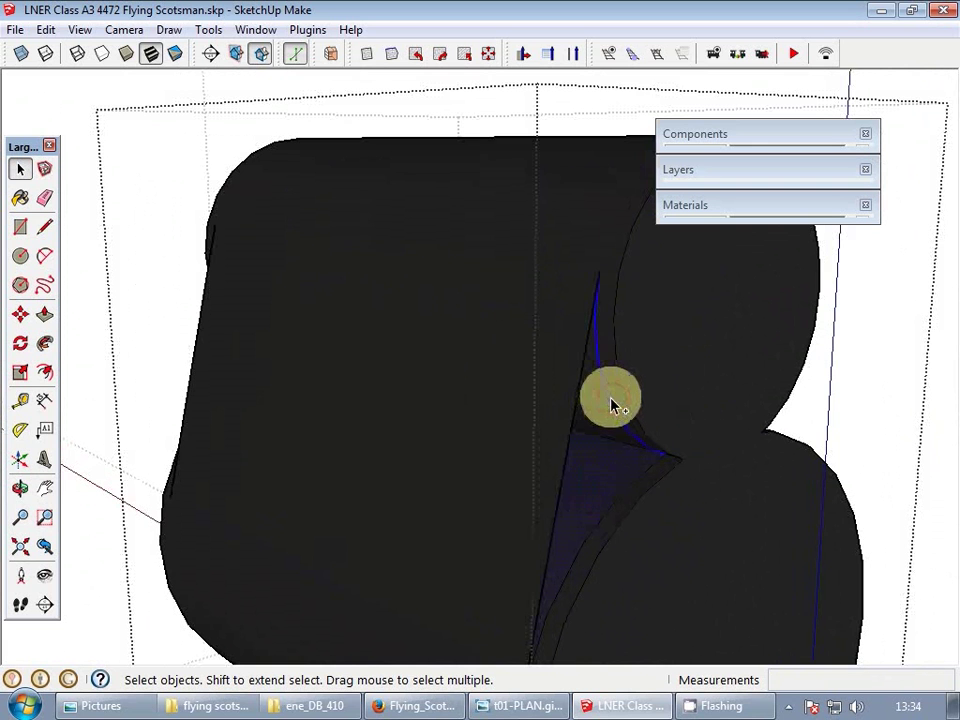
{"action": "left_click", "coordinate": [611, 243], "text": "ctrl+shift"}
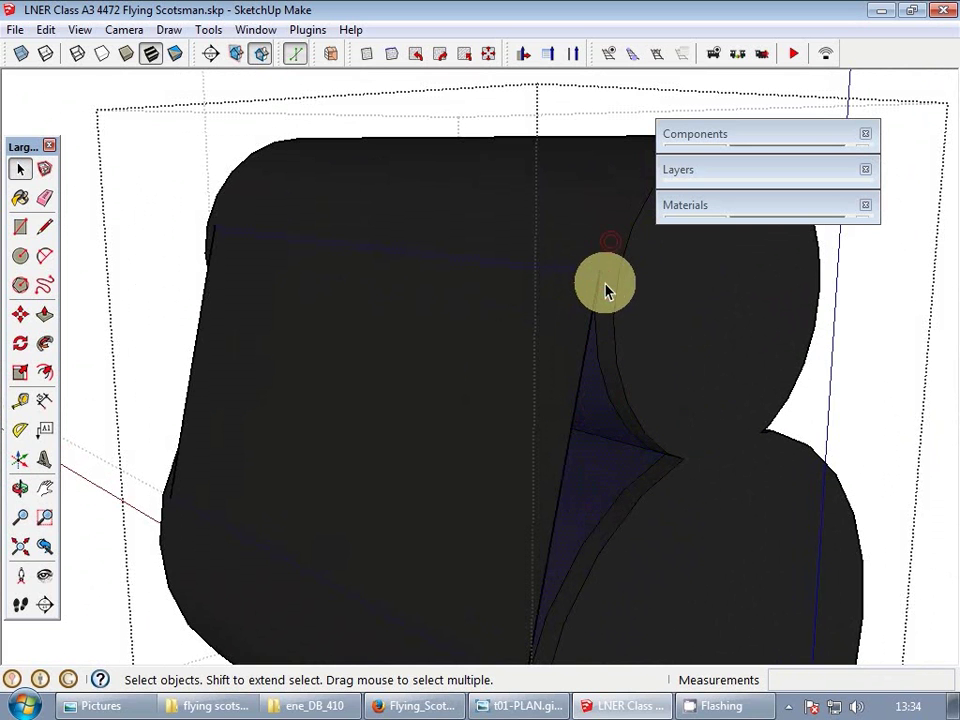
{"action": "key", "text": "ctrl+z"}
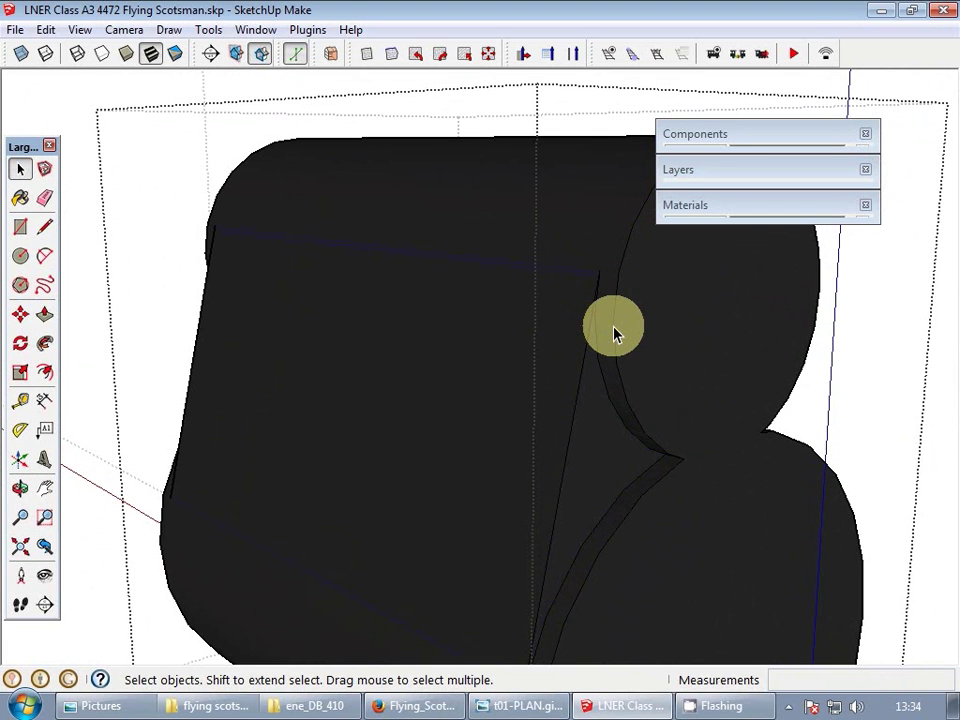
- Draw a line closing the side notch between the upper and lower cylinders at the body's other end
{"action": "left_click", "coordinate": [625, 441]}
{"action": "mouse_move", "coordinate": [676, 468]}
{"action": "middle_mouse_down"}
{"action": "mouse_move", "coordinate": [580, 496]}
{"action": "mouse_move", "coordinate": [516, 446]}
{"action": "mouse_move", "coordinate": [536, 435]}
{"action": "mouse_move", "coordinate": [545, 443]}
{"action": "middle_mouse_up"}
{"action": "scroll", "coordinate": [545, 443], "scroll_direction": "down", "scroll_amount": 3}
{"action": "scroll", "coordinate": [632, 467], "scroll_direction": "up", "scroll_amount": 3}
{"action": "middle_click_drag", "start_coordinate": [633, 469], "coordinate": [627, 414]}
{"action": "scroll", "coordinate": [625, 470], "scroll_direction": "up", "scroll_amount": 2}
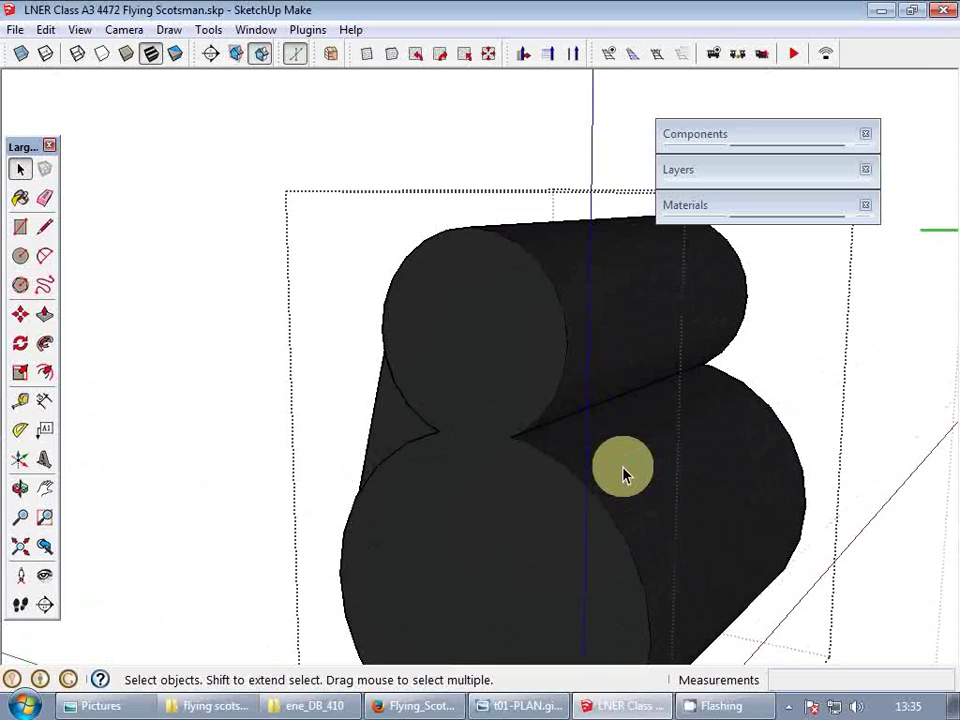
{"action": "key", "text": "l"}
{"action": "left_click", "coordinate": [627, 544]}
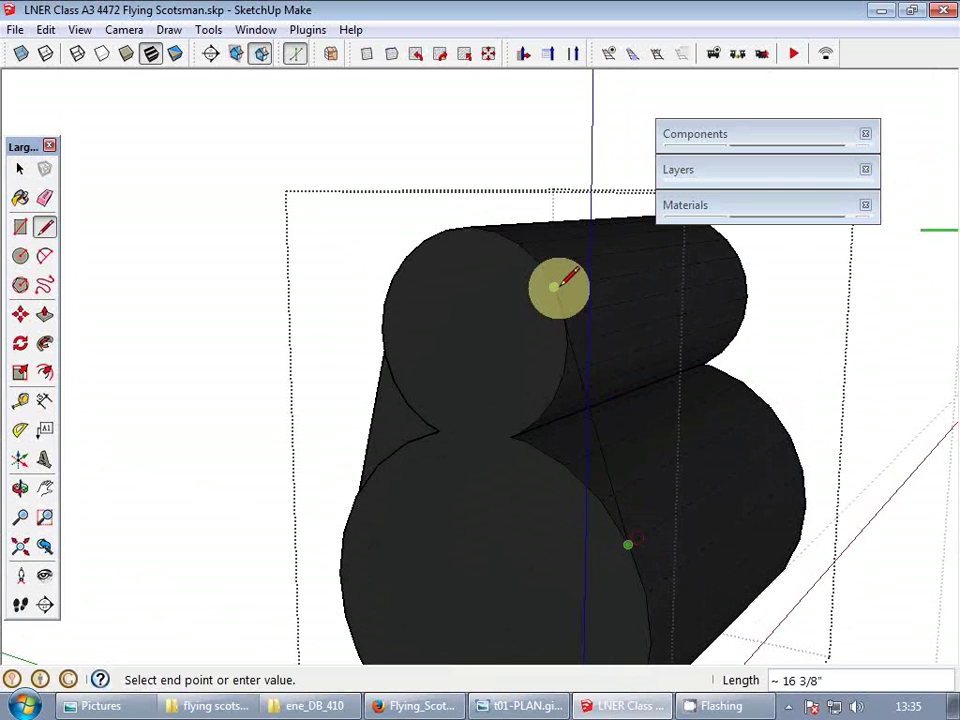
{"action": "left_click", "coordinate": [567, 317]}
- Copy the new notch face a short distance inward along the body's length
{"action": "key", "text": "space"}
{"action": "left_click", "coordinate": [566, 420]}
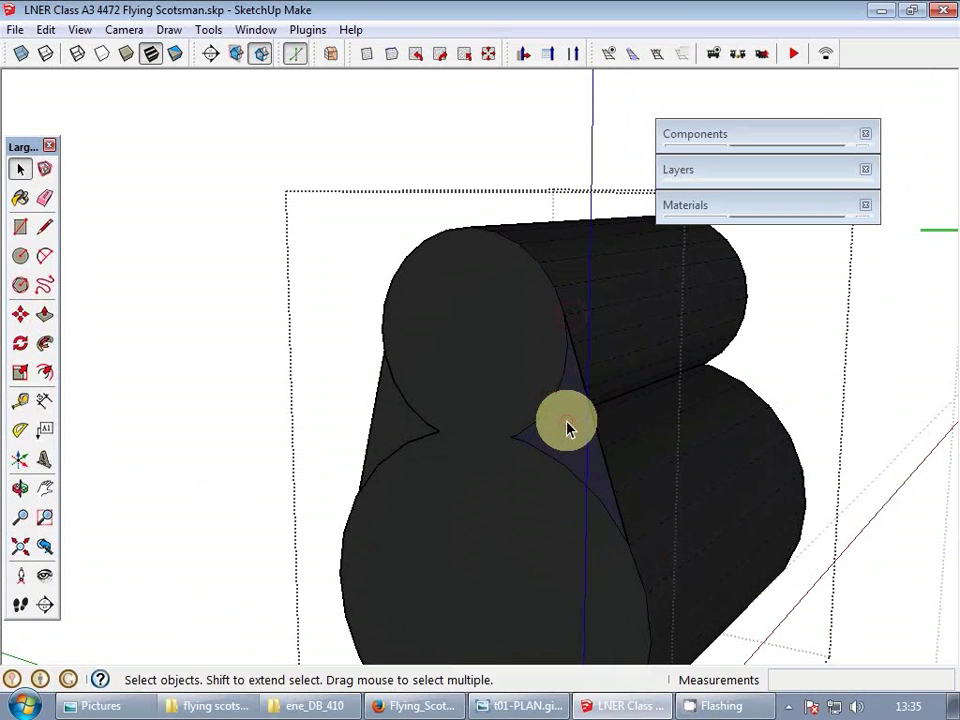
{"action": "key", "text": "m"}
{"action": "left_click", "coordinate": [511, 437]}
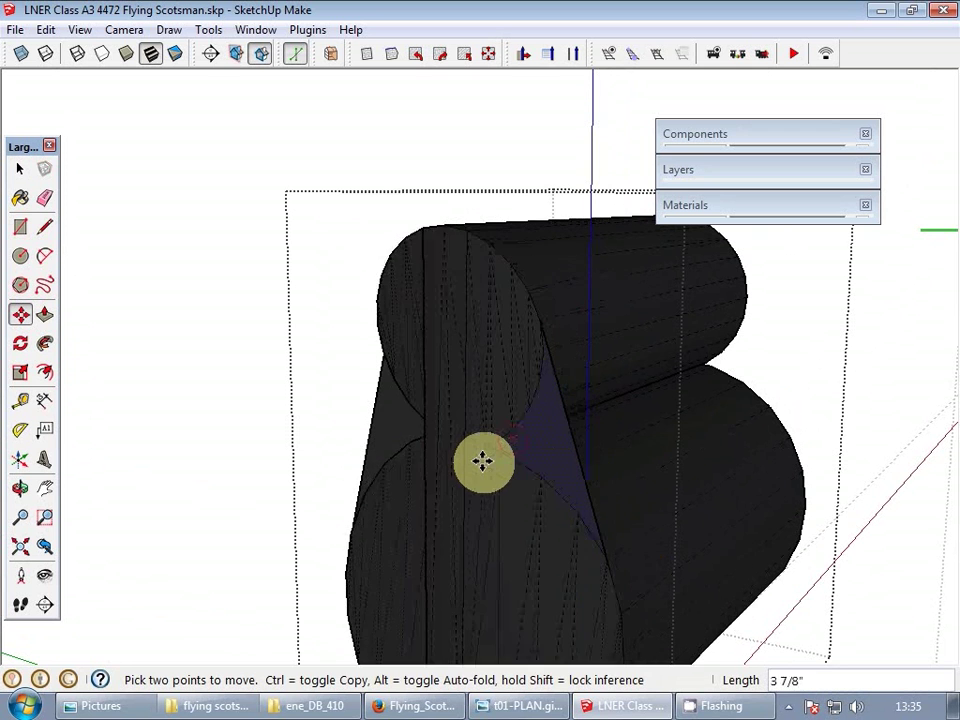
{"action": "key", "text": "ctrl"}
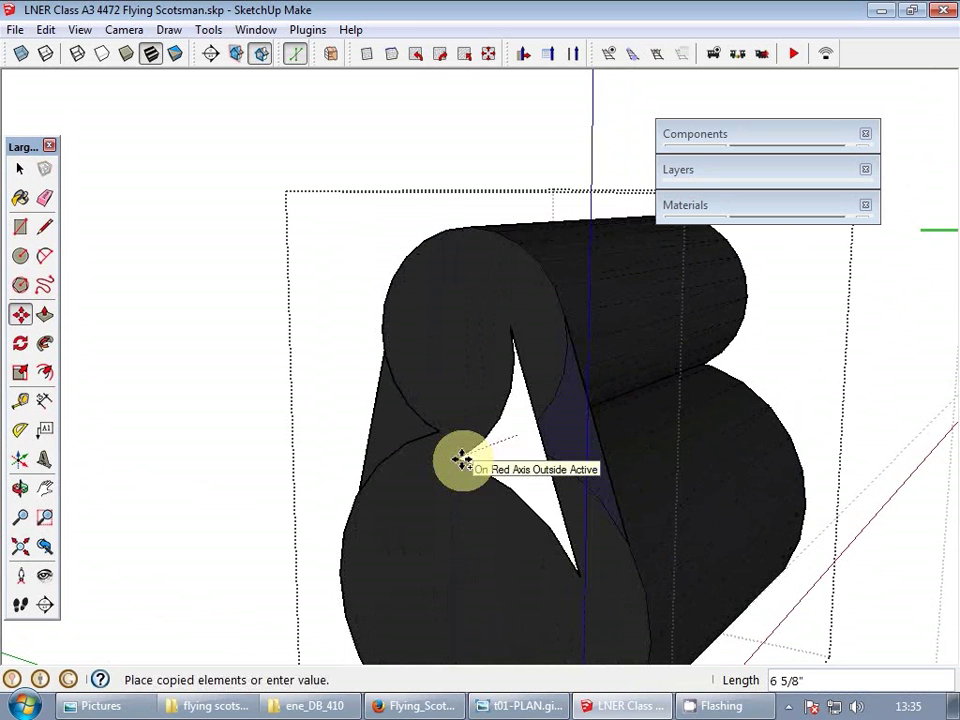
{"action": "left_click", "coordinate": [401, 423]}
- Erase the outer closing line so that only the recessed copy of the notch face remains
{"action": "scroll", "coordinate": [598, 427], "scroll_direction": "up", "scroll_amount": 2}
{"action": "key", "text": "space"}
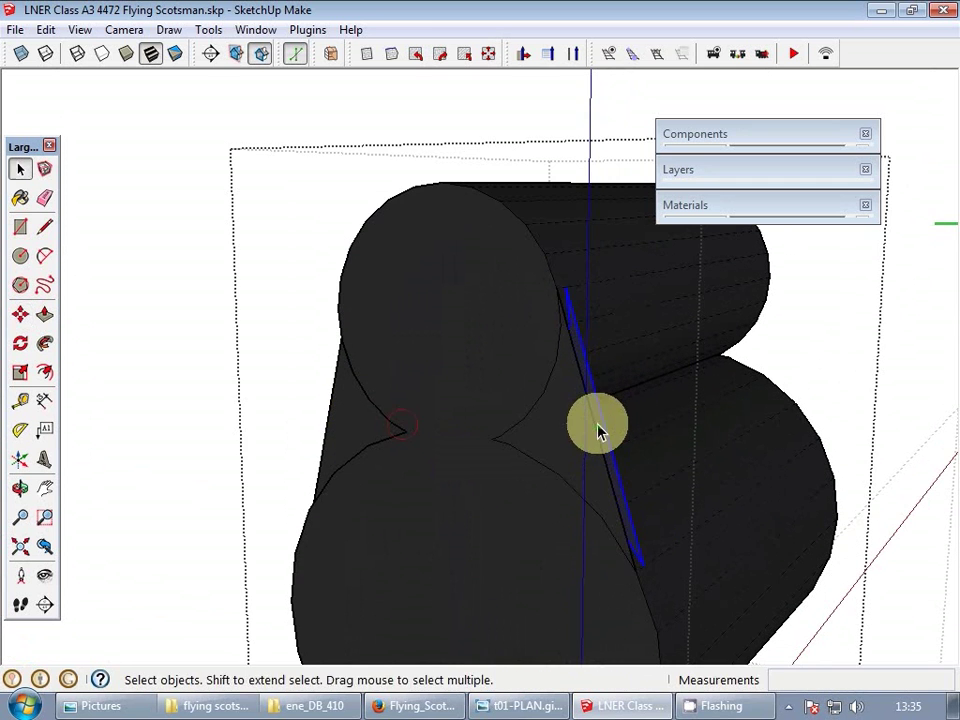
{"action": "key", "text": "e"}
{"action": "left_click", "coordinate": [593, 424]}
- Push/Pull the recessed notch face along the body to the opposite end to form the flat side panel
{"action": "key", "text": "space"}
{"action": "key", "text": "p"}
{"action": "left_click", "coordinate": [590, 439]}
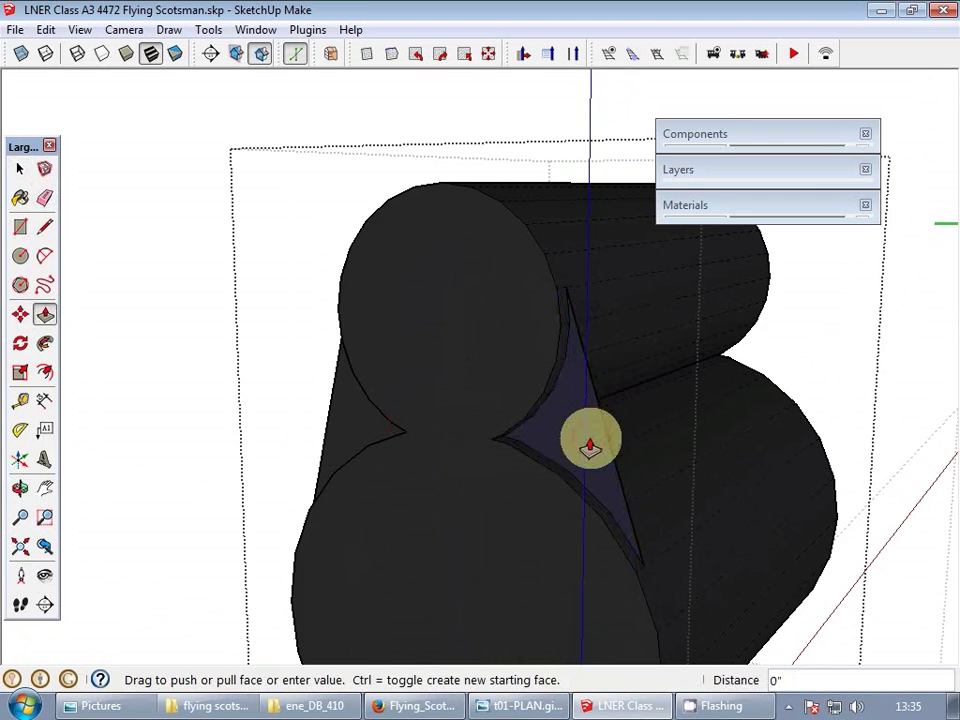
{"action": "middle_click_drag", "start_coordinate": [606, 436], "coordinate": [632, 436]}
{"action": "middle_click_drag", "start_coordinate": [691, 426], "coordinate": [254, 478]}
{"action": "scroll", "coordinate": [596, 472], "scroll_direction": "down", "scroll_amount": 3}
{"action": "middle_click_drag", "start_coordinate": [594, 469], "coordinate": [388, 431]}
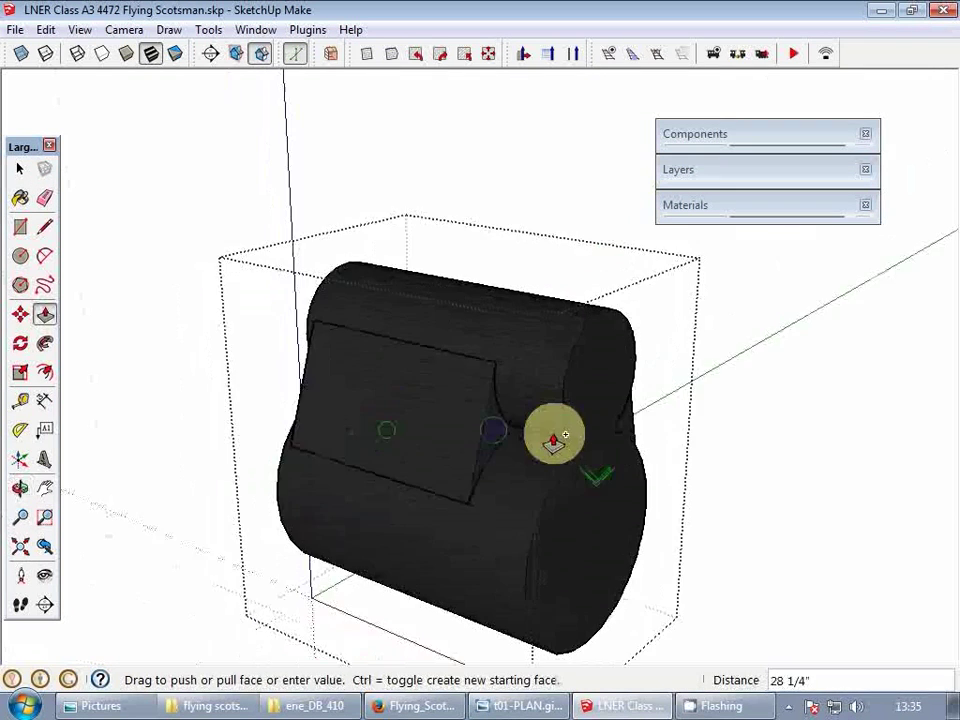
{"action": "middle_click_drag", "start_coordinate": [553, 441], "coordinate": [351, 431]}
{"action": "left_click", "coordinate": [680, 474]}
{"action": "middle_click_drag", "start_coordinate": [680, 470], "coordinate": [553, 444]}
- Delete the leftover geometry inside the side notch at the opposite end of the body
{"action": "key", "text": "space"}
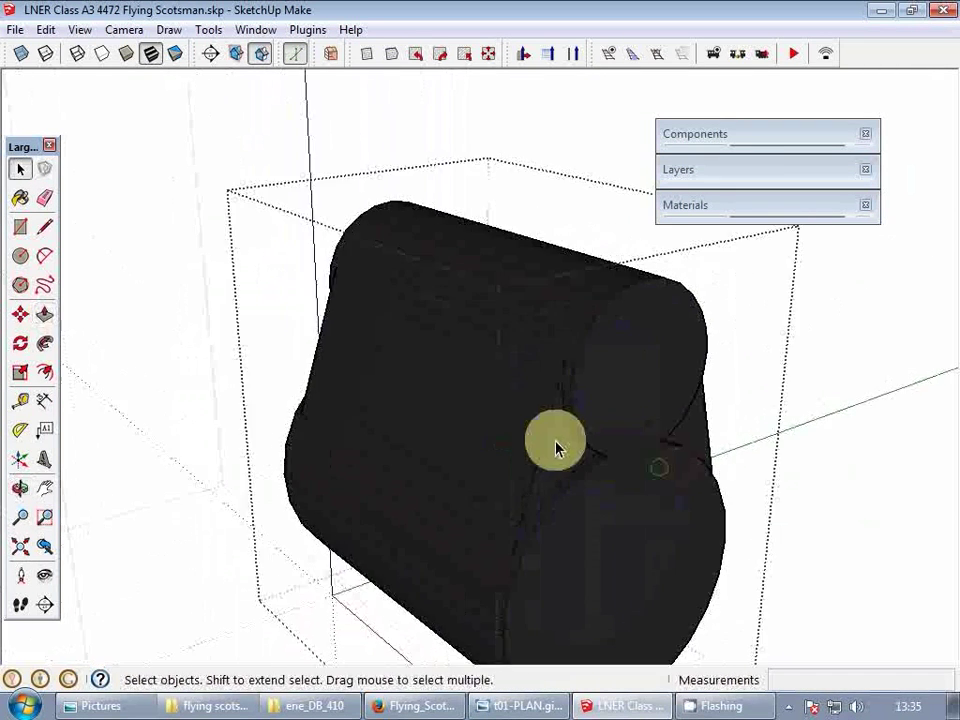
{"action": "scroll", "coordinate": [564, 448], "scroll_direction": "up", "scroll_amount": 2}
{"action": "scroll", "coordinate": [563, 448], "scroll_direction": "up", "scroll_amount": 2}
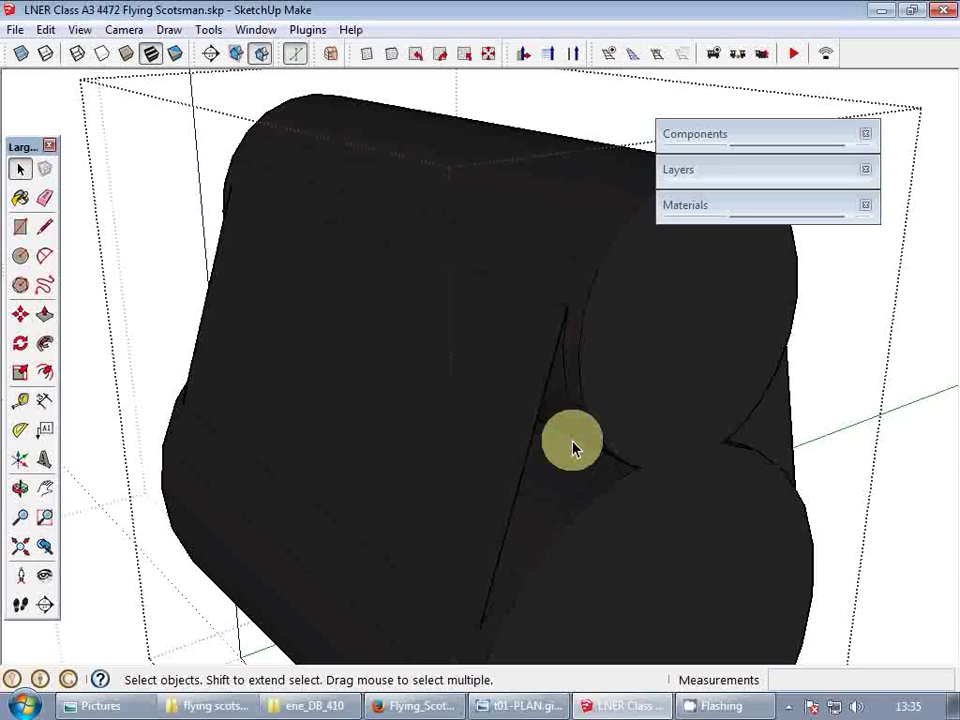
{"action": "left_click", "coordinate": [564, 422]}
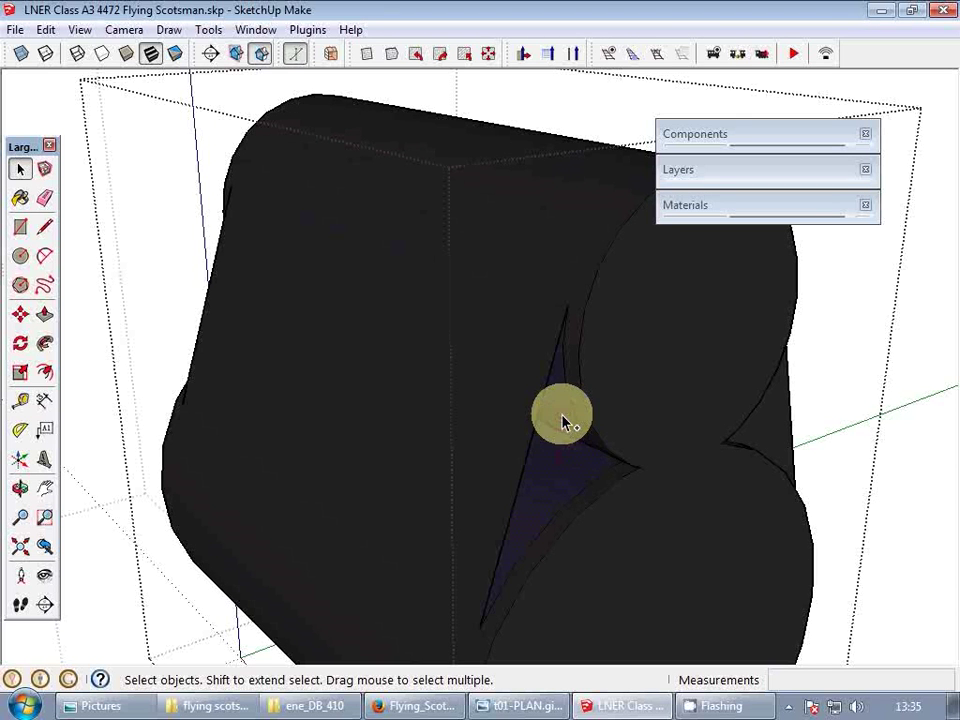
{"action": "left_click", "coordinate": [563, 422]}
{"action": "key", "text": "Delete"}
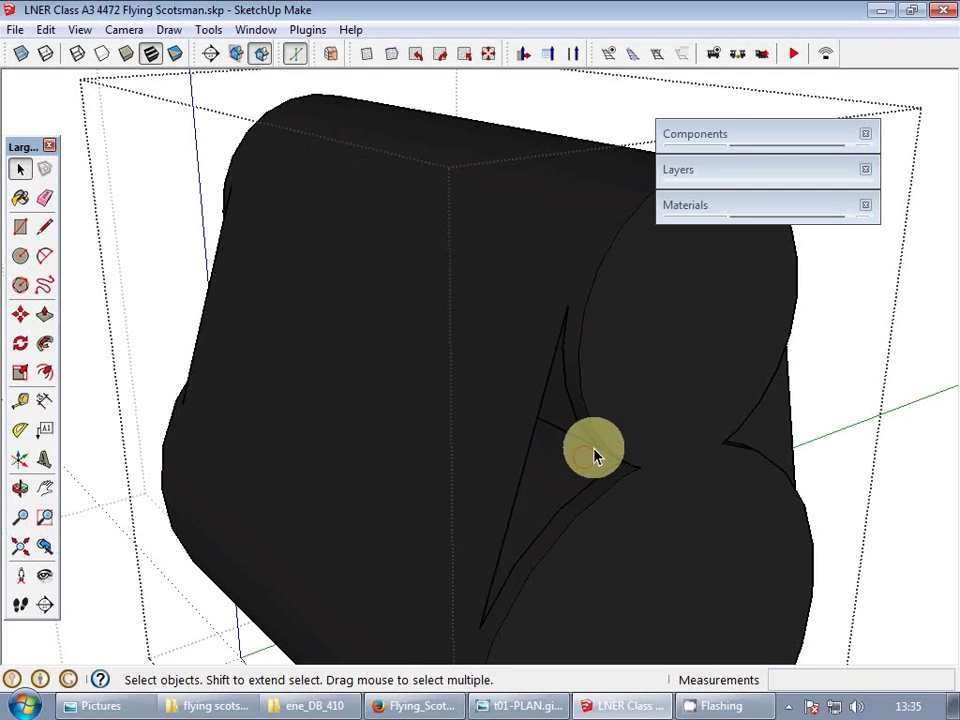
{"action": "left_click", "coordinate": [588, 444]}
- Paint the figure-eight end faces of the body with the in-model material 0135_DarkGray
{"action": "scroll", "coordinate": [590, 450], "scroll_direction": "down", "scroll_amount": 6}
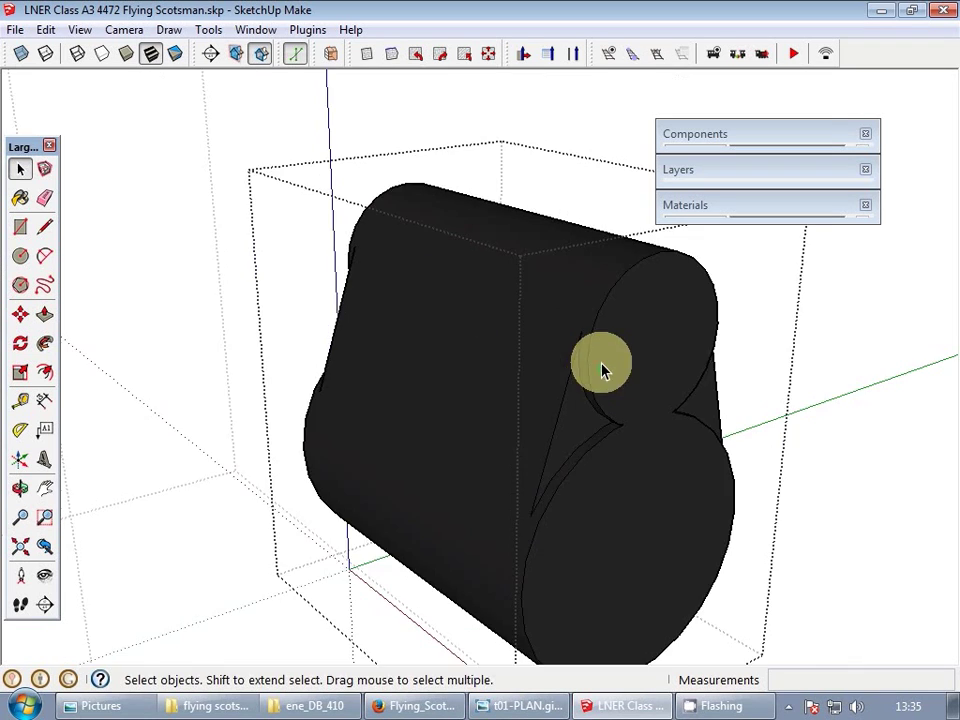
{"action": "middle_click_drag", "start_coordinate": [504, 360], "coordinate": [651, 360]}
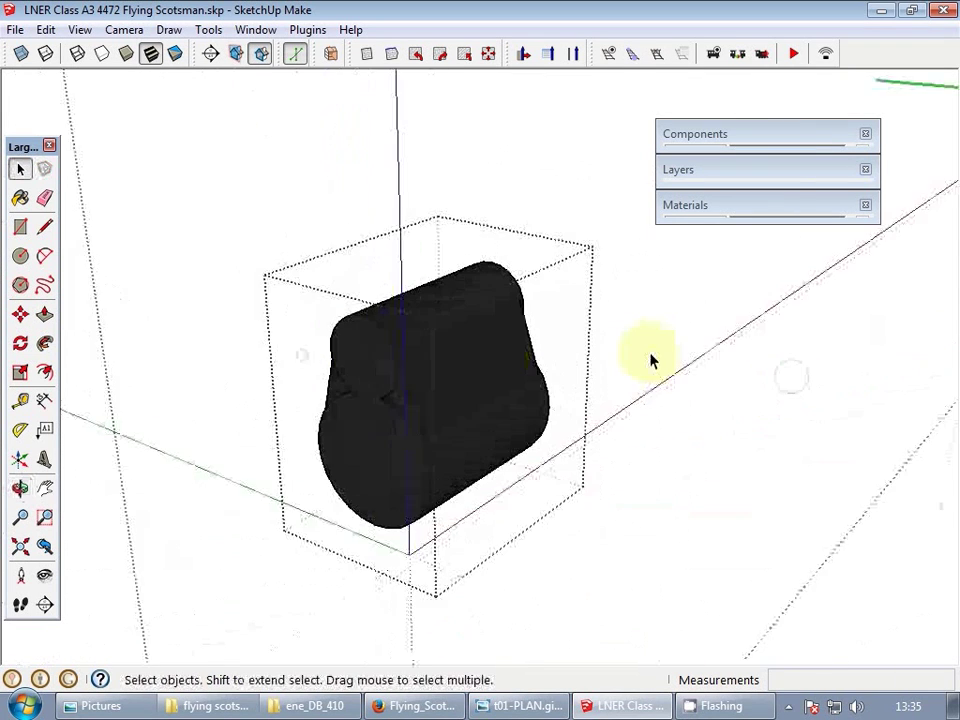
{"action": "scroll", "coordinate": [399, 409], "scroll_direction": "up", "scroll_amount": 6}
{"action": "scroll", "coordinate": [486, 339], "scroll_direction": "down", "scroll_amount": 3}
{"action": "middle_click_drag", "start_coordinate": [583, 298], "coordinate": [458, 333]}
{"action": "scroll", "coordinate": [542, 321], "scroll_direction": "up", "scroll_amount": 3}
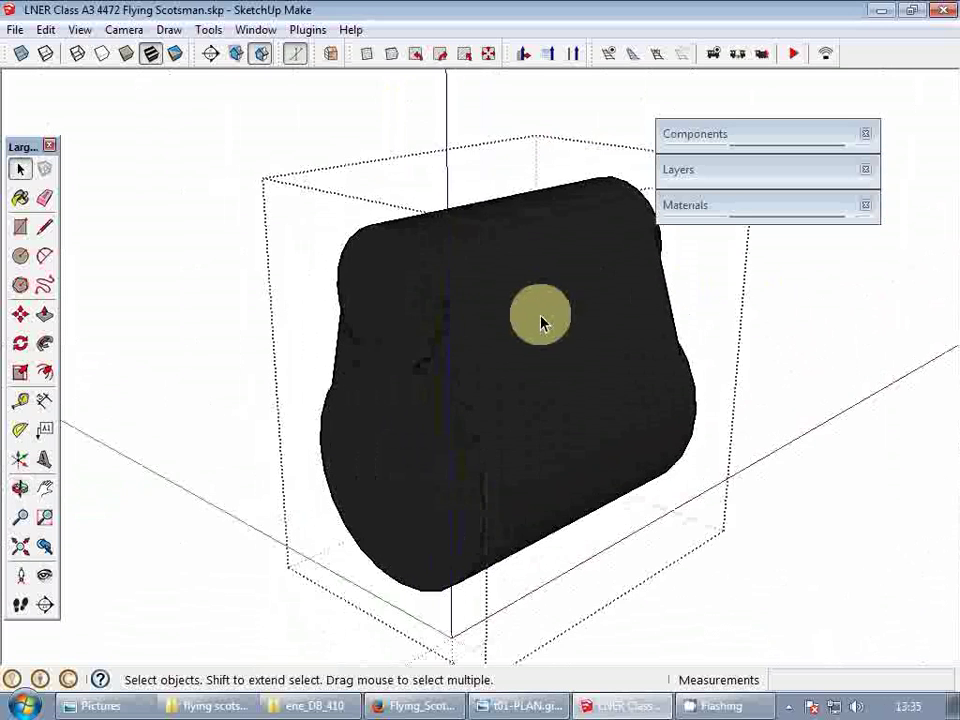
{"action": "middle_click_drag", "start_coordinate": [424, 381], "coordinate": [744, 218]}
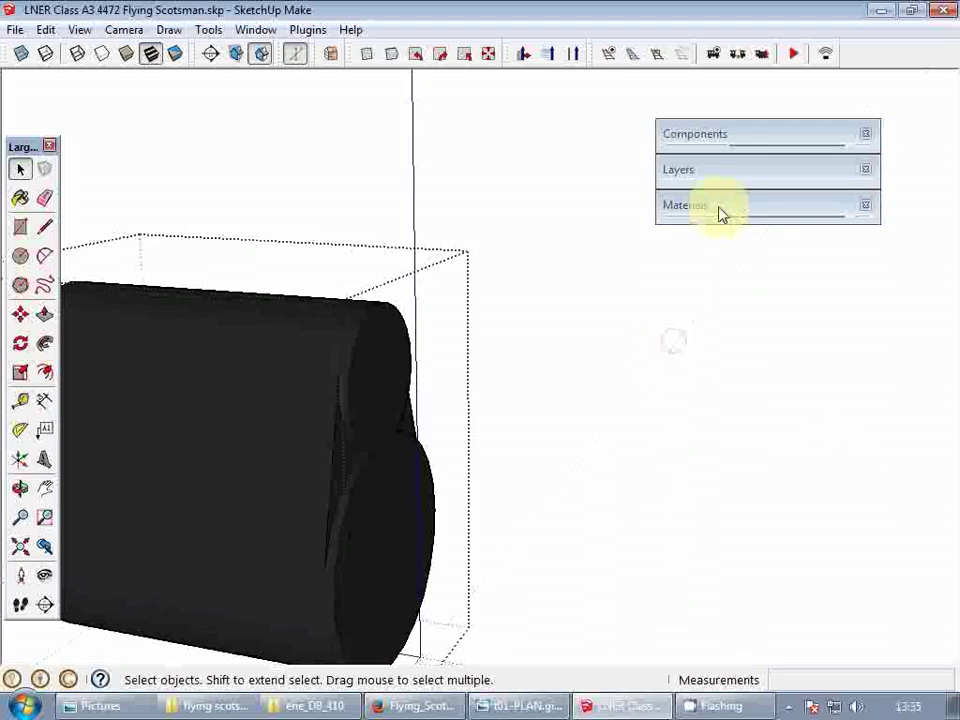
{"action": "left_click", "coordinate": [720, 210]}
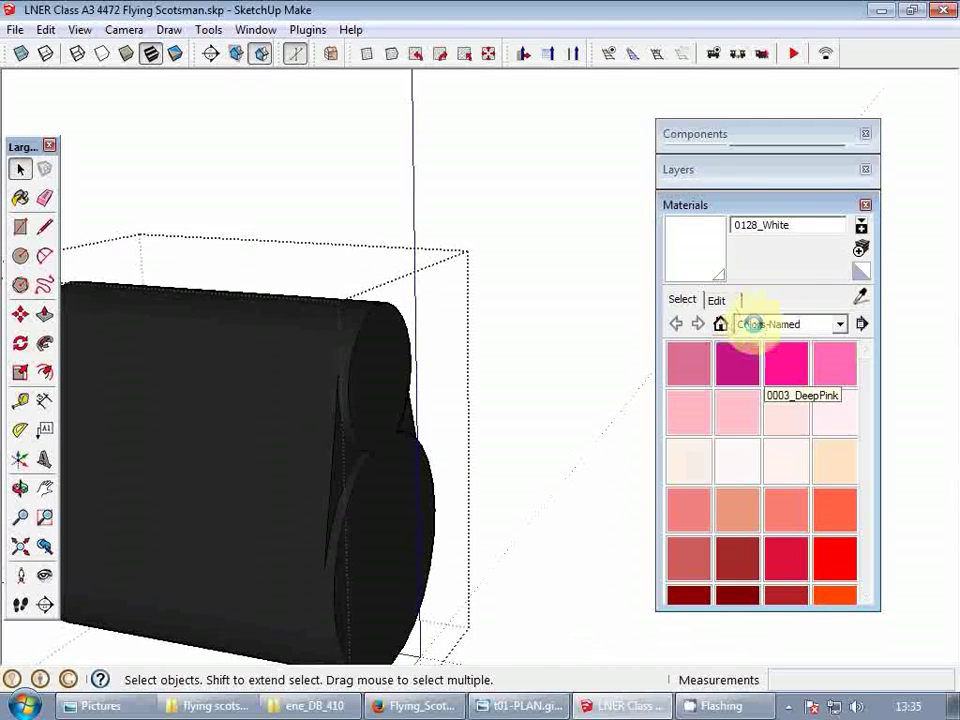
{"action": "left_click", "coordinate": [721, 323]}
{"action": "left_click", "coordinate": [689, 462]}
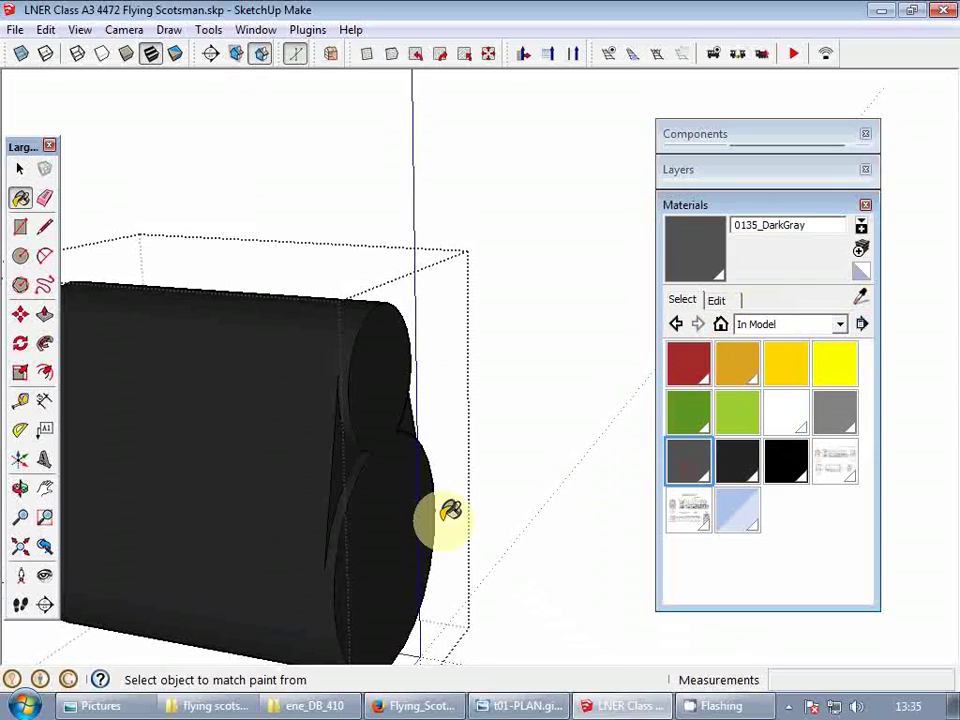
{"action": "mouse_move", "coordinate": [450, 510]}
{"action": "middle_mouse_down"}
{"action": "mouse_move", "coordinate": [396, 444]}
{"action": "mouse_move", "coordinate": [392, 401]}
{"action": "mouse_move", "coordinate": [441, 390]}
{"action": "mouse_move", "coordinate": [590, 398]}
{"action": "middle_mouse_up"}
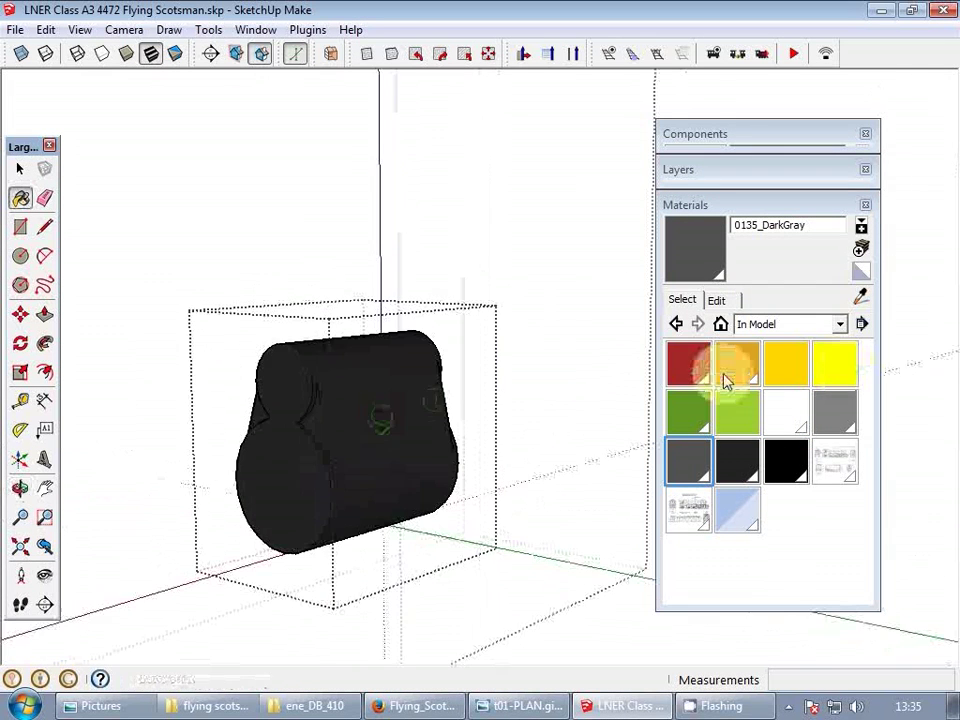
{"action": "left_click", "coordinate": [287, 450]}
{"action": "key", "text": "space"}
- Copy the figure-eight end face 5" inward along the body
{"action": "scroll", "coordinate": [315, 417], "scroll_direction": "up", "scroll_amount": 2}
{"action": "middle_click_drag", "start_coordinate": [390, 433], "coordinate": [533, 471]}
{"action": "key", "text": "space"}
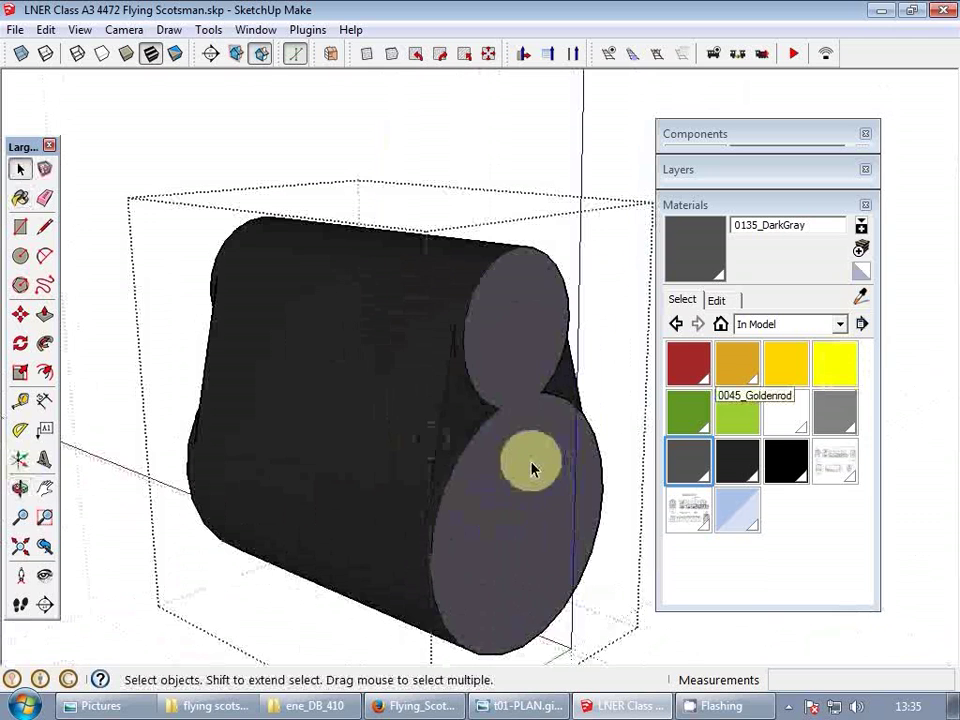
{"action": "scroll", "coordinate": [480, 490], "scroll_direction": "up", "scroll_amount": 3}
{"action": "key", "text": "m"}
{"action": "left_click", "coordinate": [408, 553]}
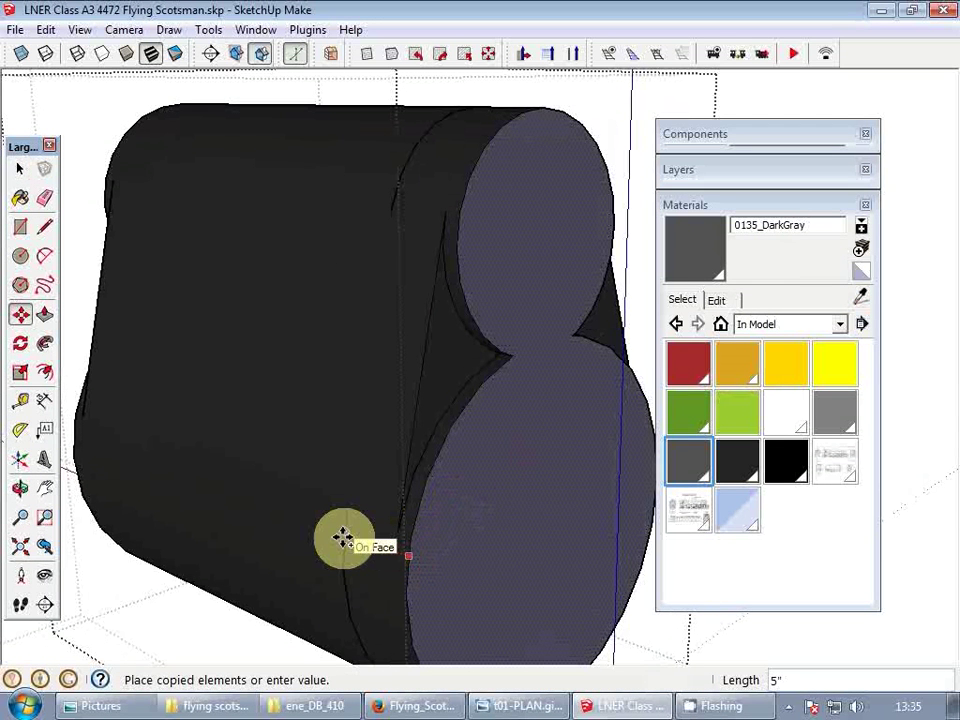
- Draw straight lines across both flat side panels to join the upper and lower arcs of the copied outline
{"action": "key", "text": "l"}
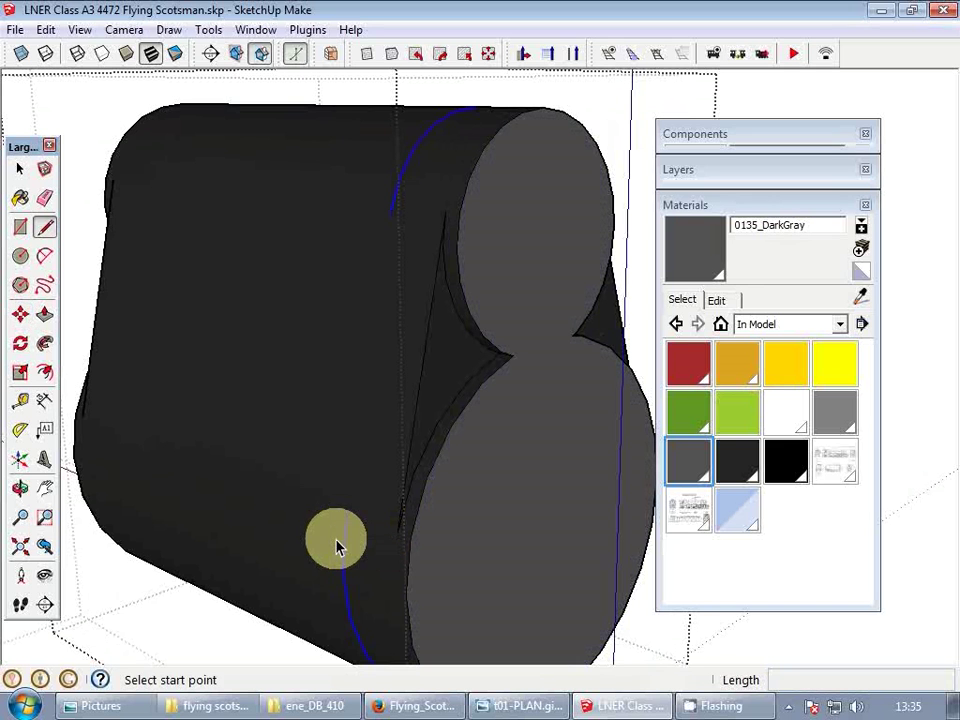
{"action": "left_click", "coordinate": [343, 519]}
{"action": "left_click", "coordinate": [392, 195]}
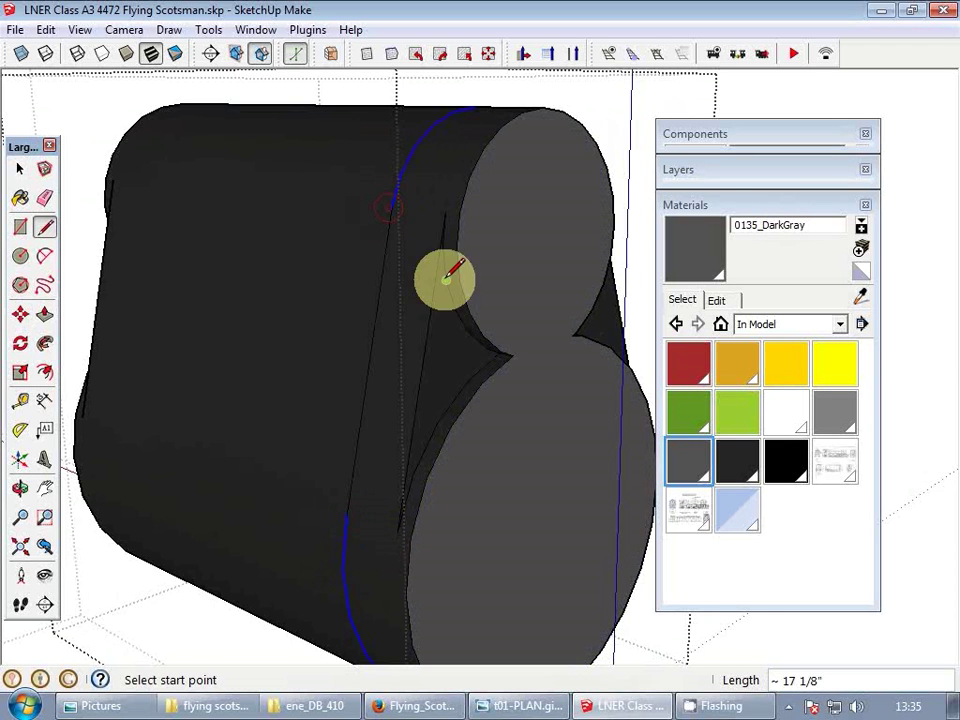
{"action": "middle_click_drag", "start_coordinate": [446, 274], "coordinate": [354, 471]}
{"action": "left_click", "coordinate": [384, 479]}
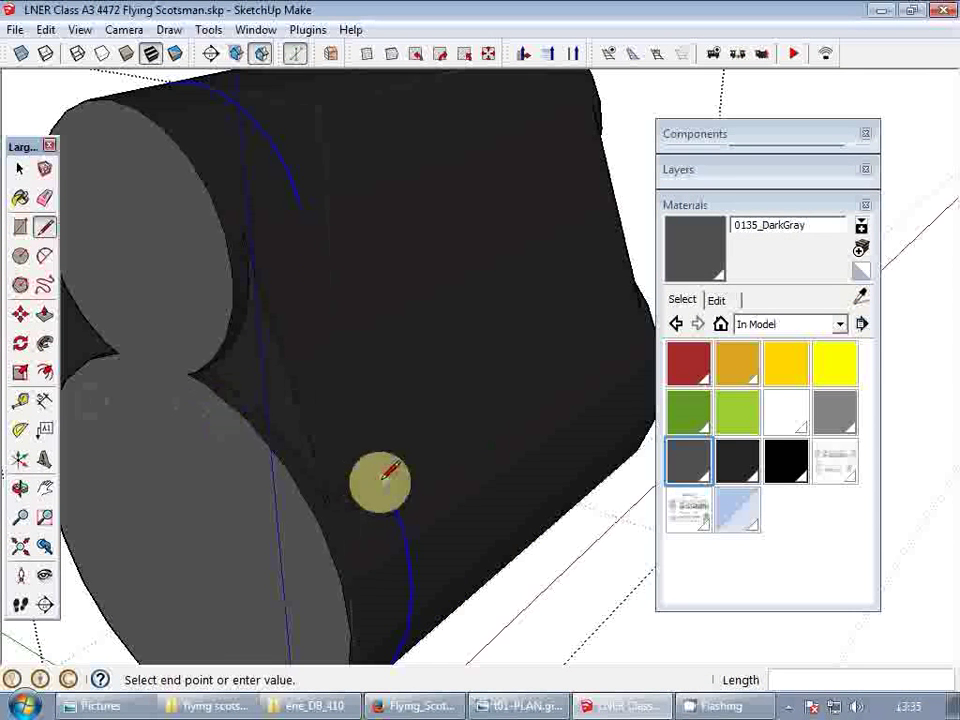
{"action": "left_click", "coordinate": [300, 205]}
- Delete the copied inner face and its arc edges hidden behind the flat side panels
{"action": "key", "text": "space"}
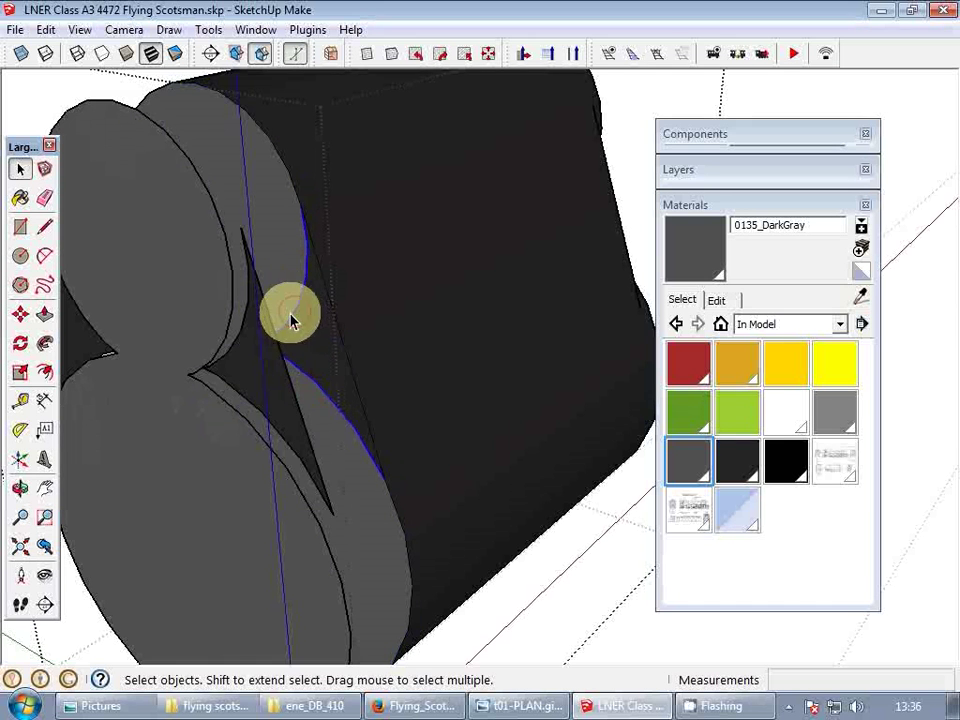
{"action": "middle_click_drag", "start_coordinate": [289, 321], "coordinate": [309, 326]}
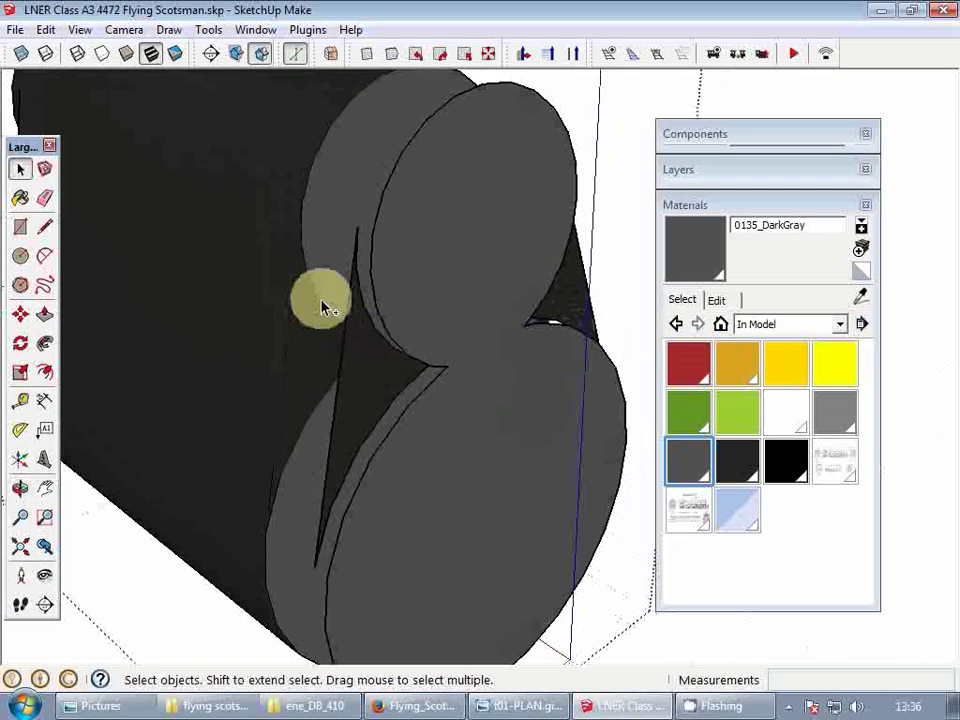
{"action": "left_click", "coordinate": [320, 399], "text": "ctrl"}
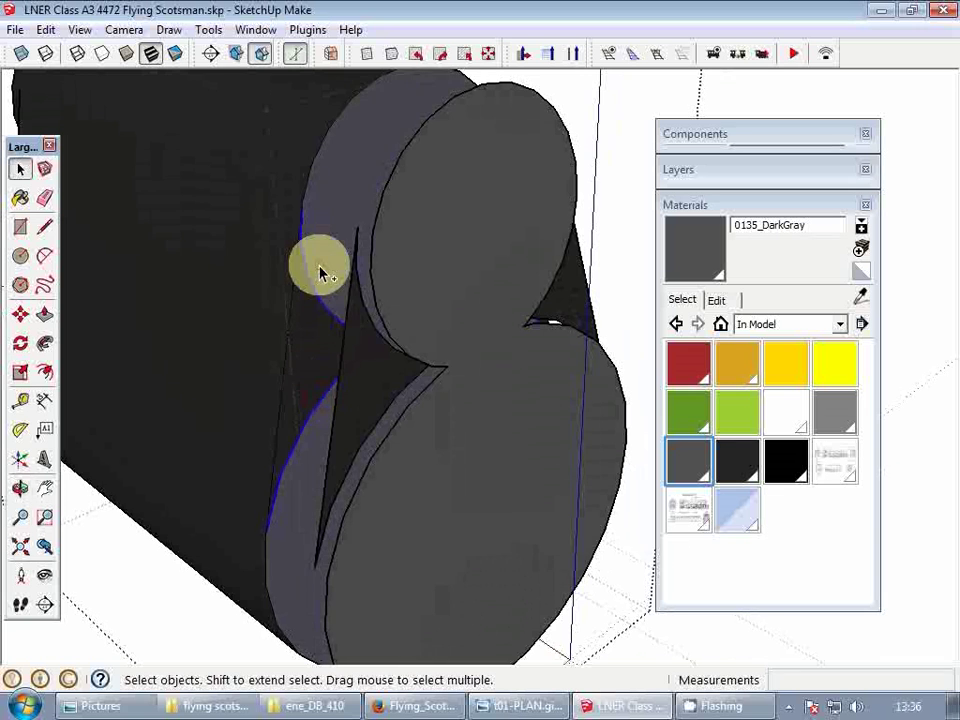
{"action": "scroll", "coordinate": [320, 272], "scroll_direction": "down", "scroll_amount": 5}
{"action": "middle_click_drag", "start_coordinate": [320, 272], "coordinate": [584, 246]}
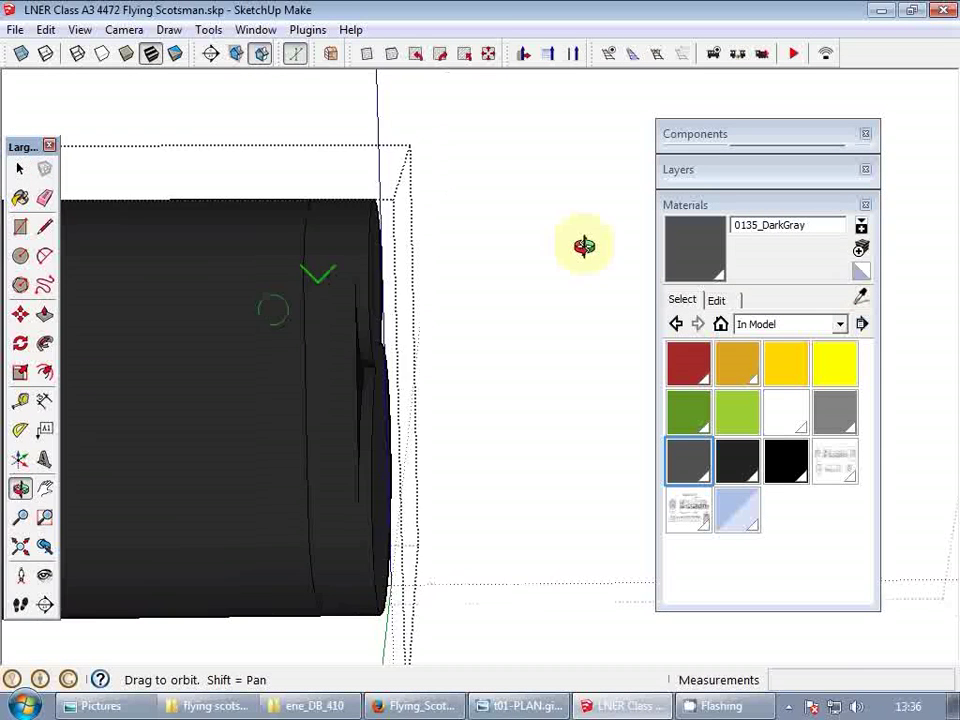
- Copy the complete seam outline around the body 2" farther inward from the end
{"action": "scroll", "coordinate": [321, 325], "scroll_direction": "down", "scroll_amount": 3}
{"action": "middle_click_drag", "start_coordinate": [328, 313], "coordinate": [428, 321]}
{"action": "left_click_drag", "start_coordinate": [380, 178], "coordinate": [437, 510]}
{"action": "scroll", "coordinate": [424, 426], "scroll_direction": "up", "scroll_amount": 2}
{"action": "key", "text": "m"}
{"action": "left_click", "coordinate": [426, 360]}
{"action": "key", "text": "ctrl"}
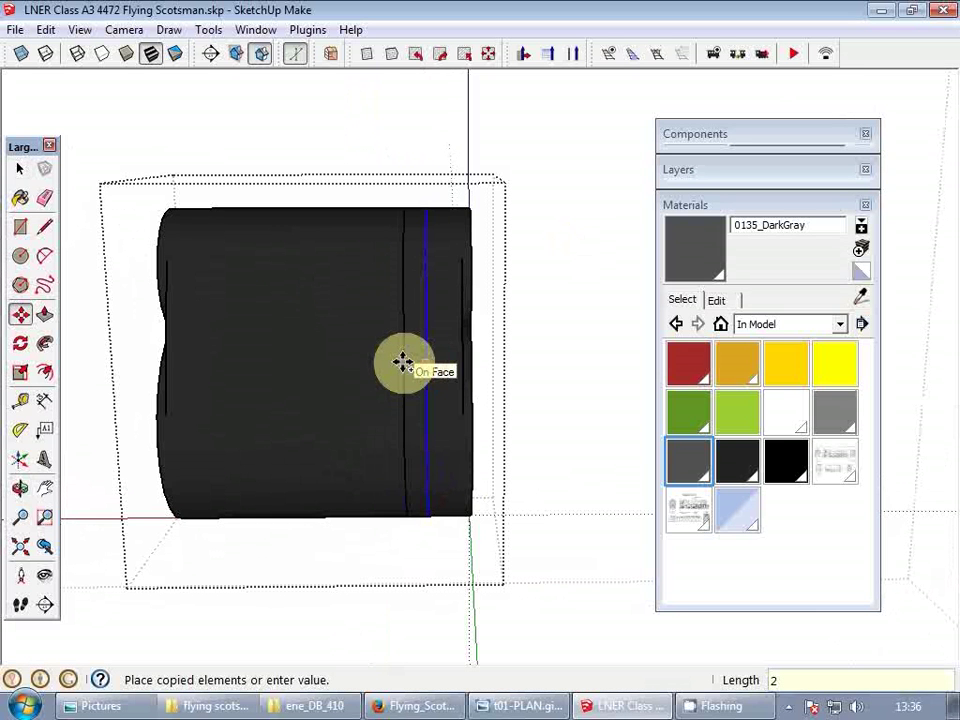
{"action": "key", "text": "space"}
- Place a guide line across the side panel, offset inward from the opposite end face
{"action": "middle_click_drag", "start_coordinate": [403, 369], "coordinate": [243, 395]}
{"action": "key", "text": "t"}
{"action": "scroll", "coordinate": [172, 463], "scroll_direction": "up", "scroll_amount": 2}
{"action": "left_click", "coordinate": [170, 462]}
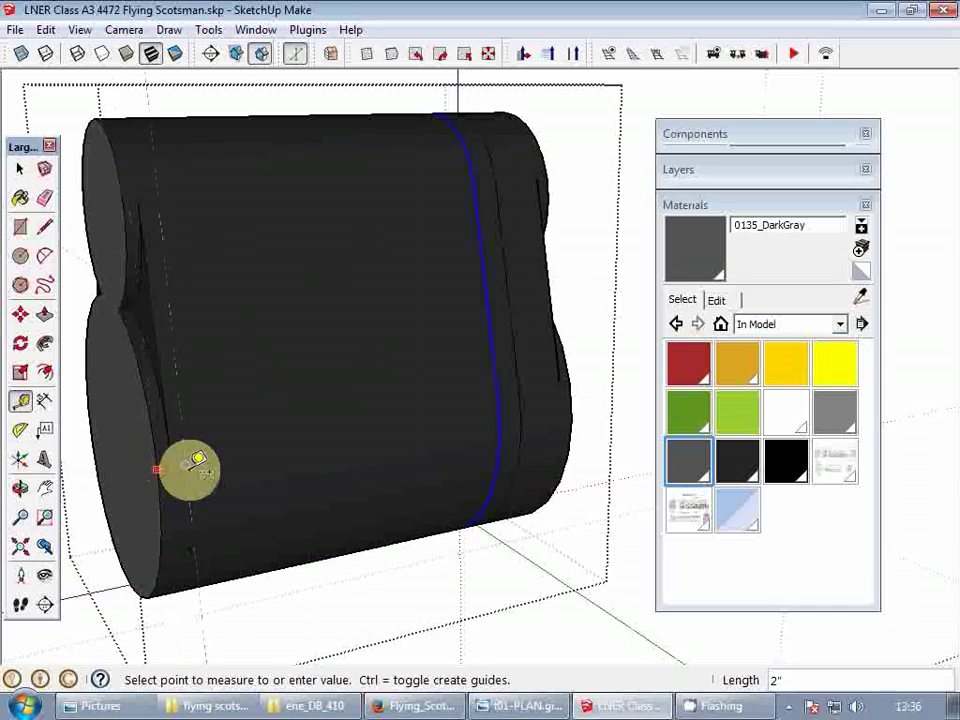
- Copy the selected seam outline 22 1/2" along the body onto the guide line near the opposite end
{"action": "key", "text": "m"}
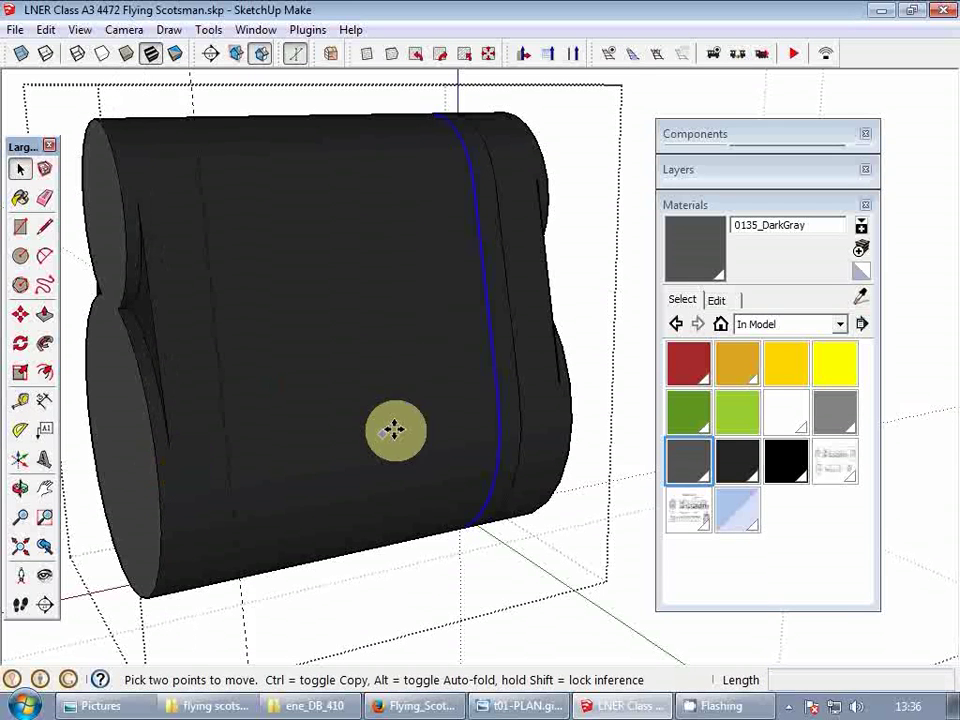
{"action": "left_click", "coordinate": [490, 374], "text": "ctrl"}
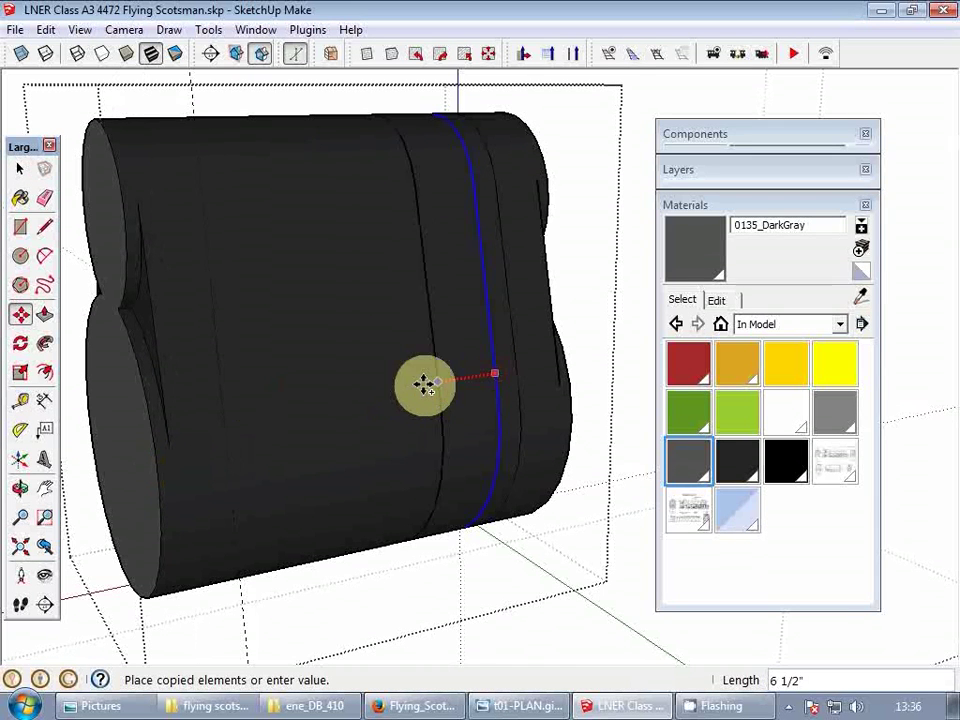
{"action": "left_click", "coordinate": [229, 487]}
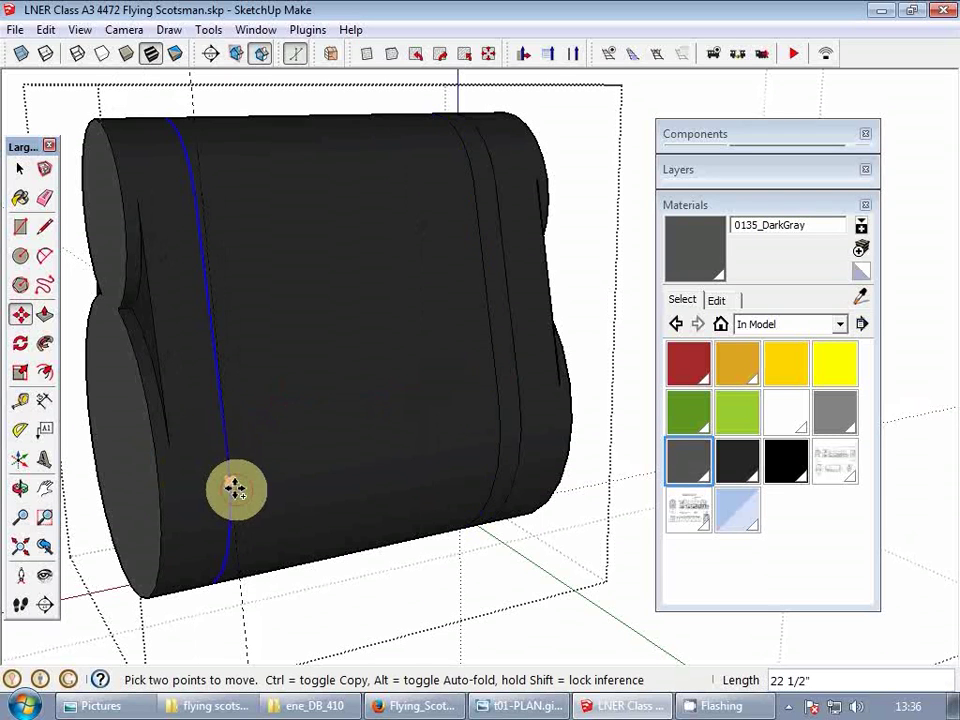
{"action": "left_click", "coordinate": [493, 375]}
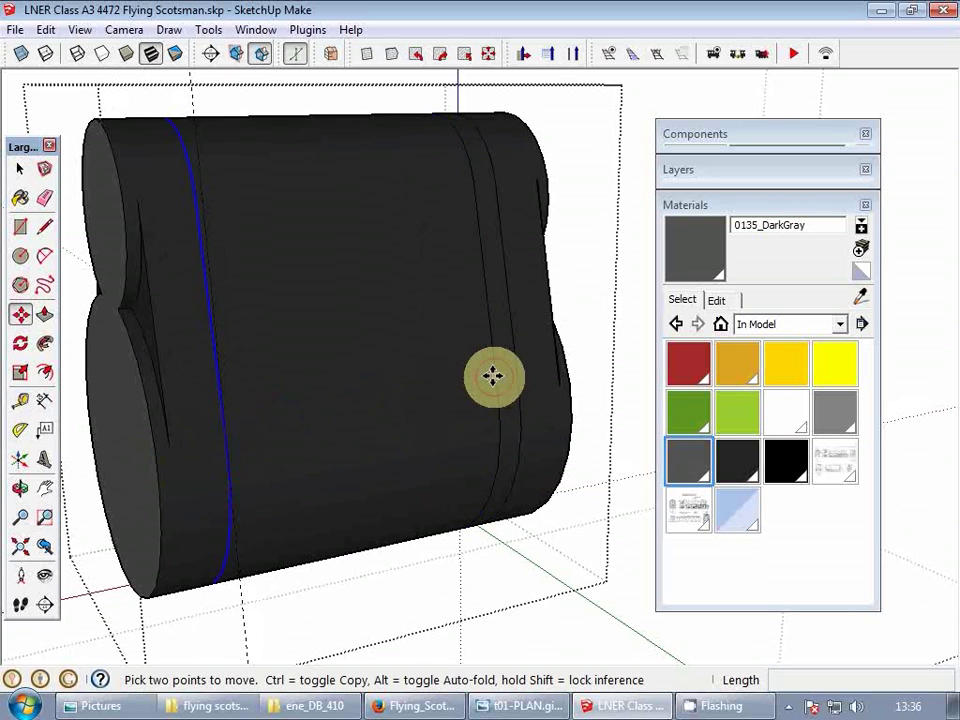
{"action": "left_click", "coordinate": [521, 372]}
{"action": "key", "text": "e"}
{"action": "scroll", "coordinate": [428, 341], "scroll_direction": "down", "scroll_amount": 2}
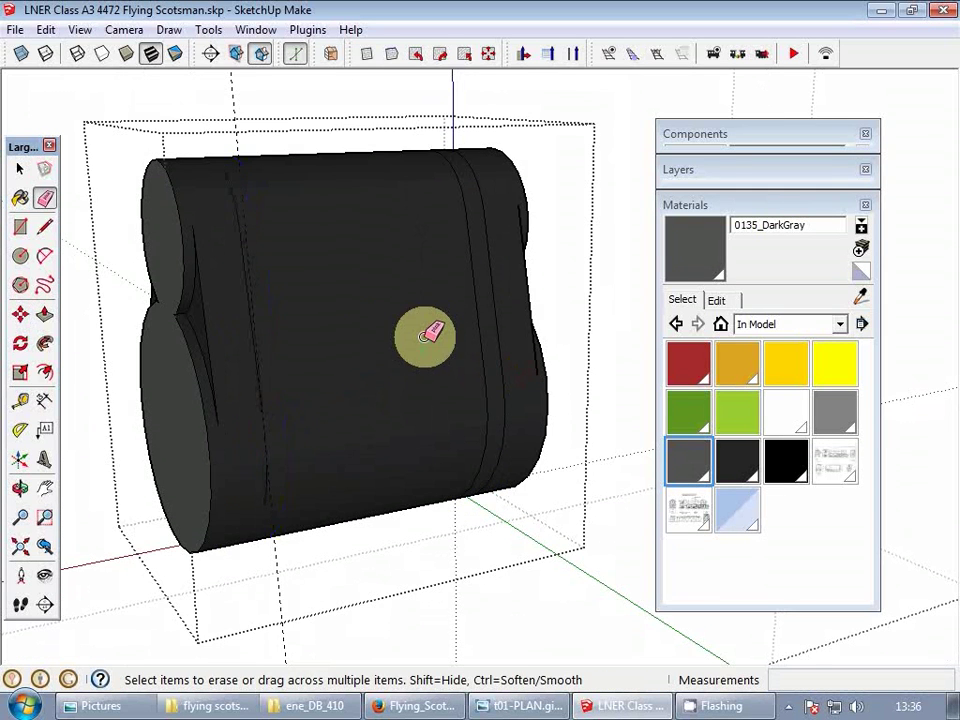
- Copy the new seam outline 2" inward to form a second band, and erase the guide line
{"action": "mouse_move", "coordinate": [430, 335]}
{"action": "middle_mouse_down"}
{"action": "mouse_move", "coordinate": [279, 287]}
{"action": "mouse_move", "coordinate": [216, 146]}
{"action": "middle_mouse_up"}
{"action": "key", "text": "space"}
{"action": "left_click_drag", "start_coordinate": [229, 122], "coordinate": [347, 621]}
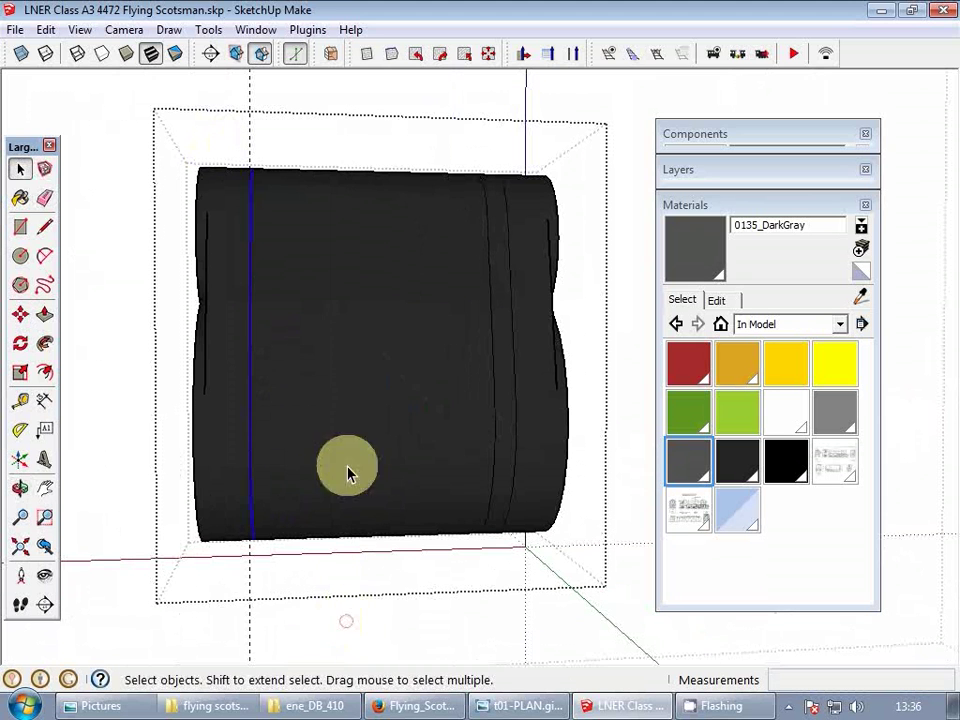
{"action": "key", "text": "m"}
{"action": "key", "text": "ctrl"}
{"action": "left_click", "coordinate": [497, 394]}
{"action": "left_click", "coordinate": [512, 394]}
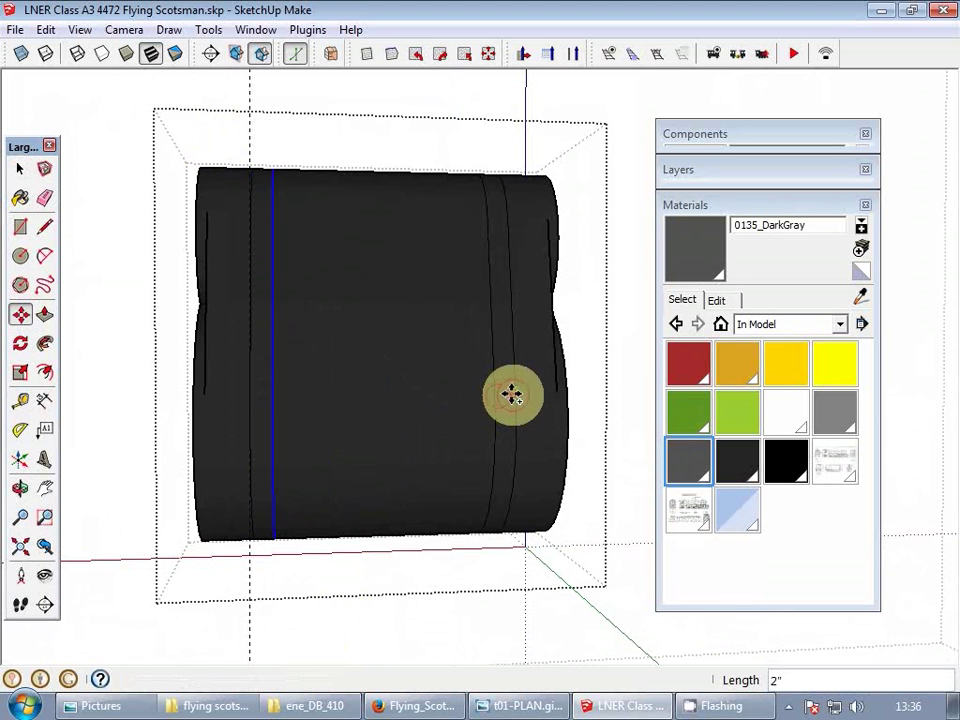
{"action": "key", "text": "p"}
{"action": "key", "text": "e"}
{"action": "key", "text": "space"}
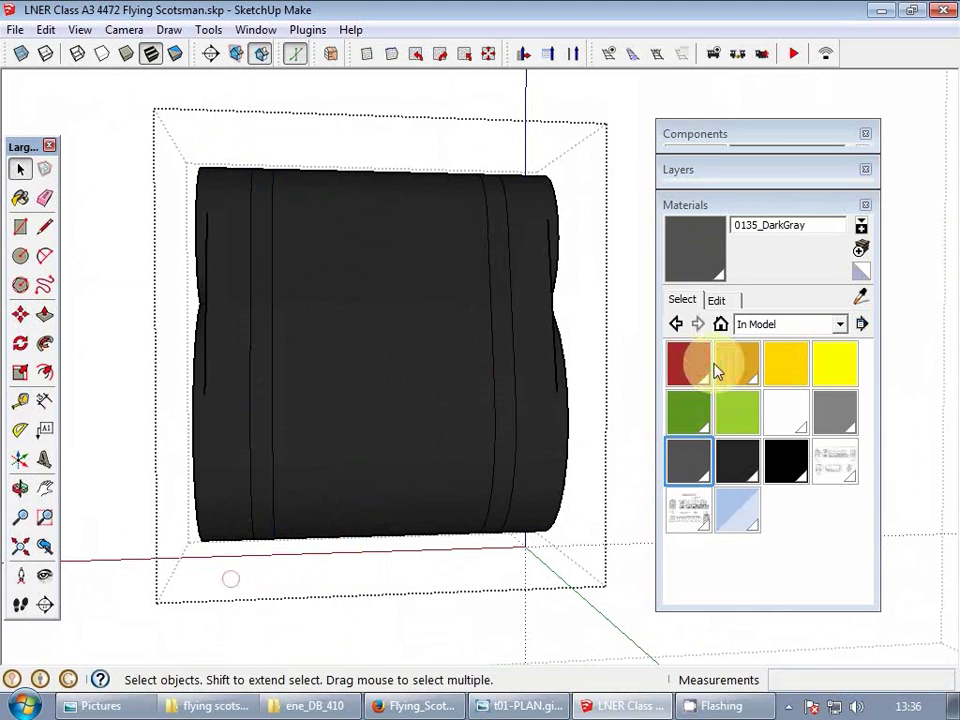
- Paint both narrow bands around the double-cylinder body with 0018_Brown and select them
{"action": "left_click", "coordinate": [705, 366]}
{"action": "left_click", "coordinate": [504, 332]}
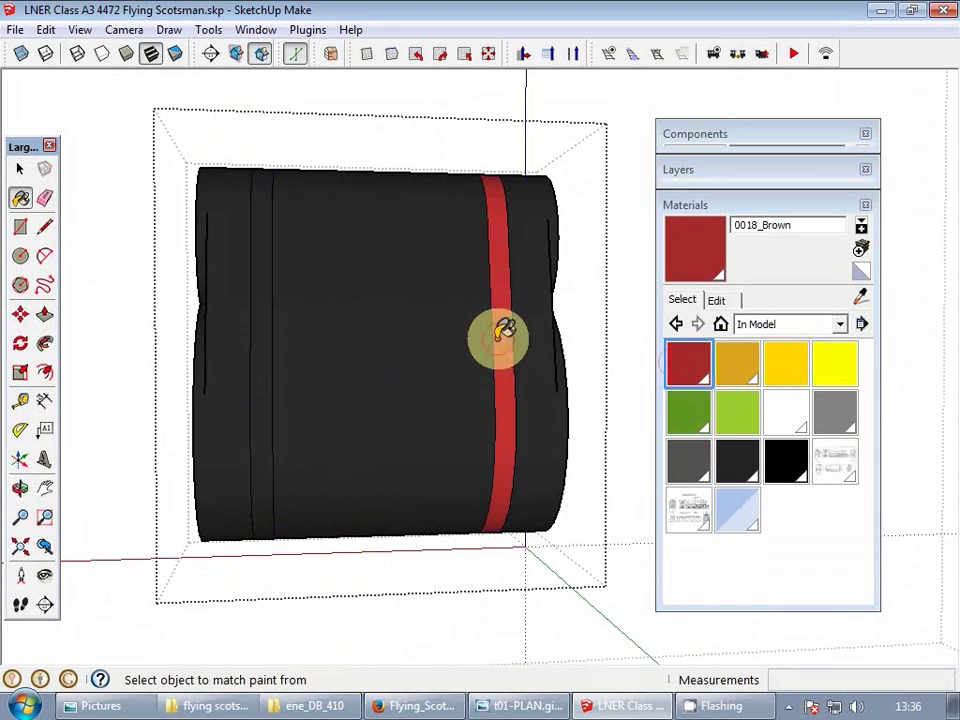
{"action": "left_click", "coordinate": [266, 320]}
{"action": "key", "text": "space"}
{"action": "left_click", "coordinate": [259, 322]}
{"action": "left_click", "coordinate": [504, 305], "text": "ctrl"}
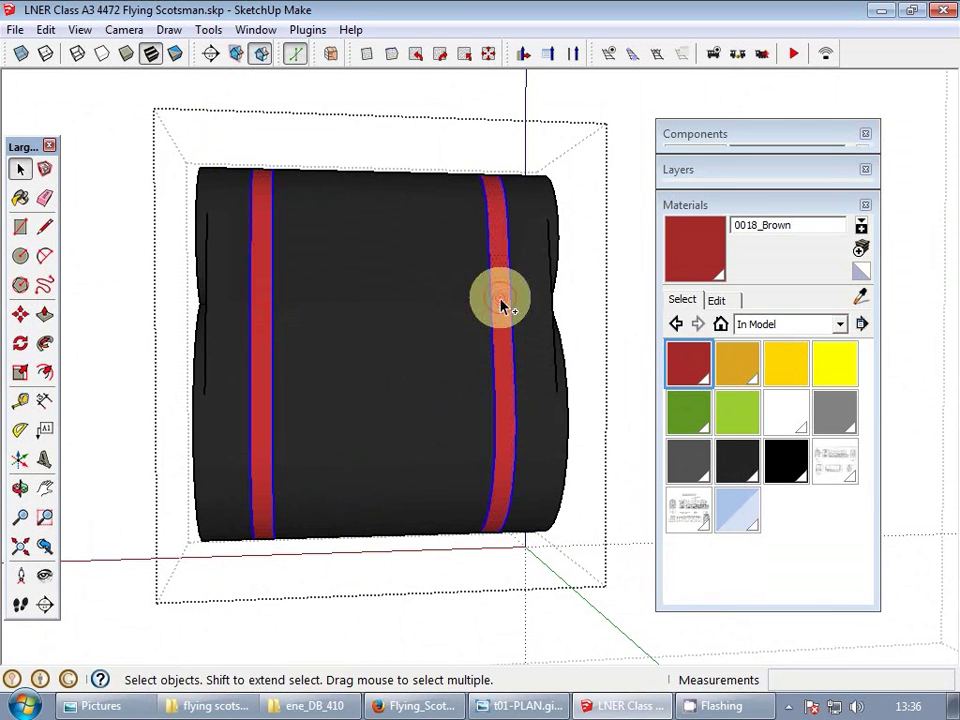
{"action": "middle_click_drag", "start_coordinate": [306, 336], "coordinate": [413, 370]}
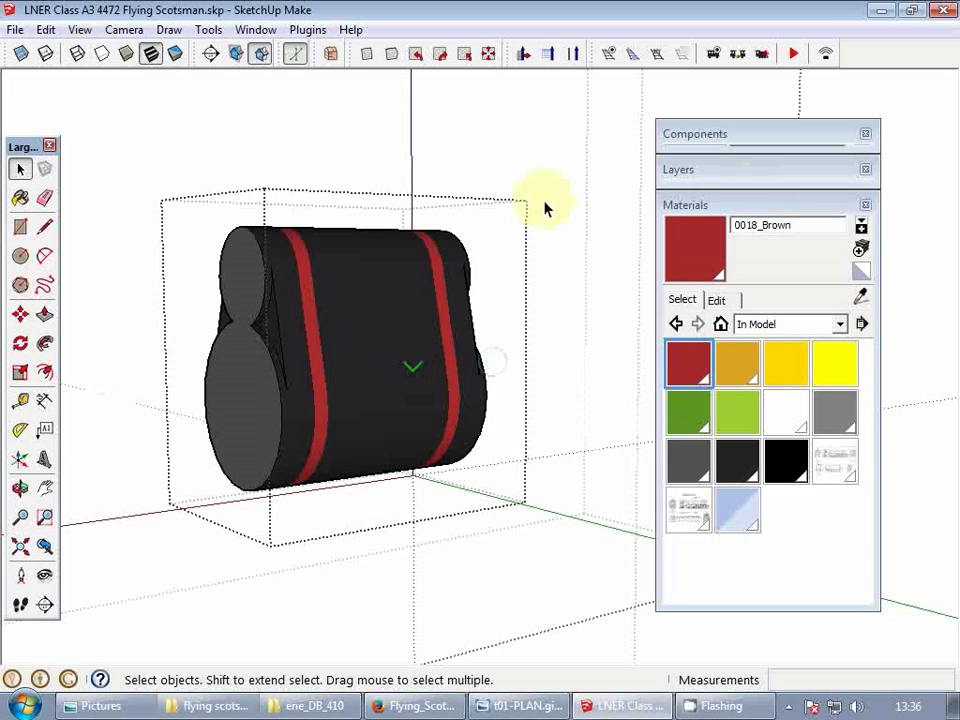
- Finish editing the double-cylinder component and return to the whole locomotive model
{"action": "left_click", "coordinate": [750, 202]}
{"action": "scroll", "coordinate": [360, 358], "scroll_direction": "up", "scroll_amount": 4}
{"action": "scroll", "coordinate": [371, 350], "scroll_direction": "down", "scroll_amount": 7}
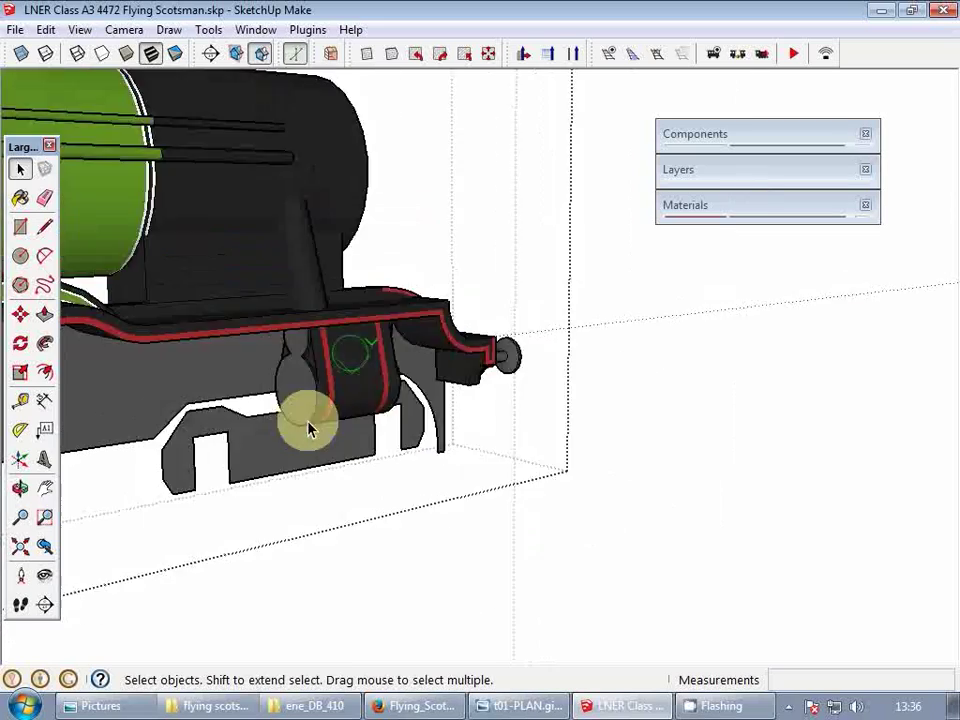
{"action": "middle_click_drag", "start_coordinate": [309, 429], "coordinate": [836, 230], "text": "shift"}
{"action": "scroll", "coordinate": [460, 325], "scroll_direction": "up", "scroll_amount": 1}
{"action": "key", "text": "Escape"}
{"action": "scroll", "coordinate": [471, 337], "scroll_direction": "up", "scroll_amount": 3}
{"action": "scroll", "coordinate": [540, 379], "scroll_direction": "down", "scroll_amount": 3}
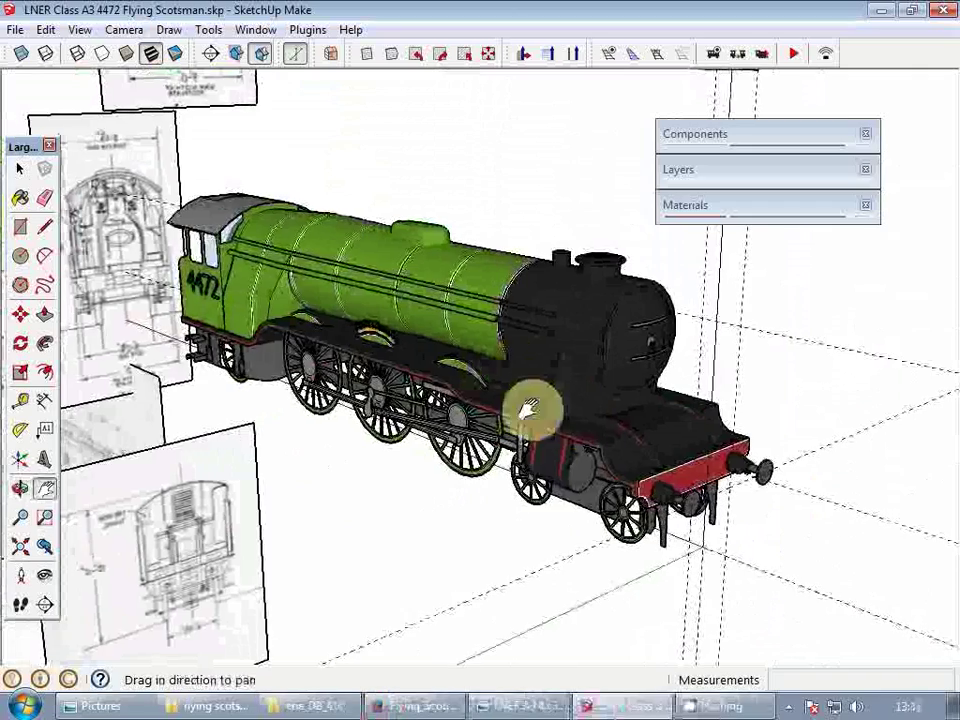
- Draw a 6 1/2" by 6 1/2" square on the front footplate, just behind the red buffer beam
{"action": "scroll", "coordinate": [531, 407], "scroll_direction": "up", "scroll_amount": 4}
{"action": "scroll", "coordinate": [581, 477], "scroll_direction": "up", "scroll_amount": 2}
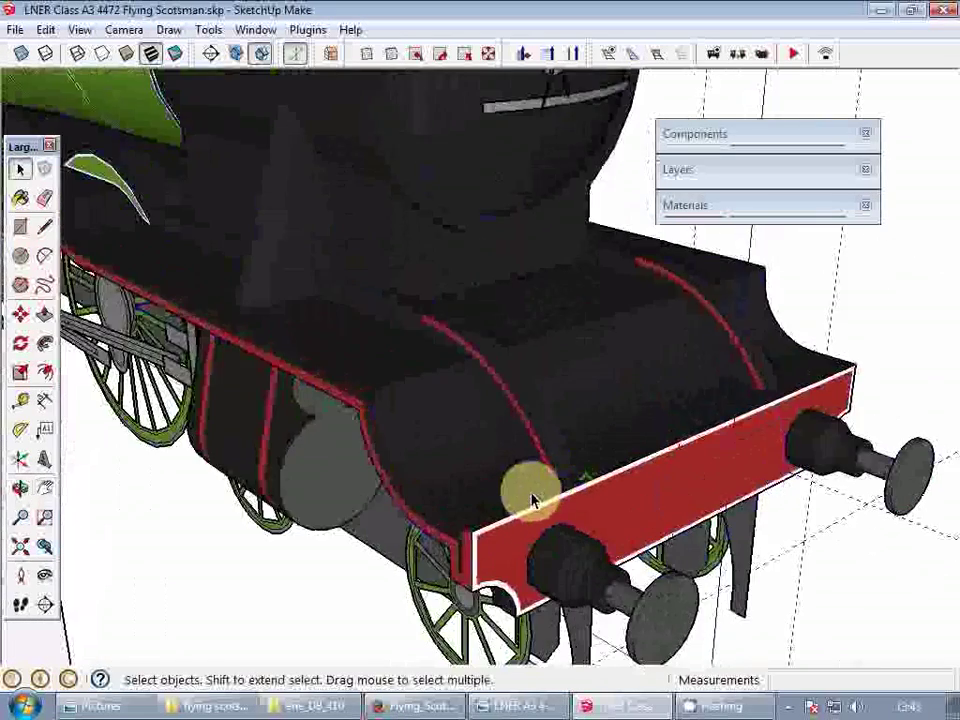
{"action": "left_click", "coordinate": [508, 504]}
{"action": "scroll", "coordinate": [508, 504], "scroll_direction": "up", "scroll_amount": 2}
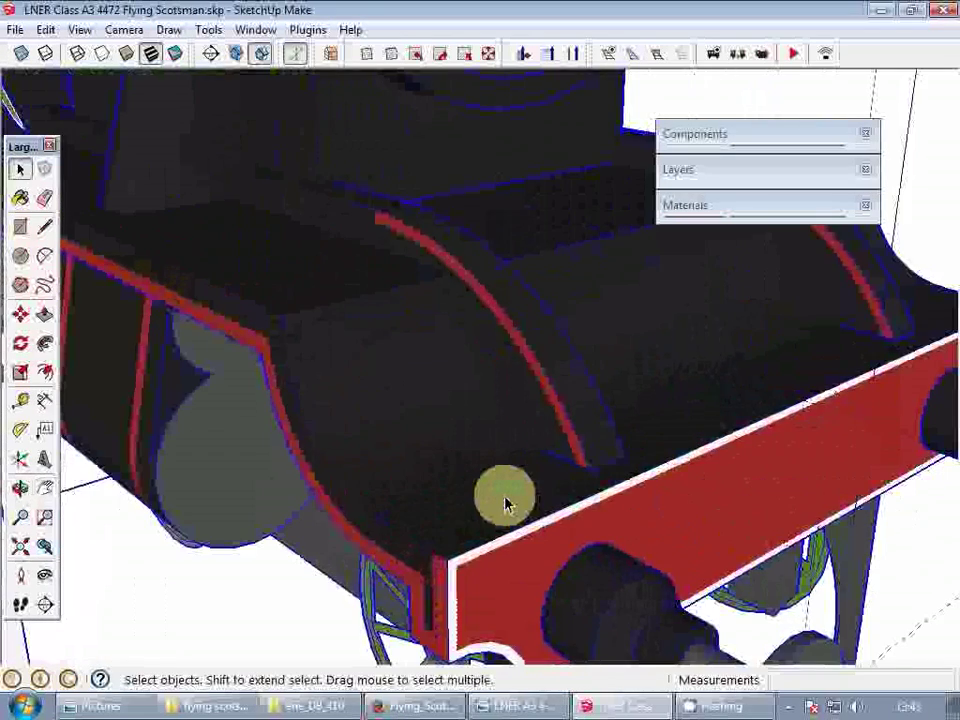
{"action": "double_click", "coordinate": [505, 501]}
{"action": "middle_click_drag", "start_coordinate": [505, 501], "coordinate": [494, 552]}
{"action": "scroll", "coordinate": [494, 548], "scroll_direction": "up", "scroll_amount": 3}
{"action": "key", "text": "r"}
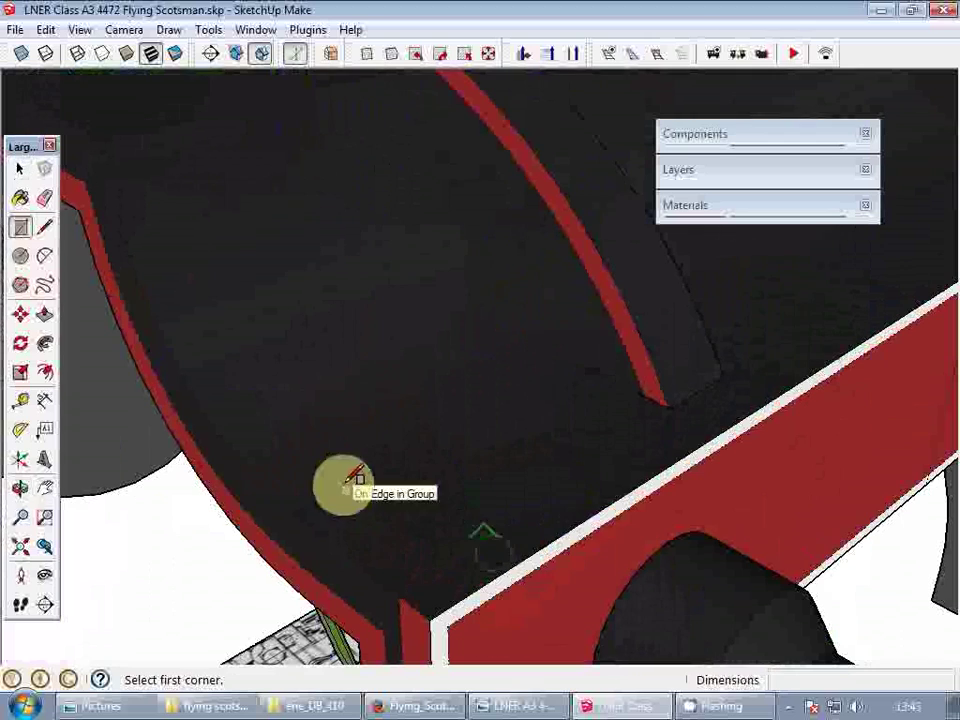
{"action": "left_click", "coordinate": [345, 490]}
{"action": "left_click", "coordinate": [540, 484]}
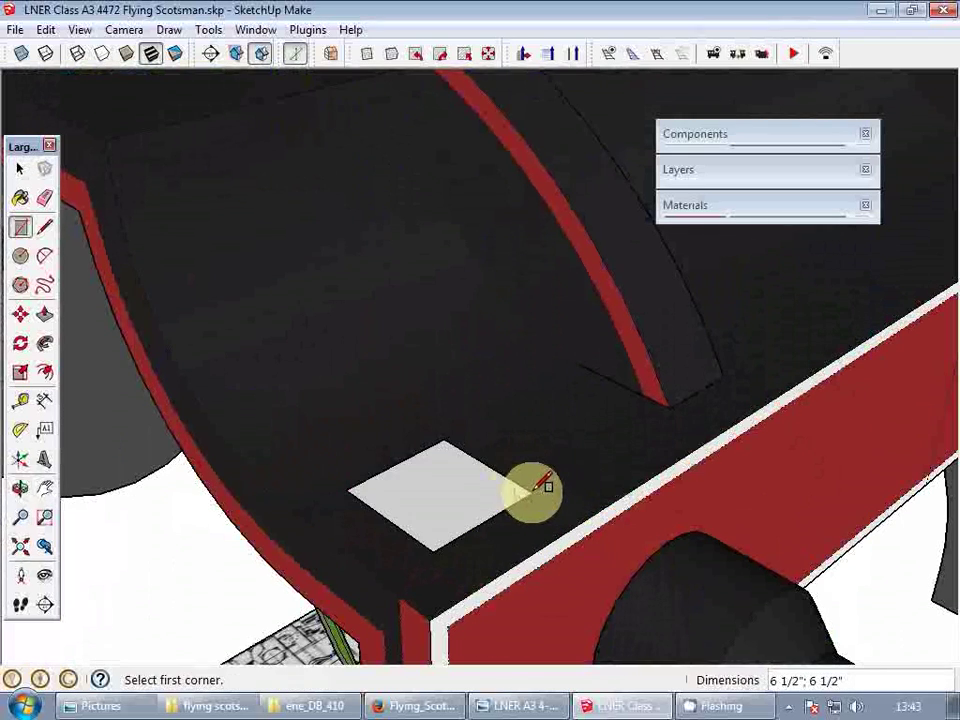
- Extrude the square upward into a tall box and offset the outline of its top face inward
{"action": "key", "text": "p"}
{"action": "left_click", "coordinate": [456, 506]}
{"action": "left_click", "coordinate": [461, 338]}
{"action": "middle_click_drag", "start_coordinate": [461, 338], "coordinate": [444, 386]}
{"action": "key", "text": "space"}
{"action": "key", "text": "f"}
{"action": "left_click", "coordinate": [401, 374]}
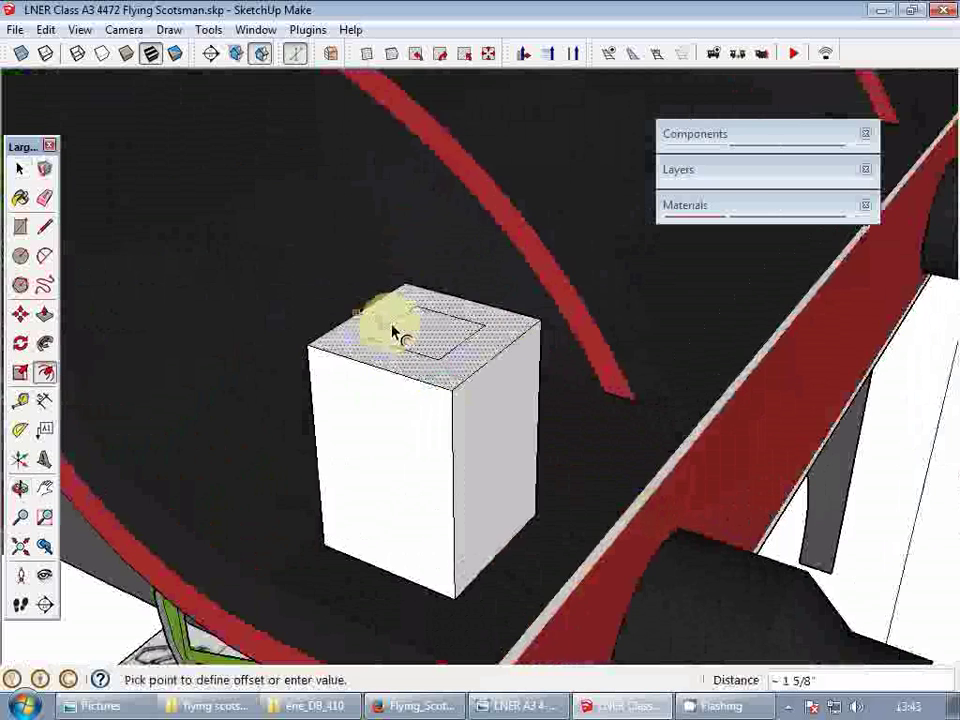
{"action": "left_click", "coordinate": [389, 325]}
{"action": "scroll", "coordinate": [420, 335], "scroll_direction": "up", "scroll_amount": 2}
- Raise the inset top face to form sloping shoulders, and extrude it upward into a neck
{"action": "key", "text": "m"}
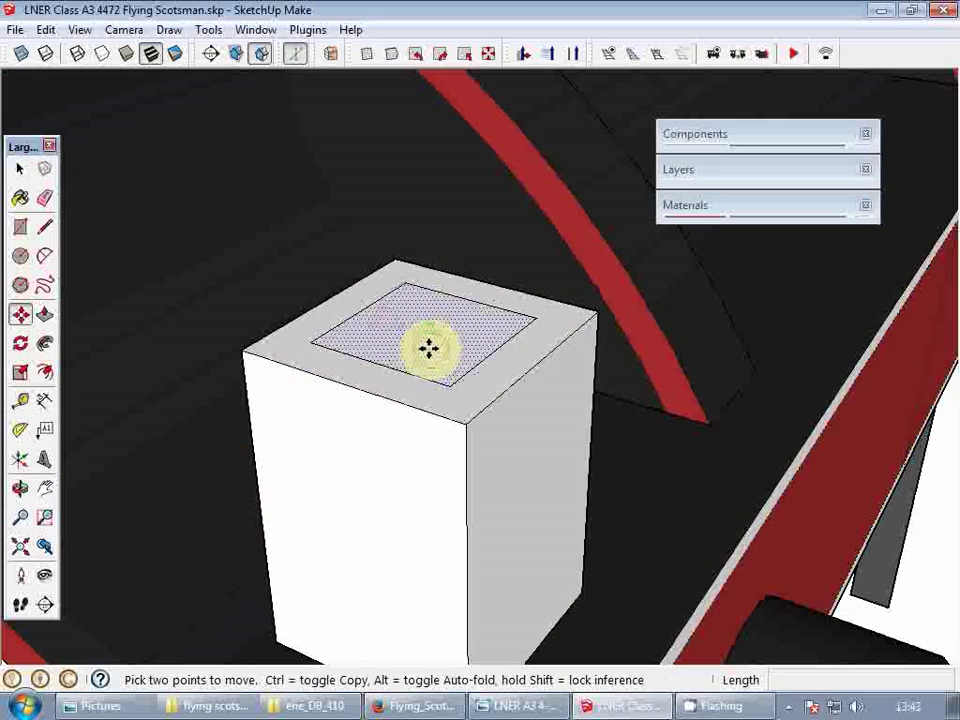
{"action": "left_click", "coordinate": [428, 347]}
{"action": "left_click", "coordinate": [428, 327]}
{"action": "key", "text": "p"}
{"action": "left_click", "coordinate": [428, 338]}
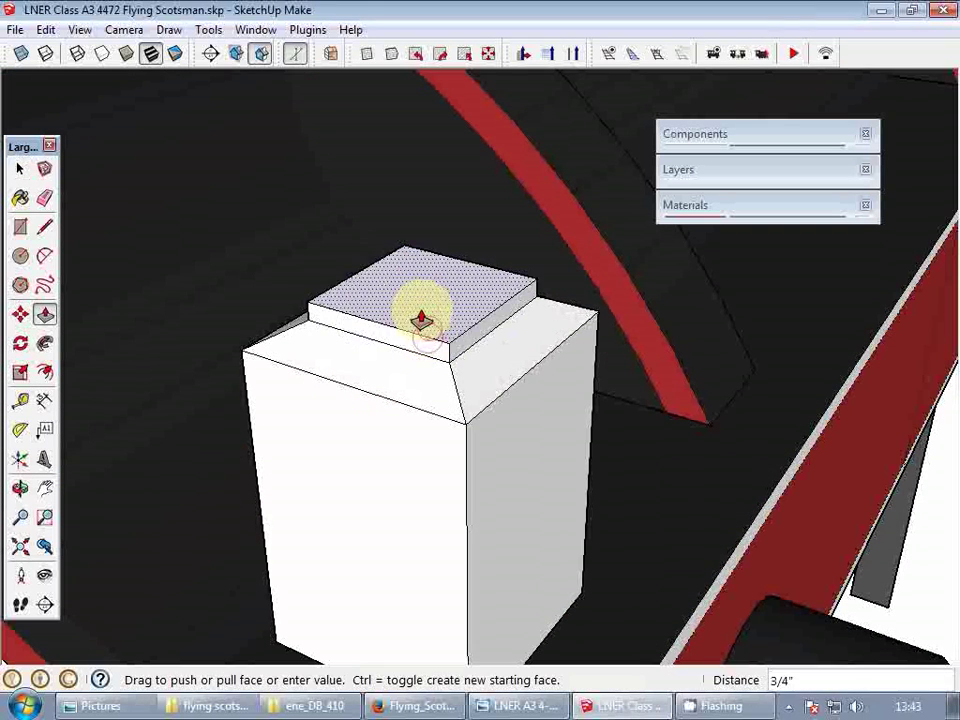
{"action": "left_click", "coordinate": [419, 249]}
{"action": "key", "text": "space"}
{"action": "scroll", "coordinate": [467, 347], "scroll_direction": "down", "scroll_amount": 2}
{"action": "scroll", "coordinate": [311, 375], "scroll_direction": "down", "scroll_amount": 5}
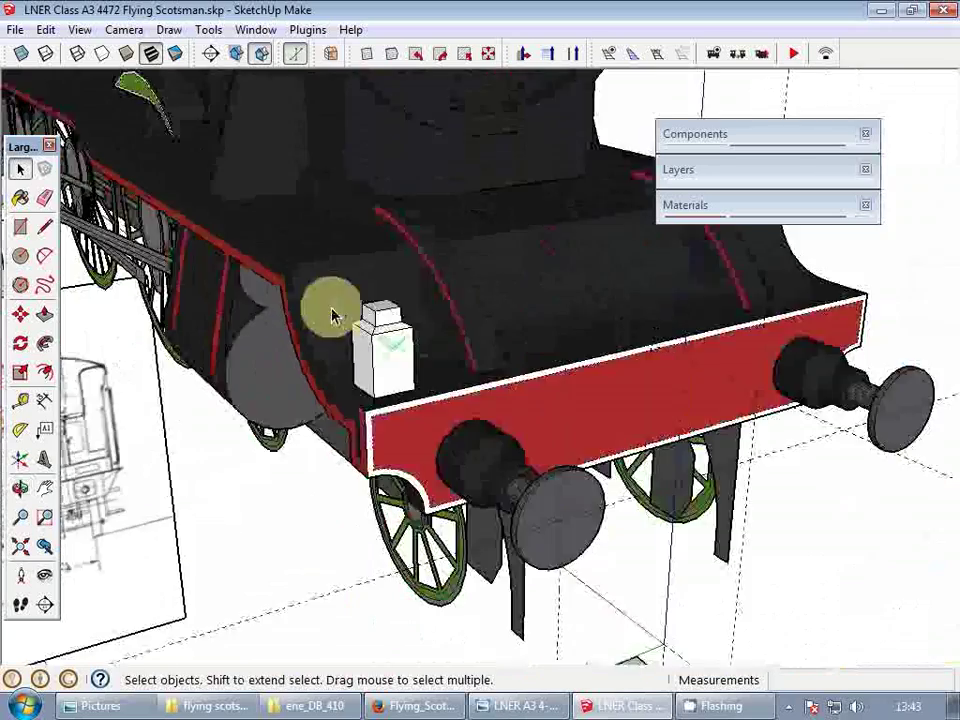
- Make a group from the whole box-shaped lamp body on the front footplate
{"action": "middle_click_drag", "start_coordinate": [332, 317], "coordinate": [240, 278]}
{"action": "scroll", "coordinate": [328, 317], "scroll_direction": "up", "scroll_amount": 5}
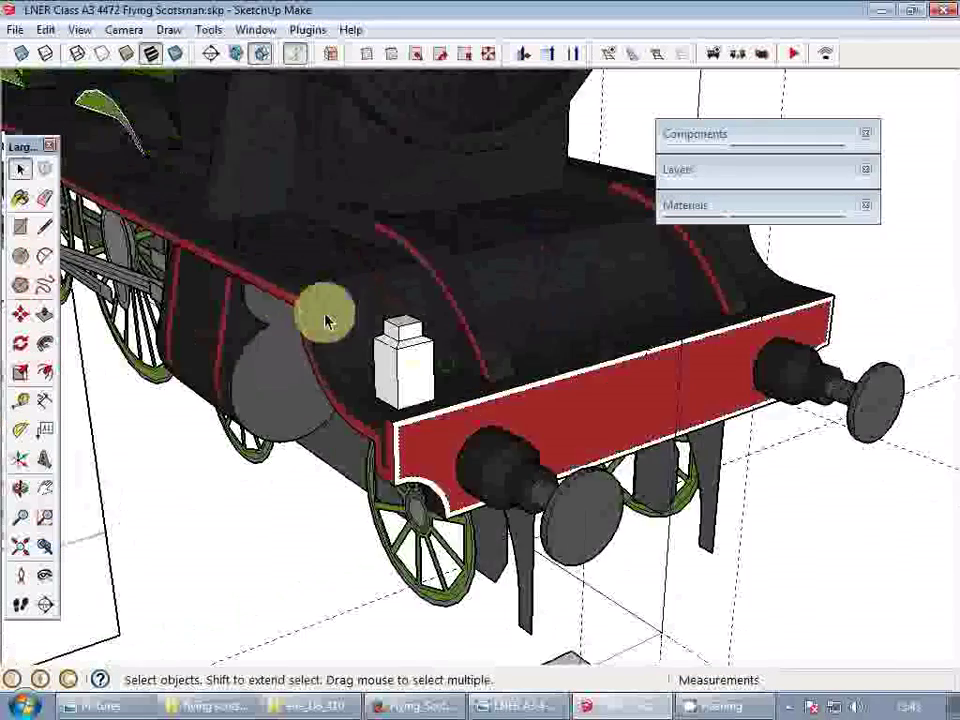
{"action": "right_click", "coordinate": [410, 352]}
{"action": "left_click", "coordinate": [499, 509]}
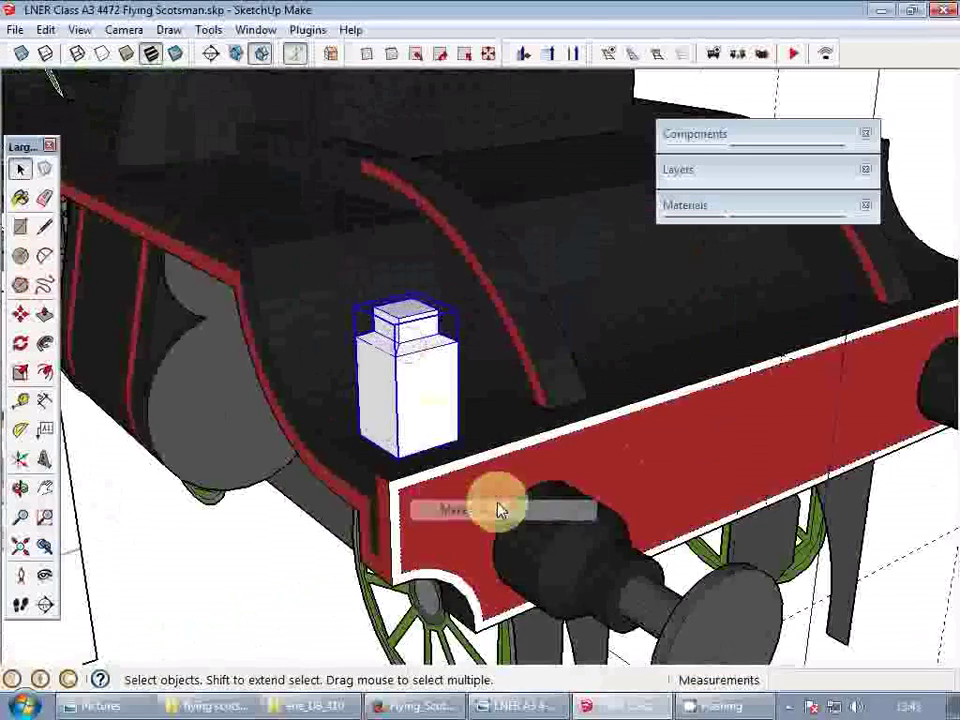
{"action": "scroll", "coordinate": [430, 430], "scroll_direction": "up", "scroll_amount": 3}
- Cut the lamp group and paste it in place inside the locomotive's half-body component
{"action": "key", "text": "ctrl+x"}
{"action": "scroll", "coordinate": [470, 420], "scroll_direction": "down", "scroll_amount": 2}
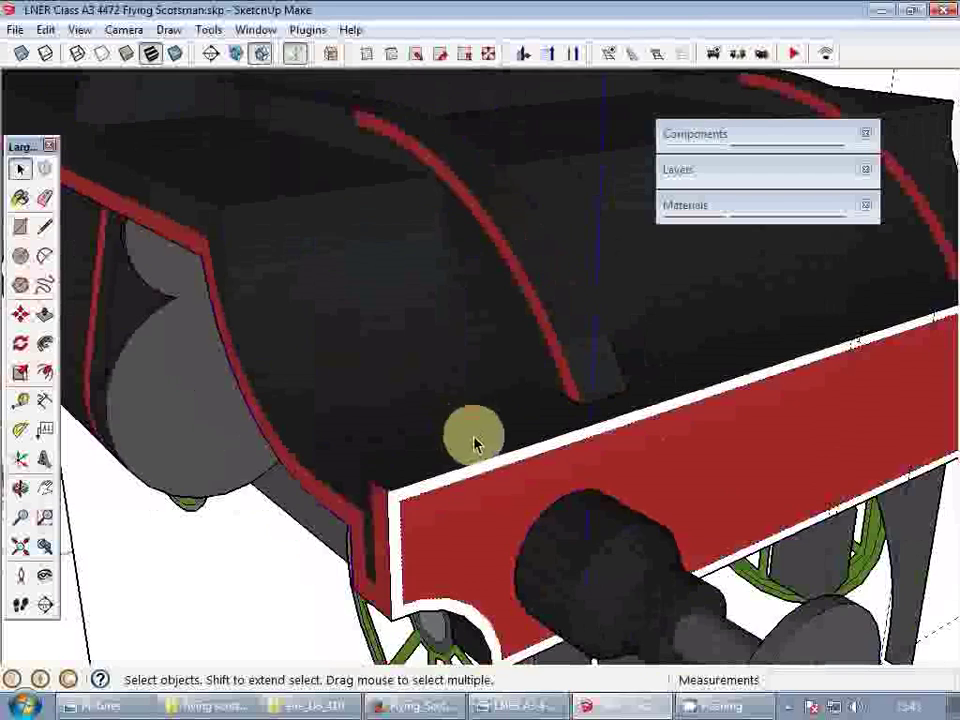
{"action": "scroll", "coordinate": [475, 438], "scroll_direction": "down", "scroll_amount": 2}
{"action": "double_click", "coordinate": [481, 438]}
{"action": "key", "text": "ctrl+shift+v"}
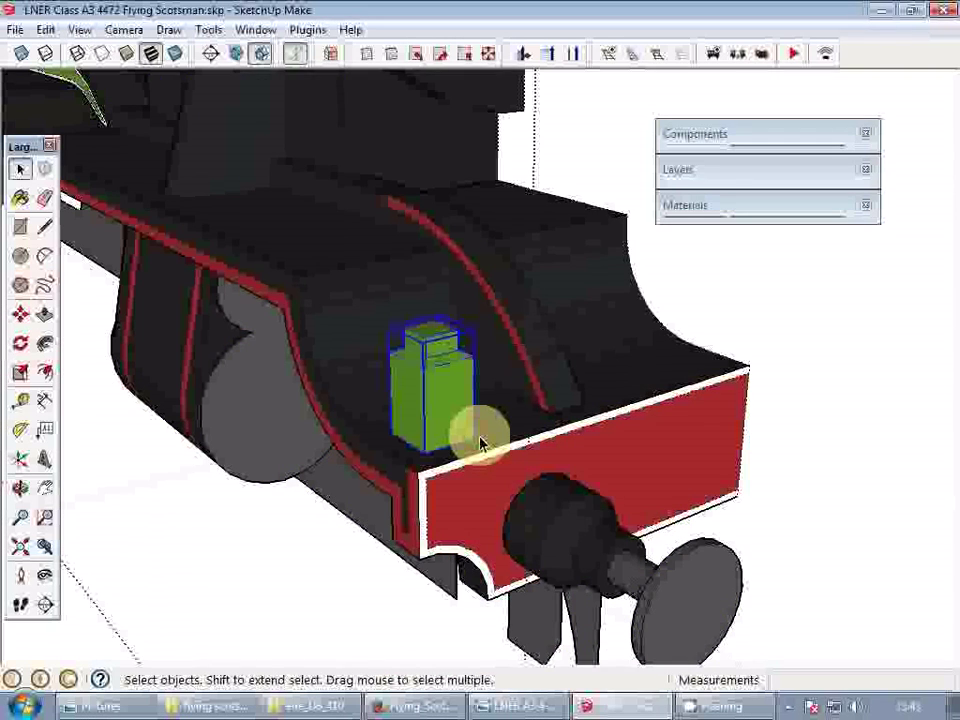
{"action": "scroll", "coordinate": [467, 360], "scroll_direction": "up", "scroll_amount": 4}
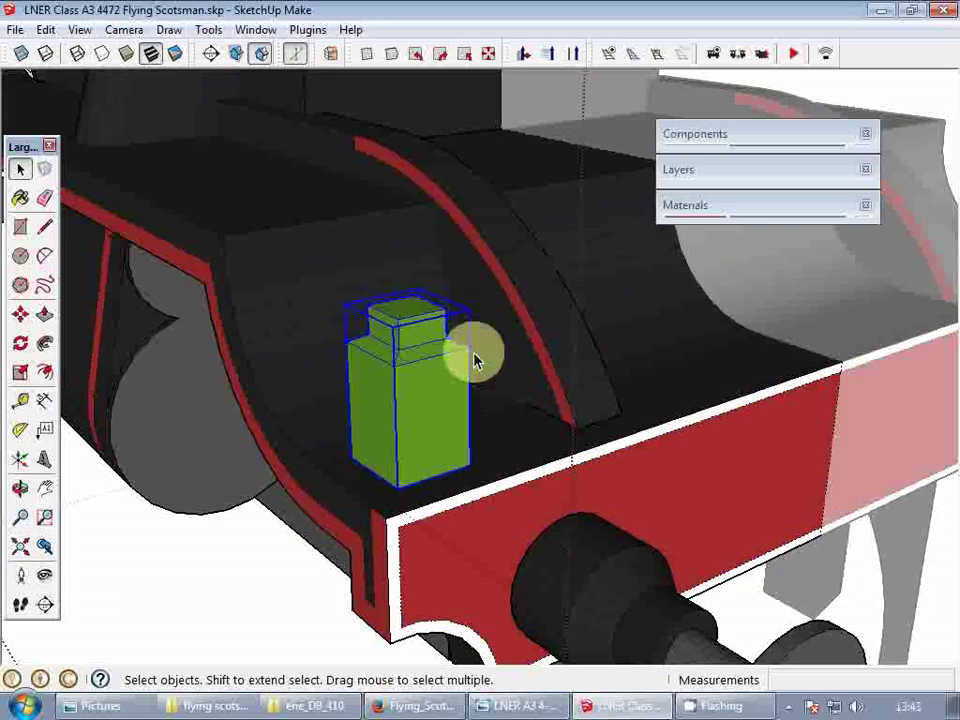
- Paint the lamp group with 0128_White and open it for editing
{"action": "left_click", "coordinate": [786, 408]}
{"action": "left_click", "coordinate": [422, 362]}
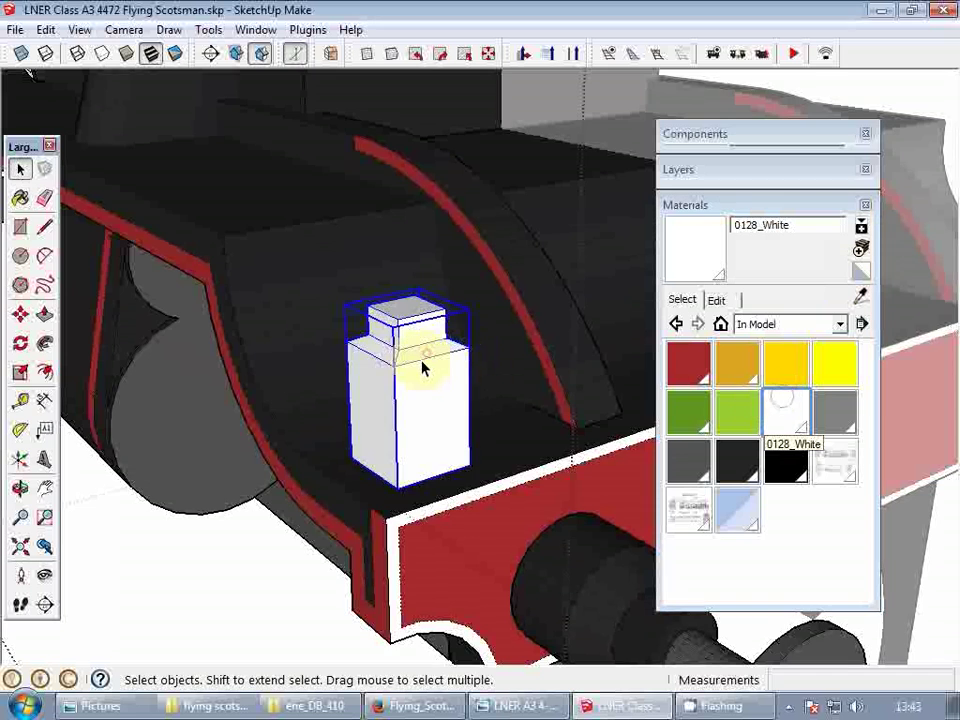
{"action": "scroll", "coordinate": [422, 364], "scroll_direction": "up", "scroll_amount": 3}
{"action": "double_click", "coordinate": [426, 414]}
{"action": "scroll", "coordinate": [405, 314], "scroll_direction": "up", "scroll_amount": 1}
{"action": "middle_click_drag", "start_coordinate": [405, 314], "coordinate": [528, 246]}
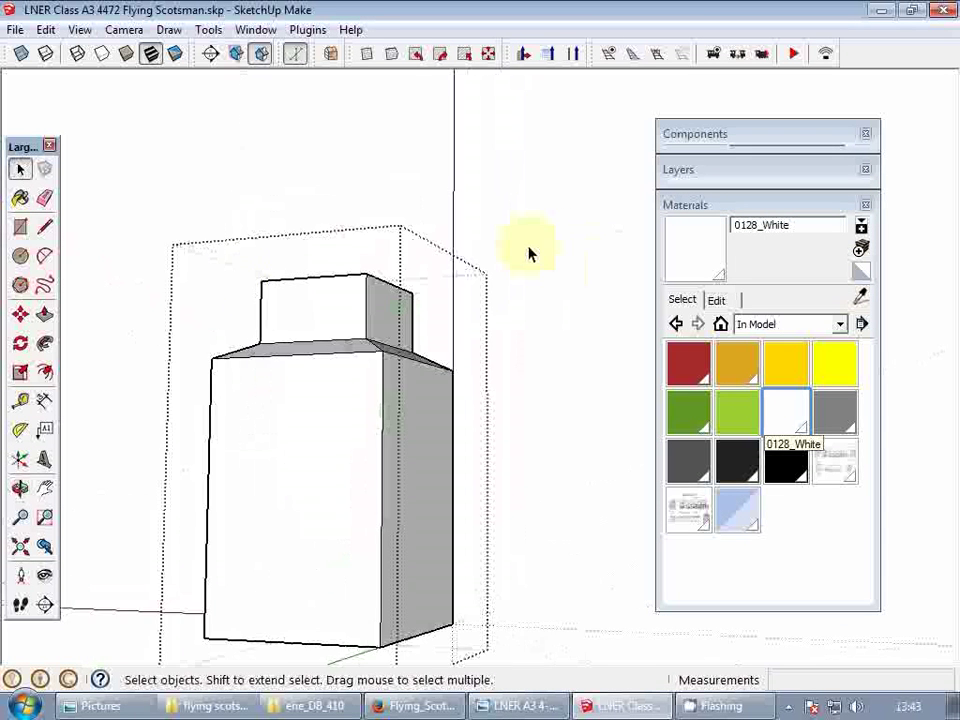
- Select the lamp's neck and scale it down along the red and green axes
{"action": "middle_click_drag", "start_coordinate": [285, 366], "coordinate": [405, 405]}
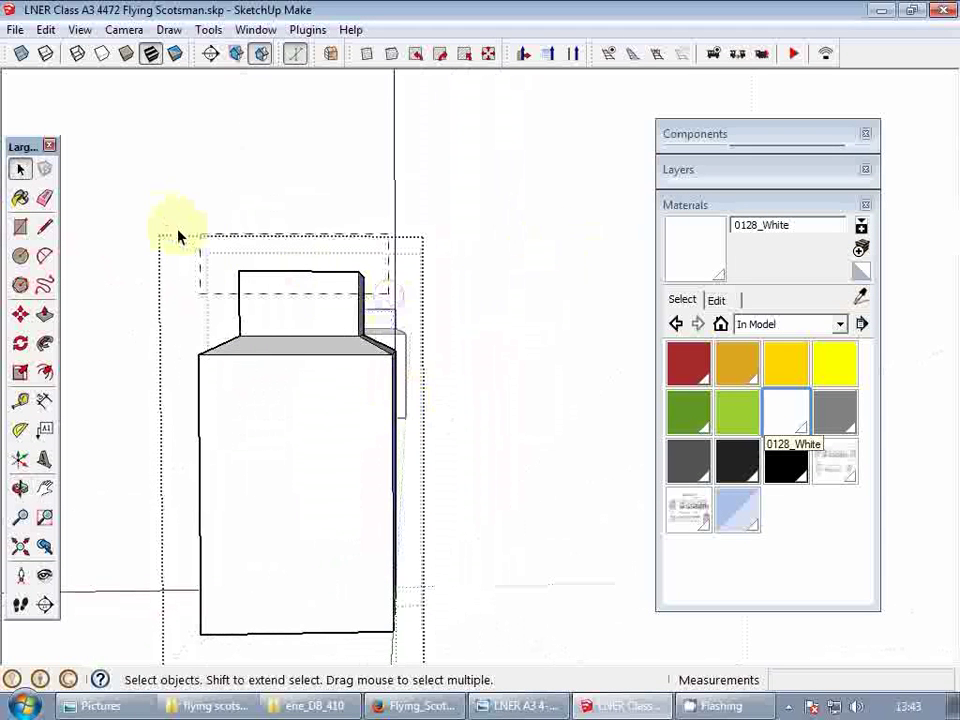
{"action": "scroll", "coordinate": [178, 237], "scroll_direction": "down", "scroll_amount": 5}
{"action": "middle_click_drag", "start_coordinate": [317, 362], "coordinate": [373, 362]}
{"action": "key", "text": "s"}
{"action": "scroll", "coordinate": [330, 390], "scroll_direction": "up", "scroll_amount": 5}
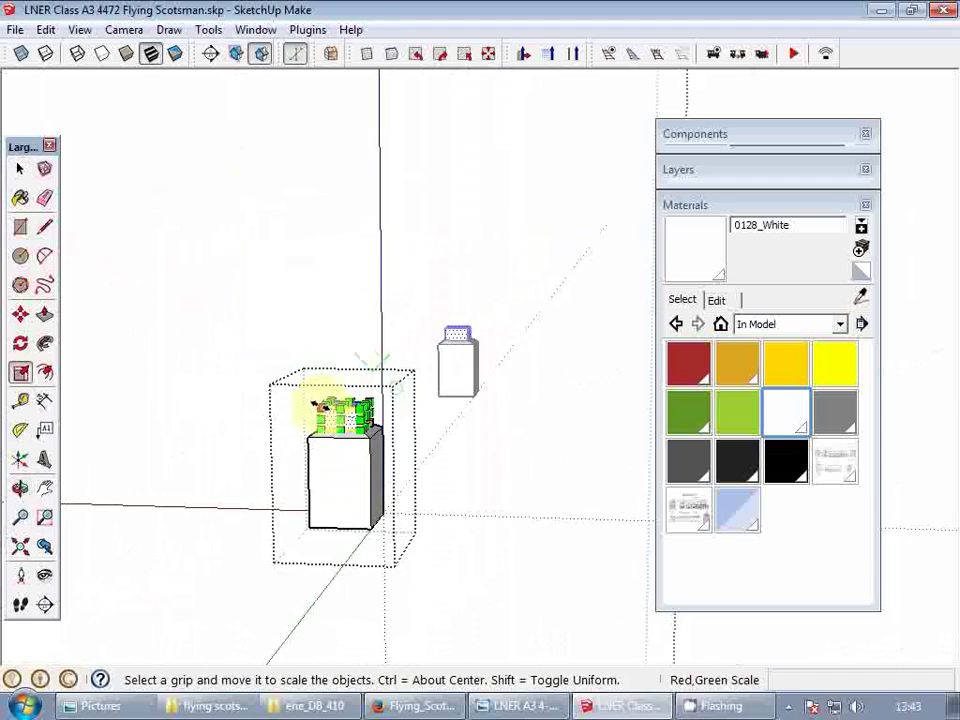
{"action": "mouse_move", "coordinate": [349, 330]}
{"action": "left_mouse_down"}
{"action": "mouse_move", "coordinate": [349, 349]}
{"action": "mouse_move", "coordinate": [345, 320]}
{"action": "left_mouse_up"}
{"action": "middle_click_drag", "start_coordinate": [407, 434], "coordinate": [326, 204]}
{"action": "key", "text": "space"}
- Place a vertical guide line through the middle of the lamp body's front face
{"action": "middle_click_drag", "start_coordinate": [360, 300], "coordinate": [355, 374]}
{"action": "key", "text": "t"}
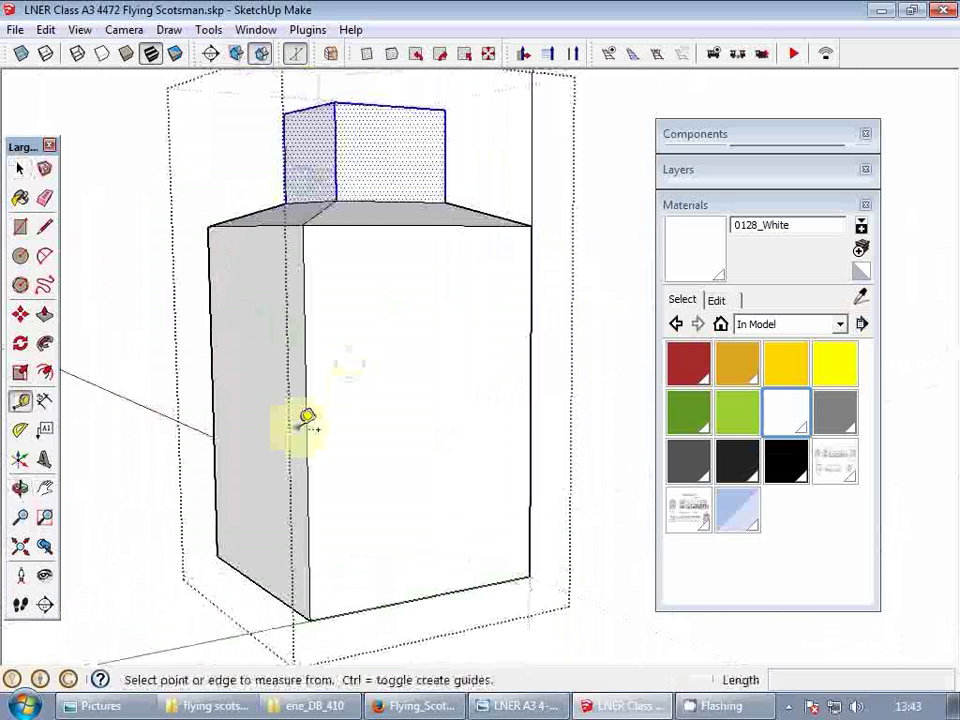
{"action": "left_click", "coordinate": [306, 424]}
{"action": "left_click", "coordinate": [440, 586]}
- Draw a 12-sided circle of 3" radius centred on the front face's guide line, and extrude it outward 3/4"
{"action": "type", "text": "c"}
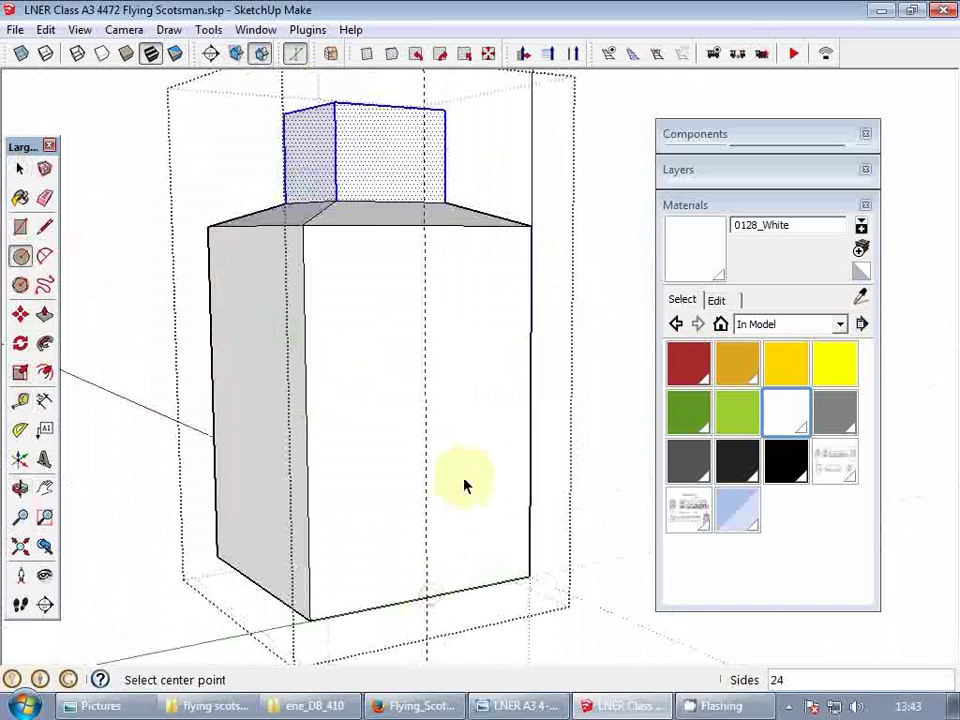
{"action": "type", "text": "12"}
{"action": "key", "text": "Return"}
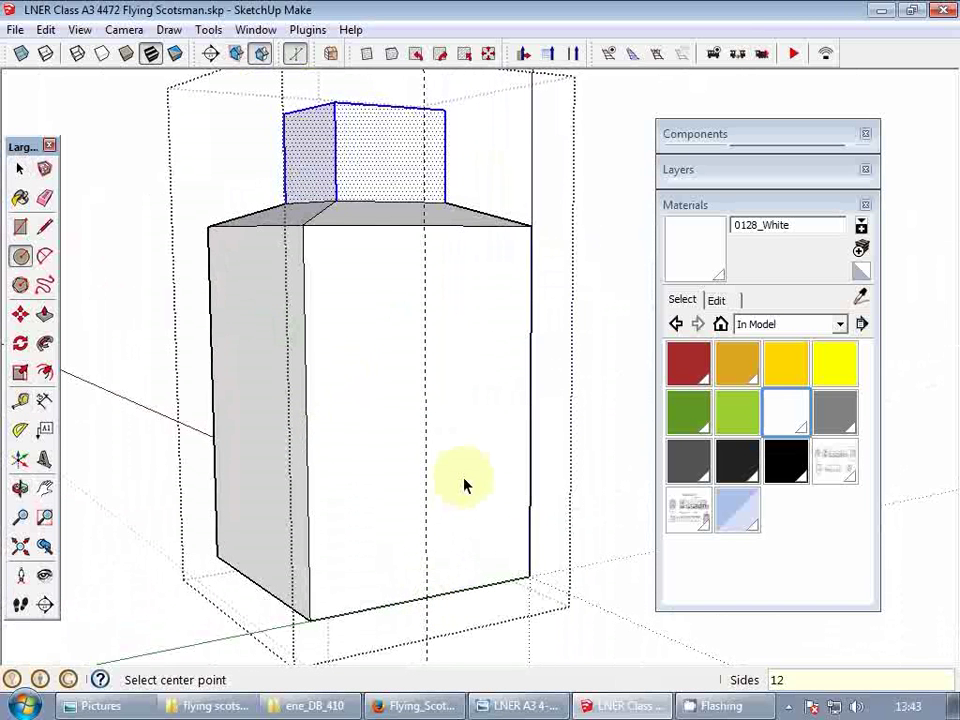
{"action": "left_click", "coordinate": [425, 414]}
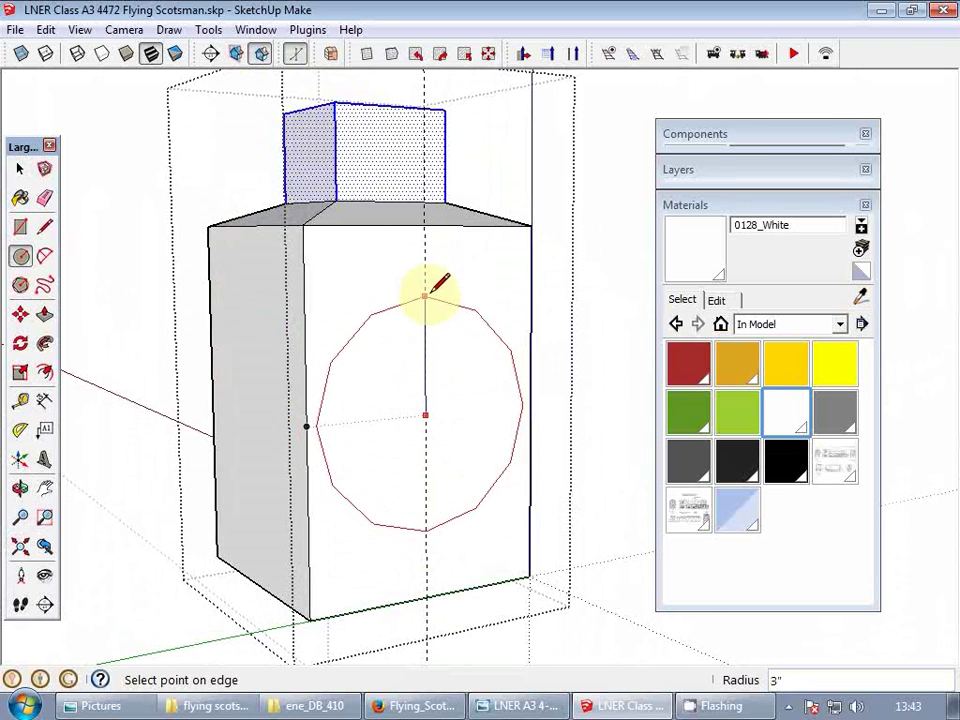
{"action": "key", "text": "p"}
{"action": "left_click", "coordinate": [490, 402]}
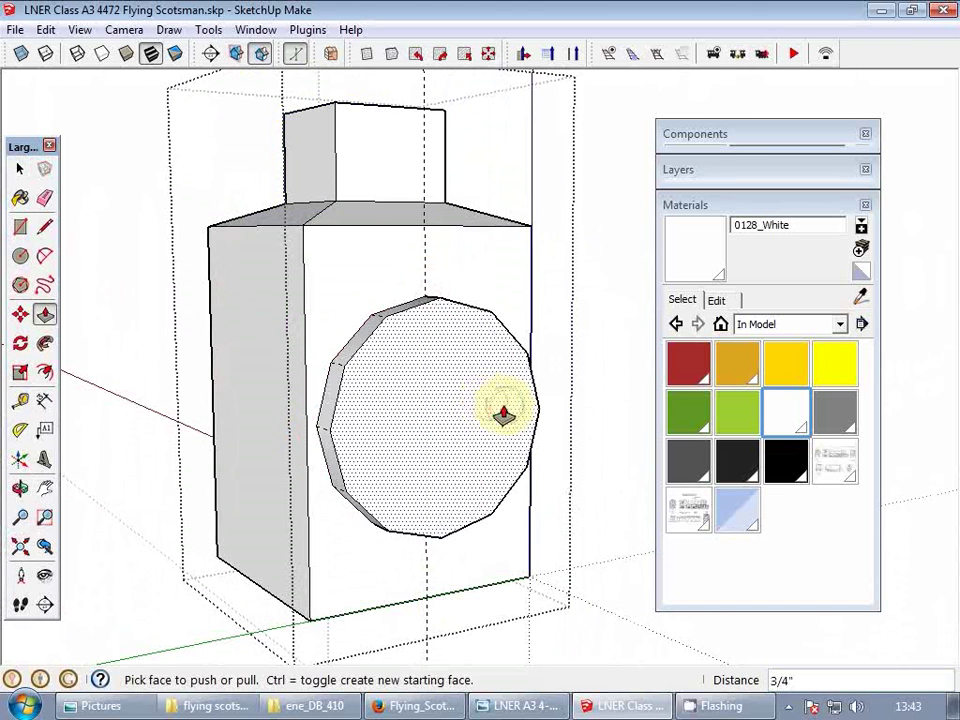
- Offset the round lens face's edge inward by about 1/2" and recess the inner face 3/4"
{"action": "left_click", "coordinate": [503, 412]}
{"action": "key", "text": "f"}
{"action": "left_click", "coordinate": [485, 338]}
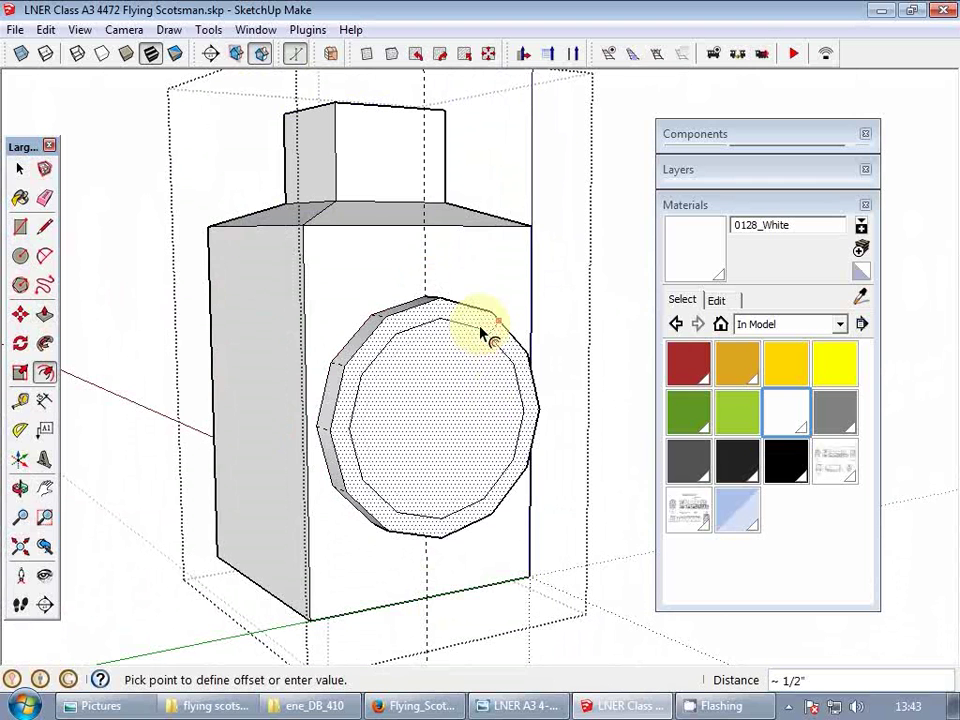
{"action": "left_click", "coordinate": [489, 332]}
{"action": "key", "text": "p"}
{"action": "left_click", "coordinate": [470, 375]}
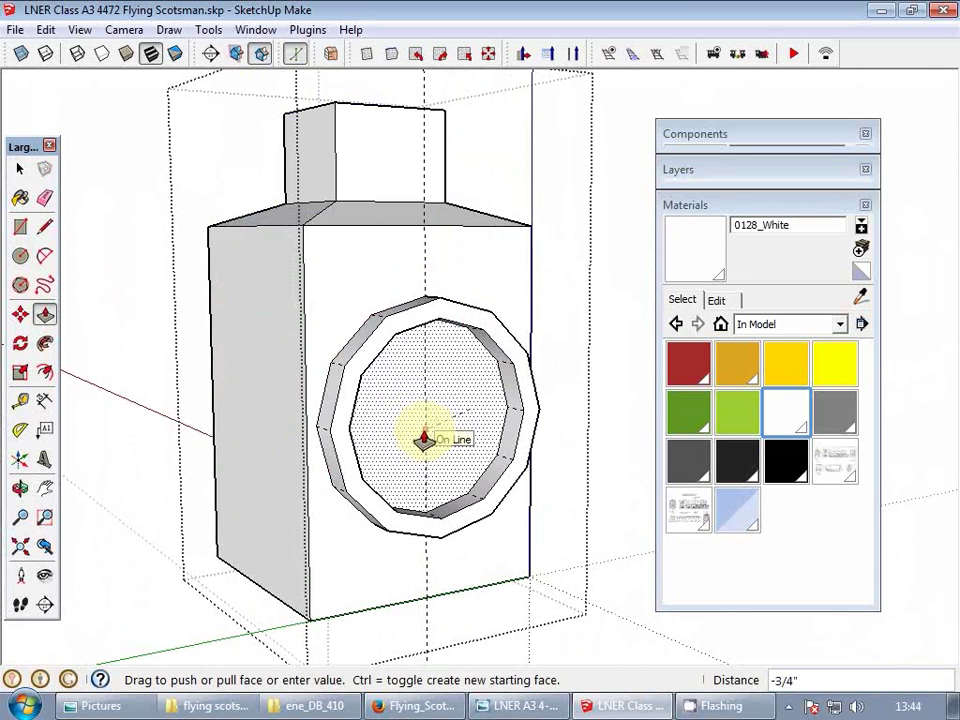
{"action": "left_click", "coordinate": [425, 431]}
{"action": "key", "text": "r"}
{"action": "key", "text": "e"}
- Check the lamp from its other side, collapse the materials list, and finish editing the lamp group
{"action": "scroll", "coordinate": [425, 430], "scroll_direction": "down", "scroll_amount": 3}
{"action": "middle_click_drag", "start_coordinate": [390, 431], "coordinate": [505, 451]}
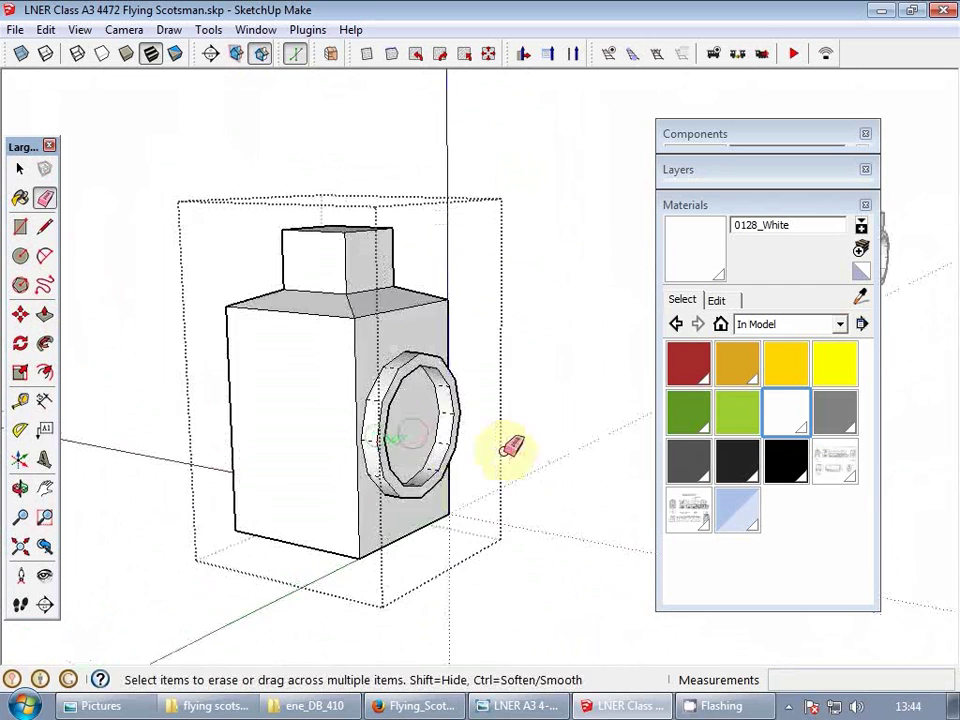
{"action": "scroll", "coordinate": [480, 444], "scroll_direction": "down", "scroll_amount": 3}
{"action": "scroll", "coordinate": [392, 352], "scroll_direction": "up", "scroll_amount": 3}
{"action": "mouse_move", "coordinate": [391, 352]}
{"action": "middle_mouse_down"}
{"action": "mouse_move", "coordinate": [398, 428]}
{"action": "mouse_move", "coordinate": [427, 463]}
{"action": "middle_mouse_up"}
{"action": "key", "text": "space"}
{"action": "scroll", "coordinate": [398, 420], "scroll_direction": "down", "scroll_amount": 3}
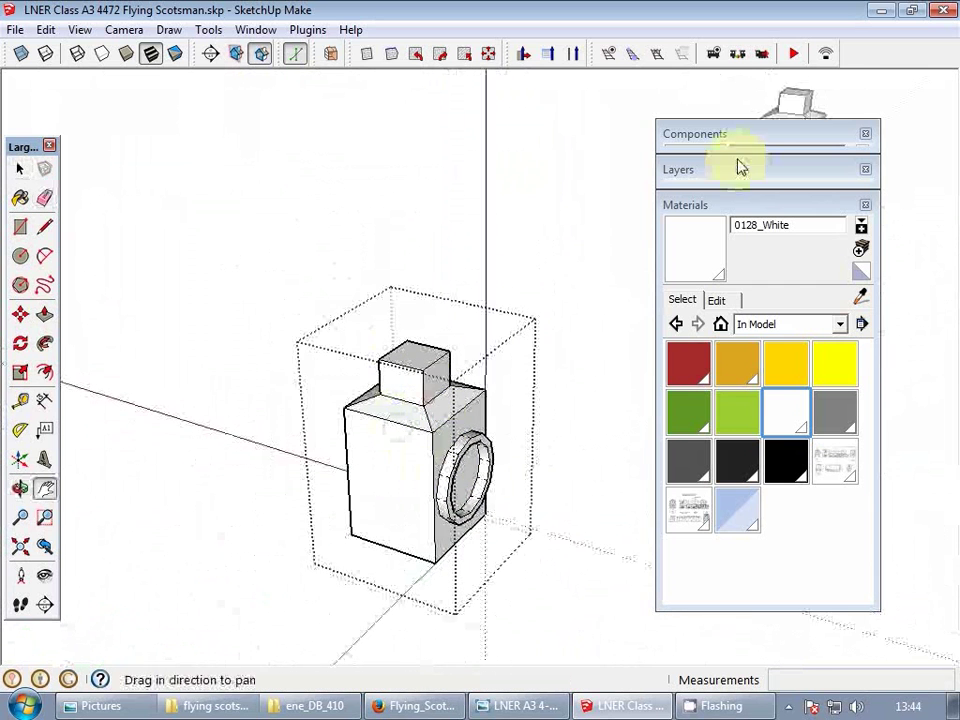
{"action": "left_click", "coordinate": [703, 206]}
{"action": "middle_click_drag", "start_coordinate": [462, 378], "coordinate": [423, 405]}
{"action": "scroll", "coordinate": [429, 398], "scroll_direction": "down", "scroll_amount": 2}
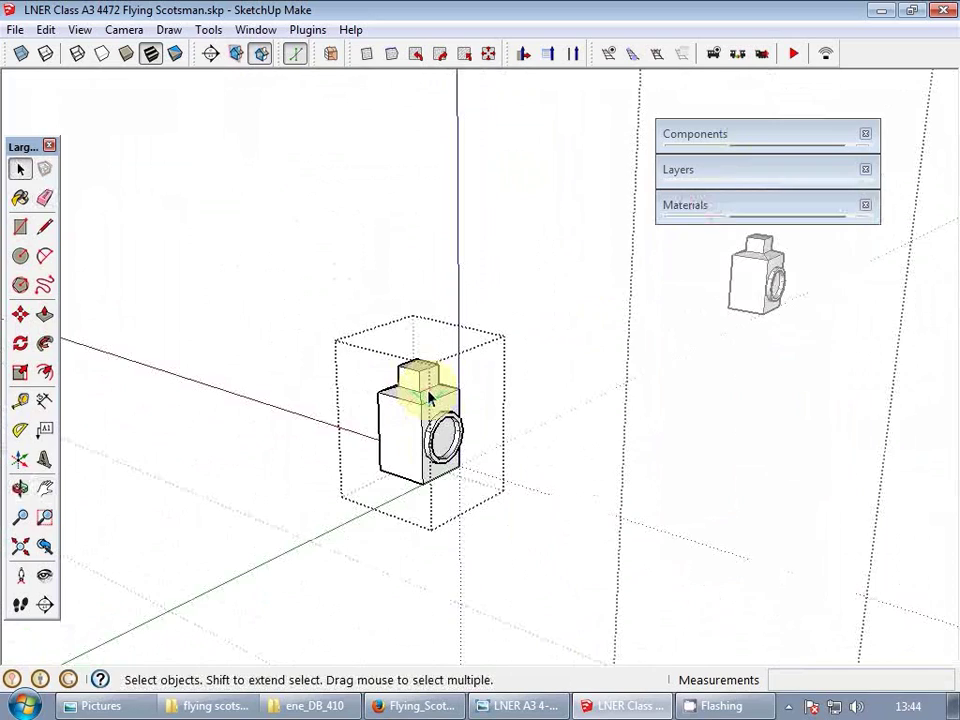
{"action": "key", "text": "Escape"}
- Examine both lamps on the front footplate together with the locomotive's side
{"action": "scroll", "coordinate": [536, 370], "scroll_direction": "down", "scroll_amount": 6}
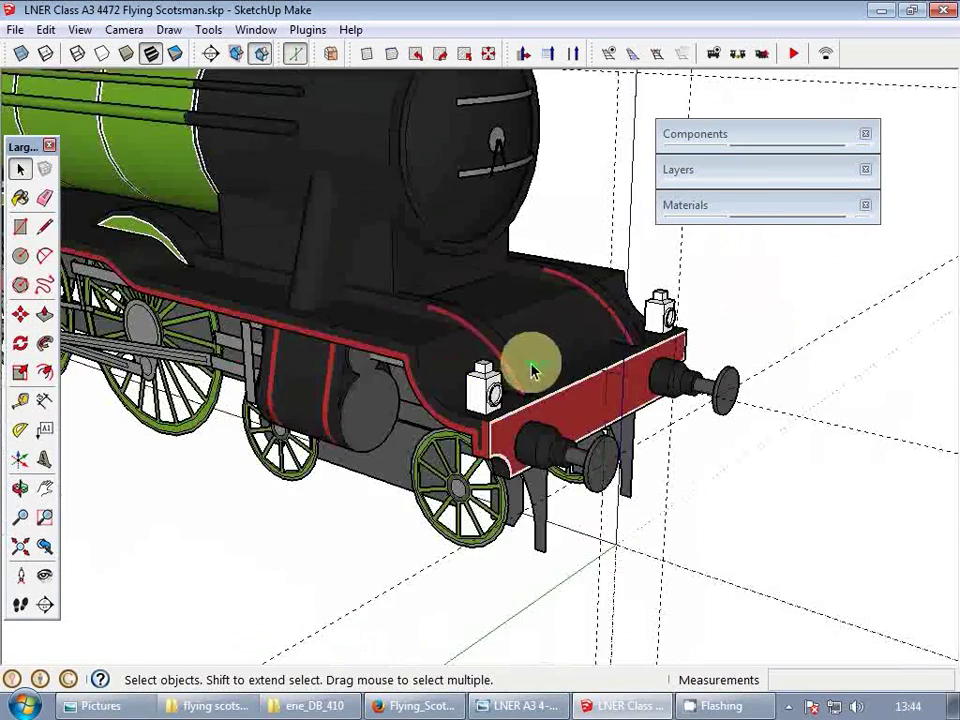
{"action": "middle_click_drag", "start_coordinate": [533, 371], "coordinate": [651, 378], "text": "shift"}
{"action": "scroll", "coordinate": [508, 350], "scroll_direction": "up", "scroll_amount": 2}
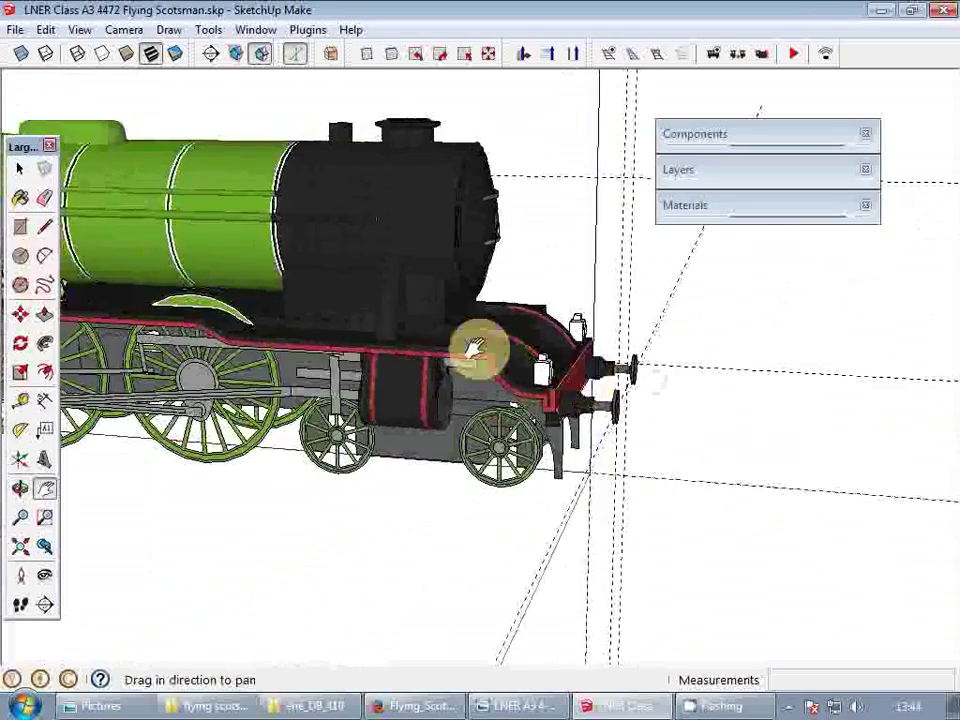
{"action": "middle_click_drag", "start_coordinate": [476, 343], "coordinate": [656, 354]}
{"action": "scroll", "coordinate": [650, 354], "scroll_direction": "down", "scroll_amount": 2}
{"action": "middle_click_drag", "start_coordinate": [545, 393], "coordinate": [538, 393], "text": "shift"}
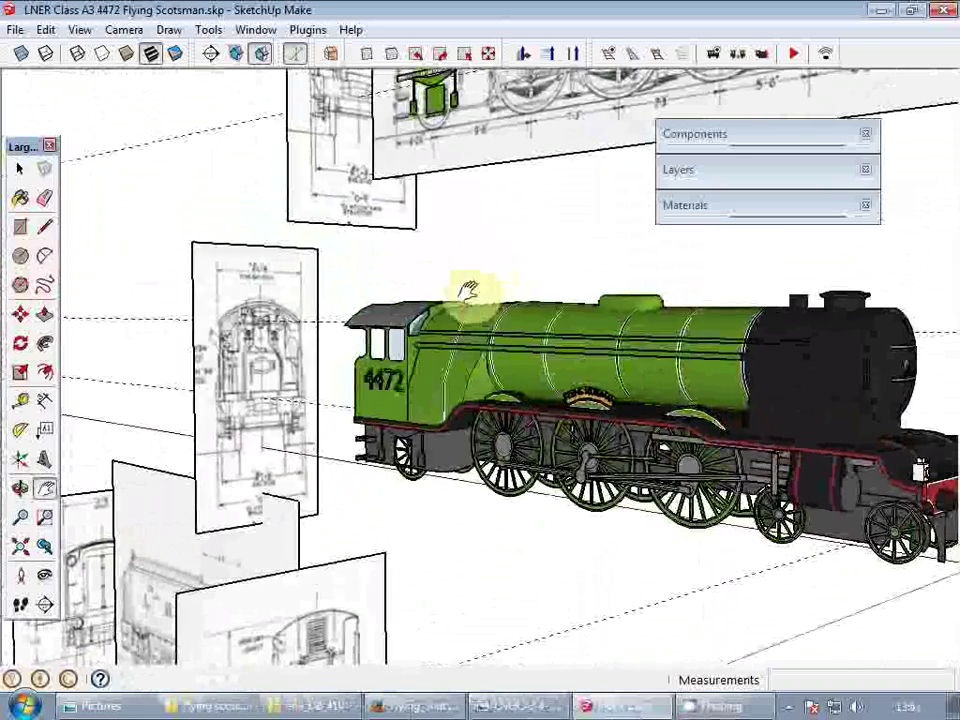
- Copy the small black cylinder behind the chimney along the boiler top to just in front of the cab
{"action": "middle_click_drag", "start_coordinate": [467, 289], "coordinate": [480, 375]}
{"action": "scroll", "coordinate": [510, 332], "scroll_direction": "up", "scroll_amount": 3}
{"action": "left_click", "coordinate": [574, 424]}
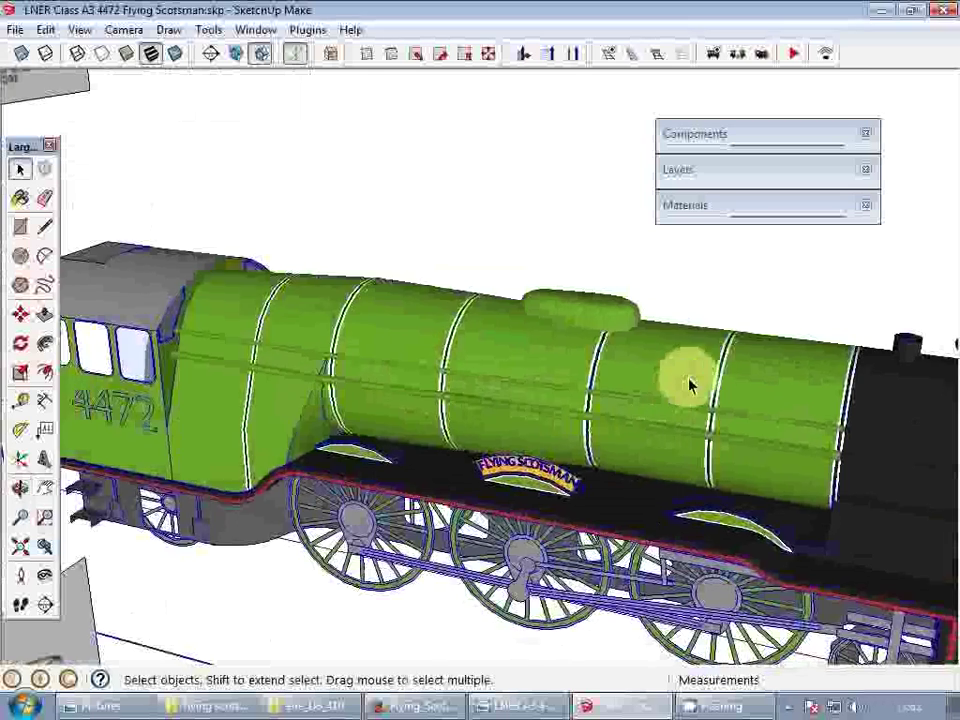
{"action": "middle_click_drag", "start_coordinate": [826, 312], "coordinate": [663, 392], "text": "shift"}
{"action": "left_click", "coordinate": [663, 453]}
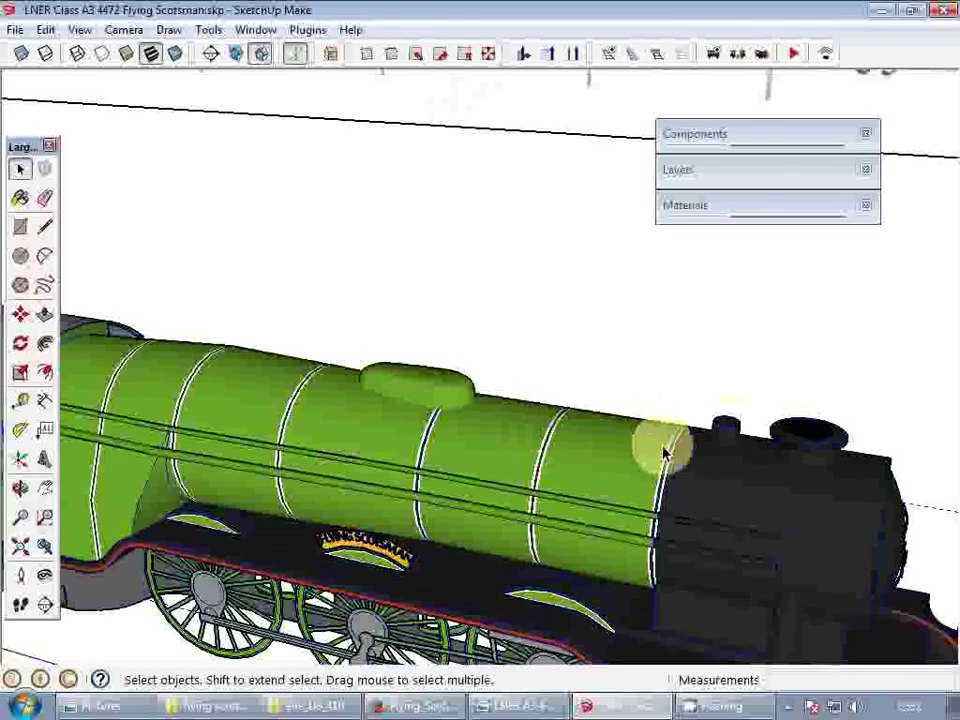
{"action": "left_click", "coordinate": [736, 432]}
{"action": "key", "text": "m"}
{"action": "key", "text": "ctrl"}
{"action": "left_click", "coordinate": [736, 418]}
{"action": "middle_click_drag", "start_coordinate": [206, 341], "coordinate": [401, 358], "text": "shift"}
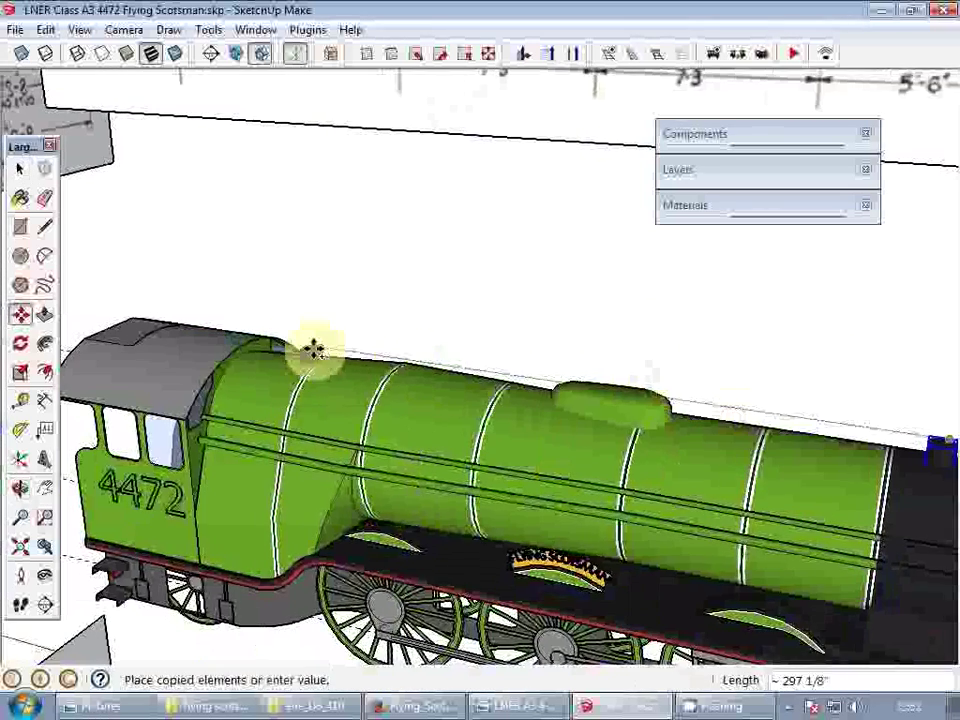
{"action": "scroll", "coordinate": [300, 347], "scroll_direction": "up", "scroll_amount": 3}
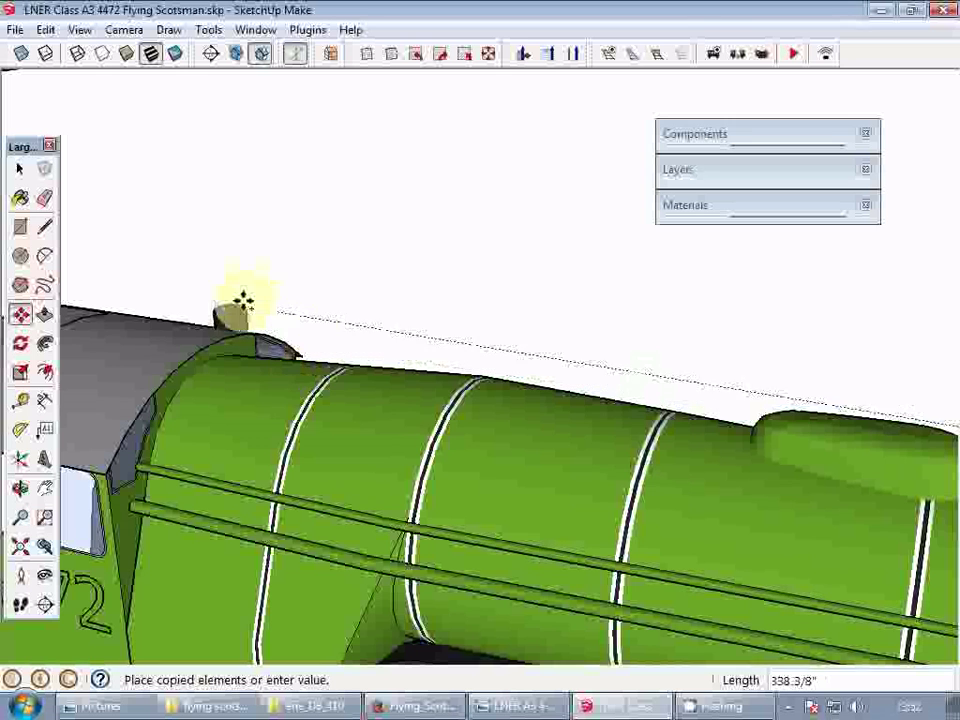
{"action": "left_click", "coordinate": [342, 291]}
{"action": "key", "text": "space"}
- Scale the copied cylinder down in height and paint it with the Default material
{"action": "scroll", "coordinate": [235, 365], "scroll_direction": "up", "scroll_amount": 5}
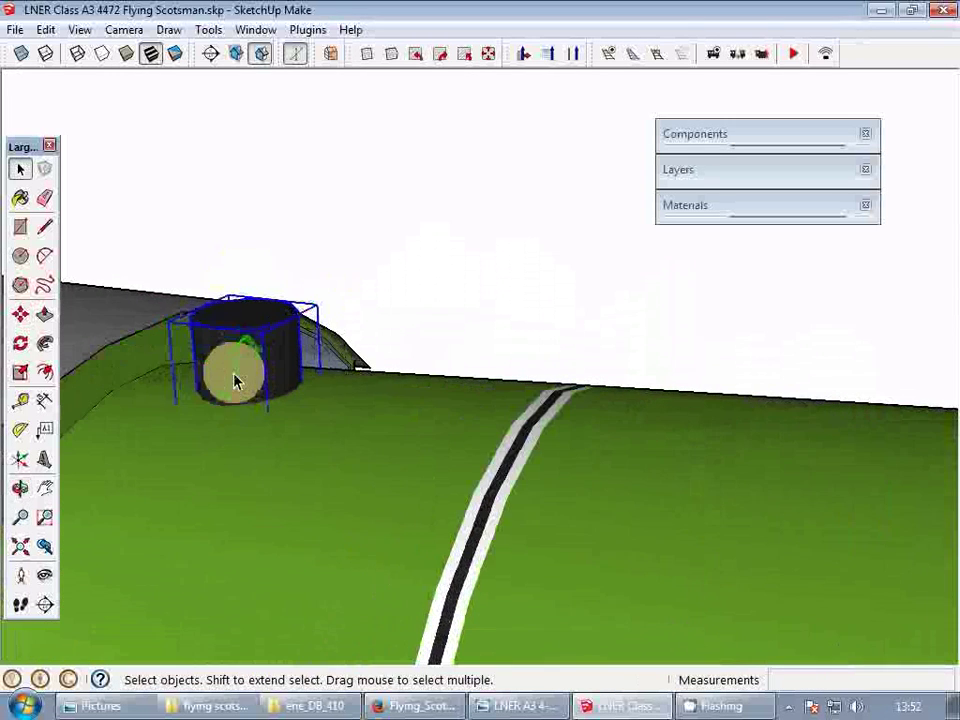
{"action": "key", "text": "s"}
{"action": "left_click_drag", "start_coordinate": [242, 320], "coordinate": [246, 333]}
{"action": "middle_click_drag", "start_coordinate": [263, 383], "coordinate": [366, 381]}
{"action": "key", "text": "space"}
{"action": "key", "text": "b"}
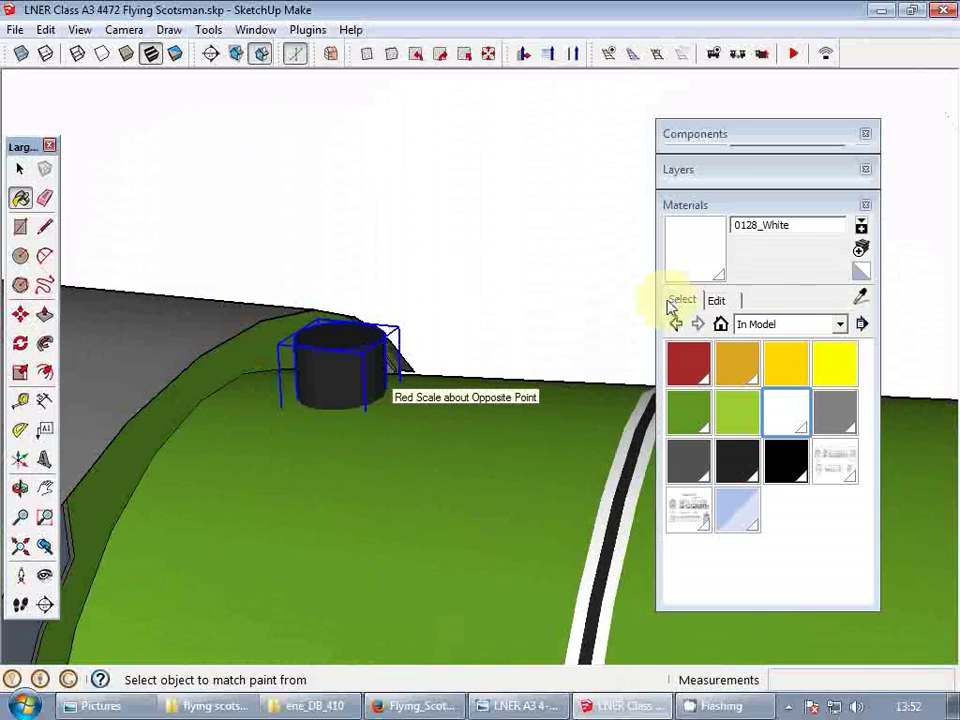
{"action": "left_click", "coordinate": [858, 273]}
{"action": "left_click", "coordinate": [348, 376]}
{"action": "scroll", "coordinate": [348, 376], "scroll_direction": "up", "scroll_amount": 3}
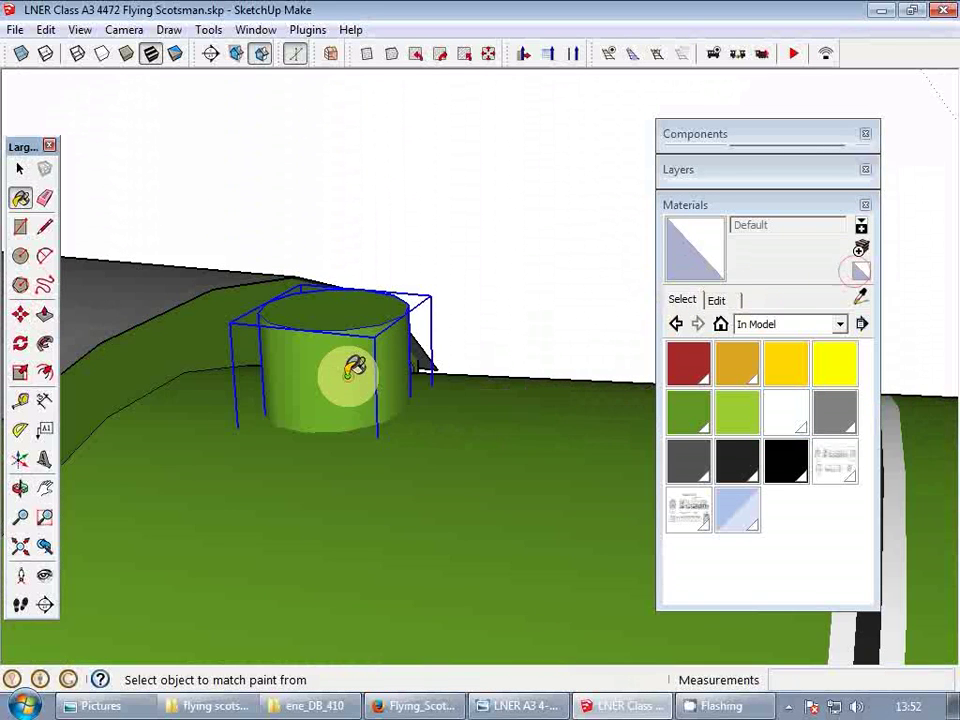
- Lower the cylinder 2" into the boiler top and place a copy 12 3/8" in front of it
{"action": "key", "text": "m"}
{"action": "left_click", "coordinate": [339, 369]}
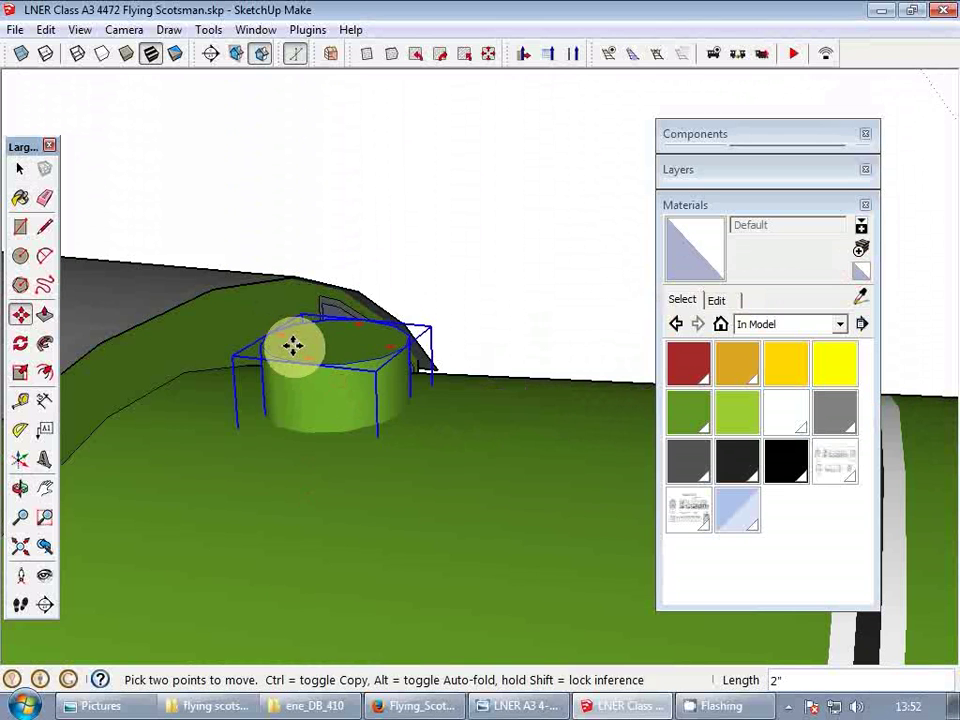
{"action": "key", "text": "ctrl"}
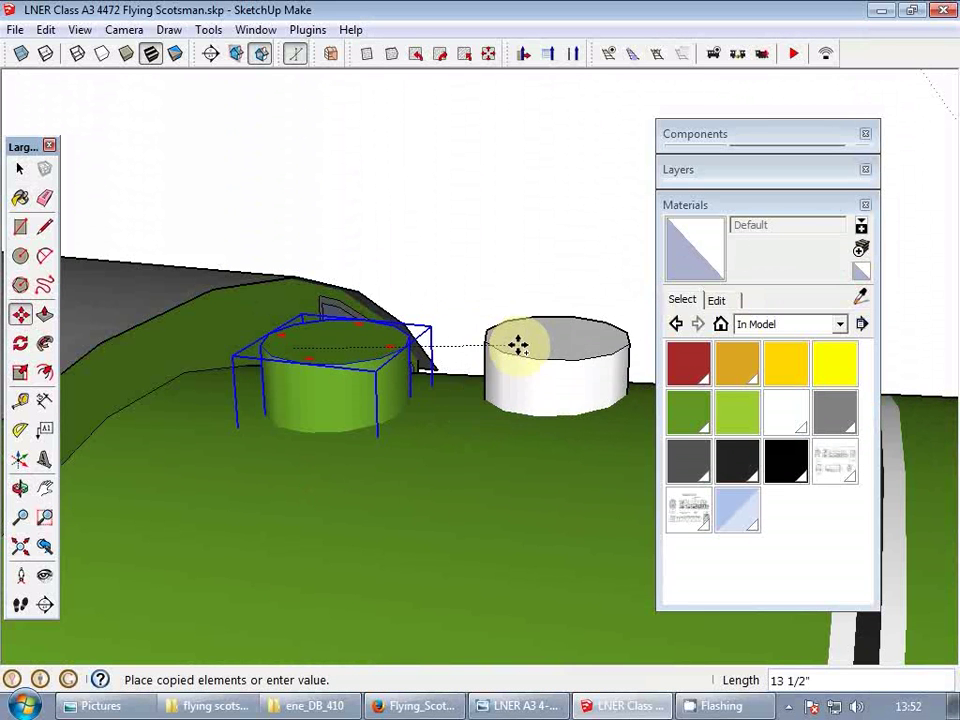
{"action": "left_click", "coordinate": [491, 369]}
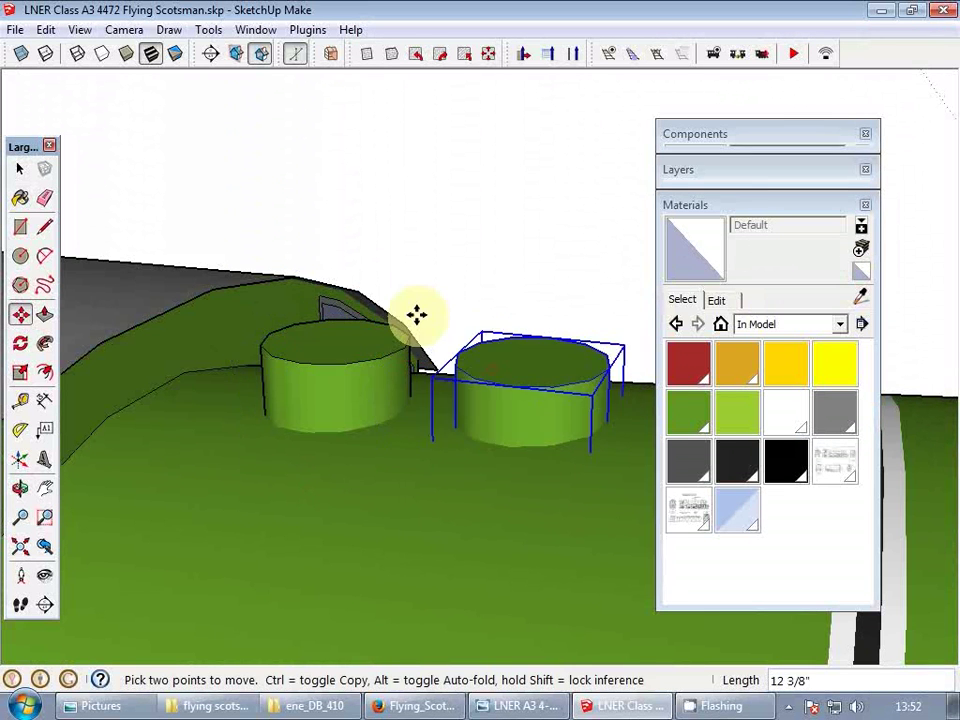
{"action": "scroll", "coordinate": [418, 322], "scroll_direction": "up", "scroll_amount": 3}
{"action": "key", "text": "p"}
{"action": "middle_click_drag", "start_coordinate": [418, 333], "coordinate": [446, 365]}
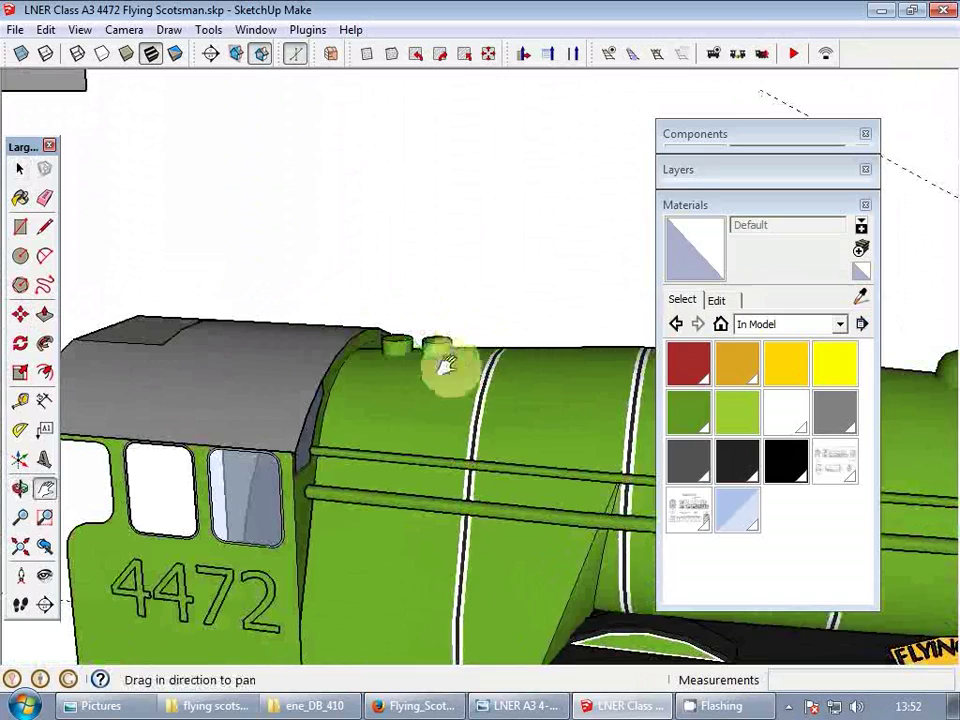
{"action": "left_click", "coordinate": [690, 205]}
{"action": "scroll", "coordinate": [490, 390], "scroll_direction": "down", "scroll_amount": 5}
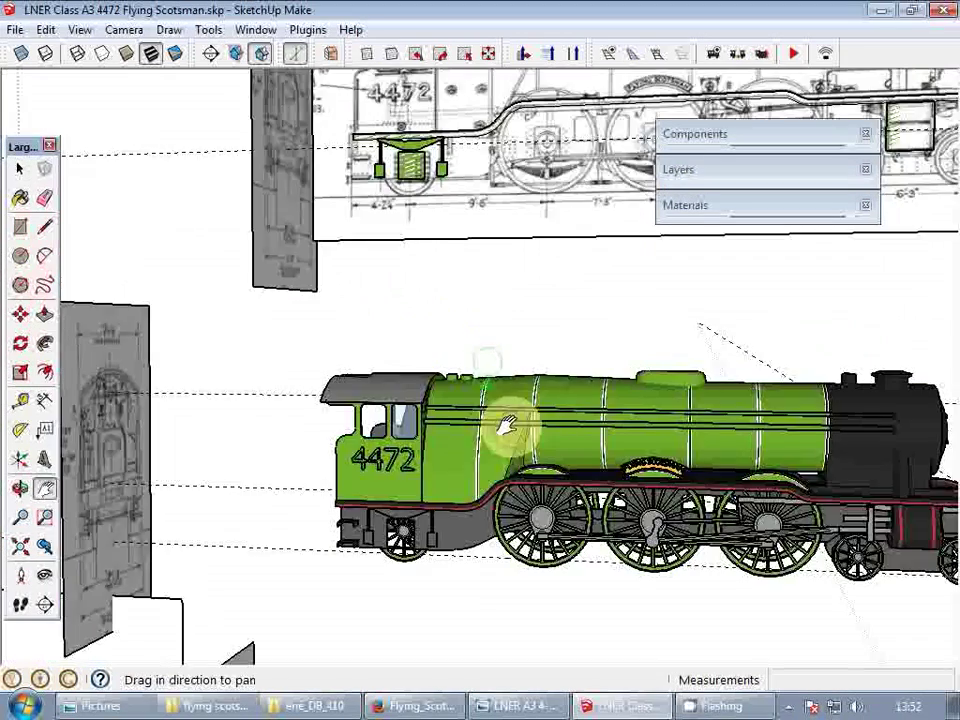
- Open the boiler's side rail group for editing, select its thin upper rail, and show the rest of the model
{"action": "key", "text": "o"}
{"action": "left_click_drag", "start_coordinate": [458, 413], "coordinate": [393, 422]}
{"action": "scroll", "coordinate": [393, 422], "scroll_direction": "up", "scroll_amount": 10}
{"action": "key", "text": "h"}
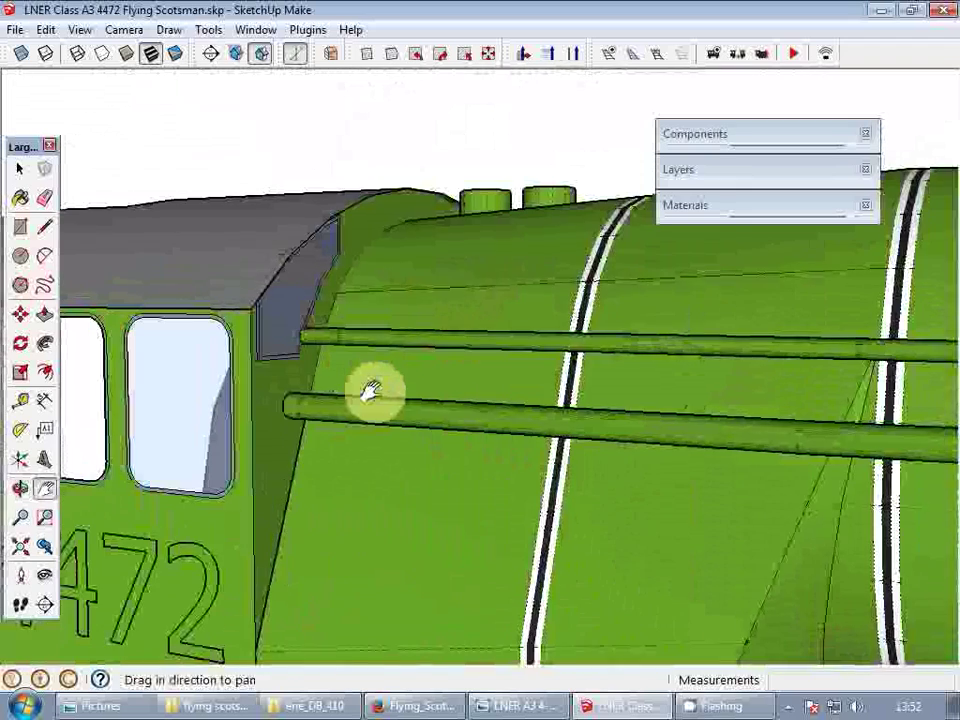
{"action": "scroll", "coordinate": [296, 339], "scroll_direction": "down", "scroll_amount": 4}
{"action": "middle_click_drag", "start_coordinate": [505, 397], "coordinate": [585, 420]}
{"action": "key", "text": "space"}
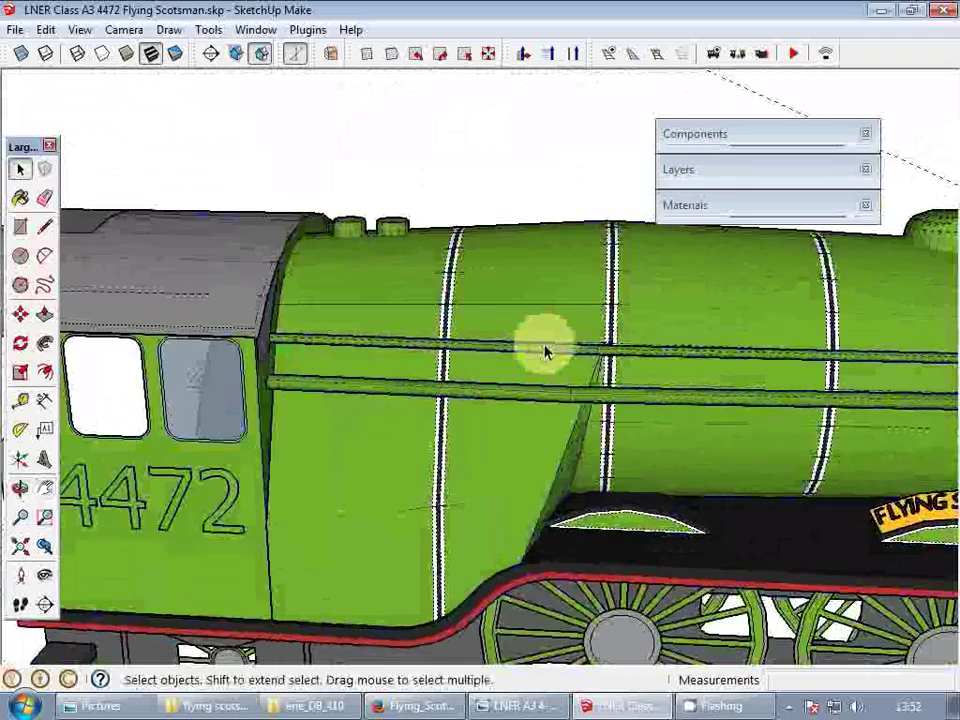
{"action": "middle_click_drag", "start_coordinate": [545, 352], "coordinate": [422, 349]}
{"action": "scroll", "coordinate": [435, 332], "scroll_direction": "up", "scroll_amount": 2}
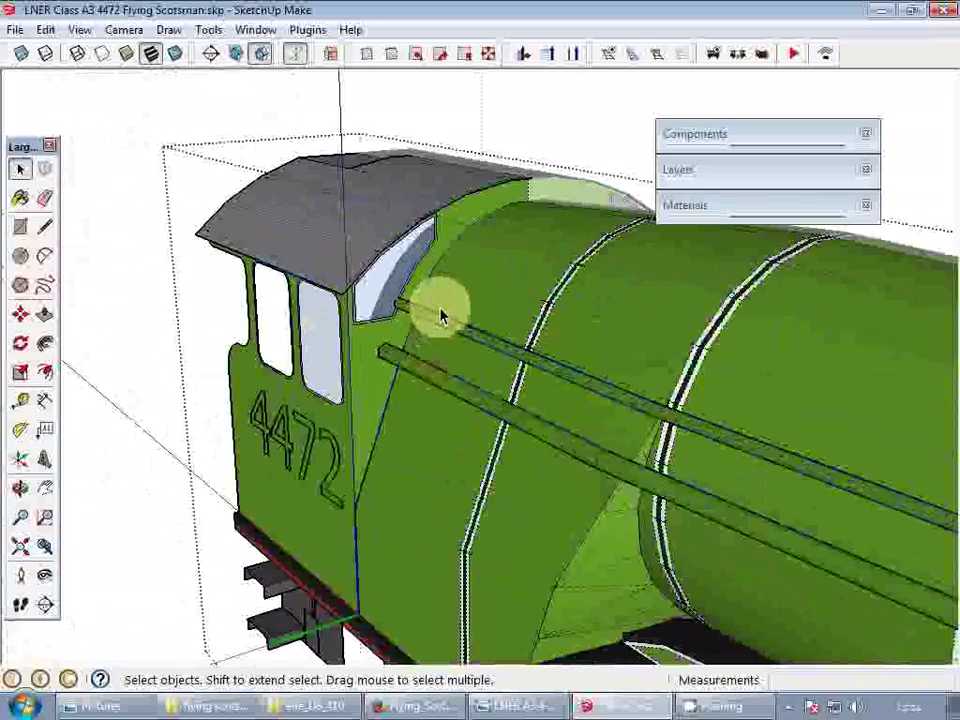
{"action": "left_click", "coordinate": [434, 317]}
{"action": "left_click", "coordinate": [432, 318]}
{"action": "scroll", "coordinate": [430, 318], "scroll_direction": "up", "scroll_amount": 2}
{"action": "double_click", "coordinate": [430, 318]}
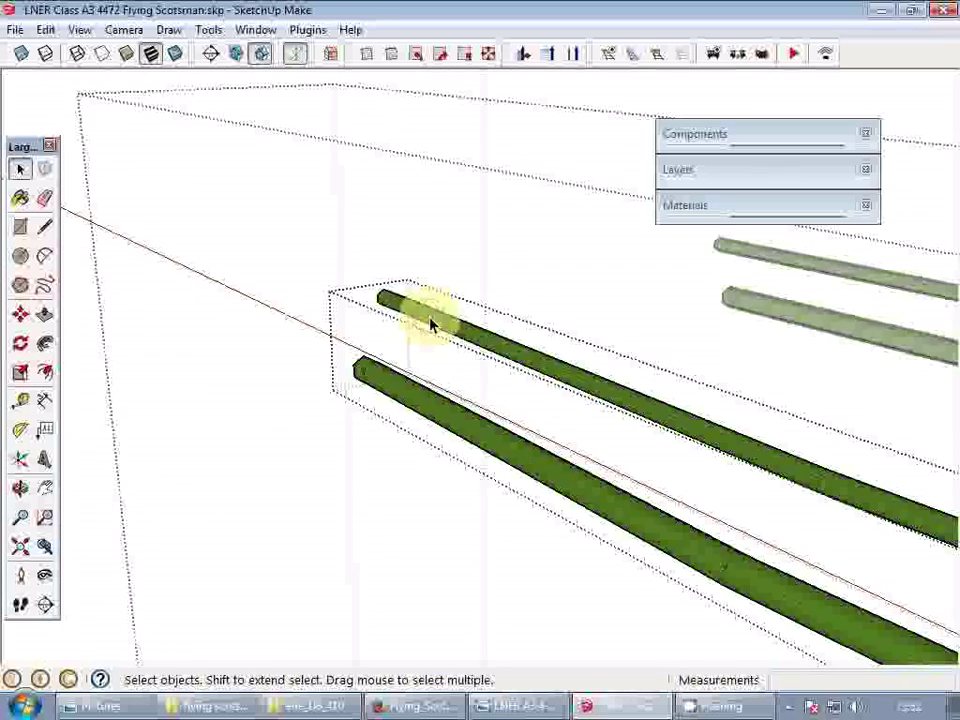
{"action": "triple_click", "coordinate": [441, 323]}
{"action": "key", "text": "i"}
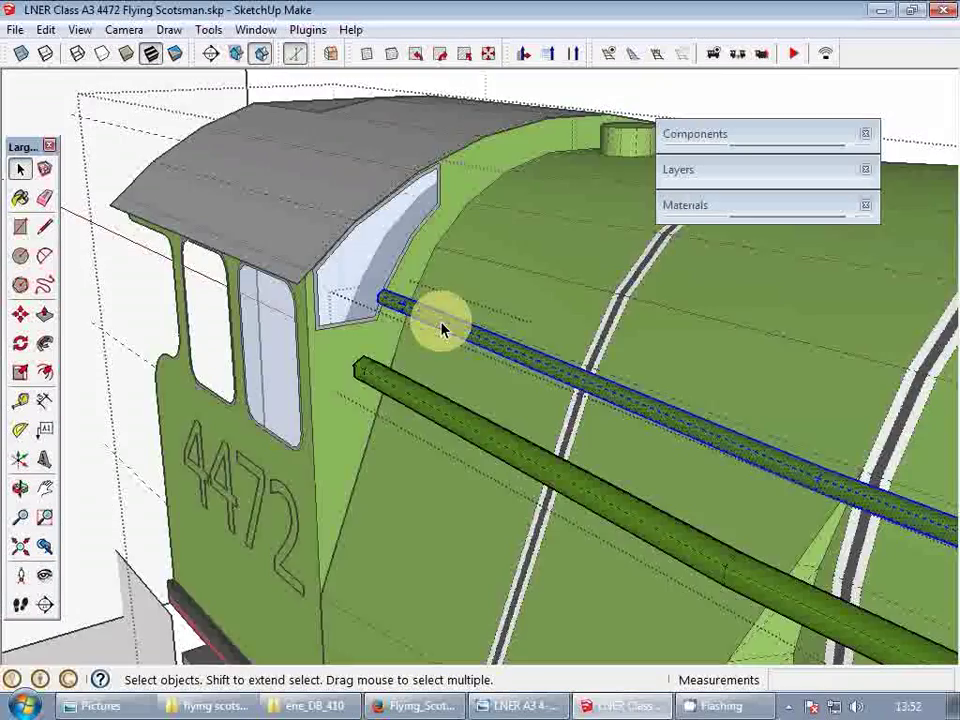
- Copy the thin upper rail downward to just below the thicker rail
{"action": "scroll", "coordinate": [400, 325], "scroll_direction": "up", "scroll_amount": 2}
{"action": "key", "text": "m"}
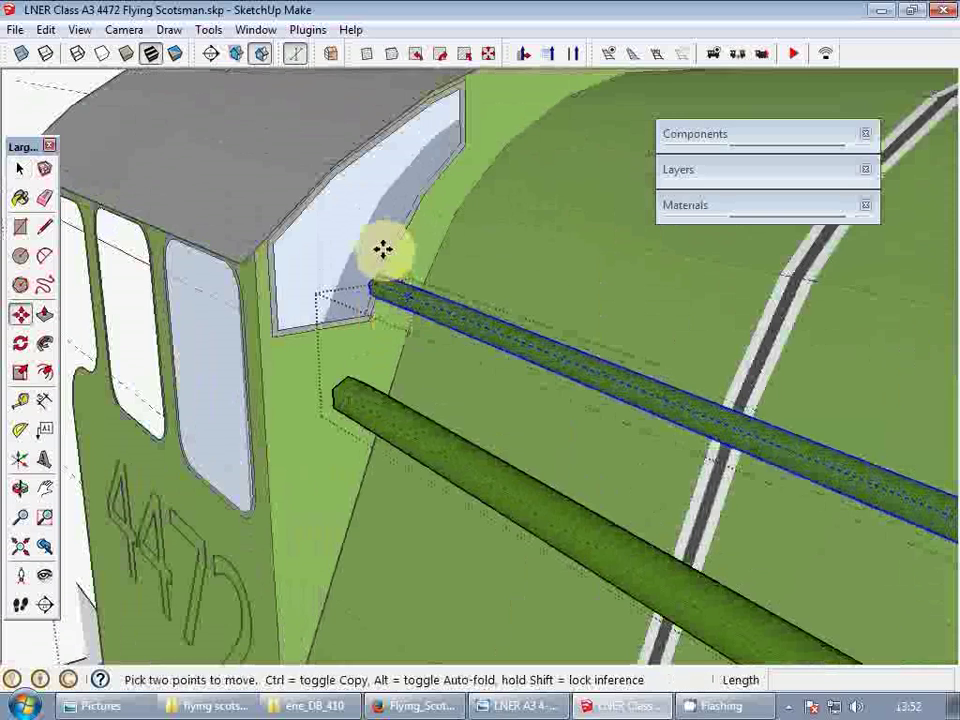
{"action": "key", "text": "ctrl"}
{"action": "left_click", "coordinate": [386, 252]}
{"action": "left_click", "coordinate": [323, 427]}
{"action": "scroll", "coordinate": [346, 302], "scroll_direction": "down", "scroll_amount": 2}
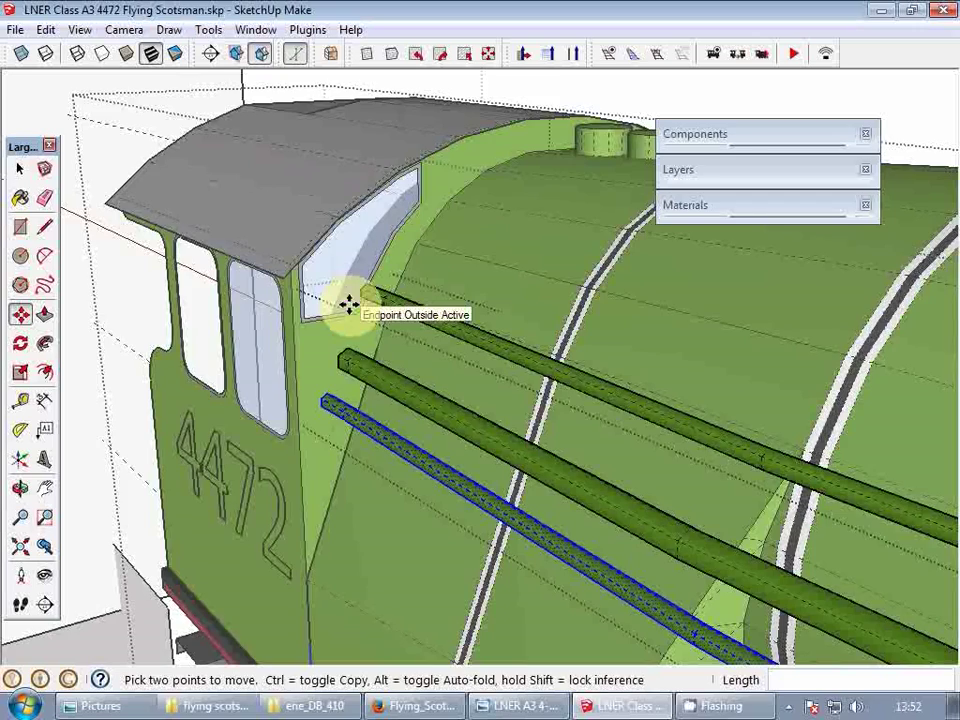
- Move the copied rail a further 6 1/2" down the boiler side
{"action": "scroll", "coordinate": [350, 372], "scroll_direction": "up", "scroll_amount": 3}
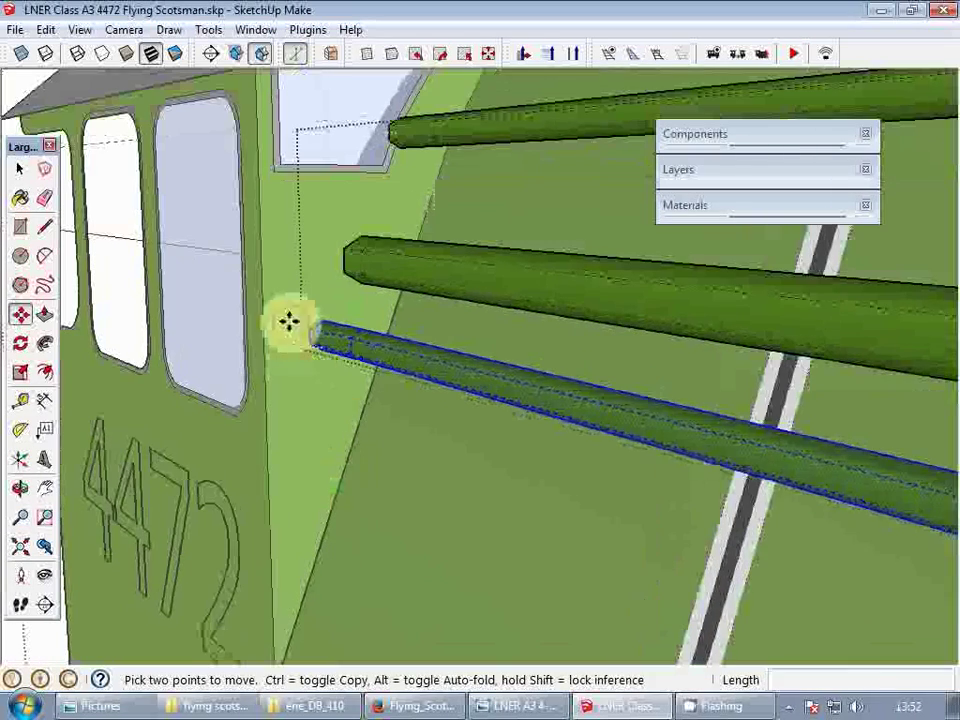
{"action": "left_click", "coordinate": [288, 323]}
{"action": "left_click", "coordinate": [297, 398]}
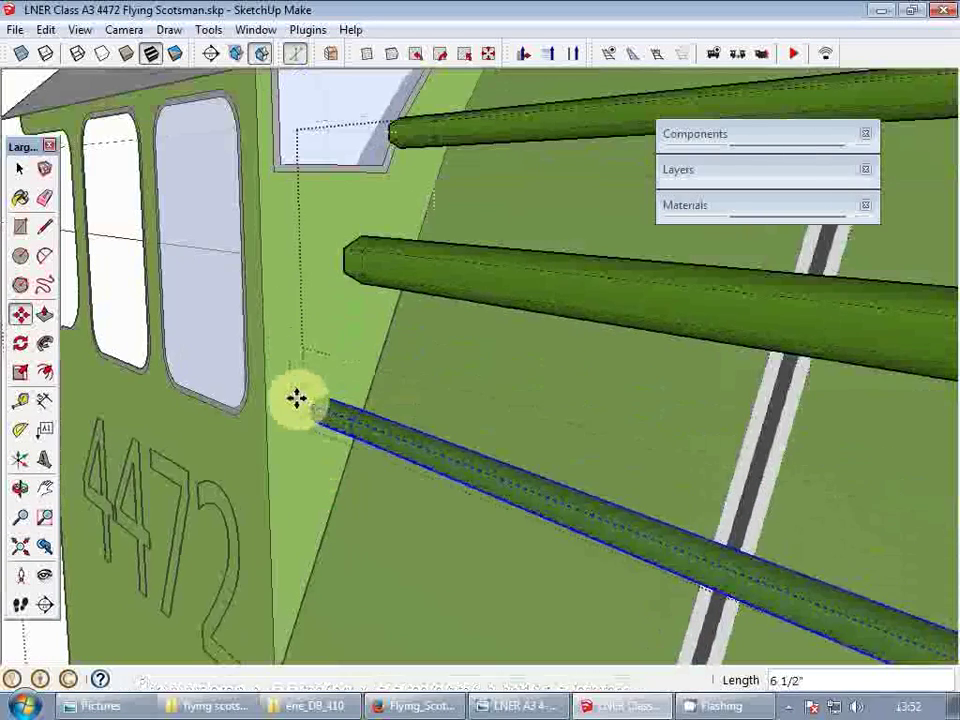
{"action": "key", "text": "space"}
- Delete the copied rail's front portion, from the firebox's front end to the smokebox
{"action": "scroll", "coordinate": [328, 328], "scroll_direction": "down", "scroll_amount": 4}
{"action": "middle_click_drag", "start_coordinate": [328, 330], "coordinate": [511, 424]}
{"action": "scroll", "coordinate": [541, 424], "scroll_direction": "up", "scroll_amount": 4}
{"action": "scroll", "coordinate": [525, 421], "scroll_direction": "down", "scroll_amount": 4}
{"action": "scroll", "coordinate": [512, 428], "scroll_direction": "down", "scroll_amount": 3}
{"action": "middle_click_drag", "start_coordinate": [570, 424], "coordinate": [404, 420], "text": "shift"}
{"action": "scroll", "coordinate": [568, 405], "scroll_direction": "down", "scroll_amount": 2}
{"action": "middle_click_drag", "start_coordinate": [626, 429], "coordinate": [523, 420], "text": "shift"}
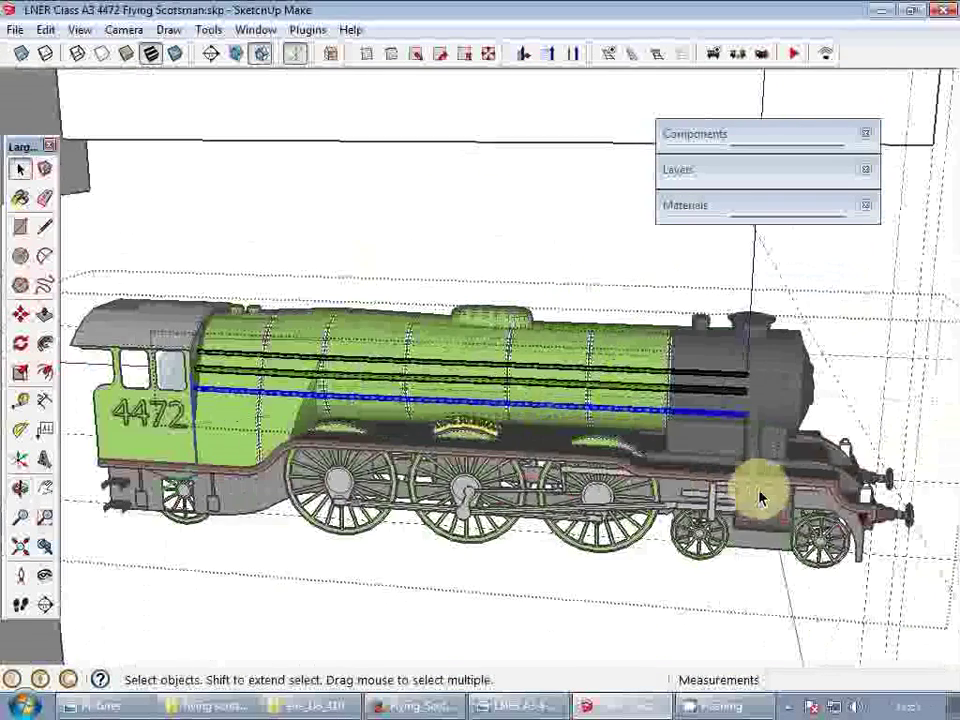
{"action": "left_click", "coordinate": [335, 396]}
{"action": "scroll", "coordinate": [301, 399], "scroll_direction": "up", "scroll_amount": 5}
{"action": "scroll", "coordinate": [293, 400], "scroll_direction": "down", "scroll_amount": 4}
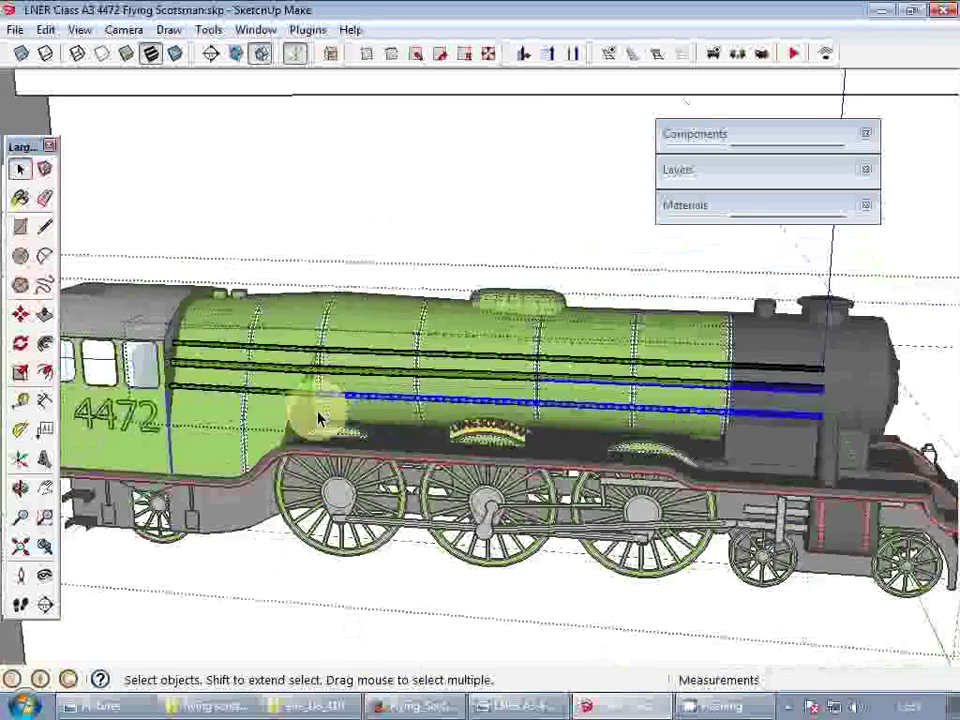
{"action": "middle_click_drag", "start_coordinate": [319, 416], "coordinate": [345, 420]}
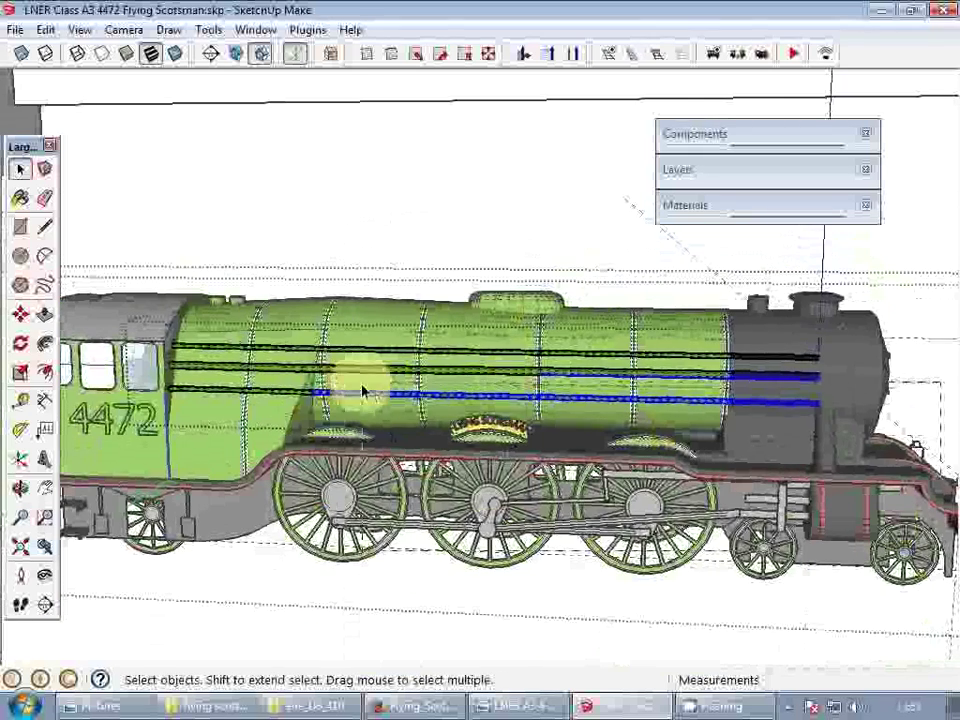
{"action": "scroll", "coordinate": [310, 392], "scroll_direction": "up", "scroll_amount": 10}
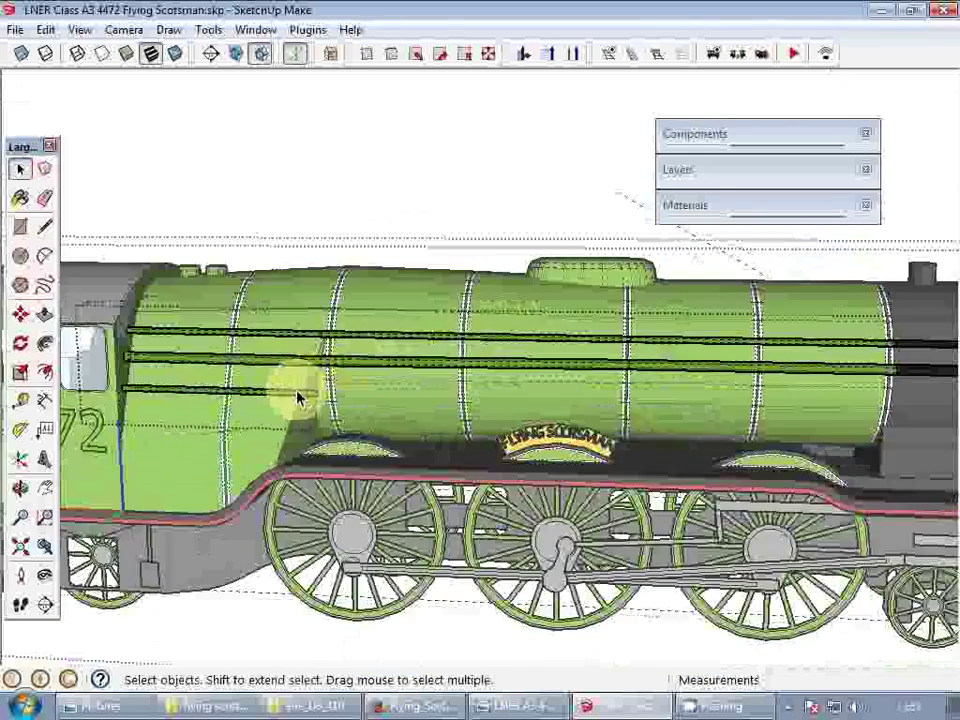
- Draw lines across the short lower rail's open front end to close it with a face
{"action": "scroll", "coordinate": [392, 409], "scroll_direction": "up", "scroll_amount": 2}
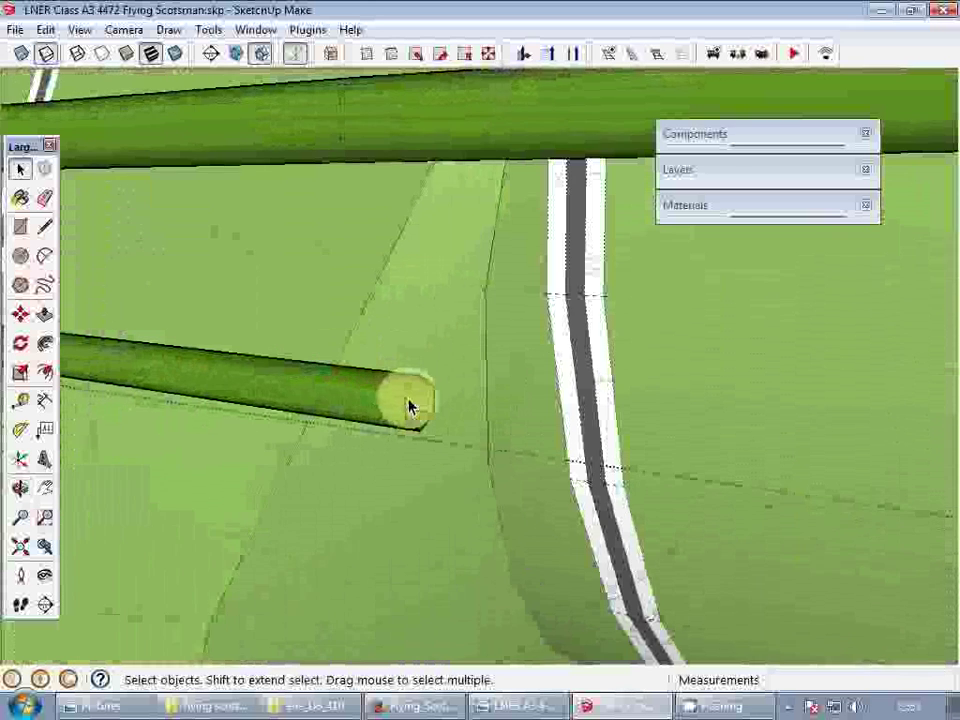
{"action": "key", "text": "l"}
{"action": "left_click", "coordinate": [407, 394]}
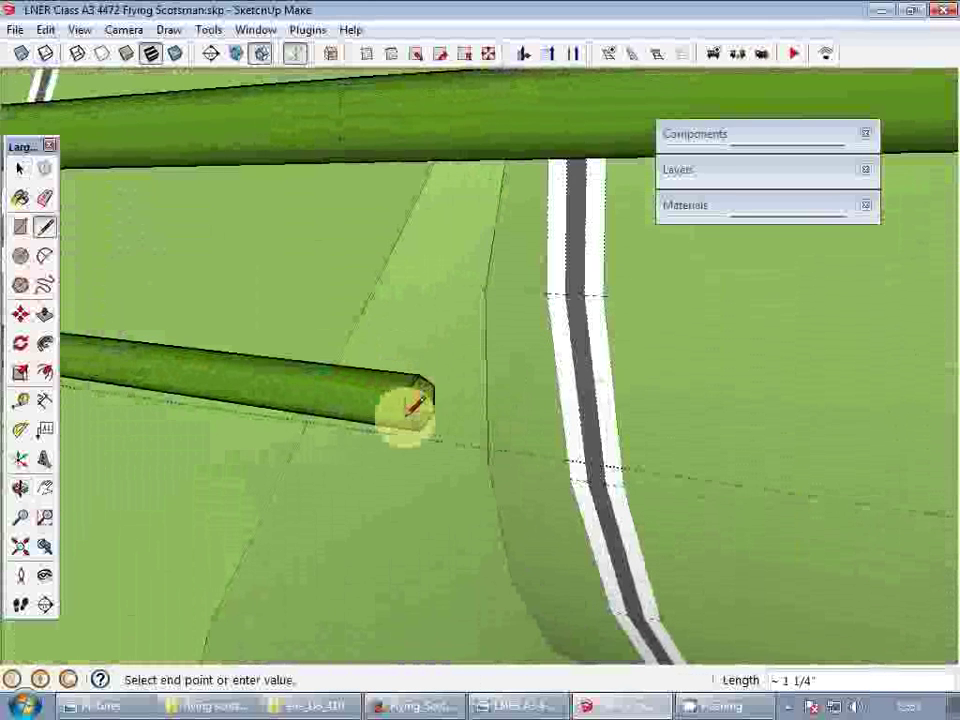
{"action": "scroll", "coordinate": [406, 416], "scroll_direction": "up", "scroll_amount": 1}
{"action": "left_click", "coordinate": [407, 413]}
{"action": "left_click", "coordinate": [405, 399]}
{"action": "left_click", "coordinate": [443, 385]}
{"action": "key", "text": "e"}
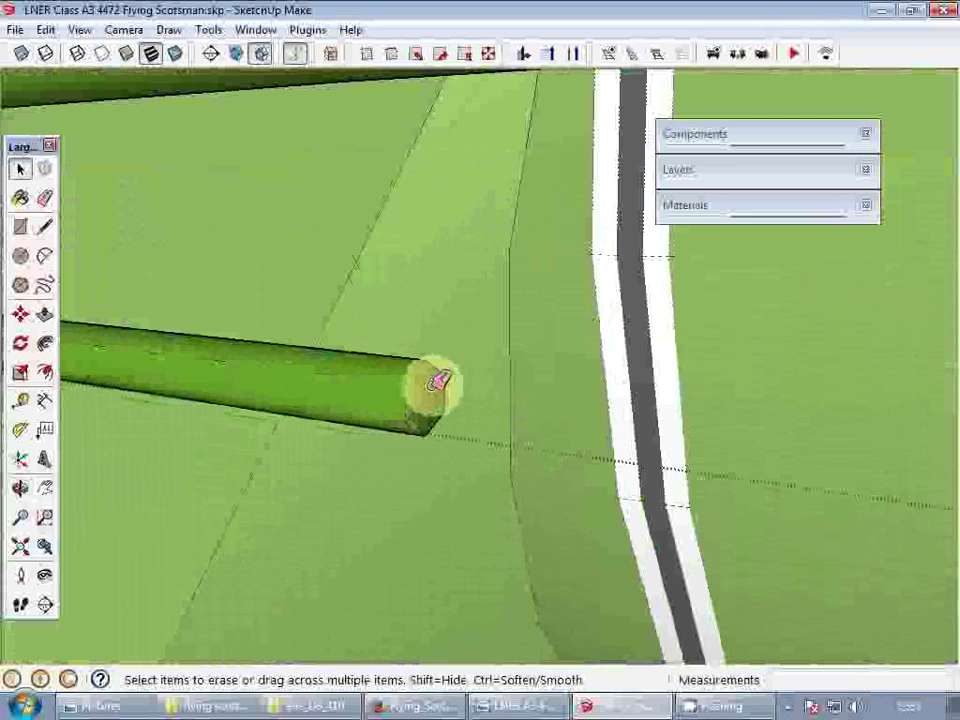
{"action": "key", "text": "space"}
{"action": "right_click", "coordinate": [435, 384]}
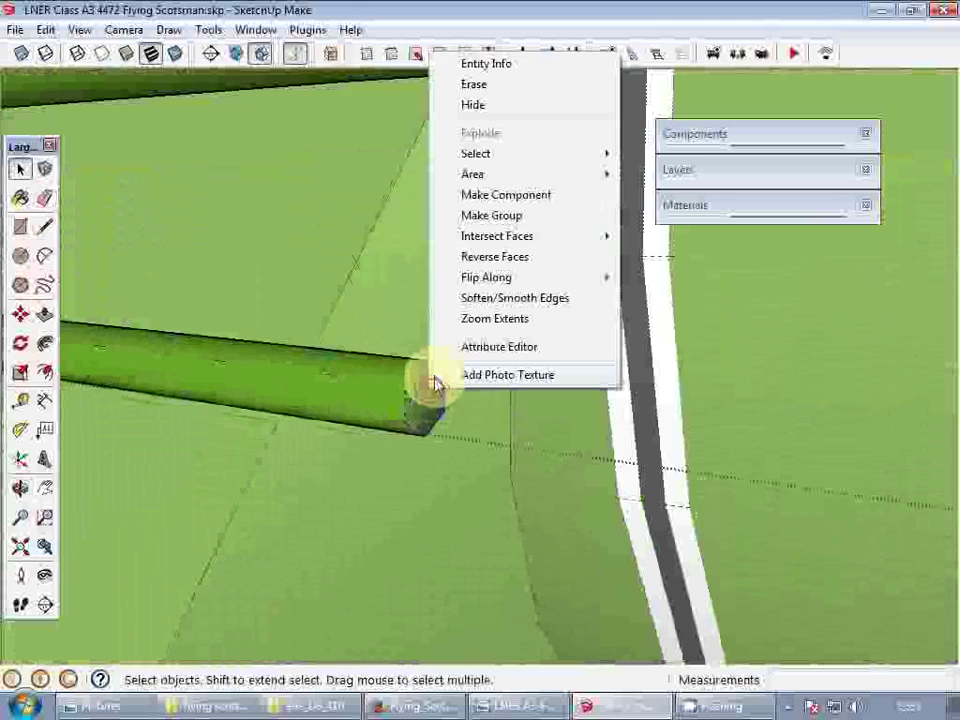
{"action": "left_click", "coordinate": [487, 300]}
{"action": "left_click", "coordinate": [334, 99]}
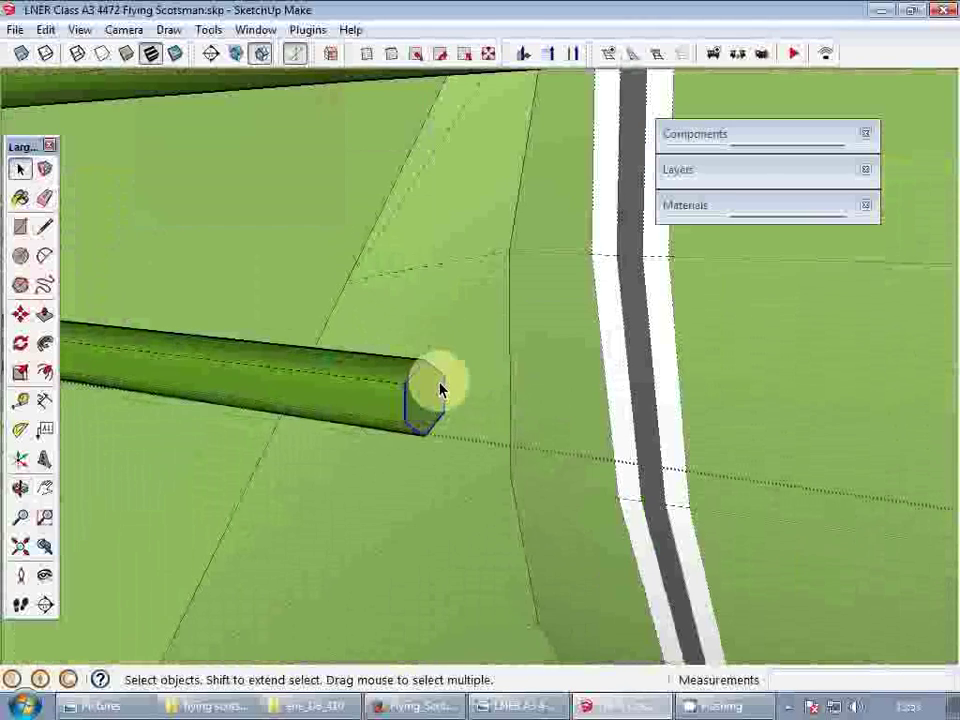
- Shorten the lower rail by moving its front end face back to just ahead of the rearmost boiler band
{"action": "left_click", "coordinate": [429, 394]}
{"action": "key", "text": "m"}
{"action": "scroll", "coordinate": [522, 369], "scroll_direction": "down", "scroll_amount": 2}
{"action": "left_click", "coordinate": [523, 371]}
{"action": "left_click", "coordinate": [448, 346]}
{"action": "key", "text": "space"}
{"action": "middle_click_drag", "start_coordinate": [448, 346], "coordinate": [668, 449]}
{"action": "scroll", "coordinate": [579, 439], "scroll_direction": "down", "scroll_amount": 5}
{"action": "key", "text": "m"}
{"action": "left_click", "coordinate": [523, 446]}
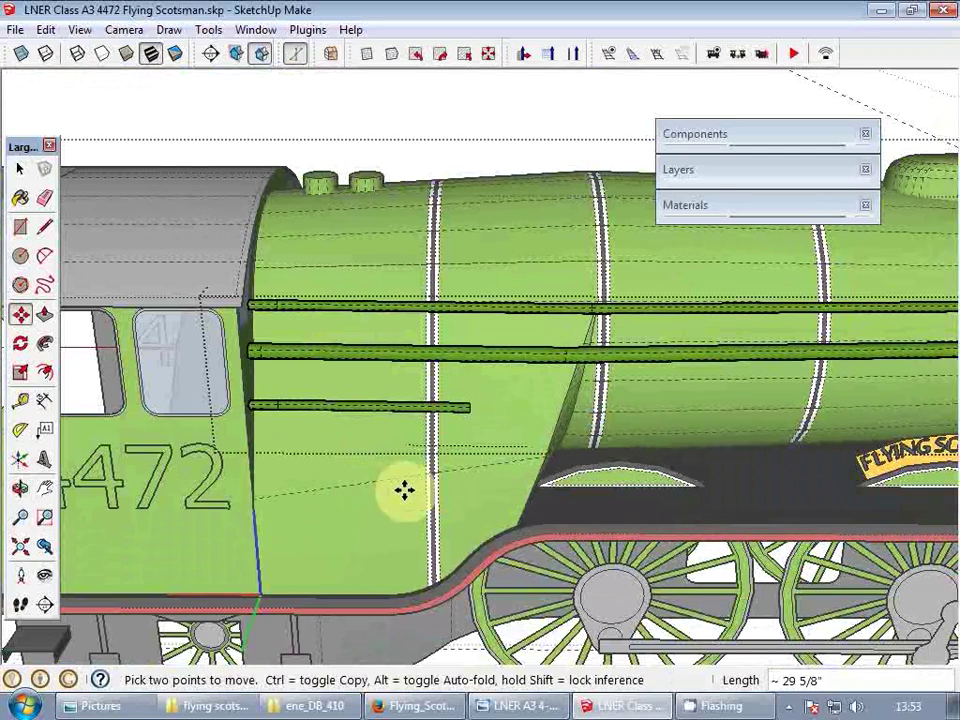
{"action": "middle_click_drag", "start_coordinate": [456, 465], "coordinate": [363, 397]}
{"action": "key", "text": "space"}
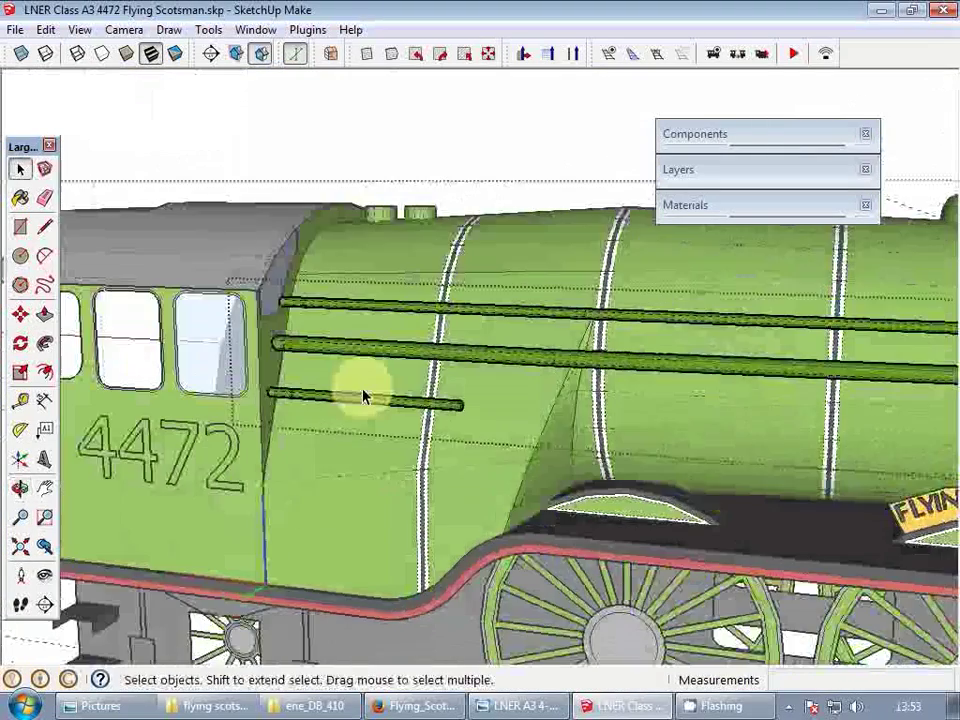
- Inspect the whole locomotive from the cab along the boiler to the front buffers
{"action": "scroll", "coordinate": [363, 397], "scroll_direction": "down", "scroll_amount": 2}
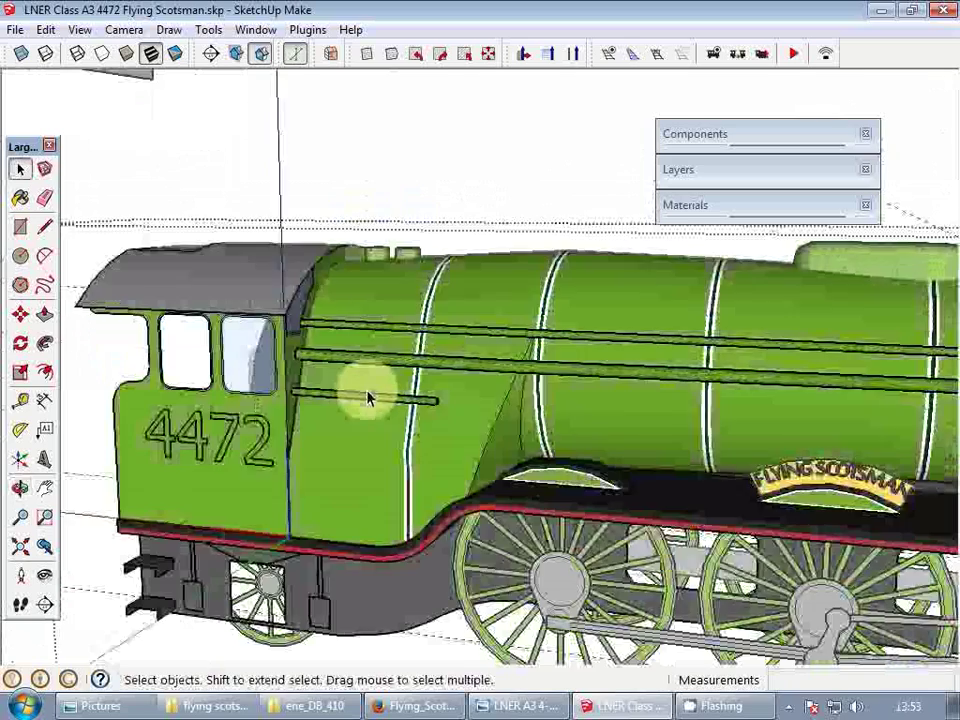
{"action": "scroll", "coordinate": [367, 397], "scroll_direction": "down", "scroll_amount": 3}
{"action": "middle_click_drag", "start_coordinate": [375, 315], "coordinate": [435, 370]}
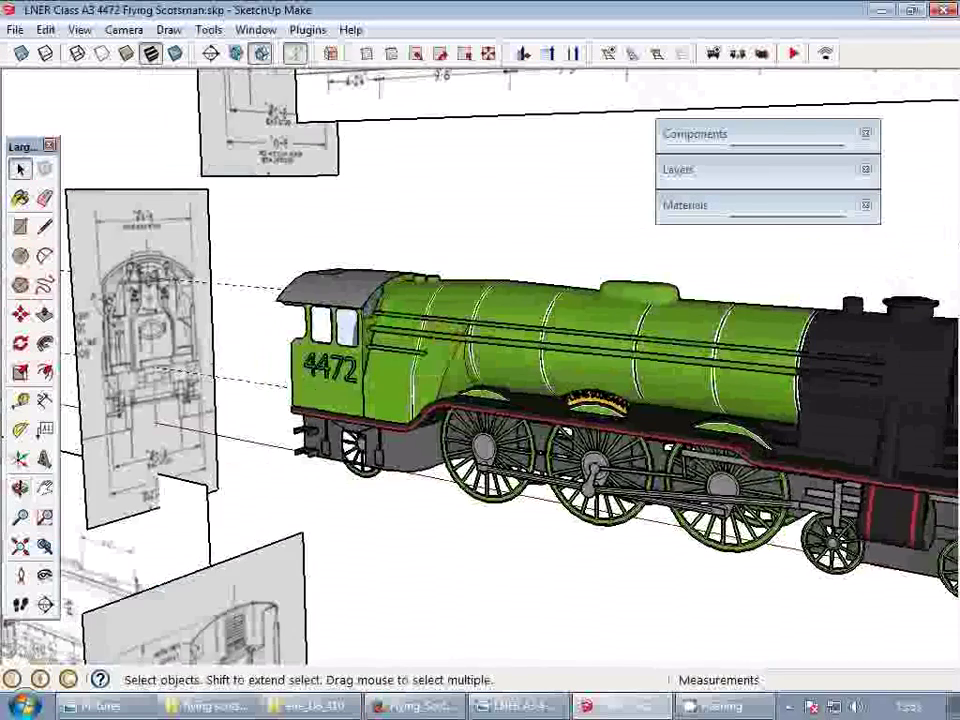
{"action": "scroll", "coordinate": [735, 314], "scroll_direction": "up", "scroll_amount": 2}
{"action": "middle_click_drag", "start_coordinate": [662, 285], "coordinate": [510, 317], "text": "shift"}
{"action": "scroll", "coordinate": [510, 317], "scroll_direction": "down", "scroll_amount": 3}
{"action": "middle_click_drag", "start_coordinate": [740, 320], "coordinate": [343, 336]}
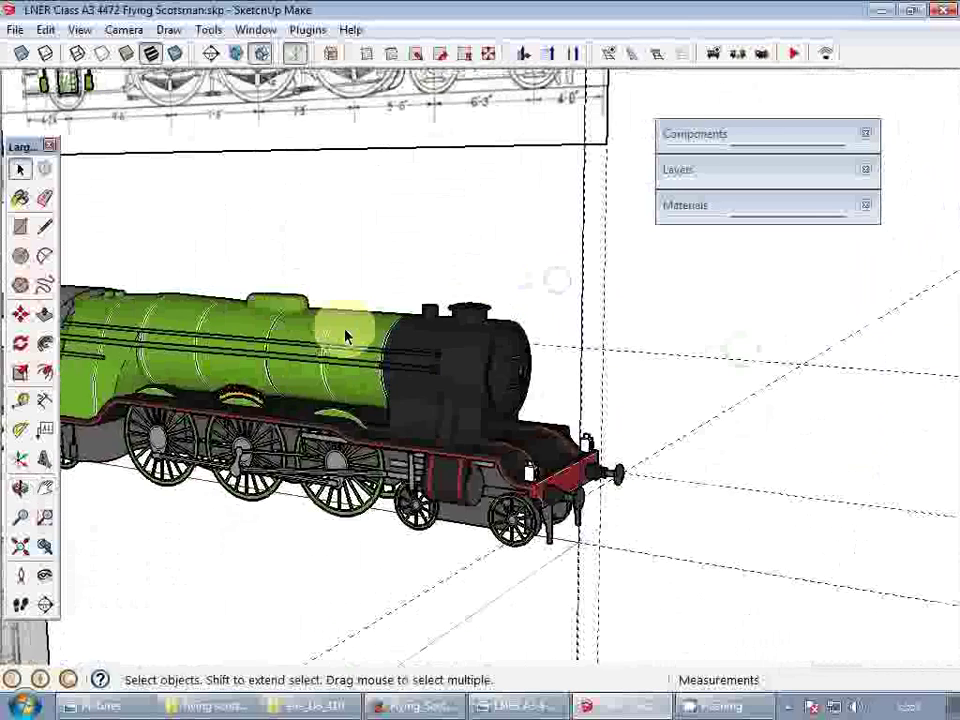
{"action": "key", "text": "ctrl+a"}
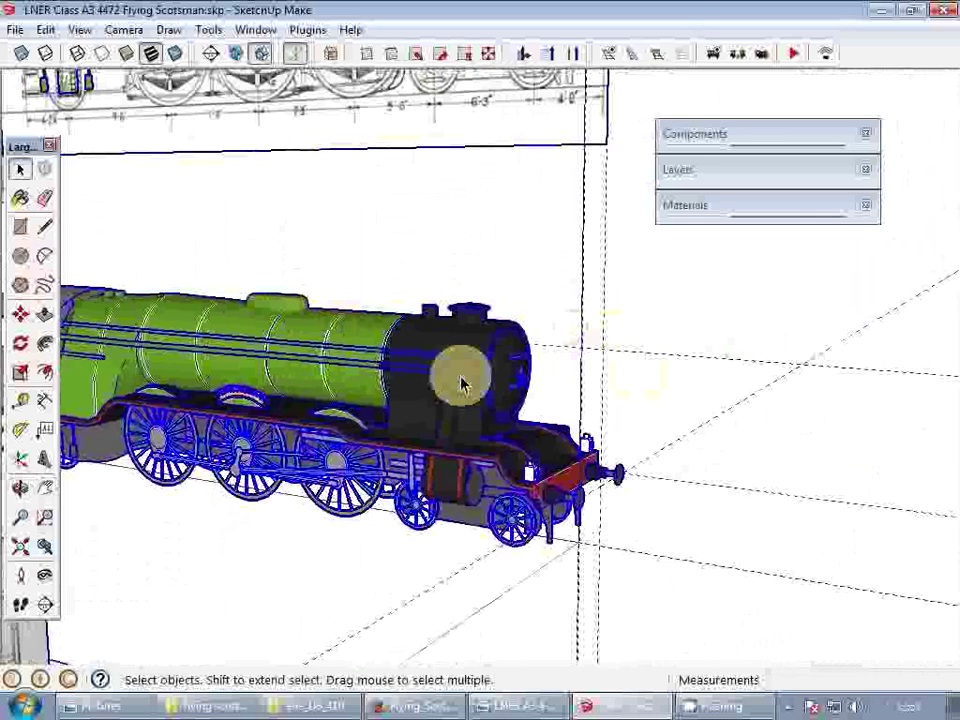
{"action": "left_click", "coordinate": [630, 373]}
{"action": "middle_click_drag", "start_coordinate": [580, 333], "coordinate": [653, 468]}
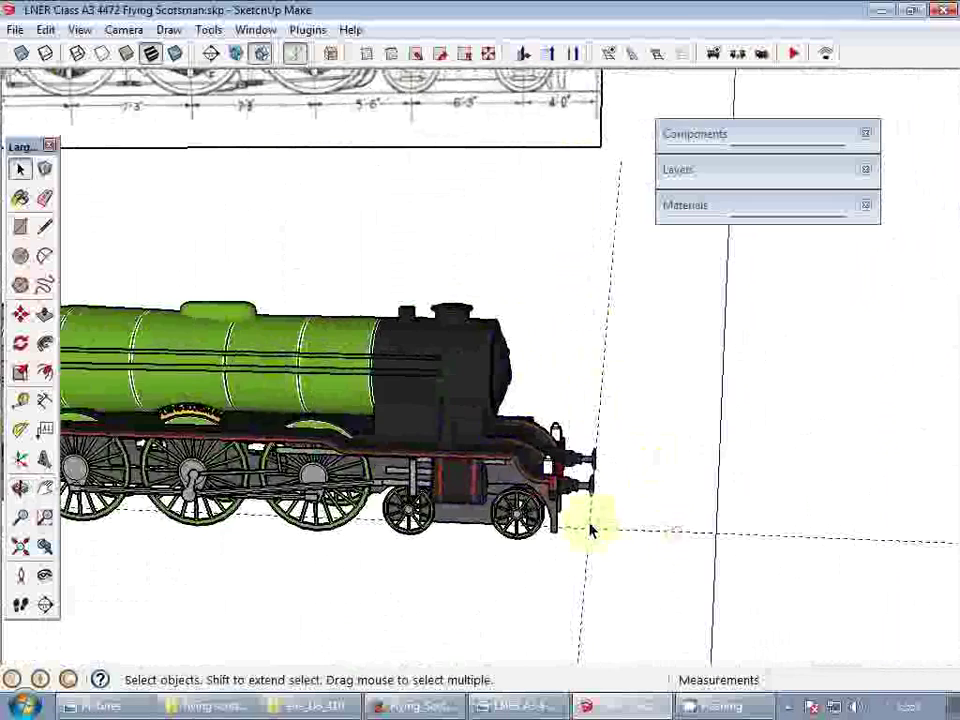
- Delete the leftover green construction shapes from the locomotive's side-elevation drawing
{"action": "scroll", "coordinate": [638, 521], "scroll_direction": "down", "scroll_amount": 10}
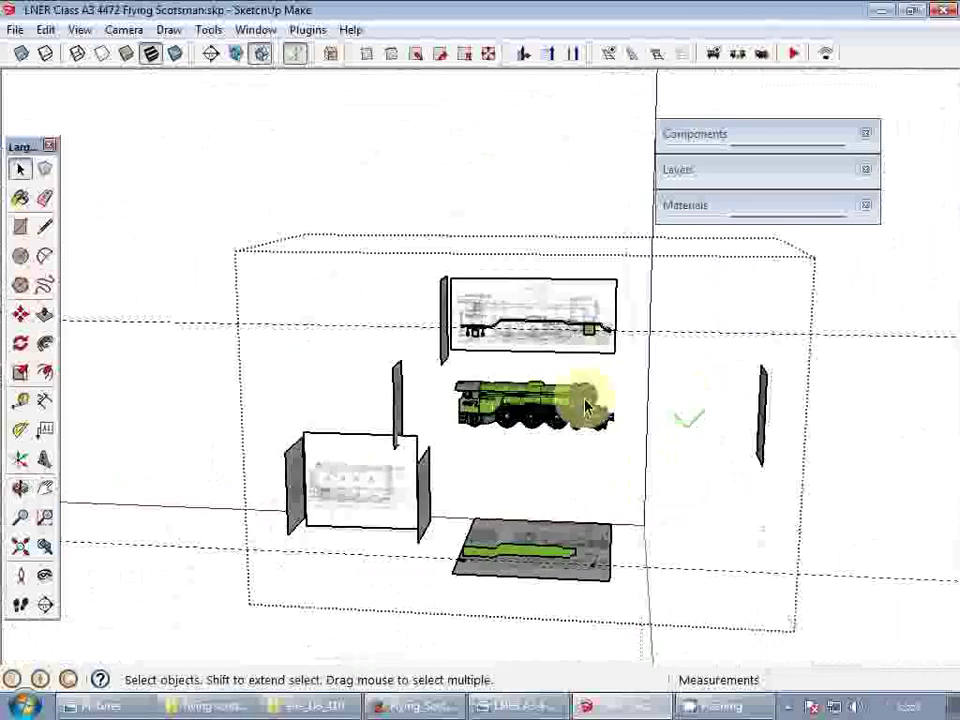
{"action": "scroll", "coordinate": [531, 400], "scroll_direction": "up", "scroll_amount": 10}
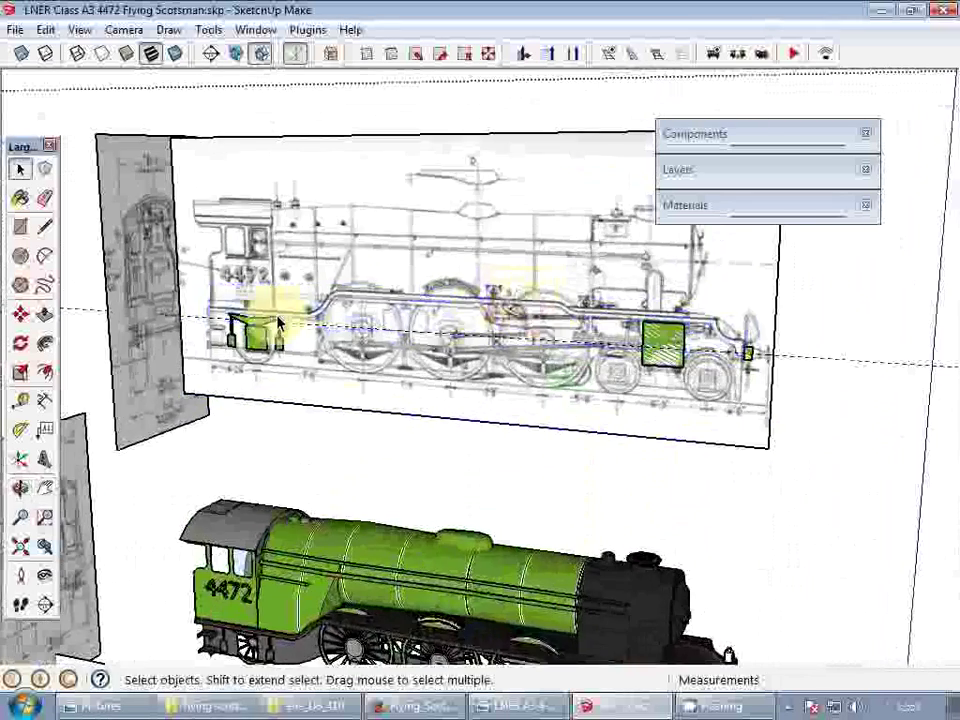
{"action": "left_click", "coordinate": [250, 340]}
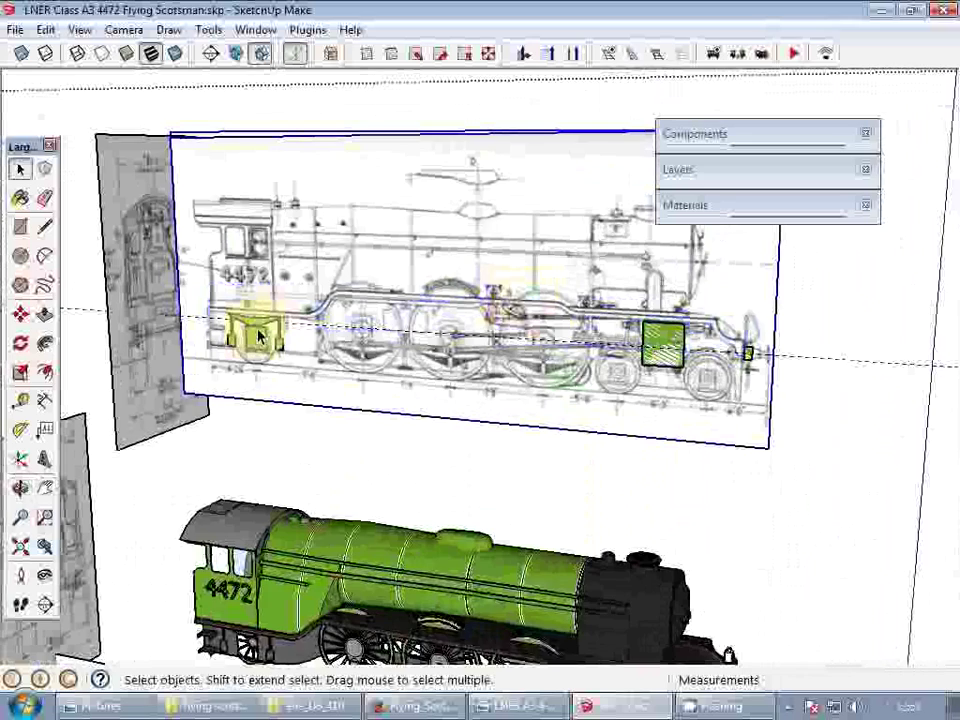
{"action": "scroll", "coordinate": [262, 332], "scroll_direction": "up", "scroll_amount": 5}
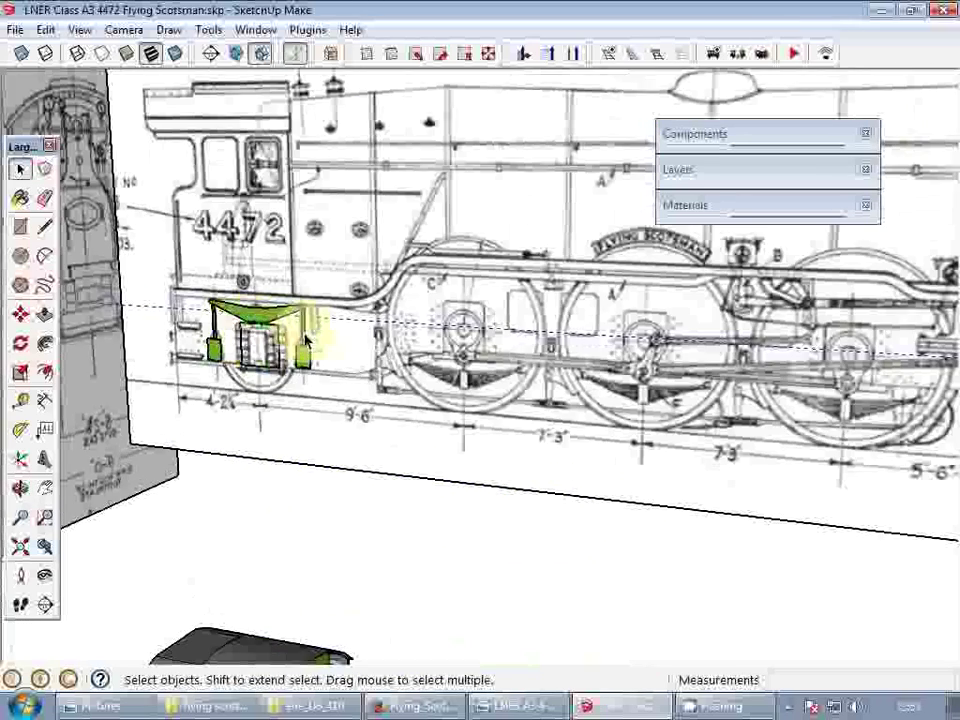
{"action": "scroll", "coordinate": [243, 322], "scroll_direction": "down", "scroll_amount": 3}
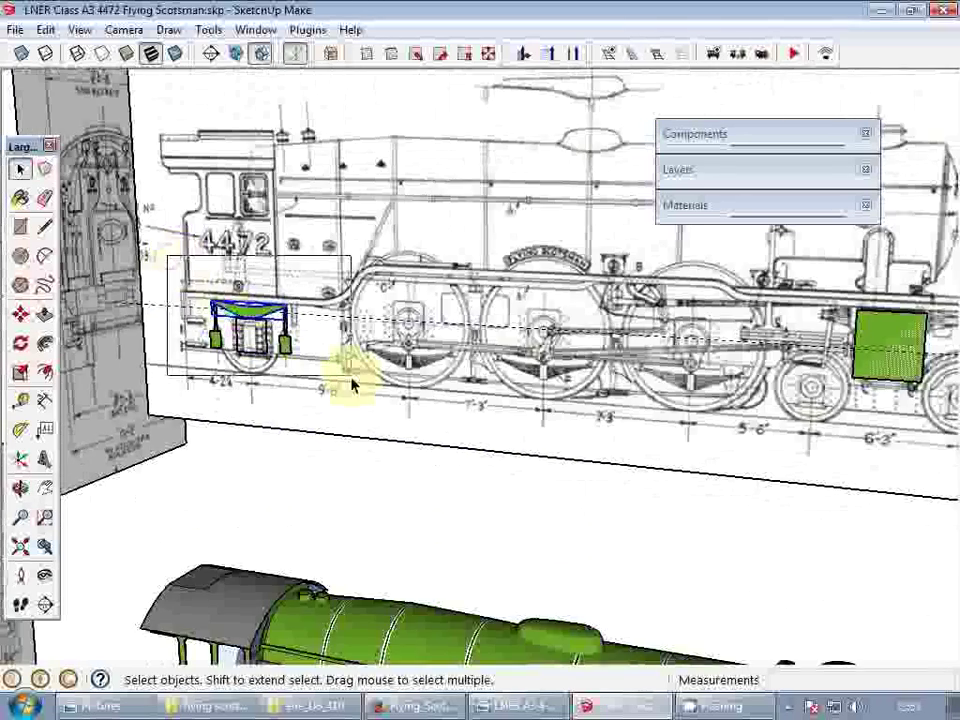
{"action": "scroll", "coordinate": [349, 355], "scroll_direction": "down", "scroll_amount": 5}
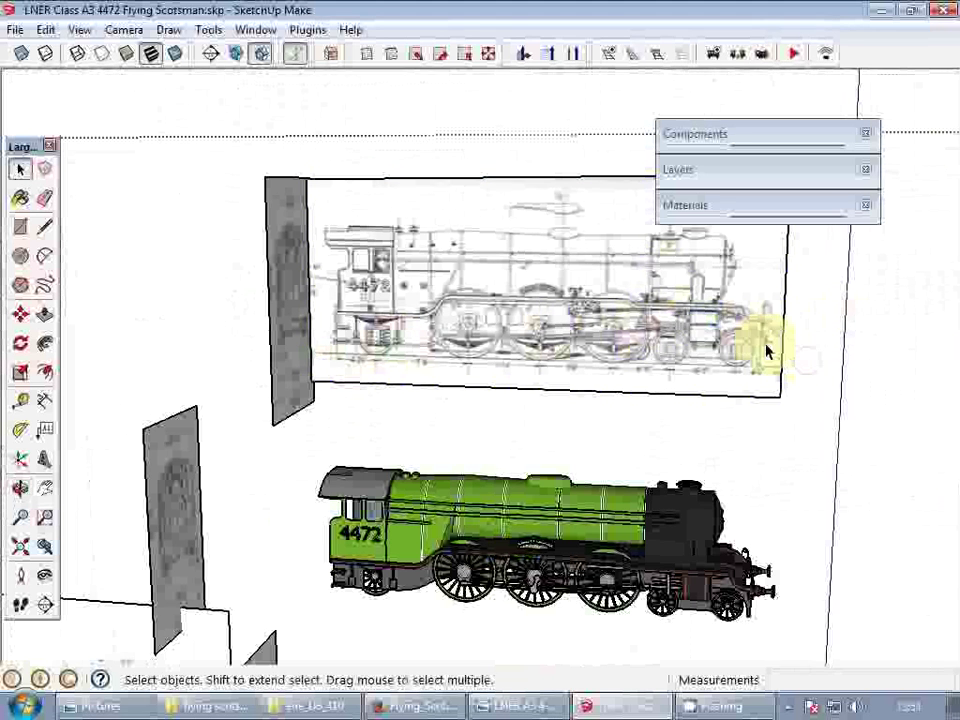
{"action": "middle_click_drag", "start_coordinate": [767, 350], "coordinate": [549, 274]}
{"action": "scroll", "coordinate": [493, 427], "scroll_direction": "down", "scroll_amount": 3}
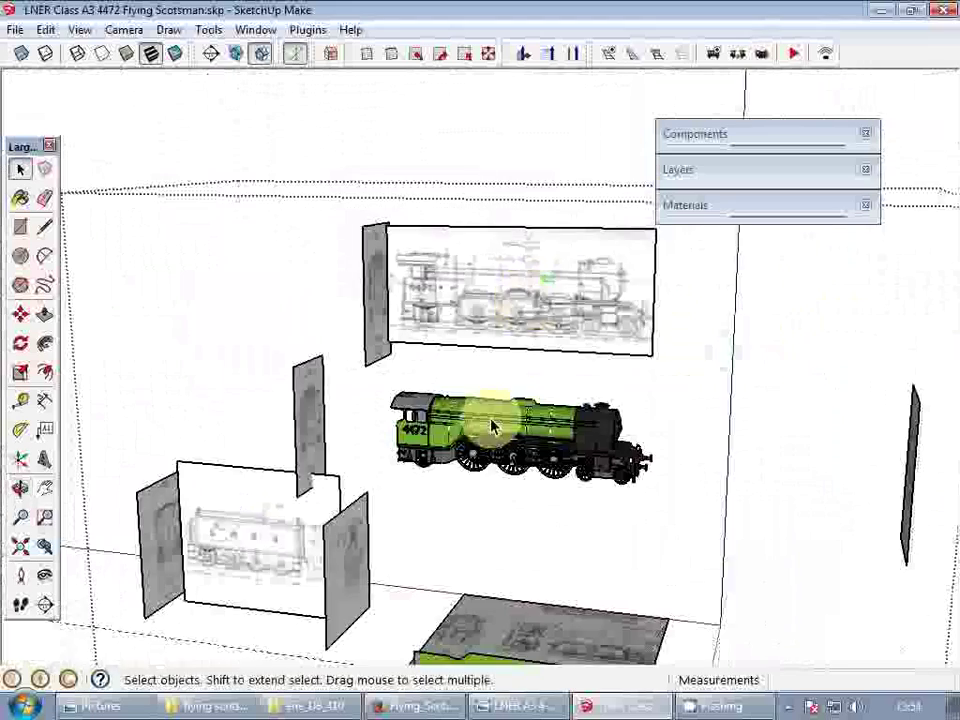
- Move the end-view drawing sheet standing ahead of the locomotive up 300"
{"action": "scroll", "coordinate": [492, 426], "scroll_direction": "up", "scroll_amount": 3}
{"action": "scroll", "coordinate": [499, 418], "scroll_direction": "up", "scroll_amount": 2}
{"action": "middle_click_drag", "start_coordinate": [499, 418], "coordinate": [468, 406], "text": "shift"}
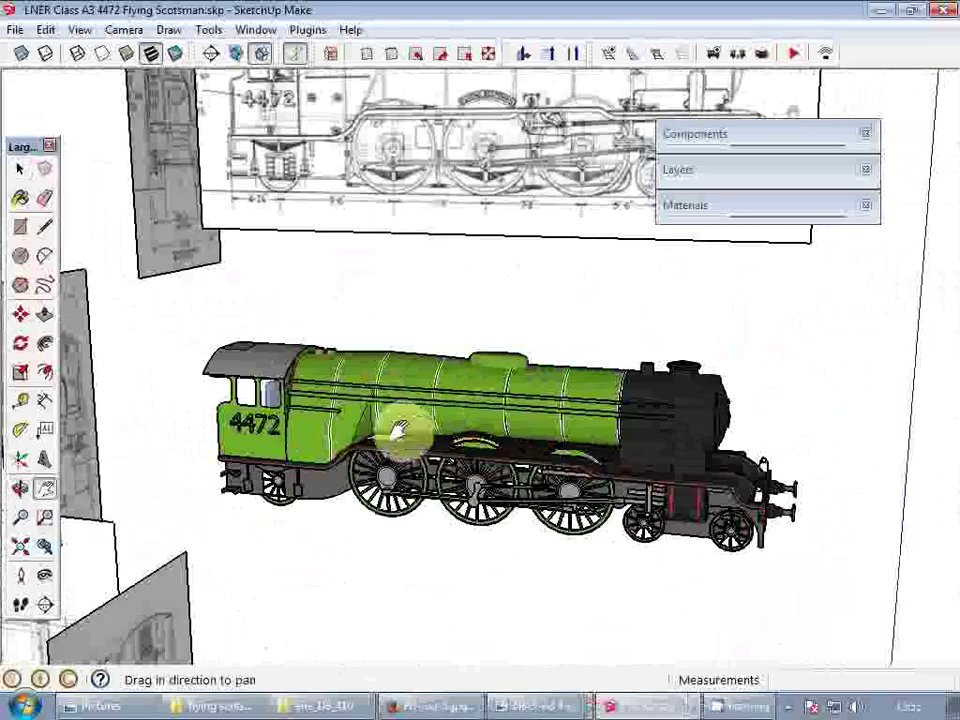
{"action": "middle_click_drag", "start_coordinate": [401, 422], "coordinate": [542, 381], "text": "shift"}
{"action": "scroll", "coordinate": [530, 360], "scroll_direction": "down", "scroll_amount": 5}
{"action": "middle_click_drag", "start_coordinate": [497, 350], "coordinate": [561, 360]}
{"action": "key", "text": "space"}
{"action": "left_click", "coordinate": [428, 372]}
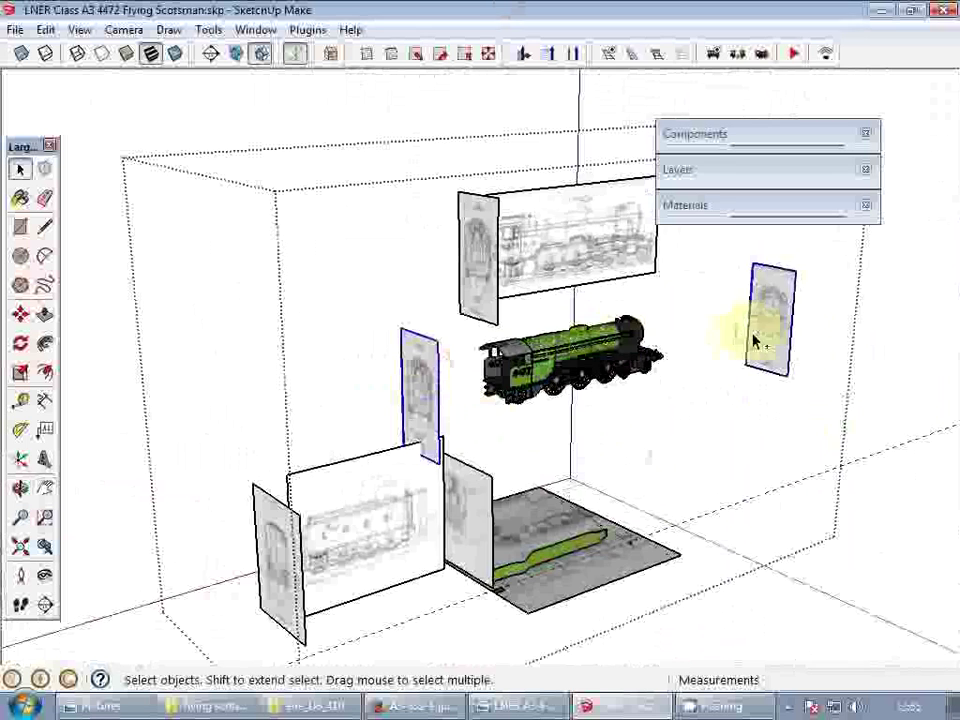
{"action": "middle_click_drag", "start_coordinate": [755, 342], "coordinate": [655, 432], "text": "shift"}
{"action": "key", "text": "m"}
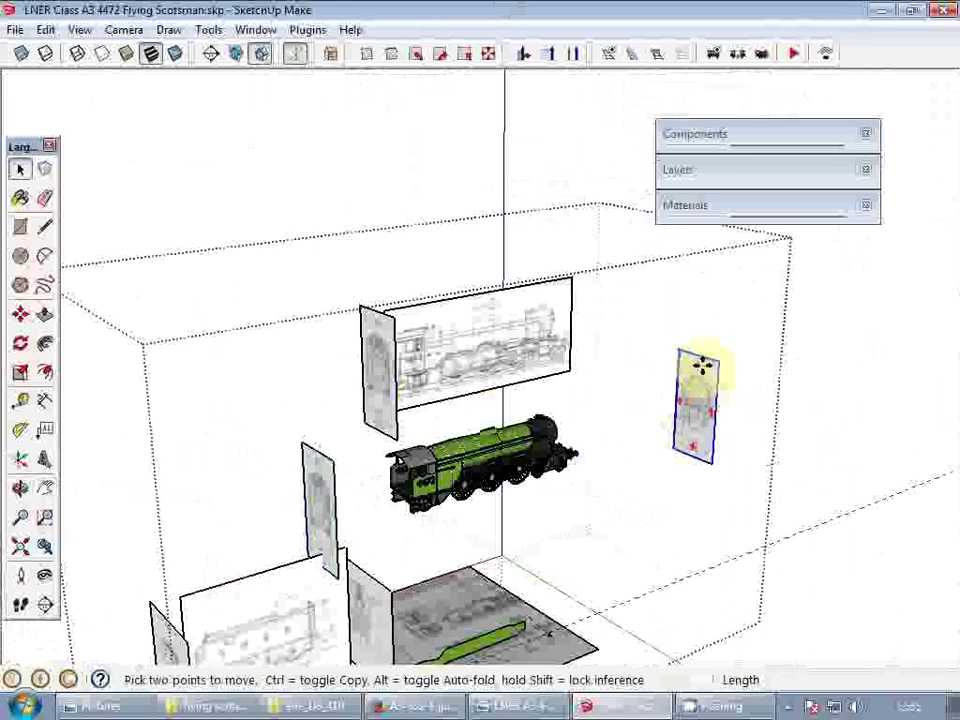
{"action": "left_click", "coordinate": [714, 360]}
{"action": "type", "text": "300"}
{"action": "key", "text": "Return"}
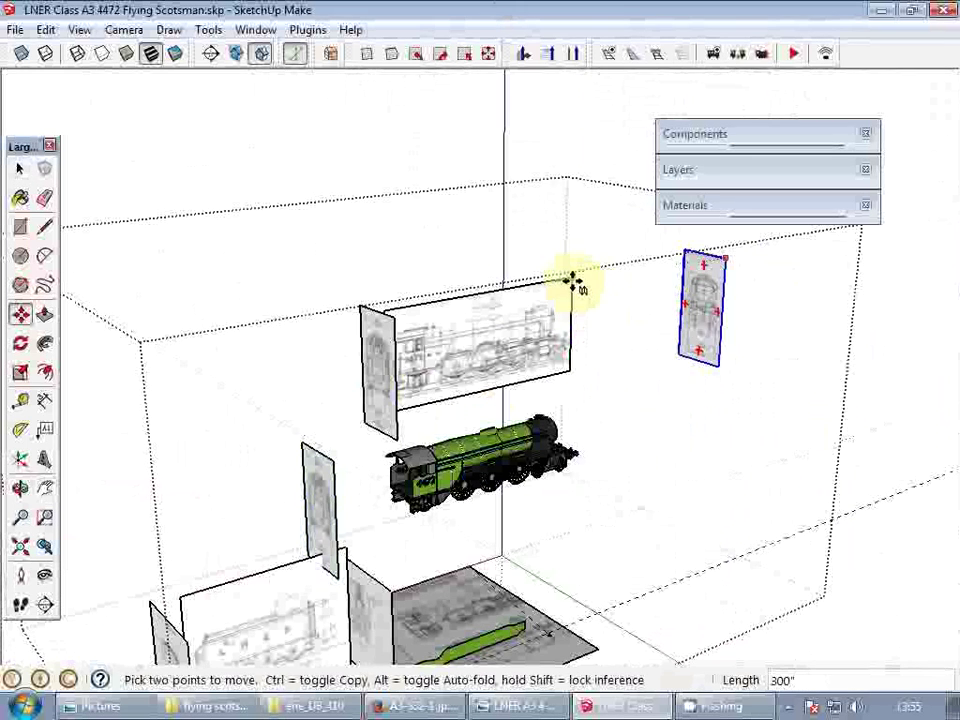
- Erase the separate end-view drawing sheet standing behind the locomotive's cab
{"action": "key", "text": "space"}
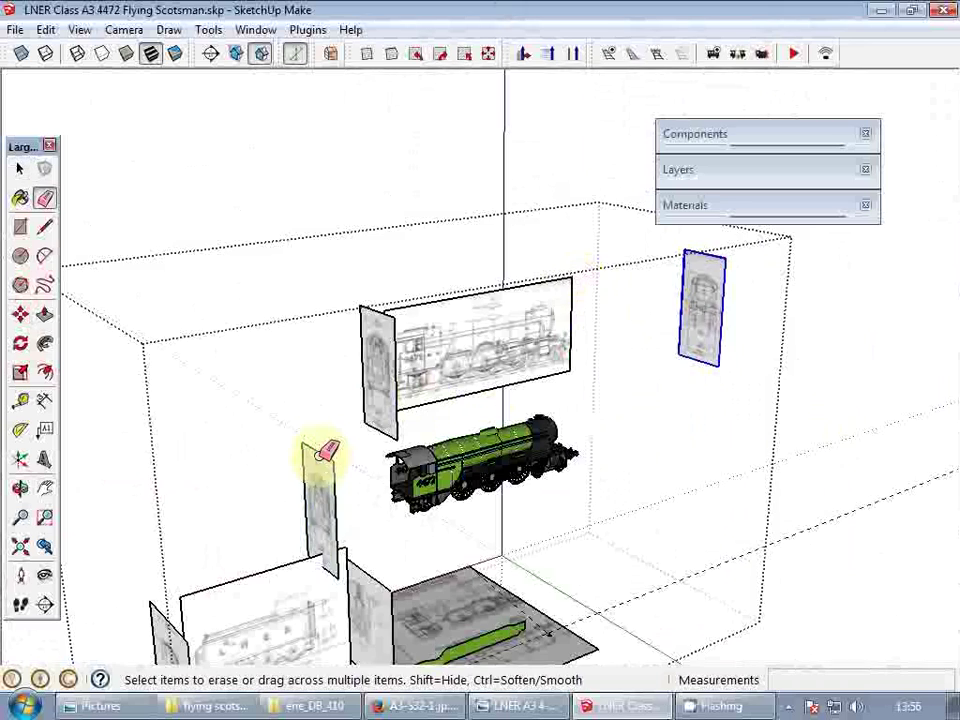
{"action": "key", "text": "space"}
{"action": "scroll", "coordinate": [546, 344], "scroll_direction": "down", "scroll_amount": 2}
- Delete the leftover green construction shapes from the horizontal plan drawing below the locomotive
{"action": "scroll", "coordinate": [450, 510], "scroll_direction": "up", "scroll_amount": 6}
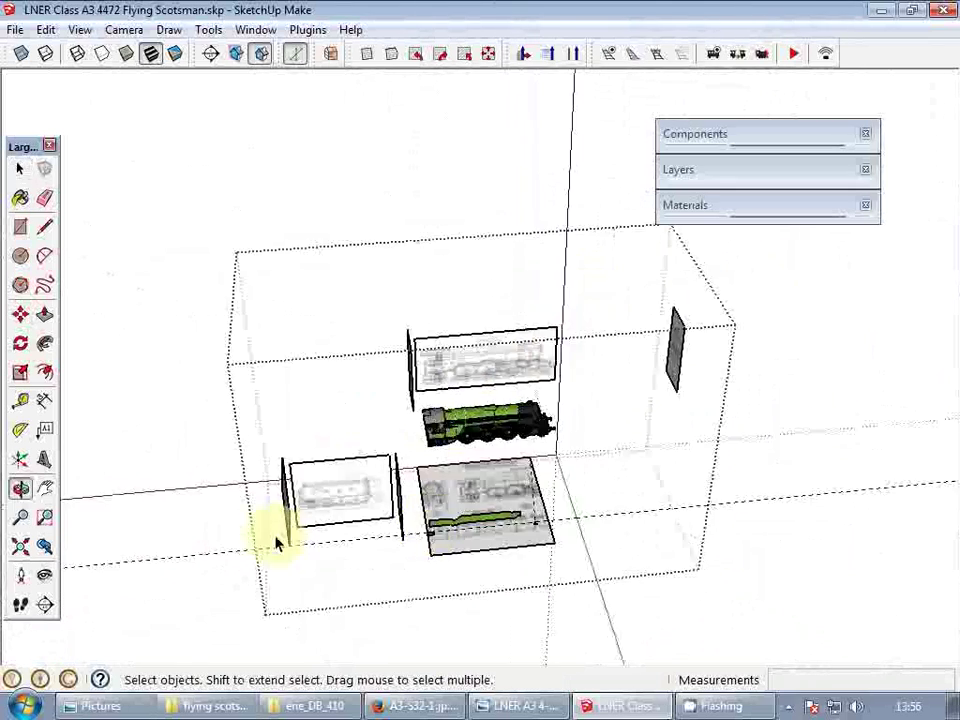
{"action": "middle_click_drag", "start_coordinate": [482, 525], "coordinate": [459, 474]}
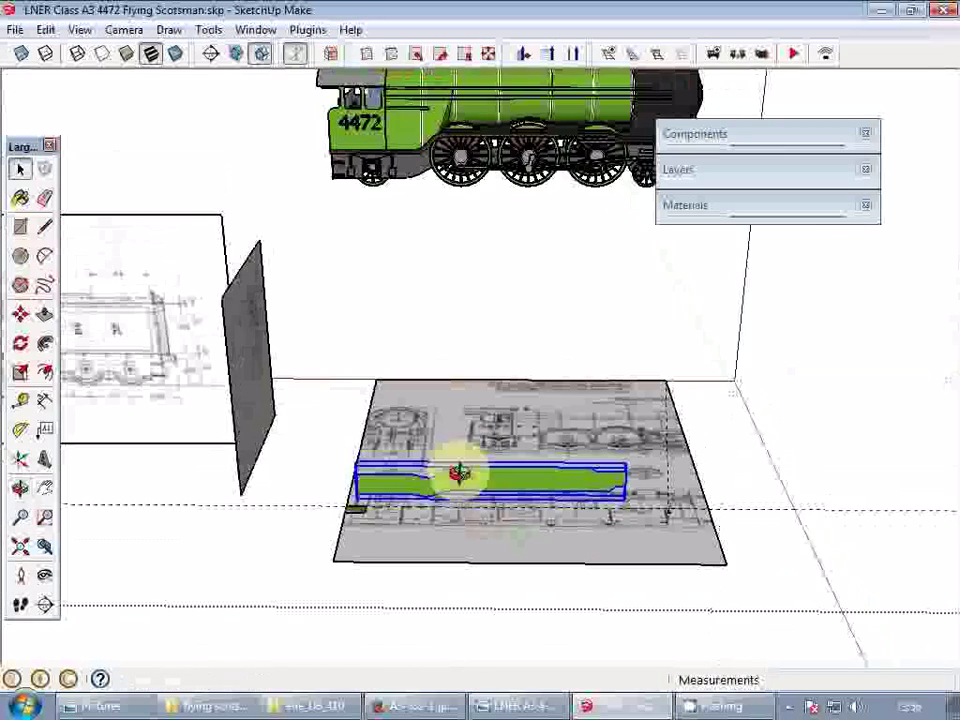
{"action": "key", "text": "Delete"}
{"action": "left_click", "coordinate": [667, 502]}
{"action": "scroll", "coordinate": [670, 502], "scroll_direction": "up", "scroll_amount": 2}
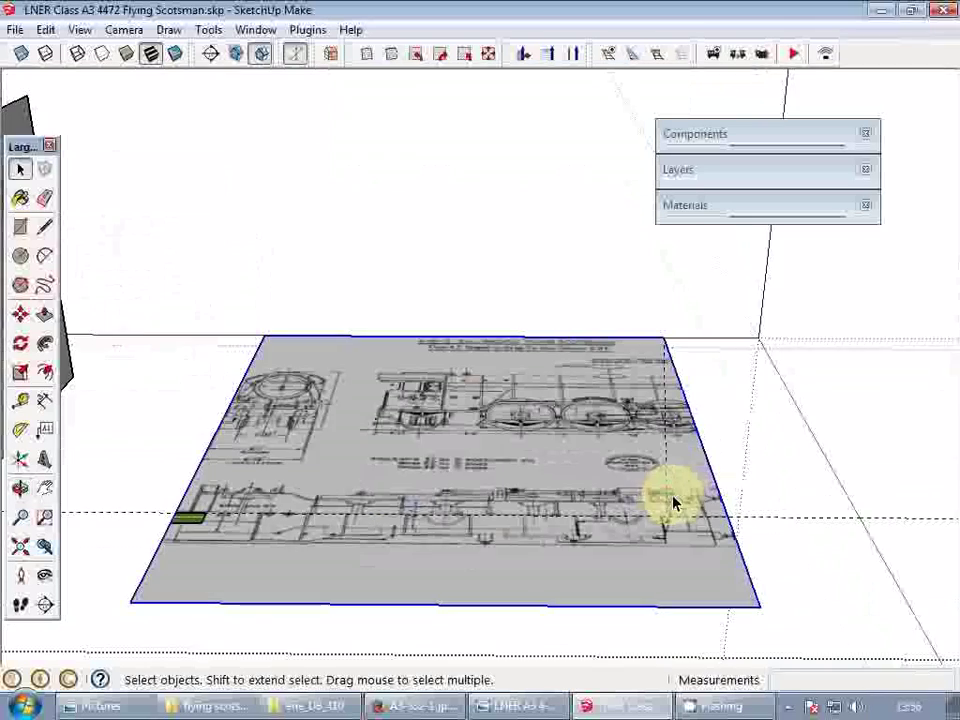
{"action": "mouse_move", "coordinate": [670, 502]}
{"action": "middle_mouse_down"}
{"action": "mouse_move", "coordinate": [617, 514]}
{"action": "mouse_move", "coordinate": [611, 536]}
{"action": "middle_mouse_up"}
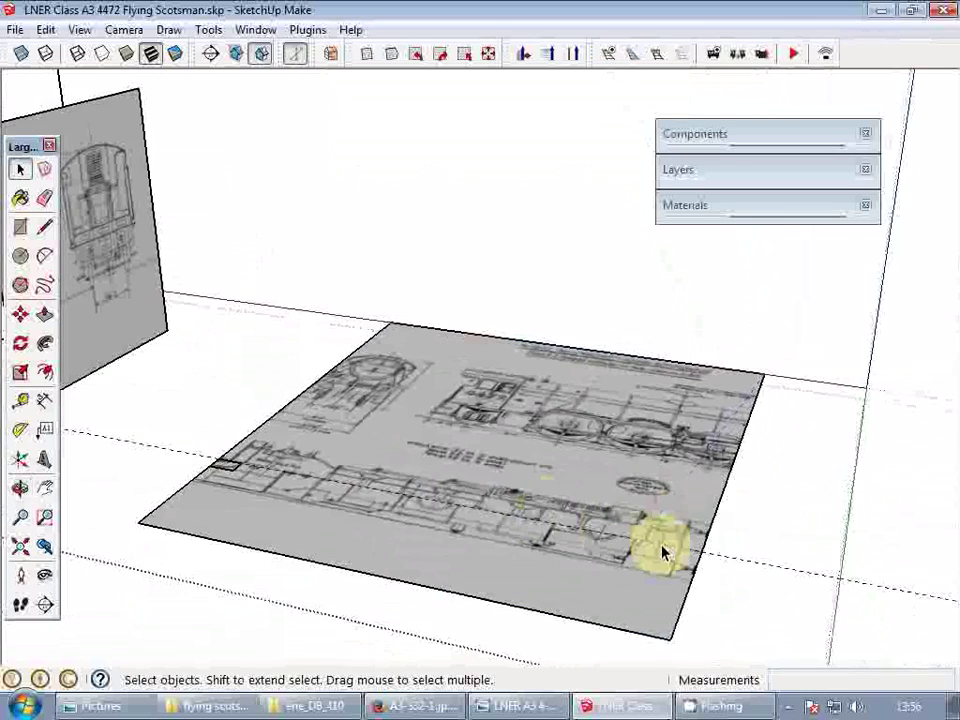
{"action": "scroll", "coordinate": [650, 530], "scroll_direction": "down", "scroll_amount": 3}
{"action": "scroll", "coordinate": [617, 537], "scroll_direction": "up", "scroll_amount": 3}
{"action": "key", "text": "space"}
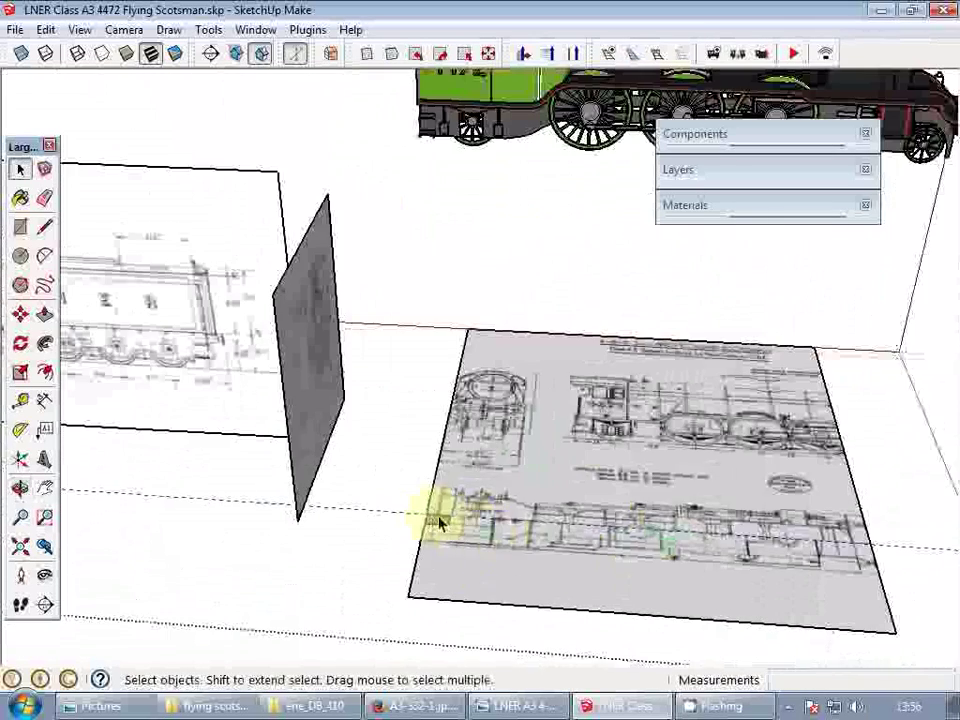
- Select the tender's side and end drawing sheets and rotate them together to face the opposite direction
{"action": "scroll", "coordinate": [445, 527], "scroll_direction": "down", "scroll_amount": 5}
{"action": "mouse_move", "coordinate": [445, 527]}
{"action": "middle_mouse_down"}
{"action": "mouse_move", "coordinate": [632, 469]}
{"action": "mouse_move", "coordinate": [600, 459]}
{"action": "middle_mouse_up"}
{"action": "scroll", "coordinate": [400, 383], "scroll_direction": "up", "scroll_amount": 3}
{"action": "mouse_move", "coordinate": [398, 383]}
{"action": "middle_mouse_down"}
{"action": "mouse_move", "coordinate": [396, 403]}
{"action": "mouse_move", "coordinate": [210, 381]}
{"action": "middle_mouse_up"}
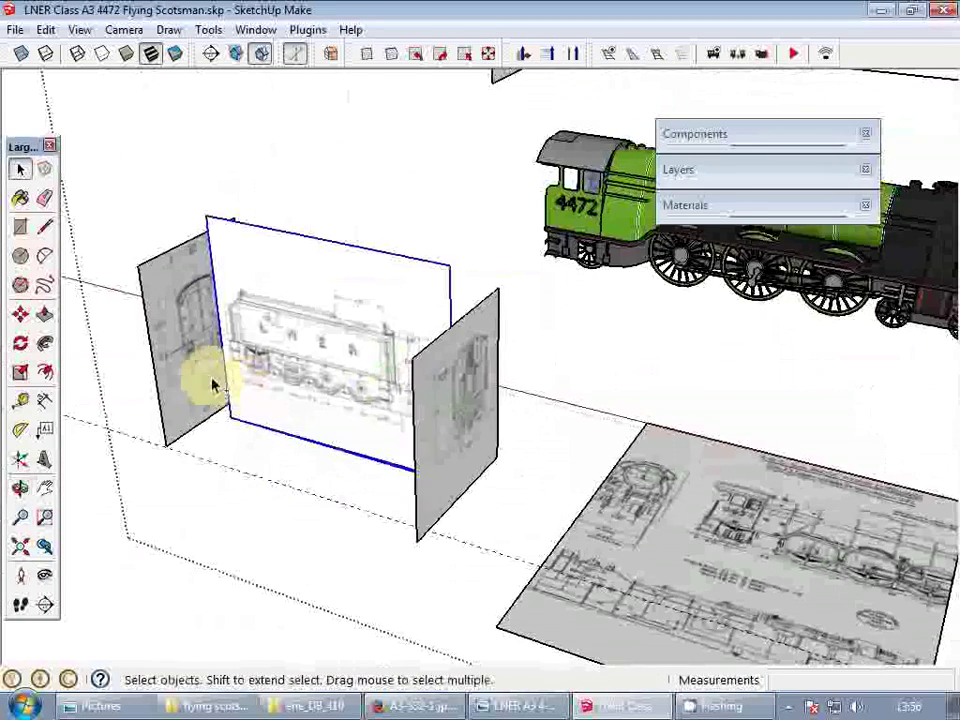
{"action": "scroll", "coordinate": [443, 452], "scroll_direction": "up", "scroll_amount": 2}
{"action": "middle_click_drag", "start_coordinate": [443, 452], "coordinate": [360, 454]}
{"action": "key", "text": "q"}
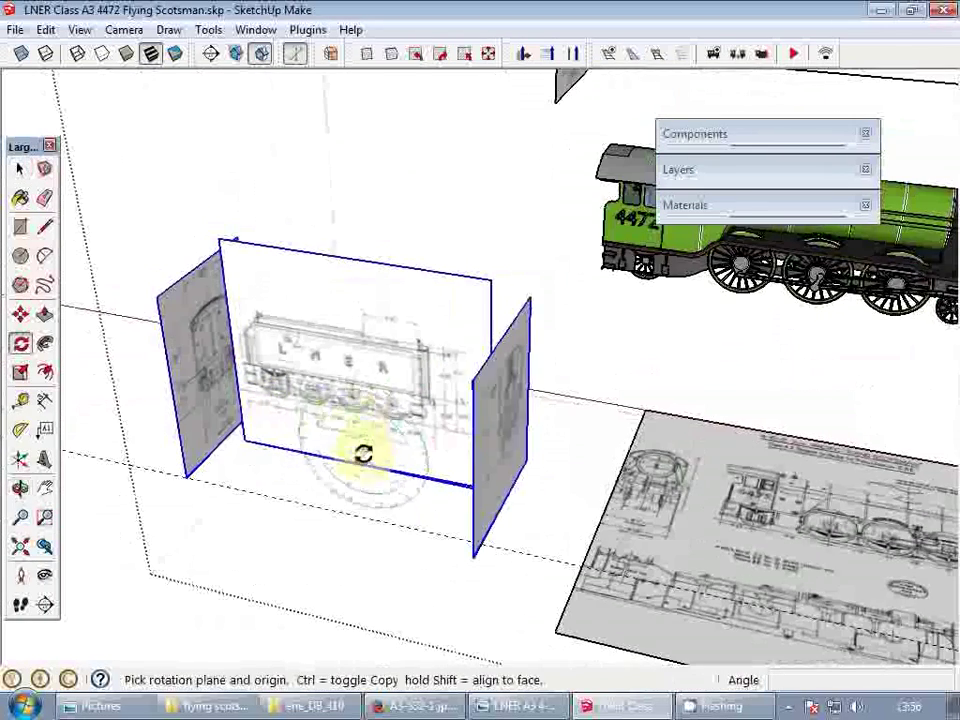
{"action": "left_click_drag", "start_coordinate": [360, 444], "coordinate": [343, 456]}
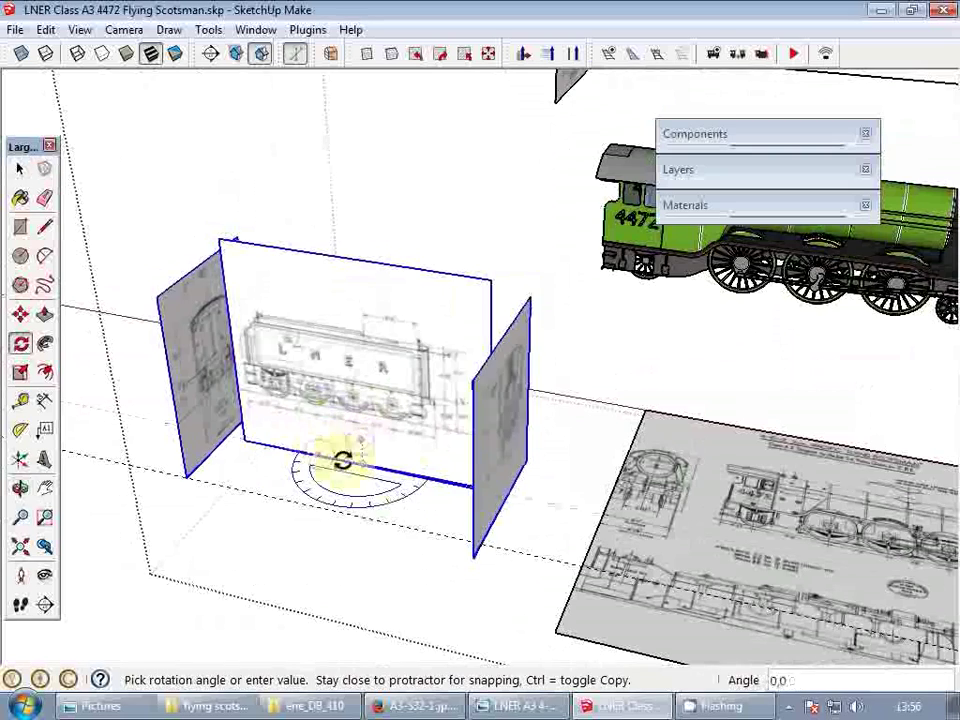
{"action": "left_click", "coordinate": [410, 480]}
- Move the tender drawing sheets up to the locomotive's level, behind the cab
{"action": "mouse_move", "coordinate": [410, 480]}
{"action": "middle_mouse_down"}
{"action": "mouse_move", "coordinate": [330, 454]}
{"action": "mouse_move", "coordinate": [553, 411]}
{"action": "mouse_move", "coordinate": [400, 497]}
{"action": "middle_mouse_up"}
{"action": "key", "text": "space"}
{"action": "key", "text": "m"}
{"action": "scroll", "coordinate": [412, 490], "scroll_direction": "up", "scroll_amount": 2}
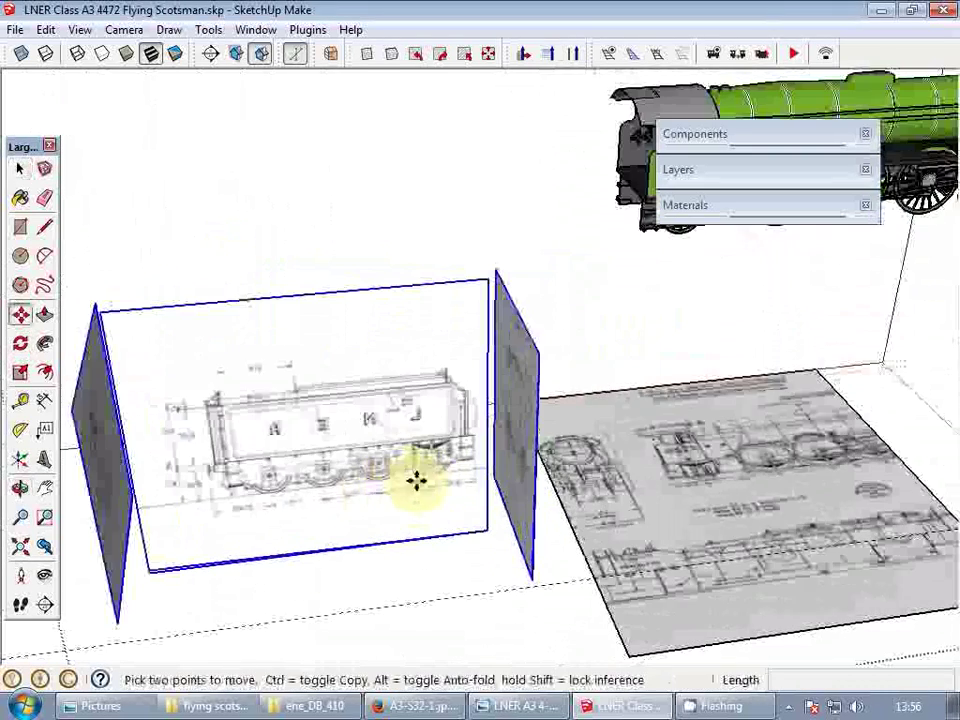
{"action": "scroll", "coordinate": [413, 476], "scroll_direction": "down", "scroll_amount": 2}
{"action": "left_click", "coordinate": [414, 474]}
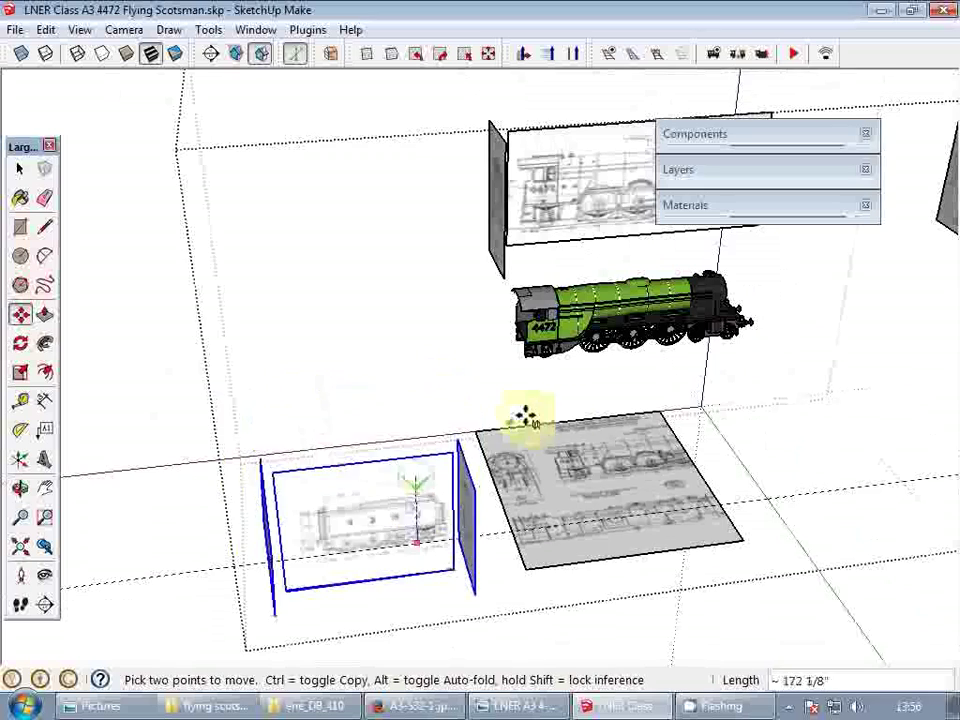
{"action": "middle_click_drag", "start_coordinate": [525, 413], "coordinate": [512, 275]}
{"action": "scroll", "coordinate": [540, 315], "scroll_direction": "up", "scroll_amount": 3}
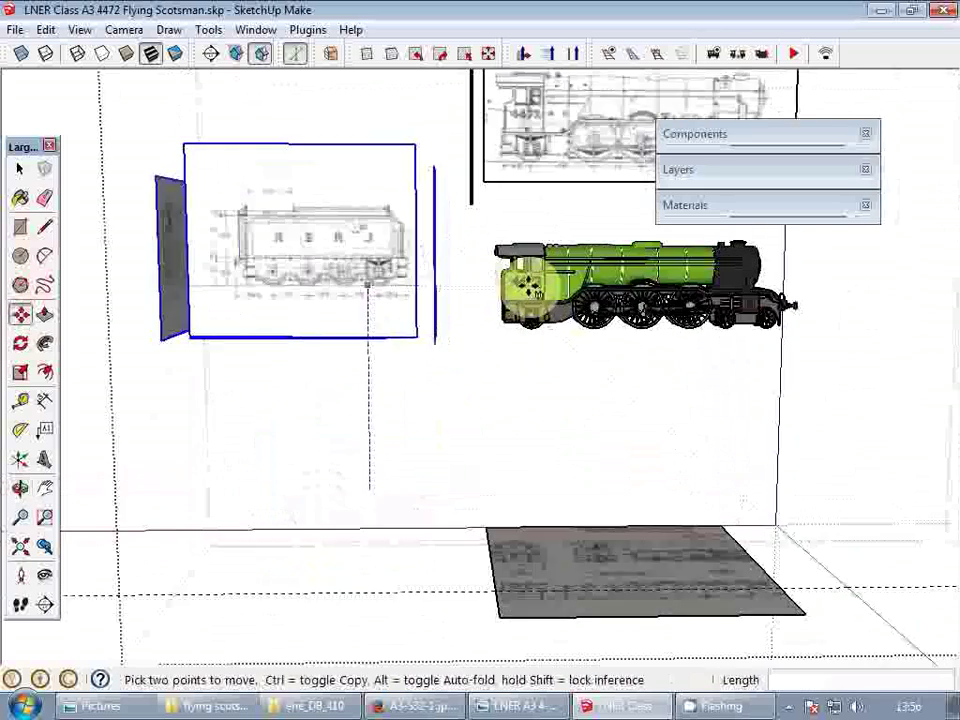
- Align the selected tender drawing sheets vertically with the bottom of the locomotive's rear carrying wheel
{"action": "scroll", "coordinate": [540, 316], "scroll_direction": "up", "scroll_amount": 4}
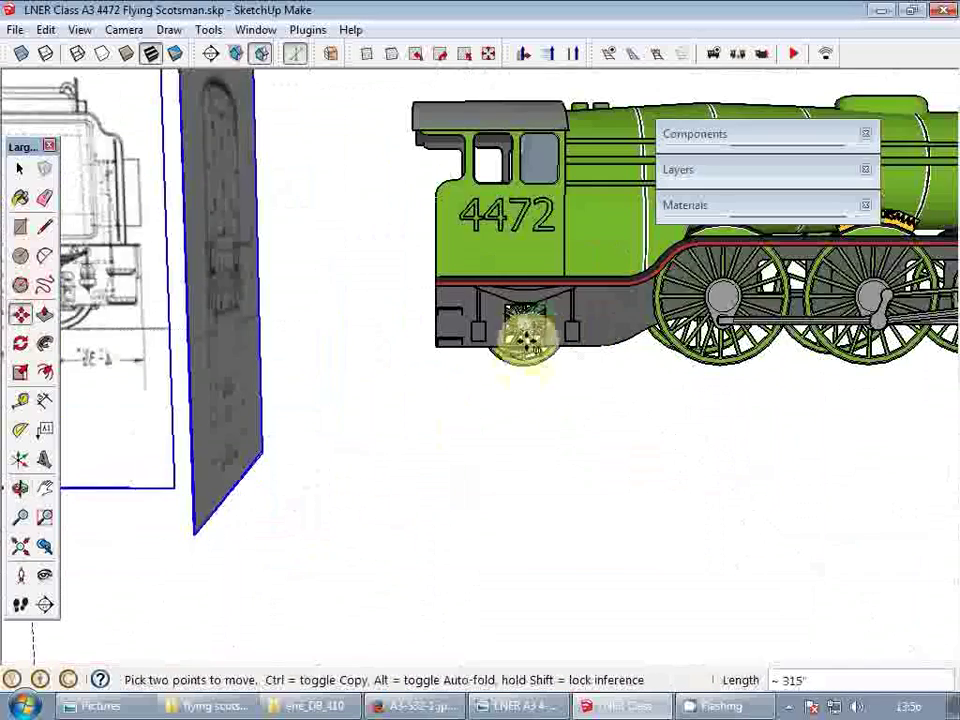
{"action": "scroll", "coordinate": [522, 368], "scroll_direction": "up", "scroll_amount": 4}
{"action": "scroll", "coordinate": [525, 368], "scroll_direction": "up", "scroll_amount": 3}
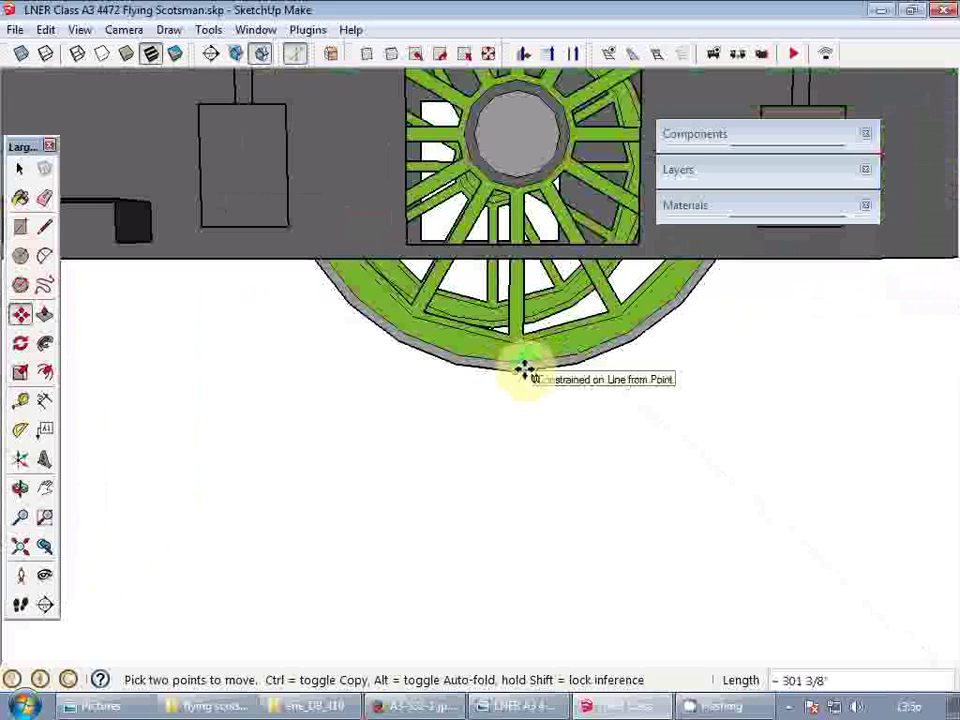
{"action": "type", "text": "0"}
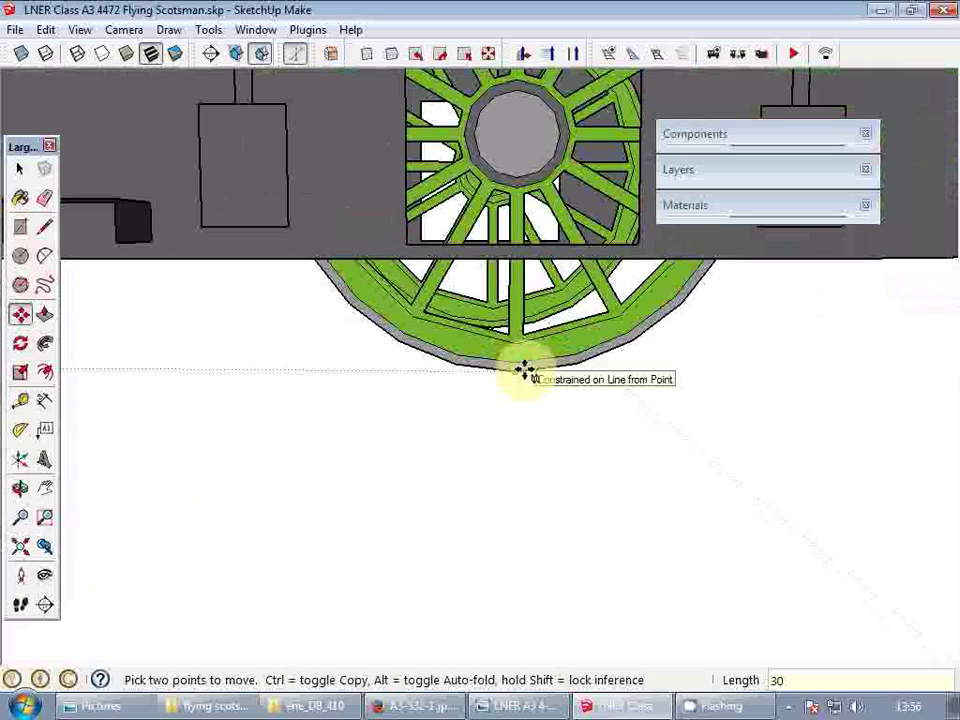
{"action": "key", "text": "Return"}
{"action": "key", "text": "space"}
- Select all the locomotive and tender drawing sheets inside the locomotive group and cut them out of it
{"action": "key", "text": "h"}
{"action": "scroll", "coordinate": [503, 275], "scroll_direction": "down", "scroll_amount": 8}
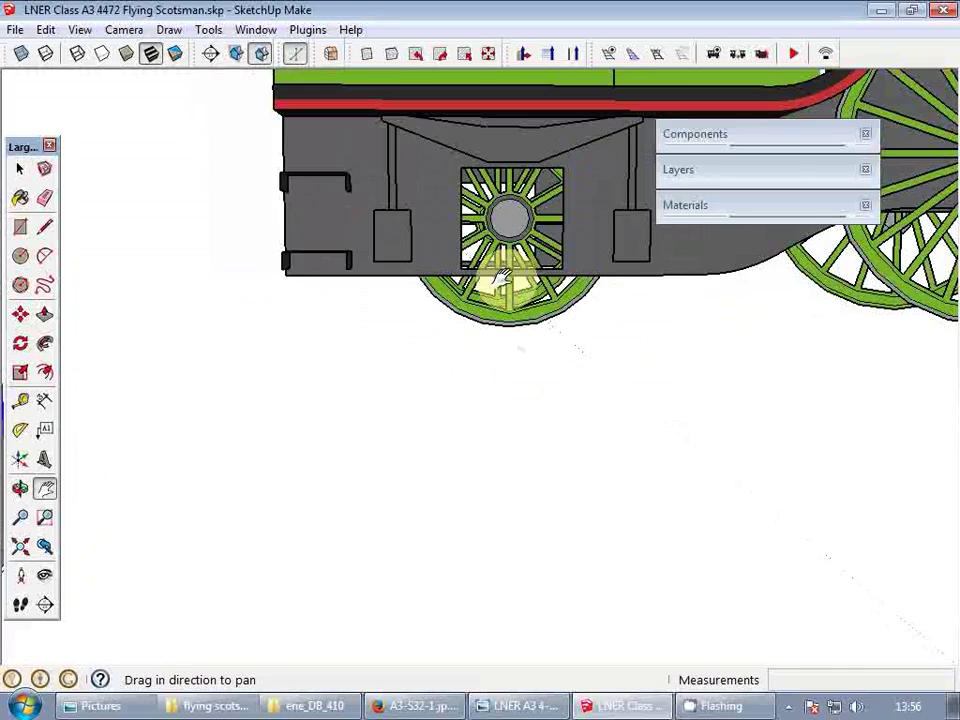
{"action": "scroll", "coordinate": [499, 262], "scroll_direction": "down", "scroll_amount": 6}
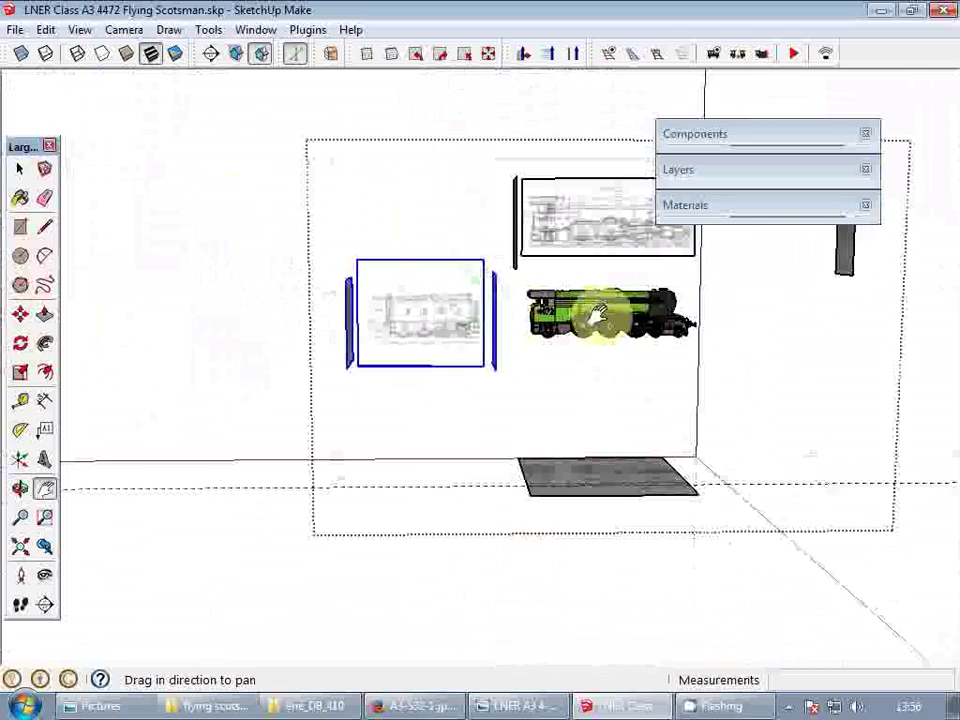
{"action": "scroll", "coordinate": [541, 364], "scroll_direction": "up", "scroll_amount": 1}
{"action": "middle_click_drag", "start_coordinate": [541, 364], "coordinate": [540, 484]}
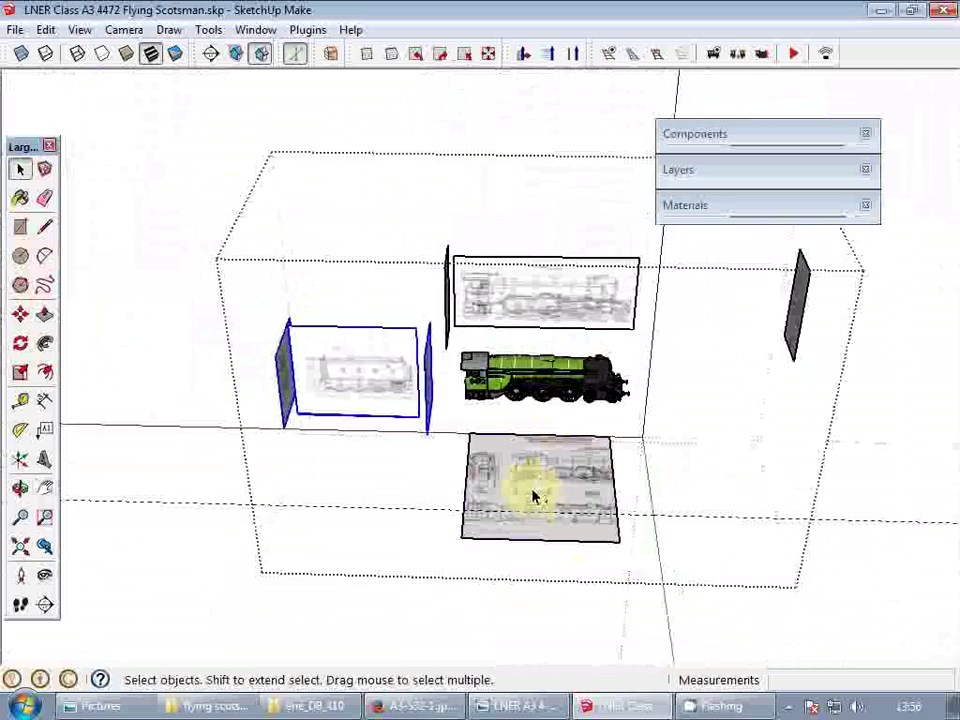
{"action": "left_click", "coordinate": [532, 496], "text": "ctrl"}
{"action": "left_click_drag", "start_coordinate": [669, 561], "coordinate": [572, 500], "text": "ctrl"}
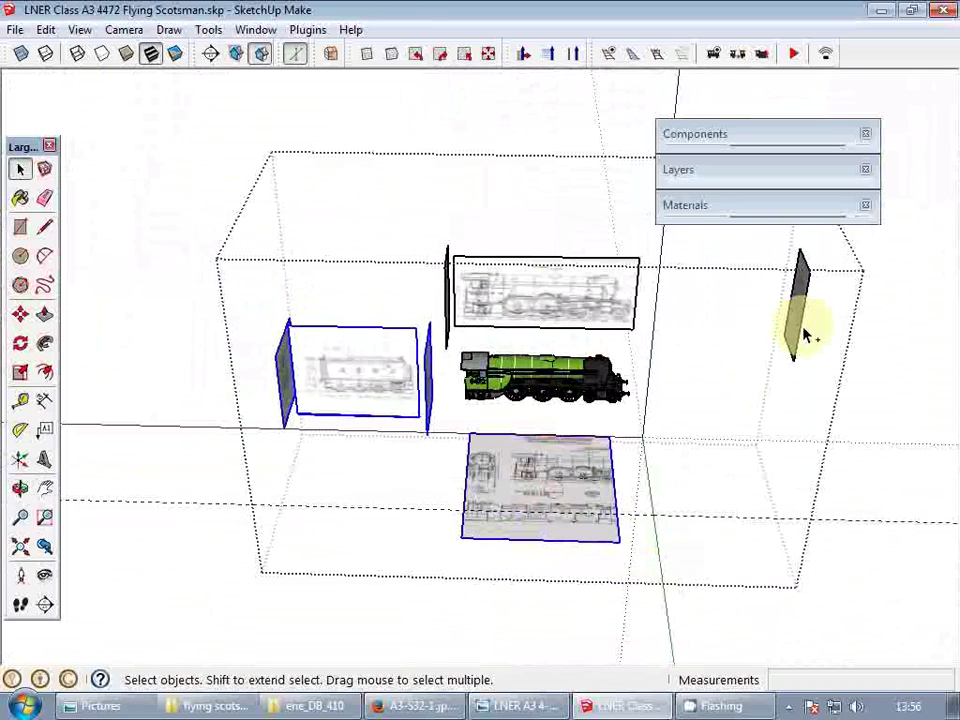
{"action": "mouse_move", "coordinate": [551, 294]}
{"action": "middle_mouse_down"}
{"action": "mouse_move", "coordinate": [510, 227]}
{"action": "mouse_move", "coordinate": [439, 229]}
{"action": "middle_mouse_up"}
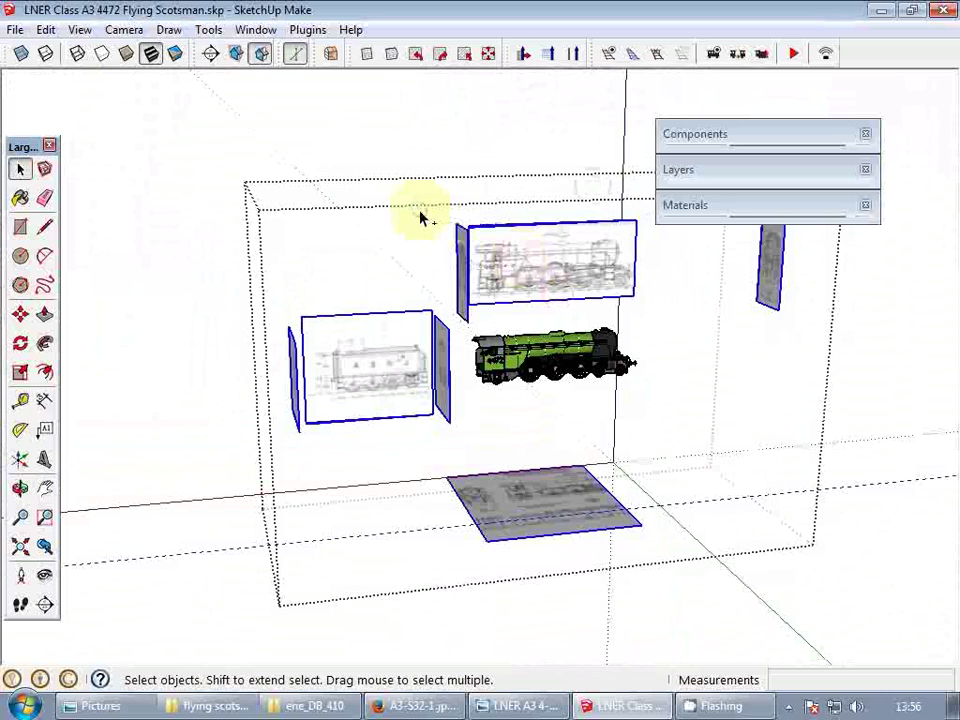
{"action": "key", "text": "Delete"}
{"action": "scroll", "coordinate": [546, 322], "scroll_direction": "up", "scroll_amount": 3}
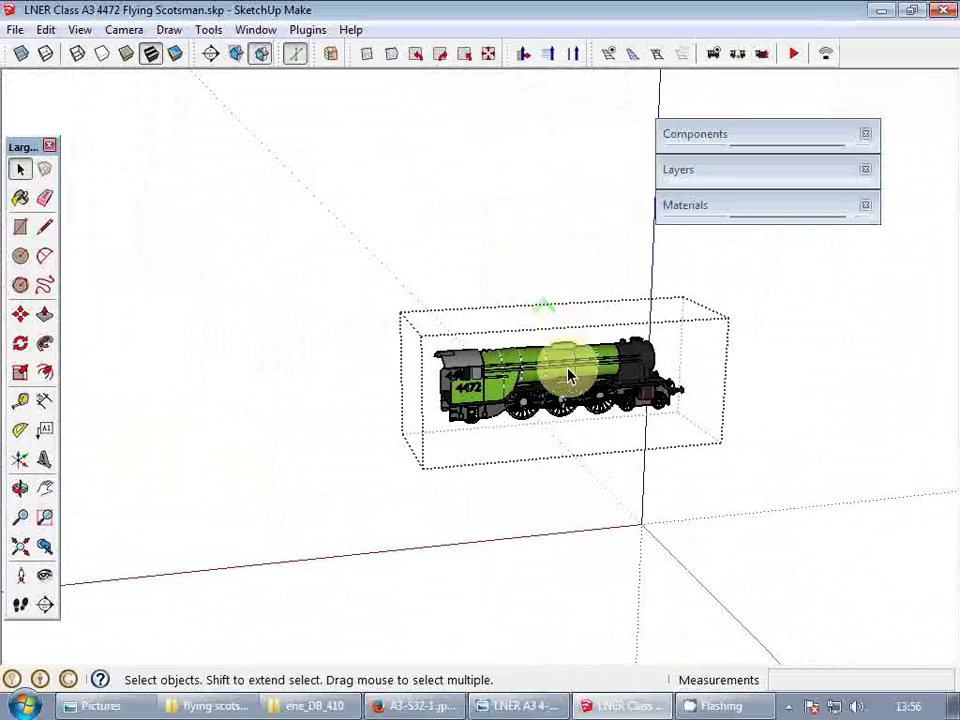
- Leave the locomotive group and paste the drawing sheets back in place outside it
{"action": "middle_click_drag", "start_coordinate": [574, 369], "coordinate": [438, 393]}
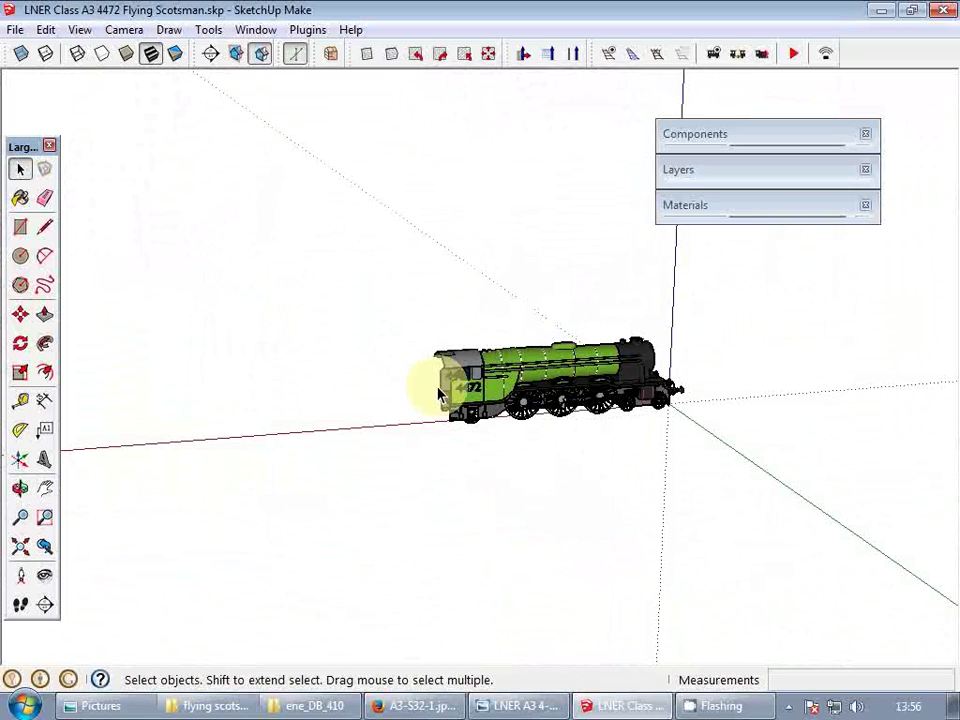
{"action": "key", "text": "ctrl+z"}
{"action": "key", "text": "ctrl+z"}
{"action": "key", "text": "ctrl+z"}
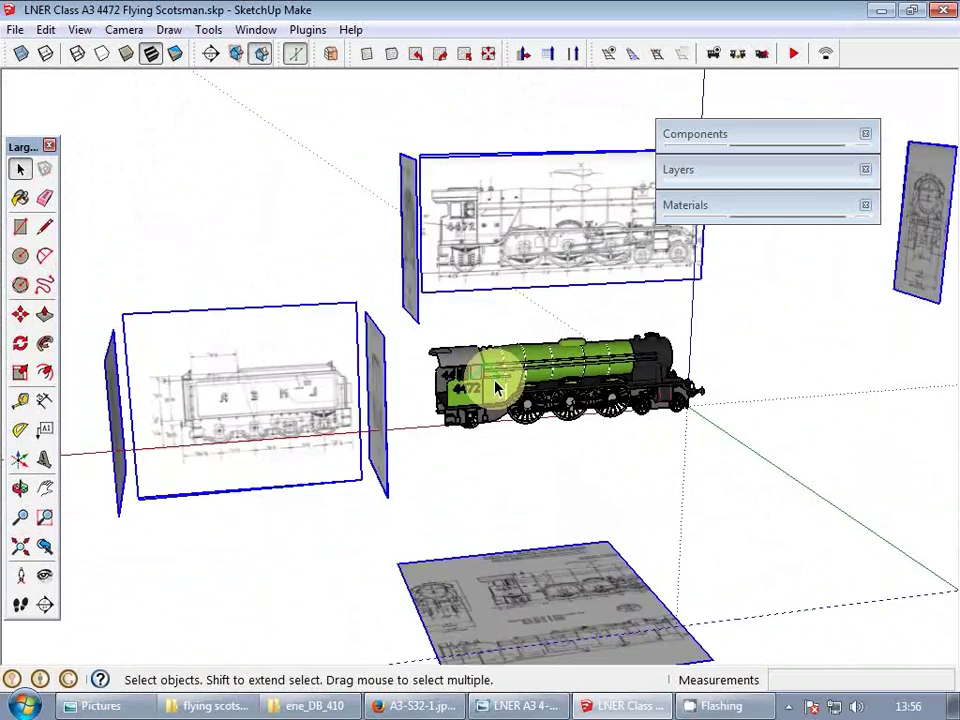
{"action": "middle_click_drag", "start_coordinate": [484, 386], "coordinate": [337, 426]}
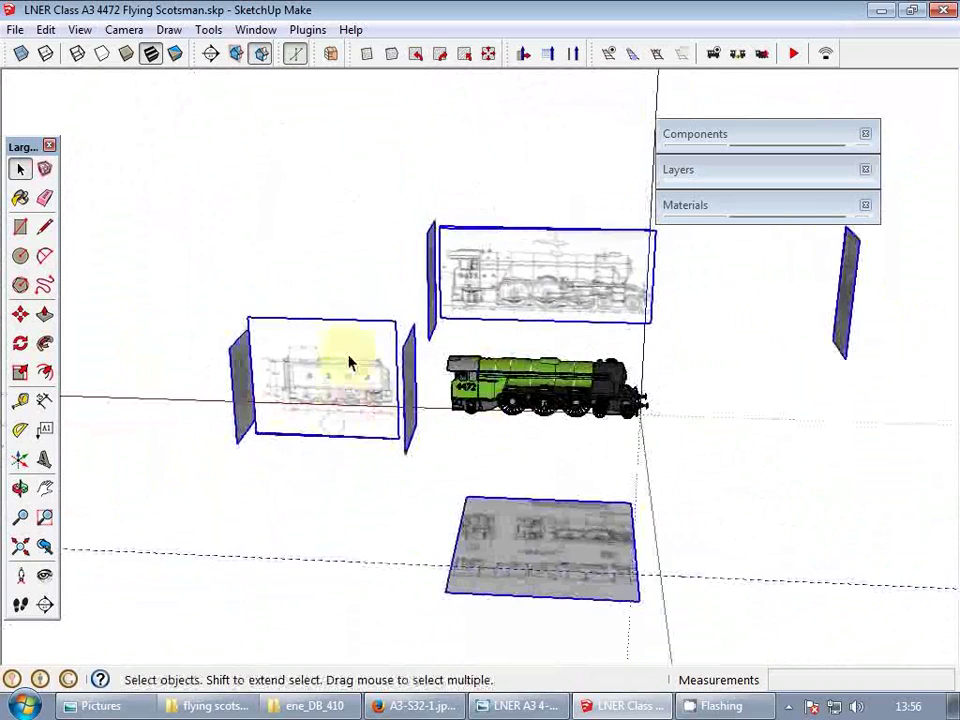
- Select the locomotive to check that it is grouped separately from the drawing sheets
{"action": "middle_click_drag", "start_coordinate": [589, 411], "coordinate": [513, 402]}
{"action": "scroll", "coordinate": [513, 401], "scroll_direction": "up", "scroll_amount": 3}
{"action": "left_click", "coordinate": [523, 394]}
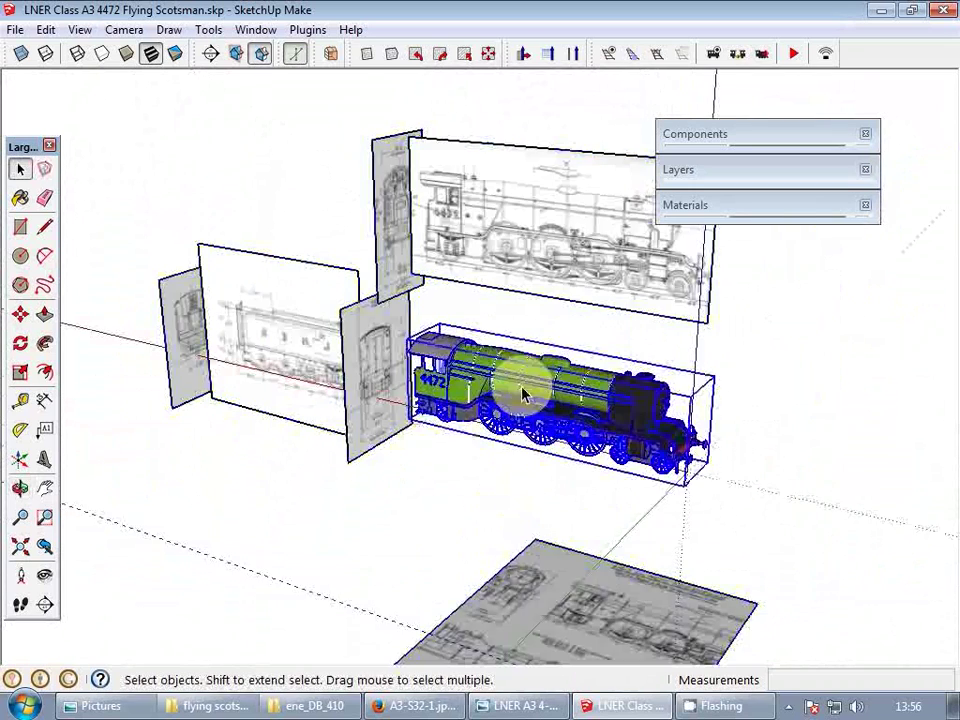
{"action": "scroll", "coordinate": [466, 372], "scroll_direction": "up", "scroll_amount": 4}
{"action": "double_click", "coordinate": [471, 376]}
{"action": "scroll", "coordinate": [380, 365], "scroll_direction": "down", "scroll_amount": 3}
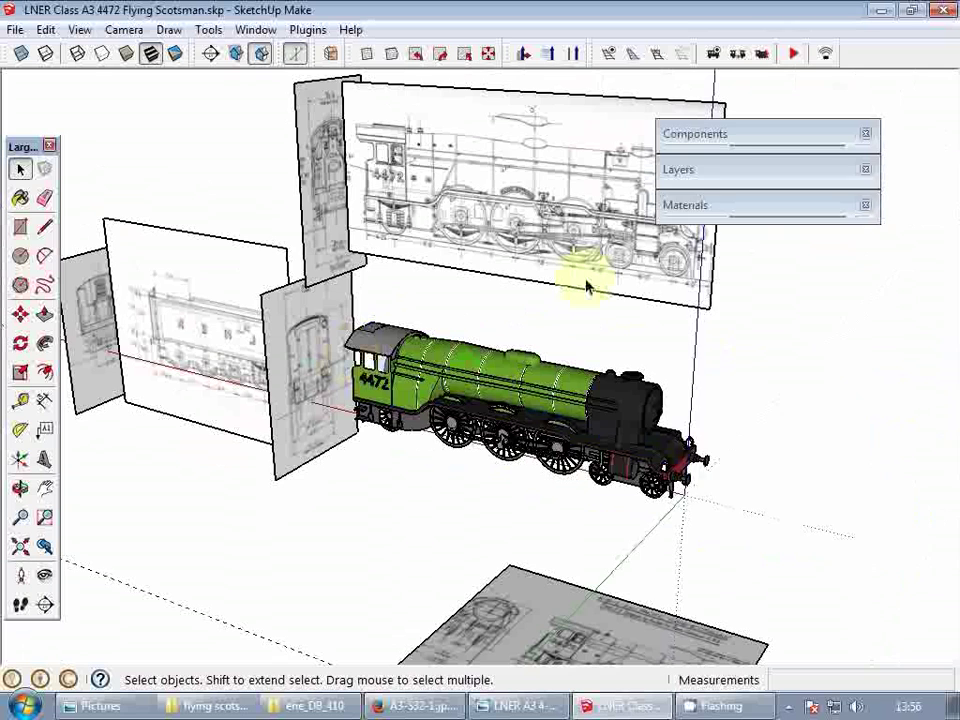
- Try the 0045_Goldenrod material on the whole locomotive group and undo the paint
{"action": "left_click", "coordinate": [697, 205]}
{"action": "left_click", "coordinate": [737, 365]}
{"action": "left_click", "coordinate": [555, 381]}
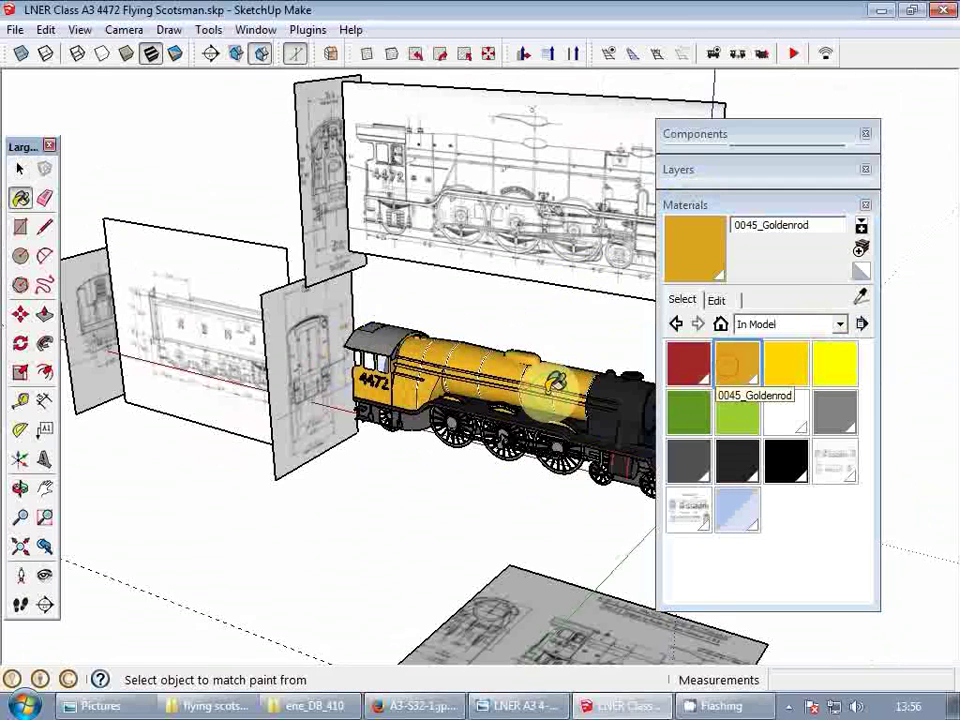
{"action": "scroll", "coordinate": [500, 381], "scroll_direction": "up", "scroll_amount": 2}
{"action": "key", "text": "ctrl+z"}
{"action": "scroll", "coordinate": [467, 343], "scroll_direction": "down", "scroll_amount": 3}
{"action": "key", "text": "space"}
- Group the tender's side and end drawing sheets together
{"action": "scroll", "coordinate": [333, 383], "scroll_direction": "up", "scroll_amount": 2}
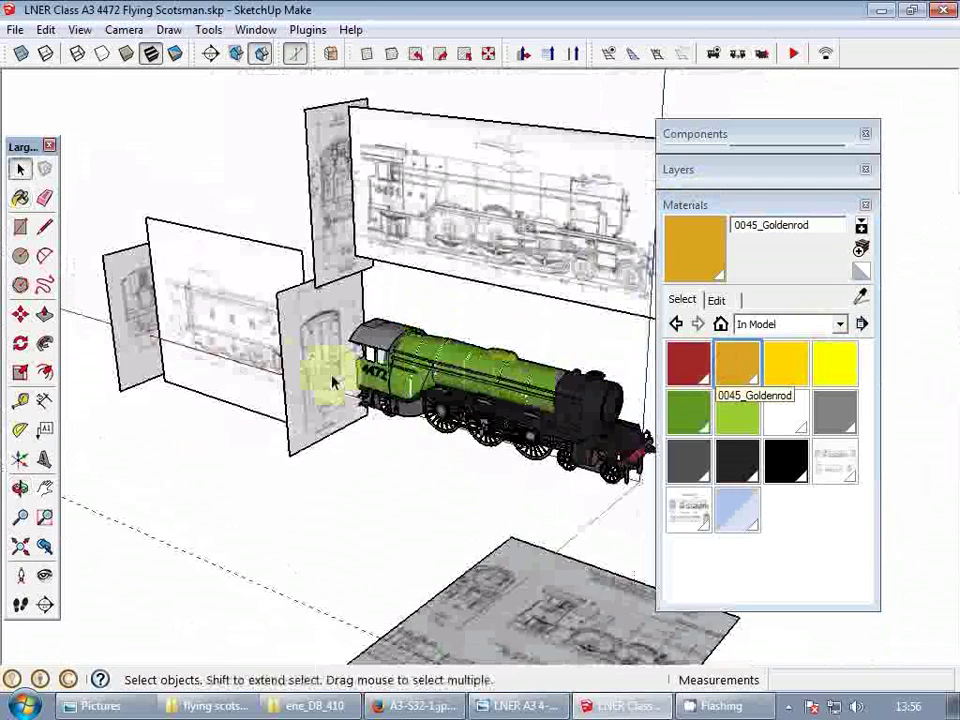
{"action": "right_click", "coordinate": [294, 326]}
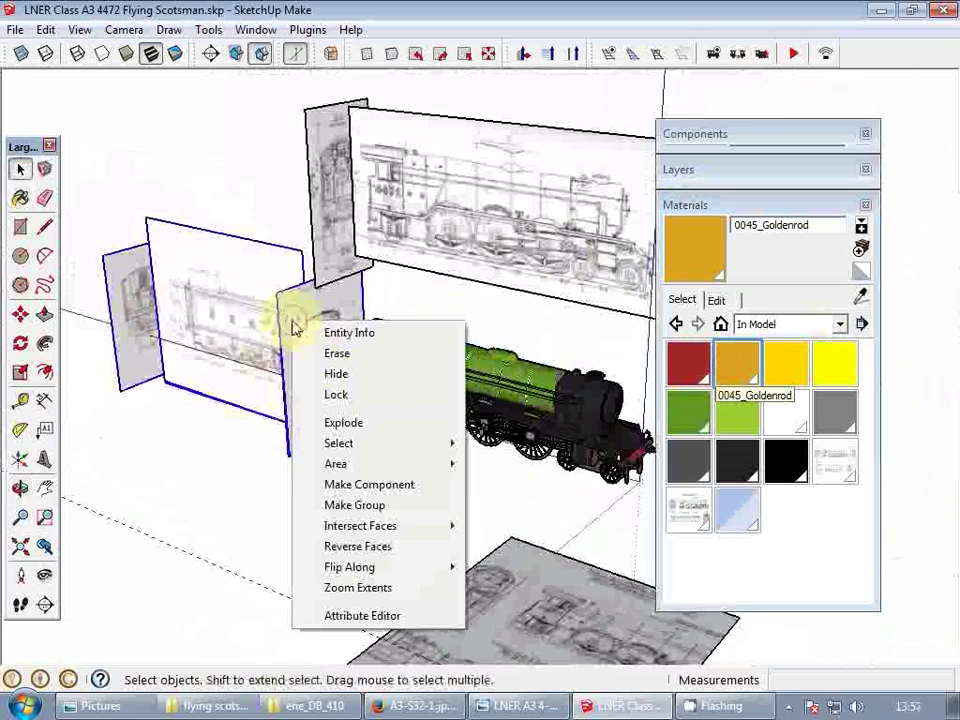
{"action": "left_click", "coordinate": [355, 505]}
{"action": "scroll", "coordinate": [343, 386], "scroll_direction": "up", "scroll_amount": 3}
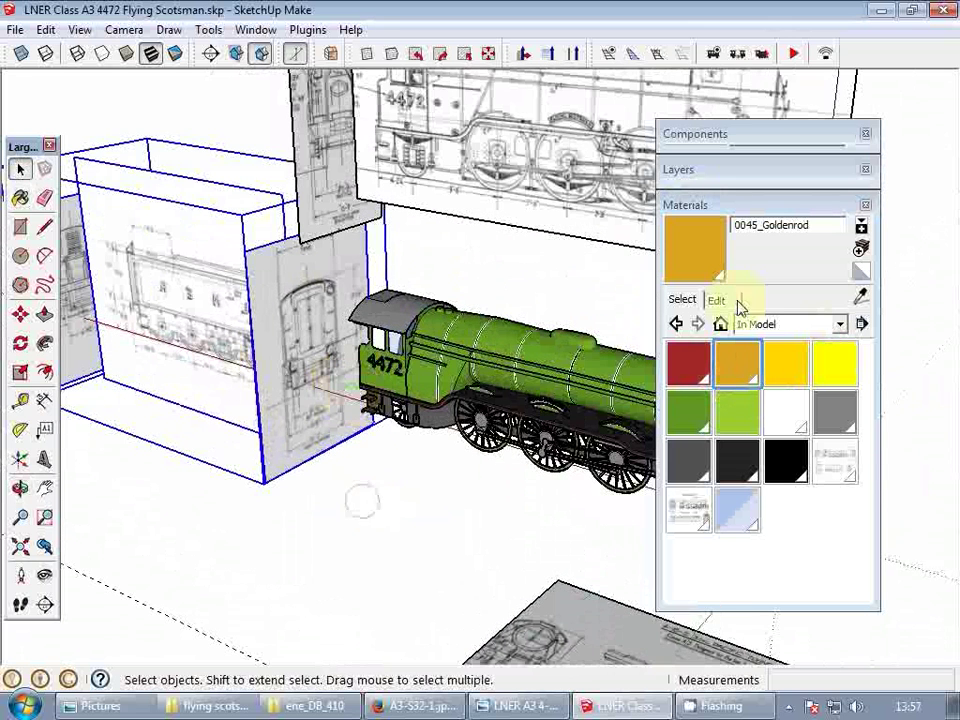
- Purge the unused materials from the model and clear the selection
{"action": "left_click", "coordinate": [690, 405]}
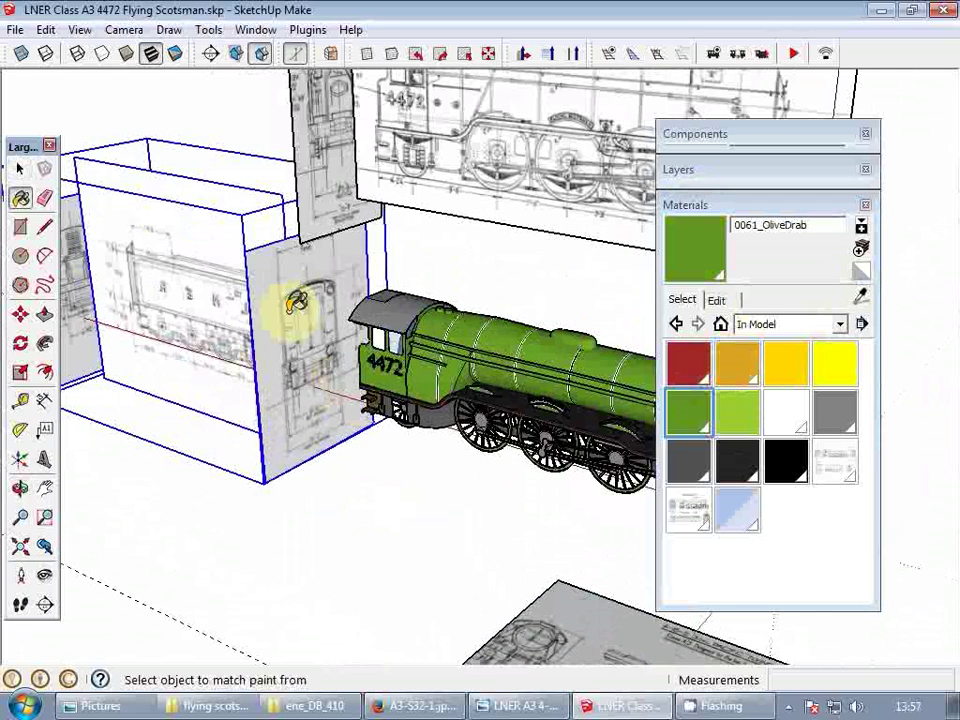
{"action": "left_click", "coordinate": [862, 323]}
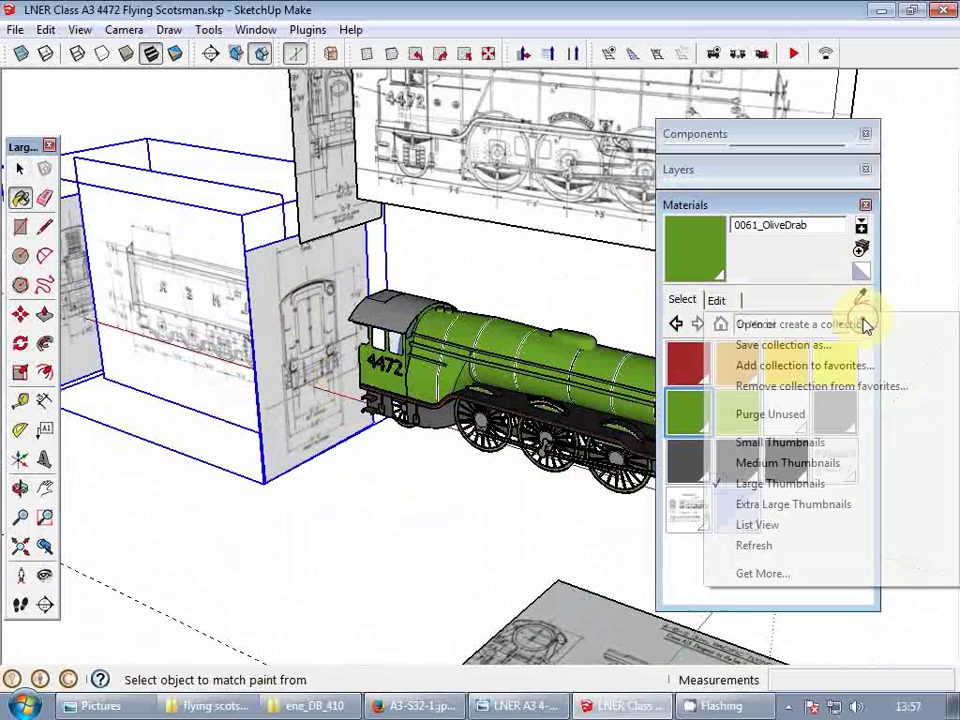
{"action": "left_click", "coordinate": [789, 415]}
{"action": "left_click", "coordinate": [727, 205]}
{"action": "middle_click_drag", "start_coordinate": [515, 320], "coordinate": [563, 330]}
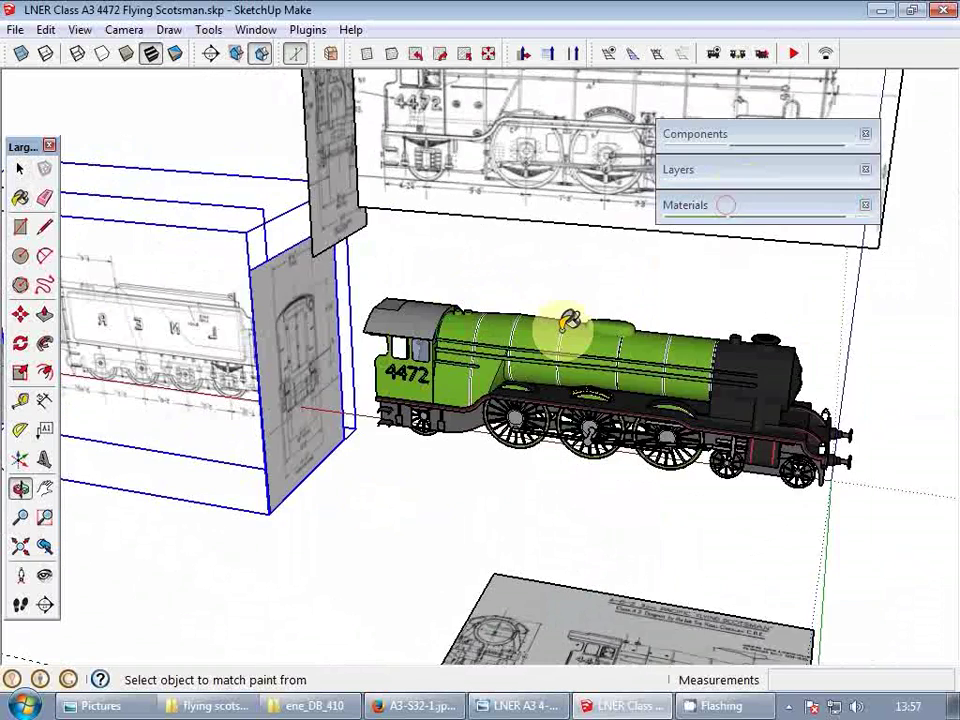
{"action": "scroll", "coordinate": [563, 330], "scroll_direction": "down", "scroll_amount": 3}
{"action": "key", "text": "space"}
{"action": "left_click", "coordinate": [497, 307]}
- Move the locomotive and its side drawing back along the red axis by about 15 3/8", bringing the front buffer face level with the origin
{"action": "middle_click_drag", "start_coordinate": [341, 294], "coordinate": [386, 342], "text": "shift"}
{"action": "scroll", "coordinate": [386, 342], "scroll_direction": "up", "scroll_amount": 2}
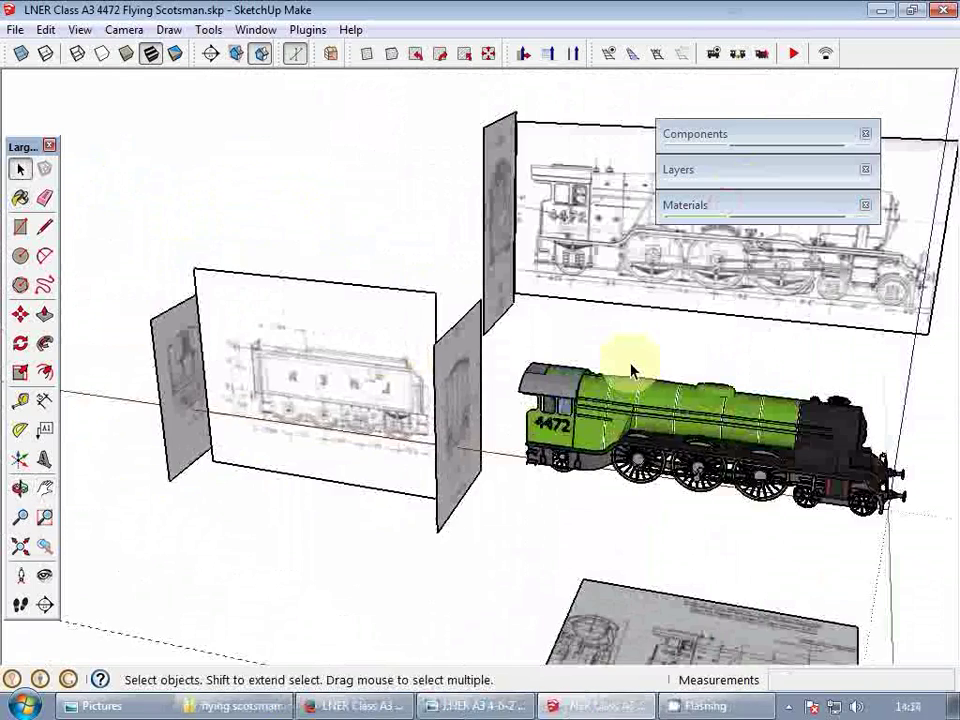
{"action": "middle_click_drag", "start_coordinate": [626, 396], "coordinate": [664, 422]}
{"action": "left_click", "coordinate": [686, 430]}
{"action": "middle_click_drag", "start_coordinate": [851, 500], "coordinate": [444, 472], "text": "shift"}
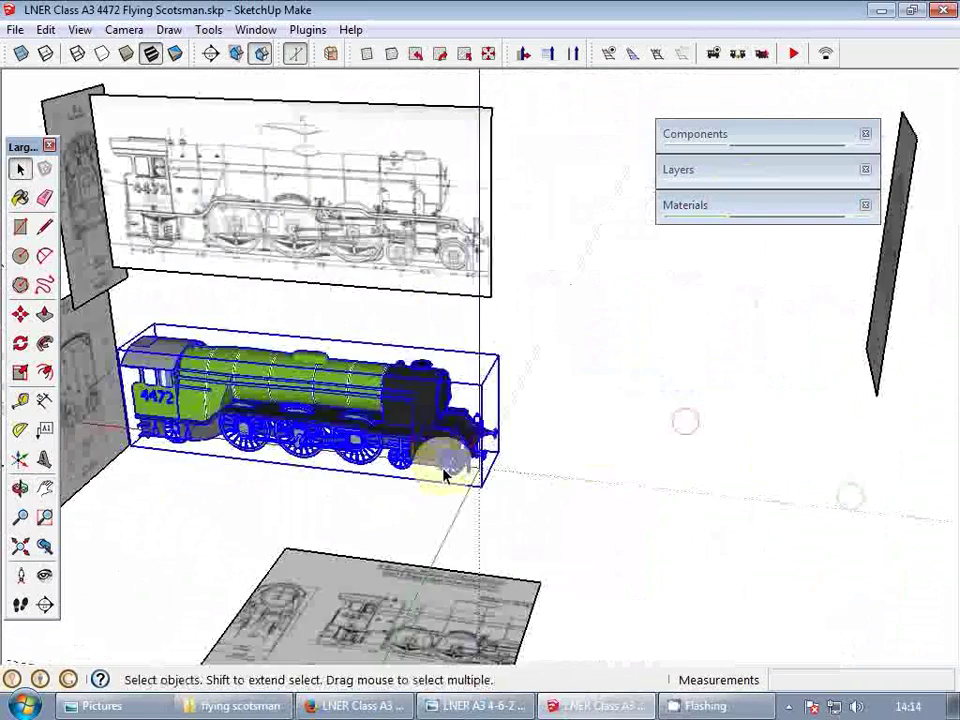
{"action": "scroll", "coordinate": [476, 345], "scroll_direction": "down", "scroll_amount": 3}
{"action": "left_click", "coordinate": [368, 248], "text": "shift"}
{"action": "scroll", "coordinate": [466, 381], "scroll_direction": "up", "scroll_amount": 10}
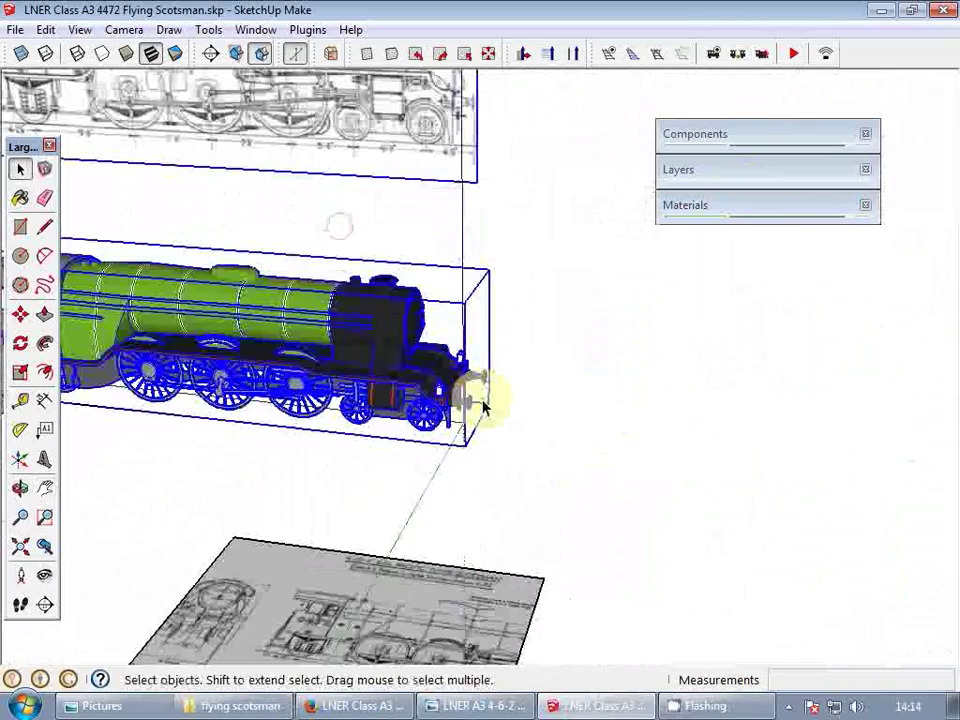
{"action": "key", "text": "m"}
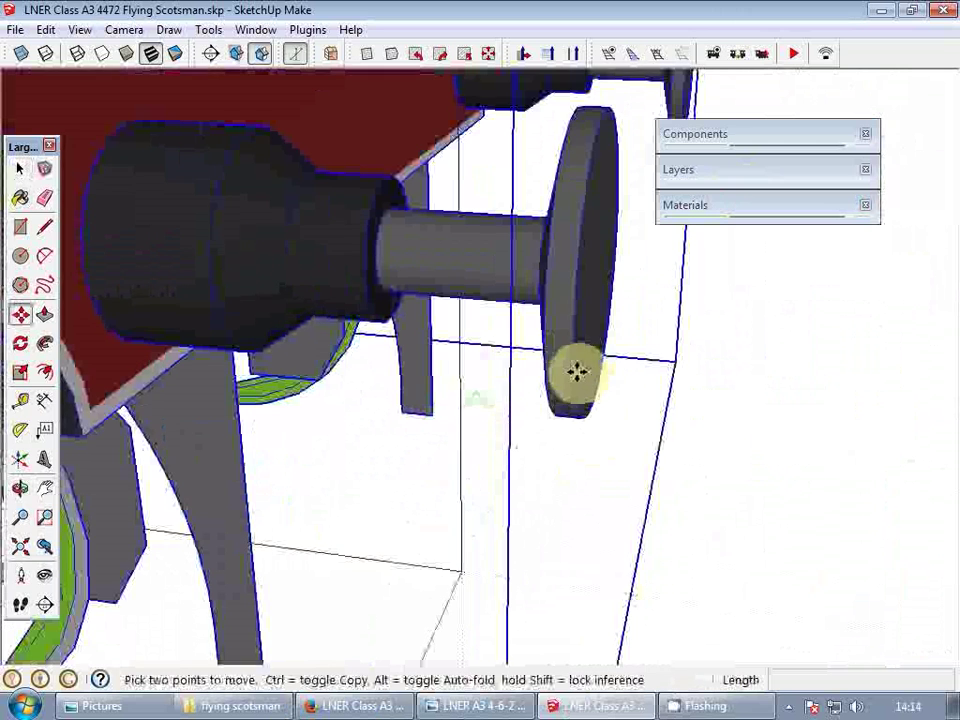
{"action": "left_click", "coordinate": [576, 373]}
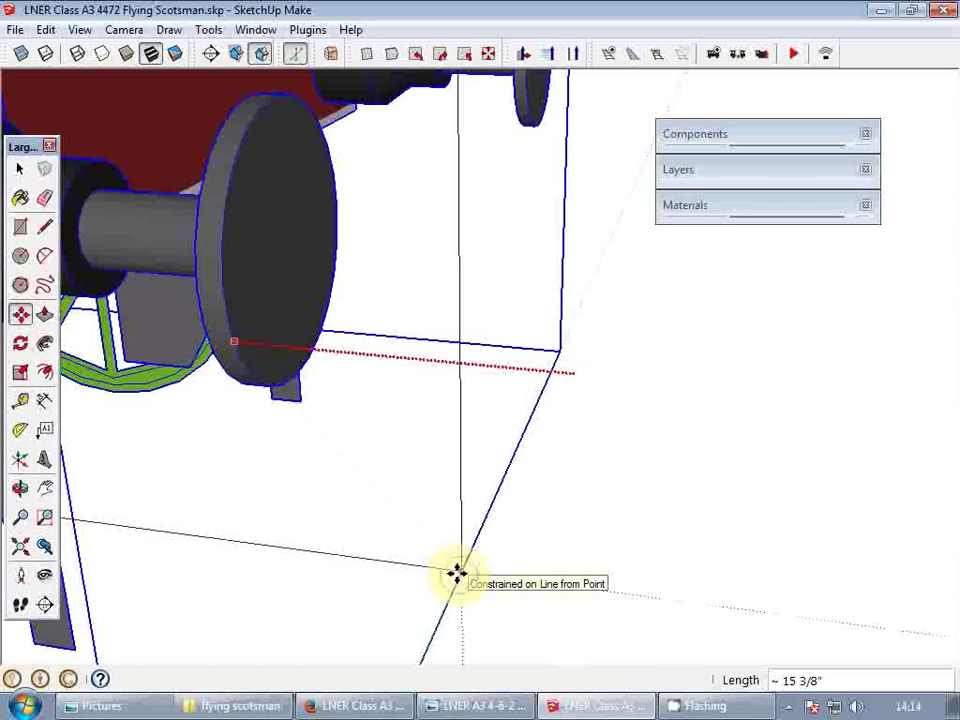
{"action": "left_click", "coordinate": [457, 574], "text": "shift"}
{"action": "key", "text": "space"}
{"action": "left_click", "coordinate": [452, 576]}
- Draw a 70" line from the origin back beneath the locomotive along the red axis
{"action": "key", "text": "l"}
{"action": "left_click", "coordinate": [463, 574]}
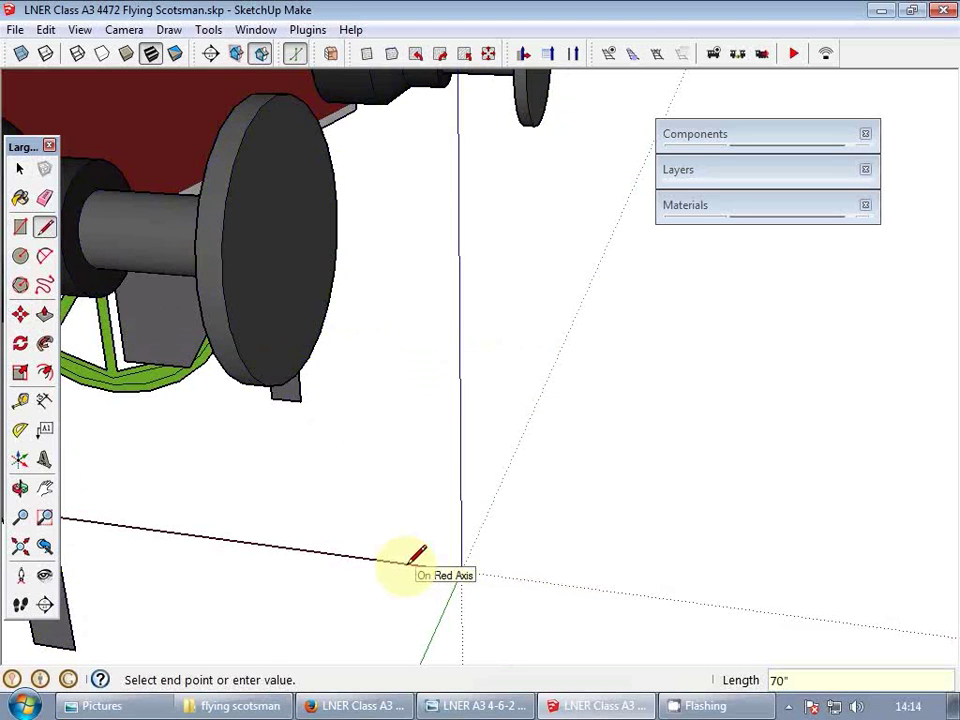
{"action": "key", "text": "h"}
{"action": "scroll", "coordinate": [553, 450], "scroll_direction": "down", "scroll_amount": 10}
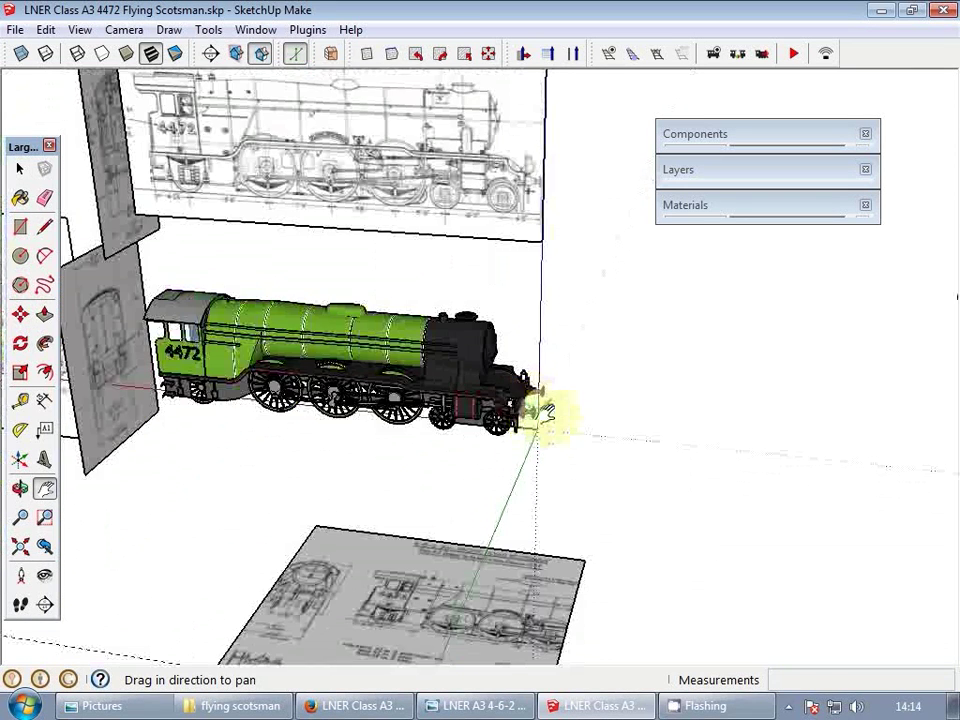
{"action": "middle_click_drag", "start_coordinate": [548, 412], "coordinate": [497, 197]}
{"action": "scroll", "coordinate": [482, 317], "scroll_direction": "up", "scroll_amount": 5}
{"action": "key", "text": "space"}
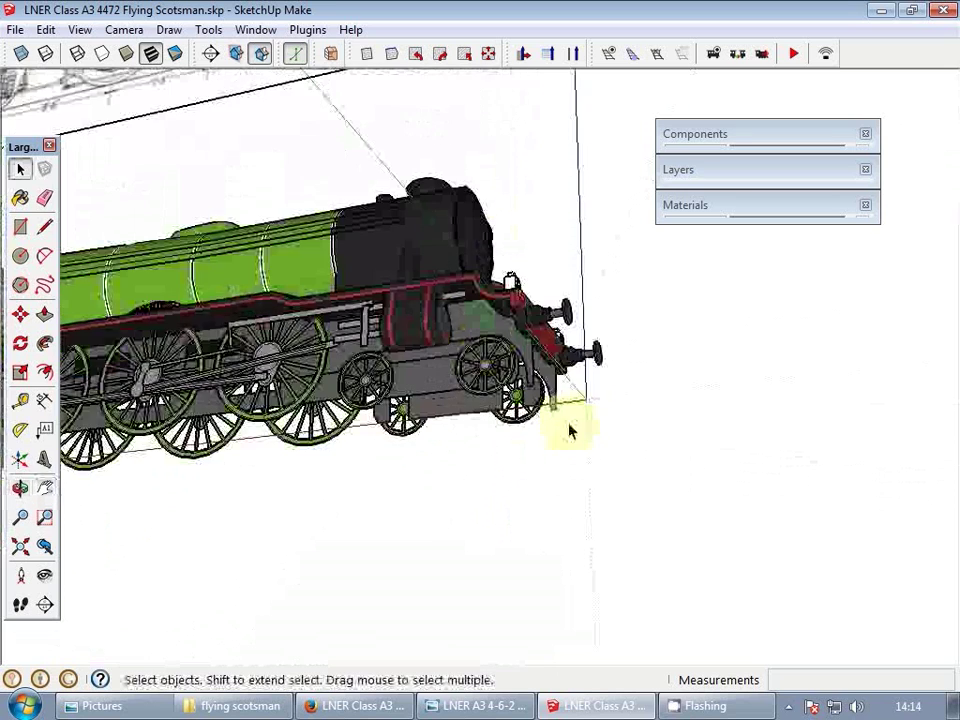
{"action": "mouse_move", "coordinate": [580, 405]}
{"action": "middle_mouse_down"}
{"action": "mouse_move", "coordinate": [589, 403]}
{"action": "mouse_move", "coordinate": [575, 410]}
{"action": "middle_mouse_up"}
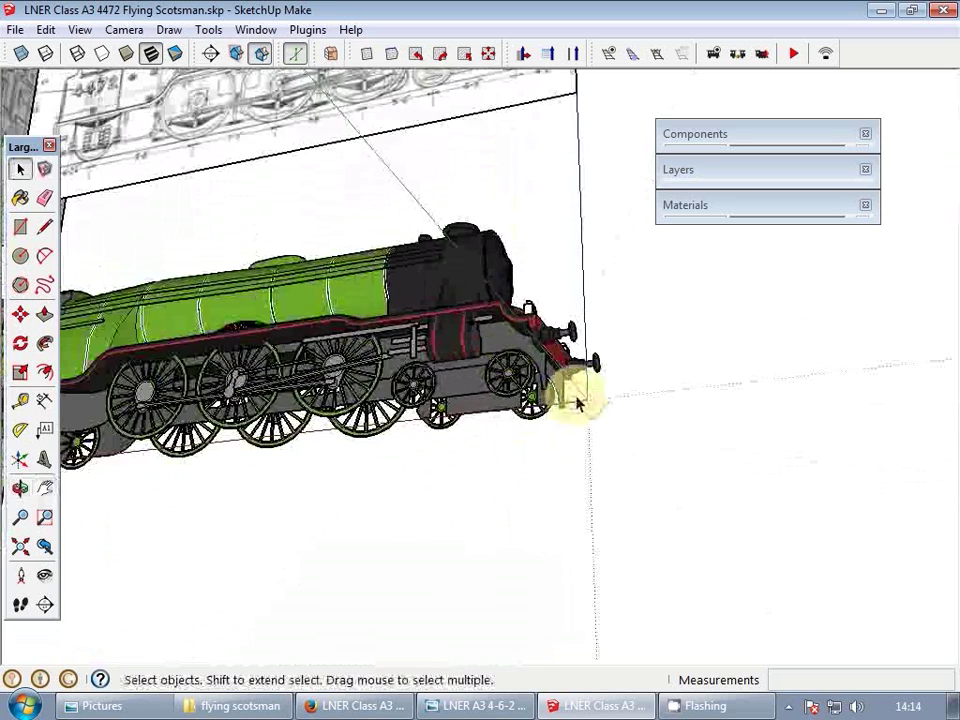
{"action": "scroll", "coordinate": [577, 404], "scroll_direction": "up", "scroll_amount": 5}
{"action": "scroll", "coordinate": [426, 358], "scroll_direction": "up", "scroll_amount": 1}
{"action": "middle_click_drag", "start_coordinate": [426, 358], "coordinate": [270, 480]}
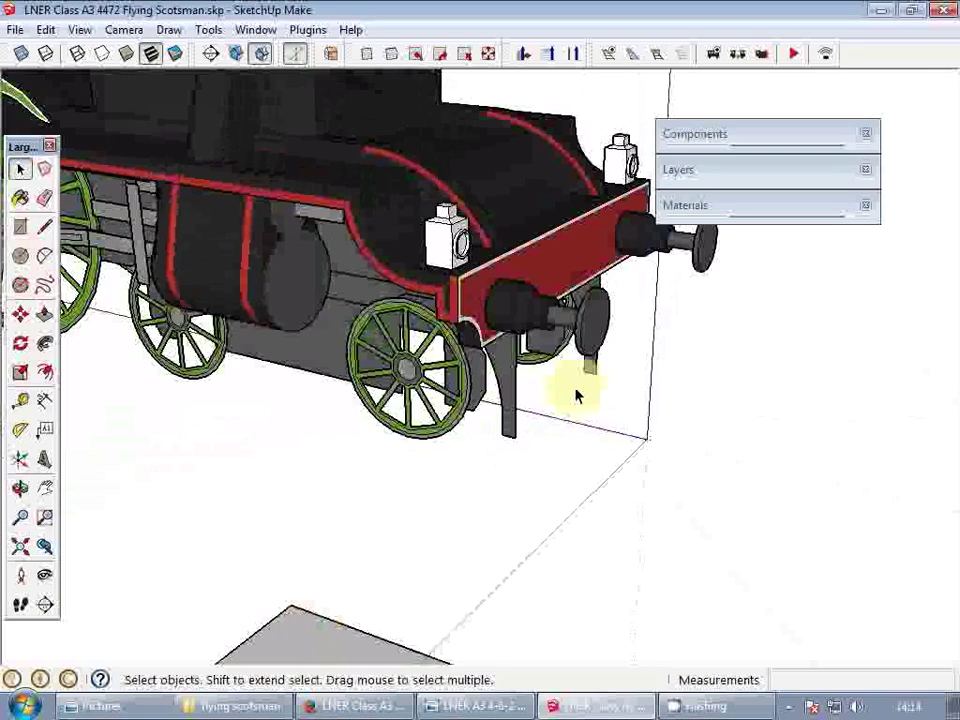
- Draw a 70' line from the origin along the red axis towards the tender as an overall length guide
{"action": "key", "text": "l"}
{"action": "left_click", "coordinate": [643, 432]}
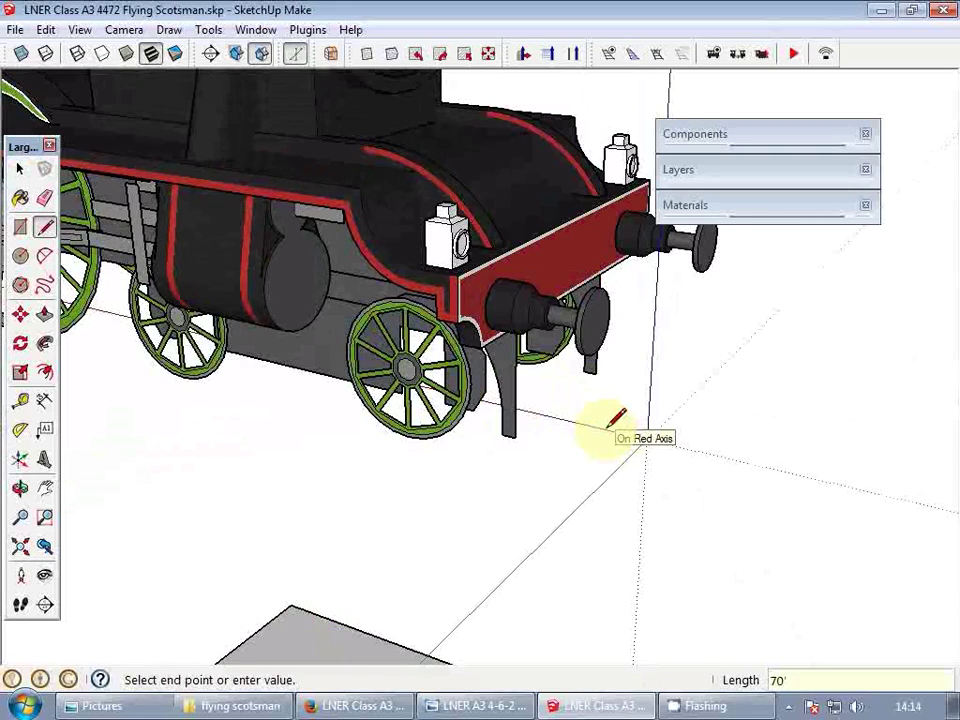
{"action": "key", "text": "h"}
{"action": "scroll", "coordinate": [506, 388], "scroll_direction": "down", "scroll_amount": 5}
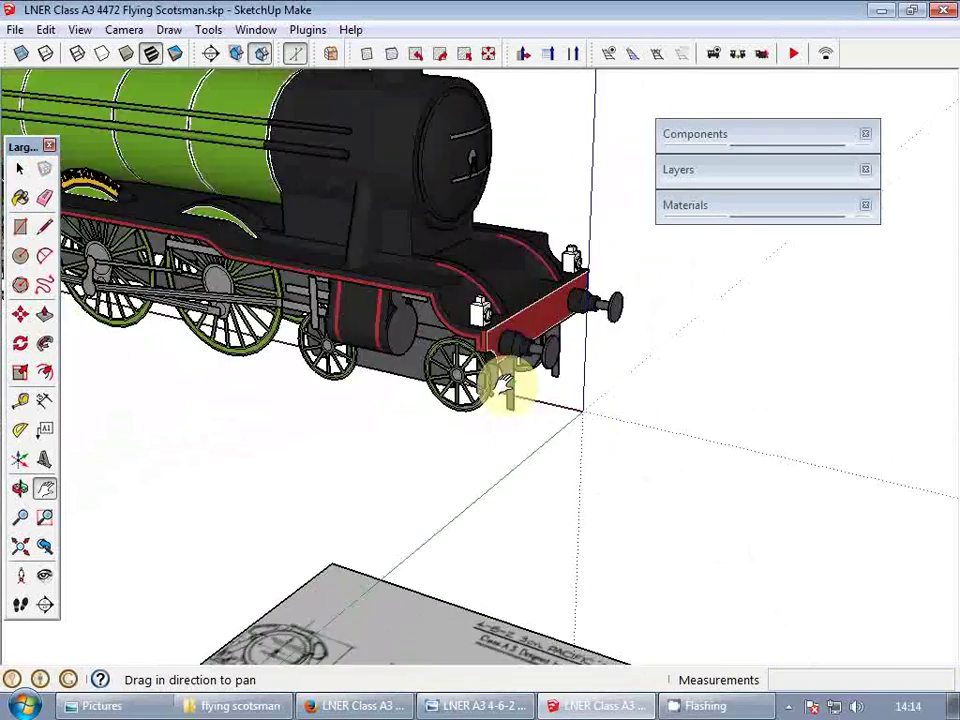
- Open the tender drawings group and rotate its two end-view drawings together by 180° about the middle of the side drawing
{"action": "left_click_drag", "start_coordinate": [490, 382], "coordinate": [759, 448]}
{"action": "scroll", "coordinate": [785, 462], "scroll_direction": "down", "scroll_amount": 2}
{"action": "mouse_move", "coordinate": [425, 395]}
{"action": "middle_mouse_down", "text": "shift"}
{"action": "mouse_move", "coordinate": [444, 388]}
{"action": "mouse_move", "coordinate": [446, 429]}
{"action": "mouse_move", "coordinate": [694, 437]}
{"action": "middle_mouse_up", "text": "shift"}
{"action": "key", "text": "space"}
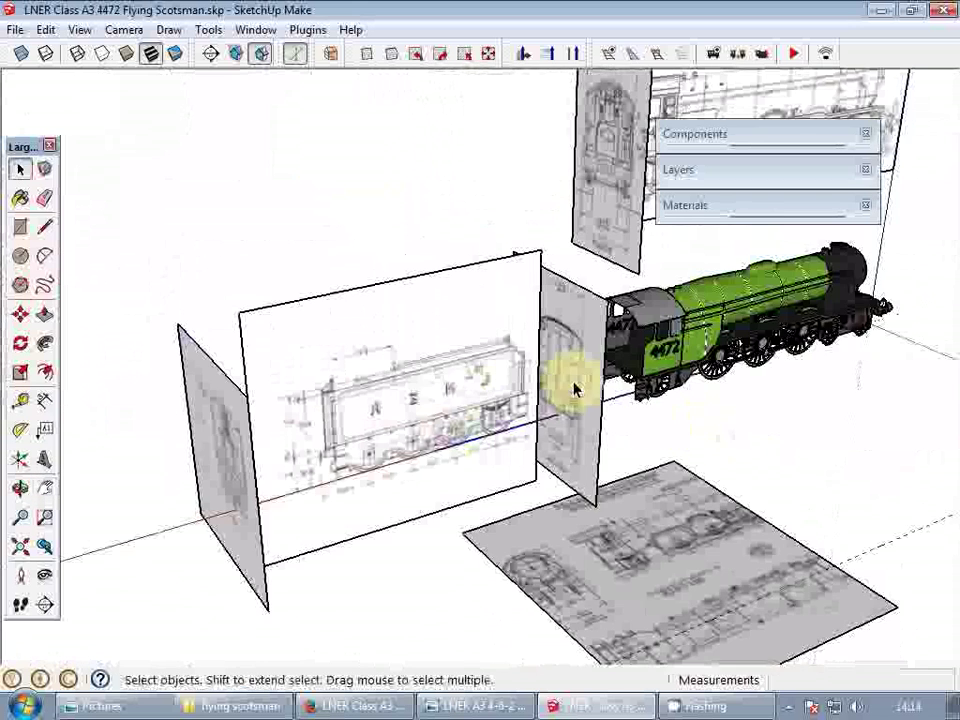
{"action": "left_click", "coordinate": [388, 390]}
{"action": "double_click", "coordinate": [452, 392]}
{"action": "left_click", "coordinate": [567, 370]}
{"action": "left_click", "coordinate": [231, 450], "text": "shift"}
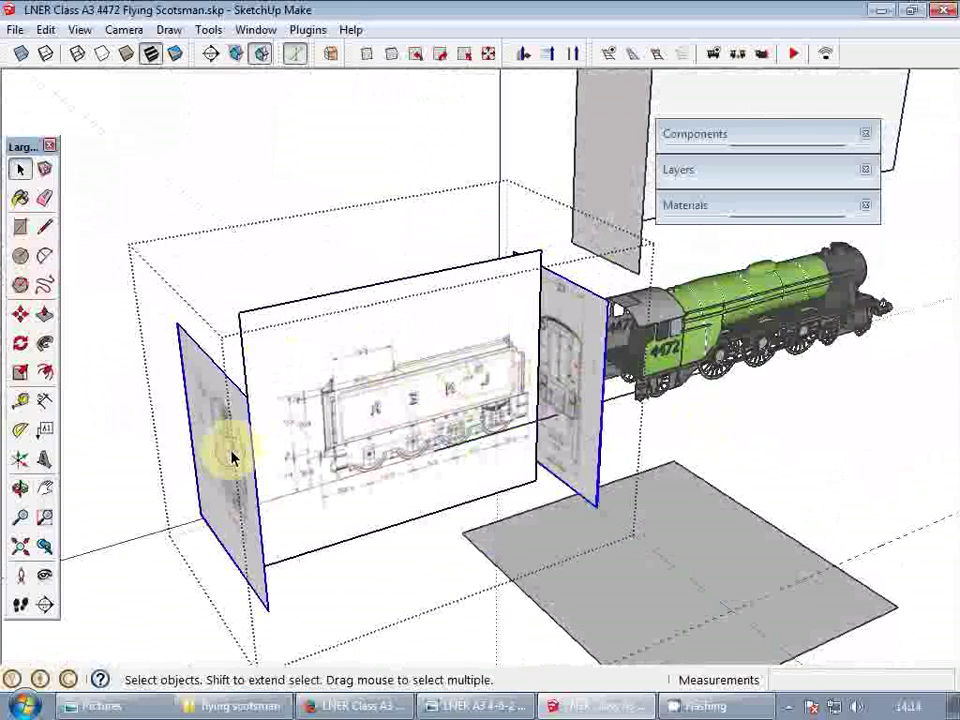
{"action": "key", "text": "q"}
{"action": "middle_click_drag", "start_coordinate": [434, 373], "coordinate": [456, 400]}
{"action": "key", "text": "space"}
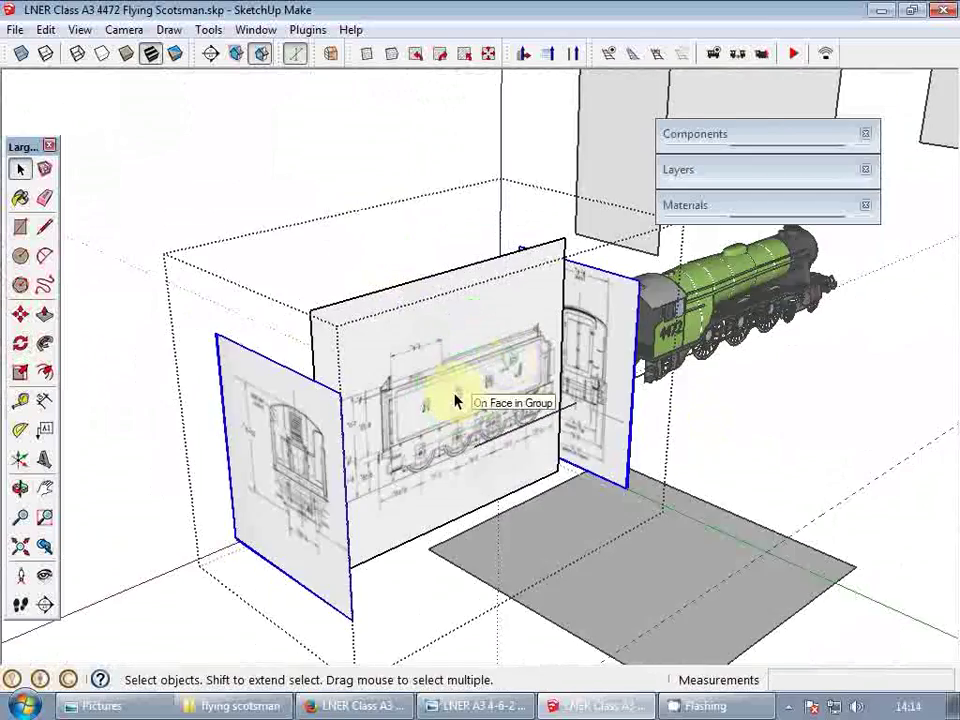
{"action": "scroll", "coordinate": [448, 408], "scroll_direction": "up", "scroll_amount": 4}
{"action": "mouse_move", "coordinate": [415, 440]}
{"action": "middle_mouse_down"}
{"action": "mouse_move", "coordinate": [613, 381]}
{"action": "mouse_move", "coordinate": [293, 443]}
{"action": "mouse_move", "coordinate": [381, 429]}
{"action": "middle_mouse_up"}
{"action": "scroll", "coordinate": [381, 429], "scroll_direction": "down", "scroll_amount": 3}
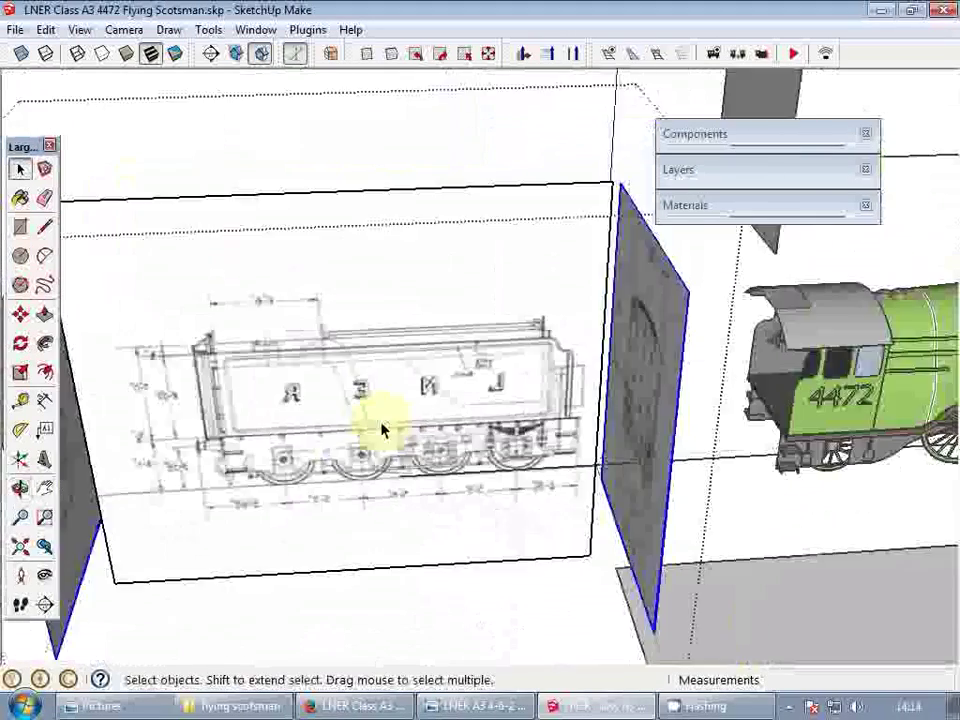
{"action": "key", "text": "q"}
{"action": "left_click_drag", "start_coordinate": [363, 367], "coordinate": [357, 354]}
{"action": "left_click", "coordinate": [418, 393]}
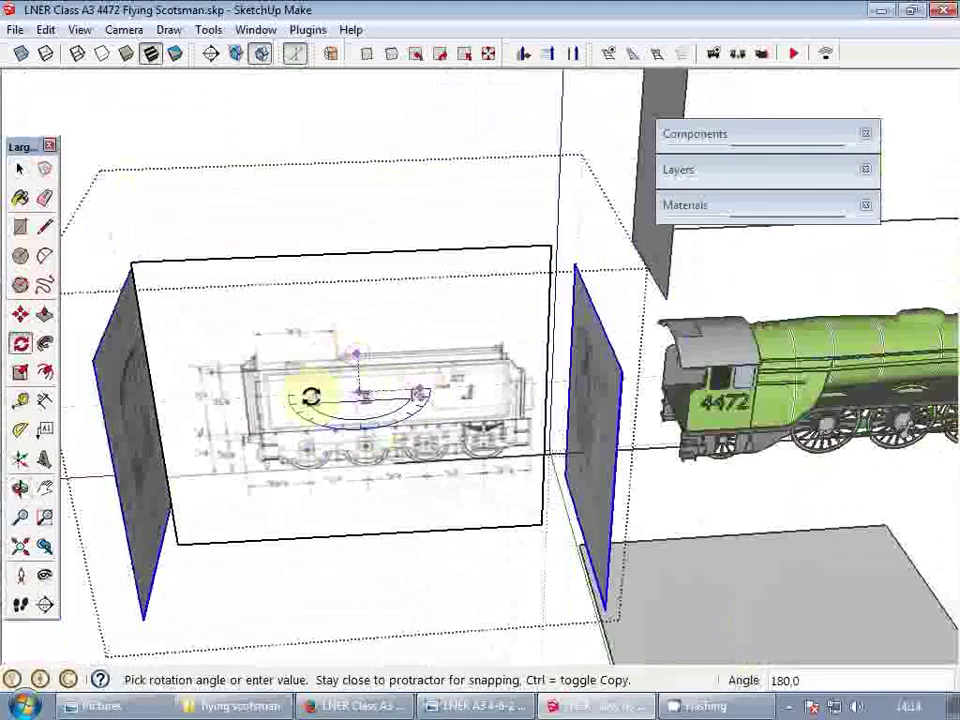
{"action": "left_click", "coordinate": [311, 397]}
{"action": "key", "text": "space"}
- Raise the two tender end-view drawings vertically by 300", clear of the side drawing
{"action": "middle_click_drag", "start_coordinate": [311, 397], "coordinate": [328, 386]}
{"action": "key", "text": "m"}
{"action": "left_click", "coordinate": [391, 387]}
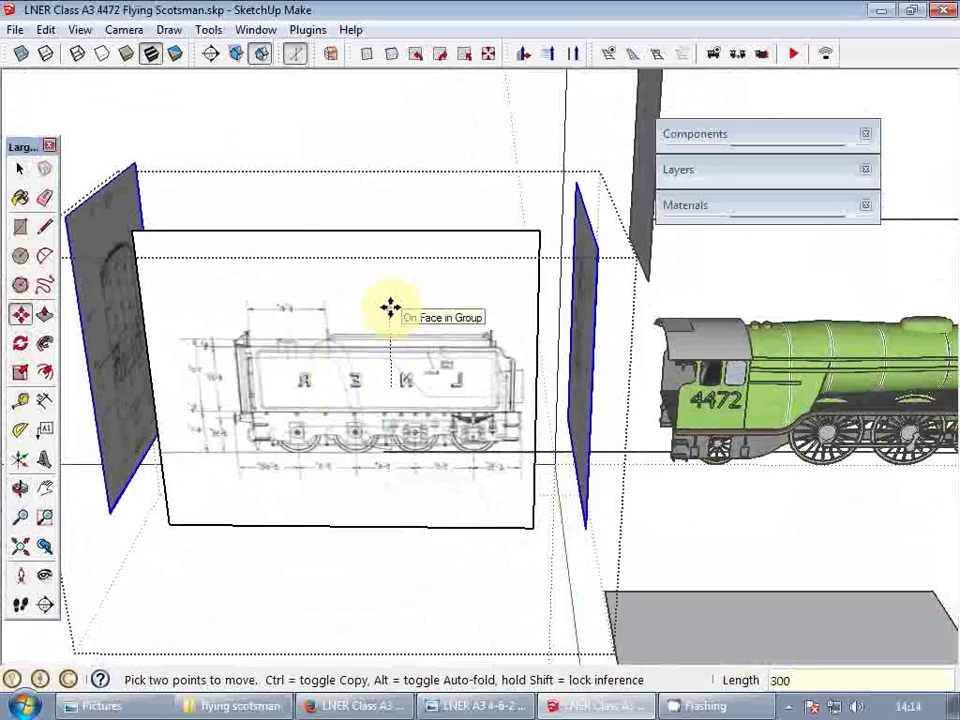
{"action": "type", "text": "300"}
{"action": "key", "text": "Return"}
{"action": "key", "text": "space"}
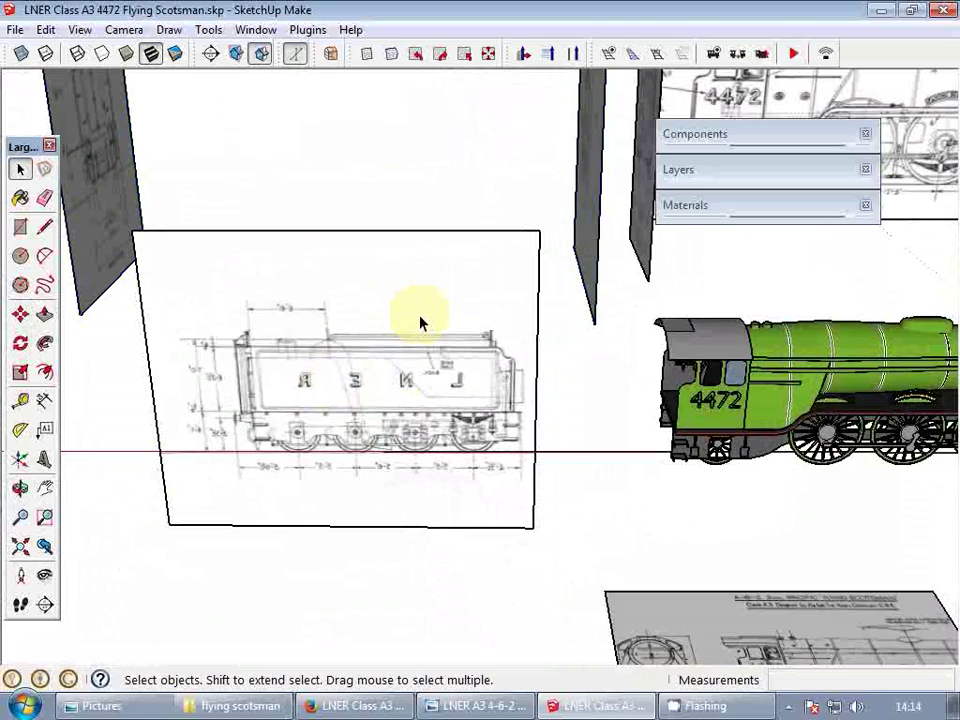
- Move all the tender drawings along the red axis so the rear buffer face meets the end of the 70' line
{"action": "scroll", "coordinate": [430, 400], "scroll_direction": "up", "scroll_amount": 3}
{"action": "mouse_move", "coordinate": [440, 418]}
{"action": "middle_mouse_down"}
{"action": "mouse_move", "coordinate": [489, 418]}
{"action": "mouse_move", "coordinate": [317, 444]}
{"action": "middle_mouse_up"}
{"action": "key", "text": "m"}
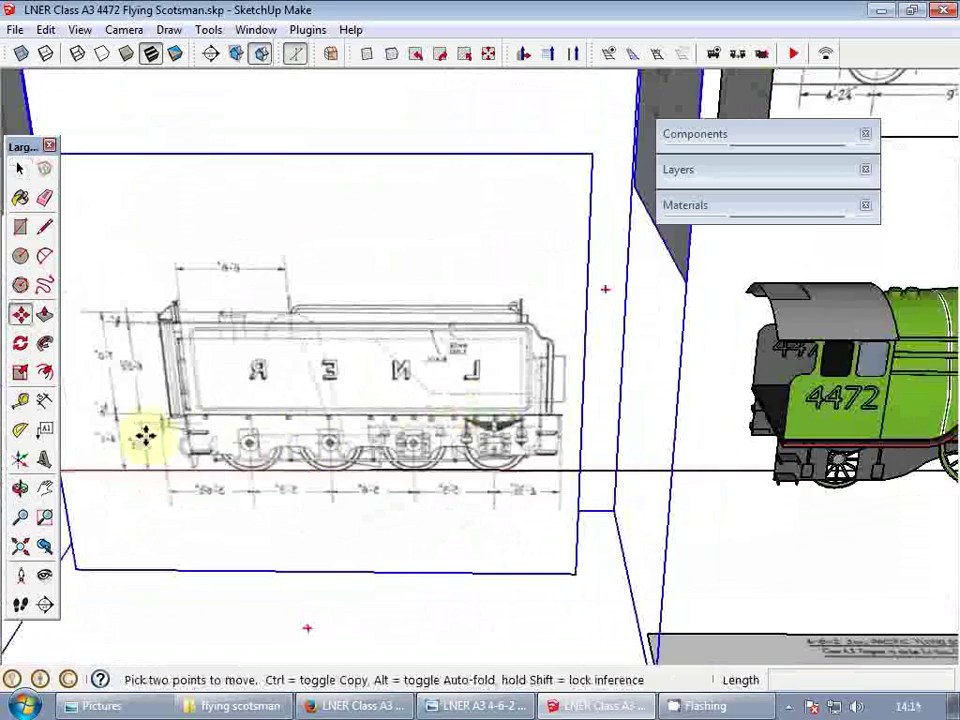
{"action": "scroll", "coordinate": [158, 430], "scroll_direction": "up", "scroll_amount": 3}
{"action": "left_click", "coordinate": [160, 426]}
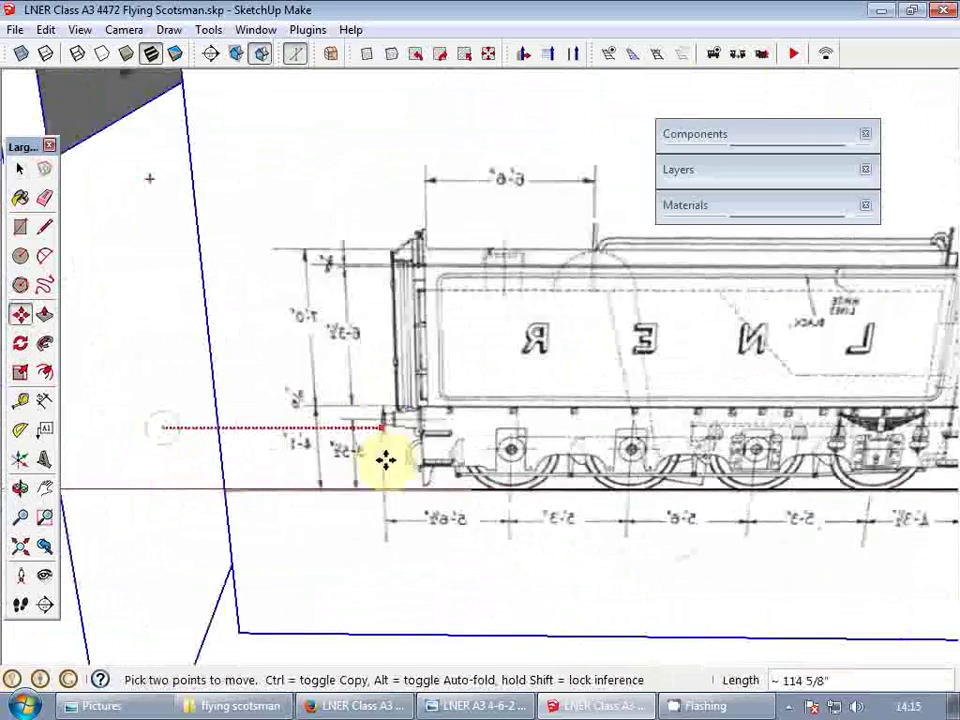
{"action": "left_click", "coordinate": [471, 491]}
- Examine the tender side drawing's front end against the locomotive cab and its rear buffer against the end of the 70' line
{"action": "scroll", "coordinate": [466, 484], "scroll_direction": "down", "scroll_amount": 3}
{"action": "middle_click_drag", "start_coordinate": [720, 456], "coordinate": [356, 356], "text": "shift"}
{"action": "scroll", "coordinate": [280, 437], "scroll_direction": "up", "scroll_amount": 4}
{"action": "scroll", "coordinate": [407, 377], "scroll_direction": "up", "scroll_amount": 3}
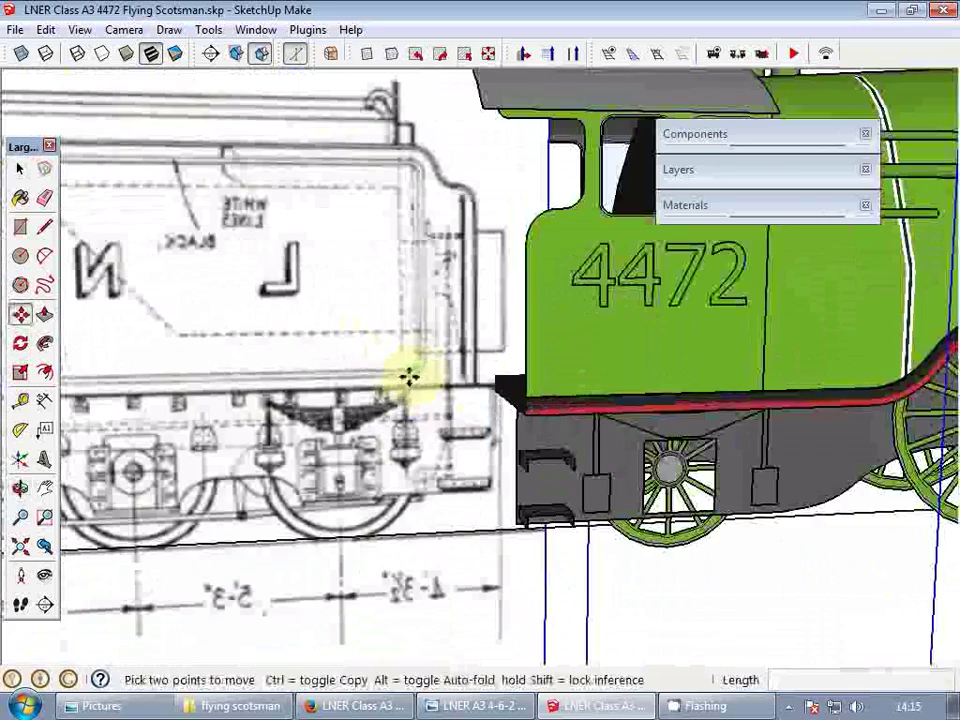
{"action": "mouse_move", "coordinate": [407, 377]}
{"action": "middle_mouse_down", "text": "shift"}
{"action": "mouse_move", "coordinate": [422, 325]}
{"action": "mouse_move", "coordinate": [568, 392]}
{"action": "middle_mouse_up", "text": "shift"}
{"action": "middle_click_drag", "start_coordinate": [399, 409], "coordinate": [776, 424], "text": "shift"}
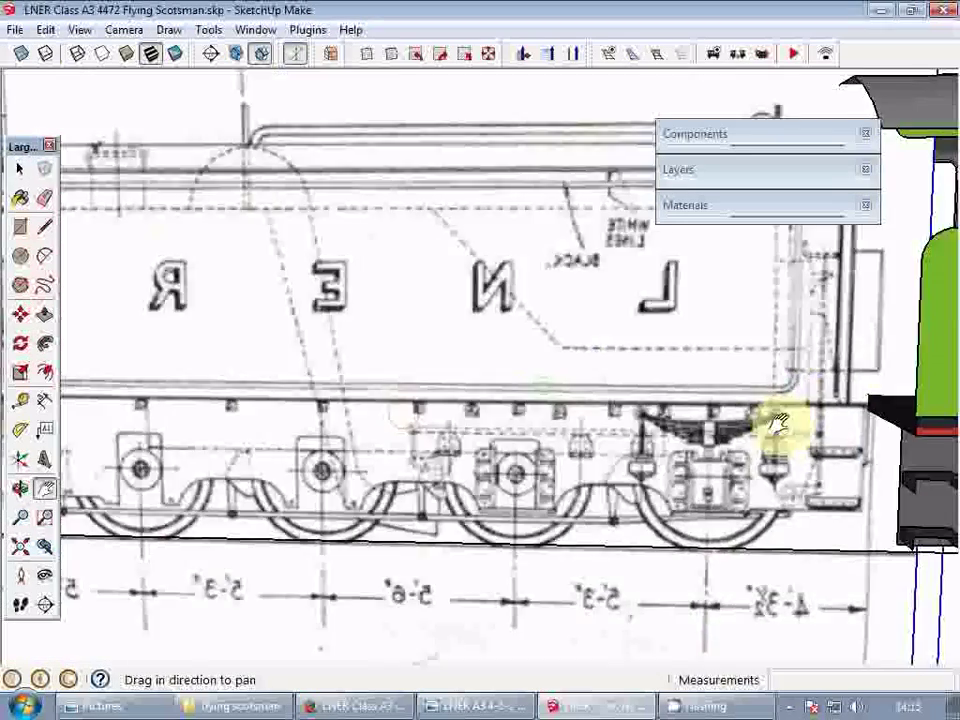
{"action": "scroll", "coordinate": [764, 422], "scroll_direction": "down", "scroll_amount": 4}
{"action": "middle_click_drag", "start_coordinate": [527, 424], "coordinate": [622, 424], "text": "shift"}
{"action": "scroll", "coordinate": [460, 420], "scroll_direction": "up", "scroll_amount": 4}
{"action": "scroll", "coordinate": [468, 407], "scroll_direction": "up", "scroll_amount": 4}
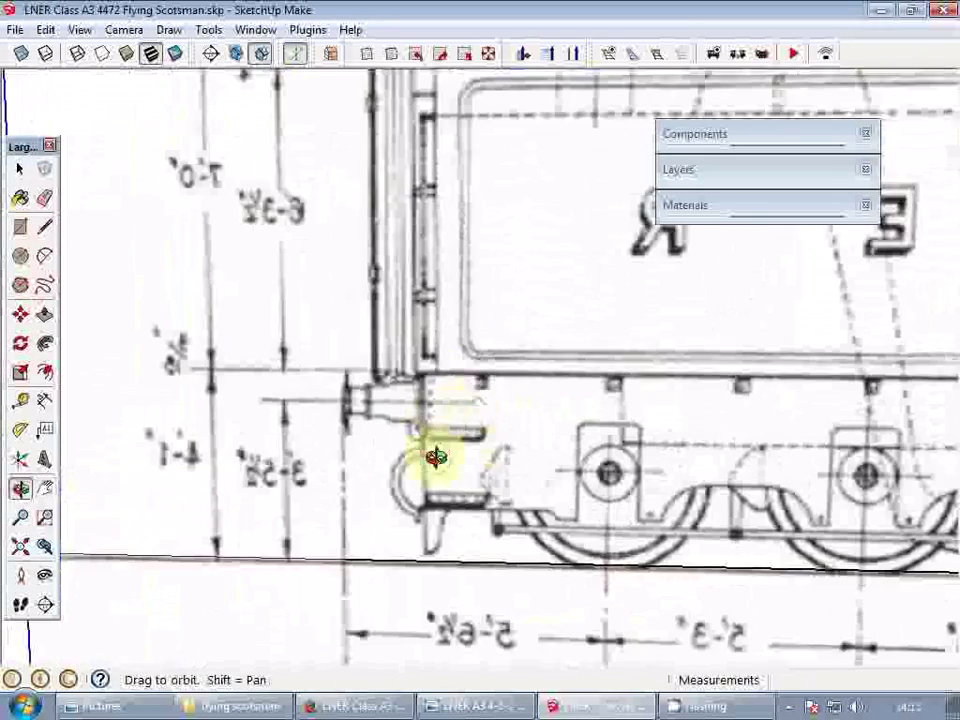
{"action": "middle_click_drag", "start_coordinate": [435, 456], "coordinate": [303, 405]}
{"action": "scroll", "coordinate": [487, 452], "scroll_direction": "down", "scroll_amount": 3}
{"action": "scroll", "coordinate": [680, 404], "scroll_direction": "down", "scroll_amount": 3}
{"action": "middle_click_drag", "start_coordinate": [680, 404], "coordinate": [250, 410], "text": "shift"}
{"action": "middle_click_drag", "start_coordinate": [760, 450], "coordinate": [579, 452], "text": "shift"}
{"action": "mouse_move", "coordinate": [650, 460]}
{"action": "middle_mouse_down"}
{"action": "mouse_move", "coordinate": [395, 458]}
{"action": "mouse_move", "coordinate": [499, 480]}
{"action": "mouse_move", "coordinate": [589, 439]}
{"action": "mouse_move", "coordinate": [568, 411]}
{"action": "mouse_move", "coordinate": [440, 410]}
{"action": "mouse_move", "coordinate": [422, 553]}
{"action": "mouse_move", "coordinate": [454, 546]}
{"action": "mouse_move", "coordinate": [289, 493]}
{"action": "mouse_move", "coordinate": [497, 476]}
{"action": "mouse_move", "coordinate": [556, 484]}
{"action": "middle_mouse_up"}
{"action": "scroll", "coordinate": [366, 510], "scroll_direction": "up", "scroll_amount": 2}
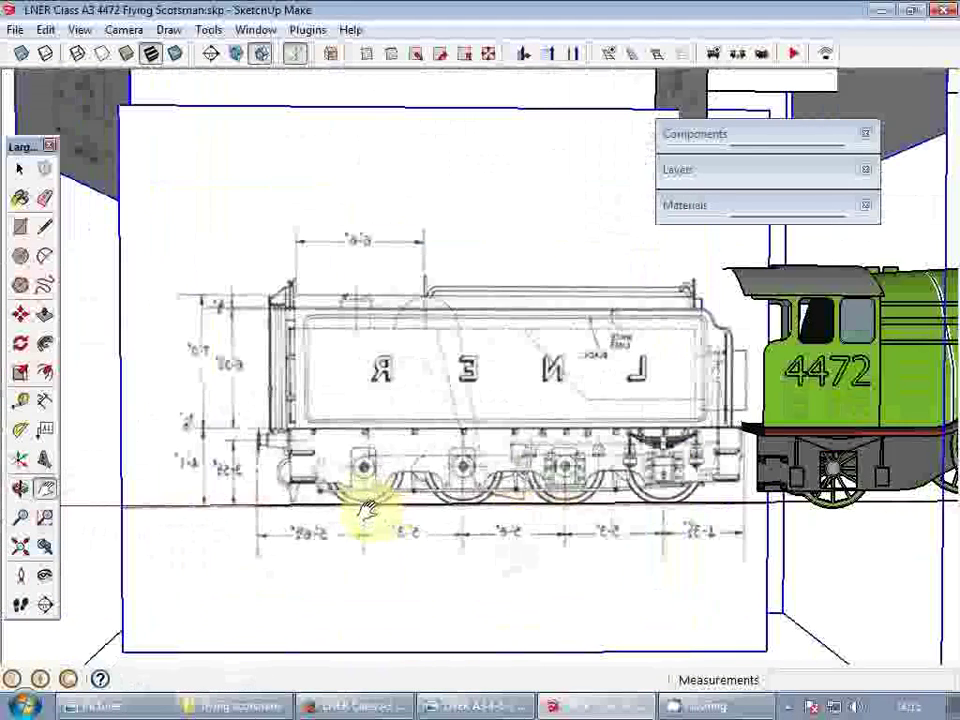
{"action": "scroll", "coordinate": [294, 491], "scroll_direction": "up", "scroll_amount": 2}
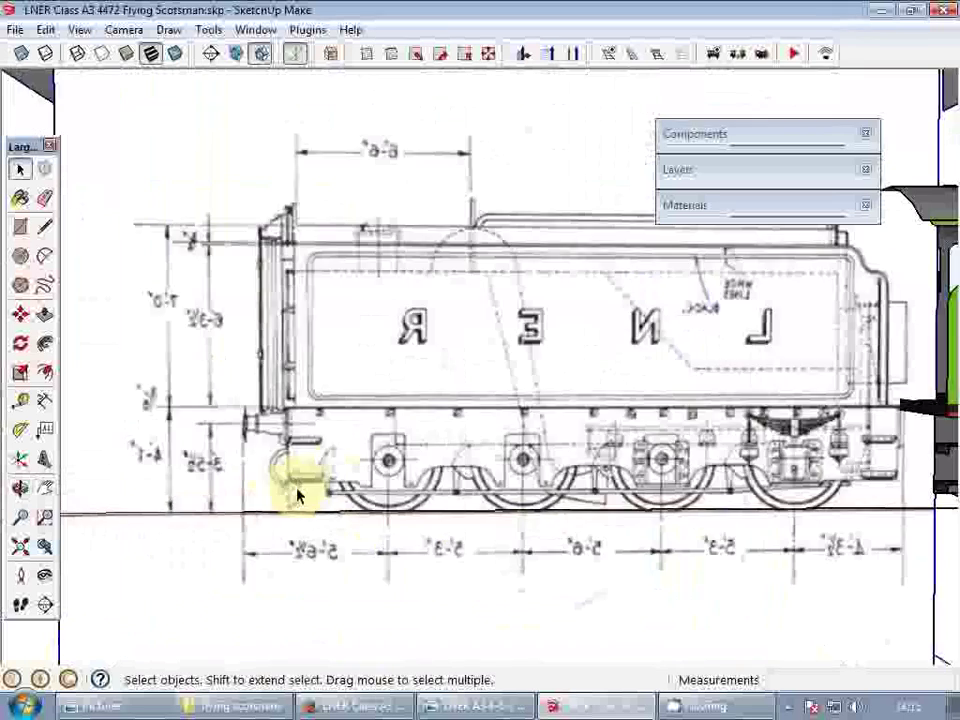
{"action": "scroll", "coordinate": [589, 396], "scroll_direction": "down", "scroll_amount": 3}
{"action": "scroll", "coordinate": [380, 424], "scroll_direction": "up", "scroll_amount": 2}
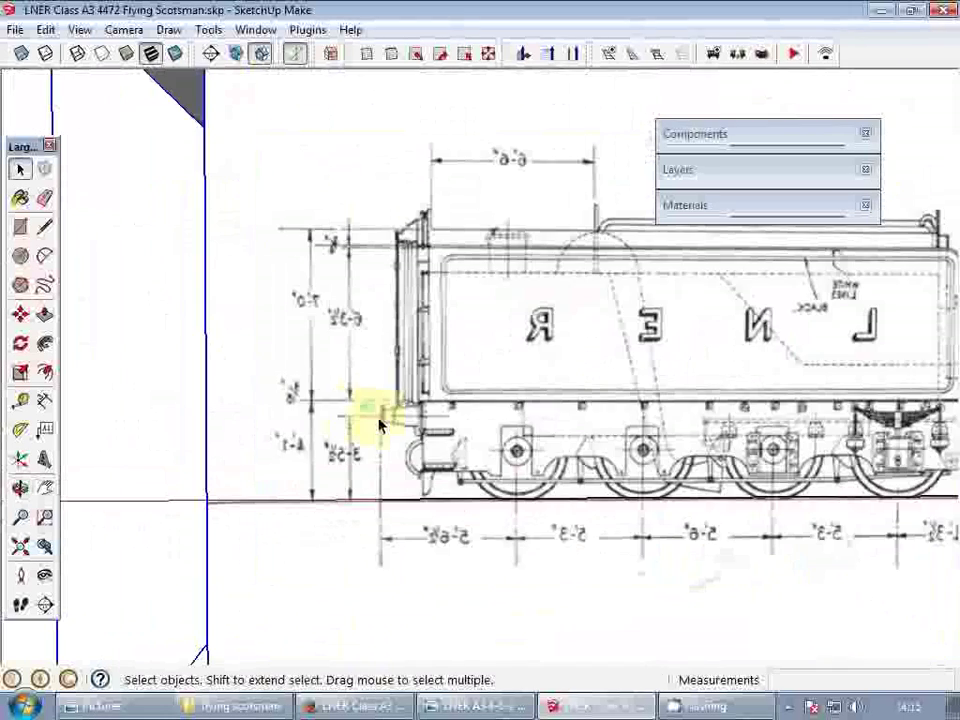
- On the other face of the tender side drawing, place a vertical guide at the frame's front end, 15 5/8" from the sheet edge
{"action": "scroll", "coordinate": [229, 396], "scroll_direction": "down", "scroll_amount": 2}
{"action": "mouse_move", "coordinate": [229, 396]}
{"action": "middle_mouse_down"}
{"action": "mouse_move", "coordinate": [621, 476]}
{"action": "mouse_move", "coordinate": [793, 465]}
{"action": "mouse_move", "coordinate": [586, 381]}
{"action": "mouse_move", "coordinate": [677, 409]}
{"action": "mouse_move", "coordinate": [251, 435]}
{"action": "mouse_move", "coordinate": [437, 446]}
{"action": "middle_mouse_up"}
{"action": "scroll", "coordinate": [437, 446], "scroll_direction": "up", "scroll_amount": 3}
{"action": "mouse_move", "coordinate": [527, 456]}
{"action": "middle_mouse_down"}
{"action": "mouse_move", "coordinate": [535, 457]}
{"action": "mouse_move", "coordinate": [473, 443]}
{"action": "middle_mouse_up"}
{"action": "scroll", "coordinate": [473, 441], "scroll_direction": "up", "scroll_amount": 2}
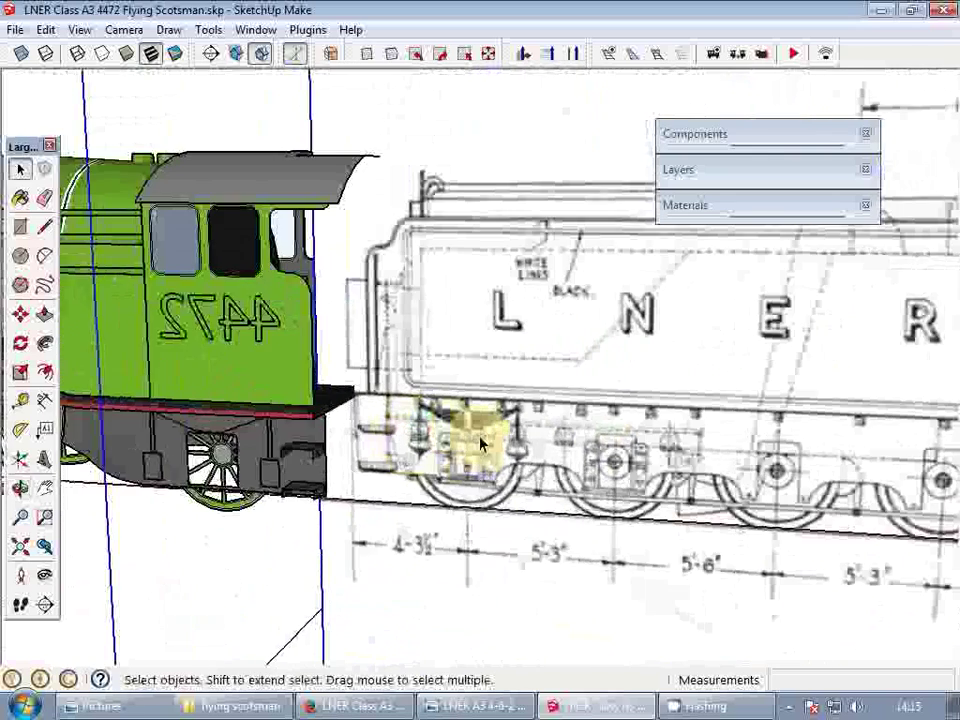
{"action": "scroll", "coordinate": [508, 402], "scroll_direction": "down", "scroll_amount": 1}
{"action": "scroll", "coordinate": [534, 426], "scroll_direction": "down", "scroll_amount": 3}
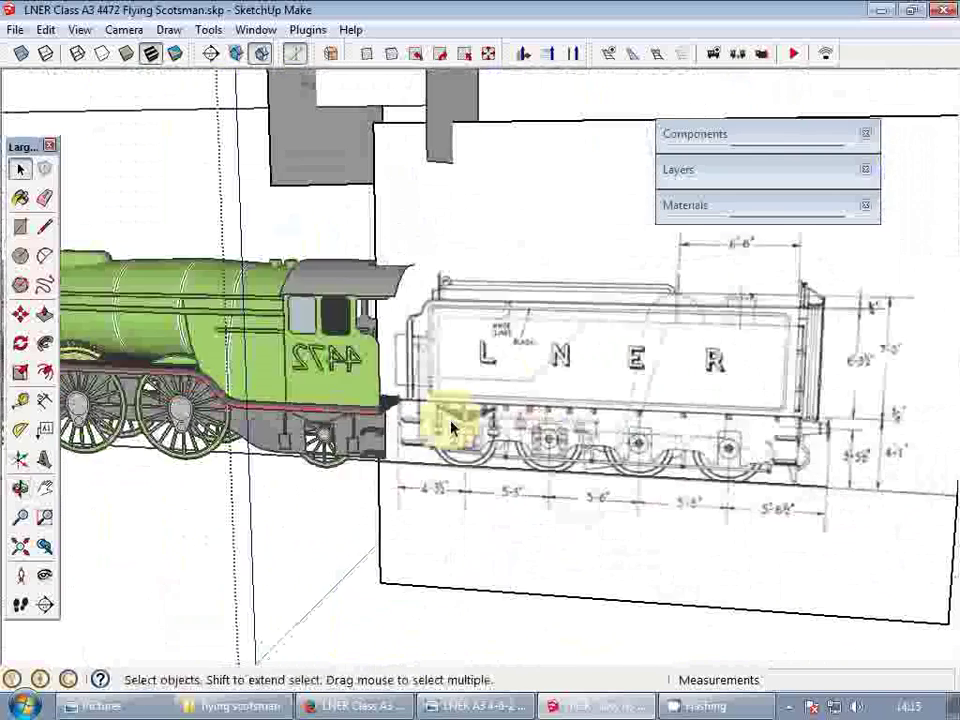
{"action": "scroll", "coordinate": [450, 422], "scroll_direction": "up", "scroll_amount": 2}
{"action": "scroll", "coordinate": [493, 432], "scroll_direction": "up", "scroll_amount": 2}
{"action": "key", "text": "t"}
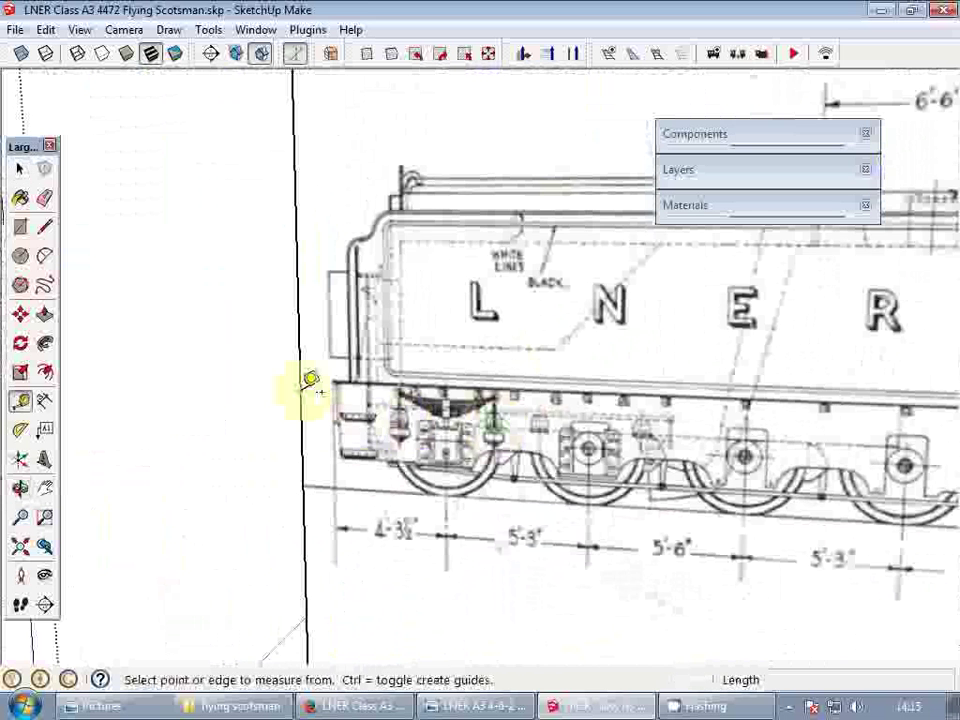
{"action": "left_click", "coordinate": [310, 376]}
{"action": "scroll", "coordinate": [348, 485], "scroll_direction": "up", "scroll_amount": 2}
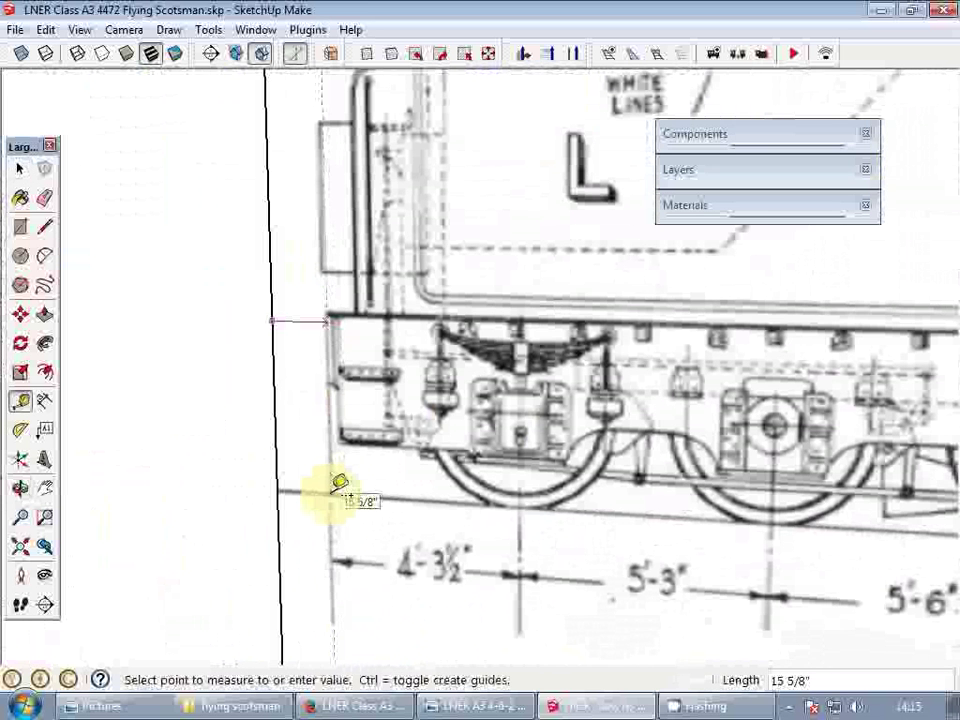
{"action": "left_click", "coordinate": [330, 494]}
{"action": "key", "text": "space"}
- Place vertical guides for the first two tender axles, offset 4'3½" from the front guide and a further 5'3"
{"action": "key", "text": "t"}
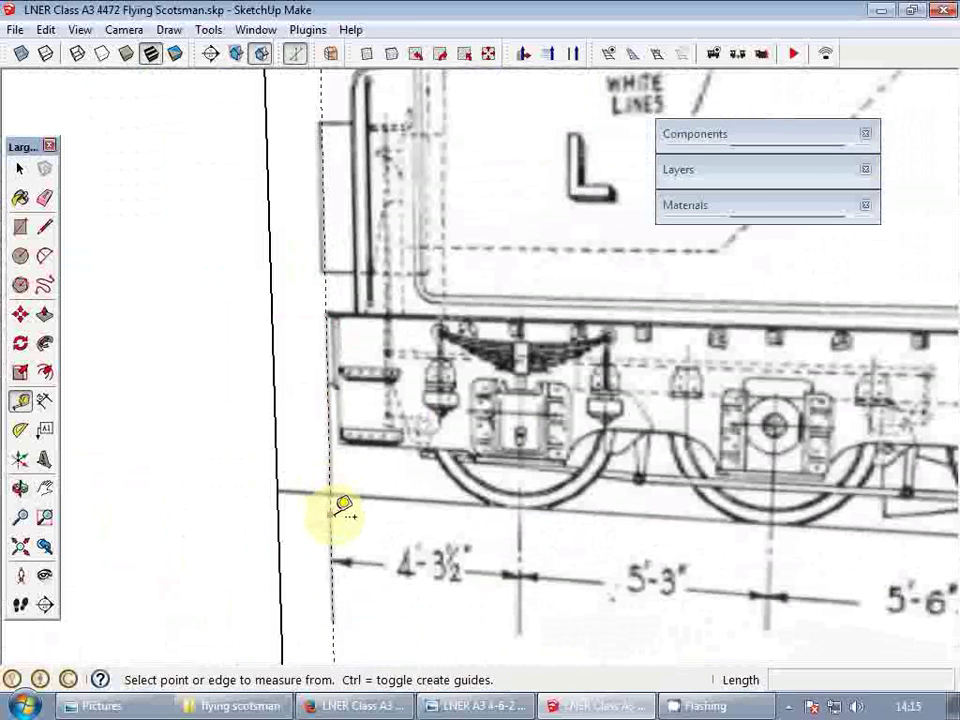
{"action": "left_click", "coordinate": [330, 515]}
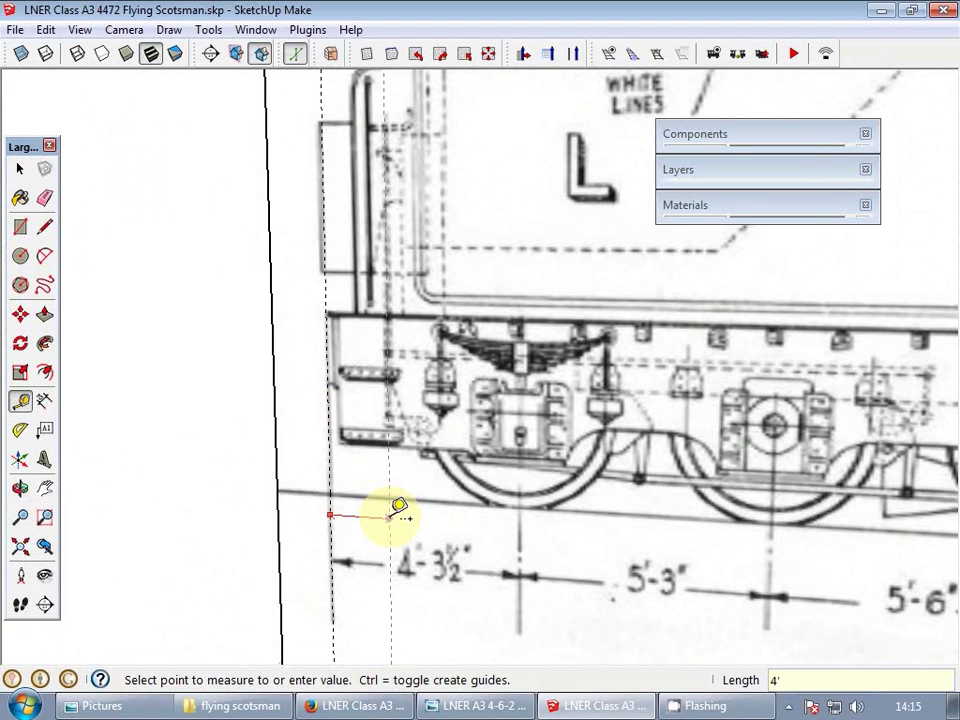
{"action": "key", "text": "Return"}
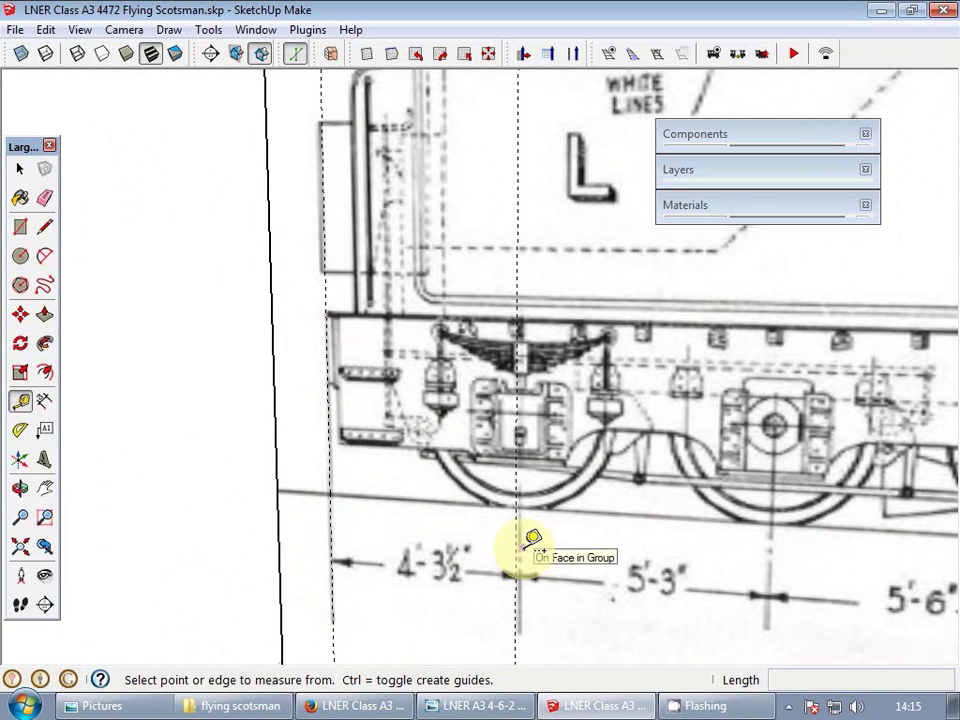
{"action": "left_click", "coordinate": [517, 548]}
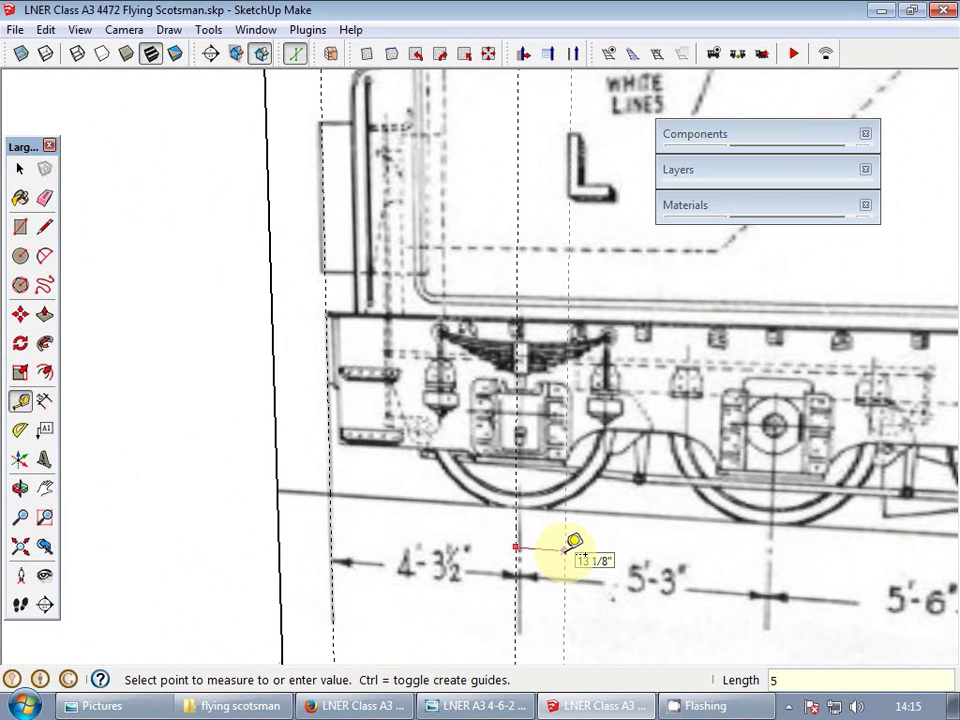
{"action": "key", "text": "Return"}
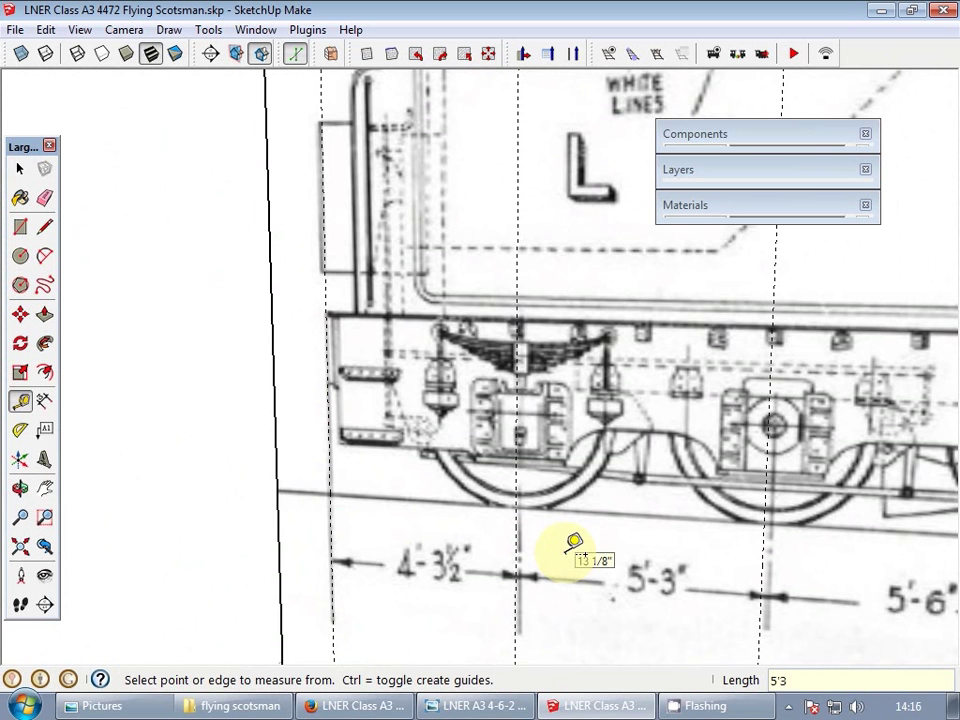
- Add vertical guides for the third axle at 5'6", the fourth at a further 5'3", and the rear buffer face at 5'6½" beyond
{"action": "scroll", "coordinate": [439, 476], "scroll_direction": "down", "scroll_amount": 5}
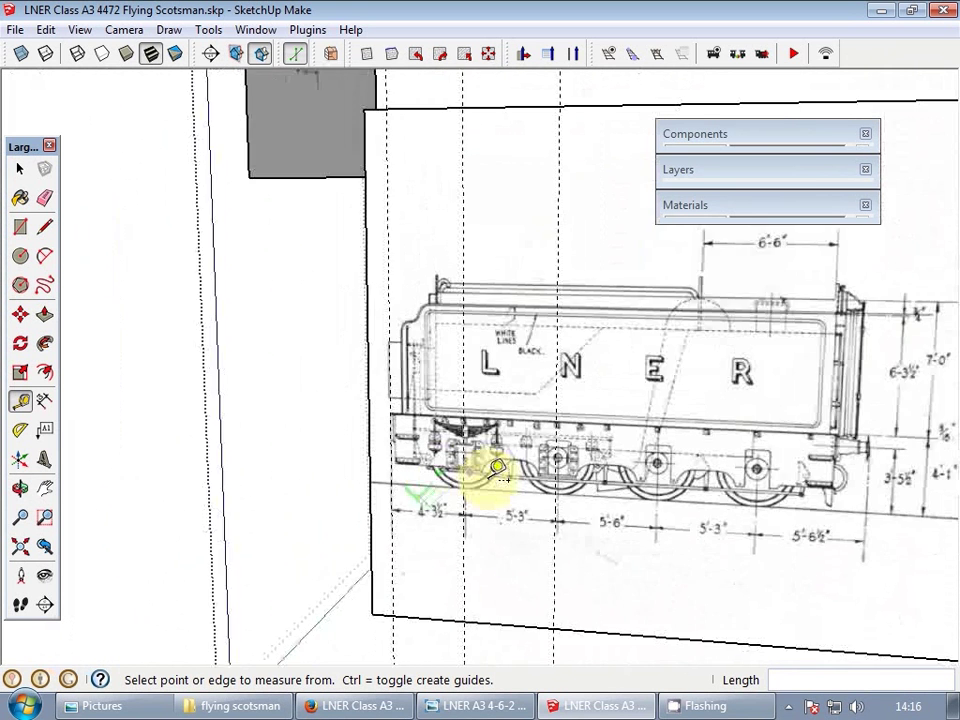
{"action": "scroll", "coordinate": [476, 461], "scroll_direction": "up", "scroll_amount": 3}
{"action": "left_click", "coordinate": [481, 508]}
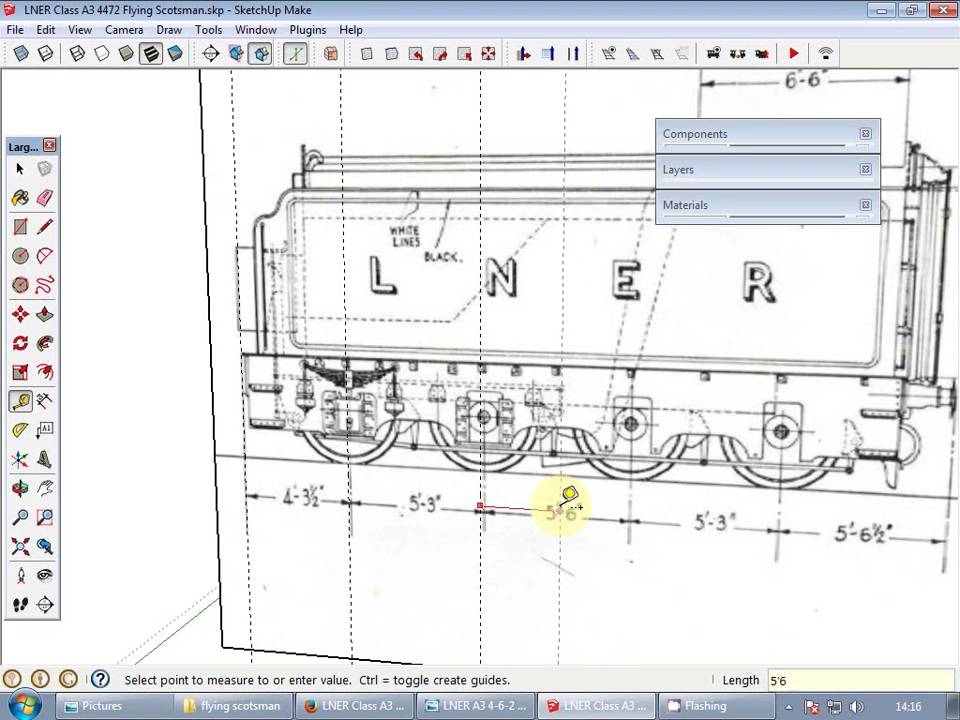
{"action": "key", "text": "Return"}
{"action": "left_click", "coordinate": [627, 500]}
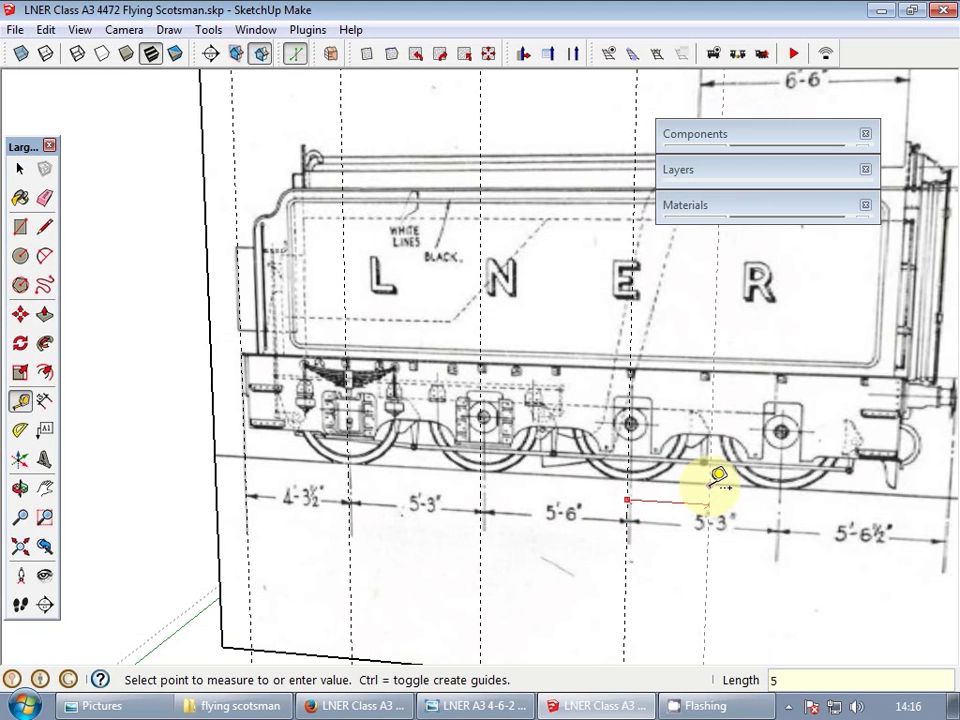
{"action": "type", "text": "5'3"}
{"action": "key", "text": "Return"}
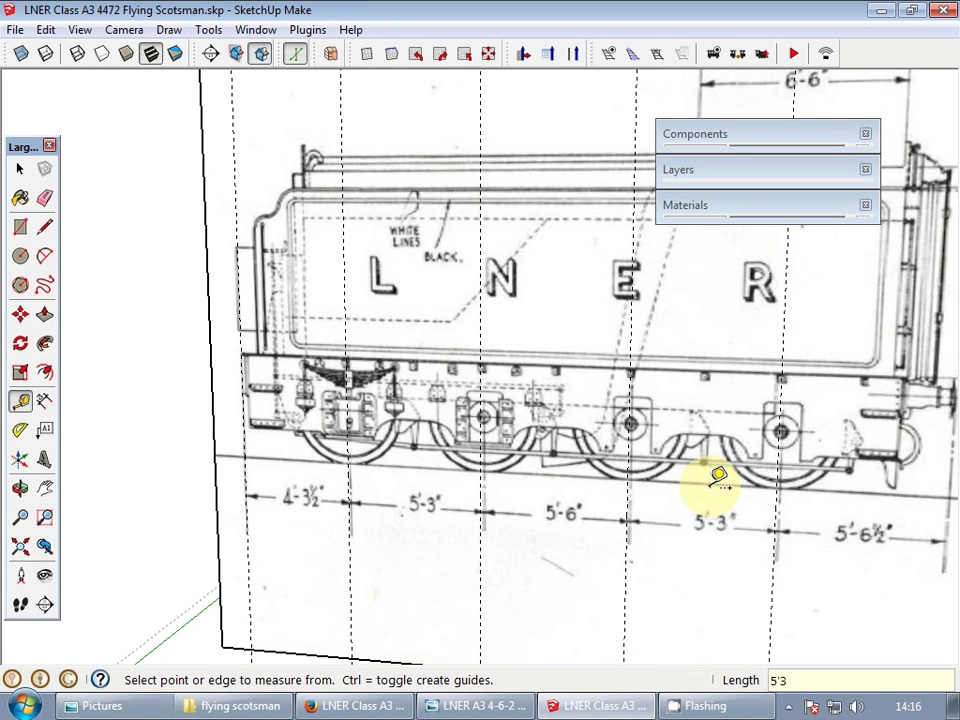
{"action": "left_click", "coordinate": [774, 539]}
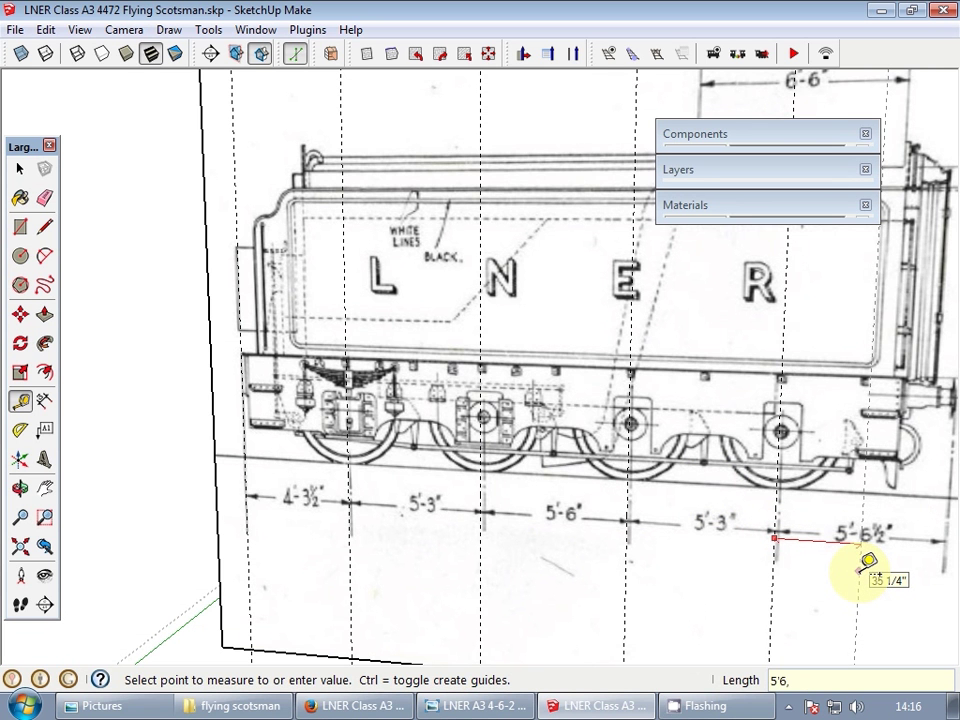
{"action": "key", "text": "Return"}
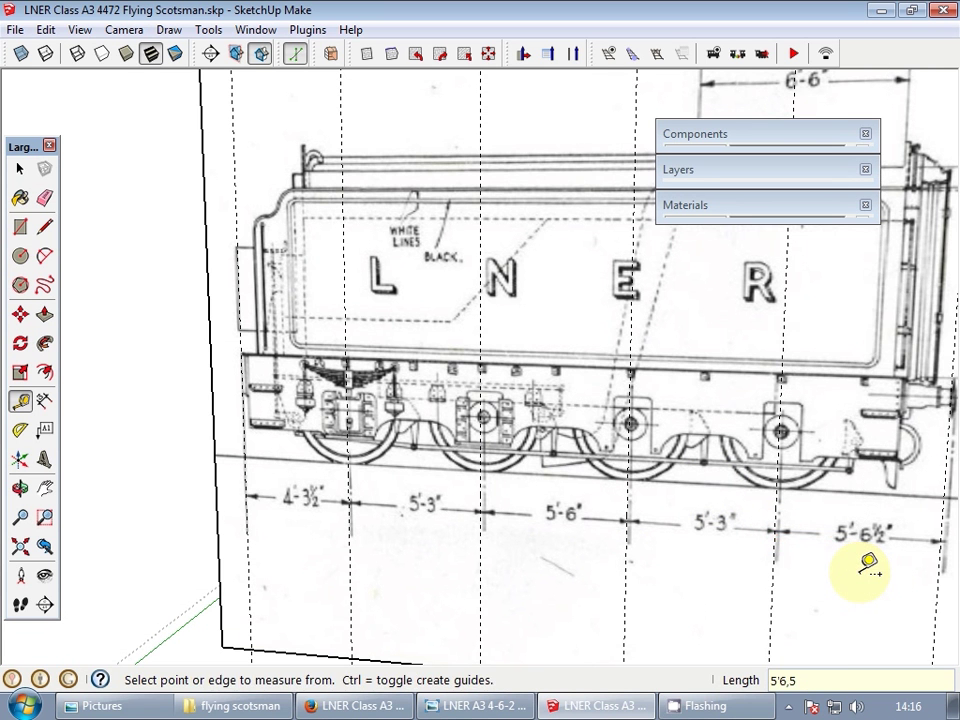
- Check the vertical guides against the axle centres and end dimensions across the whole tender side drawing
{"action": "key", "text": "h"}
{"action": "scroll", "coordinate": [555, 432], "scroll_direction": "down", "scroll_amount": 2}
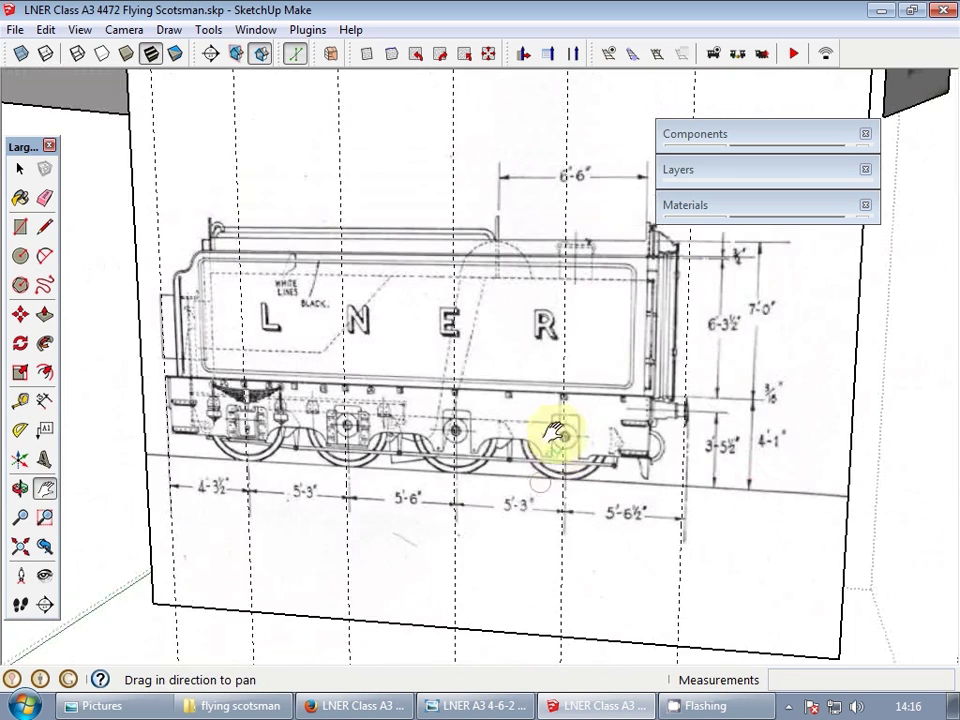
{"action": "mouse_move", "coordinate": [555, 432]}
{"action": "middle_mouse_down"}
{"action": "mouse_move", "coordinate": [561, 476]}
{"action": "mouse_move", "coordinate": [621, 377]}
{"action": "mouse_move", "coordinate": [643, 407]}
{"action": "mouse_move", "coordinate": [643, 435]}
{"action": "mouse_move", "coordinate": [585, 439]}
{"action": "mouse_move", "coordinate": [615, 450]}
{"action": "mouse_move", "coordinate": [562, 458]}
{"action": "middle_mouse_up"}
{"action": "scroll", "coordinate": [548, 445], "scroll_direction": "down", "scroll_amount": 1}
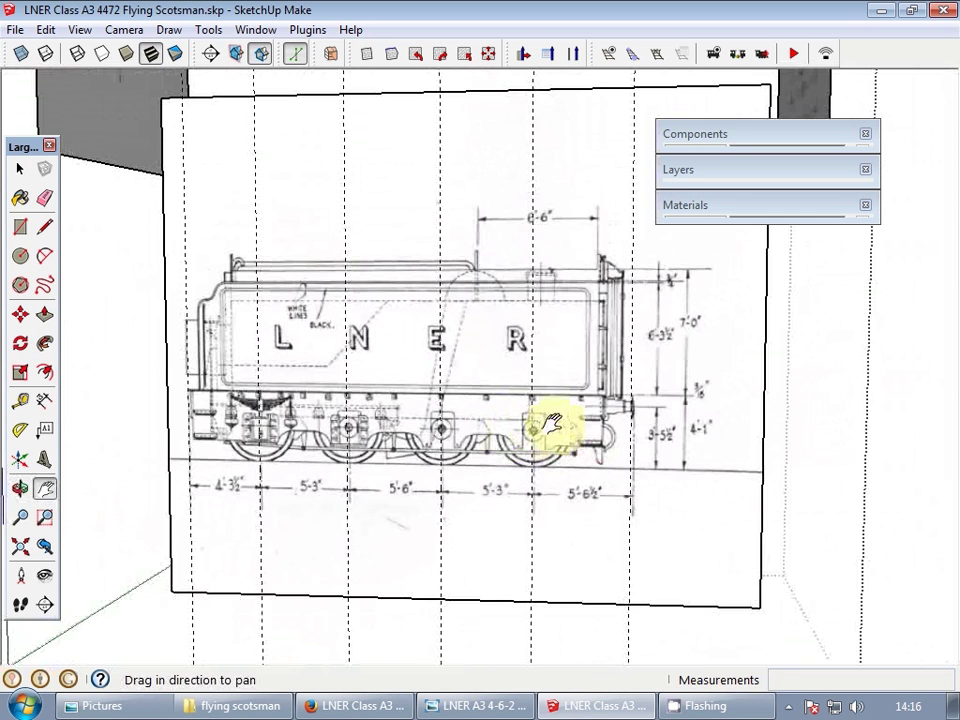
{"action": "scroll", "coordinate": [568, 424], "scroll_direction": "down", "scroll_amount": 3}
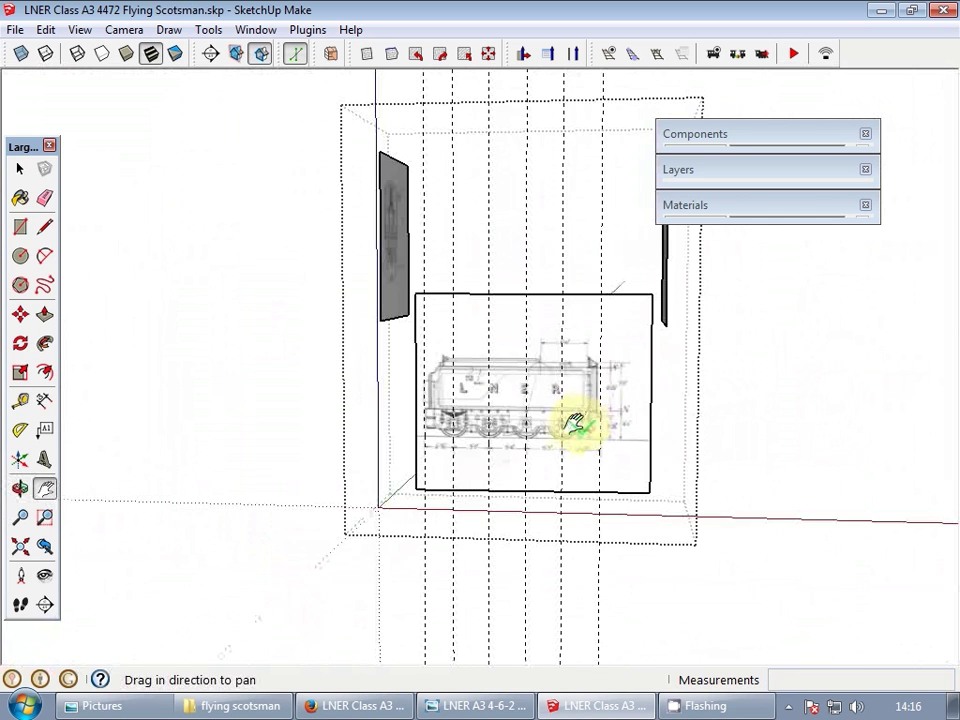
{"action": "scroll", "coordinate": [575, 425], "scroll_direction": "up", "scroll_amount": 4}
{"action": "scroll", "coordinate": [556, 432], "scroll_direction": "up", "scroll_amount": 4}
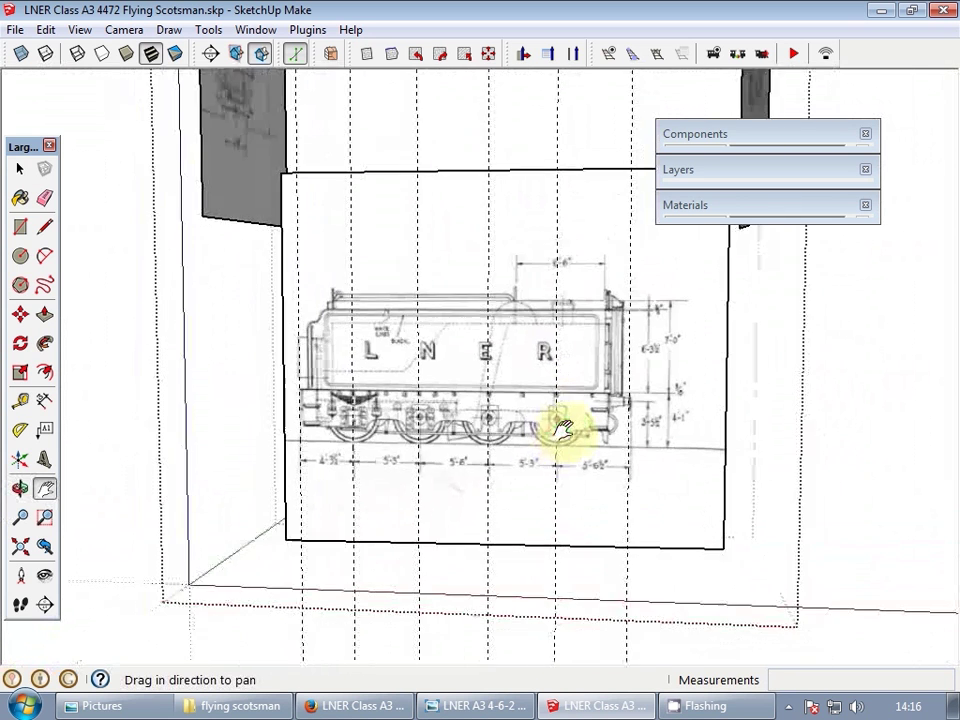
{"action": "left_click_drag", "start_coordinate": [567, 445], "coordinate": [583, 441]}
{"action": "key", "text": "space"}
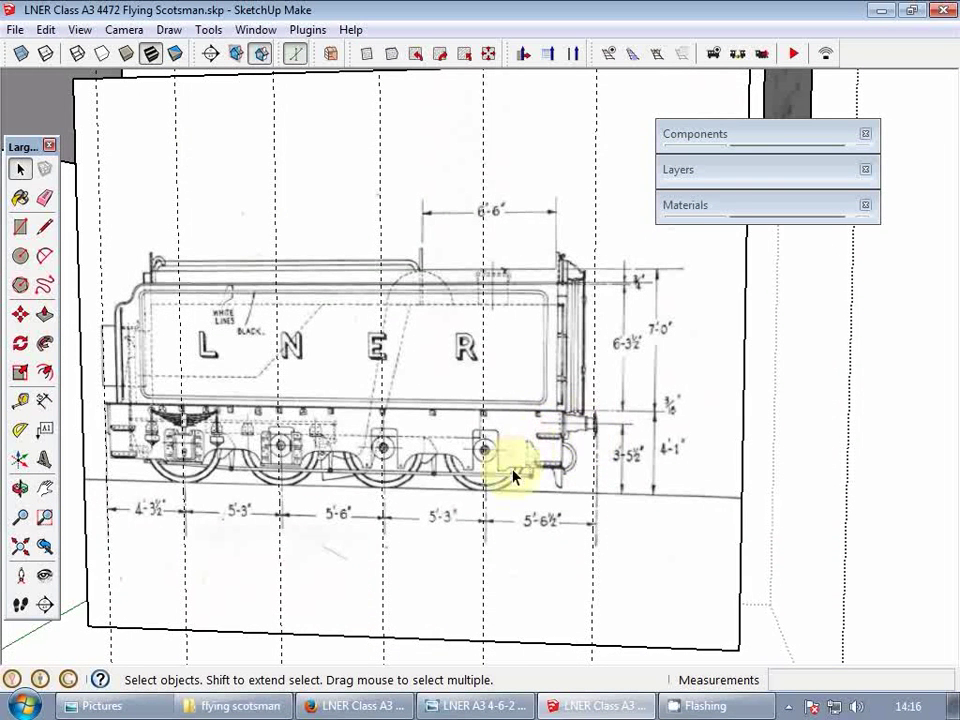
- Place a horizontal guide at rail level along the base line of the tender side drawing
{"action": "scroll", "coordinate": [610, 452], "scroll_direction": "down", "scroll_amount": 2}
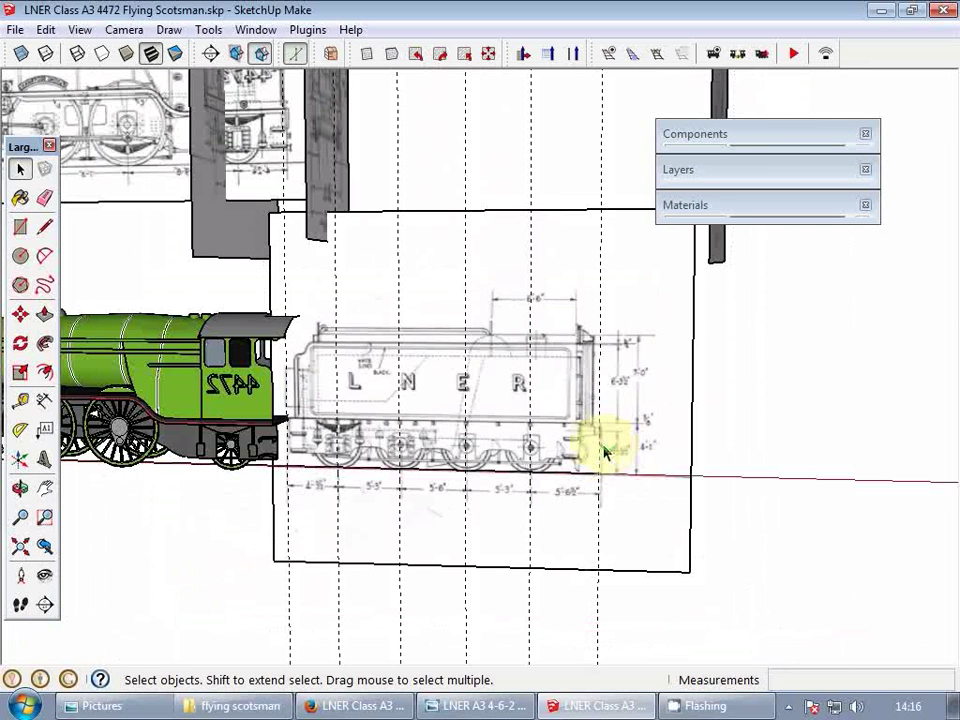
{"action": "key", "text": "t"}
{"action": "left_click", "coordinate": [732, 476]}
{"action": "left_click", "coordinate": [739, 476]}
{"action": "key", "text": "space"}
{"action": "left_click", "coordinate": [758, 480]}
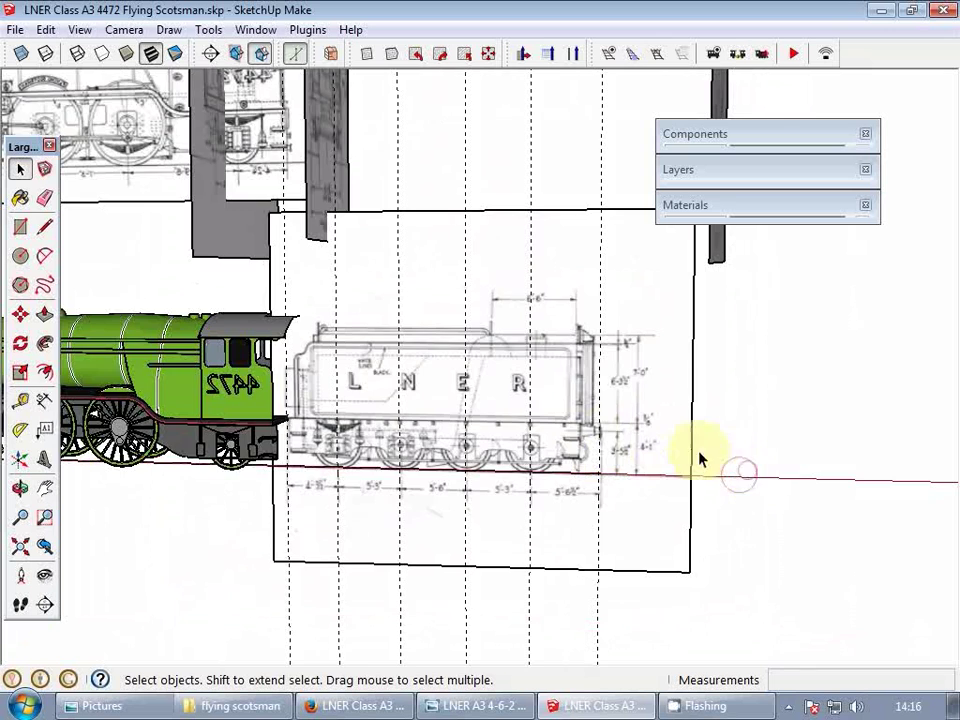
{"action": "scroll", "coordinate": [690, 470], "scroll_direction": "up", "scroll_amount": 2}
{"action": "left_click", "coordinate": [641, 465]}
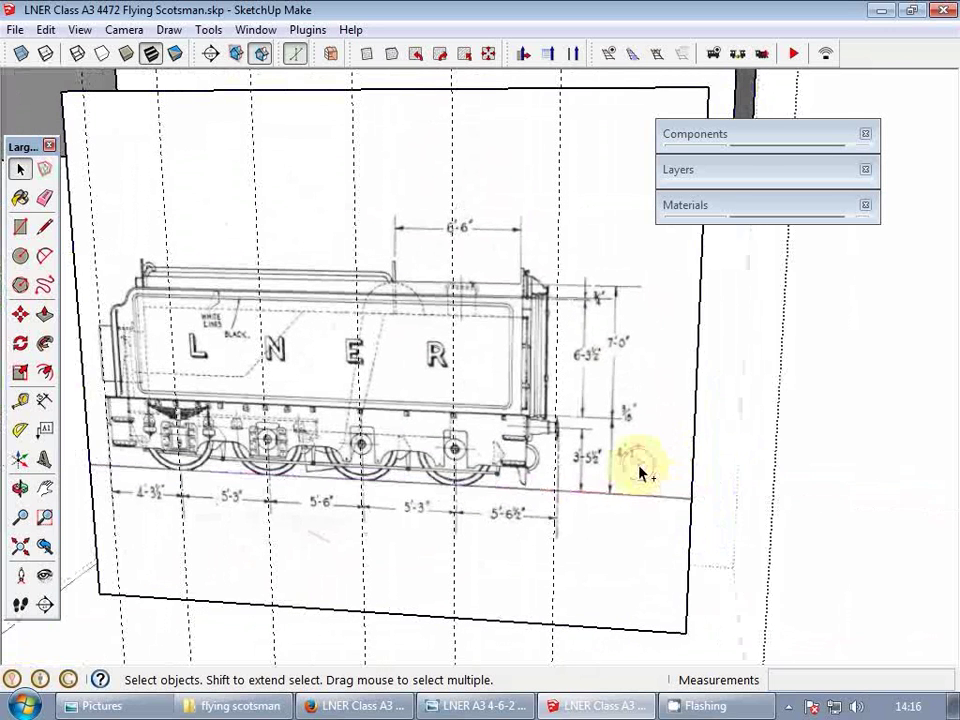
{"action": "mouse_move", "coordinate": [639, 467]}
{"action": "middle_mouse_down"}
{"action": "mouse_move", "coordinate": [454, 456]}
{"action": "mouse_move", "coordinate": [553, 474]}
{"action": "middle_mouse_up"}
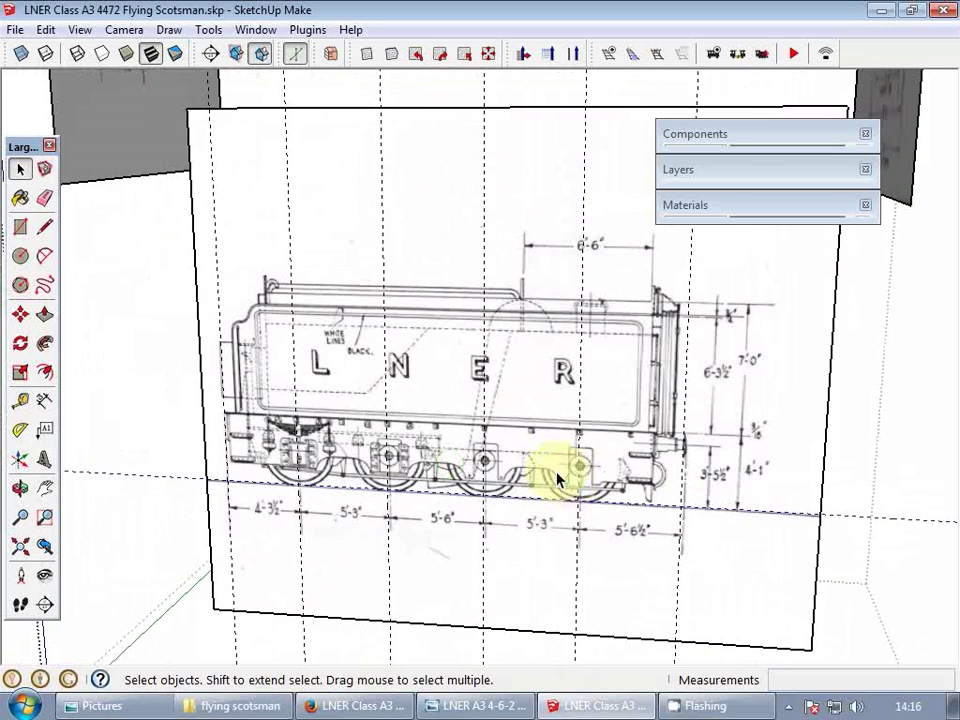
- Place a horizontal guide through the tender axle centres, offset 24" above the rail-level guide
{"action": "key", "text": "t"}
{"action": "scroll", "coordinate": [330, 498], "scroll_direction": "up", "scroll_amount": 4}
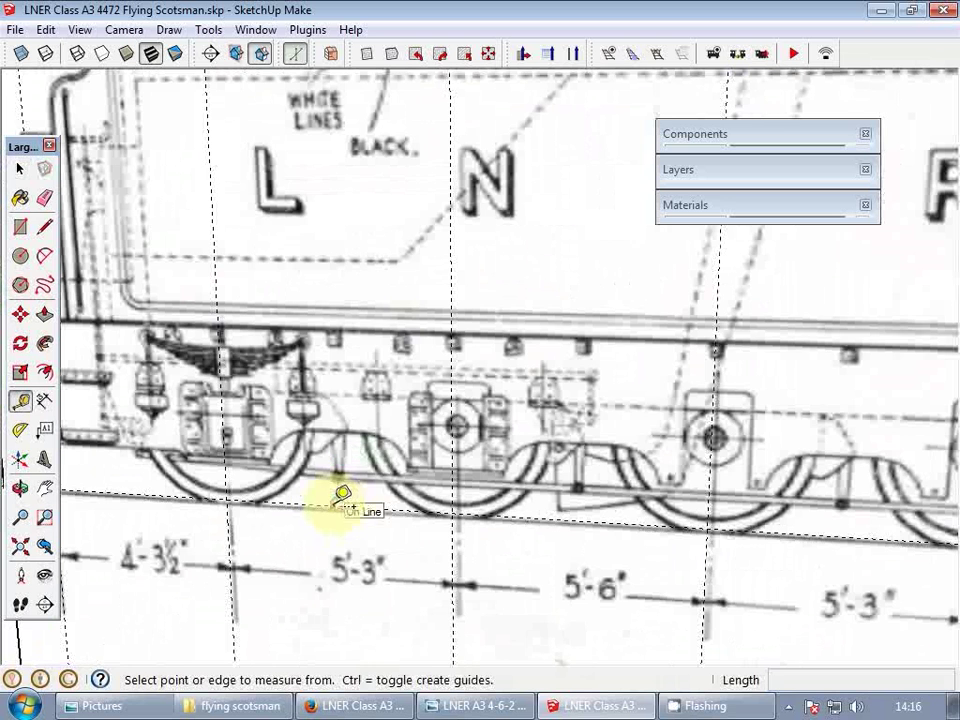
{"action": "left_click", "coordinate": [332, 505]}
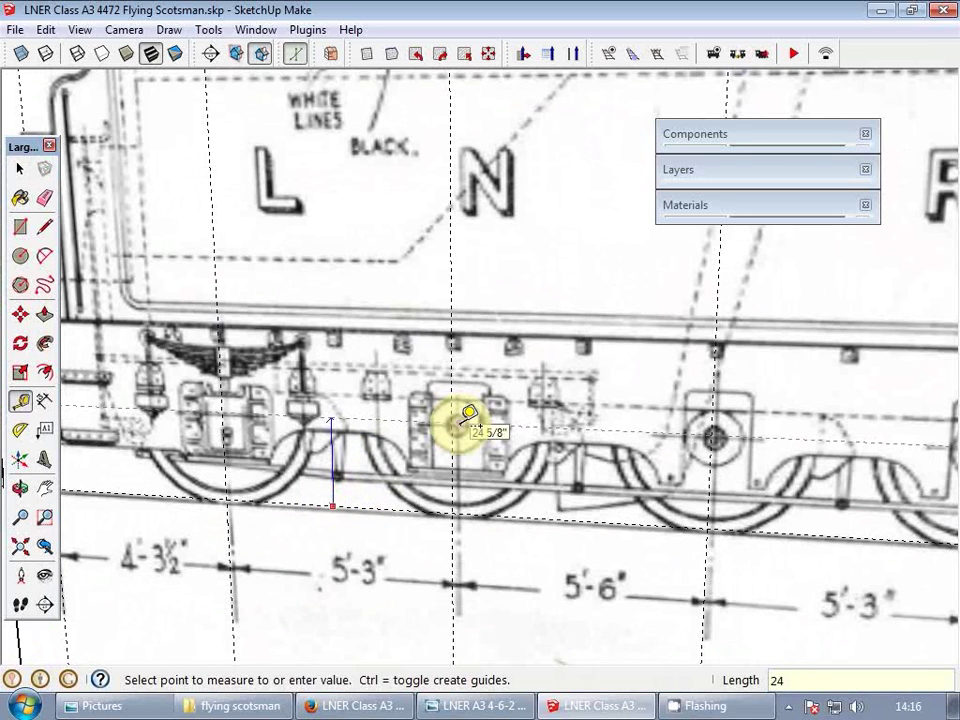
{"action": "left_click", "coordinate": [458, 424]}
{"action": "key", "text": "space"}
{"action": "scroll", "coordinate": [495, 430], "scroll_direction": "down", "scroll_amount": 3}
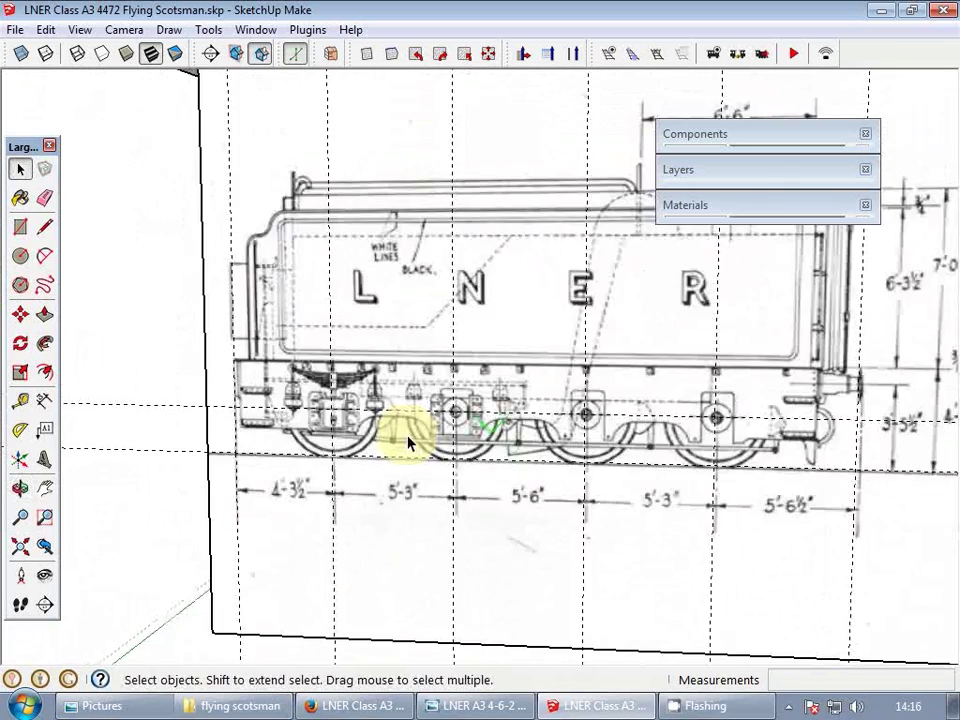
- Draw a vertical line 3'5½" up from the rail guide behind the tender to mark the buffer centre height
{"action": "scroll", "coordinate": [400, 430], "scroll_direction": "down", "scroll_amount": 3}
{"action": "scroll", "coordinate": [782, 407], "scroll_direction": "up", "scroll_amount": 4}
{"action": "middle_click_drag", "start_coordinate": [790, 440], "coordinate": [793, 445]}
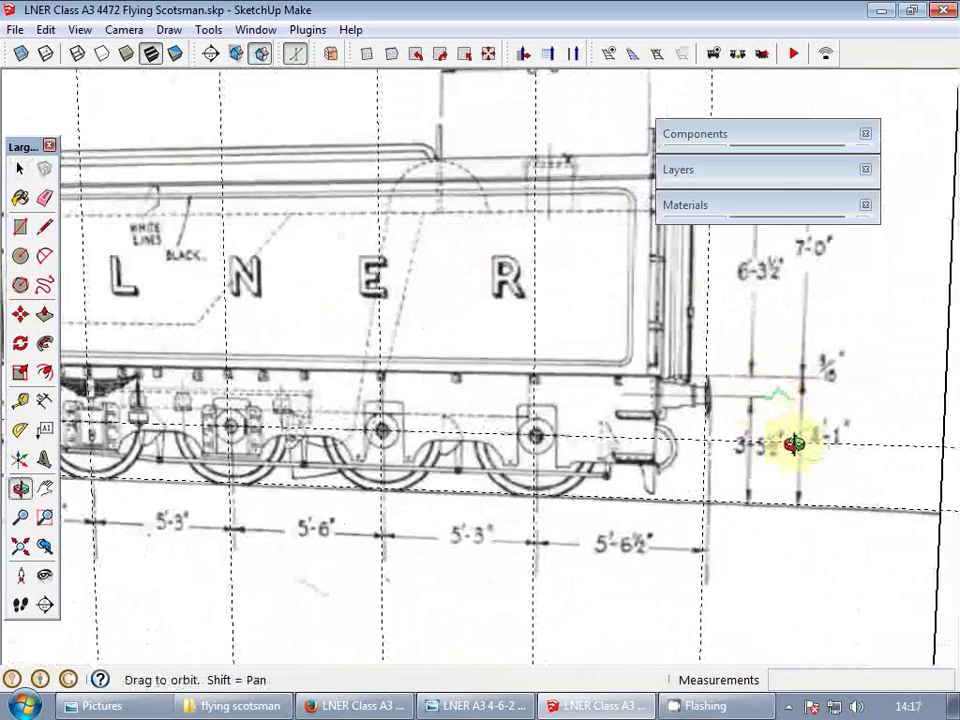
{"action": "scroll", "coordinate": [785, 442], "scroll_direction": "up", "scroll_amount": 3}
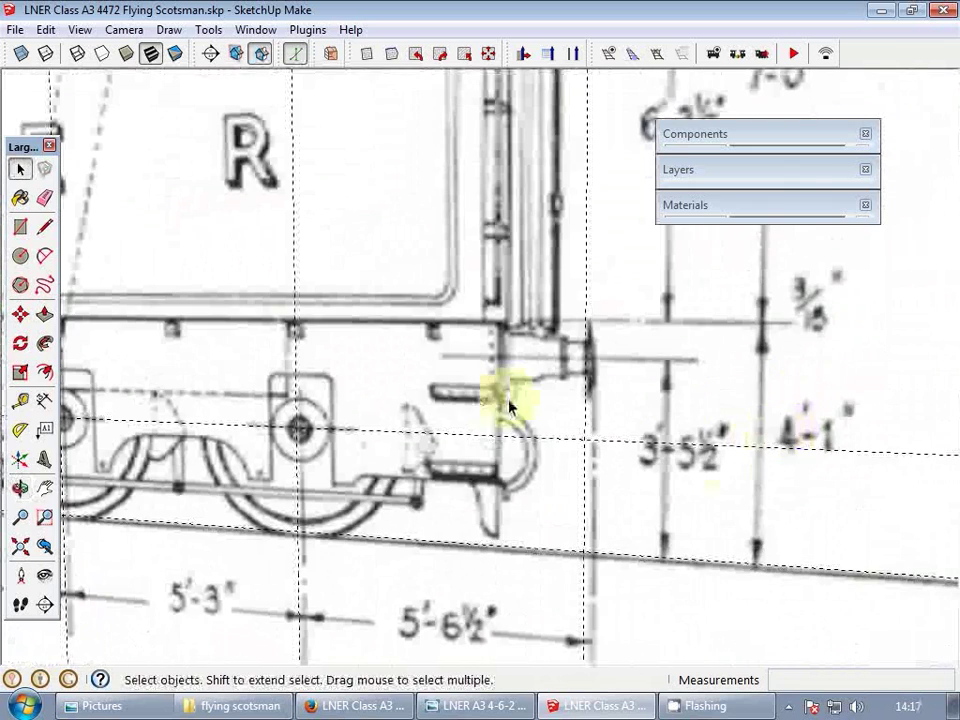
{"action": "scroll", "coordinate": [721, 461], "scroll_direction": "up", "scroll_amount": 3}
{"action": "middle_click_drag", "start_coordinate": [551, 488], "coordinate": [581, 473]}
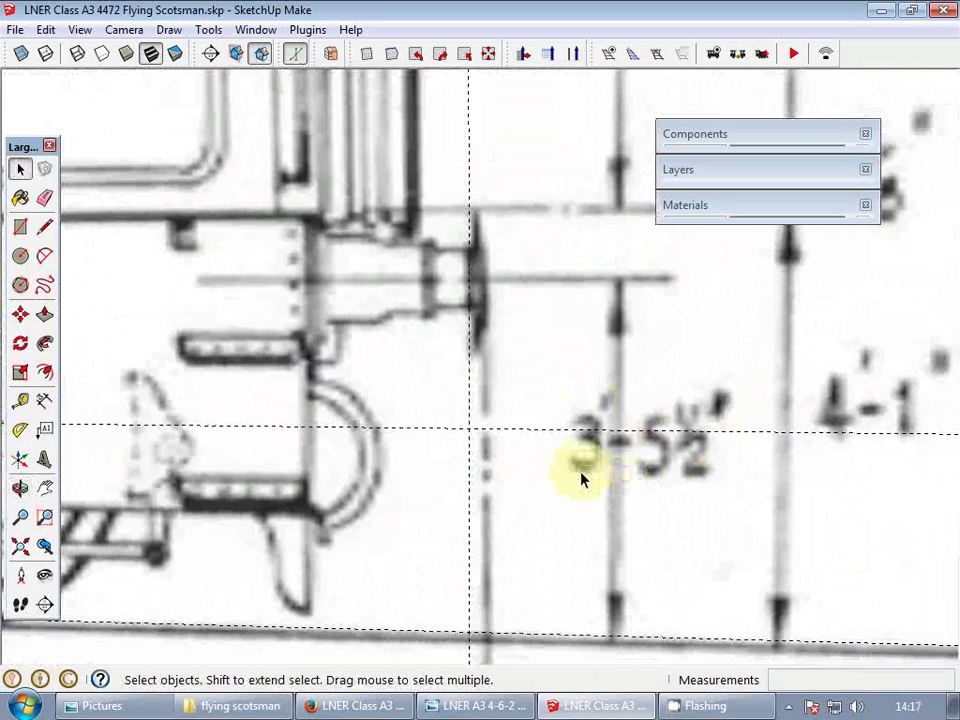
{"action": "scroll", "coordinate": [581, 480], "scroll_direction": "down", "scroll_amount": 3}
{"action": "key", "text": "t"}
{"action": "left_click", "coordinate": [614, 565]}
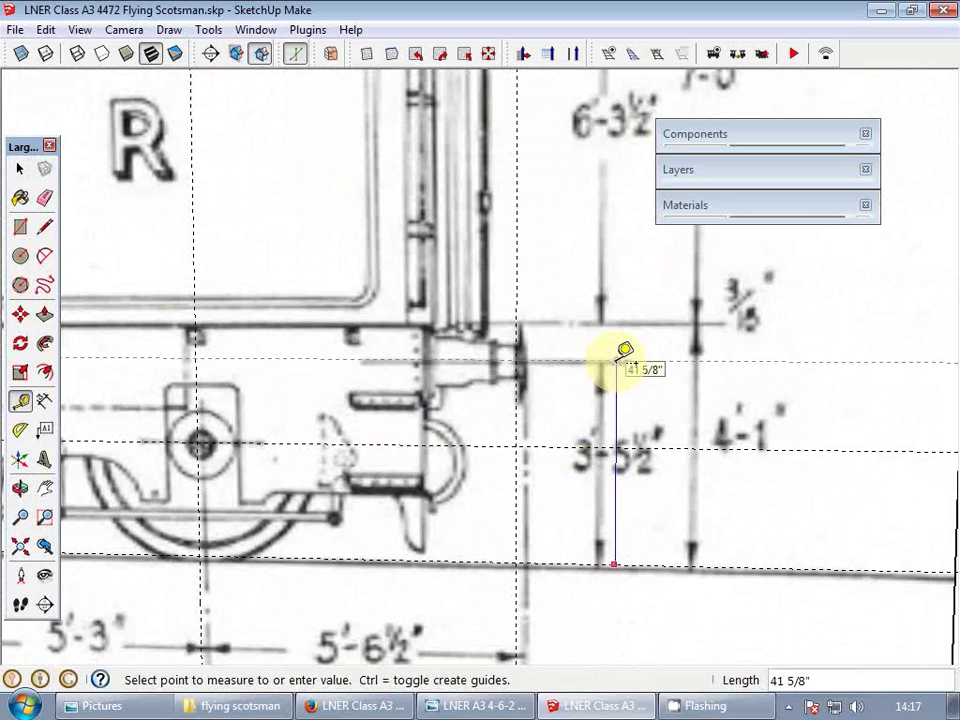
{"action": "key", "text": "l"}
{"action": "left_click", "coordinate": [631, 565]}
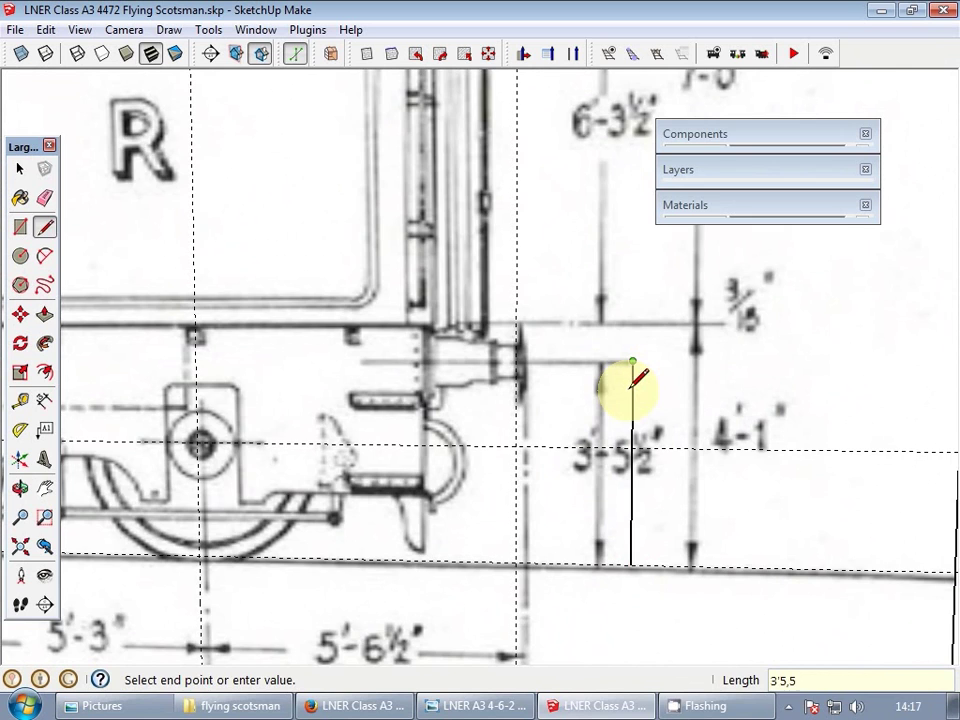
{"action": "left_click", "coordinate": [632, 362]}
{"action": "key", "text": "space"}
- Place a horizontal guide at the top of the tender frame, 4'1" above the rail guide
{"action": "scroll", "coordinate": [650, 400], "scroll_direction": "down", "scroll_amount": 5}
{"action": "middle_click_drag", "start_coordinate": [681, 418], "coordinate": [640, 420]}
{"action": "scroll", "coordinate": [593, 375], "scroll_direction": "up", "scroll_amount": 2}
{"action": "scroll", "coordinate": [593, 375], "scroll_direction": "up", "scroll_amount": 2}
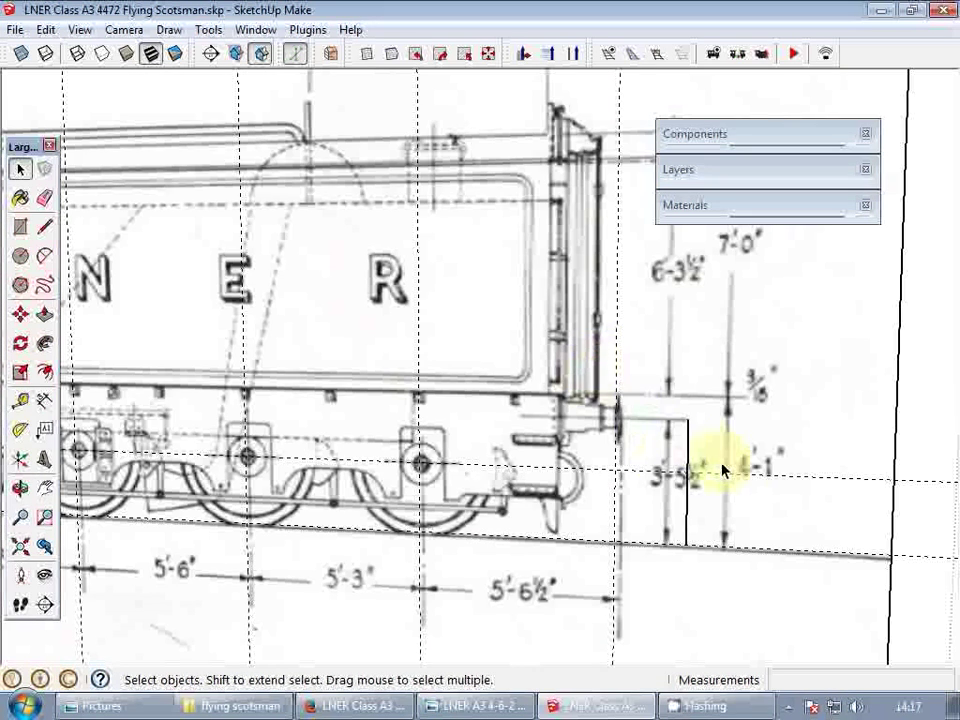
{"action": "scroll", "coordinate": [725, 470], "scroll_direction": "down", "scroll_amount": 2}
{"action": "key", "text": "t"}
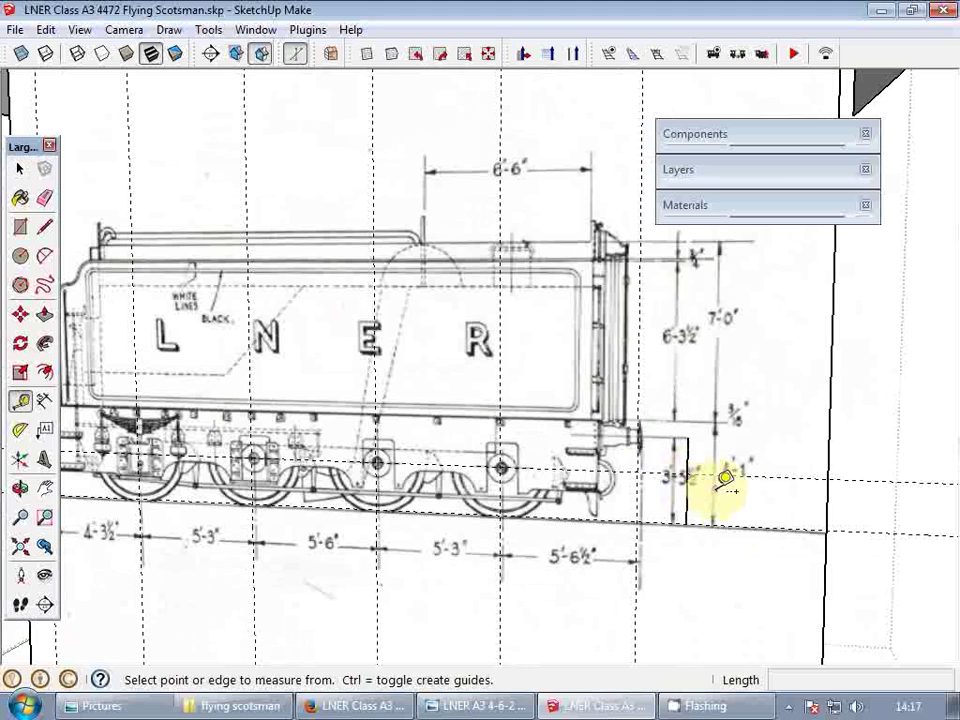
{"action": "left_click", "coordinate": [733, 524]}
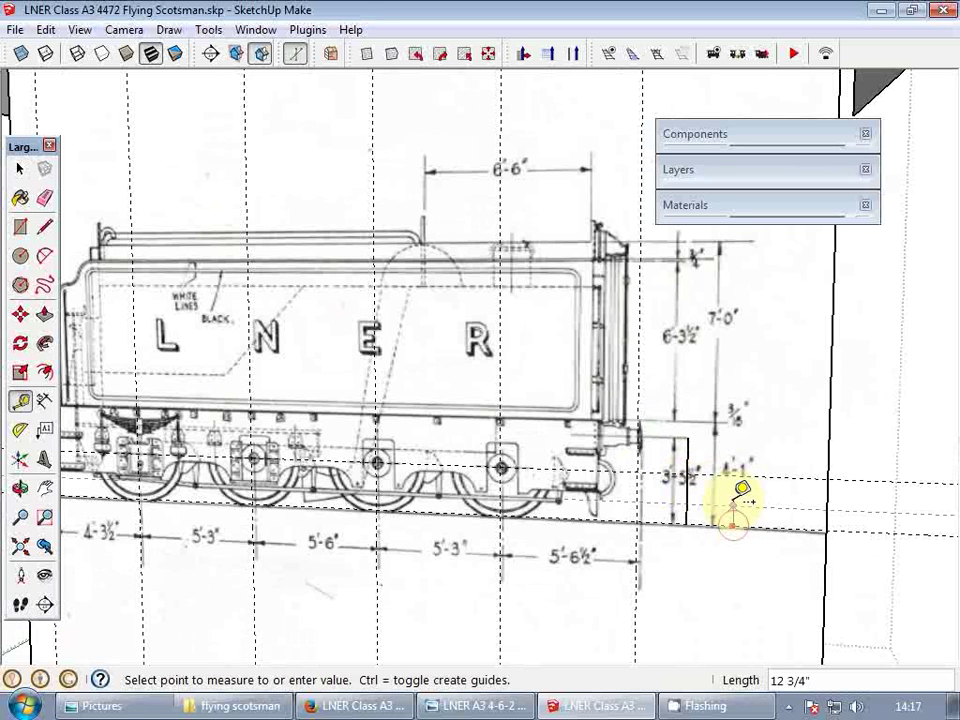
{"action": "left_click", "coordinate": [741, 413]}
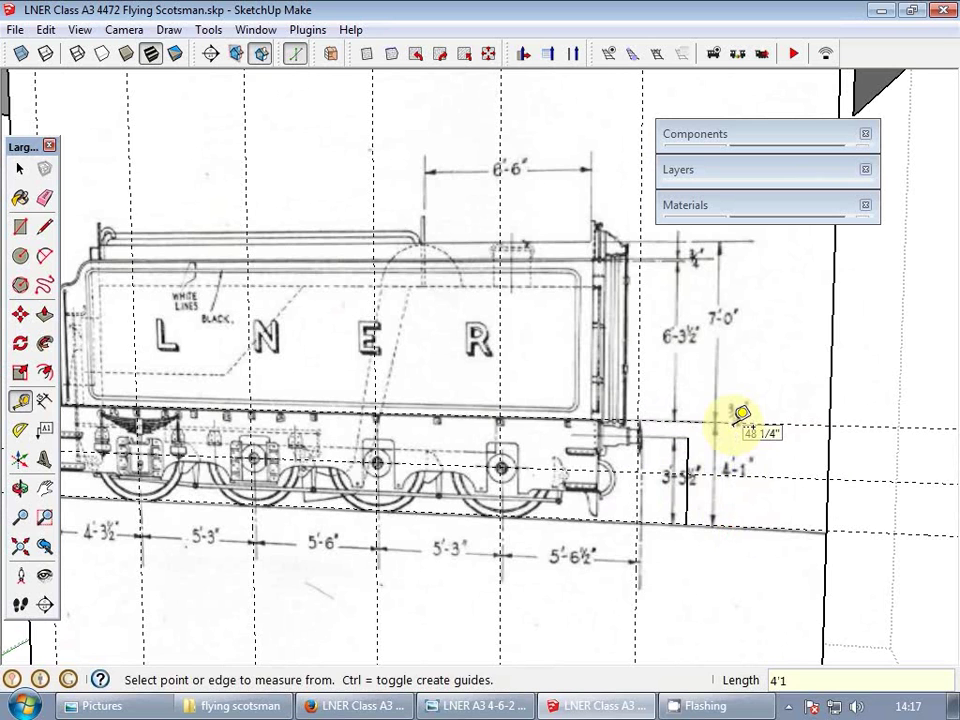
{"action": "key", "text": "space"}
- Place a horizontal guide at the tender body's upper edge, 6'3½" above the frame-top guide
{"action": "scroll", "coordinate": [726, 430], "scroll_direction": "down", "scroll_amount": 3}
{"action": "scroll", "coordinate": [707, 405], "scroll_direction": "up", "scroll_amount": 3}
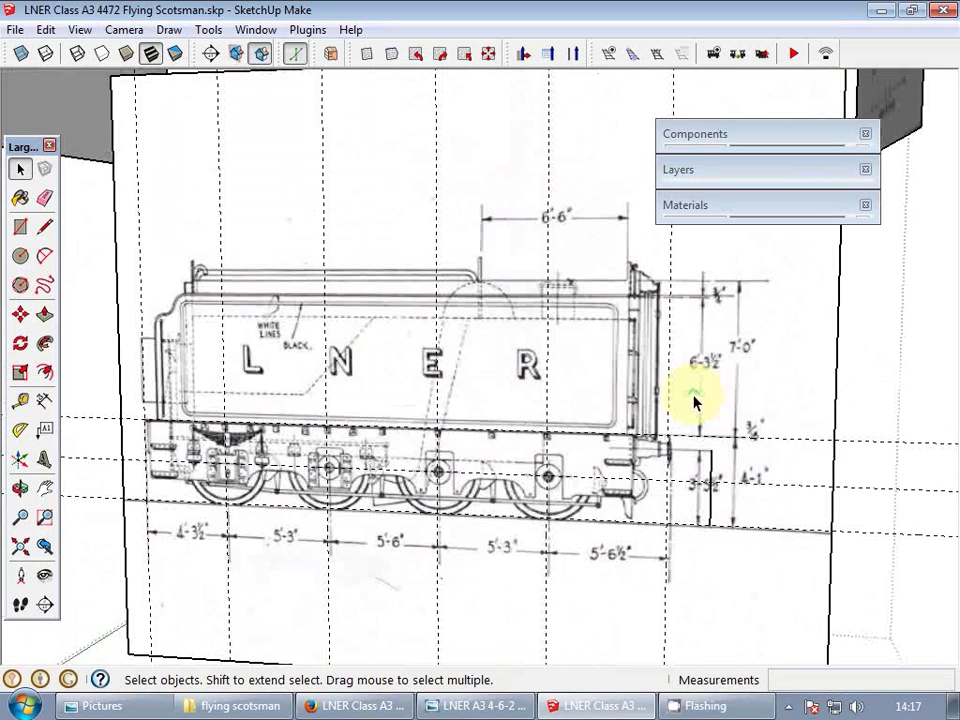
{"action": "key", "text": "t"}
{"action": "scroll", "coordinate": [767, 381], "scroll_direction": "up", "scroll_amount": 3}
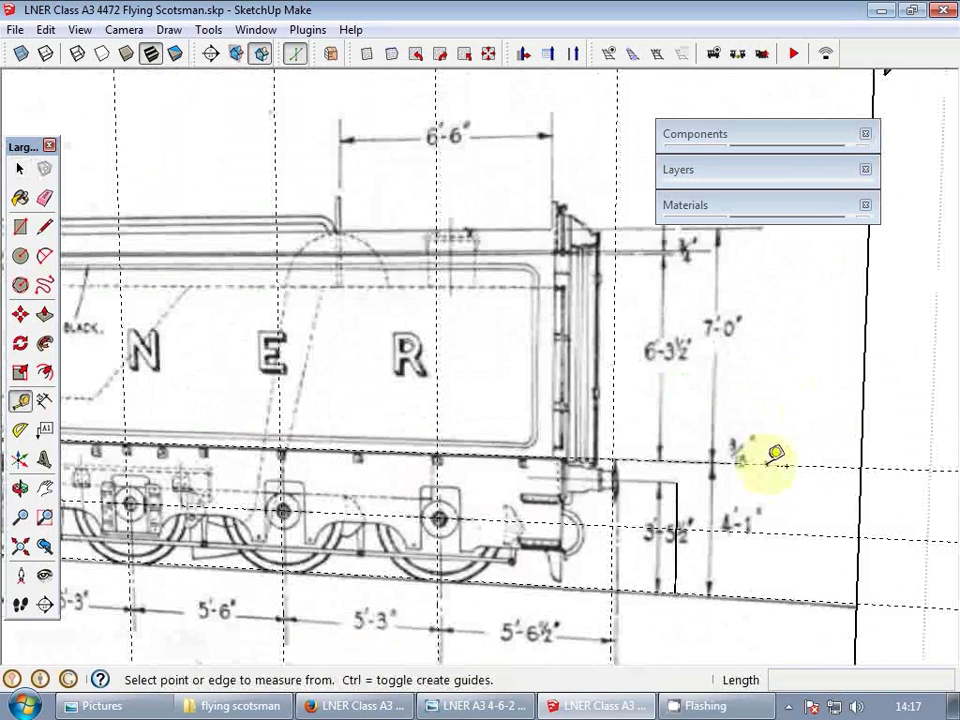
{"action": "scroll", "coordinate": [770, 455], "scroll_direction": "down", "scroll_amount": 3}
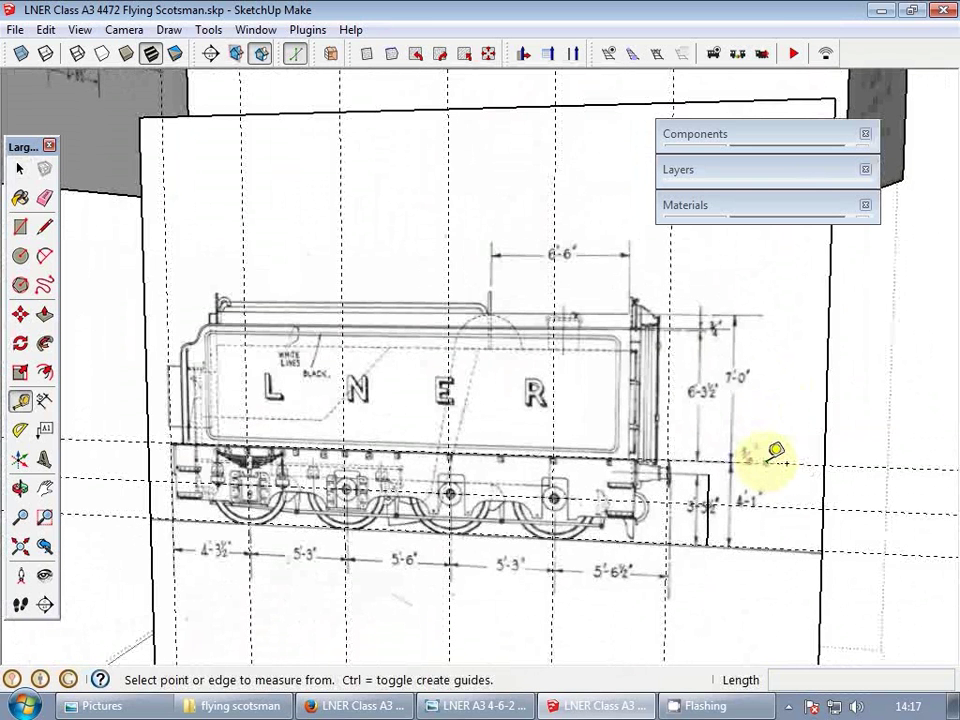
{"action": "scroll", "coordinate": [776, 455], "scroll_direction": "up", "scroll_amount": 2}
{"action": "left_click", "coordinate": [772, 457]}
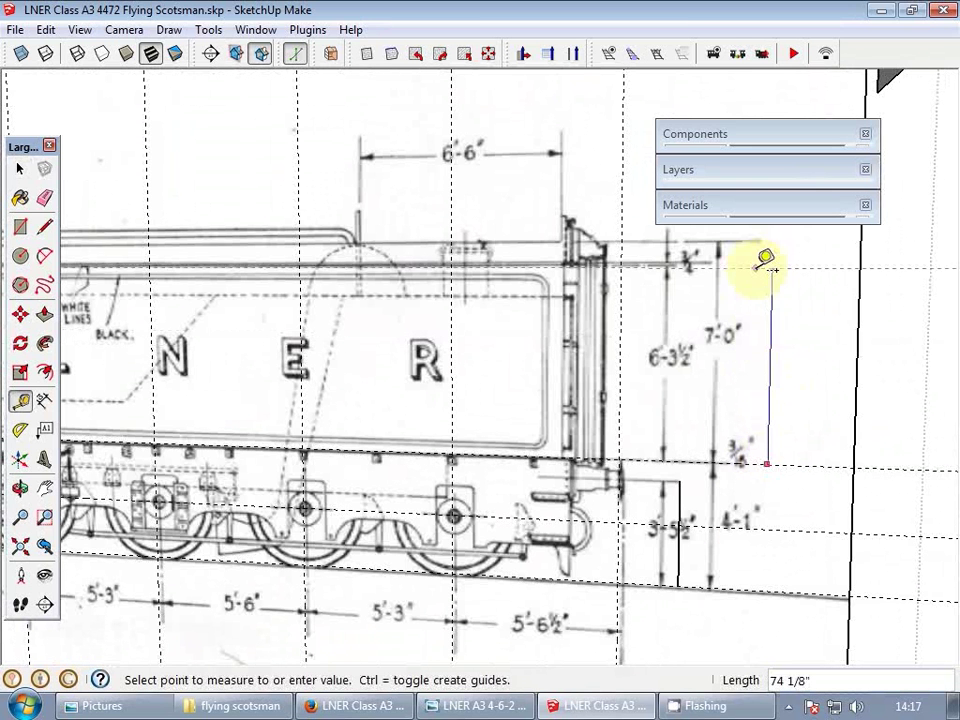
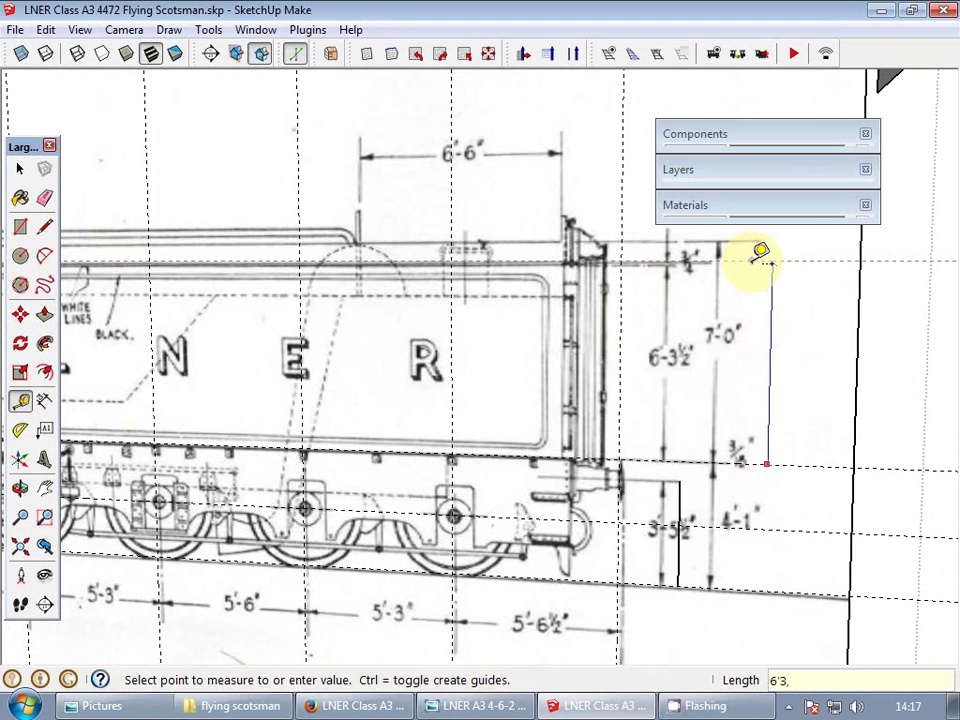
{"action": "left_click", "coordinate": [770, 263]}
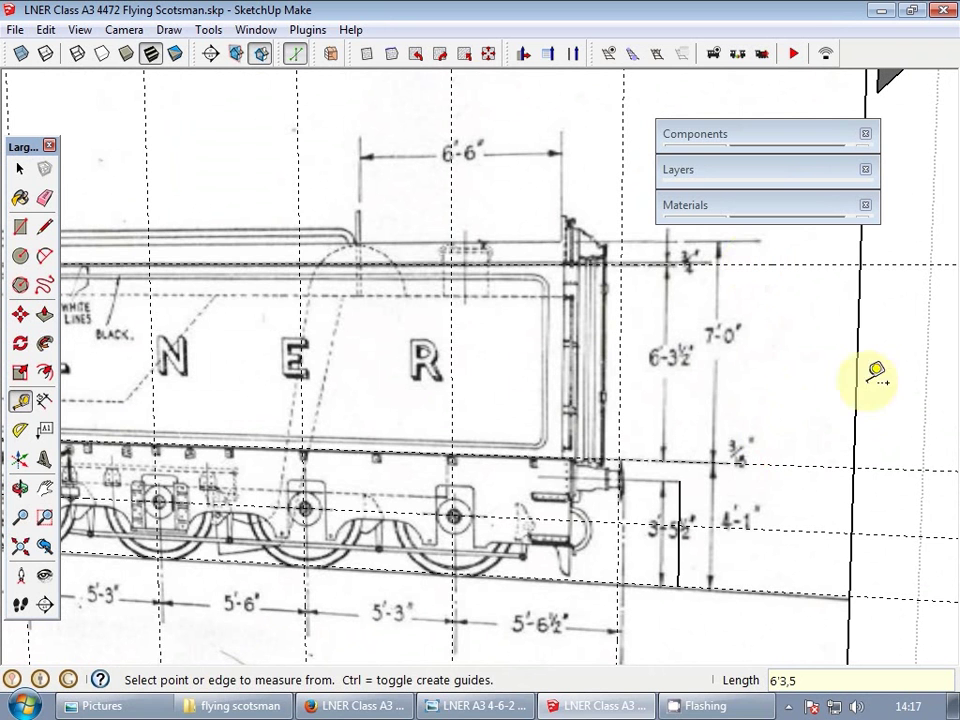
- Place a horizontal guide at the tender's overall top, 7' above the frame-top guide
{"action": "left_click", "coordinate": [742, 462]}
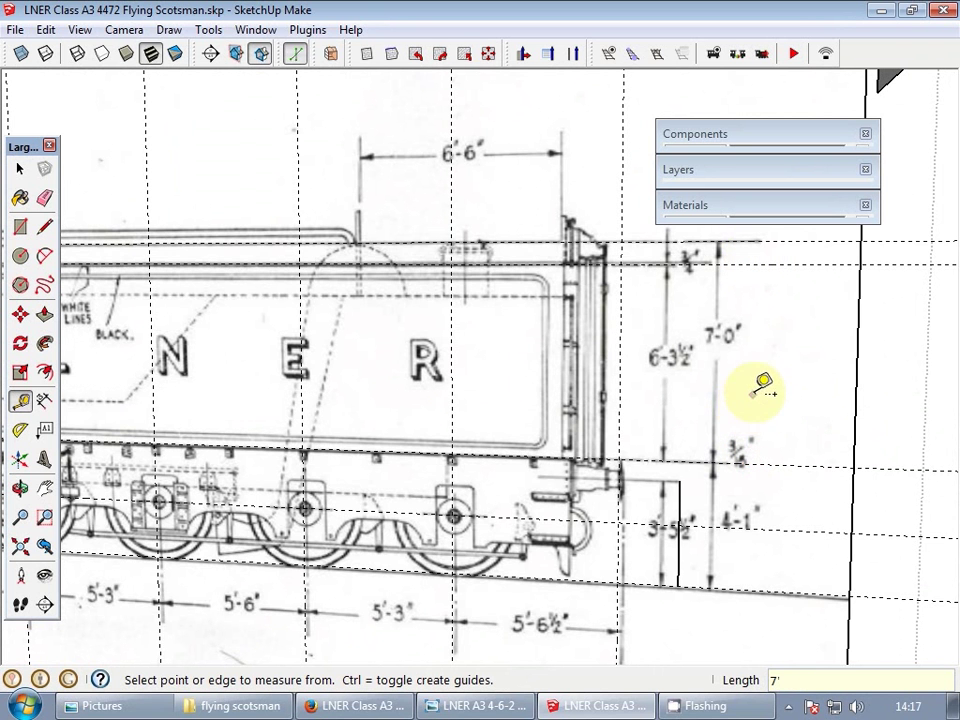
{"action": "scroll", "coordinate": [768, 380], "scroll_direction": "down", "scroll_amount": 2}
{"action": "scroll", "coordinate": [755, 367], "scroll_direction": "down", "scroll_amount": 2}
{"action": "middle_click_drag", "start_coordinate": [632, 400], "coordinate": [531, 443]}
{"action": "key", "text": "space"}
{"action": "scroll", "coordinate": [684, 416], "scroll_direction": "down", "scroll_amount": 3}
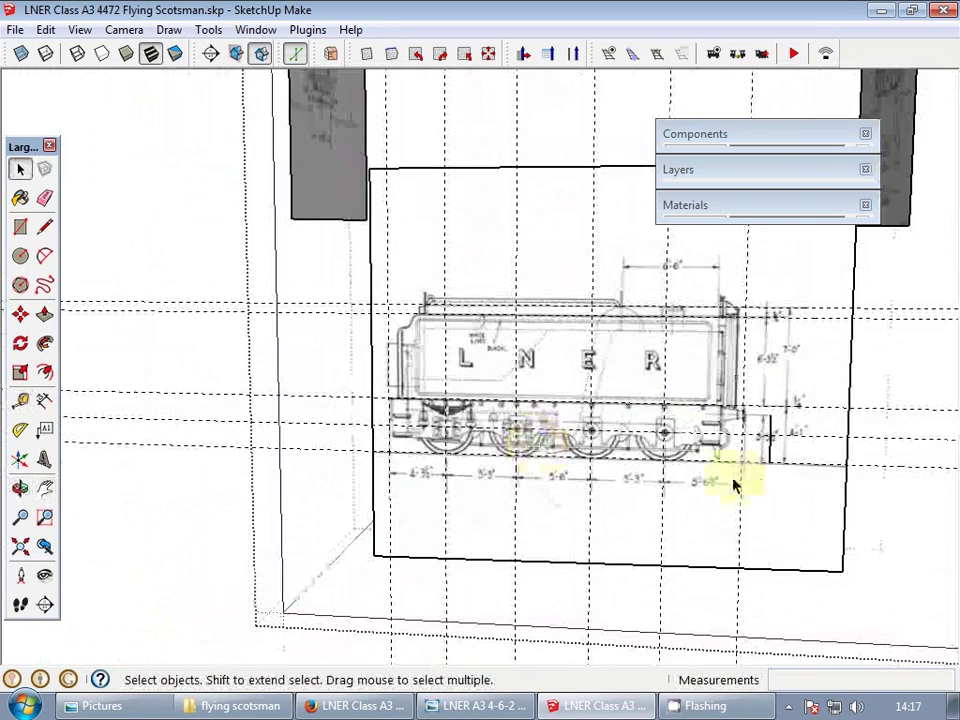
{"action": "scroll", "coordinate": [786, 456], "scroll_direction": "up", "scroll_amount": 4}
{"action": "scroll", "coordinate": [793, 448], "scroll_direction": "down", "scroll_amount": 5}
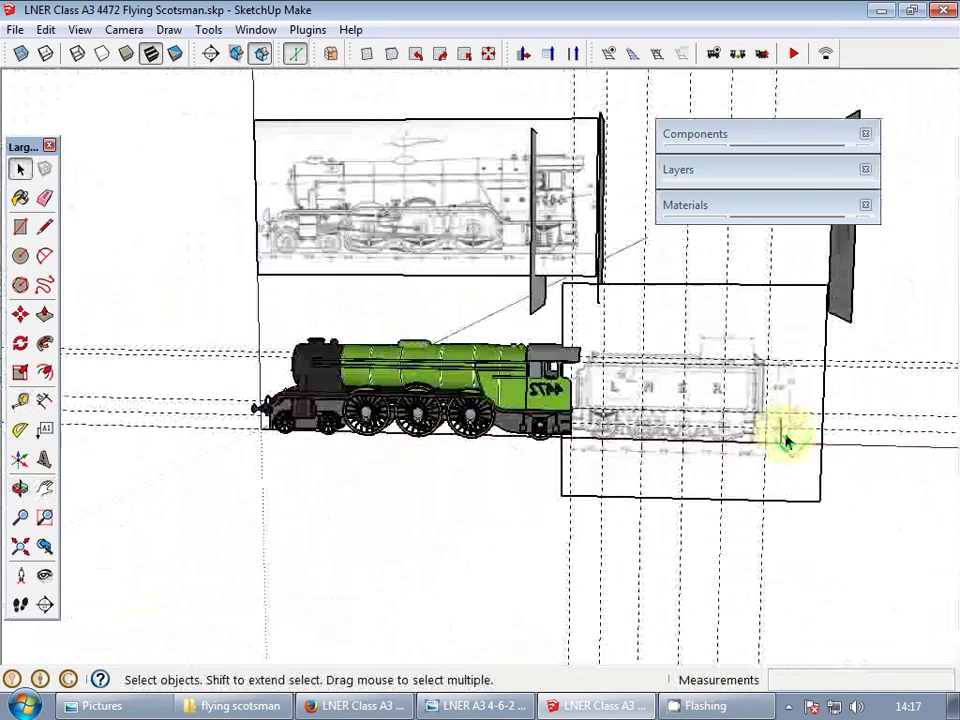
{"action": "middle_click_drag", "start_coordinate": [784, 439], "coordinate": [377, 432]}
{"action": "scroll", "coordinate": [375, 430], "scroll_direction": "up", "scroll_amount": 2}
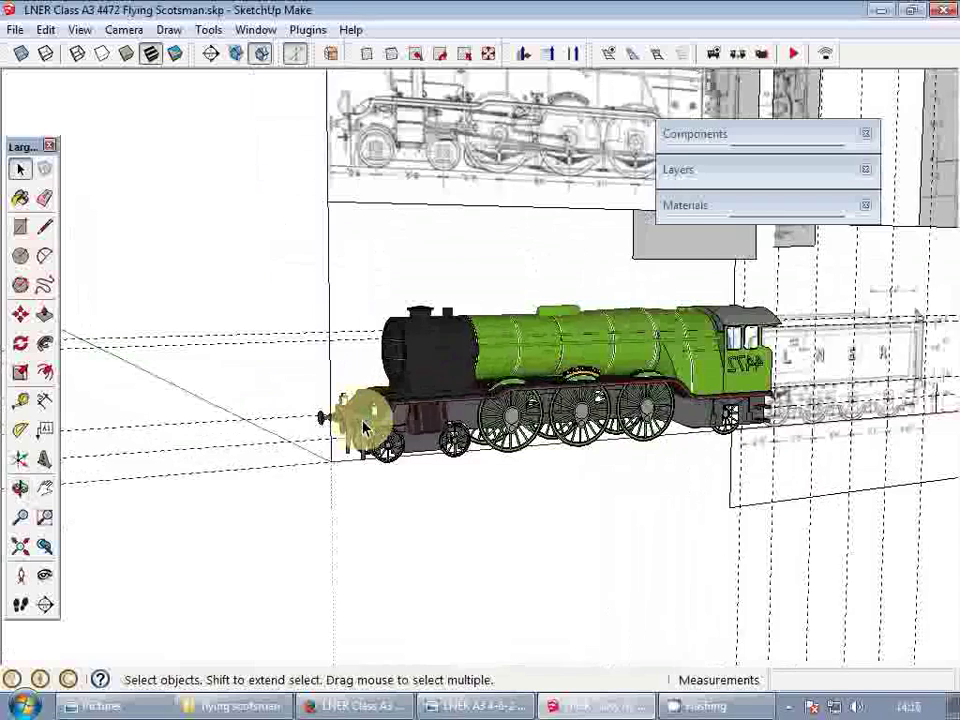
{"action": "scroll", "coordinate": [368, 413], "scroll_direction": "down", "scroll_amount": 2}
{"action": "scroll", "coordinate": [354, 407], "scroll_direction": "up", "scroll_amount": 6}
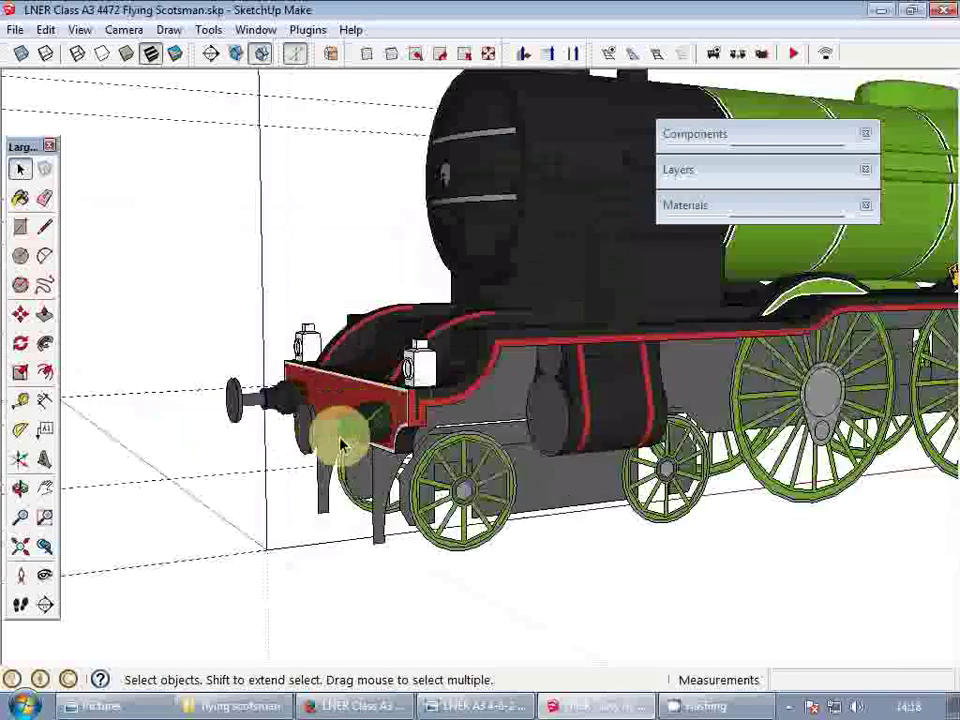
{"action": "double_click", "coordinate": [405, 420]}
{"action": "left_click", "coordinate": [392, 422]}
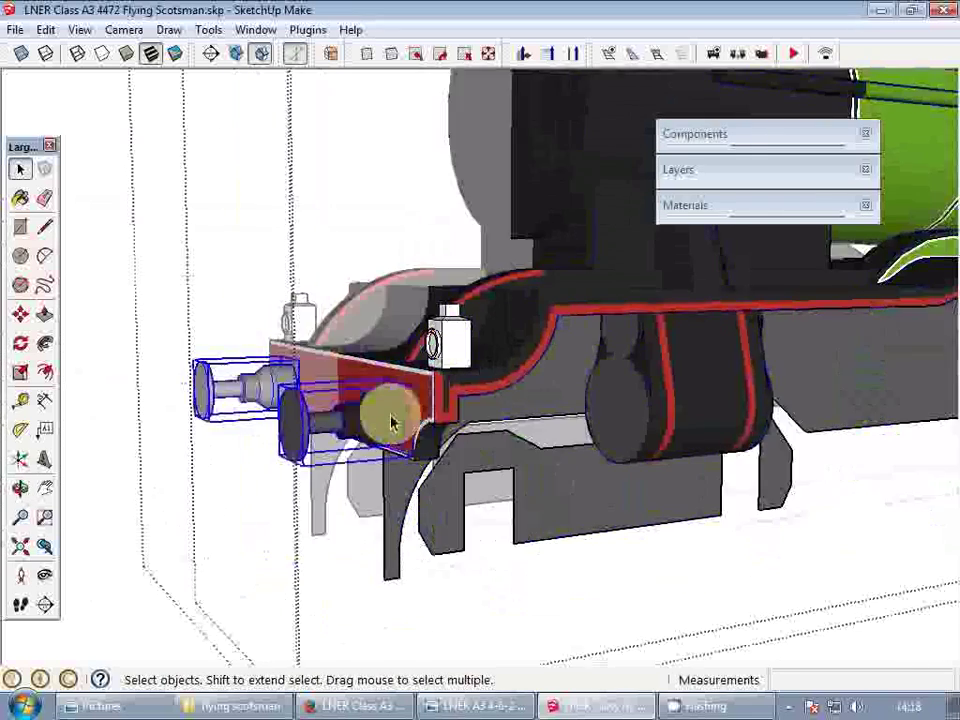
{"action": "middle_click_drag", "start_coordinate": [392, 422], "coordinate": [446, 444]}
{"action": "scroll", "coordinate": [360, 437], "scroll_direction": "up", "scroll_amount": 1}
{"action": "key", "text": "m"}
{"action": "scroll", "coordinate": [366, 435], "scroll_direction": "up", "scroll_amount": 2}
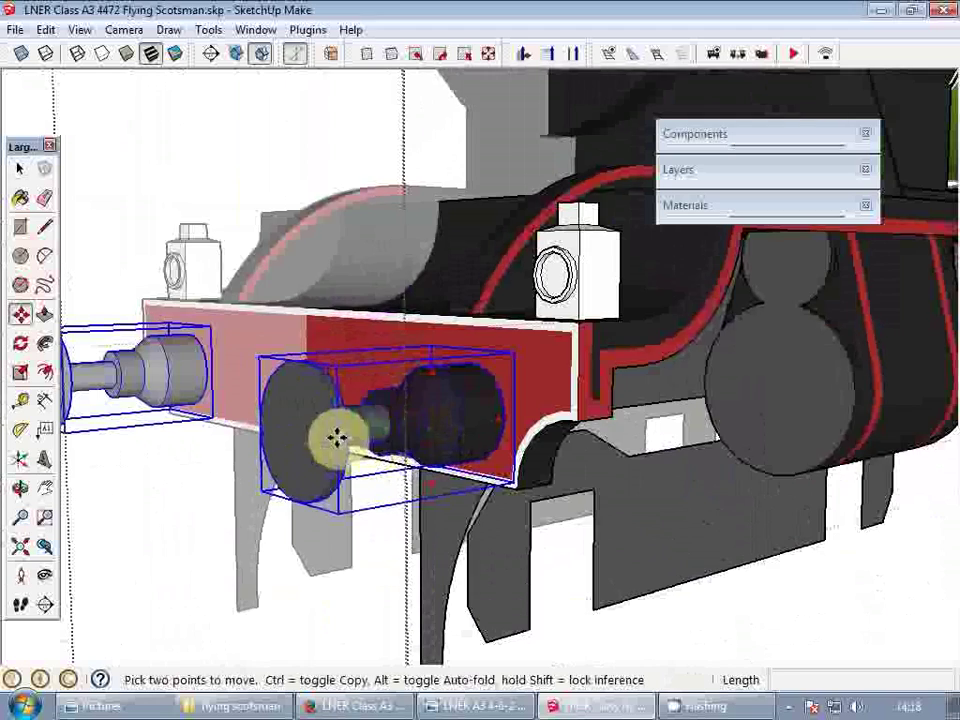
{"action": "left_click", "coordinate": [336, 437]}
{"action": "scroll", "coordinate": [322, 406], "scroll_direction": "down", "scroll_amount": 5}
{"action": "scroll", "coordinate": [316, 406], "scroll_direction": "down", "scroll_amount": 5}
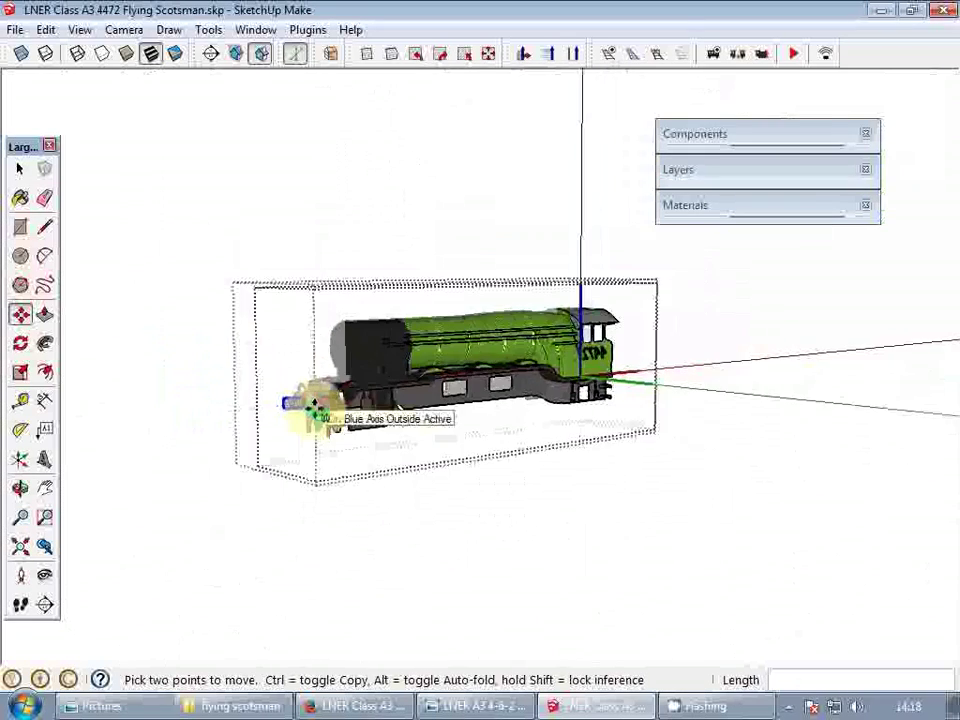
{"action": "scroll", "coordinate": [728, 372], "scroll_direction": "up", "scroll_amount": 4}
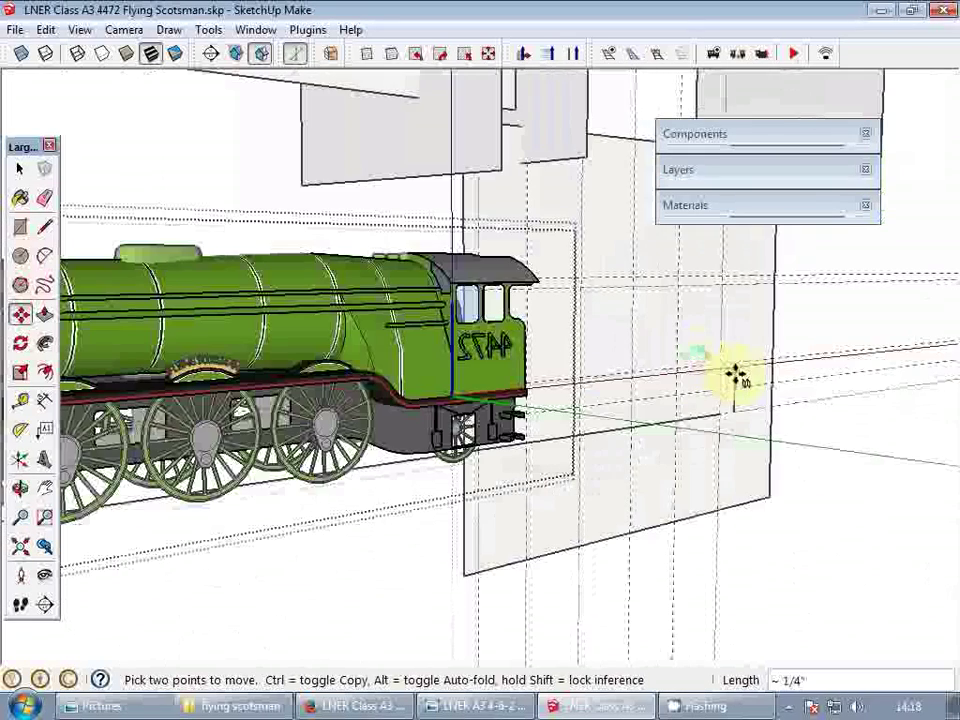
{"action": "key", "text": "p"}
{"action": "key", "text": "space"}
{"action": "scroll", "coordinate": [735, 378], "scroll_direction": "down", "scroll_amount": 5}
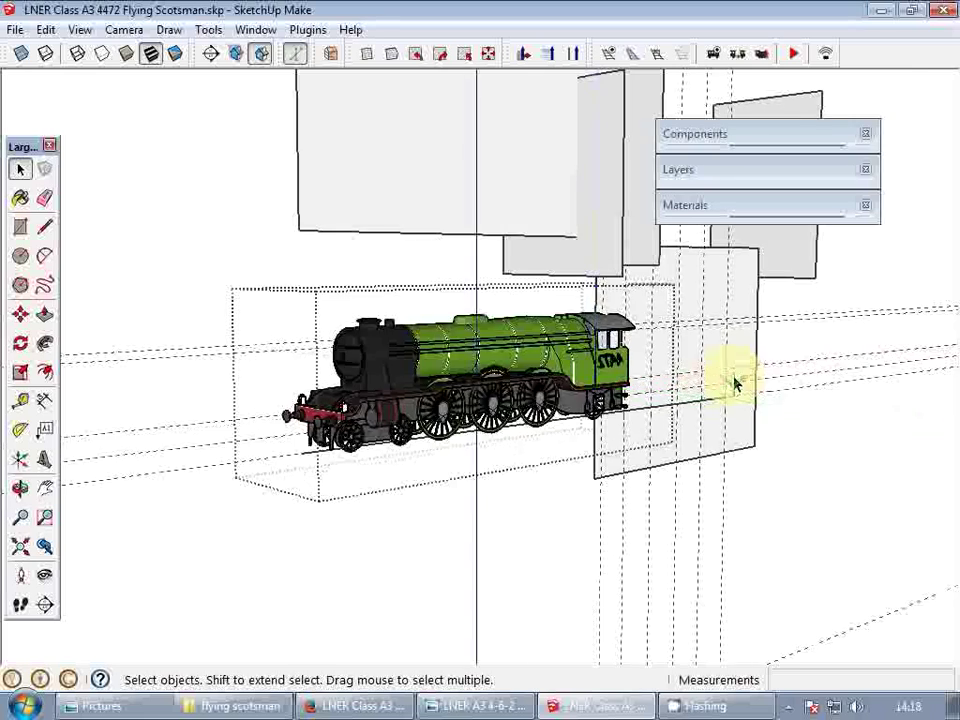
{"action": "scroll", "coordinate": [510, 395], "scroll_direction": "up", "scroll_amount": 4}
{"action": "key", "text": "Escape"}
- Move the rail line rearward along the track, picking its front end at the origin as the base point
{"action": "scroll", "coordinate": [508, 395], "scroll_direction": "down", "scroll_amount": 4}
{"action": "scroll", "coordinate": [685, 399], "scroll_direction": "up", "scroll_amount": 4}
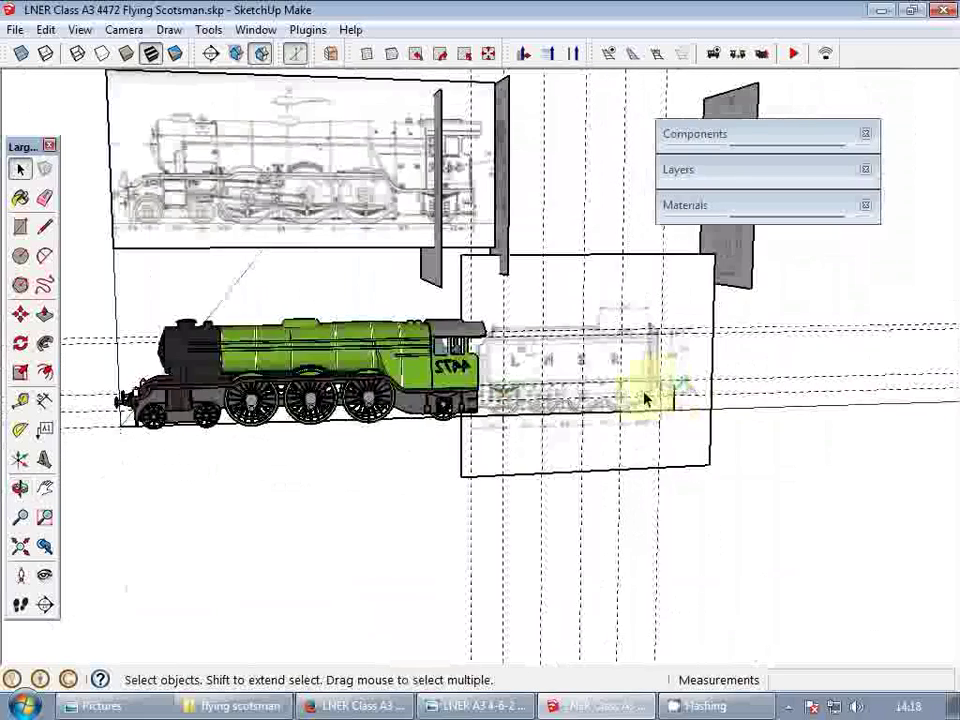
{"action": "middle_click_drag", "start_coordinate": [645, 398], "coordinate": [544, 399]}
{"action": "scroll", "coordinate": [674, 420], "scroll_direction": "up", "scroll_amount": 4}
{"action": "left_click", "coordinate": [647, 427]}
{"action": "scroll", "coordinate": [741, 427], "scroll_direction": "down", "scroll_amount": 2}
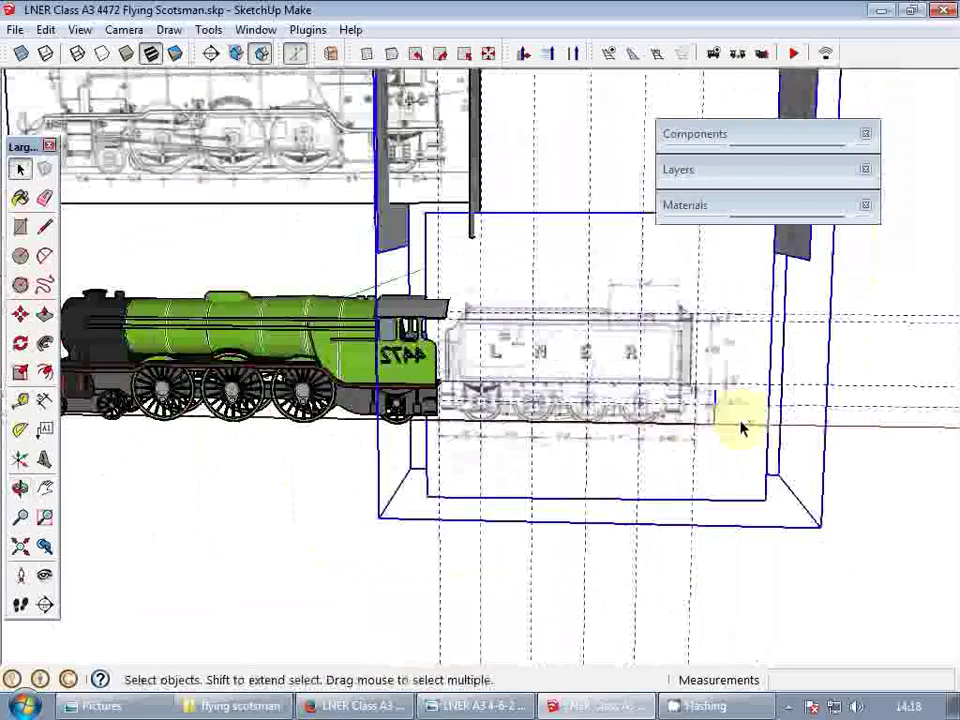
{"action": "middle_click_drag", "start_coordinate": [741, 427], "coordinate": [660, 349]}
{"action": "scroll", "coordinate": [658, 350], "scroll_direction": "down", "scroll_amount": 3}
{"action": "scroll", "coordinate": [320, 371], "scroll_direction": "up", "scroll_amount": 6}
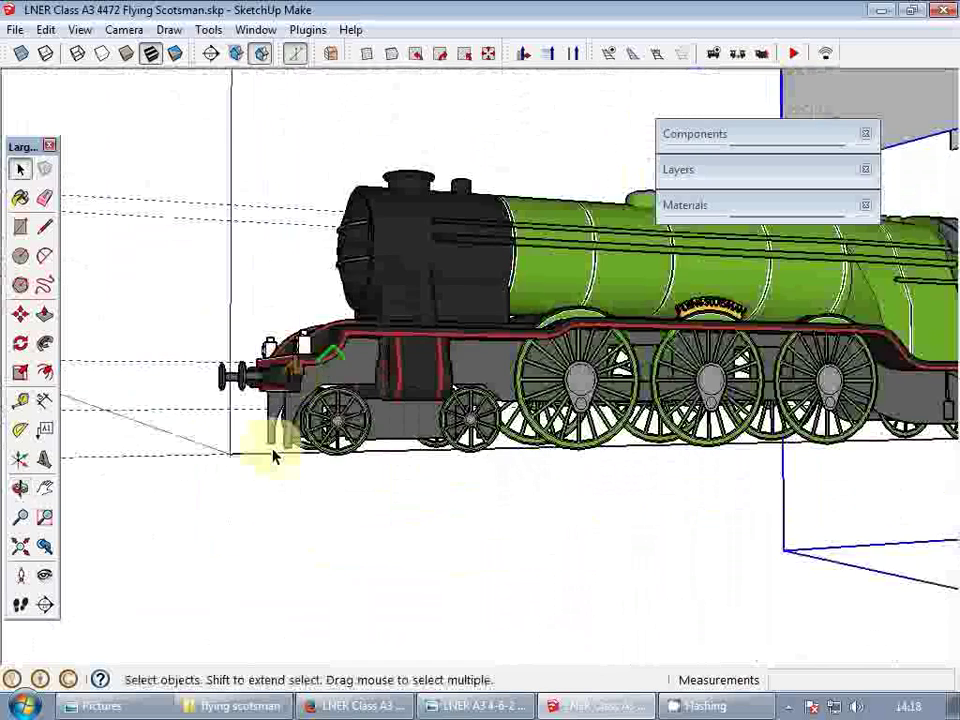
{"action": "mouse_move", "coordinate": [266, 454]}
{"action": "middle_mouse_down"}
{"action": "mouse_move", "coordinate": [339, 424]}
{"action": "mouse_move", "coordinate": [265, 534]}
{"action": "middle_mouse_up"}
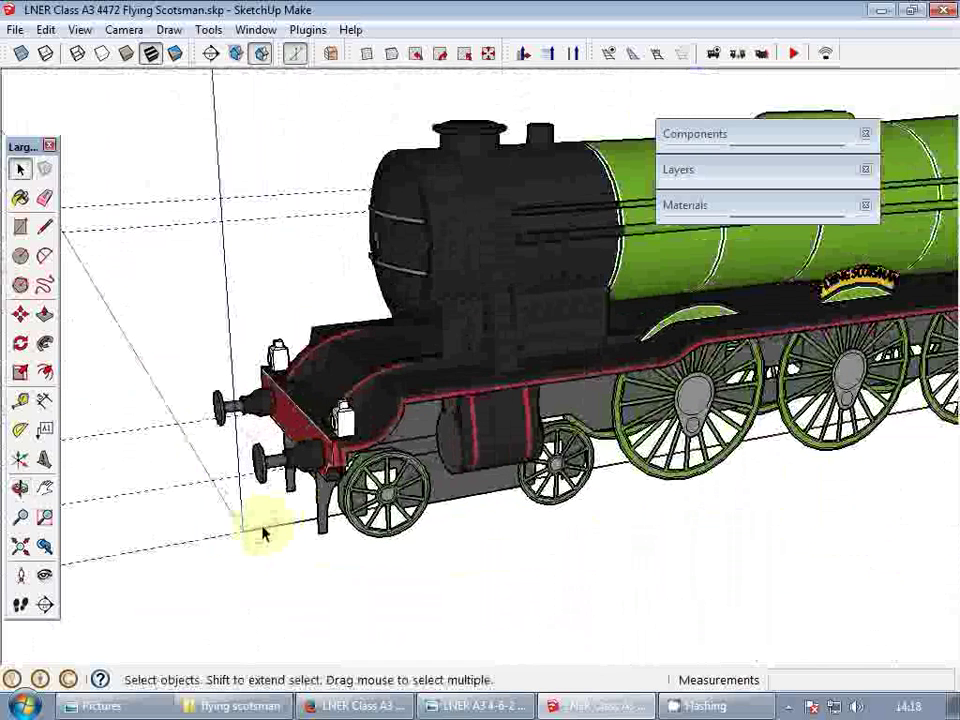
{"action": "key", "text": "m"}
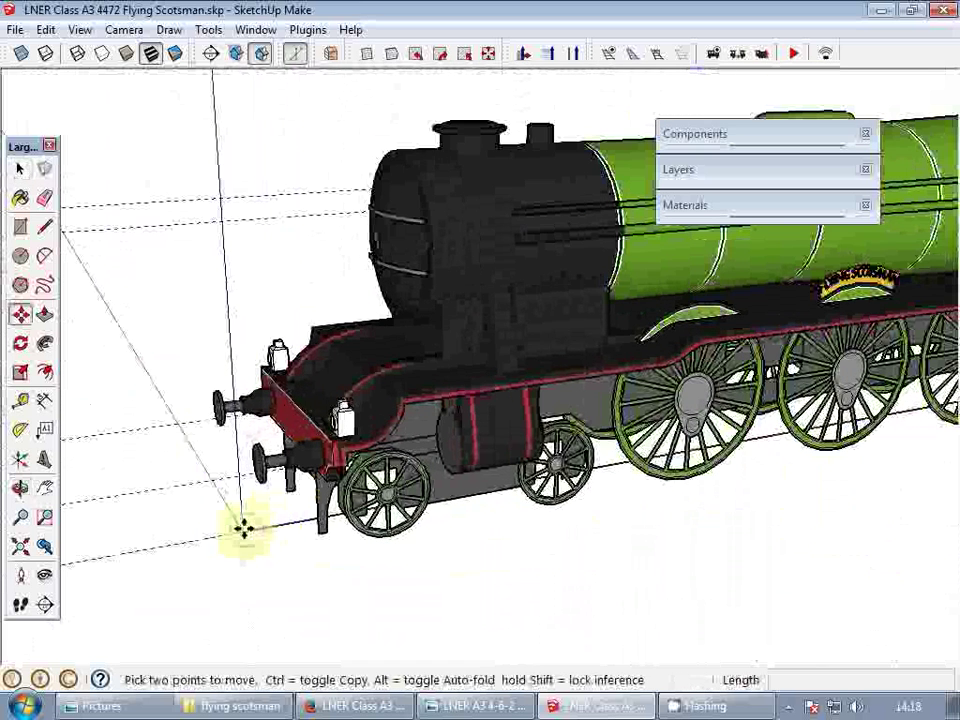
{"action": "left_click", "coordinate": [244, 529]}
{"action": "left_click", "coordinate": [299, 426]}
{"action": "key", "text": "space"}
- Move the tender drawings, guides and buffer-height line about 24 3/4" rearward, from the tender's rear guide to the rail line's end
{"action": "scroll", "coordinate": [299, 427], "scroll_direction": "down", "scroll_amount": 3}
{"action": "mouse_move", "coordinate": [496, 452]}
{"action": "middle_mouse_down"}
{"action": "mouse_move", "coordinate": [561, 435]}
{"action": "mouse_move", "coordinate": [604, 456]}
{"action": "mouse_move", "coordinate": [680, 470]}
{"action": "middle_mouse_up"}
{"action": "scroll", "coordinate": [820, 445], "scroll_direction": "up", "scroll_amount": 3}
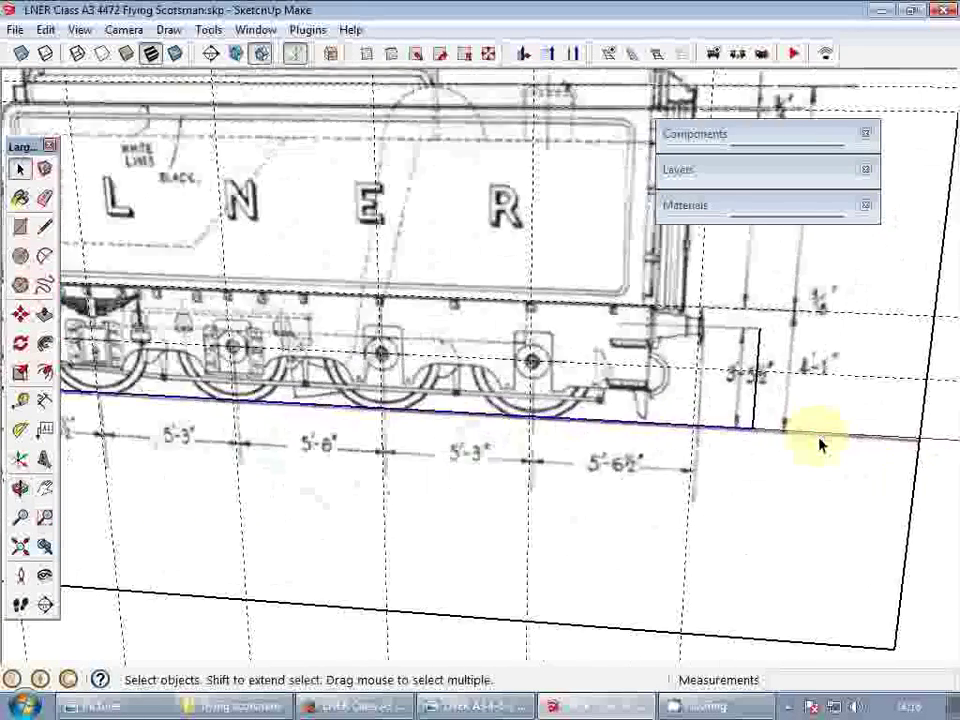
{"action": "scroll", "coordinate": [820, 445], "scroll_direction": "up", "scroll_amount": 2}
{"action": "middle_click_drag", "start_coordinate": [820, 445], "coordinate": [770, 427]}
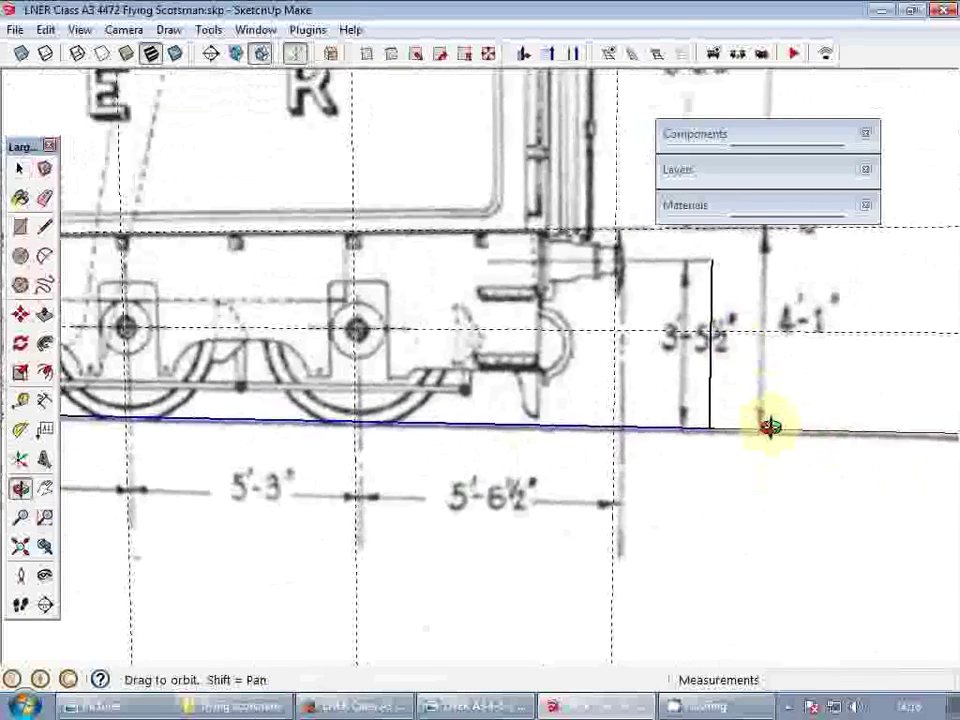
{"action": "scroll", "coordinate": [729, 456], "scroll_direction": "down", "scroll_amount": 3}
{"action": "scroll", "coordinate": [729, 456], "scroll_direction": "up", "scroll_amount": 2}
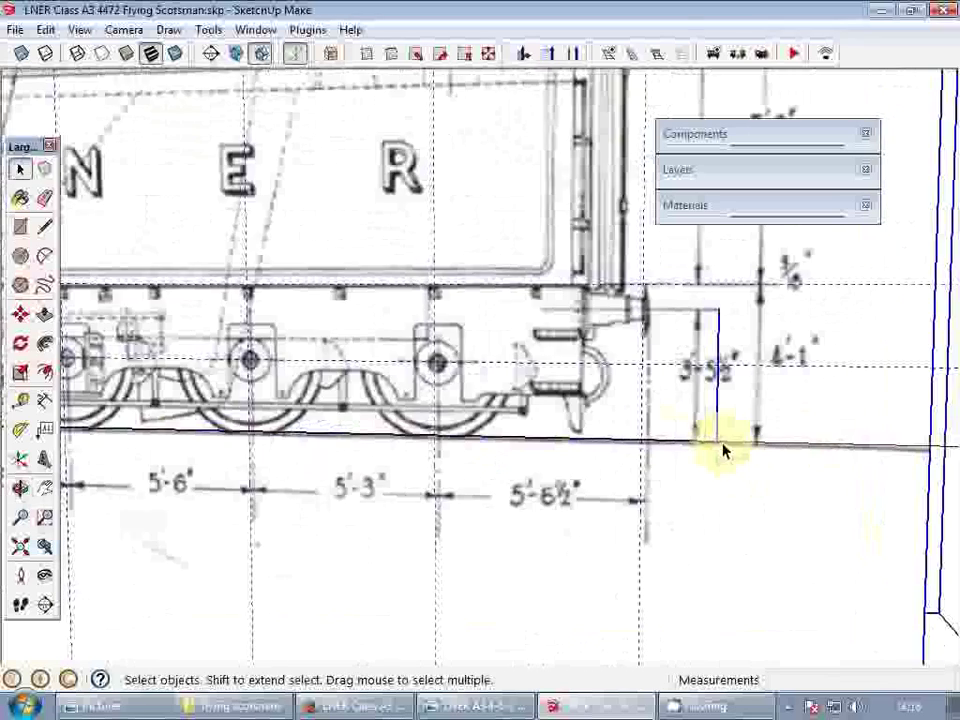
{"action": "key", "text": "m"}
{"action": "left_click", "coordinate": [640, 437]}
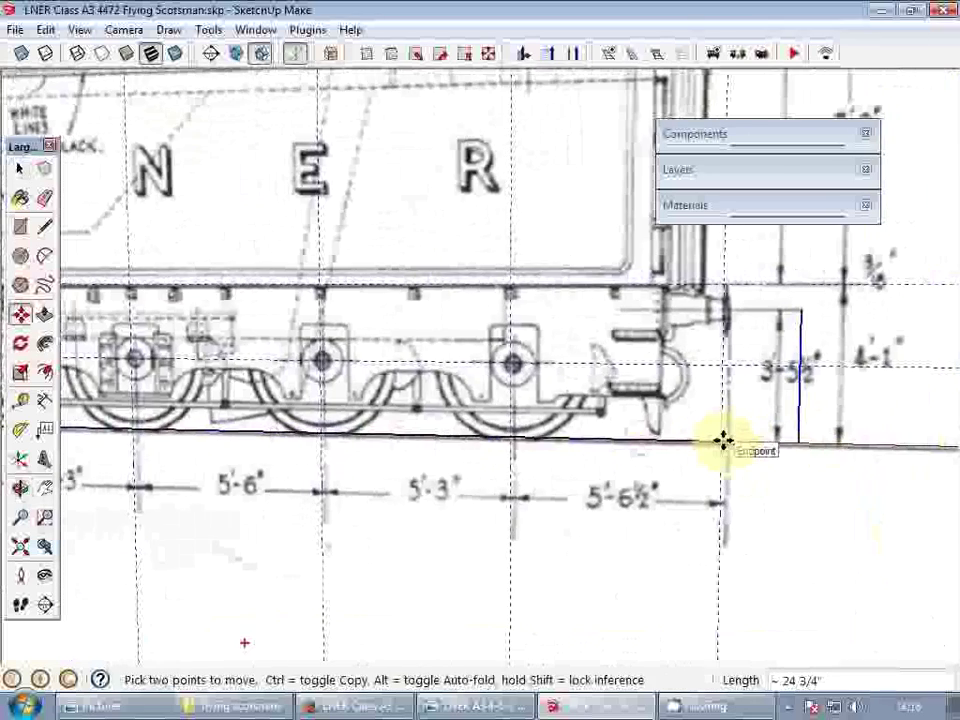
{"action": "left_click", "coordinate": [724, 440]}
{"action": "key", "text": "space"}
- Move the rail line forward so its front end sits on the origin again
{"action": "scroll", "coordinate": [803, 424], "scroll_direction": "down", "scroll_amount": 4}
{"action": "mouse_move", "coordinate": [497, 390]}
{"action": "middle_mouse_down"}
{"action": "mouse_move", "coordinate": [519, 379]}
{"action": "mouse_move", "coordinate": [526, 347]}
{"action": "mouse_move", "coordinate": [508, 317]}
{"action": "mouse_move", "coordinate": [523, 375]}
{"action": "mouse_move", "coordinate": [620, 420]}
{"action": "middle_mouse_up"}
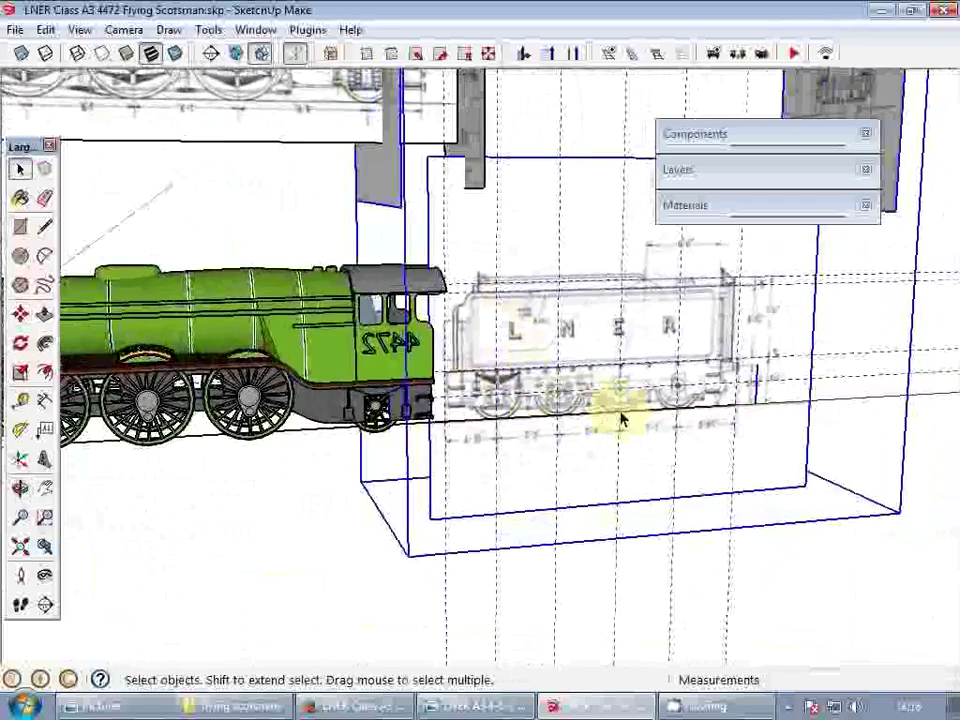
{"action": "scroll", "coordinate": [620, 420], "scroll_direction": "down", "scroll_amount": 4}
{"action": "scroll", "coordinate": [304, 381], "scroll_direction": "up", "scroll_amount": 4}
{"action": "scroll", "coordinate": [396, 507], "scroll_direction": "up", "scroll_amount": 1}
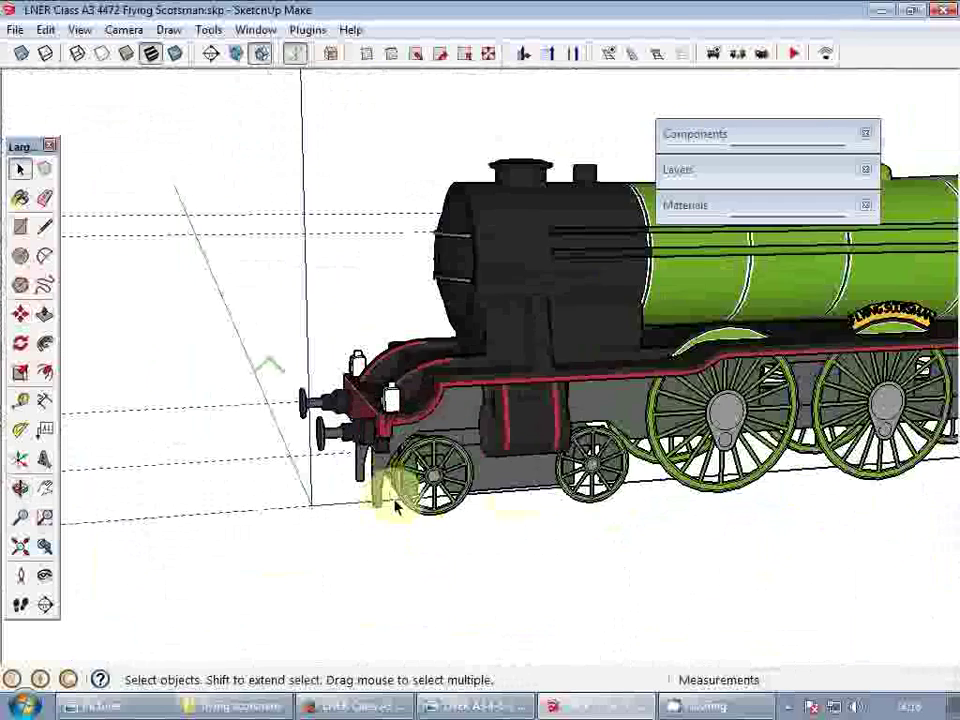
{"action": "scroll", "coordinate": [339, 482], "scroll_direction": "up", "scroll_amount": 3}
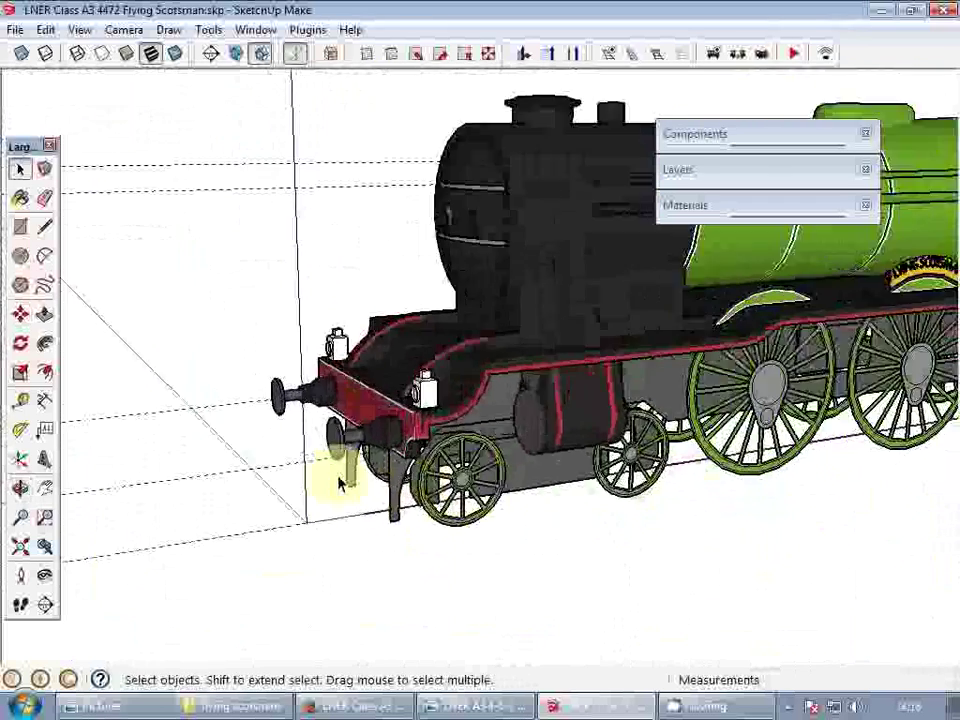
{"action": "key", "text": "m"}
{"action": "left_click", "coordinate": [367, 518]}
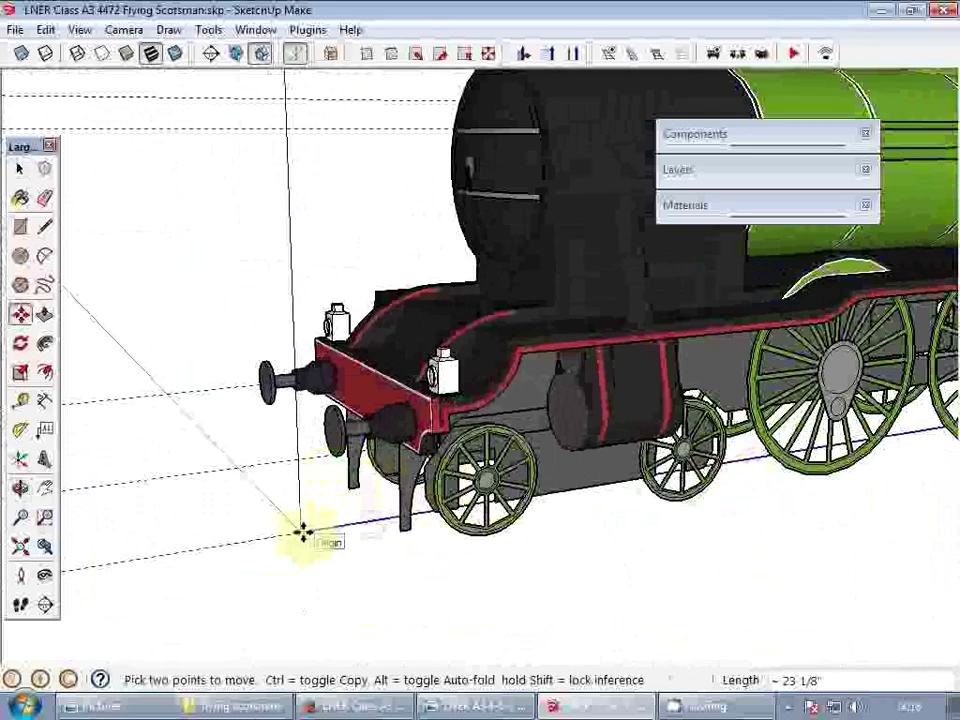
{"action": "left_click", "coordinate": [303, 532]}
{"action": "key", "text": "space"}
- Open the locomotive group and paint both trailing wheels beneath the cab with the in-model material 0135_DarkGray
{"action": "scroll", "coordinate": [356, 439], "scroll_direction": "down", "scroll_amount": 6}
{"action": "middle_click_drag", "start_coordinate": [592, 391], "coordinate": [427, 416], "text": "shift"}
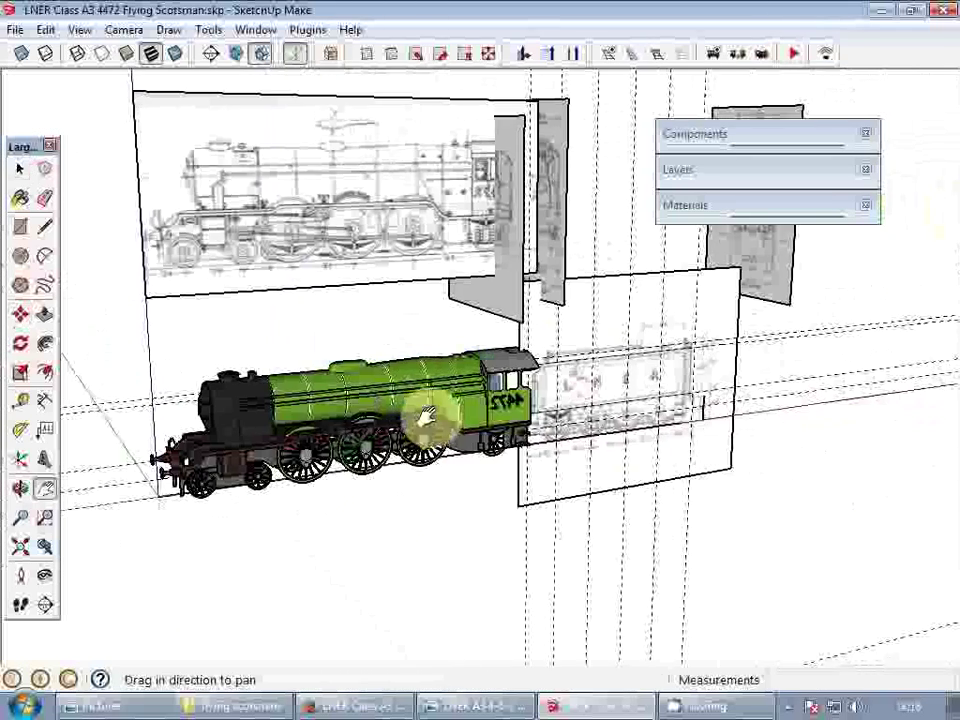
{"action": "middle_click_drag", "start_coordinate": [636, 364], "coordinate": [897, 410]}
{"action": "scroll", "coordinate": [836, 412], "scroll_direction": "up", "scroll_amount": 4}
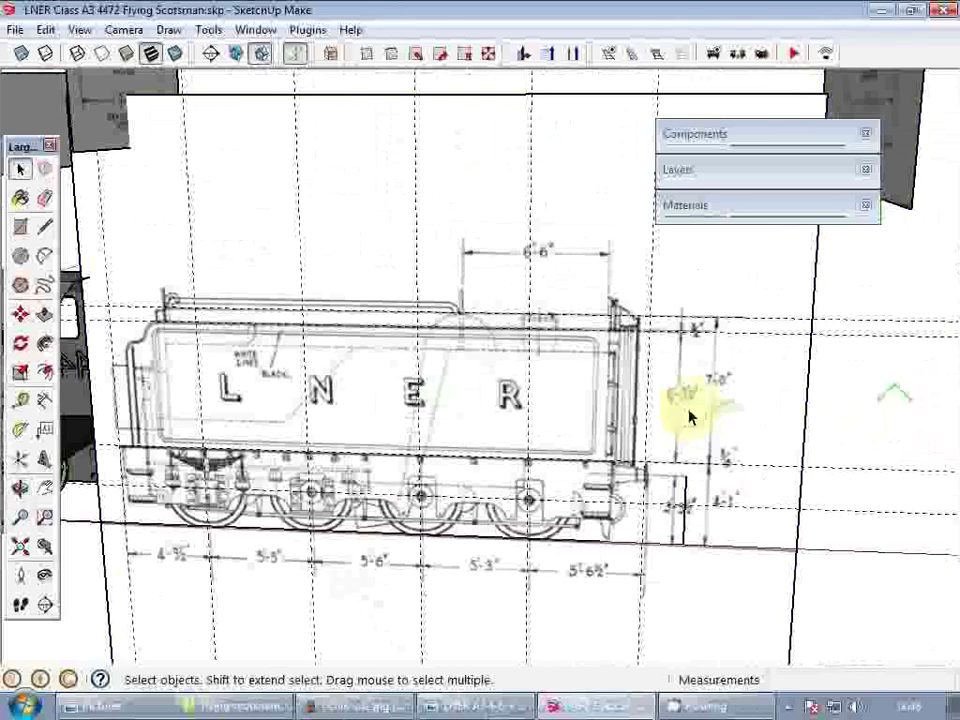
{"action": "middle_click_drag", "start_coordinate": [690, 411], "coordinate": [677, 350]}
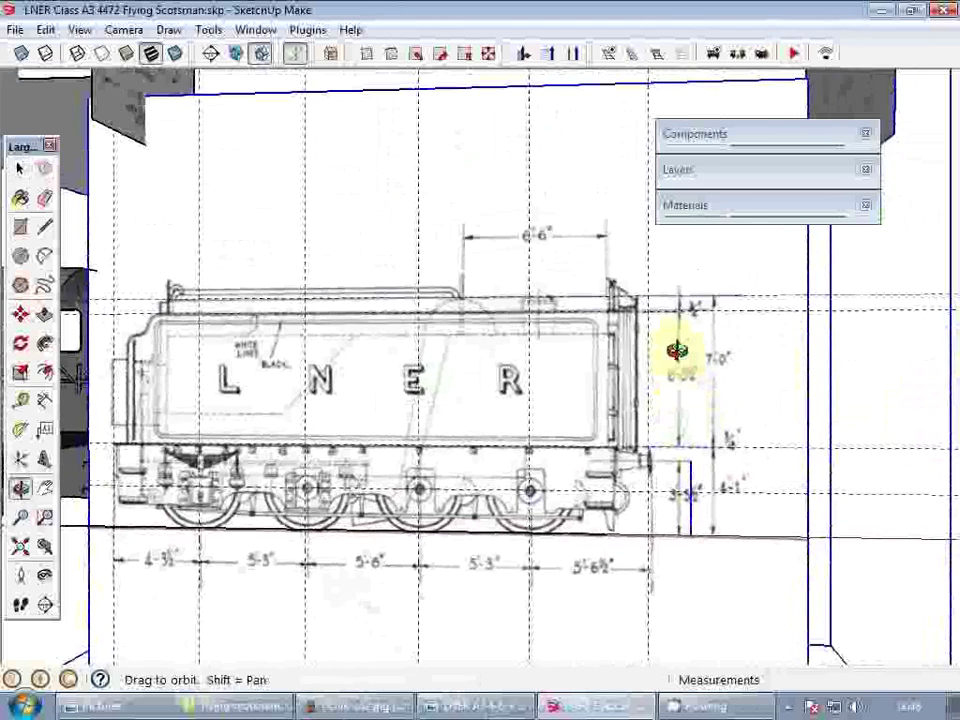
{"action": "scroll", "coordinate": [677, 355], "scroll_direction": "down", "scroll_amount": 3}
{"action": "scroll", "coordinate": [326, 439], "scroll_direction": "up", "scroll_amount": 6}
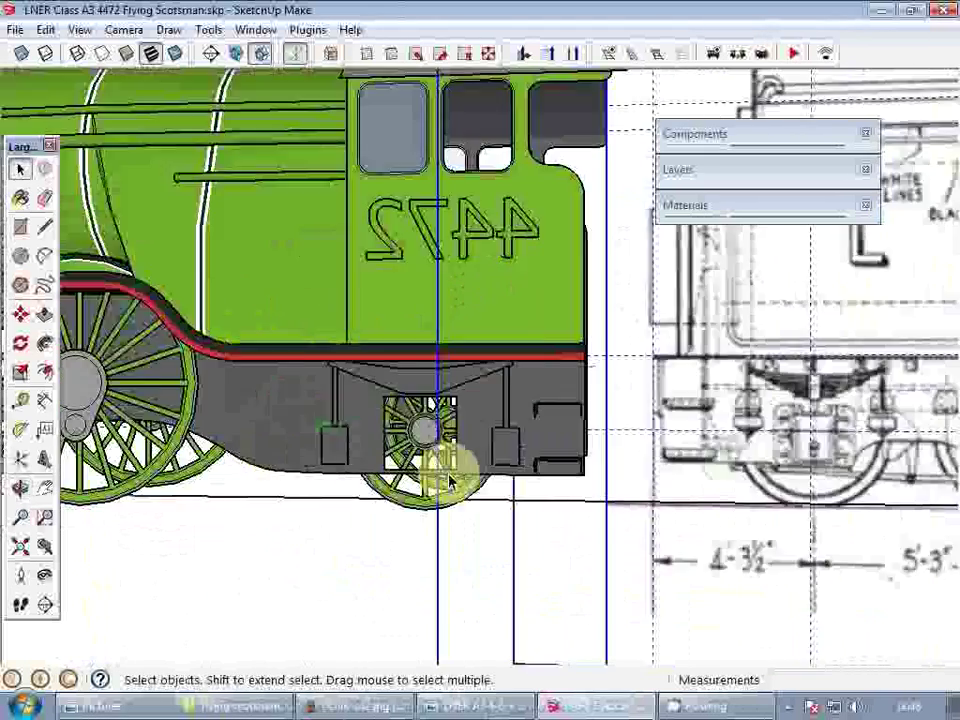
{"action": "scroll", "coordinate": [449, 478], "scroll_direction": "up", "scroll_amount": 2}
{"action": "double_click", "coordinate": [437, 507]}
{"action": "left_click", "coordinate": [444, 511]}
{"action": "middle_click_drag", "start_coordinate": [450, 515], "coordinate": [470, 335]}
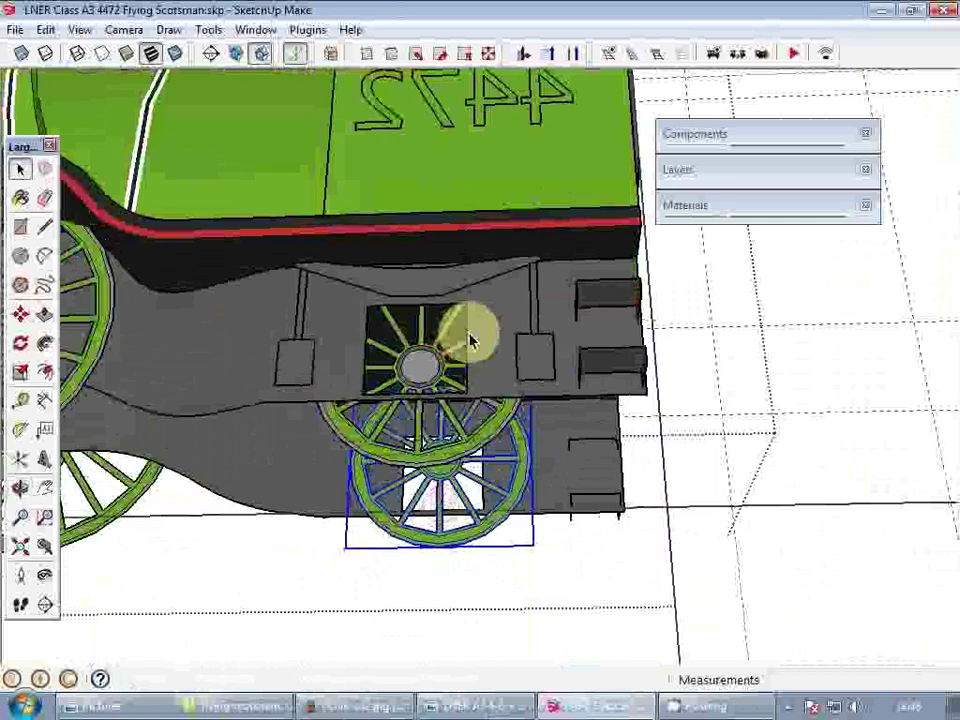
{"action": "left_click", "coordinate": [435, 450], "text": "shift"}
{"action": "left_click", "coordinate": [707, 206]}
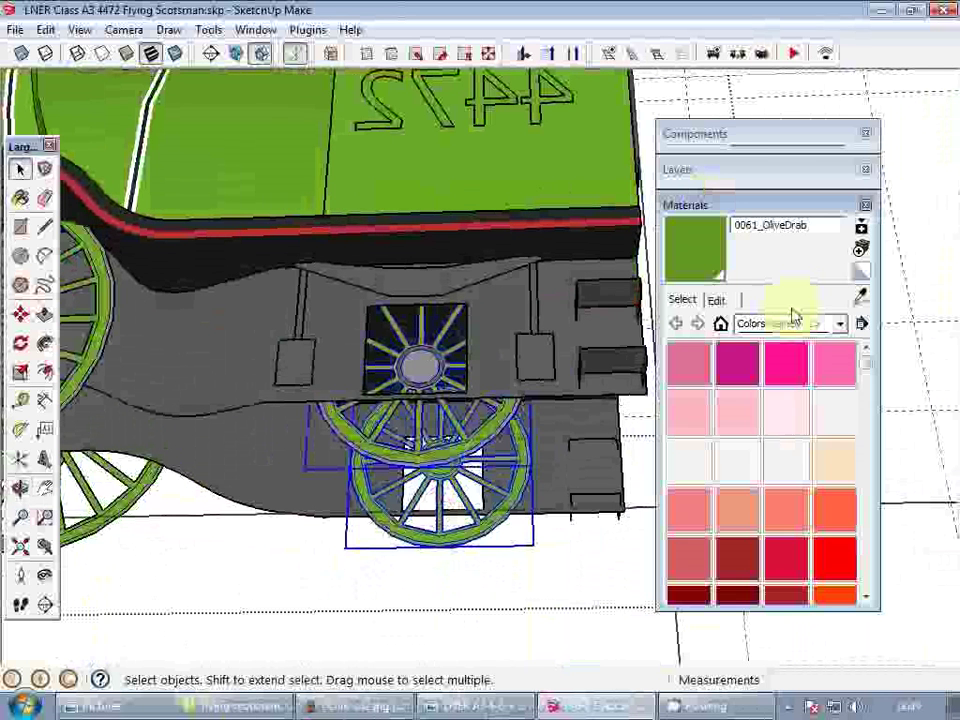
{"action": "left_click", "coordinate": [720, 324]}
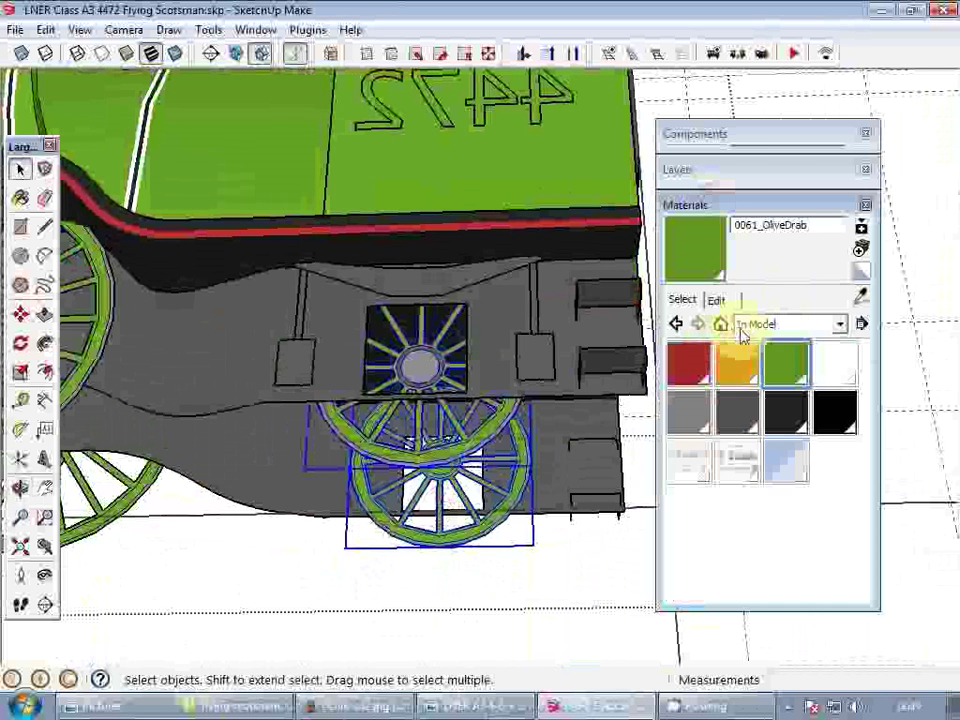
{"action": "left_click", "coordinate": [737, 410]}
{"action": "mouse_move", "coordinate": [484, 426]}
{"action": "middle_mouse_down"}
{"action": "mouse_move", "coordinate": [497, 399]}
{"action": "mouse_move", "coordinate": [381, 414]}
{"action": "middle_mouse_up"}
{"action": "key", "text": "space"}
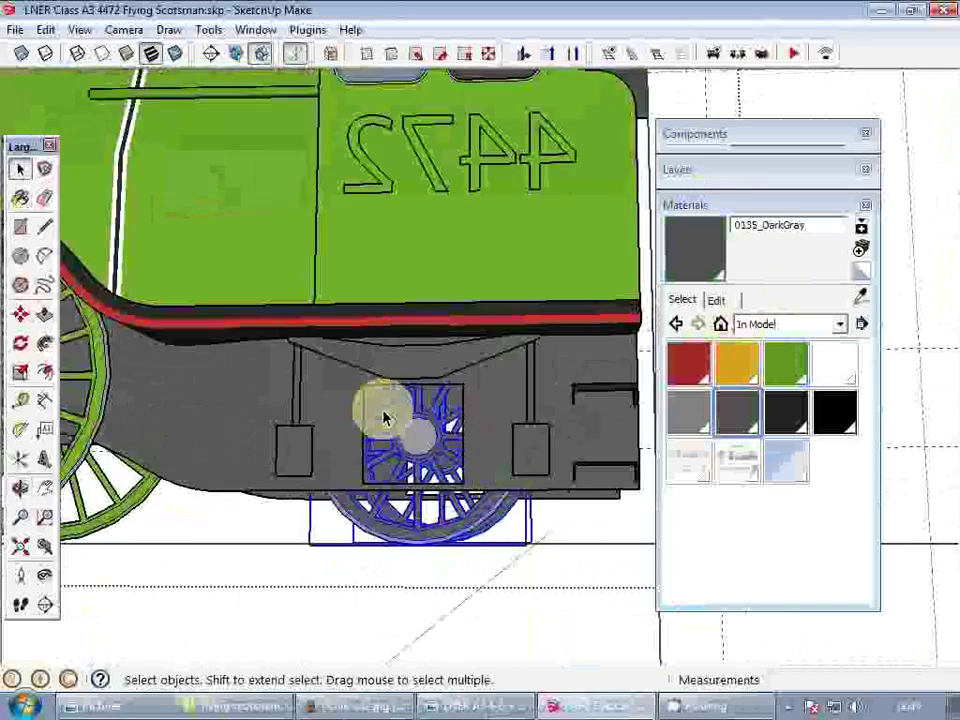
{"action": "scroll", "coordinate": [378, 404], "scroll_direction": "down", "scroll_amount": 3}
{"action": "left_click", "coordinate": [727, 208]}
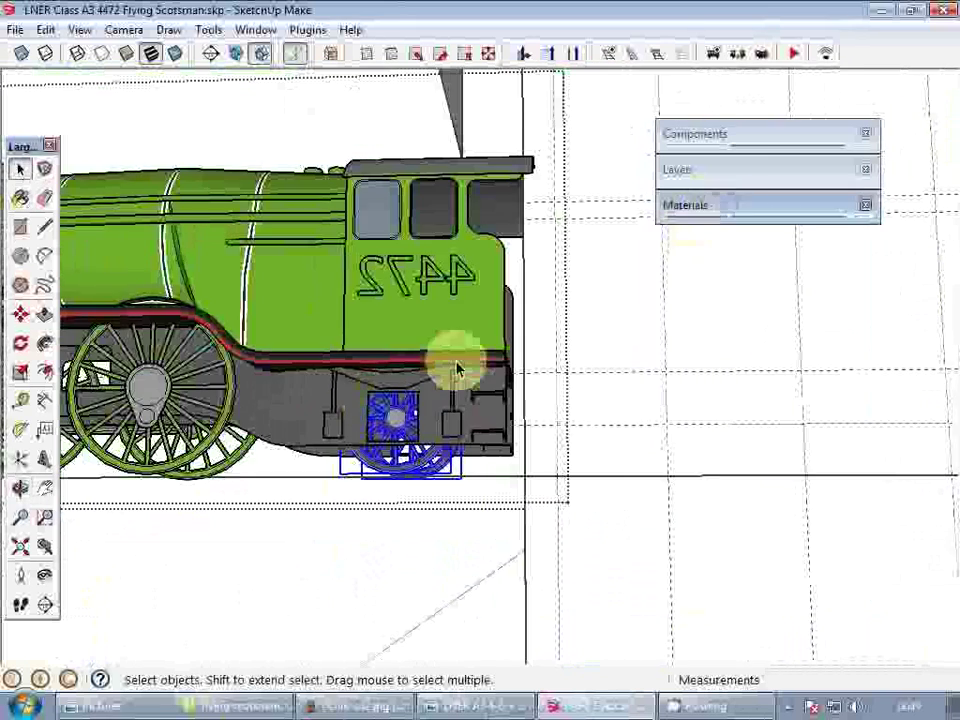
- Copy the dark gray trailing wheel pair and move the copy onto the tender's first axle guide
{"action": "scroll", "coordinate": [454, 405], "scroll_direction": "down", "scroll_amount": 3}
{"action": "scroll", "coordinate": [640, 428], "scroll_direction": "up", "scroll_amount": 3}
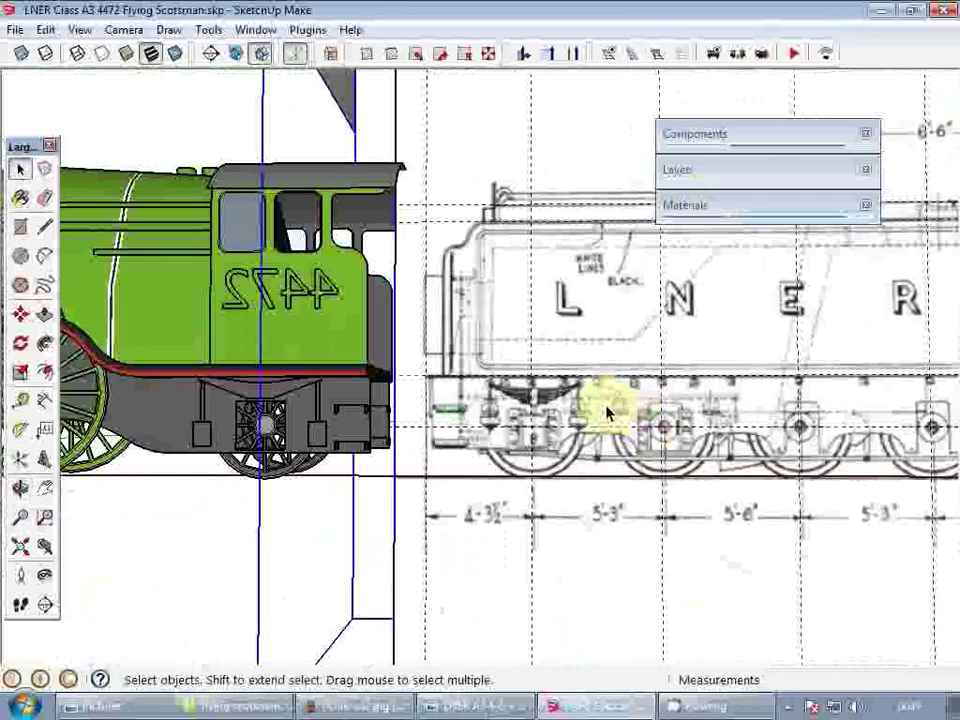
{"action": "middle_click_drag", "start_coordinate": [608, 409], "coordinate": [435, 418]}
{"action": "scroll", "coordinate": [291, 444], "scroll_direction": "up", "scroll_amount": 2}
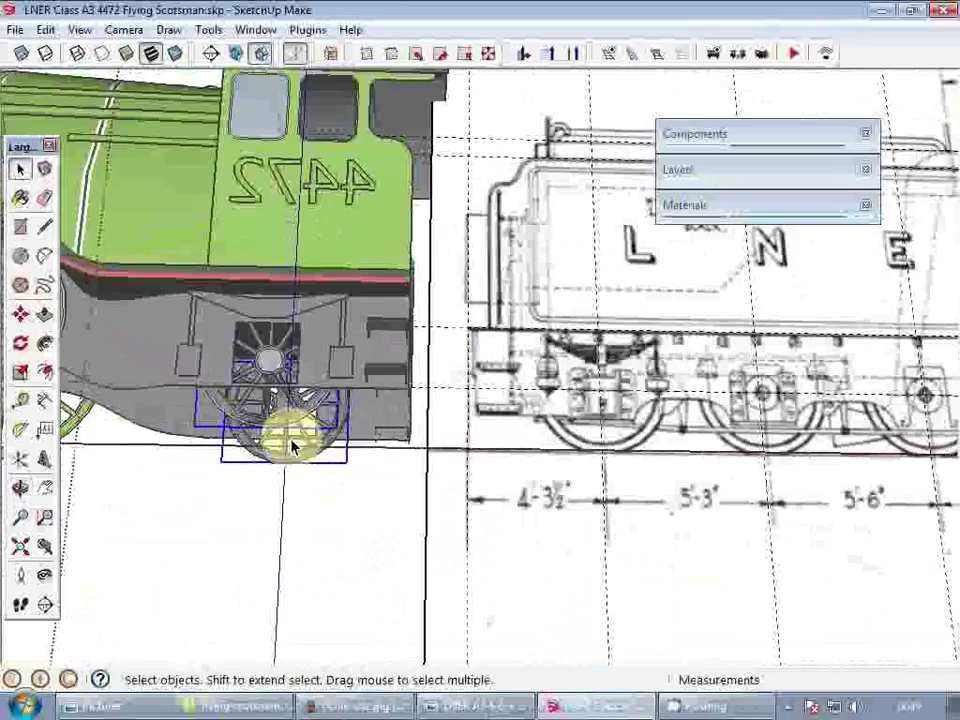
{"action": "scroll", "coordinate": [250, 430], "scroll_direction": "up", "scroll_amount": 2}
{"action": "key", "text": "m"}
{"action": "left_click", "coordinate": [252, 425]}
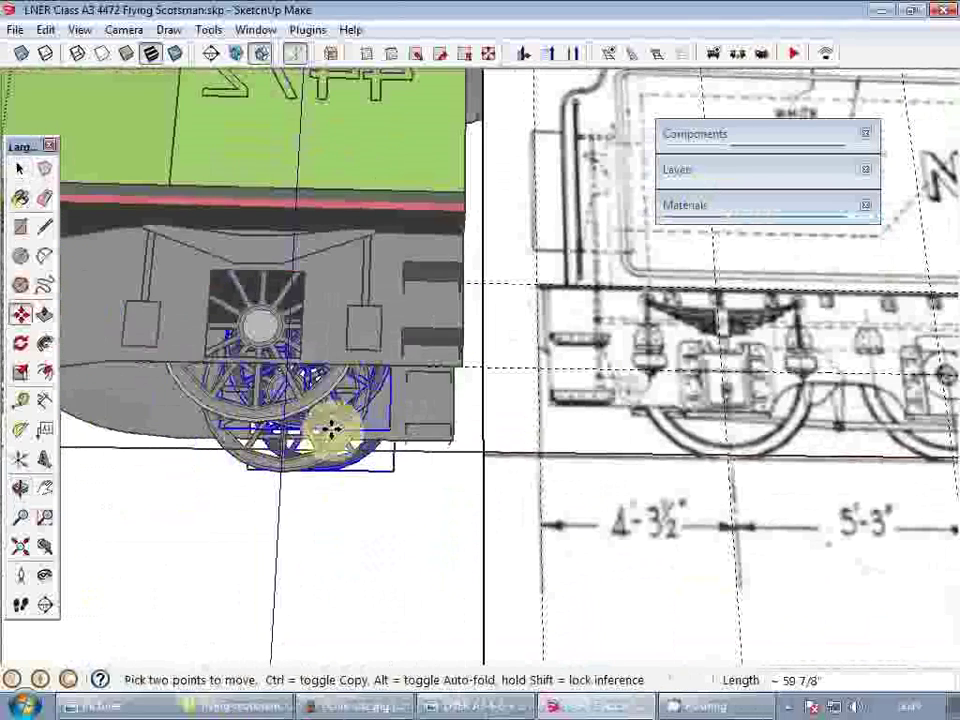
{"action": "left_click", "coordinate": [728, 456]}
{"action": "scroll", "coordinate": [722, 446], "scroll_direction": "down", "scroll_amount": 2}
{"action": "mouse_move", "coordinate": [716, 428]}
{"action": "middle_mouse_down"}
{"action": "mouse_move", "coordinate": [711, 422]}
{"action": "mouse_move", "coordinate": [750, 448]}
{"action": "middle_mouse_up"}
- Copy the tender wheel pair onto the second axle guide and again onto the third, 66" further back
{"action": "mouse_move", "coordinate": [782, 402]}
{"action": "middle_mouse_down", "text": "shift"}
{"action": "mouse_move", "coordinate": [568, 430]}
{"action": "mouse_move", "coordinate": [439, 516]}
{"action": "mouse_move", "coordinate": [454, 546]}
{"action": "mouse_move", "coordinate": [604, 540]}
{"action": "mouse_move", "coordinate": [381, 446]}
{"action": "mouse_move", "coordinate": [308, 525]}
{"action": "middle_mouse_up", "text": "shift"}
{"action": "key", "text": "ctrl"}
{"action": "left_click", "coordinate": [320, 527]}
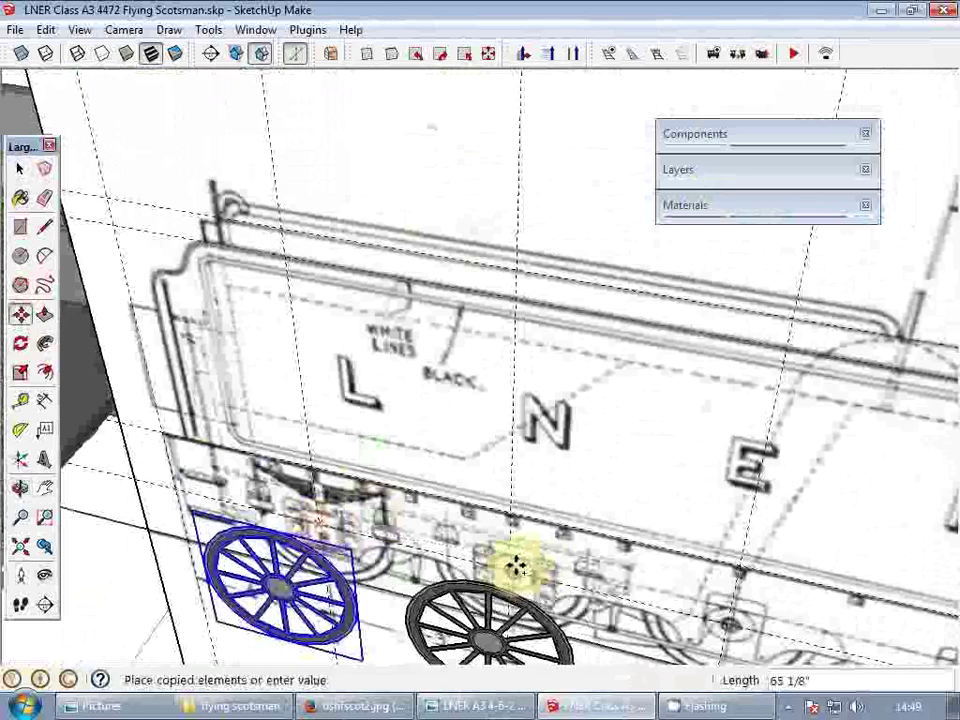
{"action": "middle_click_drag", "start_coordinate": [508, 568], "coordinate": [482, 497]}
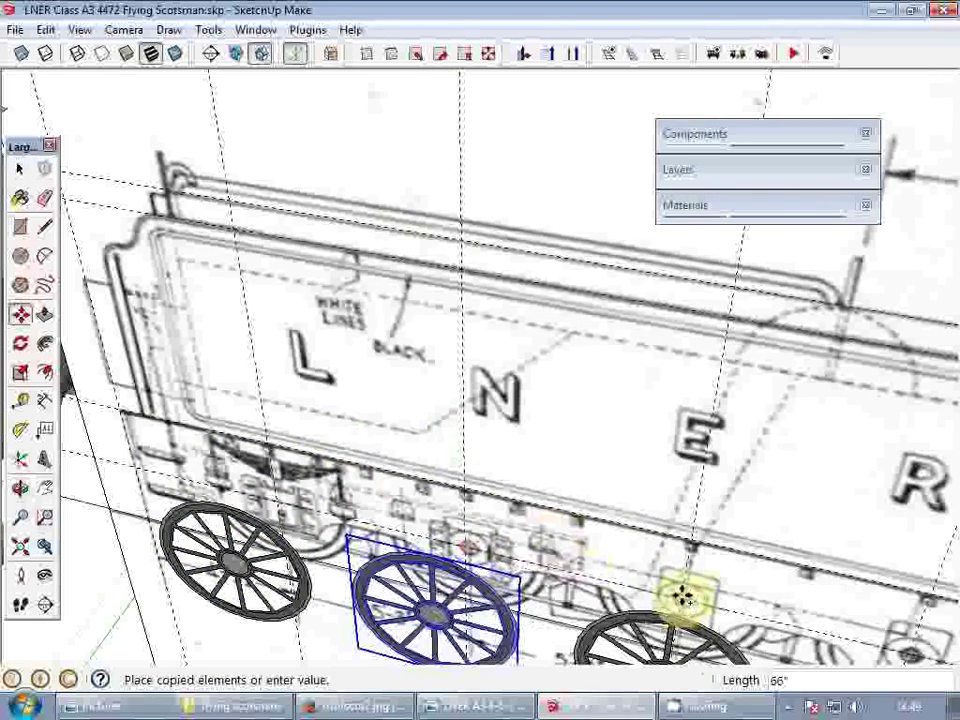
{"action": "left_click", "coordinate": [681, 598]}
- Copy the third tender wheel pair onto the fourth axle guide
{"action": "scroll", "coordinate": [583, 466], "scroll_direction": "down", "scroll_amount": 1}
{"action": "middle_click_drag", "start_coordinate": [637, 507], "coordinate": [428, 429], "text": "shift"}
{"action": "key", "text": "ctrl"}
{"action": "left_click", "coordinate": [460, 498]}
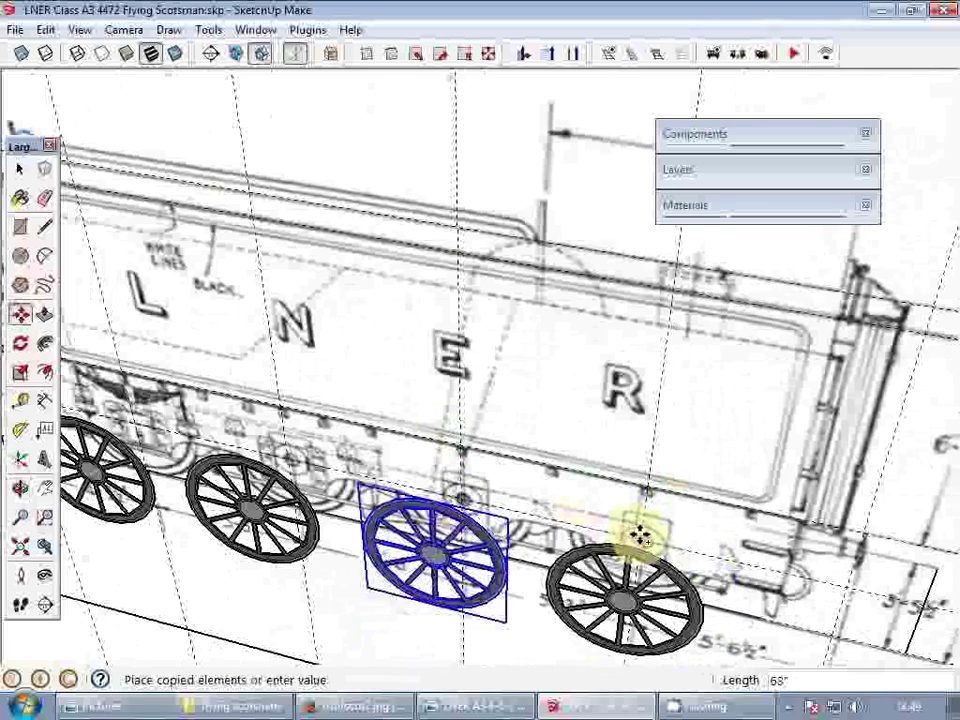
- Draw a rectangle about 291 1/2" long over the tender's side frame, from its front top corner to its rear lower corner
{"action": "middle_click_drag", "start_coordinate": [525, 423], "coordinate": [730, 440]}
{"action": "scroll", "coordinate": [160, 414], "scroll_direction": "up", "scroll_amount": 3}
{"action": "middle_click_drag", "start_coordinate": [160, 414], "coordinate": [225, 439], "text": "shift"}
{"action": "scroll", "coordinate": [487, 462], "scroll_direction": "up", "scroll_amount": 2}
{"action": "scroll", "coordinate": [465, 405], "scroll_direction": "down", "scroll_amount": 2}
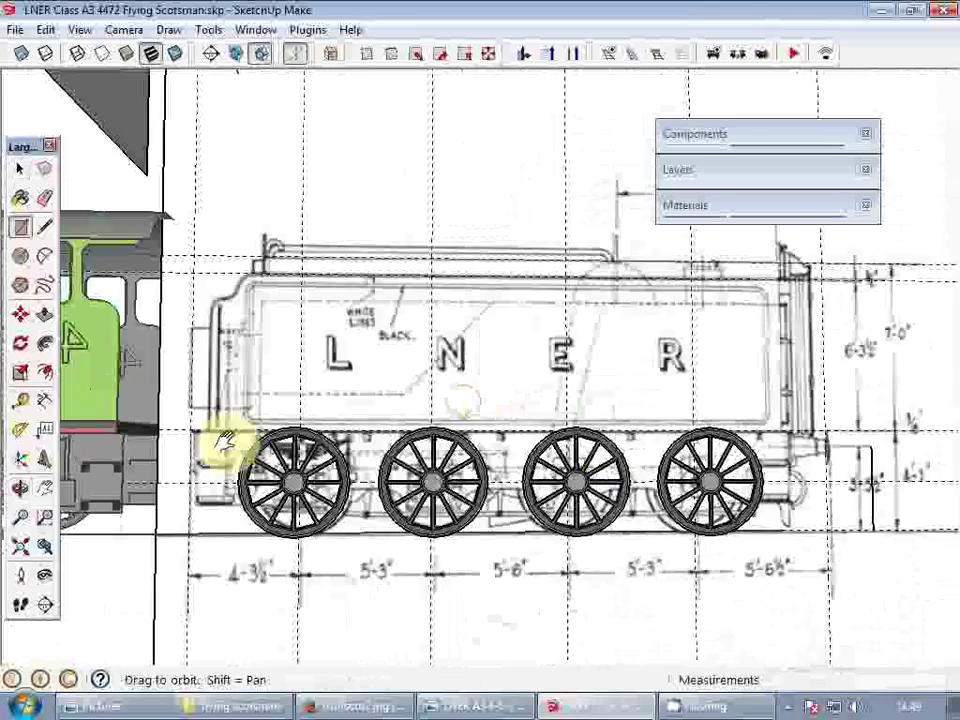
{"action": "middle_click_drag", "start_coordinate": [730, 490], "coordinate": [519, 510], "text": "shift"}
{"action": "scroll", "coordinate": [574, 521], "scroll_direction": "up", "scroll_amount": 4}
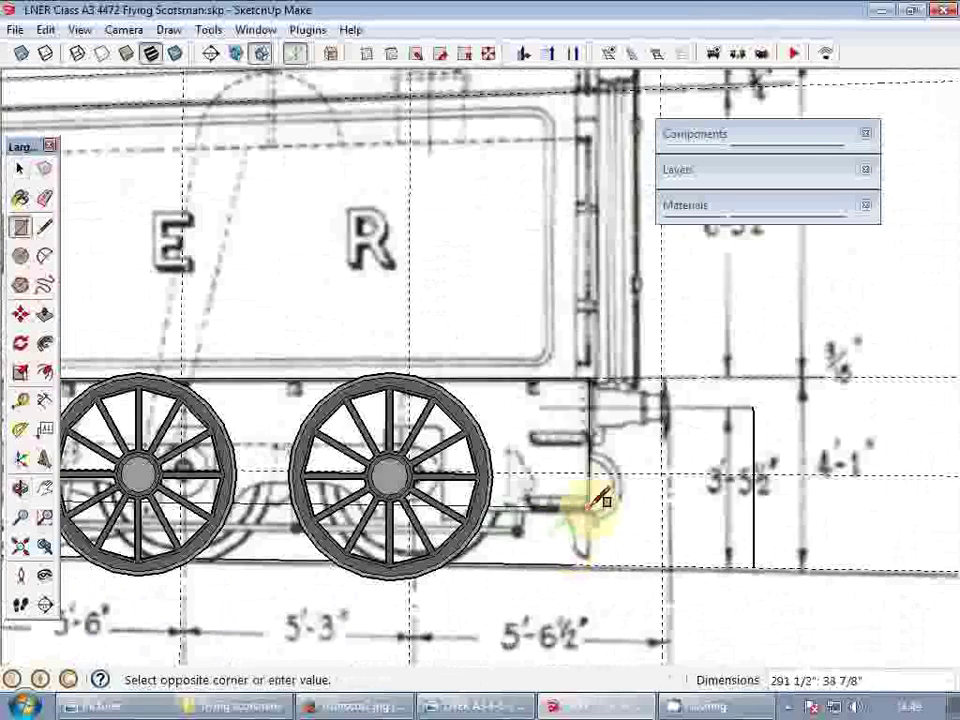
{"action": "left_click", "coordinate": [589, 510]}
{"action": "key", "text": "space"}
- Move the tender frame rectangle's bottom edge vertically to line up with the lower edge of the locomotive's frame
{"action": "scroll", "coordinate": [583, 467], "scroll_direction": "down", "scroll_amount": 4}
{"action": "middle_click_drag", "start_coordinate": [360, 452], "coordinate": [836, 450], "text": "shift"}
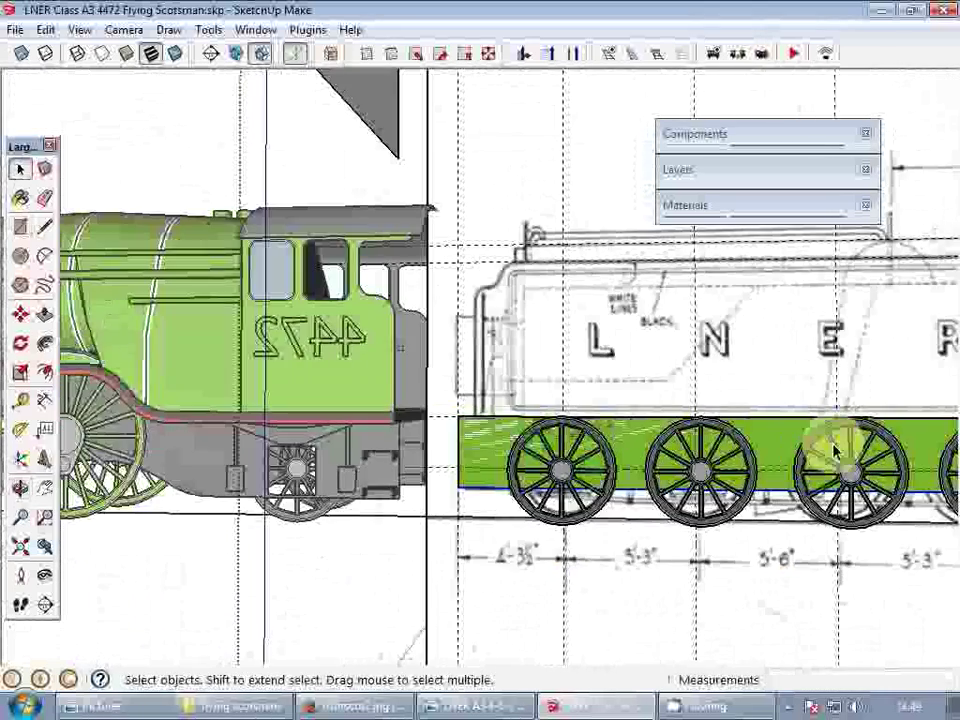
{"action": "scroll", "coordinate": [396, 445], "scroll_direction": "up", "scroll_amount": 3}
{"action": "middle_click_drag", "start_coordinate": [399, 458], "coordinate": [400, 461]}
{"action": "scroll", "coordinate": [480, 496], "scroll_direction": "up", "scroll_amount": 3}
{"action": "key", "text": "m"}
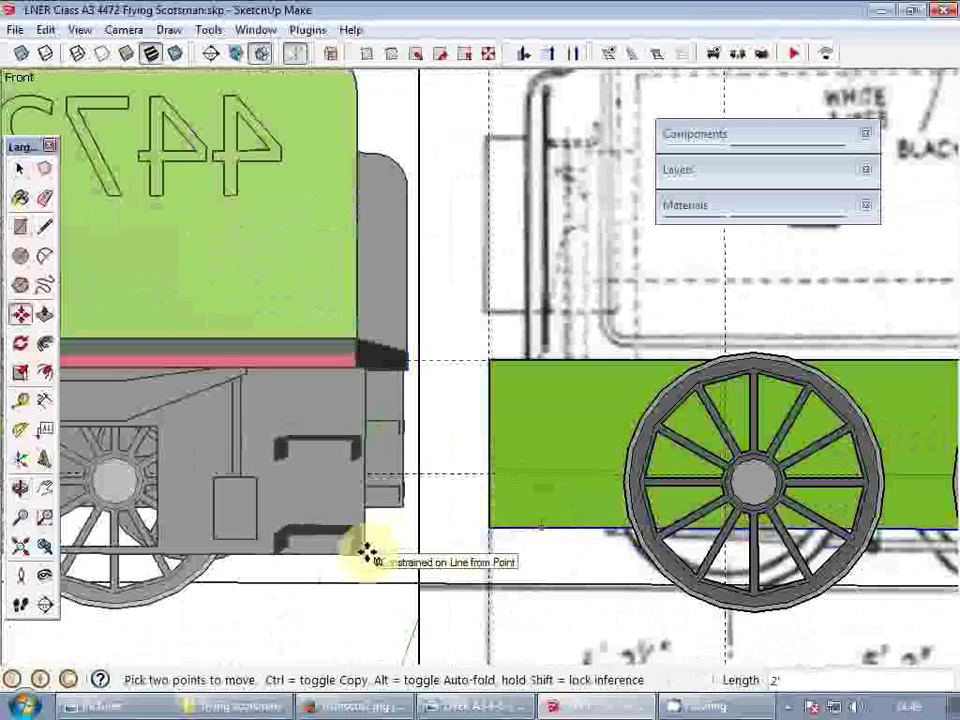
{"action": "key", "text": "space"}
- Sample the side drawing's image material from the tender drawing and apply it to the tender frame face
{"action": "scroll", "coordinate": [476, 450], "scroll_direction": "down", "scroll_amount": 3}
{"action": "middle_click_drag", "start_coordinate": [720, 450], "coordinate": [493, 418], "text": "shift"}
{"action": "scroll", "coordinate": [488, 388], "scroll_direction": "up", "scroll_amount": 4}
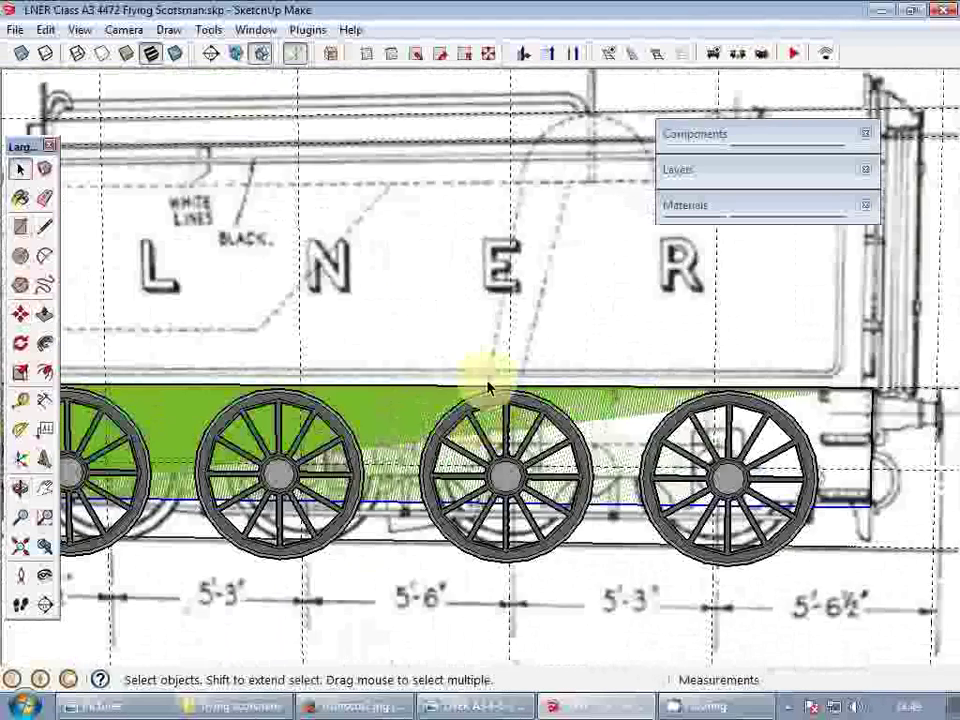
{"action": "scroll", "coordinate": [488, 388], "scroll_direction": "down", "scroll_amount": 3}
{"action": "middle_click_drag", "start_coordinate": [381, 407], "coordinate": [542, 420], "text": "shift"}
{"action": "key", "text": "b"}
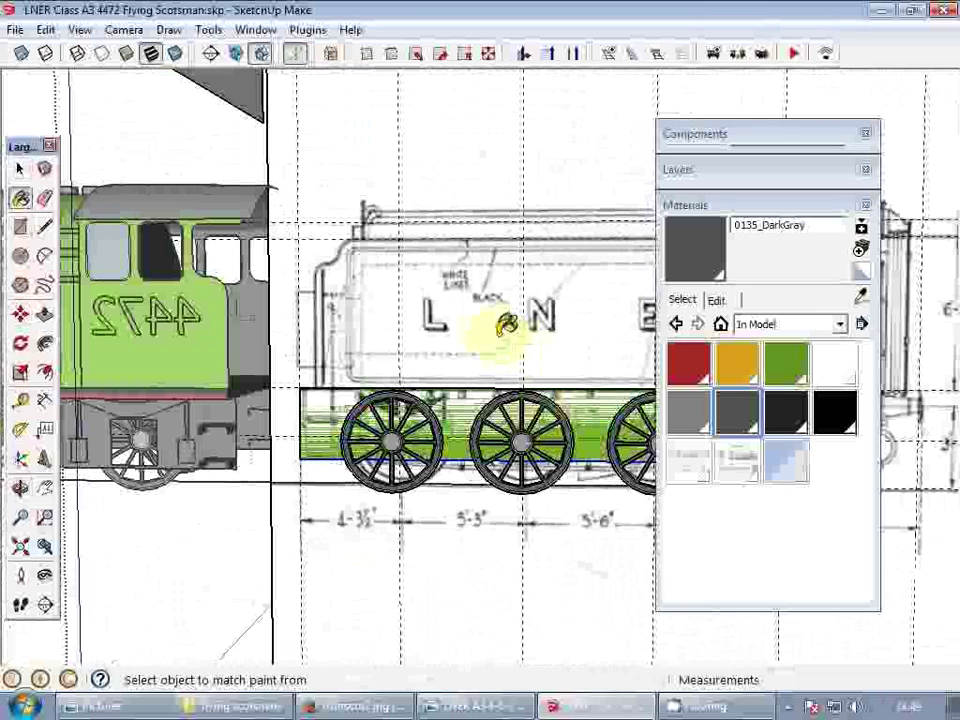
{"action": "left_click", "coordinate": [485, 320], "text": "alt"}
{"action": "left_click", "coordinate": [348, 402], "text": "alt"}
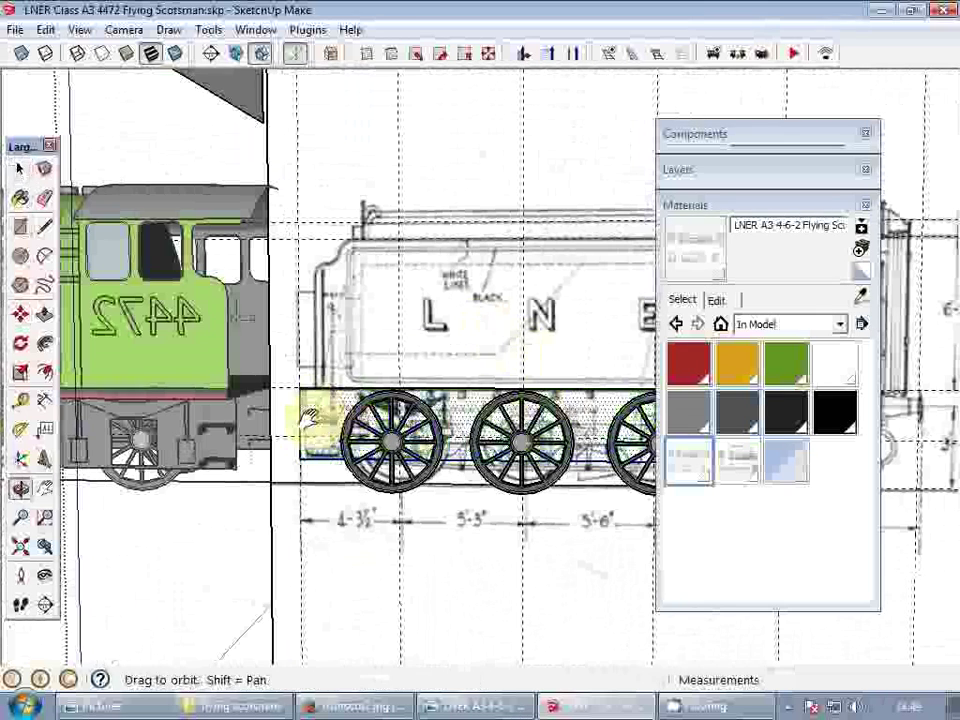
- Move the tender frame face outward, in front of the wheels, to line up with the side of the locomotive's frame
{"action": "middle_click_drag", "start_coordinate": [310, 418], "coordinate": [459, 431], "text": "shift"}
{"action": "scroll", "coordinate": [497, 456], "scroll_direction": "up", "scroll_amount": 4}
{"action": "key", "text": "m"}
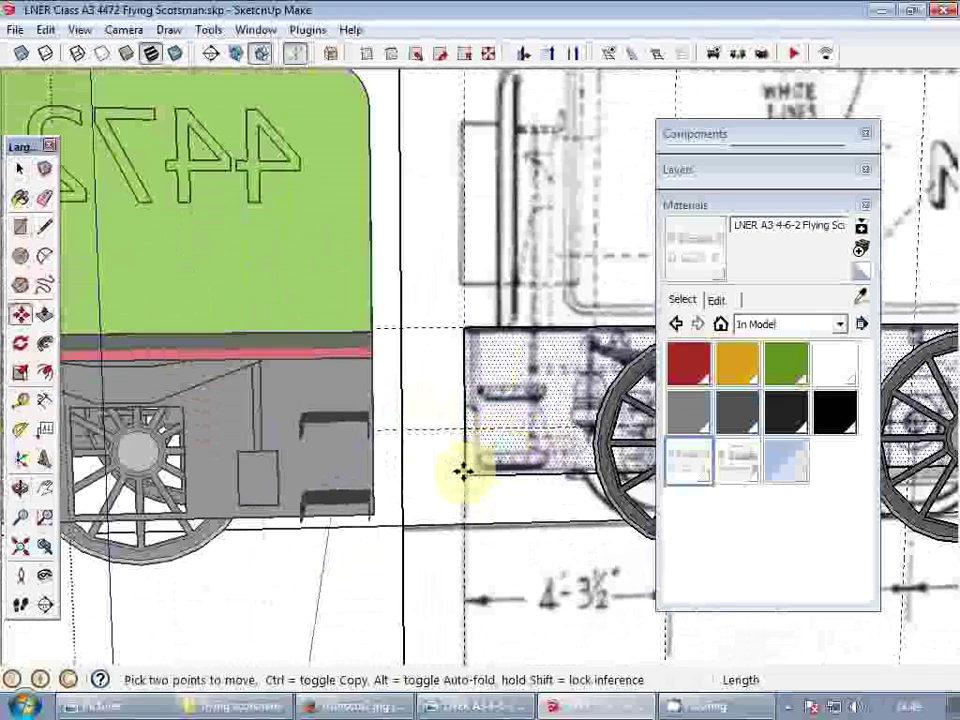
{"action": "left_click", "coordinate": [463, 473]}
{"action": "key", "text": "space"}
{"action": "scroll", "coordinate": [342, 469], "scroll_direction": "down", "scroll_amount": 3}
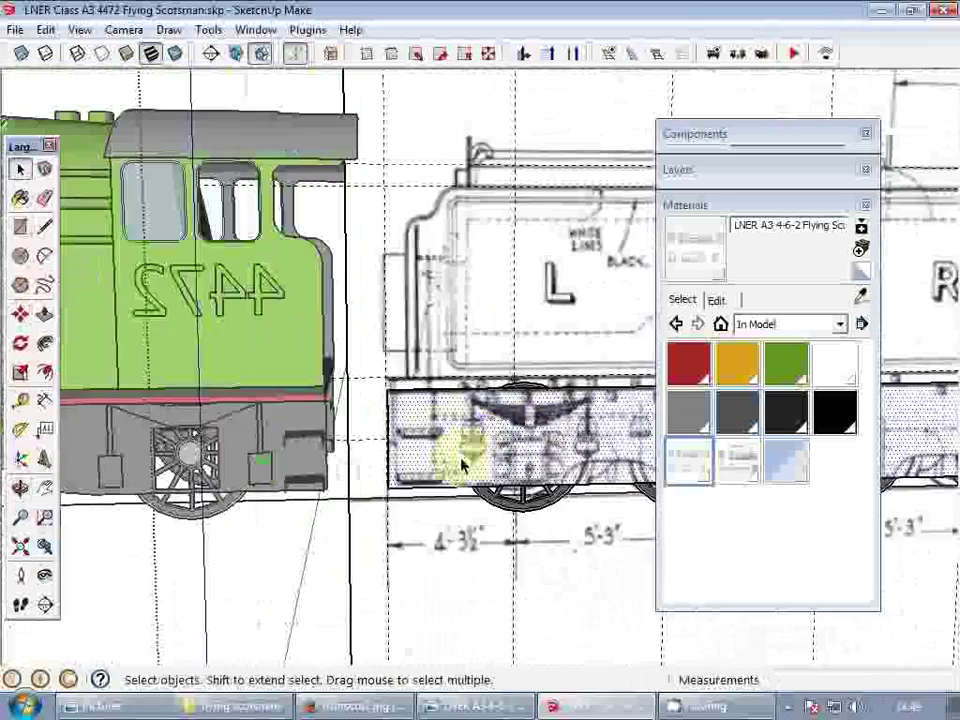
- Make the tender frame rectangle a group and collapse the Materials settings
{"action": "middle_click_drag", "start_coordinate": [461, 463], "coordinate": [315, 448], "text": "shift"}
{"action": "right_click", "coordinate": [424, 430]}
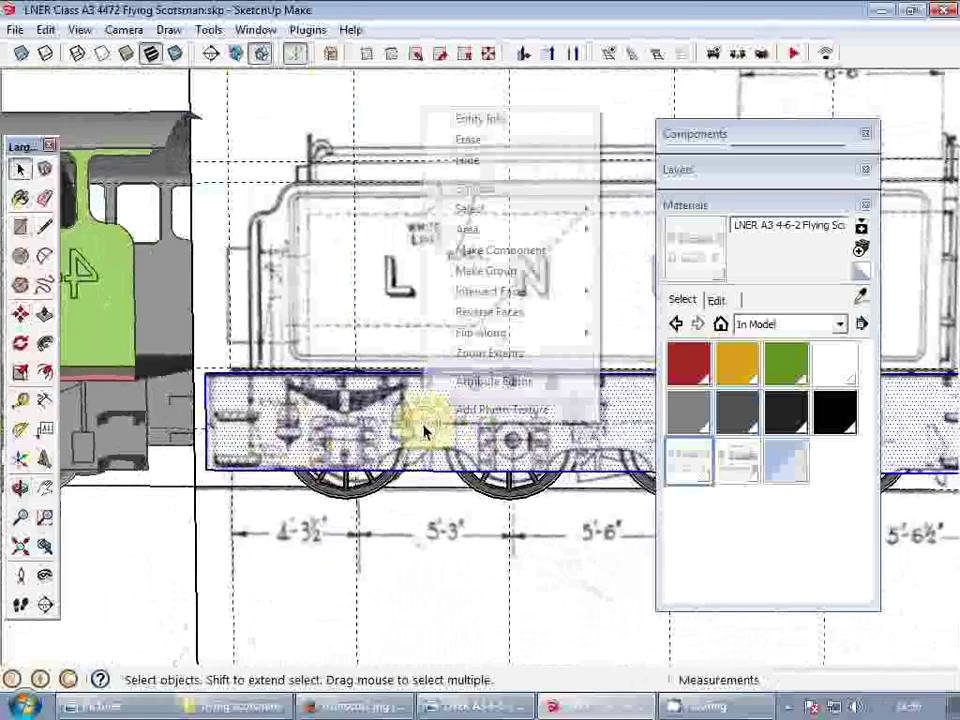
{"action": "left_click", "coordinate": [531, 270]}
{"action": "left_click", "coordinate": [757, 207]}
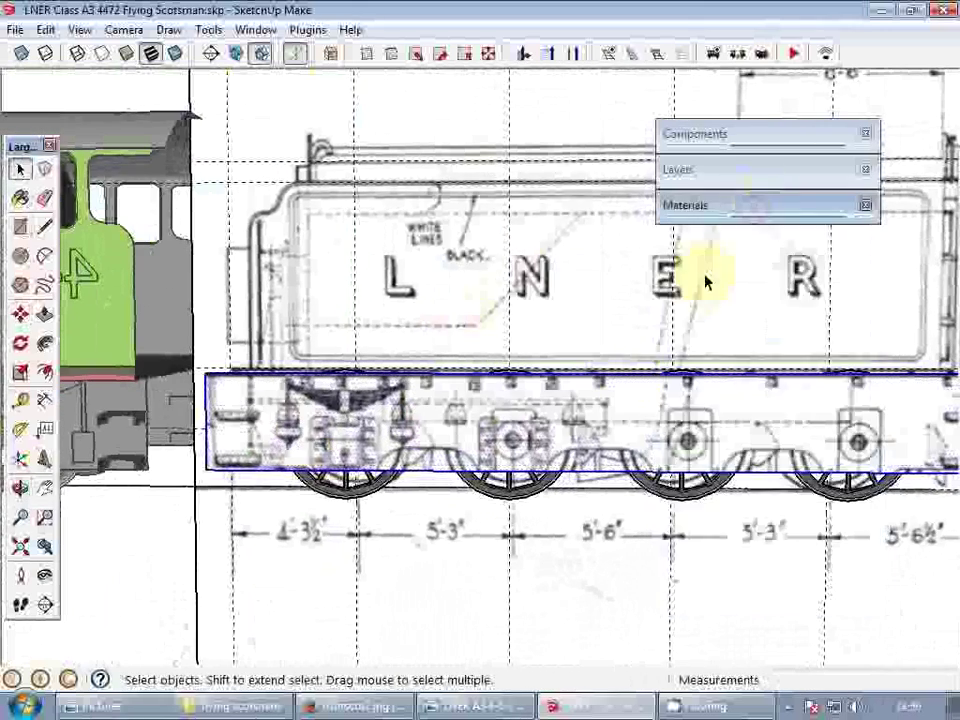
- Open the locomotive's nested frame group and select the spring, hangers, plates and footsteps around its trailing wheel
{"action": "mouse_move", "coordinate": [620, 360]}
{"action": "middle_mouse_down"}
{"action": "mouse_move", "coordinate": [553, 401]}
{"action": "mouse_move", "coordinate": [505, 388]}
{"action": "mouse_move", "coordinate": [461, 414]}
{"action": "mouse_move", "coordinate": [493, 450]}
{"action": "mouse_move", "coordinate": [450, 454]}
{"action": "mouse_move", "coordinate": [480, 446]}
{"action": "middle_mouse_up"}
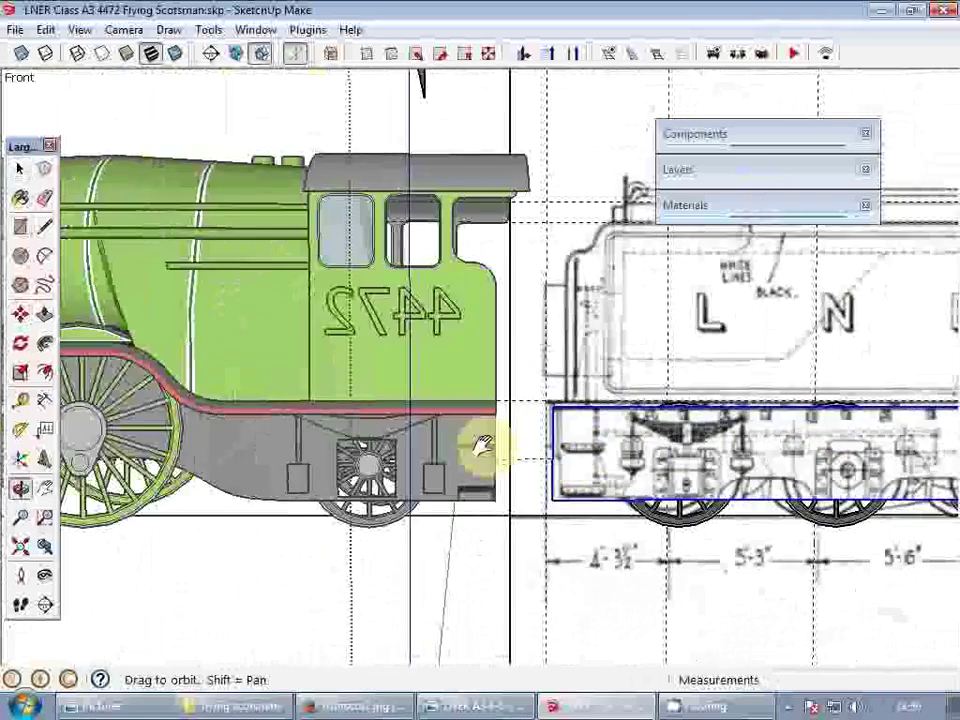
{"action": "scroll", "coordinate": [394, 444], "scroll_direction": "up", "scroll_amount": 3}
{"action": "scroll", "coordinate": [307, 430], "scroll_direction": "up", "scroll_amount": 2}
{"action": "left_click", "coordinate": [307, 430]}
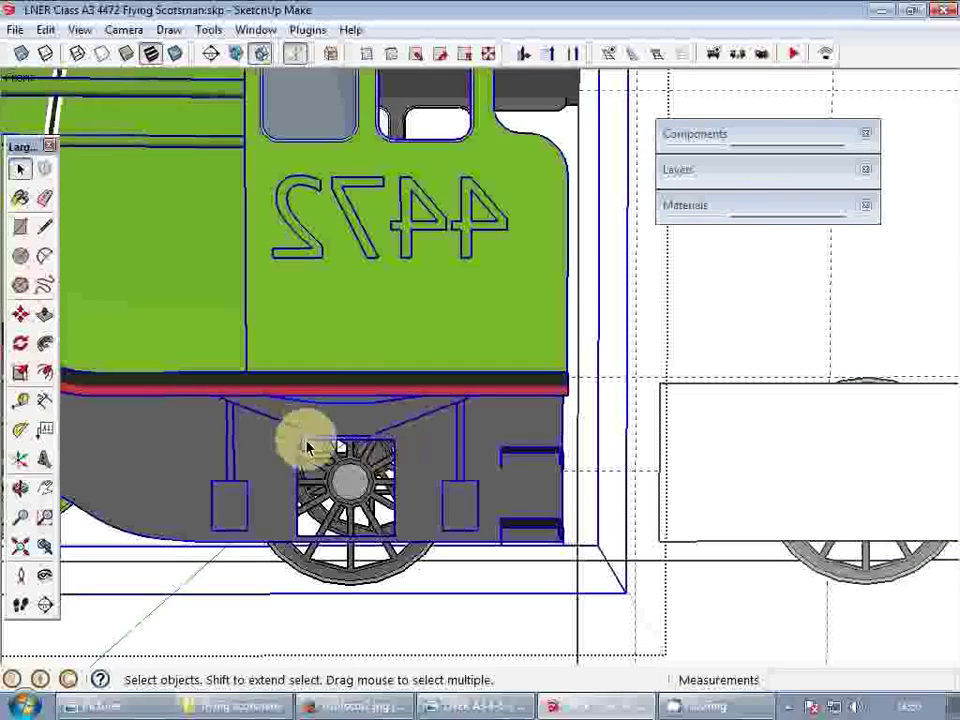
{"action": "double_click", "coordinate": [311, 446]}
{"action": "left_click", "coordinate": [272, 487]}
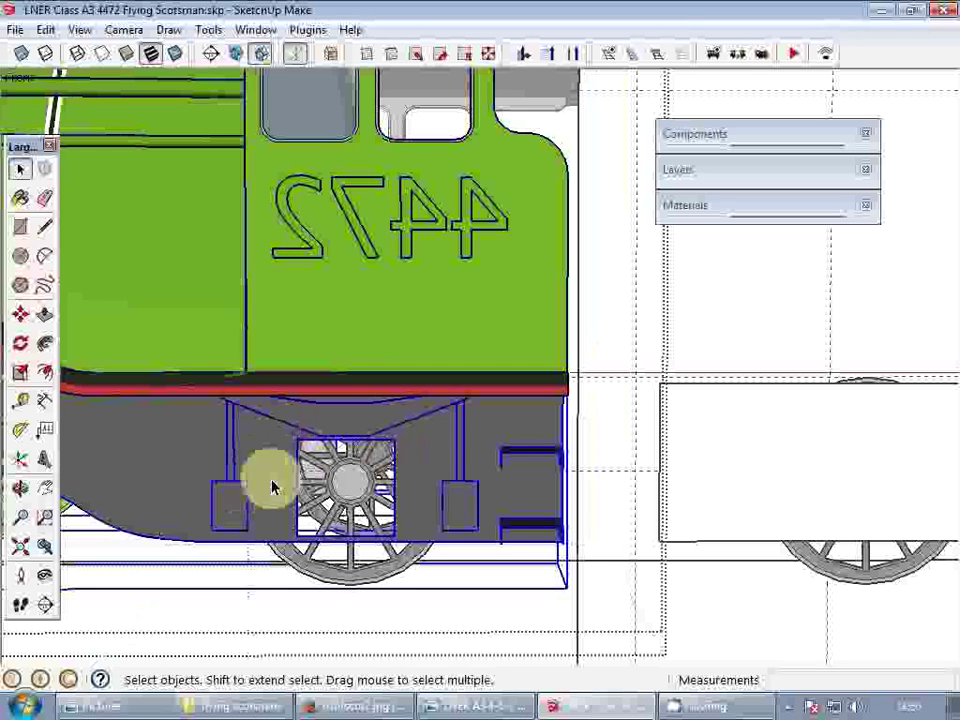
{"action": "left_click", "coordinate": [240, 510]}
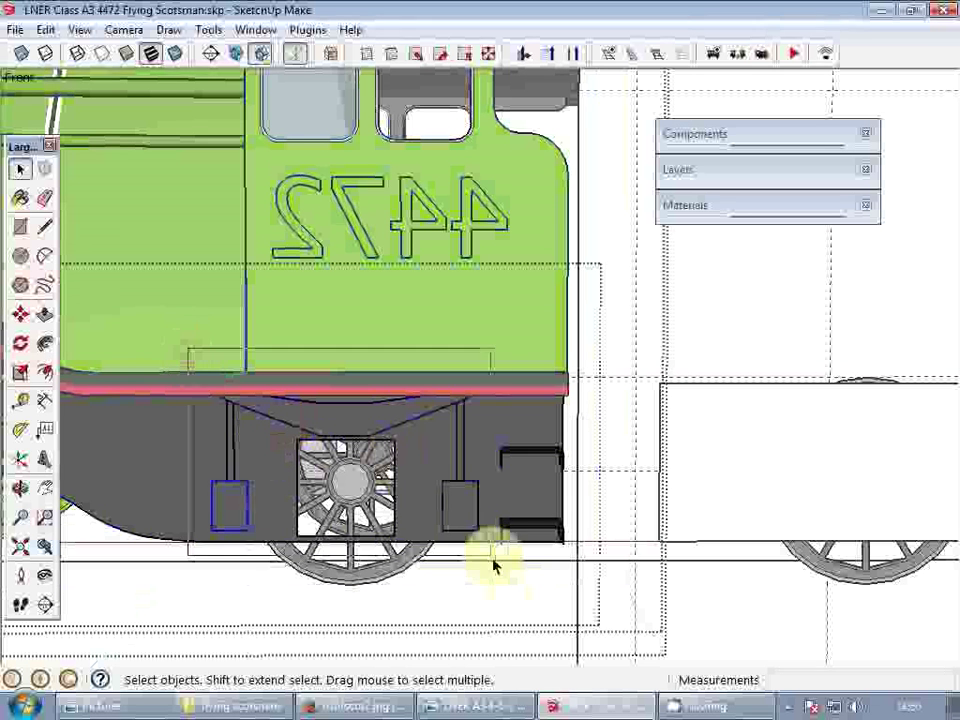
{"action": "left_click_drag", "start_coordinate": [493, 563], "coordinate": [575, 590]}
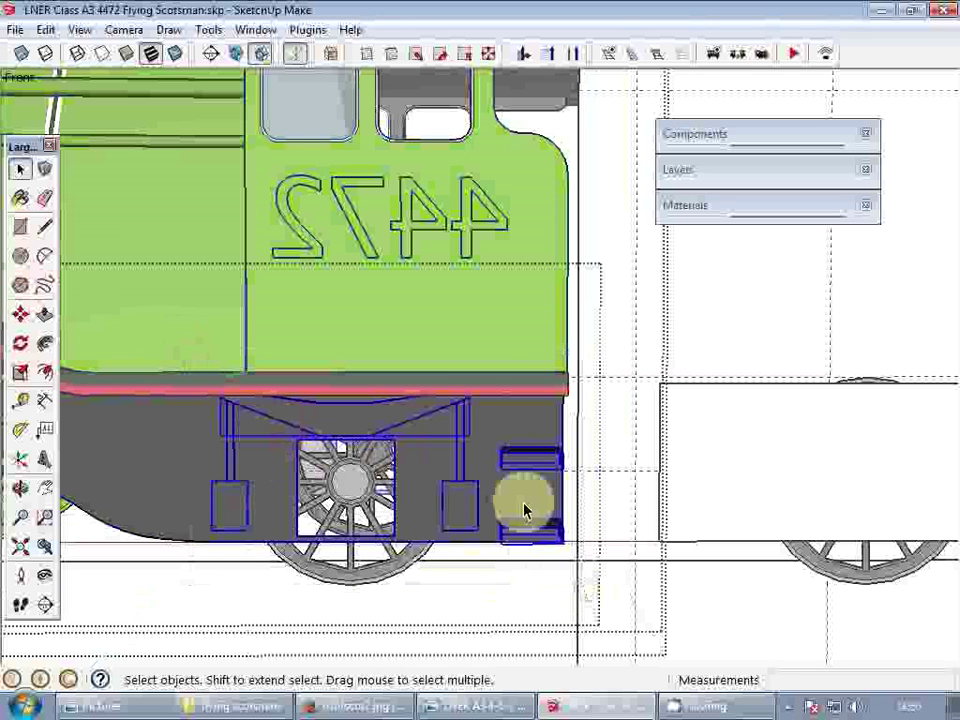
{"action": "key", "text": "s"}
{"action": "key", "text": "space"}
- Take the locomotive's frame geometry out of the selection and copy the spring, hangers, plates and footsteps
{"action": "middle_click_drag", "start_coordinate": [482, 482], "coordinate": [161, 456]}
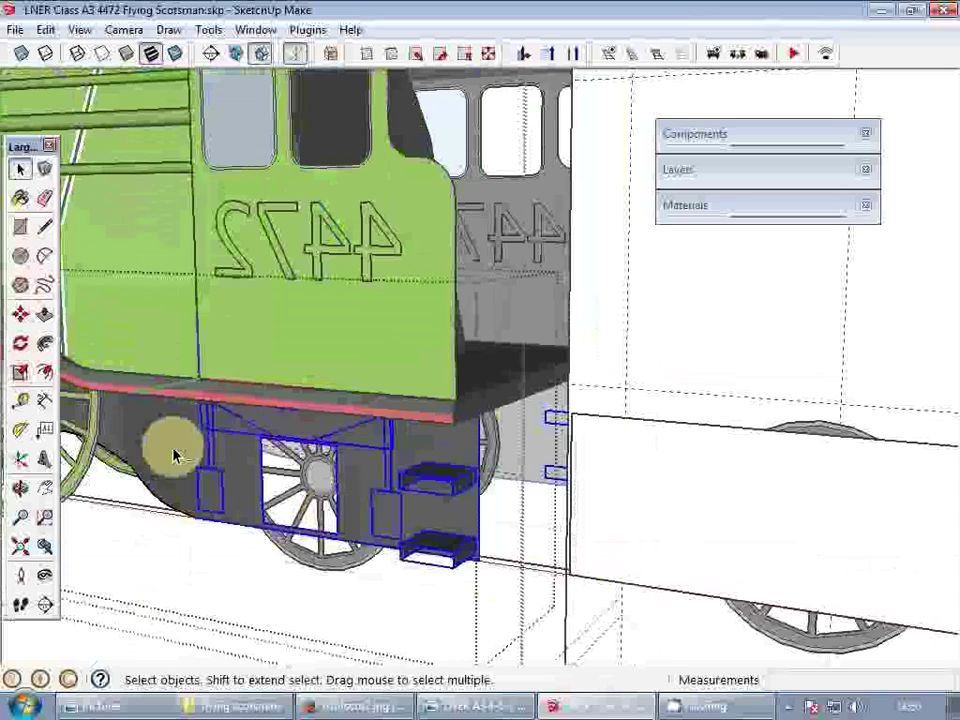
{"action": "double_click", "coordinate": [173, 456], "text": "shift"}
{"action": "scroll", "coordinate": [236, 482], "scroll_direction": "up", "scroll_amount": 2}
{"action": "key", "text": "s"}
{"action": "key", "text": "space"}
{"action": "scroll", "coordinate": [380, 456], "scroll_direction": "down", "scroll_amount": 1}
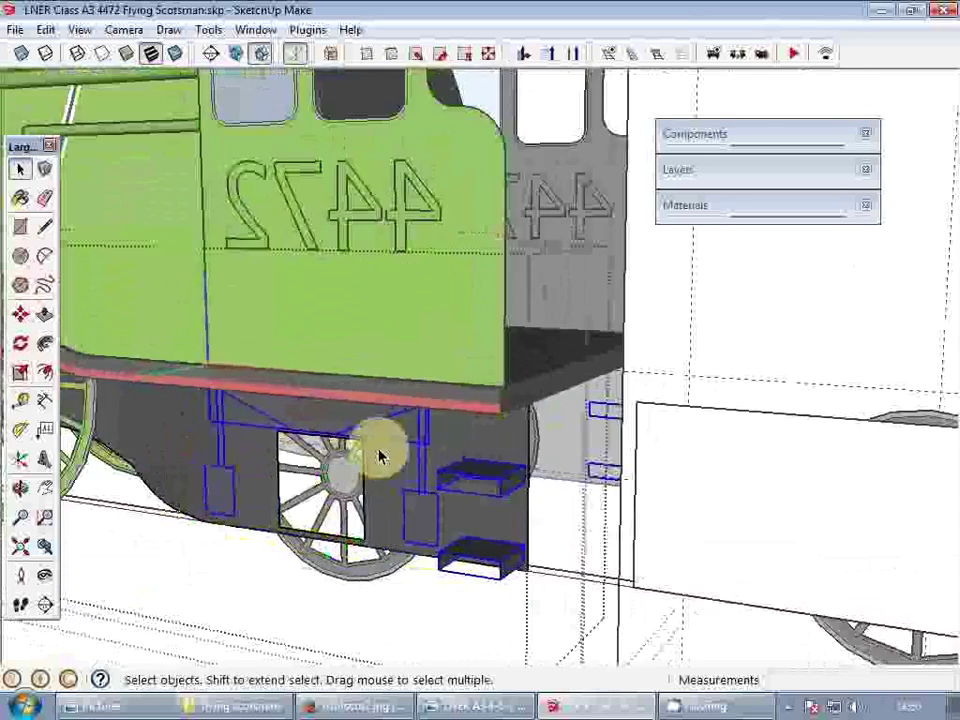
- Open the tender frame group for editing and paste the copied spring, hanger, plate and footstep parts in place
{"action": "middle_click_drag", "start_coordinate": [379, 456], "coordinate": [648, 484]}
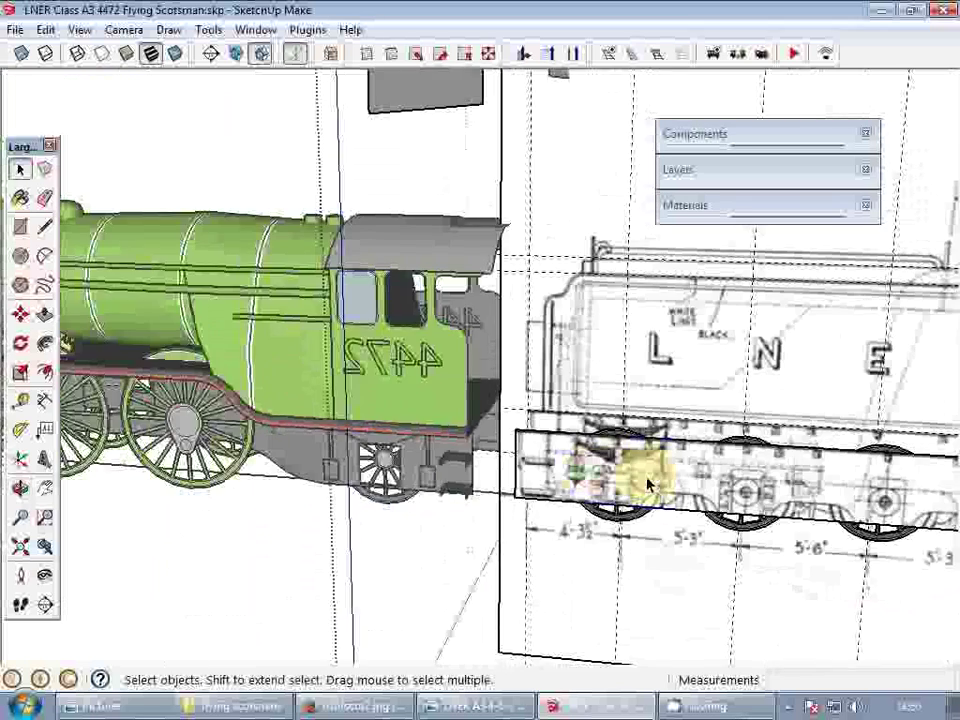
{"action": "left_click", "coordinate": [648, 484]}
{"action": "scroll", "coordinate": [649, 484], "scroll_direction": "up", "scroll_amount": 2}
{"action": "double_click", "coordinate": [642, 475]}
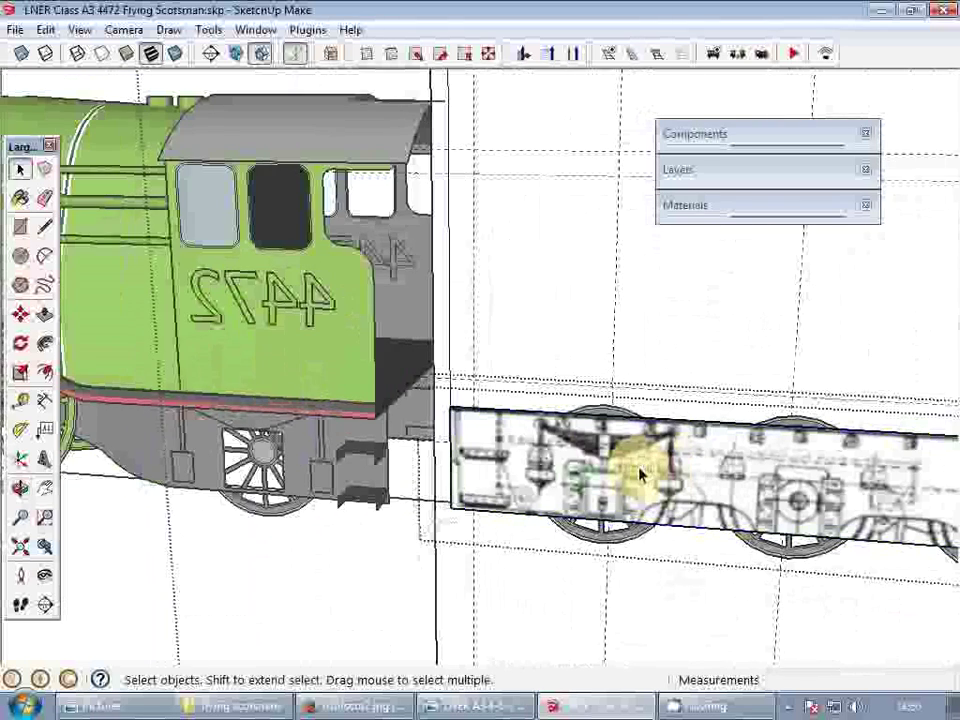
{"action": "key", "text": "ctrl+shift+v"}
- Try to move the pasted parts from the locomotive's trailing wheel to the first tender wheel, and undo the move
{"action": "middle_click_drag", "start_coordinate": [364, 467], "coordinate": [456, 497]}
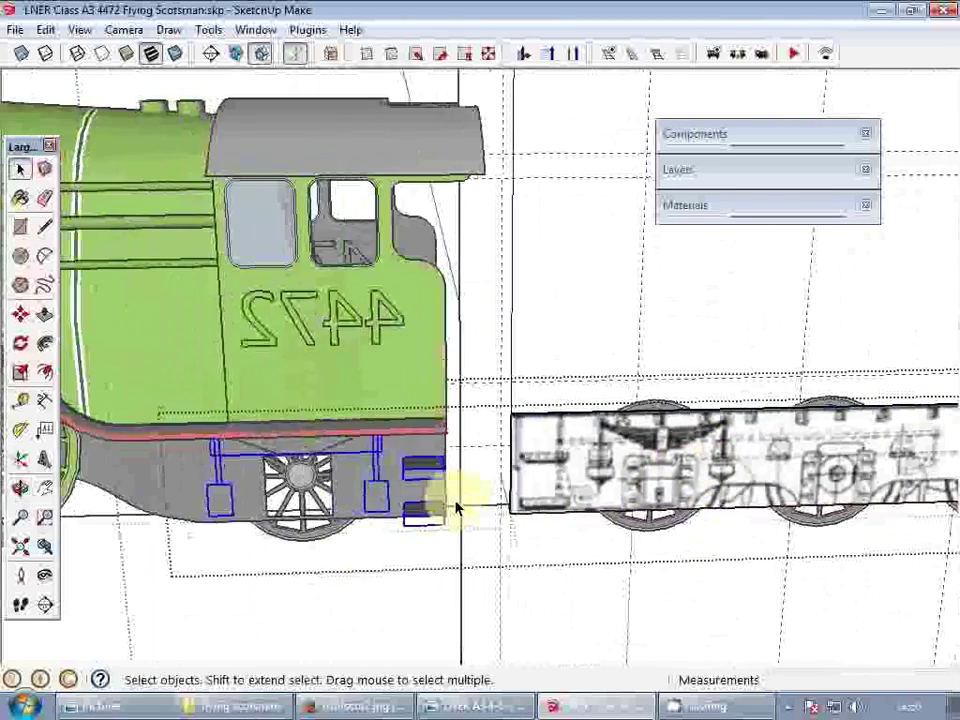
{"action": "scroll", "coordinate": [299, 546], "scroll_direction": "up", "scroll_amount": 2}
{"action": "key", "text": "m"}
{"action": "left_click", "coordinate": [291, 541]}
{"action": "middle_click_drag", "start_coordinate": [728, 490], "coordinate": [521, 508], "text": "shift"}
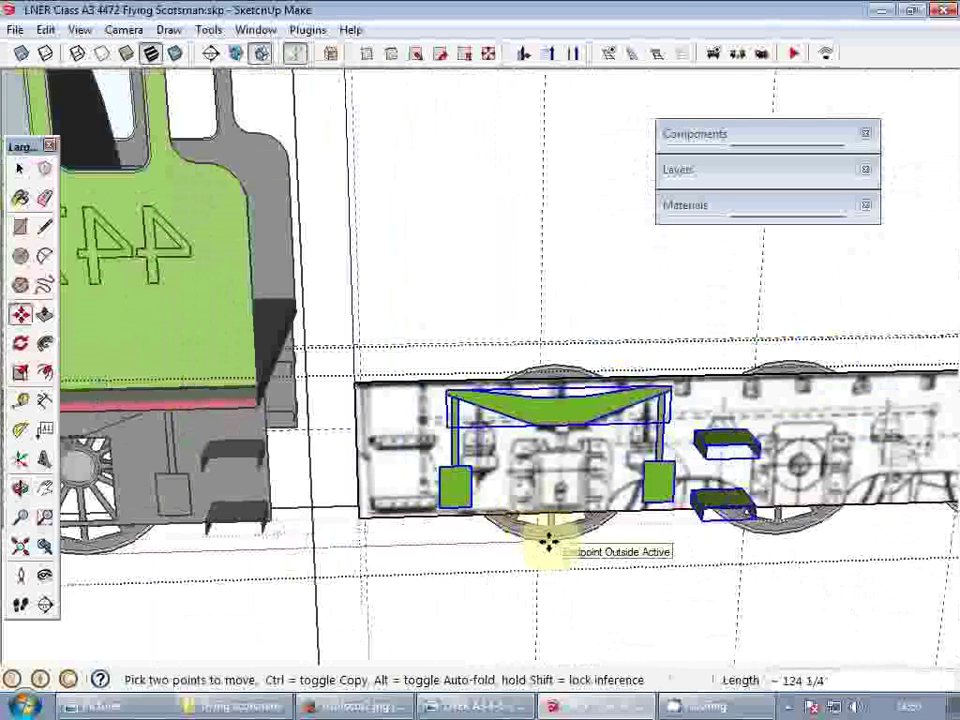
{"action": "scroll", "coordinate": [556, 545], "scroll_direction": "up", "scroll_amount": 3}
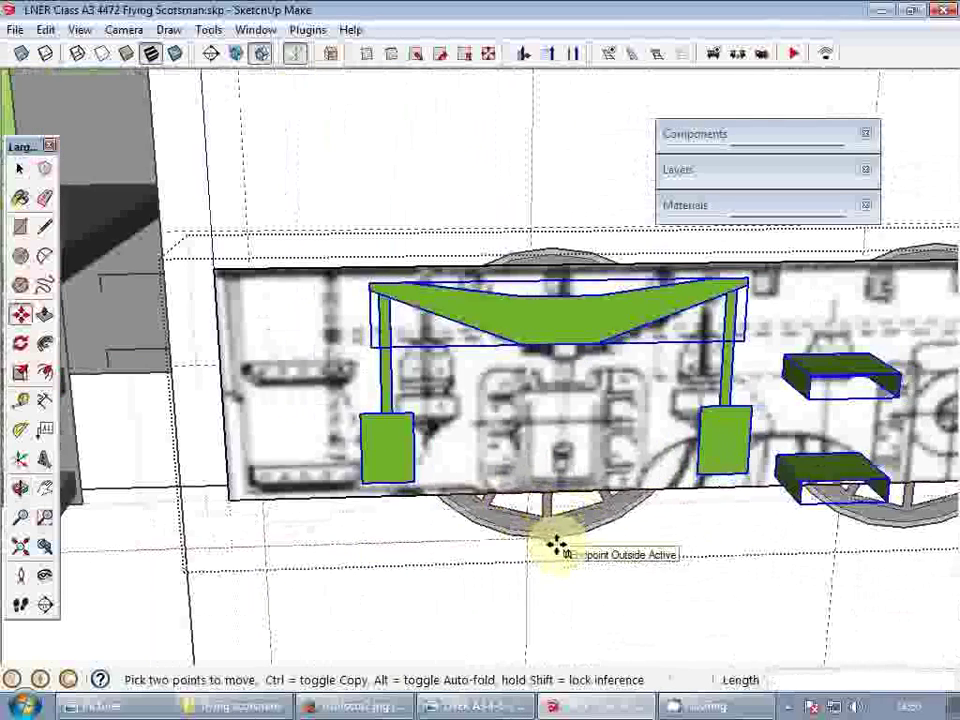
{"action": "left_click", "coordinate": [556, 541]}
{"action": "key", "text": "space"}
{"action": "scroll", "coordinate": [721, 461], "scroll_direction": "down", "scroll_amount": 4}
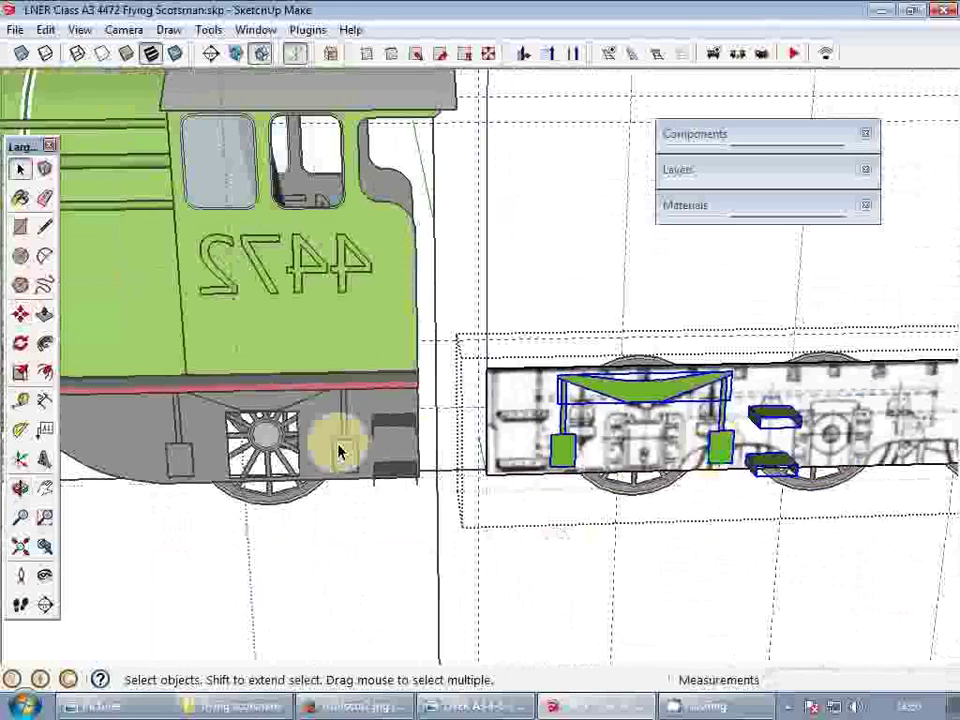
{"action": "key", "text": "ctrl+z"}
- Draw a rectangle over the square wheel opening in the locomotive's frame, corner to corner
{"action": "scroll", "coordinate": [240, 465], "scroll_direction": "up", "scroll_amount": 4}
{"action": "key", "text": "r"}
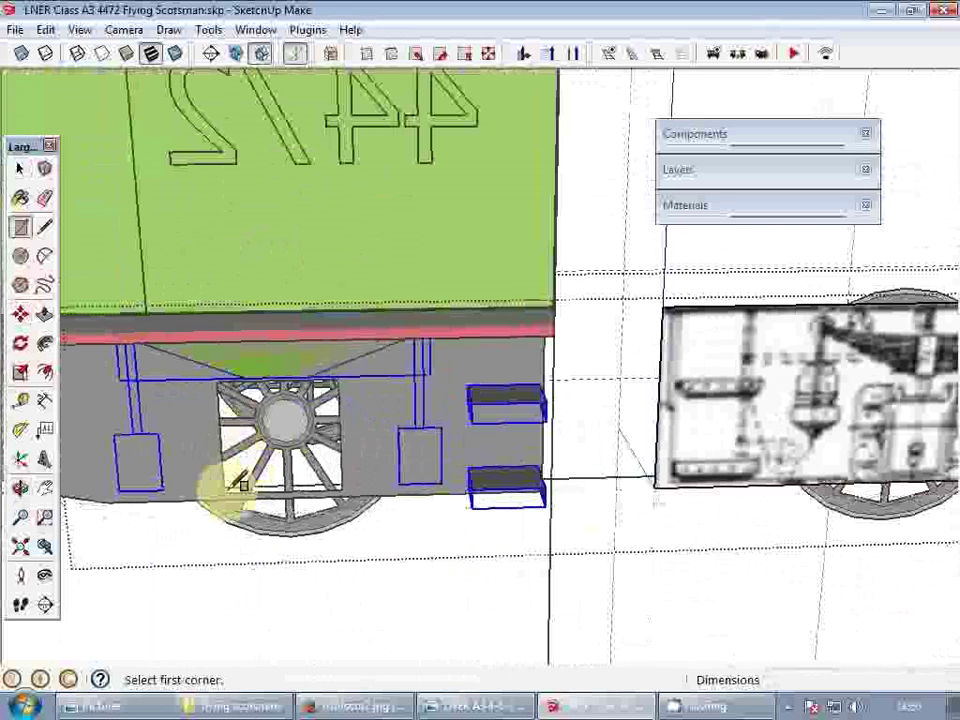
{"action": "left_click", "coordinate": [218, 492]}
{"action": "left_click", "coordinate": [341, 381]}
{"action": "key", "text": "space"}
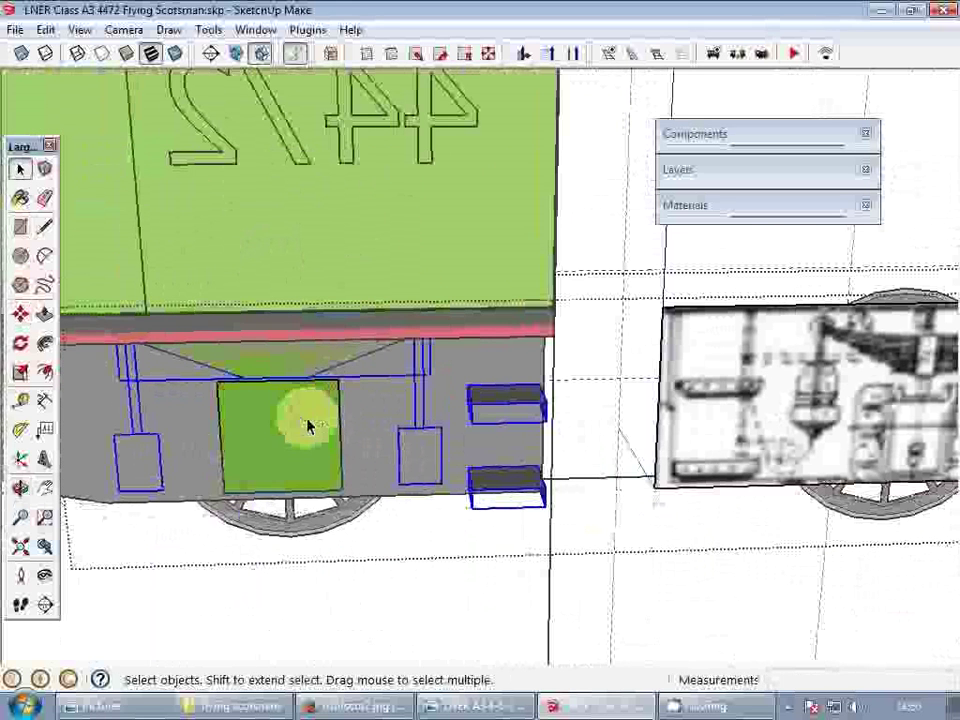
- Move the pasted parts and the rectangle from the bottom of the locomotive's trailing wheel to the bottom of the first tender wheel
{"action": "key", "text": "m"}
{"action": "left_click", "coordinate": [296, 540]}
{"action": "scroll", "coordinate": [343, 527], "scroll_direction": "down", "scroll_amount": 2}
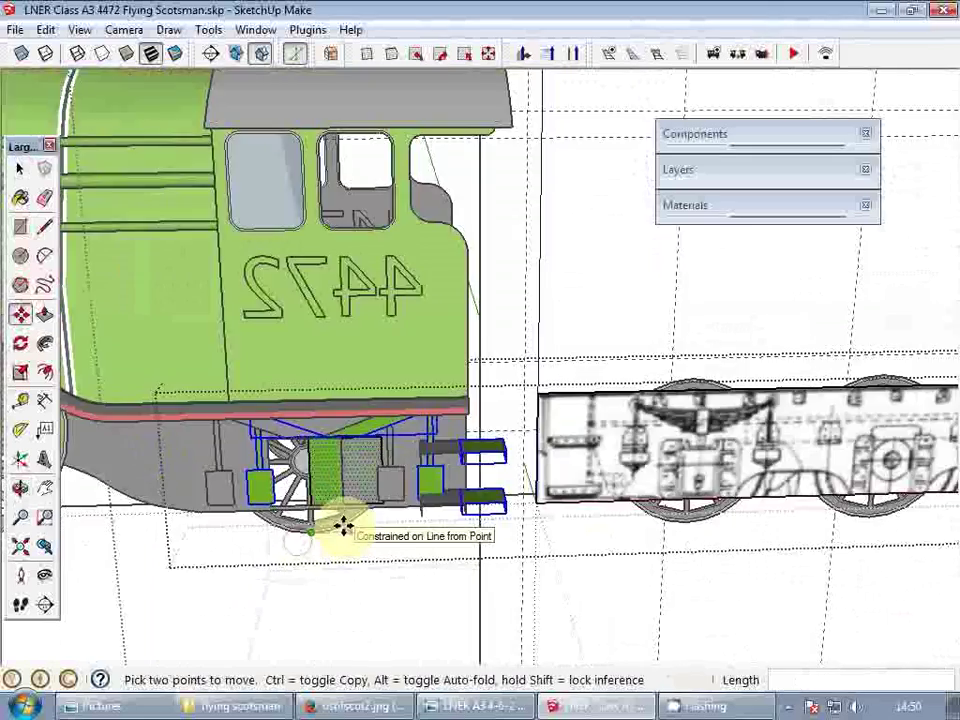
{"action": "scroll", "coordinate": [677, 480], "scroll_direction": "up", "scroll_amount": 5}
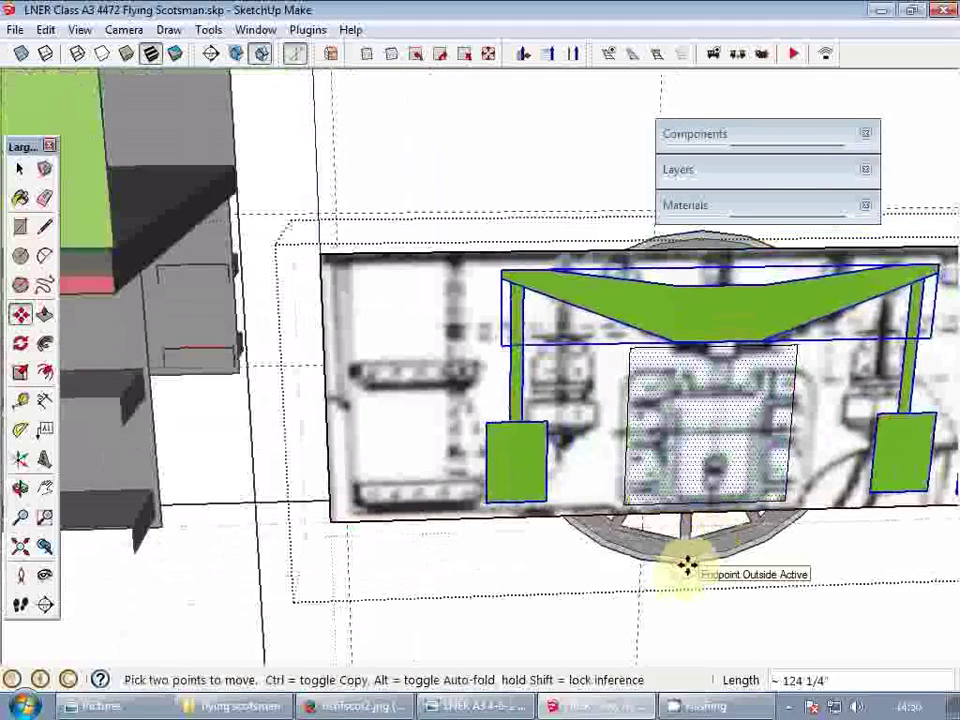
{"action": "left_click", "coordinate": [687, 566]}
{"action": "scroll", "coordinate": [719, 508], "scroll_direction": "down", "scroll_amount": 3}
{"action": "middle_click_drag", "start_coordinate": [728, 503], "coordinate": [279, 495], "text": "shift"}
{"action": "left_click", "coordinate": [229, 547]}
{"action": "key", "text": "ctrl"}
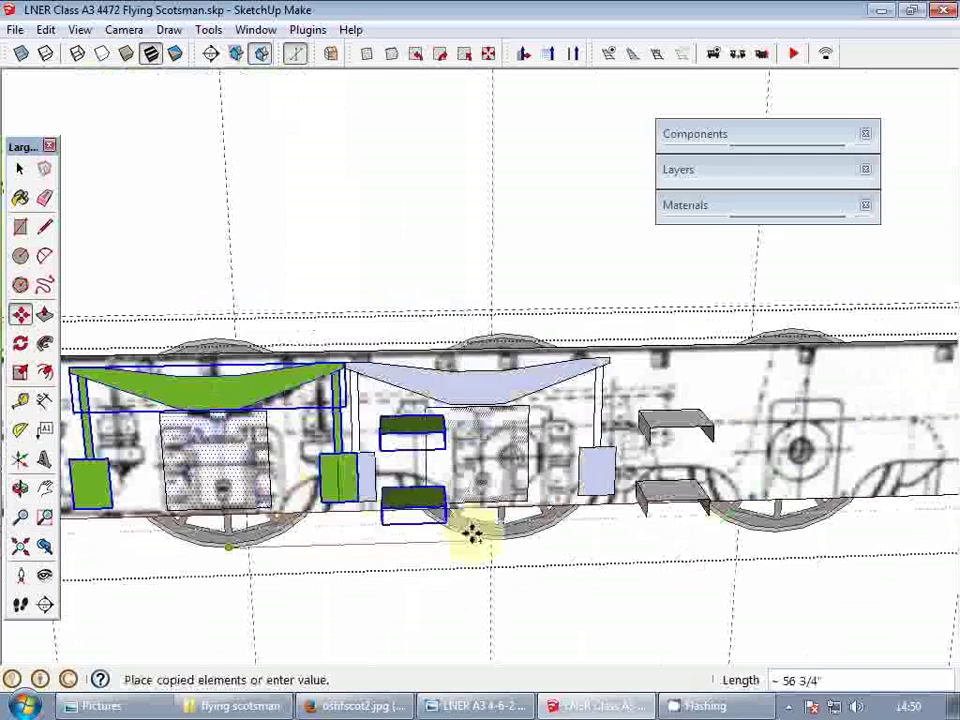
{"action": "key", "text": "space"}
- Move the two footsteps along the tender frame to its front edge
{"action": "left_click", "coordinate": [419, 500]}
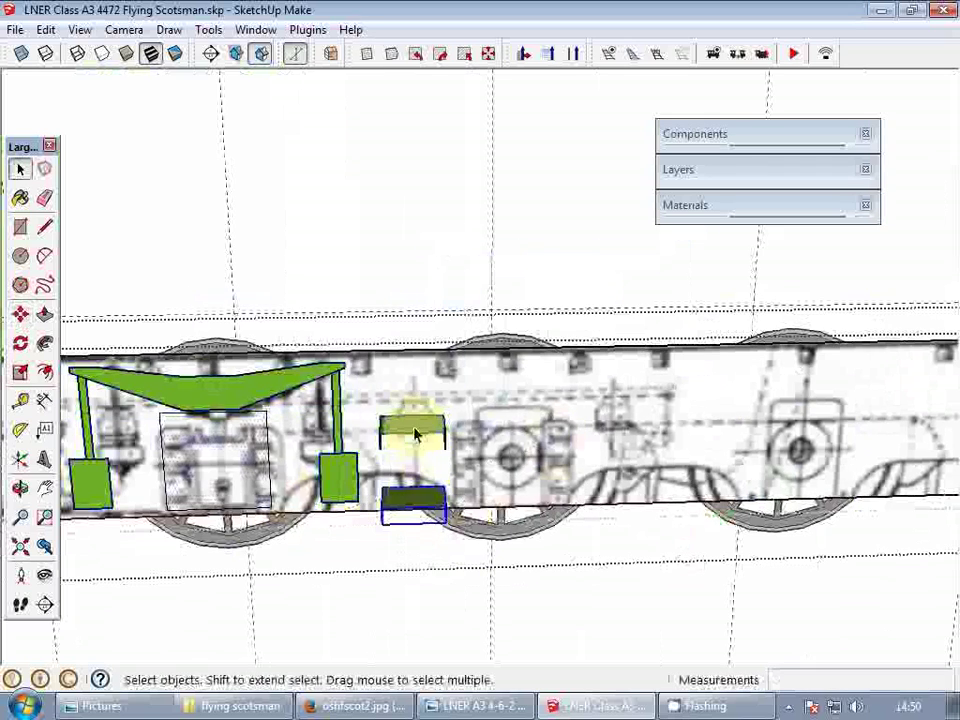
{"action": "left_click", "coordinate": [415, 432], "text": "shift"}
{"action": "middle_click_drag", "start_coordinate": [415, 432], "coordinate": [567, 458]}
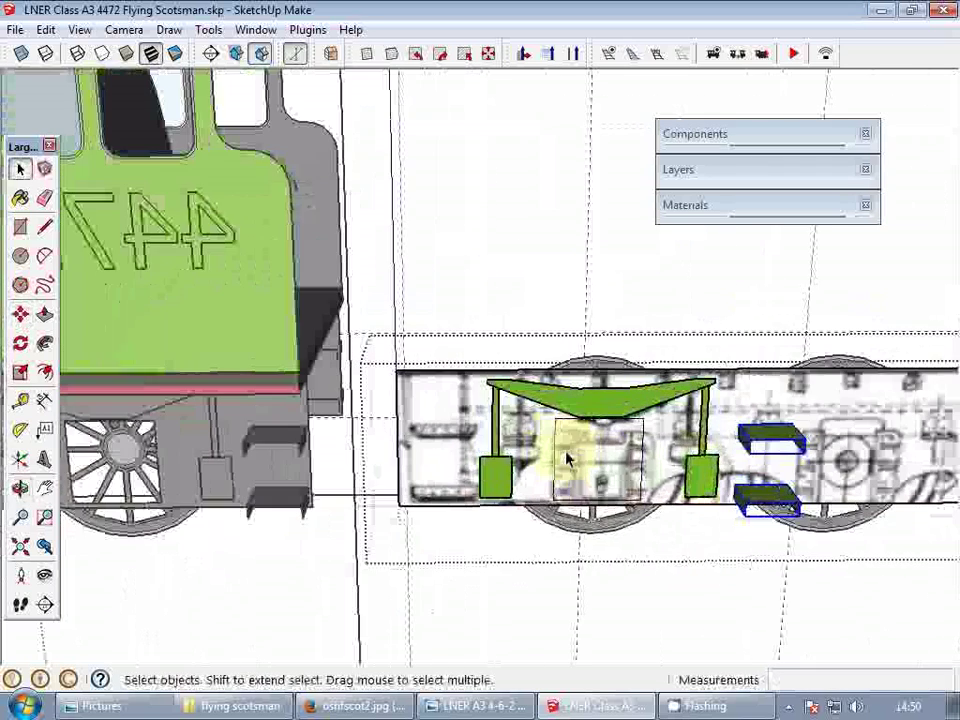
{"action": "key", "text": "m"}
{"action": "left_click", "coordinate": [747, 428]}
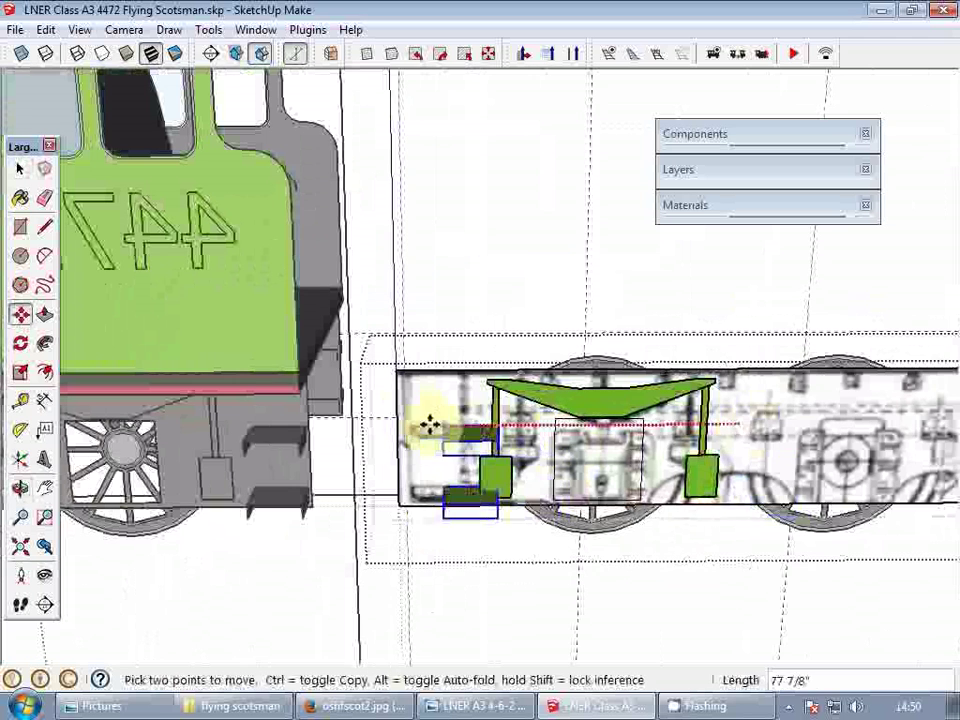
{"action": "scroll", "coordinate": [391, 400], "scroll_direction": "up", "scroll_amount": 5}
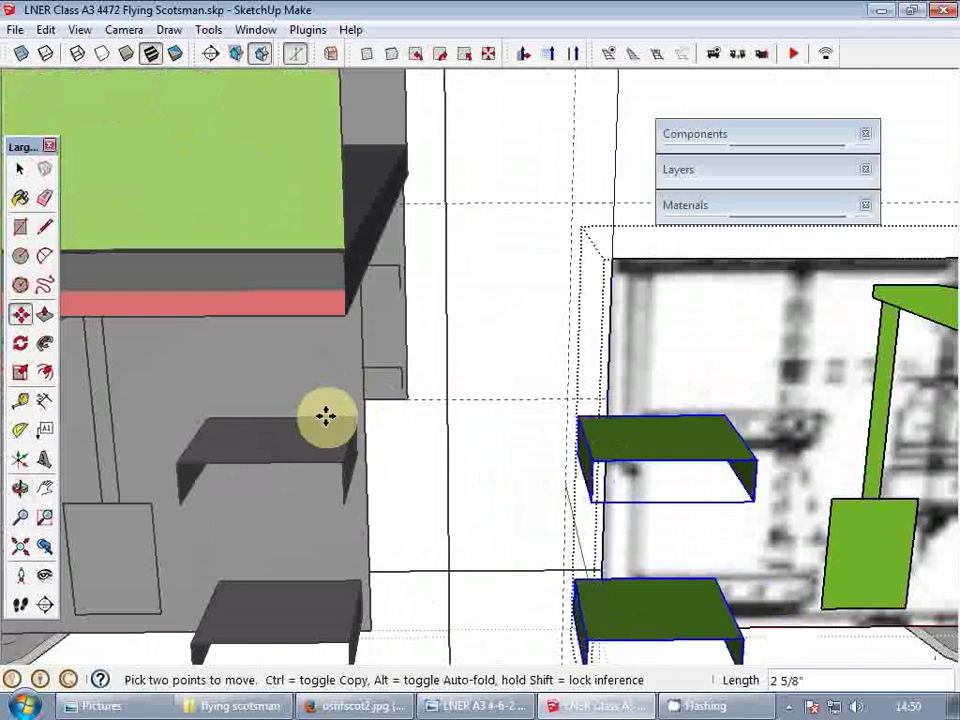
{"action": "key", "text": "space"}
{"action": "scroll", "coordinate": [366, 412], "scroll_direction": "down", "scroll_amount": 5}
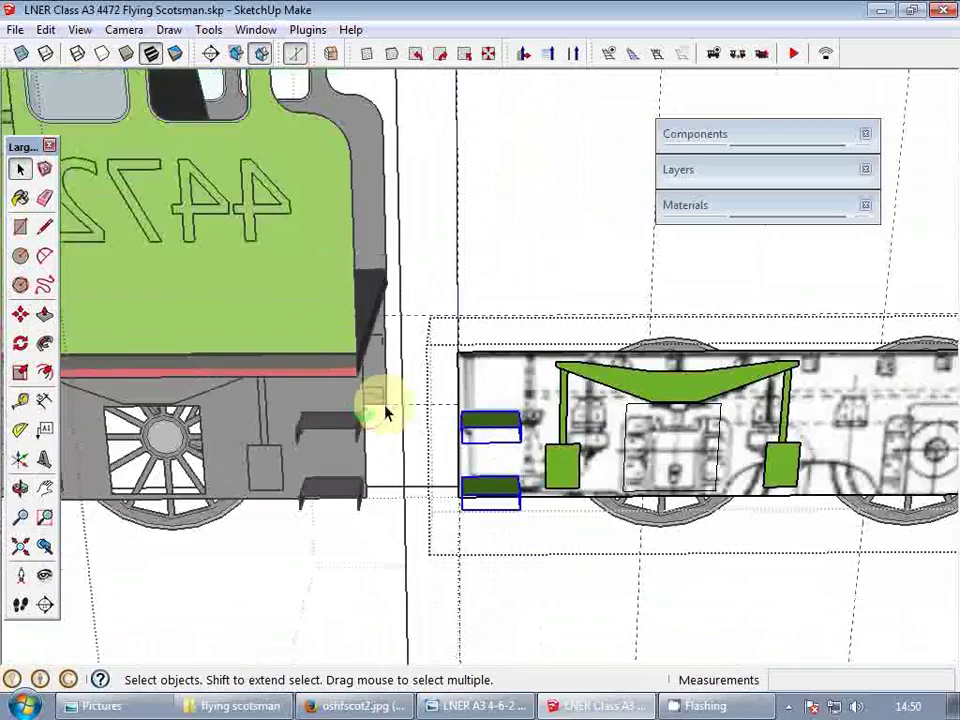
- Copy the first wheel's spring, hangers, plates and axlebox rectangle onto the second tender wheel
{"action": "middle_click_drag", "start_coordinate": [386, 411], "coordinate": [422, 418]}
{"action": "left_click", "coordinate": [305, 438]}
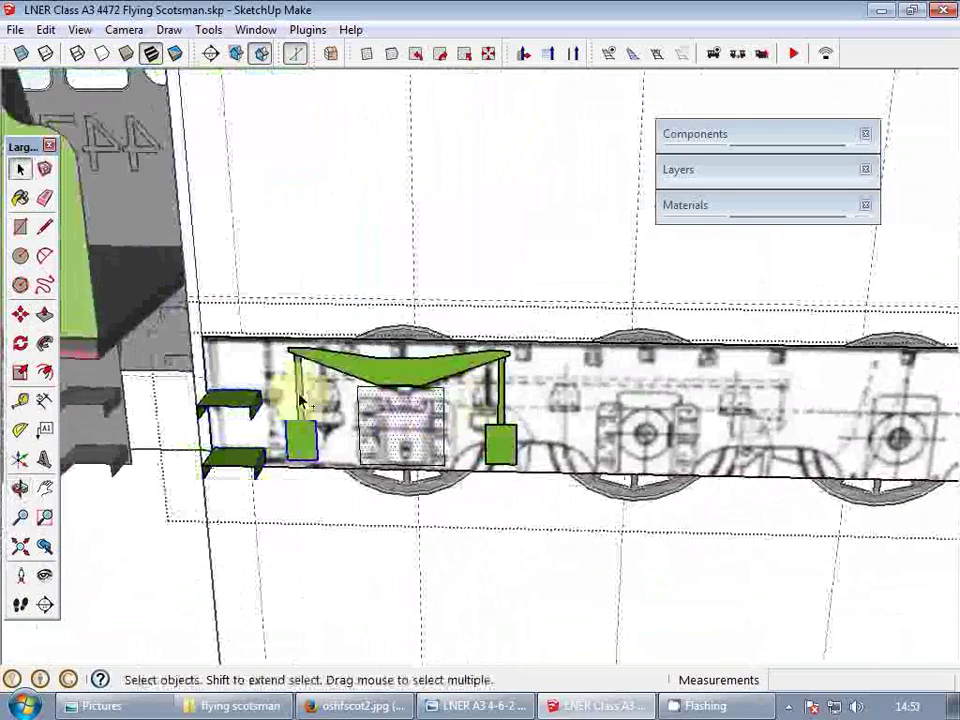
{"action": "left_click", "coordinate": [426, 378], "text": "shift"}
{"action": "scroll", "coordinate": [305, 400], "scroll_direction": "up", "scroll_amount": 2}
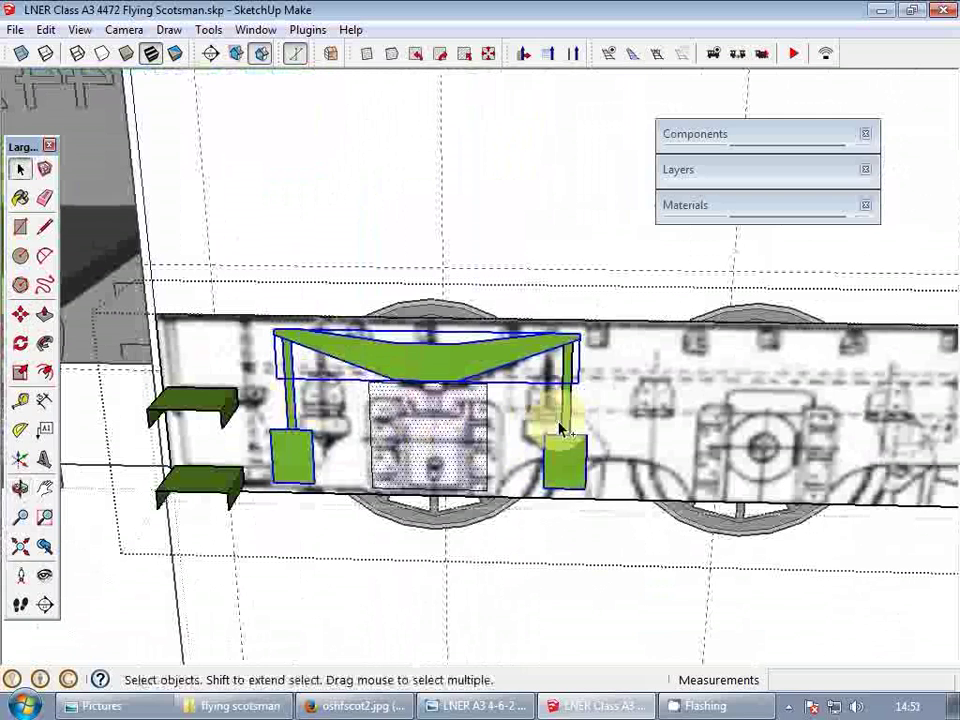
{"action": "scroll", "coordinate": [435, 439], "scroll_direction": "down", "scroll_amount": 1}
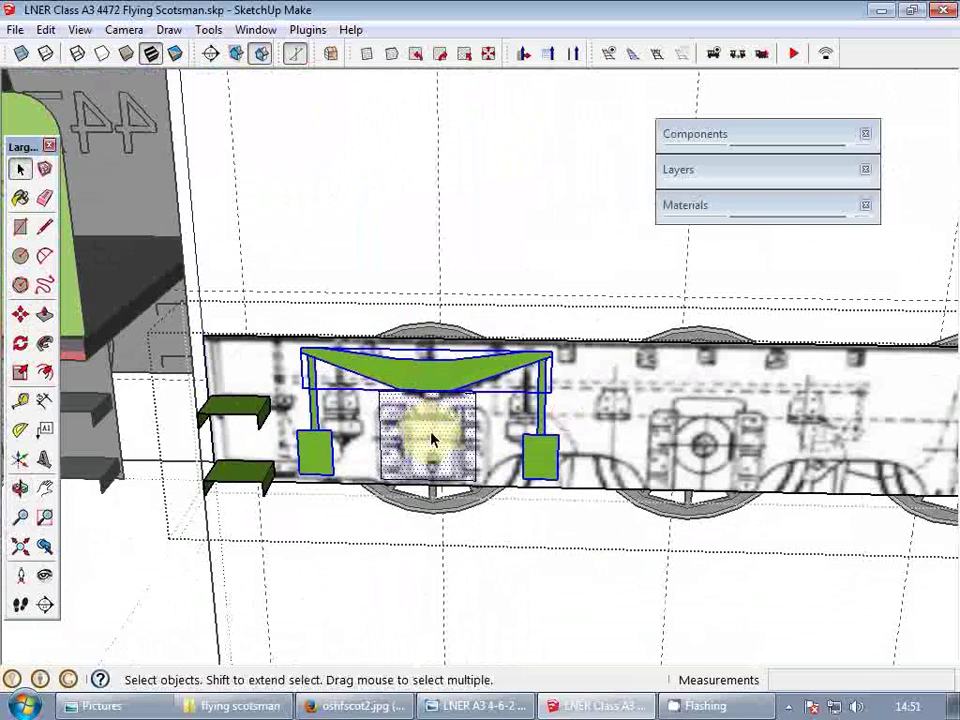
{"action": "key", "text": "m"}
{"action": "scroll", "coordinate": [437, 514], "scroll_direction": "up", "scroll_amount": 2}
{"action": "key", "text": "ctrl"}
{"action": "left_click", "coordinate": [437, 514]}
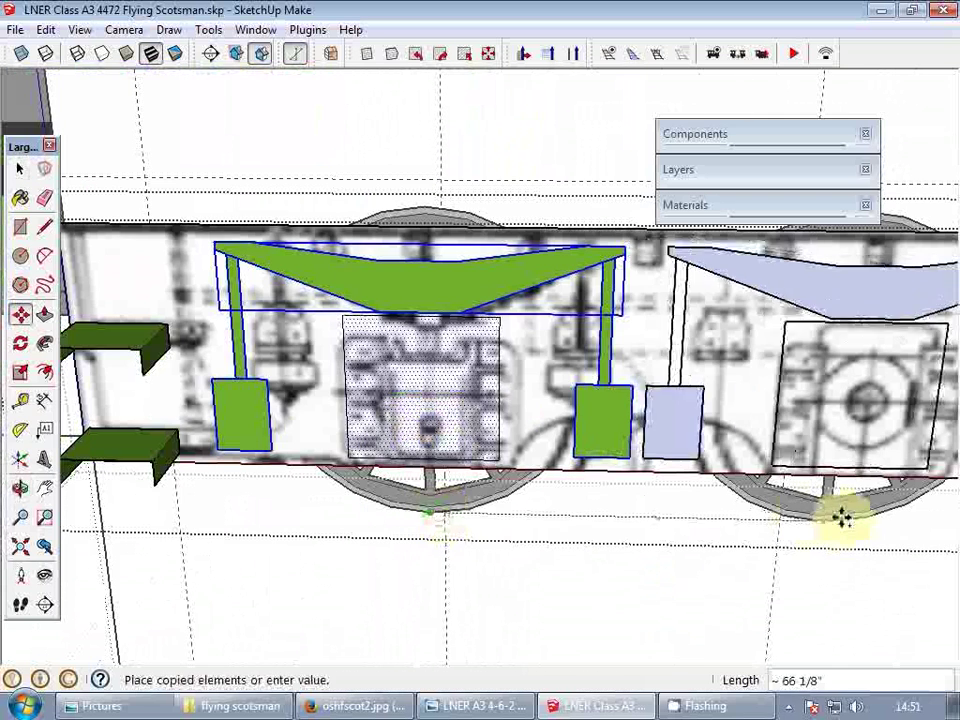
{"action": "left_click", "coordinate": [827, 522]}
- Copy the second wheel's spring, hangers, plates and axlebox rectangle 66" along the frame onto the third tender wheel
{"action": "key", "text": "ctrl"}
{"action": "left_click", "coordinate": [827, 520]}
{"action": "scroll", "coordinate": [700, 445], "scroll_direction": "down", "scroll_amount": 2}
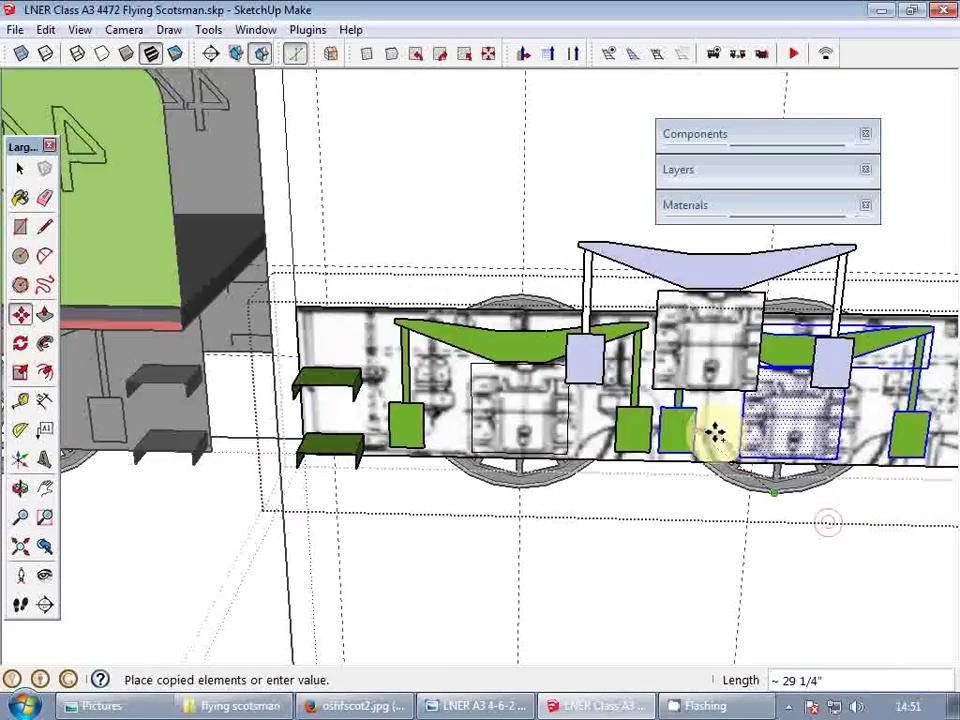
{"action": "middle_click_drag", "start_coordinate": [730, 431], "coordinate": [152, 397], "text": "shift"}
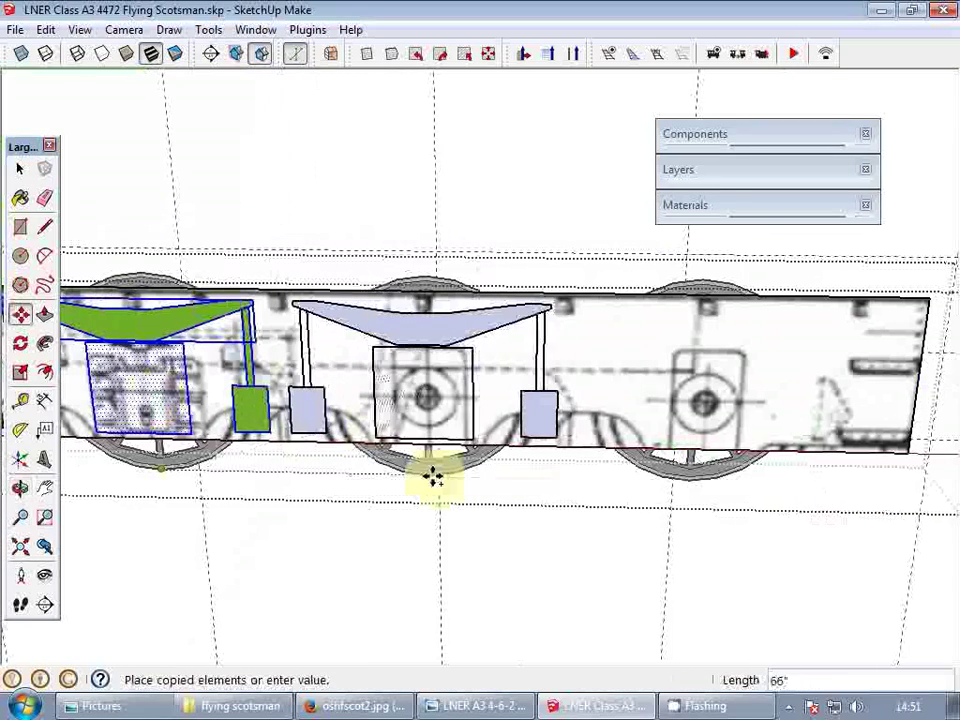
{"action": "left_click", "coordinate": [432, 477]}
- Copy the spring set and axlebox rectangle 63" from the third tender wheel onto the fourth, and select the fourth rectangle
{"action": "left_click", "coordinate": [432, 477]}
{"action": "middle_click_drag", "start_coordinate": [512, 375], "coordinate": [530, 297]}
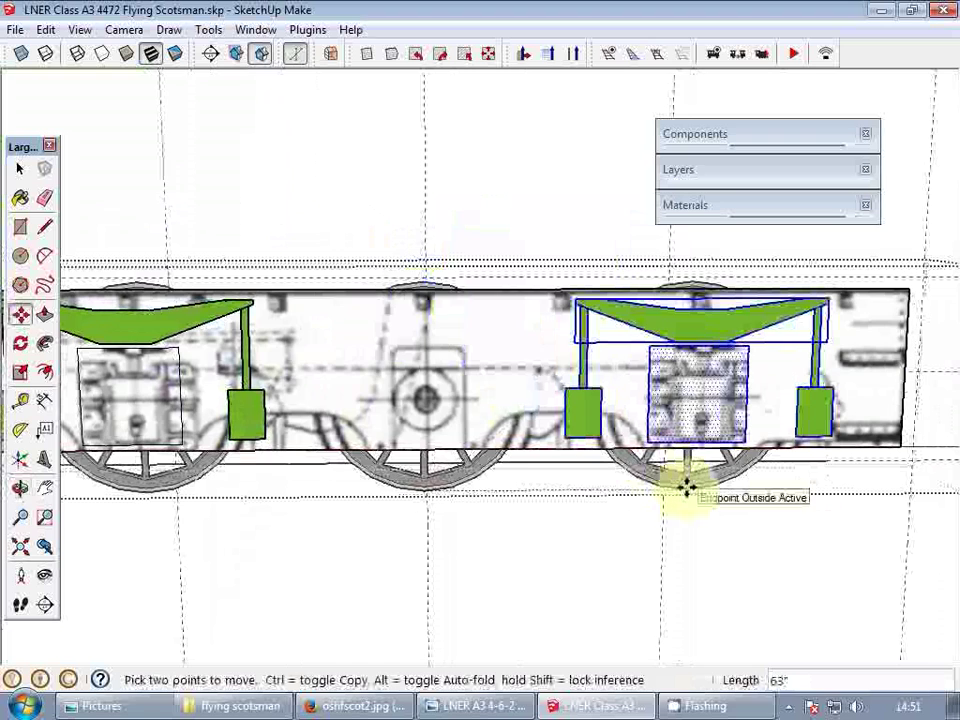
{"action": "key", "text": "ctrl"}
{"action": "left_click", "coordinate": [687, 488]}
{"action": "key", "text": "space"}
{"action": "left_click", "coordinate": [703, 403]}
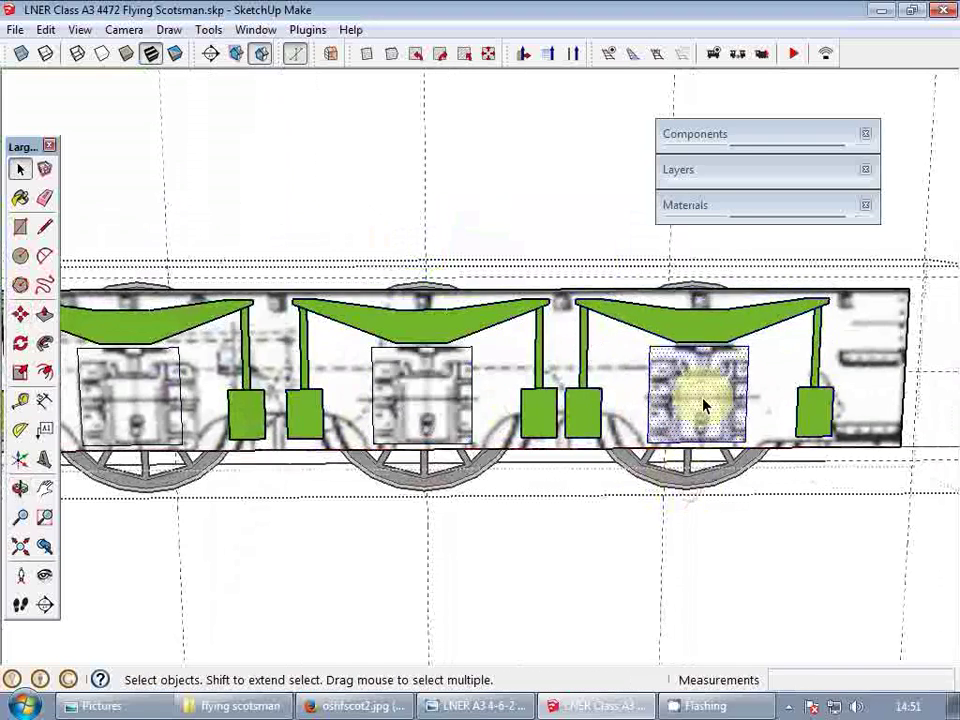
- Delete the faces inside all four axlebox rectangles to cut openings in the tender side frame
{"action": "scroll", "coordinate": [703, 402], "scroll_direction": "down", "scroll_amount": 2}
{"action": "mouse_move", "coordinate": [498, 410]}
{"action": "middle_mouse_down"}
{"action": "mouse_move", "coordinate": [403, 392]}
{"action": "mouse_move", "coordinate": [504, 429]}
{"action": "middle_mouse_up"}
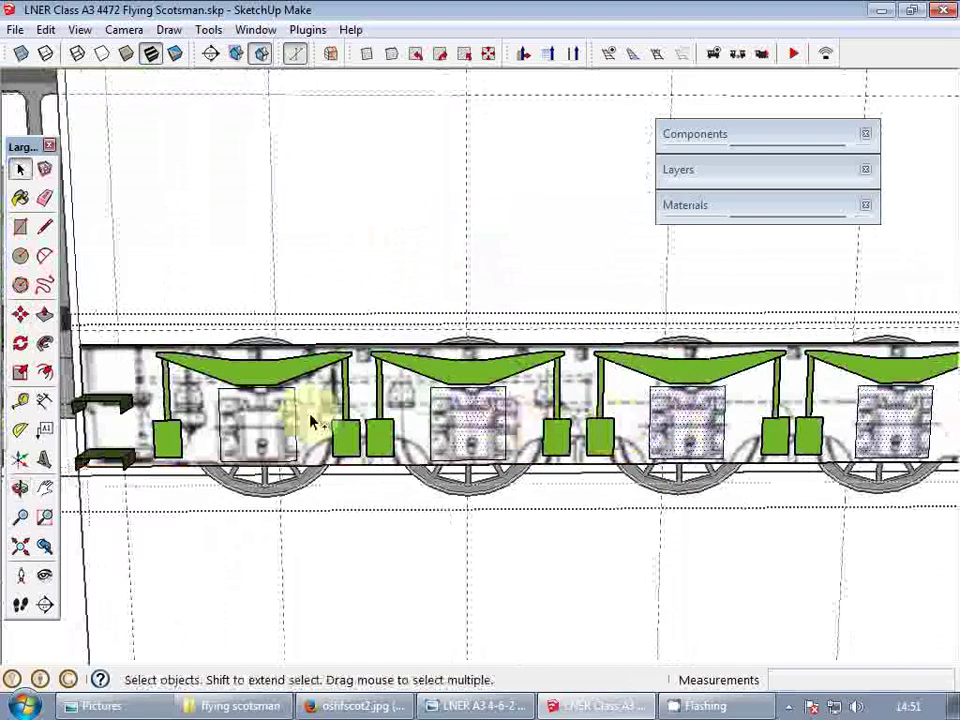
{"action": "left_click", "coordinate": [268, 429], "text": "shift"}
{"action": "middle_click_drag", "start_coordinate": [268, 429], "coordinate": [439, 495], "text": "shift"}
{"action": "scroll", "coordinate": [379, 491], "scroll_direction": "up", "scroll_amount": 3}
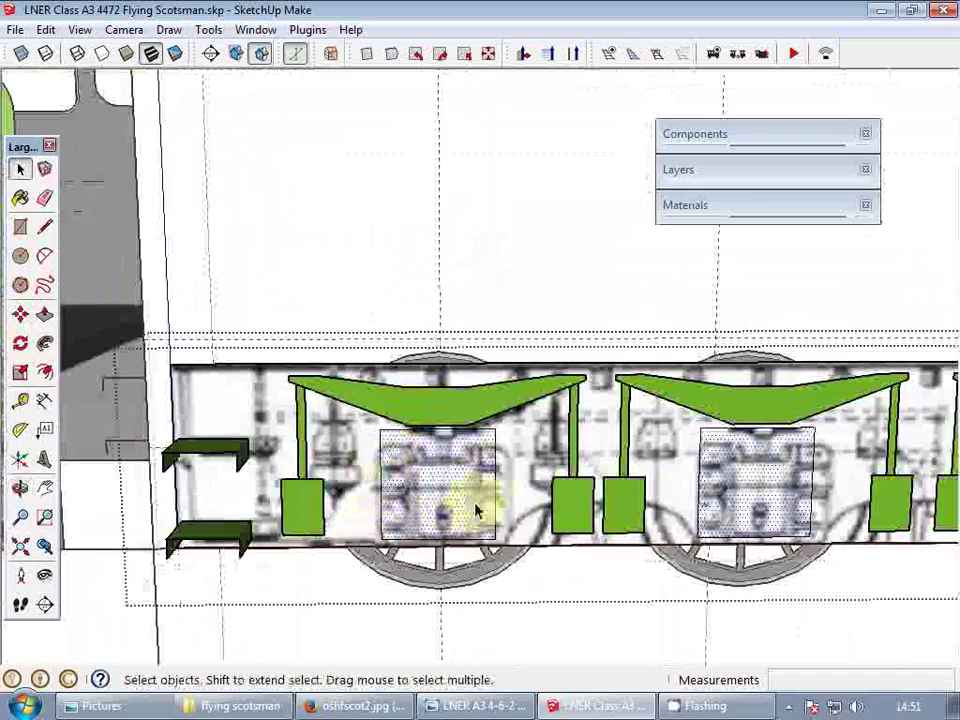
{"action": "key", "text": "Delete"}
- Hide the two spring hangers and their plates between the first and second tender wheels
{"action": "scroll", "coordinate": [637, 513], "scroll_direction": "up", "scroll_amount": 2}
{"action": "middle_click_drag", "start_coordinate": [617, 516], "coordinate": [606, 459]}
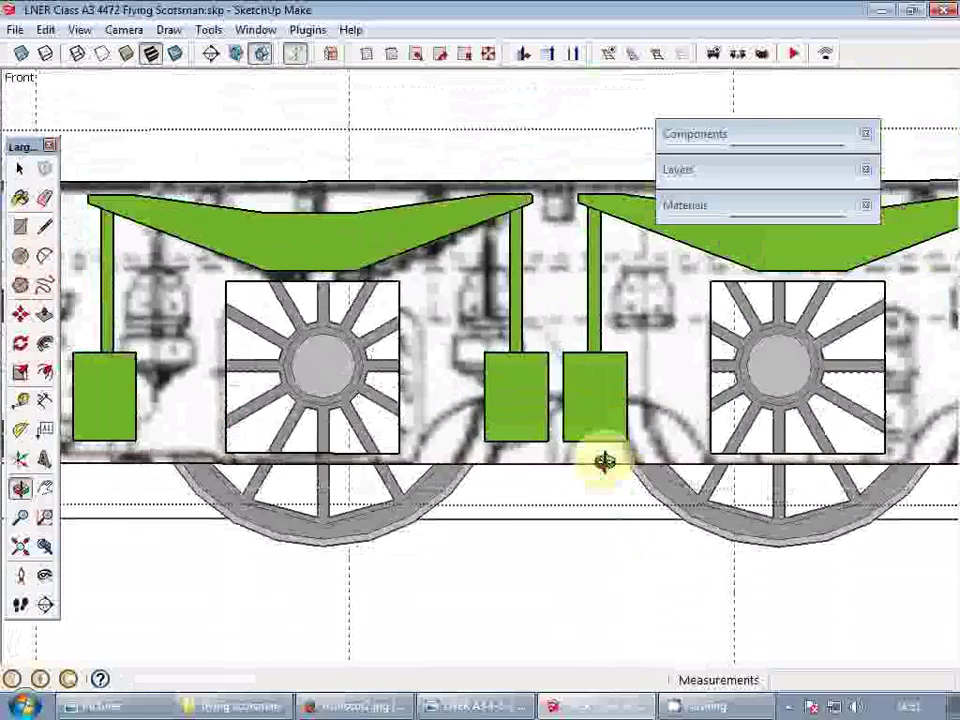
{"action": "scroll", "coordinate": [527, 412], "scroll_direction": "up", "scroll_amount": 2}
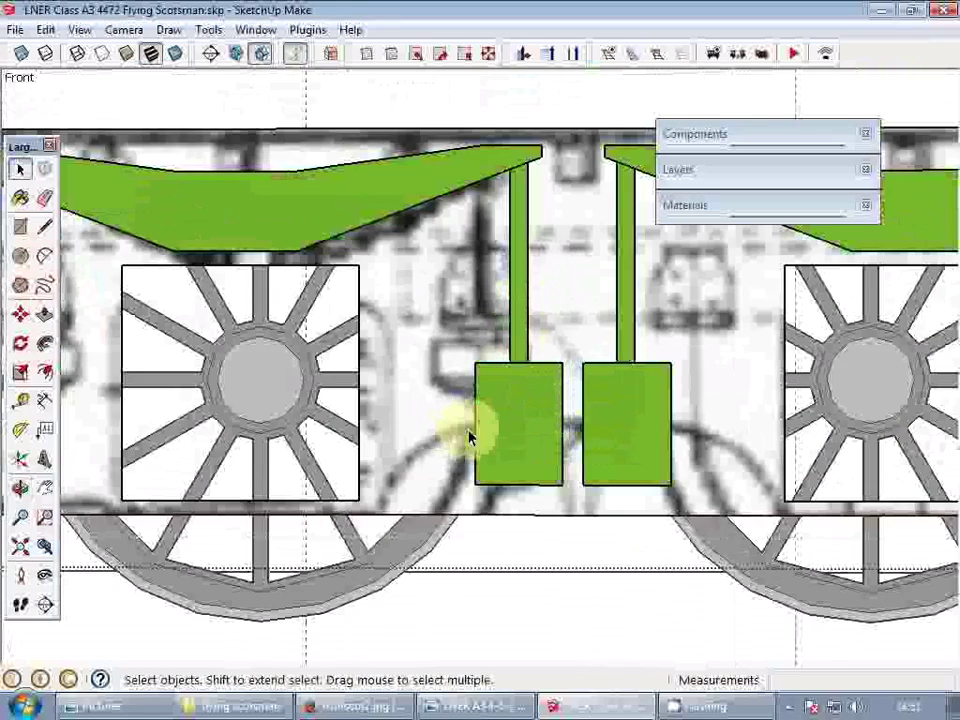
{"action": "scroll", "coordinate": [527, 426], "scroll_direction": "down", "scroll_amount": 3}
{"action": "left_click", "coordinate": [527, 426]}
{"action": "scroll", "coordinate": [420, 378], "scroll_direction": "down", "scroll_amount": 2}
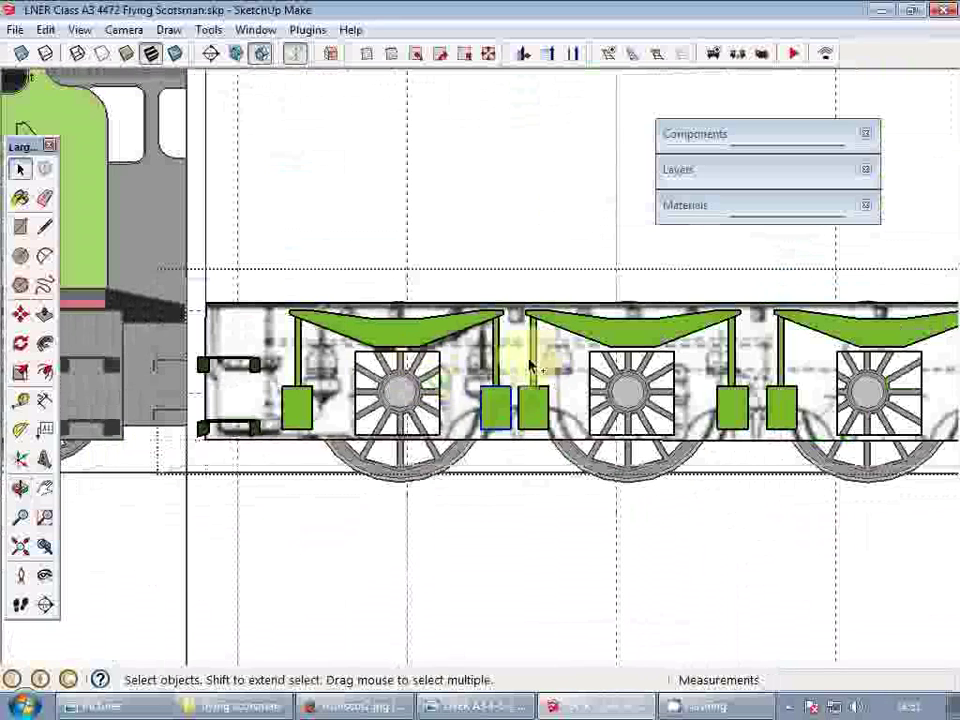
{"action": "scroll", "coordinate": [560, 420], "scroll_direction": "up", "scroll_amount": 3}
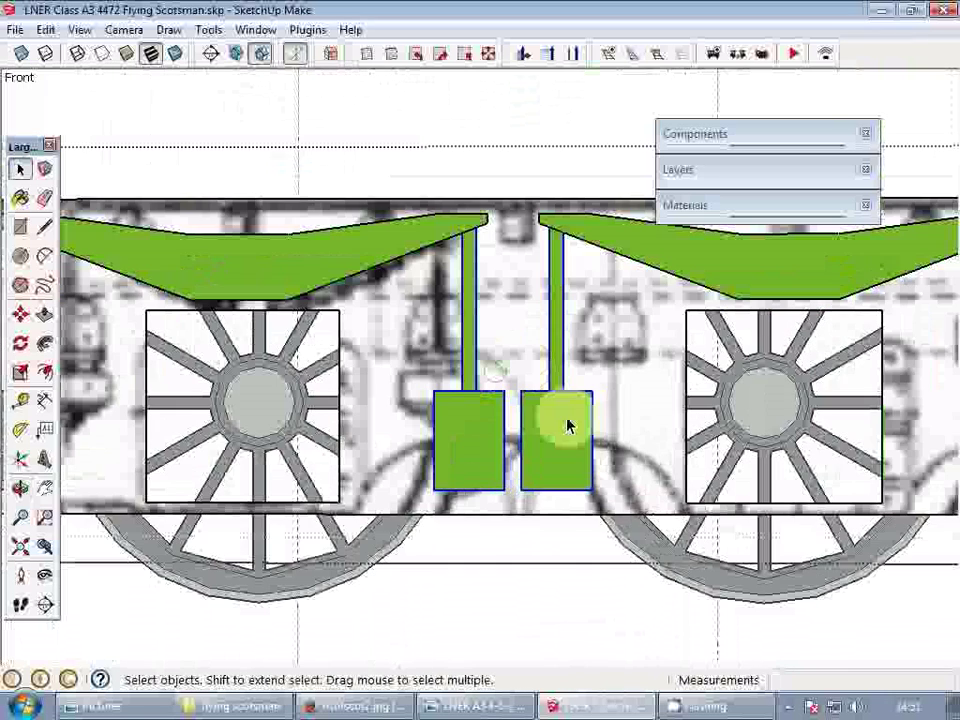
{"action": "key", "text": "Delete"}
- Trace the straight top edge and the front curved side of the frame cutout between the first and second wheels
{"action": "scroll", "coordinate": [550, 427], "scroll_direction": "up", "scroll_amount": 1}
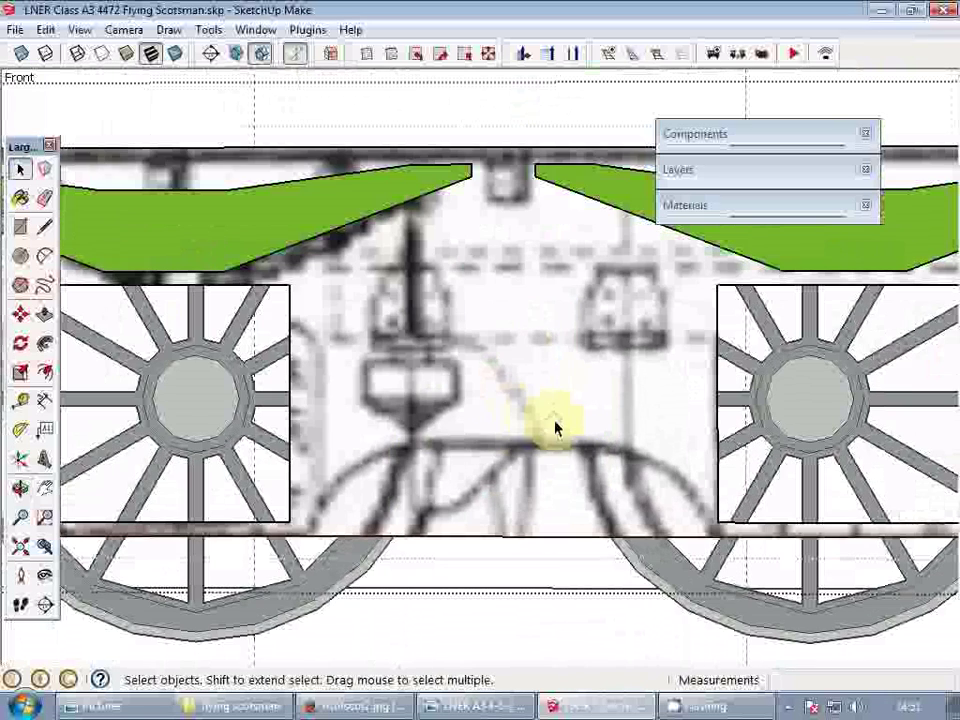
{"action": "key", "text": "l"}
{"action": "left_click", "coordinate": [418, 440]}
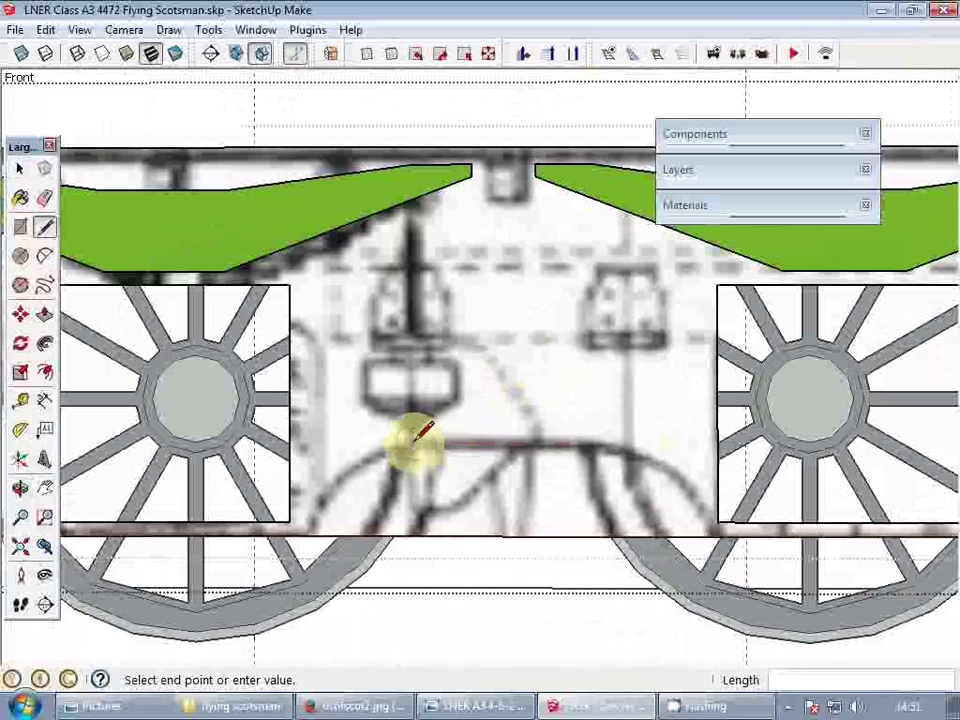
{"action": "left_click", "coordinate": [609, 441]}
{"action": "key", "text": "space"}
{"action": "key", "text": "a"}
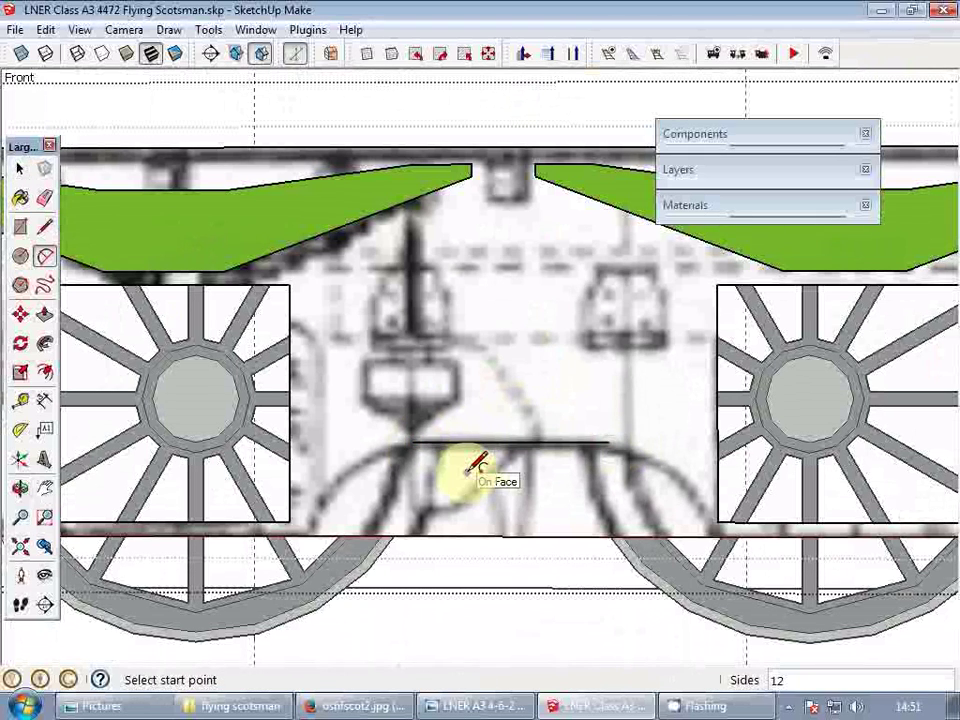
{"action": "scroll", "coordinate": [327, 503], "scroll_direction": "up", "scroll_amount": 1}
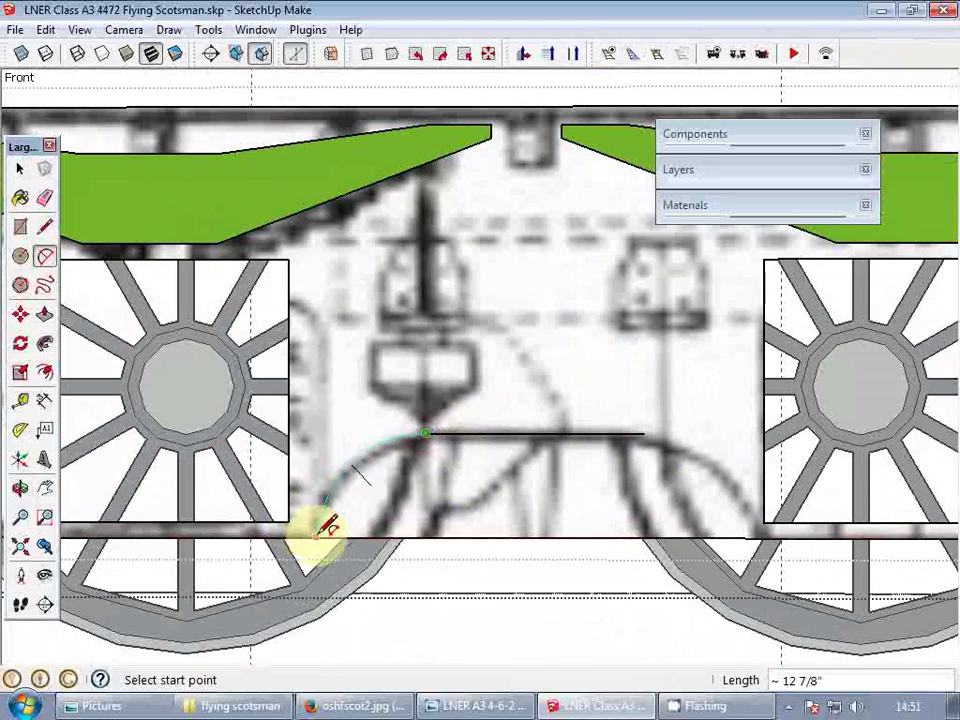
{"action": "left_click", "coordinate": [309, 530]}
{"action": "key", "text": "space"}
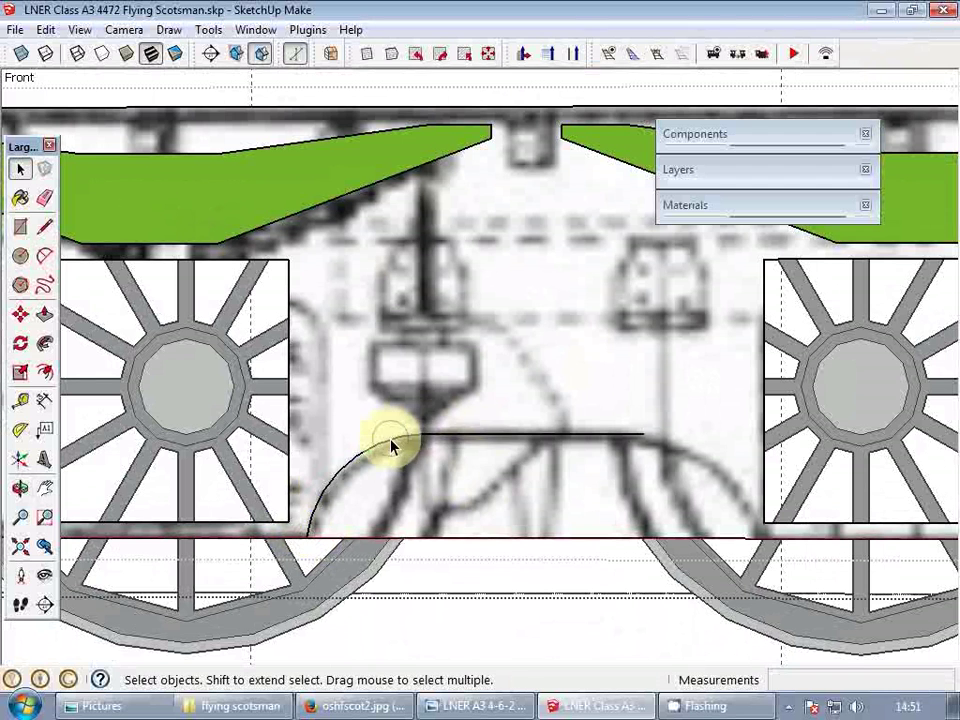
- Copy the curve by rotating it about the frame's vertical axis to form the cutout's opposite curved side
{"action": "left_click", "coordinate": [391, 446]}
{"action": "key", "text": "q"}
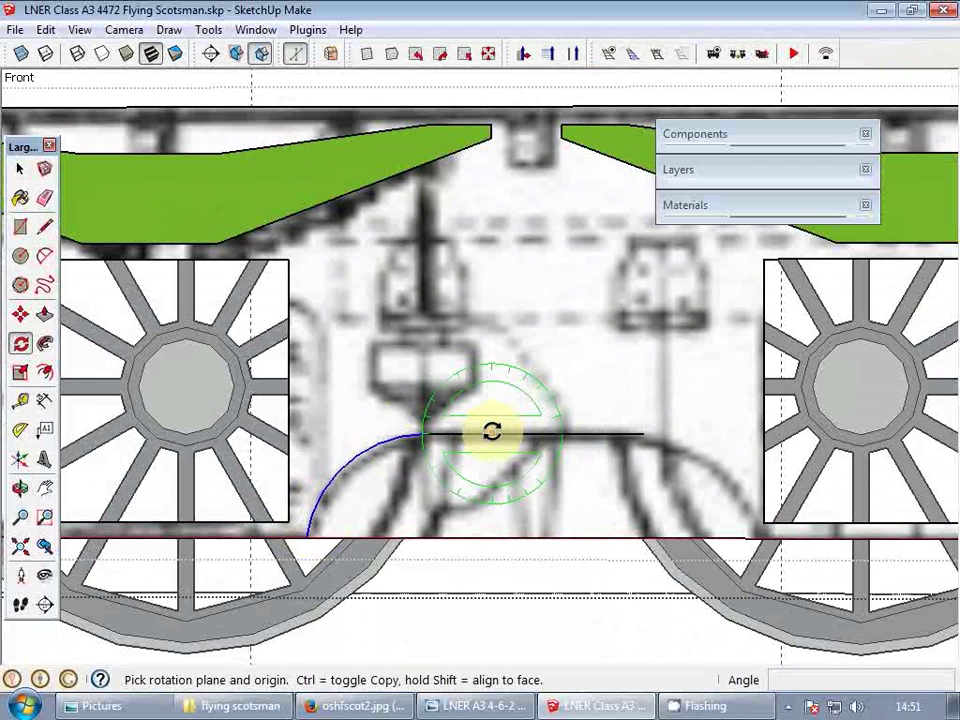
{"action": "left_click", "coordinate": [533, 478]}
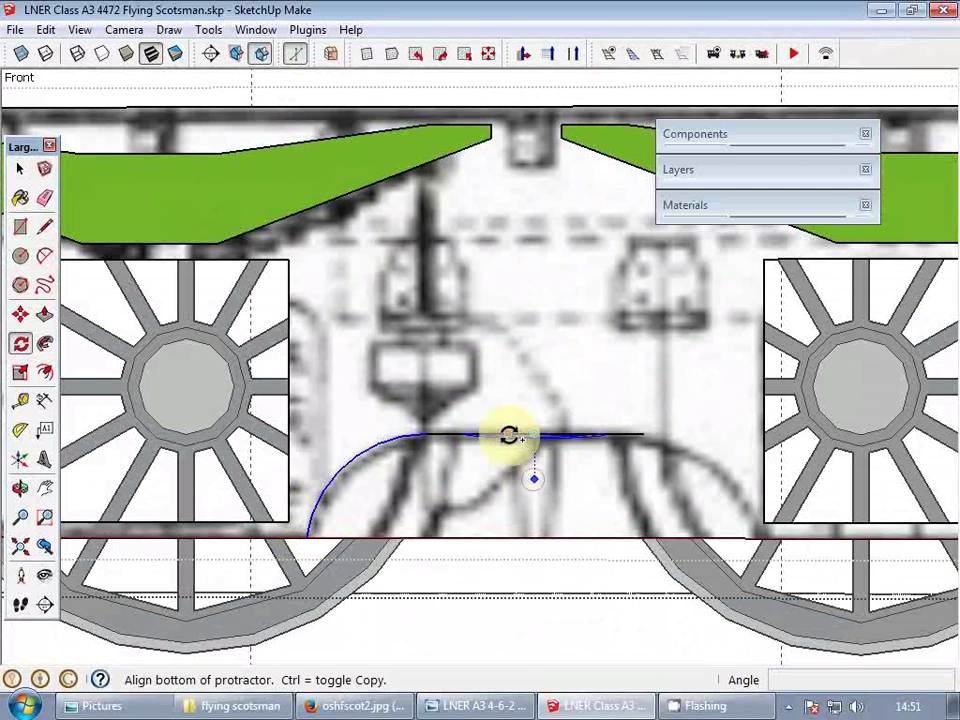
{"action": "left_click", "coordinate": [508, 435]}
{"action": "key", "text": "ctrl"}
{"action": "left_click", "coordinate": [613, 432]}
{"action": "key", "text": "space"}
{"action": "scroll", "coordinate": [613, 437], "scroll_direction": "down", "scroll_amount": 2}
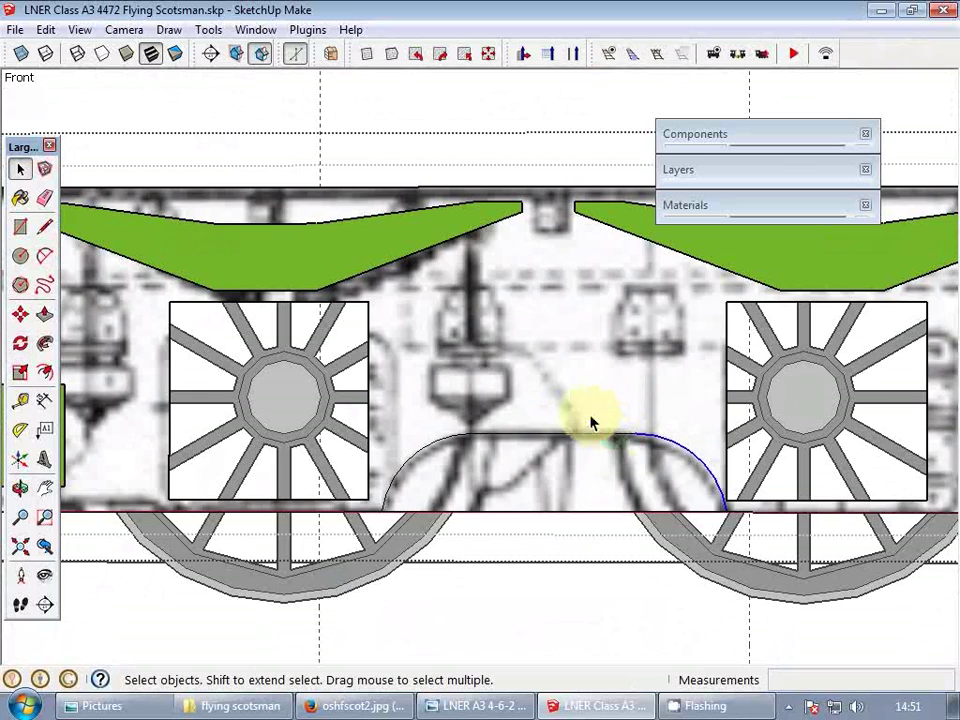
- Unhide the spring hangers and plates between the first and second wheels
{"action": "scroll", "coordinate": [591, 425], "scroll_direction": "down", "scroll_amount": 3}
{"action": "middle_click", "coordinate": [596, 409]}
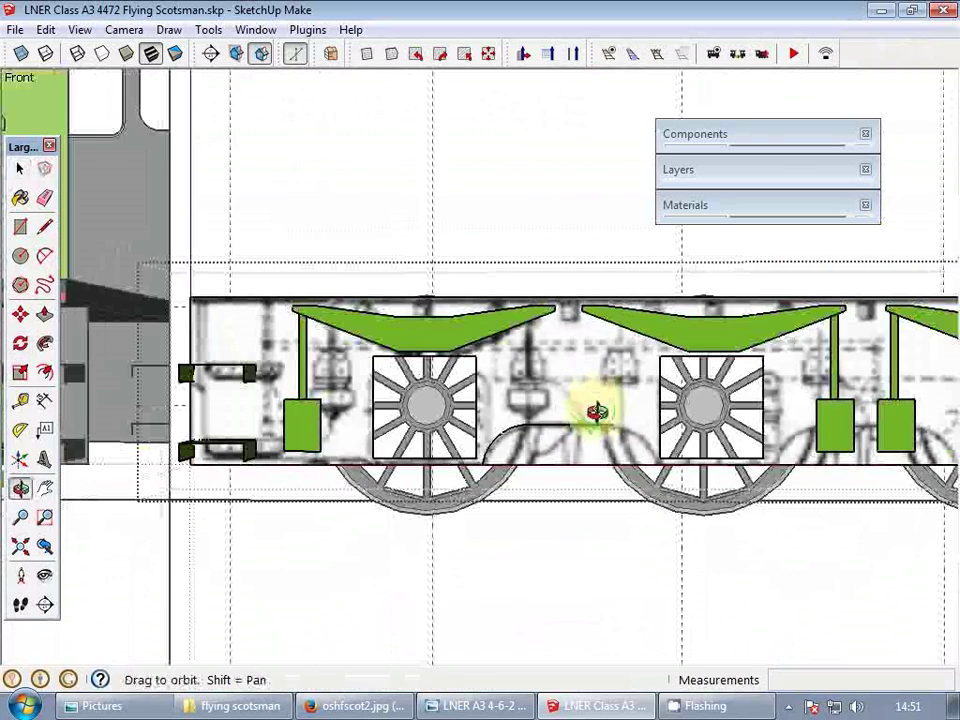
{"action": "scroll", "coordinate": [598, 413], "scroll_direction": "up", "scroll_amount": 1}
{"action": "scroll", "coordinate": [598, 413], "scroll_direction": "up", "scroll_amount": 4}
{"action": "key", "text": "ctrl+h"}
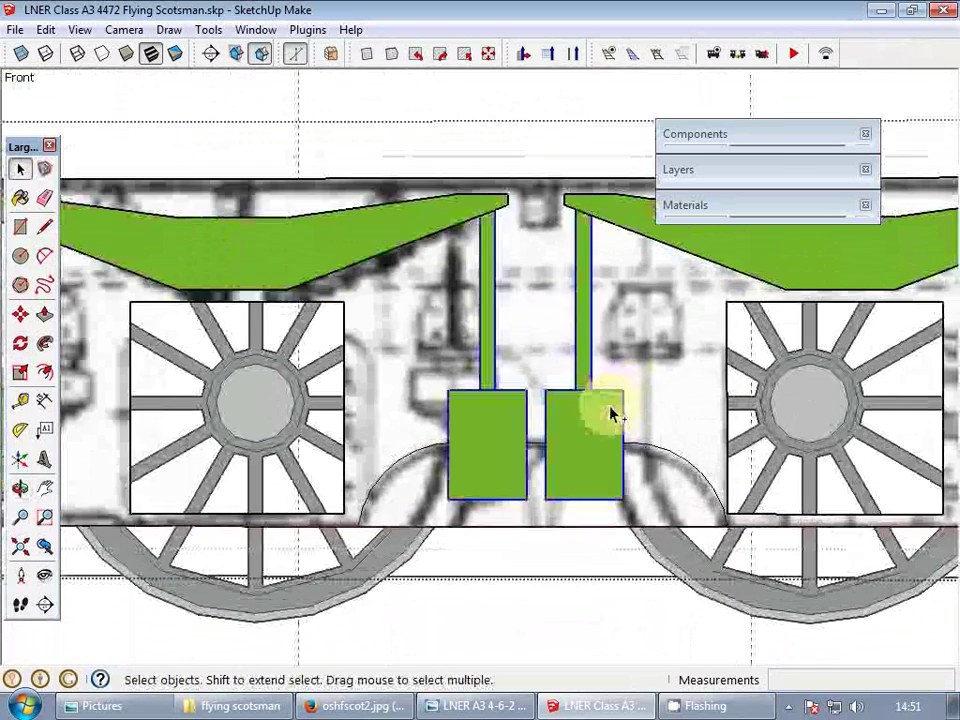
- Draw a guide line between the first two axlebox openings and centre the arched cutout under its midpoint
{"action": "scroll", "coordinate": [610, 413], "scroll_direction": "down", "scroll_amount": 1}
{"action": "key", "text": "l"}
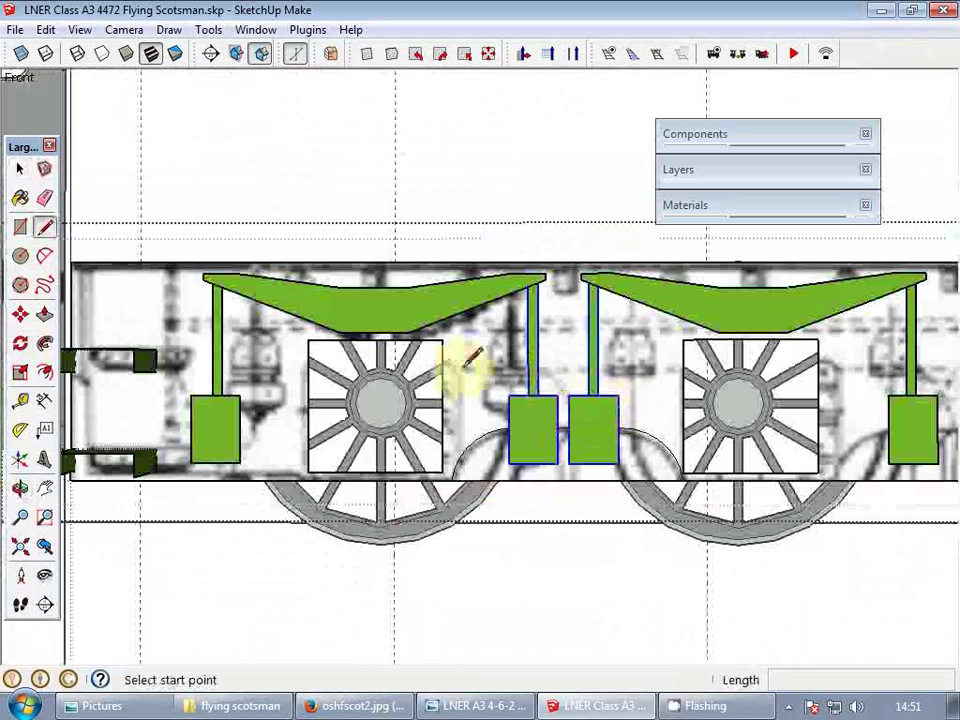
{"action": "left_click", "coordinate": [440, 372]}
{"action": "key", "text": "space"}
{"action": "left_click", "coordinate": [627, 478]}
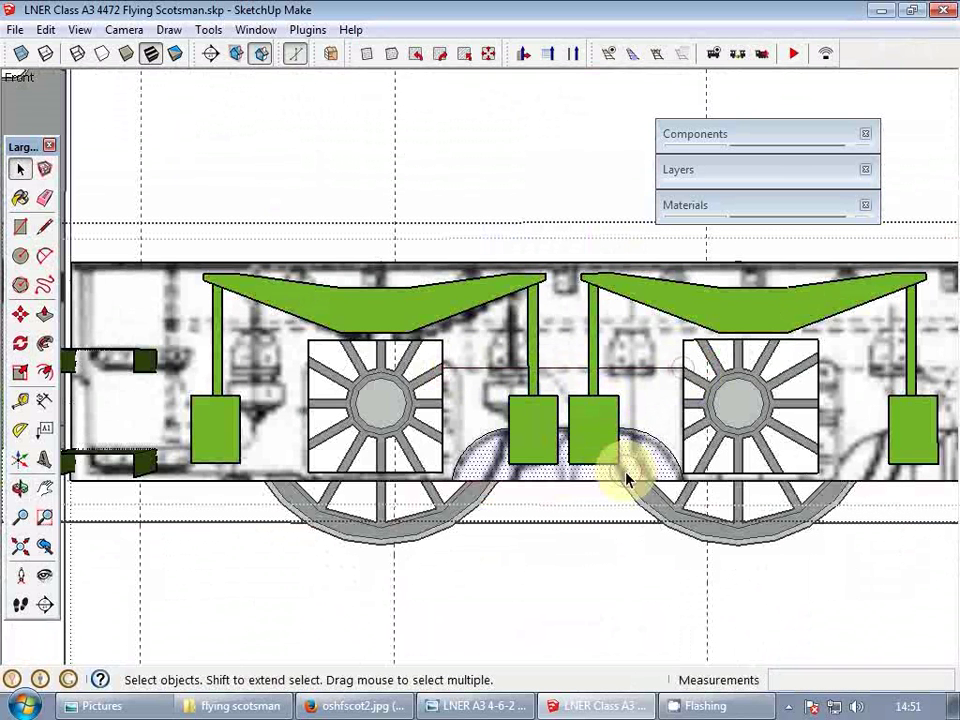
{"action": "key", "text": "m"}
{"action": "left_click", "coordinate": [567, 479]}
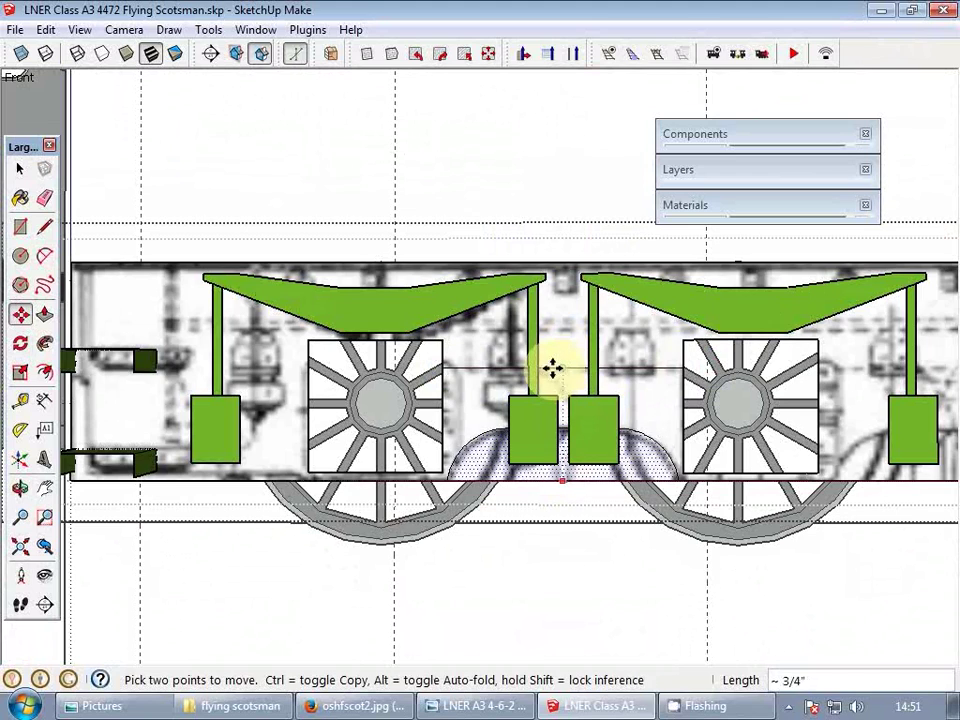
- Draw guide lines between the second and third and between the third and fourth axlebox openings
{"action": "middle_click_drag", "start_coordinate": [575, 412], "coordinate": [214, 500], "text": "shift"}
{"action": "scroll", "coordinate": [381, 437], "scroll_direction": "down", "scroll_amount": 2}
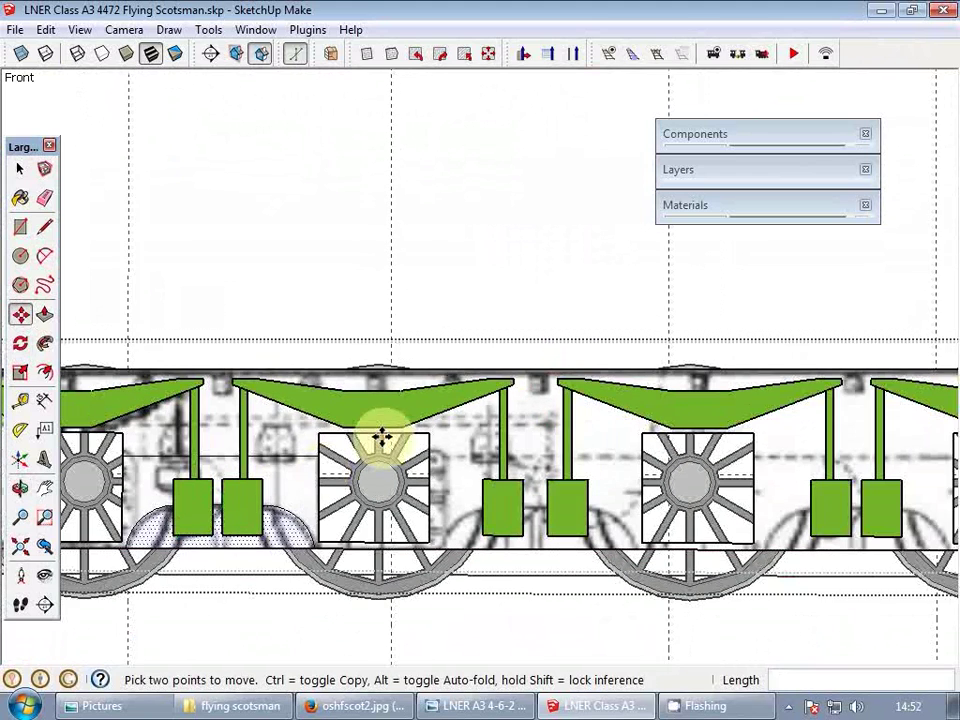
{"action": "key", "text": "l"}
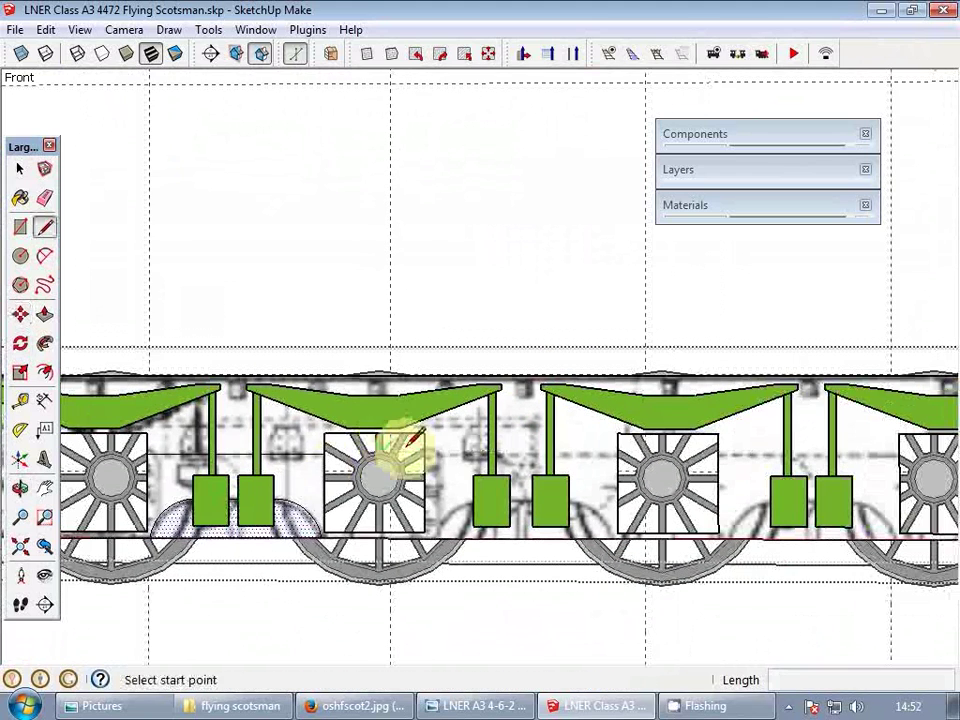
{"action": "left_click", "coordinate": [307, 455]}
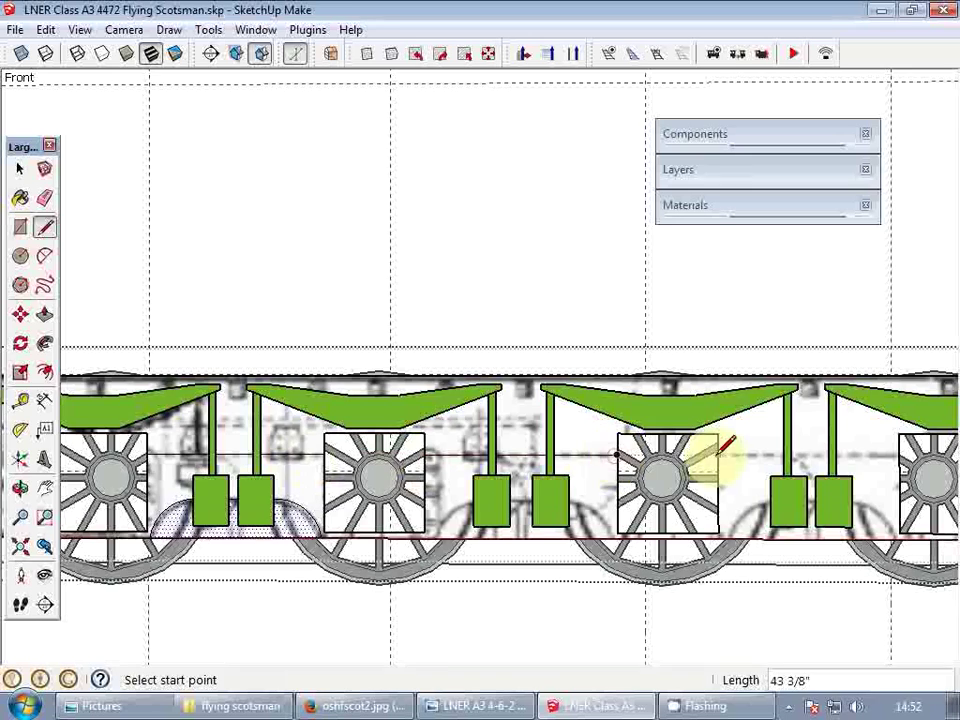
{"action": "middle_click_drag", "start_coordinate": [768, 461], "coordinate": [539, 458], "text": "shift"}
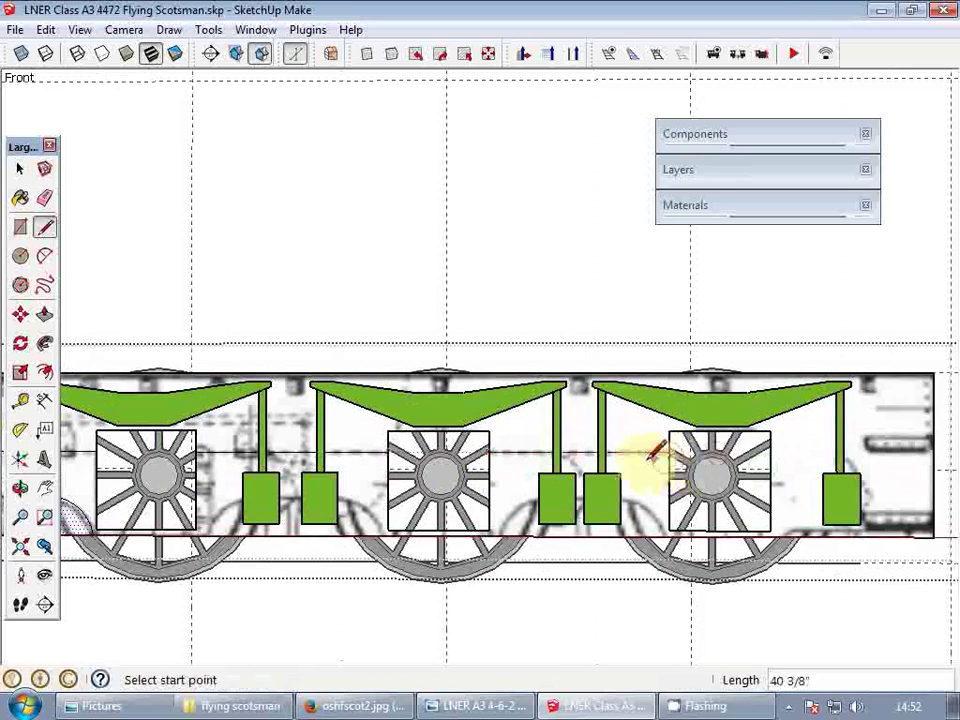
{"action": "middle_click_drag", "start_coordinate": [306, 506], "coordinate": [720, 476], "text": "shift"}
{"action": "key", "text": "space"}
- Copy the arched cutout by its guide-line midpoint along the frame to the gap between the third and fourth wheels
{"action": "scroll", "coordinate": [480, 463], "scroll_direction": "up", "scroll_amount": 1}
{"action": "key", "text": "m"}
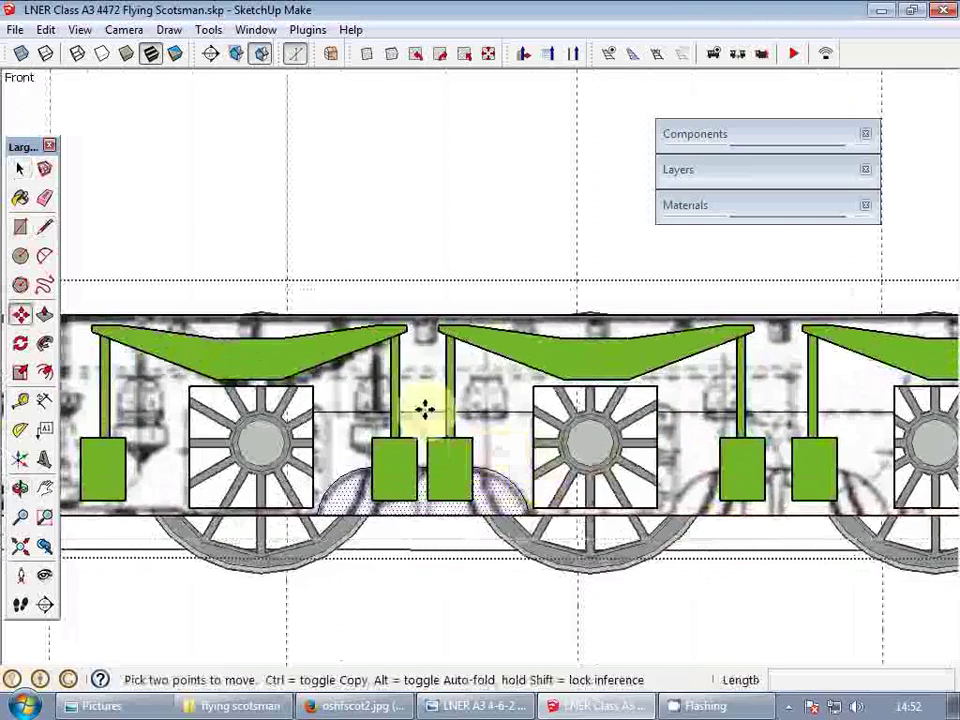
{"action": "left_click", "coordinate": [423, 412]}
{"action": "middle_click_drag", "start_coordinate": [710, 430], "coordinate": [356, 446], "text": "shift"}
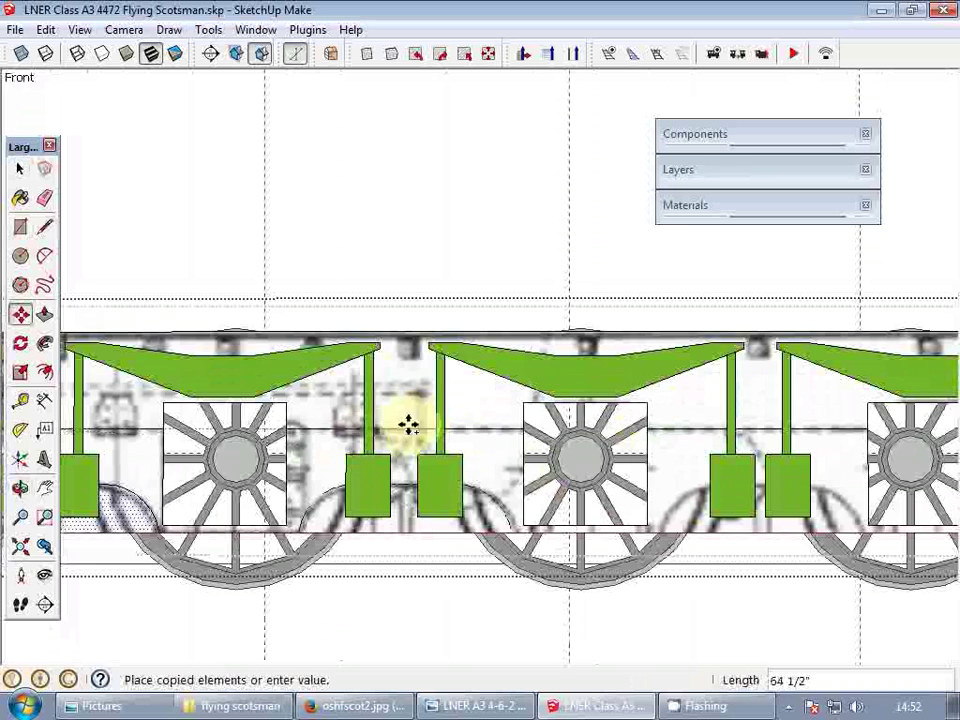
{"action": "left_click", "coordinate": [408, 425]}
{"action": "left_click", "coordinate": [406, 427]}
{"action": "middle_click_drag", "start_coordinate": [742, 425], "coordinate": [486, 433], "text": "shift"}
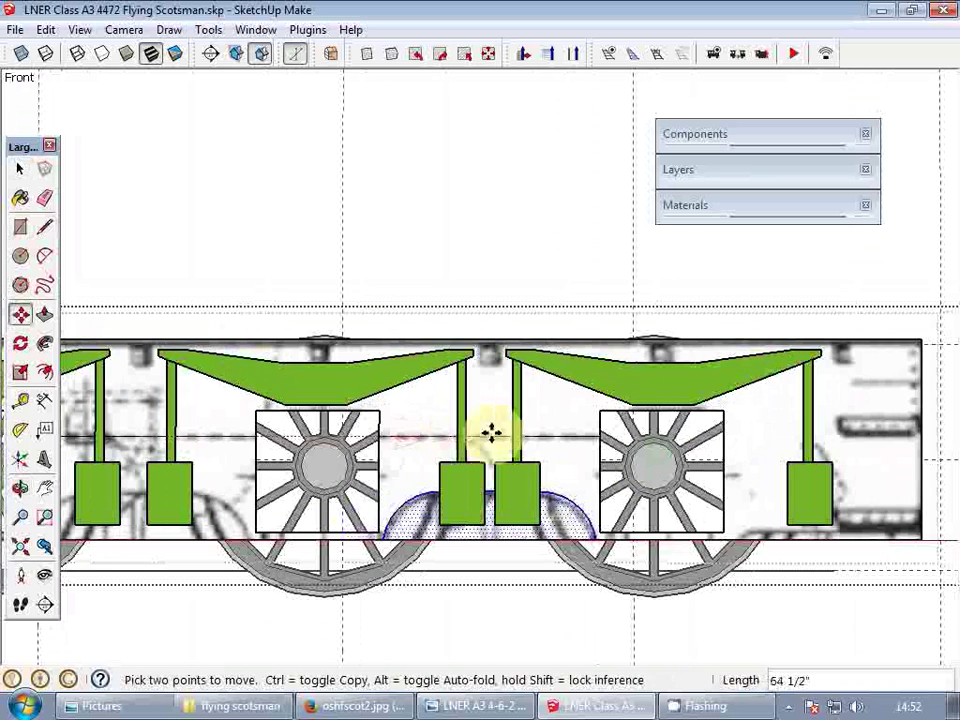
- Delete the arch face between the third and fourth wheels and erase the frame edge beneath it
{"action": "key", "text": "space"}
{"action": "key", "text": "r"}
{"action": "key", "text": "e"}
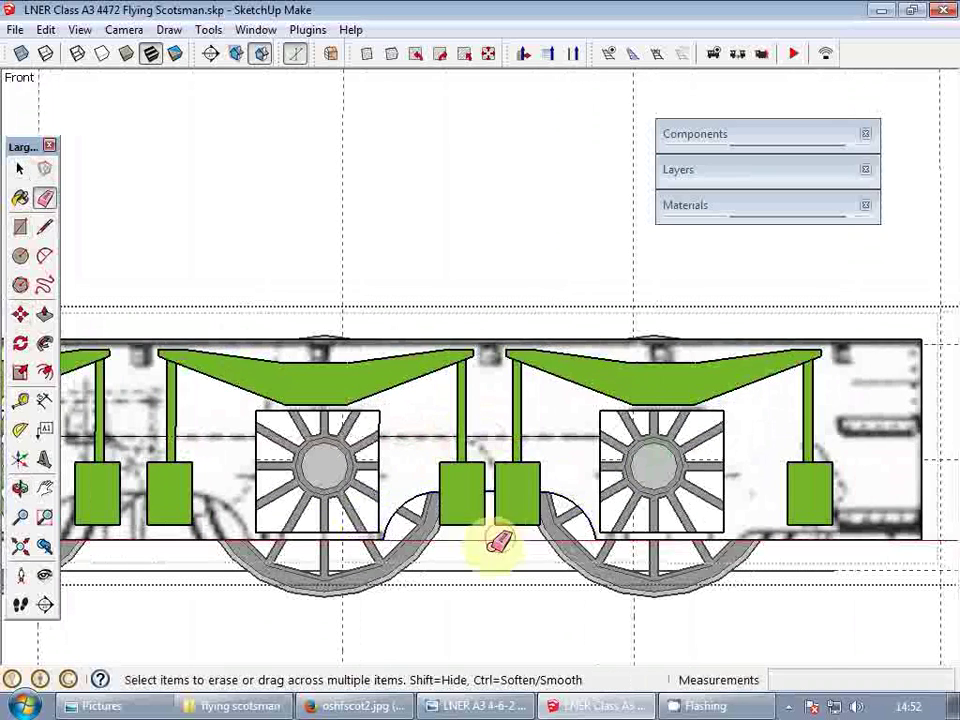
{"action": "scroll", "coordinate": [494, 546], "scroll_direction": "down", "scroll_amount": 2}
{"action": "middle_click_drag", "start_coordinate": [372, 503], "coordinate": [661, 460], "text": "shift"}
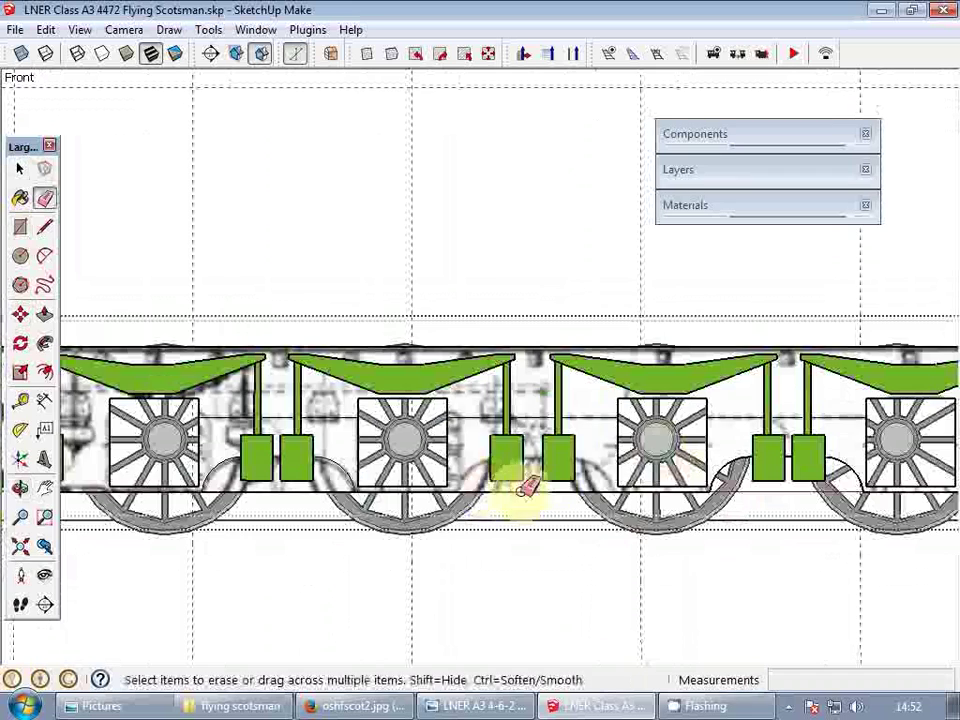
- Try to erase the frame's lower edge between the second and third wheels, and undo it
{"action": "left_click_drag", "start_coordinate": [522, 487], "coordinate": [395, 477]}
{"action": "key", "text": "ctrl+z"}
{"action": "key", "text": "space"}
- Copy the first arched cutout from guide-line midpoint to midpoint into the gap between the second and third wheels
{"action": "scroll", "coordinate": [523, 466], "scroll_direction": "up", "scroll_amount": 2}
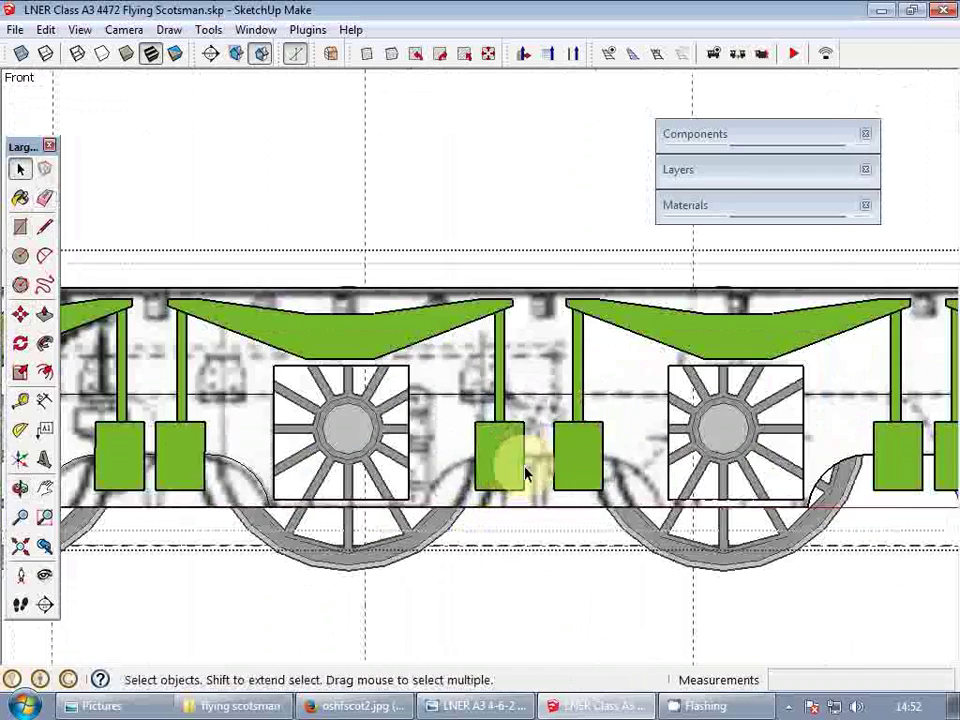
{"action": "scroll", "coordinate": [575, 461], "scroll_direction": "down", "scroll_amount": 2}
{"action": "middle_click_drag", "start_coordinate": [624, 459], "coordinate": [700, 467], "text": "shift"}
{"action": "scroll", "coordinate": [461, 483], "scroll_direction": "up", "scroll_amount": 2}
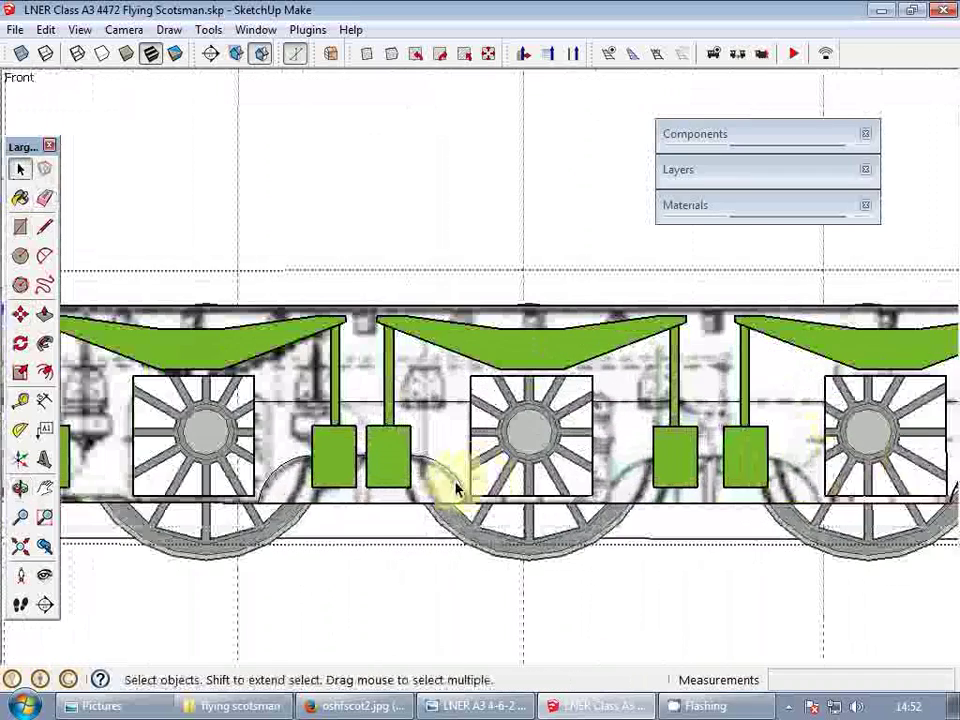
{"action": "key", "text": "m"}
{"action": "key", "text": "ctrl"}
{"action": "left_click", "coordinate": [360, 403]}
{"action": "middle_click_drag", "start_coordinate": [577, 421], "coordinate": [450, 443], "text": "shift"}
{"action": "left_click", "coordinate": [583, 422]}
- Open the remaining two arches by removing their faces and bottom edges, and erase the guide lines between the axlebox openings
{"action": "key", "text": "r"}
{"action": "key", "text": "e"}
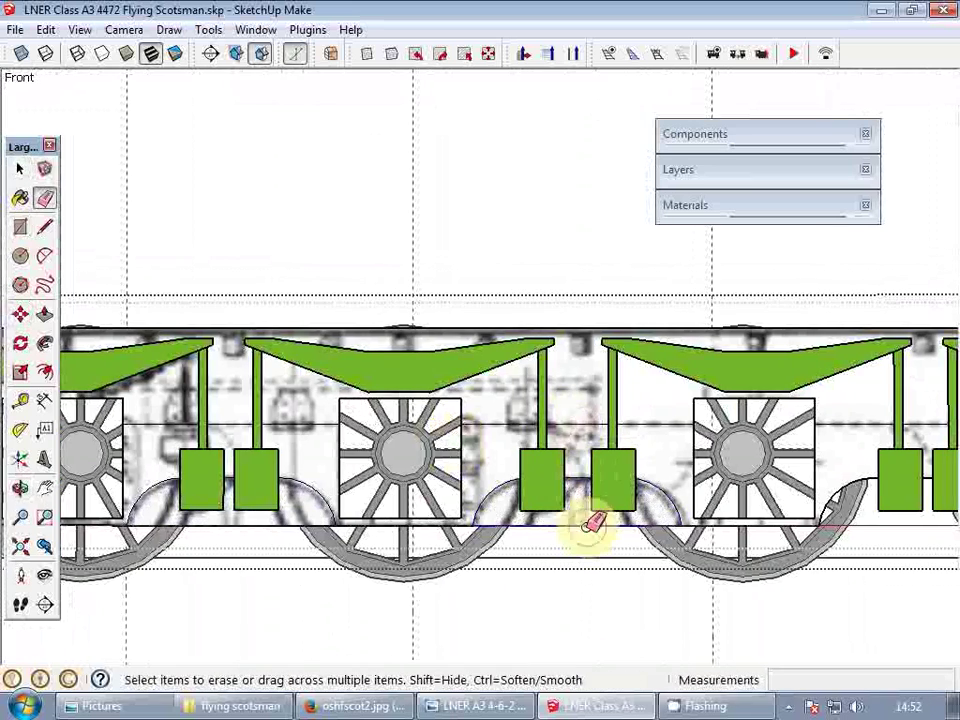
{"action": "scroll", "coordinate": [591, 435], "scroll_direction": "down", "scroll_amount": 3}
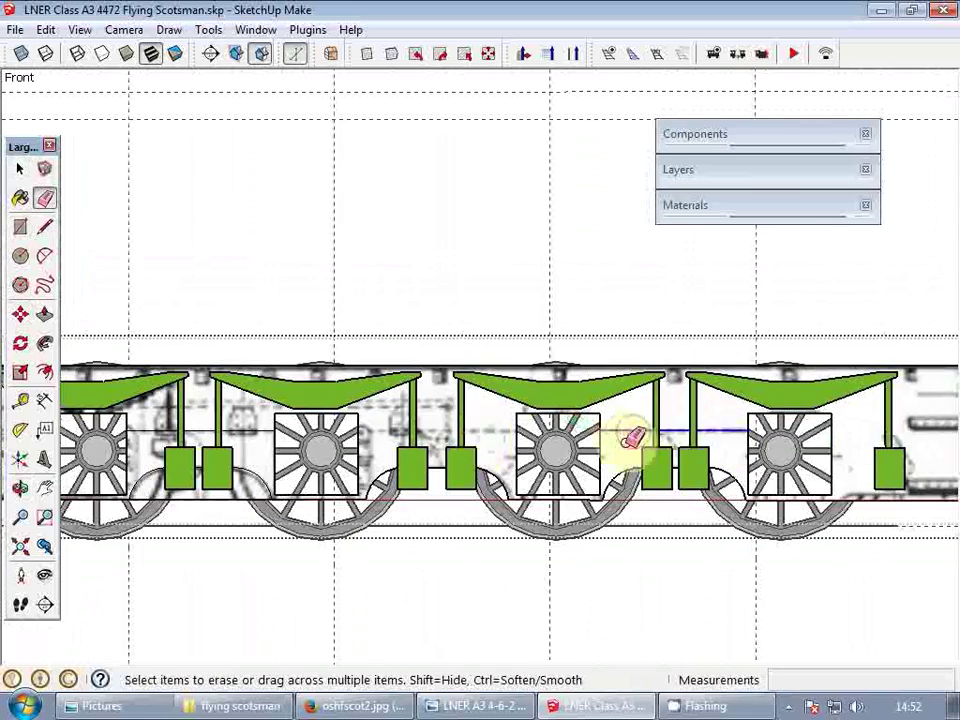
{"action": "scroll", "coordinate": [627, 446], "scroll_direction": "down", "scroll_amount": 2}
{"action": "middle_click_drag", "start_coordinate": [621, 456], "coordinate": [649, 446], "text": "shift"}
{"action": "scroll", "coordinate": [493, 454], "scroll_direction": "up", "scroll_amount": 4}
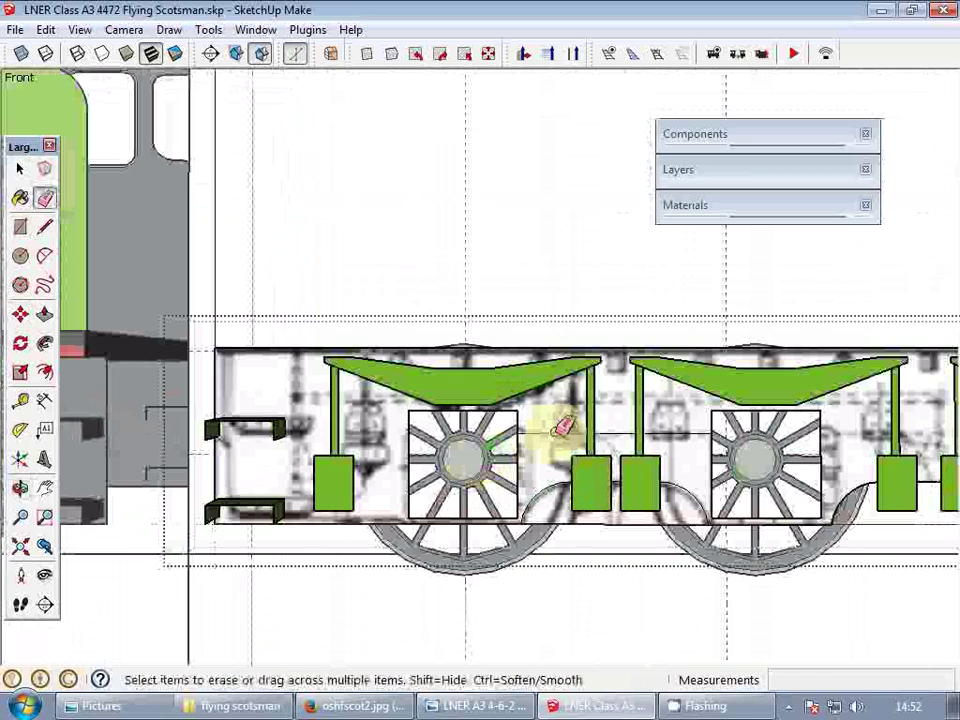
{"action": "scroll", "coordinate": [580, 522], "scroll_direction": "down", "scroll_amount": 3}
- Copy the pair of footsteps from the front of the tender side frame to the frame's rear end
{"action": "key", "text": "space"}
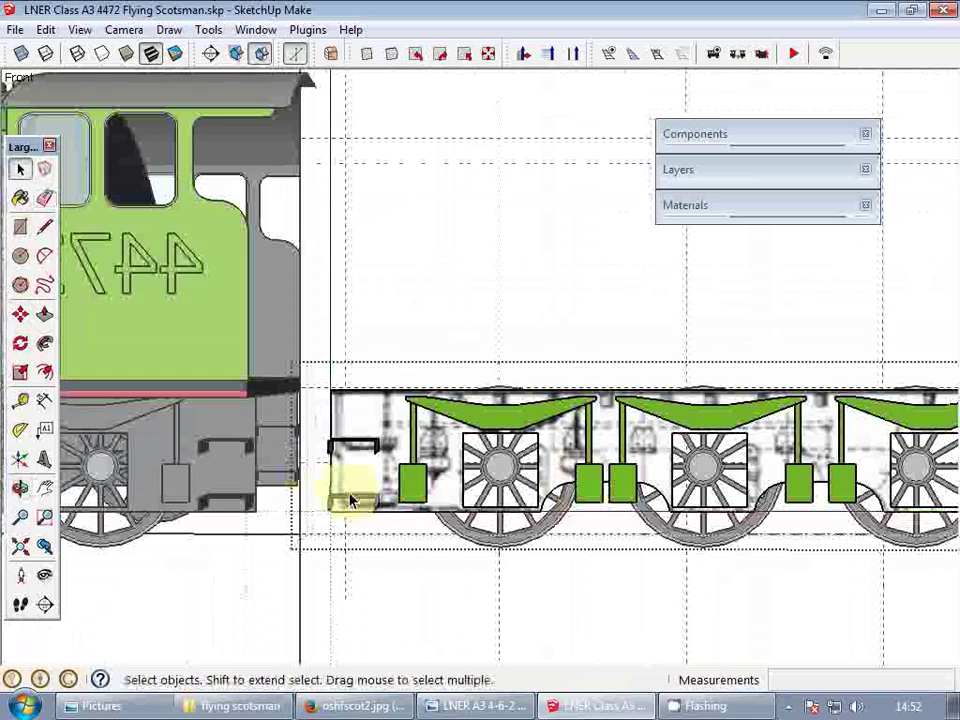
{"action": "middle_click_drag", "start_coordinate": [368, 446], "coordinate": [388, 505]}
{"action": "key", "text": "m"}
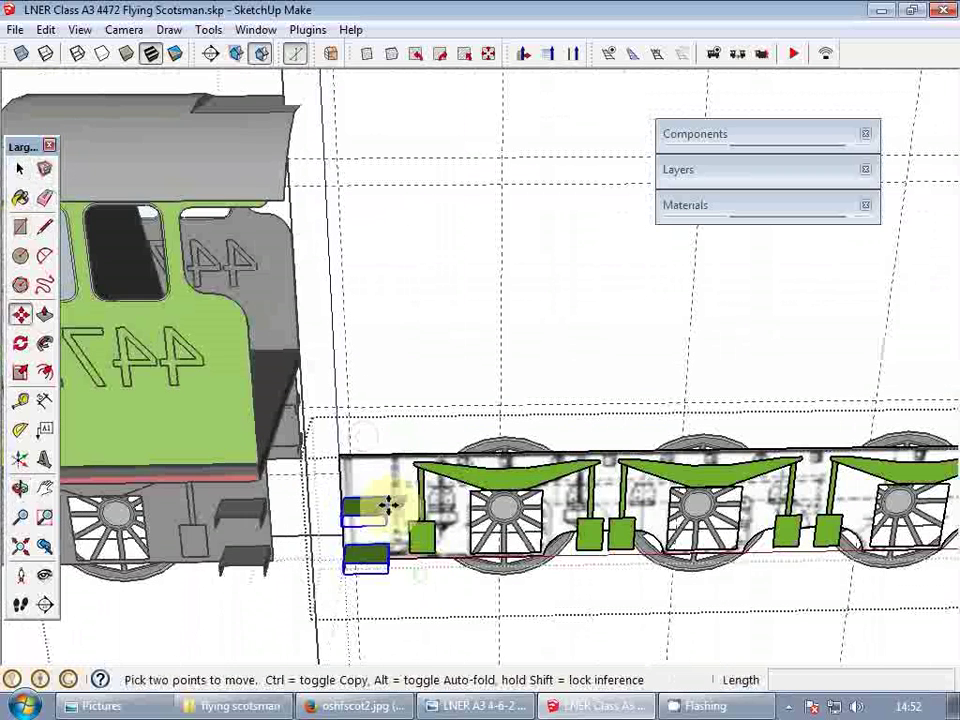
{"action": "key", "text": "ctrl"}
{"action": "left_click", "coordinate": [390, 497]}
{"action": "left_click", "coordinate": [258, 494]}
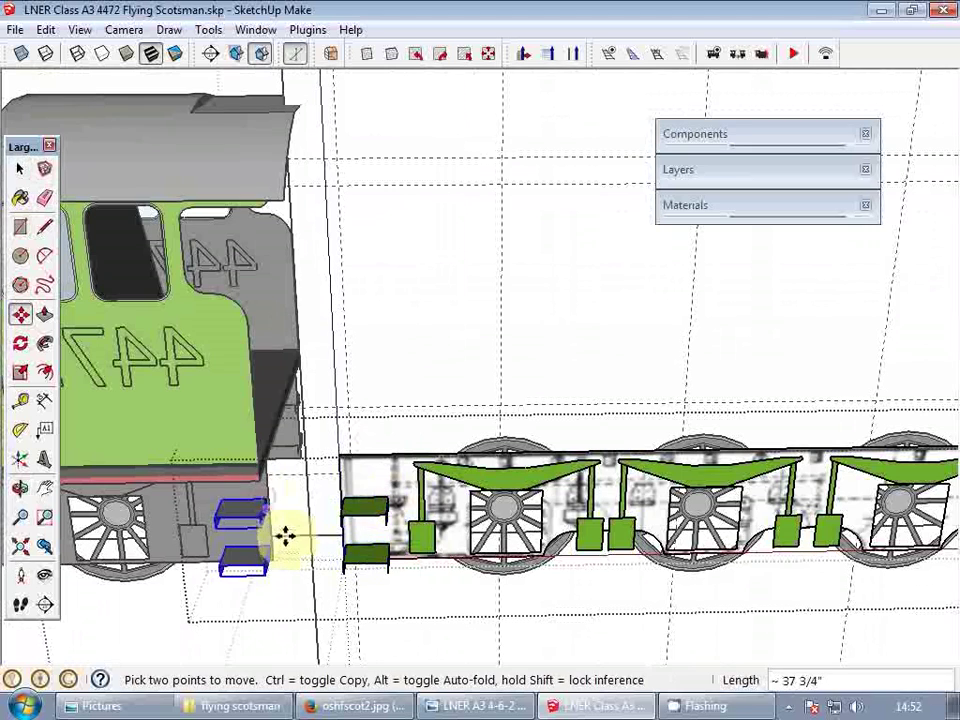
{"action": "middle_click_drag", "start_coordinate": [624, 535], "coordinate": [68, 526], "text": "shift"}
{"action": "middle_click_drag", "start_coordinate": [583, 524], "coordinate": [334, 539], "text": "shift"}
{"action": "middle_click_drag", "start_coordinate": [533, 538], "coordinate": [527, 528]}
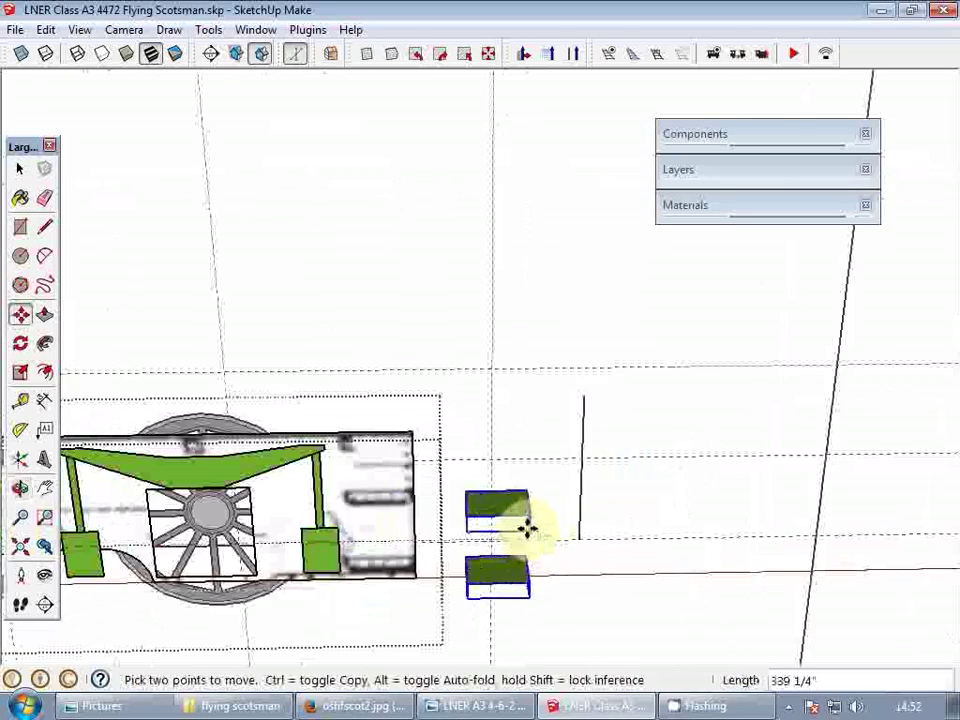
{"action": "left_click", "coordinate": [410, 464]}
{"action": "key", "text": "space"}
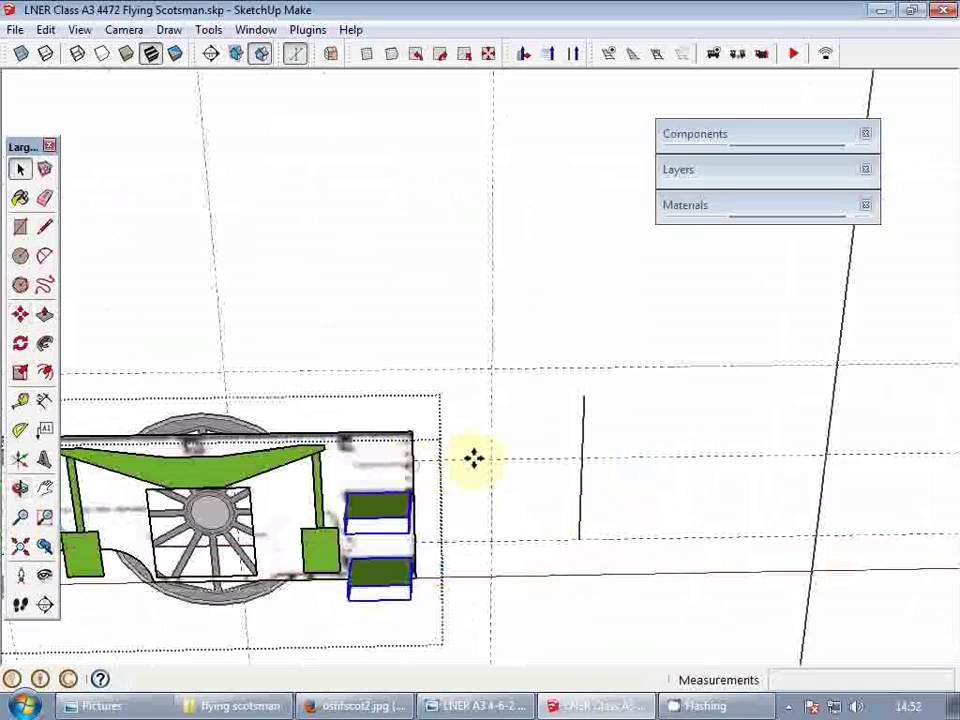
- Replace the drawing texture on the tender side frame with the sampled Default material
{"action": "scroll", "coordinate": [474, 459], "scroll_direction": "down", "scroll_amount": 3}
{"action": "middle_click_drag", "start_coordinate": [281, 501], "coordinate": [789, 214], "text": "shift"}
{"action": "left_click", "coordinate": [700, 205]}
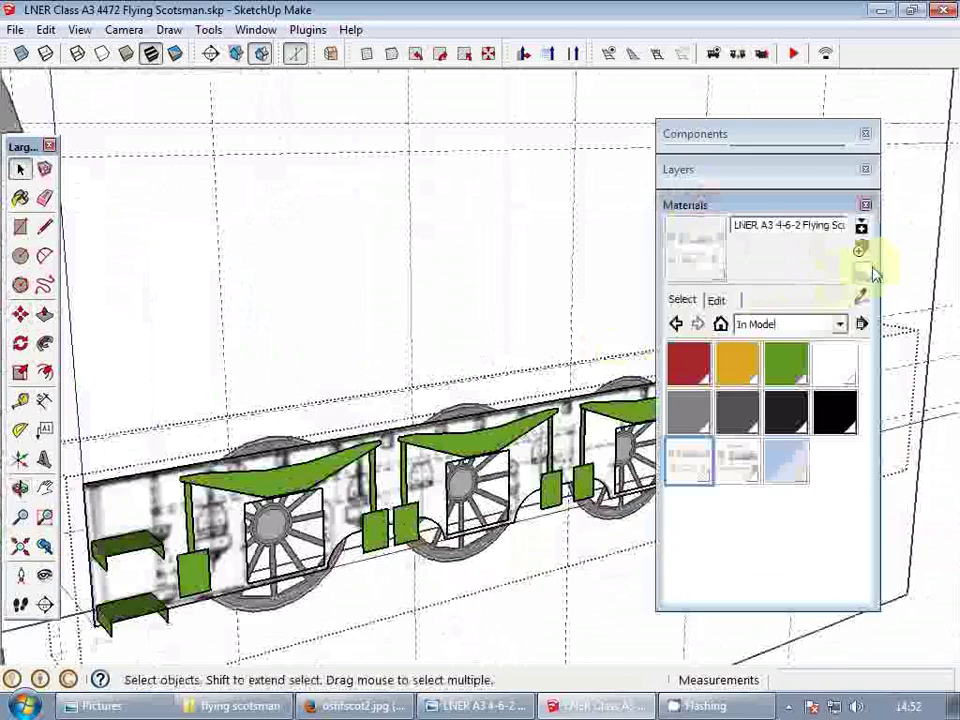
{"action": "left_click", "coordinate": [861, 296]}
{"action": "left_click", "coordinate": [565, 408]}
{"action": "scroll", "coordinate": [565, 408], "scroll_direction": "down", "scroll_amount": 2}
{"action": "middle_click_drag", "start_coordinate": [565, 408], "coordinate": [330, 452]}
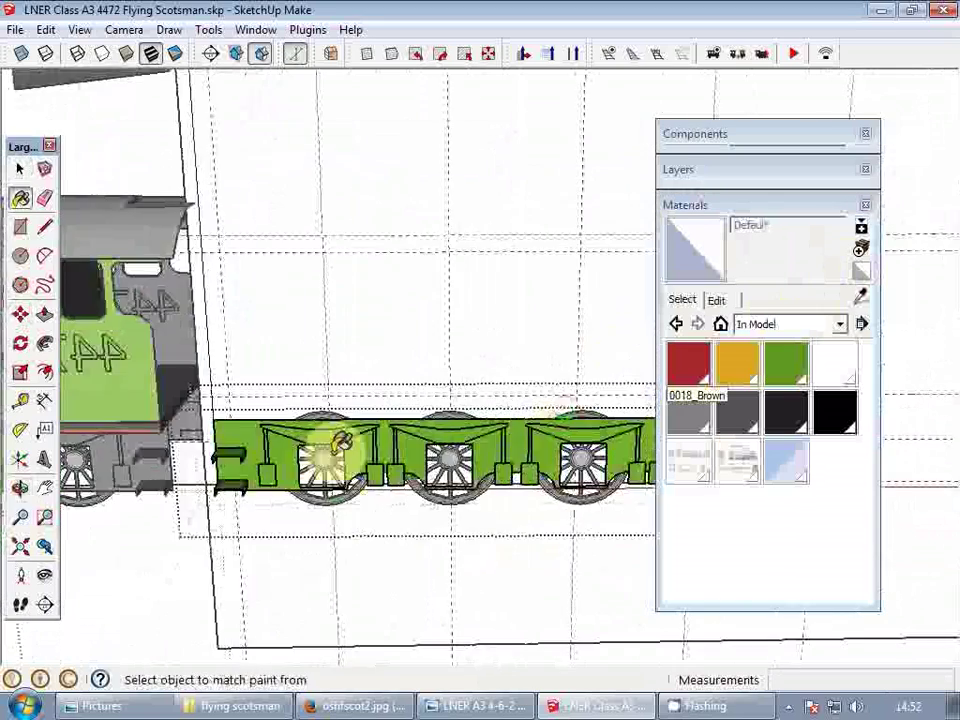
{"action": "key", "text": "space"}
- Paint the whole tender frame group, including springs, axleboxes and footsteps, with 0135_DarkGray
{"action": "scroll", "coordinate": [350, 437], "scroll_direction": "up", "scroll_amount": 3}
{"action": "key", "text": "Escape"}
{"action": "left_click", "coordinate": [350, 440]}
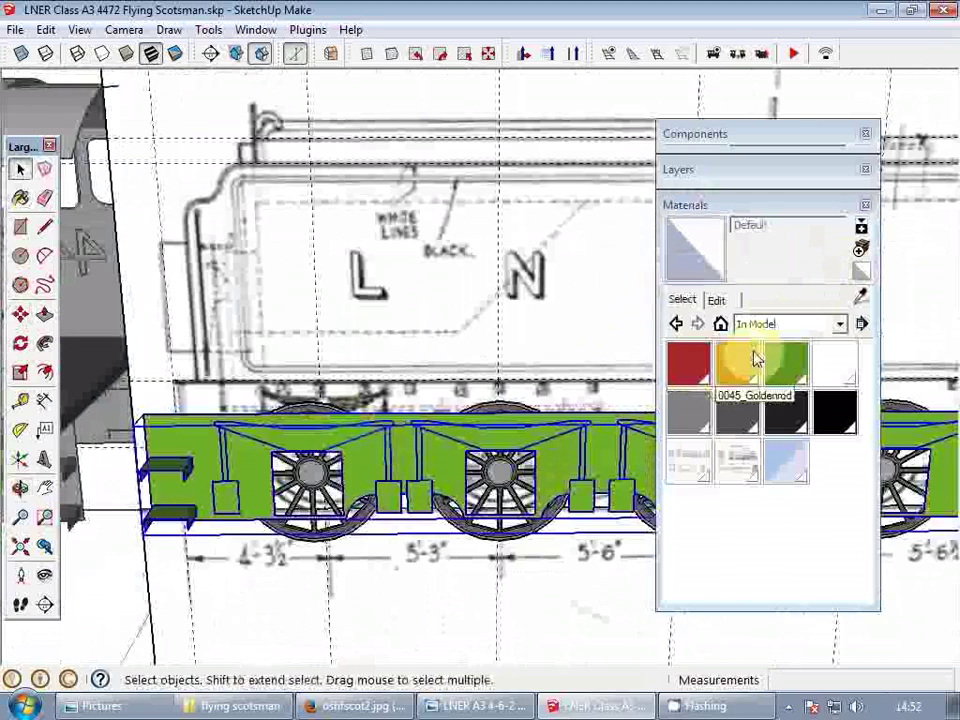
{"action": "left_click", "coordinate": [739, 410]}
{"action": "left_click", "coordinate": [585, 432]}
{"action": "scroll", "coordinate": [585, 432], "scroll_direction": "down", "scroll_amount": 3}
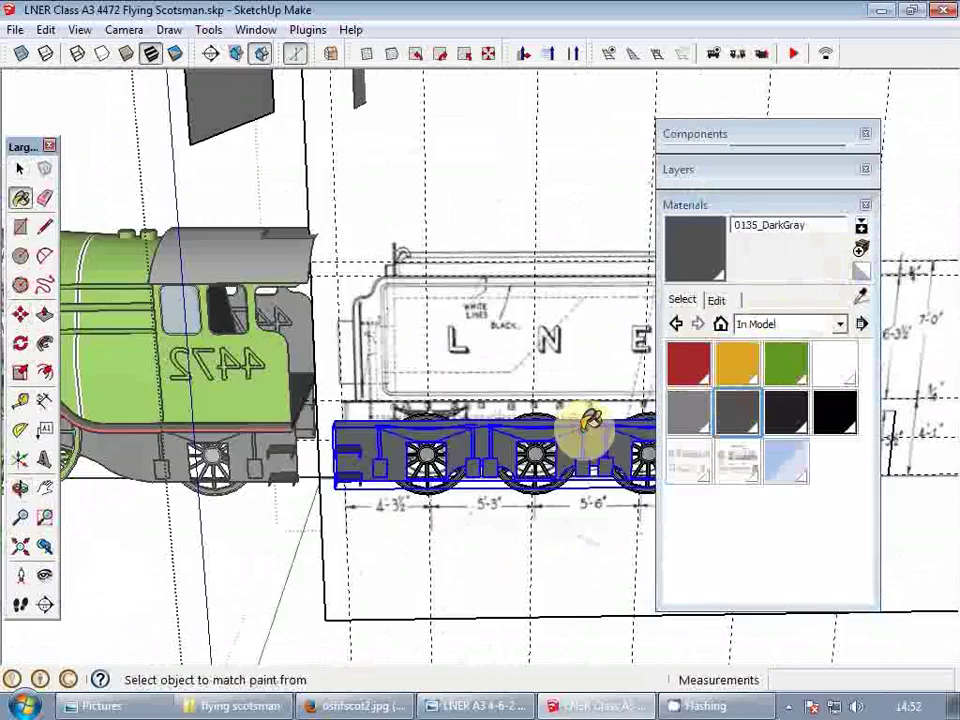
{"action": "mouse_move", "coordinate": [585, 432]}
{"action": "middle_mouse_down"}
{"action": "mouse_move", "coordinate": [535, 380]}
{"action": "mouse_move", "coordinate": [519, 414]}
{"action": "mouse_move", "coordinate": [540, 424]}
{"action": "mouse_move", "coordinate": [624, 396]}
{"action": "mouse_move", "coordinate": [581, 400]}
{"action": "middle_mouse_up"}
{"action": "scroll", "coordinate": [519, 414], "scroll_direction": "up", "scroll_amount": 2}
{"action": "key", "text": "space"}
{"action": "left_click", "coordinate": [542, 391]}
{"action": "left_click", "coordinate": [706, 208]}
{"action": "scroll", "coordinate": [624, 396], "scroll_direction": "down", "scroll_amount": 3}
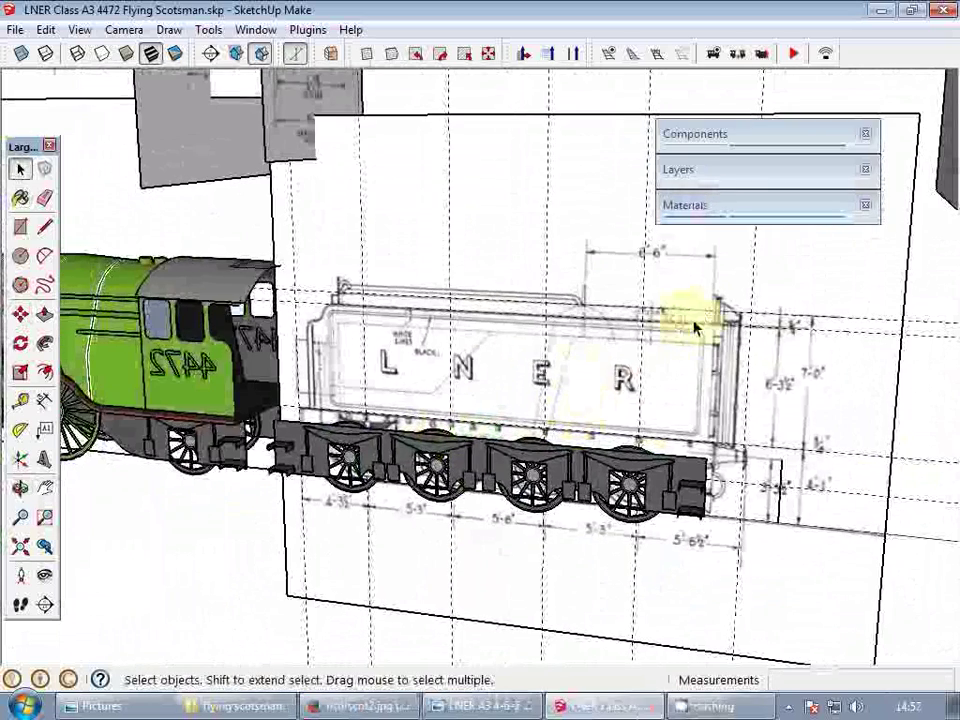
- Open the tender group and move both end-elevation drawings down along the blue axis to line up with the side drawing
{"action": "double_click", "coordinate": [700, 311]}
{"action": "scroll", "coordinate": [527, 332], "scroll_direction": "down", "scroll_amount": 3}
{"action": "mouse_move", "coordinate": [527, 332]}
{"action": "middle_mouse_down"}
{"action": "mouse_move", "coordinate": [491, 345]}
{"action": "mouse_move", "coordinate": [708, 320]}
{"action": "mouse_move", "coordinate": [615, 437]}
{"action": "middle_mouse_up"}
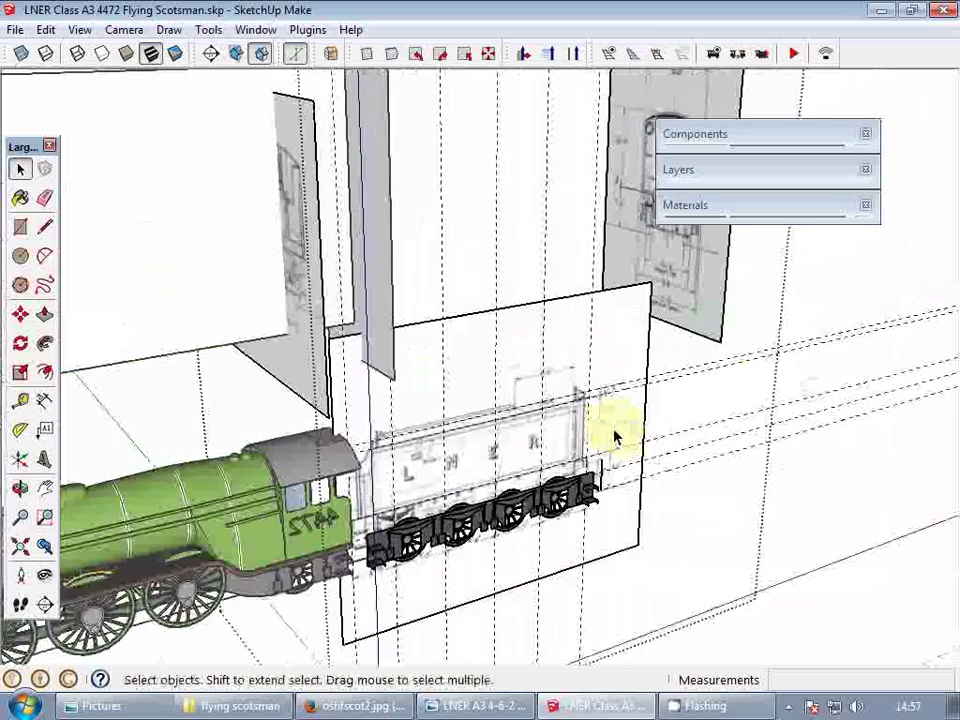
{"action": "key", "text": "h"}
{"action": "scroll", "coordinate": [538, 392], "scroll_direction": "down", "scroll_amount": 2}
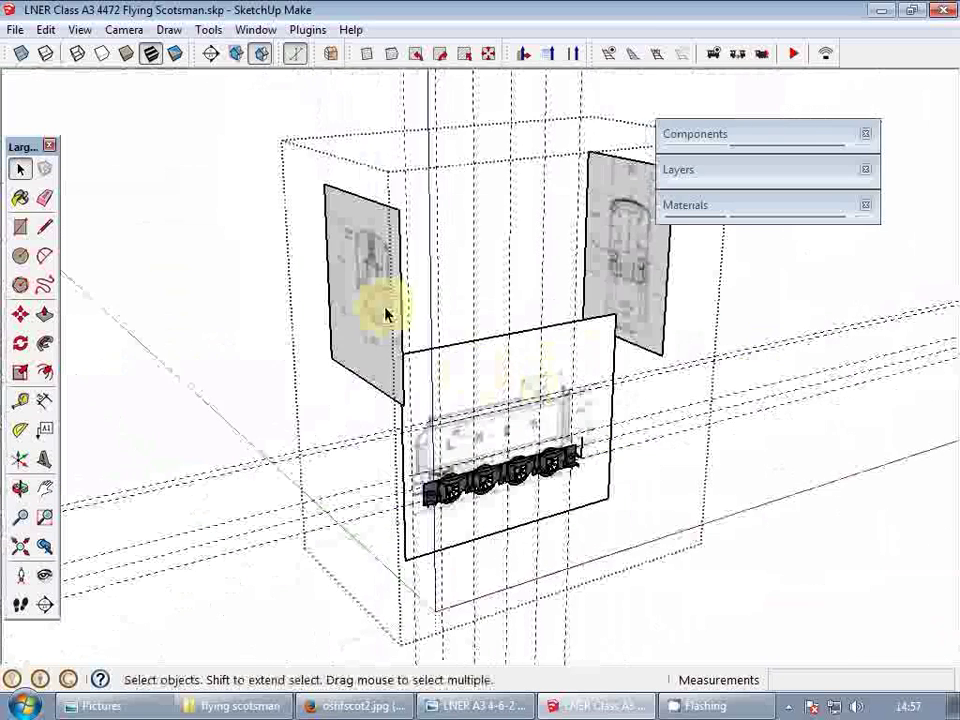
{"action": "scroll", "coordinate": [489, 366], "scroll_direction": "down", "scroll_amount": 2}
{"action": "key", "text": "m"}
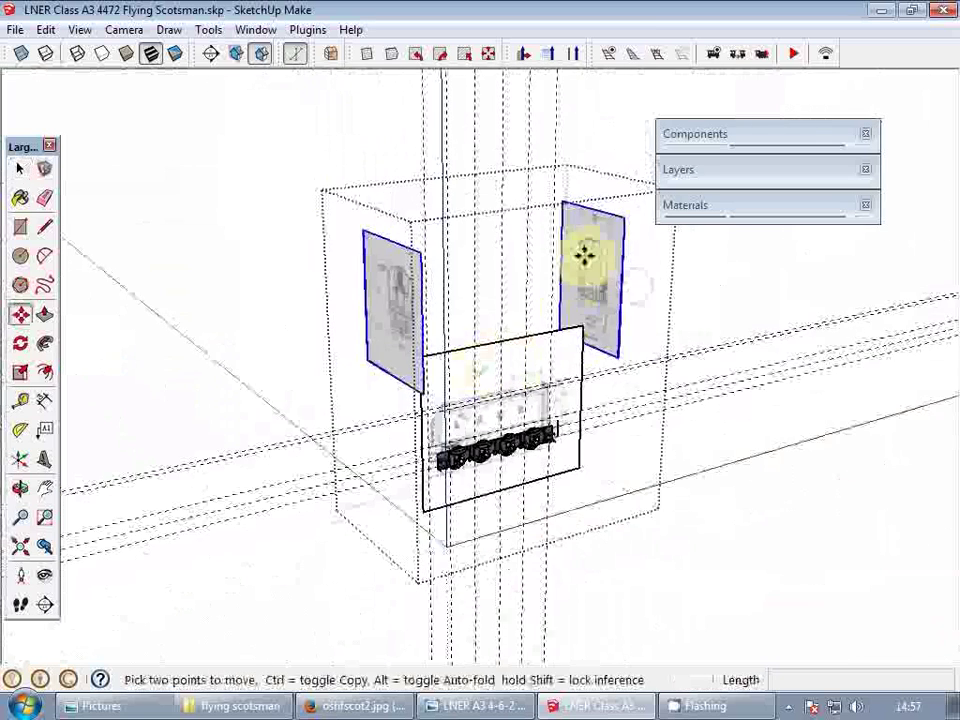
{"action": "left_click", "coordinate": [584, 255]}
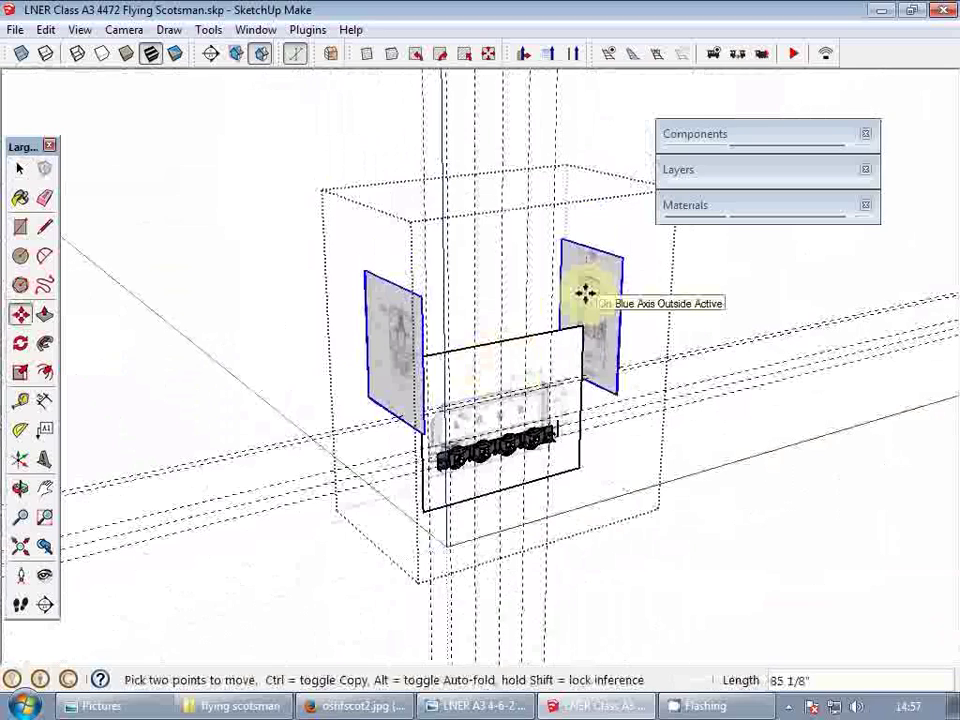
{"action": "key", "text": "Return"}
{"action": "key", "text": "space"}
{"action": "key", "text": "p"}
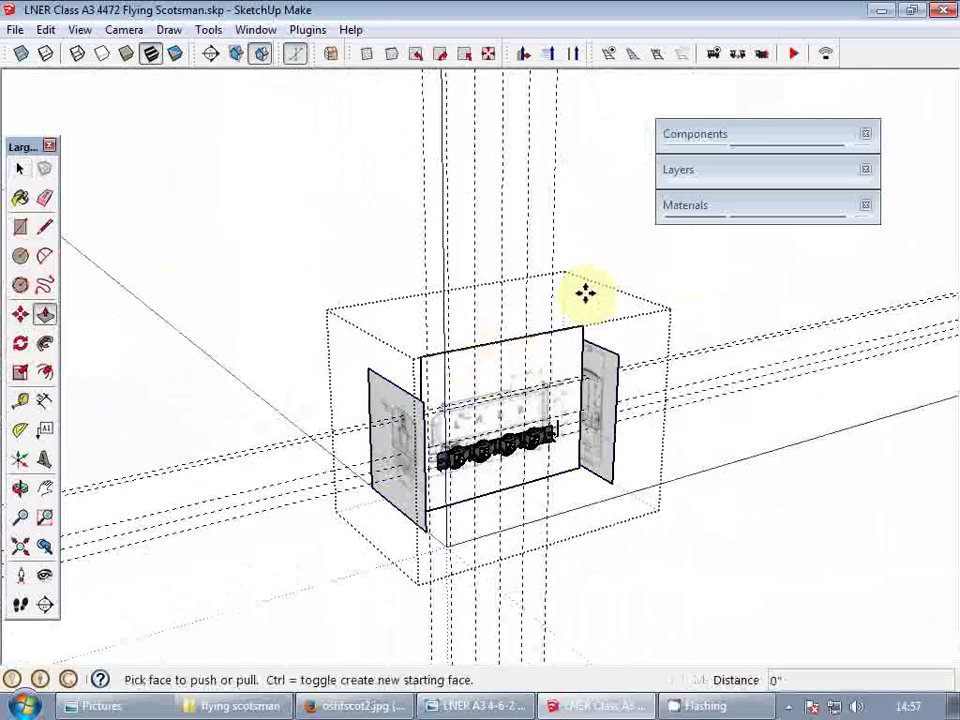
{"action": "key", "text": "space"}
- Draw a rectangle about 75 1/2" high over the tender body on the side drawing, from lower rear corner to upper front corner
{"action": "scroll", "coordinate": [530, 430], "scroll_direction": "up", "scroll_amount": 3}
{"action": "middle_click_drag", "start_coordinate": [530, 430], "coordinate": [444, 354]}
{"action": "scroll", "coordinate": [652, 420], "scroll_direction": "up", "scroll_amount": 4}
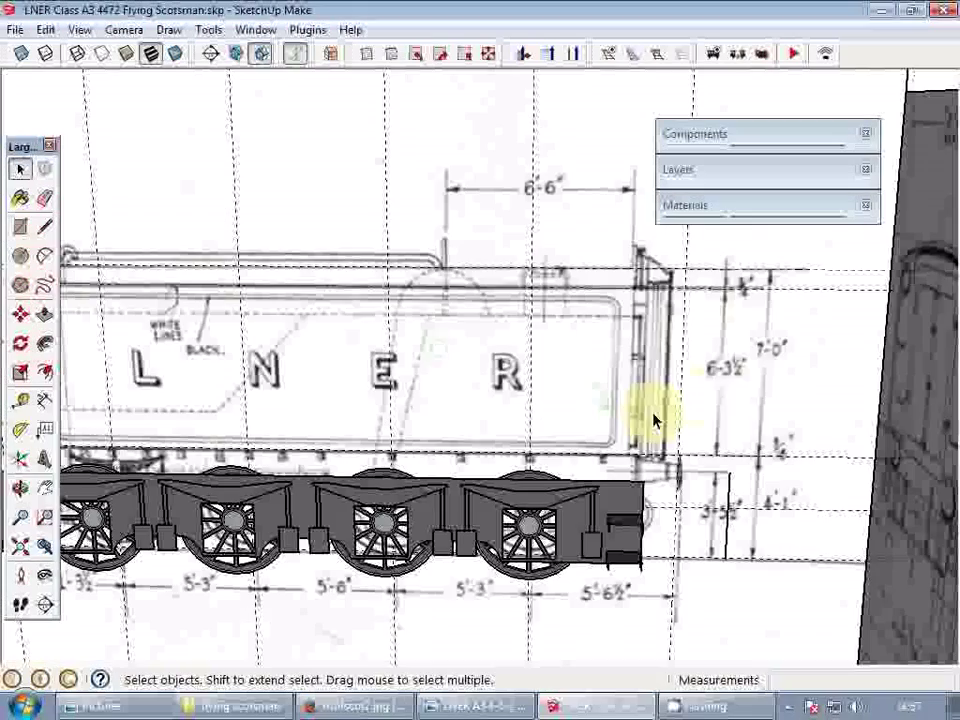
{"action": "middle_click_drag", "start_coordinate": [689, 445], "coordinate": [677, 429]}
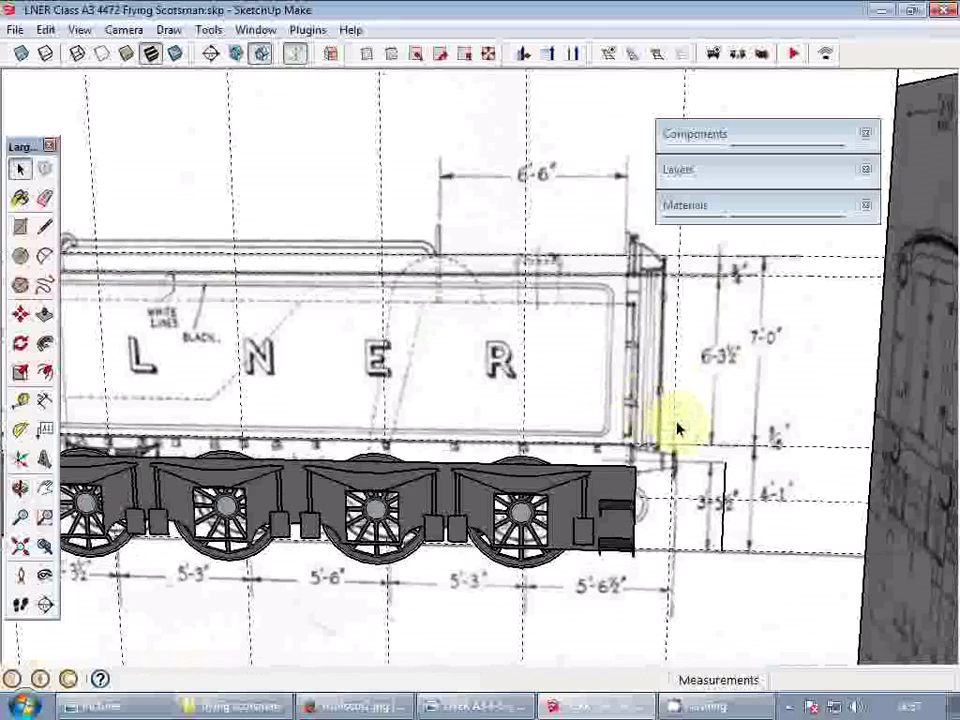
{"action": "key", "text": "r"}
{"action": "scroll", "coordinate": [690, 430], "scroll_direction": "down", "scroll_amount": 2}
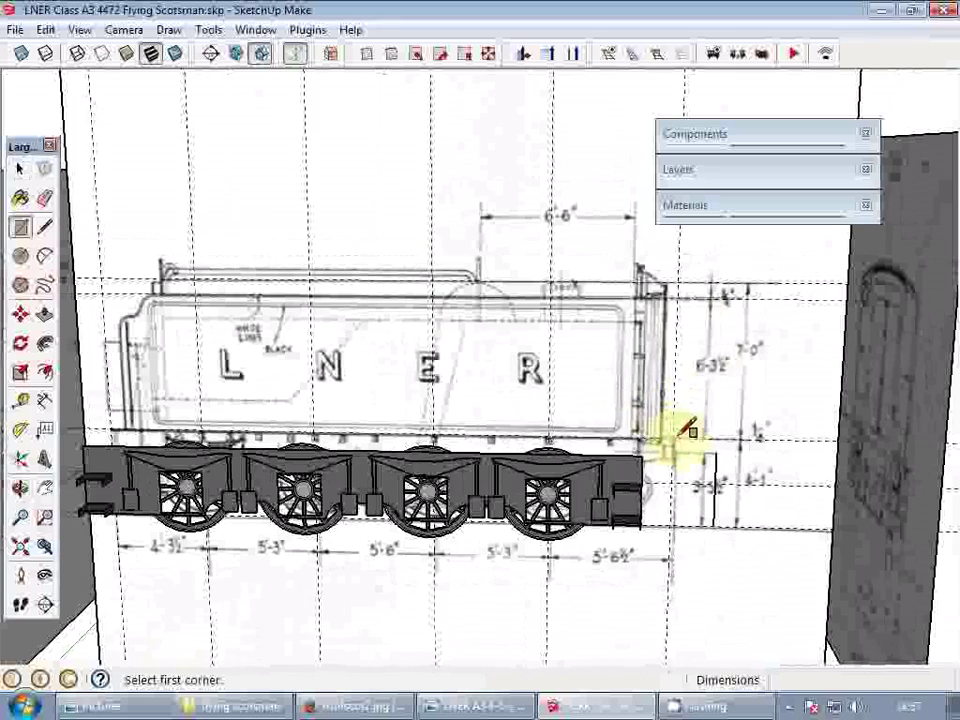
{"action": "middle_click_drag", "start_coordinate": [688, 430], "coordinate": [748, 438]}
{"action": "middle_click_drag", "start_coordinate": [688, 327], "coordinate": [685, 447]}
{"action": "scroll", "coordinate": [688, 354], "scroll_direction": "up", "scroll_amount": 3}
{"action": "scroll", "coordinate": [596, 446], "scroll_direction": "up", "scroll_amount": 2}
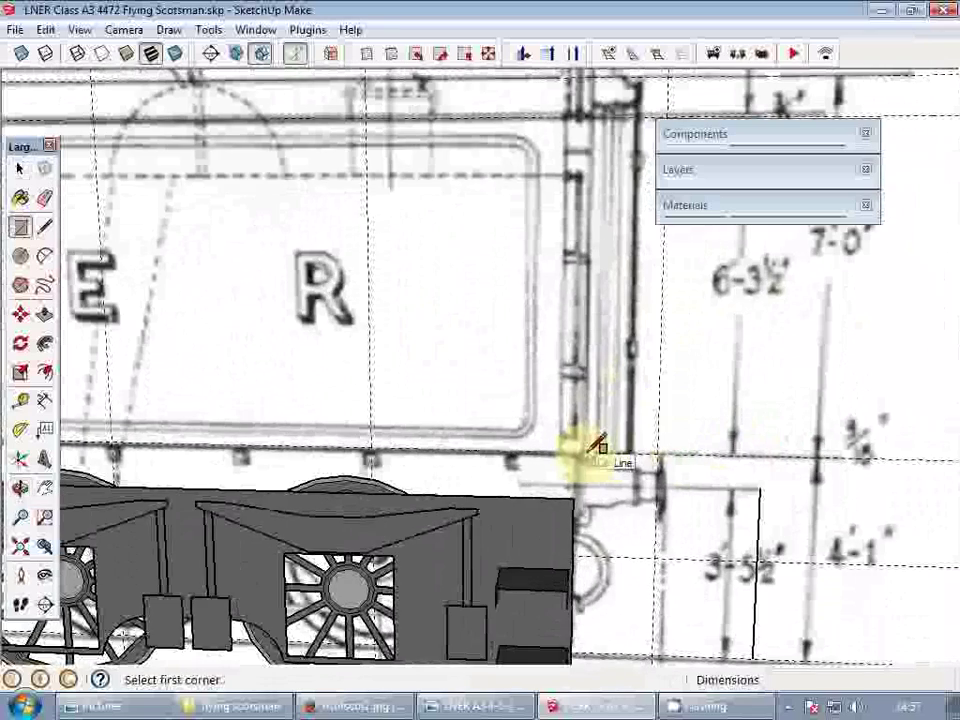
{"action": "scroll", "coordinate": [478, 358], "scroll_direction": "down", "scroll_amount": 3}
{"action": "middle_click_drag", "start_coordinate": [385, 342], "coordinate": [837, 372], "text": "shift"}
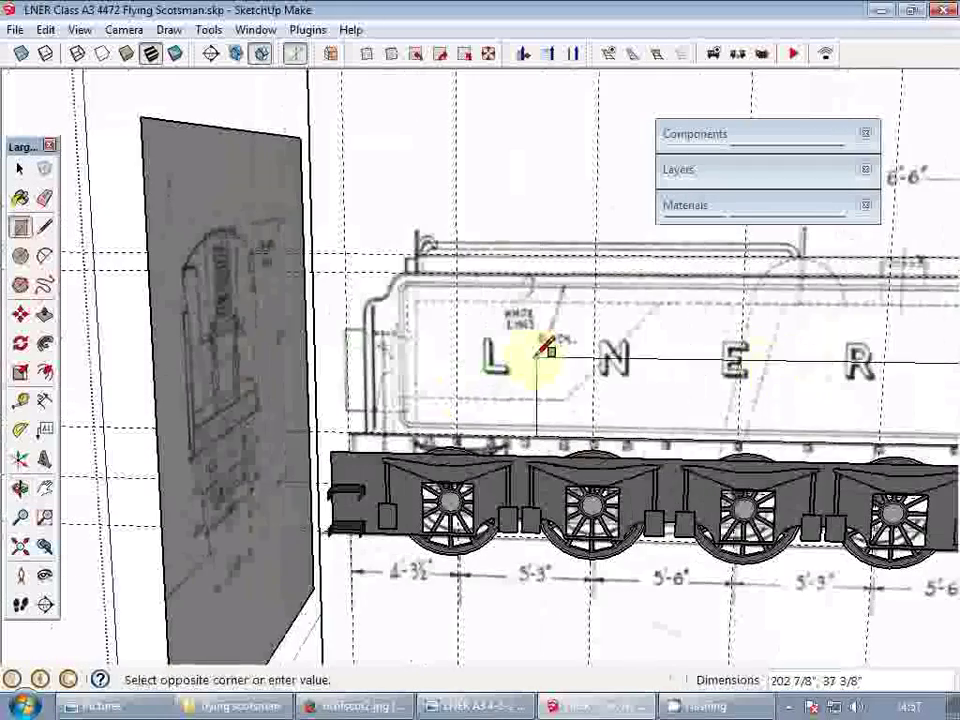
{"action": "middle_click_drag", "start_coordinate": [544, 348], "coordinate": [546, 305]}
{"action": "scroll", "coordinate": [396, 253], "scroll_direction": "up", "scroll_amount": 3}
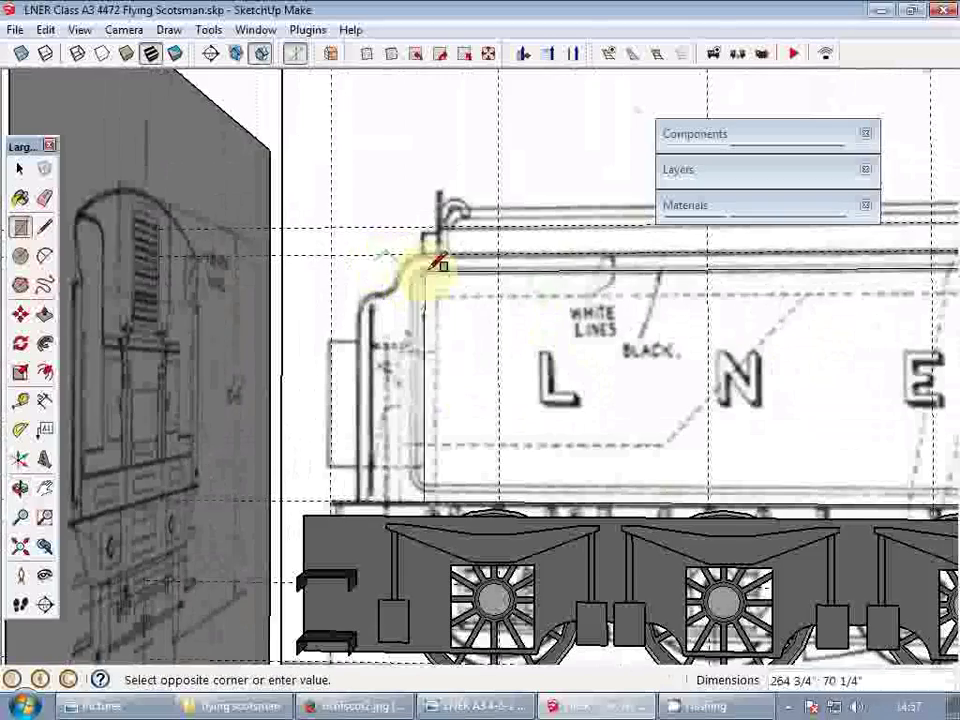
{"action": "scroll", "coordinate": [425, 265], "scroll_direction": "down", "scroll_amount": 2}
{"action": "middle_click_drag", "start_coordinate": [395, 276], "coordinate": [408, 317], "text": "shift"}
{"action": "scroll", "coordinate": [398, 304], "scroll_direction": "up", "scroll_amount": 3}
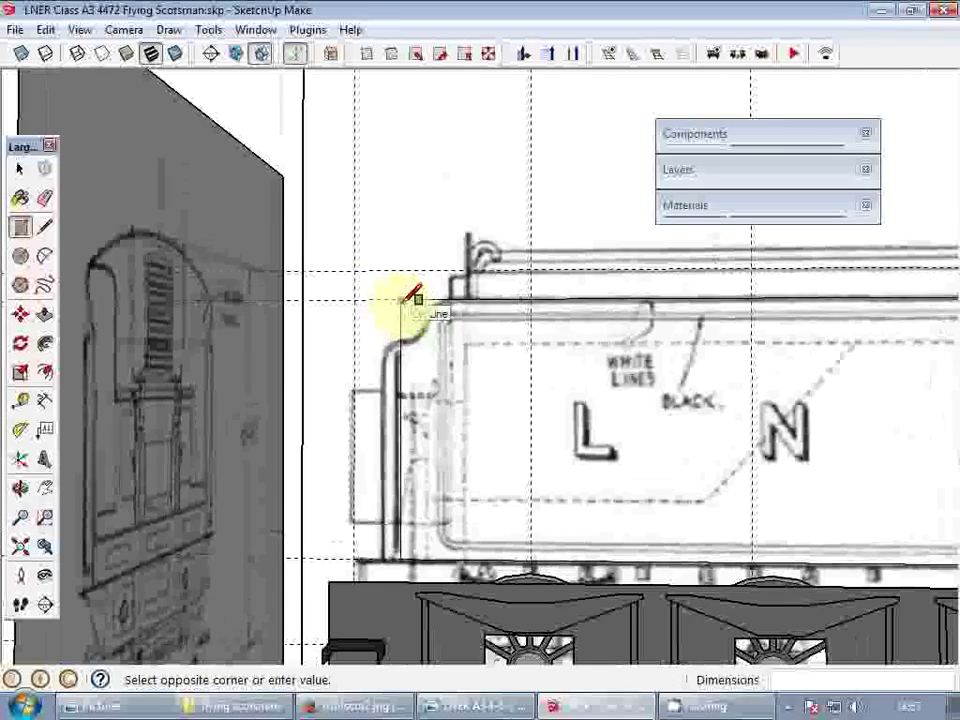
{"action": "left_click", "coordinate": [386, 300]}
{"action": "key", "text": "space"}
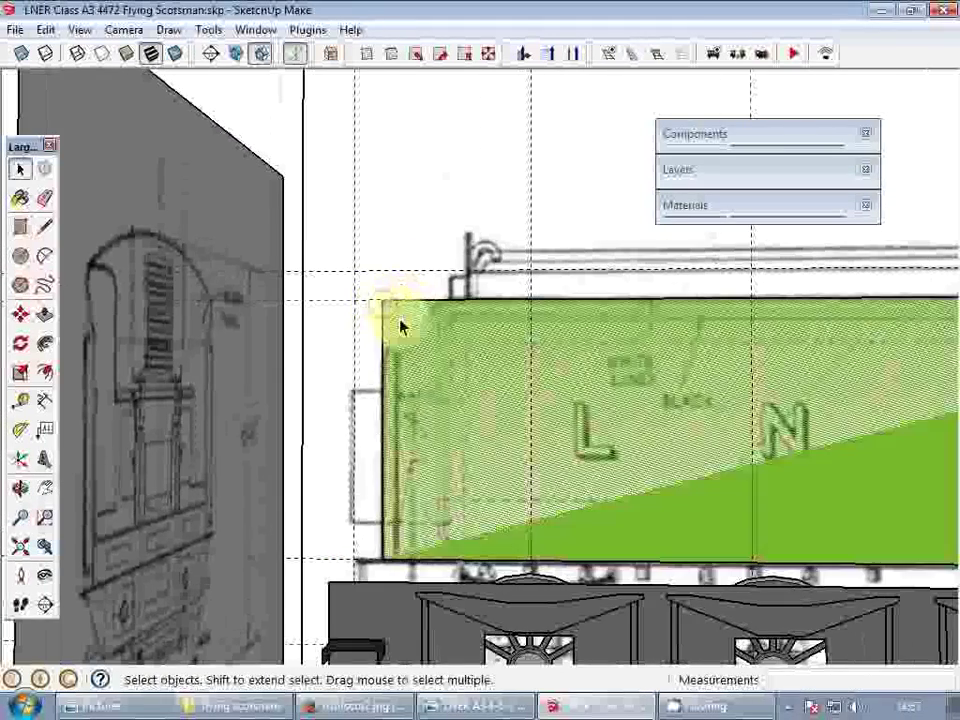
- Apply the tender side drawing's image material to the new body rectangle
{"action": "scroll", "coordinate": [444, 342], "scroll_direction": "down", "scroll_amount": 3}
{"action": "middle_click_drag", "start_coordinate": [526, 377], "coordinate": [536, 373]}
{"action": "scroll", "coordinate": [550, 382], "scroll_direction": "up", "scroll_amount": 2}
{"action": "key", "text": "b"}
{"action": "key", "text": "b"}
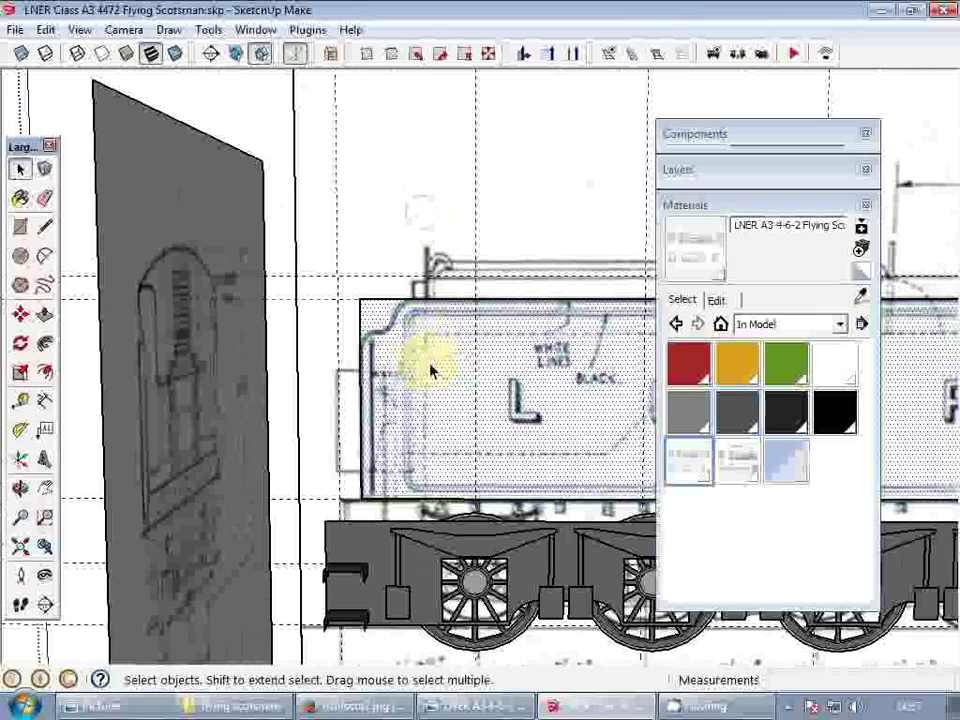
{"action": "scroll", "coordinate": [429, 369], "scroll_direction": "down", "scroll_amount": 3}
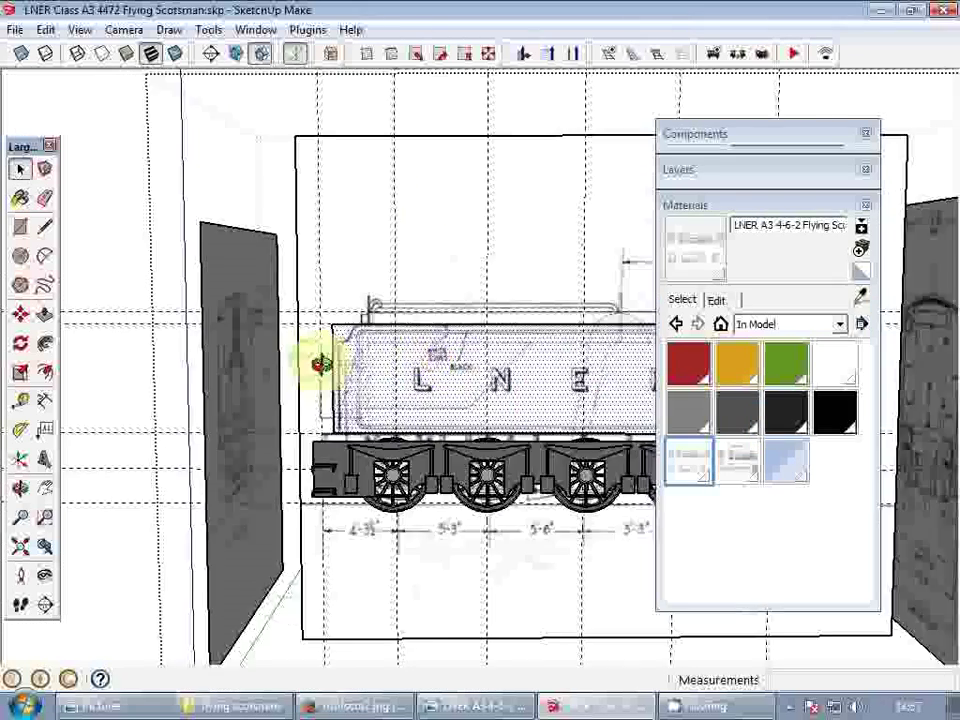
- Move the textured body side outward 51 5/8" from the drawing plane, using the end elevation's outer edge as reference
{"action": "middle_click_drag", "start_coordinate": [317, 360], "coordinate": [90, 398]}
{"action": "scroll", "coordinate": [493, 364], "scroll_direction": "up", "scroll_amount": 3}
{"action": "middle_click_drag", "start_coordinate": [493, 364], "coordinate": [470, 357]}
{"action": "scroll", "coordinate": [468, 360], "scroll_direction": "up", "scroll_amount": 2}
{"action": "scroll", "coordinate": [468, 378], "scroll_direction": "down", "scroll_amount": 1}
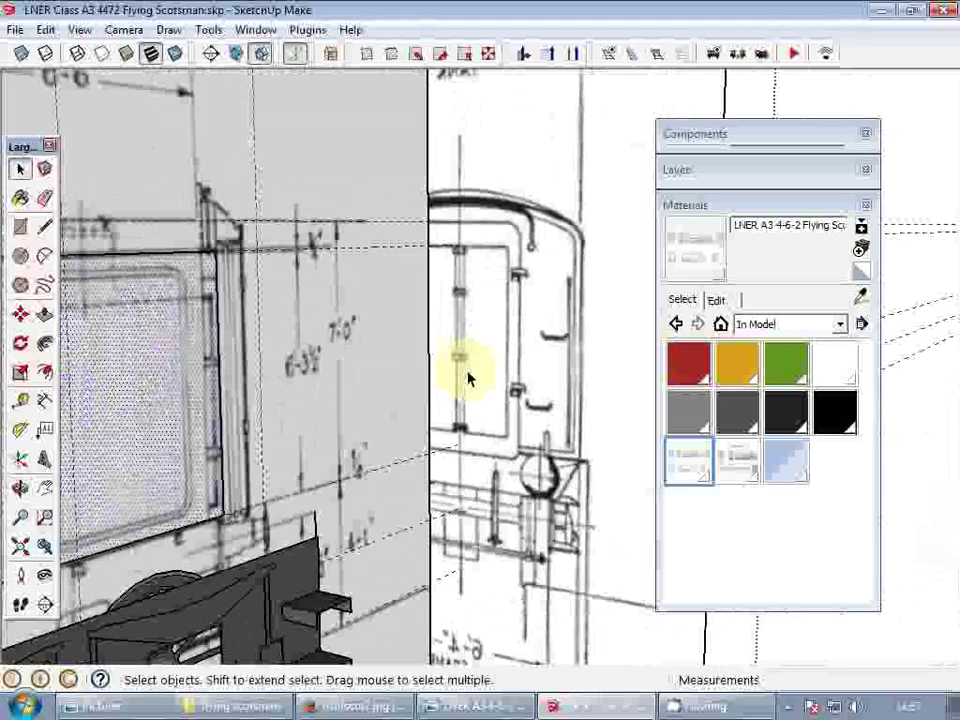
{"action": "key", "text": "m"}
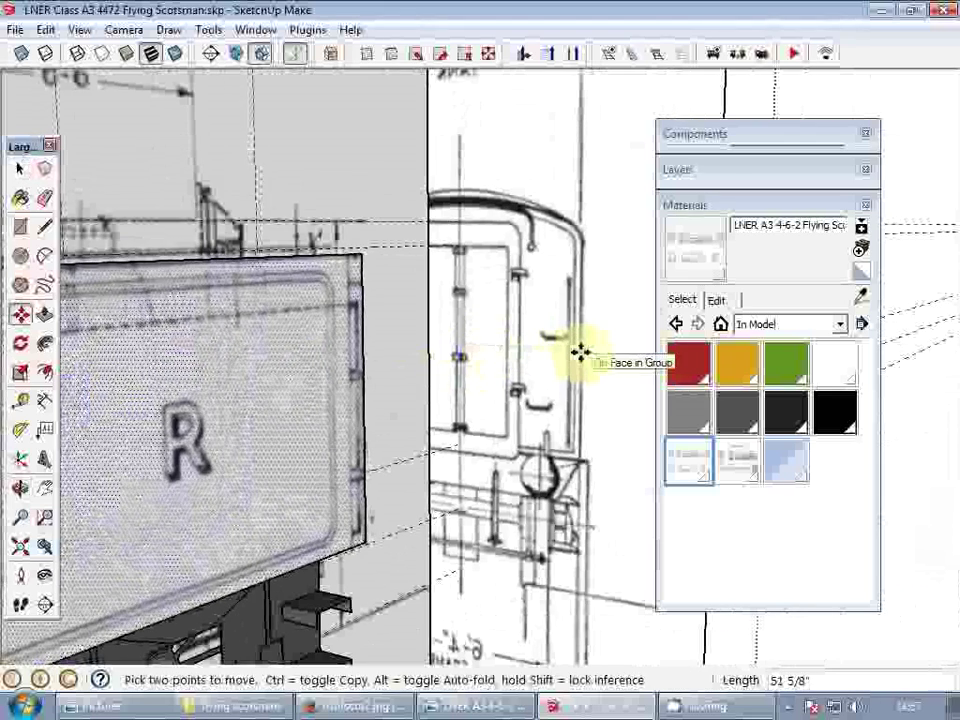
{"action": "middle_click_drag", "start_coordinate": [583, 360], "coordinate": [520, 460]}
{"action": "key", "text": "space"}
- Draw the rear lower edge from the body side back to the drawing plane, and the inner vertical edge up from it
{"action": "scroll", "coordinate": [490, 455], "scroll_direction": "up", "scroll_amount": 3}
{"action": "key", "text": "p"}
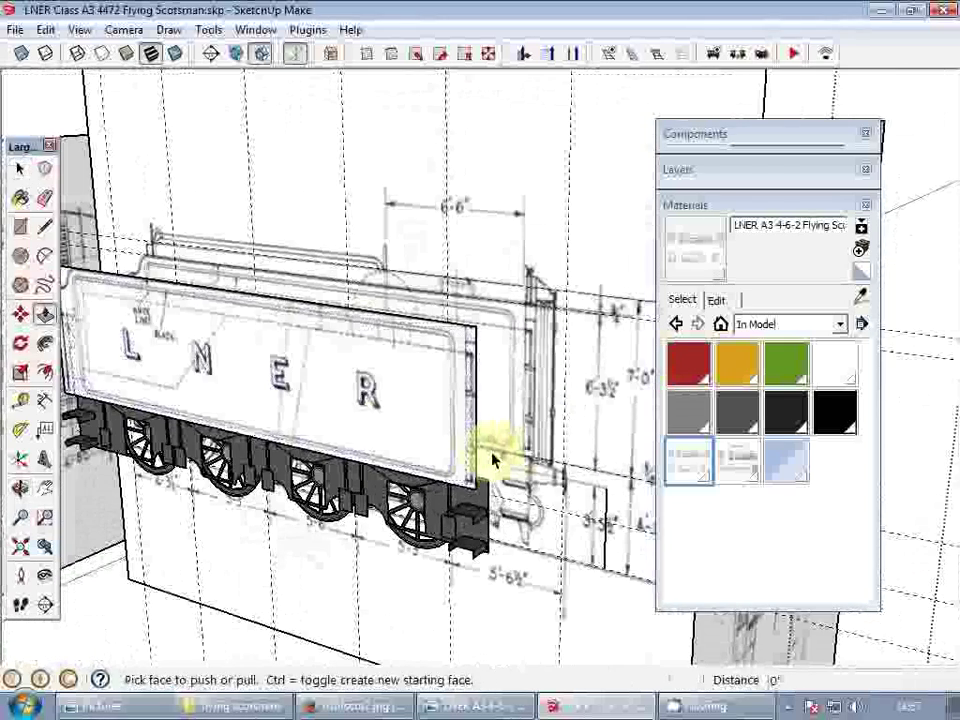
{"action": "key", "text": "l"}
{"action": "left_click", "coordinate": [472, 476]}
{"action": "scroll", "coordinate": [566, 430], "scroll_direction": "up", "scroll_amount": 2}
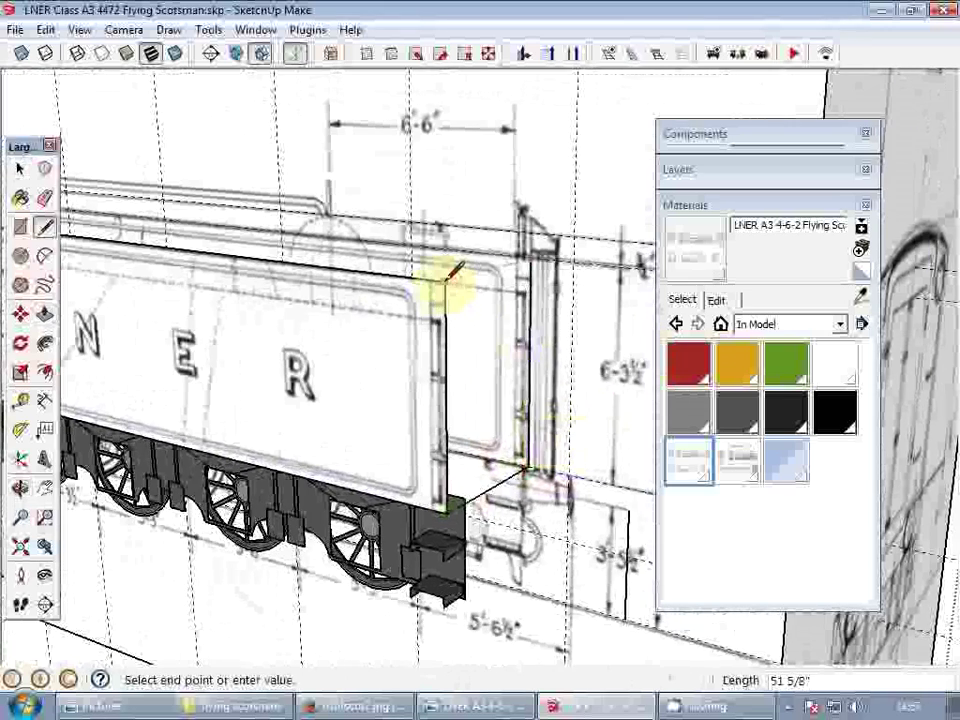
{"action": "left_click", "coordinate": [529, 262]}
- Draw the inner top edge and the front-end edges to close the tender body's top and front faces
{"action": "scroll", "coordinate": [533, 281], "scroll_direction": "down", "scroll_amount": 2}
{"action": "middle_click_drag", "start_coordinate": [522, 336], "coordinate": [624, 420]}
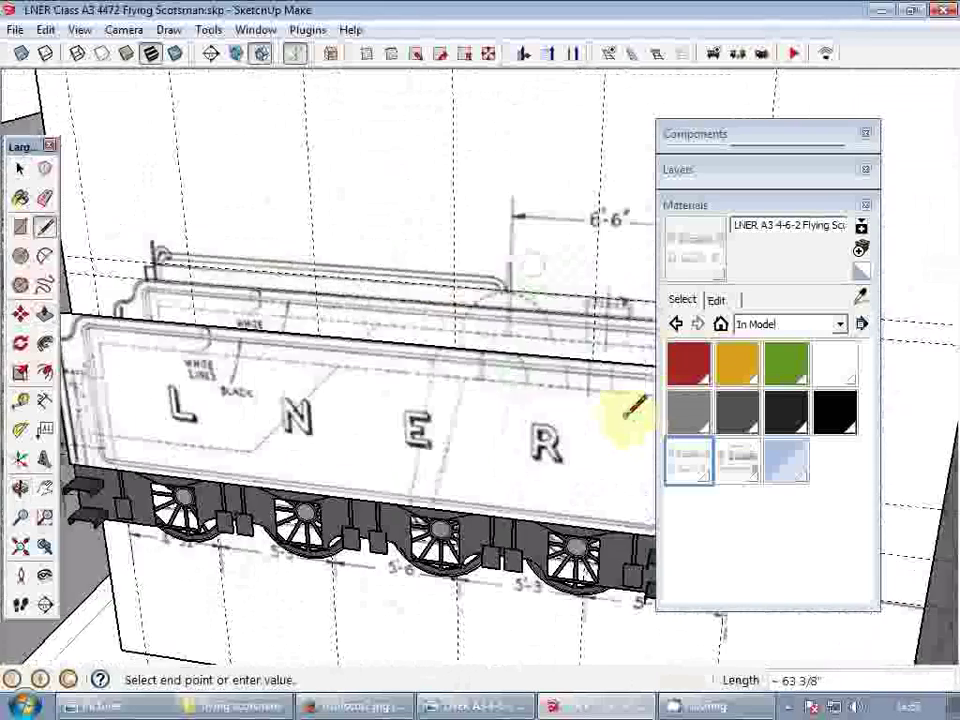
{"action": "scroll", "coordinate": [624, 420], "scroll_direction": "down", "scroll_amount": 3}
{"action": "middle_click_drag", "start_coordinate": [314, 336], "coordinate": [381, 346]}
{"action": "scroll", "coordinate": [368, 350], "scroll_direction": "up", "scroll_amount": 4}
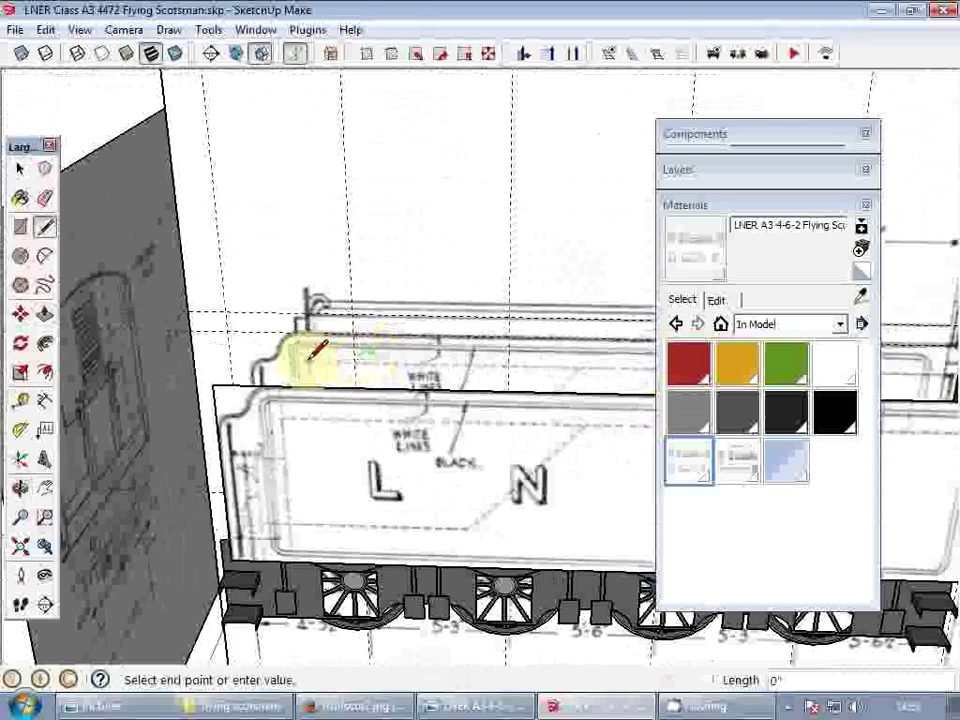
{"action": "left_click", "coordinate": [228, 378]}
{"action": "middle_click_drag", "start_coordinate": [214, 390], "coordinate": [255, 365]}
{"action": "scroll", "coordinate": [265, 375], "scroll_direction": "down", "scroll_amount": 2}
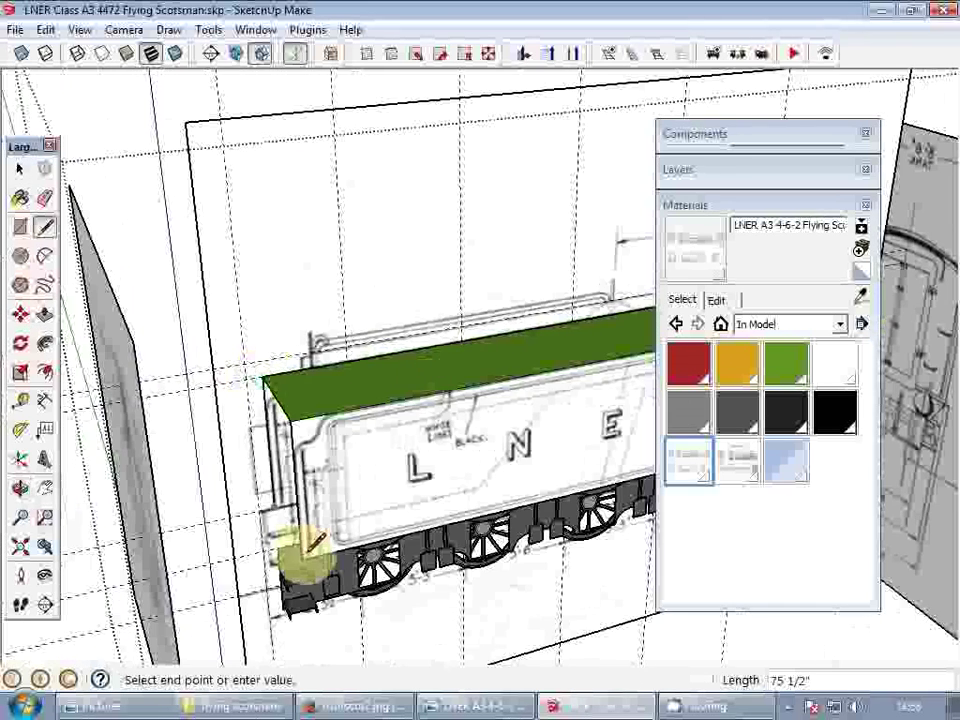
{"action": "scroll", "coordinate": [295, 545], "scroll_direction": "up", "scroll_amount": 3}
{"action": "key", "text": "space"}
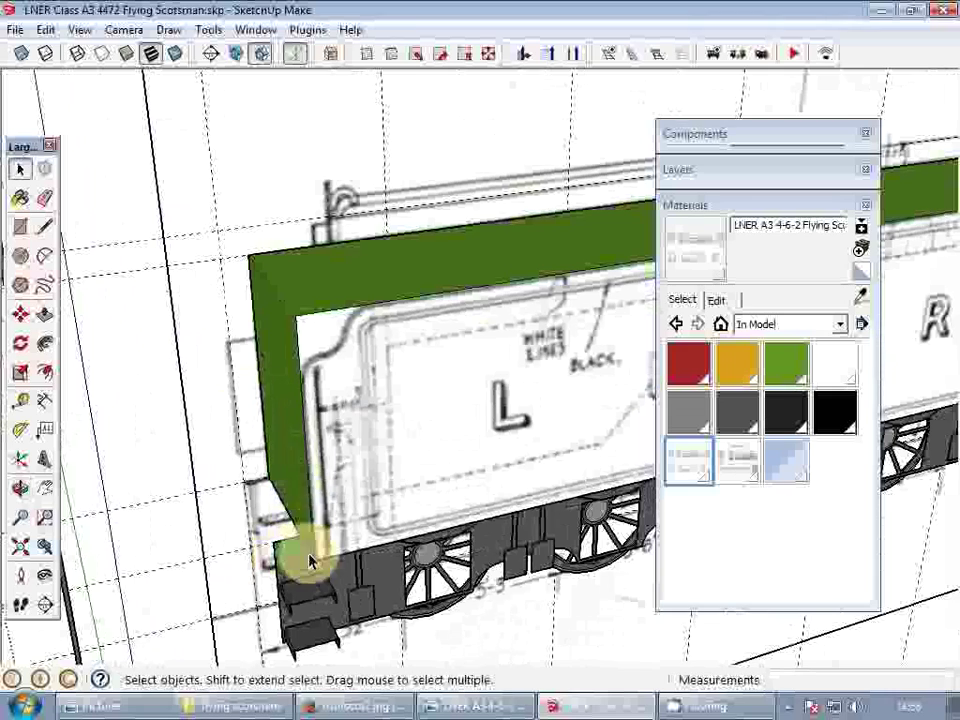
{"action": "left_click", "coordinate": [305, 563]}
{"action": "left_click", "coordinate": [302, 478]}
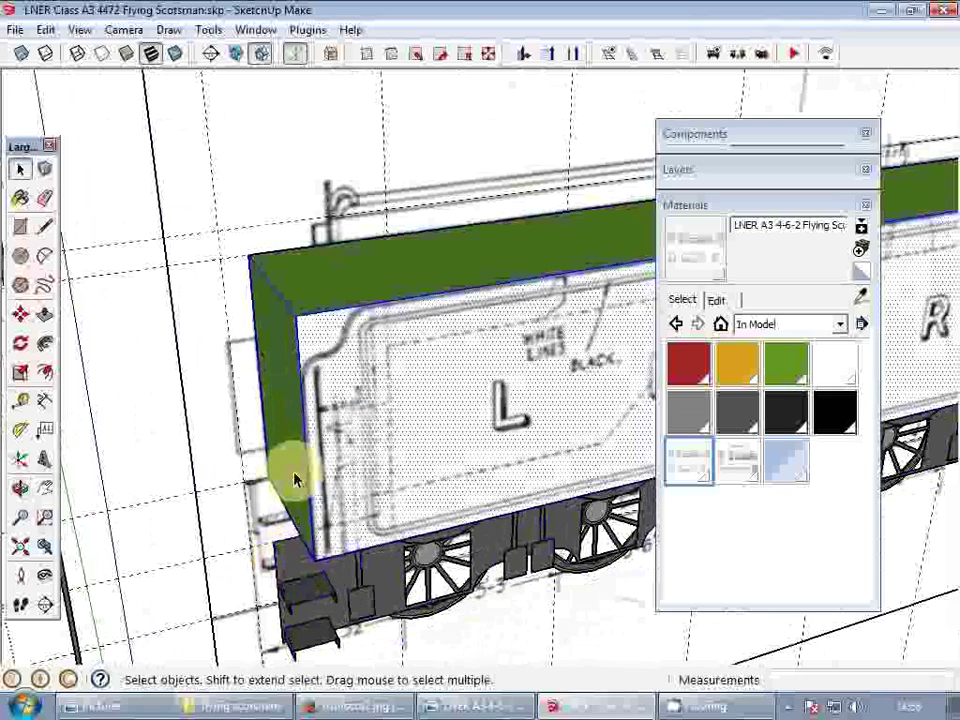
{"action": "scroll", "coordinate": [307, 458], "scroll_direction": "down", "scroll_amount": 3}
{"action": "key", "text": "p"}
{"action": "middle_click_drag", "start_coordinate": [319, 439], "coordinate": [315, 424]}
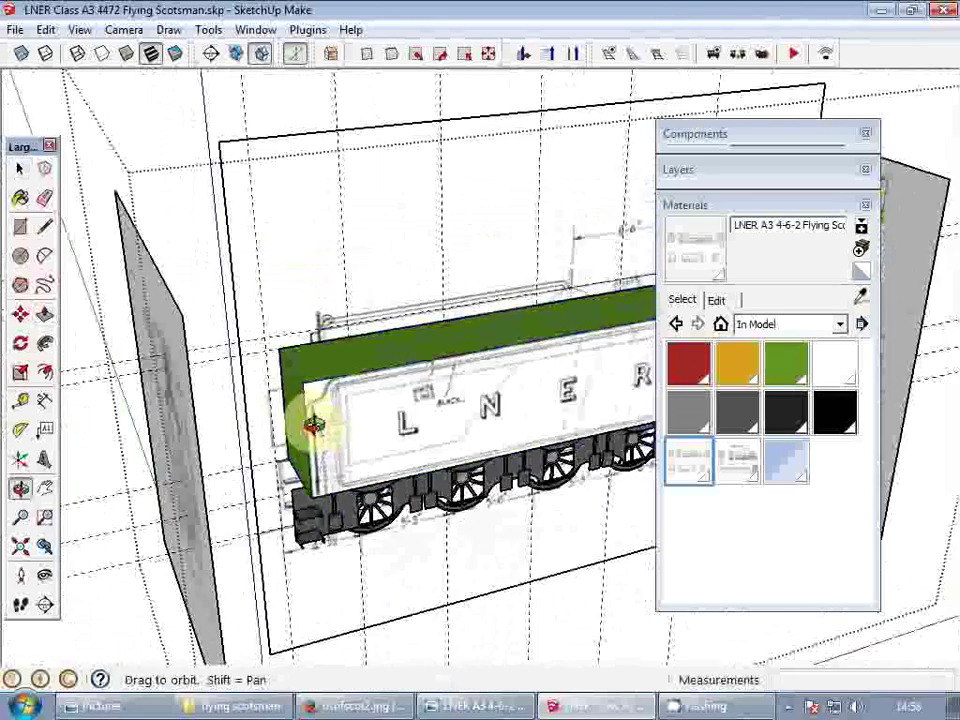
- Inside the dark gray side frame group, draw a rectangle from the frame's upper edge back to the drawing plane to close its top
{"action": "scroll", "coordinate": [313, 430], "scroll_direction": "down", "scroll_amount": 2}
{"action": "scroll", "coordinate": [302, 470], "scroll_direction": "up", "scroll_amount": 3}
{"action": "key", "text": "space"}
{"action": "left_click", "coordinate": [304, 514]}
{"action": "scroll", "coordinate": [305, 520], "scroll_direction": "up", "scroll_amount": 2}
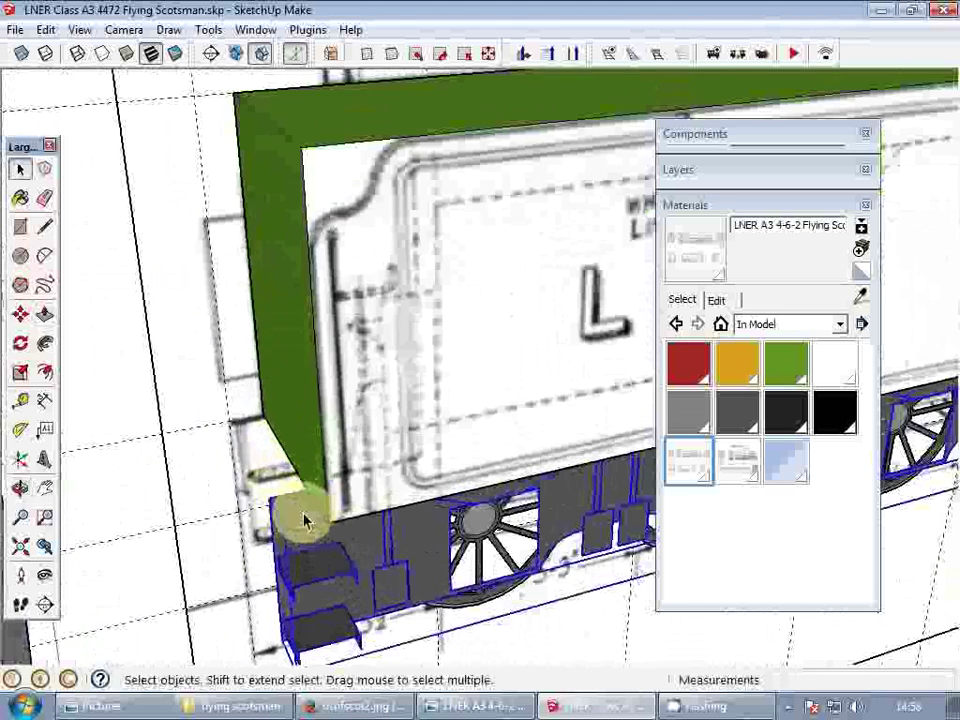
{"action": "double_click", "coordinate": [293, 516]}
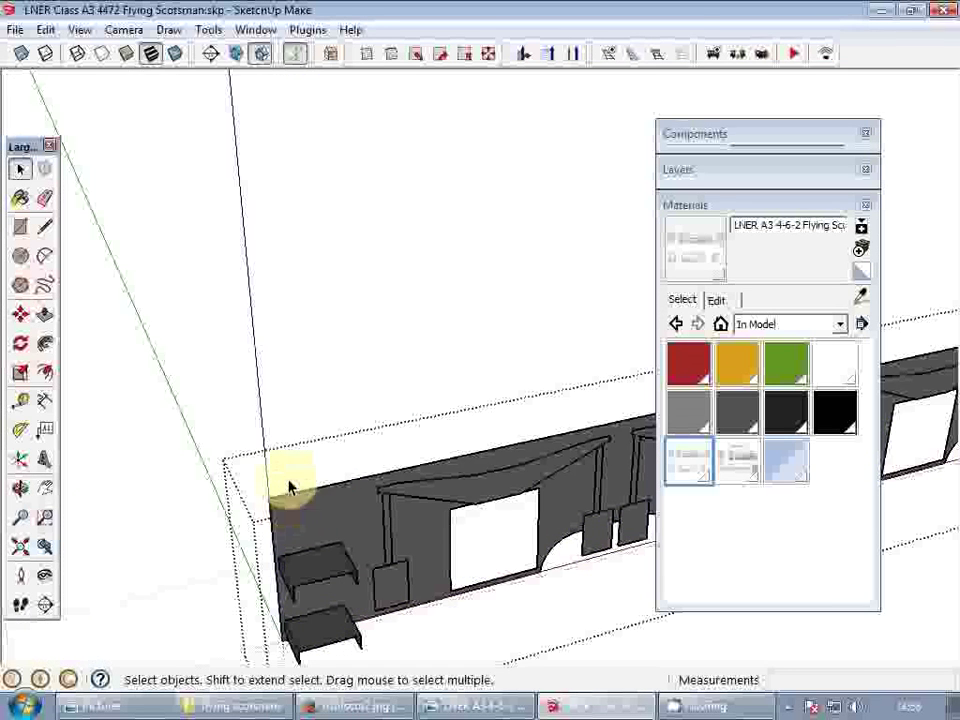
{"action": "left_click", "coordinate": [272, 455]}
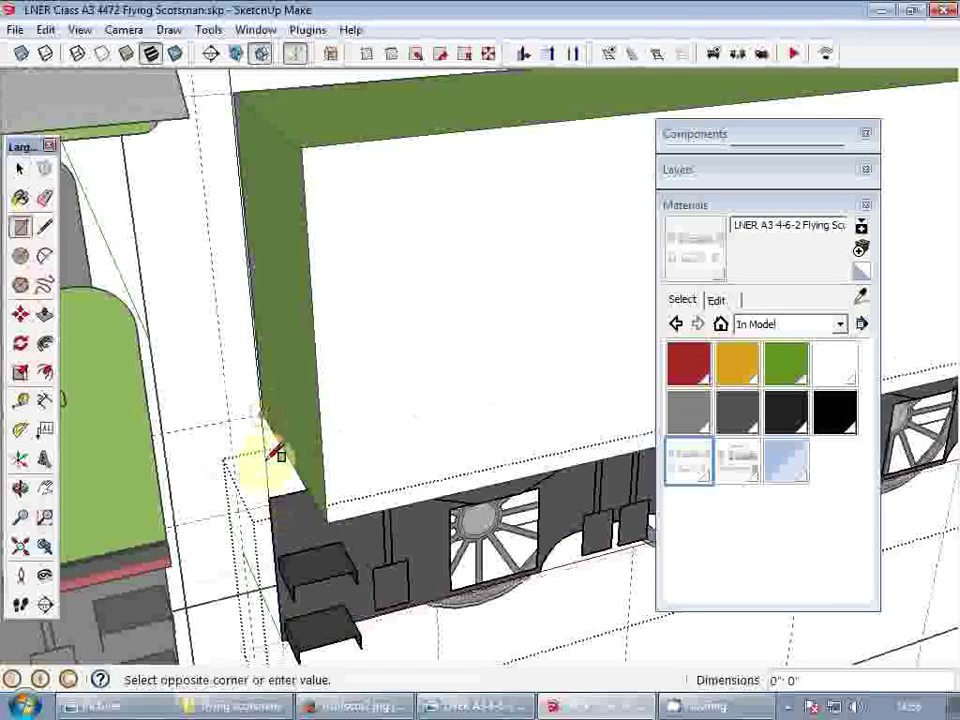
{"action": "key", "text": "e"}
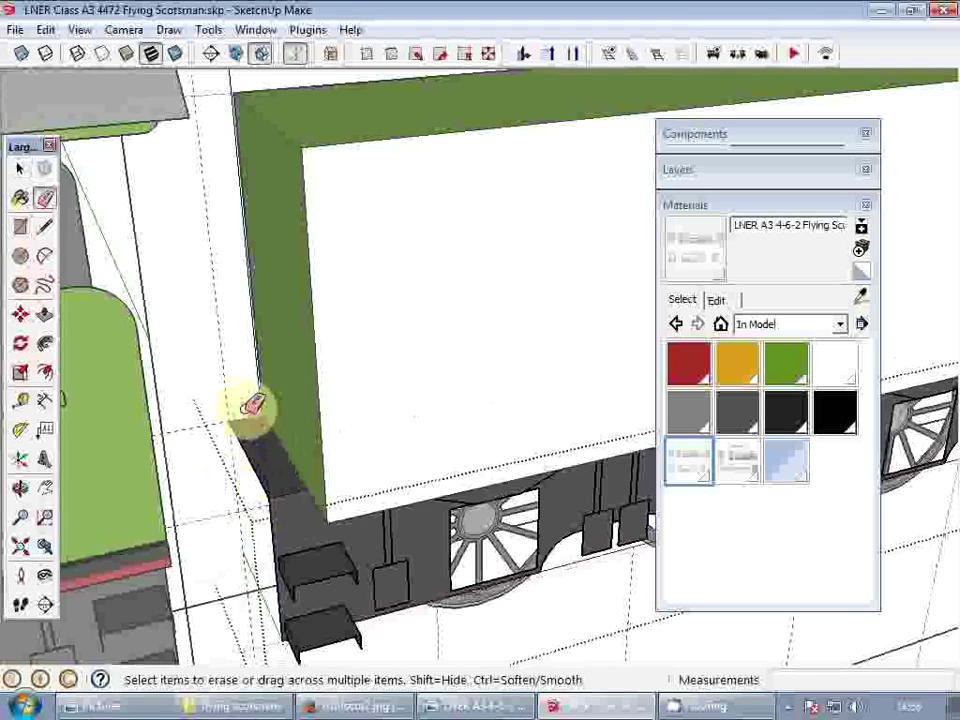
{"action": "key", "text": "space"}
{"action": "scroll", "coordinate": [270, 420], "scroll_direction": "down", "scroll_amount": 5}
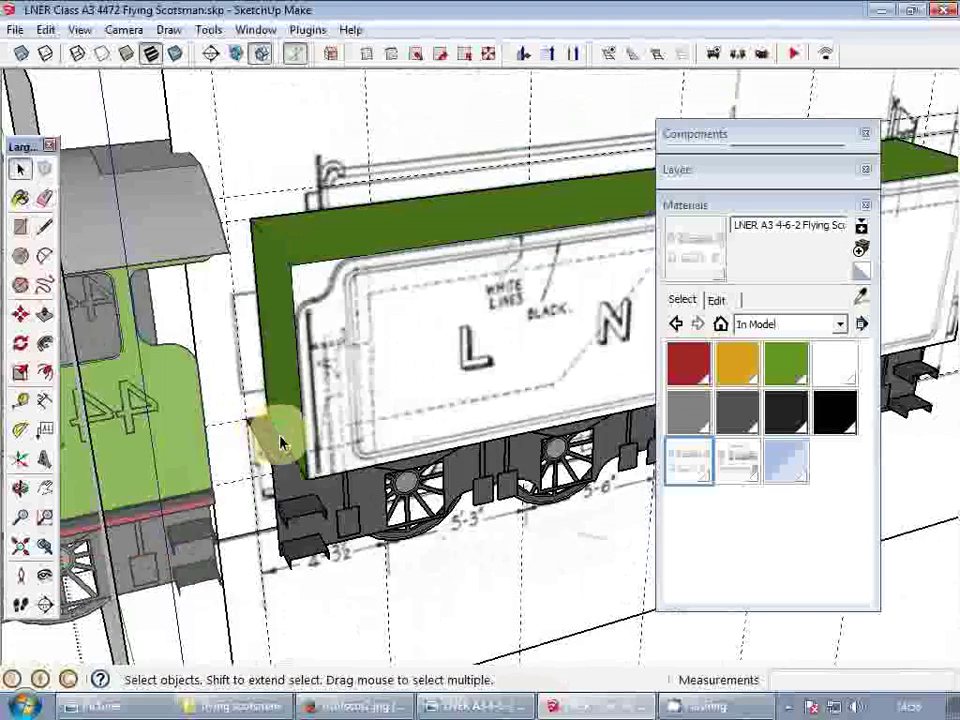
- Sample the end elevation drawing's image material and paint it onto the rear end face of the tender body
{"action": "middle_click_drag", "start_coordinate": [281, 442], "coordinate": [150, 432]}
{"action": "scroll", "coordinate": [304, 450], "scroll_direction": "down", "scroll_amount": 3}
{"action": "left_click", "coordinate": [858, 291]}
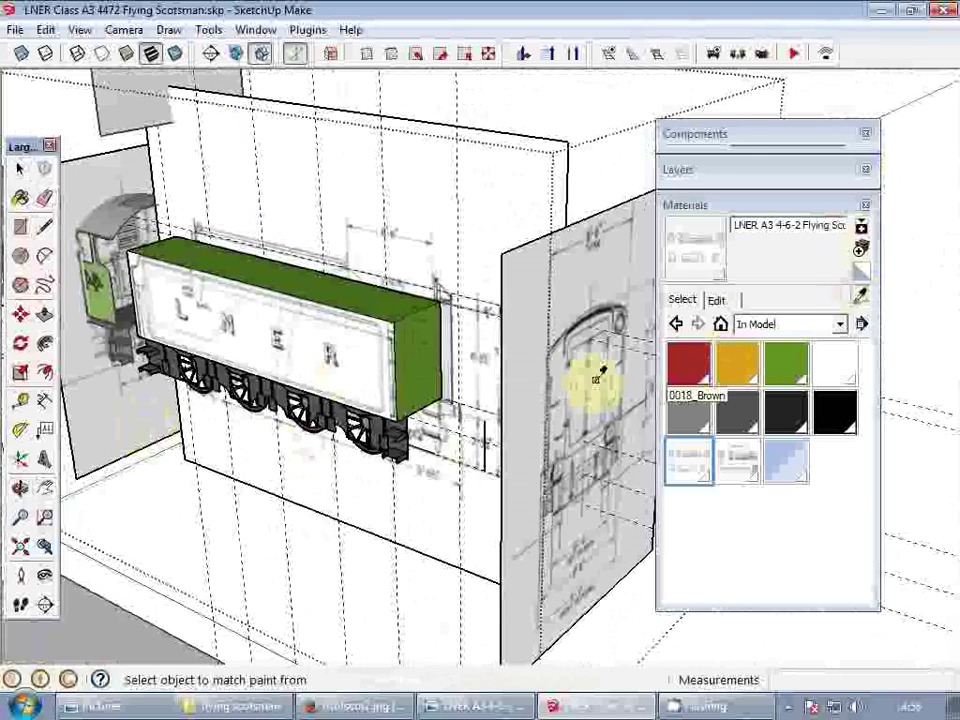
{"action": "scroll", "coordinate": [468, 355], "scroll_direction": "up", "scroll_amount": 2}
{"action": "scroll", "coordinate": [383, 350], "scroll_direction": "up", "scroll_amount": 3}
{"action": "key", "text": "space"}
{"action": "left_click", "coordinate": [403, 360]}
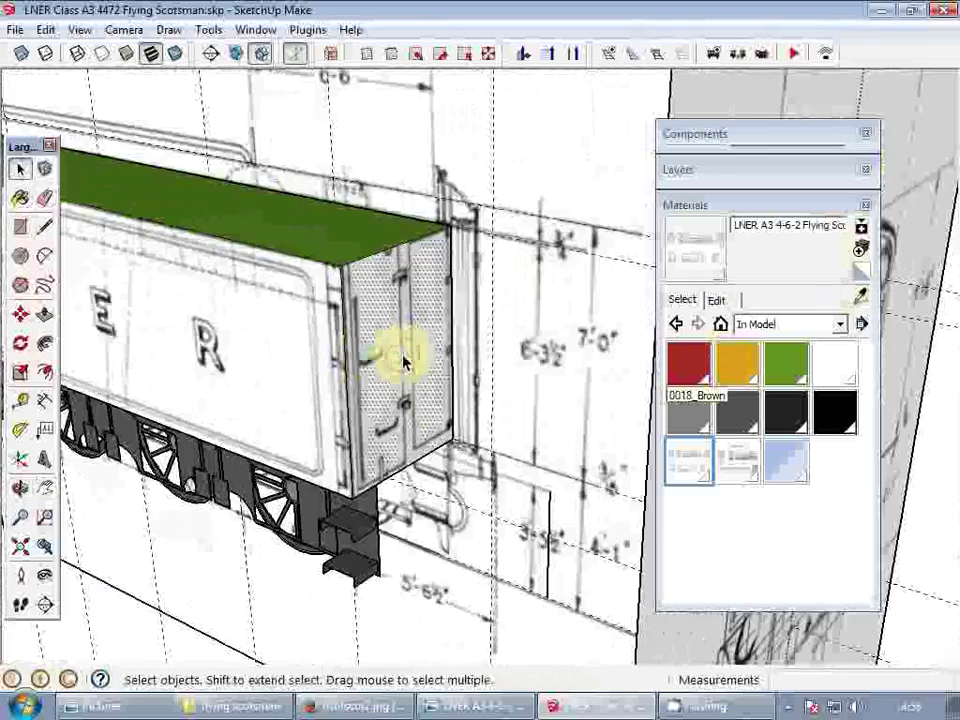
- Select all the connected geometry of the tender body and make it a group
{"action": "scroll", "coordinate": [405, 362], "scroll_direction": "down", "scroll_amount": 3}
{"action": "mouse_move", "coordinate": [408, 362]}
{"action": "middle_mouse_down"}
{"action": "mouse_move", "coordinate": [396, 369]}
{"action": "mouse_move", "coordinate": [401, 360]}
{"action": "middle_mouse_up"}
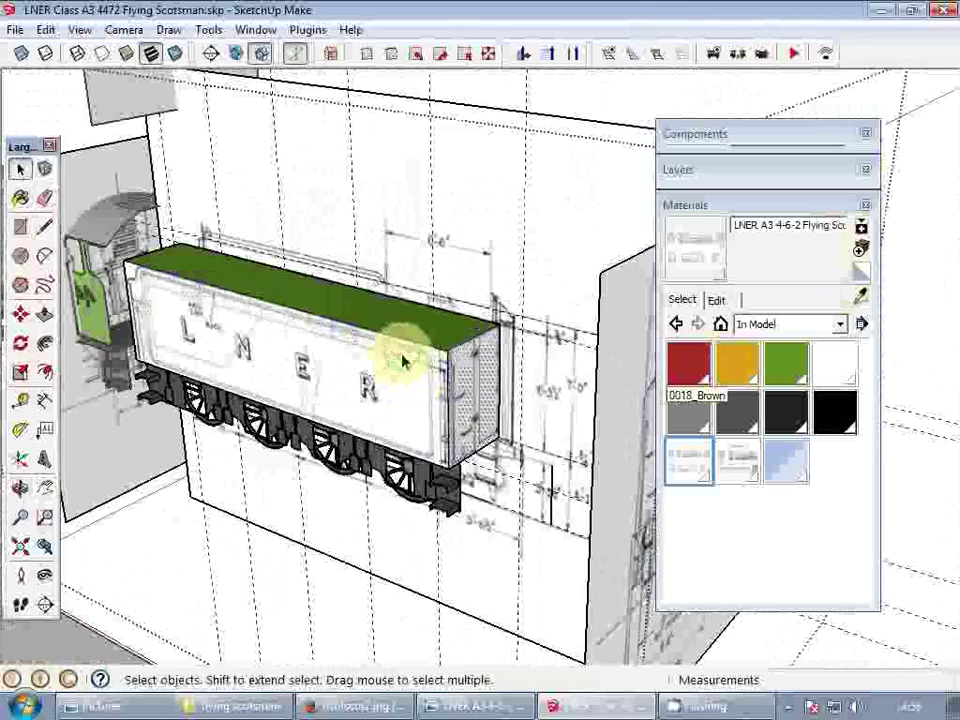
{"action": "triple_click", "coordinate": [401, 360]}
{"action": "right_click", "coordinate": [403, 360]}
{"action": "left_click", "coordinate": [577, 515]}
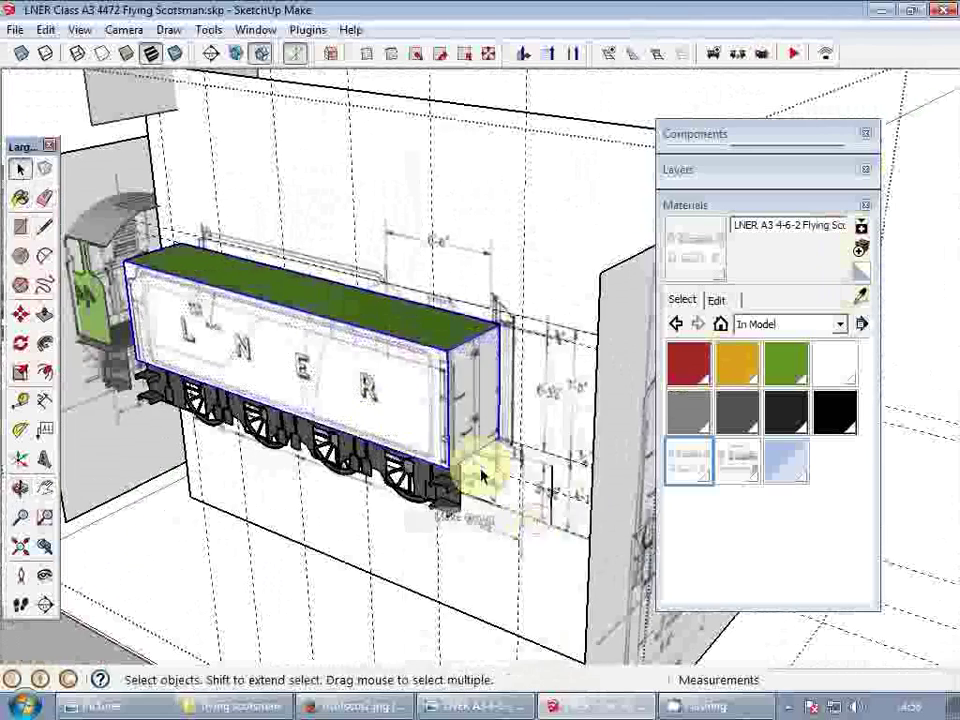
- Combine the tender body and the dark gray side frame into one group
{"action": "middle_click_drag", "start_coordinate": [482, 474], "coordinate": [588, 315]}
{"action": "scroll", "coordinate": [539, 331], "scroll_direction": "down", "scroll_amount": 2}
{"action": "middle_click_drag", "start_coordinate": [470, 372], "coordinate": [626, 416]}
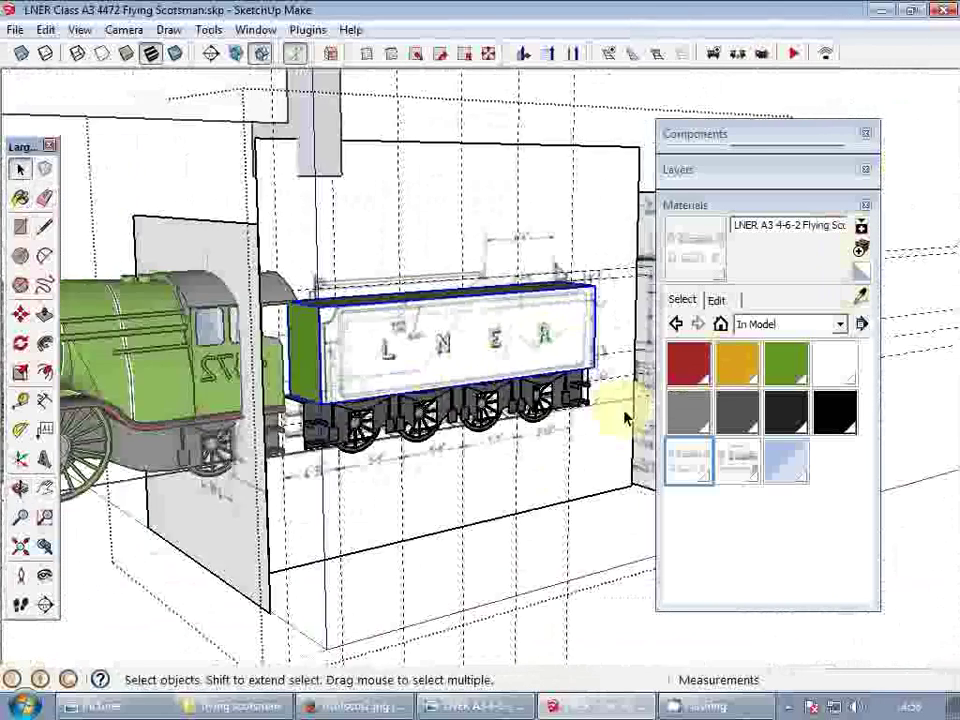
{"action": "scroll", "coordinate": [325, 415], "scroll_direction": "up", "scroll_amount": 3}
{"action": "mouse_move", "coordinate": [340, 428]}
{"action": "middle_mouse_down"}
{"action": "mouse_move", "coordinate": [306, 424]}
{"action": "mouse_move", "coordinate": [420, 354]}
{"action": "middle_mouse_up"}
{"action": "right_click", "coordinate": [418, 355]}
{"action": "left_click", "coordinate": [531, 517]}
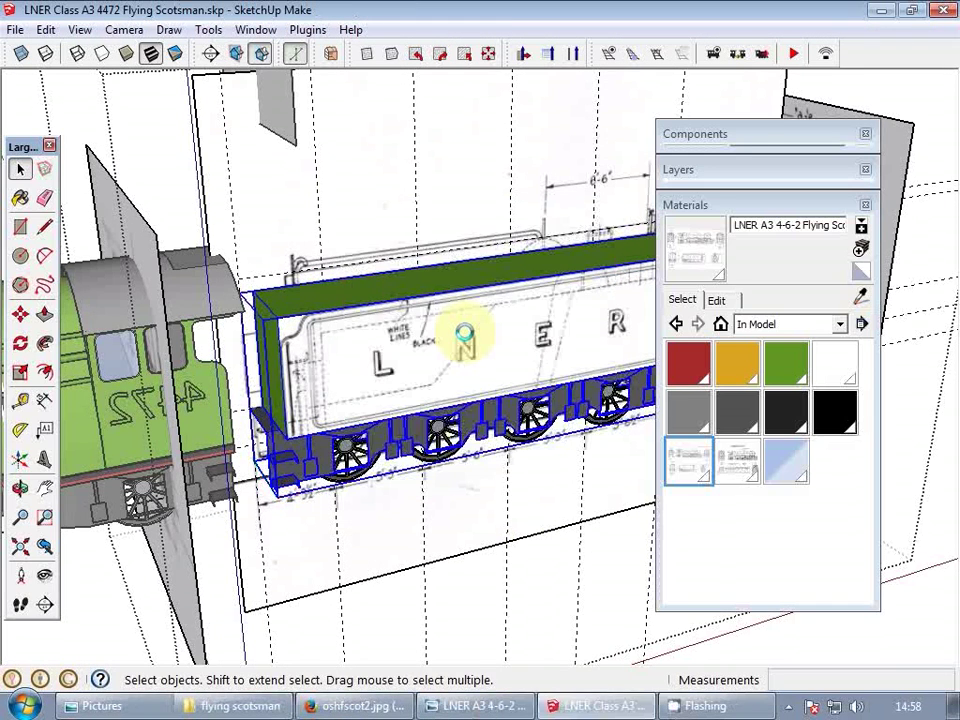
- Copy the combined body and frame in place with a move distance of 0
{"action": "middle_click_drag", "start_coordinate": [464, 337], "coordinate": [293, 349]}
{"action": "key", "text": "m"}
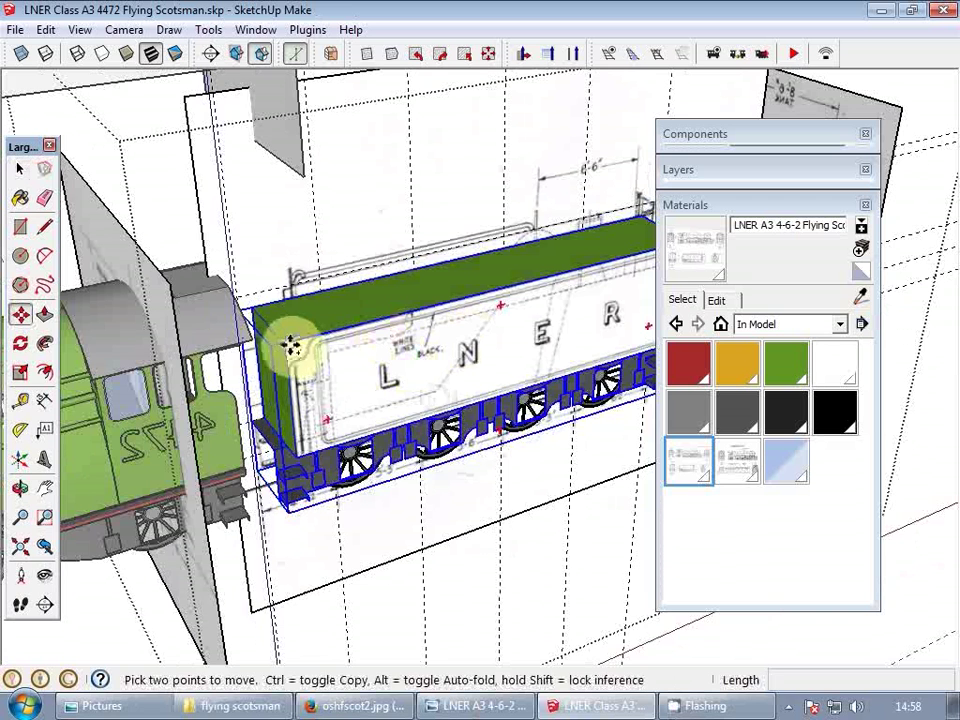
{"action": "key", "text": "ctrl"}
{"action": "left_click", "coordinate": [291, 345]}
{"action": "key", "text": "Return"}
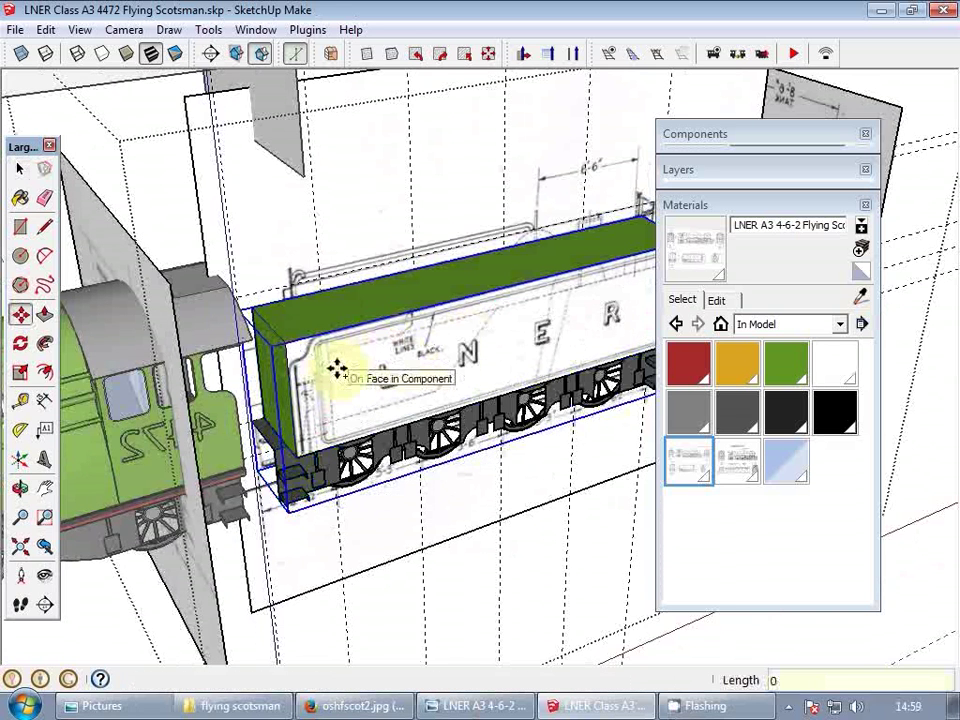
- Scale the copied half through its inner face to mirror it to the other side of the drawing plane
{"action": "key", "text": "s"}
{"action": "middle_click_drag", "start_coordinate": [345, 378], "coordinate": [510, 393]}
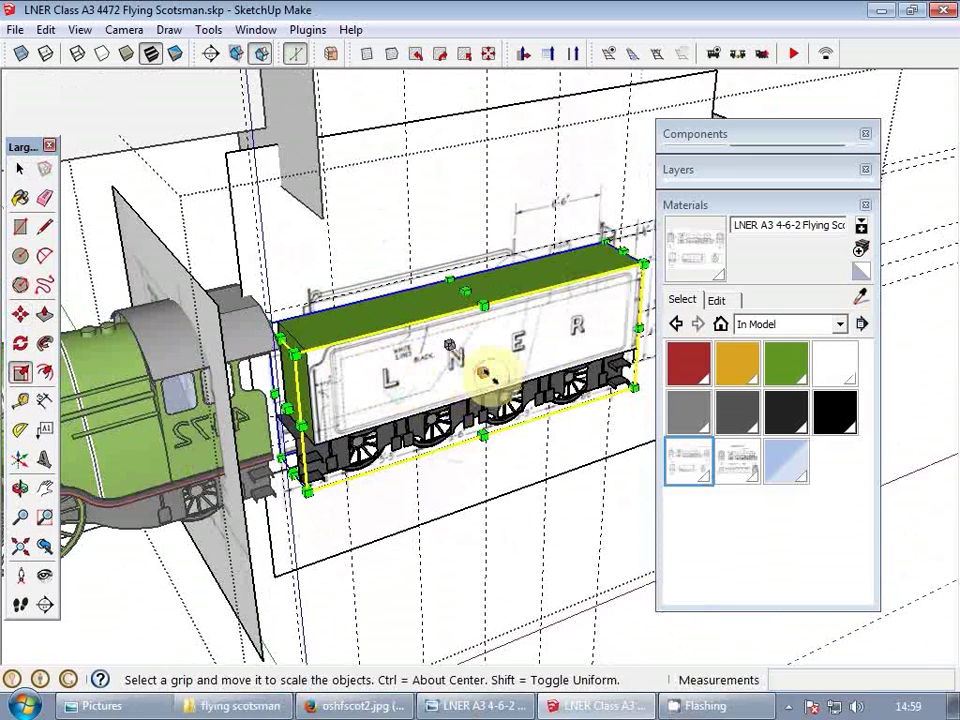
{"action": "left_click_drag", "start_coordinate": [483, 373], "coordinate": [395, 303]}
{"action": "key", "text": "p"}
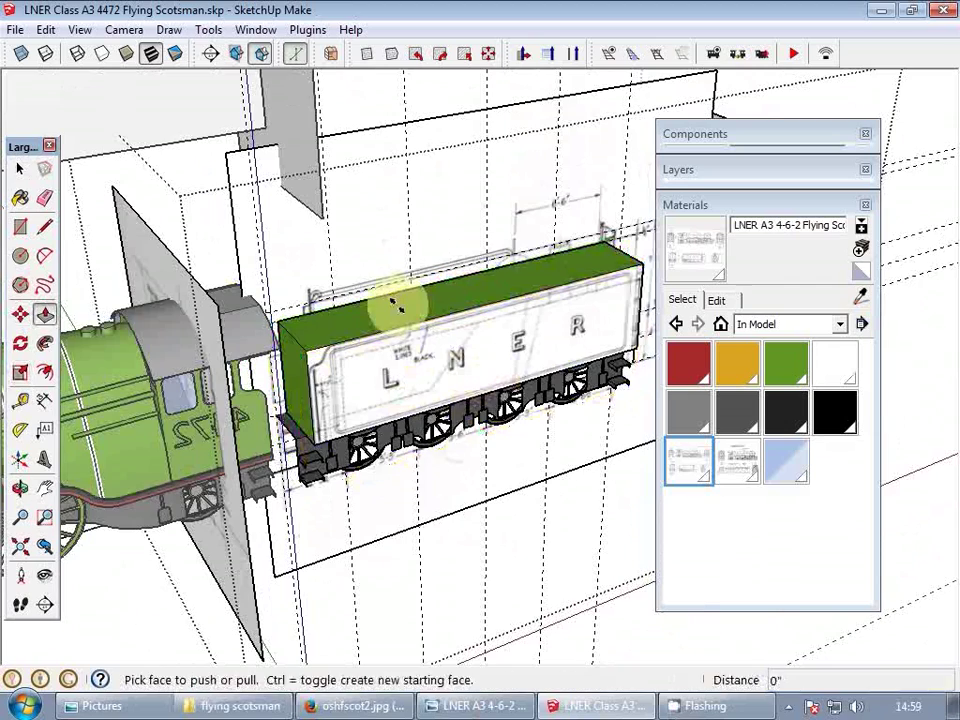
- Collapse the Materials window to free up the modelling view
{"action": "mouse_move", "coordinate": [392, 305]}
{"action": "middle_mouse_down"}
{"action": "mouse_move", "coordinate": [476, 392]}
{"action": "mouse_move", "coordinate": [343, 294]}
{"action": "mouse_move", "coordinate": [422, 279]}
{"action": "mouse_move", "coordinate": [305, 253]}
{"action": "mouse_move", "coordinate": [446, 259]}
{"action": "mouse_move", "coordinate": [465, 274]}
{"action": "mouse_move", "coordinate": [343, 317]}
{"action": "mouse_move", "coordinate": [460, 324]}
{"action": "mouse_move", "coordinate": [420, 330]}
{"action": "mouse_move", "coordinate": [465, 326]}
{"action": "mouse_move", "coordinate": [600, 267]}
{"action": "middle_mouse_up"}
{"action": "left_click", "coordinate": [674, 207]}
{"action": "left_click", "coordinate": [49, 145]}
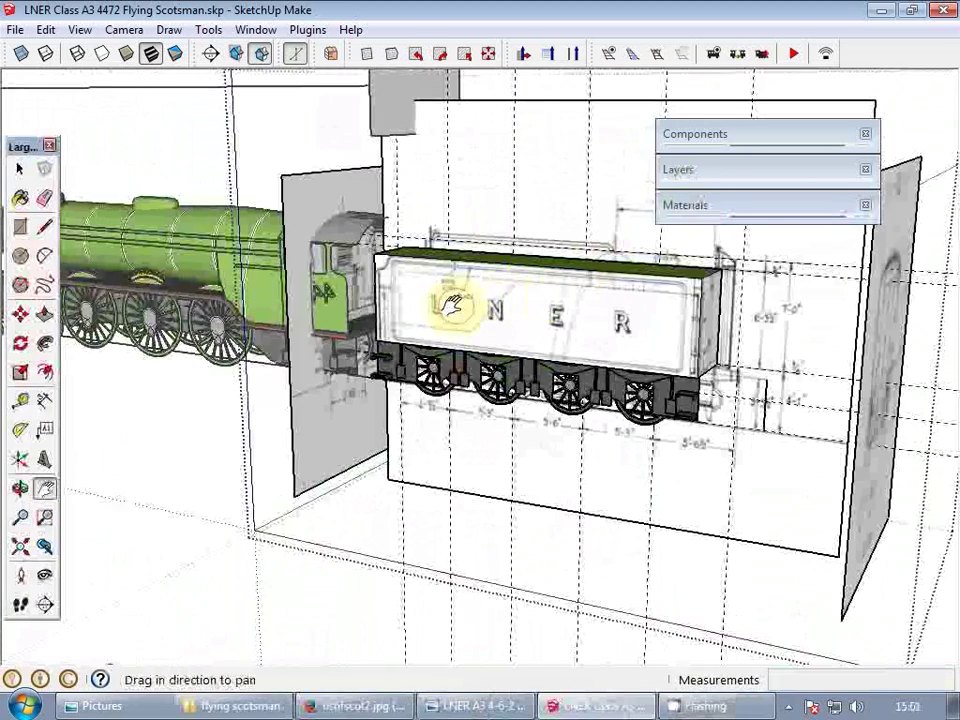
- Open the locomotive group and copy its pair of front buffers
{"action": "middle_click_drag", "start_coordinate": [452, 305], "coordinate": [453, 316], "text": "shift"}
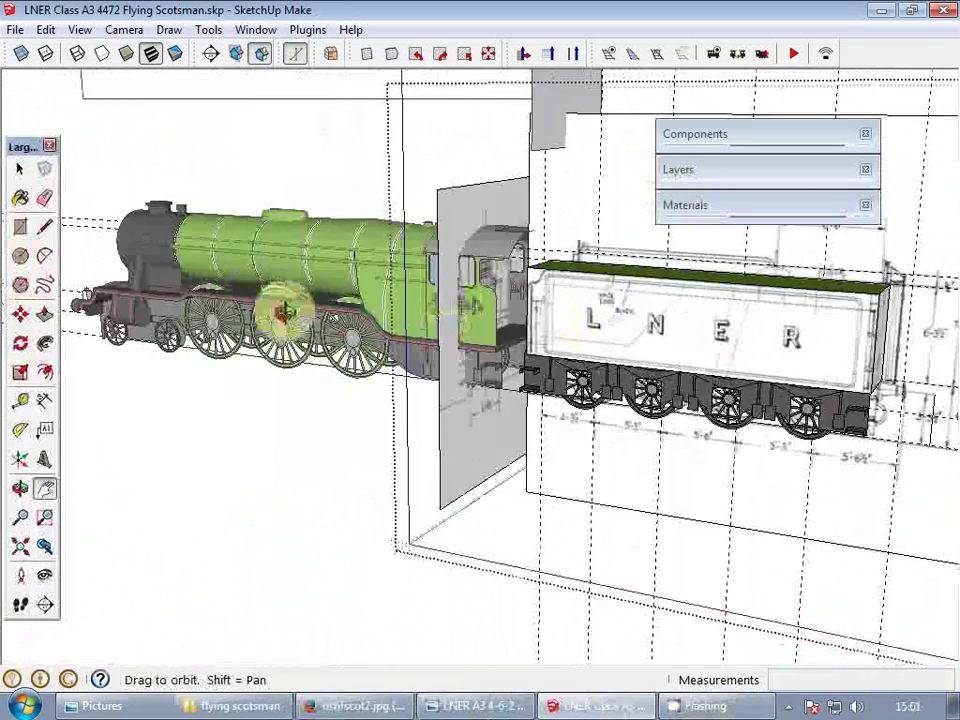
{"action": "middle_click_drag", "start_coordinate": [283, 315], "coordinate": [400, 322]}
{"action": "middle_click_drag", "start_coordinate": [400, 322], "coordinate": [542, 336], "text": "shift"}
{"action": "scroll", "coordinate": [542, 336], "scroll_direction": "down", "scroll_amount": 4}
{"action": "middle_click_drag", "start_coordinate": [358, 336], "coordinate": [401, 345], "text": "shift"}
{"action": "scroll", "coordinate": [250, 403], "scroll_direction": "up", "scroll_amount": 5}
{"action": "scroll", "coordinate": [247, 405], "scroll_direction": "up", "scroll_amount": 3}
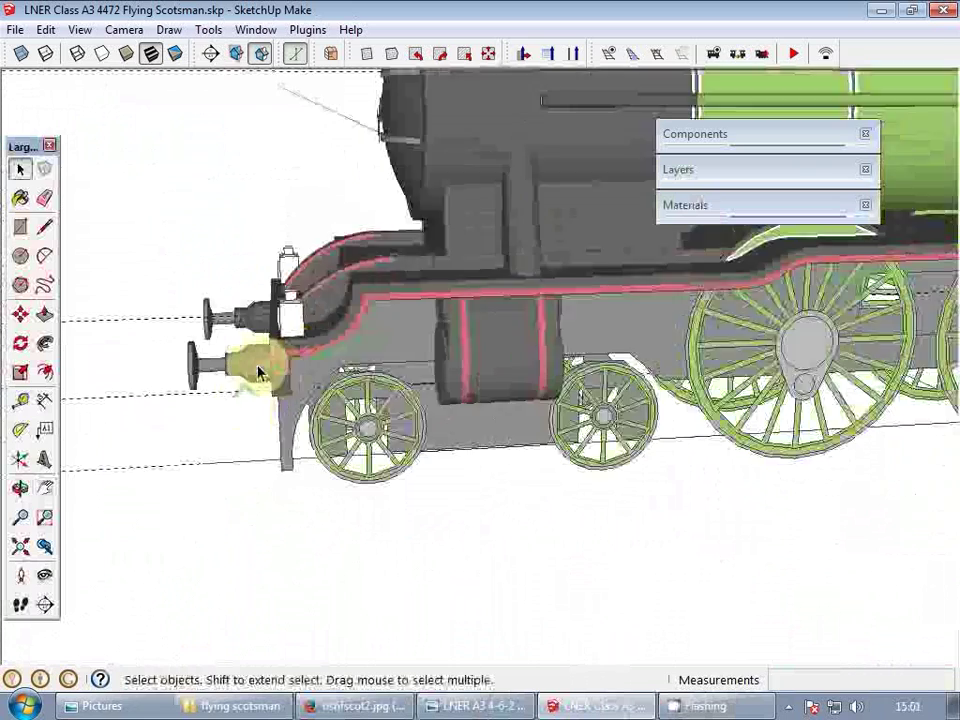
{"action": "left_click", "coordinate": [255, 368]}
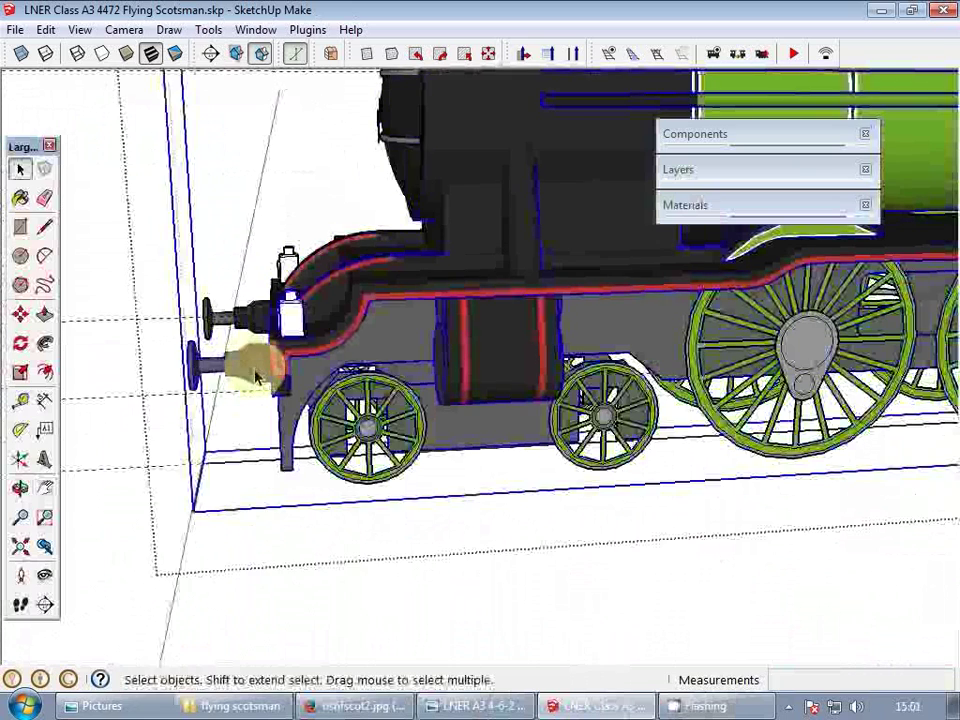
{"action": "double_click", "coordinate": [240, 368]}
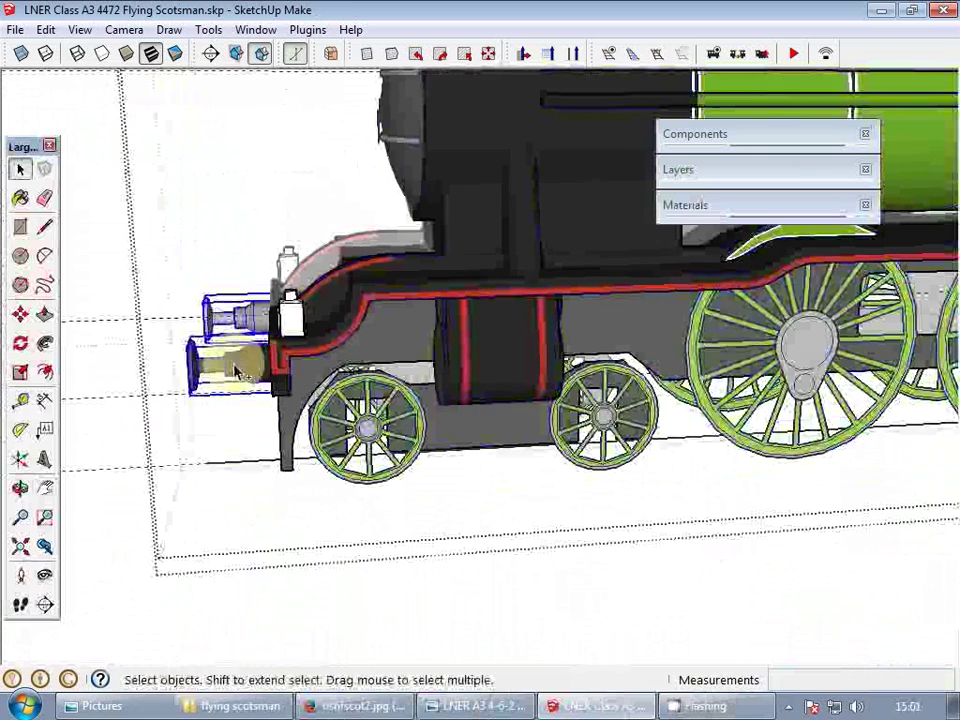
- Open the tender group and paste the copied buffers in place inside it
{"action": "scroll", "coordinate": [237, 372], "scroll_direction": "down", "scroll_amount": 8}
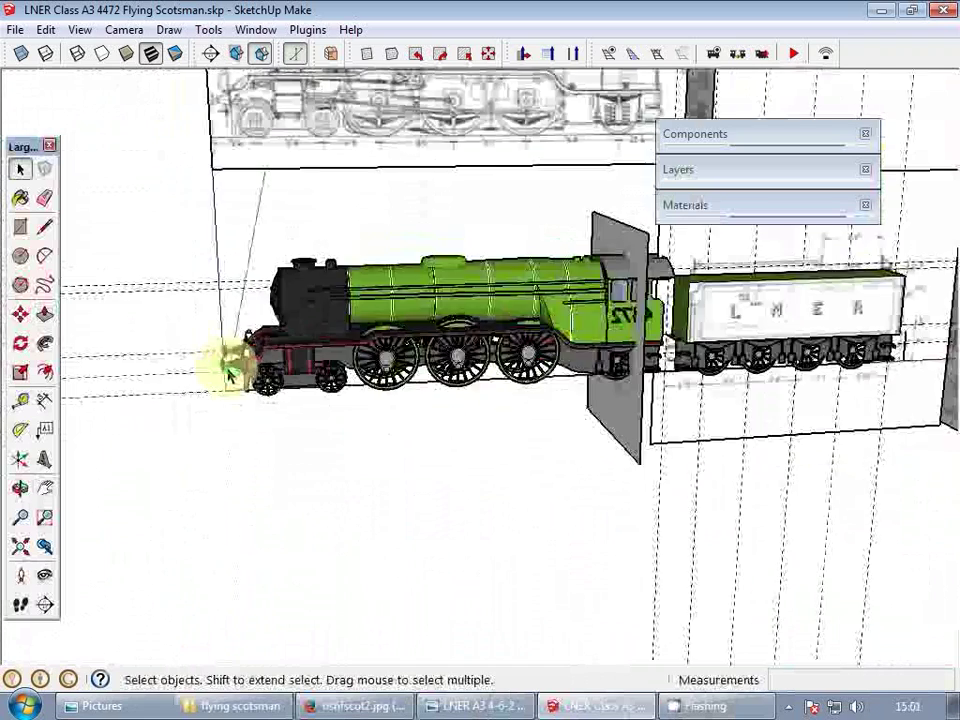
{"action": "scroll", "coordinate": [229, 373], "scroll_direction": "down", "scroll_amount": 1}
{"action": "scroll", "coordinate": [474, 365], "scroll_direction": "up", "scroll_amount": 5}
{"action": "middle_click_drag", "start_coordinate": [744, 341], "coordinate": [582, 384], "text": "shift"}
{"action": "scroll", "coordinate": [474, 357], "scroll_direction": "down", "scroll_amount": 3}
{"action": "double_click", "coordinate": [428, 362]}
{"action": "left_click", "coordinate": [548, 373]}
{"action": "scroll", "coordinate": [519, 344], "scroll_direction": "up", "scroll_amount": 1}
{"action": "double_click", "coordinate": [523, 345]}
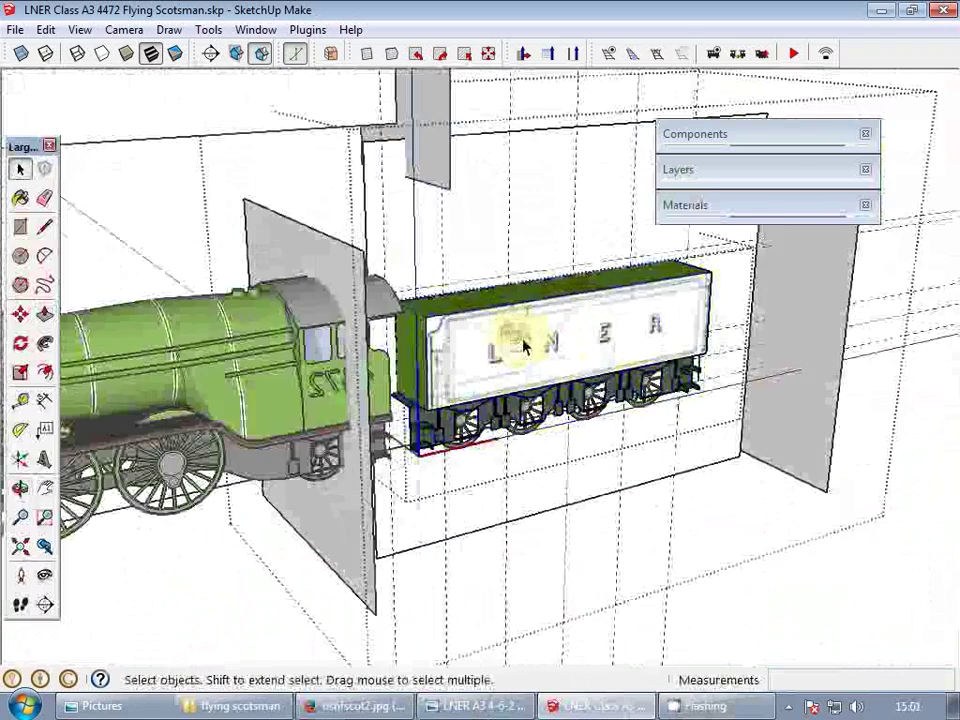
{"action": "middle_click_drag", "start_coordinate": [522, 345], "coordinate": [638, 345]}
{"action": "key", "text": "ctrl+shift+v"}
{"action": "scroll", "coordinate": [630, 343], "scroll_direction": "down", "scroll_amount": 2}
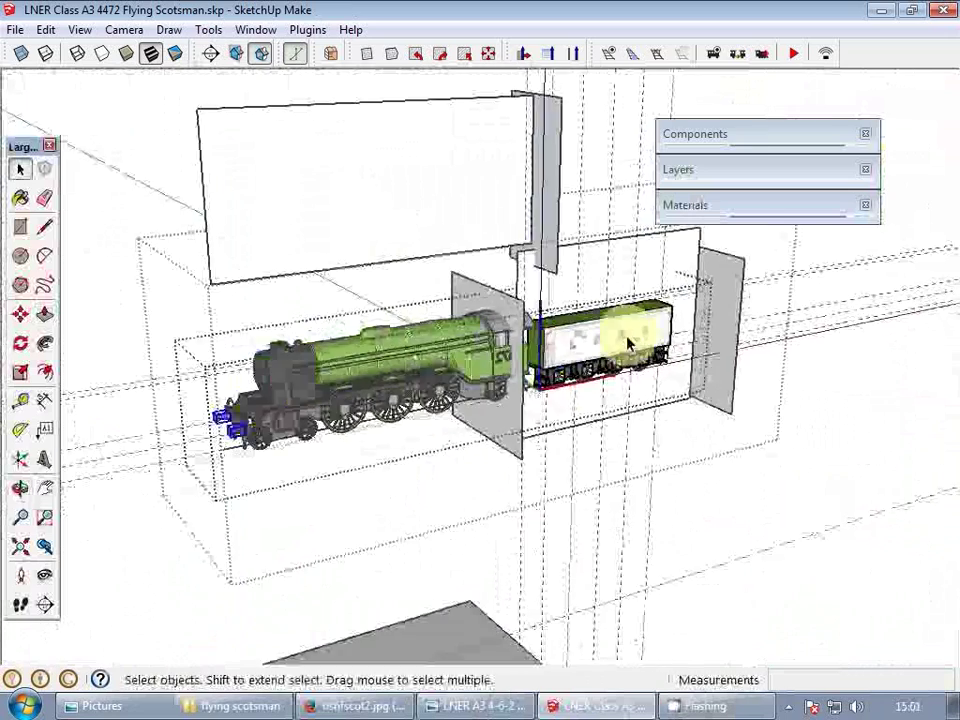
- Move the pasted buffers about 824 inches from the locomotive's front to the rear end of the tender
{"action": "scroll", "coordinate": [266, 402], "scroll_direction": "up", "scroll_amount": 3}
{"action": "key", "text": "m"}
{"action": "scroll", "coordinate": [248, 420], "scroll_direction": "up", "scroll_amount": 3}
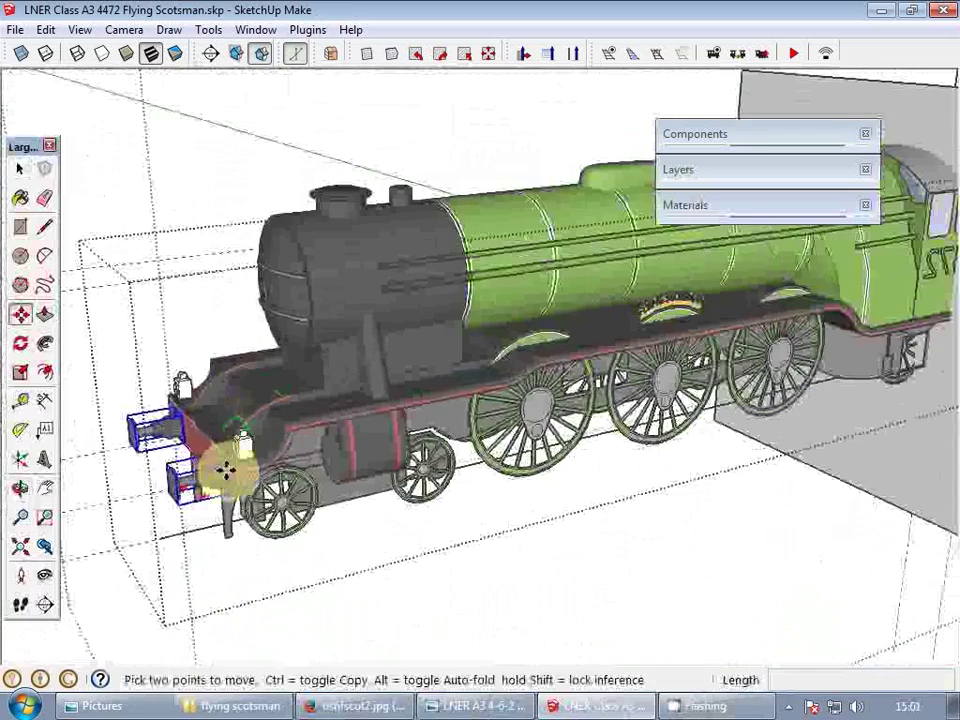
{"action": "scroll", "coordinate": [165, 482], "scroll_direction": "down", "scroll_amount": 3}
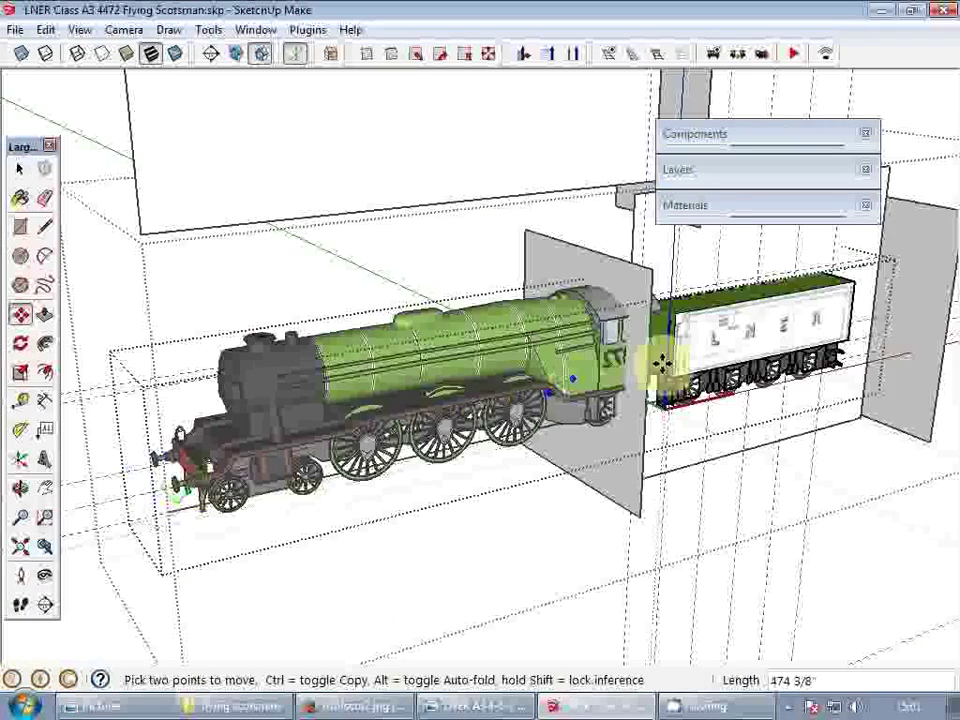
{"action": "scroll", "coordinate": [790, 330], "scroll_direction": "up", "scroll_amount": 3}
{"action": "middle_click_drag", "start_coordinate": [790, 330], "coordinate": [482, 431]}
{"action": "scroll", "coordinate": [482, 431], "scroll_direction": "up", "scroll_amount": 3}
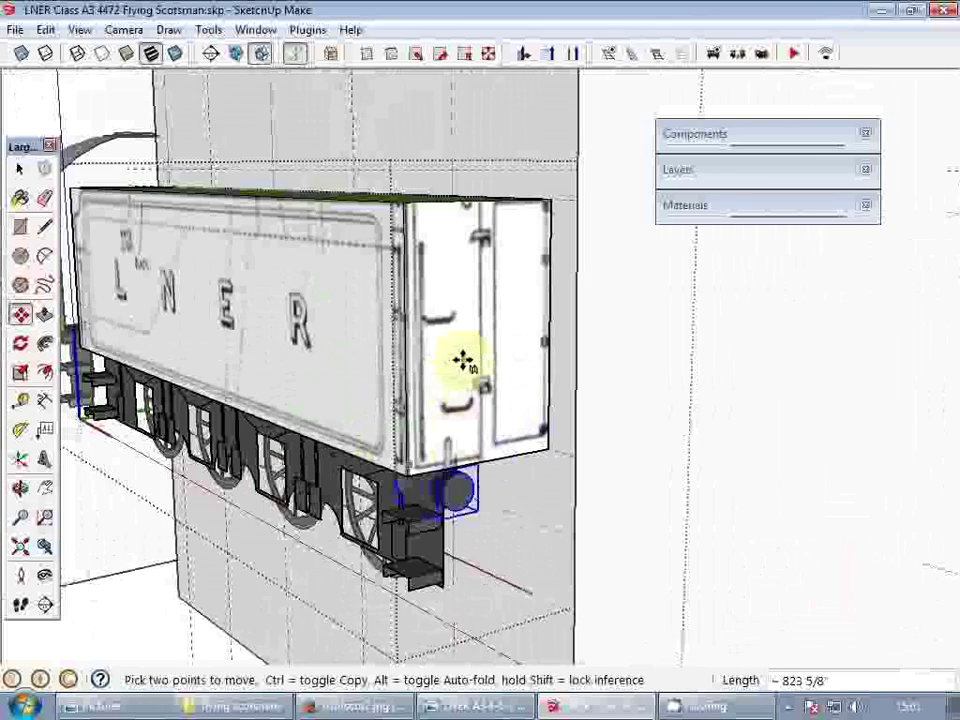
{"action": "left_click", "coordinate": [461, 360]}
- Mirror the buffers with Scale along the red axis so their heads point outward from the tender's rear
{"action": "scroll", "coordinate": [450, 473], "scroll_direction": "up", "scroll_amount": 3}
{"action": "key", "text": "s"}
{"action": "middle_click_drag", "start_coordinate": [420, 493], "coordinate": [779, 492]}
{"action": "middle_click_drag", "start_coordinate": [317, 514], "coordinate": [340, 505]}
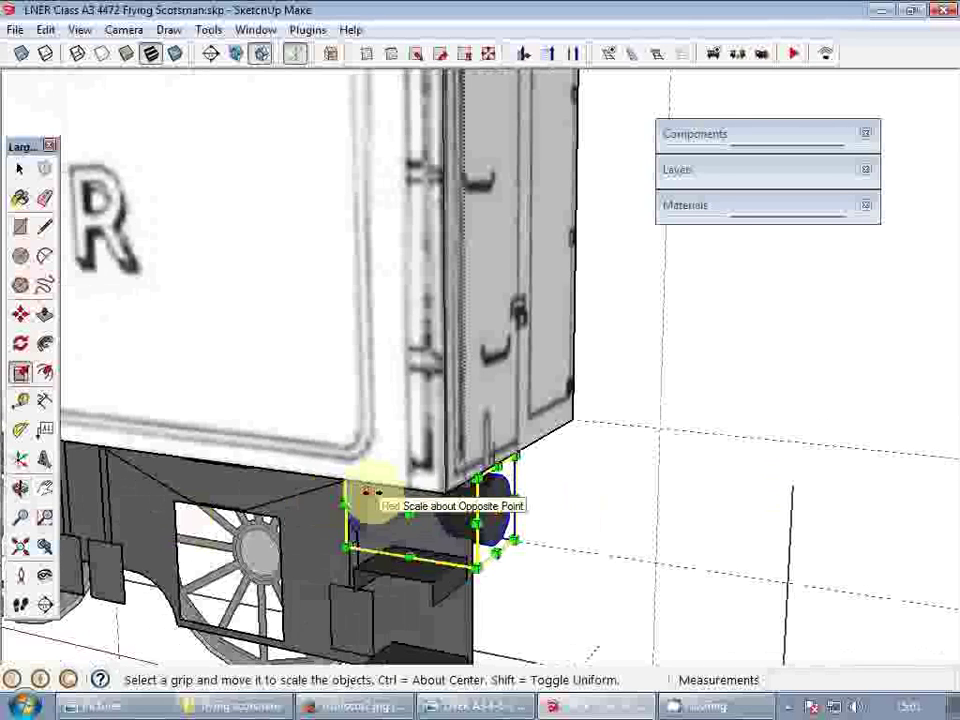
{"action": "left_click_drag", "start_coordinate": [367, 492], "coordinate": [634, 494]}
{"action": "key", "text": "Return"}
{"action": "key", "text": "space"}
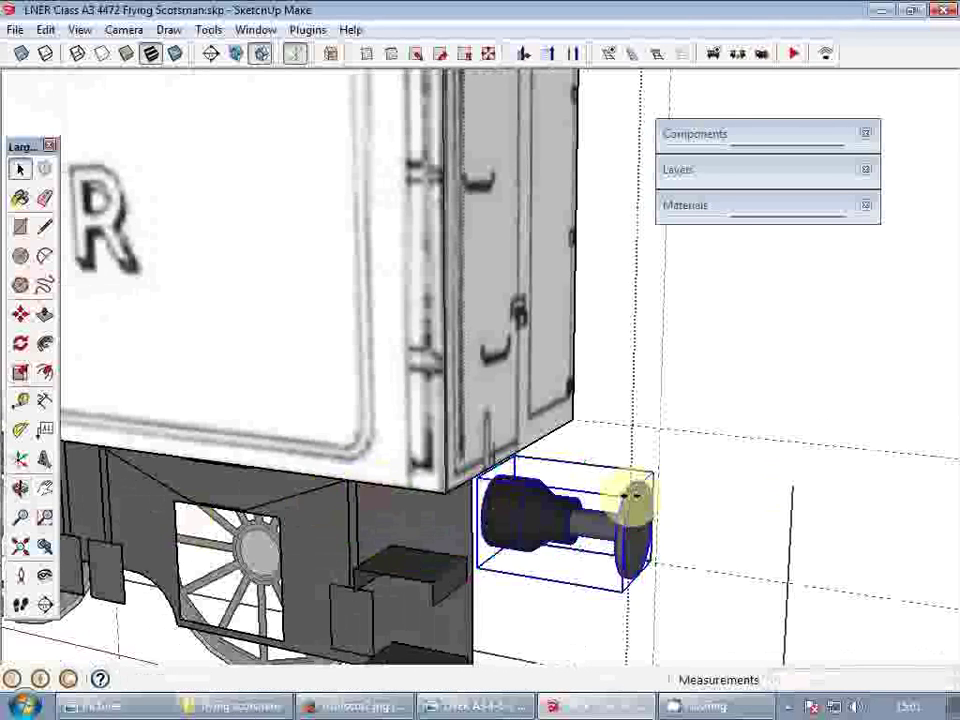
{"action": "scroll", "coordinate": [484, 434], "scroll_direction": "down", "scroll_amount": 3}
{"action": "middle_click_drag", "start_coordinate": [484, 434], "coordinate": [622, 426]}
{"action": "scroll", "coordinate": [672, 458], "scroll_direction": "up", "scroll_amount": 1}
{"action": "scroll", "coordinate": [676, 466], "scroll_direction": "up", "scroll_amount": 1}
{"action": "key", "text": "m"}
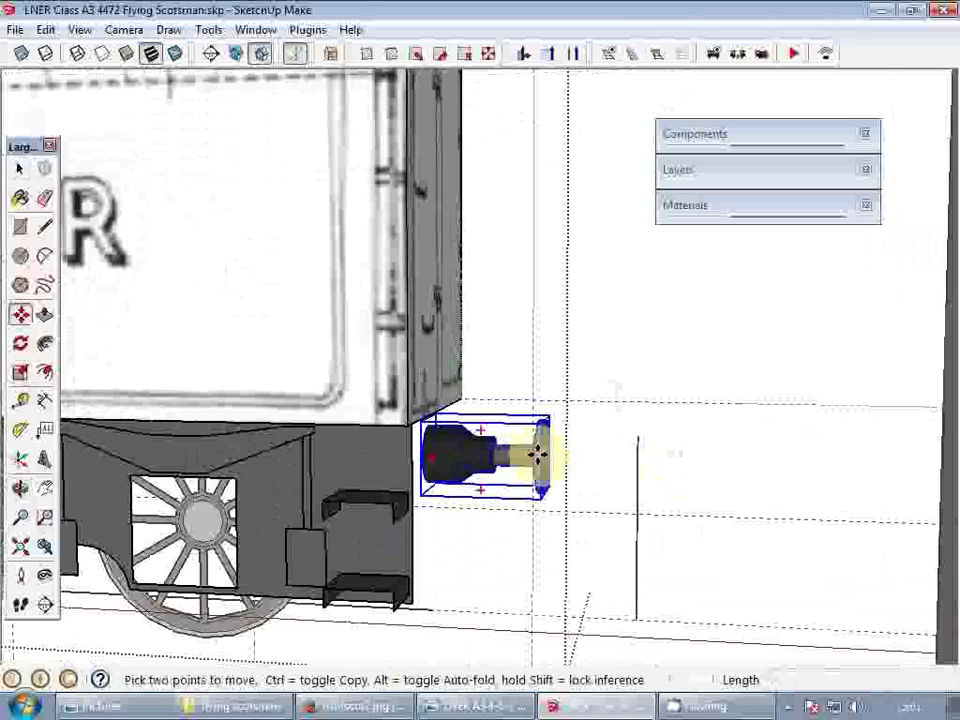
{"action": "left_click", "coordinate": [537, 455]}
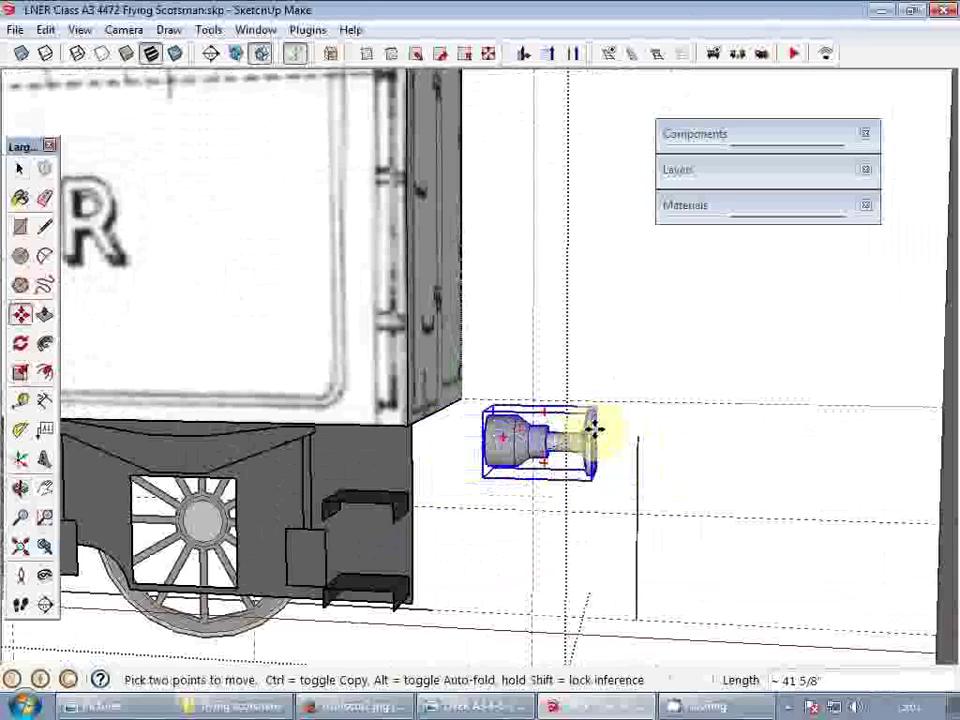
{"action": "key", "text": "space"}
- Move the buffers along the tender's length until their heads line up with the vertical guide at its rear
{"action": "scroll", "coordinate": [592, 428], "scroll_direction": "down", "scroll_amount": 3}
{"action": "mouse_move", "coordinate": [590, 432]}
{"action": "middle_mouse_down"}
{"action": "mouse_move", "coordinate": [582, 461]}
{"action": "mouse_move", "coordinate": [634, 381]}
{"action": "mouse_move", "coordinate": [574, 439]}
{"action": "middle_mouse_up"}
{"action": "scroll", "coordinate": [574, 439], "scroll_direction": "up", "scroll_amount": 1}
{"action": "key", "text": "m"}
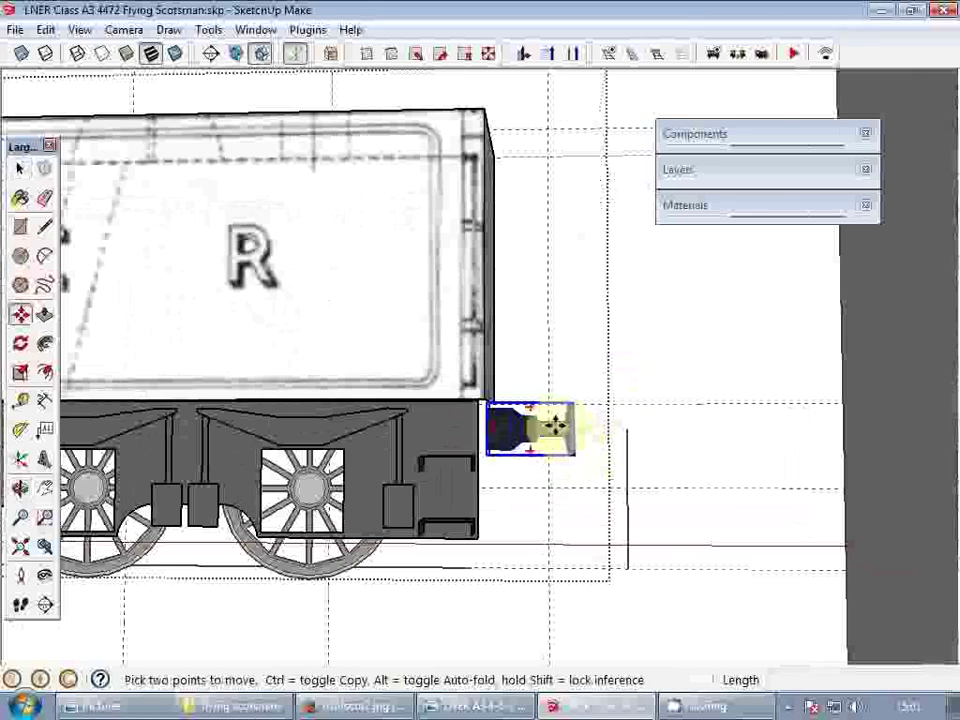
{"action": "key", "text": "q"}
{"action": "key", "text": "m"}
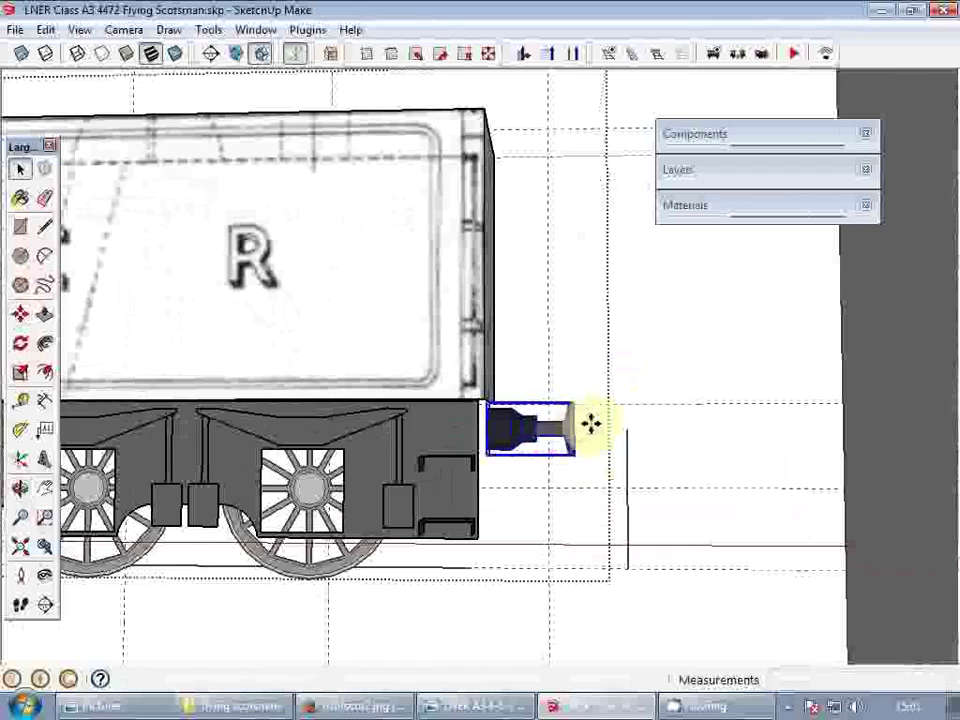
{"action": "scroll", "coordinate": [589, 424], "scroll_direction": "up", "scroll_amount": 2}
{"action": "left_click", "coordinate": [566, 426]}
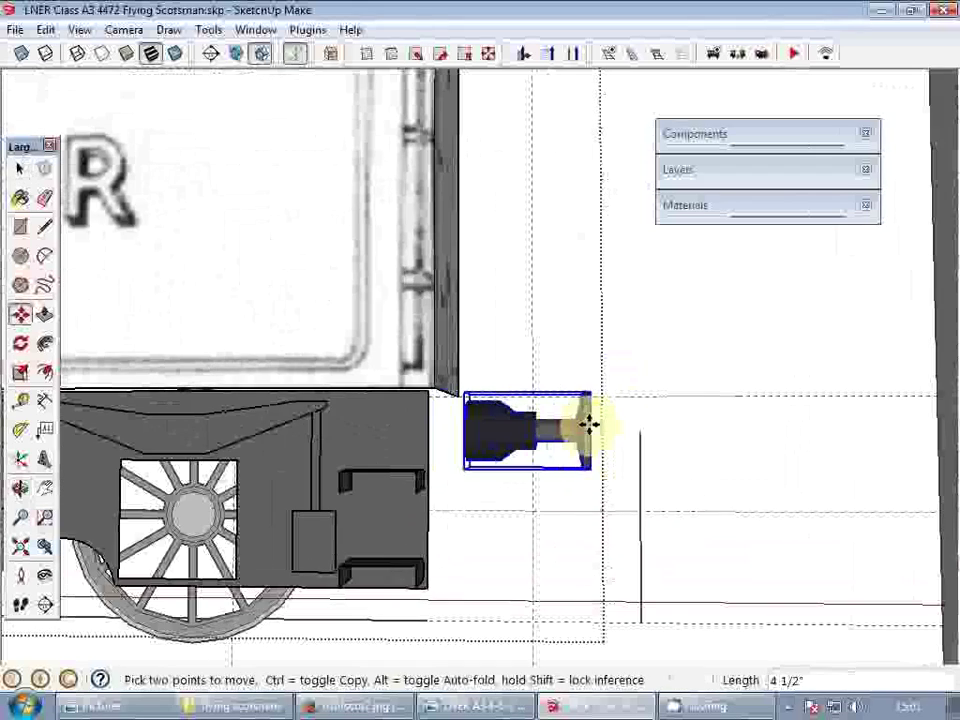
{"action": "left_click", "coordinate": [534, 510]}
{"action": "key", "text": "space"}
{"action": "left_click", "coordinate": [588, 447]}
{"action": "scroll", "coordinate": [591, 444], "scroll_direction": "down", "scroll_amount": 5}
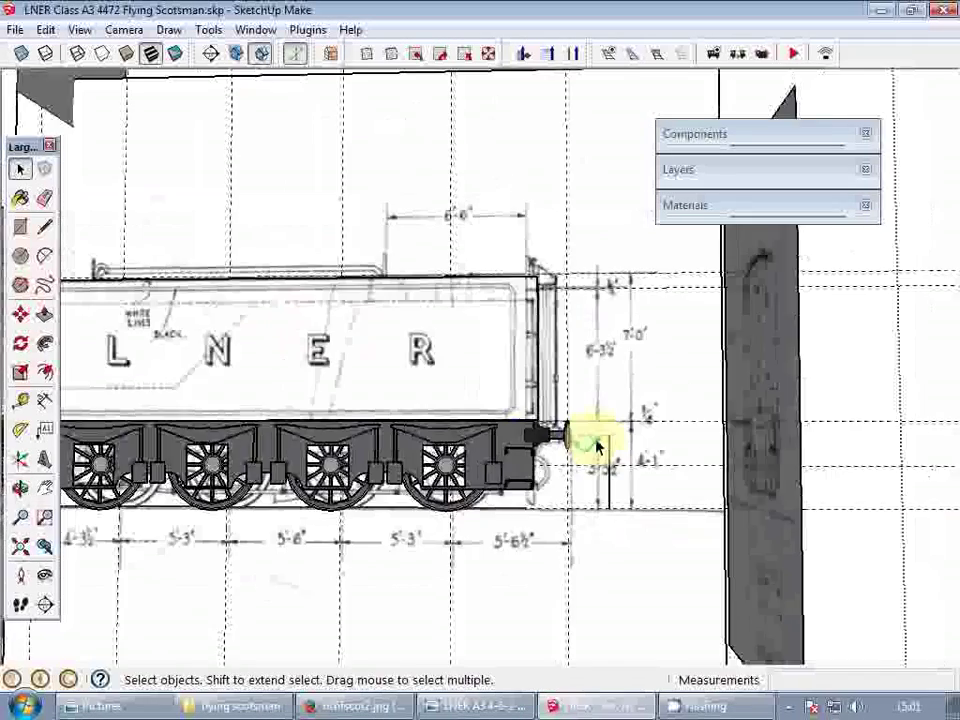
- Move the rear-view reference drawing up against the tender's rear end, just behind the buffers
{"action": "middle_click_drag", "start_coordinate": [598, 446], "coordinate": [643, 450]}
{"action": "scroll", "coordinate": [500, 465], "scroll_direction": "up", "scroll_amount": 6}
{"action": "scroll", "coordinate": [568, 429], "scroll_direction": "down", "scroll_amount": 3}
{"action": "scroll", "coordinate": [562, 426], "scroll_direction": "down", "scroll_amount": 3}
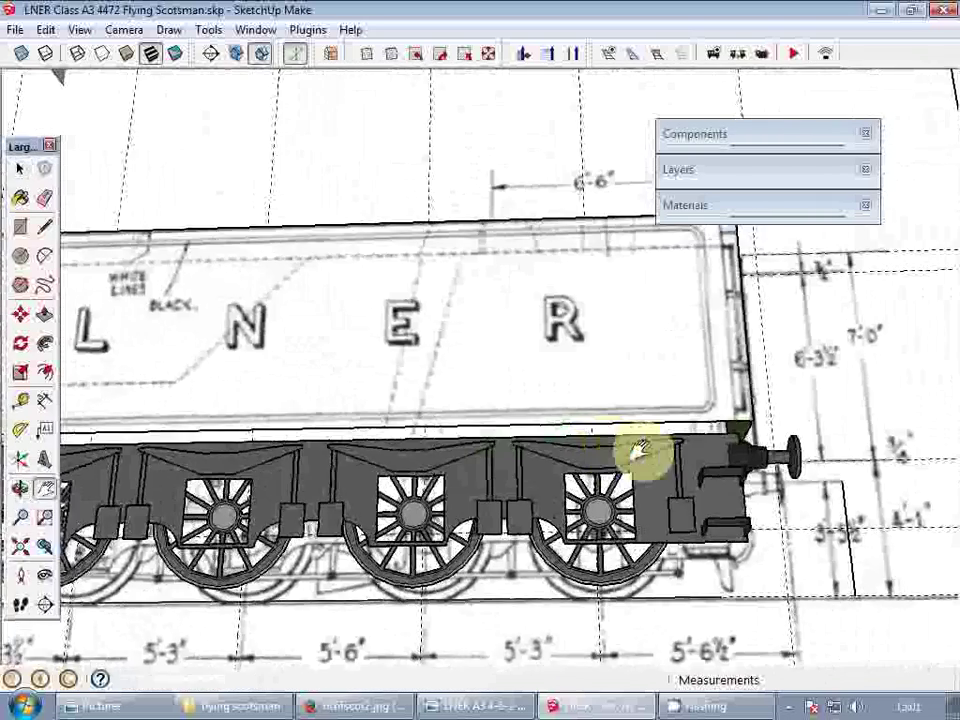
{"action": "scroll", "coordinate": [705, 456], "scroll_direction": "down", "scroll_amount": 3}
{"action": "middle_click_drag", "start_coordinate": [705, 456], "coordinate": [452, 370], "text": "shift"}
{"action": "scroll", "coordinate": [410, 370], "scroll_direction": "up", "scroll_amount": 3}
{"action": "left_click", "coordinate": [424, 348]}
{"action": "scroll", "coordinate": [424, 348], "scroll_direction": "up", "scroll_amount": 3}
{"action": "scroll", "coordinate": [450, 366], "scroll_direction": "down", "scroll_amount": 6}
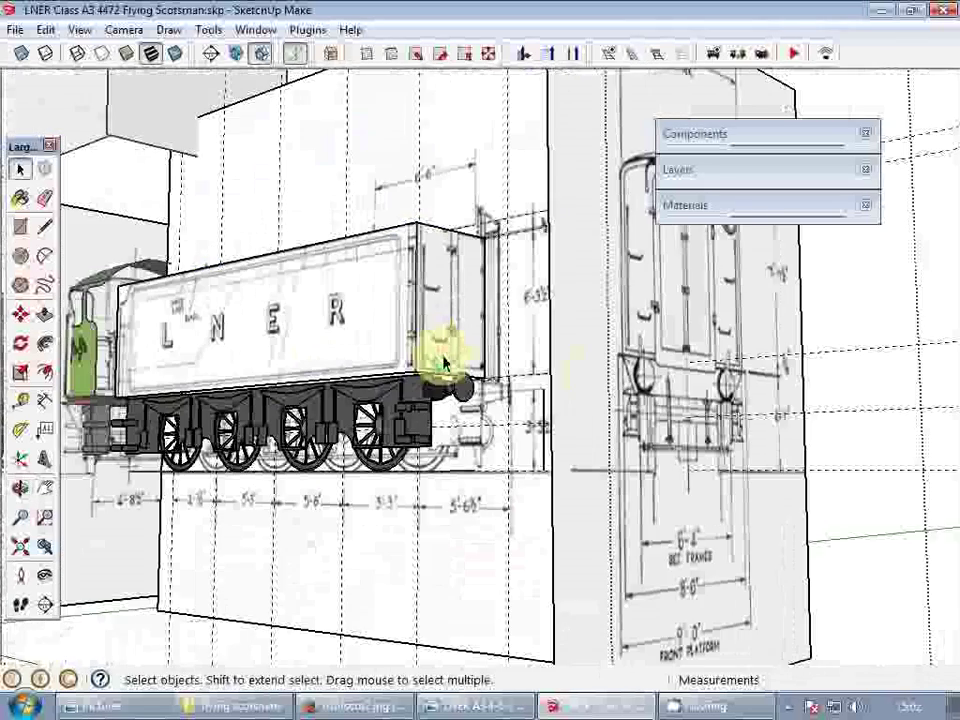
{"action": "scroll", "coordinate": [639, 332], "scroll_direction": "up", "scroll_amount": 1}
{"action": "key", "text": "m"}
{"action": "left_click", "coordinate": [661, 317]}
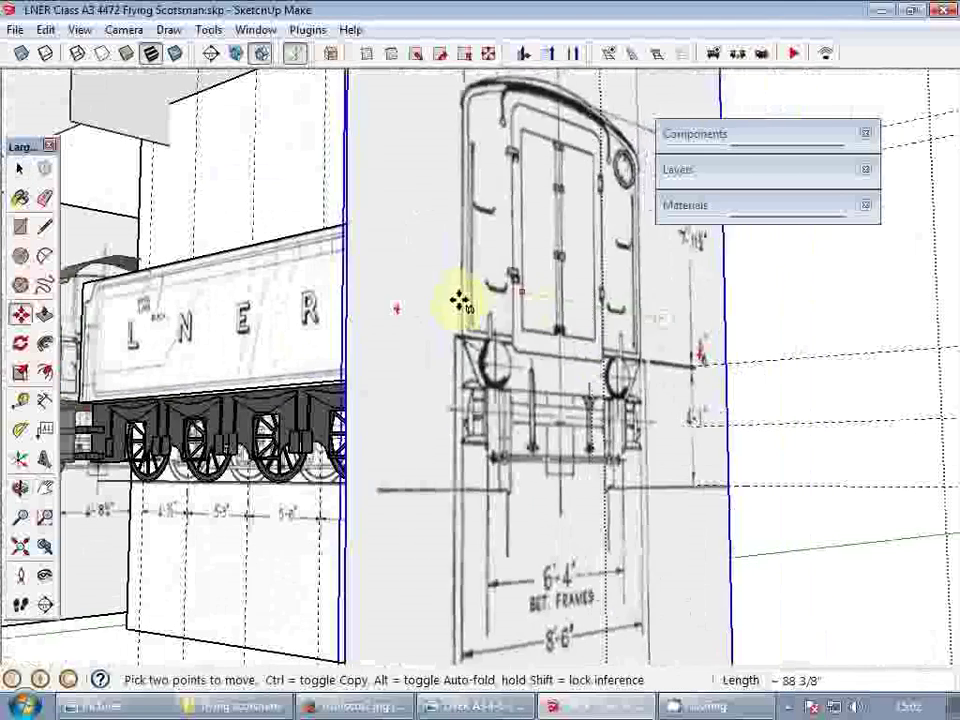
{"action": "left_click", "coordinate": [432, 309]}
{"action": "key", "text": "space"}
- Trace half of the rear buffer beam with lines as a closed four-sided face ending at the centre line
{"action": "scroll", "coordinate": [400, 369], "scroll_direction": "up", "scroll_amount": 5}
{"action": "middle_click_drag", "start_coordinate": [424, 380], "coordinate": [306, 400]}
{"action": "key", "text": "k"}
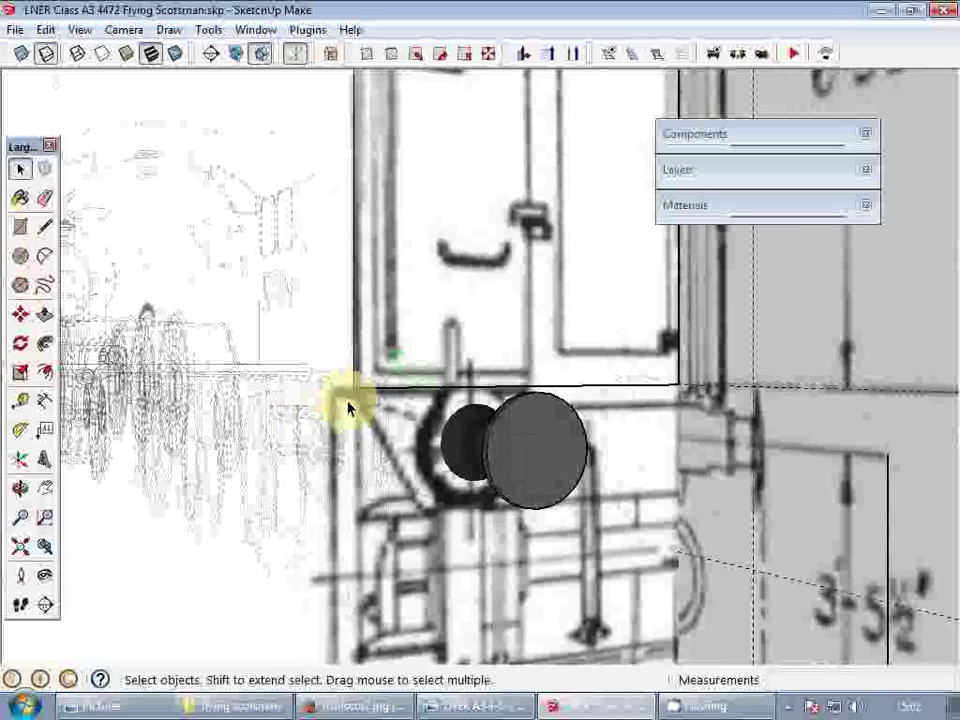
{"action": "key", "text": "l"}
{"action": "left_click", "coordinate": [347, 390]}
{"action": "scroll", "coordinate": [429, 499], "scroll_direction": "down", "scroll_amount": 3}
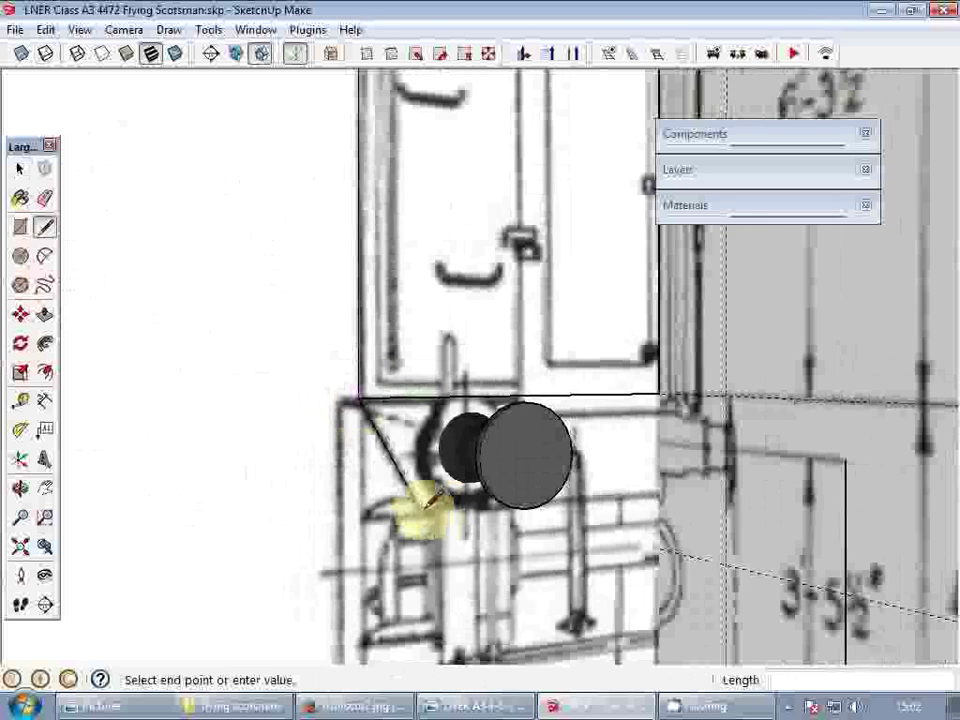
{"action": "scroll", "coordinate": [425, 500], "scroll_direction": "down", "scroll_amount": 1}
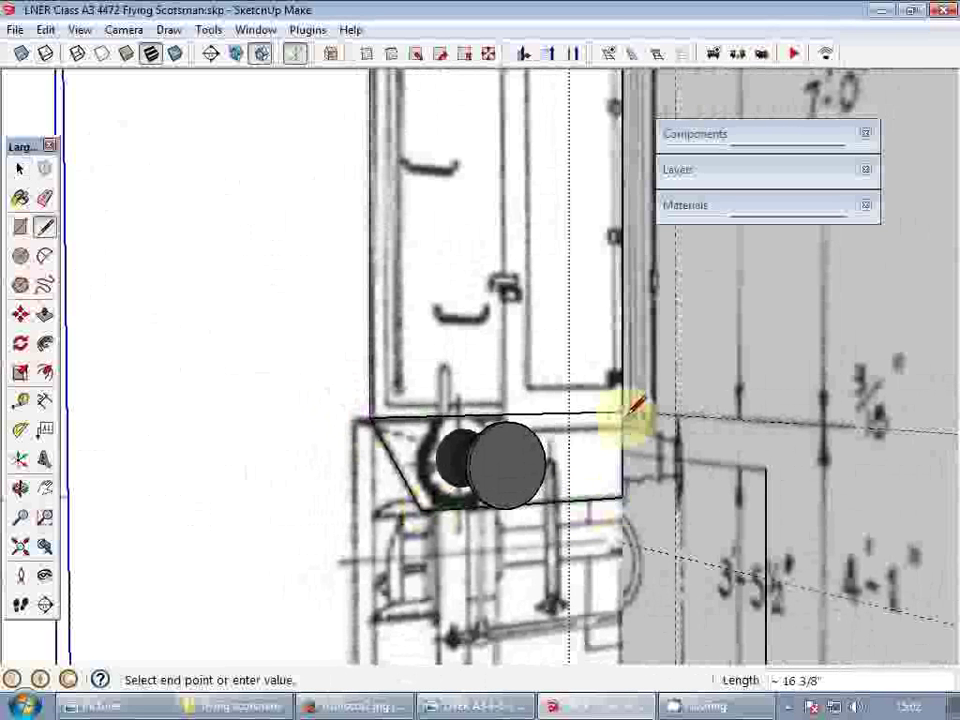
{"action": "key", "text": "space"}
- Make the traced half buffer beam face a group and cut it
{"action": "left_click", "coordinate": [530, 453]}
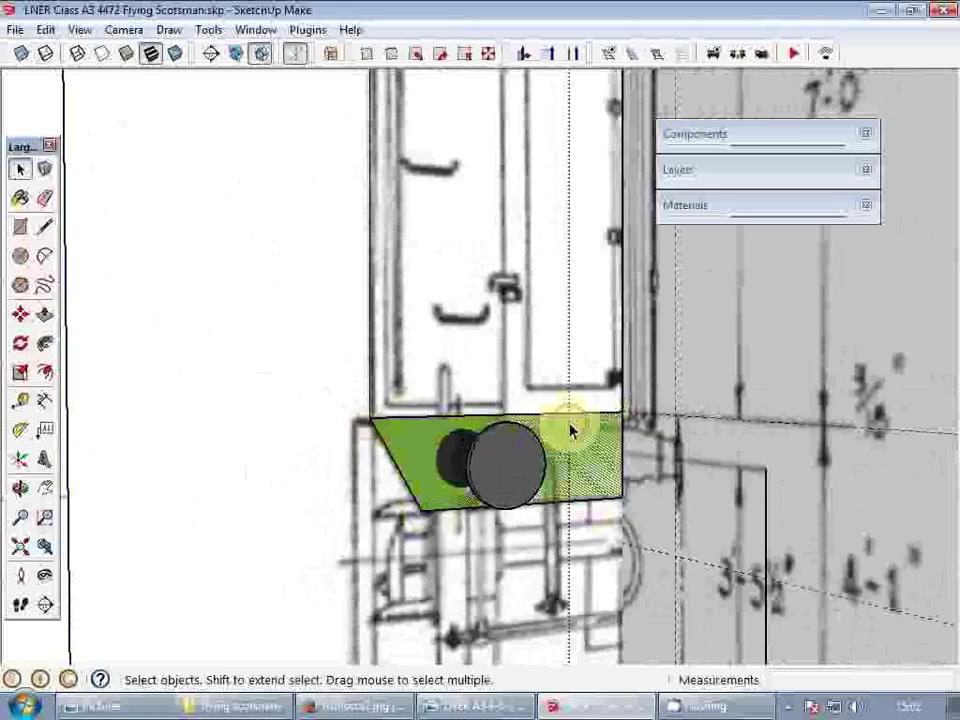
{"action": "right_click", "coordinate": [582, 424]}
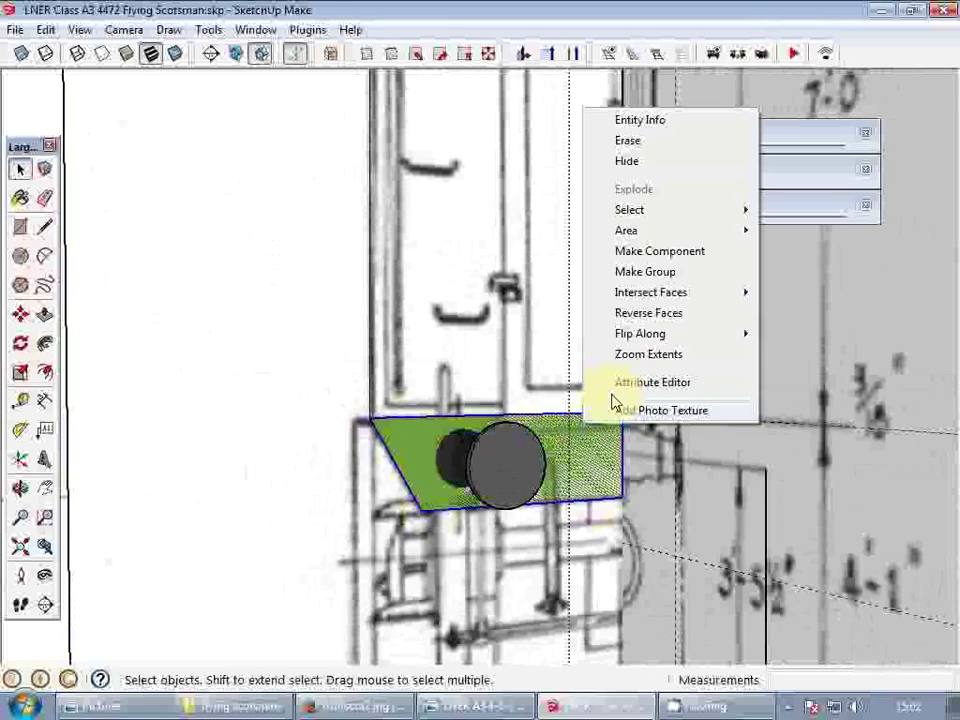
{"action": "left_click", "coordinate": [663, 273]}
{"action": "middle_click_drag", "start_coordinate": [549, 375], "coordinate": [615, 351]}
{"action": "key", "text": "ctrl+x"}
- Move the rear-view reference drawing back away from the tender's rear
{"action": "scroll", "coordinate": [528, 360], "scroll_direction": "down", "scroll_amount": 2}
{"action": "left_click", "coordinate": [510, 399]}
{"action": "scroll", "coordinate": [615, 349], "scroll_direction": "down", "scroll_amount": 2}
{"action": "left_click", "coordinate": [674, 299]}
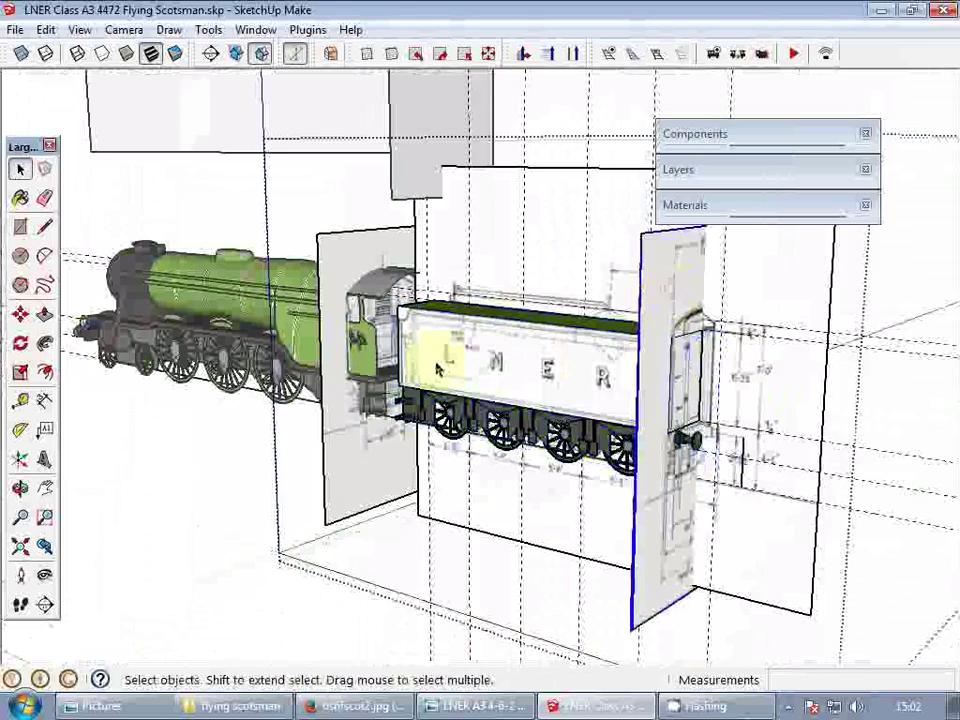
{"action": "scroll", "coordinate": [437, 367], "scroll_direction": "down", "scroll_amount": 3}
{"action": "key", "text": "m"}
{"action": "left_click", "coordinate": [612, 287]}
{"action": "left_click", "coordinate": [735, 302]}
{"action": "key", "text": "space"}
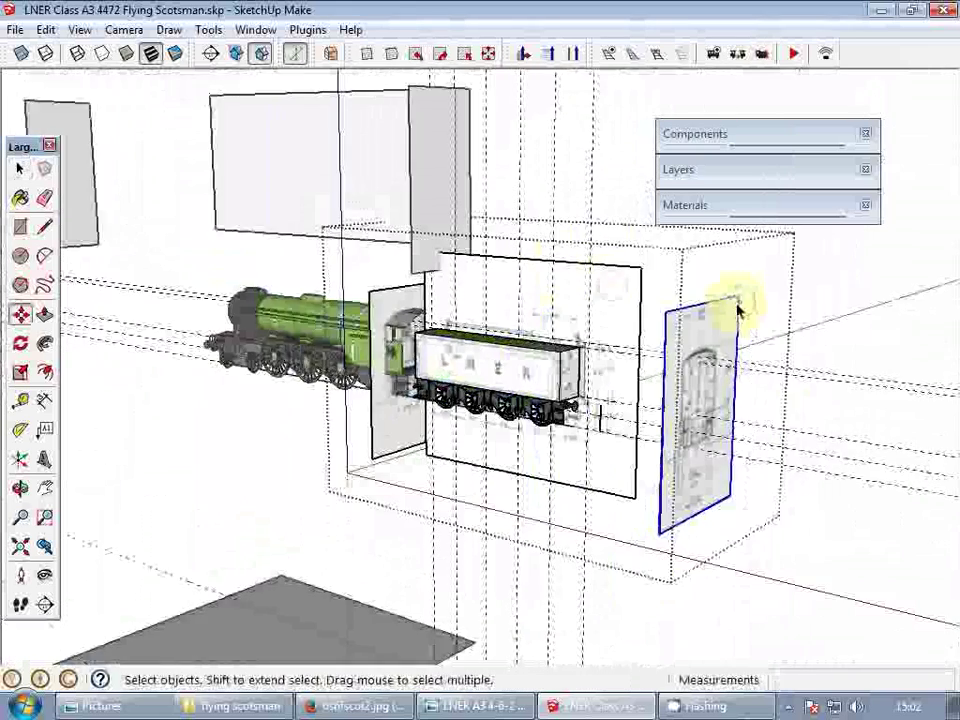
- Open the tender's chassis group, paste the half buffer beam in place, and open it for editing
{"action": "scroll", "coordinate": [518, 439], "scroll_direction": "up", "scroll_amount": 6}
{"action": "double_click", "coordinate": [521, 406]}
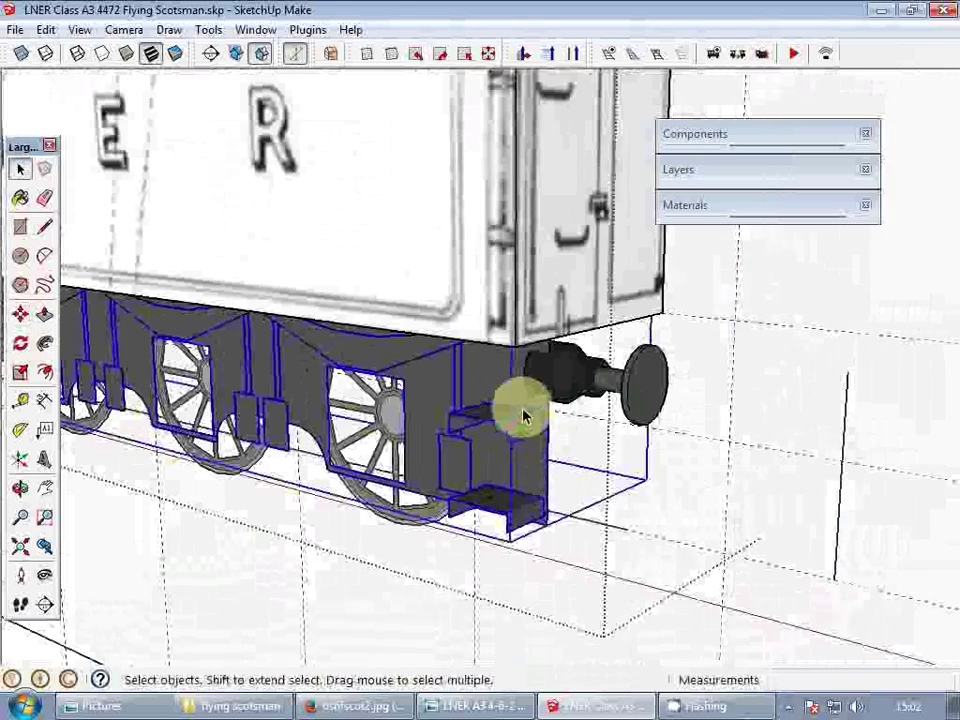
{"action": "left_click", "coordinate": [535, 395]}
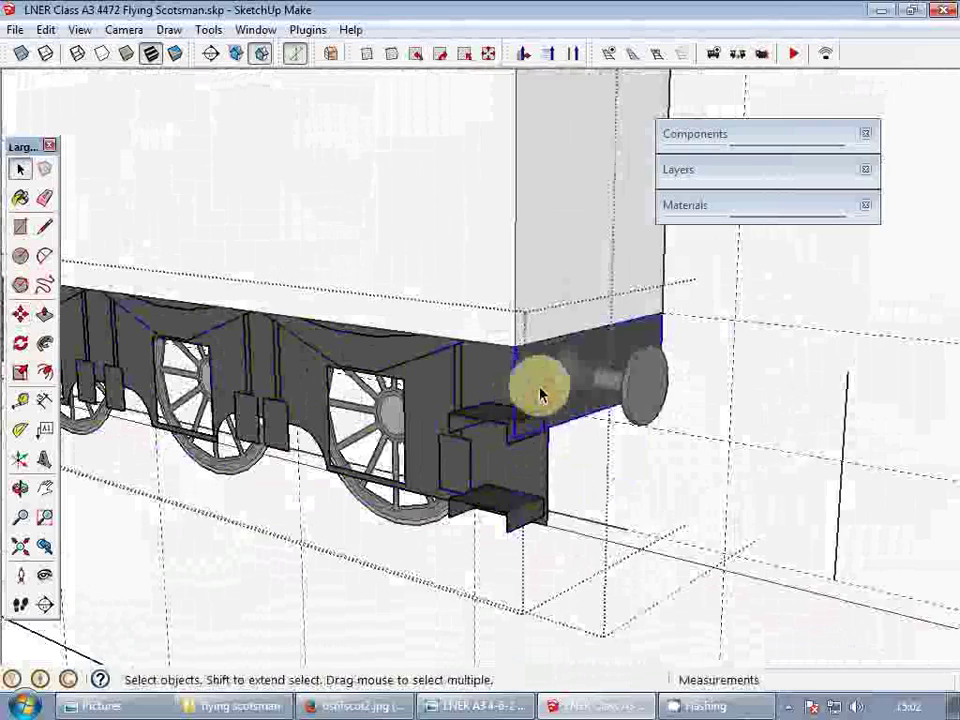
- Push/Pull the half buffer beam face to a thickness of 4 inches
{"action": "scroll", "coordinate": [561, 424], "scroll_direction": "up", "scroll_amount": 3}
{"action": "key", "text": "p"}
{"action": "left_click_drag", "start_coordinate": [565, 435], "coordinate": [528, 422]}
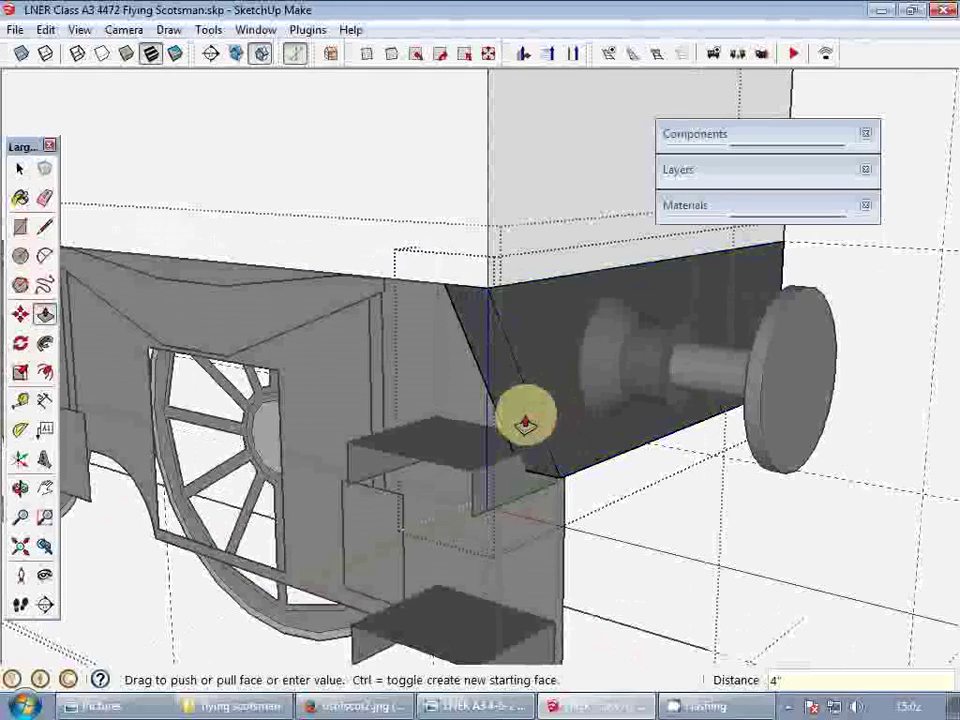
{"action": "left_click", "coordinate": [525, 424]}
{"action": "scroll", "coordinate": [492, 392], "scroll_direction": "down", "scroll_amount": 3}
{"action": "key", "text": "space"}
- Delete the half buffer beam's inner end face at the tender's centre line and close the beam and chassis groups
{"action": "scroll", "coordinate": [695, 315], "scroll_direction": "up", "scroll_amount": 3}
{"action": "left_click", "coordinate": [696, 315]}
{"action": "middle_click_drag", "start_coordinate": [696, 315], "coordinate": [597, 381]}
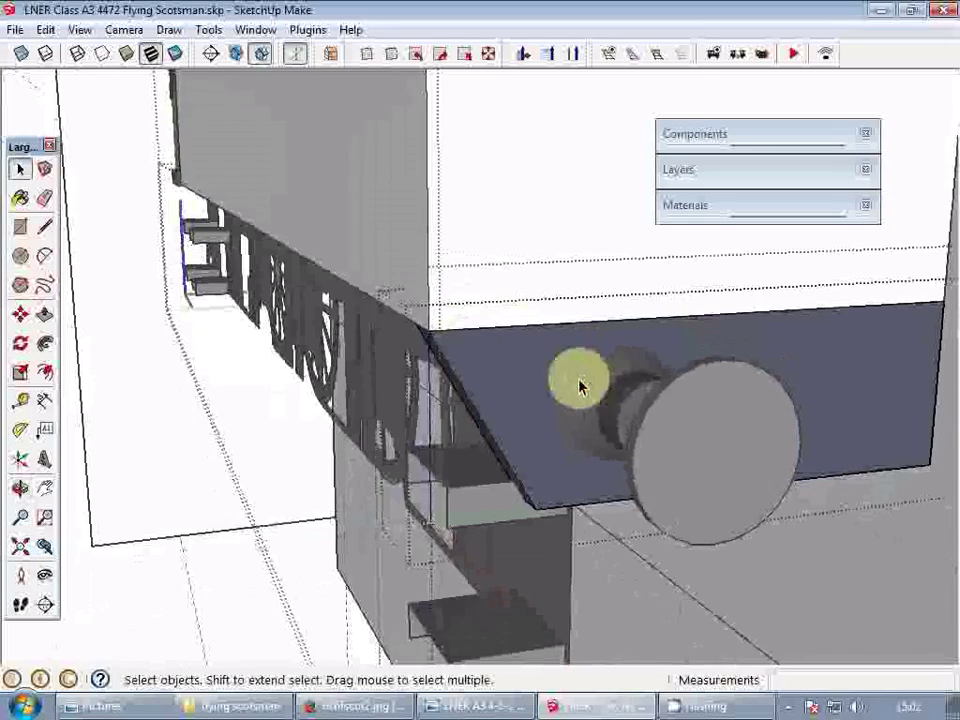
{"action": "scroll", "coordinate": [578, 386], "scroll_direction": "down", "scroll_amount": 2}
{"action": "key", "text": "h"}
{"action": "middle_click_drag", "start_coordinate": [645, 371], "coordinate": [480, 439]}
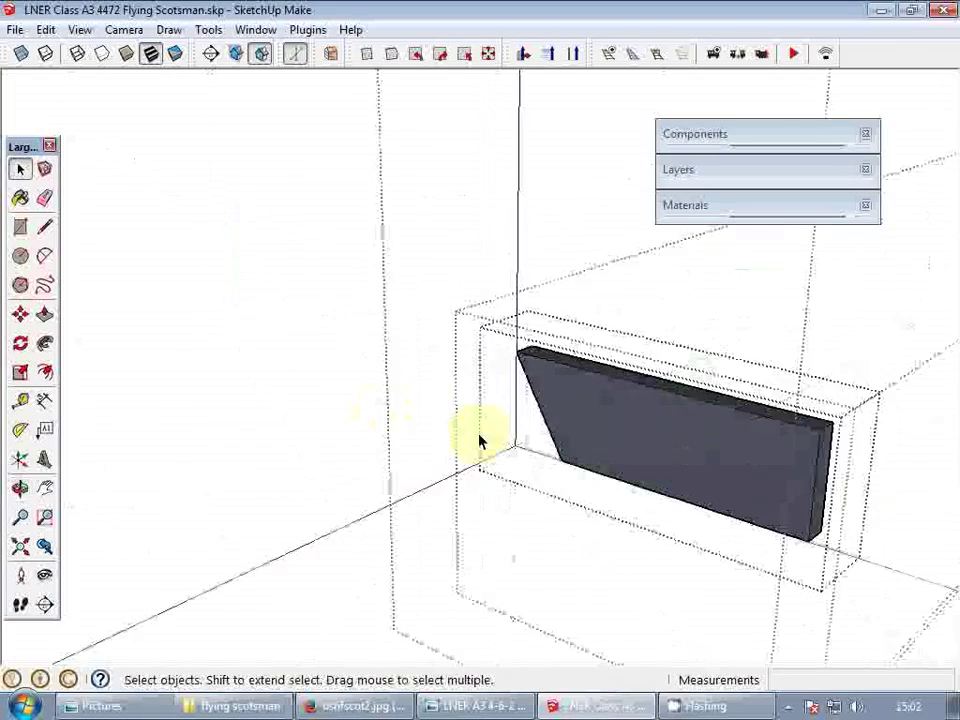
{"action": "middle_click_drag", "start_coordinate": [618, 435], "coordinate": [359, 429]}
{"action": "double_click", "coordinate": [401, 425]}
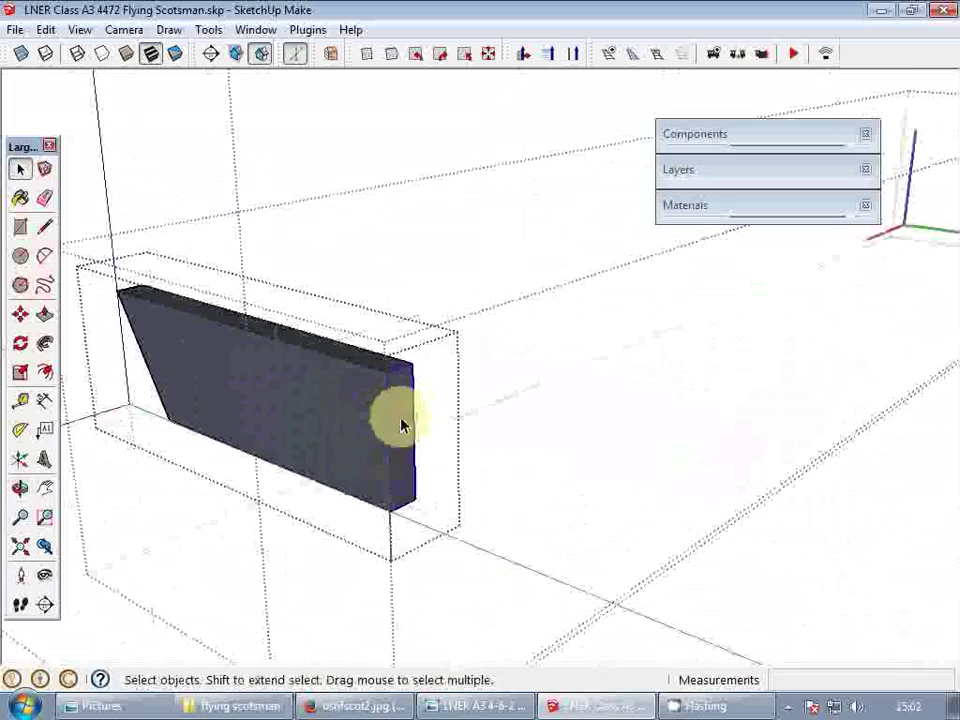
{"action": "left_click", "coordinate": [401, 425]}
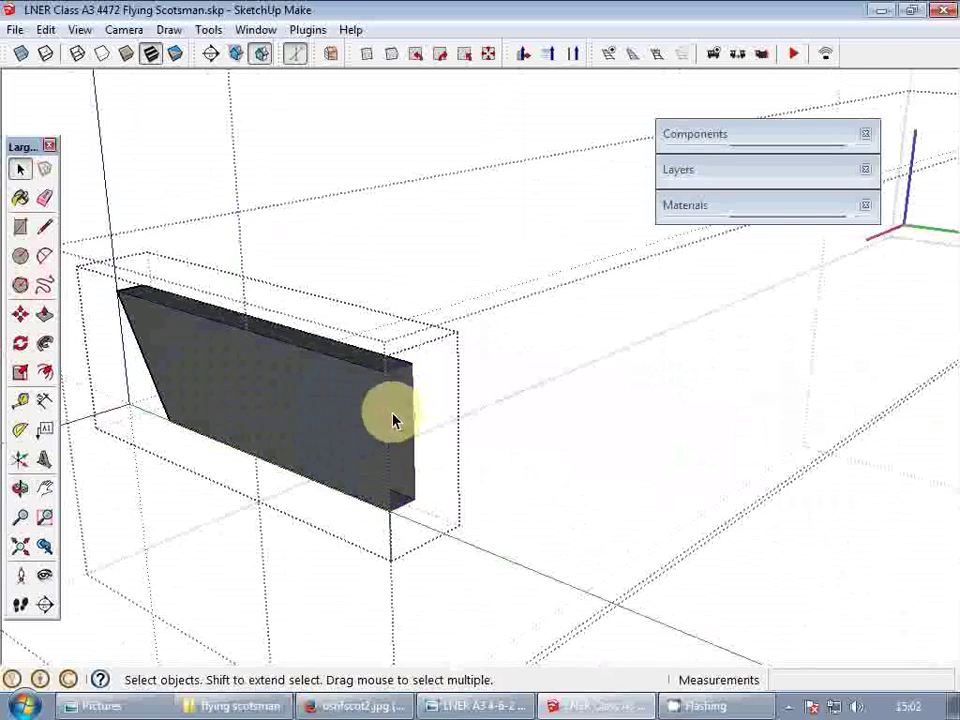
{"action": "key", "text": "Escape"}
{"action": "scroll", "coordinate": [344, 412], "scroll_direction": "down", "scroll_amount": 3}
{"action": "middle_click_drag", "start_coordinate": [344, 412], "coordinate": [620, 448]}
{"action": "middle_click_drag", "start_coordinate": [620, 448], "coordinate": [657, 379], "text": "shift"}
{"action": "scroll", "coordinate": [450, 403], "scroll_direction": "down", "scroll_amount": 2}
{"action": "key", "text": "Escape"}
- Select the rear buffer and check its component details in Entity Info
{"action": "scroll", "coordinate": [655, 378], "scroll_direction": "up", "scroll_amount": 8}
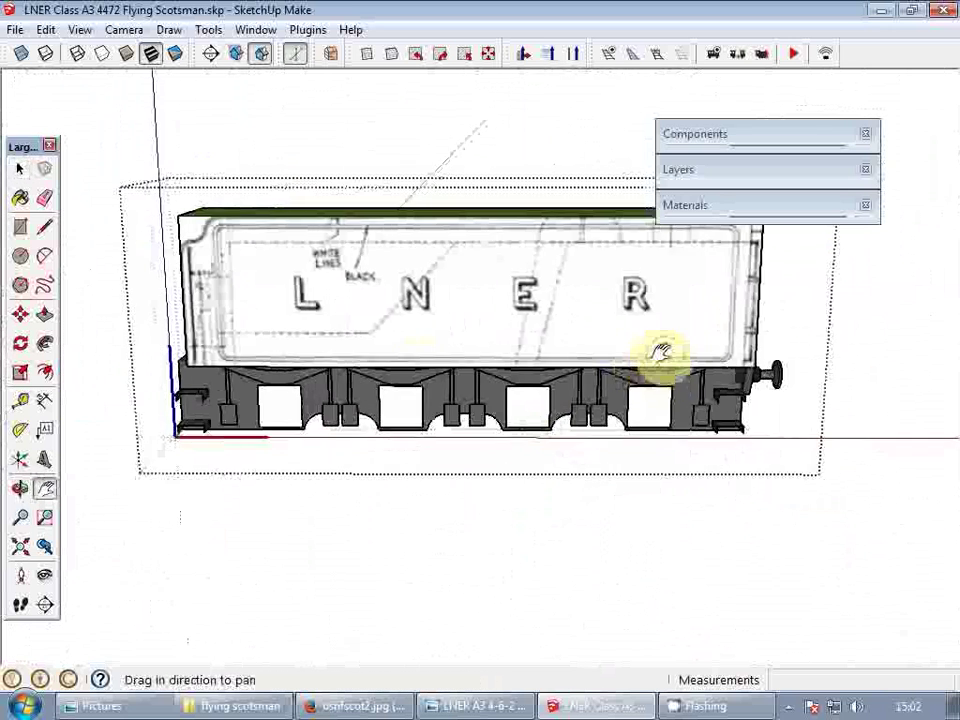
{"action": "middle_click_drag", "start_coordinate": [460, 268], "coordinate": [560, 305]}
{"action": "middle_click_drag", "start_coordinate": [560, 305], "coordinate": [628, 366], "text": "shift"}
{"action": "scroll", "coordinate": [529, 400], "scroll_direction": "up", "scroll_amount": 2}
{"action": "left_click", "coordinate": [492, 408]}
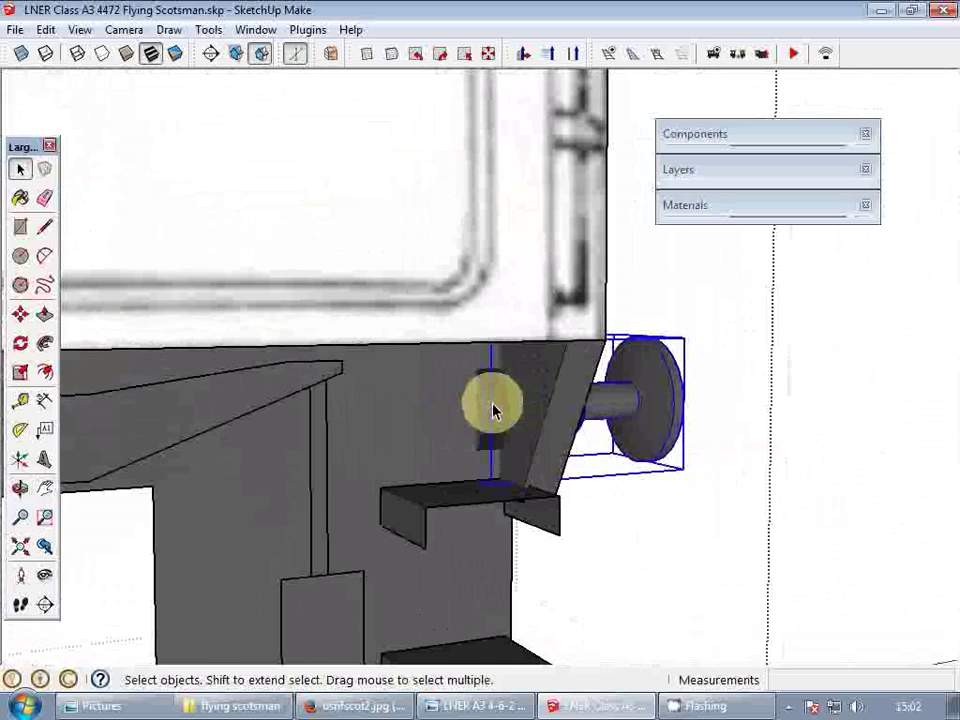
{"action": "right_click", "coordinate": [493, 409]}
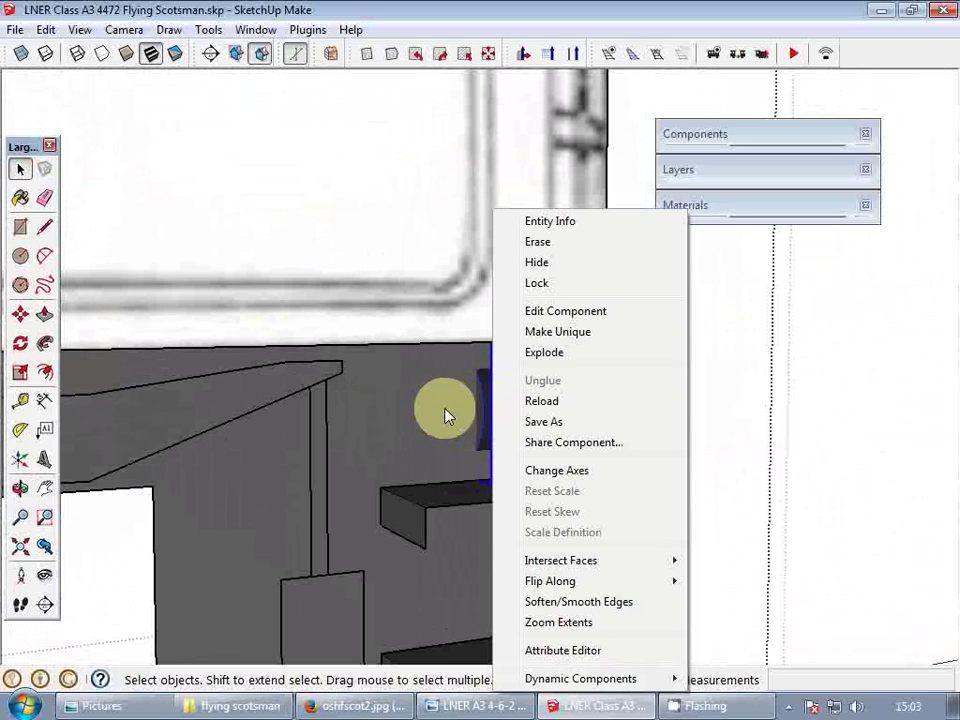
{"action": "left_click", "coordinate": [446, 416]}
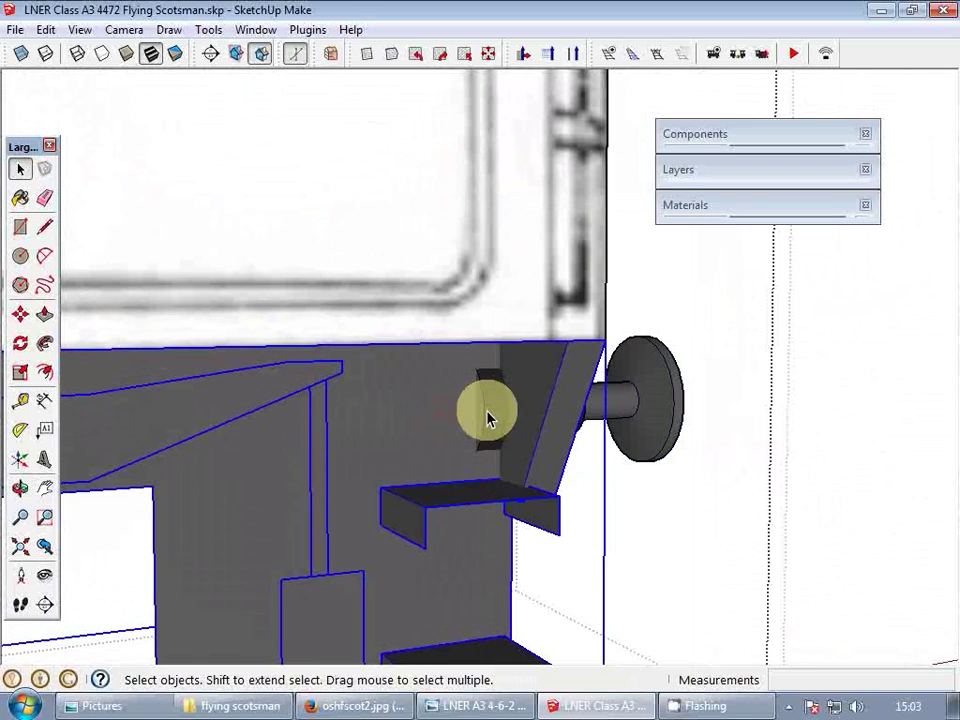
{"action": "left_click", "coordinate": [488, 418]}
{"action": "right_click", "coordinate": [488, 418]}
{"action": "left_click", "coordinate": [553, 228]}
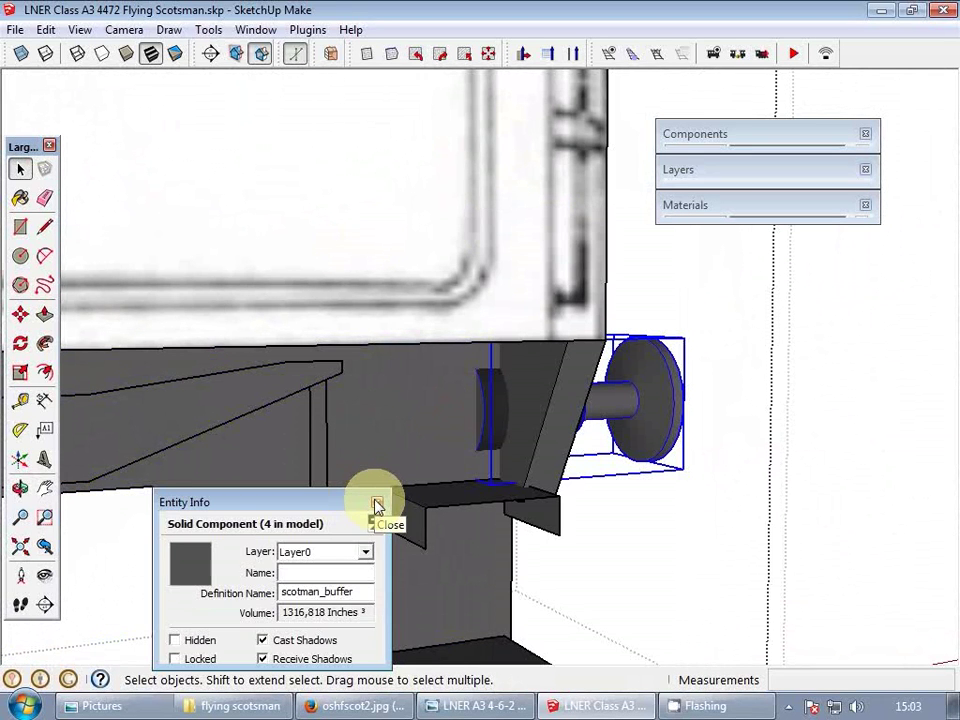
{"action": "left_click", "coordinate": [377, 502]}
- Make the rear buffer a unique component and open it for editing
{"action": "middle_click_drag", "start_coordinate": [456, 461], "coordinate": [306, 450]}
{"action": "right_click", "coordinate": [587, 395]}
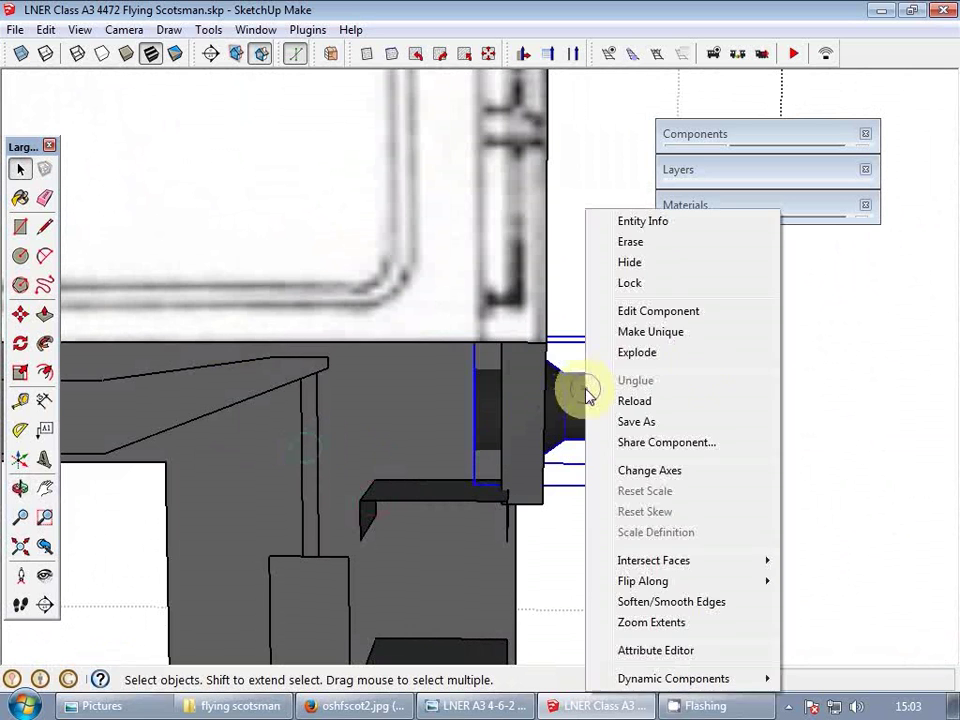
{"action": "left_click", "coordinate": [677, 332]}
{"action": "double_click", "coordinate": [571, 407]}
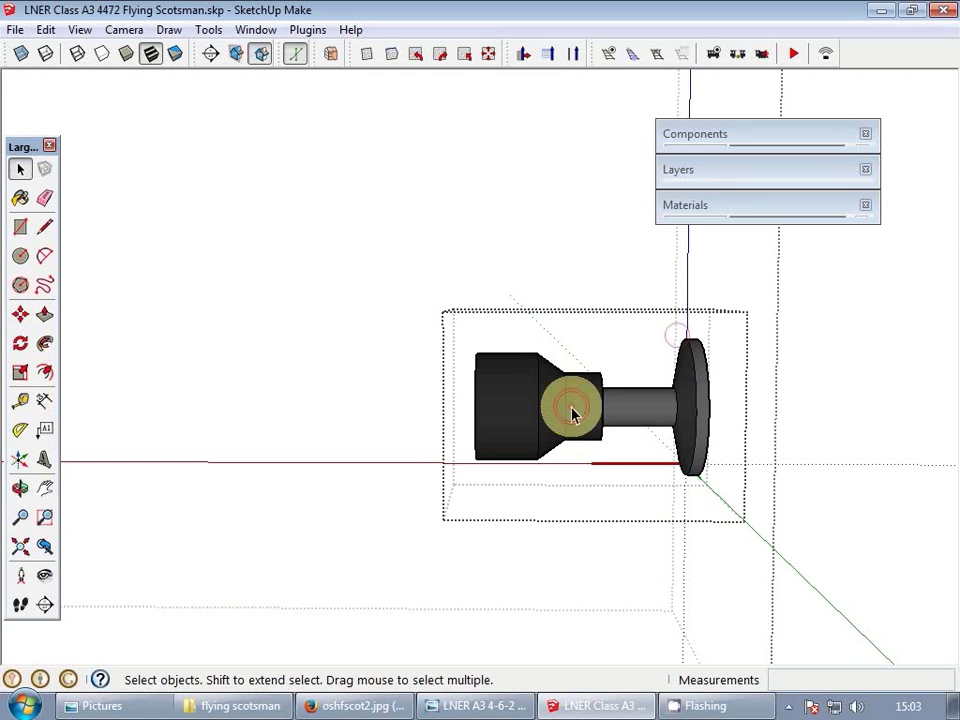
- Move the buffer's housing outward so its back sits on the buffer beam's outer face, and close the component
{"action": "left_click_drag", "start_coordinate": [407, 286], "coordinate": [569, 437]}
{"action": "key", "text": "m"}
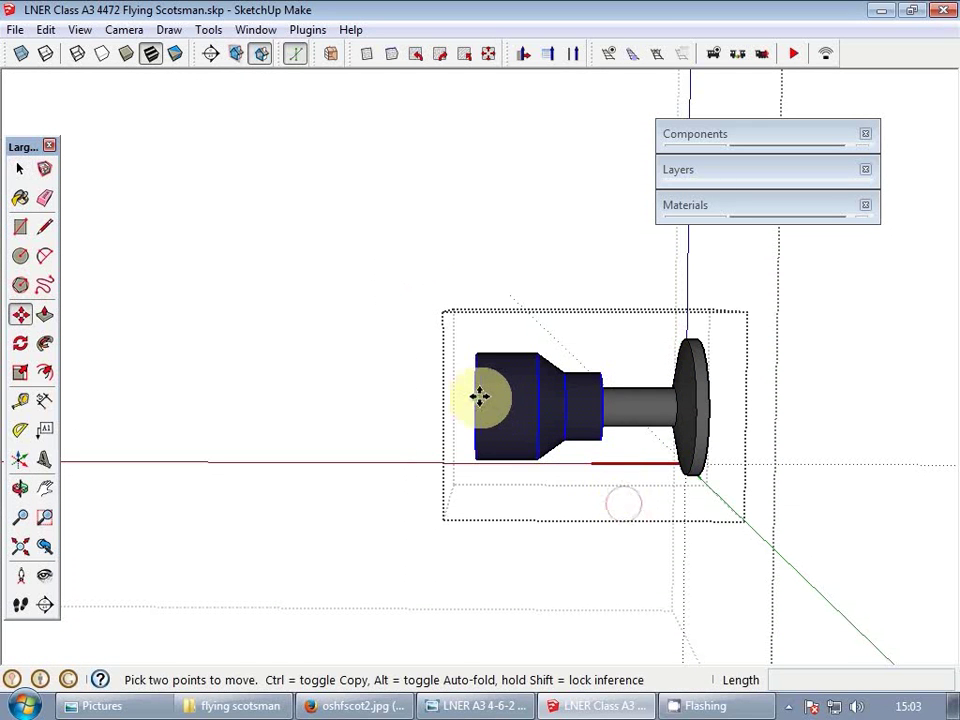
{"action": "left_click", "coordinate": [474, 395]}
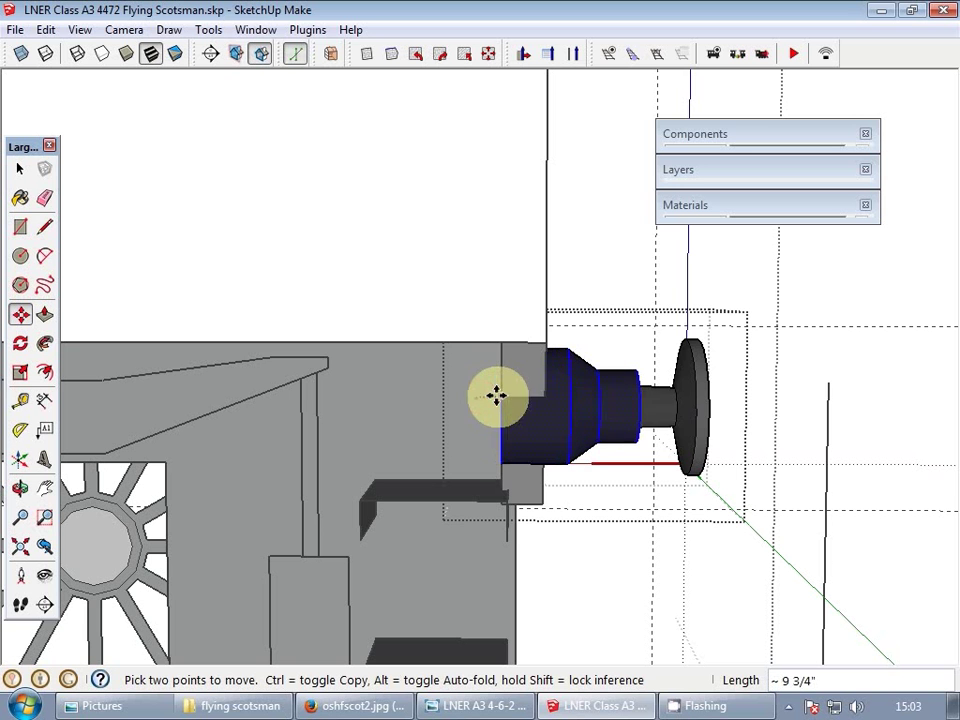
{"action": "left_click", "coordinate": [543, 499]}
{"action": "middle_click_drag", "start_coordinate": [627, 396], "coordinate": [524, 418]}
{"action": "key", "text": "space"}
{"action": "scroll", "coordinate": [534, 420], "scroll_direction": "down", "scroll_amount": 2}
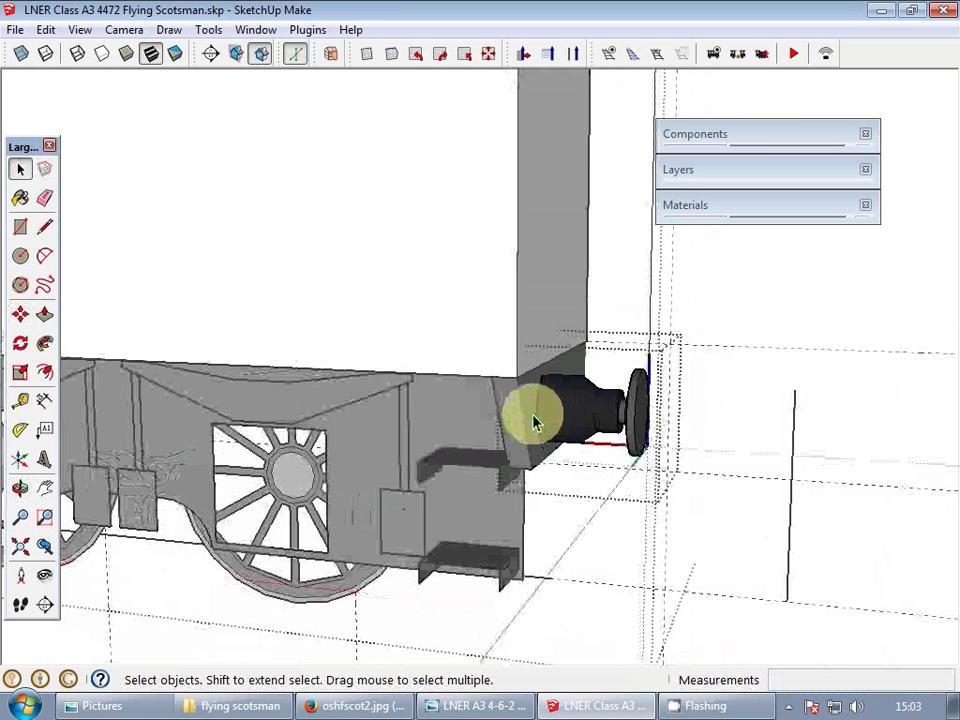
{"action": "left_click", "coordinate": [534, 420]}
{"action": "double_click", "coordinate": [534, 421]}
{"action": "scroll", "coordinate": [531, 418], "scroll_direction": "down", "scroll_amount": 3}
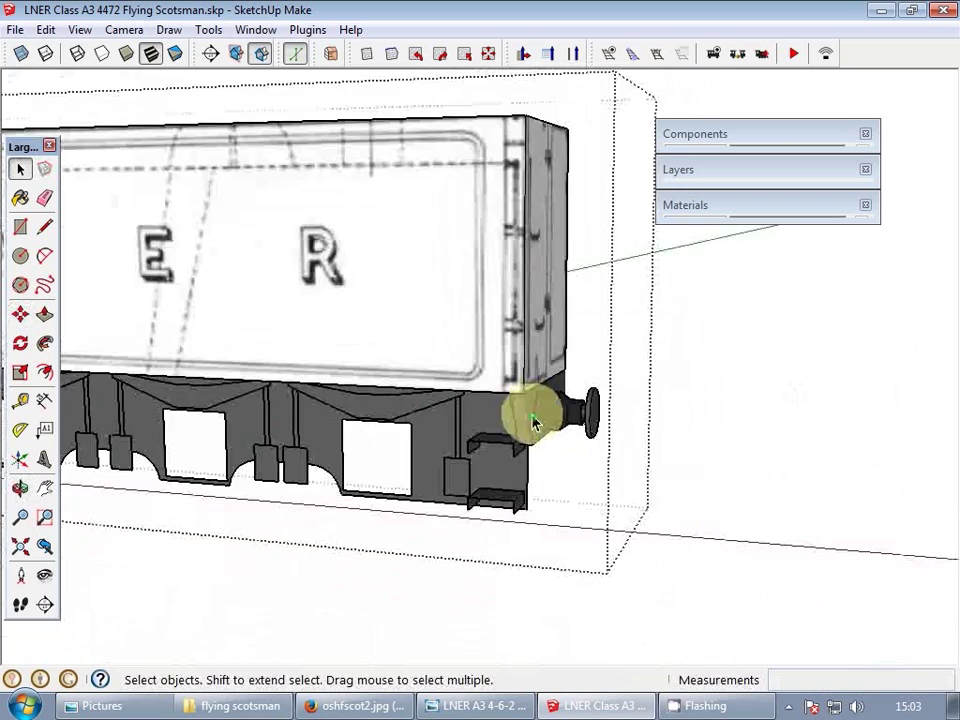
- Examine the whole tender with its rear buffer and buffer beam against the side-view reference drawing
{"action": "middle_click_drag", "start_coordinate": [531, 418], "coordinate": [583, 461]}
{"action": "scroll", "coordinate": [518, 403], "scroll_direction": "down", "scroll_amount": 2}
{"action": "scroll", "coordinate": [518, 403], "scroll_direction": "down", "scroll_amount": 2}
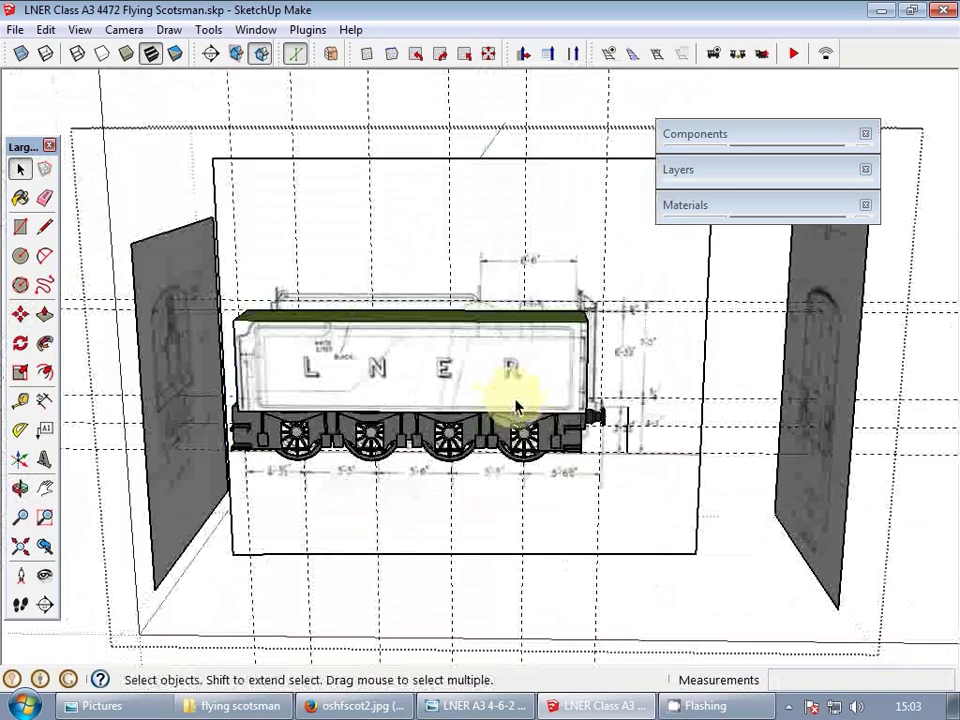
{"action": "middle_click_drag", "start_coordinate": [514, 399], "coordinate": [467, 429]}
{"action": "scroll", "coordinate": [484, 354], "scroll_direction": "up", "scroll_amount": 5}
{"action": "middle_click_drag", "start_coordinate": [495, 293], "coordinate": [505, 402]}
{"action": "middle_click_drag", "start_coordinate": [505, 402], "coordinate": [538, 396], "text": "shift"}
{"action": "scroll", "coordinate": [538, 397], "scroll_direction": "down", "scroll_amount": 3}
{"action": "scroll", "coordinate": [461, 371], "scroll_direction": "up", "scroll_amount": 1}
{"action": "middle_click_drag", "start_coordinate": [461, 371], "coordinate": [486, 394], "text": "shift"}
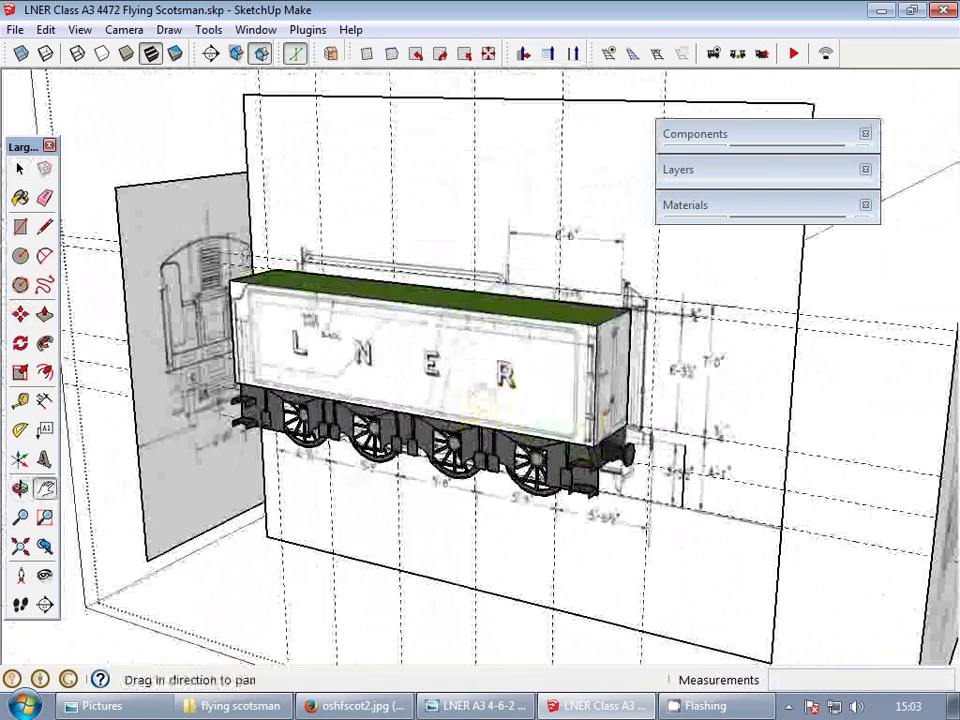
- Draw two connected guide lines over the drawing's stepped curve at the upper front corner of the tender's side
{"action": "scroll", "coordinate": [435, 354], "scroll_direction": "up", "scroll_amount": 6}
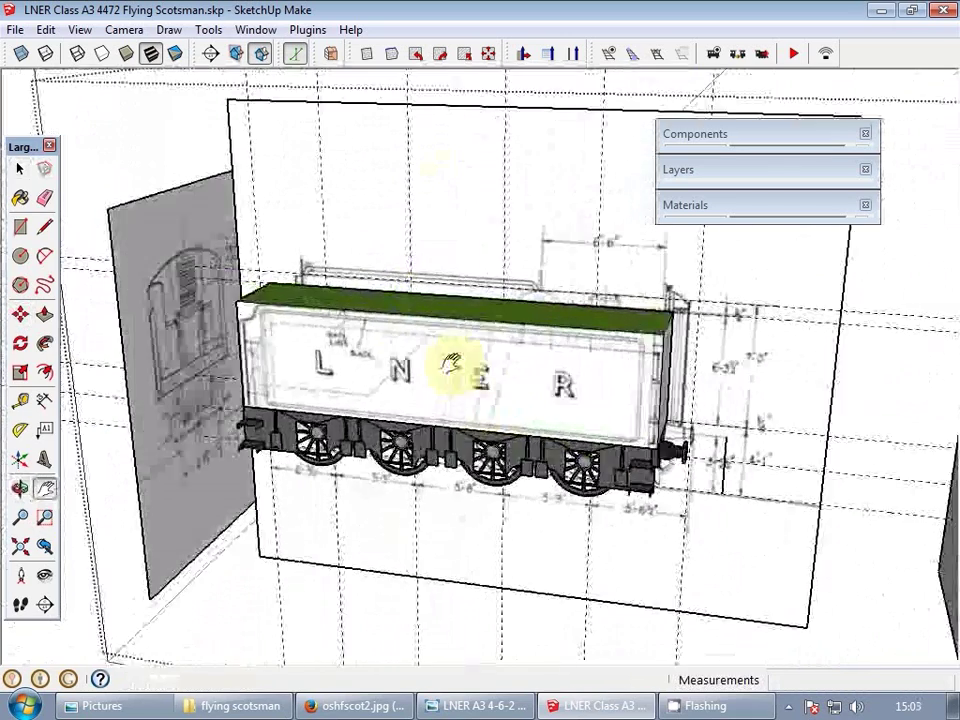
{"action": "key", "text": "r"}
{"action": "scroll", "coordinate": [258, 308], "scroll_direction": "up", "scroll_amount": 5}
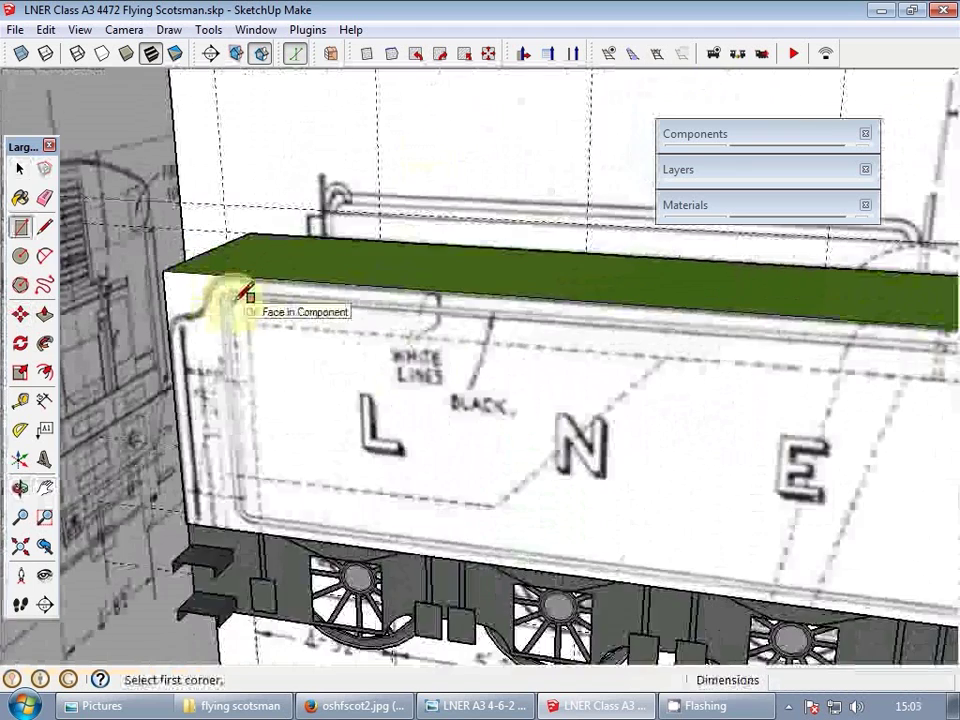
{"action": "key", "text": "space"}
{"action": "scroll", "coordinate": [400, 397], "scroll_direction": "up", "scroll_amount": 2}
{"action": "key", "text": "l"}
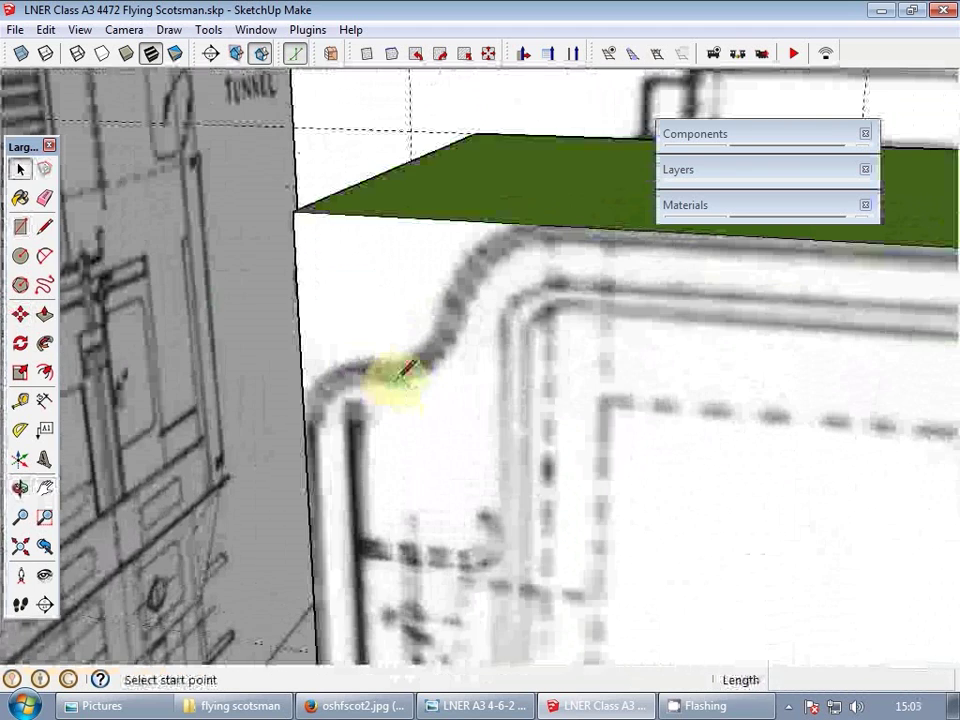
{"action": "left_click", "coordinate": [299, 354]}
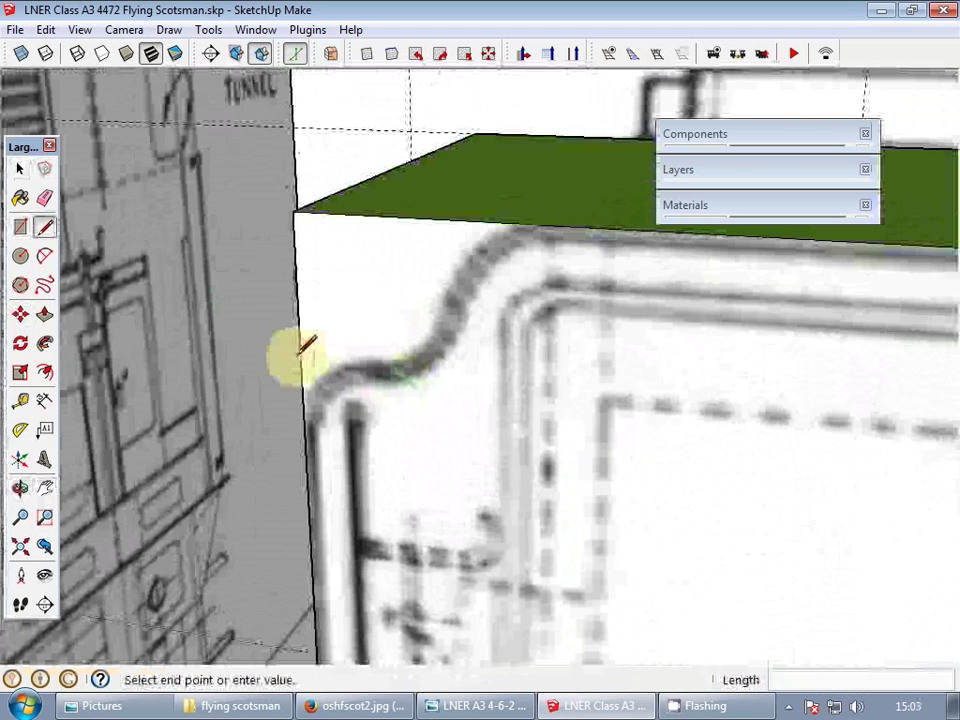
{"action": "left_click", "coordinate": [430, 368]}
{"action": "left_click", "coordinate": [478, 221]}
- Cut the two guide lines and paste them in place inside the tender body's nested side group
{"action": "key", "text": "a"}
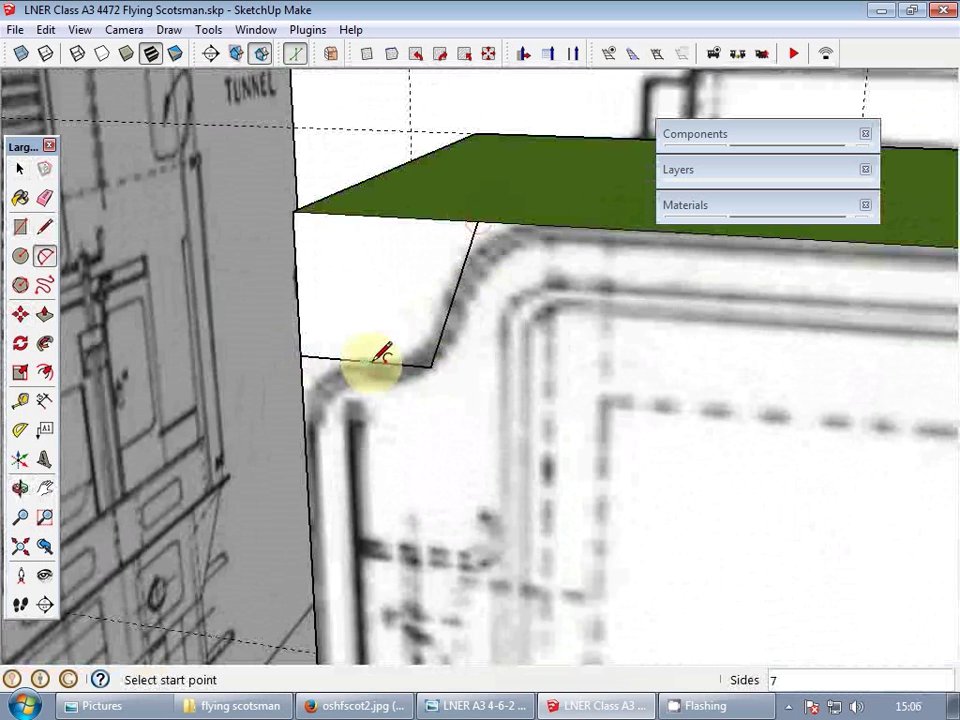
{"action": "scroll", "coordinate": [375, 354], "scroll_direction": "up", "scroll_amount": 2}
{"action": "key", "text": "space"}
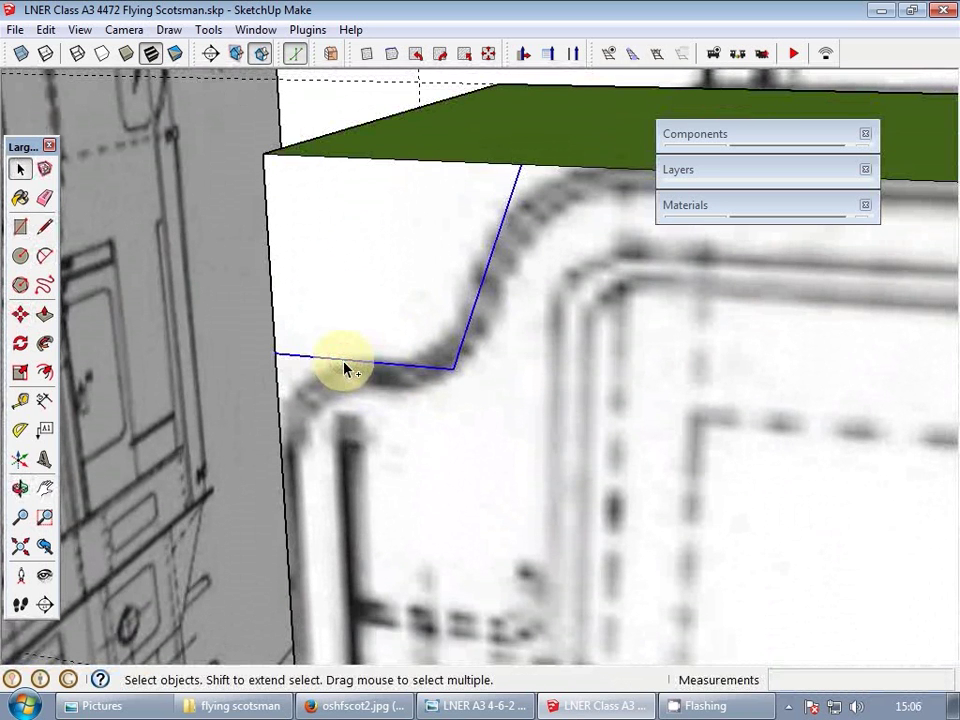
{"action": "double_click", "coordinate": [393, 318]}
{"action": "left_click", "coordinate": [394, 297]}
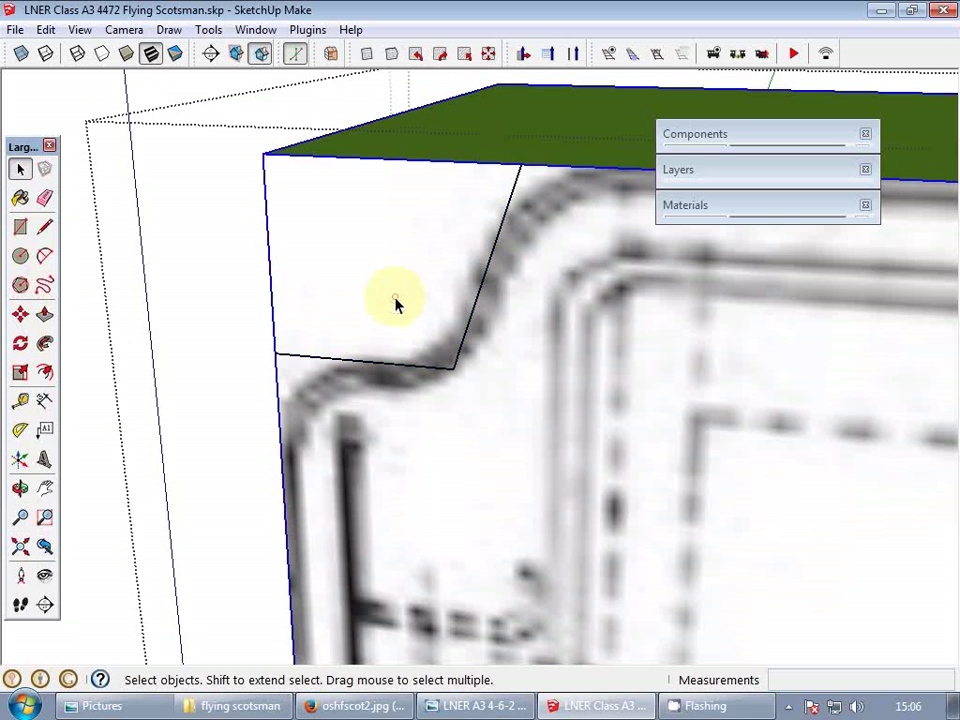
{"action": "left_click", "coordinate": [394, 297]}
{"action": "double_click", "coordinate": [397, 291]}
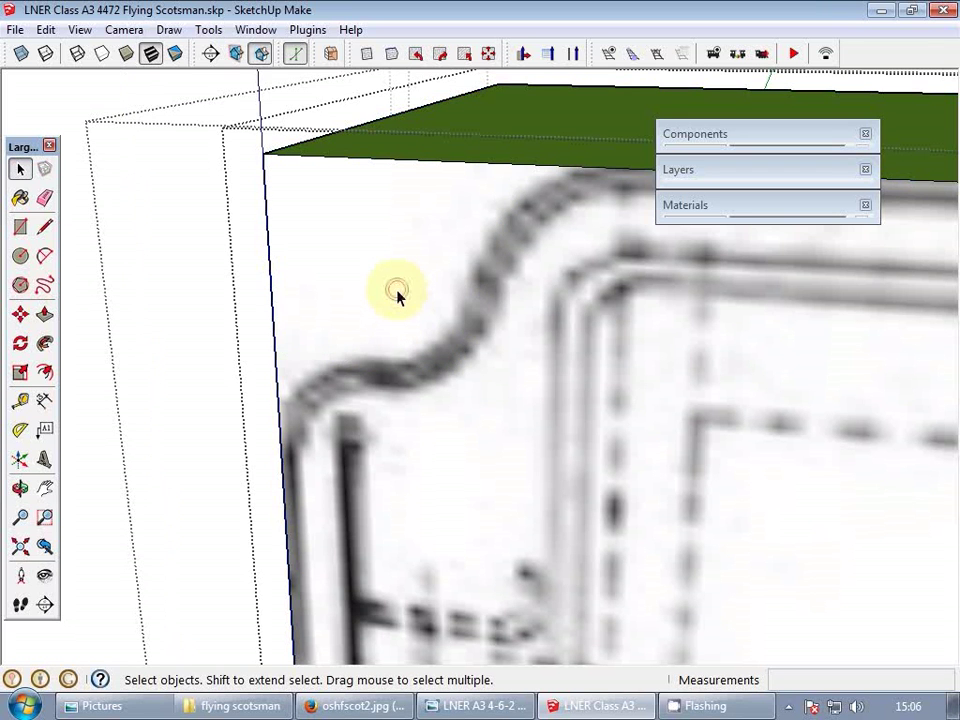
{"action": "key", "text": "ctrl+shift+v"}
- Draw an arc of about 4 3/4 inches radius from the near-horizontal guide line to the side's front edge, following the drawing
{"action": "key", "text": "a"}
{"action": "scroll", "coordinate": [386, 407], "scroll_direction": "up", "scroll_amount": 2}
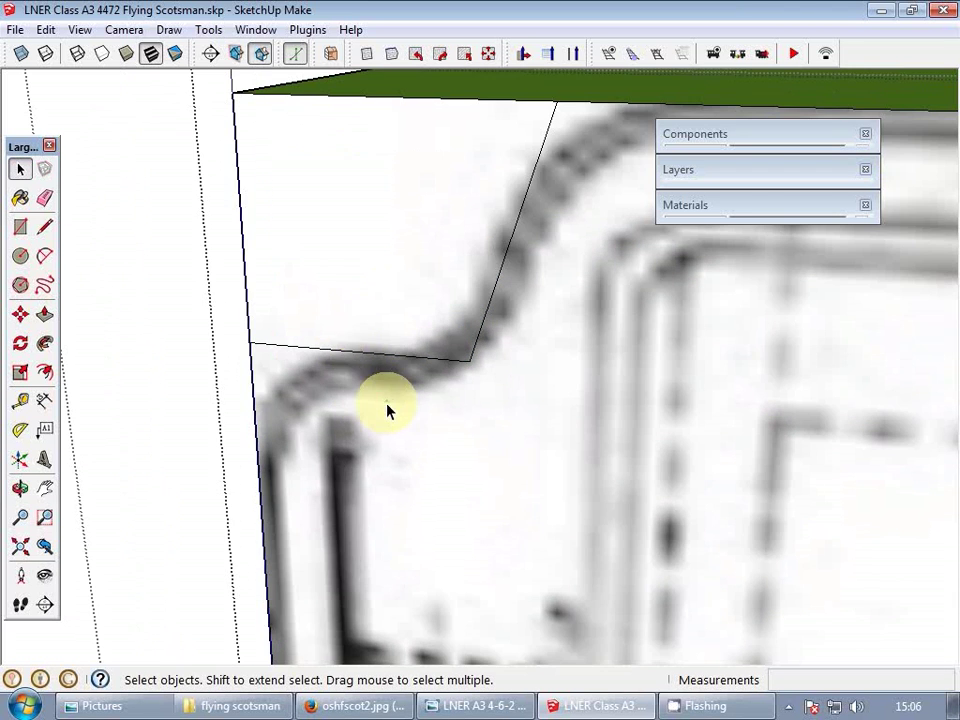
{"action": "key", "text": "a"}
{"action": "left_click", "coordinate": [355, 351]}
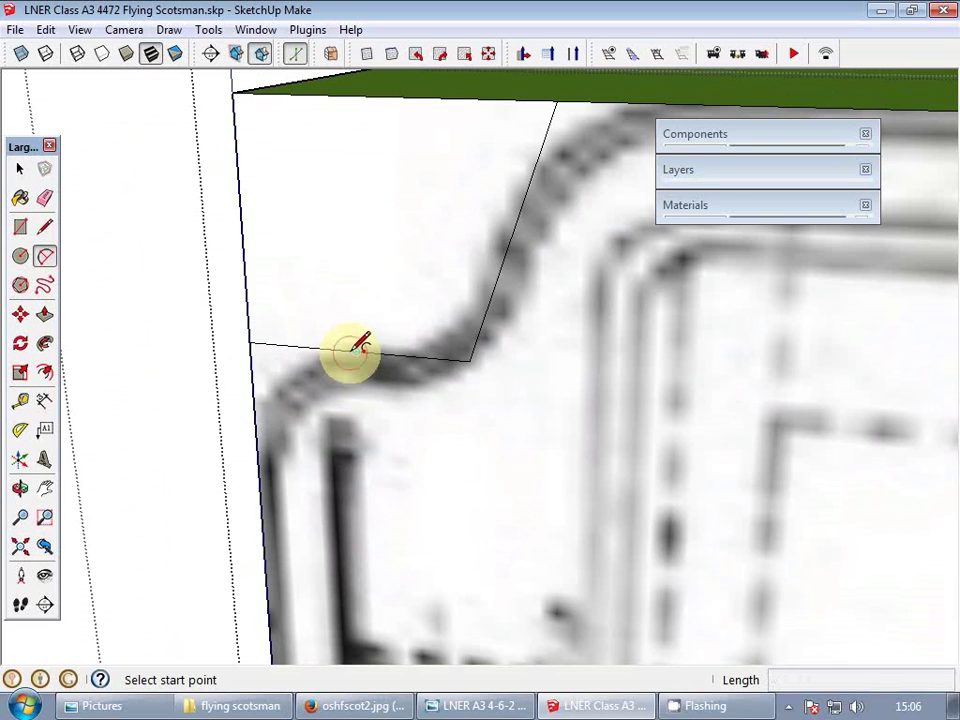
{"action": "left_click", "coordinate": [258, 446]}
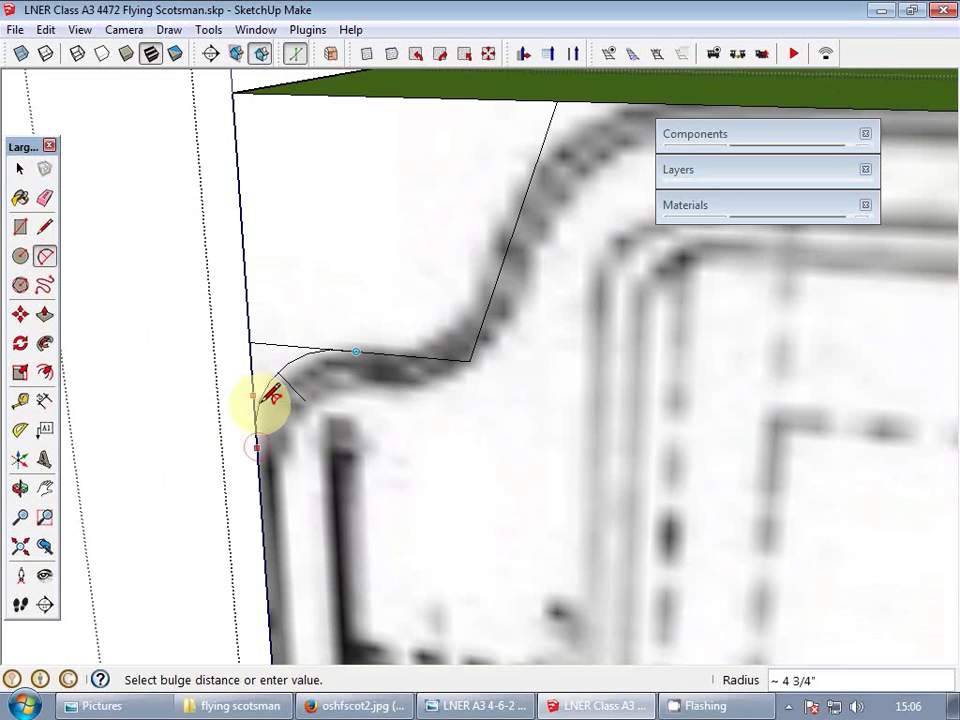
{"action": "left_click", "coordinate": [267, 402]}
- Trace the S-curve up to the side's top edge with a lower arc of about 5 3/8 inches radius and an opposing upper arc
{"action": "left_click", "coordinate": [386, 354]}
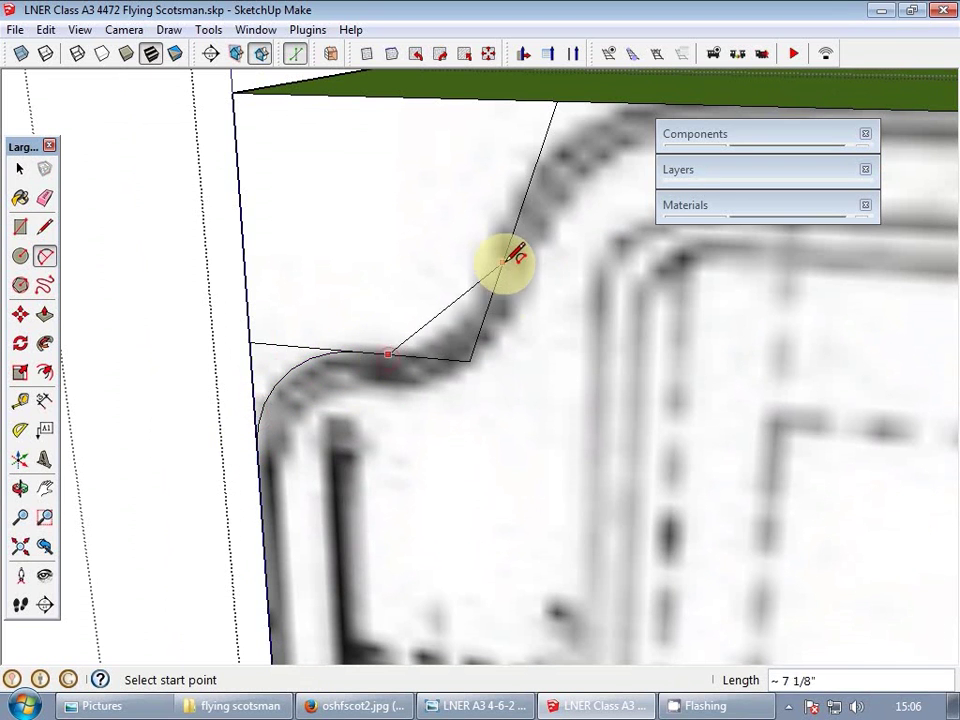
{"action": "left_click", "coordinate": [490, 300]}
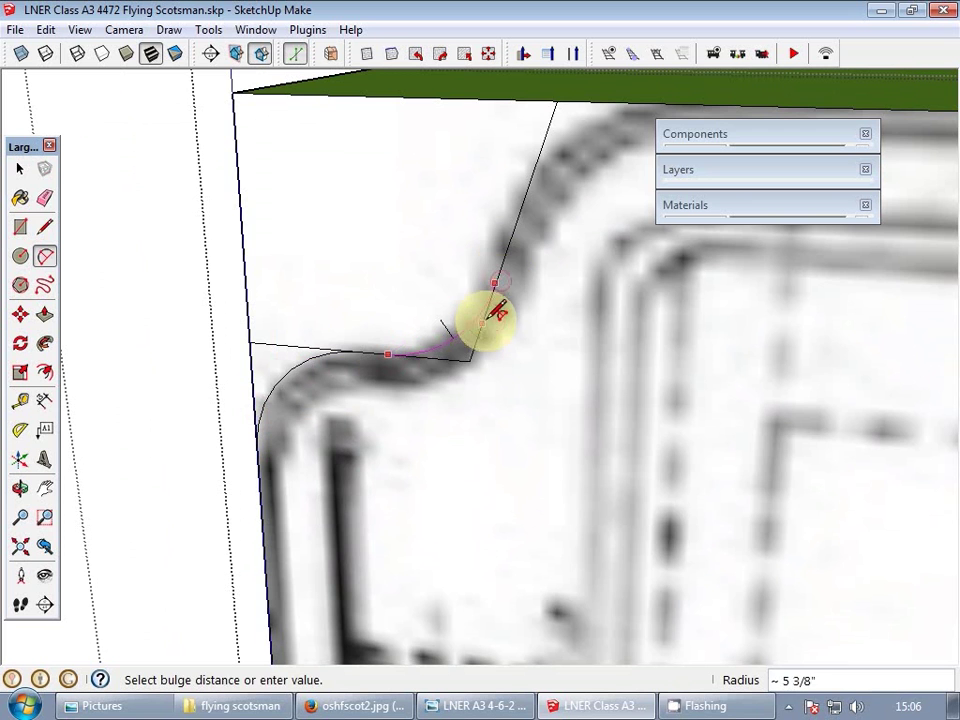
{"action": "left_click", "coordinate": [510, 245]}
{"action": "middle_click_drag", "start_coordinate": [510, 245], "coordinate": [568, 193]}
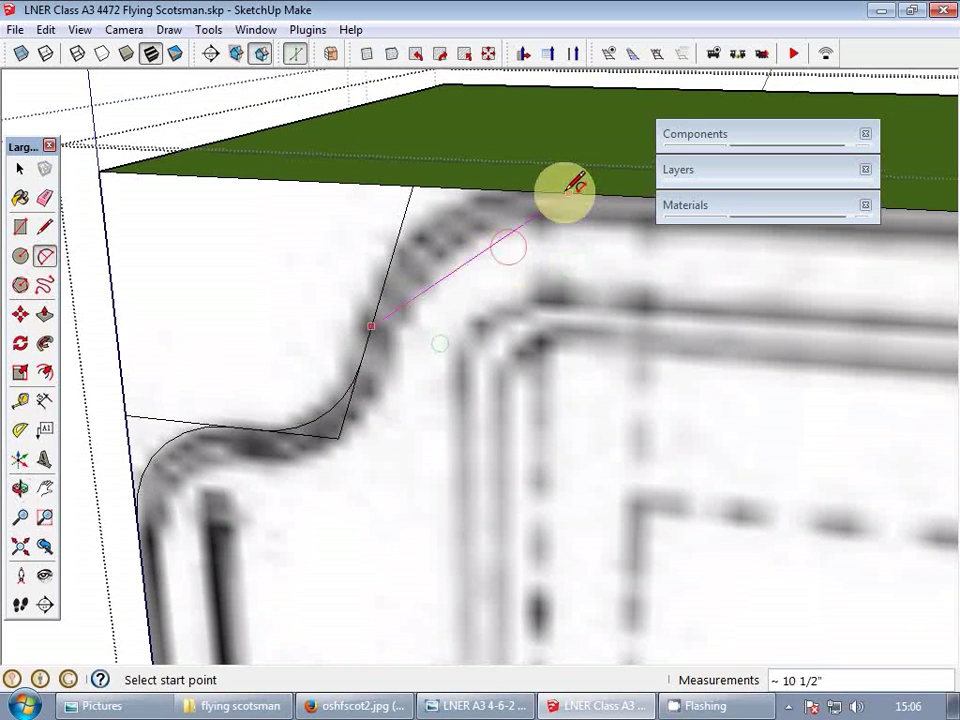
{"action": "left_click", "coordinate": [570, 194]}
{"action": "left_click", "coordinate": [491, 198]}
- Erase the leftover straight guide lines around the traced corner curve
{"action": "key", "text": "r"}
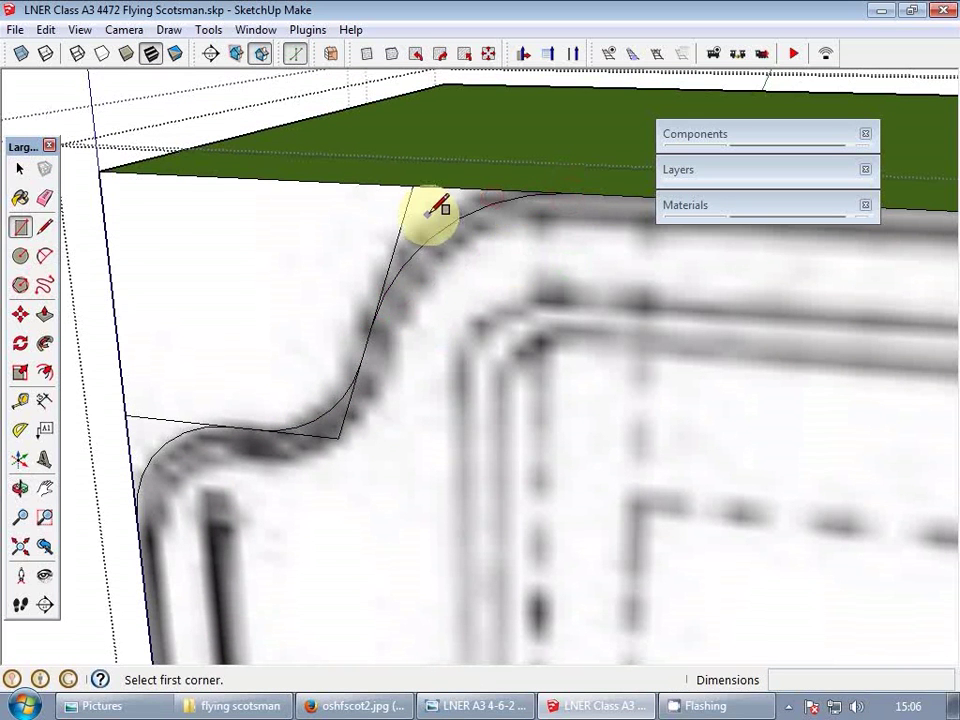
{"action": "key", "text": "e"}
{"action": "left_click_drag", "start_coordinate": [383, 215], "coordinate": [384, 214]}
{"action": "left_click_drag", "start_coordinate": [354, 426], "coordinate": [304, 458]}
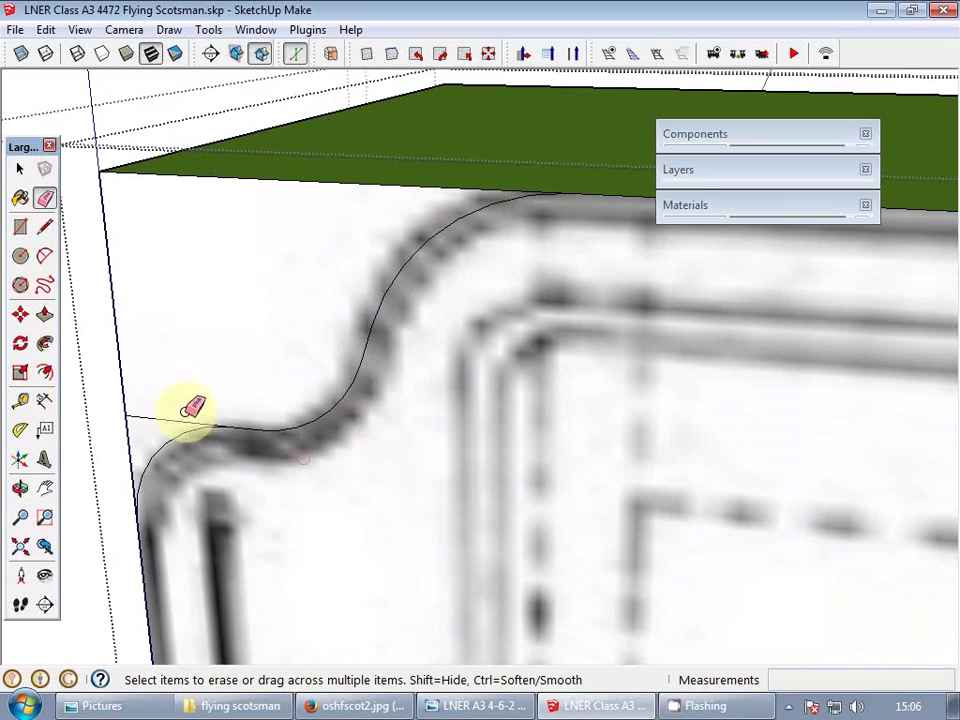
{"action": "left_click_drag", "start_coordinate": [182, 411], "coordinate": [150, 428]}
{"action": "key", "text": "space"}
- Draw a rectangle over the outer lining outline around the LNER lettering on the tender side, following the drawing
{"action": "scroll", "coordinate": [250, 341], "scroll_direction": "down", "scroll_amount": 5}
{"action": "middle_click_drag", "start_coordinate": [254, 348], "coordinate": [388, 358]}
{"action": "scroll", "coordinate": [281, 324], "scroll_direction": "up", "scroll_amount": 5}
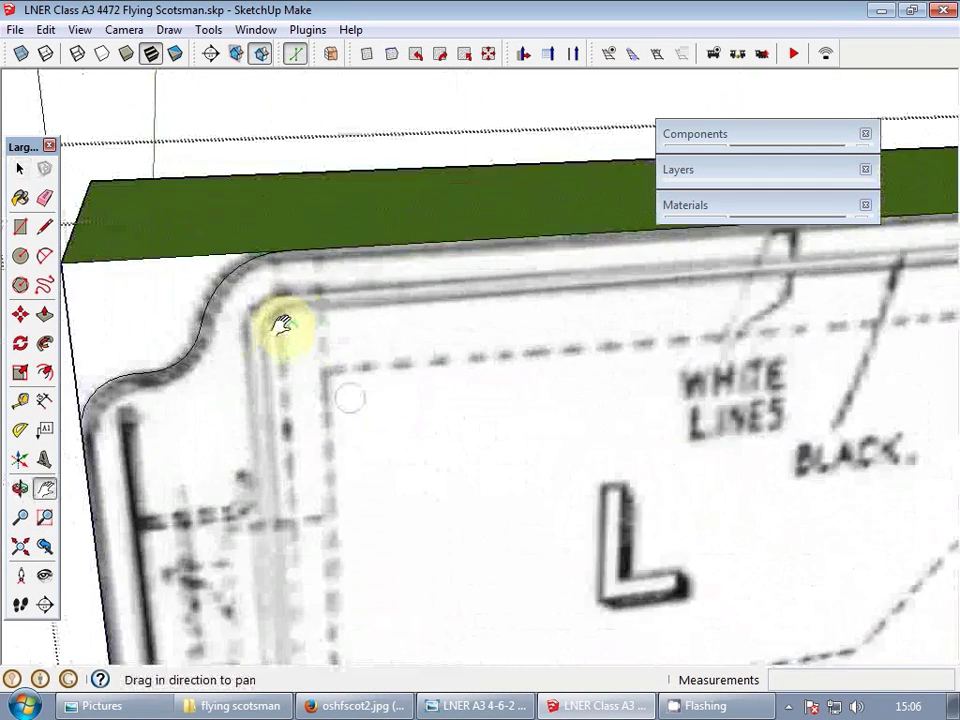
{"action": "key", "text": "r"}
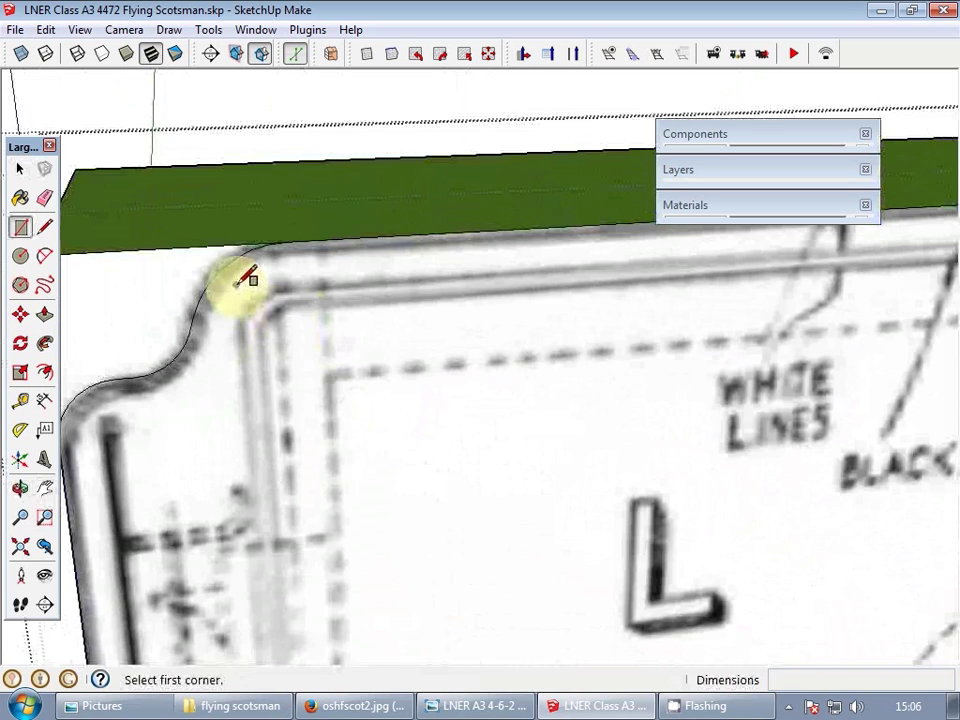
{"action": "left_click", "coordinate": [237, 286]}
{"action": "scroll", "coordinate": [365, 350], "scroll_direction": "down", "scroll_amount": 3}
{"action": "middle_click_drag", "start_coordinate": [600, 440], "coordinate": [238, 291], "text": "shift"}
{"action": "middle_click_drag", "start_coordinate": [733, 428], "coordinate": [200, 393]}
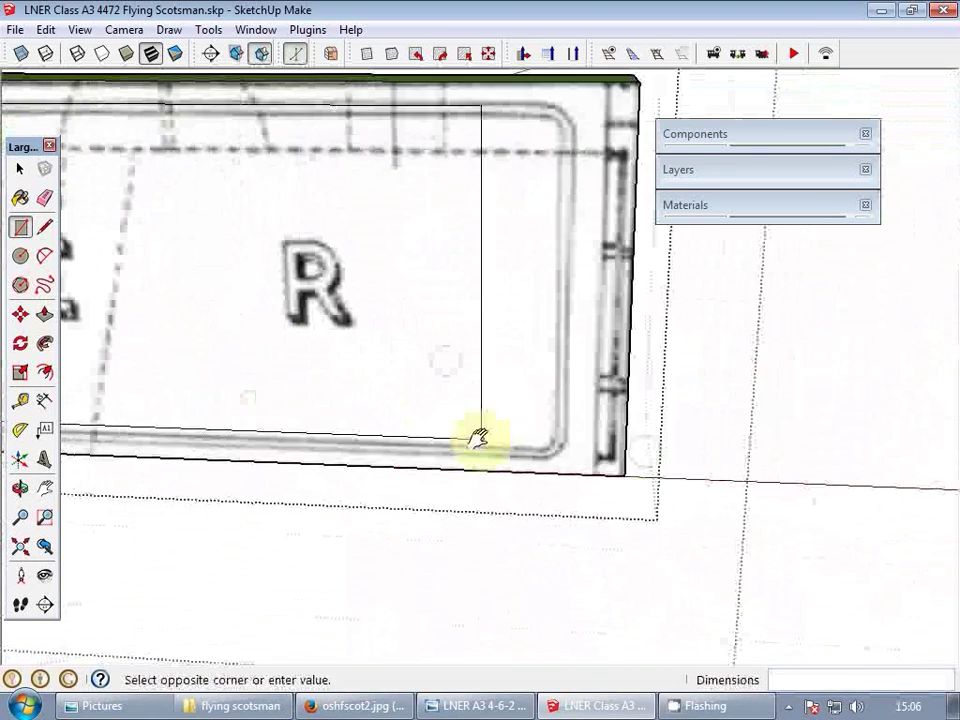
{"action": "left_click", "coordinate": [574, 461]}
{"action": "key", "text": "space"}
- Draw a vertical construction line across the middle of the lining rectangle, from its lower edge to its upper edge
{"action": "scroll", "coordinate": [461, 354], "scroll_direction": "down", "scroll_amount": 4}
{"action": "key", "text": "l"}
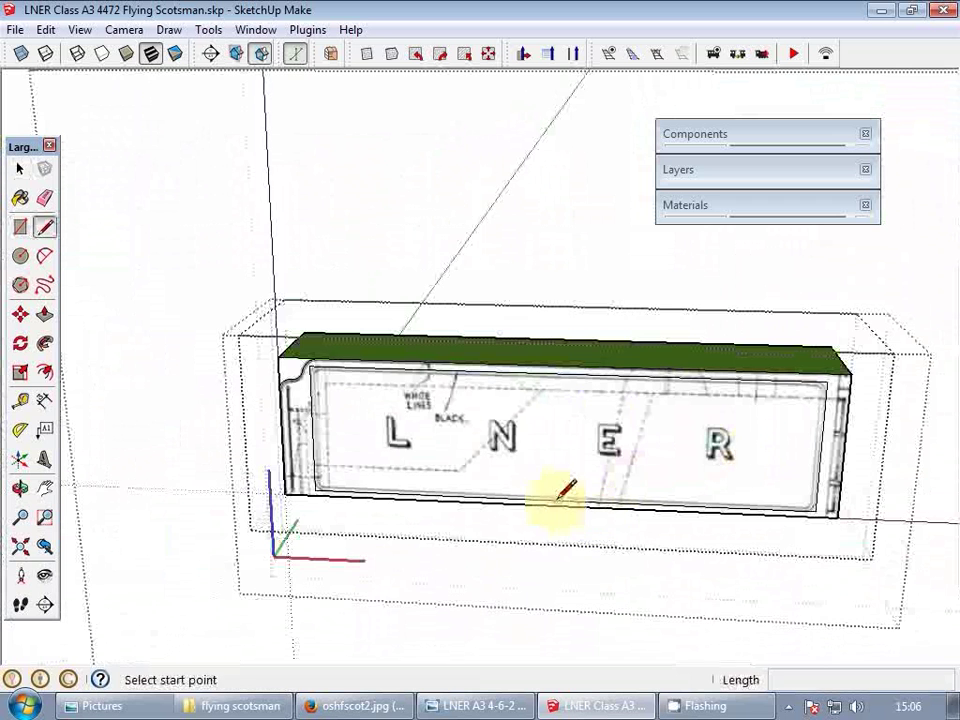
{"action": "left_click", "coordinate": [561, 497]}
{"action": "left_click", "coordinate": [568, 374]}
{"action": "key", "text": "space"}
- Round the lining rectangle's upper front corner with an arc following the drawing and erase the square corner outside it
{"action": "scroll", "coordinate": [332, 392], "scroll_direction": "up", "scroll_amount": 5}
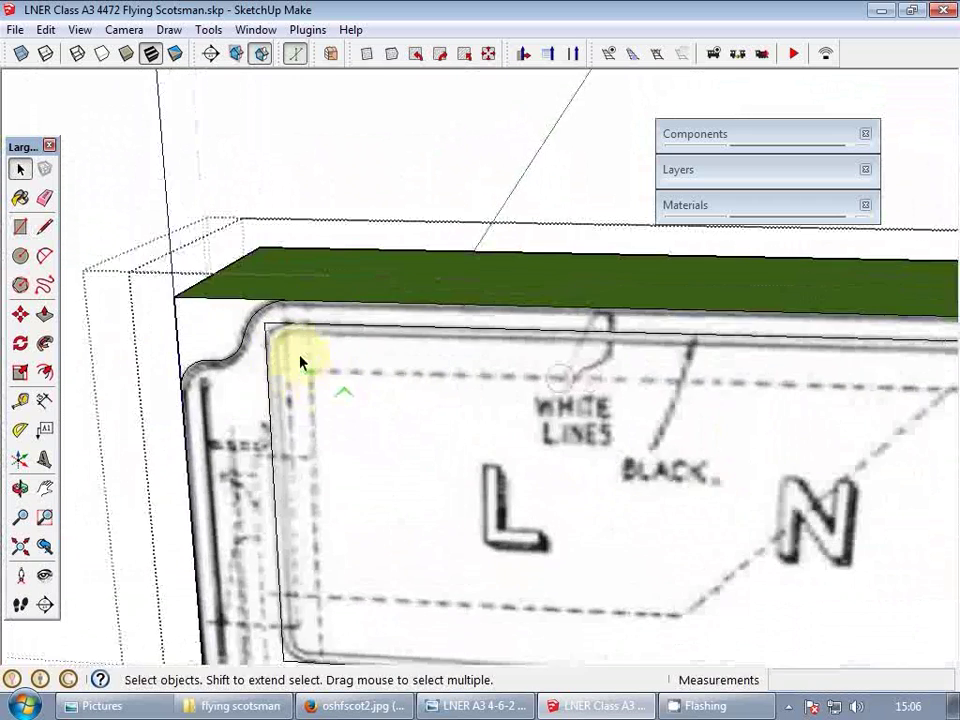
{"action": "key", "text": "a"}
{"action": "scroll", "coordinate": [300, 362], "scroll_direction": "up", "scroll_amount": 4}
{"action": "left_click", "coordinate": [248, 350]}
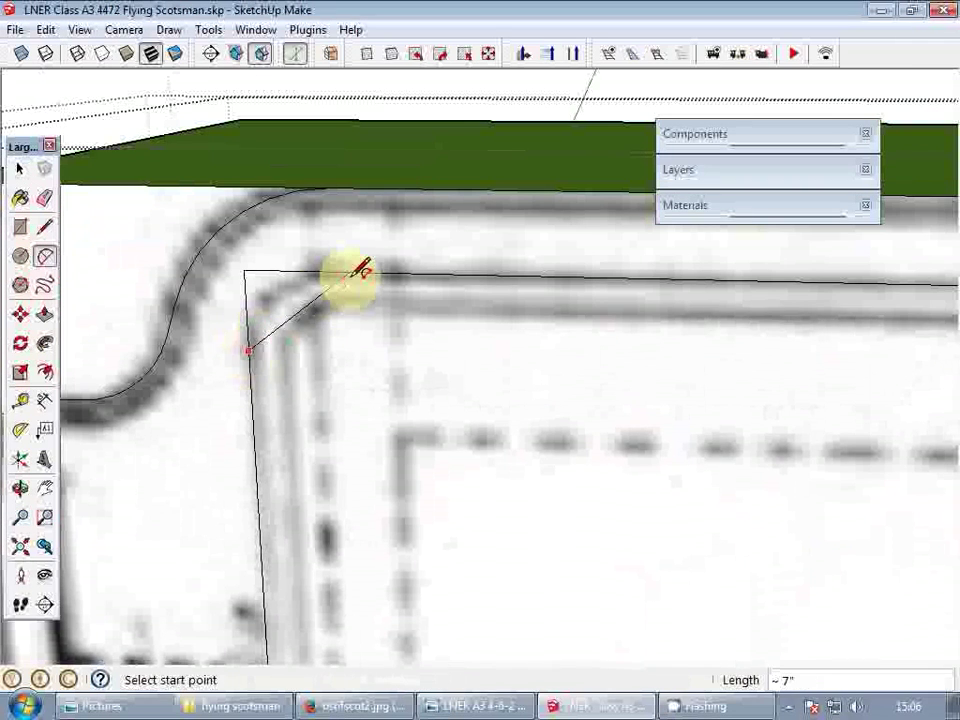
{"action": "left_click", "coordinate": [284, 275]}
{"action": "key", "text": "space"}
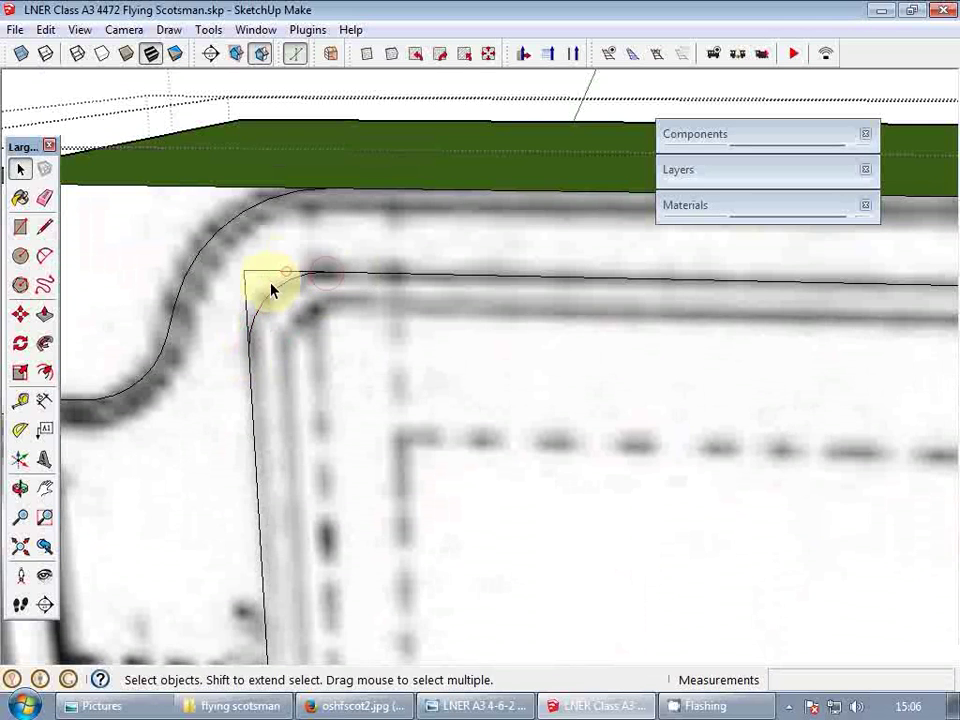
{"action": "key", "text": "e"}
{"action": "left_click_drag", "start_coordinate": [272, 262], "coordinate": [231, 296]}
{"action": "key", "text": "space"}
- Copy the corner arc to the rectangle's other upper corner by rotating it around the vertical midline
{"action": "left_click", "coordinate": [258, 305]}
{"action": "scroll", "coordinate": [257, 310], "scroll_direction": "down", "scroll_amount": 4}
{"action": "key", "text": "q"}
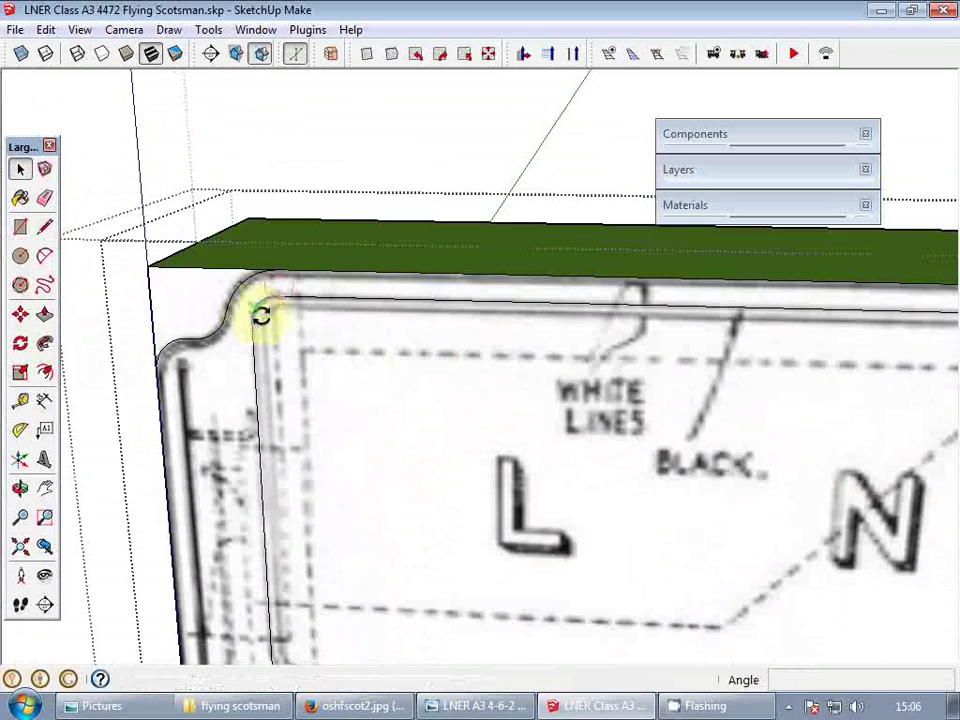
{"action": "scroll", "coordinate": [257, 315], "scroll_direction": "down", "scroll_amount": 2}
{"action": "left_click_drag", "start_coordinate": [771, 443], "coordinate": [775, 435]}
{"action": "left_click", "coordinate": [773, 461]}
{"action": "key", "text": "space"}
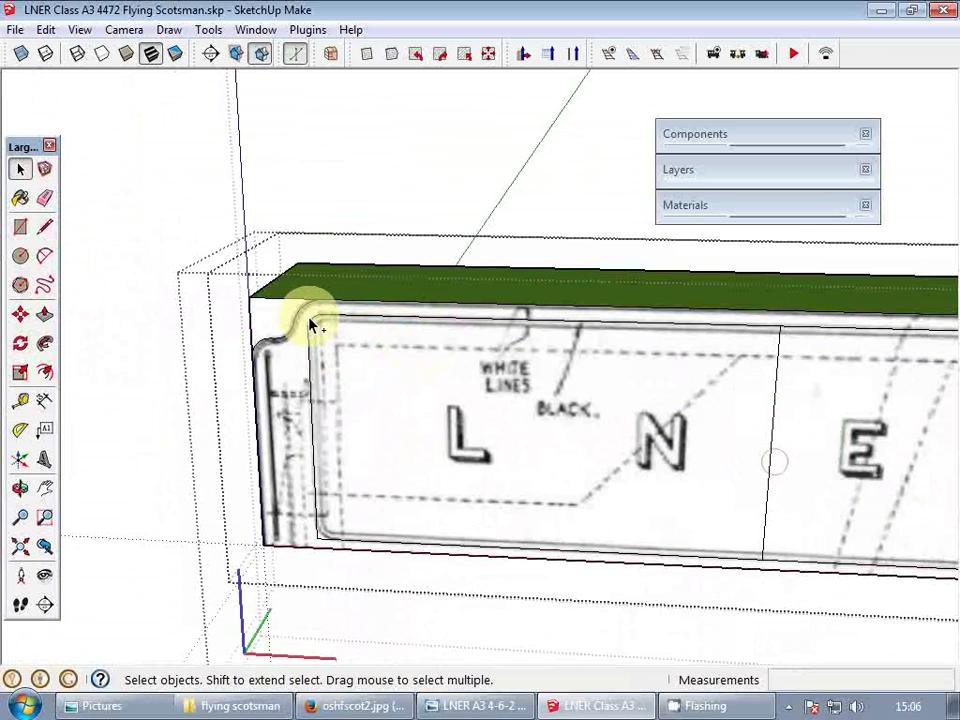
- Copy both upper corner arcs to the lower corners by rotating them 180 degrees about the midline's midpoint
{"action": "left_click", "coordinate": [312, 325]}
{"action": "key", "text": "q"}
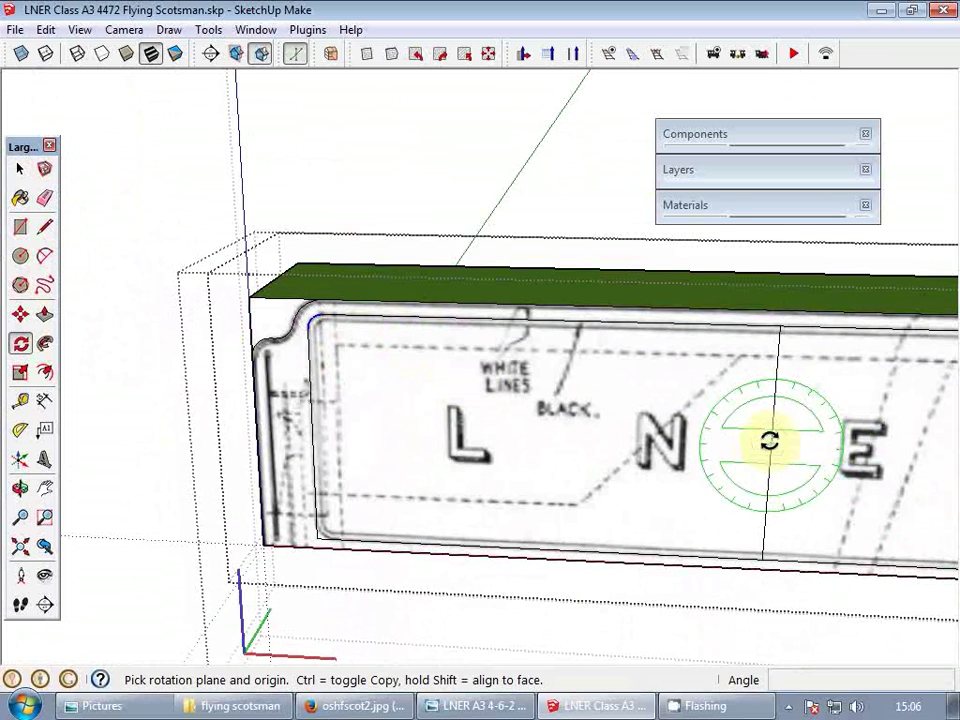
{"action": "left_click", "coordinate": [748, 445]}
{"action": "left_click", "coordinate": [771, 467]}
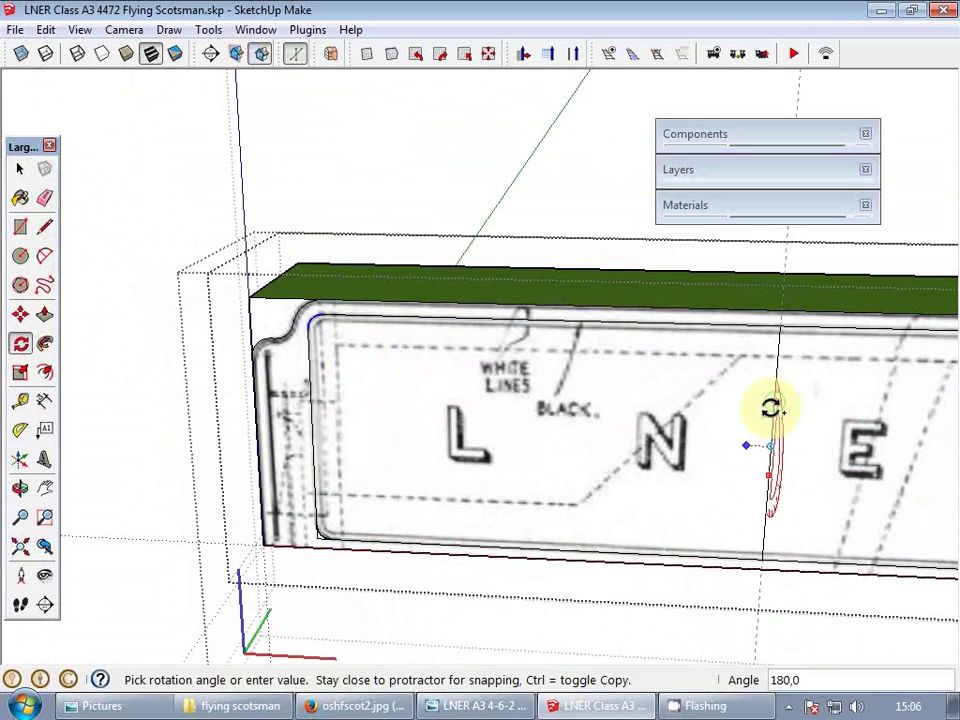
{"action": "key", "text": "space"}
- Erase the vertical midline and the remaining square corners outside the rectangle's corner arcs
{"action": "key", "text": "e"}
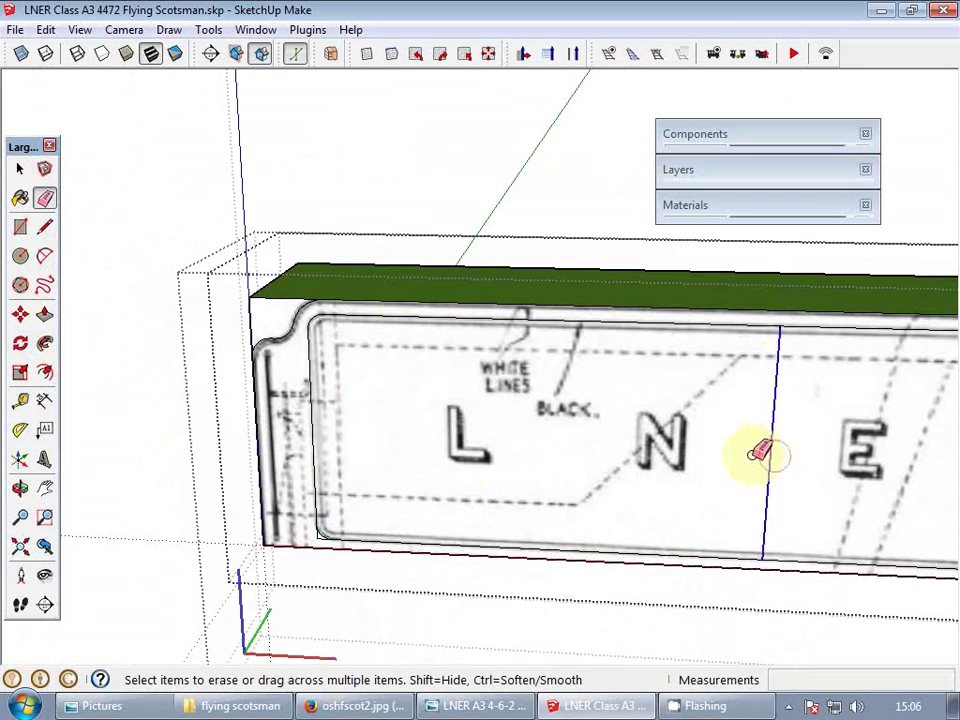
{"action": "left_click", "coordinate": [771, 450]}
{"action": "scroll", "coordinate": [325, 540], "scroll_direction": "up", "scroll_amount": 3}
{"action": "scroll", "coordinate": [371, 401], "scroll_direction": "down", "scroll_amount": 2}
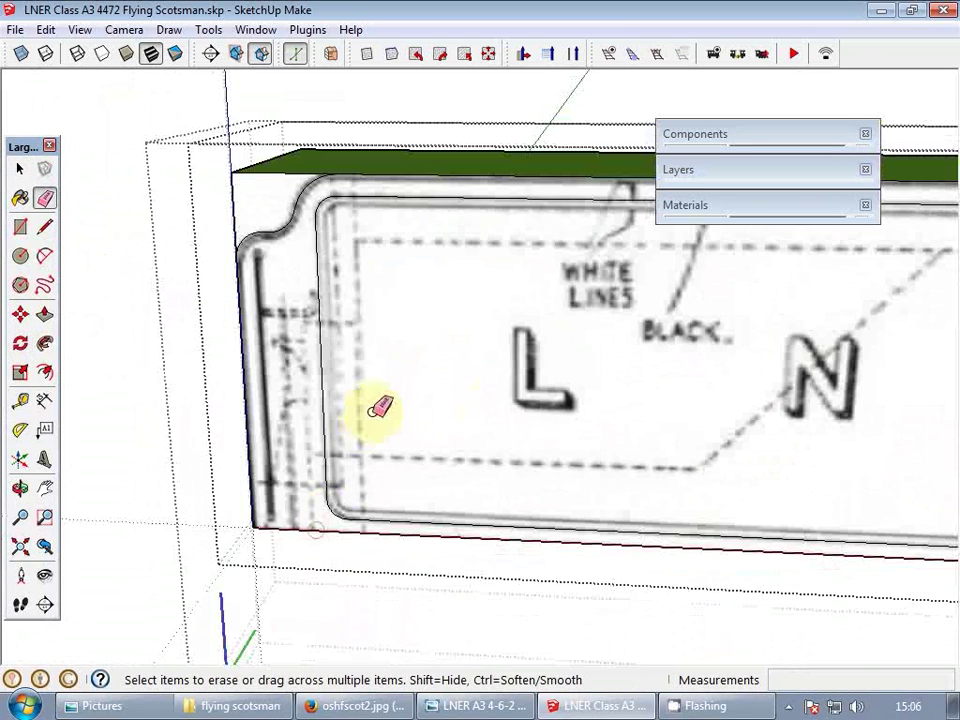
{"action": "mouse_move", "coordinate": [590, 430]}
{"action": "middle_mouse_down"}
{"action": "mouse_move", "coordinate": [602, 435]}
{"action": "mouse_move", "coordinate": [109, 392]}
{"action": "mouse_move", "coordinate": [582, 549]}
{"action": "middle_mouse_up"}
{"action": "scroll", "coordinate": [545, 530], "scroll_direction": "up", "scroll_amount": 2}
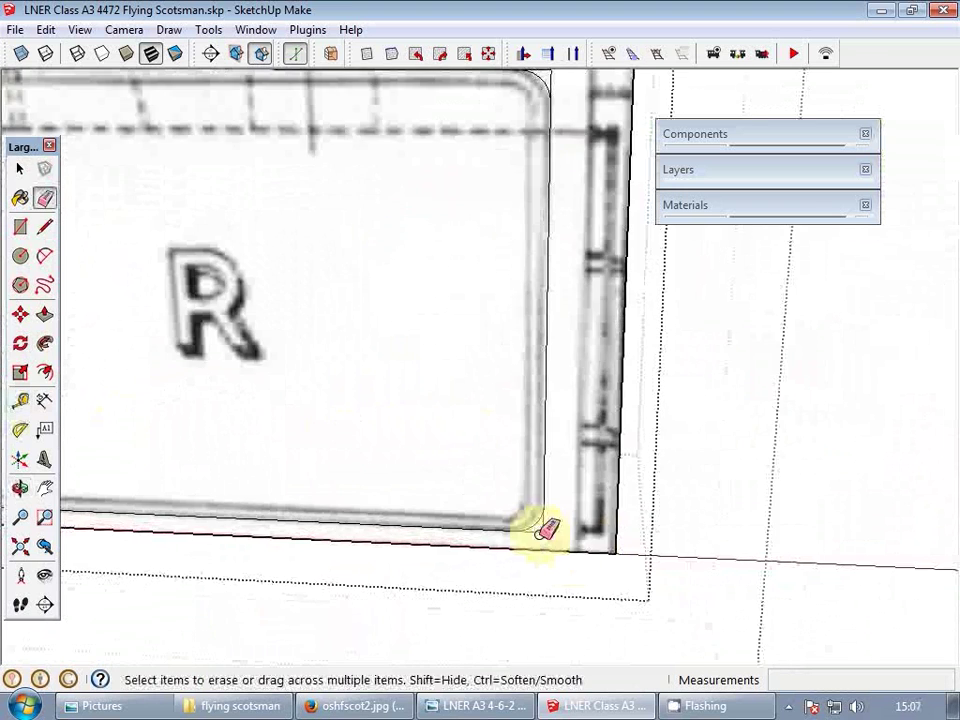
{"action": "left_click", "coordinate": [546, 527]}
{"action": "scroll", "coordinate": [528, 420], "scroll_direction": "down", "scroll_amount": 2}
{"action": "middle_click_drag", "start_coordinate": [524, 325], "coordinate": [609, 427], "text": "shift"}
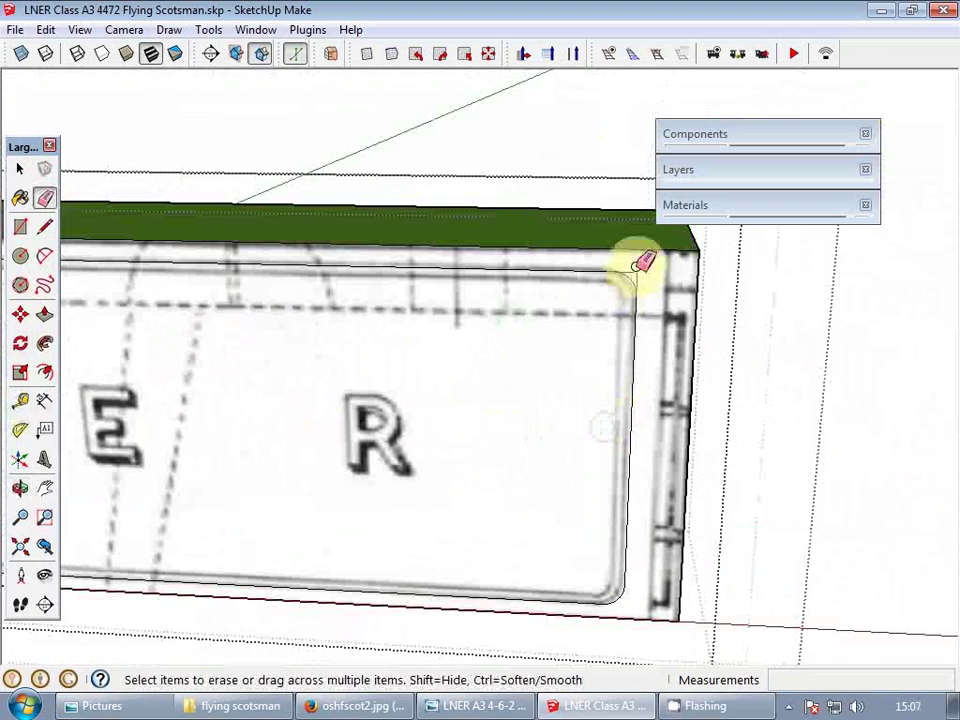
{"action": "key", "text": "space"}
- Offset the rounded lining outline inward by 1,5 inches to form the lining strip
{"action": "key", "text": "f"}
{"action": "scroll", "coordinate": [500, 303], "scroll_direction": "up", "scroll_amount": 3}
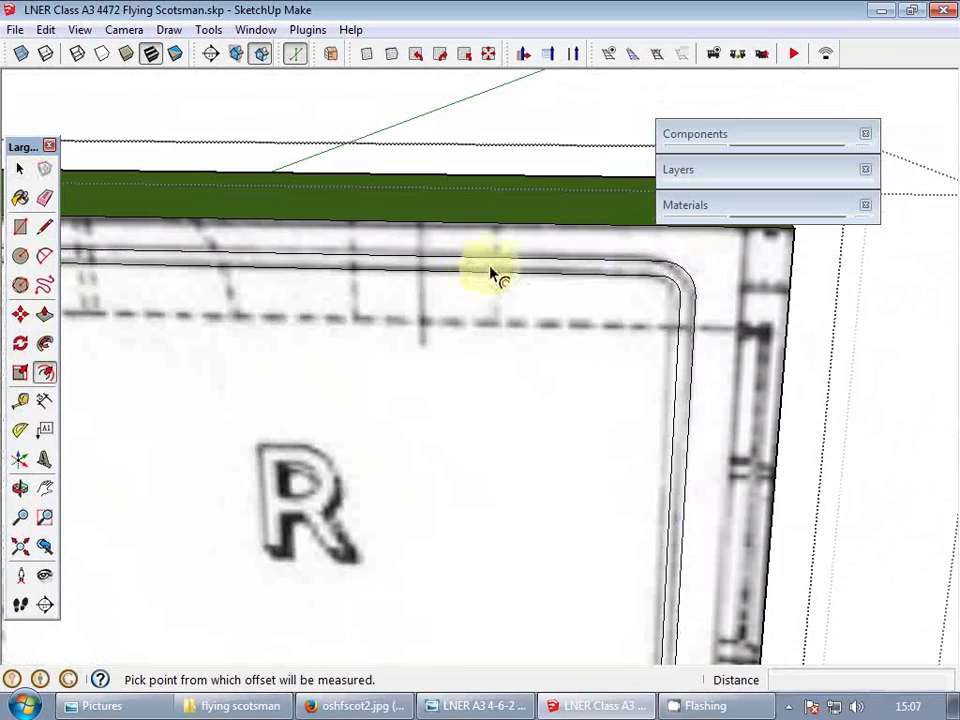
{"action": "scroll", "coordinate": [500, 275], "scroll_direction": "up", "scroll_amount": 3}
{"action": "left_click", "coordinate": [512, 272]}
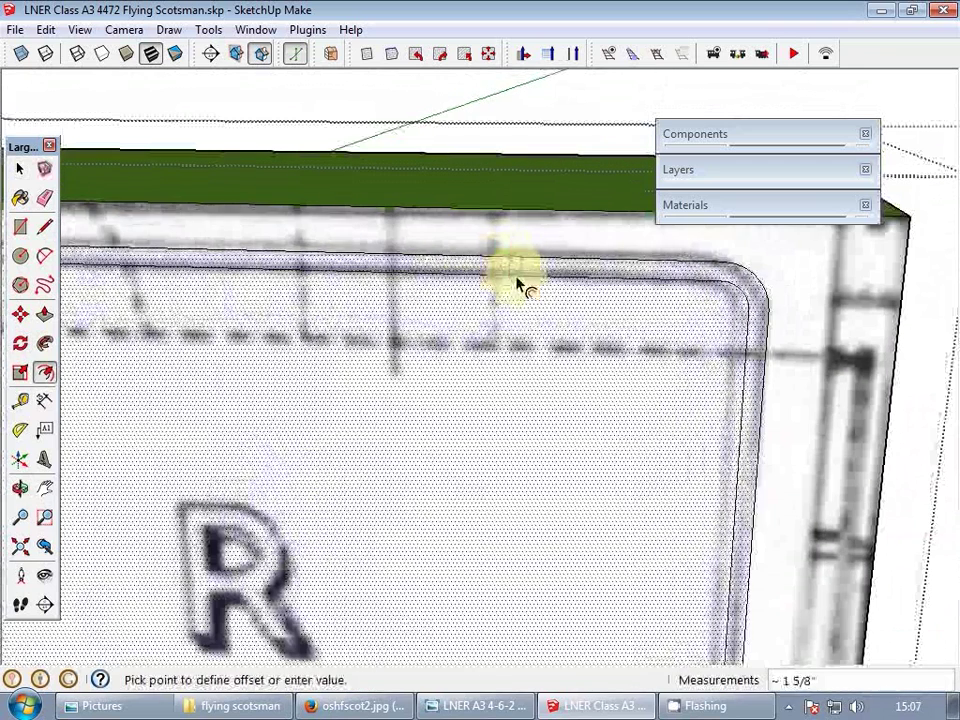
{"action": "type", "text": "1"}
{"action": "key", "text": "Return"}
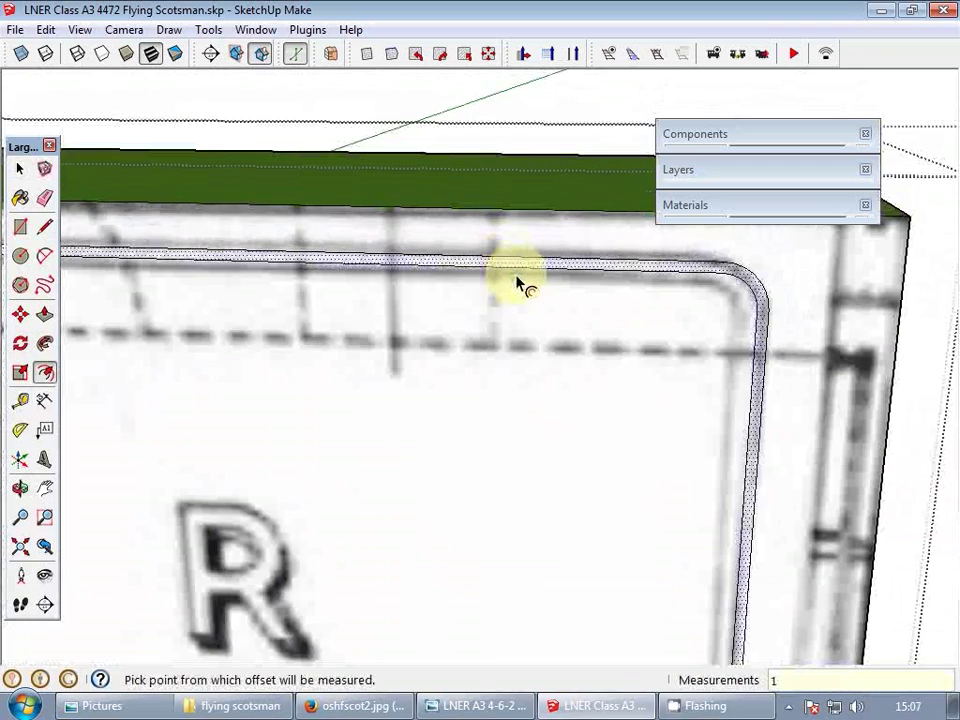
{"action": "type", "text": "1,5"}
{"action": "key", "text": "Return"}
{"action": "key", "text": "space"}
- Trace the letters L and N of the tender lettering with single straight lines, following the drawing
{"action": "scroll", "coordinate": [583, 267], "scroll_direction": "down", "scroll_amount": 4}
{"action": "scroll", "coordinate": [585, 271], "scroll_direction": "down", "scroll_amount": 4}
{"action": "middle_click_drag", "start_coordinate": [462, 312], "coordinate": [733, 321], "text": "shift"}
{"action": "scroll", "coordinate": [497, 350], "scroll_direction": "down", "scroll_amount": 1}
{"action": "middle_click_drag", "start_coordinate": [499, 346], "coordinate": [442, 381], "text": "shift"}
{"action": "scroll", "coordinate": [440, 380], "scroll_direction": "up", "scroll_amount": 4}
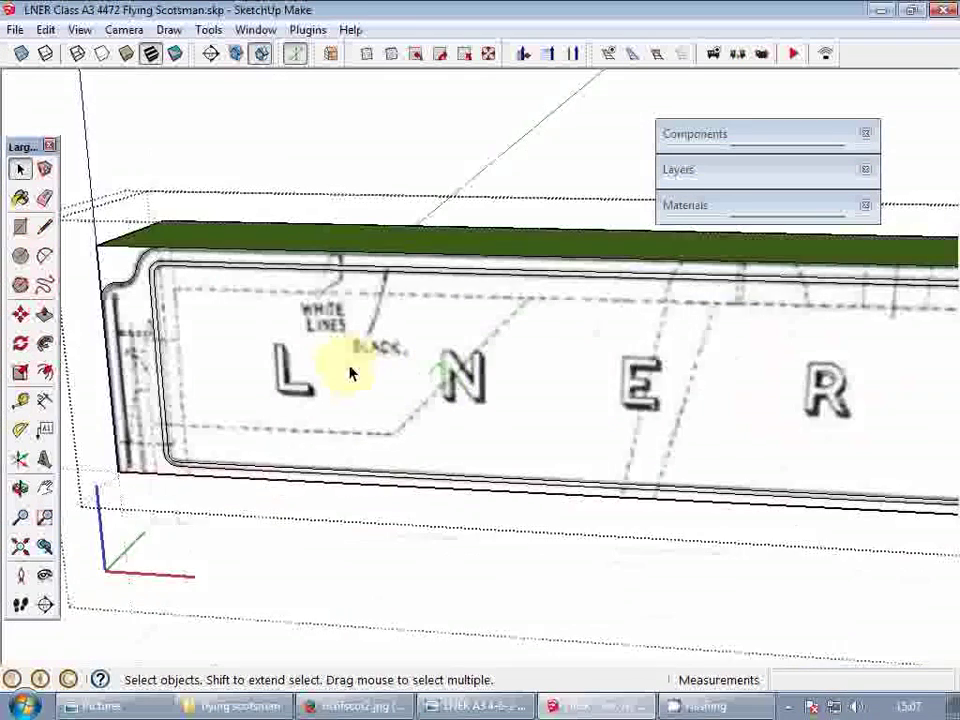
{"action": "key", "text": "l"}
{"action": "scroll", "coordinate": [300, 360], "scroll_direction": "up", "scroll_amount": 1}
{"action": "left_click", "coordinate": [266, 344]}
{"action": "key", "text": "space"}
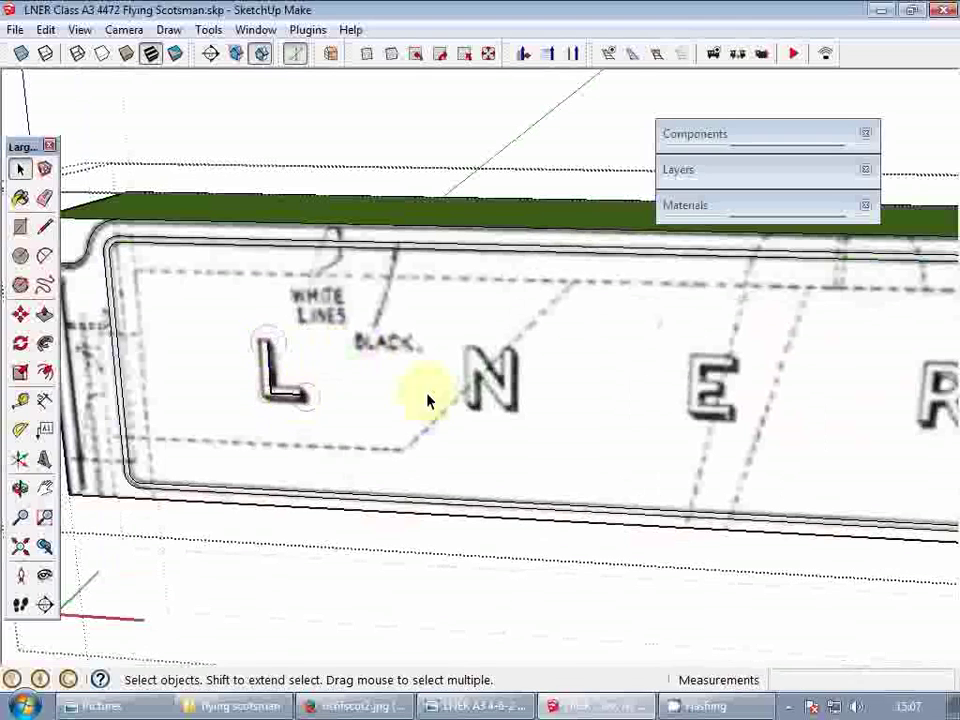
{"action": "key", "text": "l"}
{"action": "left_click", "coordinate": [472, 396]}
{"action": "left_click", "coordinate": [517, 350]}
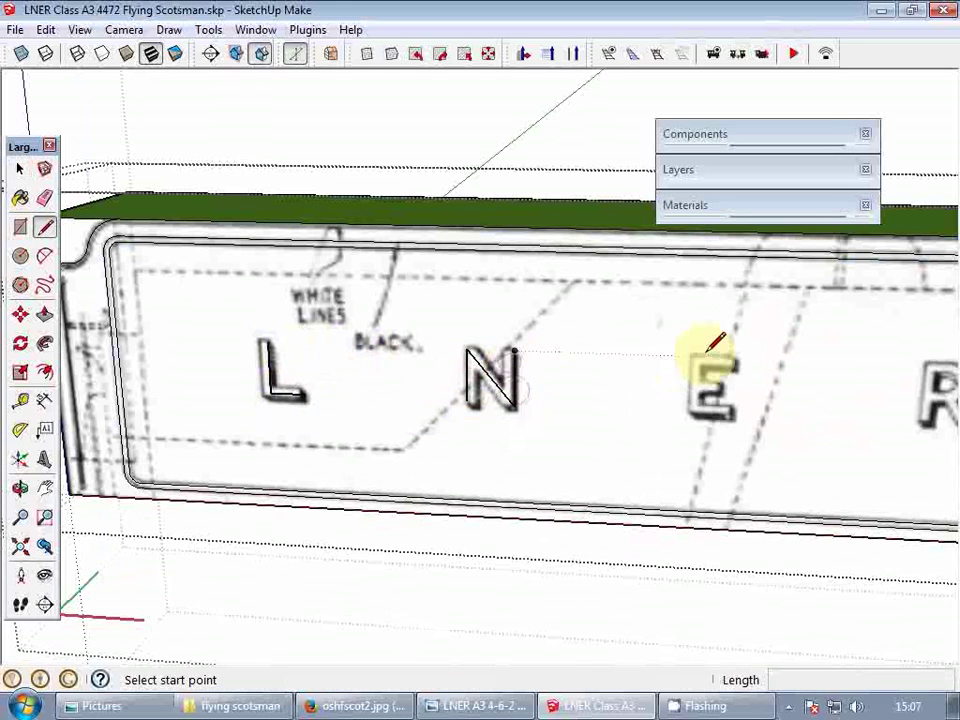
- Trace the letter E with lines for its upright and its three horizontal bars
{"action": "left_click", "coordinate": [695, 356]}
{"action": "left_click", "coordinate": [691, 412]}
{"action": "left_click", "coordinate": [724, 411]}
{"action": "key", "text": "space"}
{"action": "scroll", "coordinate": [489, 370], "scroll_direction": "down", "scroll_amount": 3}
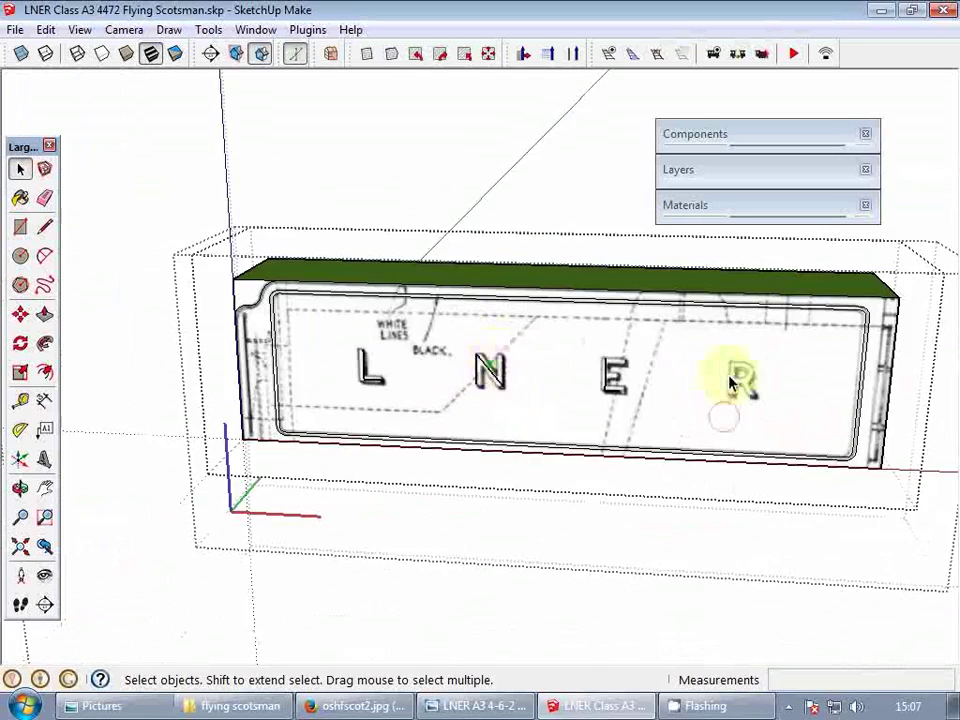
{"action": "scroll", "coordinate": [729, 371], "scroll_direction": "up", "scroll_amount": 3}
{"action": "key", "text": "l"}
{"action": "left_click", "coordinate": [531, 376]}
{"action": "mouse_move", "coordinate": [531, 376]}
{"action": "left_mouse_down"}
{"action": "mouse_move", "coordinate": [563, 377]}
{"action": "mouse_move", "coordinate": [563, 350]}
{"action": "left_mouse_up"}
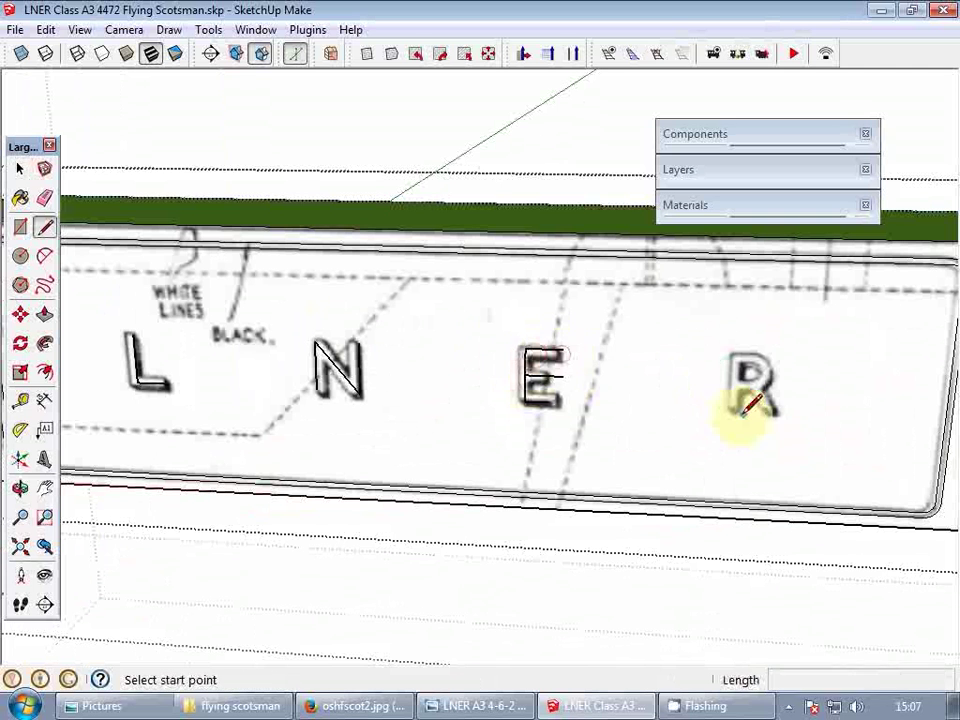
- Trace the letter R with straight lines for its upright, squared bowl and diagonal leg
{"action": "left_click_drag", "start_coordinate": [732, 408], "coordinate": [738, 353]}
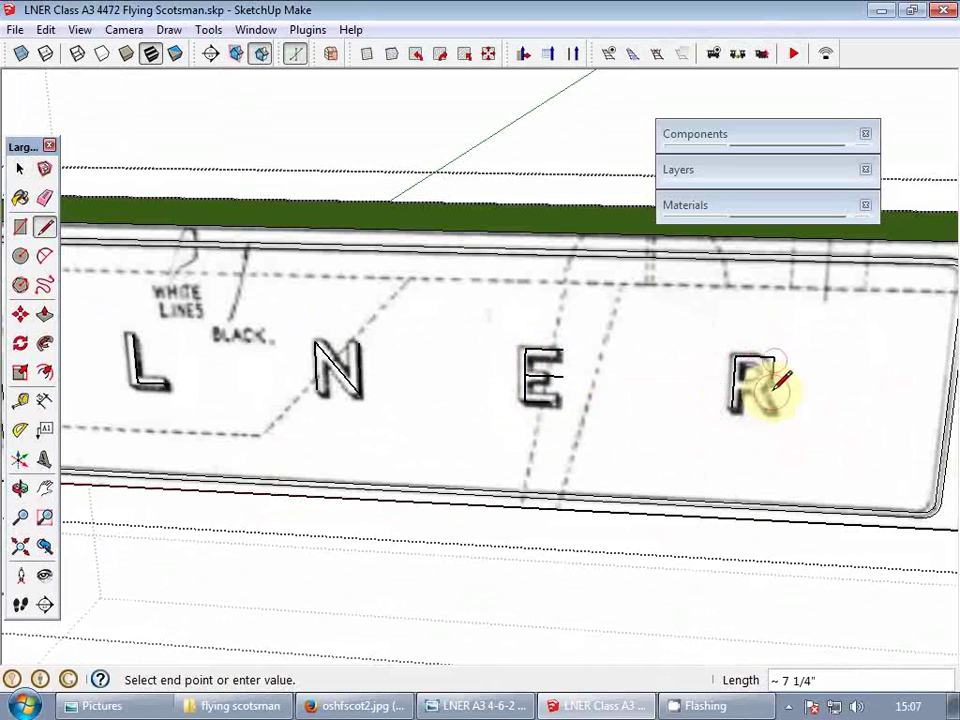
{"action": "left_click", "coordinate": [740, 386]}
{"action": "left_click", "coordinate": [760, 390]}
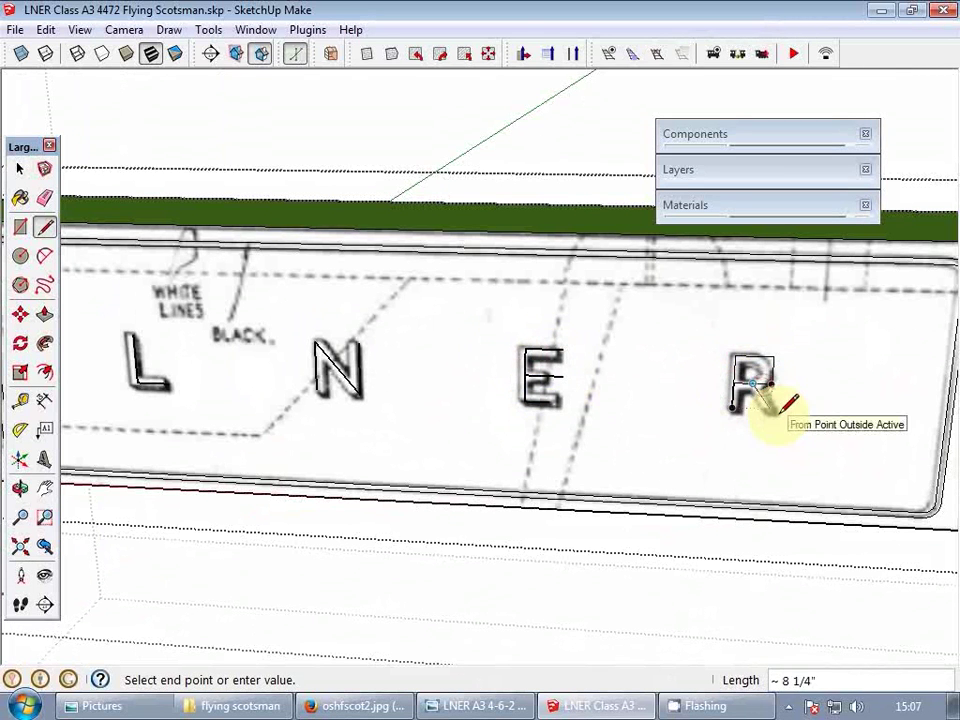
{"action": "left_click", "coordinate": [780, 413]}
{"action": "key", "text": "space"}
{"action": "scroll", "coordinate": [757, 420], "scroll_direction": "down", "scroll_amount": 3}
{"action": "middle_click_drag", "start_coordinate": [757, 420], "coordinate": [647, 451]}
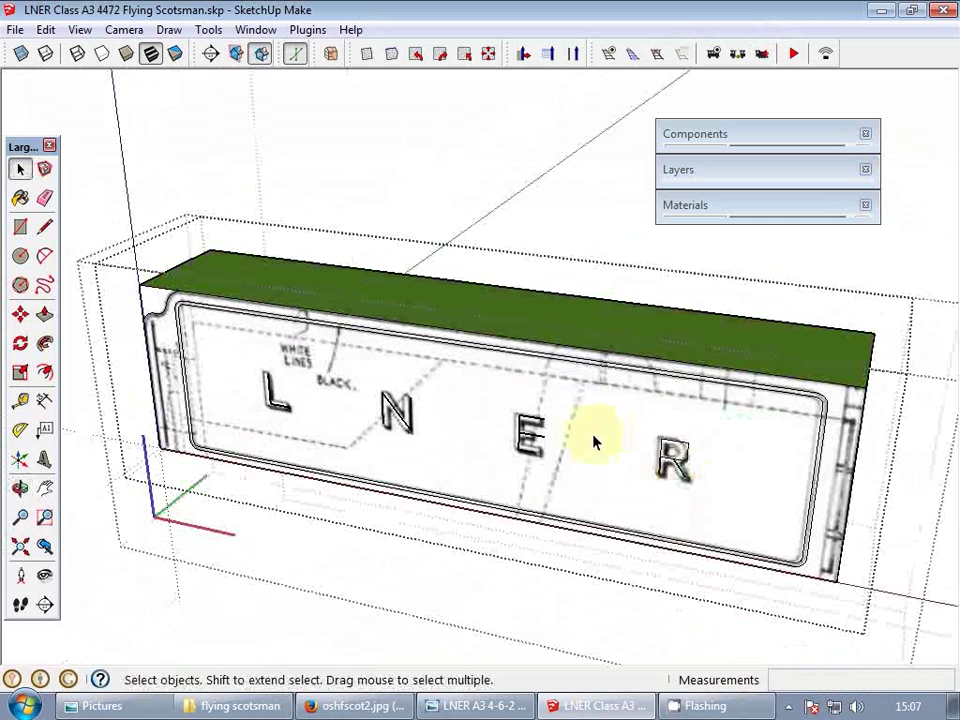
- Paint the inner panel, the surrounding side face and the R's bowl with the Default material, leaving out the lining strip
{"action": "key", "text": "b"}
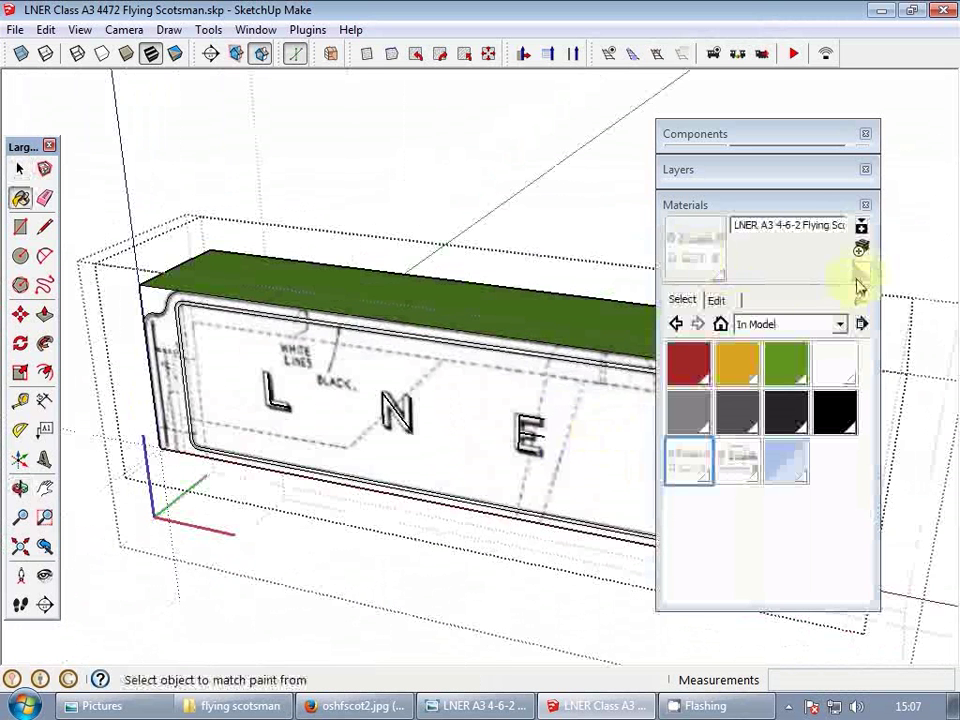
{"action": "left_click", "coordinate": [860, 274]}
{"action": "left_click", "coordinate": [227, 395]}
{"action": "scroll", "coordinate": [182, 370], "scroll_direction": "up", "scroll_amount": 1}
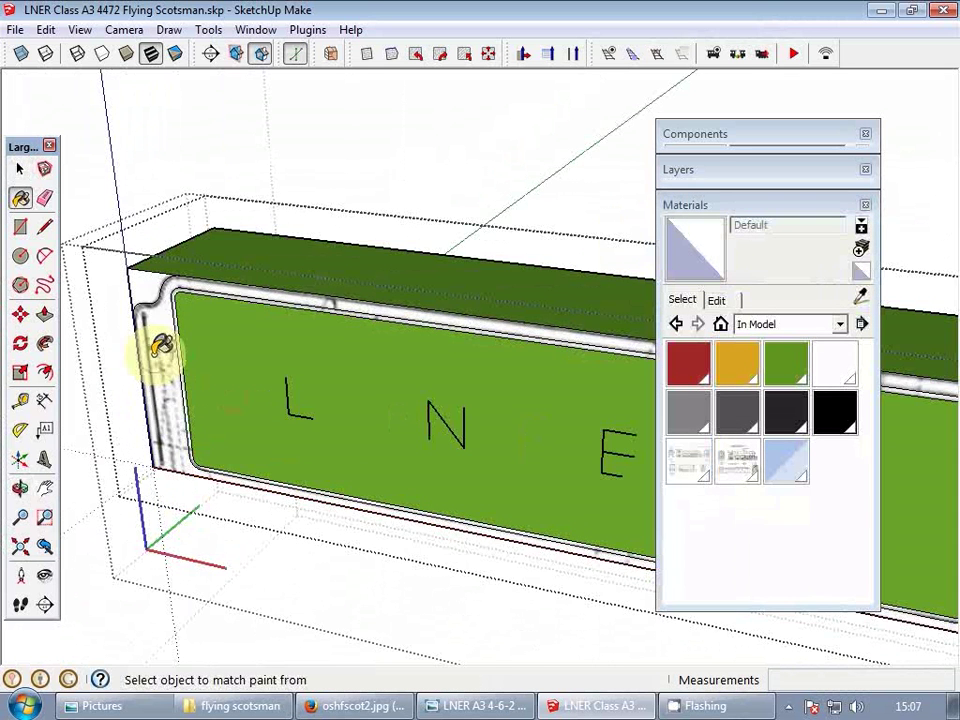
{"action": "mouse_move", "coordinate": [182, 354]}
{"action": "middle_mouse_down"}
{"action": "mouse_move", "coordinate": [471, 366]}
{"action": "mouse_move", "coordinate": [455, 335]}
{"action": "mouse_move", "coordinate": [285, 364]}
{"action": "middle_mouse_up"}
{"action": "scroll", "coordinate": [460, 336], "scroll_direction": "down", "scroll_amount": 2}
{"action": "scroll", "coordinate": [546, 343], "scroll_direction": "up", "scroll_amount": 2}
{"action": "scroll", "coordinate": [475, 345], "scroll_direction": "up", "scroll_amount": 2}
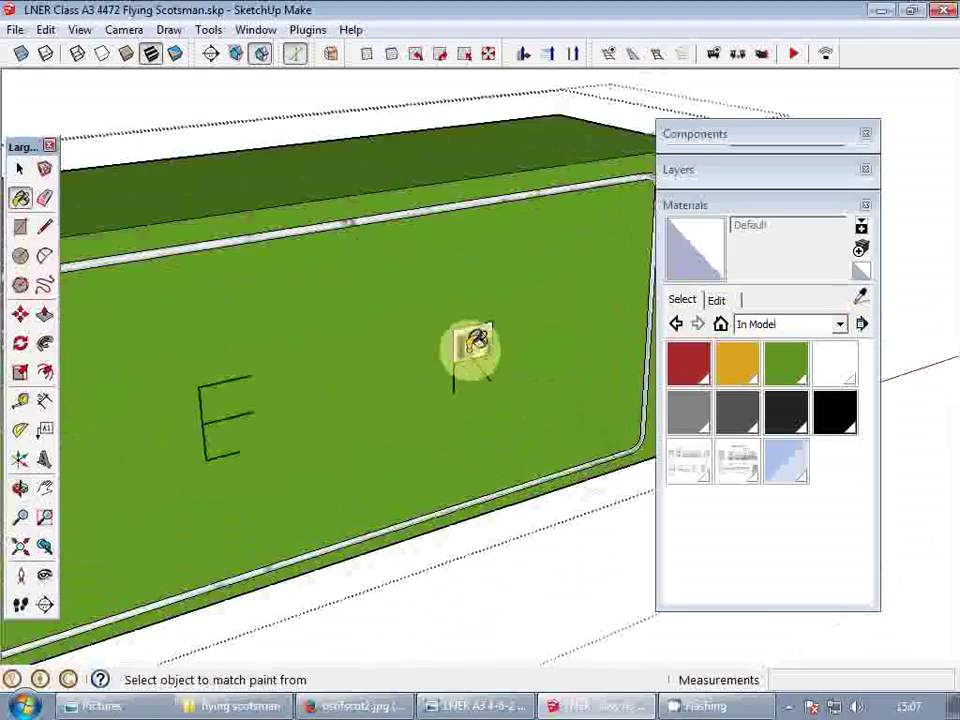
{"action": "key", "text": "space"}
- Paint the lining strip around the tender side panel with 0136_Charcoal
{"action": "scroll", "coordinate": [465, 358], "scroll_direction": "down", "scroll_amount": 3}
{"action": "mouse_move", "coordinate": [465, 358]}
{"action": "middle_mouse_down"}
{"action": "mouse_move", "coordinate": [476, 386]}
{"action": "mouse_move", "coordinate": [508, 392]}
{"action": "mouse_move", "coordinate": [425, 447]}
{"action": "mouse_move", "coordinate": [420, 392]}
{"action": "mouse_move", "coordinate": [415, 415]}
{"action": "middle_mouse_up"}
{"action": "scroll", "coordinate": [508, 392], "scroll_direction": "down", "scroll_amount": 2}
{"action": "scroll", "coordinate": [470, 360], "scroll_direction": "down", "scroll_amount": 2}
{"action": "scroll", "coordinate": [489, 396], "scroll_direction": "up", "scroll_amount": 3}
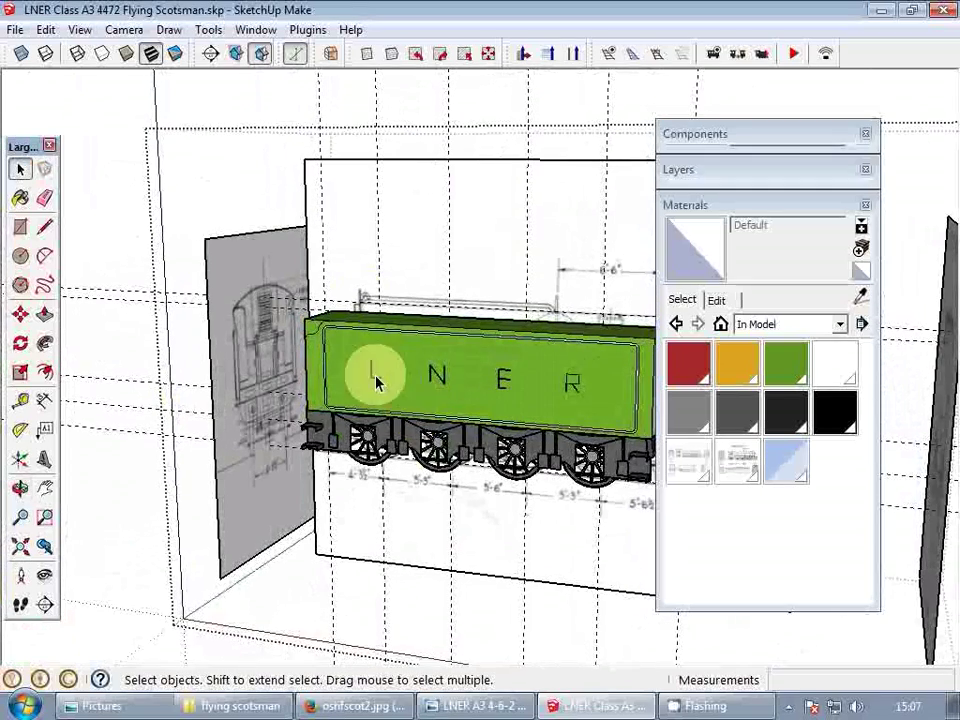
{"action": "middle_click_drag", "start_coordinate": [409, 402], "coordinate": [394, 401]}
{"action": "scroll", "coordinate": [566, 391], "scroll_direction": "up", "scroll_amount": 4}
{"action": "left_click", "coordinate": [590, 393]}
{"action": "middle_click_drag", "start_coordinate": [594, 391], "coordinate": [330, 422], "text": "shift"}
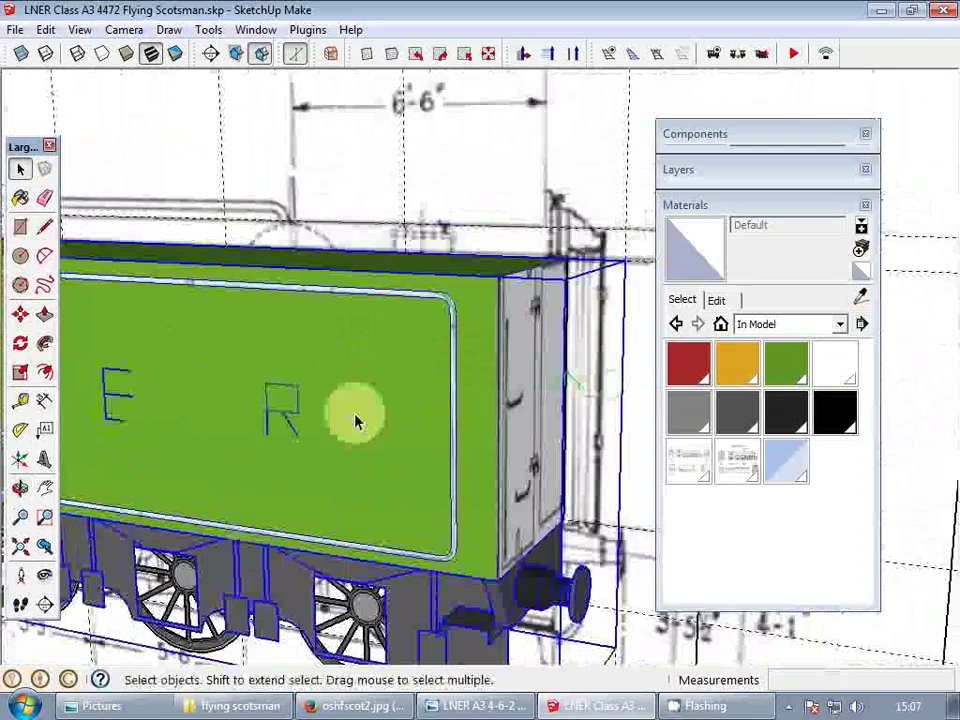
{"action": "scroll", "coordinate": [432, 394], "scroll_direction": "up", "scroll_amount": 7}
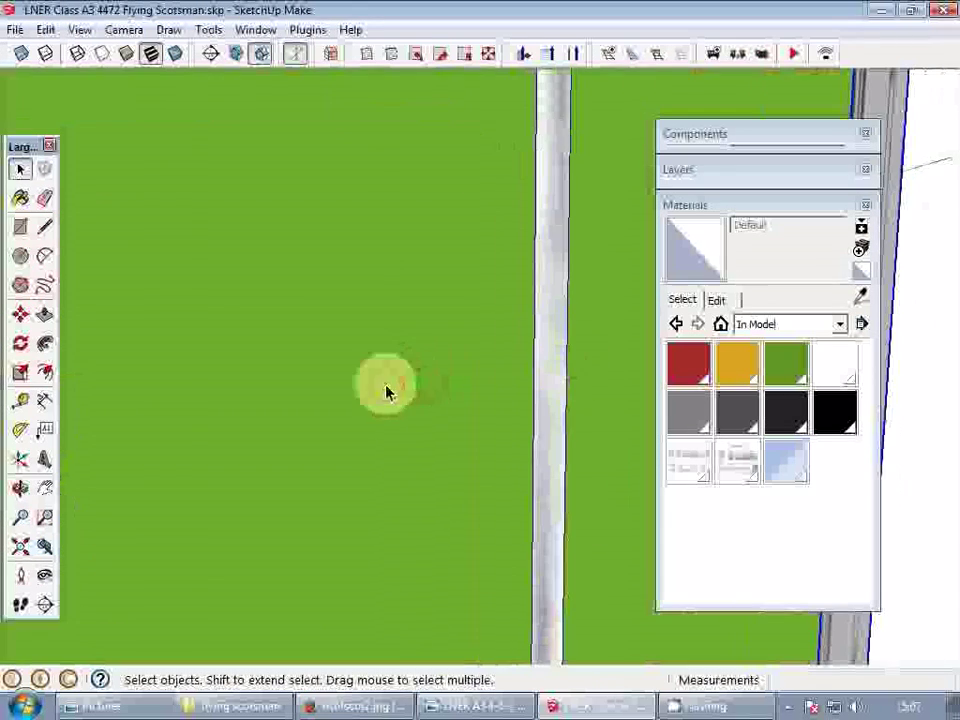
{"action": "left_click", "coordinate": [789, 400]}
{"action": "left_click", "coordinate": [553, 321]}
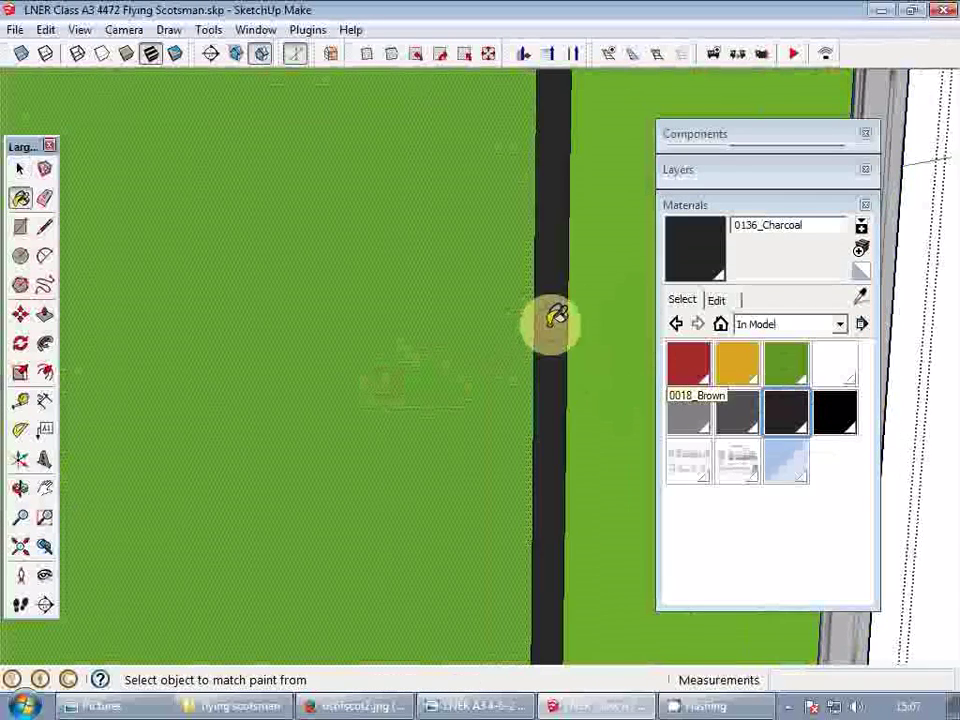
- Select the charcoal lining strip's boundary edges without its face and hide them
{"action": "key", "text": "space"}
{"action": "double_click", "coordinate": [556, 311]}
{"action": "left_click", "coordinate": [558, 313], "text": "shift"}
{"action": "key", "text": "h"}
{"action": "scroll", "coordinate": [567, 335], "scroll_direction": "down", "scroll_amount": 2}
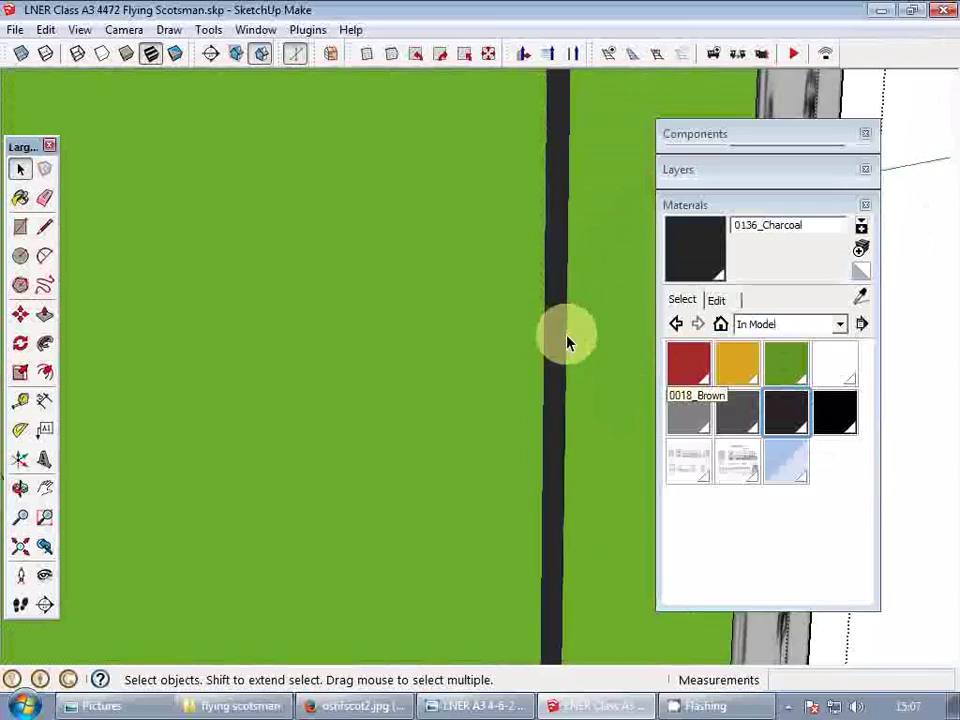
- Collapse the material browser, leave the tender's nested groups and view the whole tender behind the locomotive
{"action": "middle_click_drag", "start_coordinate": [567, 342], "coordinate": [745, 258]}
{"action": "left_click", "coordinate": [712, 207]}
{"action": "middle_click_drag", "start_coordinate": [406, 302], "coordinate": [647, 438]}
{"action": "scroll", "coordinate": [414, 304], "scroll_direction": "down", "scroll_amount": 3}
{"action": "scroll", "coordinate": [637, 417], "scroll_direction": "down", "scroll_amount": 5}
{"action": "scroll", "coordinate": [497, 418], "scroll_direction": "up", "scroll_amount": 3}
{"action": "key", "text": "Escape"}
{"action": "scroll", "coordinate": [495, 416], "scroll_direction": "down", "scroll_amount": 4}
{"action": "key", "text": "Escape"}
{"action": "key", "text": "Escape"}
{"action": "scroll", "coordinate": [521, 421], "scroll_direction": "up", "scroll_amount": 2}
{"action": "scroll", "coordinate": [520, 422], "scroll_direction": "down", "scroll_amount": 3}
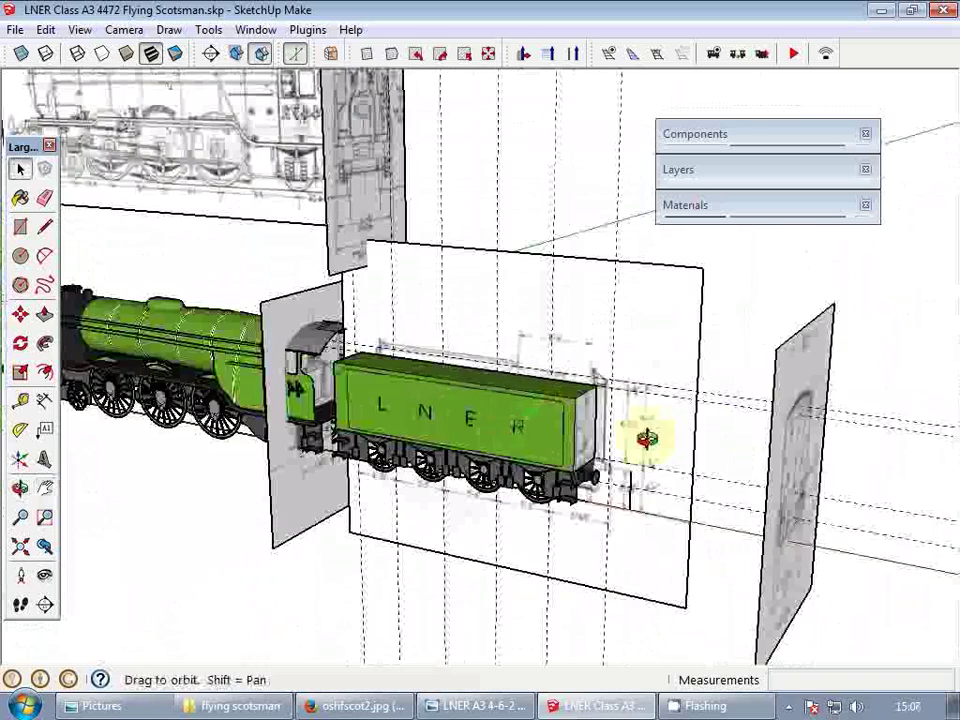
- Open the tender's nested groups down to the green body block for editing at its front top face
{"action": "middle_click_drag", "start_coordinate": [753, 427], "coordinate": [850, 402]}
{"action": "scroll", "coordinate": [647, 420], "scroll_direction": "up", "scroll_amount": 2}
{"action": "middle_click_drag", "start_coordinate": [591, 407], "coordinate": [730, 424], "text": "shift"}
{"action": "middle_click_drag", "start_coordinate": [505, 430], "coordinate": [886, 254]}
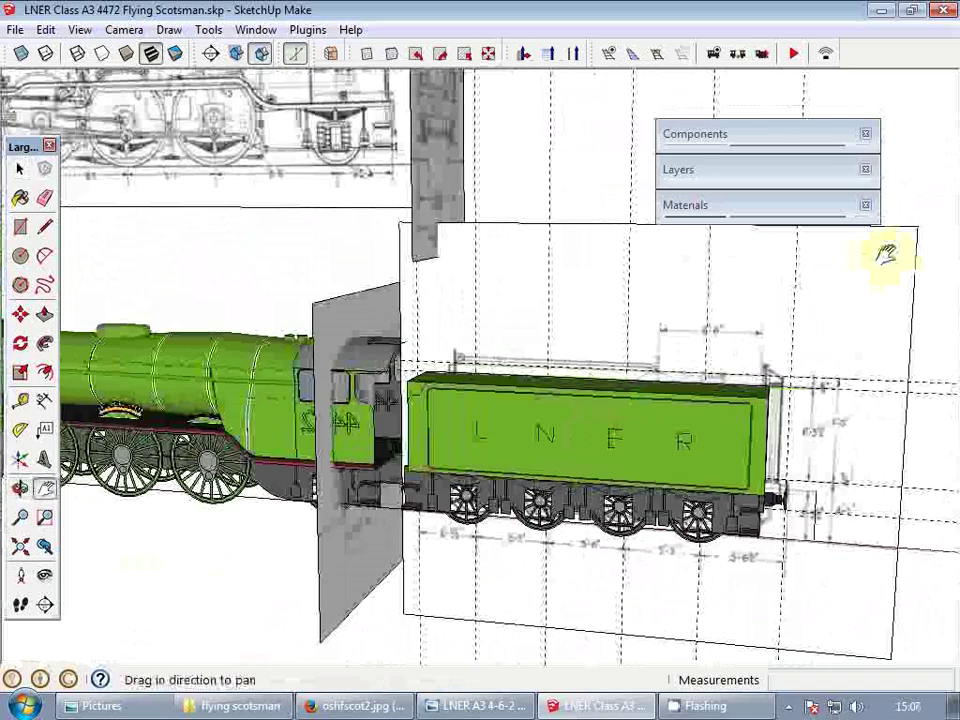
{"action": "left_click", "coordinate": [528, 175]}
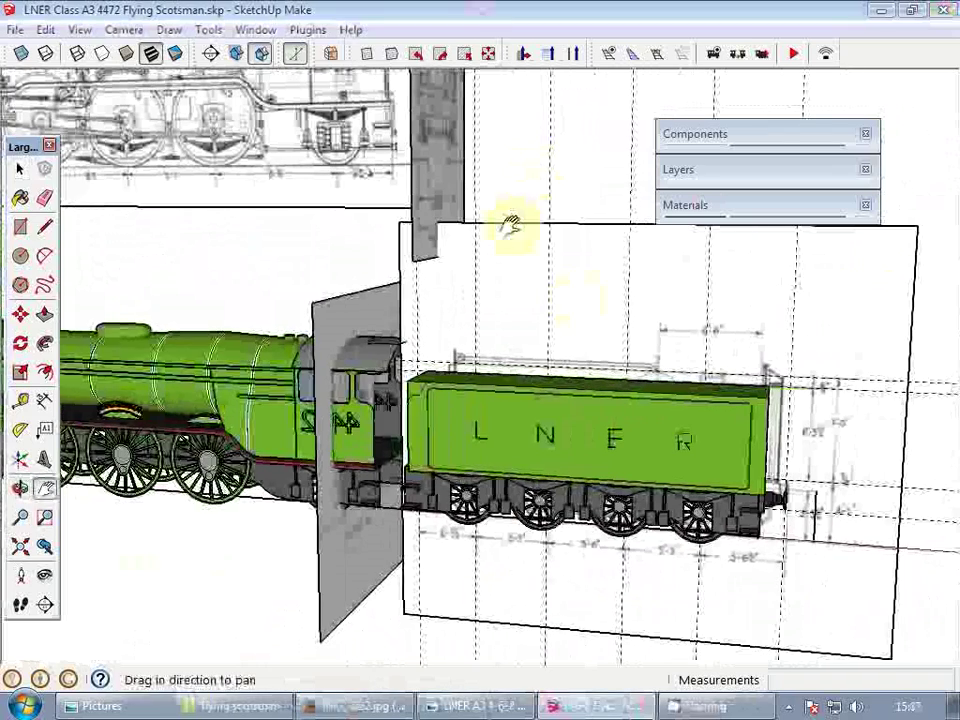
{"action": "middle_click_drag", "start_coordinate": [581, 304], "coordinate": [536, 390]}
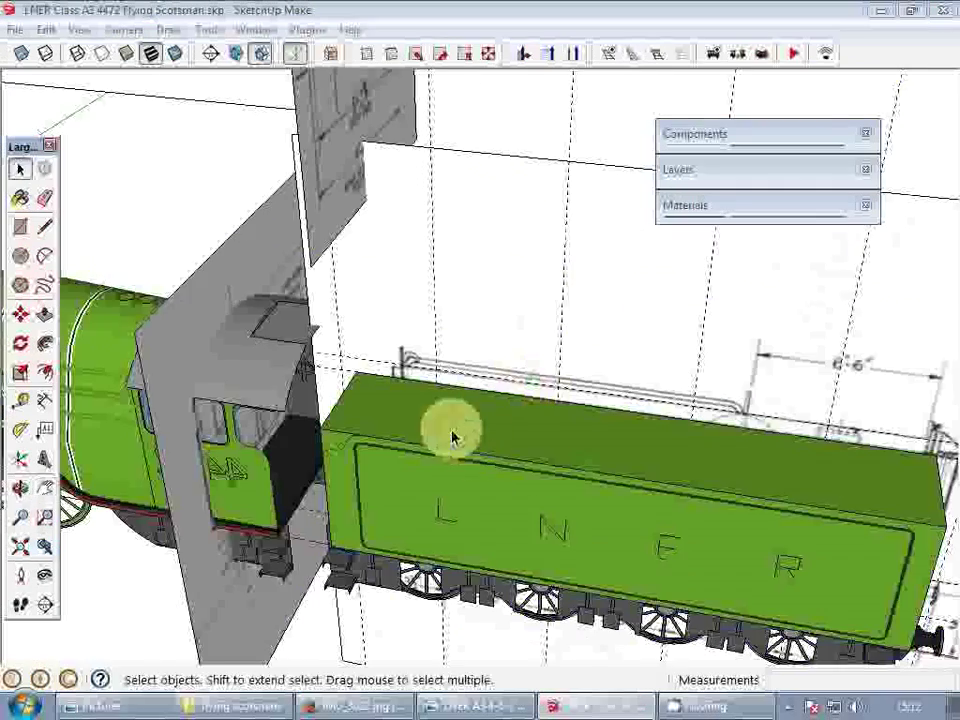
{"action": "left_click", "coordinate": [452, 435]}
{"action": "middle_click_drag", "start_coordinate": [452, 436], "coordinate": [456, 468]}
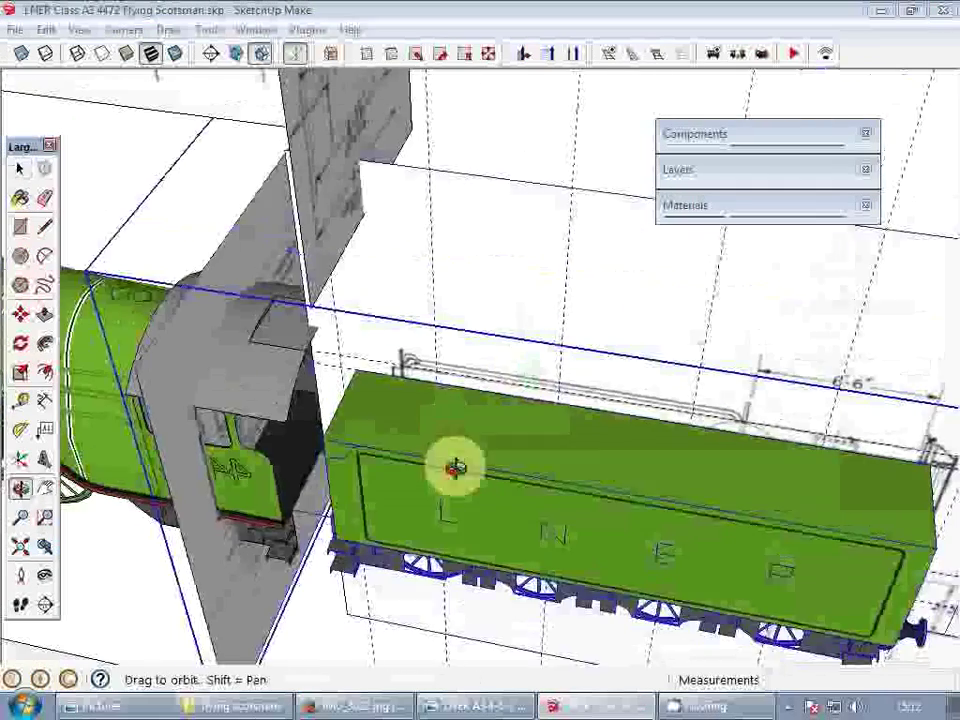
{"action": "scroll", "coordinate": [396, 460], "scroll_direction": "up", "scroll_amount": 3}
{"action": "double_click", "coordinate": [391, 464]}
{"action": "left_click", "coordinate": [376, 410]}
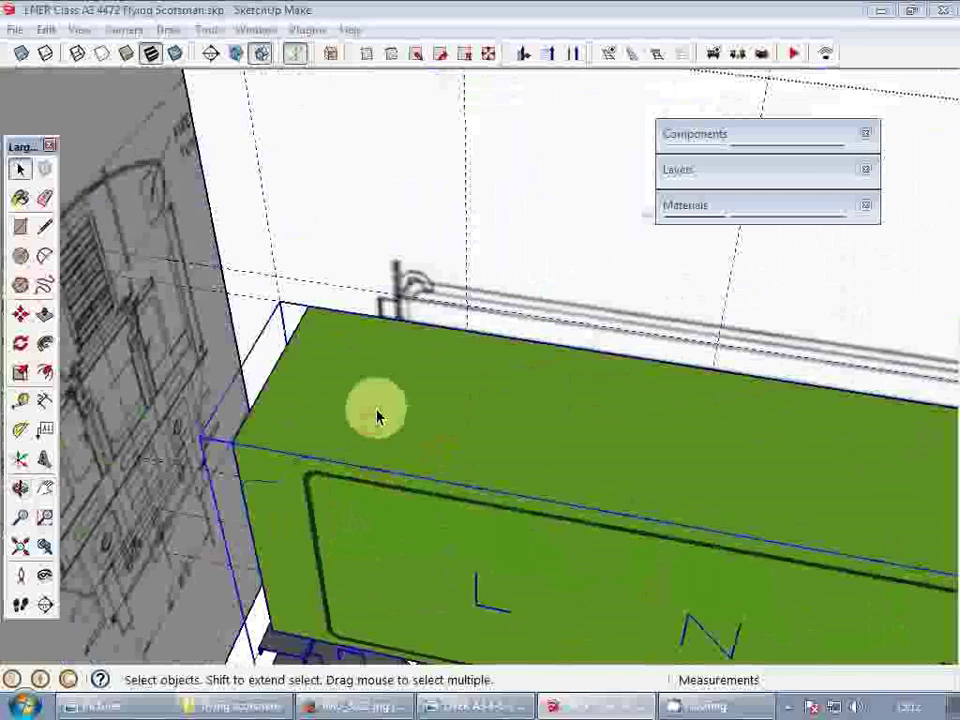
{"action": "scroll", "coordinate": [336, 404], "scroll_direction": "up", "scroll_amount": 2}
{"action": "double_click", "coordinate": [325, 413]}
{"action": "double_click", "coordinate": [316, 422]}
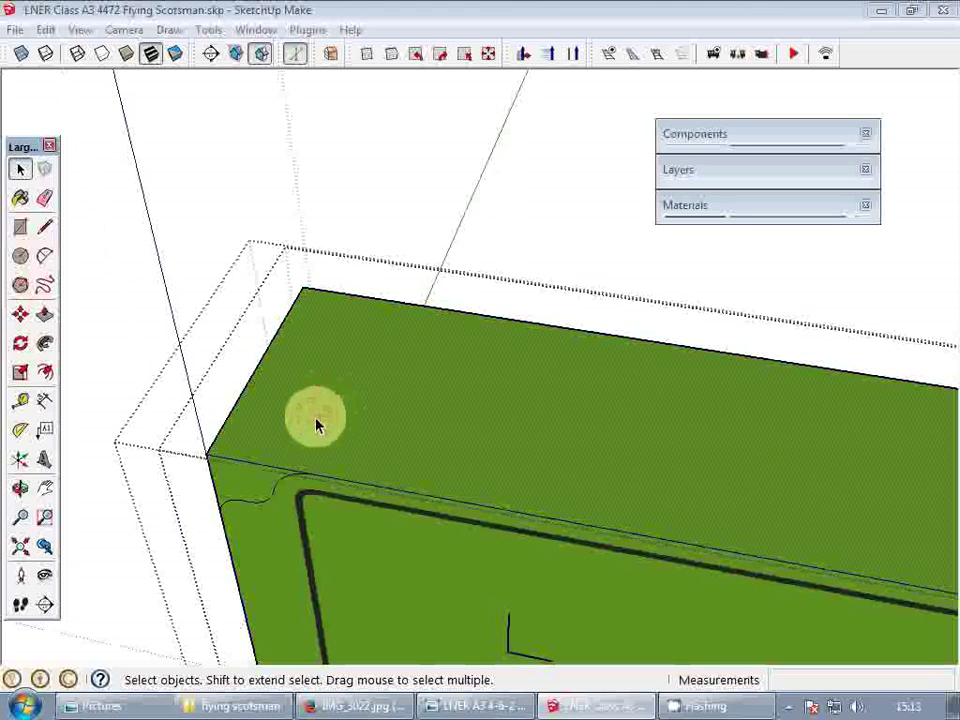
- Set a guide 3" inside the top face's outer edge and outline a 23" long section at the front end
{"action": "key", "text": "l"}
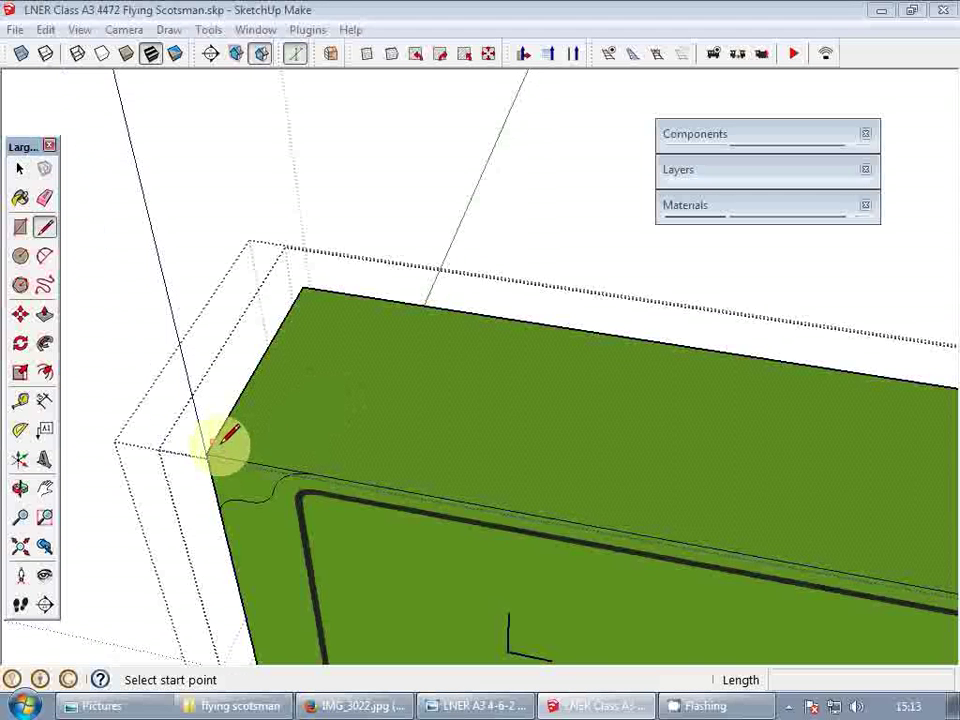
{"action": "key", "text": "t"}
{"action": "left_click", "coordinate": [259, 458]}
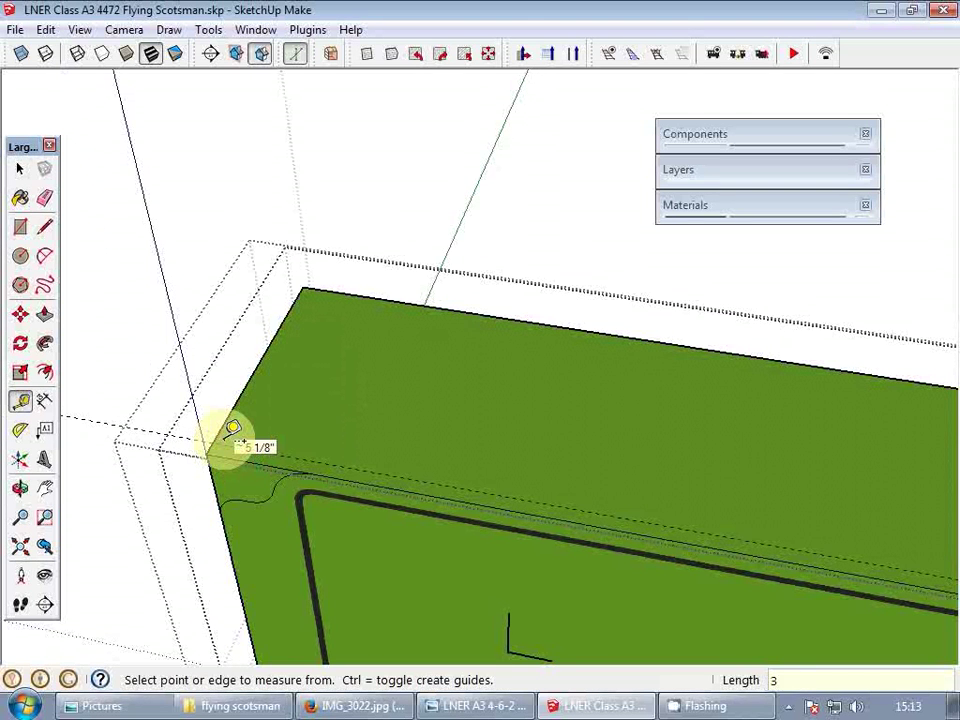
{"action": "key", "text": "space"}
{"action": "left_click", "coordinate": [209, 445]}
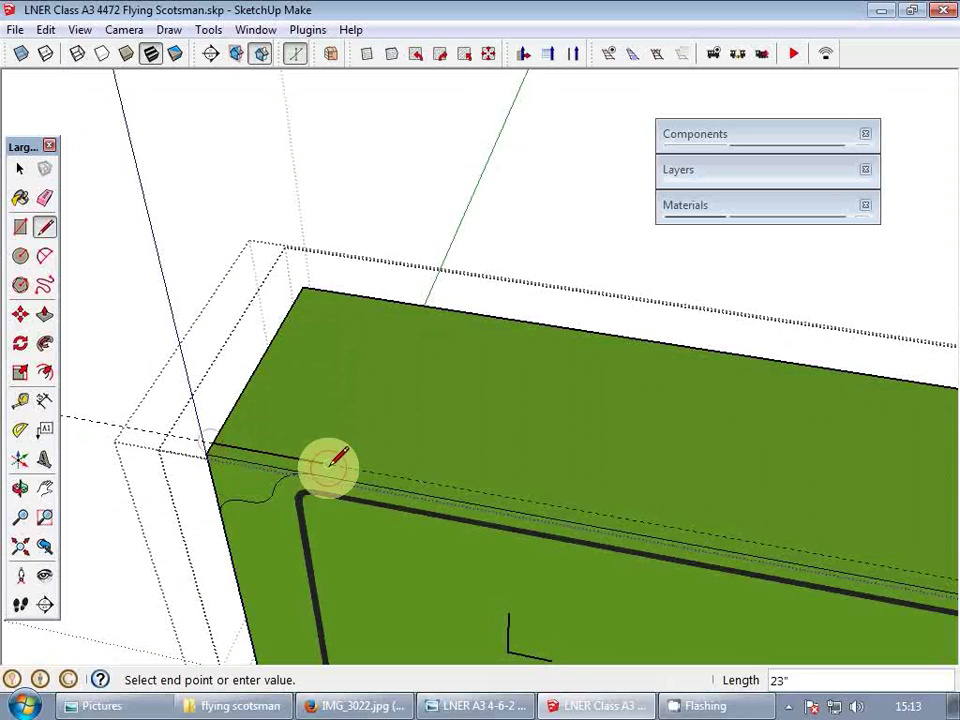
{"action": "left_click", "coordinate": [328, 464]}
{"action": "scroll", "coordinate": [544, 402], "scroll_direction": "down", "scroll_amount": 3}
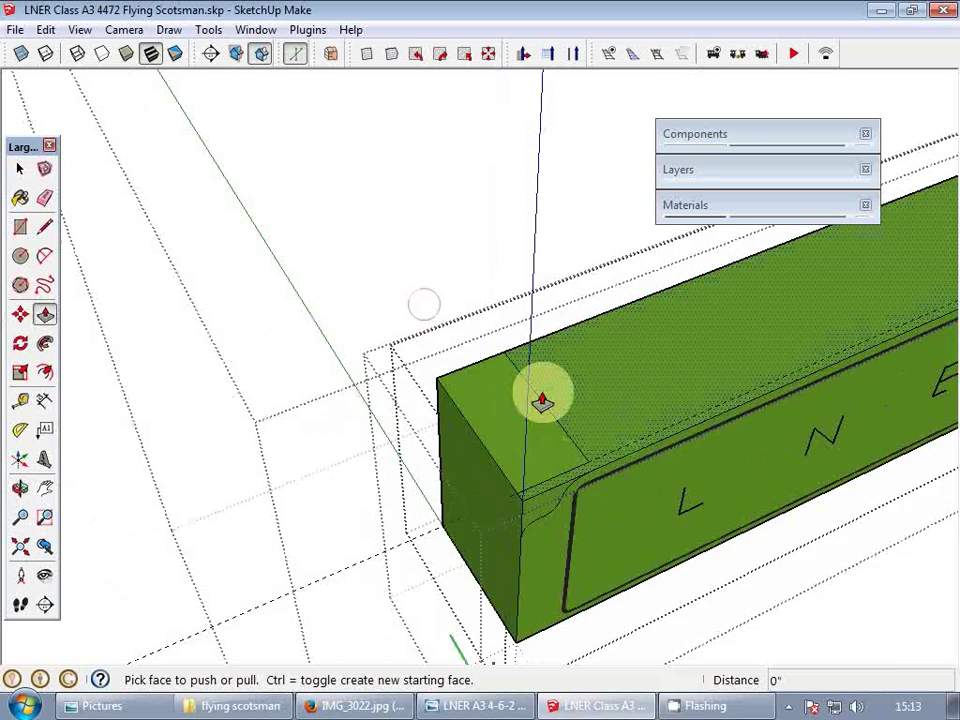
- Push the front top section down 75 1/2" to the base and erase the leftover wall on the far side
{"action": "left_click", "coordinate": [524, 435]}
{"action": "scroll", "coordinate": [494, 570], "scroll_direction": "up", "scroll_amount": 2}
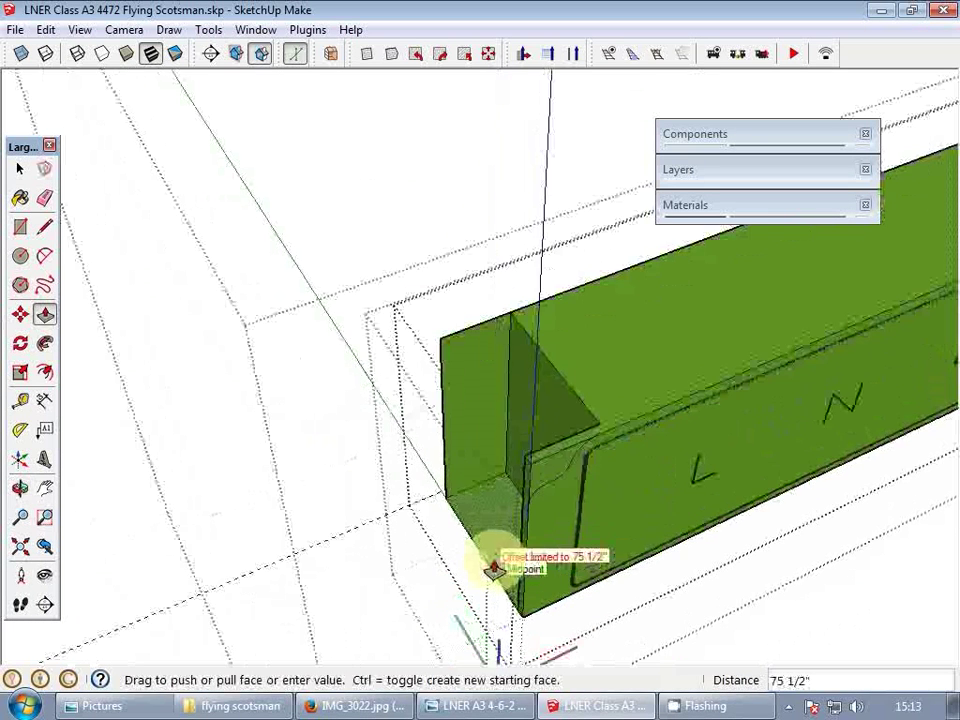
{"action": "left_click", "coordinate": [493, 568]}
{"action": "key", "text": "e"}
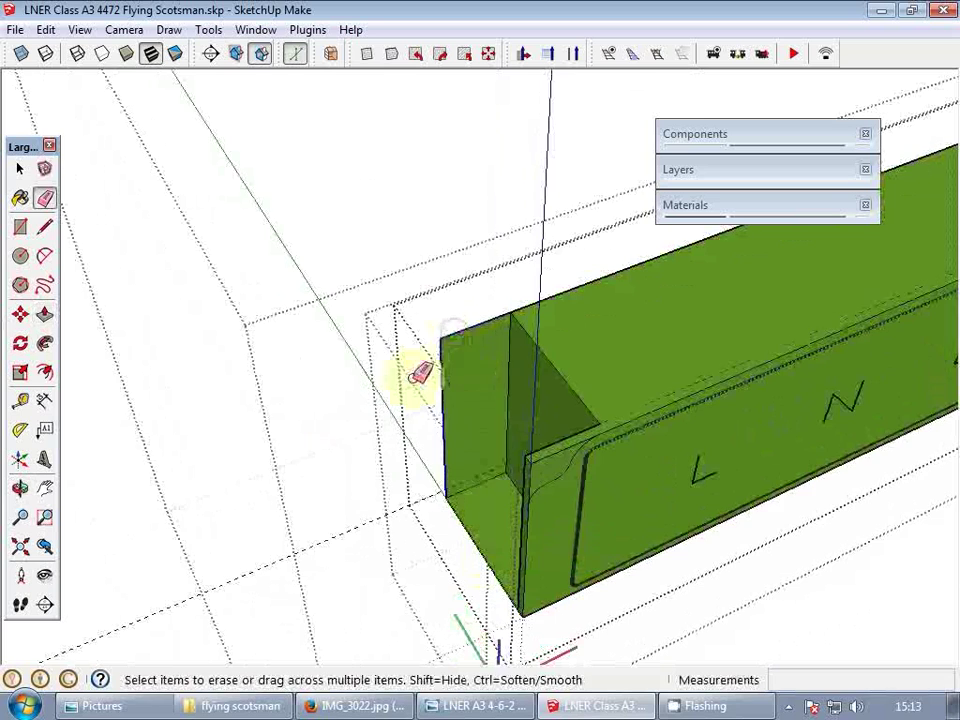
{"action": "mouse_move", "coordinate": [551, 491]}
{"action": "middle_mouse_down"}
{"action": "mouse_move", "coordinate": [542, 426]}
{"action": "mouse_move", "coordinate": [393, 388]}
{"action": "mouse_move", "coordinate": [542, 377]}
{"action": "mouse_move", "coordinate": [549, 444]}
{"action": "middle_mouse_up"}
- Draw the missing base edge to close the body's centre-line side and hide that side's boundary edges
{"action": "key", "text": "l"}
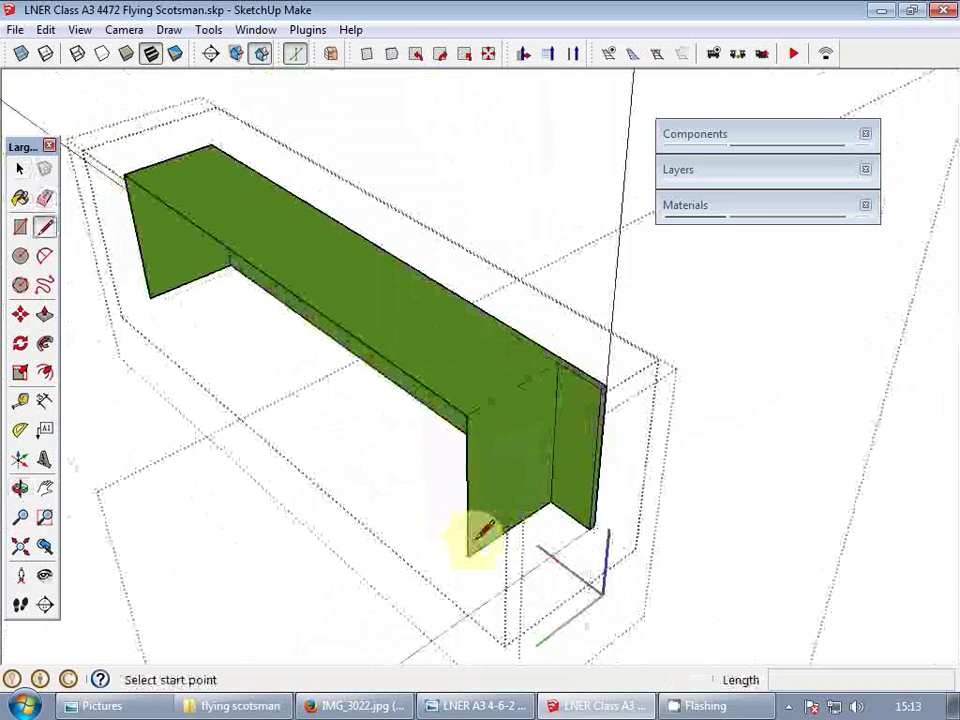
{"action": "left_click", "coordinate": [150, 298]}
{"action": "key", "text": "space"}
{"action": "left_click", "coordinate": [224, 323]}
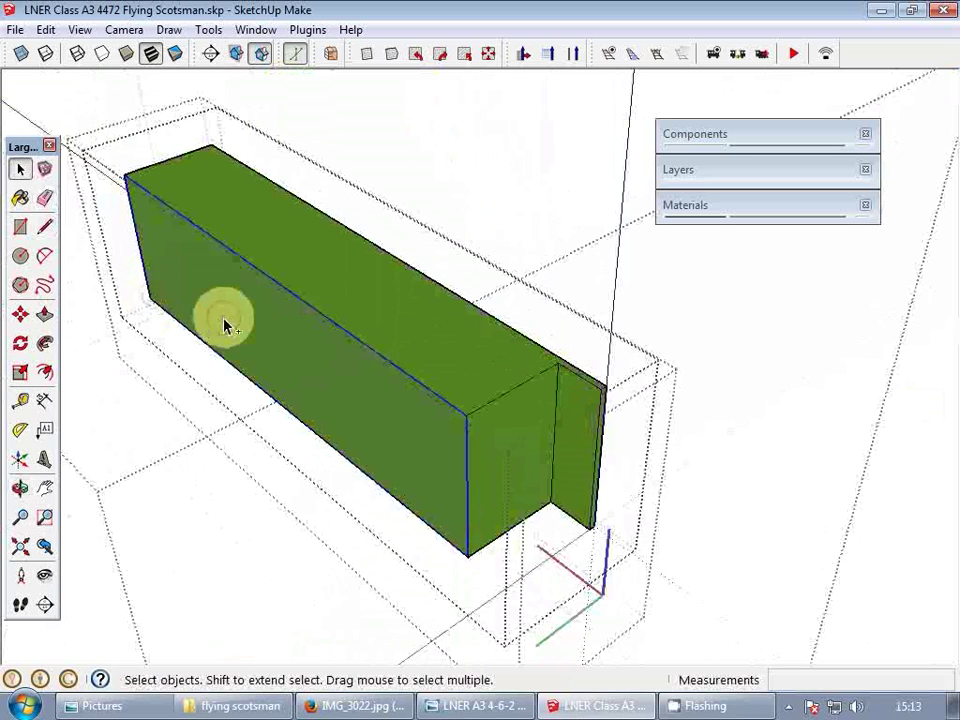
- Cut away the corner above the curved profile on the front side sheet and soften the seams across the curve
{"action": "middle_click_drag", "start_coordinate": [483, 395], "coordinate": [636, 530]}
{"action": "scroll", "coordinate": [559, 514], "scroll_direction": "up", "scroll_amount": 3}
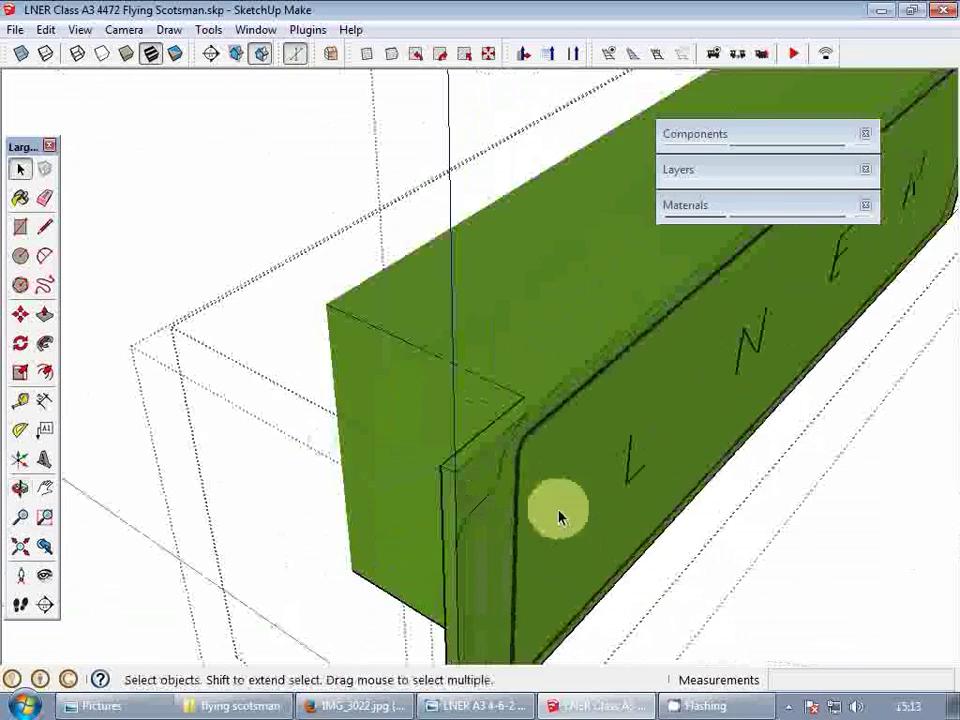
{"action": "key", "text": "p"}
{"action": "left_click", "coordinate": [484, 493]}
{"action": "left_click", "coordinate": [454, 478]}
{"action": "key", "text": "space"}
{"action": "scroll", "coordinate": [483, 505], "scroll_direction": "up", "scroll_amount": 3}
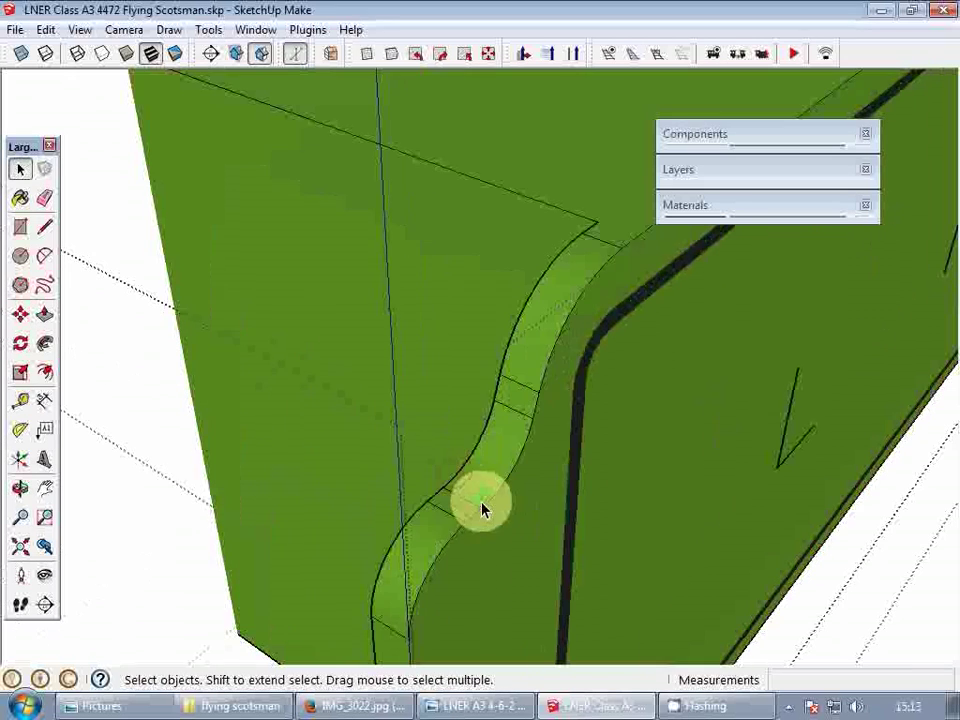
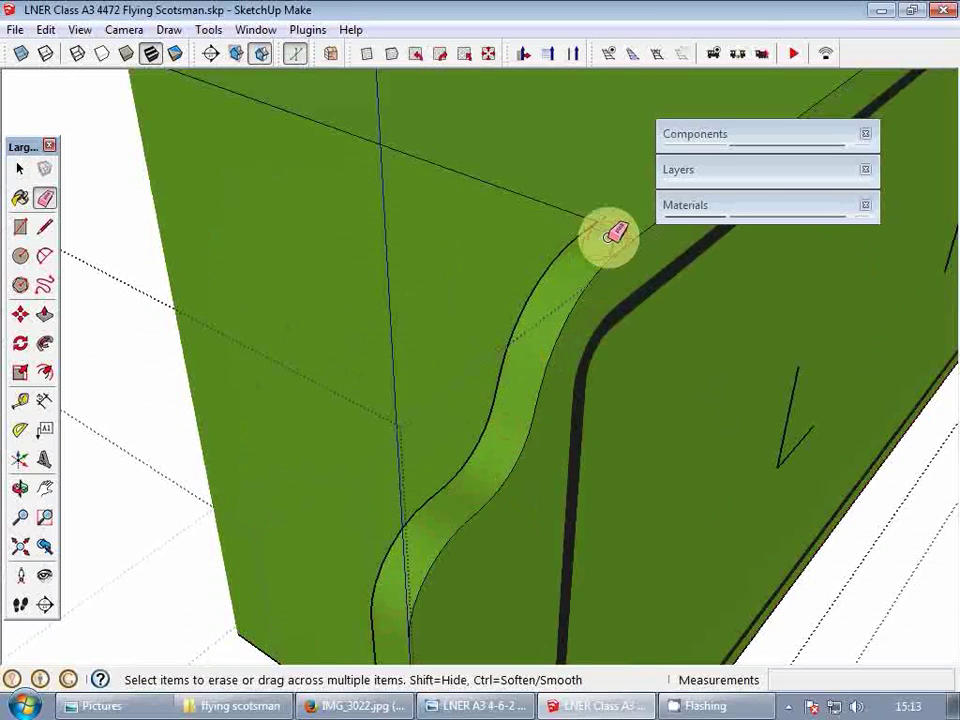
{"action": "scroll", "coordinate": [581, 345], "scroll_direction": "down", "scroll_amount": 6}
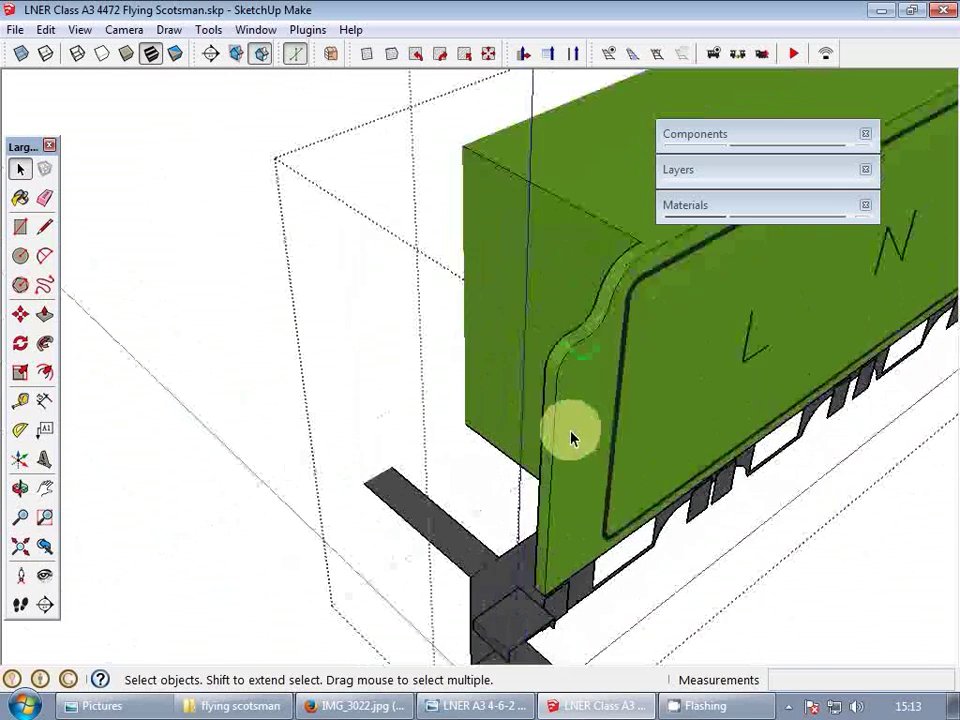
- Open the charcoal frame group beneath the tender's front end for editing, ready with the Rectangle tool
{"action": "middle_click_drag", "start_coordinate": [572, 437], "coordinate": [748, 446]}
{"action": "scroll", "coordinate": [683, 525], "scroll_direction": "up", "scroll_amount": 2}
{"action": "left_click", "coordinate": [672, 536]}
{"action": "scroll", "coordinate": [672, 536], "scroll_direction": "up", "scroll_amount": 2}
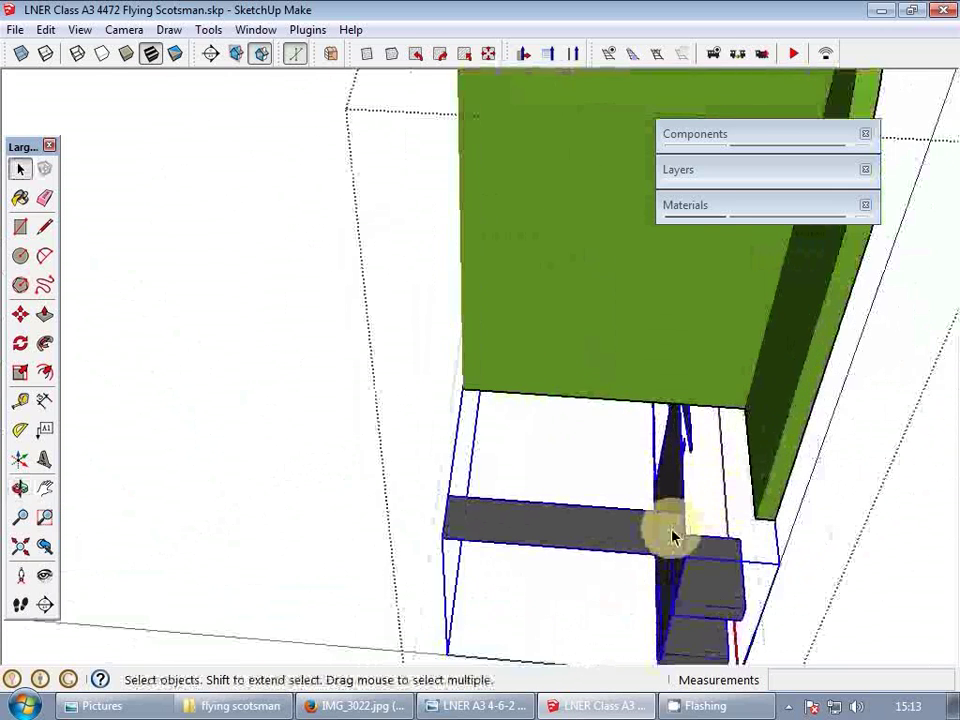
{"action": "double_click", "coordinate": [671, 536]}
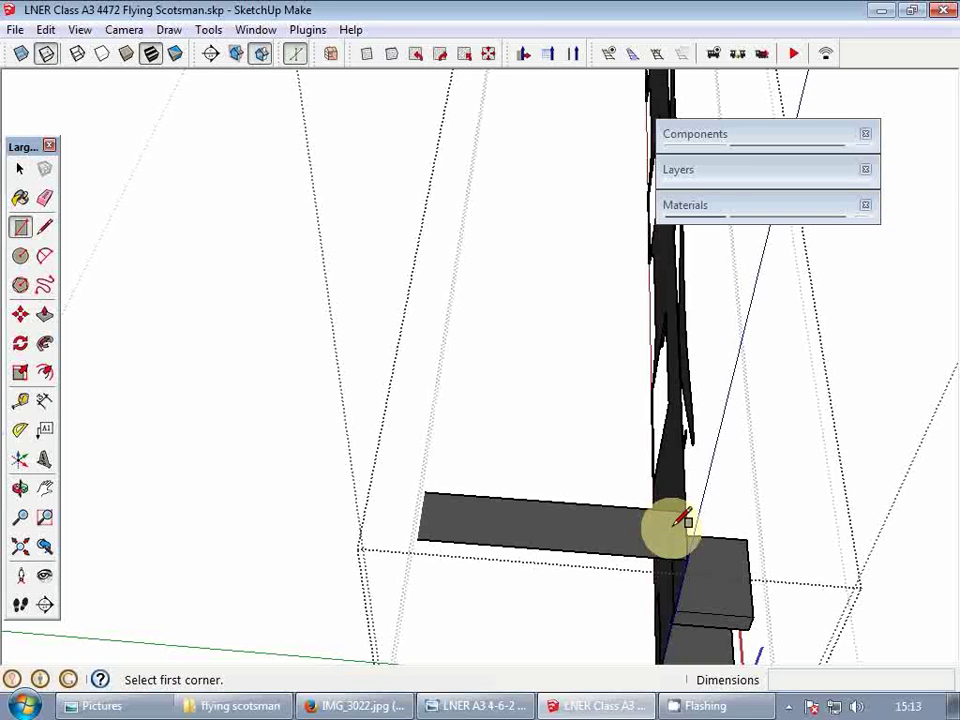
{"action": "key", "text": "j"}
{"action": "key", "text": "j"}
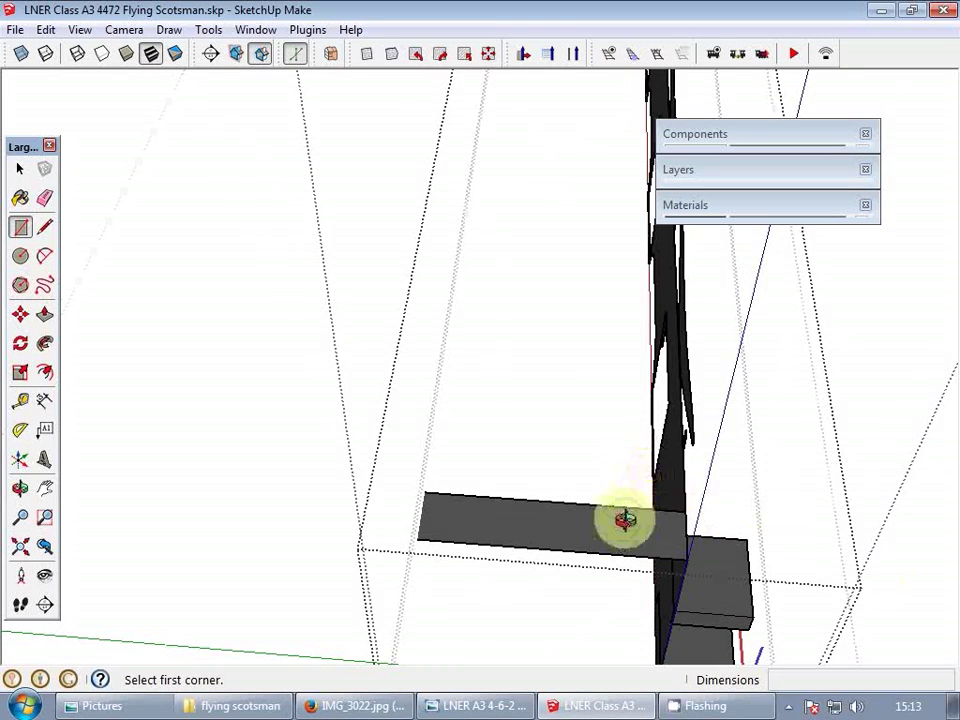
- Draw a floor rectangle about 48 5/8" by 23" from the side sheet's inner corner to the front strip's inner end
{"action": "middle_click_drag", "start_coordinate": [624, 519], "coordinate": [491, 498]}
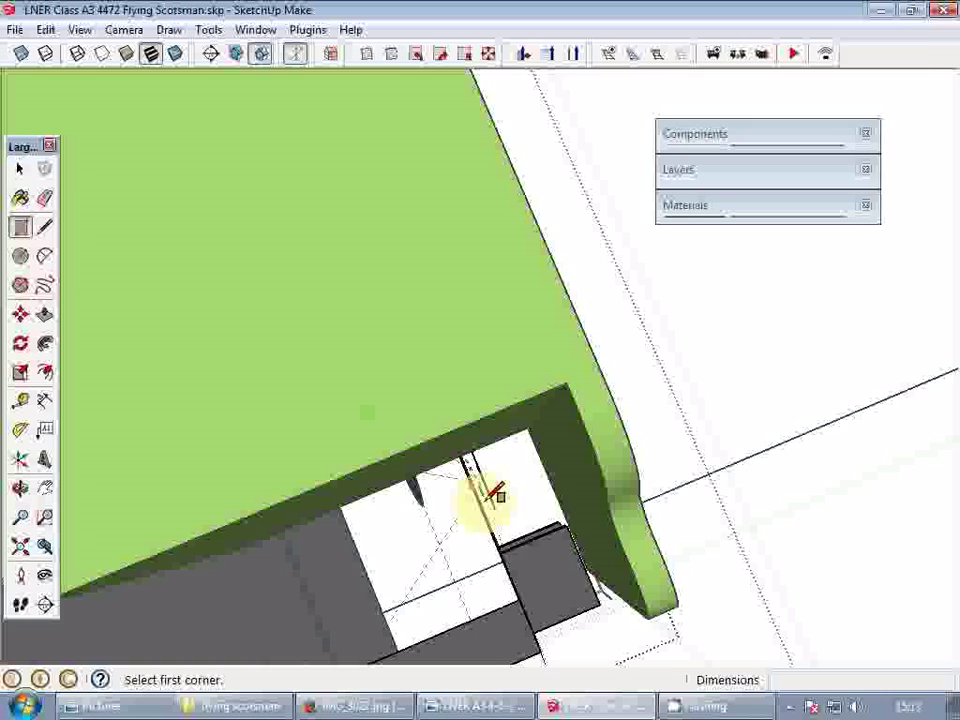
{"action": "left_click", "coordinate": [529, 426]}
{"action": "middle_click_drag", "start_coordinate": [470, 585], "coordinate": [553, 432]}
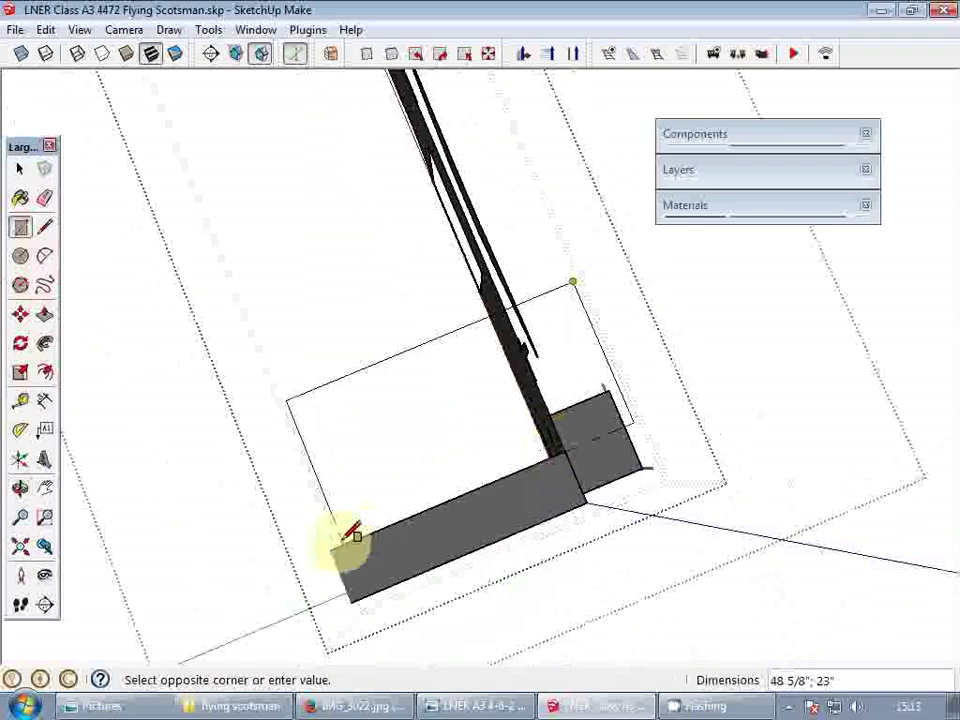
{"action": "middle_click_drag", "start_coordinate": [338, 545], "coordinate": [180, 318]}
{"action": "middle_click_drag", "start_coordinate": [424, 223], "coordinate": [461, 497]}
{"action": "key", "text": "space"}
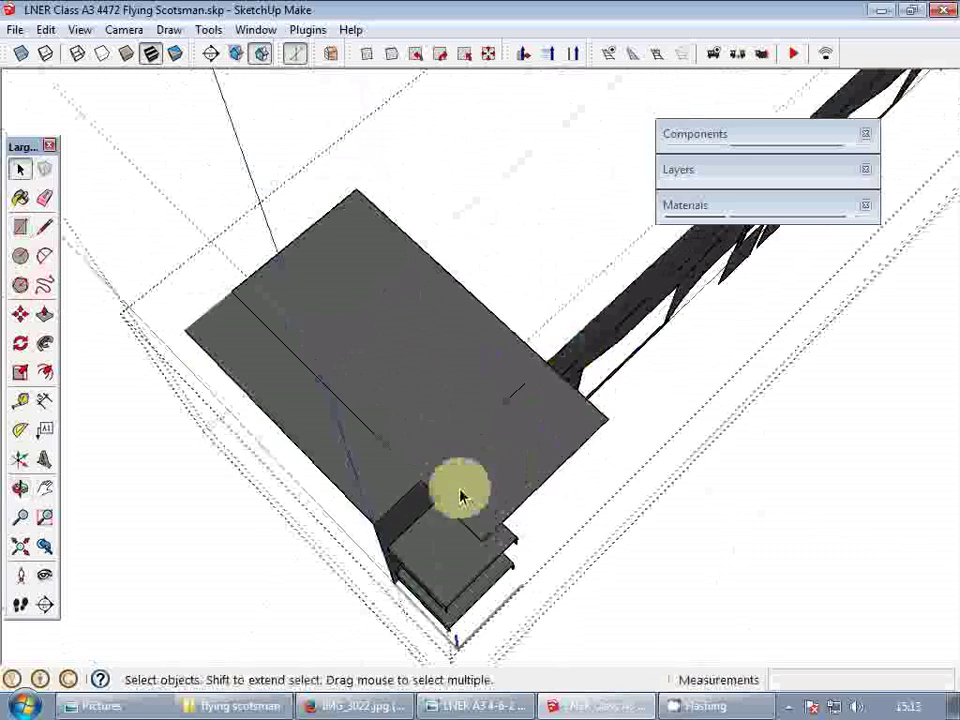
- Select the edges that divide the new floor rectangle from the existing front strip
{"action": "key", "text": "m"}
{"action": "key", "text": "space"}
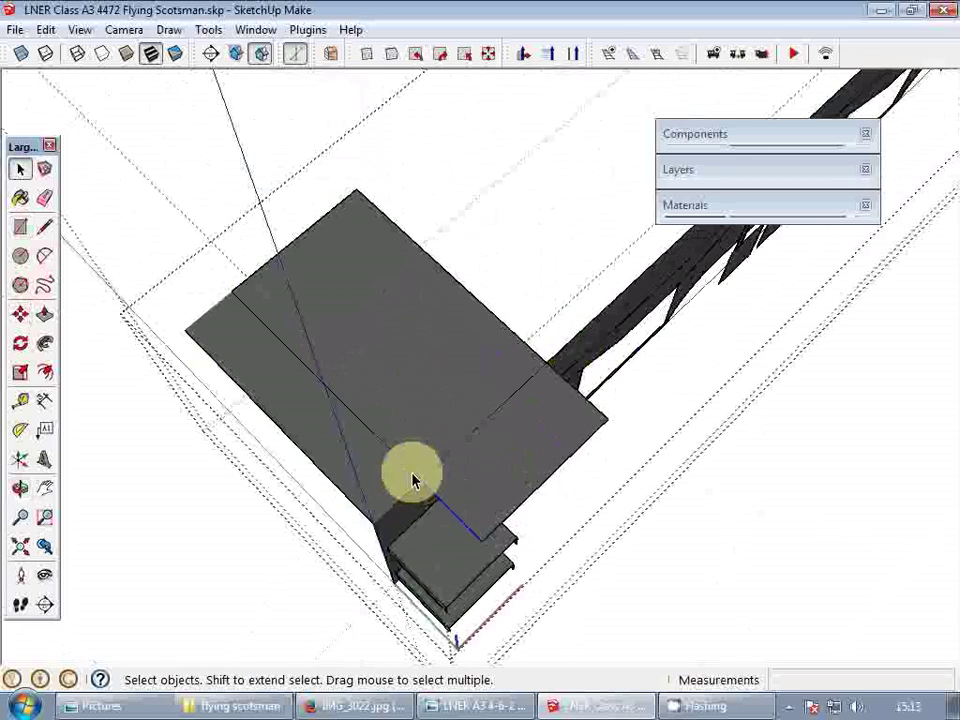
{"action": "left_click", "coordinate": [411, 473]}
{"action": "left_click", "coordinate": [440, 497]}
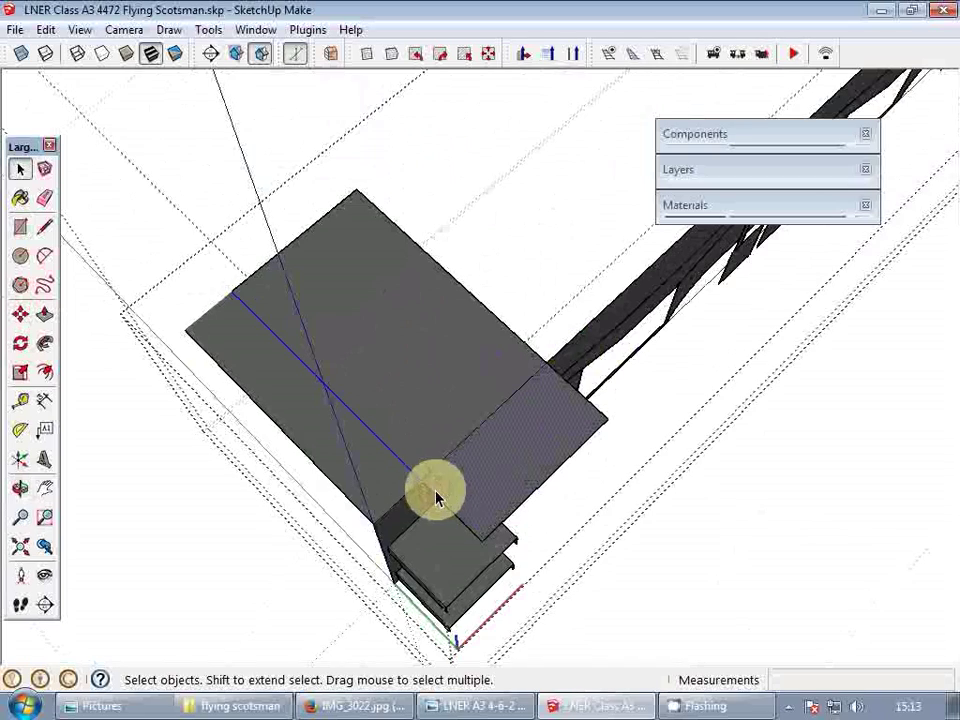
{"action": "mouse_move", "coordinate": [499, 467]}
{"action": "middle_mouse_down"}
{"action": "mouse_move", "coordinate": [285, 354]}
{"action": "mouse_move", "coordinate": [343, 240]}
{"action": "mouse_move", "coordinate": [415, 436]}
{"action": "middle_mouse_up"}
{"action": "left_click", "coordinate": [386, 432]}
- Leave the tender's nested groups and view the whole tender with its cut-back front end
{"action": "scroll", "coordinate": [443, 409], "scroll_direction": "down", "scroll_amount": 2}
{"action": "key", "text": "space"}
{"action": "key", "text": "Escape"}
{"action": "scroll", "coordinate": [468, 411], "scroll_direction": "down", "scroll_amount": 2}
{"action": "middle_click_drag", "start_coordinate": [467, 417], "coordinate": [523, 366], "text": "shift"}
{"action": "key", "text": "Escape"}
{"action": "scroll", "coordinate": [432, 355], "scroll_direction": "up", "scroll_amount": 2}
{"action": "scroll", "coordinate": [432, 355], "scroll_direction": "down", "scroll_amount": 5}
{"action": "scroll", "coordinate": [515, 312], "scroll_direction": "up", "scroll_amount": 1}
{"action": "middle_click_drag", "start_coordinate": [515, 312], "coordinate": [411, 287]}
{"action": "key", "text": "Escape"}
{"action": "scroll", "coordinate": [571, 382], "scroll_direction": "down", "scroll_amount": 2}
{"action": "scroll", "coordinate": [400, 268], "scroll_direction": "up", "scroll_amount": 2}
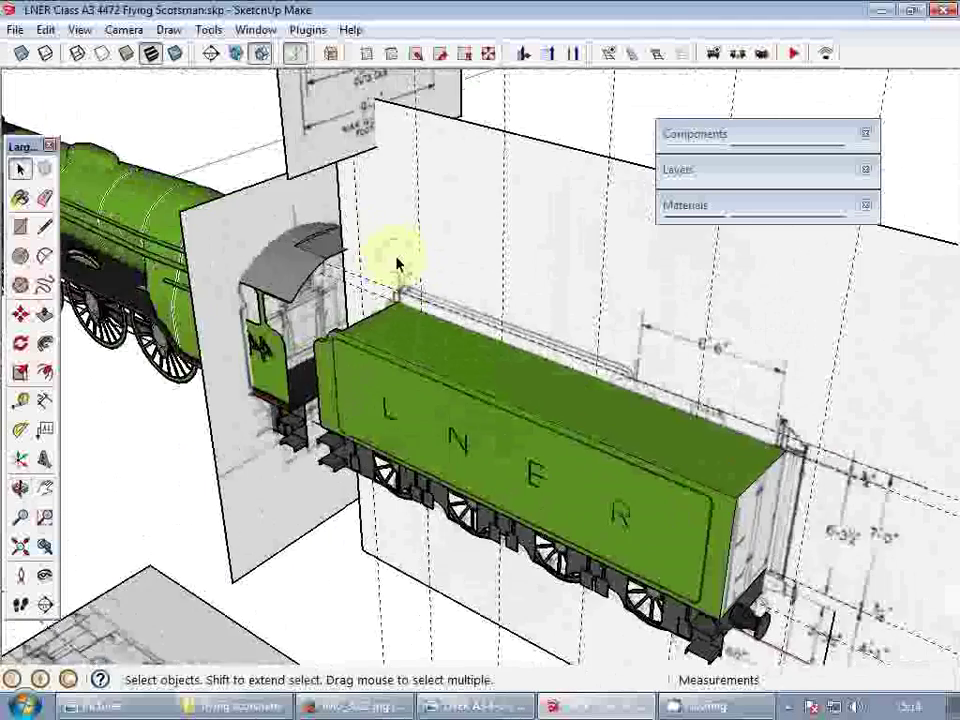
- Move the end-elevation reference drawing 50 5/8" towards the tender's front and adjust its position along the track
{"action": "scroll", "coordinate": [316, 245], "scroll_direction": "up", "scroll_amount": 3}
{"action": "scroll", "coordinate": [316, 245], "scroll_direction": "down", "scroll_amount": 4}
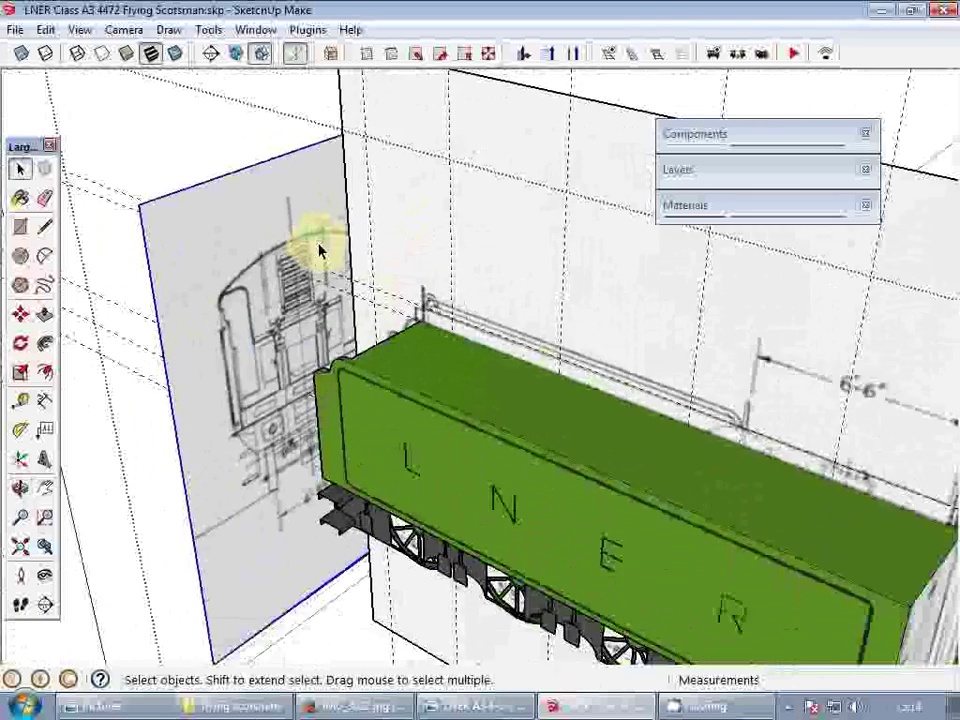
{"action": "key", "text": "m"}
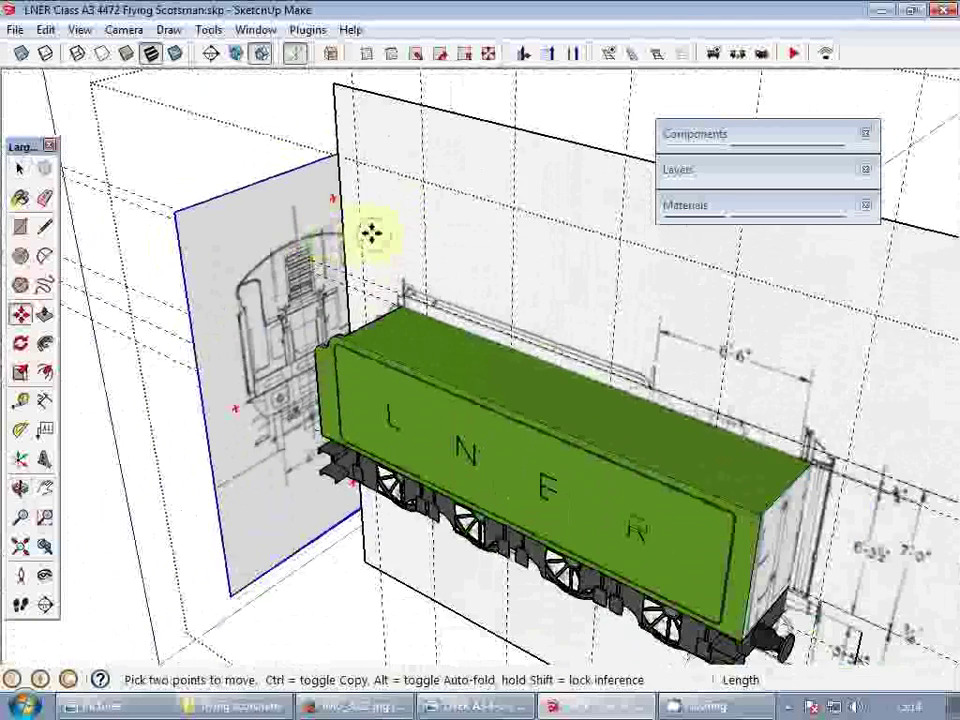
{"action": "left_click", "coordinate": [371, 233]}
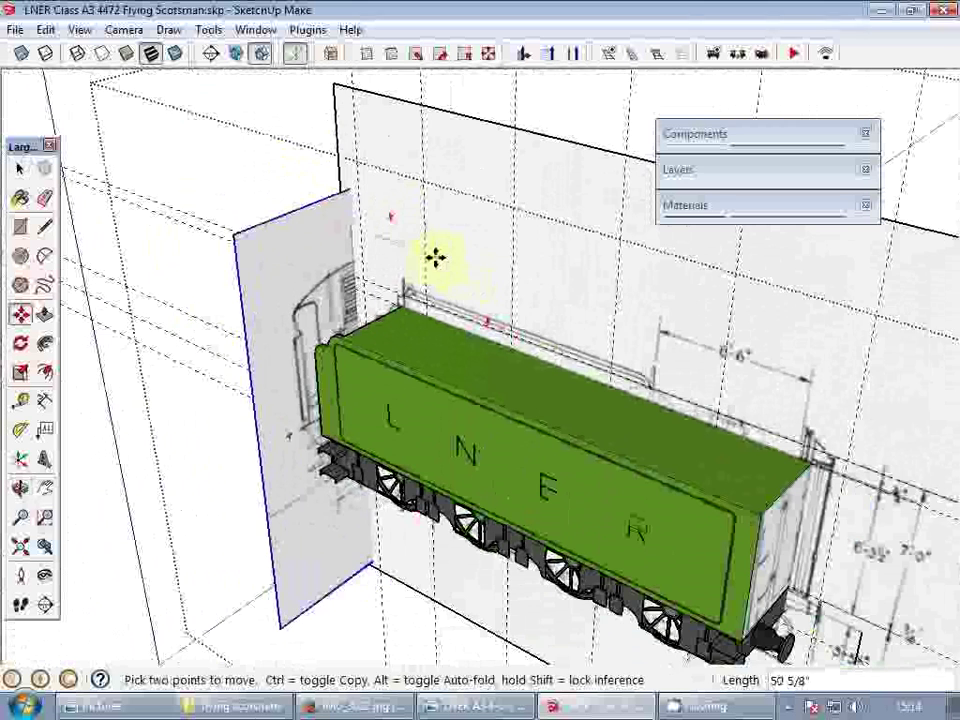
{"action": "left_click", "coordinate": [430, 257]}
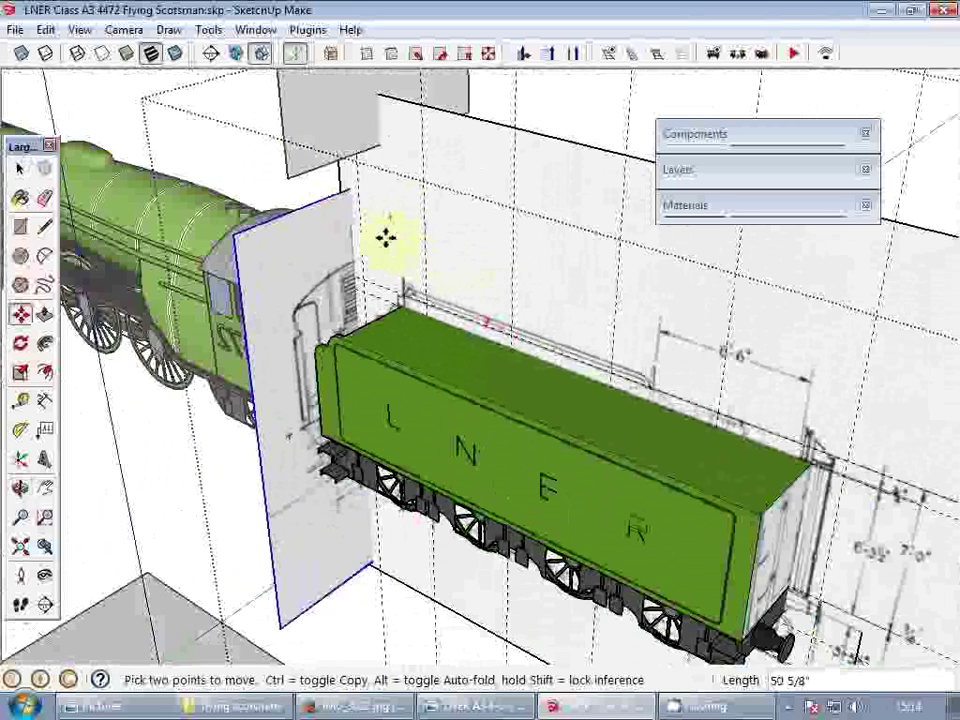
{"action": "scroll", "coordinate": [385, 236], "scroll_direction": "up", "scroll_amount": 5}
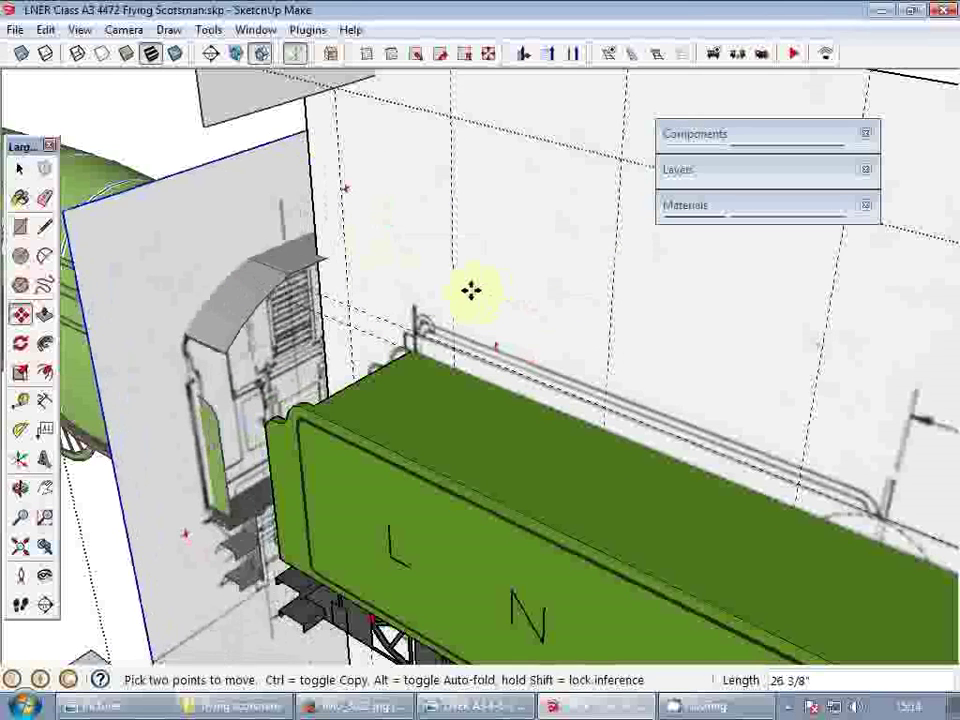
{"action": "left_click", "coordinate": [526, 309]}
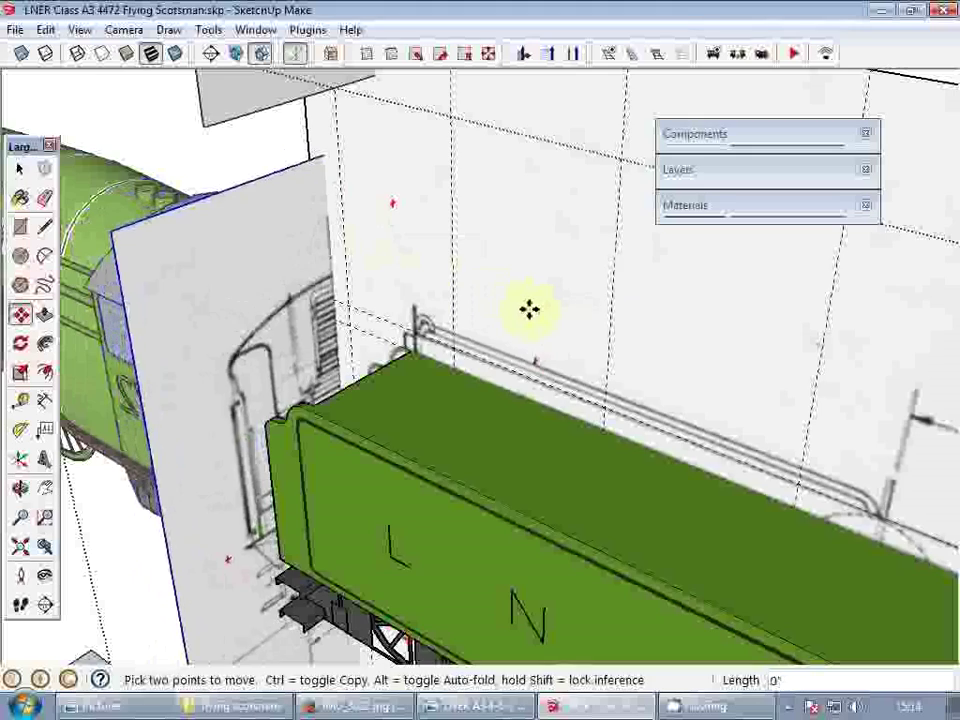
{"action": "key", "text": "space"}
- Examine the front and rear end-elevation drawings around the tender, checking the body outline and coal-space details
{"action": "middle_click_drag", "start_coordinate": [478, 294], "coordinate": [580, 390]}
{"action": "scroll", "coordinate": [461, 315], "scroll_direction": "up", "scroll_amount": 2}
{"action": "scroll", "coordinate": [463, 314], "scroll_direction": "up", "scroll_amount": 2}
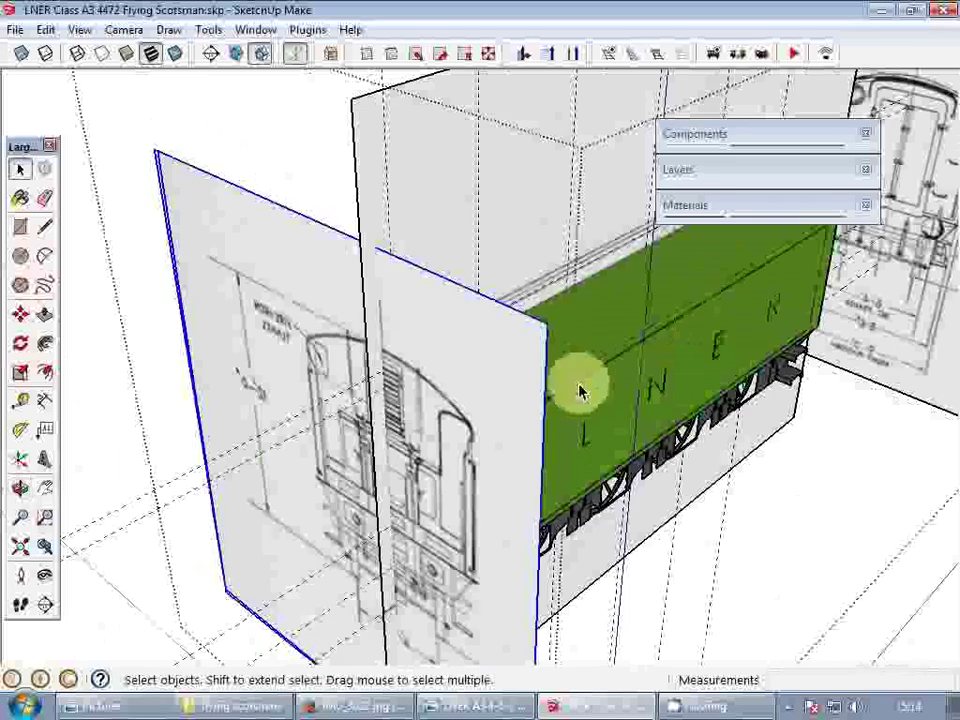
{"action": "mouse_move", "coordinate": [426, 401]}
{"action": "middle_mouse_down"}
{"action": "mouse_move", "coordinate": [615, 319]}
{"action": "mouse_move", "coordinate": [495, 289]}
{"action": "middle_mouse_up"}
{"action": "scroll", "coordinate": [486, 319], "scroll_direction": "up", "scroll_amount": 2}
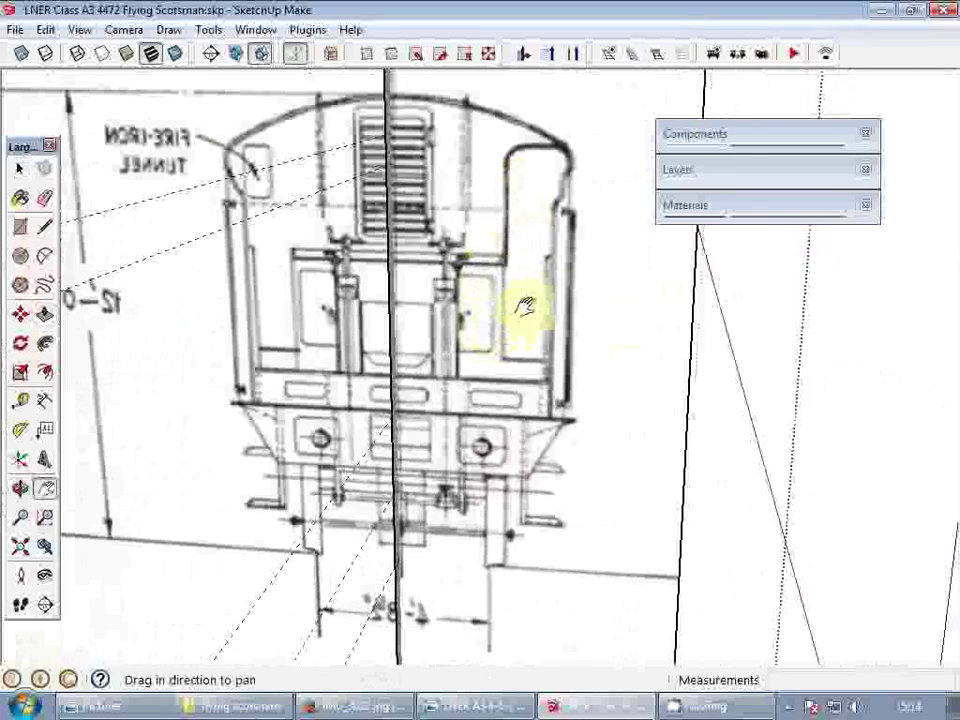
{"action": "scroll", "coordinate": [541, 290], "scroll_direction": "down", "scroll_amount": 3}
{"action": "middle_click_drag", "start_coordinate": [494, 308], "coordinate": [388, 309]}
{"action": "middle_click_drag", "start_coordinate": [420, 312], "coordinate": [459, 315], "text": "shift"}
{"action": "scroll", "coordinate": [470, 318], "scroll_direction": "down", "scroll_amount": 3}
{"action": "middle_click_drag", "start_coordinate": [600, 310], "coordinate": [512, 369], "text": "shift"}
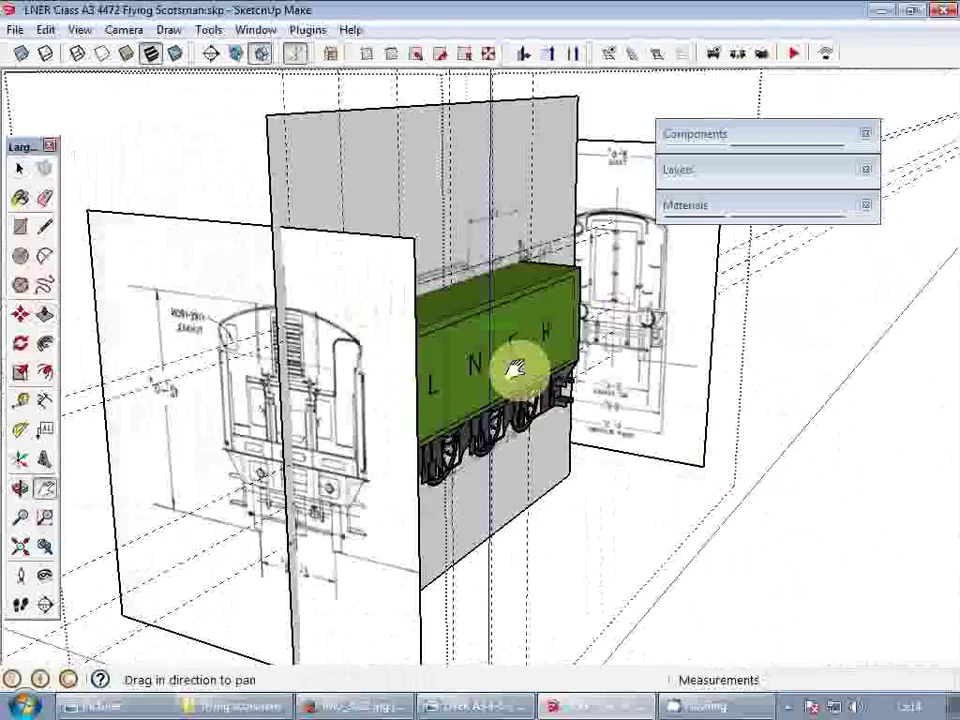
{"action": "scroll", "coordinate": [648, 260], "scroll_direction": "up", "scroll_amount": 4}
{"action": "middle_click_drag", "start_coordinate": [651, 262], "coordinate": [92, 355]}
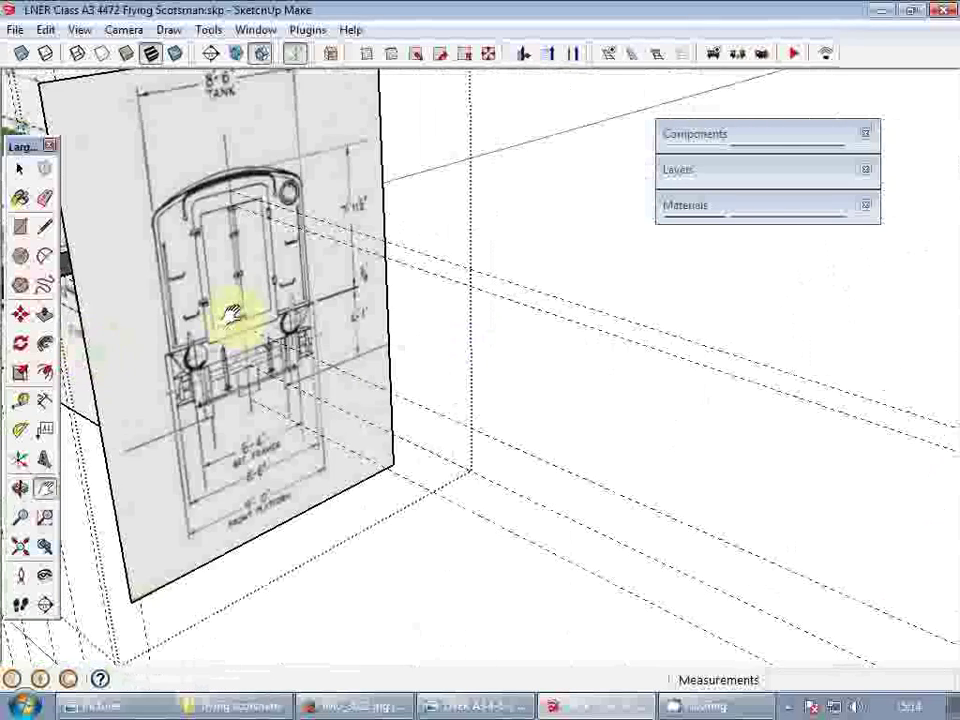
{"action": "middle_click_drag", "start_coordinate": [240, 307], "coordinate": [560, 460], "text": "shift"}
{"action": "middle_click_drag", "start_coordinate": [385, 397], "coordinate": [474, 394], "text": "shift"}
{"action": "scroll", "coordinate": [474, 394], "scroll_direction": "up", "scroll_amount": 4}
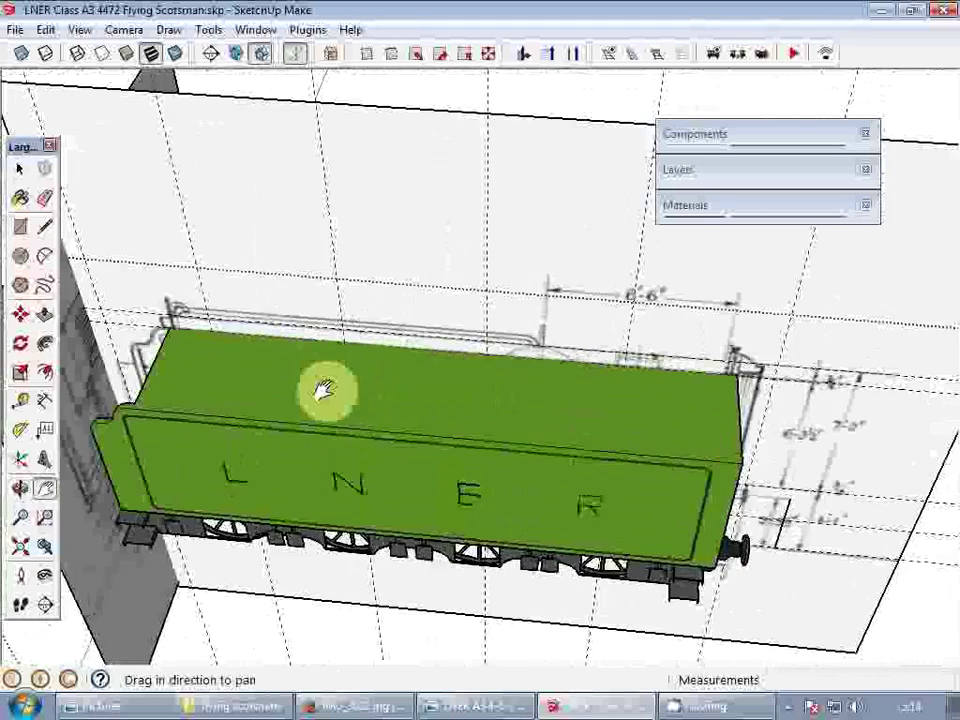
- Open the tender group for editing with its flat top in view
{"action": "middle_click_drag", "start_coordinate": [302, 385], "coordinate": [343, 399], "text": "shift"}
{"action": "scroll", "coordinate": [343, 400], "scroll_direction": "up", "scroll_amount": 2}
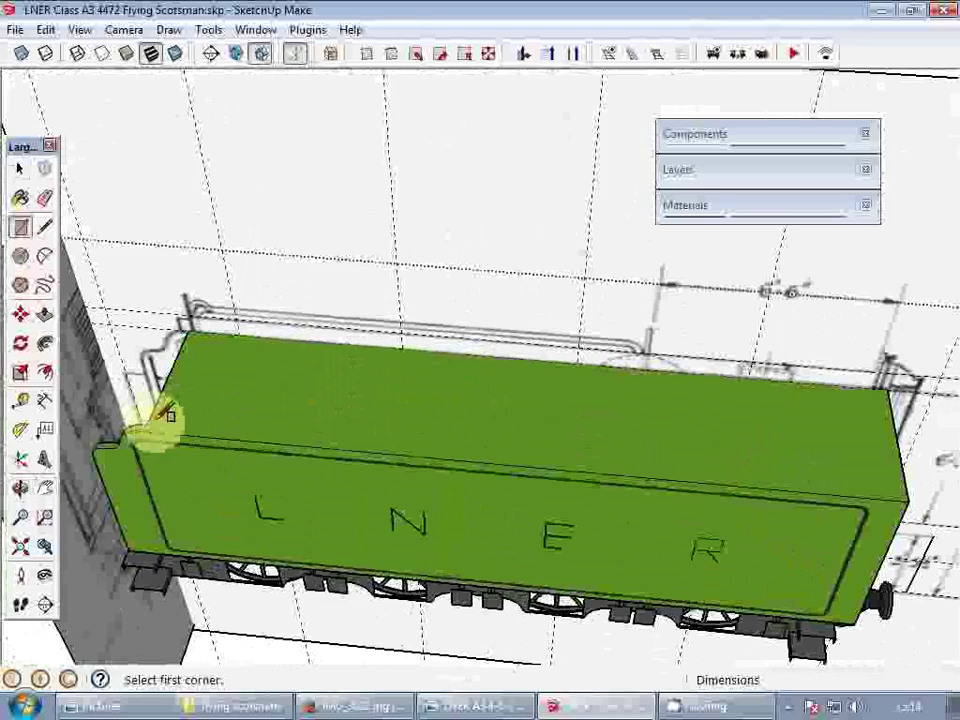
{"action": "key", "text": "space"}
{"action": "double_click", "coordinate": [210, 421]}
{"action": "key", "text": "r"}
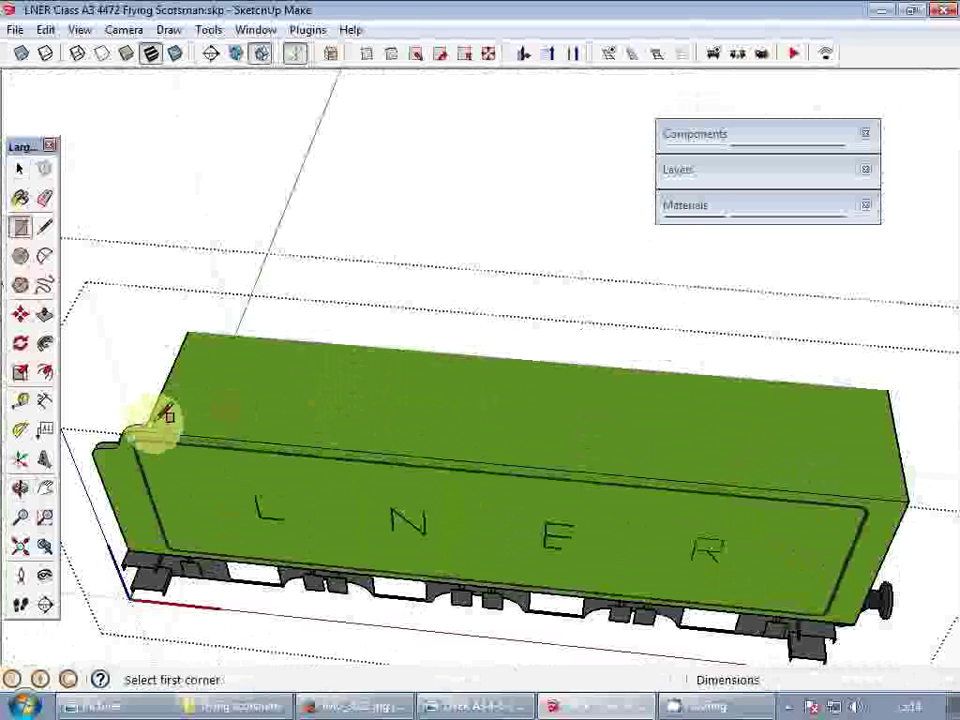
{"action": "left_click", "coordinate": [147, 425]}
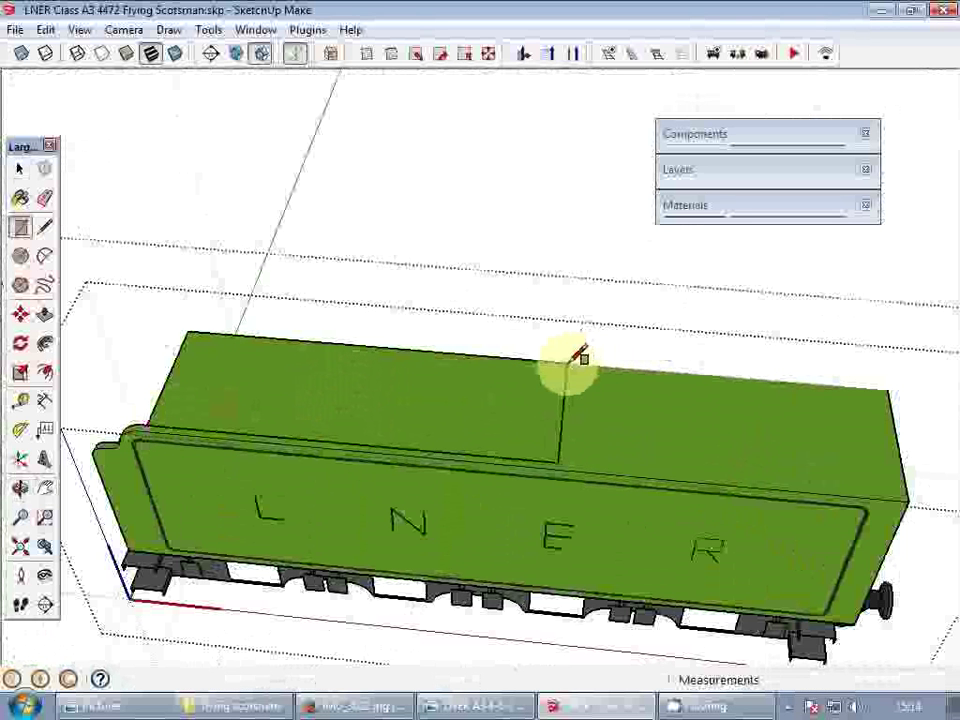
{"action": "left_click", "coordinate": [593, 392]}
{"action": "key", "text": "ctrl+z"}
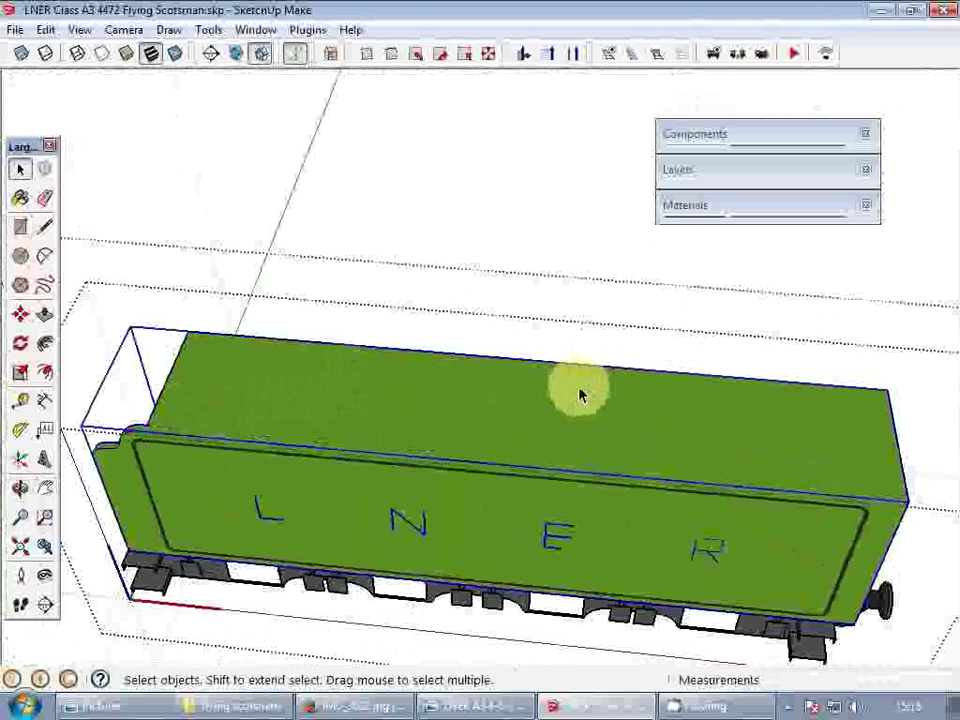
- Inside the nested body group, draw a rectangle about 157 1/2" by 48 5/8" on the tender's top from its front inner corner
{"action": "double_click", "coordinate": [453, 385]}
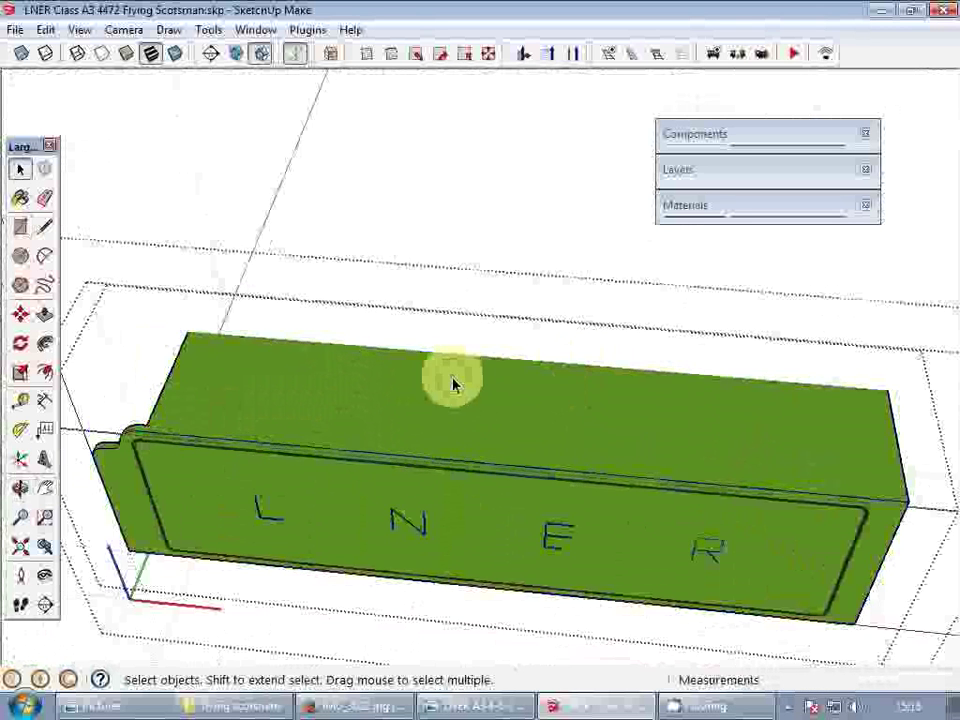
{"action": "left_click", "coordinate": [155, 423]}
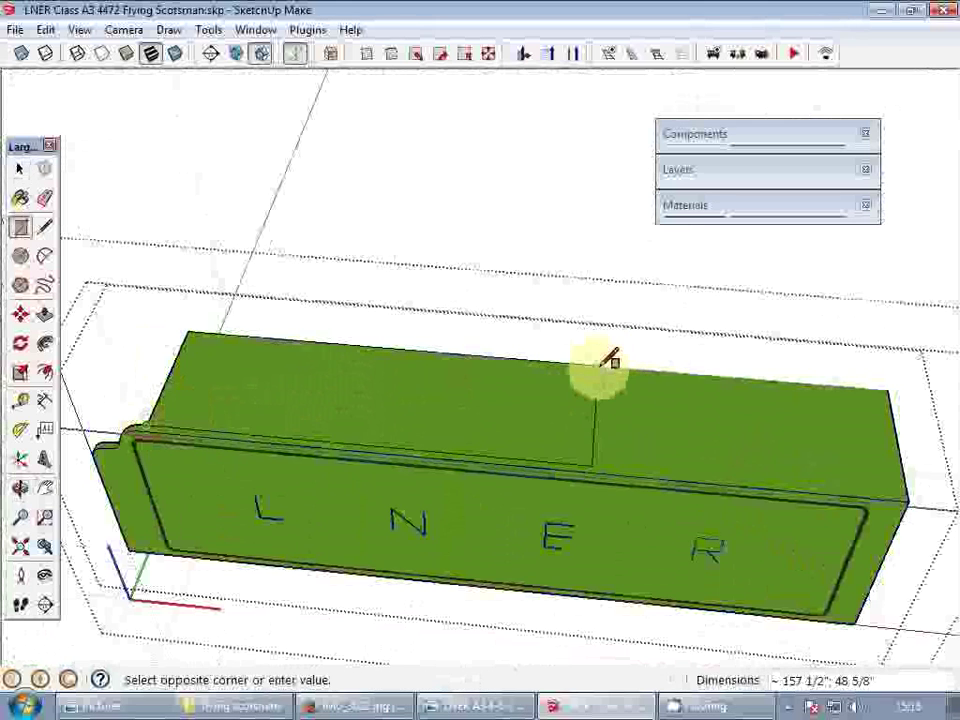
{"action": "left_click", "coordinate": [600, 368]}
{"action": "key", "text": "space"}
{"action": "key", "text": "Escape"}
{"action": "key", "text": "Escape"}
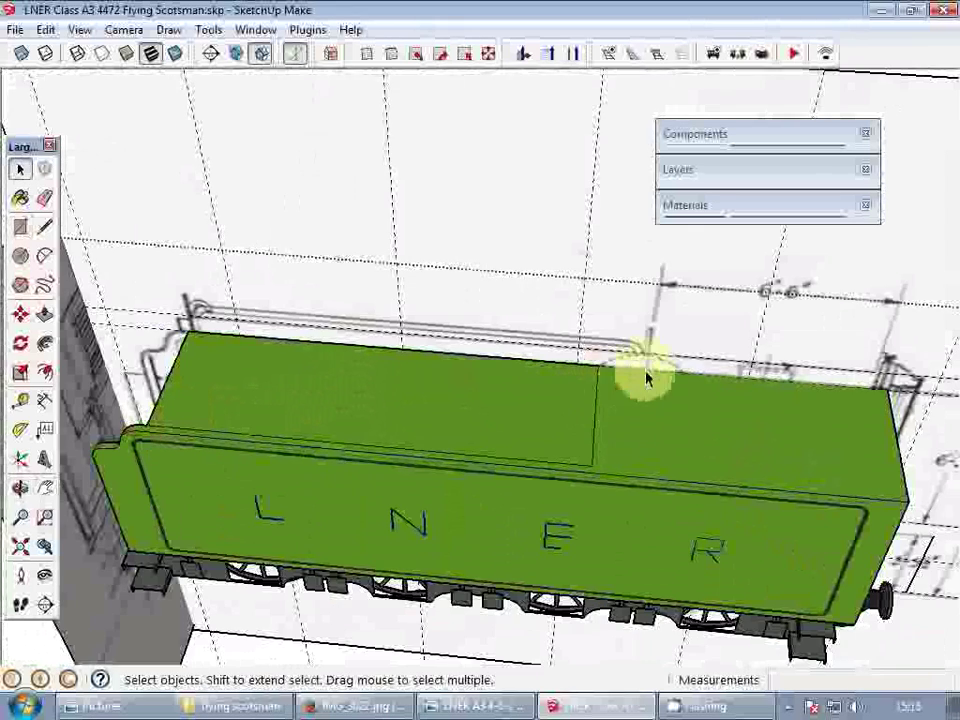
- Copy the side-elevation reference drawing 273 1/2" straight up so the duplicate stands clear above the tender
{"action": "scroll", "coordinate": [645, 378], "scroll_direction": "down", "scroll_amount": 4}
{"action": "mouse_move", "coordinate": [521, 392]}
{"action": "middle_mouse_down"}
{"action": "mouse_move", "coordinate": [553, 306]}
{"action": "mouse_move", "coordinate": [476, 279]}
{"action": "mouse_move", "coordinate": [452, 171]}
{"action": "mouse_move", "coordinate": [529, 296]}
{"action": "middle_mouse_up"}
{"action": "scroll", "coordinate": [594, 317], "scroll_direction": "up", "scroll_amount": 8}
{"action": "scroll", "coordinate": [531, 311], "scroll_direction": "down", "scroll_amount": 5}
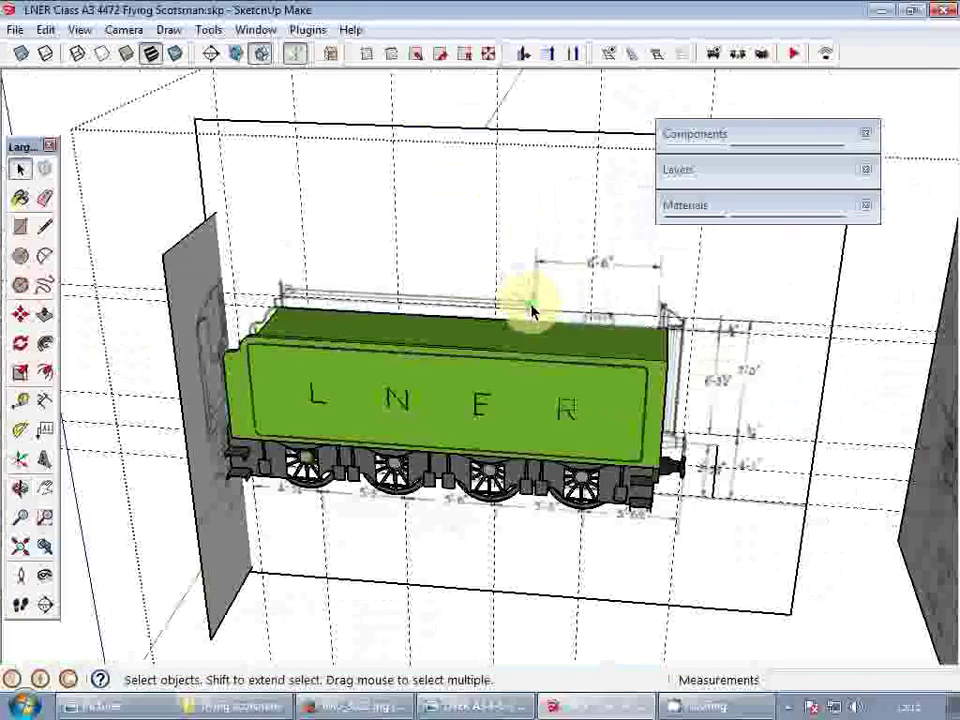
{"action": "scroll", "coordinate": [538, 258], "scroll_direction": "down", "scroll_amount": 3}
{"action": "key", "text": "m"}
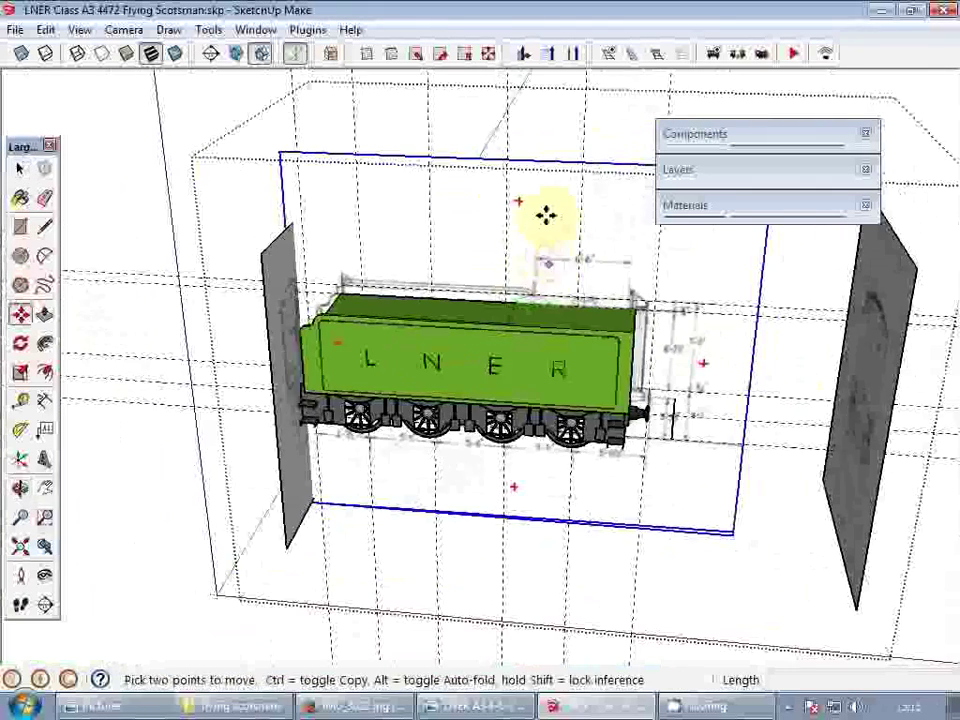
{"action": "left_click", "coordinate": [548, 264]}
{"action": "key", "text": "ctrl"}
{"action": "scroll", "coordinate": [546, 215], "scroll_direction": "down", "scroll_amount": 2}
{"action": "middle_click_drag", "start_coordinate": [546, 215], "coordinate": [492, 330], "text": "shift"}
{"action": "left_click", "coordinate": [501, 153]}
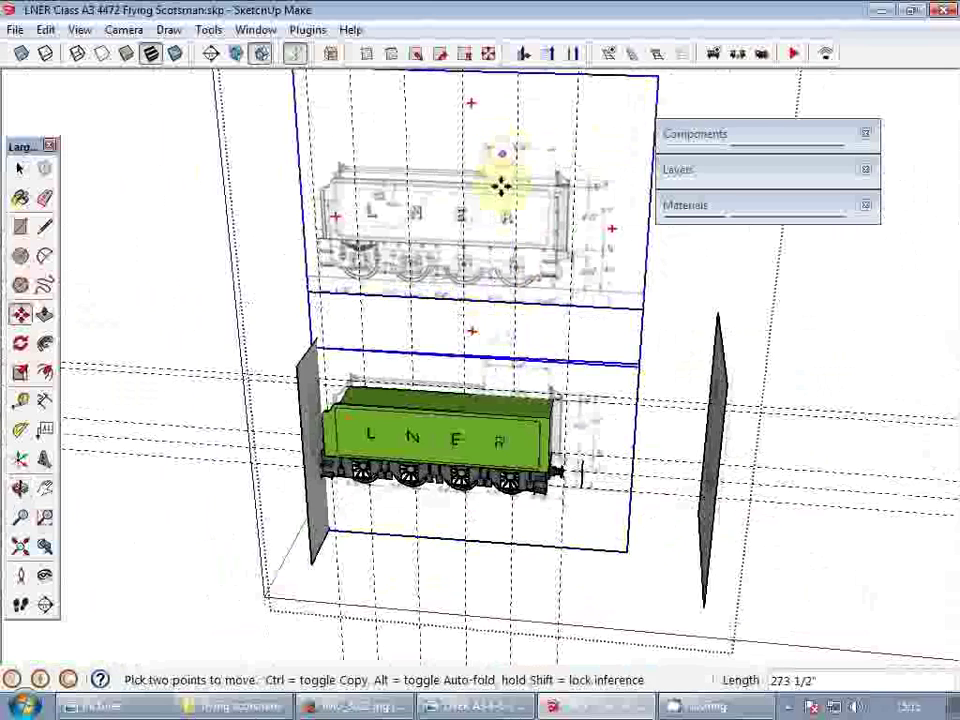
- Erase the vertical guide lines that cross the two side-elevation drawings
{"action": "key", "text": "e"}
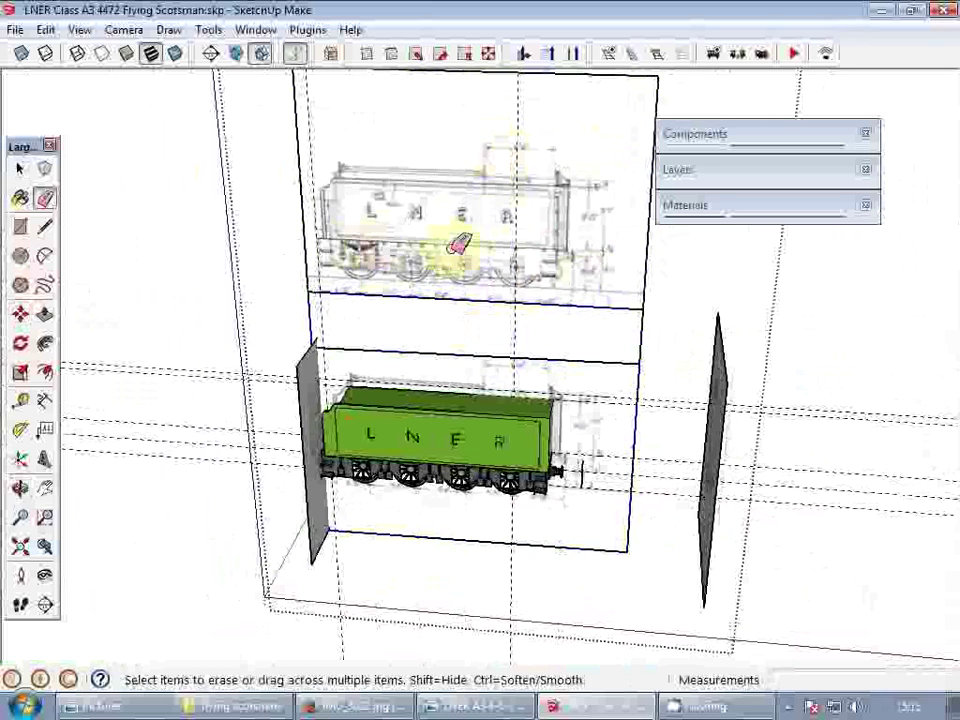
{"action": "scroll", "coordinate": [493, 156], "scroll_direction": "up", "scroll_amount": 4}
{"action": "scroll", "coordinate": [435, 259], "scroll_direction": "down", "scroll_amount": 3}
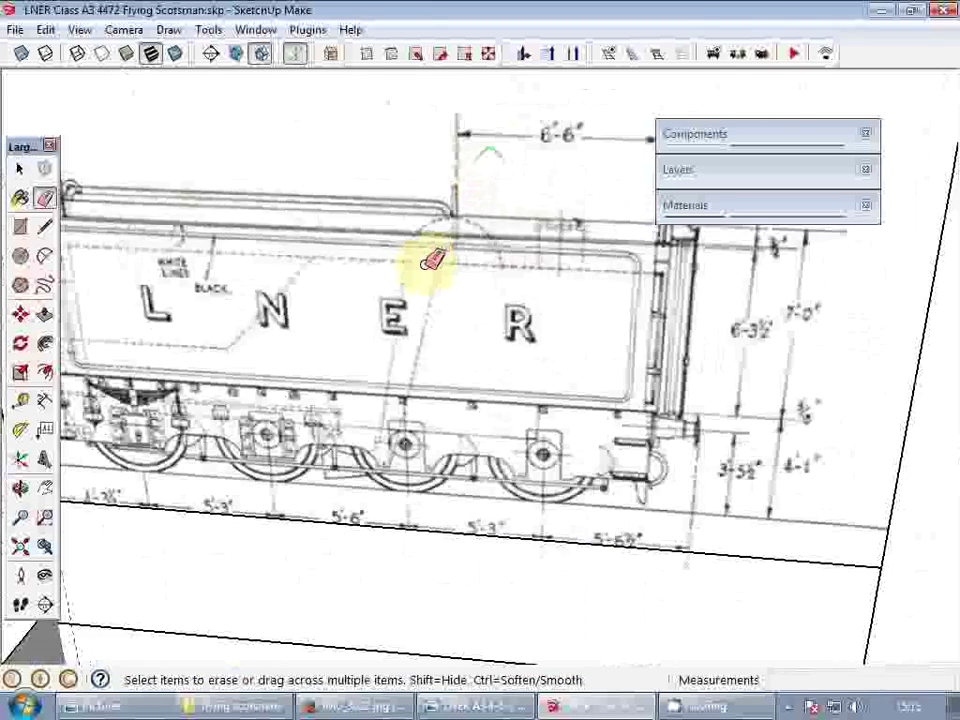
- Compare the upper side-elevation drawing with the tender below, studying the top rail, coal-space outline and rear end
{"action": "mouse_move", "coordinate": [510, 295]}
{"action": "middle_mouse_down"}
{"action": "mouse_move", "coordinate": [491, 240]}
{"action": "mouse_move", "coordinate": [497, 249]}
{"action": "mouse_move", "coordinate": [457, 328]}
{"action": "middle_mouse_up"}
{"action": "scroll", "coordinate": [567, 260], "scroll_direction": "up", "scroll_amount": 3}
{"action": "scroll", "coordinate": [566, 241], "scroll_direction": "down", "scroll_amount": 4}
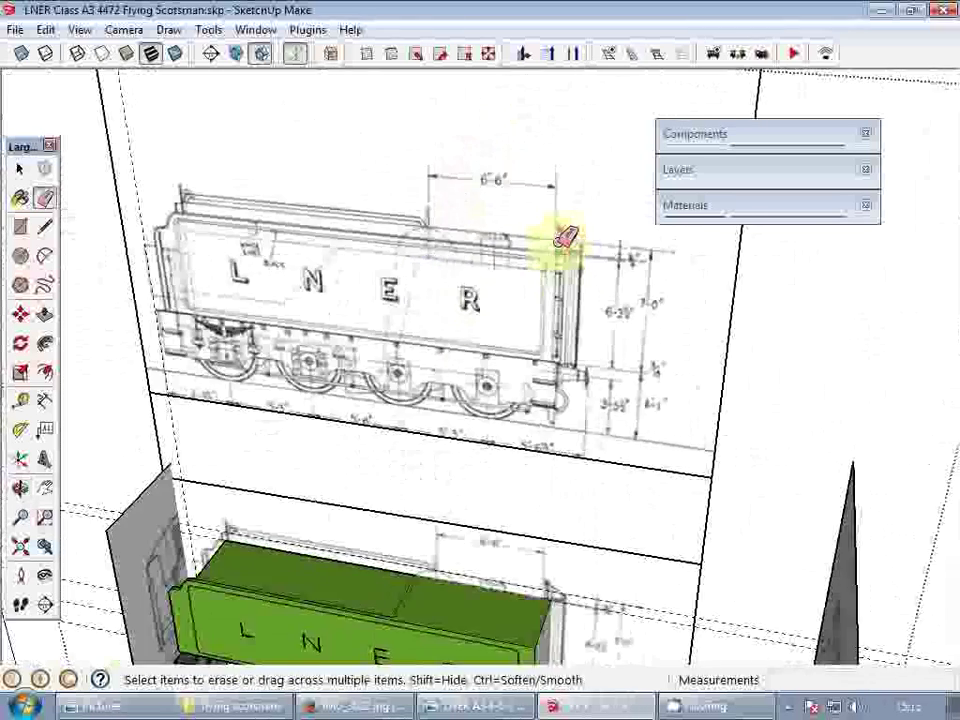
{"action": "scroll", "coordinate": [529, 279], "scroll_direction": "down", "scroll_amount": 1}
{"action": "scroll", "coordinate": [514, 401], "scroll_direction": "up", "scroll_amount": 4}
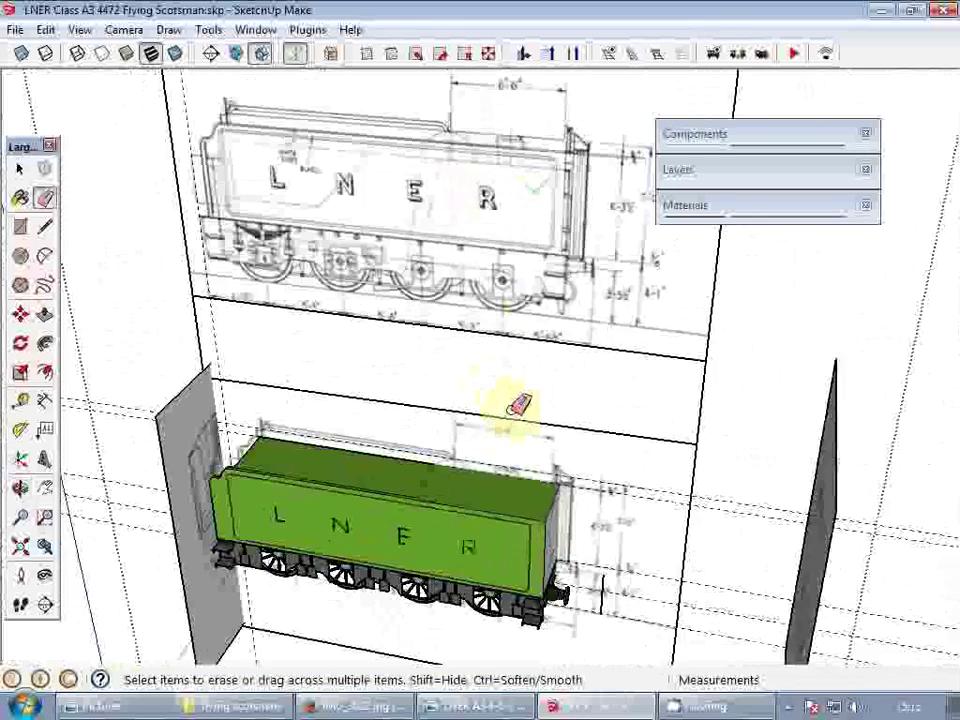
{"action": "key", "text": "space"}
{"action": "scroll", "coordinate": [508, 502], "scroll_direction": "up", "scroll_amount": 1}
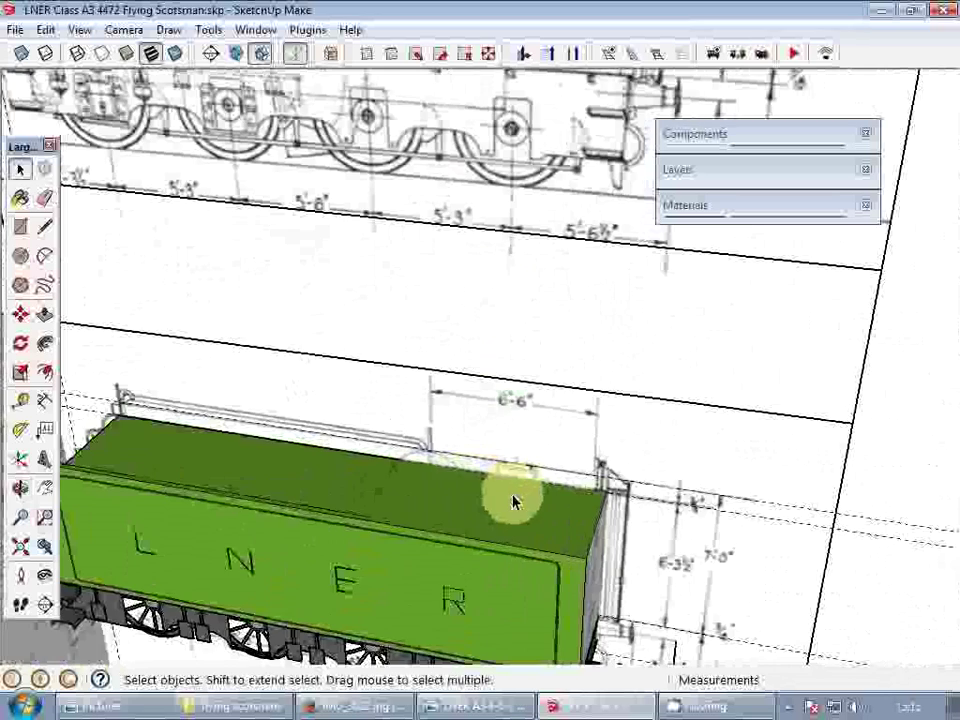
{"action": "scroll", "coordinate": [495, 330], "scroll_direction": "down", "scroll_amount": 5}
{"action": "scroll", "coordinate": [561, 197], "scroll_direction": "up", "scroll_amount": 3}
{"action": "middle_click_drag", "start_coordinate": [561, 197], "coordinate": [579, 171]}
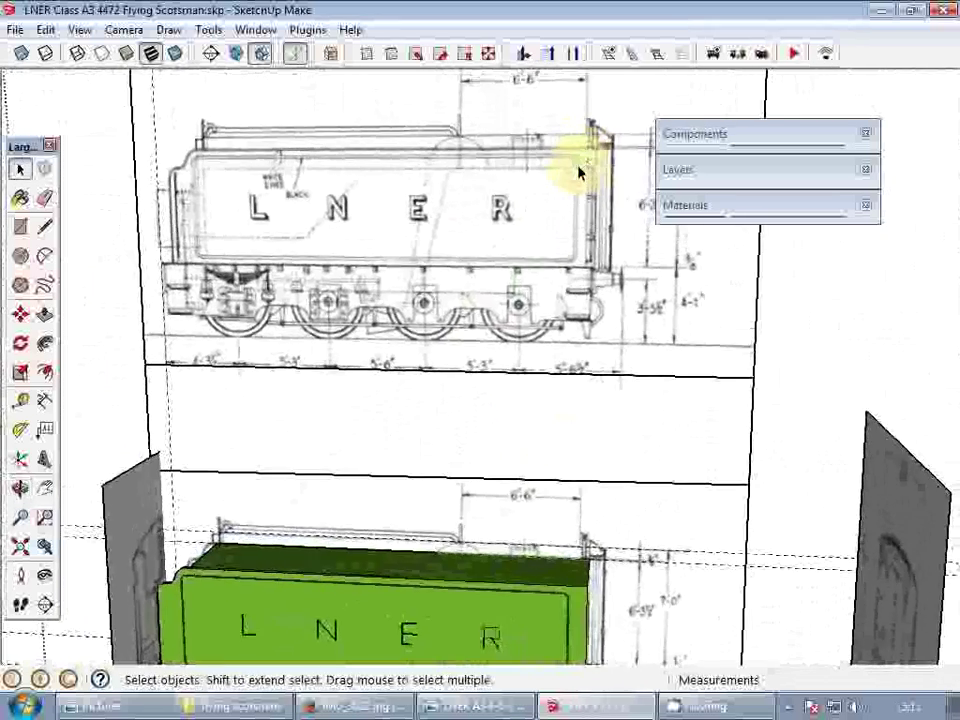
{"action": "scroll", "coordinate": [579, 171], "scroll_direction": "down", "scroll_amount": 3}
{"action": "middle_click_drag", "start_coordinate": [634, 435], "coordinate": [635, 438]}
{"action": "scroll", "coordinate": [583, 439], "scroll_direction": "up", "scroll_amount": 3}
{"action": "scroll", "coordinate": [553, 444], "scroll_direction": "down", "scroll_amount": 3}
- Examine the buffer, step and wheel area at the rear end of the upper side-elevation drawing
{"action": "scroll", "coordinate": [506, 236], "scroll_direction": "up", "scroll_amount": 6}
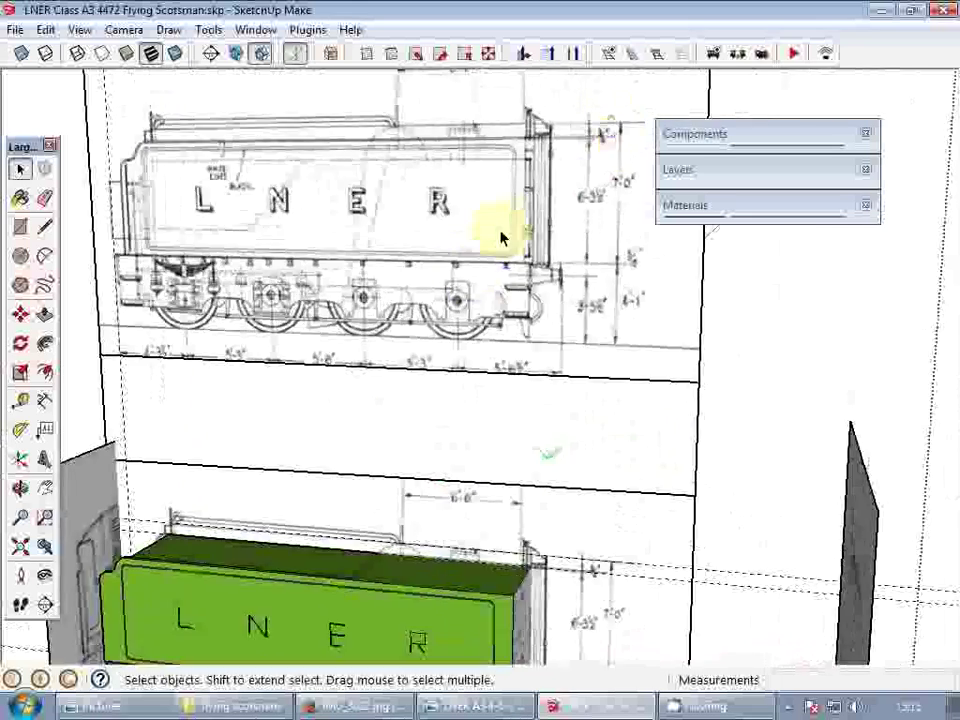
{"action": "middle_click_drag", "start_coordinate": [512, 258], "coordinate": [619, 298]}
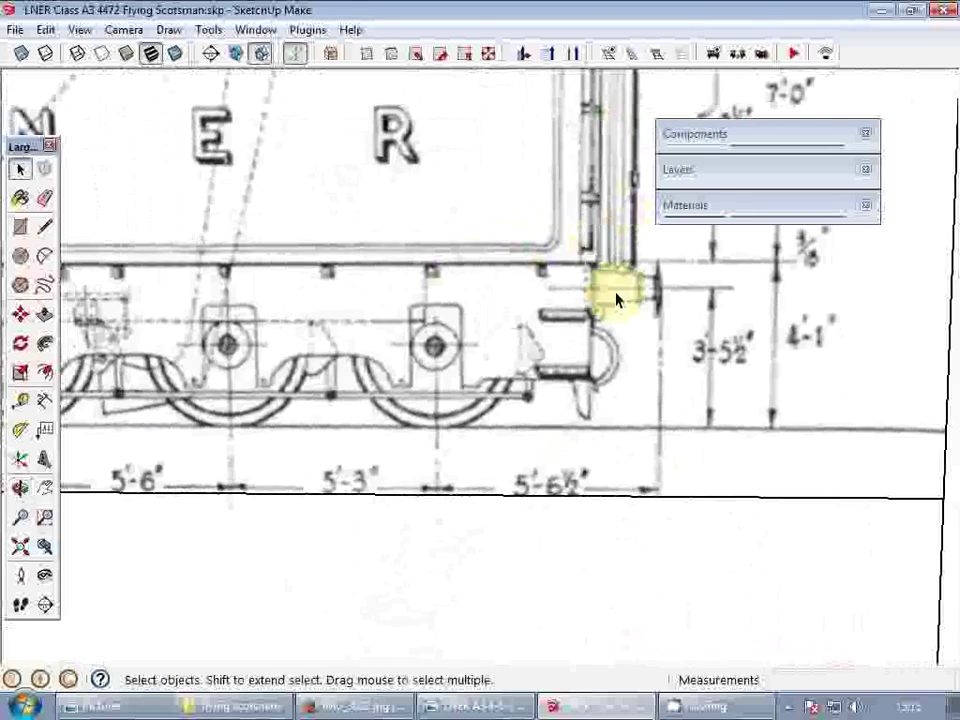
{"action": "scroll", "coordinate": [619, 296], "scroll_direction": "down", "scroll_amount": 2}
{"action": "scroll", "coordinate": [619, 296], "scroll_direction": "down", "scroll_amount": 3}
{"action": "scroll", "coordinate": [636, 274], "scroll_direction": "up", "scroll_amount": 5}
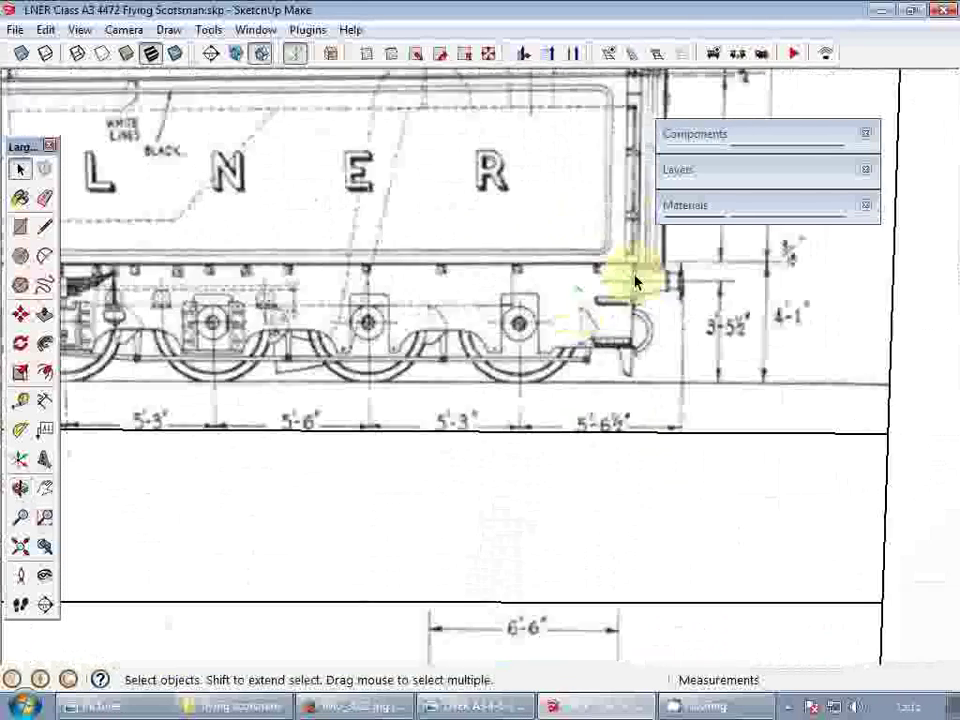
{"action": "middle_click_drag", "start_coordinate": [639, 305], "coordinate": [605, 330]}
{"action": "scroll", "coordinate": [705, 328], "scroll_direction": "down", "scroll_amount": 3}
{"action": "scroll", "coordinate": [703, 333], "scroll_direction": "down", "scroll_amount": 3}
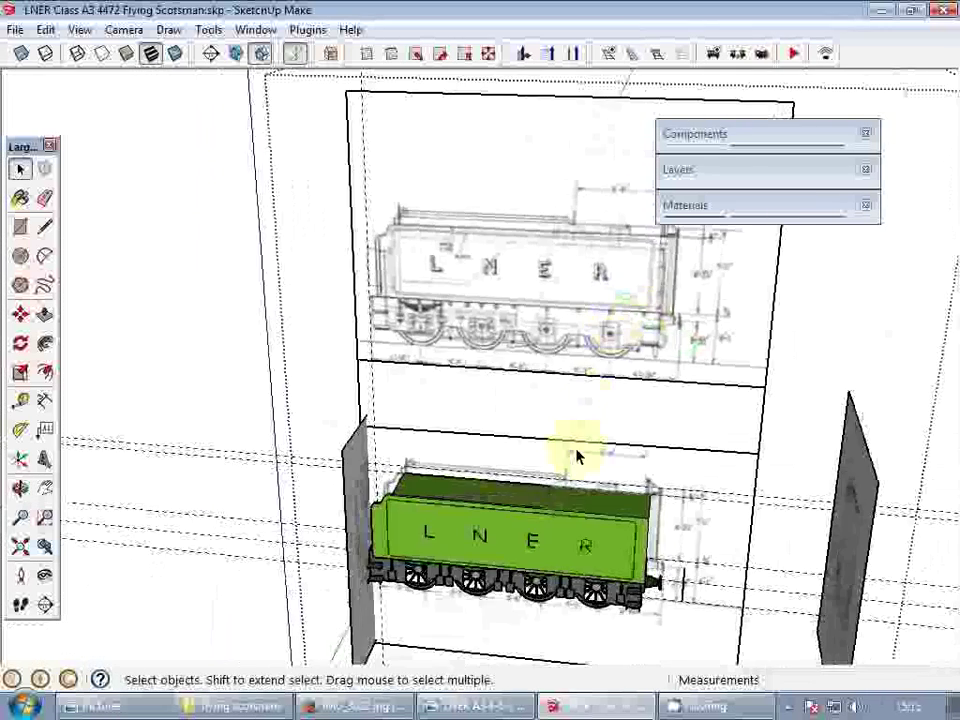
- Draw a short vertical reference line on the side drawing at the top rail's rear end, beside the 6'-6" dimension
{"action": "scroll", "coordinate": [558, 513], "scroll_direction": "up", "scroll_amount": 4}
{"action": "scroll", "coordinate": [558, 513], "scroll_direction": "up", "scroll_amount": 5}
{"action": "key", "text": "l"}
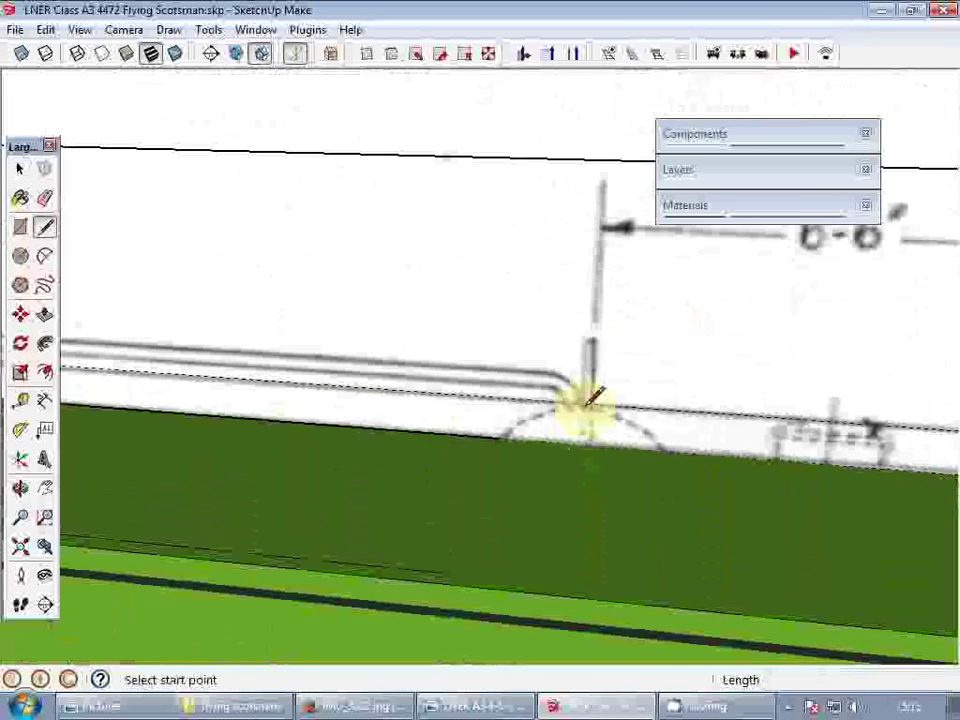
{"action": "left_click", "coordinate": [589, 393]}
{"action": "key", "text": "space"}
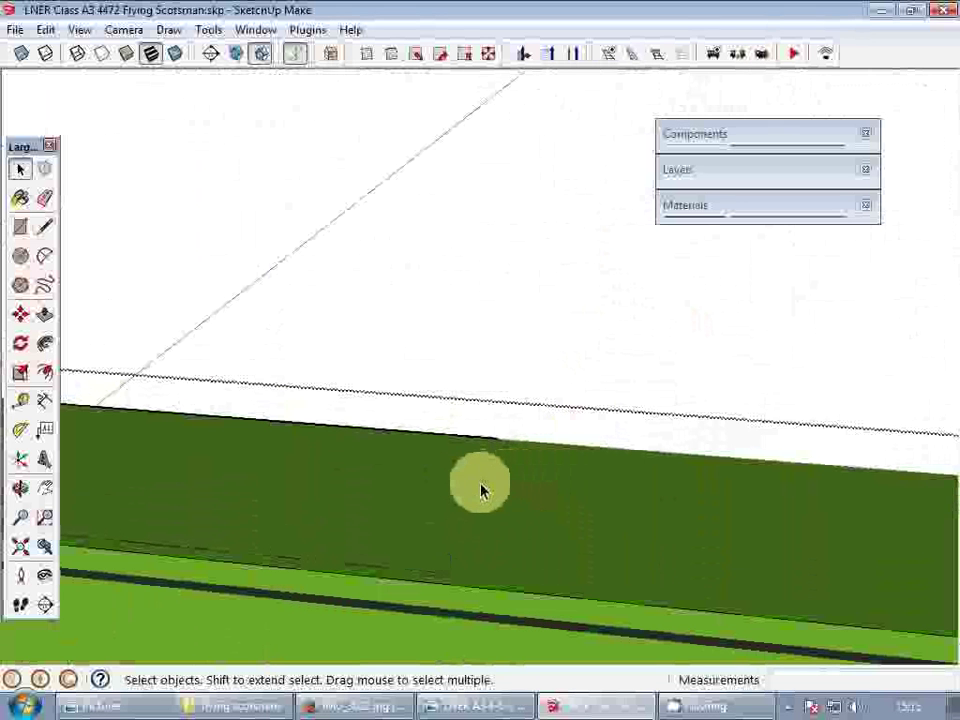
- Move the rear edge of the tender-top rectangle about 17" rearward to line up with the short reference line
{"action": "key", "text": "m"}
{"action": "left_click", "coordinate": [475, 490]}
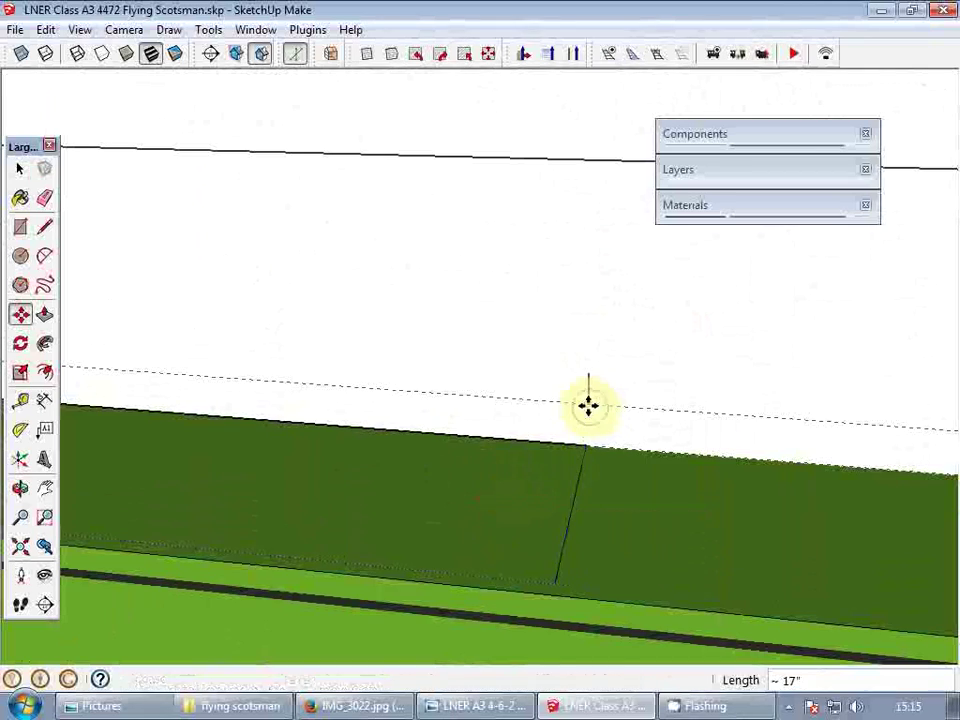
{"action": "left_click", "coordinate": [582, 462]}
{"action": "key", "text": "space"}
{"action": "scroll", "coordinate": [590, 410], "scroll_direction": "down", "scroll_amount": 6}
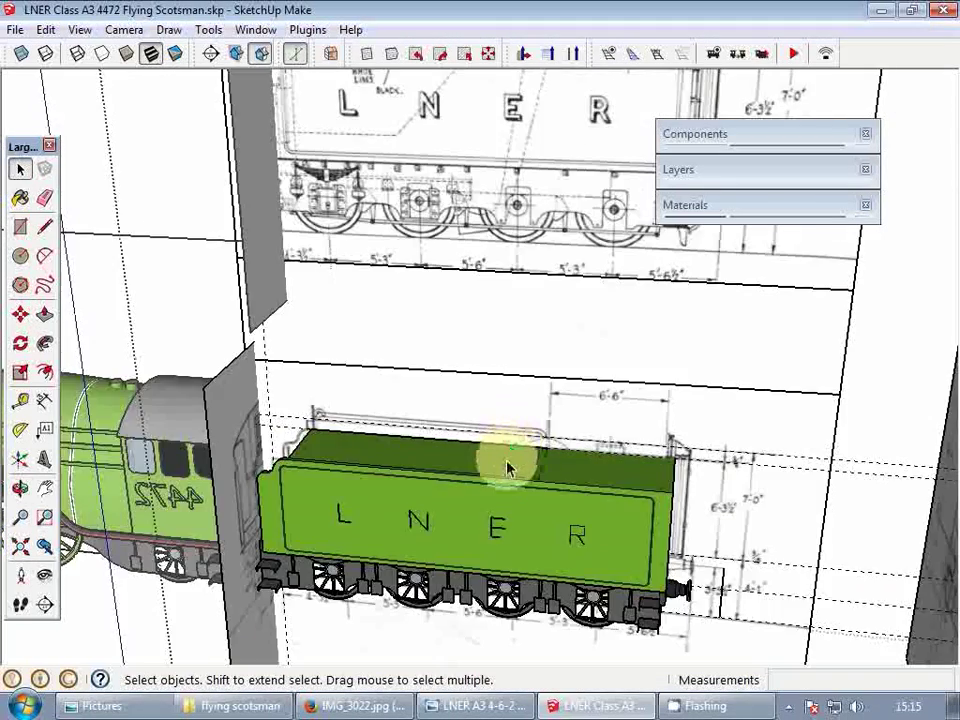
- Open the body group and raise the front rectangle of the tender's top by 8 1/2" with Push/Pull
{"action": "middle_click_drag", "start_coordinate": [507, 470], "coordinate": [491, 429]}
{"action": "scroll", "coordinate": [498, 468], "scroll_direction": "up", "scroll_amount": 4}
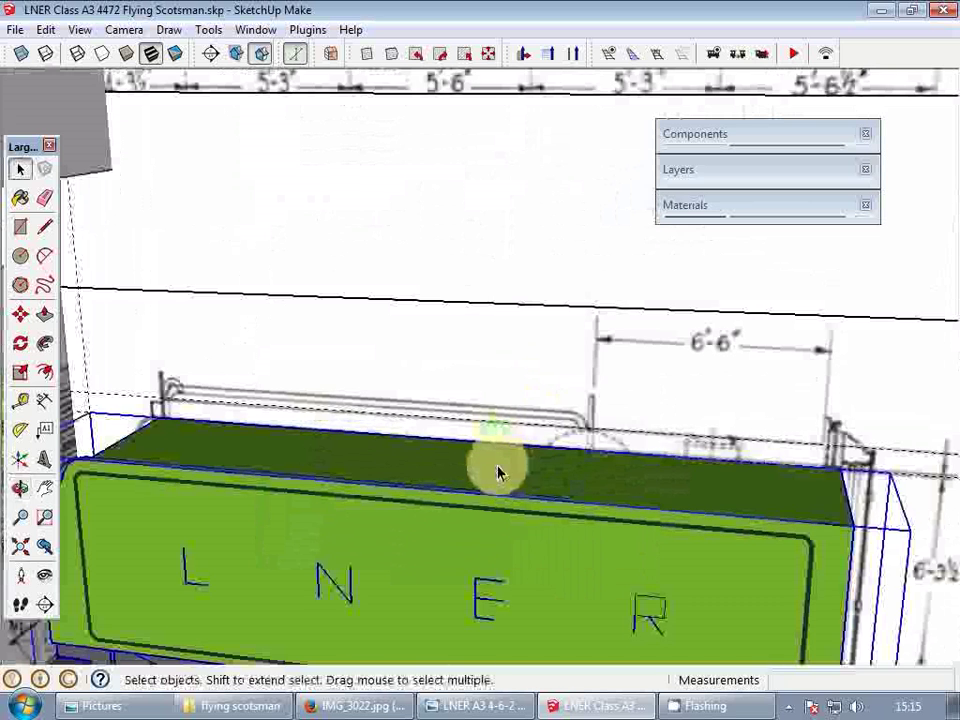
{"action": "double_click", "coordinate": [499, 468]}
{"action": "key", "text": "p"}
{"action": "key", "text": "space"}
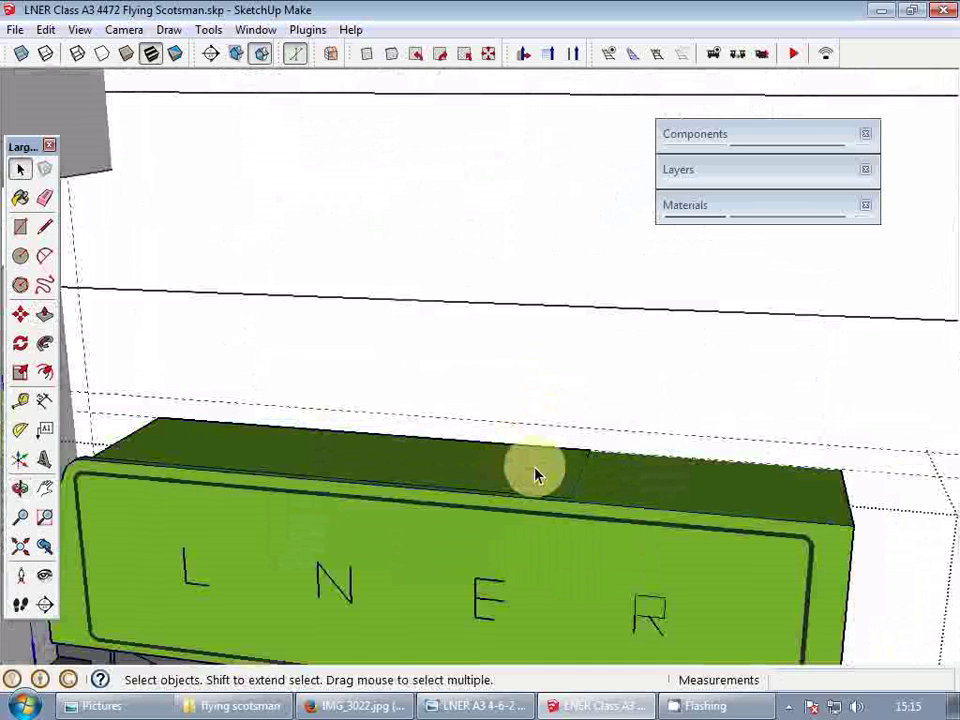
{"action": "key", "text": "p"}
{"action": "left_click_drag", "start_coordinate": [536, 461], "coordinate": [626, 437]}
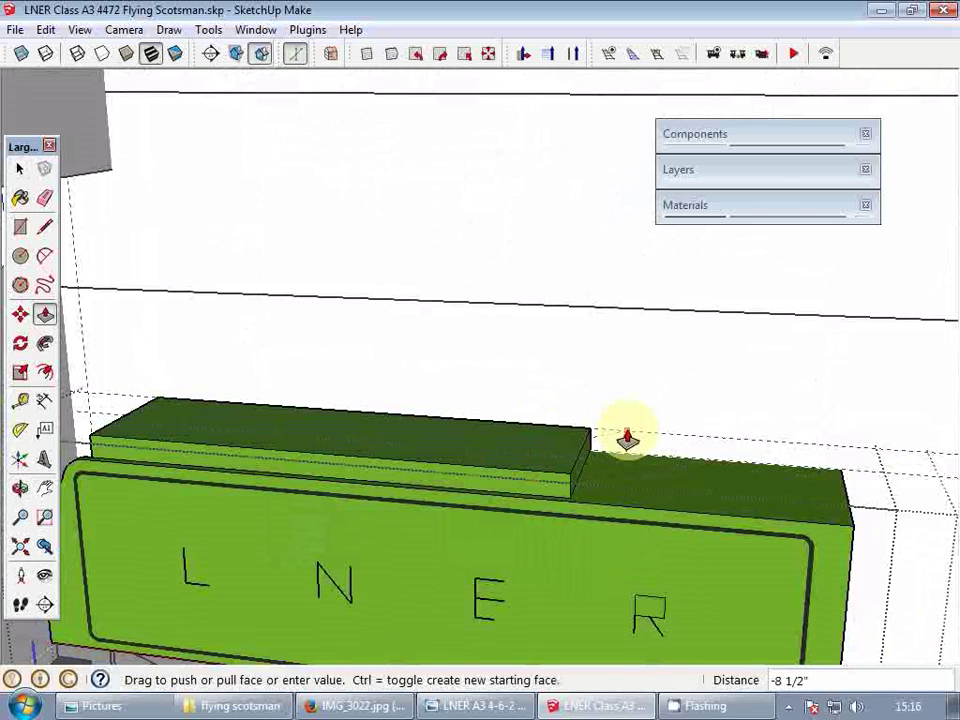
{"action": "left_click", "coordinate": [627, 432]}
{"action": "key", "text": "space"}
- Paint the tender body with the 0135_DarkGray material already in the model
{"action": "scroll", "coordinate": [590, 437], "scroll_direction": "down", "scroll_amount": 4}
{"action": "middle_click_drag", "start_coordinate": [590, 437], "coordinate": [489, 420]}
{"action": "scroll", "coordinate": [508, 452], "scroll_direction": "down", "scroll_amount": 2}
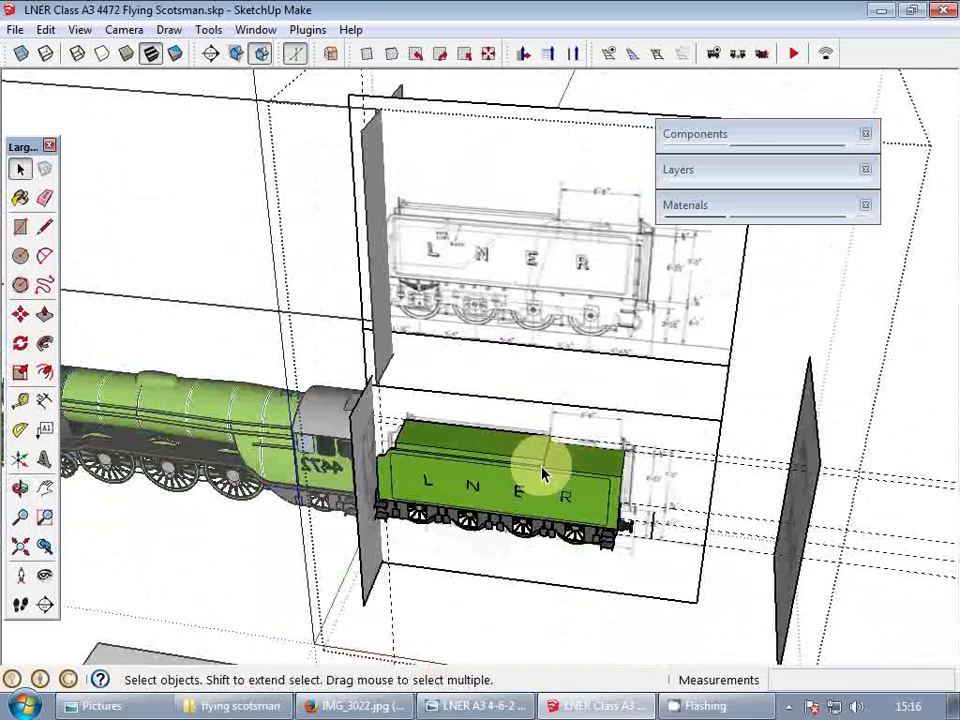
{"action": "scroll", "coordinate": [543, 470], "scroll_direction": "up", "scroll_amount": 4}
{"action": "left_click", "coordinate": [730, 207]}
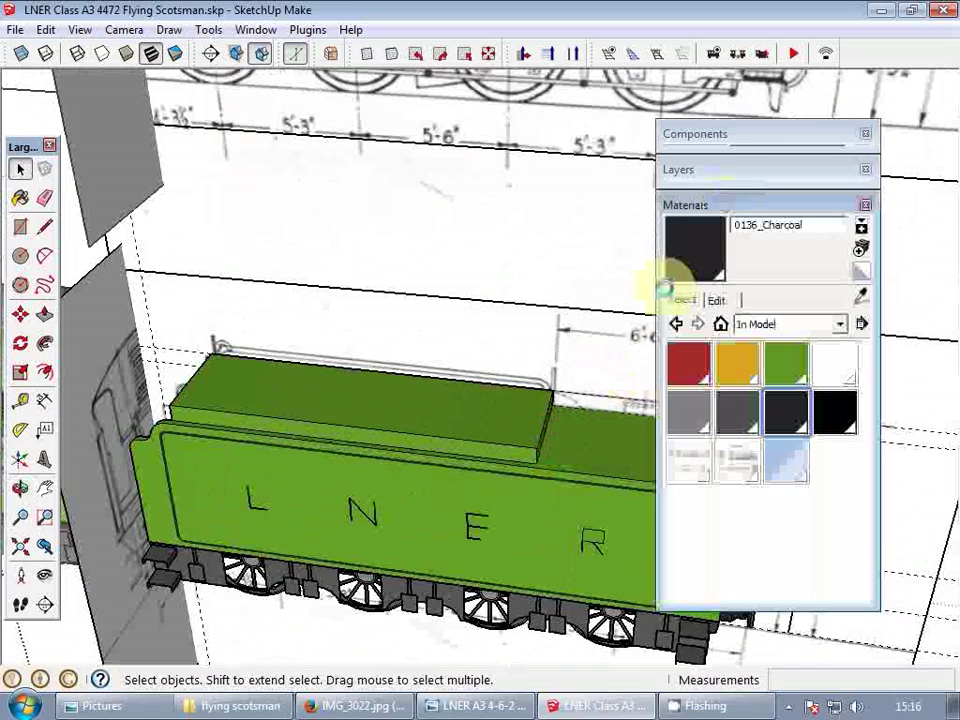
{"action": "left_click", "coordinate": [737, 410]}
{"action": "left_click", "coordinate": [579, 444]}
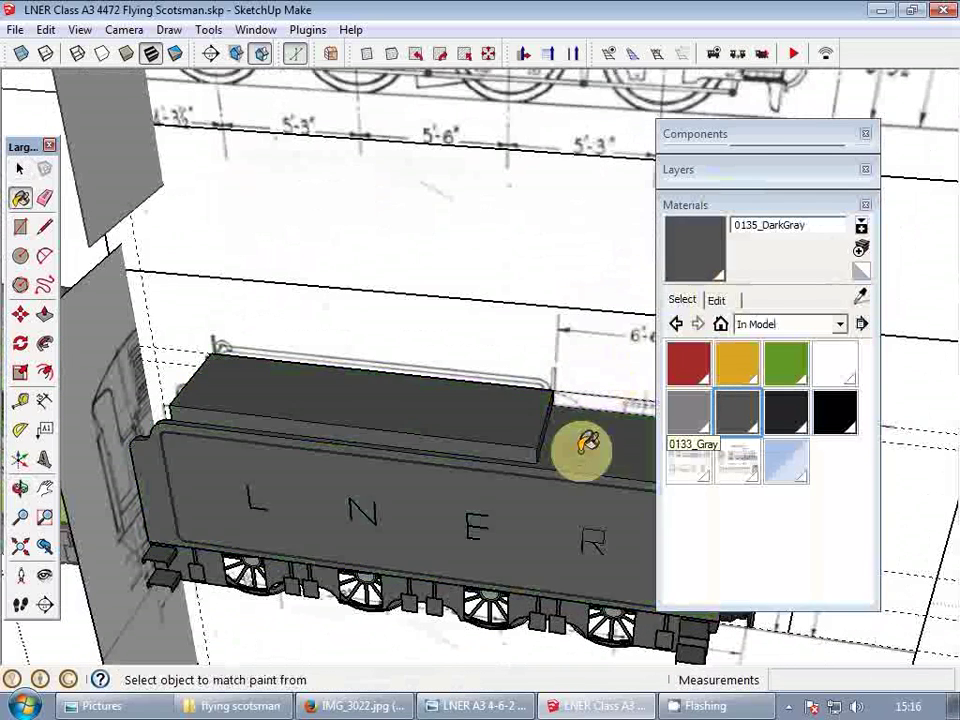
- Undo the whole-body painting, open the body group and paint only the tender's flat top deck with 0135_DarkGray
{"action": "key", "text": "ctrl+z"}
{"action": "double_click", "coordinate": [586, 455]}
{"action": "left_click", "coordinate": [581, 457]}
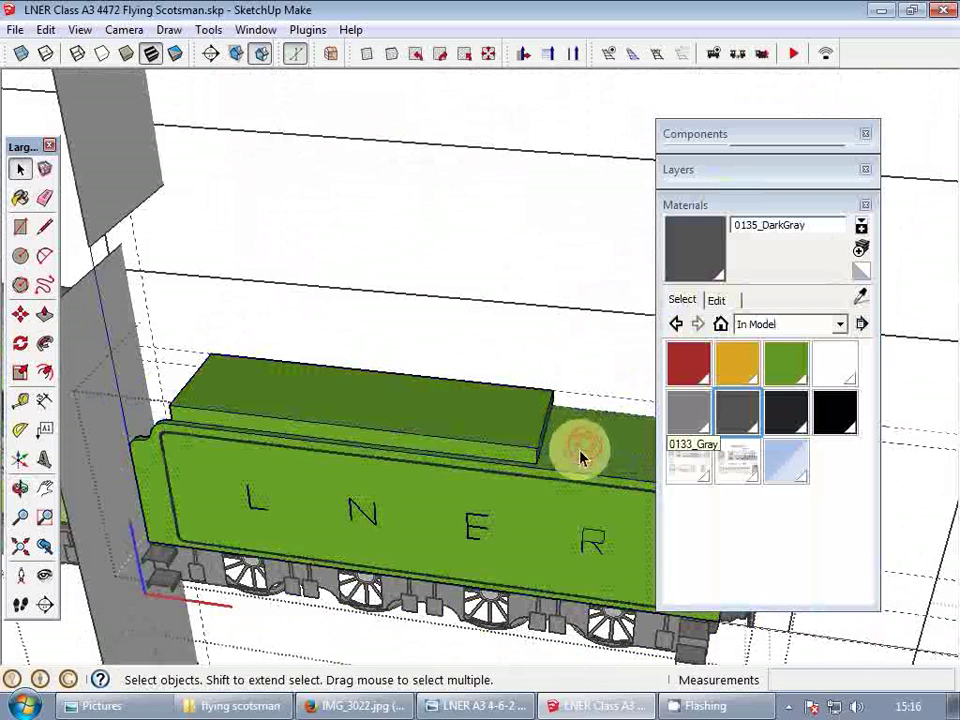
{"action": "left_click", "coordinate": [670, 428]}
{"action": "left_click", "coordinate": [589, 446]}
{"action": "middle_click_drag", "start_coordinate": [589, 446], "coordinate": [523, 461]}
{"action": "scroll", "coordinate": [523, 461], "scroll_direction": "up", "scroll_amount": 3}
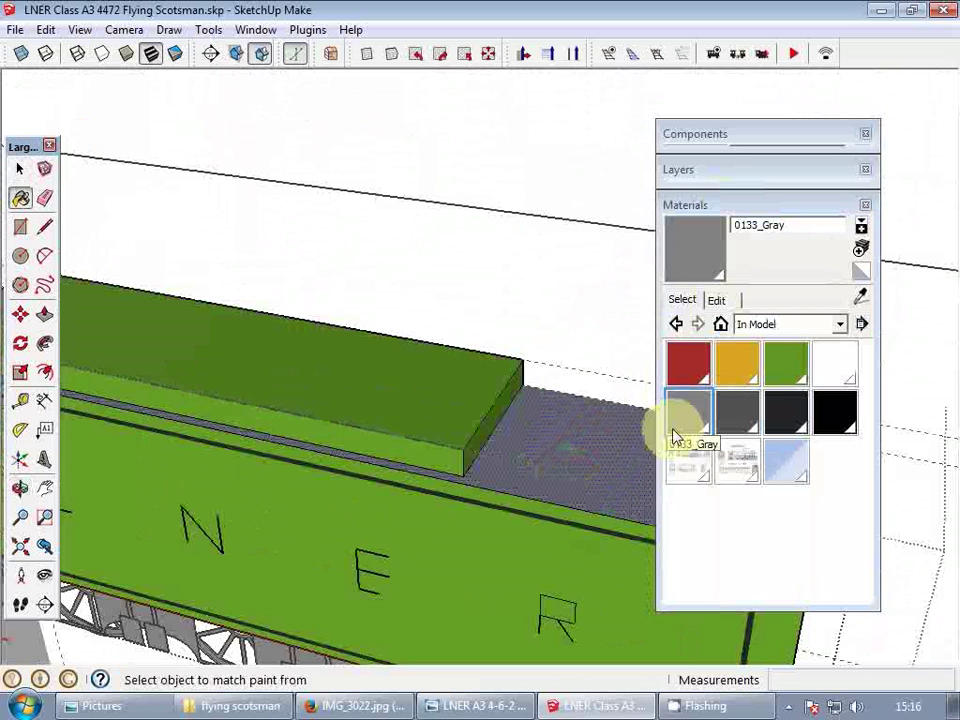
{"action": "left_click", "coordinate": [747, 422]}
{"action": "left_click", "coordinate": [594, 410]}
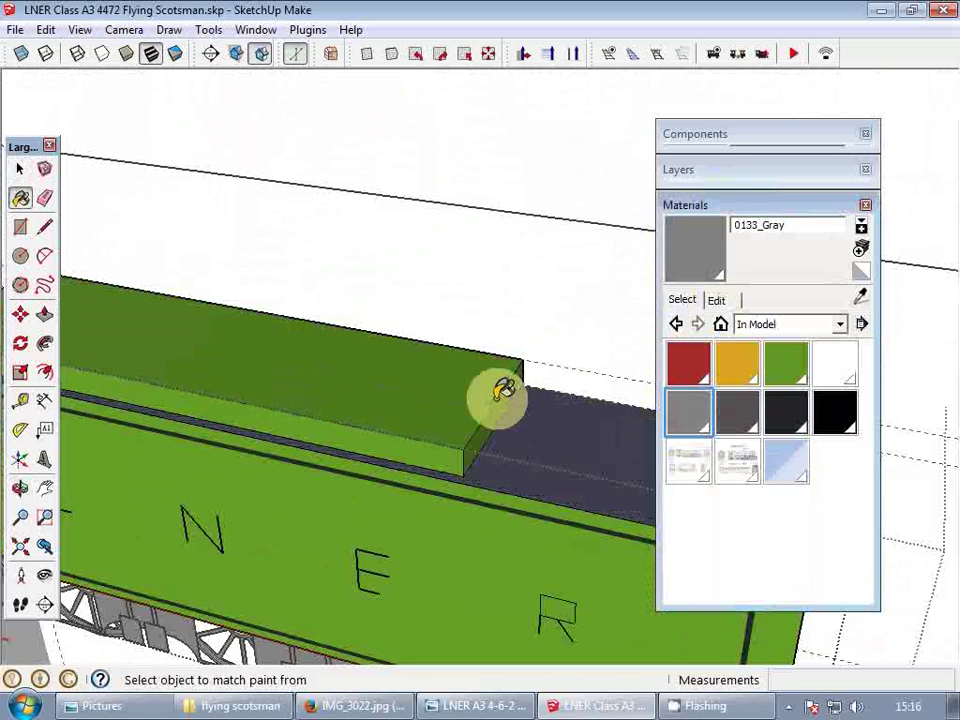
- Paint the top and side faces of the tender's raised section with 0133_Gray
{"action": "scroll", "coordinate": [400, 380], "scroll_direction": "down", "scroll_amount": 5}
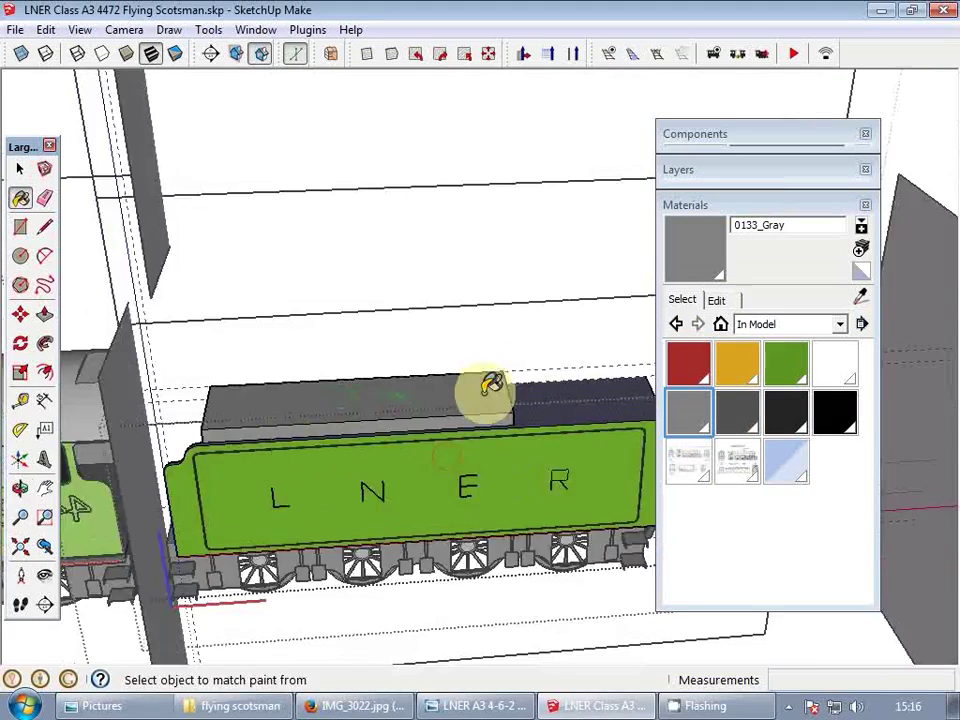
{"action": "middle_click_drag", "start_coordinate": [493, 388], "coordinate": [525, 446]}
{"action": "scroll", "coordinate": [408, 420], "scroll_direction": "up", "scroll_amount": 3}
{"action": "scroll", "coordinate": [408, 420], "scroll_direction": "up", "scroll_amount": 2}
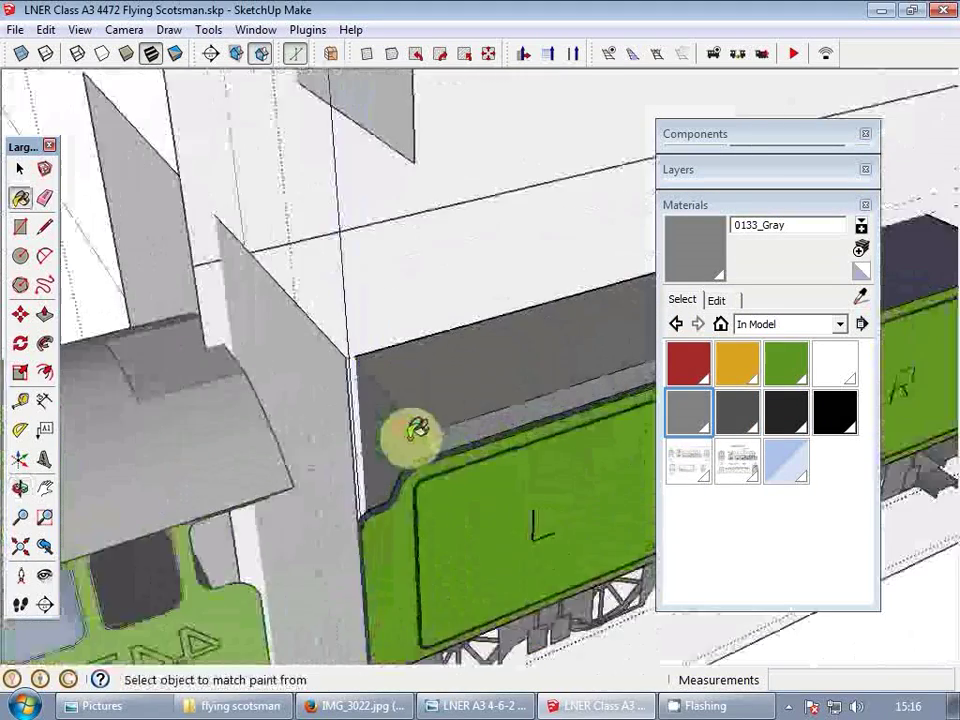
{"action": "middle_click_drag", "start_coordinate": [414, 435], "coordinate": [506, 450]}
{"action": "scroll", "coordinate": [500, 458], "scroll_direction": "down", "scroll_amount": 3}
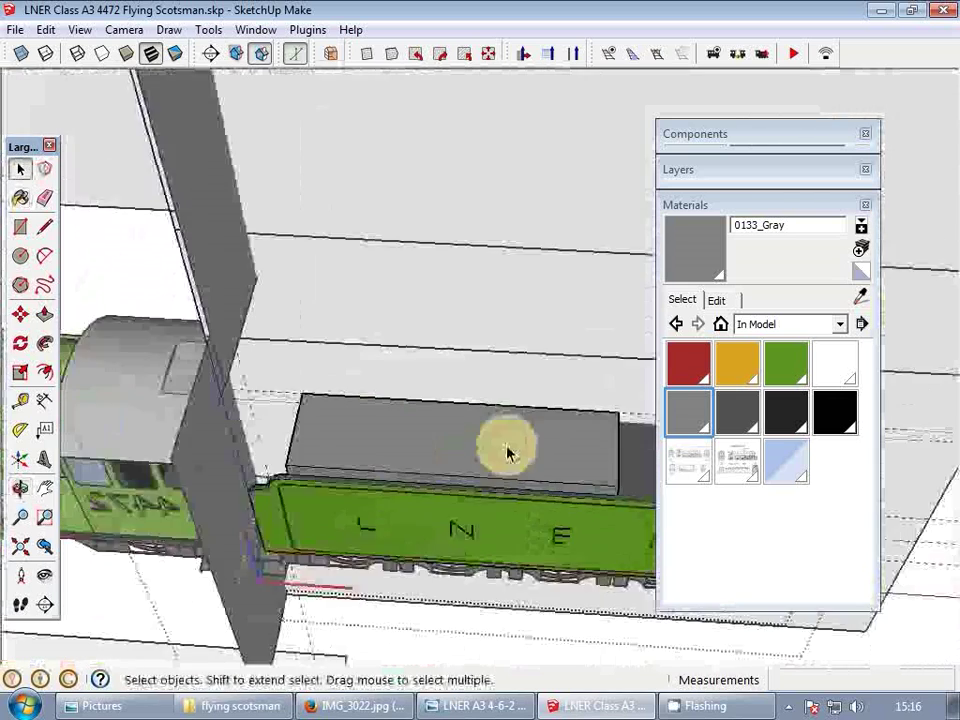
- Offset the raised section's top outline 3" inward and push the inner face down to hollow out the coal space
{"action": "scroll", "coordinate": [528, 447], "scroll_direction": "up", "scroll_amount": 2}
{"action": "key", "text": "f"}
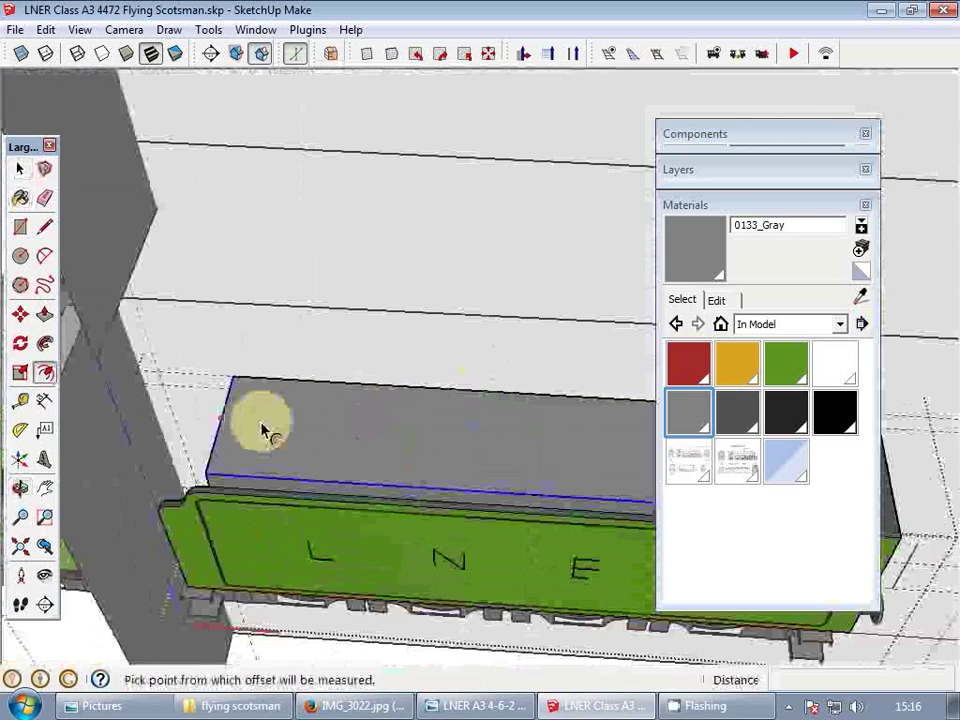
{"action": "left_click", "coordinate": [262, 431]}
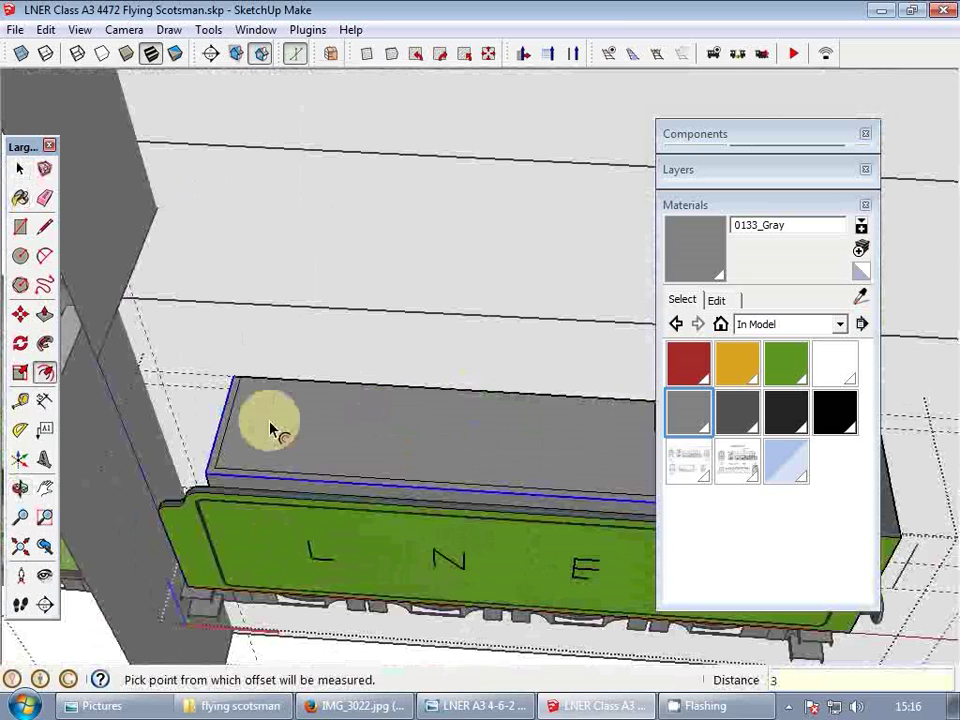
{"action": "key", "text": "p"}
{"action": "left_click", "coordinate": [279, 428]}
{"action": "middle_click_drag", "start_coordinate": [279, 428], "coordinate": [456, 522]}
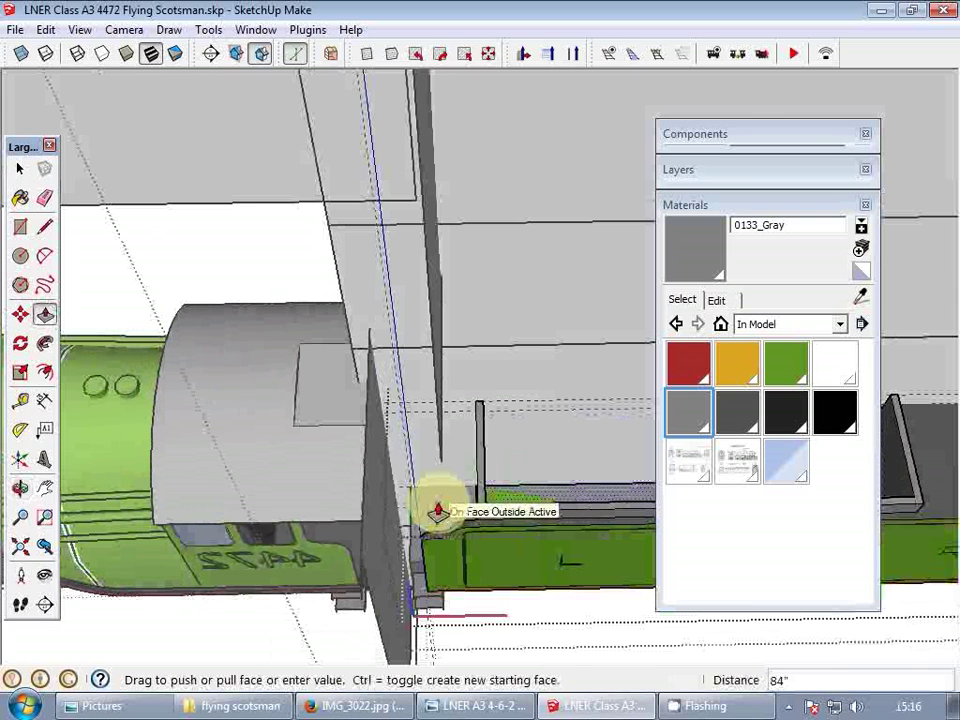
{"action": "mouse_move", "coordinate": [437, 511]}
{"action": "middle_mouse_down"}
{"action": "mouse_move", "coordinate": [600, 454]}
{"action": "mouse_move", "coordinate": [493, 476]}
{"action": "mouse_move", "coordinate": [504, 489]}
{"action": "mouse_move", "coordinate": [493, 465]}
{"action": "mouse_move", "coordinate": [156, 435]}
{"action": "middle_mouse_up"}
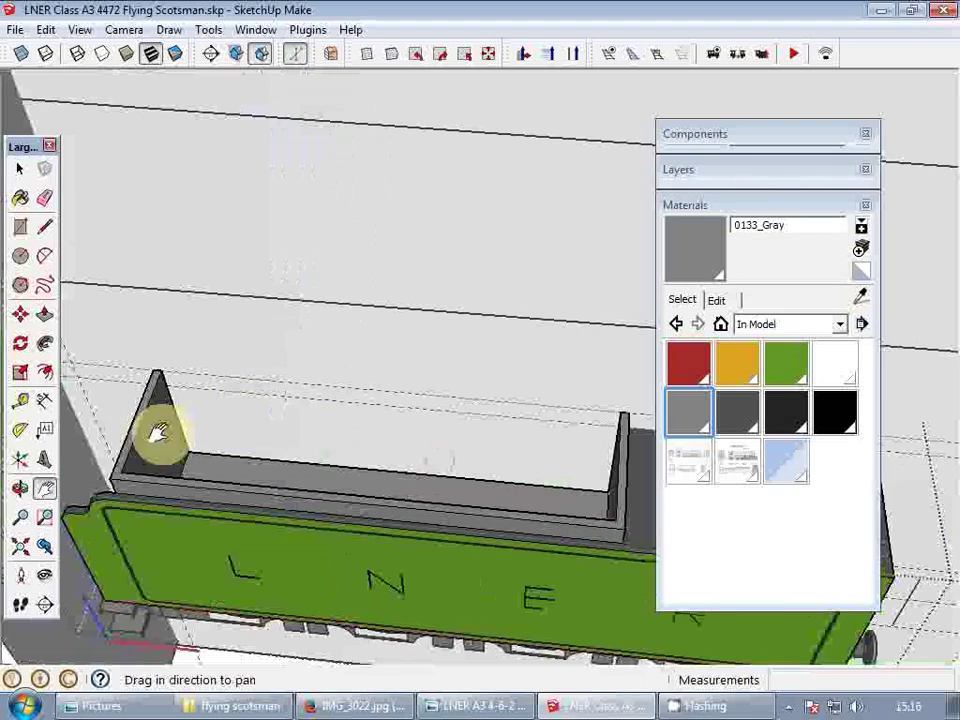
- Examine the hollowed tender body from several angles, including the inner centre face of the modelled half
{"action": "left_click", "coordinate": [680, 205]}
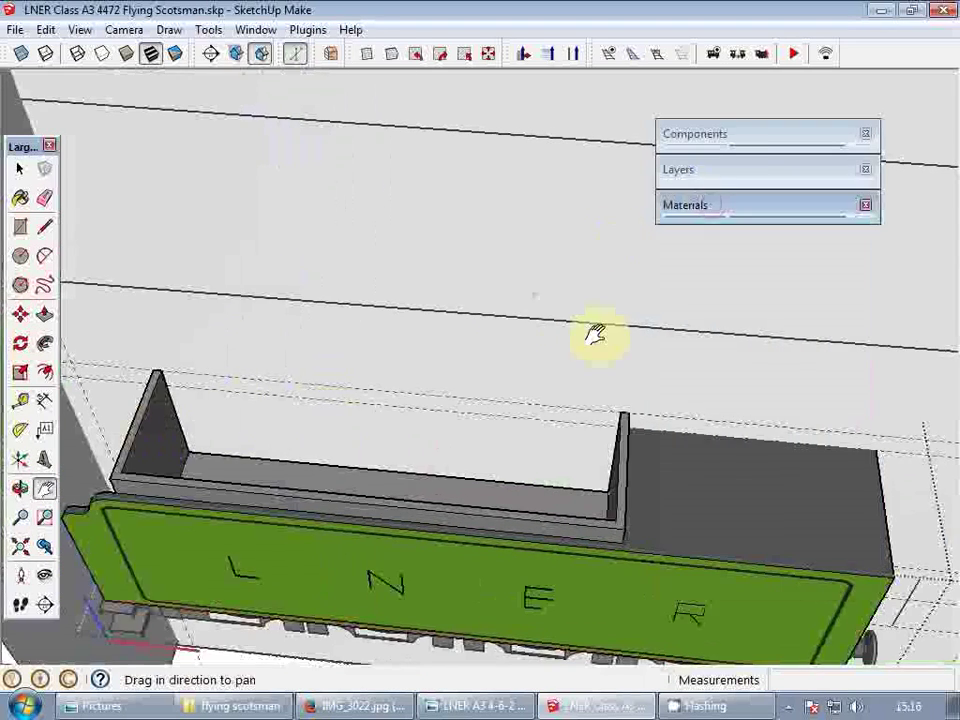
{"action": "middle_click_drag", "start_coordinate": [596, 332], "coordinate": [509, 335], "text": "shift"}
{"action": "key", "text": "i"}
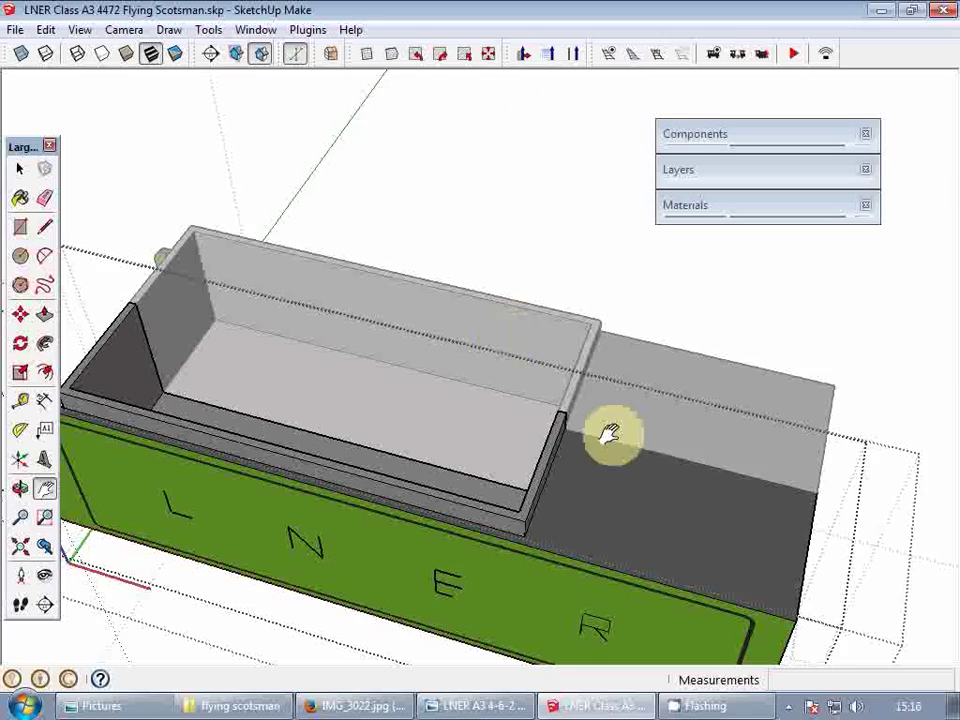
{"action": "middle_click_drag", "start_coordinate": [613, 435], "coordinate": [111, 436]}
{"action": "middle_click_drag", "start_coordinate": [179, 361], "coordinate": [260, 385], "text": "shift"}
{"action": "middle_click_drag", "start_coordinate": [260, 385], "coordinate": [129, 390], "text": "shift"}
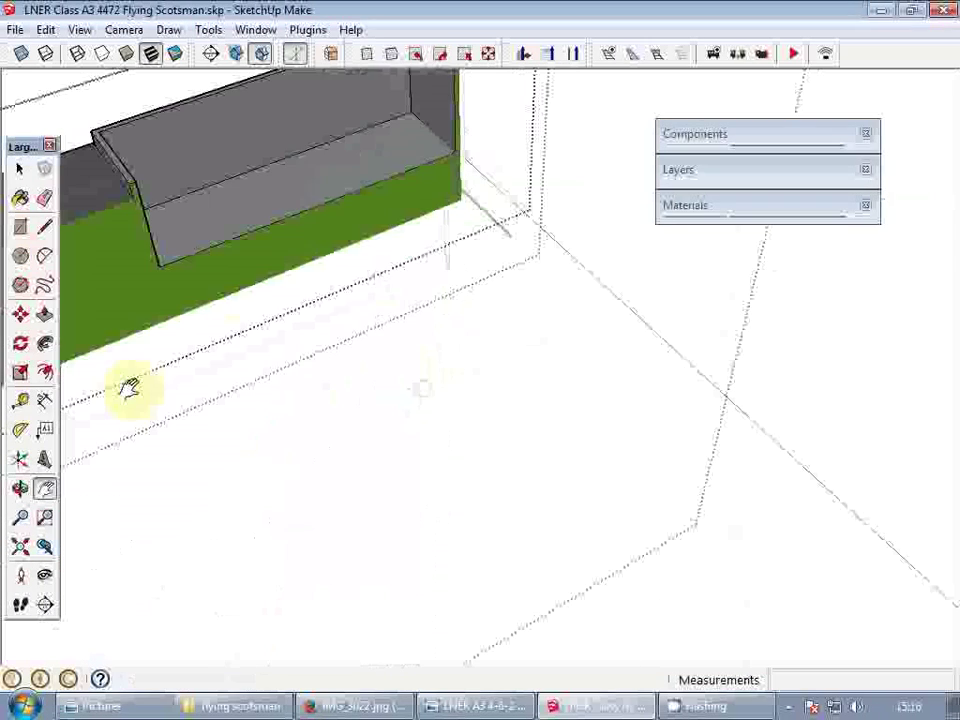
{"action": "double_click", "coordinate": [235, 266]}
{"action": "middle_click_drag", "start_coordinate": [232, 268], "coordinate": [403, 336]}
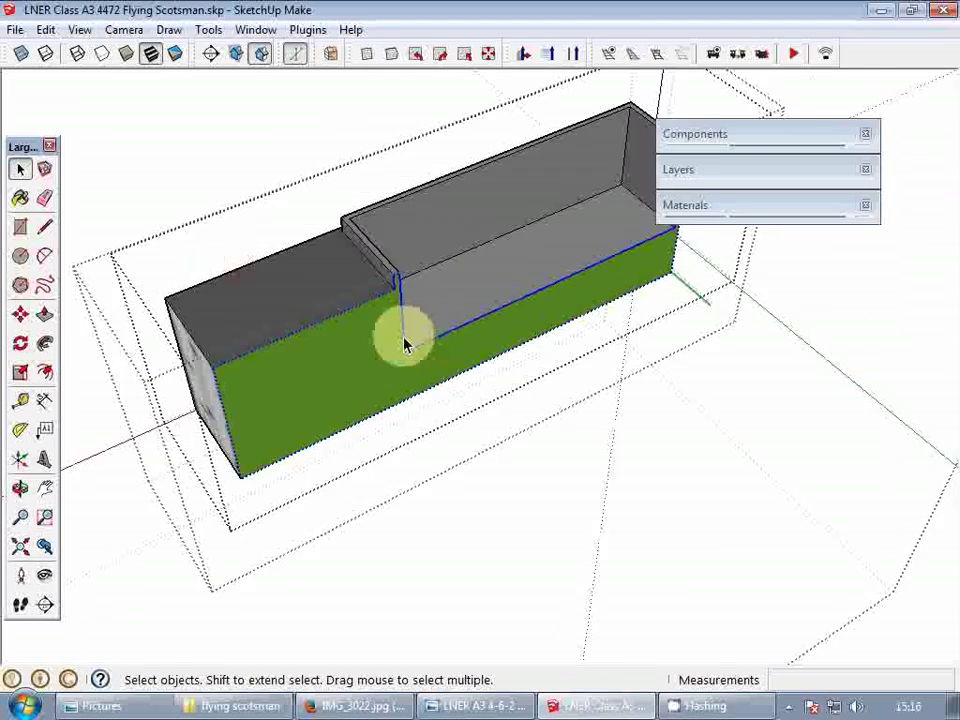
{"action": "scroll", "coordinate": [403, 340], "scroll_direction": "up", "scroll_amount": 4}
{"action": "scroll", "coordinate": [340, 390], "scroll_direction": "down", "scroll_amount": 3}
{"action": "middle_click_drag", "start_coordinate": [339, 390], "coordinate": [356, 358]}
{"action": "middle_click_drag", "start_coordinate": [445, 370], "coordinate": [439, 396], "text": "shift"}
{"action": "scroll", "coordinate": [368, 403], "scroll_direction": "up", "scroll_amount": 4}
{"action": "middle_click_drag", "start_coordinate": [368, 403], "coordinate": [525, 401]}
{"action": "scroll", "coordinate": [525, 401], "scroll_direction": "down", "scroll_amount": 3}
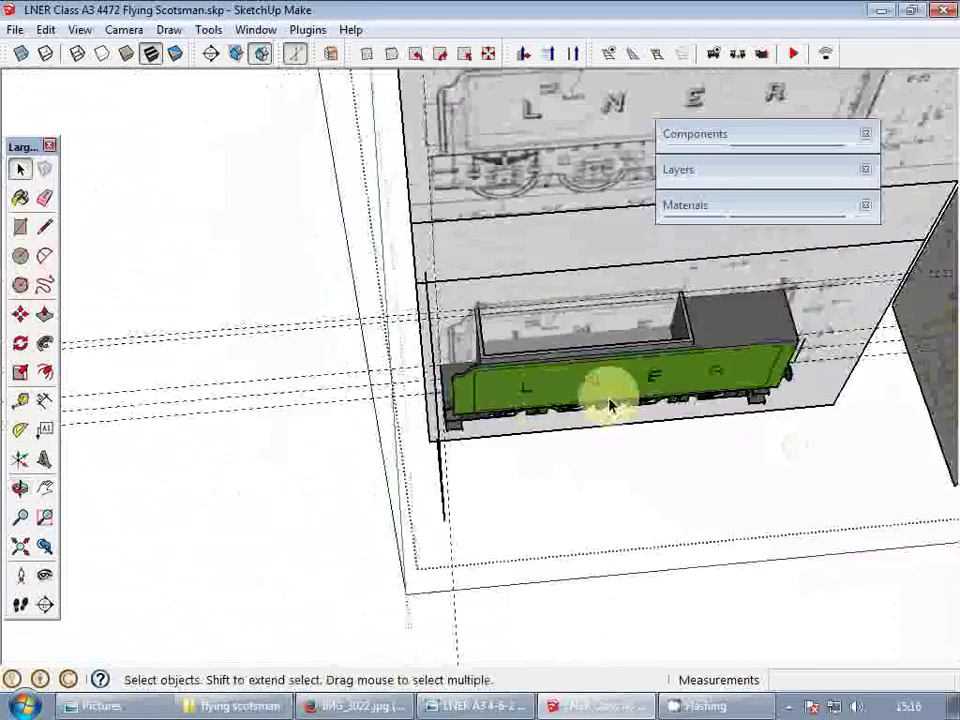
- Move the tender's side reference drawing 500" straight down, clear of the model
{"action": "middle_click_drag", "start_coordinate": [610, 402], "coordinate": [438, 392]}
{"action": "double_click", "coordinate": [662, 375]}
{"action": "left_click", "coordinate": [675, 337]}
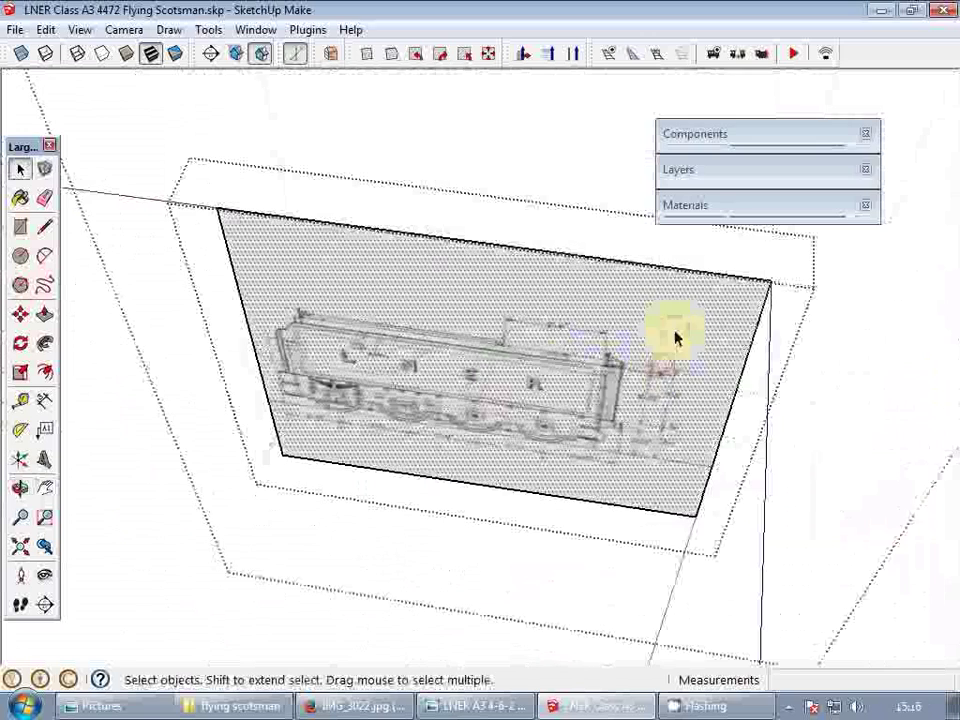
{"action": "key", "text": "Escape"}
{"action": "left_click", "coordinate": [539, 268]}
{"action": "scroll", "coordinate": [538, 268], "scroll_direction": "down", "scroll_amount": 5}
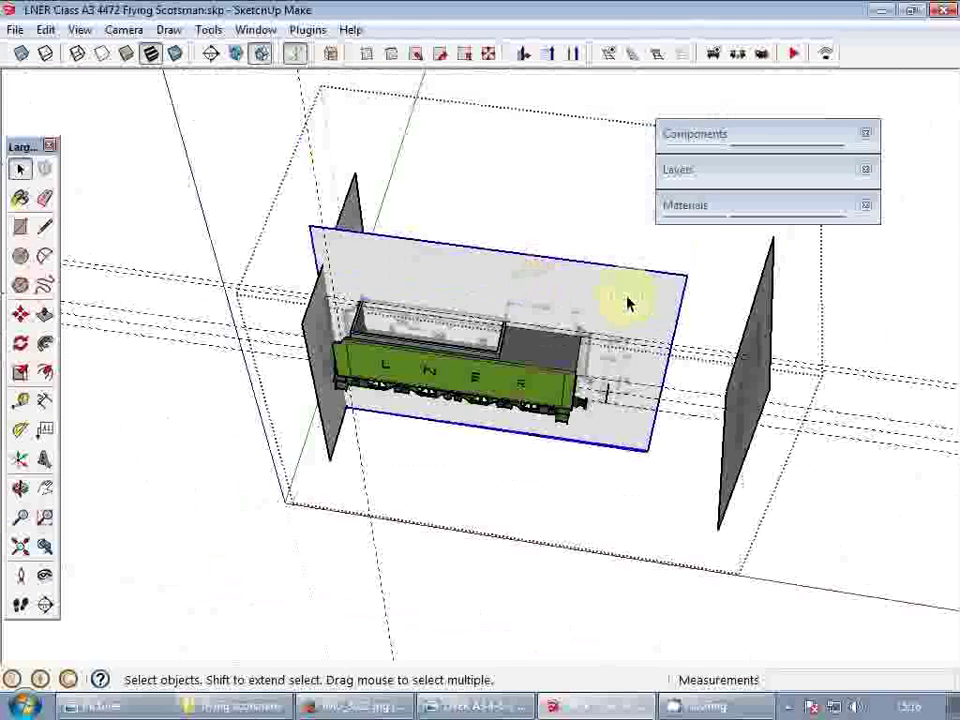
{"action": "key", "text": "m"}
{"action": "left_click", "coordinate": [615, 272]}
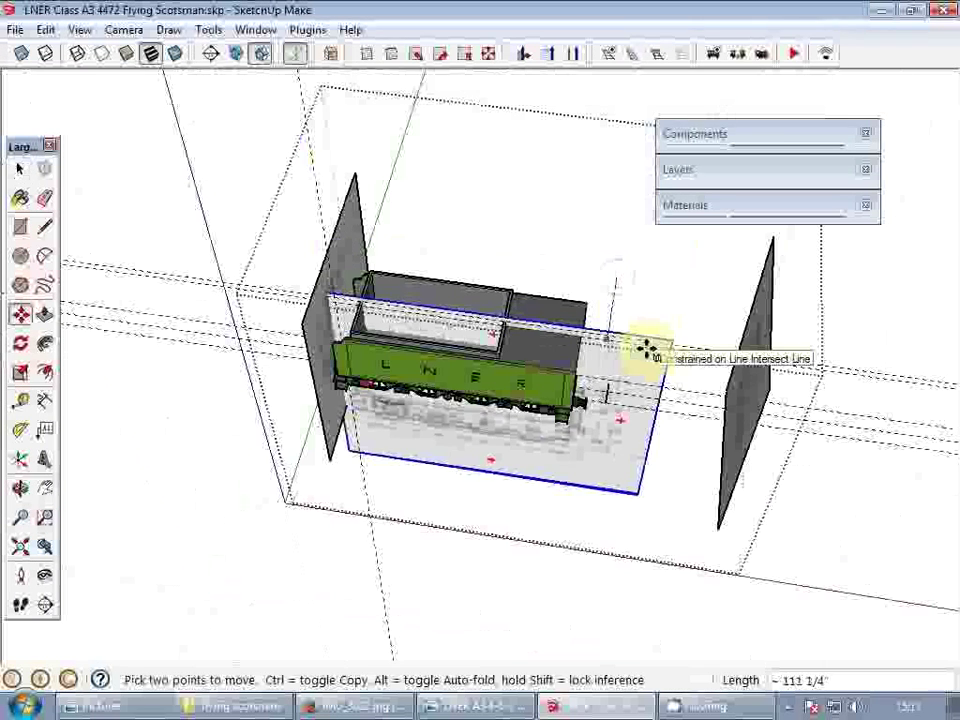
{"action": "type", "text": "500"}
{"action": "key", "text": "Return"}
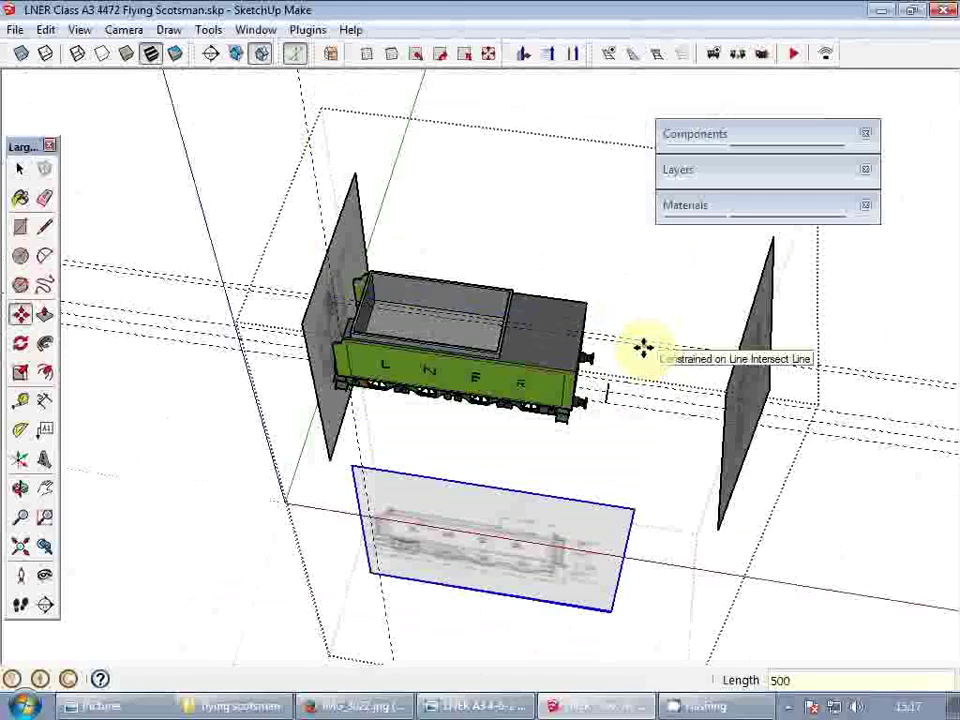
{"action": "key", "text": "space"}
{"action": "left_click", "coordinate": [641, 348]}
- Delete the horizontal guide lines that run past the tender's rear end
{"action": "scroll", "coordinate": [586, 430], "scroll_direction": "up", "scroll_amount": 3}
{"action": "middle_click_drag", "start_coordinate": [525, 379], "coordinate": [557, 405]}
{"action": "scroll", "coordinate": [585, 430], "scroll_direction": "up", "scroll_amount": 3}
{"action": "scroll", "coordinate": [585, 404], "scroll_direction": "down", "scroll_amount": 3}
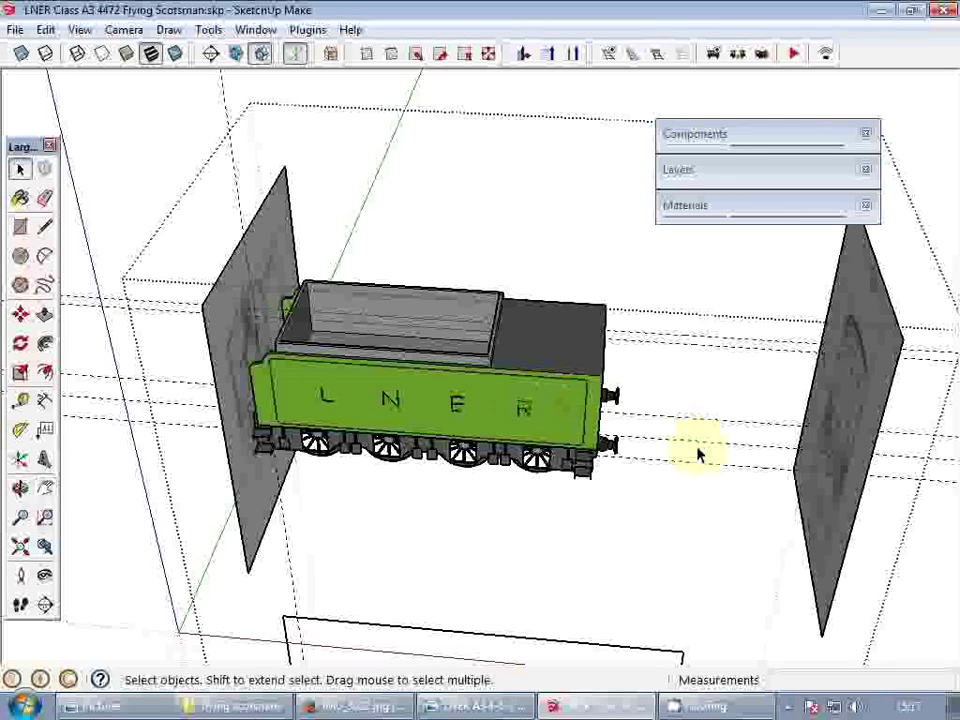
{"action": "left_click_drag", "start_coordinate": [704, 462], "coordinate": [686, 315]}
{"action": "key", "text": "Delete"}
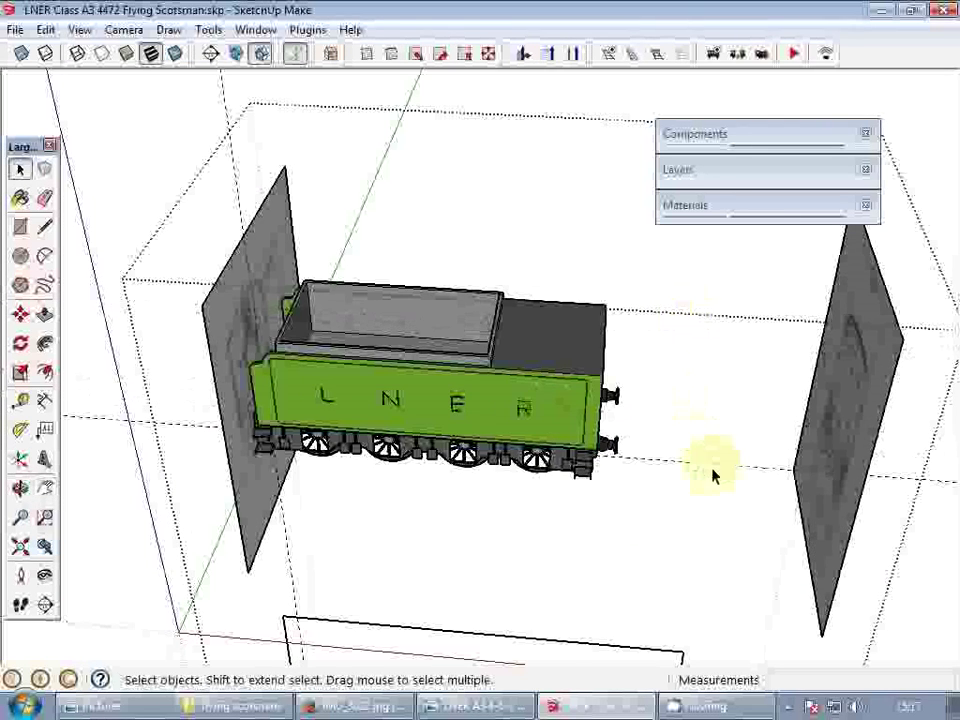
{"action": "left_click_drag", "start_coordinate": [711, 469], "coordinate": [699, 437]}
{"action": "key", "text": "Delete"}
- Examine the tender from the side, above and behind, and compare it with the end-view reference drawings
{"action": "middle_click_drag", "start_coordinate": [645, 400], "coordinate": [568, 264]}
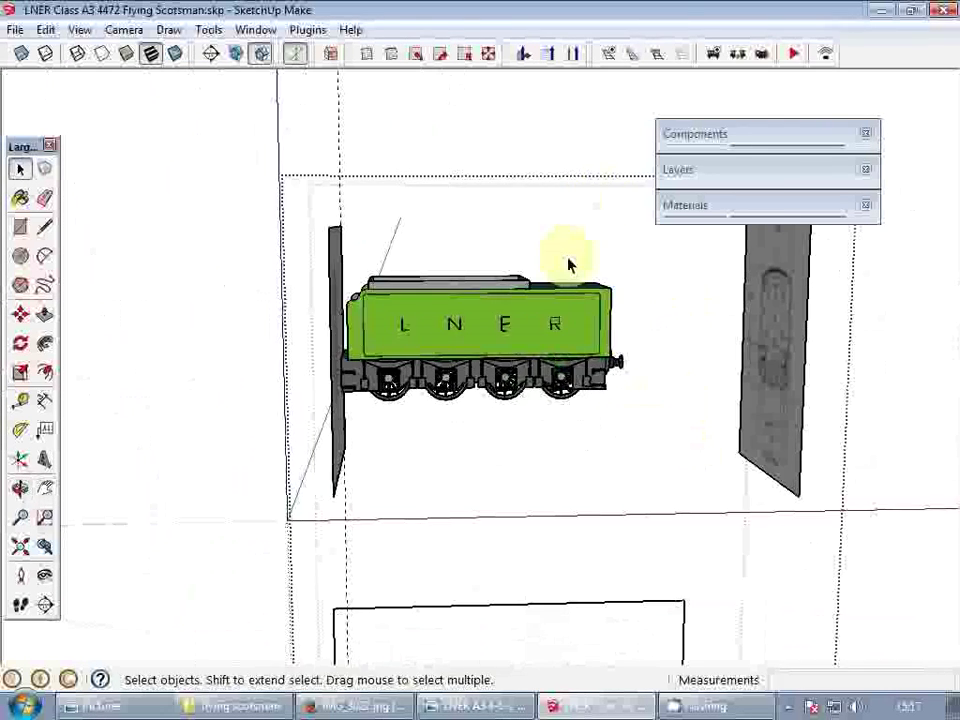
{"action": "middle_click_drag", "start_coordinate": [530, 320], "coordinate": [468, 350]}
{"action": "scroll", "coordinate": [429, 353], "scroll_direction": "up", "scroll_amount": 3}
{"action": "middle_click_drag", "start_coordinate": [468, 350], "coordinate": [452, 336], "text": "shift"}
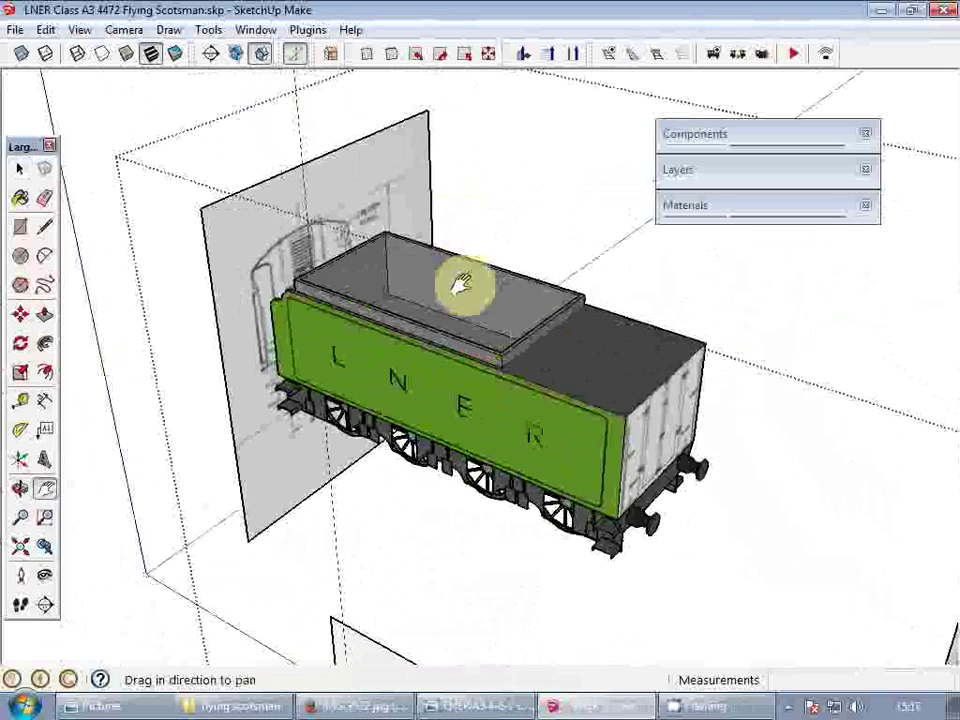
{"action": "middle_click_drag", "start_coordinate": [469, 295], "coordinate": [380, 345]}
{"action": "scroll", "coordinate": [495, 368], "scroll_direction": "up", "scroll_amount": 3}
{"action": "scroll", "coordinate": [493, 373], "scroll_direction": "down", "scroll_amount": 3}
{"action": "scroll", "coordinate": [379, 346], "scroll_direction": "down", "scroll_amount": 3}
{"action": "mouse_move", "coordinate": [695, 412]}
{"action": "middle_mouse_down", "text": "shift"}
{"action": "mouse_move", "coordinate": [567, 416]}
{"action": "mouse_move", "coordinate": [390, 372]}
{"action": "mouse_move", "coordinate": [450, 450]}
{"action": "mouse_move", "coordinate": [364, 414]}
{"action": "mouse_move", "coordinate": [439, 433]}
{"action": "mouse_move", "coordinate": [502, 412]}
{"action": "middle_mouse_up", "text": "shift"}
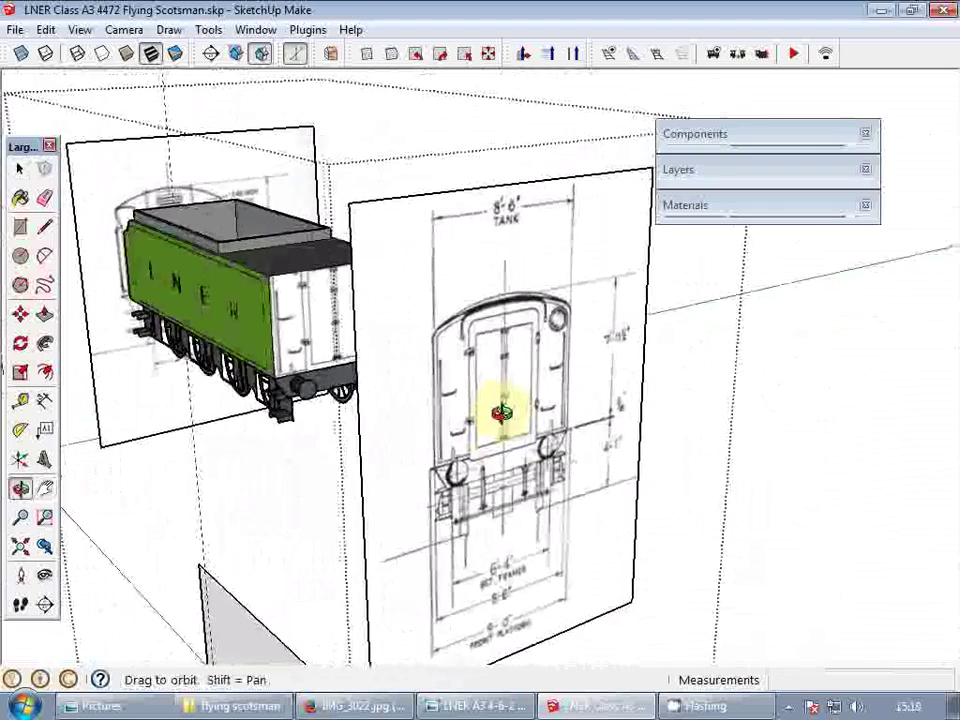
{"action": "mouse_move", "coordinate": [315, 354]}
{"action": "middle_mouse_down"}
{"action": "mouse_move", "coordinate": [317, 377]}
{"action": "mouse_move", "coordinate": [602, 414]}
{"action": "mouse_move", "coordinate": [656, 446]}
{"action": "mouse_move", "coordinate": [540, 405]}
{"action": "mouse_move", "coordinate": [551, 418]}
{"action": "mouse_move", "coordinate": [489, 435]}
{"action": "mouse_move", "coordinate": [510, 450]}
{"action": "middle_mouse_up"}
- Draw a circle with a radius of about 169 1/2" on the coal-space floor, extending beyond the tender body
{"action": "key", "text": "c"}
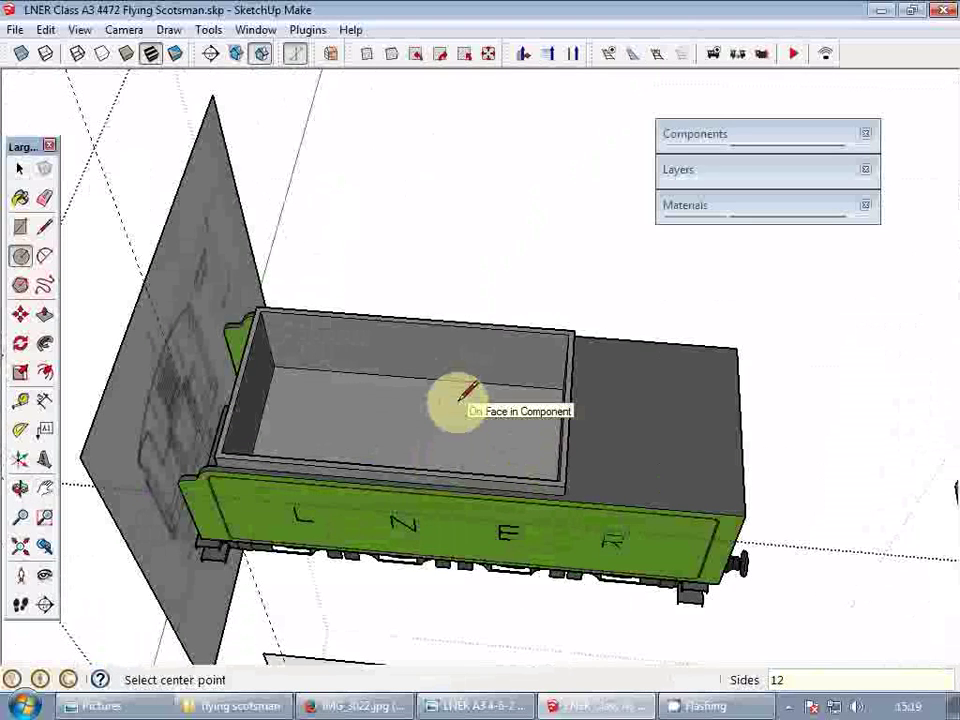
{"action": "scroll", "coordinate": [462, 400], "scroll_direction": "down", "scroll_amount": 2}
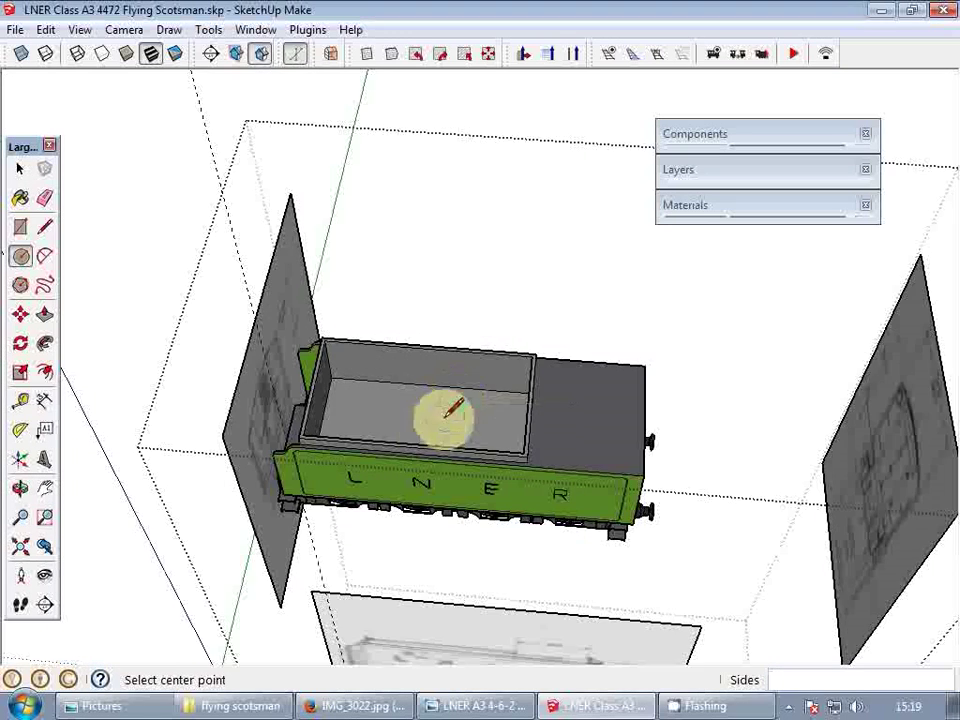
{"action": "scroll", "coordinate": [430, 418], "scroll_direction": "up", "scroll_amount": 1}
{"action": "middle_click_drag", "start_coordinate": [437, 412], "coordinate": [558, 432]}
{"action": "left_click", "coordinate": [552, 429]}
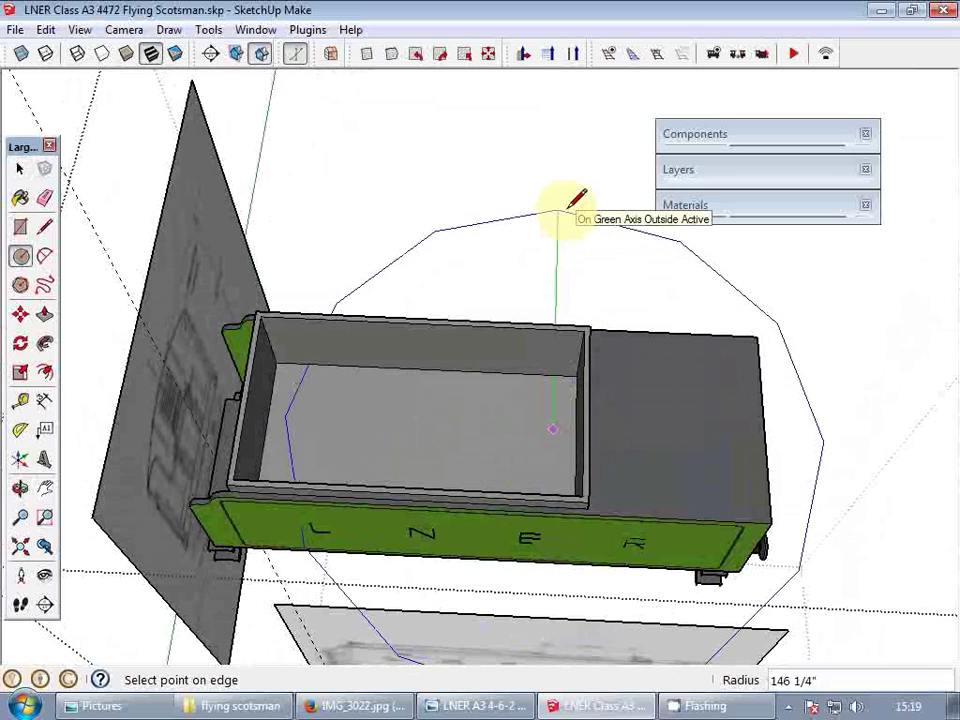
{"action": "left_click", "coordinate": [559, 178]}
{"action": "key", "text": "space"}
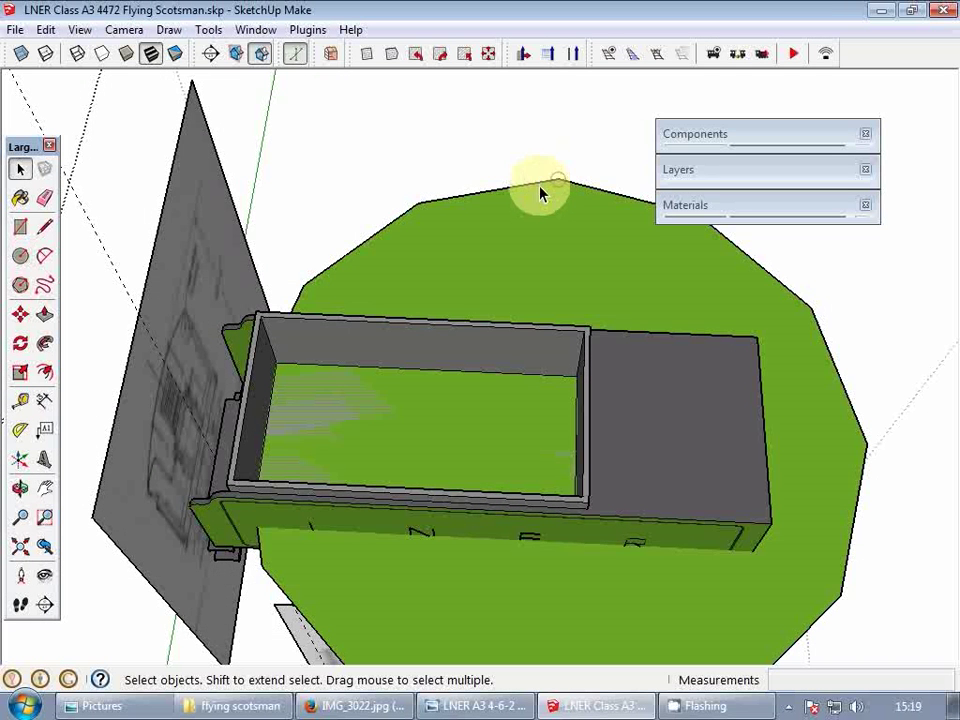
- Set the large circle's number of segments to 24
{"action": "right_click", "coordinate": [538, 190]}
{"action": "left_click", "coordinate": [574, 196]}
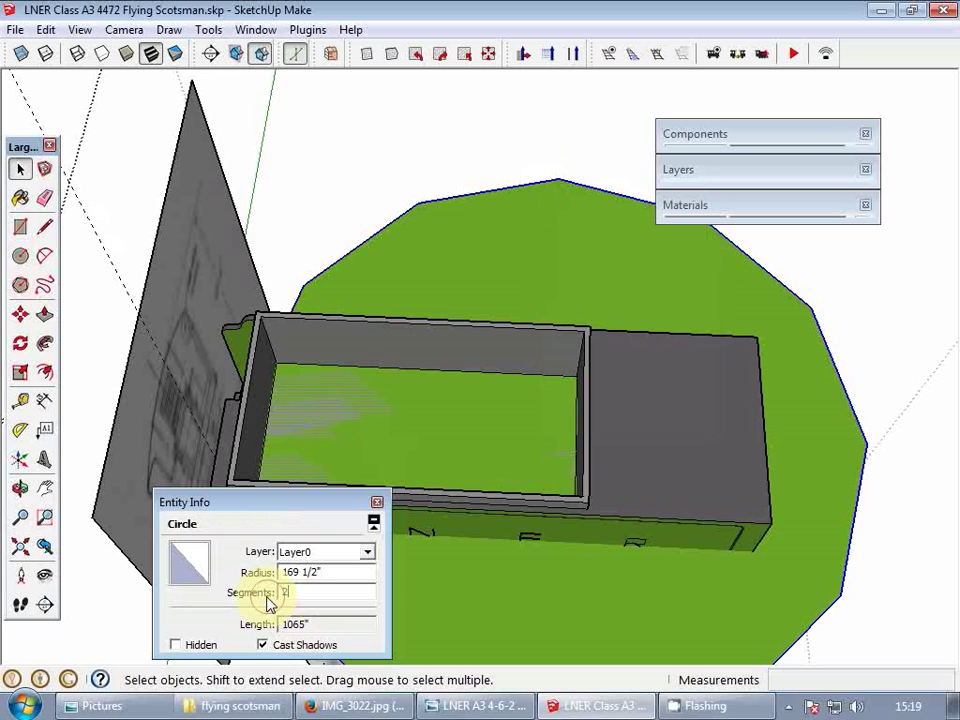
{"action": "left_click", "coordinate": [341, 570]}
{"action": "left_click", "coordinate": [380, 503]}
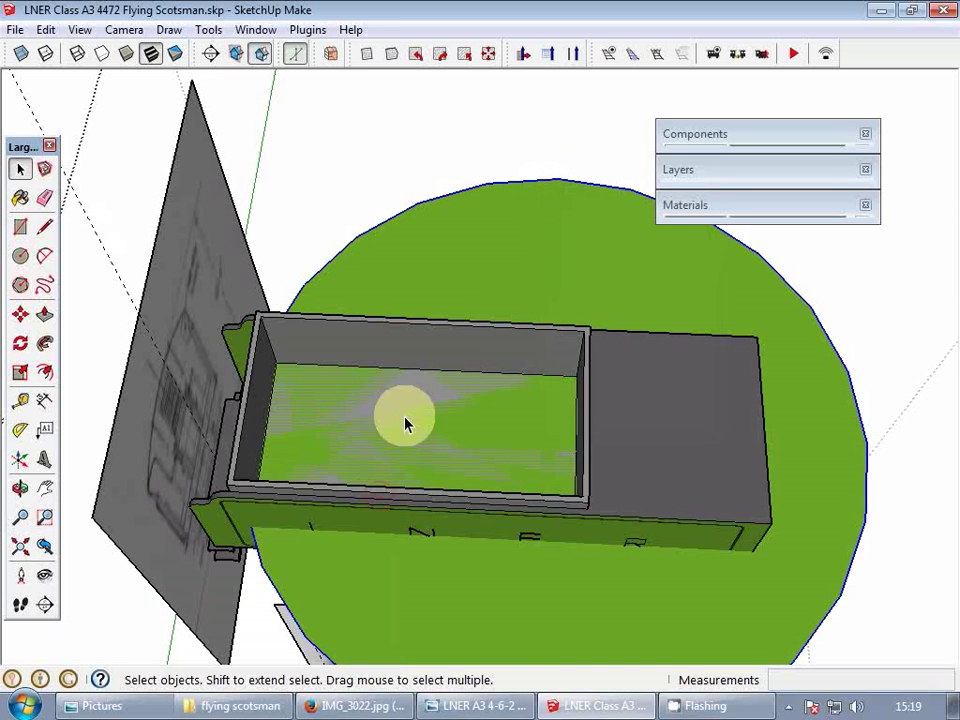
- Make the large circle's face and edge a group and open it for editing
{"action": "right_click", "coordinate": [516, 292]}
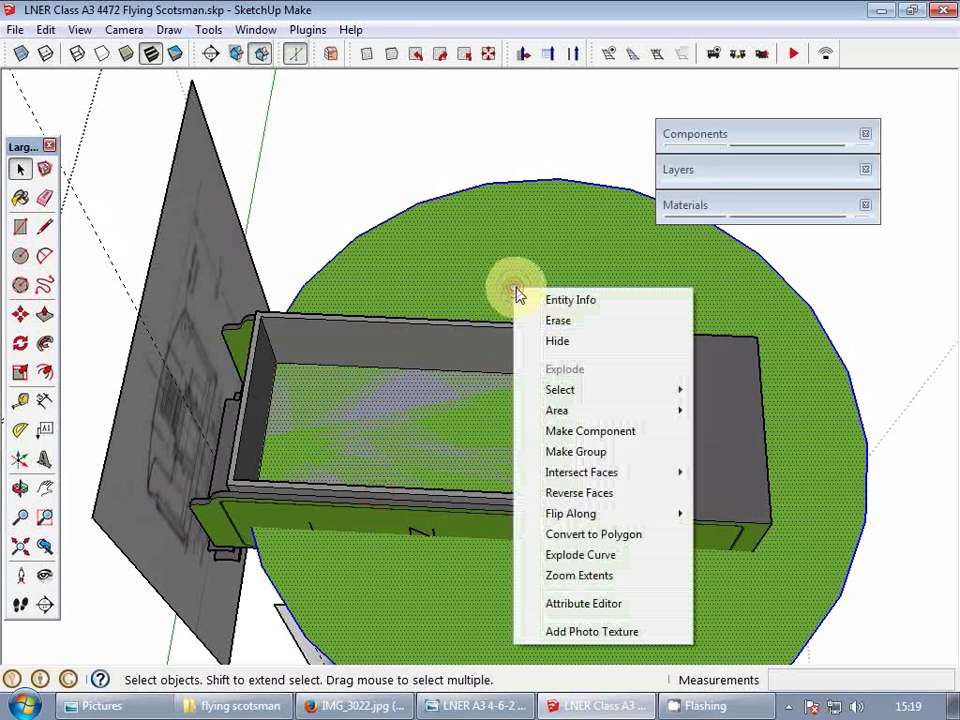
{"action": "left_click", "coordinate": [601, 447]}
{"action": "double_click", "coordinate": [546, 259]}
- Draw a vertical arc across the circle between opposite edge points, rising along the blue axis with a bulge of about 61 1/2"
{"action": "key", "text": "a"}
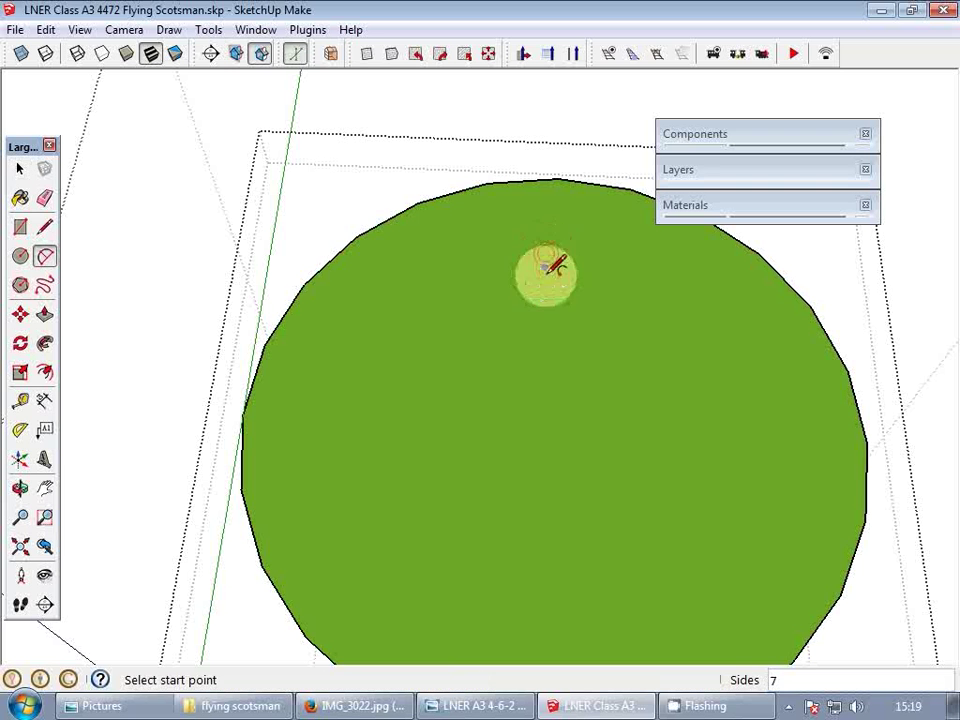
{"action": "left_click", "coordinate": [242, 414]}
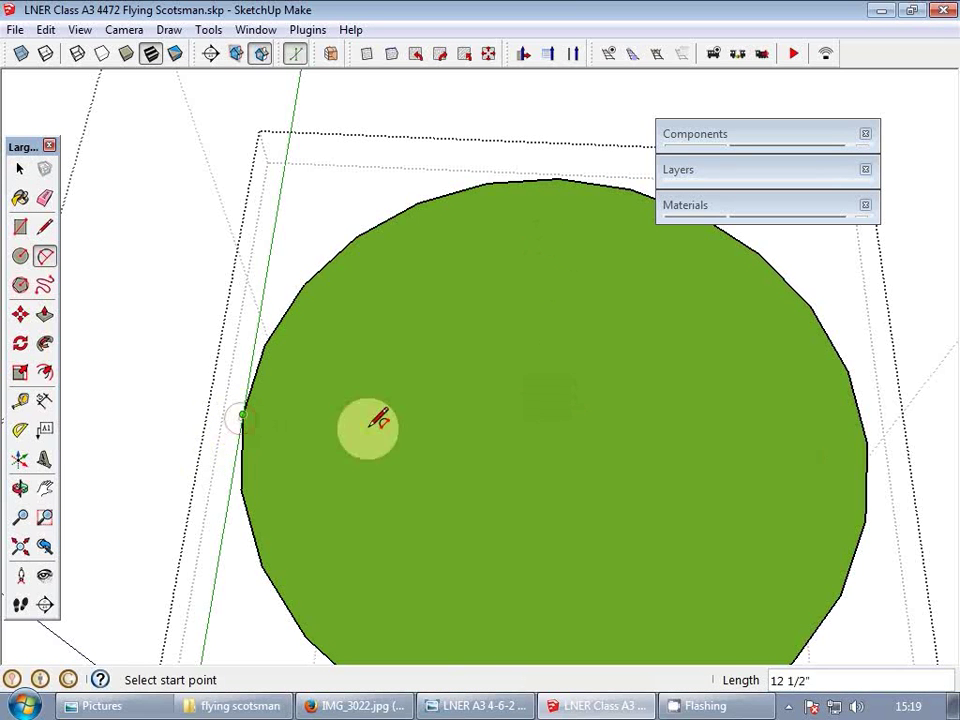
{"action": "left_click", "coordinate": [868, 443]}
{"action": "middle_click_drag", "start_coordinate": [514, 557], "coordinate": [484, 386]}
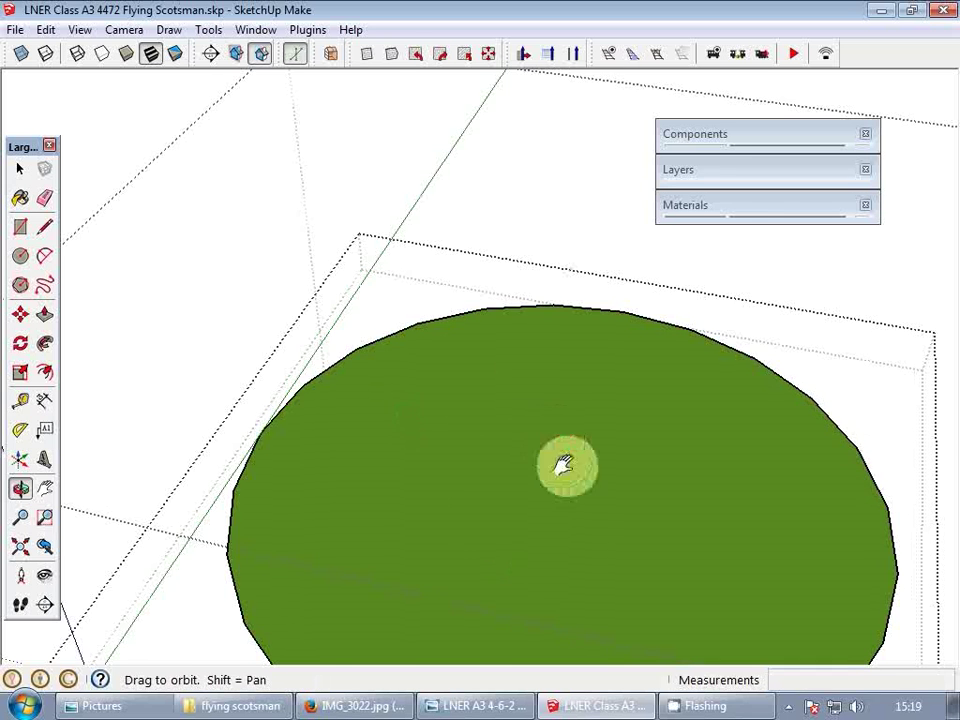
{"action": "middle_click_drag", "start_coordinate": [566, 465], "coordinate": [440, 283]}
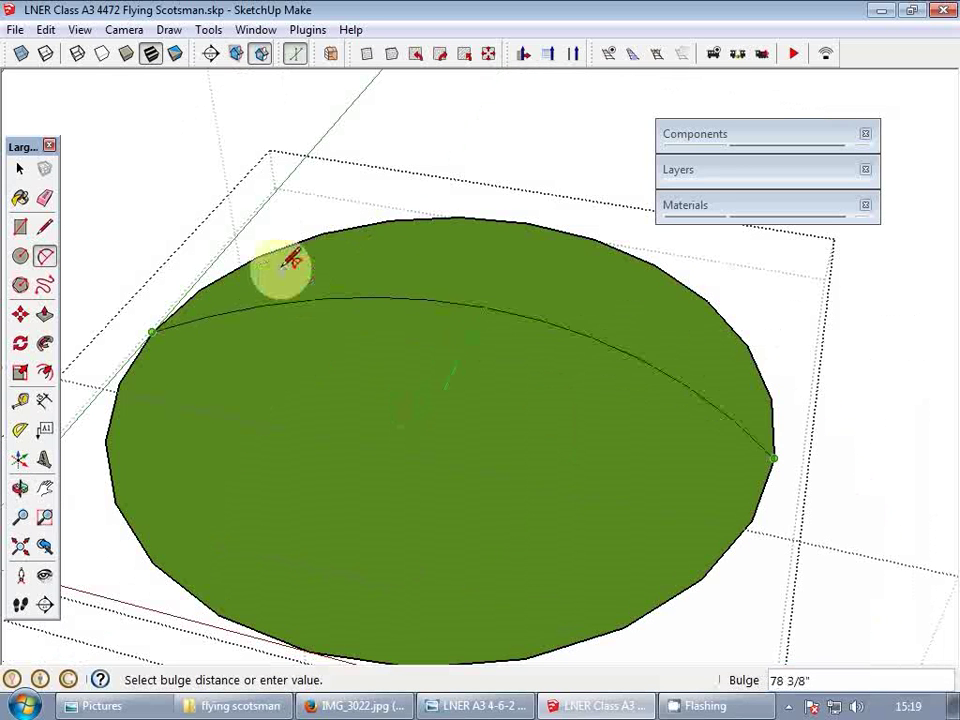
{"action": "middle_click_drag", "start_coordinate": [133, 225], "coordinate": [171, 326]}
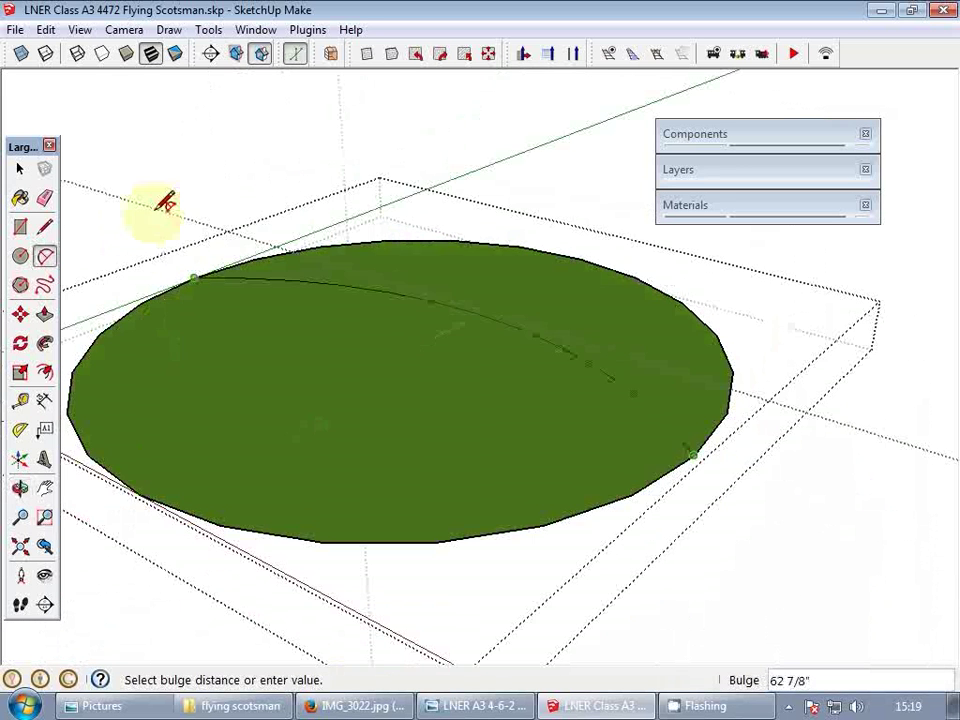
{"action": "middle_click_drag", "start_coordinate": [161, 204], "coordinate": [224, 234]}
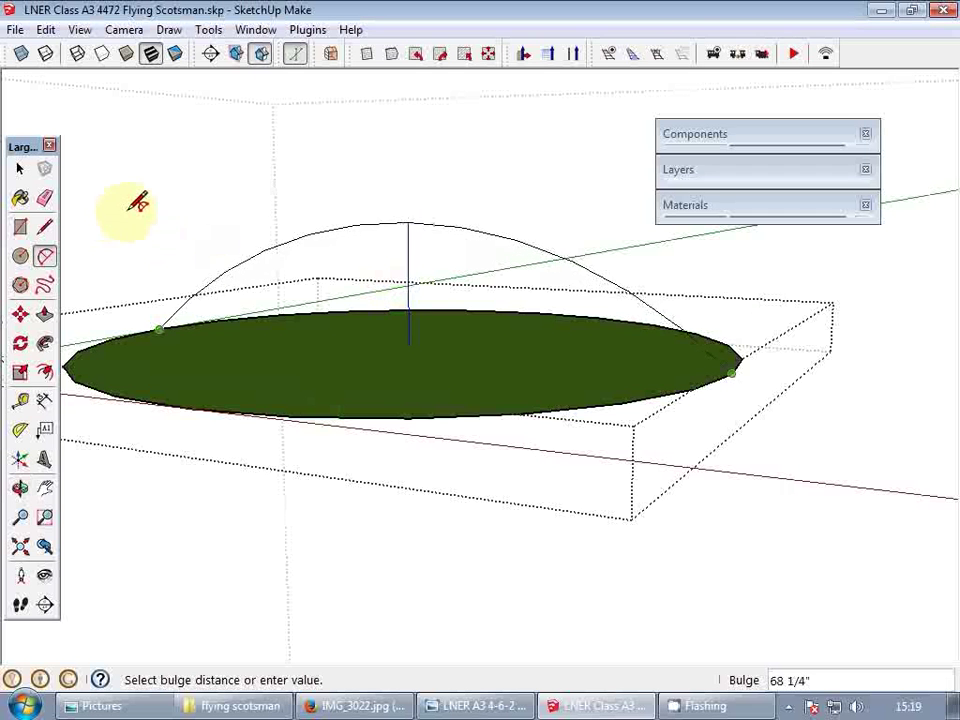
{"action": "middle_click_drag", "start_coordinate": [498, 206], "coordinate": [420, 356]}
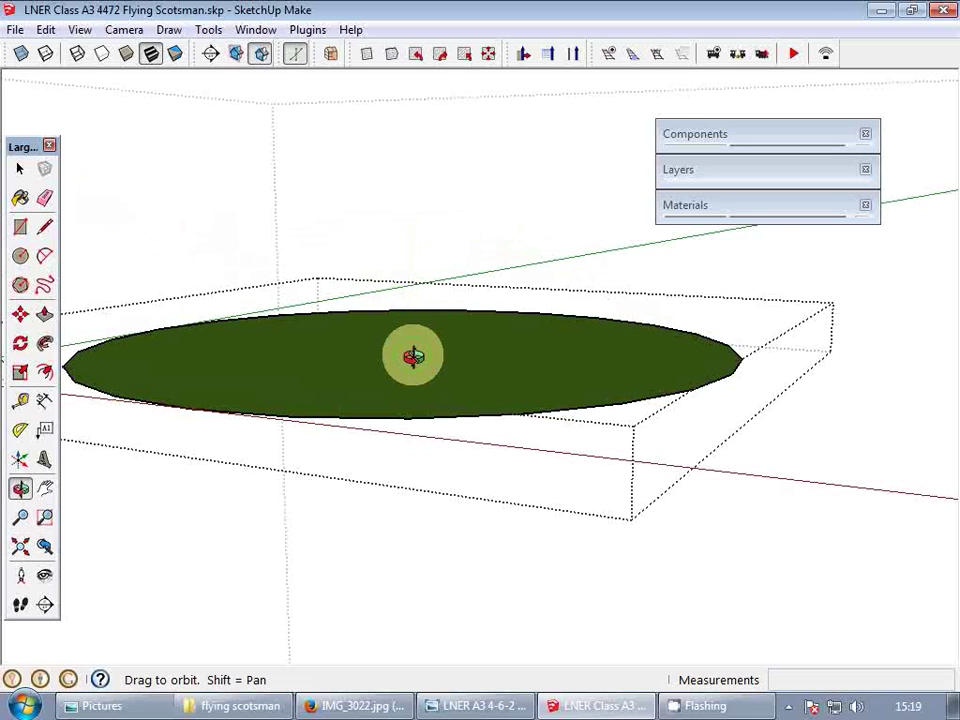
{"action": "mouse_move", "coordinate": [589, 339]}
{"action": "middle_mouse_down"}
{"action": "mouse_move", "coordinate": [525, 339]}
{"action": "mouse_move", "coordinate": [553, 372]}
{"action": "mouse_move", "coordinate": [585, 377]}
{"action": "middle_mouse_up"}
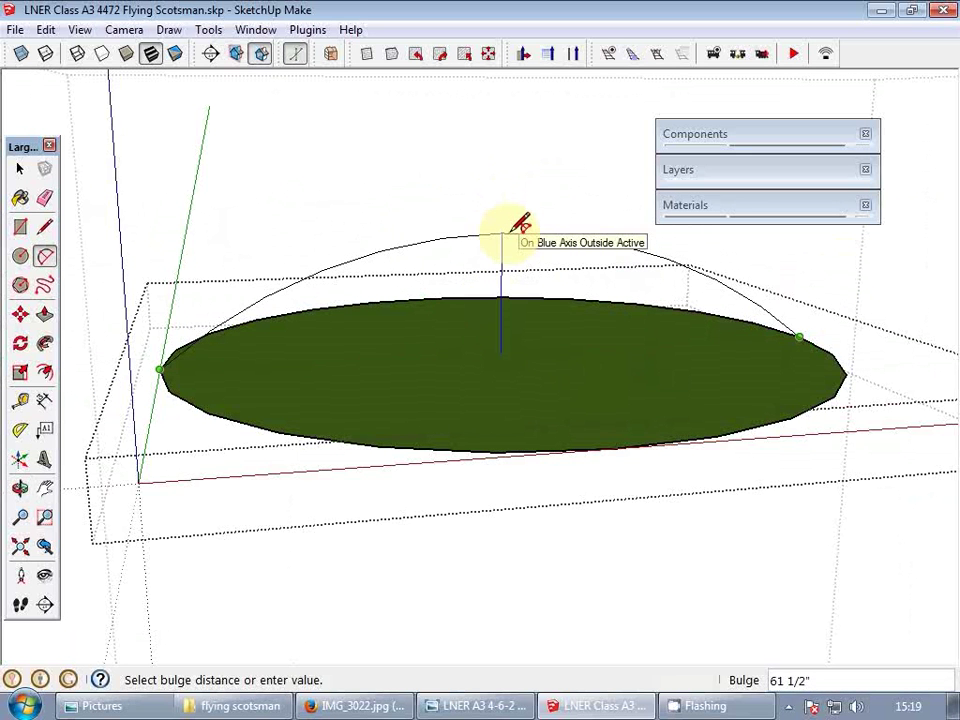
{"action": "left_click", "coordinate": [512, 232]}
- Close the vertical arc into a face with a straight line between its two endpoints
{"action": "key", "text": "l"}
{"action": "left_click", "coordinate": [160, 370]}
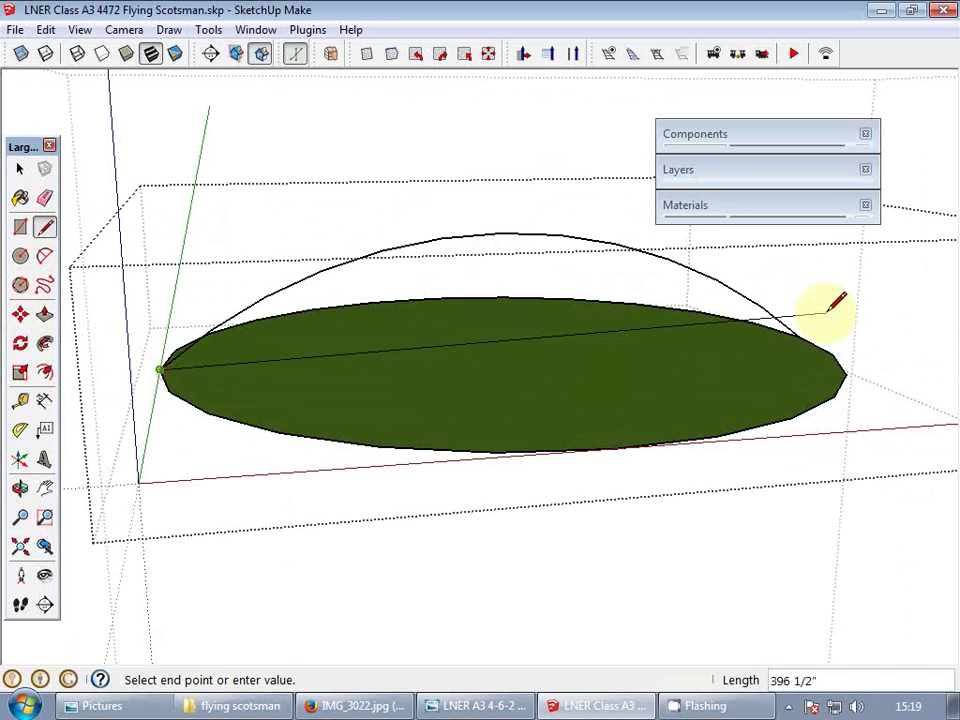
{"action": "left_click", "coordinate": [803, 341]}
{"action": "key", "text": "space"}
- Sweep the arc face around the circle's perimeter with Follow Me to form a shallow dome
{"action": "middle_click_drag", "start_coordinate": [677, 326], "coordinate": [597, 440]}
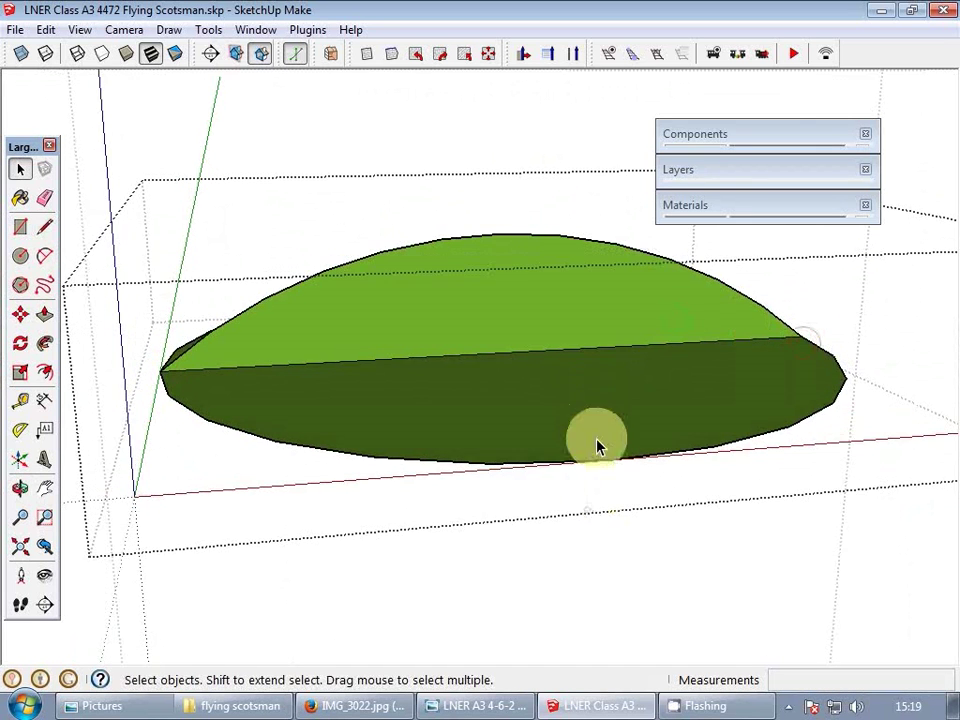
{"action": "scroll", "coordinate": [598, 428], "scroll_direction": "up", "scroll_amount": 1}
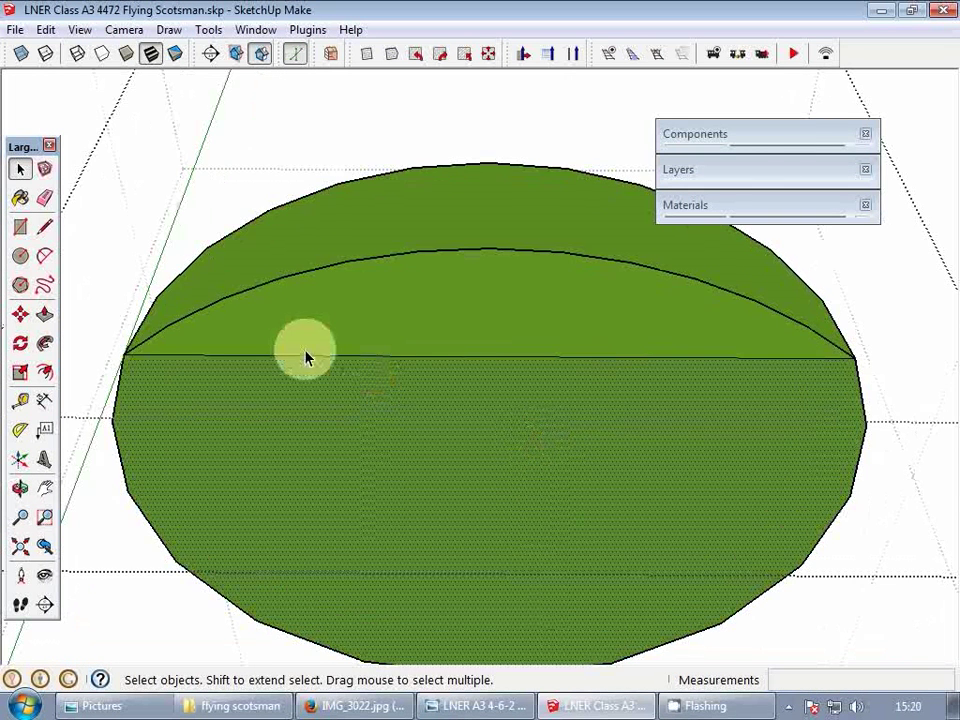
{"action": "scroll", "coordinate": [305, 358], "scroll_direction": "down", "scroll_amount": 1}
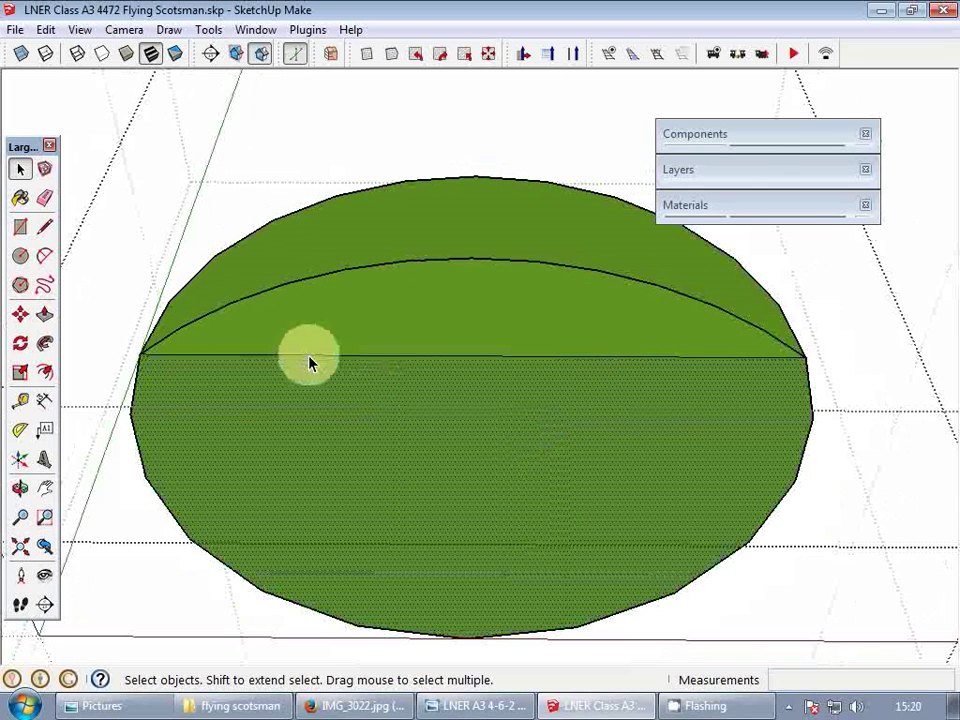
{"action": "double_click", "coordinate": [328, 420]}
{"action": "double_click", "coordinate": [391, 226], "text": "shift"}
{"action": "double_click", "coordinate": [410, 341], "text": "ctrl+shift"}
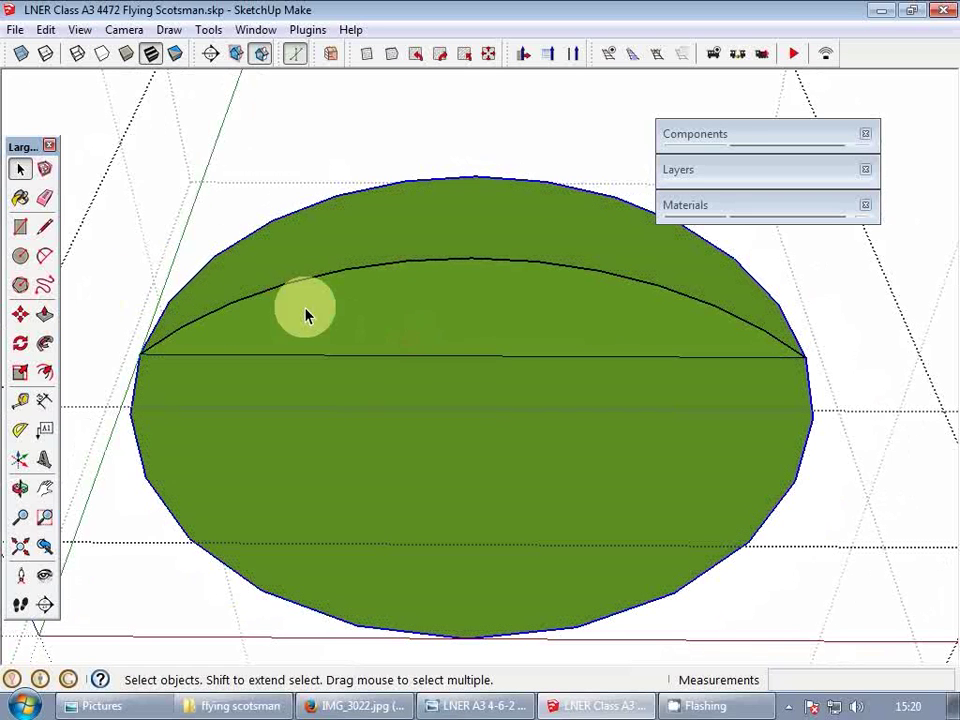
{"action": "left_click", "coordinate": [44, 343]}
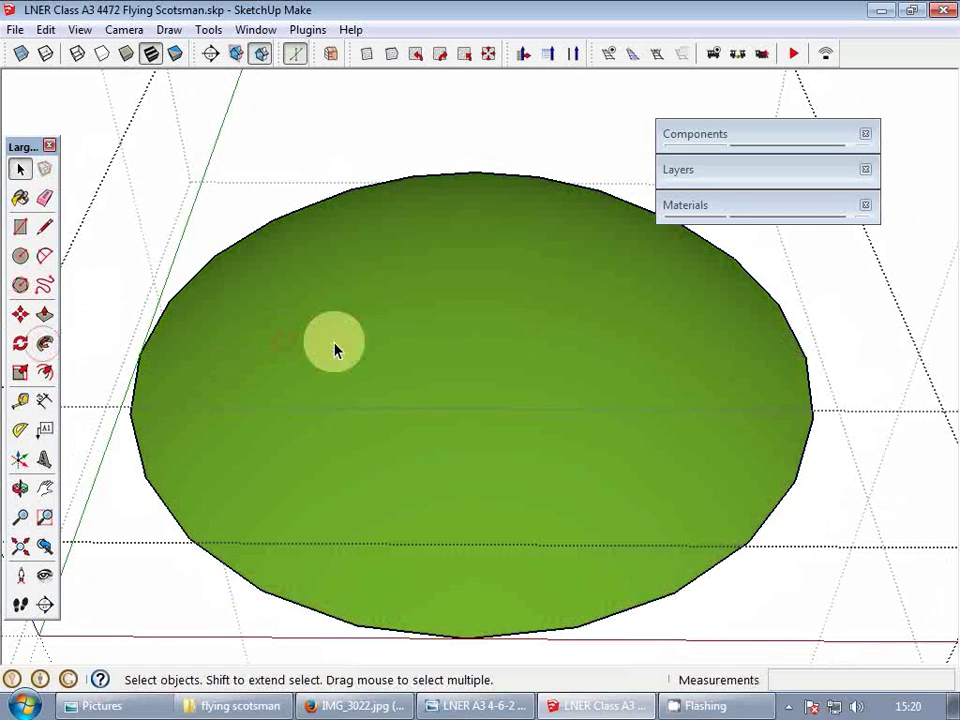
{"action": "scroll", "coordinate": [483, 347], "scroll_direction": "down", "scroll_amount": 2}
{"action": "scroll", "coordinate": [517, 340], "scroll_direction": "up", "scroll_amount": 1}
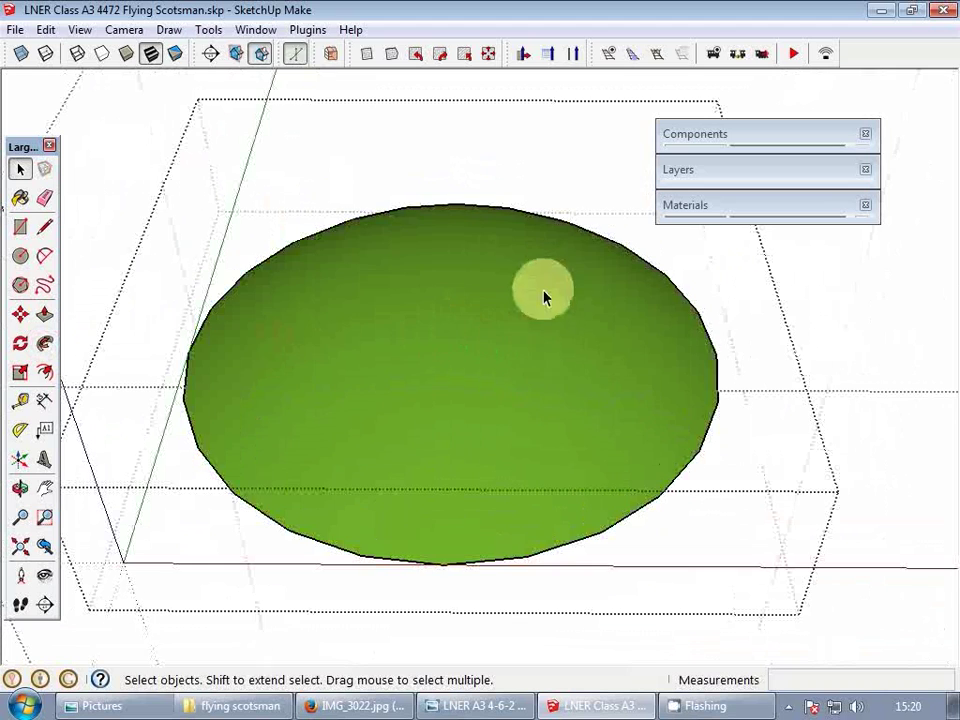
- Switch to the monochrome display style and reverse the dome's faces
{"action": "left_click", "coordinate": [177, 55]}
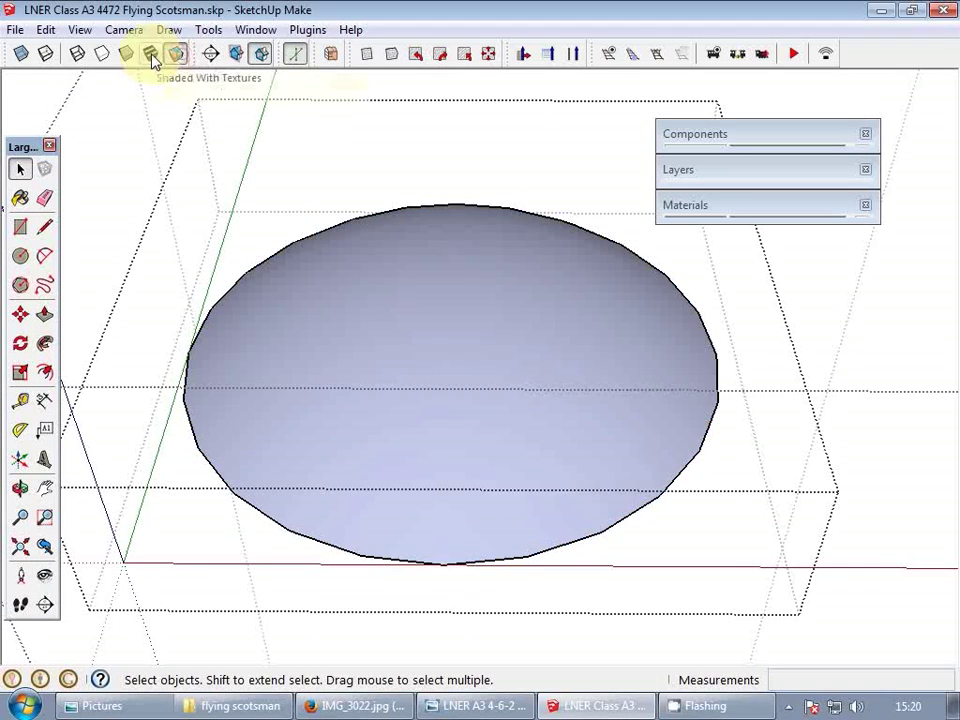
{"action": "right_click", "coordinate": [551, 336]}
{"action": "left_click", "coordinate": [621, 522]}
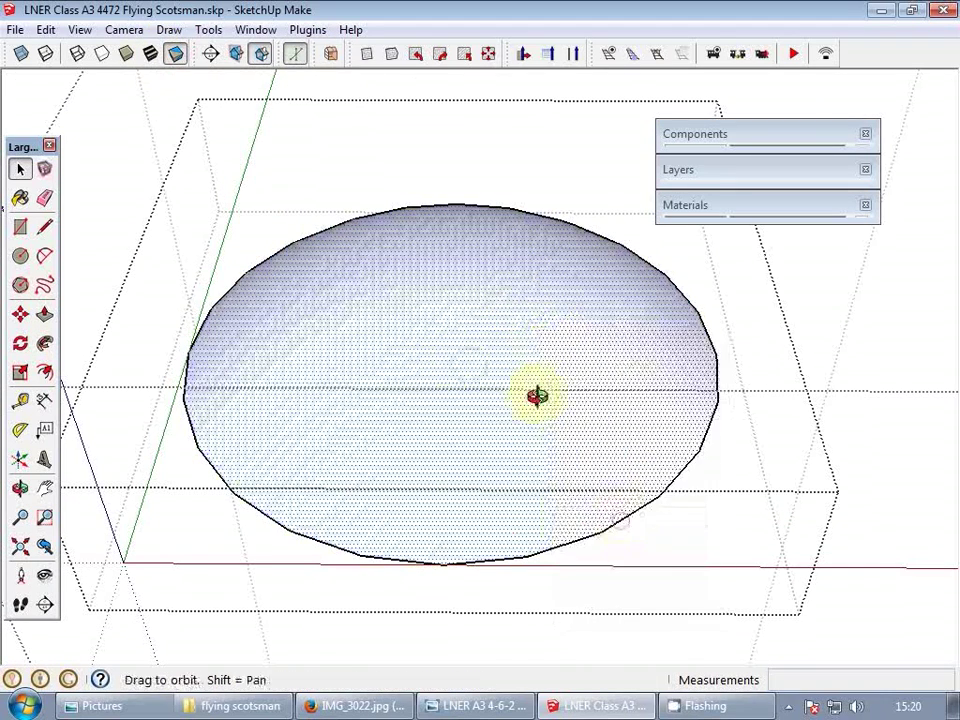
- Open the lettered tender body, reverse all of its connected faces and leave its group
{"action": "middle_click_drag", "start_coordinate": [536, 396], "coordinate": [400, 410]}
{"action": "scroll", "coordinate": [332, 381], "scroll_direction": "up", "scroll_amount": 8}
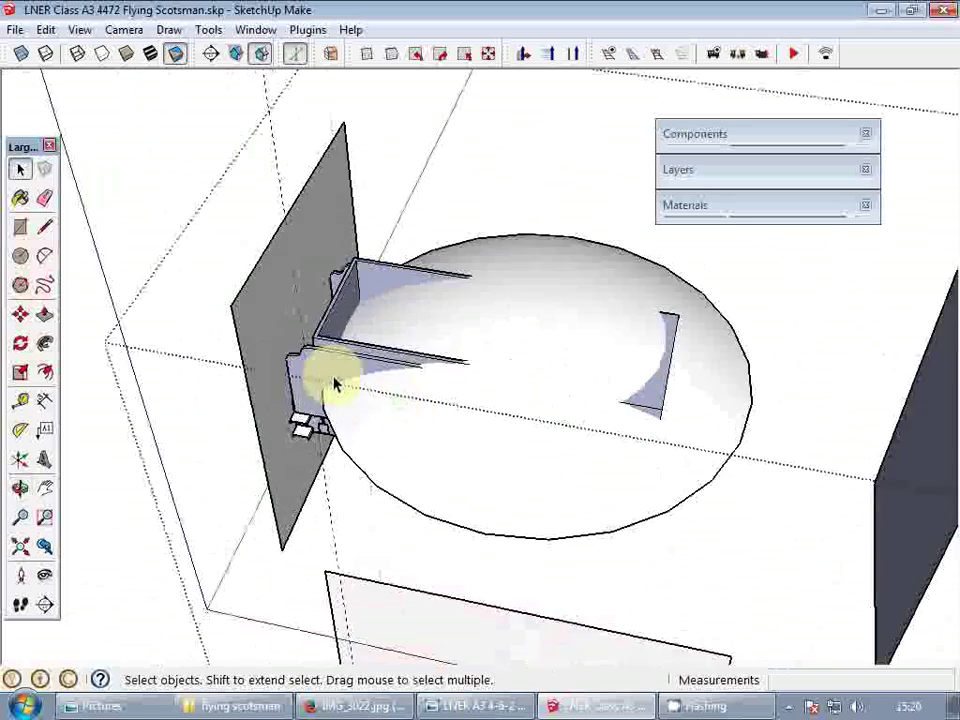
{"action": "triple_click", "coordinate": [327, 369]}
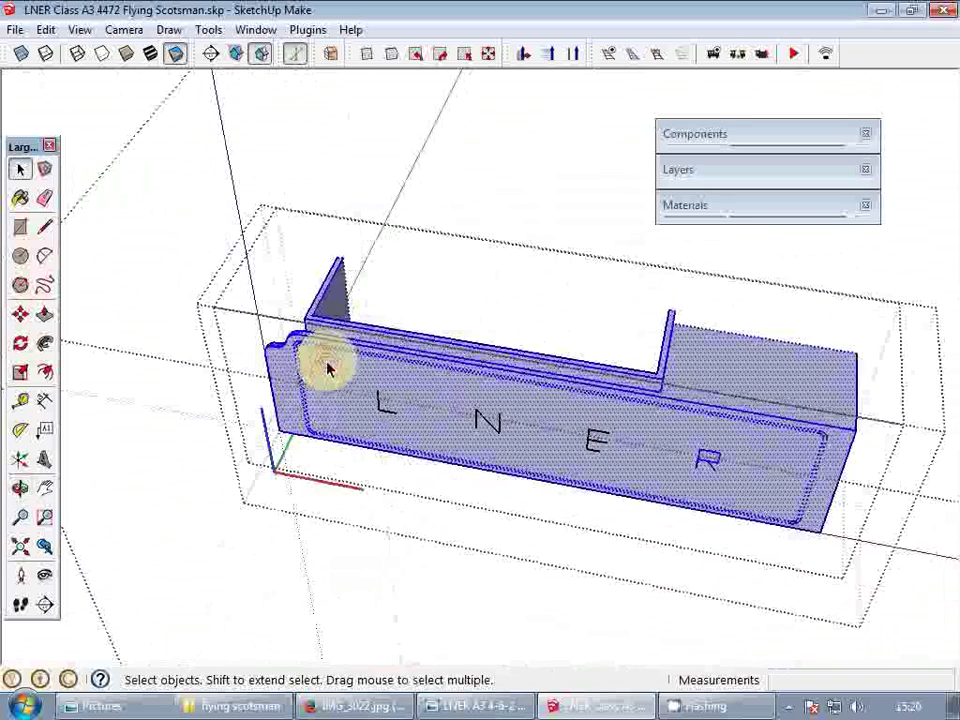
{"action": "right_click", "coordinate": [336, 378]}
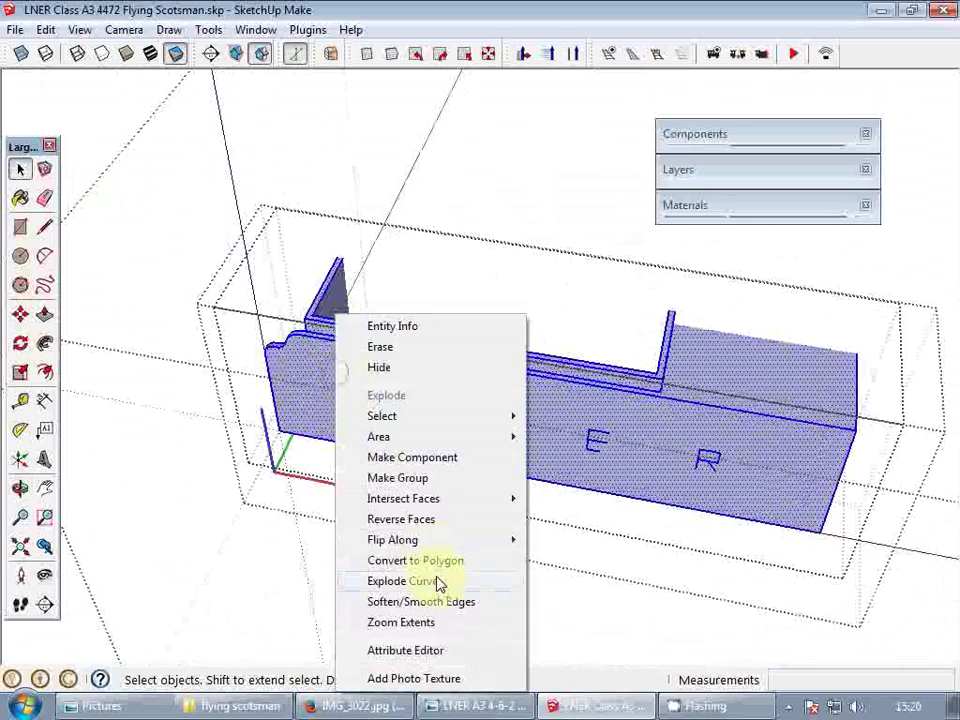
{"action": "left_click", "coordinate": [428, 526]}
{"action": "key", "text": "p"}
{"action": "key", "text": "space"}
{"action": "scroll", "coordinate": [356, 400], "scroll_direction": "down", "scroll_amount": 3}
{"action": "key", "text": "Escape"}
{"action": "key", "text": "Escape"}
{"action": "scroll", "coordinate": [358, 400], "scroll_direction": "up", "scroll_amount": 2}
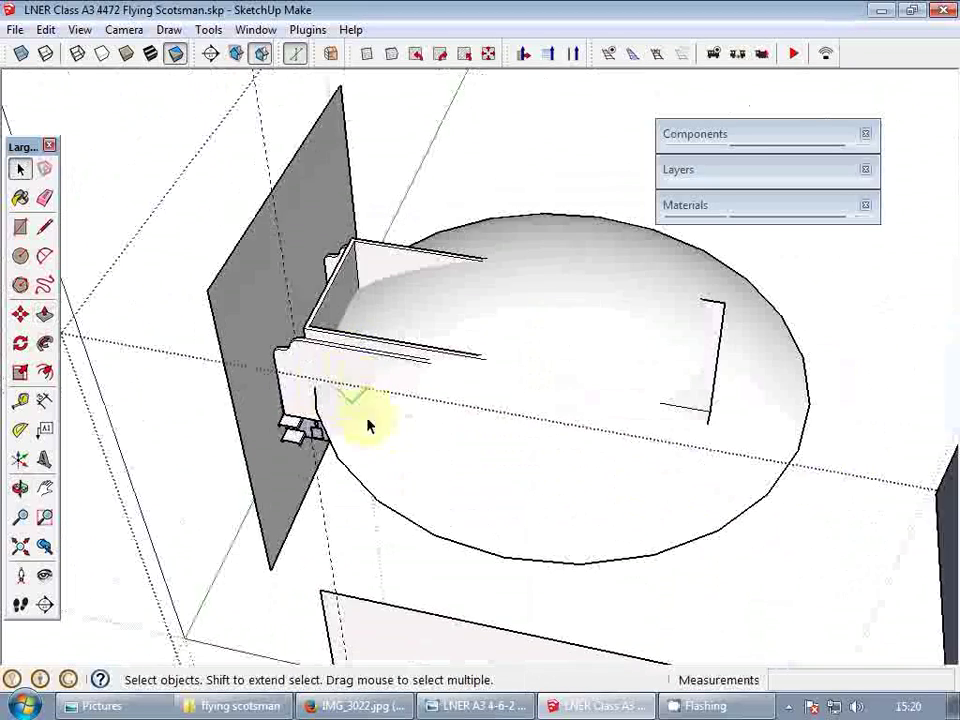
- Open the tender's underframe and reverse the connected faces of its frame plate and front deck
{"action": "scroll", "coordinate": [320, 430], "scroll_direction": "up", "scroll_amount": 5}
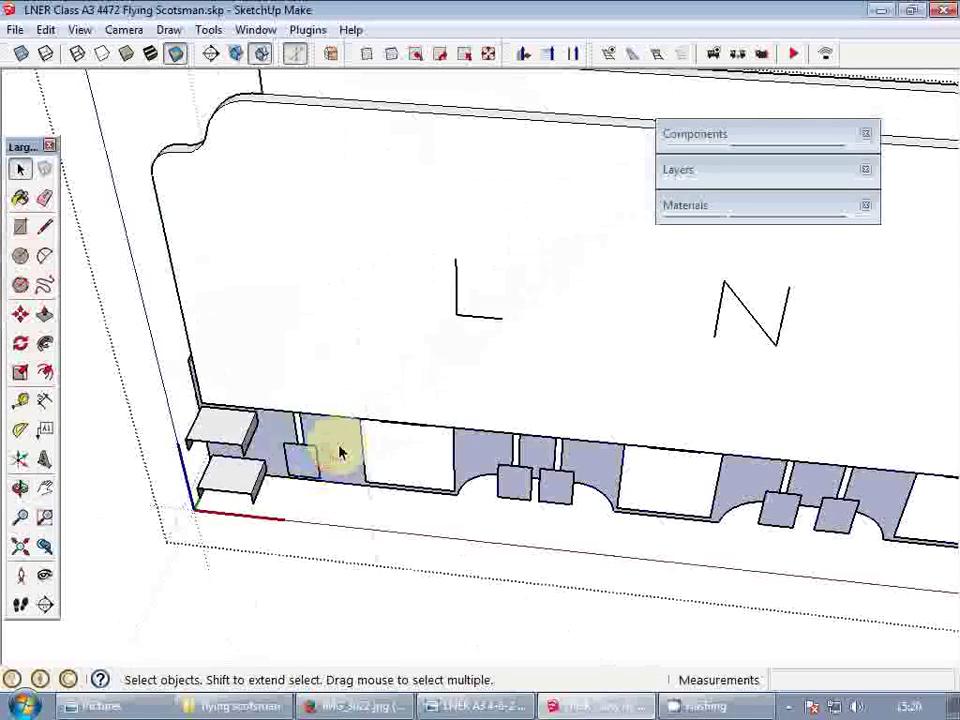
{"action": "double_click", "coordinate": [333, 453]}
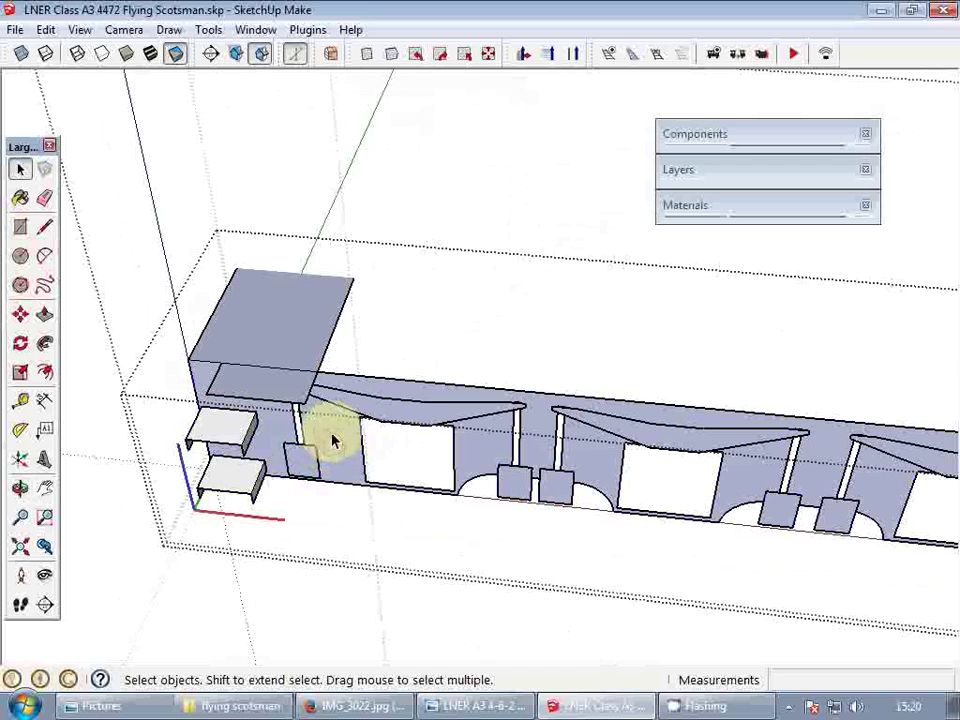
{"action": "triple_click", "coordinate": [333, 432]}
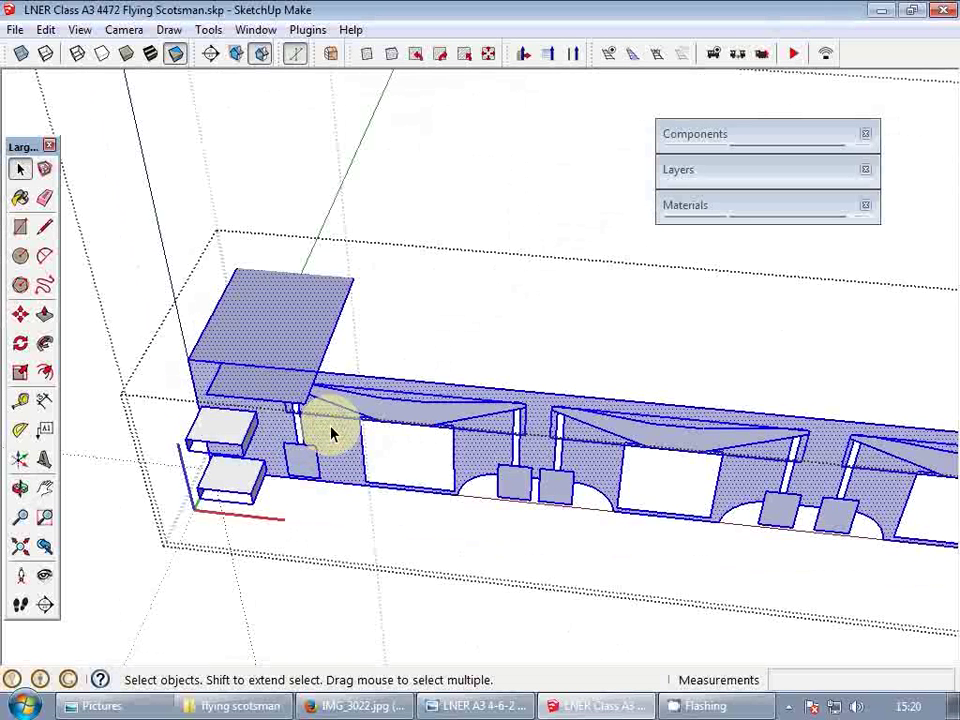
{"action": "triple_click", "coordinate": [268, 332]}
{"action": "right_click", "coordinate": [270, 333]}
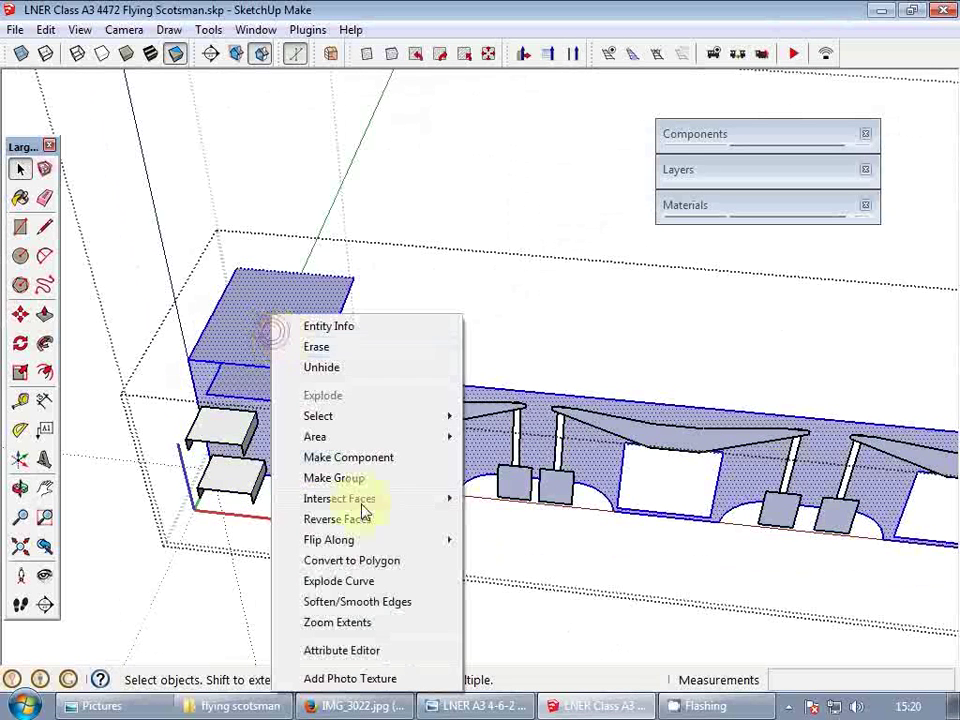
{"action": "left_click", "coordinate": [355, 518]}
{"action": "scroll", "coordinate": [330, 420], "scroll_direction": "down", "scroll_amount": 5}
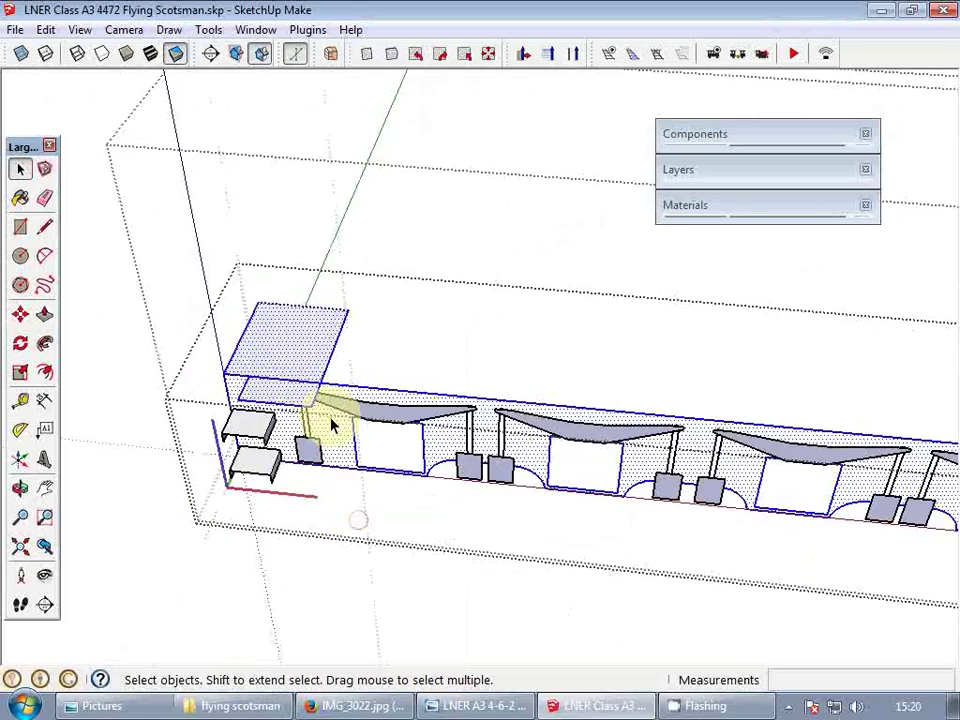
{"action": "key", "text": "p"}
{"action": "key", "text": "space"}
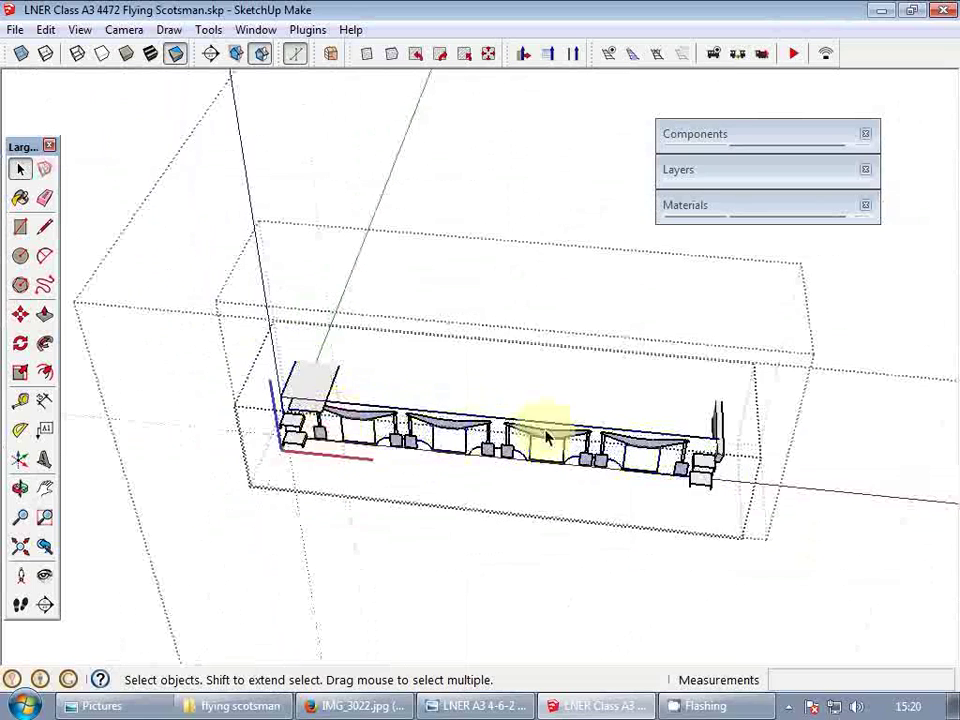
- Leave the tender's nested groups and restore the shaded-with-textures display style
{"action": "middle_click_drag", "start_coordinate": [637, 453], "coordinate": [540, 445]}
{"action": "scroll", "coordinate": [533, 453], "scroll_direction": "down", "scroll_amount": 2}
{"action": "scroll", "coordinate": [471, 381], "scroll_direction": "up", "scroll_amount": 3}
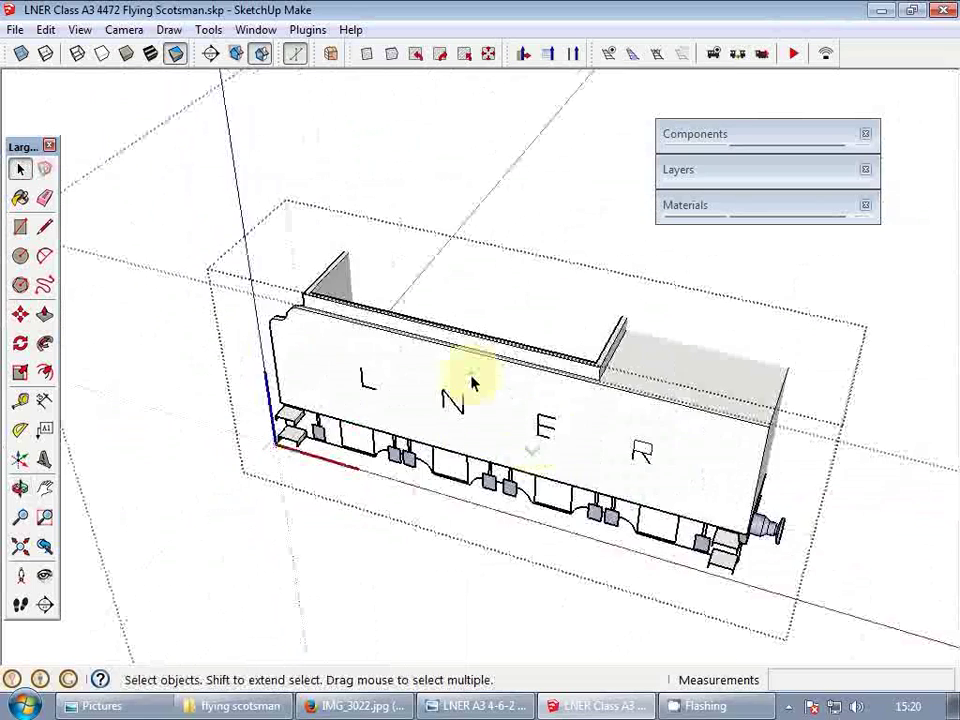
{"action": "middle_click_drag", "start_coordinate": [471, 381], "coordinate": [482, 338]}
{"action": "scroll", "coordinate": [516, 416], "scroll_direction": "up", "scroll_amount": 2}
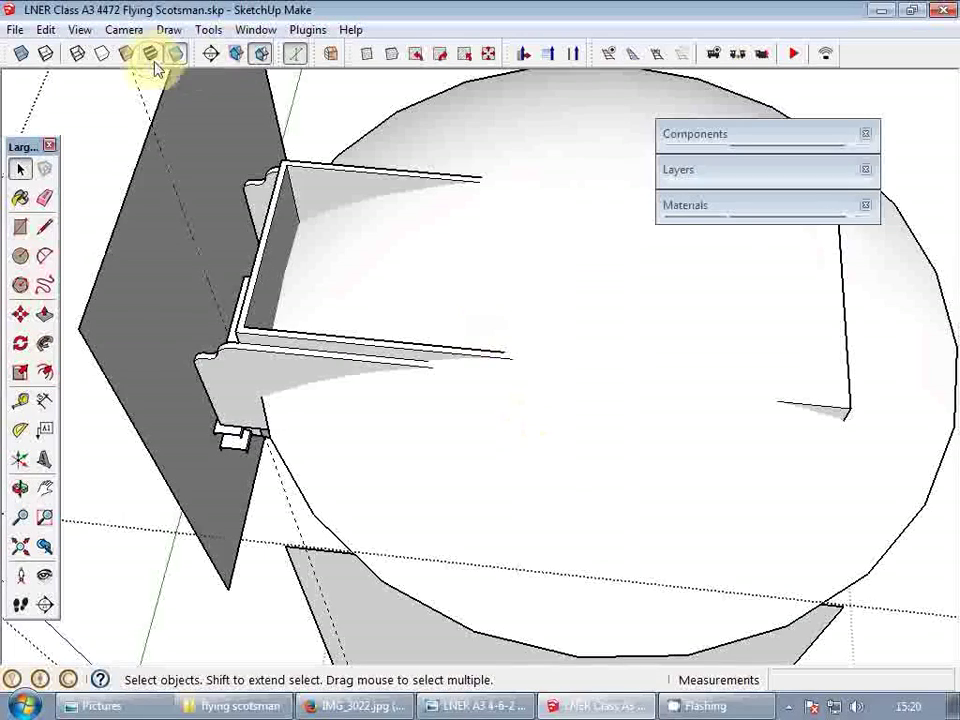
- Move the dome group toward the tender end with the curved side sheets so it overlaps that end
{"action": "left_click", "coordinate": [429, 248]}
{"action": "scroll", "coordinate": [429, 252], "scroll_direction": "down", "scroll_amount": 3}
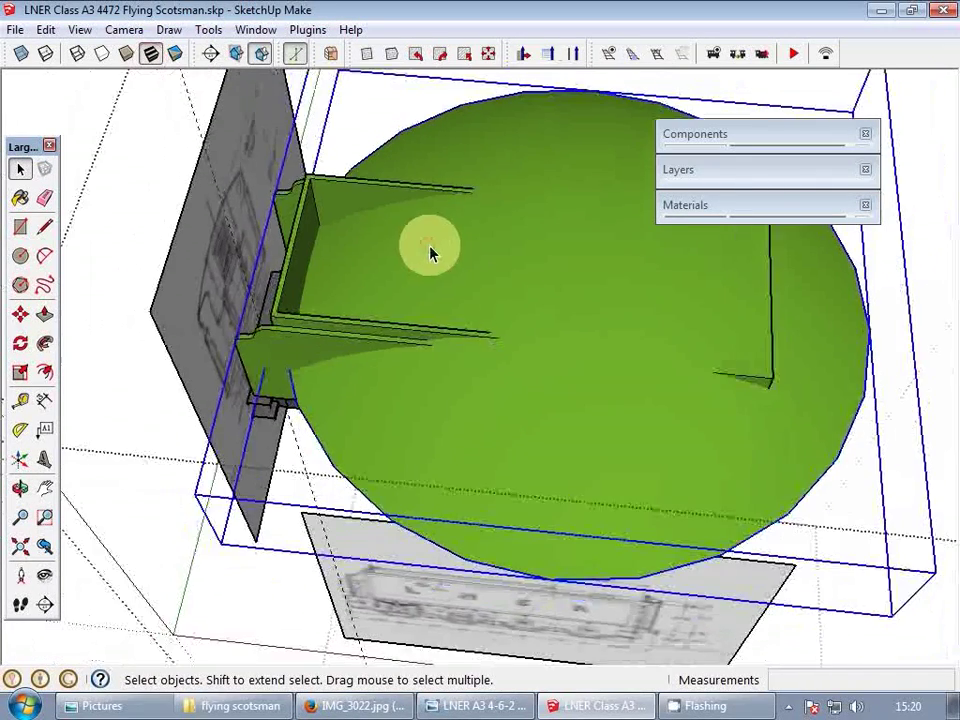
{"action": "middle_click_drag", "start_coordinate": [431, 252], "coordinate": [527, 284]}
{"action": "key", "text": "m"}
{"action": "left_click", "coordinate": [551, 234]}
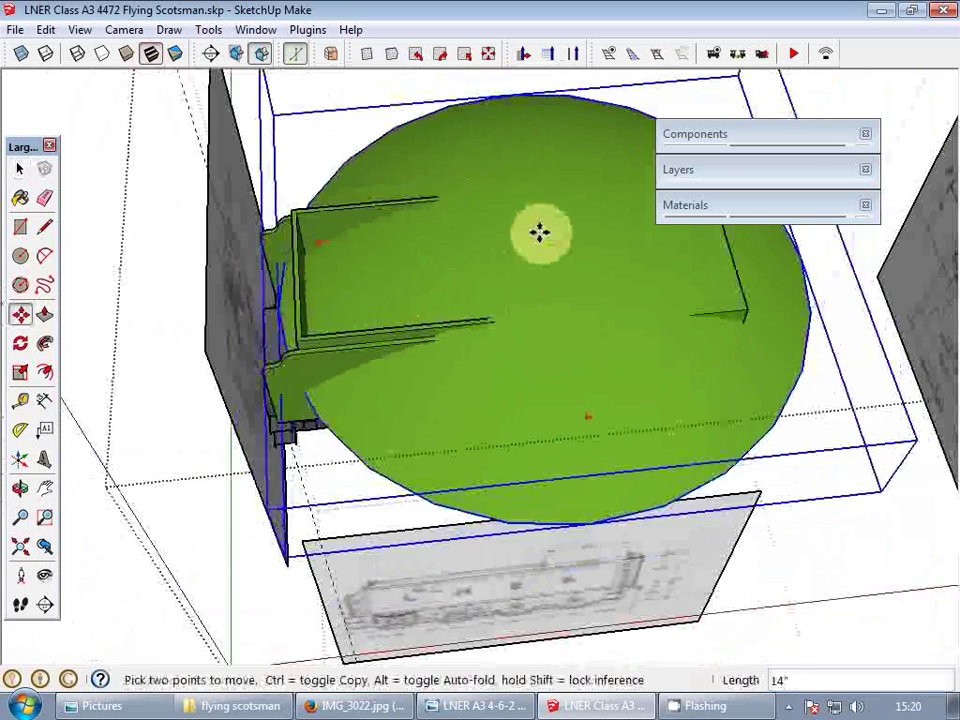
{"action": "left_click", "coordinate": [518, 243]}
{"action": "key", "text": "space"}
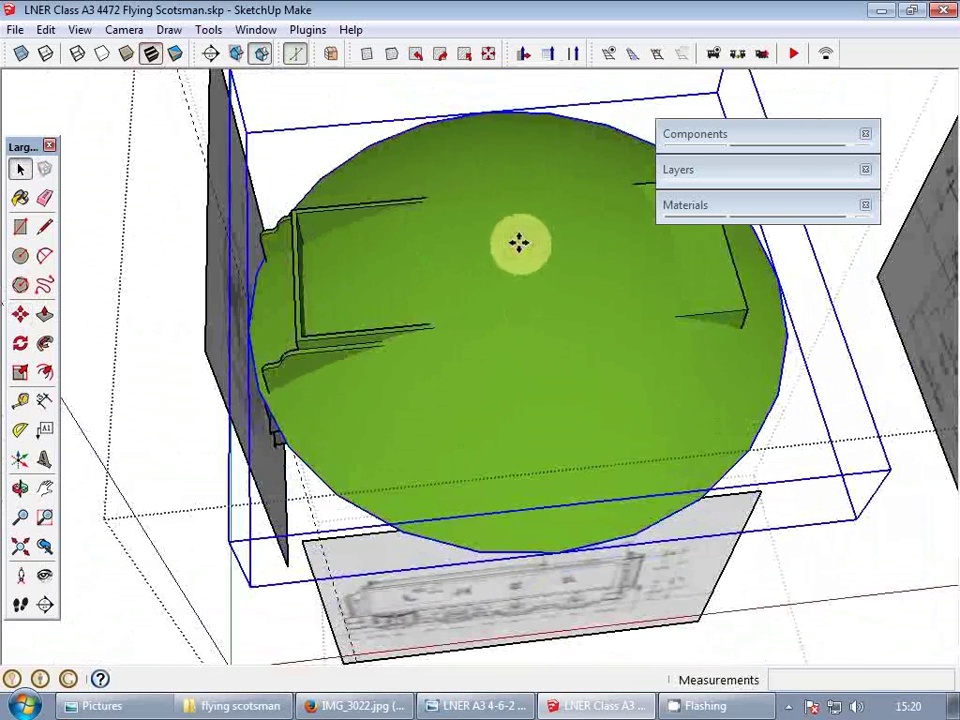
- Examine how the dome sits over the tender body and coal space from above and from the side
{"action": "key", "text": "s"}
{"action": "key", "text": "space"}
{"action": "scroll", "coordinate": [531, 281], "scroll_direction": "up", "scroll_amount": 2}
{"action": "key", "text": "k"}
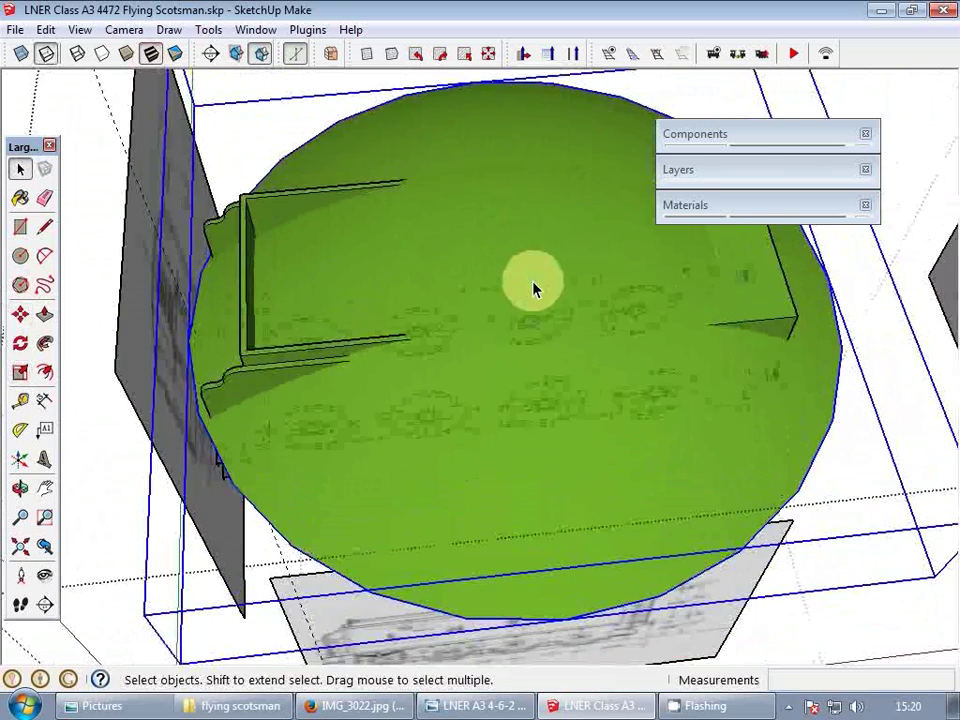
{"action": "middle_click_drag", "start_coordinate": [532, 281], "coordinate": [551, 285]}
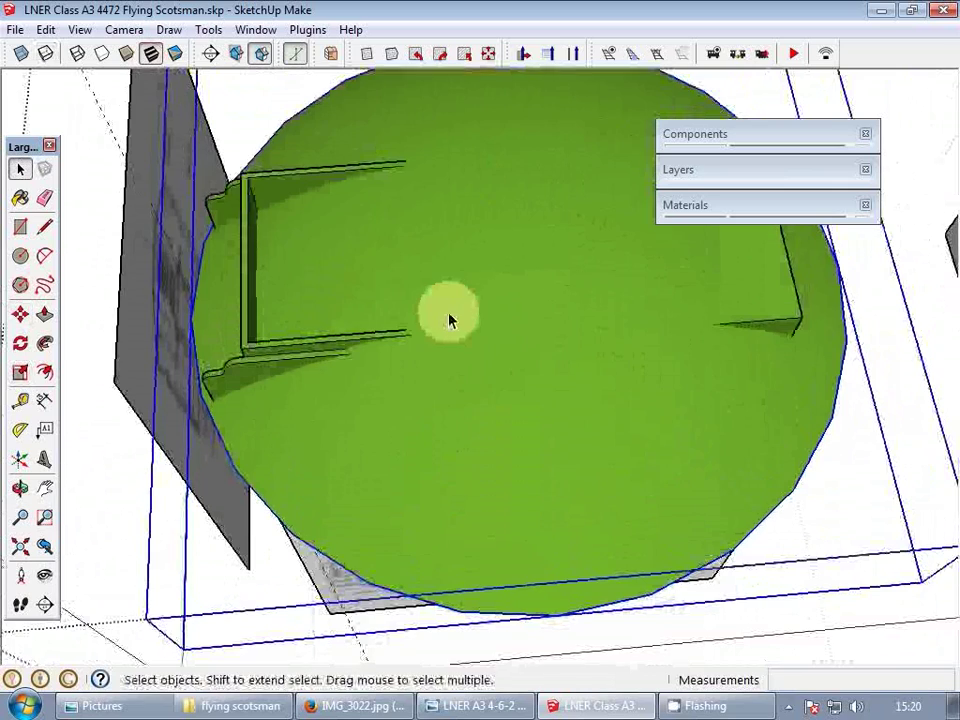
{"action": "mouse_move", "coordinate": [450, 321]}
{"action": "middle_mouse_down"}
{"action": "mouse_move", "coordinate": [493, 272]}
{"action": "mouse_move", "coordinate": [484, 343]}
{"action": "mouse_move", "coordinate": [519, 317]}
{"action": "mouse_move", "coordinate": [525, 261]}
{"action": "middle_mouse_up"}
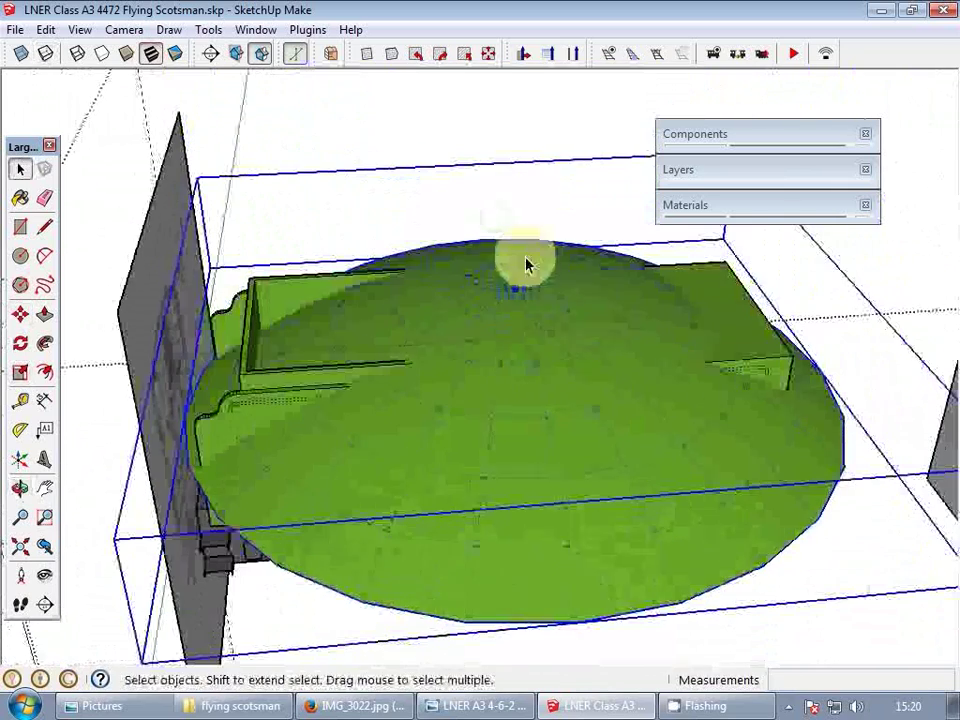
- Flatten the dome by scaling its height upward from the base
{"action": "key", "text": "m"}
{"action": "key", "text": "s"}
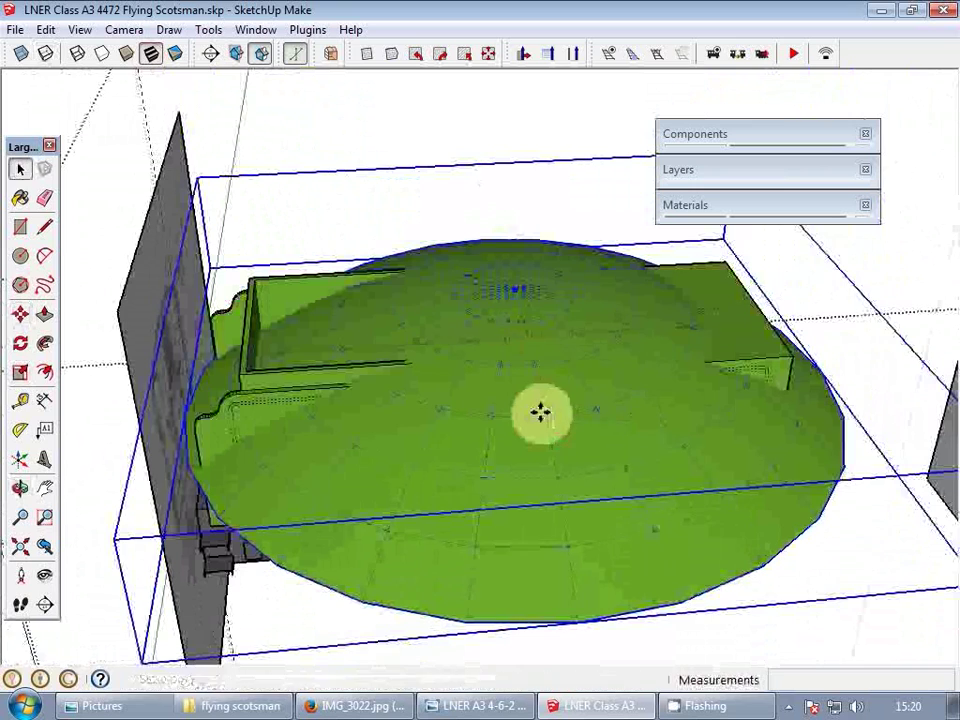
{"action": "key", "text": "k"}
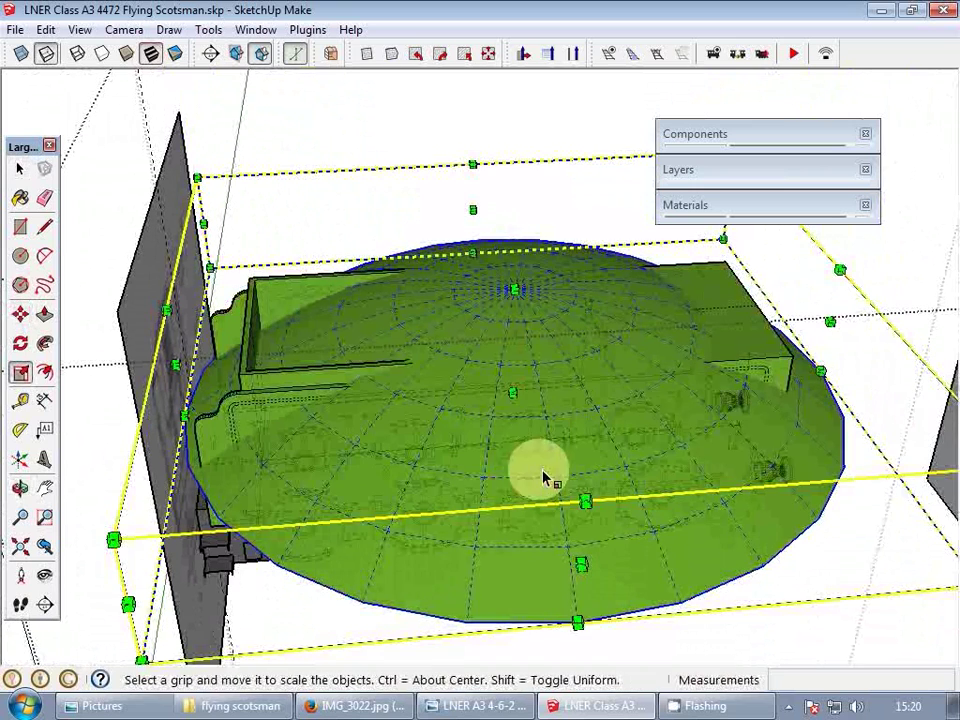
{"action": "key", "text": "x"}
{"action": "left_click_drag", "start_coordinate": [510, 393], "coordinate": [520, 373]}
{"action": "key", "text": "space"}
- Lower the flattened dome about 10 7/8" so its crown sits inside the walls of the coal space
{"action": "key", "text": "m"}
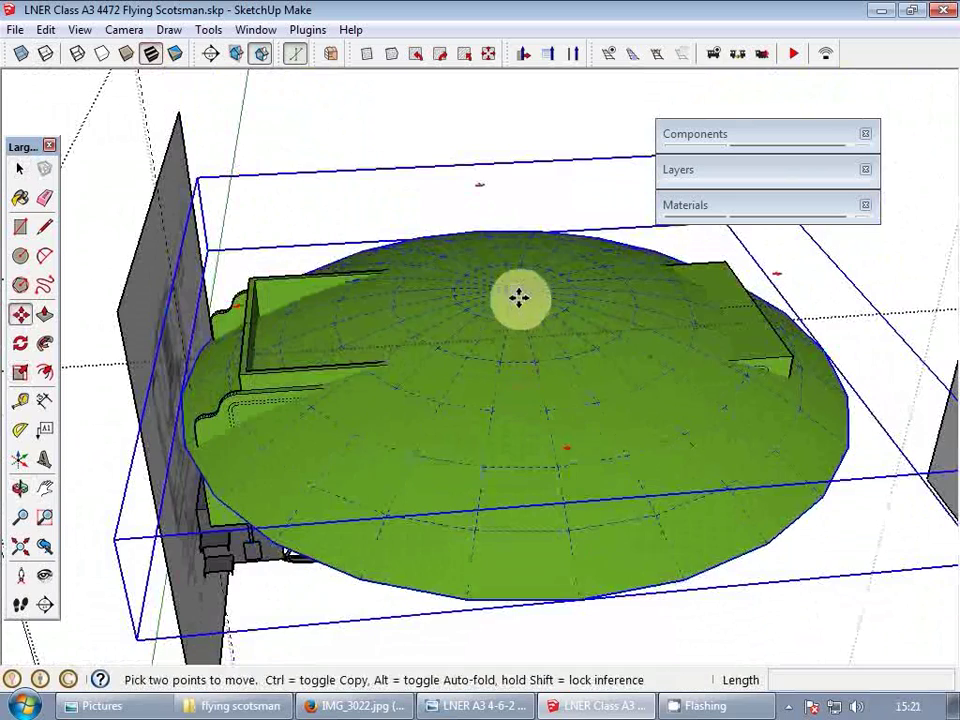
{"action": "left_click", "coordinate": [521, 296]}
{"action": "left_click", "coordinate": [399, 359]}
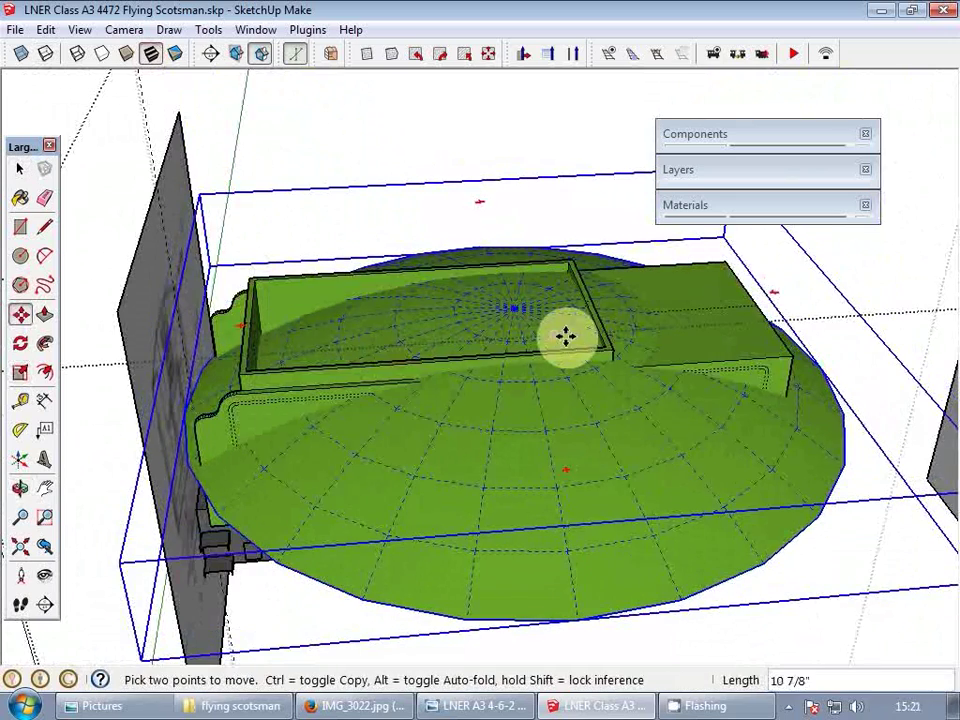
{"action": "middle_click_drag", "start_coordinate": [566, 337], "coordinate": [498, 498]}
{"action": "key", "text": "space"}
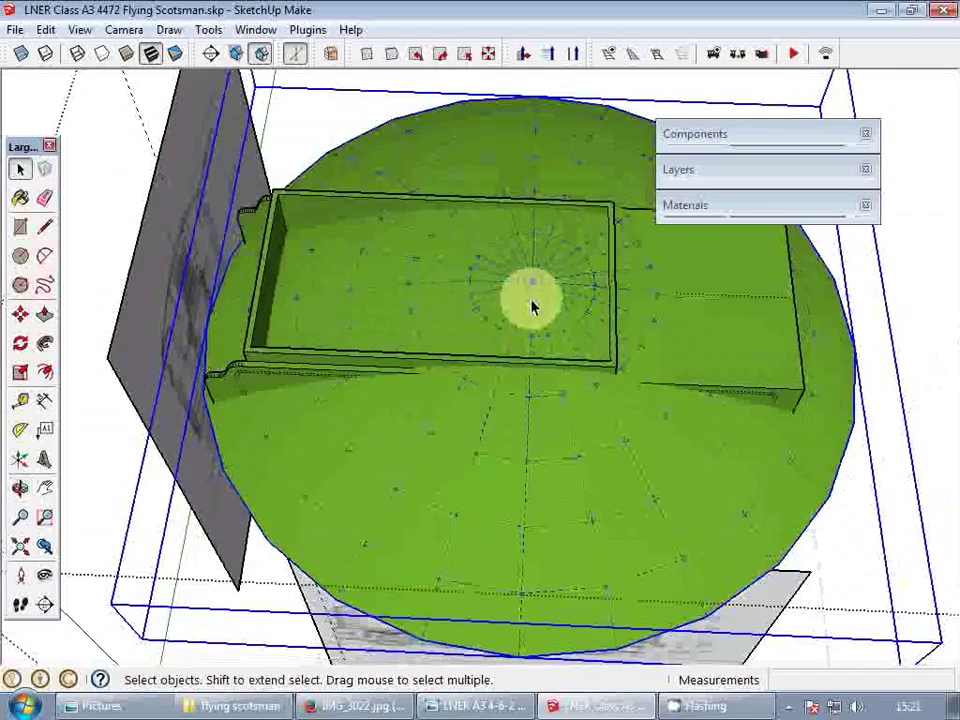
- Open the dome group, select all its connected geometry and intersect its faces with the model
{"action": "double_click", "coordinate": [532, 306]}
{"action": "triple_click", "coordinate": [527, 290]}
{"action": "right_click", "coordinate": [528, 292]}
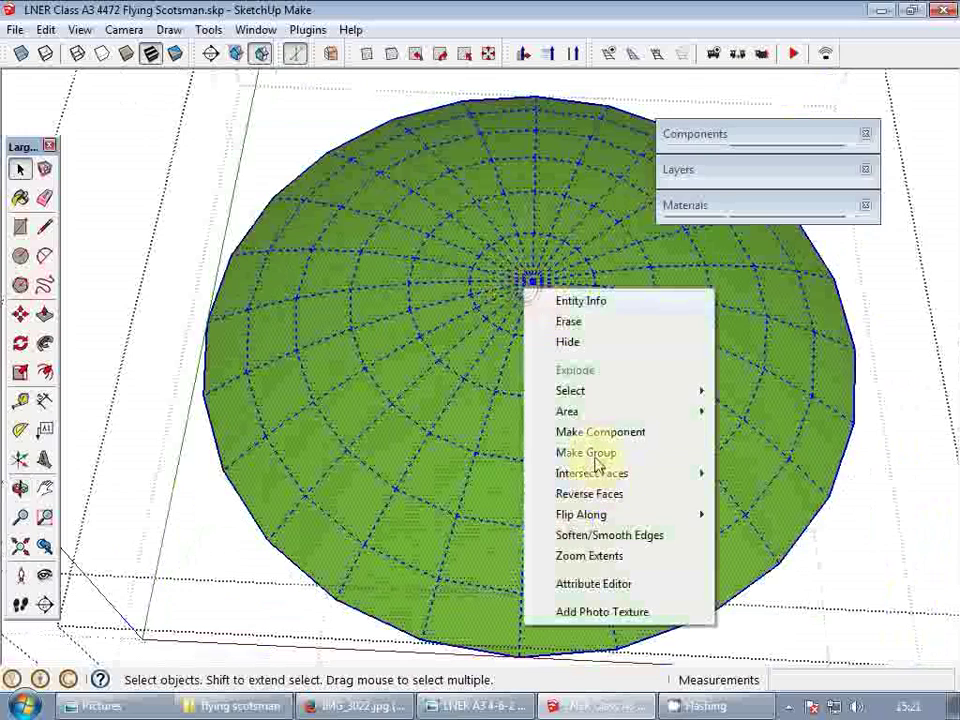
{"action": "mouse_move", "coordinate": [609, 476]}
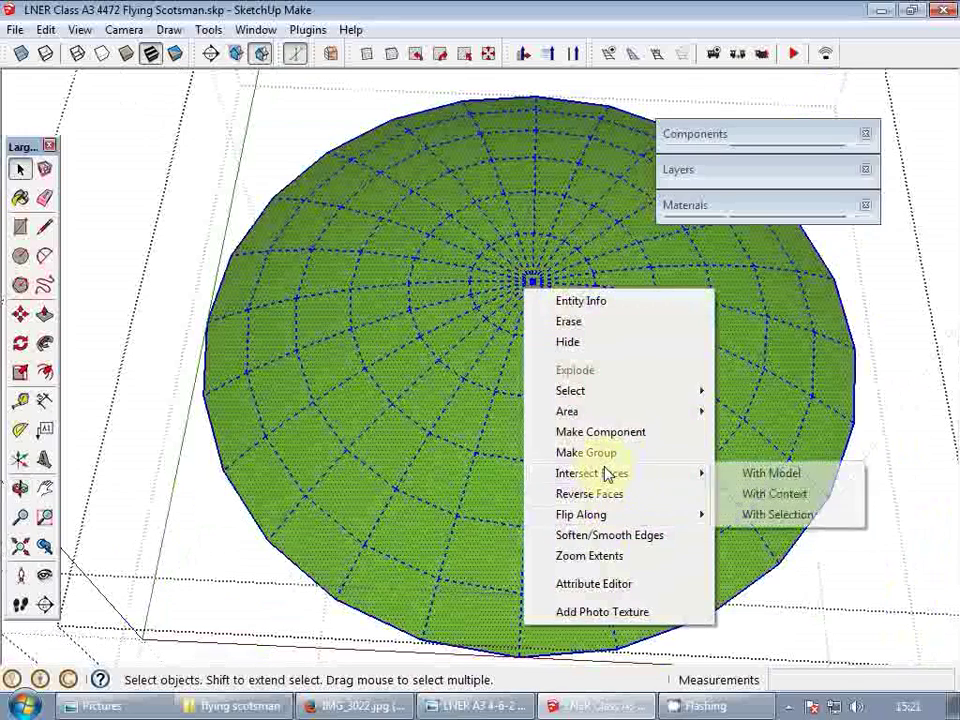
{"action": "left_click", "coordinate": [767, 476]}
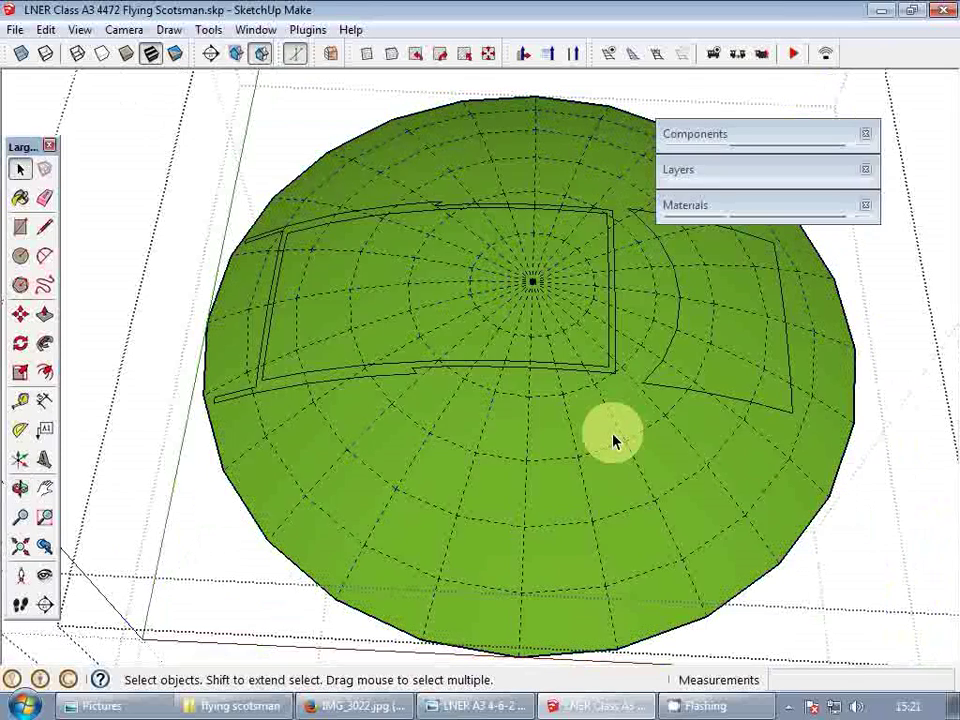
- Group the dome surface lying outside the coal space outline and delete it, keeping only the inner coal patch
{"action": "double_click", "coordinate": [614, 440]}
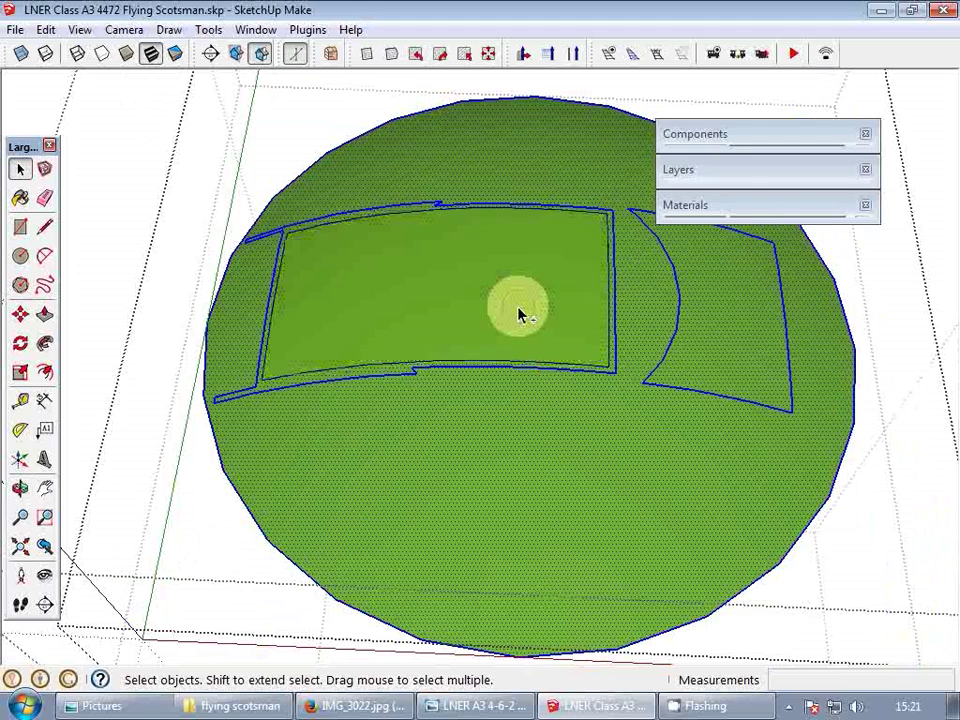
{"action": "right_click", "coordinate": [566, 452]}
{"action": "left_click", "coordinate": [672, 280]}
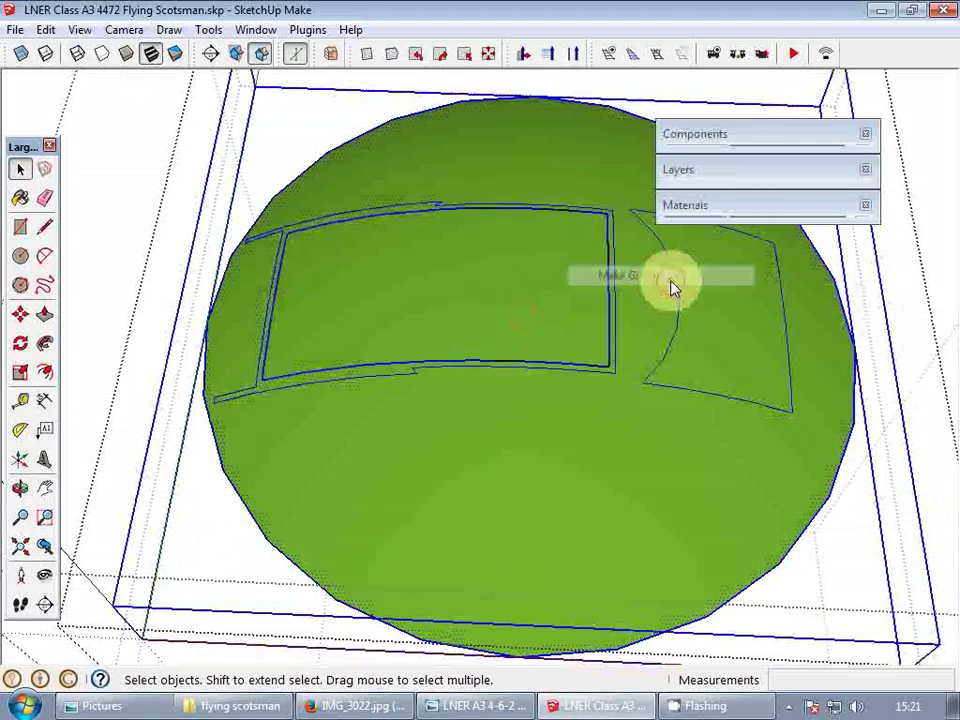
{"action": "key", "text": "Delete"}
- Bring up the materials browser and leave the trimmed coal surface's group
{"action": "key", "text": "b"}
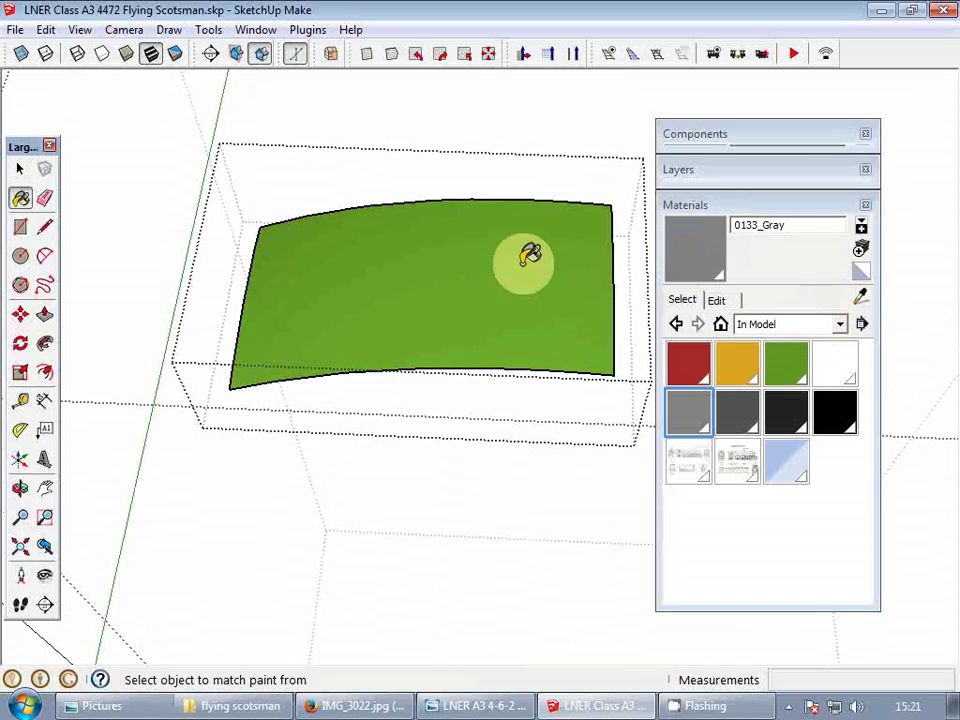
{"action": "key", "text": "space"}
{"action": "mouse_move", "coordinate": [525, 262]}
{"action": "middle_mouse_down"}
{"action": "mouse_move", "coordinate": [538, 286]}
{"action": "mouse_move", "coordinate": [610, 284]}
{"action": "middle_mouse_up"}
{"action": "key", "text": "Escape"}
{"action": "scroll", "coordinate": [573, 276], "scroll_direction": "up", "scroll_amount": 2}
{"action": "scroll", "coordinate": [381, 364], "scroll_direction": "down", "scroll_amount": 5}
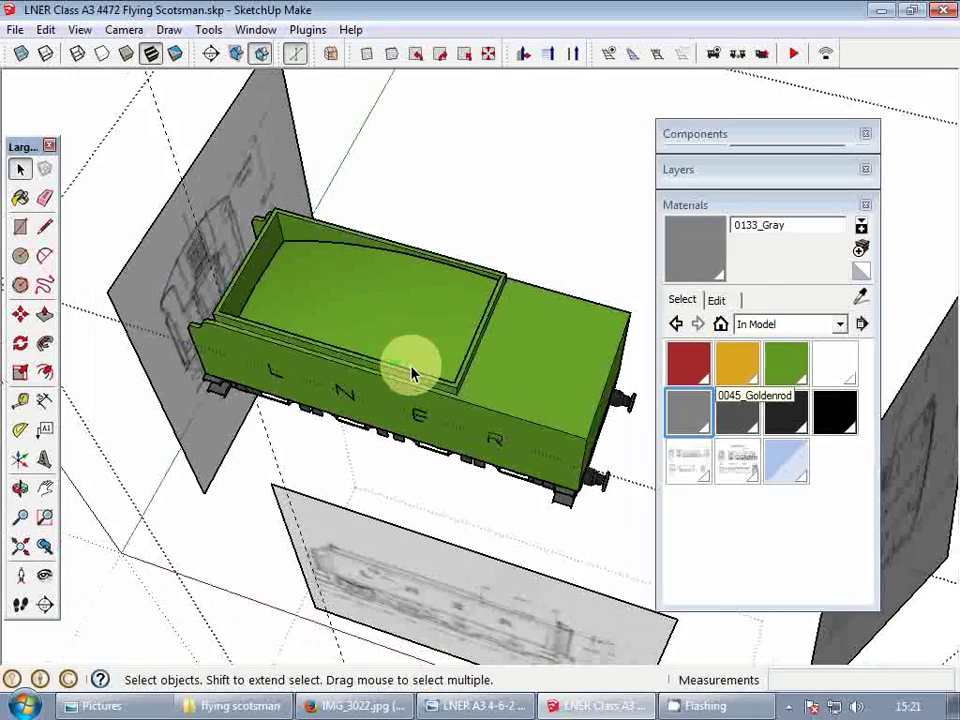
{"action": "left_click", "coordinate": [503, 390]}
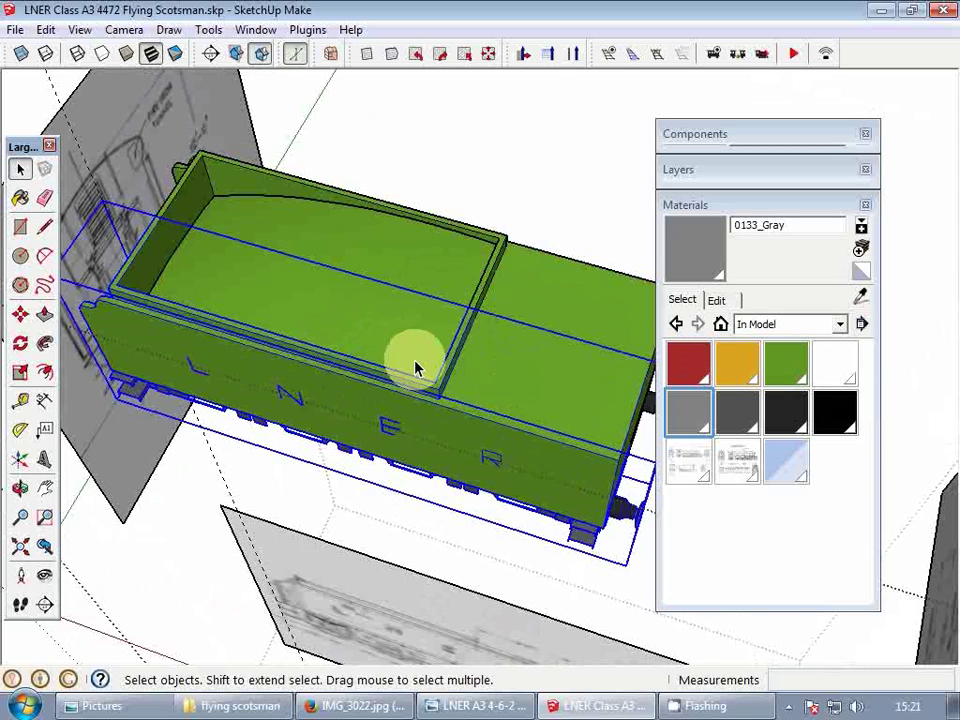
{"action": "middle_click_drag", "start_coordinate": [418, 367], "coordinate": [516, 373]}
{"action": "double_click", "coordinate": [377, 352]}
{"action": "scroll", "coordinate": [376, 352], "scroll_direction": "up", "scroll_amount": 3}
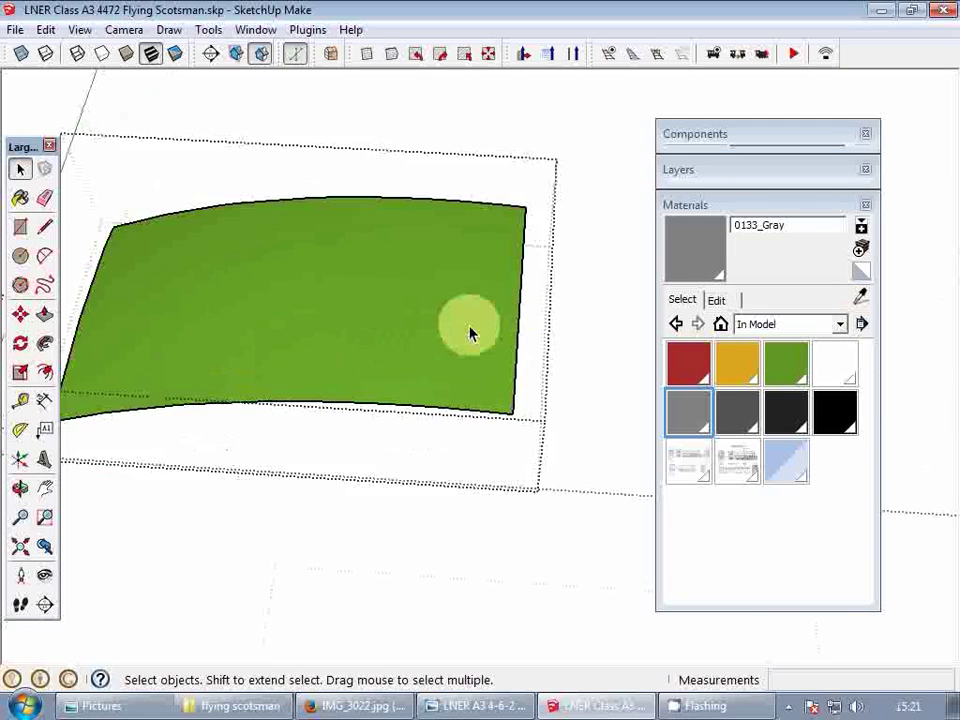
{"action": "key", "text": "Escape"}
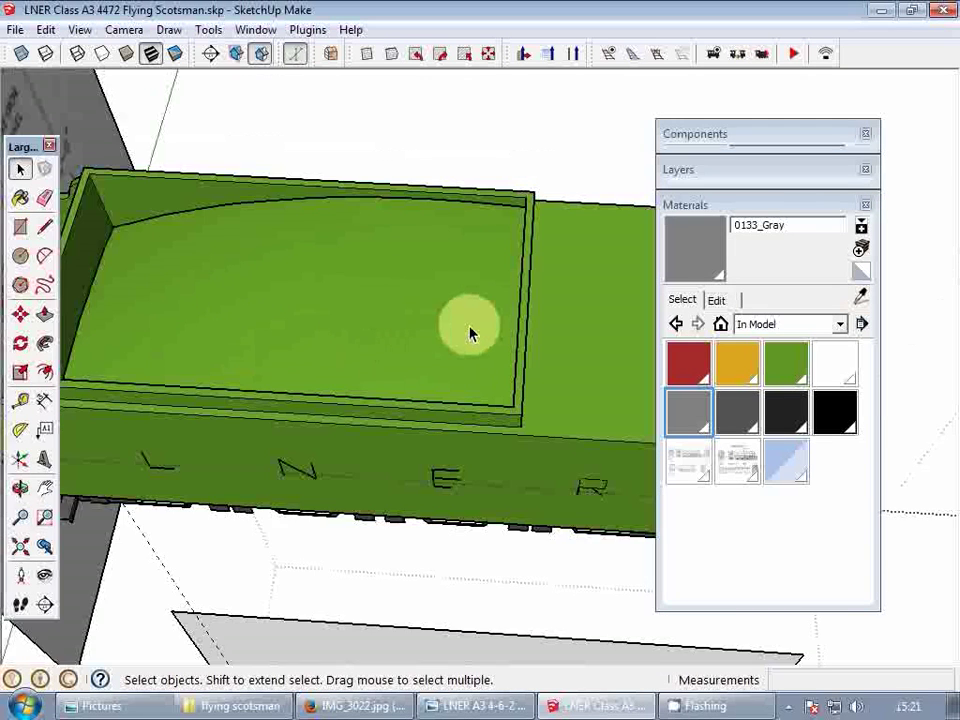
- Show the Groundcover material collection and choose its multicoloured crushed rock texture
{"action": "left_click", "coordinate": [830, 325]}
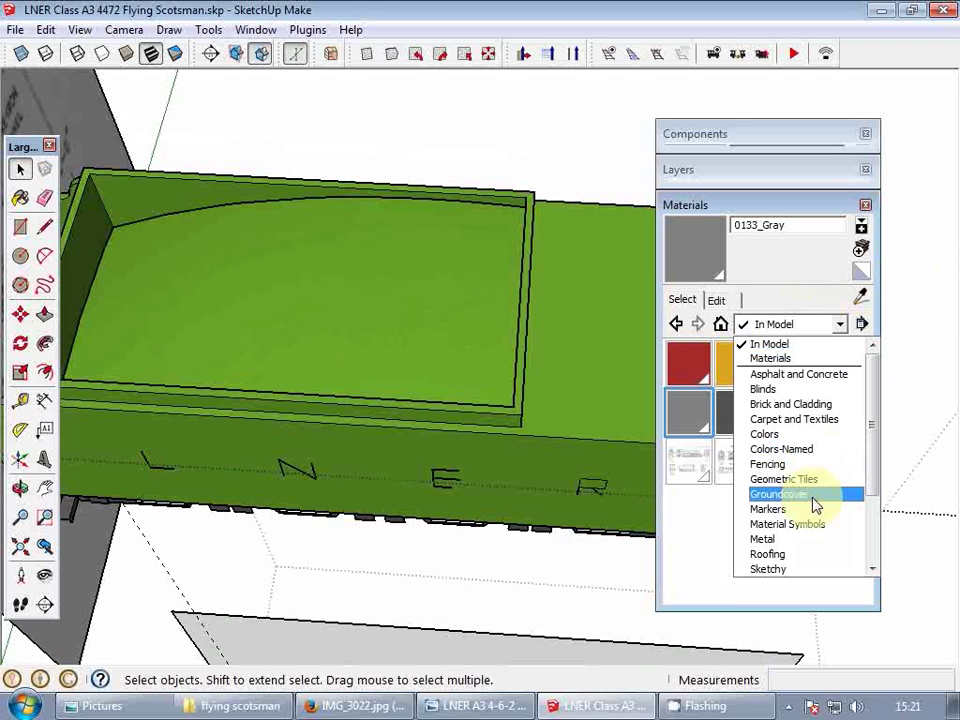
{"action": "left_click", "coordinate": [813, 500]}
{"action": "left_click", "coordinate": [792, 414]}
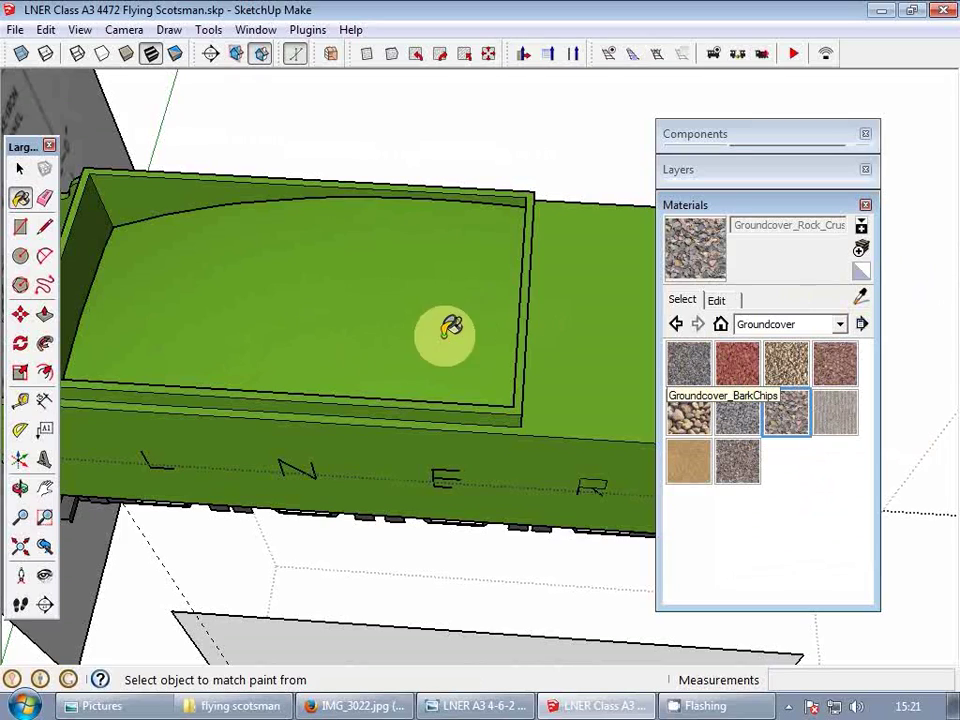
- Try the Groundcover crushed brick and crushed rock textures on the coal surface
{"action": "left_click", "coordinate": [737, 364]}
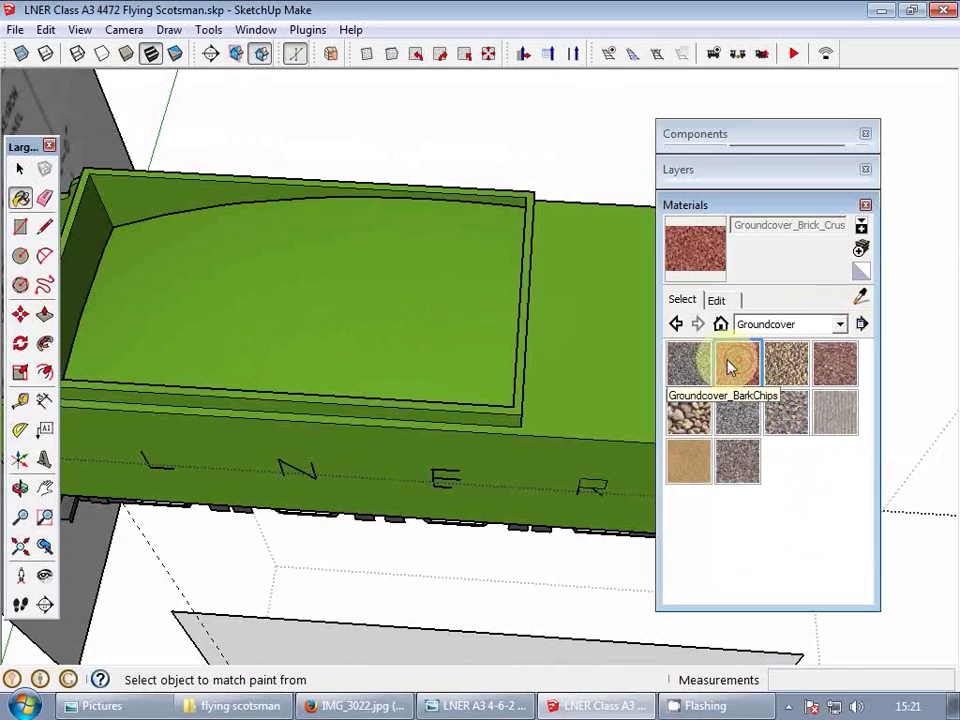
{"action": "left_click", "coordinate": [440, 305]}
{"action": "middle_click_drag", "start_coordinate": [440, 305], "coordinate": [445, 345]}
{"action": "scroll", "coordinate": [445, 345], "scroll_direction": "up", "scroll_amount": 6}
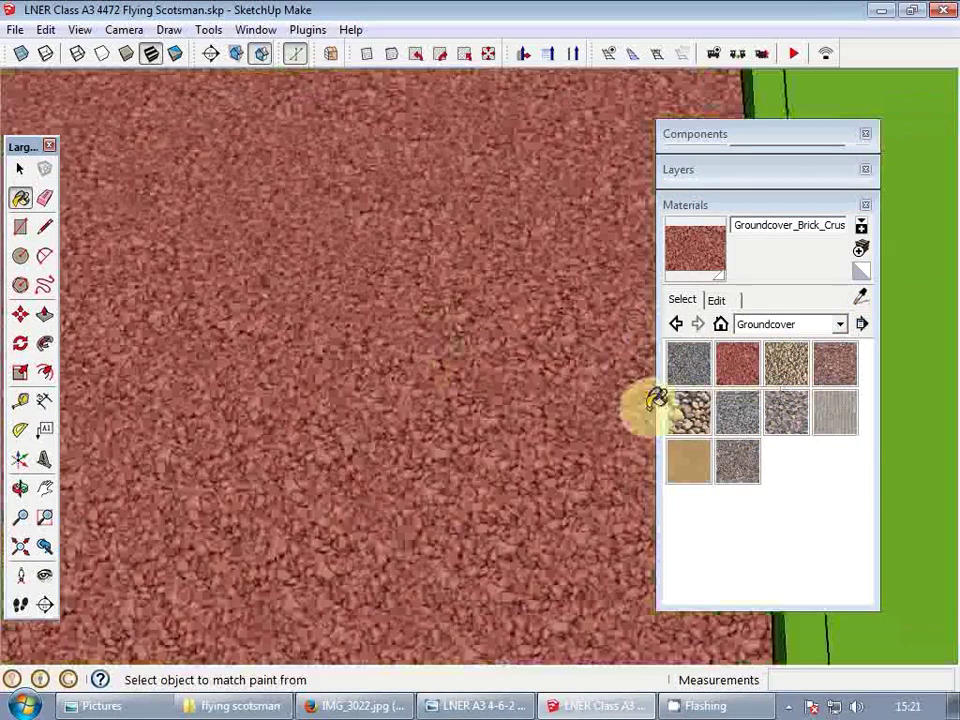
{"action": "left_click", "coordinate": [737, 420]}
{"action": "left_click", "coordinate": [493, 379]}
{"action": "scroll", "coordinate": [493, 379], "scroll_direction": "up", "scroll_amount": 3}
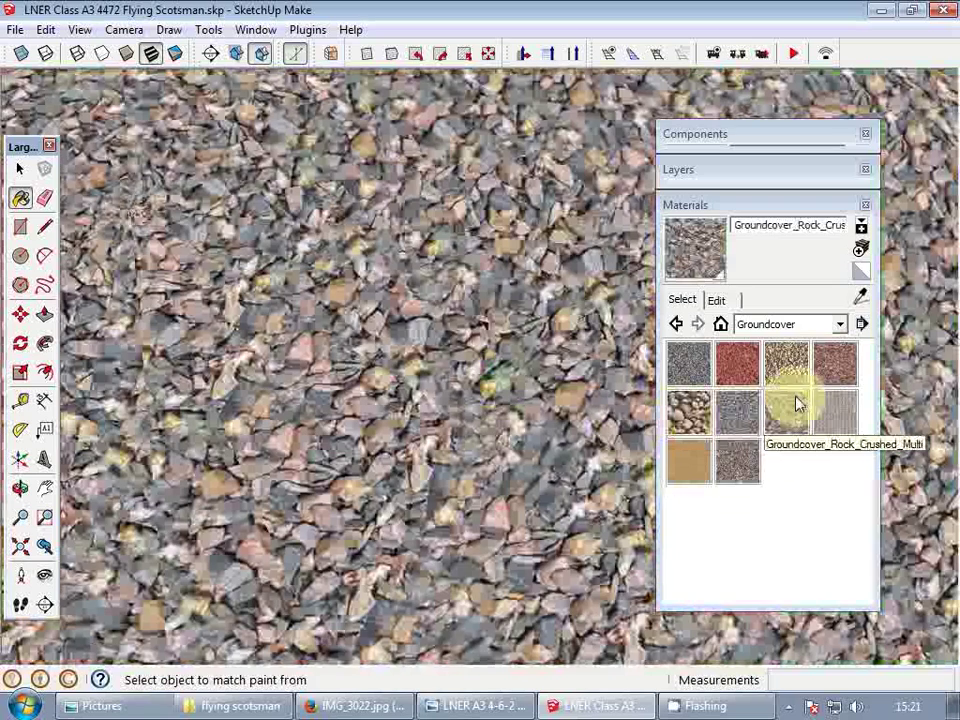
- Paint the coal surface with the Groundcover_Gravel_Indian texture
{"action": "left_click", "coordinate": [835, 364]}
{"action": "left_click", "coordinate": [407, 392]}
{"action": "scroll", "coordinate": [525, 360], "scroll_direction": "down", "scroll_amount": 6}
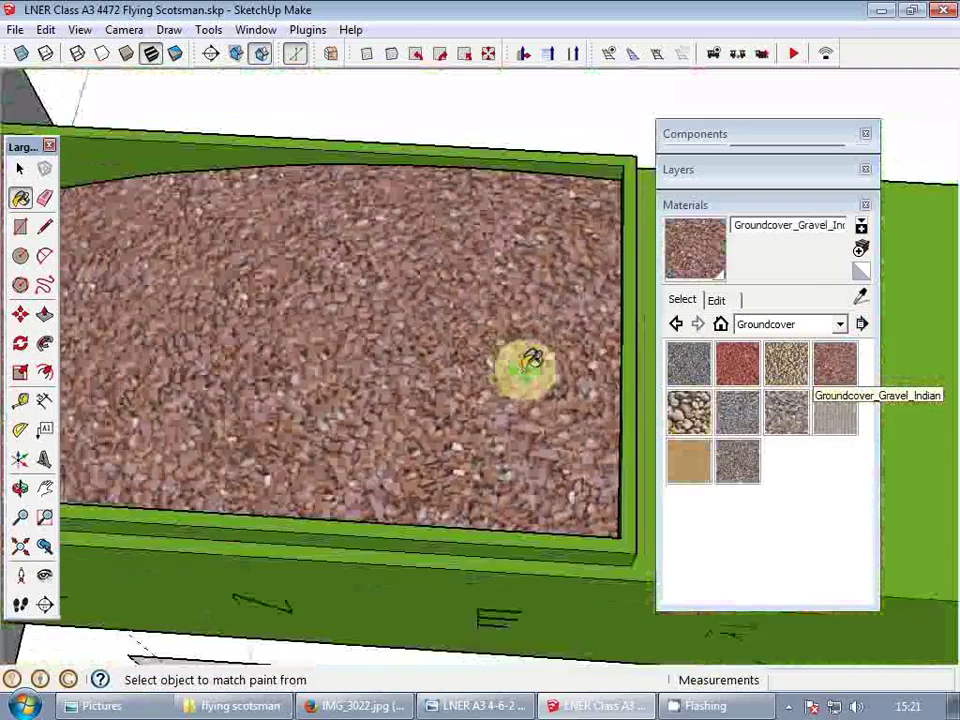
{"action": "scroll", "coordinate": [530, 362], "scroll_direction": "down", "scroll_amount": 2}
{"action": "scroll", "coordinate": [328, 368], "scroll_direction": "up", "scroll_amount": 5}
- Recolour the gravel texture to look like coal by setting its saturation to 0 and lightness to 15
{"action": "left_click", "coordinate": [716, 301]}
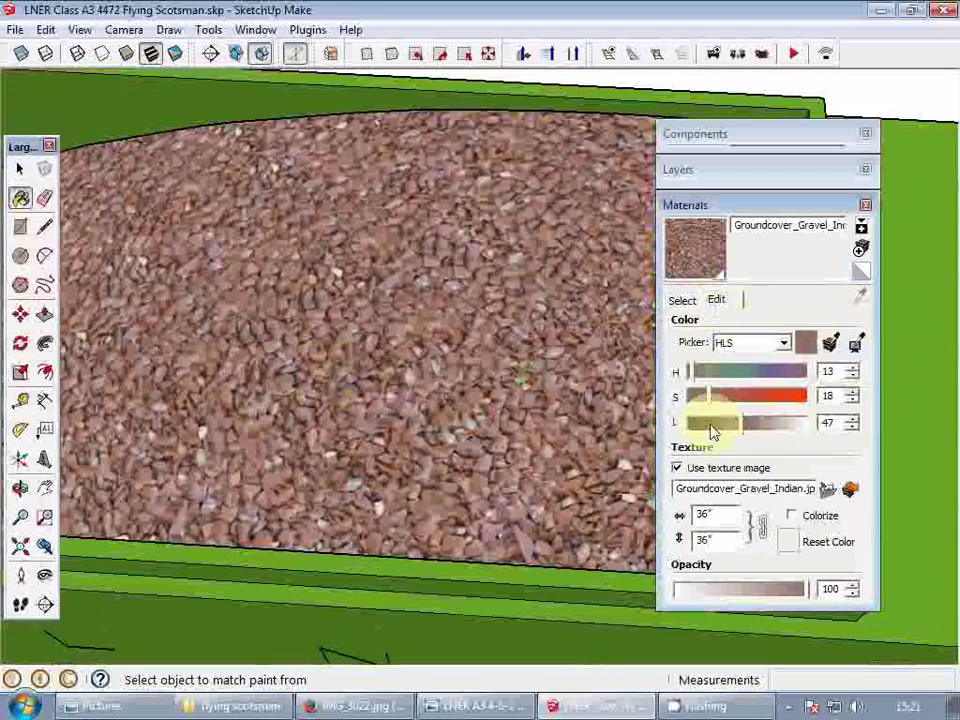
{"action": "left_click_drag", "start_coordinate": [712, 401], "coordinate": [664, 392]}
{"action": "left_click_drag", "start_coordinate": [750, 429], "coordinate": [710, 430]}
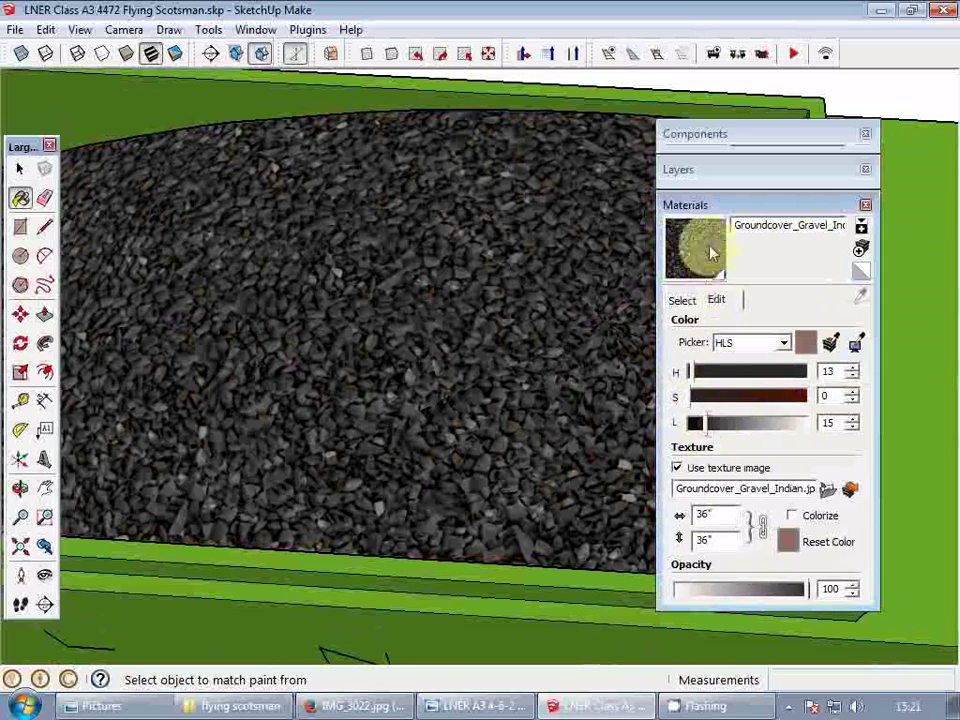
{"action": "left_click", "coordinate": [686, 305]}
{"action": "middle_click_drag", "start_coordinate": [508, 322], "coordinate": [533, 333]}
{"action": "key", "text": "space"}
{"action": "scroll", "coordinate": [422, 352], "scroll_direction": "down", "scroll_amount": 6}
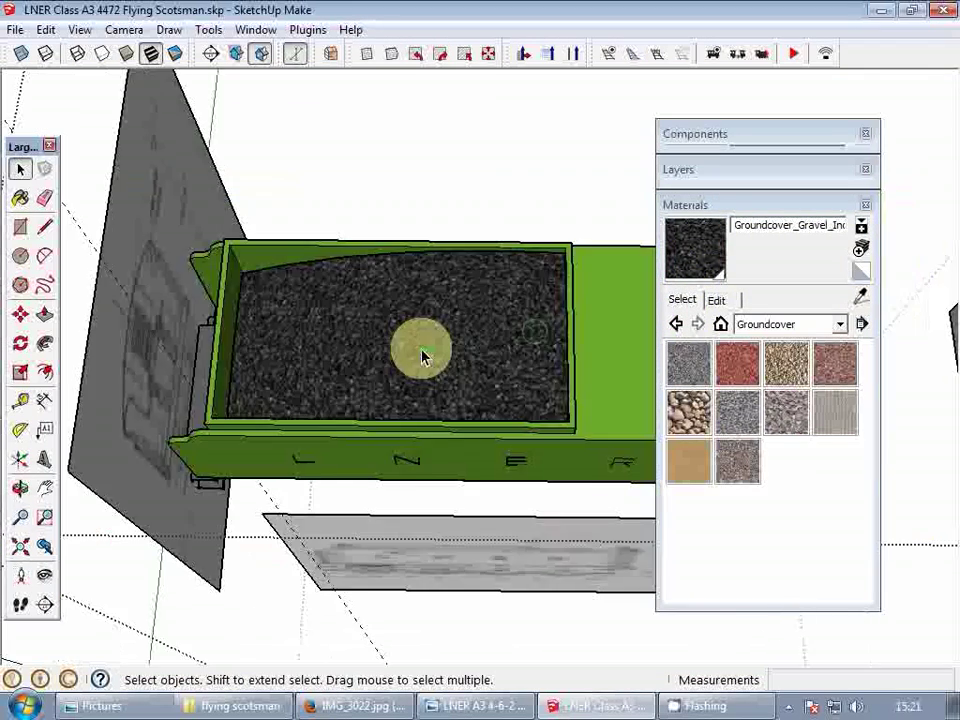
- Open the tender's nested groups down to the half body for editing
{"action": "middle_click_drag", "start_coordinate": [453, 358], "coordinate": [574, 381]}
{"action": "left_click", "coordinate": [535, 393]}
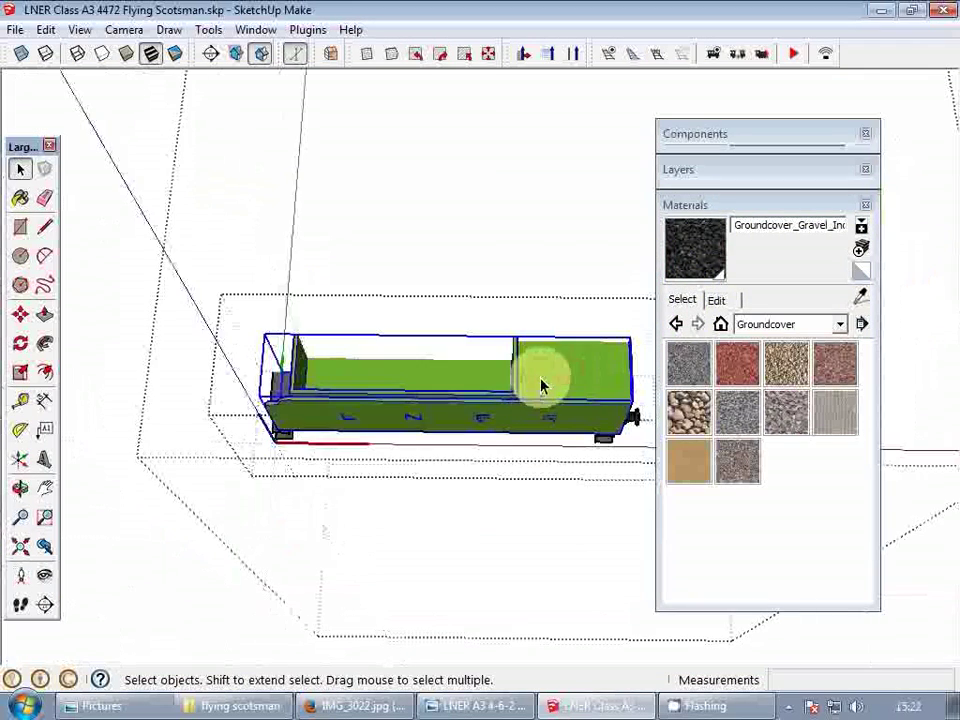
{"action": "scroll", "coordinate": [541, 386], "scroll_direction": "up", "scroll_amount": 3}
{"action": "scroll", "coordinate": [541, 386], "scroll_direction": "down", "scroll_amount": 2}
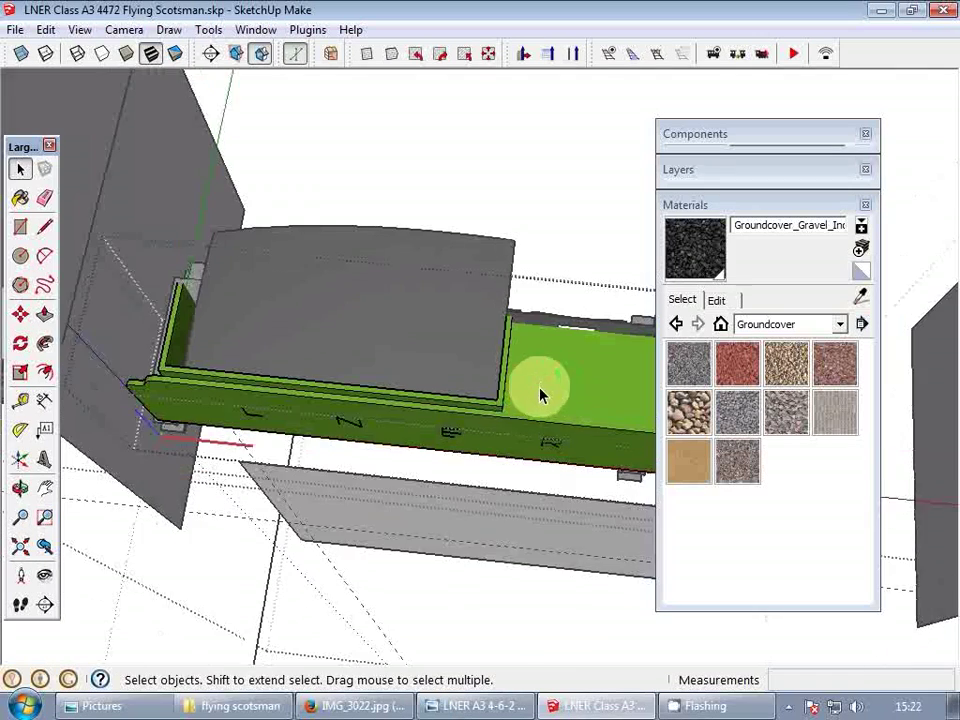
{"action": "left_click_drag", "start_coordinate": [556, 390], "coordinate": [536, 411]}
{"action": "key", "text": "space"}
{"action": "double_click", "coordinate": [537, 412]}
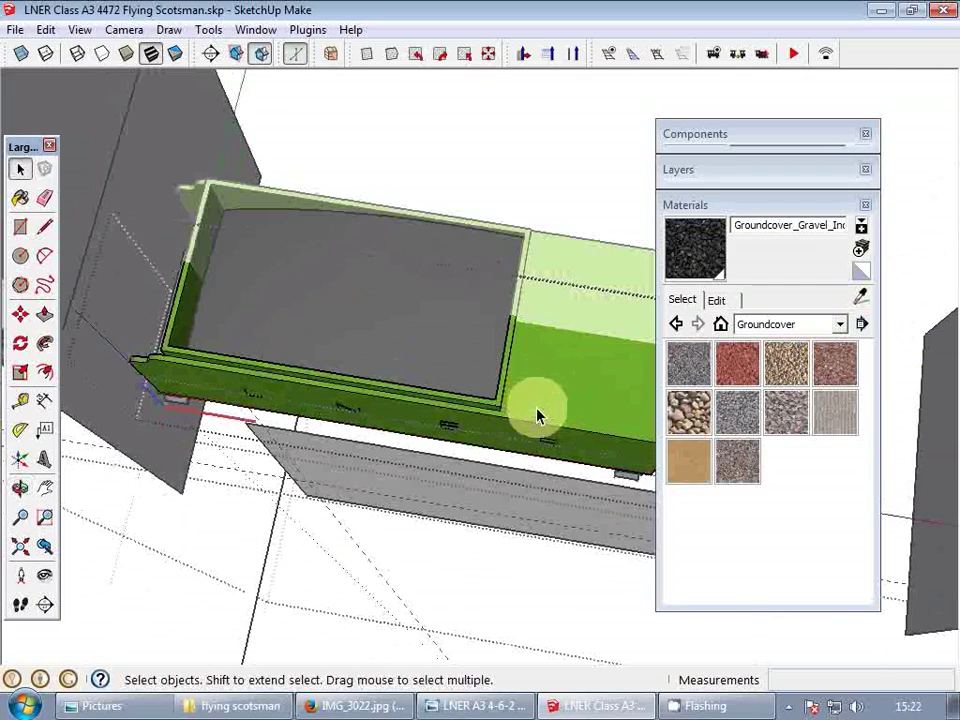
- Sample the 0135_DarkGray material and paint the flat deck behind the coal space with it
{"action": "middle_click_drag", "start_coordinate": [538, 416], "coordinate": [411, 356]}
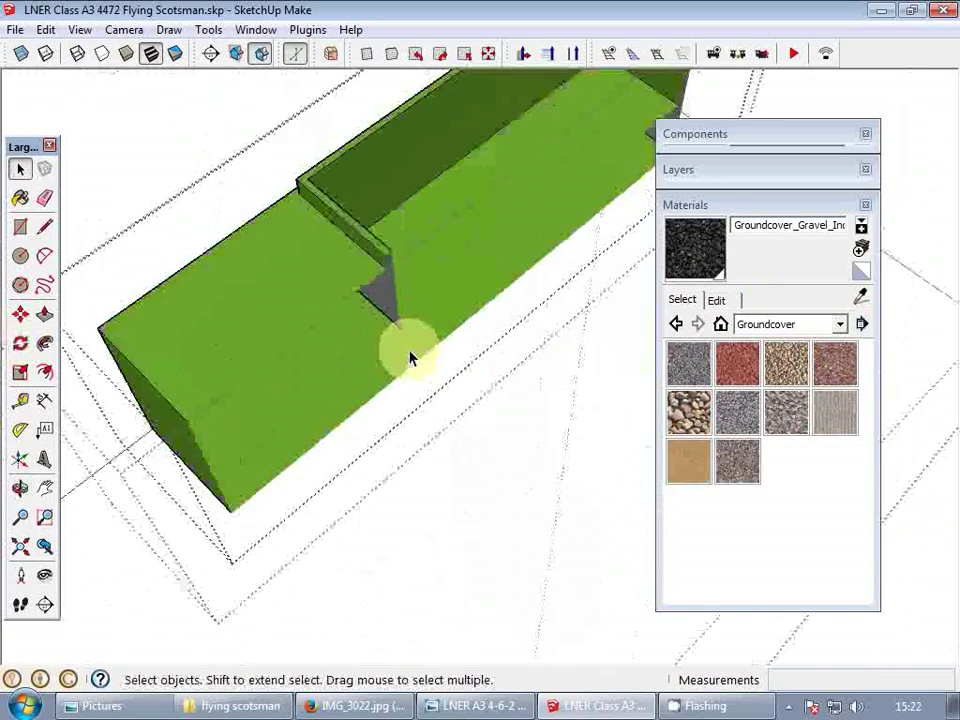
{"action": "left_click", "coordinate": [861, 297]}
{"action": "mouse_move", "coordinate": [392, 257]}
{"action": "middle_mouse_down"}
{"action": "mouse_move", "coordinate": [456, 336]}
{"action": "mouse_move", "coordinate": [450, 201]}
{"action": "mouse_move", "coordinate": [450, 250]}
{"action": "mouse_move", "coordinate": [467, 279]}
{"action": "mouse_move", "coordinate": [493, 133]}
{"action": "mouse_move", "coordinate": [475, 400]}
{"action": "mouse_move", "coordinate": [484, 253]}
{"action": "mouse_move", "coordinate": [489, 334]}
{"action": "mouse_move", "coordinate": [418, 203]}
{"action": "mouse_move", "coordinate": [467, 424]}
{"action": "middle_mouse_up"}
{"action": "left_click", "coordinate": [418, 203]}
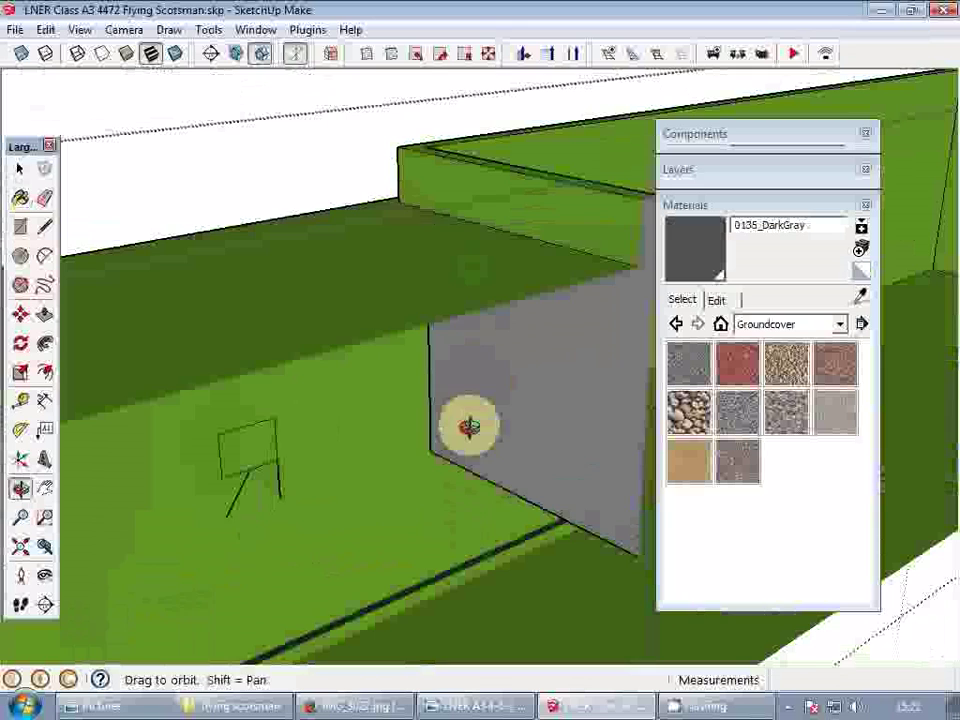
{"action": "left_click", "coordinate": [425, 277]}
- Sample the 0133_Gray material and try painting the tender body's green faces with it
{"action": "left_click", "coordinate": [565, 355]}
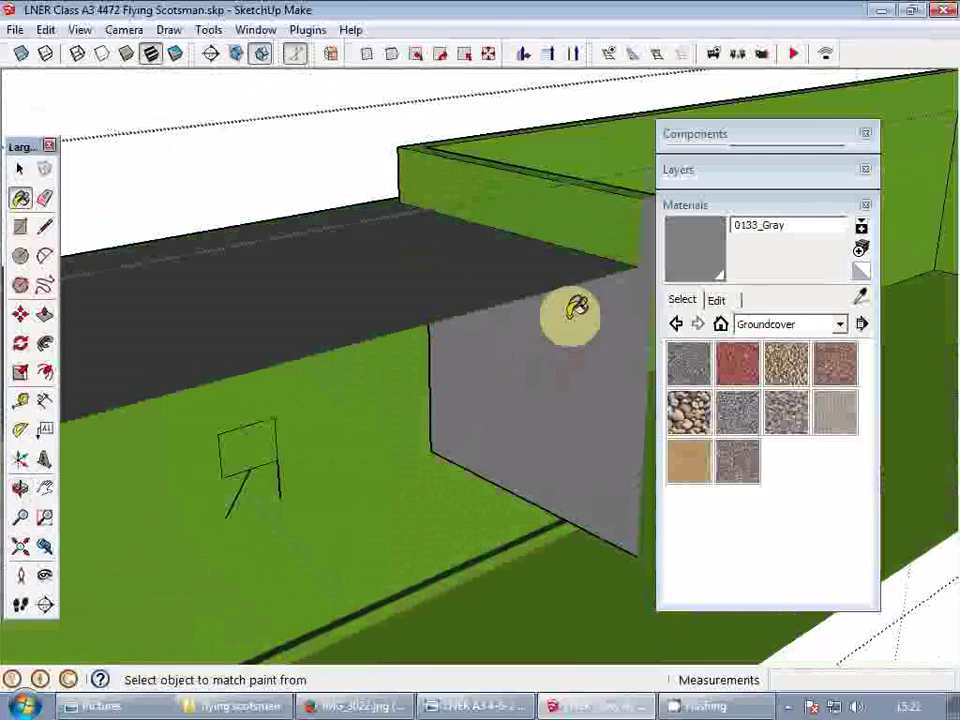
{"action": "left_click", "coordinate": [574, 214]}
{"action": "middle_click_drag", "start_coordinate": [574, 214], "coordinate": [573, 218]}
{"action": "scroll", "coordinate": [567, 224], "scroll_direction": "down", "scroll_amount": 4}
- Try the Default material on the selected half body, and undo the repainting of its green faces
{"action": "left_click", "coordinate": [861, 296]}
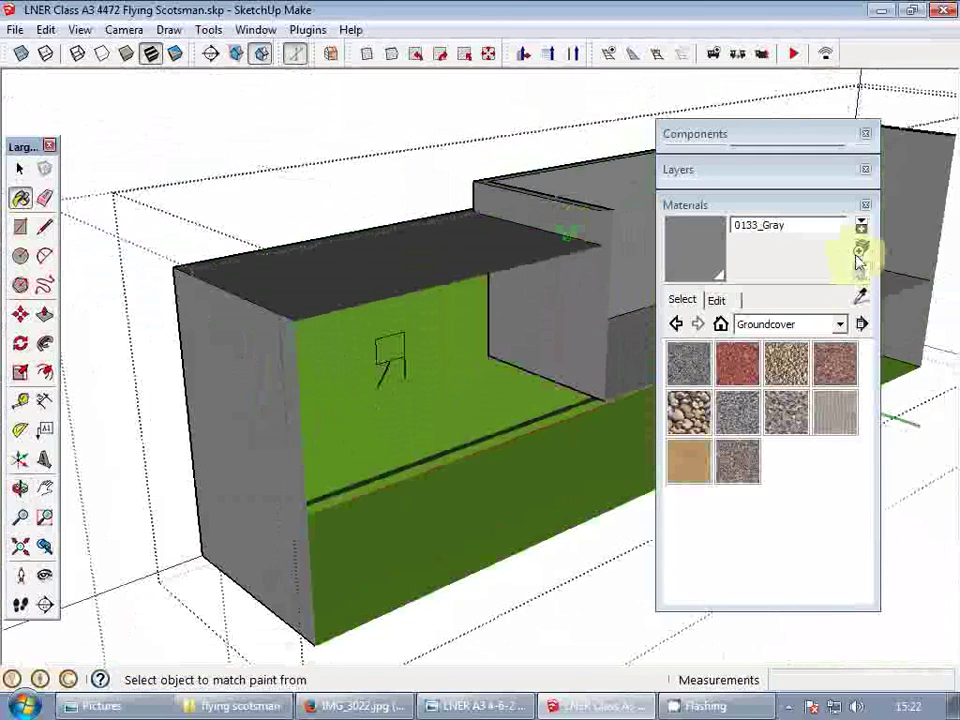
{"action": "left_click", "coordinate": [523, 325], "text": "alt"}
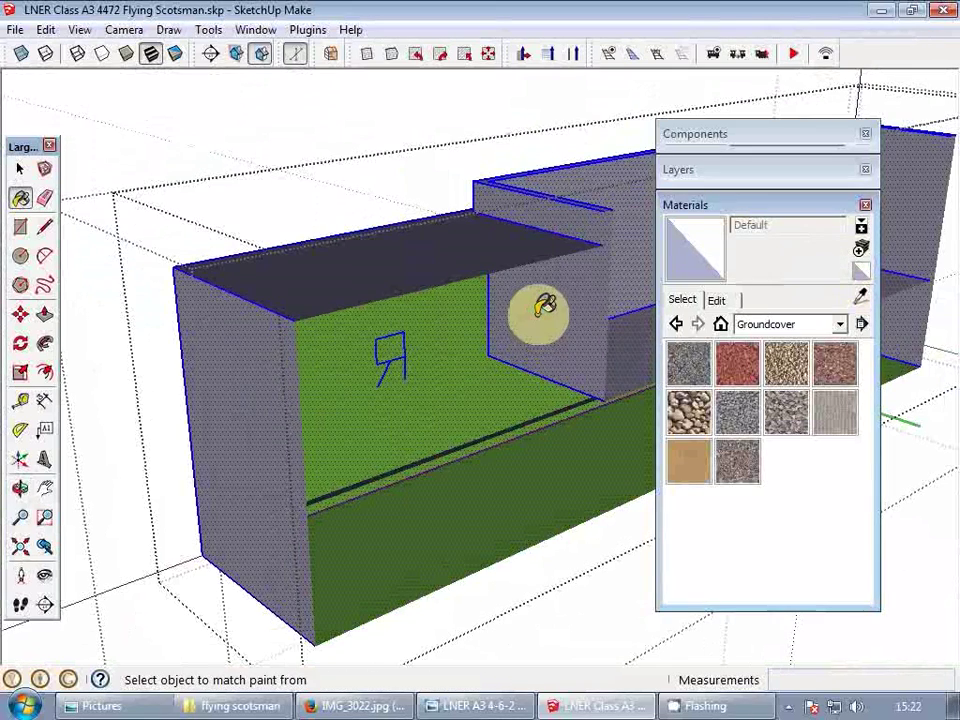
{"action": "left_click", "coordinate": [543, 307]}
{"action": "mouse_move", "coordinate": [520, 318]}
{"action": "middle_mouse_down"}
{"action": "mouse_move", "coordinate": [317, 364]}
{"action": "mouse_move", "coordinate": [639, 429]}
{"action": "mouse_move", "coordinate": [606, 364]}
{"action": "mouse_move", "coordinate": [404, 357]}
{"action": "mouse_move", "coordinate": [471, 352]}
{"action": "middle_mouse_up"}
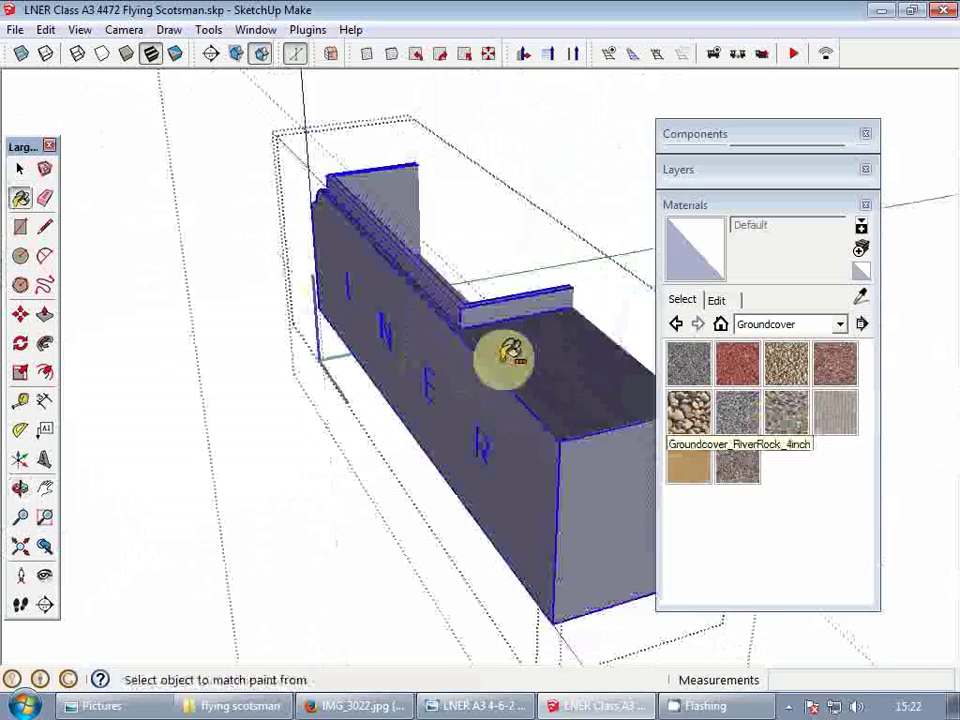
{"action": "scroll", "coordinate": [512, 350], "scroll_direction": "up", "scroll_amount": 4}
{"action": "key", "text": "space"}
{"action": "key", "text": "ctrl+z"}
{"action": "scroll", "coordinate": [495, 358], "scroll_direction": "down", "scroll_amount": 4}
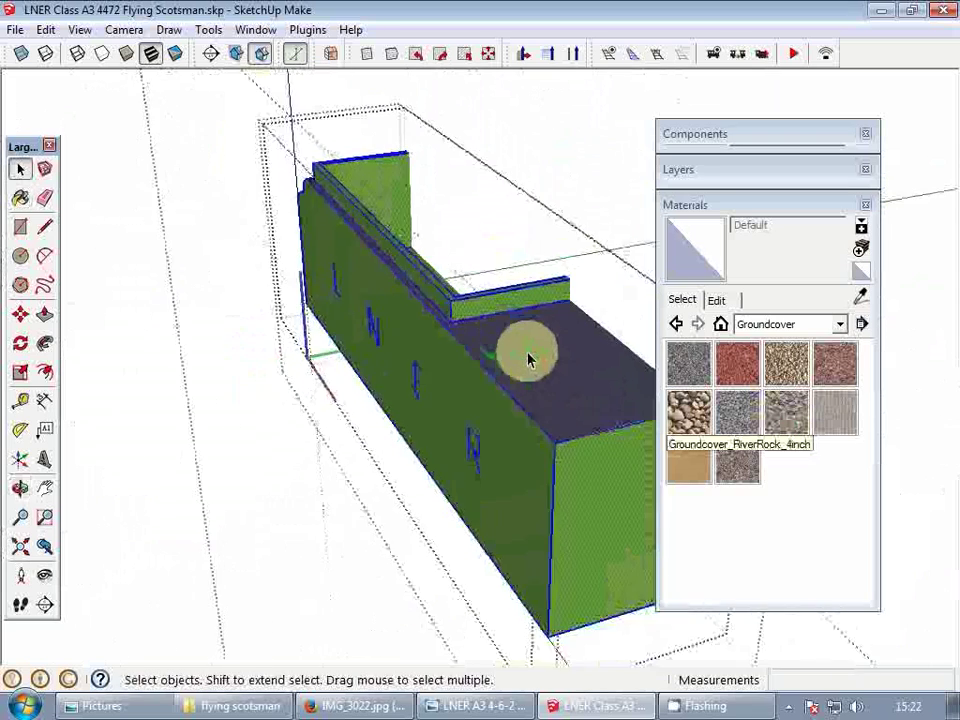
{"action": "middle_click_drag", "start_coordinate": [530, 360], "coordinate": [806, 292]}
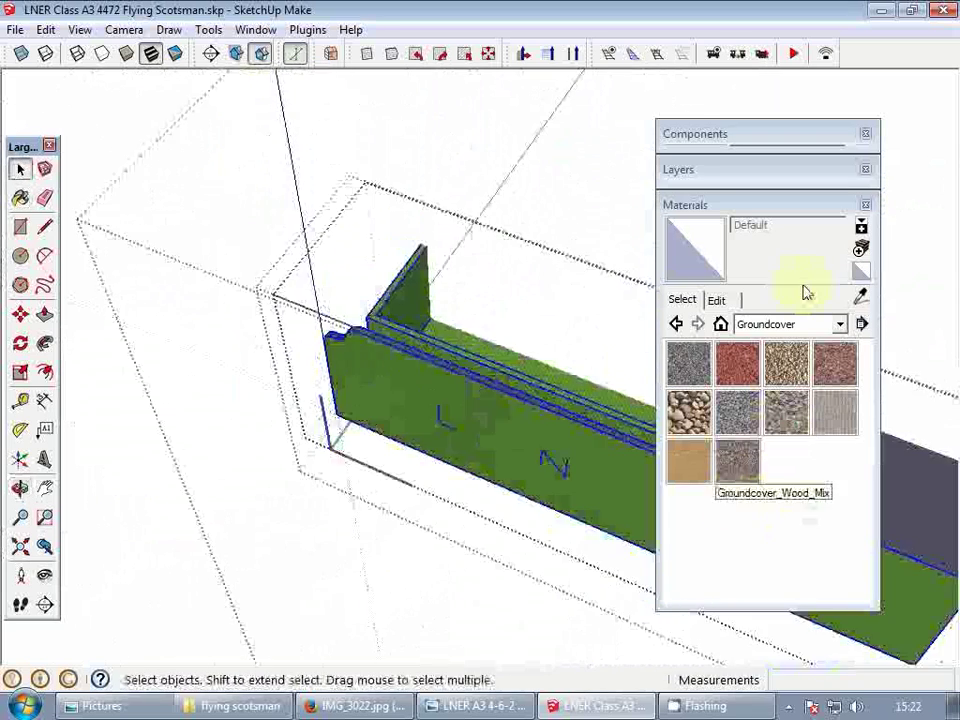
- Sample the 0133_Gray material and paint the top rim of the coal space walls with it
{"action": "scroll", "coordinate": [508, 420], "scroll_direction": "up", "scroll_amount": 5}
{"action": "middle_click_drag", "start_coordinate": [525, 414], "coordinate": [826, 474]}
{"action": "middle_click_drag", "start_coordinate": [376, 428], "coordinate": [489, 392], "text": "shift"}
{"action": "left_click", "coordinate": [861, 296]}
{"action": "mouse_move", "coordinate": [600, 390]}
{"action": "middle_mouse_down"}
{"action": "mouse_move", "coordinate": [521, 369]}
{"action": "mouse_move", "coordinate": [474, 236]}
{"action": "mouse_move", "coordinate": [557, 336]}
{"action": "mouse_move", "coordinate": [400, 405]}
{"action": "mouse_move", "coordinate": [345, 321]}
{"action": "mouse_move", "coordinate": [471, 193]}
{"action": "middle_mouse_up"}
{"action": "left_click", "coordinate": [424, 440]}
{"action": "scroll", "coordinate": [466, 192], "scroll_direction": "up", "scroll_amount": 2}
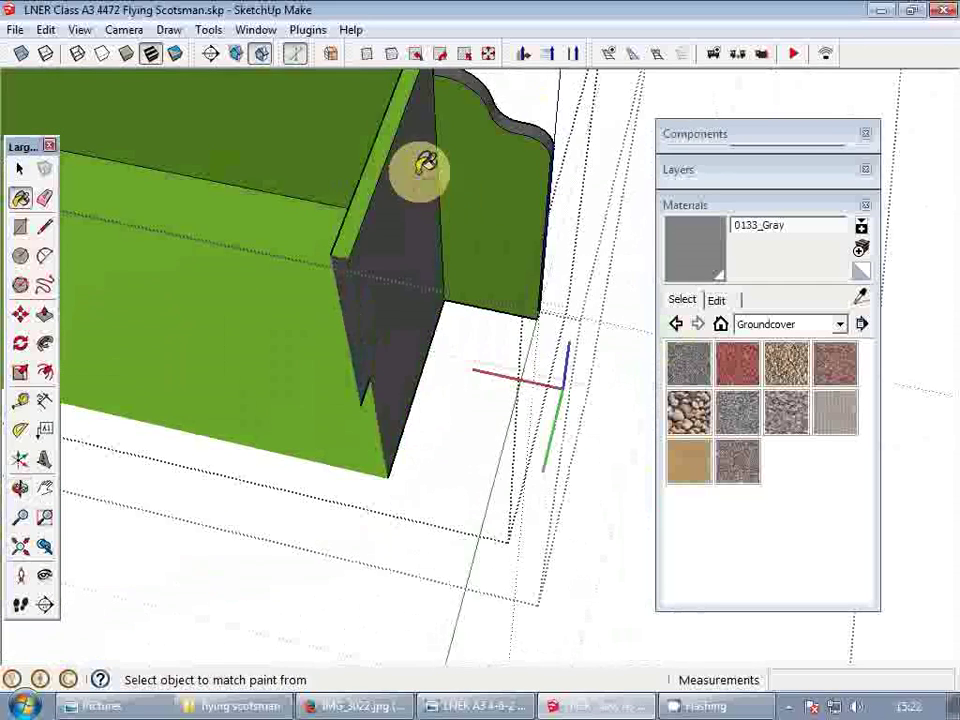
{"action": "middle_click_drag", "start_coordinate": [390, 141], "coordinate": [527, 298]}
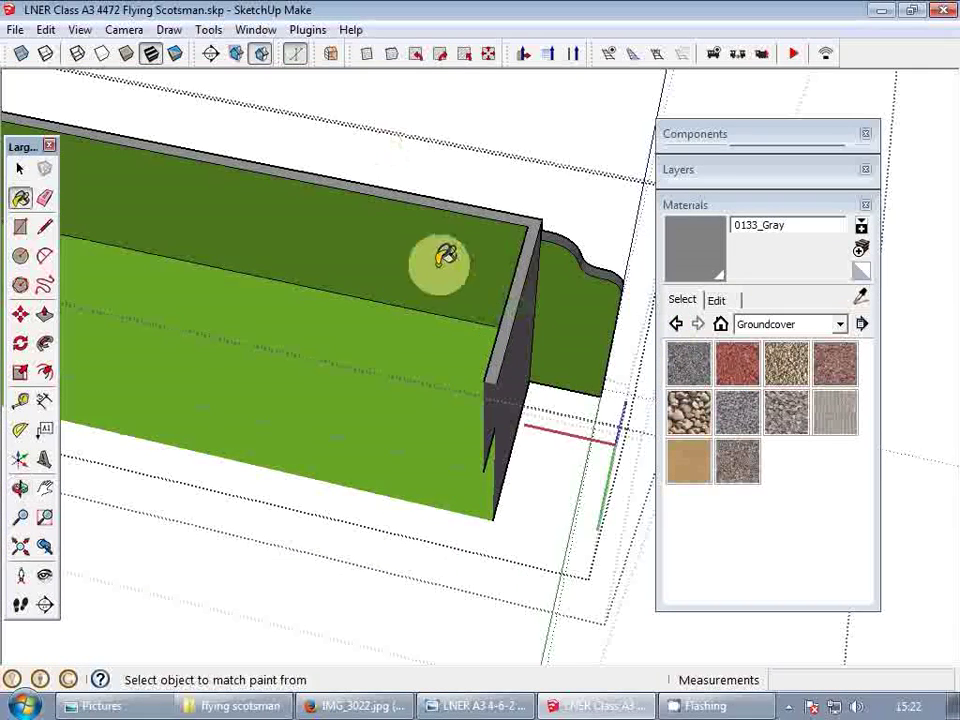
- Paint the coal space's floor and surrounding walls with the 0133_Gray material
{"action": "middle_click_drag", "start_coordinate": [444, 258], "coordinate": [622, 350]}
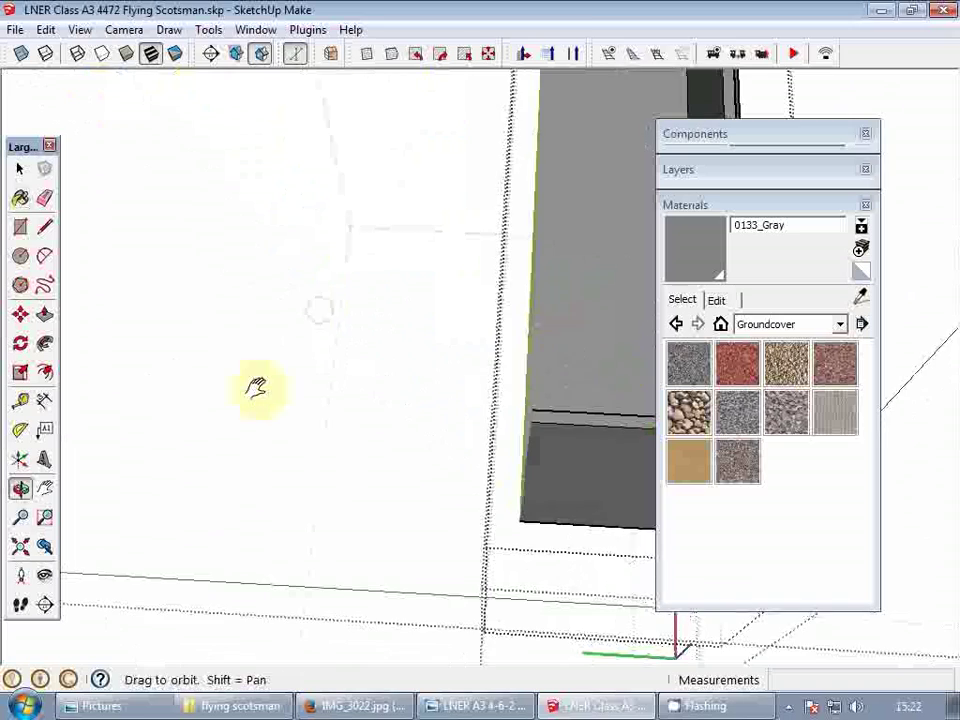
{"action": "mouse_move", "coordinate": [256, 388]}
{"action": "middle_mouse_down"}
{"action": "mouse_move", "coordinate": [259, 253]}
{"action": "mouse_move", "coordinate": [491, 375]}
{"action": "mouse_move", "coordinate": [519, 400]}
{"action": "mouse_move", "coordinate": [514, 476]}
{"action": "mouse_move", "coordinate": [257, 272]}
{"action": "mouse_move", "coordinate": [375, 381]}
{"action": "mouse_move", "coordinate": [362, 368]}
{"action": "middle_mouse_up"}
{"action": "left_click", "coordinate": [362, 368]}
{"action": "key", "text": "space"}
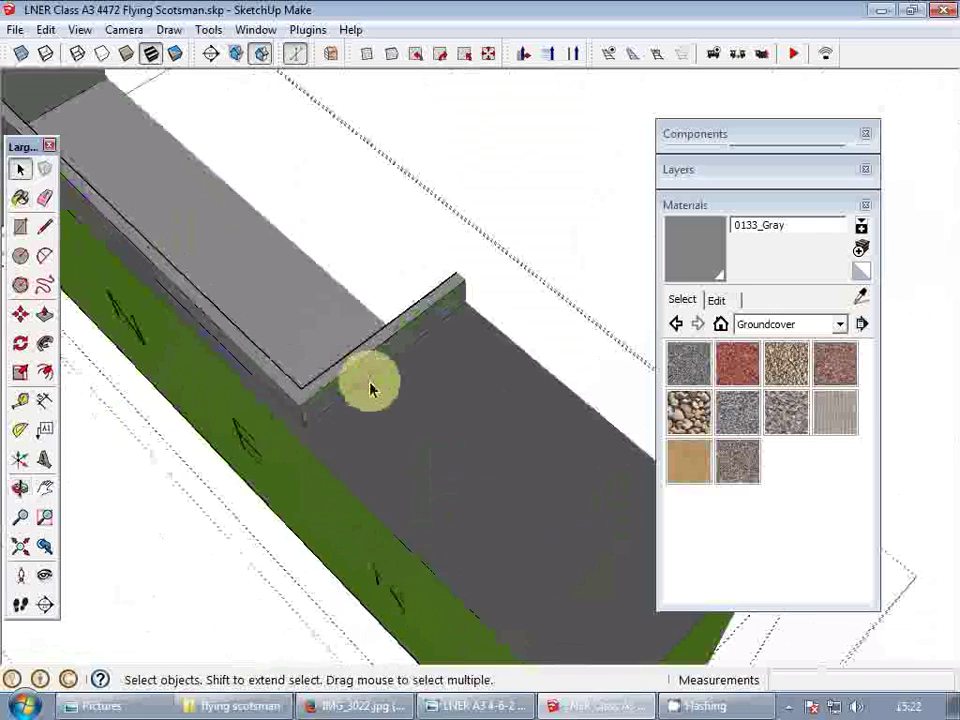
{"action": "left_click", "coordinate": [385, 388]}
{"action": "left_click", "coordinate": [861, 270]}
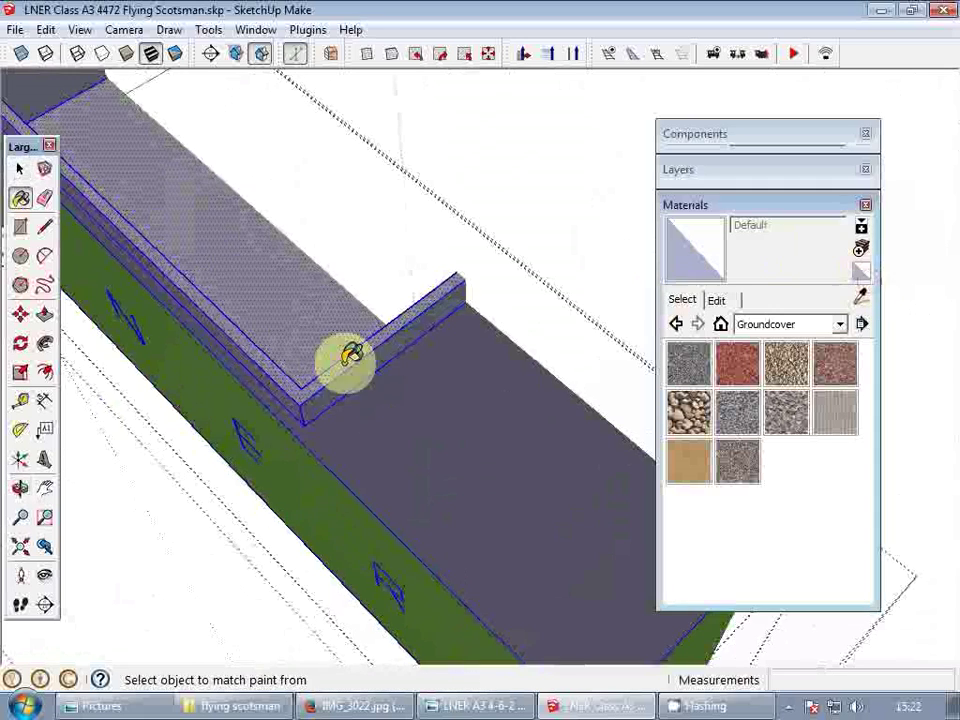
{"action": "middle_click_drag", "start_coordinate": [349, 358], "coordinate": [287, 405]}
{"action": "middle_click_drag", "start_coordinate": [173, 403], "coordinate": [566, 416]}
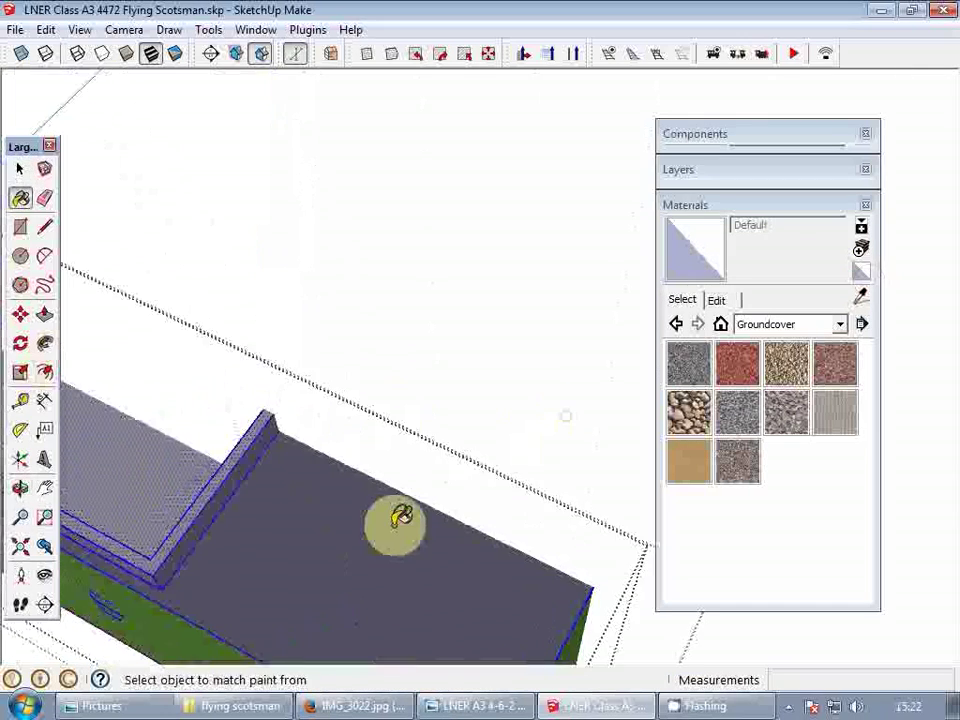
{"action": "key", "text": "space"}
{"action": "left_click", "coordinate": [380, 502]}
- Paint the rounded lining band around the LNER side panel with the in-model 0136_Charcoal material
{"action": "scroll", "coordinate": [361, 490], "scroll_direction": "down", "scroll_amount": 3}
{"action": "middle_click_drag", "start_coordinate": [362, 497], "coordinate": [392, 349]}
{"action": "scroll", "coordinate": [392, 352], "scroll_direction": "down", "scroll_amount": 3}
{"action": "key", "text": "space"}
{"action": "scroll", "coordinate": [274, 336], "scroll_direction": "up", "scroll_amount": 5}
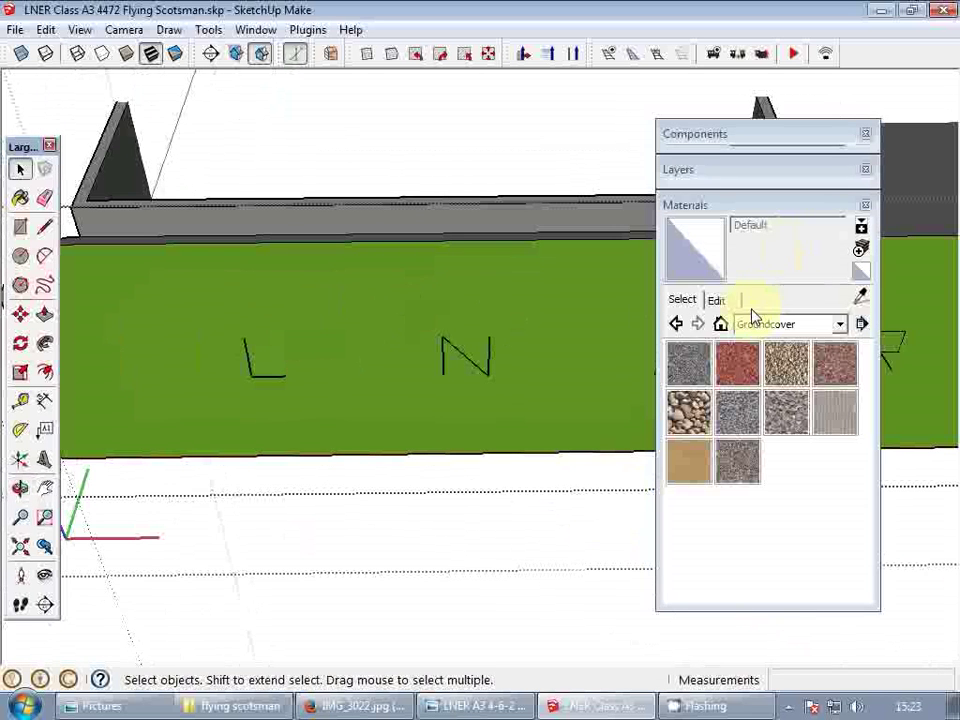
{"action": "left_click", "coordinate": [721, 324]}
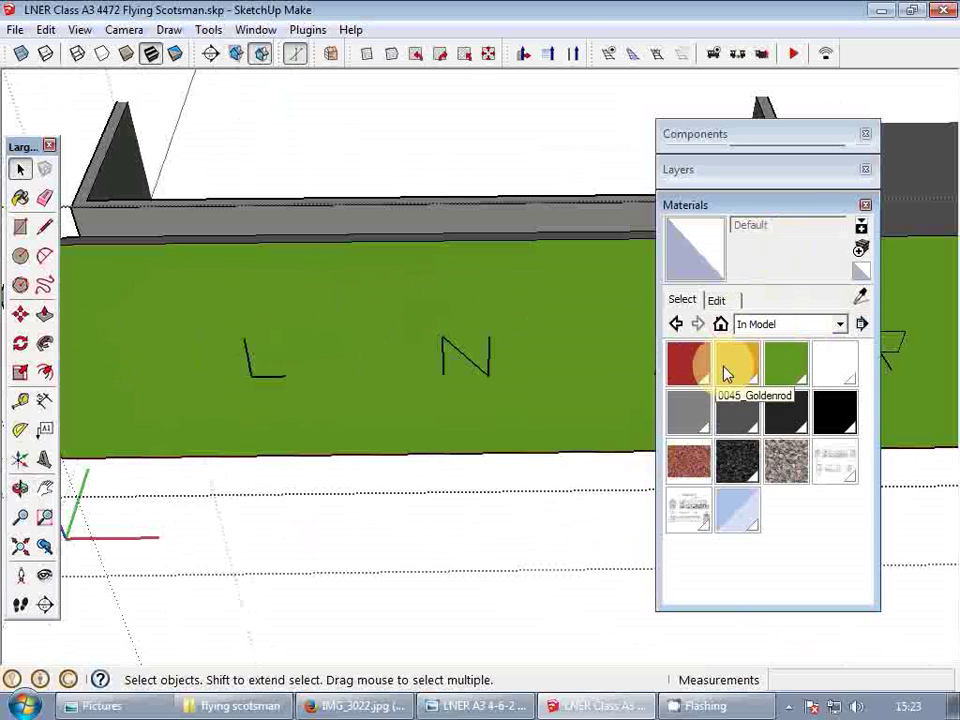
{"action": "left_click", "coordinate": [356, 304]}
{"action": "left_click", "coordinate": [780, 403]}
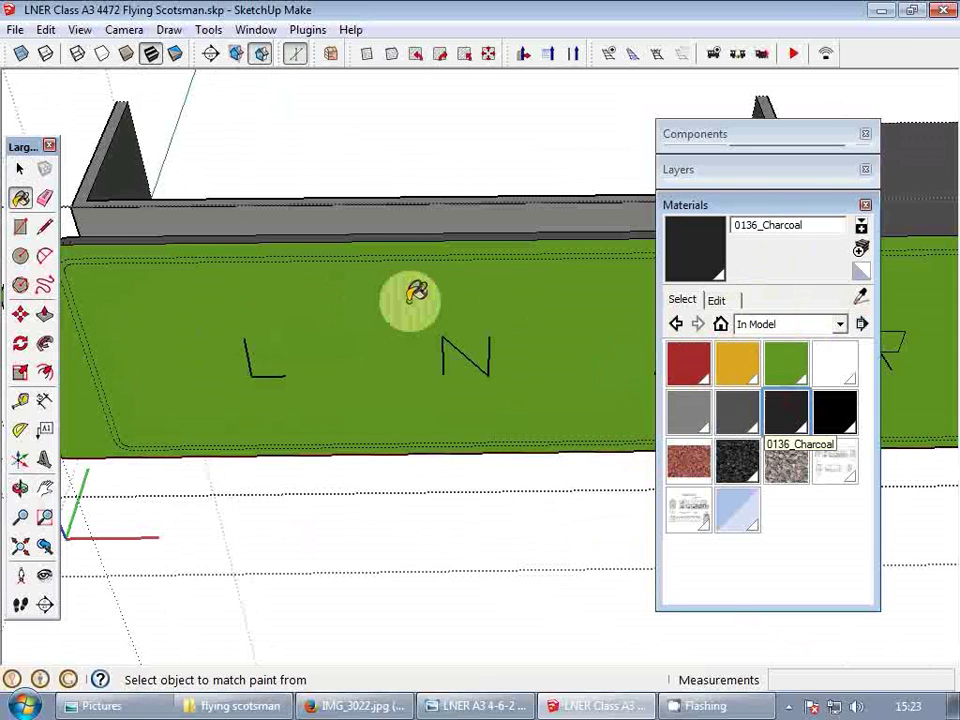
{"action": "middle_click_drag", "start_coordinate": [414, 300], "coordinate": [281, 255]}
{"action": "scroll", "coordinate": [281, 255], "scroll_direction": "up", "scroll_amount": 4}
{"action": "scroll", "coordinate": [283, 260], "scroll_direction": "down", "scroll_amount": 3}
{"action": "key", "text": "space"}
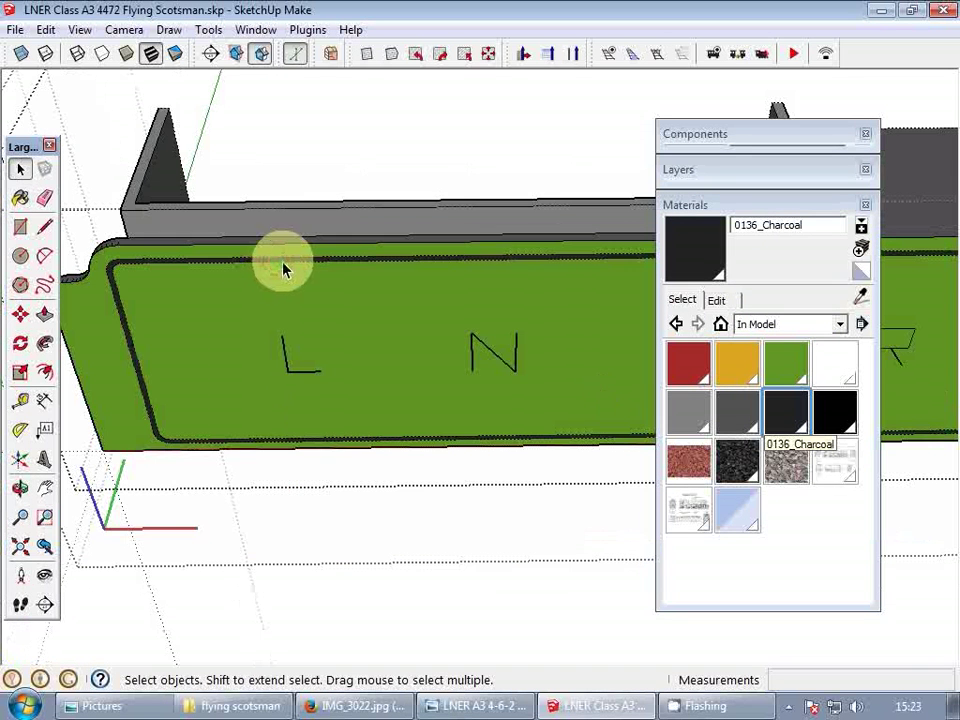
- Collapse the materials list and close the tender's nested groups
{"action": "scroll", "coordinate": [286, 268], "scroll_direction": "down", "scroll_amount": 1}
{"action": "mouse_move", "coordinate": [288, 268]}
{"action": "middle_mouse_down"}
{"action": "mouse_move", "coordinate": [144, 261]}
{"action": "mouse_move", "coordinate": [92, 283]}
{"action": "mouse_move", "coordinate": [358, 249]}
{"action": "mouse_move", "coordinate": [85, 207]}
{"action": "mouse_move", "coordinate": [326, 229]}
{"action": "mouse_move", "coordinate": [193, 274]}
{"action": "mouse_move", "coordinate": [675, 326]}
{"action": "mouse_move", "coordinate": [443, 163]}
{"action": "mouse_move", "coordinate": [231, 261]}
{"action": "mouse_move", "coordinate": [553, 272]}
{"action": "mouse_move", "coordinate": [389, 309]}
{"action": "mouse_move", "coordinate": [576, 369]}
{"action": "mouse_move", "coordinate": [328, 326]}
{"action": "mouse_move", "coordinate": [603, 358]}
{"action": "mouse_move", "coordinate": [257, 354]}
{"action": "mouse_move", "coordinate": [842, 418]}
{"action": "mouse_move", "coordinate": [681, 424]}
{"action": "mouse_move", "coordinate": [372, 345]}
{"action": "mouse_move", "coordinate": [525, 236]}
{"action": "mouse_move", "coordinate": [497, 399]}
{"action": "mouse_move", "coordinate": [602, 386]}
{"action": "mouse_move", "coordinate": [783, 190]}
{"action": "middle_mouse_up"}
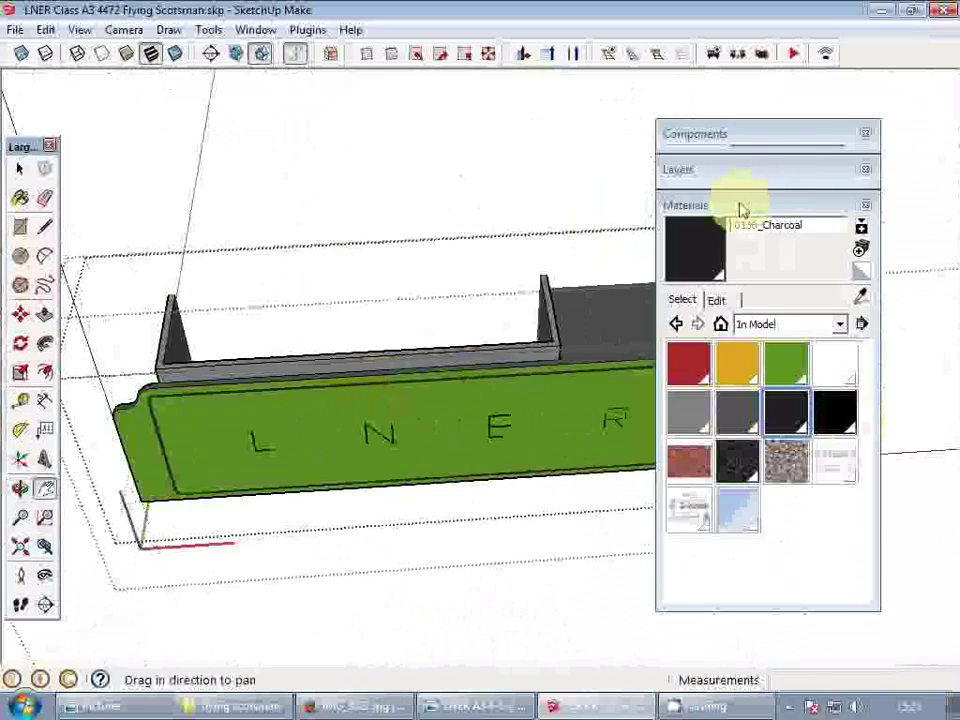
{"action": "left_click", "coordinate": [742, 207]}
{"action": "mouse_move", "coordinate": [581, 372]}
{"action": "middle_mouse_down"}
{"action": "mouse_move", "coordinate": [521, 274]}
{"action": "mouse_move", "coordinate": [506, 356]}
{"action": "mouse_move", "coordinate": [529, 401]}
{"action": "mouse_move", "coordinate": [604, 444]}
{"action": "mouse_move", "coordinate": [583, 386]}
{"action": "mouse_move", "coordinate": [542, 364]}
{"action": "mouse_move", "coordinate": [510, 360]}
{"action": "mouse_move", "coordinate": [418, 388]}
{"action": "middle_mouse_up"}
{"action": "key", "text": "space"}
{"action": "key", "text": "Escape"}
{"action": "scroll", "coordinate": [540, 410], "scroll_direction": "down", "scroll_amount": 2}
{"action": "scroll", "coordinate": [540, 410], "scroll_direction": "up", "scroll_amount": 2}
{"action": "scroll", "coordinate": [584, 387], "scroll_direction": "down", "scroll_amount": 3}
{"action": "scroll", "coordinate": [507, 383], "scroll_direction": "up", "scroll_amount": 3}
{"action": "scroll", "coordinate": [511, 393], "scroll_direction": "down", "scroll_amount": 5}
{"action": "key", "text": "Escape"}
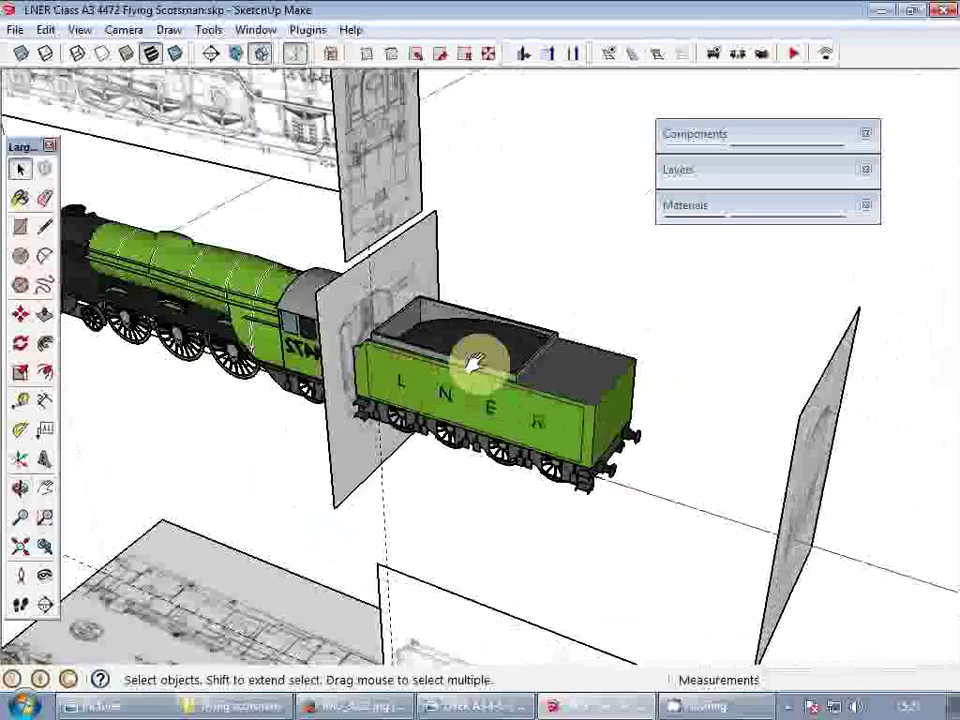
- Reopen the tender's nested groups down to the side panel carrying the charcoal lining band
{"action": "middle_click_drag", "start_coordinate": [473, 362], "coordinate": [553, 467], "text": "shift"}
{"action": "scroll", "coordinate": [596, 463], "scroll_direction": "up", "scroll_amount": 3}
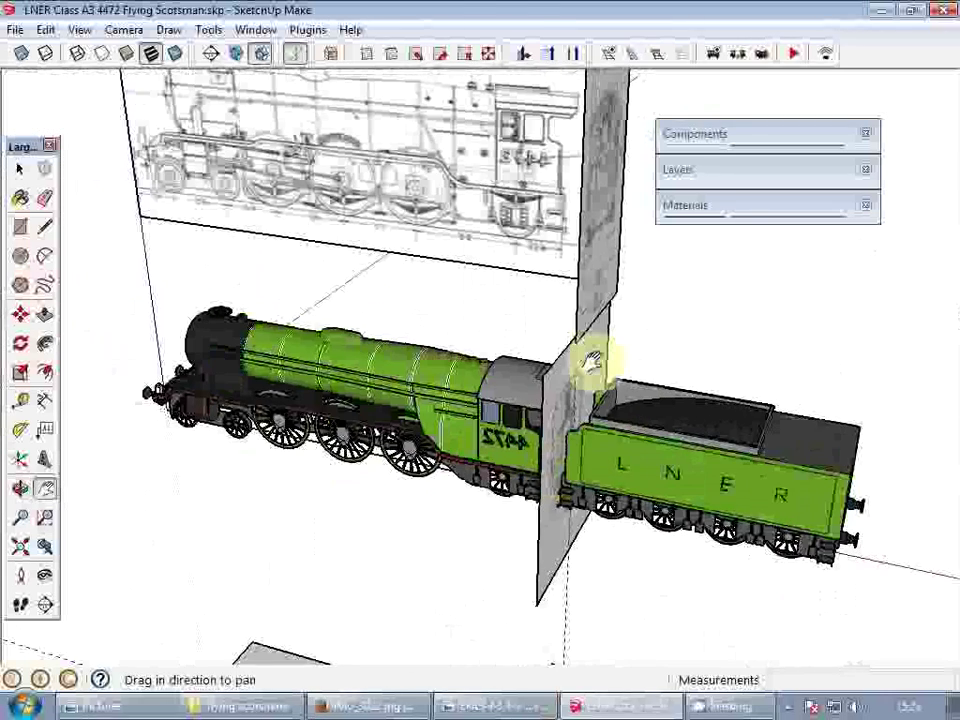
{"action": "middle_click_drag", "start_coordinate": [594, 364], "coordinate": [600, 396]}
{"action": "scroll", "coordinate": [606, 444], "scroll_direction": "up", "scroll_amount": 5}
{"action": "scroll", "coordinate": [545, 430], "scroll_direction": "up", "scroll_amount": 4}
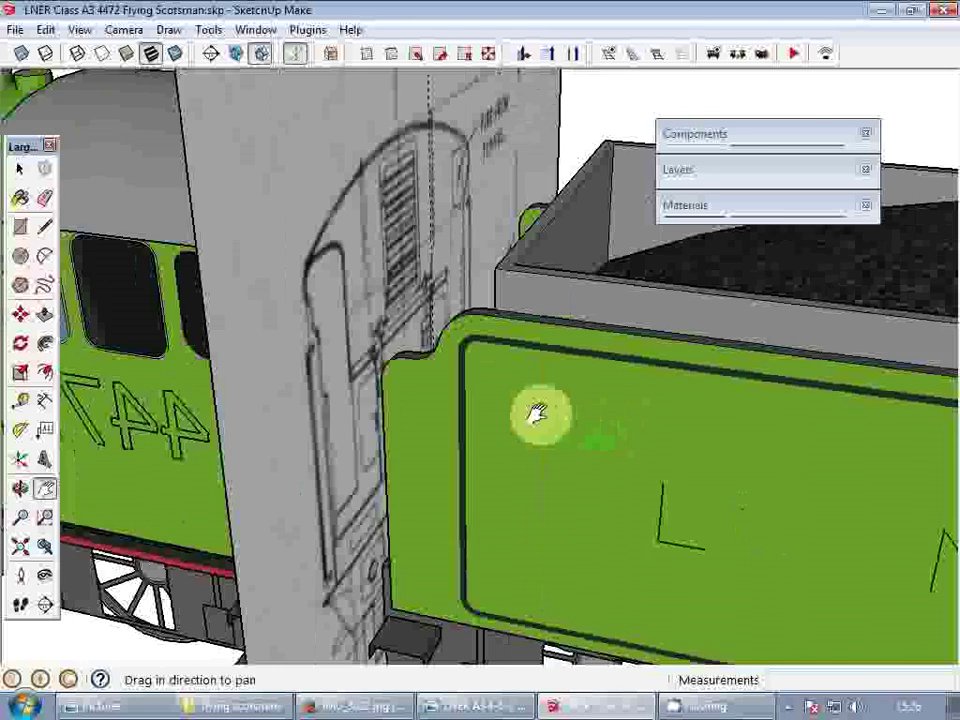
{"action": "scroll", "coordinate": [480, 400], "scroll_direction": "up", "scroll_amount": 3}
{"action": "scroll", "coordinate": [466, 386], "scroll_direction": "up", "scroll_amount": 5}
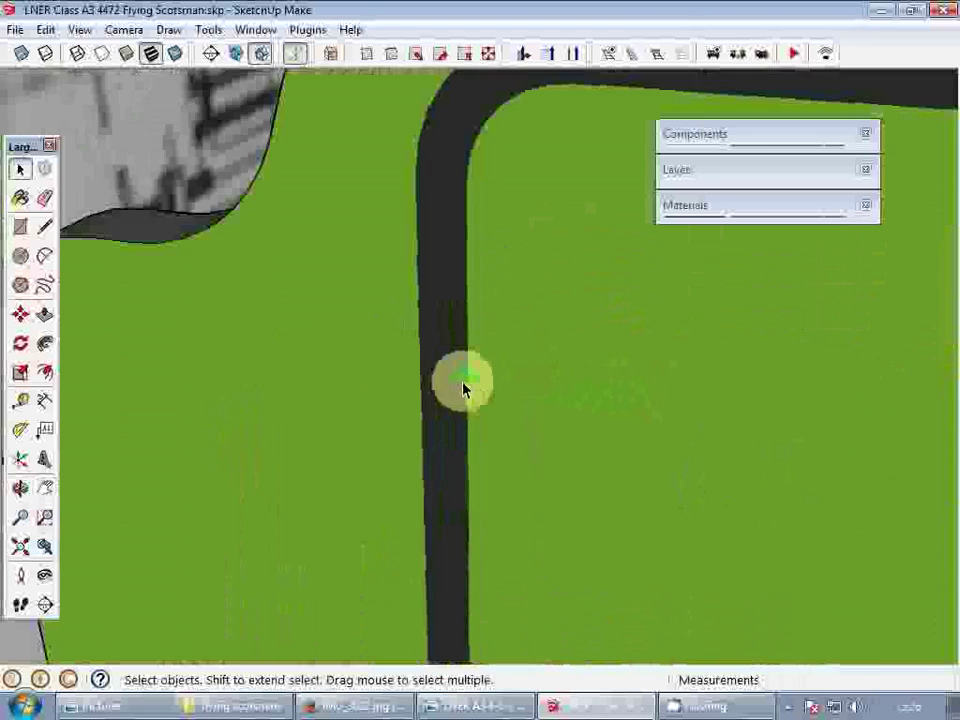
{"action": "key", "text": "f"}
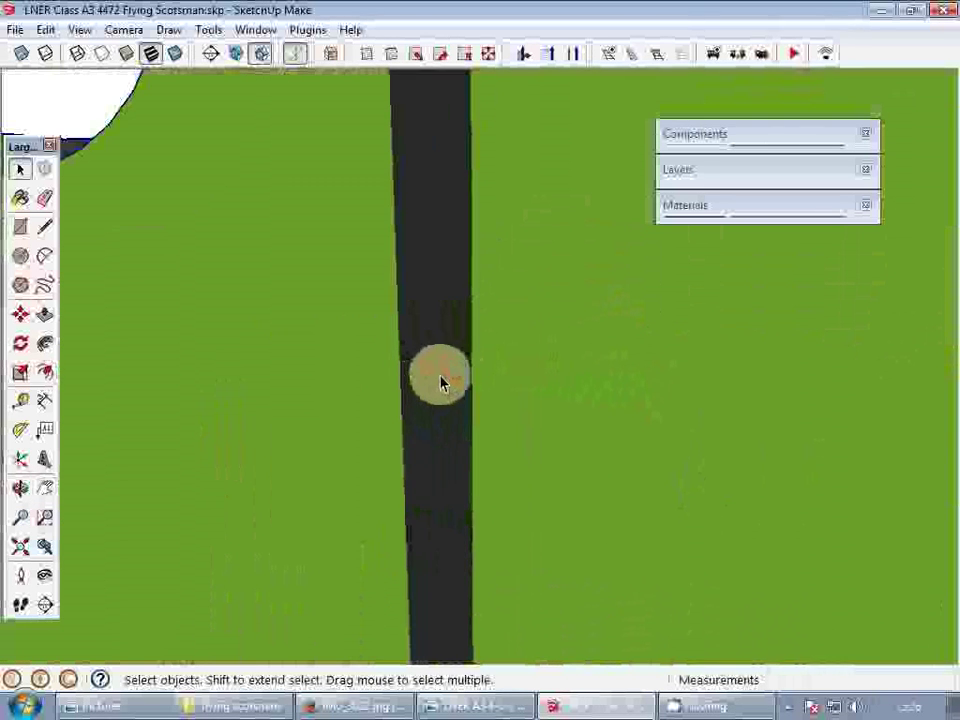
{"action": "key", "text": "f"}
{"action": "key", "text": "space"}
- Try offsetting the charcoal band's outer edge outward by 1 inch
{"action": "left_click", "coordinate": [425, 367]}
{"action": "key", "text": "f"}
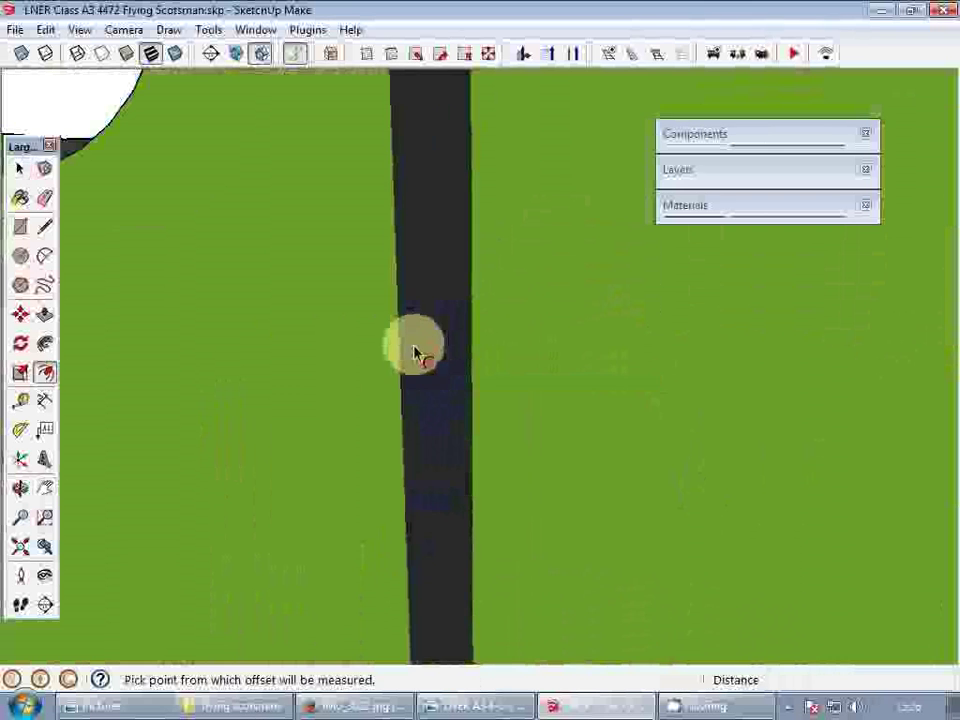
{"action": "left_click", "coordinate": [409, 349]}
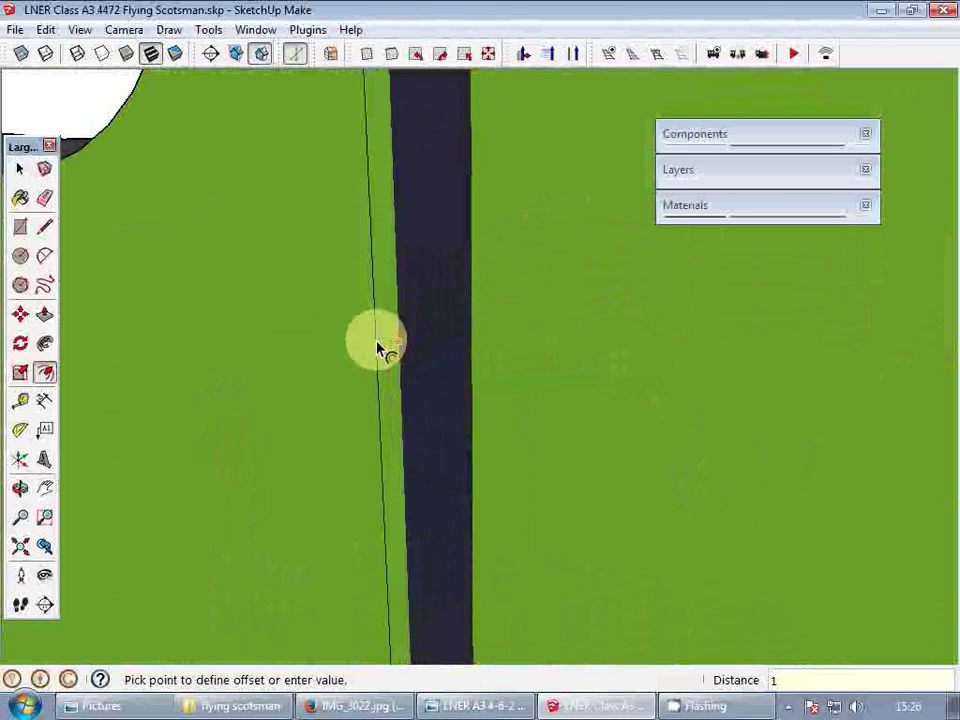
{"action": "key", "text": "Return"}
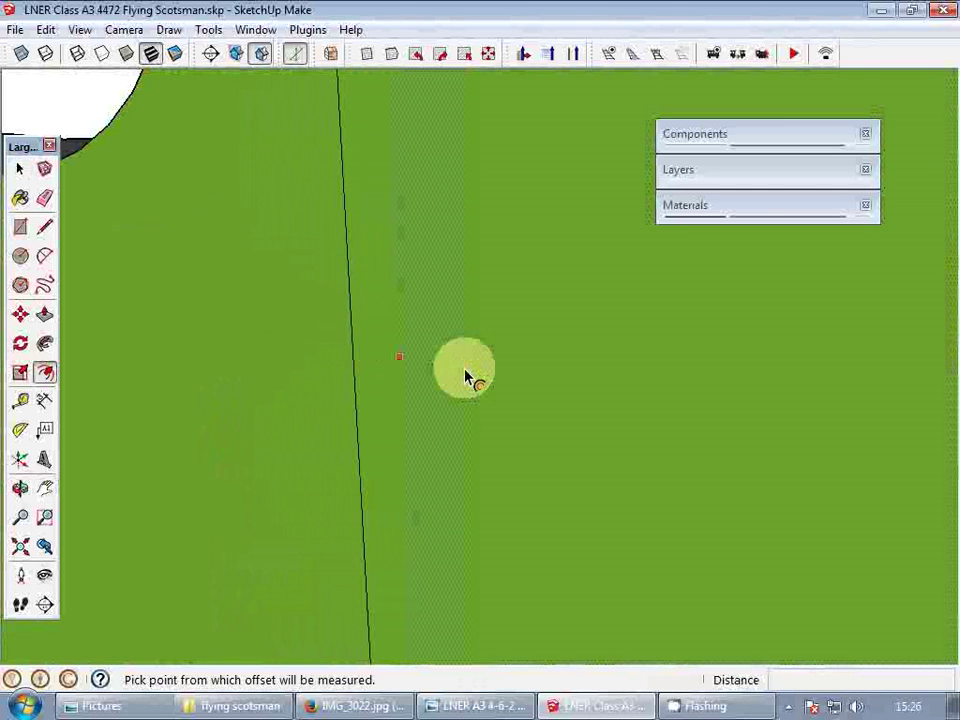
- Offset the lining band's outer edge outward by 0,77 inch
{"action": "left_click", "coordinate": [392, 365]}
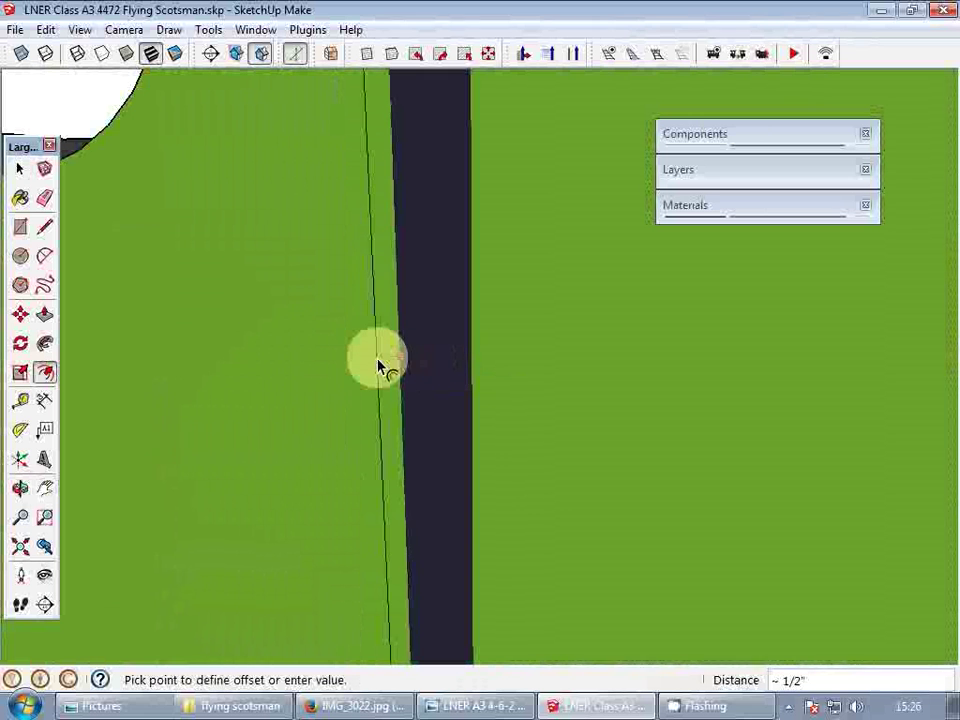
{"action": "type", "text": "0,77"}
{"action": "key", "text": "Return"}
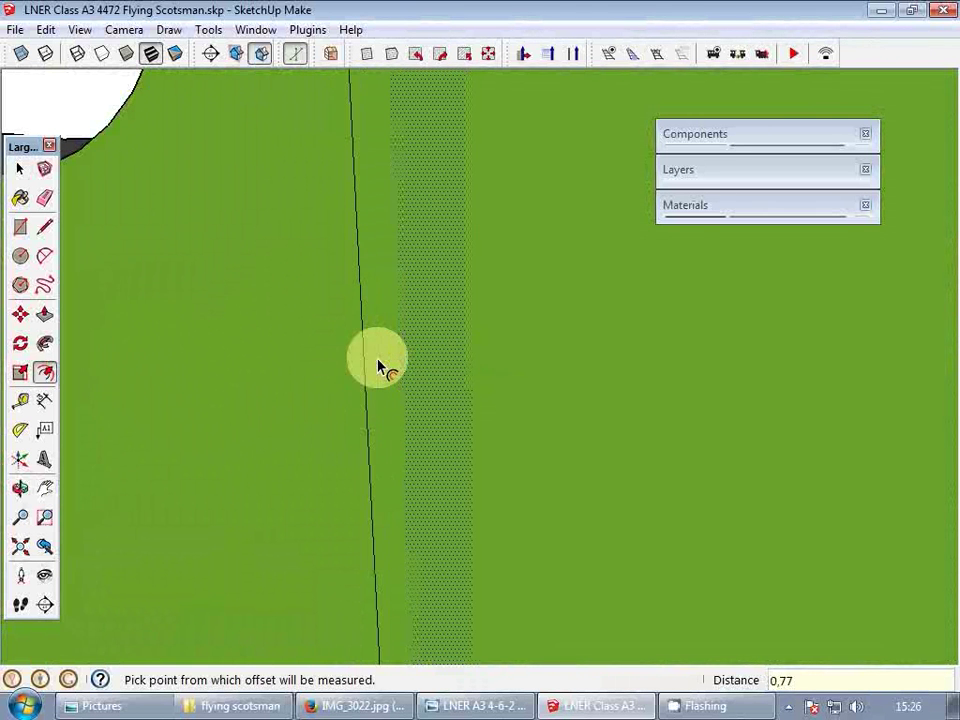
- Try repeating the last offset on the lining band, and undo it
{"action": "double_click", "coordinate": [459, 375]}
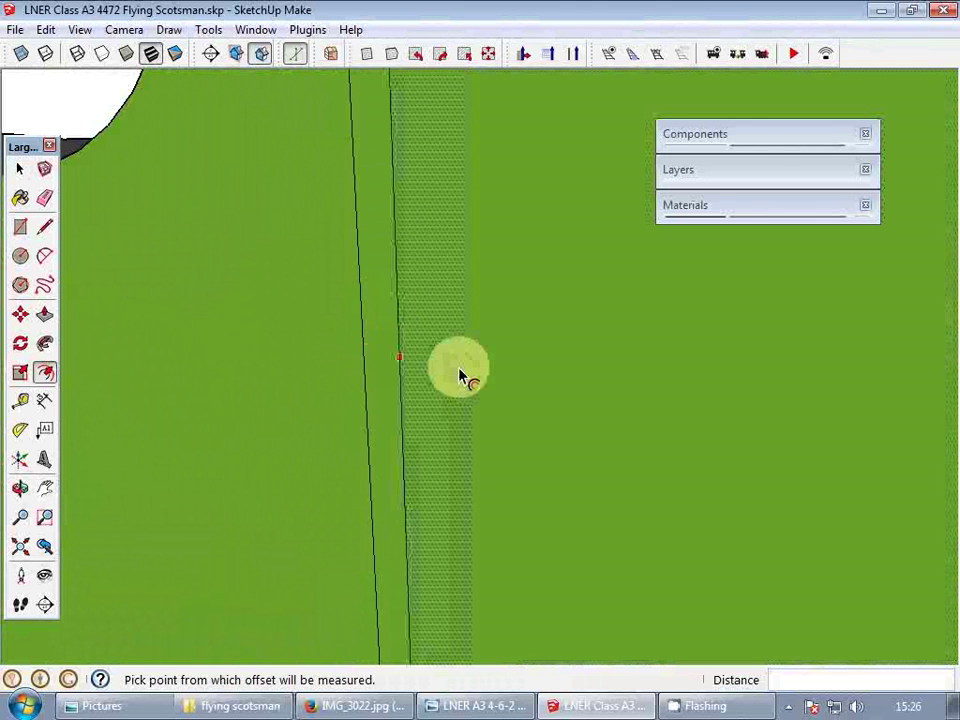
{"action": "key", "text": "space"}
{"action": "key", "text": "ctrl+z"}
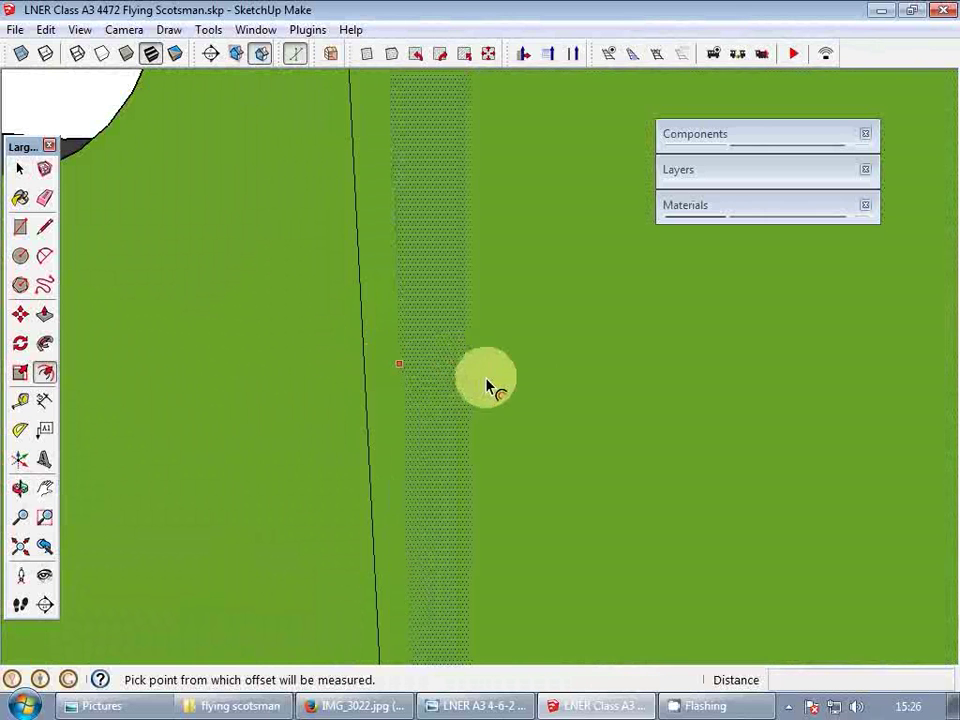
{"action": "key", "text": "ctrl+z"}
- Offset the green inner panel's edge inward from the lining band by 0,75 inch
{"action": "key", "text": "f"}
{"action": "left_click", "coordinate": [482, 400]}
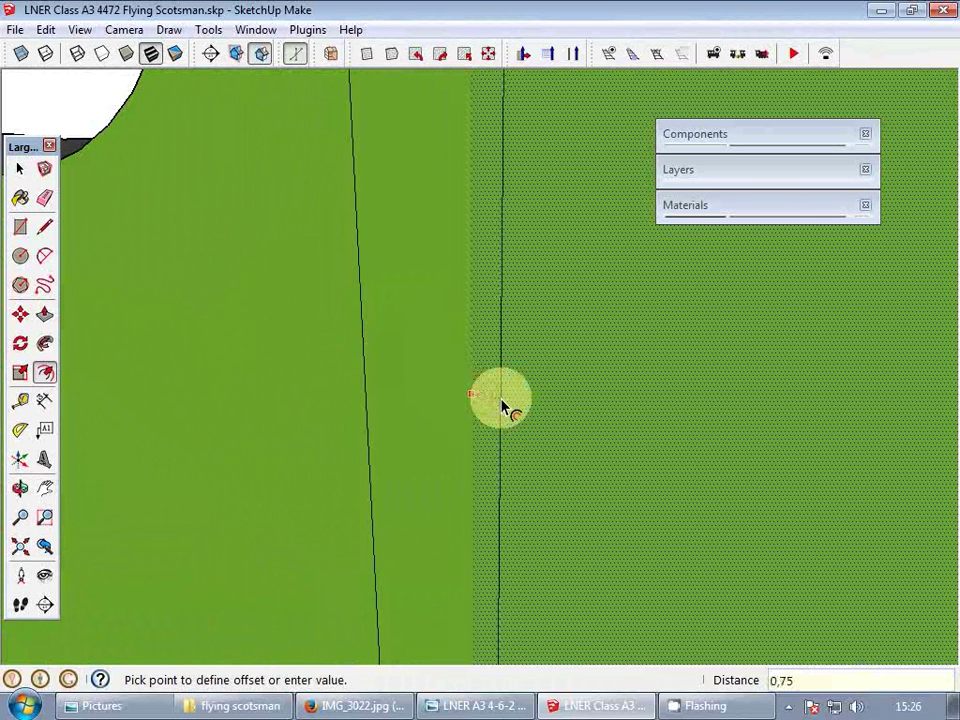
{"action": "key", "text": "Escape"}
- Paint the middle lining band 0136_Charcoal and the narrow strips on both sides of it 0128_White
{"action": "key", "text": "b"}
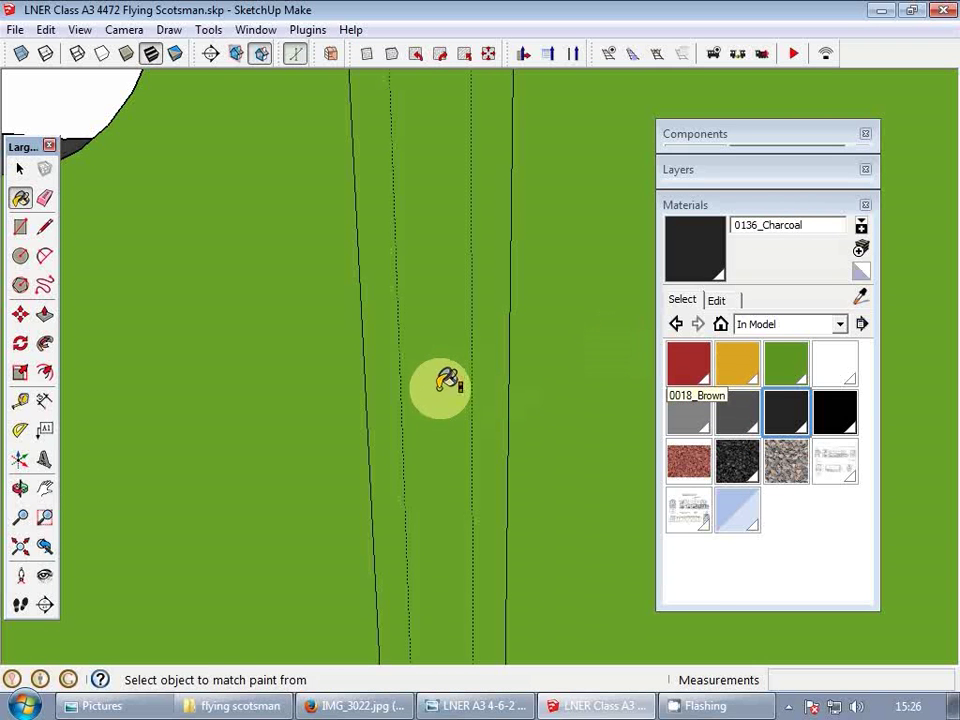
{"action": "left_click", "coordinate": [446, 343]}
{"action": "left_click", "coordinate": [835, 362]}
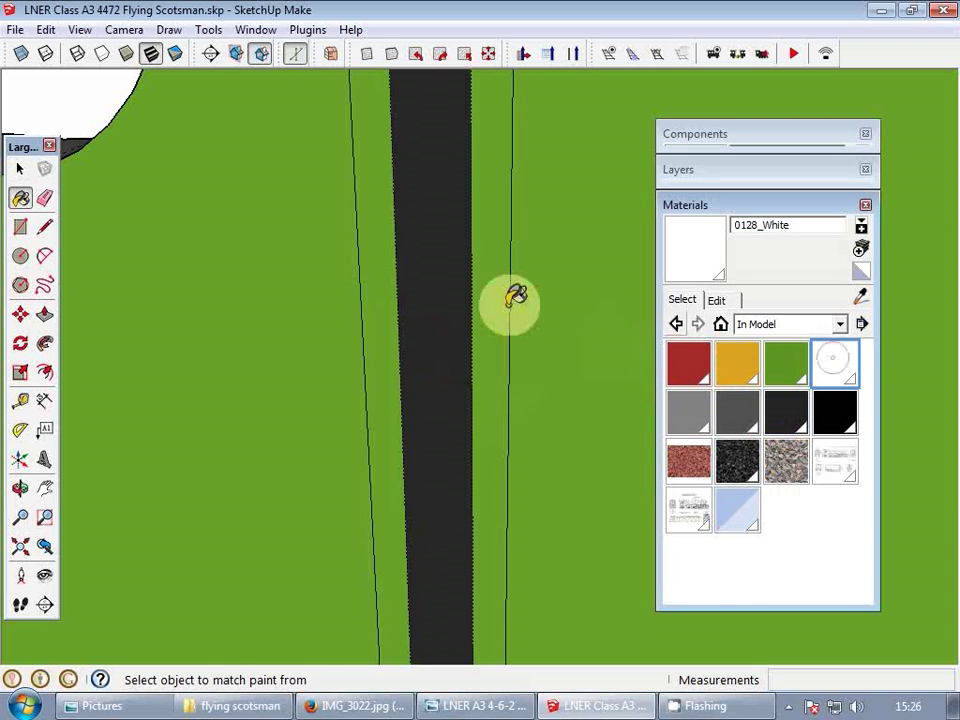
{"action": "left_click", "coordinate": [368, 268]}
{"action": "left_click", "coordinate": [486, 268]}
- Select only the edges bounding both white lining strips and hide them
{"action": "key", "text": "space"}
{"action": "double_click", "coordinate": [487, 269]}
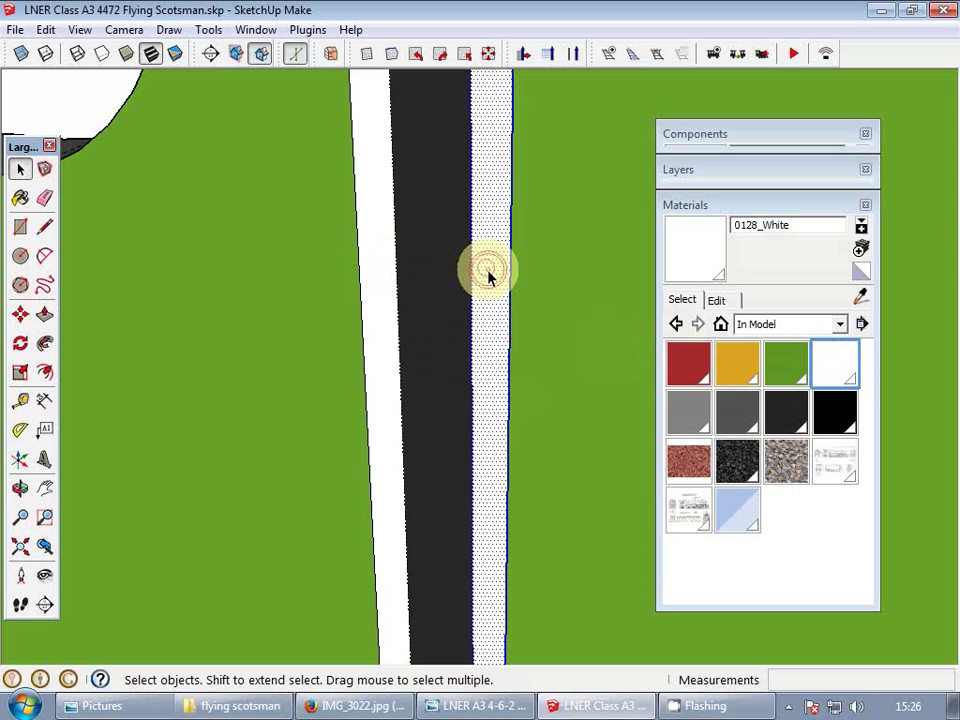
{"action": "left_click", "coordinate": [487, 269], "text": "shift"}
{"action": "double_click", "coordinate": [375, 269], "text": "shift"}
{"action": "left_click", "coordinate": [374, 269], "text": "shift"}
{"action": "scroll", "coordinate": [367, 270], "scroll_direction": "down", "scroll_amount": 2}
{"action": "scroll", "coordinate": [368, 275], "scroll_direction": "down", "scroll_amount": 4}
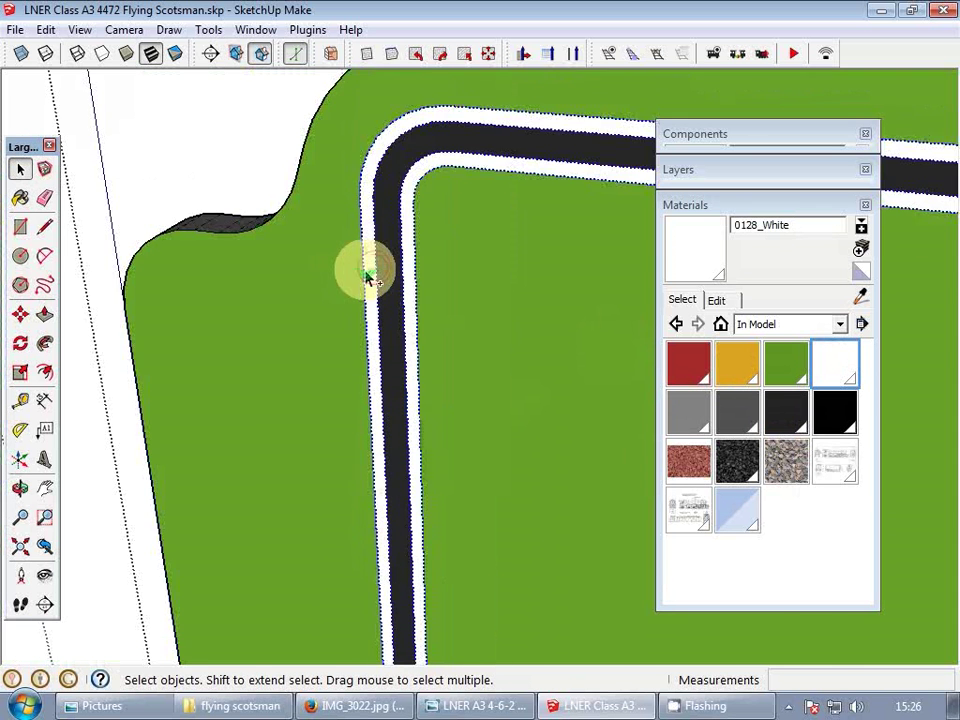
- Select the tender side panel's end edge, curved shoulder and upper edge, and offset them inward to form a narrow border strip
{"action": "middle_click_drag", "start_coordinate": [343, 279], "coordinate": [358, 370]}
{"action": "middle_click_drag", "start_coordinate": [385, 410], "coordinate": [381, 287]}
{"action": "scroll", "coordinate": [332, 411], "scroll_direction": "up", "scroll_amount": 3}
{"action": "middle_click_drag", "start_coordinate": [316, 340], "coordinate": [397, 382]}
{"action": "scroll", "coordinate": [281, 334], "scroll_direction": "up", "scroll_amount": 1}
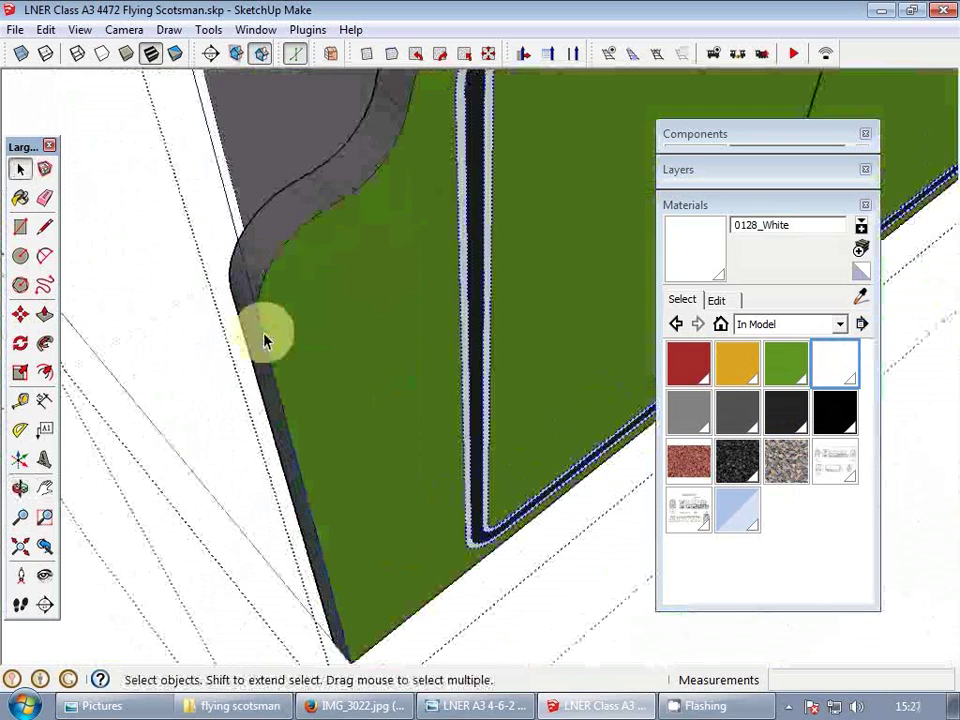
{"action": "left_click", "coordinate": [264, 333]}
{"action": "left_click", "coordinate": [343, 207], "text": "ctrl"}
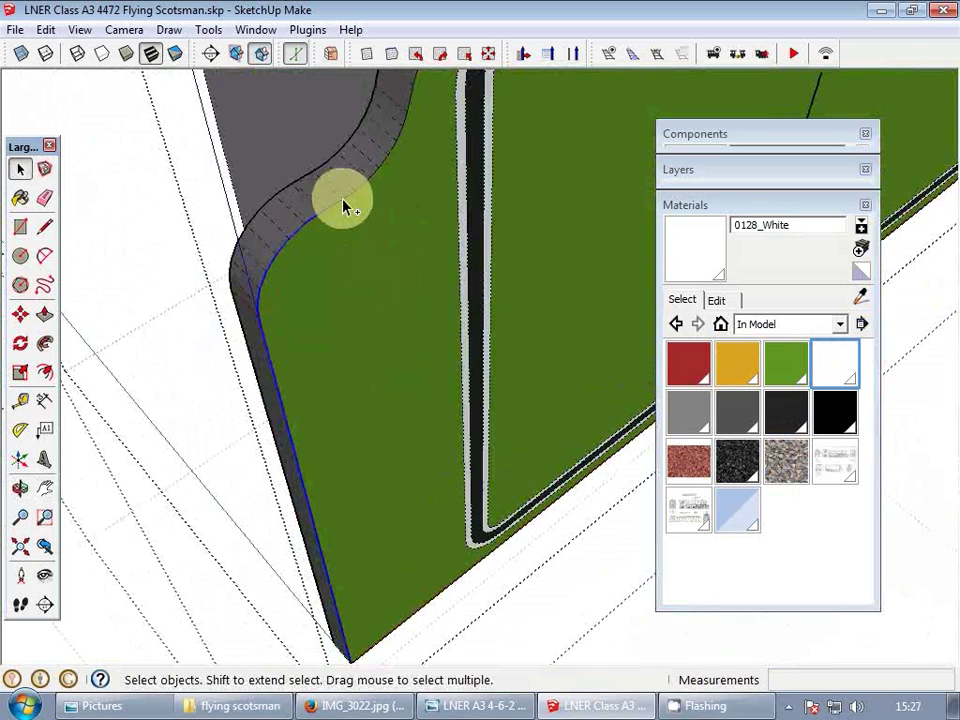
{"action": "left_click", "coordinate": [383, 186], "text": "shift"}
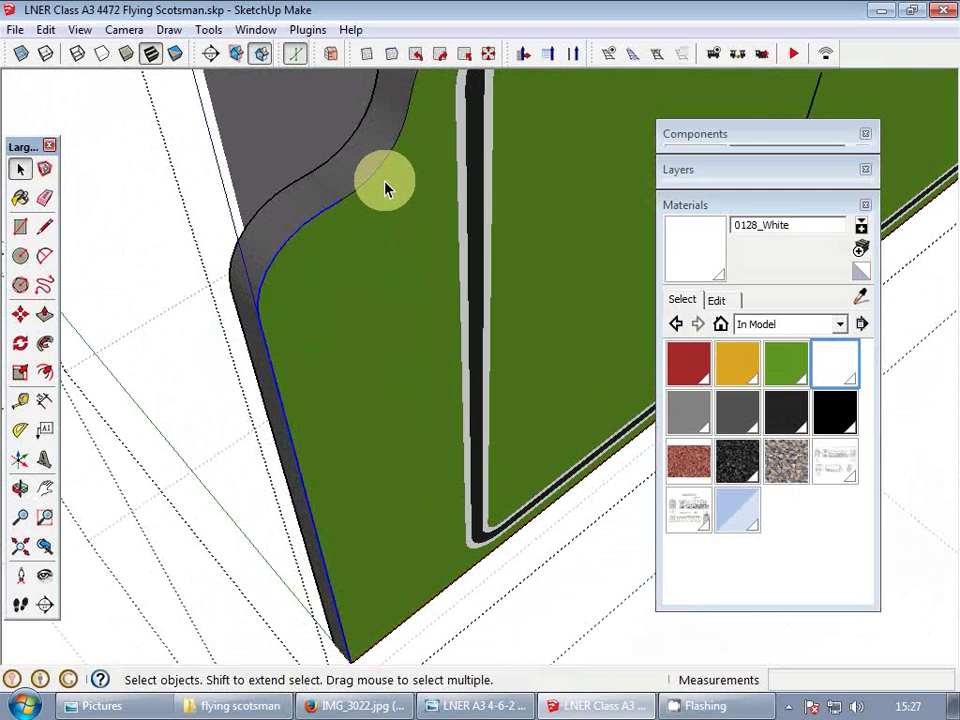
{"action": "middle_click_drag", "start_coordinate": [371, 184], "coordinate": [379, 261]}
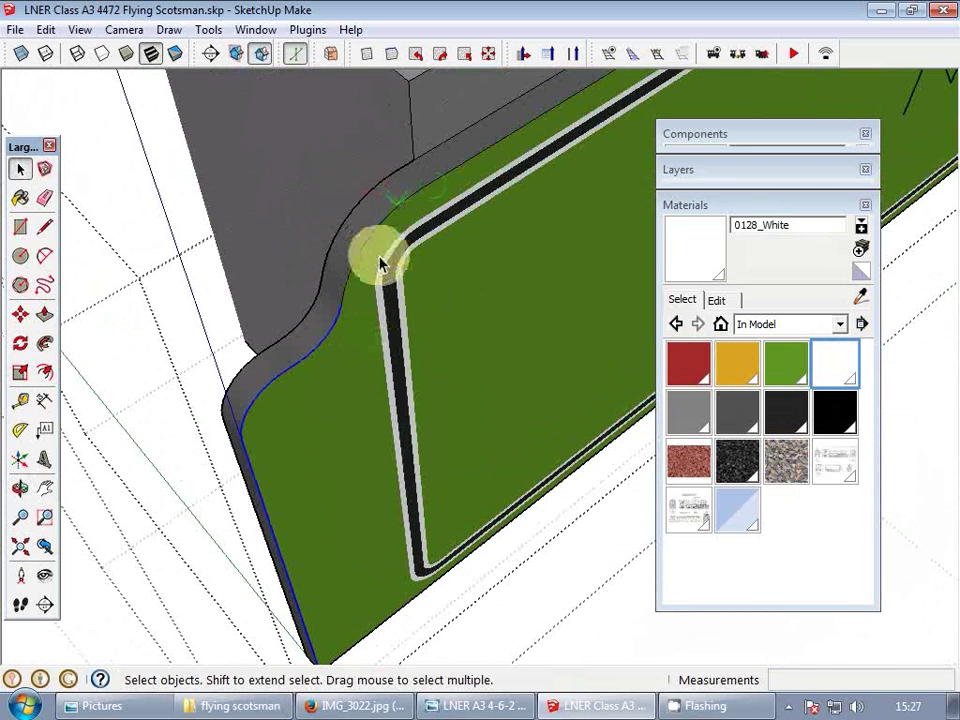
{"action": "left_click", "coordinate": [360, 260], "text": "ctrl"}
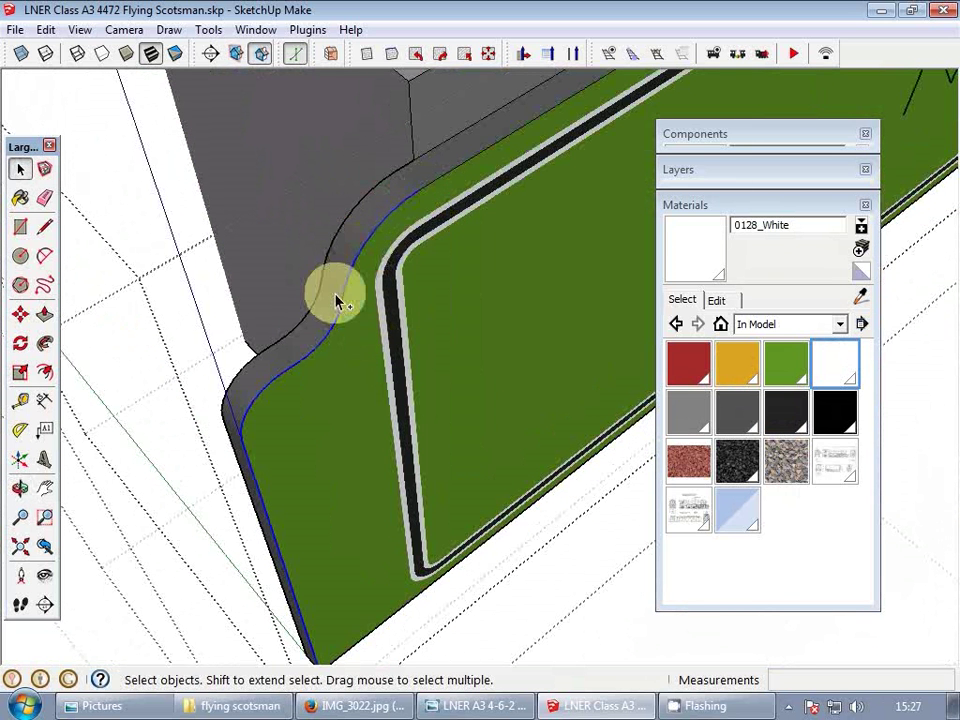
{"action": "scroll", "coordinate": [452, 176], "scroll_direction": "up", "scroll_amount": 3}
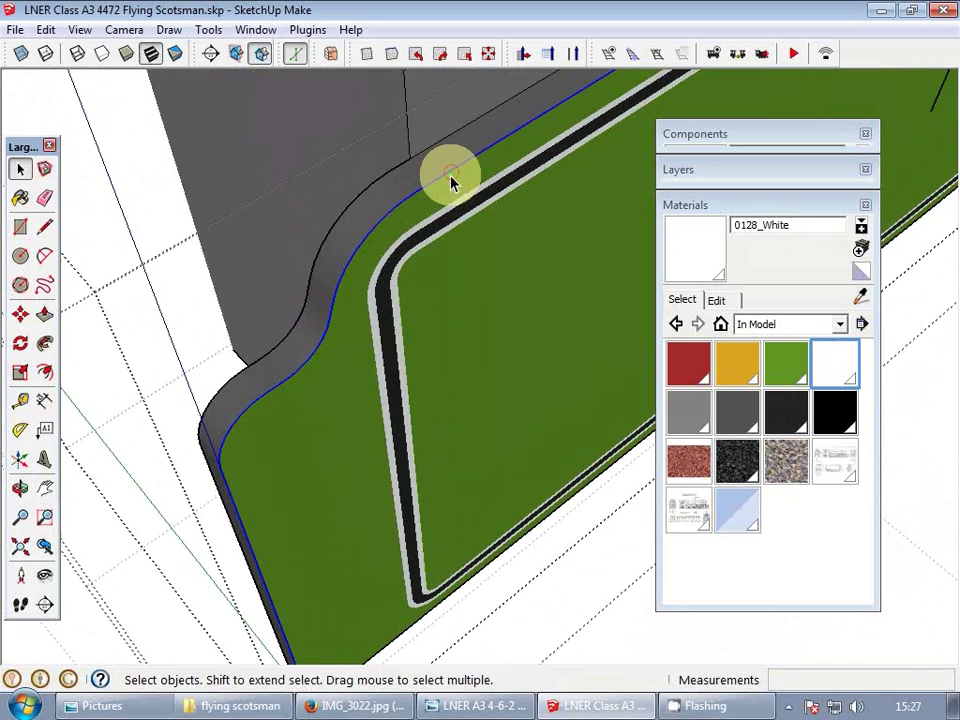
{"action": "key", "text": "f"}
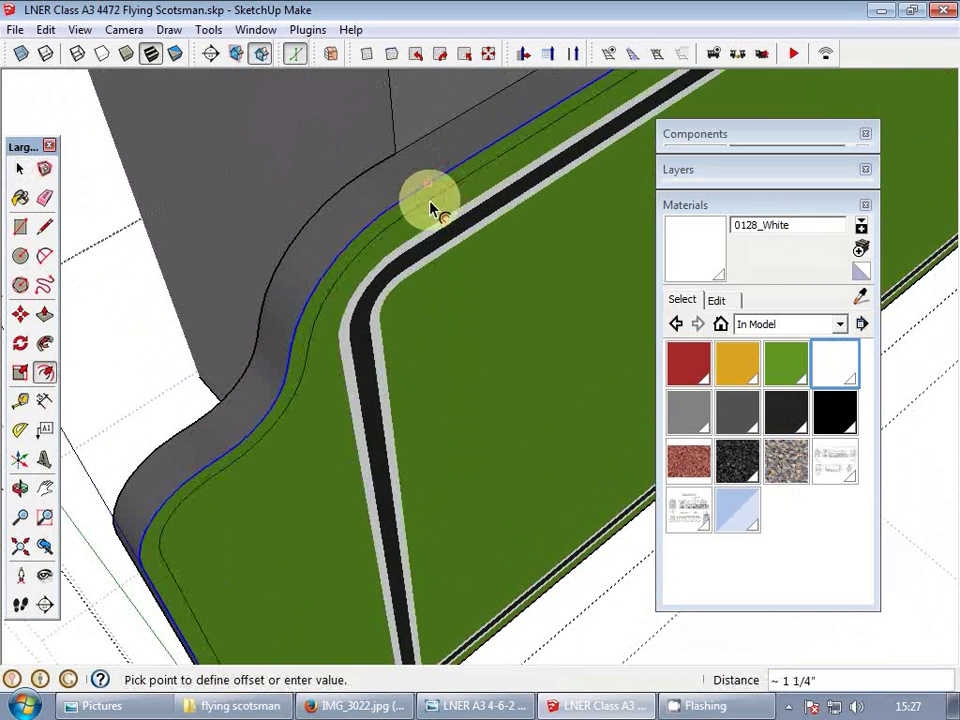
{"action": "type", "text": "5"}
{"action": "key", "text": "Return"}
{"action": "key", "text": "space"}
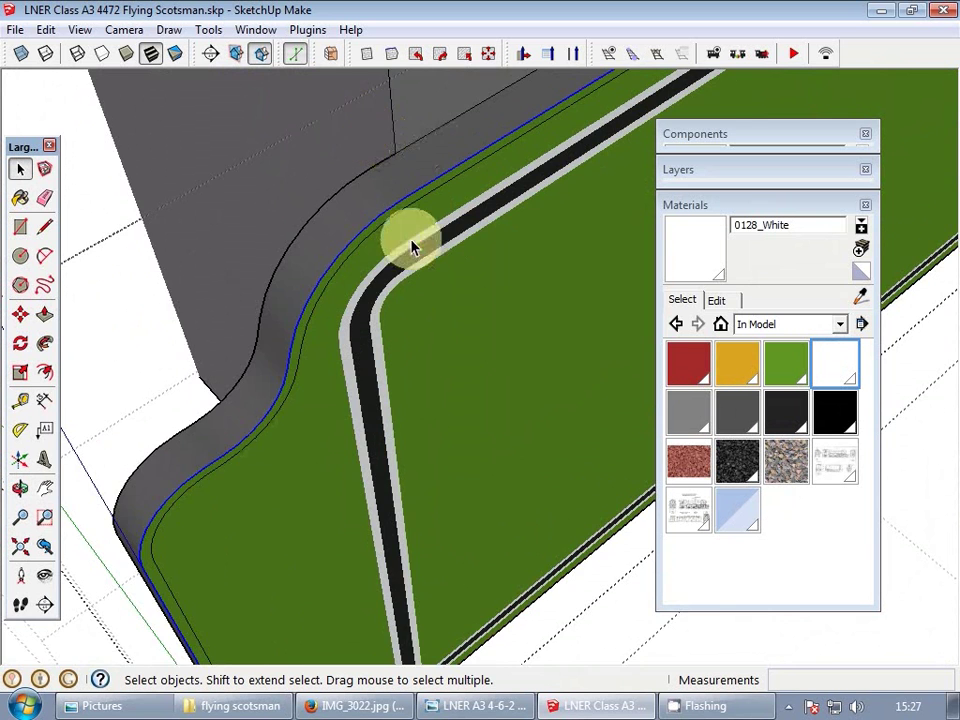
- Select only the offset line along the tender panel's end, shoulder and upper edge, and hide it
{"action": "scroll", "coordinate": [369, 225], "scroll_direction": "up", "scroll_amount": 2}
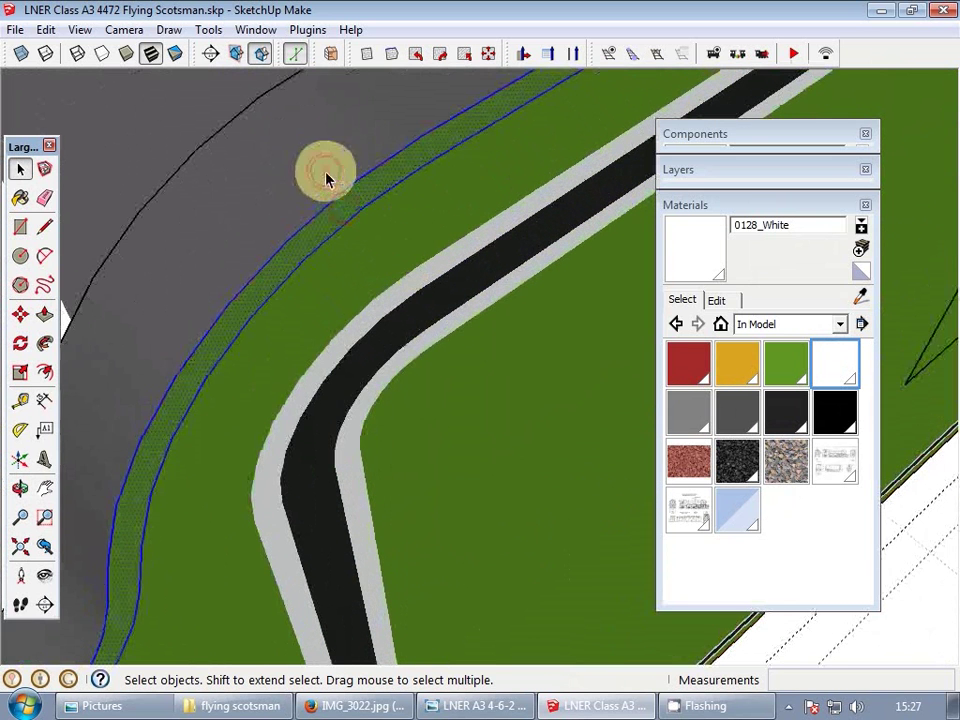
{"action": "middle_click_drag", "start_coordinate": [327, 178], "coordinate": [306, 279]}
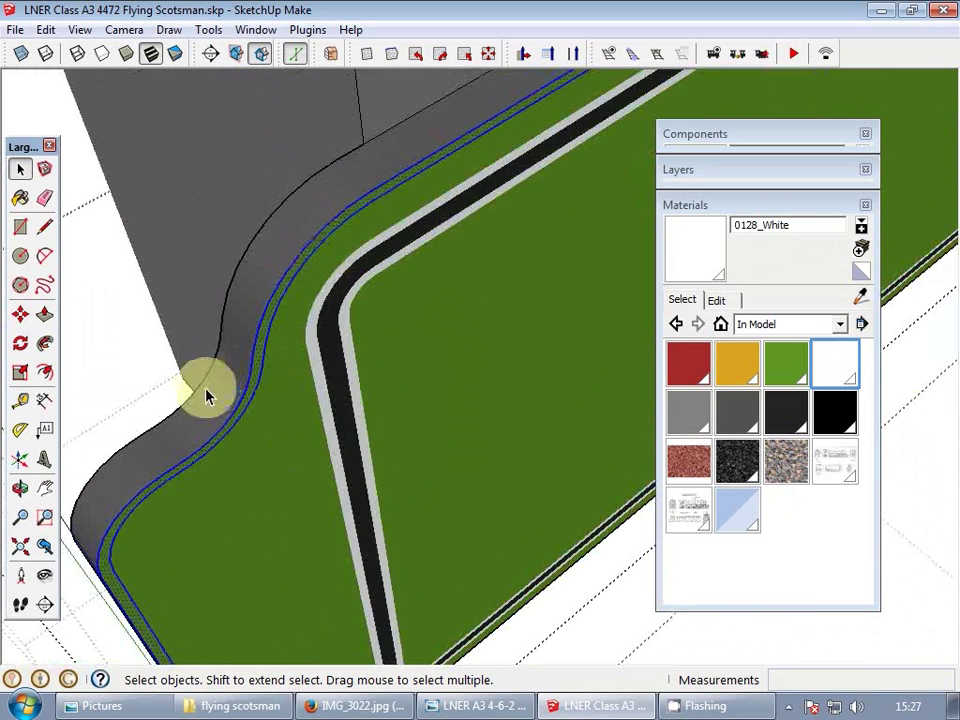
{"action": "scroll", "coordinate": [215, 397], "scroll_direction": "up", "scroll_amount": 3}
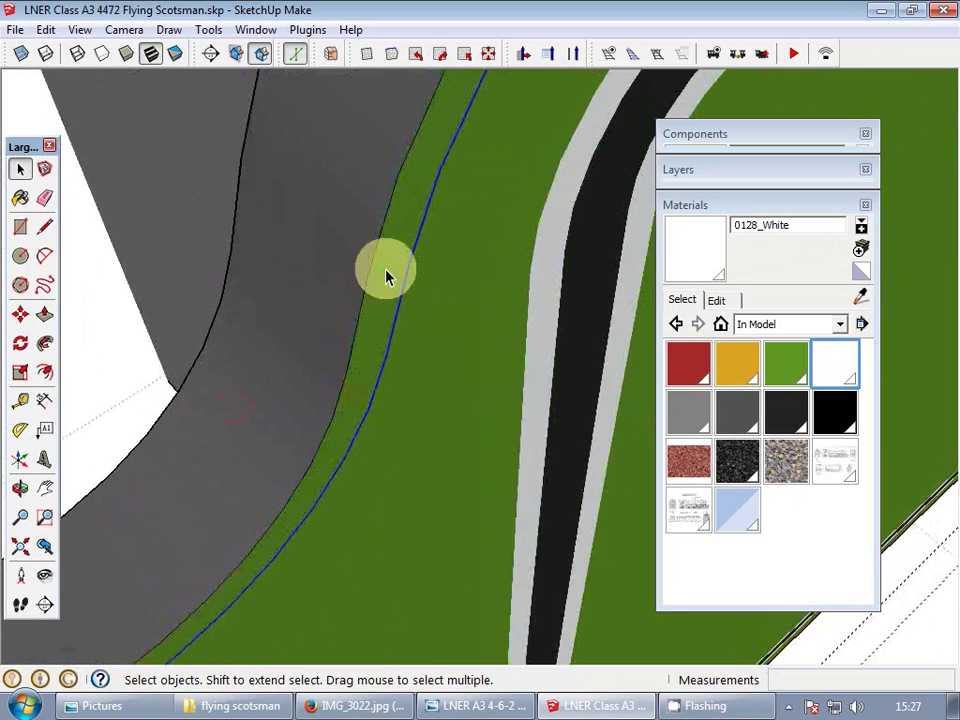
{"action": "scroll", "coordinate": [388, 277], "scroll_direction": "down", "scroll_amount": 4}
{"action": "middle_click_drag", "start_coordinate": [360, 328], "coordinate": [386, 474]}
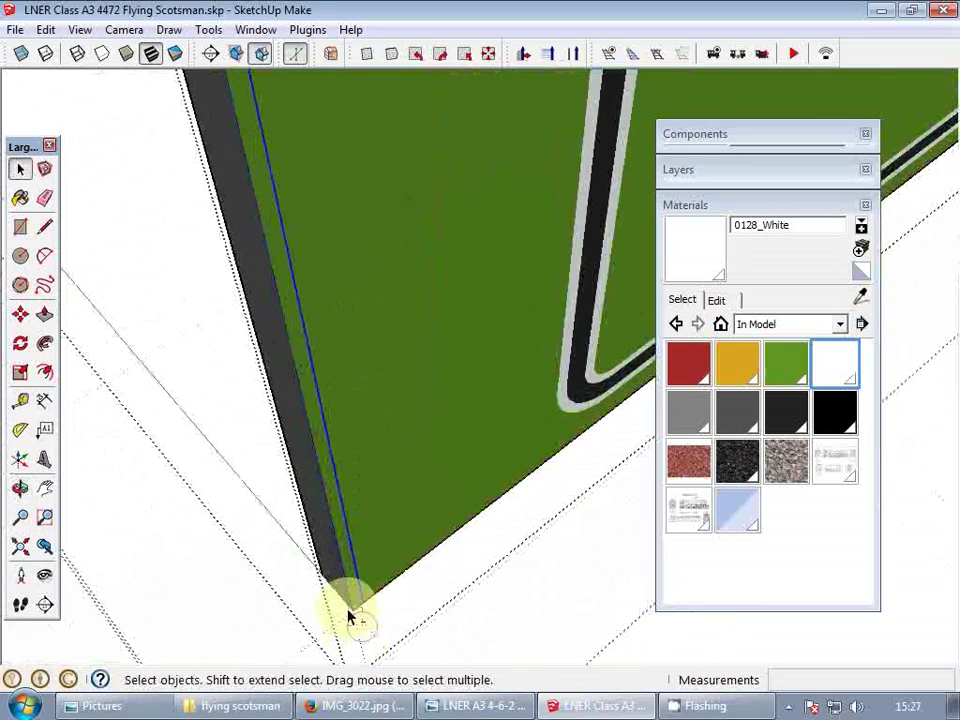
{"action": "scroll", "coordinate": [344, 612], "scroll_direction": "down", "scroll_amount": 1}
{"action": "scroll", "coordinate": [343, 300], "scroll_direction": "down", "scroll_amount": 5}
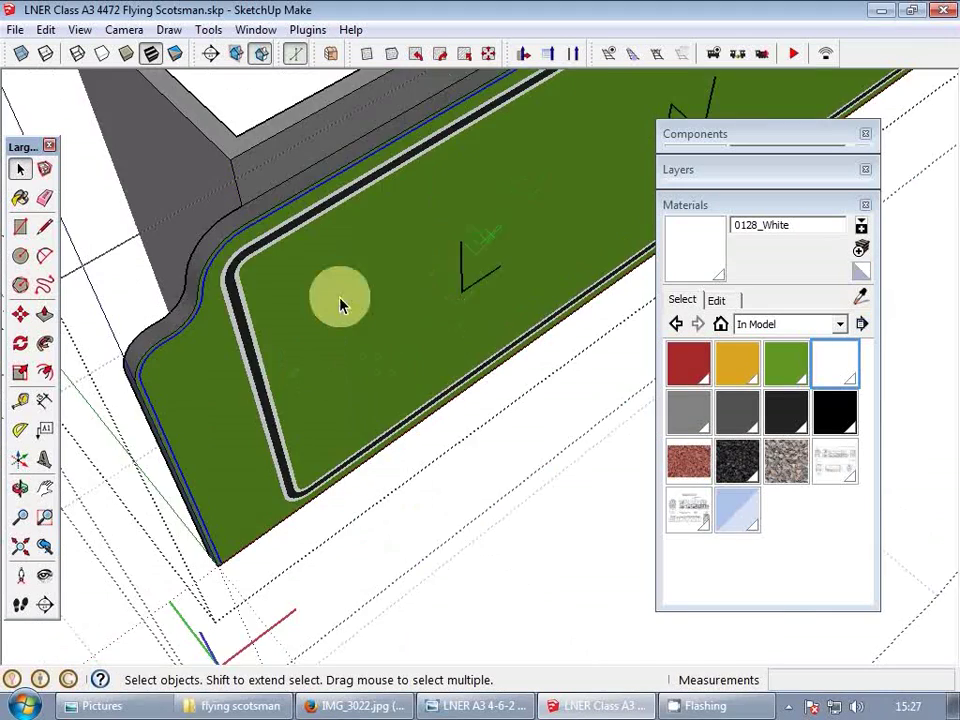
{"action": "middle_click_drag", "start_coordinate": [343, 300], "coordinate": [496, 195]}
{"action": "scroll", "coordinate": [478, 186], "scroll_direction": "up", "scroll_amount": 3}
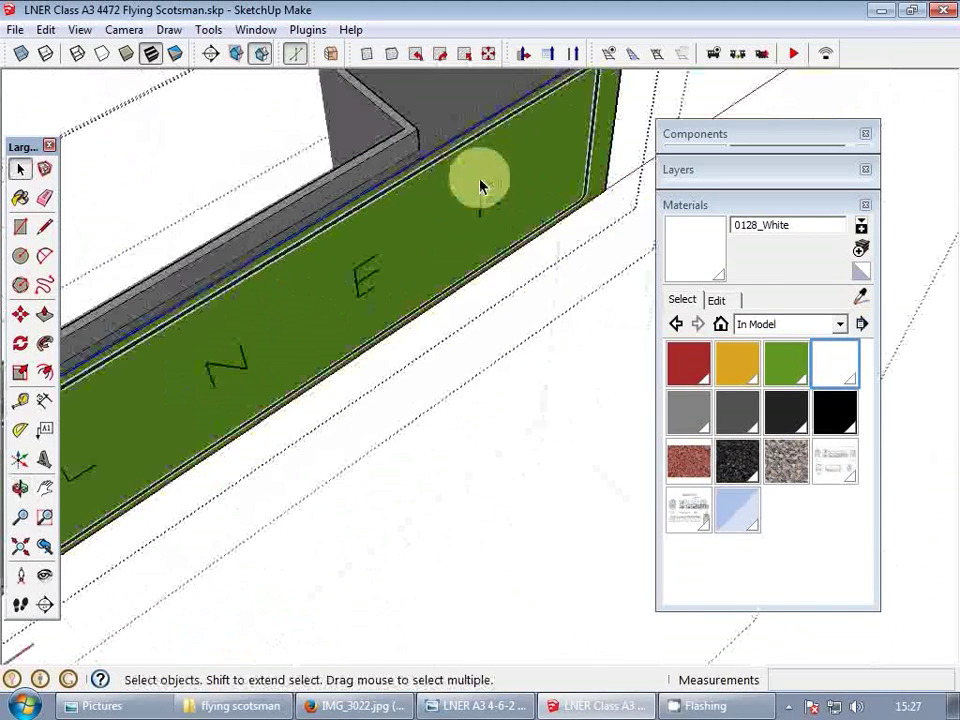
{"action": "scroll", "coordinate": [510, 135], "scroll_direction": "up", "scroll_amount": 3}
{"action": "middle_click_drag", "start_coordinate": [510, 135], "coordinate": [401, 279], "text": "shift"}
{"action": "scroll", "coordinate": [455, 185], "scroll_direction": "up", "scroll_amount": 3}
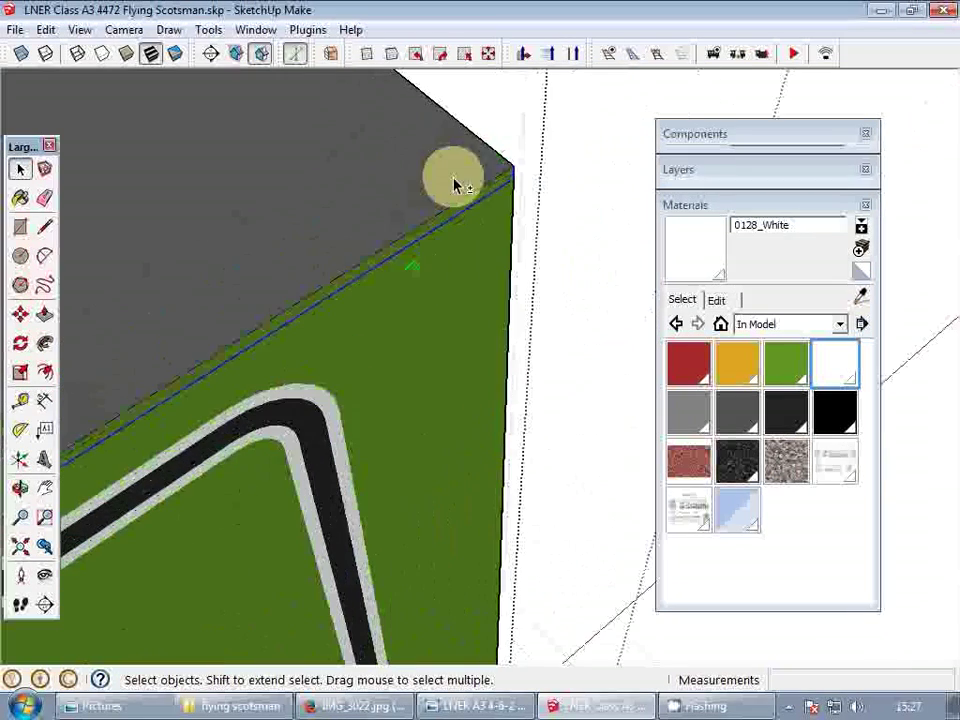
- Paint the narrow border strip along the tender panel's outer edge 0128_White
{"action": "left_click", "coordinate": [570, 200]}
{"action": "left_click", "coordinate": [691, 214]}
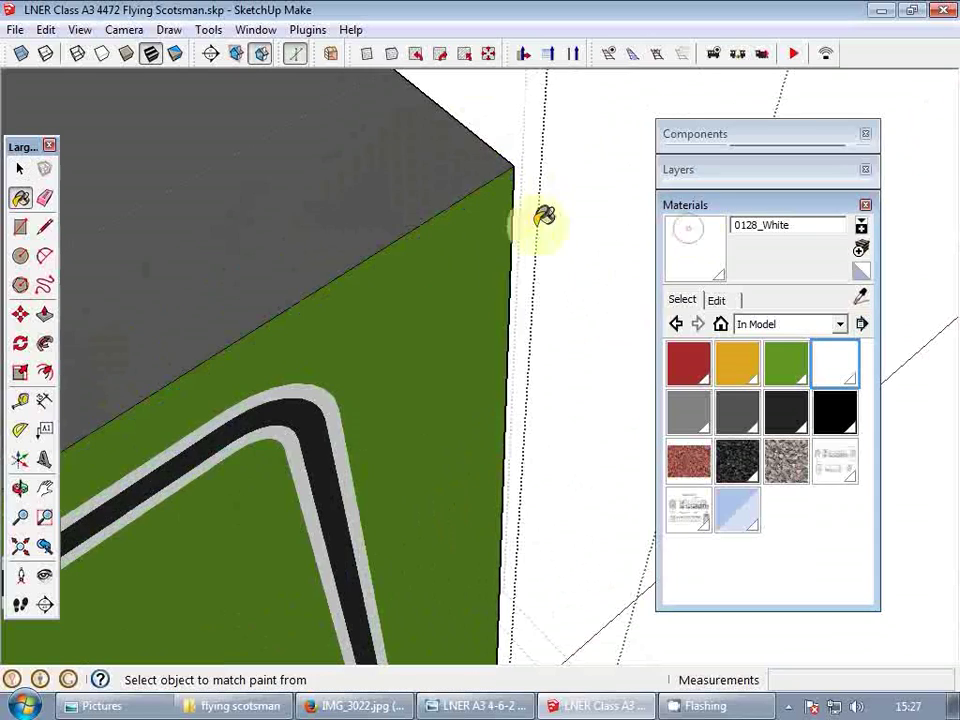
{"action": "key", "text": "p"}
{"action": "scroll", "coordinate": [496, 190], "scroll_direction": "down", "scroll_amount": 2}
{"action": "key", "text": "space"}
{"action": "scroll", "coordinate": [495, 191], "scroll_direction": "down", "scroll_amount": 2}
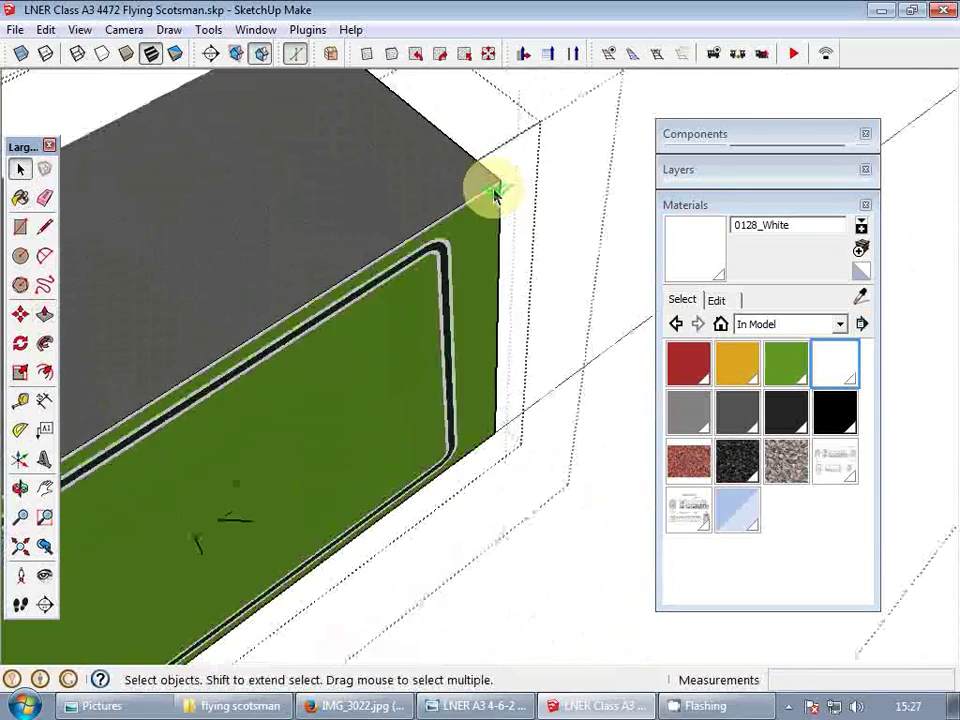
- Open the locomotive's cab for editing at the green side with the outlined running number
{"action": "middle_click_drag", "start_coordinate": [309, 394], "coordinate": [514, 229], "text": "shift"}
{"action": "scroll", "coordinate": [514, 229], "scroll_direction": "down", "scroll_amount": 3}
{"action": "middle_click_drag", "start_coordinate": [450, 266], "coordinate": [355, 248]}
{"action": "mouse_move", "coordinate": [355, 248]}
{"action": "middle_mouse_down", "text": "shift"}
{"action": "mouse_move", "coordinate": [389, 265]}
{"action": "mouse_move", "coordinate": [520, 270]}
{"action": "middle_mouse_up", "text": "shift"}
{"action": "mouse_move", "coordinate": [186, 330]}
{"action": "middle_mouse_down", "text": "shift"}
{"action": "mouse_move", "coordinate": [317, 321]}
{"action": "mouse_move", "coordinate": [270, 281]}
{"action": "mouse_move", "coordinate": [353, 311]}
{"action": "mouse_move", "coordinate": [384, 306]}
{"action": "middle_mouse_up", "text": "shift"}
{"action": "scroll", "coordinate": [240, 336], "scroll_direction": "up", "scroll_amount": 2}
{"action": "scroll", "coordinate": [244, 338], "scroll_direction": "down", "scroll_amount": 3}
{"action": "scroll", "coordinate": [224, 375], "scroll_direction": "up", "scroll_amount": 1}
{"action": "scroll", "coordinate": [224, 375], "scroll_direction": "up", "scroll_amount": 2}
{"action": "double_click", "coordinate": [223, 374]}
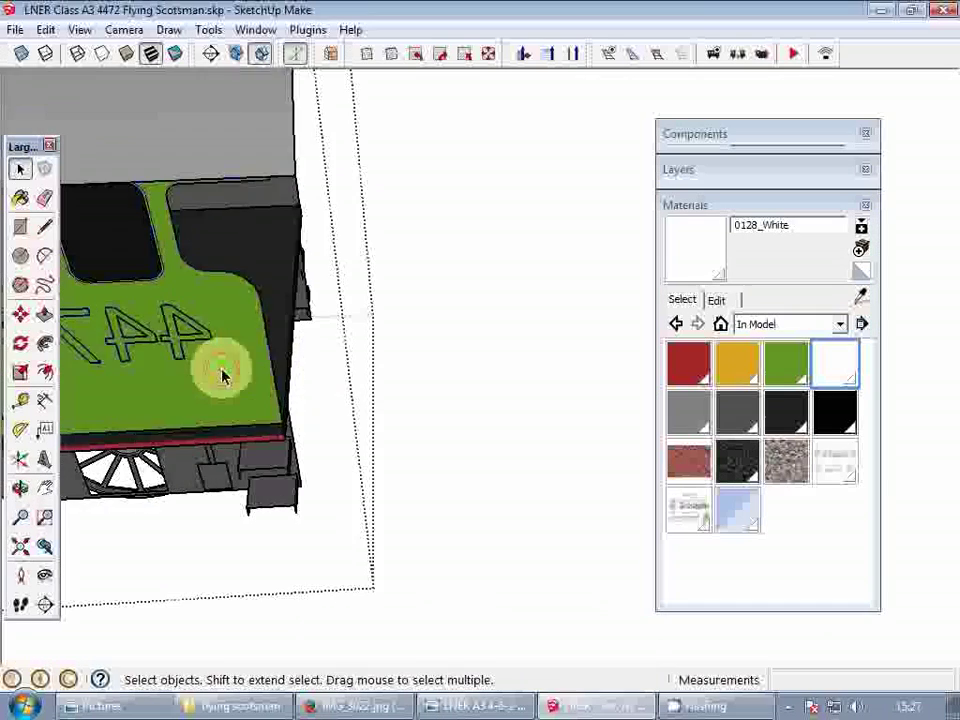
{"action": "left_click", "coordinate": [225, 370]}
{"action": "middle_click_drag", "start_coordinate": [236, 294], "coordinate": [240, 268]}
{"action": "middle_click_drag", "start_coordinate": [240, 268], "coordinate": [341, 336], "text": "shift"}
{"action": "scroll", "coordinate": [347, 337], "scroll_direction": "up", "scroll_amount": 3}
{"action": "key", "text": "Delete"}
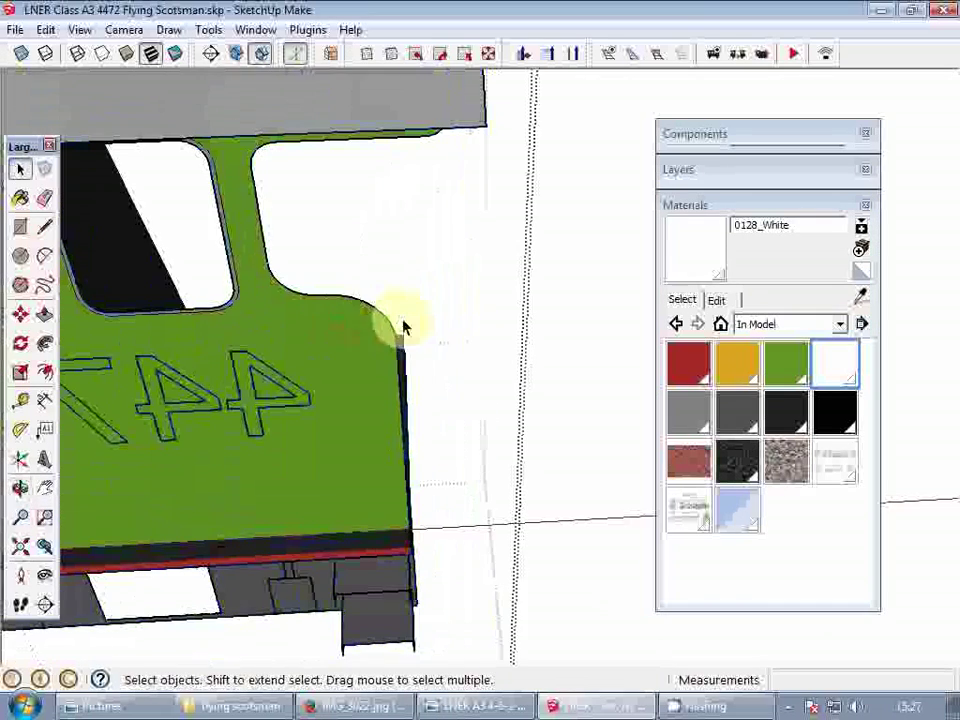
- Select the green cab side's rear edge, curved shoulder and doorway outline up to the rounded corner under the roof
{"action": "left_click", "coordinate": [400, 360], "text": "shift"}
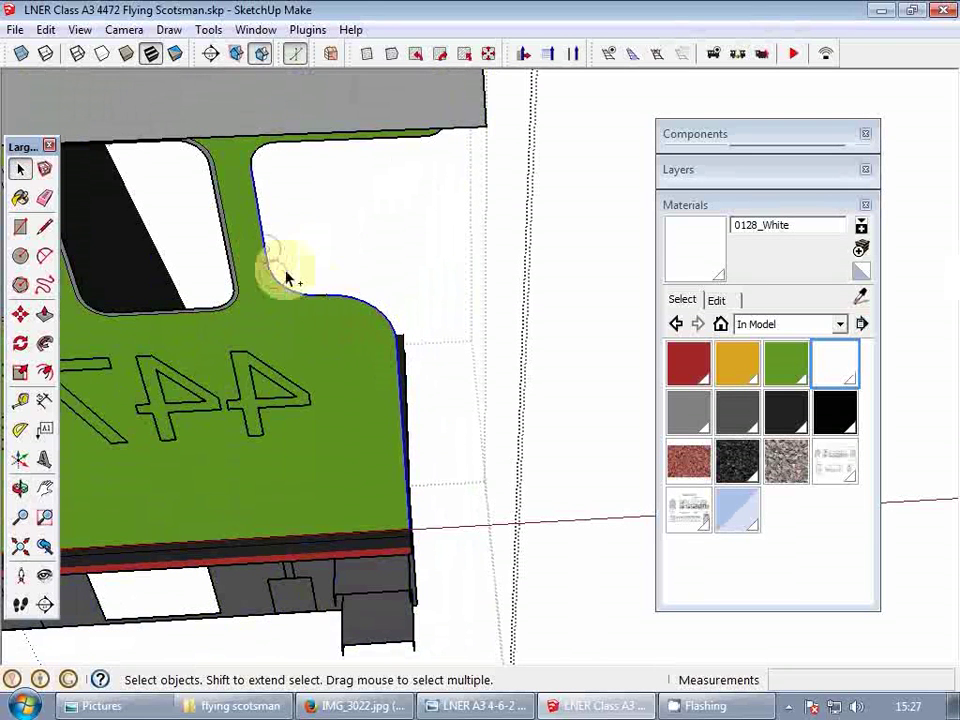
{"action": "left_click", "coordinate": [323, 296], "text": "ctrl"}
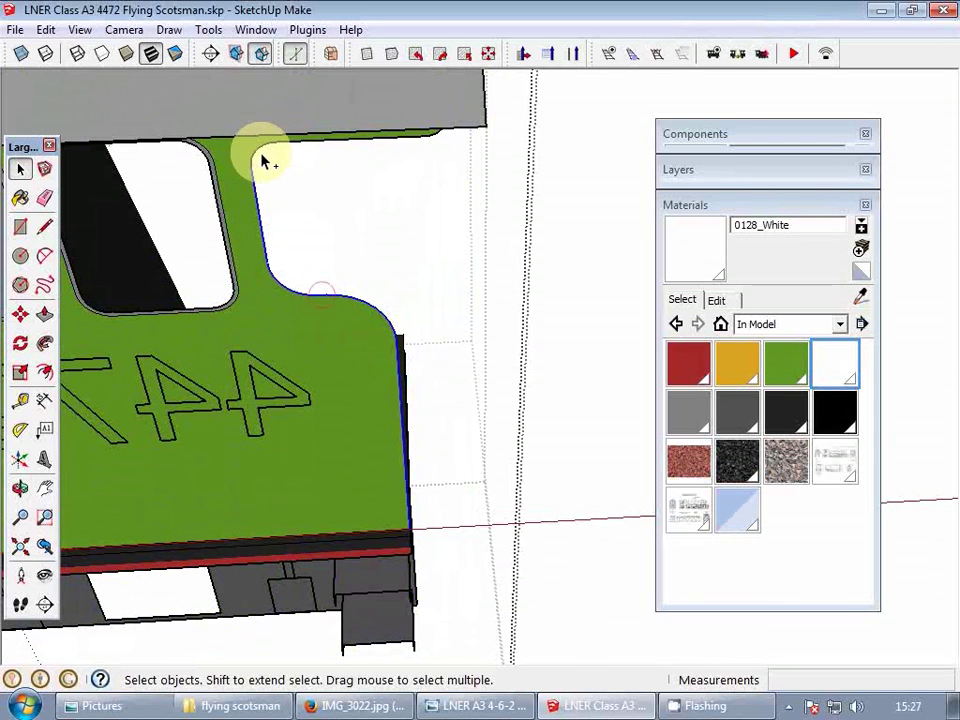
{"action": "left_click", "coordinate": [303, 145], "text": "shift"}
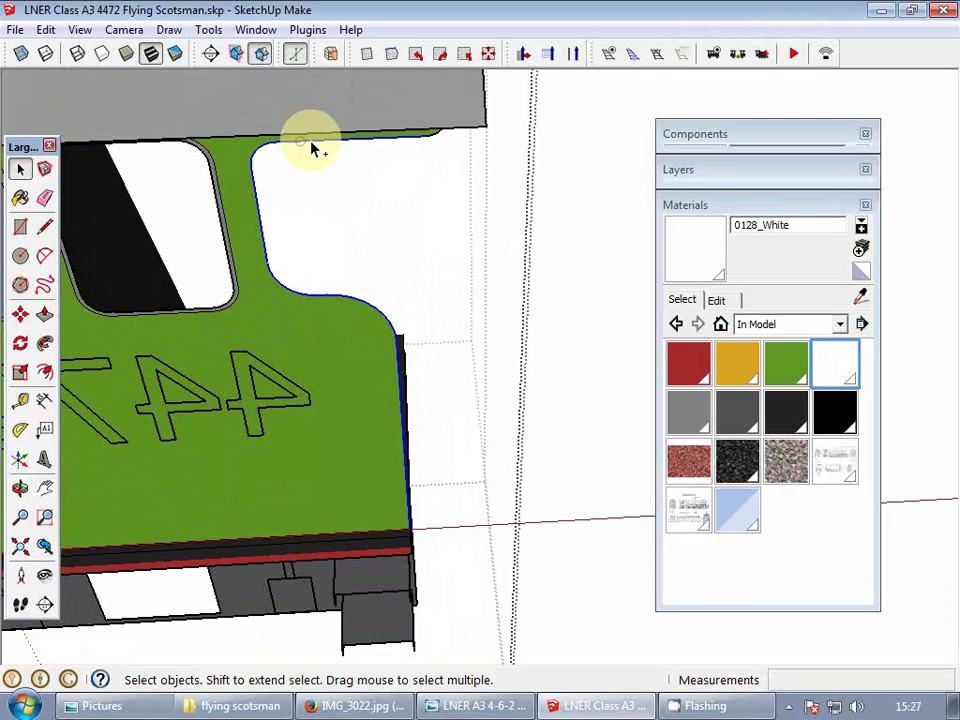
{"action": "left_click", "coordinate": [435, 135], "text": "ctrl"}
- Try to offset the selected cab side outline inward by 0,75 inch
{"action": "middle_click_drag", "start_coordinate": [317, 385], "coordinate": [355, 425]}
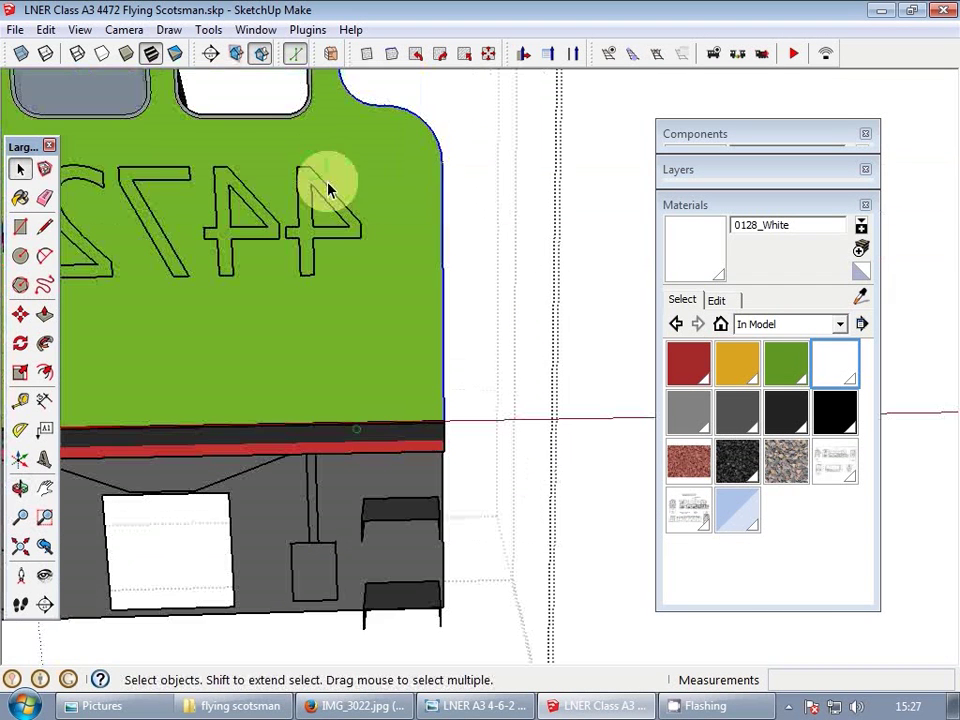
{"action": "scroll", "coordinate": [366, 322], "scroll_direction": "up", "scroll_amount": 4}
{"action": "middle_click_drag", "start_coordinate": [390, 206], "coordinate": [396, 480], "text": "shift"}
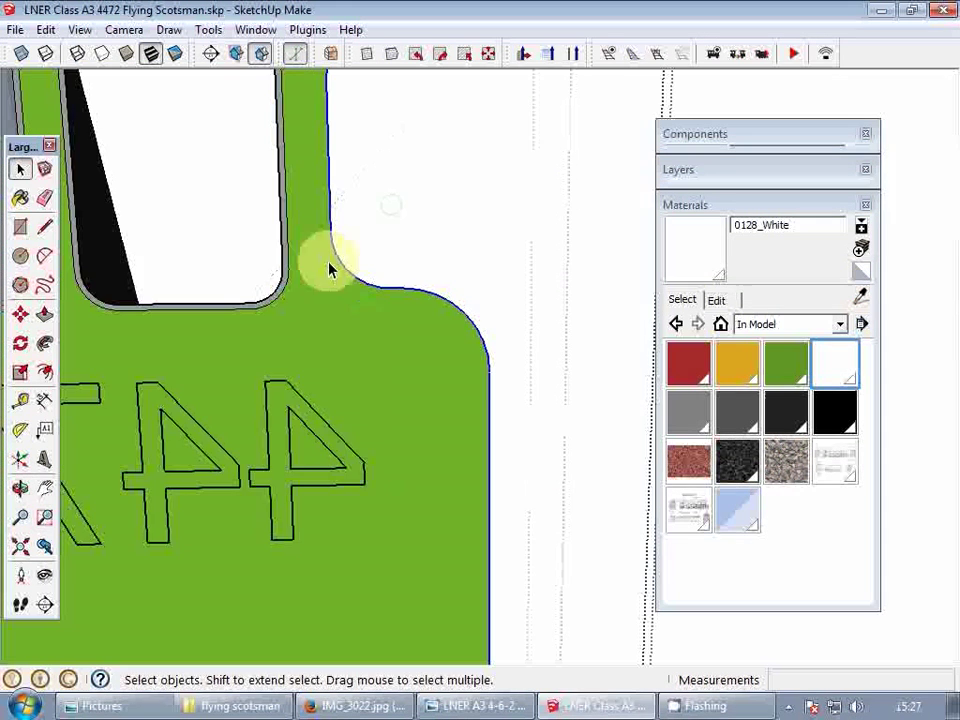
{"action": "middle_click_drag", "start_coordinate": [330, 217], "coordinate": [411, 259], "text": "shift"}
{"action": "scroll", "coordinate": [450, 280], "scroll_direction": "up", "scroll_amount": 2}
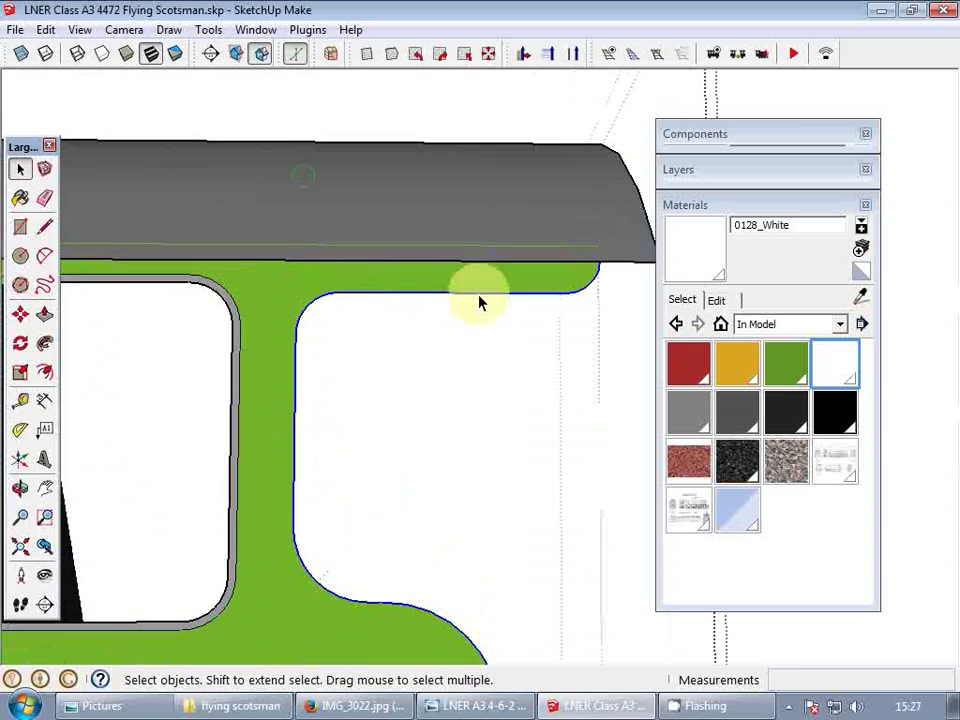
{"action": "scroll", "coordinate": [480, 300], "scroll_direction": "up", "scroll_amount": 2}
{"action": "key", "text": "t"}
{"action": "left_click", "coordinate": [454, 295]}
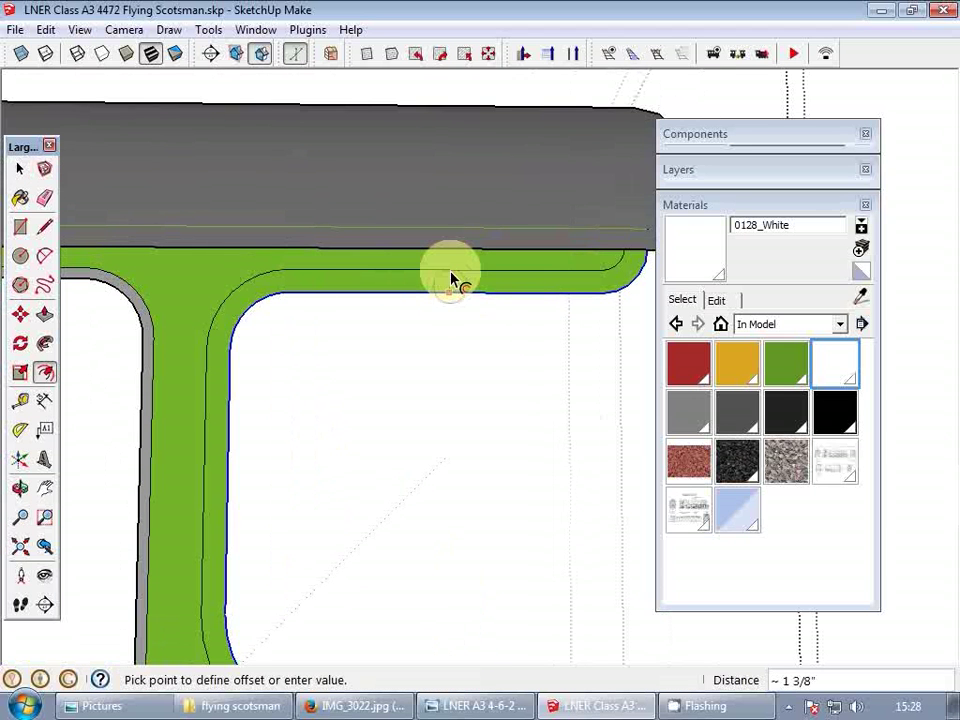
{"action": "key", "text": "Escape"}
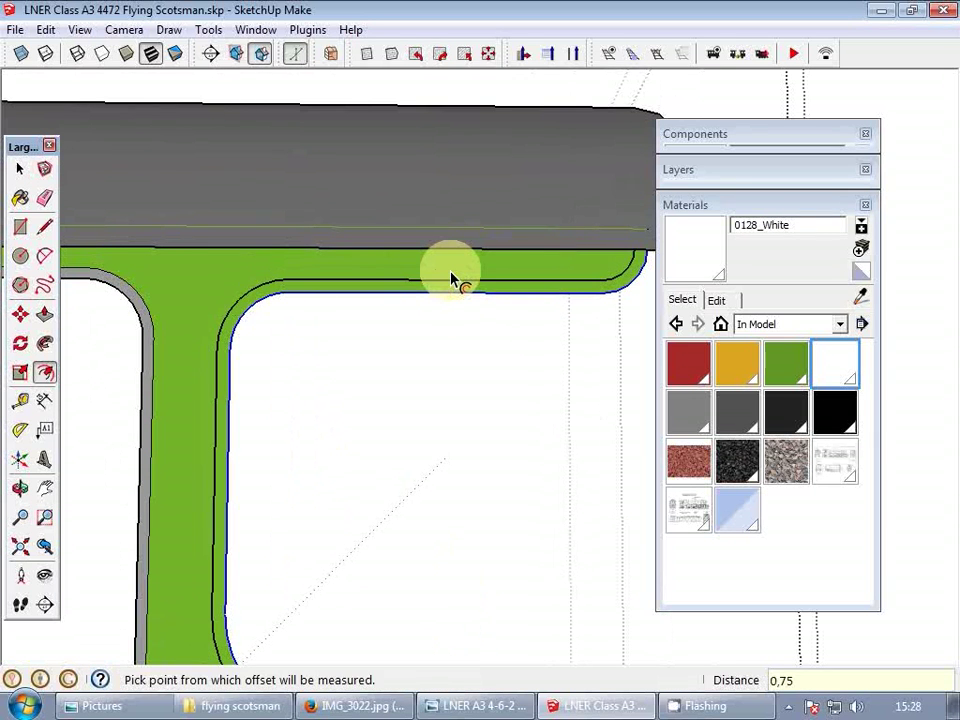
{"action": "key", "text": "space"}
- Add the short end edge beneath the roof to the selected cab outline and offset it inward by 0,75 inch
{"action": "middle_click_drag", "start_coordinate": [492, 295], "coordinate": [320, 316], "text": "shift"}
{"action": "scroll", "coordinate": [463, 272], "scroll_direction": "up", "scroll_amount": 5}
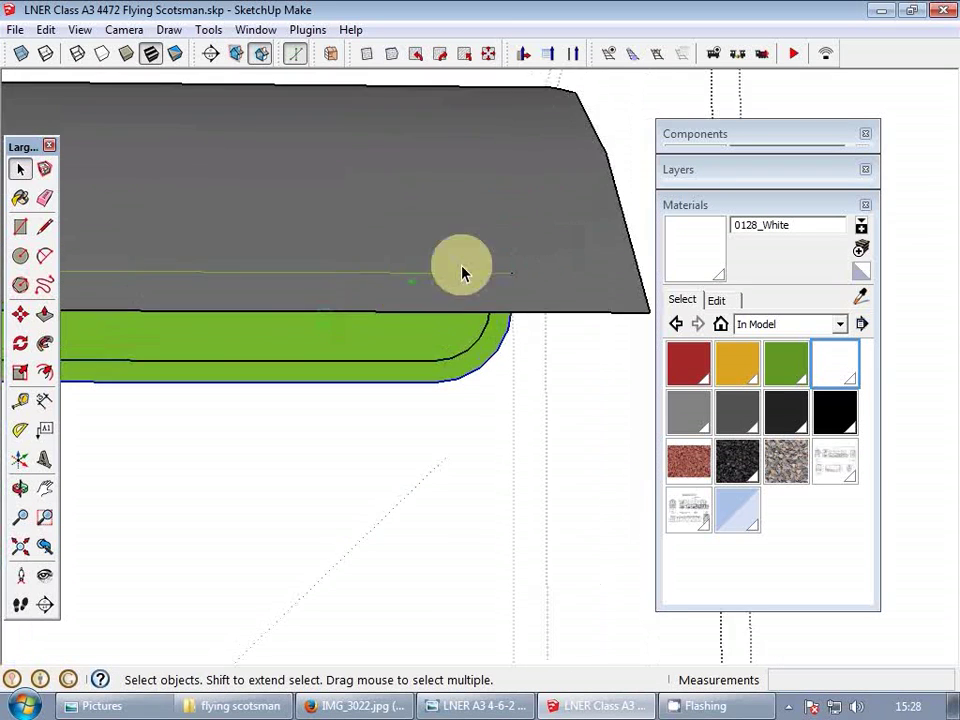
{"action": "scroll", "coordinate": [497, 325], "scroll_direction": "up", "scroll_amount": 2}
{"action": "middle_click_drag", "start_coordinate": [494, 330], "coordinate": [477, 183]}
{"action": "middle_click_drag", "start_coordinate": [497, 428], "coordinate": [470, 370]}
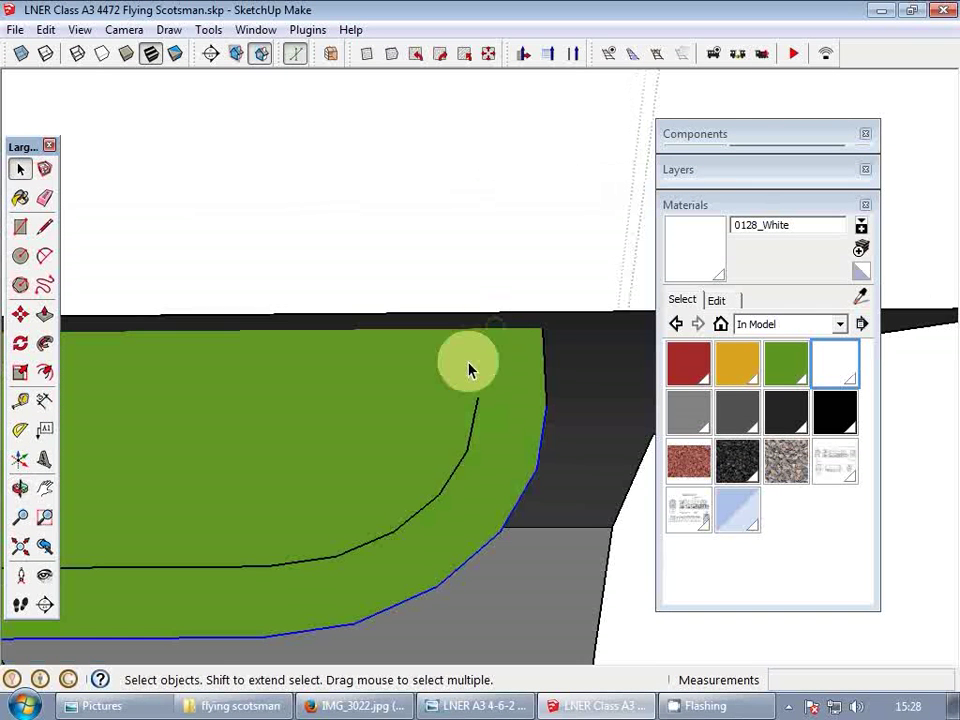
{"action": "key", "text": "f"}
{"action": "left_click", "coordinate": [544, 381]}
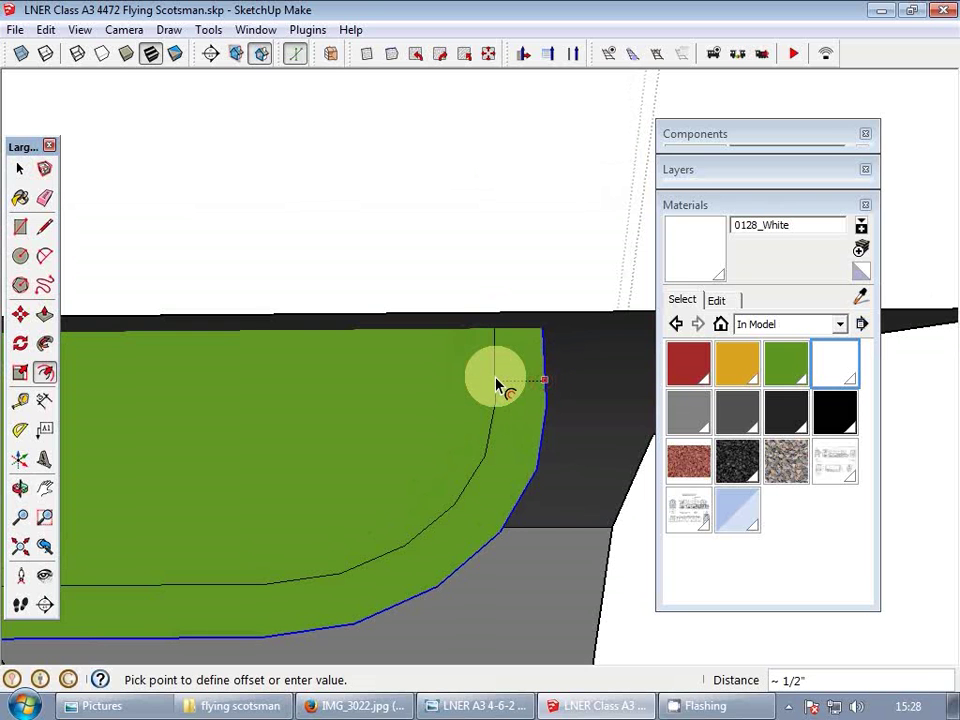
{"action": "type", "text": "0,75"}
{"action": "key", "text": "Return"}
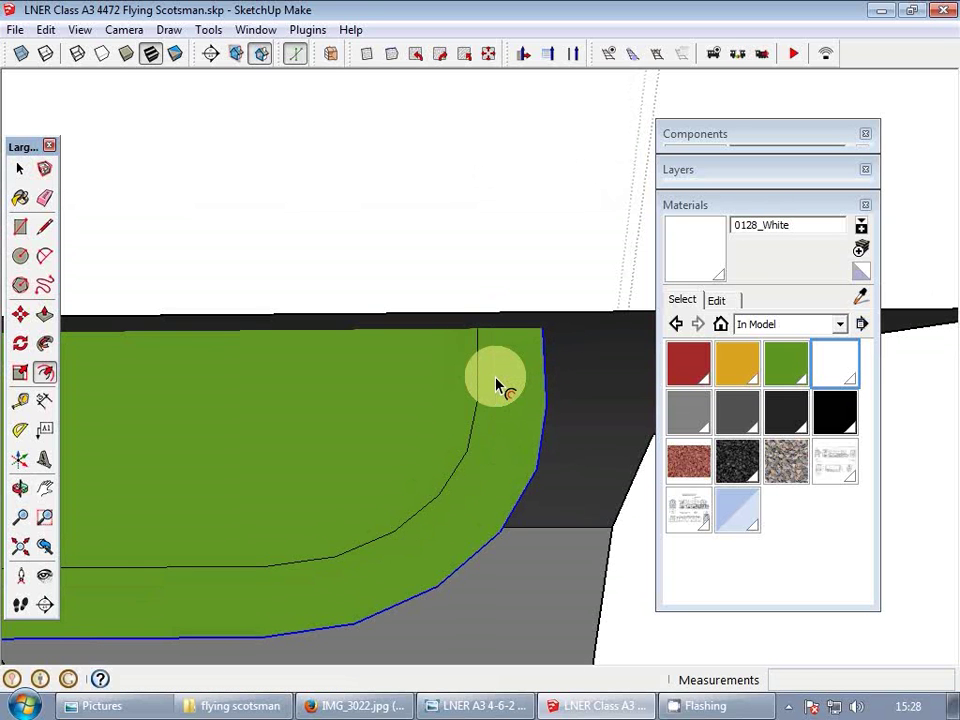
{"action": "key", "text": "space"}
{"action": "double_click", "coordinate": [501, 379]}
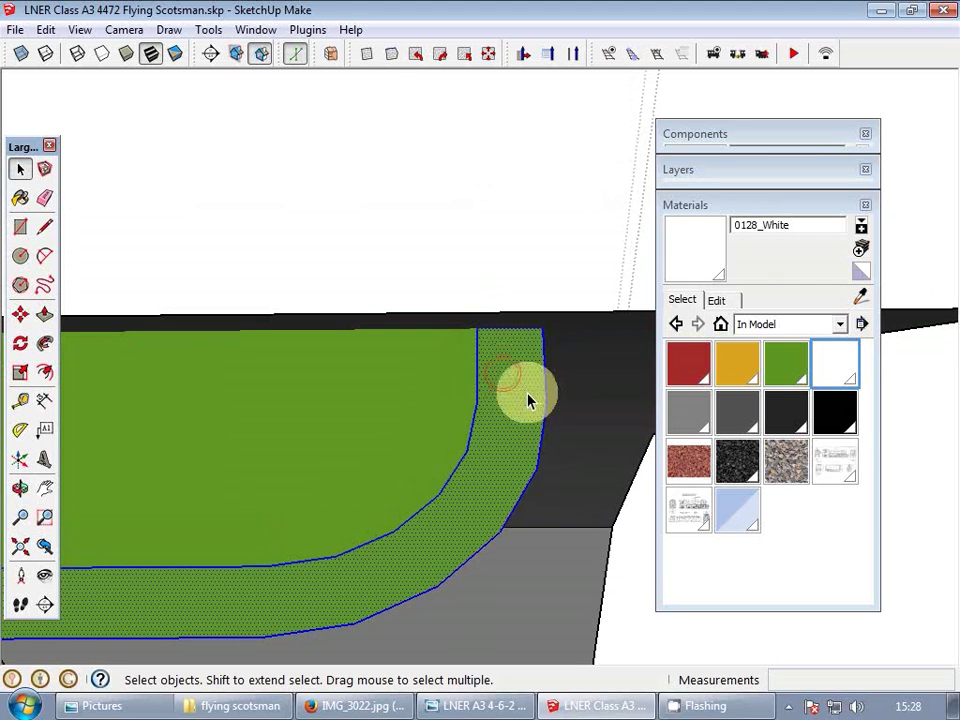
{"action": "middle_click_drag", "start_coordinate": [520, 383], "coordinate": [521, 375]}
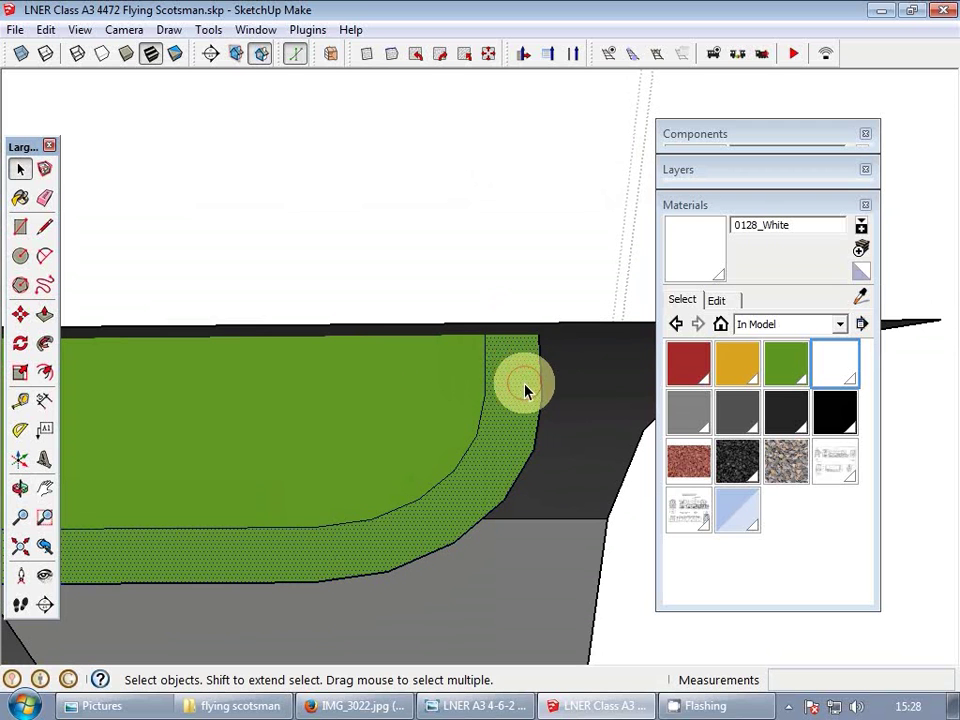
{"action": "left_click", "coordinate": [485, 376]}
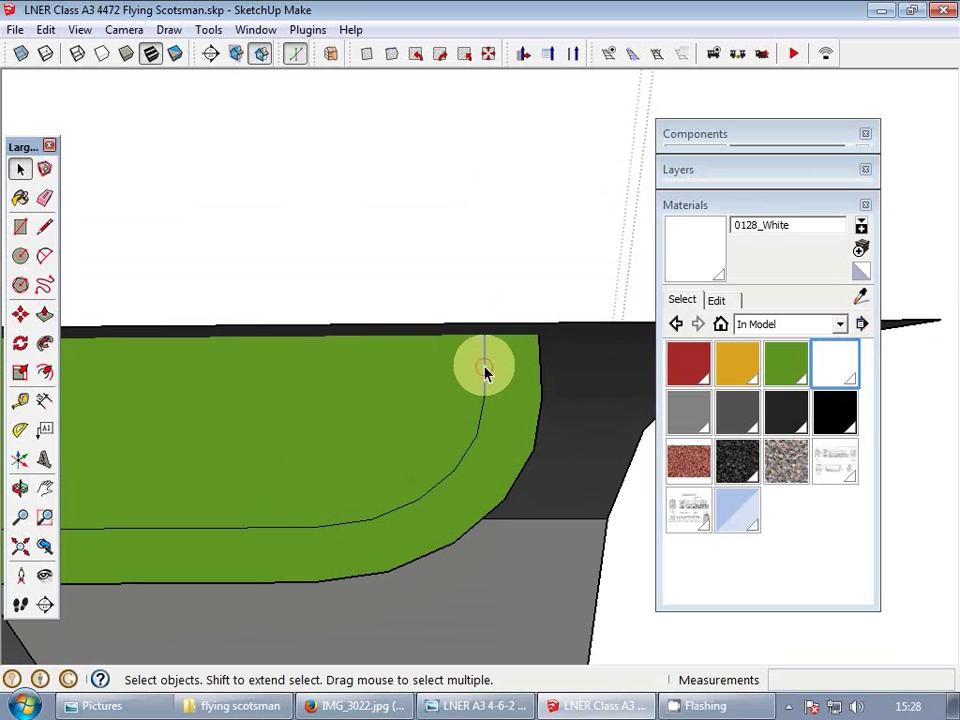
{"action": "left_click", "coordinate": [480, 425], "text": "ctrl"}
{"action": "middle_click_drag", "start_coordinate": [480, 425], "coordinate": [514, 396]}
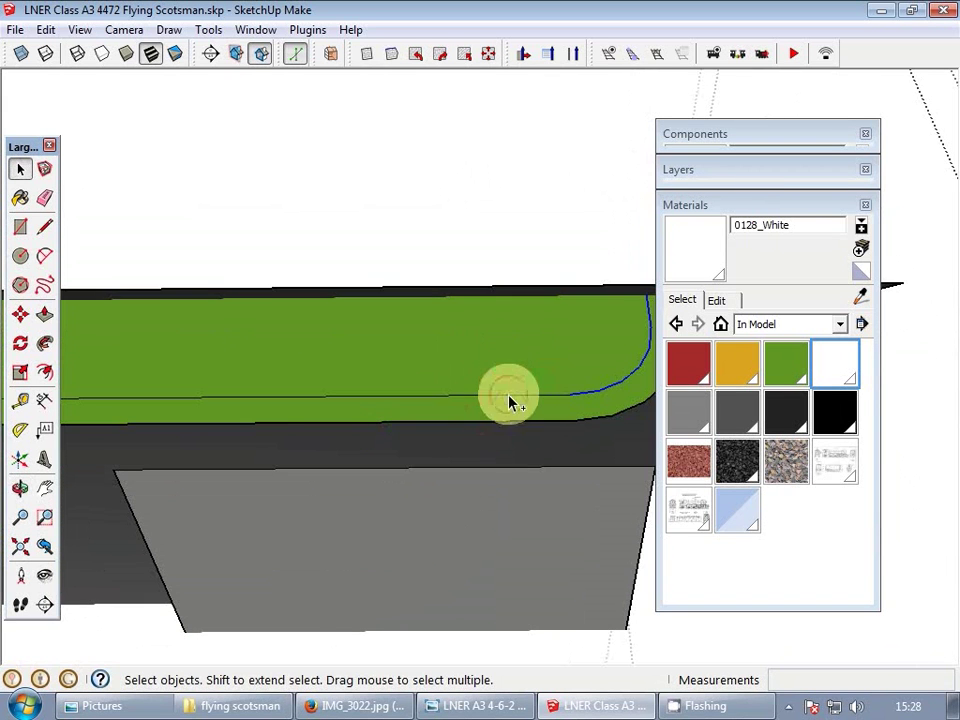
{"action": "middle_click_drag", "start_coordinate": [349, 395], "coordinate": [525, 334], "text": "shift"}
{"action": "scroll", "coordinate": [525, 334], "scroll_direction": "down", "scroll_amount": 3}
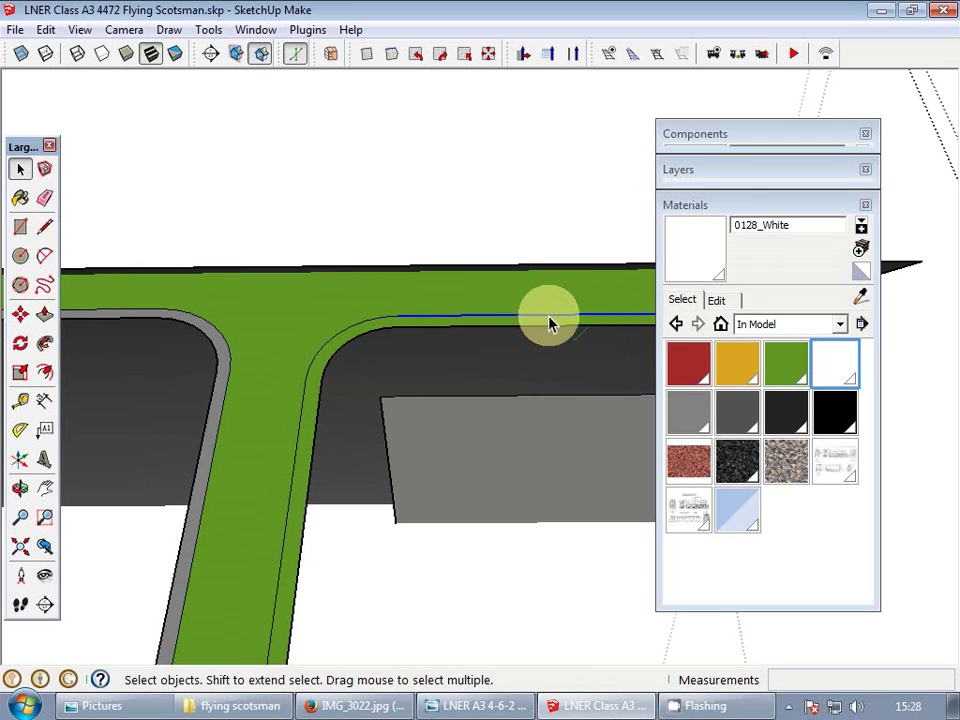
- Hide the inner offset line on the cab side with the Eraser, from the rounded corner under the roof down to the base
{"action": "key", "text": "e"}
{"action": "mouse_move", "coordinate": [379, 321]}
{"action": "middle_mouse_down"}
{"action": "mouse_move", "coordinate": [317, 343]}
{"action": "mouse_move", "coordinate": [465, 291]}
{"action": "middle_mouse_up"}
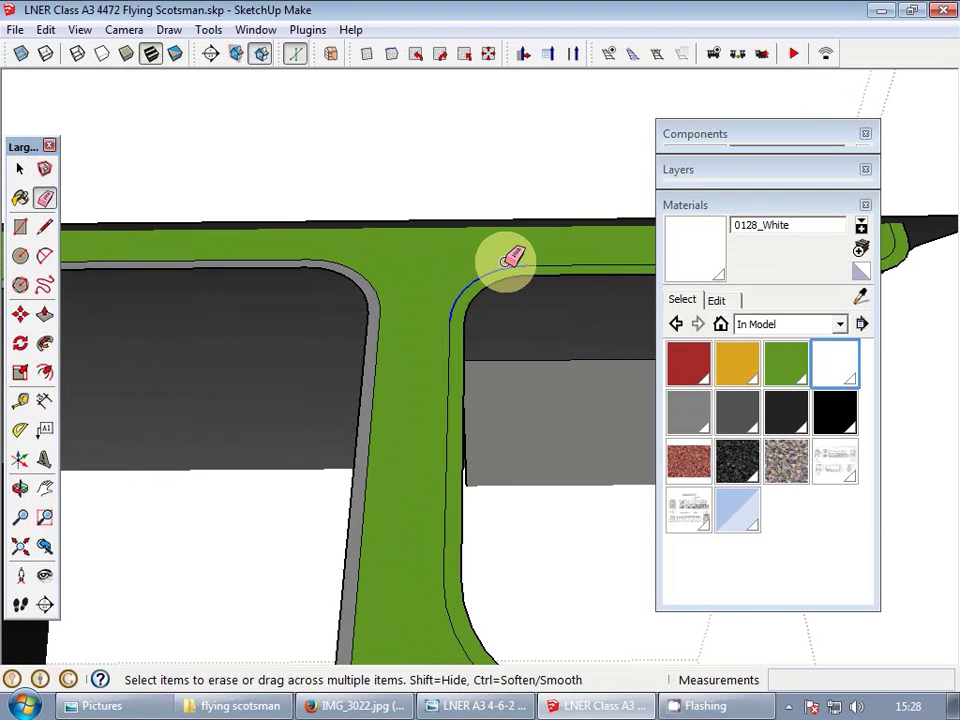
{"action": "middle_click_drag", "start_coordinate": [541, 262], "coordinate": [285, 313]}
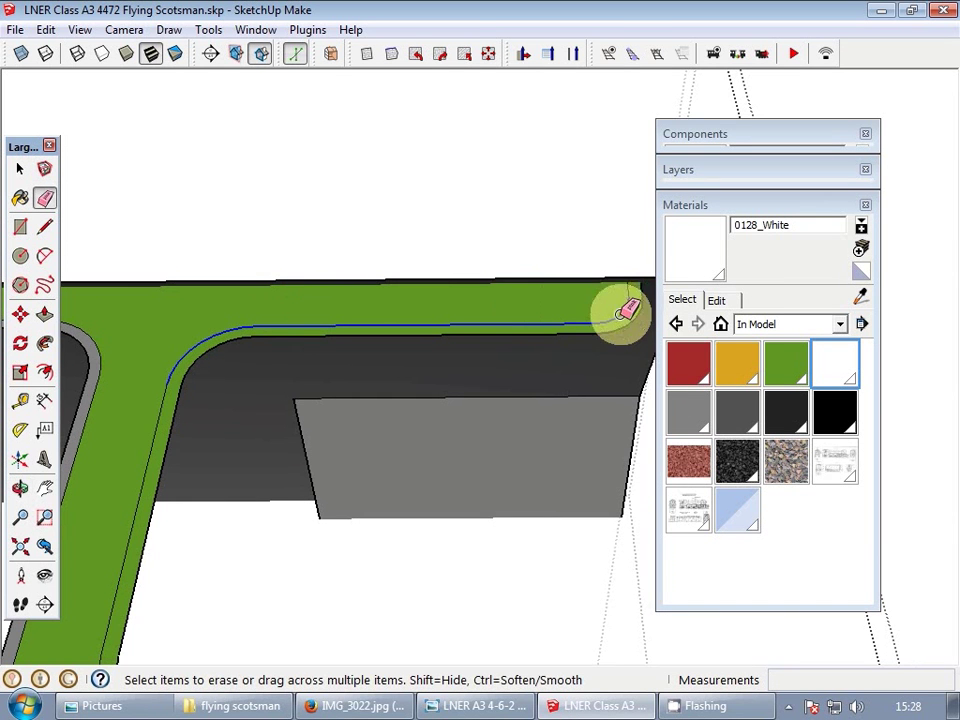
{"action": "mouse_move", "coordinate": [637, 293]}
{"action": "left_mouse_down"}
{"action": "mouse_move", "coordinate": [540, 311]}
{"action": "mouse_move", "coordinate": [294, 319]}
{"action": "mouse_move", "coordinate": [180, 349]}
{"action": "mouse_move", "coordinate": [165, 398]}
{"action": "left_mouse_up"}
{"action": "mouse_move", "coordinate": [165, 398]}
{"action": "middle_mouse_down"}
{"action": "mouse_move", "coordinate": [283, 315]}
{"action": "mouse_move", "coordinate": [388, 276]}
{"action": "mouse_move", "coordinate": [454, 221]}
{"action": "middle_mouse_up"}
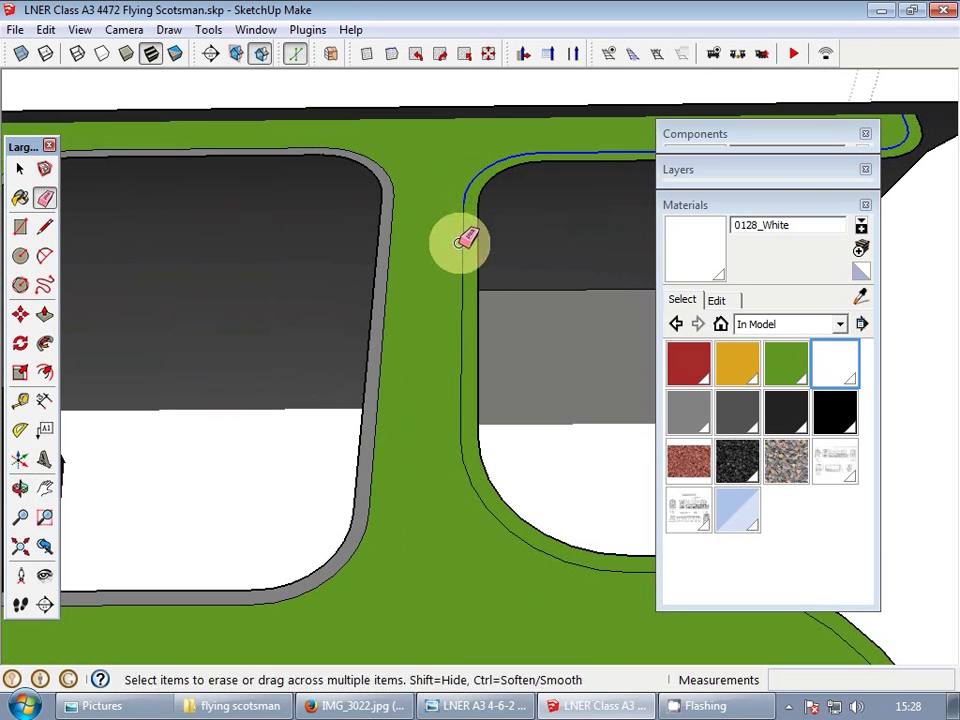
{"action": "mouse_move", "coordinate": [462, 240]}
{"action": "left_mouse_down"}
{"action": "mouse_move", "coordinate": [444, 304]}
{"action": "mouse_move", "coordinate": [446, 476]}
{"action": "mouse_move", "coordinate": [500, 537]}
{"action": "left_mouse_up"}
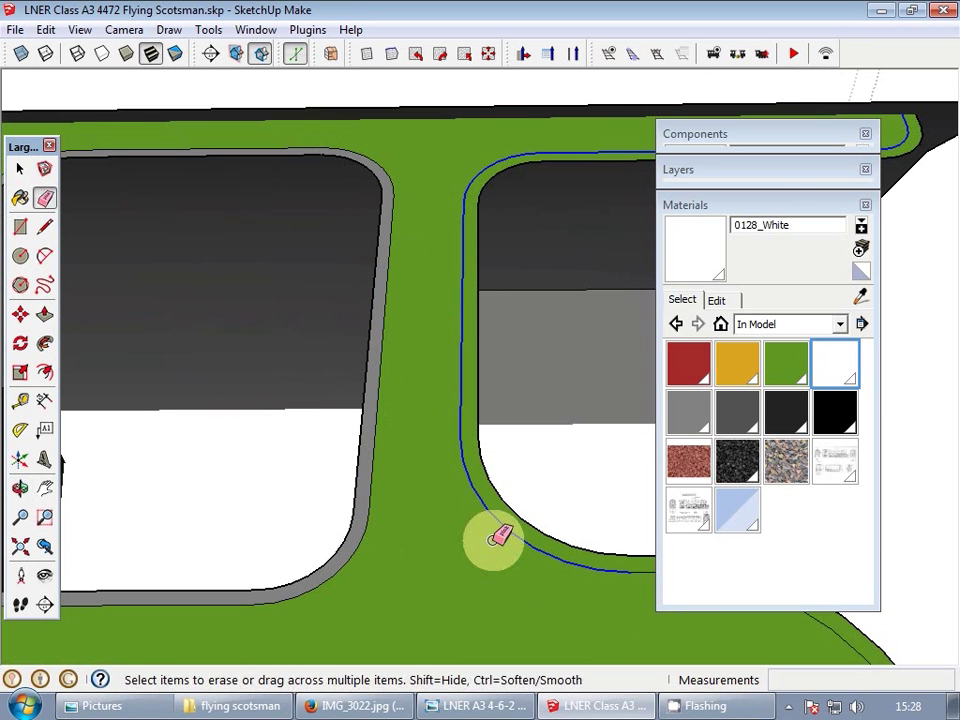
{"action": "mouse_move", "coordinate": [500, 537]}
{"action": "middle_mouse_down"}
{"action": "mouse_move", "coordinate": [471, 540]}
{"action": "mouse_move", "coordinate": [253, 343]}
{"action": "middle_mouse_up"}
{"action": "mouse_move", "coordinate": [253, 343]}
{"action": "left_mouse_down"}
{"action": "mouse_move", "coordinate": [446, 364]}
{"action": "mouse_move", "coordinate": [497, 350]}
{"action": "mouse_move", "coordinate": [416, 343]}
{"action": "left_mouse_up"}
{"action": "mouse_move", "coordinate": [463, 465]}
{"action": "middle_mouse_down"}
{"action": "mouse_move", "coordinate": [349, 371]}
{"action": "mouse_move", "coordinate": [272, 289]}
{"action": "middle_mouse_up"}
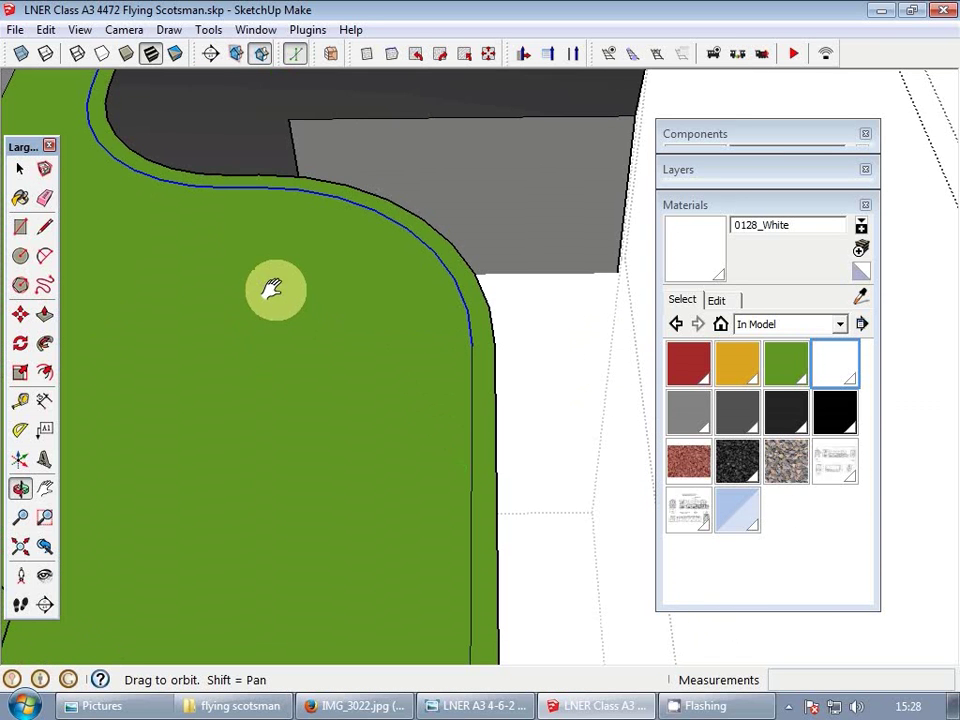
{"action": "scroll", "coordinate": [443, 311], "scroll_direction": "down", "scroll_amount": 2}
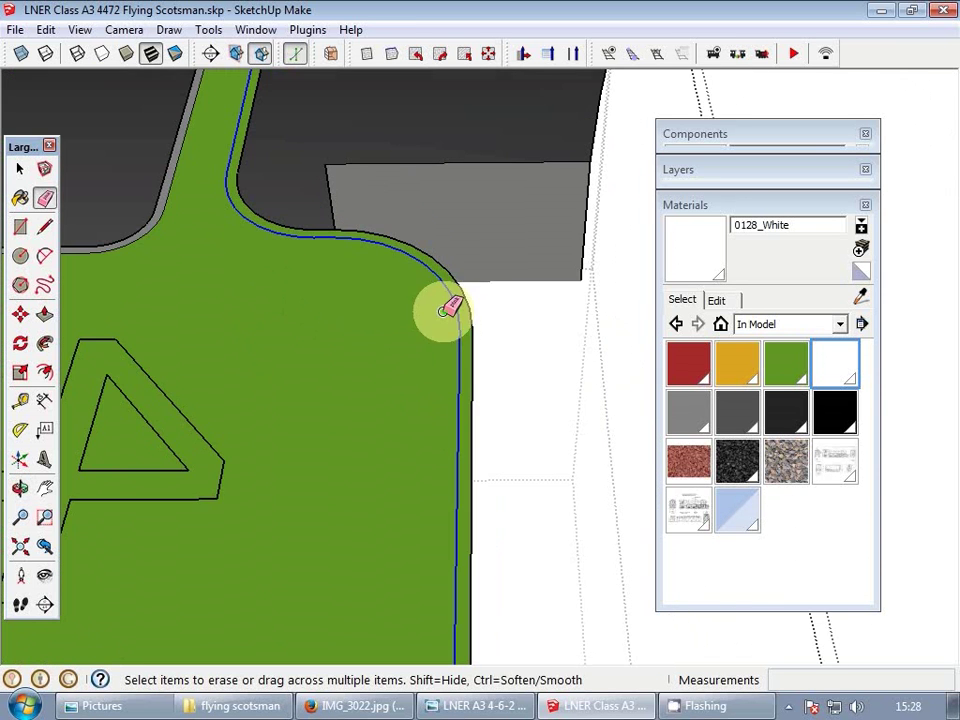
{"action": "mouse_move", "coordinate": [391, 453]}
{"action": "middle_mouse_down"}
{"action": "mouse_move", "coordinate": [388, 461]}
{"action": "mouse_move", "coordinate": [448, 331]}
{"action": "middle_mouse_up"}
{"action": "middle_click_drag", "start_coordinate": [430, 447], "coordinate": [465, 340]}
{"action": "key", "text": "space"}
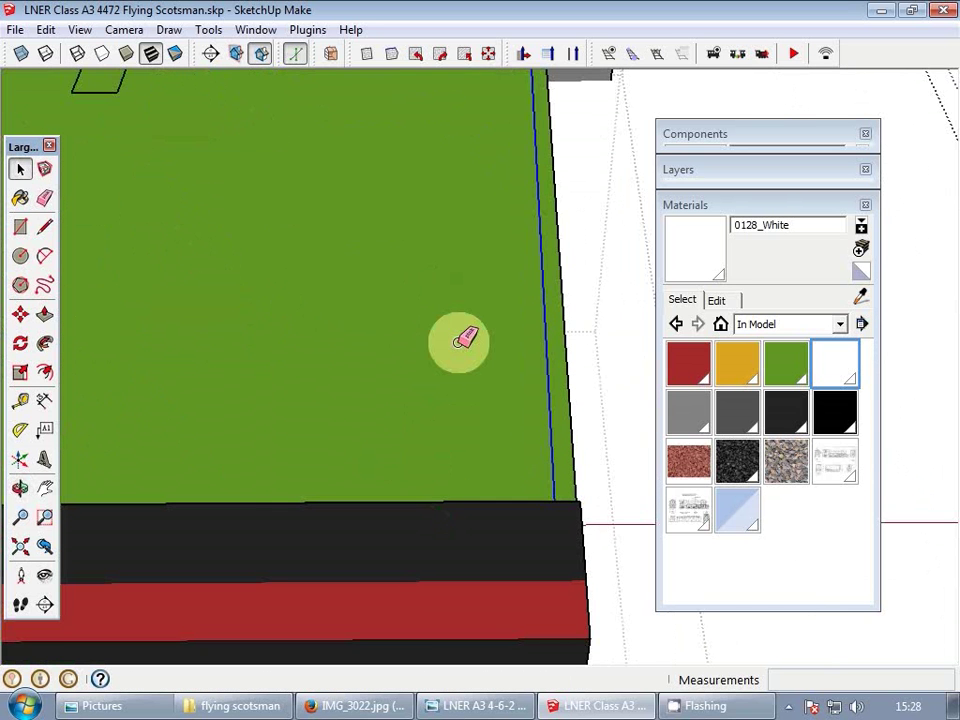
{"action": "key", "text": "Delete"}
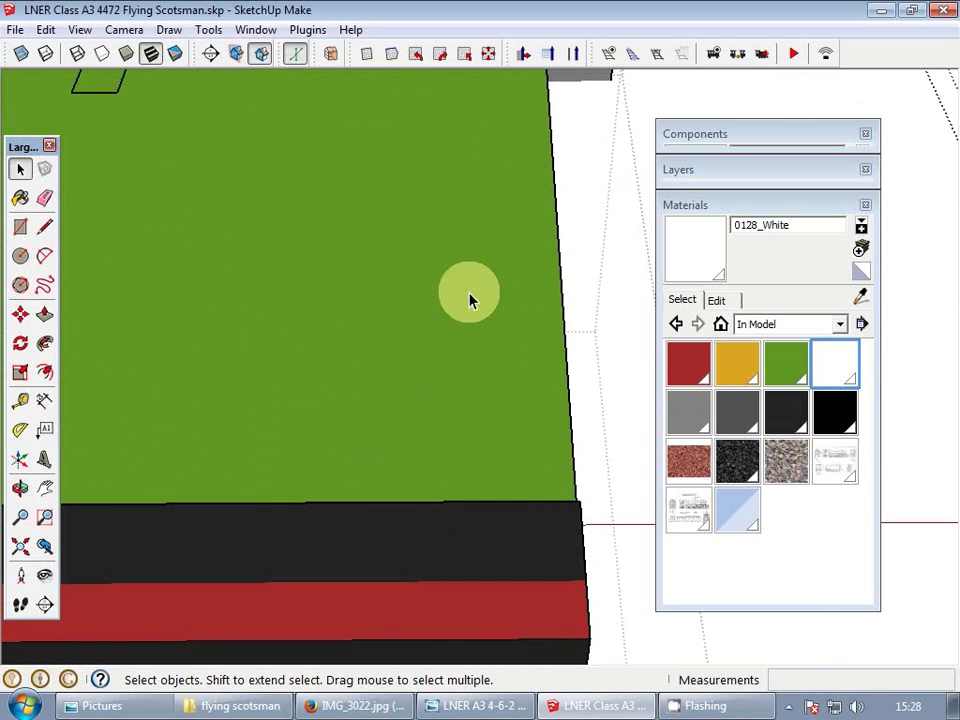
- Paint the narrow edge strip along the green cab side with the 0128_White material
{"action": "left_click", "coordinate": [694, 244]}
{"action": "left_click", "coordinate": [550, 262]}
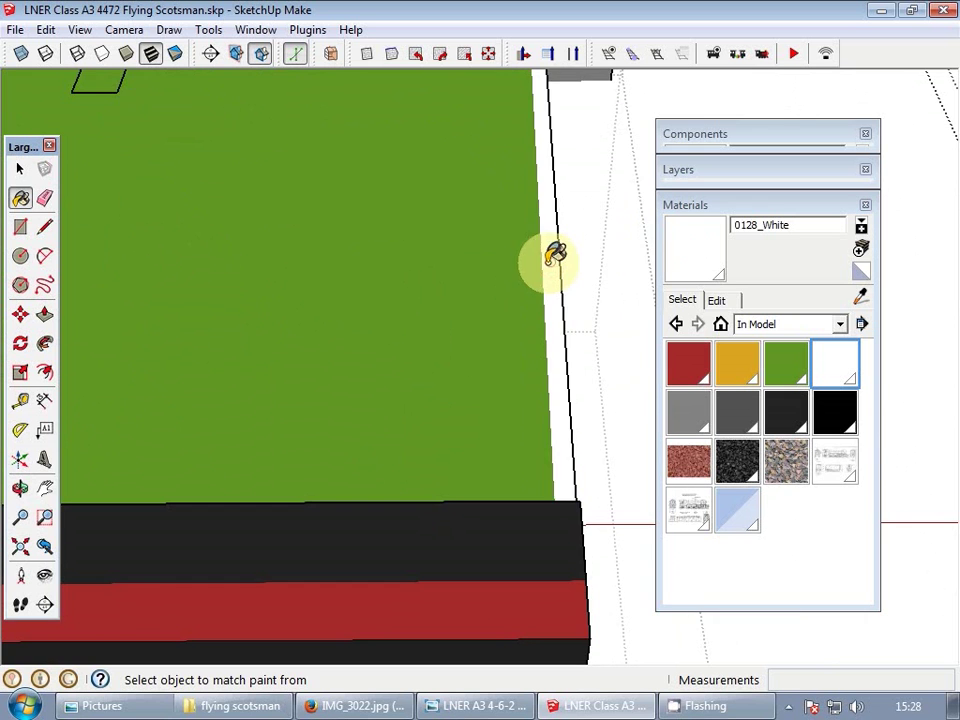
{"action": "scroll", "coordinate": [550, 262], "scroll_direction": "down", "scroll_amount": 2}
{"action": "key", "text": "space"}
- Collapse the Materials panel and leave the locomotive's cab editing so the whole model is active
{"action": "middle_click_drag", "start_coordinate": [411, 169], "coordinate": [381, 403], "text": "shift"}
{"action": "middle_click_drag", "start_coordinate": [386, 206], "coordinate": [369, 394], "text": "shift"}
{"action": "middle_click_drag", "start_coordinate": [373, 263], "coordinate": [327, 445]}
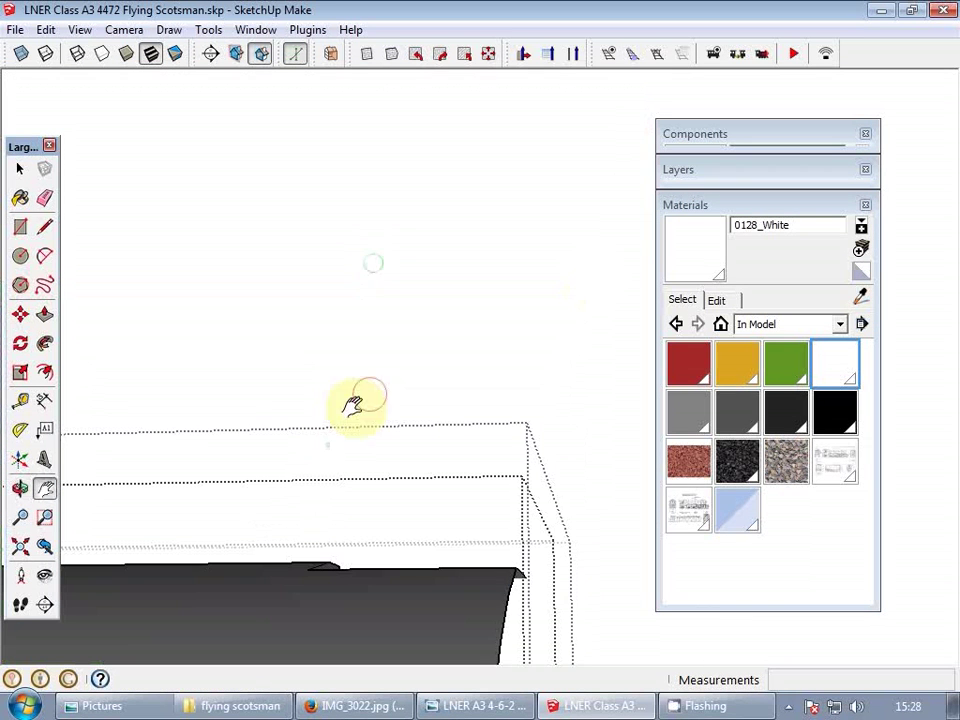
{"action": "left_click", "coordinate": [709, 206]}
{"action": "left_click_drag", "start_coordinate": [438, 585], "coordinate": [586, 222]}
{"action": "scroll", "coordinate": [388, 338], "scroll_direction": "down", "scroll_amount": 3}
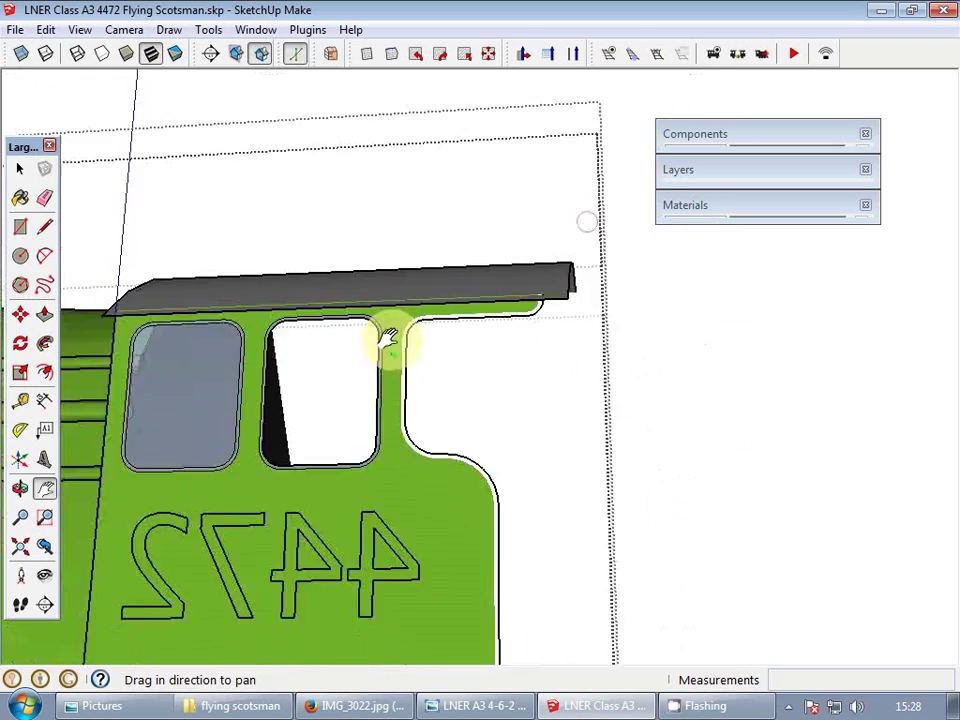
{"action": "middle_click_drag", "start_coordinate": [388, 338], "coordinate": [478, 472]}
{"action": "scroll", "coordinate": [464, 424], "scroll_direction": "down", "scroll_amount": 5}
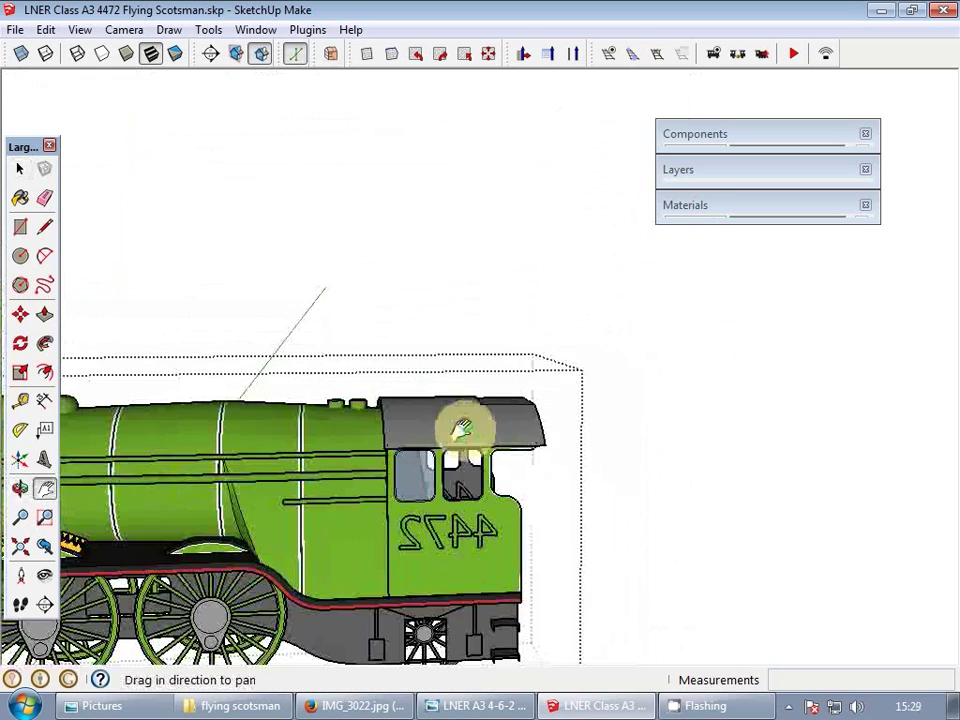
{"action": "left_click_drag", "start_coordinate": [456, 562], "coordinate": [456, 491]}
{"action": "scroll", "coordinate": [456, 491], "scroll_direction": "down", "scroll_amount": 3}
{"action": "key", "text": "space"}
{"action": "scroll", "coordinate": [476, 488], "scroll_direction": "up", "scroll_amount": 4}
{"action": "key", "text": "Escape"}
{"action": "scroll", "coordinate": [478, 464], "scroll_direction": "down", "scroll_amount": 4}
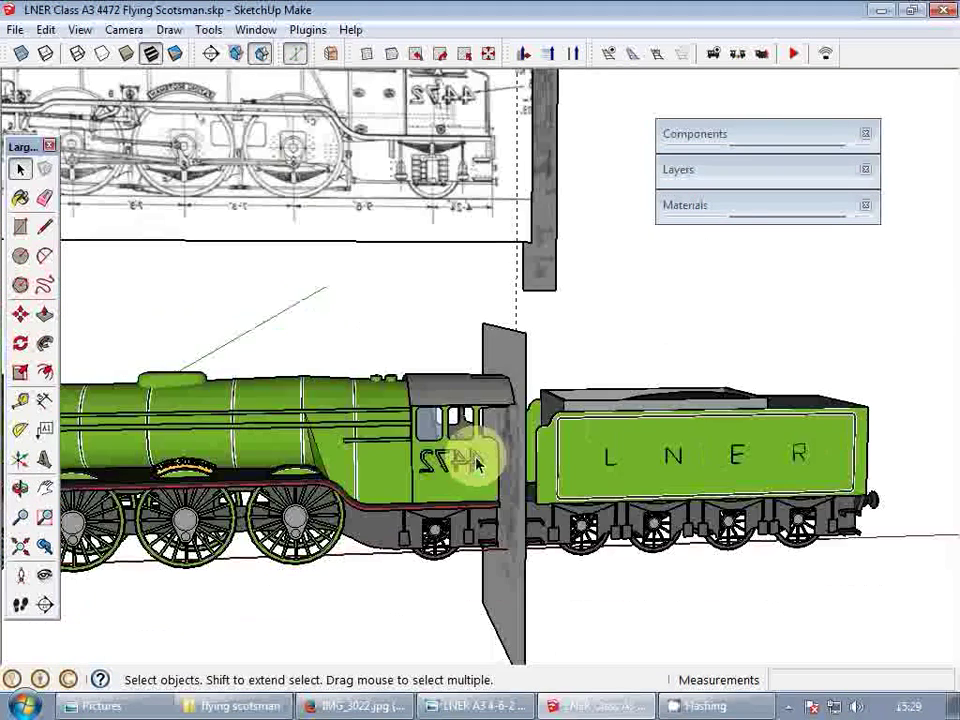
- Open the tender group with its front and rear reference drawings for editing
{"action": "middle_click_drag", "start_coordinate": [478, 463], "coordinate": [735, 521], "text": "shift"}
{"action": "scroll", "coordinate": [574, 553], "scroll_direction": "up", "scroll_amount": 8}
{"action": "middle_click_drag", "start_coordinate": [761, 384], "coordinate": [450, 471], "text": "shift"}
{"action": "scroll", "coordinate": [450, 471], "scroll_direction": "down", "scroll_amount": 3}
{"action": "middle_click_drag", "start_coordinate": [593, 484], "coordinate": [430, 538]}
{"action": "middle_click_drag", "start_coordinate": [630, 475], "coordinate": [903, 208], "text": "shift"}
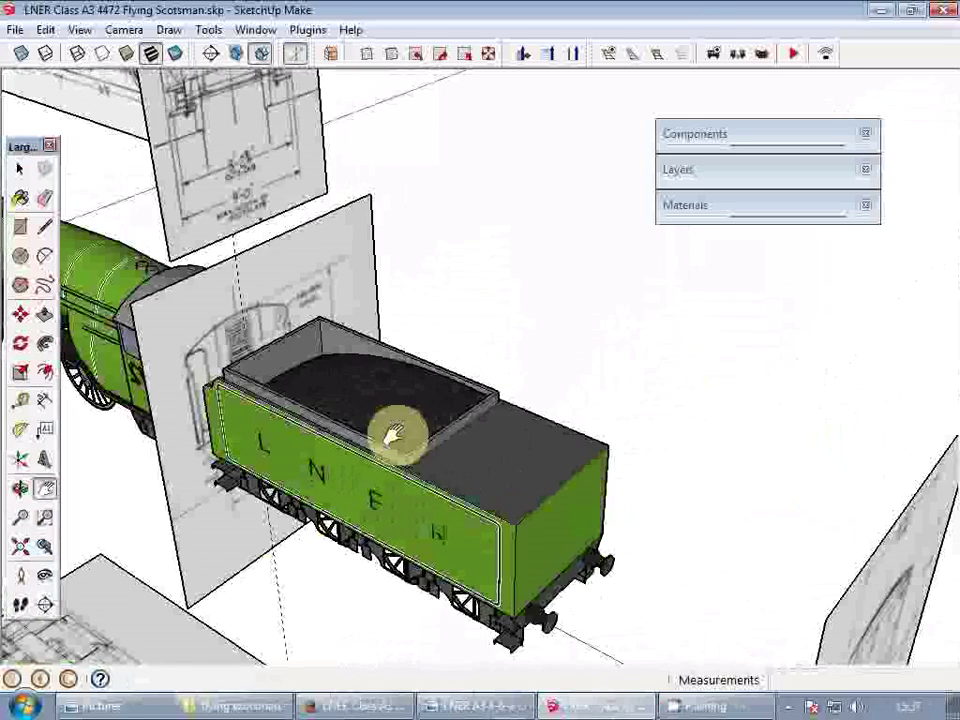
{"action": "middle_click_drag", "start_coordinate": [534, 420], "coordinate": [510, 419]}
{"action": "middle_click_drag", "start_coordinate": [510, 485], "coordinate": [458, 401], "text": "shift"}
{"action": "double_click", "coordinate": [790, 530]}
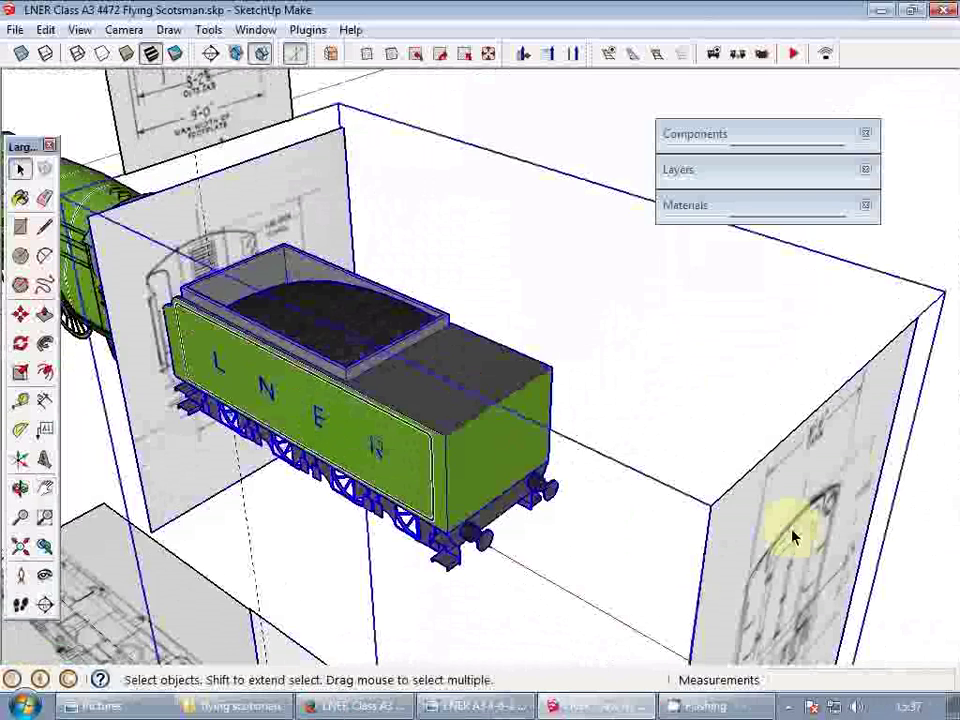
- Move the tender's rear reference drawing forward along the tender until it cuts the tank just ahead of its rear end
{"action": "left_click", "coordinate": [783, 533]}
{"action": "key", "text": "m"}
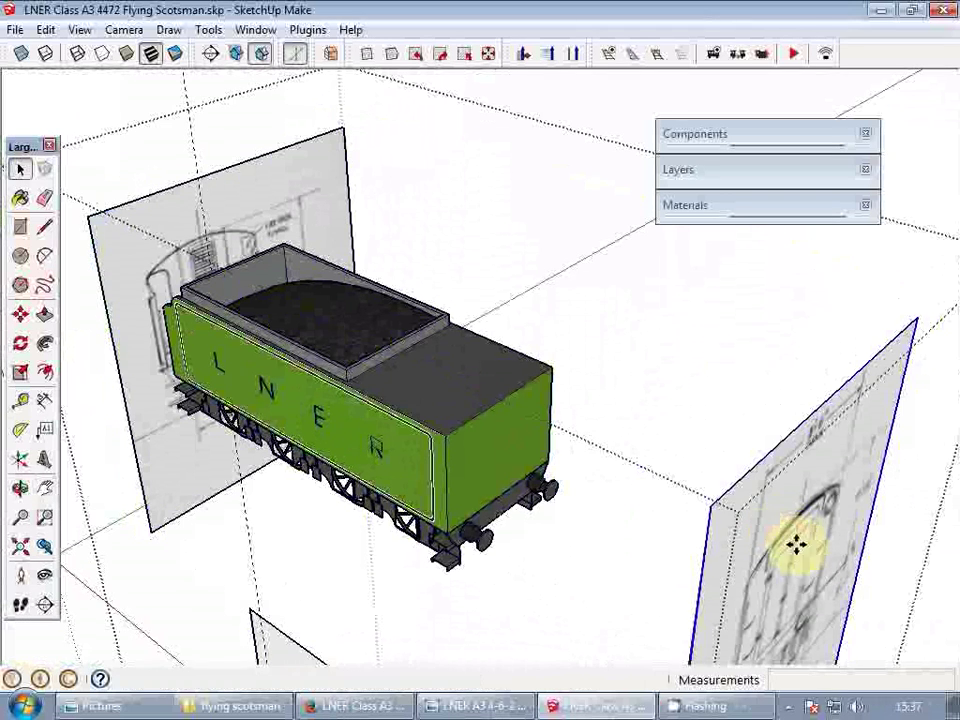
{"action": "left_click", "coordinate": [830, 480]}
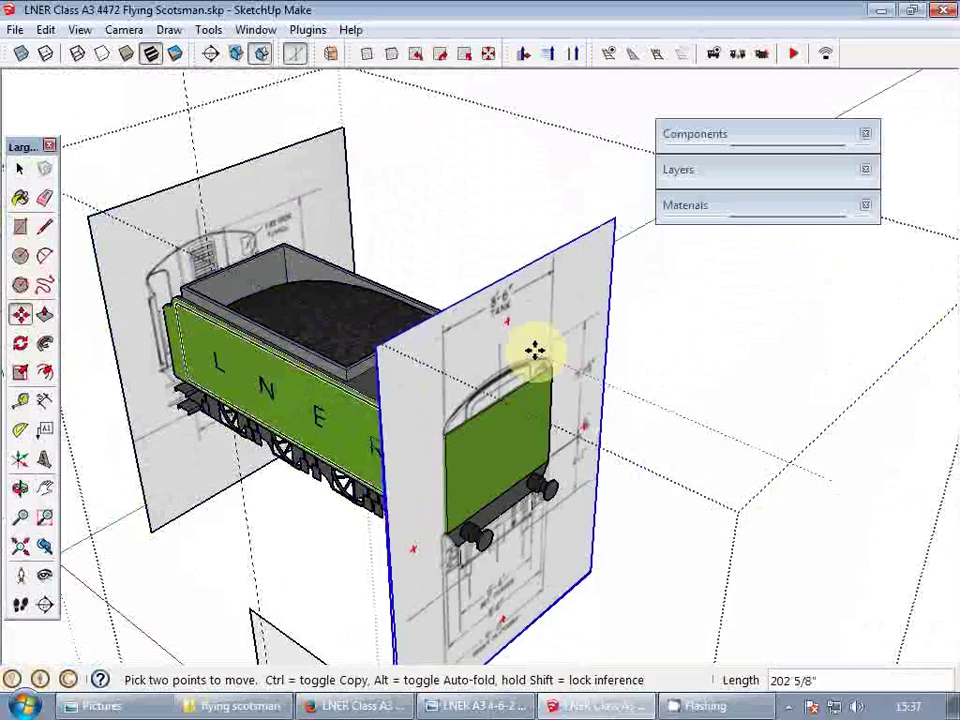
{"action": "left_click", "coordinate": [513, 343]}
{"action": "key", "text": "space"}
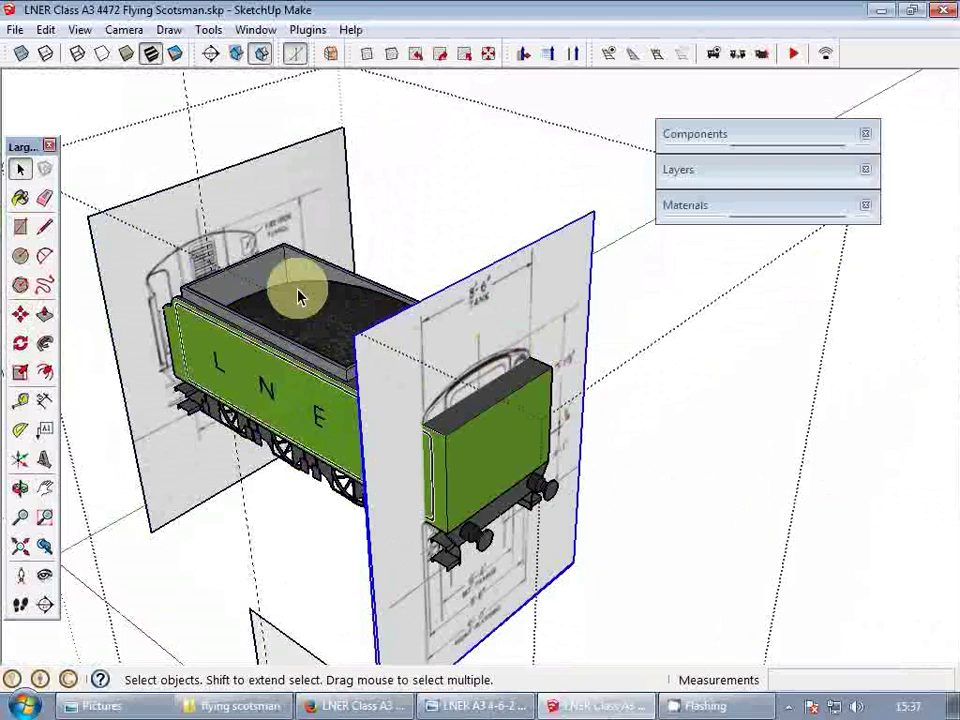
- Move the tender's front reference drawing about 40 3/4" rearward along the red axis, into the front of the tank
{"action": "scroll", "coordinate": [231, 208], "scroll_direction": "up", "scroll_amount": 4}
{"action": "key", "text": "m"}
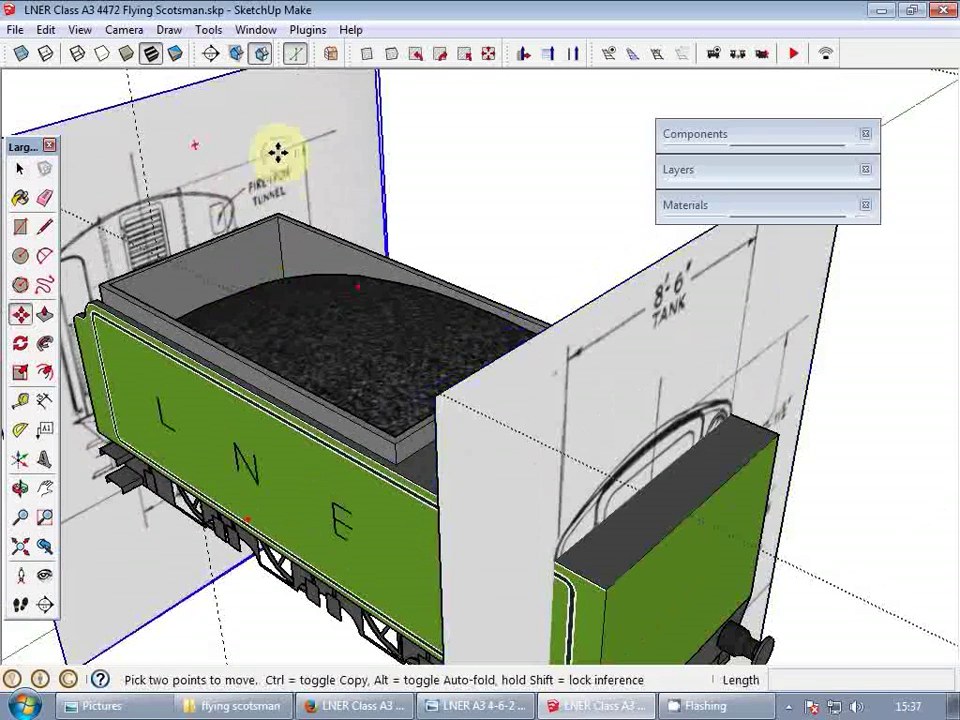
{"action": "left_click", "coordinate": [281, 155]}
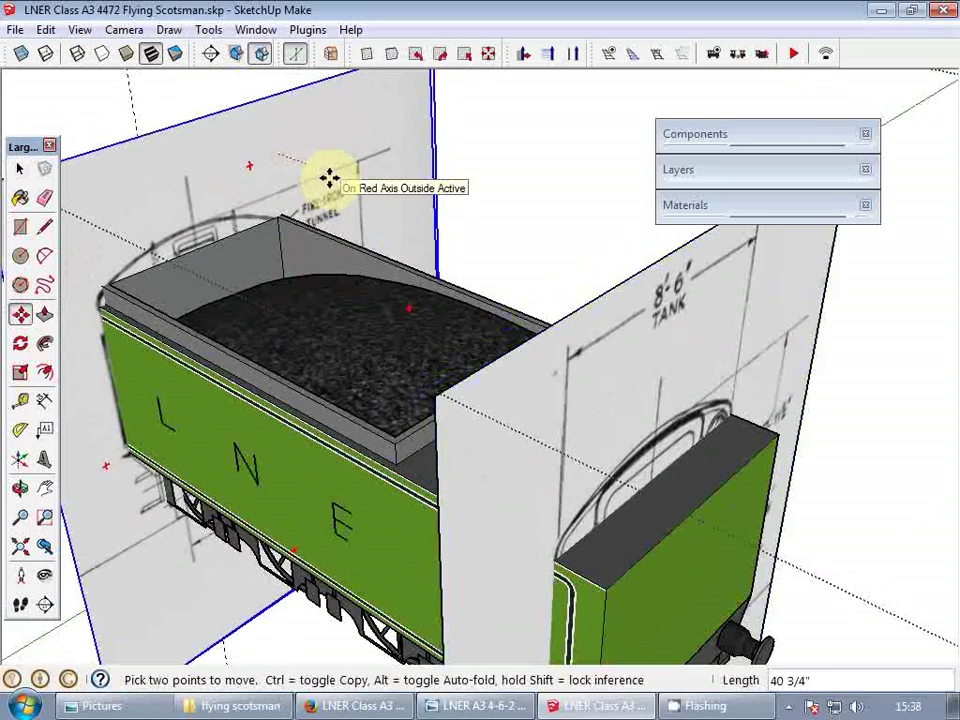
{"action": "left_click", "coordinate": [330, 178]}
{"action": "middle_click_drag", "start_coordinate": [318, 322], "coordinate": [244, 304]}
{"action": "key", "text": "space"}
- Draw a vertical centre line about 20 3/4" high from the tender's flat top to the peak of the rear drawing's curved outline
{"action": "middle_click_drag", "start_coordinate": [502, 446], "coordinate": [472, 449]}
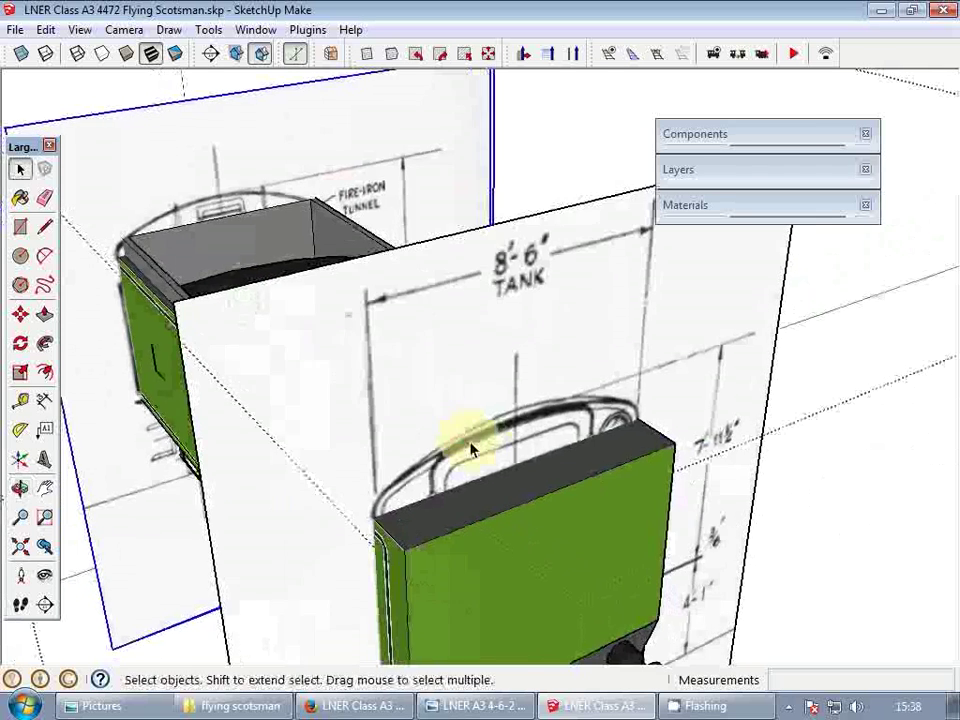
{"action": "scroll", "coordinate": [378, 490], "scroll_direction": "up", "scroll_amount": 3}
{"action": "middle_click_drag", "start_coordinate": [467, 508], "coordinate": [332, 493]}
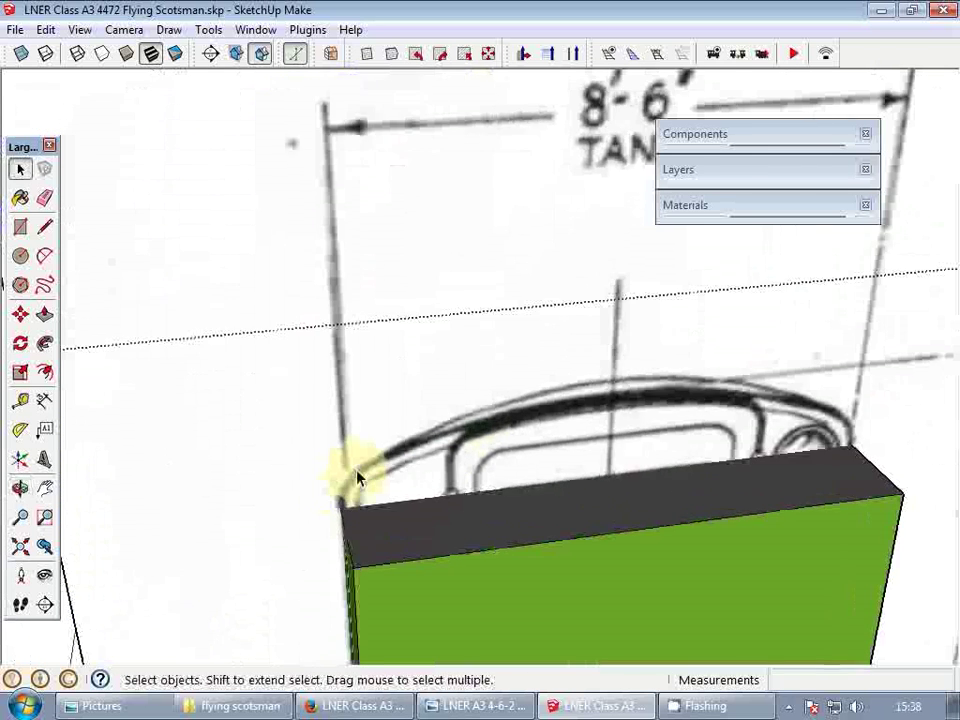
{"action": "scroll", "coordinate": [357, 473], "scroll_direction": "down", "scroll_amount": 2}
{"action": "scroll", "coordinate": [500, 527], "scroll_direction": "up", "scroll_amount": 2}
{"action": "key", "text": "l"}
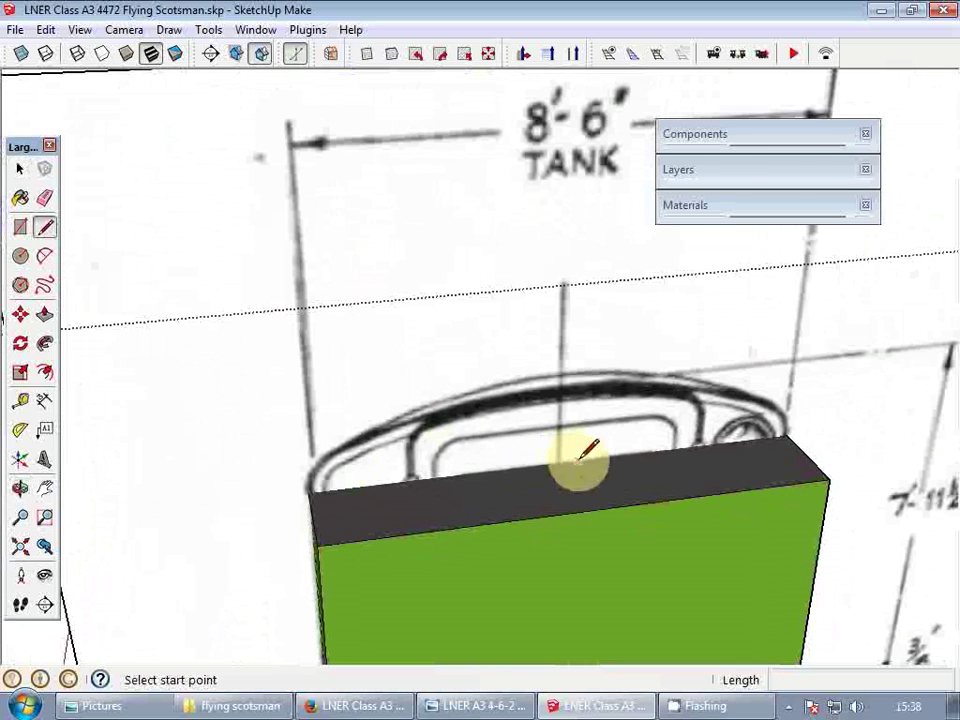
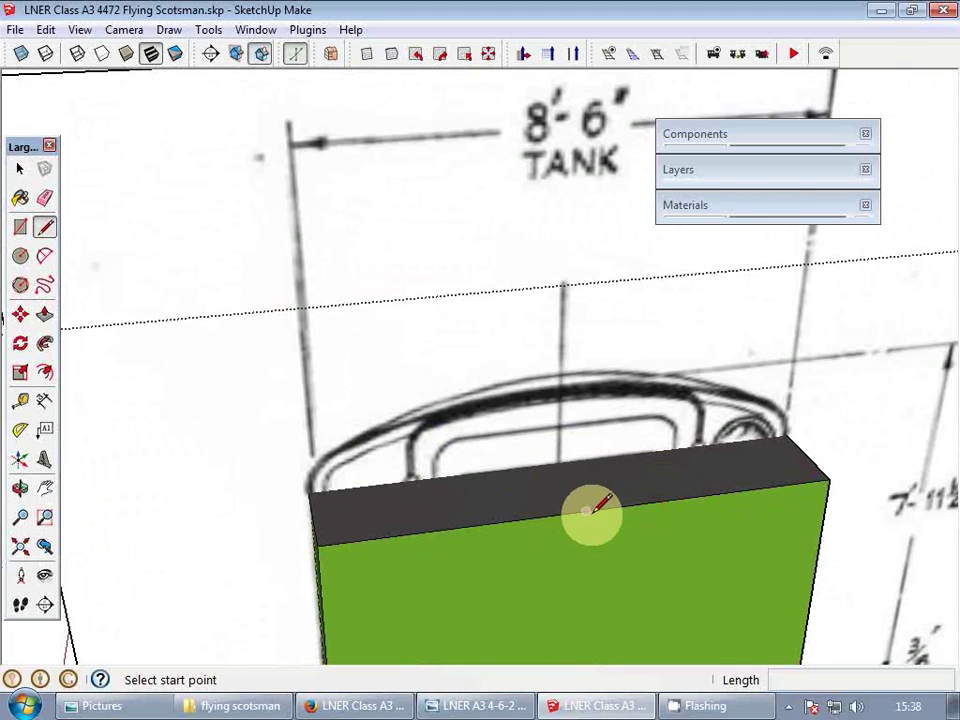
{"action": "left_click", "coordinate": [557, 462]}
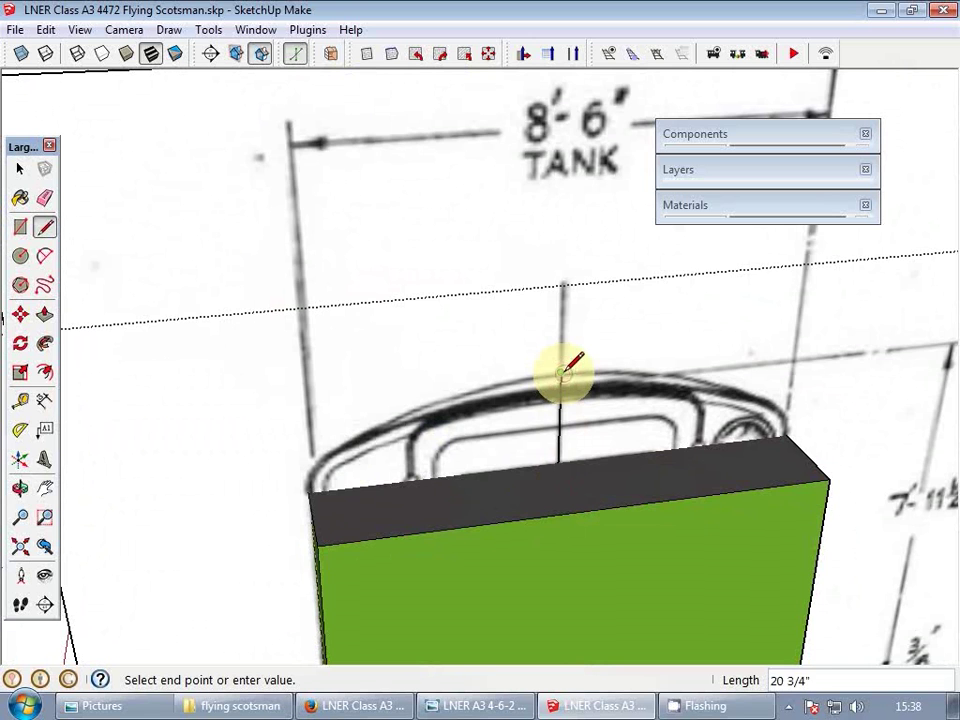
{"action": "left_click", "coordinate": [562, 373]}
{"action": "key", "text": "space"}
- Draw a horizontal line from the curved outline's shoulder on the rear reference drawing to the vertical centre line
{"action": "scroll", "coordinate": [484, 435], "scroll_direction": "up", "scroll_amount": 3}
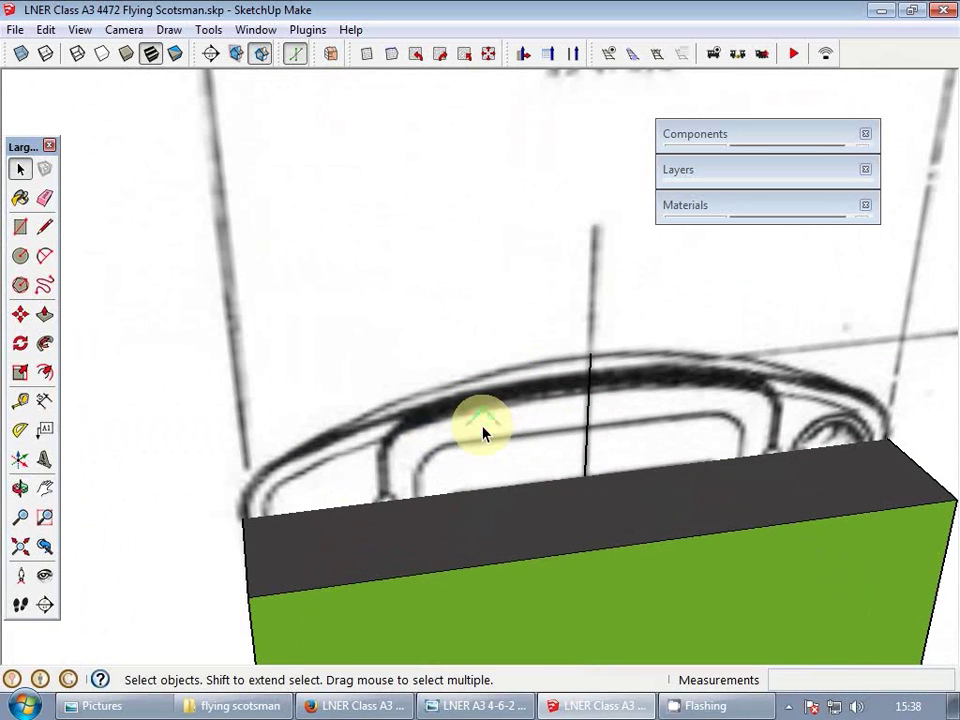
{"action": "key", "text": "a"}
{"action": "key", "text": "l"}
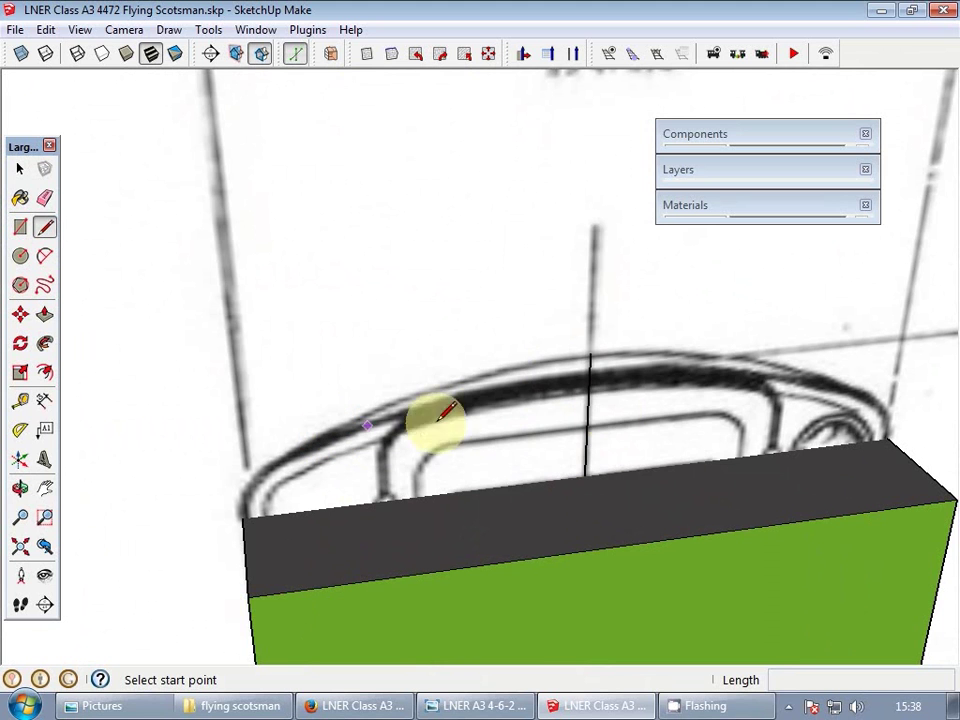
{"action": "left_click", "coordinate": [276, 461]}
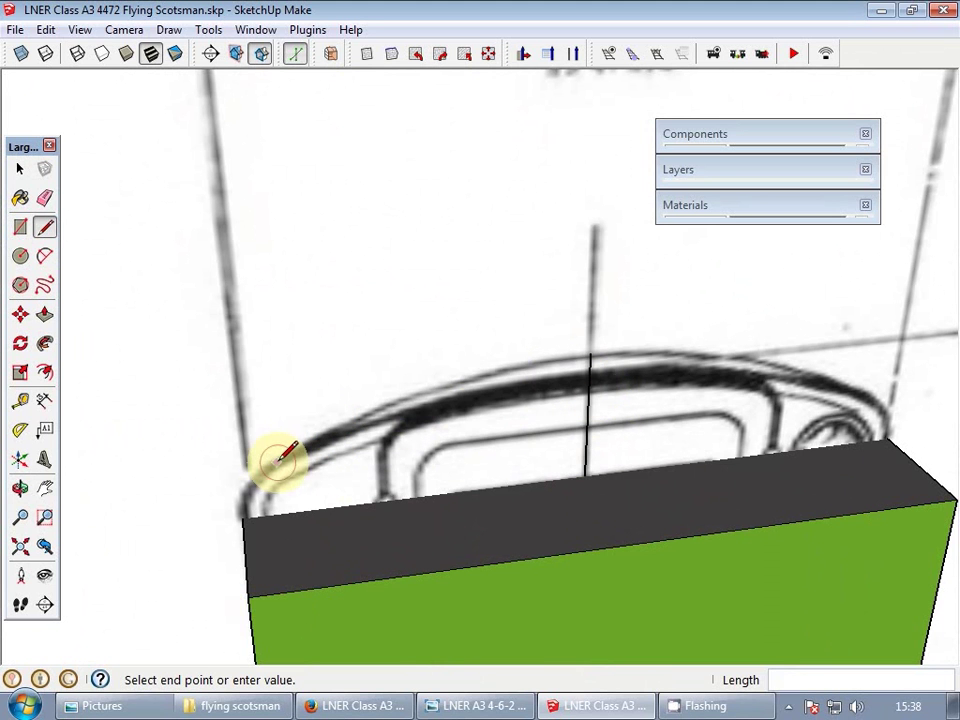
{"action": "left_click", "coordinate": [586, 430]}
{"action": "key", "text": "space"}
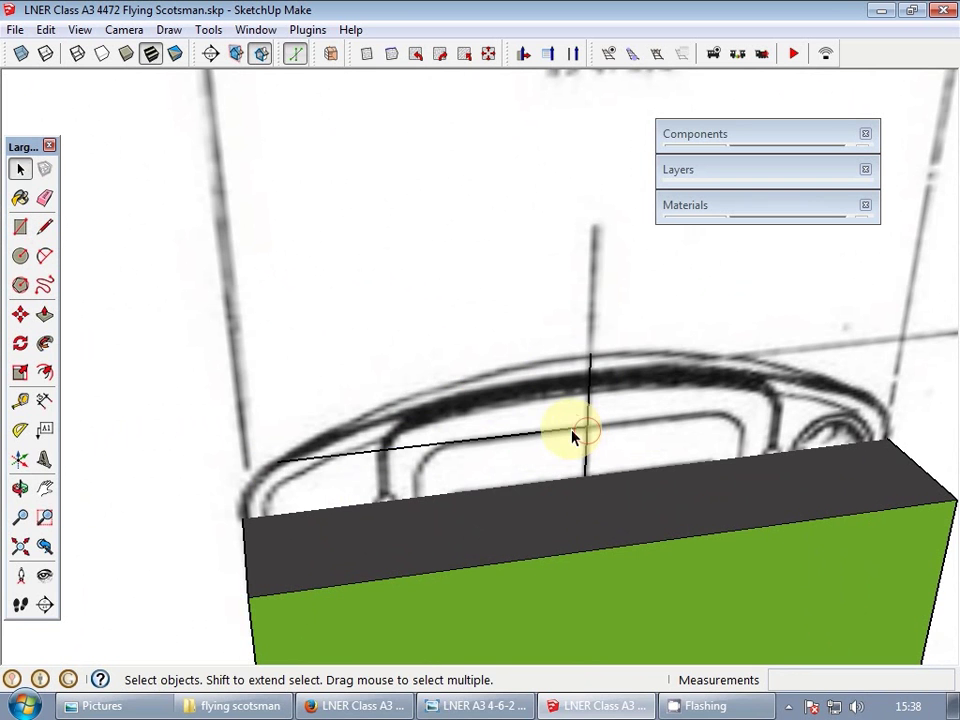
- Rotate a copy of the horizontal shoulder line 180° about the centre line to reach the opposite shoulder, and erase the vertical centre line
{"action": "left_click", "coordinate": [573, 436]}
{"action": "key", "text": "q"}
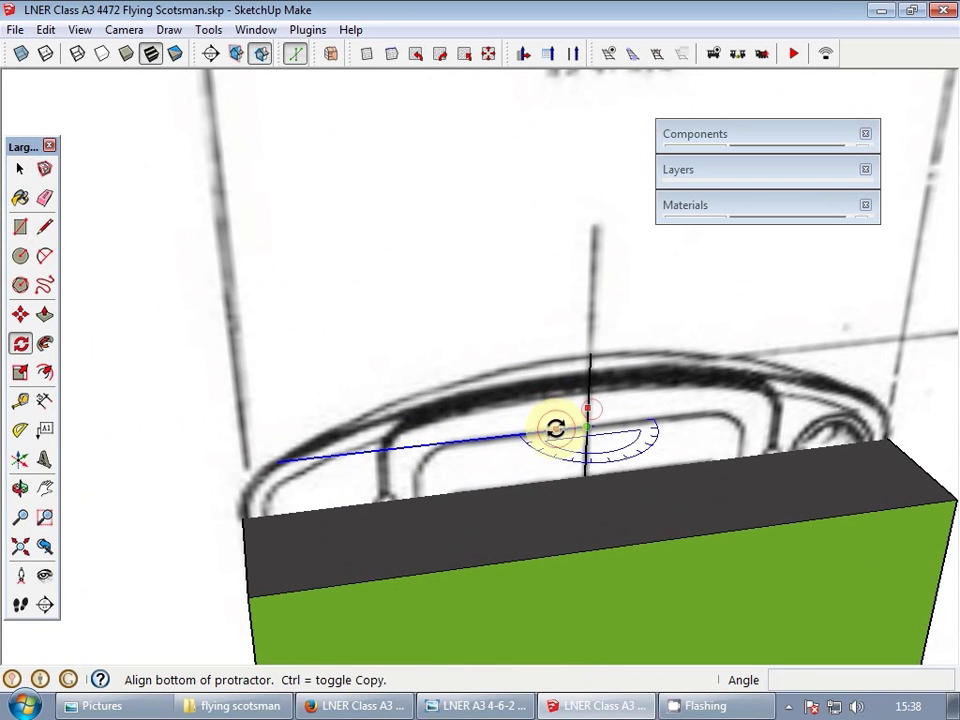
{"action": "left_click", "coordinate": [555, 429]}
{"action": "left_click", "coordinate": [719, 410]}
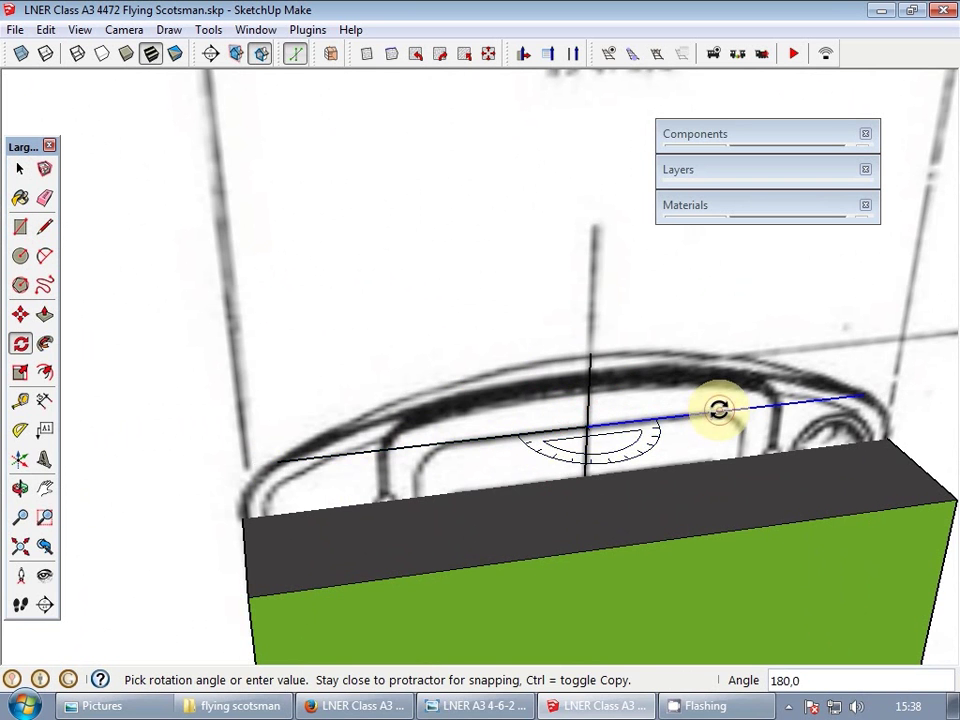
{"action": "key", "text": "e"}
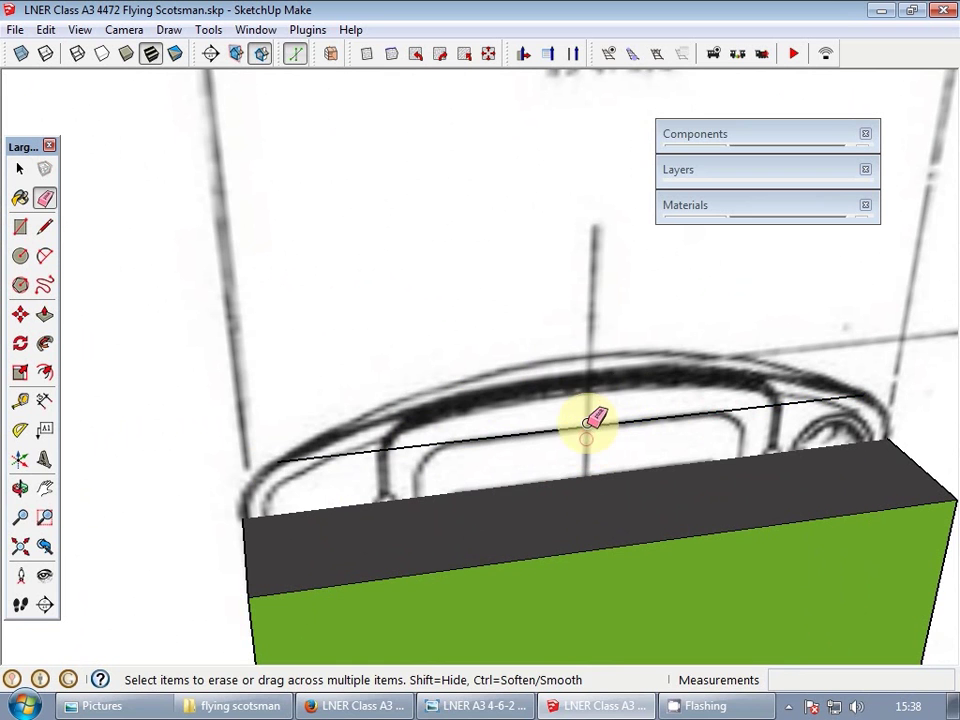
{"action": "key", "text": "space"}
- Draw an arc between the two shoulder points, bulging up to the peak of the rear drawing's curved outline
{"action": "key", "text": "a"}
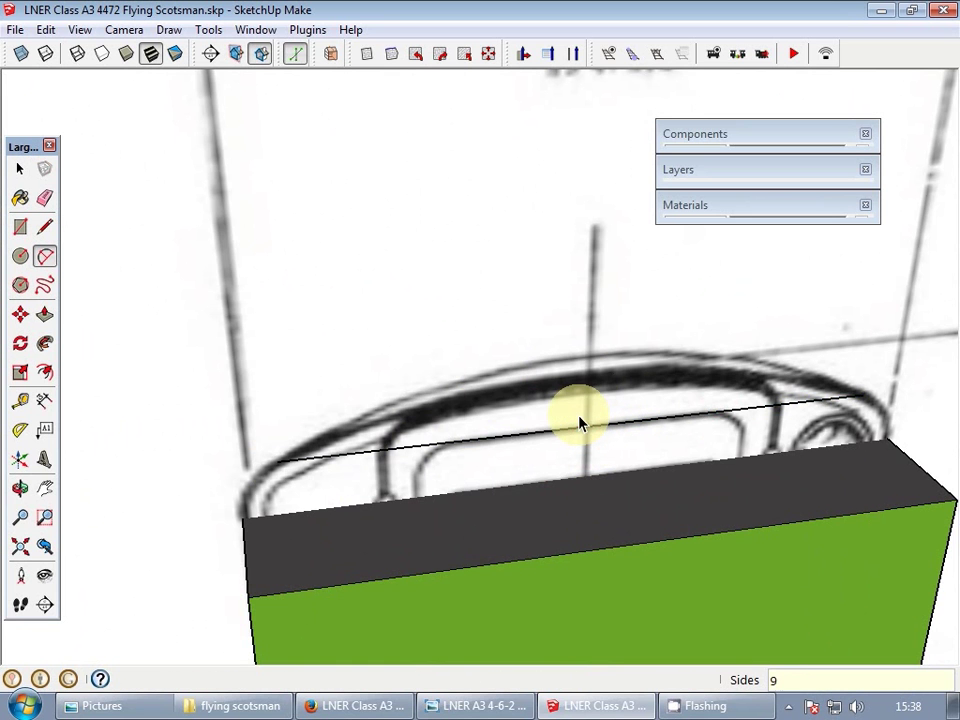
{"action": "left_click", "coordinate": [278, 461]}
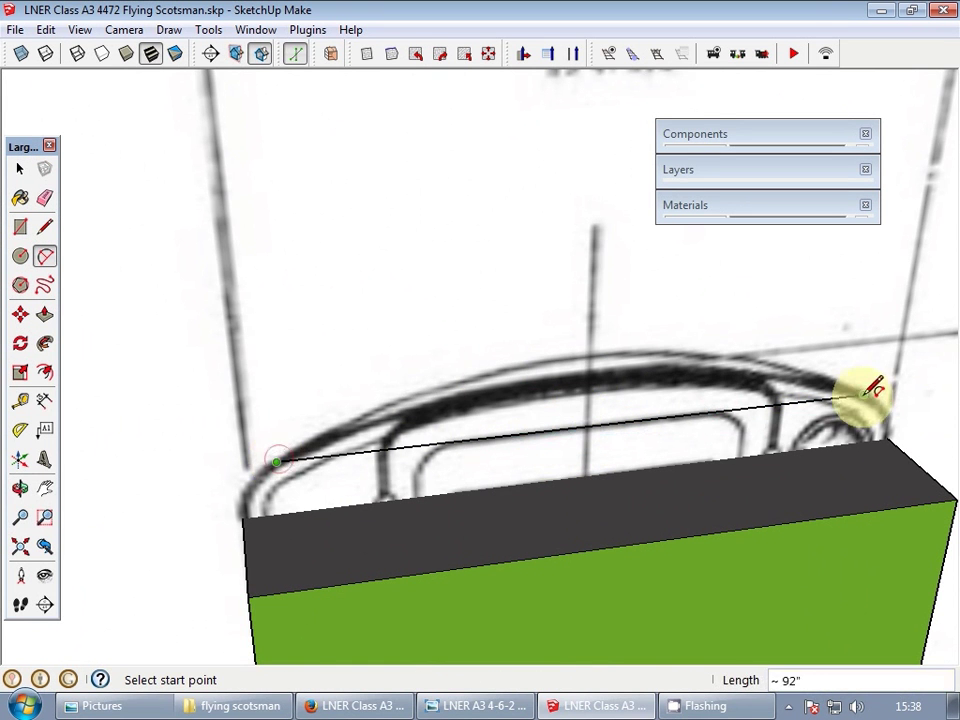
{"action": "left_click", "coordinate": [863, 395]}
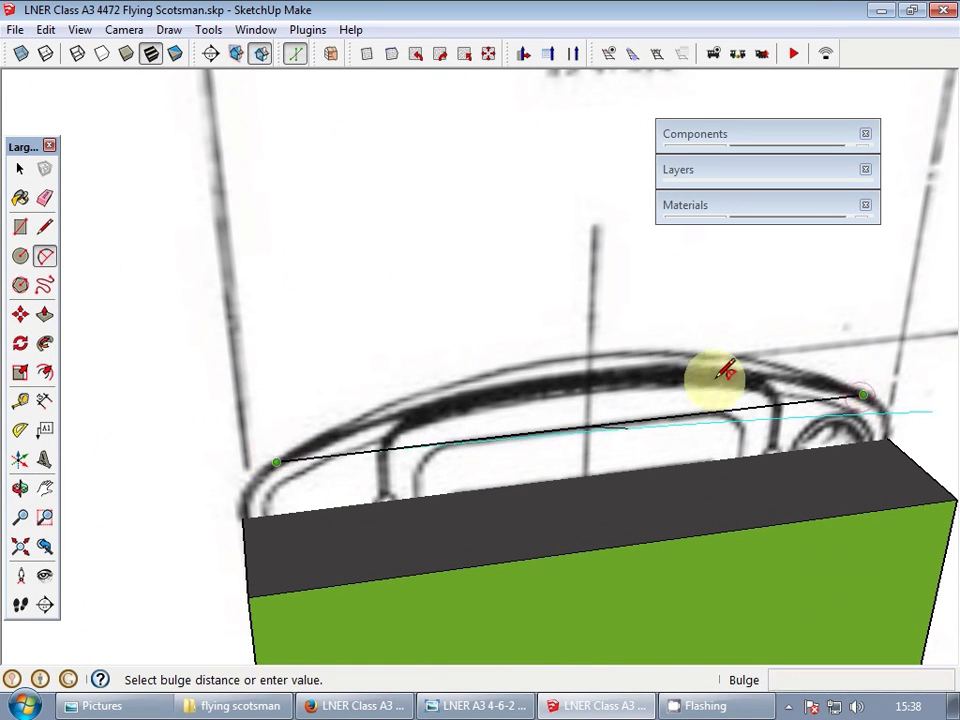
{"action": "left_click", "coordinate": [595, 352]}
{"action": "key", "text": "space"}
{"action": "key", "text": "o"}
{"action": "key", "text": "space"}
- Set the arc to 5 sides and draw a corner arc from the tender's top edge to the adjoining shoulder, following the rear drawing
{"action": "scroll", "coordinate": [381, 467], "scroll_direction": "up", "scroll_amount": 6}
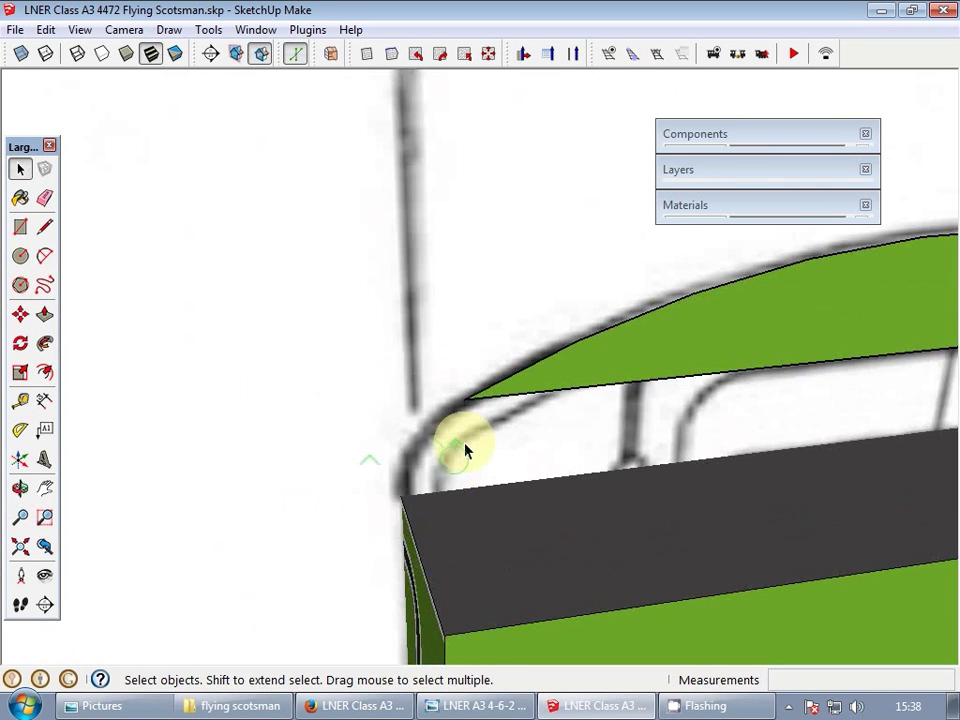
{"action": "type", "text": "a"}
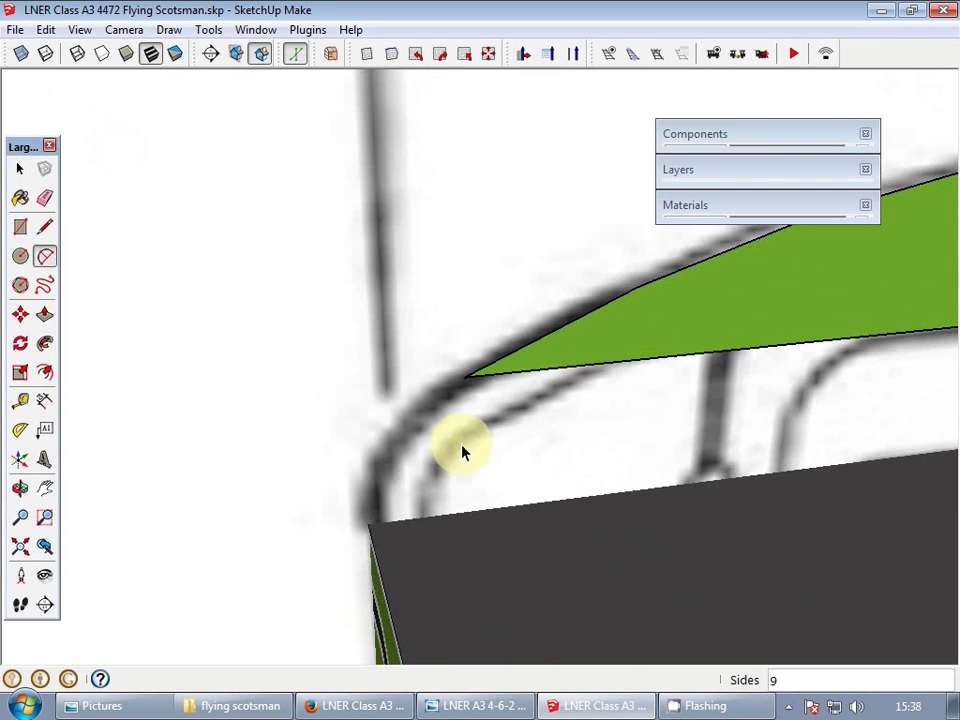
{"action": "type", "text": "5"}
{"action": "key", "text": "Return"}
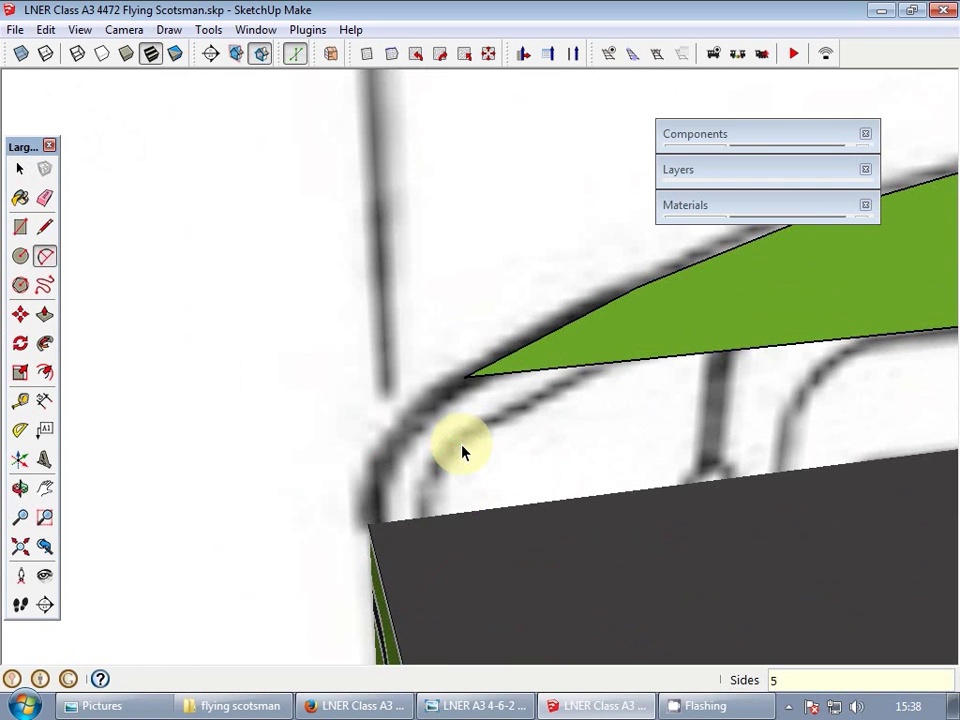
{"action": "left_click", "coordinate": [370, 521]}
{"action": "left_click", "coordinate": [469, 375]}
{"action": "scroll", "coordinate": [430, 410], "scroll_direction": "up", "scroll_amount": 1}
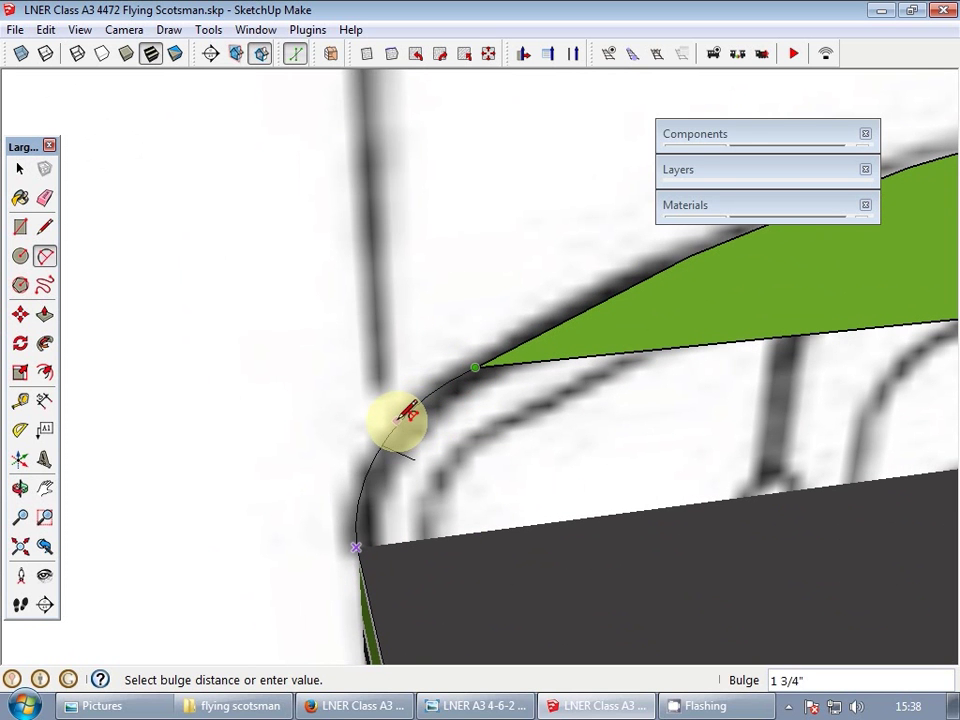
{"action": "left_click", "coordinate": [405, 416]}
{"action": "key", "text": "space"}
{"action": "left_click", "coordinate": [364, 439]}
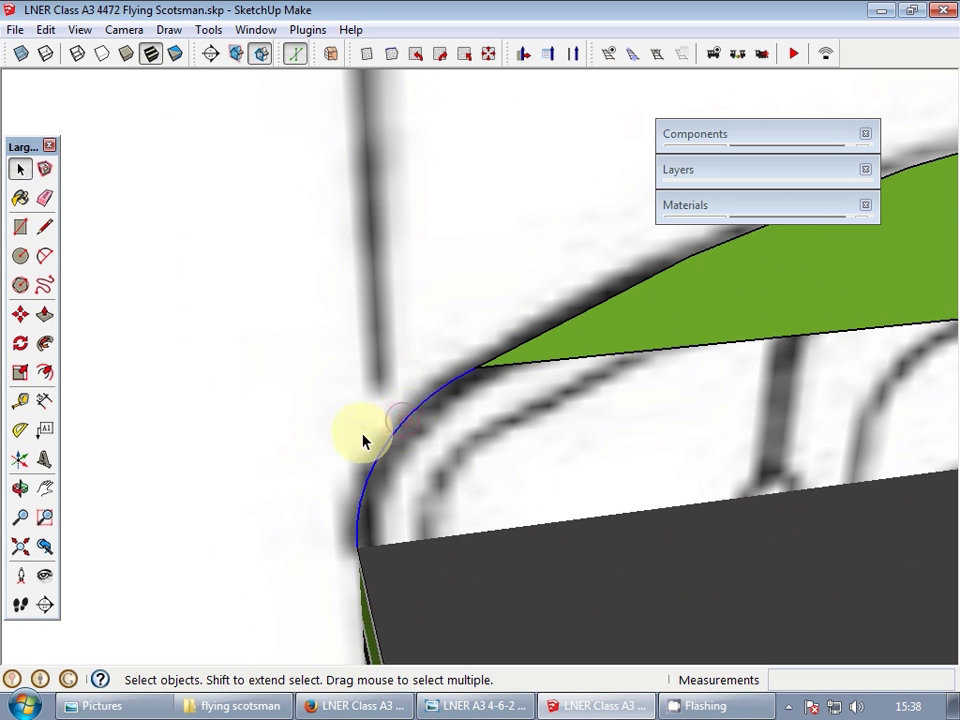
- Split the large arc at its peak with a vertical line, and erase the unneeded half, the split line and the horizontal shoulder line
{"action": "scroll", "coordinate": [422, 484], "scroll_direction": "down", "scroll_amount": 1}
{"action": "scroll", "coordinate": [361, 482], "scroll_direction": "up", "scroll_amount": 6}
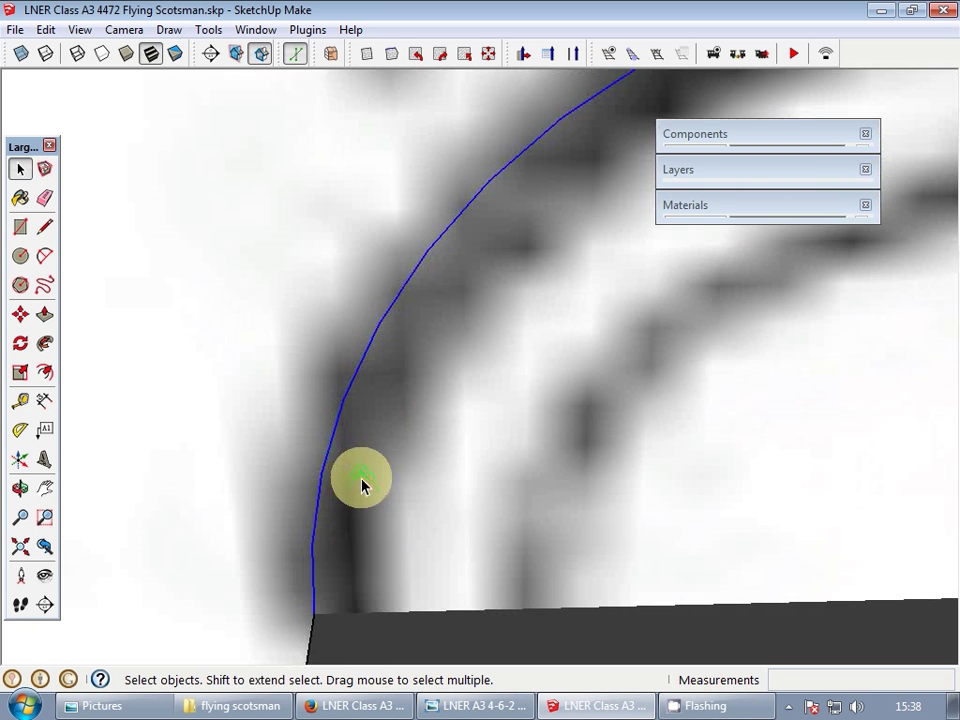
{"action": "scroll", "coordinate": [317, 490], "scroll_direction": "down", "scroll_amount": 3}
{"action": "middle_click_drag", "start_coordinate": [456, 470], "coordinate": [456, 470], "text": "shift"}
{"action": "scroll", "coordinate": [456, 470], "scroll_direction": "down", "scroll_amount": 6}
{"action": "left_click_drag", "start_coordinate": [649, 420], "coordinate": [341, 433]}
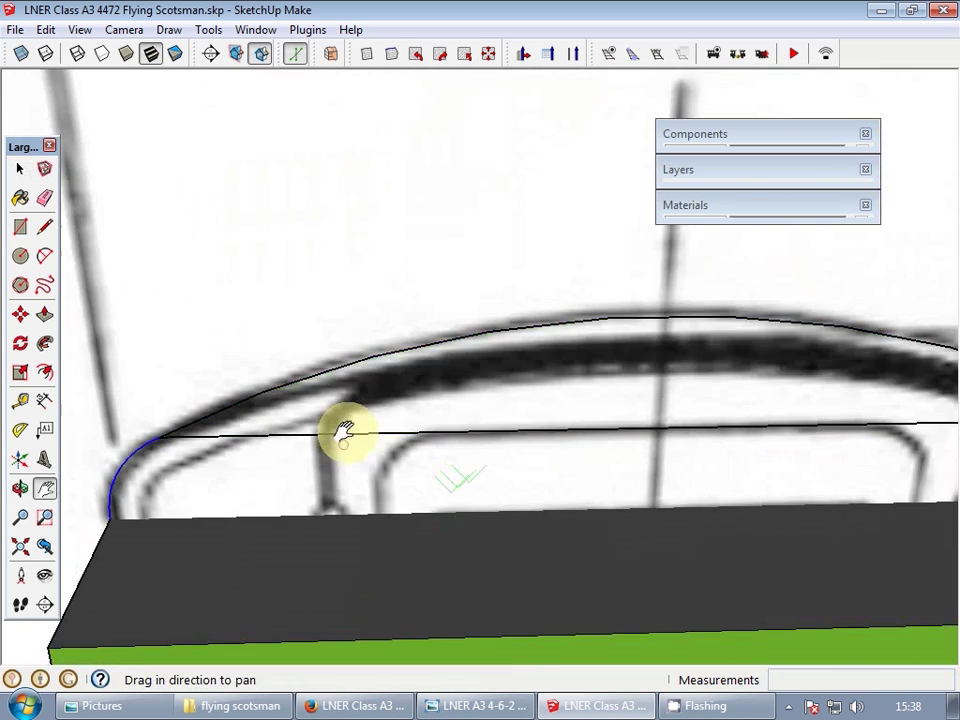
{"action": "scroll", "coordinate": [345, 432], "scroll_direction": "down", "scroll_amount": 2}
{"action": "key", "text": "l"}
{"action": "left_click", "coordinate": [564, 354]}
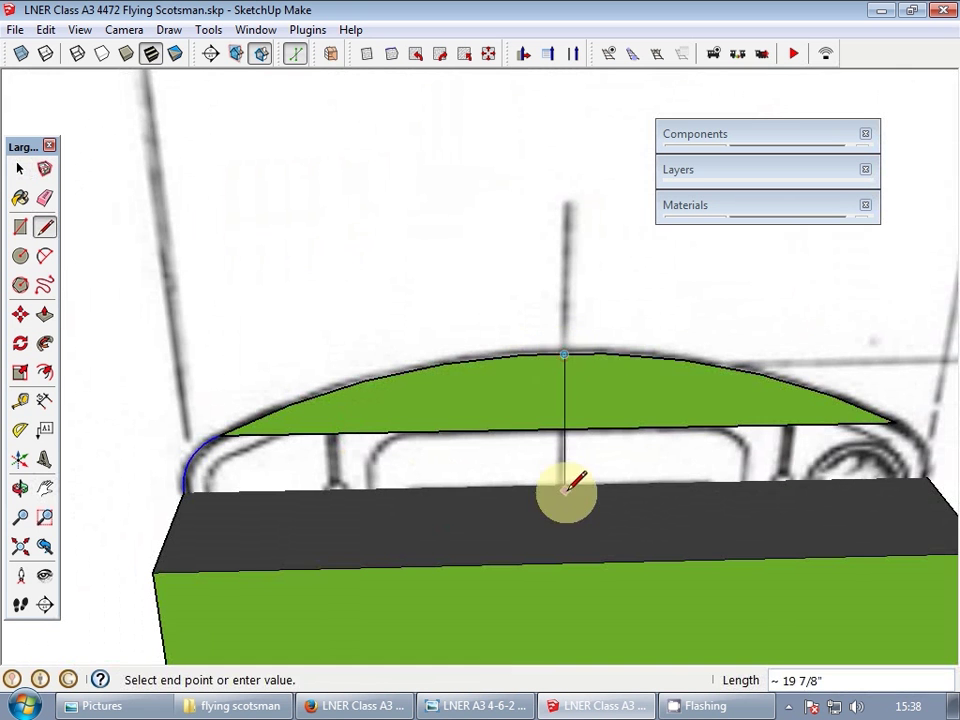
{"action": "left_click", "coordinate": [563, 430]}
{"action": "key", "text": "e"}
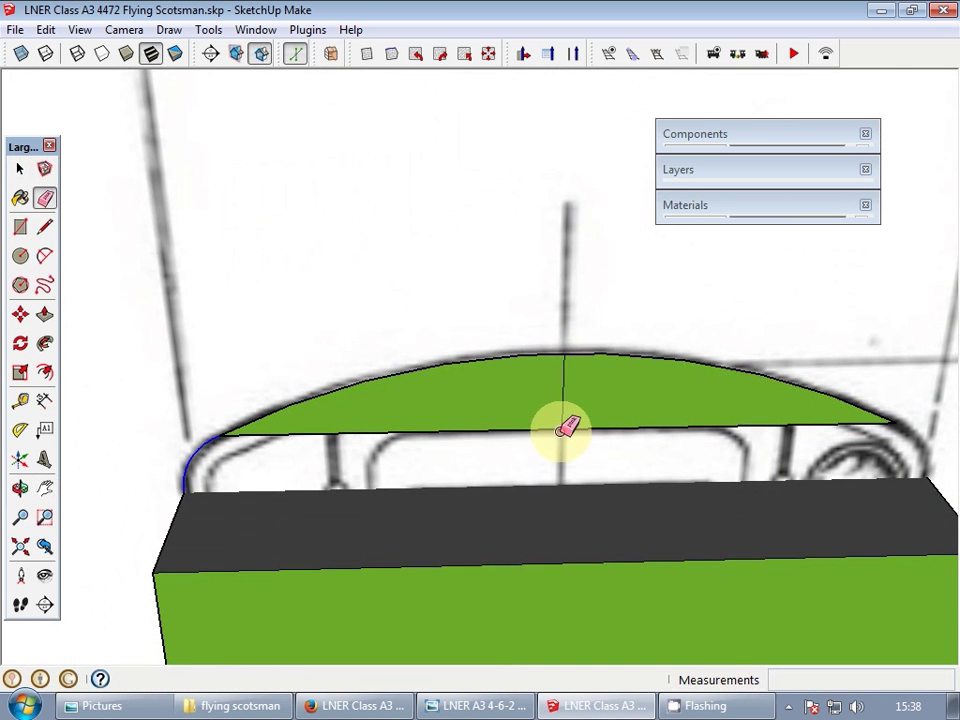
{"action": "left_click", "coordinate": [626, 354]}
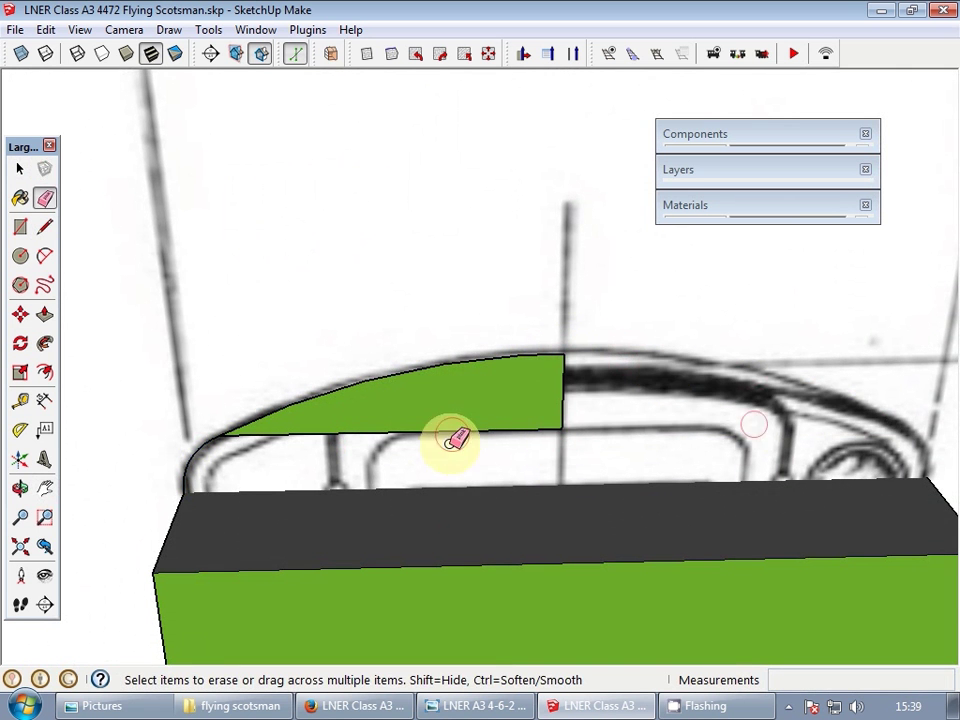
{"action": "left_click", "coordinate": [565, 390]}
{"action": "left_click", "coordinate": [536, 430]}
{"action": "key", "text": "space"}
- Move the remaining half outline about 18 7/8" rearward along the red axis onto the tender's rear end
{"action": "left_click", "coordinate": [481, 362]}
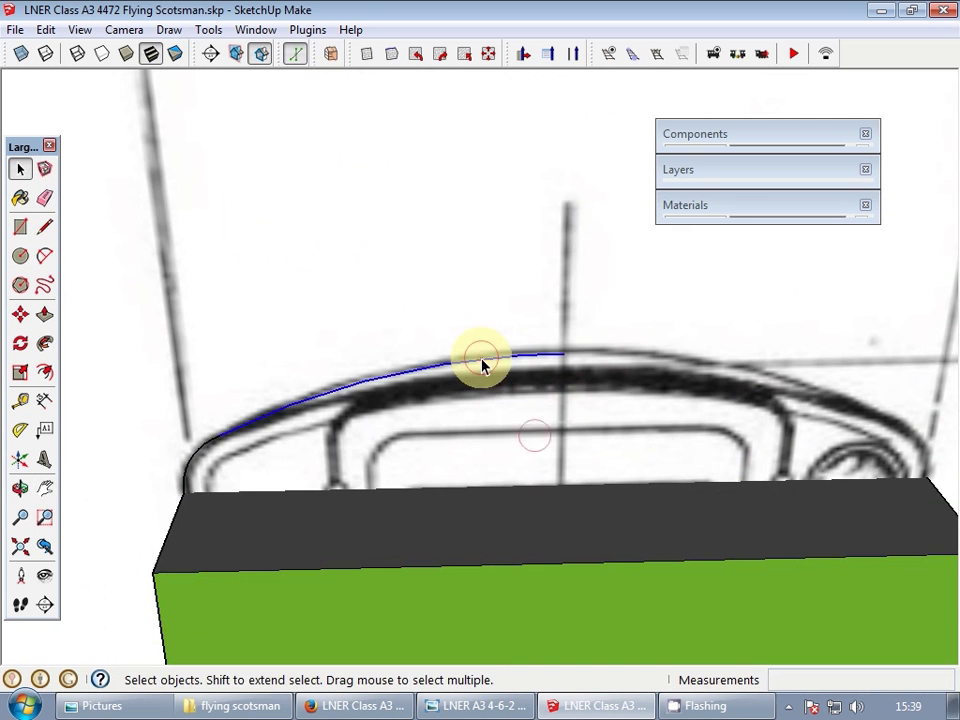
{"action": "scroll", "coordinate": [481, 360], "scroll_direction": "down", "scroll_amount": 3}
{"action": "middle_click_drag", "start_coordinate": [371, 434], "coordinate": [455, 457]}
{"action": "scroll", "coordinate": [551, 498], "scroll_direction": "up", "scroll_amount": 3}
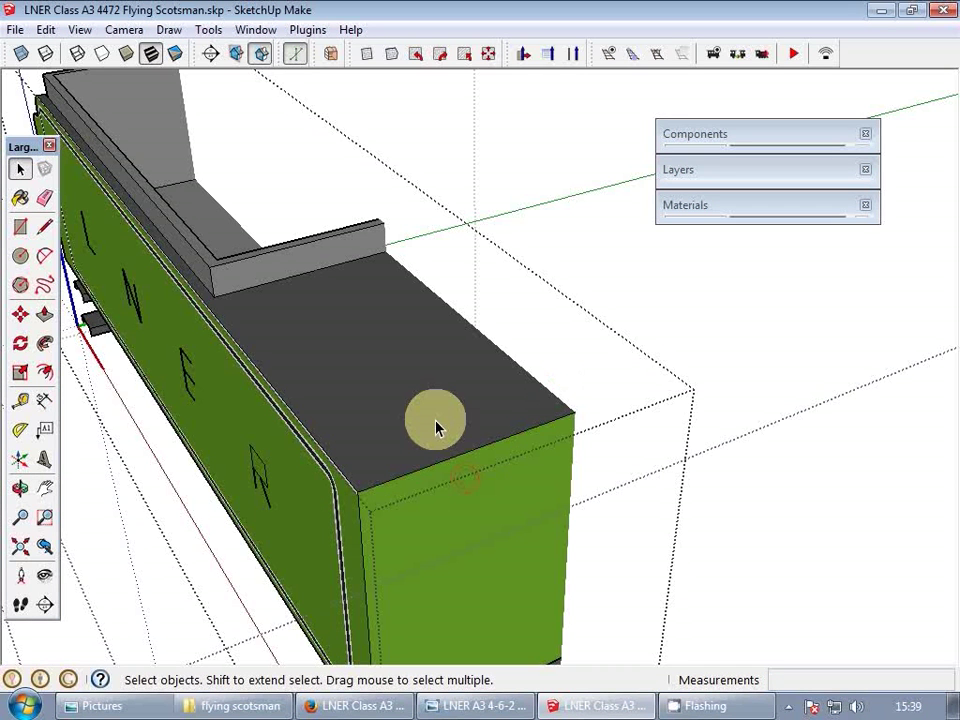
{"action": "key", "text": "m"}
{"action": "left_click", "coordinate": [493, 303]}
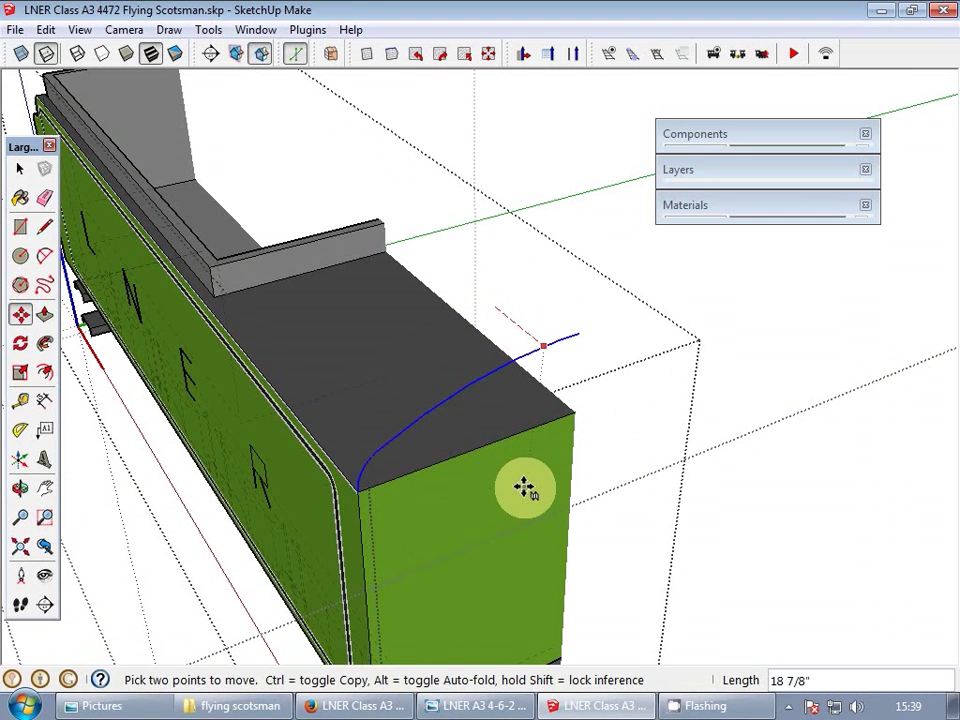
{"action": "left_click", "coordinate": [524, 487]}
- Draw a vertical line from the inner corner of the tender's rear top edge to the end of the curved outline
{"action": "key", "text": "l"}
{"action": "left_click", "coordinate": [572, 416]}
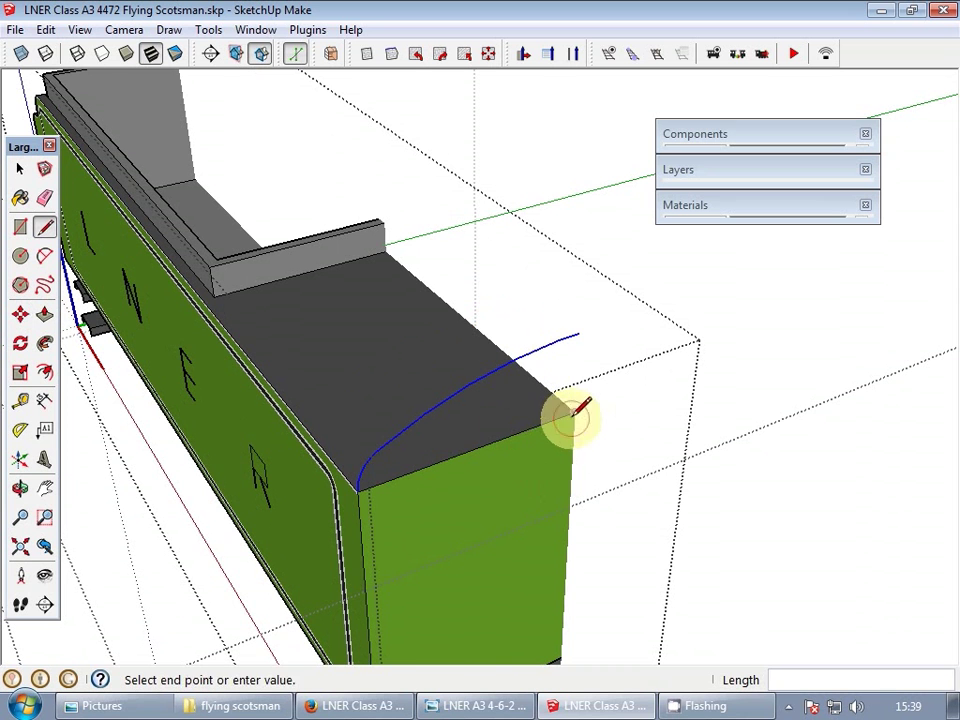
{"action": "left_click", "coordinate": [576, 334]}
{"action": "key", "text": "space"}
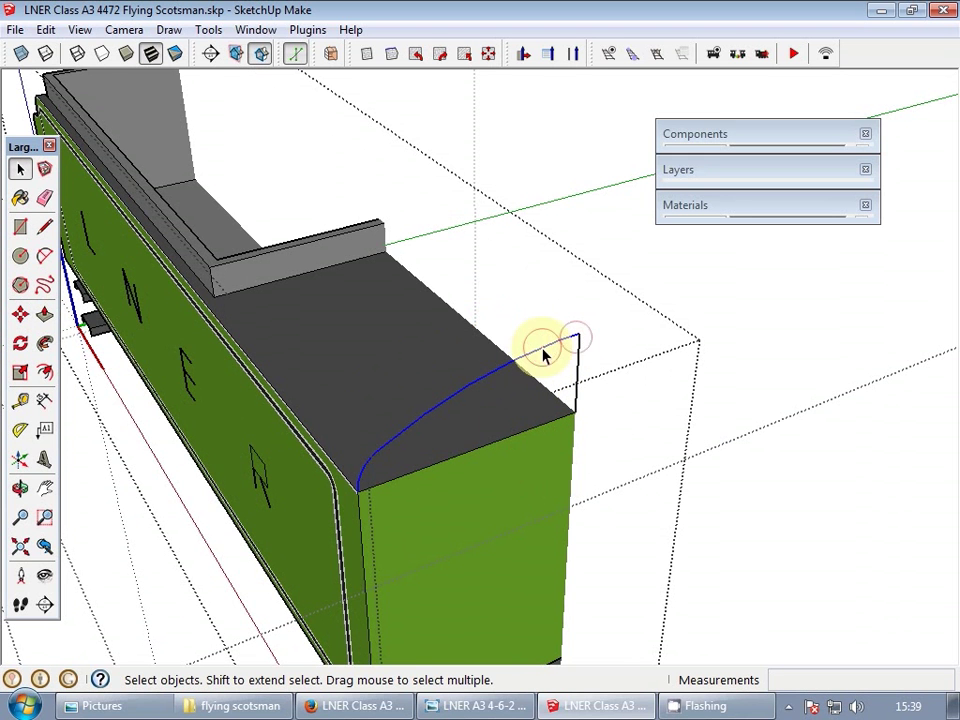
- Cut the half outline, paste it in place inside the tender body, and retrace its vertical edge to form the curved end face
{"action": "key", "text": "ctrl+x"}
{"action": "double_click", "coordinate": [512, 458]}
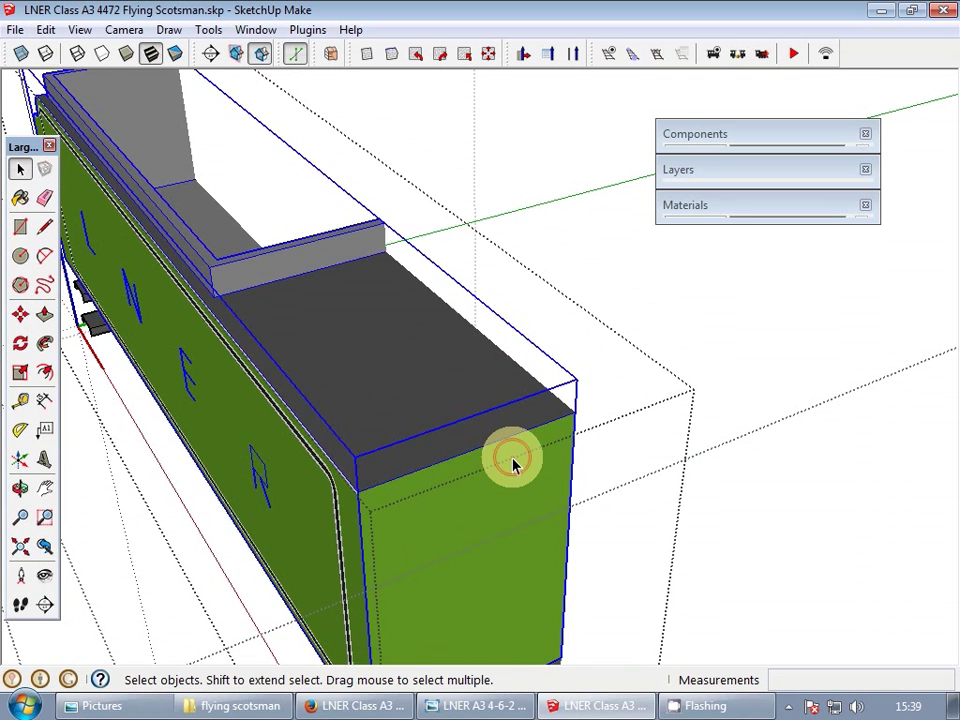
{"action": "key", "text": "ctrl+shift+v"}
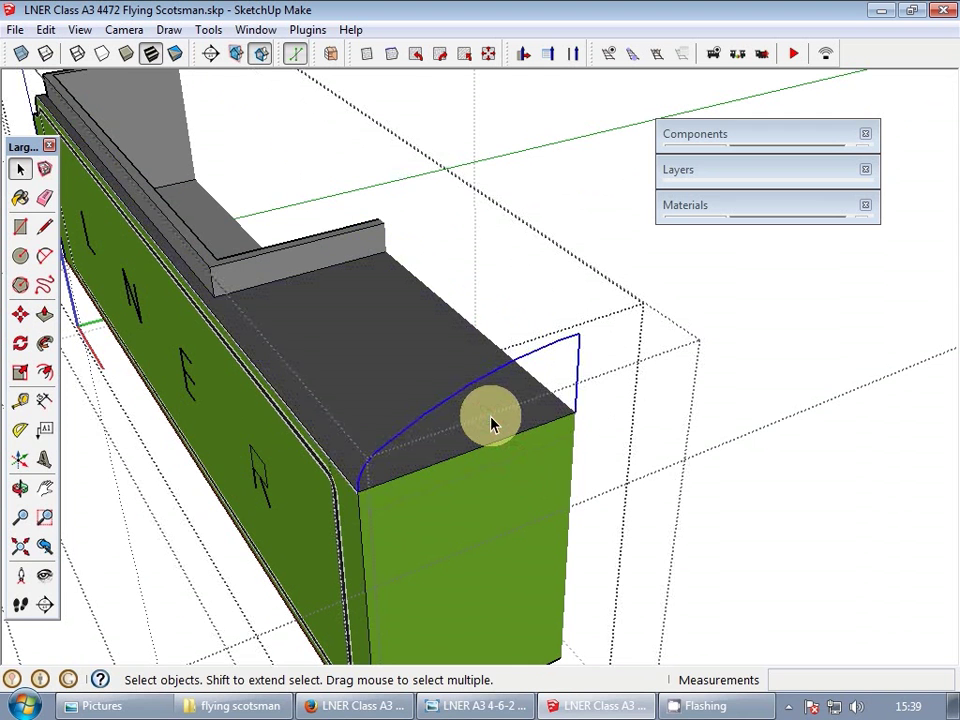
{"action": "key", "text": "l"}
{"action": "left_click", "coordinate": [577, 413]}
{"action": "left_click", "coordinate": [577, 337]}
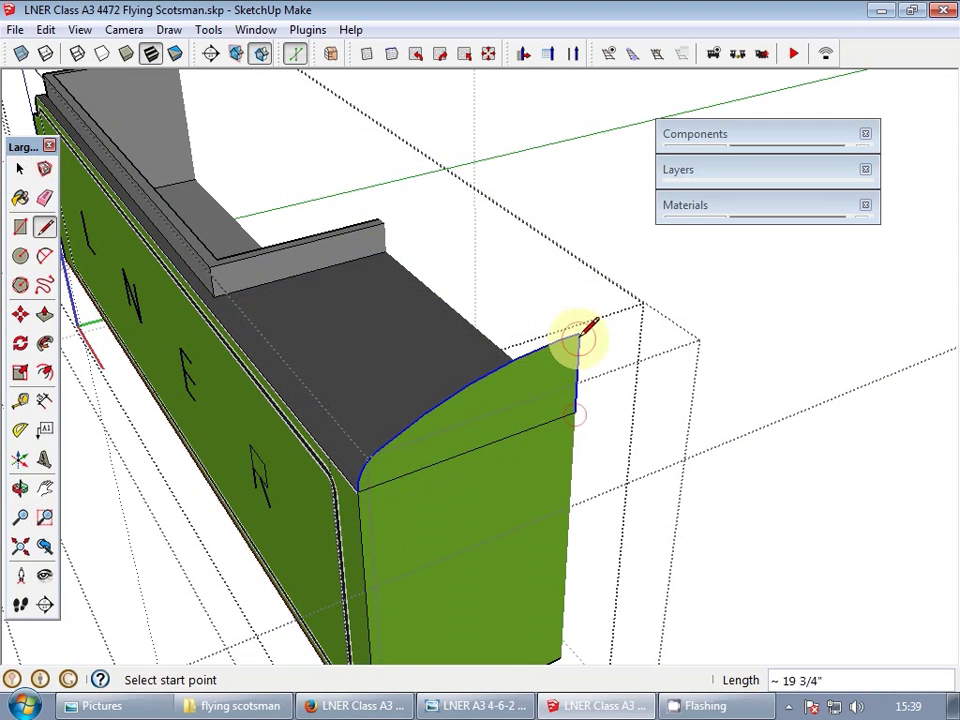
{"action": "key", "text": "space"}
- Place a guide line along the raised wall on the tender's top, and pull the wall's top face up about 50 5/8"
{"action": "middle_click_drag", "start_coordinate": [463, 420], "coordinate": [526, 459]}
{"action": "scroll", "coordinate": [390, 365], "scroll_direction": "up", "scroll_amount": 5}
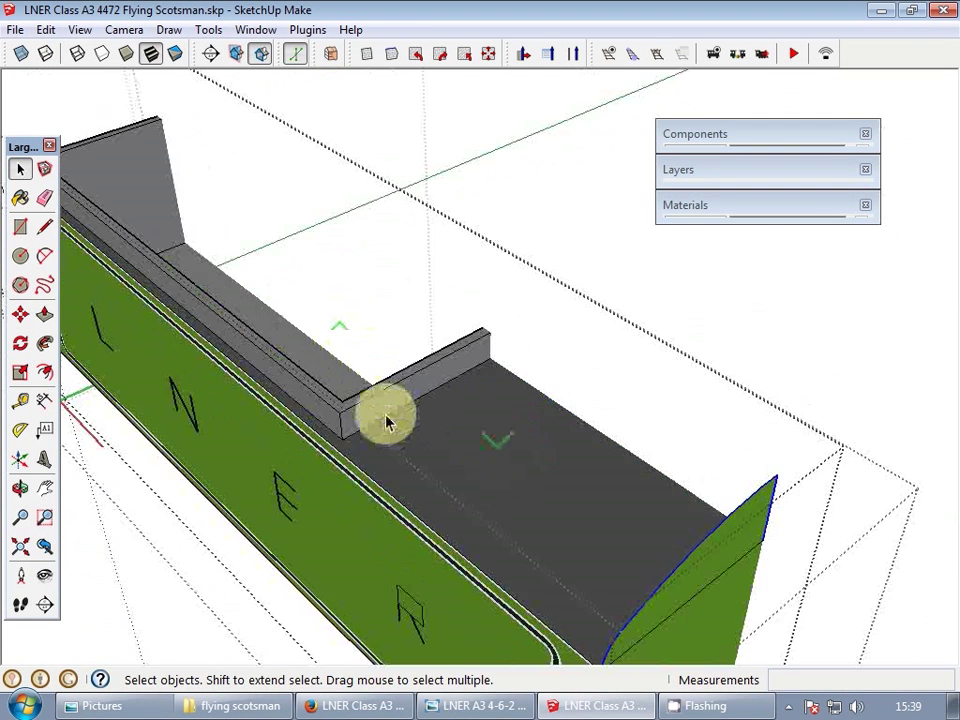
{"action": "scroll", "coordinate": [386, 420], "scroll_direction": "down", "scroll_amount": 2}
{"action": "scroll", "coordinate": [381, 381], "scroll_direction": "up", "scroll_amount": 3}
{"action": "key", "text": "t"}
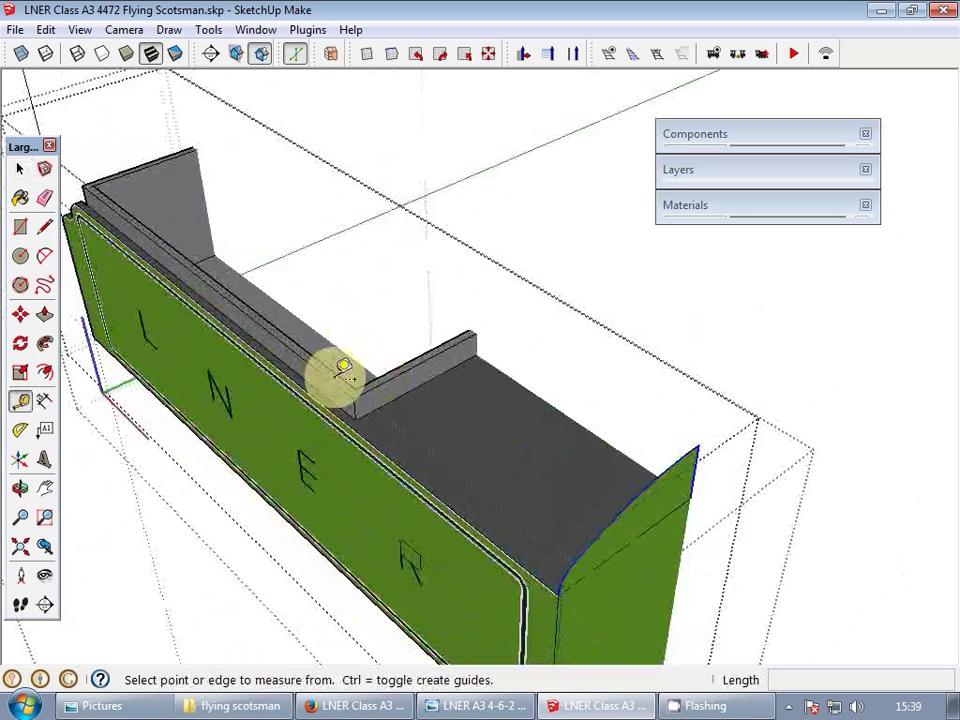
{"action": "left_click", "coordinate": [332, 378]}
{"action": "left_click", "coordinate": [317, 369]}
{"action": "key", "text": "space"}
{"action": "key", "text": "p"}
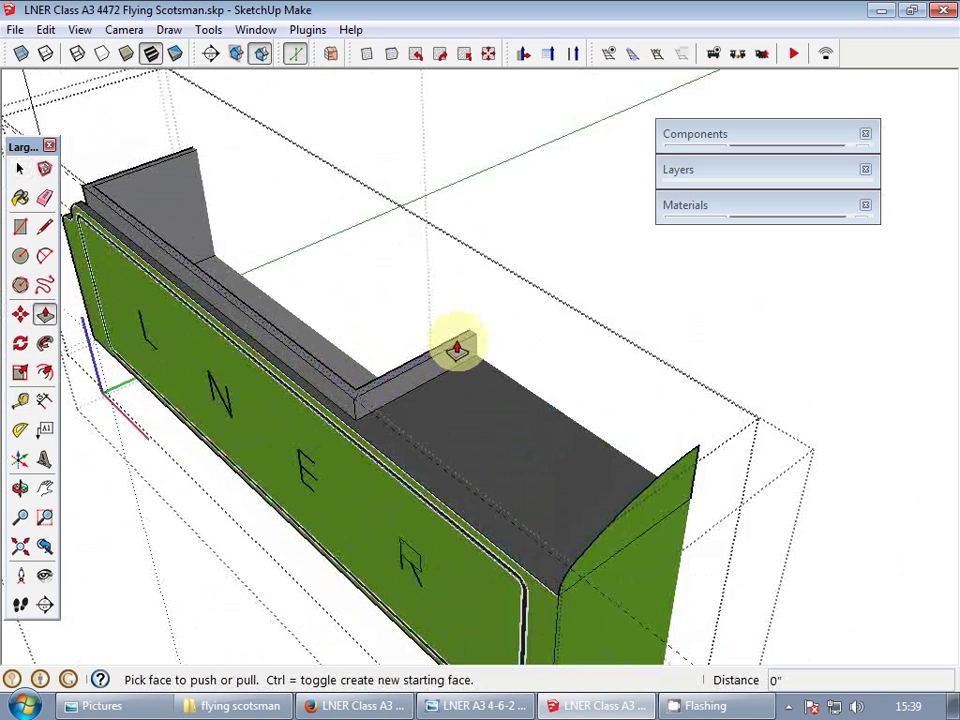
{"action": "left_click_drag", "start_coordinate": [456, 343], "coordinate": [481, 209]}
{"action": "middle_click_drag", "start_coordinate": [479, 207], "coordinate": [729, 420]}
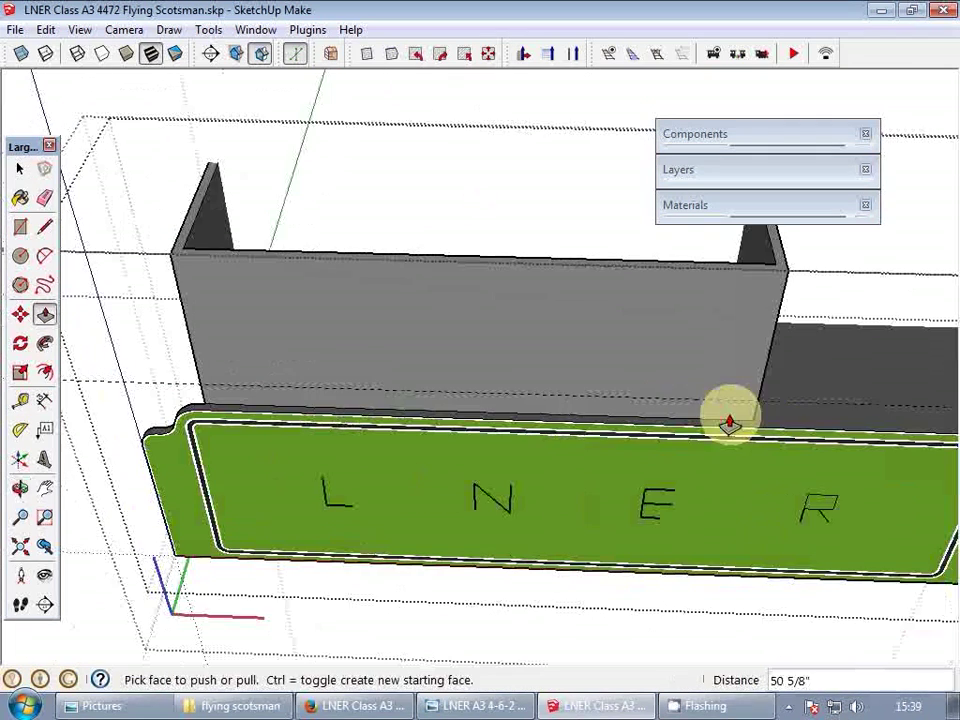
- Try extruding the curved rear end panel about 88 1/4" forward to the partition, checking its faces in the monochrome style
{"action": "middle_click_drag", "start_coordinate": [819, 380], "coordinate": [697, 412]}
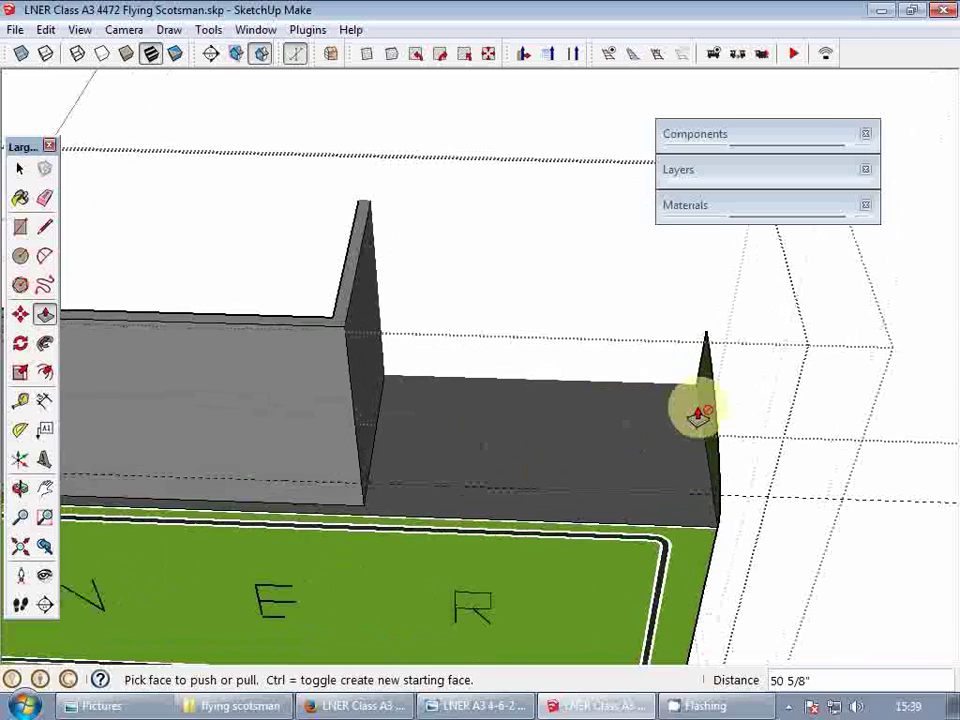
{"action": "left_click_drag", "start_coordinate": [712, 412], "coordinate": [362, 343]}
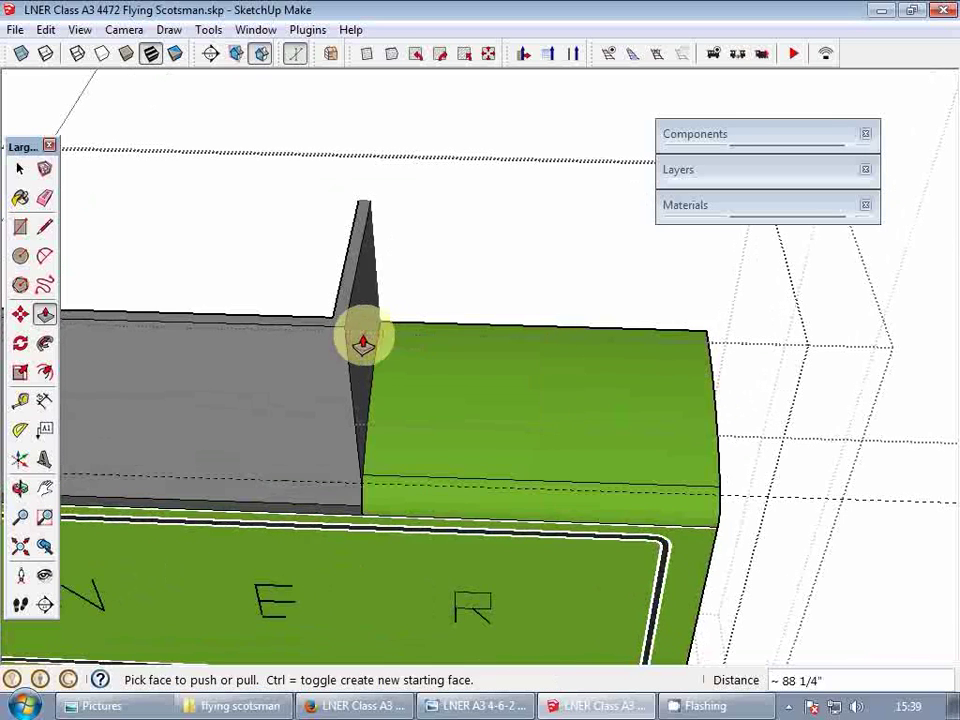
{"action": "key", "text": "space"}
{"action": "middle_click_drag", "start_coordinate": [425, 342], "coordinate": [352, 378]}
{"action": "left_click", "coordinate": [176, 54]}
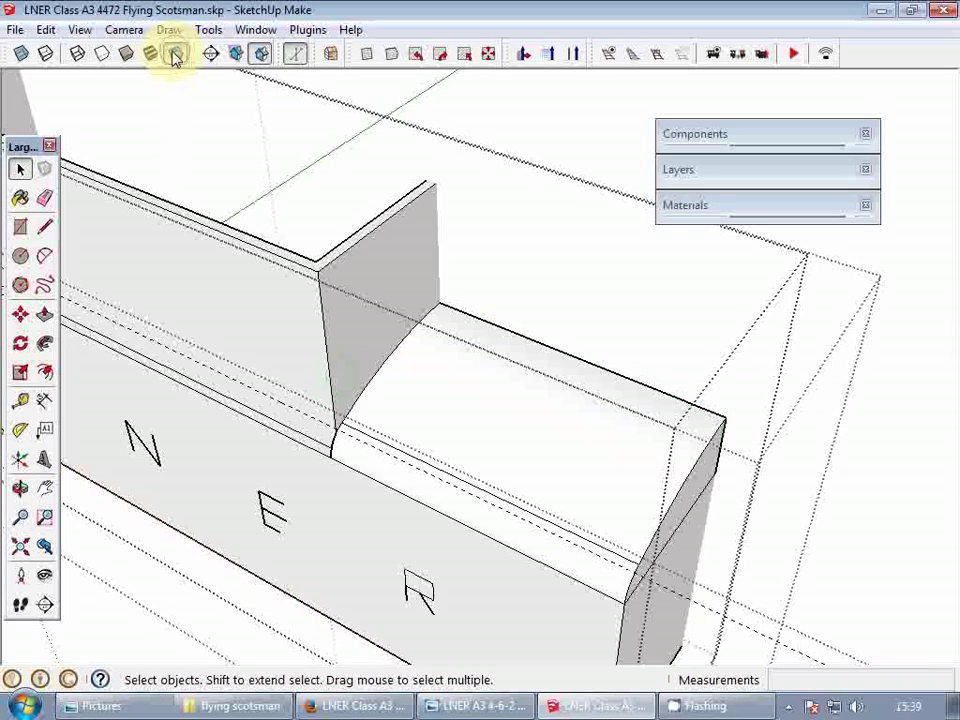
{"action": "left_click", "coordinate": [150, 54]}
{"action": "scroll", "coordinate": [400, 350], "scroll_direction": "up", "scroll_amount": 4}
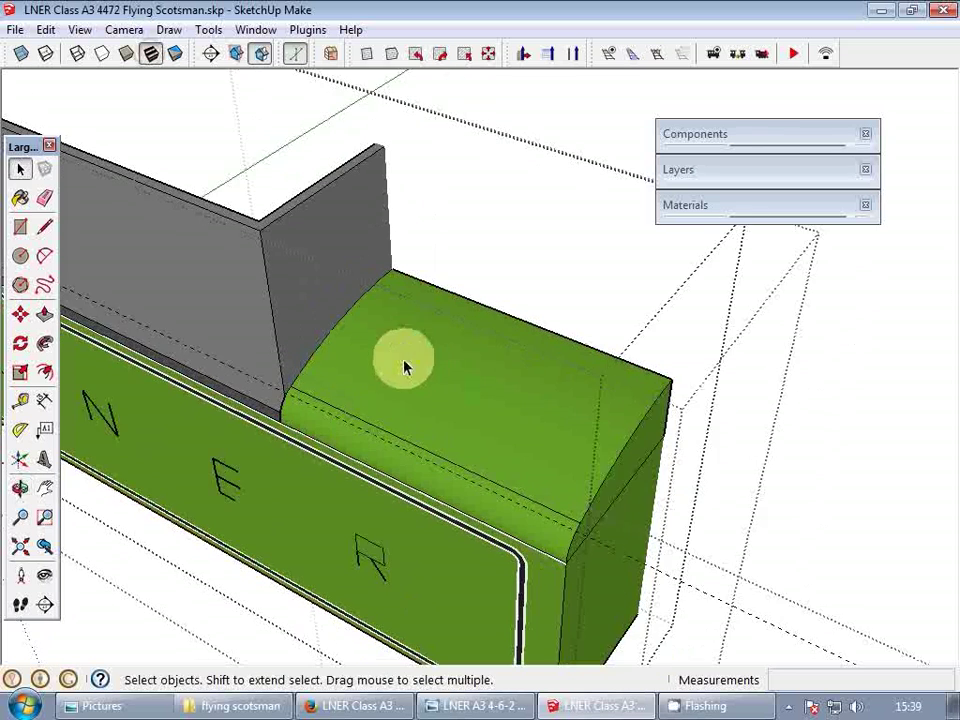
- Sample the olive green material from the tender side and remove the extruded curved cover behind the partition
{"action": "key", "text": "b"}
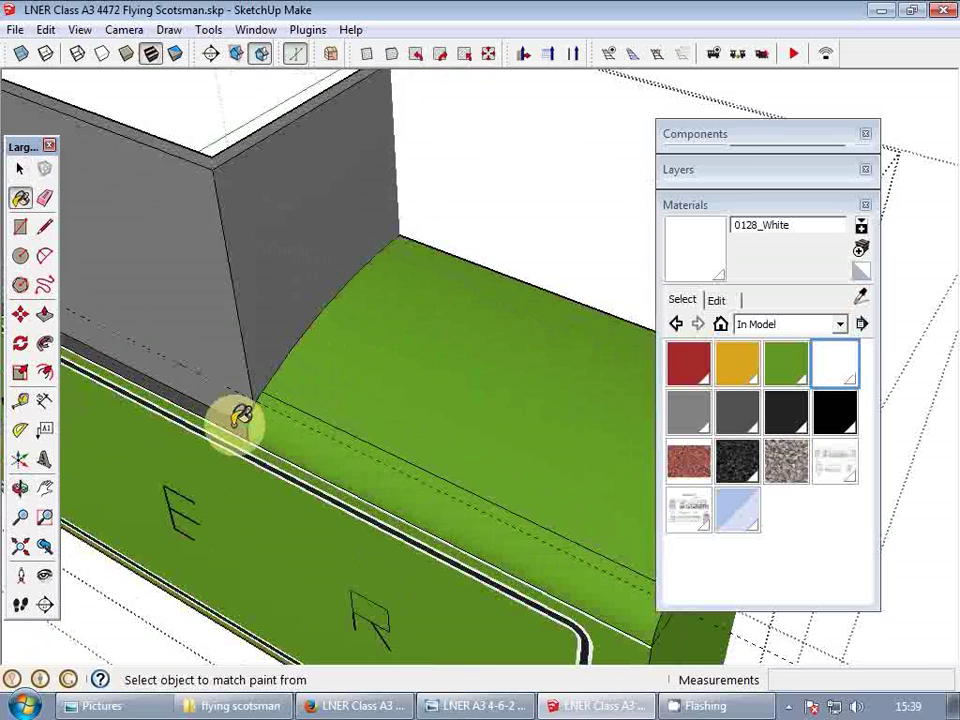
{"action": "left_click", "coordinate": [236, 430], "text": "alt"}
{"action": "key", "text": "space"}
{"action": "scroll", "coordinate": [311, 280], "scroll_direction": "down", "scroll_amount": 2}
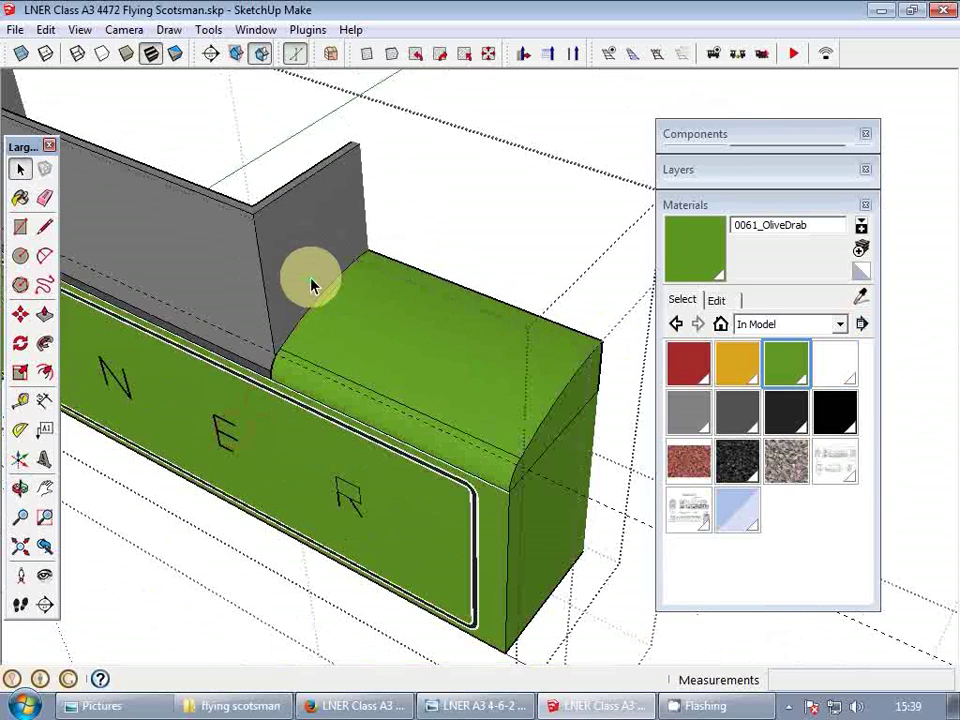
{"action": "left_click", "coordinate": [358, 334]}
{"action": "key", "text": "Delete"}
- Measure at the top edge of the rear partition wall
{"action": "scroll", "coordinate": [371, 343], "scroll_direction": "down", "scroll_amount": 2}
{"action": "middle_click_drag", "start_coordinate": [371, 343], "coordinate": [437, 442]}
{"action": "scroll", "coordinate": [504, 391], "scroll_direction": "up", "scroll_amount": 3}
{"action": "key", "text": "t"}
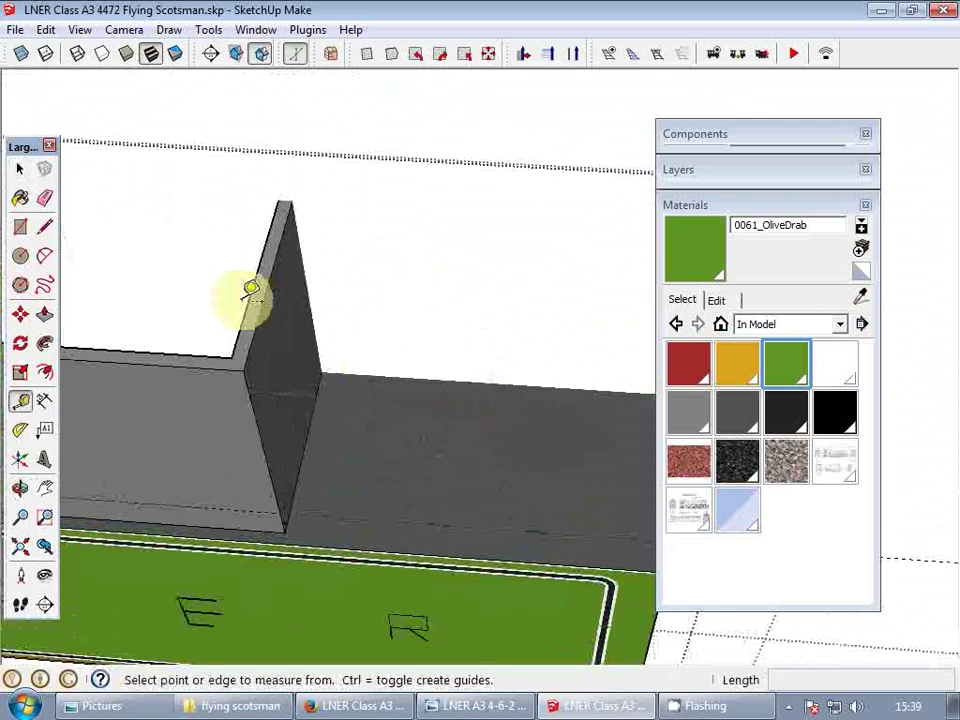
{"action": "left_click", "coordinate": [254, 290]}
{"action": "key", "text": "space"}
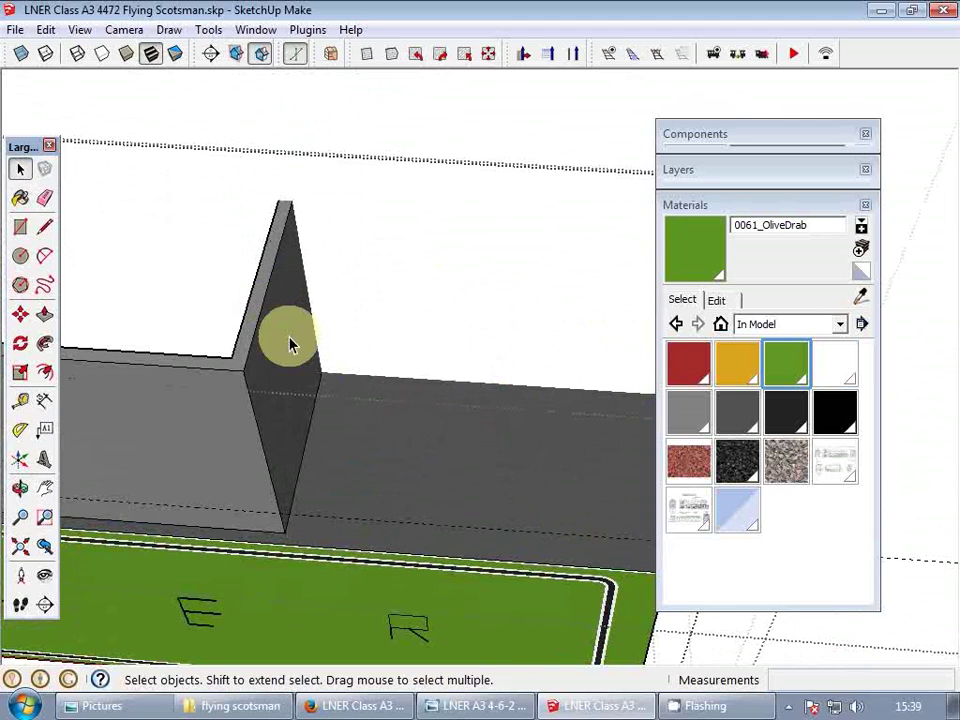
- Thicken the curved rear end panel 3" inward over the deck
{"action": "scroll", "coordinate": [292, 342], "scroll_direction": "down", "scroll_amount": 2}
{"action": "scroll", "coordinate": [547, 406], "scroll_direction": "up", "scroll_amount": 3}
{"action": "key", "text": "p"}
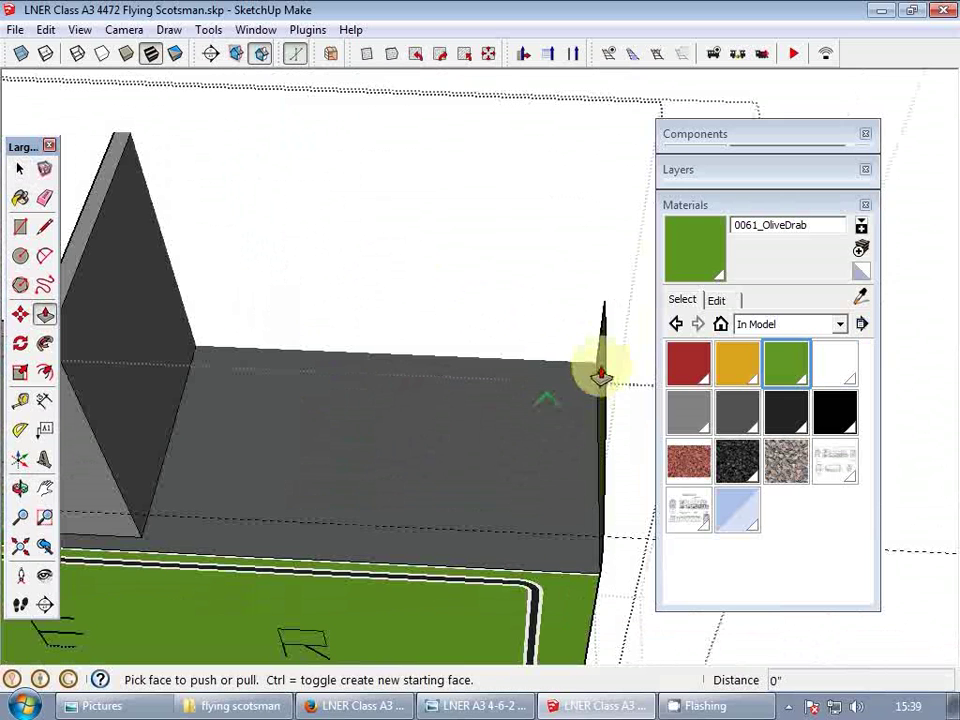
{"action": "left_click_drag", "start_coordinate": [600, 376], "coordinate": [559, 373]}
{"action": "type", "text": "3"}
{"action": "key", "text": "Return"}
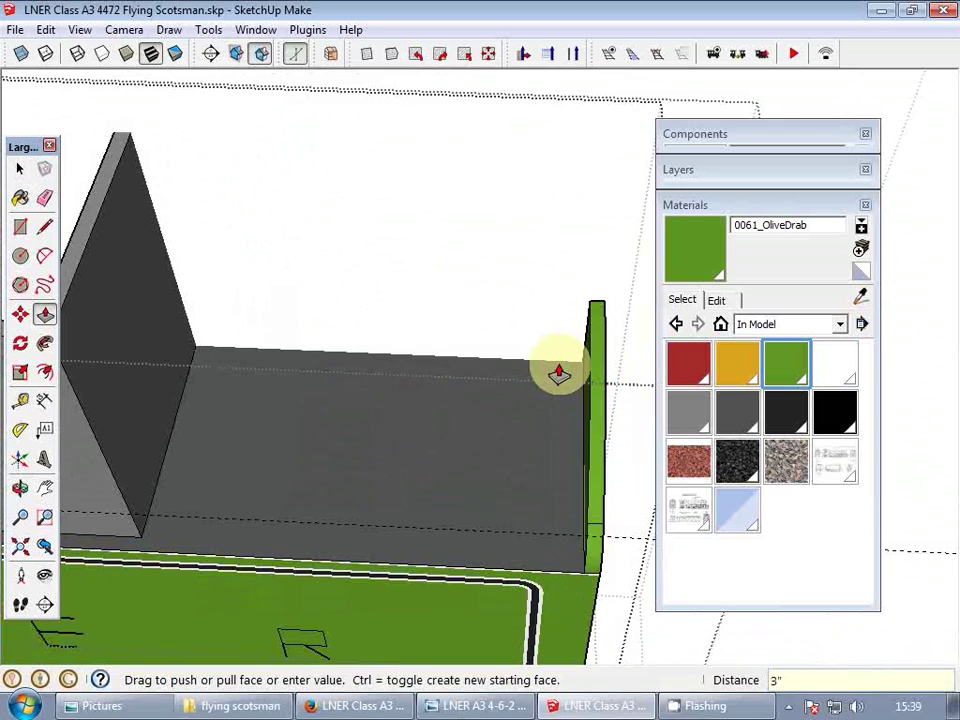
- Delete the small side face with its edges at the lower corner of the thickened rear end panel
{"action": "key", "text": "space"}
{"action": "scroll", "coordinate": [566, 407], "scroll_direction": "up", "scroll_amount": 2}
{"action": "middle_click_drag", "start_coordinate": [579, 439], "coordinate": [373, 411]}
{"action": "middle_click_drag", "start_coordinate": [463, 420], "coordinate": [452, 484]}
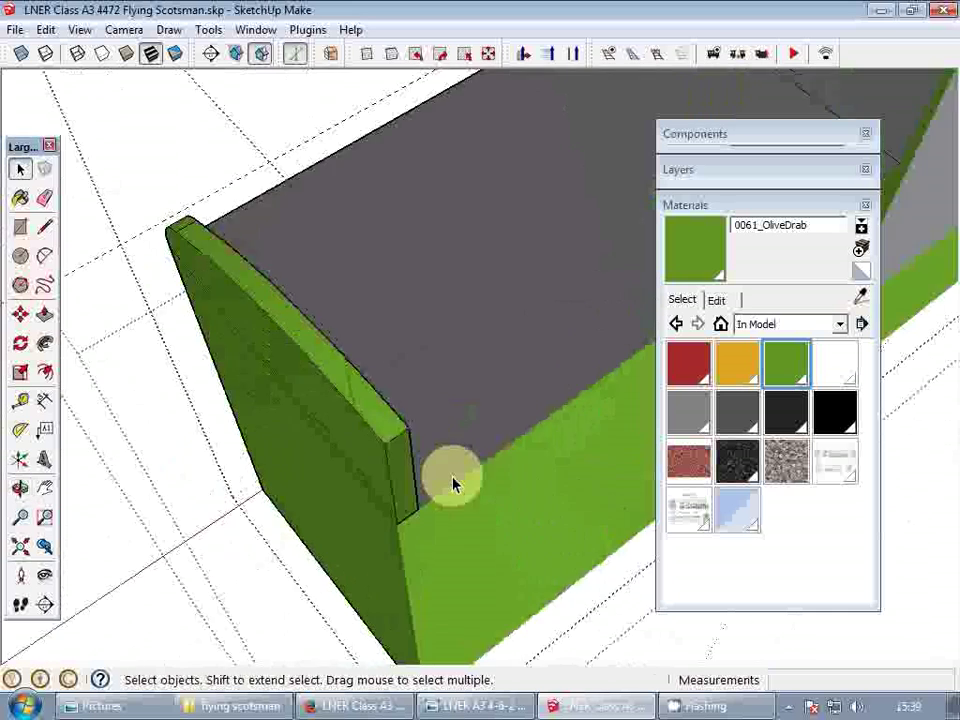
{"action": "scroll", "coordinate": [452, 484], "scroll_direction": "up", "scroll_amount": 3}
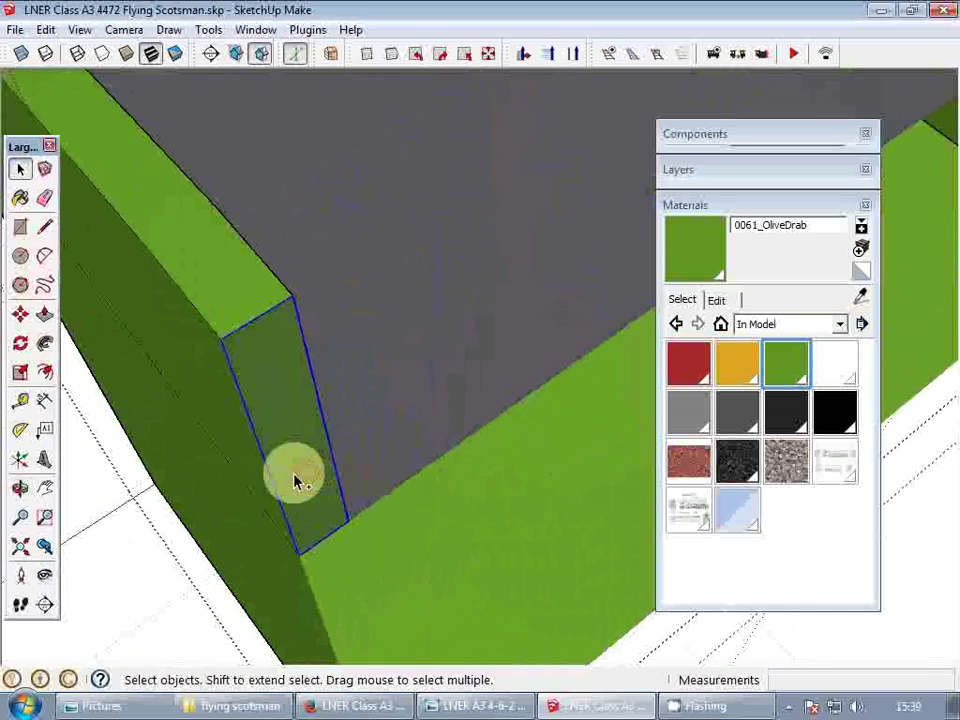
{"action": "key", "text": "Delete"}
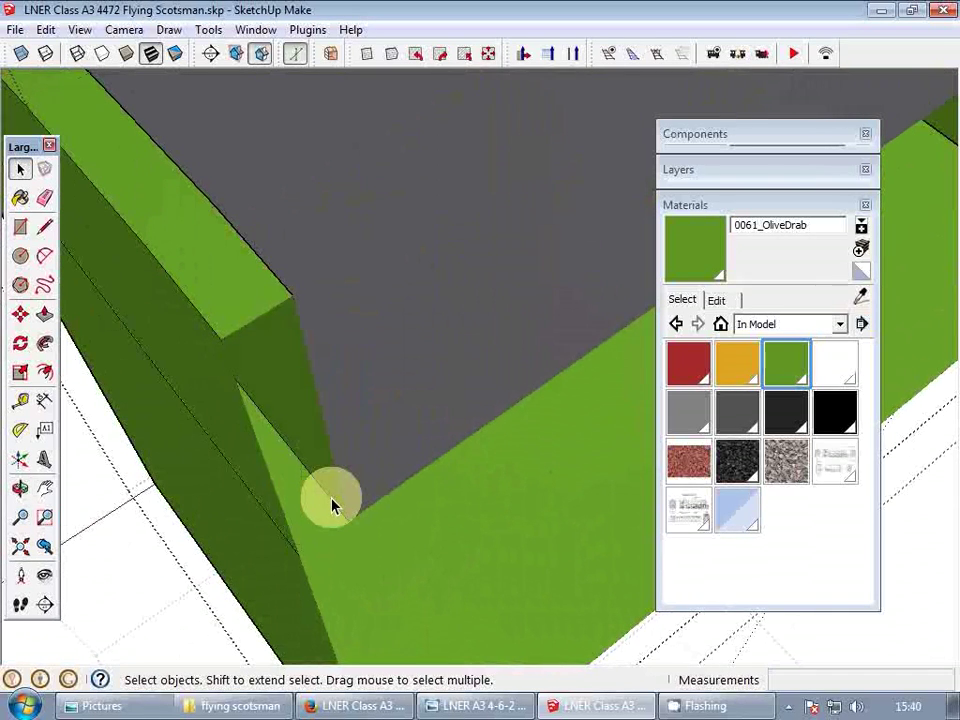
- Erase the leftover edges at the opened lower corner of the rear end panel
{"action": "left_click", "coordinate": [333, 505]}
{"action": "key", "text": "e"}
{"action": "left_click", "coordinate": [343, 525]}
{"action": "key", "text": "space"}
{"action": "scroll", "coordinate": [350, 503], "scroll_direction": "down", "scroll_amount": 4}
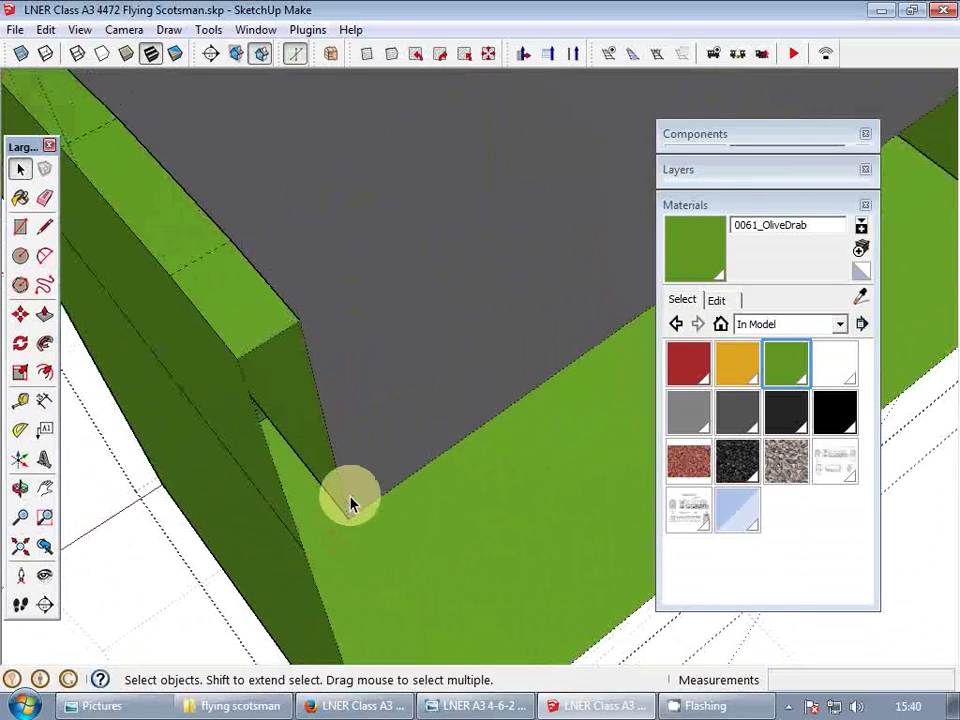
{"action": "key", "text": "e"}
{"action": "left_click", "coordinate": [243, 438]}
{"action": "scroll", "coordinate": [242, 427], "scroll_direction": "down", "scroll_amount": 1}
- Sample the deck's dark gray material and paint the rear end panel's curved top rim with it
{"action": "mouse_move", "coordinate": [248, 425]}
{"action": "middle_mouse_down"}
{"action": "mouse_move", "coordinate": [339, 497]}
{"action": "mouse_move", "coordinate": [360, 540]}
{"action": "mouse_move", "coordinate": [435, 304]}
{"action": "mouse_move", "coordinate": [522, 336]}
{"action": "mouse_move", "coordinate": [373, 405]}
{"action": "mouse_move", "coordinate": [462, 388]}
{"action": "middle_mouse_up"}
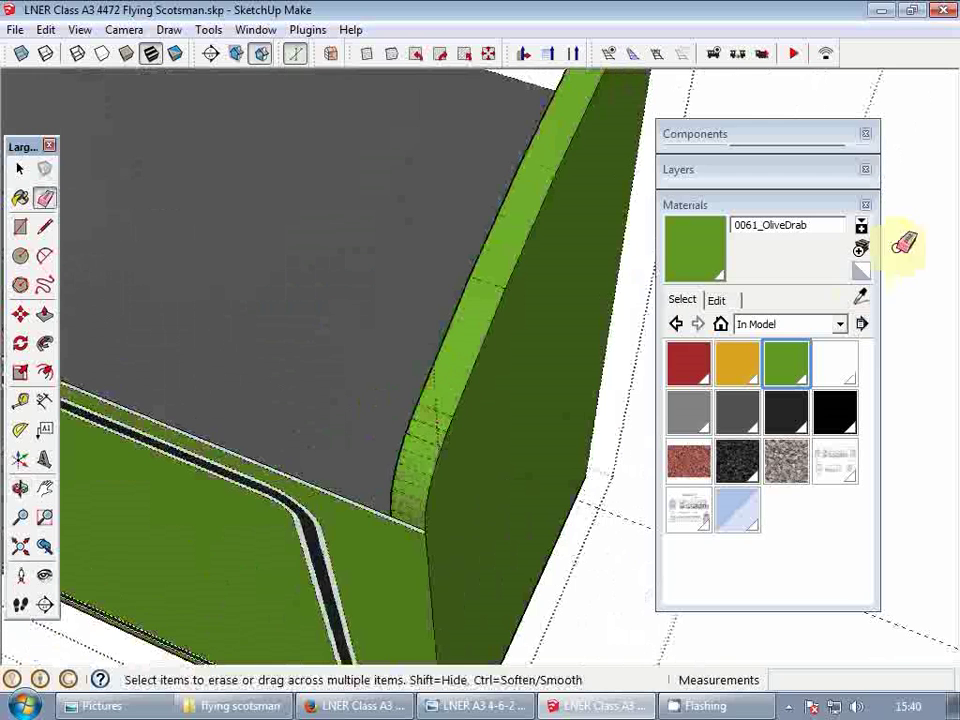
{"action": "left_click", "coordinate": [862, 296]}
{"action": "mouse_move", "coordinate": [268, 321]}
{"action": "middle_mouse_down"}
{"action": "mouse_move", "coordinate": [561, 336]}
{"action": "mouse_move", "coordinate": [504, 336]}
{"action": "middle_mouse_up"}
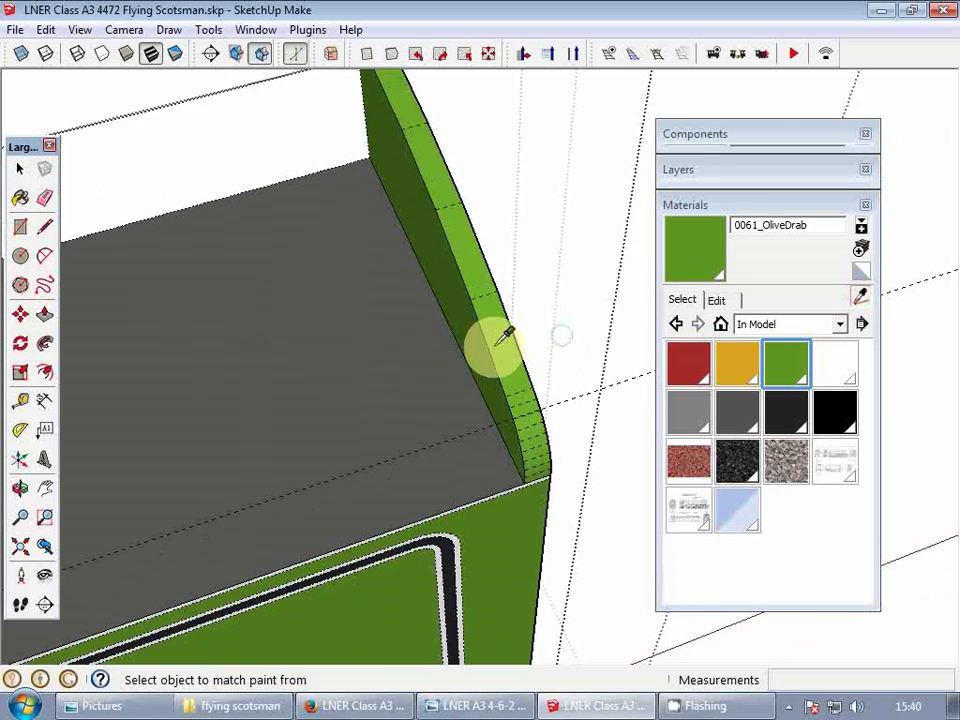
{"action": "left_click", "coordinate": [392, 358]}
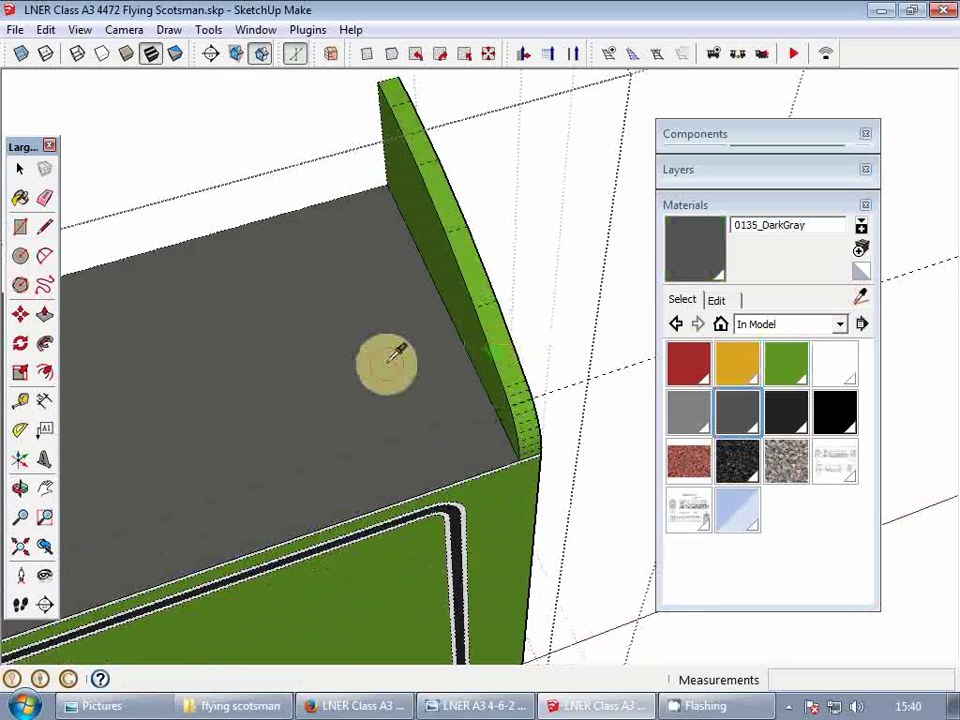
{"action": "left_click", "coordinate": [489, 281]}
{"action": "key", "text": "space"}
- Draw a line along the deck from the partition corner to the rear panel and continue it up the panel's inner face
{"action": "mouse_move", "coordinate": [489, 281]}
{"action": "middle_mouse_down"}
{"action": "mouse_move", "coordinate": [403, 415]}
{"action": "mouse_move", "coordinate": [536, 422]}
{"action": "mouse_move", "coordinate": [480, 437]}
{"action": "middle_mouse_up"}
{"action": "key", "text": "l"}
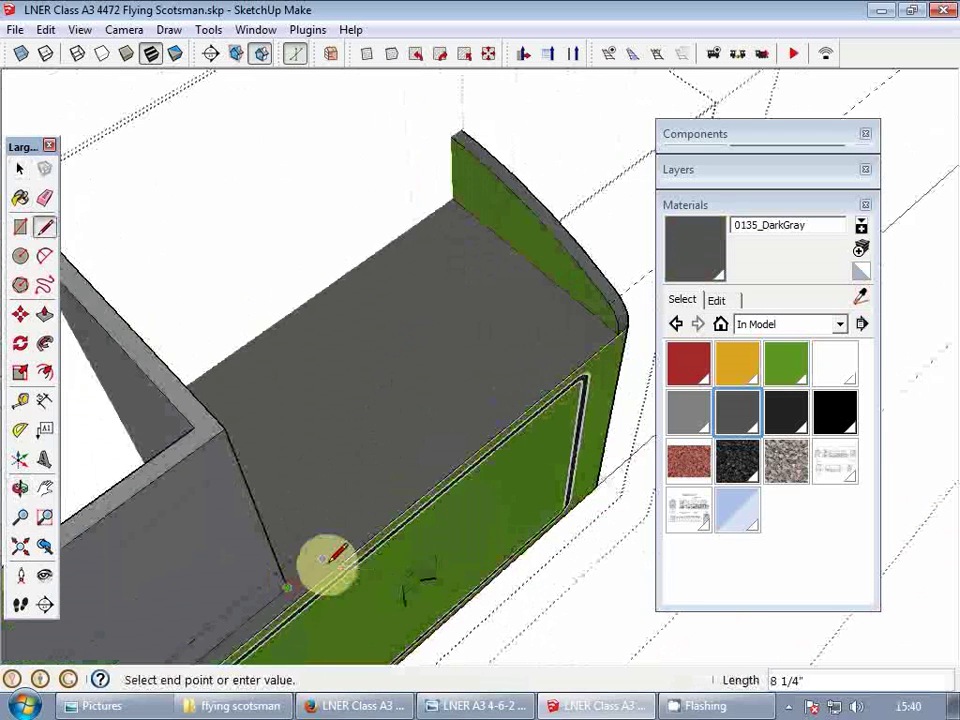
{"action": "scroll", "coordinate": [622, 311], "scroll_direction": "up", "scroll_amount": 2}
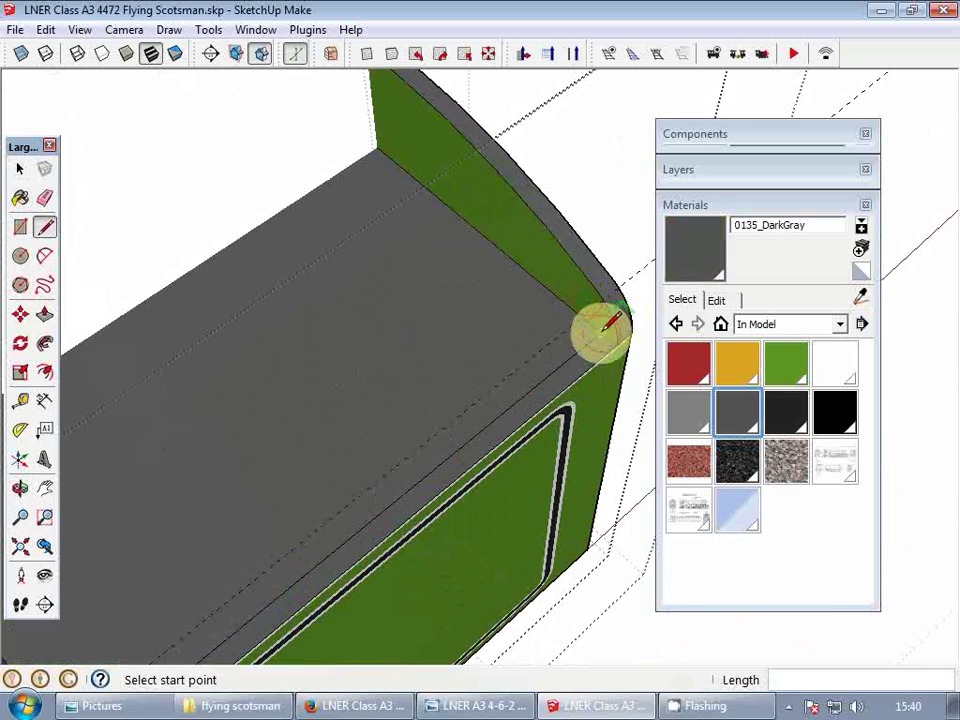
{"action": "scroll", "coordinate": [607, 310], "scroll_direction": "up", "scroll_amount": 3}
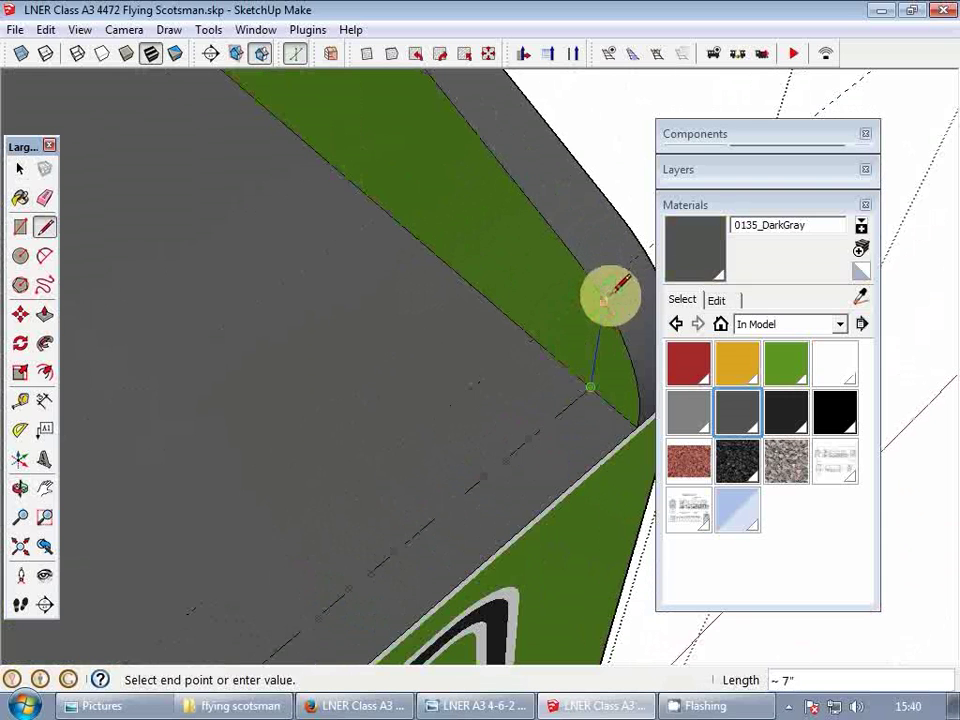
{"action": "key", "text": "space"}
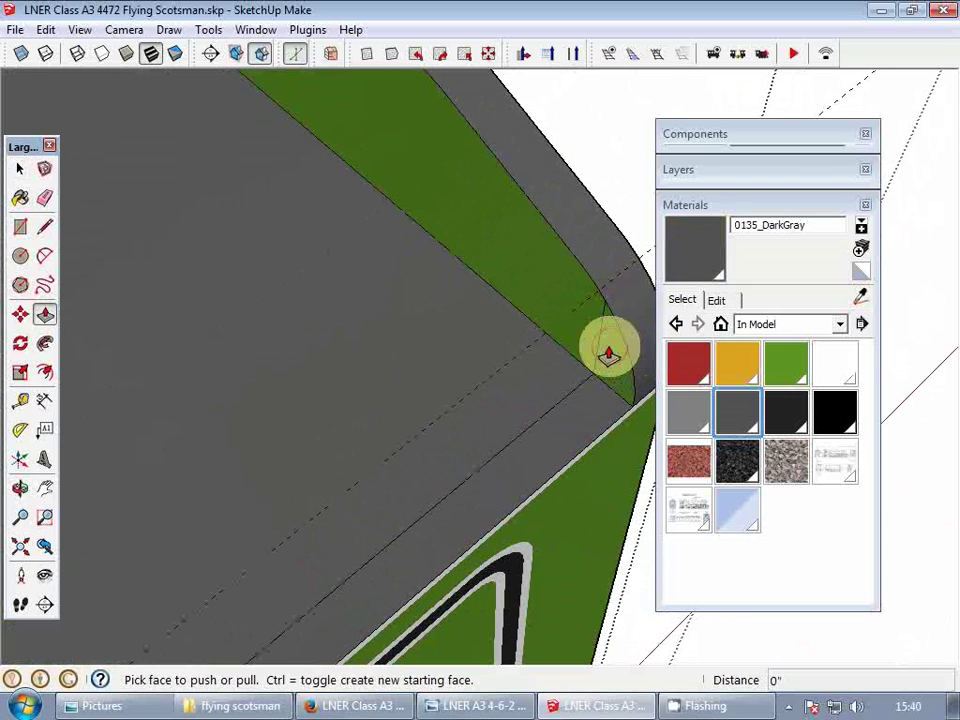
- Extrude the small curved corner face of the rear panel about 174 1/8" along the tender side to the front partition's corner
{"action": "left_click", "coordinate": [610, 348]}
{"action": "scroll", "coordinate": [488, 434], "scroll_direction": "down", "scroll_amount": 8}
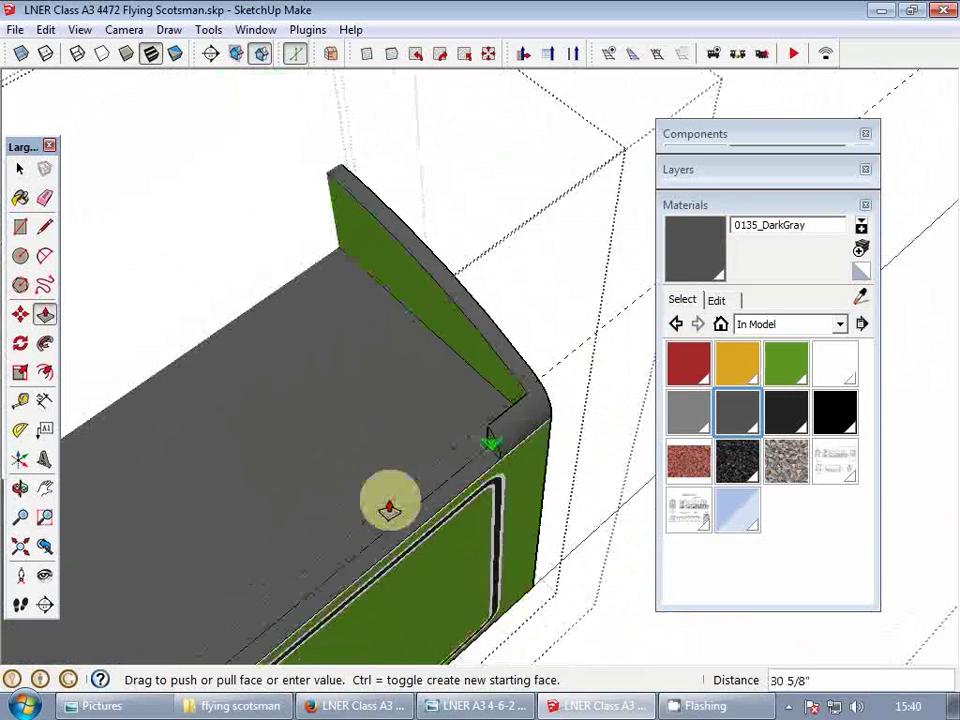
{"action": "mouse_move", "coordinate": [390, 508]}
{"action": "middle_mouse_down"}
{"action": "mouse_move", "coordinate": [585, 317]}
{"action": "mouse_move", "coordinate": [376, 500]}
{"action": "middle_mouse_up"}
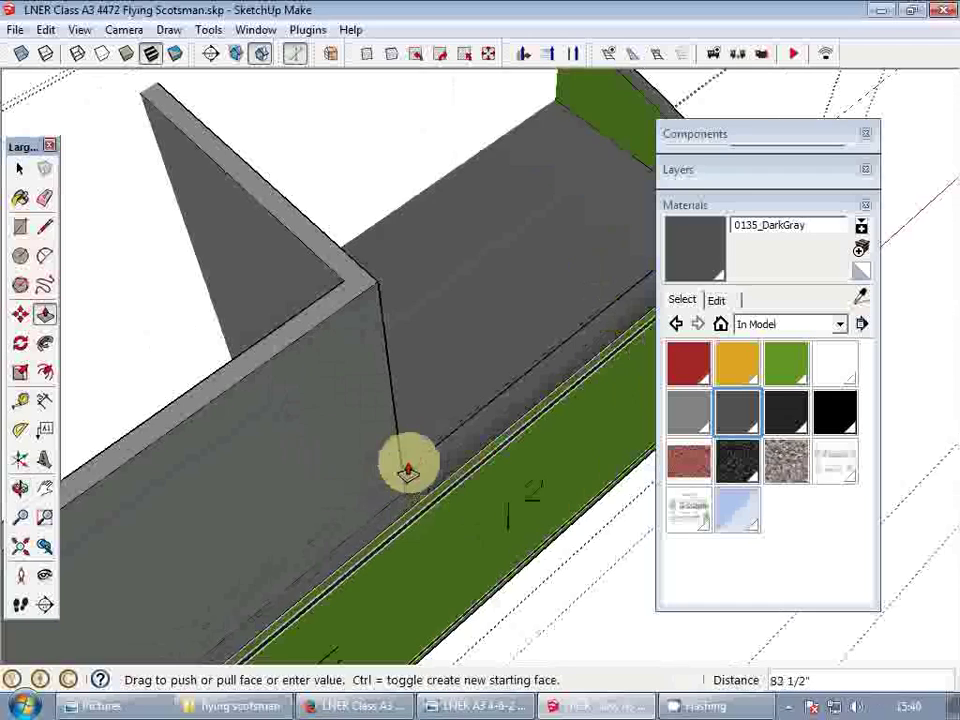
{"action": "middle_click_drag", "start_coordinate": [410, 500], "coordinate": [518, 302]}
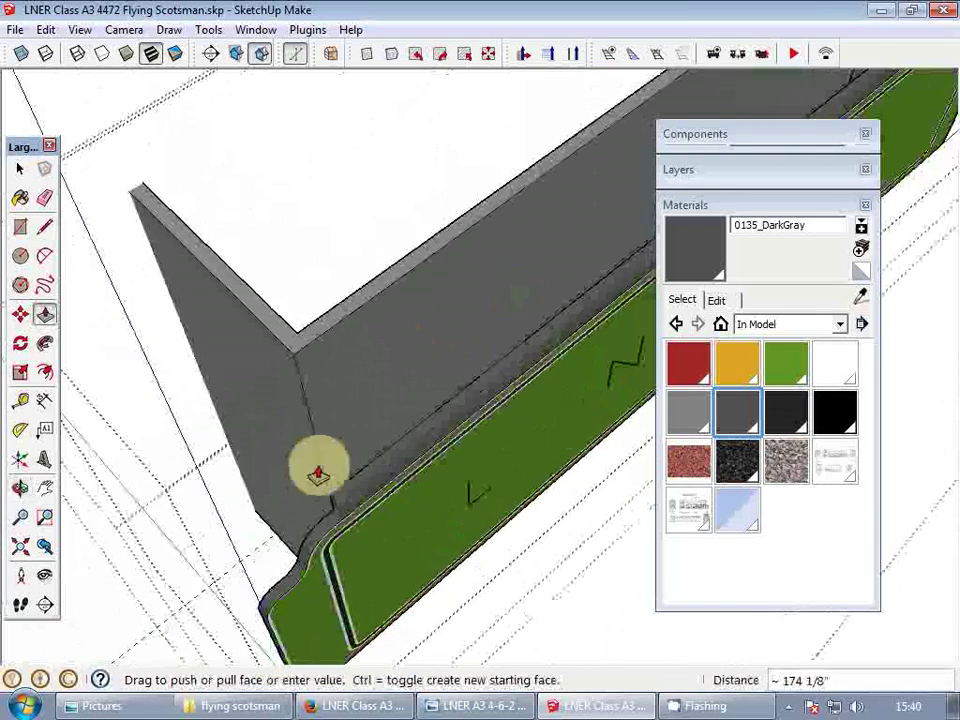
{"action": "left_click", "coordinate": [324, 466]}
- Paint the curved side strip's green front end dark gray and sample olive green from the tender side
{"action": "scroll", "coordinate": [336, 521], "scroll_direction": "up", "scroll_amount": 5}
{"action": "key", "text": "space"}
{"action": "middle_click_drag", "start_coordinate": [336, 522], "coordinate": [491, 478]}
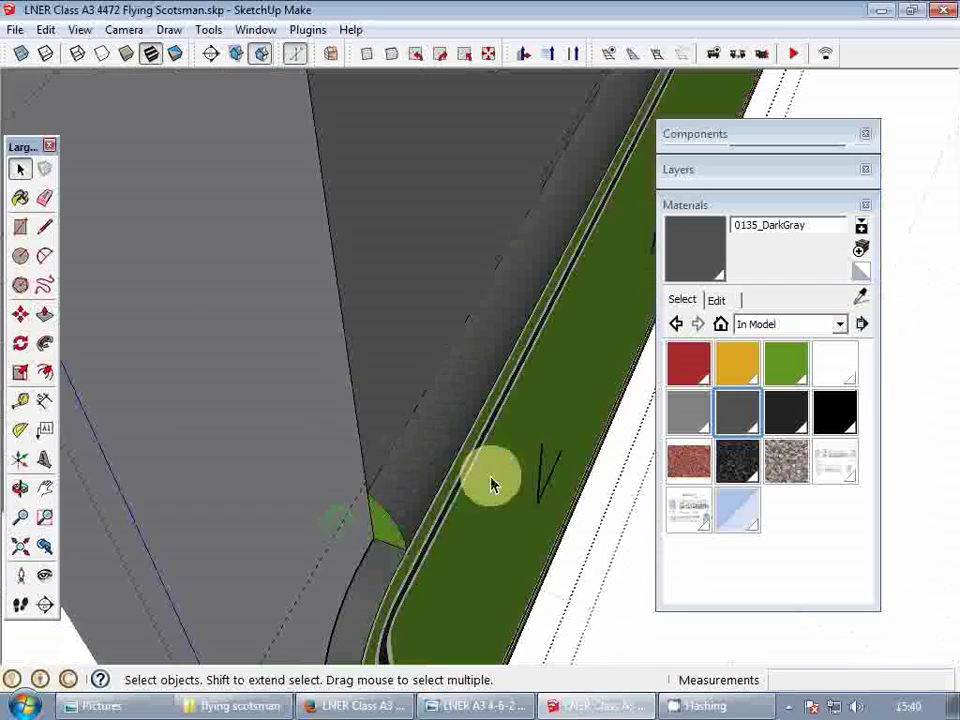
{"action": "left_click", "coordinate": [693, 278]}
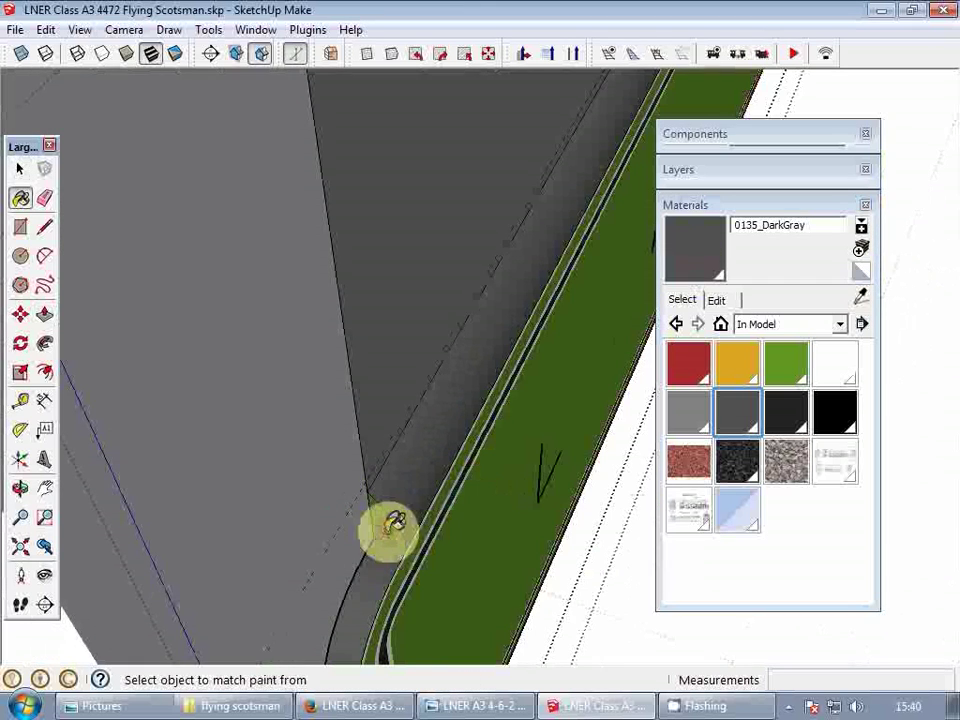
{"action": "left_click", "coordinate": [470, 543], "text": "alt"}
{"action": "middle_click_drag", "start_coordinate": [400, 507], "coordinate": [540, 331]}
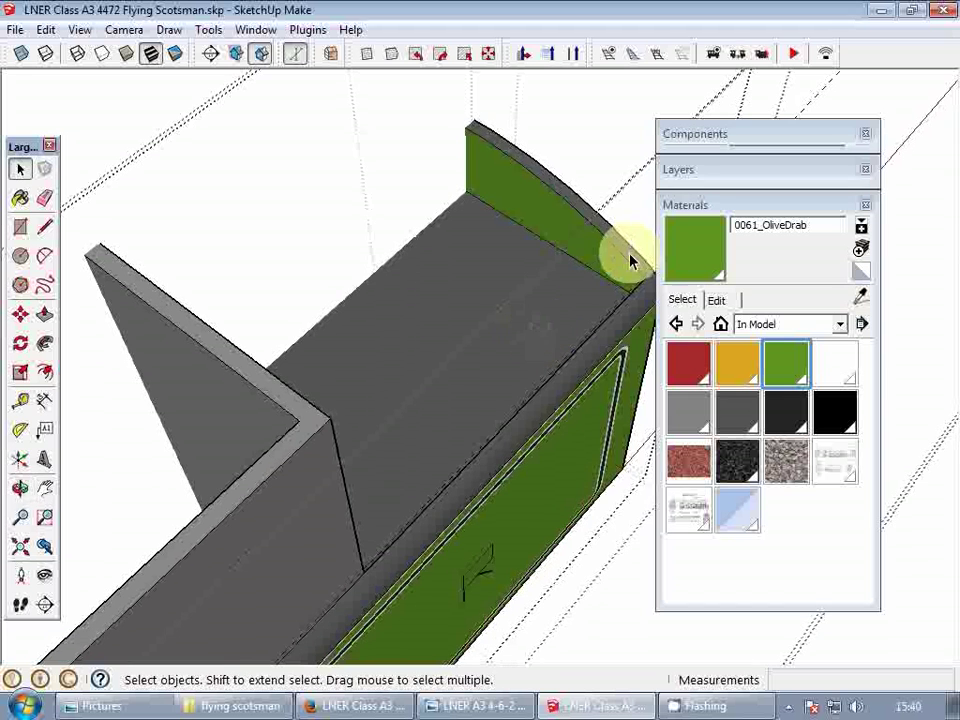
- Copy the rear end panel's inner curved edge onto the rear face of the partition wall
{"action": "key", "text": "m"}
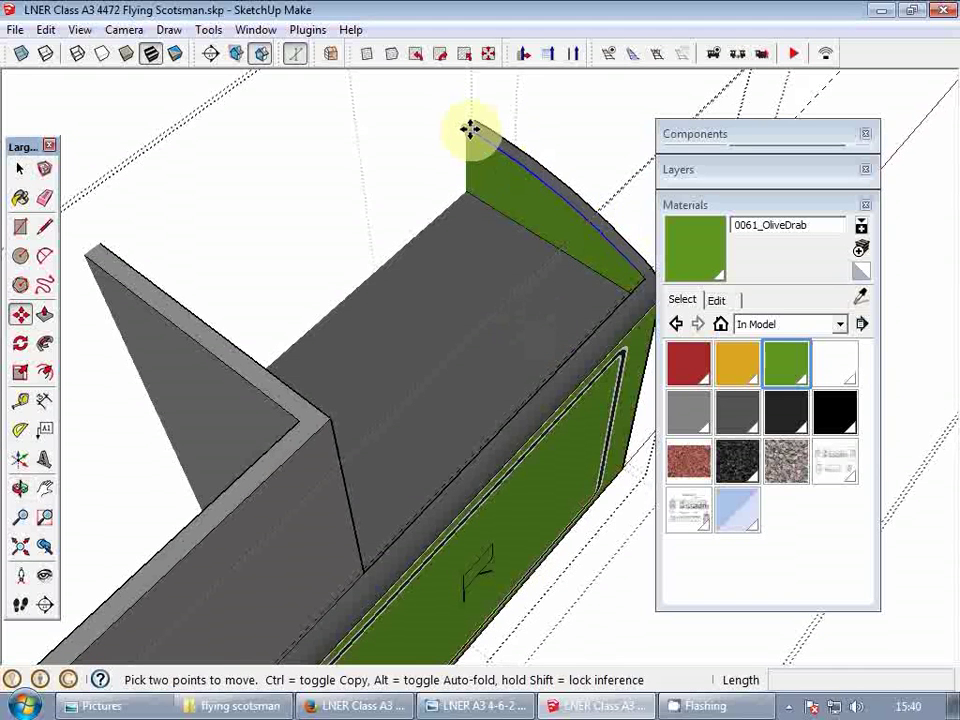
{"action": "key", "text": "ctrl"}
{"action": "left_click", "coordinate": [466, 128]}
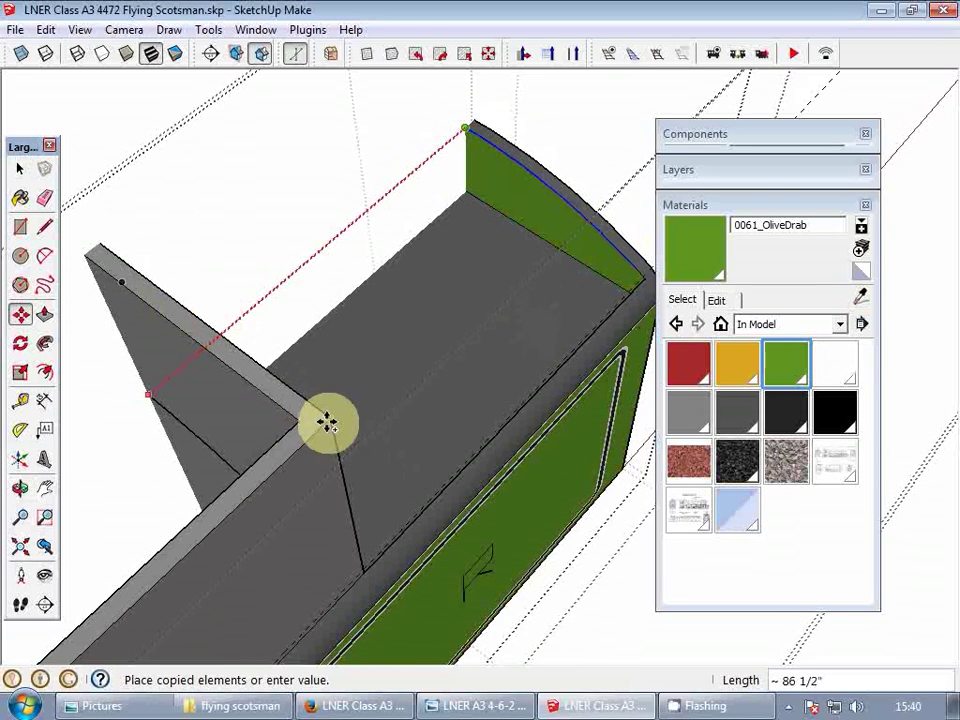
{"action": "middle_click_drag", "start_coordinate": [417, 386], "coordinate": [370, 377]}
{"action": "key", "text": "p"}
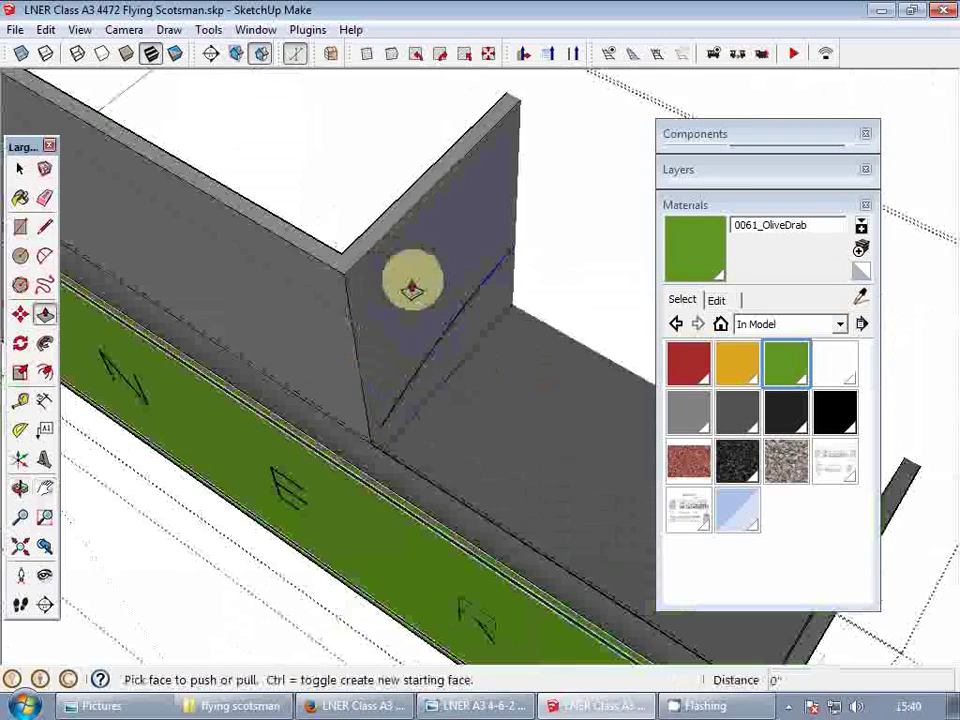
{"action": "key", "text": "space"}
- Copy the short remaining edge segment at the rear panel's corner onto the partition to complete the curve
{"action": "scroll", "coordinate": [408, 452], "scroll_direction": "up", "scroll_amount": 3}
{"action": "middle_click_drag", "start_coordinate": [408, 437], "coordinate": [502, 510], "text": "shift"}
{"action": "scroll", "coordinate": [520, 535], "scroll_direction": "up", "scroll_amount": 2}
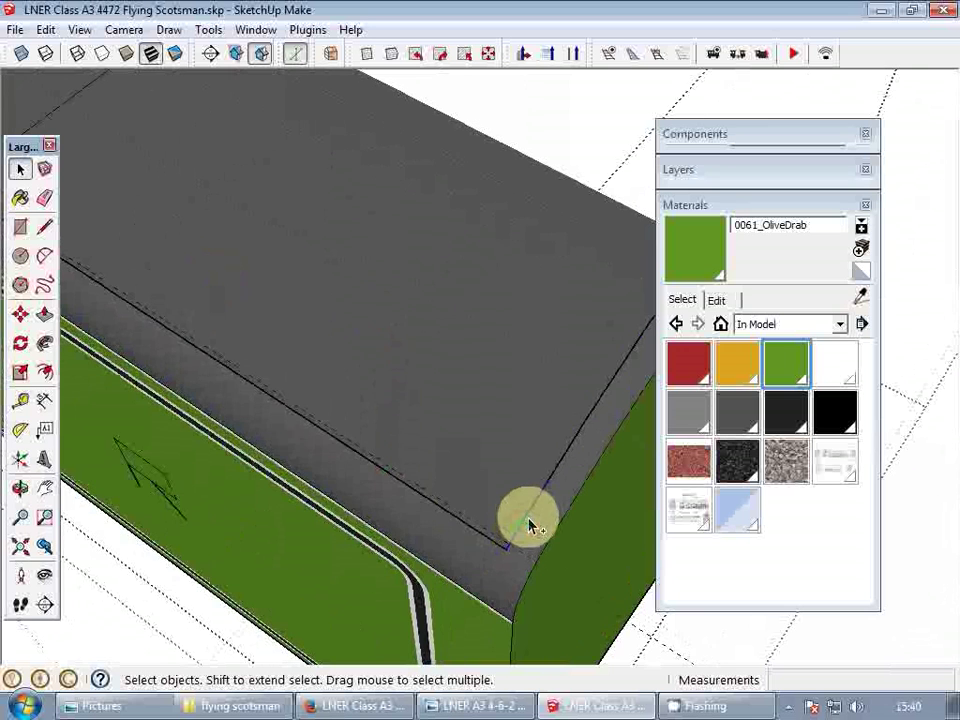
{"action": "scroll", "coordinate": [530, 520], "scroll_direction": "down", "scroll_amount": 1}
{"action": "key", "text": "m"}
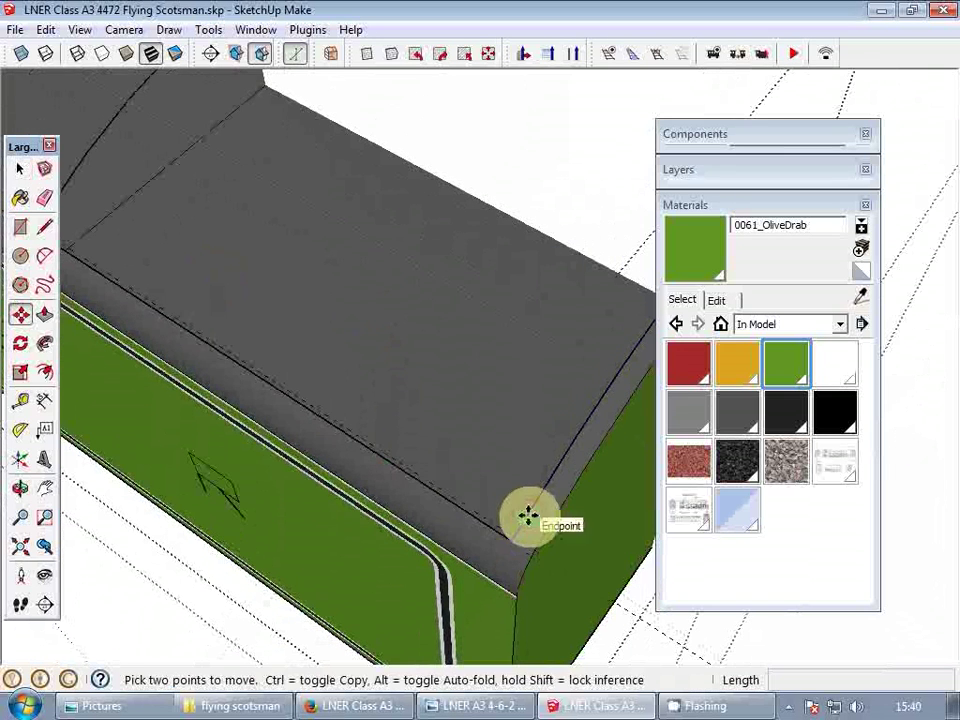
{"action": "left_click", "coordinate": [528, 515]}
{"action": "key", "text": "ctrl"}
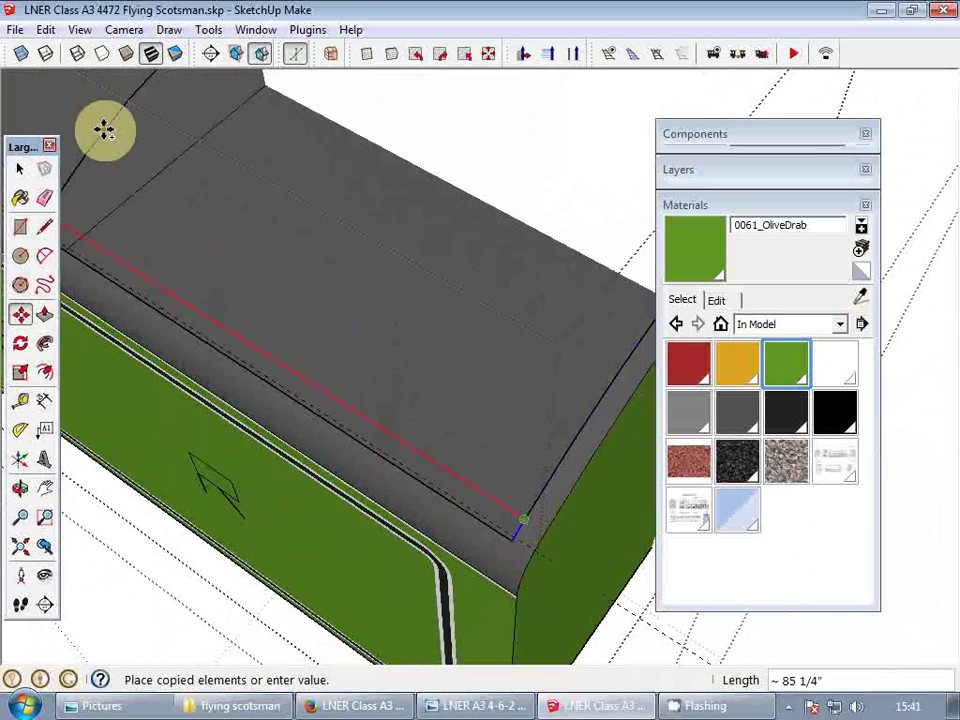
{"action": "middle_click_drag", "start_coordinate": [96, 126], "coordinate": [369, 264]}
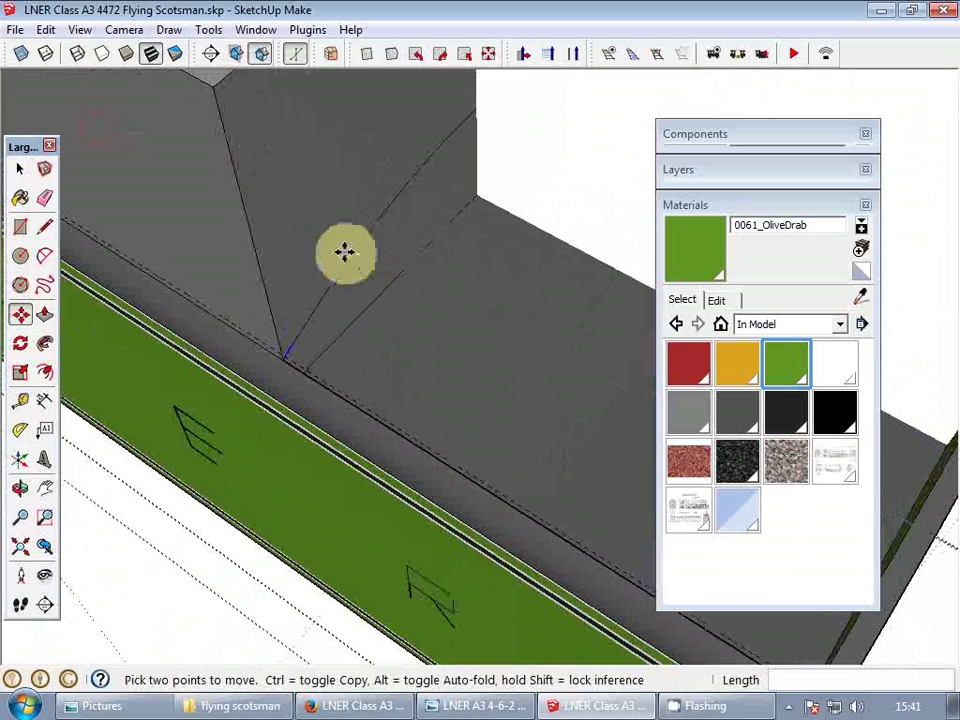
- Push the partition face above the copied curve inward, leaving a curved ledge across its rear face
{"action": "key", "text": "p"}
{"action": "left_click_drag", "start_coordinate": [344, 252], "coordinate": [267, 236]}
{"action": "key", "text": "space"}
{"action": "middle_click_drag", "start_coordinate": [267, 236], "coordinate": [386, 306]}
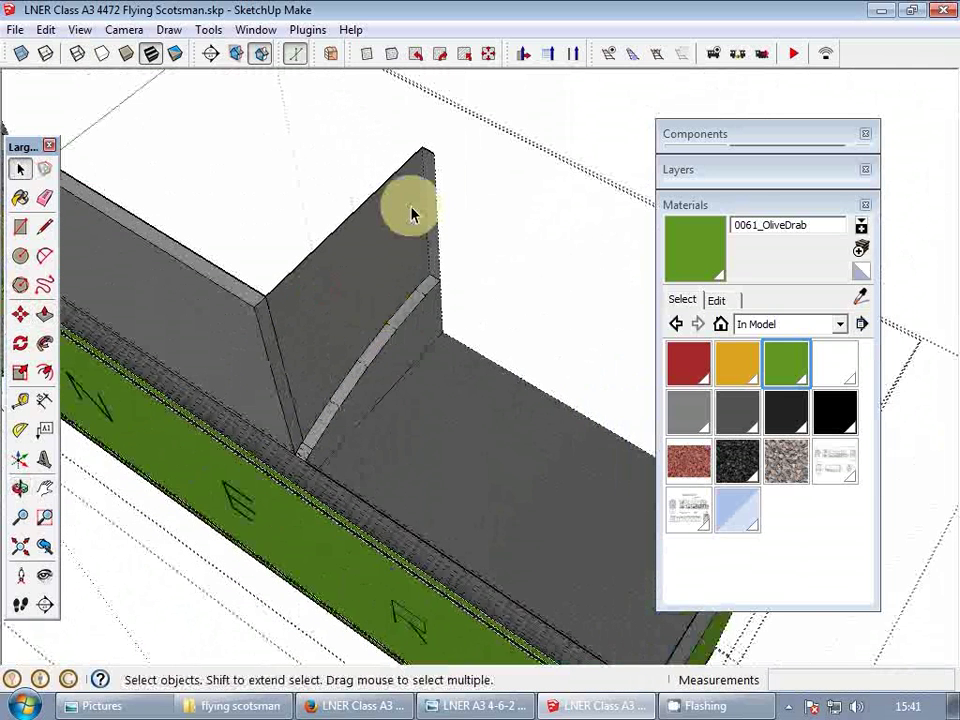
- Erase the leftover thin panel above the curved ledge so the partition ends at the curve
{"action": "scroll", "coordinate": [410, 215], "scroll_direction": "up", "scroll_amount": 2}
{"action": "scroll", "coordinate": [410, 243], "scroll_direction": "up", "scroll_amount": 1}
{"action": "key", "text": "e"}
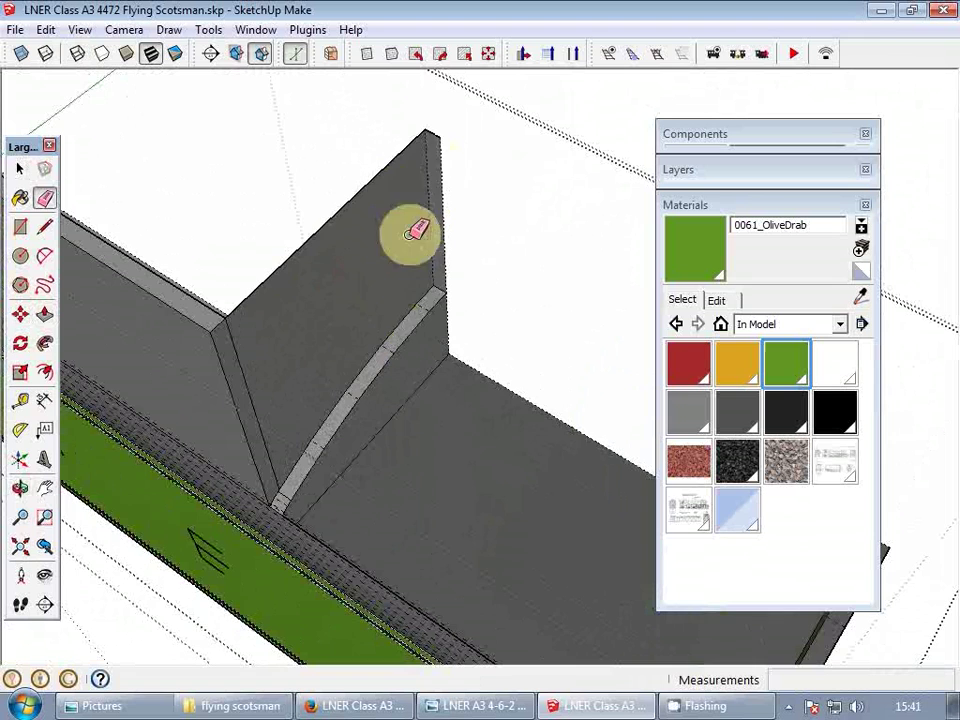
{"action": "left_click", "coordinate": [440, 138]}
{"action": "middle_click_drag", "start_coordinate": [398, 300], "coordinate": [279, 261]}
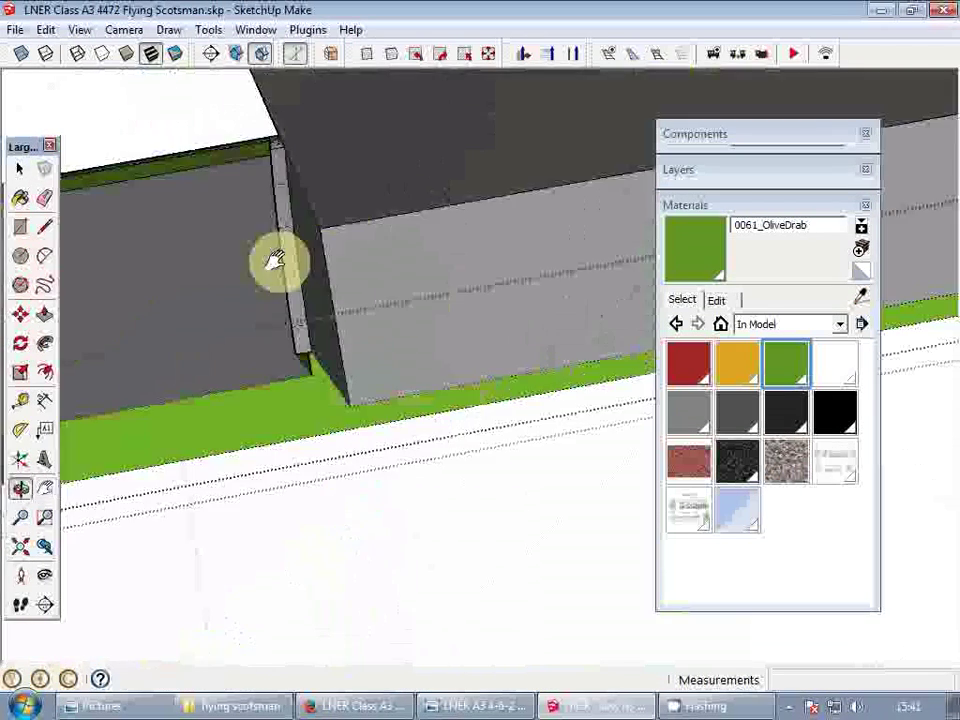
{"action": "left_click", "coordinate": [728, 207]}
- Clean up the segment lines across the partition's curved top and the seam where it meets the rounded side strip
{"action": "middle_click_drag", "start_coordinate": [522, 350], "coordinate": [321, 295]}
{"action": "middle_click_drag", "start_coordinate": [375, 275], "coordinate": [373, 349], "text": "shift"}
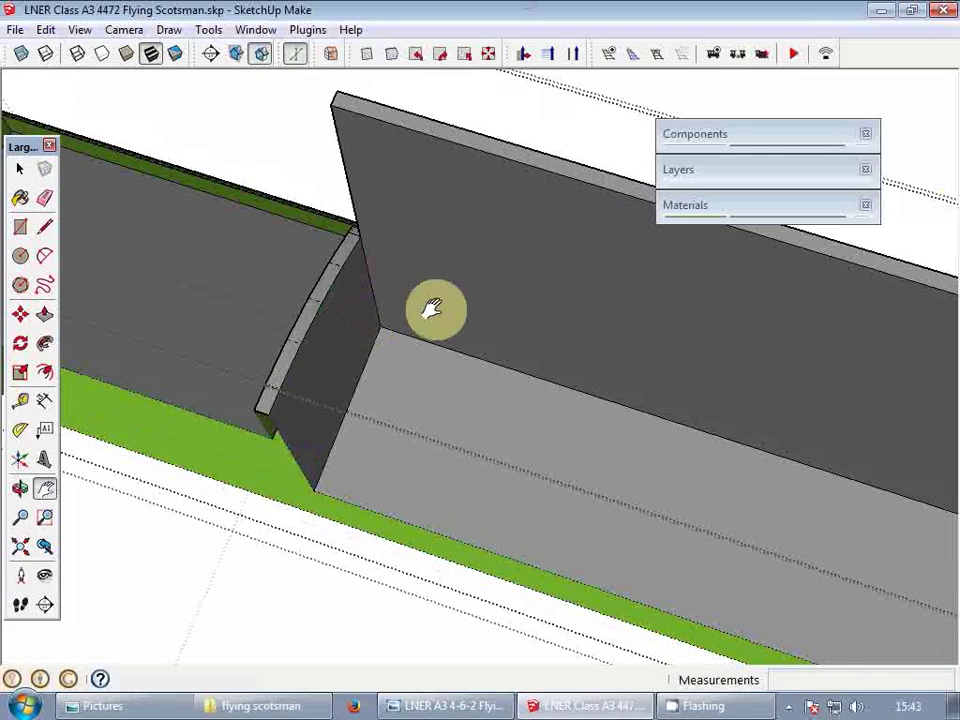
{"action": "mouse_move", "coordinate": [431, 311]}
{"action": "middle_mouse_down"}
{"action": "mouse_move", "coordinate": [431, 347]}
{"action": "mouse_move", "coordinate": [364, 296]}
{"action": "mouse_move", "coordinate": [450, 342]}
{"action": "mouse_move", "coordinate": [527, 330]}
{"action": "mouse_move", "coordinate": [690, 420]}
{"action": "mouse_move", "coordinate": [819, 454]}
{"action": "mouse_move", "coordinate": [590, 340]}
{"action": "middle_mouse_up"}
{"action": "scroll", "coordinate": [527, 332], "scroll_direction": "up", "scroll_amount": 2}
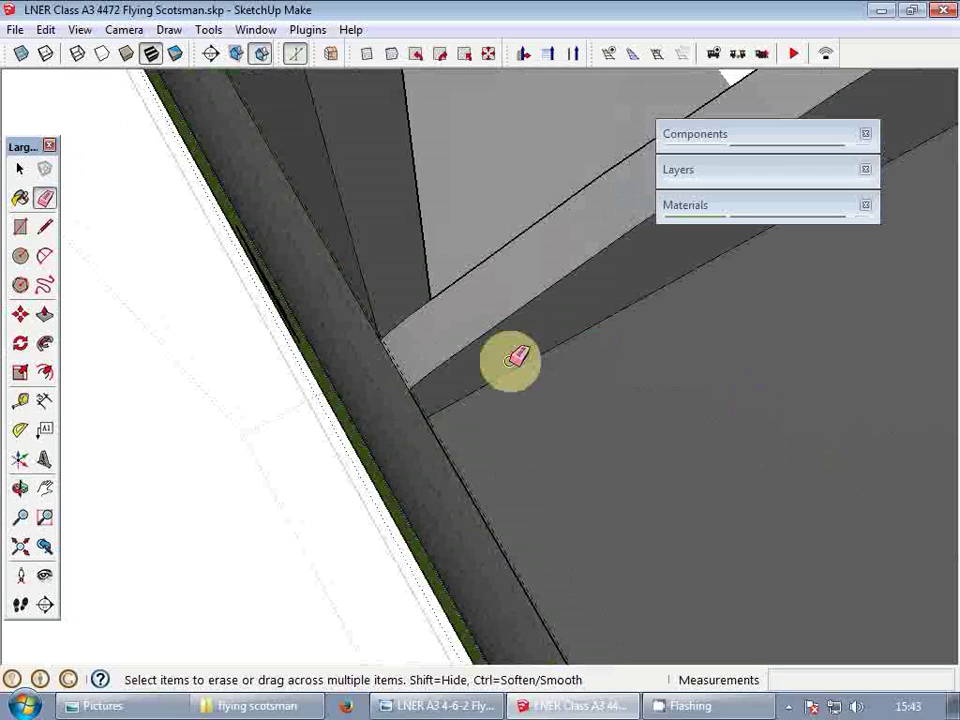
{"action": "mouse_move", "coordinate": [427, 346]}
{"action": "middle_mouse_down"}
{"action": "mouse_move", "coordinate": [529, 347]}
{"action": "mouse_move", "coordinate": [431, 396]}
{"action": "middle_mouse_up"}
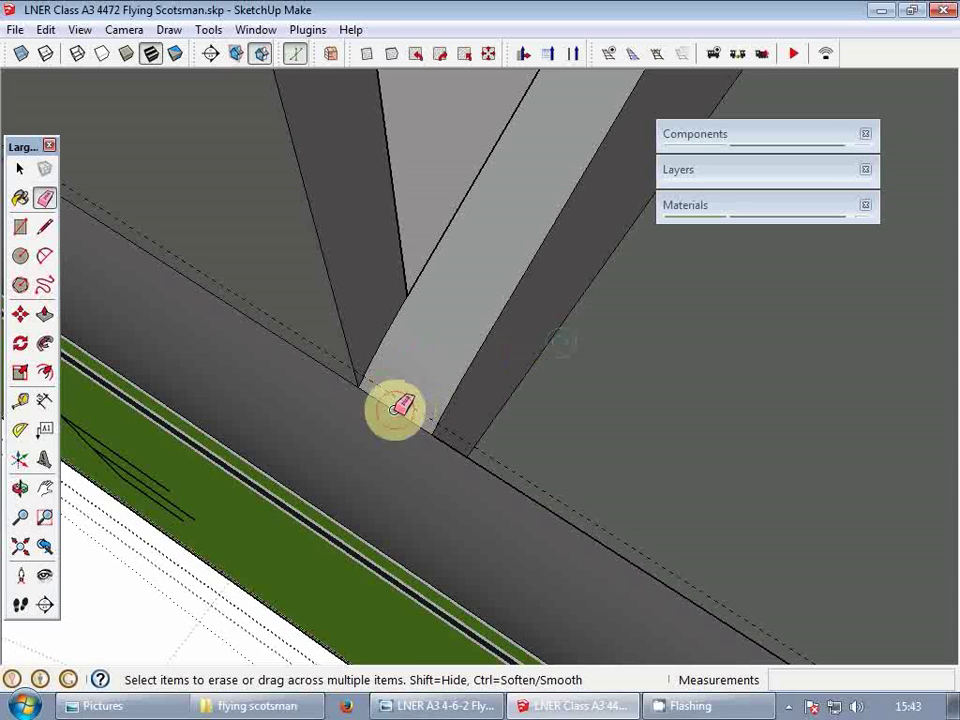
{"action": "scroll", "coordinate": [389, 405], "scroll_direction": "down", "scroll_amount": 6}
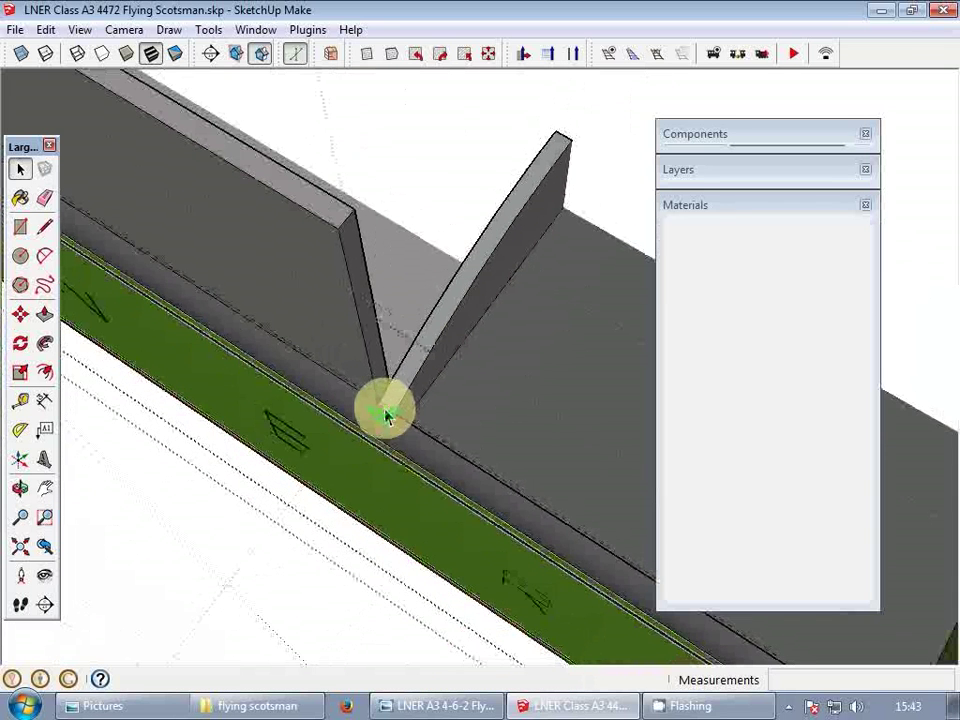
- Paint the partition's curved top dark gray and sample gray from the raised side wall
{"action": "key", "text": "b"}
{"action": "key", "text": "alt"}
{"action": "left_click", "coordinate": [394, 391], "text": "alt"}
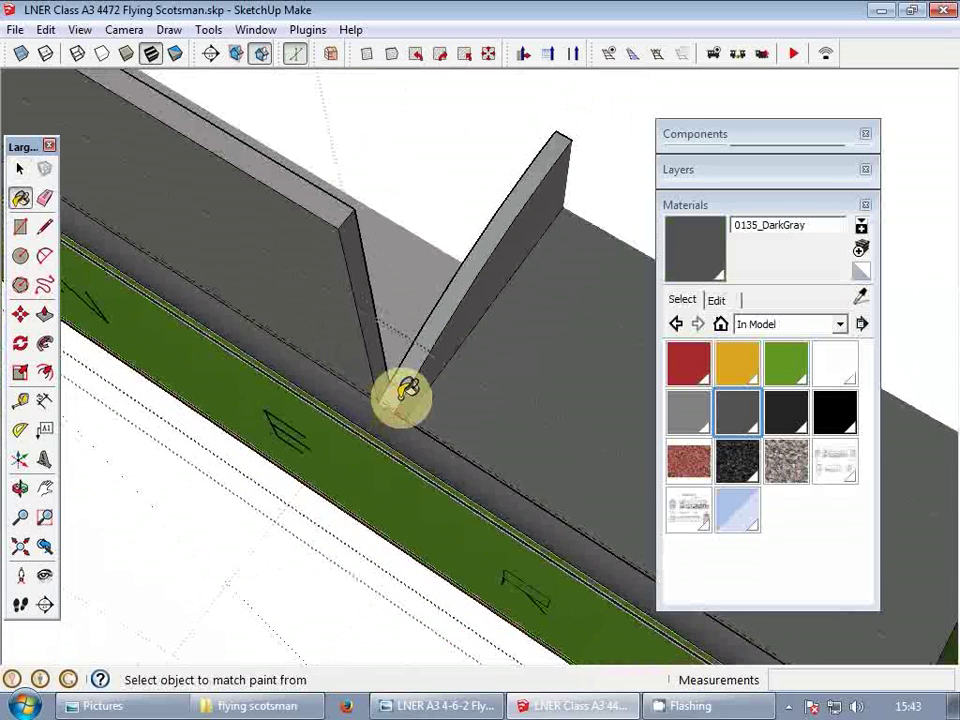
{"action": "middle_click_drag", "start_coordinate": [395, 382], "coordinate": [555, 322], "text": "shift"}
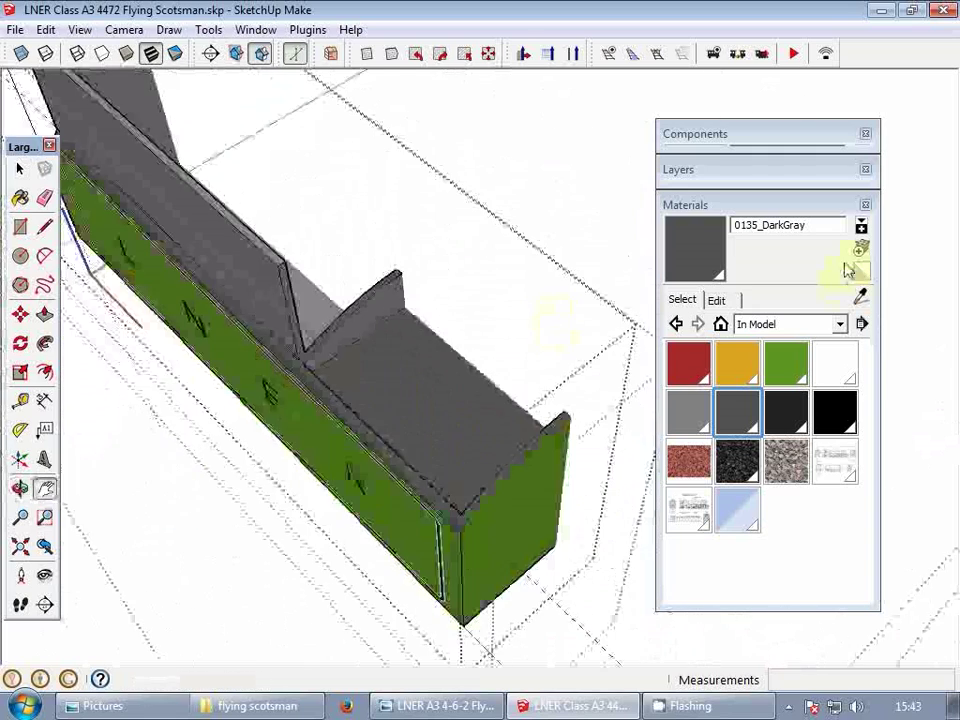
{"action": "left_click", "coordinate": [861, 299]}
{"action": "left_click", "coordinate": [257, 255]}
{"action": "scroll", "coordinate": [407, 373], "scroll_direction": "up", "scroll_amount": 3}
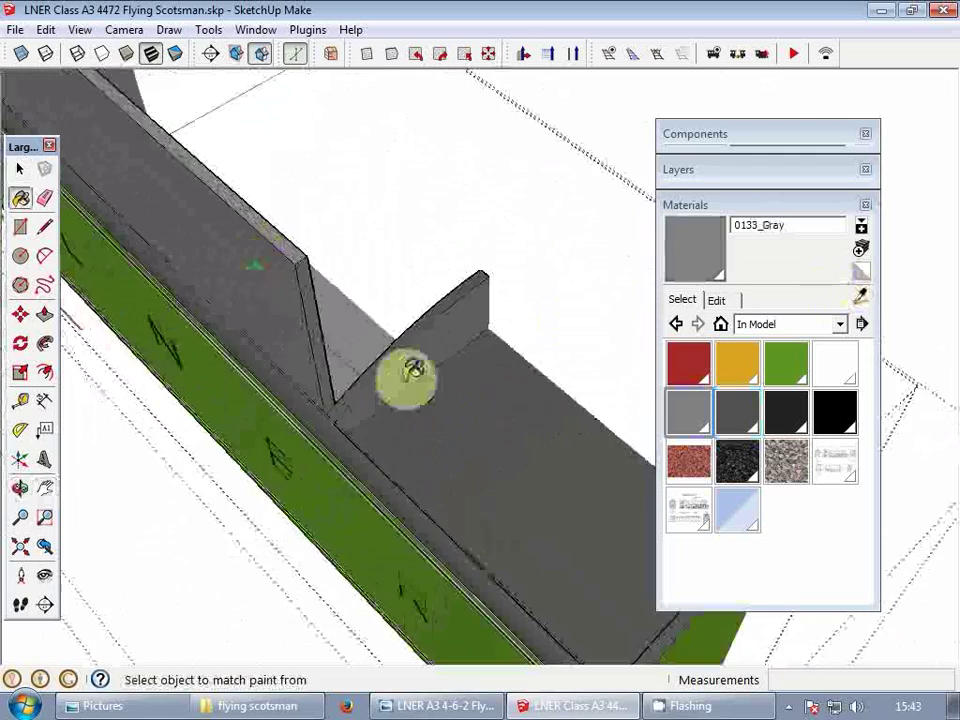
- Push the sloped end face of the raised side wall forward to the front wall, removing the raised section
{"action": "middle_click_drag", "start_coordinate": [487, 410], "coordinate": [431, 480]}
{"action": "scroll", "coordinate": [120, 218], "scroll_direction": "down", "scroll_amount": 3}
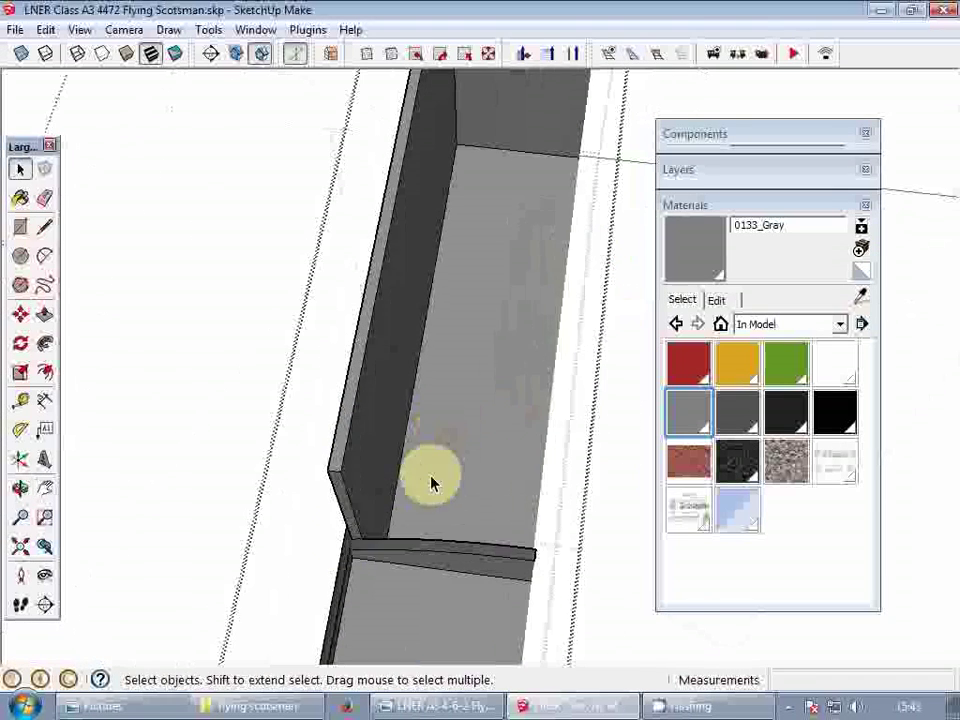
{"action": "key", "text": "p"}
{"action": "left_click", "coordinate": [356, 524]}
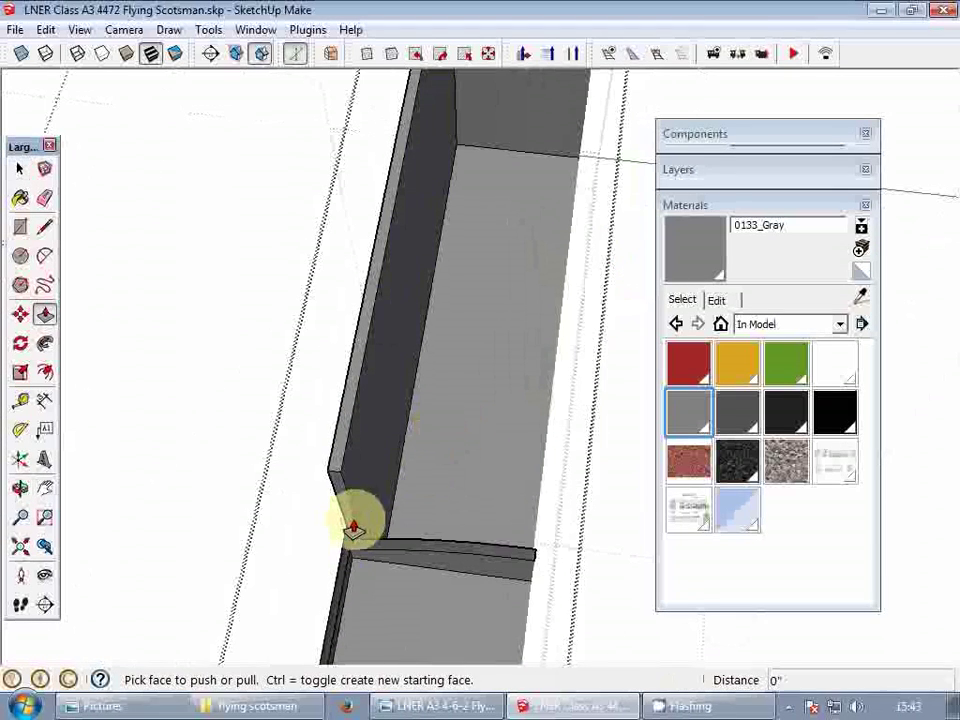
{"action": "left_click_drag", "start_coordinate": [356, 522], "coordinate": [388, 287]}
{"action": "left_click_drag", "start_coordinate": [403, 245], "coordinate": [480, 90]}
{"action": "key", "text": "space"}
- Copy the partition's curved top edge onto the inner face of the front wall
{"action": "middle_click_drag", "start_coordinate": [475, 185], "coordinate": [481, 404], "text": "shift"}
{"action": "key", "text": "m"}
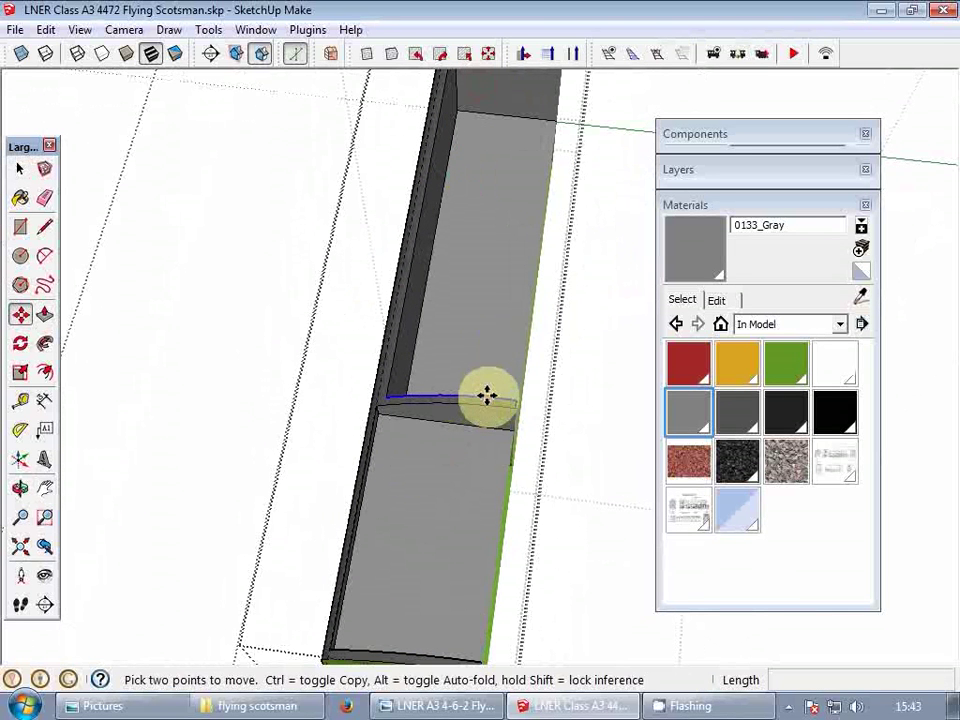
{"action": "key", "text": "ctrl"}
{"action": "left_click", "coordinate": [487, 397]}
{"action": "left_click", "coordinate": [527, 101]}
{"action": "middle_click_drag", "start_coordinate": [529, 145], "coordinate": [458, 400], "text": "shift"}
{"action": "scroll", "coordinate": [456, 334], "scroll_direction": "up", "scroll_amount": 2}
{"action": "scroll", "coordinate": [385, 308], "scroll_direction": "up", "scroll_amount": 2}
{"action": "key", "text": "space"}
- Erase the leftover edge beside the front wall's curve and push the face above the curve back 3"
{"action": "scroll", "coordinate": [327, 270], "scroll_direction": "up", "scroll_amount": 1}
{"action": "key", "text": "e"}
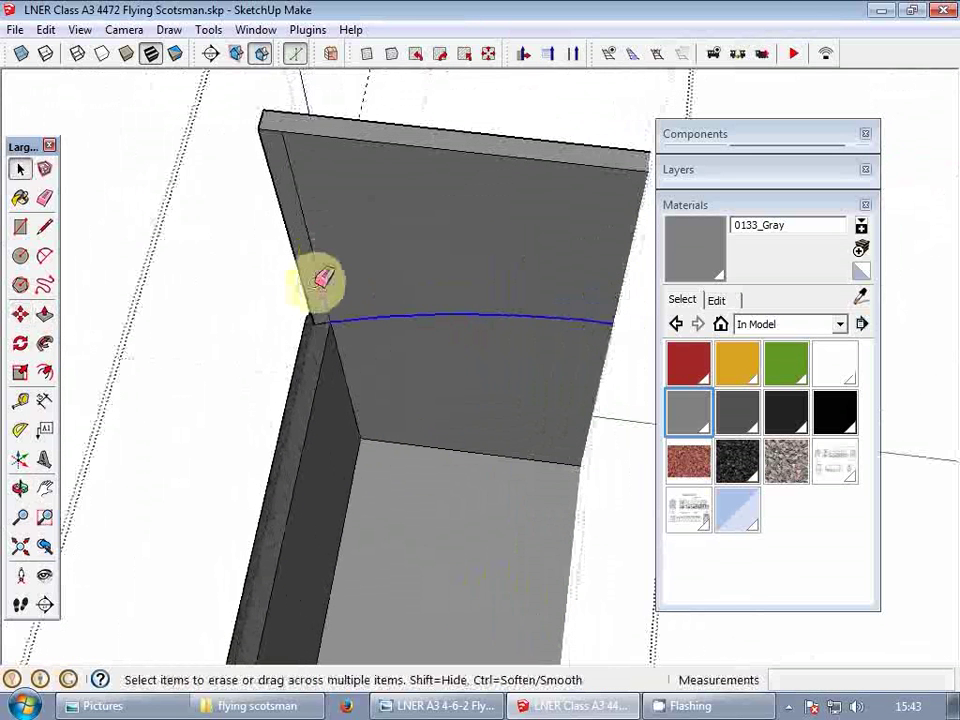
{"action": "left_click", "coordinate": [330, 279]}
{"action": "key", "text": "space"}
{"action": "key", "text": "p"}
{"action": "left_click", "coordinate": [349, 308]}
{"action": "left_click", "coordinate": [361, 268]}
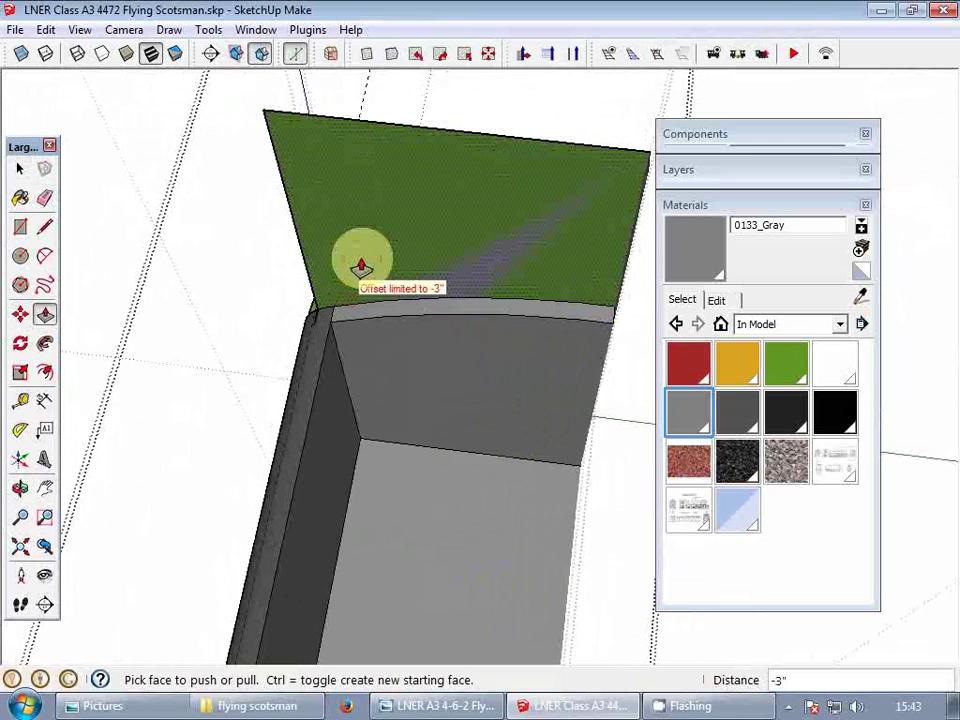
- Clean up the seam at the front wall's corner and paint its curved top dark gray
{"action": "scroll", "coordinate": [321, 327], "scroll_direction": "up", "scroll_amount": 2}
{"action": "middle_click_drag", "start_coordinate": [322, 327], "coordinate": [349, 317]}
{"action": "key", "text": "space"}
{"action": "key", "text": "e"}
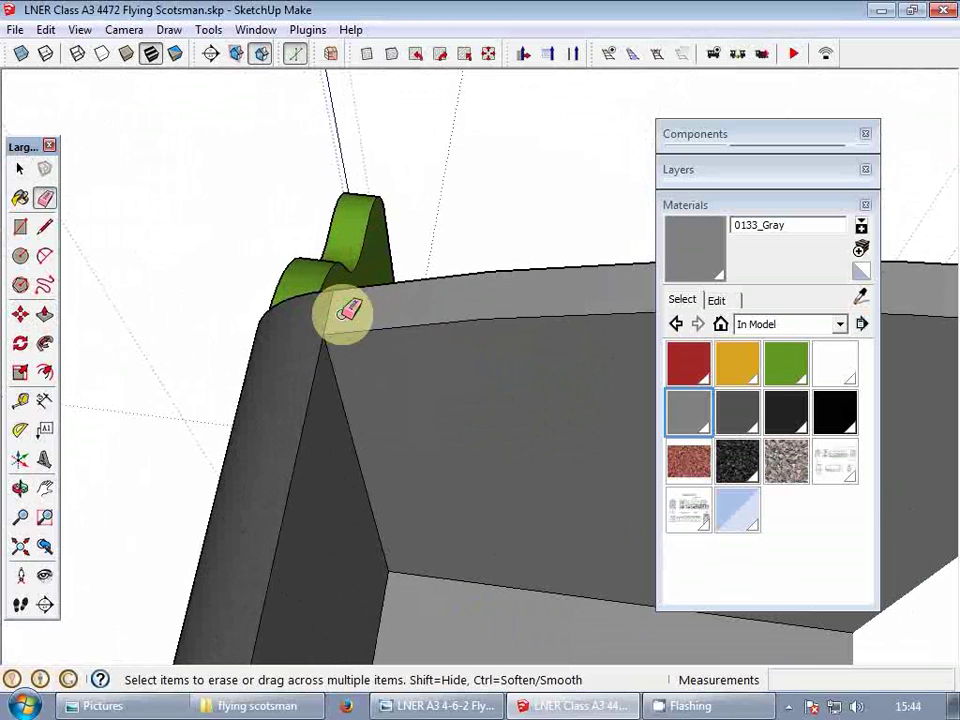
{"action": "key", "text": "space"}
{"action": "key", "text": "b"}
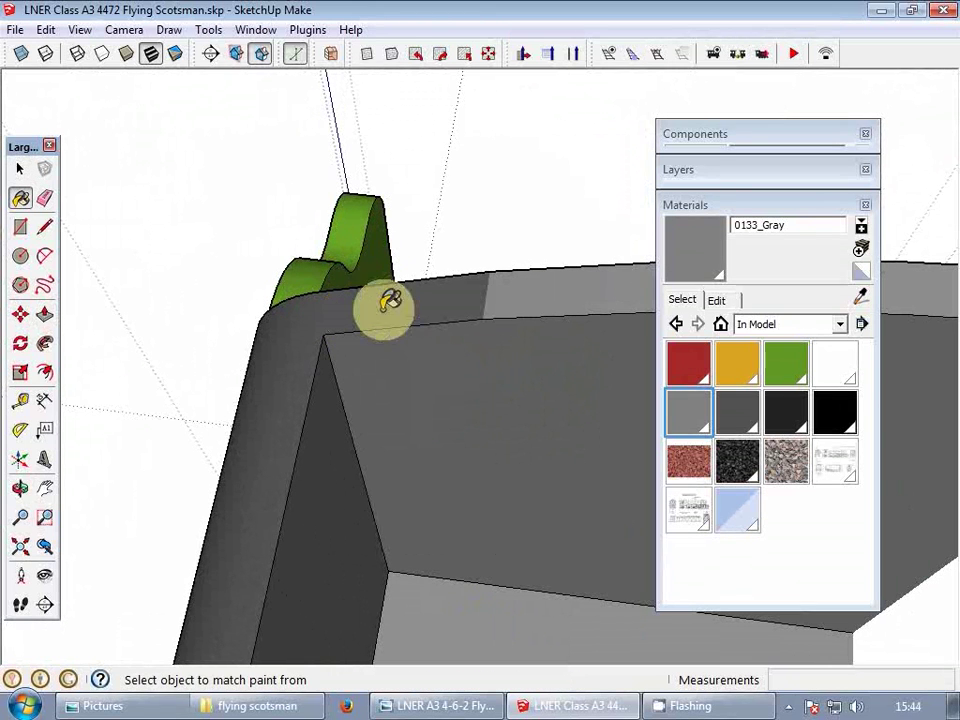
{"action": "left_click", "coordinate": [415, 305], "text": "alt"}
{"action": "left_click", "coordinate": [489, 300]}
- Paint the inside of the coal space with 0136_Charcoal
{"action": "scroll", "coordinate": [489, 302], "scroll_direction": "down", "scroll_amount": 5}
{"action": "key", "text": "h"}
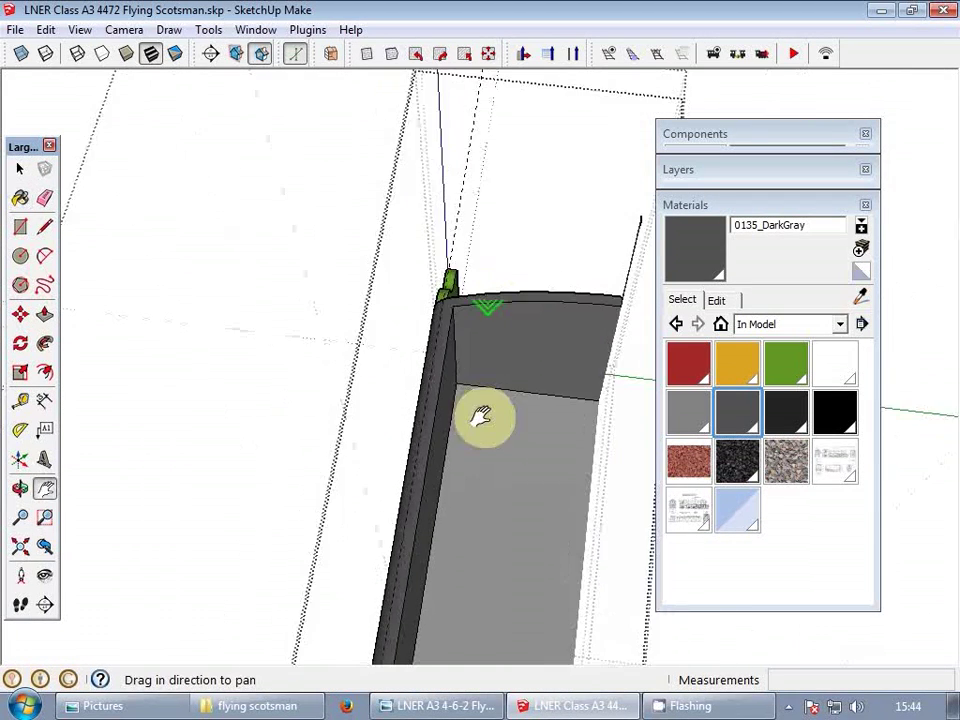
{"action": "left_click_drag", "start_coordinate": [481, 419], "coordinate": [473, 213]}
{"action": "mouse_move", "coordinate": [408, 288]}
{"action": "middle_mouse_down"}
{"action": "mouse_move", "coordinate": [390, 308]}
{"action": "mouse_move", "coordinate": [476, 321]}
{"action": "middle_mouse_up"}
{"action": "left_click", "coordinate": [786, 405]}
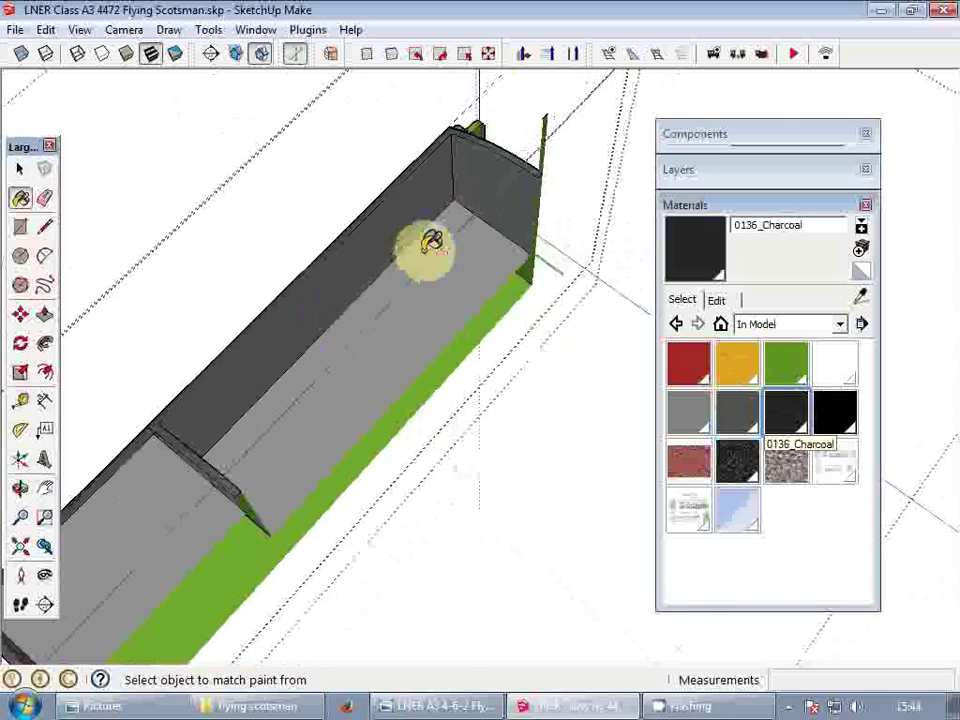
{"action": "left_click", "coordinate": [430, 265]}
- Draw a line on the partition's rear face from its curved edge down to the deck corner beside the side strip
{"action": "scroll", "coordinate": [430, 265], "scroll_direction": "down", "scroll_amount": 3}
{"action": "key", "text": "h"}
{"action": "left_click_drag", "start_coordinate": [320, 390], "coordinate": [439, 309]}
{"action": "scroll", "coordinate": [439, 309], "scroll_direction": "up", "scroll_amount": 7}
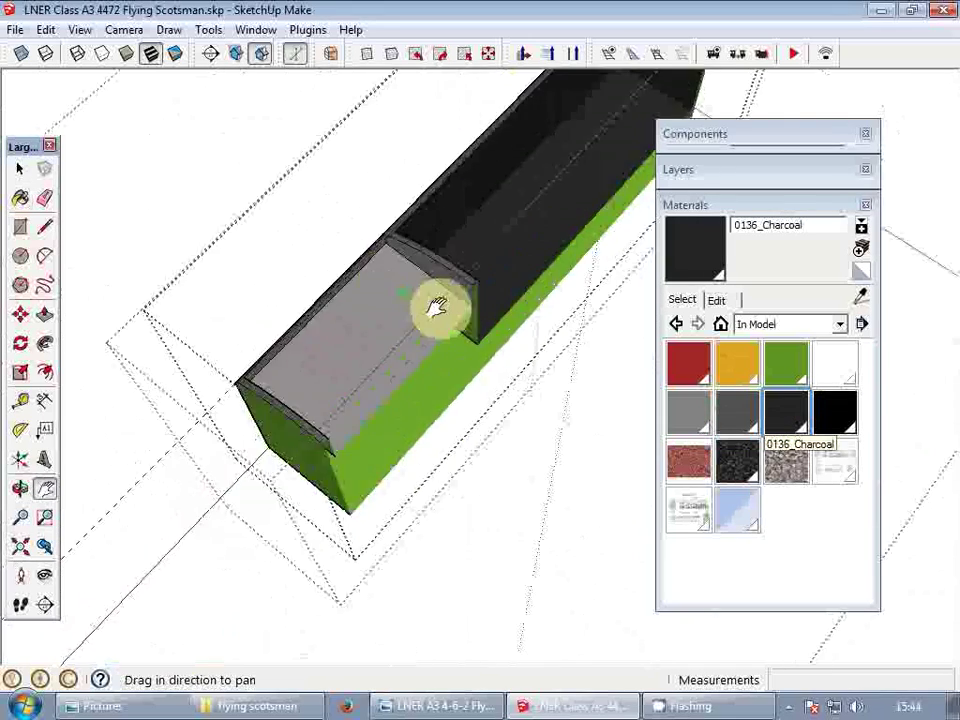
{"action": "middle_click_drag", "start_coordinate": [375, 332], "coordinate": [516, 321]}
{"action": "middle_click_drag", "start_coordinate": [412, 335], "coordinate": [596, 326]}
{"action": "middle_click_drag", "start_coordinate": [443, 321], "coordinate": [612, 330]}
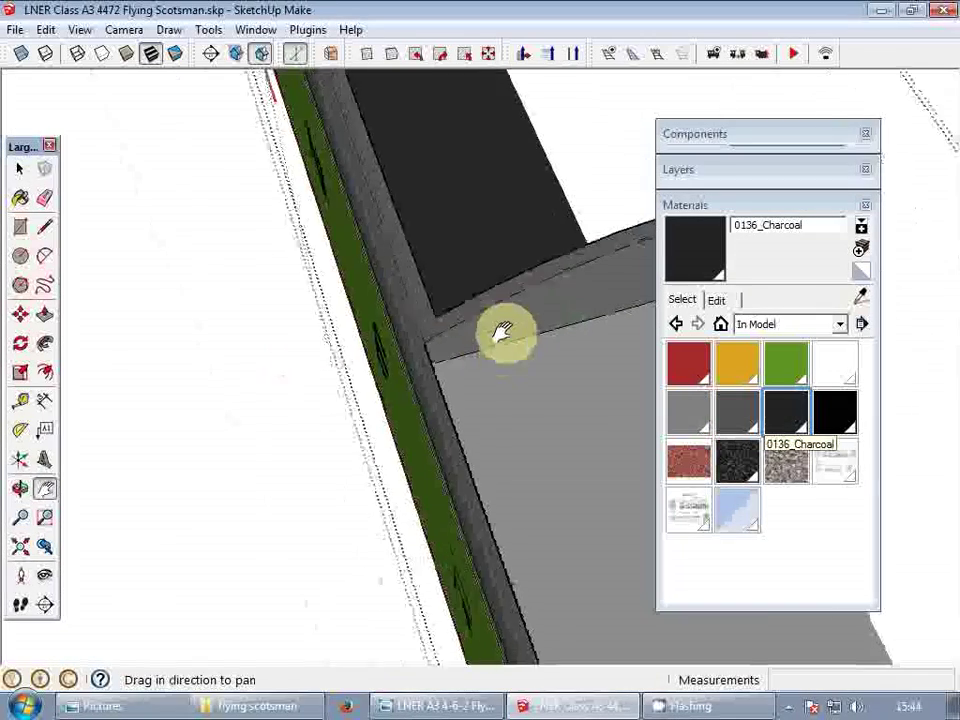
{"action": "scroll", "coordinate": [503, 337], "scroll_direction": "up", "scroll_amount": 4}
{"action": "middle_click_drag", "start_coordinate": [430, 350], "coordinate": [625, 266]}
{"action": "middle_click_drag", "start_coordinate": [553, 297], "coordinate": [523, 328], "text": "shift"}
{"action": "key", "text": "l"}
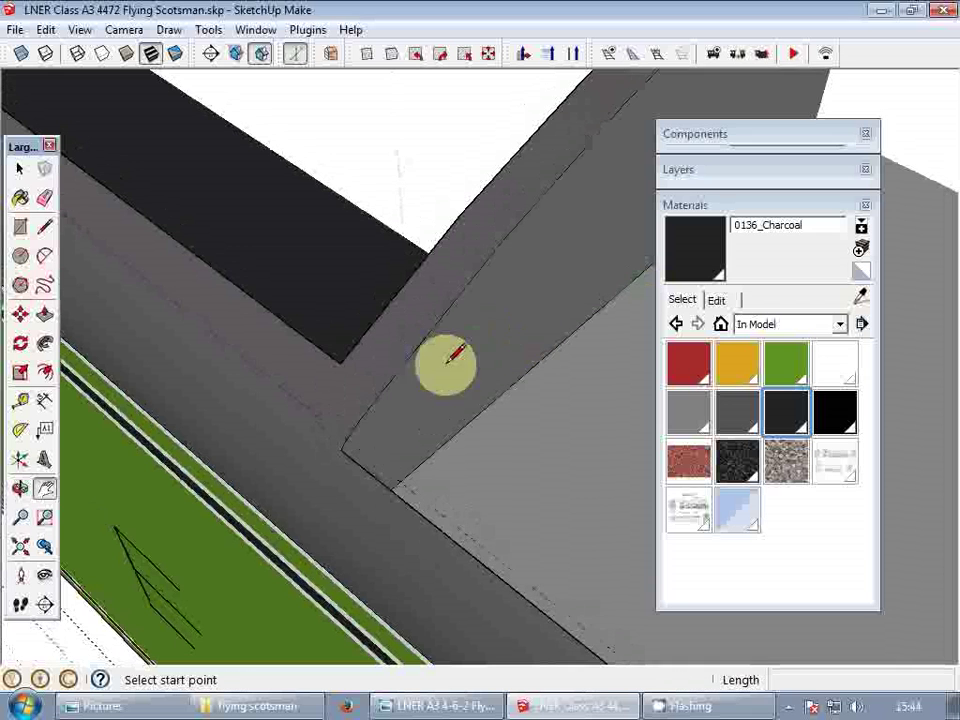
{"action": "left_click", "coordinate": [340, 364]}
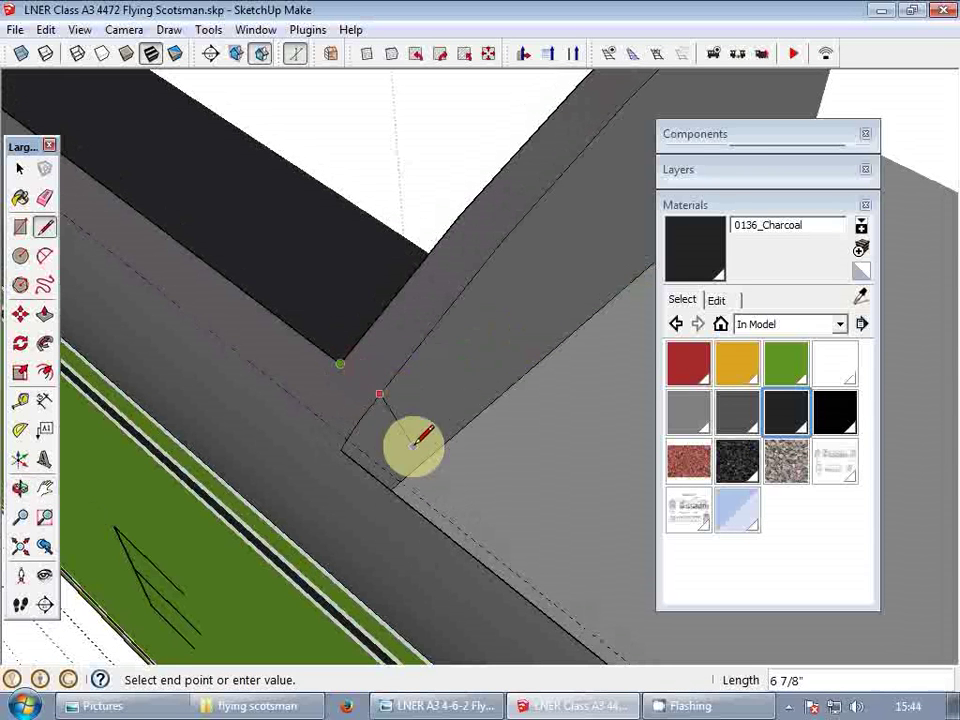
{"action": "key", "text": "space"}
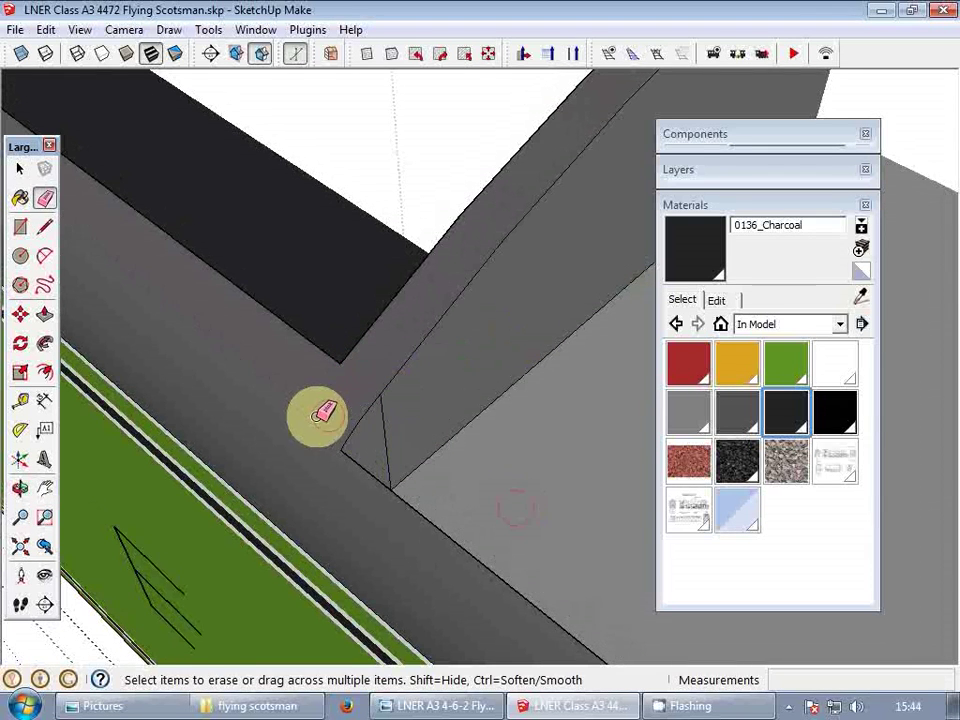
- Extrude the small triangular corner face rearward along the side strip to the rear panel, entering a distance of 100"
{"action": "key", "text": "space"}
{"action": "scroll", "coordinate": [336, 414], "scroll_direction": "down", "scroll_amount": 3}
{"action": "key", "text": "p"}
{"action": "left_click", "coordinate": [374, 448]}
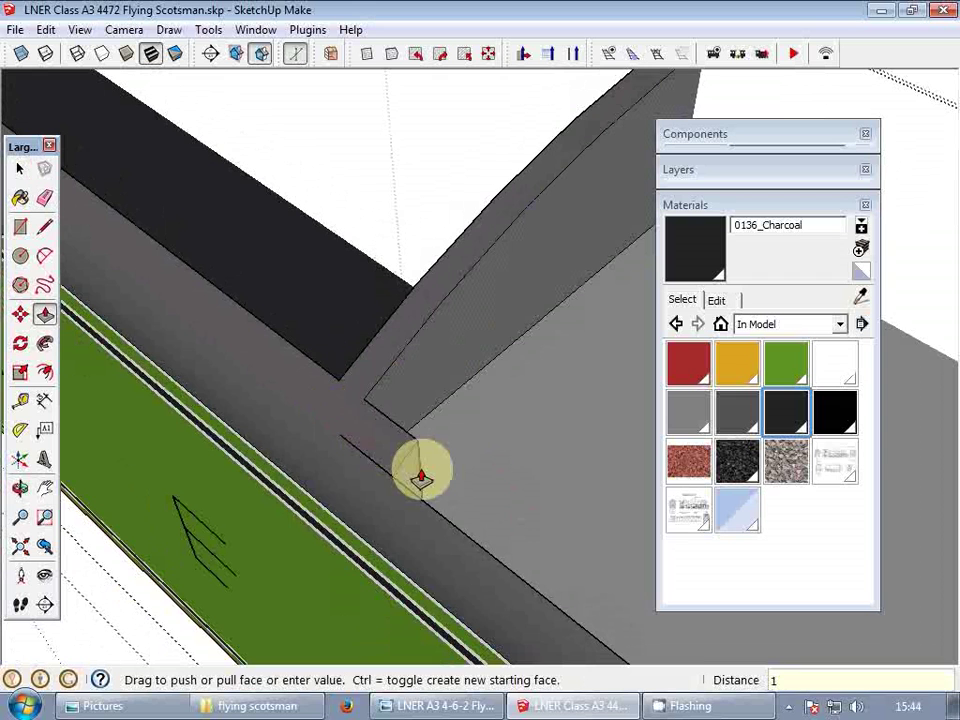
{"action": "type", "text": "100\""}
{"action": "scroll", "coordinate": [424, 471], "scroll_direction": "down", "scroll_amount": 2}
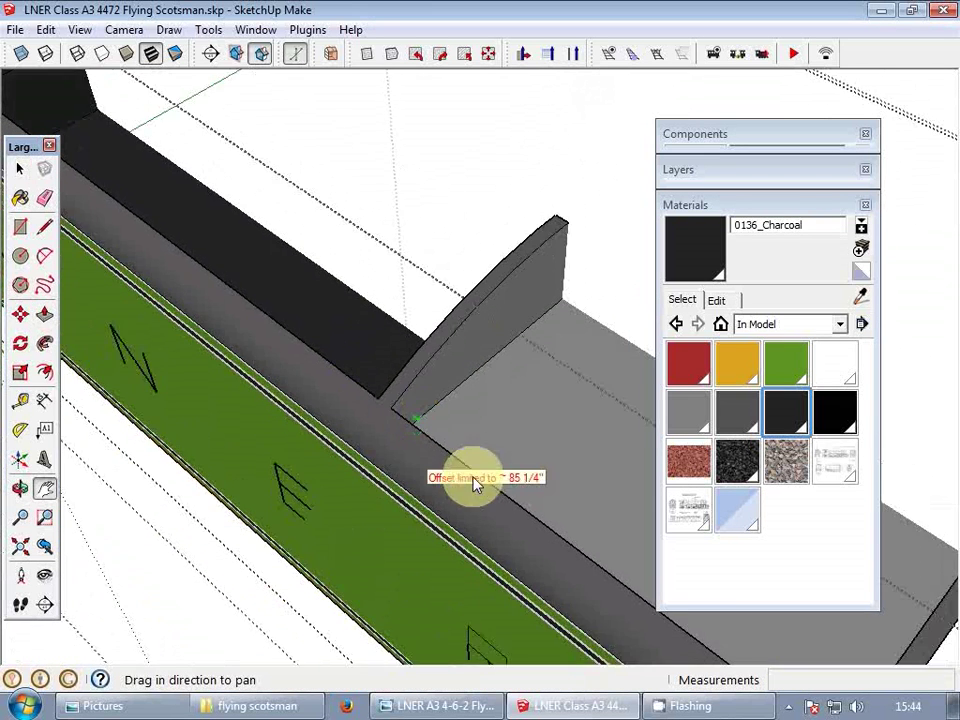
- Erase the leftover seam edges between the extruded infill, the rounded side strip and the rear panel
{"action": "middle_click_drag", "start_coordinate": [474, 484], "coordinate": [277, 308], "text": "shift"}
{"action": "middle_click_drag", "start_coordinate": [416, 345], "coordinate": [391, 320], "text": "shift"}
{"action": "scroll", "coordinate": [548, 531], "scroll_direction": "up", "scroll_amount": 4}
{"action": "key", "text": "e"}
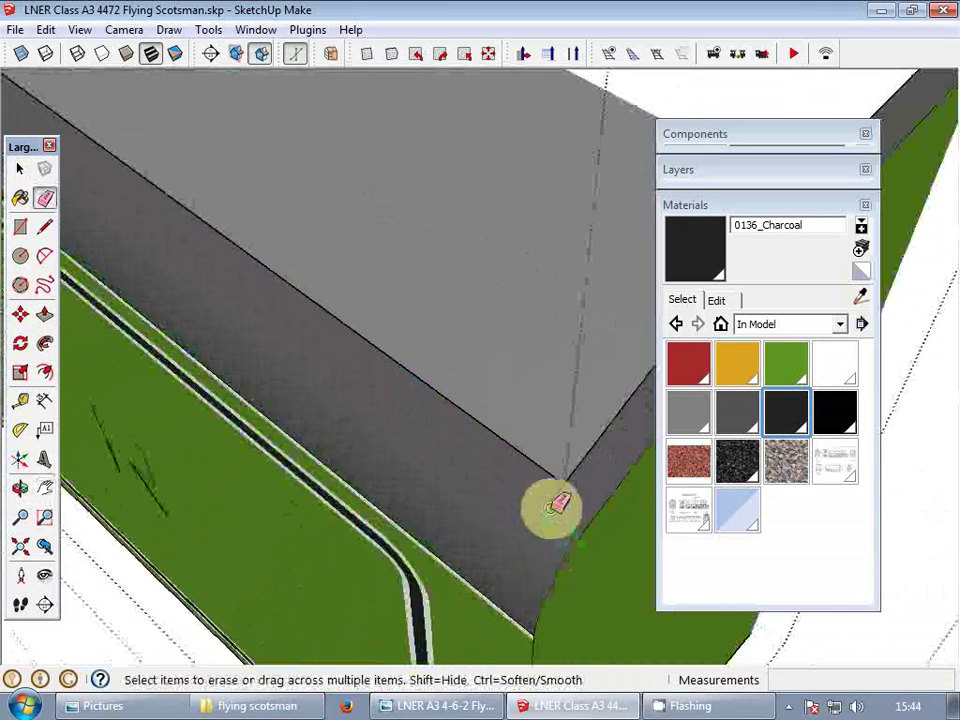
{"action": "scroll", "coordinate": [543, 508], "scroll_direction": "up", "scroll_amount": 1}
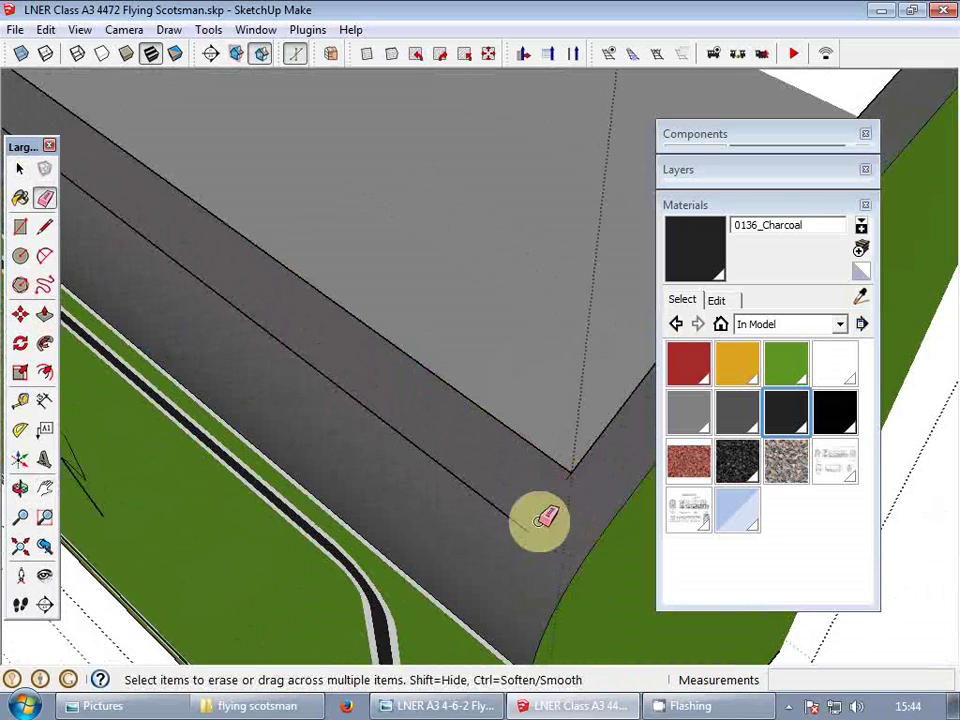
{"action": "scroll", "coordinate": [450, 431], "scroll_direction": "down", "scroll_amount": 2}
{"action": "scroll", "coordinate": [591, 465], "scroll_direction": "up", "scroll_amount": 4}
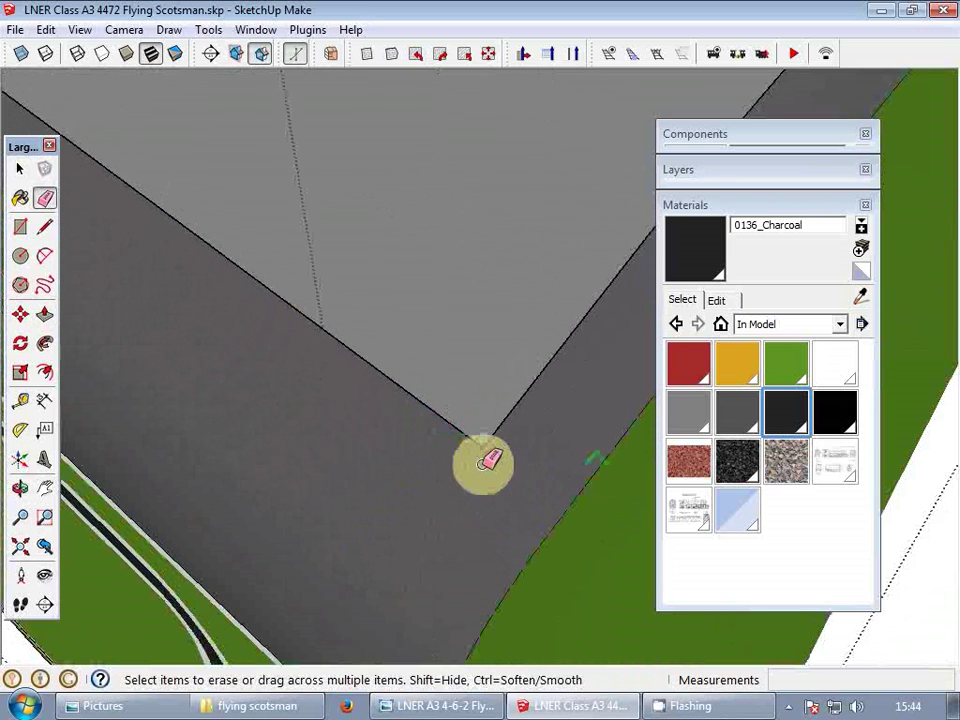
{"action": "scroll", "coordinate": [499, 462], "scroll_direction": "down", "scroll_amount": 4}
- Inspect the rear deck's side infill and the charcoal coal space from the inside
{"action": "middle_click_drag", "start_coordinate": [499, 462], "coordinate": [159, 484], "text": "shift"}
{"action": "middle_click_drag", "start_coordinate": [626, 378], "coordinate": [240, 402]}
{"action": "middle_click_drag", "start_coordinate": [455, 357], "coordinate": [300, 311]}
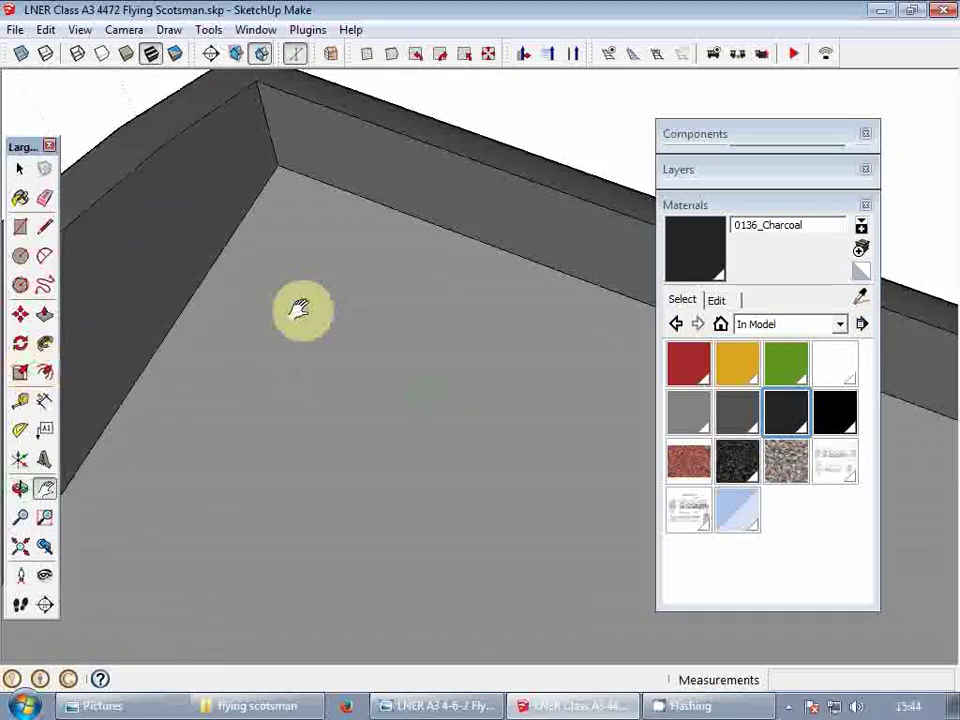
{"action": "scroll", "coordinate": [300, 311], "scroll_direction": "down", "scroll_amount": 3}
{"action": "middle_click_drag", "start_coordinate": [244, 378], "coordinate": [467, 354]}
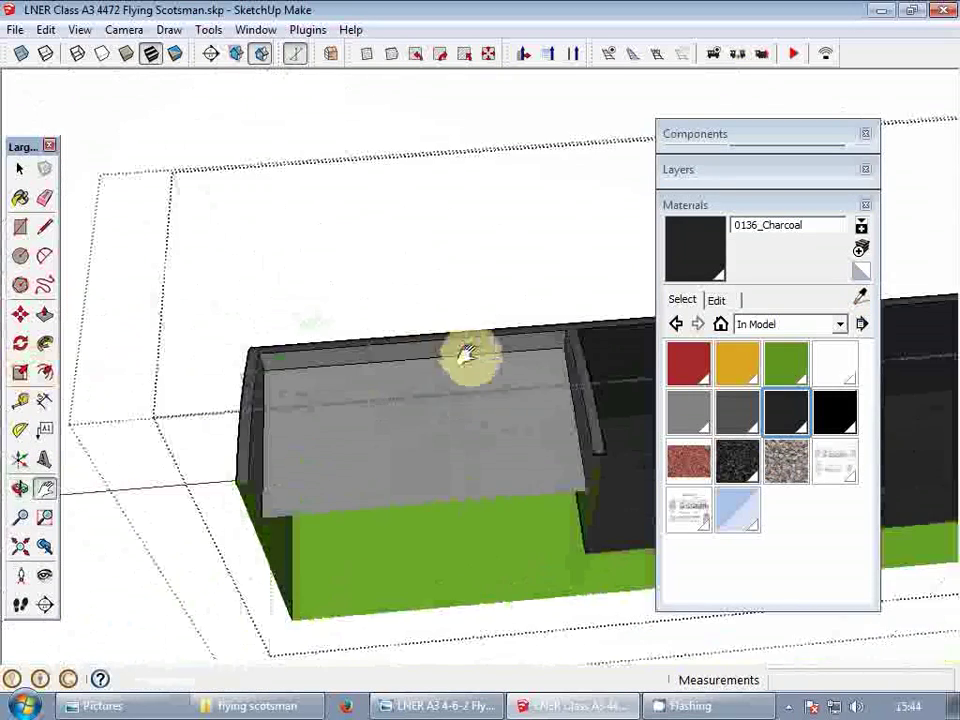
{"action": "left_click", "coordinate": [691, 207]}
{"action": "middle_click_drag", "start_coordinate": [517, 442], "coordinate": [498, 326]}
{"action": "left_click_drag", "start_coordinate": [587, 490], "coordinate": [228, 426]}
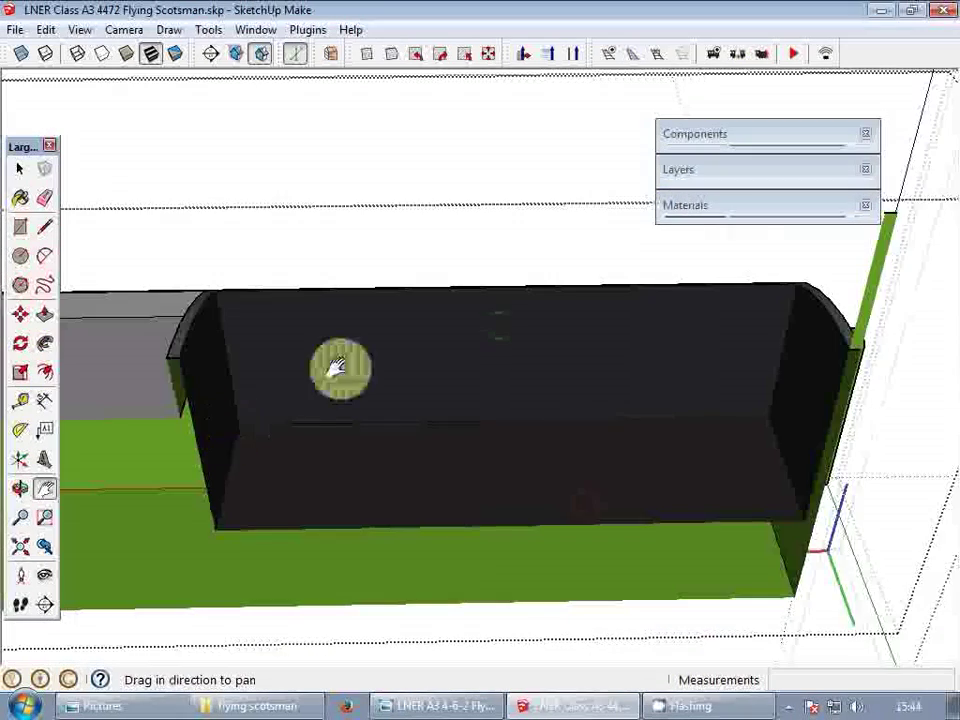
- Delete the leftover narrow vertical strip standing above the top of the tender's front curved wall and finish editing the body group
{"action": "scroll", "coordinate": [287, 410], "scroll_direction": "down", "scroll_amount": 3}
{"action": "middle_click_drag", "start_coordinate": [287, 410], "coordinate": [675, 440]}
{"action": "middle_click_drag", "start_coordinate": [405, 415], "coordinate": [815, 438]}
{"action": "scroll", "coordinate": [566, 340], "scroll_direction": "up", "scroll_amount": 4}
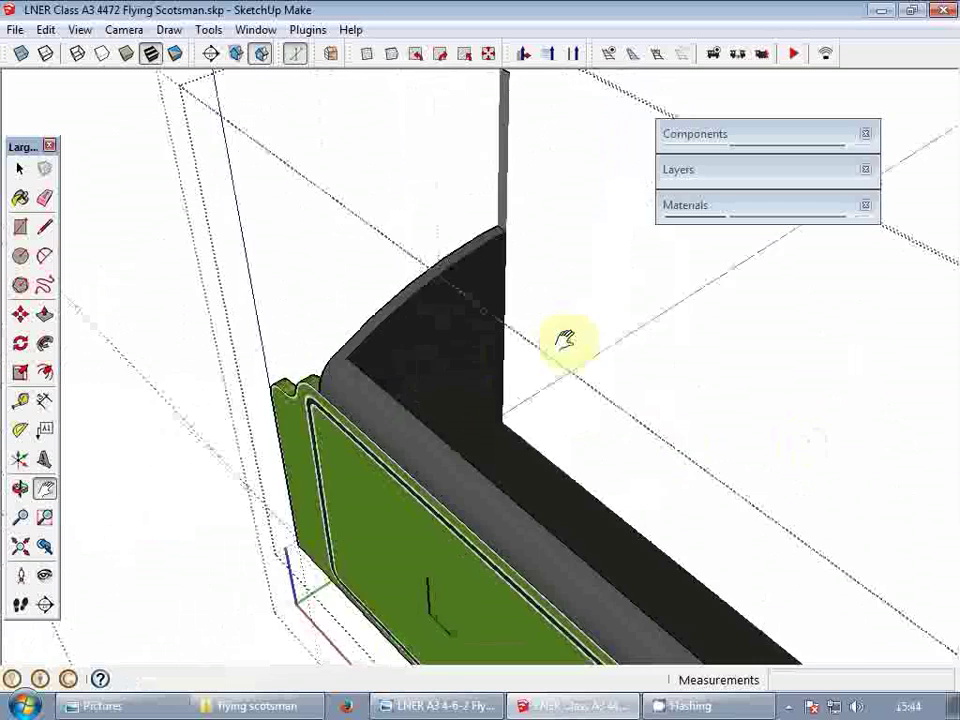
{"action": "middle_click_drag", "start_coordinate": [565, 340], "coordinate": [500, 390], "text": "shift"}
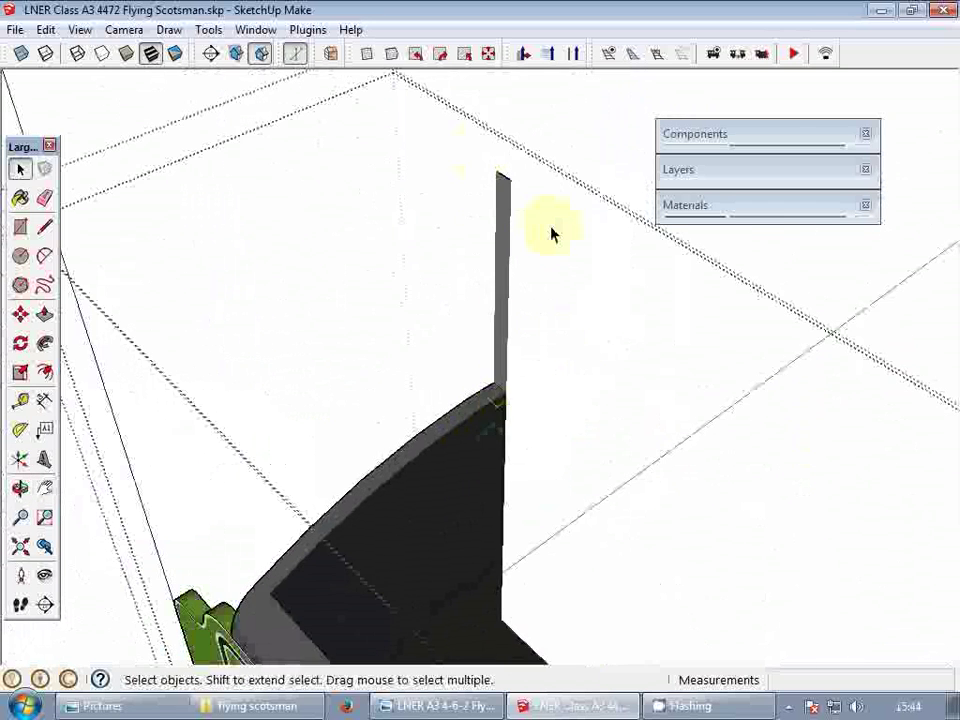
{"action": "key", "text": "Delete"}
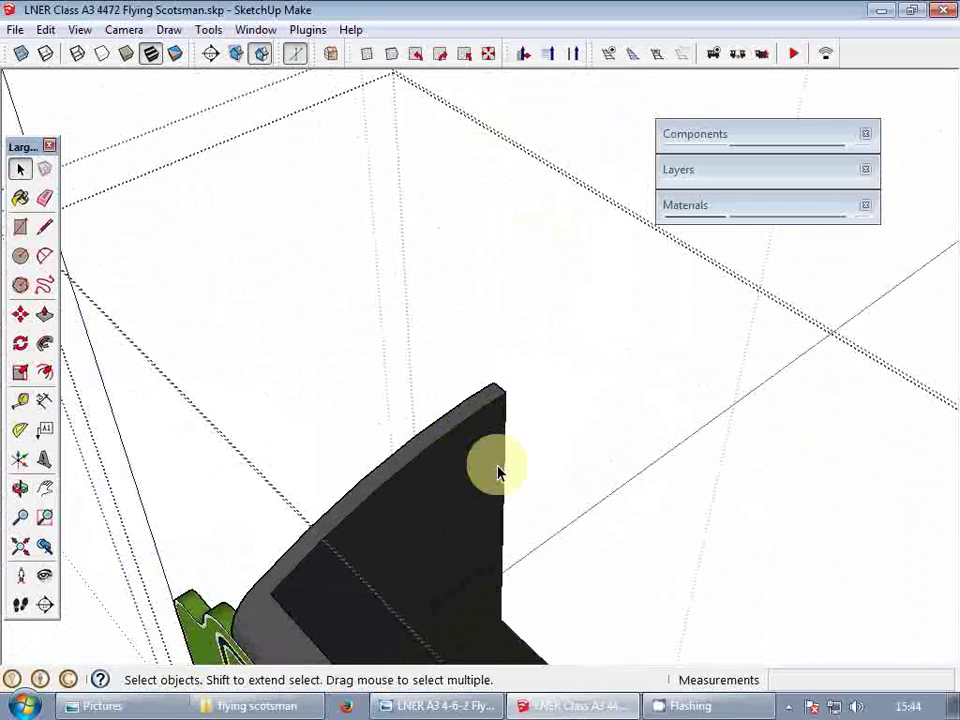
{"action": "middle_click_drag", "start_coordinate": [497, 471], "coordinate": [525, 370]}
{"action": "key", "text": "e"}
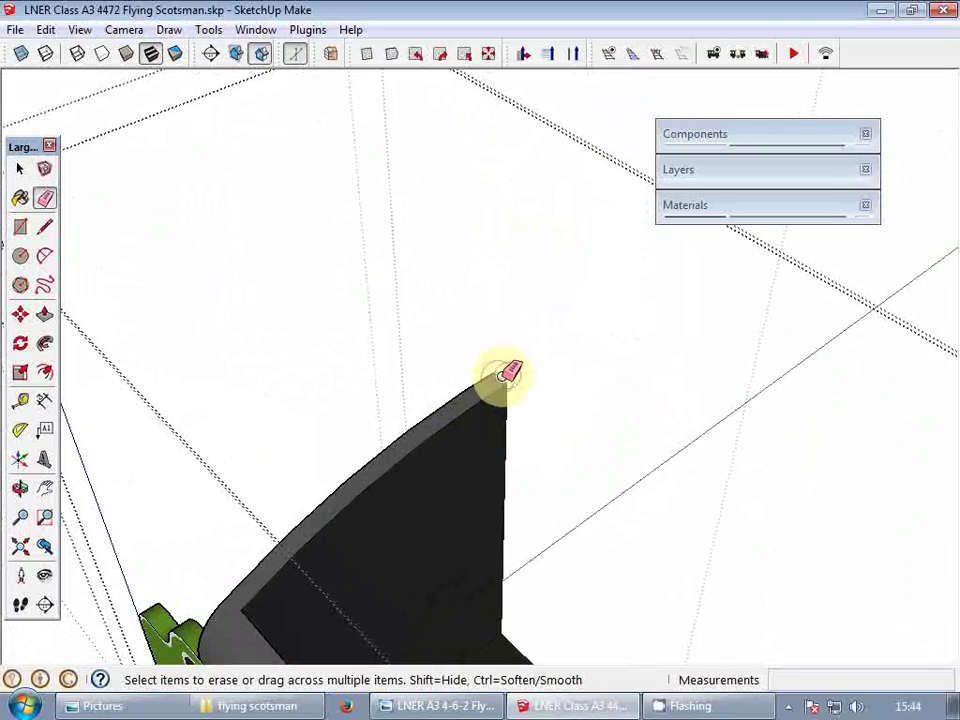
{"action": "scroll", "coordinate": [506, 421], "scroll_direction": "down", "scroll_amount": 4}
{"action": "middle_click_drag", "start_coordinate": [388, 379], "coordinate": [645, 306], "text": "shift"}
{"action": "scroll", "coordinate": [634, 313], "scroll_direction": "down", "scroll_amount": 3}
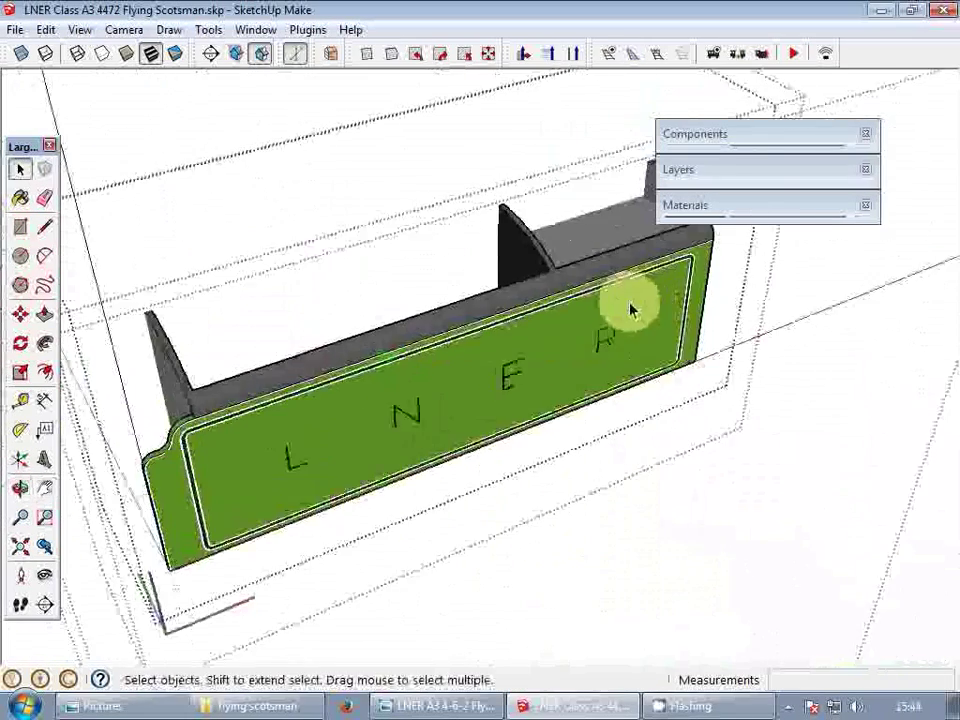
{"action": "scroll", "coordinate": [627, 310], "scroll_direction": "up", "scroll_amount": 2}
{"action": "key", "text": "Escape"}
{"action": "key", "text": "Escape"}
{"action": "key", "text": "Escape"}
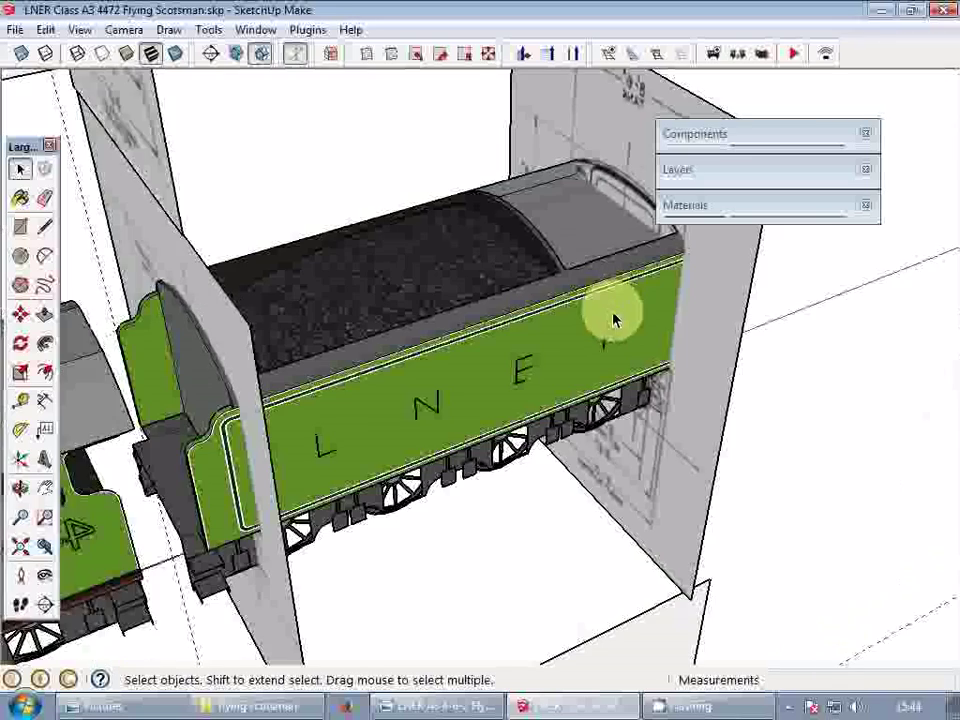
- Reopen the tender body for editing and examine the top of the curved partition wall for leftover geometry
{"action": "scroll", "coordinate": [613, 317], "scroll_direction": "down", "scroll_amount": 3}
{"action": "scroll", "coordinate": [613, 281], "scroll_direction": "up", "scroll_amount": 4}
{"action": "middle_click_drag", "start_coordinate": [580, 260], "coordinate": [575, 257], "text": "shift"}
{"action": "scroll", "coordinate": [489, 253], "scroll_direction": "up", "scroll_amount": 3}
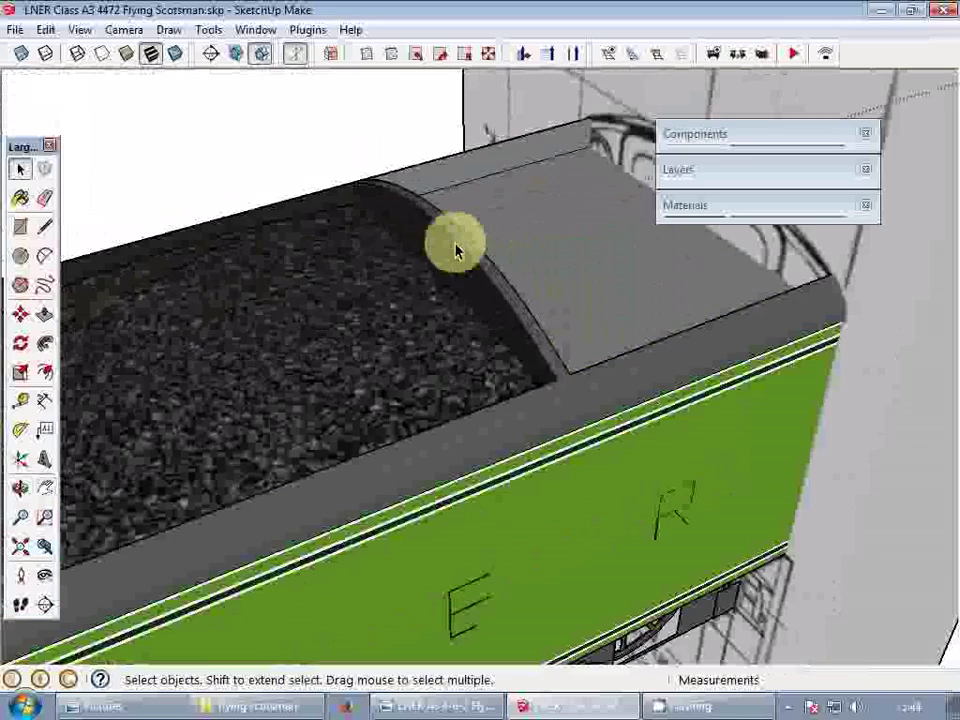
{"action": "left_click", "coordinate": [456, 242]}
{"action": "scroll", "coordinate": [455, 240], "scroll_direction": "up", "scroll_amount": 2}
{"action": "scroll", "coordinate": [456, 240], "scroll_direction": "up", "scroll_amount": 3}
{"action": "double_click", "coordinate": [456, 248]}
{"action": "key", "text": "p"}
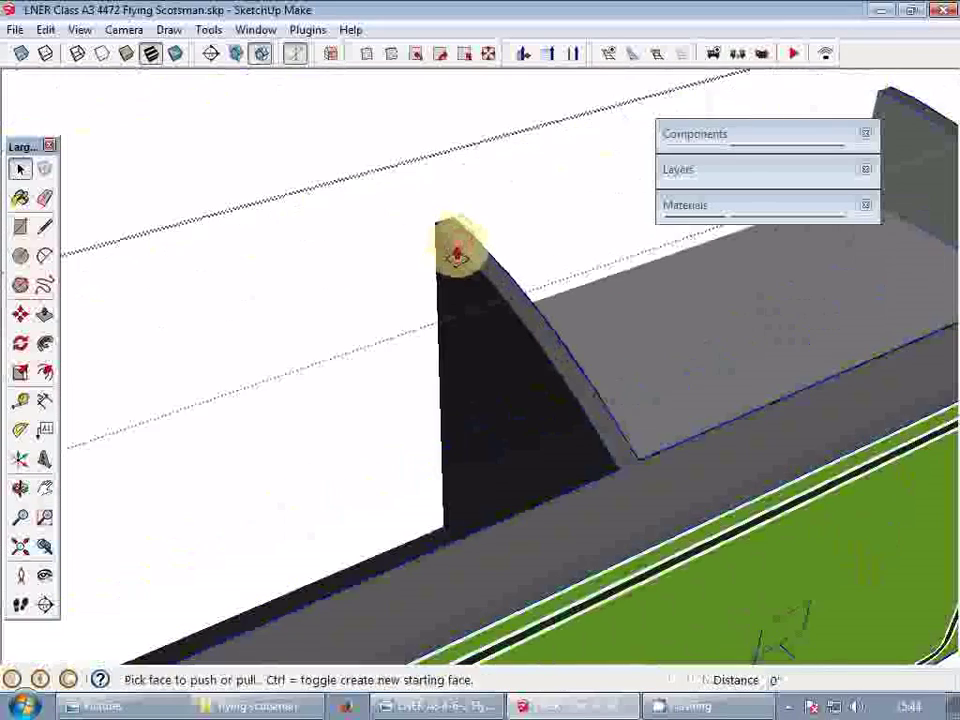
{"action": "key", "text": "space"}
{"action": "left_click", "coordinate": [461, 245]}
{"action": "scroll", "coordinate": [461, 245], "scroll_direction": "up", "scroll_amount": 1}
{"action": "key", "text": "e"}
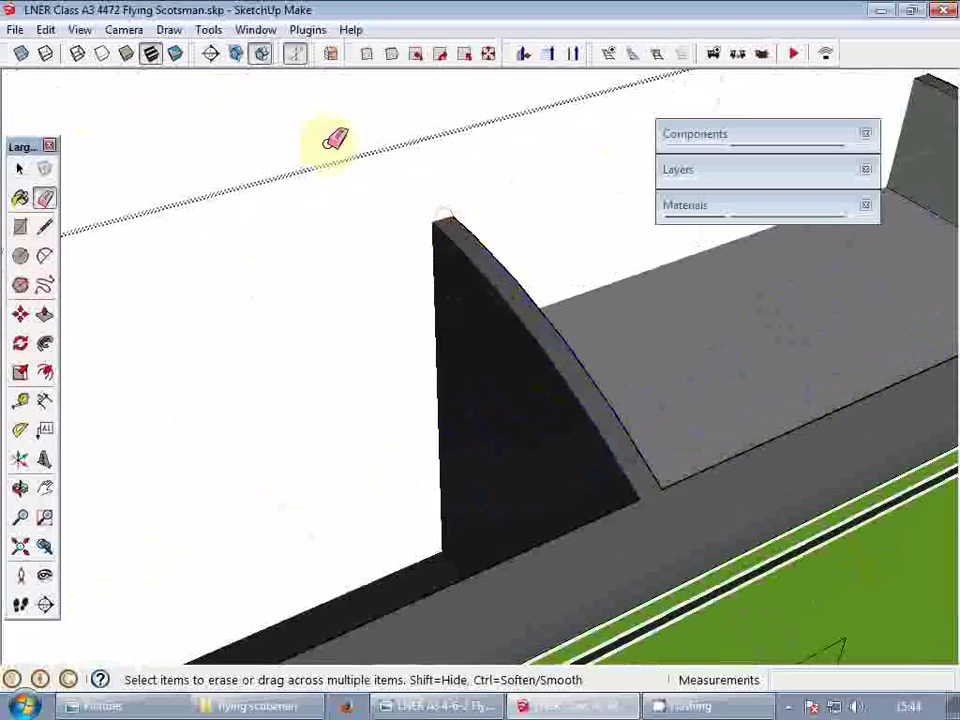
- Check the tender body's faces in Monochrome display and switch back to shading with textures
{"action": "left_click", "coordinate": [175, 53]}
{"action": "scroll", "coordinate": [692, 343], "scroll_direction": "down", "scroll_amount": 4}
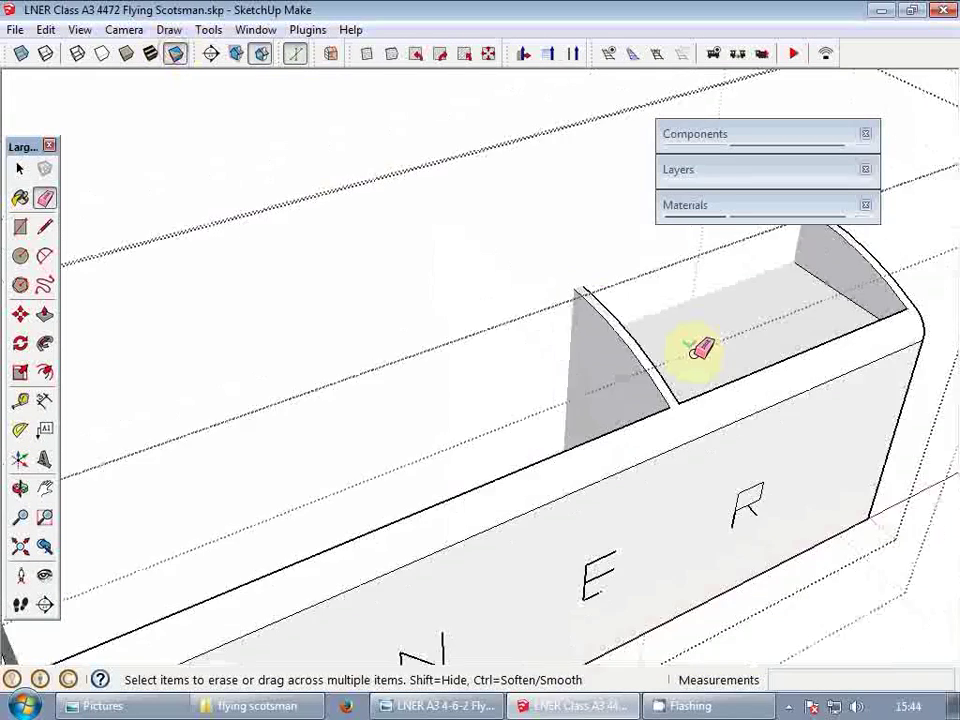
{"action": "mouse_move", "coordinate": [701, 364]}
{"action": "middle_mouse_down"}
{"action": "mouse_move", "coordinate": [375, 449]}
{"action": "mouse_move", "coordinate": [531, 499]}
{"action": "mouse_move", "coordinate": [510, 273]}
{"action": "middle_mouse_up"}
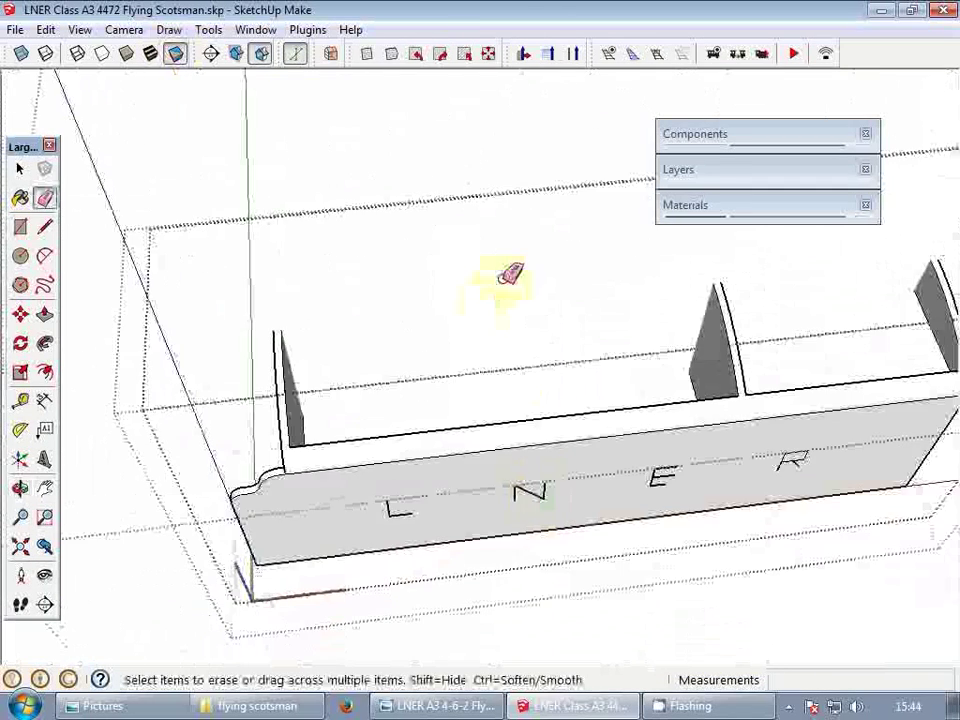
{"action": "left_click", "coordinate": [150, 53]}
{"action": "scroll", "coordinate": [677, 454], "scroll_direction": "down", "scroll_amount": 2}
{"action": "key", "text": "space"}
{"action": "scroll", "coordinate": [448, 305], "scroll_direction": "down", "scroll_amount": 3}
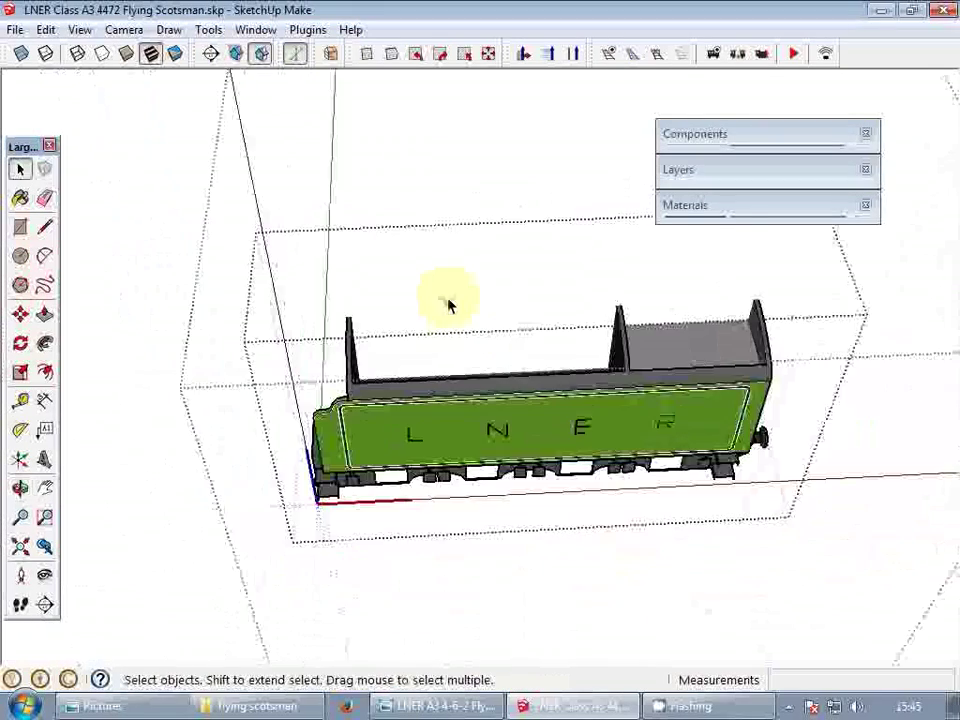
- Move the rear reference drawing plane farther back along the track direction, clear of the tender's rear end
{"action": "scroll", "coordinate": [574, 411], "scroll_direction": "up", "scroll_amount": 5}
{"action": "middle_click_drag", "start_coordinate": [574, 411], "coordinate": [706, 408]}
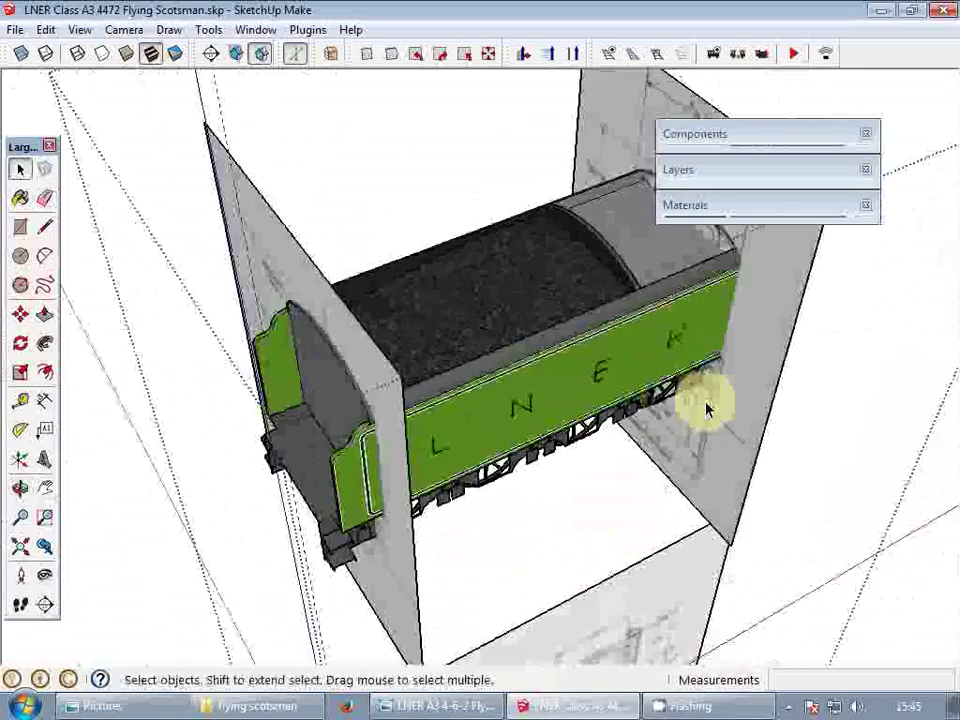
{"action": "scroll", "coordinate": [471, 450], "scroll_direction": "down", "scroll_amount": 3}
{"action": "key", "text": "m"}
{"action": "scroll", "coordinate": [592, 416], "scroll_direction": "down", "scroll_amount": 2}
{"action": "left_click_drag", "start_coordinate": [605, 444], "coordinate": [729, 385]}
{"action": "key", "text": "space"}
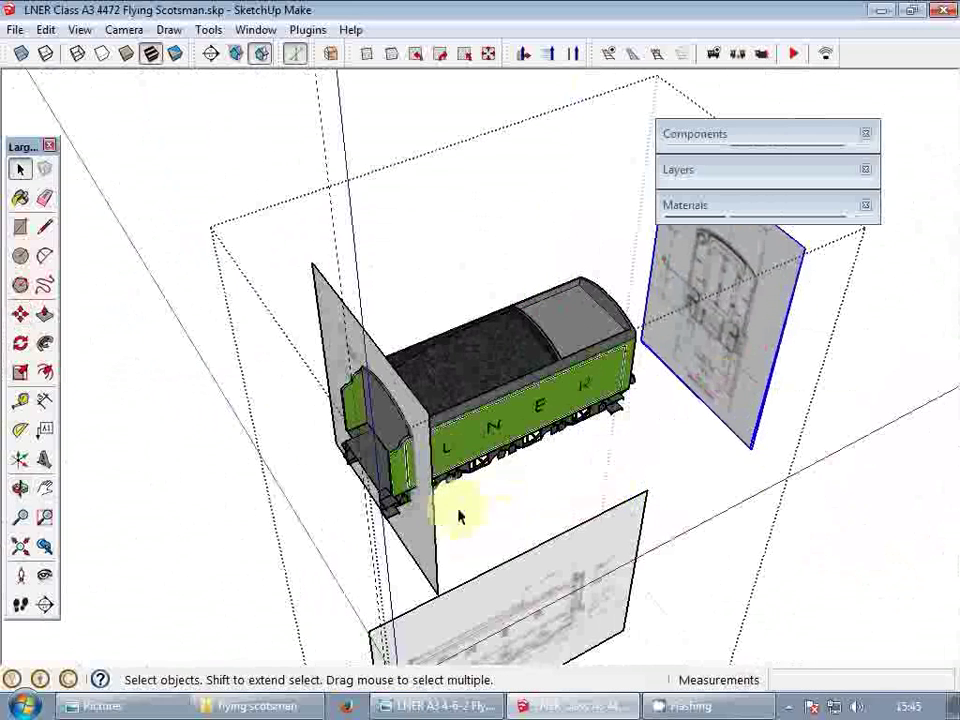
- Move the front reference drawing plane forward, clear of the tender's front end, and finish editing the tender group
{"action": "key", "text": "m"}
{"action": "left_click_drag", "start_coordinate": [431, 534], "coordinate": [285, 598]}
{"action": "key", "text": "space"}
{"action": "middle_click_drag", "start_coordinate": [390, 490], "coordinate": [499, 306]}
{"action": "key", "text": "Escape"}
- Move the whole tender group 22" along the red axis toward the rear of the locomotive's cab
{"action": "scroll", "coordinate": [453, 379], "scroll_direction": "down", "scroll_amount": 3}
{"action": "scroll", "coordinate": [441, 345], "scroll_direction": "up", "scroll_amount": 4}
{"action": "middle_click_drag", "start_coordinate": [438, 349], "coordinate": [566, 356], "text": "shift"}
{"action": "middle_click_drag", "start_coordinate": [566, 356], "coordinate": [544, 480]}
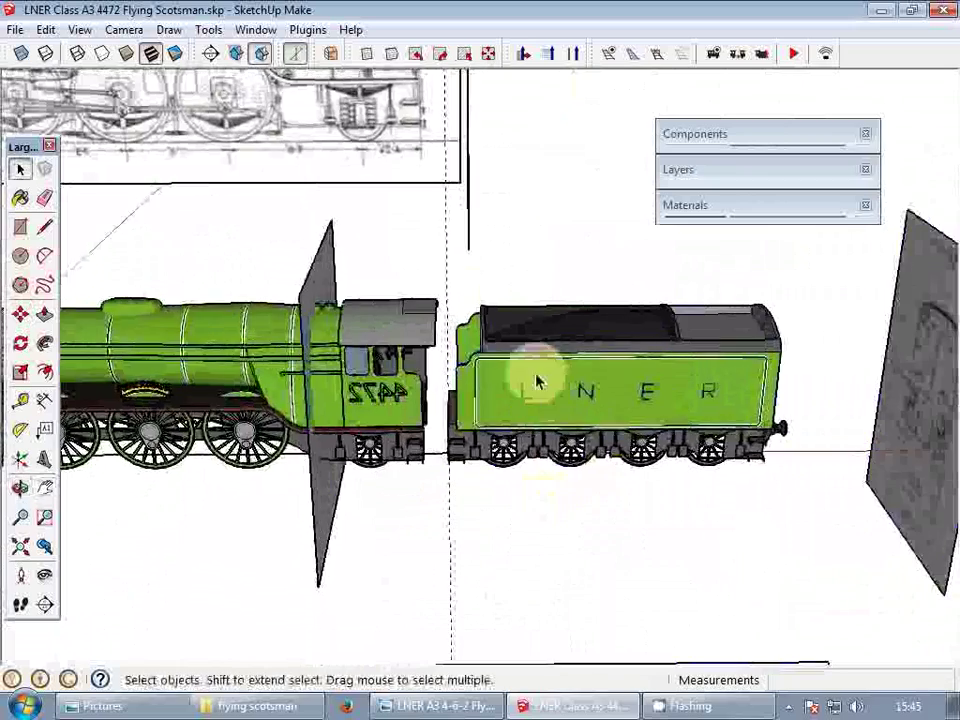
{"action": "left_click", "coordinate": [538, 381]}
{"action": "scroll", "coordinate": [448, 420], "scroll_direction": "up", "scroll_amount": 4}
{"action": "scroll", "coordinate": [457, 440], "scroll_direction": "up", "scroll_amount": 3}
{"action": "key", "text": "m"}
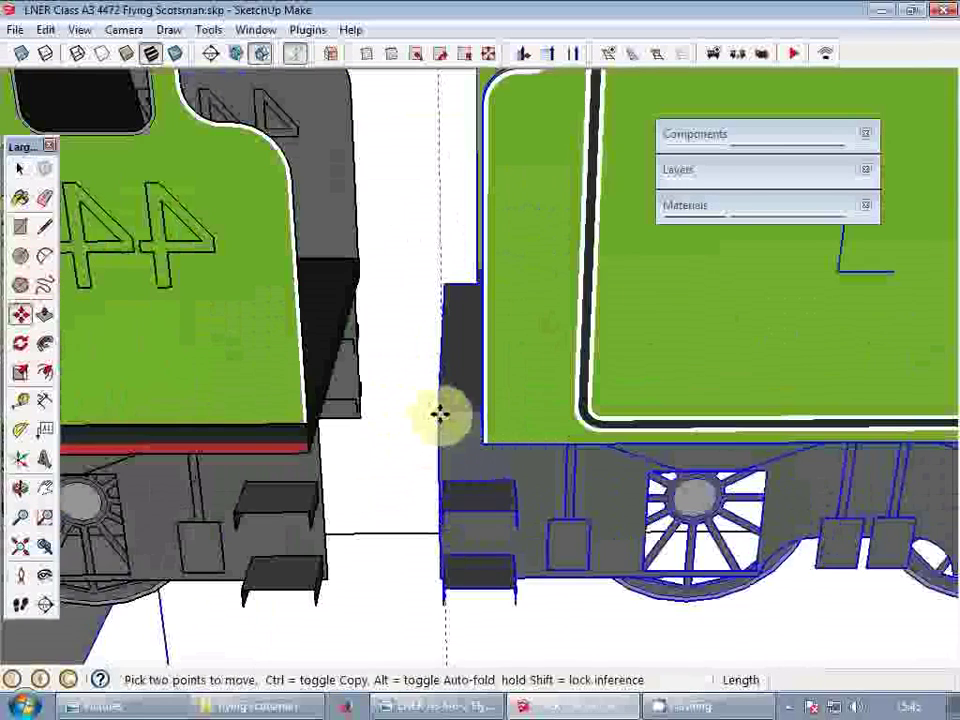
{"action": "left_click", "coordinate": [440, 413]}
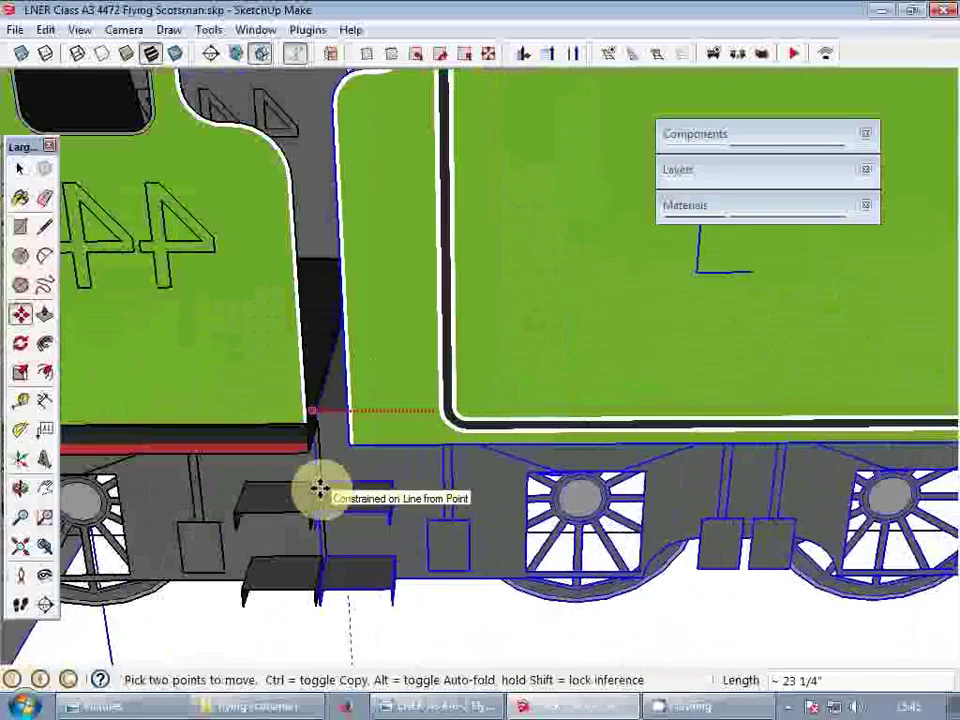
{"action": "left_click", "coordinate": [320, 488]}
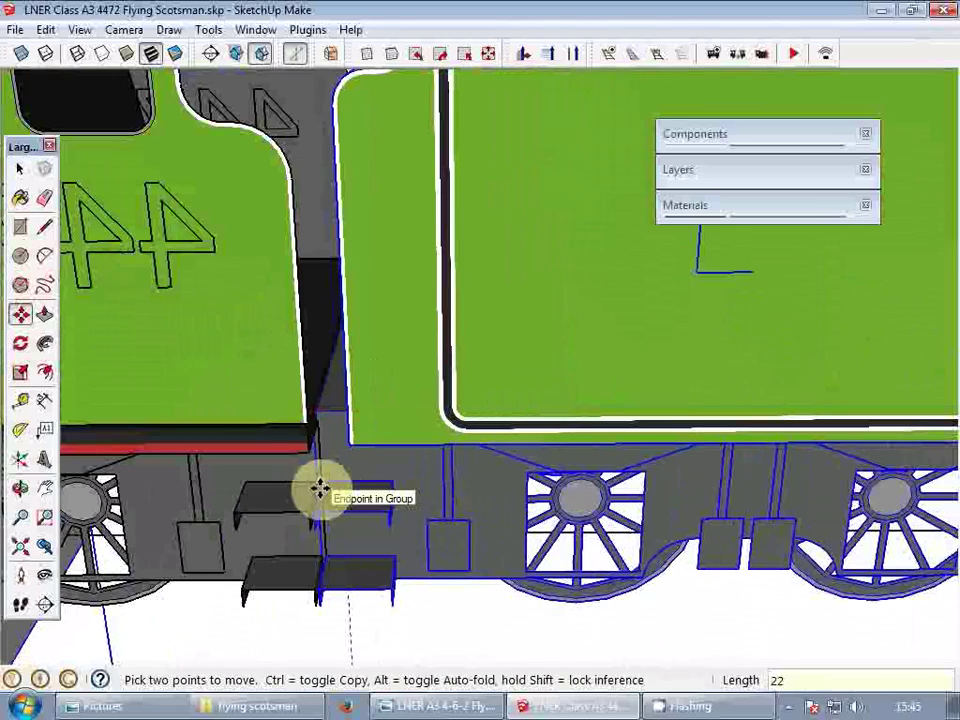
{"action": "key", "text": "Return"}
{"action": "key", "text": "p"}
{"action": "key", "text": "space"}
- Paint the top of the tender's front footplate and its adjoining raised face with 0136_Charcoal, and collapse the materials browser
{"action": "scroll", "coordinate": [422, 418], "scroll_direction": "down", "scroll_amount": 4}
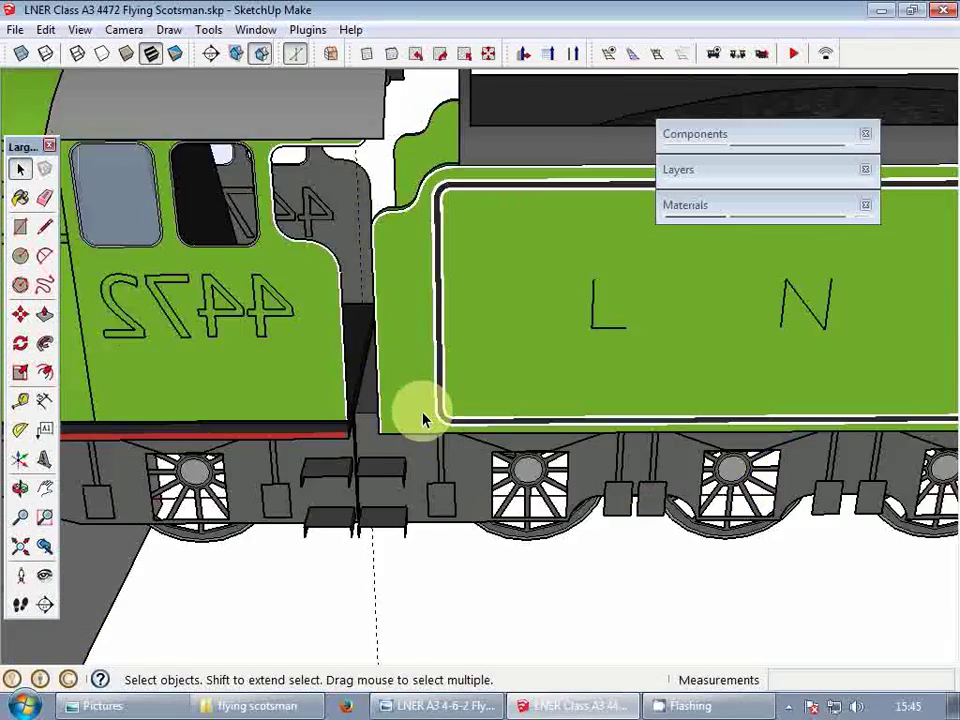
{"action": "scroll", "coordinate": [366, 345], "scroll_direction": "up", "scroll_amount": 3}
{"action": "middle_click_drag", "start_coordinate": [366, 345], "coordinate": [329, 343]}
{"action": "key", "text": "space"}
{"action": "scroll", "coordinate": [386, 444], "scroll_direction": "up", "scroll_amount": 3}
{"action": "key", "text": "o"}
{"action": "scroll", "coordinate": [386, 448], "scroll_direction": "up", "scroll_amount": 5}
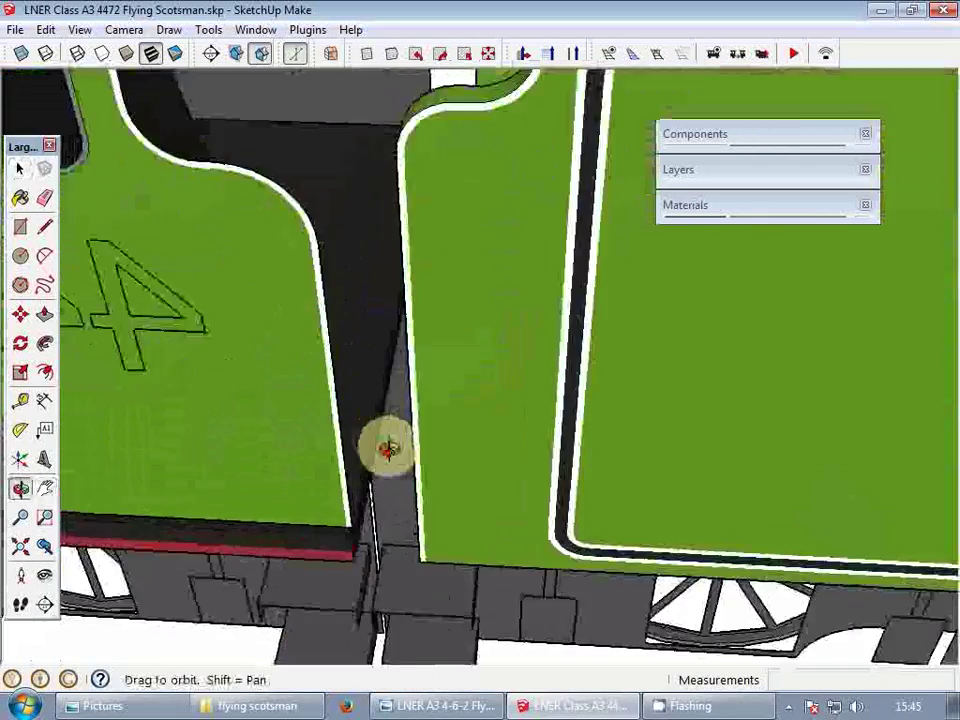
{"action": "middle_click_drag", "start_coordinate": [415, 489], "coordinate": [422, 478]}
{"action": "double_click", "coordinate": [462, 315]}
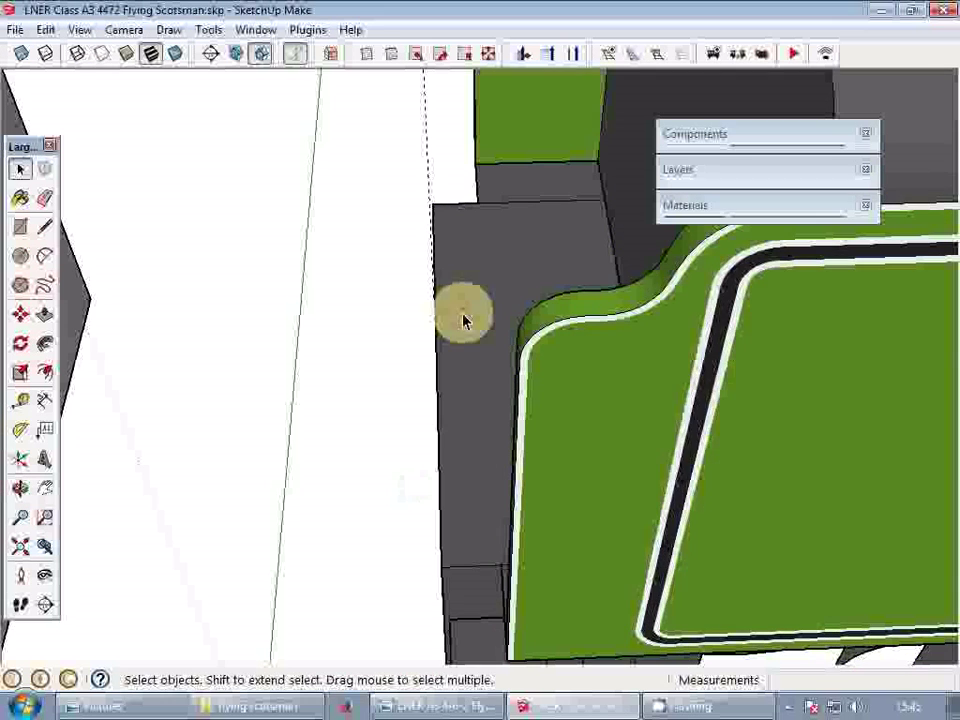
{"action": "key", "text": "b"}
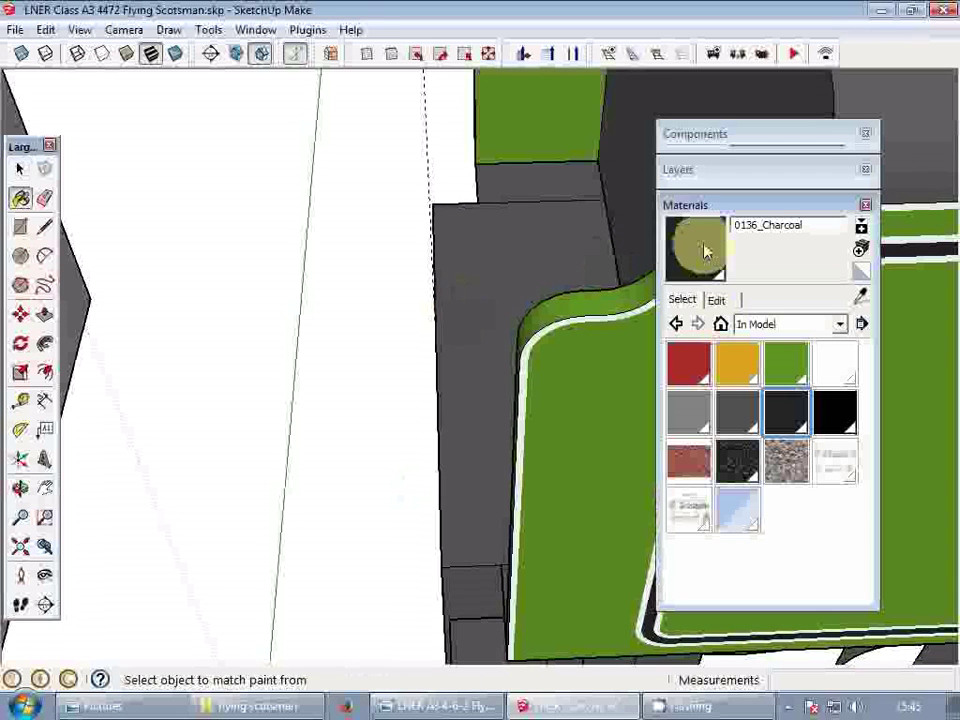
{"action": "key", "text": "space"}
{"action": "double_click", "coordinate": [566, 247]}
{"action": "double_click", "coordinate": [572, 258]}
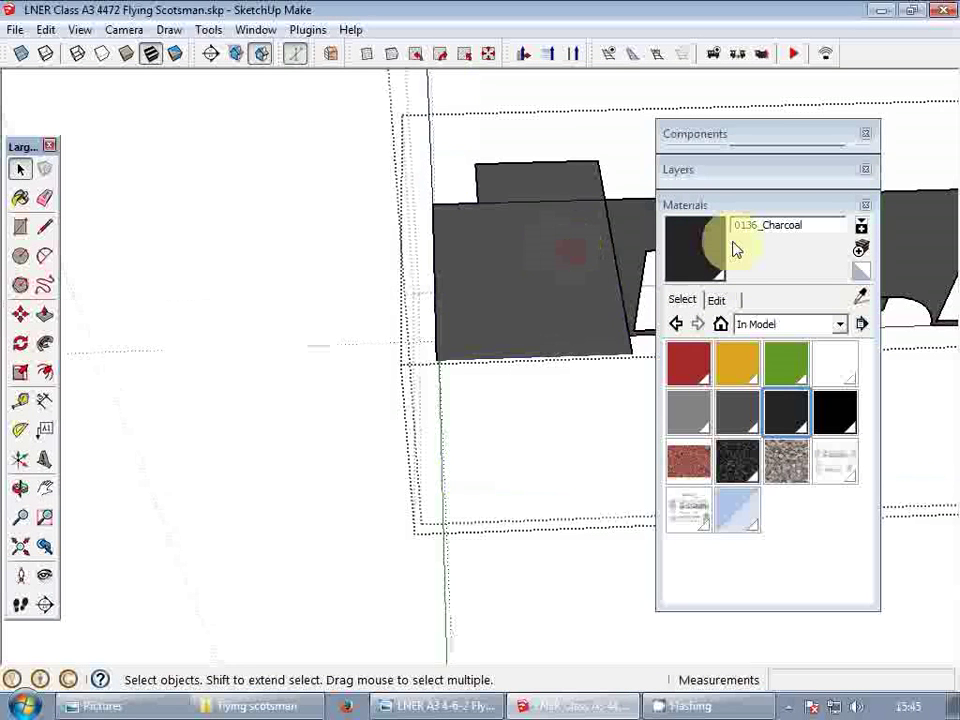
{"action": "left_click", "coordinate": [708, 247]}
{"action": "left_click", "coordinate": [585, 271]}
{"action": "left_click", "coordinate": [565, 195]}
{"action": "key", "text": "space"}
{"action": "key", "text": "Escape"}
{"action": "key", "text": "Escape"}
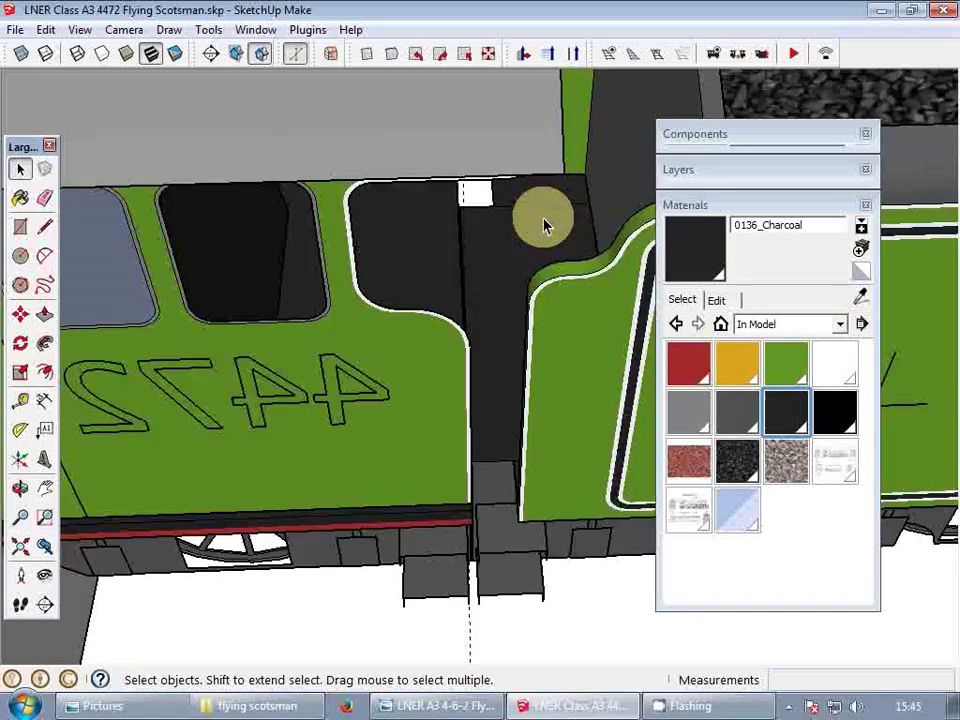
{"action": "scroll", "coordinate": [544, 226], "scroll_direction": "down", "scroll_amount": 3}
{"action": "left_click", "coordinate": [701, 204]}
- Move the tender group about 17 3/4" rearward along the red axis, away from the cab
{"action": "middle_click_drag", "start_coordinate": [701, 204], "coordinate": [466, 379]}
{"action": "scroll", "coordinate": [574, 288], "scroll_direction": "down", "scroll_amount": 3}
{"action": "middle_click_drag", "start_coordinate": [679, 358], "coordinate": [392, 420]}
{"action": "scroll", "coordinate": [493, 333], "scroll_direction": "down", "scroll_amount": 2}
{"action": "scroll", "coordinate": [581, 435], "scroll_direction": "up", "scroll_amount": 3}
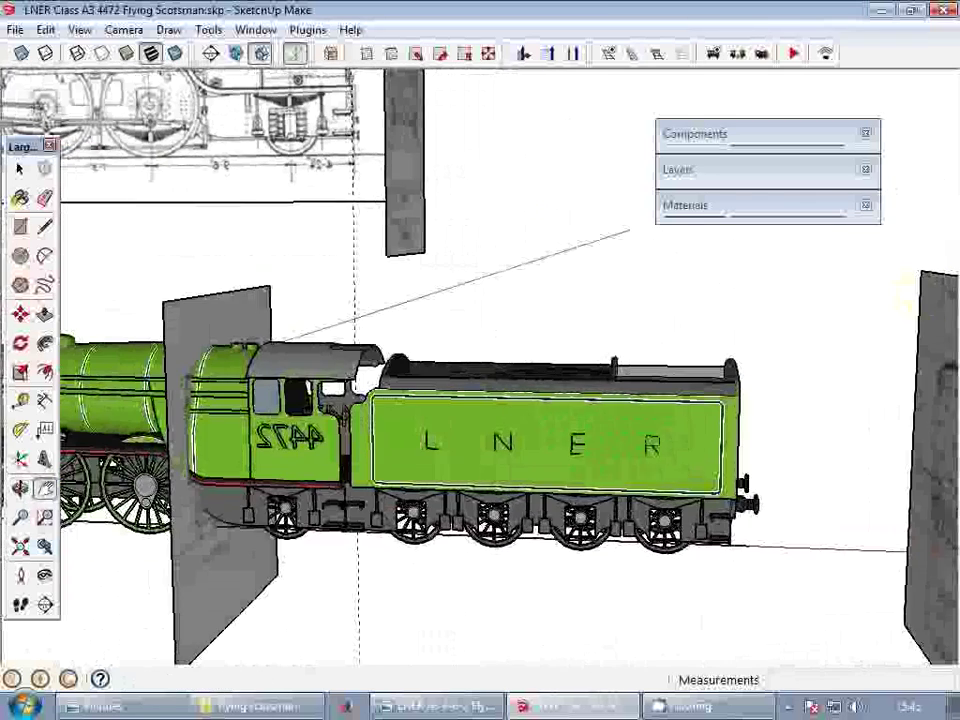
{"action": "scroll", "coordinate": [731, 514], "scroll_direction": "up", "scroll_amount": 2}
{"action": "left_click", "coordinate": [731, 529]}
{"action": "scroll", "coordinate": [729, 532], "scroll_direction": "up", "scroll_amount": 3}
{"action": "middle_click_drag", "start_coordinate": [724, 543], "coordinate": [614, 624]}
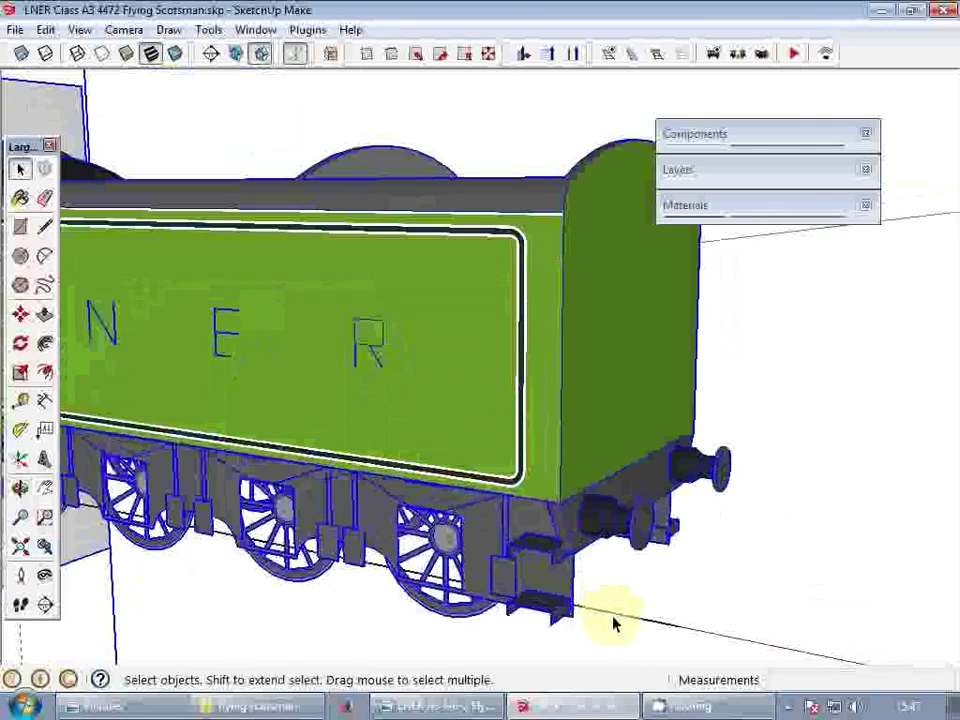
{"action": "left_click", "coordinate": [630, 617]}
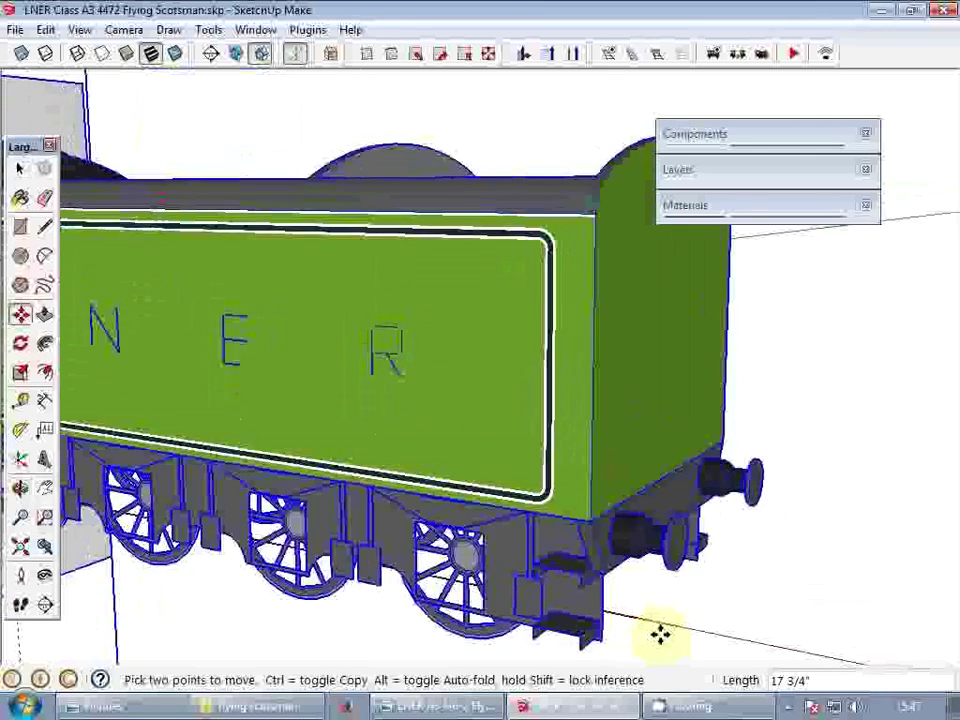
- Examine the spacing between the locomotive's cab and the front of the tender from the side
{"action": "scroll", "coordinate": [665, 590], "scroll_direction": "down", "scroll_amount": 3}
{"action": "middle_click_drag", "start_coordinate": [240, 402], "coordinate": [454, 435], "text": "shift"}
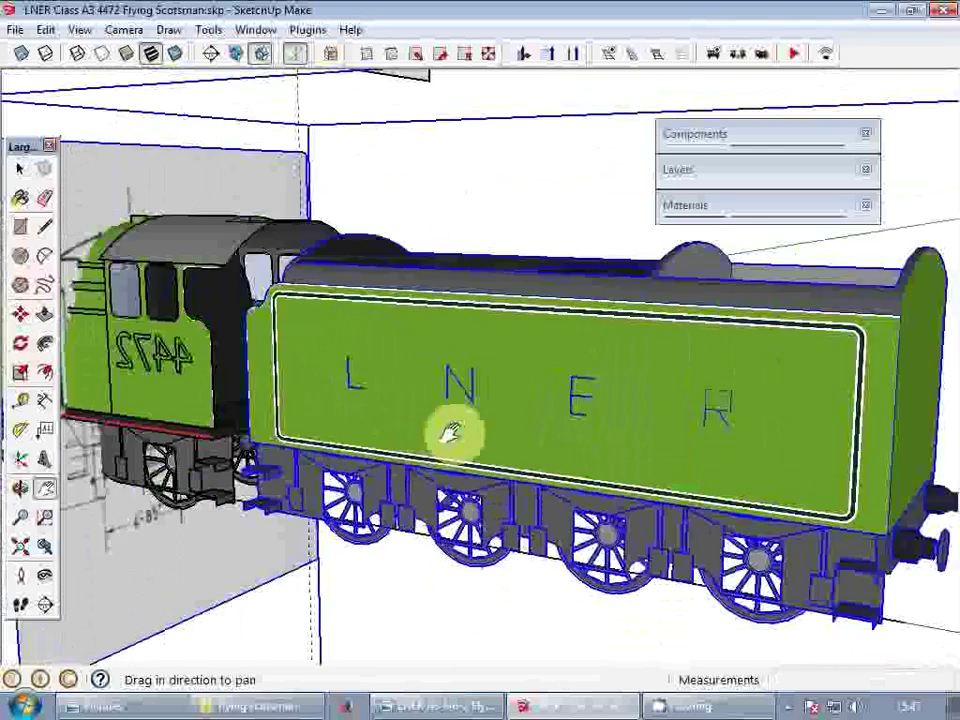
{"action": "middle_click_drag", "start_coordinate": [310, 430], "coordinate": [435, 454]}
{"action": "middle_click_drag", "start_coordinate": [325, 483], "coordinate": [333, 485], "text": "shift"}
{"action": "scroll", "coordinate": [333, 487], "scroll_direction": "up", "scroll_amount": 4}
{"action": "middle_click_drag", "start_coordinate": [414, 476], "coordinate": [536, 476], "text": "shift"}
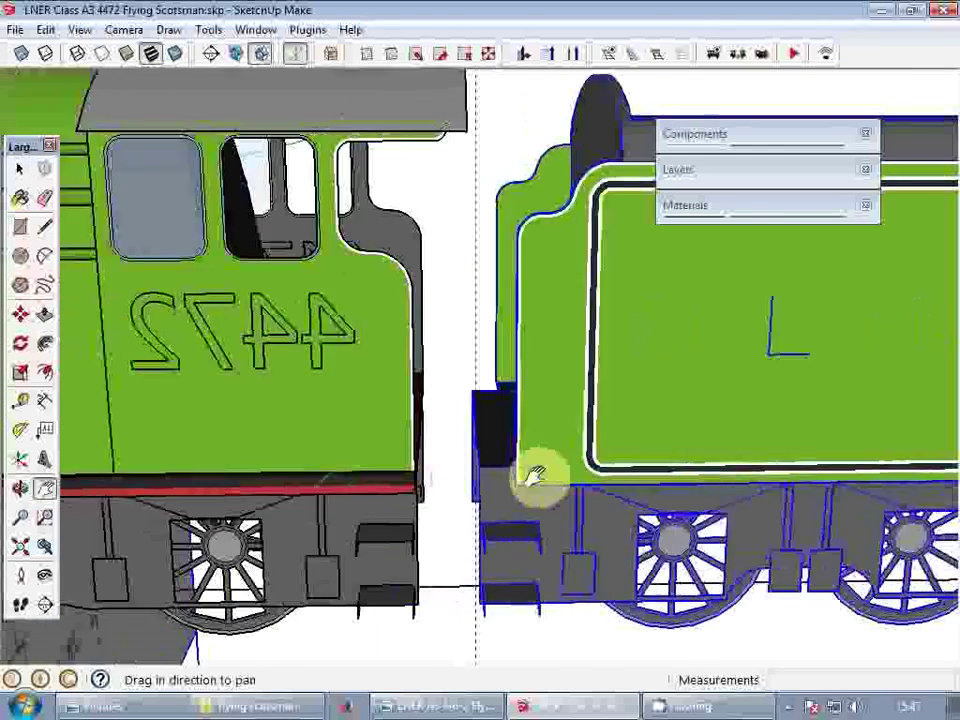
{"action": "scroll", "coordinate": [536, 476], "scroll_direction": "up", "scroll_amount": 1}
{"action": "scroll", "coordinate": [545, 493], "scroll_direction": "down", "scroll_amount": 2}
{"action": "key", "text": "space"}
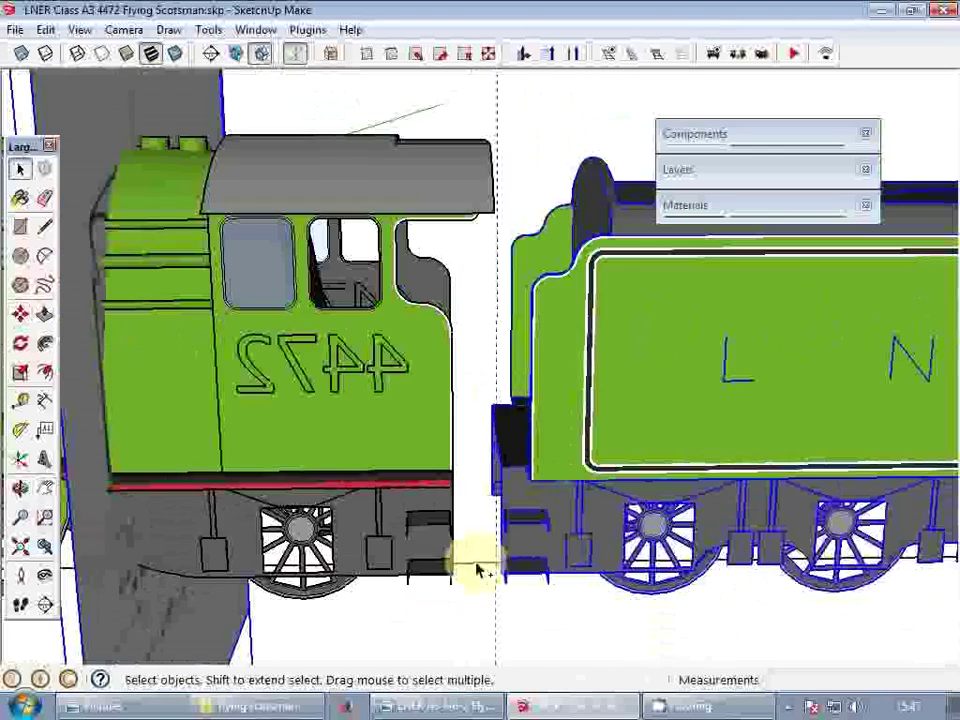
- Move the tender group about 9 3/4" forward along the red axis to narrow the gap behind the cab
{"action": "scroll", "coordinate": [545, 492], "scroll_direction": "down", "scroll_amount": 2}
{"action": "middle_click_drag", "start_coordinate": [542, 493], "coordinate": [408, 490]}
{"action": "scroll", "coordinate": [472, 464], "scroll_direction": "down", "scroll_amount": 4}
{"action": "middle_click_drag", "start_coordinate": [408, 490], "coordinate": [724, 427], "text": "shift"}
{"action": "middle_click_drag", "start_coordinate": [607, 443], "coordinate": [903, 455]}
{"action": "scroll", "coordinate": [903, 455], "scroll_direction": "up", "scroll_amount": 6}
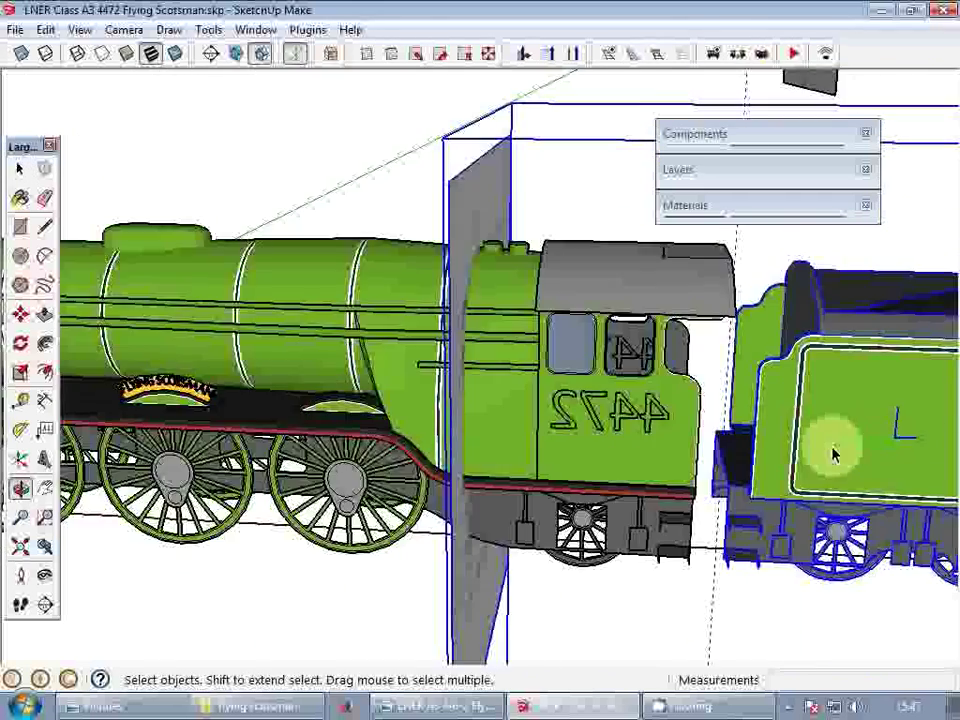
{"action": "key", "text": "m"}
{"action": "left_click", "coordinate": [767, 444]}
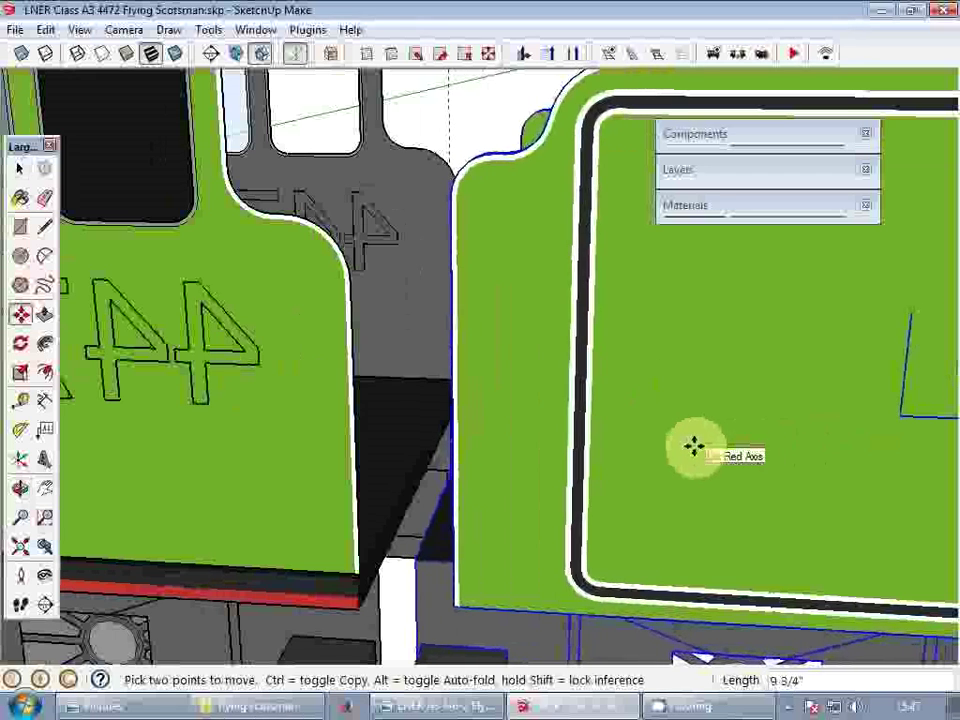
{"action": "left_click", "coordinate": [698, 446]}
{"action": "key", "text": "p"}
{"action": "key", "text": "space"}
- Check the repositioned tender behind the locomotive in a wider side view
{"action": "scroll", "coordinate": [650, 444], "scroll_direction": "down", "scroll_amount": 4}
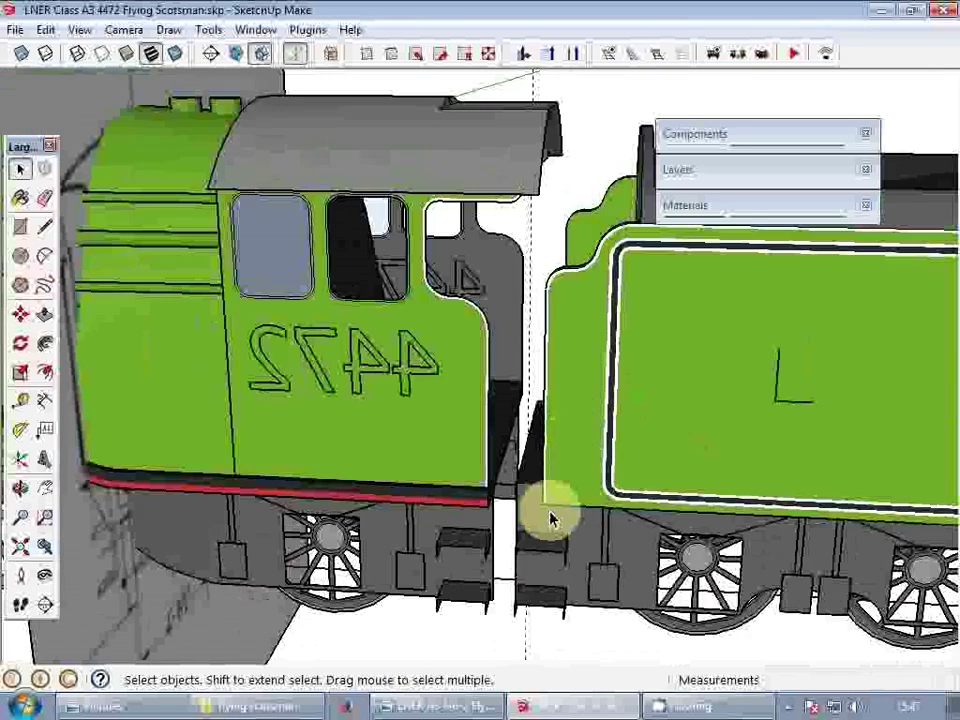
{"action": "scroll", "coordinate": [551, 514], "scroll_direction": "down", "scroll_amount": 5}
{"action": "key", "text": "h"}
{"action": "left_click_drag", "start_coordinate": [930, 553], "coordinate": [697, 540]}
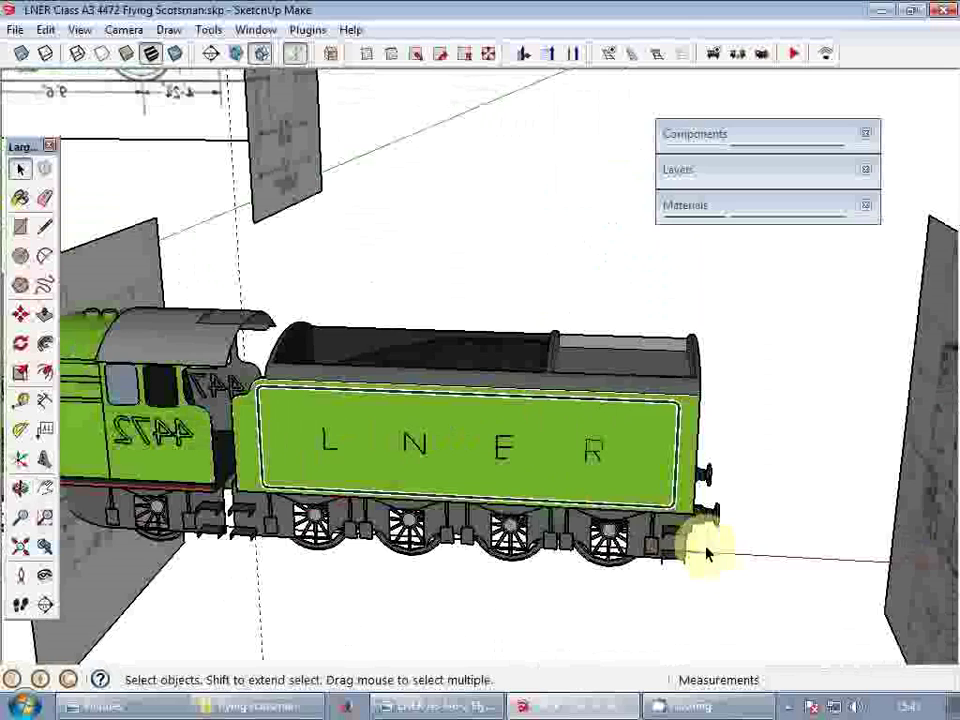
{"action": "scroll", "coordinate": [588, 447], "scroll_direction": "down", "scroll_amount": 5}
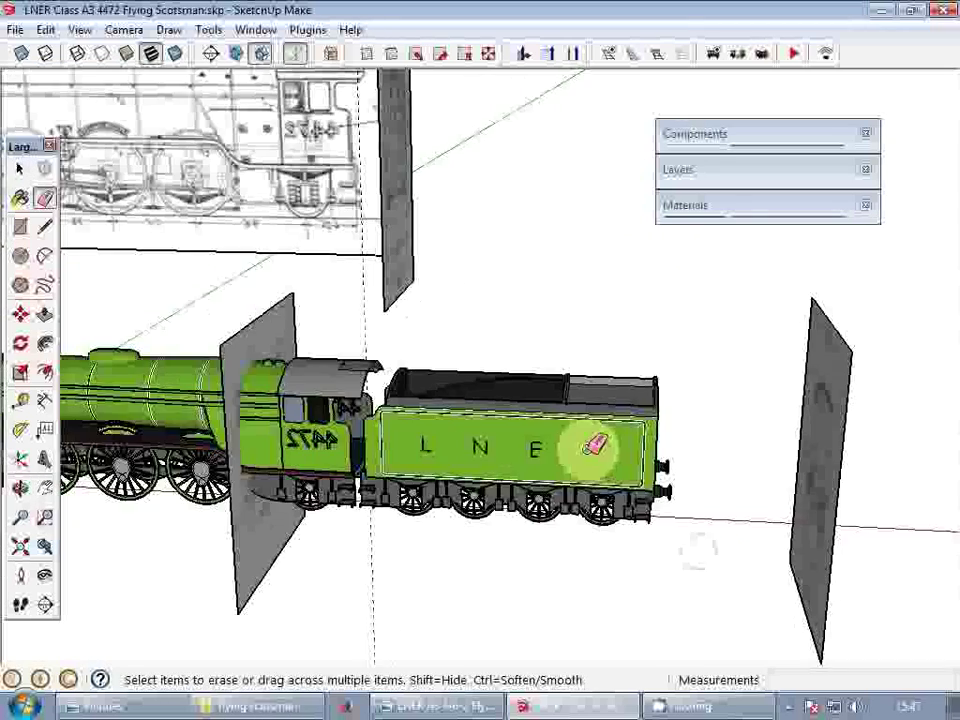
- Examine the coal load and the flat gray deck at the rear of the tender from above
{"action": "middle_click_drag", "start_coordinate": [476, 448], "coordinate": [506, 486]}
{"action": "scroll", "coordinate": [545, 414], "scroll_direction": "up", "scroll_amount": 4}
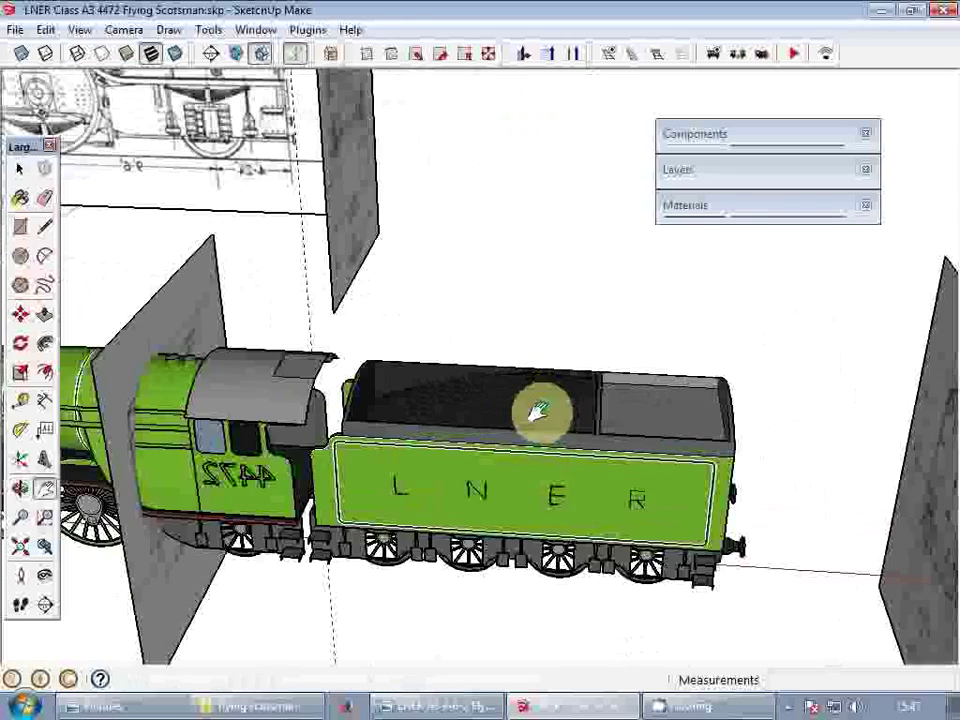
{"action": "middle_click_drag", "start_coordinate": [538, 411], "coordinate": [581, 422]}
{"action": "scroll", "coordinate": [636, 431], "scroll_direction": "down", "scroll_amount": 1}
{"action": "scroll", "coordinate": [583, 411], "scroll_direction": "up", "scroll_amount": 3}
{"action": "key", "text": "space"}
{"action": "scroll", "coordinate": [600, 416], "scroll_direction": "down", "scroll_amount": 2}
{"action": "left_click", "coordinate": [583, 418]}
{"action": "scroll", "coordinate": [583, 418], "scroll_direction": "up", "scroll_amount": 4}
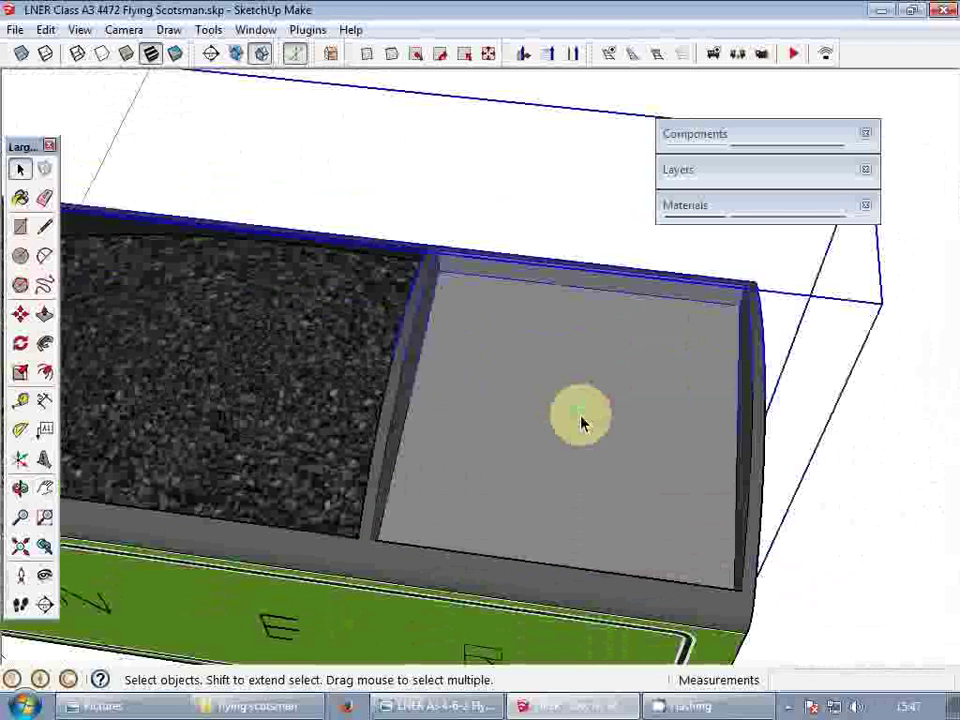
{"action": "key", "text": "p"}
{"action": "key", "text": "space"}
{"action": "scroll", "coordinate": [628, 407], "scroll_direction": "down", "scroll_amount": 4}
{"action": "middle_click_drag", "start_coordinate": [628, 401], "coordinate": [630, 434]}
{"action": "scroll", "coordinate": [632, 417], "scroll_direction": "up", "scroll_amount": 2}
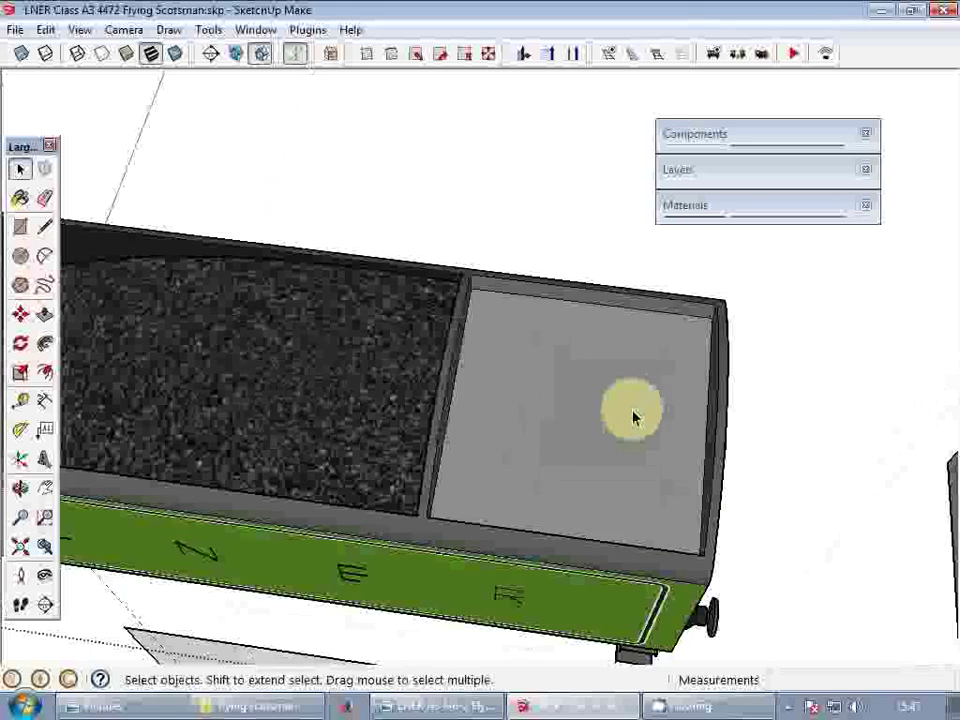
{"action": "scroll", "coordinate": [633, 418], "scroll_direction": "up", "scroll_amount": 1}
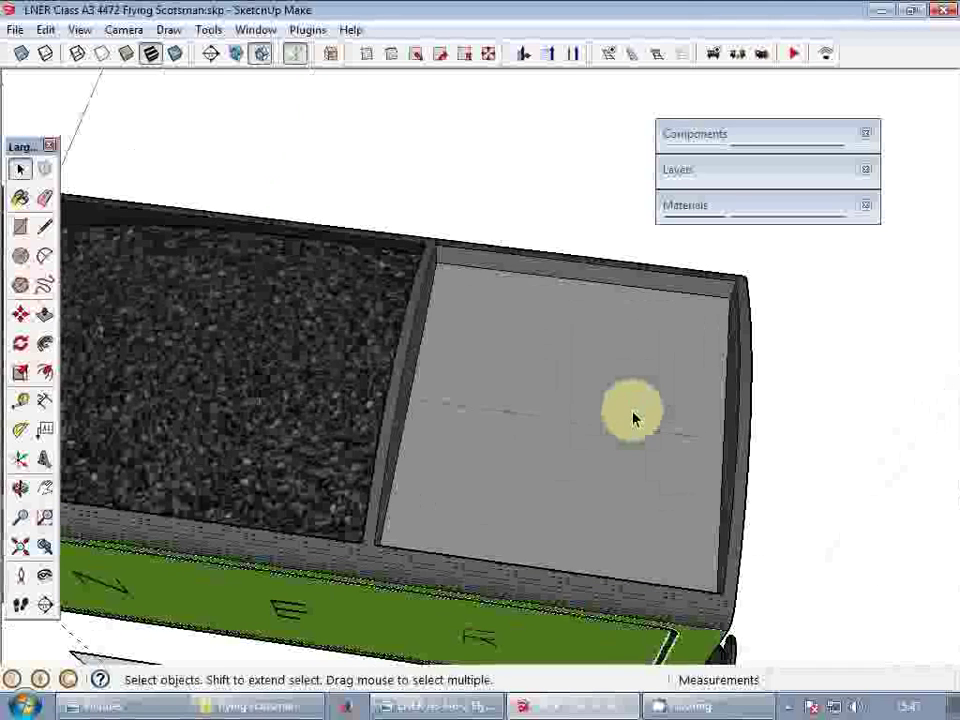
- Draw a circle with a radius of about 14" on the centreline of the tender's rear deck
{"action": "key", "text": "c"}
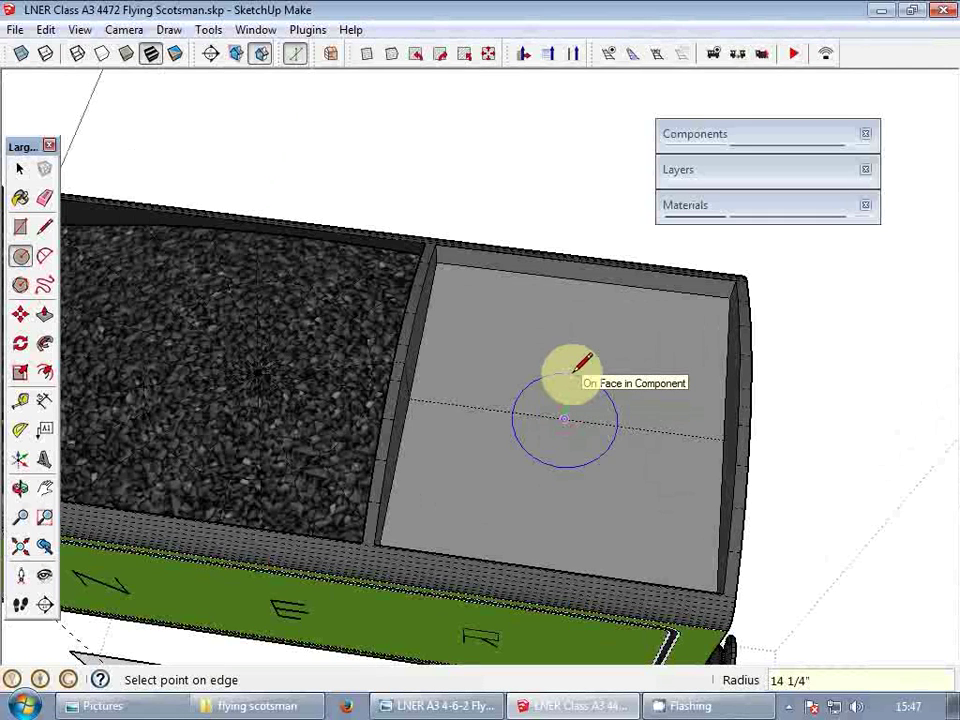
{"action": "scroll", "coordinate": [575, 374], "scroll_direction": "up", "scroll_amount": 2}
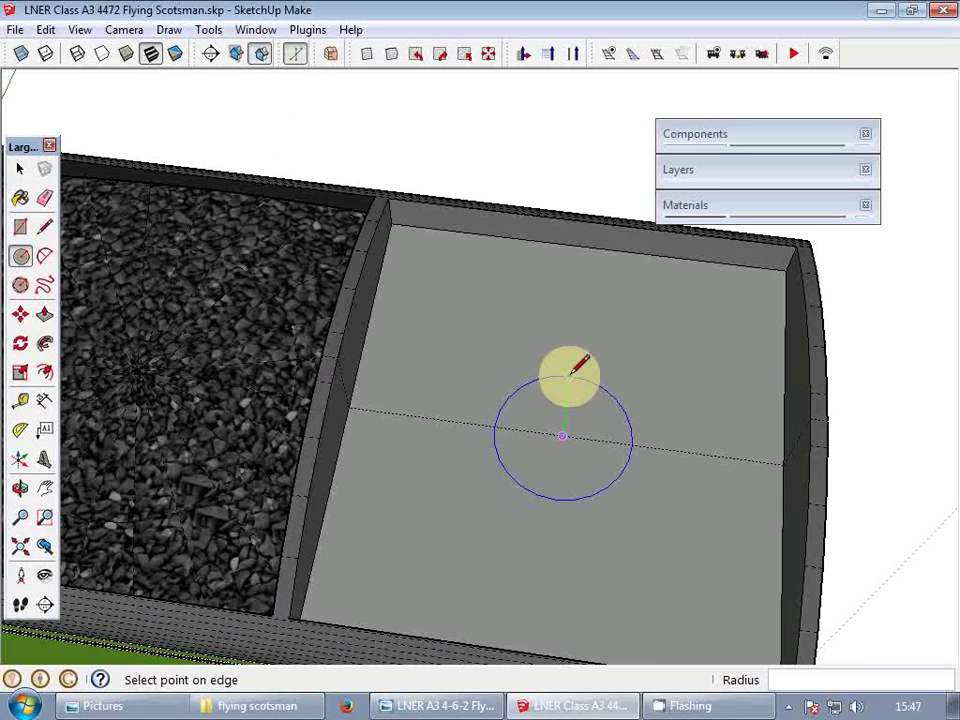
{"action": "key", "text": "space"}
{"action": "left_click", "coordinate": [553, 450]}
{"action": "key", "text": "o"}
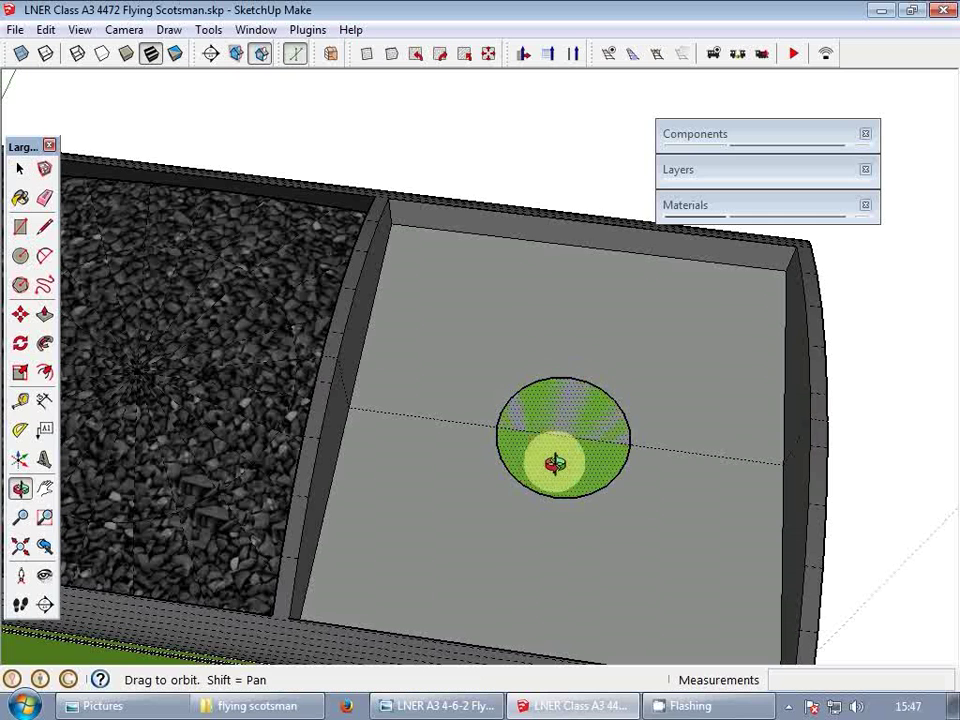
- Push/Pull the circle upward into a short cylinder for the water filler cap and make it a group
{"action": "key", "text": "p"}
{"action": "left_click_drag", "start_coordinate": [563, 471], "coordinate": [557, 456]}
{"action": "key", "text": "space"}
{"action": "scroll", "coordinate": [557, 354], "scroll_direction": "down", "scroll_amount": 2}
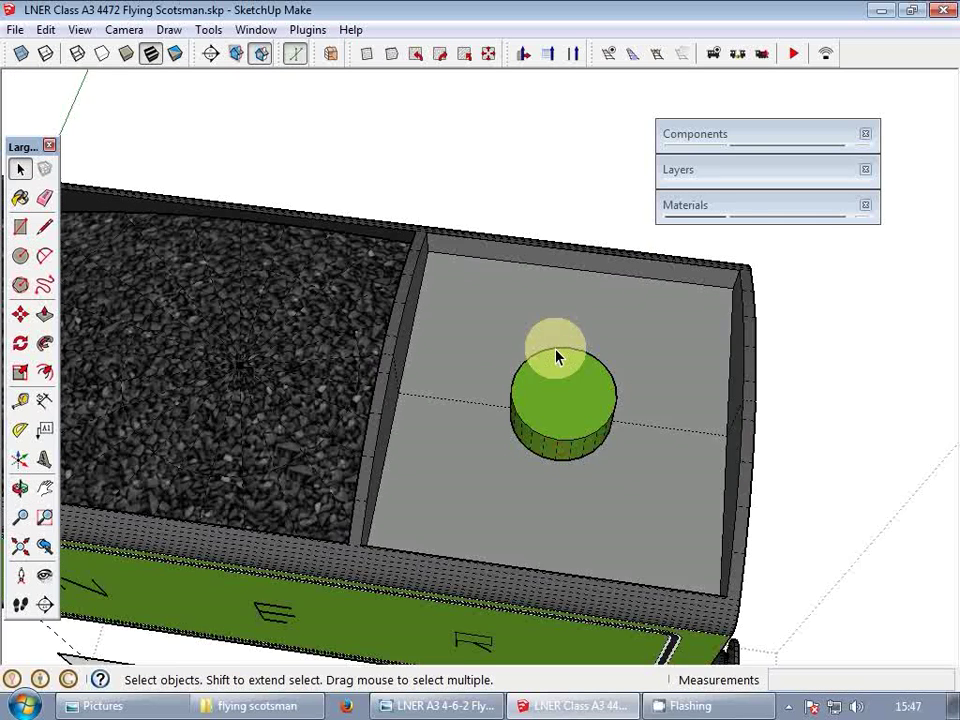
{"action": "right_click", "coordinate": [563, 388]}
{"action": "left_click", "coordinate": [643, 482]}
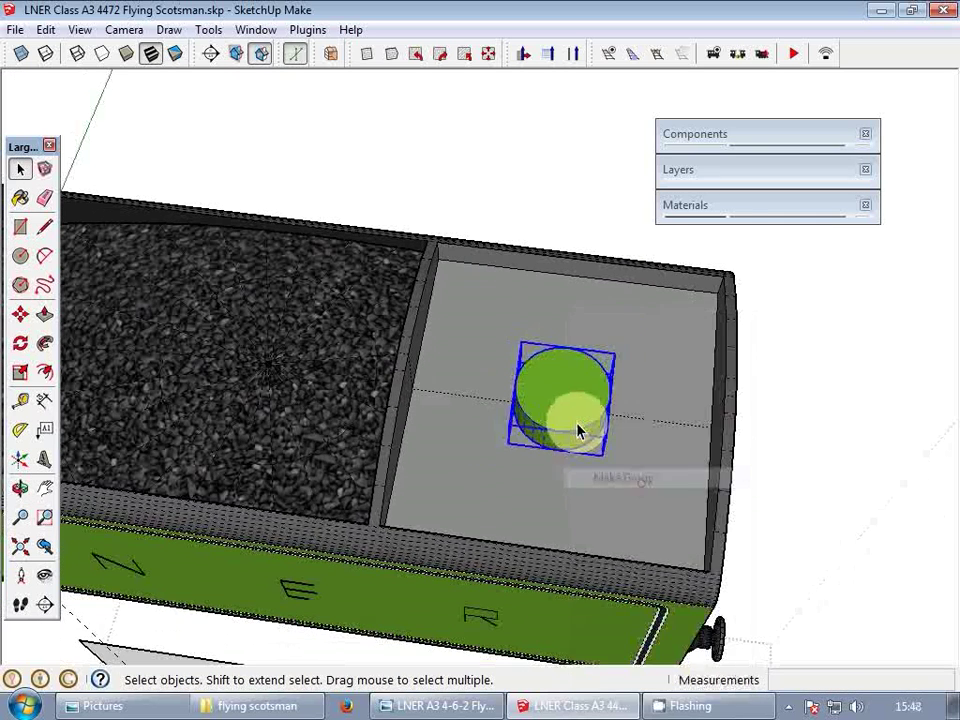
- Sample the 0133_Gray material from the tender's rear deck and paint the filler cap group with it
{"action": "scroll", "coordinate": [579, 433], "scroll_direction": "up", "scroll_amount": 3}
{"action": "left_click", "coordinate": [692, 207]}
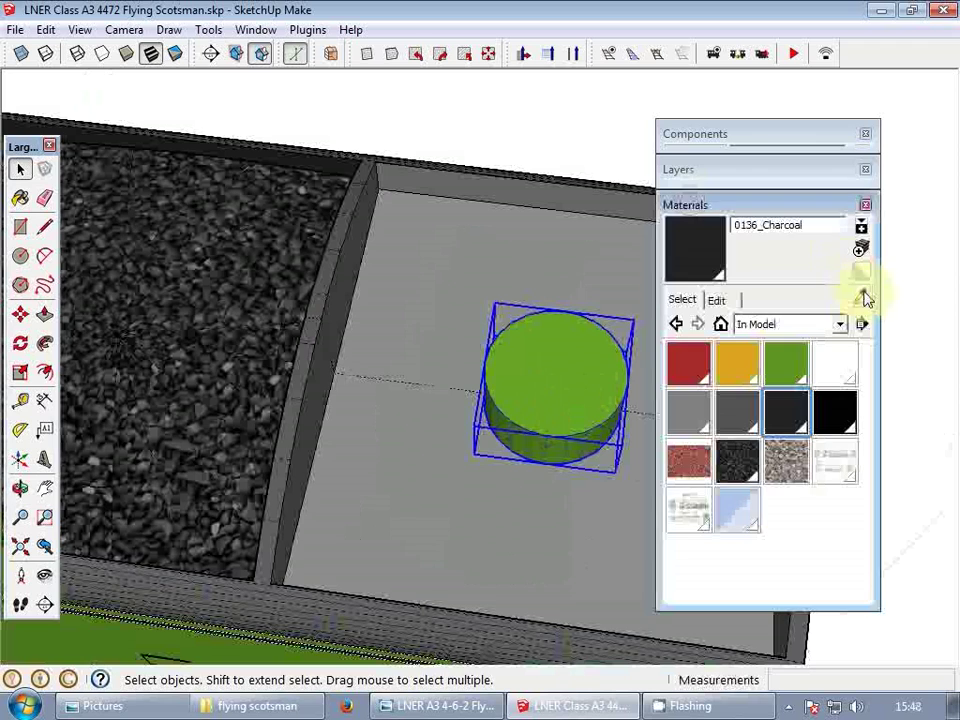
{"action": "left_click", "coordinate": [861, 297]}
{"action": "left_click", "coordinate": [536, 274]}
{"action": "left_click", "coordinate": [540, 366]}
{"action": "scroll", "coordinate": [543, 366], "scroll_direction": "down", "scroll_amount": 3}
{"action": "scroll", "coordinate": [550, 365], "scroll_direction": "up", "scroll_amount": 3}
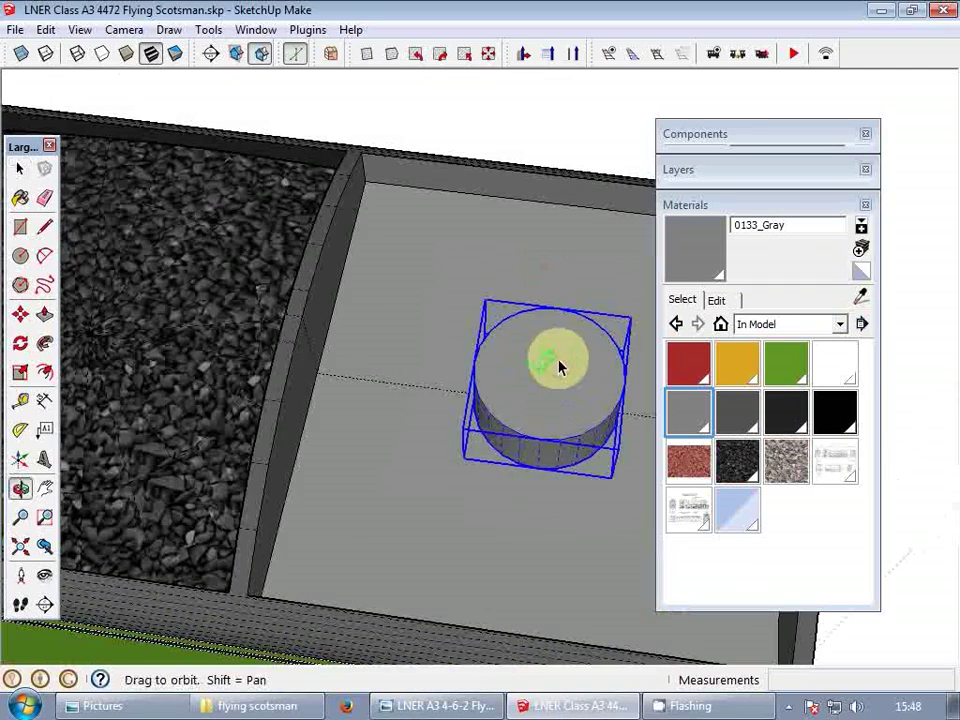
- Draw a narrow rectangular bar across the filler cap's top near its front edge and make it a group
{"action": "middle_click_drag", "start_coordinate": [560, 366], "coordinate": [190, 465]}
{"action": "middle_click_drag", "start_coordinate": [472, 450], "coordinate": [472, 407]}
{"action": "scroll", "coordinate": [478, 405], "scroll_direction": "down", "scroll_amount": 1}
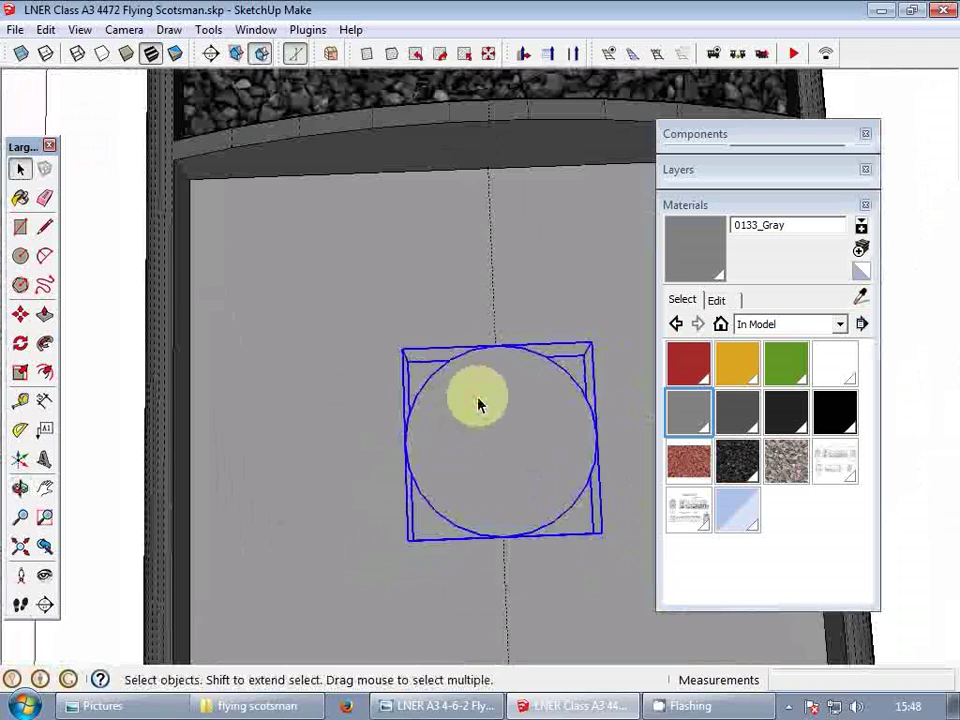
{"action": "scroll", "coordinate": [532, 421], "scroll_direction": "up", "scroll_amount": 3}
{"action": "key", "text": "r"}
{"action": "left_click", "coordinate": [384, 327]}
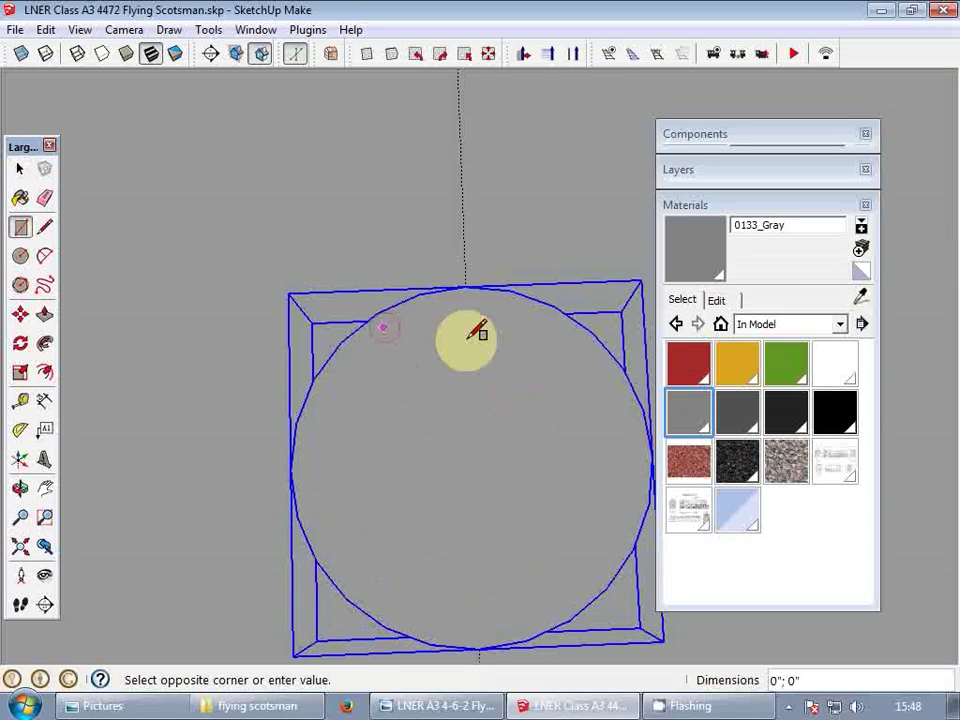
{"action": "left_click", "coordinate": [553, 333]}
{"action": "key", "text": "space"}
{"action": "left_click", "coordinate": [534, 332]}
{"action": "right_click", "coordinate": [533, 332]}
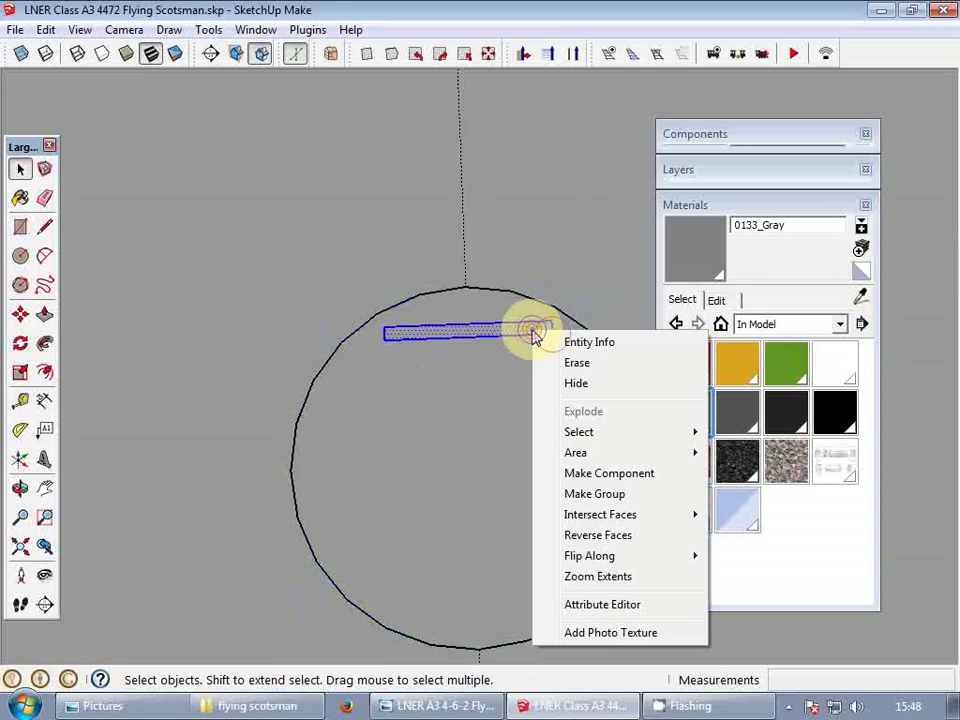
{"action": "left_click", "coordinate": [612, 497]}
- Move the bar group about 1/8" sideways to line its midpoint up with the filler cap's centreline
{"action": "key", "text": "m"}
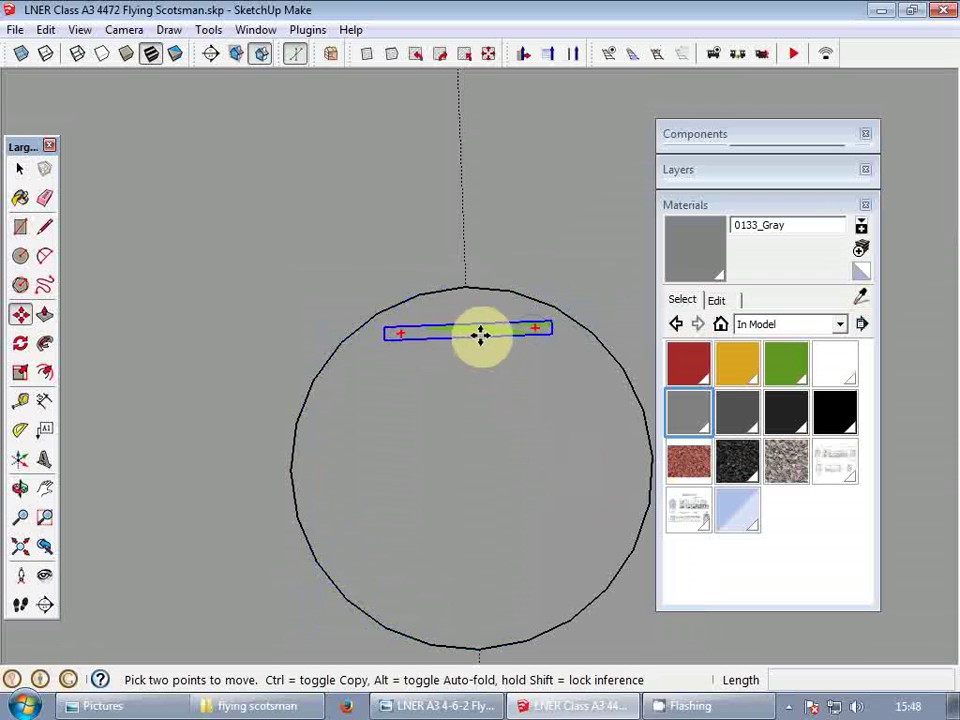
{"action": "left_click", "coordinate": [470, 337]}
{"action": "left_click", "coordinate": [391, 340]}
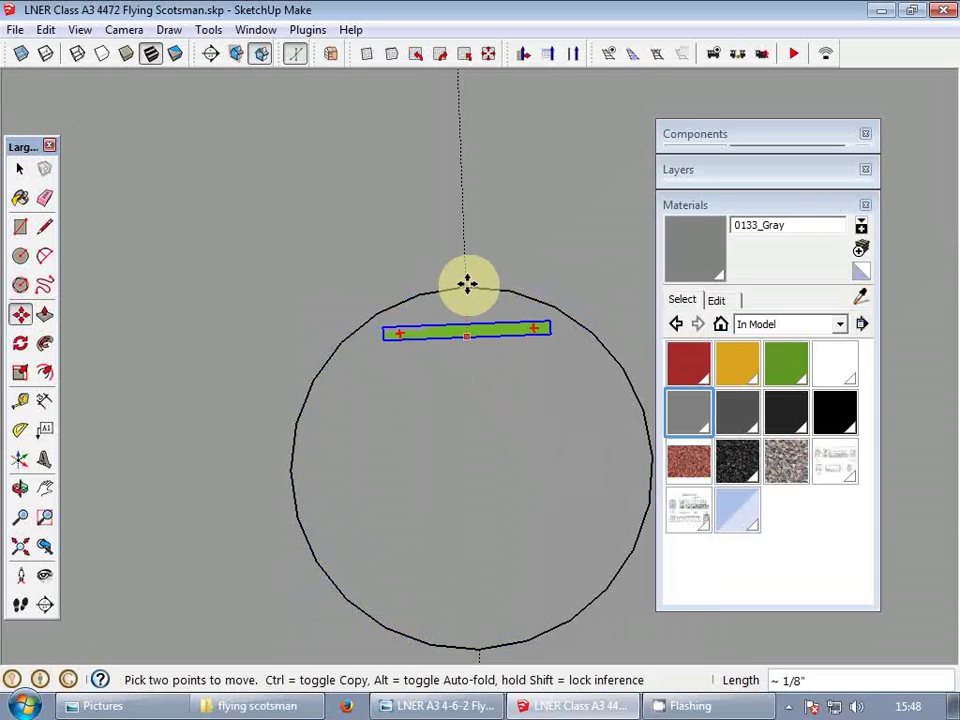
{"action": "key", "text": "space"}
- Transfer the bar into the filler cap's group and move it forward, clear of the cap's front edge
{"action": "scroll", "coordinate": [405, 358], "scroll_direction": "down", "scroll_amount": 2}
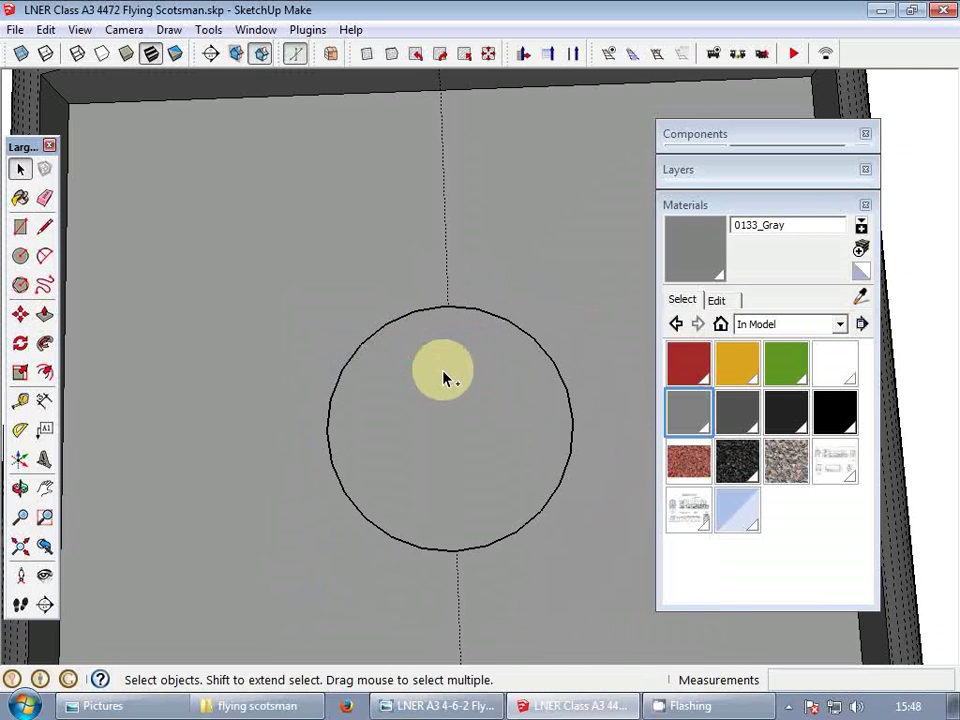
{"action": "double_click", "coordinate": [446, 375]}
{"action": "key", "text": "m"}
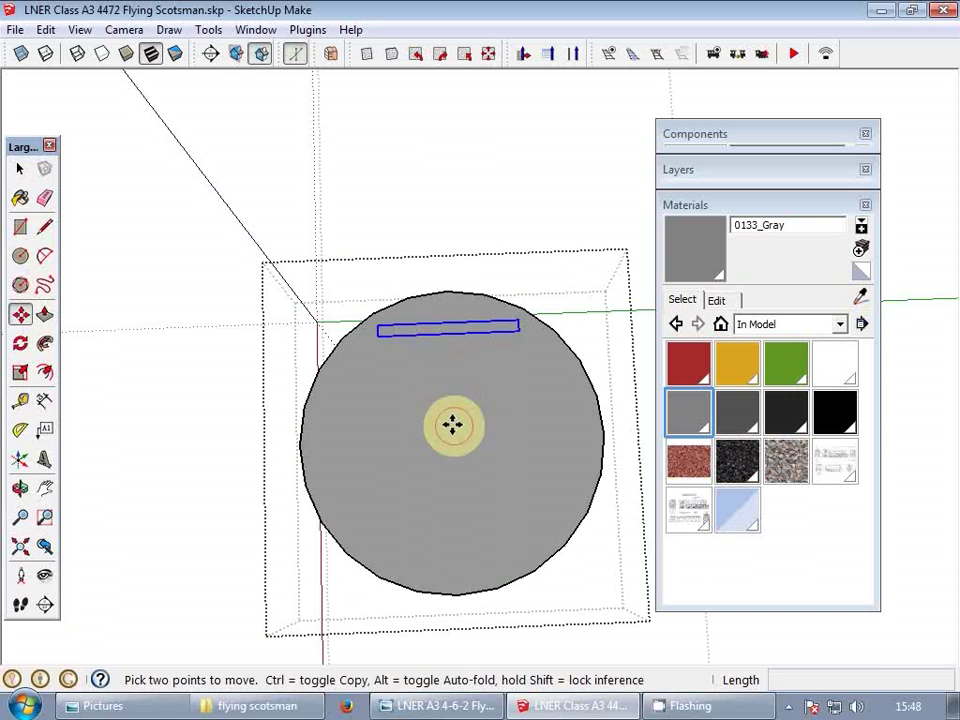
{"action": "left_click", "coordinate": [452, 425]}
{"action": "key", "text": "space"}
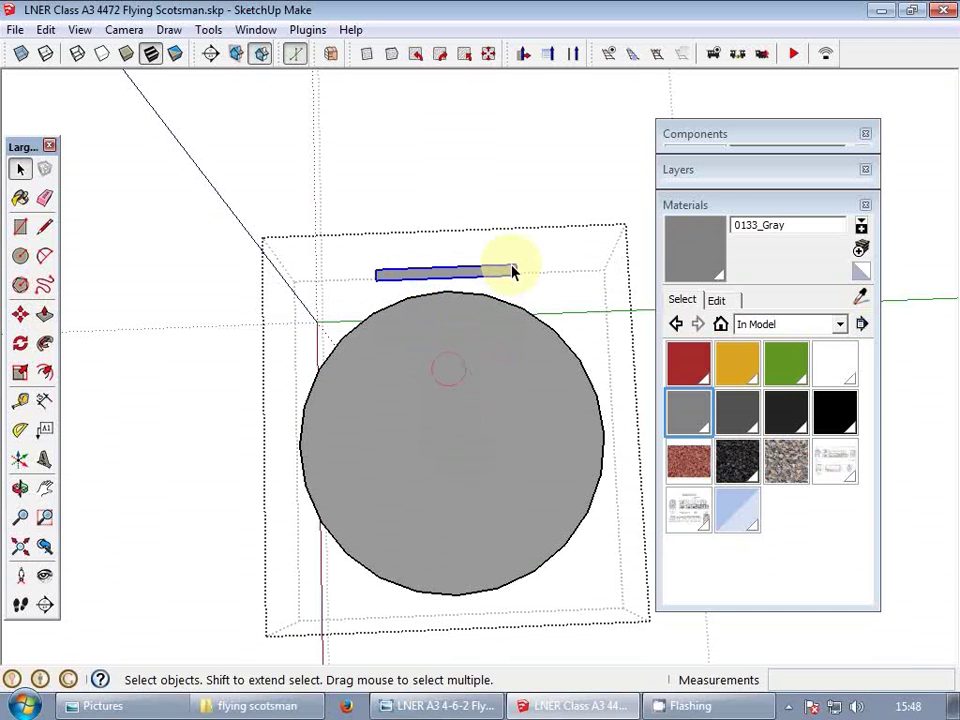
- Copy the bar about 12 3/8" along the green axis, end to end with the original
{"action": "key", "text": "m"}
{"action": "left_click", "coordinate": [514, 268]}
{"action": "key", "text": "ctrl"}
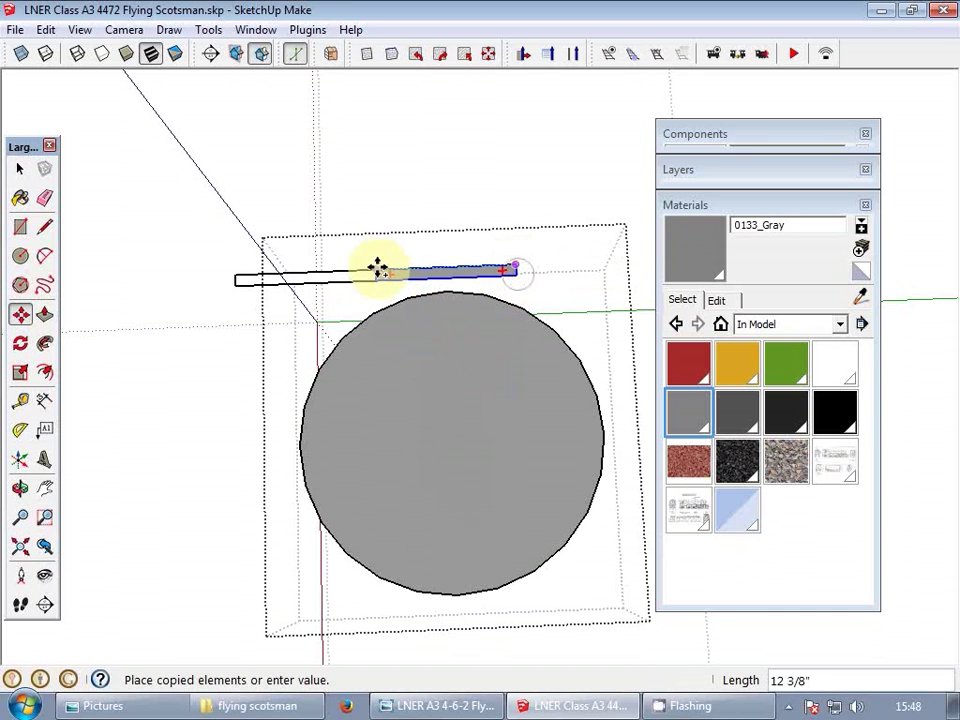
{"action": "left_click", "coordinate": [374, 268]}
{"action": "scroll", "coordinate": [373, 275], "scroll_direction": "up", "scroll_amount": 2}
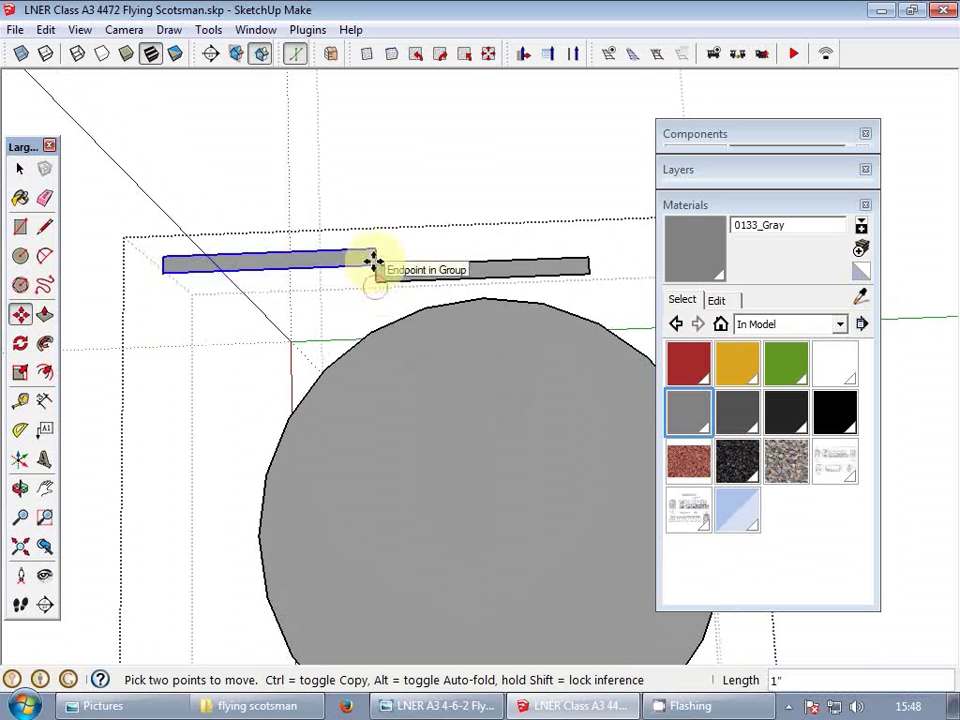
- Rotate the copied bar 90° about its inner end so it points rearward over the filler cap
{"action": "left_click", "coordinate": [372, 262]}
{"action": "left_click", "coordinate": [370, 265]}
{"action": "left_click", "coordinate": [373, 278]}
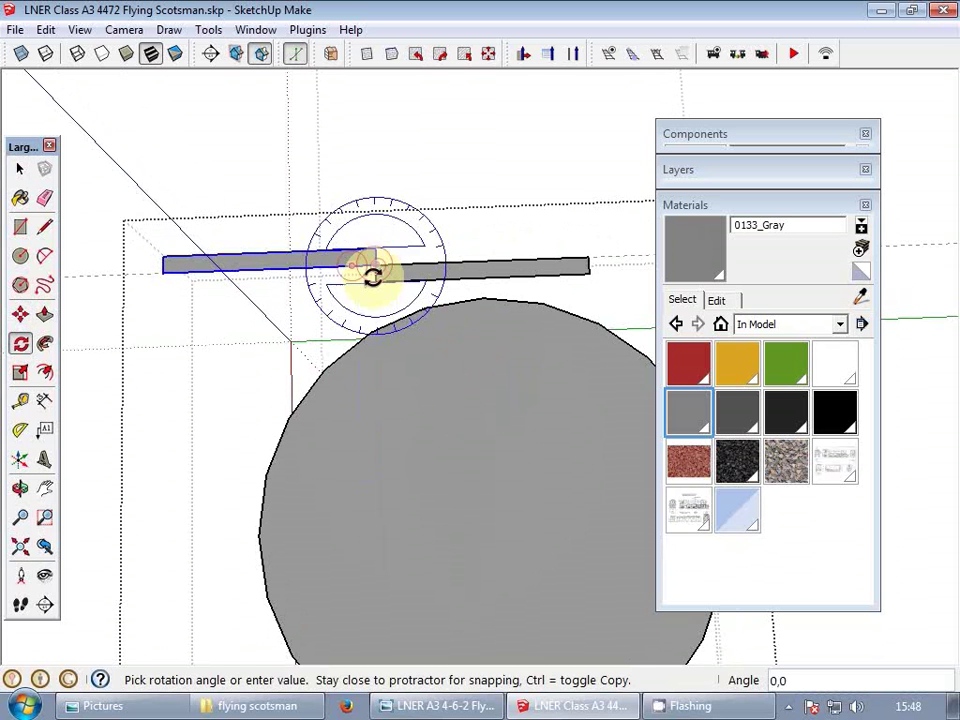
{"action": "left_click", "coordinate": [372, 285]}
{"action": "key", "text": "space"}
- Scale the rotated bar down in length to form a short side arm of the cap's handle
{"action": "scroll", "coordinate": [375, 350], "scroll_direction": "up", "scroll_amount": 2}
{"action": "key", "text": "s"}
{"action": "left_click_drag", "start_coordinate": [368, 508], "coordinate": [371, 478]}
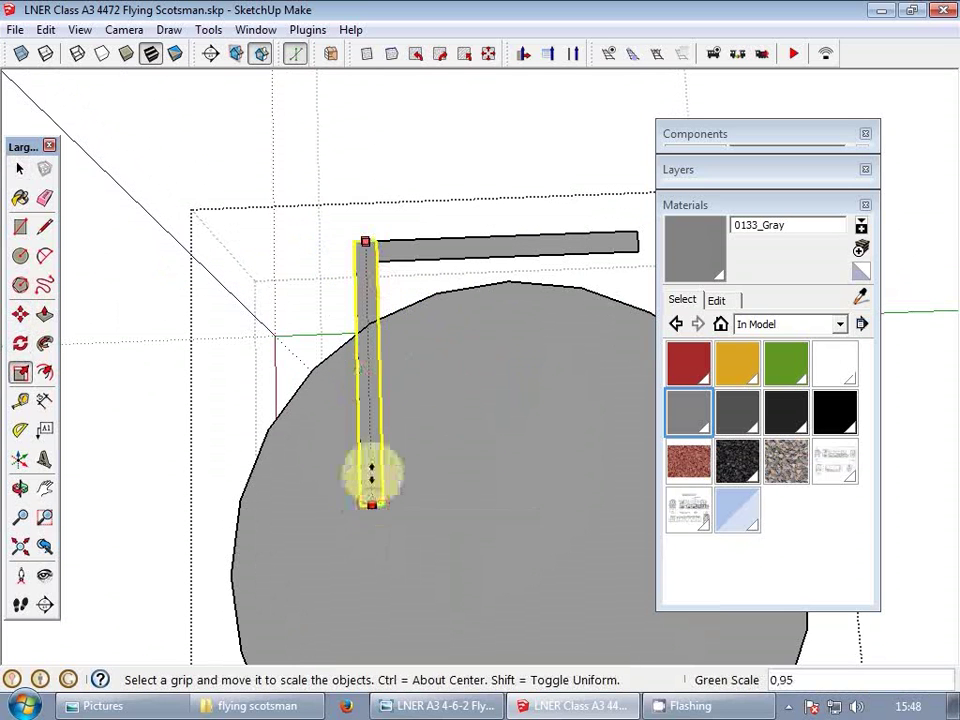
{"action": "left_click_drag", "start_coordinate": [379, 370], "coordinate": [375, 373]}
{"action": "key", "text": "space"}
- Copy the short side arm to the opposite end of the long bar to complete the U-shaped handle
{"action": "scroll", "coordinate": [377, 300], "scroll_direction": "down", "scroll_amount": 1}
{"action": "key", "text": "m"}
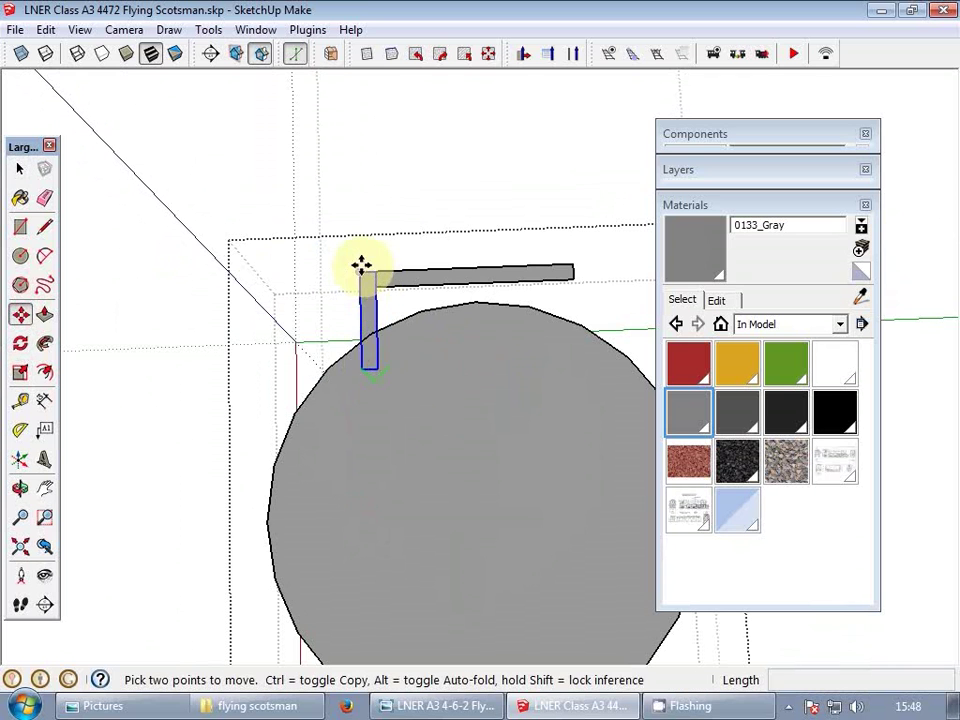
{"action": "left_click", "coordinate": [362, 270]}
{"action": "left_click", "coordinate": [565, 267]}
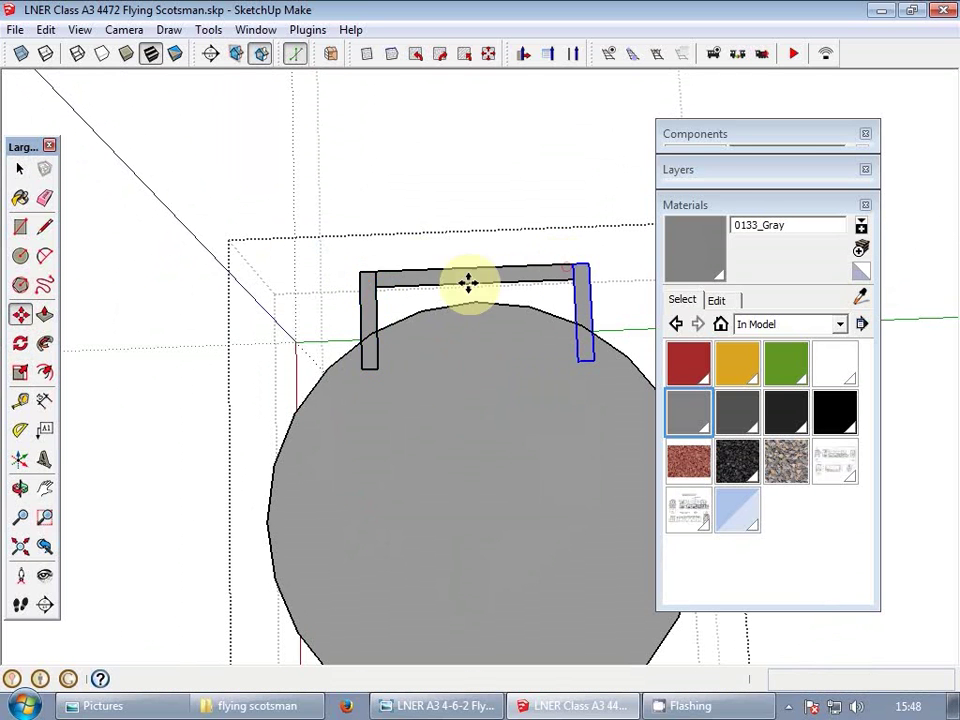
- Adjust the height of the handle's three bars together along the blue axis
{"action": "key", "text": "space"}
{"action": "middle_click_drag", "start_coordinate": [473, 420], "coordinate": [438, 292]}
{"action": "key", "text": "m"}
{"action": "left_click", "coordinate": [439, 293]}
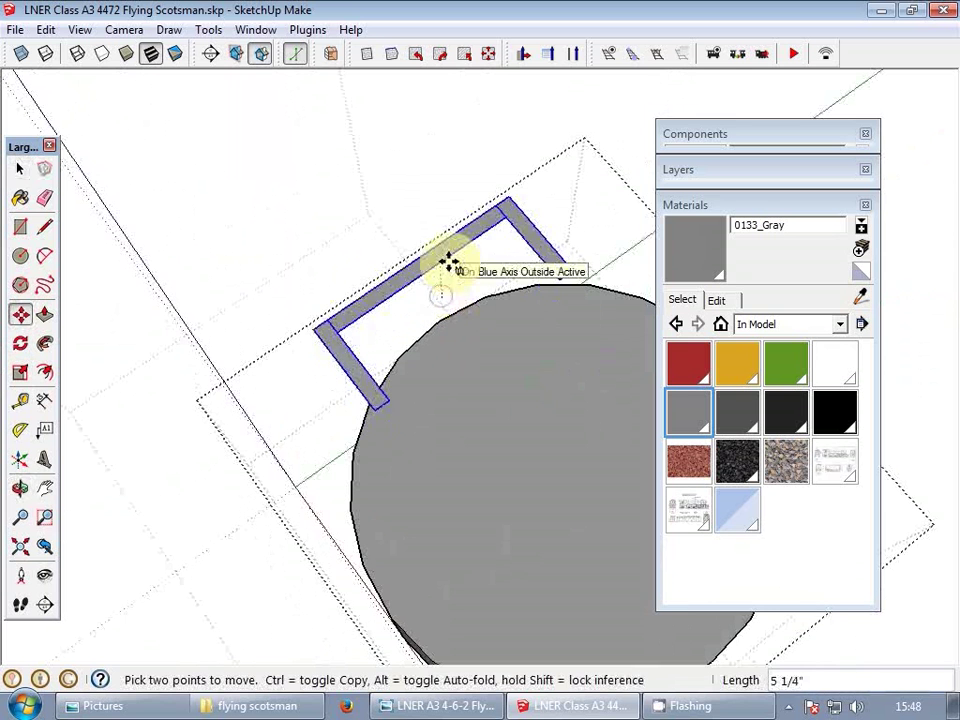
{"action": "key", "text": "space"}
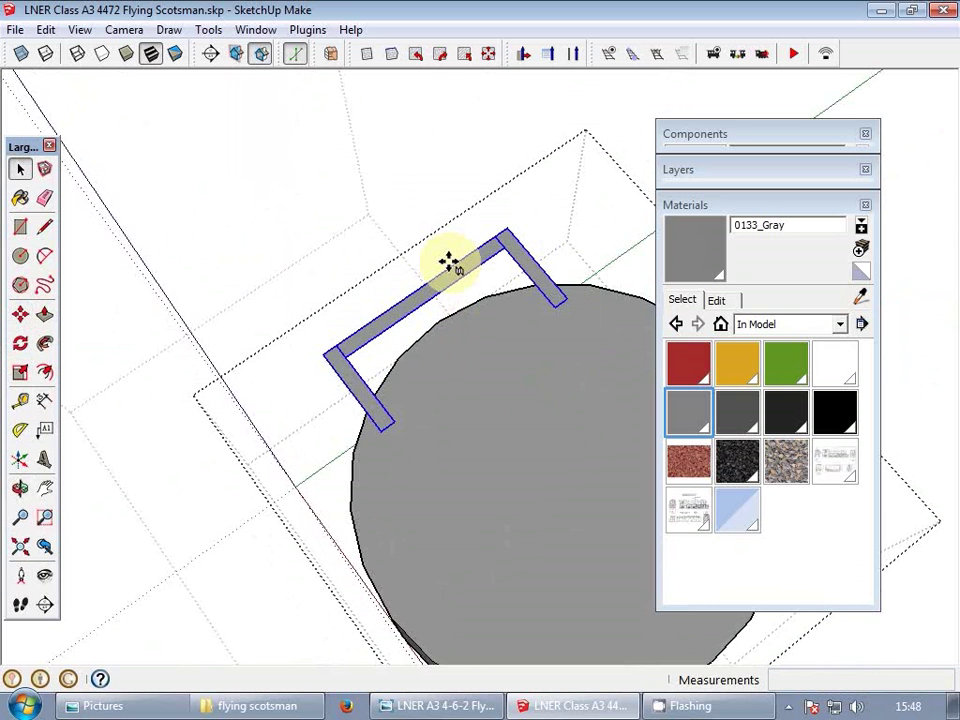
- Copy one handle side arm about 17 7/8" rearward along the red axis across the filler cap
{"action": "scroll", "coordinate": [365, 392], "scroll_direction": "down", "scroll_amount": 2}
{"action": "key", "text": "ctrl"}
{"action": "left_click", "coordinate": [384, 411]}
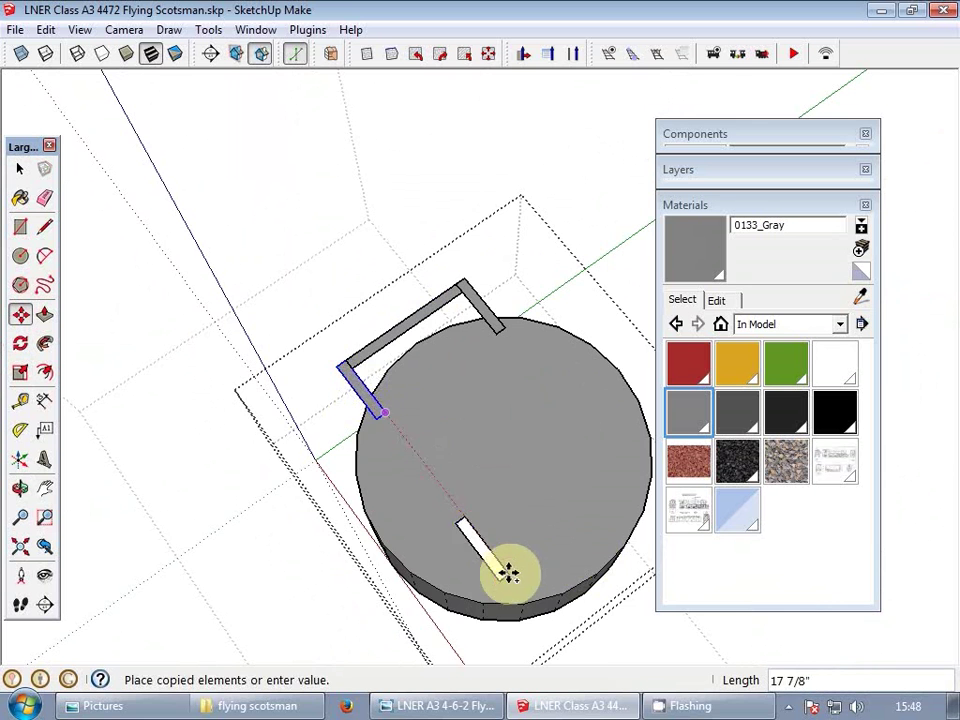
{"action": "left_click", "coordinate": [463, 525]}
- Move the copied arm about 6 3/4" along the green axis, and on to the middle of the cap's rear edge
{"action": "scroll", "coordinate": [463, 525], "scroll_direction": "up", "scroll_amount": 5}
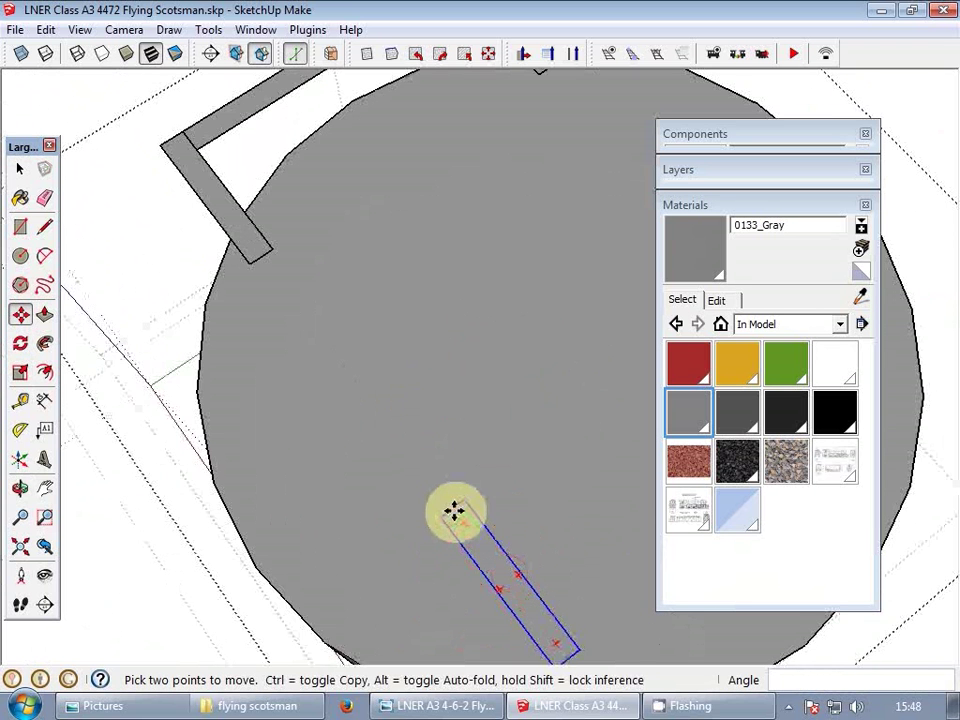
{"action": "scroll", "coordinate": [455, 511], "scroll_direction": "up", "scroll_amount": 1}
{"action": "left_click", "coordinate": [455, 511]}
{"action": "scroll", "coordinate": [470, 489], "scroll_direction": "down", "scroll_amount": 3}
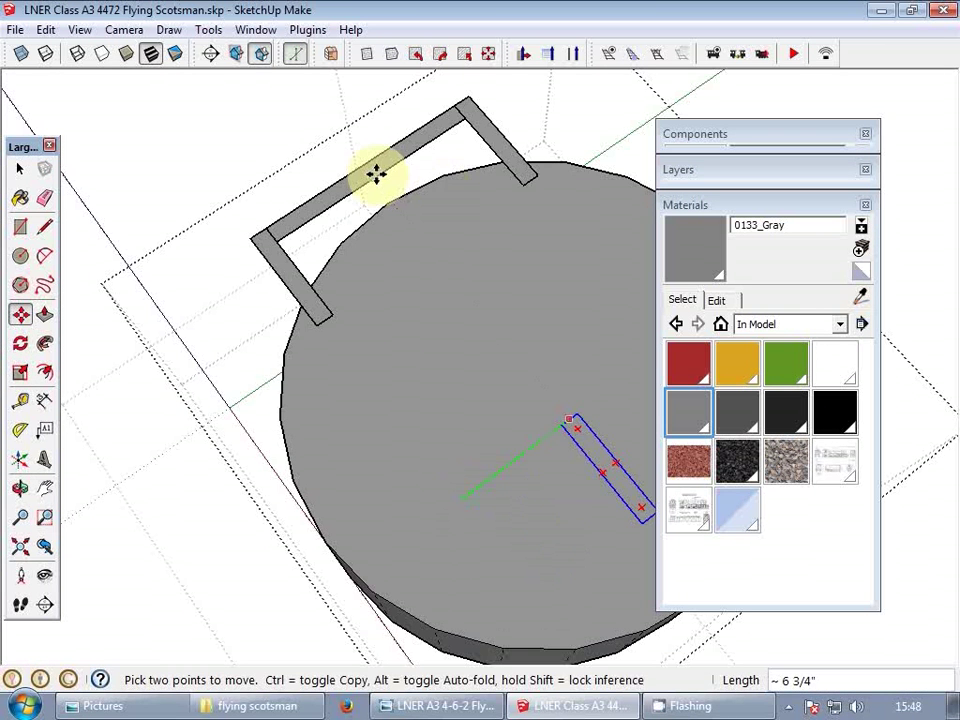
{"action": "middle_click_drag", "start_coordinate": [368, 196], "coordinate": [418, 280]}
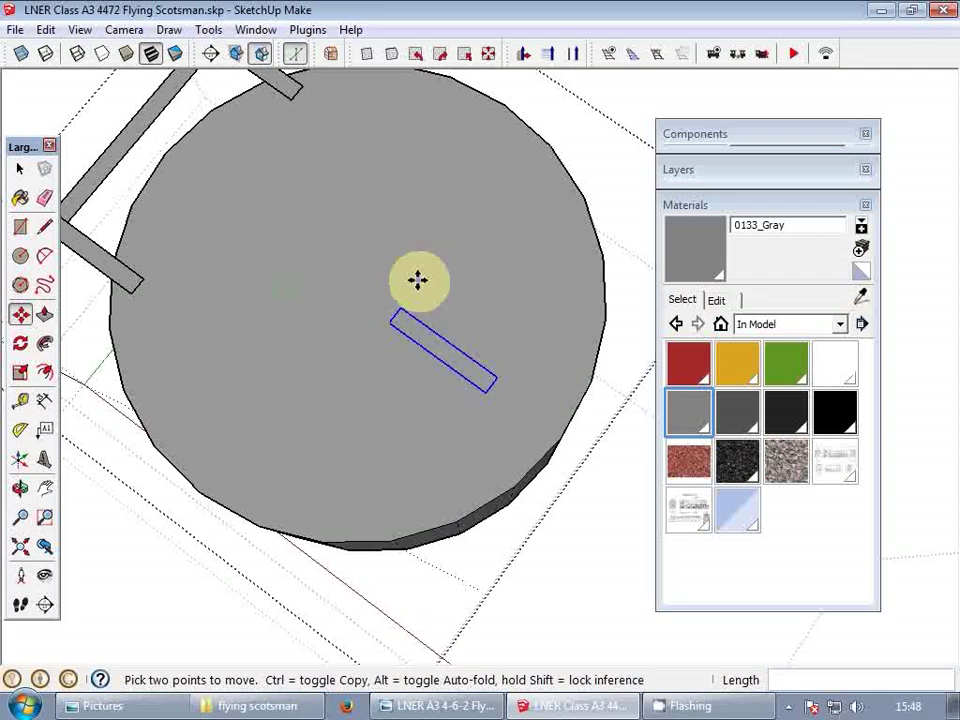
{"action": "left_click", "coordinate": [514, 356]}
- Scale the copied arm to about 3.30 times its width and shorten it into a small hinge tab
{"action": "key", "text": "s"}
{"action": "left_click", "coordinate": [556, 414], "text": "ctrl"}
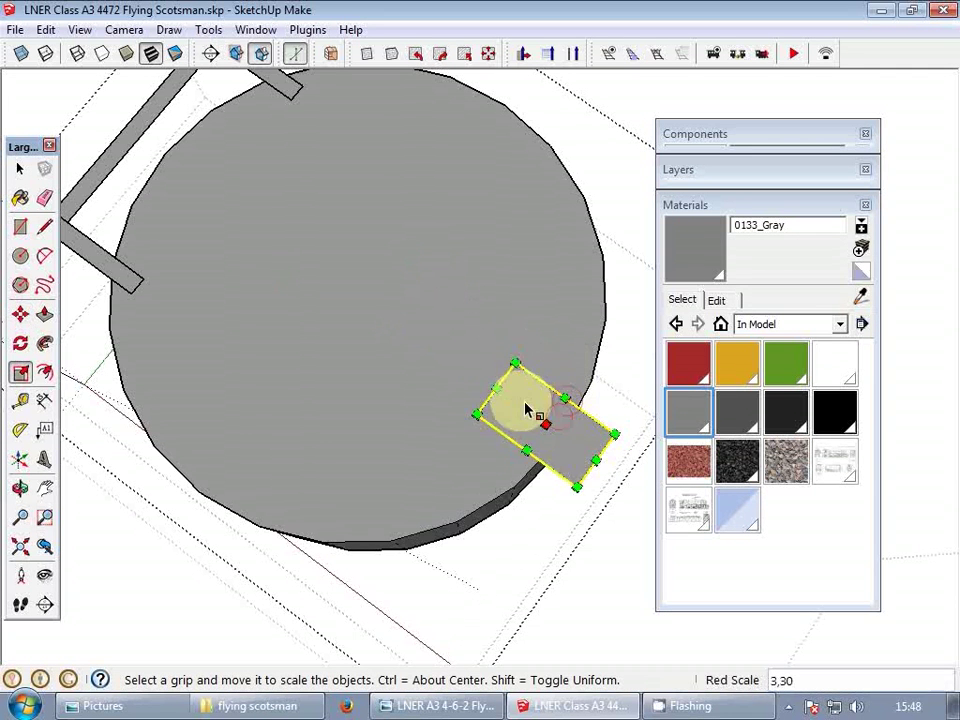
{"action": "left_click", "coordinate": [510, 400]}
{"action": "scroll", "coordinate": [505, 385], "scroll_direction": "down", "scroll_amount": 2}
{"action": "key", "text": "space"}
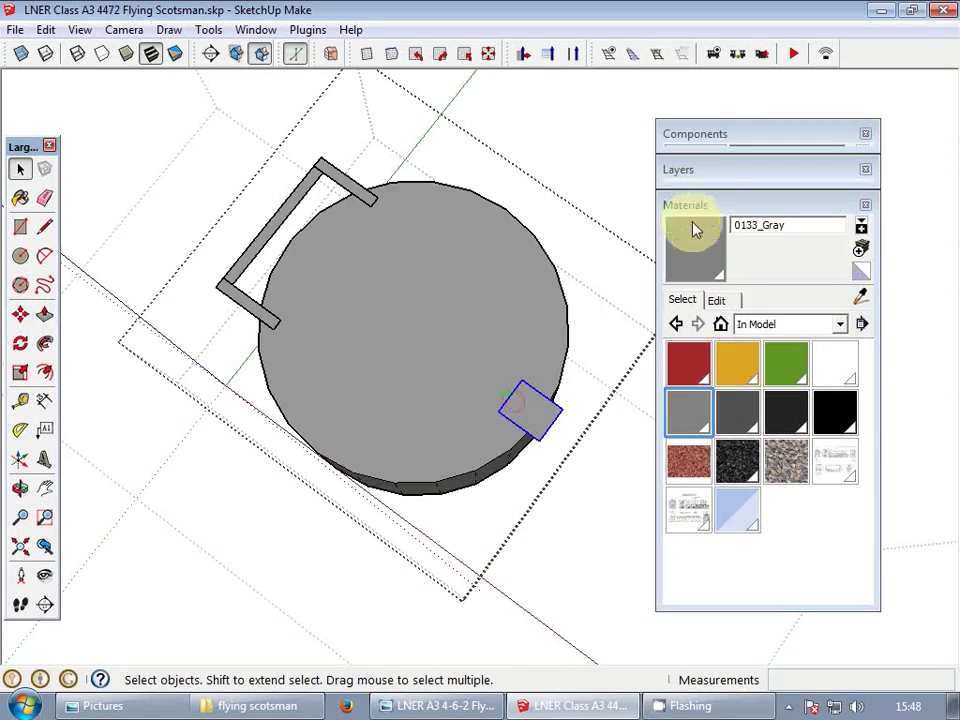
- Leave the filler cap's group and check the cap with its handle and hinge on the tender's rear deck
{"action": "left_click", "coordinate": [707, 209]}
{"action": "middle_click_drag", "start_coordinate": [392, 360], "coordinate": [584, 342]}
{"action": "left_click", "coordinate": [581, 341]}
{"action": "scroll", "coordinate": [471, 364], "scroll_direction": "down", "scroll_amount": 1}
{"action": "key", "text": "Escape"}
{"action": "scroll", "coordinate": [471, 364], "scroll_direction": "down", "scroll_amount": 6}
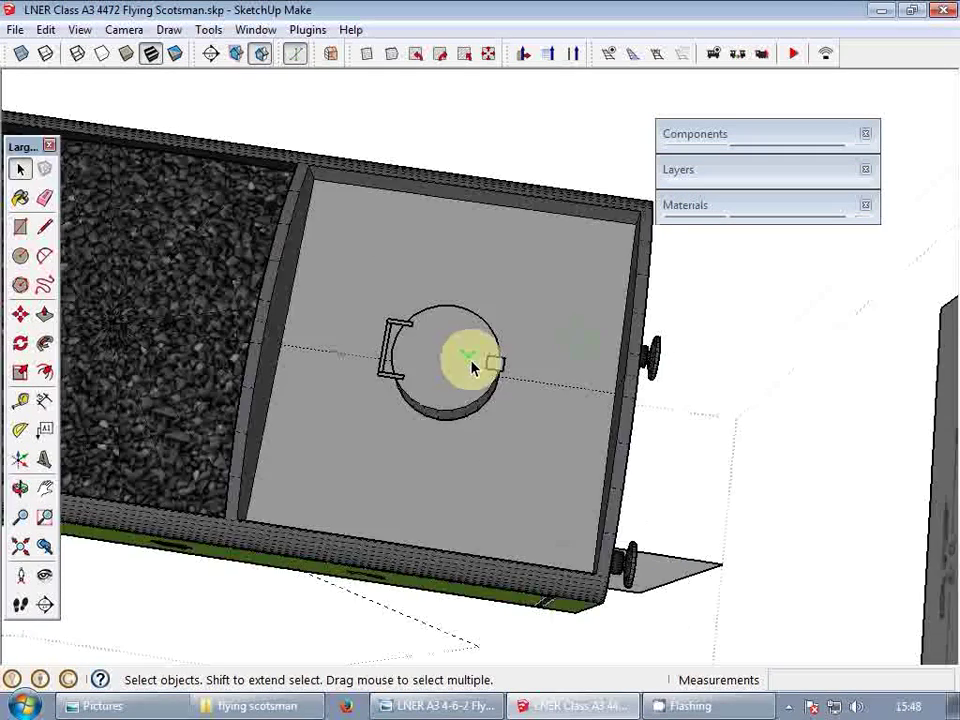
{"action": "middle_click_drag", "start_coordinate": [471, 364], "coordinate": [477, 272]}
{"action": "scroll", "coordinate": [479, 322], "scroll_direction": "up", "scroll_amount": 3}
{"action": "key", "text": "h"}
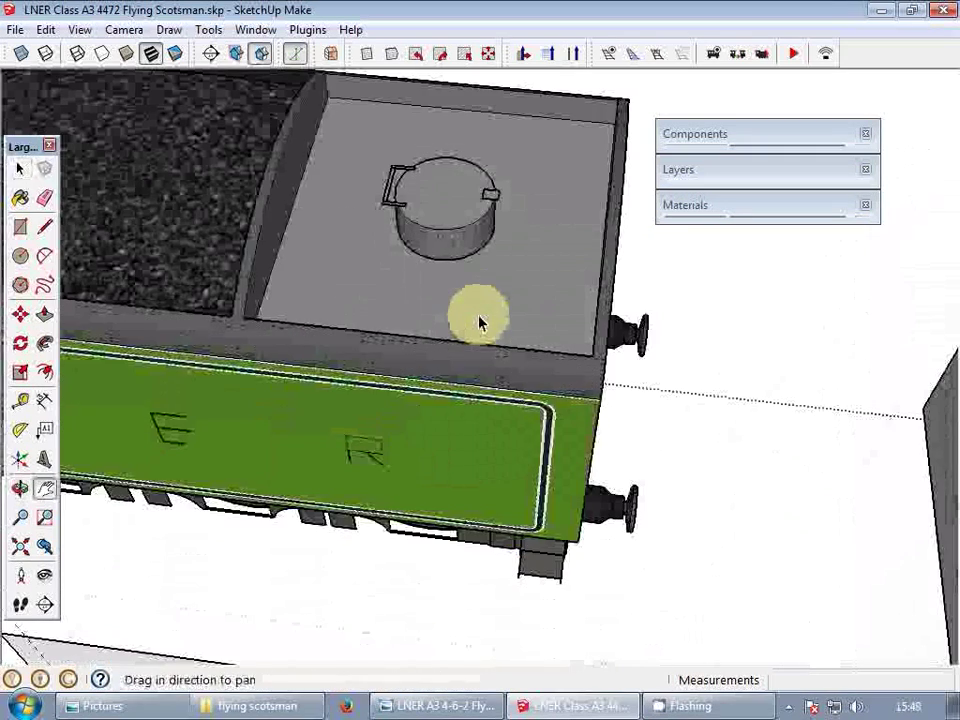
- Lower the water filler cap group about 5 7/8" into the tender's rear deck
{"action": "scroll", "coordinate": [463, 185], "scroll_direction": "up", "scroll_amount": 2}
{"action": "key", "text": "space"}
{"action": "left_click", "coordinate": [439, 214]}
{"action": "key", "text": "m"}
{"action": "scroll", "coordinate": [451, 290], "scroll_direction": "up", "scroll_amount": 3}
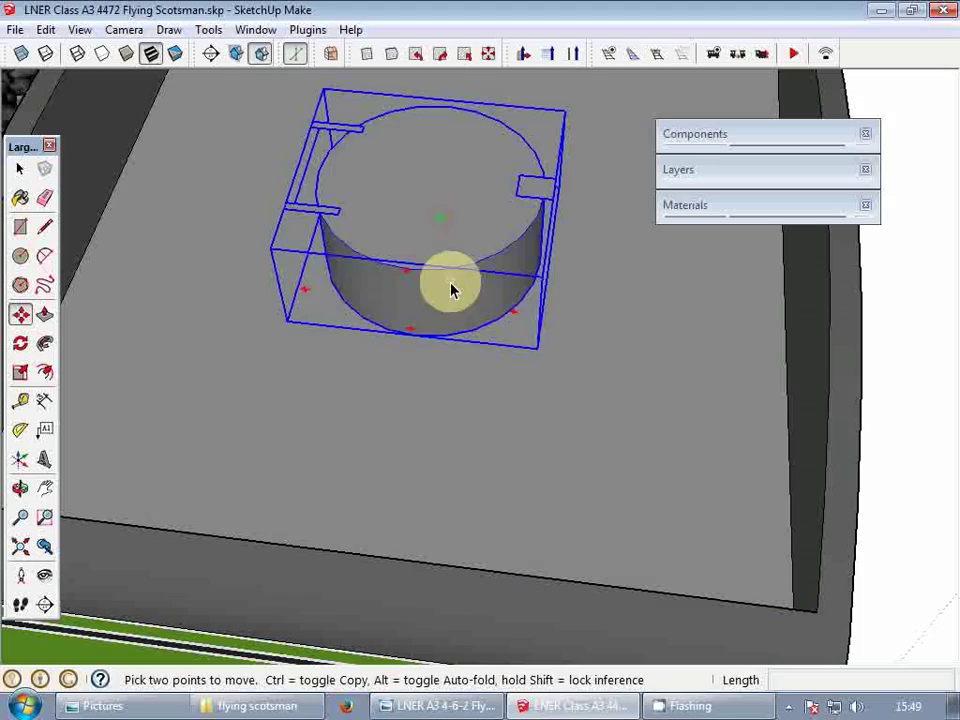
{"action": "left_click_drag", "start_coordinate": [447, 297], "coordinate": [557, 376]}
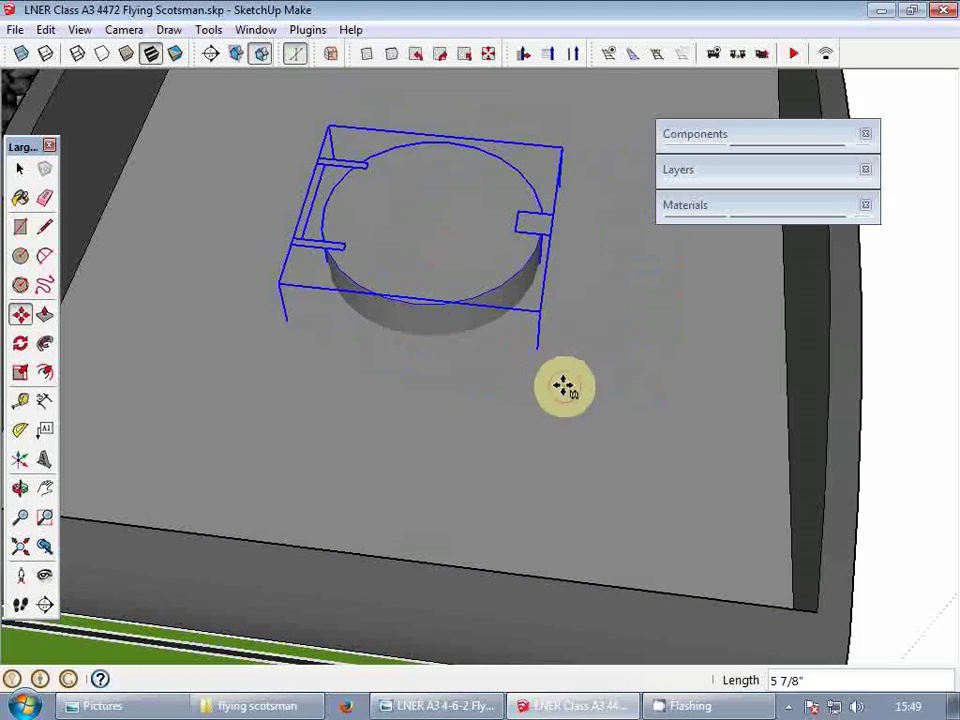
{"action": "key", "text": "space"}
{"action": "left_click", "coordinate": [560, 385]}
- Inspect the tender's side, coal space and rear deck from several angles
{"action": "scroll", "coordinate": [540, 299], "scroll_direction": "down", "scroll_amount": 4}
{"action": "key", "text": "h"}
{"action": "middle_click_drag", "start_coordinate": [487, 347], "coordinate": [684, 203]}
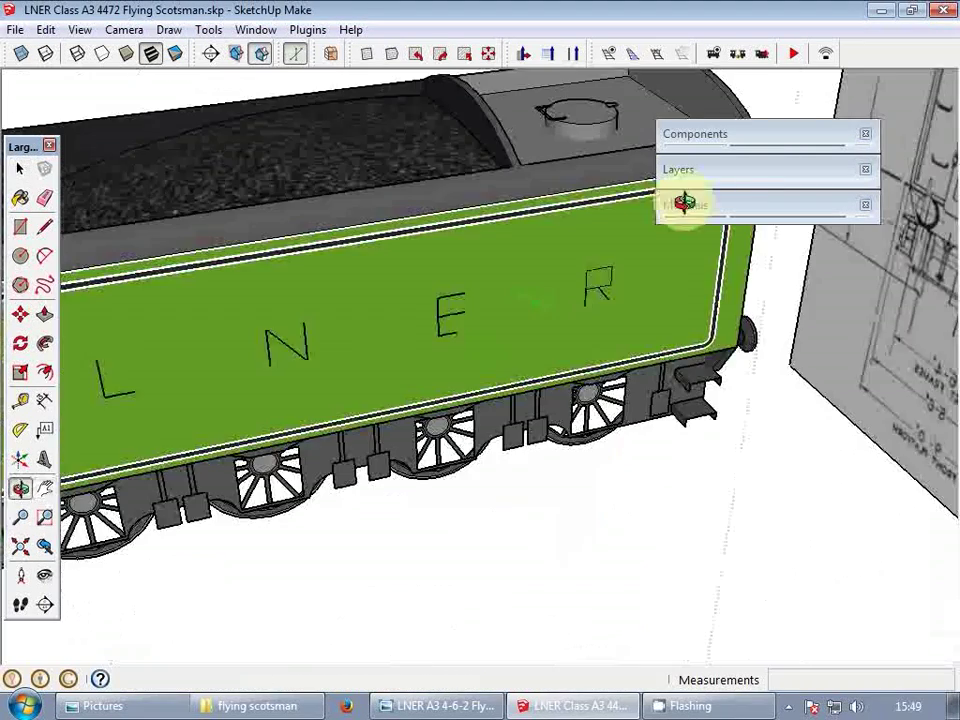
{"action": "scroll", "coordinate": [600, 235], "scroll_direction": "down", "scroll_amount": 3}
{"action": "scroll", "coordinate": [590, 238], "scroll_direction": "down", "scroll_amount": 2}
{"action": "mouse_move", "coordinate": [497, 253]}
{"action": "middle_mouse_down"}
{"action": "mouse_move", "coordinate": [611, 313]}
{"action": "mouse_move", "coordinate": [369, 343]}
{"action": "mouse_move", "coordinate": [360, 305]}
{"action": "mouse_move", "coordinate": [396, 386]}
{"action": "mouse_move", "coordinate": [407, 386]}
{"action": "mouse_move", "coordinate": [345, 333]}
{"action": "middle_mouse_up"}
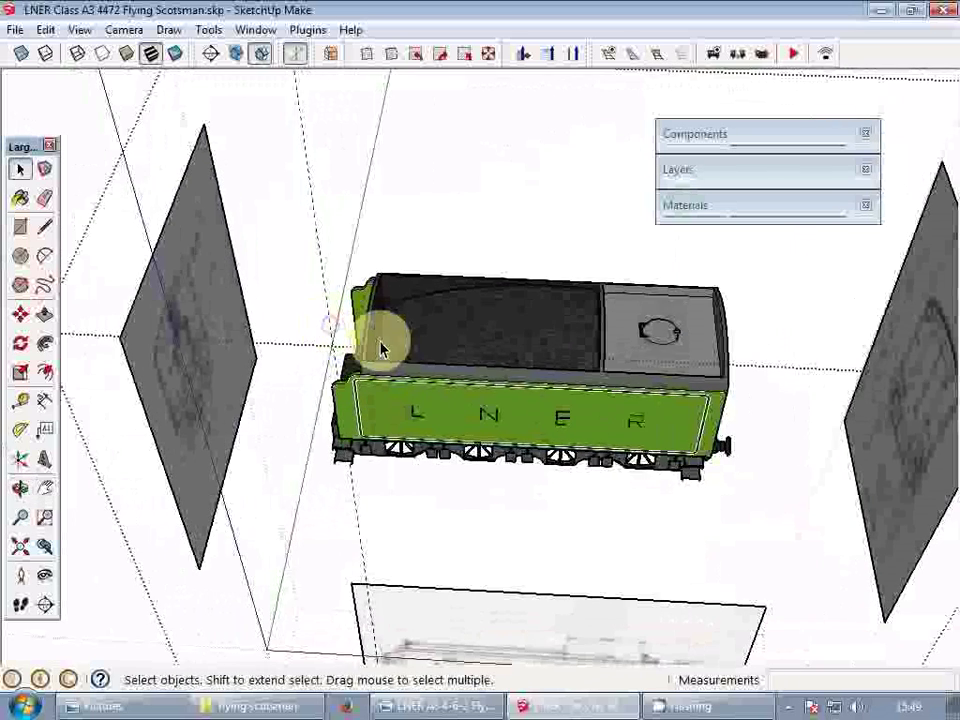
{"action": "scroll", "coordinate": [390, 352], "scroll_direction": "up", "scroll_amount": 3}
{"action": "mouse_move", "coordinate": [393, 353]}
{"action": "middle_mouse_down", "text": "shift"}
{"action": "mouse_move", "coordinate": [459, 401]}
{"action": "mouse_move", "coordinate": [450, 429]}
{"action": "mouse_move", "coordinate": [598, 340]}
{"action": "middle_mouse_up", "text": "shift"}
{"action": "left_click_drag", "start_coordinate": [627, 316], "coordinate": [381, 422]}
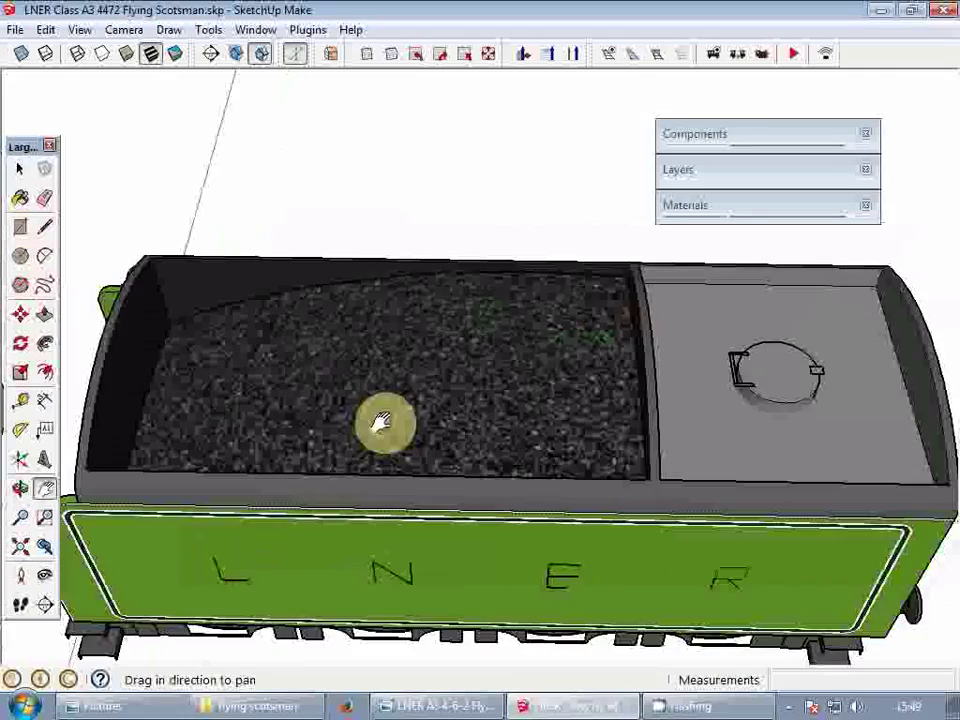
{"action": "middle_click_drag", "start_coordinate": [381, 422], "coordinate": [218, 402]}
{"action": "middle_click_drag", "start_coordinate": [375, 356], "coordinate": [575, 424], "text": "shift"}
{"action": "scroll", "coordinate": [506, 401], "scroll_direction": "up", "scroll_amount": 3}
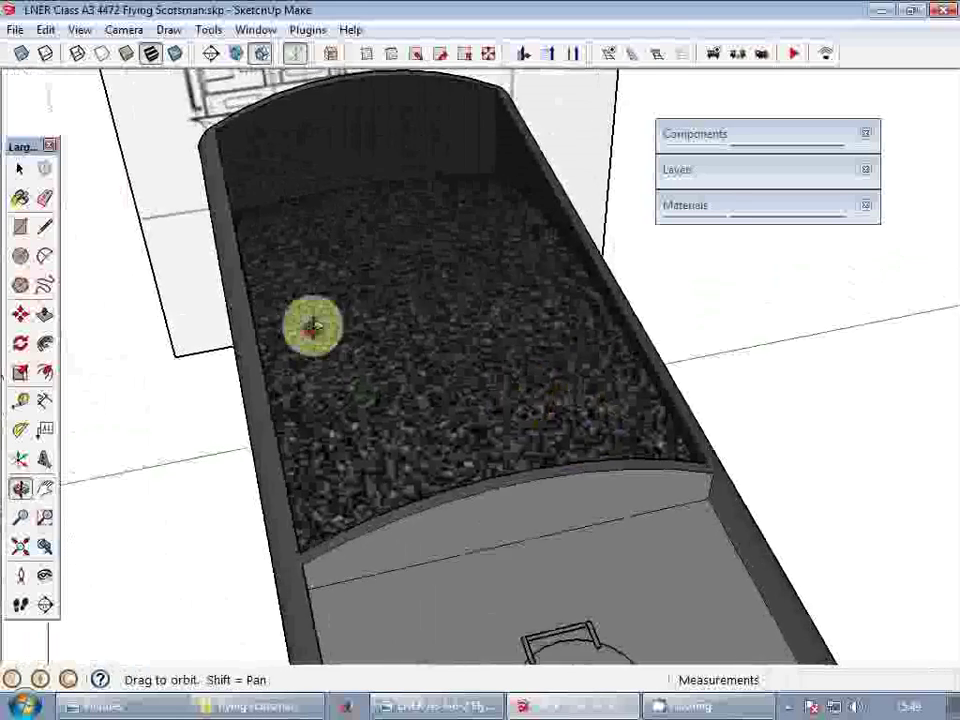
{"action": "middle_click_drag", "start_coordinate": [311, 326], "coordinate": [711, 332]}
- Compare the front end of the tender in the side-elevation drawing with the modelled front corner of the side panel
{"action": "scroll", "coordinate": [665, 385], "scroll_direction": "down", "scroll_amount": 2}
{"action": "scroll", "coordinate": [572, 328], "scroll_direction": "up", "scroll_amount": 3}
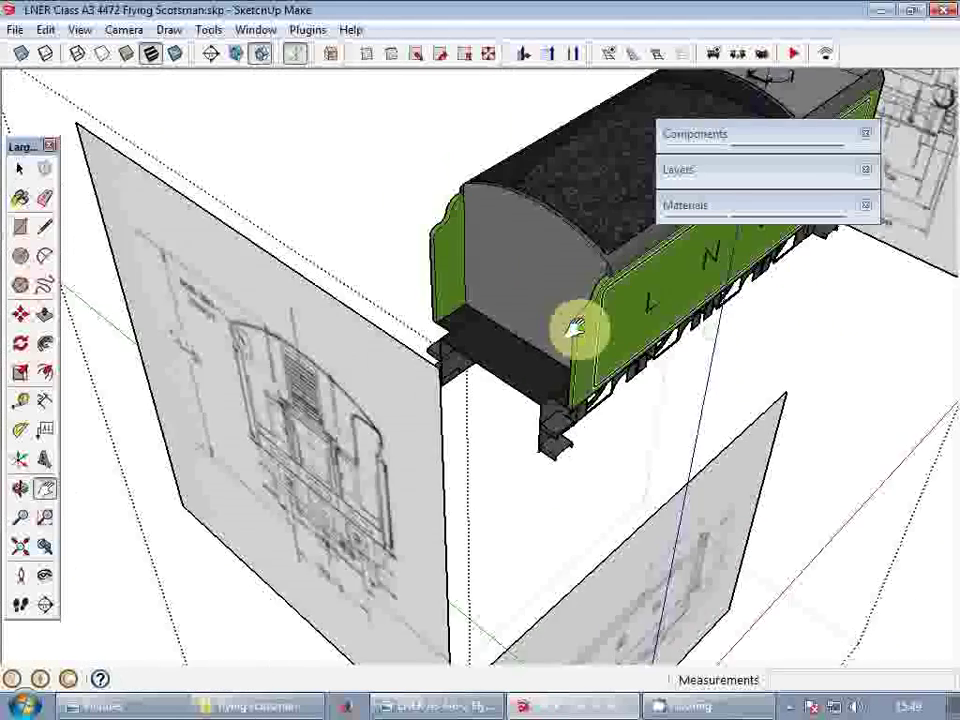
{"action": "scroll", "coordinate": [596, 359], "scroll_direction": "up", "scroll_amount": 3}
{"action": "middle_click_drag", "start_coordinate": [596, 360], "coordinate": [538, 342], "text": "shift"}
{"action": "scroll", "coordinate": [489, 231], "scroll_direction": "down", "scroll_amount": 3}
{"action": "mouse_move", "coordinate": [552, 610]}
{"action": "middle_mouse_down", "text": "shift"}
{"action": "mouse_move", "coordinate": [454, 411]}
{"action": "mouse_move", "coordinate": [347, 385]}
{"action": "middle_mouse_up", "text": "shift"}
{"action": "middle_click_drag", "start_coordinate": [347, 385], "coordinate": [340, 522], "text": "shift"}
{"action": "scroll", "coordinate": [326, 461], "scroll_direction": "up", "scroll_amount": 5}
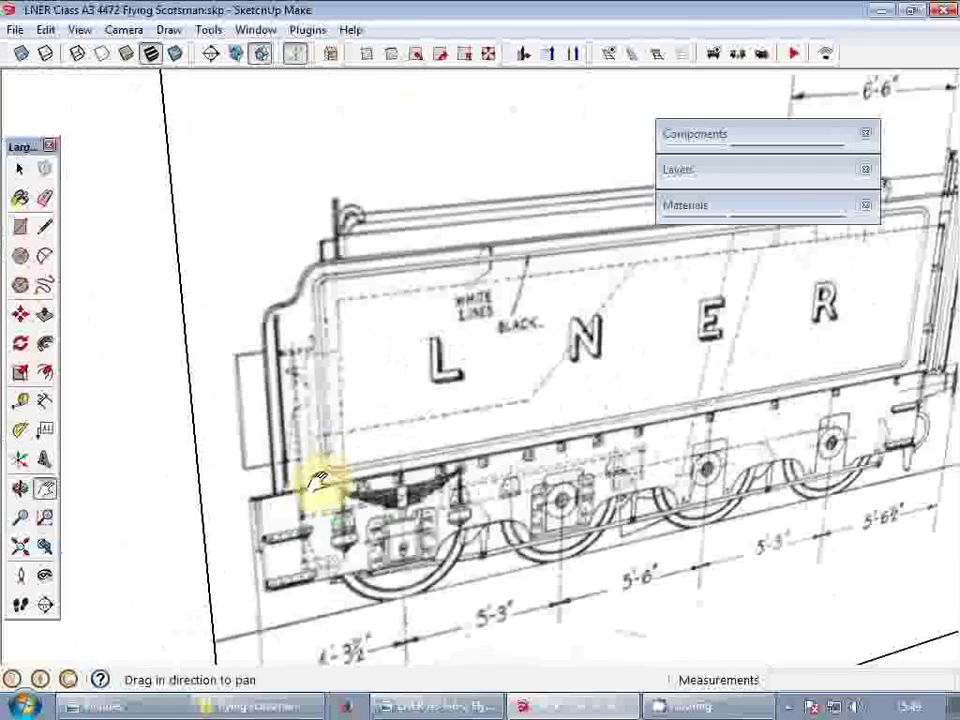
{"action": "scroll", "coordinate": [300, 325], "scroll_direction": "down", "scroll_amount": 10}
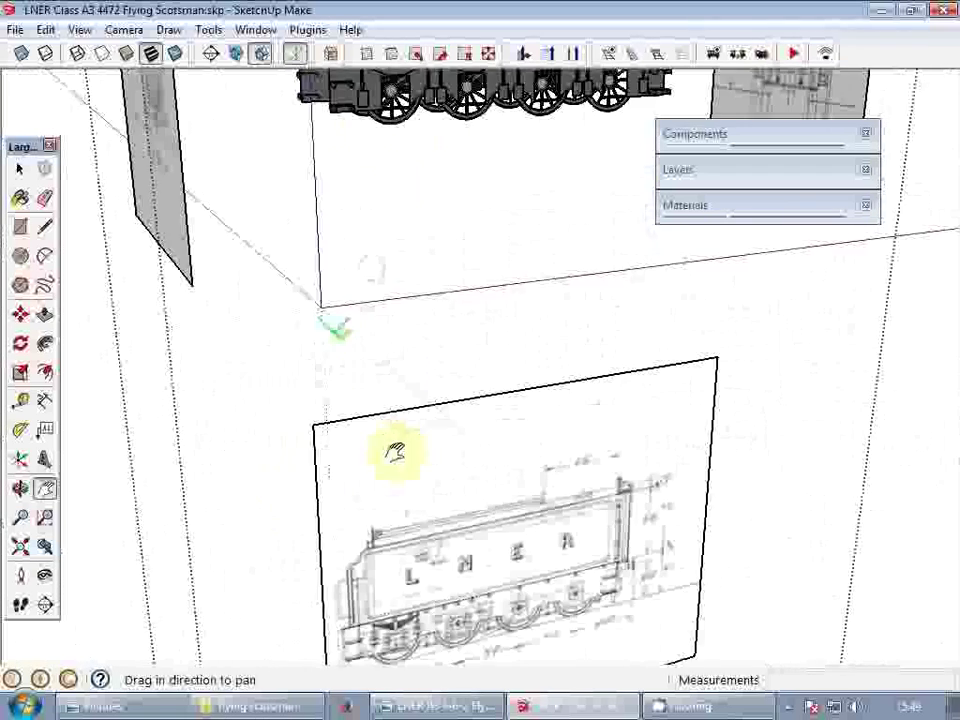
{"action": "middle_click_drag", "start_coordinate": [360, 135], "coordinate": [335, 265], "text": "shift"}
{"action": "scroll", "coordinate": [360, 260], "scroll_direction": "up", "scroll_amount": 5}
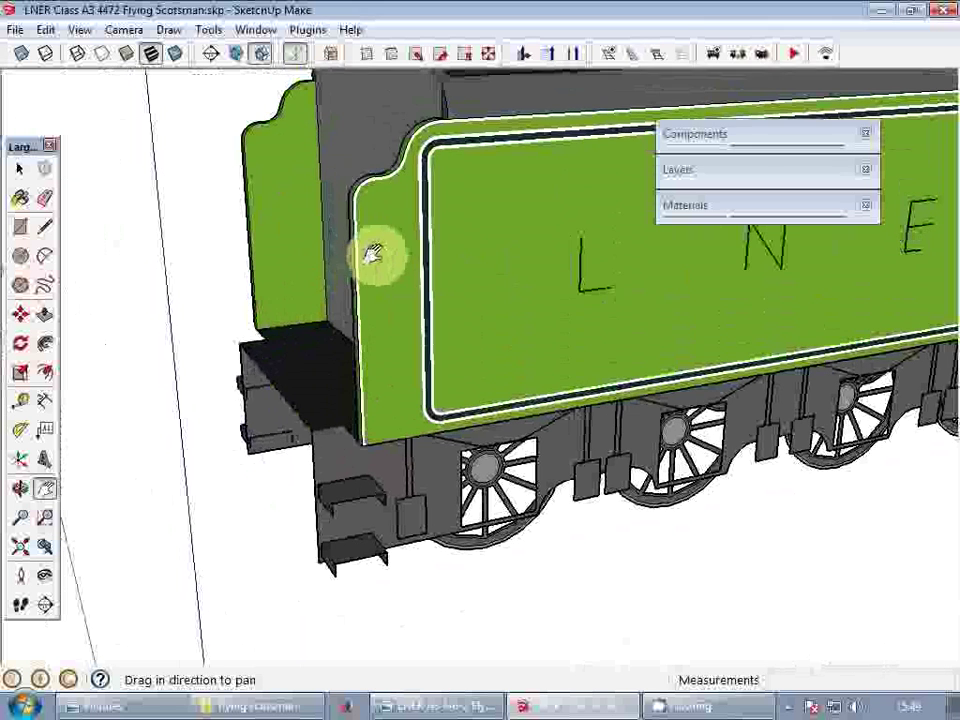
- Open the tender side panel's group and draw a tall, narrow upright rectangular outline projecting from its front end
{"action": "key", "text": "l"}
{"action": "key", "text": "space"}
{"action": "double_click", "coordinate": [375, 201]}
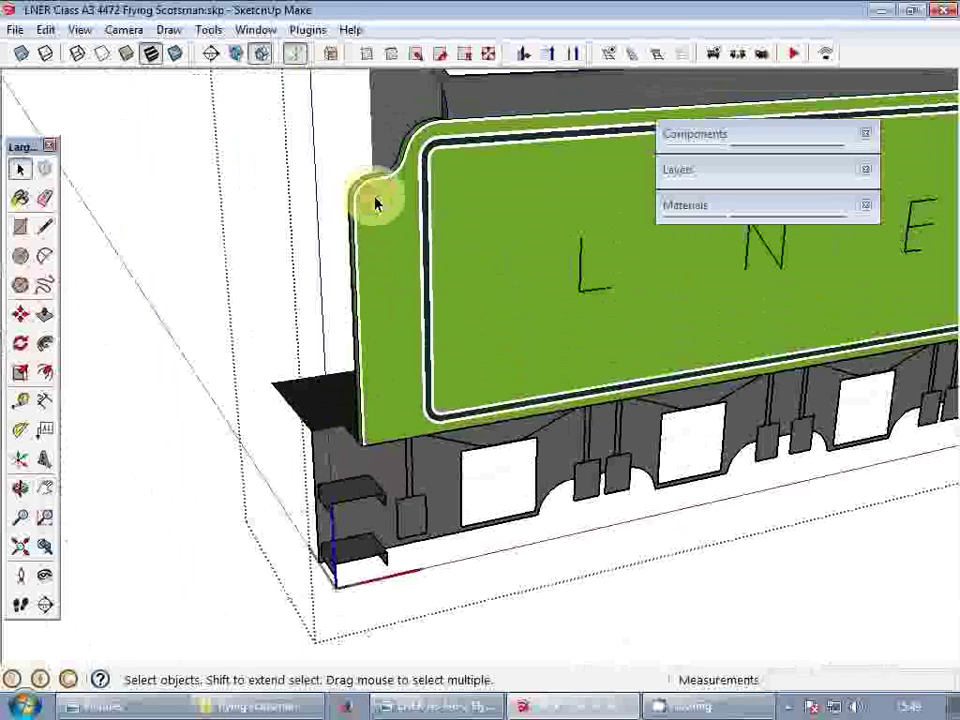
{"action": "left_click", "coordinate": [373, 202]}
{"action": "scroll", "coordinate": [370, 203], "scroll_direction": "up", "scroll_amount": 2}
{"action": "key", "text": "l"}
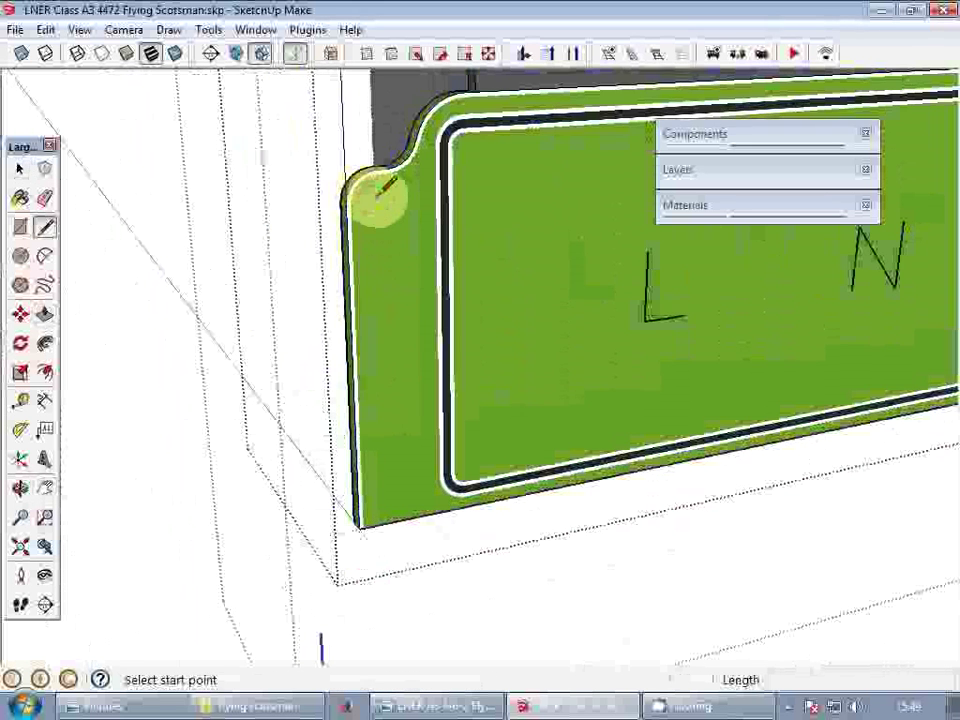
{"action": "left_click", "coordinate": [372, 194]}
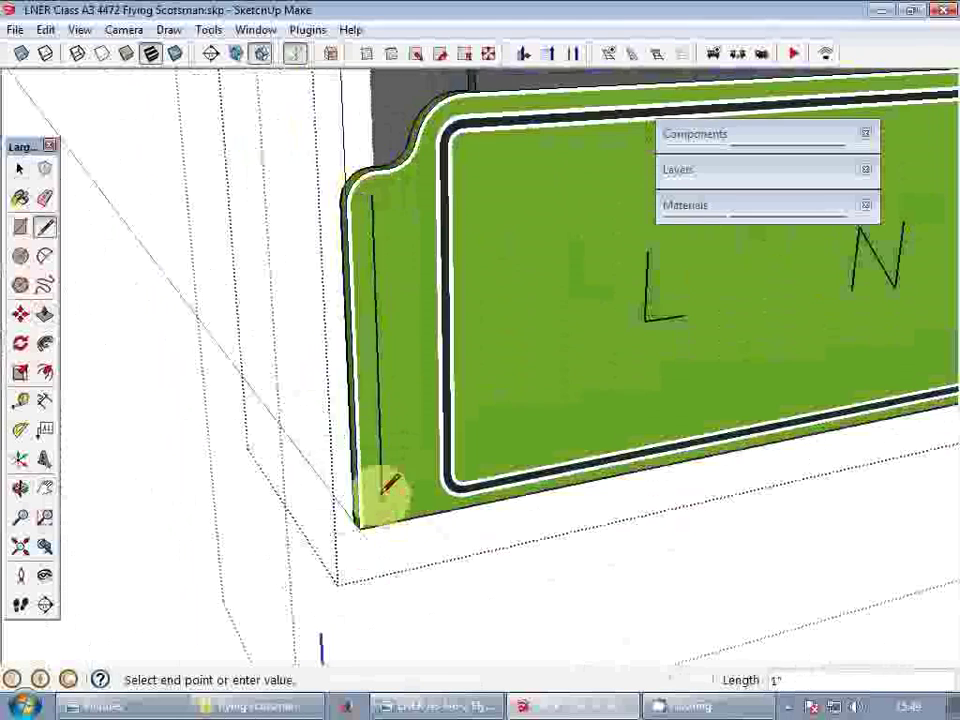
{"action": "middle_click_drag", "start_coordinate": [388, 486], "coordinate": [553, 561]}
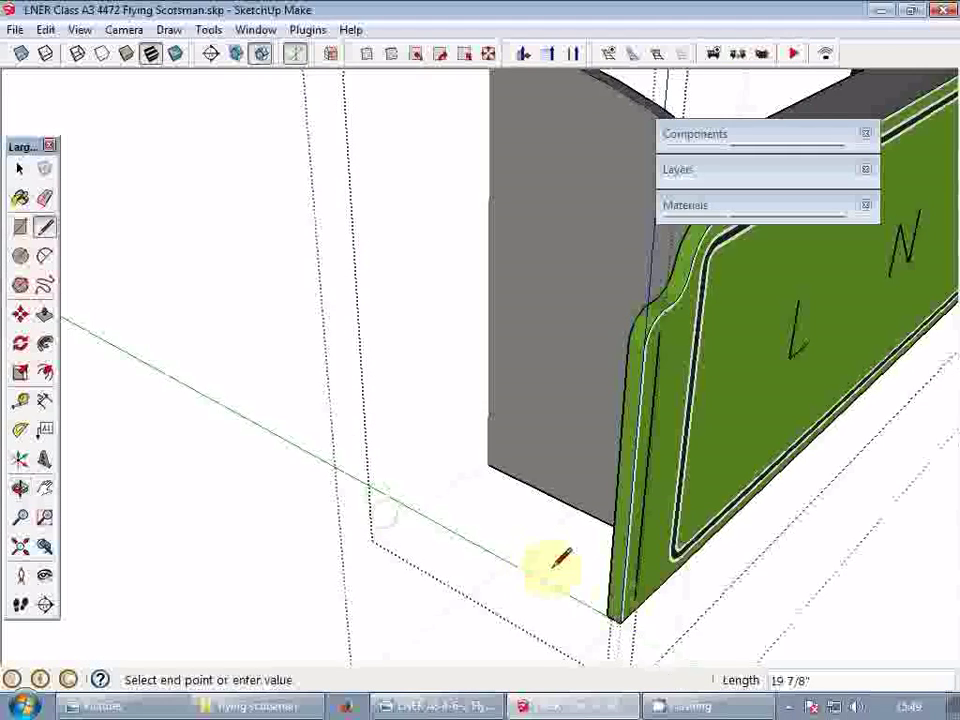
{"action": "left_click", "coordinate": [653, 607]}
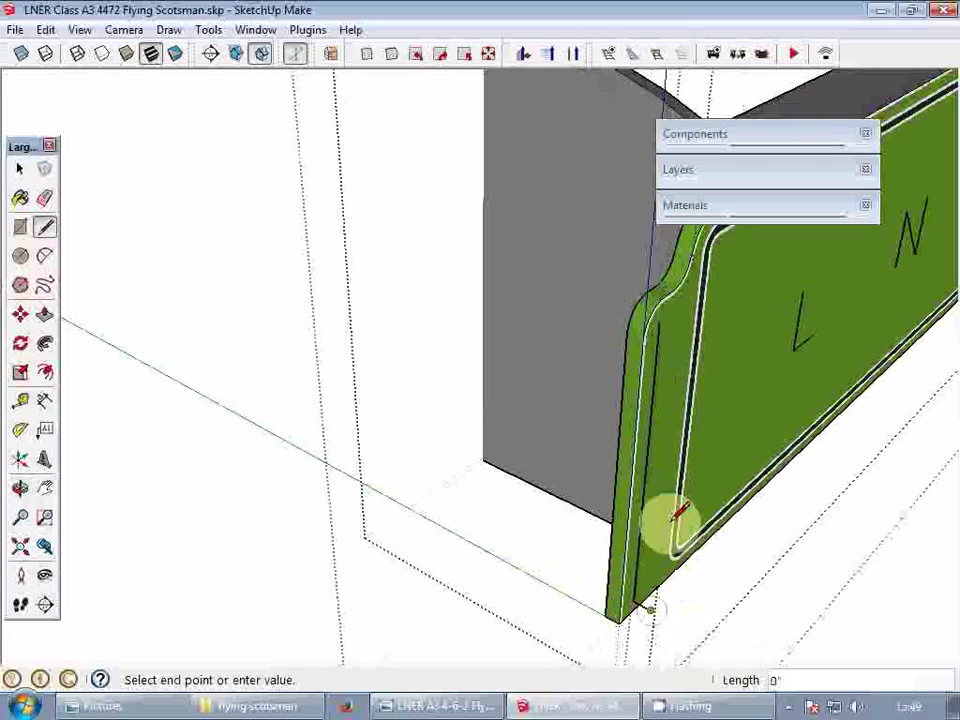
{"action": "left_click", "coordinate": [660, 320]}
- Round the outline's upper outer corner with a 4-sided arc of 1 7/8" radius and erase the leftover corner edges
{"action": "scroll", "coordinate": [668, 330], "scroll_direction": "up", "scroll_amount": 5}
{"action": "key", "text": "space"}
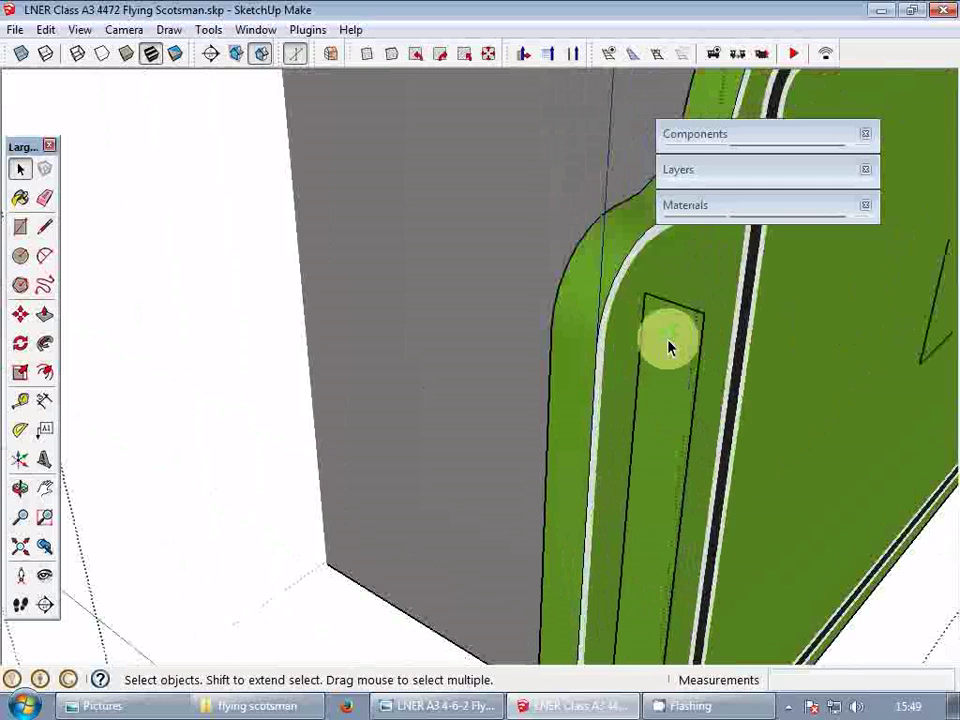
{"action": "key", "text": "a"}
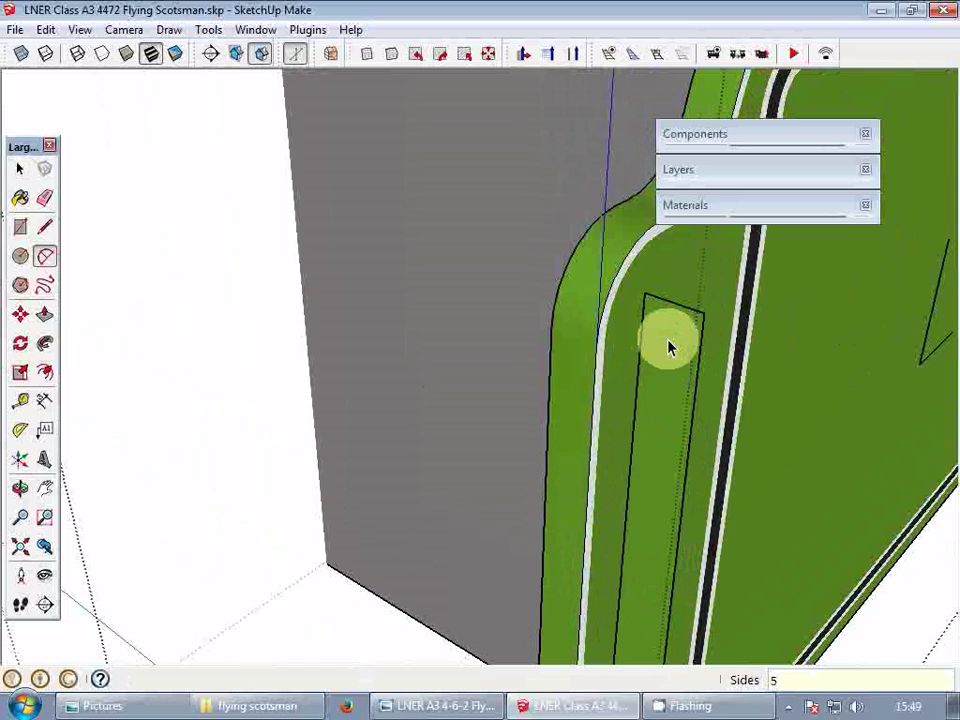
{"action": "key", "text": "l"}
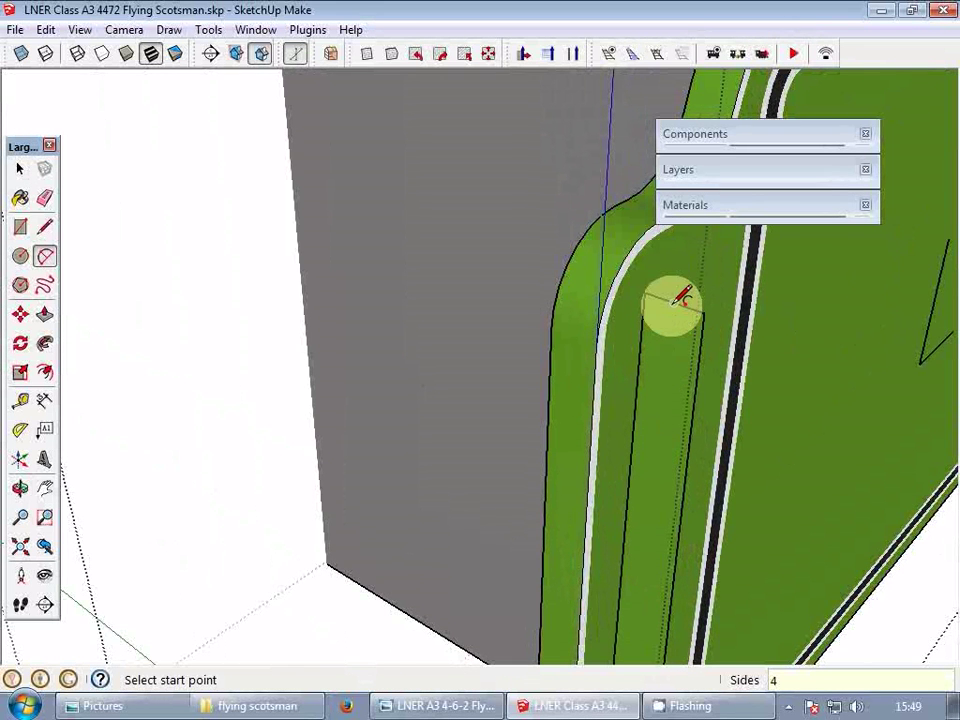
{"action": "left_click", "coordinate": [674, 303]}
{"action": "left_click", "coordinate": [699, 344]}
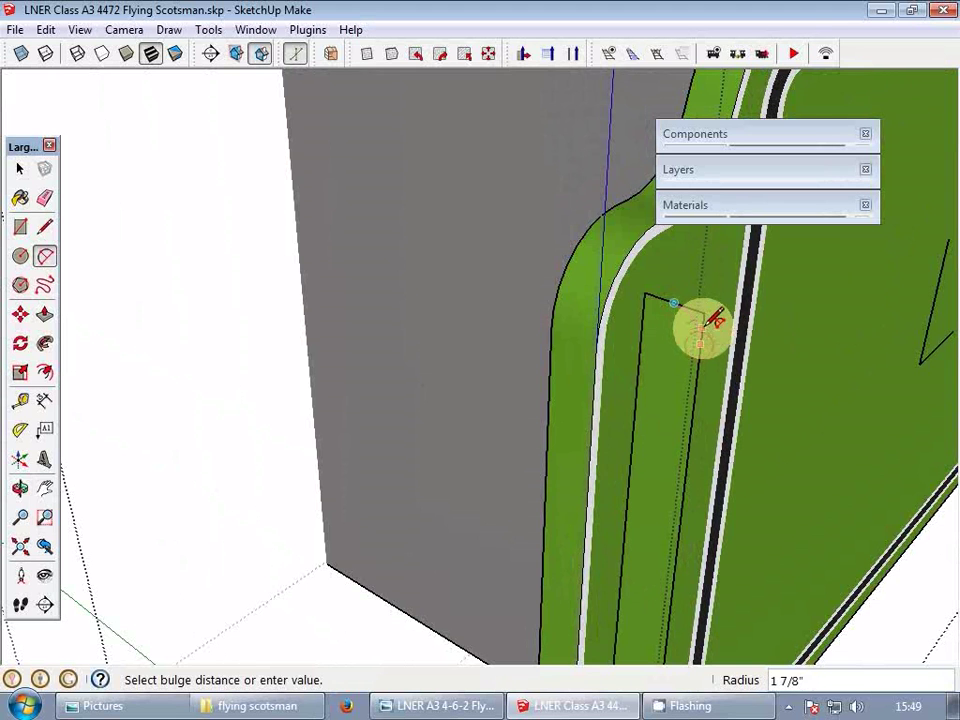
{"action": "left_click", "coordinate": [704, 326]}
{"action": "key", "text": "space"}
{"action": "key", "text": "e"}
{"action": "left_click_drag", "start_coordinate": [703, 320], "coordinate": [698, 314]}
{"action": "key", "text": "space"}
{"action": "left_click", "coordinate": [703, 309]}
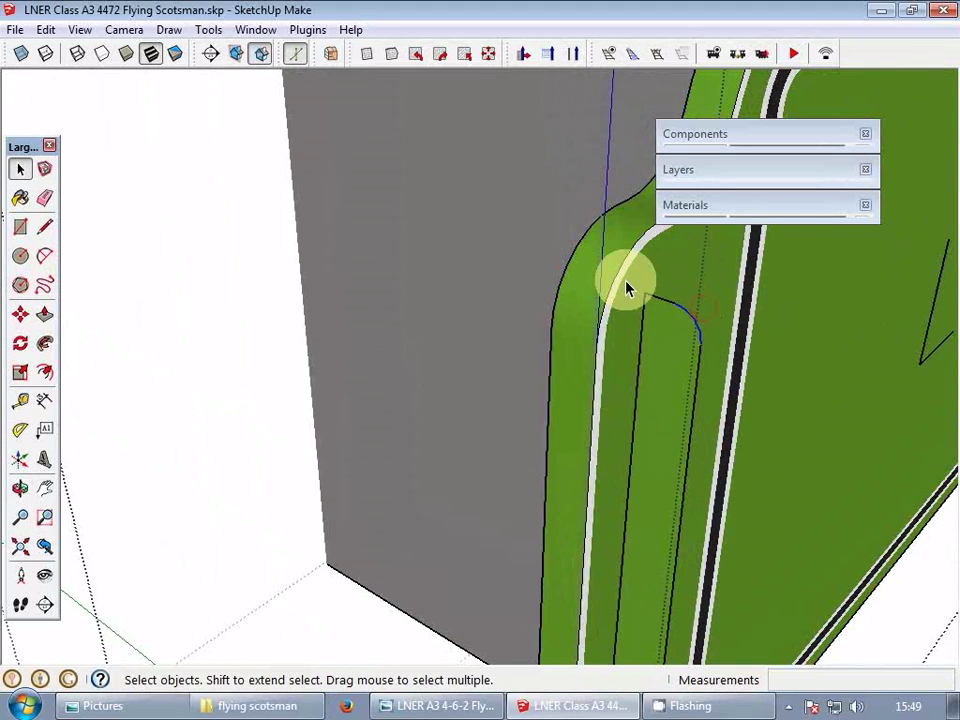
{"action": "scroll", "coordinate": [627, 288], "scroll_direction": "down", "scroll_amount": 3}
{"action": "middle_click_drag", "start_coordinate": [624, 285], "coordinate": [636, 514]}
{"action": "key", "text": "q"}
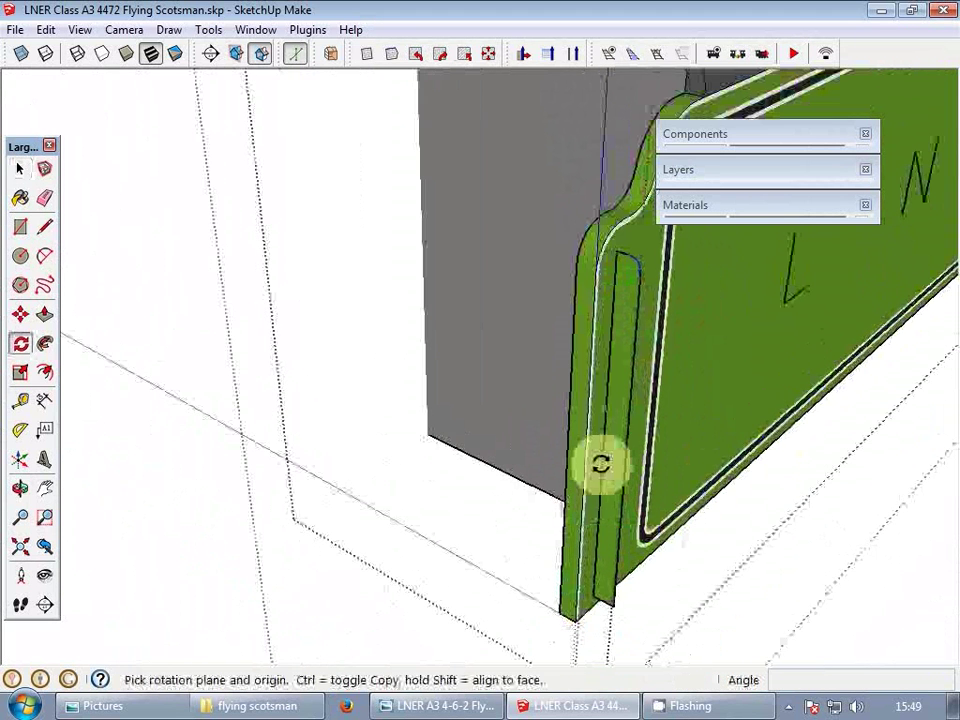
{"action": "left_click", "coordinate": [616, 448]}
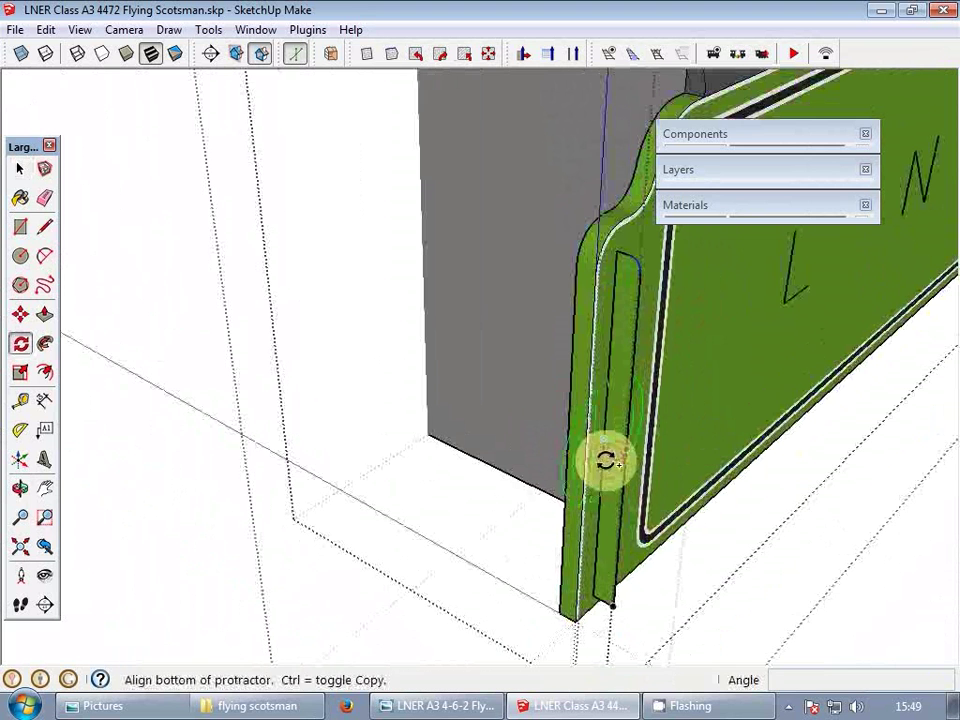
{"action": "left_click", "coordinate": [606, 459]}
{"action": "key", "text": "space"}
{"action": "left_click", "coordinate": [622, 367]}
{"action": "double_click", "coordinate": [622, 366]}
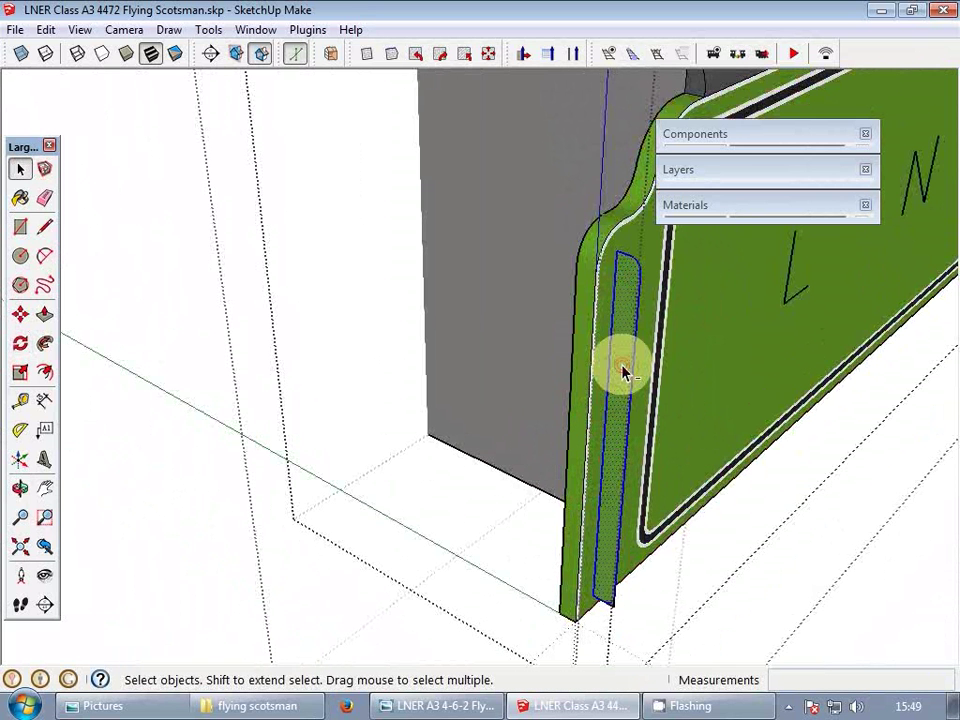
{"action": "double_click", "coordinate": [622, 364], "text": "ctrl+shift"}
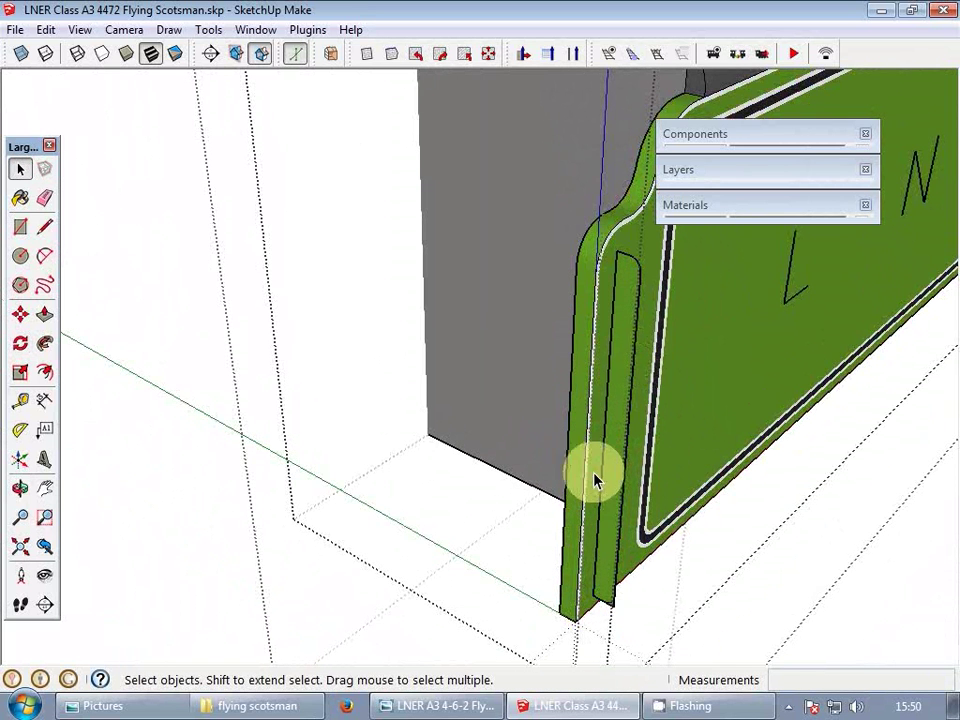
- Round the outline's lower outer corner to match the upper one
{"action": "scroll", "coordinate": [610, 482], "scroll_direction": "up", "scroll_amount": 2}
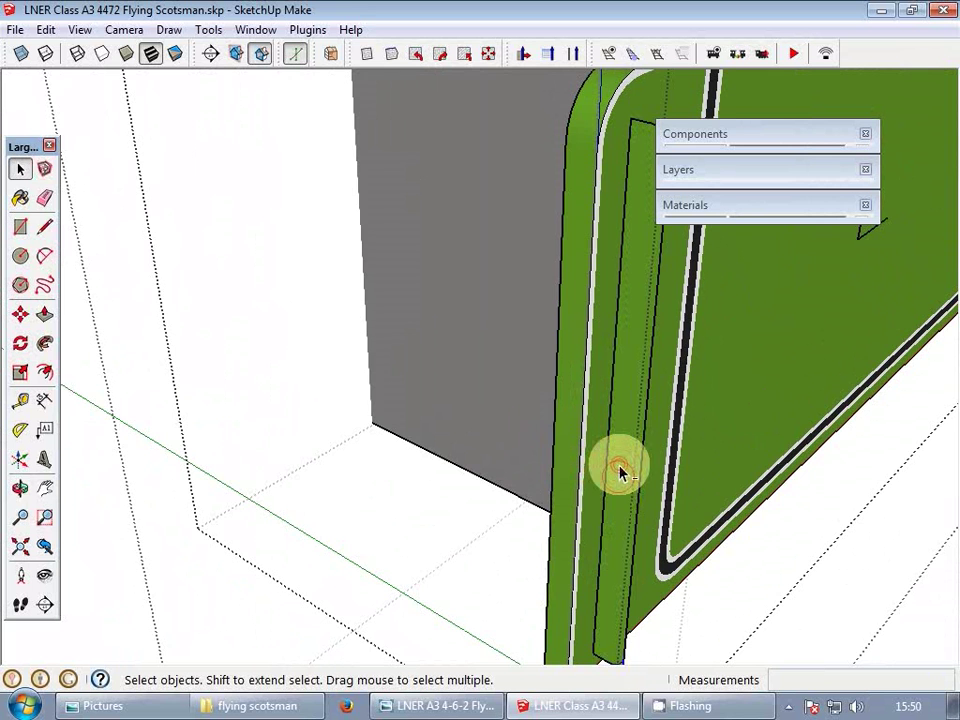
{"action": "scroll", "coordinate": [624, 403], "scroll_direction": "down", "scroll_amount": 1}
{"action": "scroll", "coordinate": [655, 280], "scroll_direction": "up", "scroll_amount": 1}
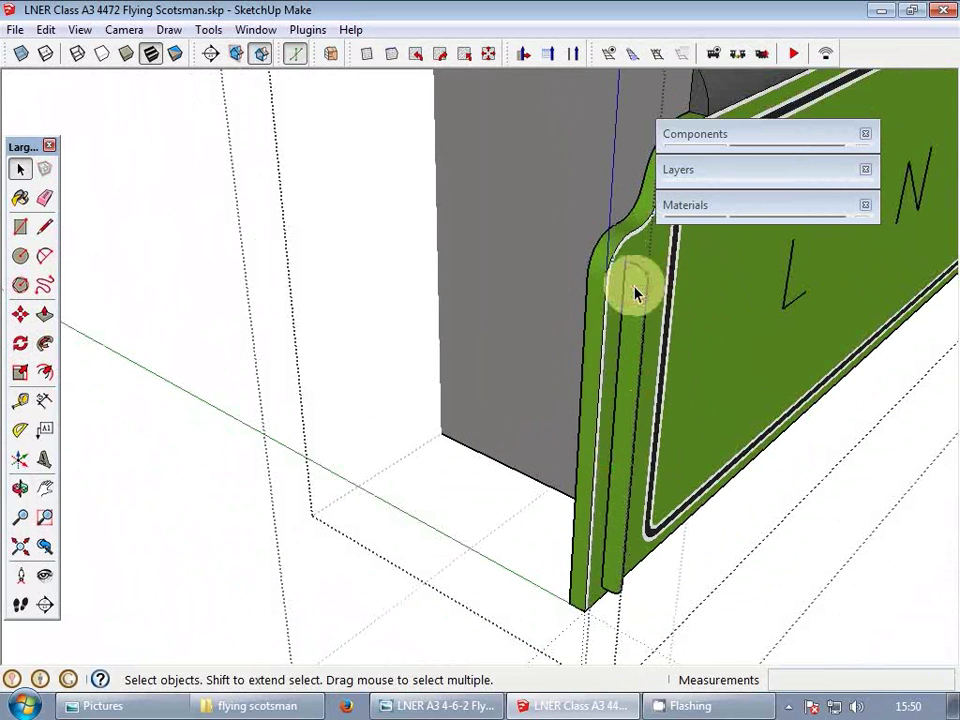
- Move the outline's outer edge and both corner arcs slightly toward the side panel to make the outline narrower
{"action": "scroll", "coordinate": [634, 290], "scroll_direction": "up", "scroll_amount": 5}
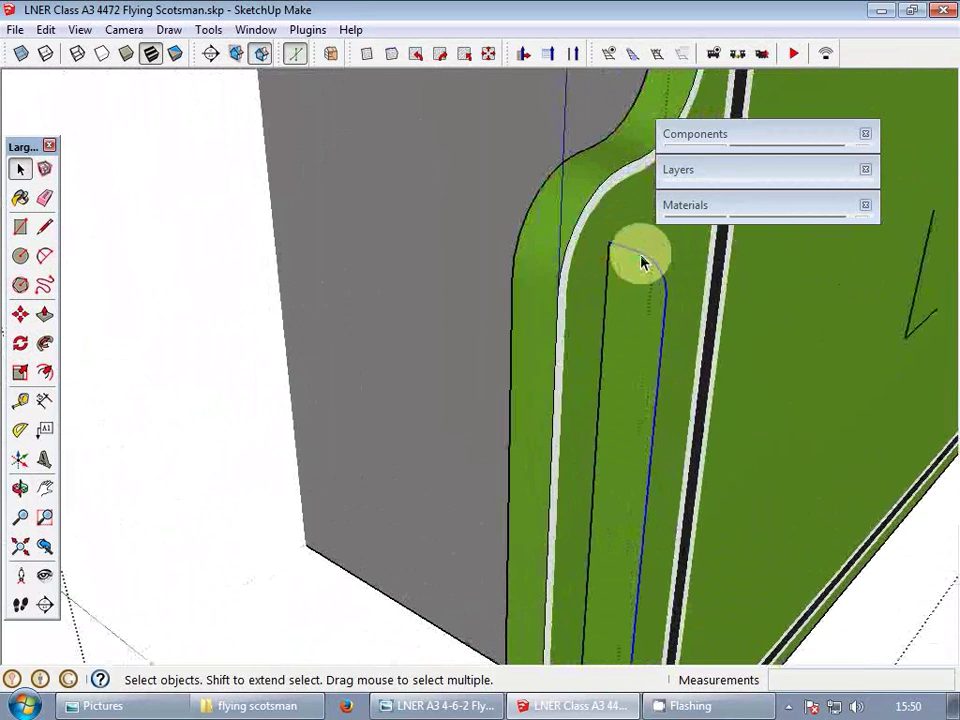
{"action": "left_click", "coordinate": [657, 270]}
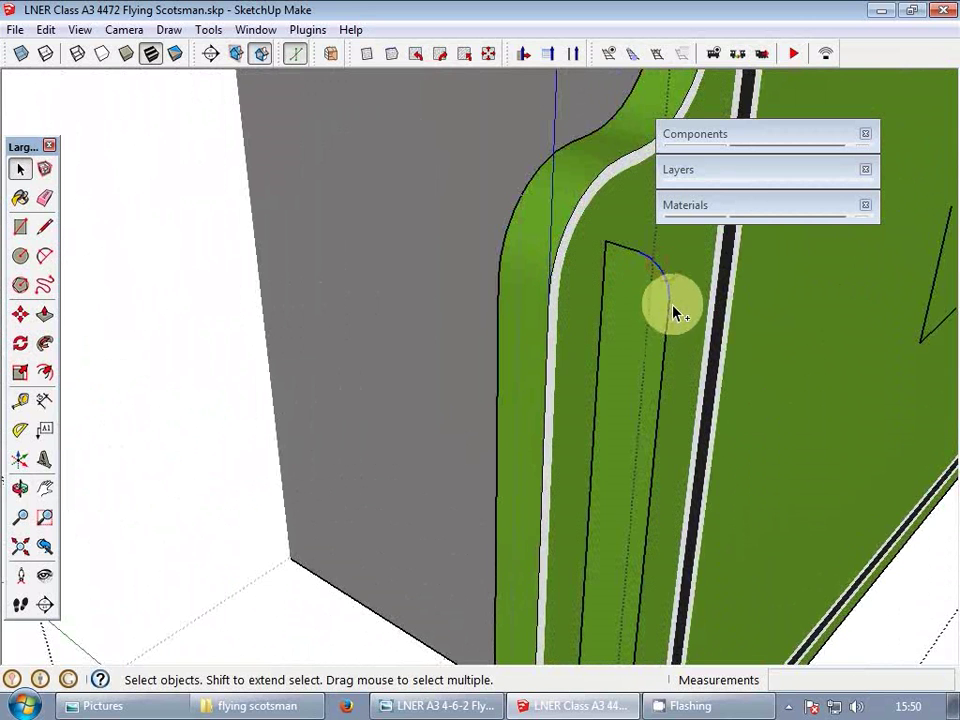
{"action": "mouse_move", "coordinate": [668, 328]}
{"action": "middle_mouse_down"}
{"action": "mouse_move", "coordinate": [555, 364]}
{"action": "mouse_move", "coordinate": [581, 403]}
{"action": "mouse_move", "coordinate": [586, 500]}
{"action": "mouse_move", "coordinate": [507, 443]}
{"action": "middle_mouse_up"}
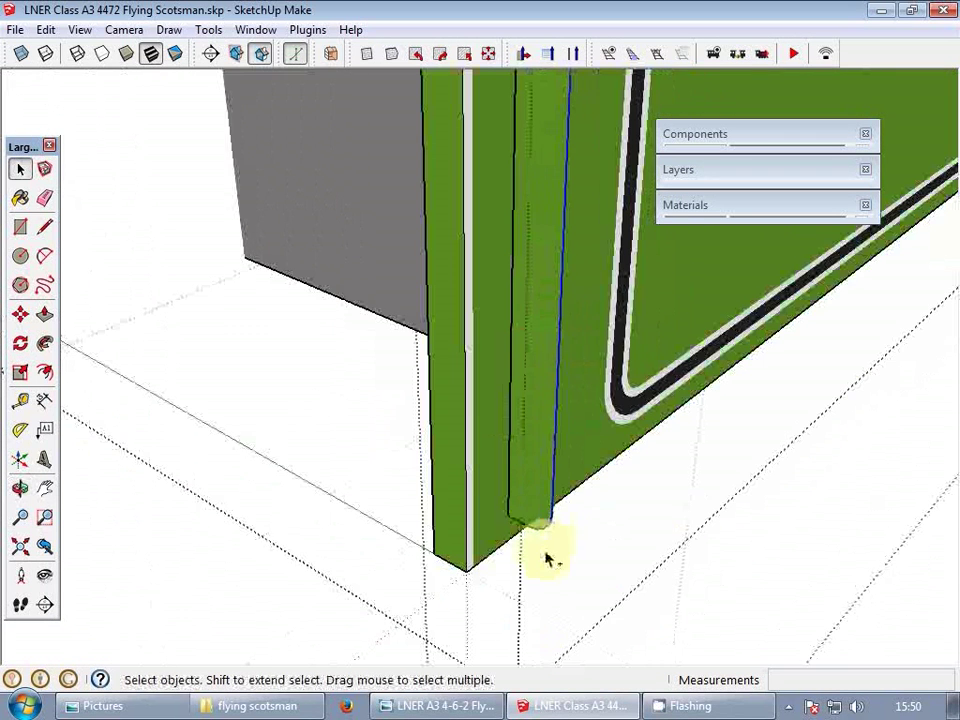
{"action": "scroll", "coordinate": [542, 540], "scroll_direction": "up", "scroll_amount": 2}
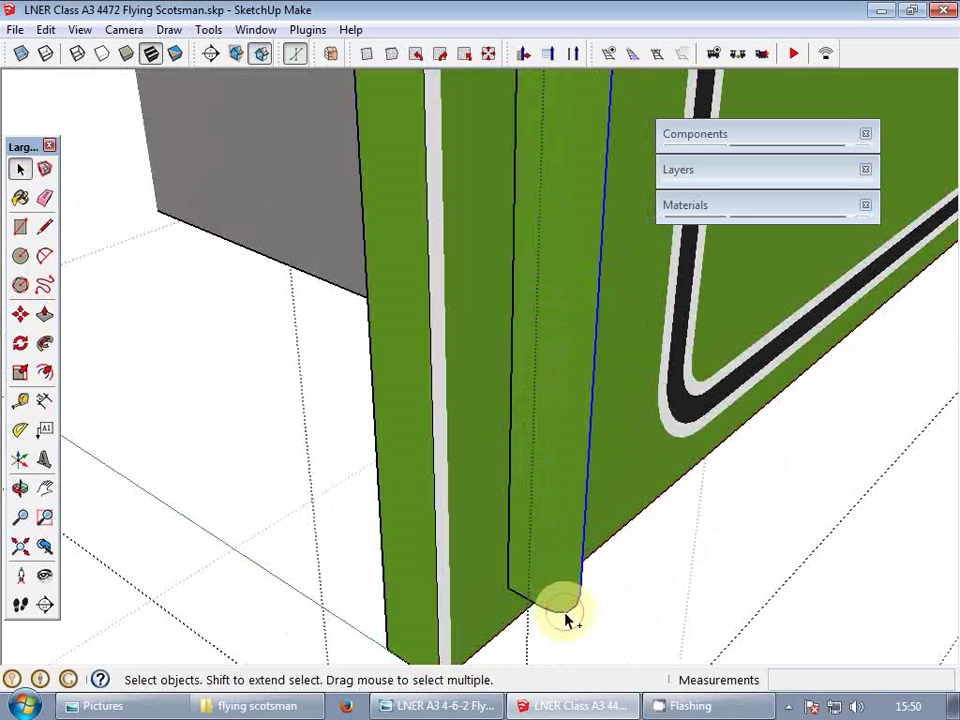
{"action": "key", "text": "m"}
{"action": "left_click", "coordinate": [559, 555]}
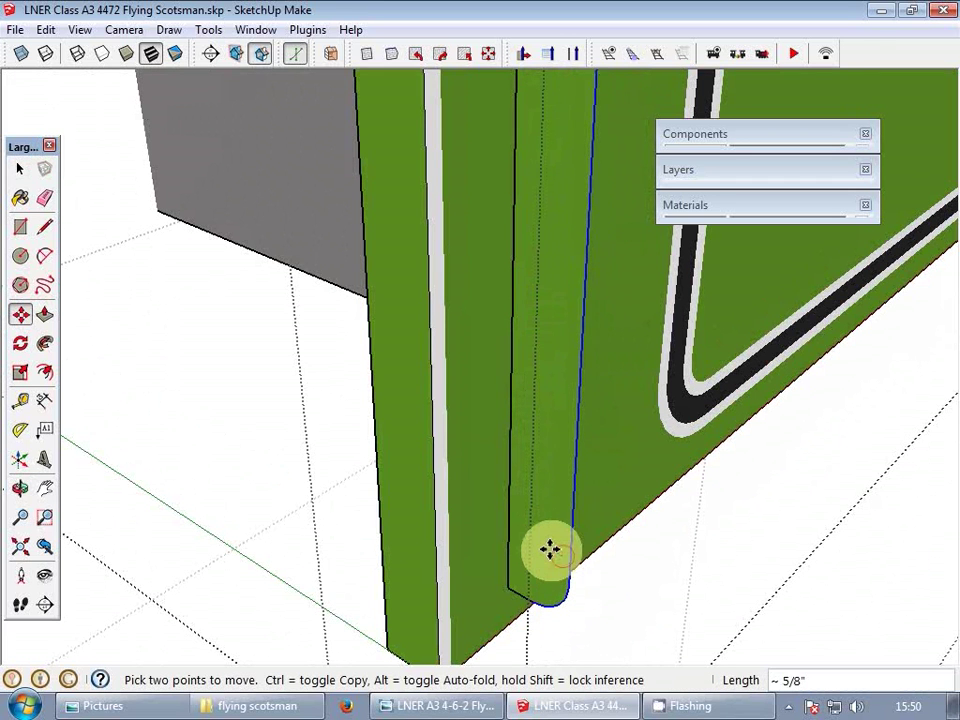
{"action": "left_click", "coordinate": [545, 548]}
{"action": "key", "text": "space"}
- Offset the outline's outer edges 1" inward and erase the inner edge along the panel, leaving a handrail-shaped strip
{"action": "left_click", "coordinate": [538, 522]}
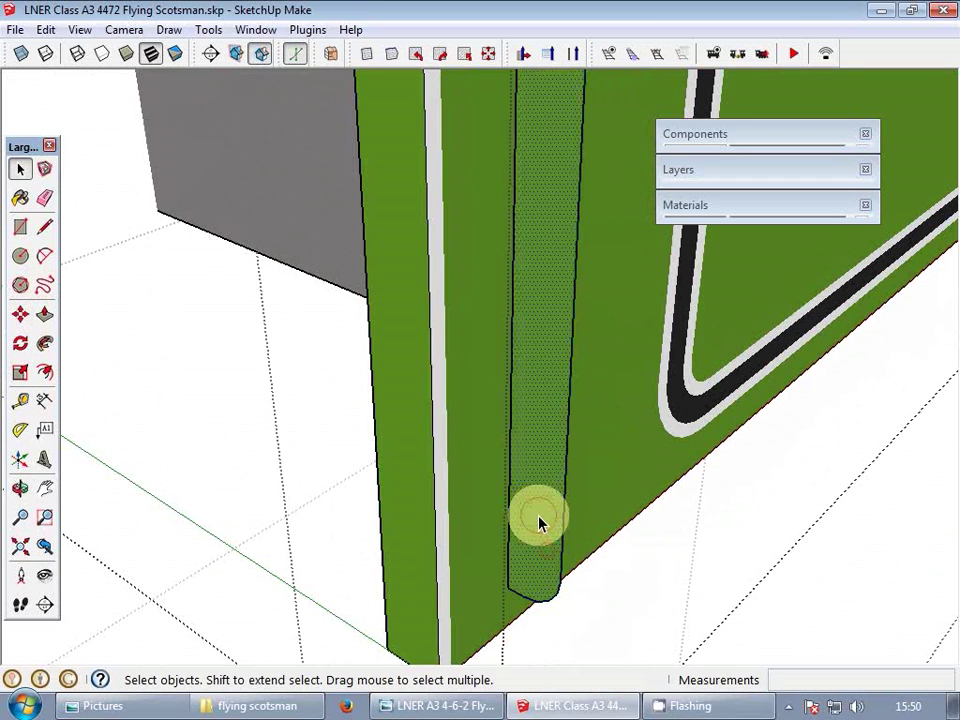
{"action": "key", "text": "f"}
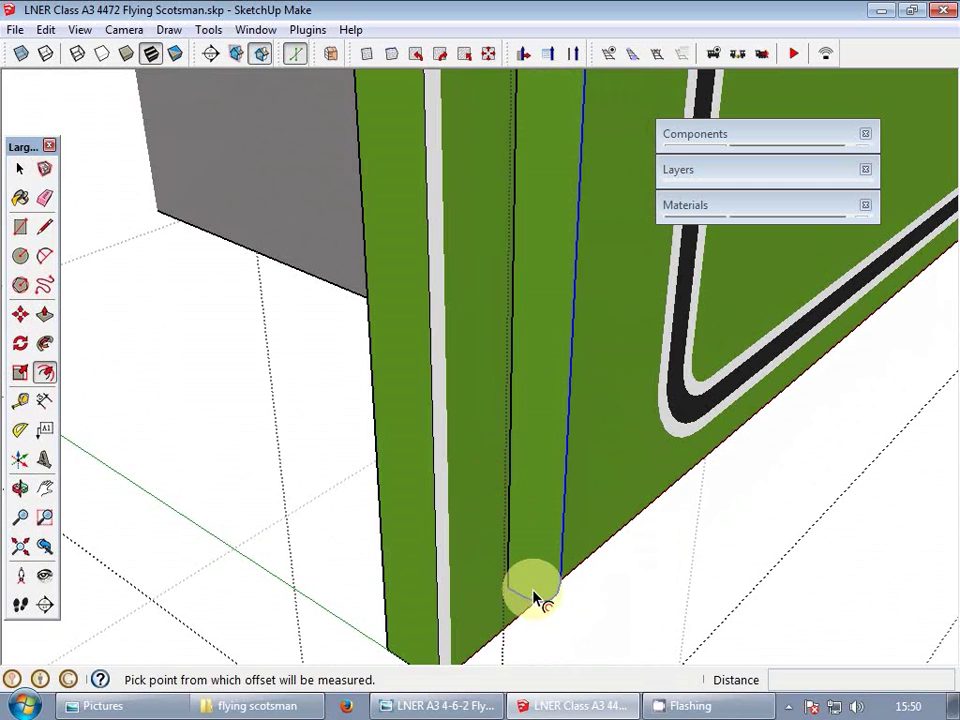
{"action": "left_click", "coordinate": [530, 585]}
{"action": "type", "text": "1"}
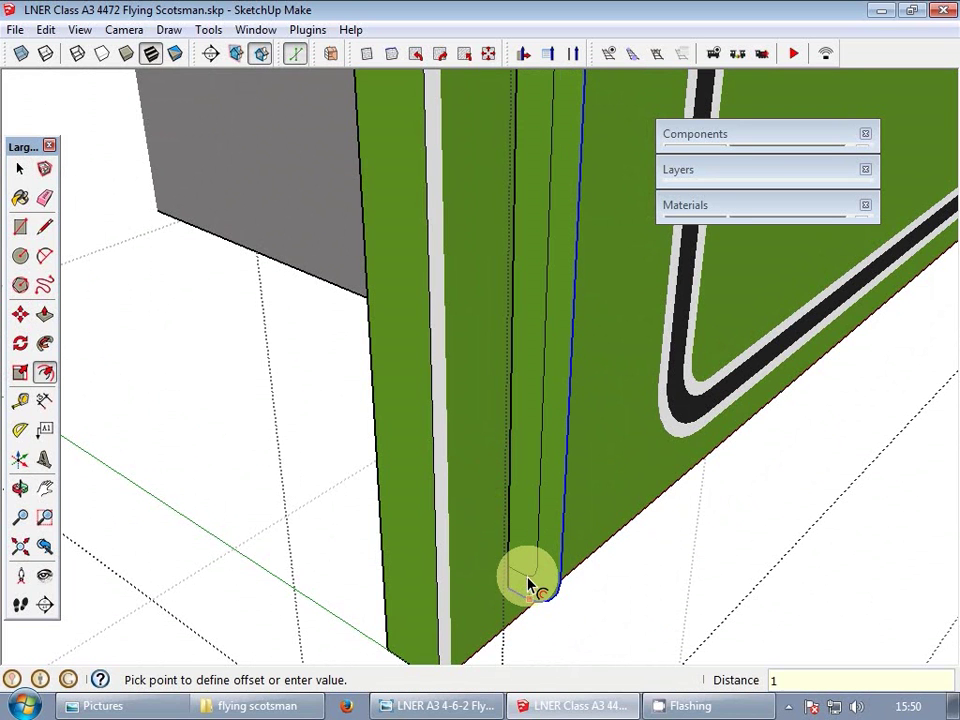
{"action": "key", "text": "Return"}
{"action": "key", "text": "e"}
{"action": "left_click", "coordinate": [510, 517]}
{"action": "key", "text": "space"}
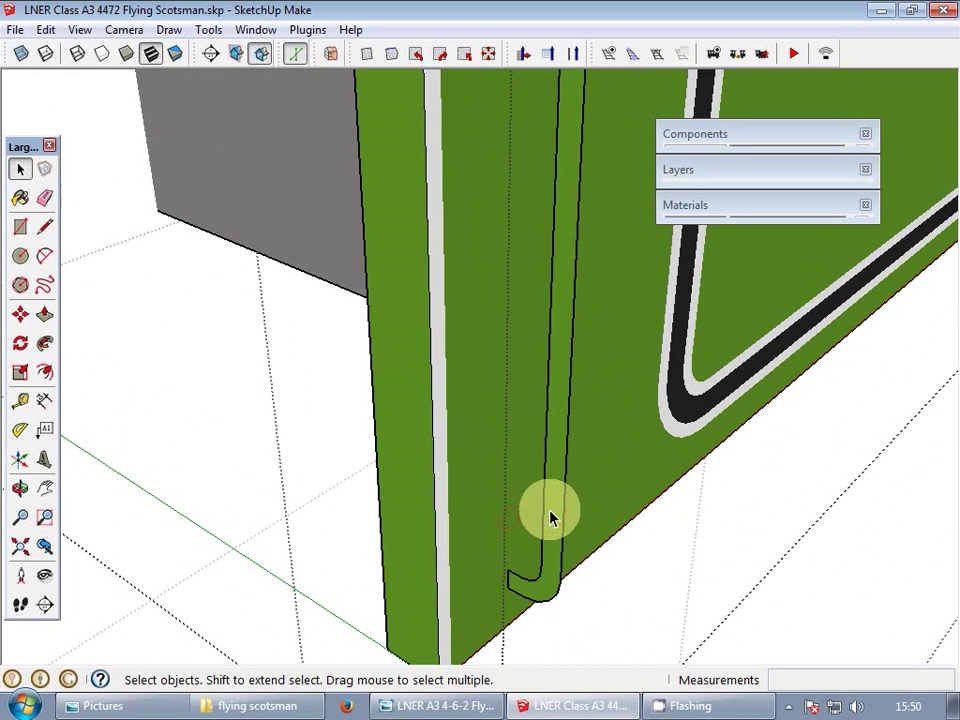
- Group the handrail-shaped strip on the tender side and paint it with 0133_Gray
{"action": "right_click", "coordinate": [550, 517]}
{"action": "left_click", "coordinate": [640, 316]}
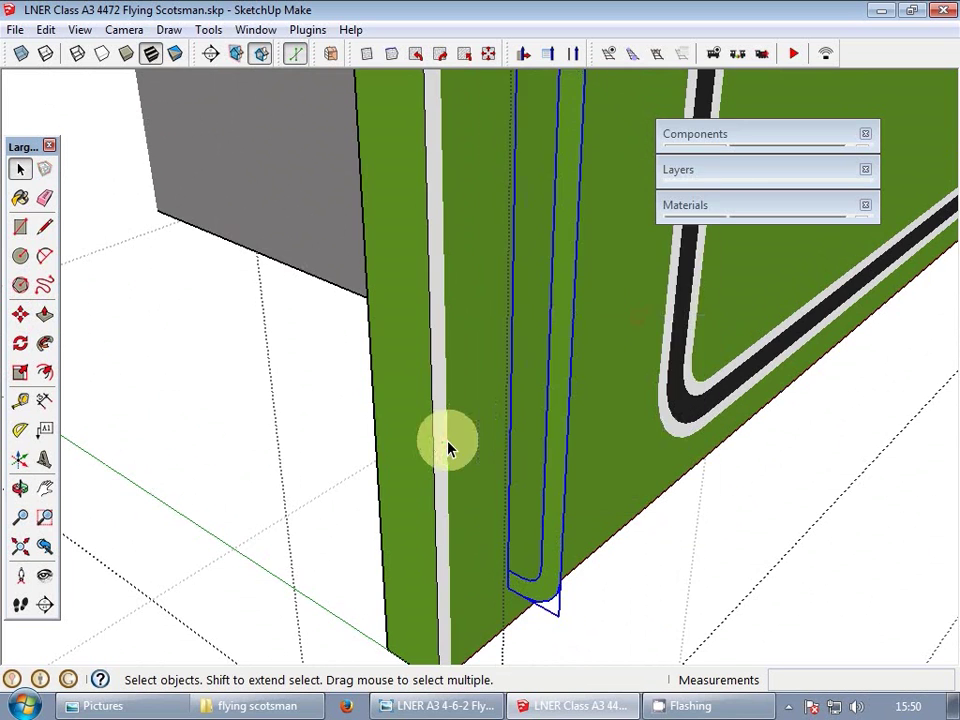
{"action": "middle_click_drag", "start_coordinate": [448, 444], "coordinate": [712, 167]}
{"action": "left_click", "coordinate": [700, 205]}
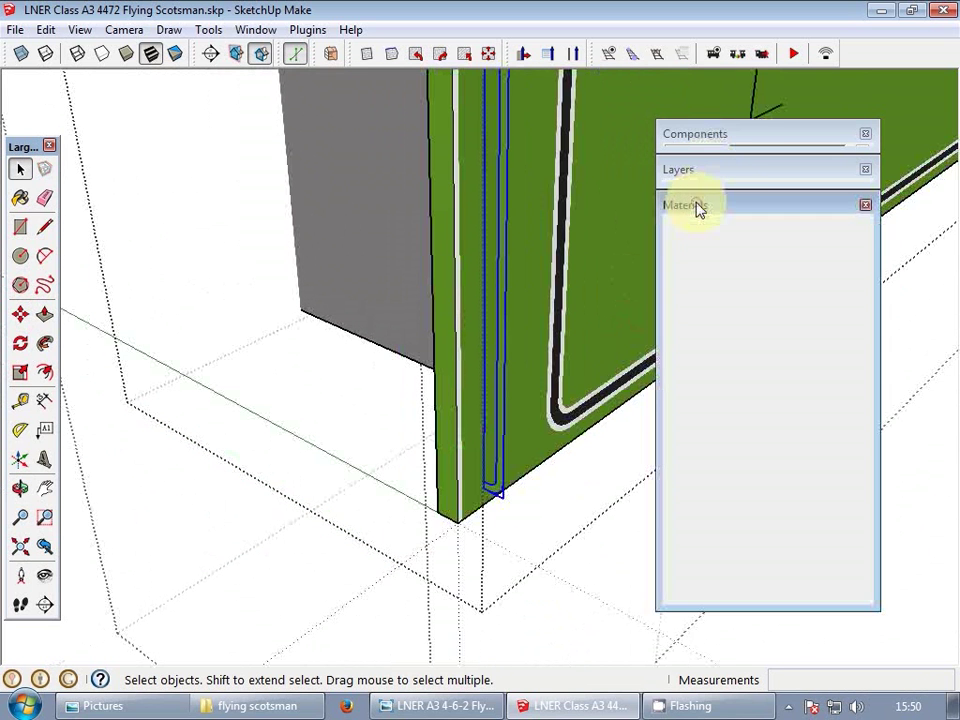
{"action": "left_click", "coordinate": [688, 410]}
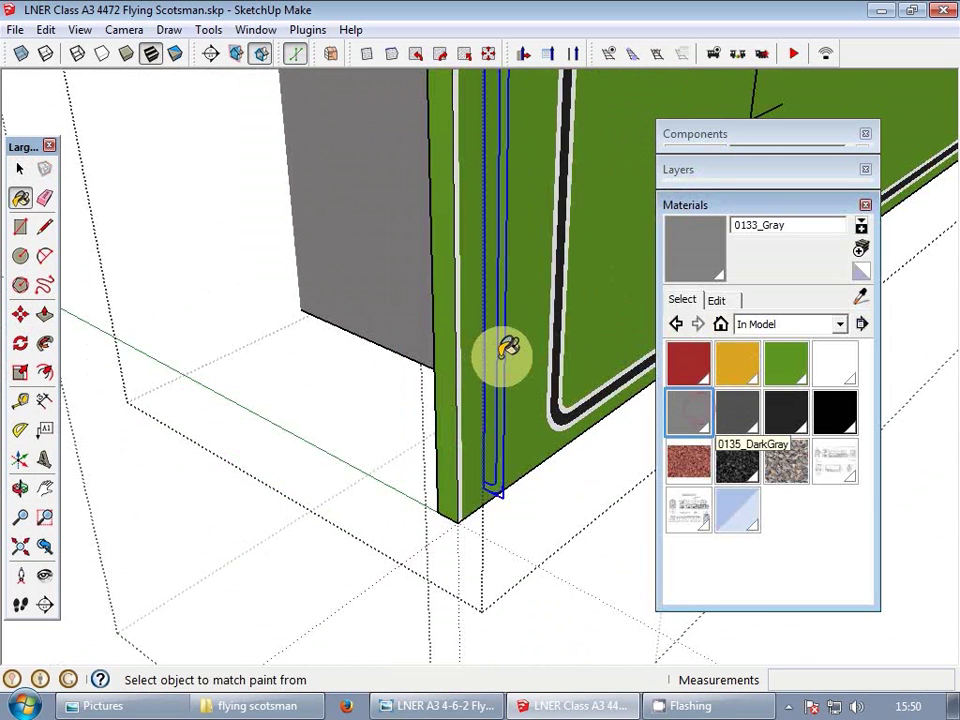
{"action": "left_click", "coordinate": [508, 350]}
{"action": "key", "text": "space"}
{"action": "scroll", "coordinate": [508, 358], "scroll_direction": "up", "scroll_amount": 1}
{"action": "left_click", "coordinate": [508, 358]}
{"action": "scroll", "coordinate": [508, 358], "scroll_direction": "down", "scroll_amount": 5}
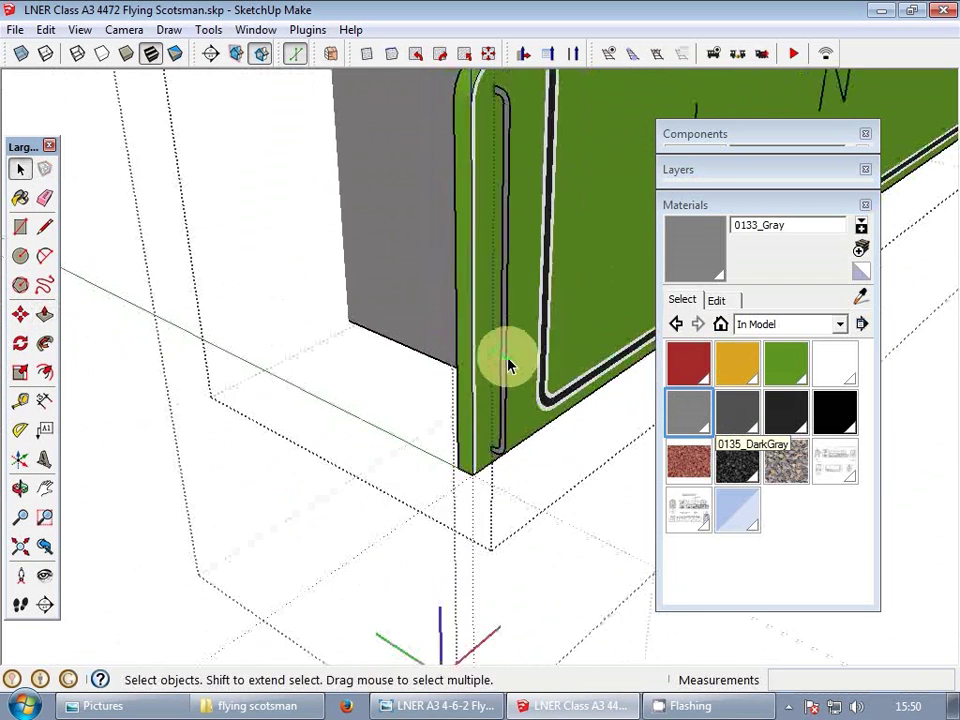
{"action": "mouse_move", "coordinate": [508, 358]}
{"action": "middle_mouse_down", "text": "shift"}
{"action": "mouse_move", "coordinate": [517, 353]}
{"action": "mouse_move", "coordinate": [508, 394]}
{"action": "middle_mouse_up", "text": "shift"}
- Copy the tender handrail group and paste it in place inside the locomotive cab's group
{"action": "left_click", "coordinate": [500, 334]}
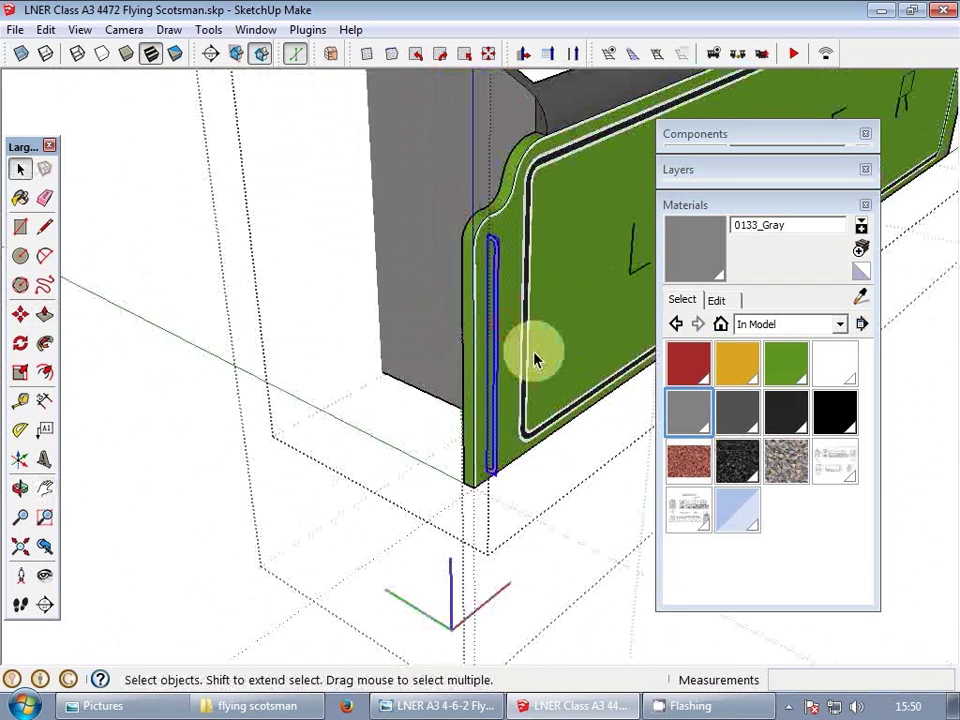
{"action": "key", "text": "Escape"}
{"action": "key", "text": "Escape"}
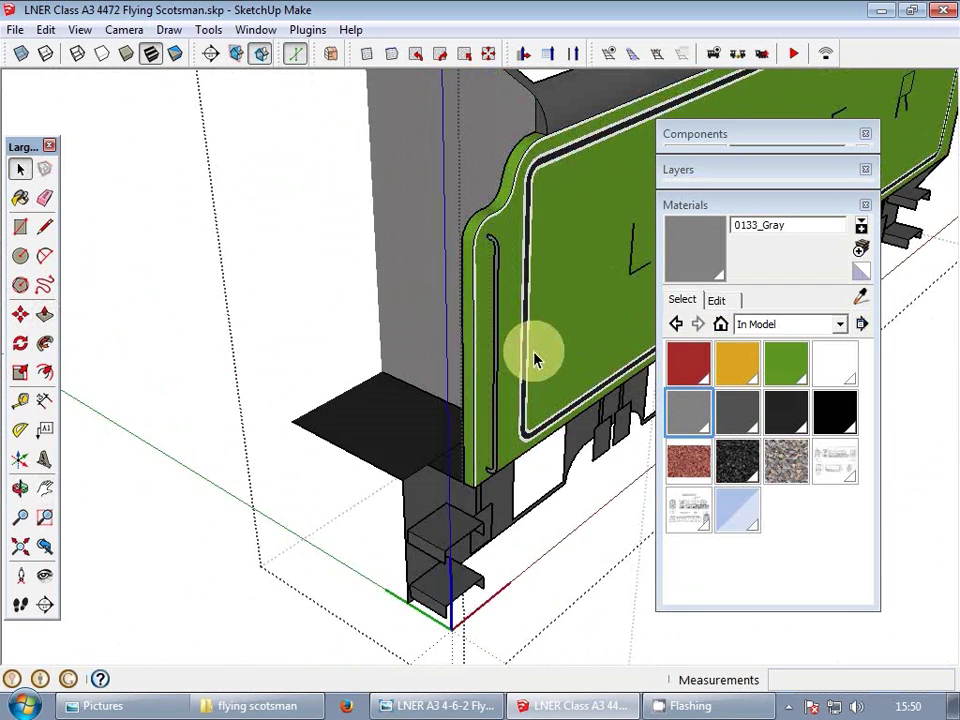
{"action": "key", "text": "Escape"}
{"action": "scroll", "coordinate": [521, 280], "scroll_direction": "down", "scroll_amount": 4}
{"action": "scroll", "coordinate": [446, 384], "scroll_direction": "up", "scroll_amount": 3}
{"action": "double_click", "coordinate": [450, 381]}
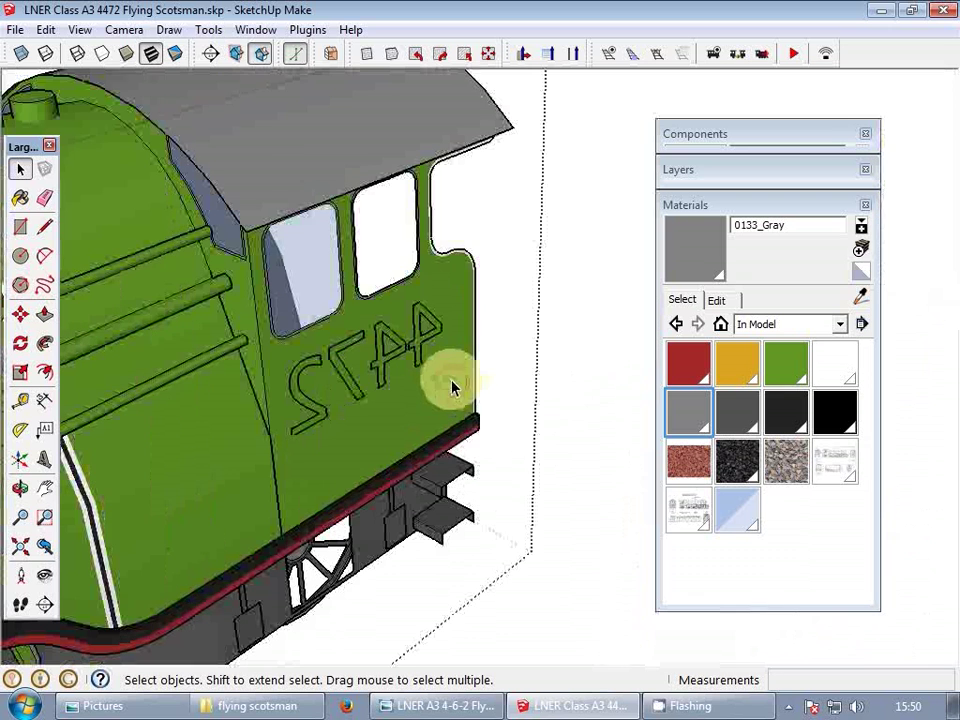
{"action": "key", "text": "ctrl+shift+v"}
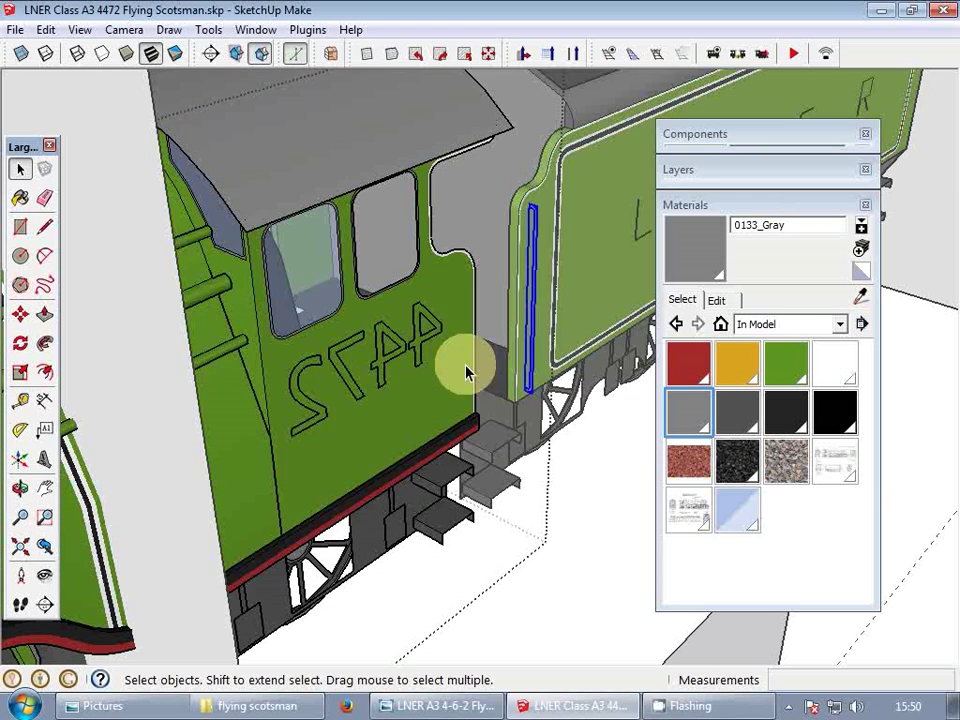
- Move the pasted handrail forward from the tender to the rear edge of the cab side
{"action": "scroll", "coordinate": [540, 375], "scroll_direction": "up", "scroll_amount": 3}
{"action": "scroll", "coordinate": [532, 389], "scroll_direction": "up", "scroll_amount": 2}
{"action": "key", "text": "m"}
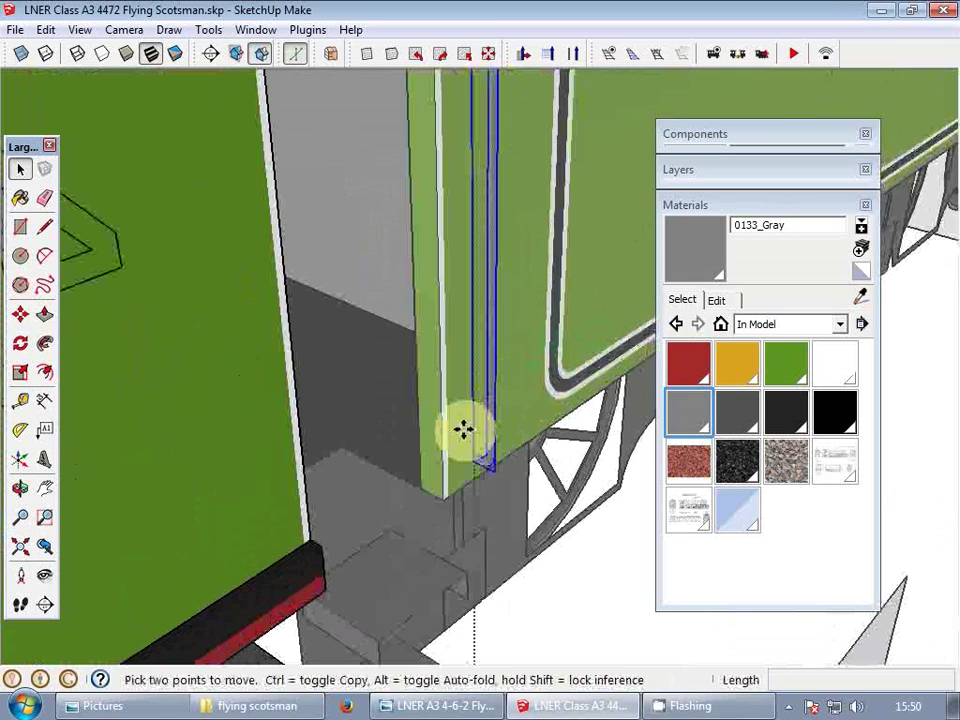
{"action": "left_click", "coordinate": [475, 452]}
{"action": "key", "text": "ctrl"}
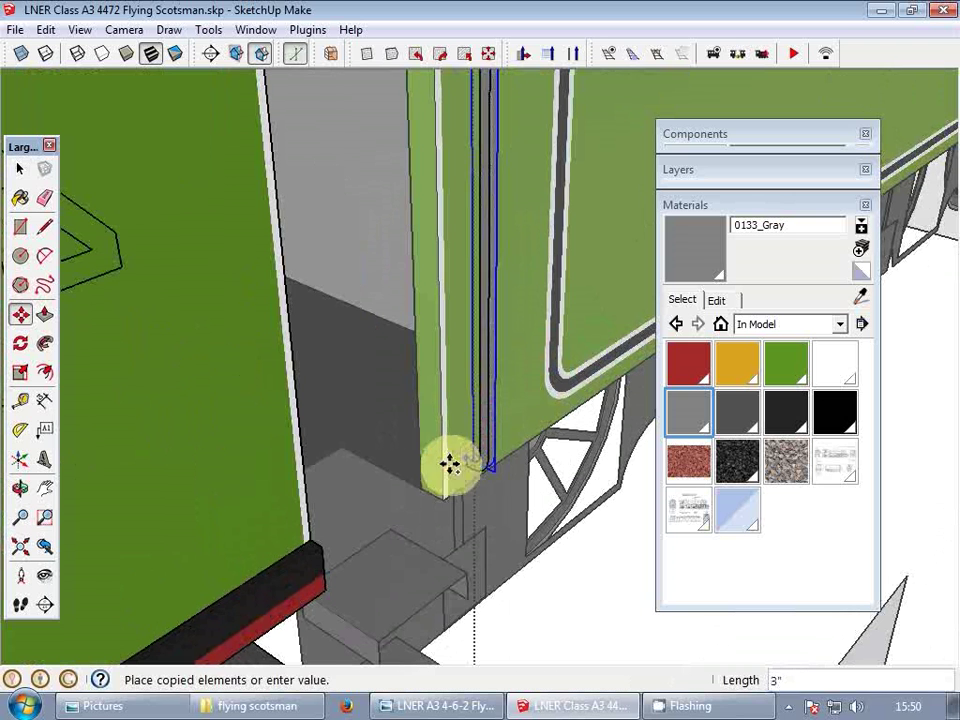
{"action": "left_click", "coordinate": [415, 483]}
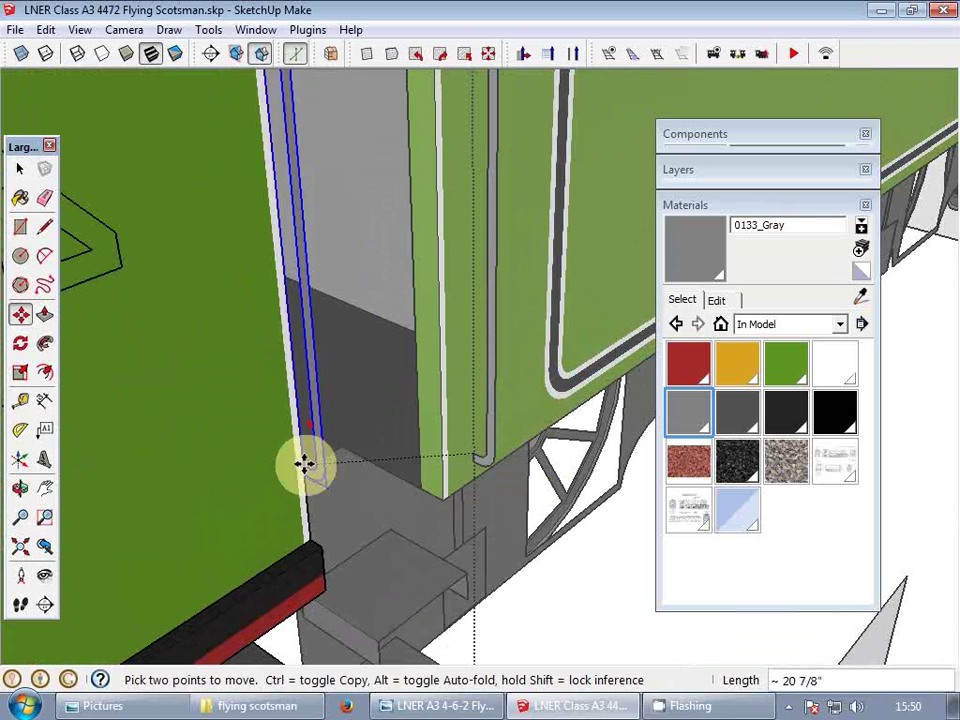
{"action": "left_click", "coordinate": [376, 515]}
{"action": "left_click", "coordinate": [376, 515]}
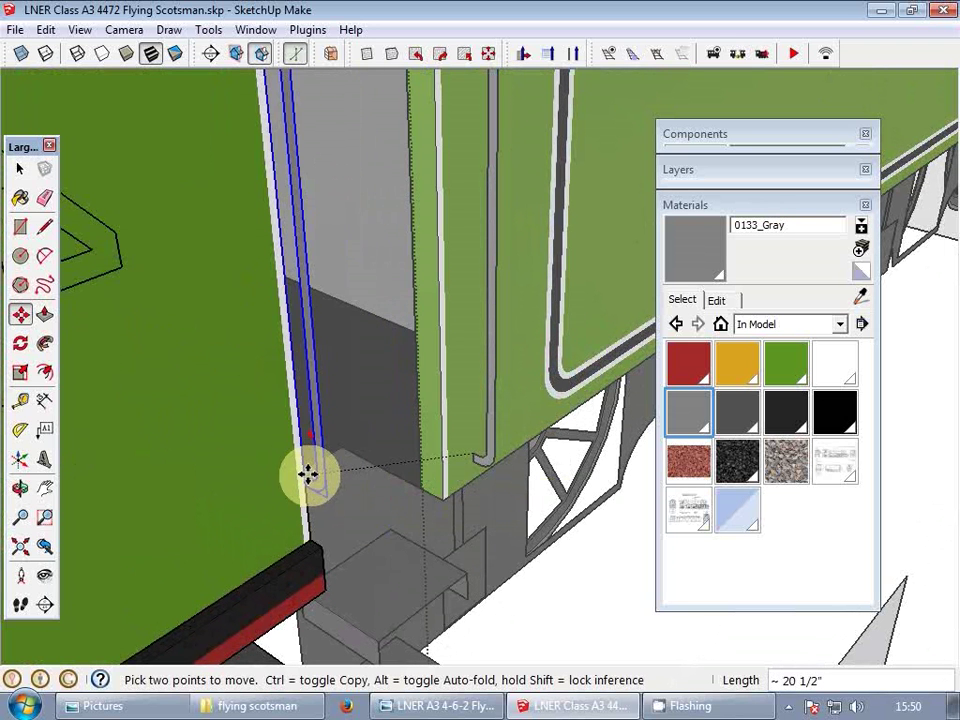
{"action": "left_click", "coordinate": [322, 550]}
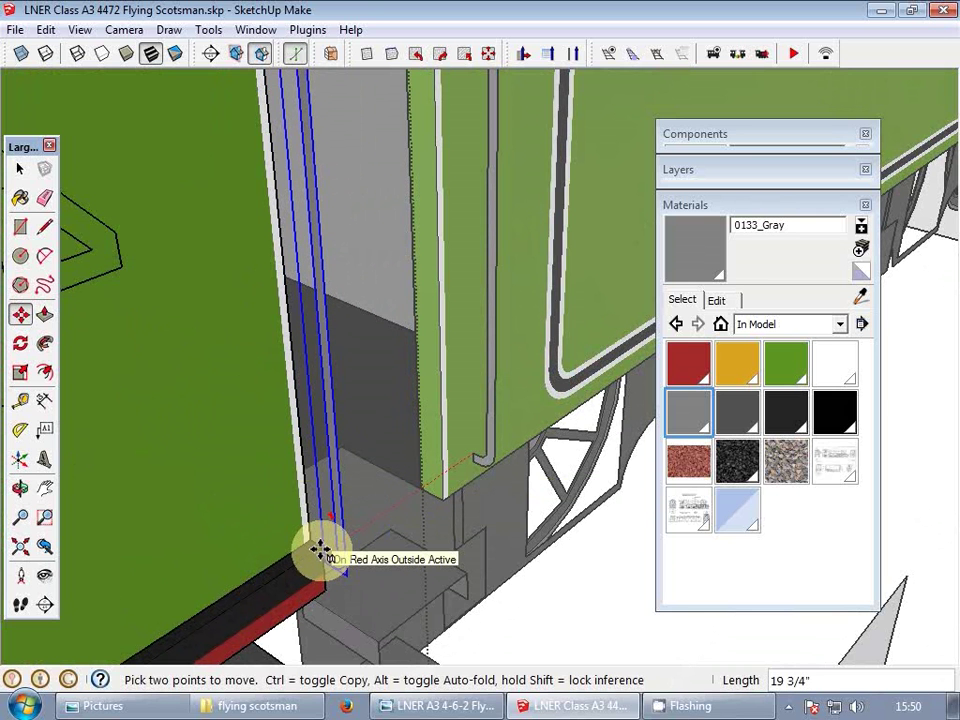
{"action": "left_click", "coordinate": [470, 453]}
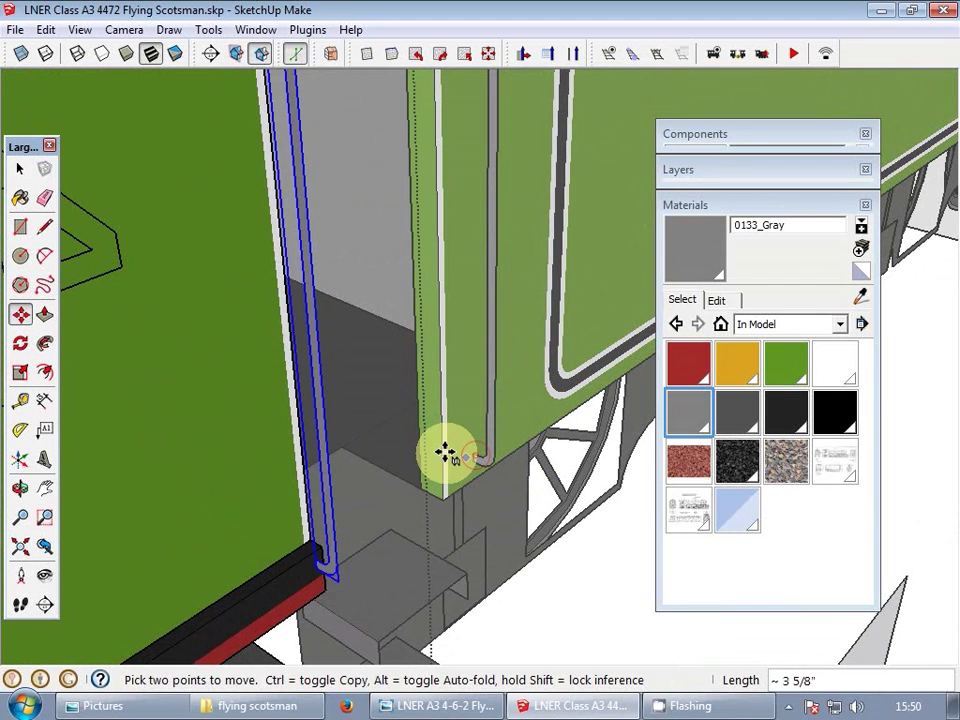
{"action": "left_click", "coordinate": [440, 450]}
{"action": "scroll", "coordinate": [440, 450], "scroll_direction": "down", "scroll_amount": 5}
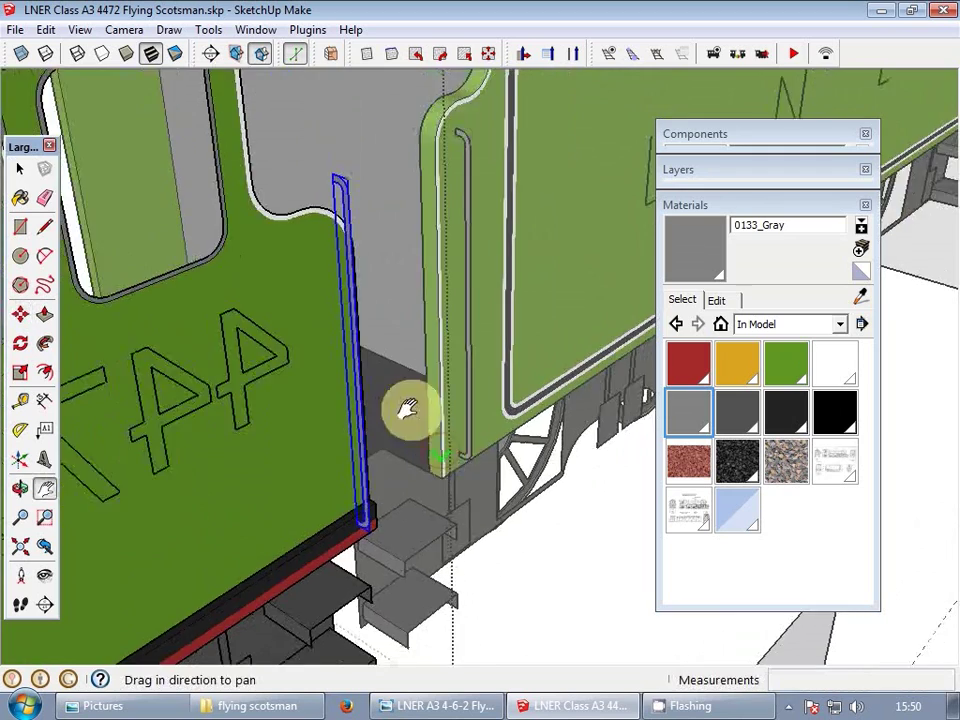
- Move the cab handrail sideways so that it sits against the outer face of the cab side
{"action": "middle_click_drag", "start_coordinate": [411, 407], "coordinate": [305, 303]}
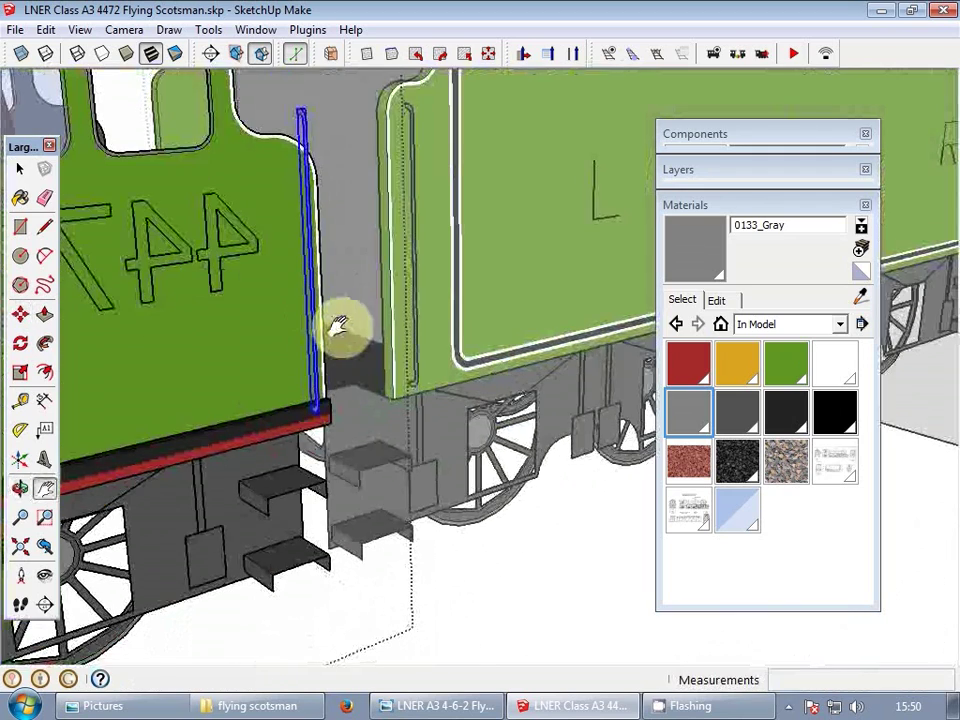
{"action": "scroll", "coordinate": [338, 328], "scroll_direction": "down", "scroll_amount": 4}
{"action": "middle_click_drag", "start_coordinate": [348, 322], "coordinate": [439, 553], "text": "shift"}
{"action": "scroll", "coordinate": [443, 410], "scroll_direction": "up", "scroll_amount": 5}
{"action": "scroll", "coordinate": [380, 436], "scroll_direction": "up", "scroll_amount": 3}
{"action": "key", "text": "m"}
{"action": "left_click", "coordinate": [457, 597]}
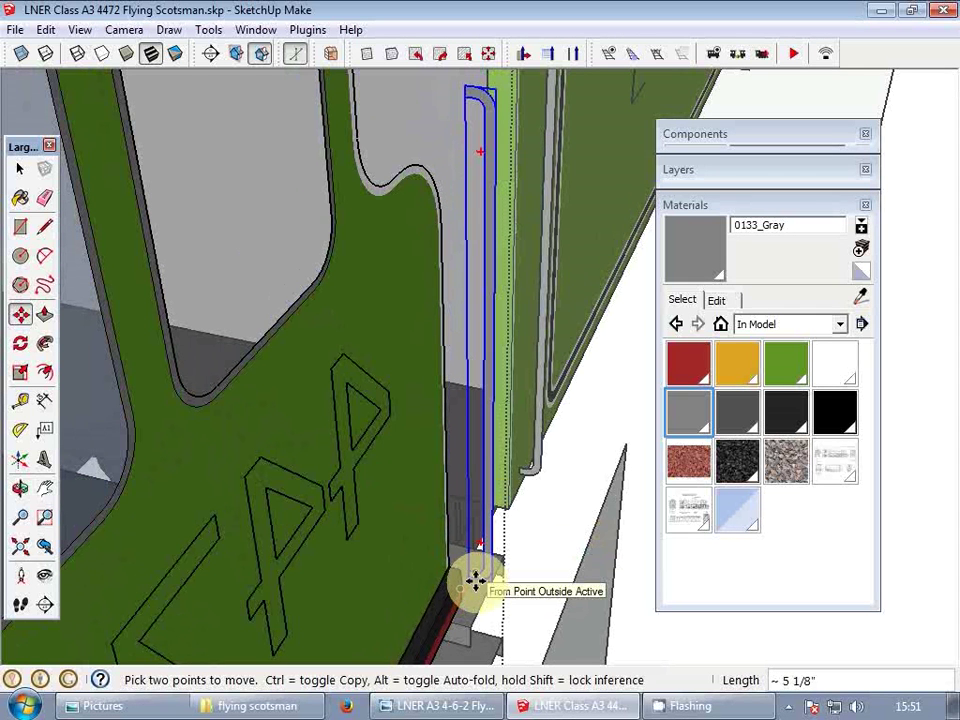
{"action": "key", "text": "space"}
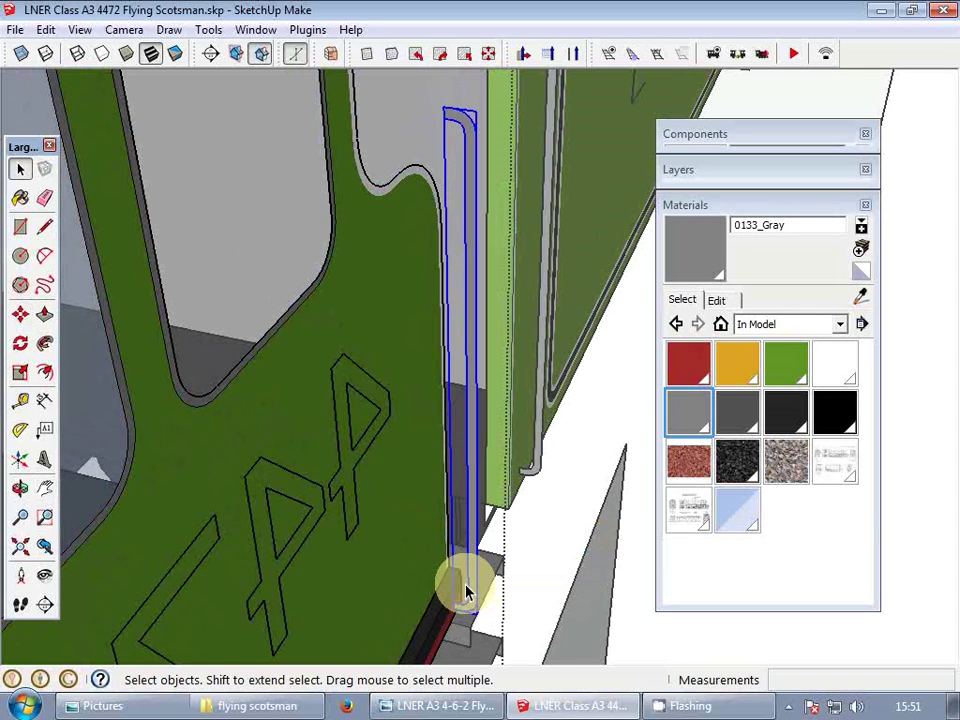
- Raise the cab handrail so that its lower end clears the black running plate
{"action": "scroll", "coordinate": [463, 588], "scroll_direction": "down", "scroll_amount": 2}
{"action": "middle_click_drag", "start_coordinate": [439, 561], "coordinate": [373, 446]}
{"action": "scroll", "coordinate": [398, 421], "scroll_direction": "up", "scroll_amount": 2}
{"action": "middle_click_drag", "start_coordinate": [378, 356], "coordinate": [511, 480], "text": "shift"}
{"action": "middle_click_drag", "start_coordinate": [545, 535], "coordinate": [400, 503], "text": "shift"}
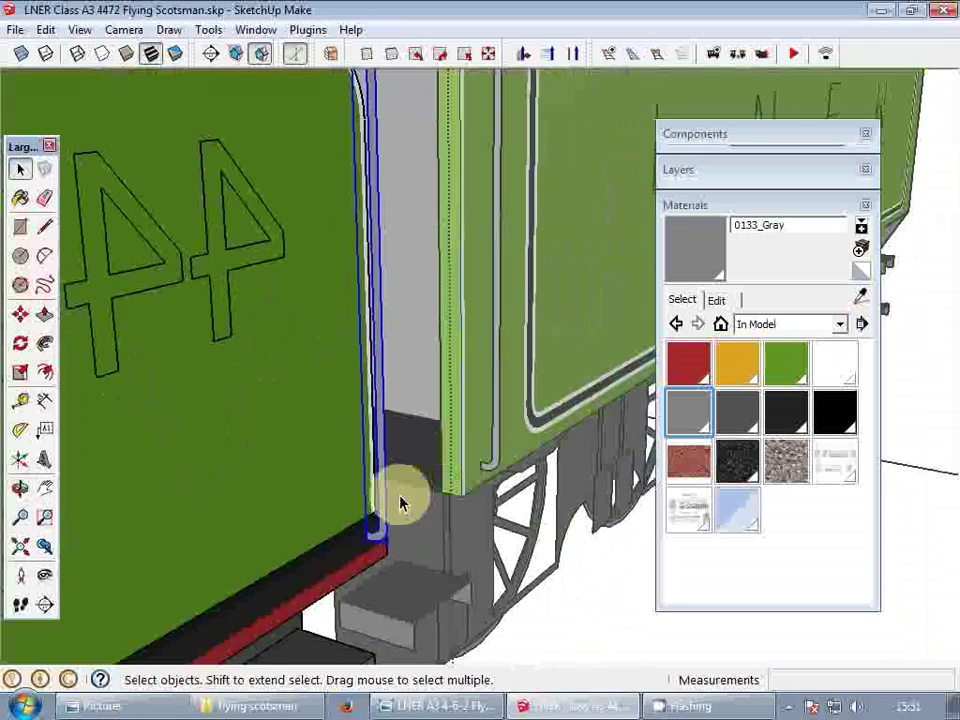
{"action": "scroll", "coordinate": [381, 512], "scroll_direction": "up", "scroll_amount": 2}
{"action": "key", "text": "m"}
{"action": "left_click", "coordinate": [384, 512]}
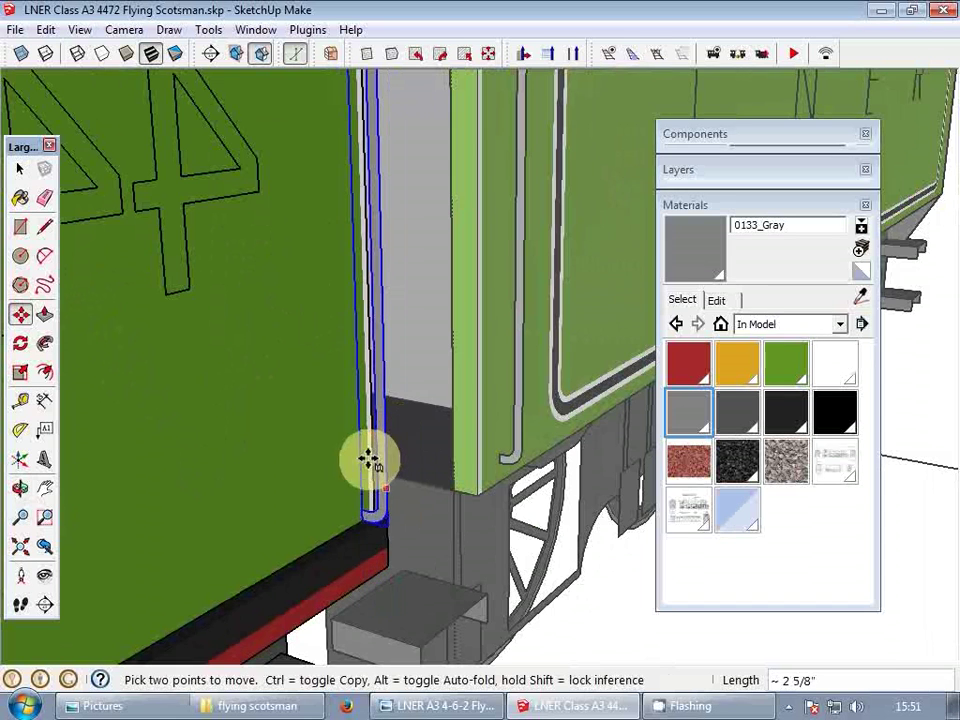
{"action": "left_click", "coordinate": [326, 452]}
{"action": "key", "text": "space"}
- Shift the raised handrail forward so that its foot rests on the cab side just inside the rear edge
{"action": "scroll", "coordinate": [369, 487], "scroll_direction": "up", "scroll_amount": 2}
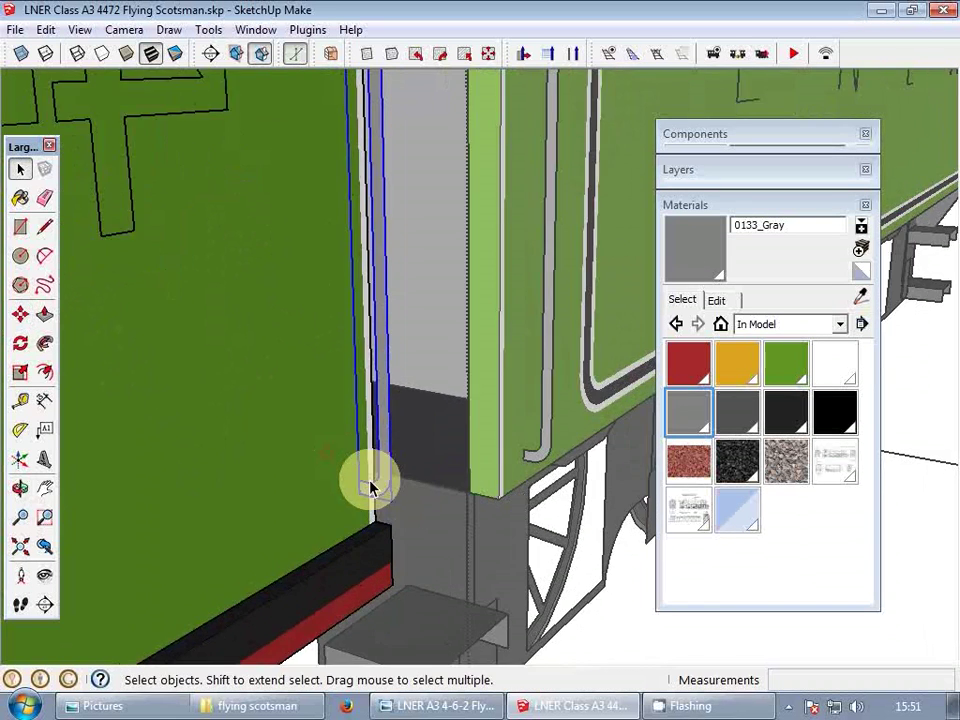
{"action": "middle_click_drag", "start_coordinate": [349, 498], "coordinate": [387, 509]}
{"action": "key", "text": "m"}
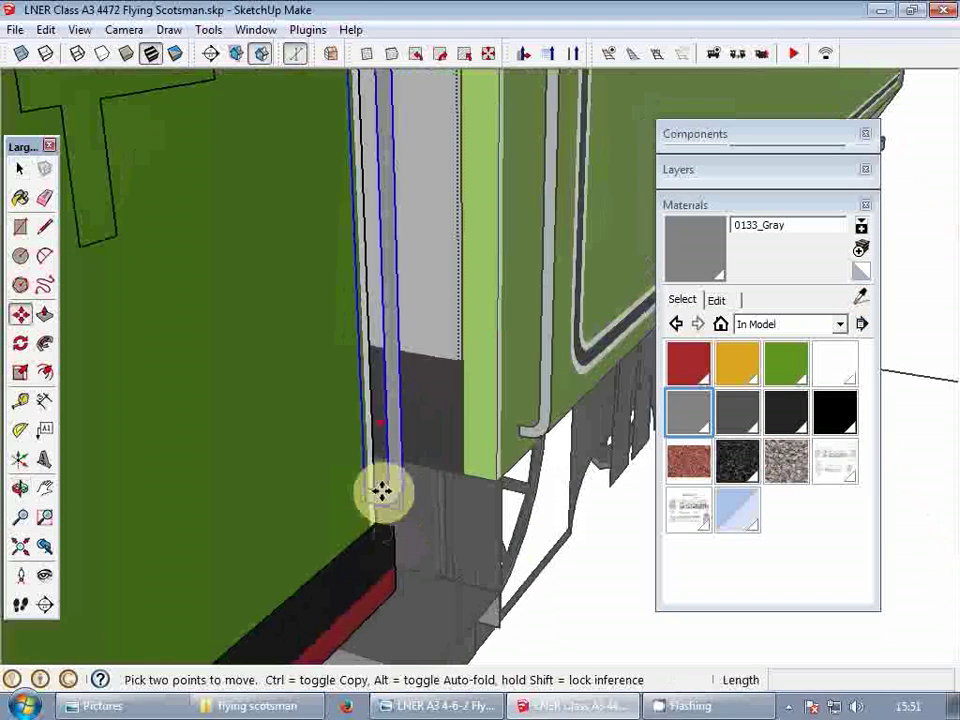
{"action": "left_click", "coordinate": [368, 492]}
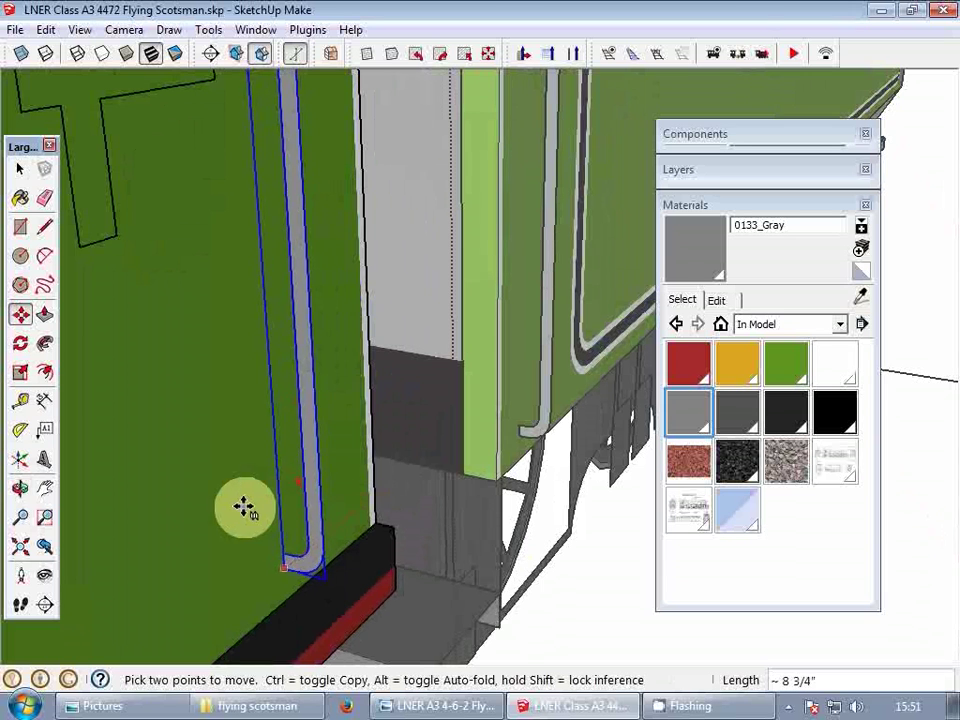
{"action": "left_click", "coordinate": [241, 487]}
{"action": "key", "text": "space"}
{"action": "scroll", "coordinate": [386, 452], "scroll_direction": "down", "scroll_amount": 2}
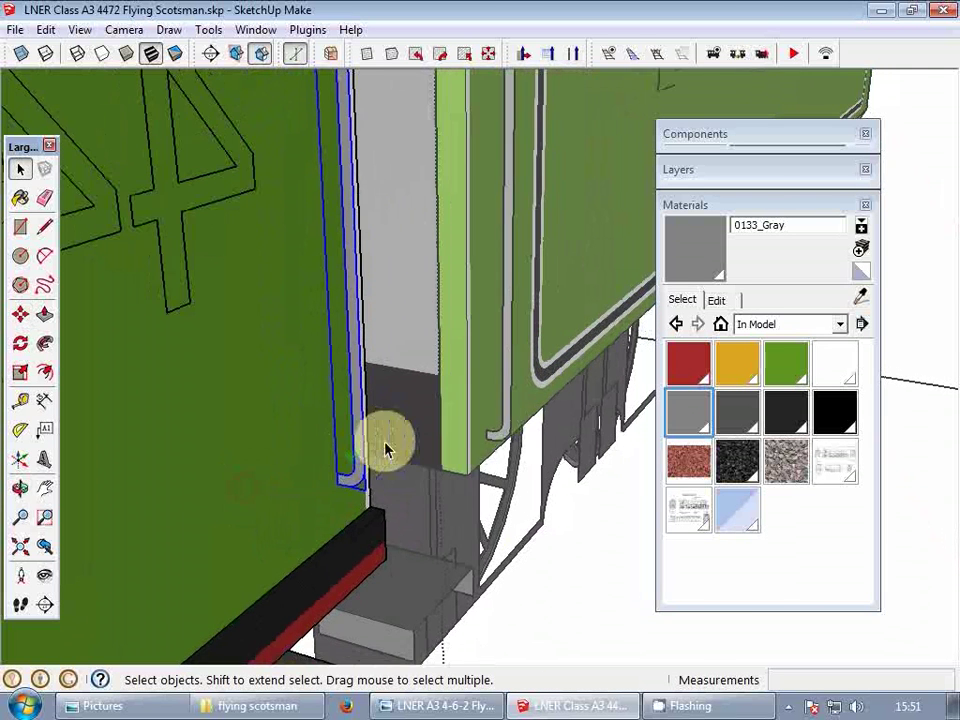
- Shorten the tender handrail by moving its lower bend up about 5 3/8"
{"action": "double_click", "coordinate": [500, 434]}
{"action": "left_click", "coordinate": [506, 415]}
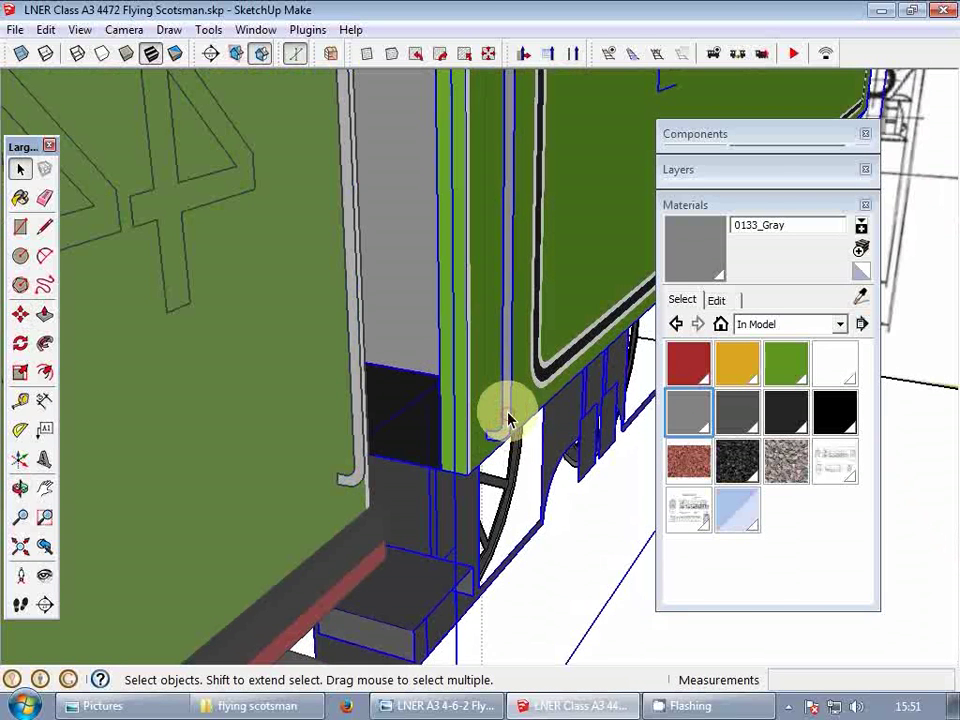
{"action": "double_click", "coordinate": [447, 380]}
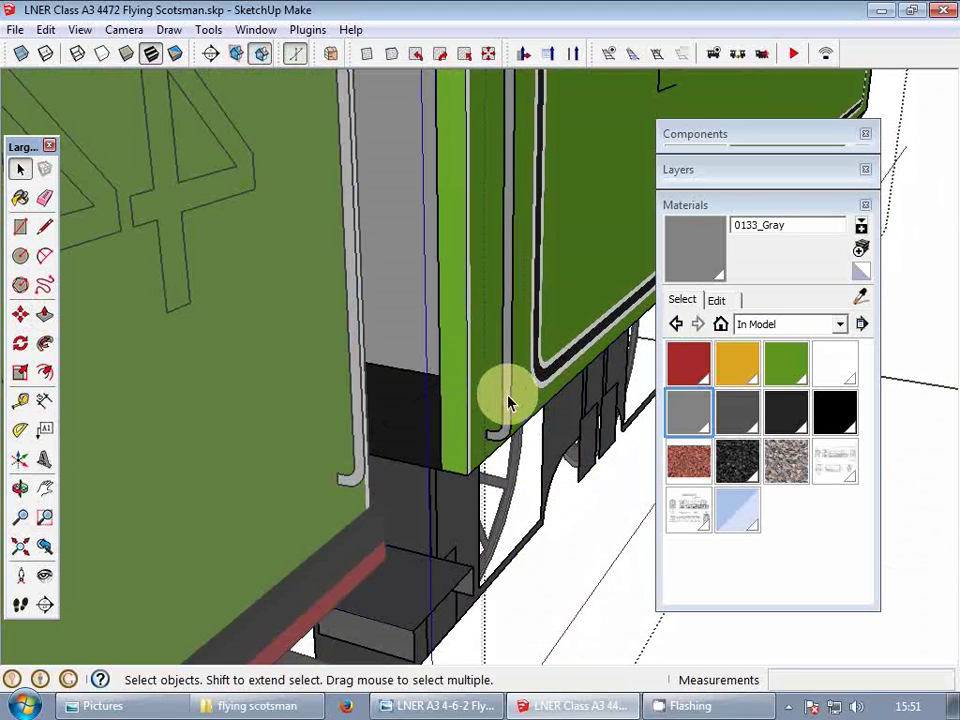
{"action": "double_click", "coordinate": [508, 402]}
{"action": "double_click", "coordinate": [448, 376]}
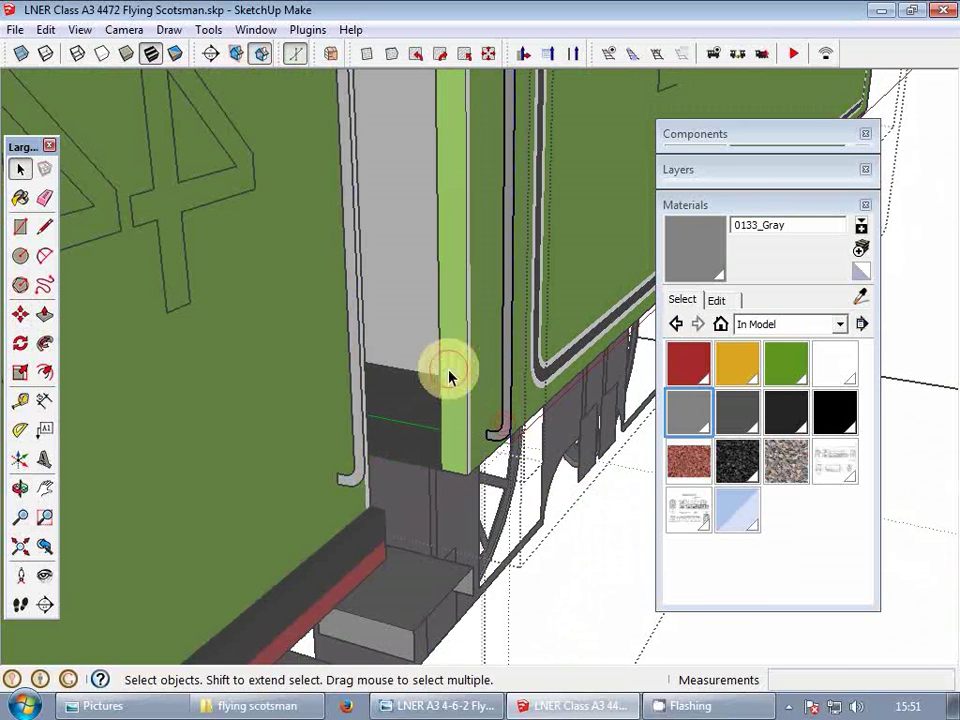
{"action": "scroll", "coordinate": [499, 439], "scroll_direction": "up", "scroll_amount": 3}
{"action": "key", "text": "m"}
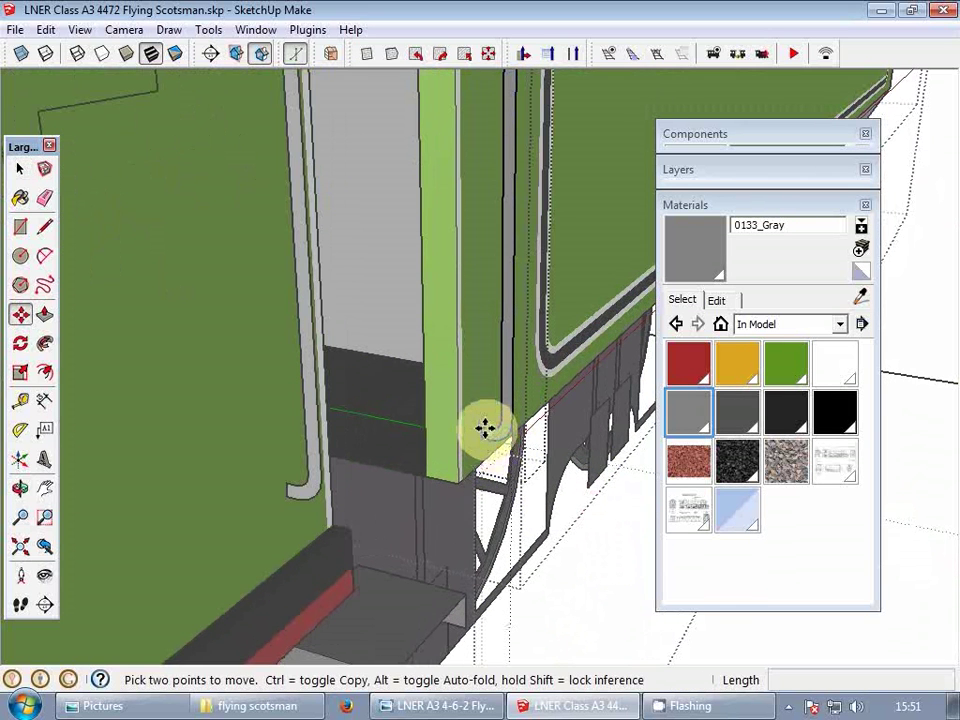
{"action": "left_click", "coordinate": [478, 427]}
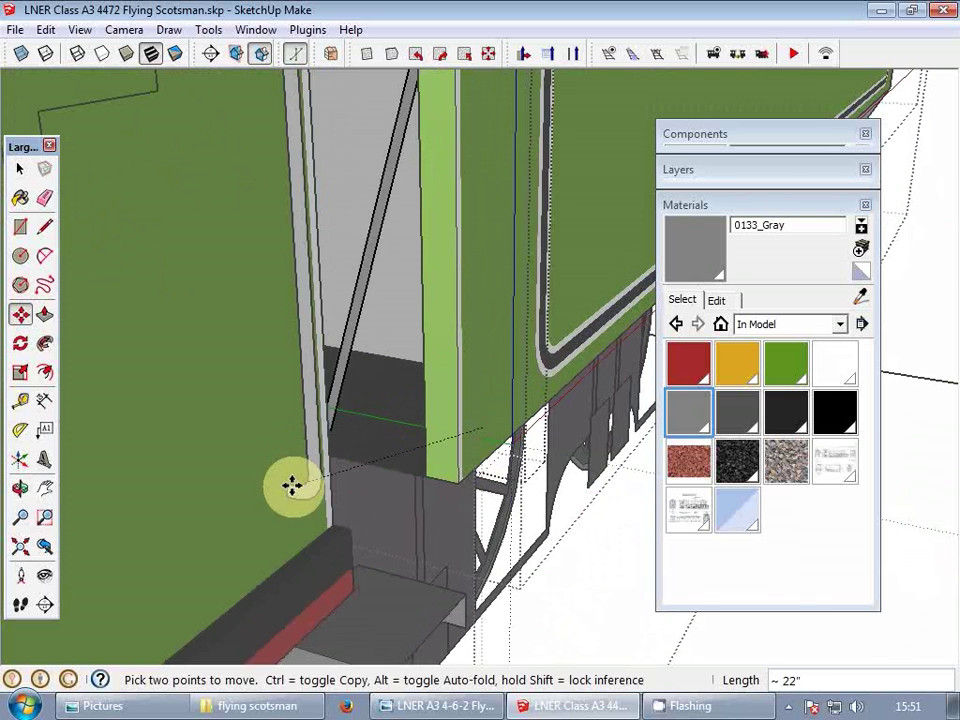
{"action": "left_click", "coordinate": [287, 486]}
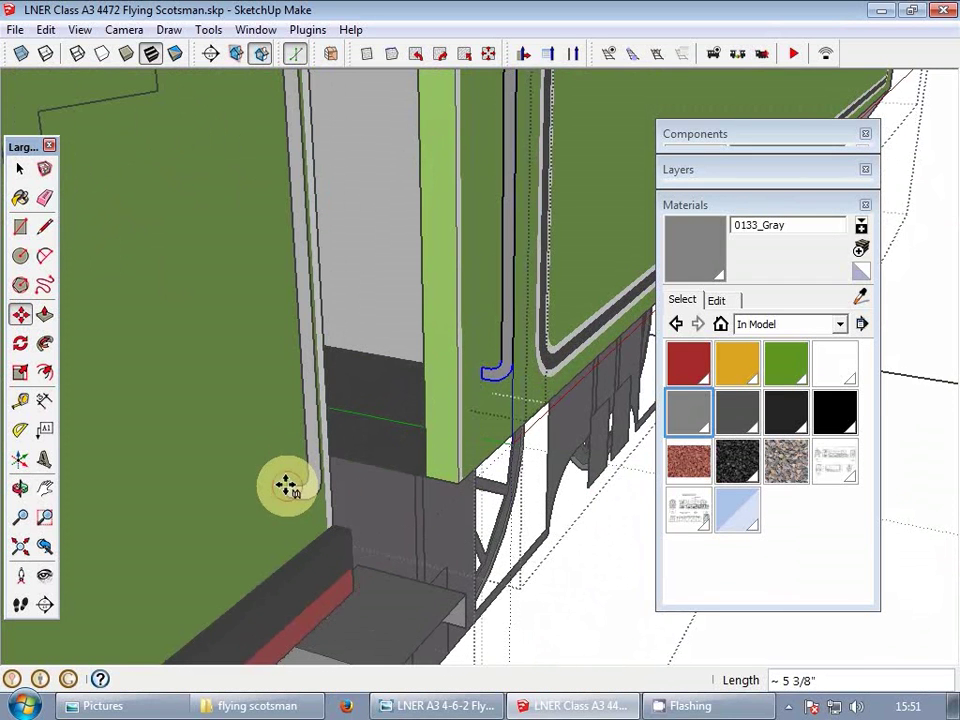
{"action": "key", "text": "space"}
{"action": "left_click", "coordinate": [339, 463]}
- Shorten the cab handrail by moving its upper bend down so that it sits below the curved edge of the cab opening
{"action": "scroll", "coordinate": [339, 461], "scroll_direction": "down", "scroll_amount": 5}
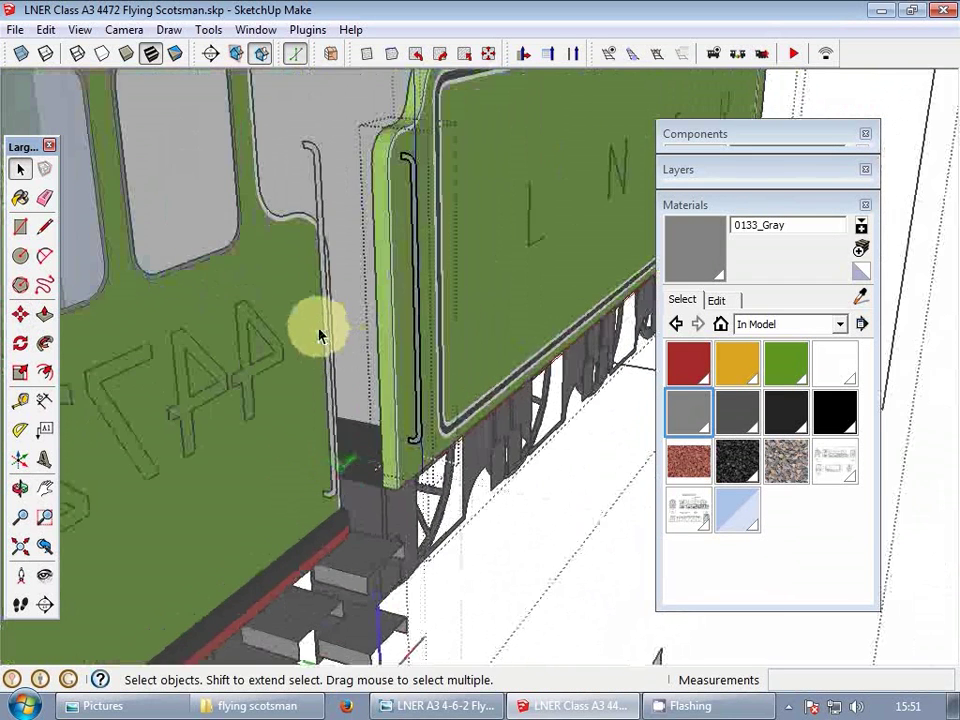
{"action": "scroll", "coordinate": [338, 338], "scroll_direction": "up", "scroll_amount": 2}
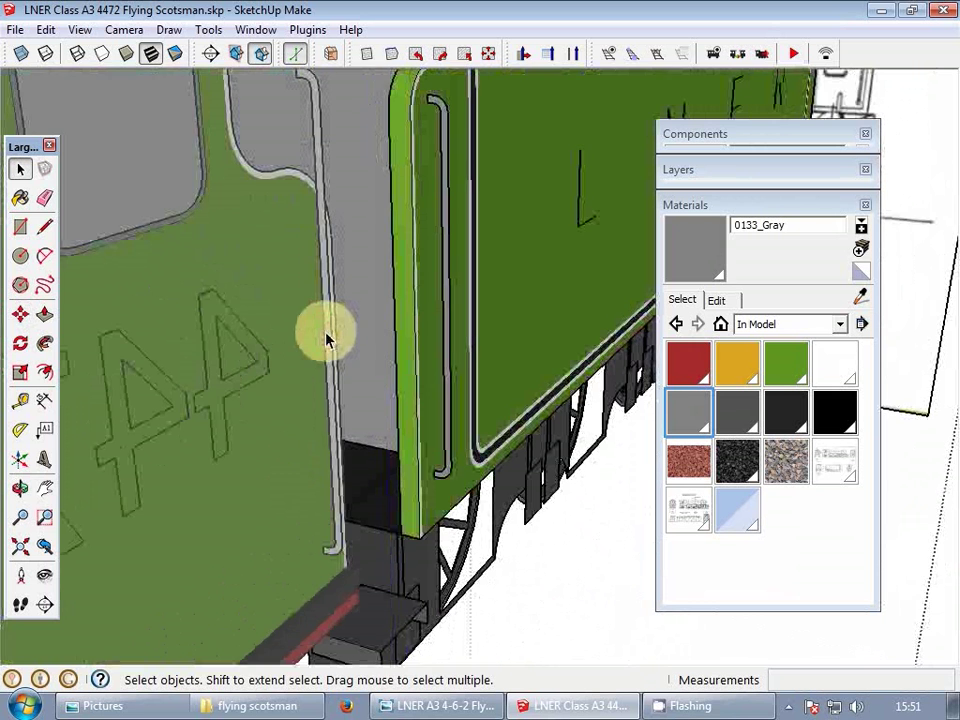
{"action": "double_click", "coordinate": [325, 336]}
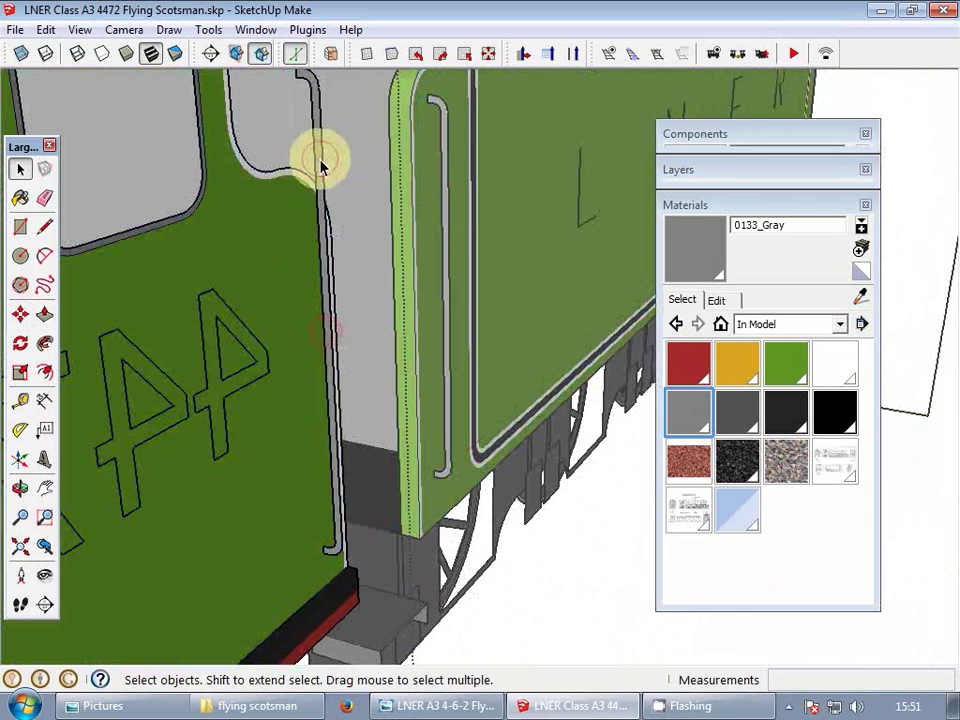
{"action": "double_click", "coordinate": [320, 163]}
{"action": "left_click", "coordinate": [320, 163]}
{"action": "scroll", "coordinate": [304, 375], "scroll_direction": "down", "scroll_amount": 5}
{"action": "left_click", "coordinate": [308, 193]}
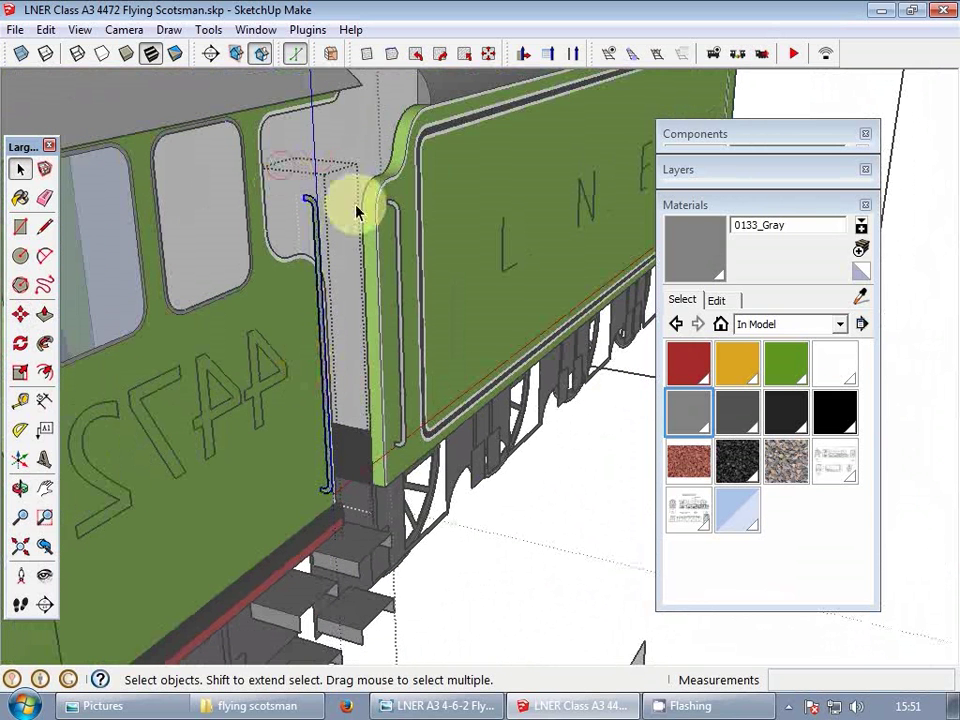
{"action": "left_click", "coordinate": [308, 199]}
{"action": "key", "text": "m"}
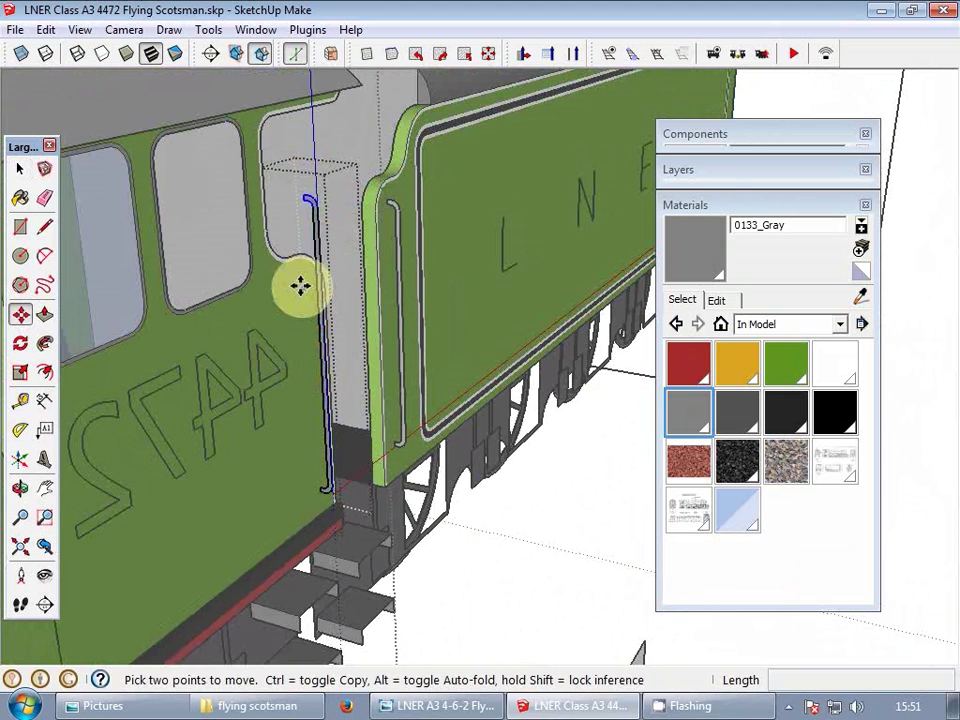
{"action": "left_click", "coordinate": [290, 283]}
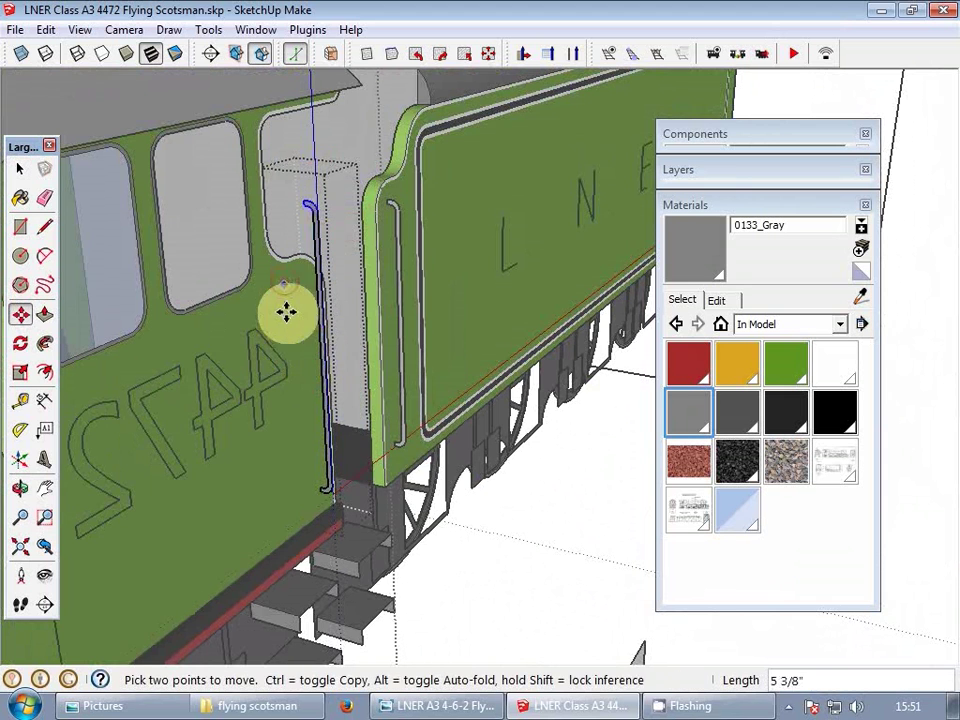
{"action": "left_click", "coordinate": [302, 368]}
{"action": "key", "text": "space"}
{"action": "scroll", "coordinate": [447, 329], "scroll_direction": "up", "scroll_amount": 5}
{"action": "left_click", "coordinate": [447, 329]}
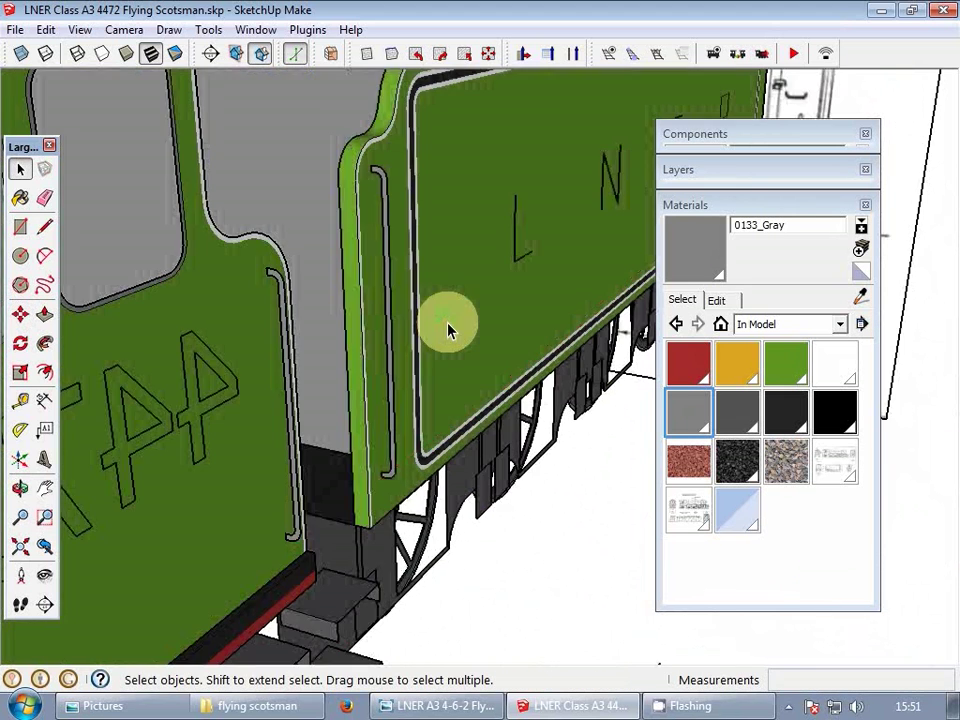
- Collapse the materials browser and inspect the handrails on the cab and tender sides
{"action": "scroll", "coordinate": [447, 329], "scroll_direction": "down", "scroll_amount": 4}
{"action": "middle_click_drag", "start_coordinate": [447, 329], "coordinate": [230, 420], "text": "shift"}
{"action": "scroll", "coordinate": [500, 379], "scroll_direction": "up", "scroll_amount": 4}
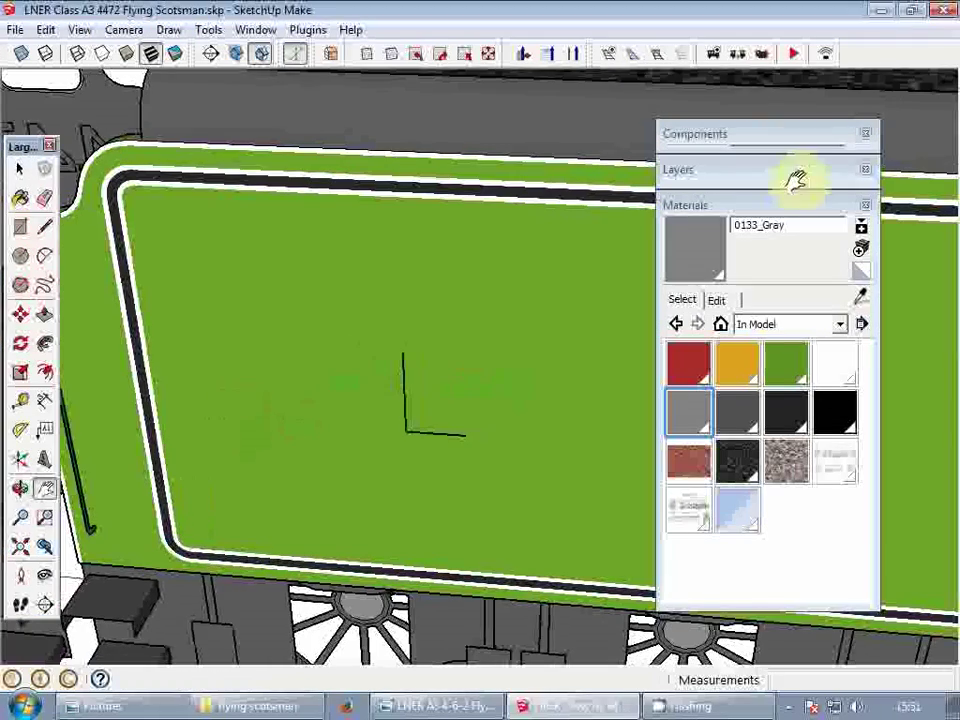
{"action": "left_click", "coordinate": [762, 208]}
{"action": "scroll", "coordinate": [365, 374], "scroll_direction": "down", "scroll_amount": 5}
{"action": "left_click_drag", "start_coordinate": [343, 382], "coordinate": [480, 418]}
{"action": "scroll", "coordinate": [589, 446], "scroll_direction": "down", "scroll_amount": 2}
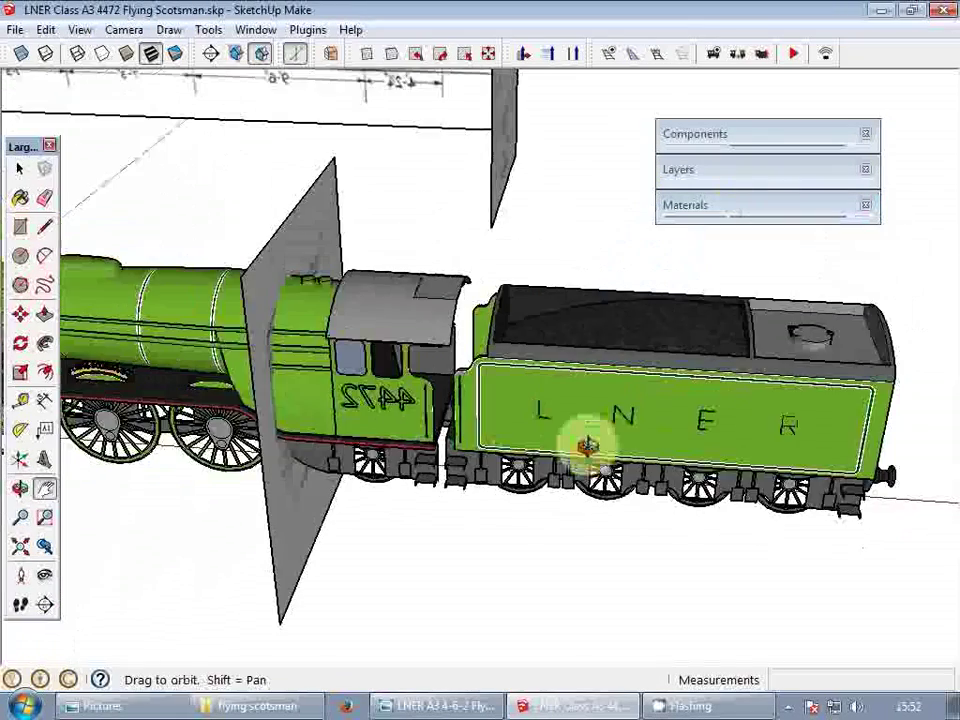
{"action": "middle_click_drag", "start_coordinate": [589, 446], "coordinate": [420, 420]}
{"action": "middle_click_drag", "start_coordinate": [420, 420], "coordinate": [354, 450], "text": "shift"}
- Cut the cab handrail and paste it in place inside the locomotive cab's own group
{"action": "scroll", "coordinate": [424, 444], "scroll_direction": "up", "scroll_amount": 3}
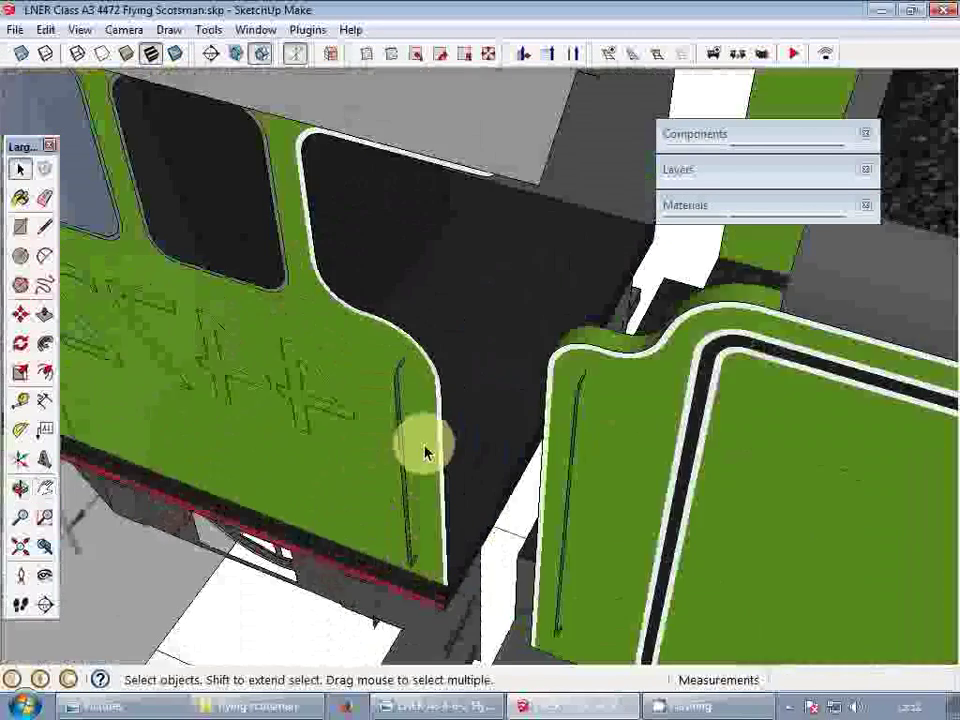
{"action": "scroll", "coordinate": [405, 430], "scroll_direction": "up", "scroll_amount": 2}
{"action": "left_click", "coordinate": [398, 427]}
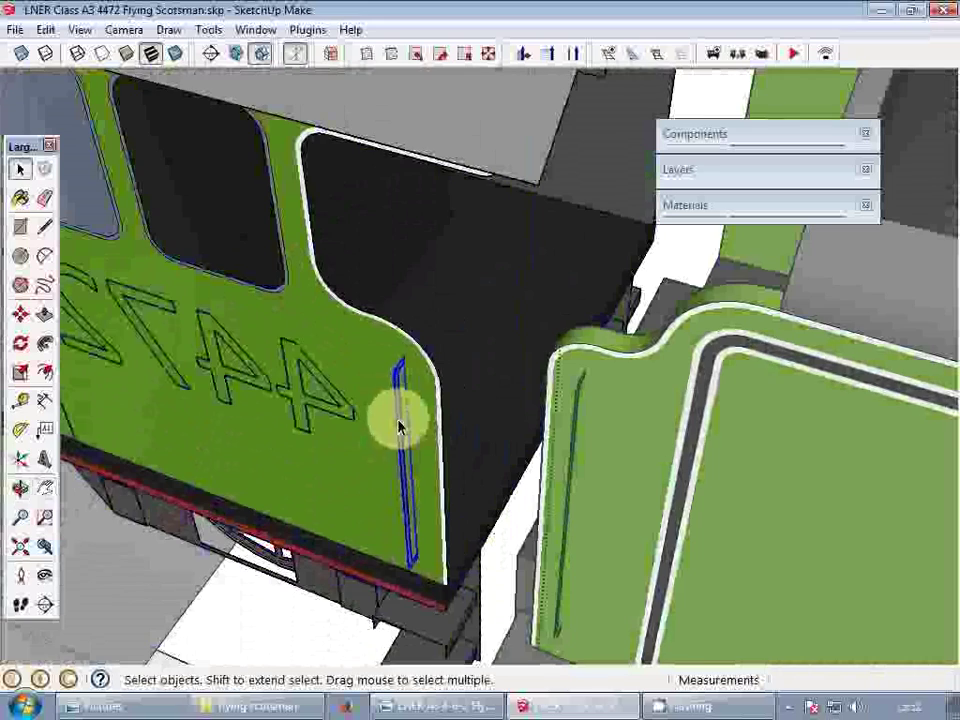
{"action": "key", "text": "ctrl+x"}
{"action": "scroll", "coordinate": [417, 396], "scroll_direction": "up", "scroll_amount": 1}
{"action": "double_click", "coordinate": [405, 381]}
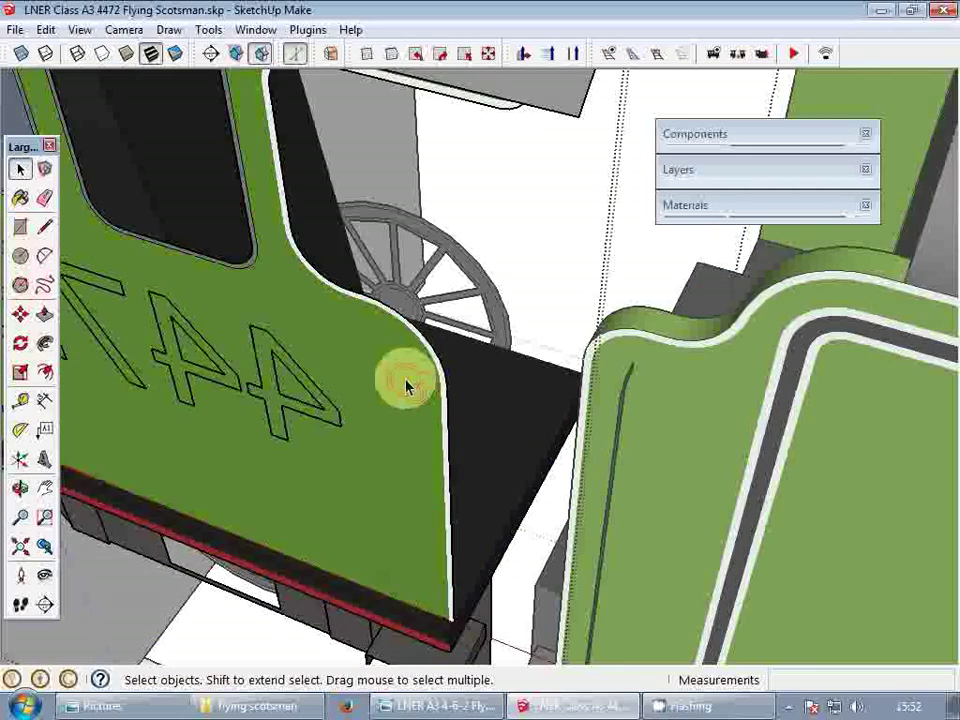
{"action": "scroll", "coordinate": [406, 388], "scroll_direction": "down", "scroll_amount": 5}
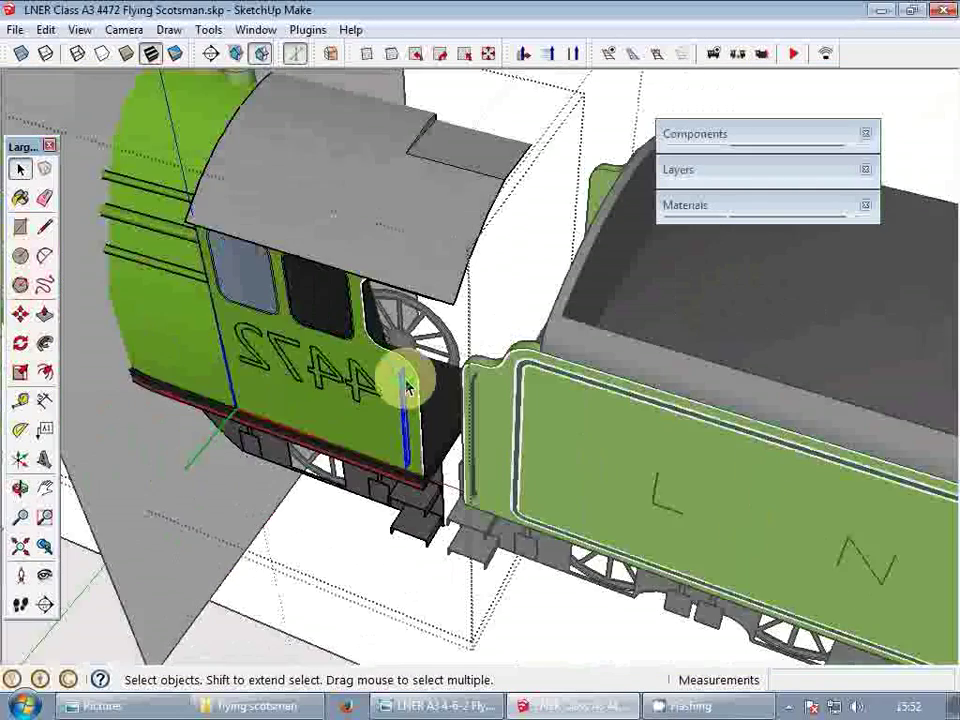
{"action": "scroll", "coordinate": [406, 388], "scroll_direction": "down", "scroll_amount": 5}
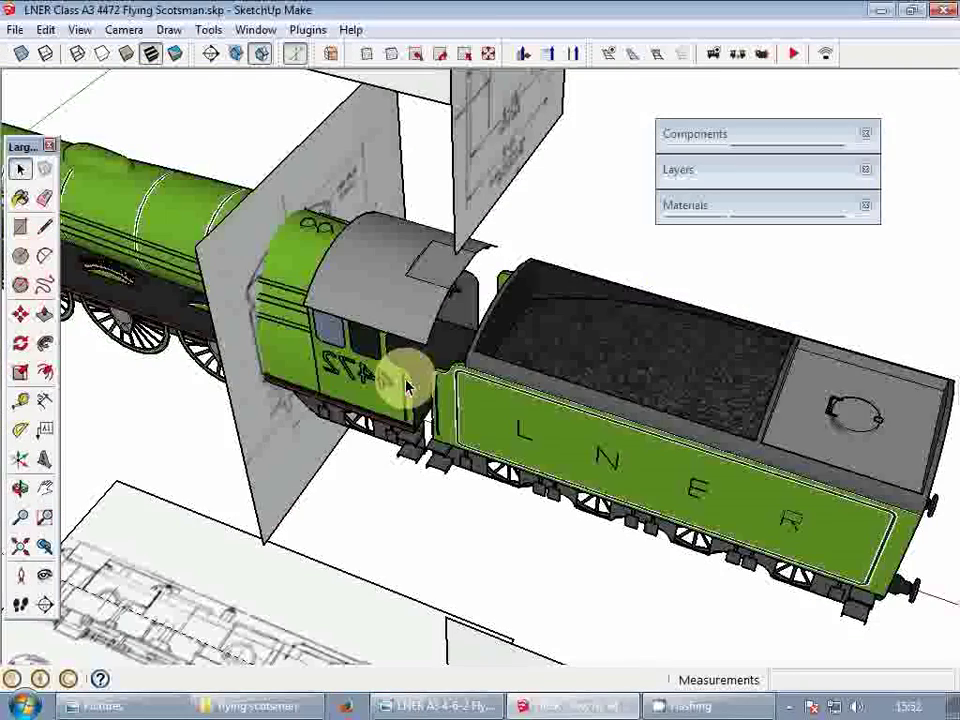
- Scale the filler cap on the tender's rear deck down uniformly to 0.85
{"action": "key", "text": "h"}
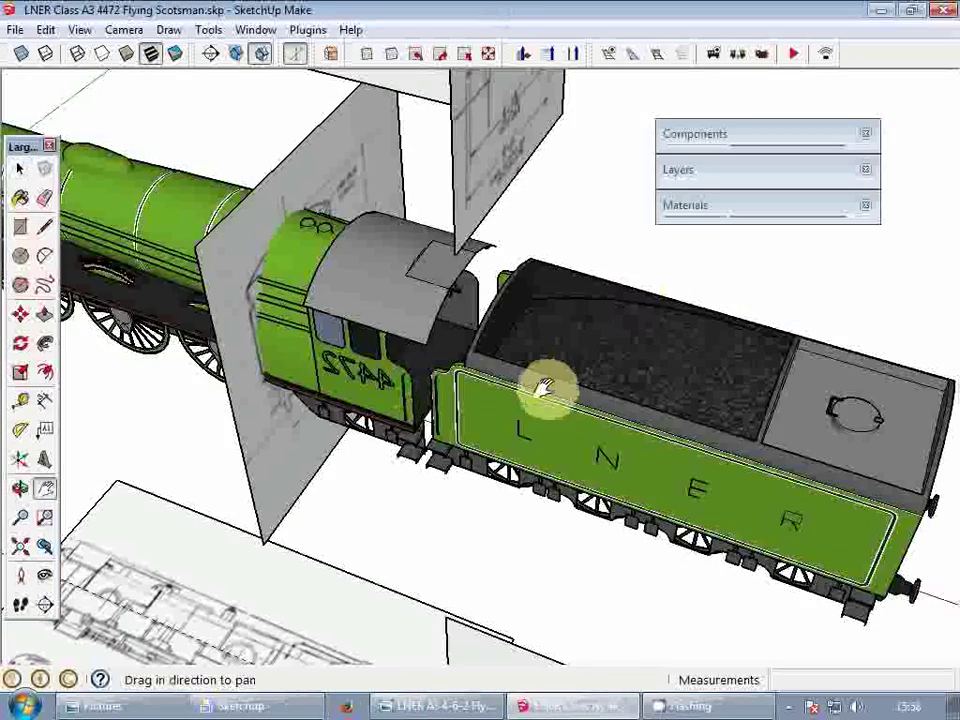
{"action": "middle_click_drag", "start_coordinate": [556, 383], "coordinate": [649, 424]}
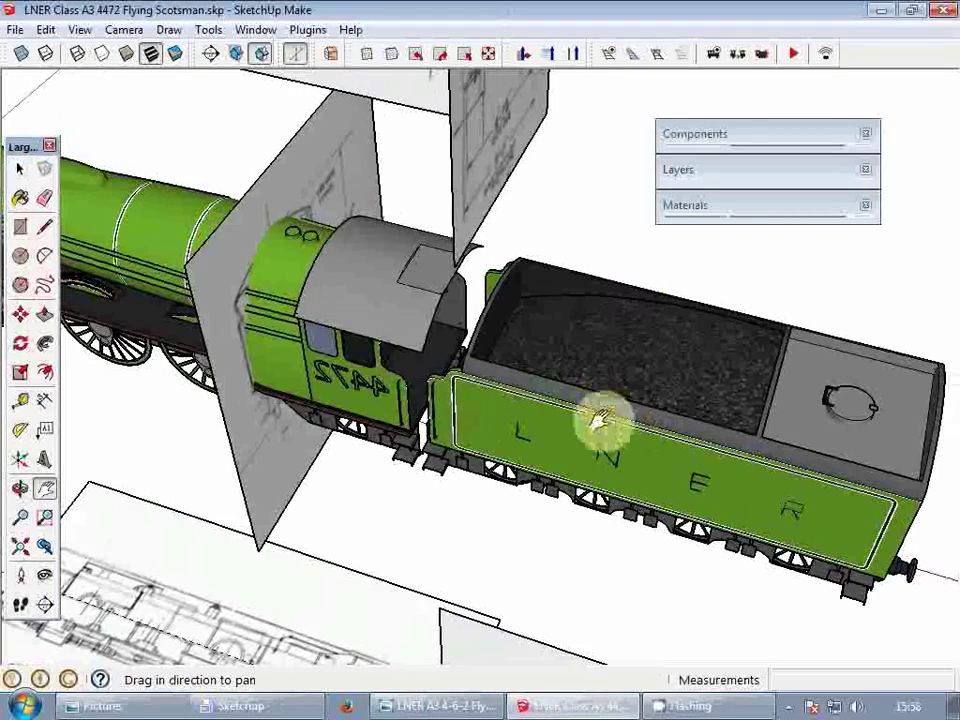
{"action": "scroll", "coordinate": [700, 425], "scroll_direction": "up", "scroll_amount": 5}
{"action": "key", "text": "space"}
{"action": "left_click", "coordinate": [716, 415]}
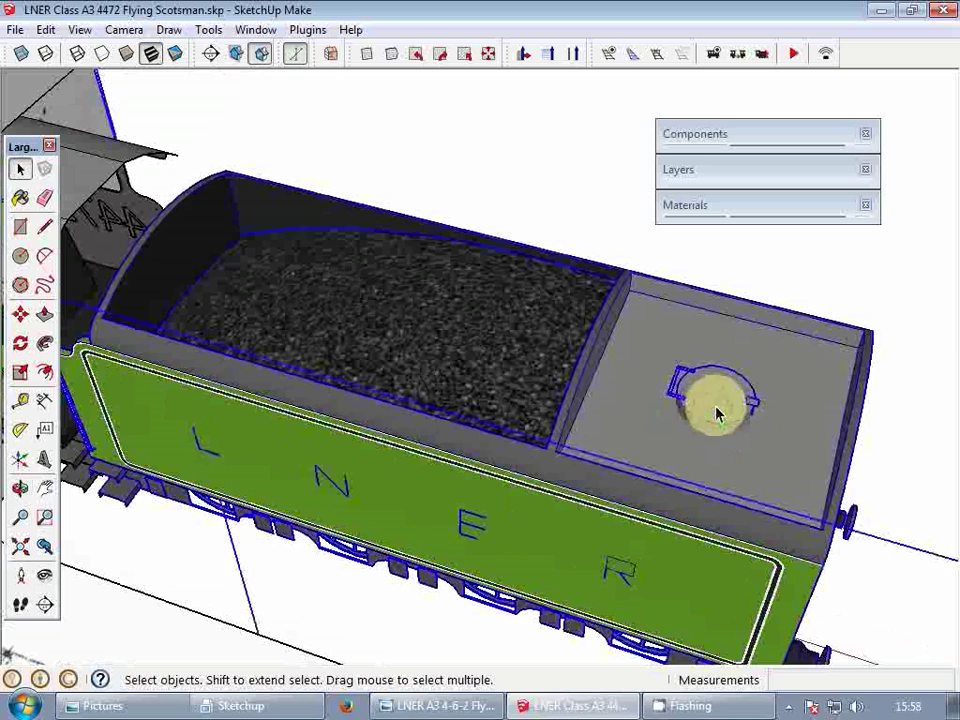
{"action": "scroll", "coordinate": [725, 405], "scroll_direction": "up", "scroll_amount": 3}
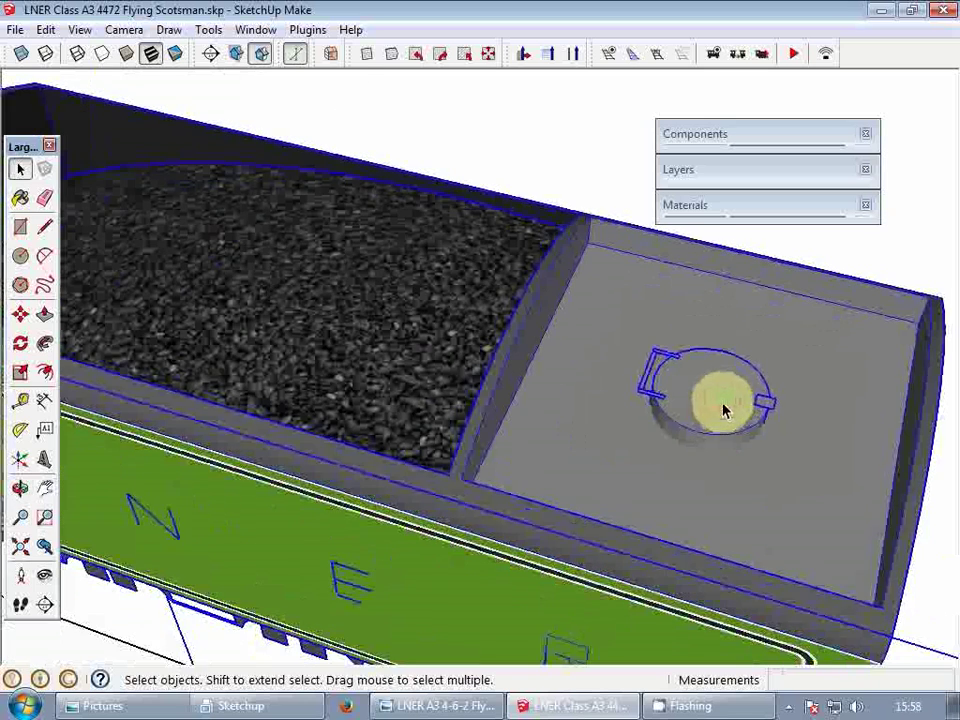
{"action": "scroll", "coordinate": [706, 408], "scroll_direction": "up", "scroll_amount": 1}
{"action": "key", "text": "s"}
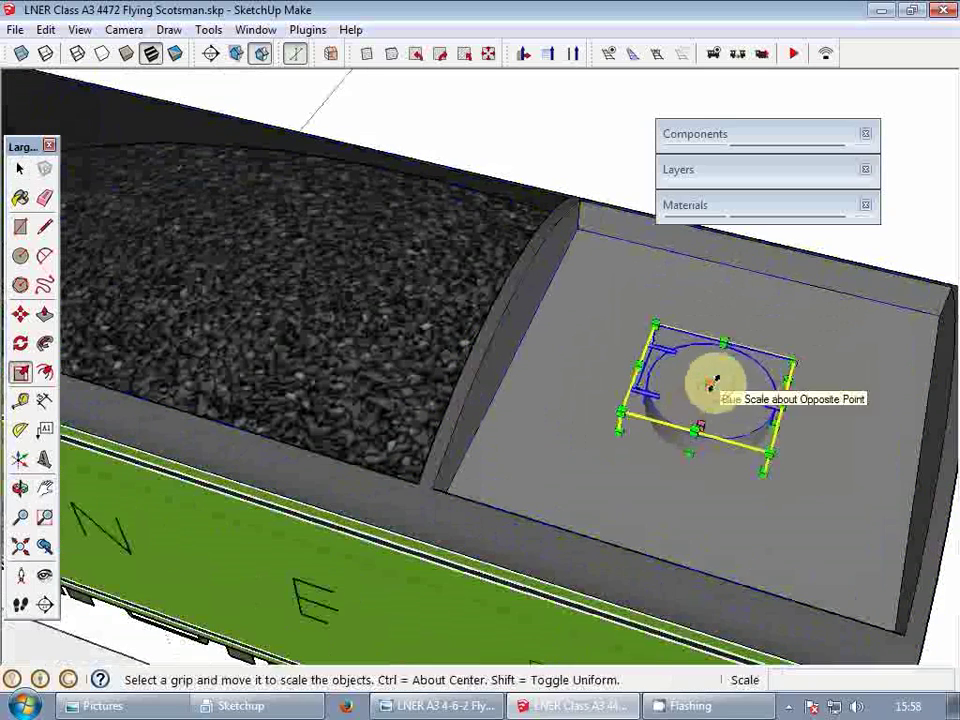
{"action": "left_click_drag", "start_coordinate": [713, 381], "coordinate": [710, 393]}
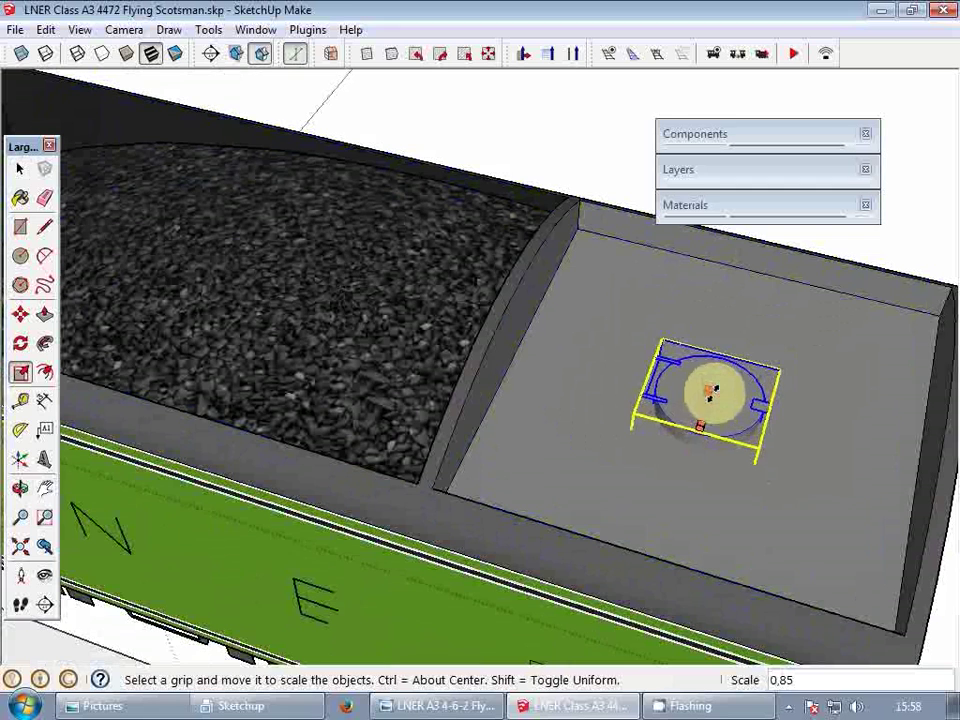
- Enlarge the reduced filler cap uniformly by a factor of about 1.15, keeping its height proportional
{"action": "left_click_drag", "start_coordinate": [709, 393], "coordinate": [709, 390]}
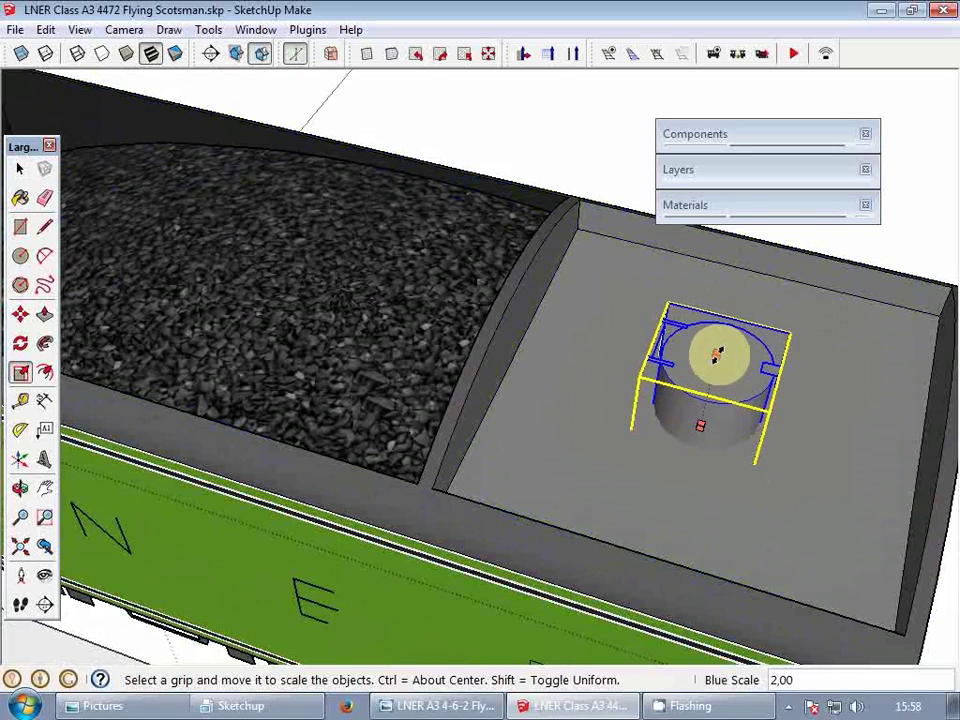
{"action": "left_click_drag", "start_coordinate": [716, 360], "coordinate": [716, 390]}
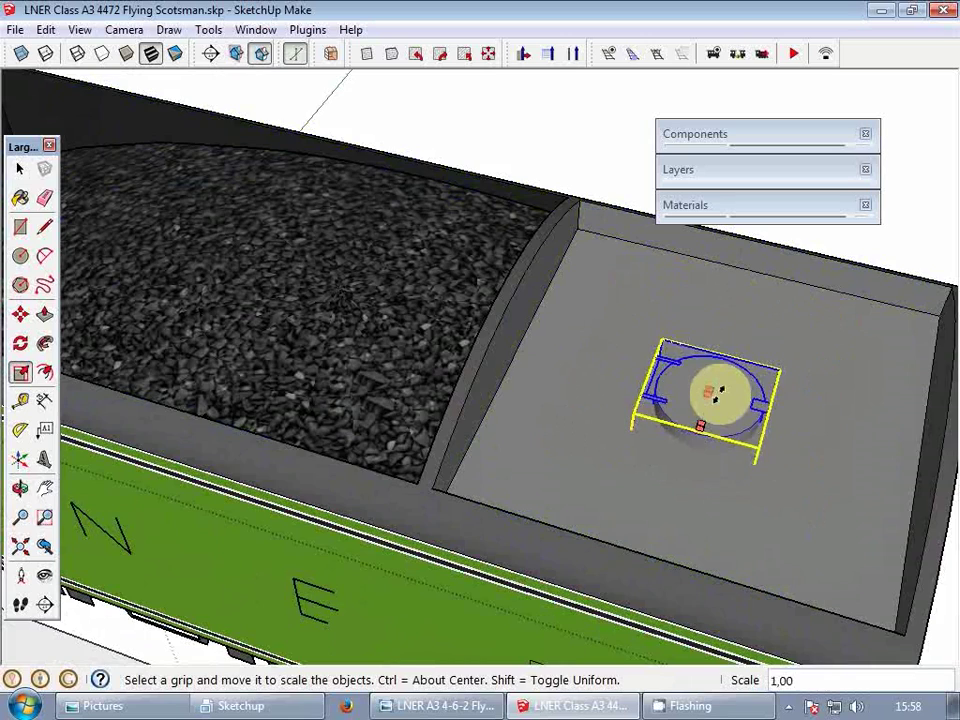
{"action": "scroll", "coordinate": [718, 390], "scroll_direction": "up", "scroll_amount": 3}
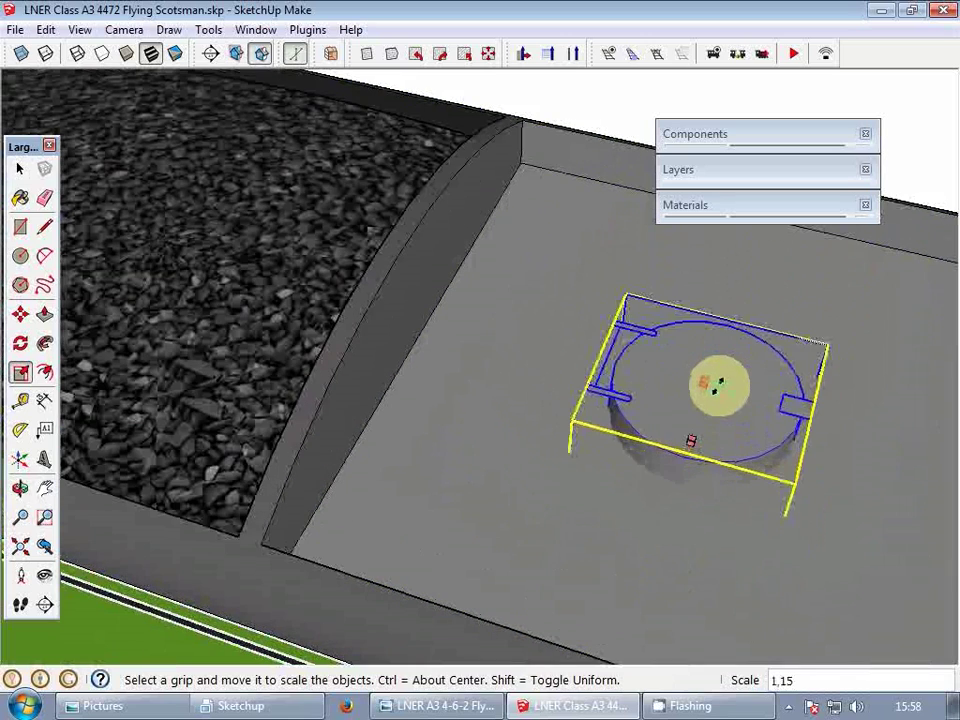
{"action": "left_click_drag", "start_coordinate": [718, 386], "coordinate": [719, 384]}
{"action": "key", "text": "space"}
{"action": "scroll", "coordinate": [707, 390], "scroll_direction": "down", "scroll_amount": 4}
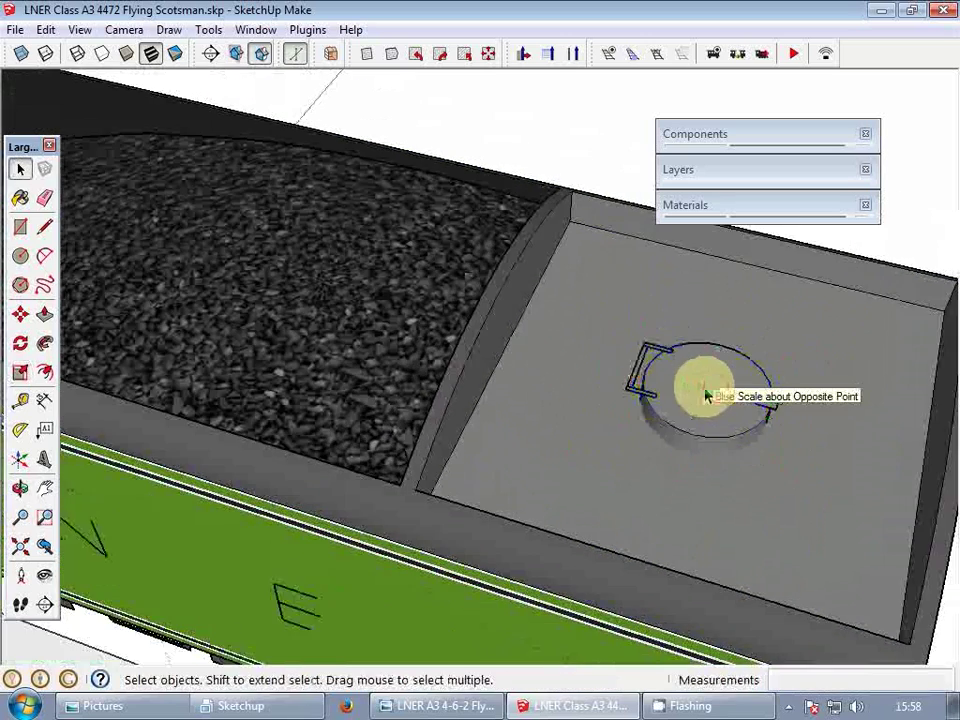
- Delete the locomotive's reference drawings: the upright side view, the adjoining upright view behind the cab and the flat sheet on the ground
{"action": "middle_click_drag", "start_coordinate": [707, 392], "coordinate": [707, 519]}
{"action": "scroll", "coordinate": [728, 455], "scroll_direction": "up", "scroll_amount": 3}
{"action": "scroll", "coordinate": [727, 444], "scroll_direction": "down", "scroll_amount": 6}
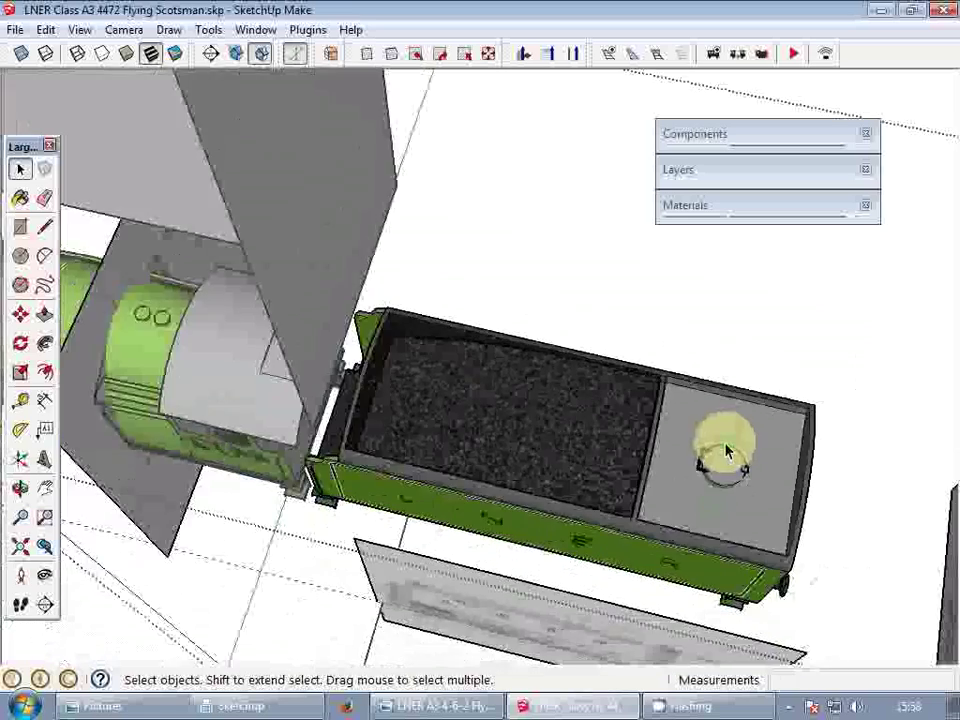
{"action": "middle_click_drag", "start_coordinate": [671, 483], "coordinate": [636, 375]}
{"action": "scroll", "coordinate": [505, 290], "scroll_direction": "down", "scroll_amount": 4}
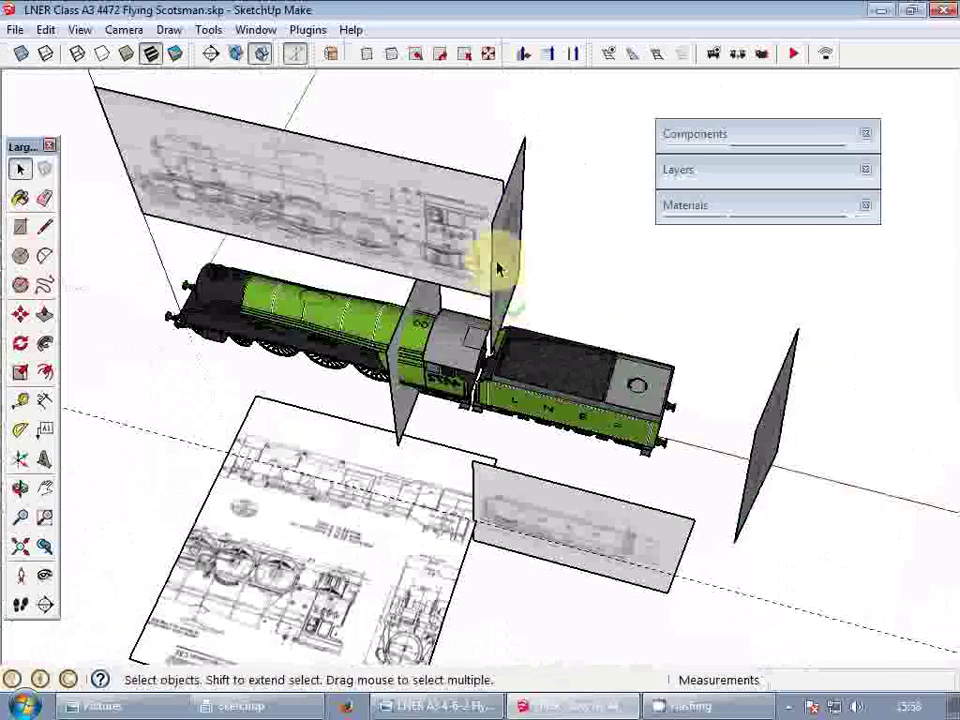
{"action": "left_click", "coordinate": [499, 264]}
{"action": "left_click", "coordinate": [549, 509]}
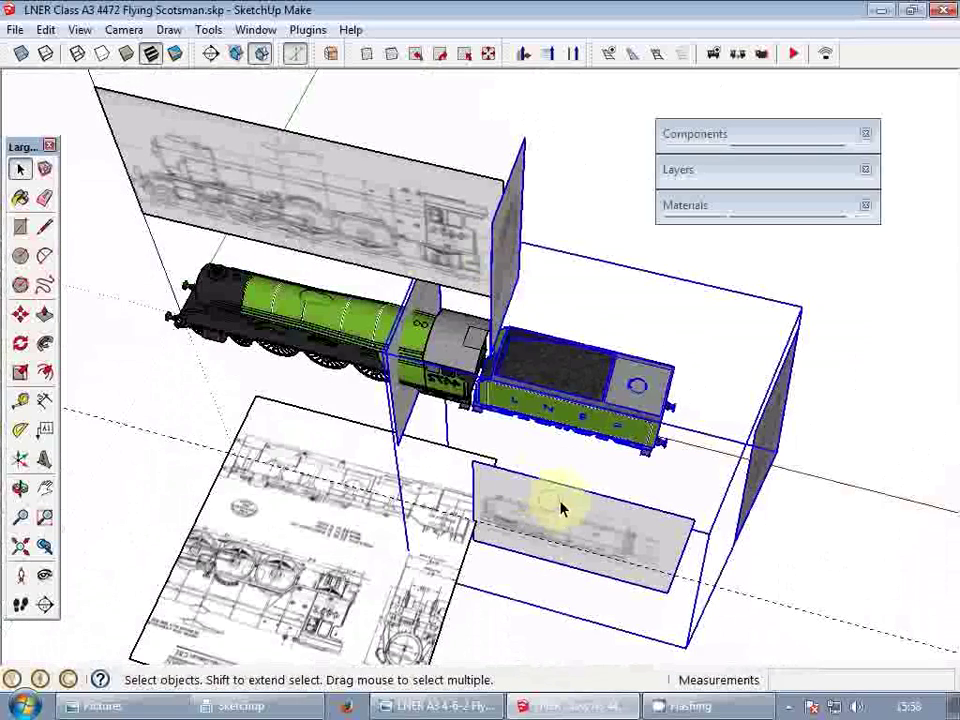
{"action": "left_click", "coordinate": [500, 256]}
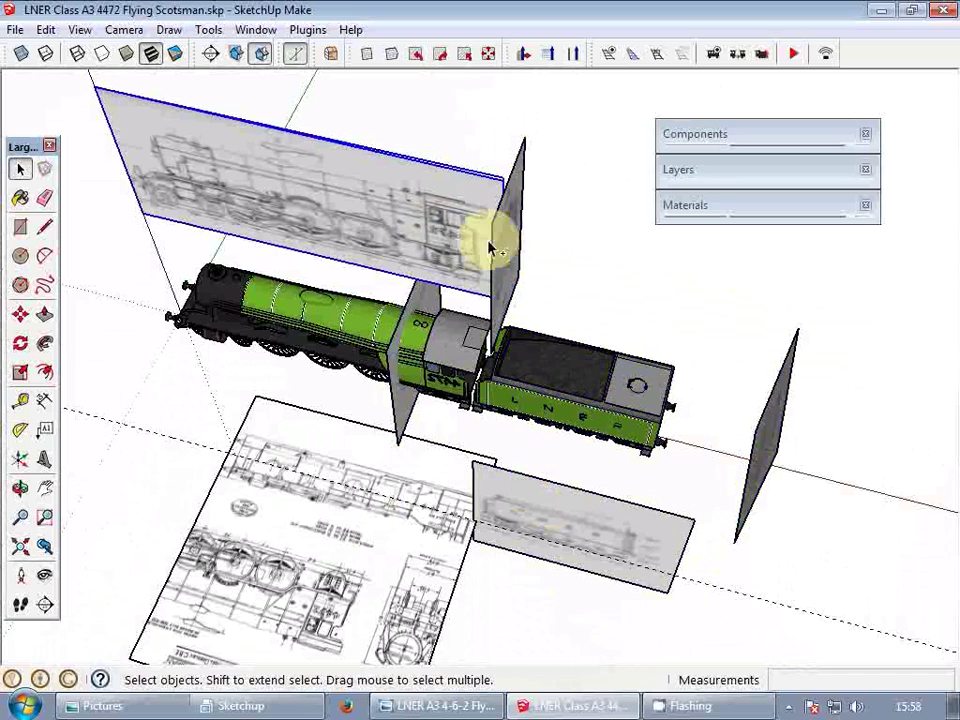
{"action": "left_click", "coordinate": [431, 468], "text": "ctrl"}
{"action": "scroll", "coordinate": [464, 400], "scroll_direction": "down", "scroll_amount": 2}
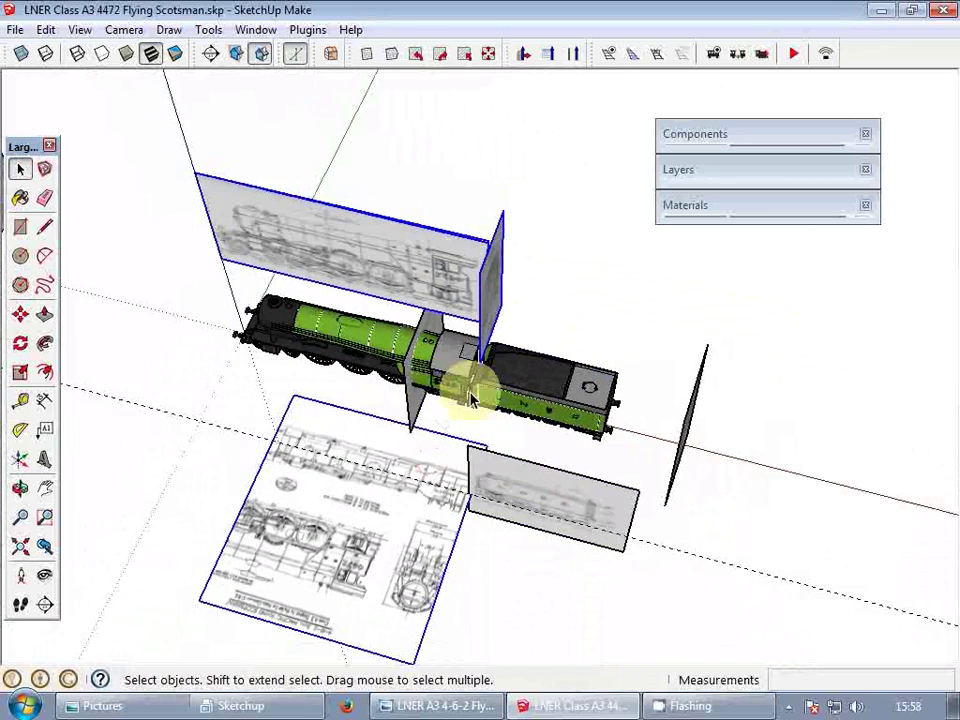
{"action": "scroll", "coordinate": [510, 470], "scroll_direction": "up", "scroll_amount": 2}
{"action": "key", "text": "Delete"}
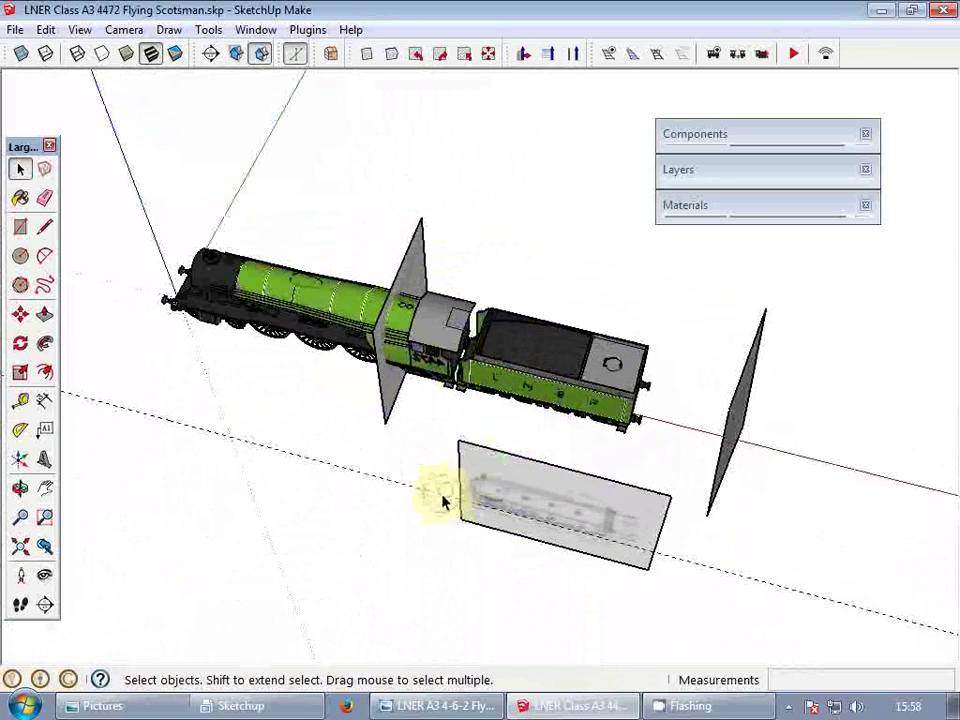
- Inside the tender group, delete the flat tender drawing and the two upright end-view drawings
{"action": "left_click", "coordinate": [576, 499]}
{"action": "double_click", "coordinate": [557, 501]}
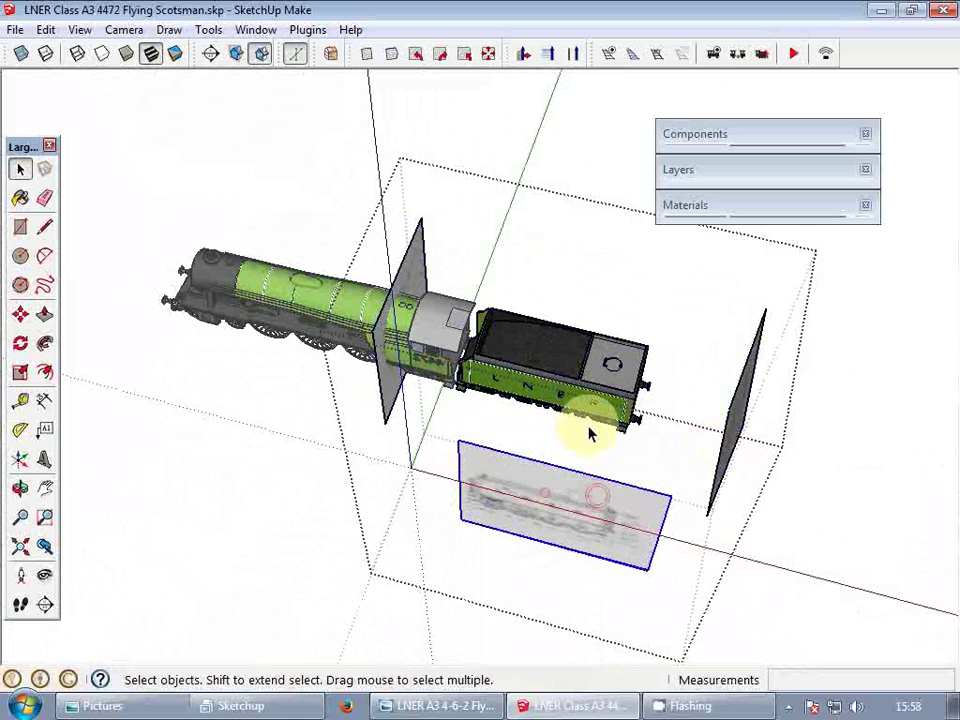
{"action": "key", "text": "Delete"}
{"action": "left_click", "coordinate": [738, 428]}
{"action": "key", "text": "Delete"}
{"action": "left_click", "coordinate": [415, 273]}
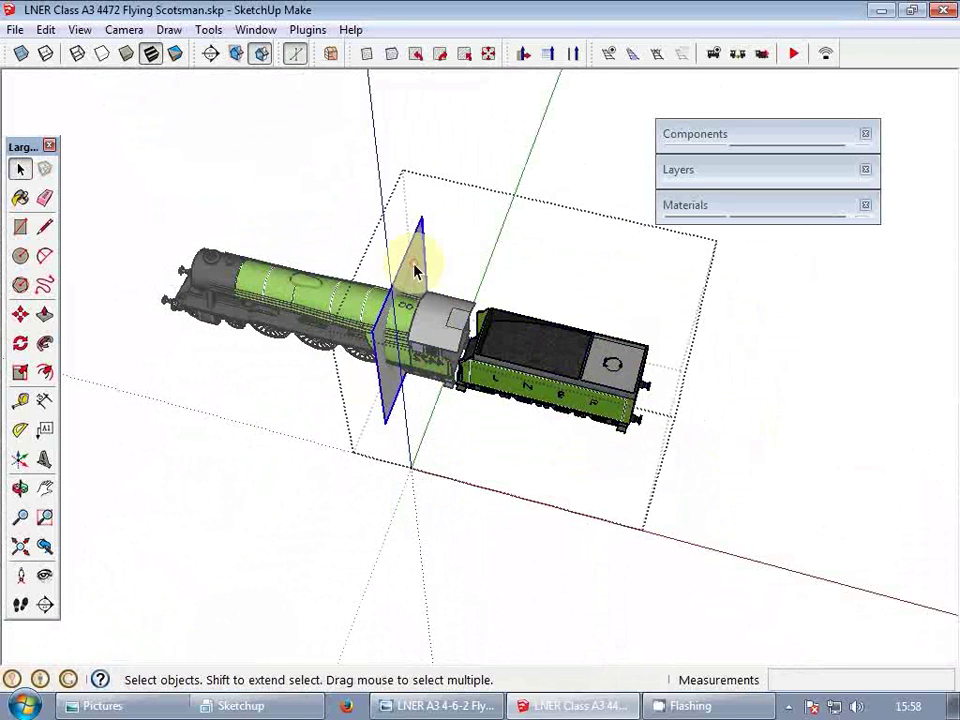
{"action": "key", "text": "Delete"}
- Purge the unused components from the model's component collection
{"action": "middle_click_drag", "start_coordinate": [400, 272], "coordinate": [600, 290]}
{"action": "scroll", "coordinate": [580, 310], "scroll_direction": "up", "scroll_amount": 5}
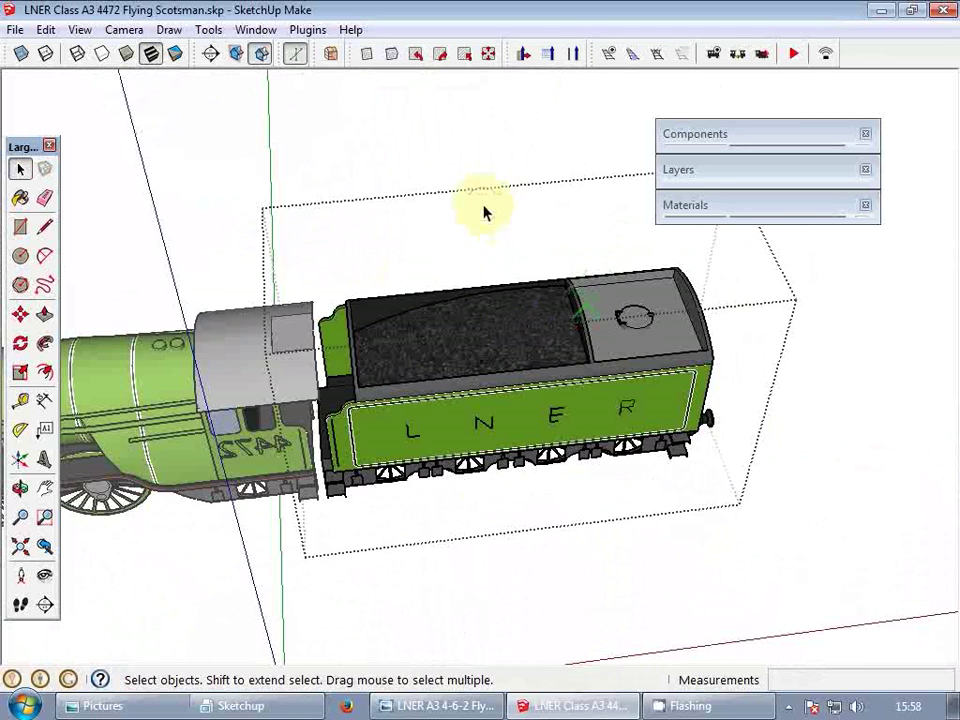
{"action": "left_click", "coordinate": [700, 137]}
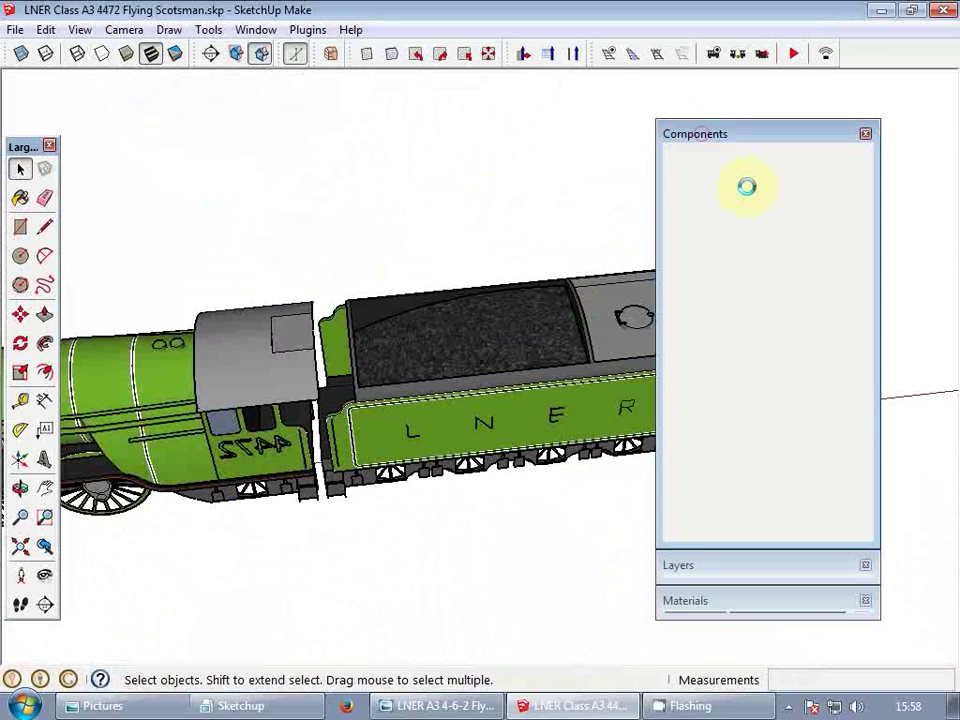
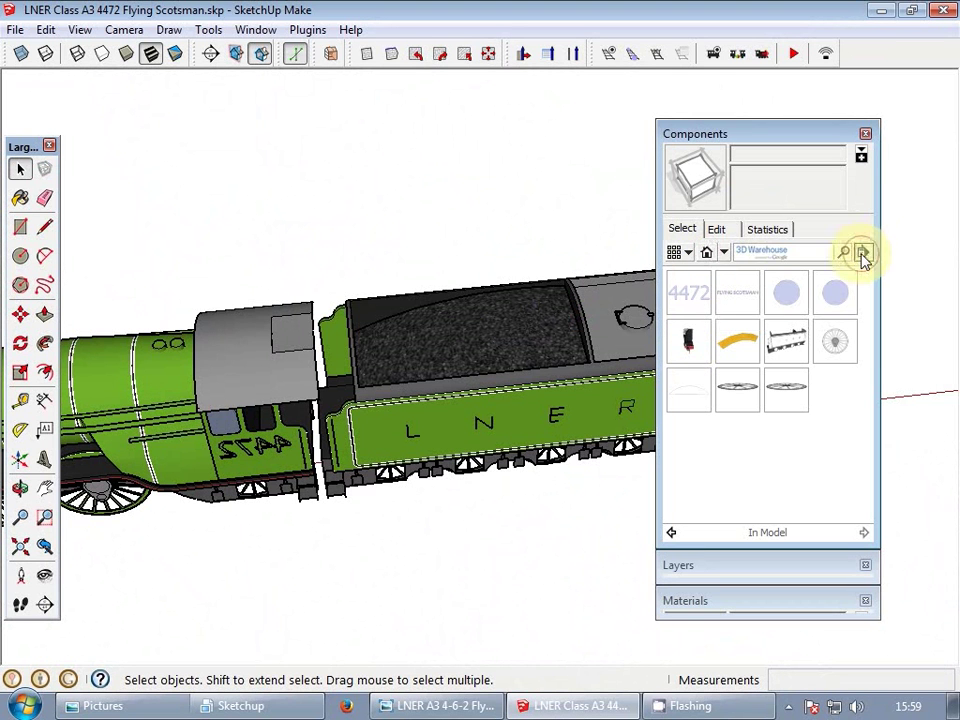
{"action": "left_click", "coordinate": [863, 253]}
{"action": "left_click", "coordinate": [785, 355]}
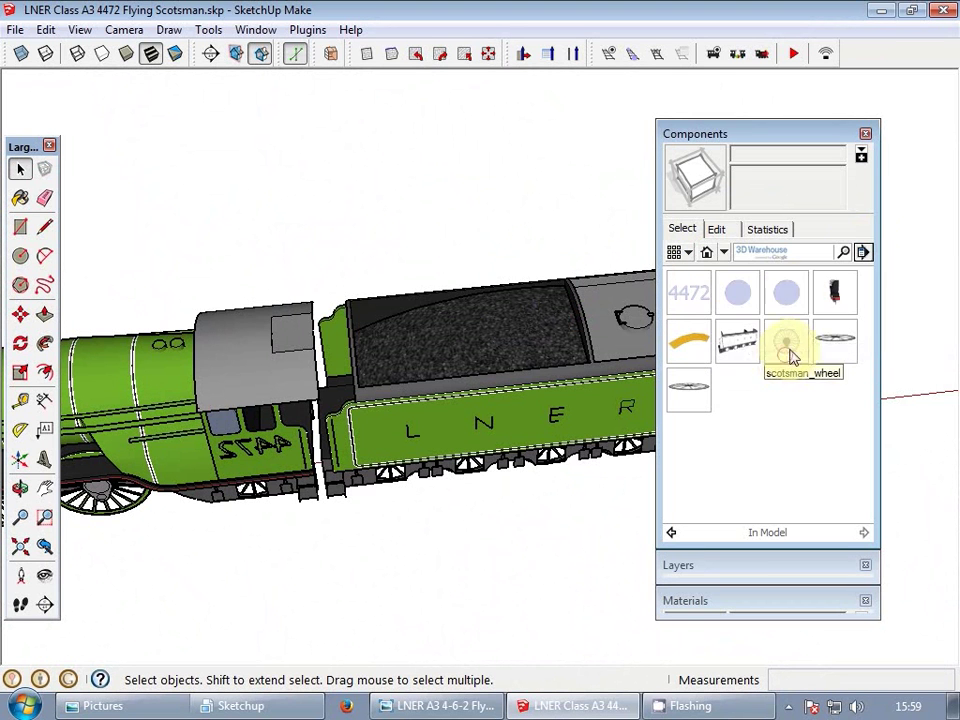
- Rename the component scotman_buffer#1 as scotman_buffer_back
{"action": "left_click", "coordinate": [784, 294]}
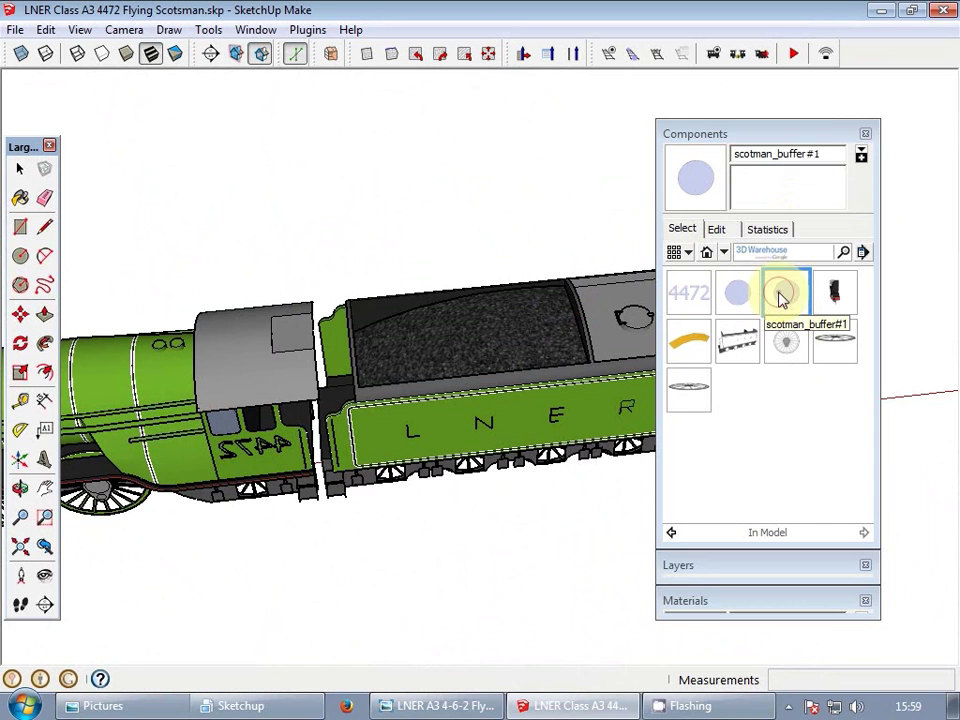
{"action": "left_click_drag", "start_coordinate": [810, 154], "coordinate": [846, 150]}
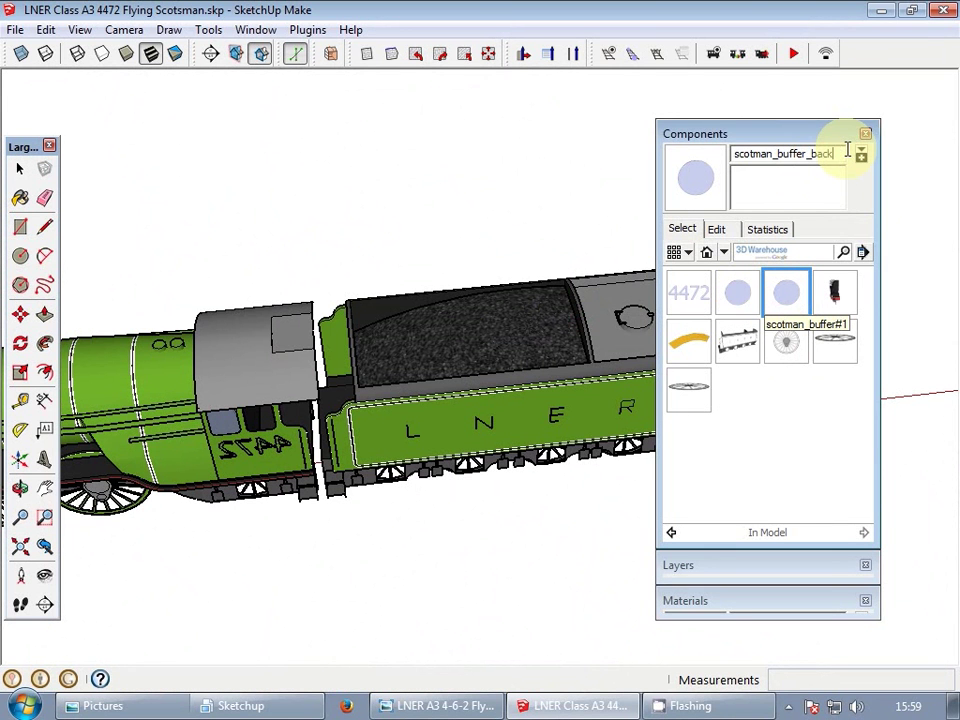
{"action": "left_click", "coordinate": [804, 193]}
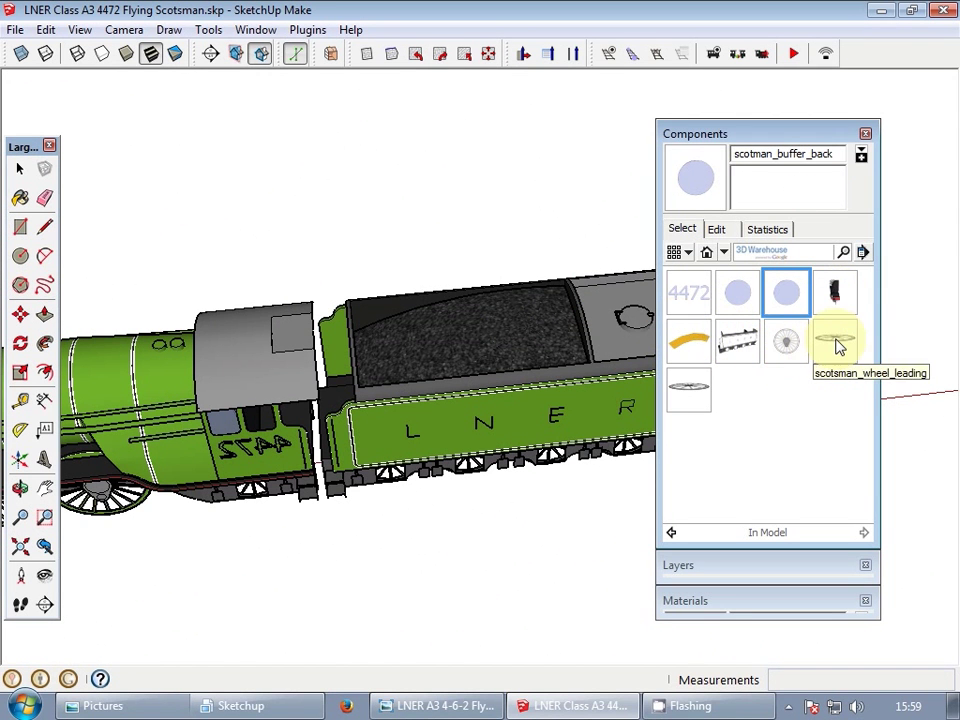
{"action": "left_click", "coordinate": [750, 136]}
- Purge the unused materials from the model's material collection
{"action": "left_click", "coordinate": [724, 204]}
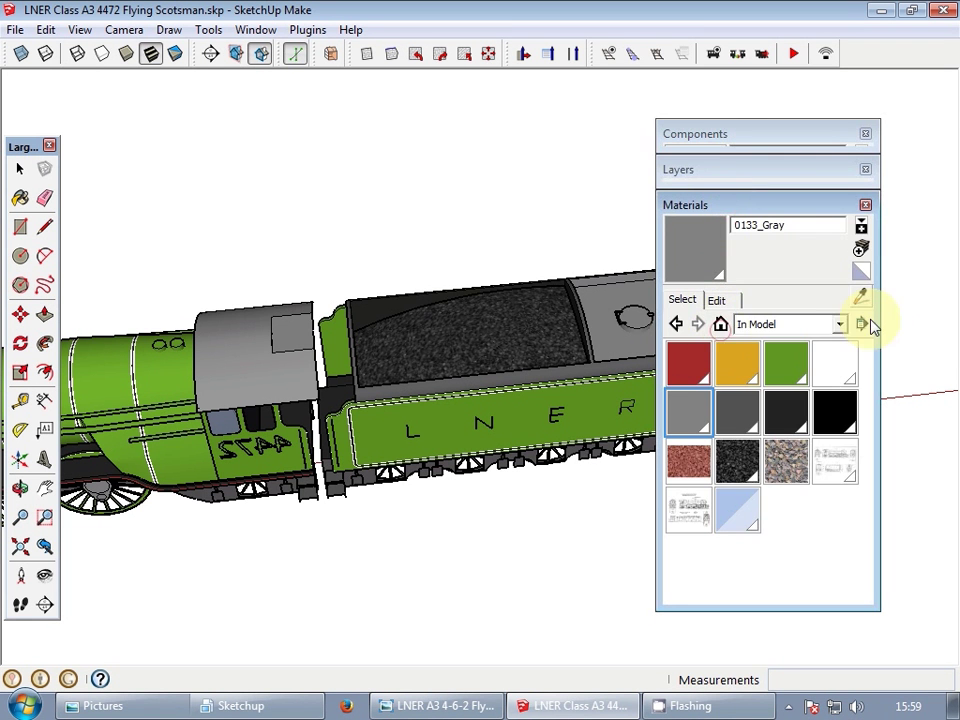
{"action": "left_click", "coordinate": [862, 324]}
{"action": "left_click", "coordinate": [806, 414]}
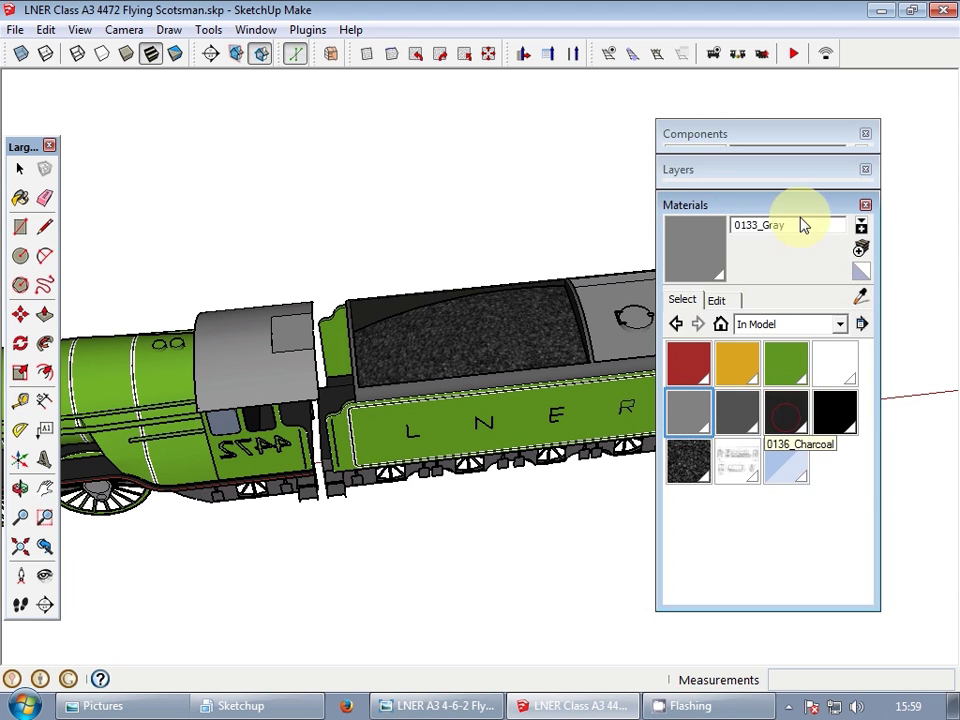
- Delete the reference drawing material LNER A3 4-6-2 Flying Scotsman Dim Diag, replacing its use with the default material
{"action": "left_click", "coordinate": [750, 462]}
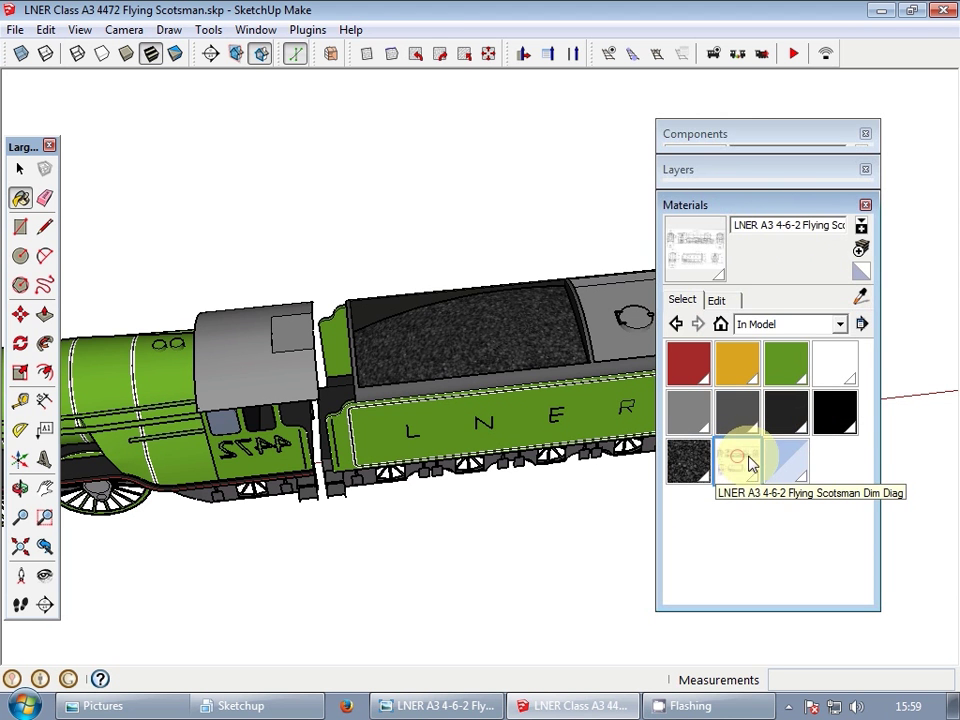
{"action": "right_click", "coordinate": [742, 461]}
{"action": "left_click", "coordinate": [779, 469]}
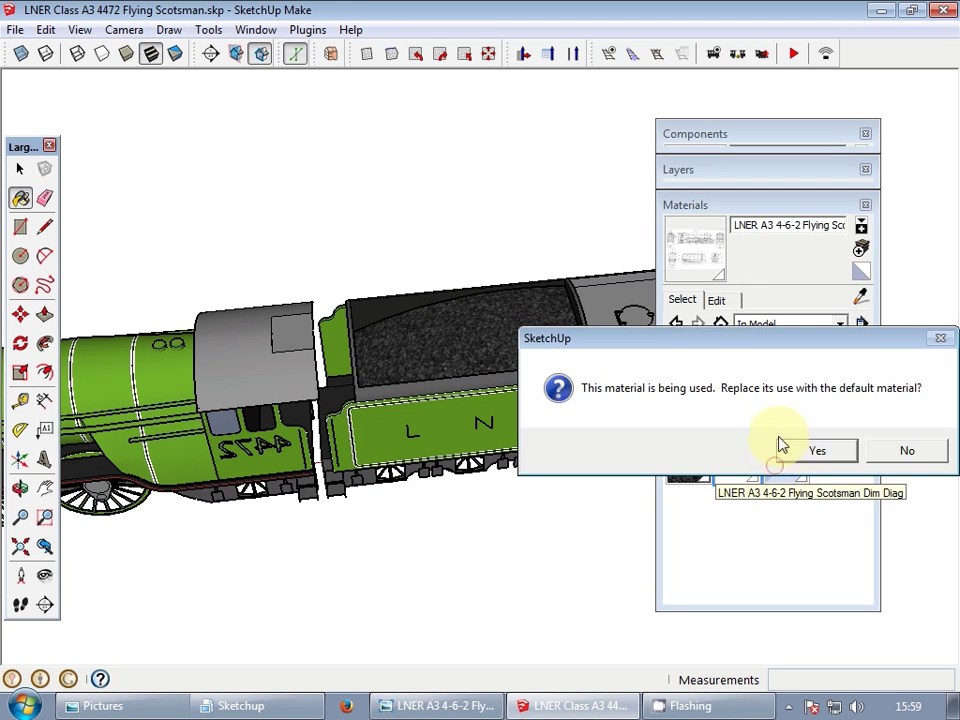
{"action": "left_click", "coordinate": [797, 451]}
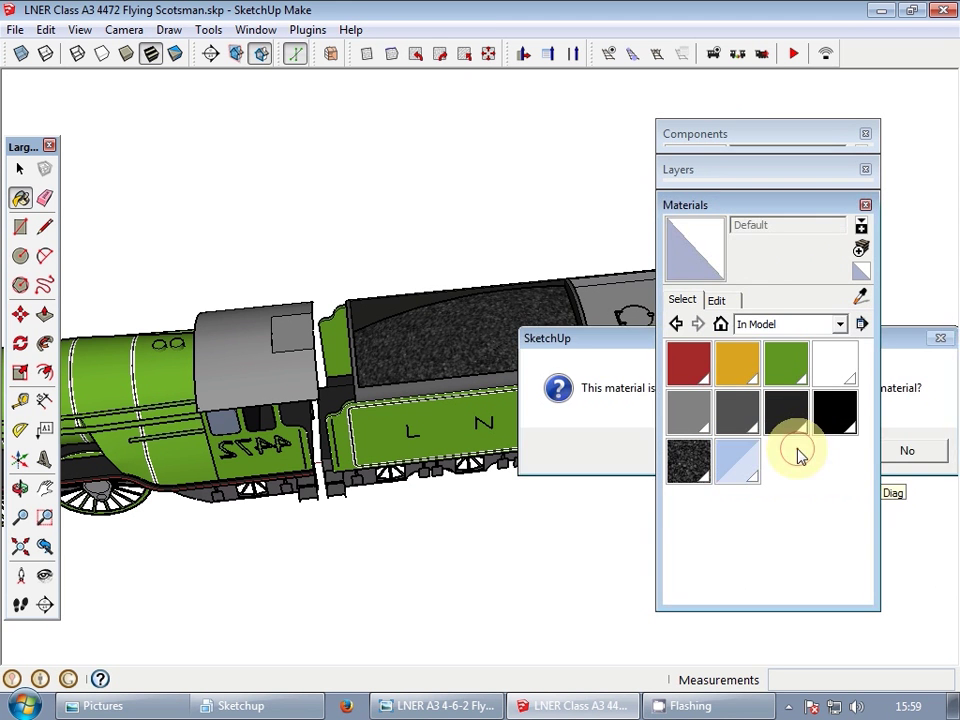
{"action": "left_click", "coordinate": [718, 209]}
- Inspect the locomotive and tender from both sides and the front
{"action": "middle_click_drag", "start_coordinate": [607, 375], "coordinate": [598, 301]}
{"action": "scroll", "coordinate": [598, 315], "scroll_direction": "down", "scroll_amount": 4}
{"action": "middle_click_drag", "start_coordinate": [524, 342], "coordinate": [524, 342], "text": "shift"}
{"action": "scroll", "coordinate": [460, 366], "scroll_direction": "up", "scroll_amount": 4}
{"action": "middle_click_drag", "start_coordinate": [461, 367], "coordinate": [598, 309]}
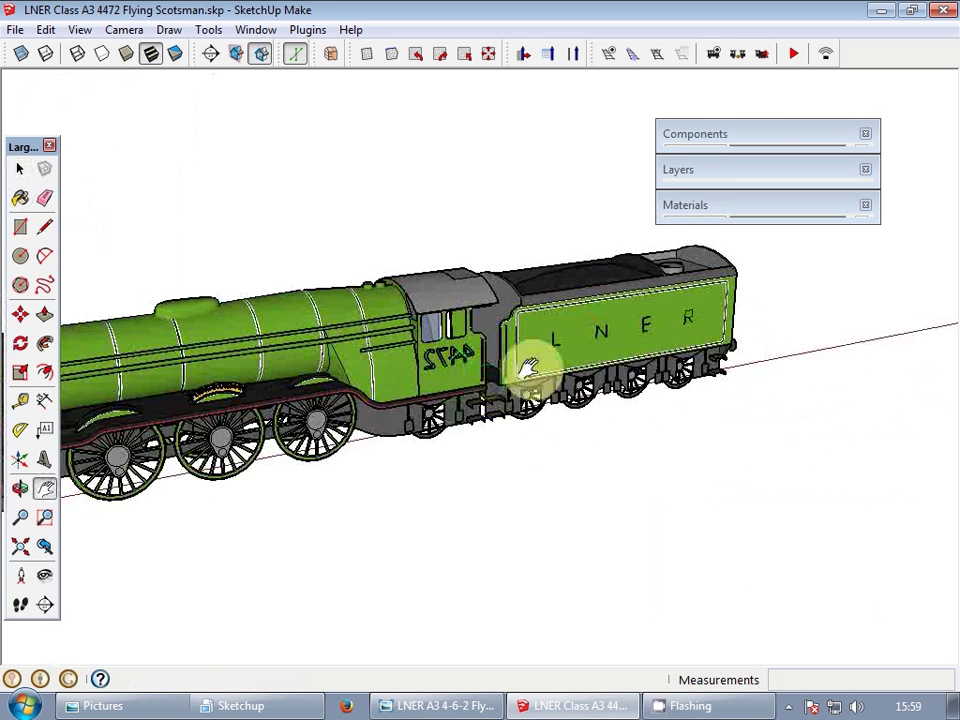
{"action": "middle_click_drag", "start_coordinate": [448, 388], "coordinate": [849, 386]}
{"action": "middle_click_drag", "start_coordinate": [456, 364], "coordinate": [551, 349]}
{"action": "scroll", "coordinate": [551, 342], "scroll_direction": "down", "scroll_amount": 3}
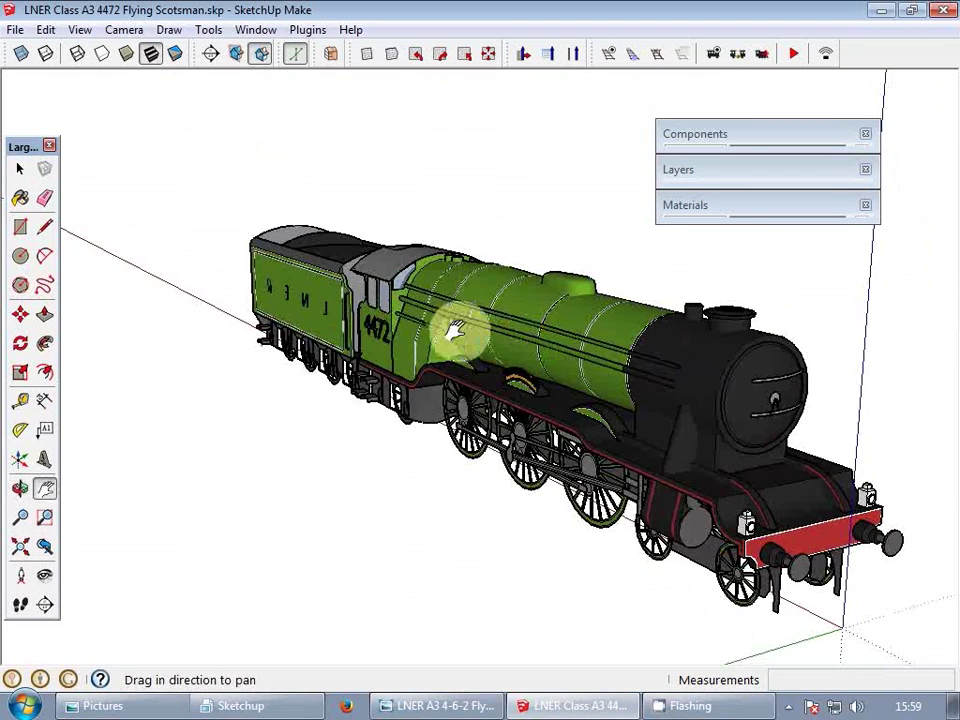
{"action": "scroll", "coordinate": [476, 366], "scroll_direction": "up", "scroll_amount": 1}
{"action": "middle_click_drag", "start_coordinate": [476, 366], "coordinate": [562, 340]}
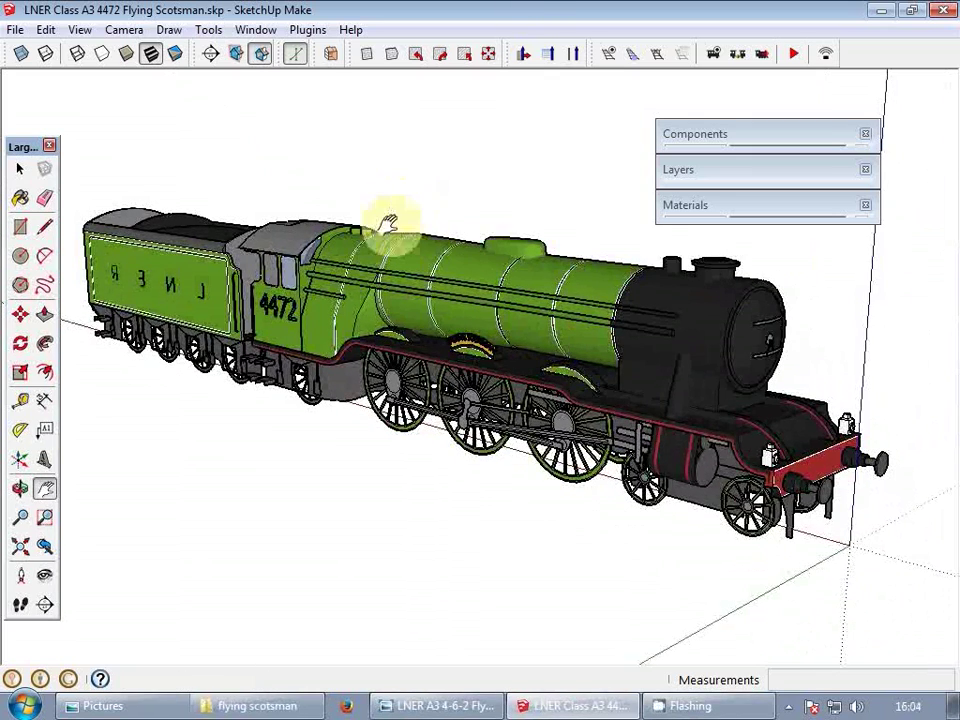
- Inside the tender group, paint the front bulkhead facing the cab with 0136_Charcoal
{"action": "middle_click_drag", "start_coordinate": [350, 280], "coordinate": [420, 338]}
{"action": "middle_click_drag", "start_coordinate": [215, 305], "coordinate": [377, 354], "text": "shift"}
{"action": "scroll", "coordinate": [386, 315], "scroll_direction": "up", "scroll_amount": 3}
{"action": "left_click", "coordinate": [438, 299]}
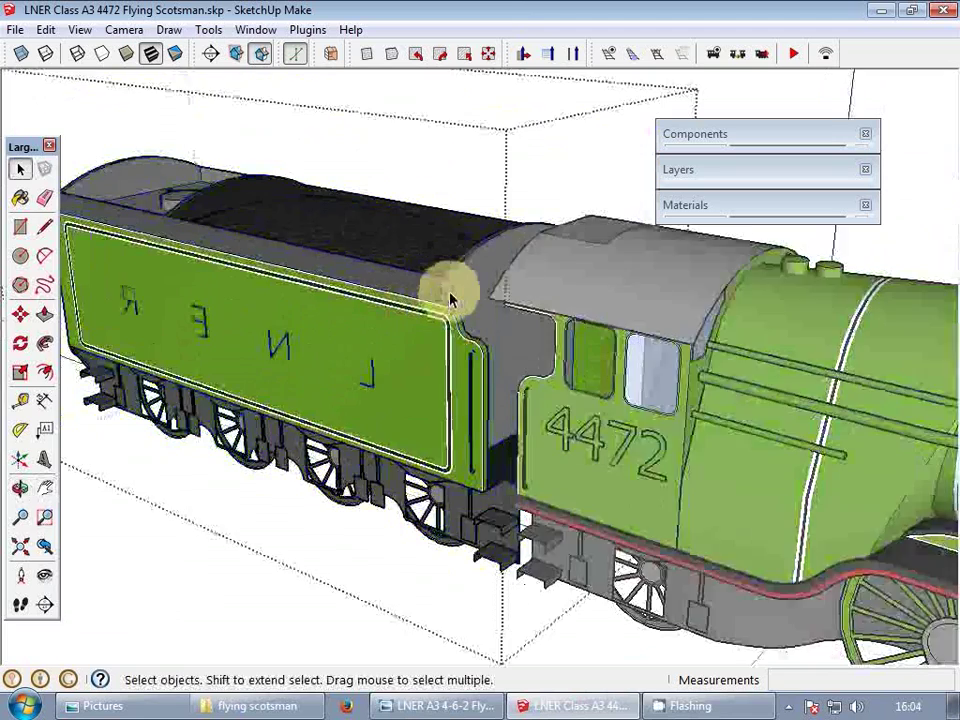
{"action": "scroll", "coordinate": [440, 296], "scroll_direction": "up", "scroll_amount": 5}
{"action": "key", "text": "Escape"}
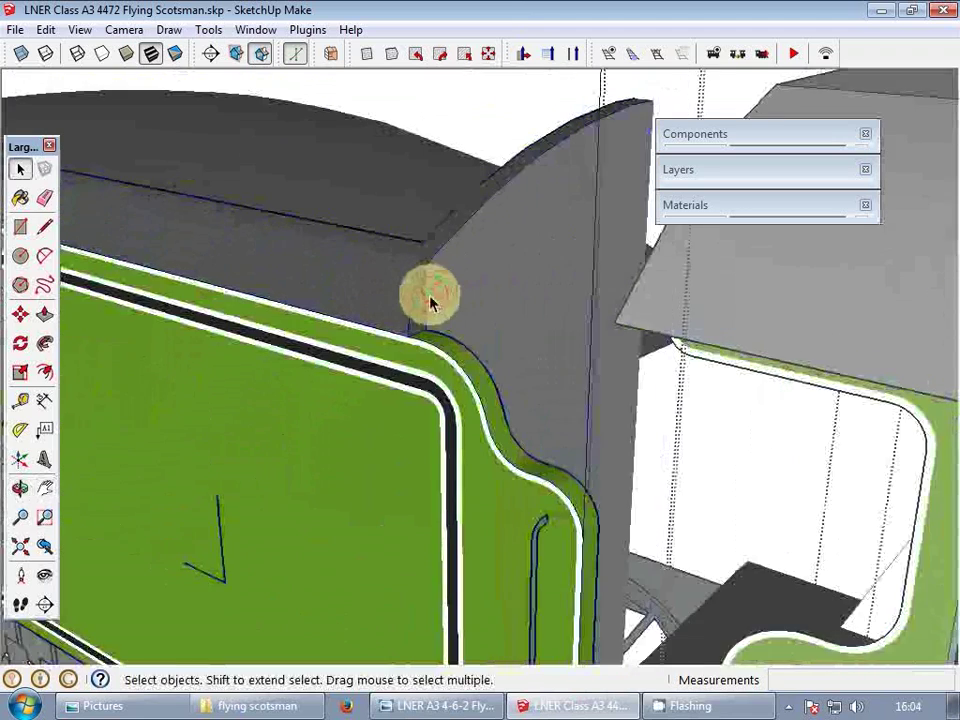
{"action": "scroll", "coordinate": [440, 296], "scroll_direction": "up", "scroll_amount": 4}
{"action": "key", "text": "e"}
{"action": "key", "text": "b"}
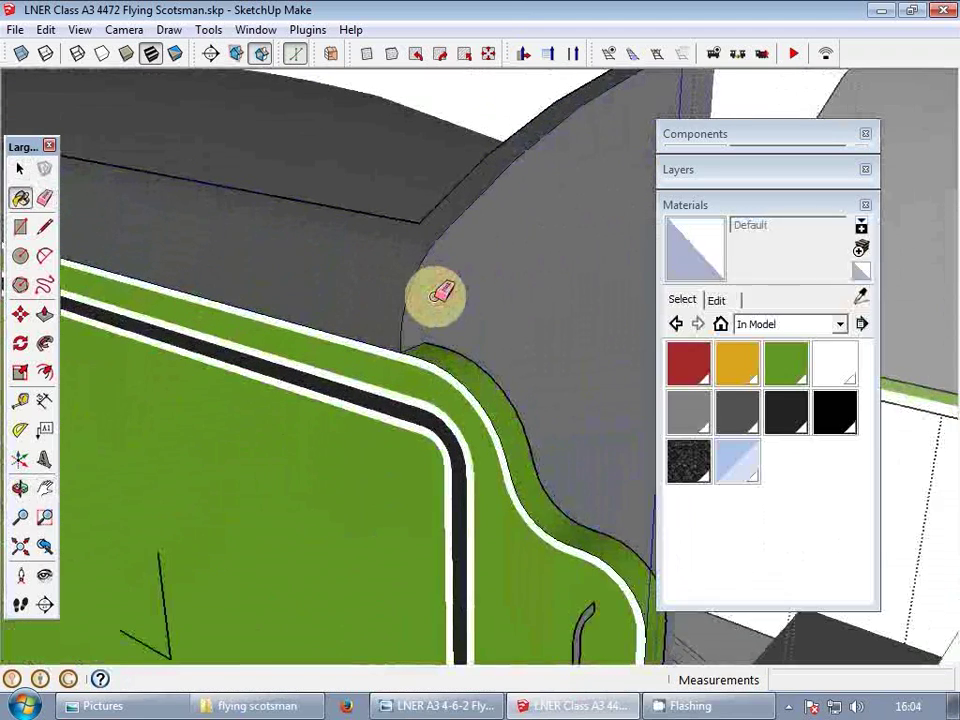
{"action": "left_click", "coordinate": [786, 410]}
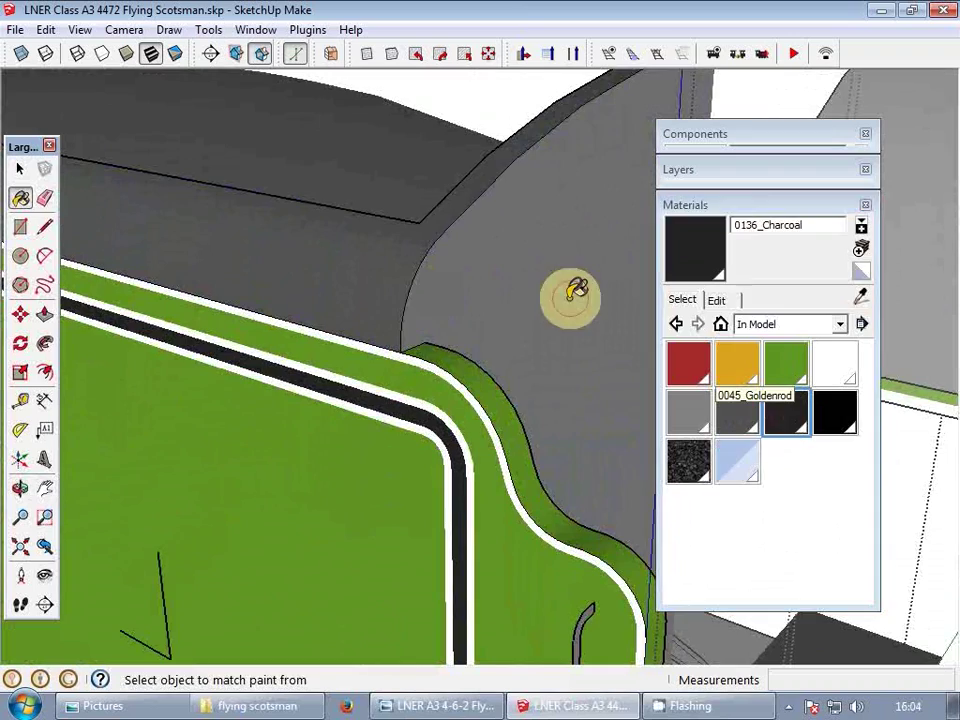
{"action": "left_click", "coordinate": [574, 289]}
{"action": "left_click", "coordinate": [718, 205]}
{"action": "middle_click_drag", "start_coordinate": [540, 253], "coordinate": [549, 328]}
{"action": "key", "text": "space"}
{"action": "scroll", "coordinate": [549, 328], "scroll_direction": "down", "scroll_amount": 5}
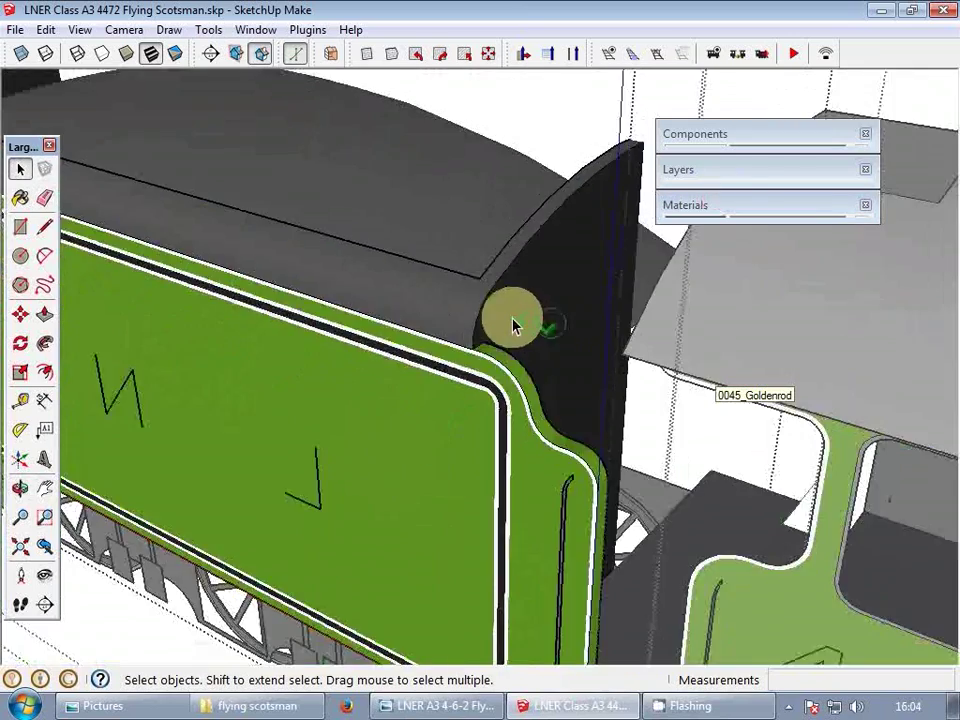
{"action": "scroll", "coordinate": [462, 278], "scroll_direction": "down", "scroll_amount": 5}
{"action": "key", "text": "Escape"}
{"action": "key", "text": "Escape"}
{"action": "scroll", "coordinate": [467, 285], "scroll_direction": "down", "scroll_amount": 2}
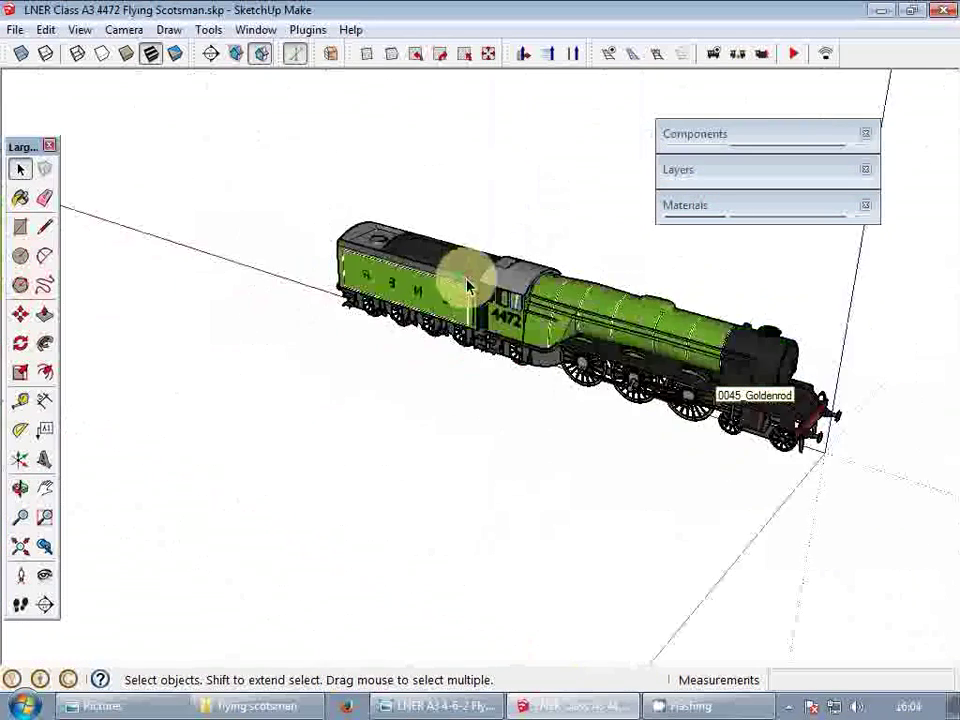
- Examine the tender's front bulkhead behind the cab and the whole train from above
{"action": "scroll", "coordinate": [482, 287], "scroll_direction": "up", "scroll_amount": 2}
{"action": "scroll", "coordinate": [482, 289], "scroll_direction": "up", "scroll_amount": 6}
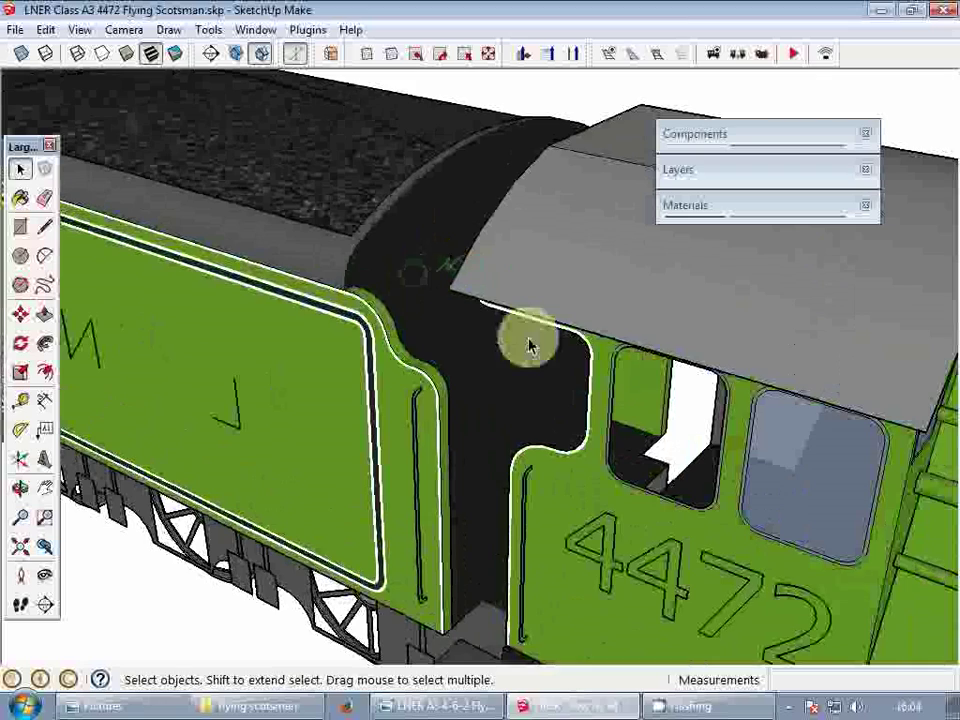
{"action": "middle_click_drag", "start_coordinate": [508, 343], "coordinate": [545, 390]}
{"action": "scroll", "coordinate": [545, 390], "scroll_direction": "down", "scroll_amount": 5}
{"action": "middle_click_drag", "start_coordinate": [735, 418], "coordinate": [446, 377], "text": "shift"}
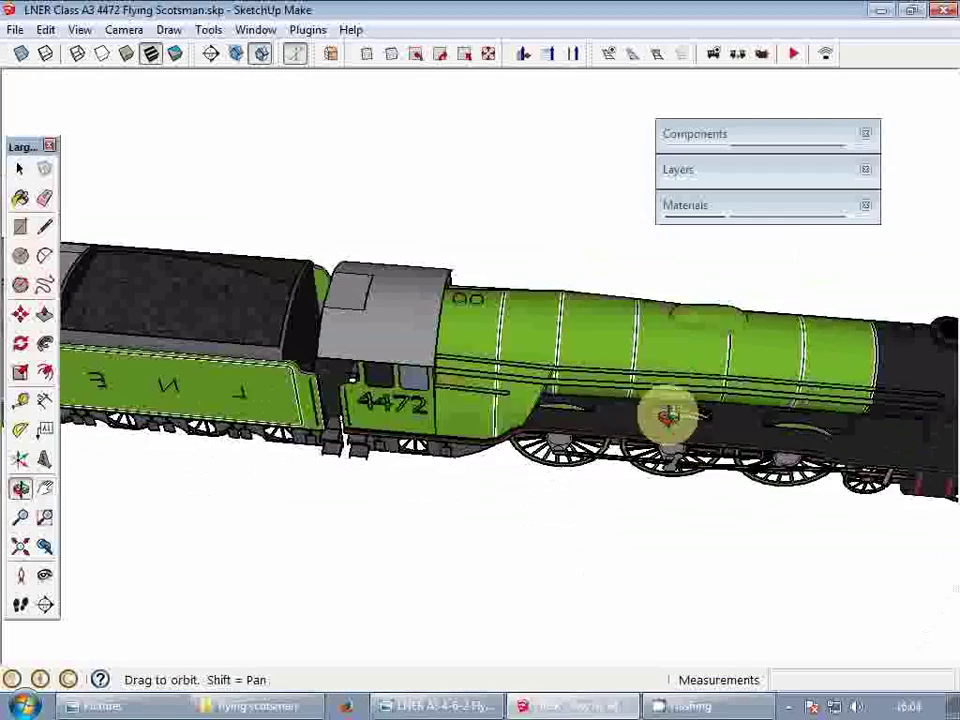
{"action": "middle_click_drag", "start_coordinate": [669, 418], "coordinate": [491, 373]}
{"action": "scroll", "coordinate": [444, 339], "scroll_direction": "down", "scroll_amount": 5}
{"action": "scroll", "coordinate": [563, 390], "scroll_direction": "up", "scroll_amount": 4}
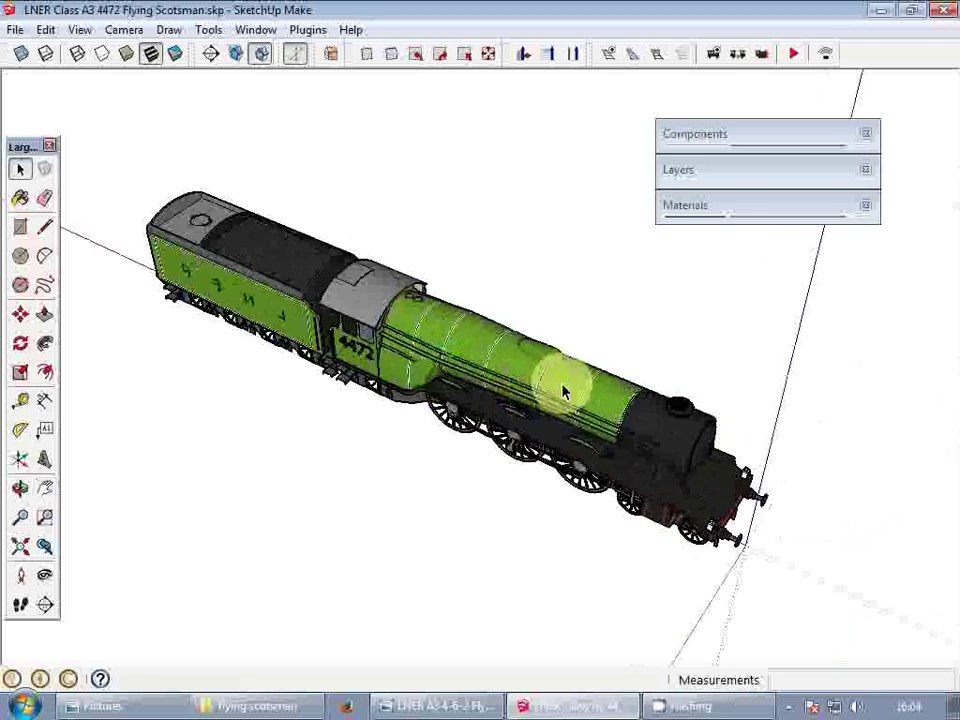
{"action": "middle_click_drag", "start_coordinate": [608, 444], "coordinate": [573, 423]}
{"action": "scroll", "coordinate": [566, 402], "scroll_direction": "up", "scroll_amount": 1}
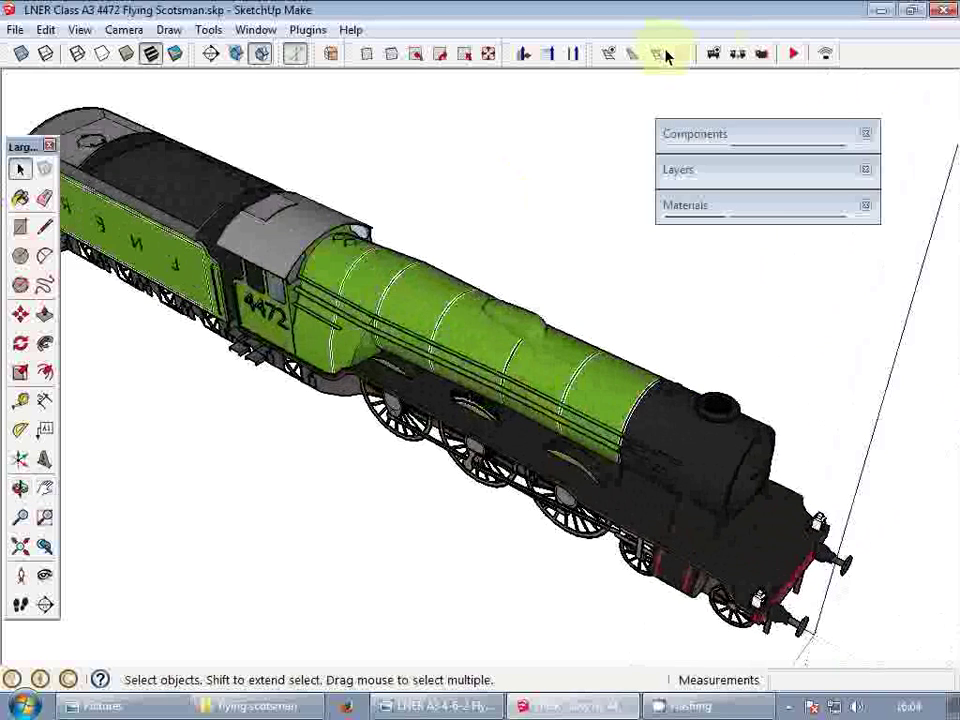
- Begin creating a new rolling stock and choose the locomotive group as its source
{"action": "left_click", "coordinate": [714, 55]}
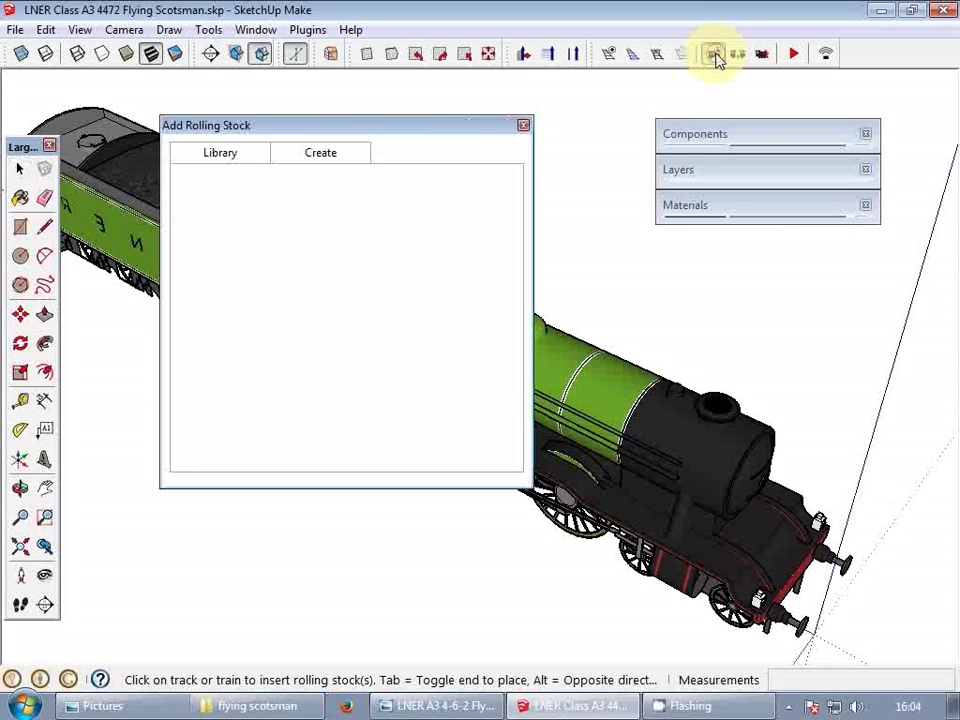
{"action": "left_click", "coordinate": [333, 157]}
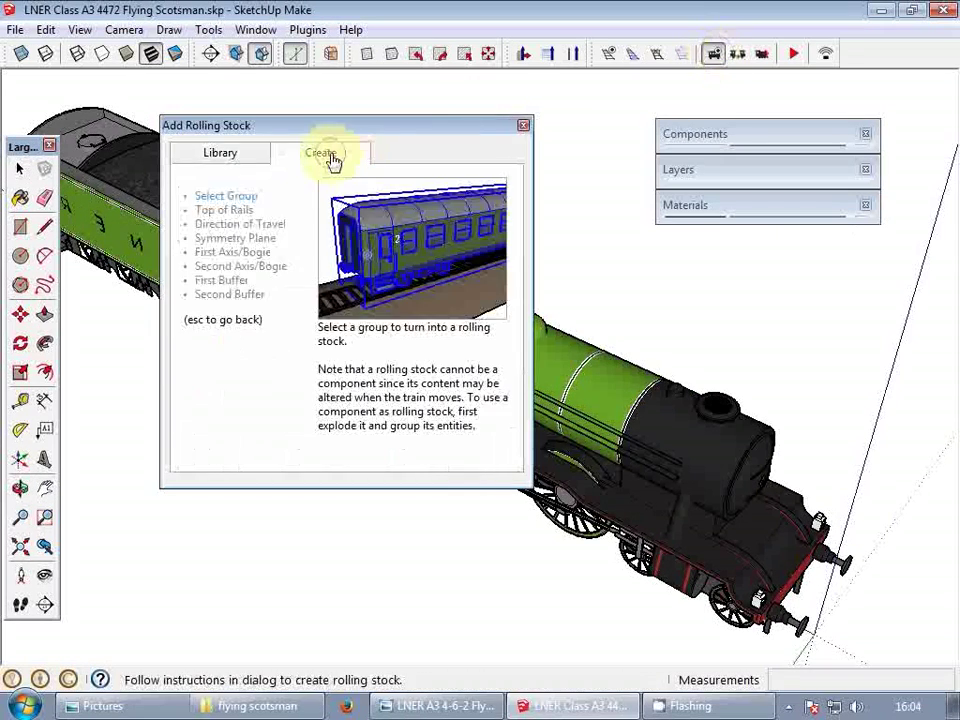
{"action": "left_click", "coordinate": [668, 487]}
- Set the rolling stock's top-of-rails height at the bottom of the small wheel behind the cylinder
{"action": "middle_click_drag", "start_coordinate": [666, 468], "coordinate": [755, 440]}
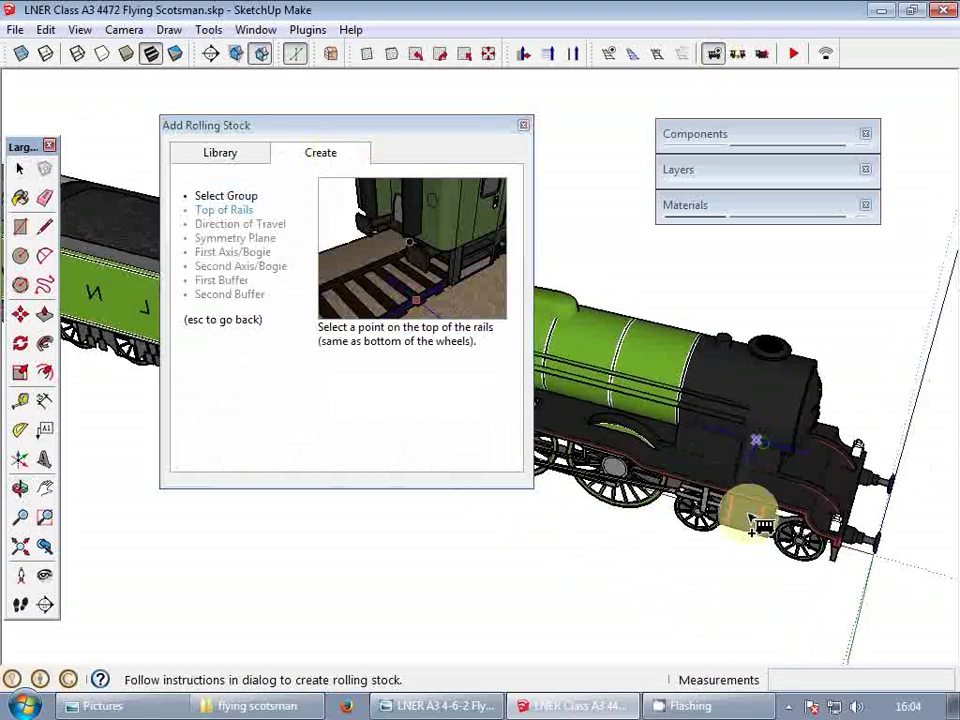
{"action": "scroll", "coordinate": [748, 516], "scroll_direction": "up", "scroll_amount": 5}
{"action": "middle_click_drag", "start_coordinate": [748, 516], "coordinate": [790, 500]}
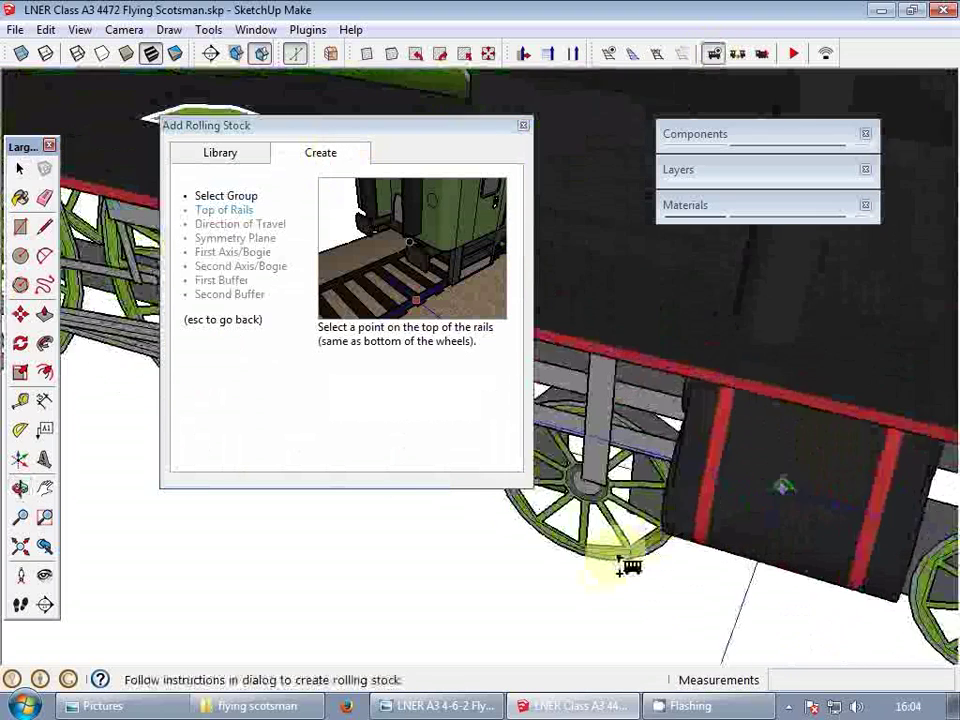
{"action": "scroll", "coordinate": [620, 567], "scroll_direction": "up", "scroll_amount": 3}
{"action": "left_click", "coordinate": [578, 558]}
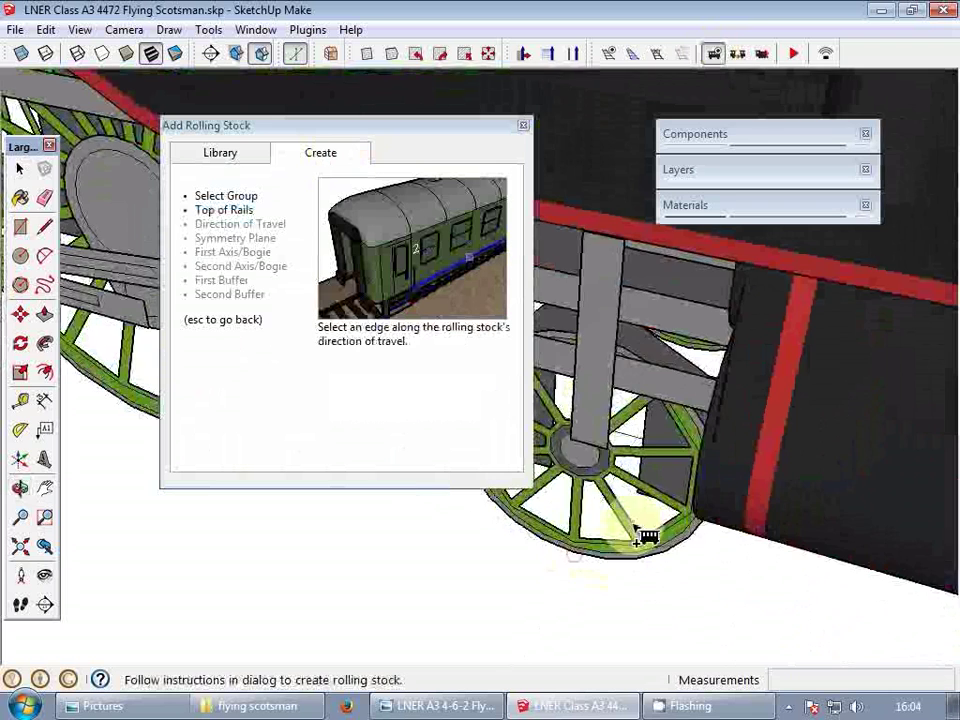
- Define the direction of travel with a lengthwise edge low on the tender's frame beside its front wheel
{"action": "scroll", "coordinate": [643, 534], "scroll_direction": "down", "scroll_amount": 6}
{"action": "middle_click_drag", "start_coordinate": [643, 534], "coordinate": [772, 520]}
{"action": "scroll", "coordinate": [776, 503], "scroll_direction": "down", "scroll_amount": 4}
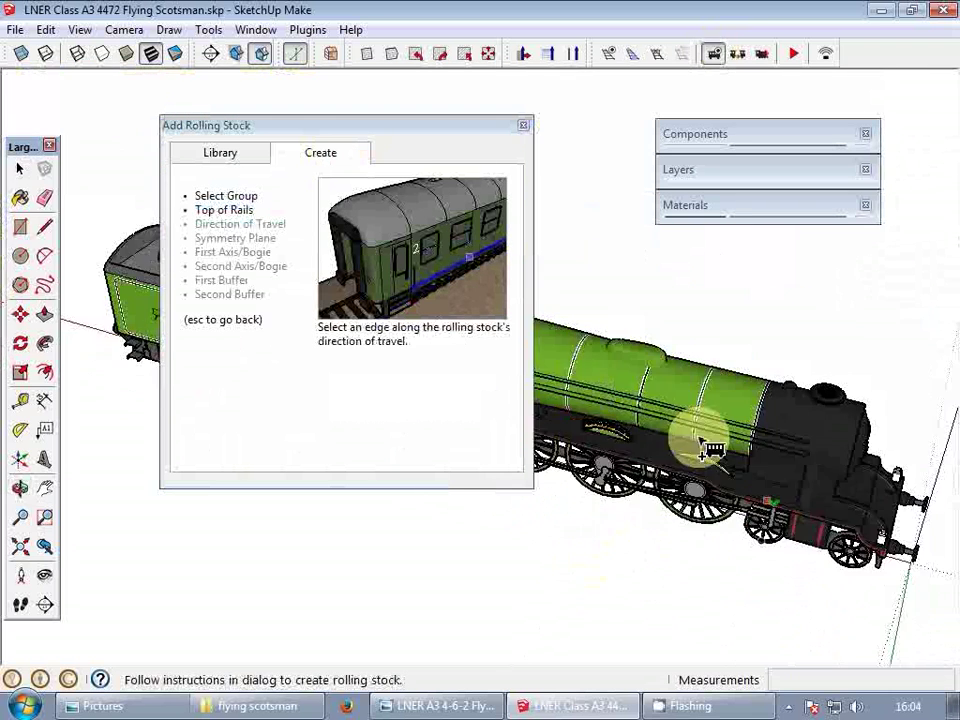
{"action": "middle_click_drag", "start_coordinate": [697, 436], "coordinate": [750, 406], "text": "shift"}
{"action": "scroll", "coordinate": [750, 406], "scroll_direction": "up", "scroll_amount": 2}
{"action": "scroll", "coordinate": [757, 386], "scroll_direction": "up", "scroll_amount": 3}
{"action": "scroll", "coordinate": [757, 386], "scroll_direction": "down", "scroll_amount": 3}
{"action": "middle_click_drag", "start_coordinate": [668, 401], "coordinate": [901, 456], "text": "shift"}
{"action": "scroll", "coordinate": [723, 434], "scroll_direction": "up", "scroll_amount": 3}
{"action": "scroll", "coordinate": [720, 455], "scroll_direction": "up", "scroll_amount": 5}
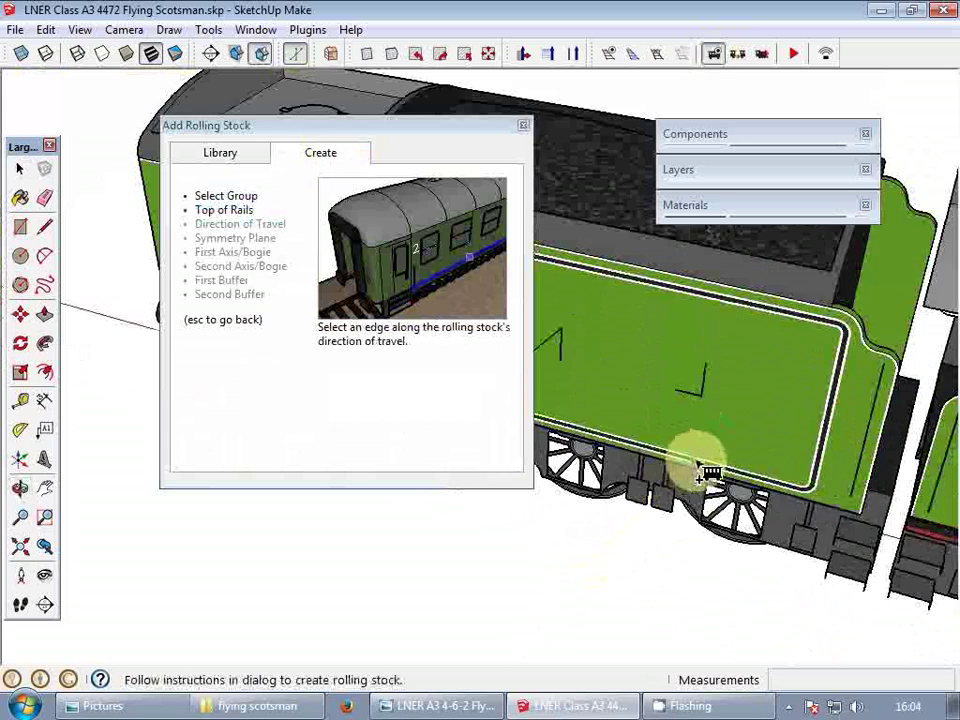
{"action": "scroll", "coordinate": [703, 482], "scroll_direction": "down", "scroll_amount": 1}
{"action": "middle_click_drag", "start_coordinate": [692, 497], "coordinate": [551, 444], "text": "shift"}
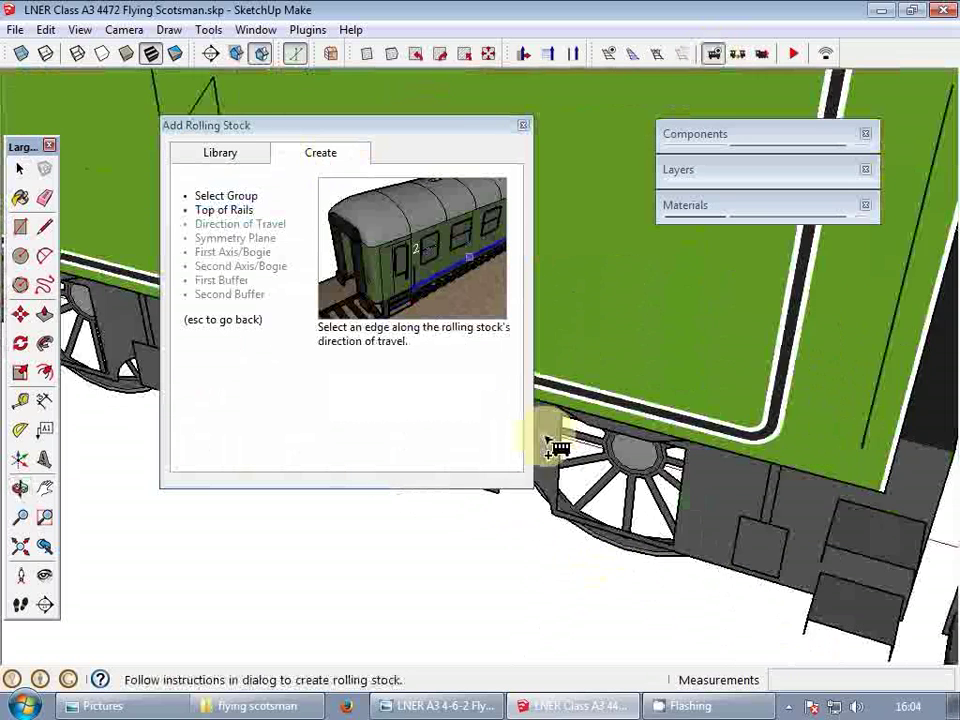
{"action": "scroll", "coordinate": [660, 560], "scroll_direction": "up", "scroll_amount": 1}
{"action": "left_click", "coordinate": [668, 548]}
- Define the rolling stock's symmetry plane with a point at the tender's front end
{"action": "scroll", "coordinate": [668, 546], "scroll_direction": "down", "scroll_amount": 5}
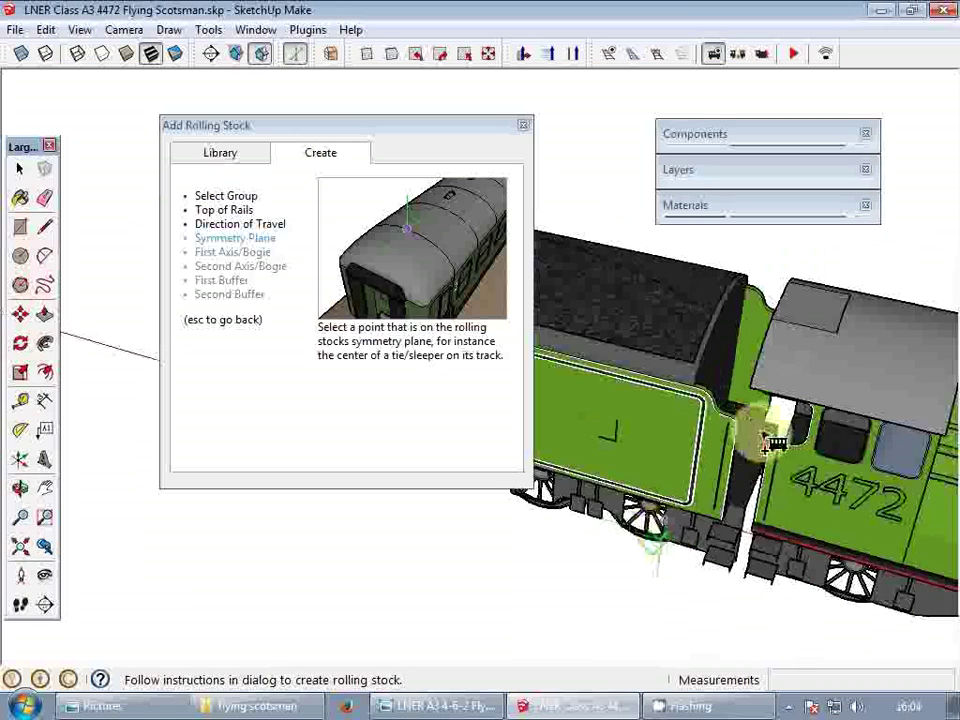
{"action": "middle_click_drag", "start_coordinate": [772, 445], "coordinate": [776, 376]}
{"action": "left_click", "coordinate": [713, 386]}
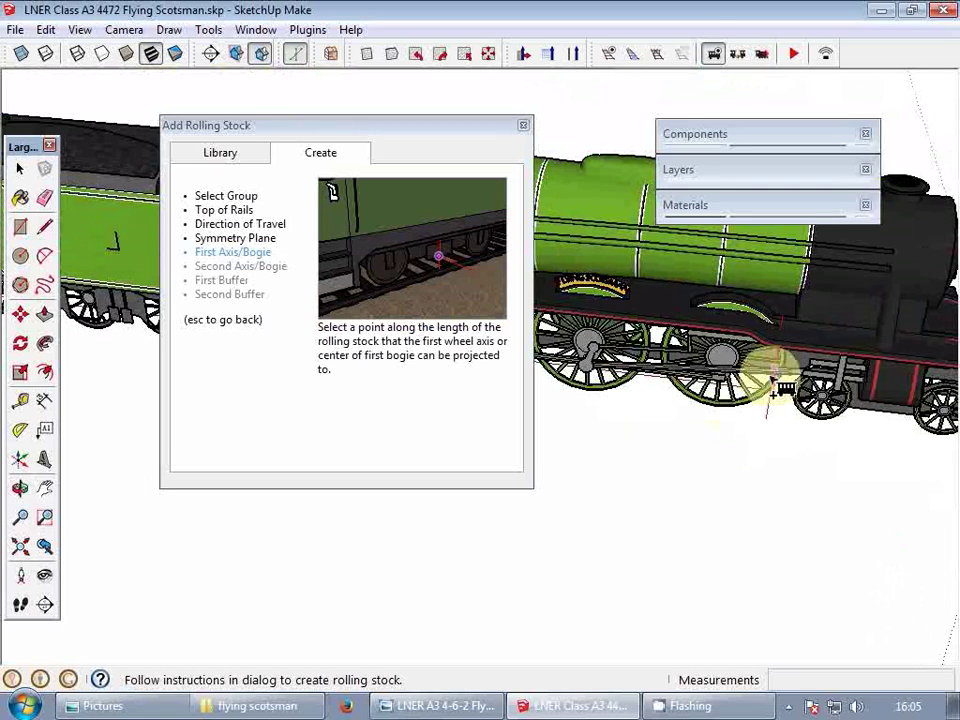
- Place the locomotive's first axis point just ahead of the front driving wheel and its second just behind the rear driving wheel
{"action": "scroll", "coordinate": [724, 407], "scroll_direction": "up", "scroll_amount": 8}
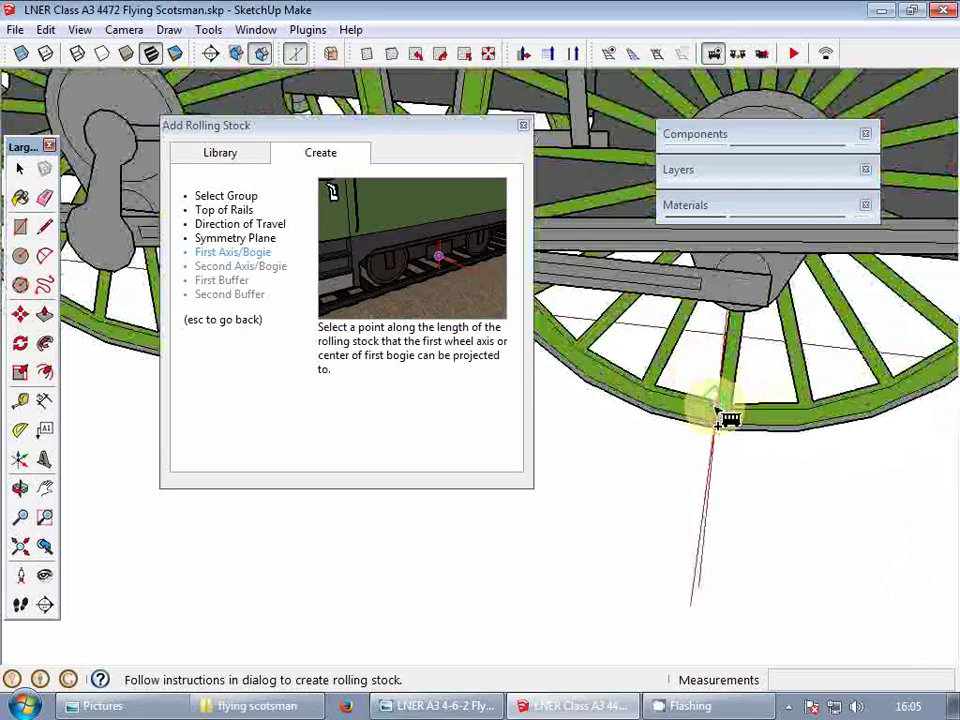
{"action": "scroll", "coordinate": [725, 414], "scroll_direction": "down", "scroll_amount": 3}
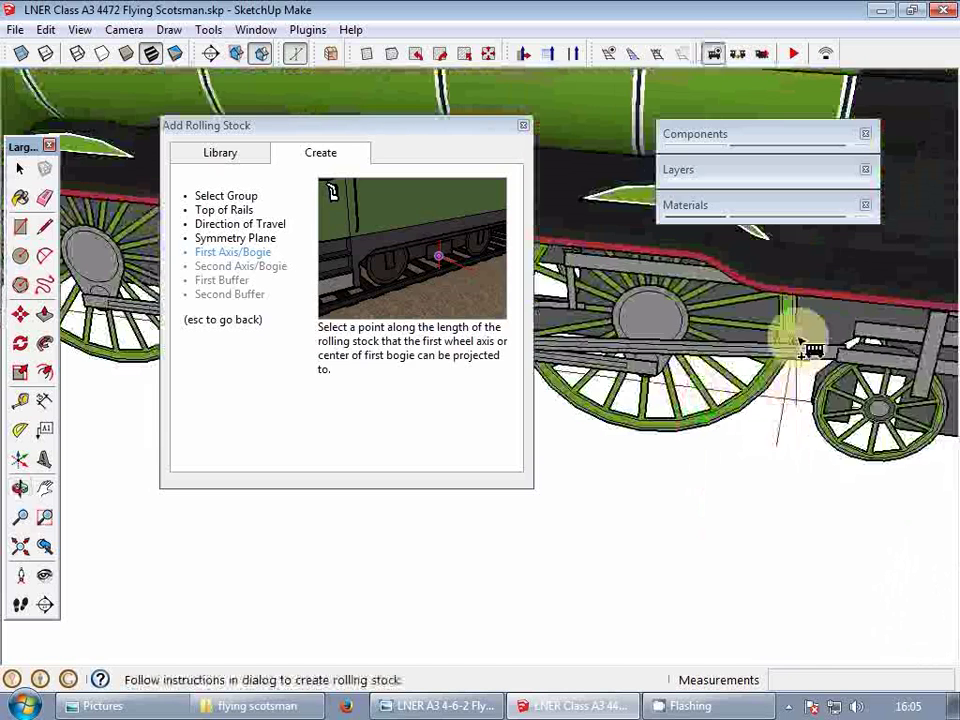
{"action": "left_click", "coordinate": [800, 337]}
{"action": "scroll", "coordinate": [830, 348], "scroll_direction": "down", "scroll_amount": 3}
{"action": "middle_click_drag", "start_coordinate": [694, 347], "coordinate": [740, 399]}
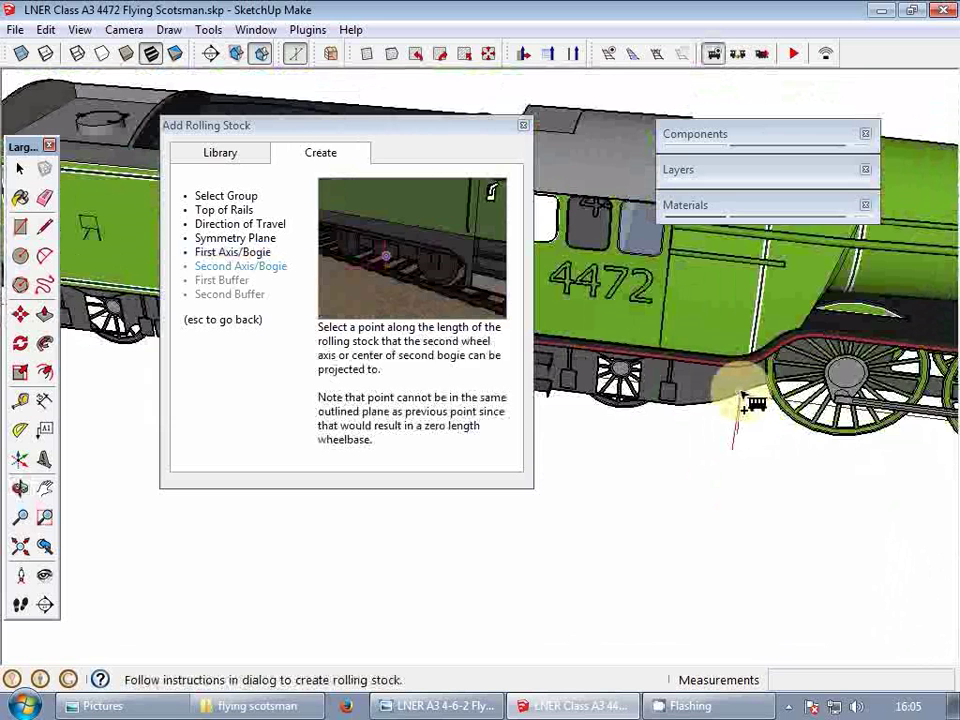
{"action": "left_click", "coordinate": [741, 398]}
- Define where the locomotive rolling stock starts with a point on the face of its front buffer
{"action": "scroll", "coordinate": [740, 402], "scroll_direction": "down", "scroll_amount": 3}
{"action": "middle_click_drag", "start_coordinate": [739, 407], "coordinate": [783, 397]}
{"action": "scroll", "coordinate": [771, 388], "scroll_direction": "up", "scroll_amount": 4}
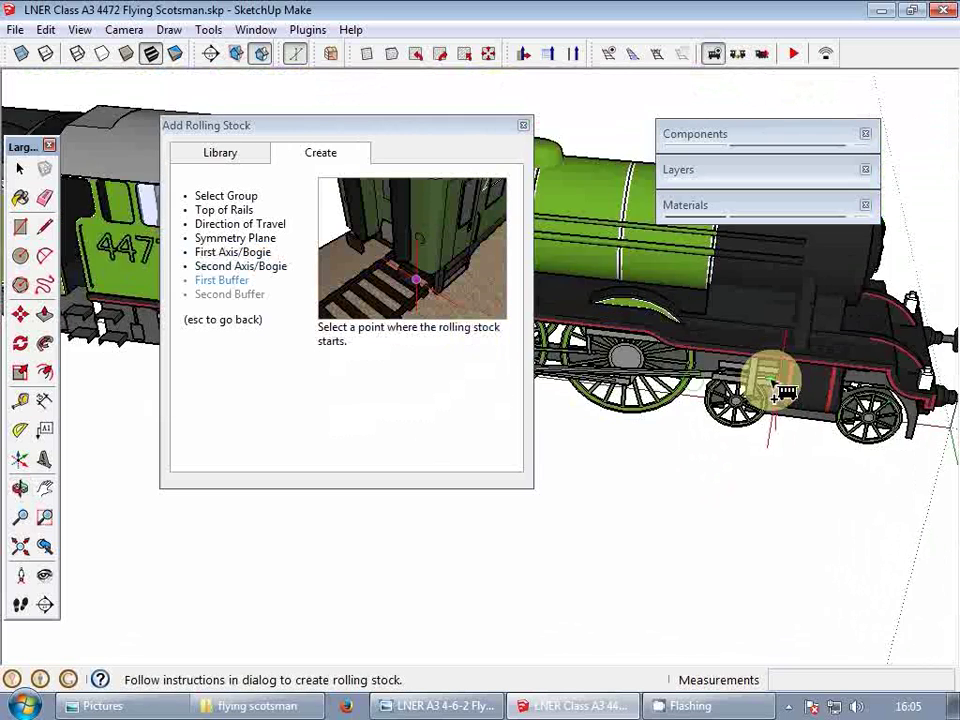
{"action": "left_click_drag", "start_coordinate": [836, 389], "coordinate": [562, 360], "text": "shift"}
{"action": "scroll", "coordinate": [600, 376], "scroll_direction": "up", "scroll_amount": 1}
{"action": "middle_click_drag", "start_coordinate": [603, 378], "coordinate": [755, 390]}
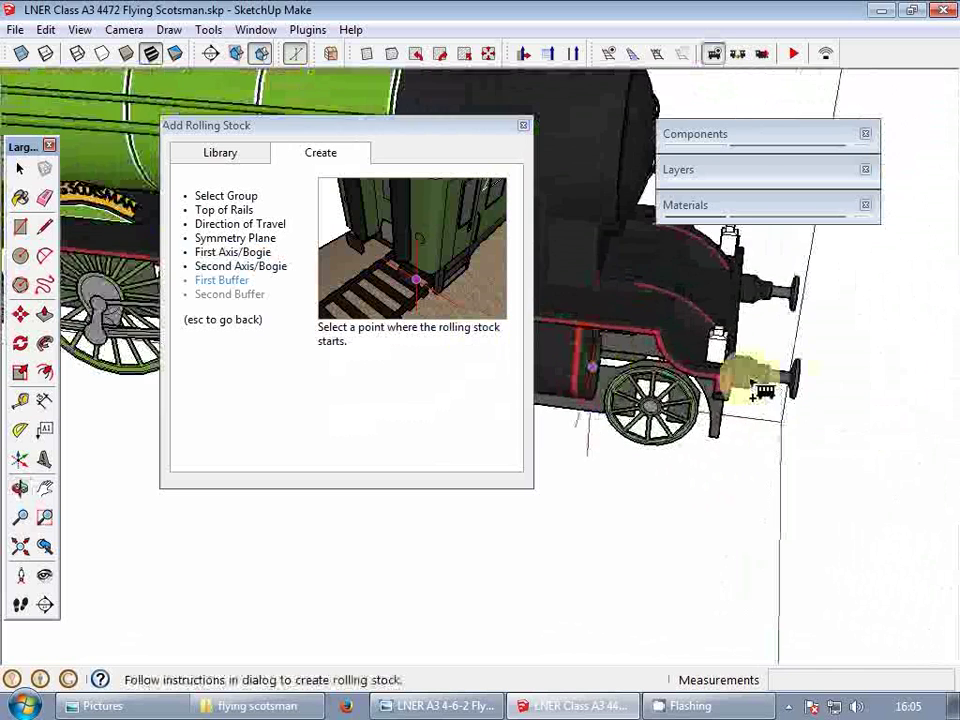
{"action": "scroll", "coordinate": [796, 392], "scroll_direction": "up", "scroll_amount": 2}
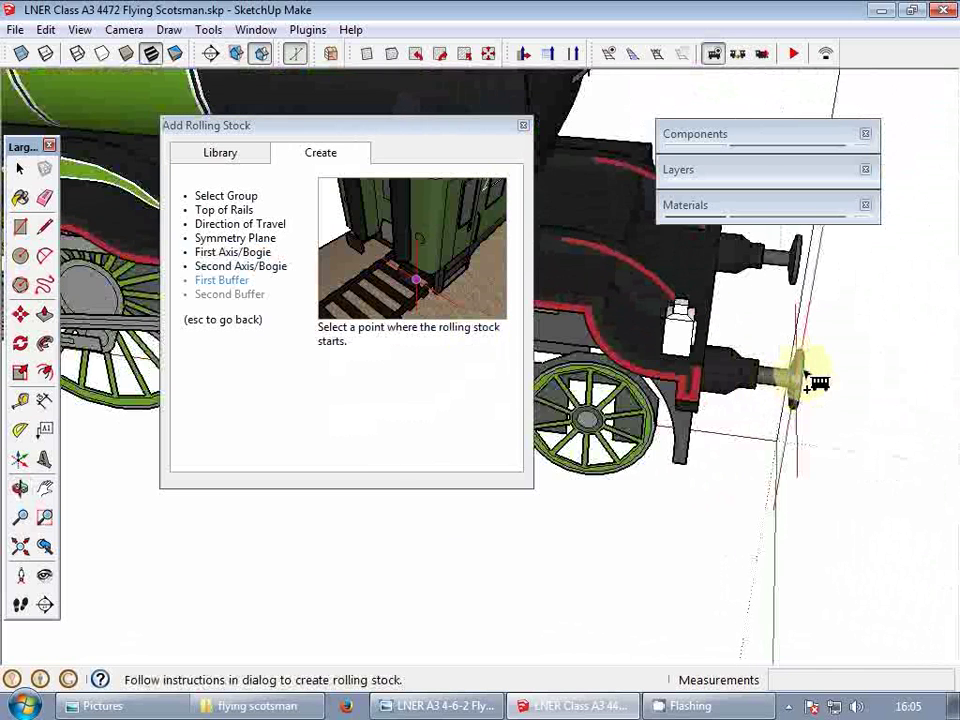
{"action": "scroll", "coordinate": [808, 380], "scroll_direction": "up", "scroll_amount": 2}
{"action": "left_click", "coordinate": [805, 372]}
- Define the locomotive's end at the lower rear corner of the cab frame beside the steps and name the rolling stock Flying Scotsman
{"action": "scroll", "coordinate": [804, 375], "scroll_direction": "down", "scroll_amount": 6}
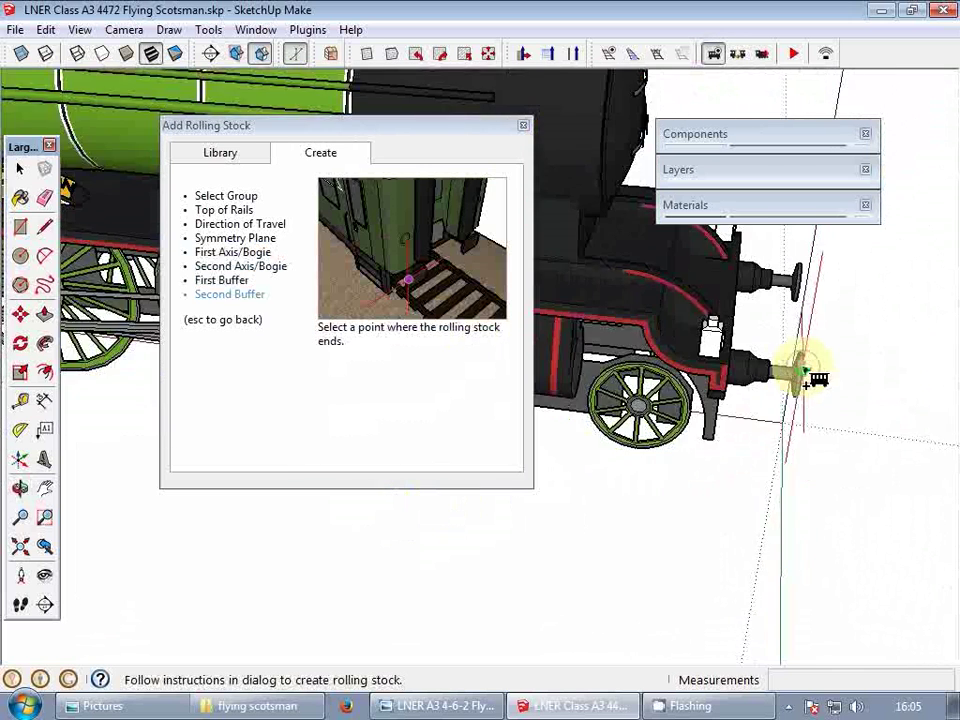
{"action": "middle_click_drag", "start_coordinate": [700, 398], "coordinate": [876, 424]}
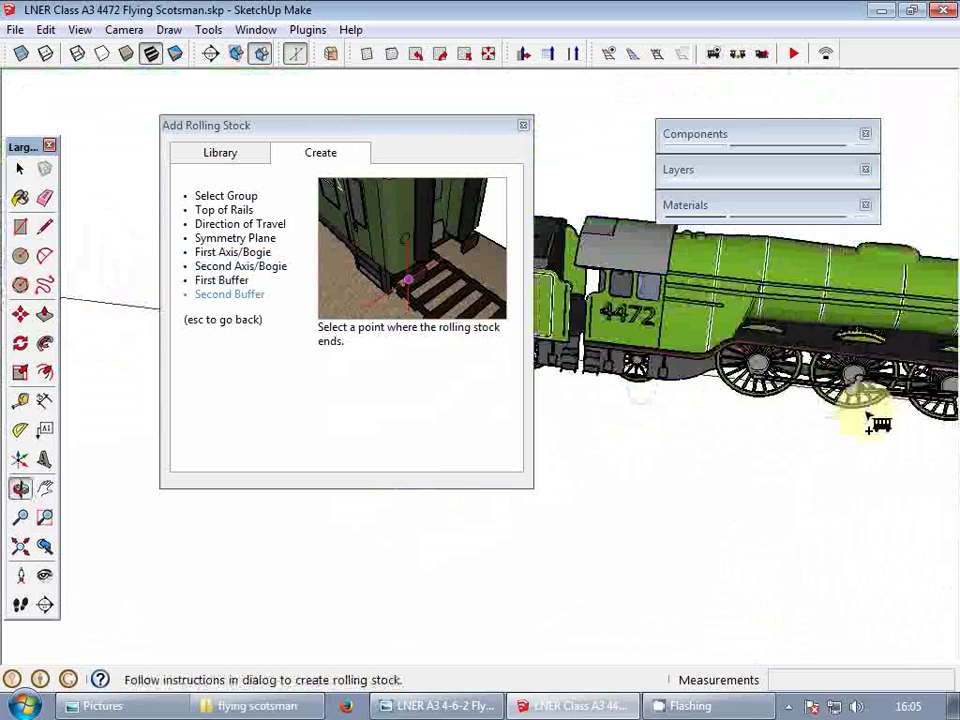
{"action": "scroll", "coordinate": [746, 390], "scroll_direction": "up", "scroll_amount": 5}
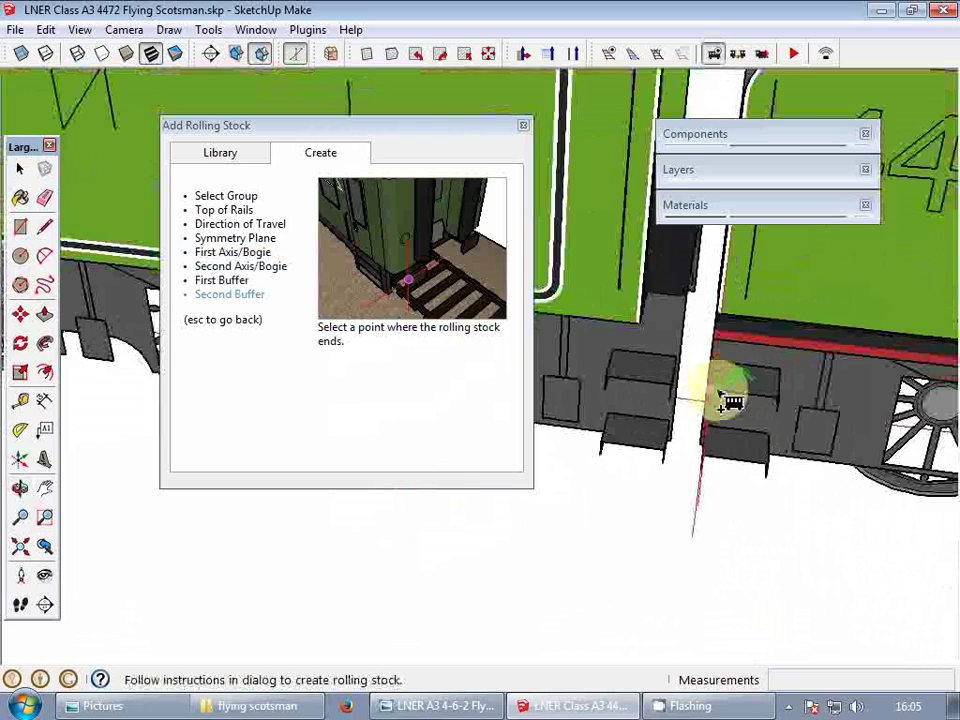
{"action": "mouse_move", "coordinate": [776, 420]}
{"action": "middle_mouse_down"}
{"action": "mouse_move", "coordinate": [768, 430]}
{"action": "mouse_move", "coordinate": [768, 422]}
{"action": "middle_mouse_up"}
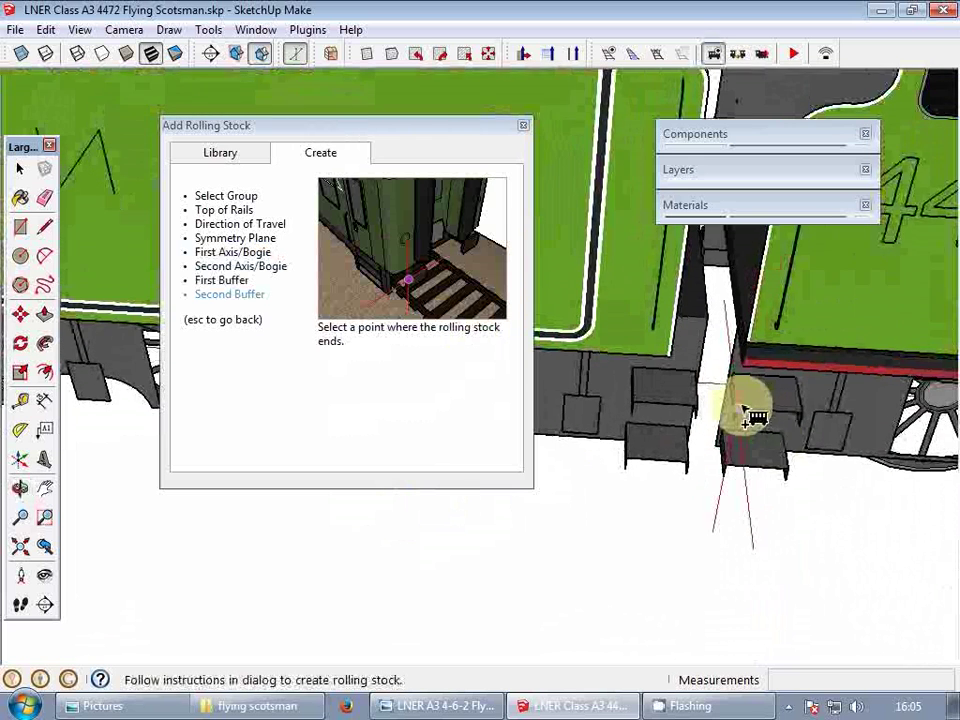
{"action": "scroll", "coordinate": [745, 410], "scroll_direction": "up", "scroll_amount": 3}
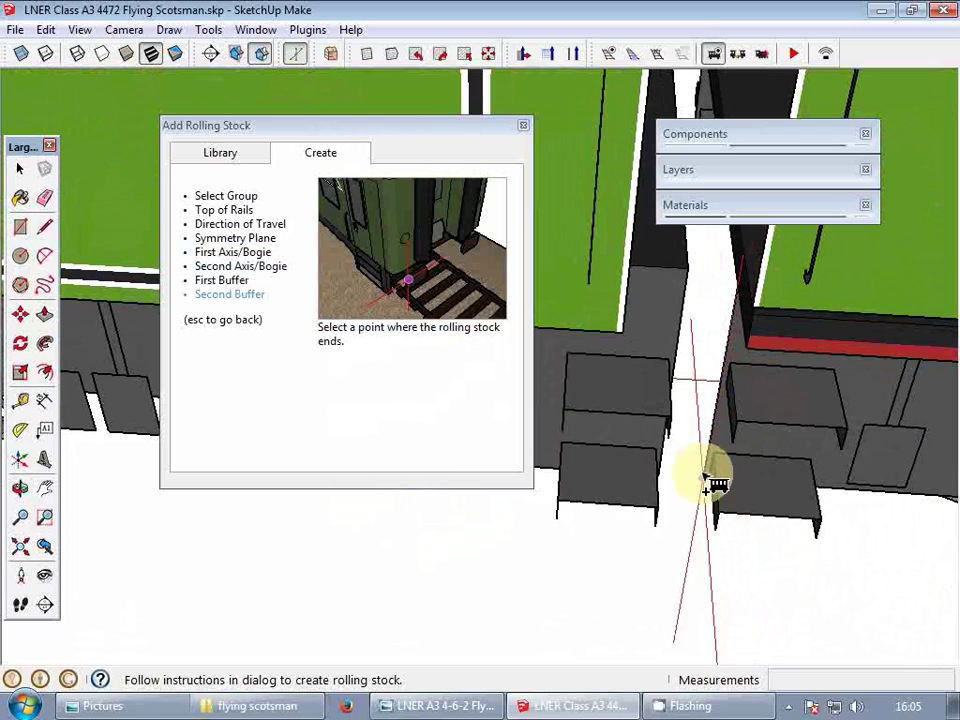
{"action": "left_click", "coordinate": [703, 482]}
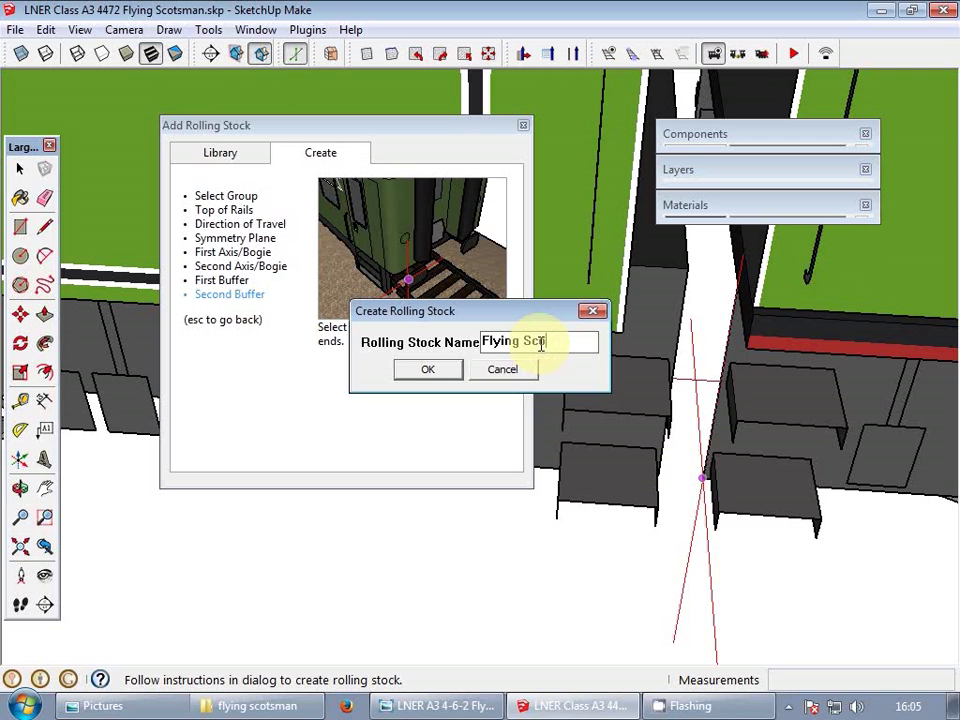
{"action": "type", "text": "Flying Scotsman"}
{"action": "key", "text": "Return"}
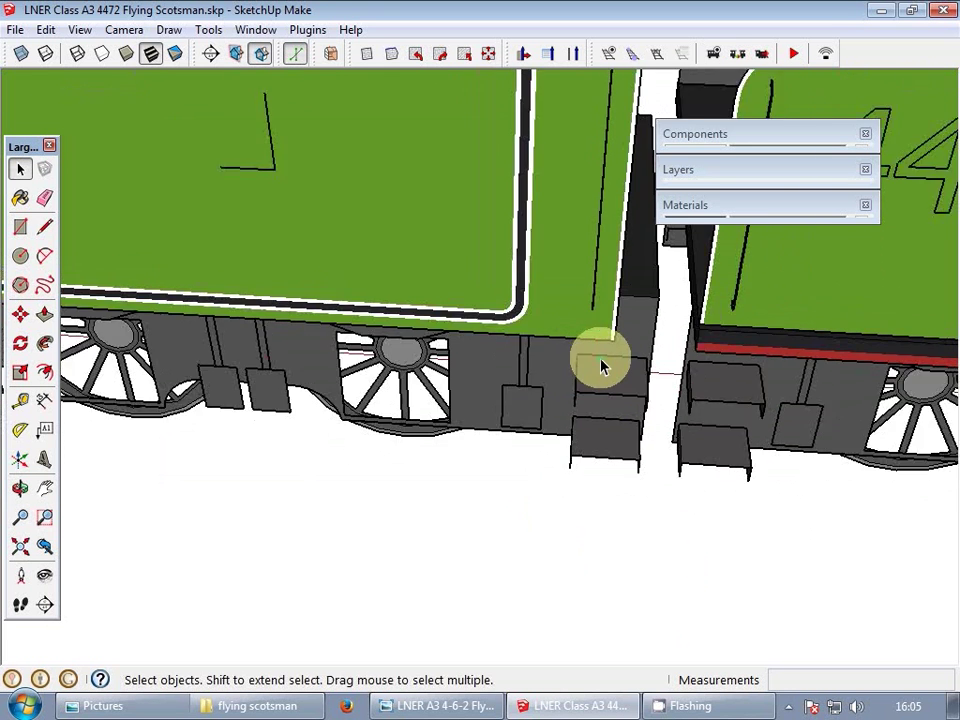
- Begin creating another rolling stock with the tender group as its source
{"action": "scroll", "coordinate": [540, 368], "scroll_direction": "down", "scroll_amount": 4}
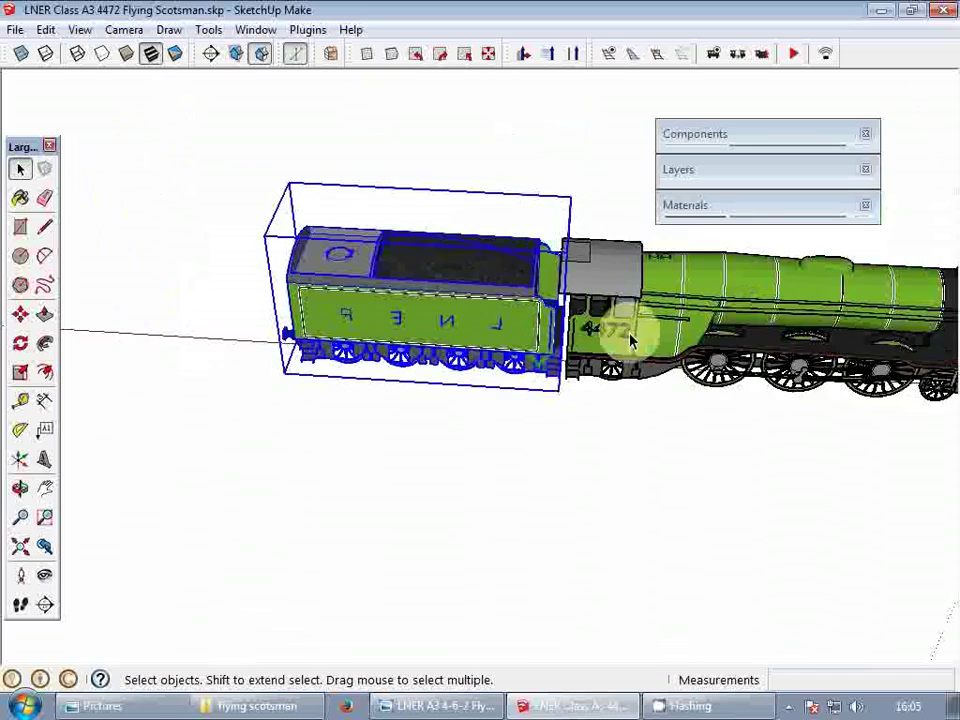
{"action": "scroll", "coordinate": [642, 266], "scroll_direction": "up", "scroll_amount": 2}
{"action": "scroll", "coordinate": [650, 290], "scroll_direction": "up", "scroll_amount": 1}
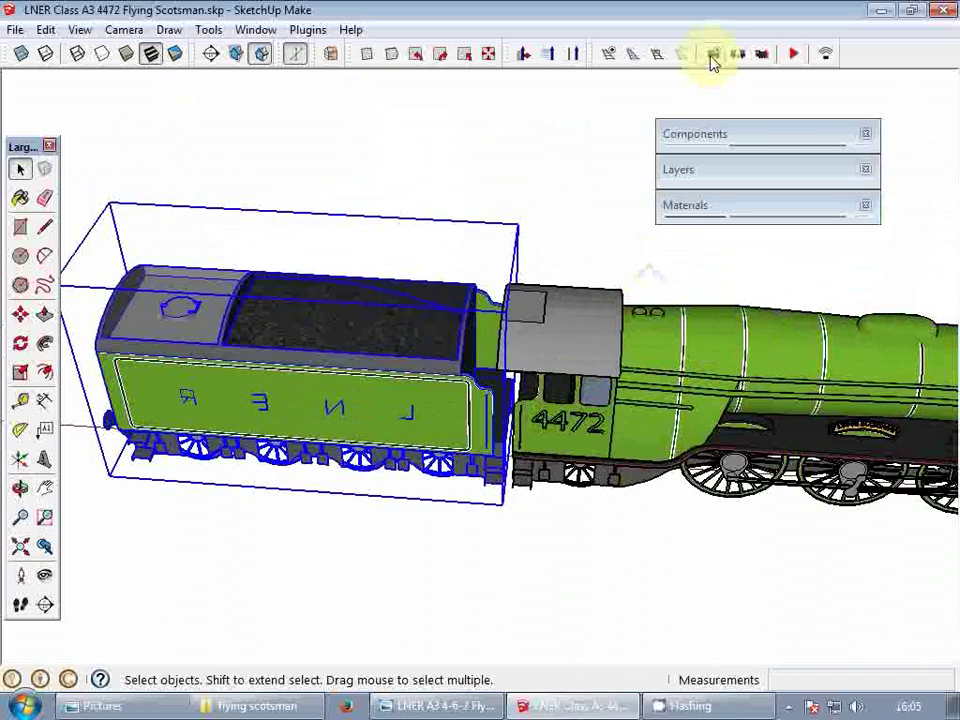
{"action": "left_click", "coordinate": [712, 55]}
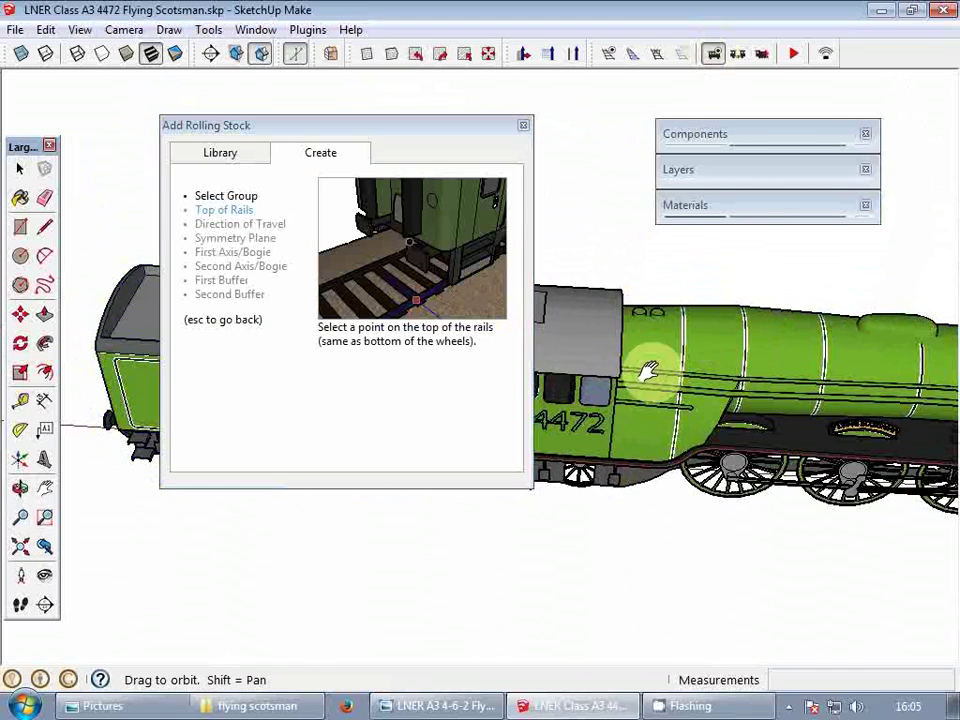
- Set the tender's top-of-rails height at the bottom of its front wheel
{"action": "middle_click_drag", "start_coordinate": [648, 372], "coordinate": [793, 369], "text": "shift"}
{"action": "scroll", "coordinate": [686, 439], "scroll_direction": "up", "scroll_amount": 5}
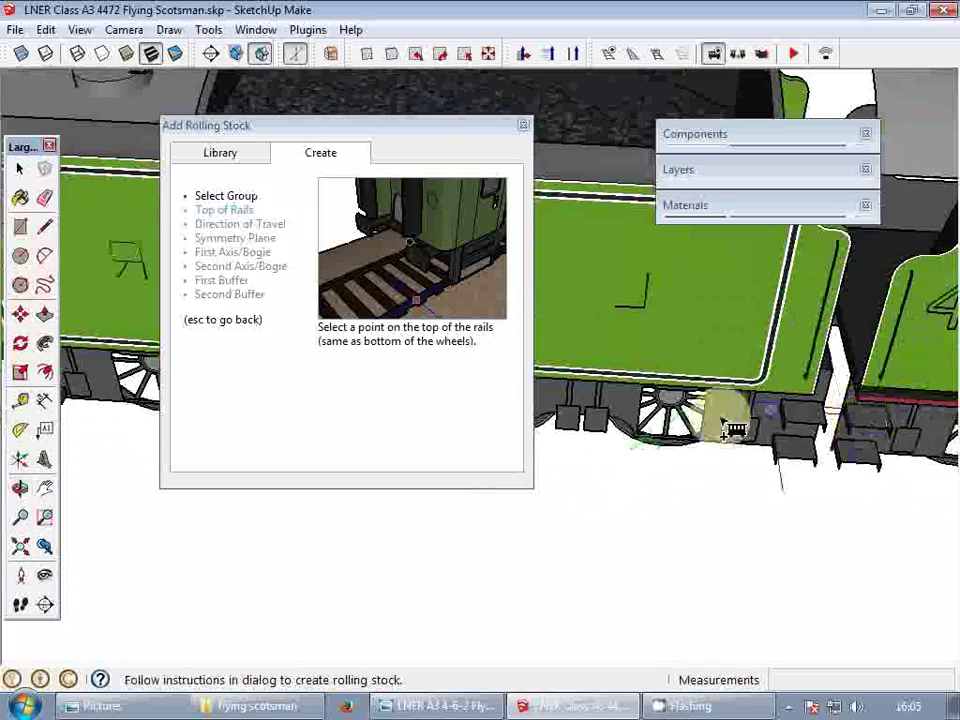
{"action": "scroll", "coordinate": [718, 435], "scroll_direction": "up", "scroll_amount": 3}
{"action": "left_click", "coordinate": [575, 500]}
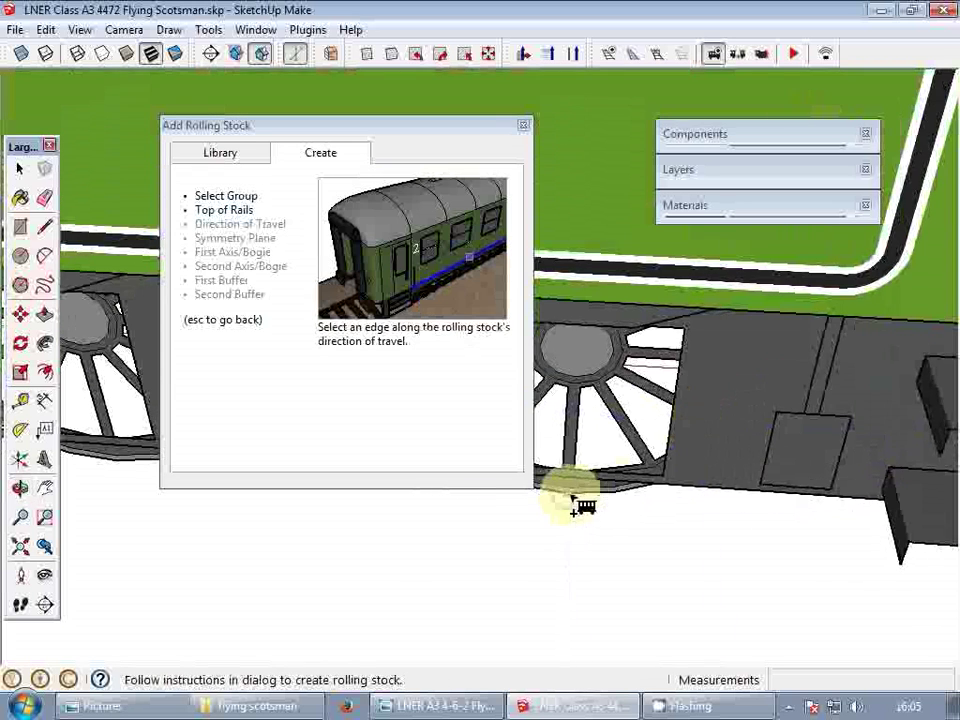
- Define the tender's direction of travel with a lengthwise edge low on its frame by the front wheel
{"action": "scroll", "coordinate": [600, 500], "scroll_direction": "down", "scroll_amount": 3}
{"action": "scroll", "coordinate": [630, 470], "scroll_direction": "up", "scroll_amount": 3}
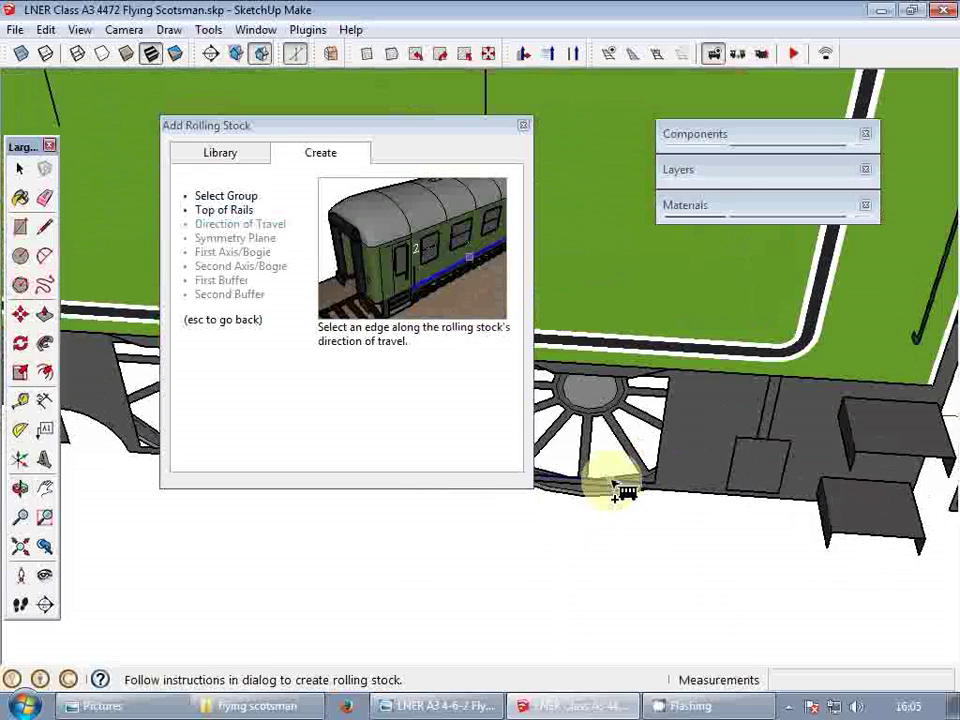
{"action": "left_click", "coordinate": [617, 489]}
- Define the tender's symmetry plane with a point at the middle of its front end, behind the cab roof
{"action": "scroll", "coordinate": [683, 469], "scroll_direction": "down", "scroll_amount": 4}
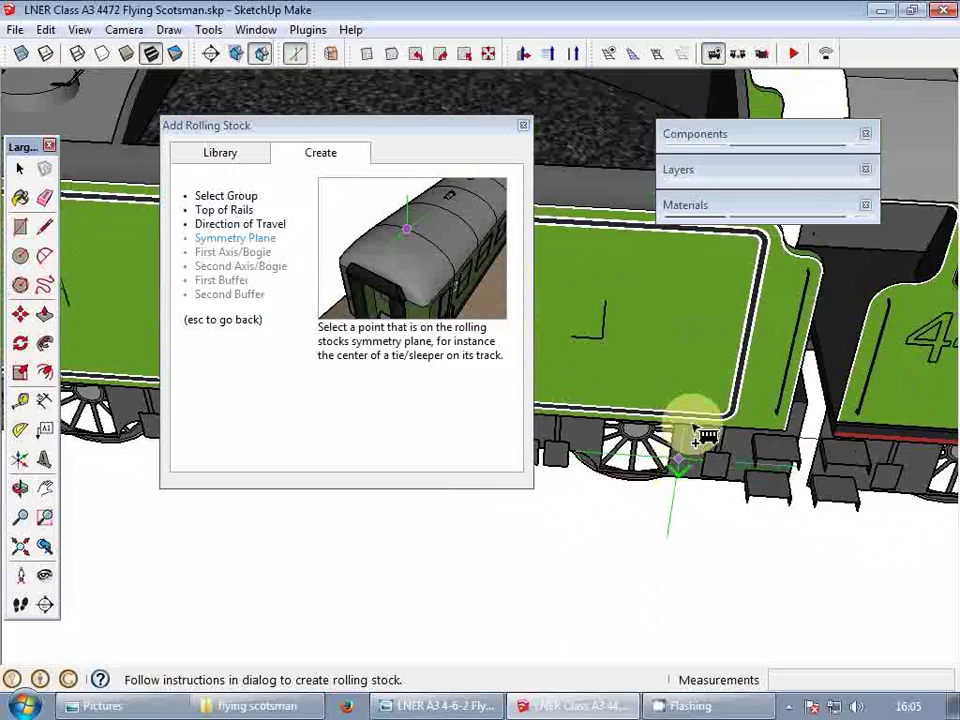
{"action": "middle_click_drag", "start_coordinate": [699, 435], "coordinate": [810, 221]}
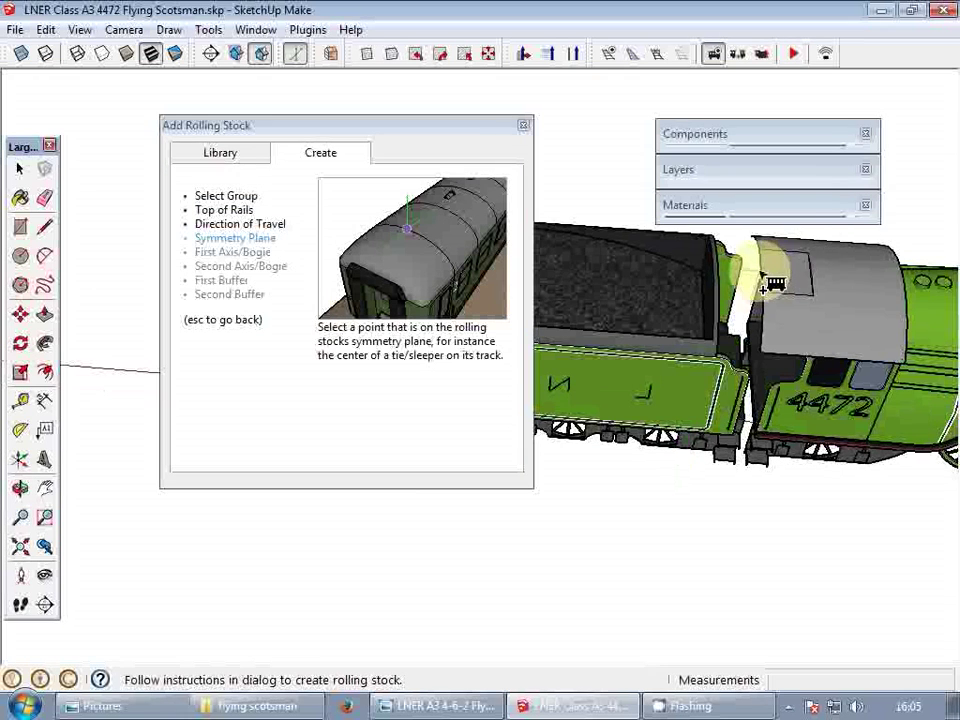
{"action": "middle_click_drag", "start_coordinate": [815, 274], "coordinate": [755, 325]}
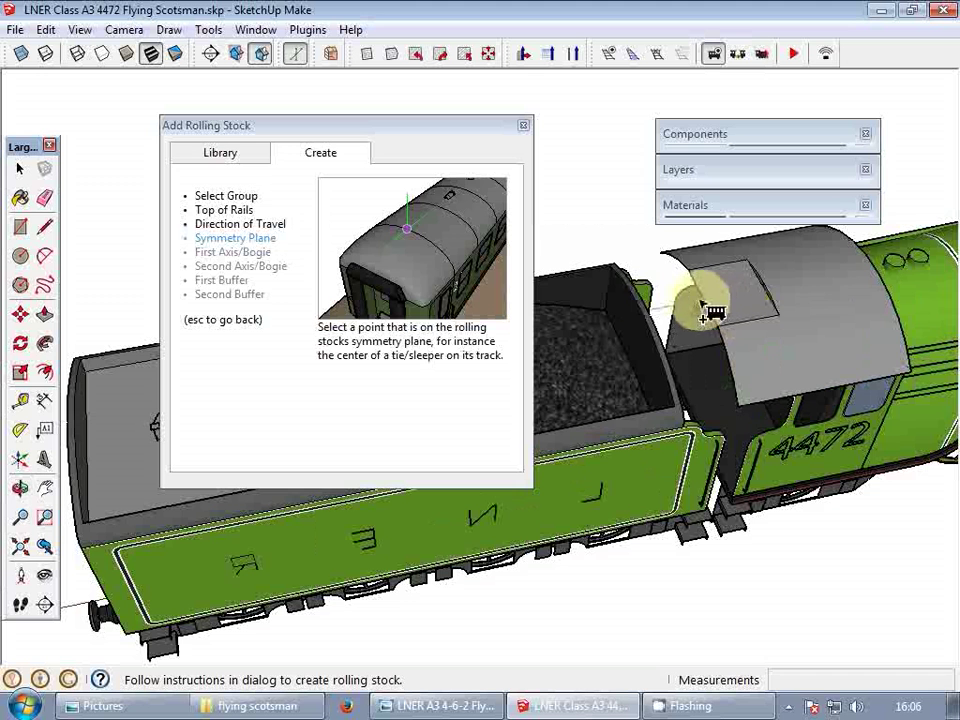
{"action": "left_click", "coordinate": [660, 326]}
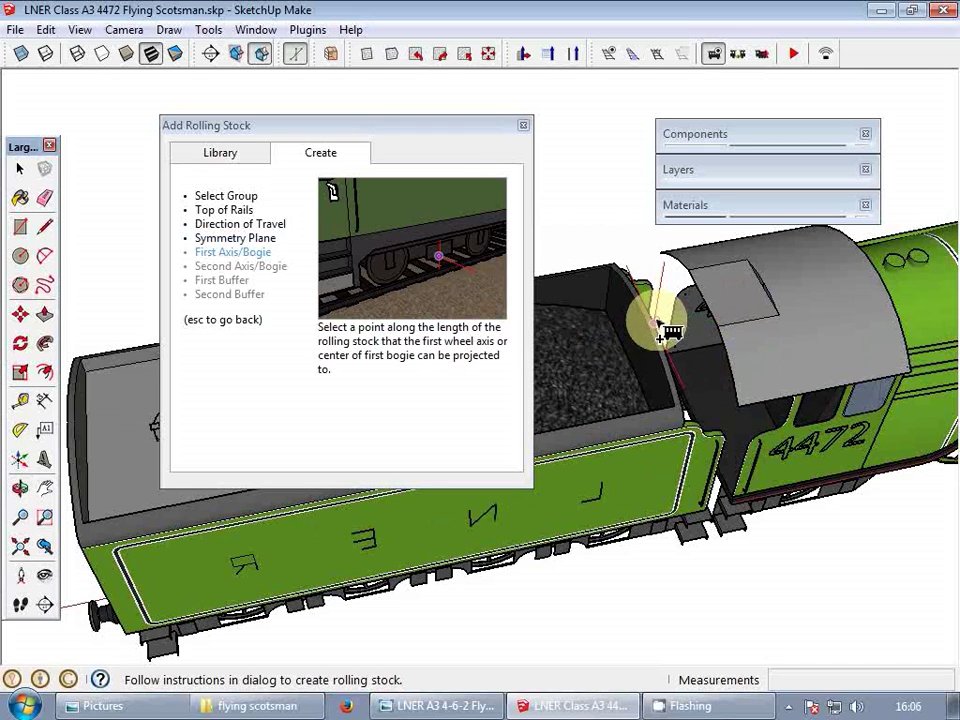
- Place the tender's first axis point at the bottom of its front wheel, nearest the locomotive
{"action": "middle_click_drag", "start_coordinate": [659, 330], "coordinate": [611, 347]}
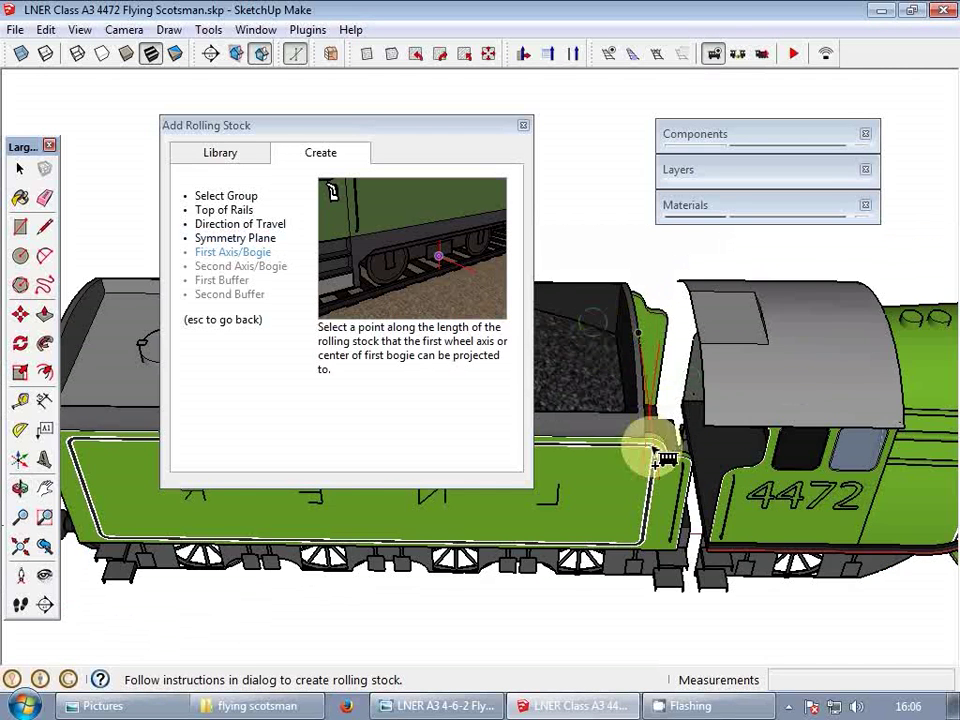
{"action": "middle_click_drag", "start_coordinate": [654, 446], "coordinate": [735, 371]}
{"action": "scroll", "coordinate": [638, 465], "scroll_direction": "up", "scroll_amount": 2}
{"action": "middle_click_drag", "start_coordinate": [638, 465], "coordinate": [606, 325]}
{"action": "scroll", "coordinate": [606, 439], "scroll_direction": "up", "scroll_amount": 1}
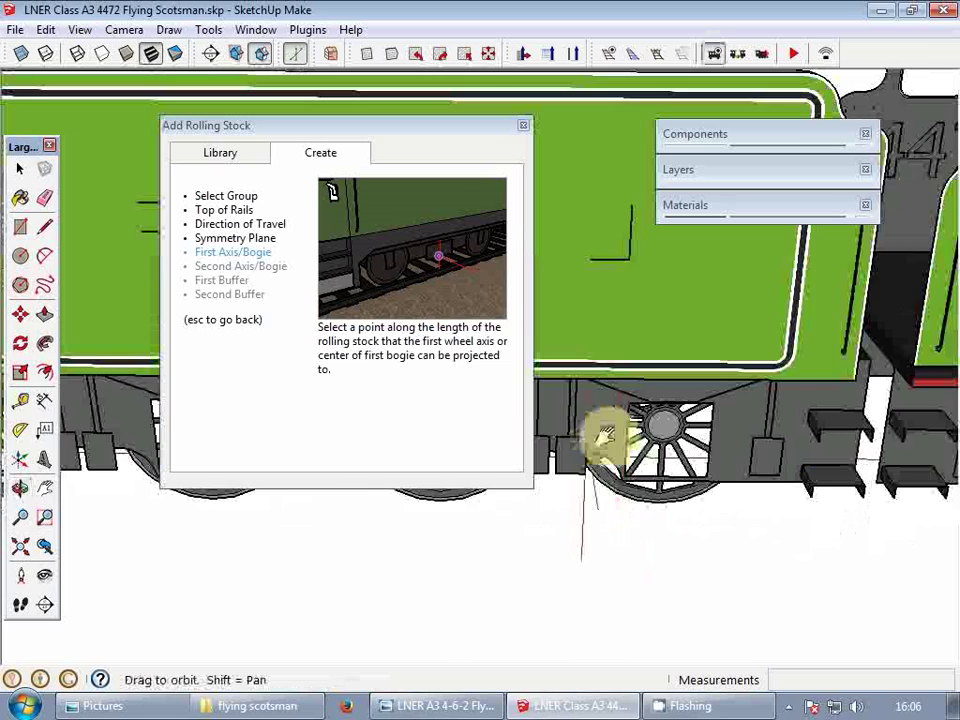
{"action": "middle_click_drag", "start_coordinate": [606, 439], "coordinate": [638, 438], "text": "shift"}
{"action": "scroll", "coordinate": [745, 463], "scroll_direction": "up", "scroll_amount": 3}
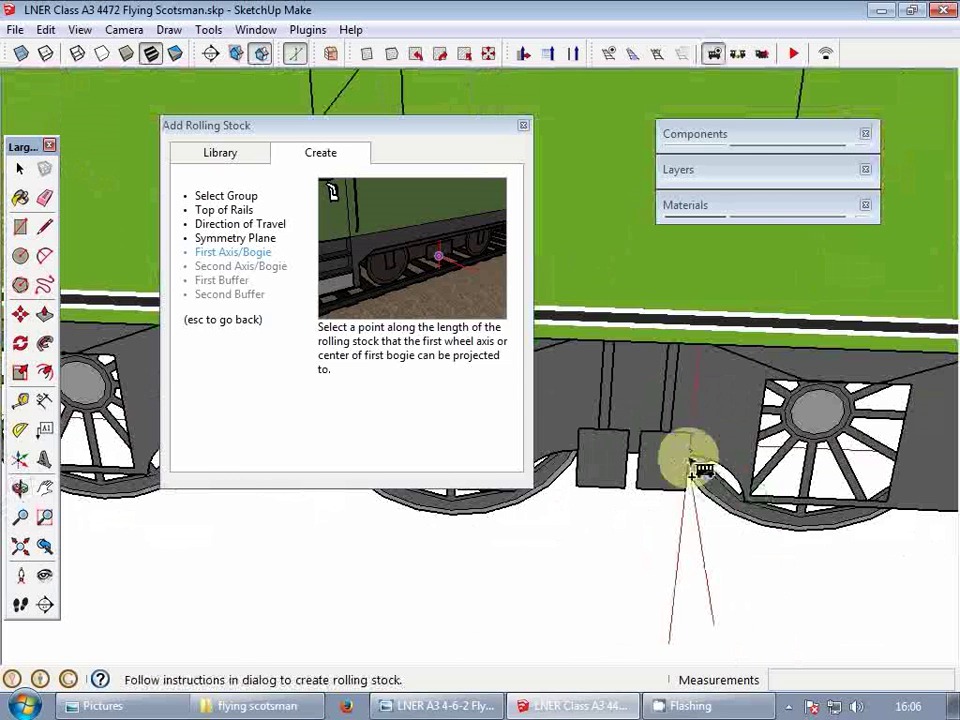
{"action": "left_click", "coordinate": [798, 540]}
- Place the tender's second axis point at the bottom of its rearmost wheel
{"action": "middle_click_drag", "start_coordinate": [808, 540], "coordinate": [805, 420]}
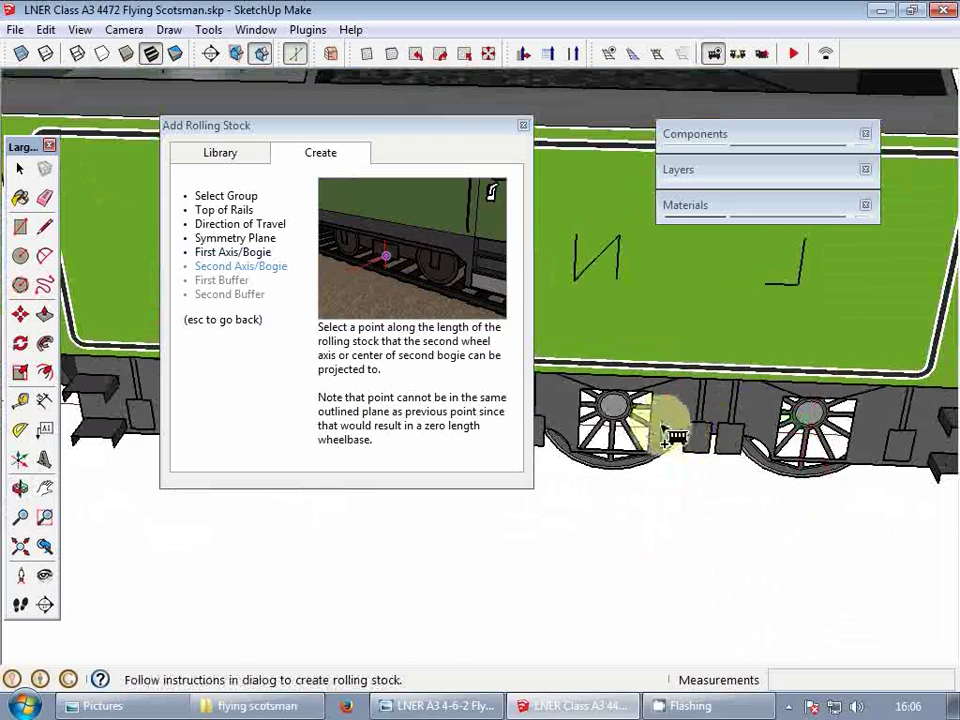
{"action": "middle_click_drag", "start_coordinate": [615, 424], "coordinate": [904, 405], "text": "shift"}
{"action": "middle_click_drag", "start_coordinate": [652, 406], "coordinate": [654, 446], "text": "shift"}
{"action": "scroll", "coordinate": [654, 446], "scroll_direction": "up", "scroll_amount": 4}
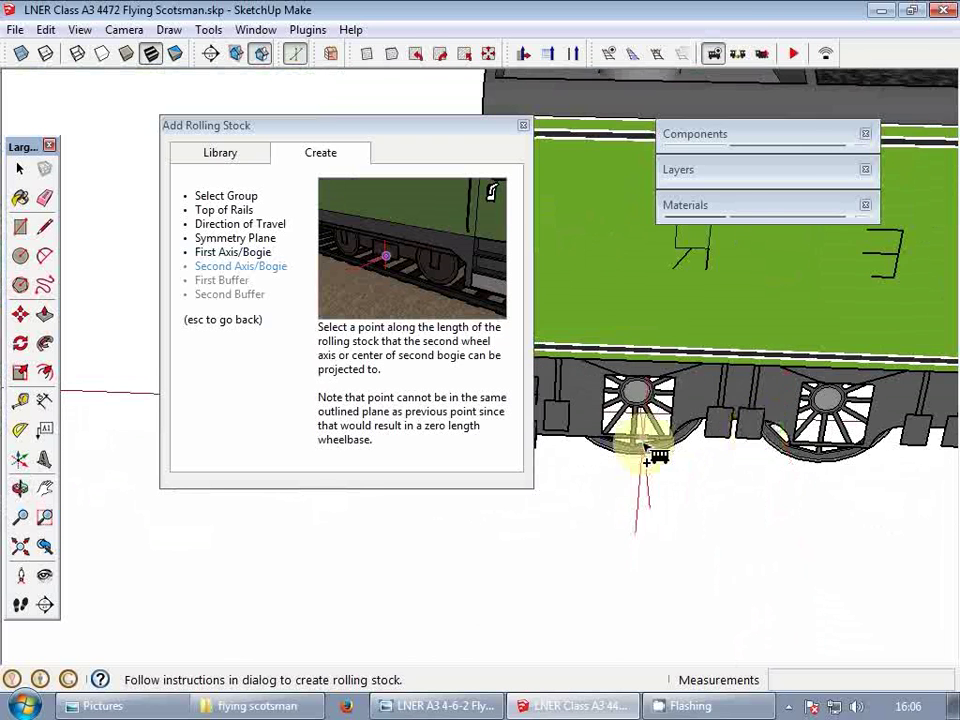
{"action": "left_click", "coordinate": [626, 460]}
- Define the tender's start with a point at the locomotive's lower rear corner in the gap between the two vehicles
{"action": "scroll", "coordinate": [710, 410], "scroll_direction": "down", "scroll_amount": 3}
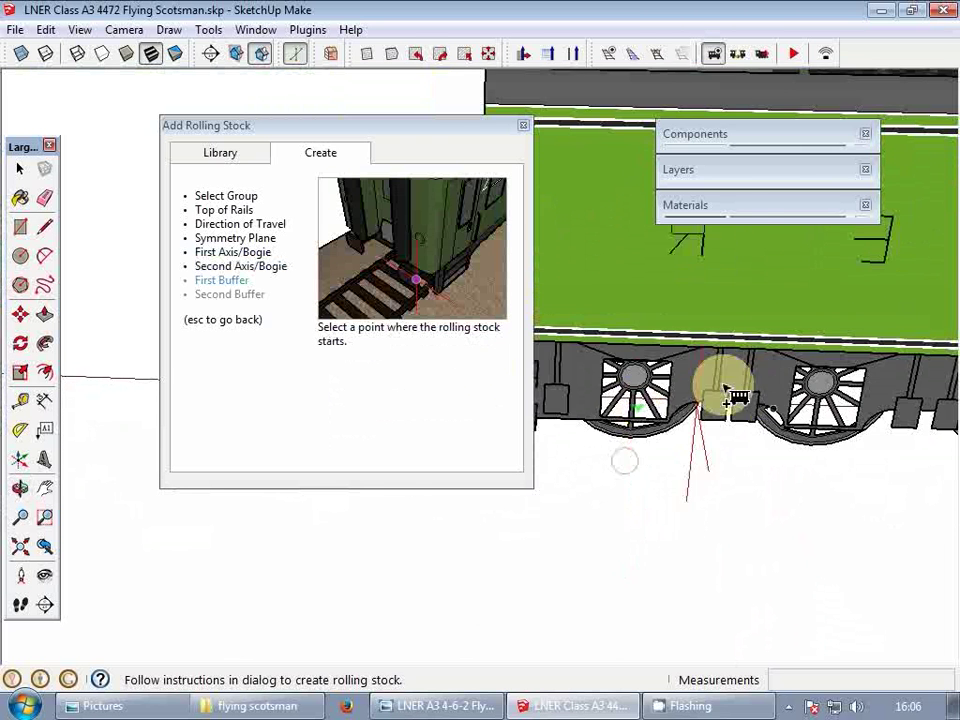
{"action": "middle_click_drag", "start_coordinate": [729, 392], "coordinate": [557, 393]}
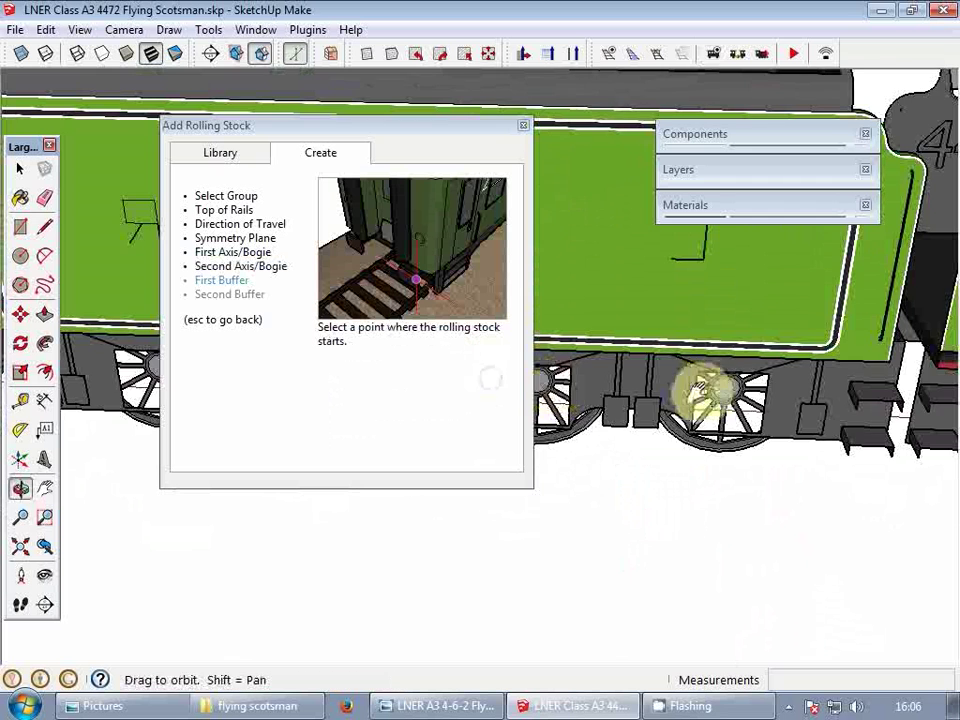
{"action": "scroll", "coordinate": [748, 373], "scroll_direction": "up", "scroll_amount": 5}
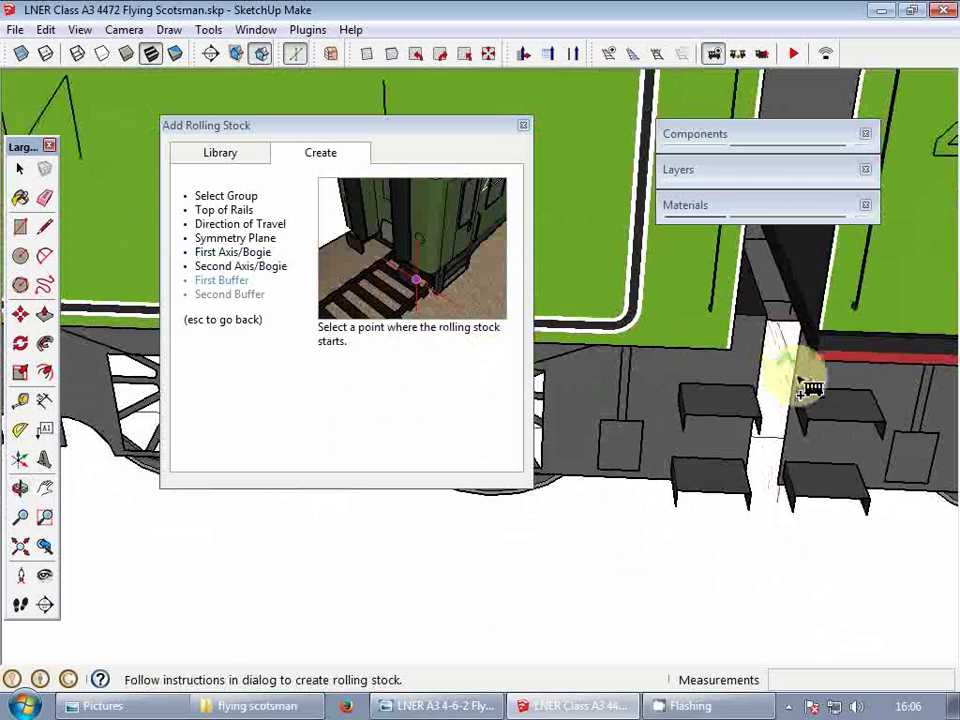
{"action": "left_click", "coordinate": [778, 489]}
- Define the tender's end with a point on the buffer at its rear
{"action": "scroll", "coordinate": [812, 390], "scroll_direction": "down", "scroll_amount": 5}
{"action": "scroll", "coordinate": [800, 390], "scroll_direction": "down", "scroll_amount": 1}
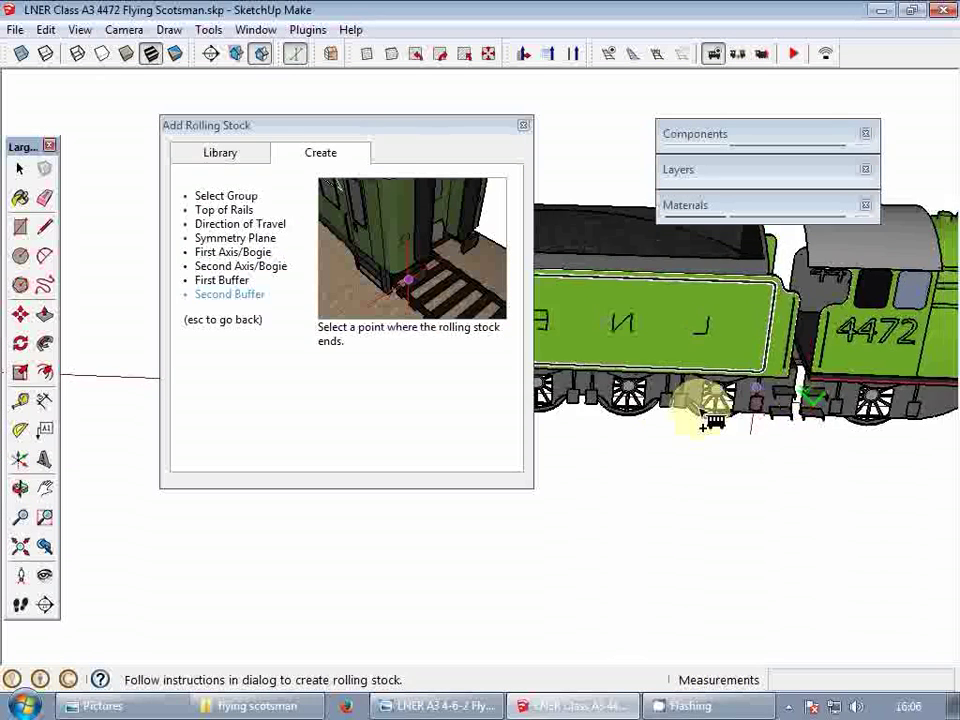
{"action": "middle_click_drag", "start_coordinate": [677, 399], "coordinate": [844, 410]}
{"action": "middle_click_drag", "start_coordinate": [621, 387], "coordinate": [780, 403], "text": "shift"}
{"action": "scroll", "coordinate": [667, 386], "scroll_direction": "up", "scroll_amount": 1}
{"action": "scroll", "coordinate": [650, 397], "scroll_direction": "up", "scroll_amount": 2}
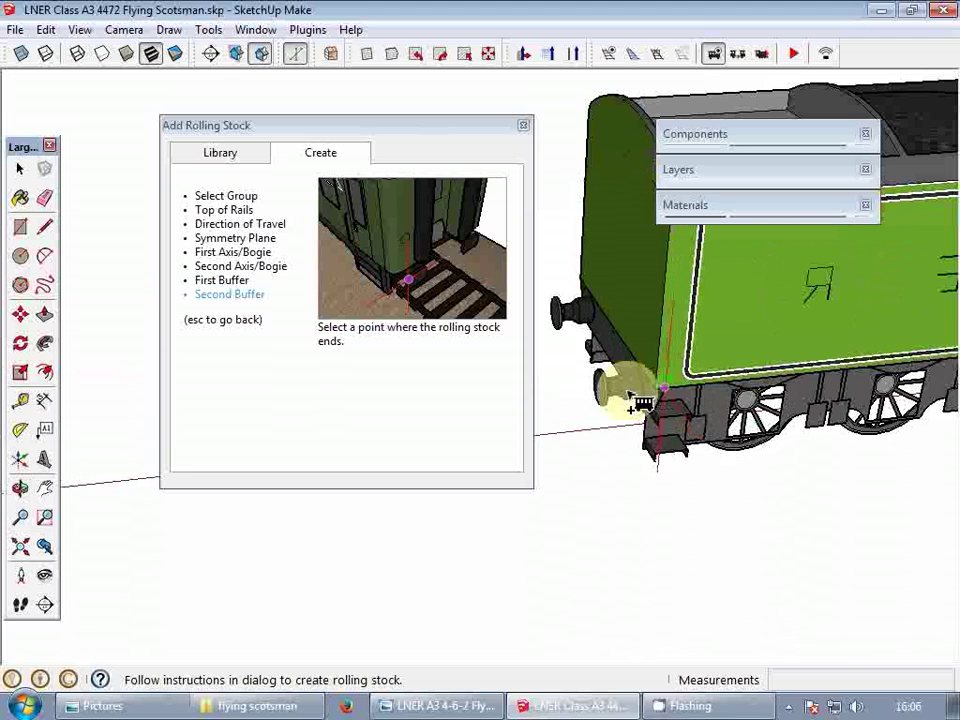
{"action": "left_click", "coordinate": [612, 396]}
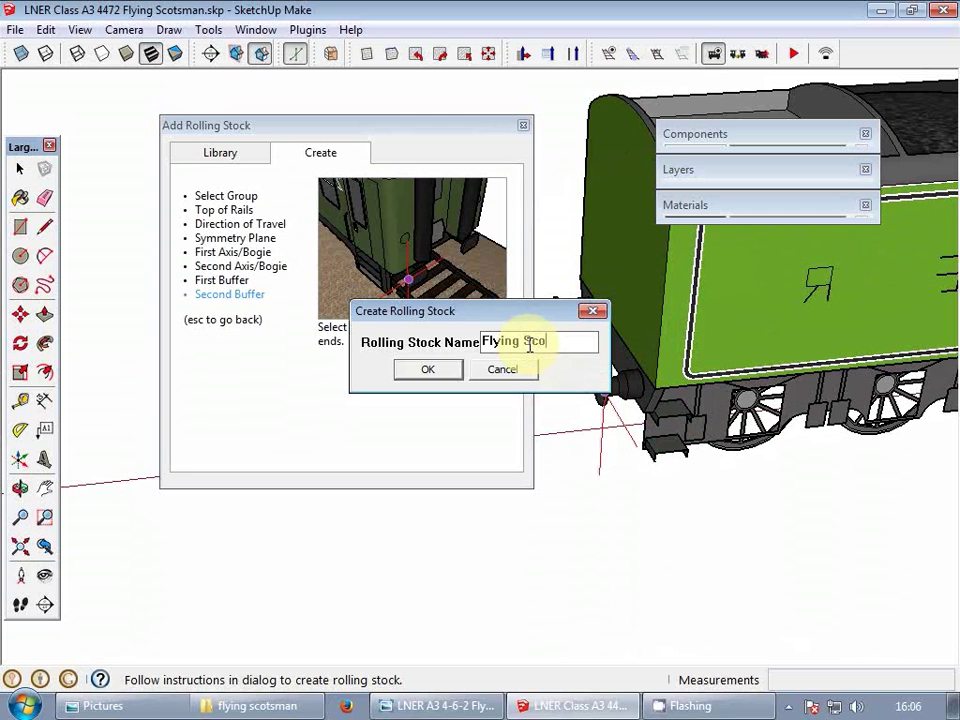
- Name the rolling stock "Flying Scotsman tender" and close the Add Rolling Stock dialog
{"action": "type", "text": "Flying Scotsman tender"}
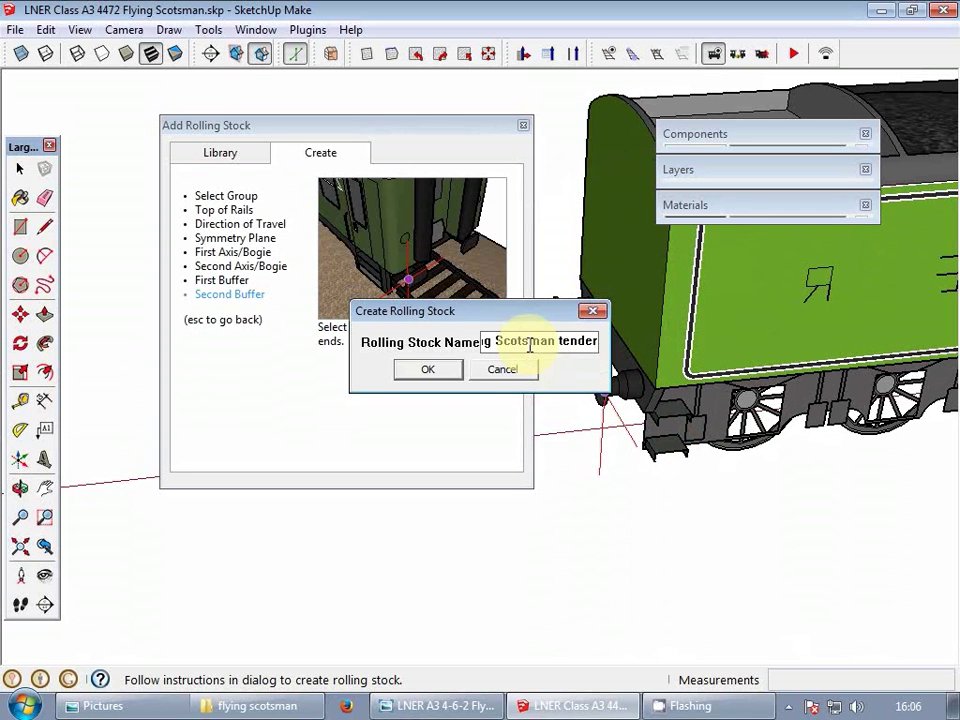
{"action": "left_click", "coordinate": [512, 376]}
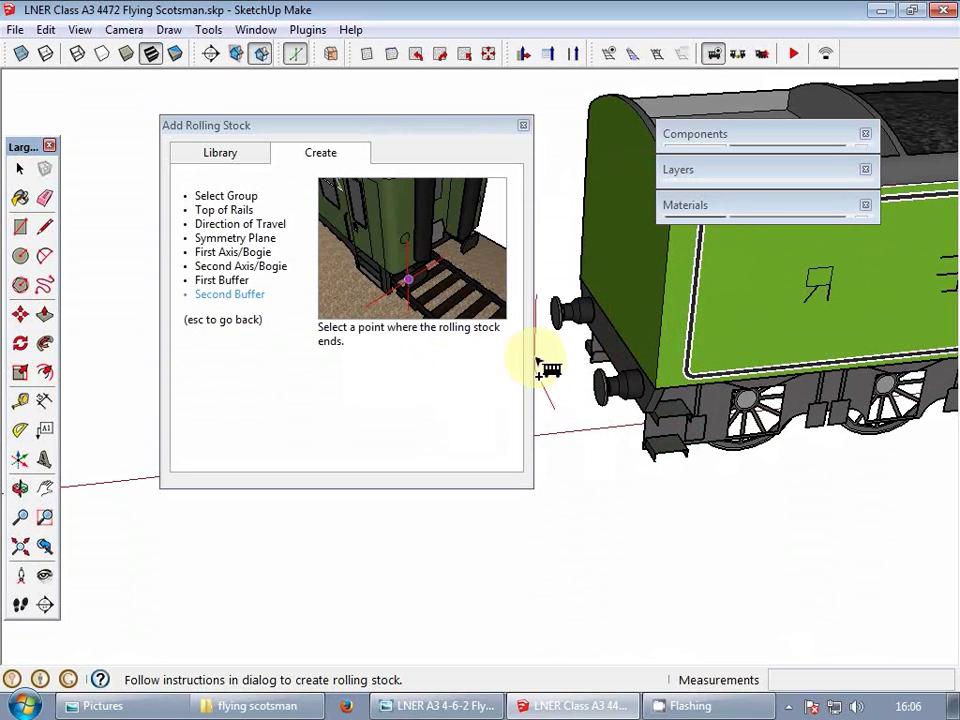
{"action": "left_click", "coordinate": [523, 125]}
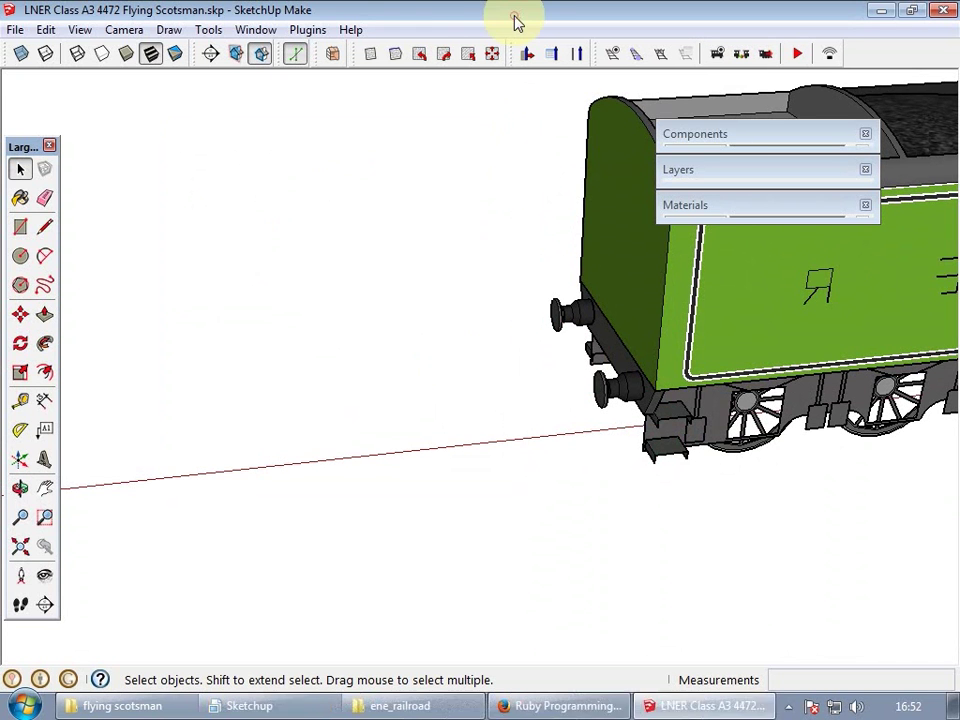
- Open the Railroad plugin's documentation at the page on creating custom rolling stock
{"action": "left_click", "coordinate": [306, 30]}
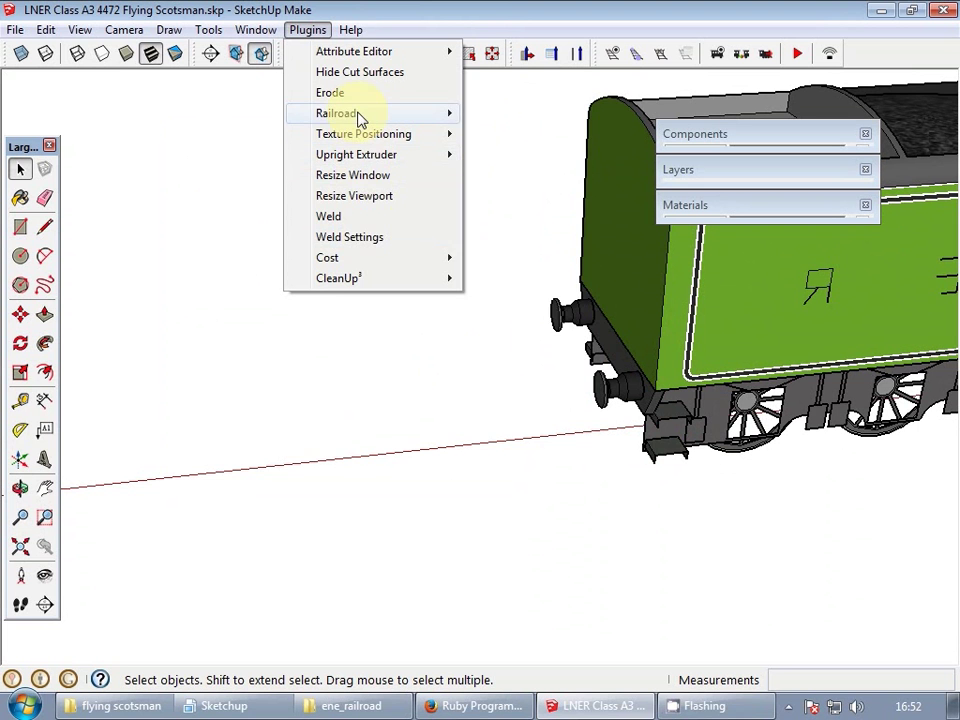
{"action": "mouse_move", "coordinate": [358, 116]}
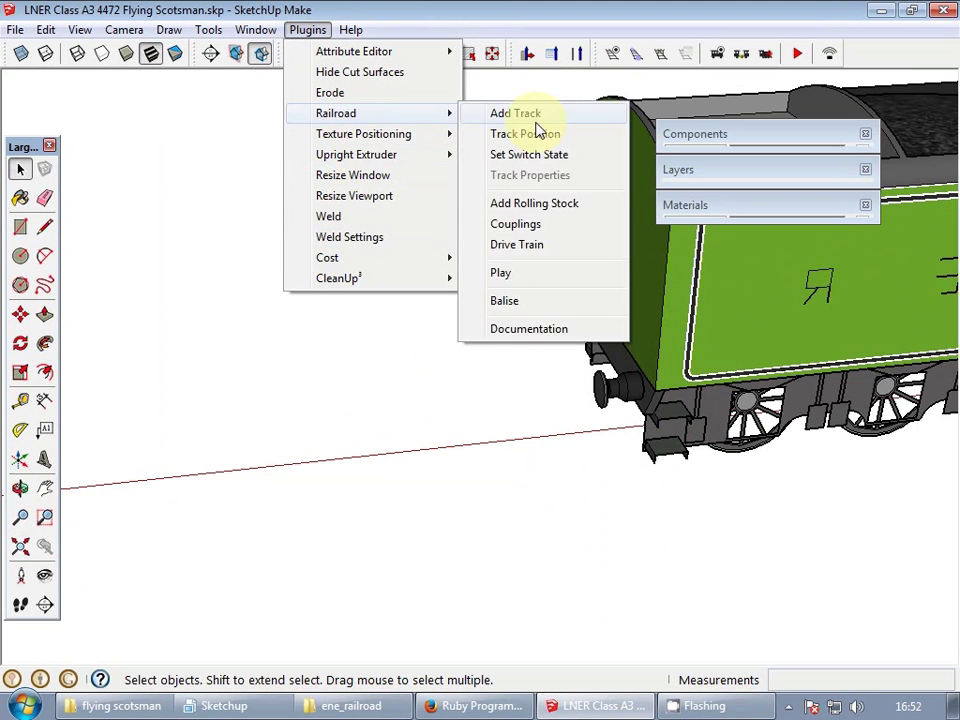
{"action": "left_click", "coordinate": [561, 334]}
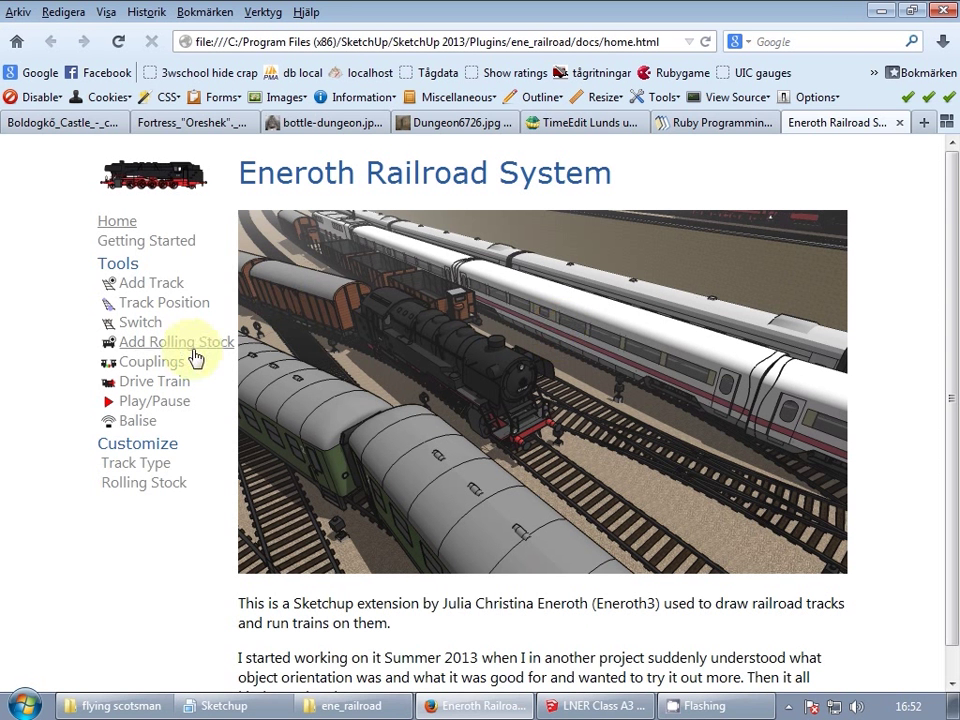
{"action": "left_click", "coordinate": [160, 490]}
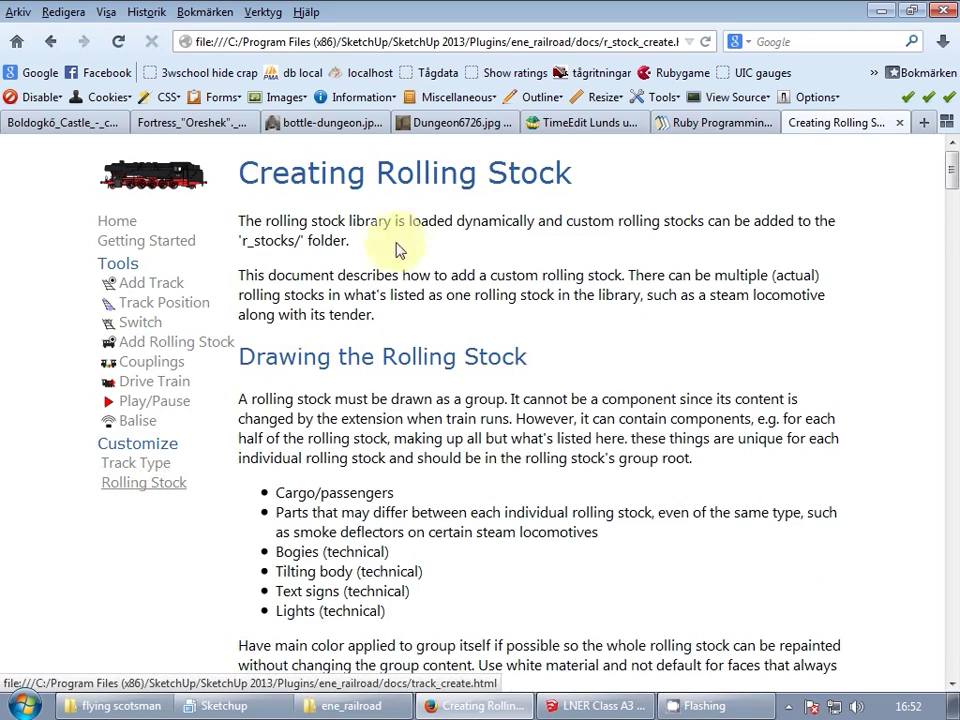
- Find the Save to library instructions, read the viewport advice and copy the command Ene_Railroad.active_model_2_rs_library
{"action": "scroll", "coordinate": [408, 246], "scroll_direction": "down", "scroll_amount": 10}
{"action": "scroll", "coordinate": [408, 246], "scroll_direction": "down", "scroll_amount": 15}
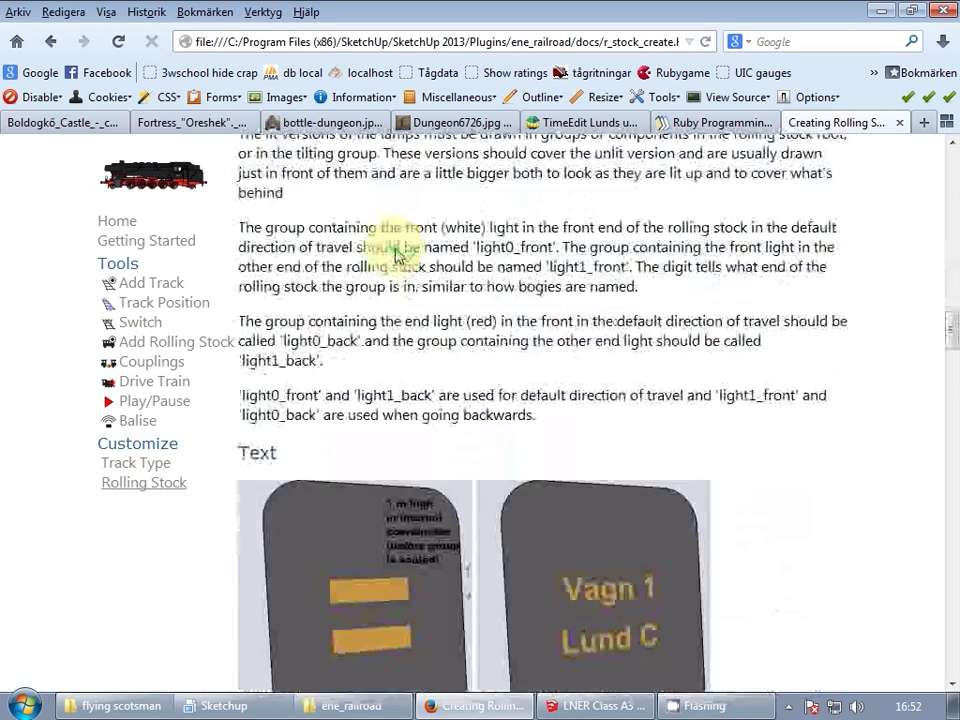
{"action": "scroll", "coordinate": [390, 250], "scroll_direction": "down", "scroll_amount": 15}
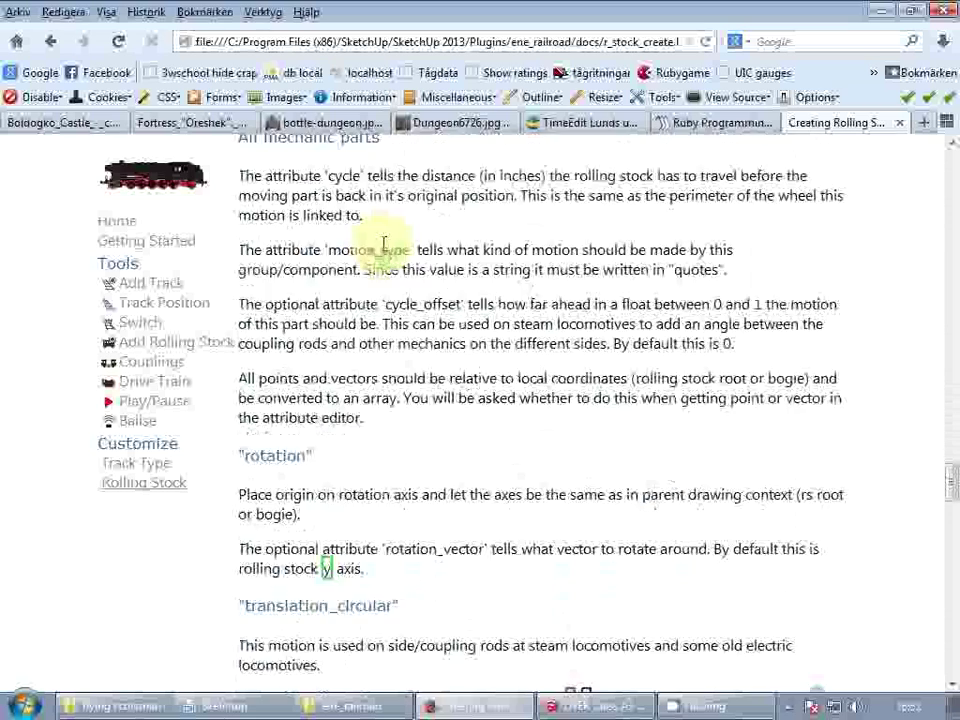
{"action": "scroll", "coordinate": [379, 244], "scroll_direction": "down", "scroll_amount": 15}
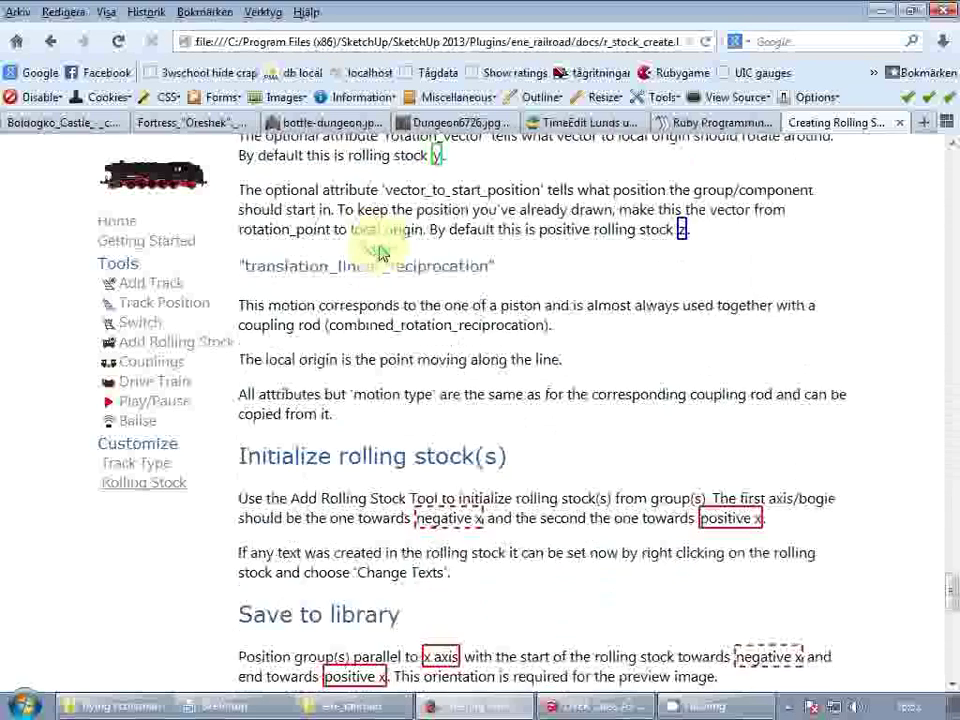
{"action": "triple_click", "coordinate": [308, 294]}
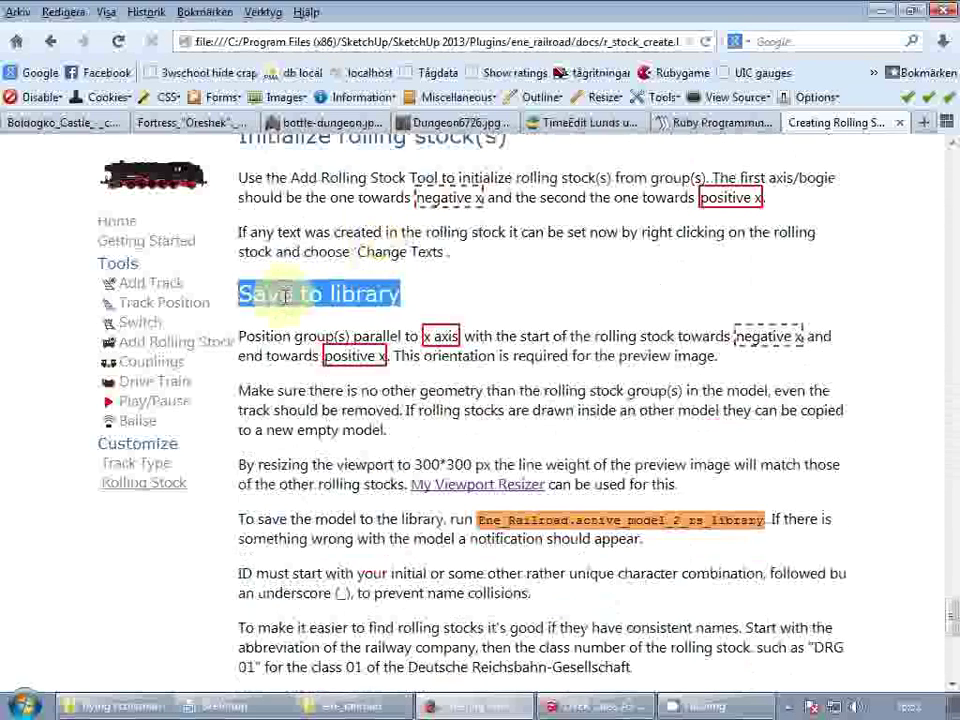
{"action": "scroll", "coordinate": [320, 310], "scroll_direction": "down", "scroll_amount": 2}
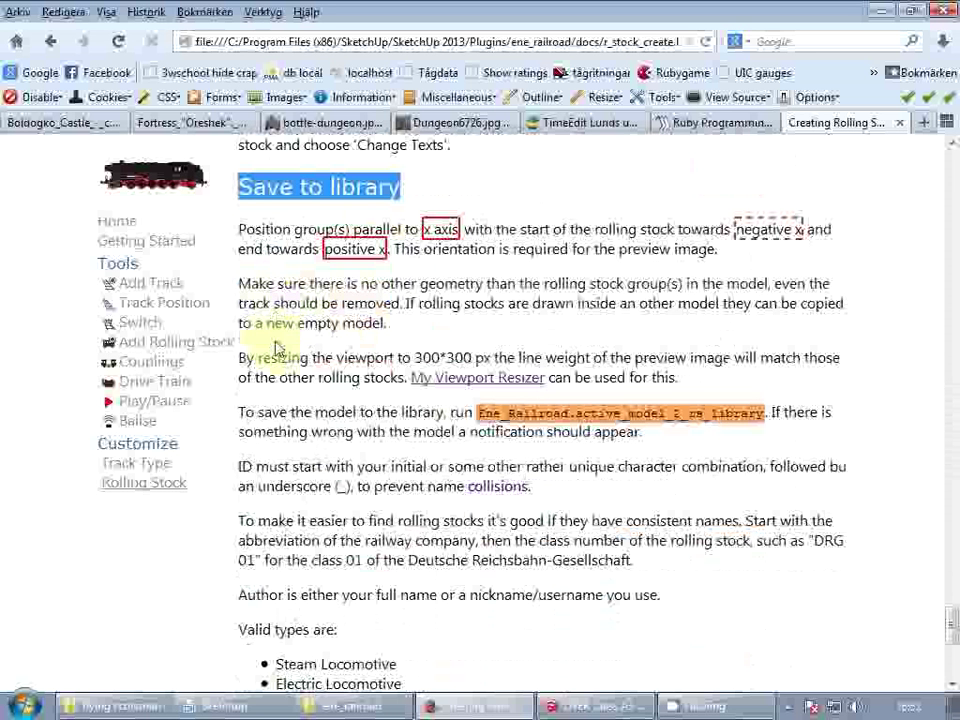
{"action": "left_click_drag", "start_coordinate": [267, 358], "coordinate": [784, 360]}
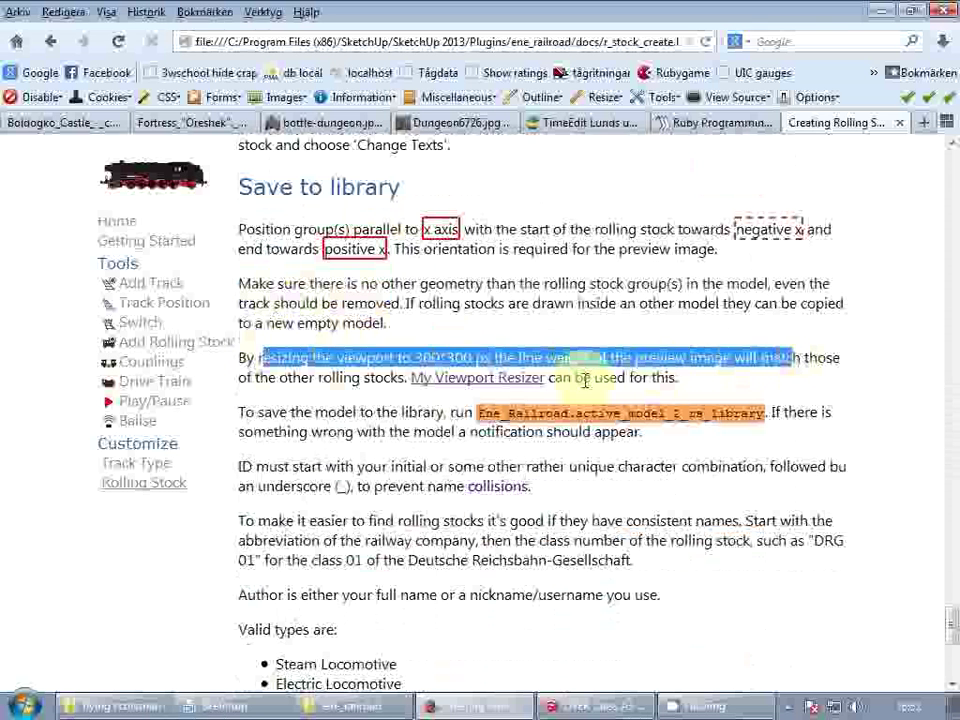
{"action": "left_click", "coordinate": [598, 377]}
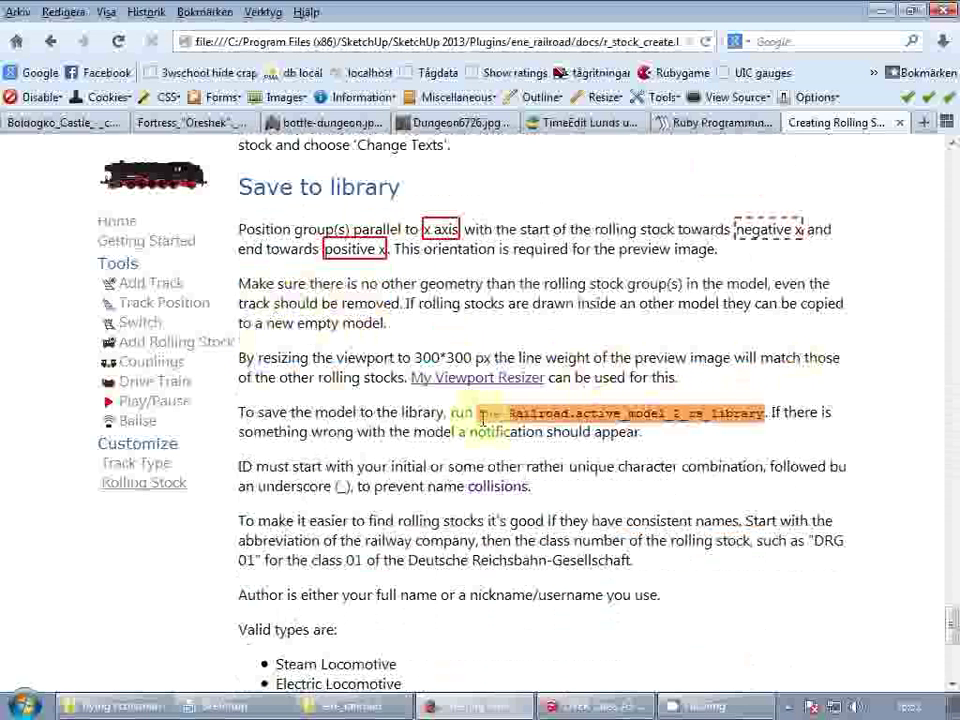
{"action": "left_click_drag", "start_coordinate": [480, 413], "coordinate": [763, 413]}
{"action": "key", "text": "ctrl+c"}
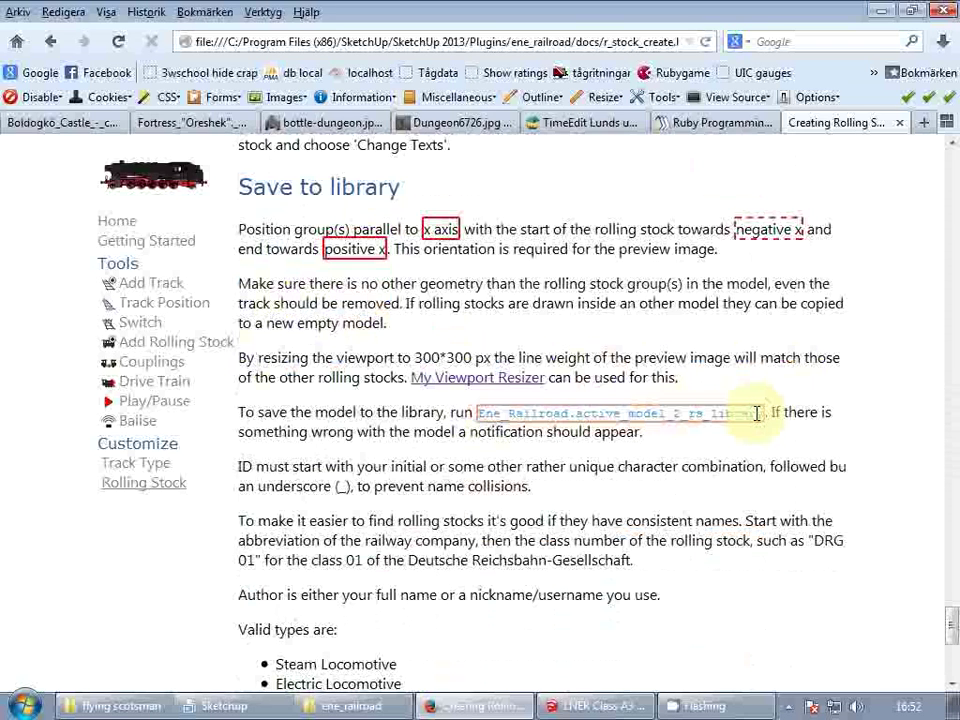
- Switch back to SketchUp and resize the viewport to 300 by 300 pixels
{"action": "key", "text": "alt+Tab"}
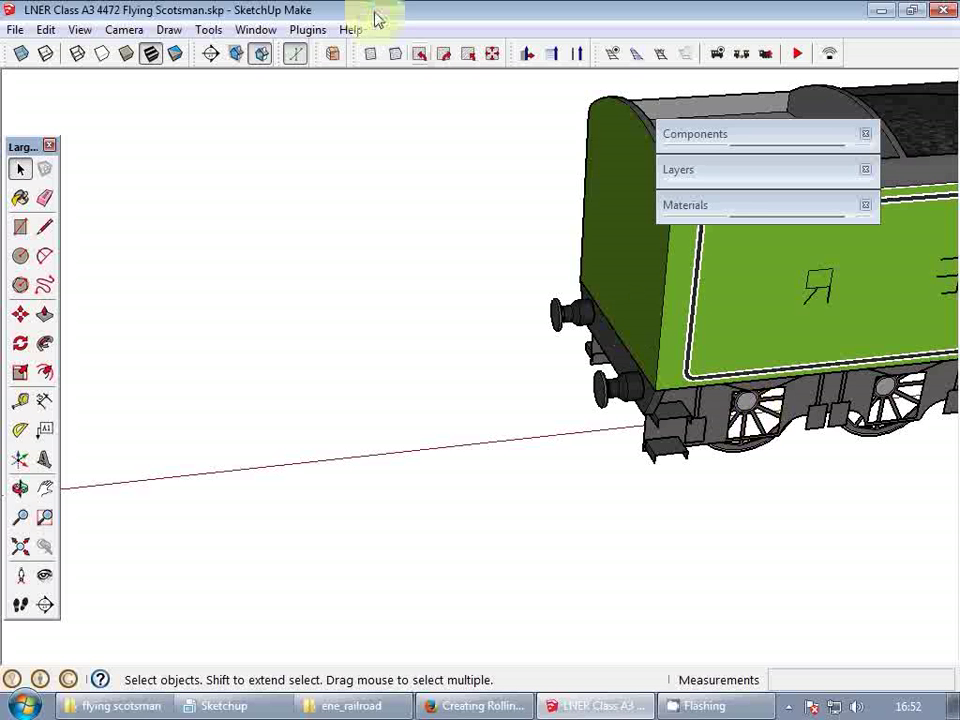
{"action": "left_click", "coordinate": [256, 30]}
{"action": "mouse_move", "coordinate": [297, 34]}
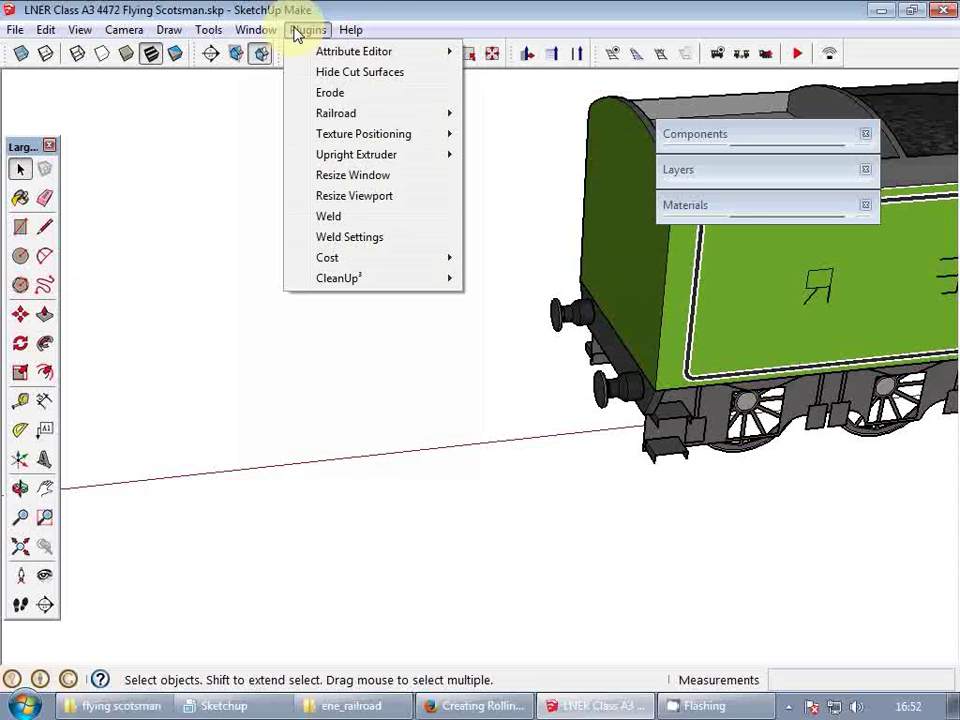
{"action": "left_click", "coordinate": [392, 197]}
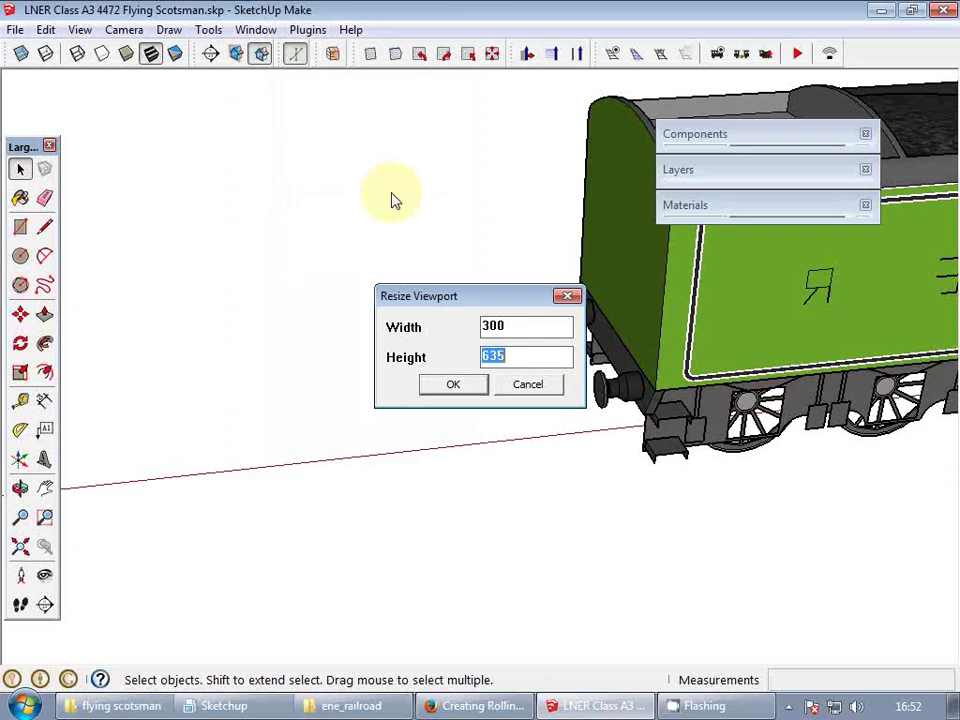
{"action": "key", "text": "Return"}
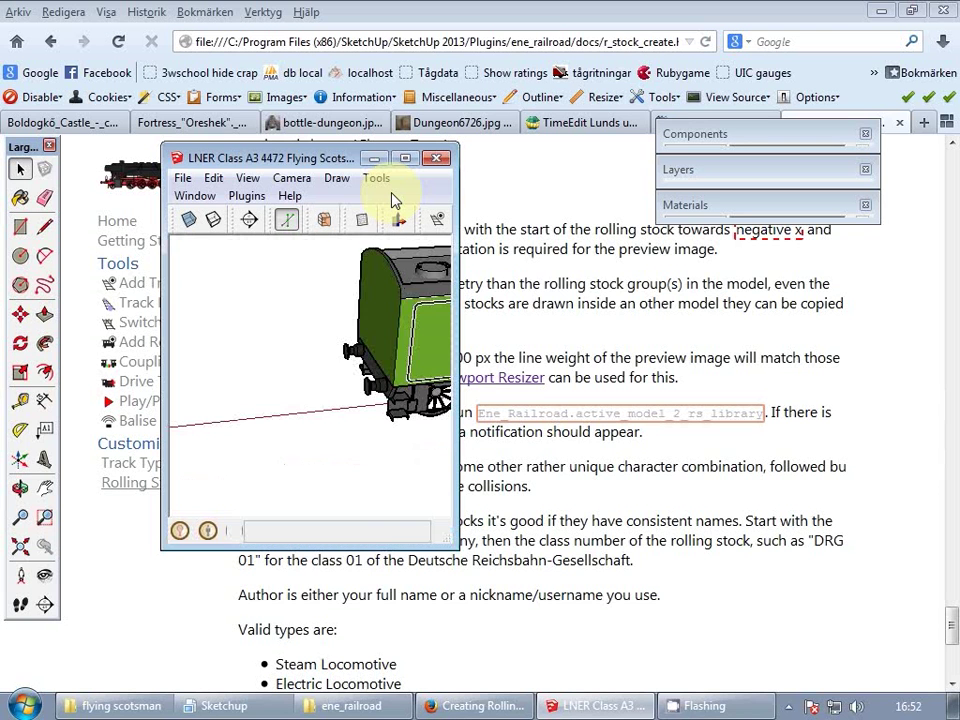
- Open the Ruby Console and try to save the model to the rolling stock library with Ene_Railroad.active_model_2_rs_library
{"action": "left_click", "coordinate": [185, 198]}
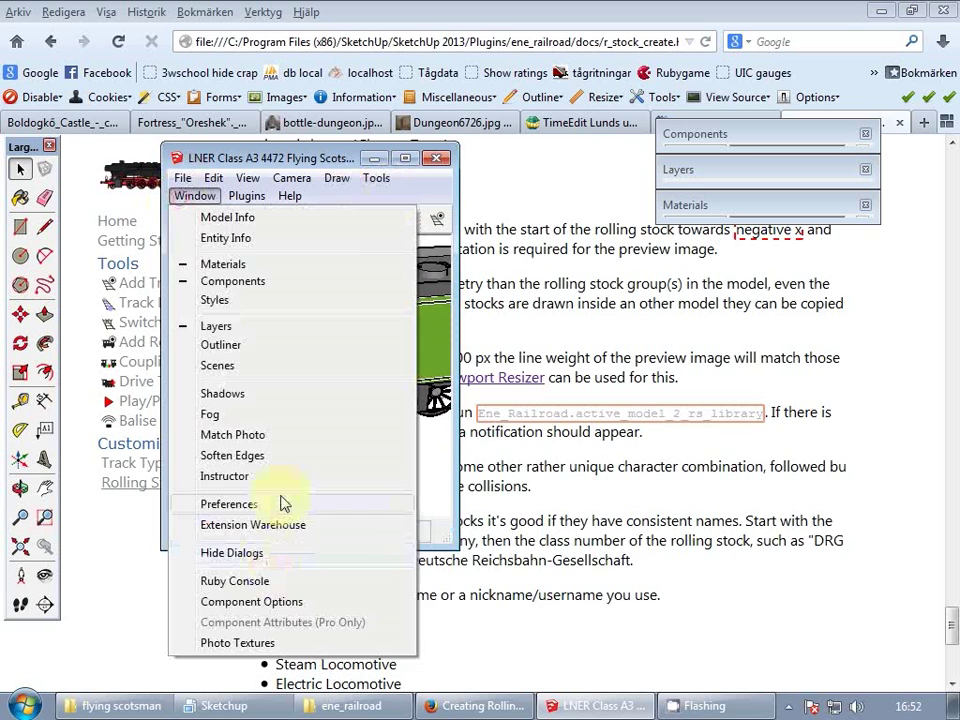
{"action": "left_click", "coordinate": [253, 580]}
{"action": "left_click_drag", "start_coordinate": [640, 380], "coordinate": [567, 369]}
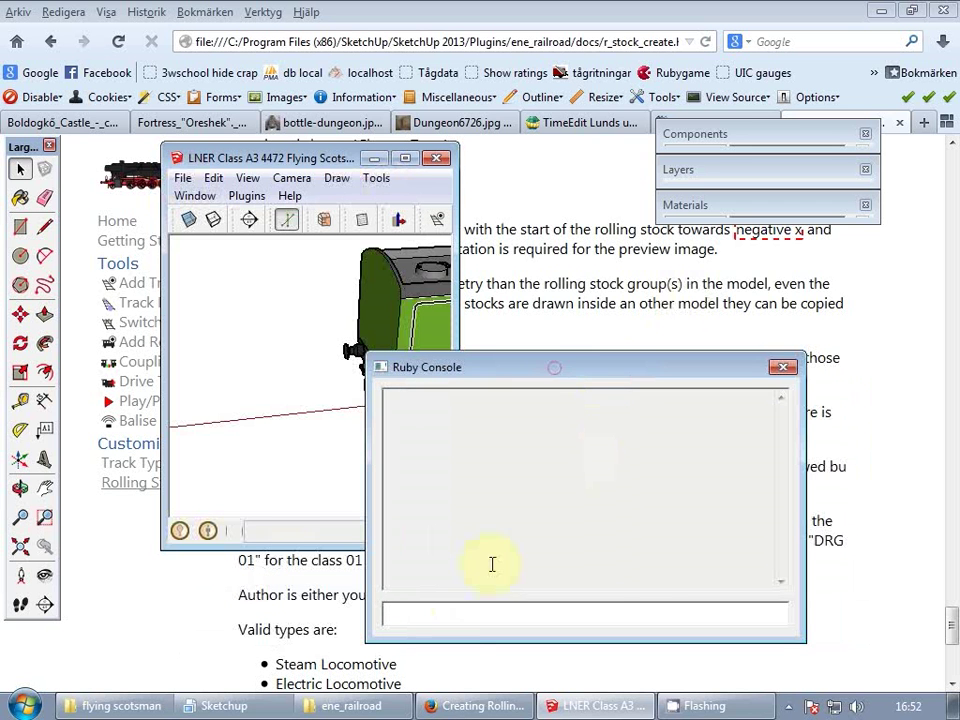
{"action": "left_click", "coordinate": [452, 618]}
{"action": "key", "text": "ctrl+v"}
{"action": "key", "text": "Return"}
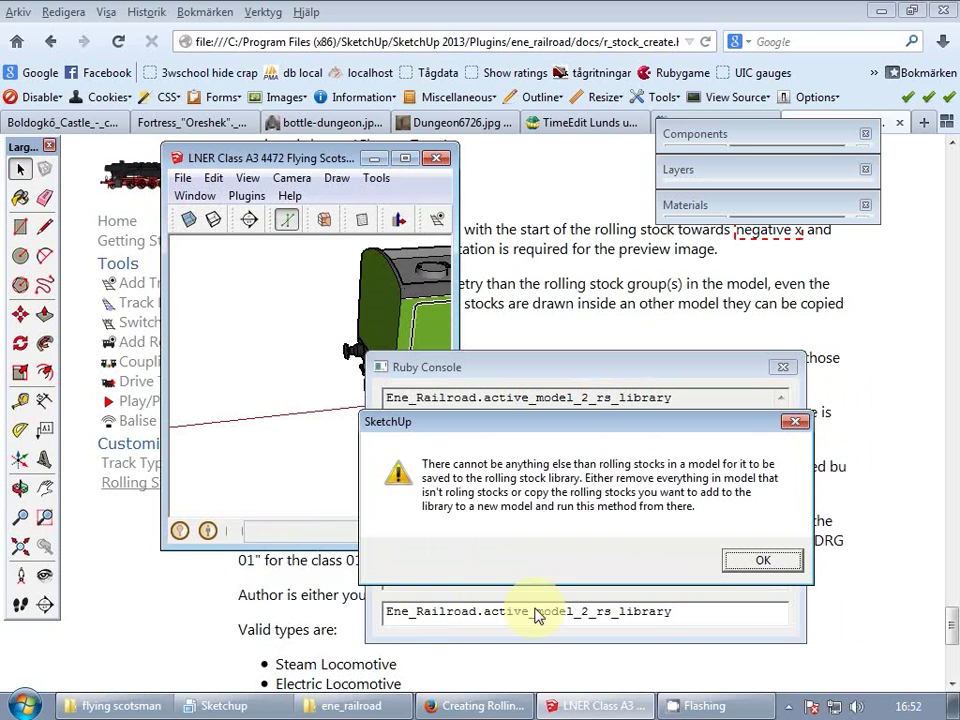
{"action": "left_click", "coordinate": [757, 561]}
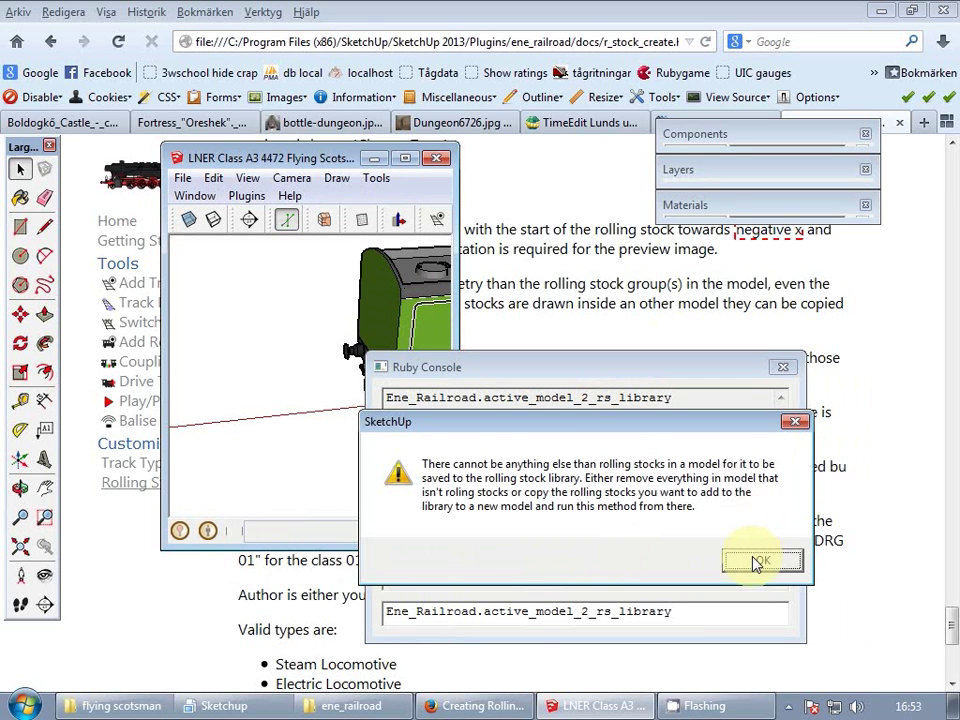
- Delete the stray grey panel standing beyond the locomotive's front so only the rolling stock is left in the model
{"action": "left_click_drag", "start_coordinate": [449, 370], "coordinate": [518, 388]}
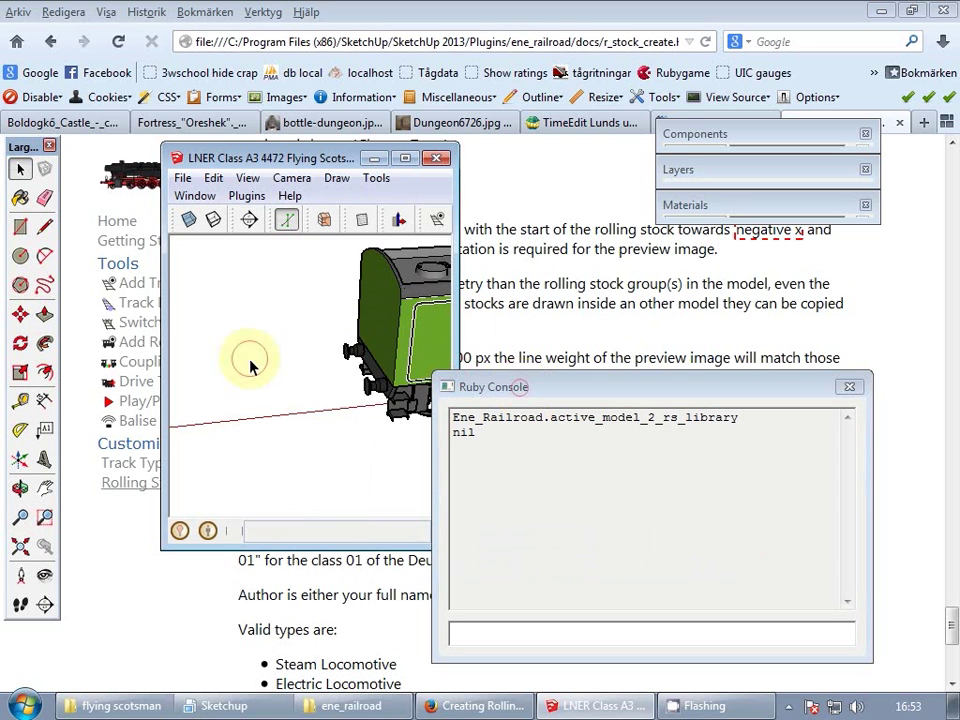
{"action": "scroll", "coordinate": [250, 366], "scroll_direction": "down", "scroll_amount": 5}
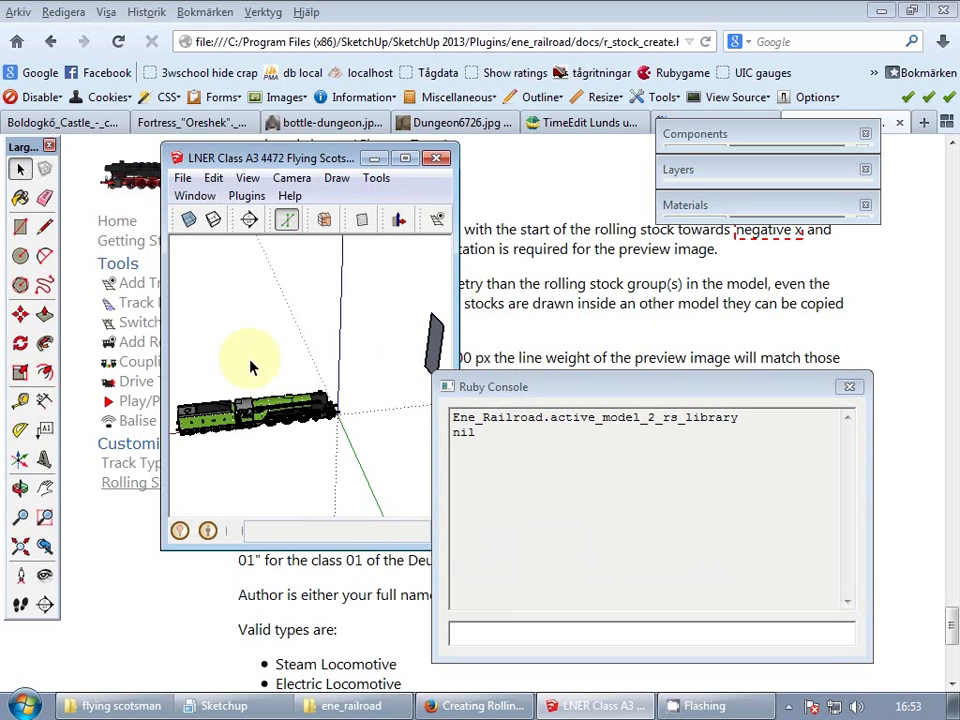
{"action": "middle_click_drag", "start_coordinate": [253, 364], "coordinate": [440, 345]}
{"action": "key", "text": "Delete"}
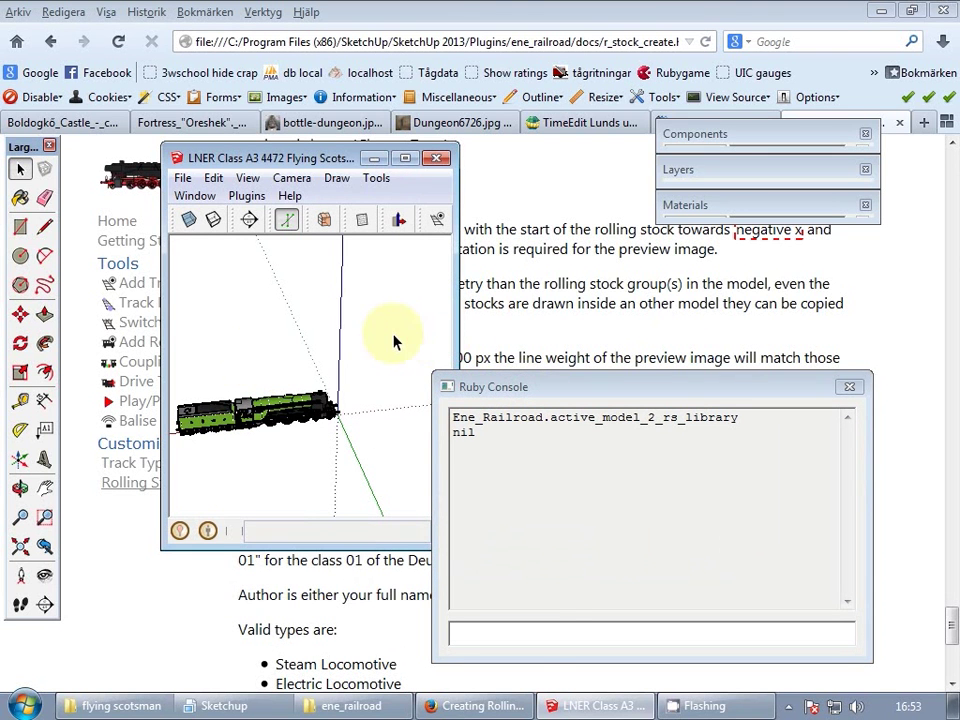
- Fit the whole train in the view and rerun the save-to-library command in the Ruby Console
{"action": "key", "text": "shift+z"}
{"action": "key", "text": "Up"}
{"action": "key", "text": "Return"}
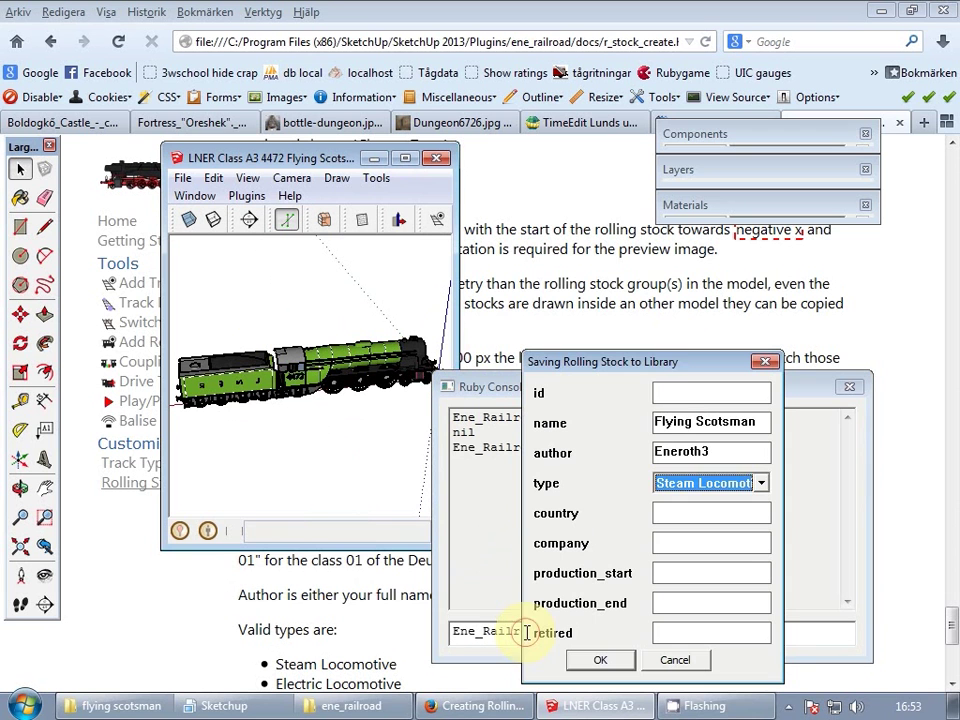
- Save the library entry with id ene_LNER_Flying_Scotsman, country GB, company LNER, production start and end 1923, and retired 1963
{"action": "left_click", "coordinate": [680, 391]}
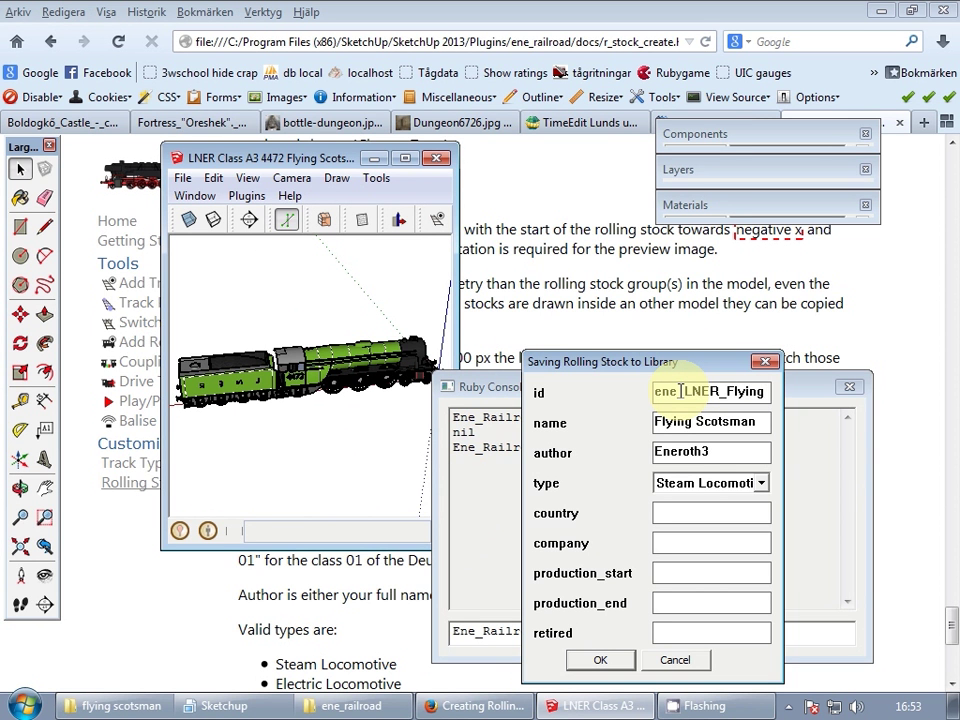
{"action": "type", "text": "_Scotsman"}
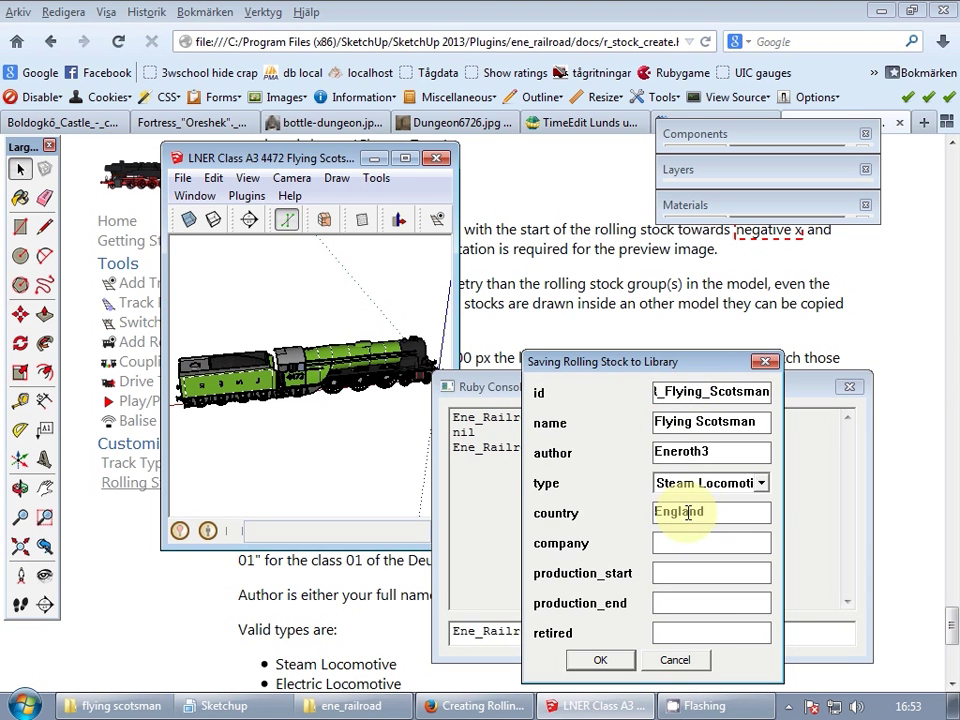
{"action": "double_click", "coordinate": [688, 513]}
{"action": "left_click", "coordinate": [690, 541]}
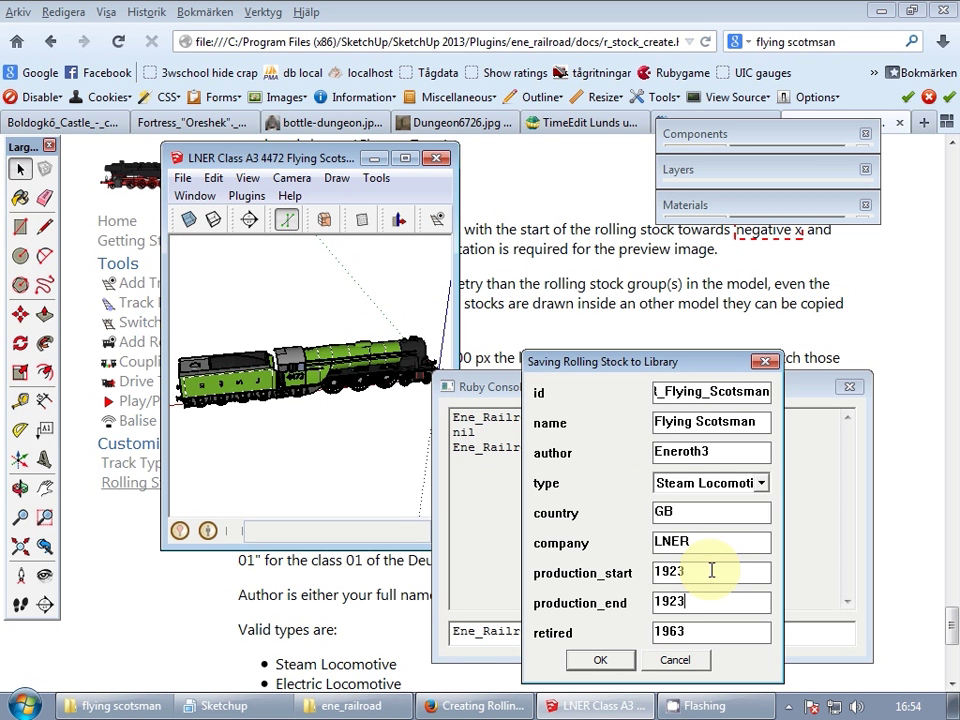
{"action": "left_click", "coordinate": [600, 663]}
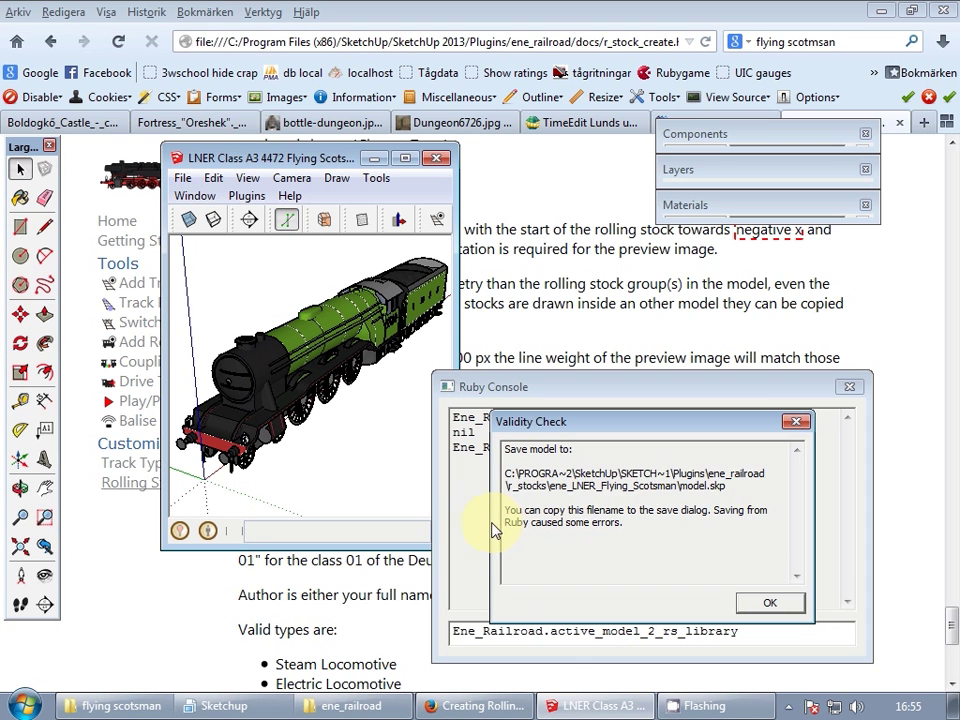
- Save the model as model.skp in the r_stocks\ene_LNER_Flying_Scotsman folder, using the path given in the validity message
{"action": "left_click_drag", "start_coordinate": [739, 484], "coordinate": [487, 476]}
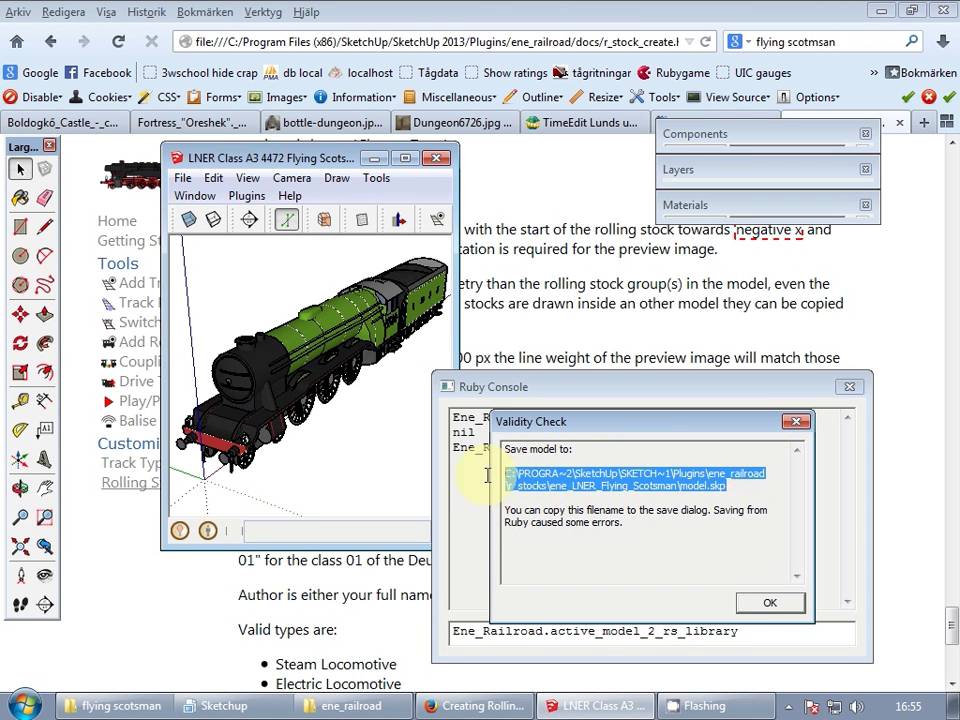
{"action": "left_click", "coordinate": [772, 604]}
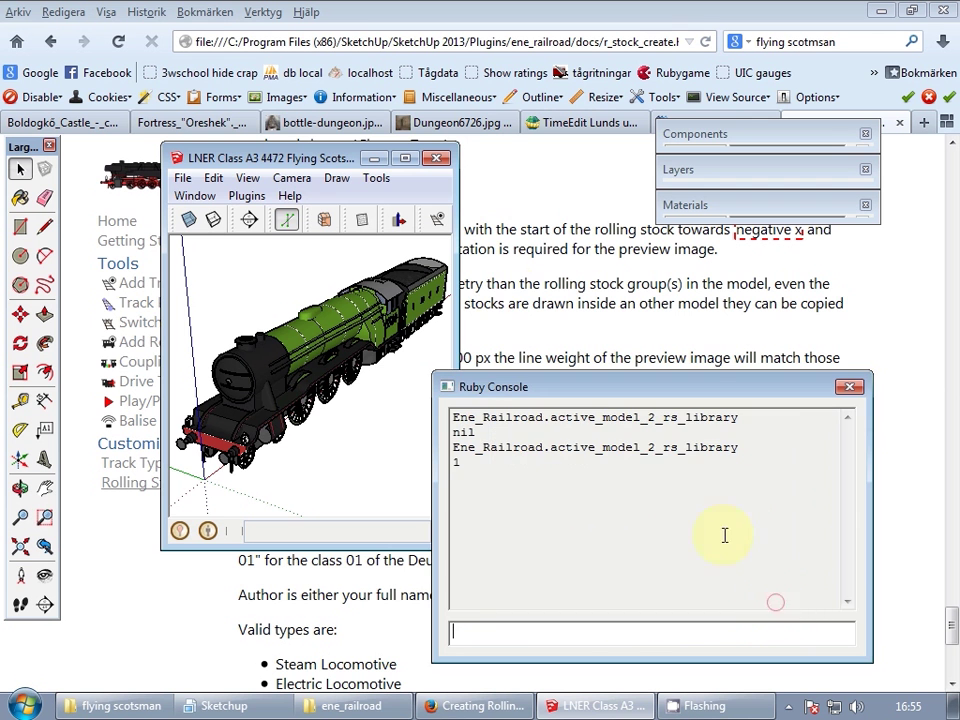
{"action": "left_click", "coordinate": [850, 386]}
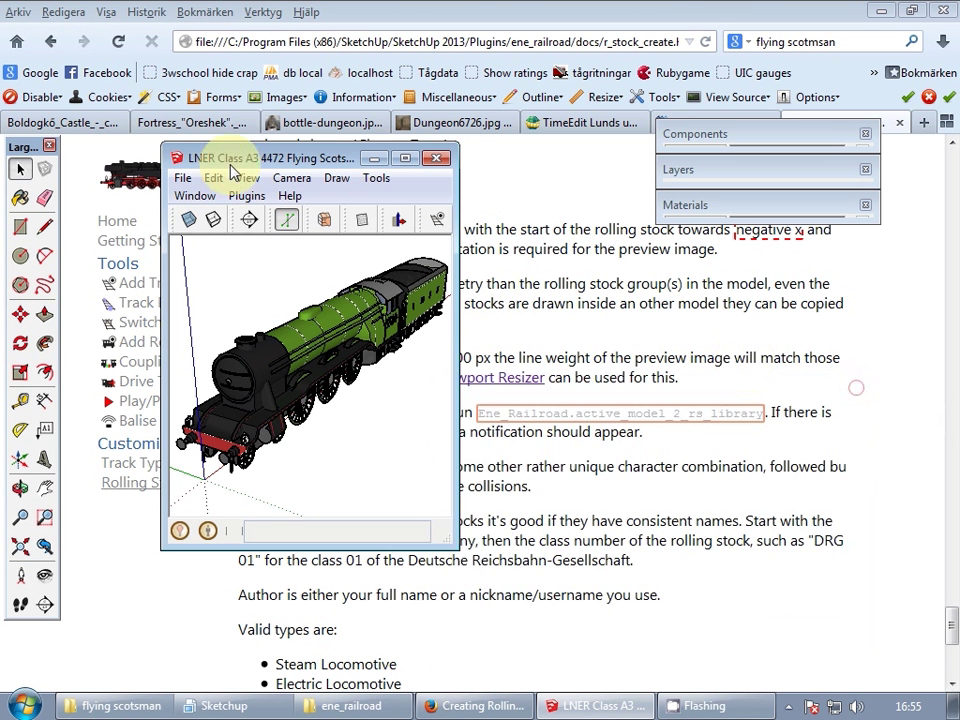
{"action": "left_click", "coordinate": [184, 177]}
{"action": "left_click", "coordinate": [250, 216]}
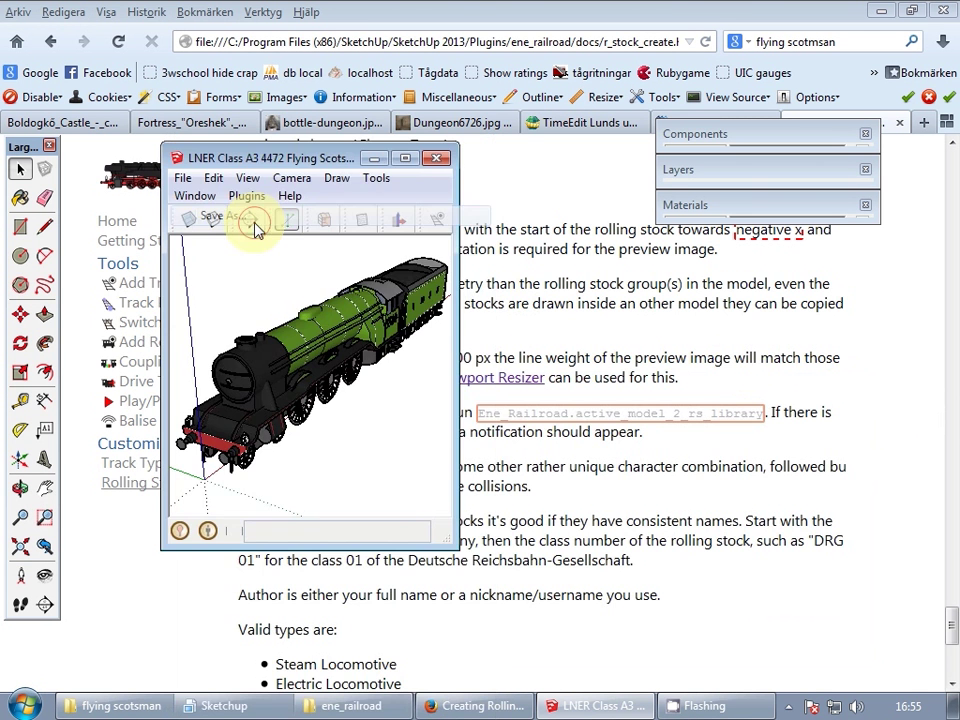
{"action": "key", "text": "ctrl+v"}
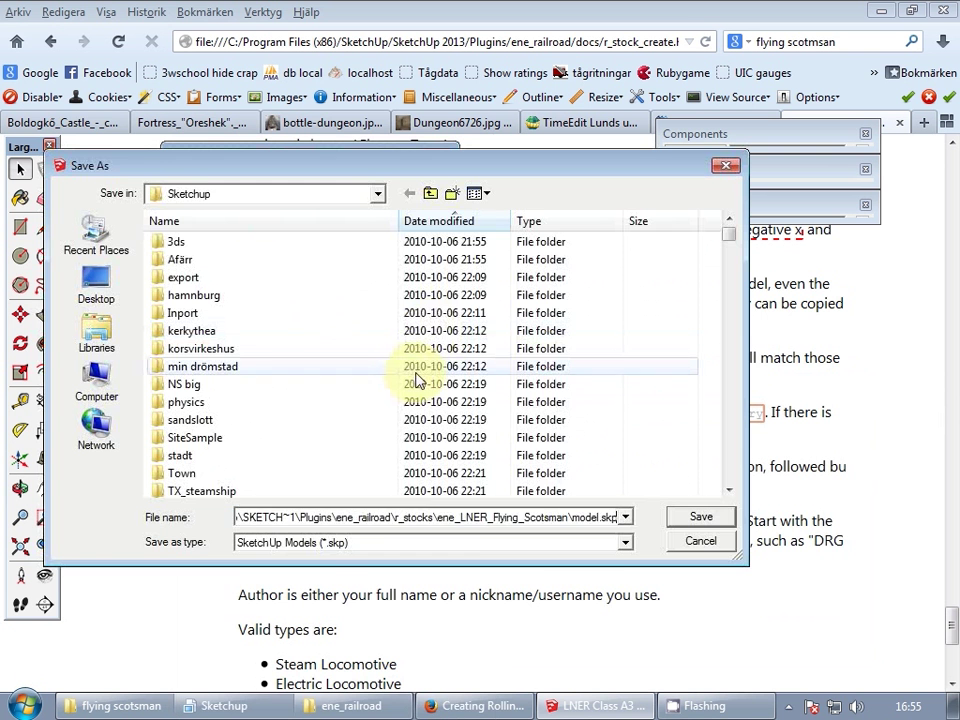
{"action": "key", "text": "Return"}
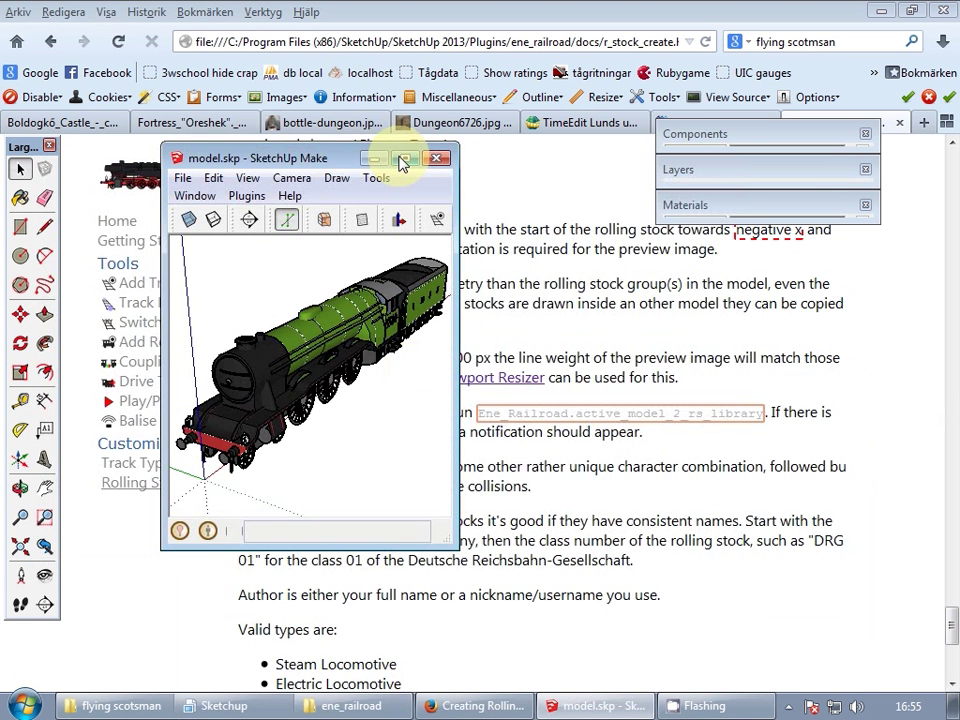
- Close the saved library model and restart SketchUp with a new empty document
{"action": "left_click", "coordinate": [400, 163]}
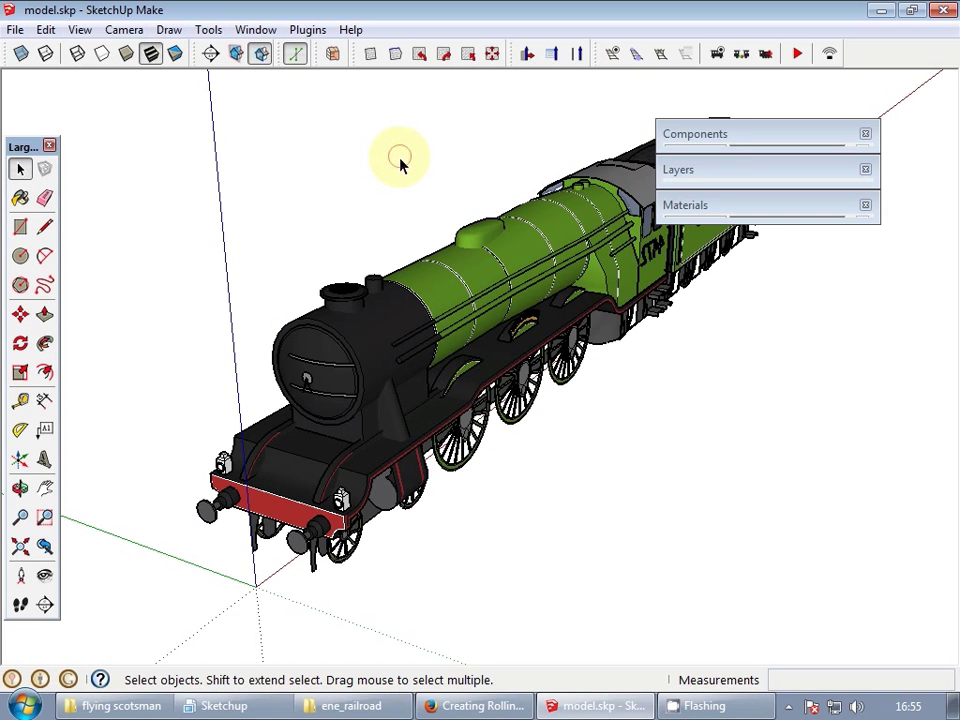
{"action": "left_click", "coordinate": [945, 12]}
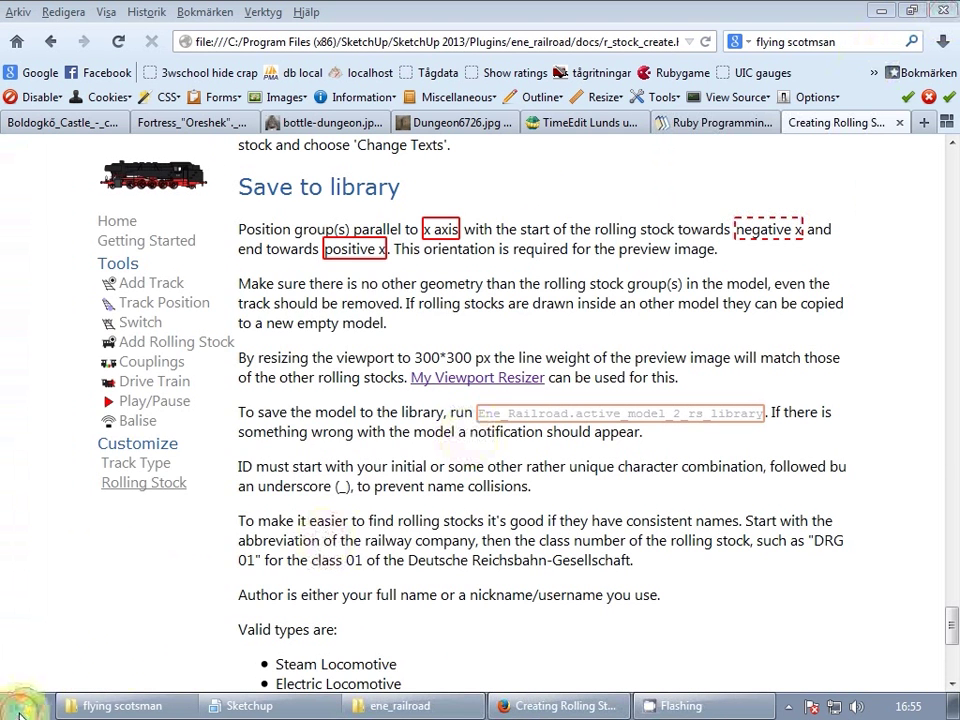
{"action": "left_click", "coordinate": [22, 705]}
{"action": "left_click", "coordinate": [133, 345]}
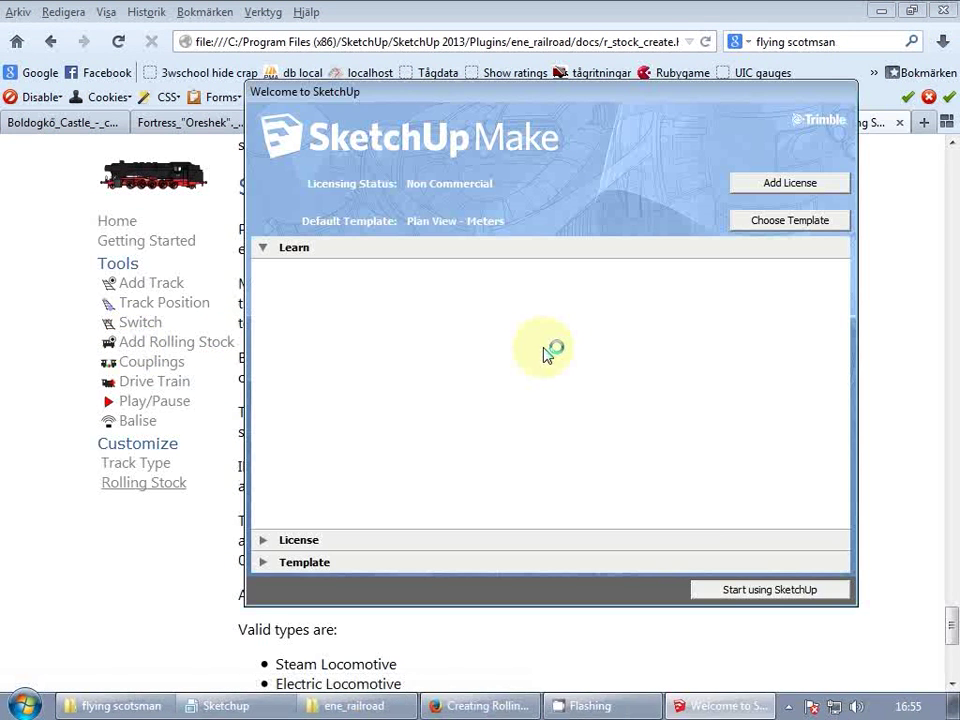
{"action": "left_click", "coordinate": [733, 589]}
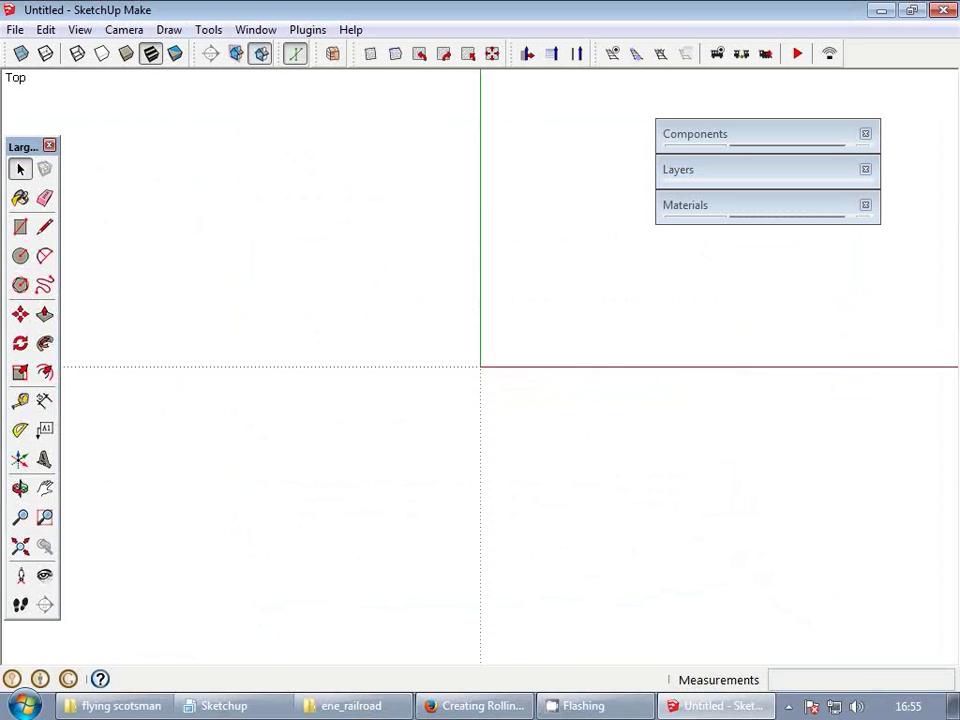
- Insert a Matching Straight track near the origin and reposition its far end to form a long, gentle Arc curve
{"action": "left_click", "coordinate": [612, 53]}
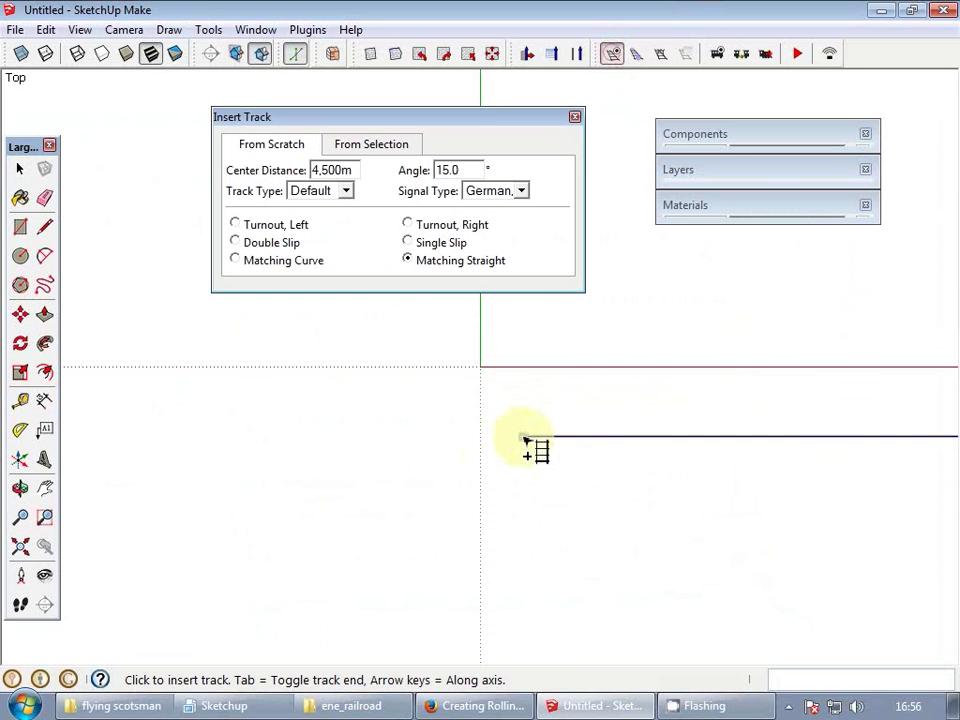
{"action": "left_click", "coordinate": [230, 500]}
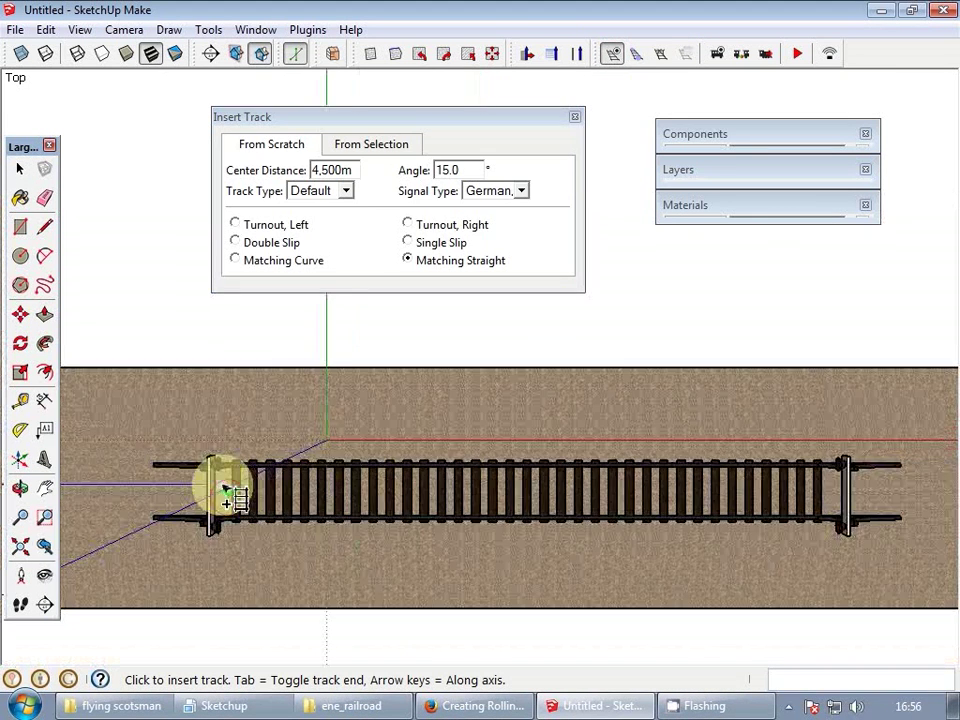
{"action": "right_click", "coordinate": [257, 454]}
{"action": "left_click", "coordinate": [326, 394]}
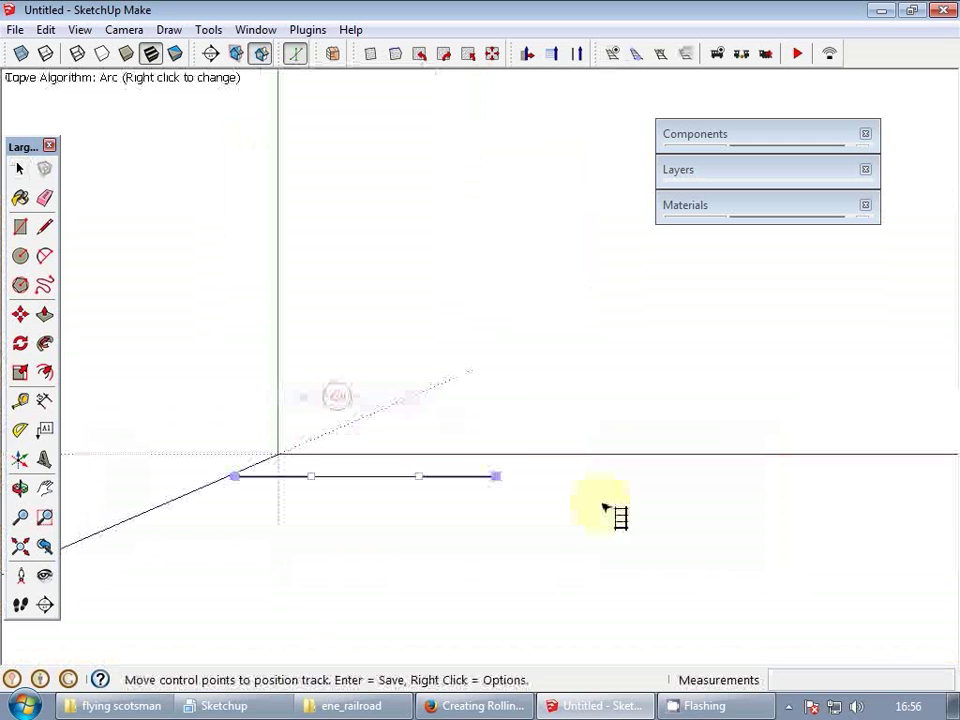
{"action": "left_click", "coordinate": [494, 476]}
{"action": "scroll", "coordinate": [857, 354], "scroll_direction": "down", "scroll_amount": 4}
{"action": "middle_click_drag", "start_coordinate": [850, 346], "coordinate": [660, 371], "text": "shift"}
{"action": "left_click", "coordinate": [795, 335]}
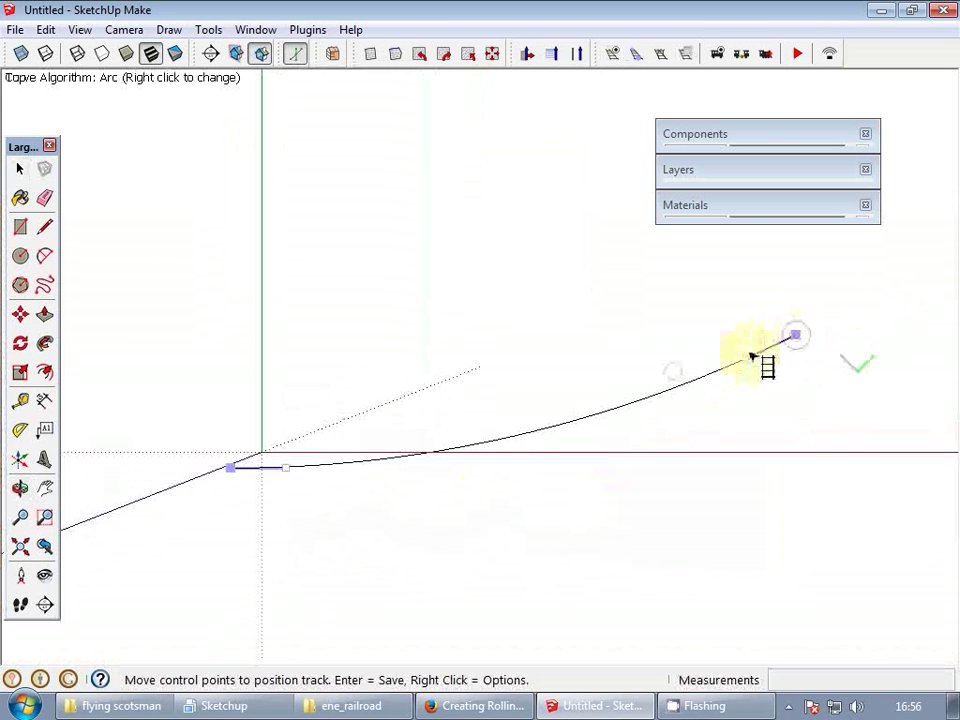
{"action": "key", "text": "Return"}
{"action": "key", "text": "space"}
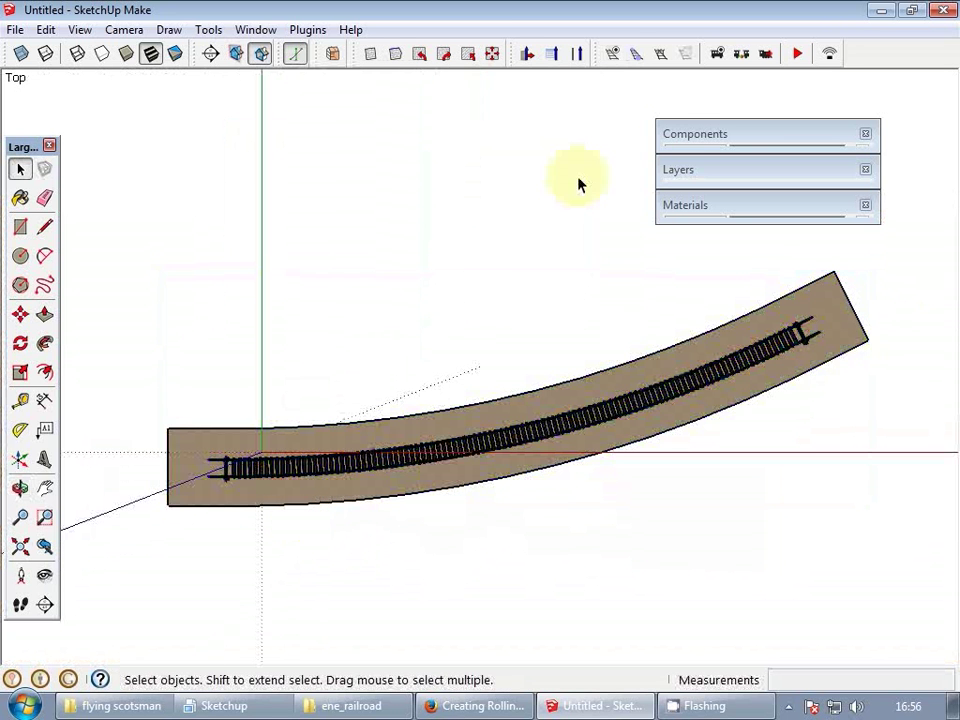
- Place the Flying Scotsman from the rolling stock library on the curved track and inspect the train from both sides
{"action": "left_click", "coordinate": [718, 53]}
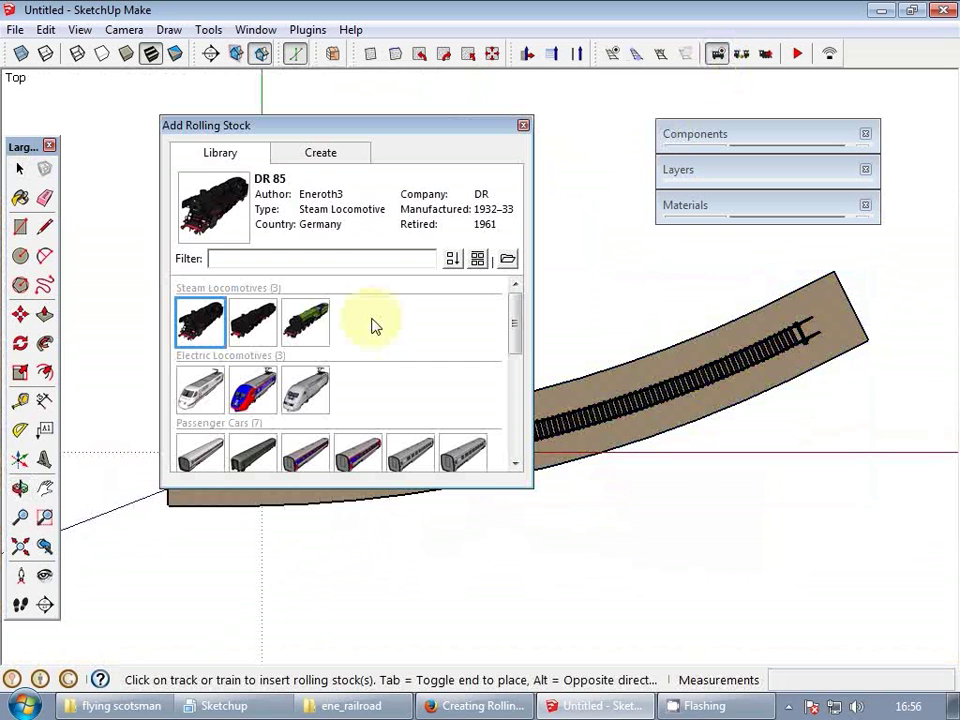
{"action": "left_click", "coordinate": [306, 322]}
{"action": "middle_click_drag", "start_coordinate": [634, 377], "coordinate": [579, 403]}
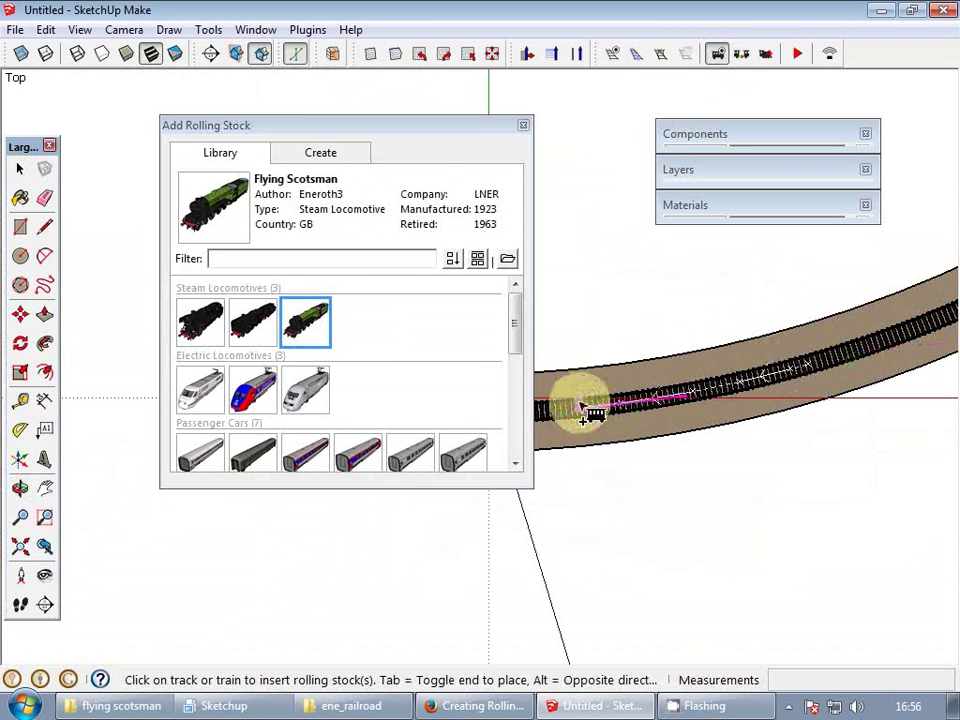
{"action": "left_click", "coordinate": [592, 409]}
{"action": "key", "text": "space"}
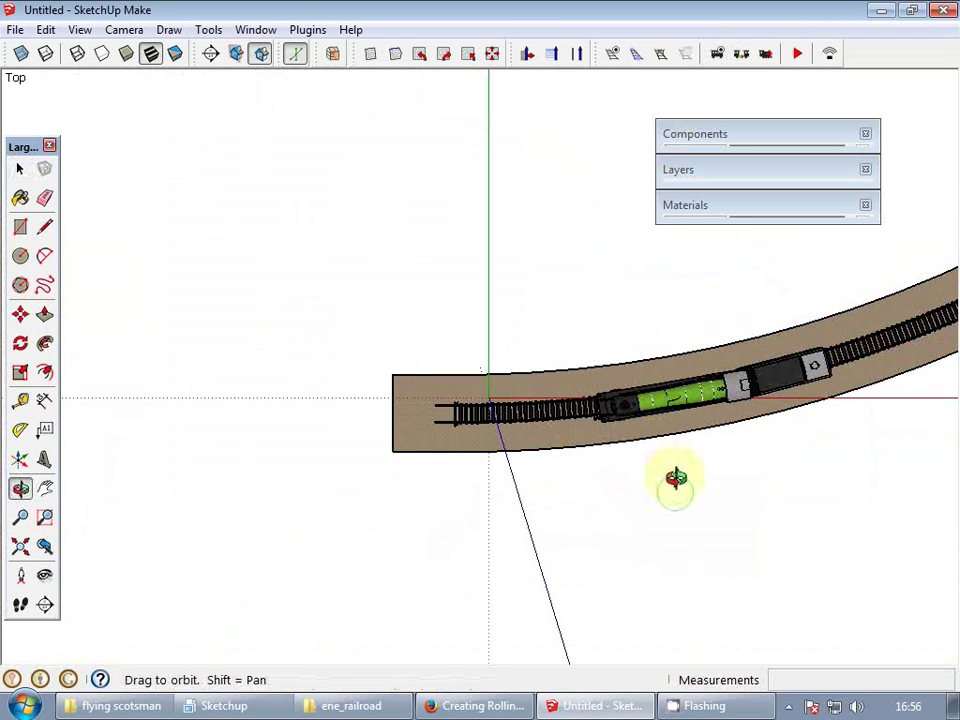
{"action": "middle_click_drag", "start_coordinate": [675, 480], "coordinate": [611, 366]}
{"action": "scroll", "coordinate": [765, 427], "scroll_direction": "up", "scroll_amount": 4}
{"action": "scroll", "coordinate": [611, 366], "scroll_direction": "up", "scroll_amount": 3}
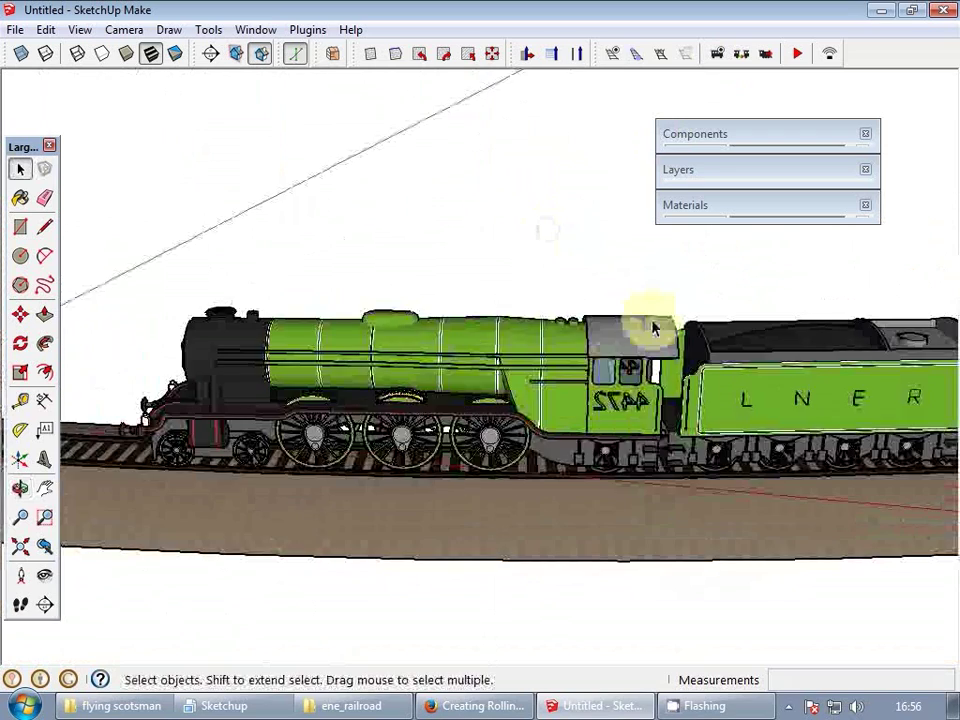
{"action": "middle_click_drag", "start_coordinate": [654, 326], "coordinate": [830, 405]}
{"action": "middle_click_drag", "start_coordinate": [399, 437], "coordinate": [715, 410]}
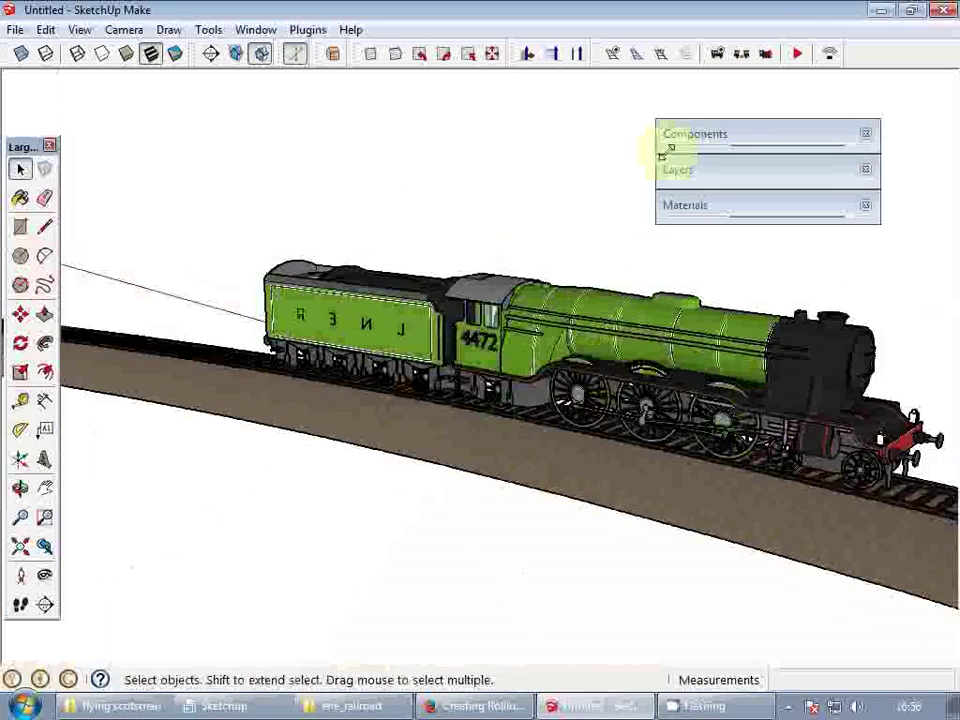
- Drive the Flying Scotsman along the track at 1.24 m/s with the camera following, and bring it to a stop
{"action": "left_click", "coordinate": [766, 53]}
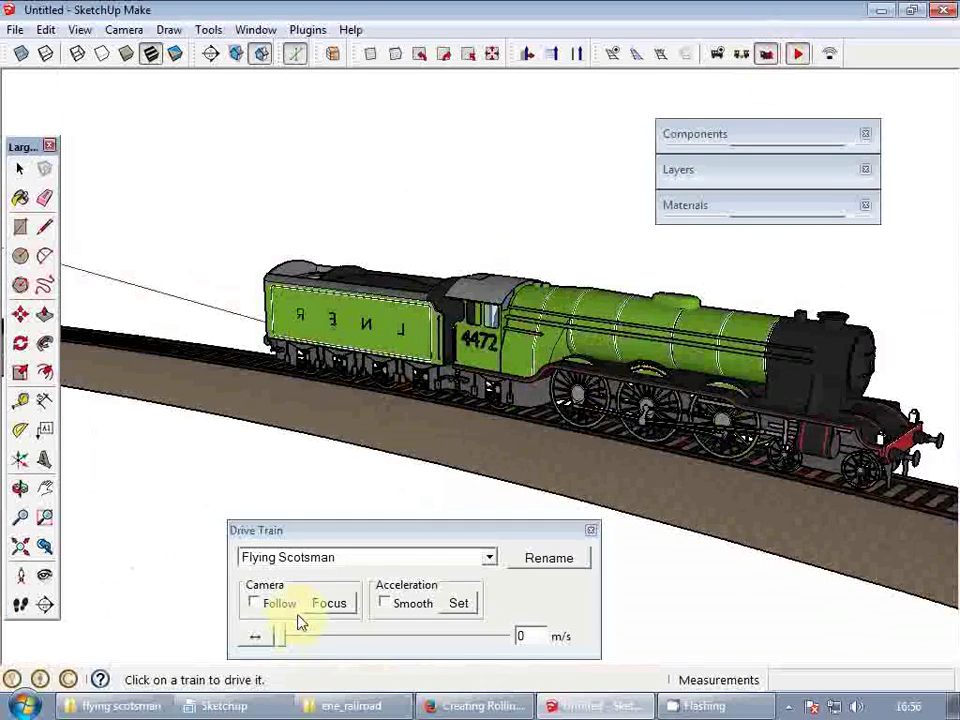
{"action": "left_click_drag", "start_coordinate": [285, 636], "coordinate": [290, 638]}
{"action": "left_click", "coordinate": [253, 603]}
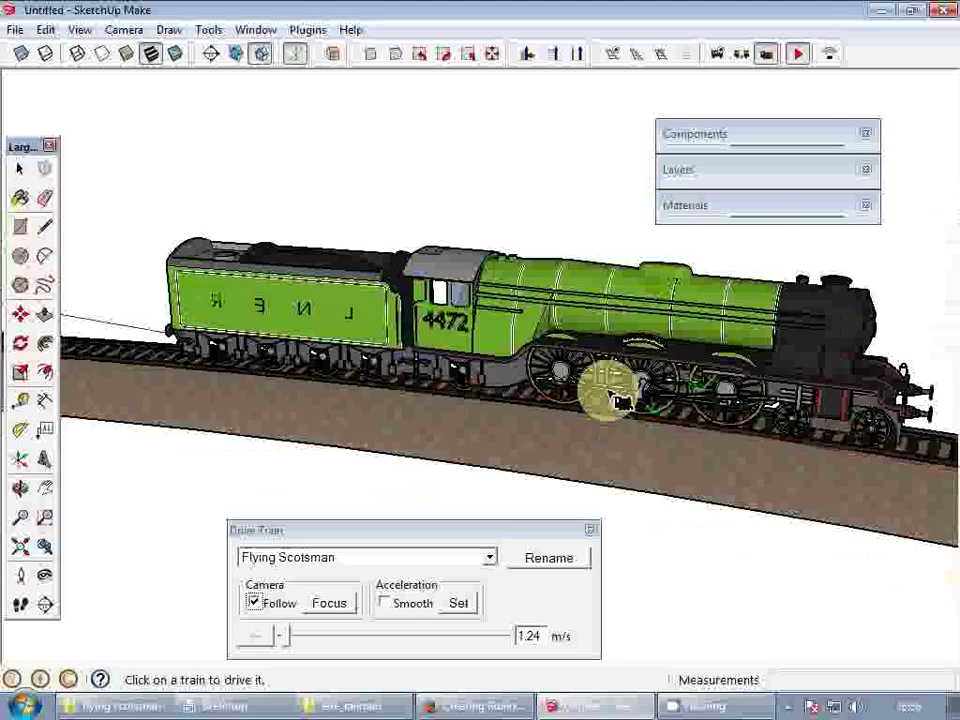
{"action": "middle_click_drag", "start_coordinate": [470, 382], "coordinate": [64, 341]}
{"action": "middle_click_drag", "start_coordinate": [450, 412], "coordinate": [362, 402]}
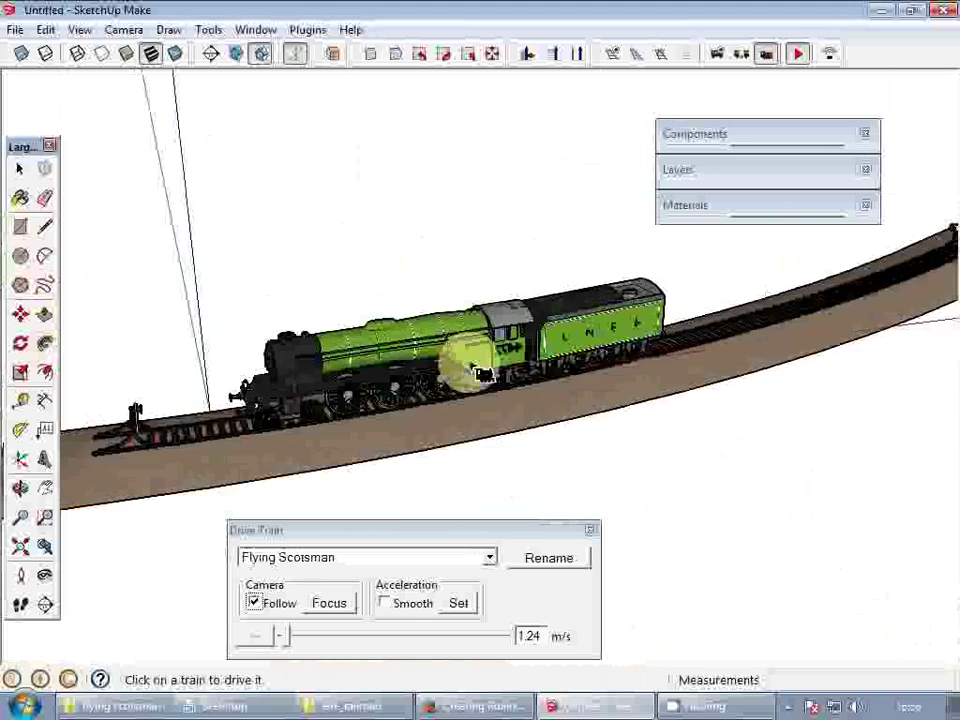
{"action": "left_click_drag", "start_coordinate": [288, 645], "coordinate": [263, 638]}
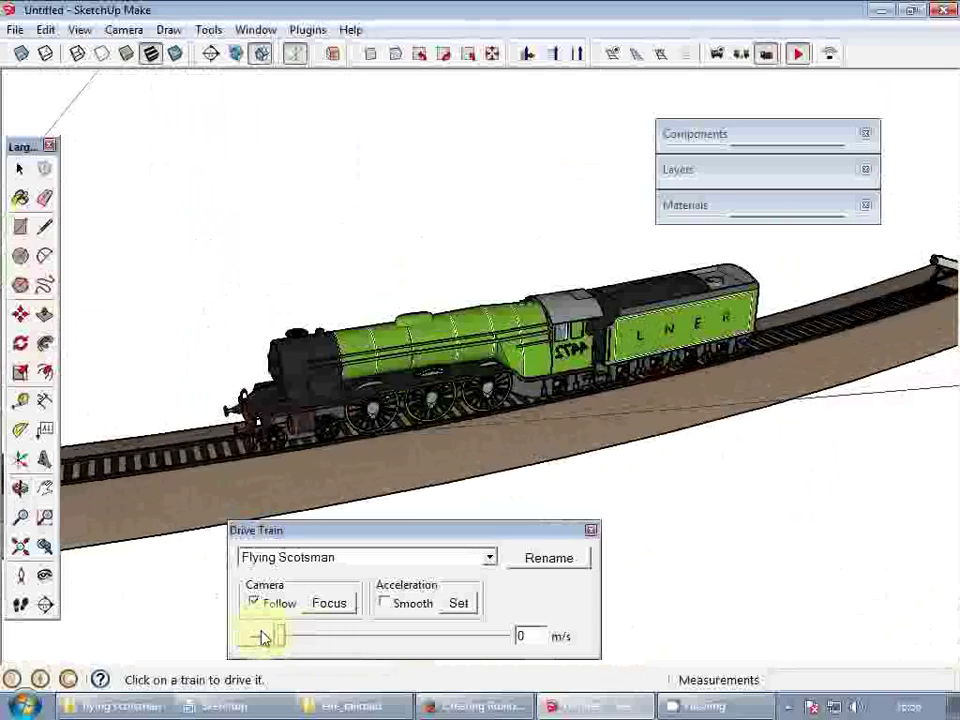
{"action": "middle_click_drag", "start_coordinate": [508, 286], "coordinate": [94, 418]}
{"action": "middle_click_drag", "start_coordinate": [495, 313], "coordinate": [470, 290], "text": "shift"}
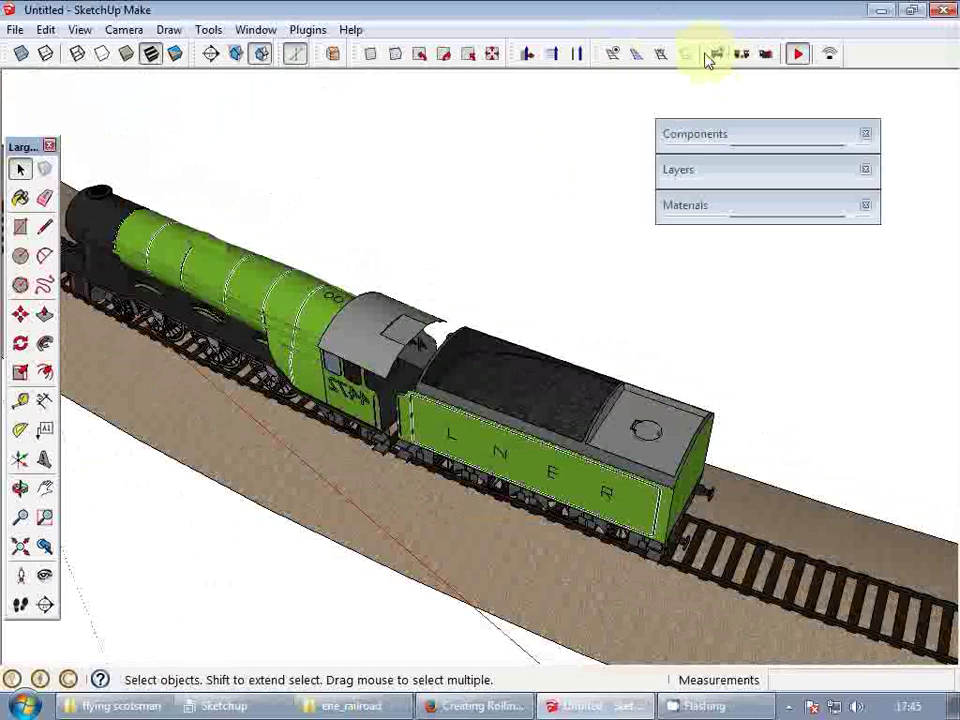
- Open model.skp from the ene_LNER_Flying_Scotsman folder of the rolling stock library for editing
{"action": "left_click", "coordinate": [715, 54]}
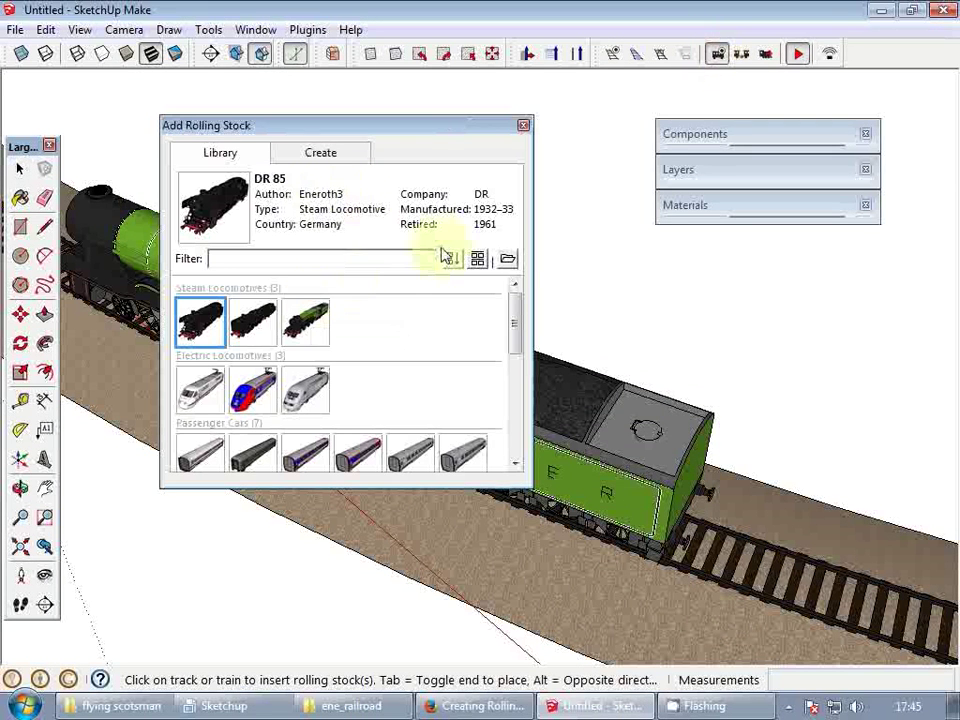
{"action": "left_click", "coordinate": [507, 261]}
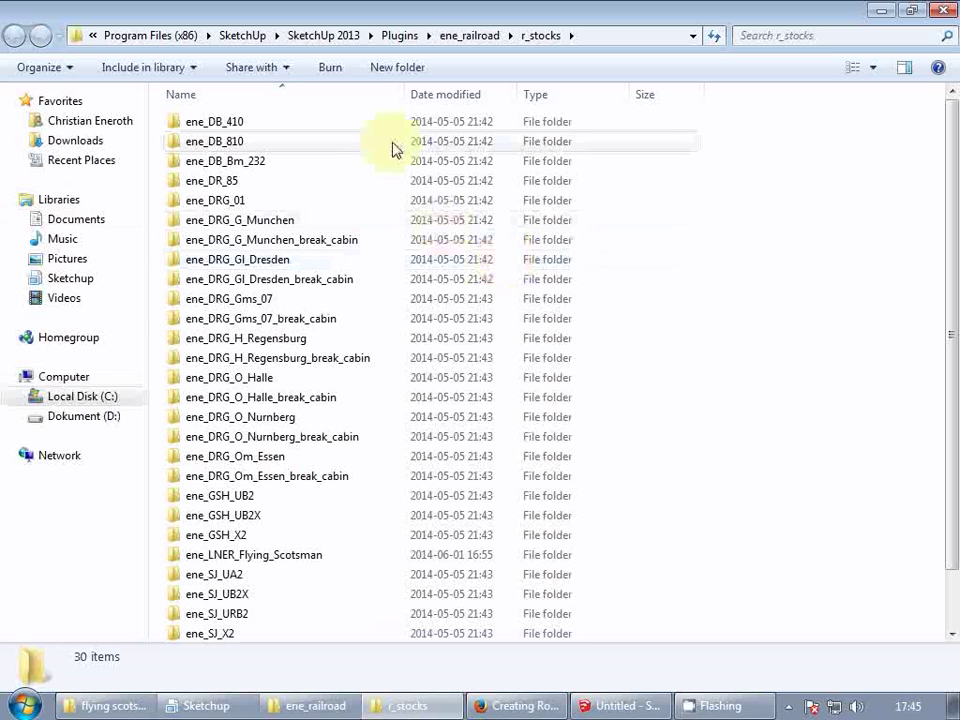
{"action": "double_click", "coordinate": [273, 555]}
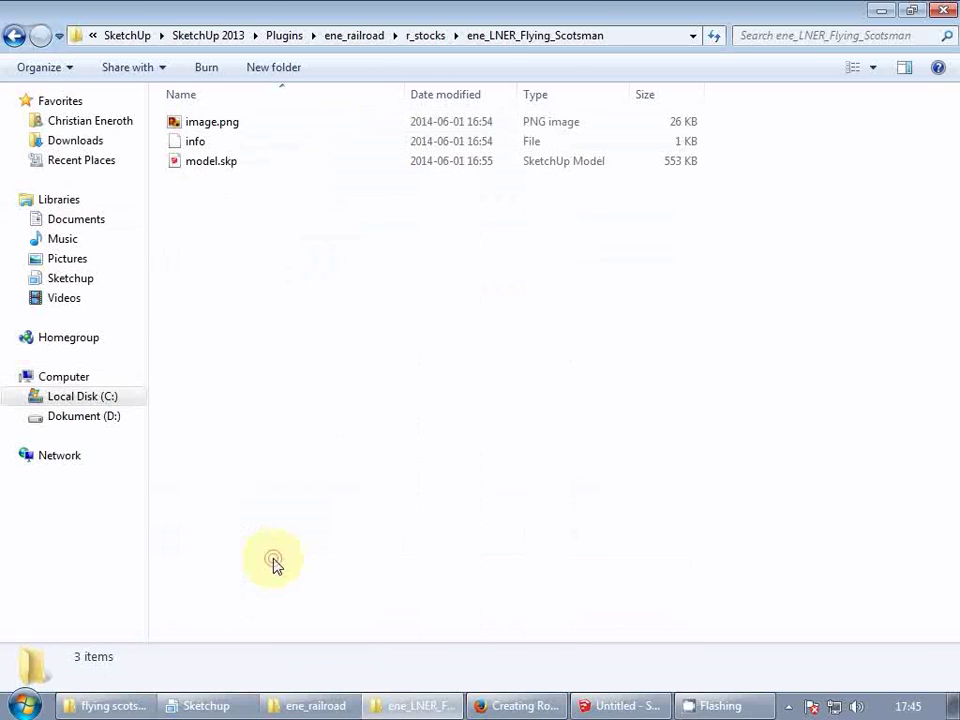
{"action": "left_click", "coordinate": [238, 172]}
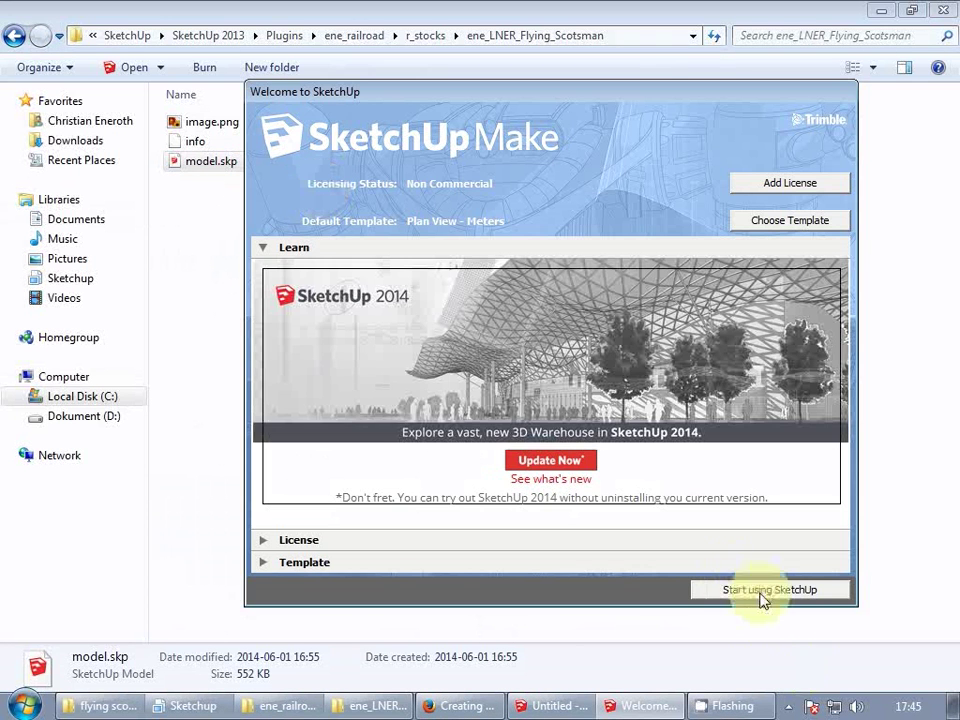
{"action": "left_click", "coordinate": [761, 592]}
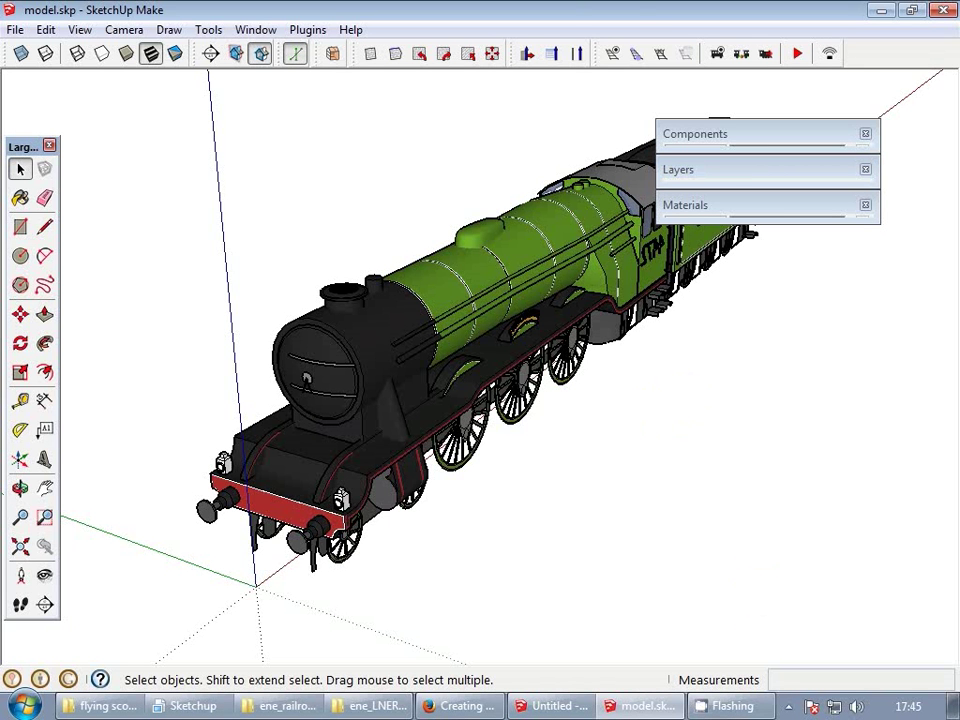
- Read the Text section of the rolling stock documentation for how dynamic text groups are drawn and named
{"action": "left_click", "coordinate": [460, 706]}
{"action": "scroll", "coordinate": [505, 231], "scroll_direction": "down", "scroll_amount": 20}
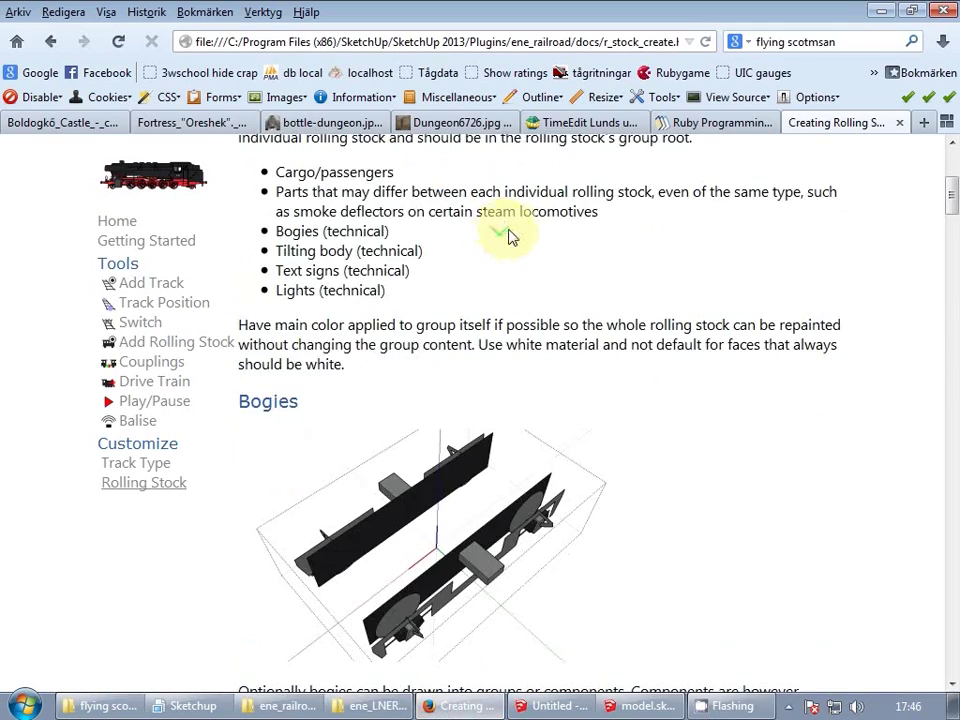
{"action": "scroll", "coordinate": [510, 240], "scroll_direction": "down", "scroll_amount": 6}
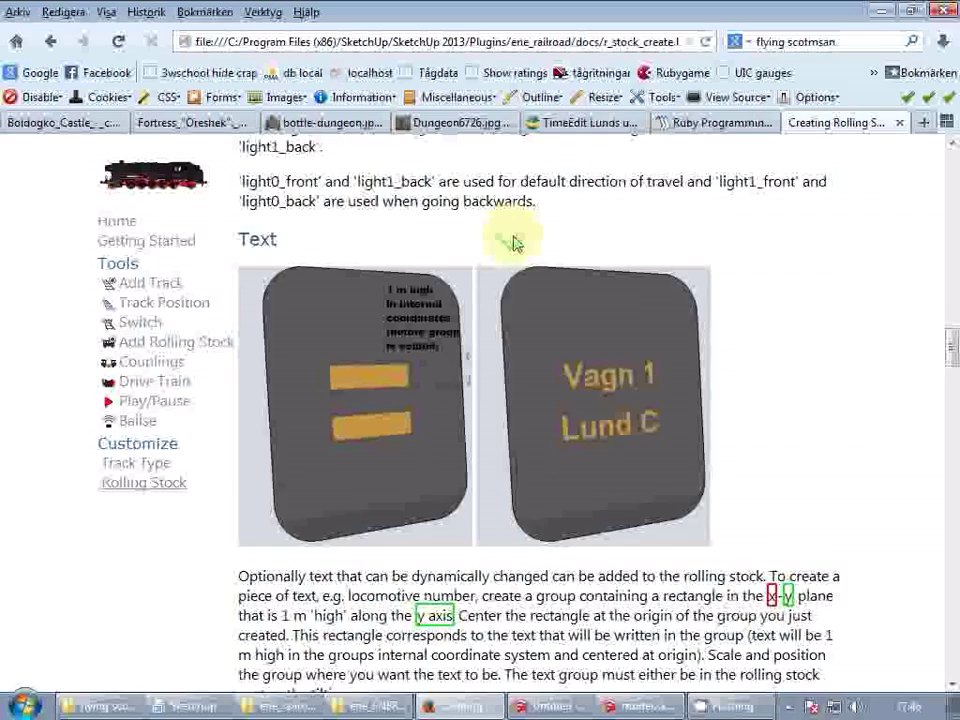
{"action": "scroll", "coordinate": [512, 242], "scroll_direction": "down", "scroll_amount": 4}
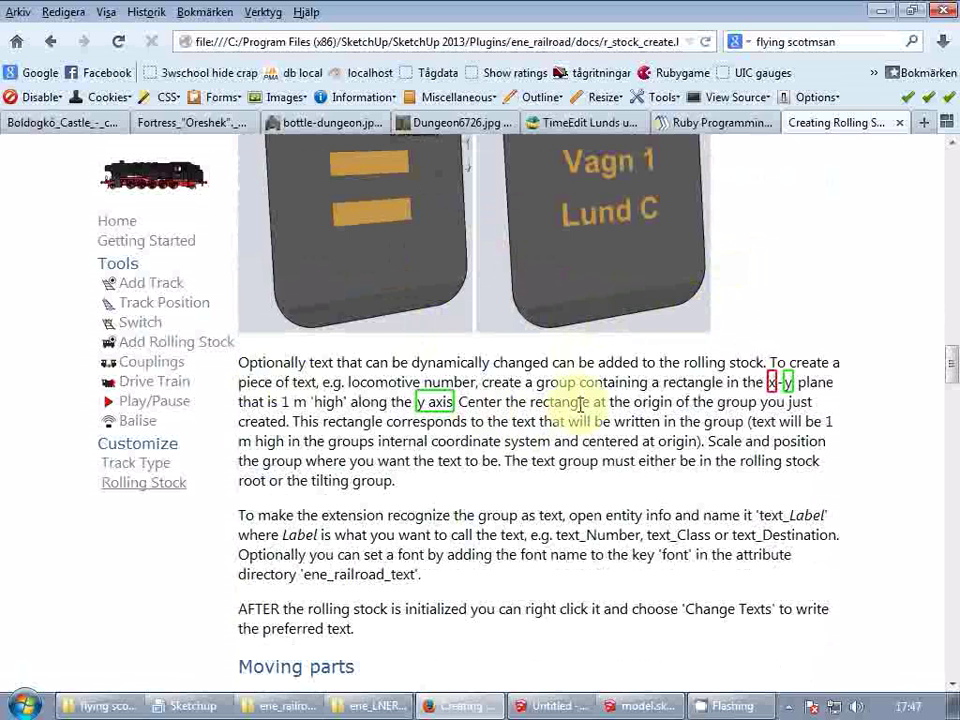
{"action": "scroll", "coordinate": [555, 390], "scroll_direction": "down", "scroll_amount": 2}
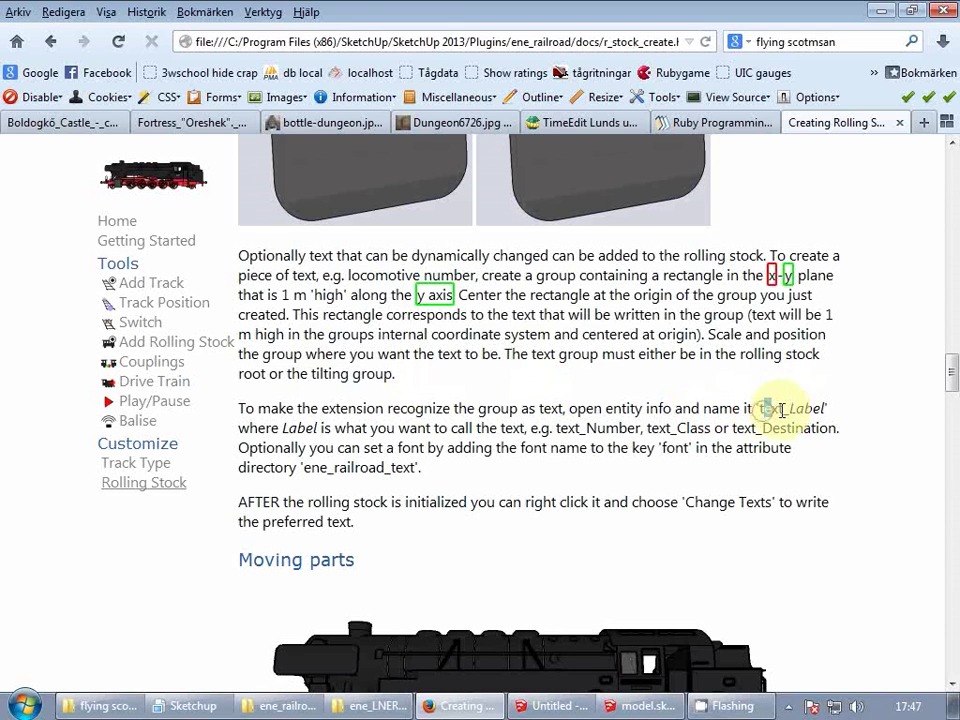
{"action": "left_click_drag", "start_coordinate": [758, 408], "coordinate": [828, 406]}
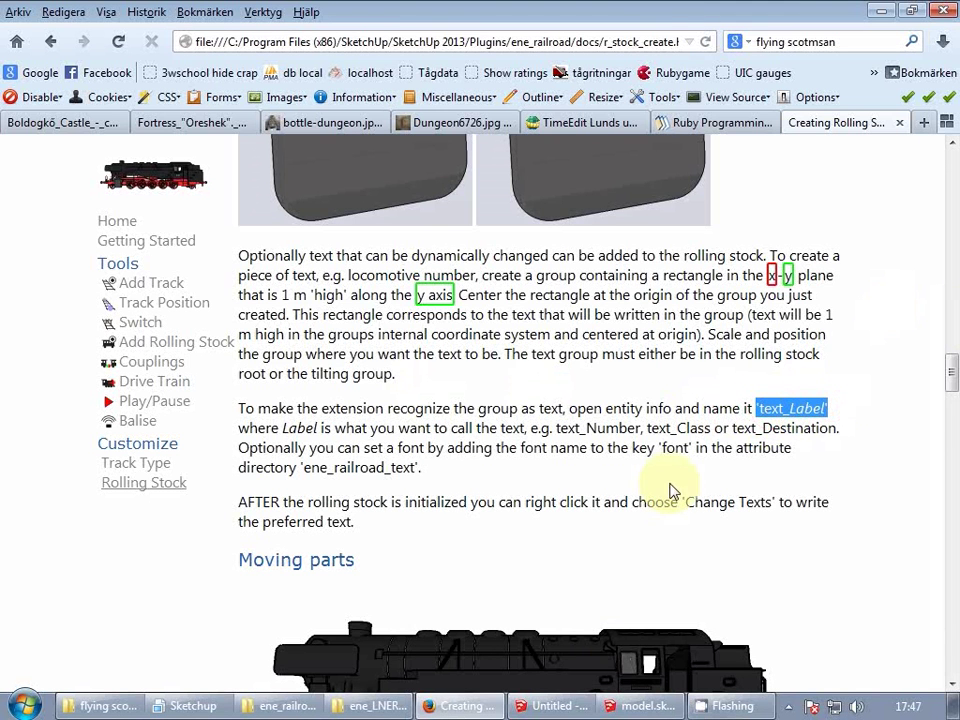
- Switch to the model.skp window in SketchUp and open the locomotive group for editing
{"action": "left_click", "coordinate": [643, 706]}
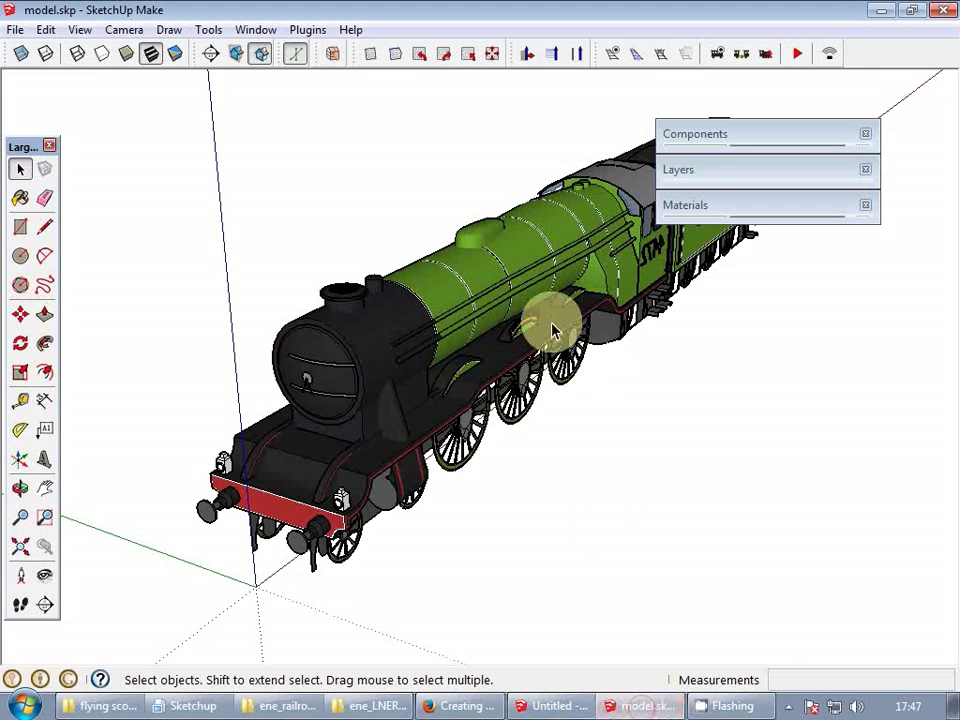
{"action": "middle_click_drag", "start_coordinate": [552, 330], "coordinate": [242, 480]}
{"action": "scroll", "coordinate": [525, 360], "scroll_direction": "up", "scroll_amount": 3}
{"action": "left_click", "coordinate": [520, 360]}
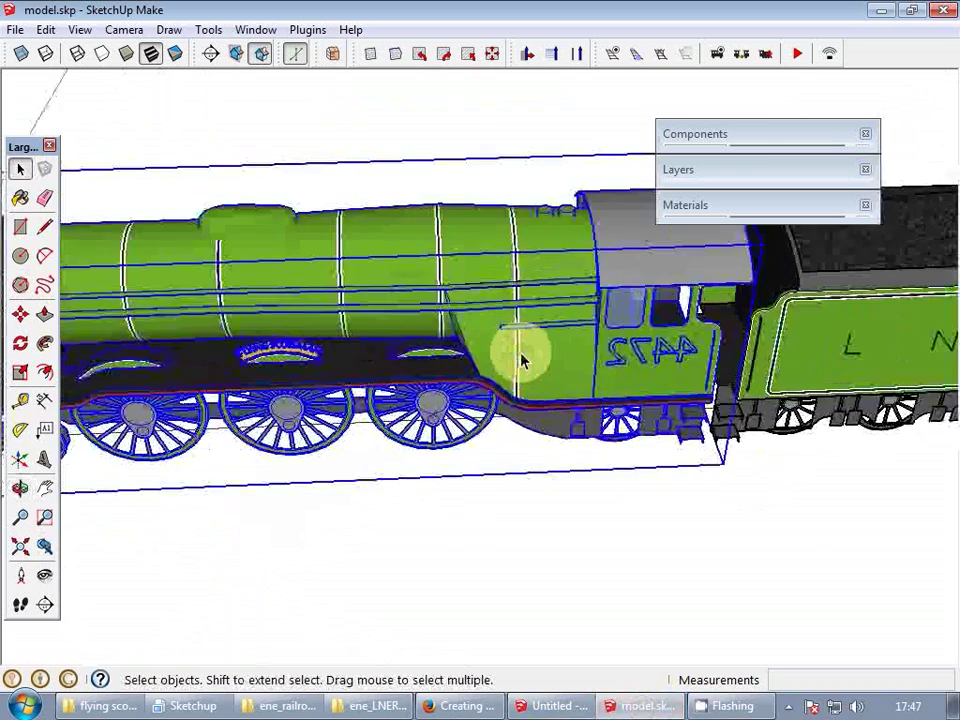
{"action": "double_click", "coordinate": [521, 360]}
{"action": "scroll", "coordinate": [521, 360], "scroll_direction": "down", "scroll_amount": 1}
- Try to draw a rectangle with dimensions 1,1 on the ground beside the locomotive's cab, and undo it
{"action": "key", "text": "r"}
{"action": "scroll", "coordinate": [523, 345], "scroll_direction": "up", "scroll_amount": 3}
{"action": "middle_click_drag", "start_coordinate": [523, 345], "coordinate": [478, 433]}
{"action": "key", "text": "space"}
{"action": "scroll", "coordinate": [478, 381], "scroll_direction": "down", "scroll_amount": 1}
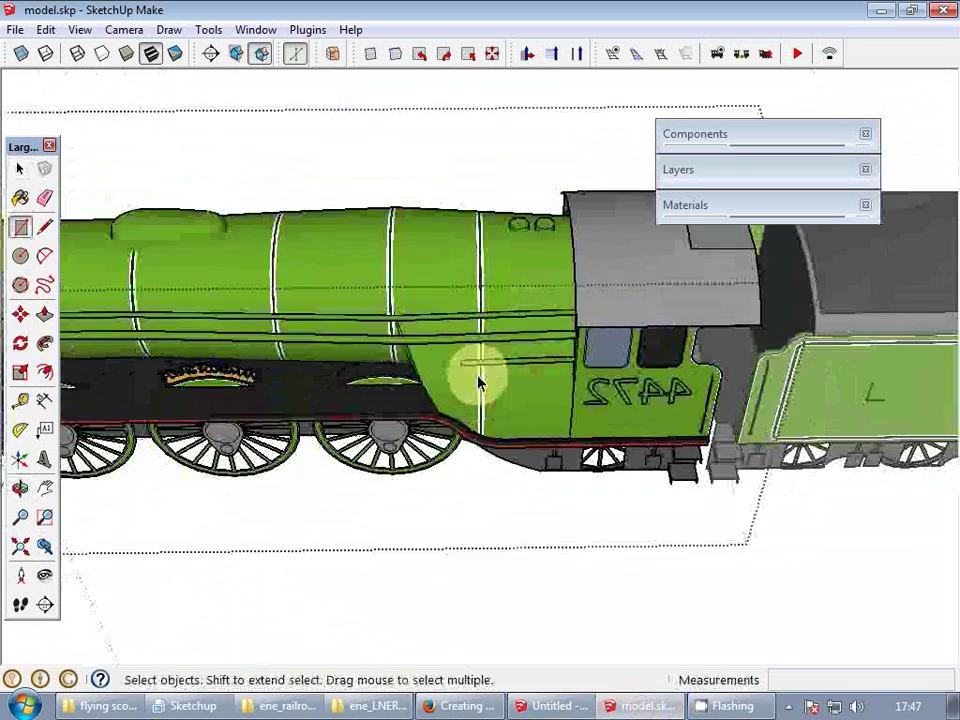
{"action": "scroll", "coordinate": [478, 383], "scroll_direction": "down", "scroll_amount": 2}
{"action": "key", "text": "r"}
{"action": "left_click", "coordinate": [465, 476]}
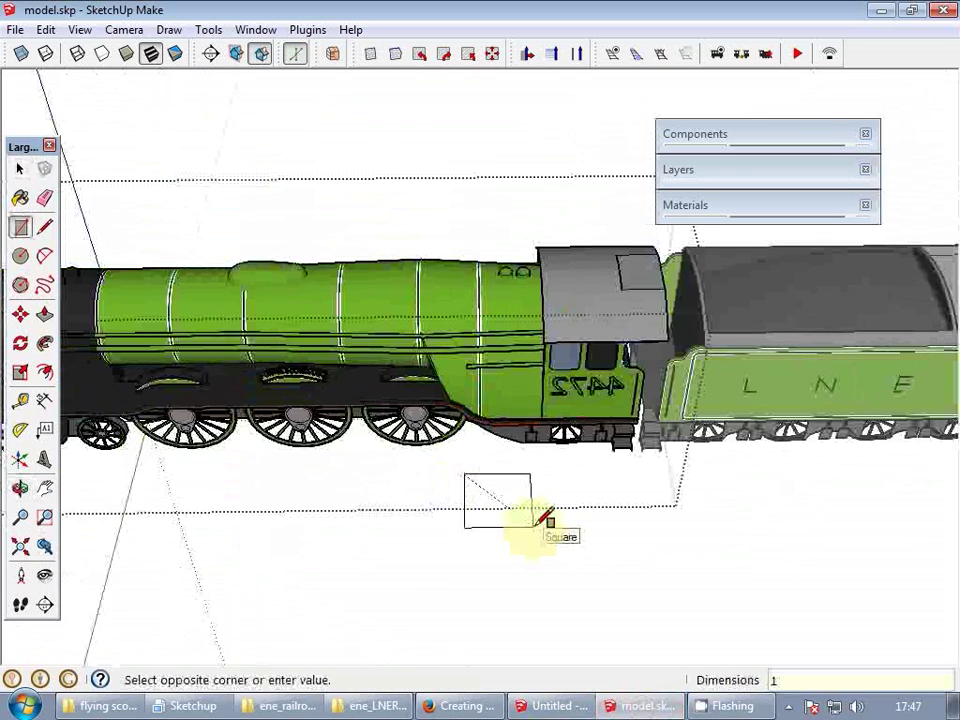
{"action": "left_click", "coordinate": [535, 525]}
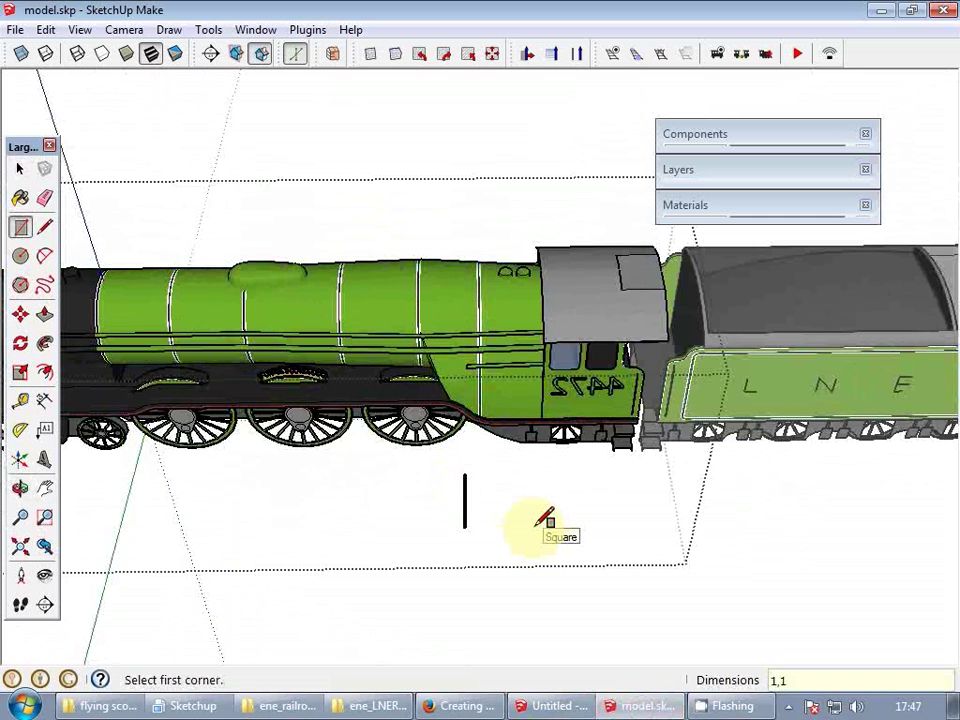
{"action": "scroll", "coordinate": [545, 518], "scroll_direction": "up", "scroll_amount": 3}
{"action": "key", "text": "space"}
{"action": "key", "text": "ctrl+z"}
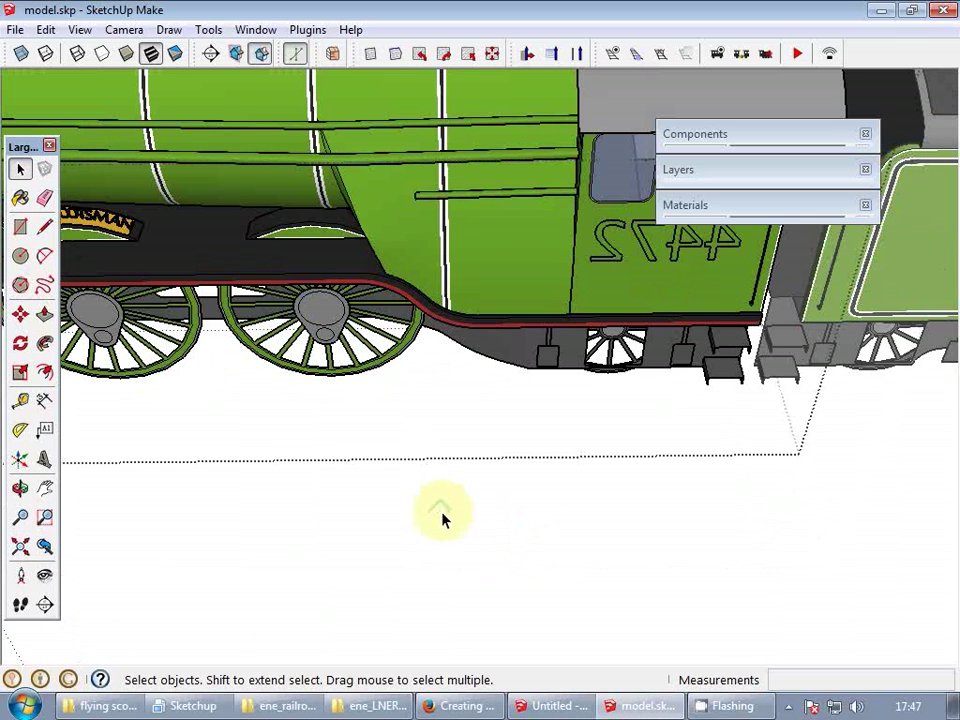
{"action": "key", "text": "r"}
{"action": "left_click", "coordinate": [444, 450]}
{"action": "key", "text": "space"}
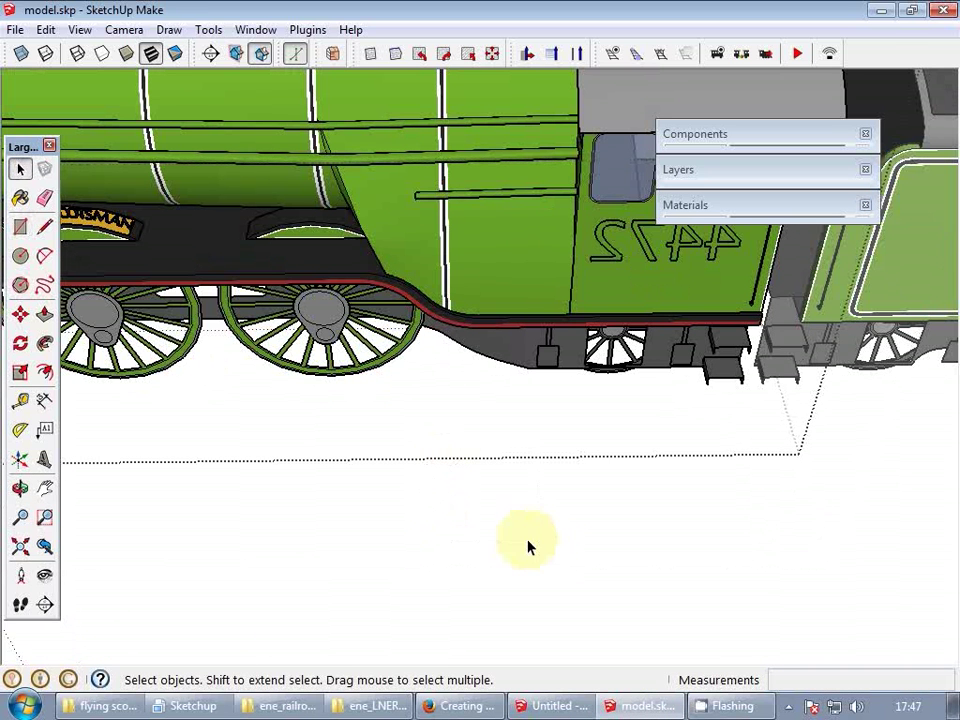
- Set the model's length units to decimal format in metres
{"action": "left_click", "coordinate": [250, 29]}
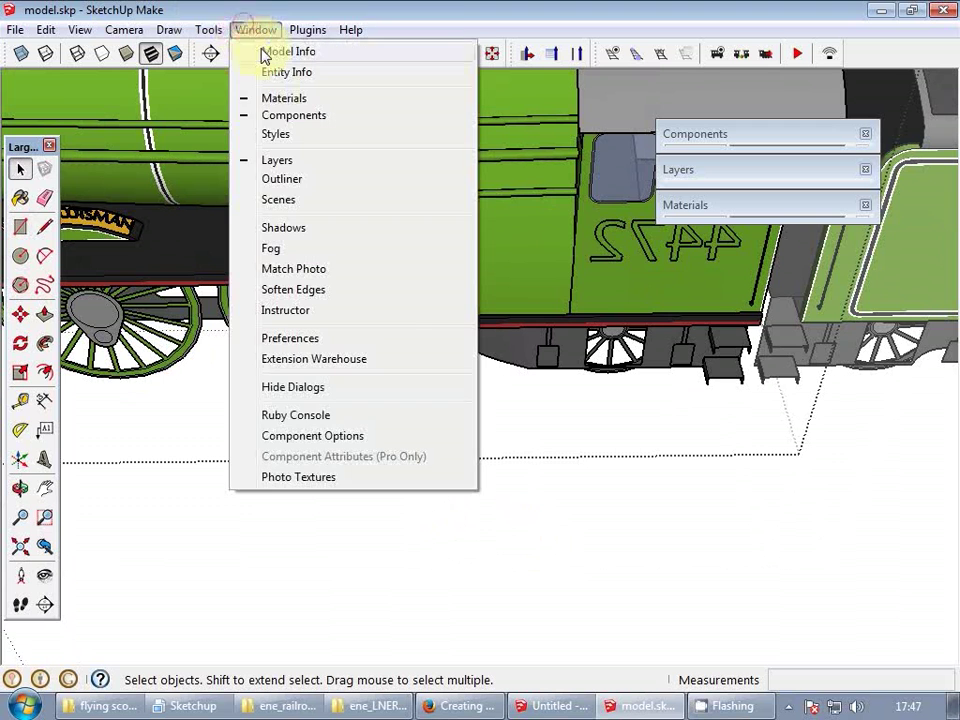
{"action": "left_click", "coordinate": [292, 52]}
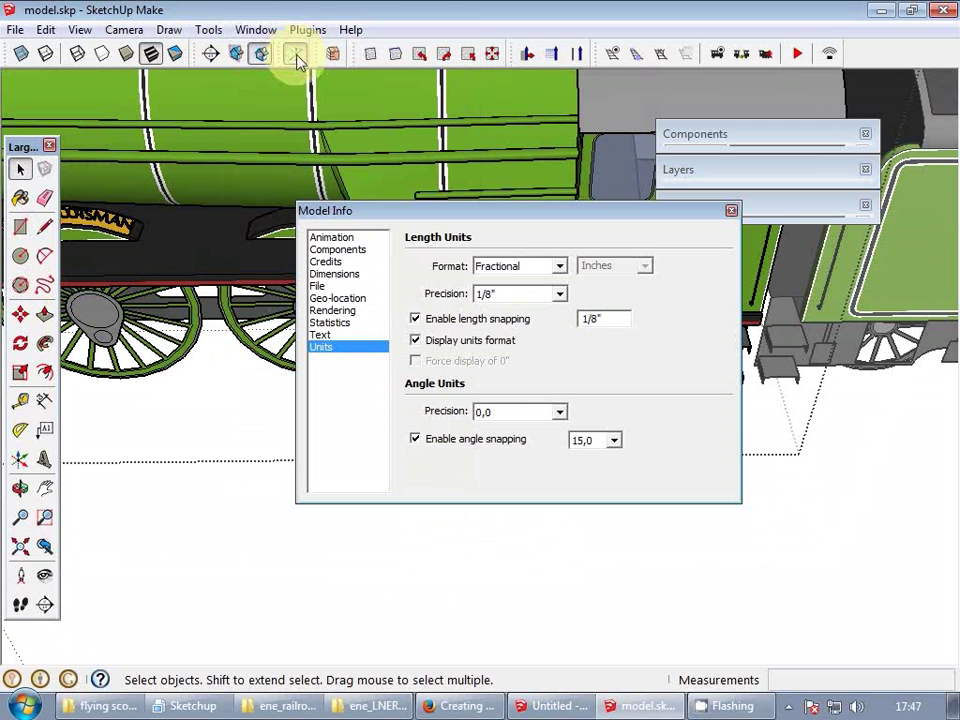
{"action": "left_click", "coordinate": [520, 272]}
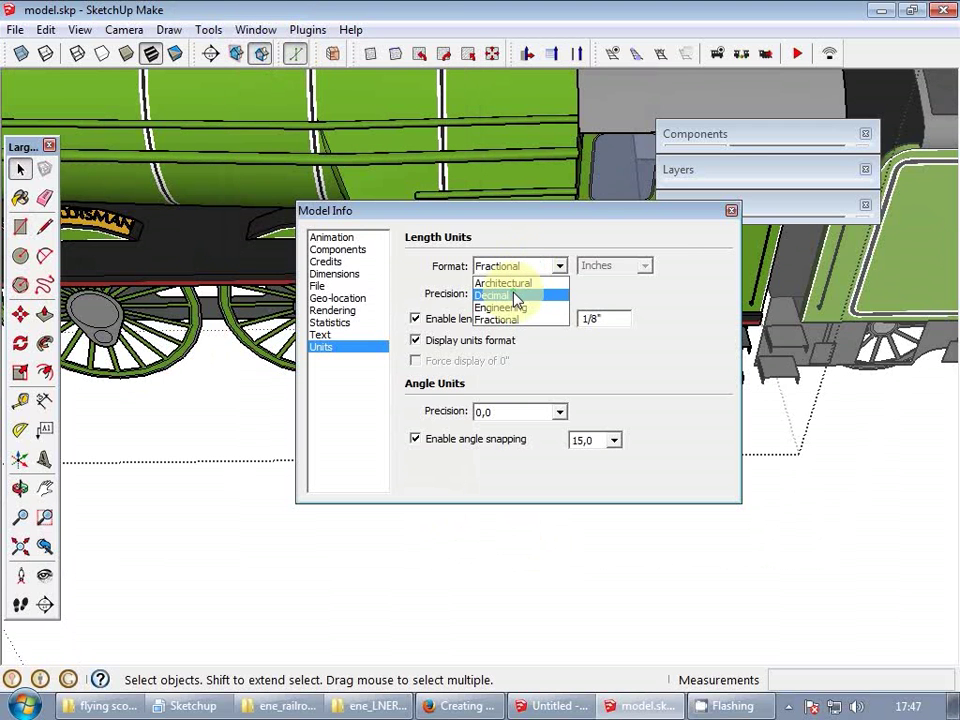
{"action": "left_click", "coordinate": [514, 291]}
{"action": "left_click", "coordinate": [640, 266]}
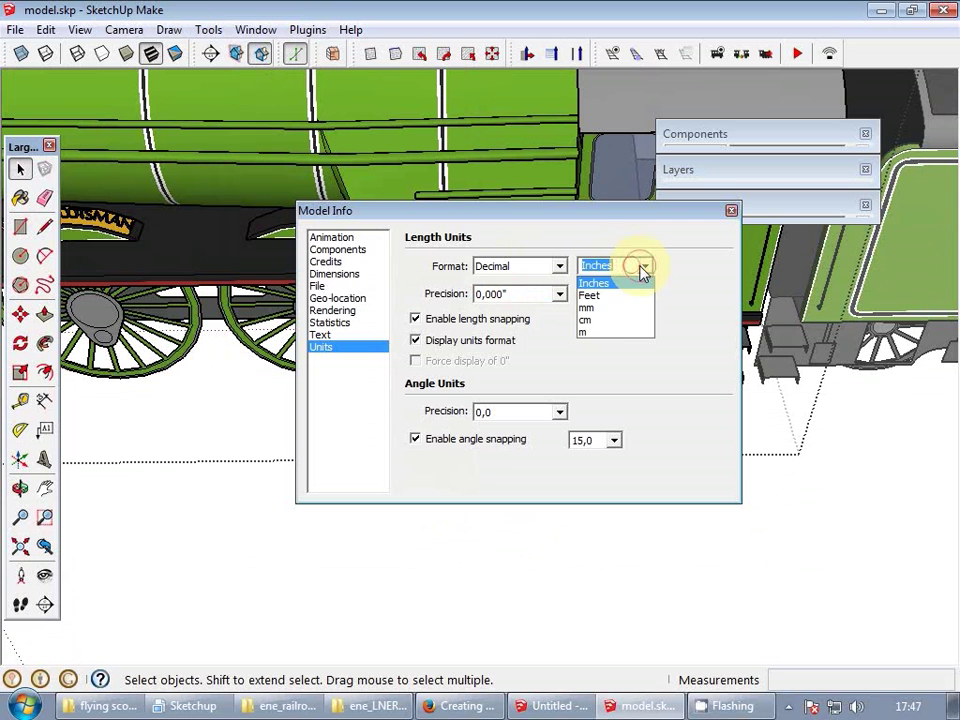
{"action": "left_click", "coordinate": [603, 335]}
{"action": "left_click", "coordinate": [731, 213]}
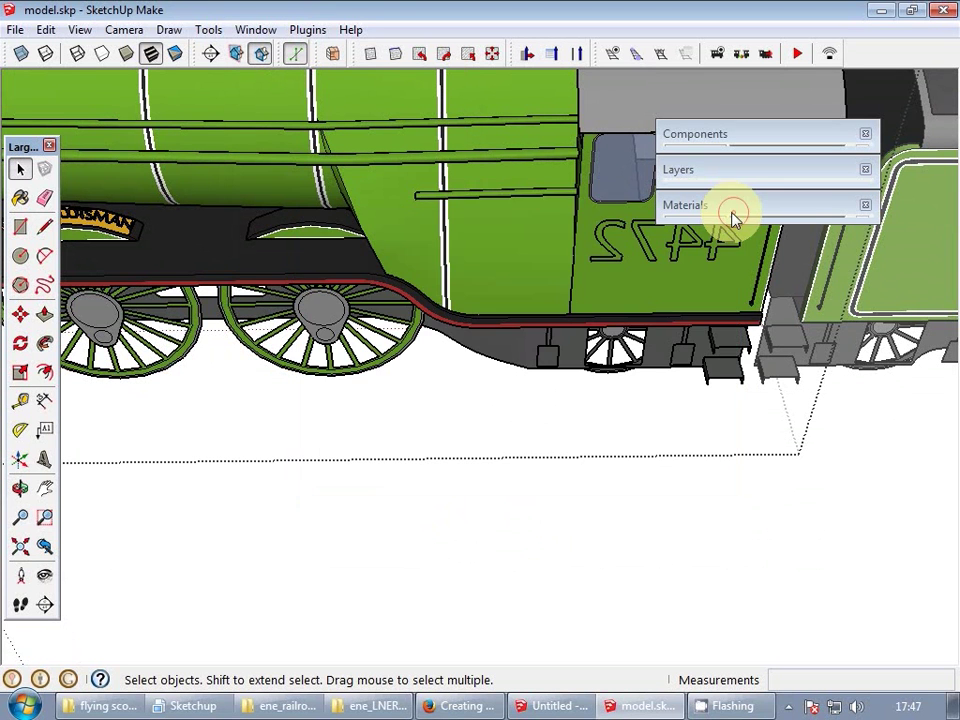
- Draw a 1 m square on the ground beside the cab and make it a group
{"action": "scroll", "coordinate": [500, 370], "scroll_direction": "up", "scroll_amount": 1}
{"action": "key", "text": "r"}
{"action": "left_click", "coordinate": [418, 473]}
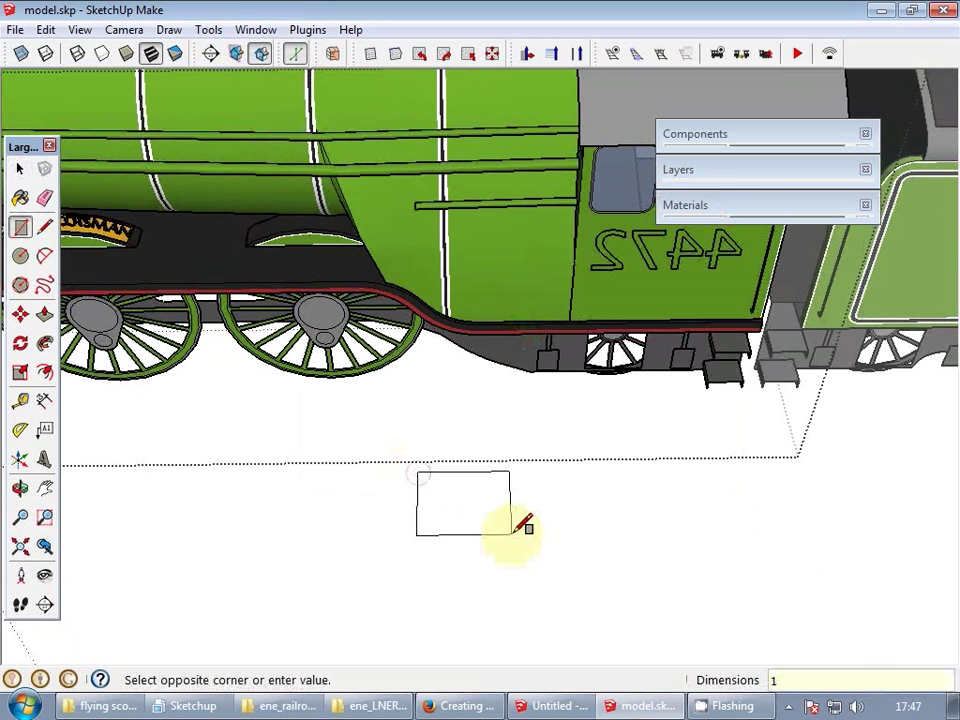
{"action": "left_click", "coordinate": [512, 530]}
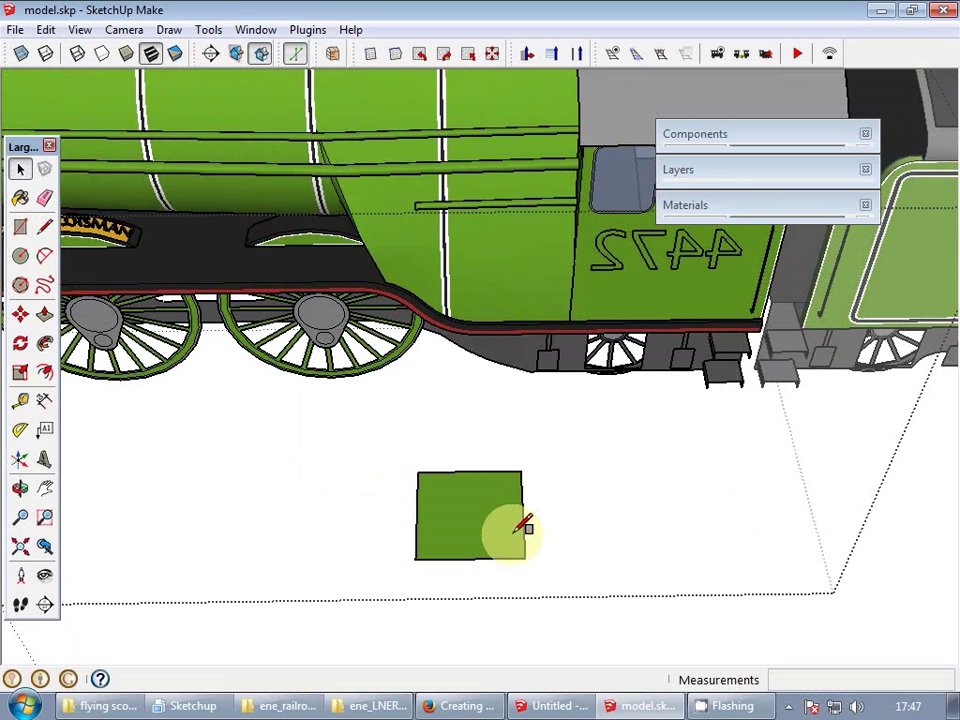
{"action": "key", "text": "space"}
{"action": "right_click", "coordinate": [492, 514]}
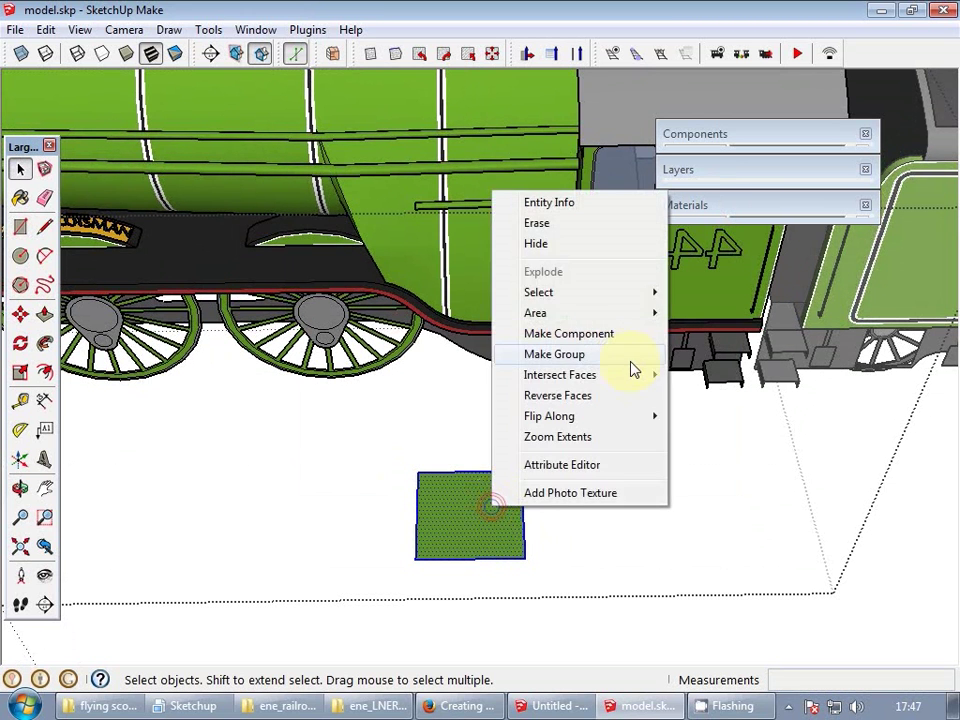
{"action": "left_click", "coordinate": [630, 364]}
- Name the square's group text_Number in its entity information
{"action": "right_click", "coordinate": [483, 489]}
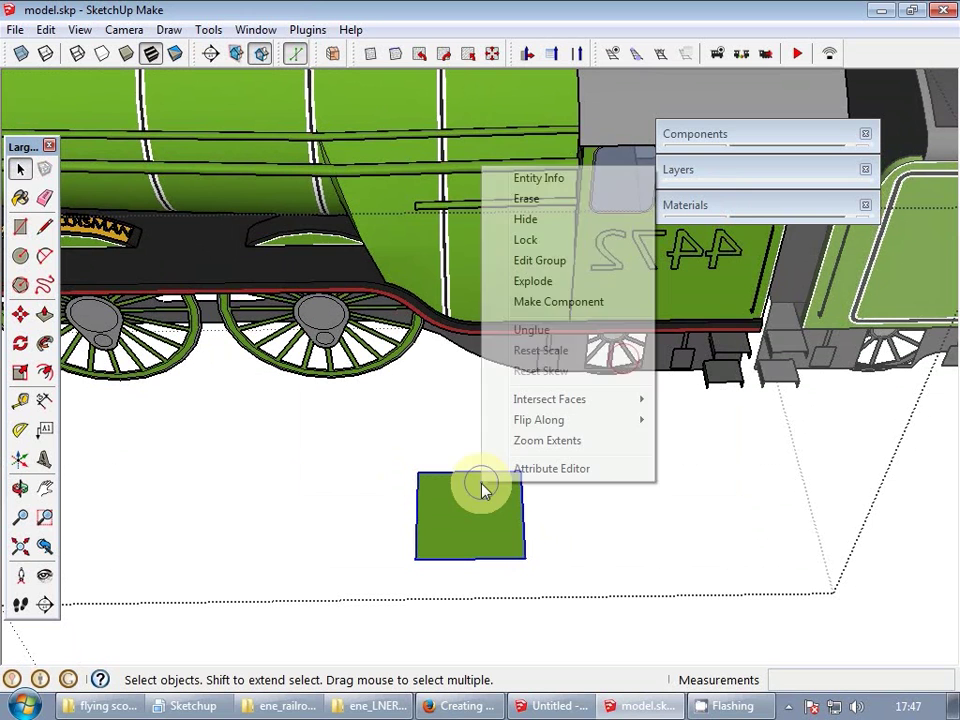
{"action": "left_click", "coordinate": [539, 179]}
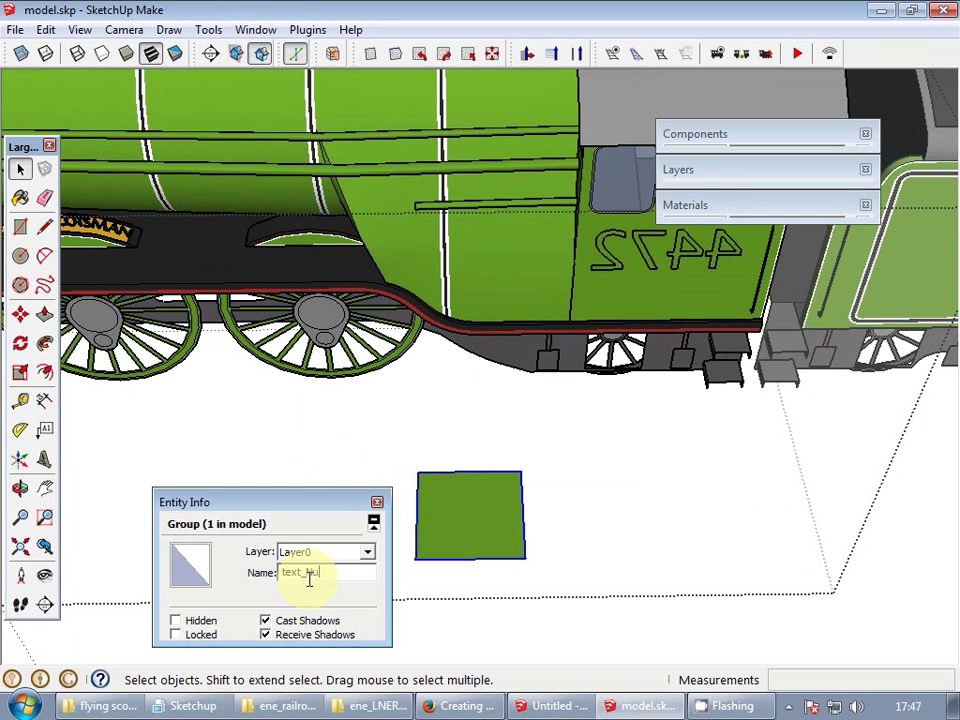
{"action": "left_click", "coordinate": [377, 503]}
- Leave the locomotive group and change its rolling stock Number text to 4427
{"action": "middle_click_drag", "start_coordinate": [452, 463], "coordinate": [580, 325]}
{"action": "scroll", "coordinate": [580, 325], "scroll_direction": "down", "scroll_amount": 3}
{"action": "scroll", "coordinate": [575, 405], "scroll_direction": "up", "scroll_amount": 4}
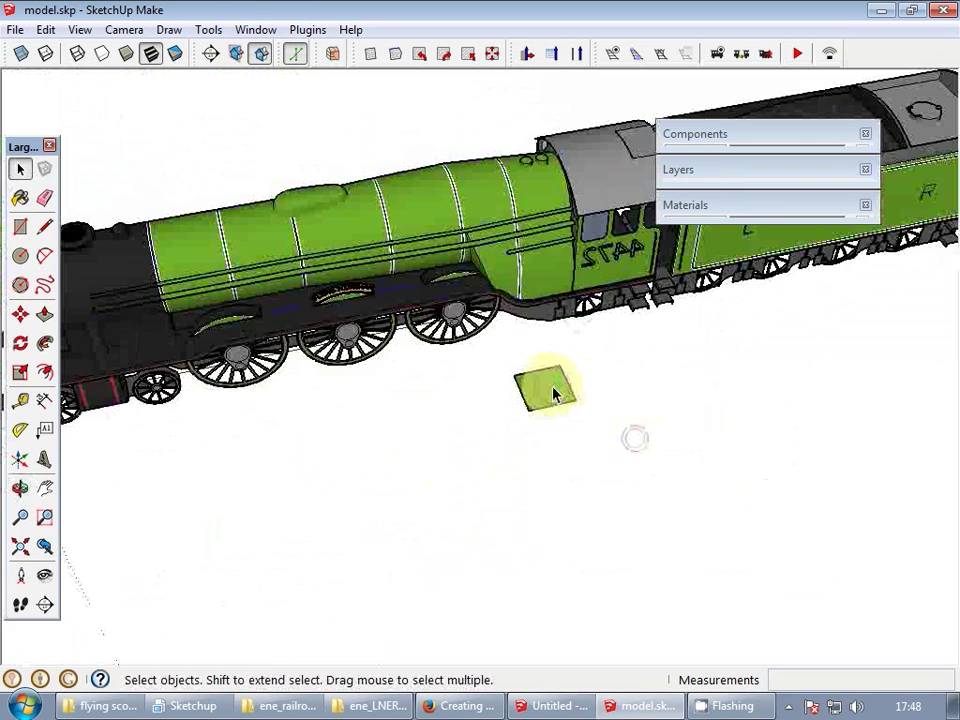
{"action": "left_click", "coordinate": [540, 386]}
{"action": "right_click", "coordinate": [543, 243]}
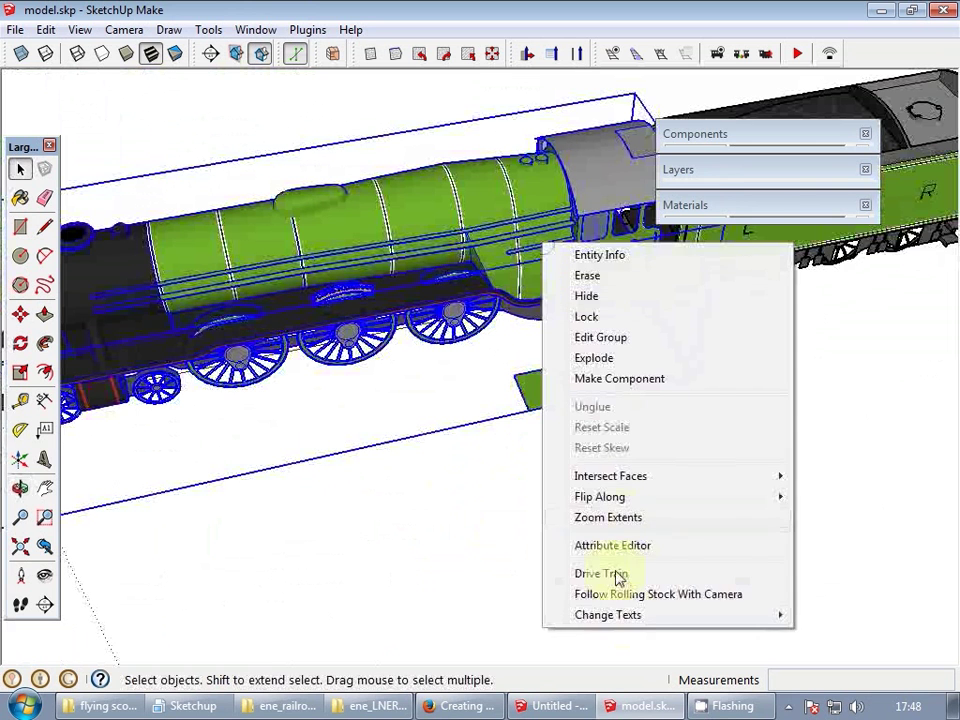
{"action": "mouse_move", "coordinate": [628, 618]}
{"action": "left_click", "coordinate": [507, 619]}
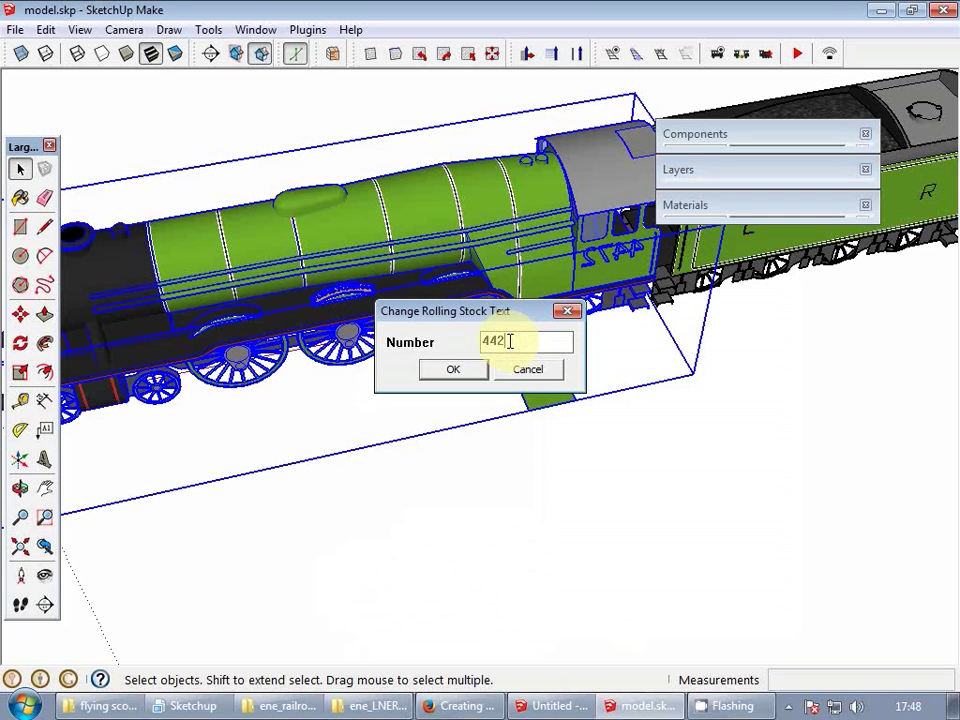
{"action": "left_click", "coordinate": [462, 378]}
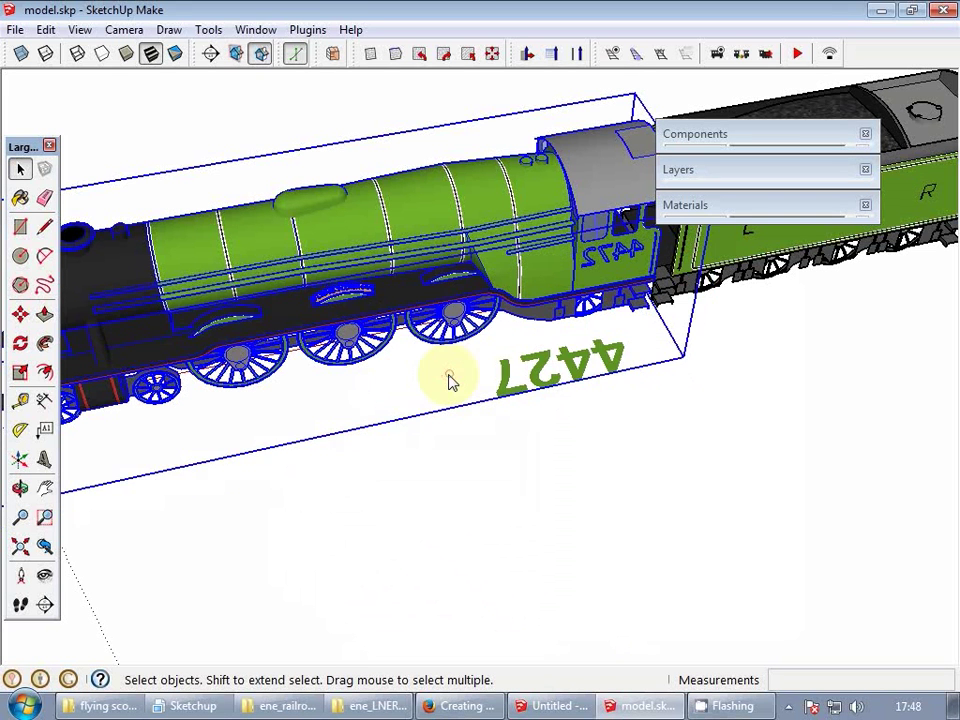
- Open the locomotive group and reposition the 4427 text group beside the cab
{"action": "middle_click_drag", "start_coordinate": [499, 381], "coordinate": [536, 422]}
{"action": "double_click", "coordinate": [603, 367]}
{"action": "left_click", "coordinate": [608, 384]}
{"action": "key", "text": "m"}
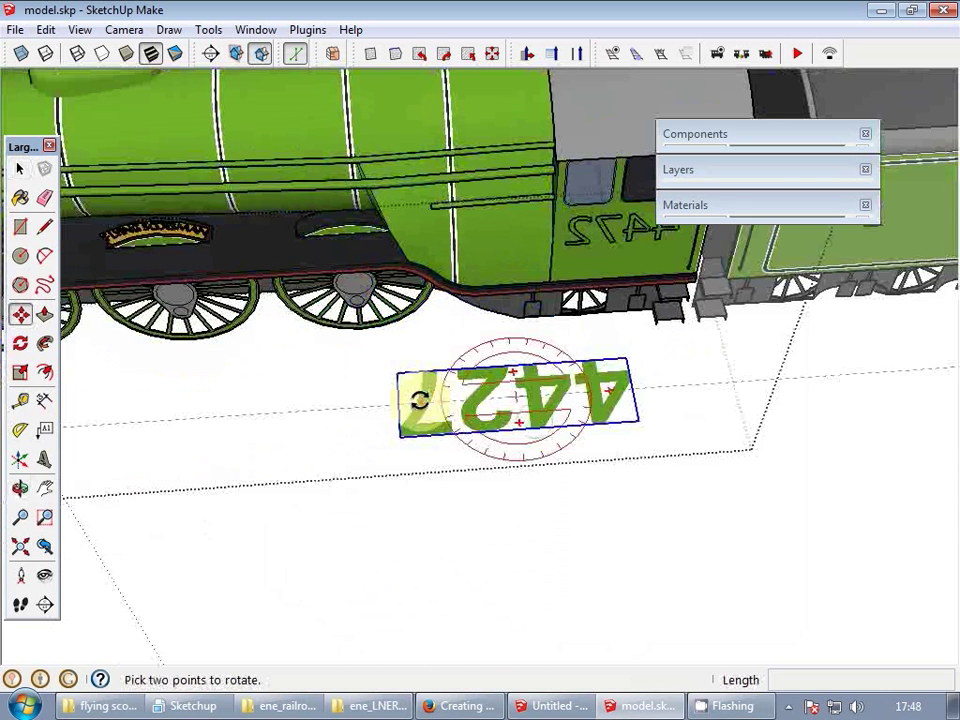
- Rotate the flat 4427 number half a turn so it reads upright, and paint it with the in-model material 0045_Goldenrod
{"action": "left_click_drag", "start_coordinate": [420, 398], "coordinate": [617, 390]}
{"action": "key", "text": "space"}
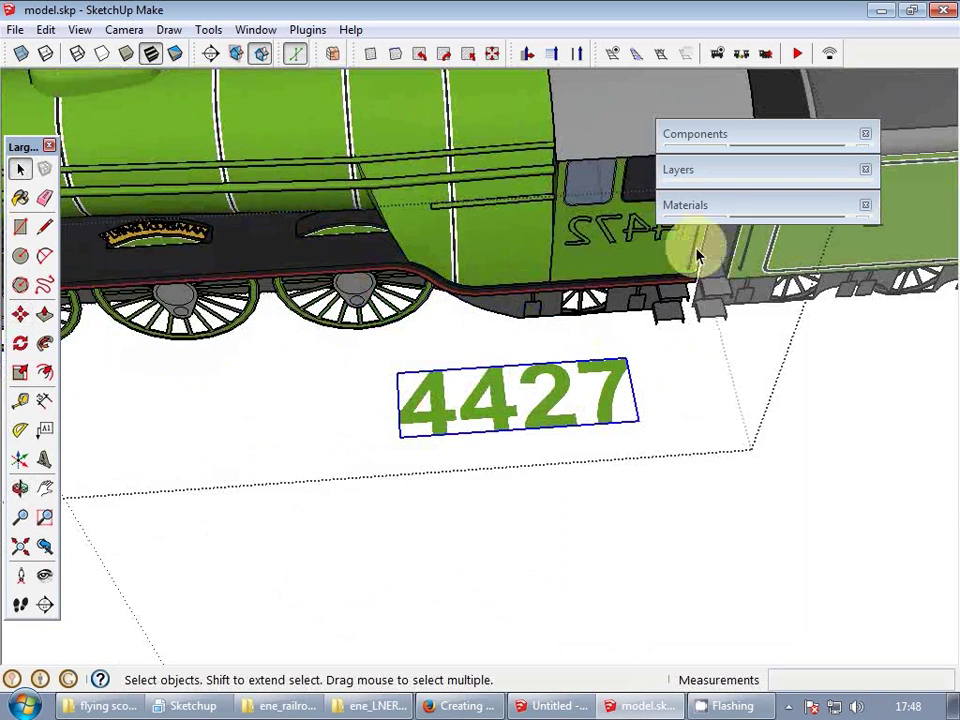
{"action": "left_click", "coordinate": [705, 206]}
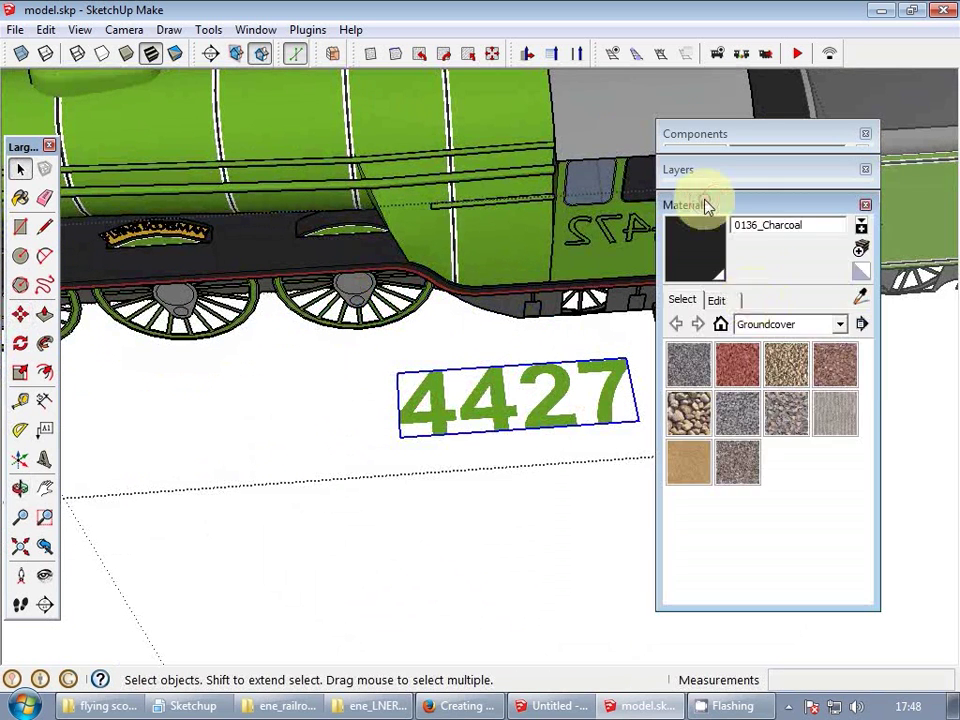
{"action": "left_click", "coordinate": [721, 323]}
{"action": "left_click", "coordinate": [737, 365]}
{"action": "left_click", "coordinate": [495, 402]}
{"action": "key", "text": "space"}
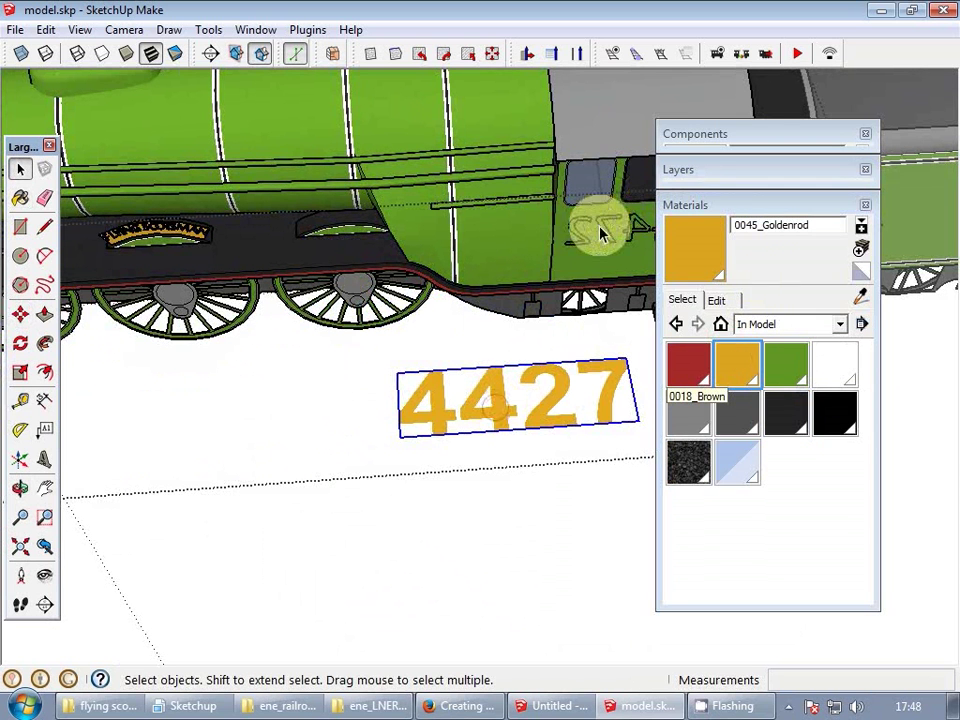
{"action": "left_click", "coordinate": [684, 205]}
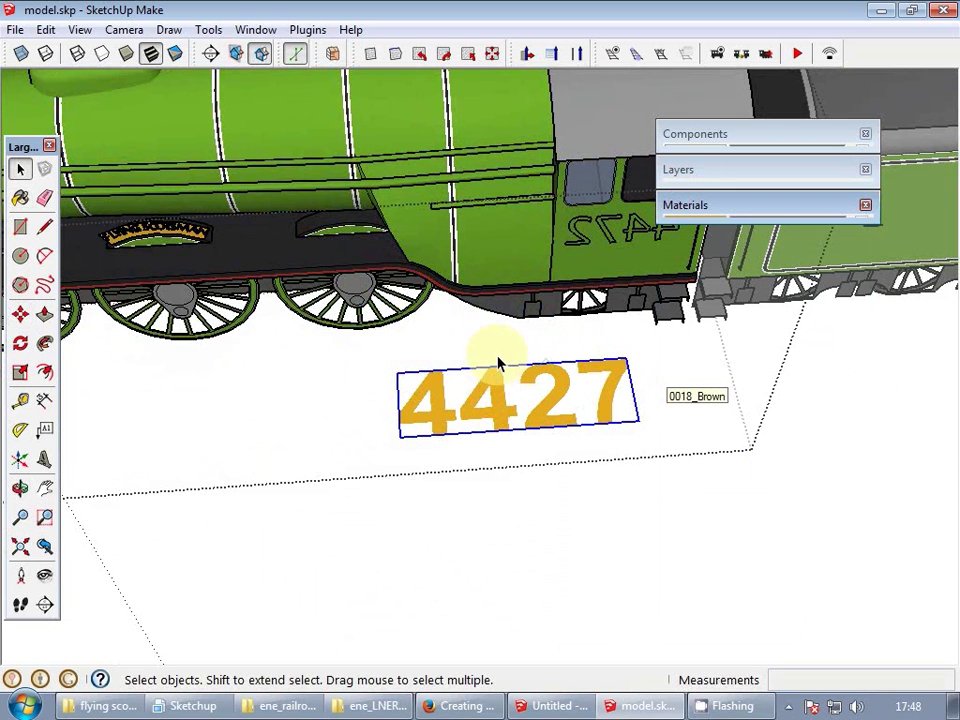
- Move the golden 4427 number from the ground onto the cab side, at the top of the outlined digit 2
{"action": "key", "text": "m"}
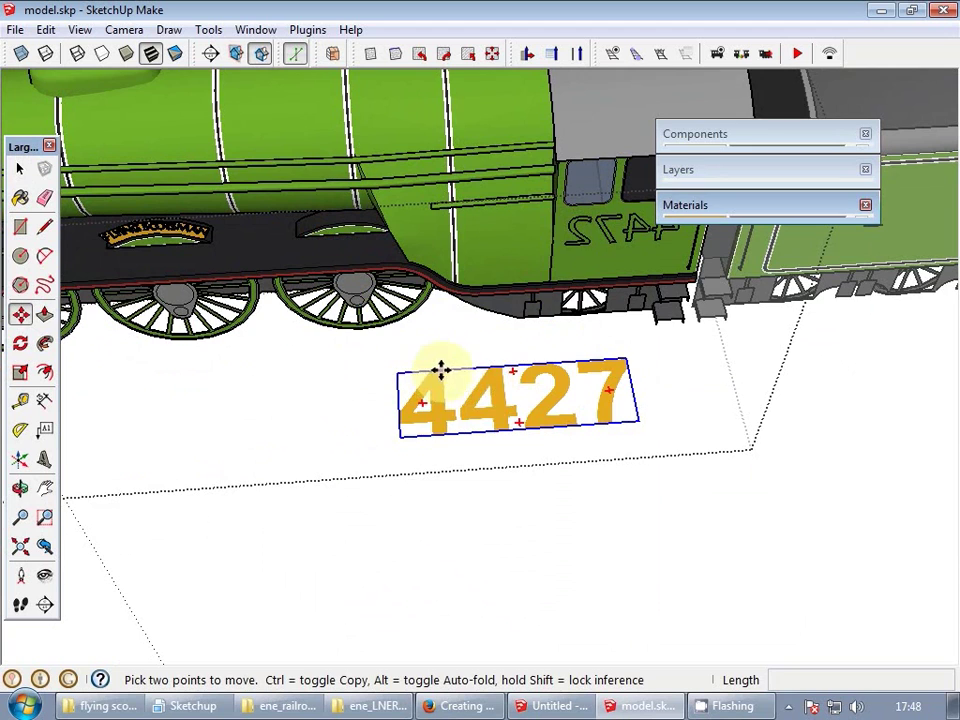
{"action": "left_click", "coordinate": [442, 371]}
{"action": "middle_click_drag", "start_coordinate": [587, 217], "coordinate": [548, 268], "text": "shift"}
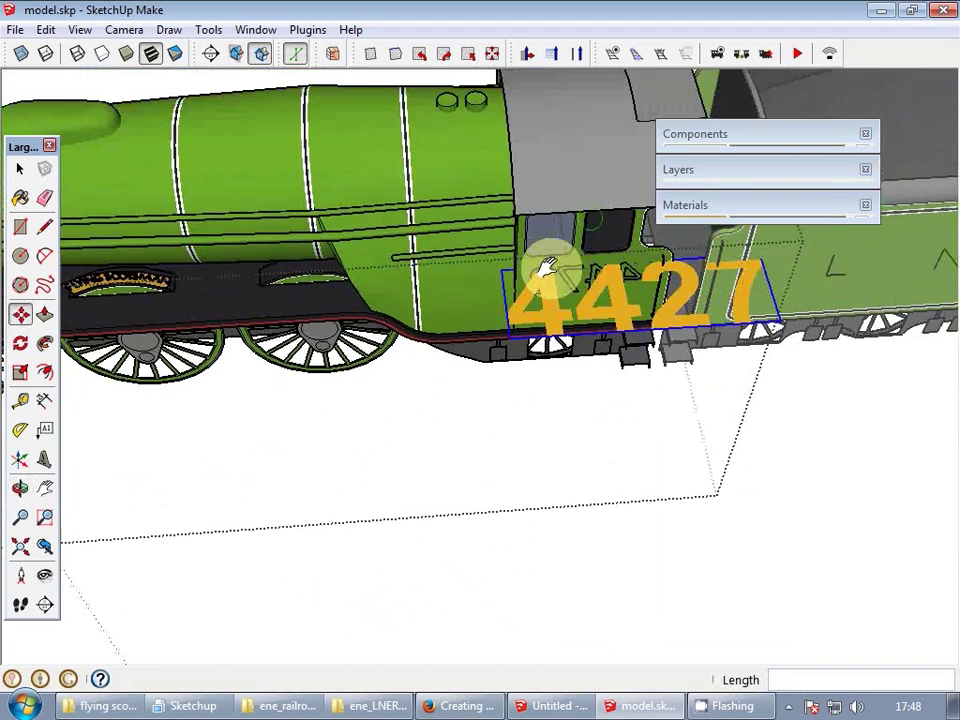
{"action": "scroll", "coordinate": [547, 268], "scroll_direction": "up", "scroll_amount": 5}
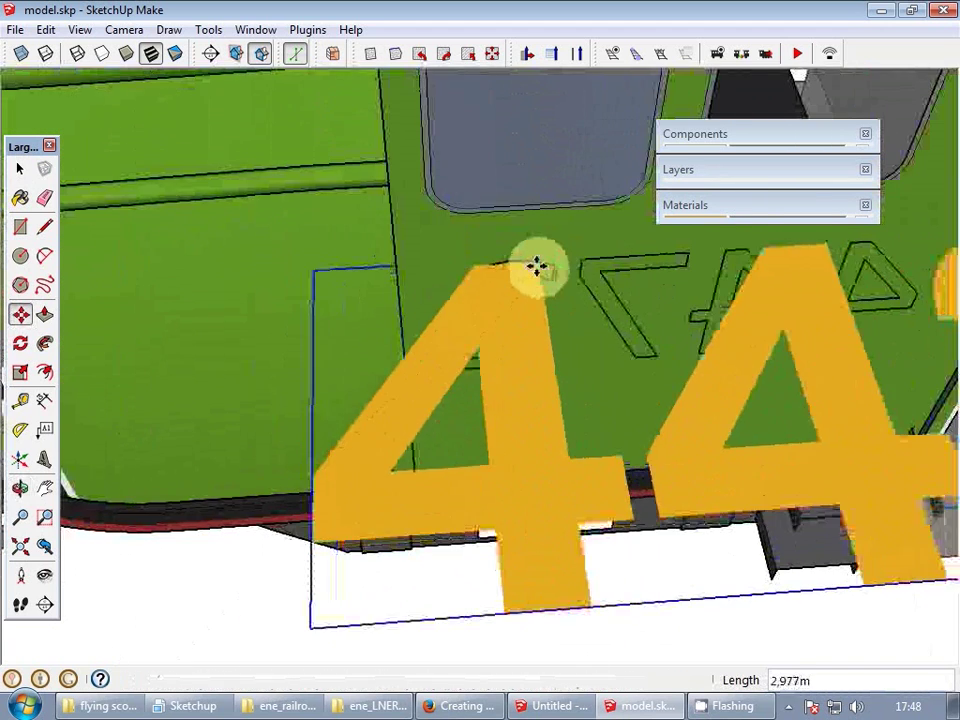
{"action": "left_click", "coordinate": [537, 265]}
{"action": "key", "text": "q"}
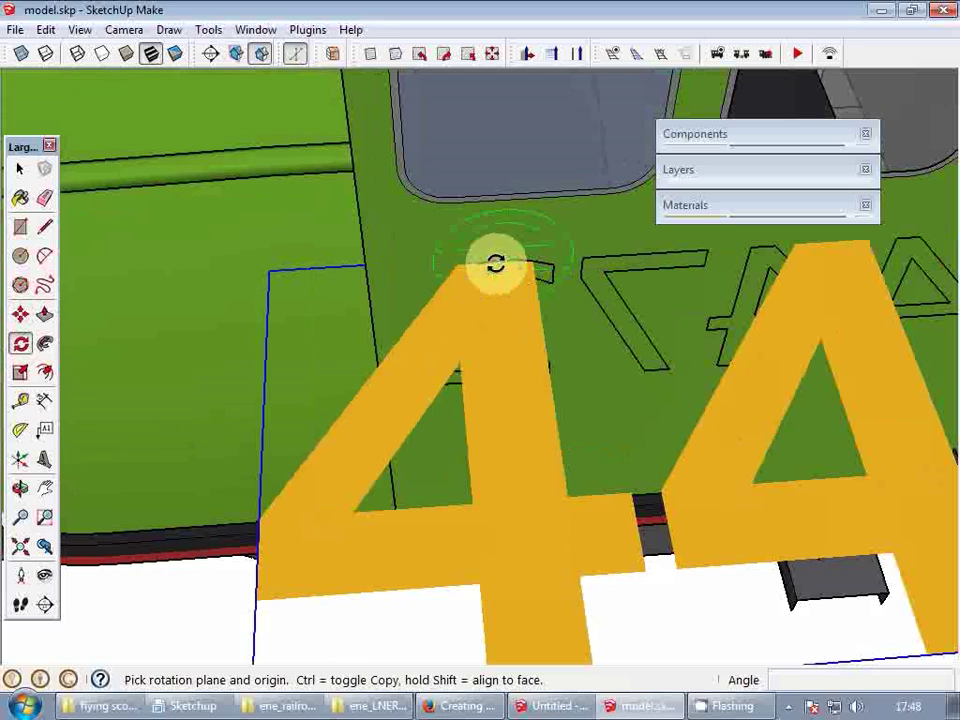
{"action": "left_click_drag", "start_coordinate": [491, 262], "coordinate": [551, 251]}
{"action": "key", "text": "space"}
- Rotate the golden number about its top edge so that it lies flat against the cab side
{"action": "scroll", "coordinate": [521, 268], "scroll_direction": "up", "scroll_amount": 2}
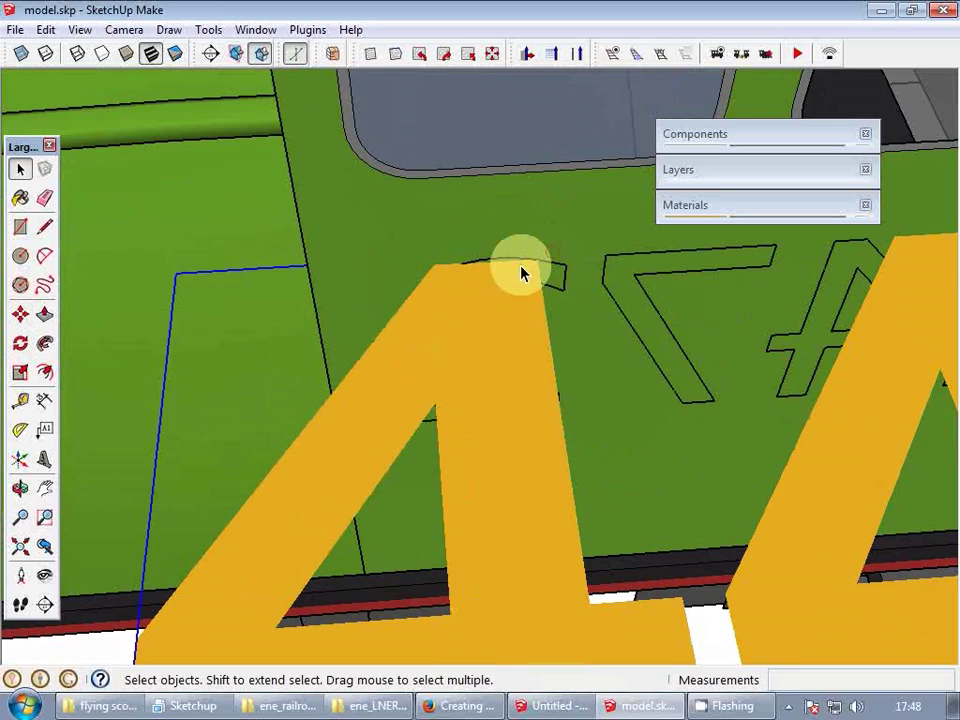
{"action": "scroll", "coordinate": [520, 273], "scroll_direction": "up", "scroll_amount": 2}
{"action": "scroll", "coordinate": [483, 270], "scroll_direction": "up", "scroll_amount": 2}
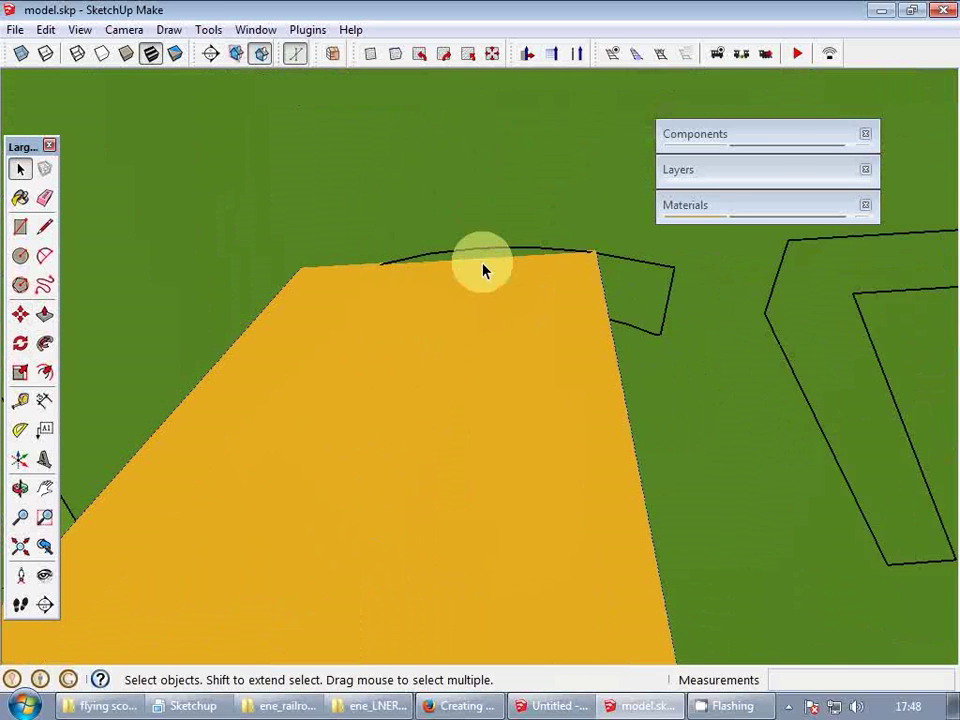
{"action": "scroll", "coordinate": [483, 270], "scroll_direction": "up", "scroll_amount": 1}
{"action": "key", "text": "q"}
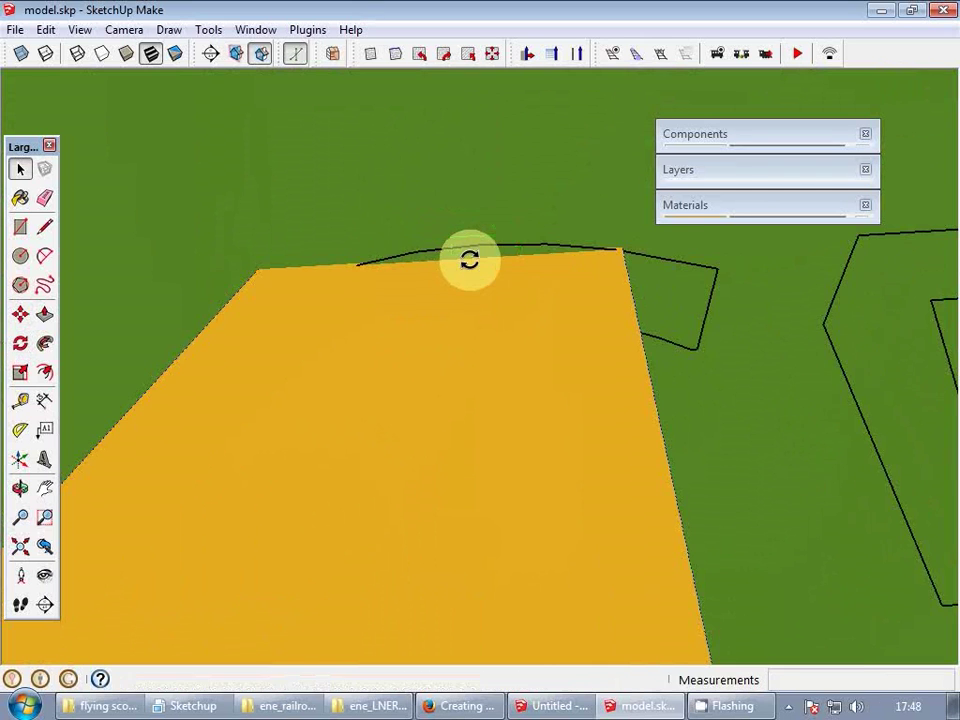
{"action": "scroll", "coordinate": [469, 260], "scroll_direction": "up", "scroll_amount": 2}
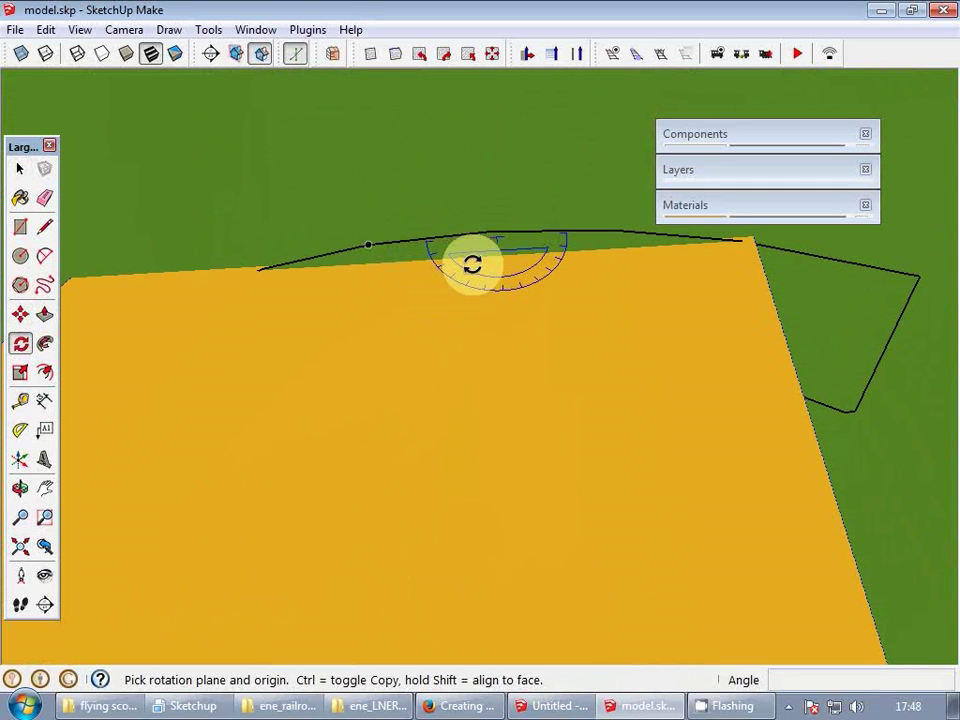
{"action": "left_click", "coordinate": [645, 248]}
{"action": "scroll", "coordinate": [532, 228], "scroll_direction": "down", "scroll_amount": 3}
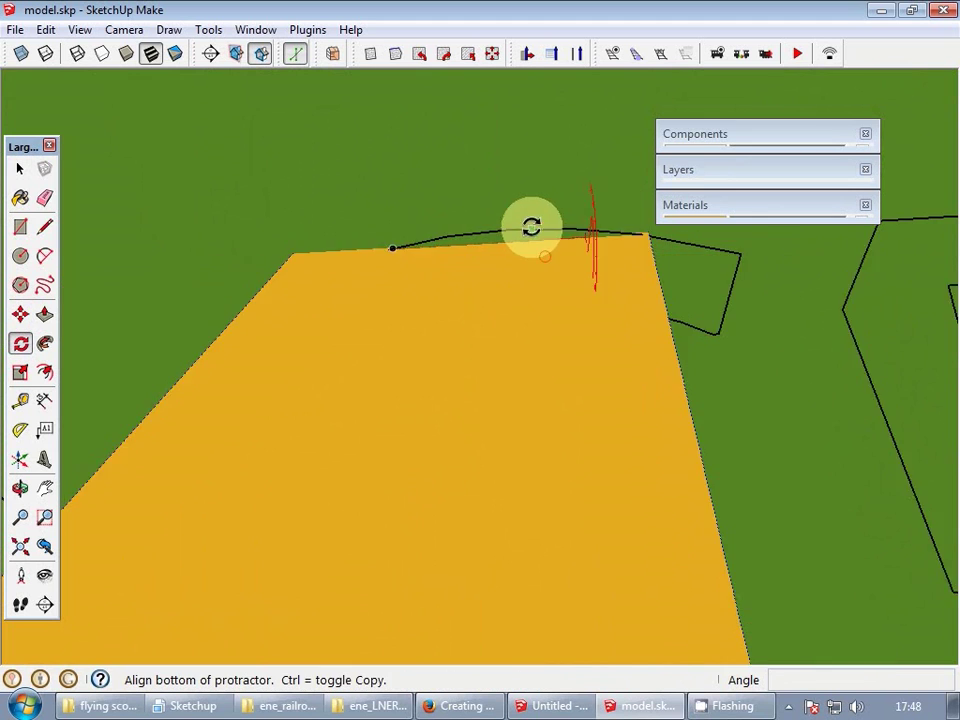
{"action": "left_click", "coordinate": [531, 227]}
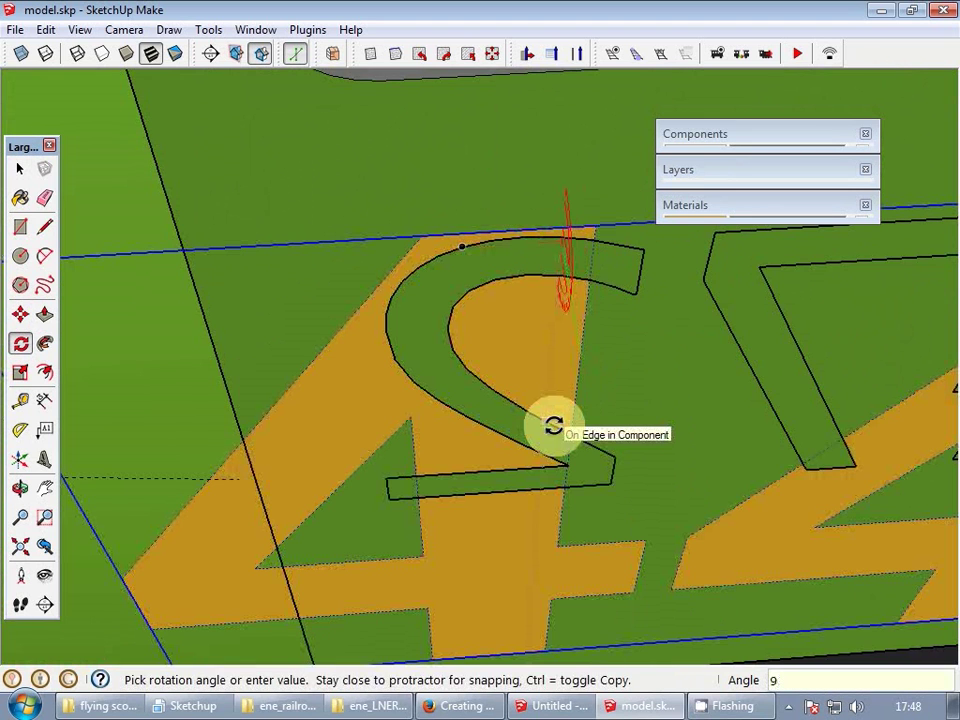
{"action": "left_click", "coordinate": [553, 427]}
{"action": "key", "text": "space"}
- Scale the golden number's height by about 0.47 to match the outlined digits on the cab side
{"action": "scroll", "coordinate": [246, 332], "scroll_direction": "down", "scroll_amount": 5}
{"action": "middle_click_drag", "start_coordinate": [253, 336], "coordinate": [448, 333]}
{"action": "key", "text": "s"}
{"action": "left_click_drag", "start_coordinate": [546, 414], "coordinate": [531, 332]}
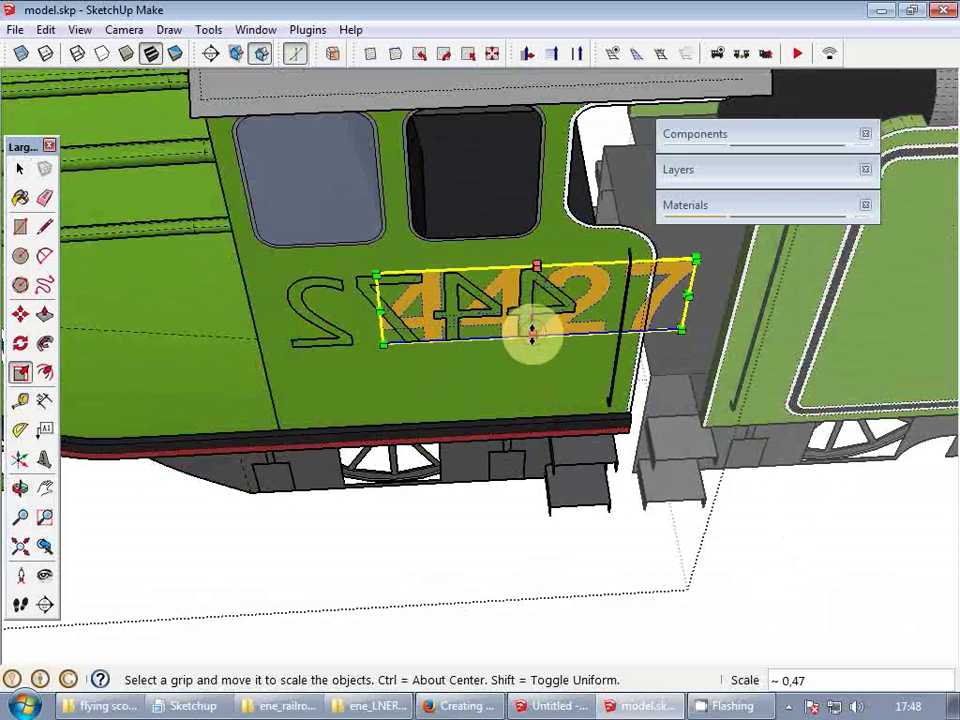
- Move the golden number along the cab side until it lies over the outlined digits
{"action": "key", "text": "m"}
{"action": "left_click_drag", "start_coordinate": [537, 381], "coordinate": [446, 385]}
{"action": "scroll", "coordinate": [446, 385], "scroll_direction": "down", "scroll_amount": 4}
{"action": "key", "text": "space"}
{"action": "scroll", "coordinate": [407, 354], "scroll_direction": "up", "scroll_amount": 5}
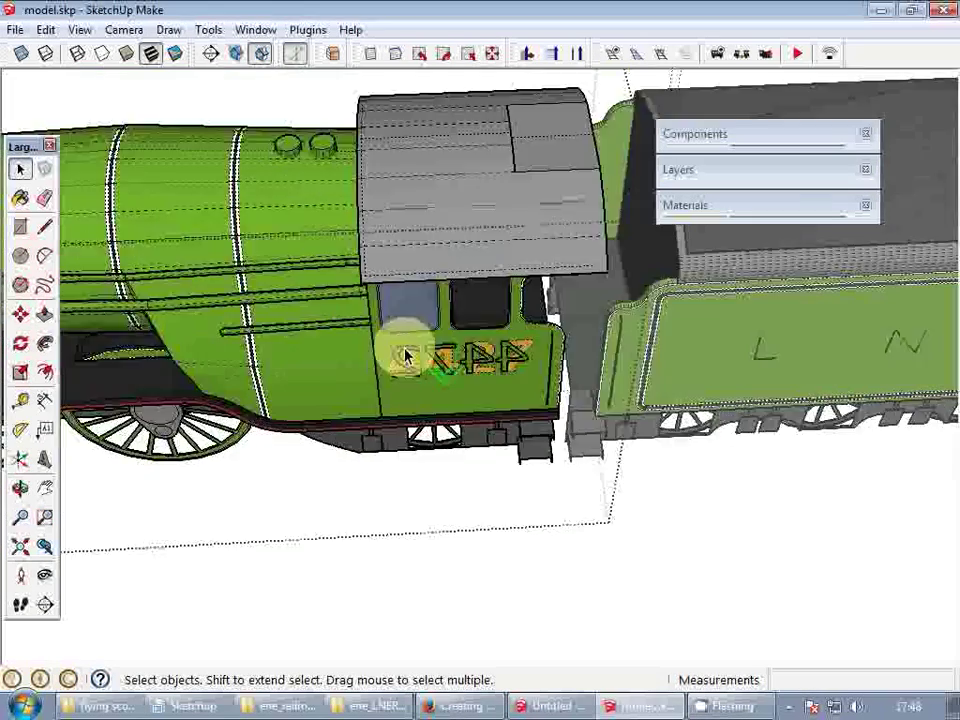
{"action": "scroll", "coordinate": [394, 387], "scroll_direction": "down", "scroll_amount": 3}
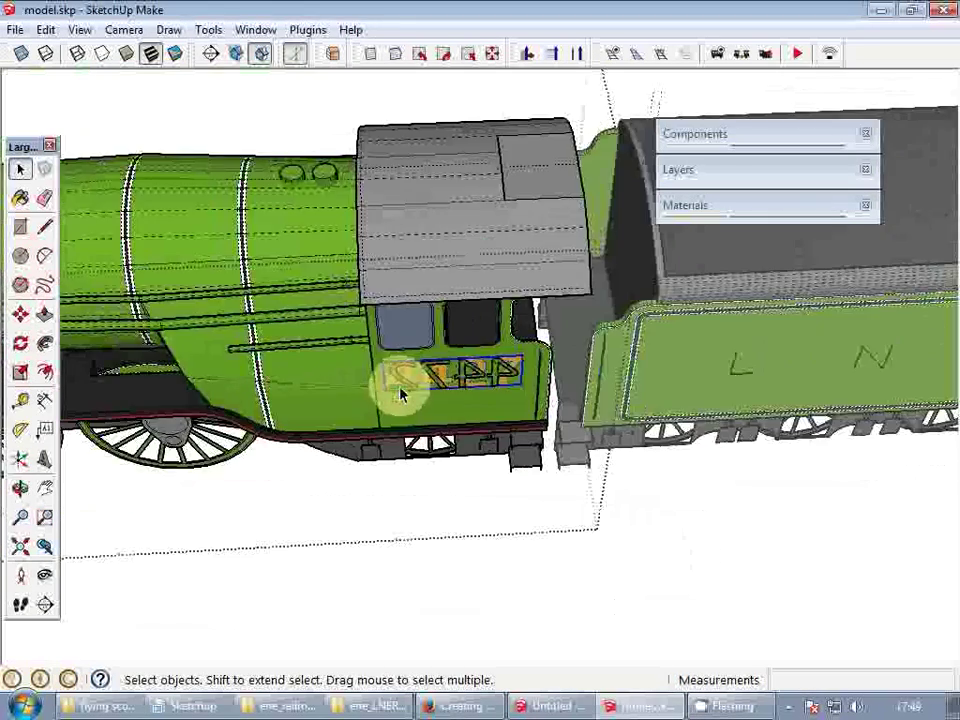
{"action": "middle_click_drag", "start_coordinate": [398, 388], "coordinate": [471, 268]}
{"action": "scroll", "coordinate": [489, 375], "scroll_direction": "up", "scroll_amount": 2}
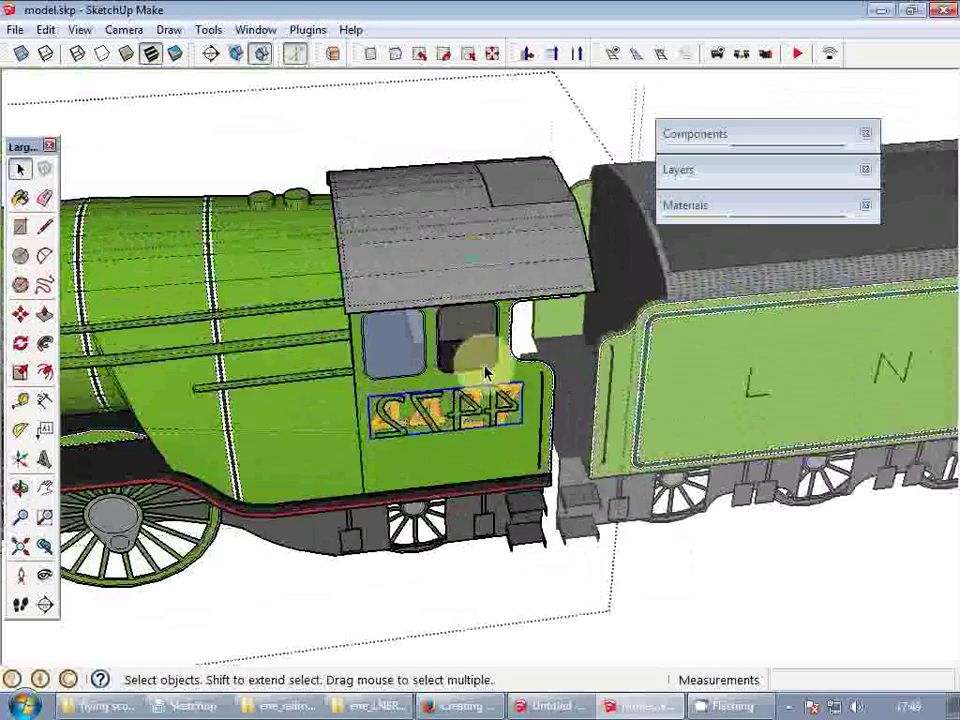
{"action": "key", "text": "m"}
{"action": "scroll", "coordinate": [458, 478], "scroll_direction": "up", "scroll_amount": 2}
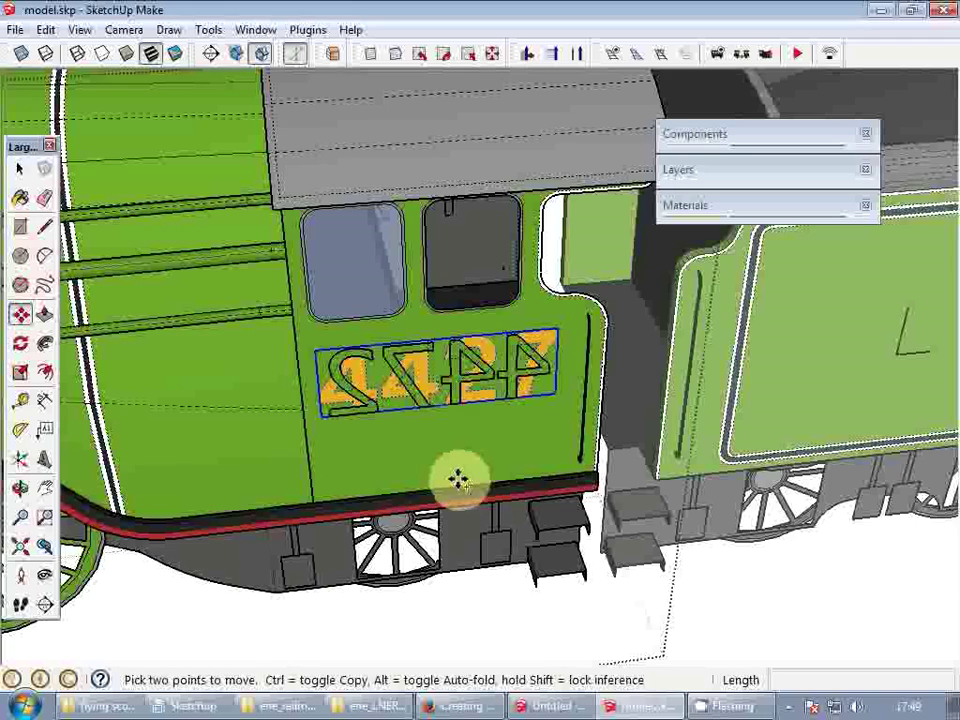
{"action": "key", "text": "space"}
{"action": "scroll", "coordinate": [460, 486], "scroll_direction": "up", "scroll_amount": 3}
{"action": "middle_click_drag", "start_coordinate": [460, 488], "coordinate": [439, 544]}
{"action": "key", "text": "q"}
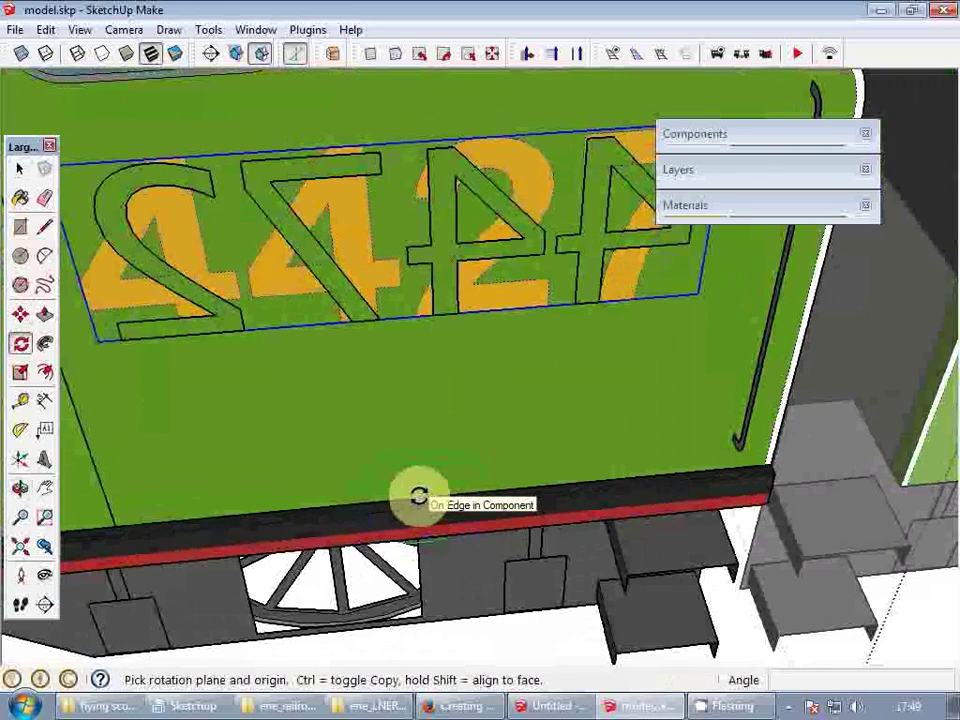
{"action": "key", "text": "space"}
- Copy the golden number to the other side of the locomotive, from the cab's lower rear corner to the opposite side's lower front corner
{"action": "key", "text": "m"}
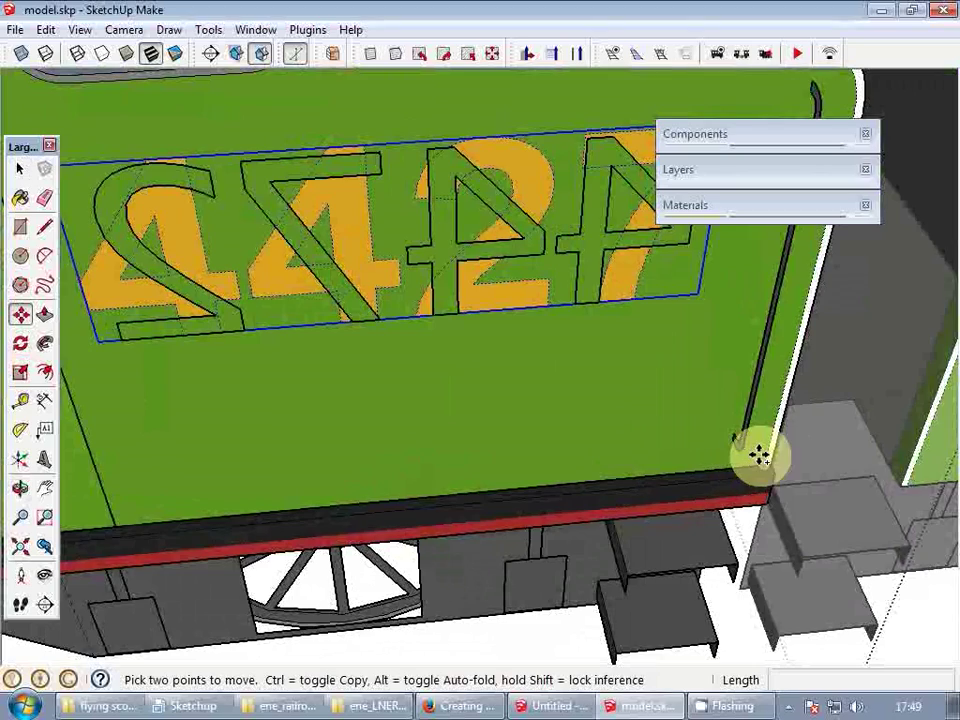
{"action": "left_click", "coordinate": [765, 464]}
{"action": "scroll", "coordinate": [548, 440], "scroll_direction": "down", "scroll_amount": 3}
{"action": "scroll", "coordinate": [463, 364], "scroll_direction": "down", "scroll_amount": 3}
{"action": "middle_click_drag", "start_coordinate": [463, 364], "coordinate": [660, 410]}
{"action": "middle_click_drag", "start_coordinate": [437, 375], "coordinate": [508, 326]}
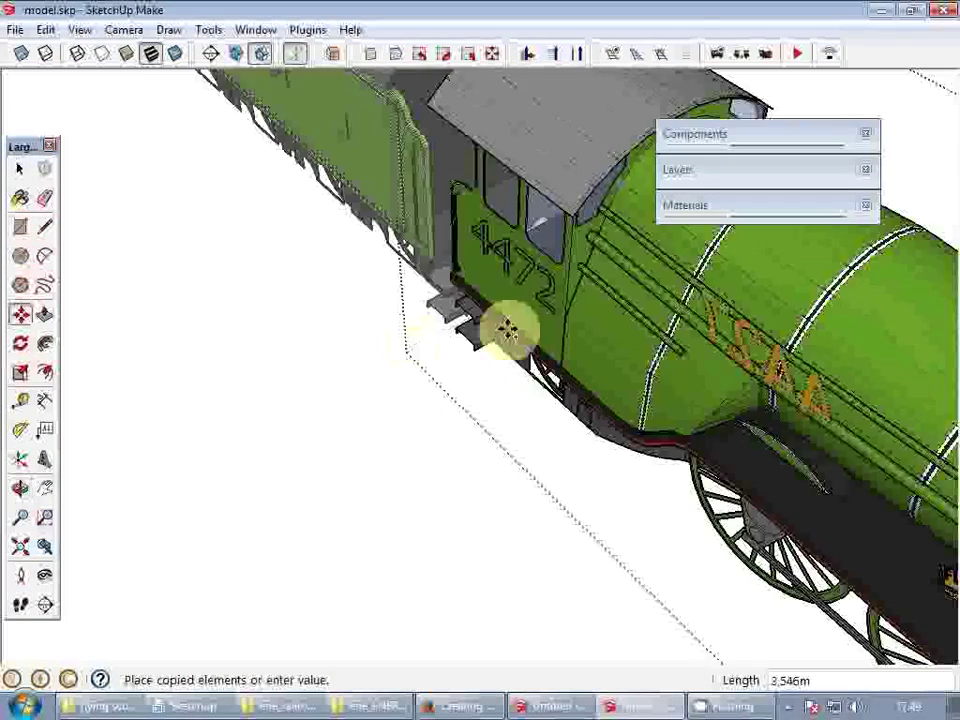
{"action": "scroll", "coordinate": [578, 342], "scroll_direction": "up", "scroll_amount": 3}
{"action": "scroll", "coordinate": [578, 342], "scroll_direction": "up", "scroll_amount": 5}
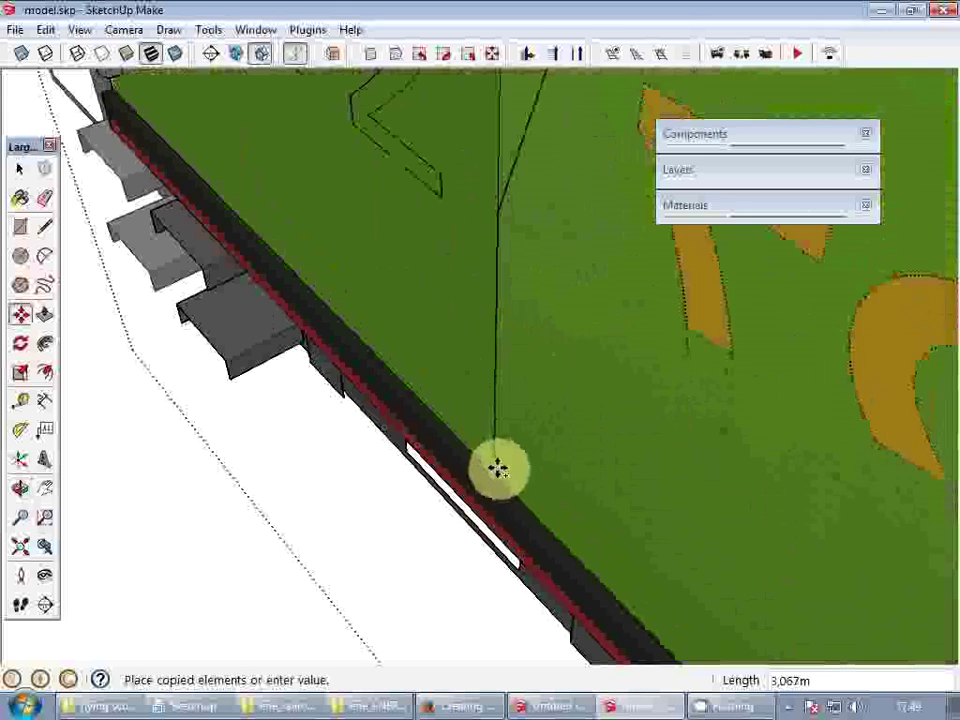
{"action": "left_click", "coordinate": [497, 470]}
- Rotate the copied number half a turn about the cab's lower front corner so it reads correctly from outside
{"action": "key", "text": "q"}
{"action": "left_click", "coordinate": [492, 473]}
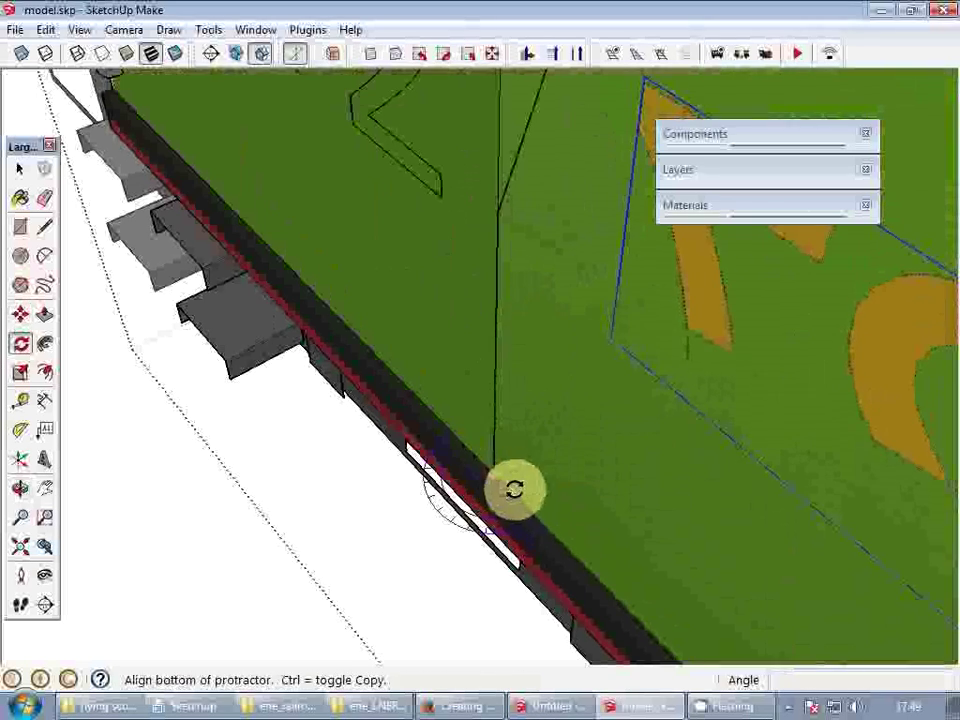
{"action": "left_click", "coordinate": [510, 492]}
{"action": "left_click", "coordinate": [455, 431]}
{"action": "key", "text": "space"}
- Move the copied number along the cab side until it lies over the outlined 4472
{"action": "scroll", "coordinate": [455, 431], "scroll_direction": "down", "scroll_amount": 3}
{"action": "middle_click_drag", "start_coordinate": [422, 375], "coordinate": [608, 323]}
{"action": "scroll", "coordinate": [636, 396], "scroll_direction": "down", "scroll_amount": 2}
{"action": "scroll", "coordinate": [610, 325], "scroll_direction": "up", "scroll_amount": 1}
{"action": "scroll", "coordinate": [610, 325], "scroll_direction": "up", "scroll_amount": 1}
{"action": "key", "text": "m"}
{"action": "left_click", "coordinate": [407, 373]}
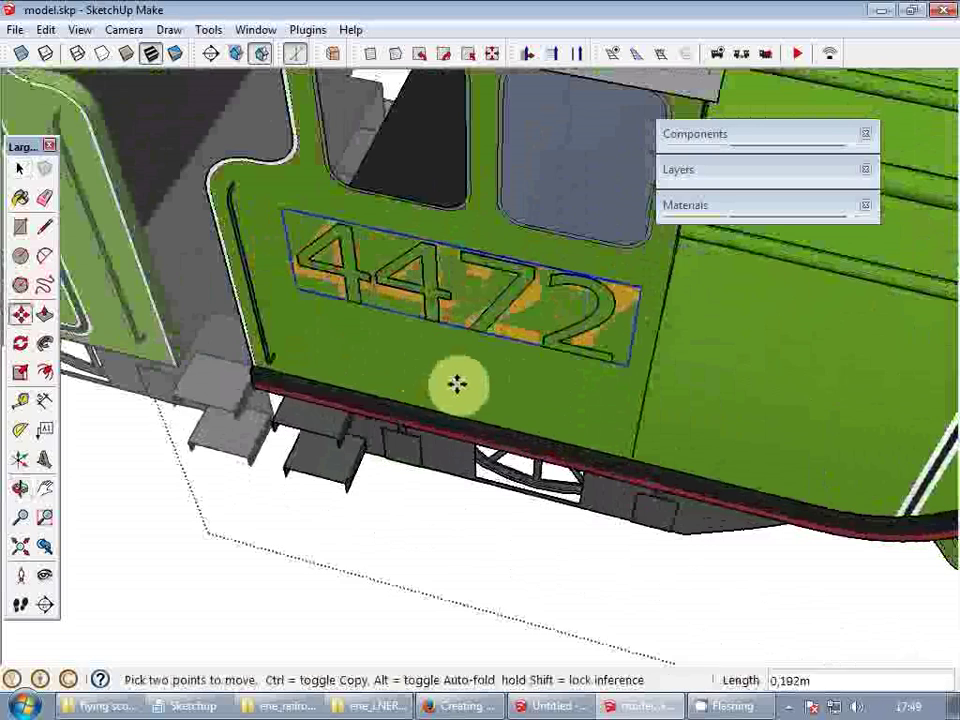
{"action": "left_click", "coordinate": [460, 384]}
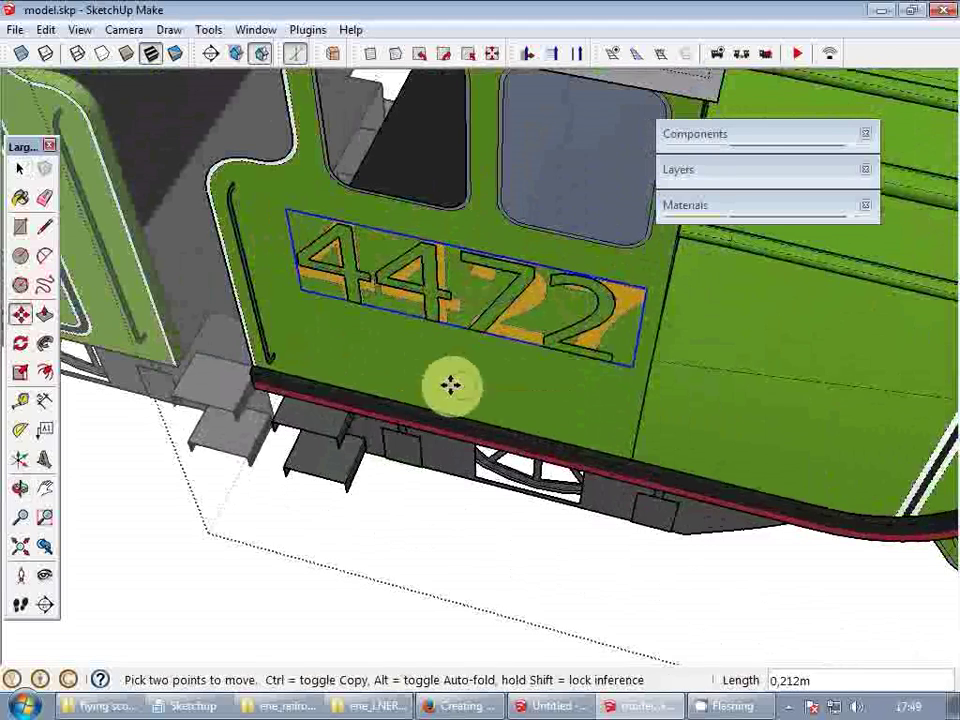
{"action": "key", "text": "space"}
- Scale the copied number slightly narrower about its centre to fit the width of the outlined 4472
{"action": "scroll", "coordinate": [354, 375], "scroll_direction": "down", "scroll_amount": 2}
{"action": "scroll", "coordinate": [530, 282], "scroll_direction": "up", "scroll_amount": 2}
{"action": "key", "text": "s"}
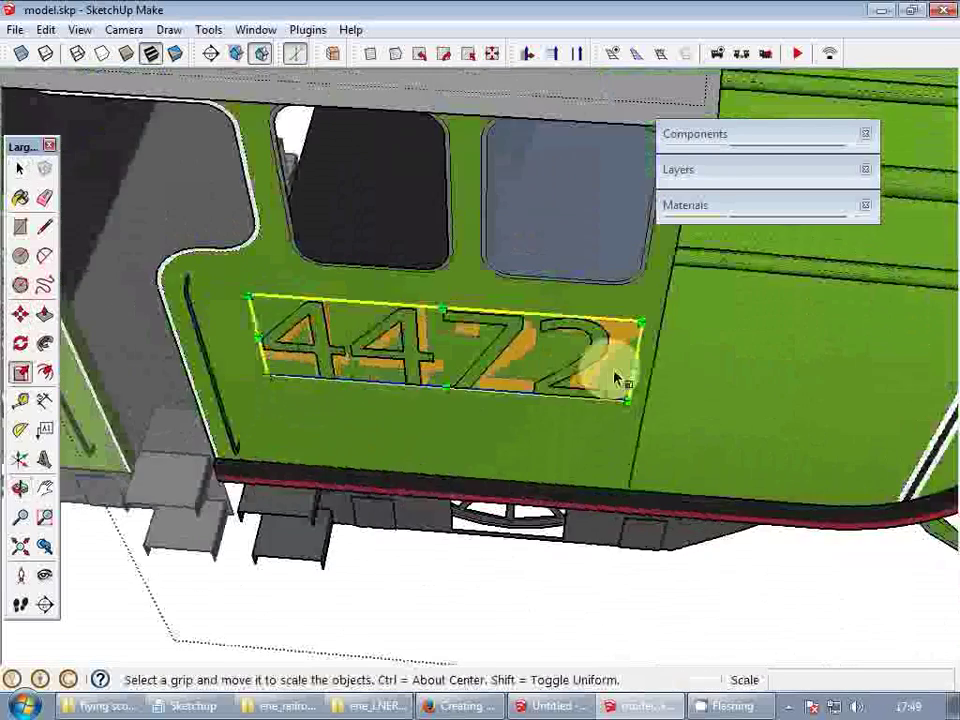
{"action": "scroll", "coordinate": [630, 366], "scroll_direction": "up", "scroll_amount": 2}
{"action": "left_click_drag", "start_coordinate": [634, 364], "coordinate": [605, 361]}
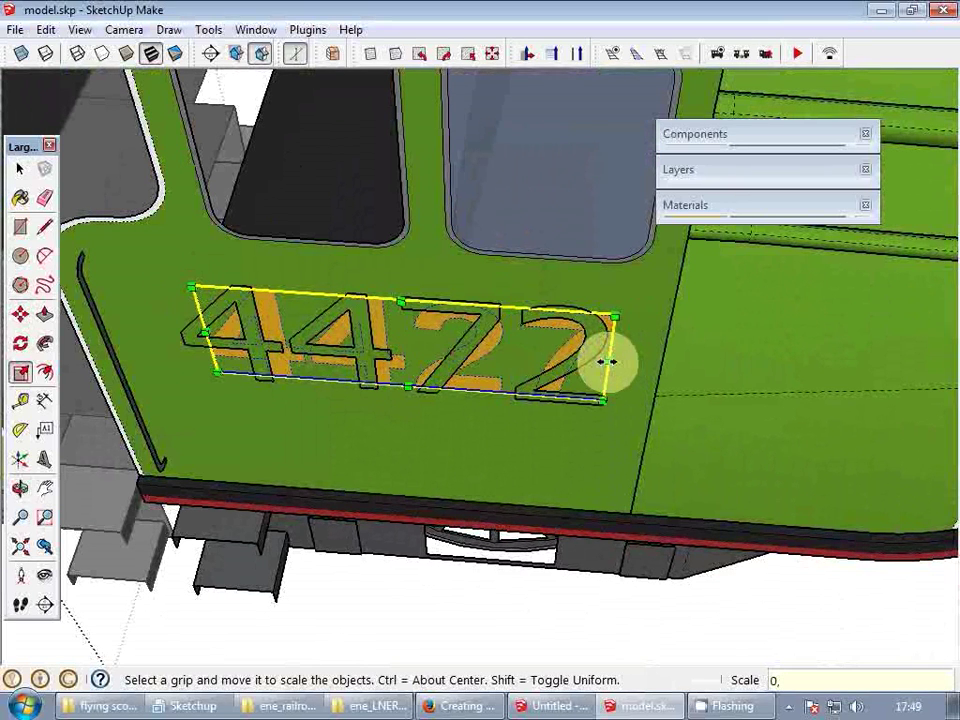
{"action": "left_click_drag", "start_coordinate": [606, 362], "coordinate": [606, 364]}
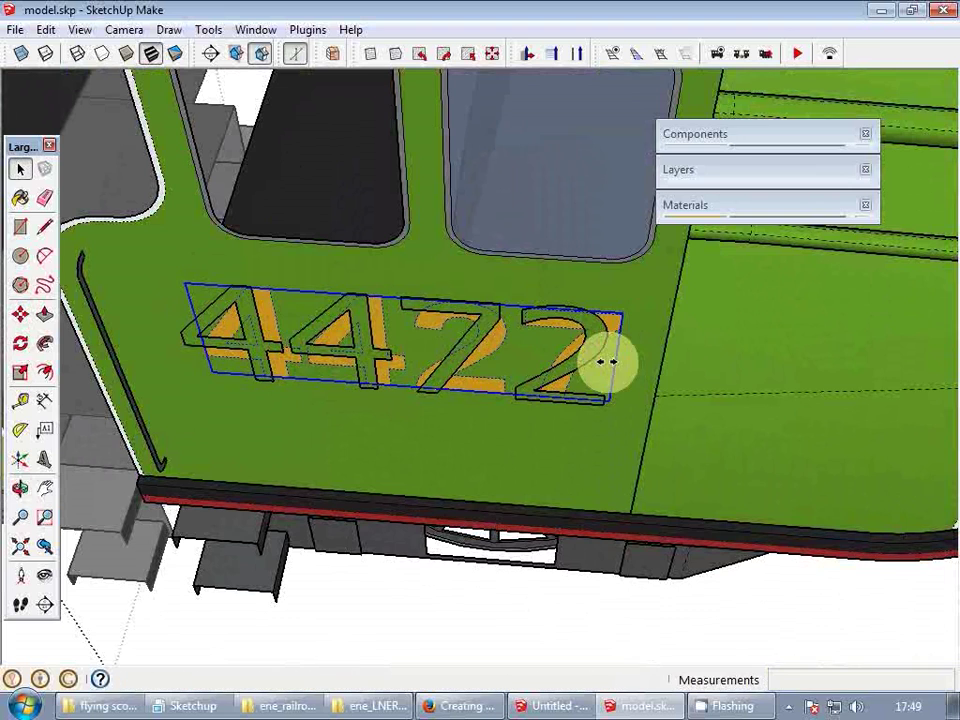
- Shift the copied number on the cab side so its first digit lines up with the first outlined 4
{"action": "key", "text": "m"}
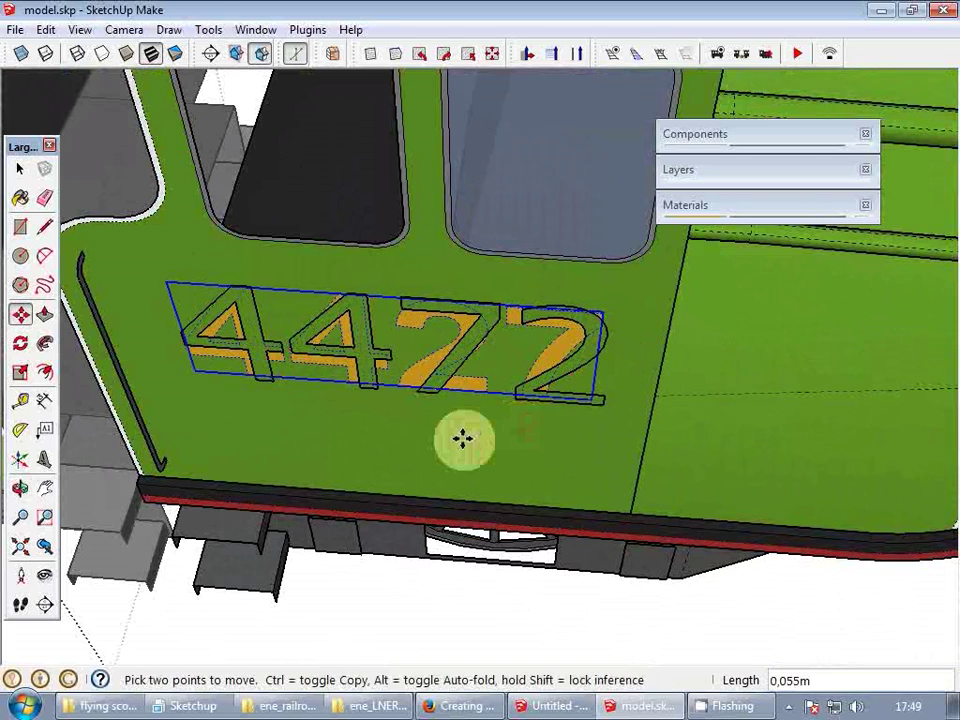
{"action": "middle_click_drag", "start_coordinate": [463, 439], "coordinate": [413, 280]}
{"action": "scroll", "coordinate": [421, 204], "scroll_direction": "up", "scroll_amount": 2}
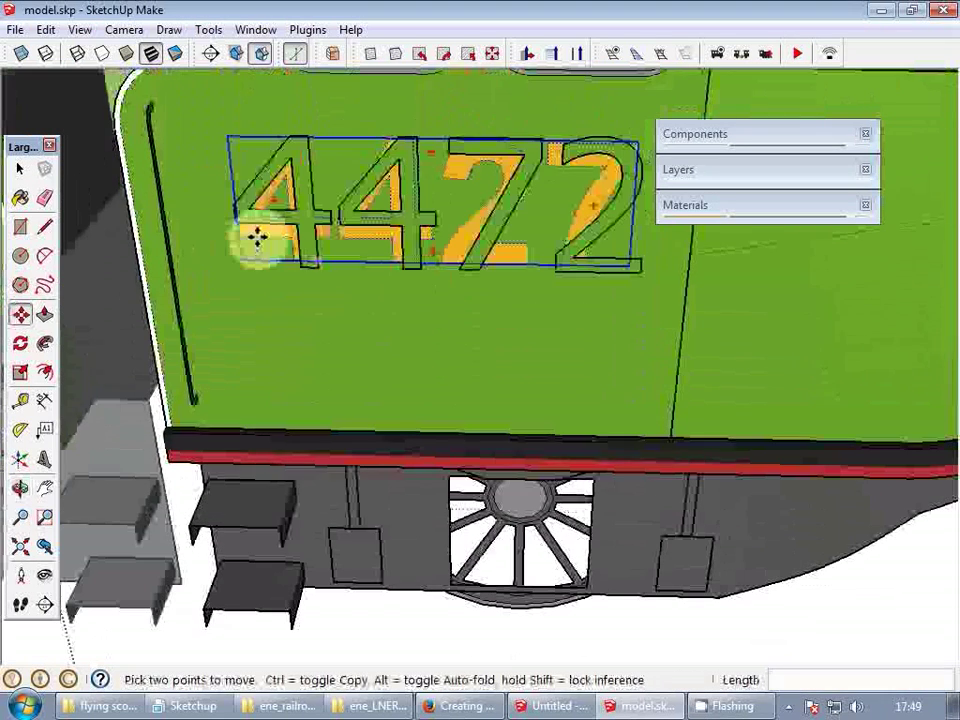
{"action": "left_click", "coordinate": [219, 276]}
{"action": "scroll", "coordinate": [219, 263], "scroll_direction": "up", "scroll_amount": 3}
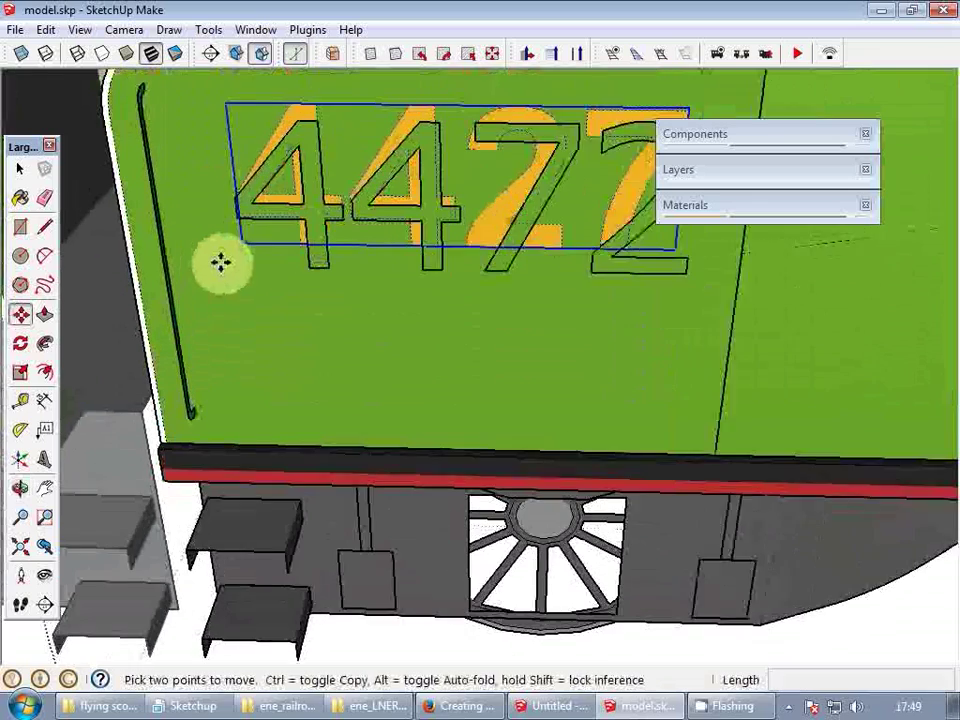
{"action": "left_click", "coordinate": [216, 273]}
{"action": "key", "text": "space"}
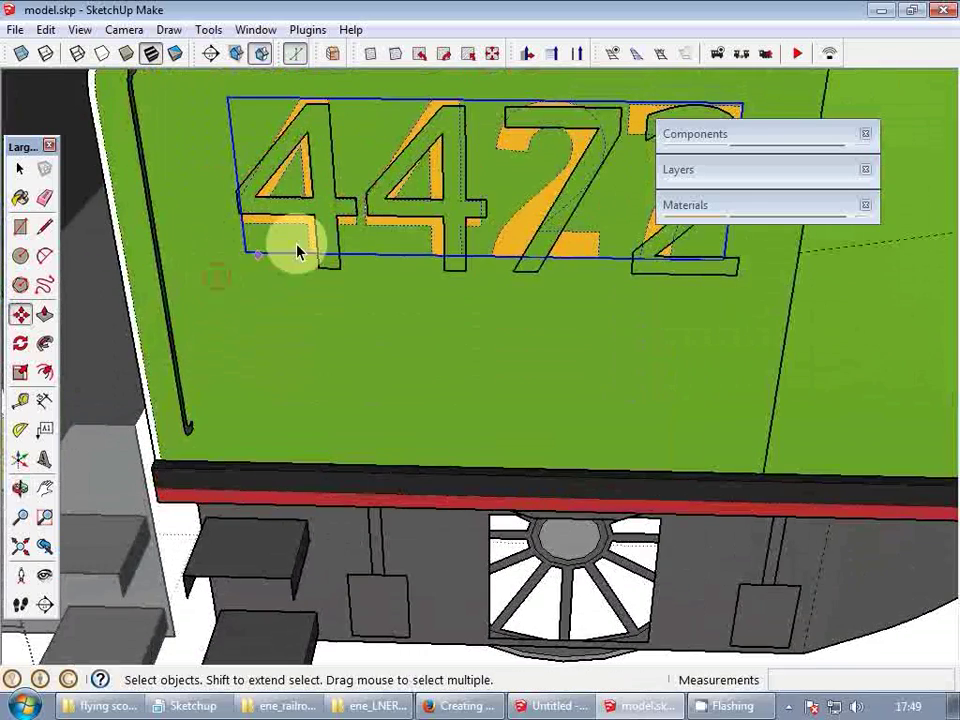
- Scale the golden number on the locomotive's opposite cab side by 0.9 about its centre
{"action": "scroll", "coordinate": [317, 250], "scroll_direction": "down", "scroll_amount": 5}
{"action": "scroll", "coordinate": [318, 262], "scroll_direction": "down", "scroll_amount": 3}
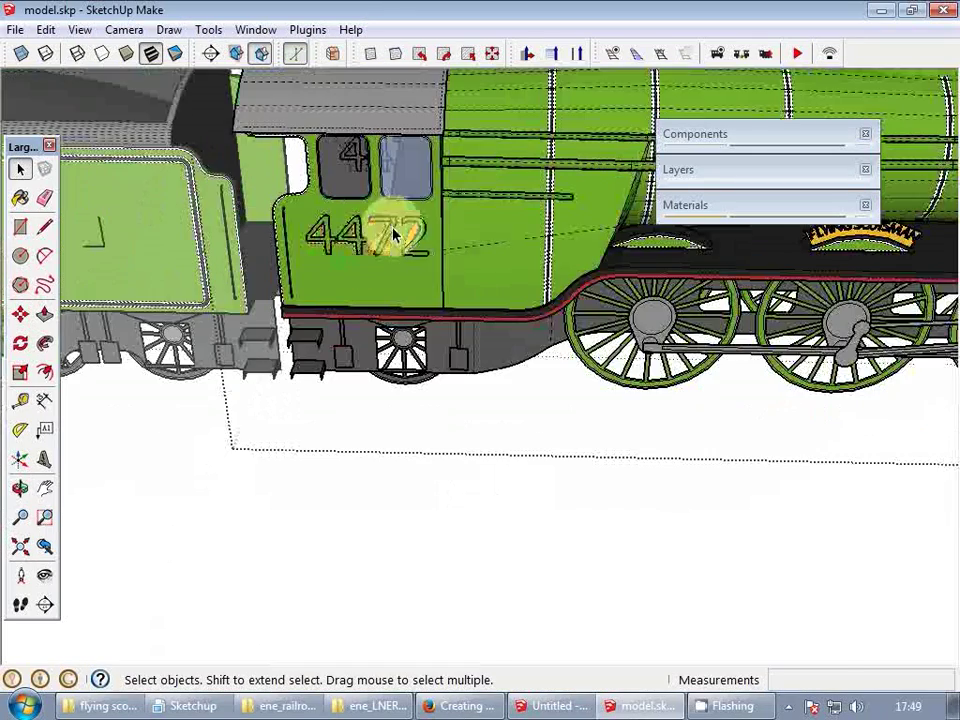
{"action": "middle_click_drag", "start_coordinate": [429, 221], "coordinate": [516, 321]}
{"action": "scroll", "coordinate": [484, 298], "scroll_direction": "up", "scroll_amount": 5}
{"action": "left_click", "coordinate": [391, 288]}
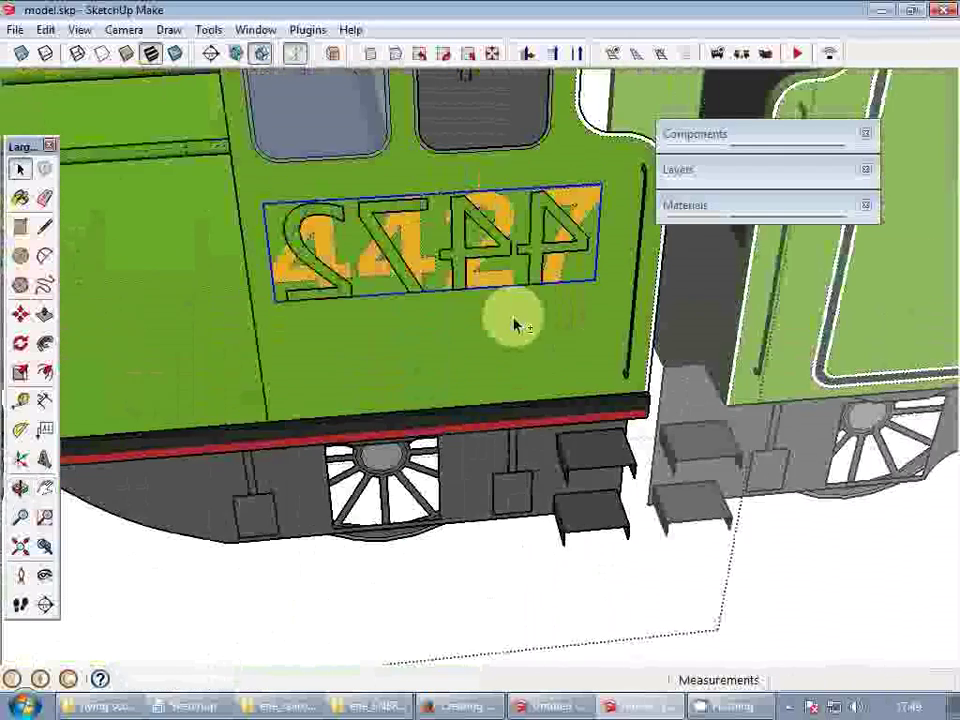
{"action": "scroll", "coordinate": [414, 259], "scroll_direction": "up", "scroll_amount": 2}
{"action": "key", "text": "s"}
{"action": "left_click_drag", "start_coordinate": [240, 253], "coordinate": [246, 257], "text": "ctrl"}
{"action": "type", "text": "0"}
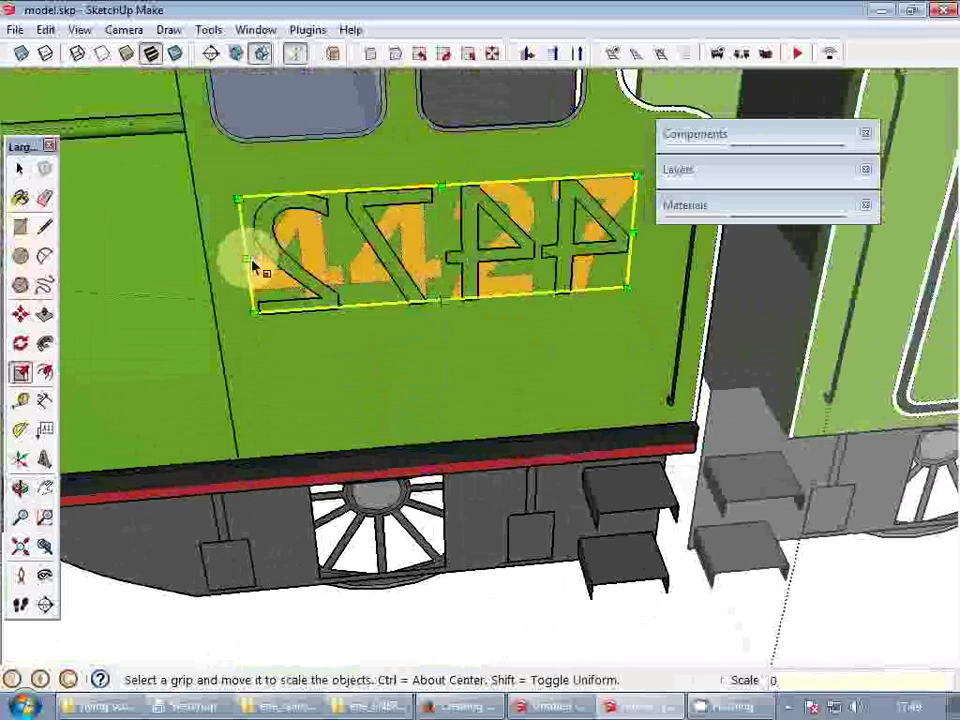
{"action": "type", "text": ".9"}
{"action": "key", "text": "Return"}
{"action": "key", "text": "space"}
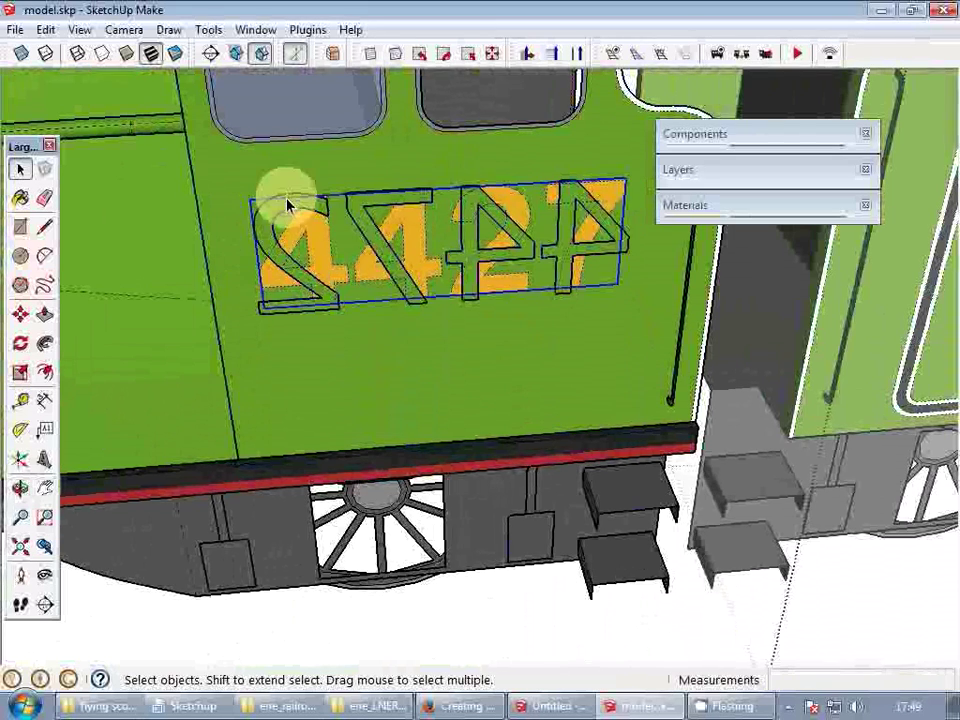
- Delete the outlined 4472 digits behind the golden number on this cab side and leave group editing
{"action": "left_click", "coordinate": [274, 208]}
{"action": "double_click", "coordinate": [274, 208]}
{"action": "left_click", "coordinate": [268, 220]}
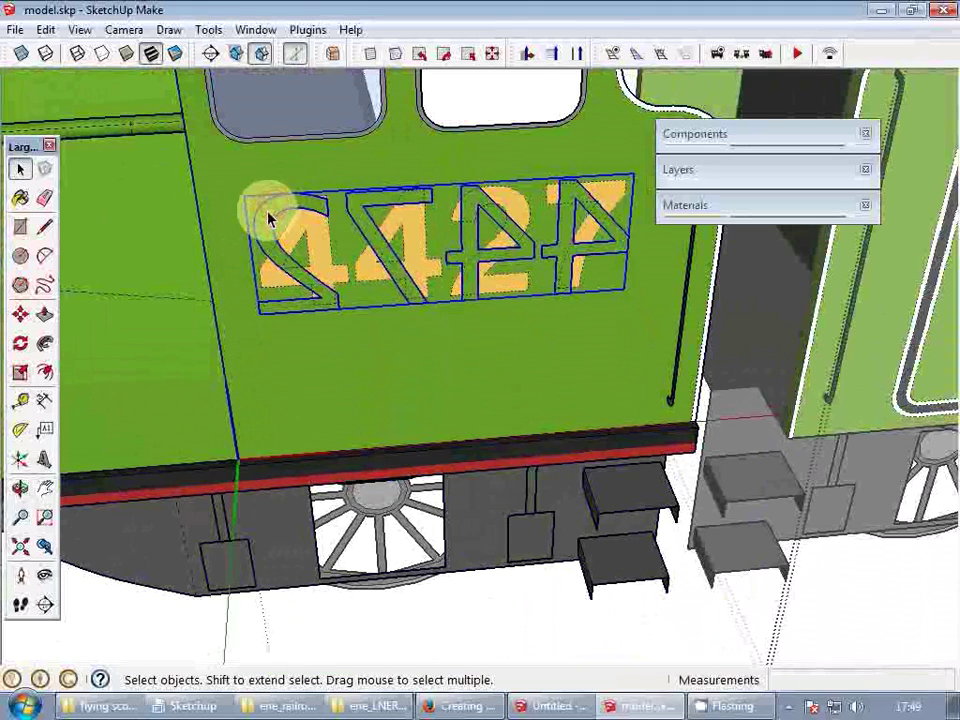
{"action": "key", "text": "Delete"}
{"action": "scroll", "coordinate": [393, 220], "scroll_direction": "down", "scroll_amount": 3}
{"action": "key", "text": "Escape"}
{"action": "key", "text": "Escape"}
{"action": "scroll", "coordinate": [499, 267], "scroll_direction": "down", "scroll_amount": 5}
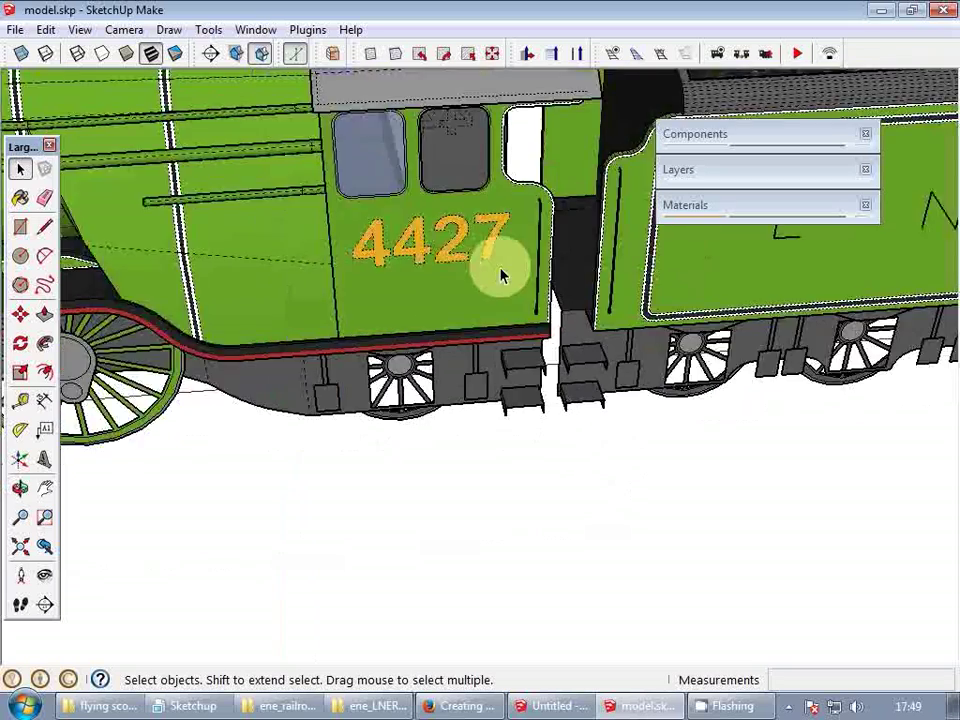
- Change the Number text of this rolling stock only to 4472
{"action": "middle_click_drag", "start_coordinate": [469, 303], "coordinate": [523, 284]}
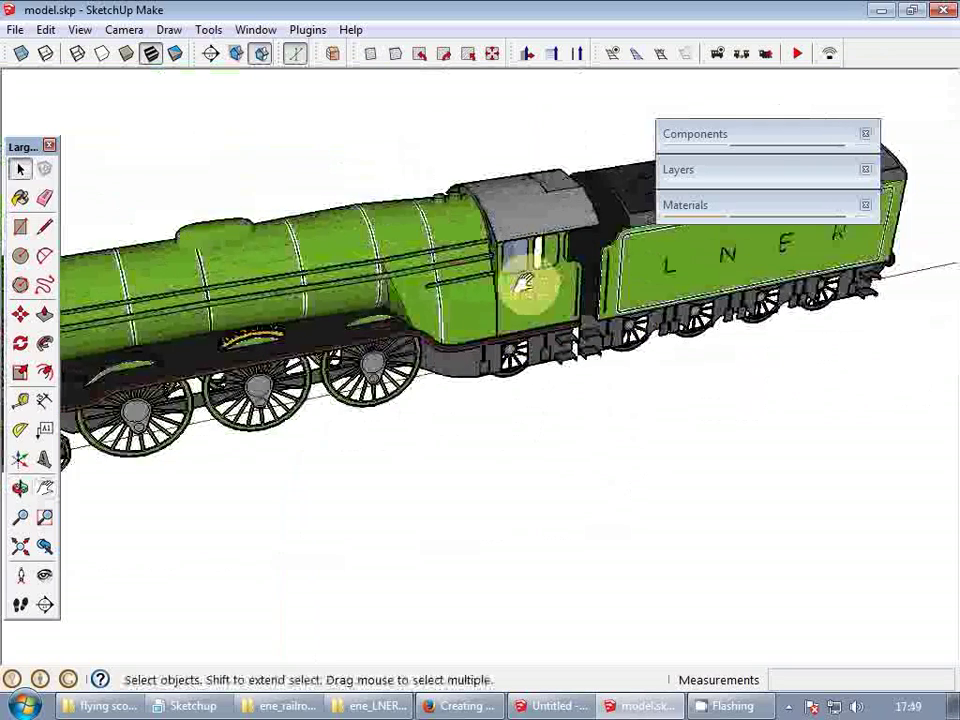
{"action": "middle_click_drag", "start_coordinate": [532, 477], "coordinate": [561, 364]}
{"action": "scroll", "coordinate": [499, 285], "scroll_direction": "up", "scroll_amount": 5}
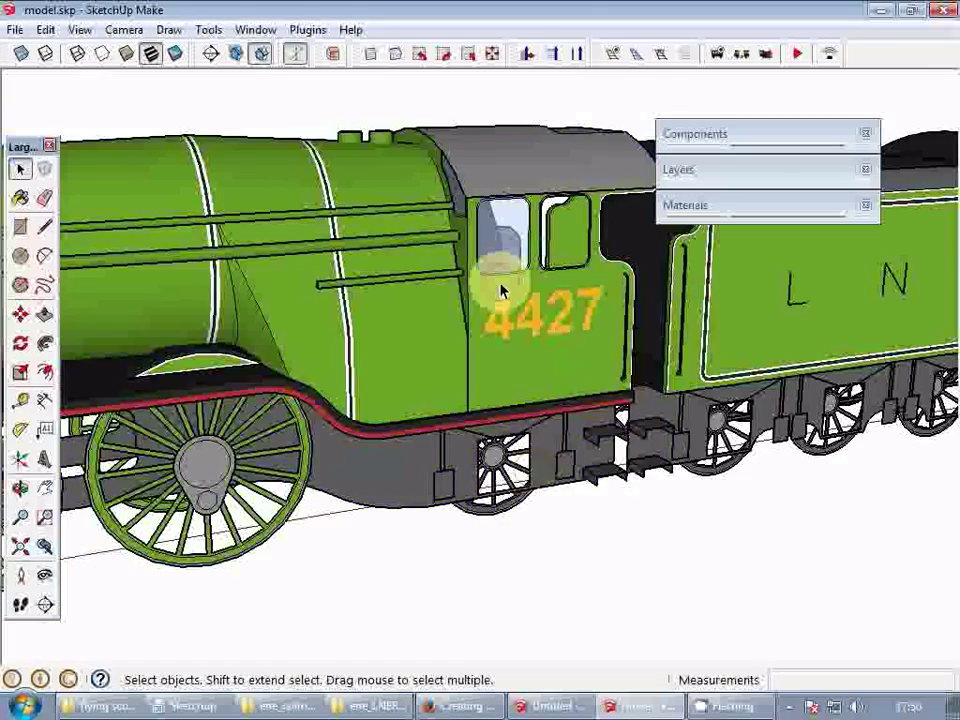
{"action": "right_click", "coordinate": [499, 285]}
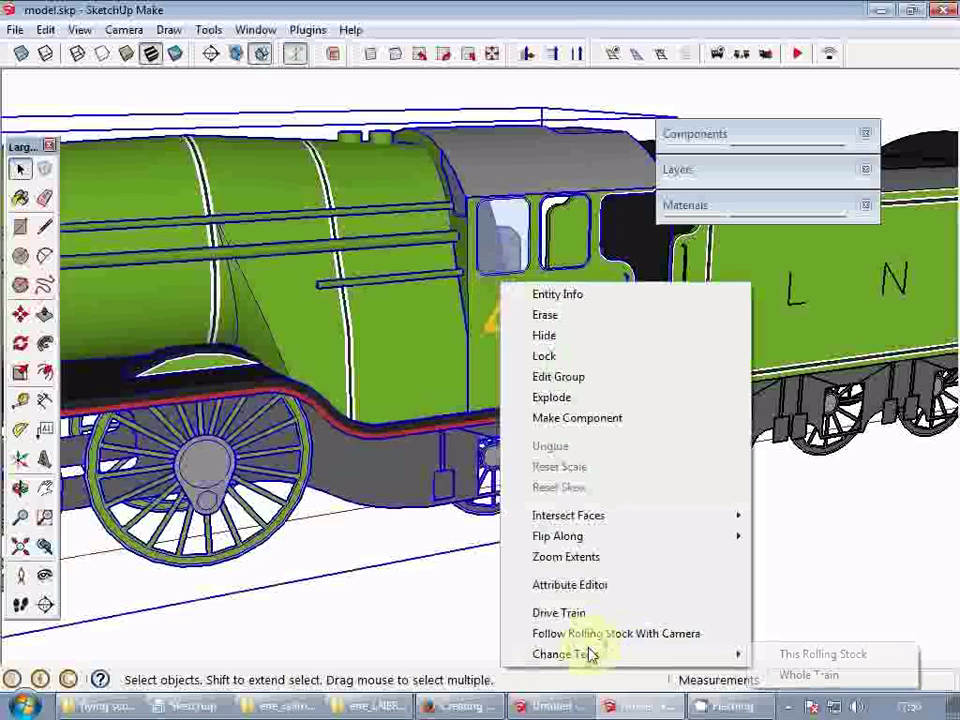
{"action": "mouse_move", "coordinate": [612, 660]}
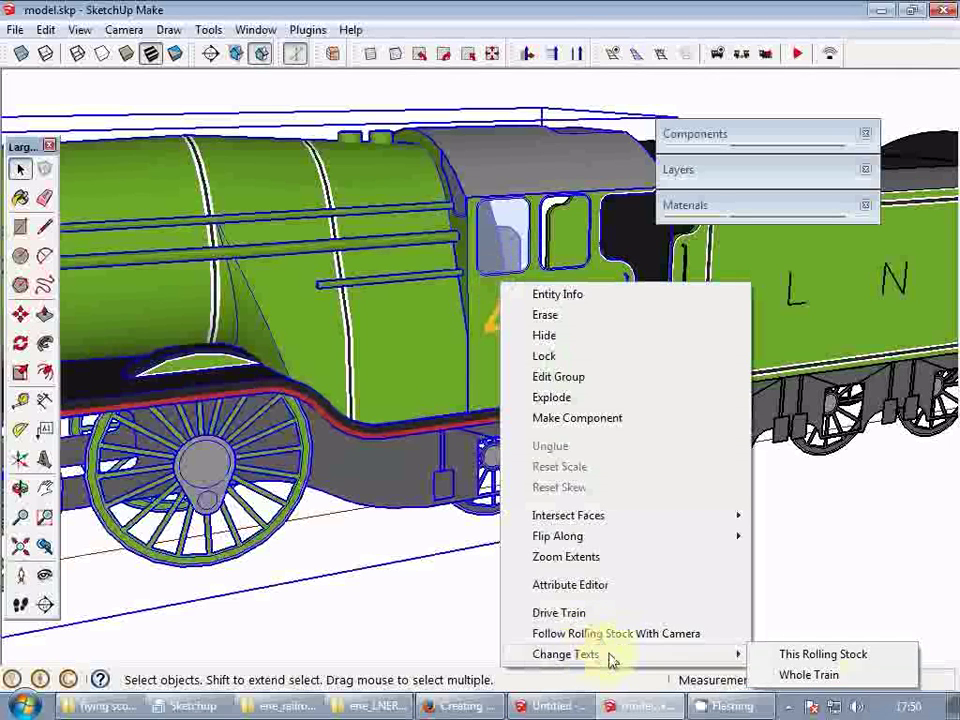
{"action": "left_click", "coordinate": [830, 655]}
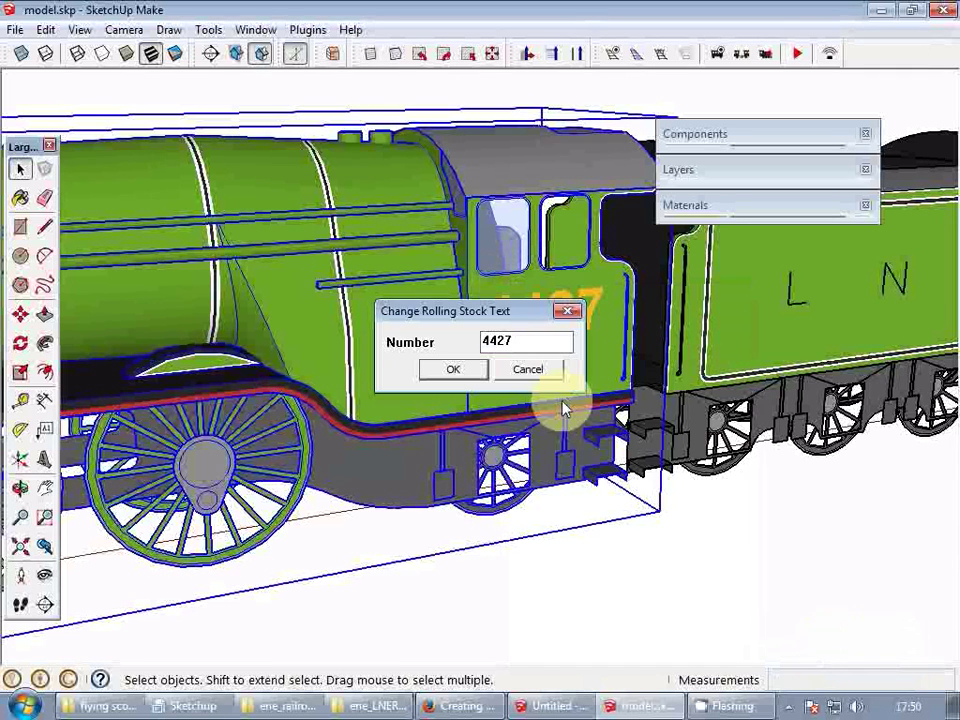
{"action": "type", "text": "4472"}
{"action": "key", "text": "Return"}
{"action": "left_click", "coordinate": [673, 567]}
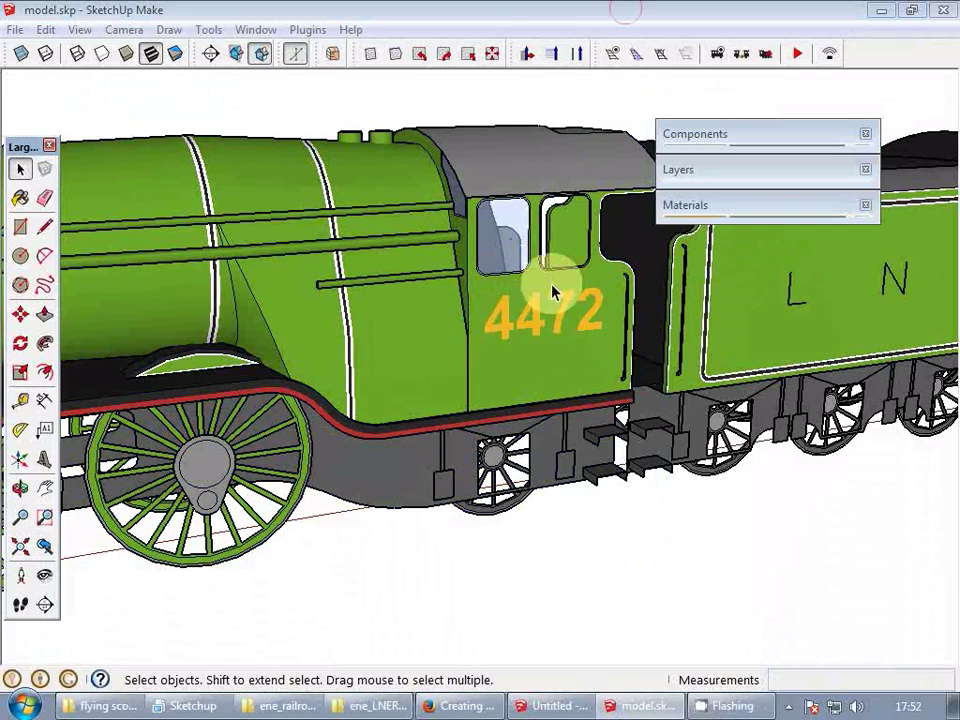
- Open the locomotive group for editing and select the golden 4472 on the cab side
{"action": "double_click", "coordinate": [549, 313]}
{"action": "scroll", "coordinate": [550, 313], "scroll_direction": "up", "scroll_amount": 3}
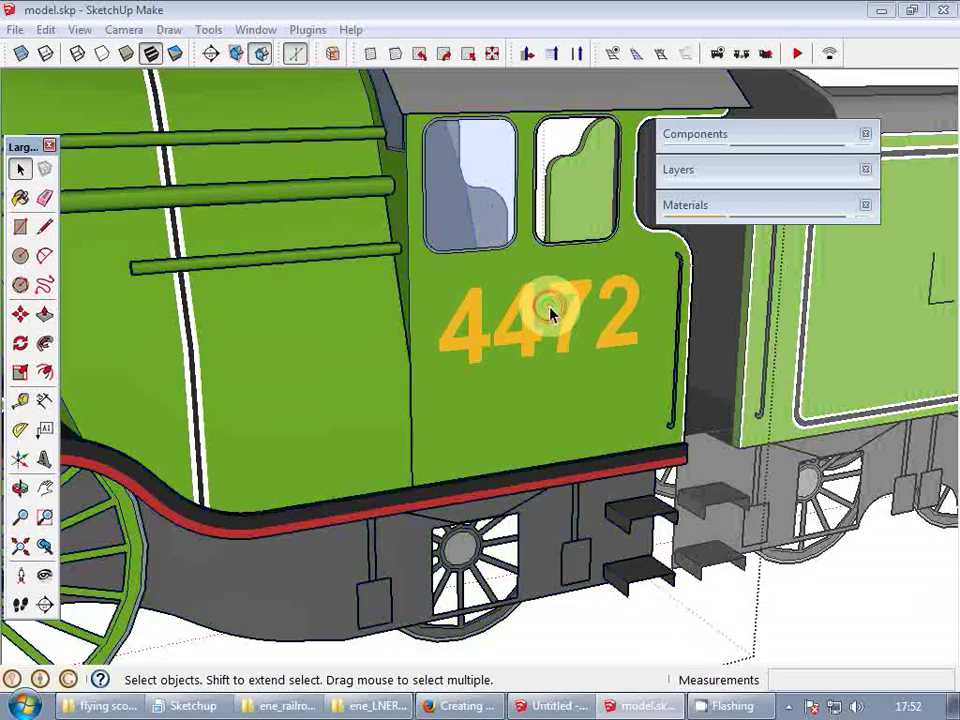
{"action": "left_click", "coordinate": [550, 313]}
{"action": "scroll", "coordinate": [560, 316], "scroll_direction": "up", "scroll_amount": 1}
{"action": "scroll", "coordinate": [557, 321], "scroll_direction": "up", "scroll_amount": 3}
{"action": "key", "text": "m"}
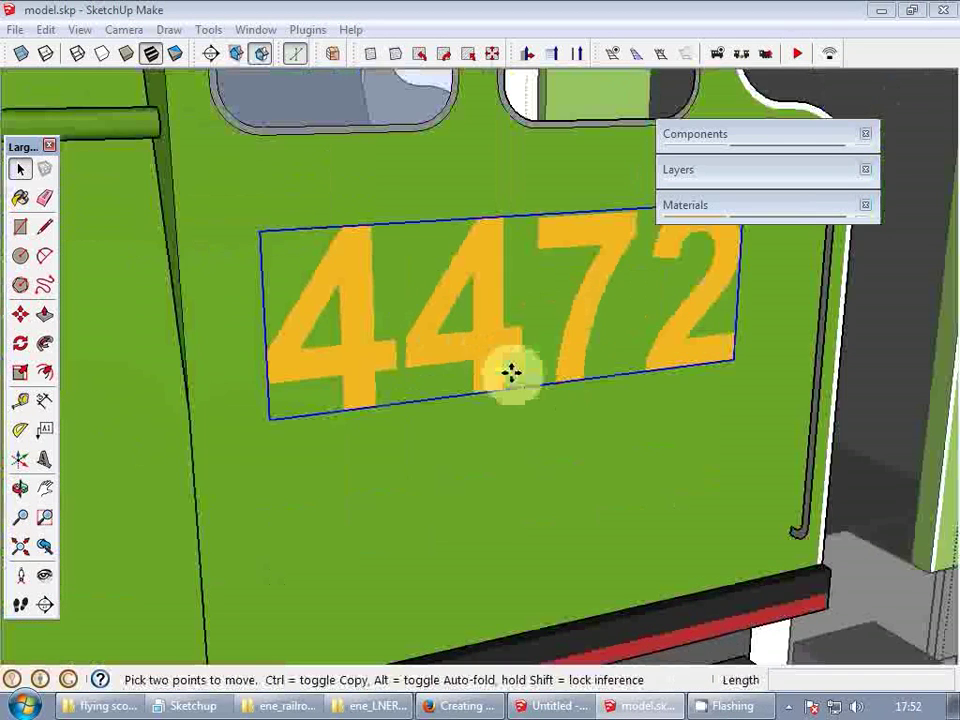
{"action": "scroll", "coordinate": [482, 360], "scroll_direction": "up", "scroll_amount": 3}
{"action": "left_click", "coordinate": [482, 360]}
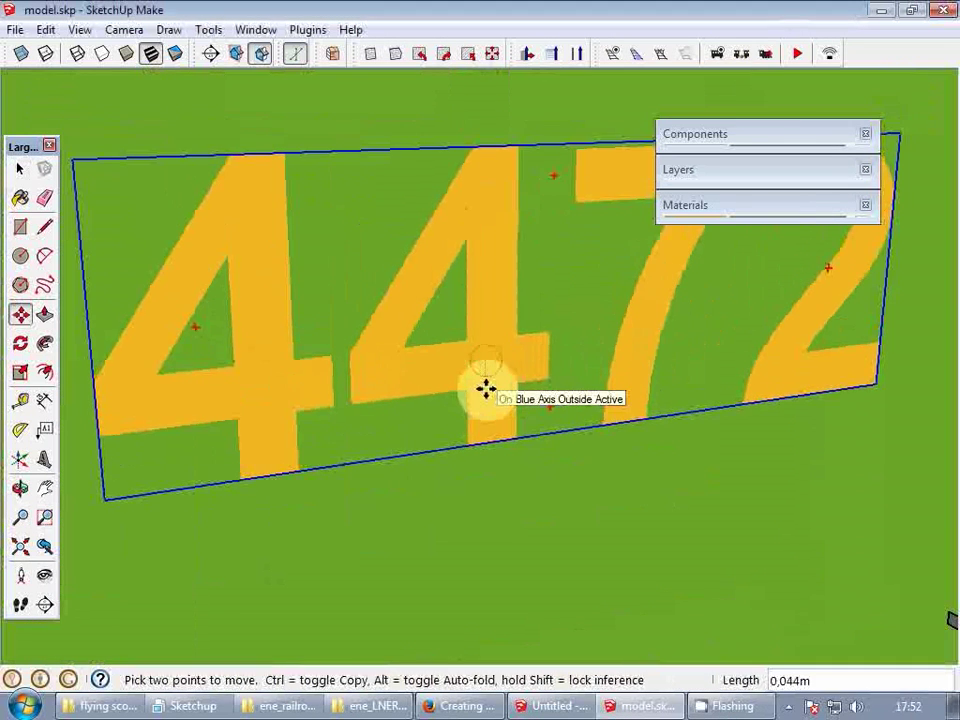
{"action": "key", "text": "ctrl"}
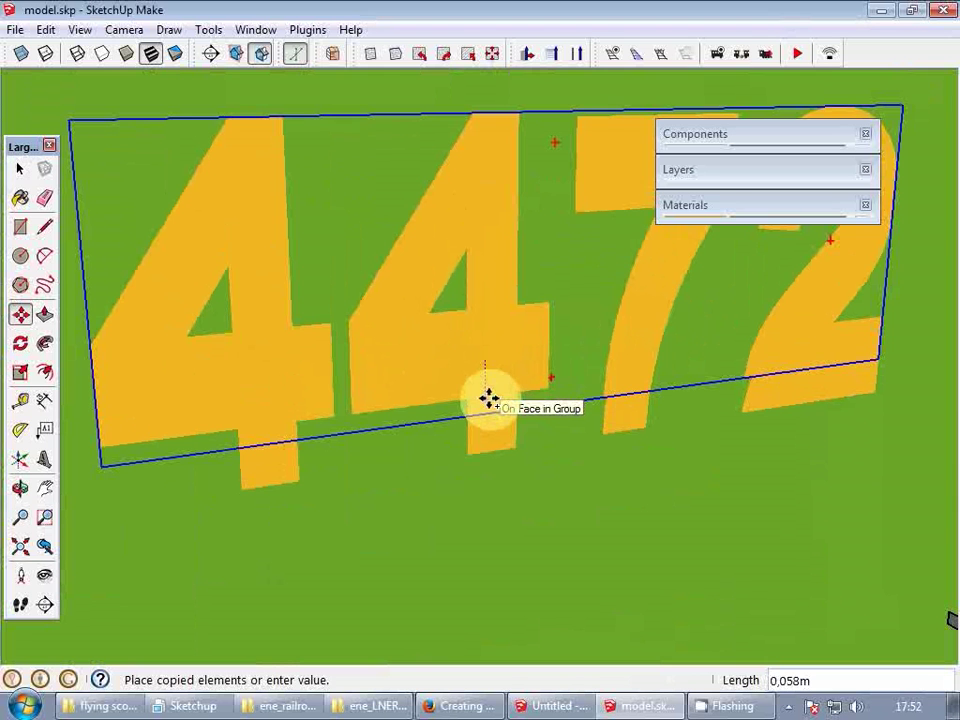
{"action": "key", "text": "space"}
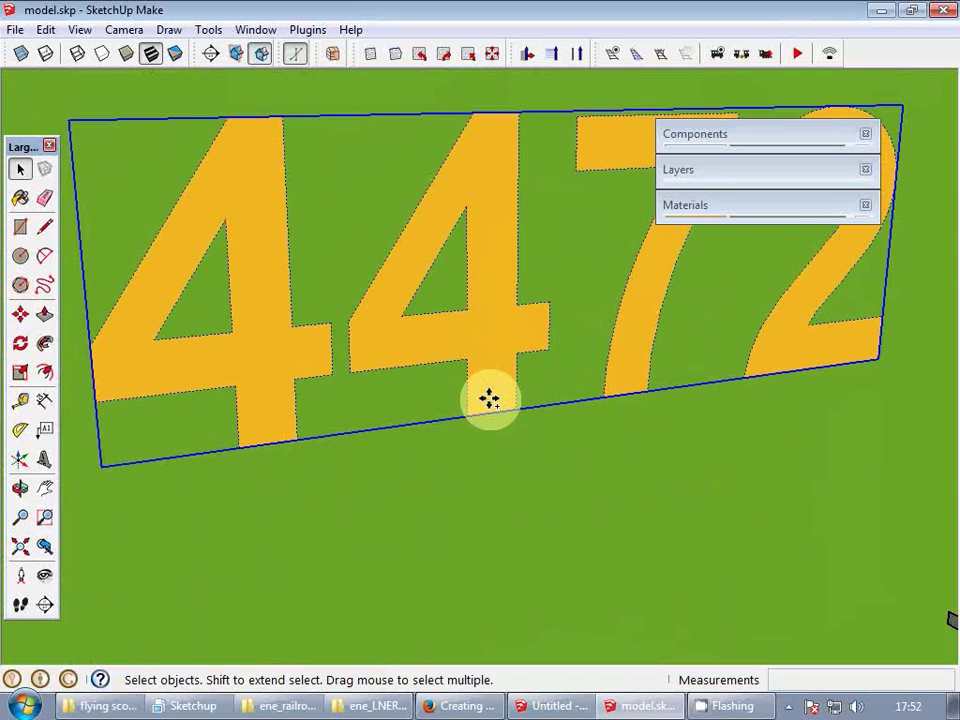
- Copy the golden 4472 0,03 m straight down and shift the copy slightly along the red axis toward the tender
{"action": "key", "text": "m"}
{"action": "left_click", "coordinate": [493, 347]}
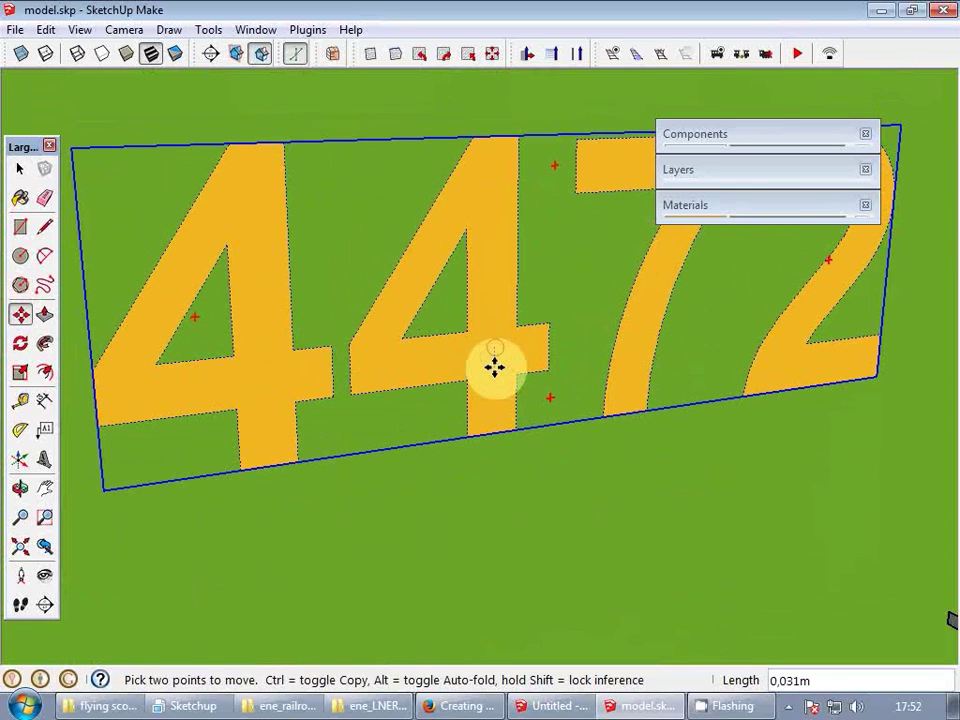
{"action": "key", "text": "ctrl"}
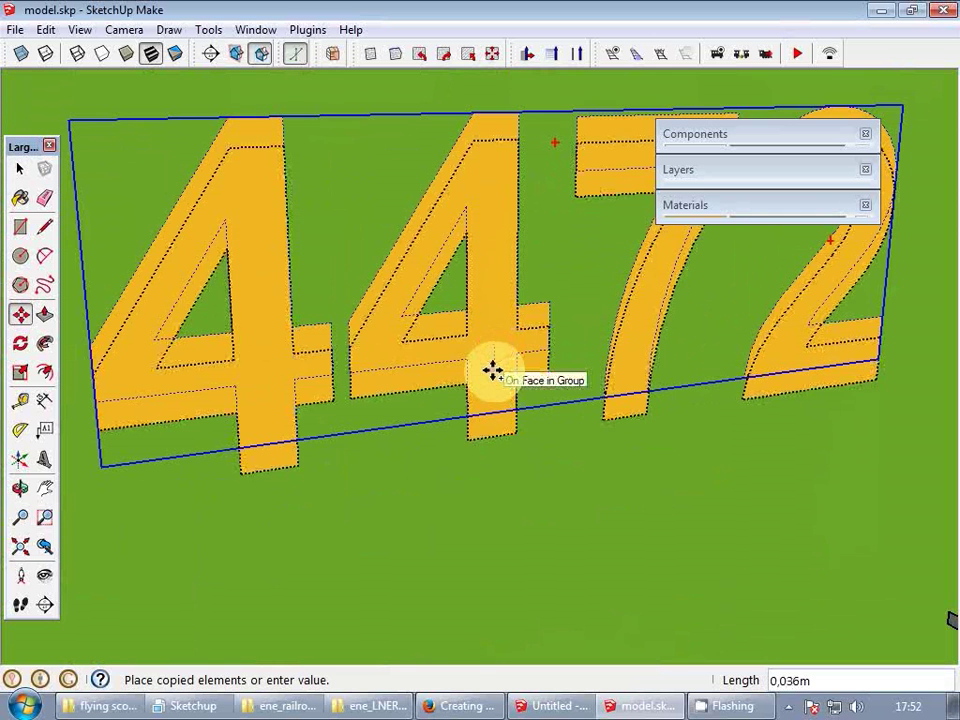
{"action": "key", "text": "Return"}
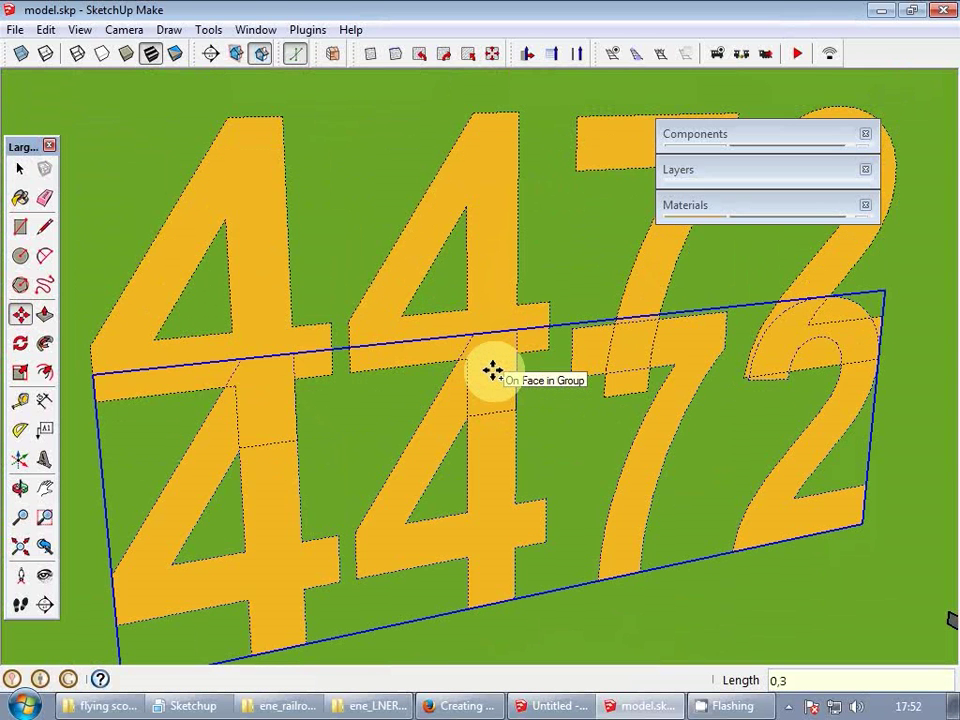
{"action": "type", "text": "0,03"}
{"action": "key", "text": "Return"}
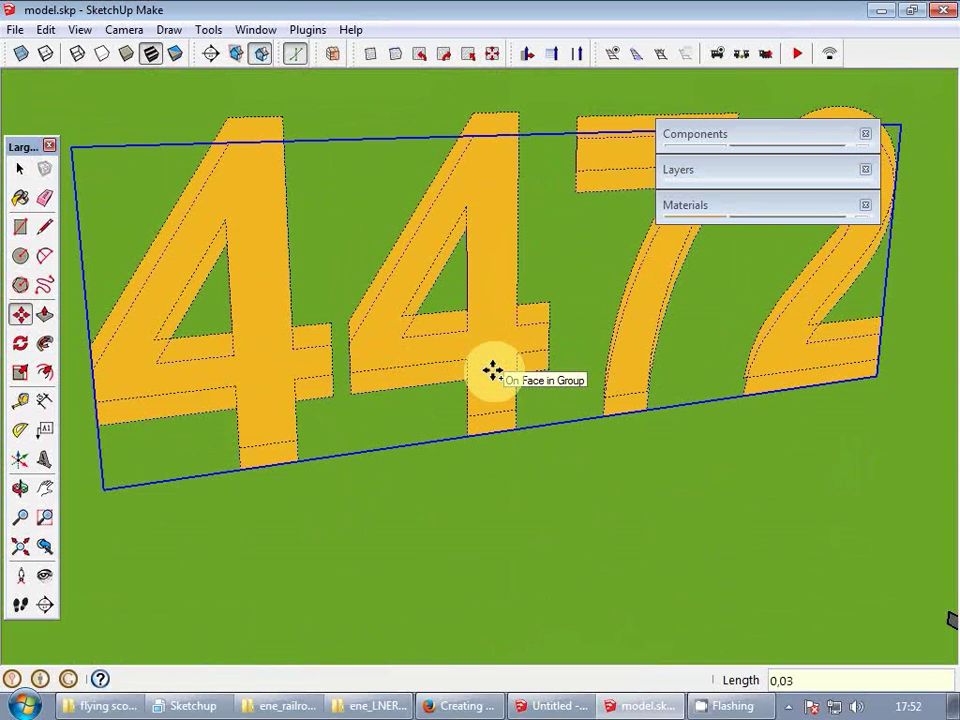
{"action": "left_click", "coordinate": [527, 366]}
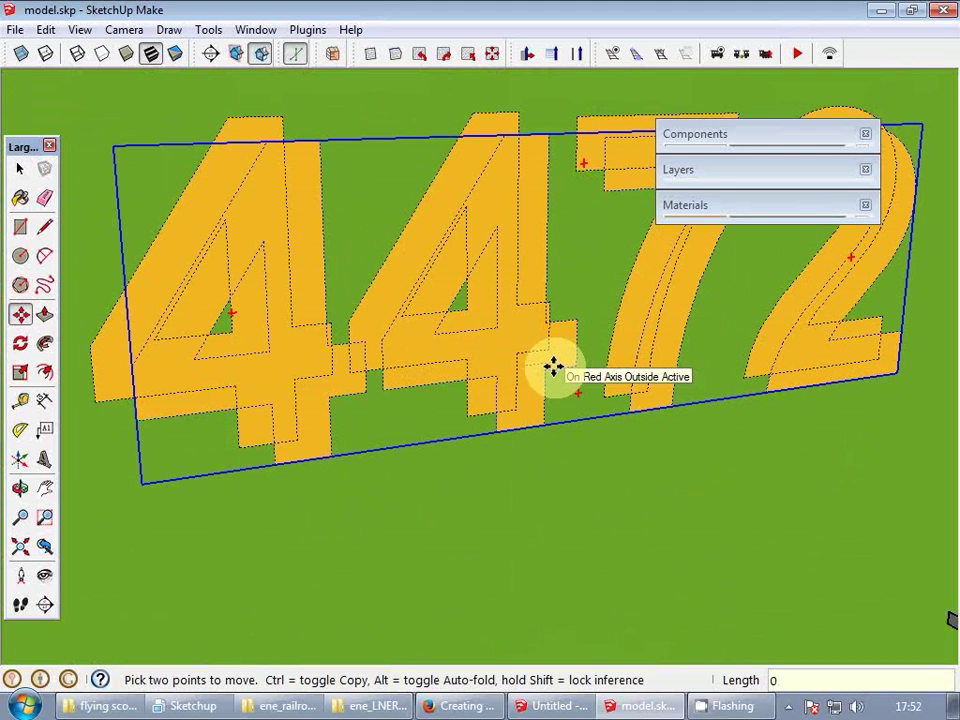
{"action": "key", "text": "space"}
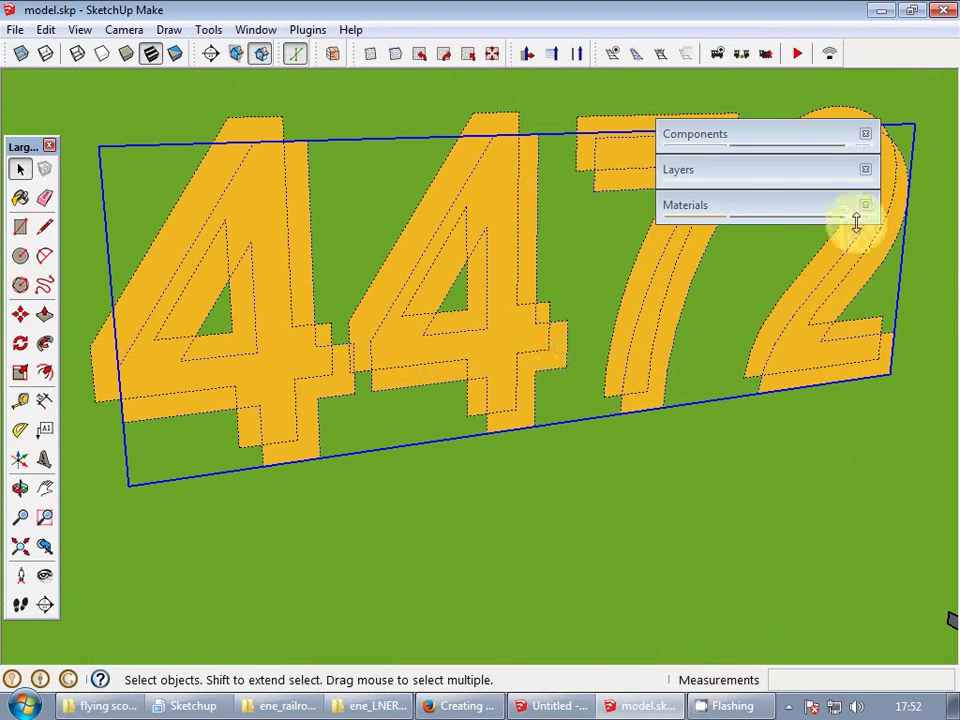
- Open the Colors-Named material collection at its yellow shades
{"action": "left_click", "coordinate": [758, 204]}
{"action": "left_click", "coordinate": [795, 323]}
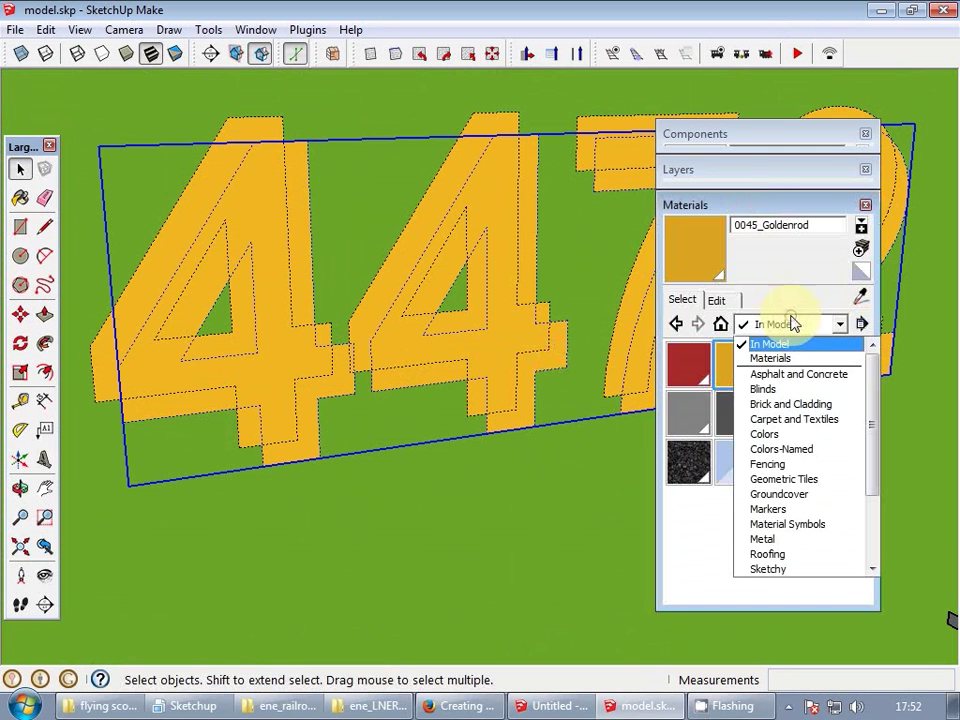
{"action": "left_click", "coordinate": [822, 450]}
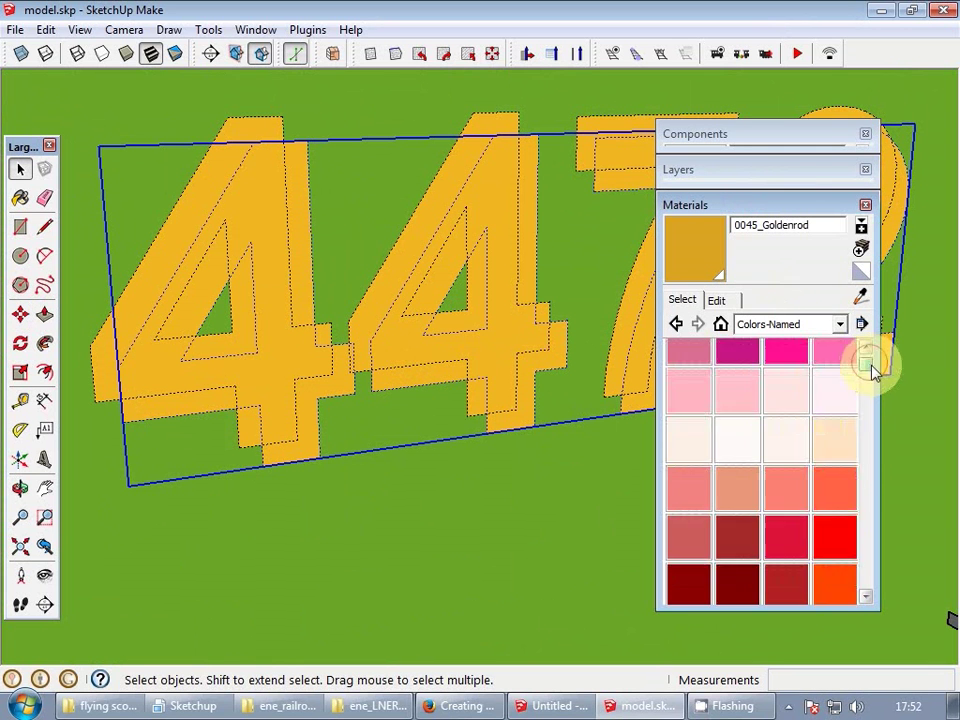
{"action": "left_click_drag", "start_coordinate": [871, 367], "coordinate": [872, 439]}
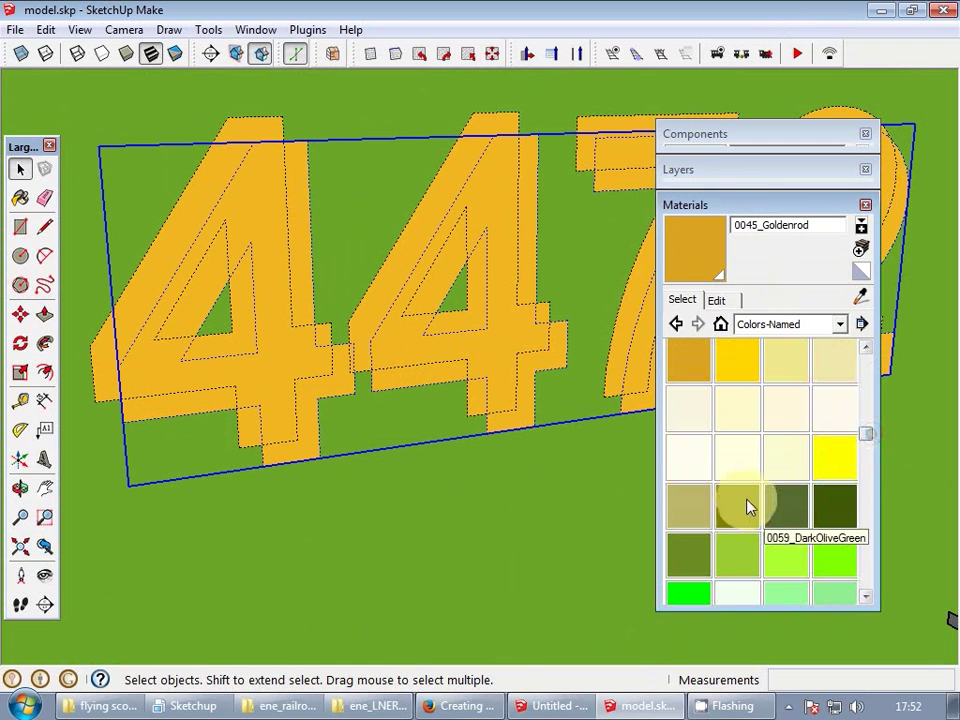
- Try painting the offset copy of the number with 0045_Goldenrod and 0047_Khaki, and undo the Khaki paint
{"action": "left_click", "coordinate": [681, 356]}
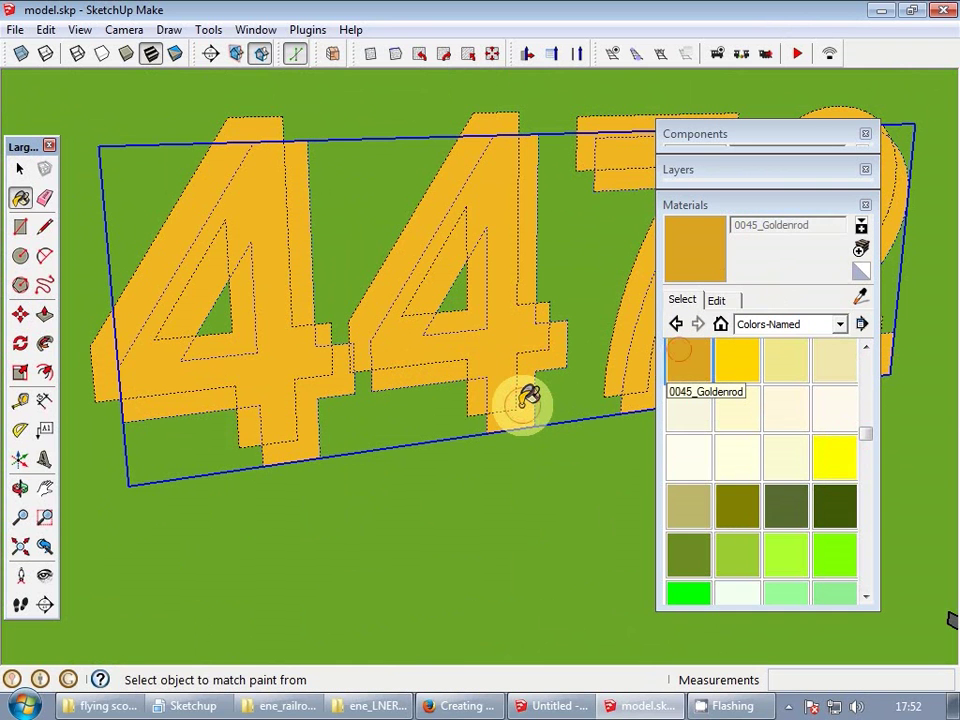
{"action": "scroll", "coordinate": [528, 400], "scroll_direction": "up", "scroll_amount": 5}
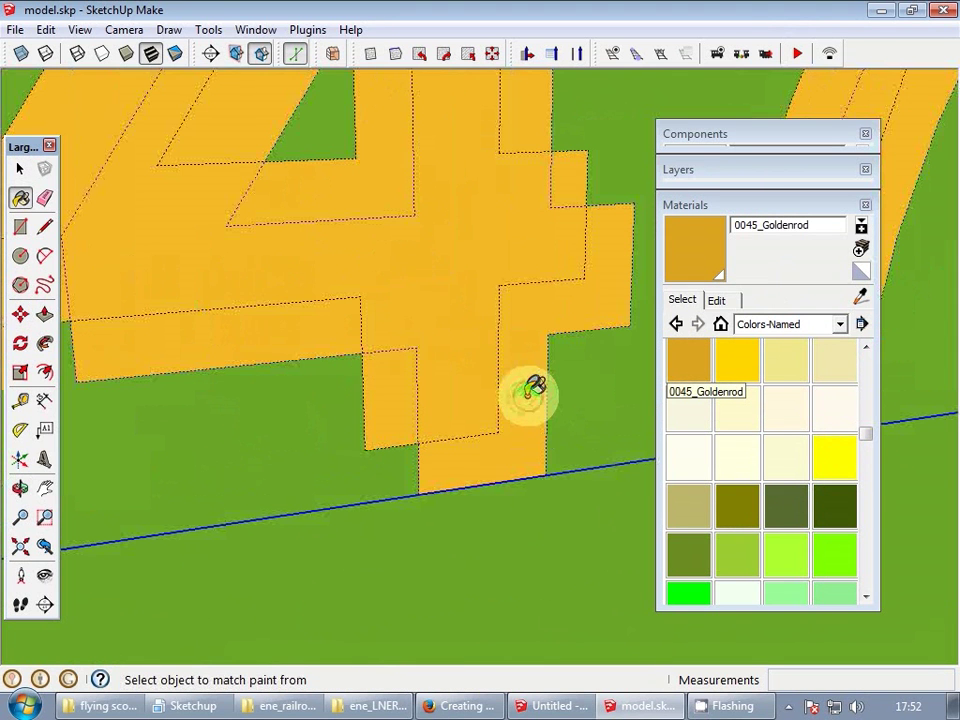
{"action": "left_click", "coordinate": [785, 358]}
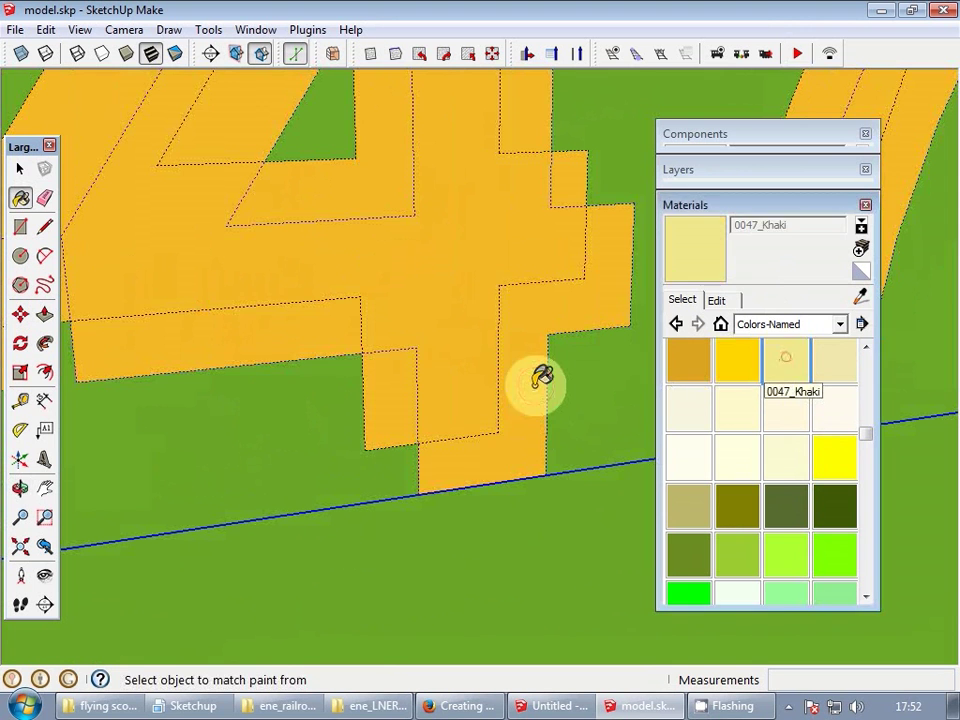
{"action": "left_click", "coordinate": [540, 378]}
{"action": "key", "text": "ctrl+z"}
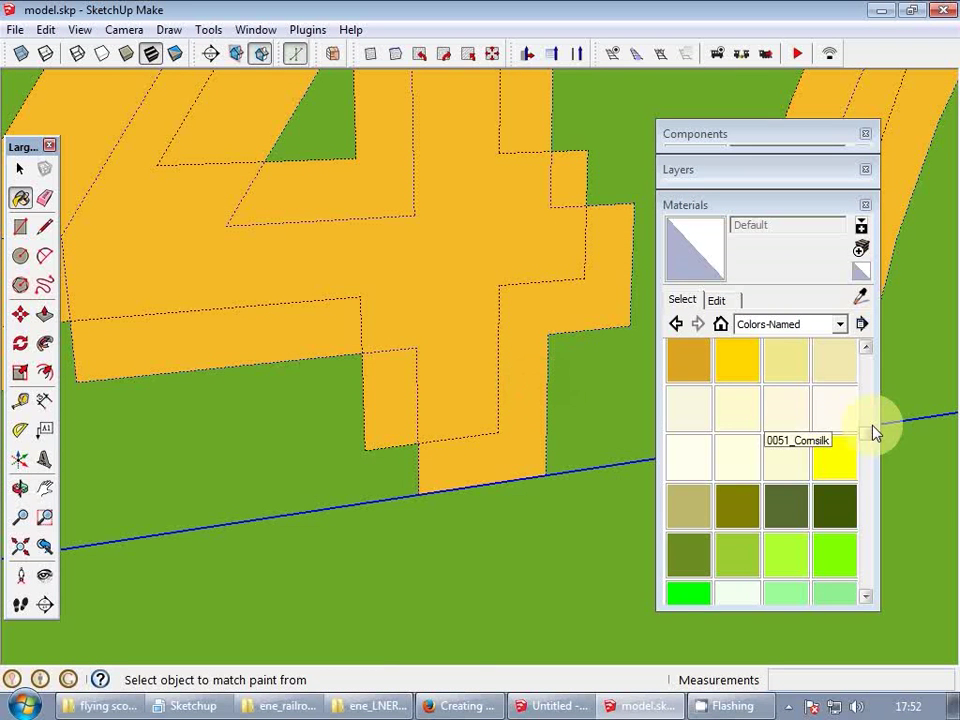
- Try painting the offset copy of the number with 0038_Orange and 0041_Chocolate
{"action": "mouse_move", "coordinate": [870, 438]}
{"action": "left_mouse_down"}
{"action": "mouse_move", "coordinate": [870, 572]}
{"action": "mouse_move", "coordinate": [866, 421]}
{"action": "left_mouse_up"}
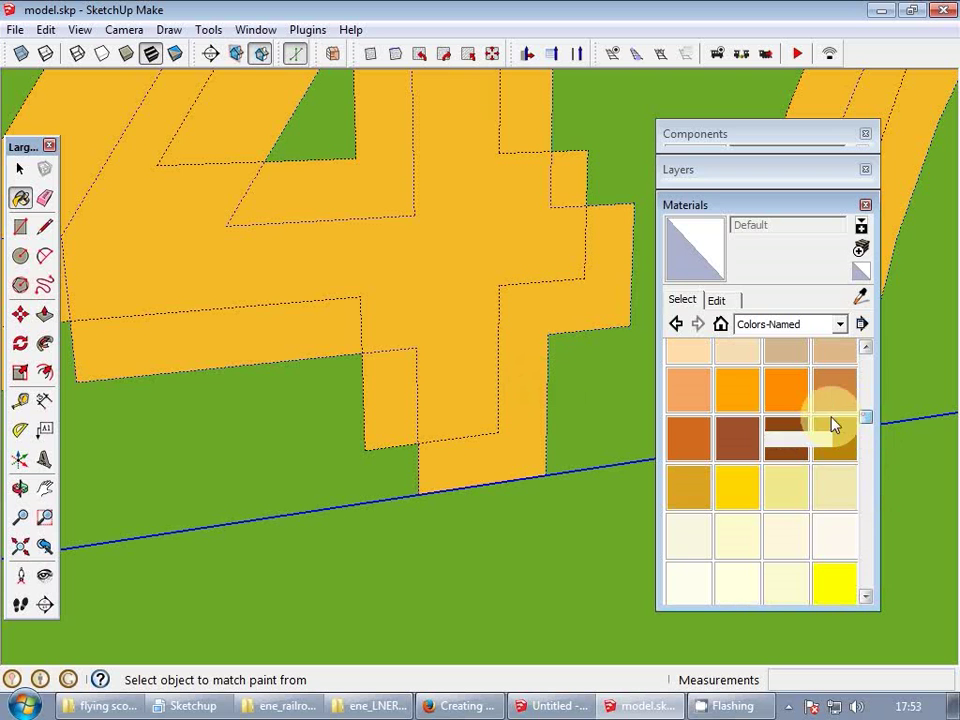
{"action": "left_click", "coordinate": [729, 400]}
{"action": "left_click", "coordinate": [520, 412]}
{"action": "scroll", "coordinate": [527, 409], "scroll_direction": "down", "scroll_amount": 3}
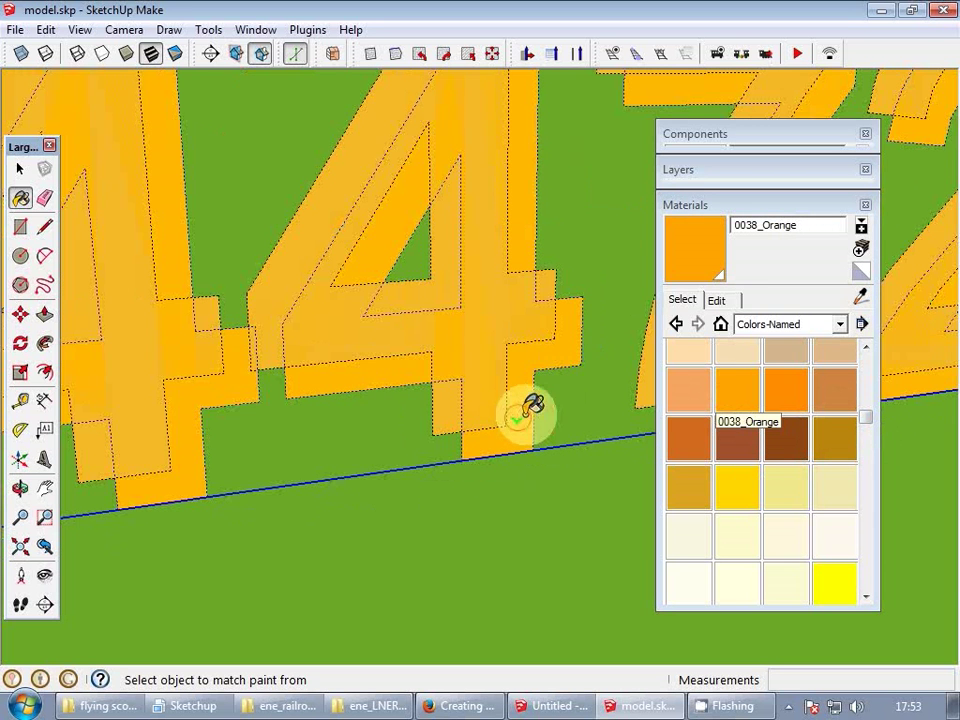
{"action": "left_click", "coordinate": [688, 437]}
{"action": "left_click", "coordinate": [534, 382]}
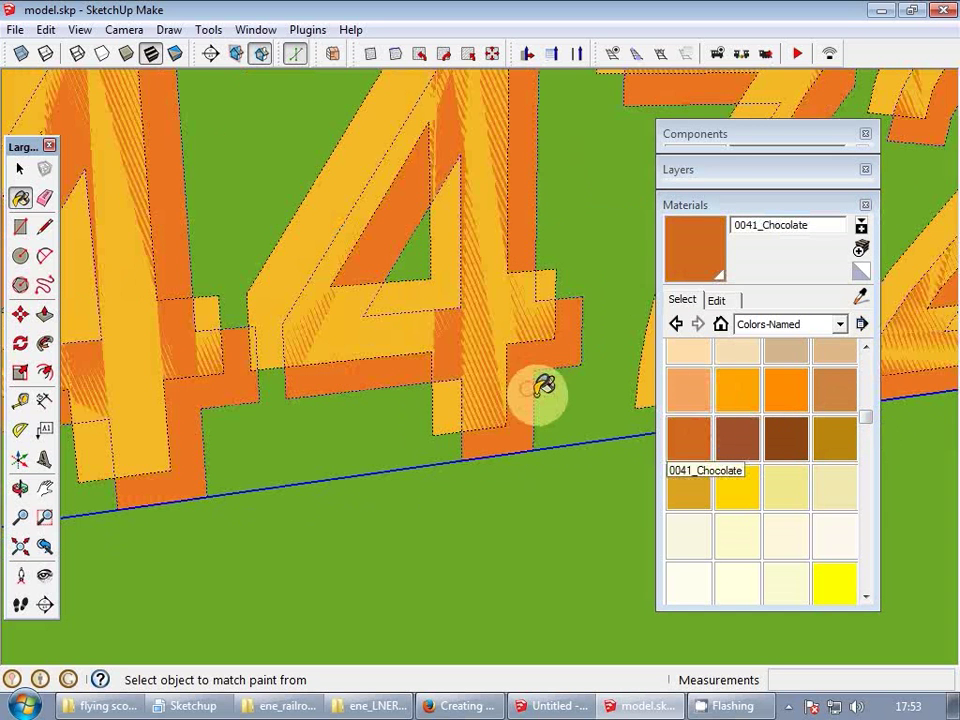
{"action": "scroll", "coordinate": [430, 410], "scroll_direction": "down", "scroll_amount": 5}
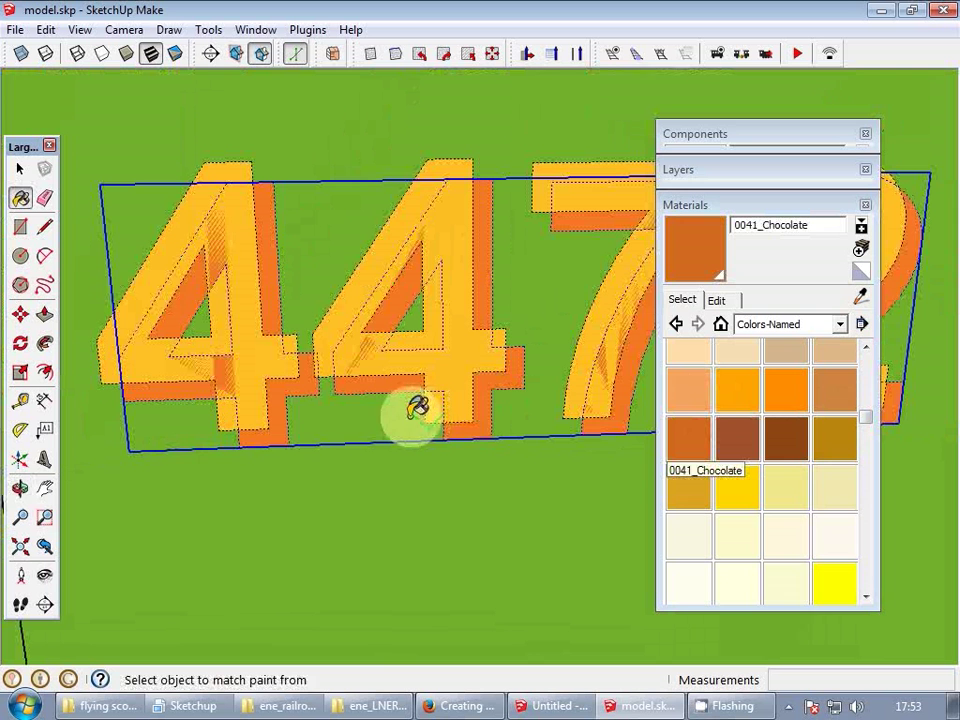
- Paint the offset copy of the number with 0043_SaddleBrown as its shadow colour
{"action": "left_click", "coordinate": [787, 437]}
{"action": "left_click", "coordinate": [483, 408]}
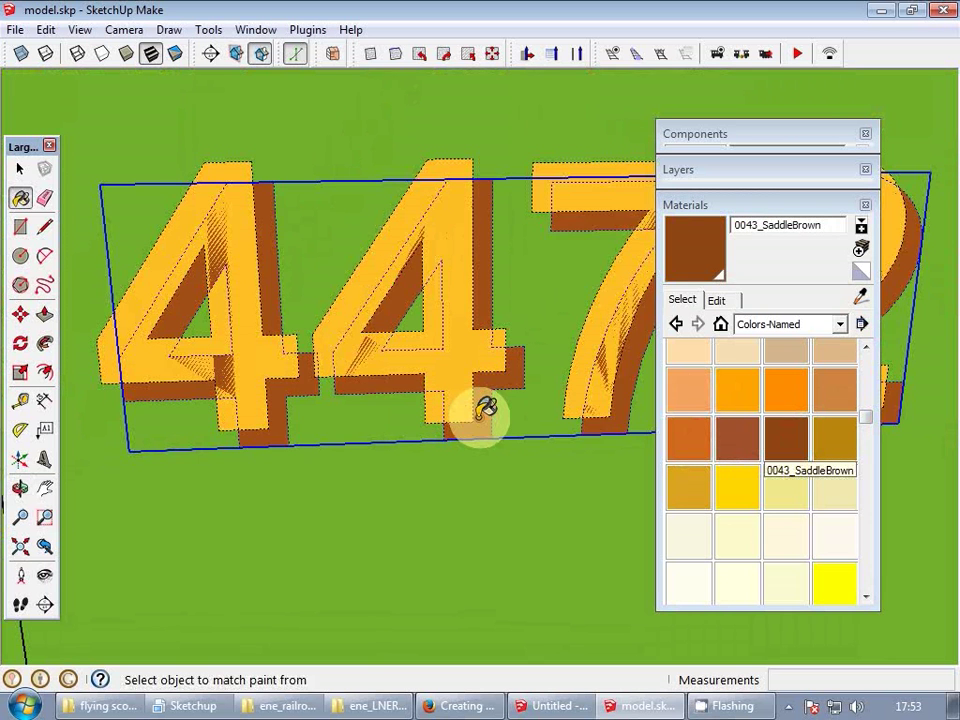
- Undo the SaddleBrown paint and paint the offset copy of the number with 0042_Sienna as its shadow colour
{"action": "scroll", "coordinate": [483, 408], "scroll_direction": "up", "scroll_amount": 2}
{"action": "key", "text": "ctrl+z"}
{"action": "left_click", "coordinate": [467, 366], "text": "alt"}
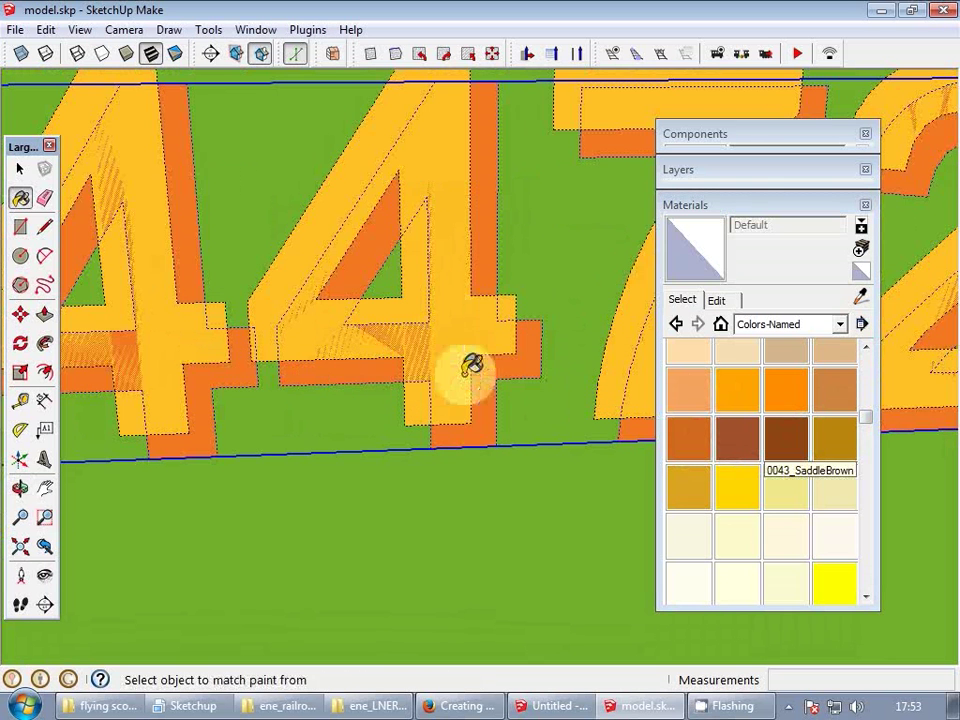
{"action": "key", "text": "space"}
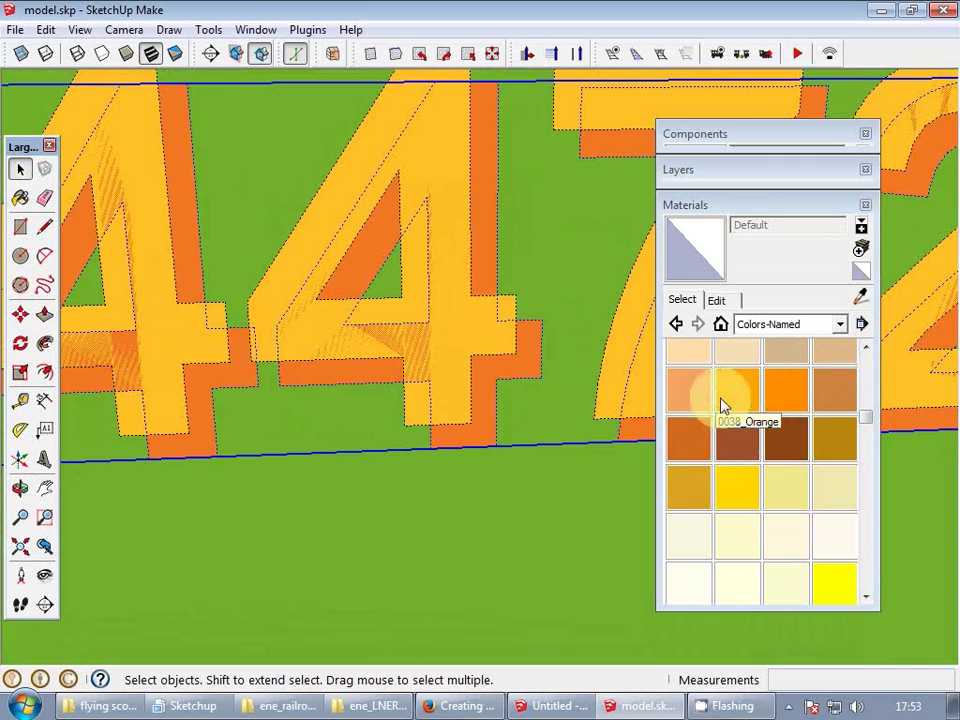
{"action": "left_click", "coordinate": [737, 439]}
{"action": "left_click", "coordinate": [486, 381]}
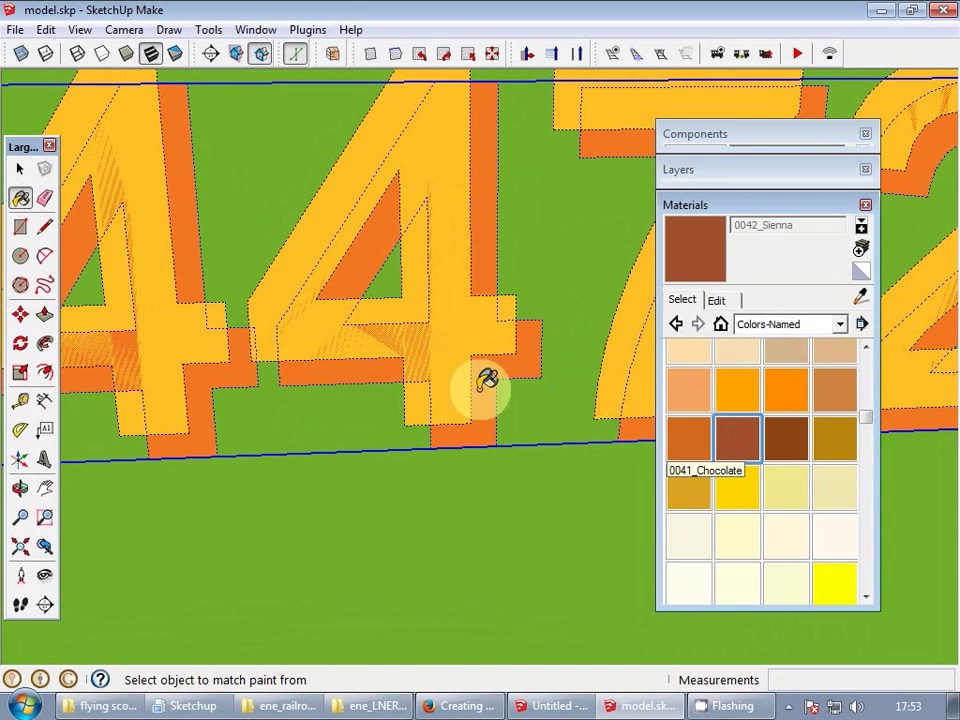
{"action": "scroll", "coordinate": [486, 381], "scroll_direction": "up", "scroll_amount": 1}
{"action": "key", "text": "space"}
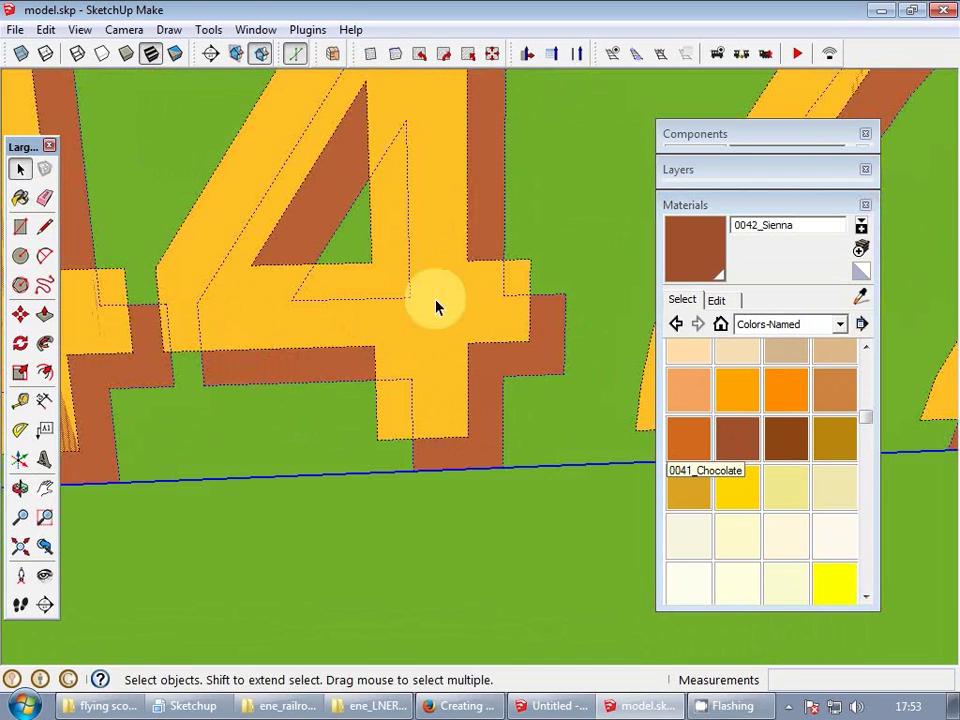
- Move the golden number 0,001 m outward so it stands in front of its shadow copy
{"action": "scroll", "coordinate": [437, 306], "scroll_direction": "down", "scroll_amount": 4}
{"action": "mouse_move", "coordinate": [386, 336]}
{"action": "middle_mouse_down"}
{"action": "mouse_move", "coordinate": [580, 370]}
{"action": "mouse_move", "coordinate": [474, 401]}
{"action": "middle_mouse_up"}
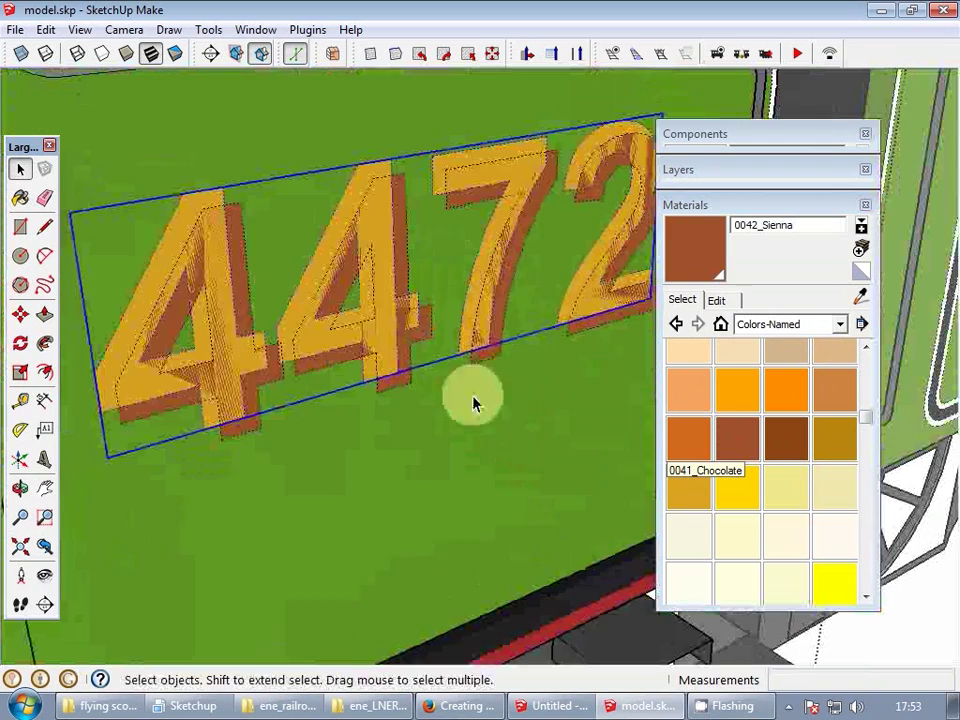
{"action": "key", "text": "m"}
{"action": "left_click", "coordinate": [274, 263]}
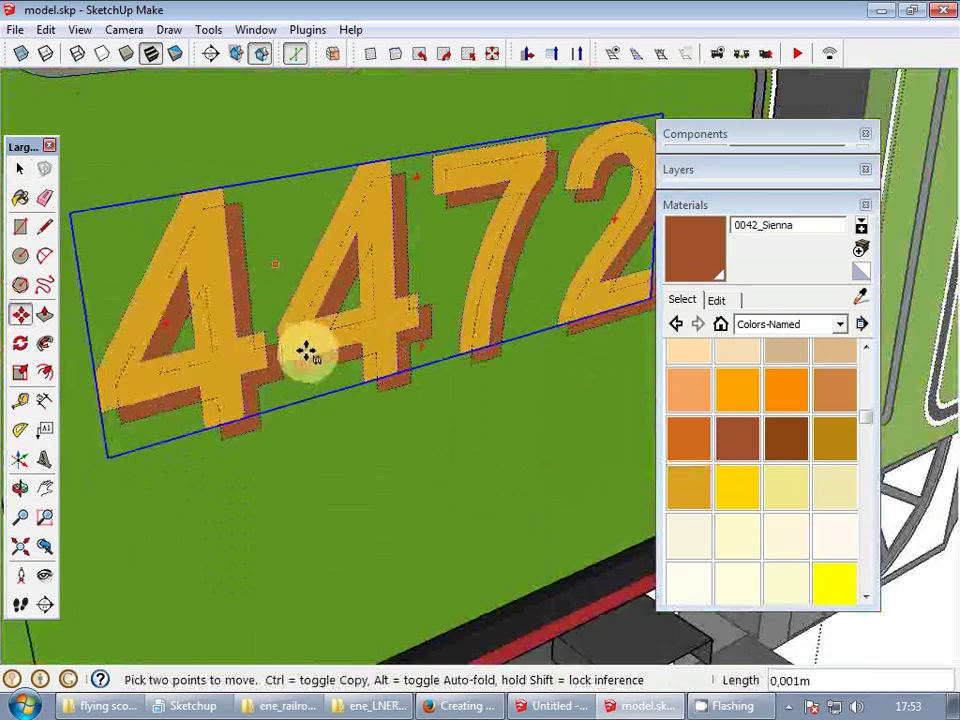
{"action": "scroll", "coordinate": [307, 370], "scroll_direction": "up", "scroll_amount": 2}
{"action": "scroll", "coordinate": [300, 372], "scroll_direction": "down", "scroll_amount": 5}
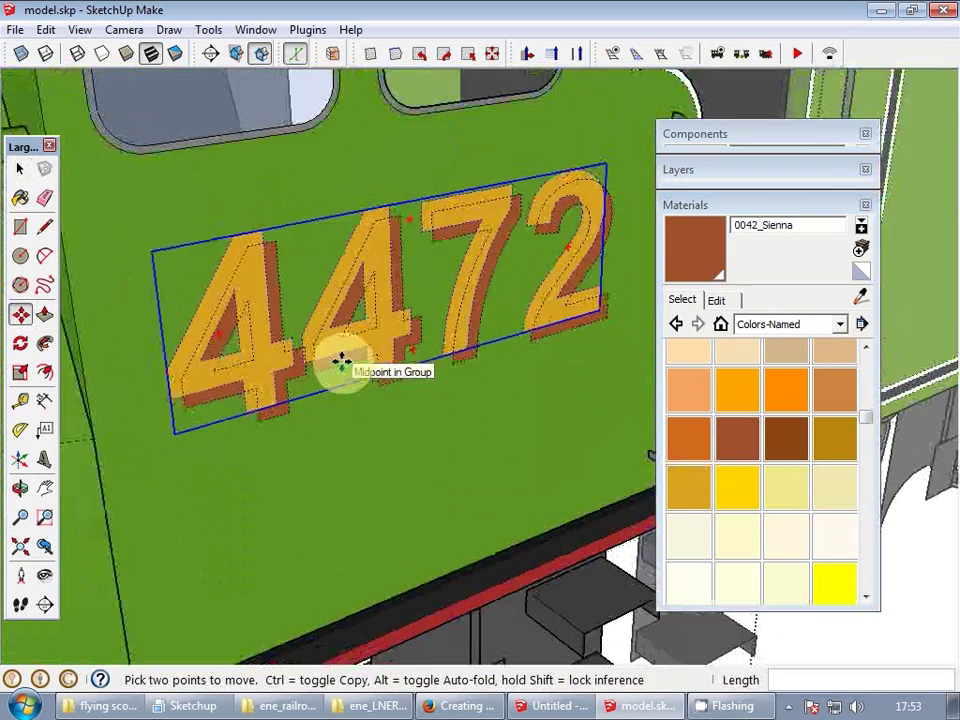
{"action": "key", "text": "space"}
- Copy the golden number on the opposite cab side with an offset of 0,03 m for its shadow
{"action": "middle_click_drag", "start_coordinate": [447, 369], "coordinate": [846, 398]}
{"action": "scroll", "coordinate": [279, 326], "scroll_direction": "down", "scroll_amount": 3}
{"action": "scroll", "coordinate": [298, 311], "scroll_direction": "down", "scroll_amount": 1}
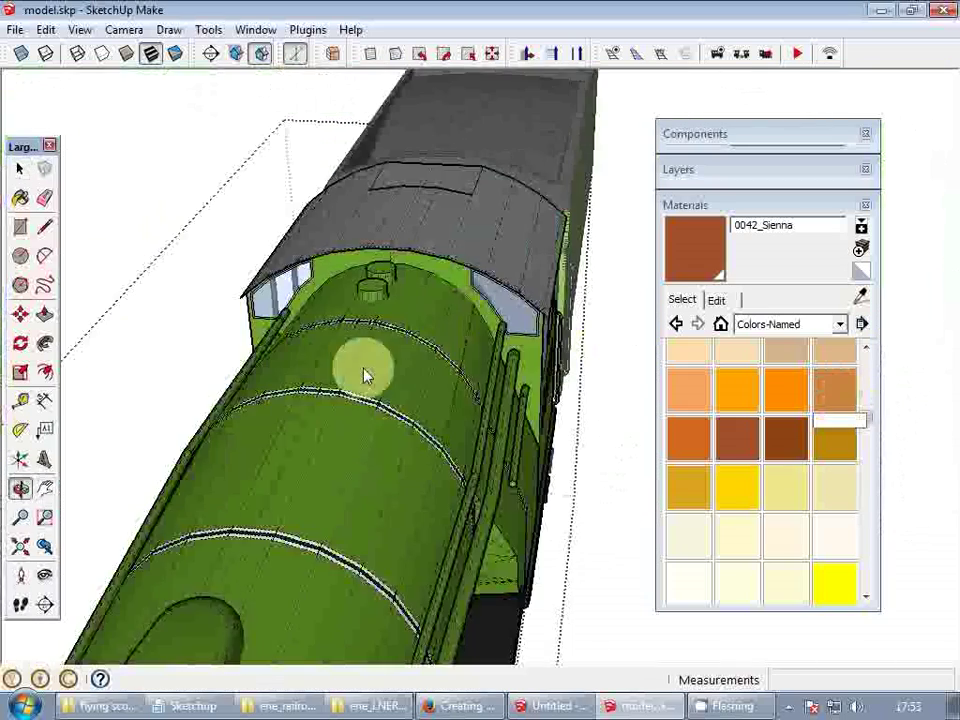
{"action": "middle_click_drag", "start_coordinate": [364, 374], "coordinate": [347, 303]}
{"action": "scroll", "coordinate": [600, 379], "scroll_direction": "up", "scroll_amount": 3}
{"action": "left_click", "coordinate": [600, 379]}
{"action": "scroll", "coordinate": [514, 386], "scroll_direction": "up", "scroll_amount": 6}
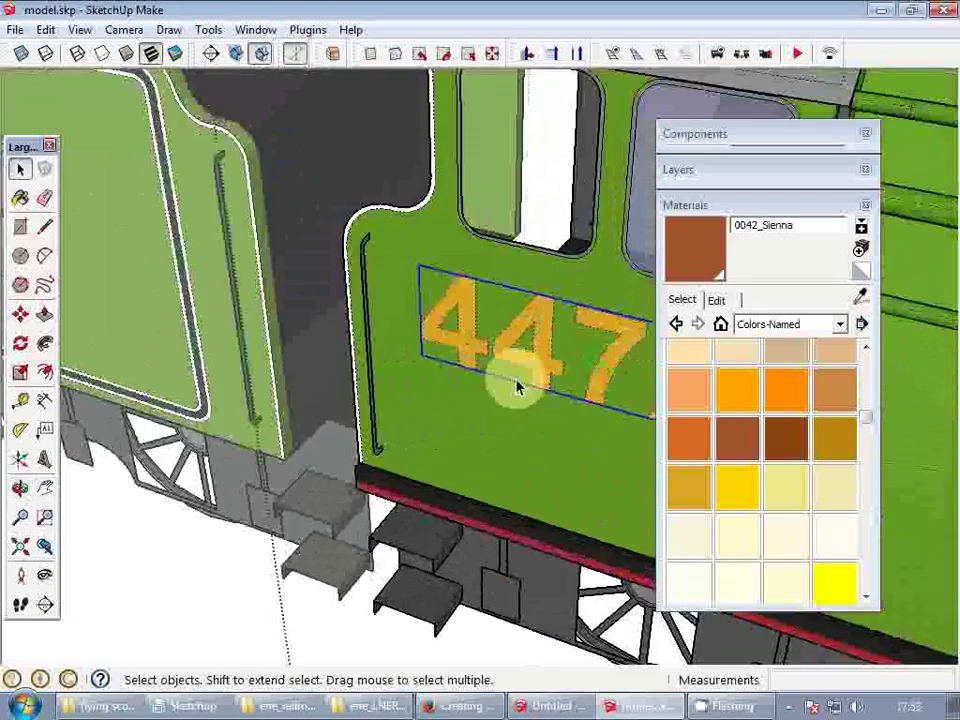
{"action": "key", "text": "m"}
{"action": "key", "text": "ctrl"}
{"action": "left_click", "coordinate": [368, 332]}
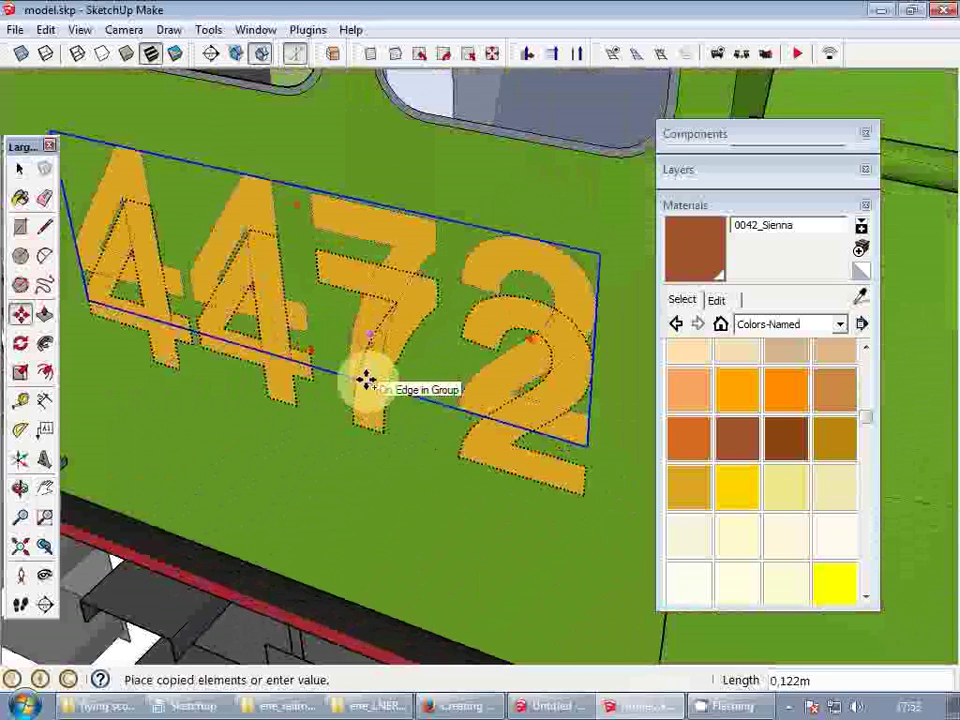
{"action": "type", "text": "0,0"}
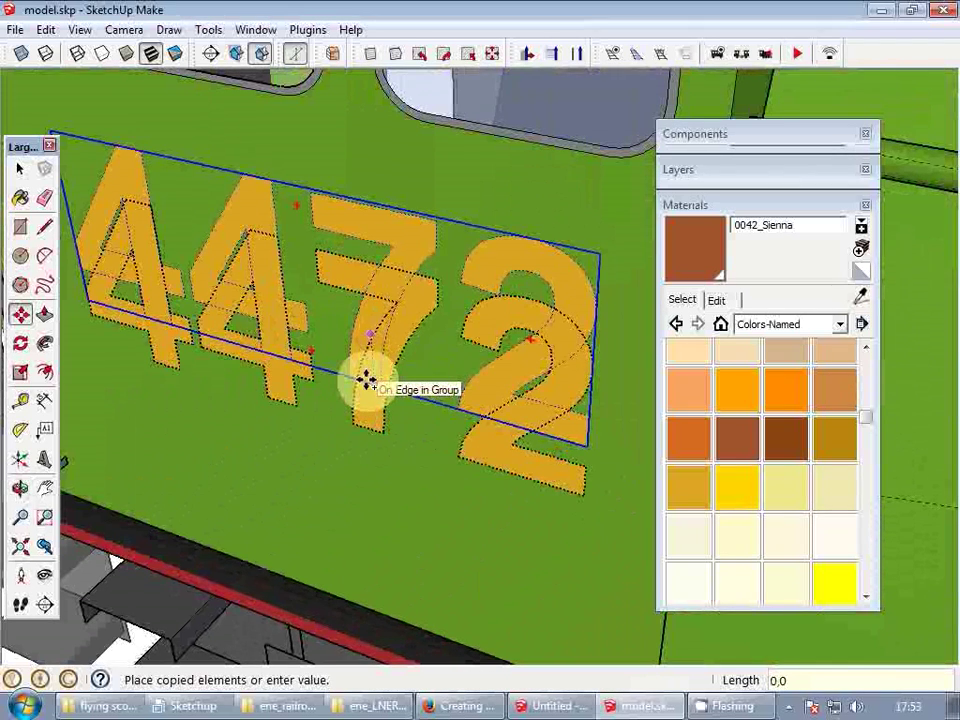
{"action": "type", "text": "3"}
{"action": "key", "text": "Return"}
{"action": "scroll", "coordinate": [386, 439], "scroll_direction": "up", "scroll_amount": 3}
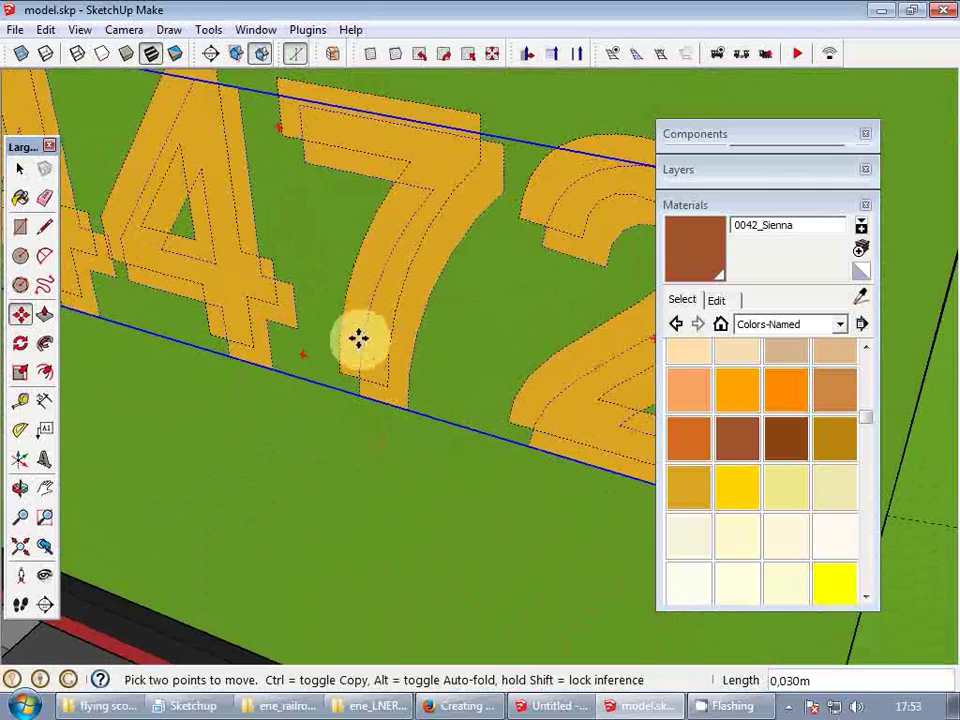
- Bring the golden number in front of its offset copy and paint the copy with 0042_Sienna
{"action": "key", "text": "space"}
{"action": "scroll", "coordinate": [358, 328], "scroll_direction": "up", "scroll_amount": 1}
{"action": "key", "text": "m"}
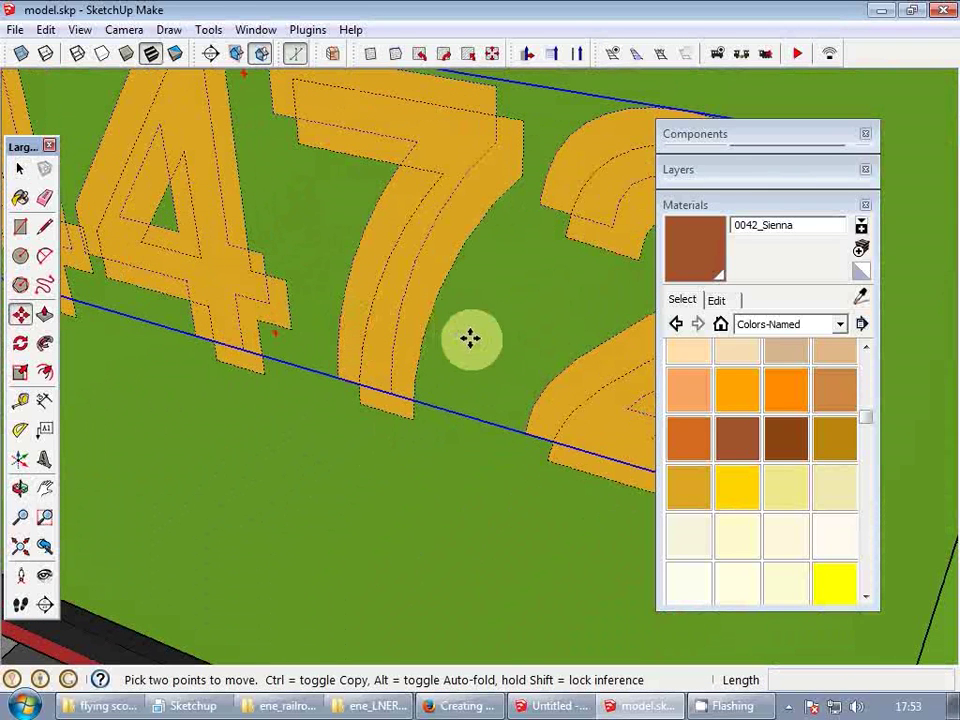
{"action": "key", "text": "space"}
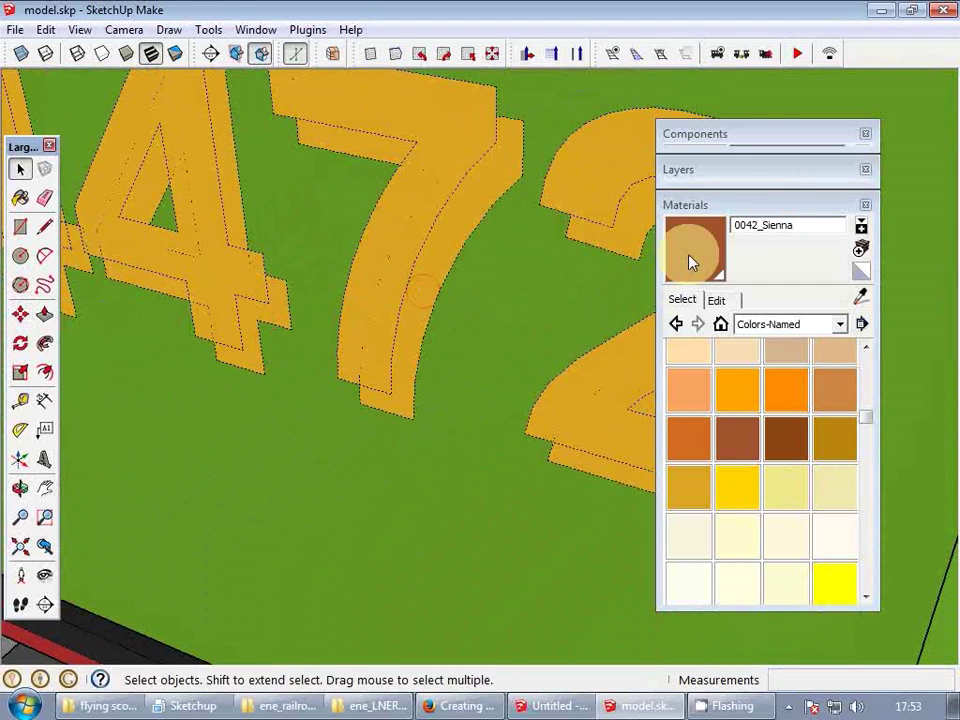
{"action": "left_click", "coordinate": [690, 258]}
{"action": "left_click", "coordinate": [460, 217]}
{"action": "scroll", "coordinate": [460, 217], "scroll_direction": "down", "scroll_amount": 2}
{"action": "scroll", "coordinate": [440, 237], "scroll_direction": "down", "scroll_amount": 4}
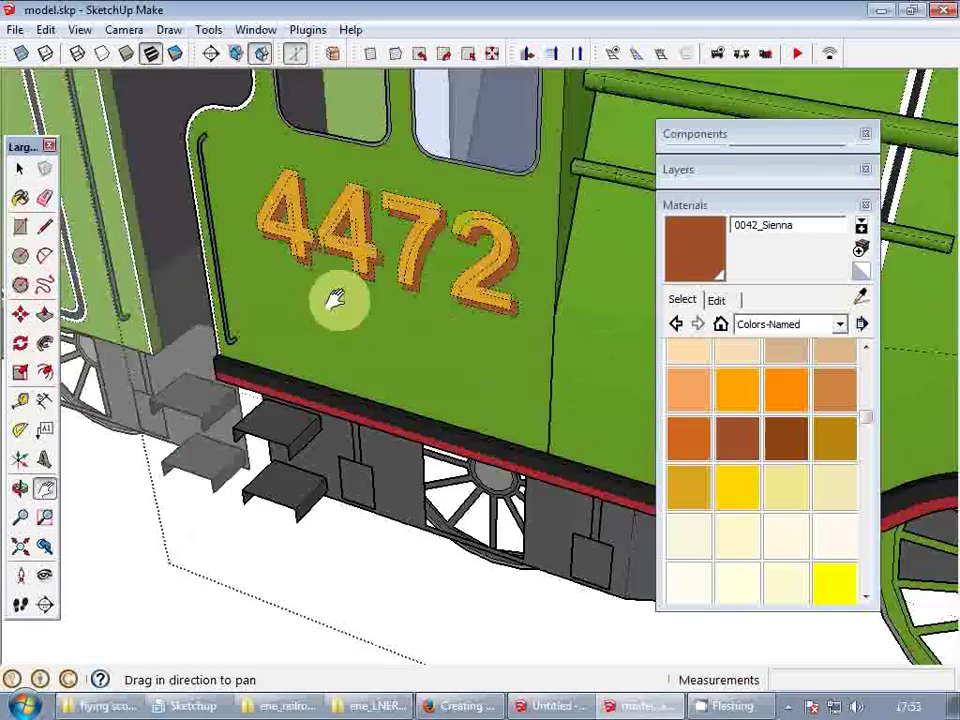
- Open the tender for editing and collapse the Materials window
{"action": "scroll", "coordinate": [338, 304], "scroll_direction": "down", "scroll_amount": 3}
{"action": "middle_click_drag", "start_coordinate": [338, 304], "coordinate": [468, 275], "text": "shift"}
{"action": "scroll", "coordinate": [477, 273], "scroll_direction": "down", "scroll_amount": 3}
{"action": "middle_click_drag", "start_coordinate": [264, 289], "coordinate": [486, 315], "text": "shift"}
{"action": "double_click", "coordinate": [323, 334]}
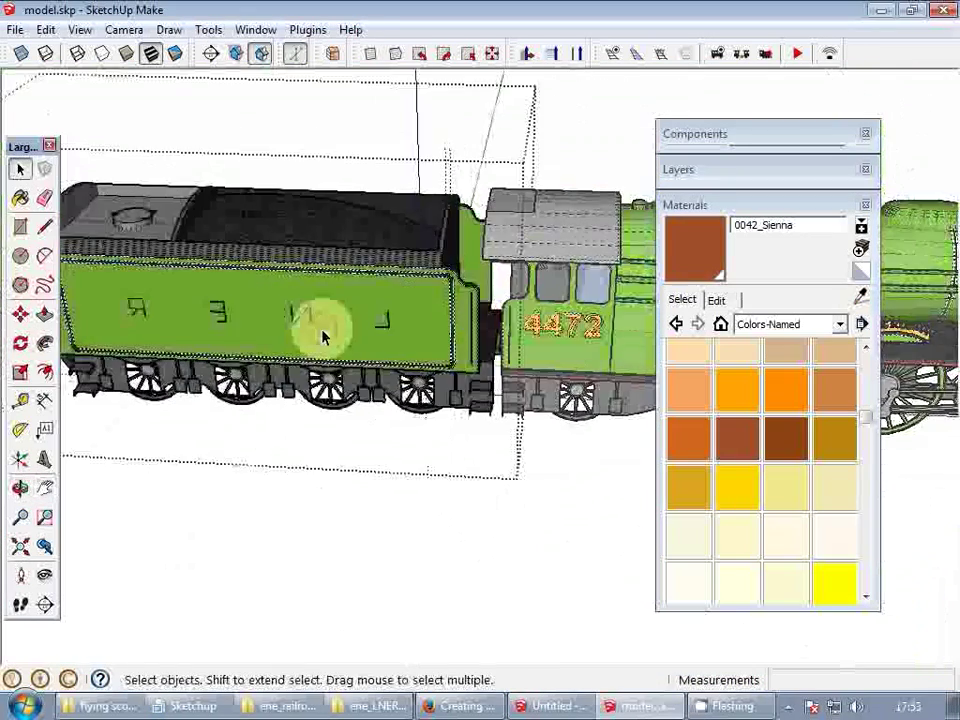
{"action": "middle_click_drag", "start_coordinate": [323, 334], "coordinate": [366, 346]}
{"action": "scroll", "coordinate": [361, 346], "scroll_direction": "up", "scroll_amount": 1}
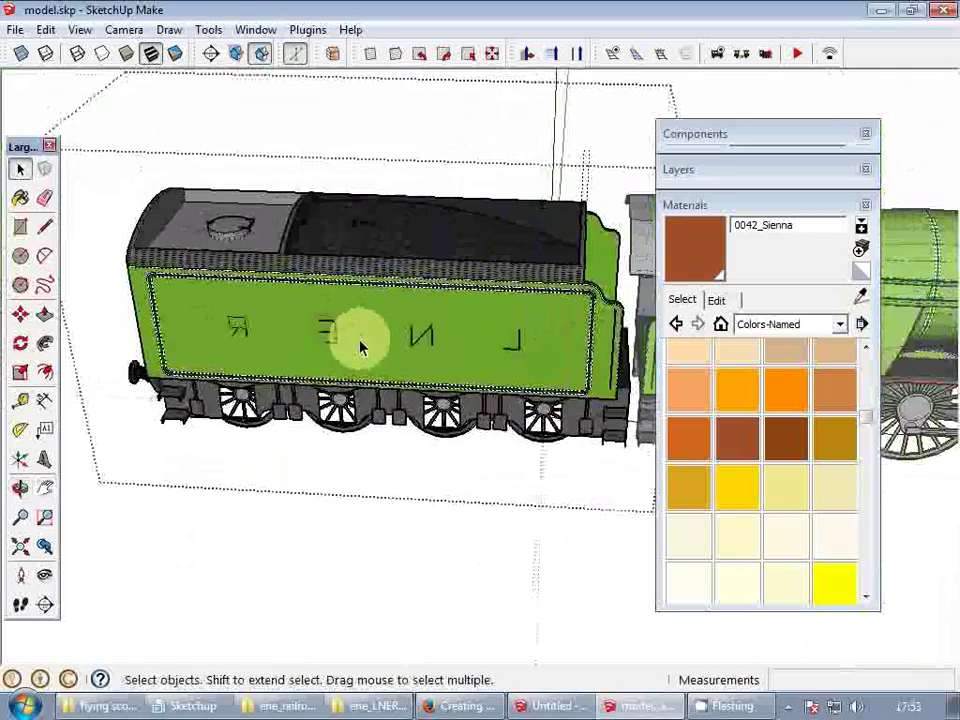
{"action": "left_click", "coordinate": [697, 207]}
- Copy the 4472 number from the cab side inside the locomotive component
{"action": "middle_click_drag", "start_coordinate": [580, 320], "coordinate": [611, 349]}
{"action": "scroll", "coordinate": [640, 358], "scroll_direction": "up", "scroll_amount": 5}
{"action": "left_click", "coordinate": [661, 358]}
{"action": "left_click", "coordinate": [638, 355]}
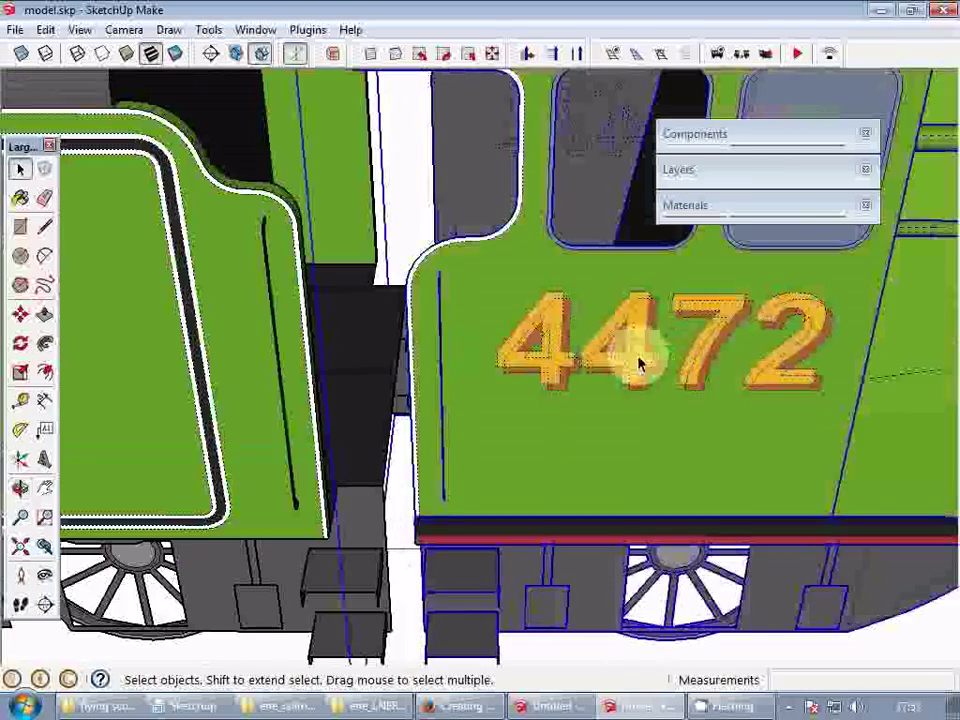
{"action": "scroll", "coordinate": [640, 355], "scroll_direction": "up", "scroll_amount": 2}
{"action": "double_click", "coordinate": [638, 335]}
{"action": "left_click", "coordinate": [636, 326]}
{"action": "scroll", "coordinate": [636, 326], "scroll_direction": "down", "scroll_amount": 1}
{"action": "scroll", "coordinate": [650, 386], "scroll_direction": "up", "scroll_amount": 1}
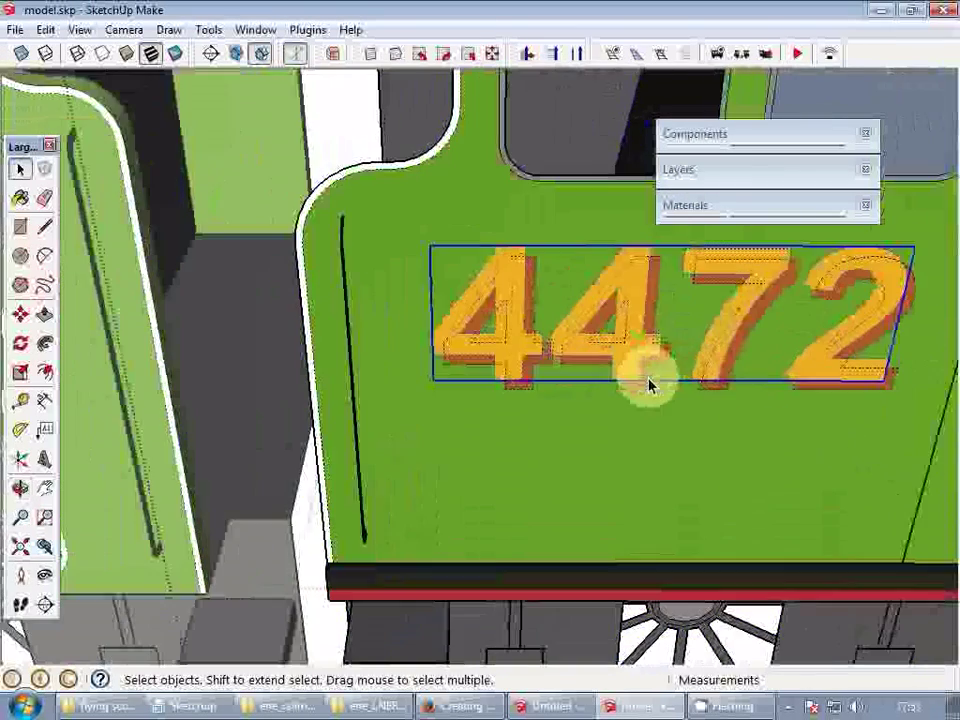
{"action": "scroll", "coordinate": [662, 369], "scroll_direction": "down", "scroll_amount": 3}
{"action": "key", "text": "p"}
{"action": "scroll", "coordinate": [663, 369], "scroll_direction": "down", "scroll_amount": 4}
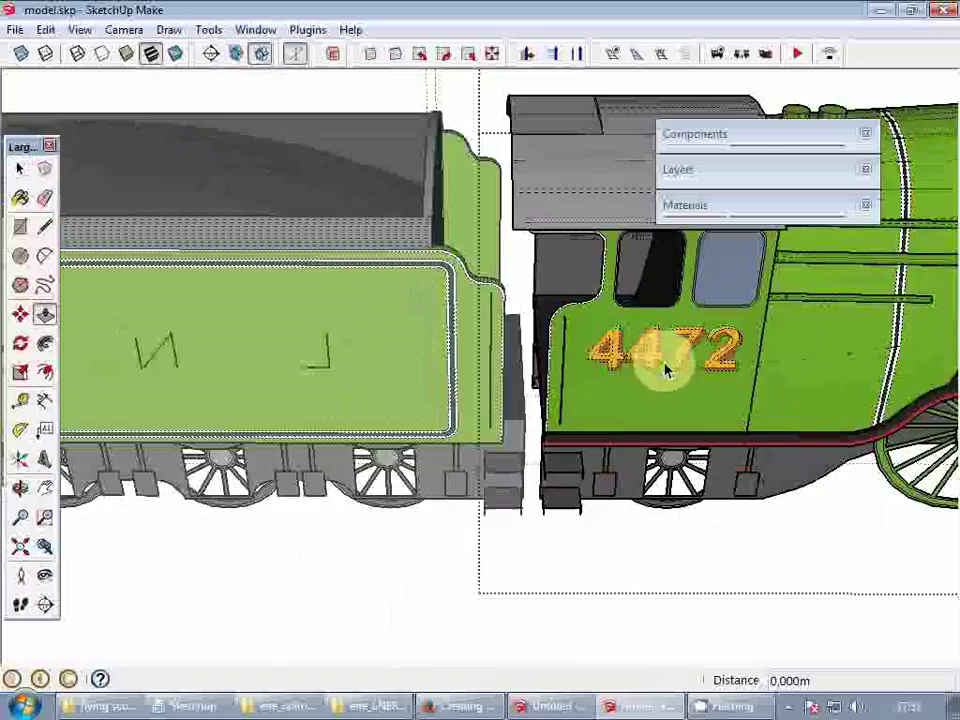
{"action": "key", "text": "space"}
- Try pasting the copied number onto the tender side below the LNER lettering, and remove it
{"action": "mouse_move", "coordinate": [383, 373]}
{"action": "middle_mouse_down"}
{"action": "mouse_move", "coordinate": [392, 379]}
{"action": "mouse_move", "coordinate": [386, 398]}
{"action": "middle_mouse_up"}
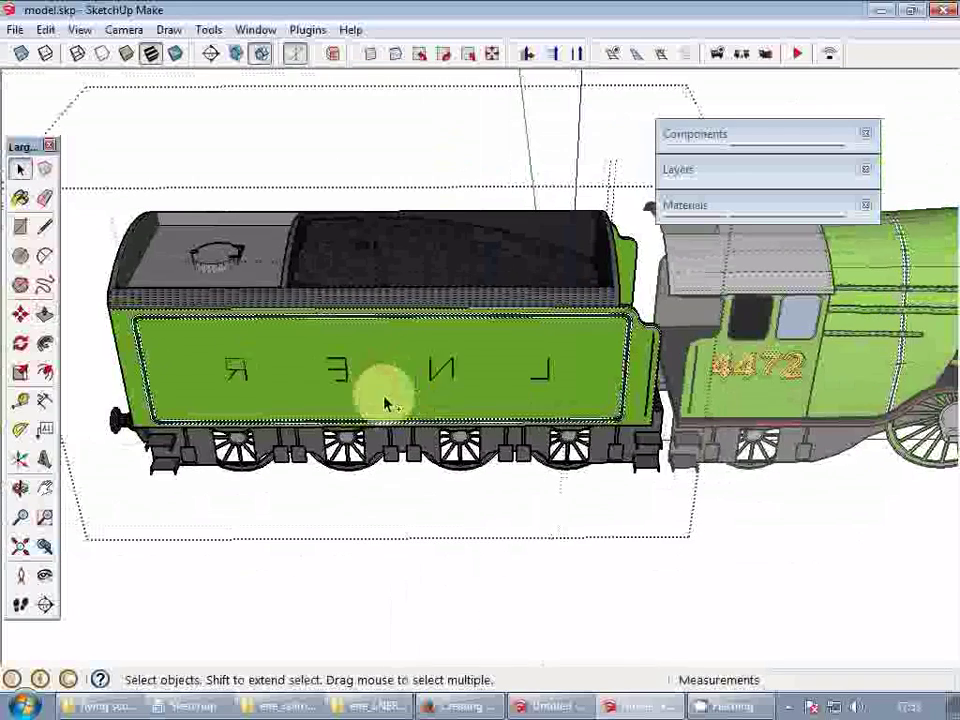
{"action": "key", "text": "ctrl+v"}
{"action": "left_click", "coordinate": [326, 403]}
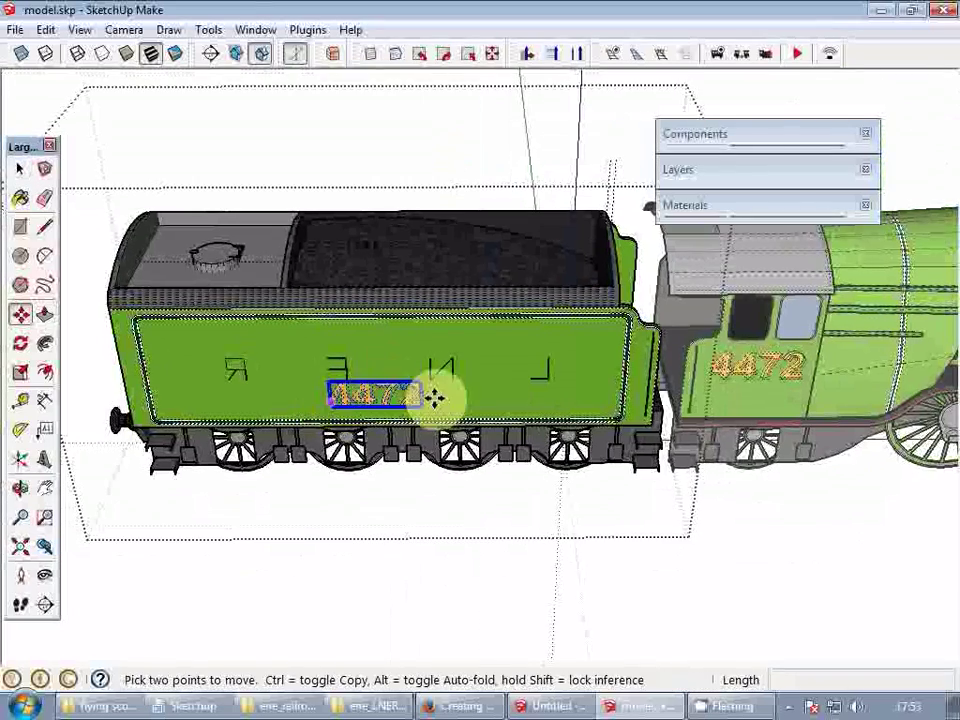
{"action": "scroll", "coordinate": [431, 395], "scroll_direction": "up", "scroll_amount": 3}
{"action": "key", "text": "space"}
{"action": "scroll", "coordinate": [433, 398], "scroll_direction": "up", "scroll_amount": 2}
{"action": "scroll", "coordinate": [328, 379], "scroll_direction": "down", "scroll_amount": 3}
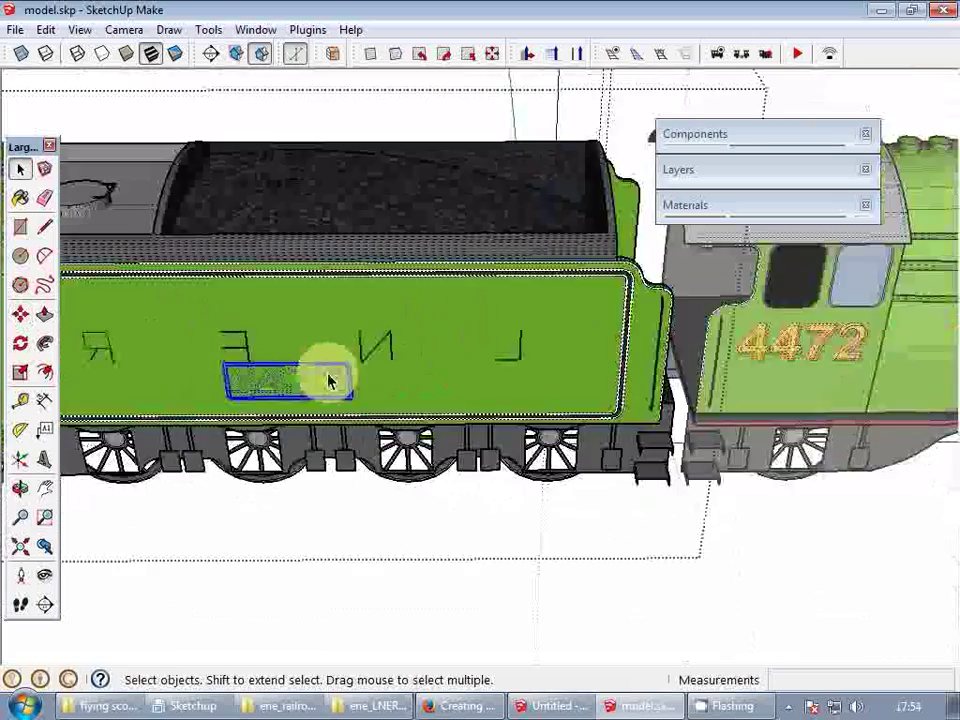
{"action": "scroll", "coordinate": [323, 380], "scroll_direction": "up", "scroll_amount": 4}
{"action": "scroll", "coordinate": [323, 380], "scroll_direction": "up", "scroll_amount": 4}
{"action": "scroll", "coordinate": [399, 349], "scroll_direction": "down", "scroll_amount": 1}
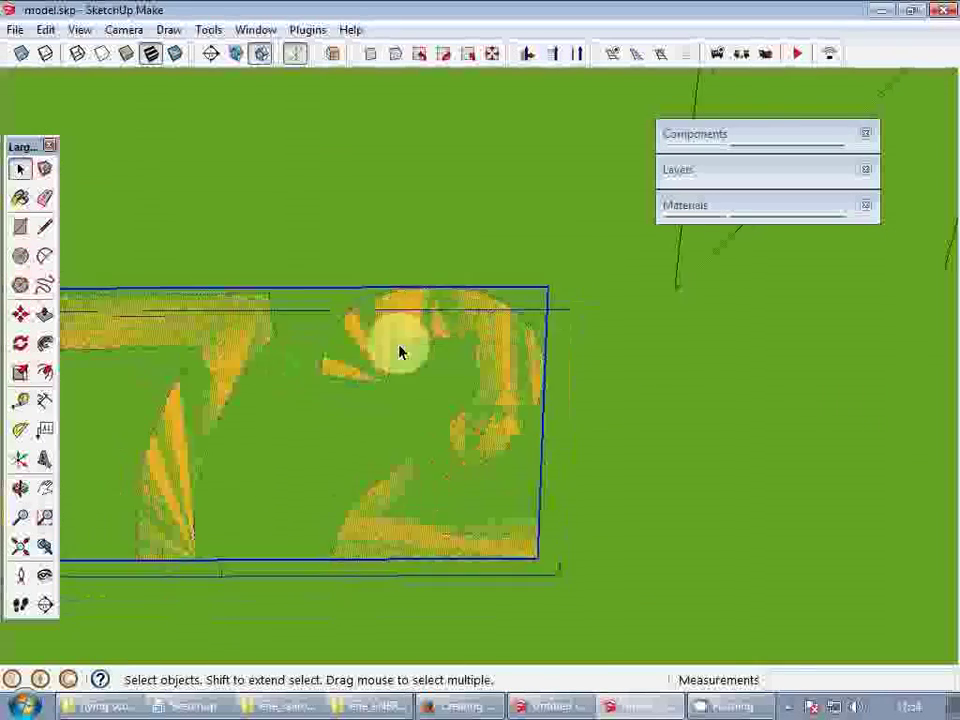
{"action": "scroll", "coordinate": [399, 352], "scroll_direction": "down", "scroll_amount": 8}
{"action": "middle_click_drag", "start_coordinate": [399, 350], "coordinate": [357, 356], "text": "shift"}
{"action": "middle_click_drag", "start_coordinate": [460, 377], "coordinate": [493, 349]}
{"action": "scroll", "coordinate": [497, 350], "scroll_direction": "down", "scroll_amount": 2}
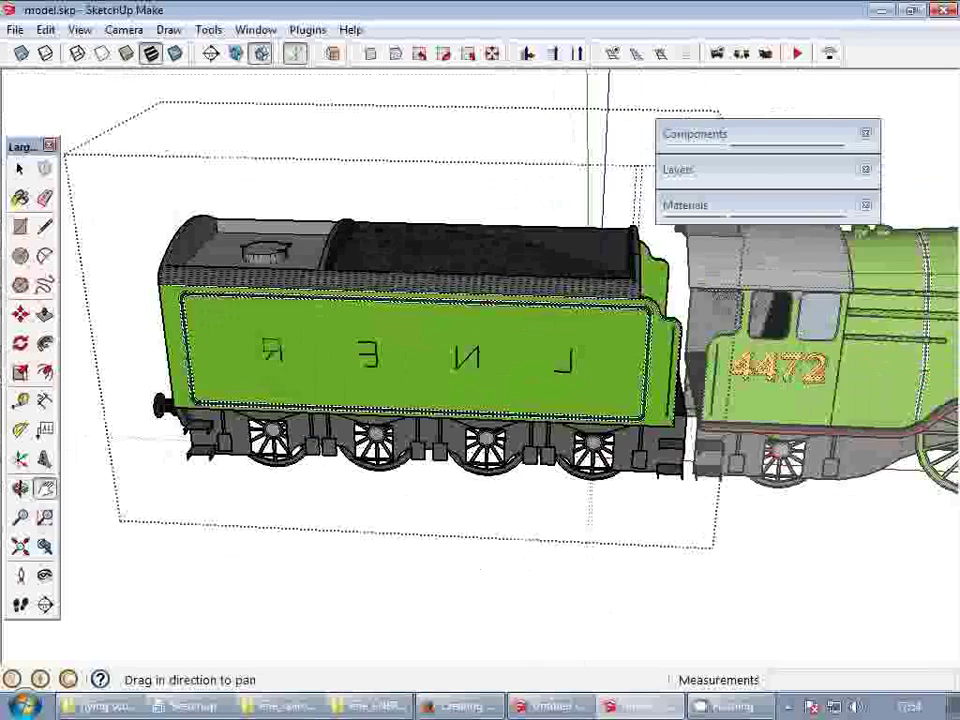
- Select the golden number and its shadow on the opposite cab side, and open the tender for editing
{"action": "middle_click_drag", "start_coordinate": [530, 310], "coordinate": [331, 421]}
{"action": "middle_click_drag", "start_coordinate": [460, 430], "coordinate": [180, 444]}
{"action": "middle_click_drag", "start_coordinate": [480, 439], "coordinate": [383, 425]}
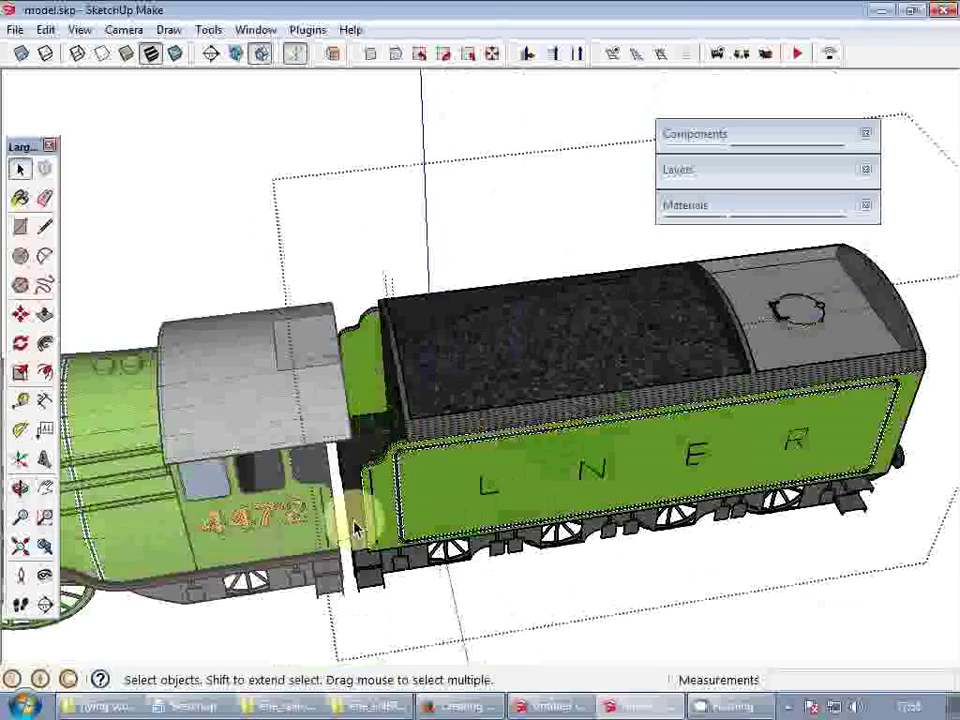
{"action": "scroll", "coordinate": [240, 525], "scroll_direction": "up", "scroll_amount": 8}
{"action": "scroll", "coordinate": [260, 512], "scroll_direction": "up", "scroll_amount": 5}
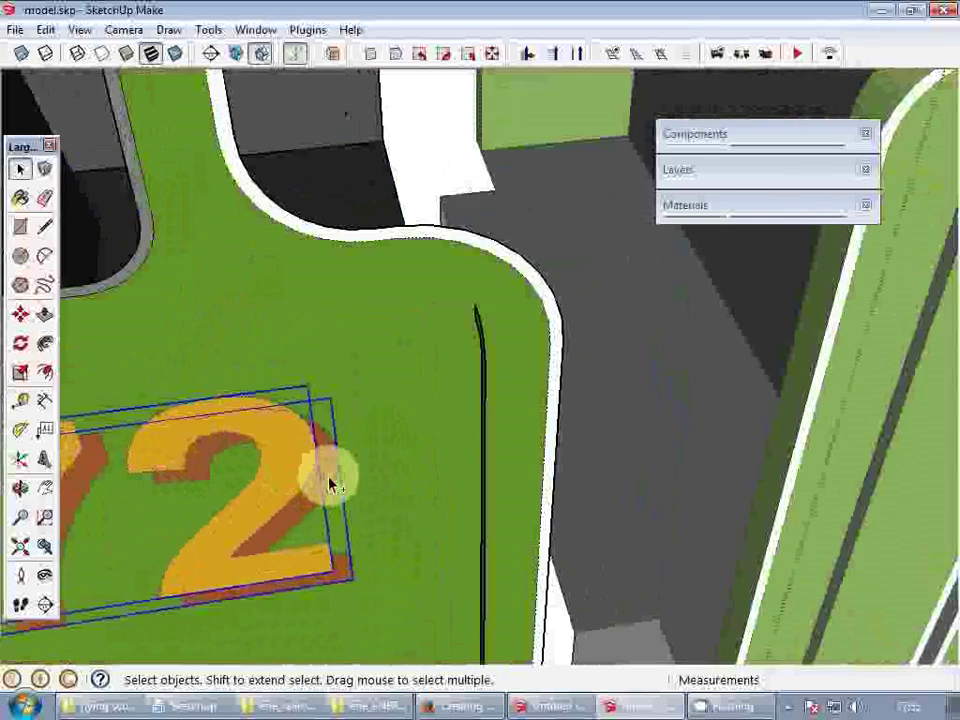
{"action": "scroll", "coordinate": [371, 343], "scroll_direction": "down", "scroll_amount": 4}
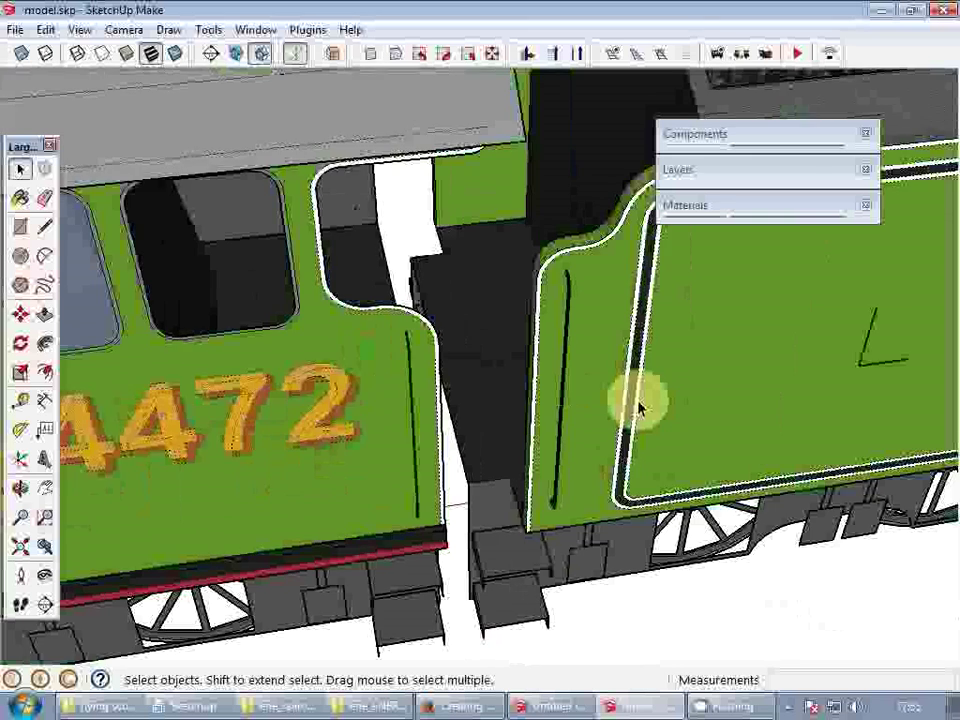
{"action": "scroll", "coordinate": [639, 397], "scroll_direction": "down", "scroll_amount": 3}
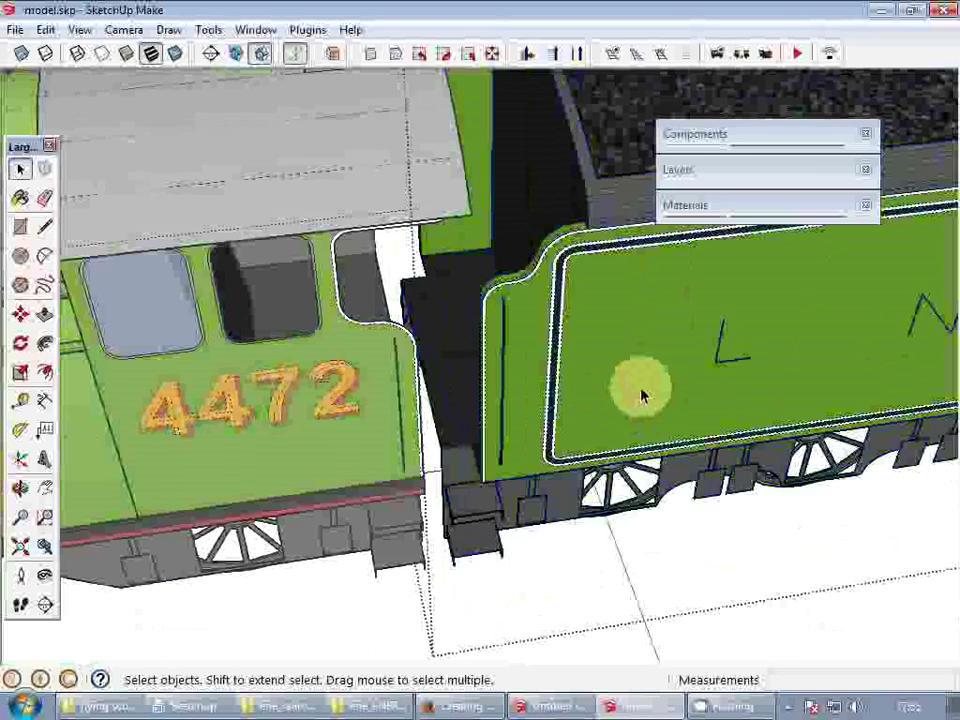
- Copy the golden number and its shadow from the cab side onto the tender side, over the letter L
{"action": "key", "text": "m"}
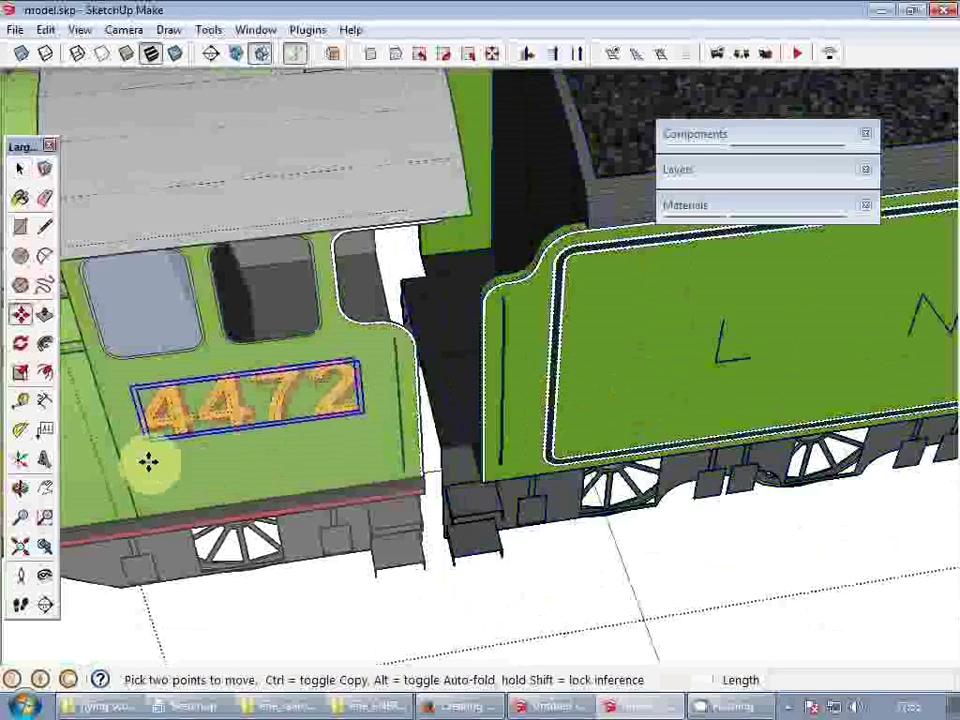
{"action": "key", "text": "ctrl"}
{"action": "left_click", "coordinate": [153, 461]}
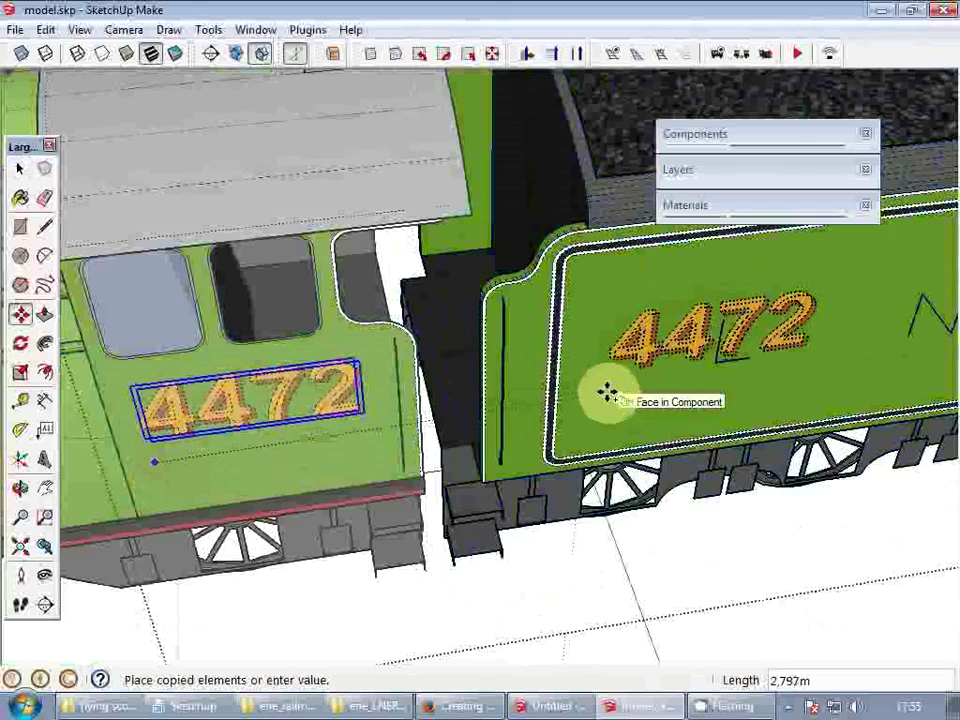
{"action": "left_click", "coordinate": [618, 400]}
{"action": "key", "text": "space"}
- Name the two number groups on the tender side text_Company
{"action": "scroll", "coordinate": [654, 349], "scroll_direction": "up", "scroll_amount": 2}
{"action": "right_click", "coordinate": [662, 340]}
{"action": "left_click", "coordinate": [705, 349]}
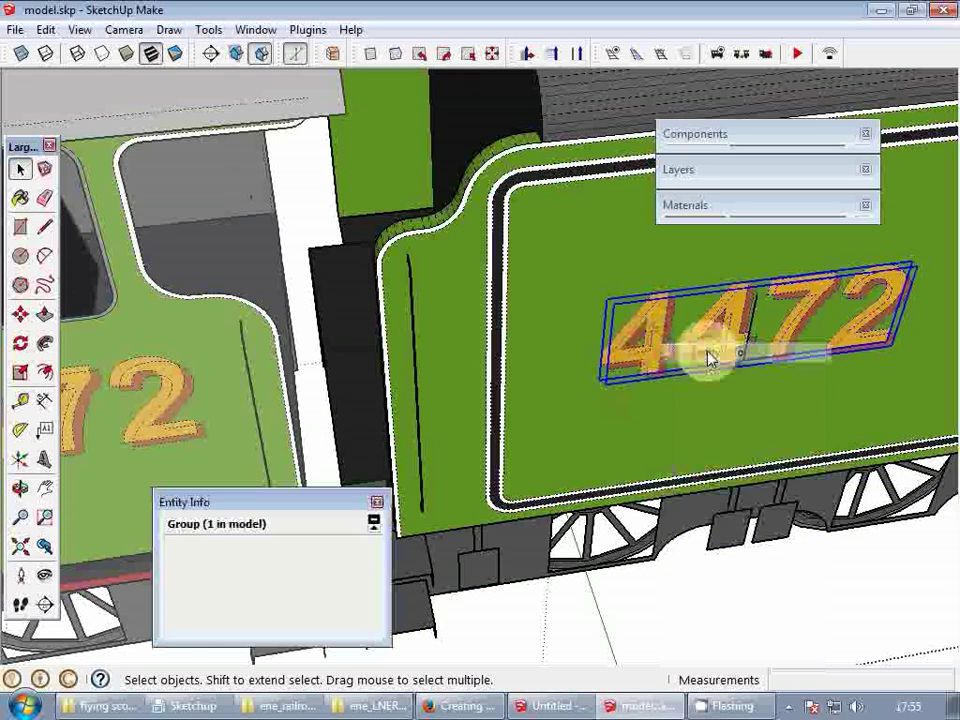
{"action": "scroll", "coordinate": [707, 360], "scroll_direction": "up", "scroll_amount": 2}
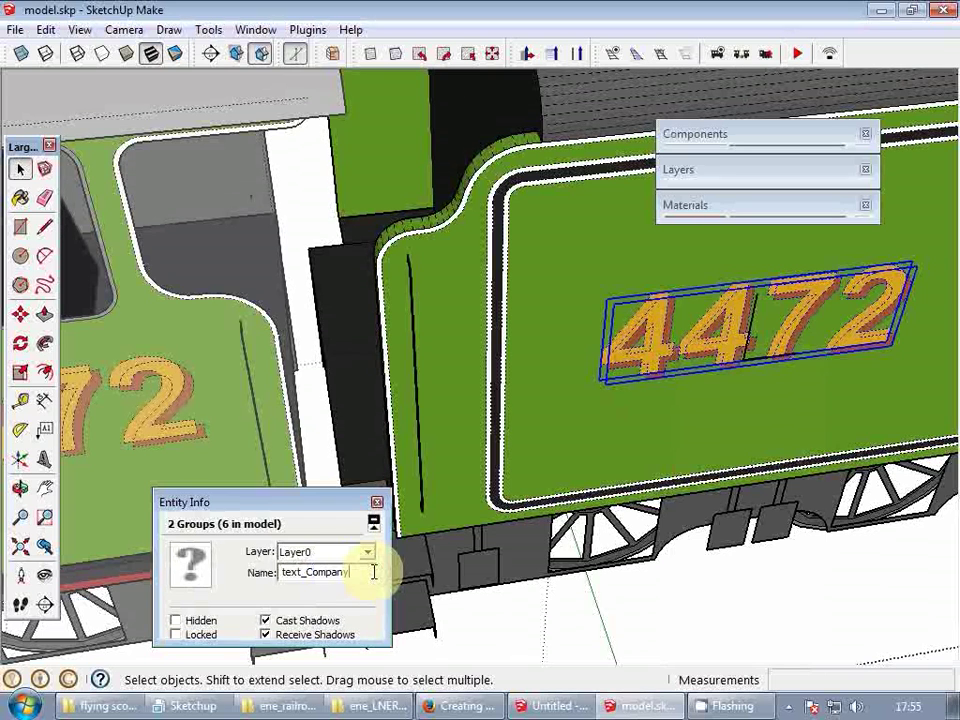
{"action": "left_click", "coordinate": [376, 503]}
{"action": "scroll", "coordinate": [407, 407], "scroll_direction": "down", "scroll_amount": 5}
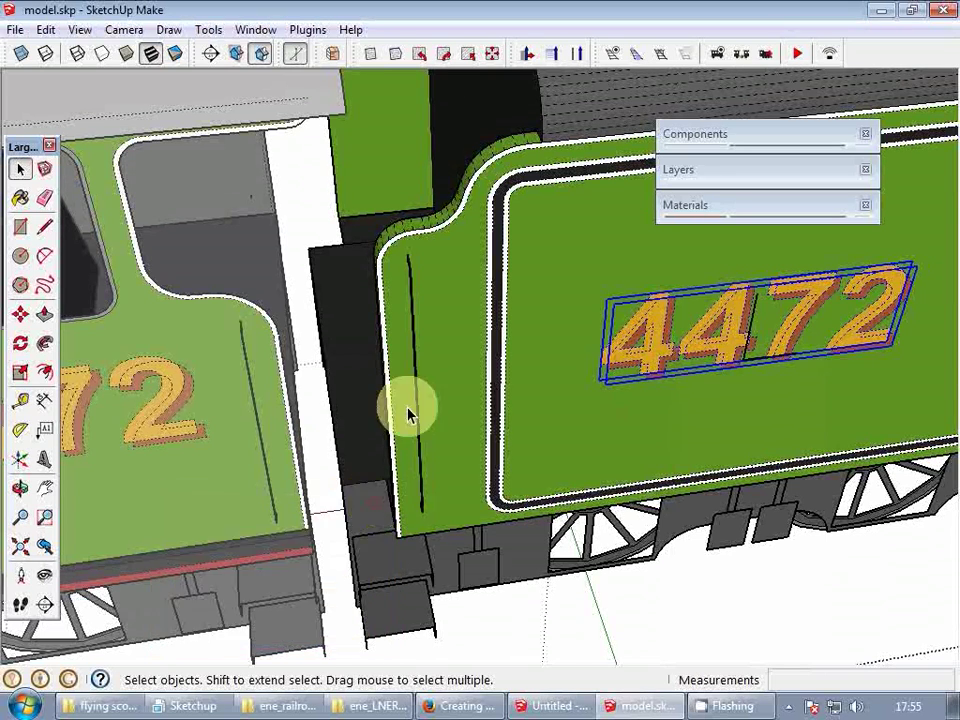
{"action": "scroll", "coordinate": [547, 385], "scroll_direction": "down", "scroll_amount": 1}
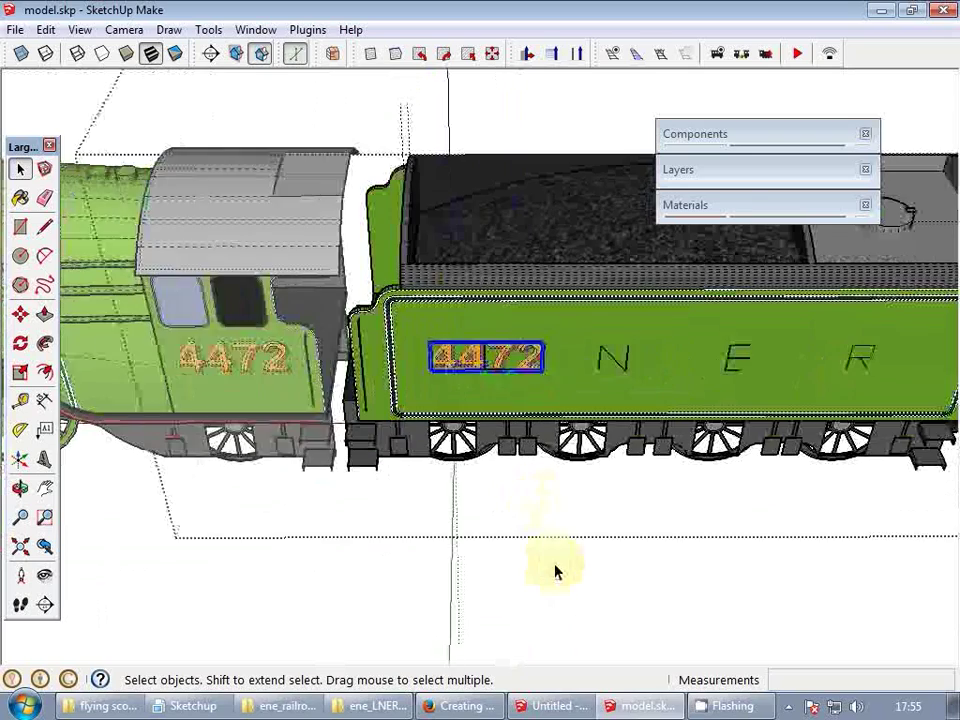
- Check the rolling stock's changeable Number and Company texts without altering them
{"action": "left_click", "coordinate": [555, 564]}
{"action": "scroll", "coordinate": [528, 352], "scroll_direction": "up", "scroll_amount": 4}
{"action": "scroll", "coordinate": [529, 355], "scroll_direction": "up", "scroll_amount": 1}
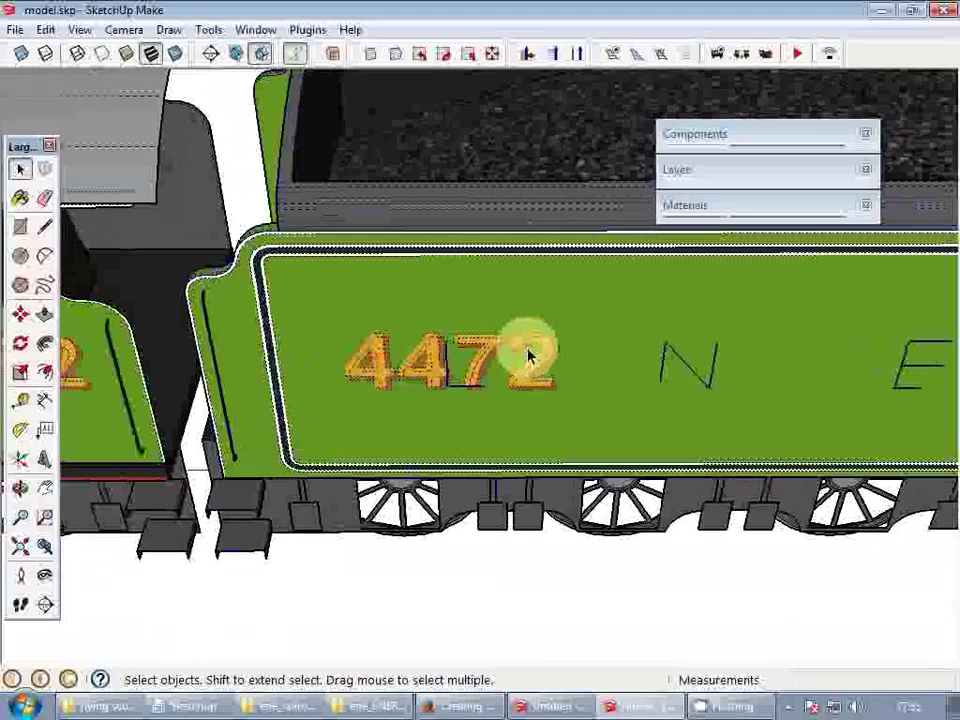
{"action": "right_click", "coordinate": [529, 355]}
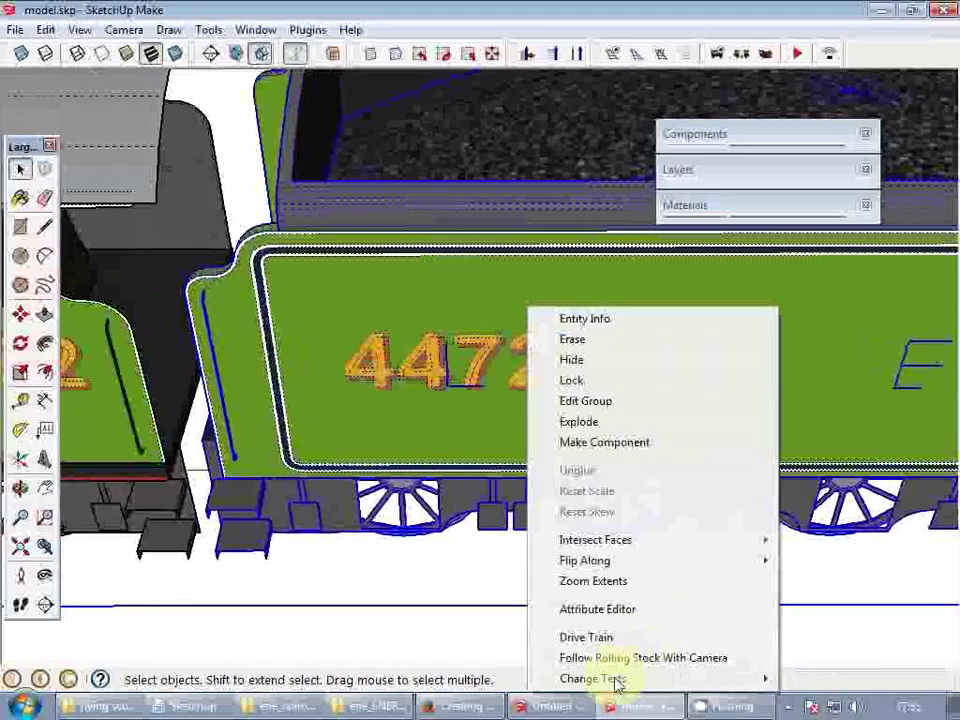
{"action": "mouse_move", "coordinate": [617, 684]}
{"action": "left_click", "coordinate": [802, 681]}
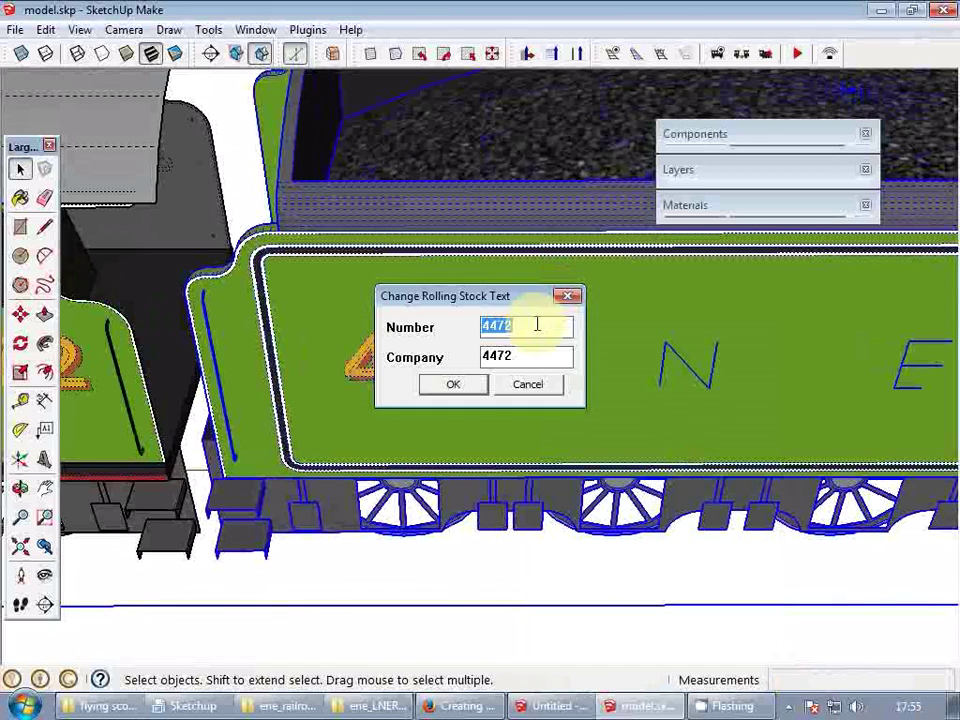
{"action": "left_click", "coordinate": [532, 385]}
- Inspect the names of the golden number group and its shadow group on the tender side
{"action": "scroll", "coordinate": [490, 375], "scroll_direction": "up", "scroll_amount": 5}
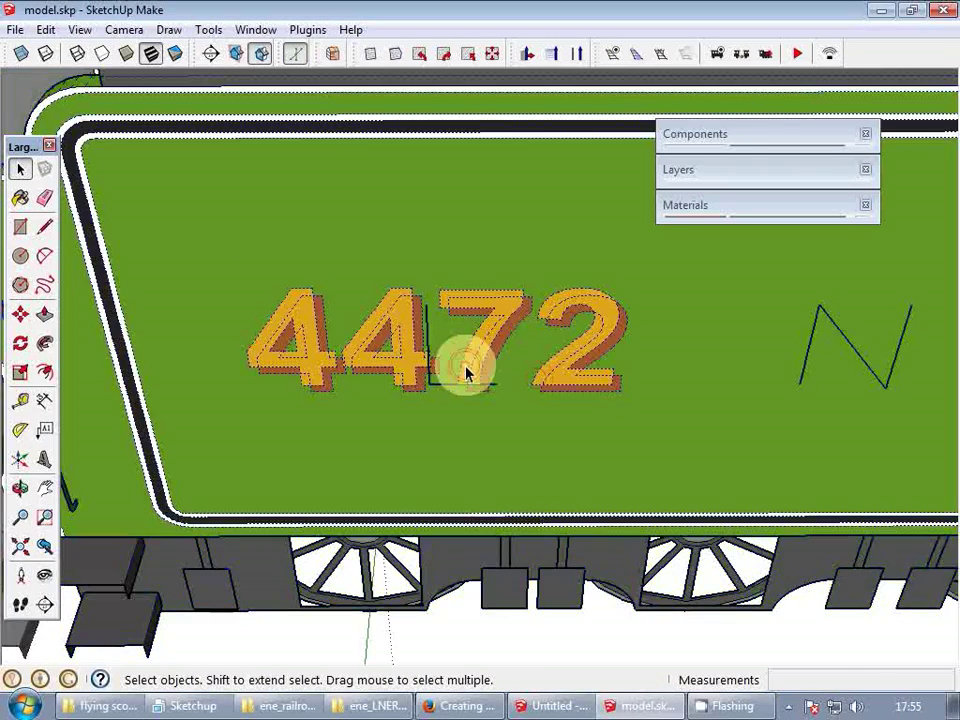
{"action": "left_click", "coordinate": [540, 378]}
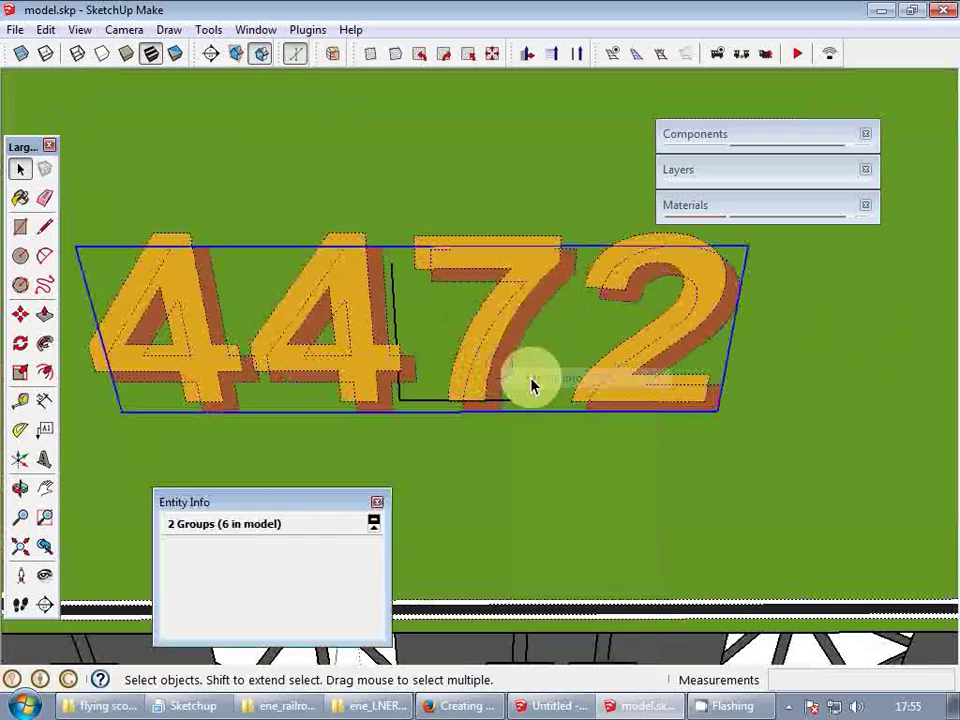
{"action": "left_click", "coordinate": [484, 338]}
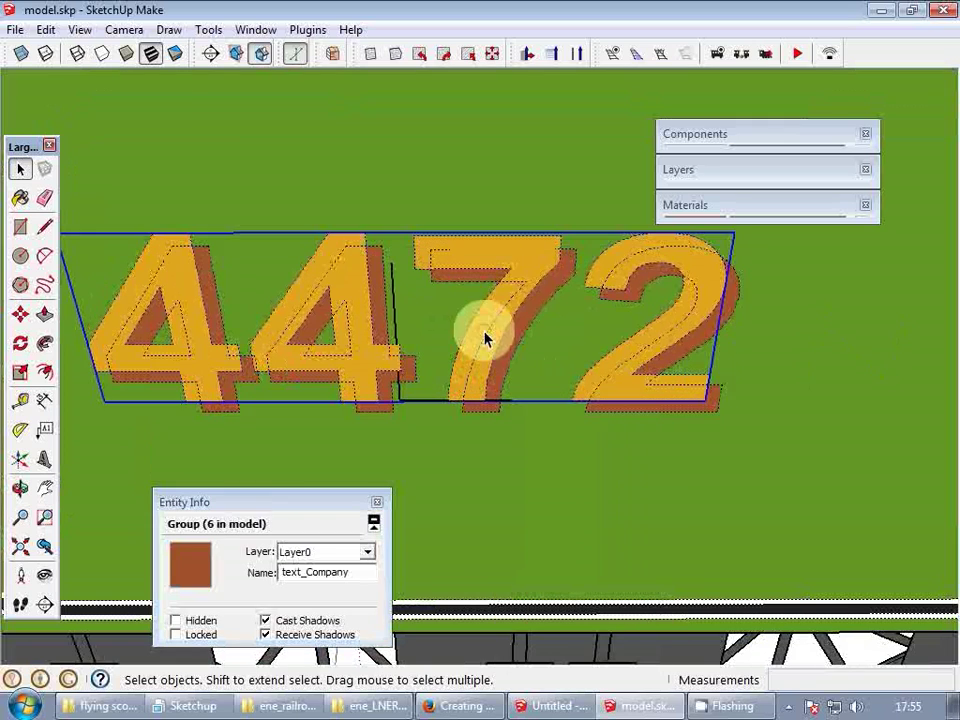
{"action": "scroll", "coordinate": [544, 354], "scroll_direction": "down", "scroll_amount": 10}
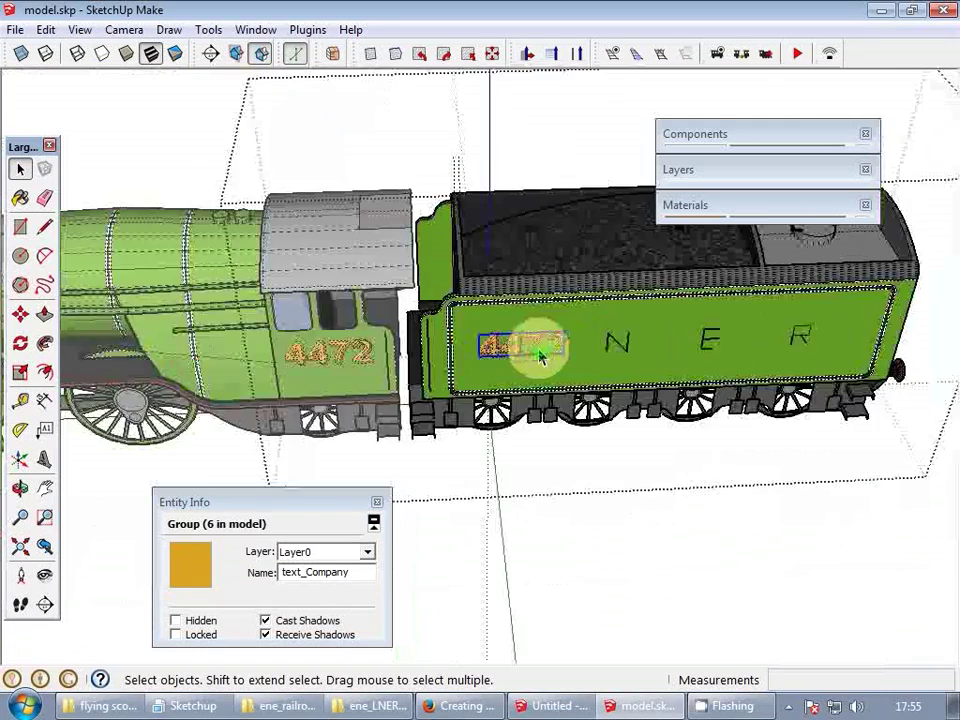
{"action": "scroll", "coordinate": [537, 362], "scroll_direction": "up", "scroll_amount": 3}
{"action": "left_click", "coordinate": [589, 579]}
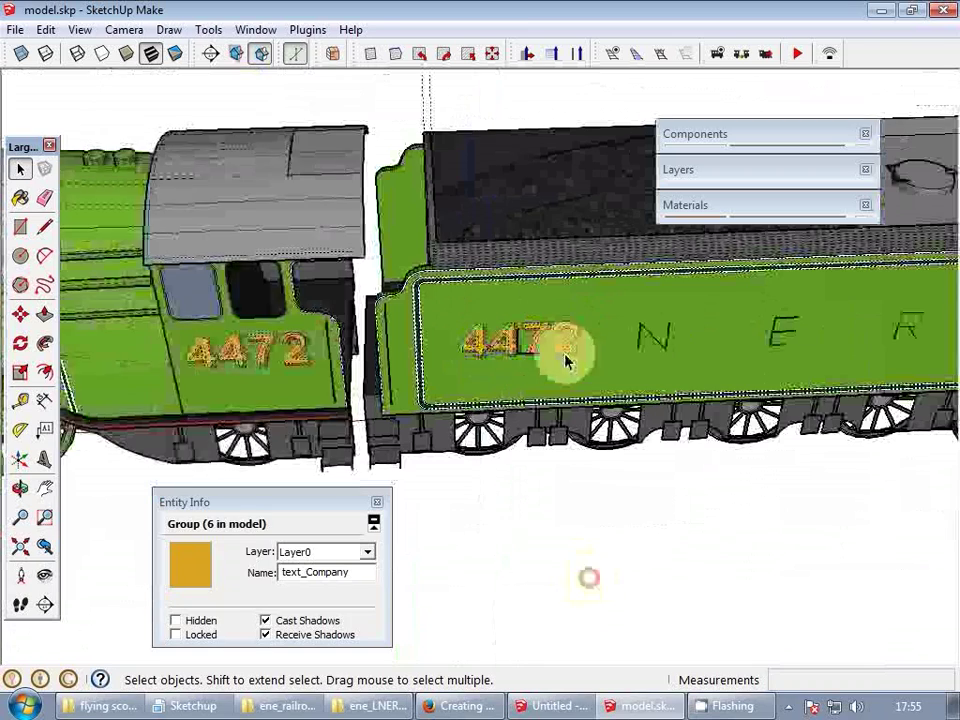
- Change the rolling stock's Company text to the spaced letters L N E R
{"action": "scroll", "coordinate": [520, 395], "scroll_direction": "up", "scroll_amount": 2}
{"action": "scroll", "coordinate": [520, 395], "scroll_direction": "up", "scroll_amount": 2}
{"action": "left_click", "coordinate": [519, 381]}
{"action": "right_click", "coordinate": [519, 381]}
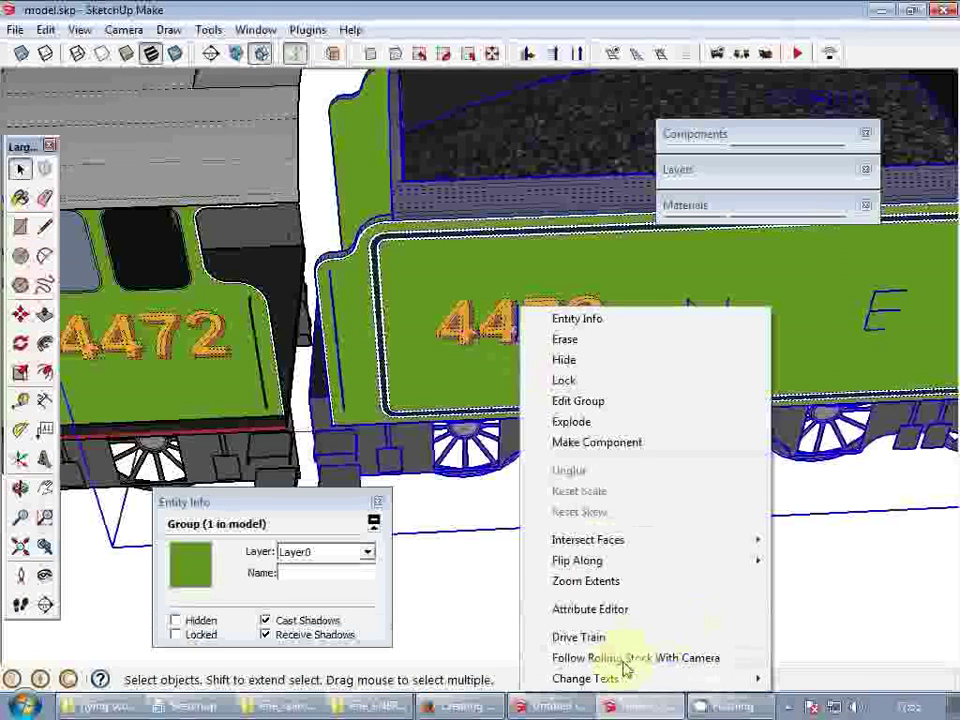
{"action": "mouse_move", "coordinate": [612, 680]}
{"action": "left_click", "coordinate": [838, 681]}
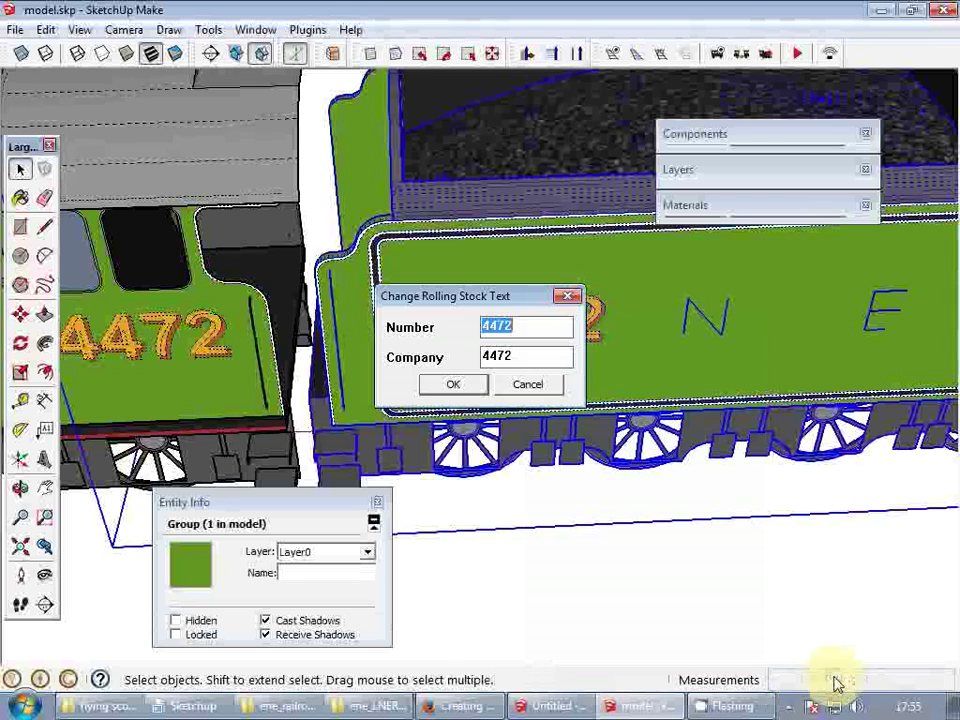
{"action": "double_click", "coordinate": [528, 360]}
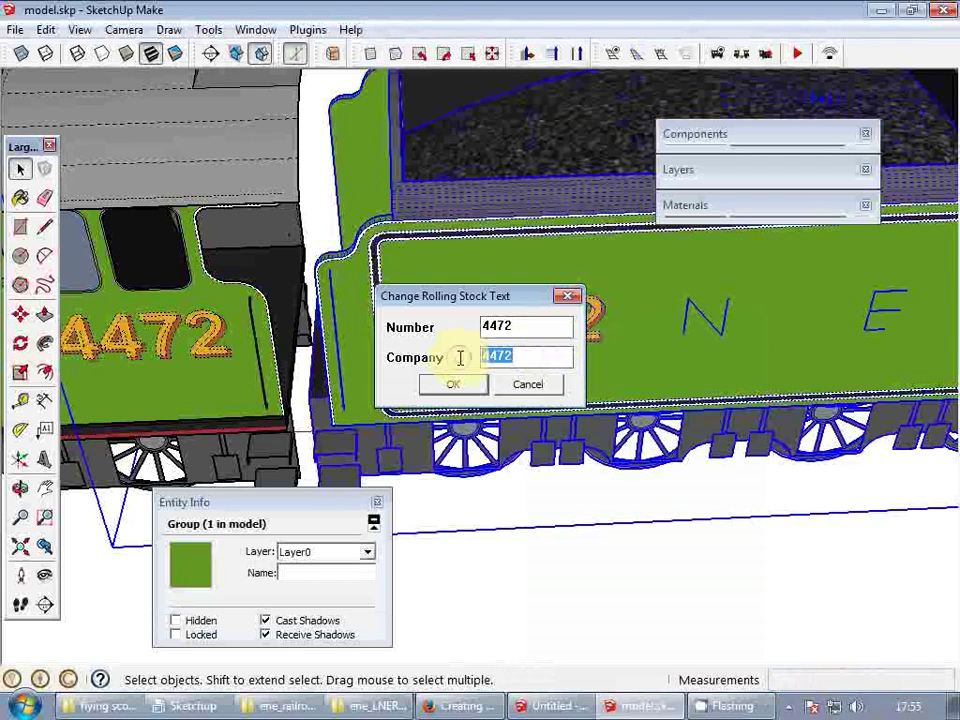
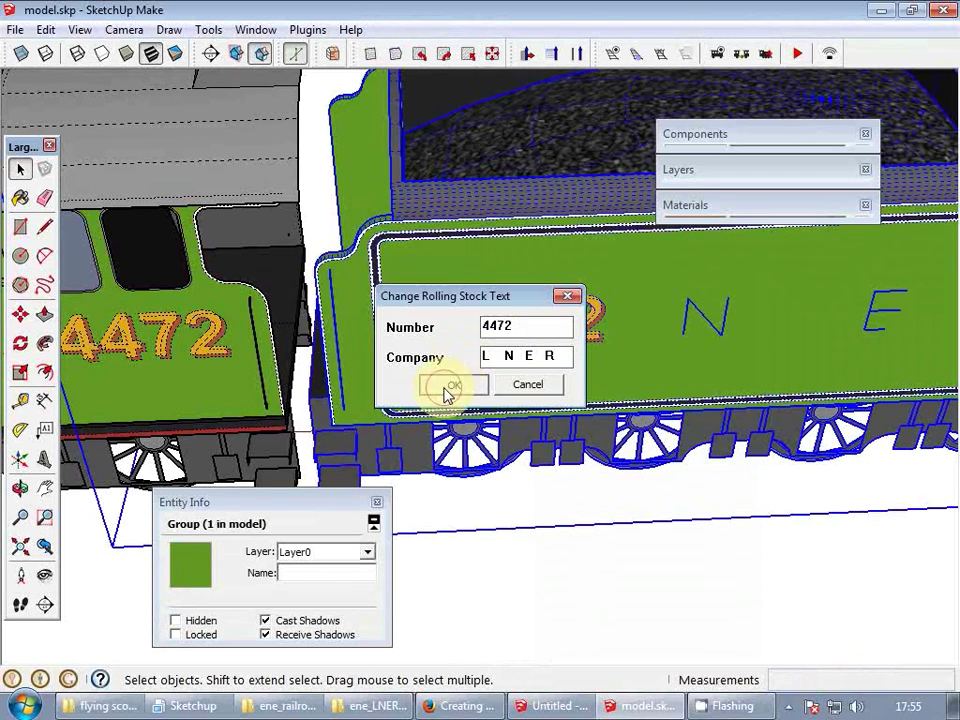
{"action": "left_click", "coordinate": [449, 388]}
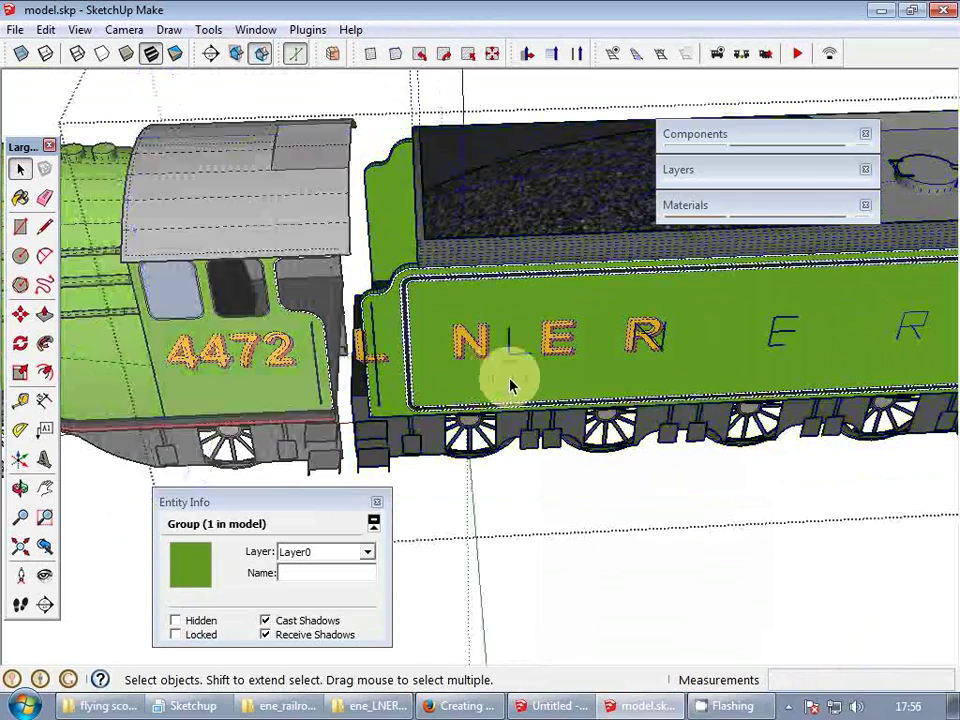
- Move the golden company lettering and its shadow along the tender side, away from the cab and towards the panel's middle
{"action": "scroll", "coordinate": [551, 347], "scroll_direction": "up", "scroll_amount": 2}
{"action": "double_click", "coordinate": [548, 347]}
{"action": "scroll", "coordinate": [540, 347], "scroll_direction": "up", "scroll_amount": 2}
{"action": "left_click", "coordinate": [536, 345]}
{"action": "scroll", "coordinate": [606, 383], "scroll_direction": "up", "scroll_amount": 4}
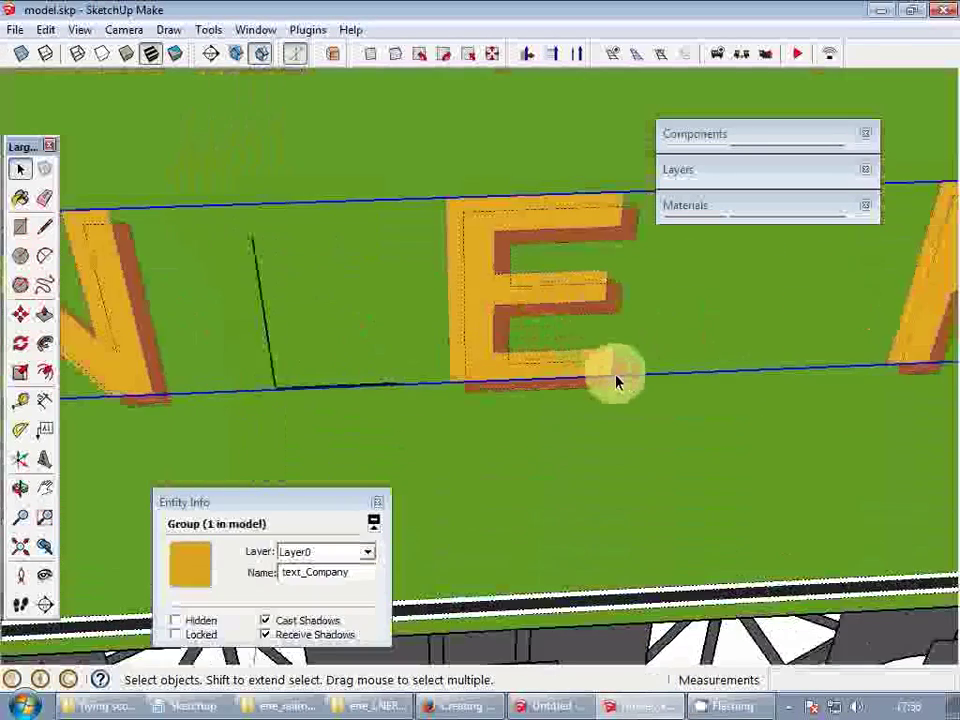
{"action": "left_click", "coordinate": [619, 385], "text": "shift"}
{"action": "scroll", "coordinate": [401, 343], "scroll_direction": "down", "scroll_amount": 7}
{"action": "middle_click_drag", "start_coordinate": [424, 353], "coordinate": [391, 353]}
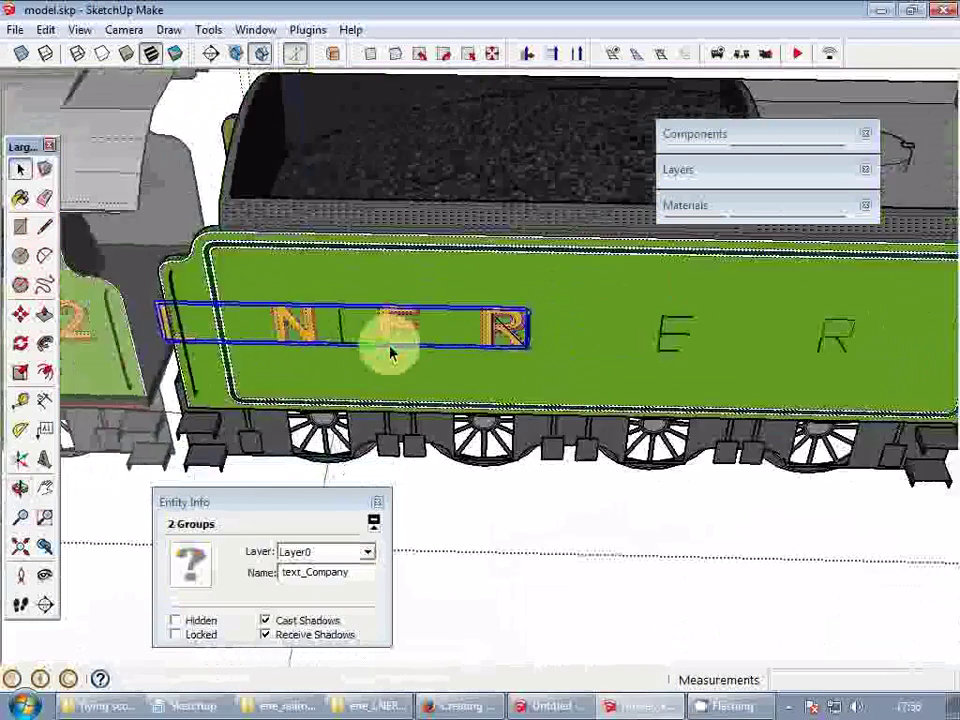
{"action": "scroll", "coordinate": [385, 320], "scroll_direction": "down", "scroll_amount": 3}
{"action": "key", "text": "m"}
{"action": "scroll", "coordinate": [388, 317], "scroll_direction": "up", "scroll_amount": 3}
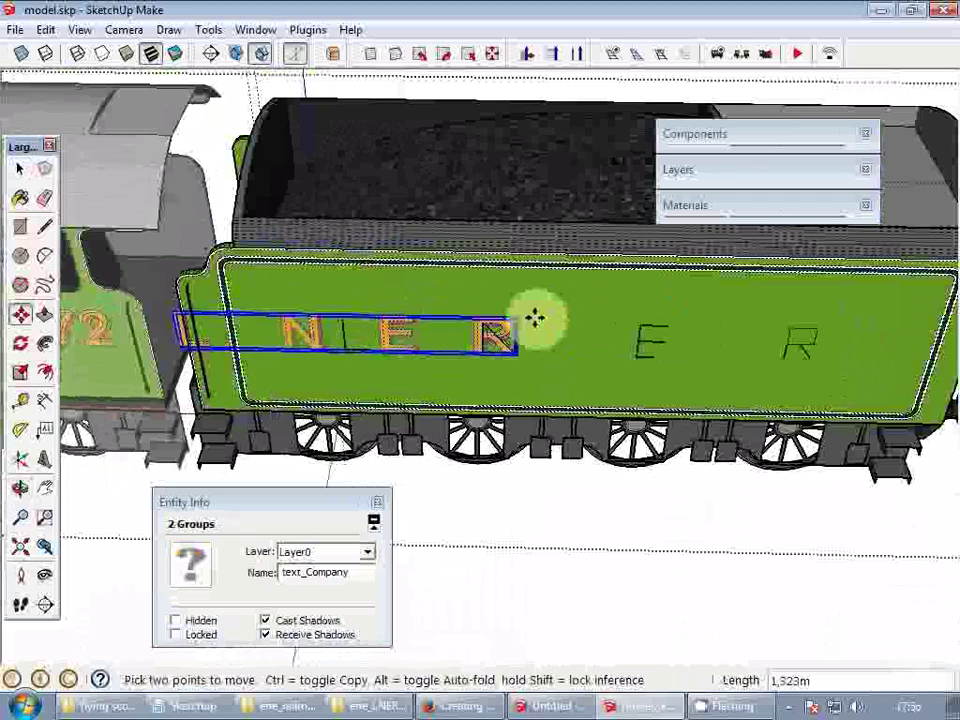
{"action": "left_click_drag", "start_coordinate": [535, 318], "coordinate": [603, 328]}
{"action": "key", "text": "space"}
- Edit the tender's Company text, adding spaces between the letters L, N, E and R
{"action": "scroll", "coordinate": [580, 327], "scroll_direction": "down", "scroll_amount": 3}
{"action": "scroll", "coordinate": [574, 328], "scroll_direction": "up", "scroll_amount": 6}
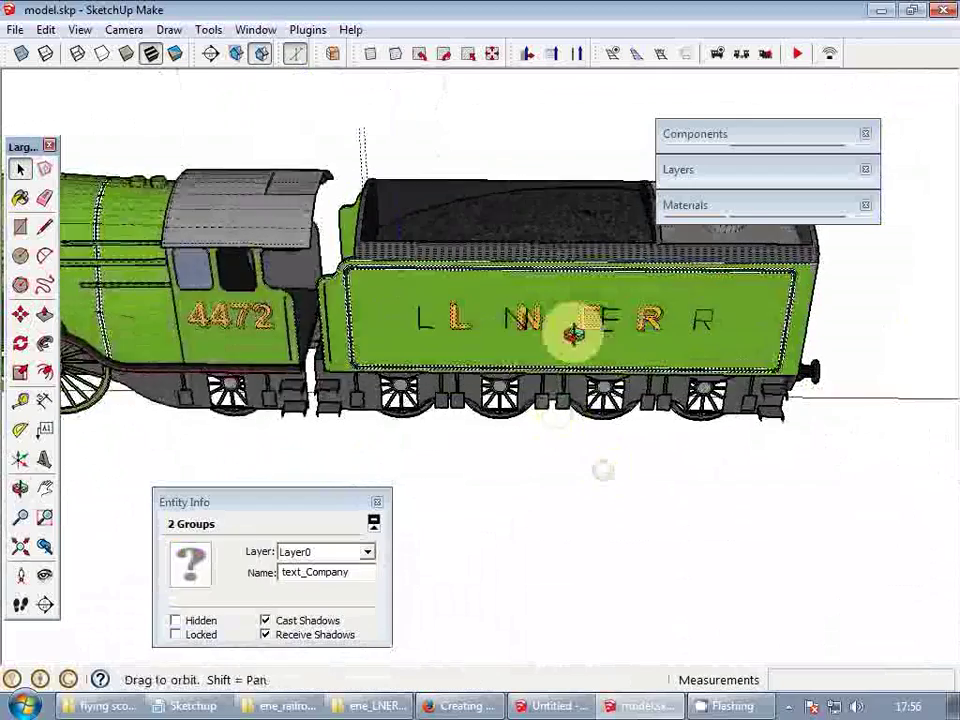
{"action": "right_click", "coordinate": [566, 272]}
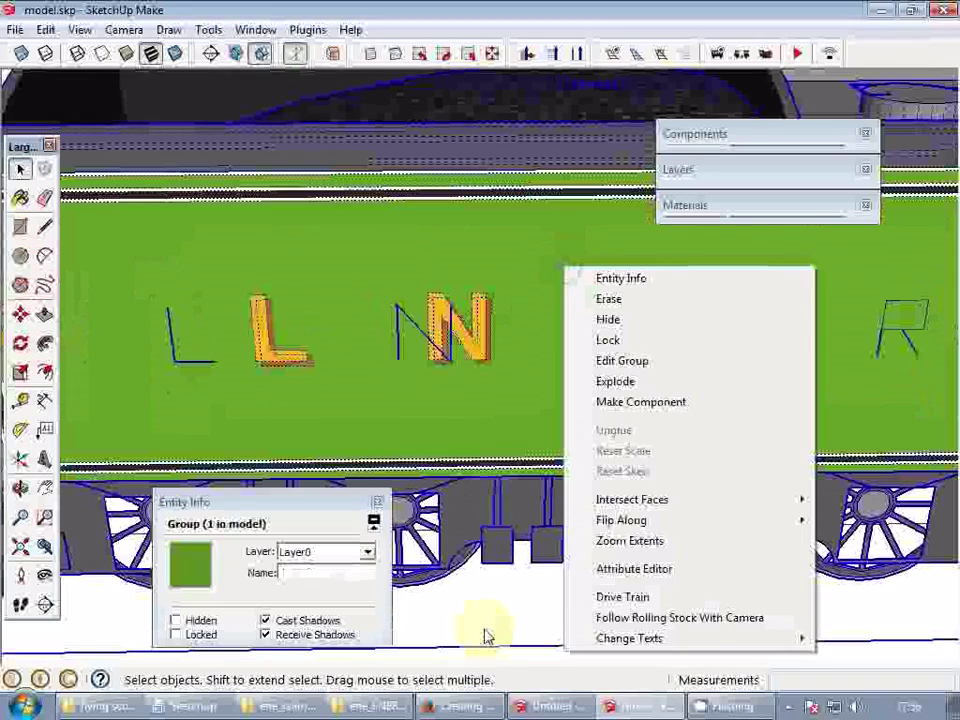
{"action": "left_click", "coordinate": [485, 637]}
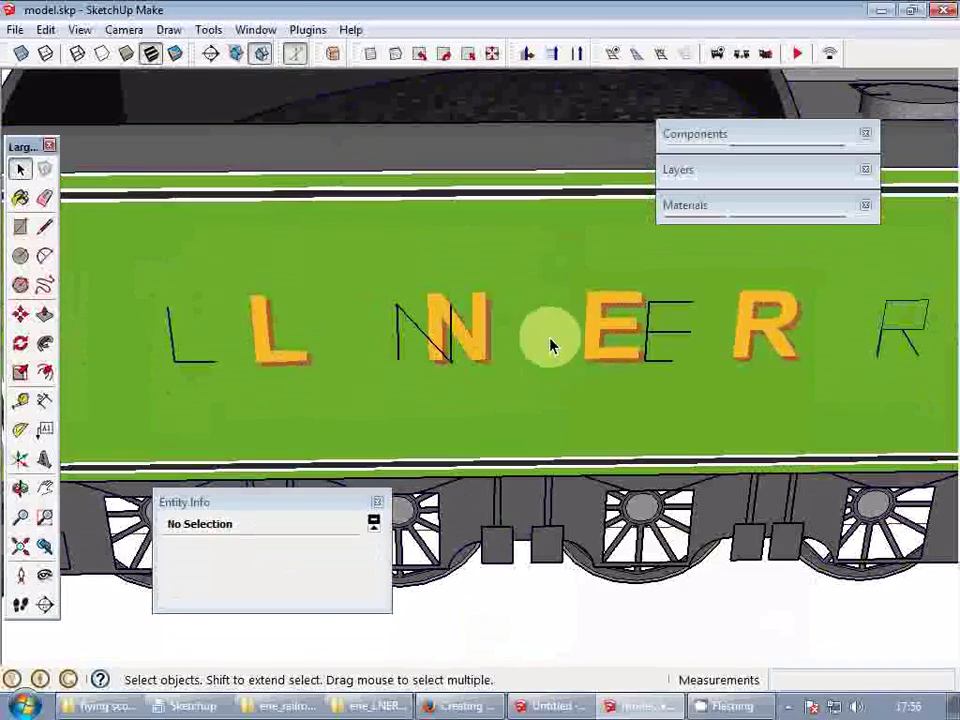
{"action": "left_click", "coordinate": [551, 345]}
{"action": "scroll", "coordinate": [540, 320], "scroll_direction": "down", "scroll_amount": 5}
{"action": "right_click", "coordinate": [530, 295]}
{"action": "mouse_move", "coordinate": [628, 668]}
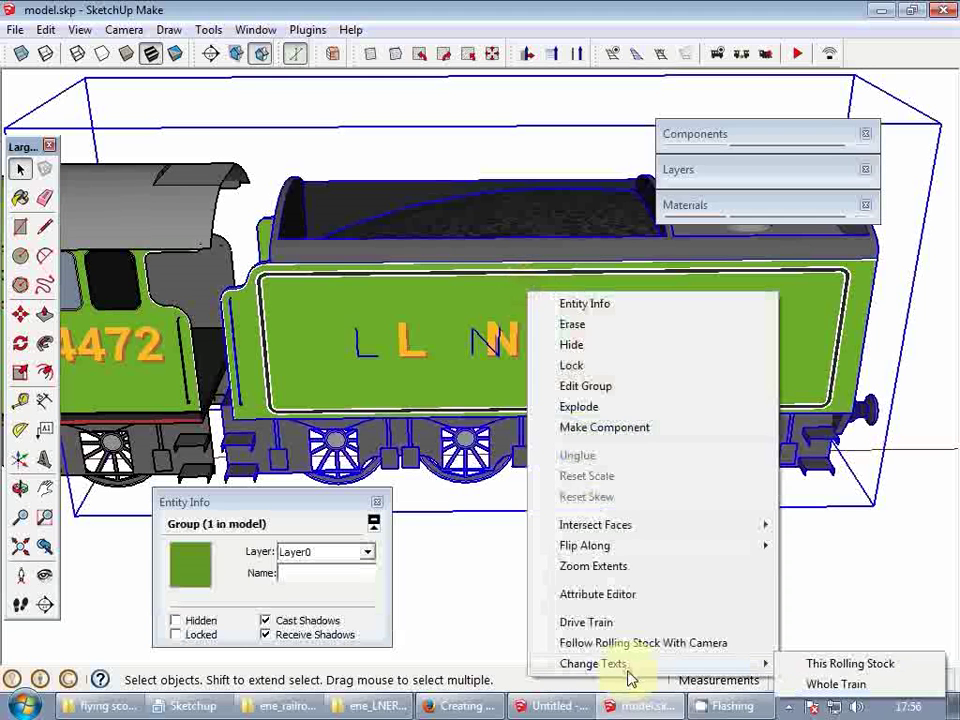
{"action": "left_click", "coordinate": [808, 665]}
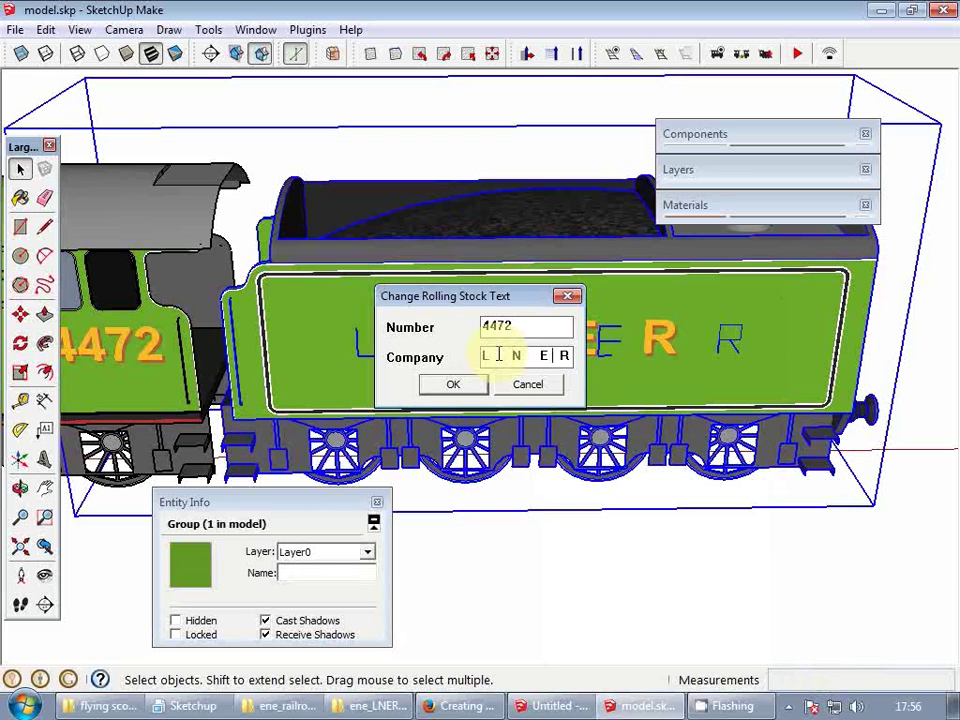
{"action": "key", "text": "Return"}
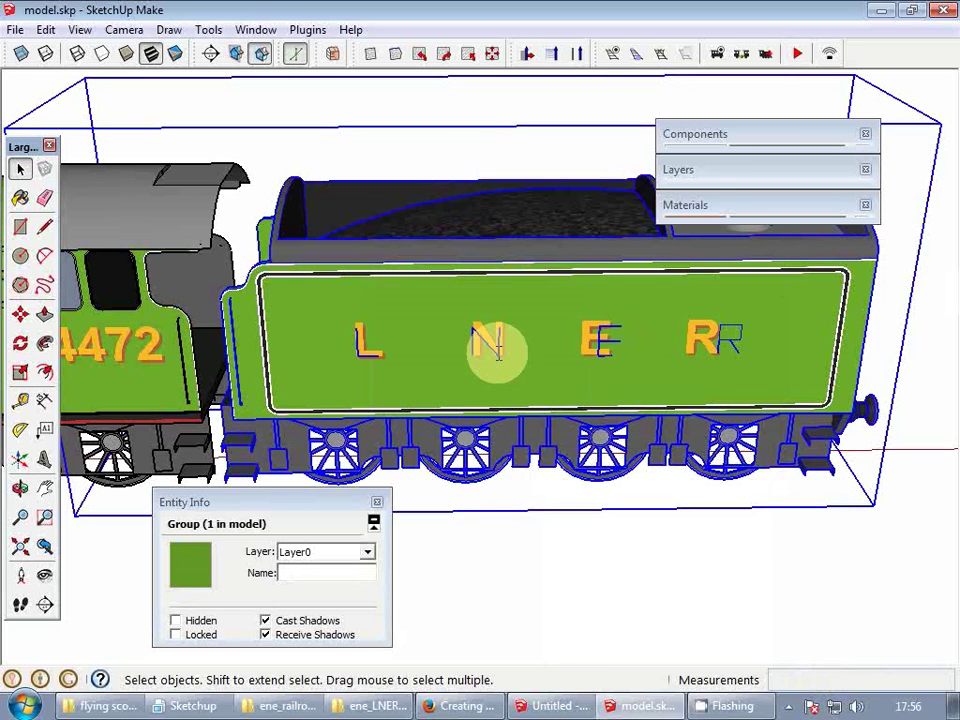
- Widen the Company text's letter spacing further to match the spacing of the black outline letters
{"action": "right_click", "coordinate": [551, 355]}
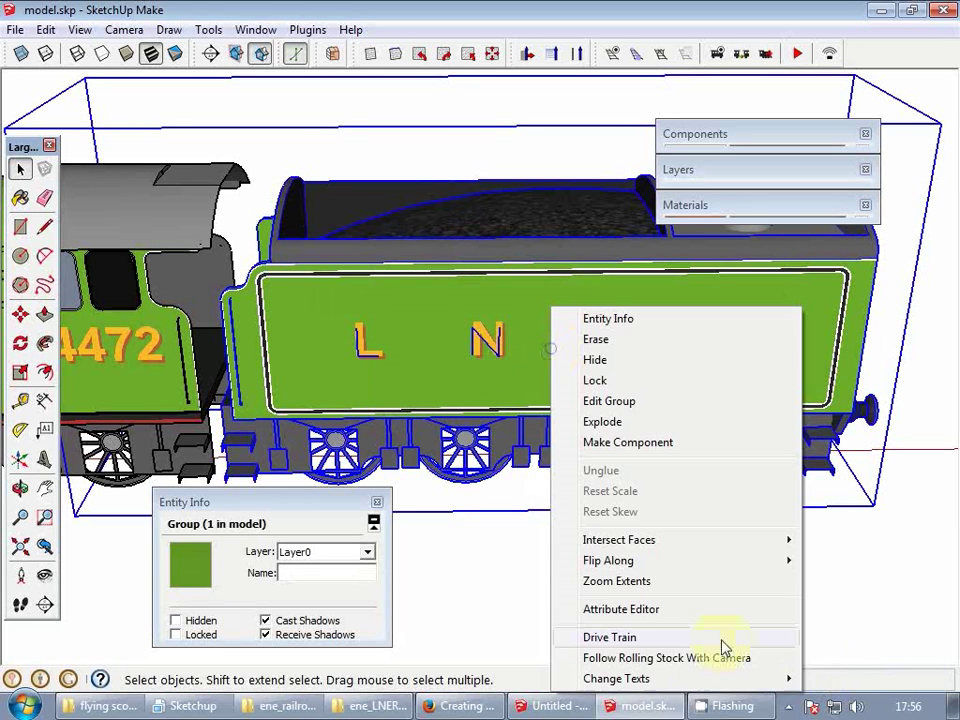
{"action": "mouse_move", "coordinate": [670, 680]}
{"action": "left_click", "coordinate": [533, 678]}
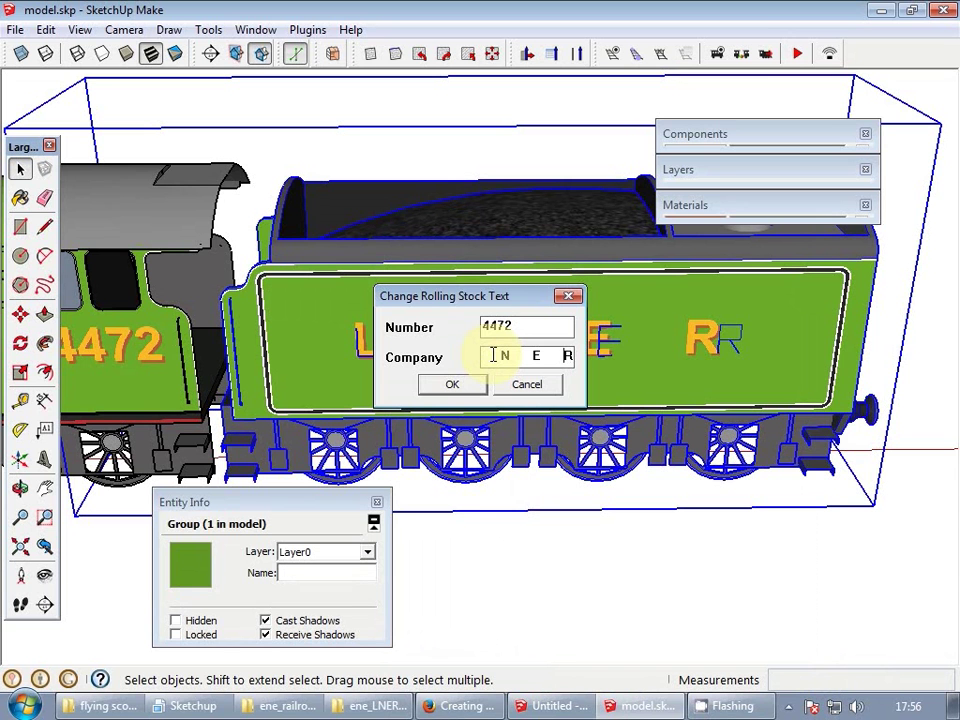
{"action": "key", "text": "Return"}
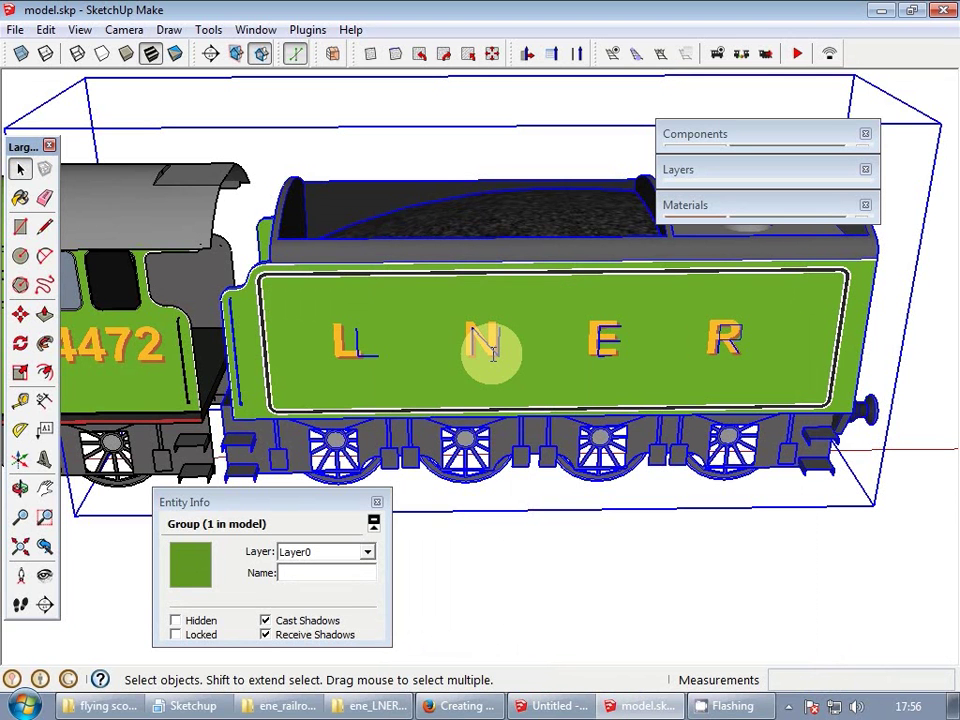
- Shift the company lettering and its shadow along the tender side so they sit over the black outline letters
{"action": "scroll", "coordinate": [315, 350], "scroll_direction": "up", "scroll_amount": 8}
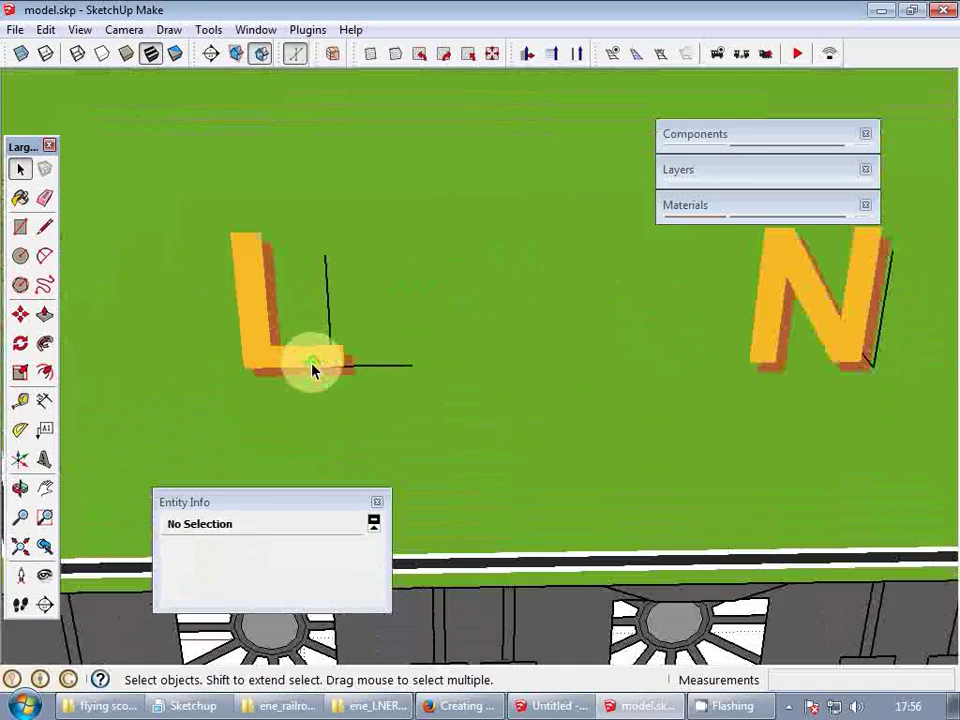
{"action": "scroll", "coordinate": [313, 370], "scroll_direction": "up", "scroll_amount": 2}
{"action": "left_click", "coordinate": [319, 369]}
{"action": "scroll", "coordinate": [328, 386], "scroll_direction": "down", "scroll_amount": 8}
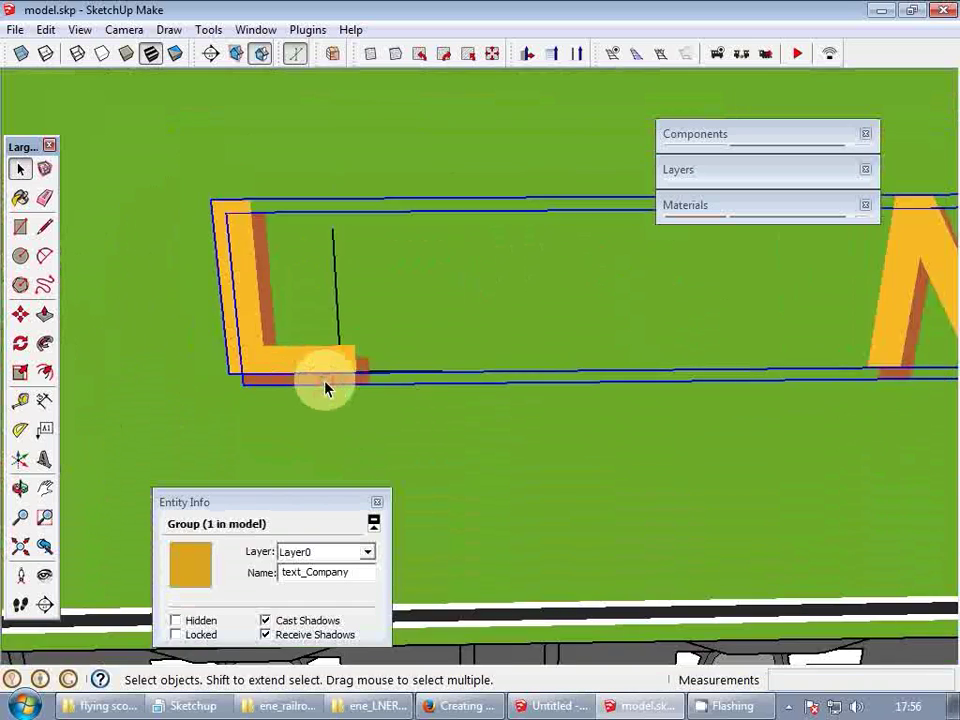
{"action": "key", "text": "m"}
{"action": "left_click", "coordinate": [364, 343]}
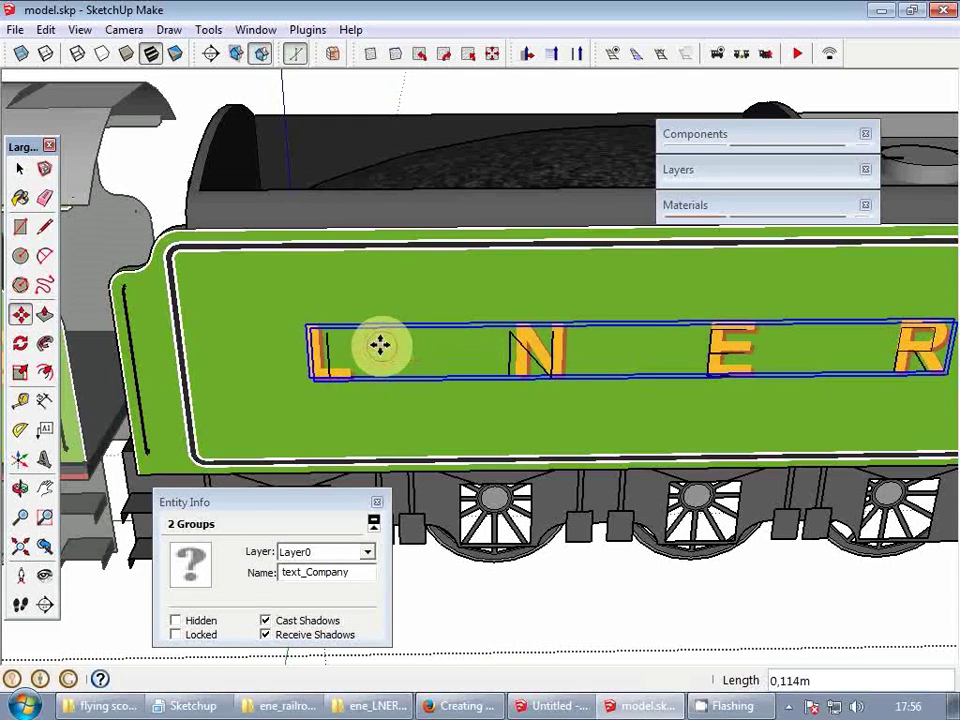
{"action": "middle_click_drag", "start_coordinate": [379, 343], "coordinate": [404, 305]}
{"action": "key", "text": "space"}
{"action": "scroll", "coordinate": [321, 315], "scroll_direction": "down", "scroll_amount": 5}
{"action": "middle_click_drag", "start_coordinate": [457, 262], "coordinate": [437, 291]}
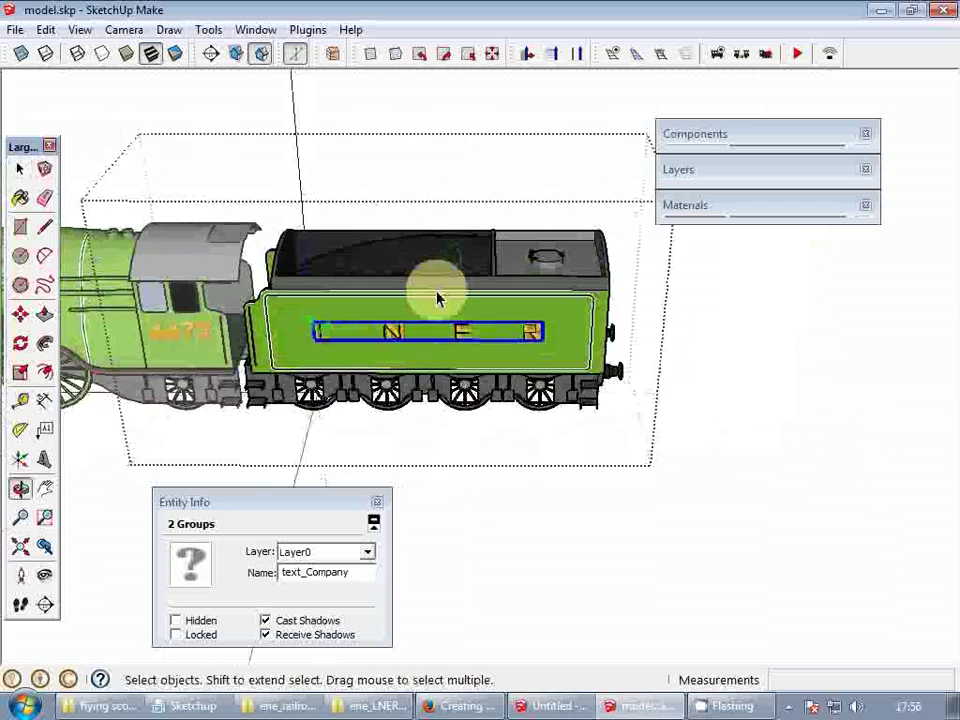
- Draw guide lines from the middle of the tender side's upper edge upwards and across towards the tender's centreline
{"action": "scroll", "coordinate": [437, 291], "scroll_direction": "up", "scroll_amount": 3}
{"action": "key", "text": "l"}
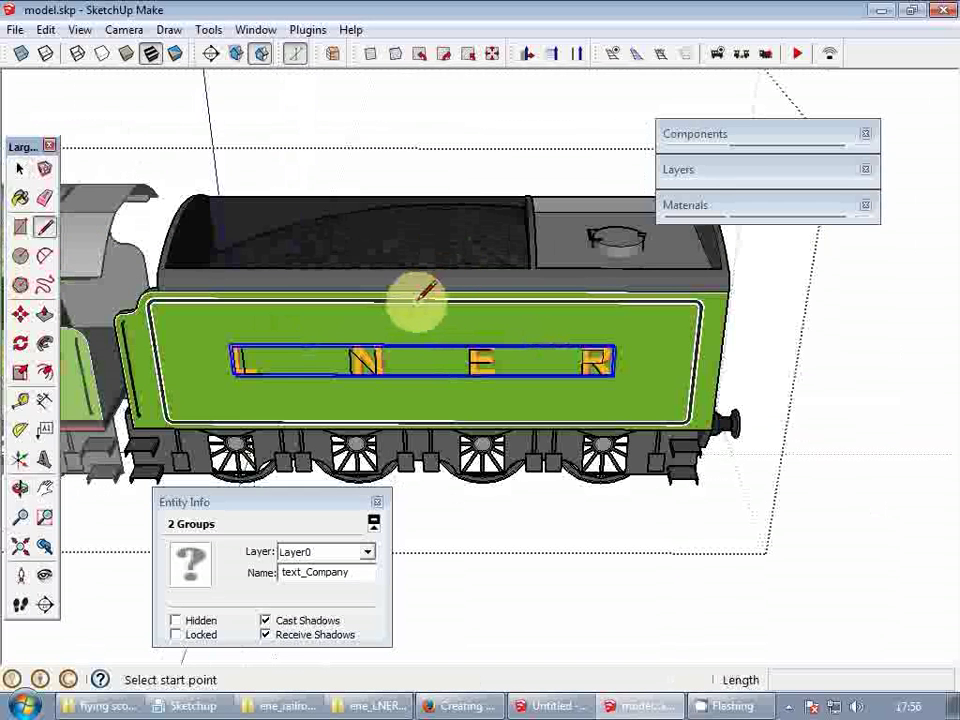
{"action": "scroll", "coordinate": [398, 295], "scroll_direction": "up", "scroll_amount": 2}
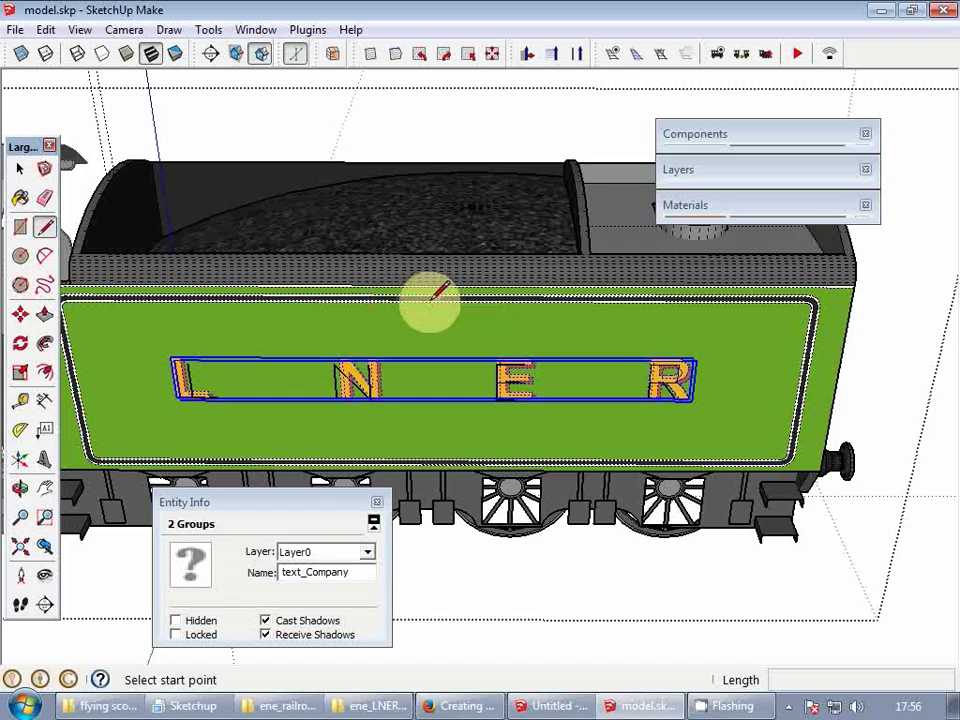
{"action": "left_click", "coordinate": [432, 296]}
{"action": "scroll", "coordinate": [432, 310], "scroll_direction": "down", "scroll_amount": 3}
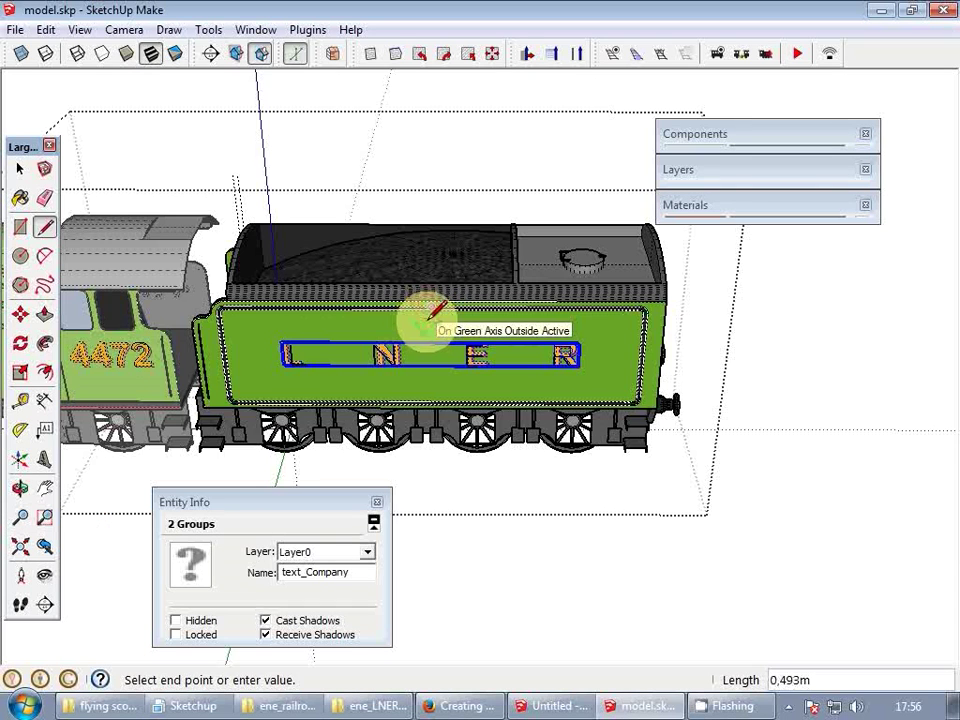
{"action": "middle_click_drag", "start_coordinate": [432, 318], "coordinate": [466, 300]}
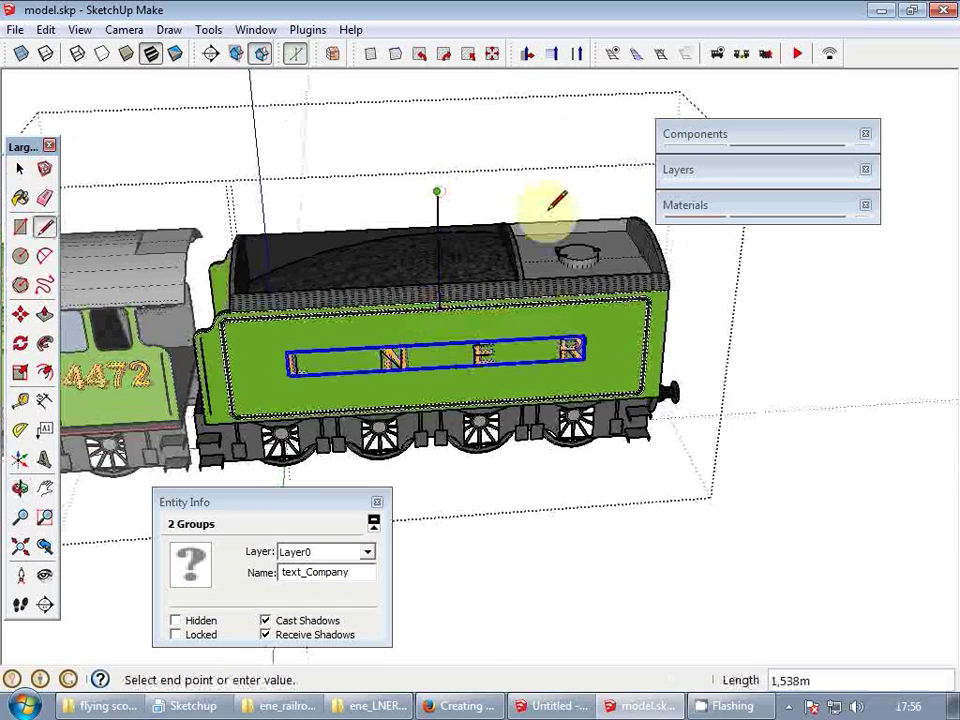
{"action": "scroll", "coordinate": [630, 245], "scroll_direction": "up", "scroll_amount": 3}
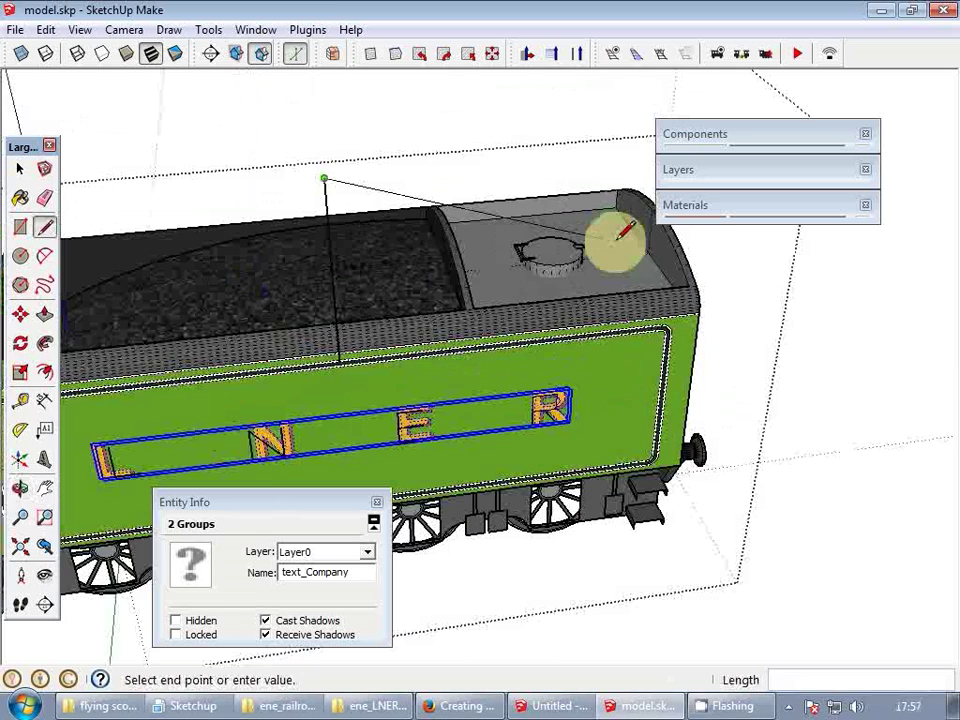
{"action": "scroll", "coordinate": [625, 232], "scroll_direction": "up", "scroll_amount": 1}
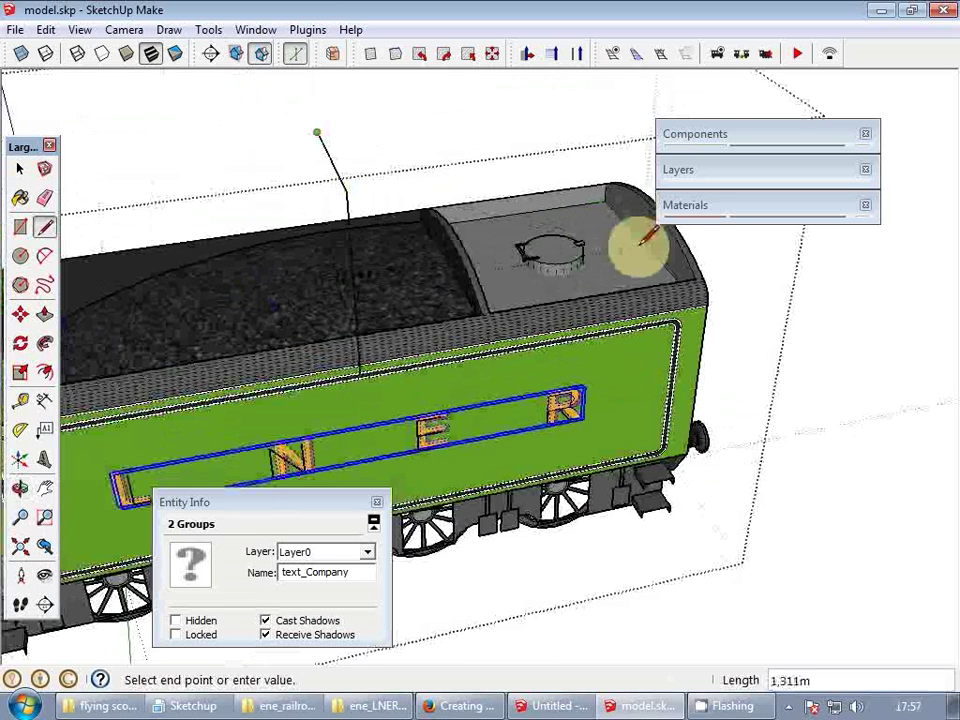
{"action": "scroll", "coordinate": [638, 245], "scroll_direction": "down", "scroll_amount": 3}
- Copy the company lettering and shadow onto the tender's opposite side by rotating them around the guide line's end, and erase the guide lines
{"action": "key", "text": "space"}
{"action": "key", "text": "q"}
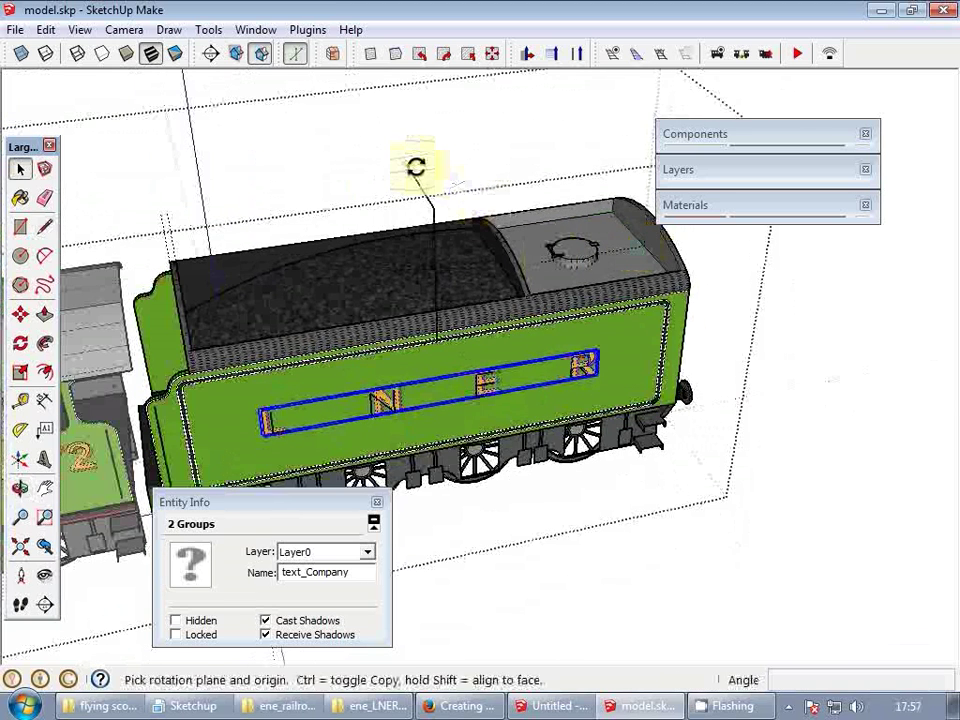
{"action": "left_click", "coordinate": [413, 167]}
{"action": "left_click", "coordinate": [418, 186]}
{"action": "left_click", "coordinate": [392, 147]}
{"action": "key", "text": "space"}
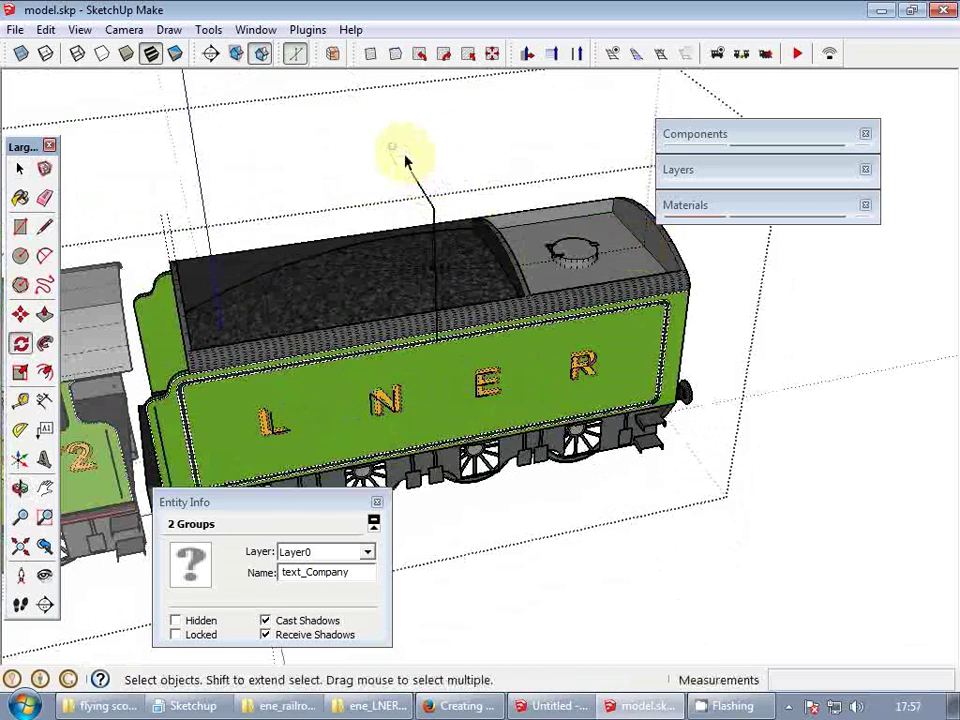
{"action": "key", "text": "e"}
{"action": "key", "text": "space"}
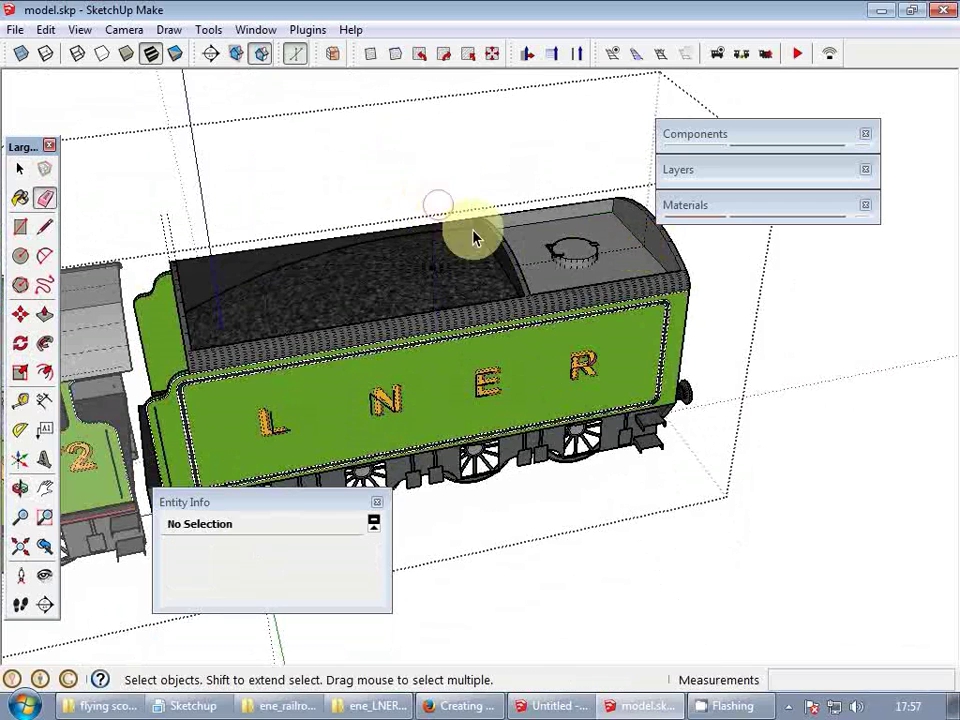
- Erase the black outline letters L, N, E and R from the tender body's side panel and leave group editing
{"action": "scroll", "coordinate": [369, 422], "scroll_direction": "up", "scroll_amount": 5}
{"action": "left_click", "coordinate": [333, 393]}
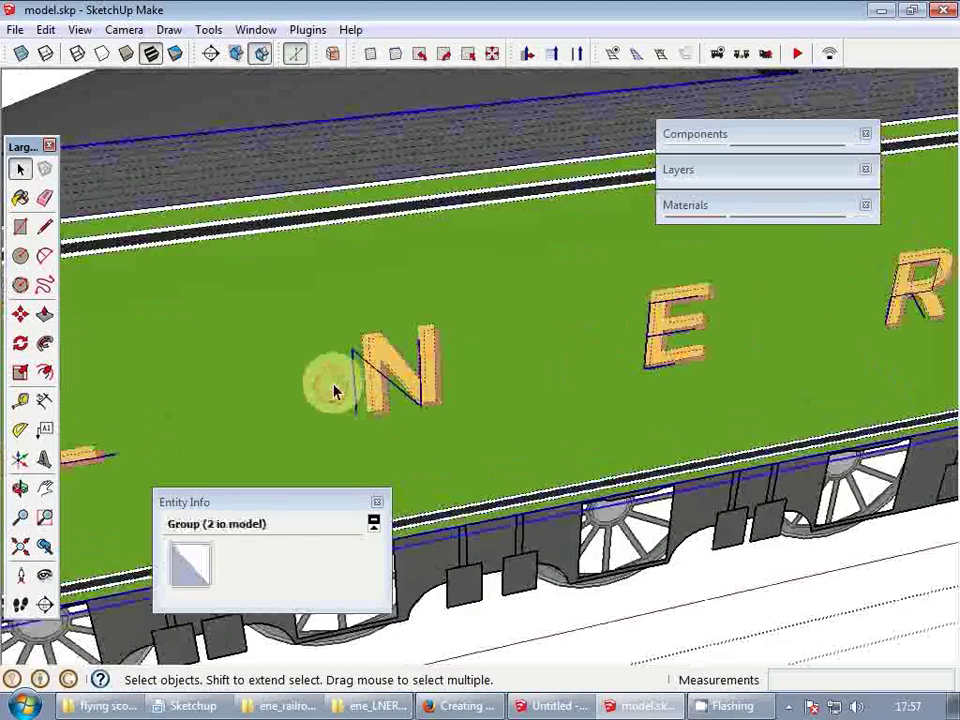
{"action": "key", "text": "Delete"}
{"action": "scroll", "coordinate": [469, 336], "scroll_direction": "down", "scroll_amount": 3}
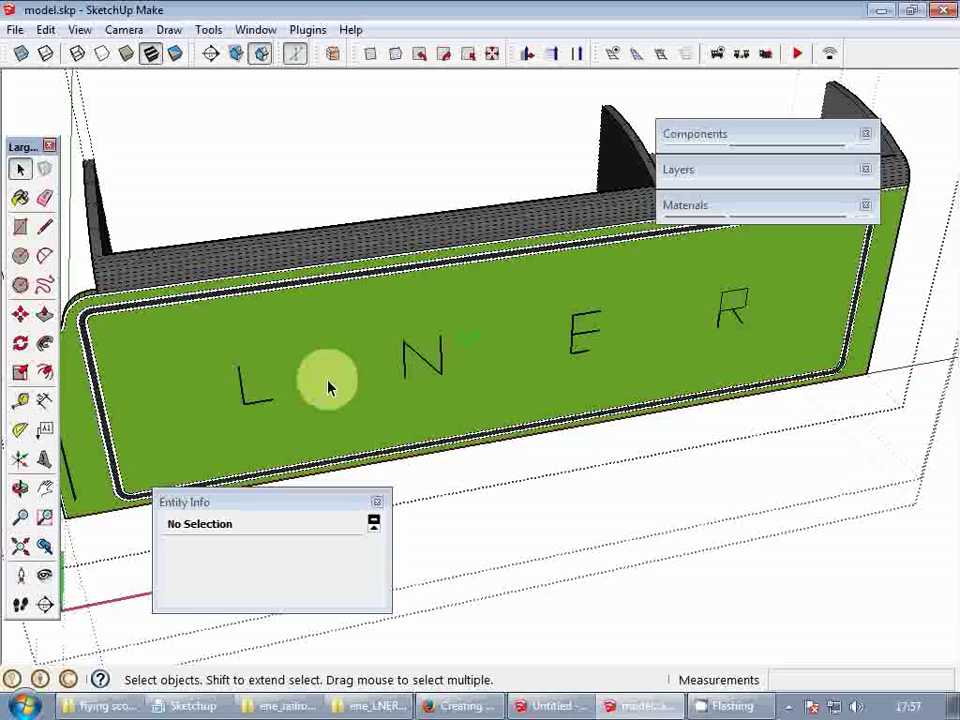
{"action": "key", "text": "r"}
{"action": "key", "text": "e"}
{"action": "mouse_move", "coordinate": [283, 399]}
{"action": "left_mouse_down"}
{"action": "mouse_move", "coordinate": [413, 354]}
{"action": "mouse_move", "coordinate": [564, 336]}
{"action": "mouse_move", "coordinate": [739, 298]}
{"action": "mouse_move", "coordinate": [735, 313]}
{"action": "mouse_move", "coordinate": [729, 285]}
{"action": "mouse_move", "coordinate": [728, 300]}
{"action": "left_mouse_up"}
{"action": "key", "text": "space"}
{"action": "scroll", "coordinate": [688, 306], "scroll_direction": "down", "scroll_amount": 3}
{"action": "key", "text": "Escape"}
{"action": "key", "text": "Escape"}
{"action": "key", "text": "Escape"}
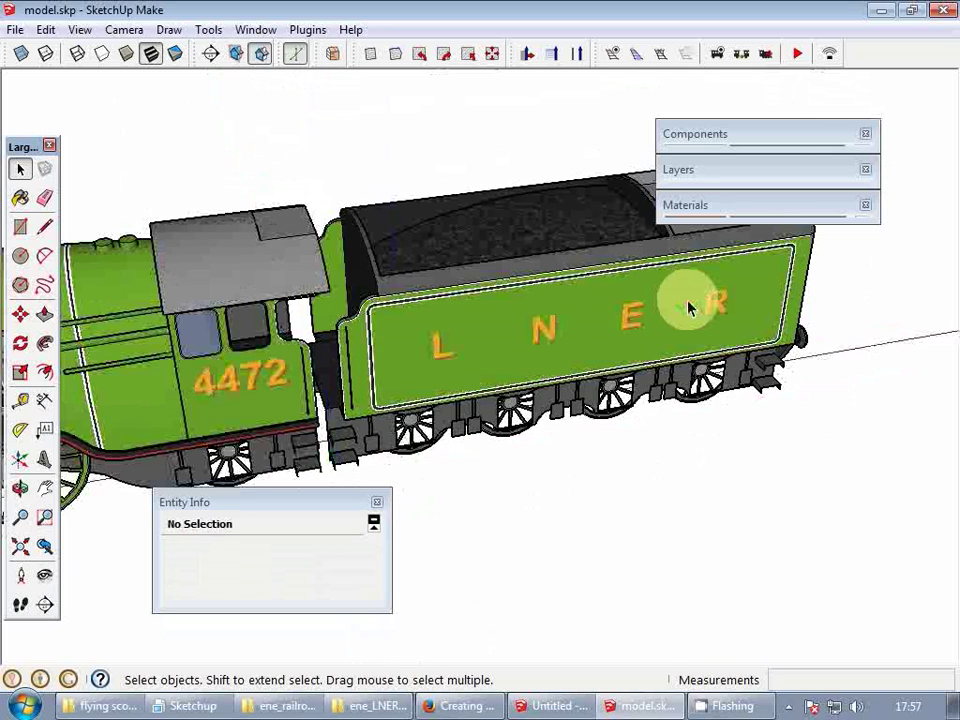
- Delete the leftover golden 4472 number and its shadow inside the tender group, then leave the group
{"action": "scroll", "coordinate": [603, 313], "scroll_direction": "down", "scroll_amount": 2}
{"action": "double_click", "coordinate": [570, 319]}
{"action": "middle_click_drag", "start_coordinate": [540, 325], "coordinate": [429, 326]}
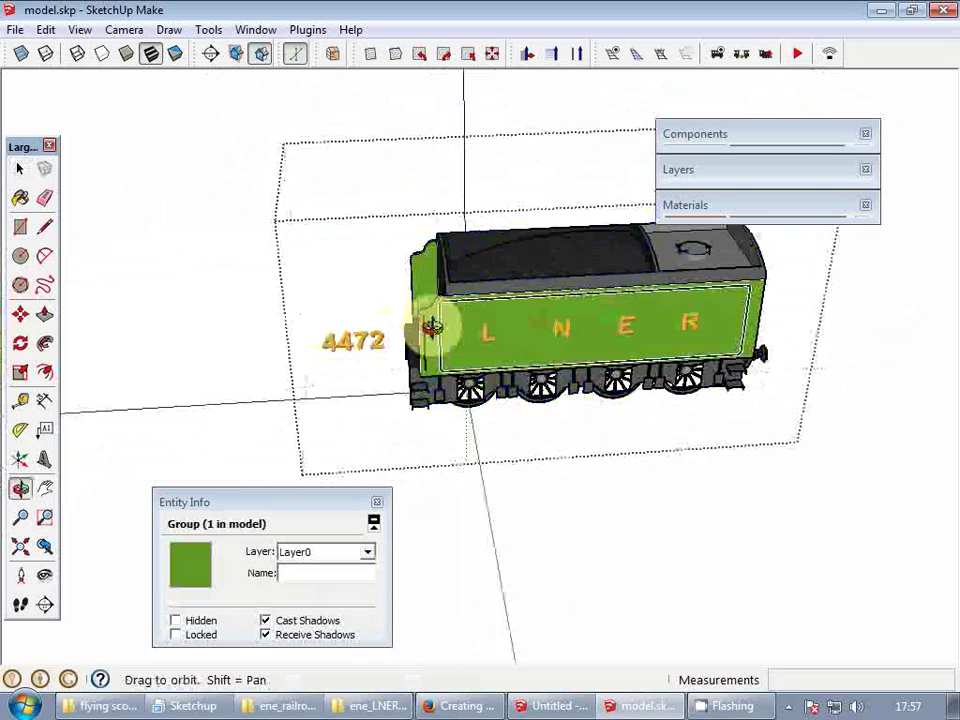
{"action": "scroll", "coordinate": [420, 332], "scroll_direction": "up", "scroll_amount": 3}
{"action": "left_click", "coordinate": [400, 340]}
{"action": "left_click_drag", "start_coordinate": [252, 284], "coordinate": [412, 360]}
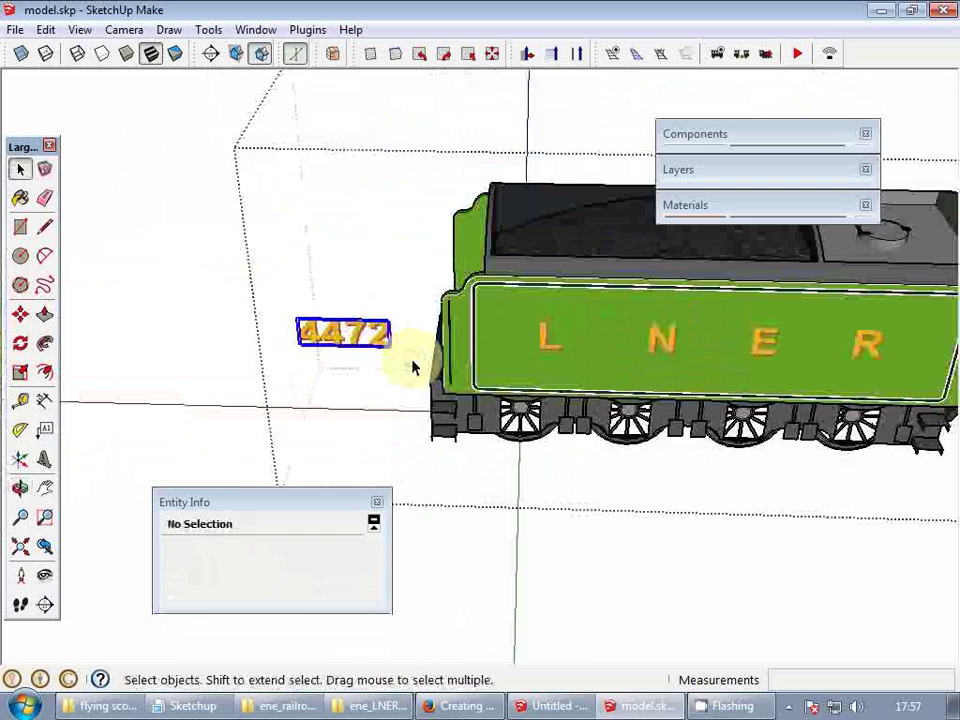
{"action": "key", "text": "Delete"}
{"action": "key", "text": "Escape"}
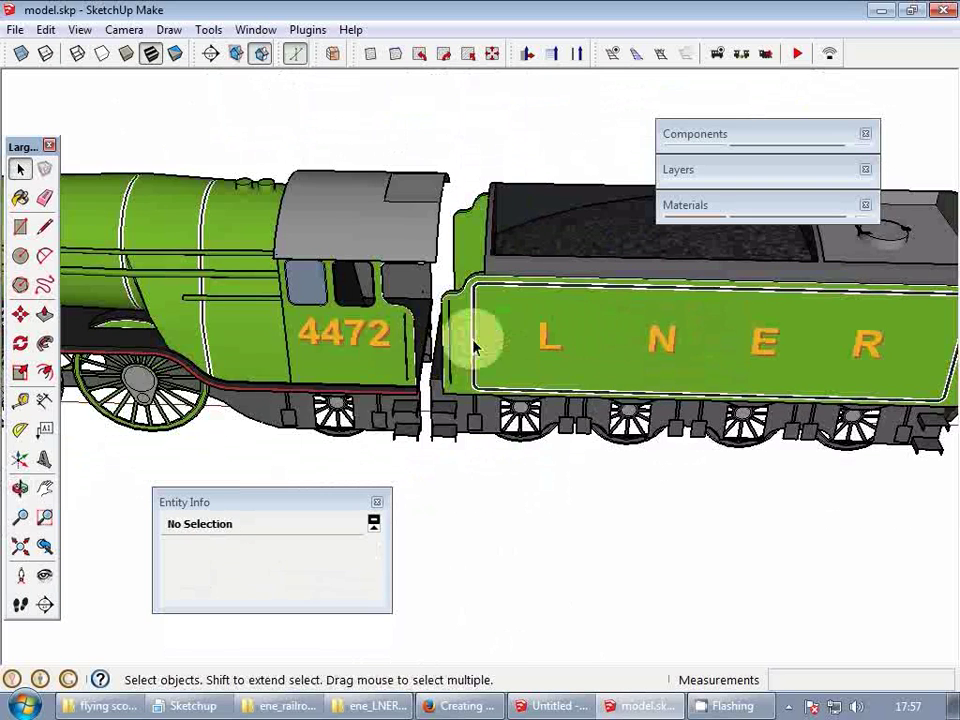
- Select the 0042_Sienna material from the in-model collection and purge the unused materials
{"action": "scroll", "coordinate": [474, 345], "scroll_direction": "down", "scroll_amount": 3}
{"action": "middle_click_drag", "start_coordinate": [474, 345], "coordinate": [549, 326]}
{"action": "scroll", "coordinate": [643, 268], "scroll_direction": "up", "scroll_amount": 5}
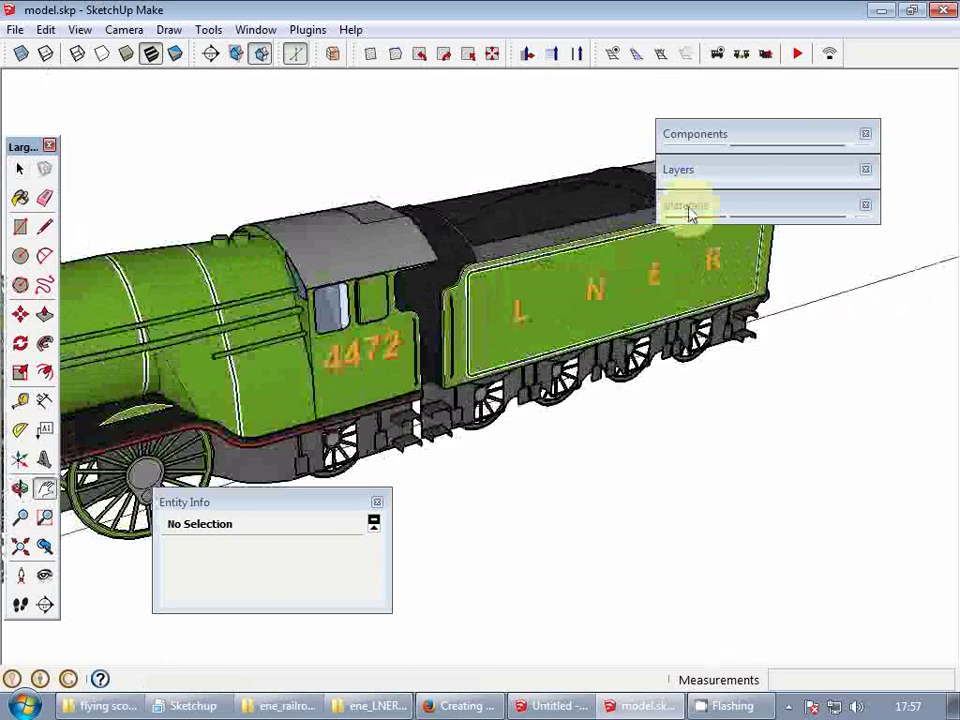
{"action": "left_click", "coordinate": [690, 206]}
{"action": "left_click", "coordinate": [720, 323]}
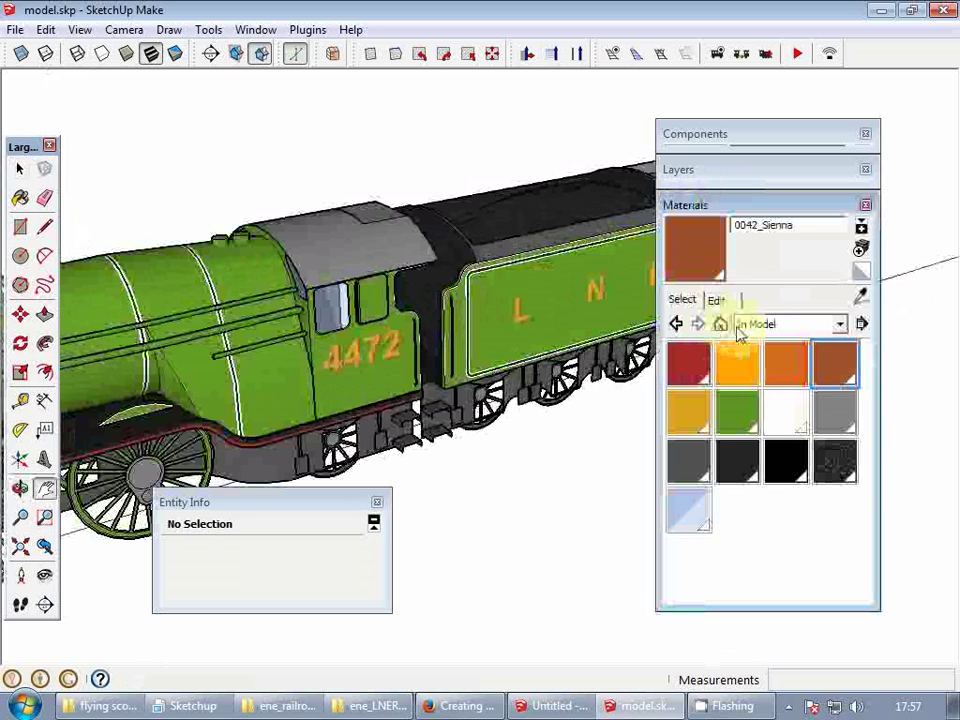
{"action": "left_click", "coordinate": [838, 365]}
{"action": "left_click", "coordinate": [862, 323]}
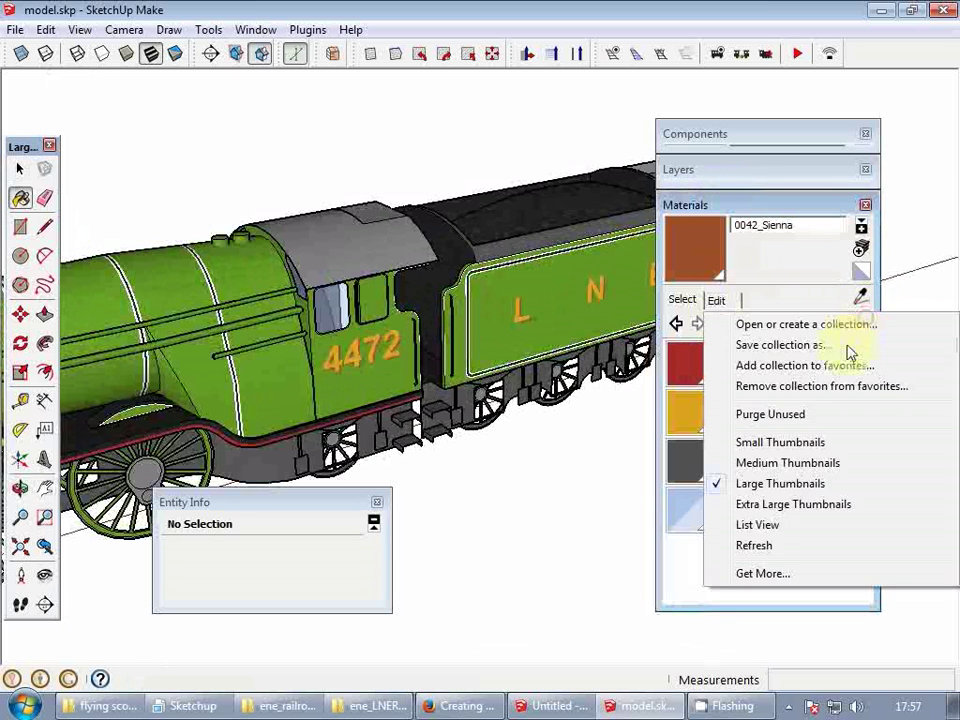
{"action": "left_click", "coordinate": [790, 414]}
- Darken the 0042_Sienna shadow material by lowering its lightness to about 28
{"action": "left_click", "coordinate": [715, 300]}
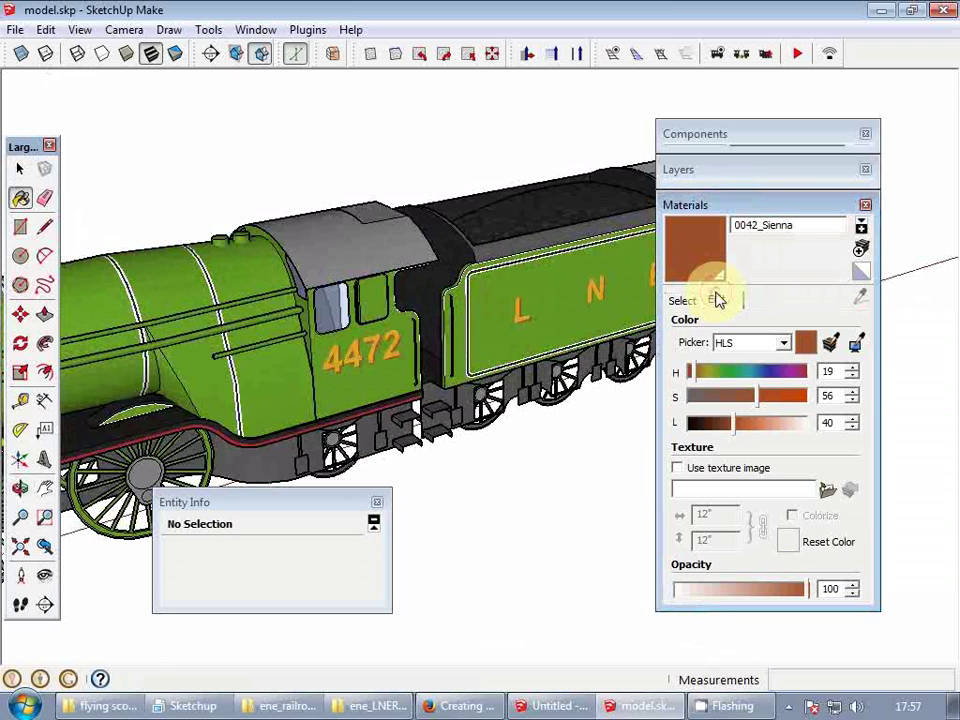
{"action": "left_click_drag", "start_coordinate": [741, 420], "coordinate": [729, 422]}
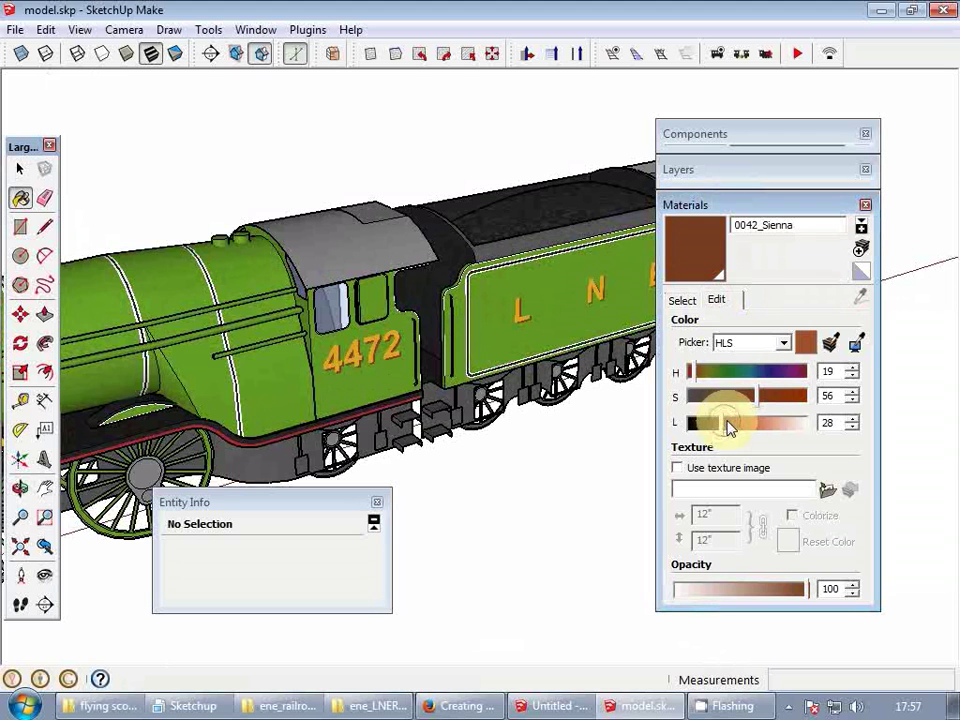
{"action": "left_click", "coordinate": [700, 205]}
- Save the locomotive model under its existing file name
{"action": "middle_click_drag", "start_coordinate": [557, 313], "coordinate": [493, 345]}
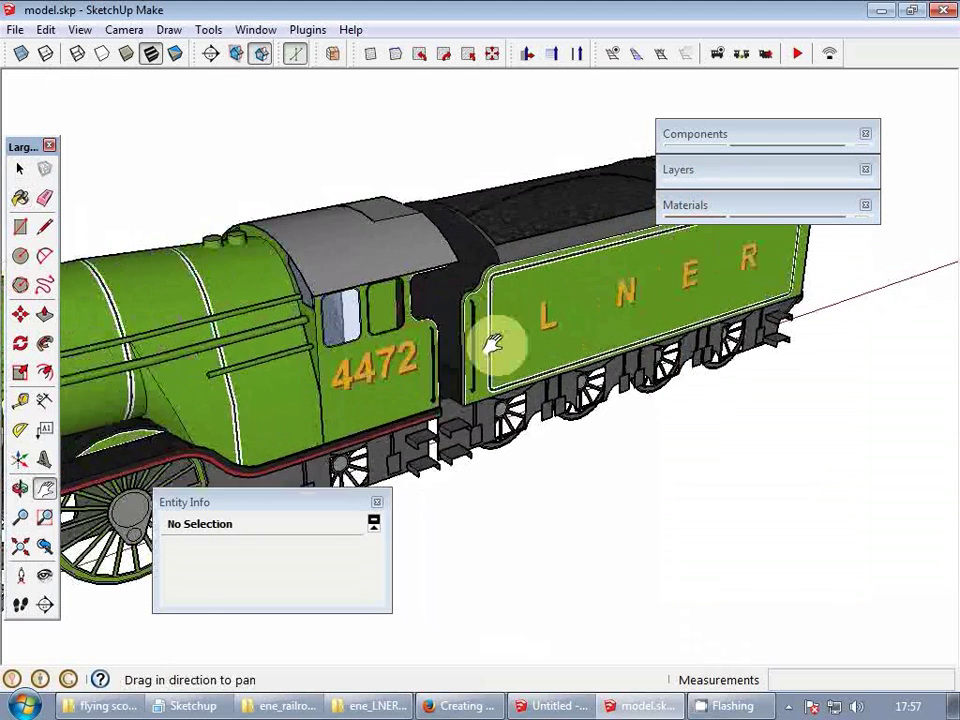
{"action": "scroll", "coordinate": [493, 345], "scroll_direction": "down", "scroll_amount": 1}
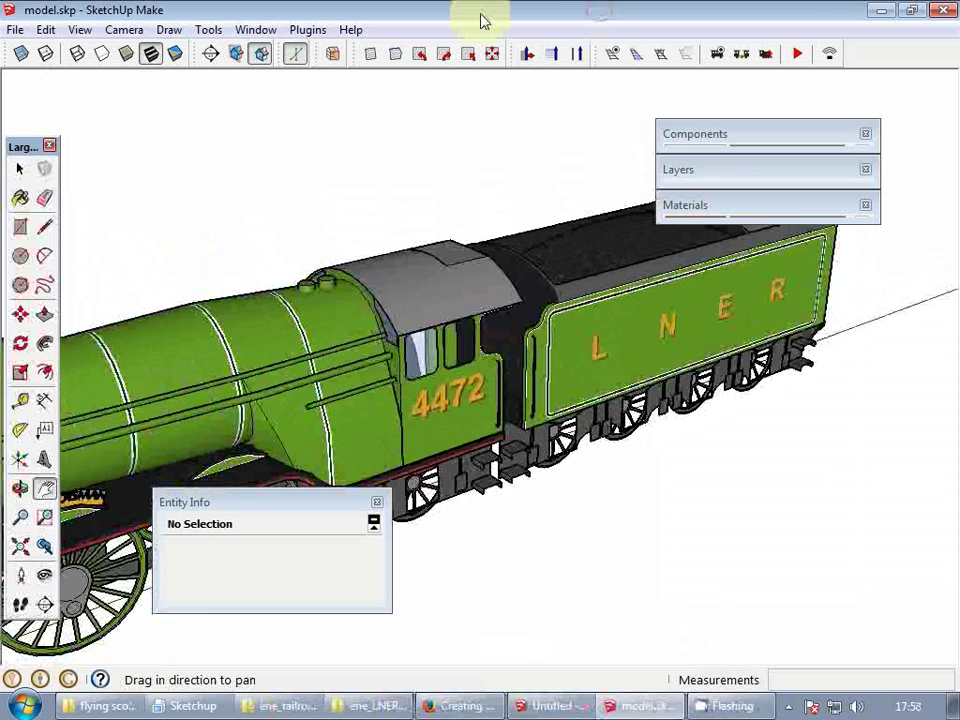
{"action": "left_click", "coordinate": [17, 30]}
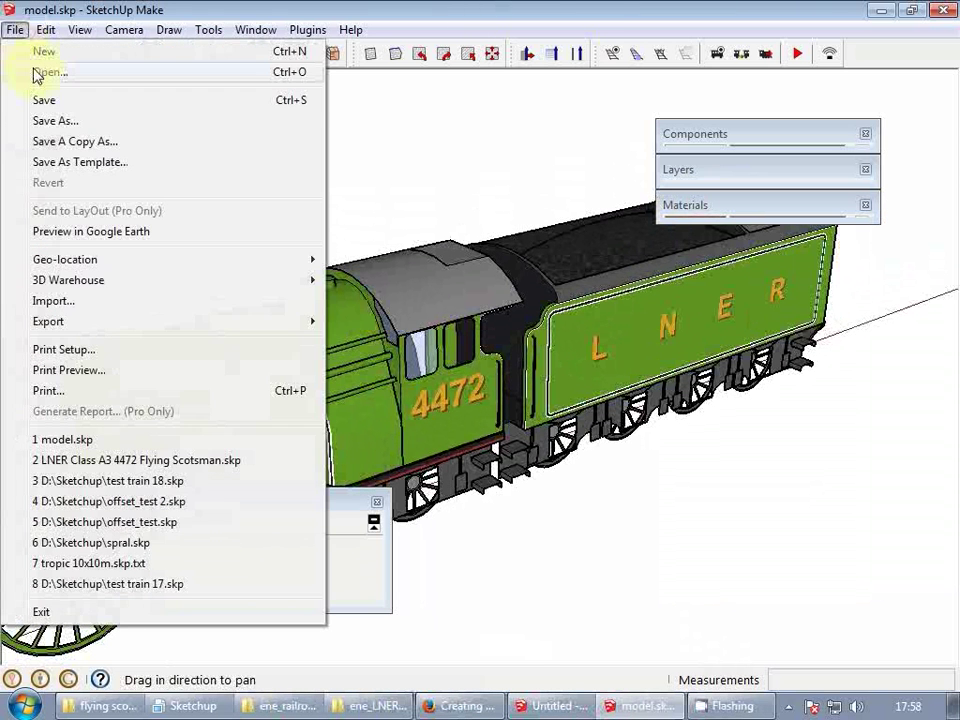
{"action": "left_click", "coordinate": [68, 103]}
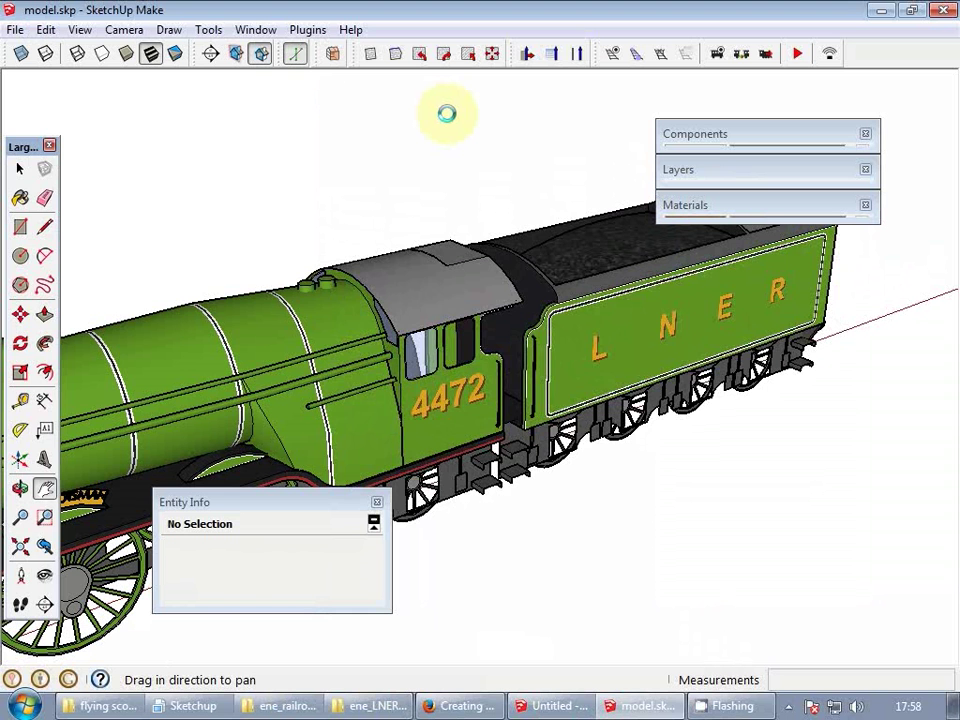
- Switch to the untitled railway model, dismiss the rolling stock library, and delete the old locomotive and tender from the track
{"action": "key", "text": "alt+Tab"}
{"action": "key", "text": "alt+Tab"}
{"action": "key", "text": "alt+Tab"}
{"action": "key", "text": "alt+Tab"}
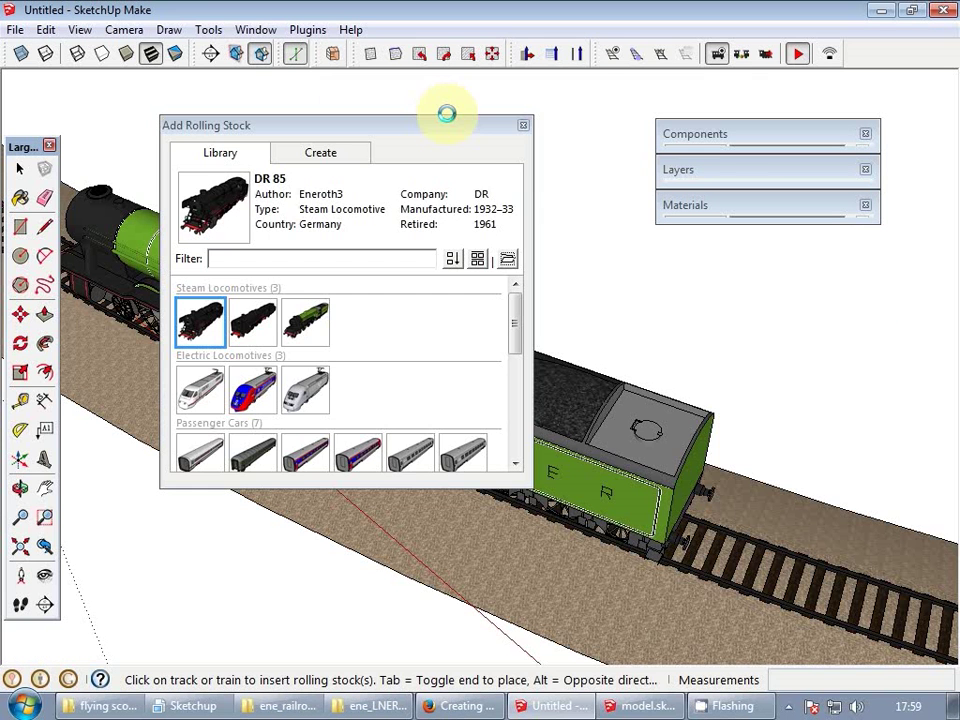
{"action": "left_click", "coordinate": [522, 125]}
{"action": "left_click", "coordinate": [390, 345]}
{"action": "left_click", "coordinate": [461, 369], "text": "shift"}
{"action": "middle_click_drag", "start_coordinate": [461, 369], "coordinate": [484, 381]}
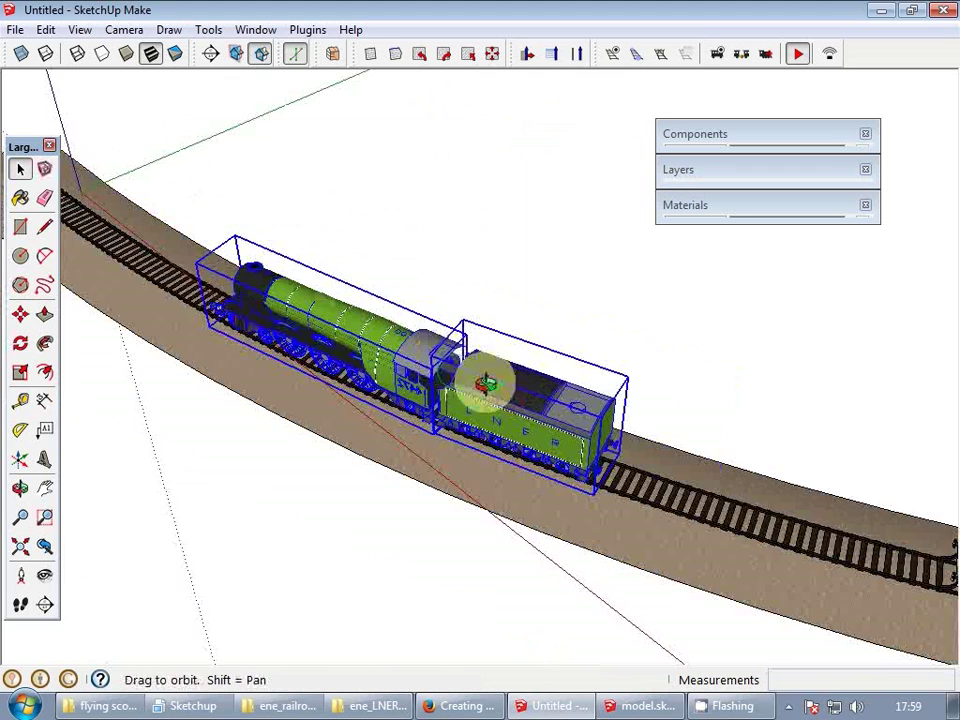
{"action": "middle_click_drag", "start_coordinate": [643, 444], "coordinate": [637, 444]}
{"action": "key", "text": "Delete"}
{"action": "scroll", "coordinate": [364, 422], "scroll_direction": "up", "scroll_amount": 2}
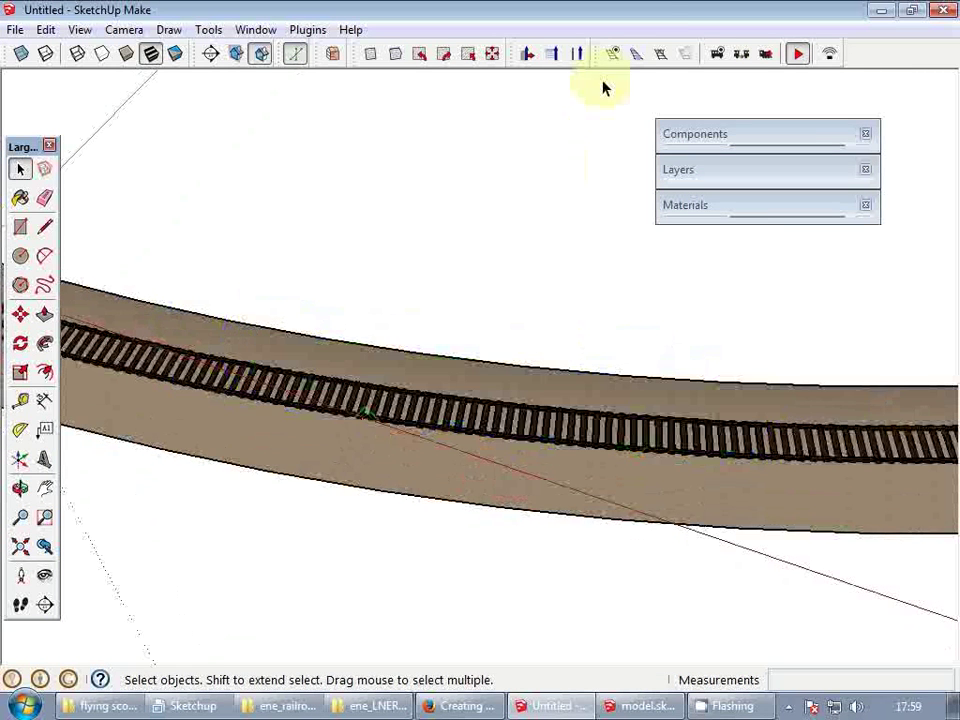
- Try placing the Flying Scotsman from the rolling stock library on the track, and delete the placed locomotive and tender
{"action": "left_click", "coordinate": [714, 54]}
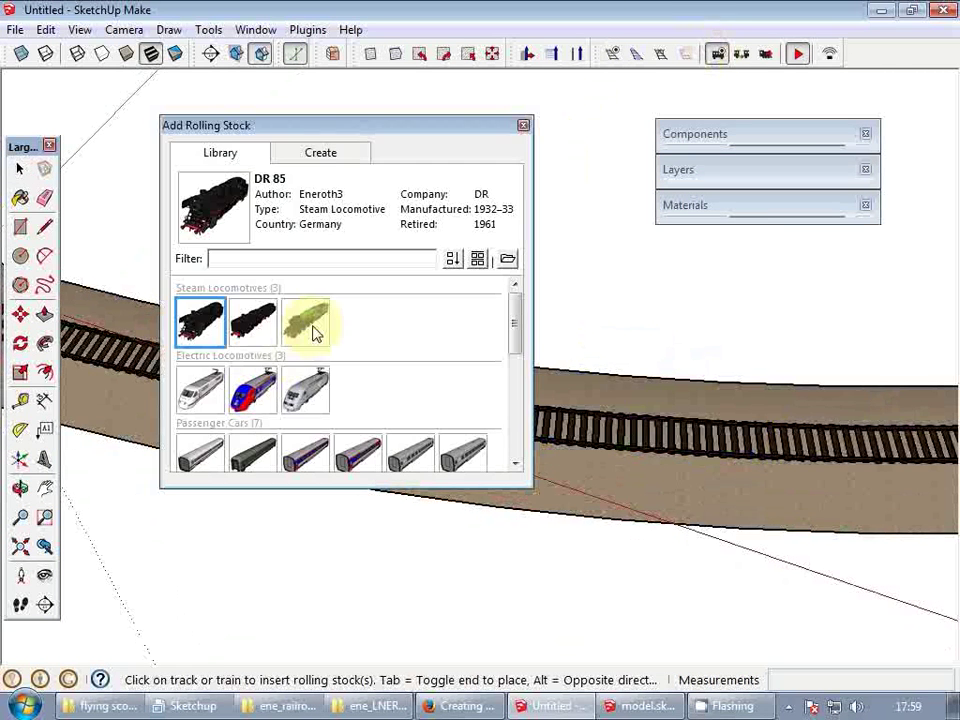
{"action": "left_click", "coordinate": [308, 325]}
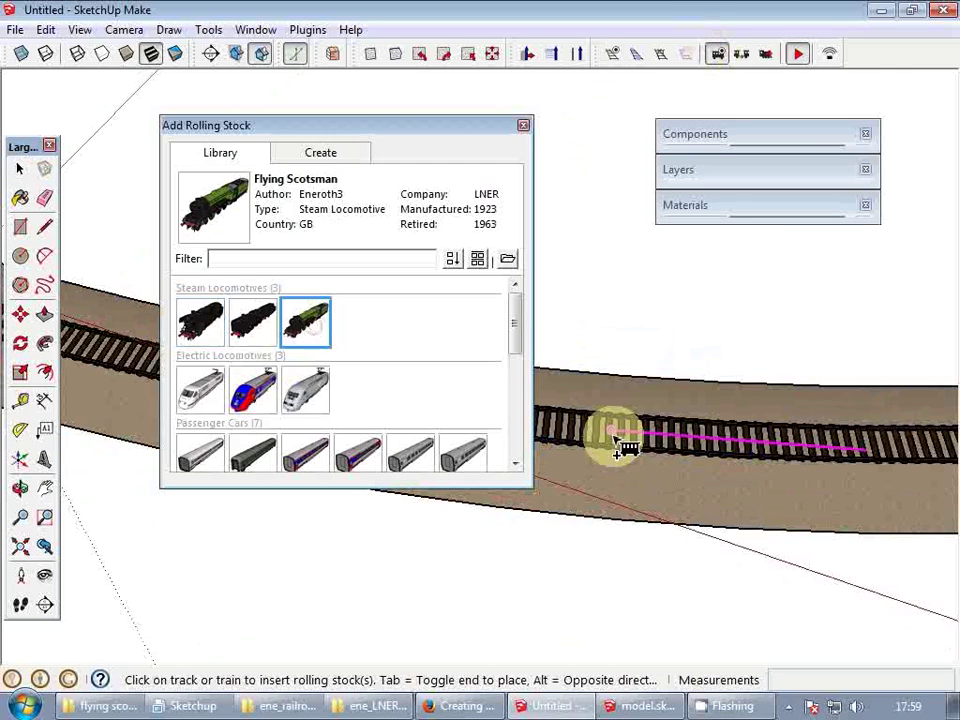
{"action": "left_click", "coordinate": [150, 368]}
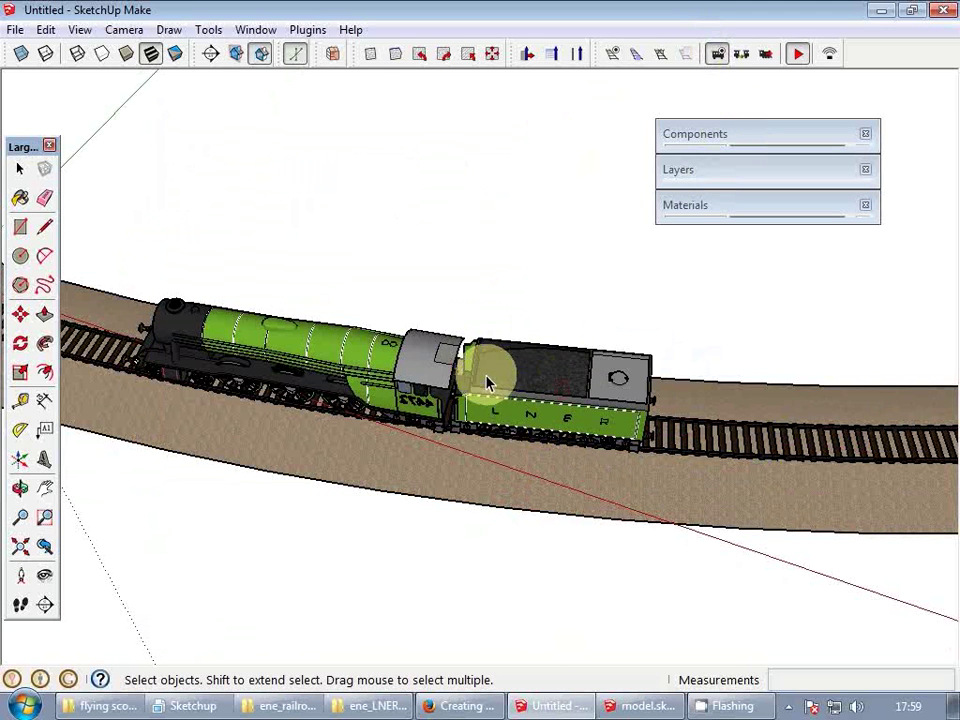
{"action": "left_click", "coordinate": [480, 385]}
{"action": "left_click", "coordinate": [405, 368]}
{"action": "key", "text": "Delete"}
- Delete the outdated locomotive's component from the railway model's in-model component collection
{"action": "left_click", "coordinate": [729, 133]}
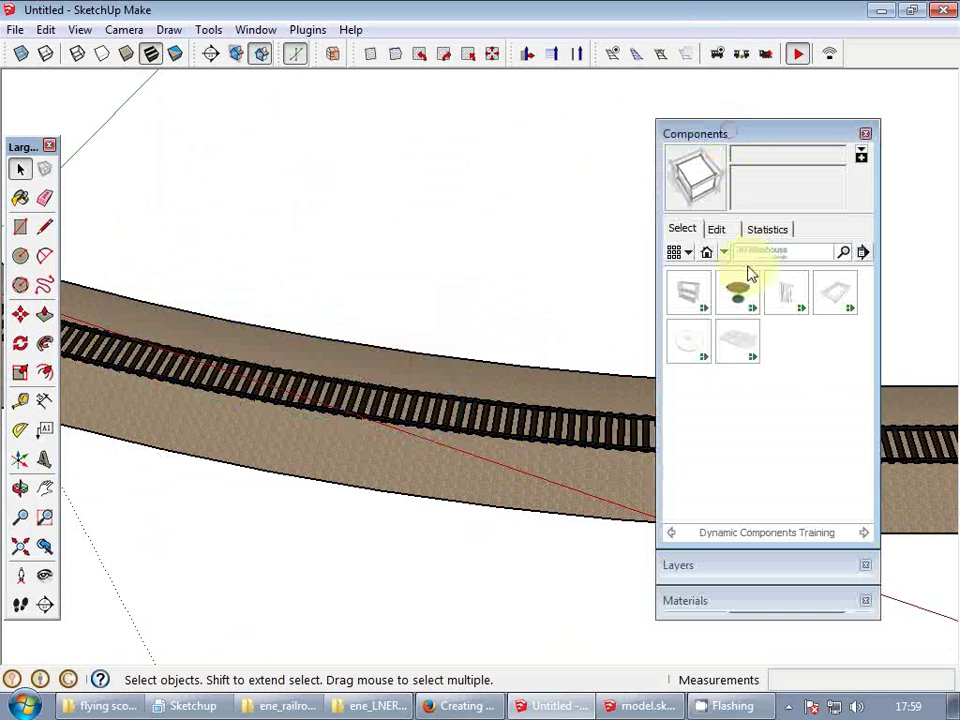
{"action": "left_click", "coordinate": [707, 252]}
{"action": "right_click", "coordinate": [841, 281]}
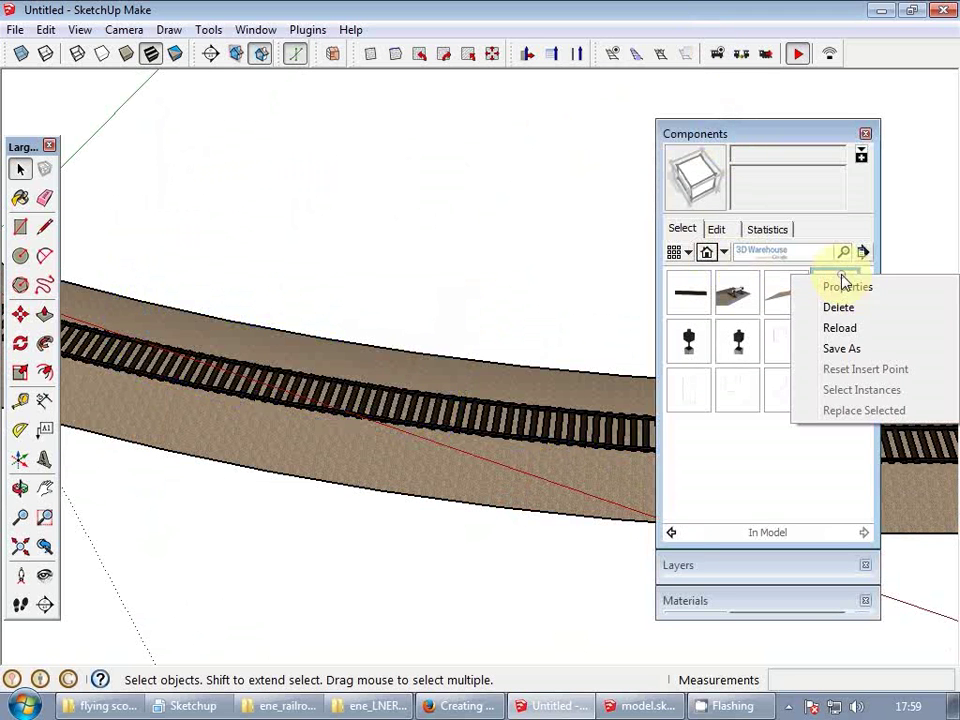
{"action": "left_click", "coordinate": [838, 308]}
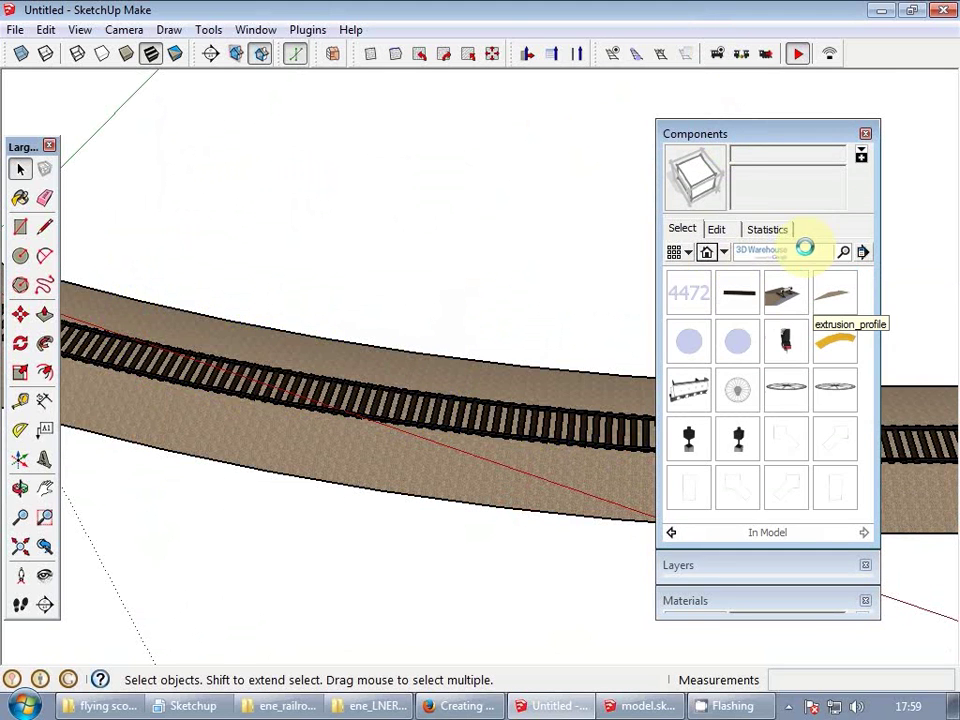
{"action": "left_click", "coordinate": [755, 134]}
- Place the Flying Scotsman with its tender from the rolling stock library on the curved track
{"action": "left_click", "coordinate": [717, 53]}
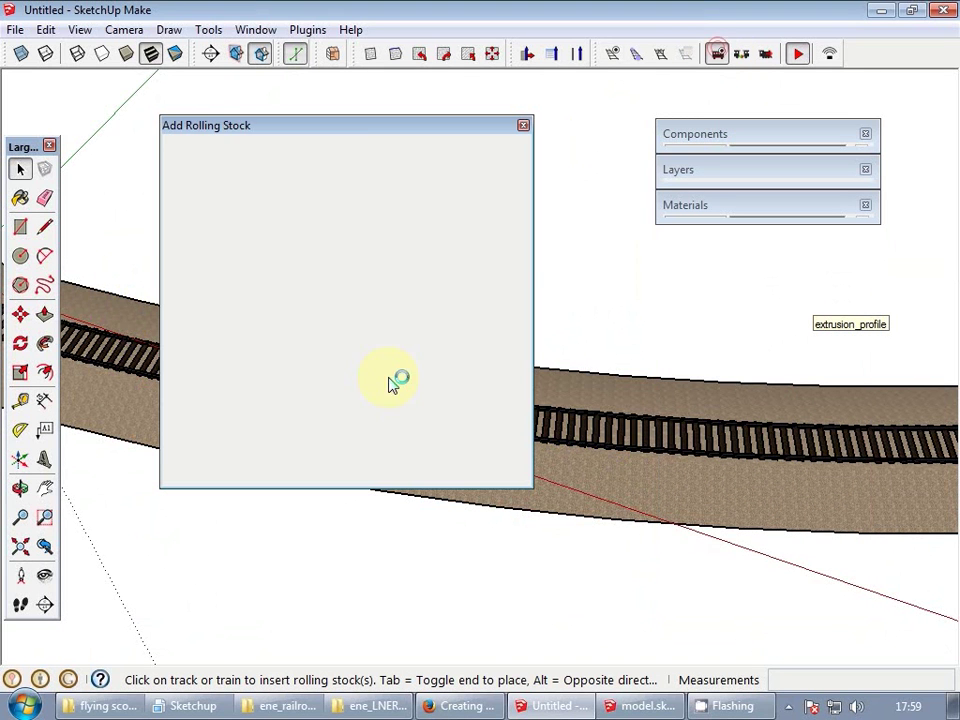
{"action": "left_click", "coordinate": [314, 322]}
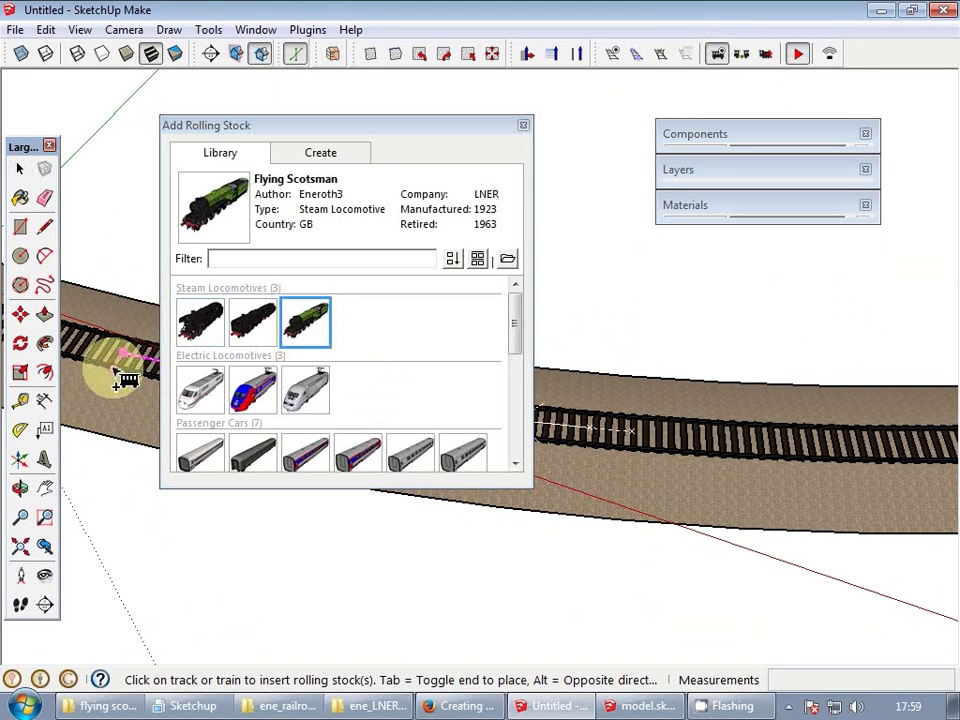
{"action": "left_click", "coordinate": [120, 378]}
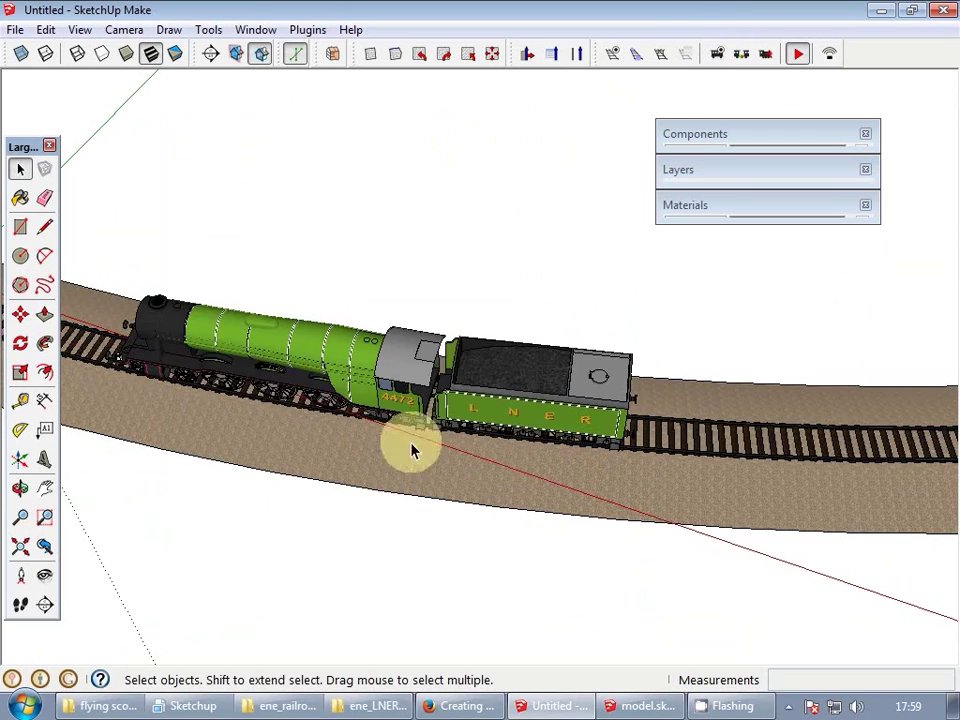
- Change the texts of the whole train, keeping number 4472 and setting the company to ENEROTH3
{"action": "scroll", "coordinate": [440, 390], "scroll_direction": "up", "scroll_amount": 6}
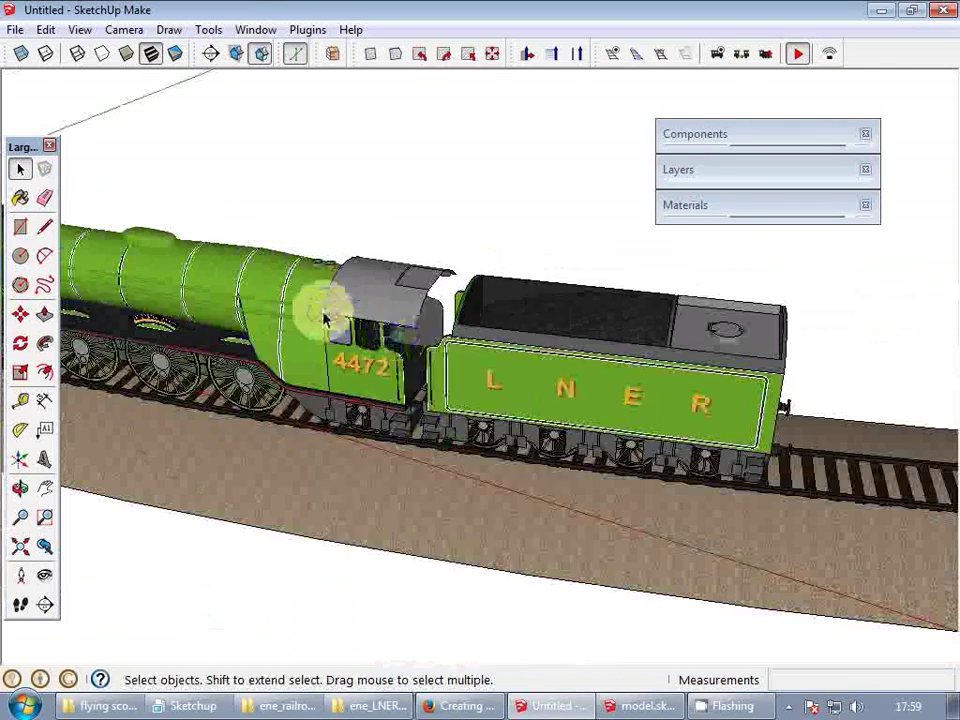
{"action": "right_click", "coordinate": [324, 316]}
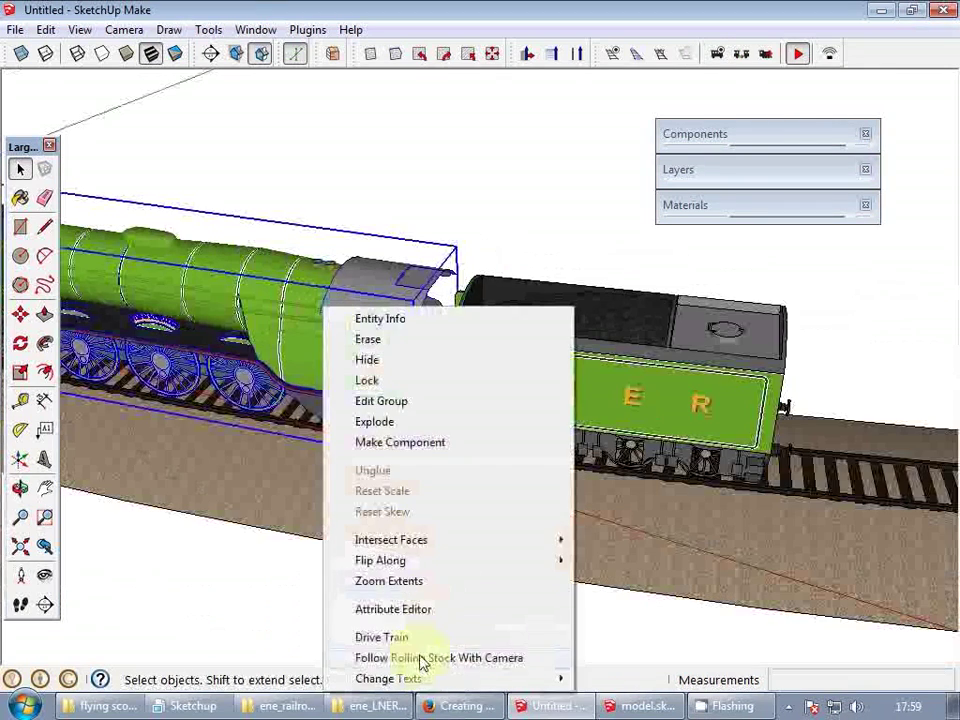
{"action": "mouse_move", "coordinate": [418, 680]}
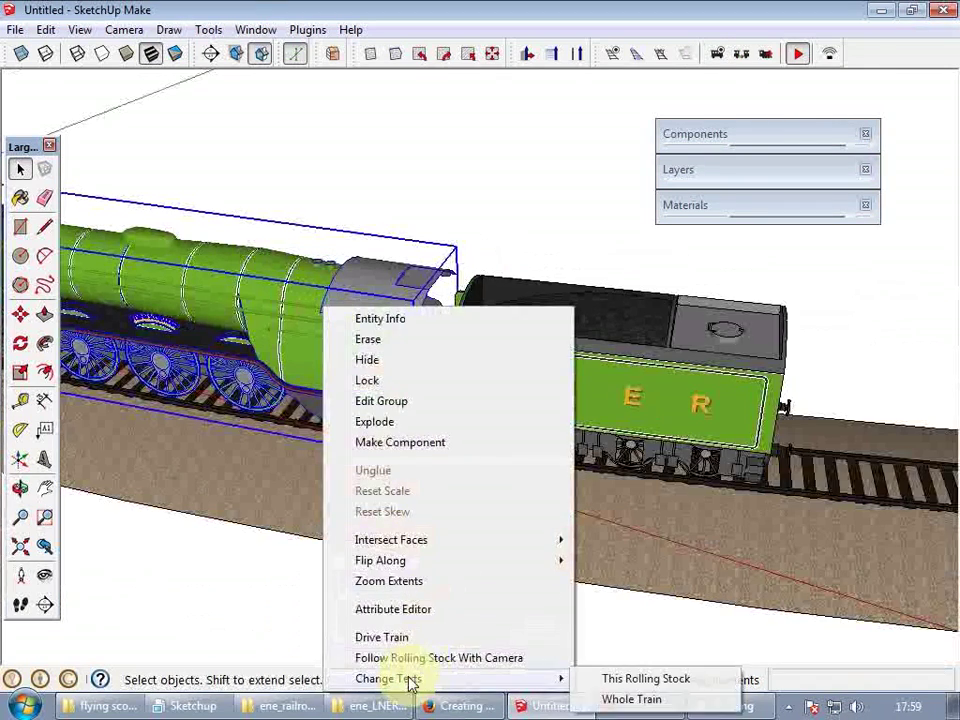
{"action": "left_click", "coordinate": [618, 700]}
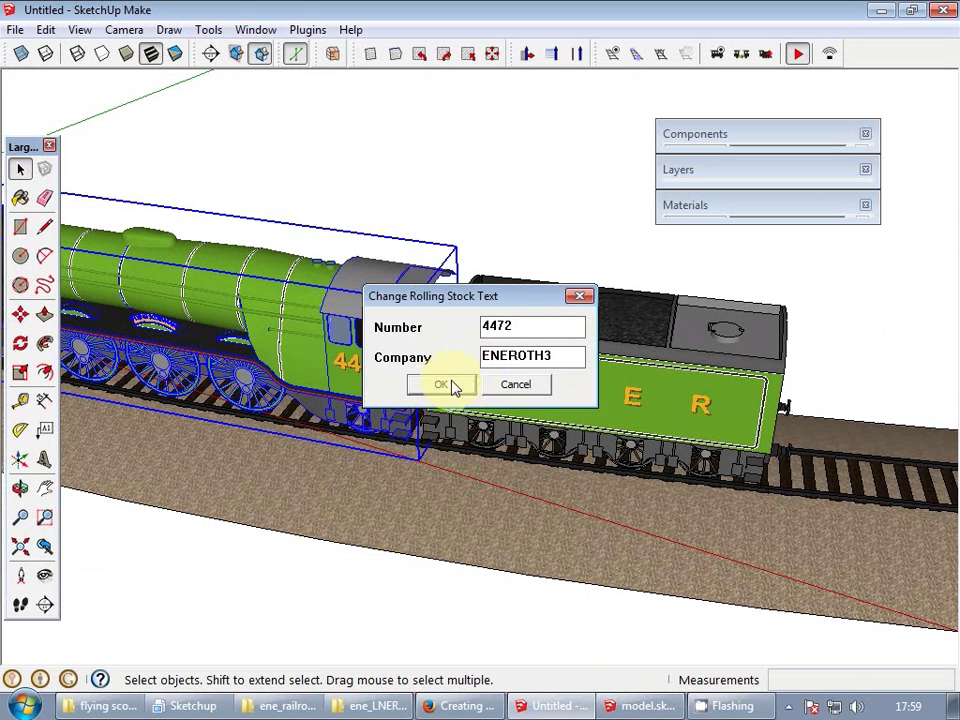
{"action": "left_click", "coordinate": [453, 387]}
{"action": "left_click", "coordinate": [550, 175]}
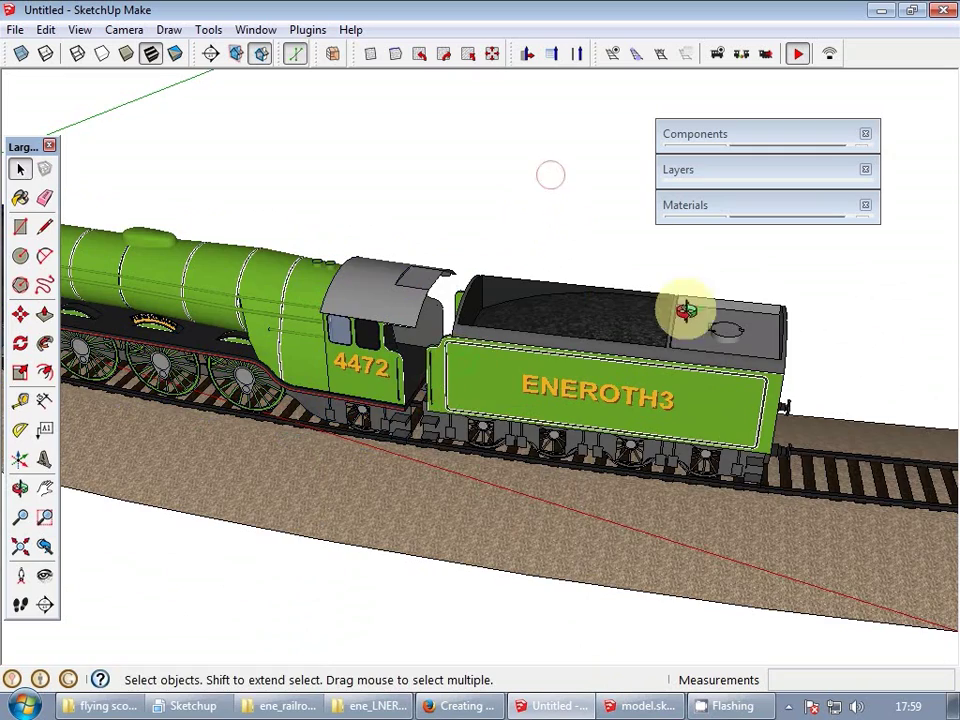
- Examine the company lettering on the tender side and the number on the cab up close
{"action": "middle_click_drag", "start_coordinate": [686, 311], "coordinate": [611, 369]}
{"action": "scroll", "coordinate": [611, 369], "scroll_direction": "up", "scroll_amount": 6}
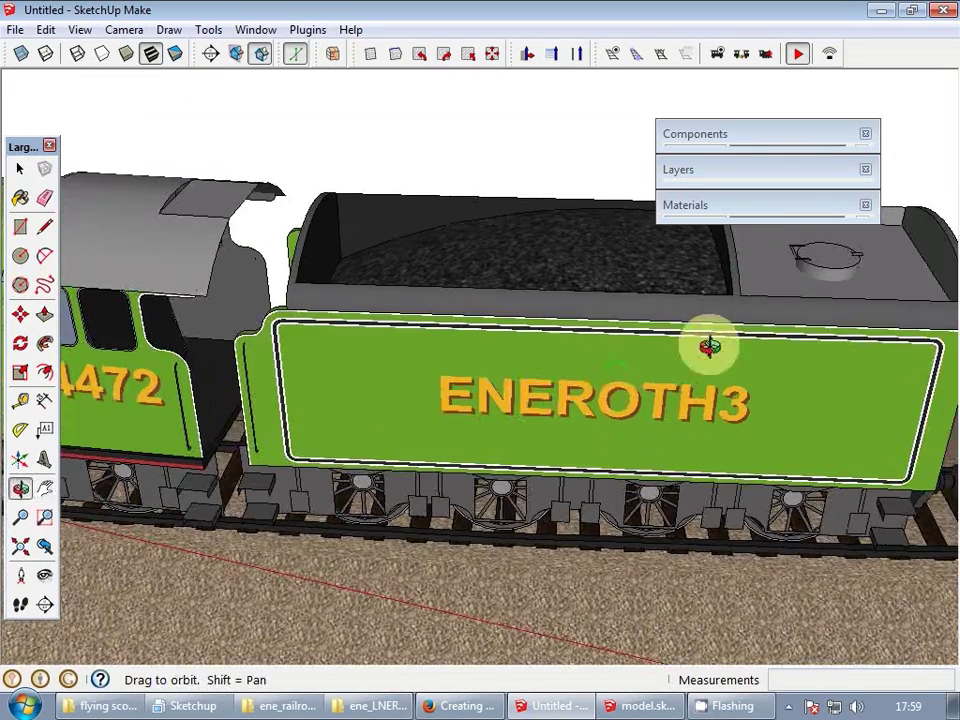
{"action": "middle_click_drag", "start_coordinate": [709, 345], "coordinate": [697, 342]}
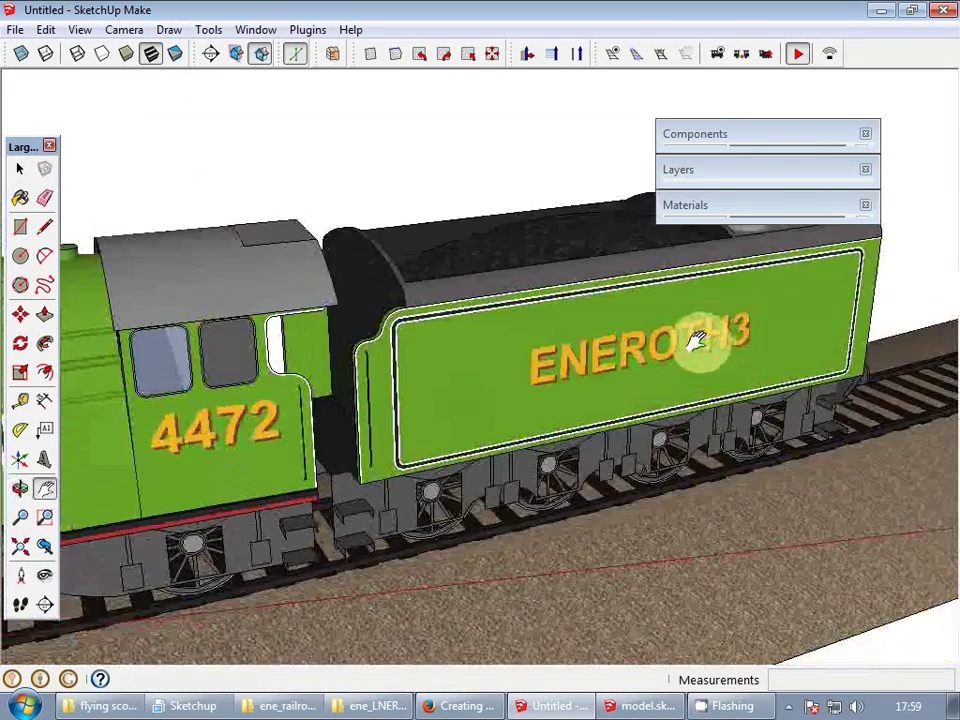
{"action": "scroll", "coordinate": [697, 342], "scroll_direction": "down", "scroll_amount": 4}
{"action": "mouse_move", "coordinate": [560, 394]}
{"action": "middle_mouse_down"}
{"action": "mouse_move", "coordinate": [694, 370]}
{"action": "mouse_move", "coordinate": [604, 336]}
{"action": "mouse_move", "coordinate": [583, 340]}
{"action": "middle_mouse_up"}
{"action": "scroll", "coordinate": [680, 366], "scroll_direction": "down", "scroll_amount": 4}
{"action": "scroll", "coordinate": [622, 370], "scroll_direction": "up", "scroll_amount": 3}
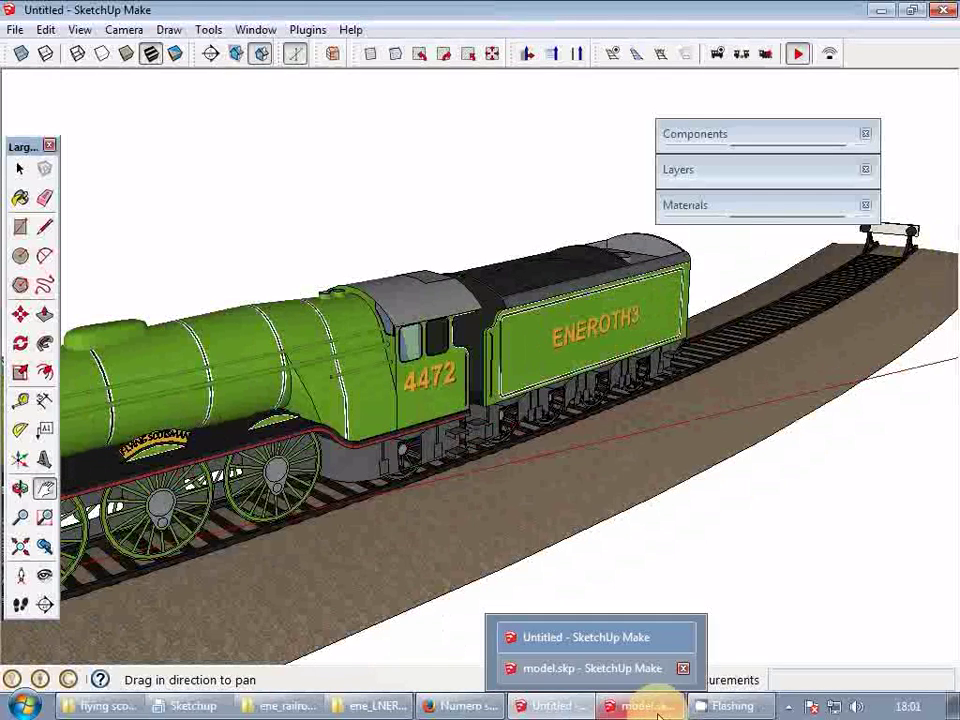
- Switch to model.skp, open the locomotive group for editing, and select both text_Number groups forming the 4472 on the cab side
{"action": "left_click", "coordinate": [658, 712]}
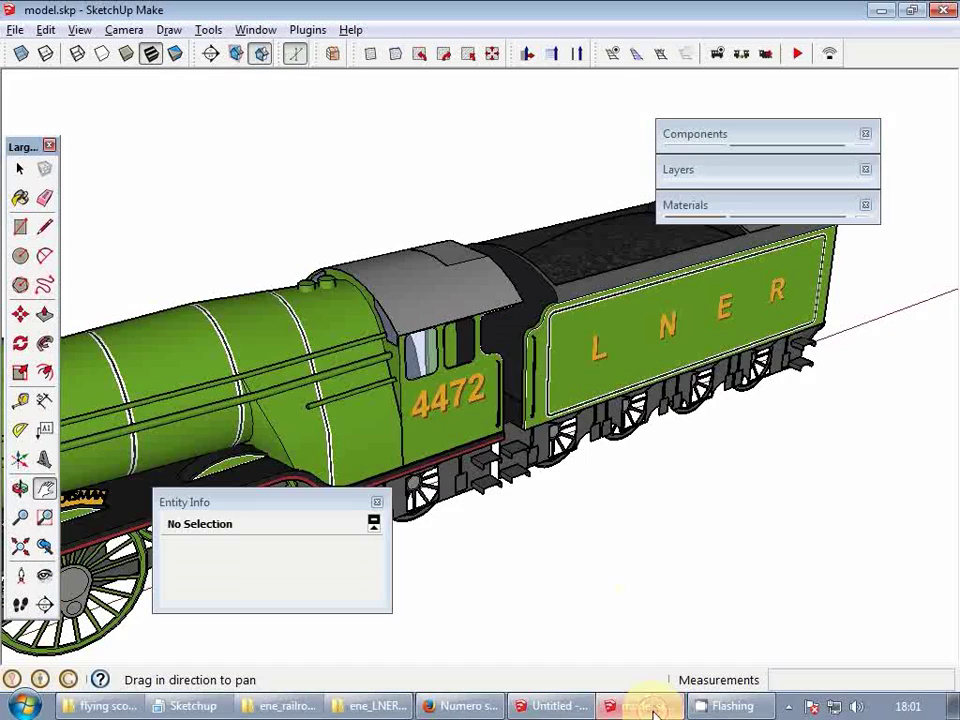
{"action": "middle_click_drag", "start_coordinate": [506, 399], "coordinate": [355, 390]}
{"action": "scroll", "coordinate": [355, 390], "scroll_direction": "up", "scroll_amount": 6}
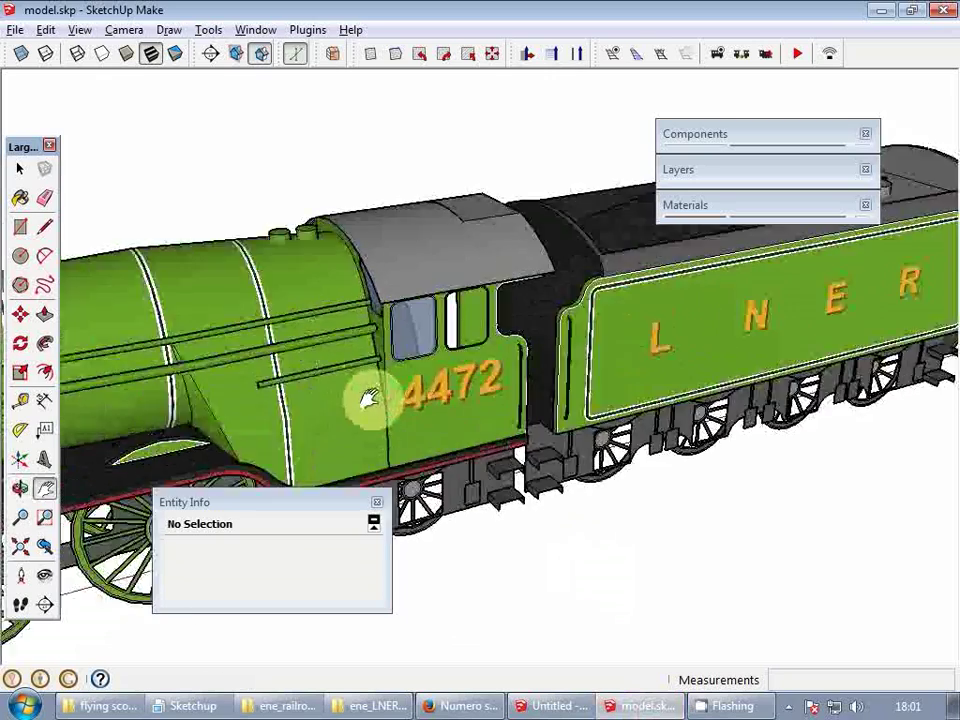
{"action": "key", "text": "space"}
{"action": "left_click", "coordinate": [478, 397]}
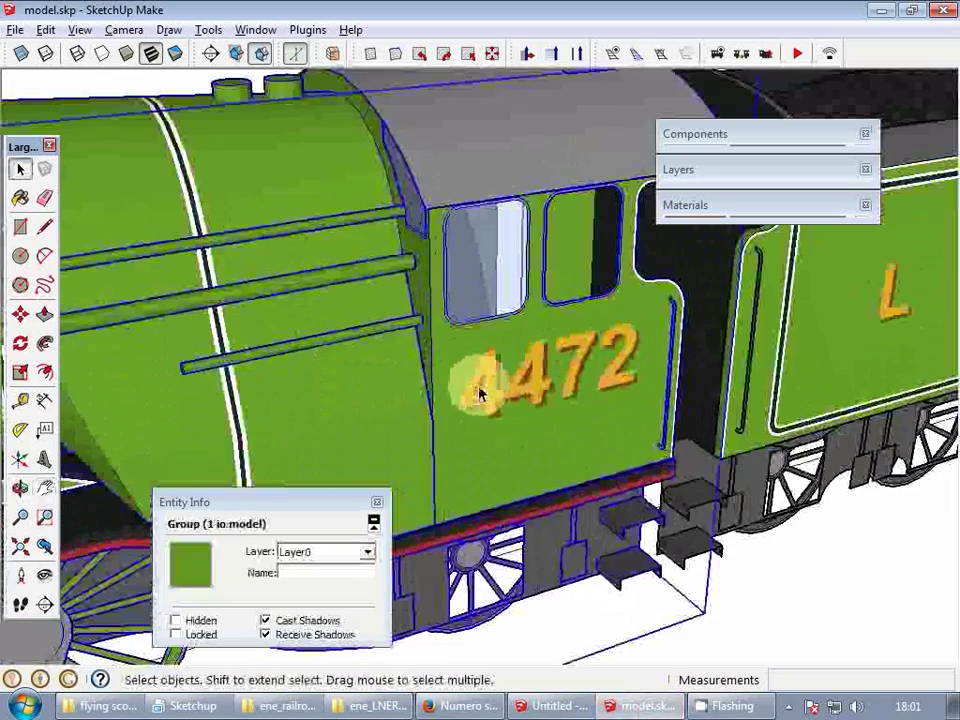
{"action": "double_click", "coordinate": [480, 386]}
{"action": "left_click", "coordinate": [487, 410]}
{"action": "scroll", "coordinate": [489, 420], "scroll_direction": "up", "scroll_amount": 5}
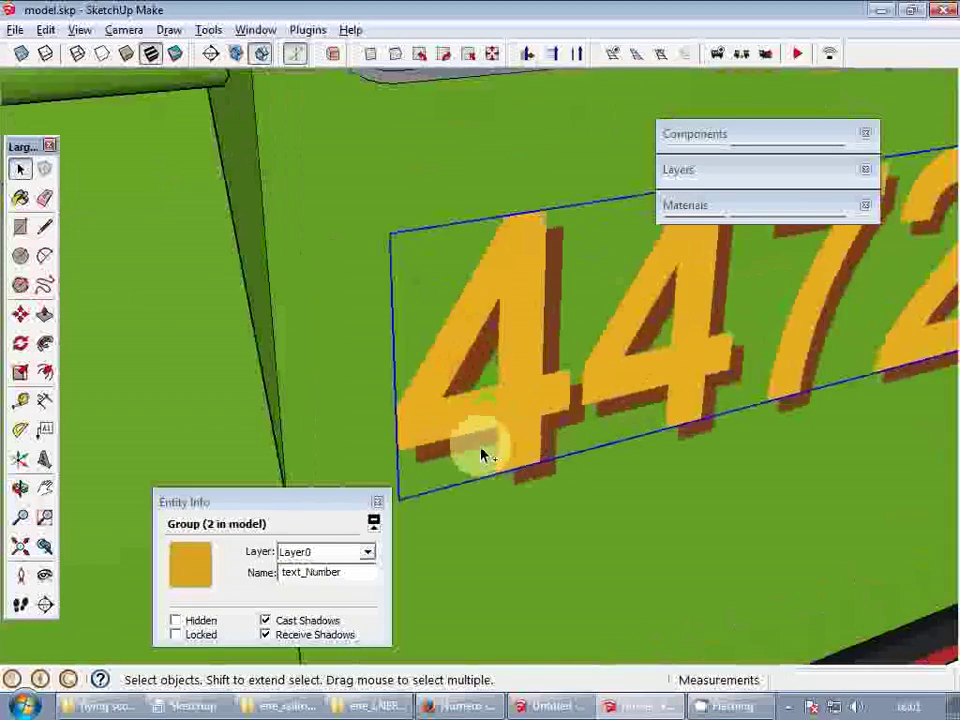
{"action": "left_click", "coordinate": [480, 444], "text": "shift"}
{"action": "scroll", "coordinate": [480, 444], "scroll_direction": "down", "scroll_amount": 5}
- Copy the two selected cab number groups from the cab side's lower corner to the front buffer beam's lower corner
{"action": "key", "text": "m"}
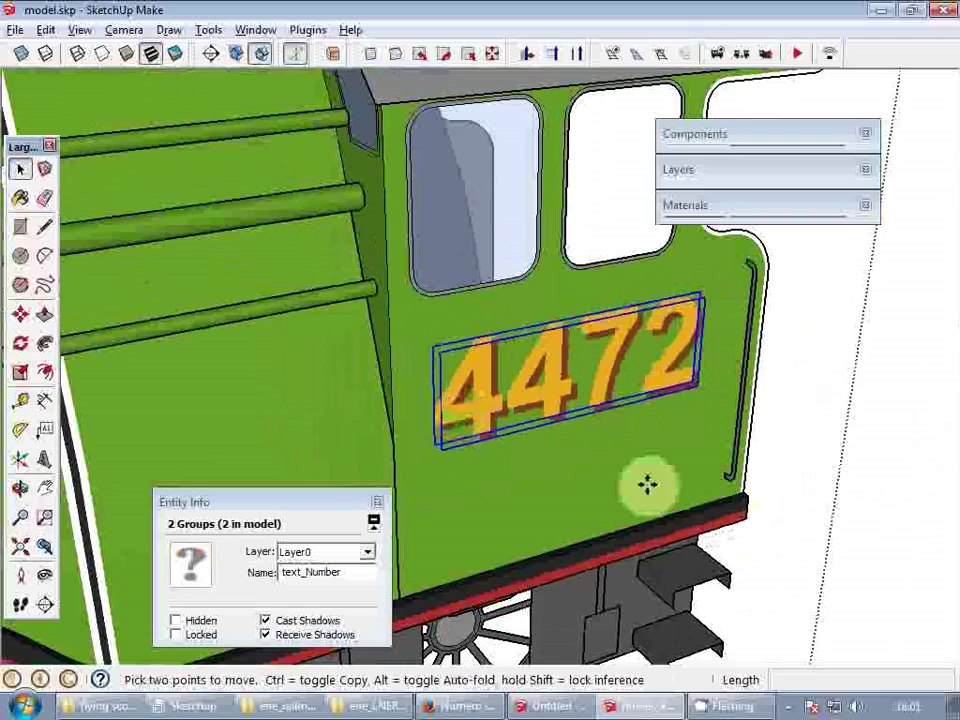
{"action": "key", "text": "ctrl"}
{"action": "left_click", "coordinate": [734, 487]}
{"action": "scroll", "coordinate": [700, 476], "scroll_direction": "down", "scroll_amount": 3}
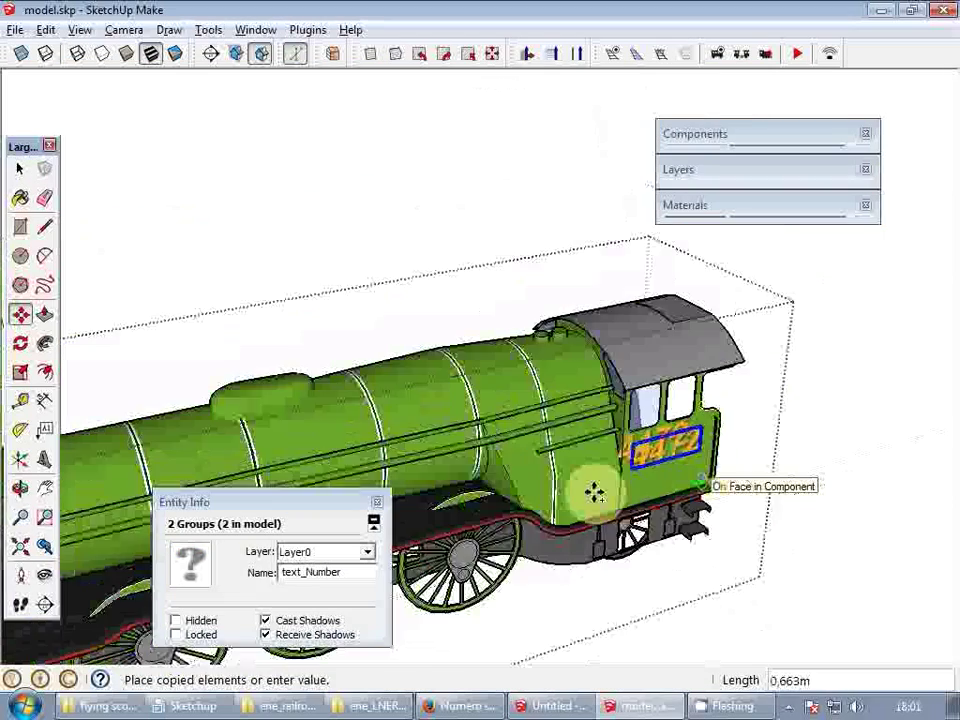
{"action": "middle_click_drag", "start_coordinate": [600, 488], "coordinate": [848, 383], "text": "shift"}
{"action": "middle_click_drag", "start_coordinate": [446, 424], "coordinate": [725, 326], "text": "shift"}
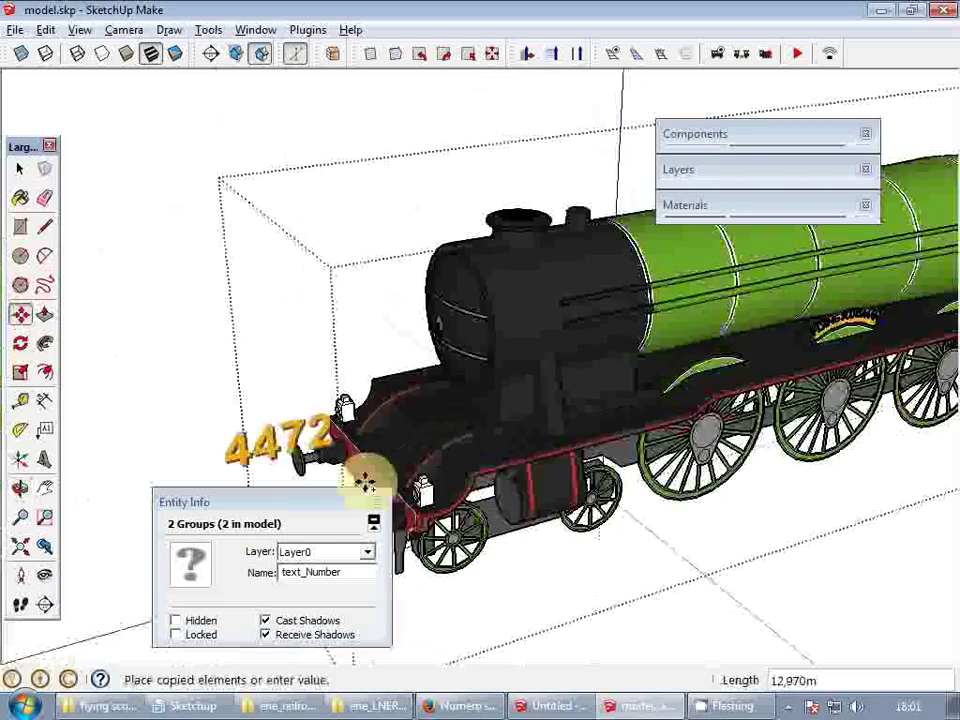
{"action": "middle_click_drag", "start_coordinate": [420, 453], "coordinate": [632, 439], "text": "shift"}
{"action": "scroll", "coordinate": [508, 401], "scroll_direction": "up", "scroll_amount": 3}
{"action": "scroll", "coordinate": [510, 402], "scroll_direction": "up", "scroll_amount": 3}
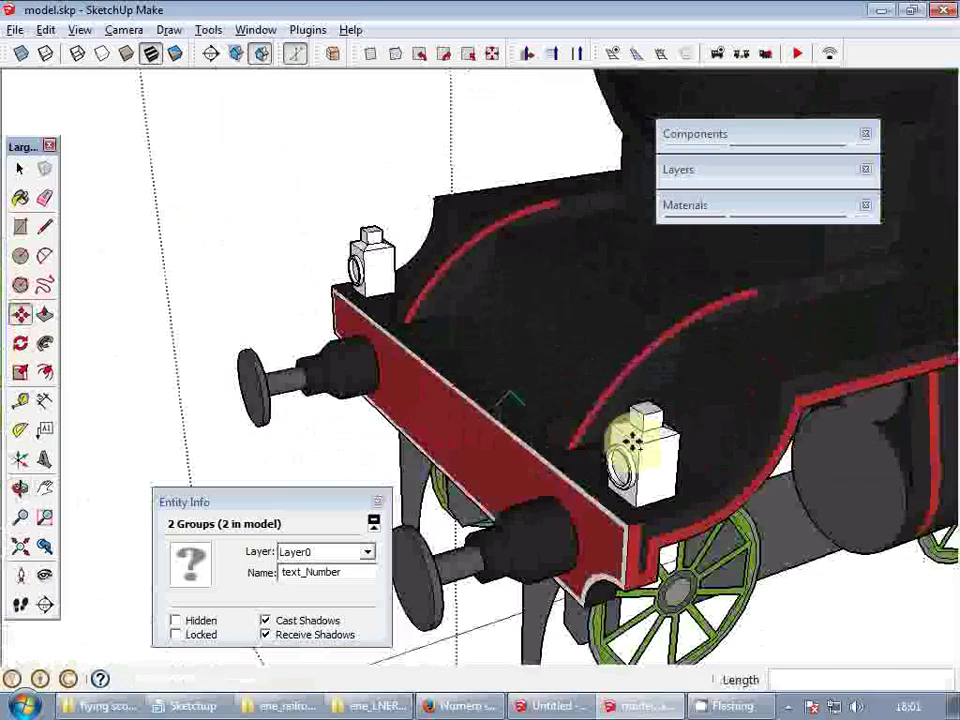
{"action": "scroll", "coordinate": [600, 507], "scroll_direction": "up", "scroll_amount": 2}
{"action": "middle_click_drag", "start_coordinate": [630, 510], "coordinate": [466, 429], "text": "shift"}
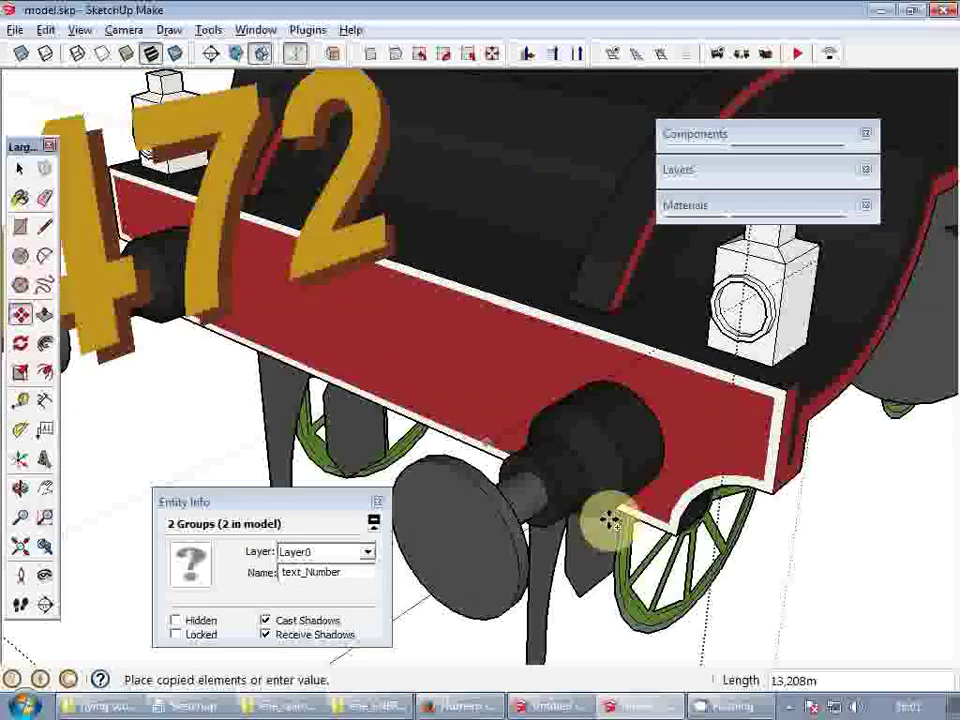
{"action": "left_click", "coordinate": [678, 540]}
{"action": "key", "text": "q"}
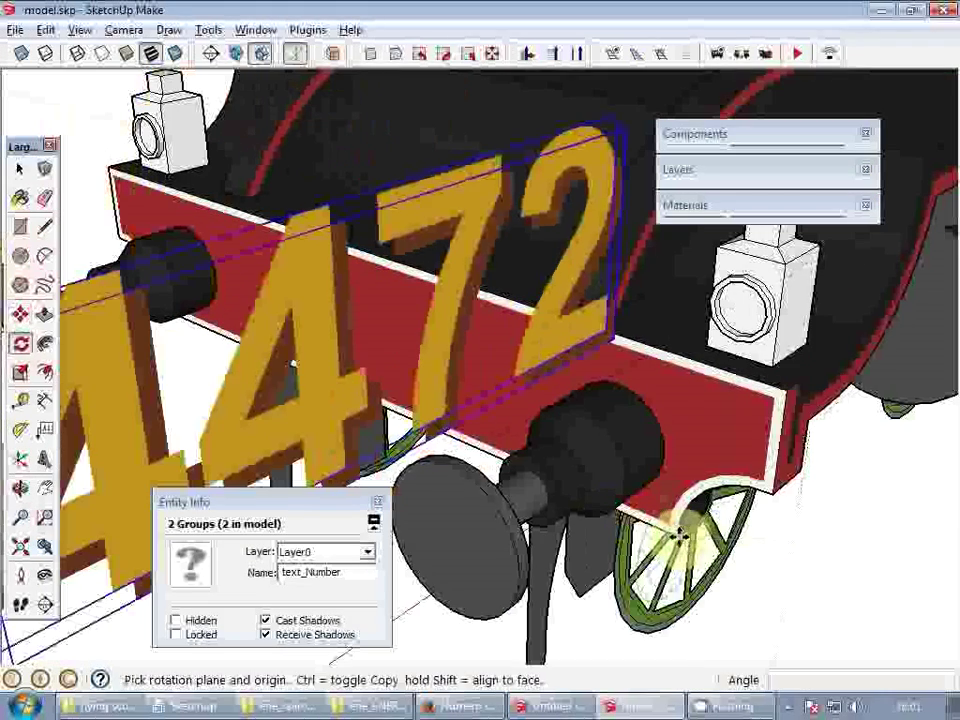
{"action": "left_click_drag", "start_coordinate": [678, 474], "coordinate": [643, 558]}
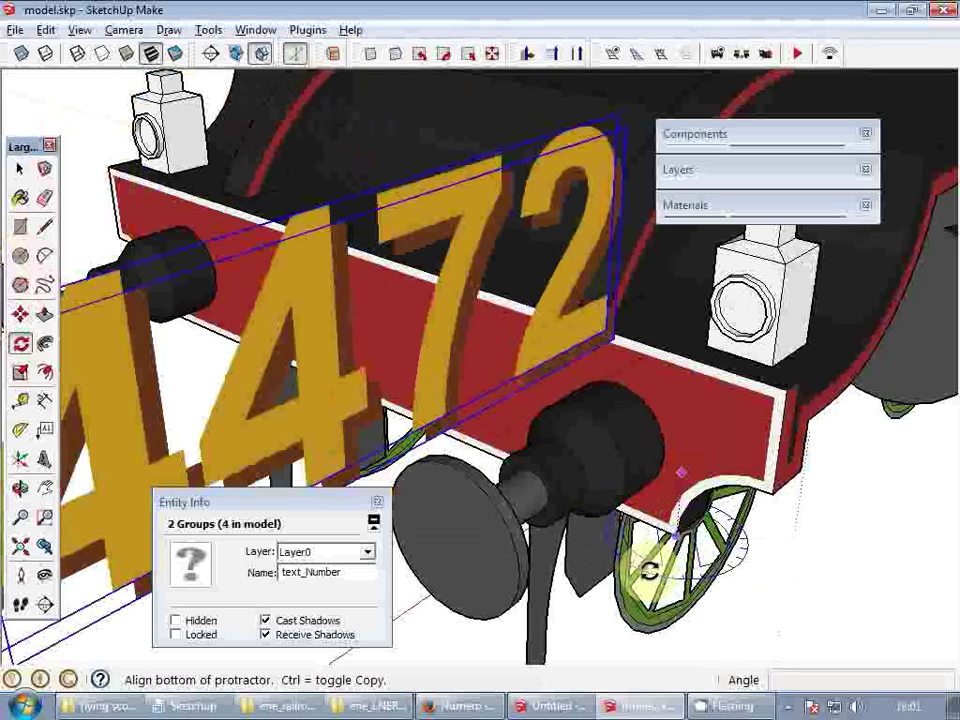
{"action": "left_click", "coordinate": [615, 598]}
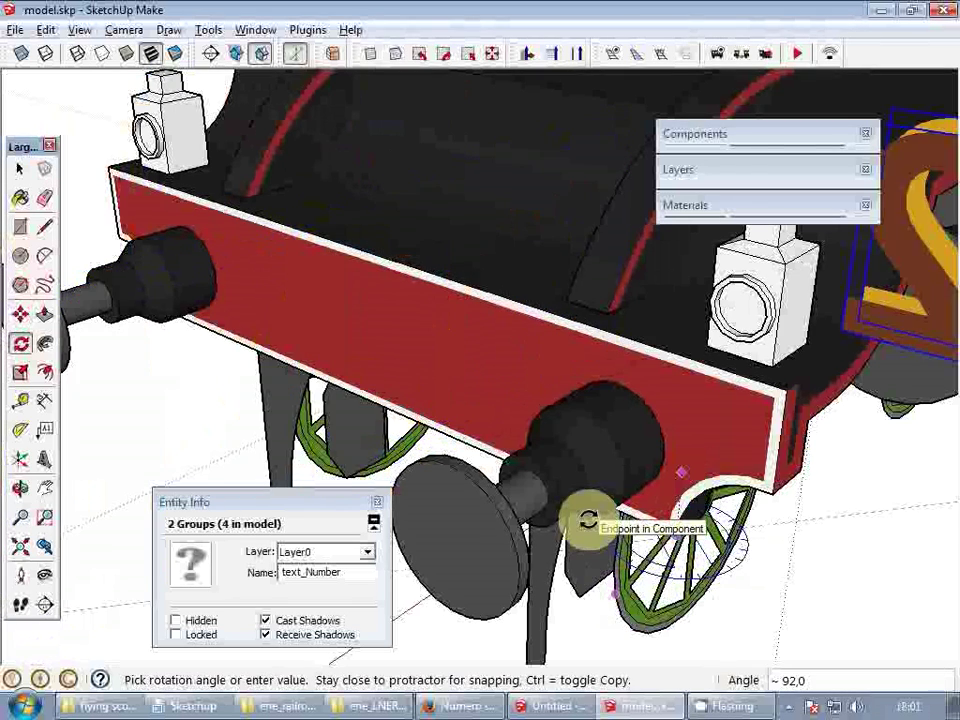
{"action": "key", "text": "Escape"}
- Rotate the copied number 90 degrees about a vertical axis so it faces forward parallel to the buffer beam
{"action": "middle_click_drag", "start_coordinate": [585, 519], "coordinate": [647, 553]}
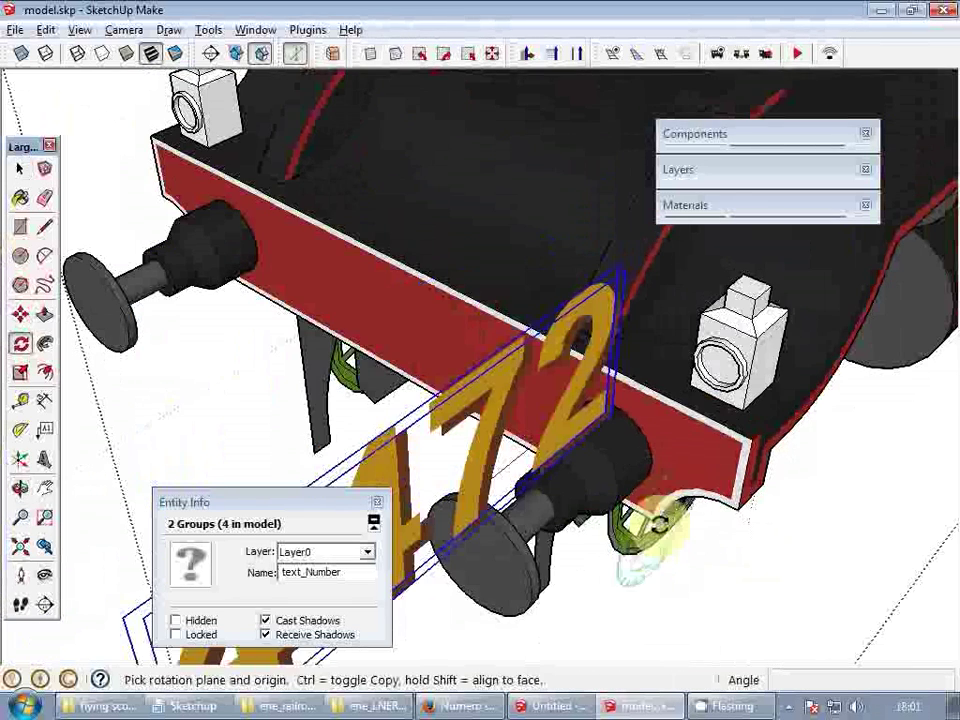
{"action": "left_click", "coordinate": [667, 474]}
{"action": "left_click", "coordinate": [580, 615]}
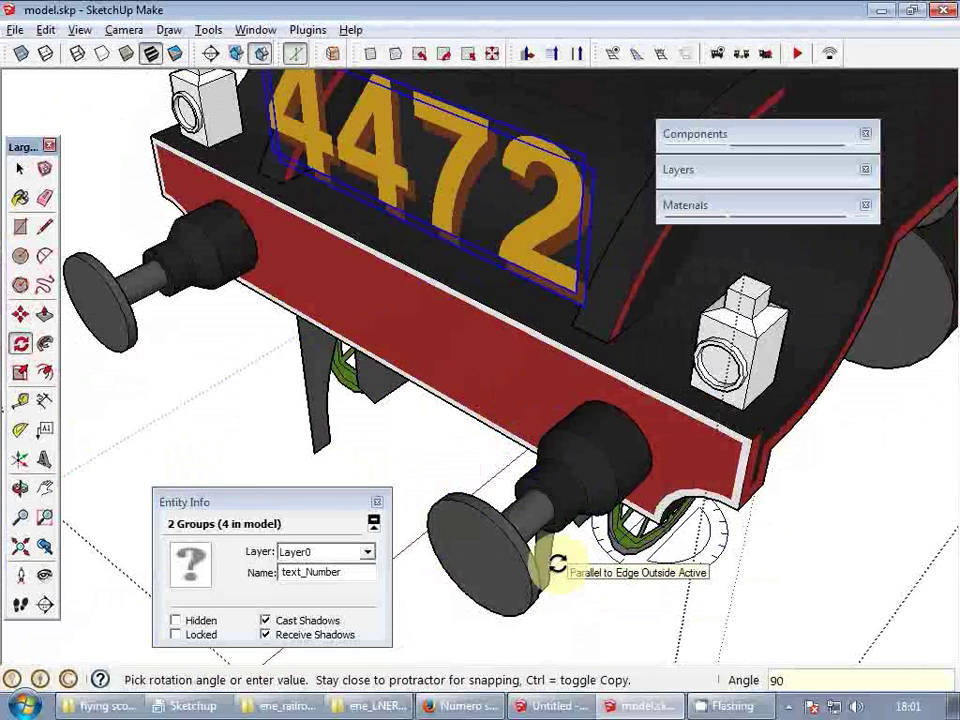
{"action": "left_click", "coordinate": [557, 565]}
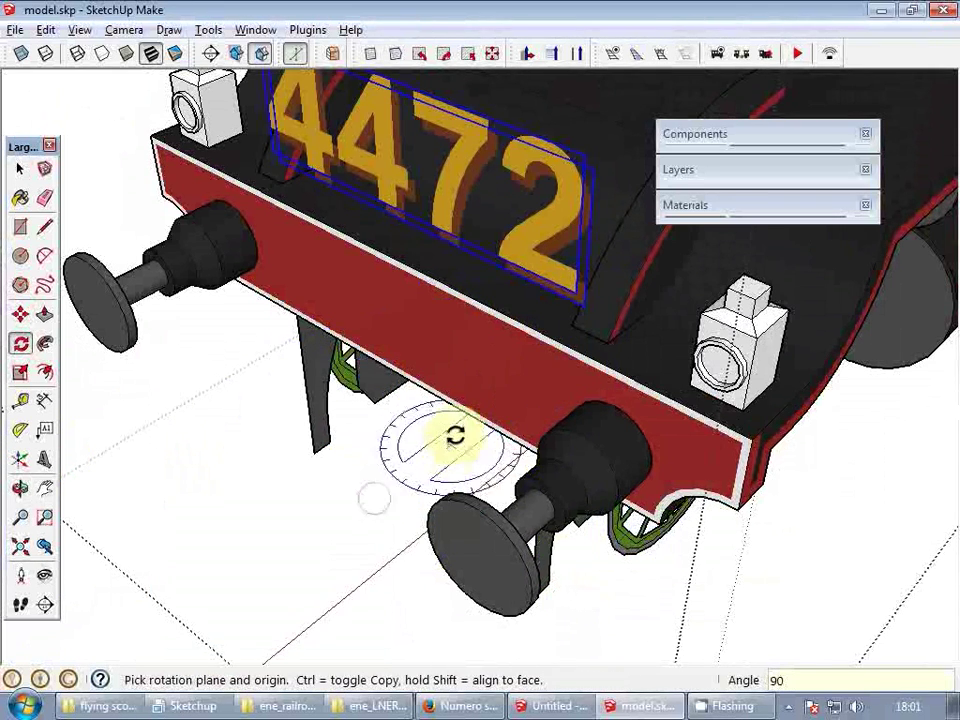
{"action": "middle_click_drag", "start_coordinate": [434, 385], "coordinate": [448, 418], "text": "shift"}
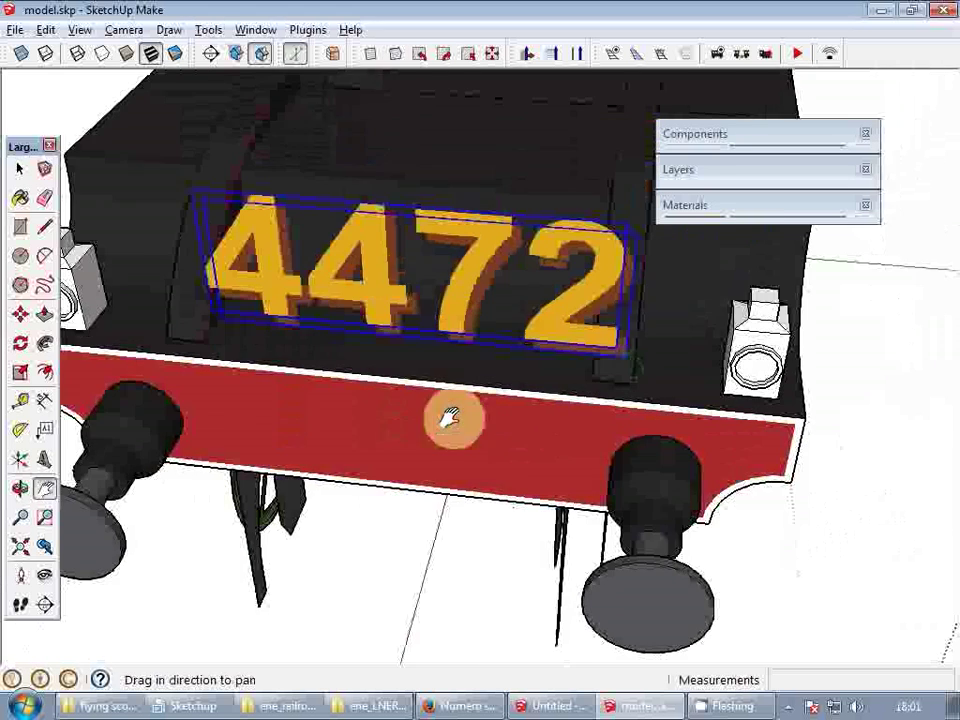
{"action": "key", "text": "s"}
{"action": "scroll", "coordinate": [428, 285], "scroll_direction": "up", "scroll_amount": 3}
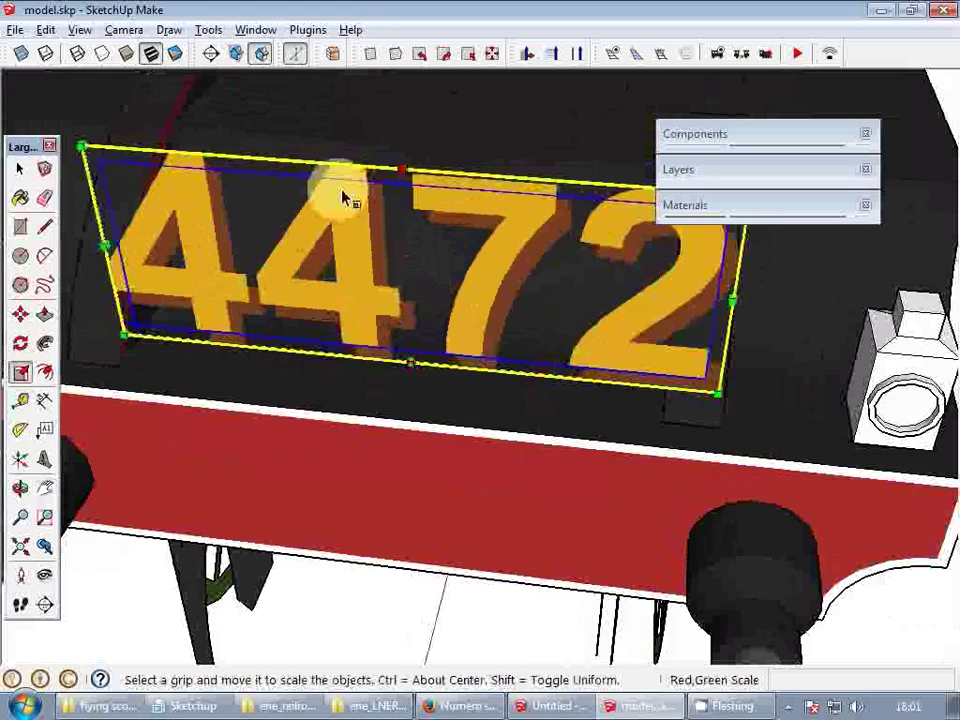
{"action": "key", "text": "space"}
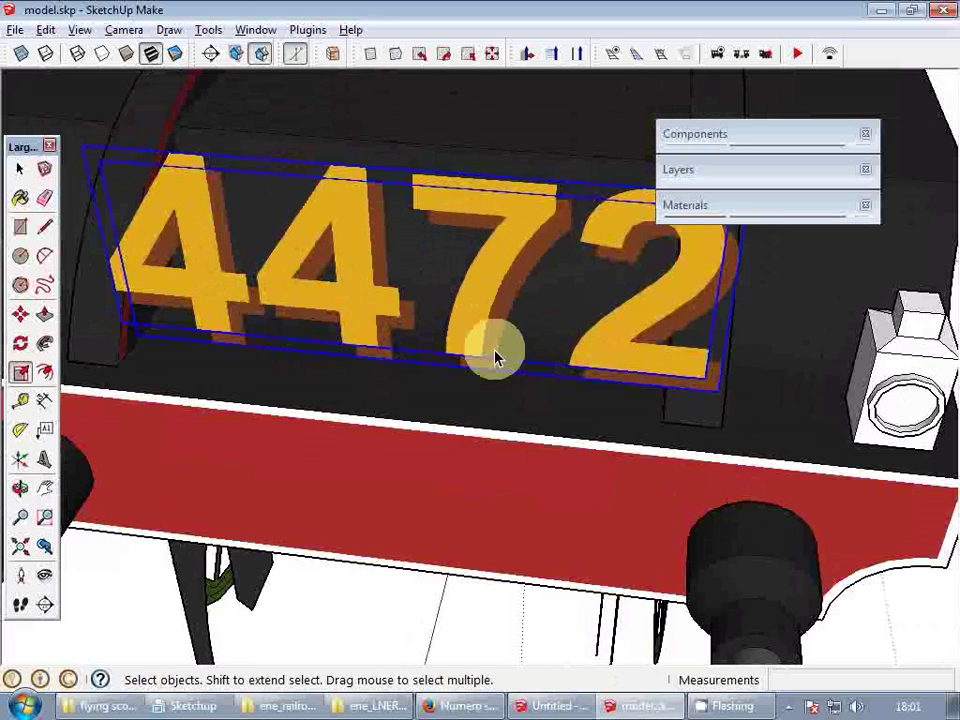
- Move the copied number straight down about 0.677 m onto the red buffer beam
{"action": "double_click", "coordinate": [495, 362]}
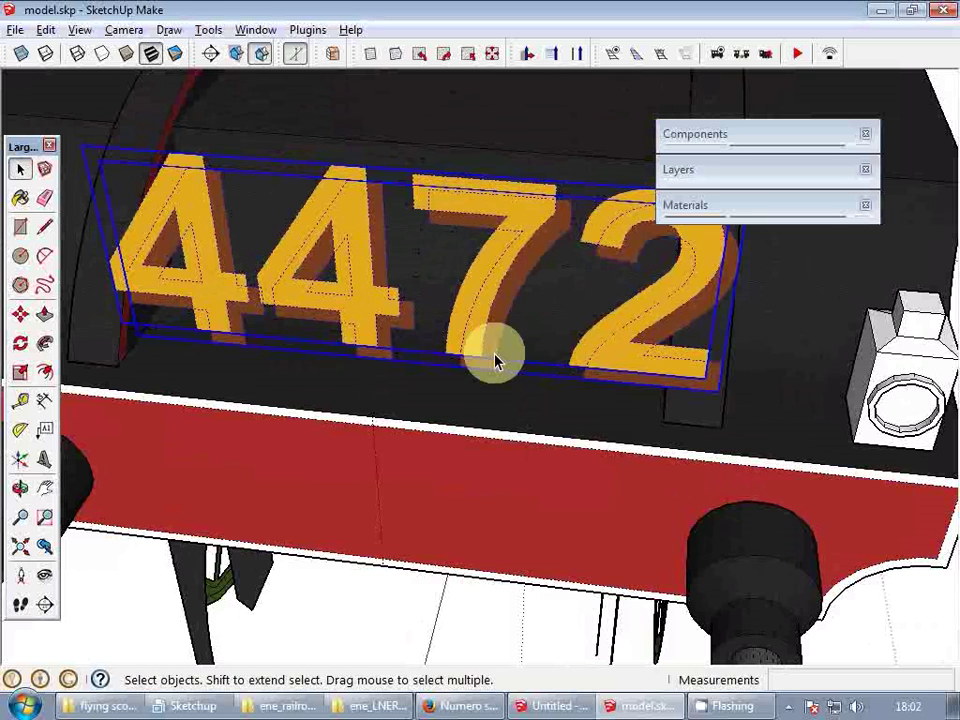
{"action": "key", "text": "m"}
{"action": "left_click", "coordinate": [479, 273]}
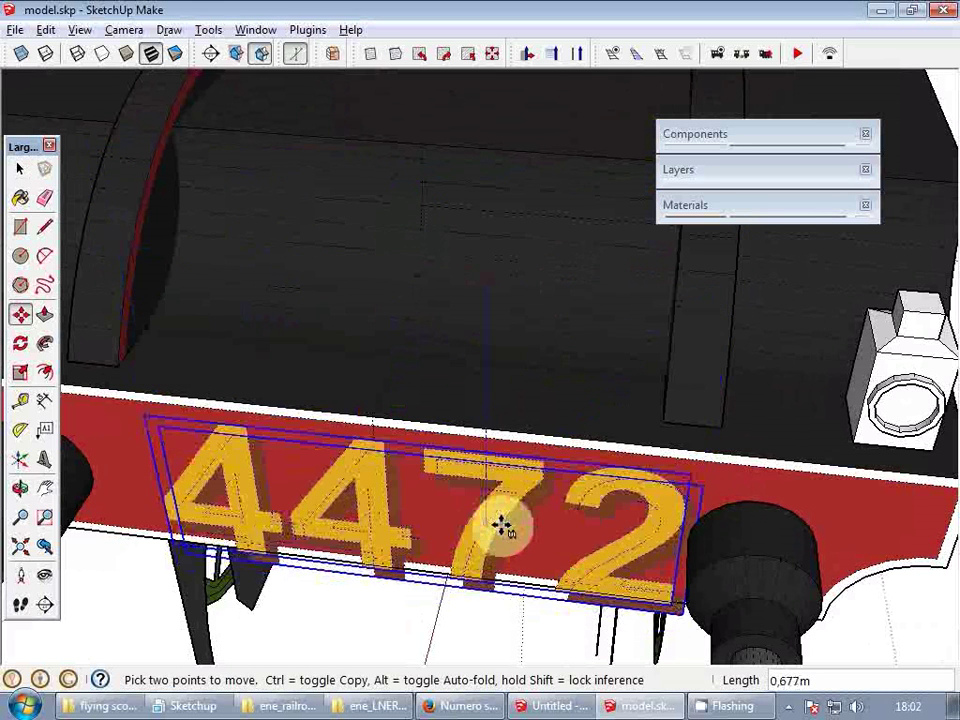
{"action": "left_click", "coordinate": [476, 543]}
{"action": "key", "text": "space"}
- Scale the buffer beam number down uniformly to 0.62 of its size
{"action": "key", "text": "s"}
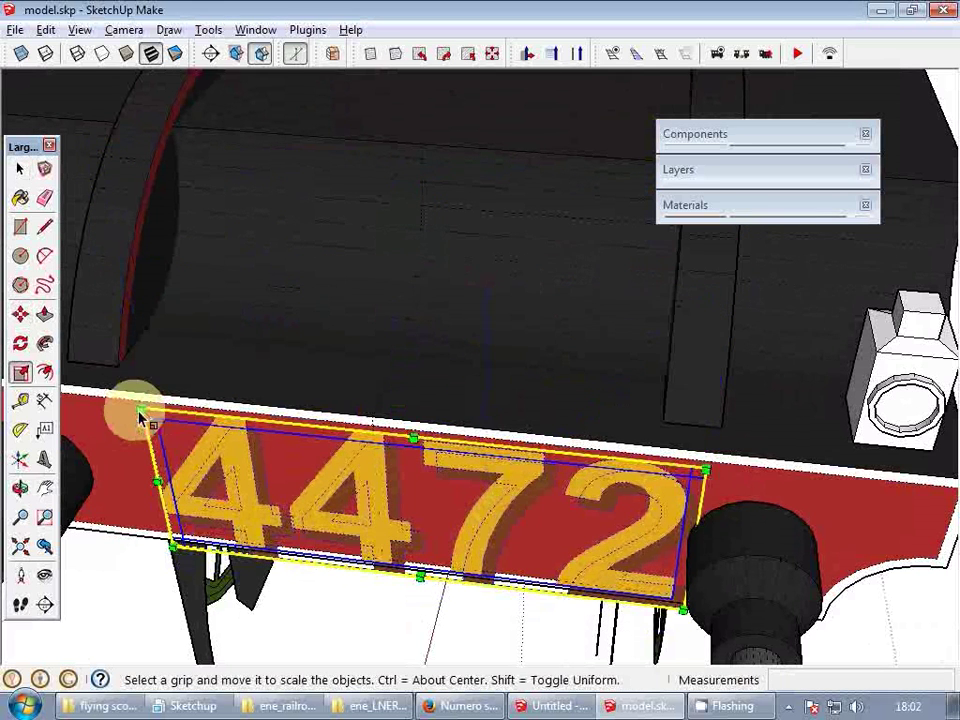
{"action": "left_click_drag", "start_coordinate": [143, 413], "coordinate": [348, 488]}
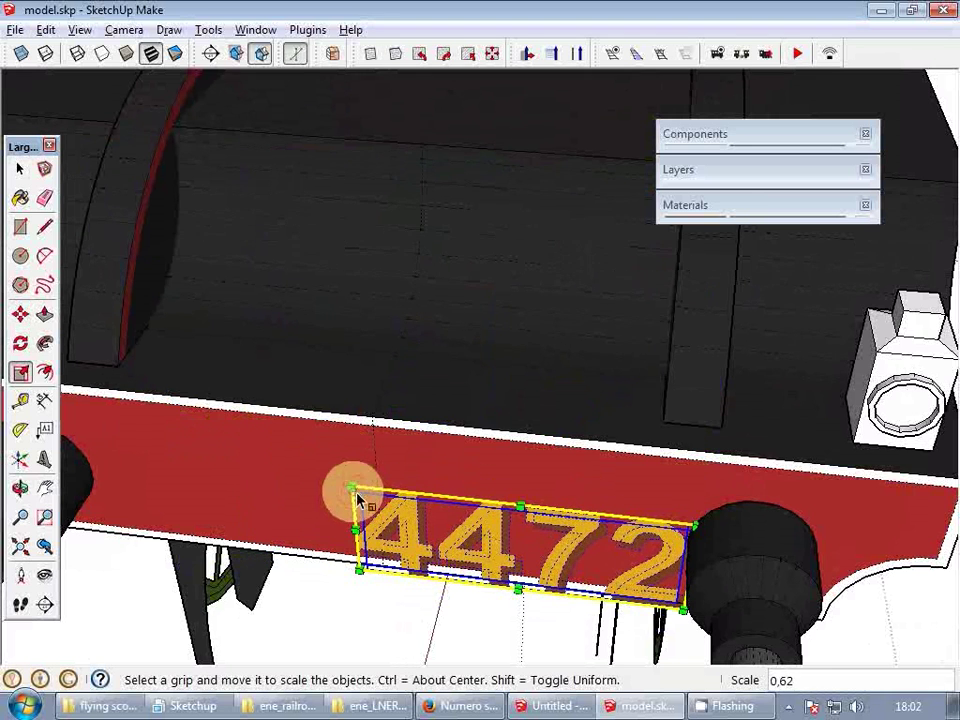
{"action": "key", "text": "space"}
- Move the scaled number up between the white border lines of the buffer beam, beside the buffer
{"action": "scroll", "coordinate": [500, 525], "scroll_direction": "up", "scroll_amount": 2}
{"action": "key", "text": "m"}
{"action": "left_click_drag", "start_coordinate": [527, 480], "coordinate": [561, 428]}
{"action": "key", "text": "space"}
{"action": "scroll", "coordinate": [454, 414], "scroll_direction": "down", "scroll_amount": 2}
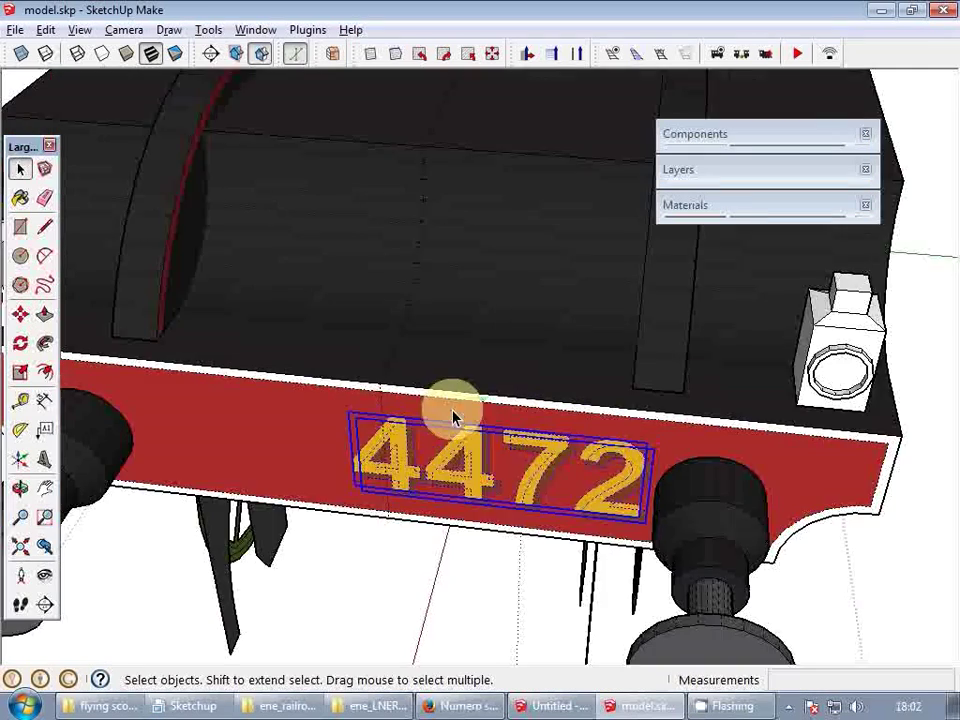
{"action": "scroll", "coordinate": [497, 467], "scroll_direction": "up", "scroll_amount": 2}
{"action": "scroll", "coordinate": [450, 471], "scroll_direction": "up", "scroll_amount": 2}
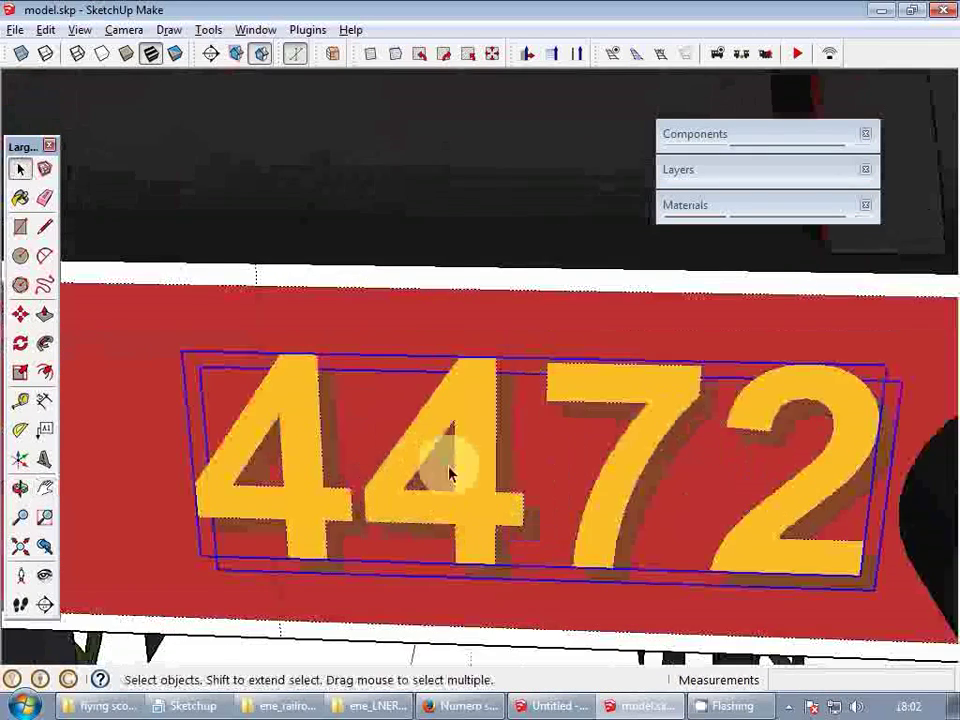
- Scale the buffer beam's 4472 number and its shadow down slightly toward their upper right corner
{"action": "scroll", "coordinate": [450, 474], "scroll_direction": "up", "scroll_amount": 1}
{"action": "key", "text": "s"}
{"action": "left_click_drag", "start_coordinate": [185, 580], "coordinate": [292, 528]}
{"action": "key", "text": "space"}
{"action": "scroll", "coordinate": [476, 439], "scroll_direction": "down", "scroll_amount": 3}
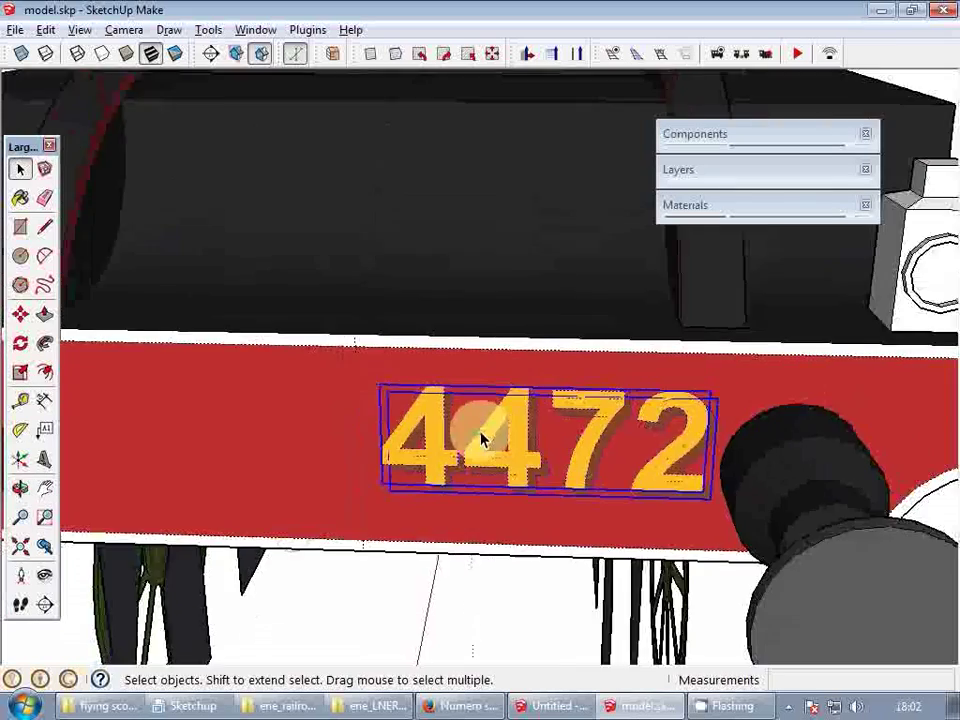
{"action": "scroll", "coordinate": [481, 440], "scroll_direction": "down", "scroll_amount": 2}
{"action": "middle_click_drag", "start_coordinate": [504, 450], "coordinate": [520, 428]}
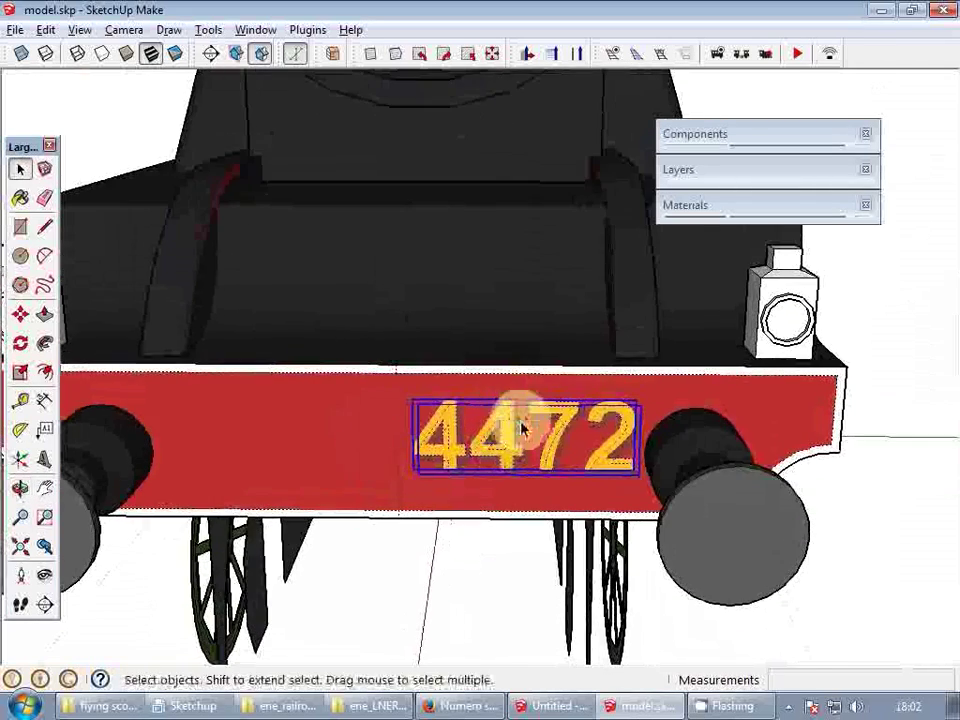
{"action": "scroll", "coordinate": [600, 415], "scroll_direction": "down", "scroll_amount": 2}
{"action": "scroll", "coordinate": [598, 435], "scroll_direction": "up", "scroll_amount": 3}
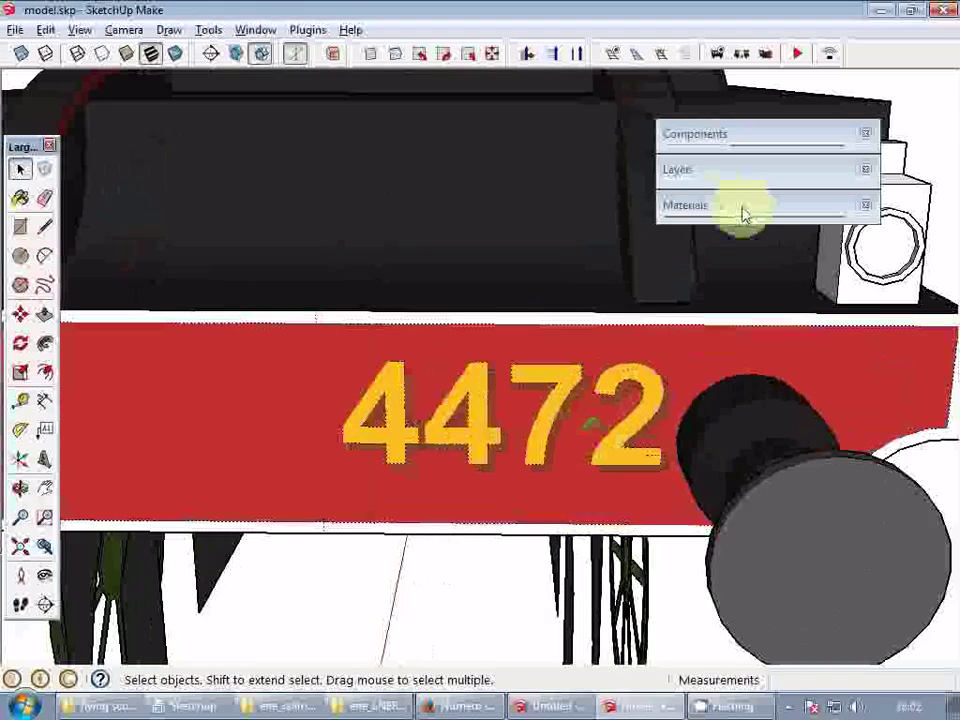
- Adjust the 0042_Sienna shadow material to a darker brown with saturation 45 and lightness 28
{"action": "left_click", "coordinate": [743, 207]}
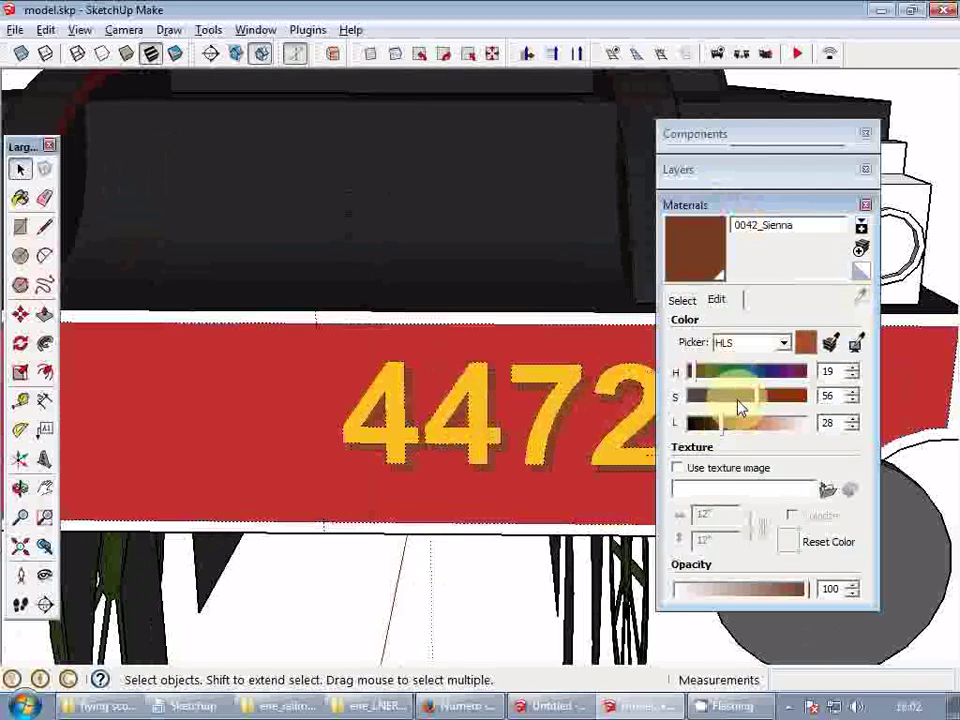
{"action": "mouse_move", "coordinate": [738, 405]}
{"action": "left_mouse_down"}
{"action": "mouse_move", "coordinate": [750, 405]}
{"action": "mouse_move", "coordinate": [718, 427]}
{"action": "left_mouse_up"}
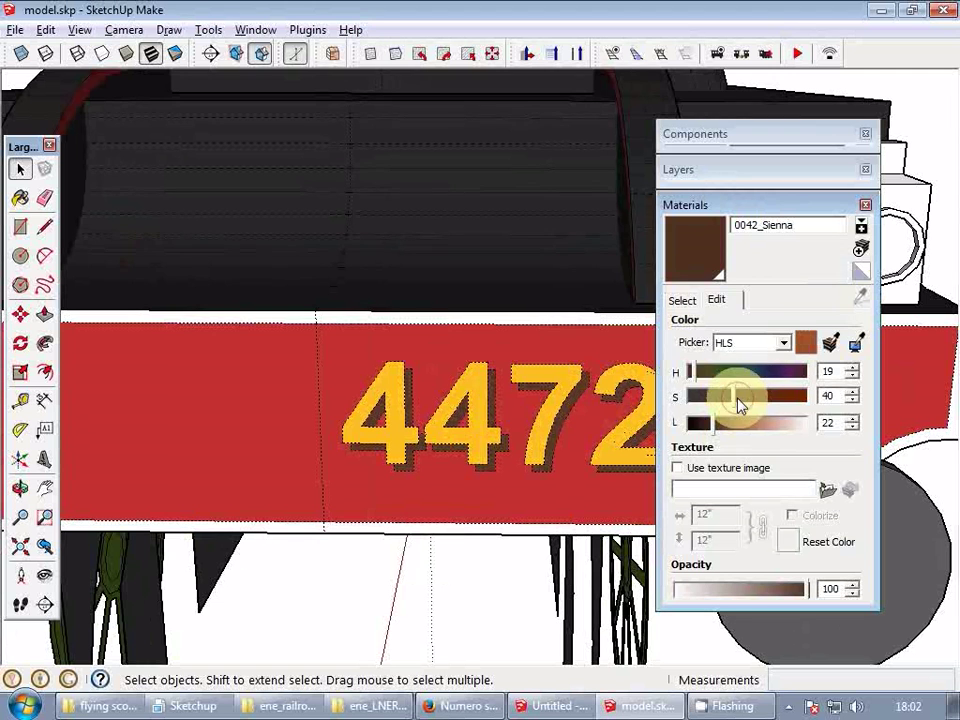
{"action": "left_click_drag", "start_coordinate": [720, 428], "coordinate": [723, 428]}
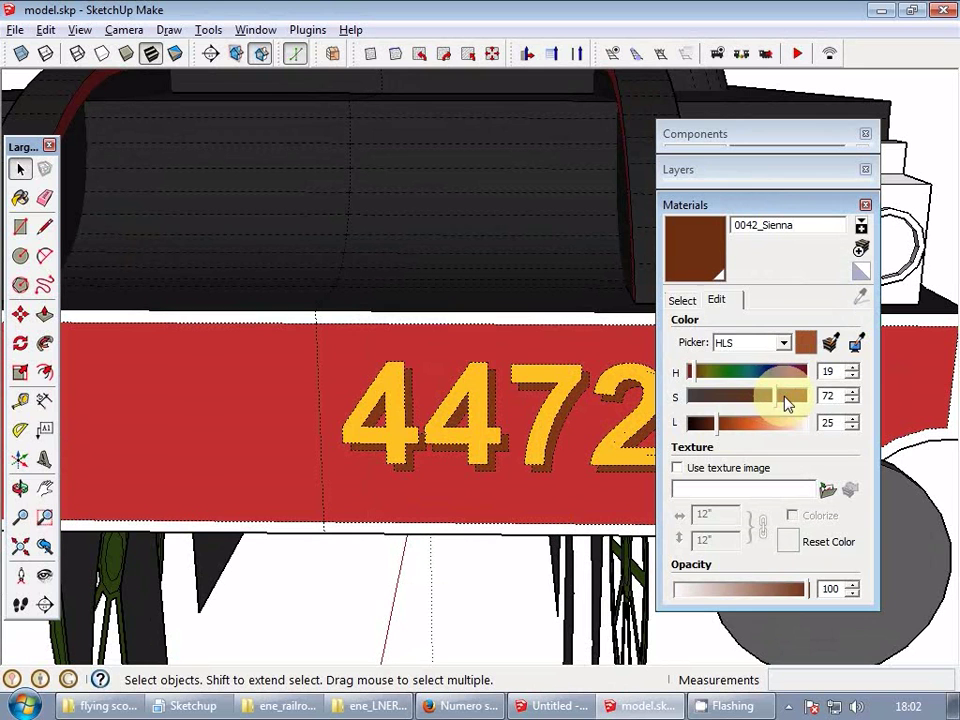
{"action": "left_click_drag", "start_coordinate": [788, 400], "coordinate": [727, 428]}
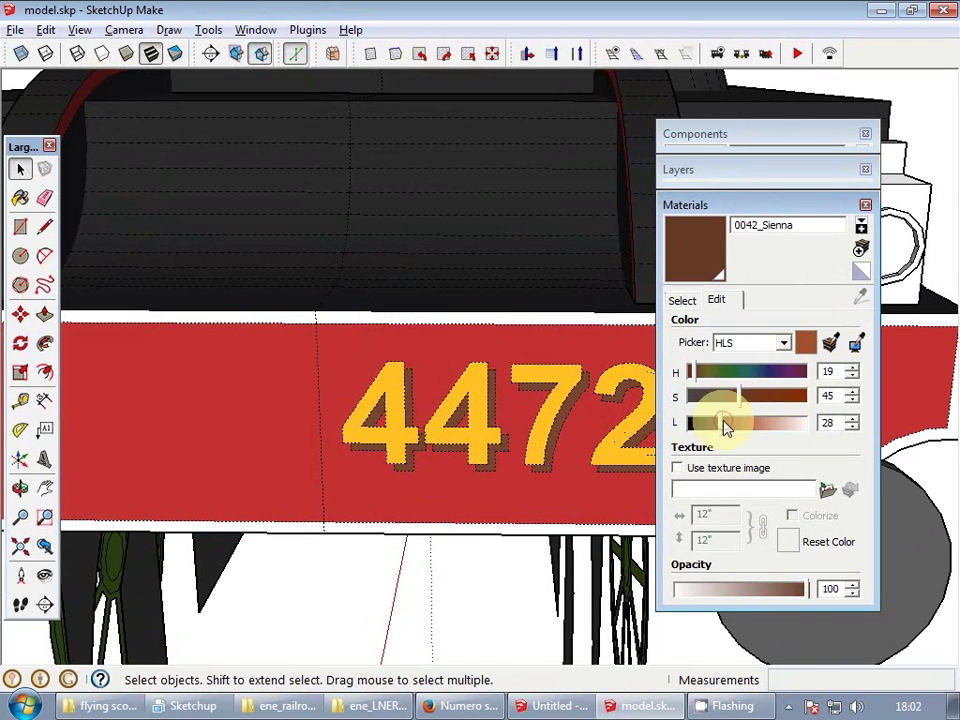
{"action": "left_click", "coordinate": [682, 300]}
{"action": "left_click", "coordinate": [706, 206]}
- Place the filled, non-extruded 3D text Nº in regular Arial on the red buffer beam, beside the buffer opposite the 4472 number
{"action": "scroll", "coordinate": [418, 403], "scroll_direction": "down", "scroll_amount": 6}
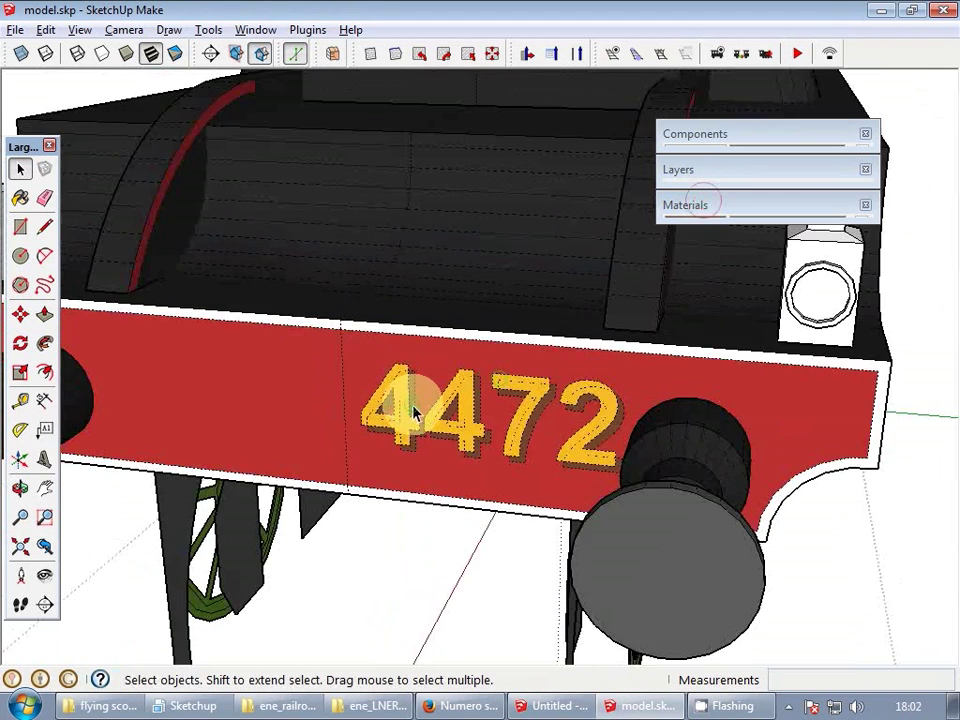
{"action": "middle_click_drag", "start_coordinate": [415, 412], "coordinate": [405, 447], "text": "shift"}
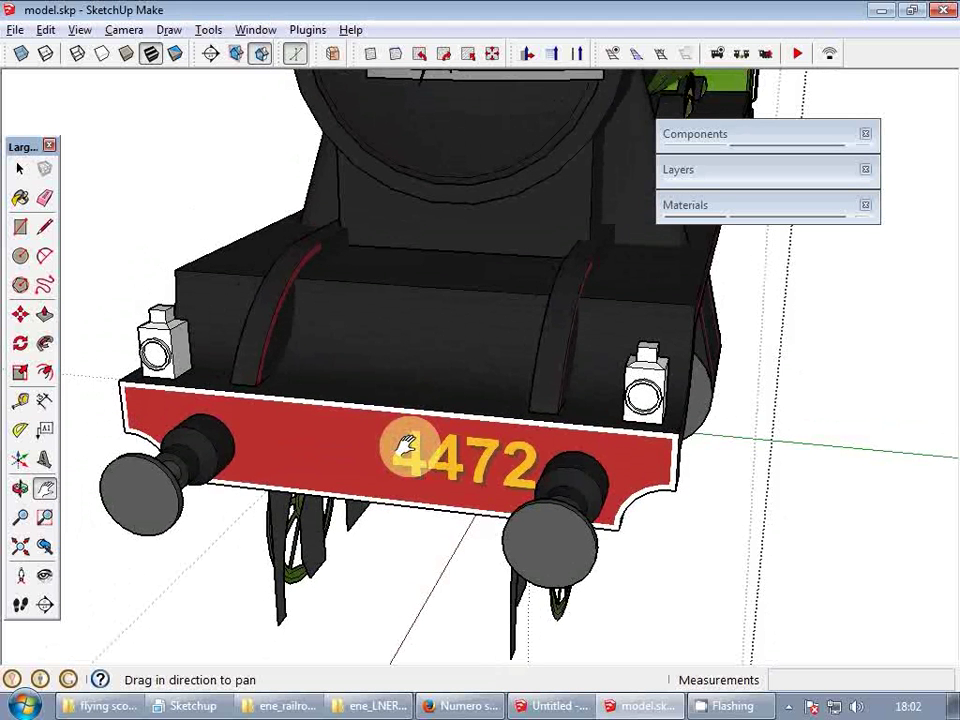
{"action": "middle_click_drag", "start_coordinate": [410, 447], "coordinate": [731, 379], "text": "shift"}
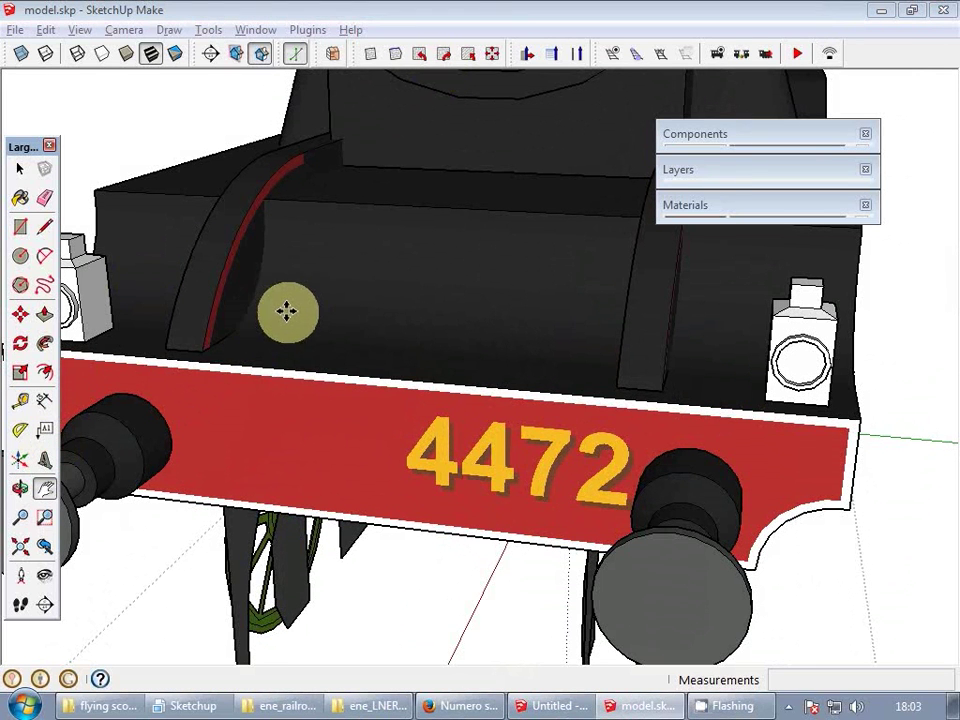
{"action": "left_click", "coordinate": [340, 318]}
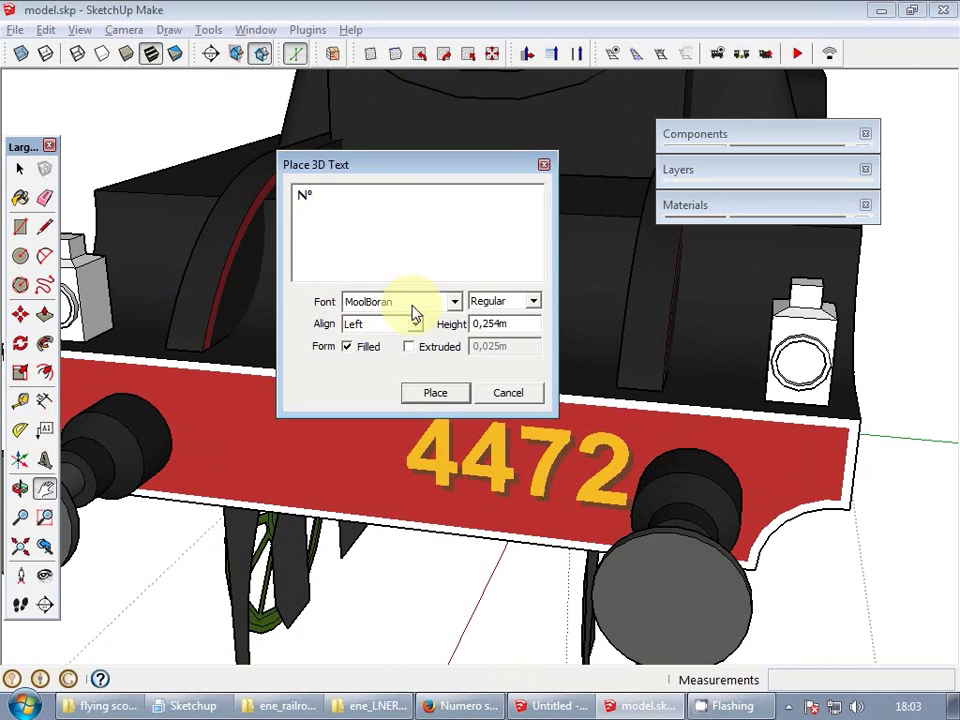
{"action": "left_click", "coordinate": [455, 302]}
{"action": "type", "text": "arent"}
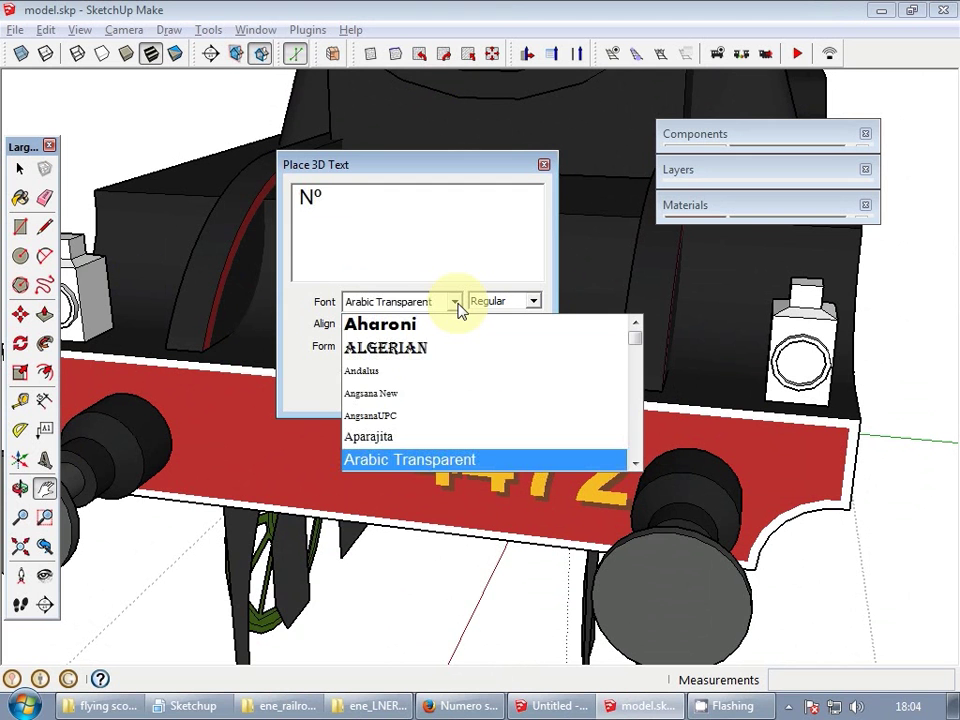
{"action": "left_click", "coordinate": [455, 303]}
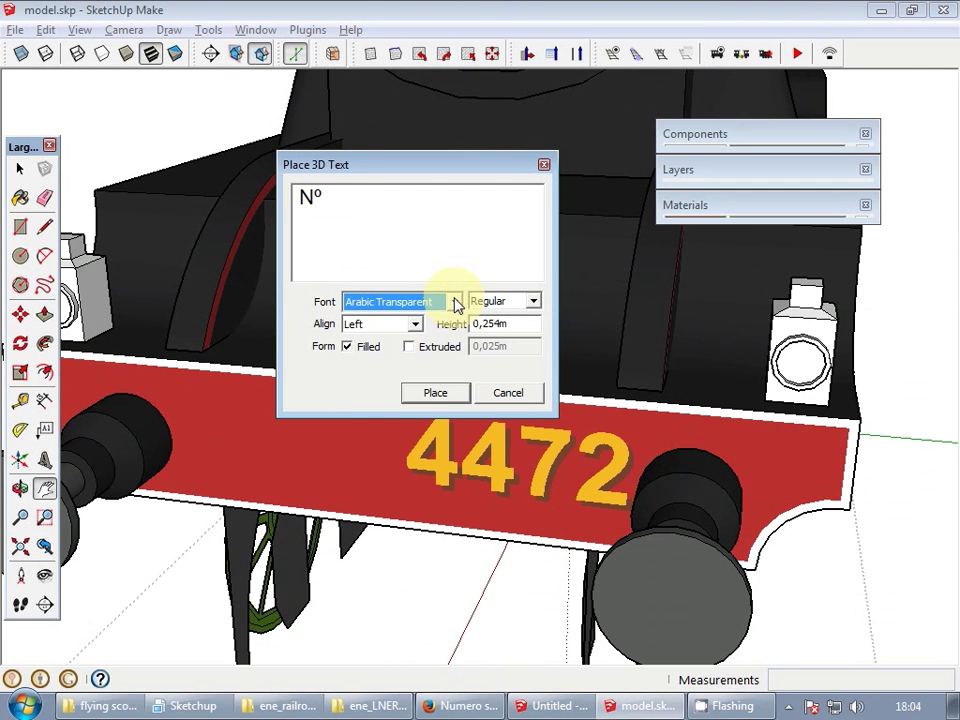
{"action": "left_click", "coordinate": [455, 302]}
{"action": "left_click", "coordinate": [418, 372]}
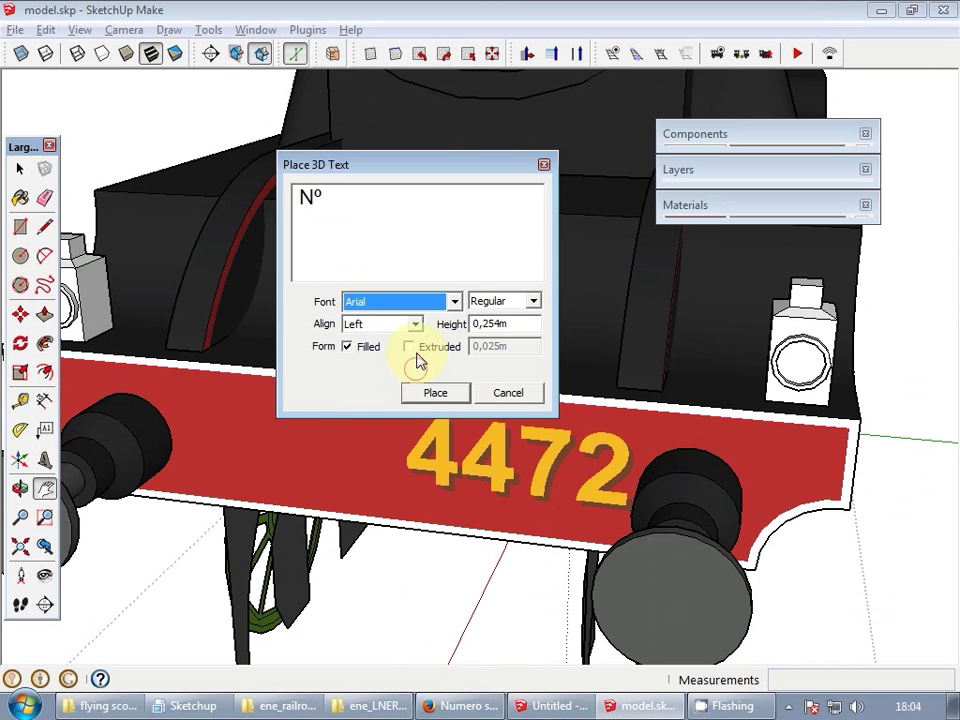
{"action": "left_click", "coordinate": [433, 393]}
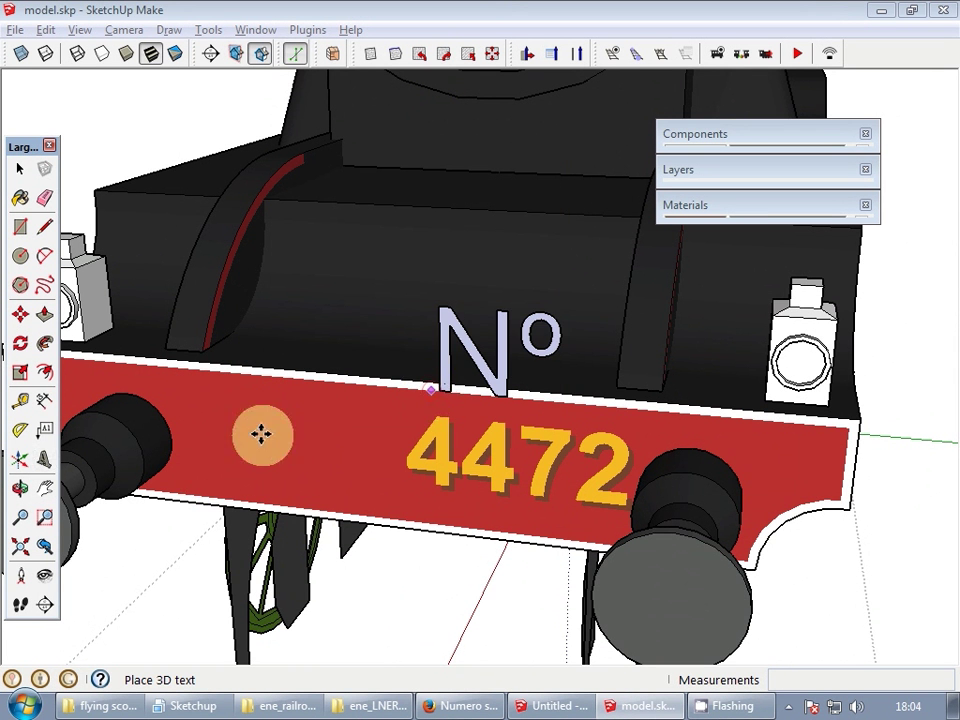
{"action": "left_click", "coordinate": [180, 460]}
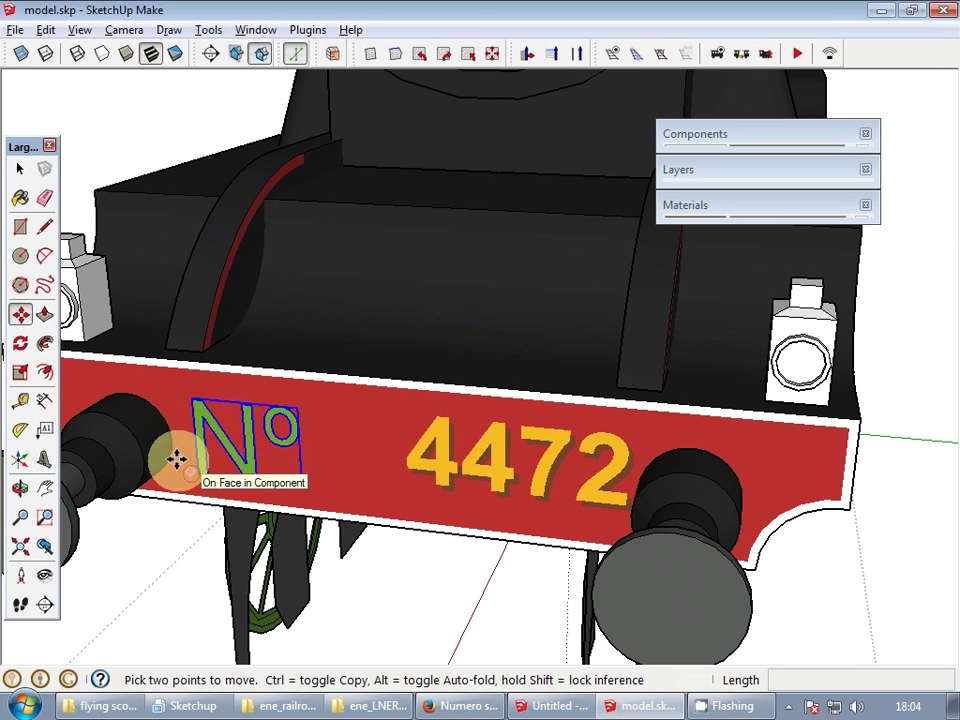
- Scale the Nº text down about its centre to fit within the red buffer beam
{"action": "scroll", "coordinate": [195, 456], "scroll_direction": "up", "scroll_amount": 2}
{"action": "key", "text": "s"}
{"action": "mouse_move", "coordinate": [253, 486]}
{"action": "left_mouse_down", "text": "ctrl"}
{"action": "mouse_move", "coordinate": [255, 466]}
{"action": "mouse_move", "coordinate": [257, 475]}
{"action": "left_mouse_up", "text": "ctrl"}
{"action": "key", "text": "space"}
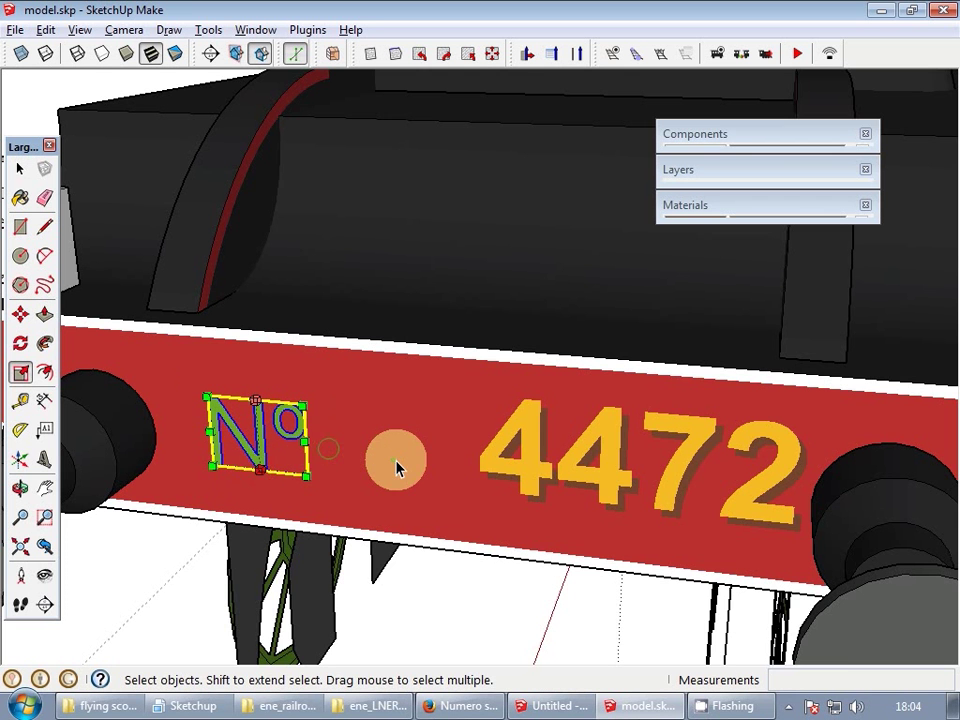
{"action": "scroll", "coordinate": [396, 465], "scroll_direction": "down", "scroll_amount": 3}
{"action": "scroll", "coordinate": [340, 459], "scroll_direction": "up", "scroll_amount": 3}
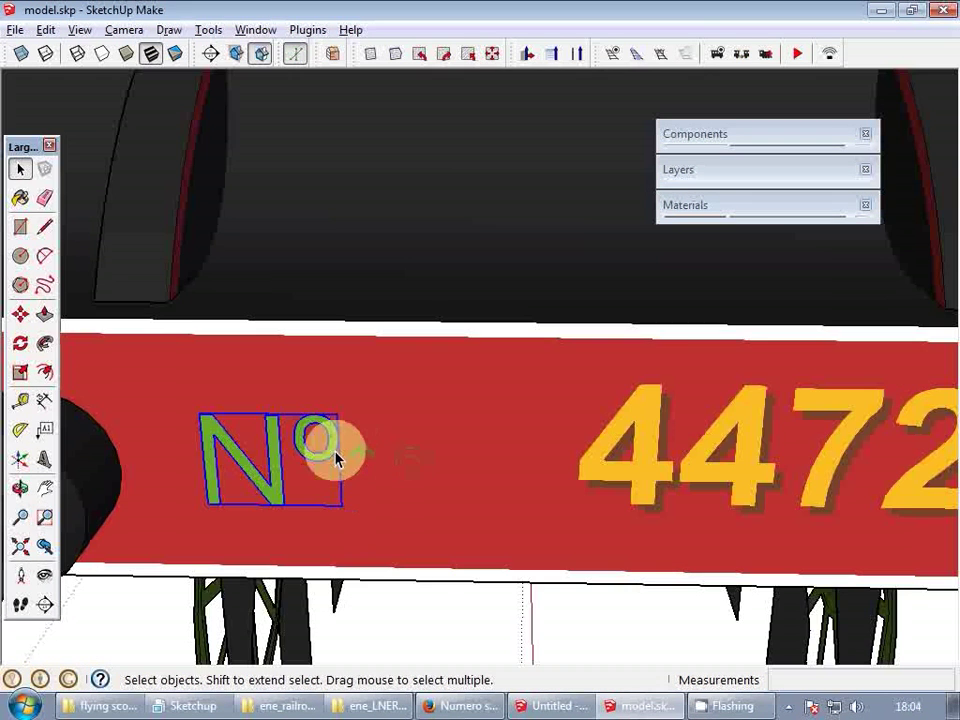
- Paint the Nº text with the 0045_Goldenrod material sampled from the 4472 digits
{"action": "key", "text": "b"}
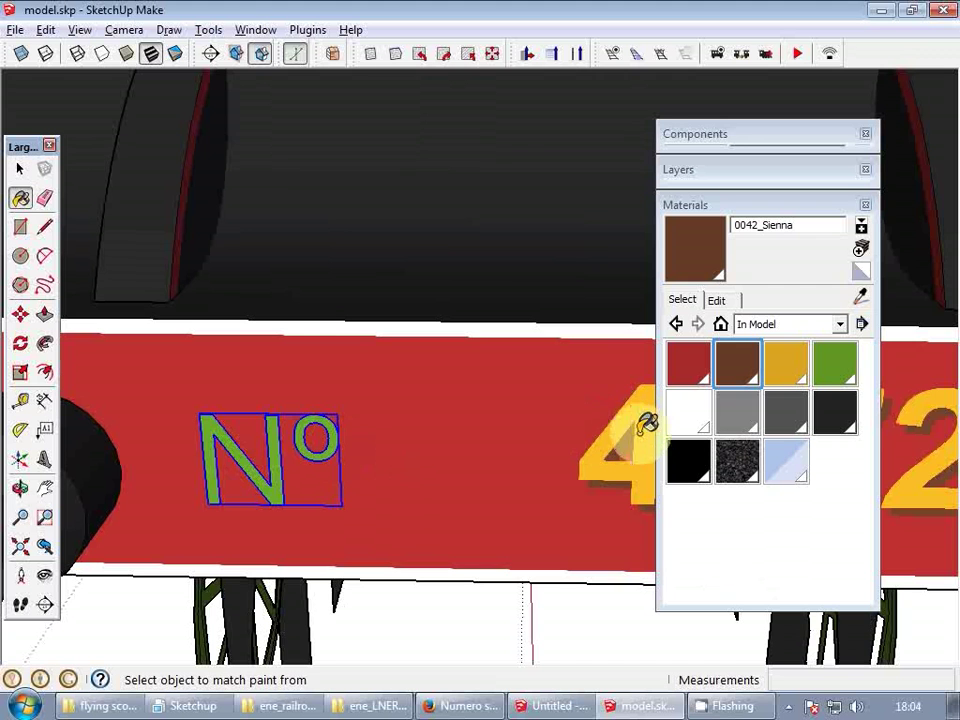
{"action": "left_click", "coordinate": [617, 400], "text": "alt"}
{"action": "left_click", "coordinate": [274, 444]}
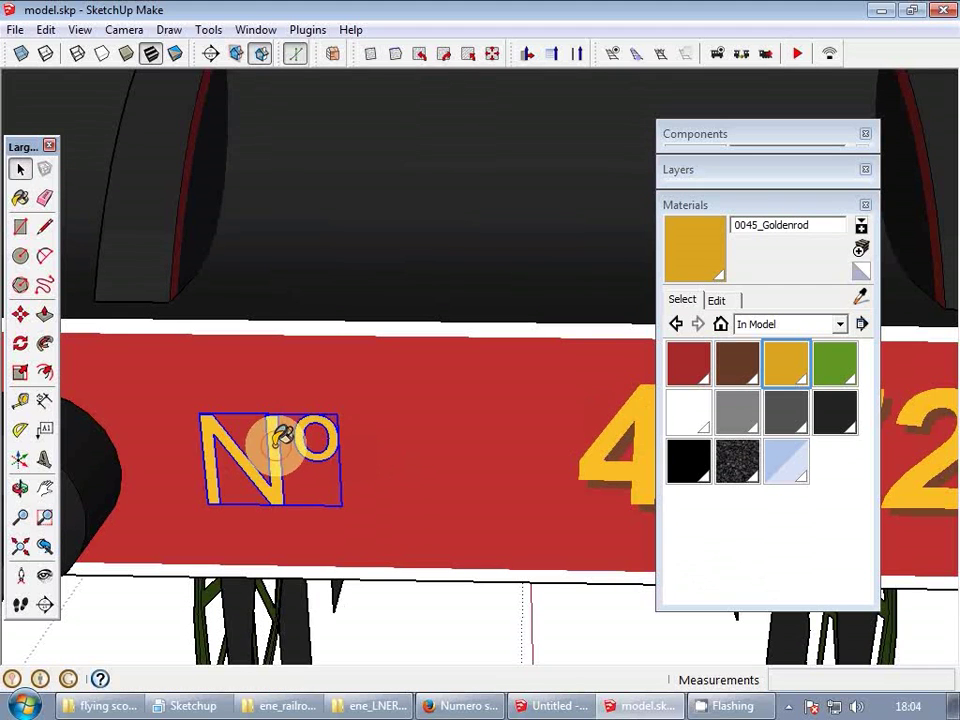
- Hide the outline edges of the letters inside the Nº text component, keeping its faces
{"action": "key", "text": "space"}
{"action": "double_click", "coordinate": [280, 440]}
{"action": "scroll", "coordinate": [278, 450], "scroll_direction": "up", "scroll_amount": 2}
{"action": "left_click", "coordinate": [319, 439]}
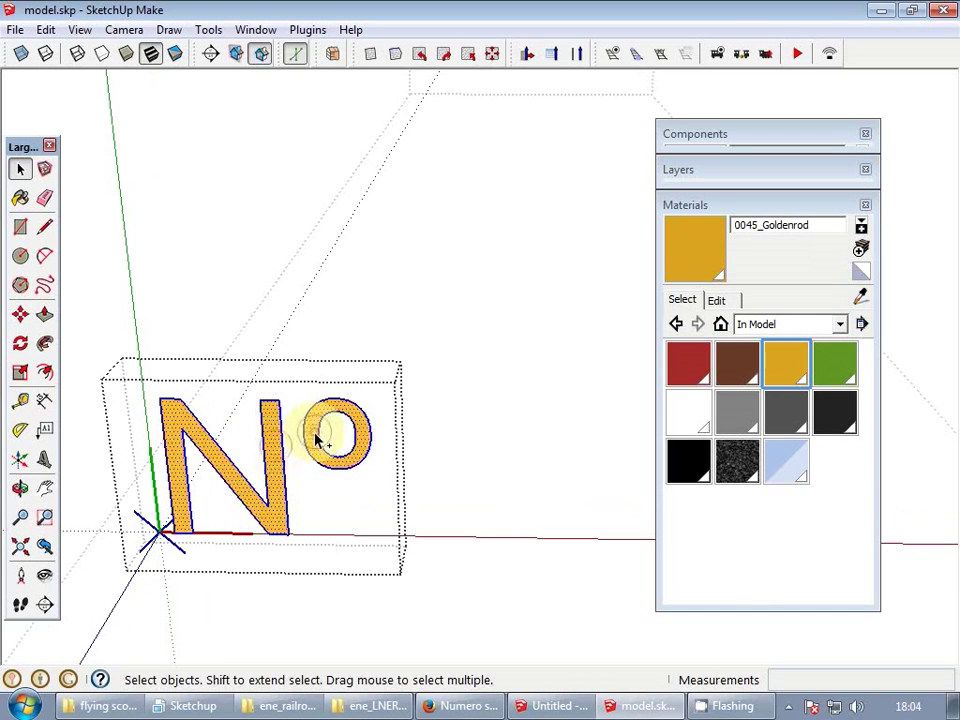
{"action": "left_click", "coordinate": [278, 437], "text": "ctrl+shift"}
{"action": "key", "text": "h"}
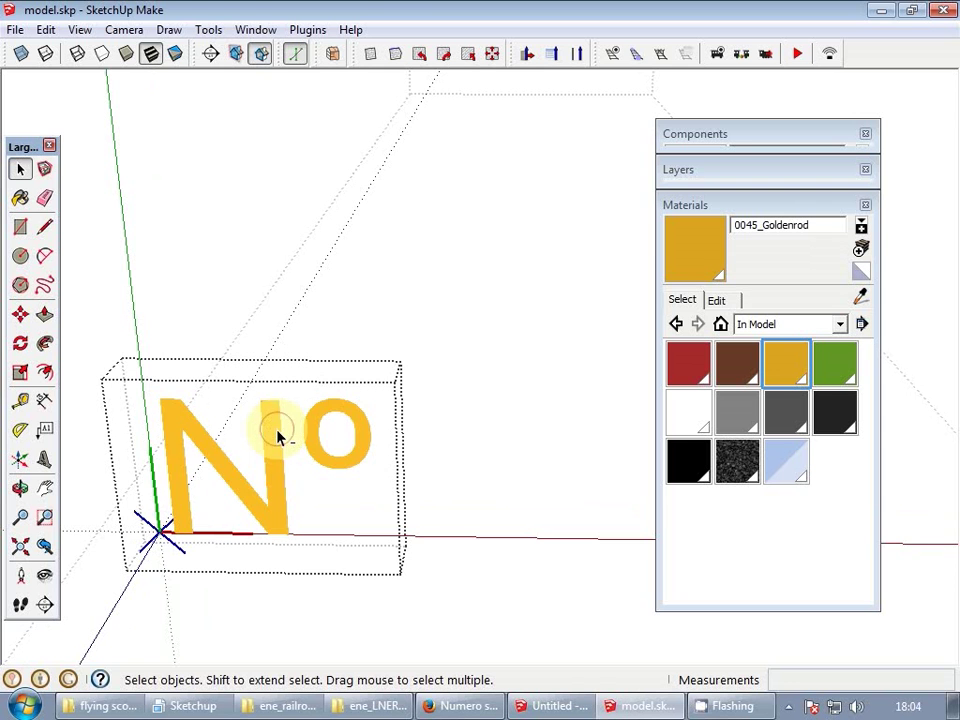
{"action": "scroll", "coordinate": [279, 436], "scroll_direction": "down", "scroll_amount": 8}
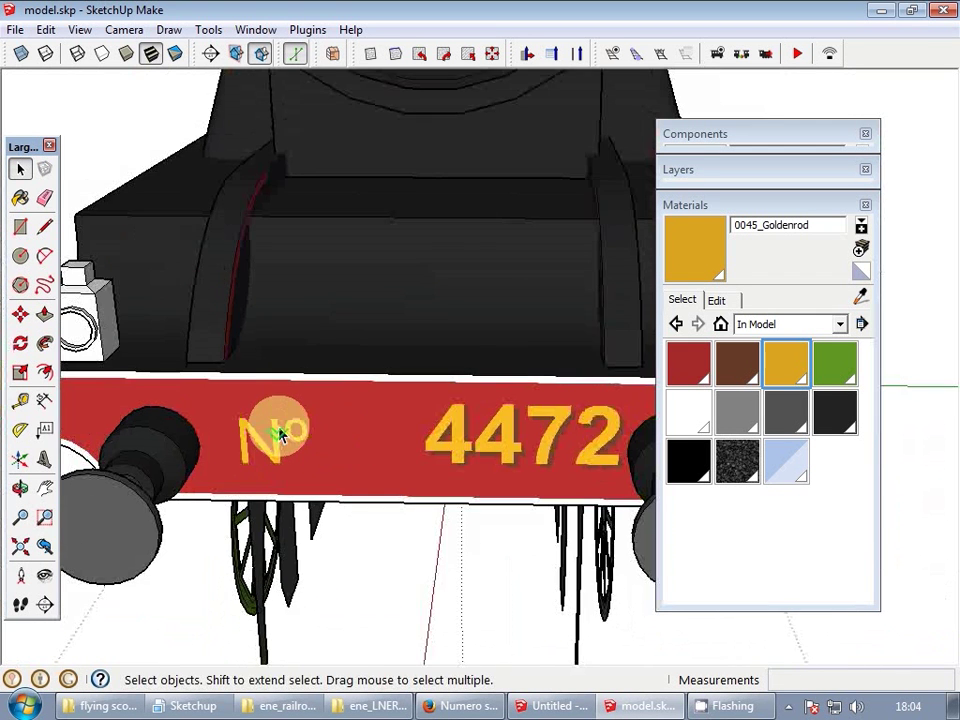
- Move the Nº text slightly up and toward its neighbouring buffer on the beam
{"action": "scroll", "coordinate": [282, 455], "scroll_direction": "up", "scroll_amount": 5}
{"action": "left_click", "coordinate": [268, 454]}
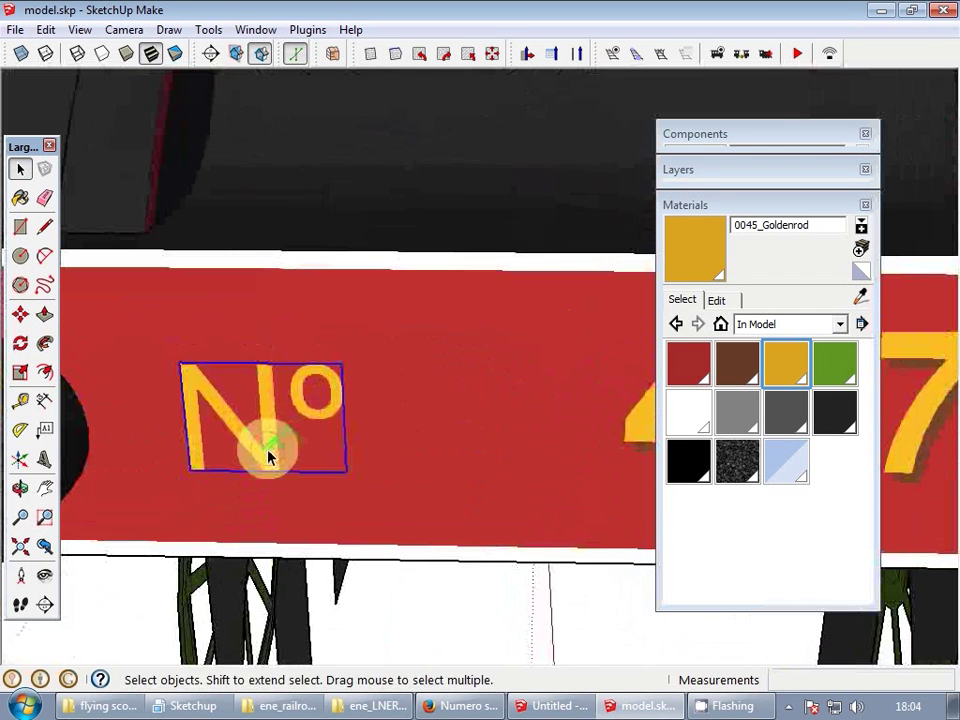
{"action": "key", "text": "m"}
{"action": "left_click_drag", "start_coordinate": [311, 453], "coordinate": [300, 443]}
{"action": "key", "text": "space"}
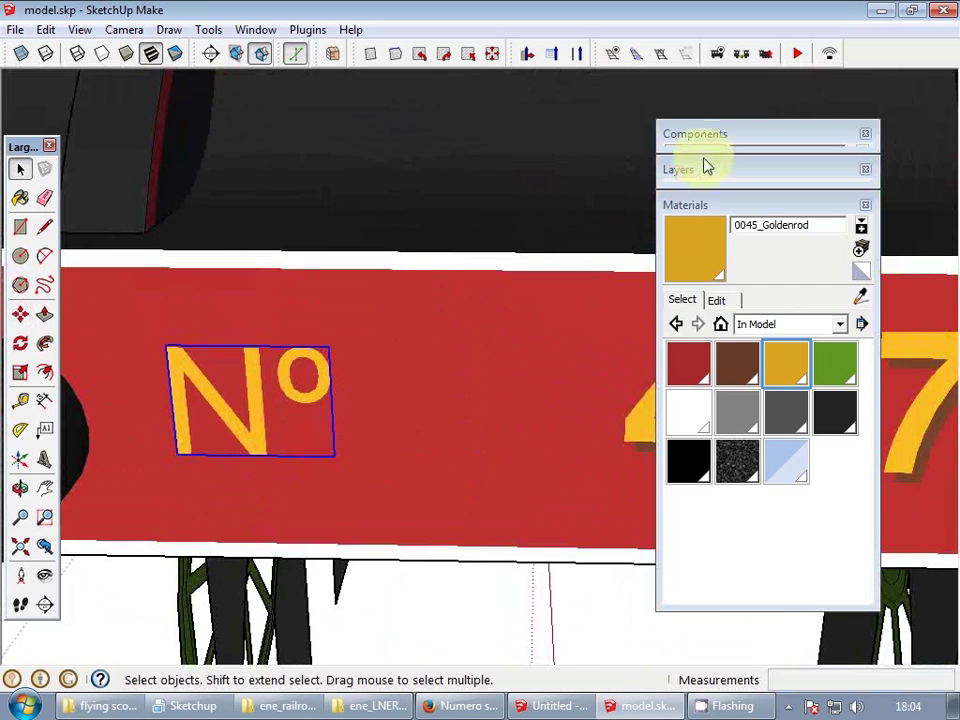
{"action": "left_click", "coordinate": [686, 205]}
- Select the 4472 number together with its shadow and shrink both slightly toward their lower right corner
{"action": "left_click", "coordinate": [659, 450]}
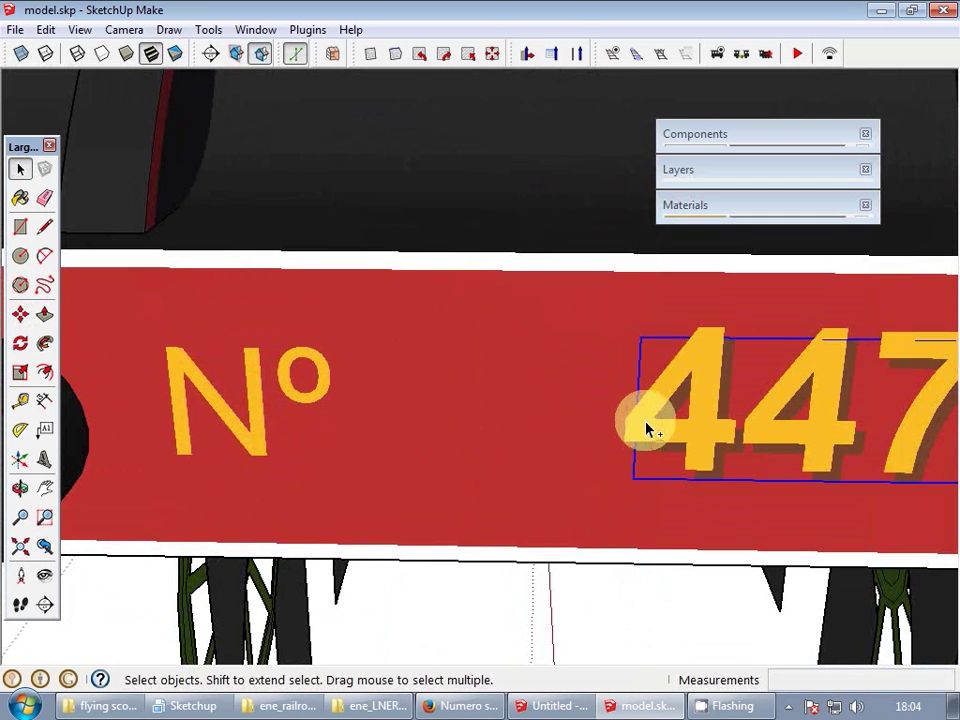
{"action": "left_click", "coordinate": [646, 423], "text": "shift"}
{"action": "middle_click_drag", "start_coordinate": [688, 412], "coordinate": [497, 448], "text": "shift"}
{"action": "scroll", "coordinate": [497, 448], "scroll_direction": "down", "scroll_amount": 2}
{"action": "scroll", "coordinate": [660, 420], "scroll_direction": "up", "scroll_amount": 2}
{"action": "key", "text": "s"}
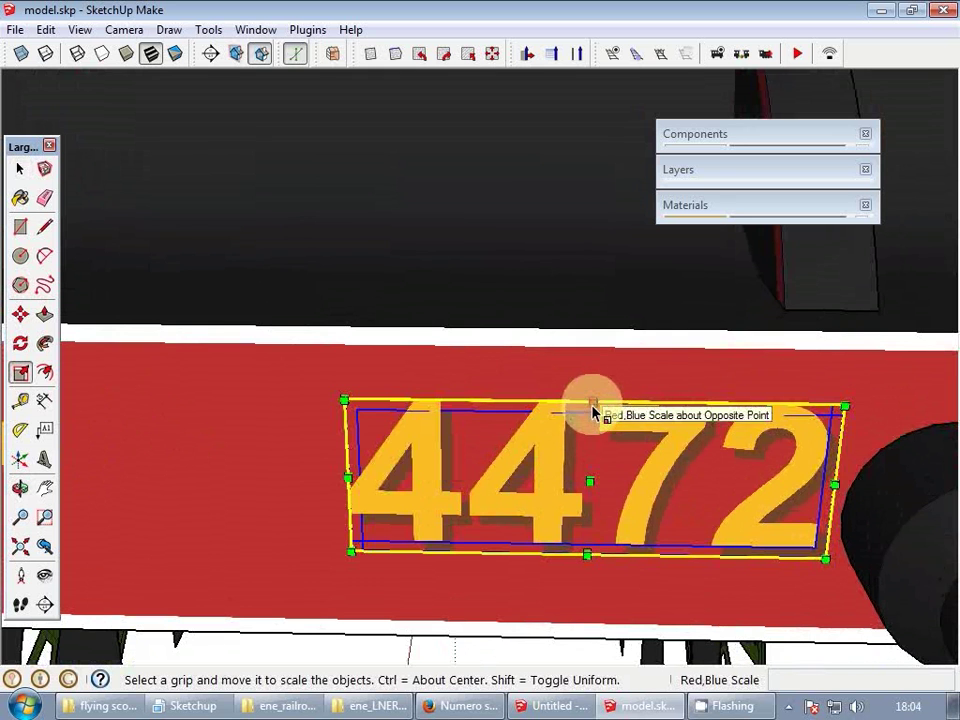
{"action": "left_click_drag", "start_coordinate": [339, 398], "coordinate": [373, 411]}
{"action": "key", "text": "space"}
{"action": "scroll", "coordinate": [650, 395], "scroll_direction": "down", "scroll_amount": 2}
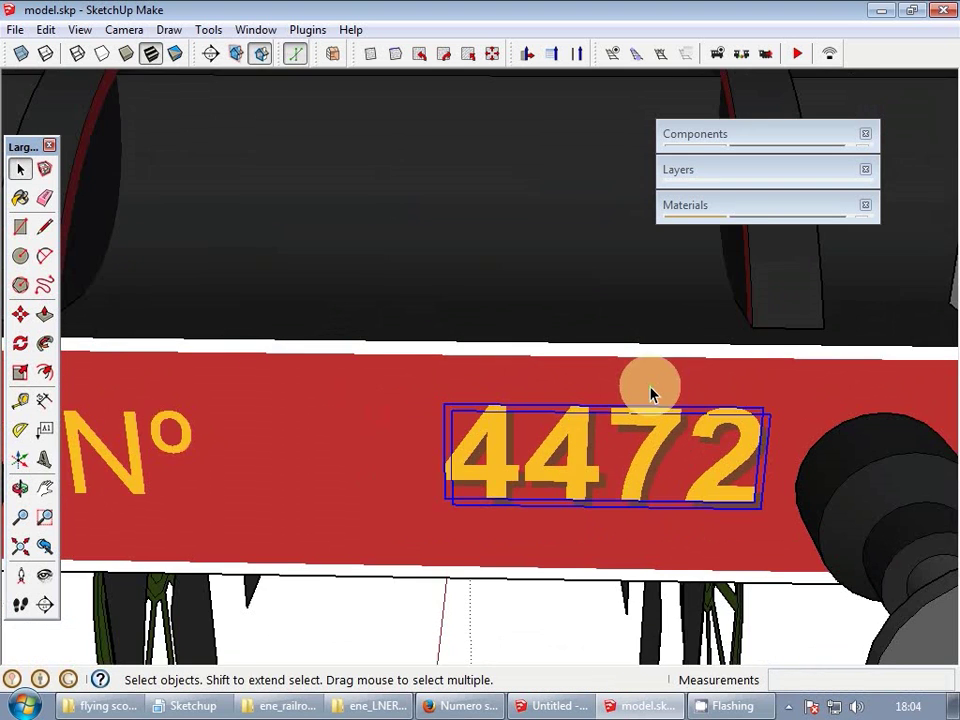
{"action": "scroll", "coordinate": [650, 395], "scroll_direction": "down", "scroll_amount": 2}
{"action": "left_click", "coordinate": [257, 436]}
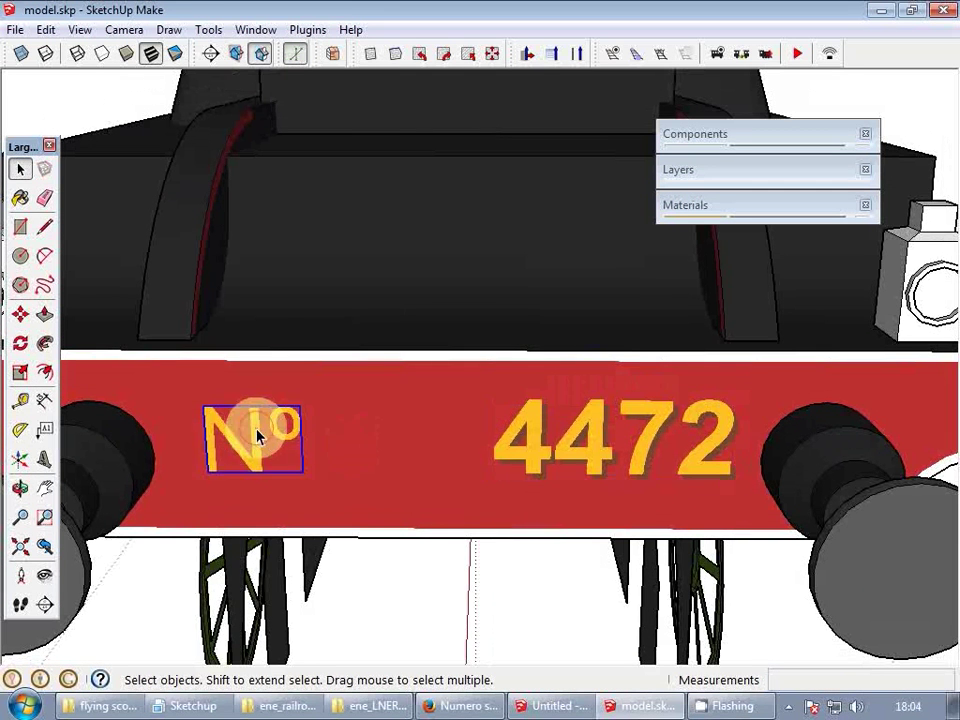
{"action": "key", "text": "s"}
{"action": "left_click_drag", "start_coordinate": [204, 407], "coordinate": [203, 410], "text": "ctrl"}
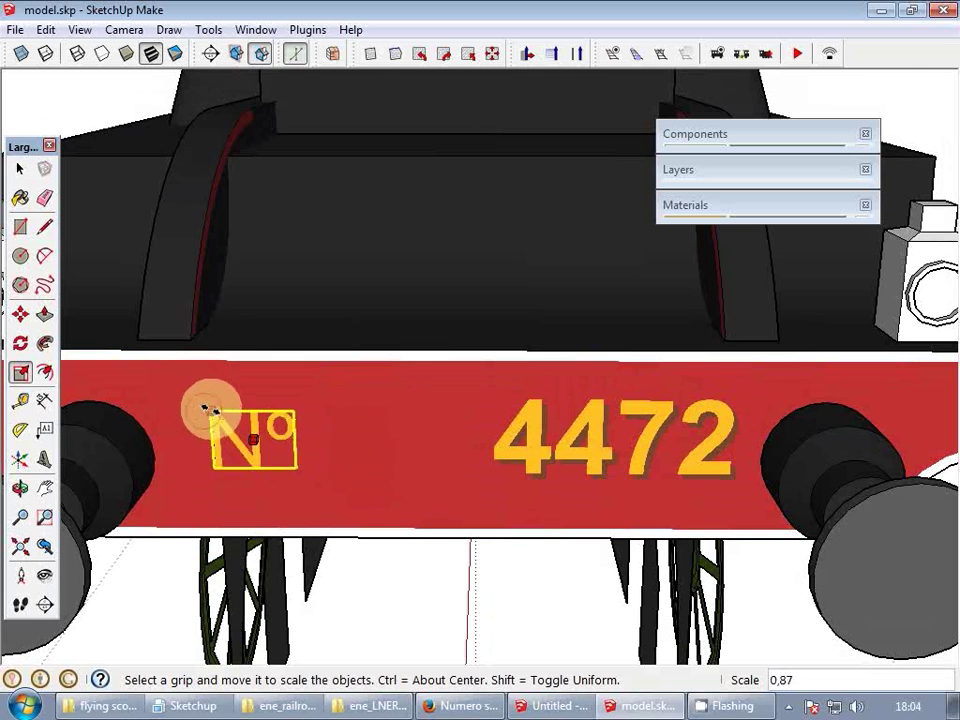
{"action": "key", "text": "Escape"}
- Show hidden geometry and move the Nº text vertically to line its top up with the top of the 4472 digits
{"action": "key", "text": "m"}
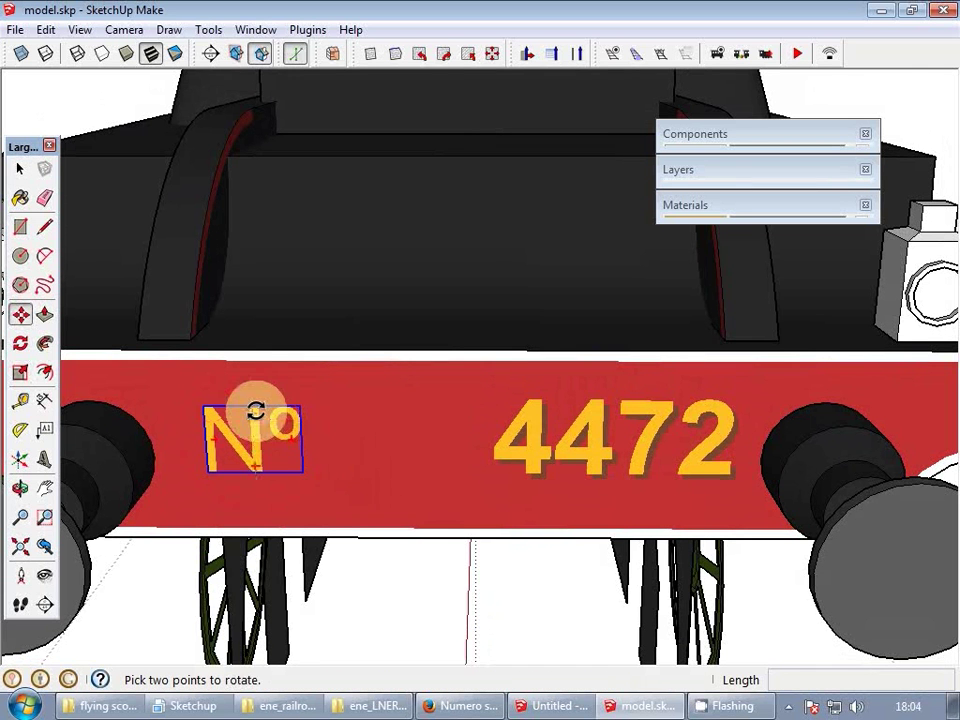
{"action": "key", "text": "alt+h"}
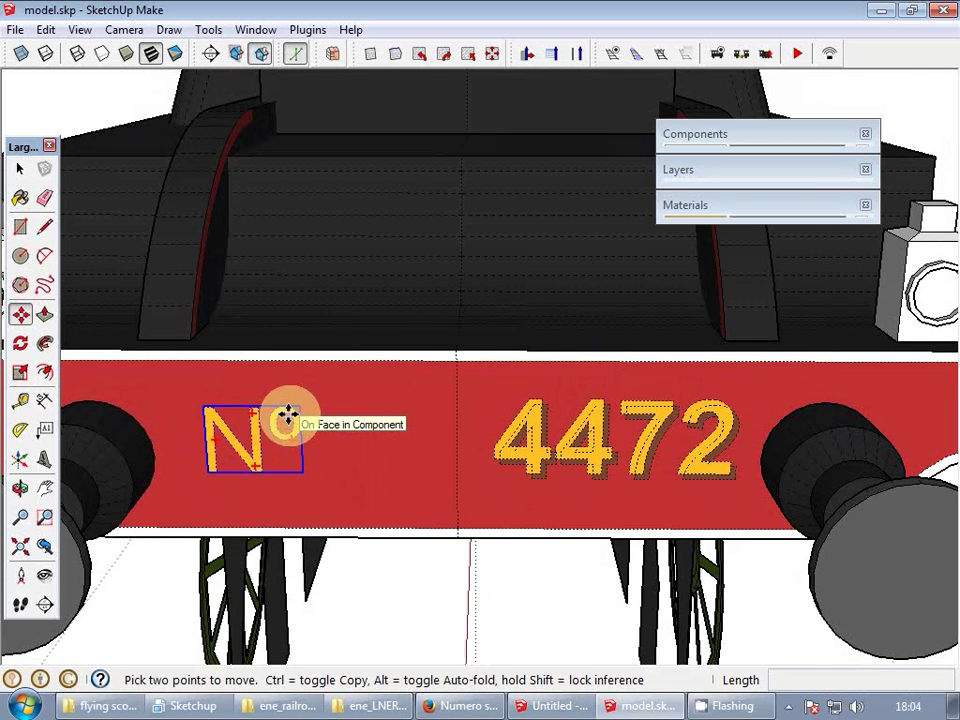
{"action": "scroll", "coordinate": [289, 417], "scroll_direction": "up", "scroll_amount": 3}
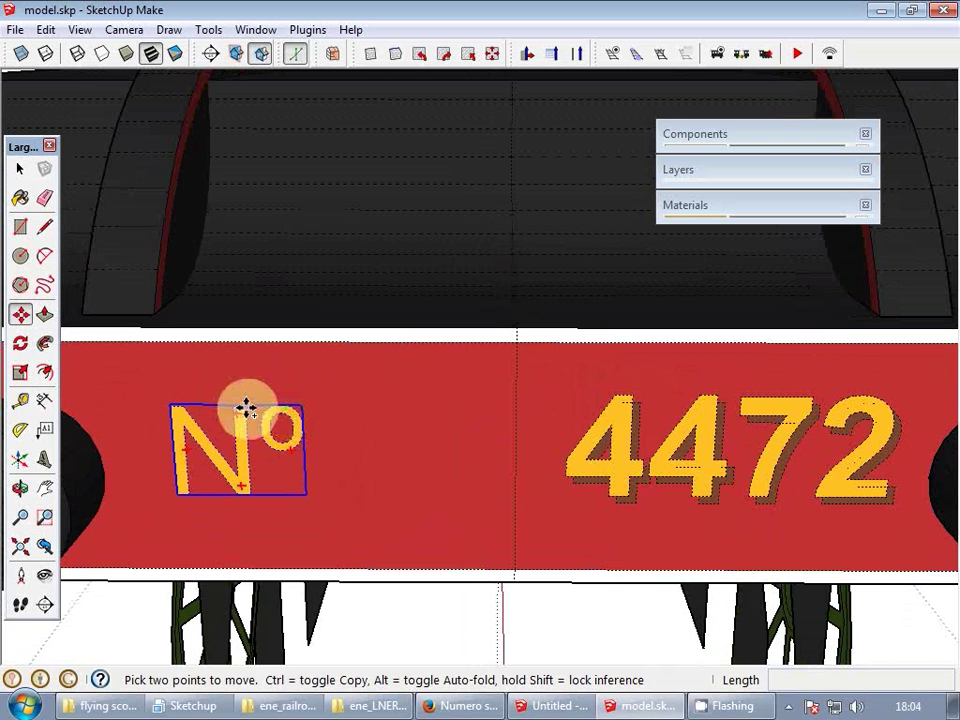
{"action": "left_click", "coordinate": [246, 407]}
{"action": "key", "text": "ctrl"}
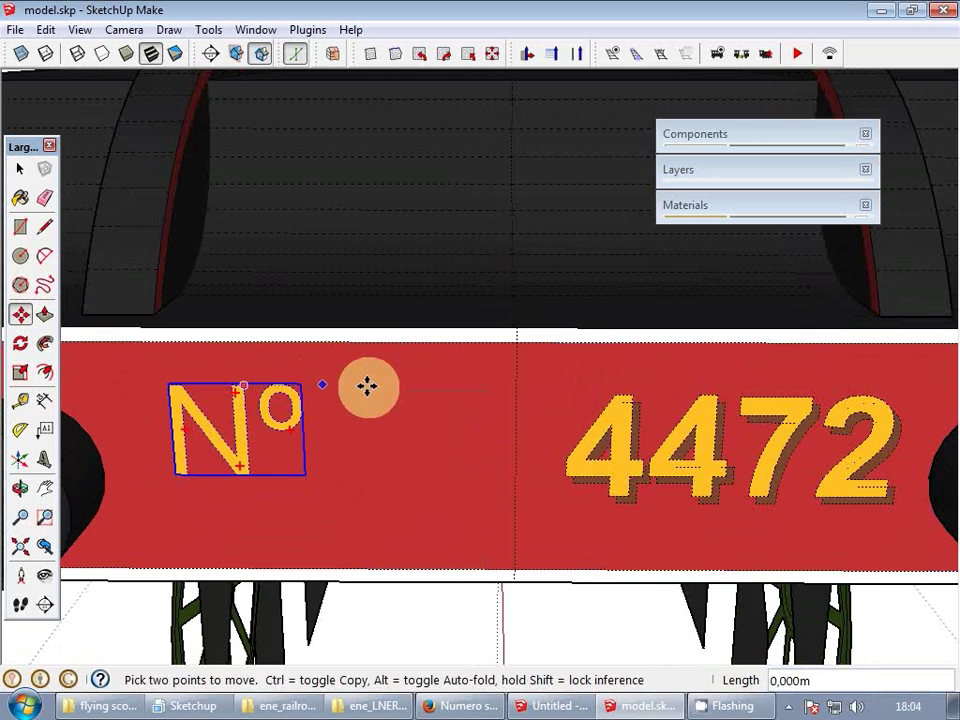
{"action": "left_click", "coordinate": [632, 394]}
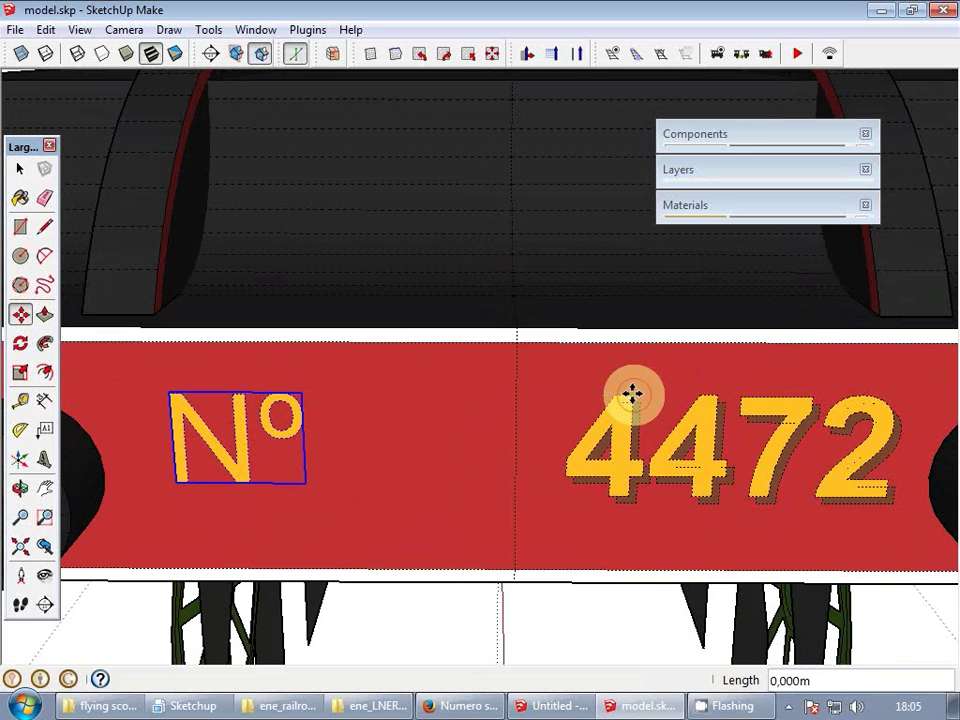
- Scale the Nº text vertically from its bottom edge to match the bottom of the 4472 digits
{"action": "key", "text": "s"}
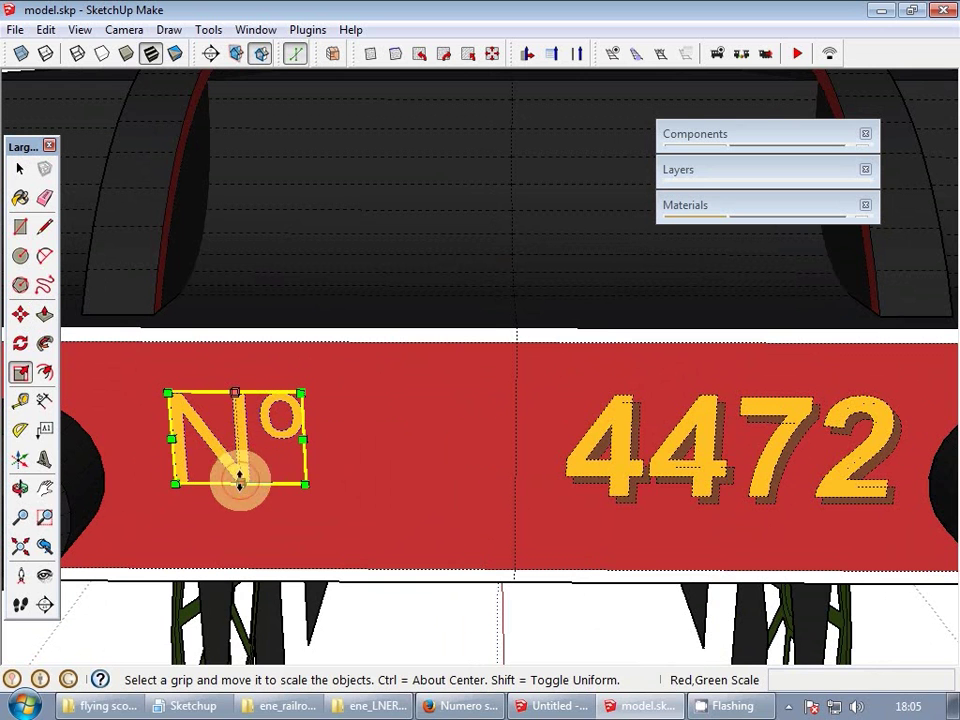
{"action": "left_click_drag", "start_coordinate": [239, 482], "coordinate": [617, 491]}
{"action": "key", "text": "space"}
{"action": "scroll", "coordinate": [503, 458], "scroll_direction": "down", "scroll_amount": 2}
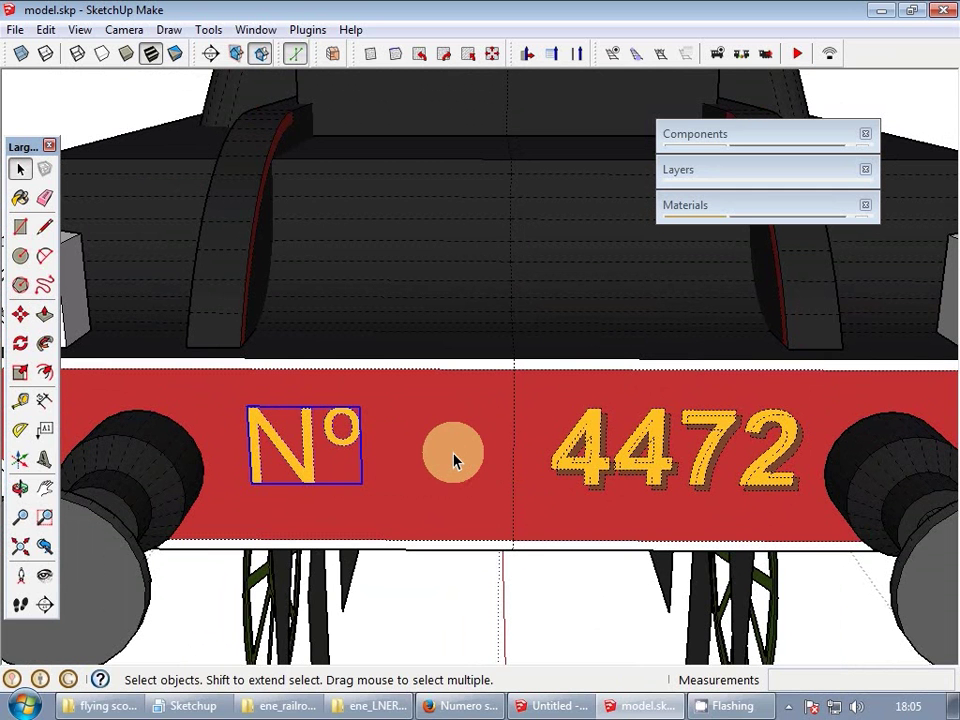
{"action": "key", "text": "m"}
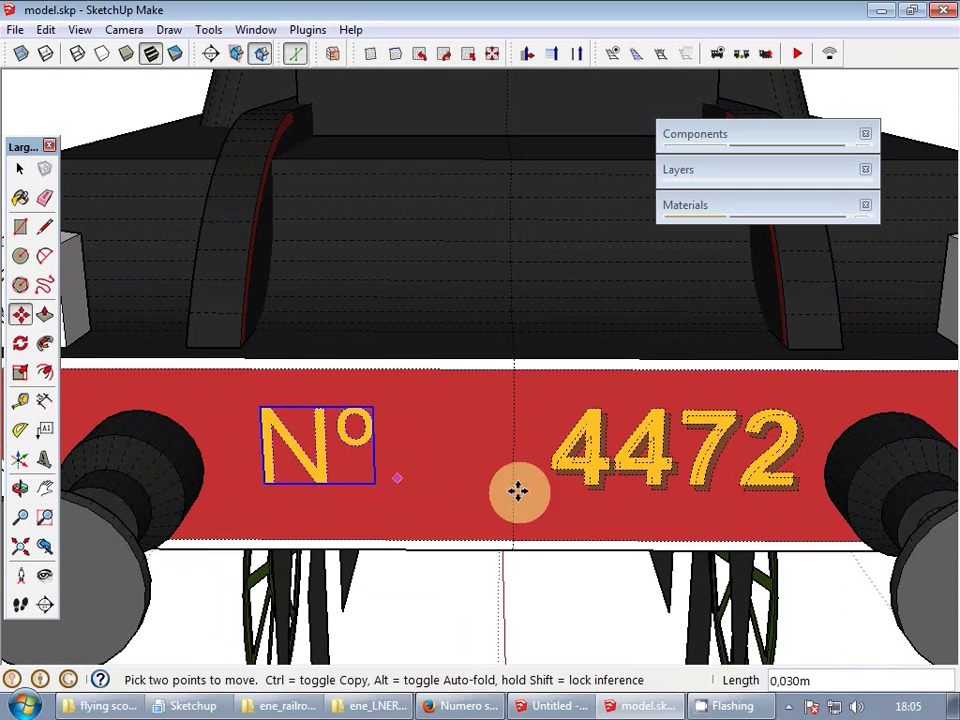
{"action": "key", "text": "space"}
{"action": "scroll", "coordinate": [606, 503], "scroll_direction": "up", "scroll_amount": 2}
{"action": "key", "text": "m"}
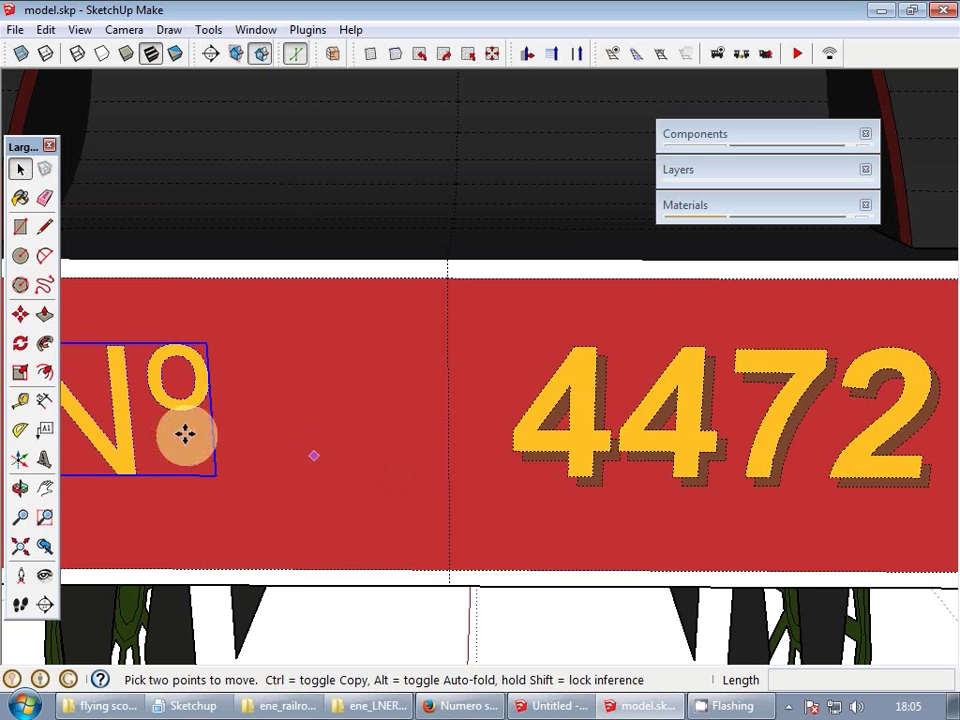
{"action": "left_click", "coordinate": [176, 414]}
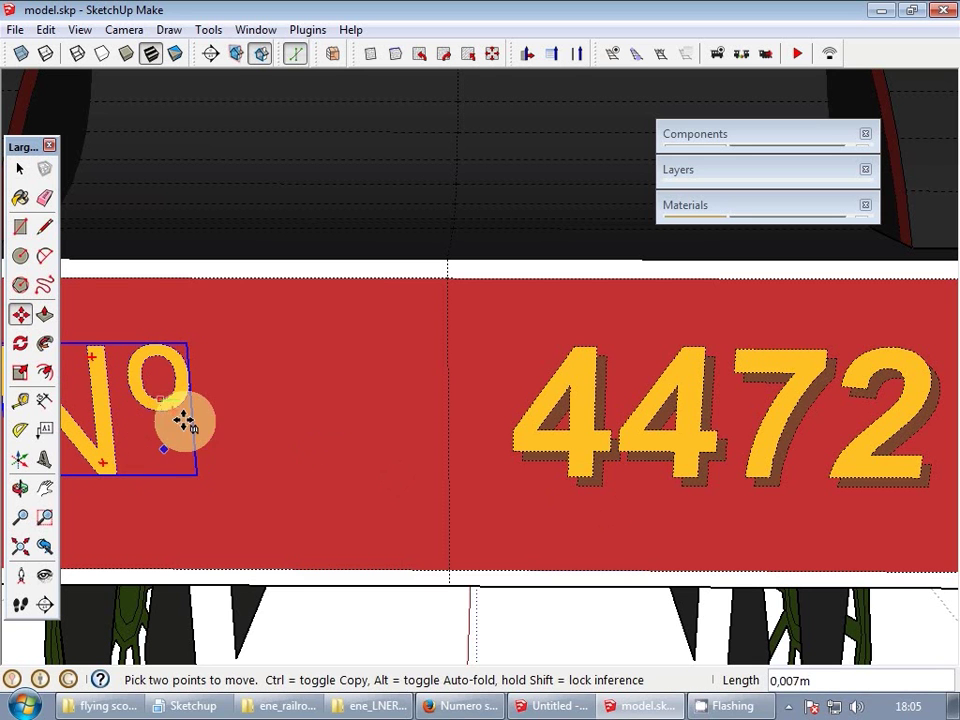
{"action": "left_click", "coordinate": [189, 399]}
{"action": "key", "text": "space"}
- Unglue the Nº text and copy it by the offset between the 4472 digits and their shadow
{"action": "right_click", "coordinate": [190, 405]}
{"action": "left_click", "coordinate": [242, 404]}
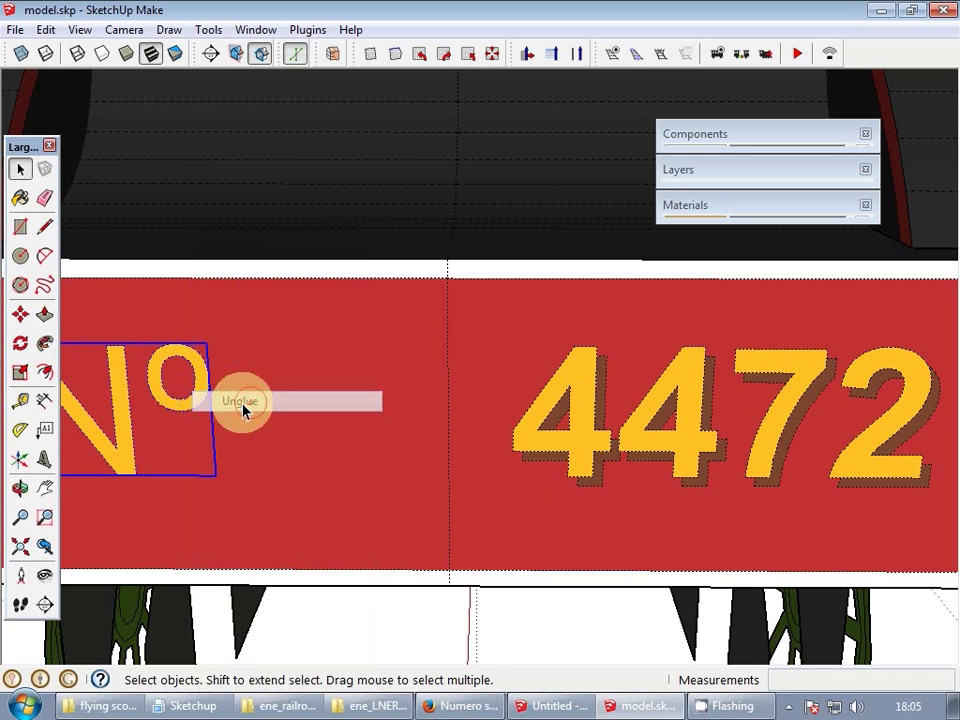
{"action": "key", "text": "q"}
{"action": "key", "text": "m"}
{"action": "left_click", "coordinate": [193, 407]}
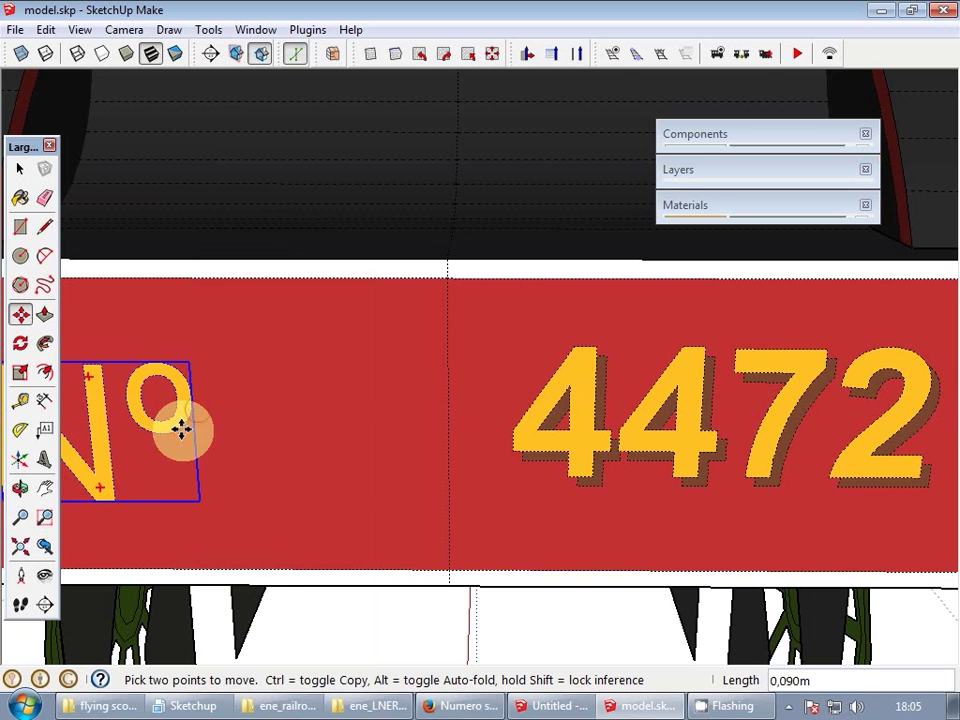
{"action": "key", "text": "Escape"}
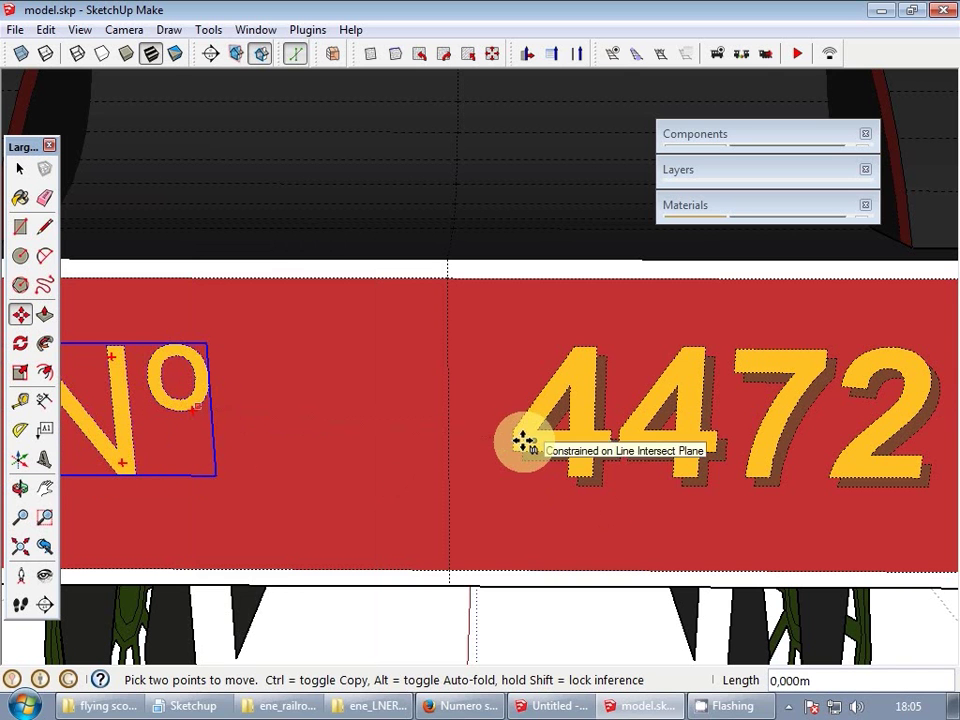
{"action": "left_click", "coordinate": [585, 474]}
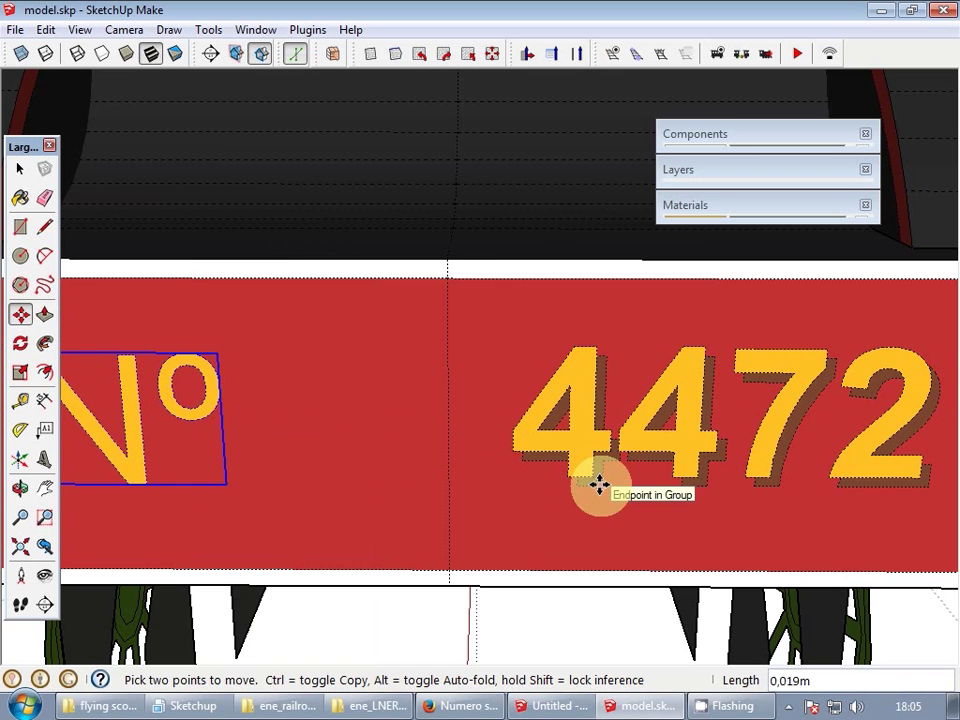
{"action": "key", "text": "ctrl"}
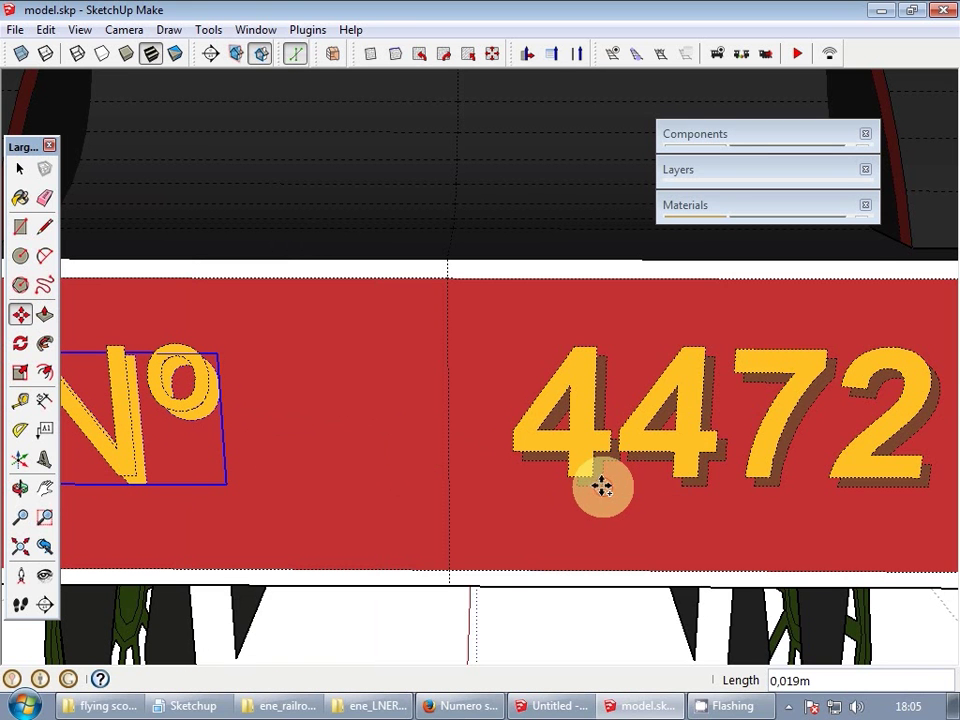
- Paint the offset Nº copy with the brown 0042_Sienna material sampled from the 4472 shadow
{"action": "key", "text": "b"}
{"action": "left_click", "coordinate": [602, 475], "text": "alt"}
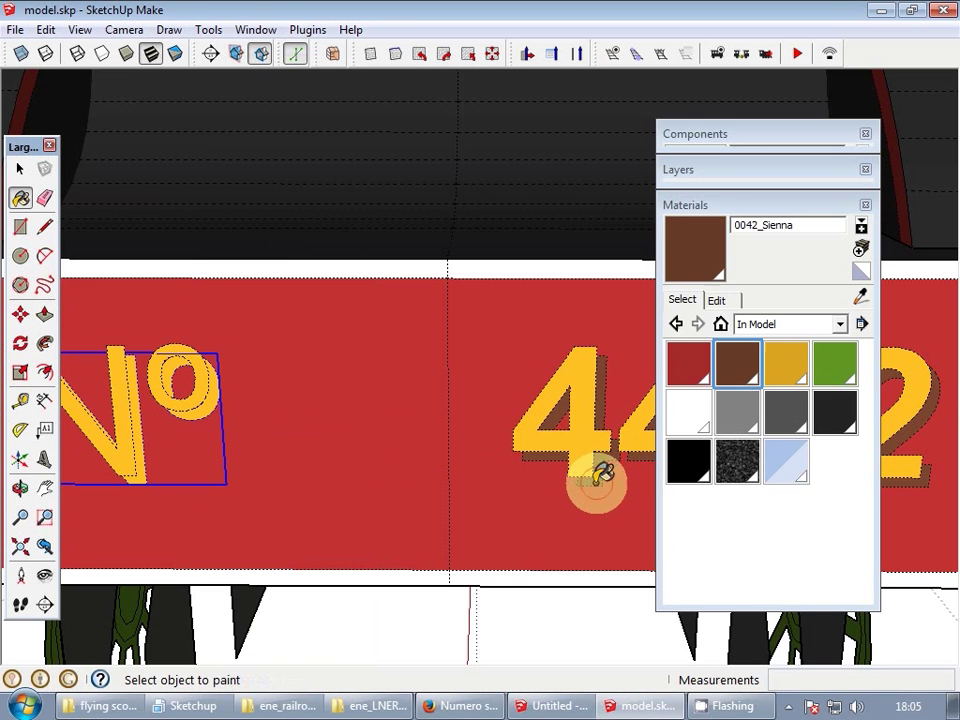
{"action": "key", "text": "alt"}
{"action": "left_click", "coordinate": [150, 468]}
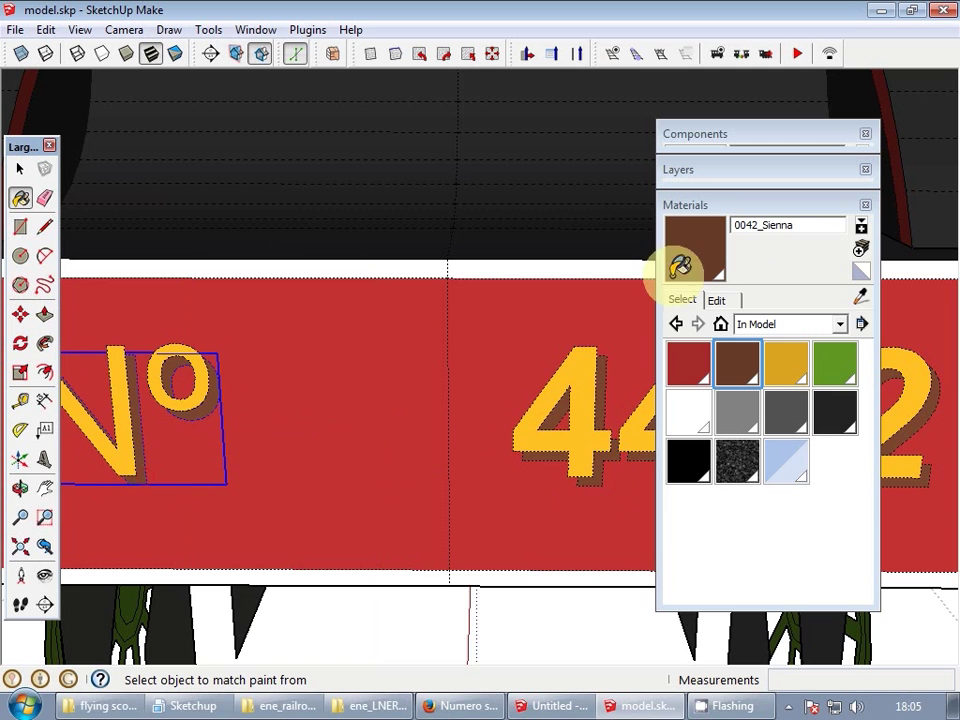
- Darken the 0042_Sienna shadow material to saturation 91 and luminance 18
{"action": "left_click", "coordinate": [717, 301]}
{"action": "mouse_move", "coordinate": [719, 422]}
{"action": "left_mouse_down"}
{"action": "mouse_move", "coordinate": [701, 420]}
{"action": "mouse_move", "coordinate": [714, 427]}
{"action": "left_mouse_up"}
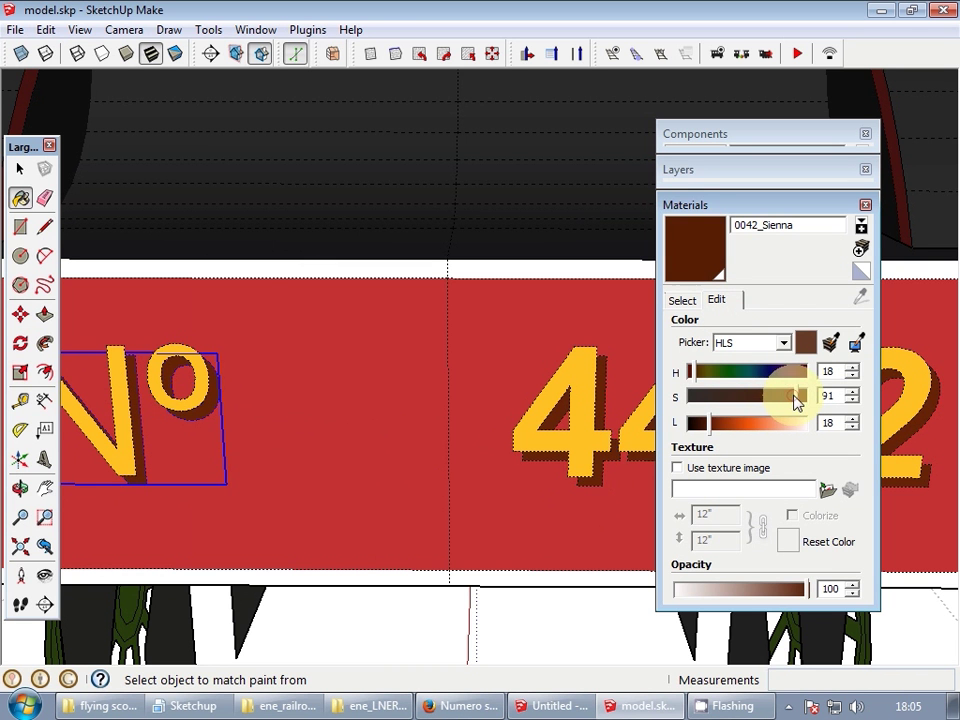
{"action": "left_click", "coordinate": [682, 300]}
{"action": "left_click", "coordinate": [700, 206]}
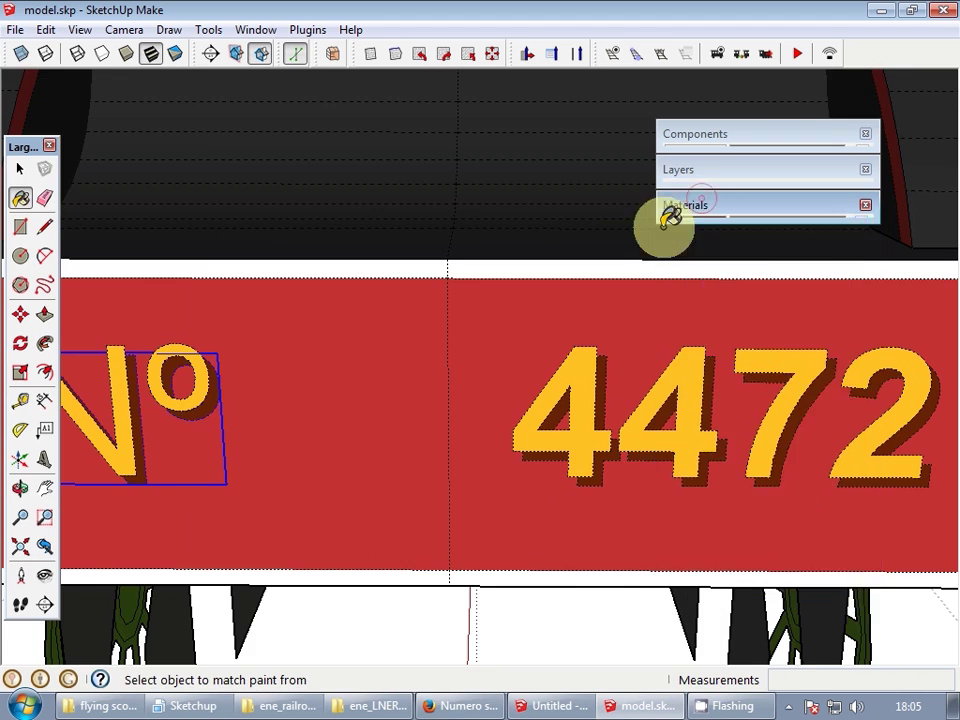
- Examine the front buffer beam lettering, and view the whole locomotive with its tender from the front corner
{"action": "scroll", "coordinate": [439, 362], "scroll_direction": "down", "scroll_amount": 4}
{"action": "key", "text": "space"}
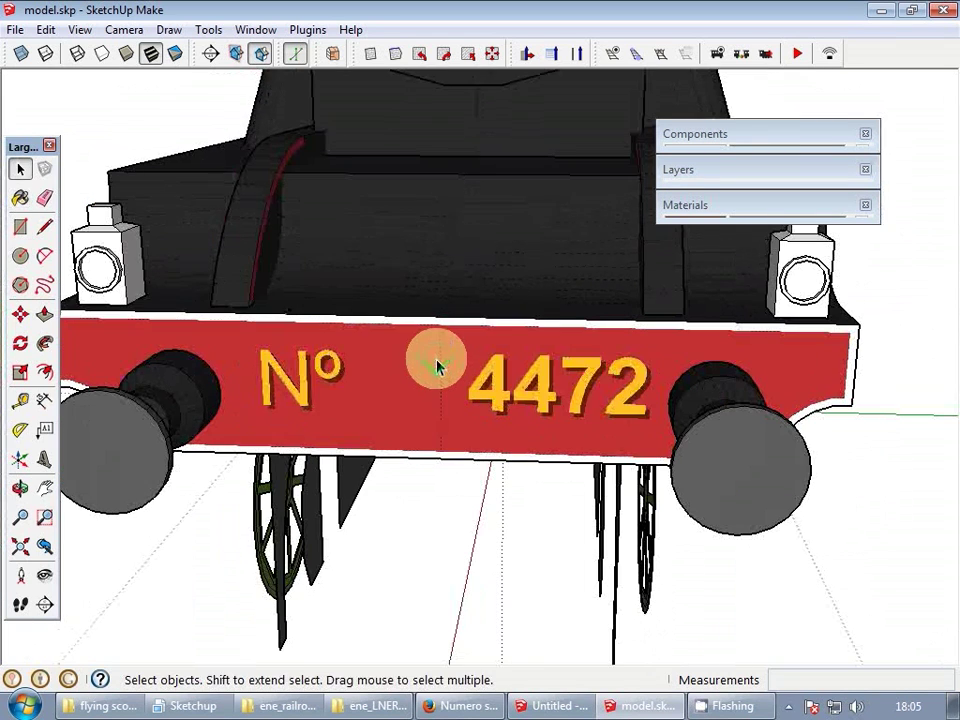
{"action": "key", "text": "h"}
{"action": "middle_click_drag", "start_coordinate": [526, 357], "coordinate": [375, 441]}
{"action": "key", "text": "Escape"}
{"action": "scroll", "coordinate": [486, 340], "scroll_direction": "down", "scroll_amount": 2}
{"action": "scroll", "coordinate": [486, 340], "scroll_direction": "down", "scroll_amount": 2}
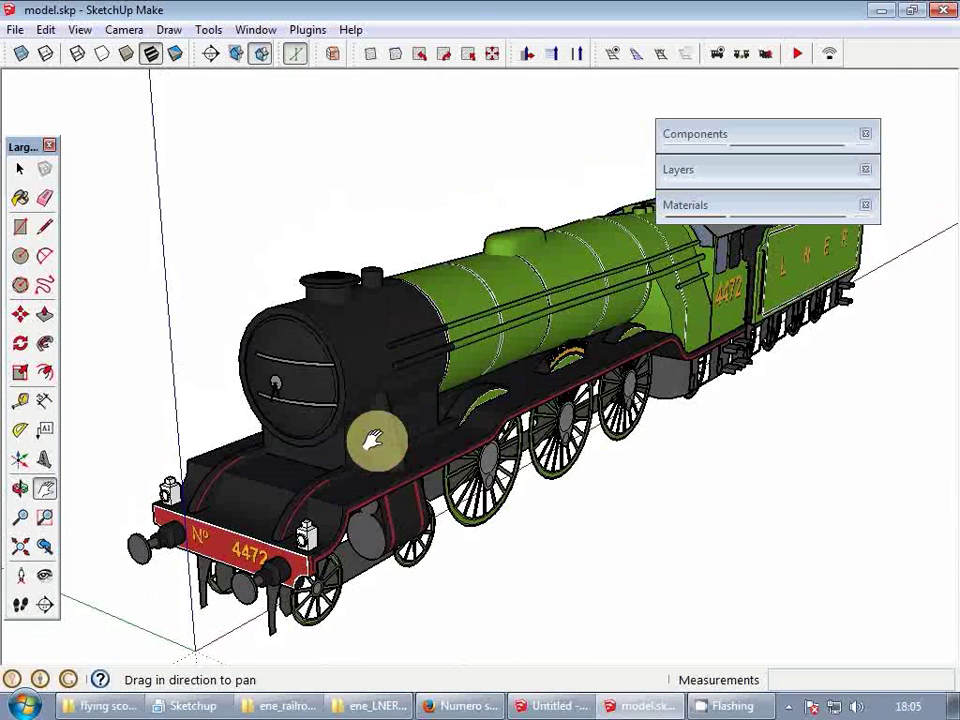
{"action": "key", "text": "space"}
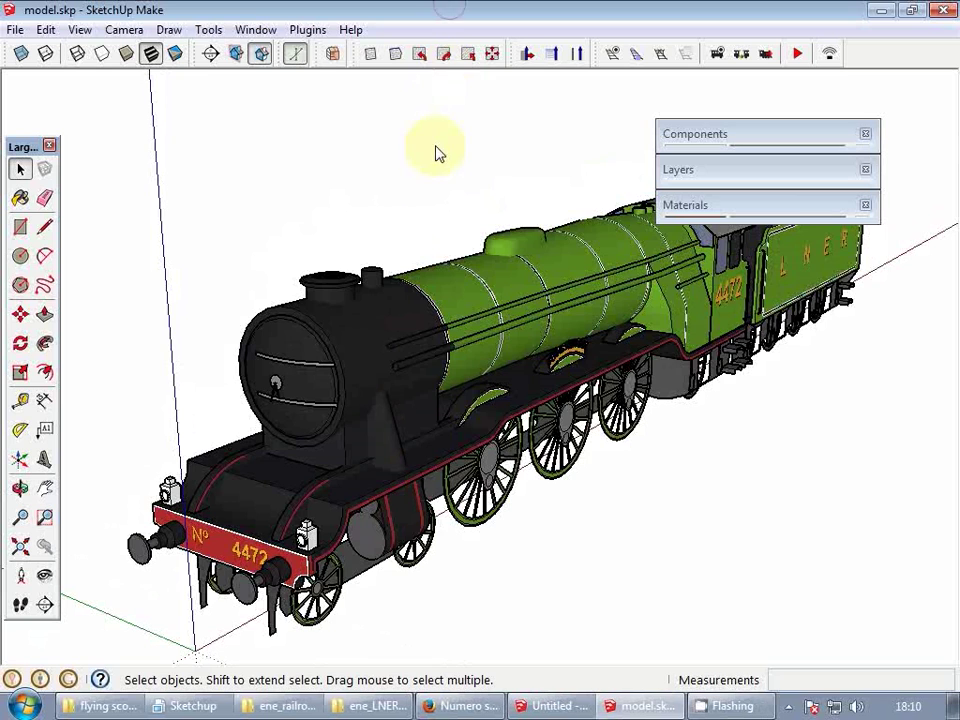
- Open the locomotive for editing and group the leading driving wheel with its counterpart on the far side
{"action": "left_click", "coordinate": [461, 401]}
{"action": "double_click", "coordinate": [505, 428]}
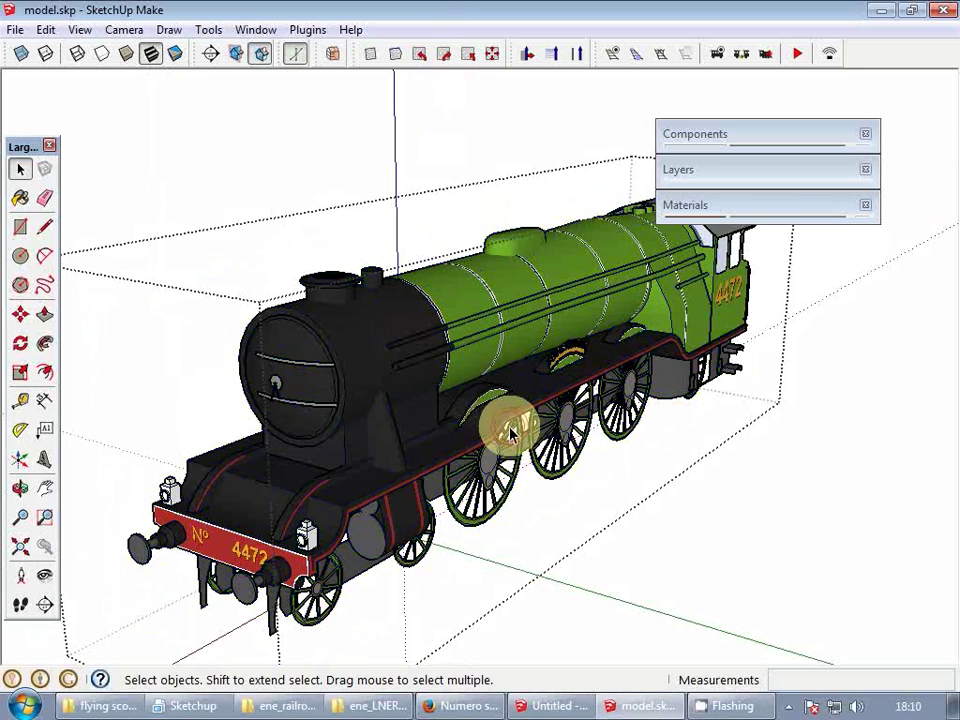
{"action": "left_click", "coordinate": [498, 506]}
{"action": "scroll", "coordinate": [492, 512], "scroll_direction": "up", "scroll_amount": 3}
{"action": "middle_click_drag", "start_coordinate": [488, 512], "coordinate": [329, 537]}
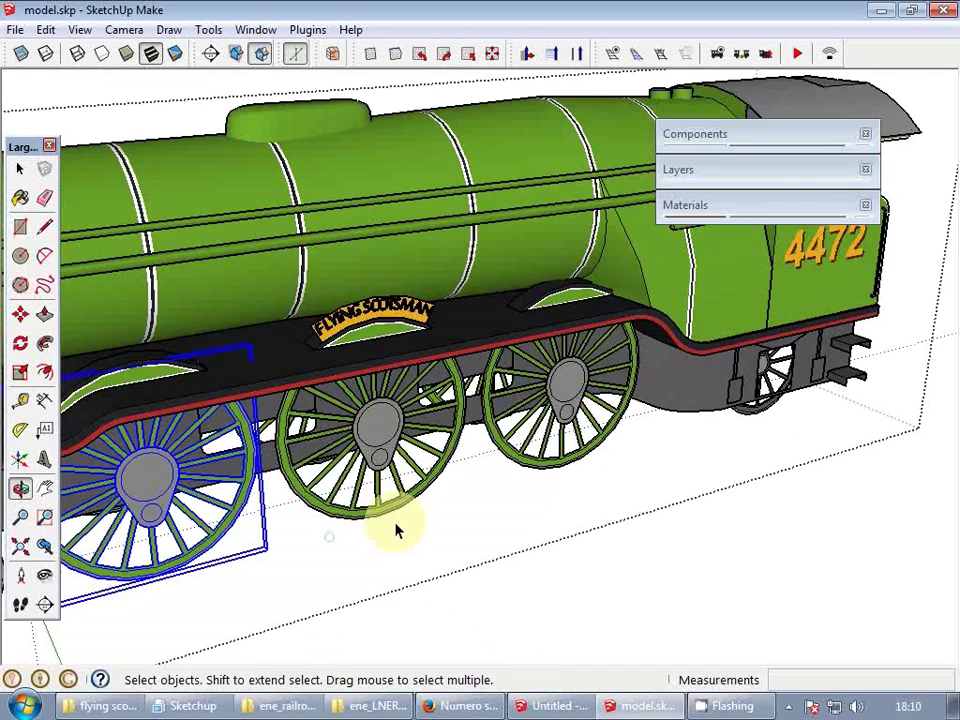
{"action": "scroll", "coordinate": [324, 476], "scroll_direction": "up", "scroll_amount": 2}
{"action": "middle_click_drag", "start_coordinate": [352, 482], "coordinate": [632, 450], "text": "shift"}
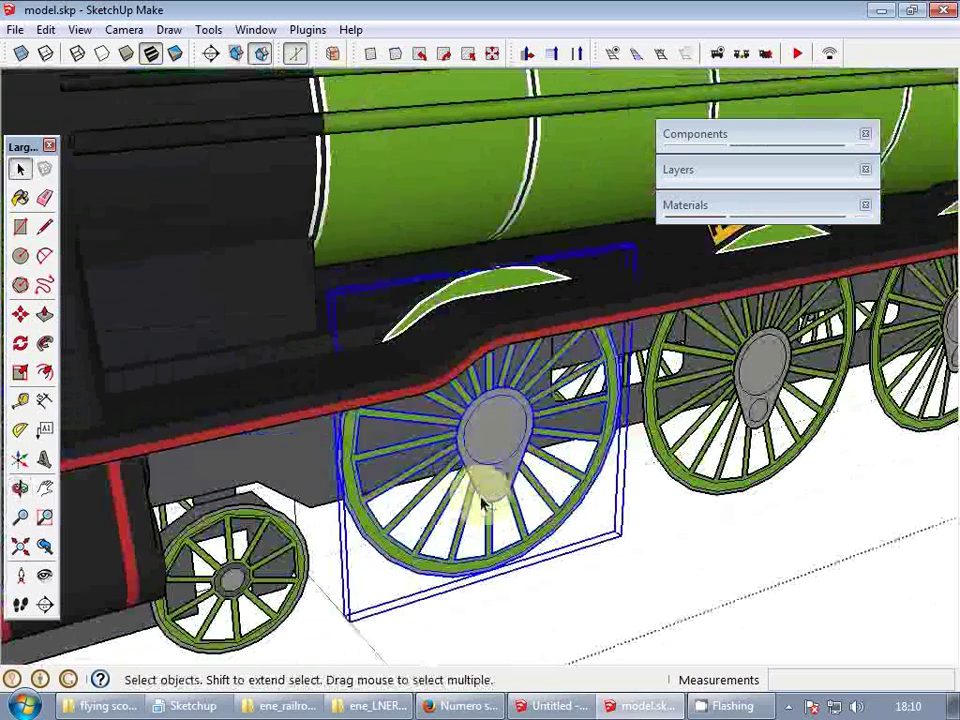
{"action": "middle_click_drag", "start_coordinate": [484, 505], "coordinate": [426, 386]}
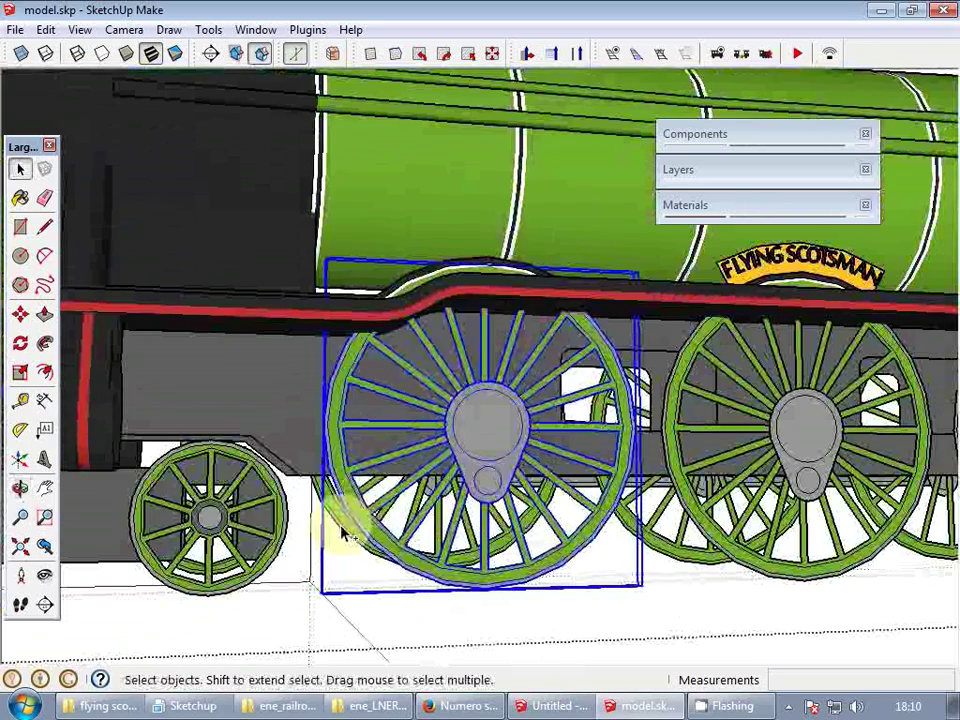
{"action": "right_click", "coordinate": [341, 517]}
{"action": "left_click", "coordinate": [431, 330]}
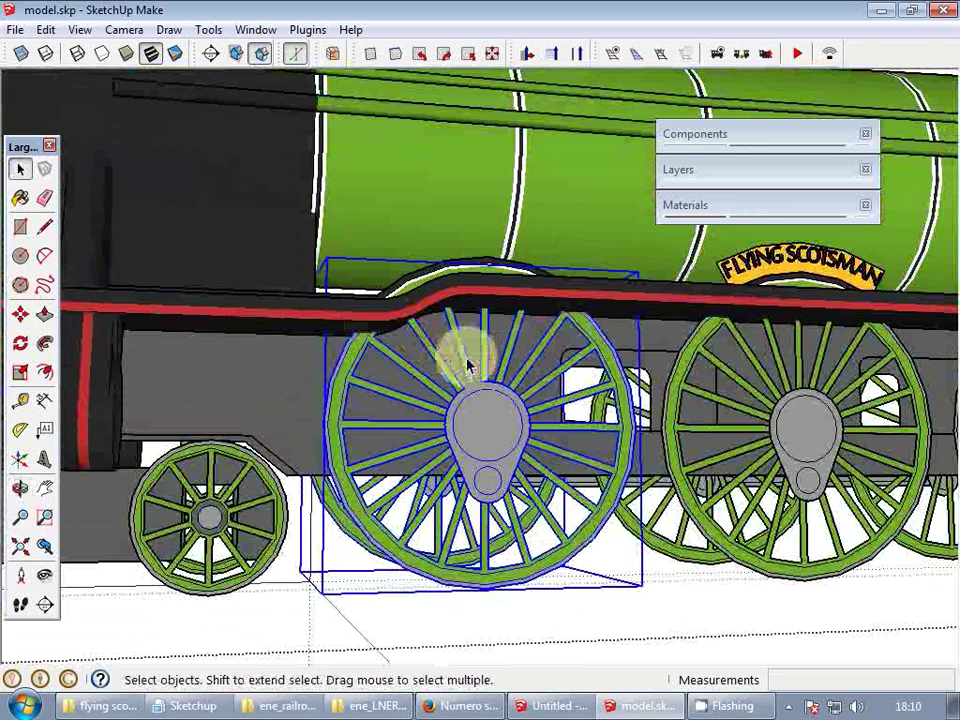
- Inside the wheel group, draw a vertical line across the hub circle and a short horizontal line from its midpoint
{"action": "double_click", "coordinate": [484, 454]}
{"action": "scroll", "coordinate": [490, 460], "scroll_direction": "up", "scroll_amount": 2}
{"action": "key", "text": "l"}
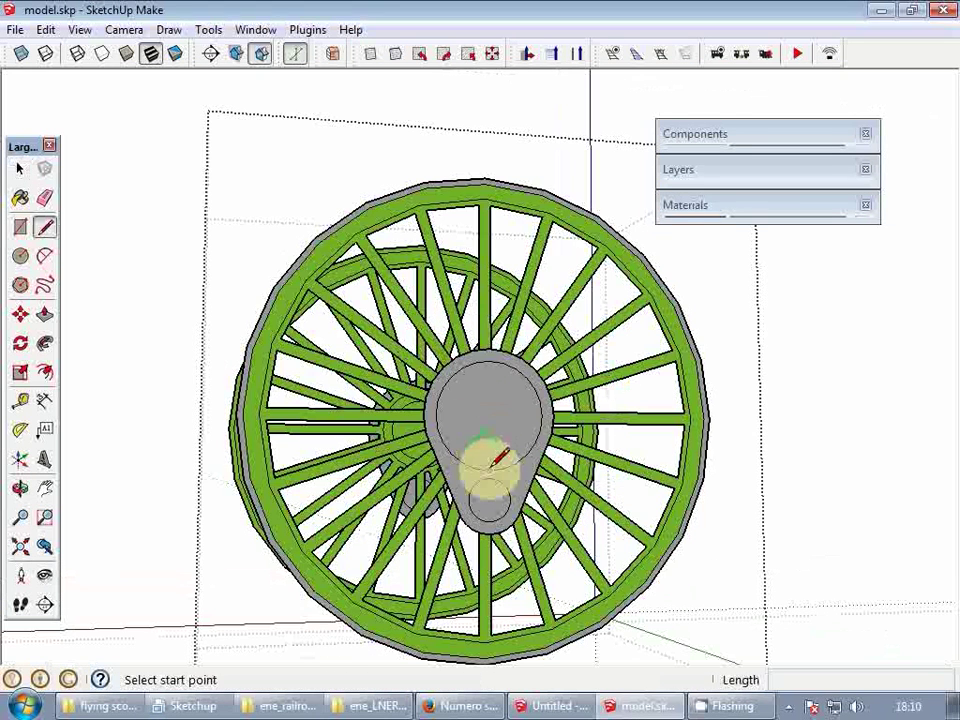
{"action": "left_click", "coordinate": [489, 467]}
{"action": "left_click", "coordinate": [490, 358]}
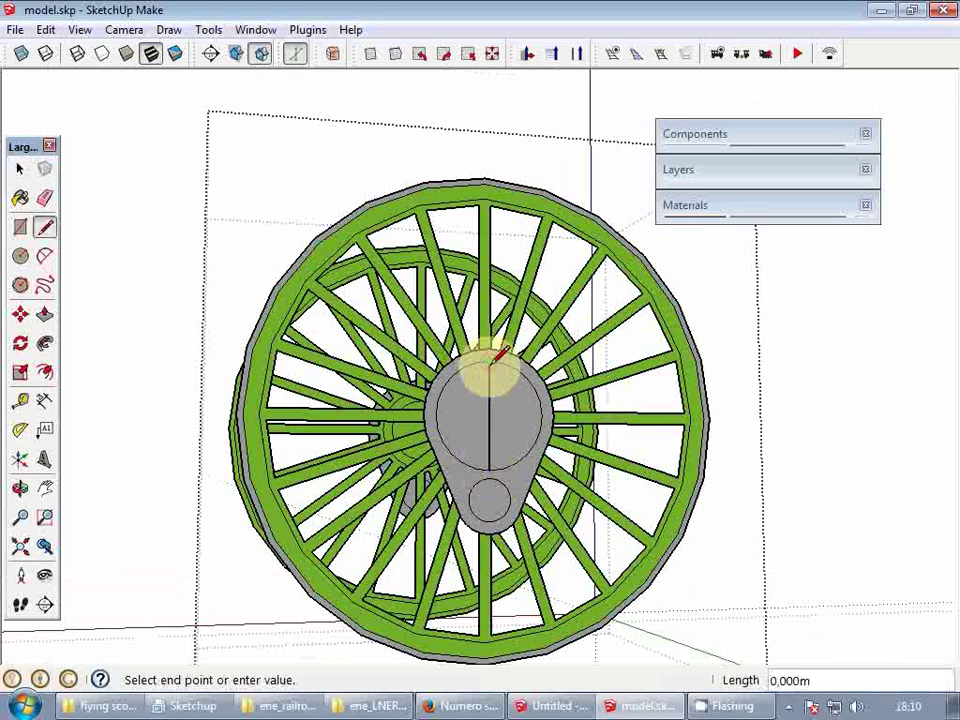
{"action": "key", "text": "Escape"}
{"action": "left_click", "coordinate": [490, 413]}
{"action": "left_click", "coordinate": [465, 413]}
{"action": "key", "text": "space"}
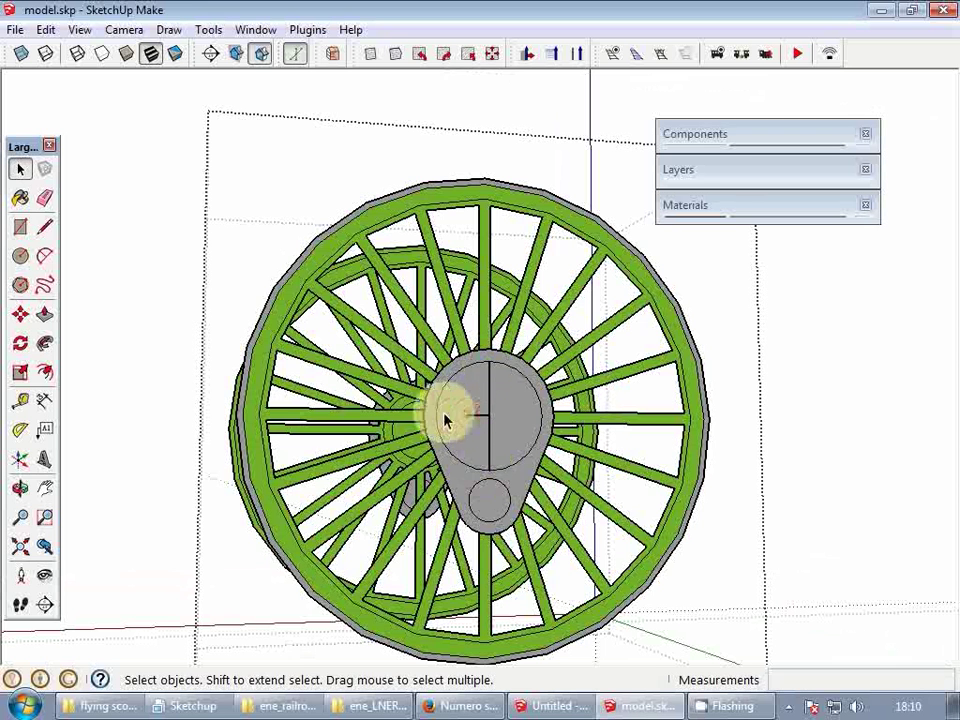
- Place the wheel group's axes with their origin at the hub centre, aligned to the two helper lines
{"action": "left_click", "coordinate": [19, 459]}
{"action": "key", "text": "space"}
{"action": "right_click", "coordinate": [272, 629]}
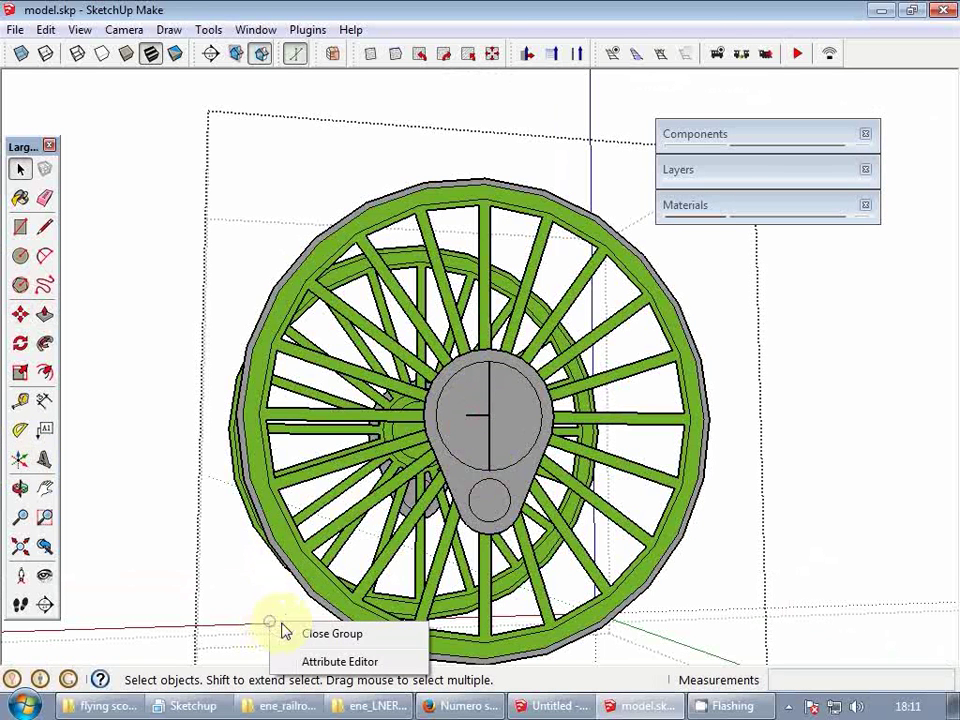
{"action": "right_click", "coordinate": [251, 626]}
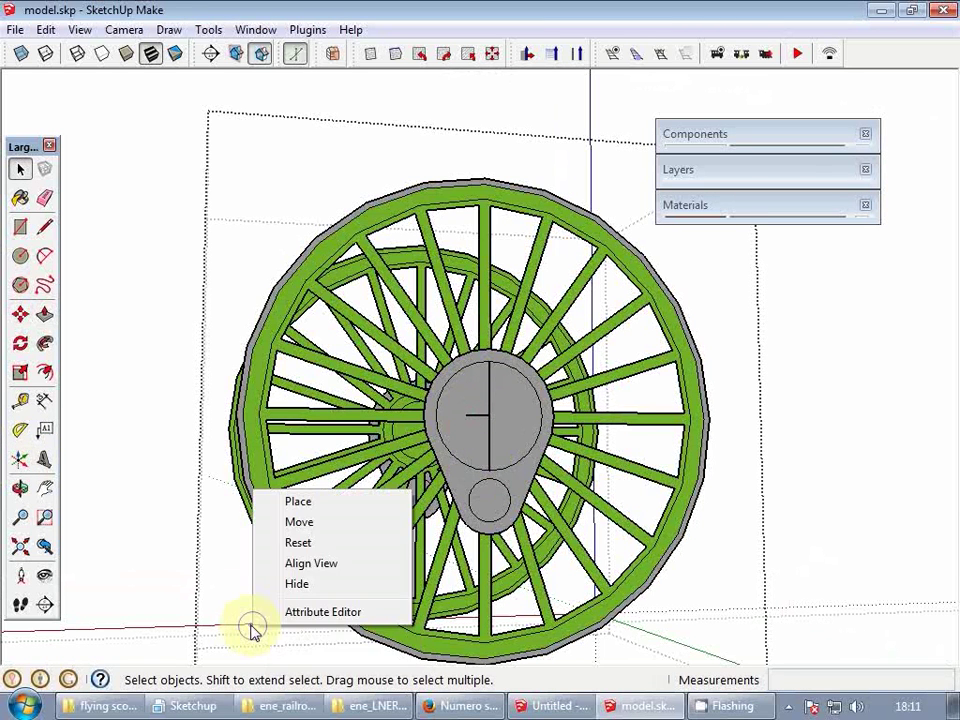
{"action": "left_click", "coordinate": [299, 503]}
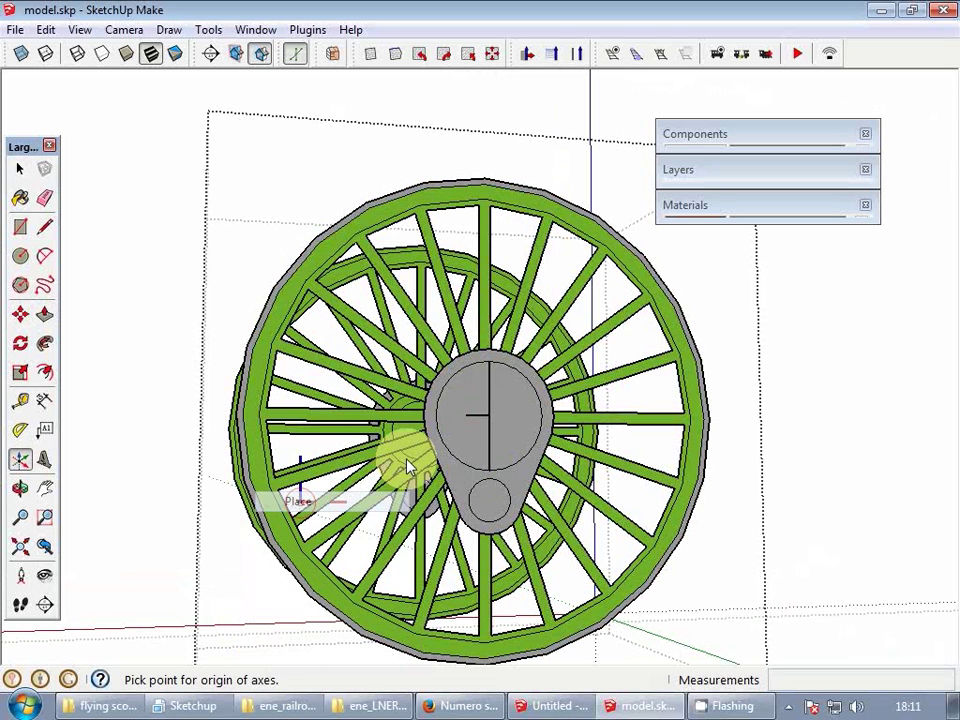
{"action": "left_click", "coordinate": [456, 422]}
- Erase the helper lines from the wheel hub
{"action": "middle_click_drag", "start_coordinate": [471, 396], "coordinate": [511, 512]}
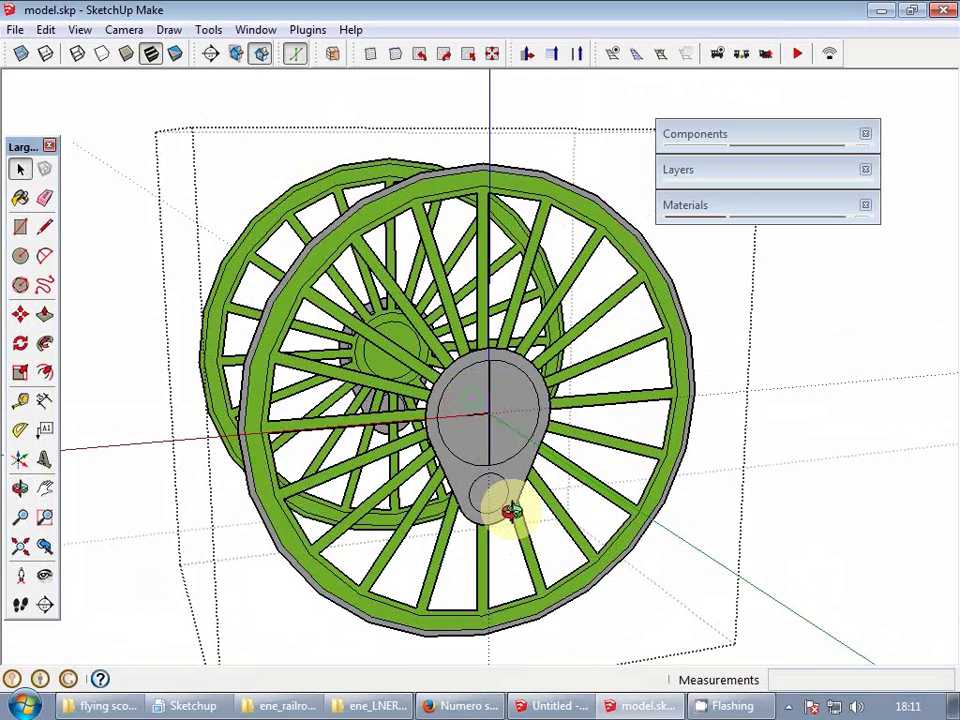
{"action": "middle_click_drag", "start_coordinate": [486, 414], "coordinate": [491, 439]}
{"action": "key", "text": "e"}
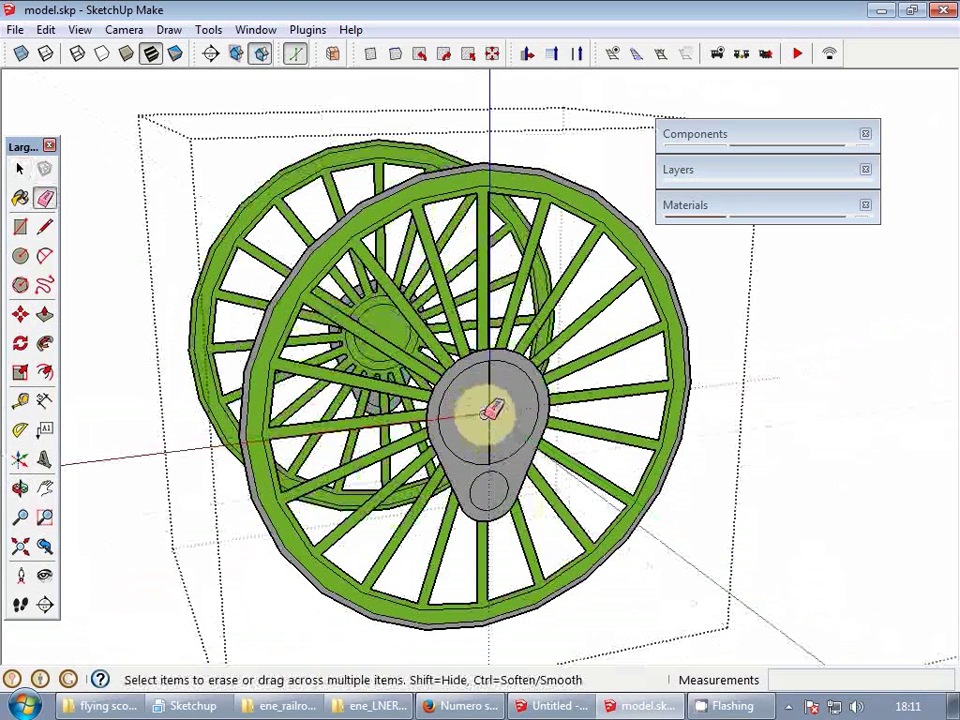
{"action": "key", "text": "space"}
{"action": "scroll", "coordinate": [492, 418], "scroll_direction": "down", "scroll_amount": 3}
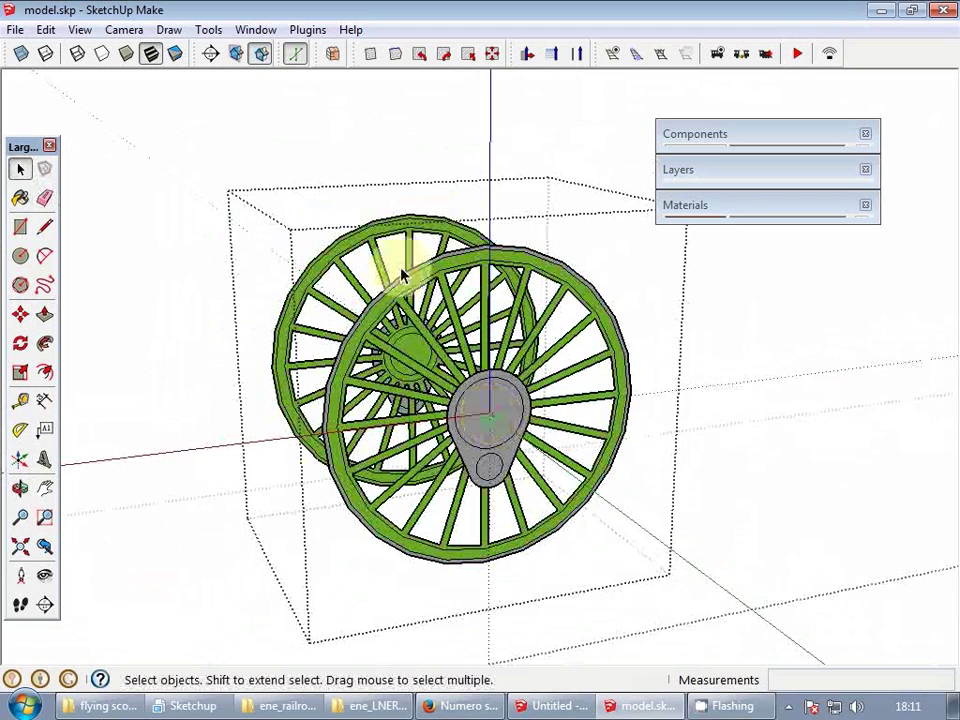
- Open the near leading wheel and query its rim in the Ruby Console with cycle = Sketchup.active_model.selection[0].curve.length
{"action": "scroll", "coordinate": [418, 275], "scroll_direction": "up", "scroll_amount": 2}
{"action": "left_click", "coordinate": [421, 285]}
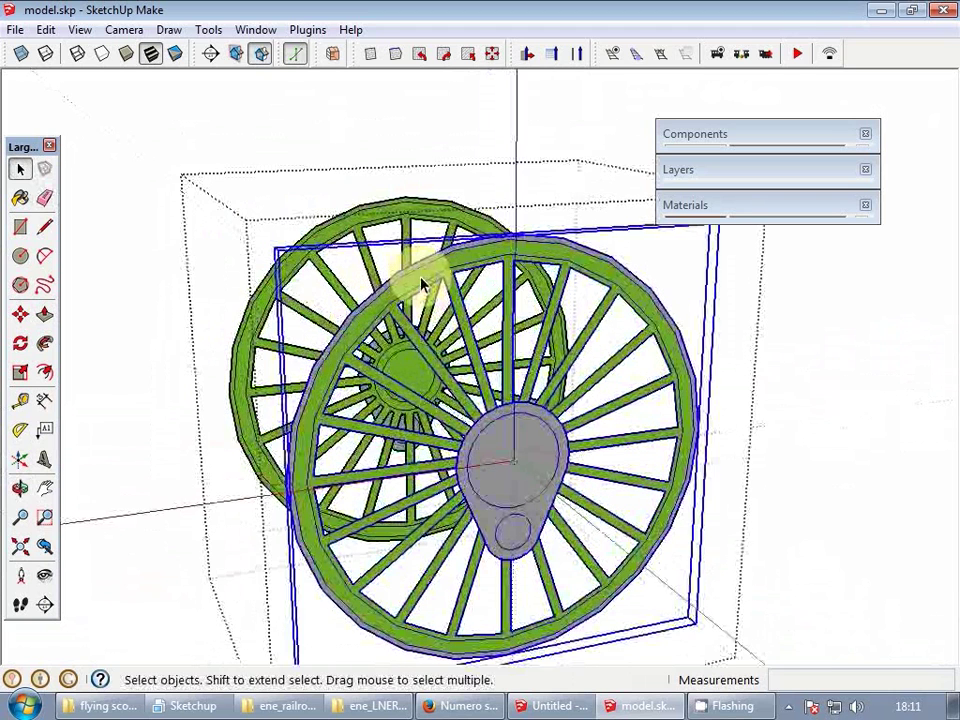
{"action": "double_click", "coordinate": [421, 285]}
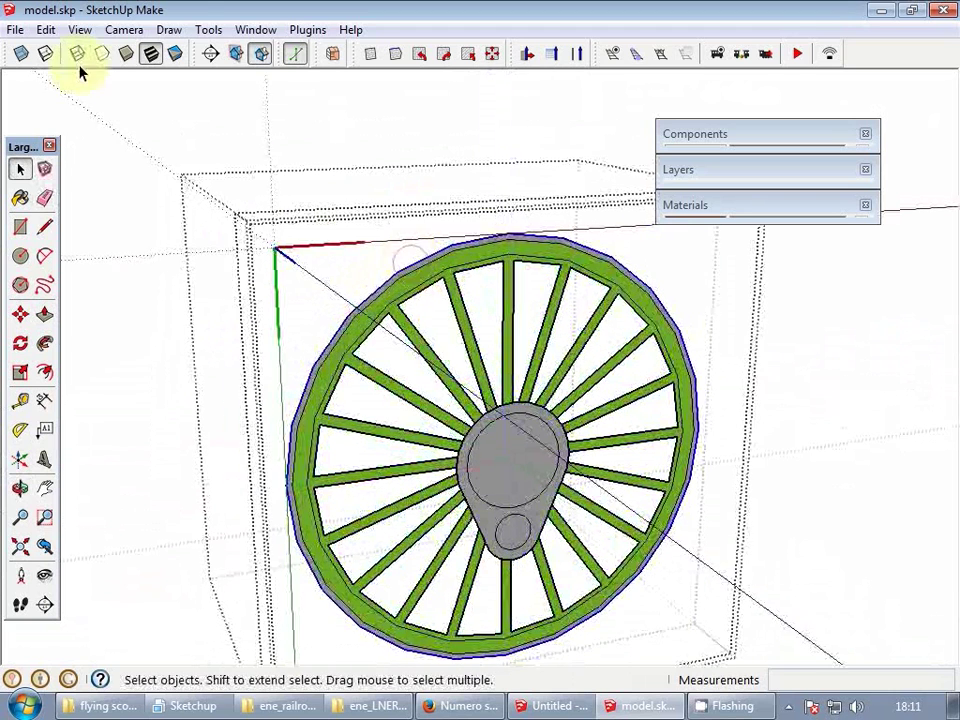
{"action": "left_click", "coordinate": [252, 29]}
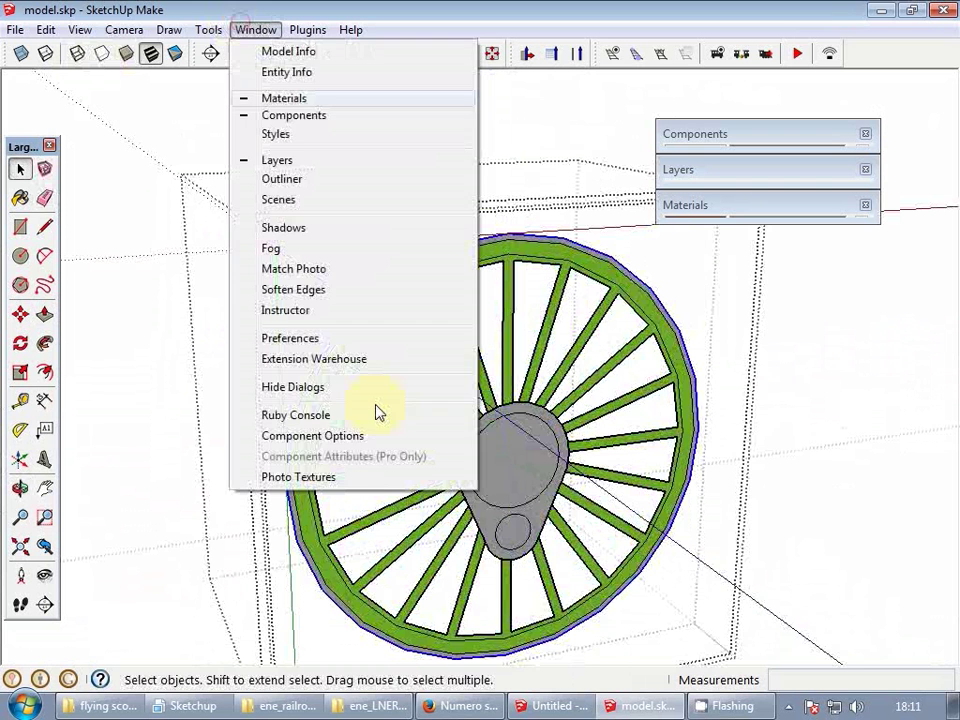
{"action": "left_click", "coordinate": [300, 416]}
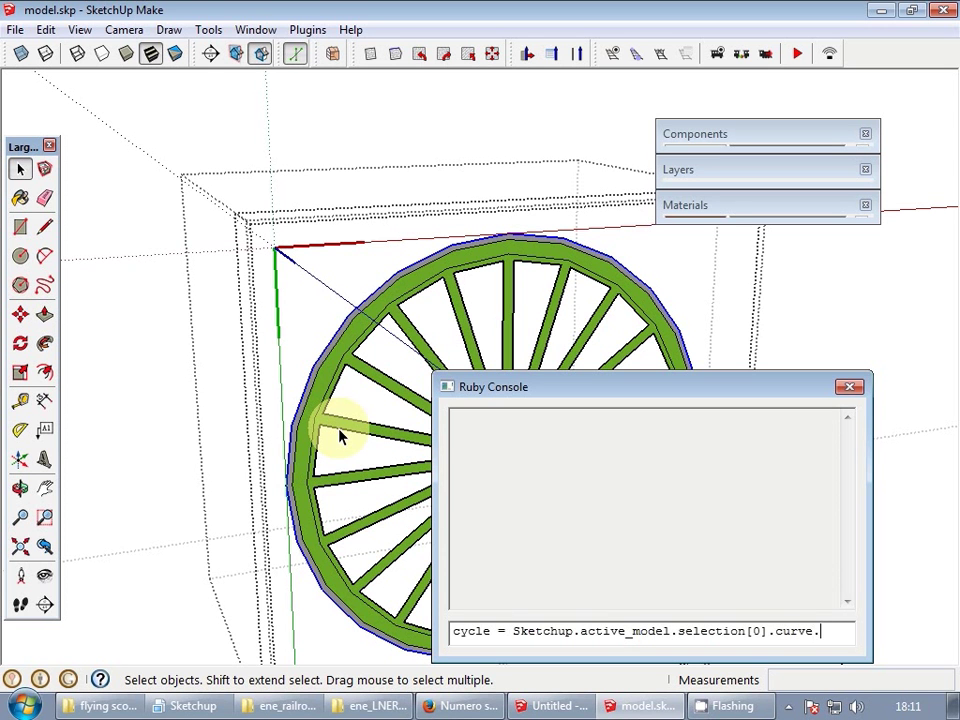
{"action": "type", "text": "gth"}
{"action": "key", "text": "Return"}
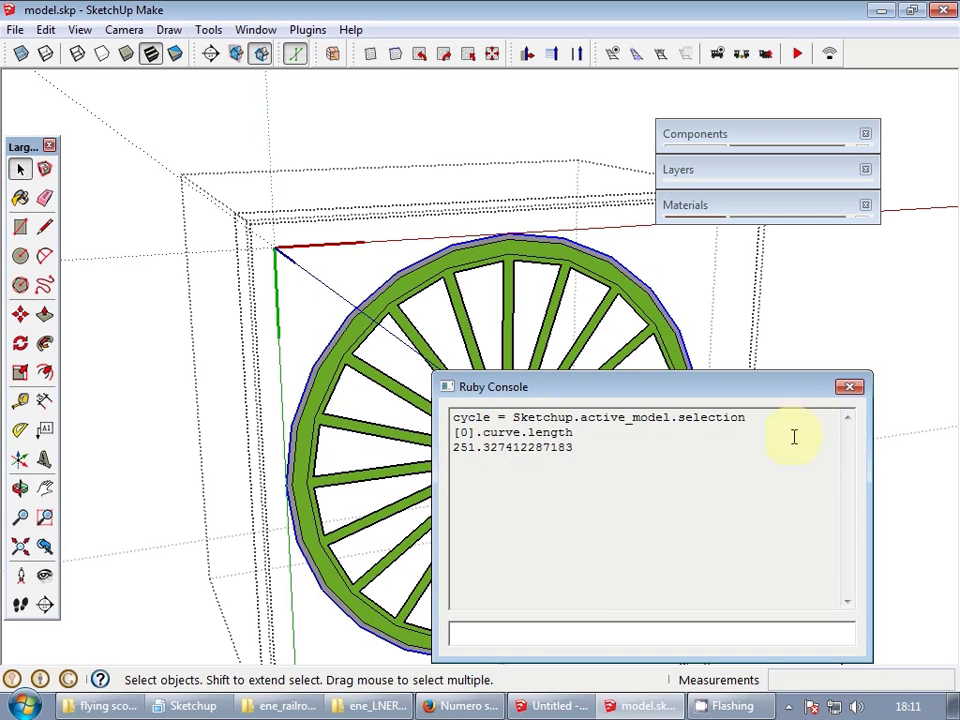
{"action": "left_click", "coordinate": [849, 387]}
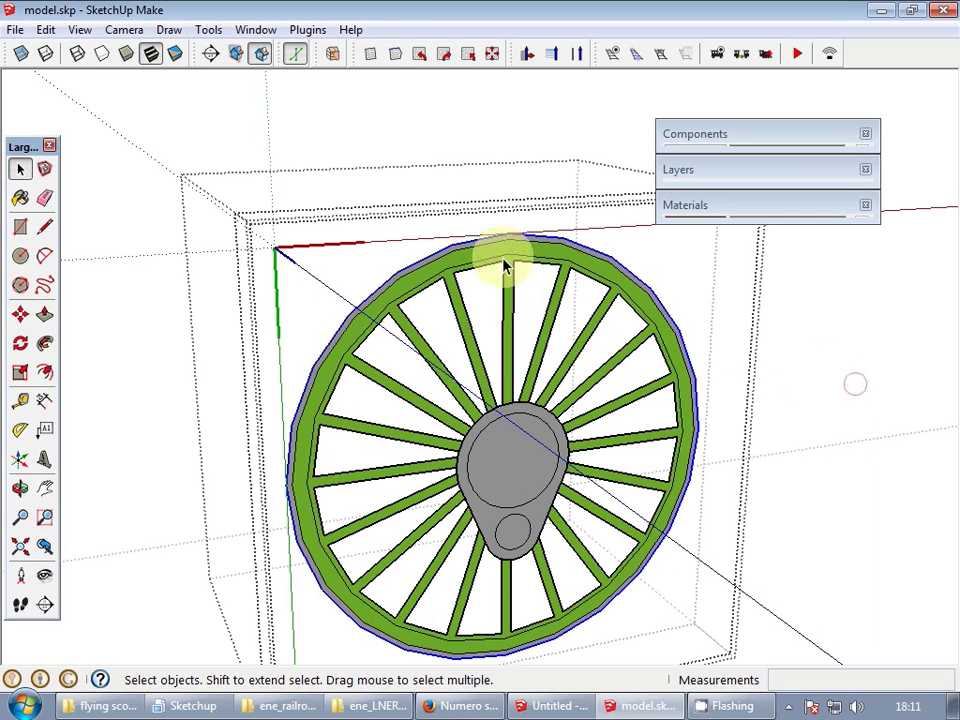
- Leave the wheel and its enclosing group to return to the locomotive's editing level
{"action": "scroll", "coordinate": [500, 255], "scroll_direction": "down", "scroll_amount": 2}
{"action": "scroll", "coordinate": [499, 256], "scroll_direction": "down", "scroll_amount": 3}
{"action": "key", "text": "p"}
{"action": "key", "text": "space"}
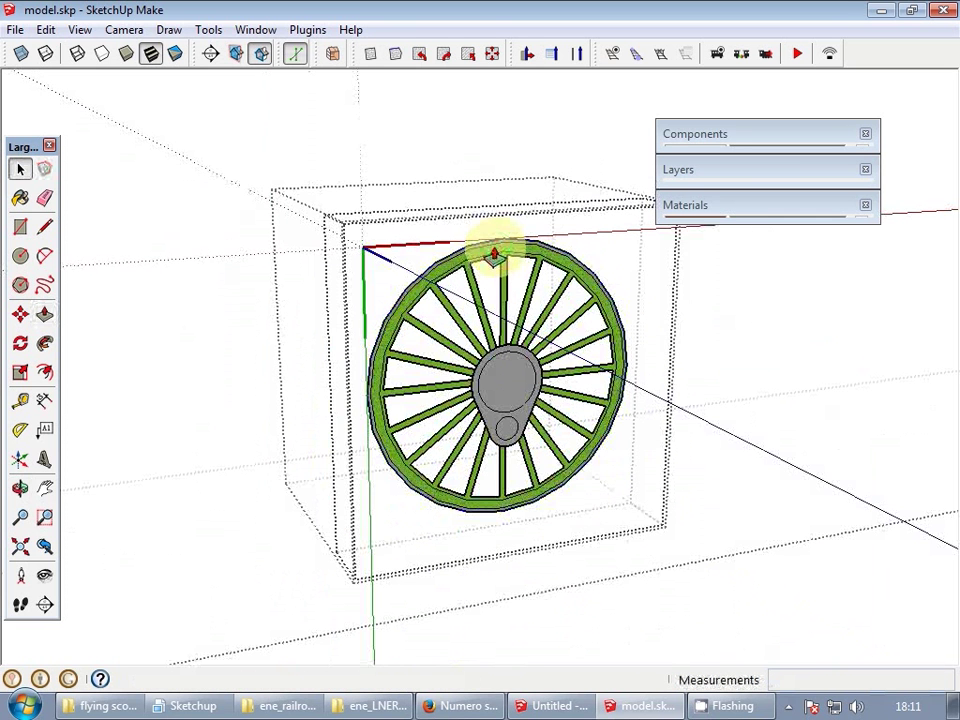
{"action": "scroll", "coordinate": [497, 256], "scroll_direction": "down", "scroll_amount": 1}
{"action": "key", "text": "Escape"}
{"action": "scroll", "coordinate": [497, 254], "scroll_direction": "down", "scroll_amount": 1}
{"action": "key", "text": "Escape"}
{"action": "scroll", "coordinate": [499, 279], "scroll_direction": "up", "scroll_amount": 2}
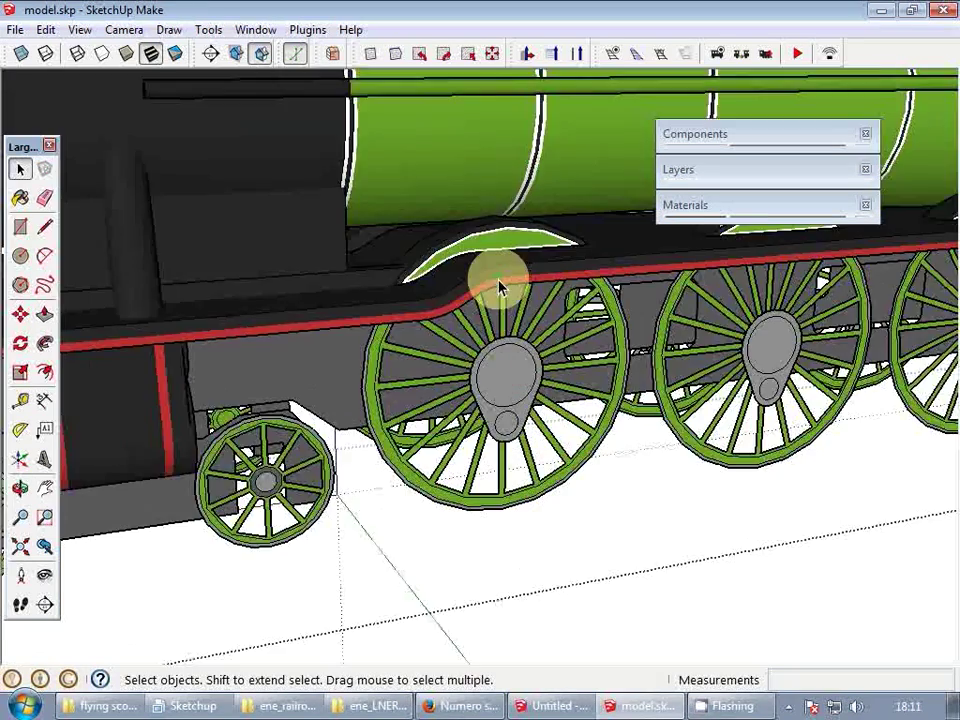
- Delete the far-side middle and rear driving wheels of the locomotive
{"action": "scroll", "coordinate": [499, 279], "scroll_direction": "down", "scroll_amount": 3}
{"action": "left_click", "coordinate": [648, 402]}
{"action": "middle_click_drag", "start_coordinate": [660, 390], "coordinate": [512, 298]}
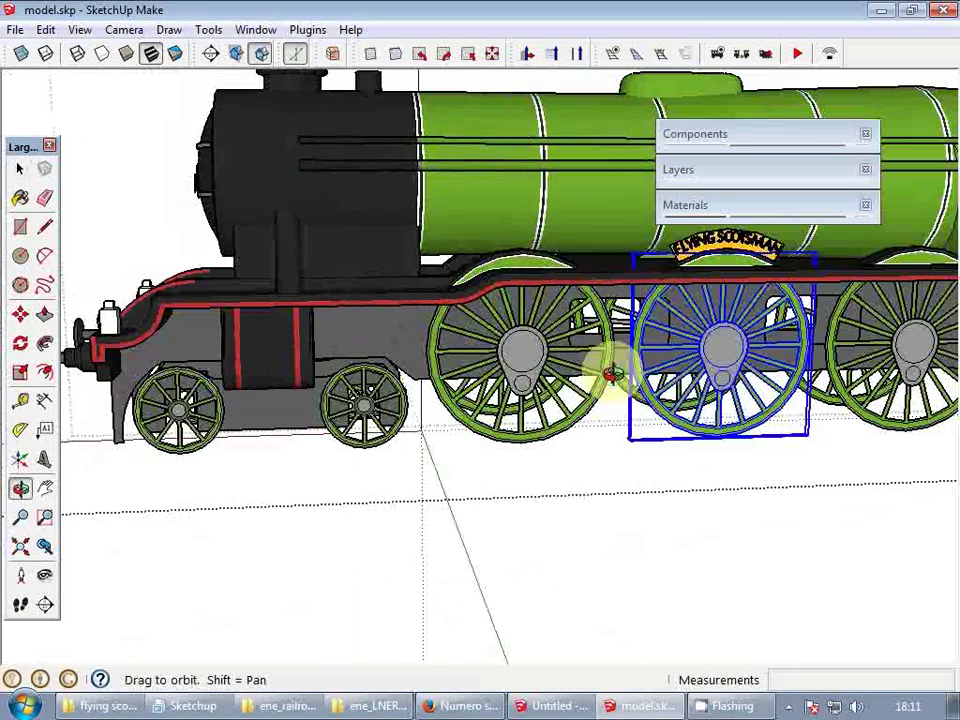
{"action": "middle_click_drag", "start_coordinate": [718, 382], "coordinate": [739, 396]}
{"action": "scroll", "coordinate": [705, 425], "scroll_direction": "up", "scroll_amount": 4}
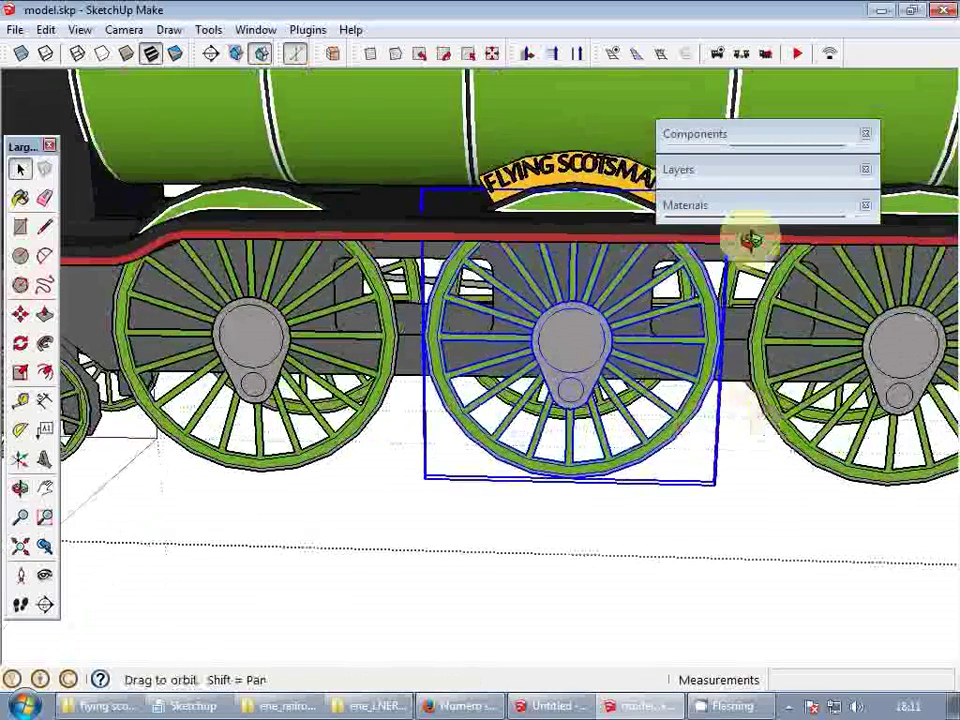
{"action": "middle_click_drag", "start_coordinate": [750, 240], "coordinate": [718, 514]}
{"action": "left_click", "coordinate": [615, 508]}
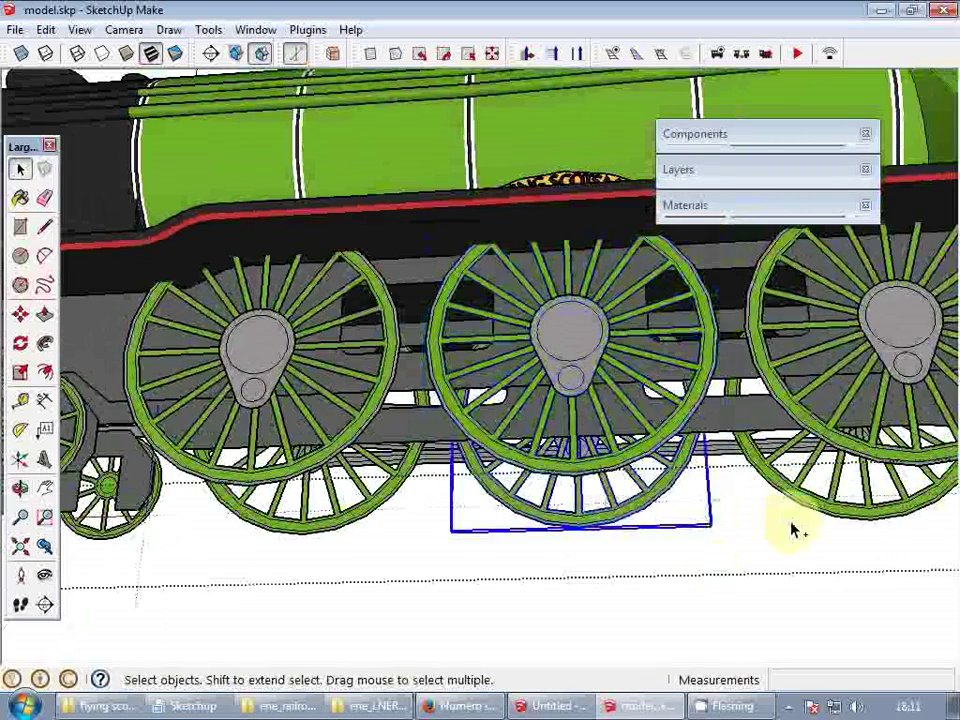
{"action": "left_click", "coordinate": [814, 497], "text": "shift"}
{"action": "left_click", "coordinate": [261, 475]}
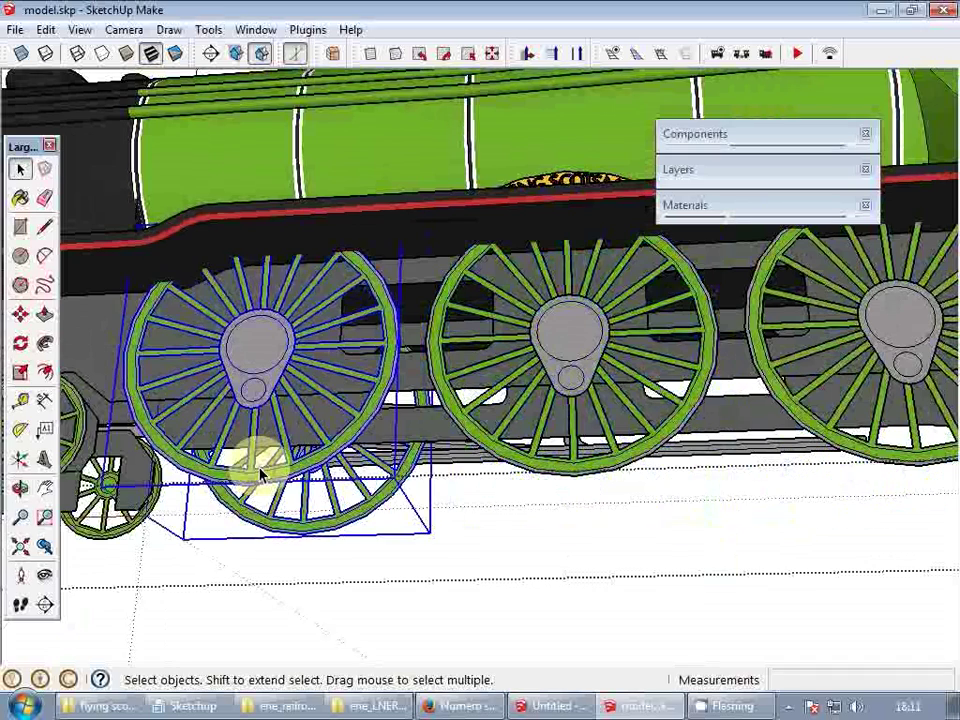
{"action": "key", "text": "m"}
{"action": "key", "text": "ctrl"}
{"action": "left_click", "coordinate": [250, 481]}
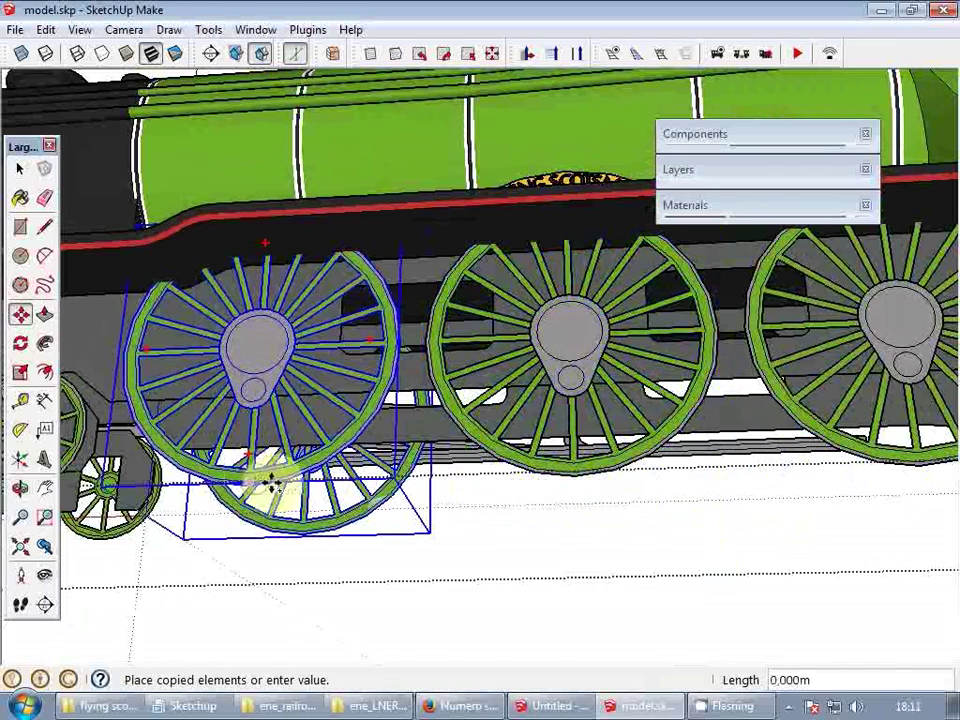
{"action": "key", "text": "space"}
{"action": "scroll", "coordinate": [407, 440], "scroll_direction": "down", "scroll_amount": 3}
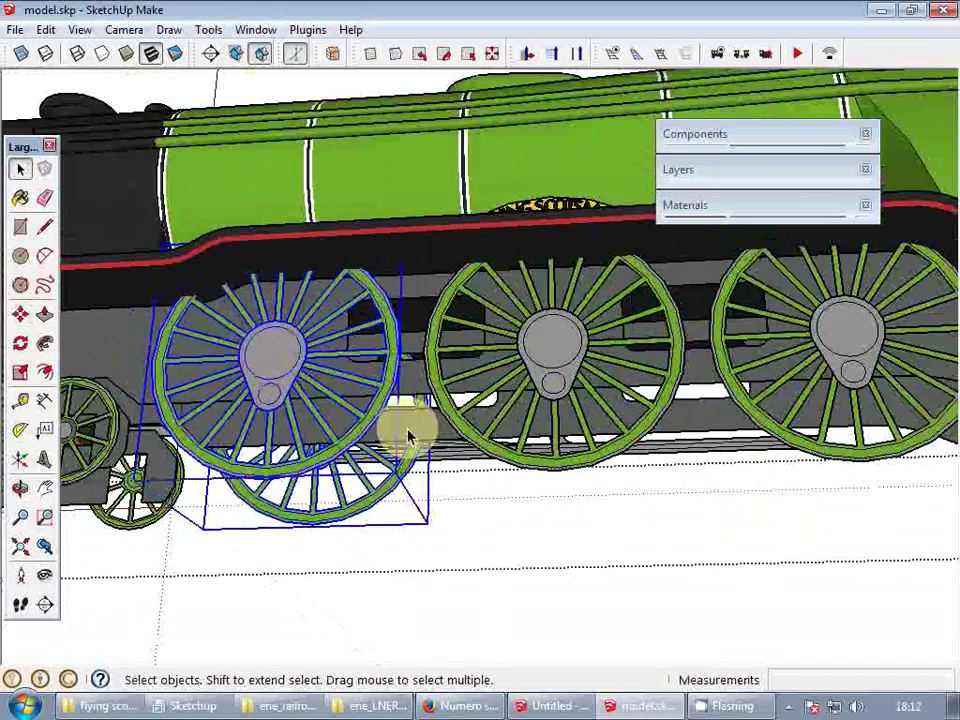
{"action": "scroll", "coordinate": [262, 445], "scroll_direction": "up", "scroll_amount": 2}
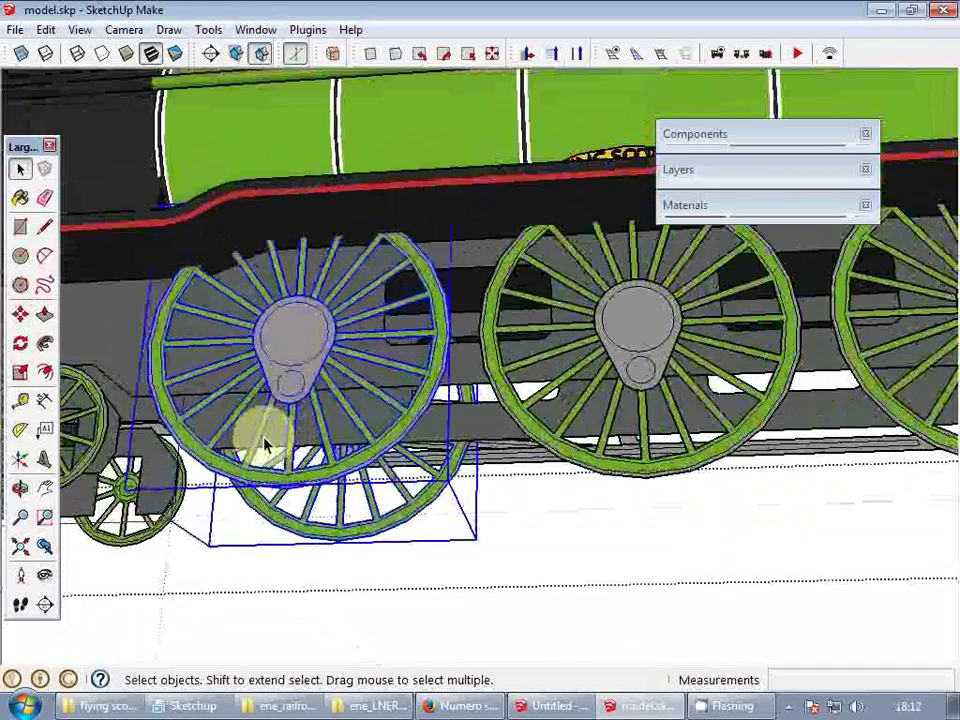
- Switch to the browser's Creating Rolling Stock page and examine the Moving parts section for the attributes a rotating wheel needs
{"action": "left_click", "coordinate": [455, 712]}
{"action": "left_click", "coordinate": [840, 124]}
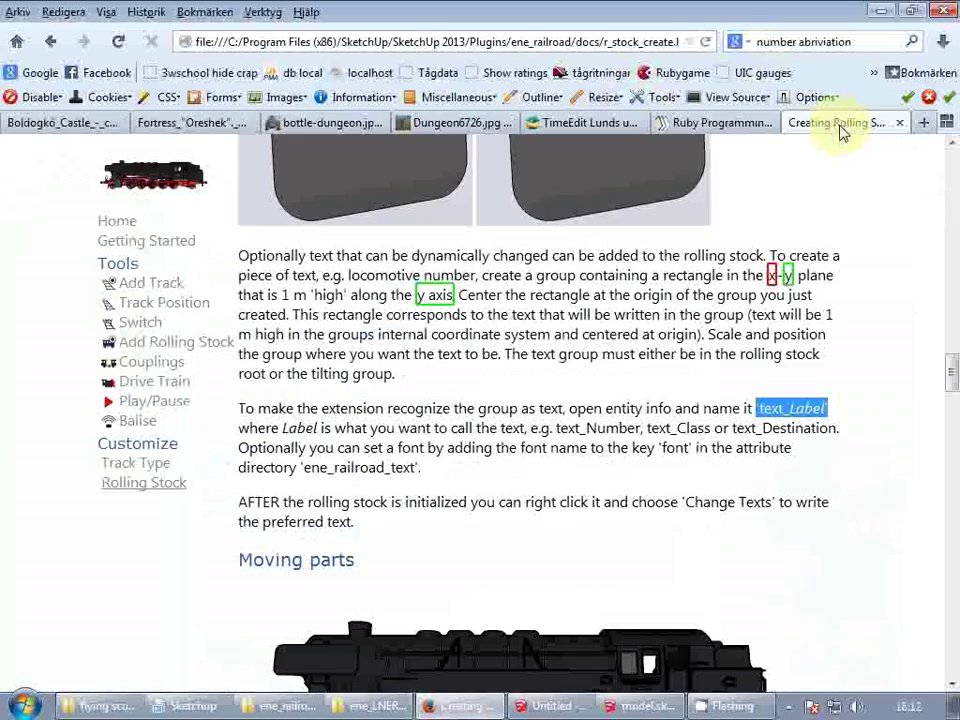
{"action": "scroll", "coordinate": [820, 160], "scroll_direction": "up", "scroll_amount": 2}
{"action": "scroll", "coordinate": [813, 175], "scroll_direction": "down", "scroll_amount": 10}
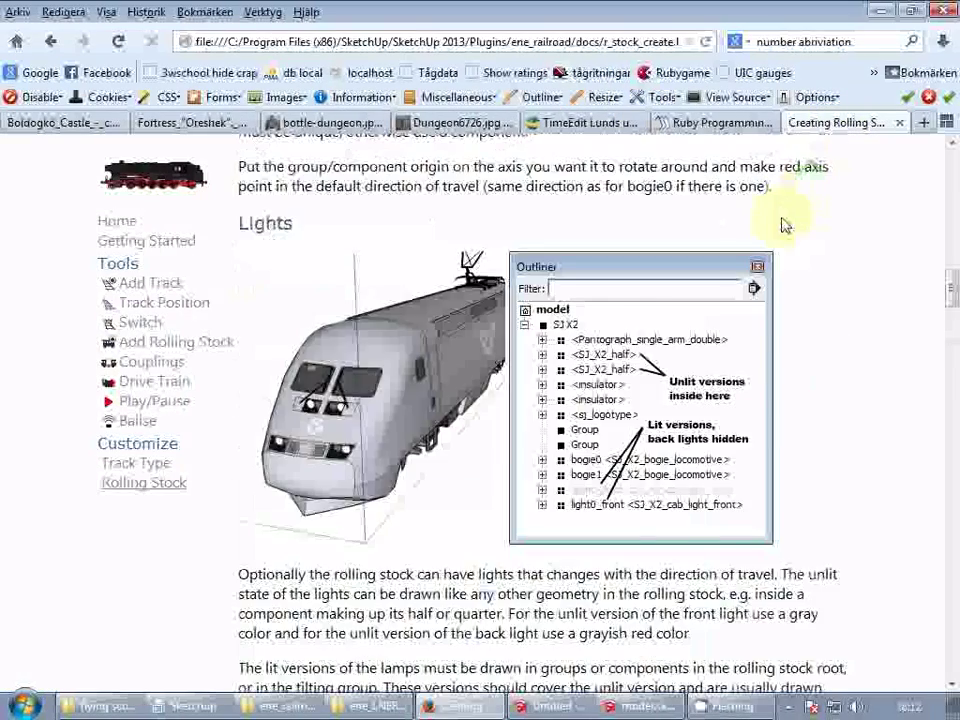
{"action": "scroll", "coordinate": [785, 225], "scroll_direction": "up", "scroll_amount": 15}
{"action": "scroll", "coordinate": [783, 218], "scroll_direction": "down", "scroll_amount": 6}
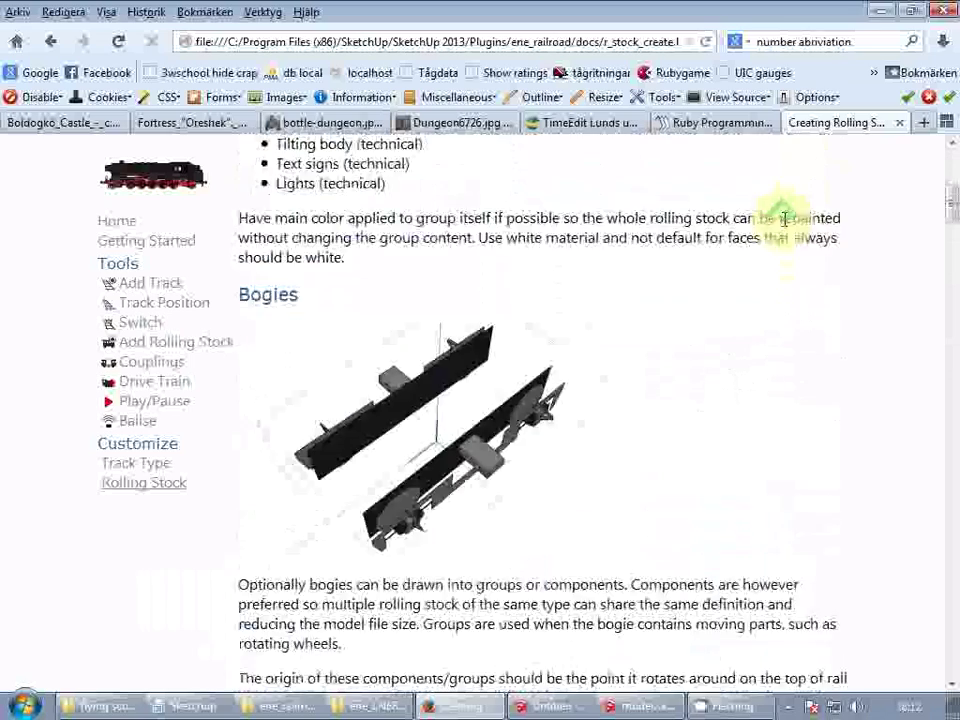
{"action": "scroll", "coordinate": [783, 220], "scroll_direction": "down", "scroll_amount": 15}
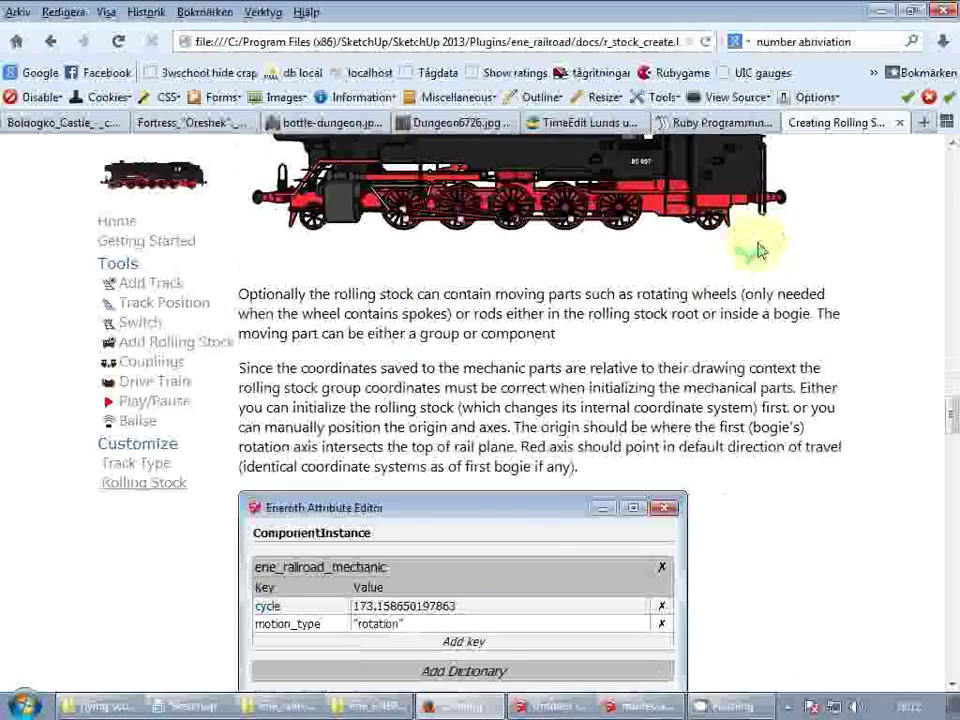
{"action": "scroll", "coordinate": [758, 250], "scroll_direction": "up", "scroll_amount": 5}
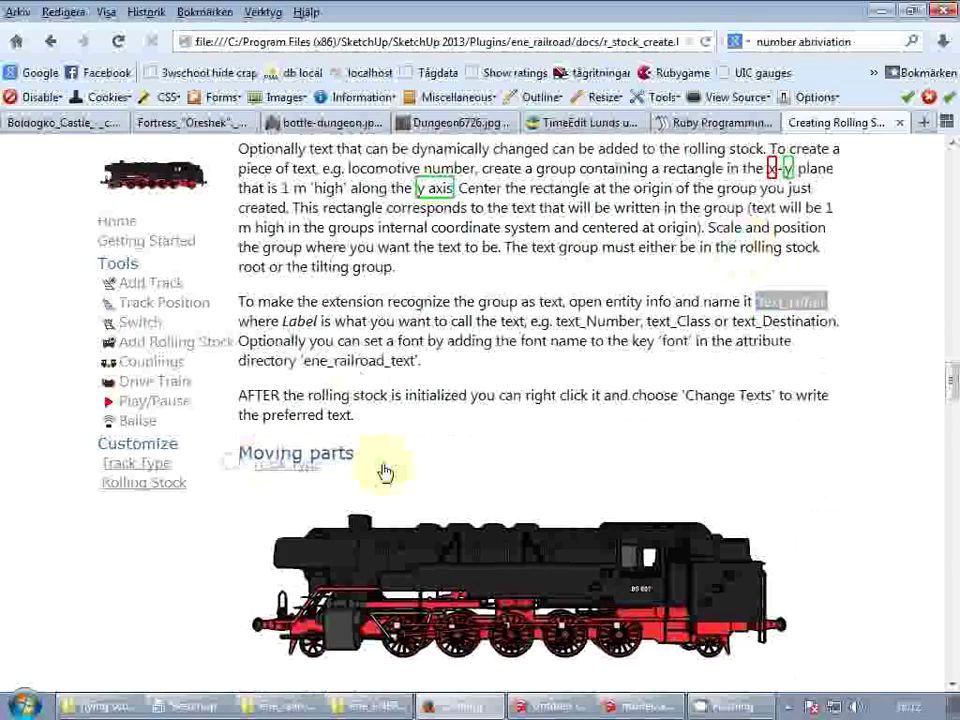
{"action": "left_click_drag", "start_coordinate": [382, 465], "coordinate": [384, 463]}
{"action": "double_click", "coordinate": [290, 452]}
{"action": "scroll", "coordinate": [454, 241], "scroll_direction": "down", "scroll_amount": 5}
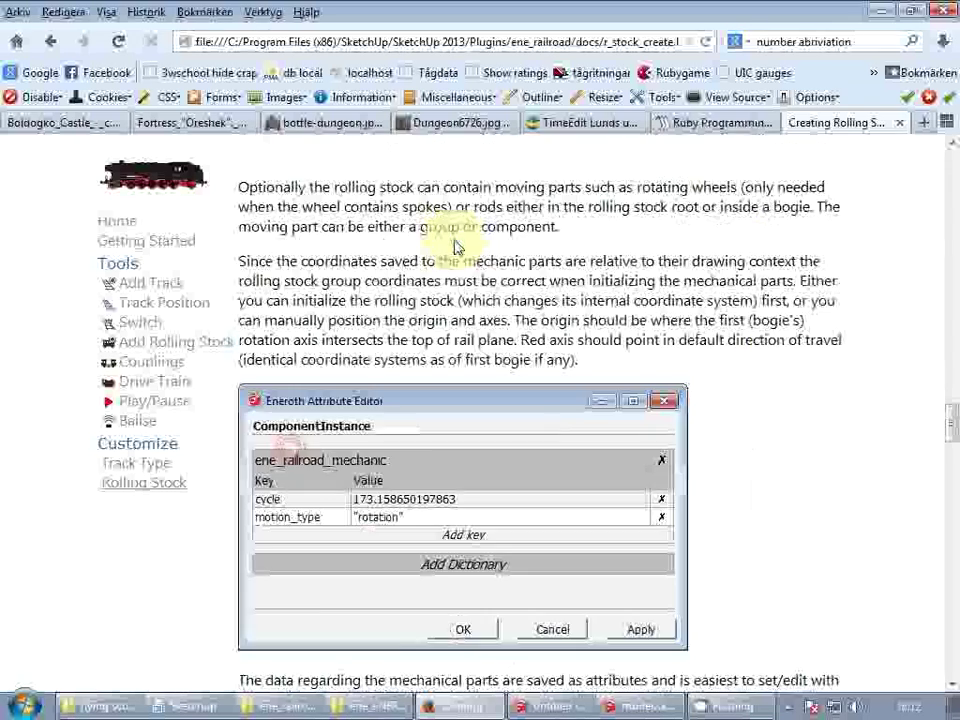
{"action": "scroll", "coordinate": [455, 250], "scroll_direction": "up", "scroll_amount": 2}
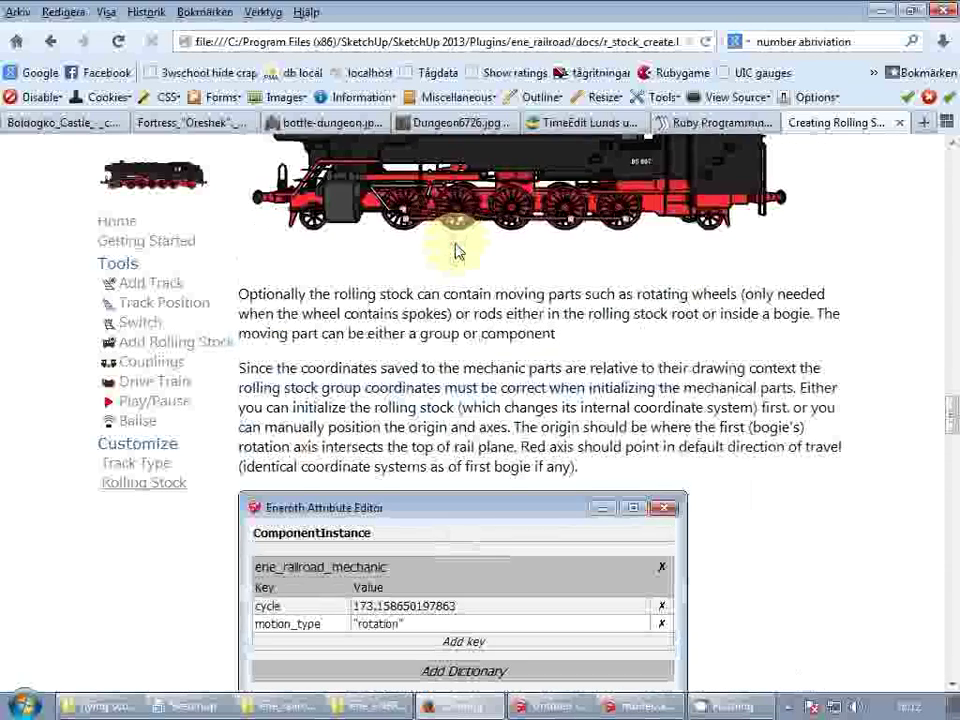
{"action": "scroll", "coordinate": [364, 286], "scroll_direction": "down", "scroll_amount": 10}
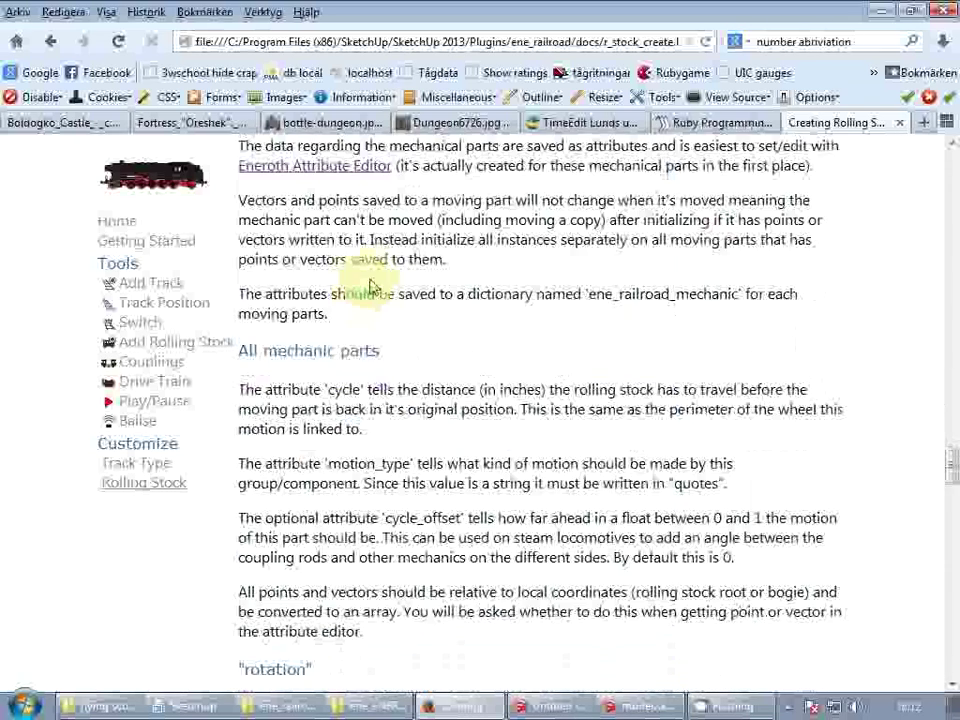
{"action": "scroll", "coordinate": [370, 287], "scroll_direction": "down", "scroll_amount": 4}
{"action": "scroll", "coordinate": [370, 280], "scroll_direction": "up", "scroll_amount": 2}
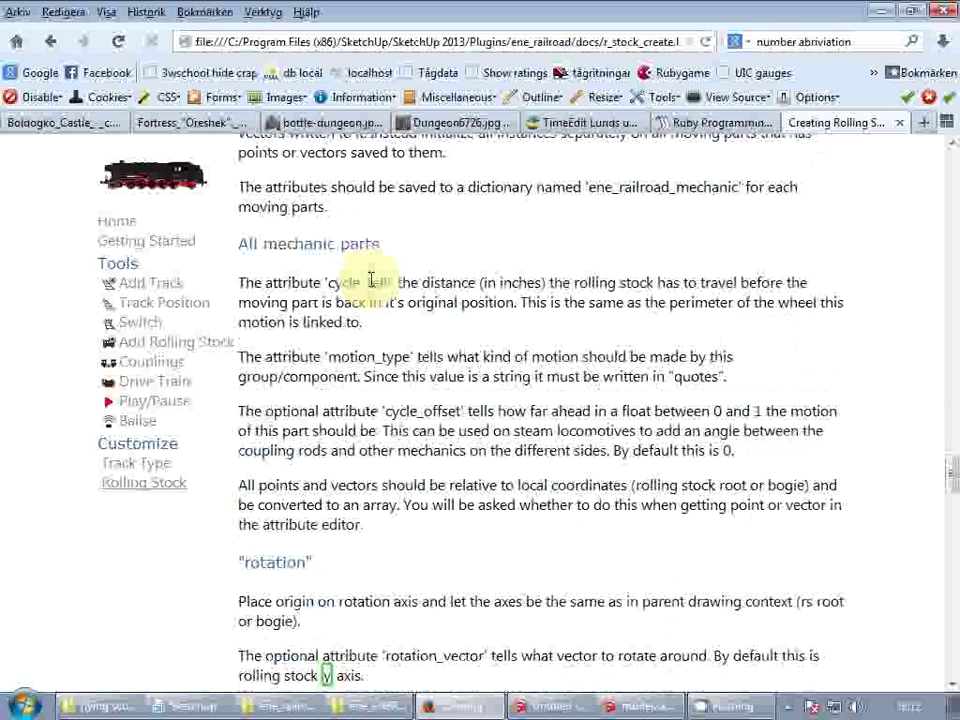
{"action": "scroll", "coordinate": [370, 282], "scroll_direction": "up", "scroll_amount": 8}
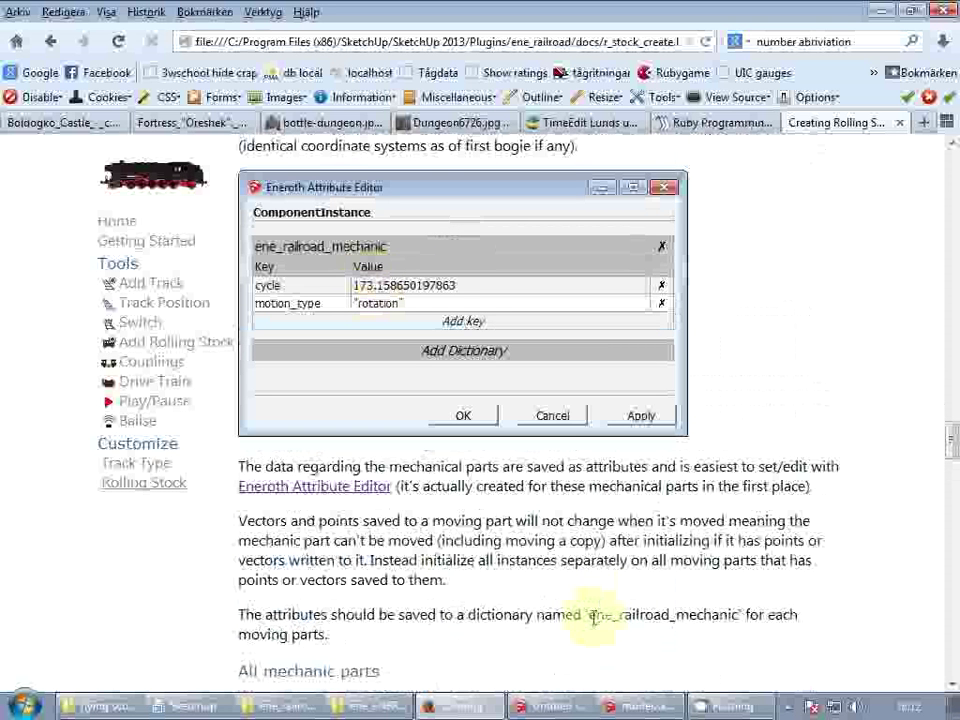
- Copy the dictionary name ene_railroad_mechanic from the documentation and add it, with a cycle key, to SketchUp's leading wheel group using Eneroth Attribute Editor
{"action": "left_click_drag", "start_coordinate": [590, 617], "coordinate": [745, 620]}
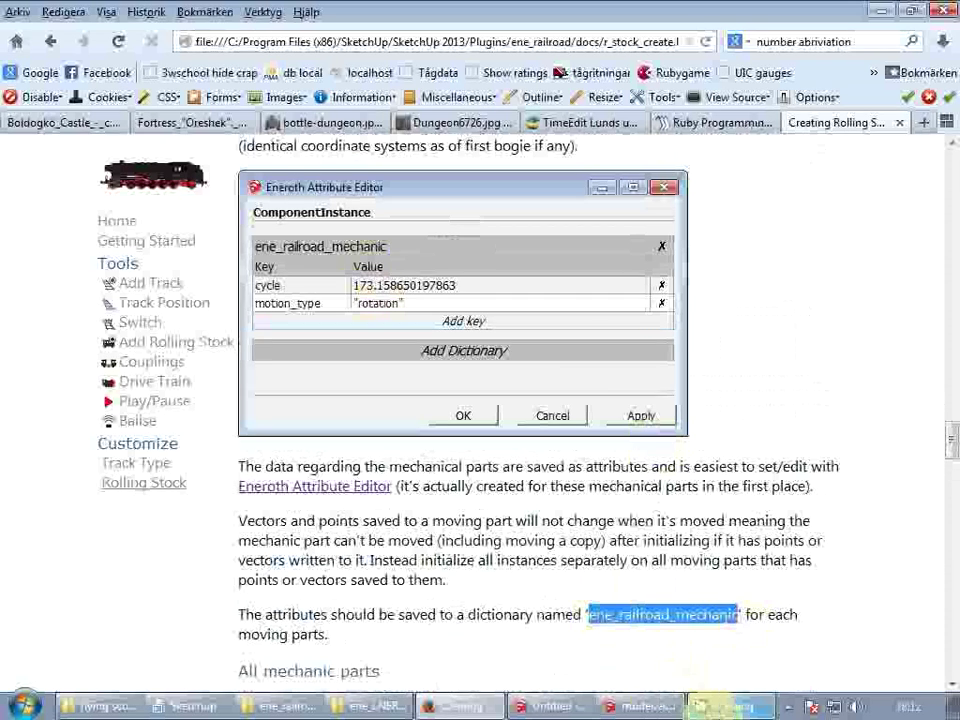
{"action": "left_click", "coordinate": [630, 708]}
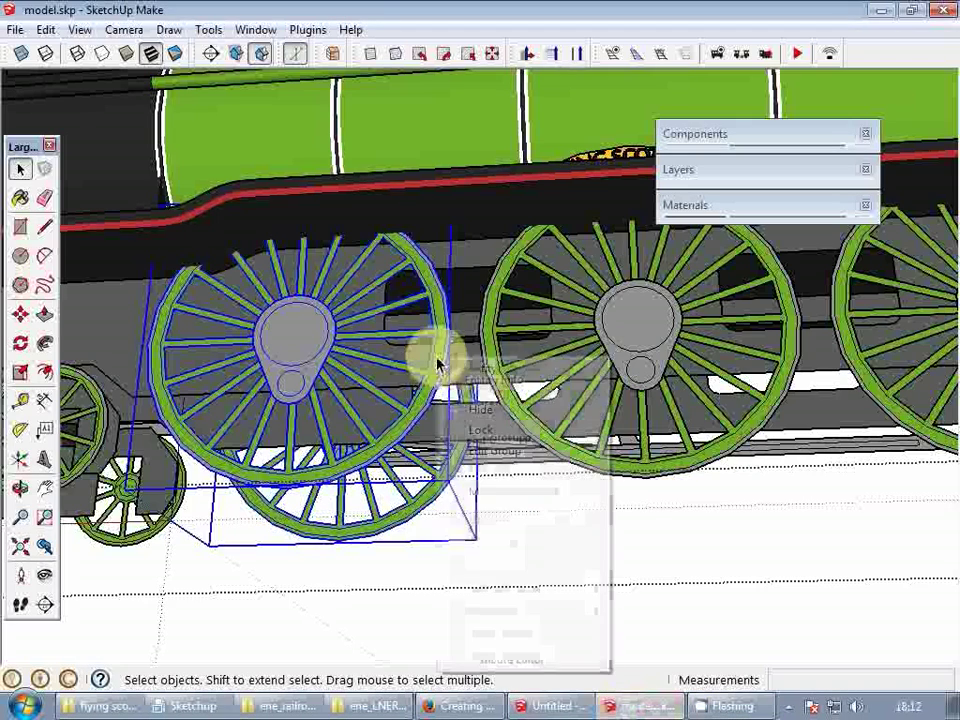
{"action": "right_click", "coordinate": [437, 360]}
{"action": "left_click", "coordinate": [506, 659]}
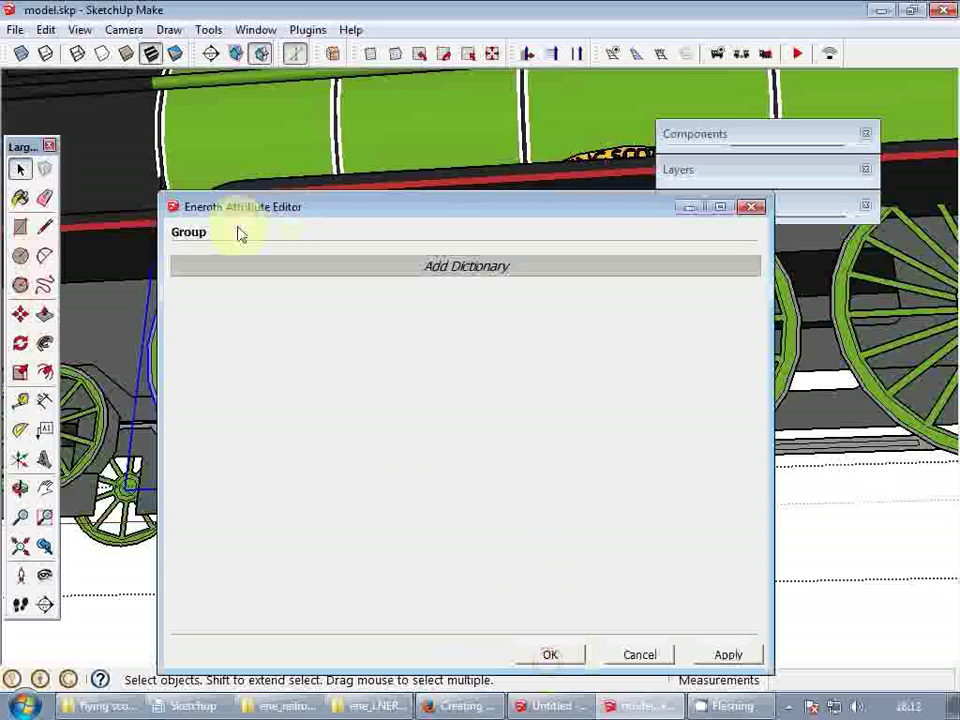
{"action": "left_click", "coordinate": [484, 278]}
{"action": "key", "text": "ctrl+v"}
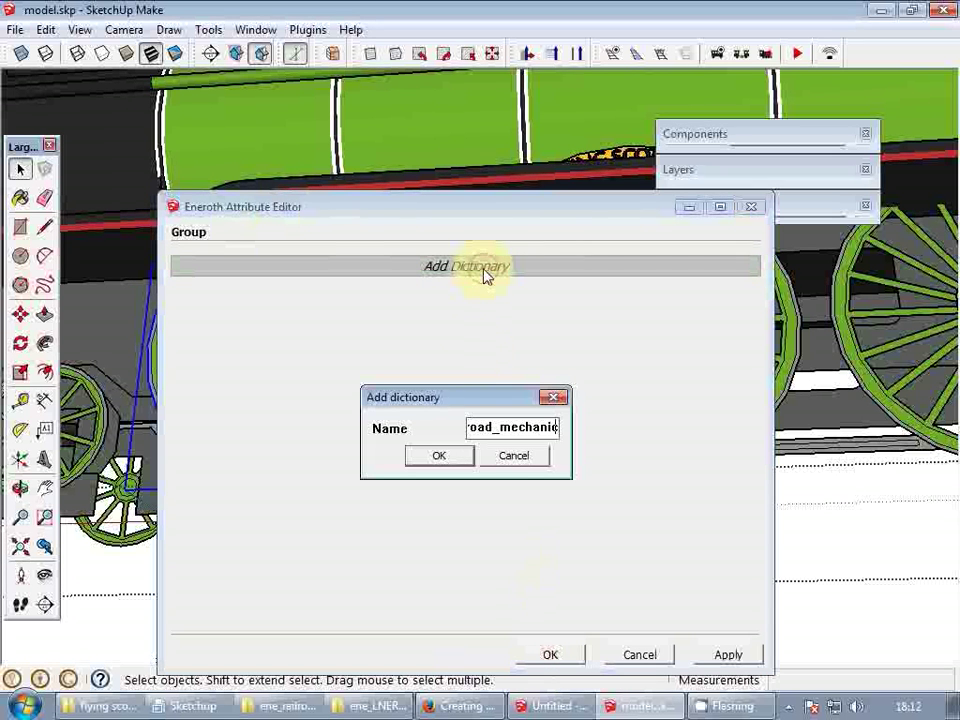
{"action": "left_click", "coordinate": [440, 457]}
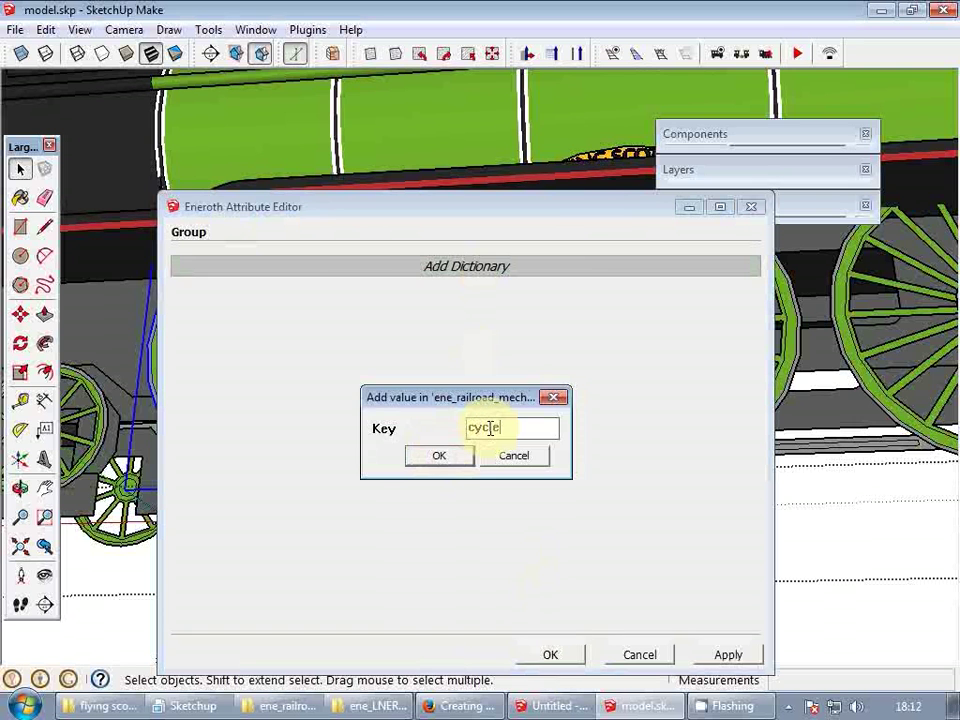
{"action": "key", "text": "Return"}
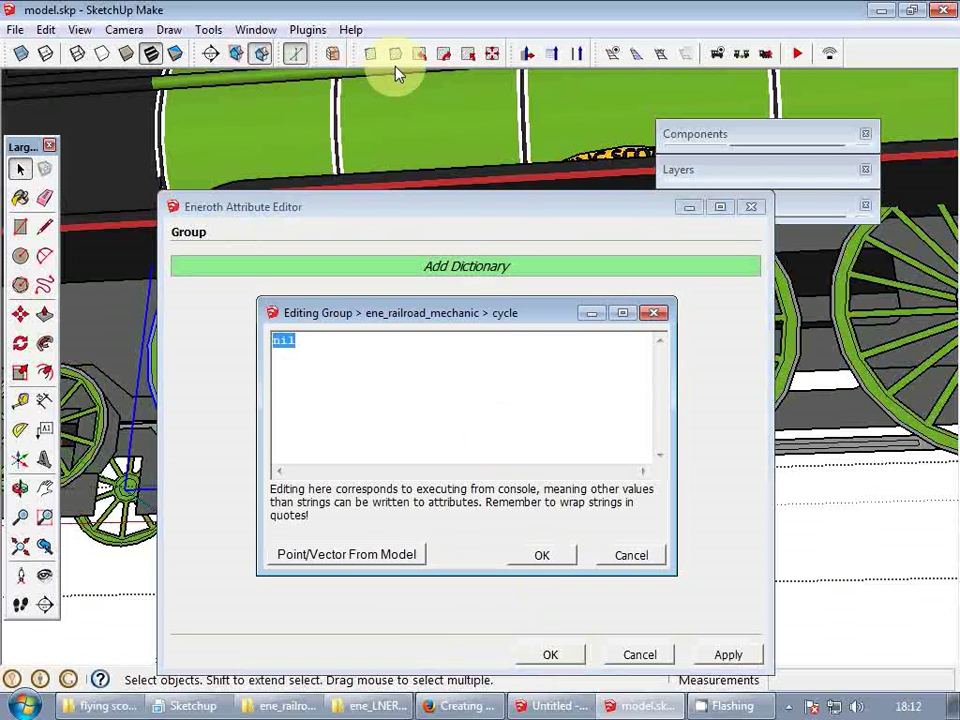
- Copy the rim's curve length from the Ruby Console output for the cycle value, and close the console
{"action": "left_click", "coordinate": [256, 30]}
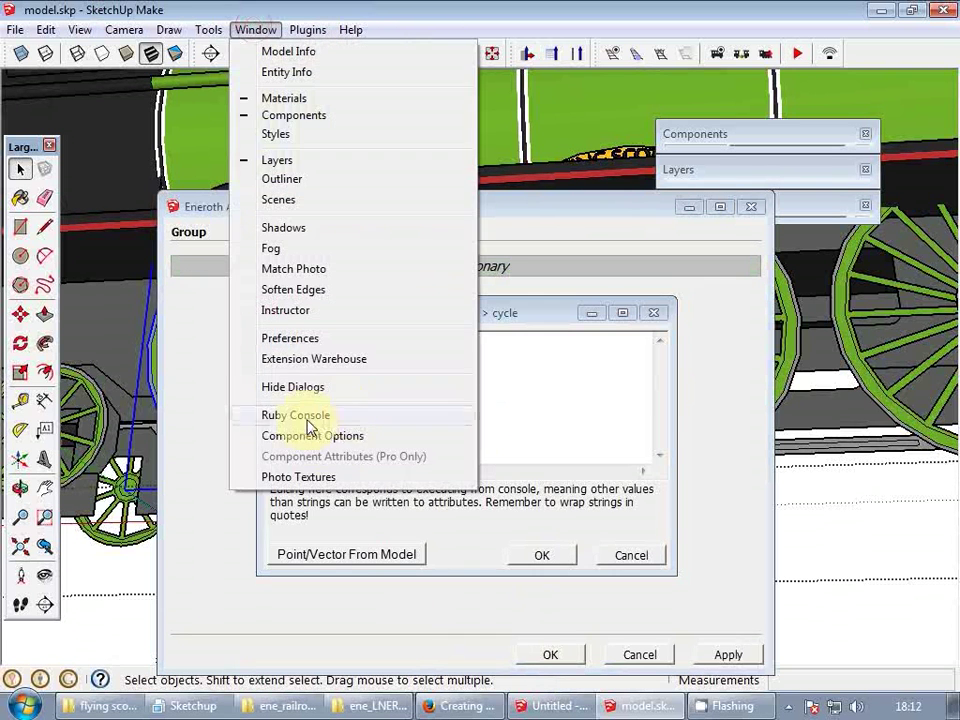
{"action": "left_click", "coordinate": [300, 416]}
{"action": "left_click_drag", "start_coordinate": [563, 451], "coordinate": [418, 439]}
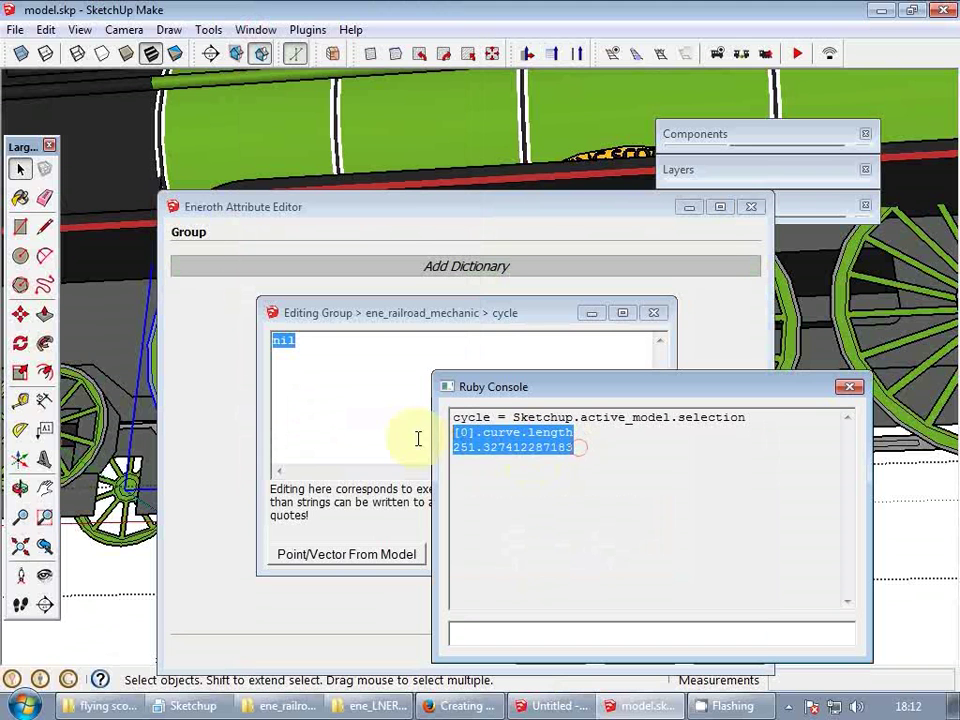
{"action": "left_click", "coordinate": [530, 455]}
{"action": "left_click_drag", "start_coordinate": [579, 450], "coordinate": [431, 447]}
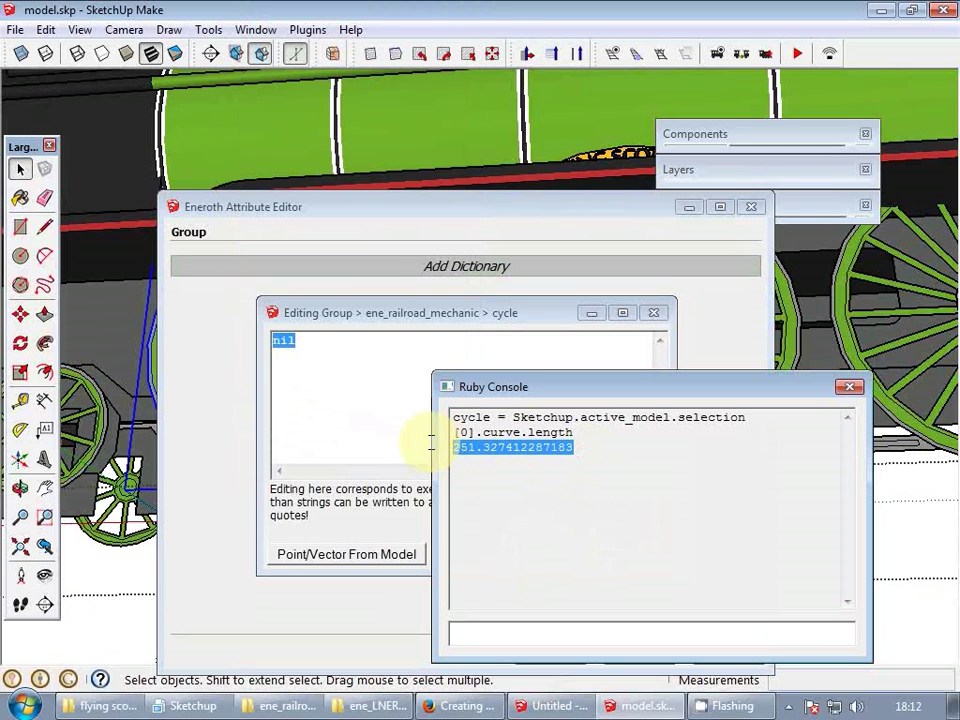
{"action": "left_click", "coordinate": [849, 386]}
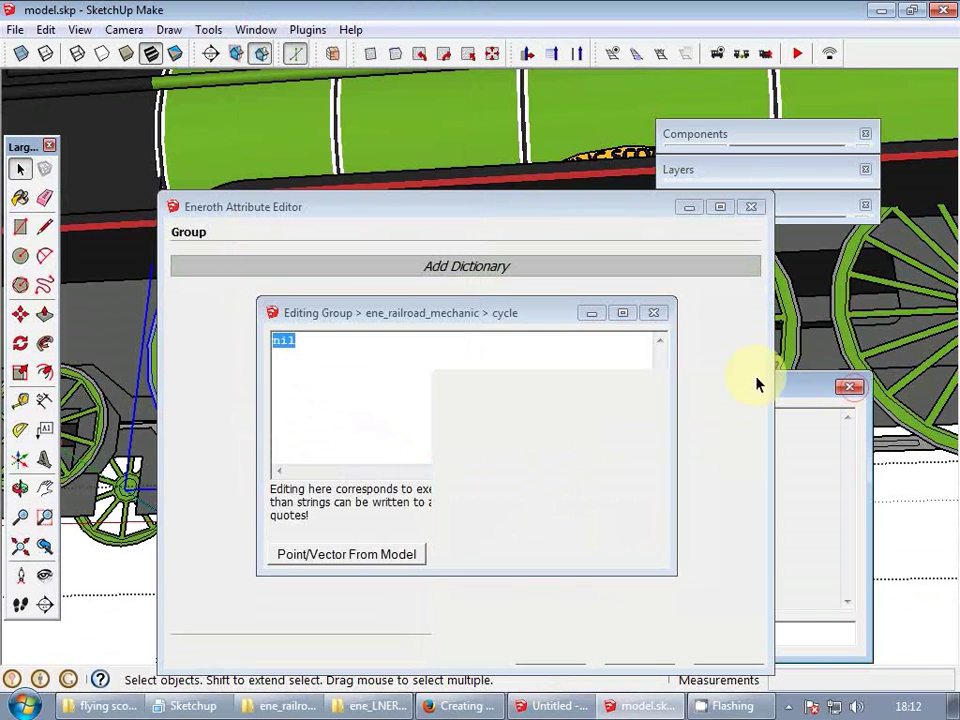
- Set the leading wheel group's cycle value to 251.327412287183
{"action": "double_click", "coordinate": [403, 380]}
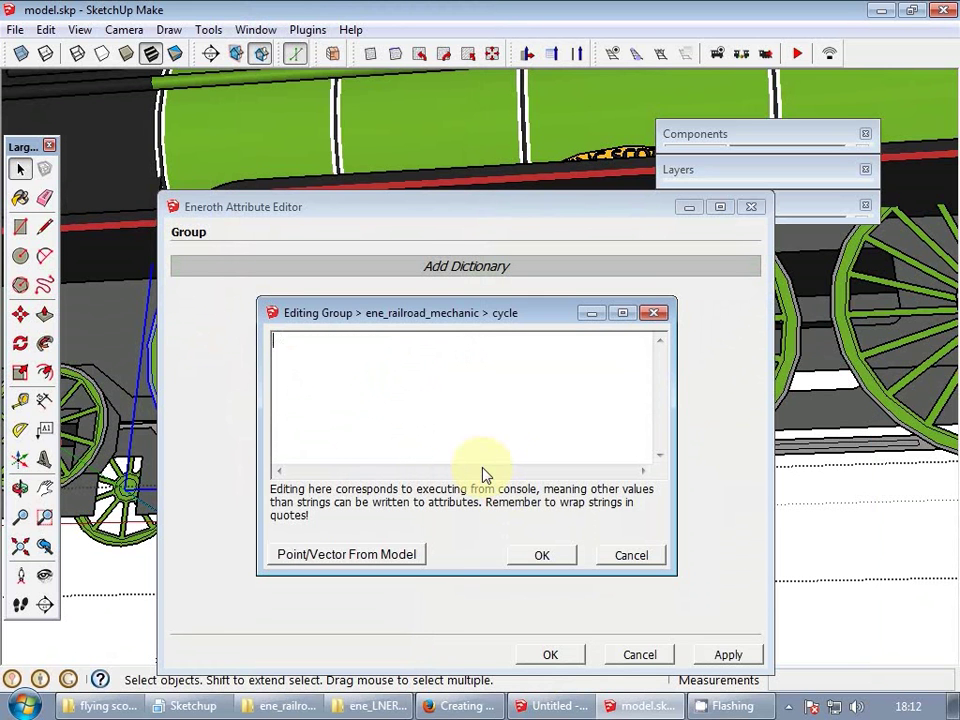
{"action": "type", "text": "251.327412287183"}
{"action": "left_click", "coordinate": [540, 556]}
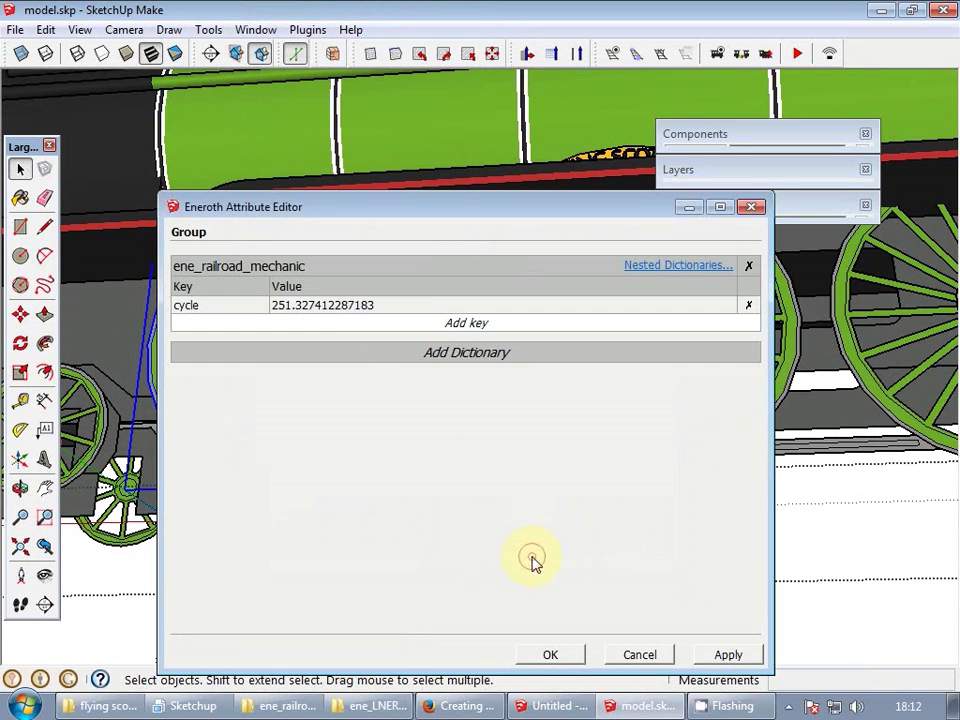
- Add a motion_type key with the value "rotation" to the wheel group's ene_railroad_mechanic dictionary and save the attributes
{"action": "left_click", "coordinate": [407, 322]}
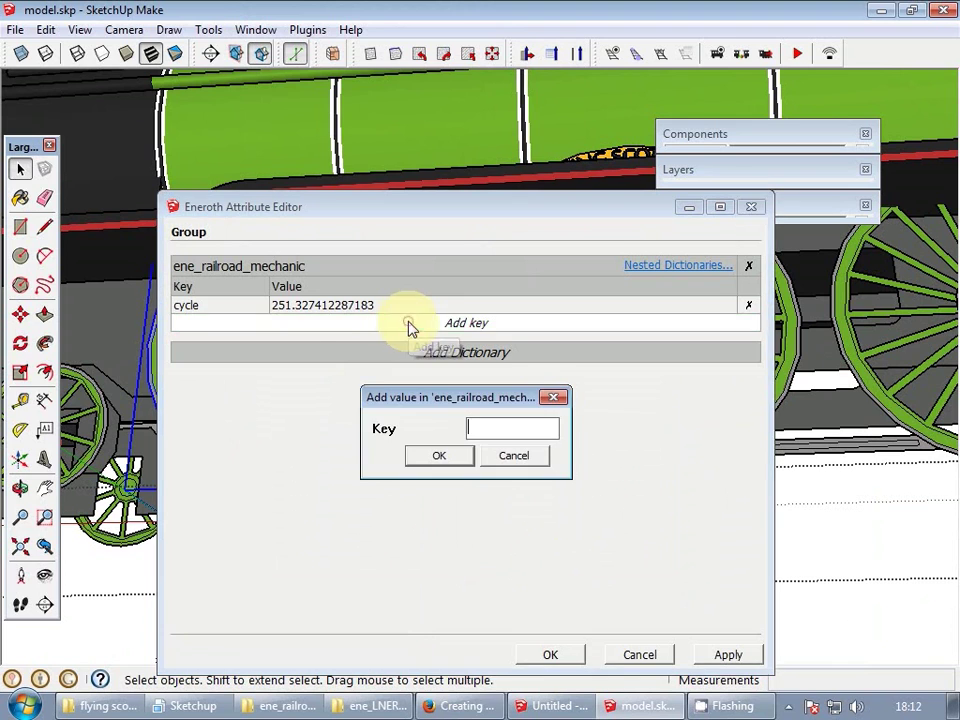
{"action": "key", "text": "alt+Tab"}
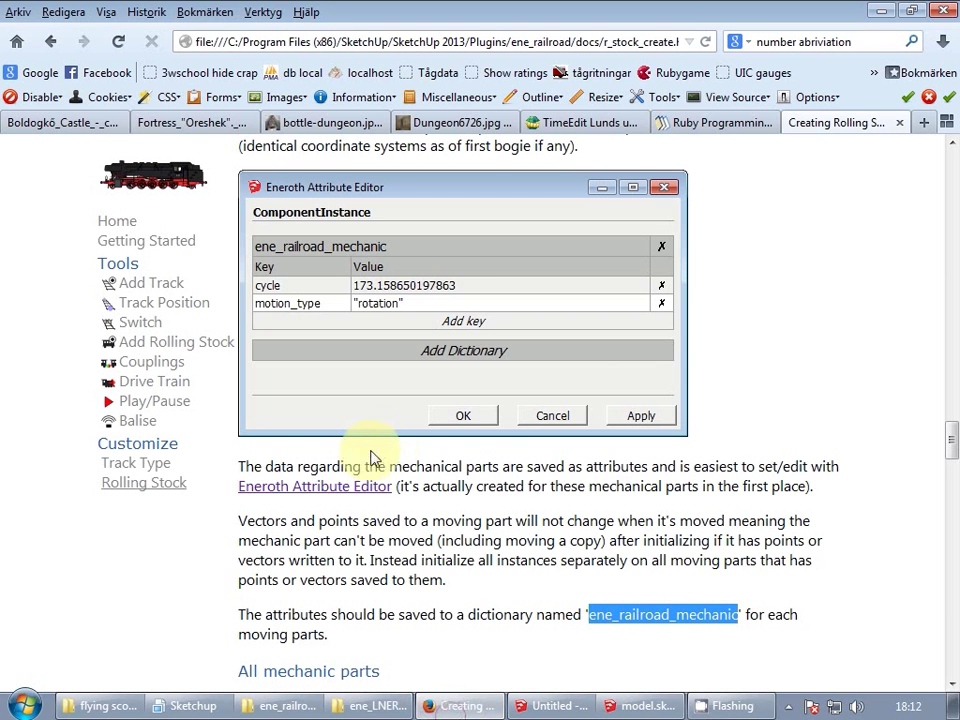
{"action": "scroll", "coordinate": [387, 450], "scroll_direction": "down", "scroll_amount": 10}
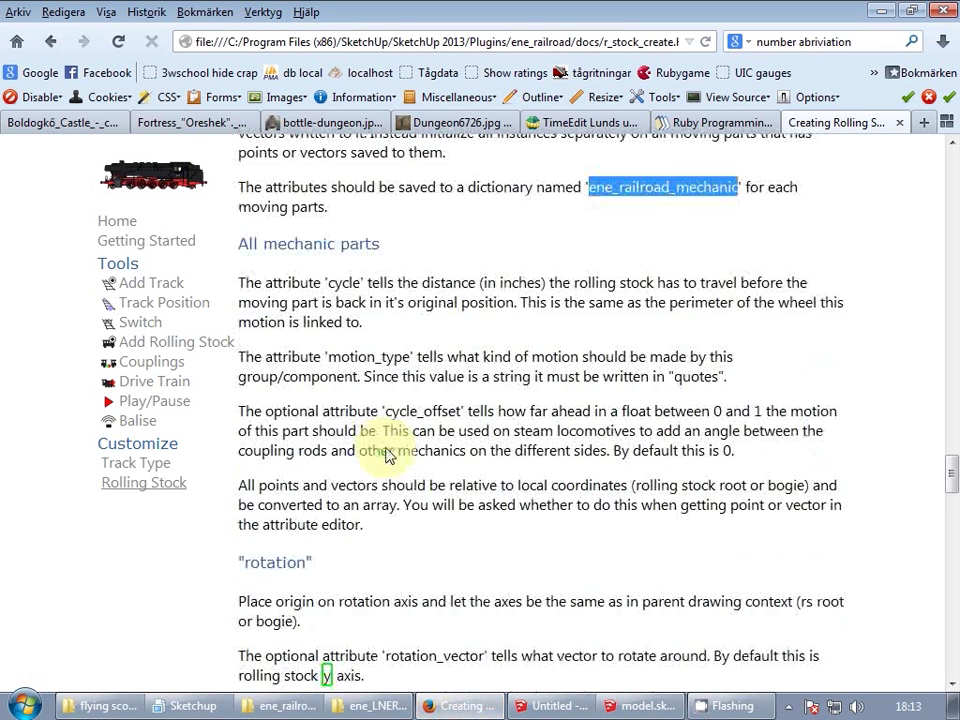
{"action": "left_click", "coordinate": [645, 705]}
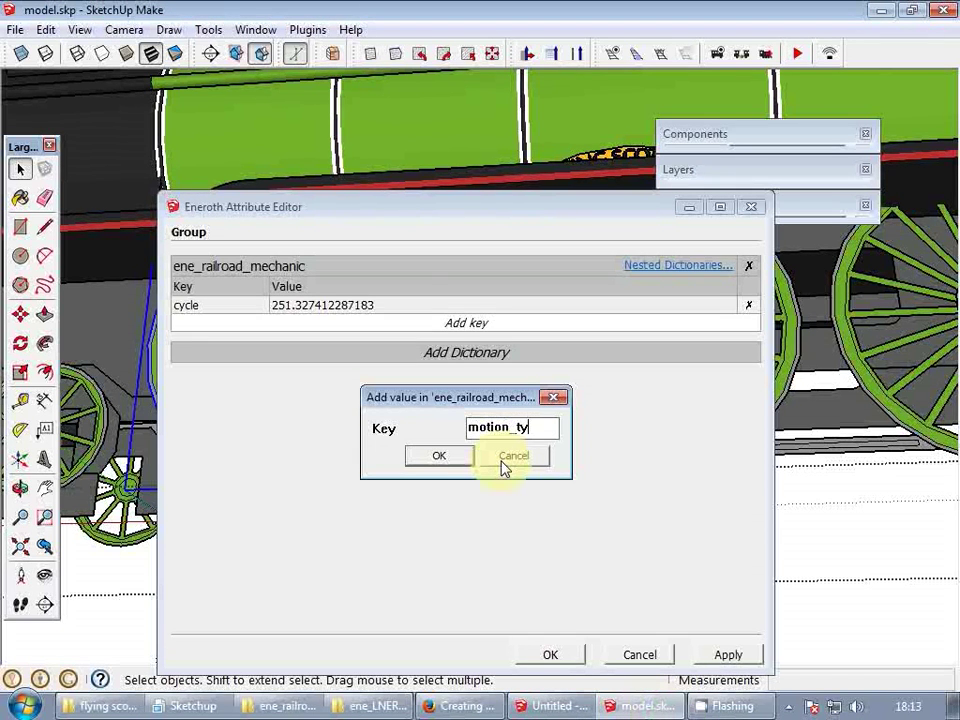
{"action": "key", "text": "Return"}
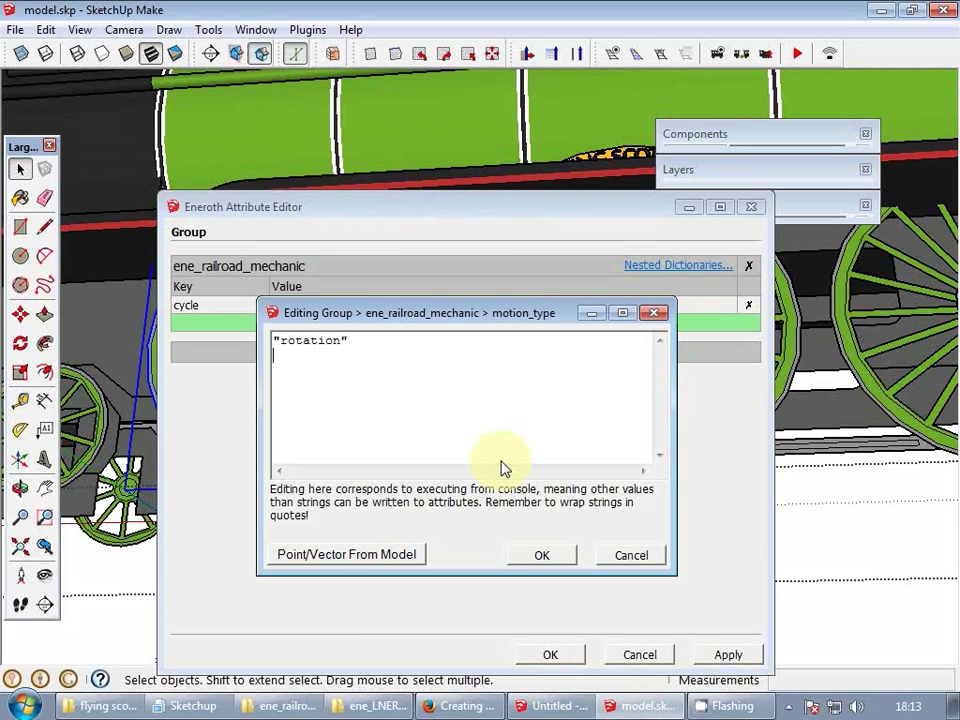
{"action": "left_click", "coordinate": [540, 558]}
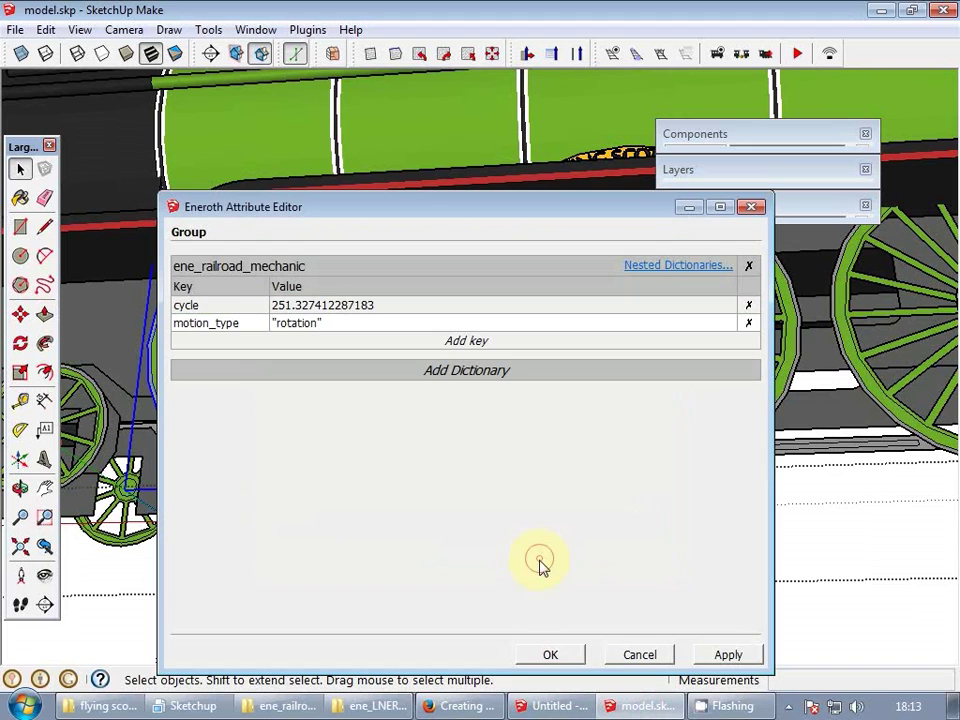
{"action": "left_click", "coordinate": [561, 655]}
- Copy the leading driving wheel group to the middle wheel position and array it as 2x to fill the rear position too
{"action": "scroll", "coordinate": [260, 427], "scroll_direction": "down", "scroll_amount": 3}
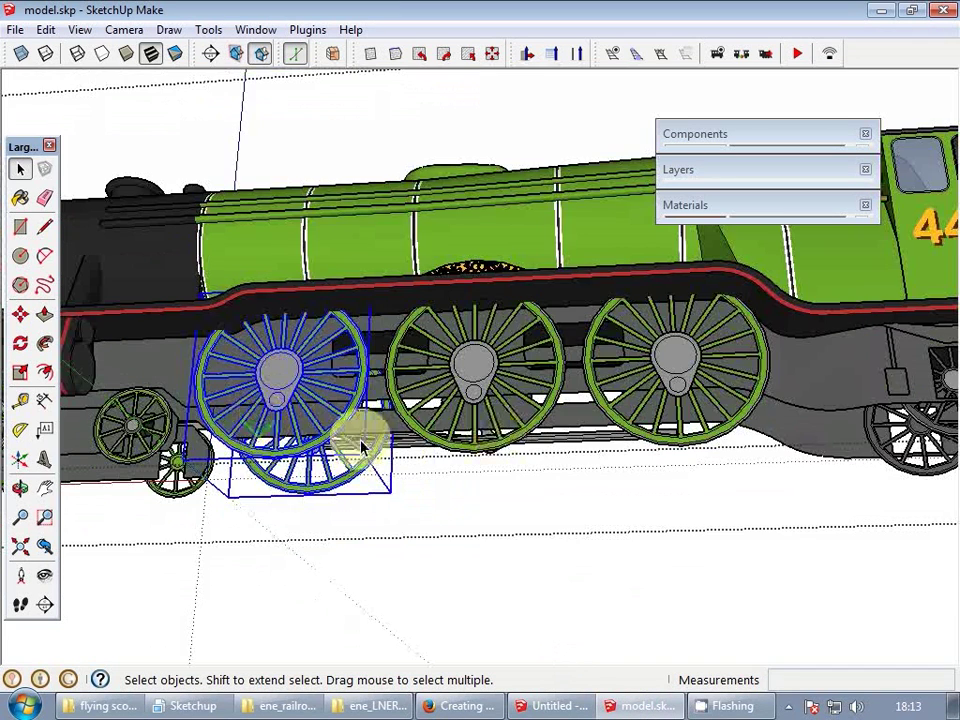
{"action": "scroll", "coordinate": [257, 461], "scroll_direction": "up", "scroll_amount": 4}
{"action": "key", "text": "m"}
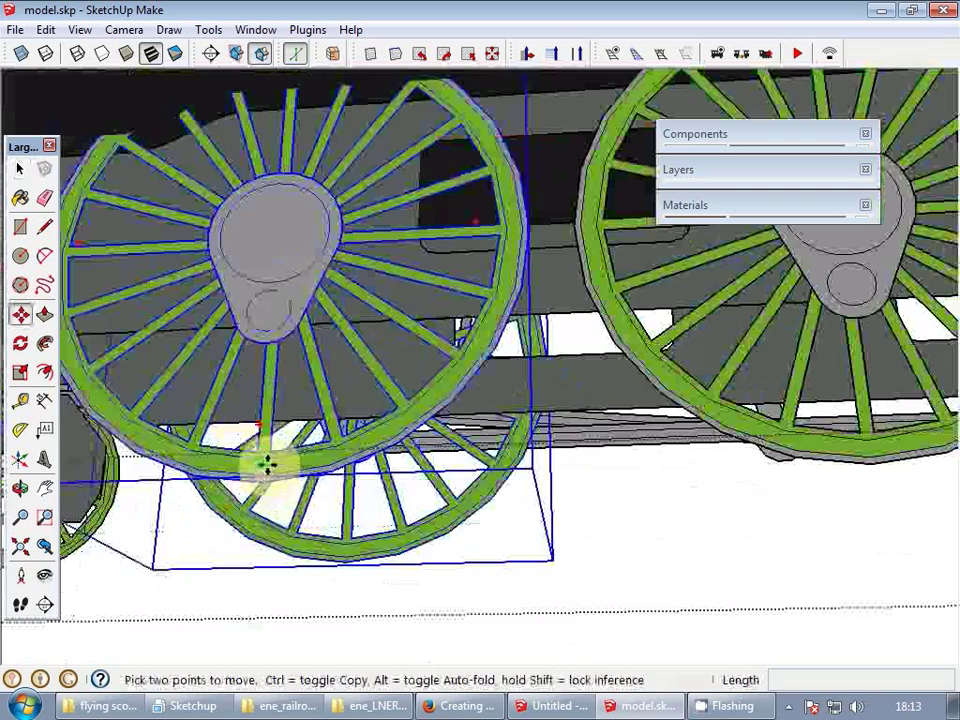
{"action": "key", "text": "ctrl"}
{"action": "left_click", "coordinate": [259, 482]}
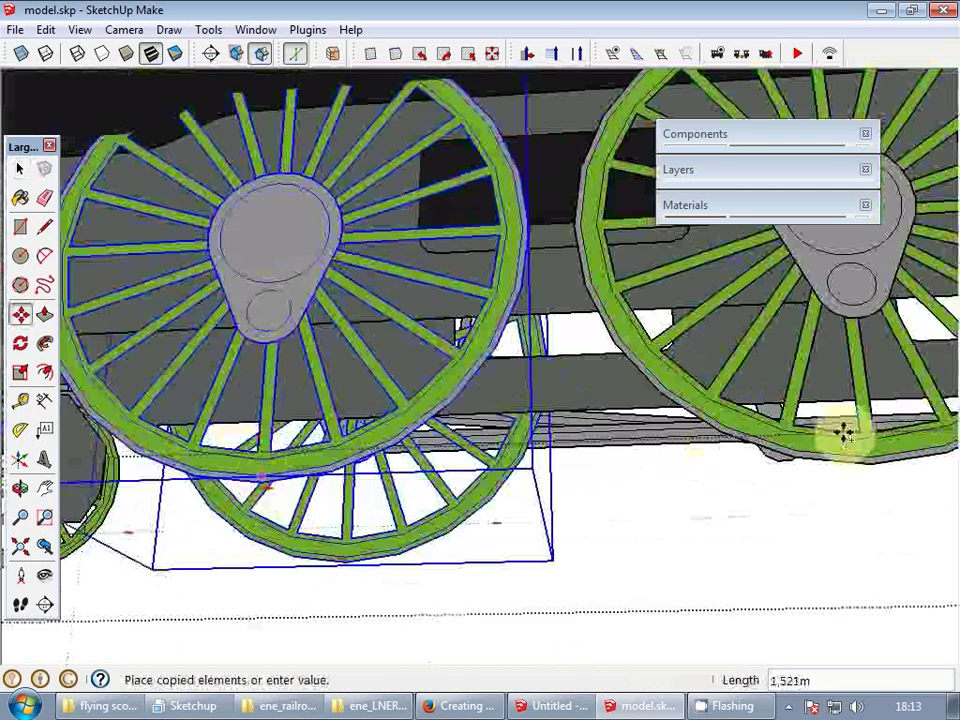
{"action": "left_click", "coordinate": [866, 456]}
{"action": "type", "text": "2x"}
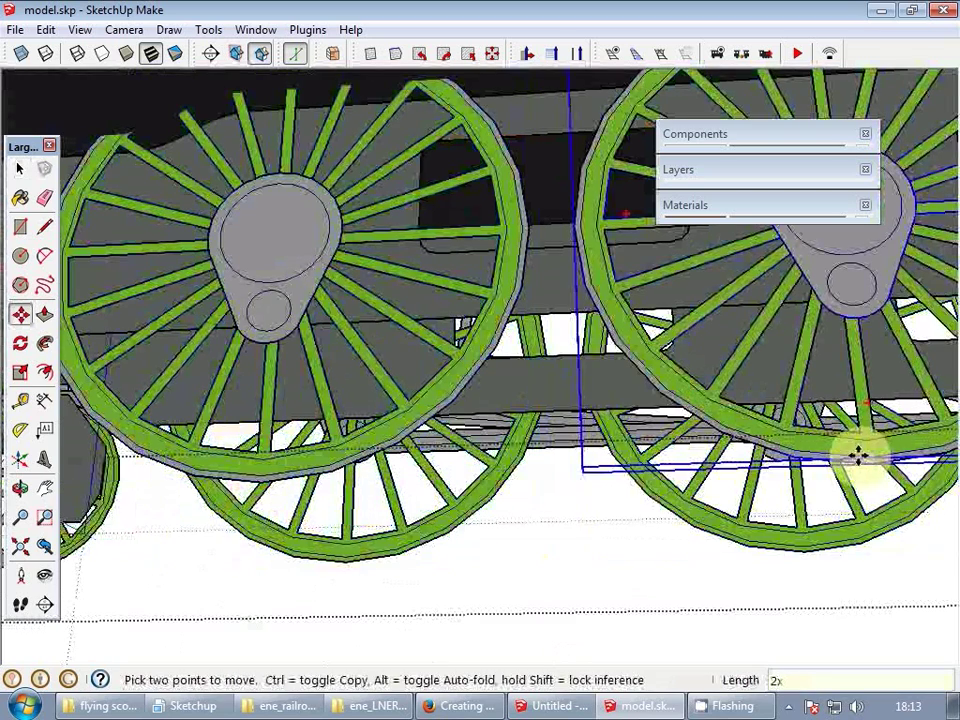
{"action": "key", "text": "Return"}
{"action": "key", "text": "space"}
- Delete the old single near-side middle and rear driving wheels, keeping the newly copied wheel groups
{"action": "scroll", "coordinate": [827, 449], "scroll_direction": "down", "scroll_amount": 3}
{"action": "middle_click_drag", "start_coordinate": [827, 449], "coordinate": [428, 452], "text": "shift"}
{"action": "scroll", "coordinate": [430, 450], "scroll_direction": "down", "scroll_amount": 1}
{"action": "scroll", "coordinate": [432, 452], "scroll_direction": "down", "scroll_amount": 2}
{"action": "left_click_drag", "start_coordinate": [656, 521], "coordinate": [456, 484]}
{"action": "scroll", "coordinate": [456, 484], "scroll_direction": "up", "scroll_amount": 2}
{"action": "key", "text": "Delete"}
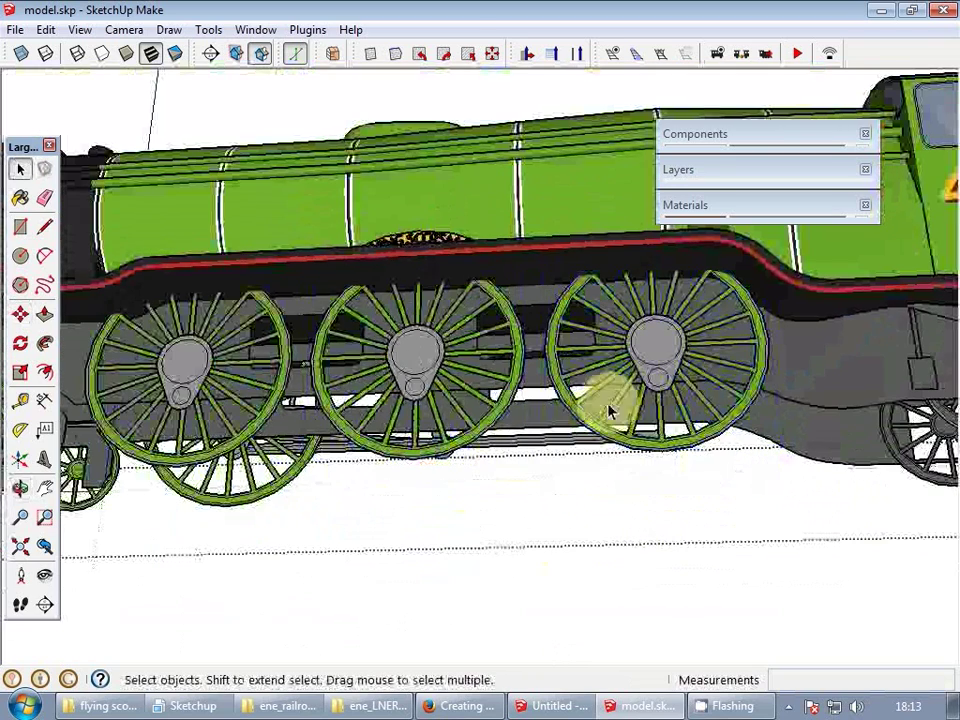
{"action": "left_click", "coordinate": [579, 403]}
{"action": "left_click", "coordinate": [502, 403], "text": "ctrl"}
{"action": "key", "text": "ctrl+z"}
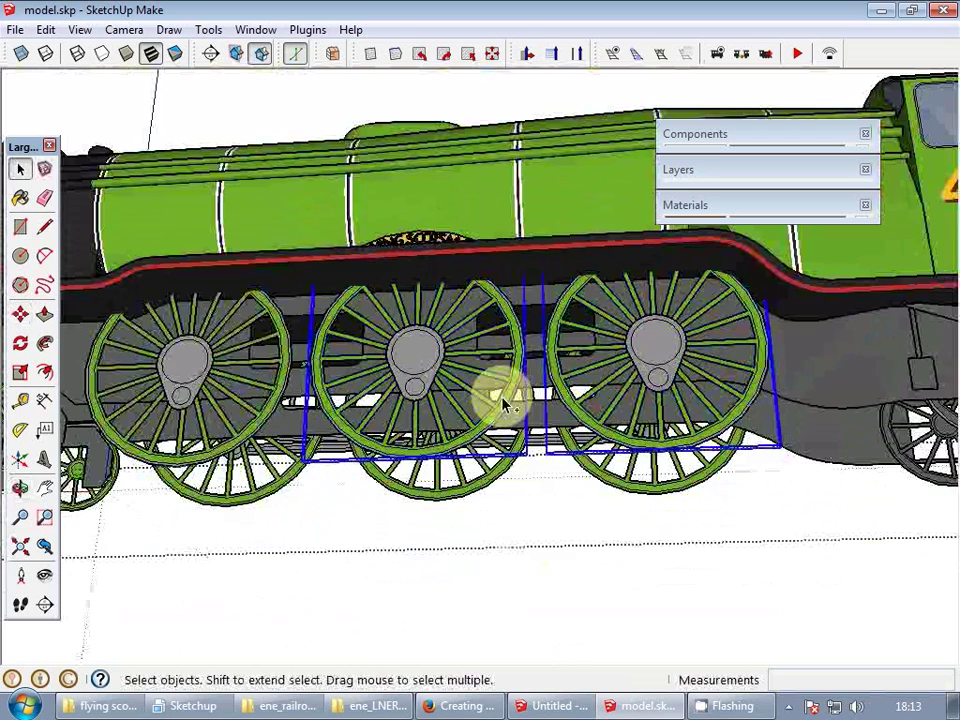
{"action": "key", "text": "Delete"}
- Bring the whole locomotive into view and save model.skp
{"action": "middle_click_drag", "start_coordinate": [497, 392], "coordinate": [549, 462], "text": "shift"}
{"action": "scroll", "coordinate": [549, 462], "scroll_direction": "down", "scroll_amount": 4}
{"action": "scroll", "coordinate": [444, 381], "scroll_direction": "up", "scroll_amount": 2}
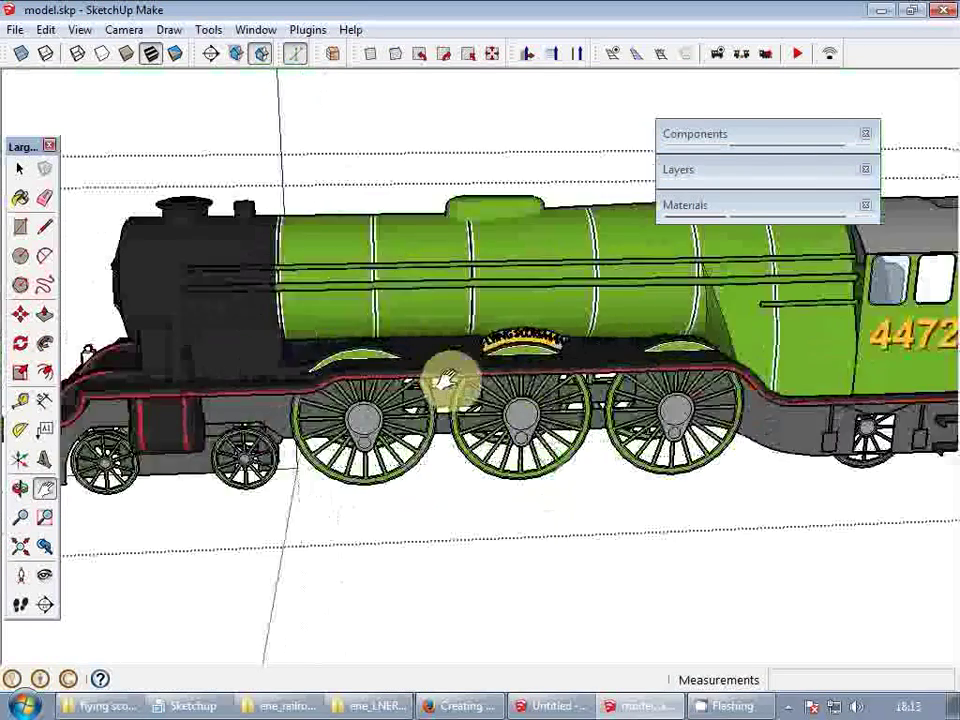
{"action": "middle_click_drag", "start_coordinate": [444, 381], "coordinate": [928, 272]}
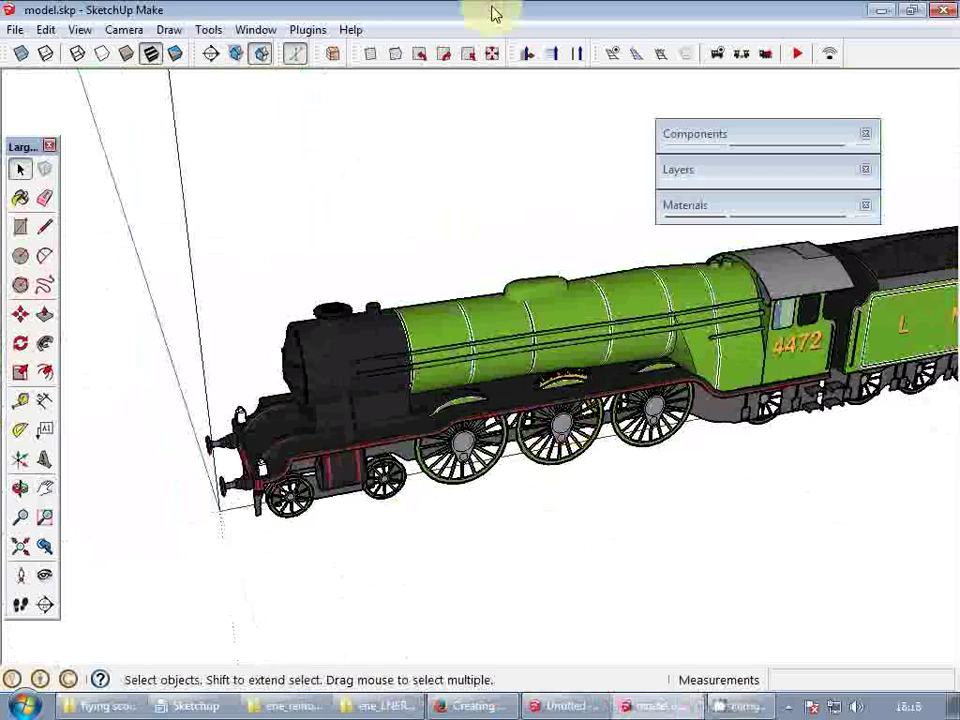
{"action": "left_click", "coordinate": [12, 30]}
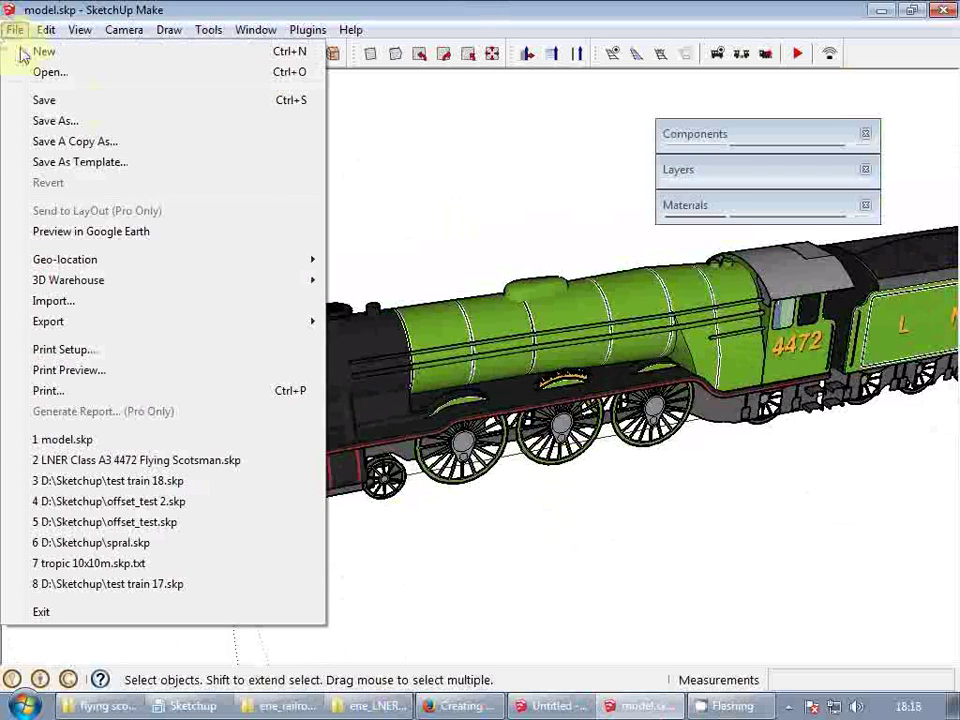
{"action": "left_click", "coordinate": [73, 100]}
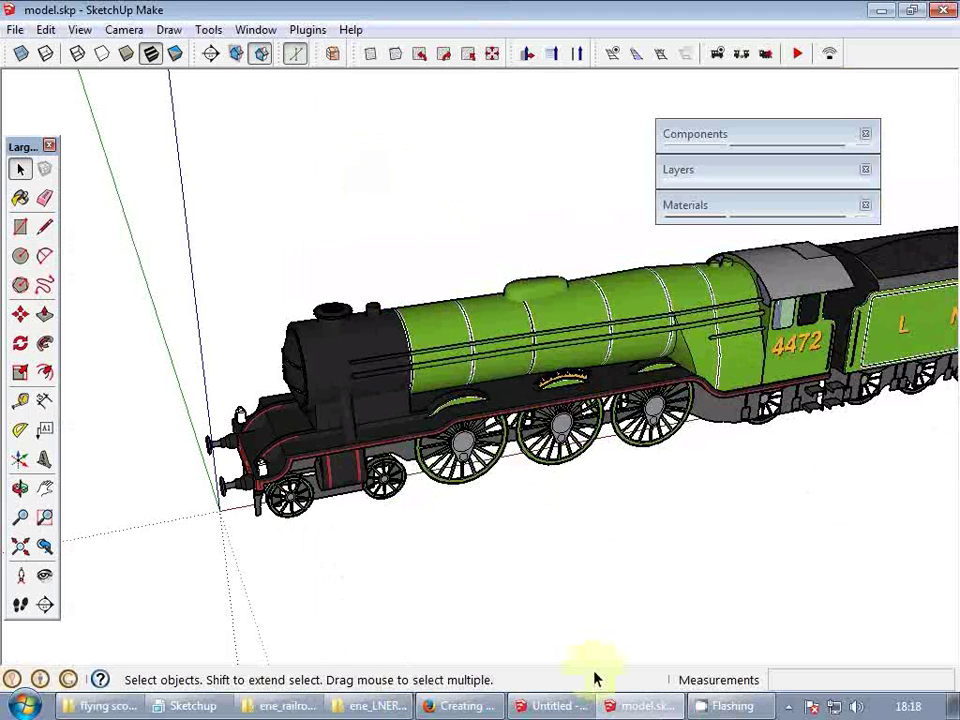
- Switch to the Untitled SketchUp window, start a new drawing, and insert a Default Matching Straight track near the origin
{"action": "left_click", "coordinate": [556, 706]}
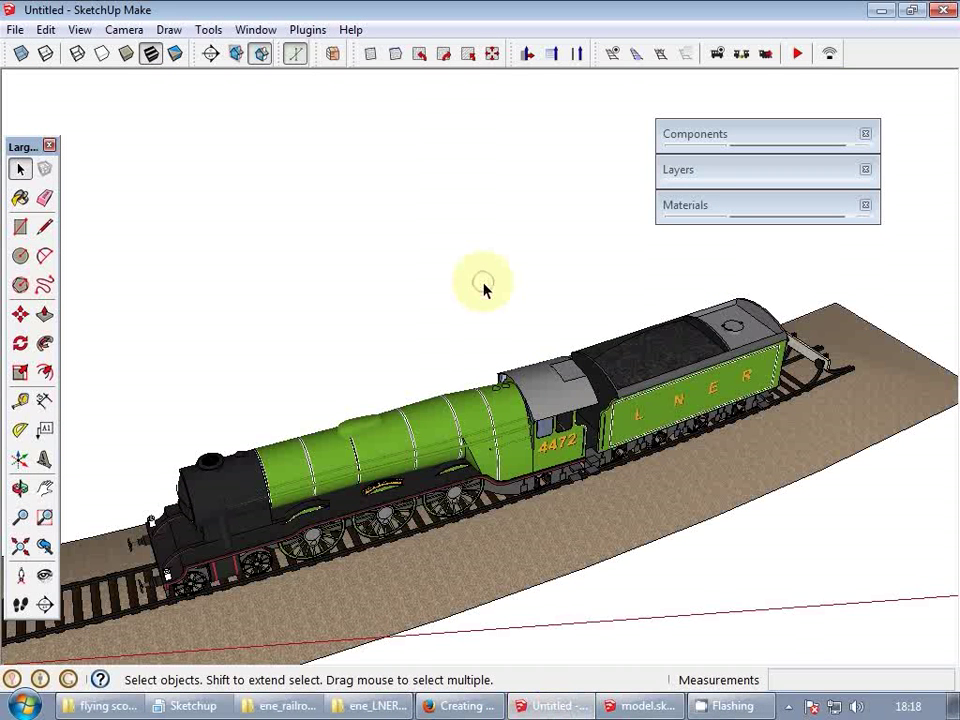
{"action": "key", "text": "ctrl+n"}
{"action": "key", "text": "Return"}
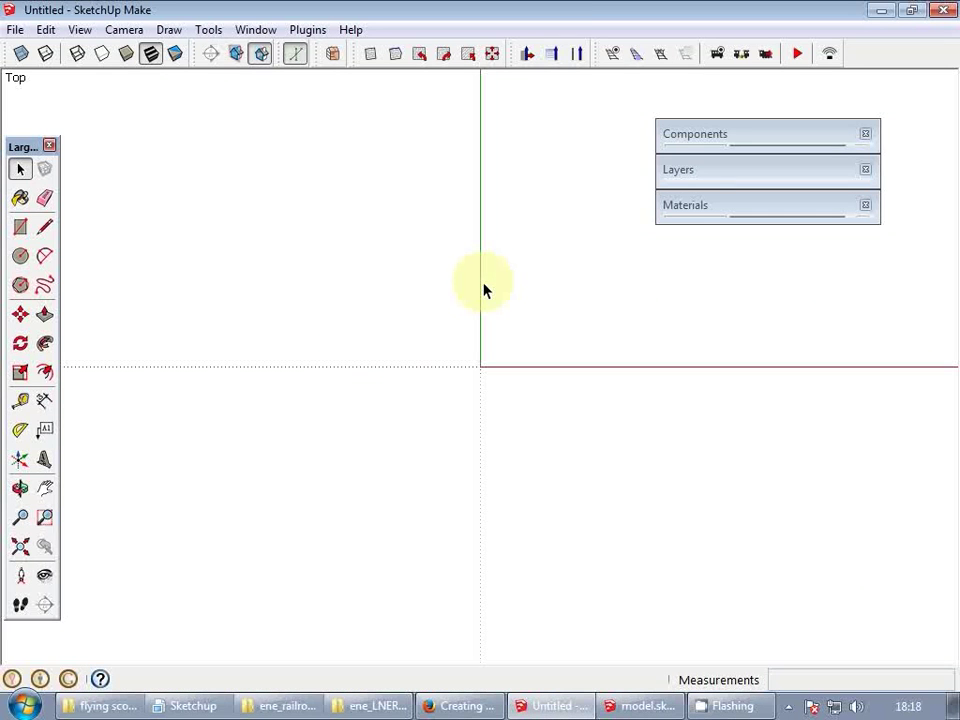
{"action": "left_click", "coordinate": [612, 53]}
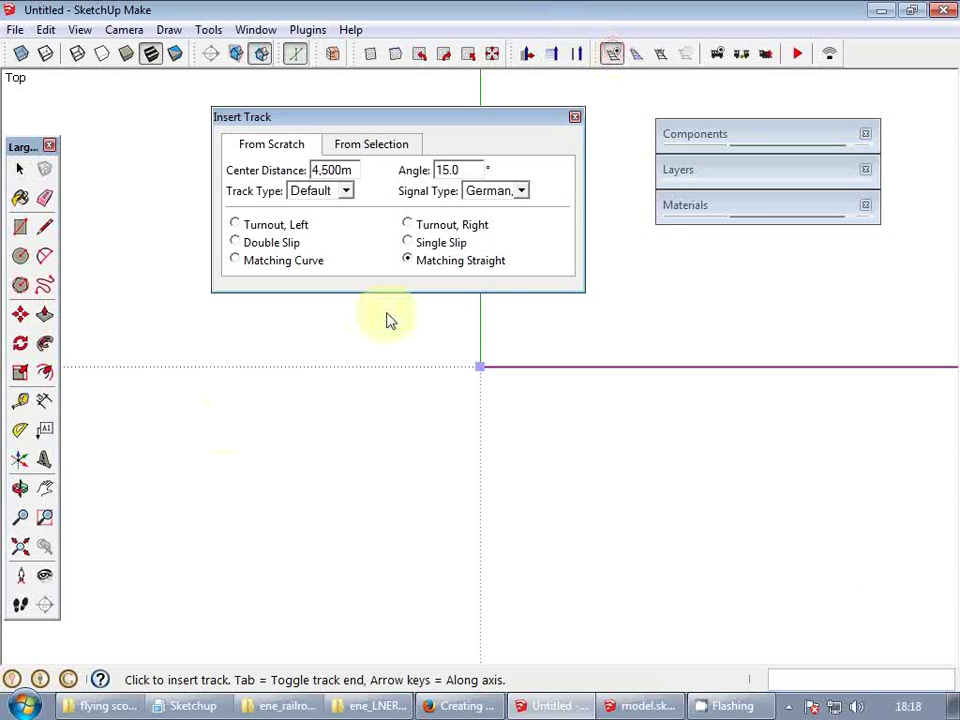
{"action": "left_click", "coordinate": [160, 425]}
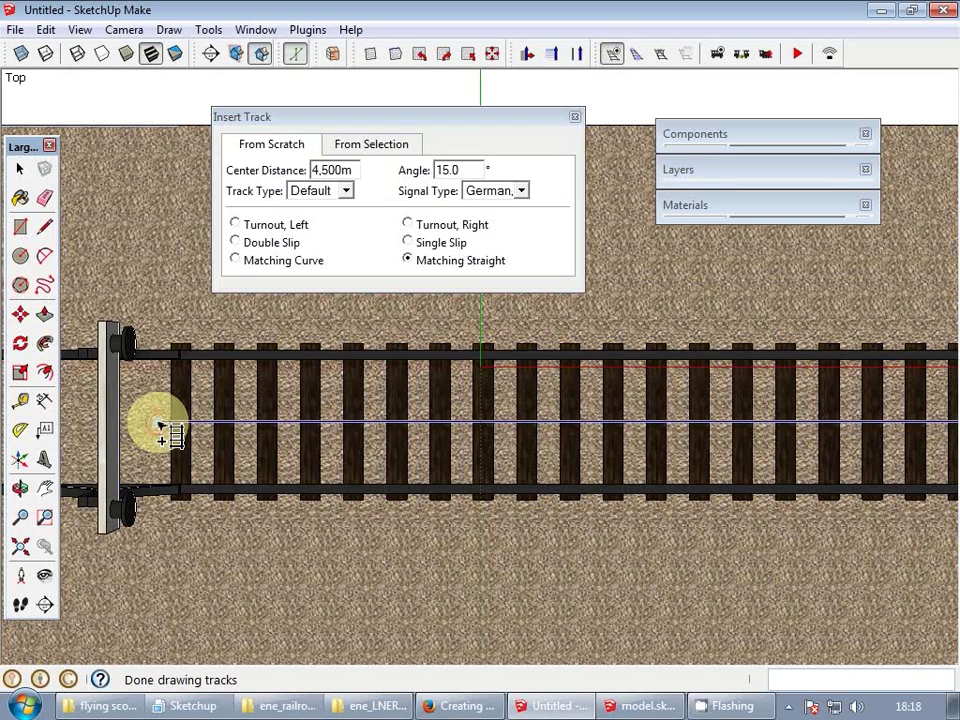
- Reposition the track's far end with Track Position to form a long, gentle arc, and save the new shape
{"action": "scroll", "coordinate": [191, 399], "scroll_direction": "down", "scroll_amount": 6}
{"action": "right_click", "coordinate": [253, 396]}
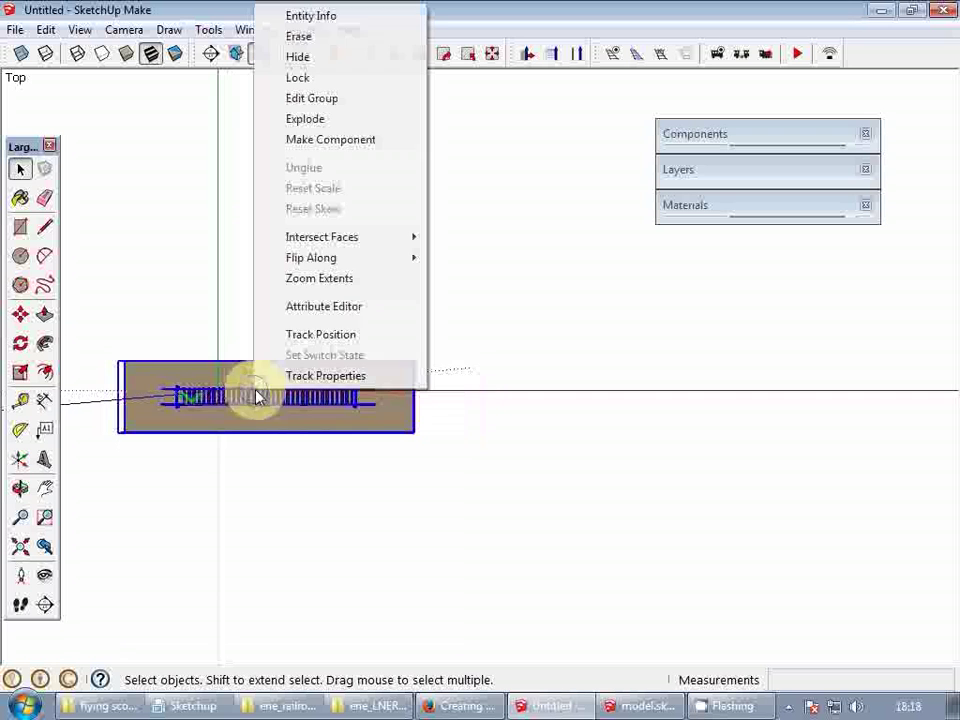
{"action": "left_click", "coordinate": [321, 336]}
{"action": "left_click", "coordinate": [354, 396]}
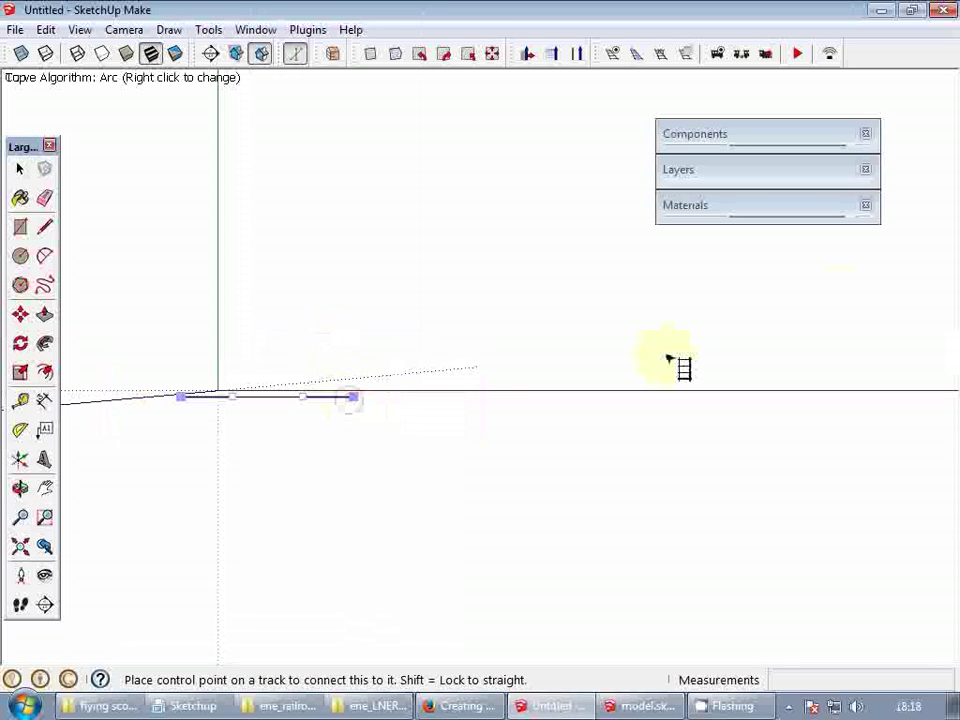
{"action": "left_click", "coordinate": [815, 300]}
{"action": "left_click", "coordinate": [697, 331]}
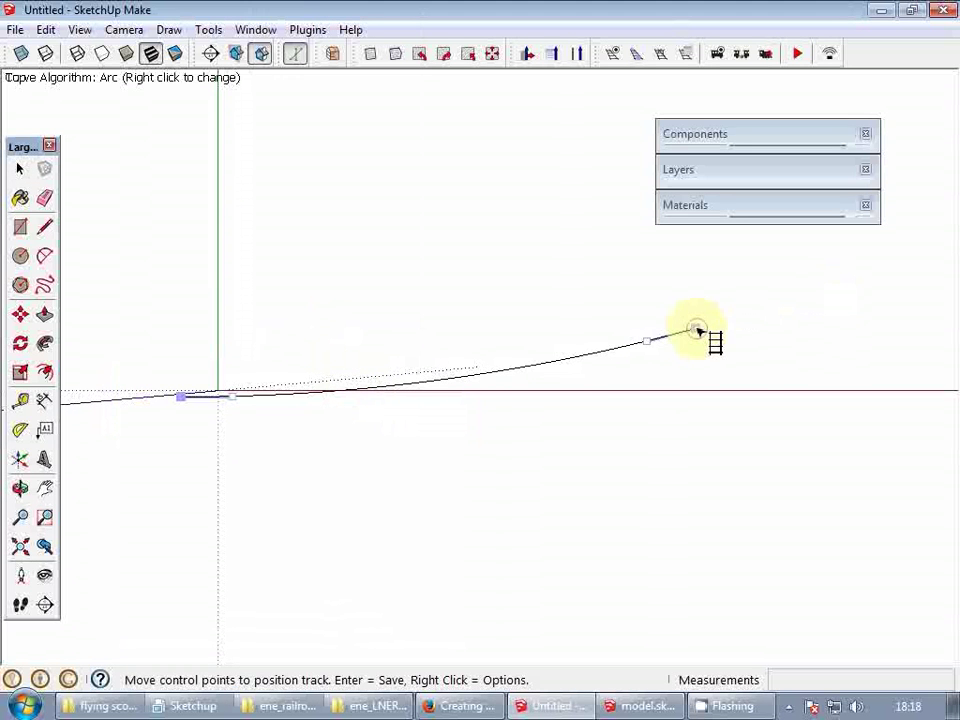
{"action": "key", "text": "Return"}
{"action": "key", "text": "space"}
- Insert a copy of the curved track joined to its far end
{"action": "scroll", "coordinate": [608, 221], "scroll_direction": "down", "scroll_amount": 3}
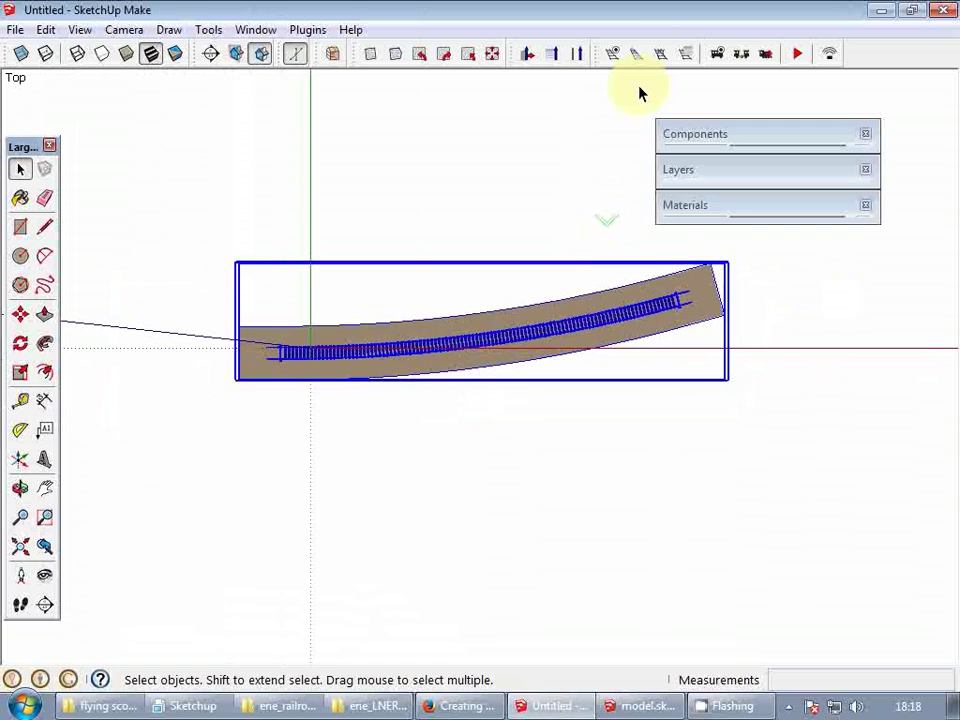
{"action": "left_click", "coordinate": [616, 56]}
{"action": "left_click", "coordinate": [615, 55]}
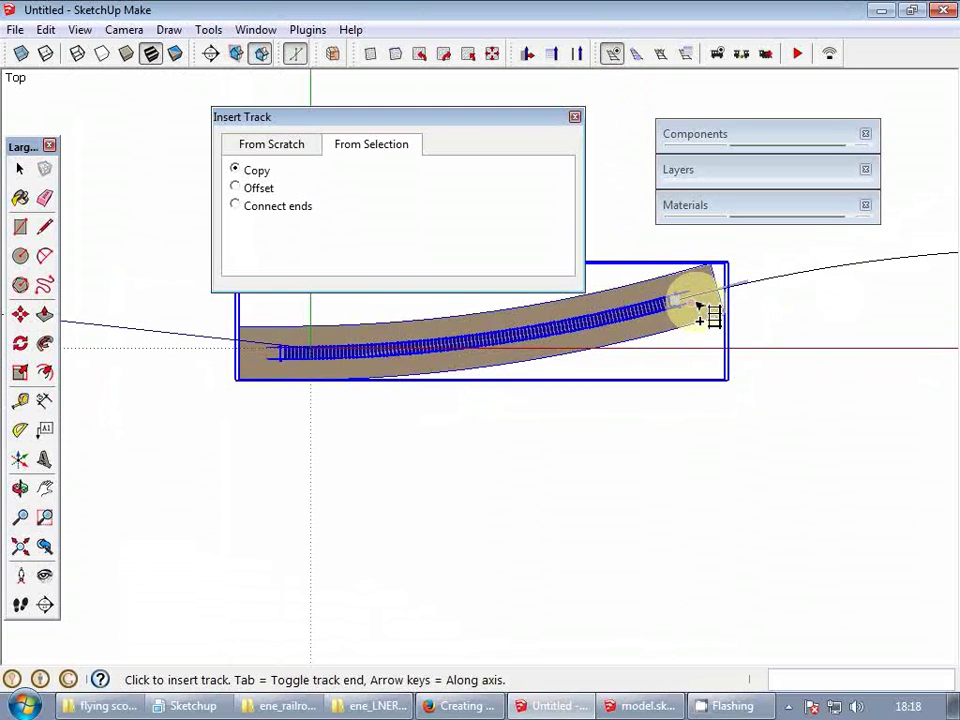
{"action": "left_click", "coordinate": [700, 308]}
{"action": "key", "text": "Return"}
{"action": "key", "text": "space"}
{"action": "left_click", "coordinate": [674, 401]}
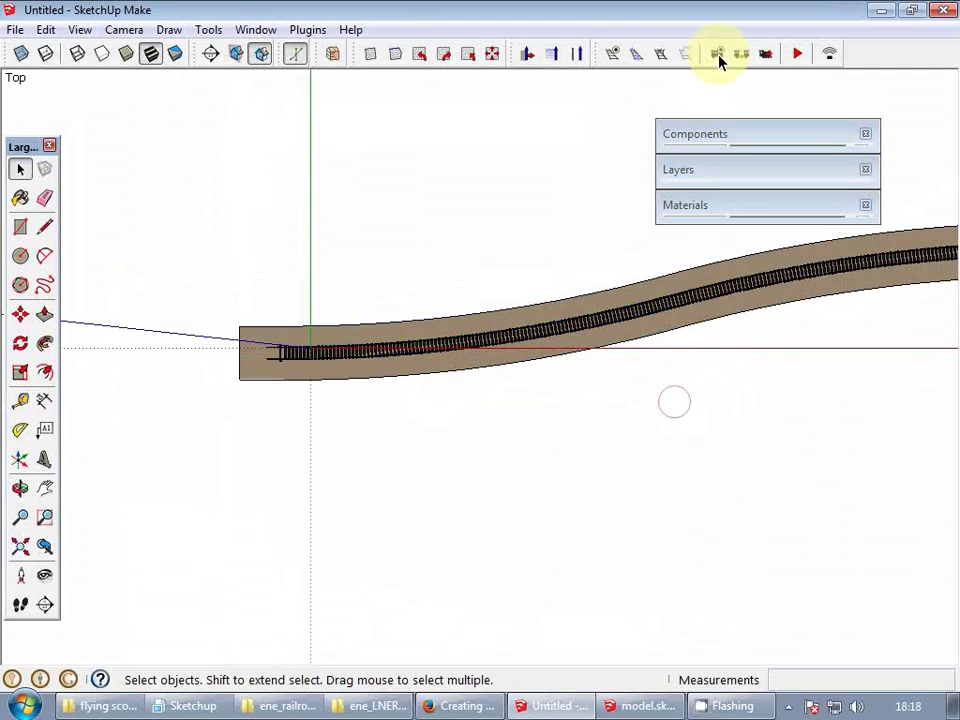
- Add the Flying Scotsman from the rolling stock library onto the track near the joint between the two pieces
{"action": "left_click", "coordinate": [717, 53]}
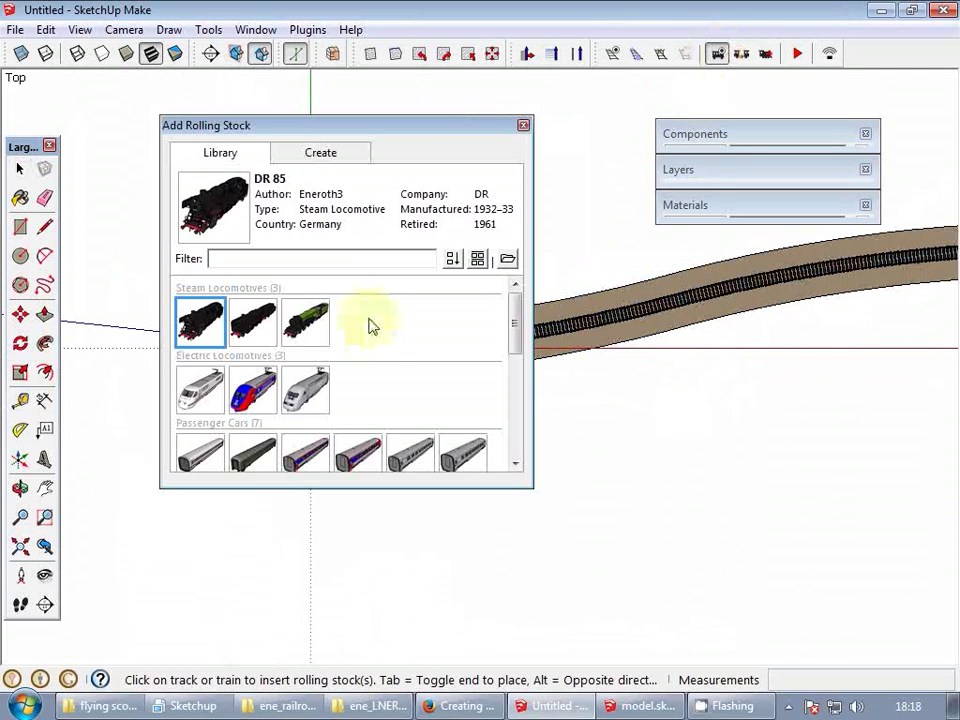
{"action": "left_click", "coordinate": [307, 332]}
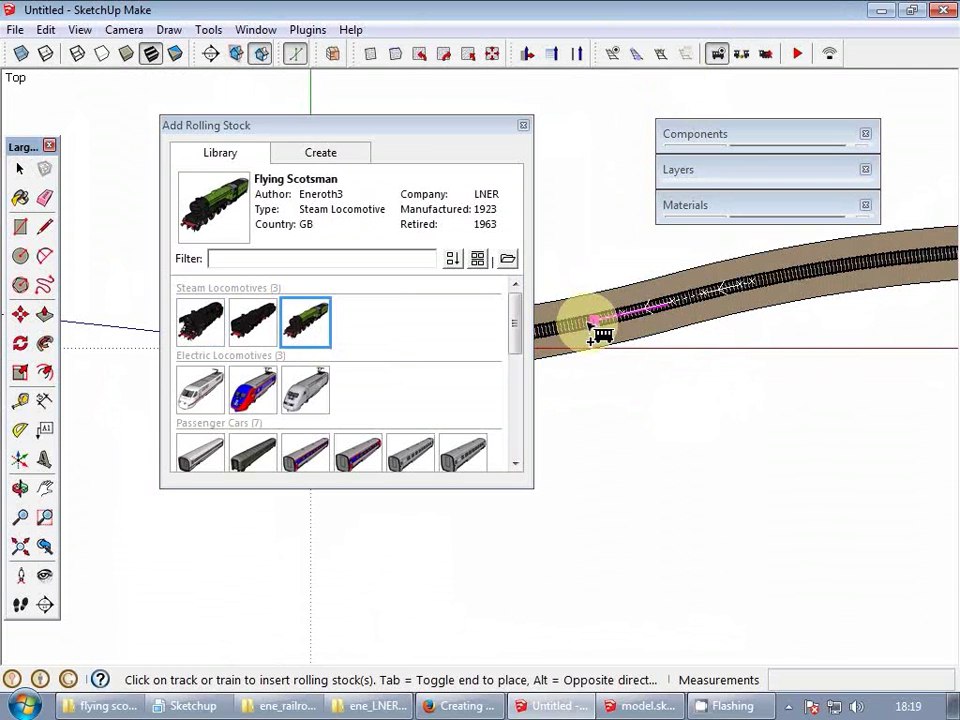
{"action": "left_click", "coordinate": [598, 330]}
{"action": "key", "text": "space"}
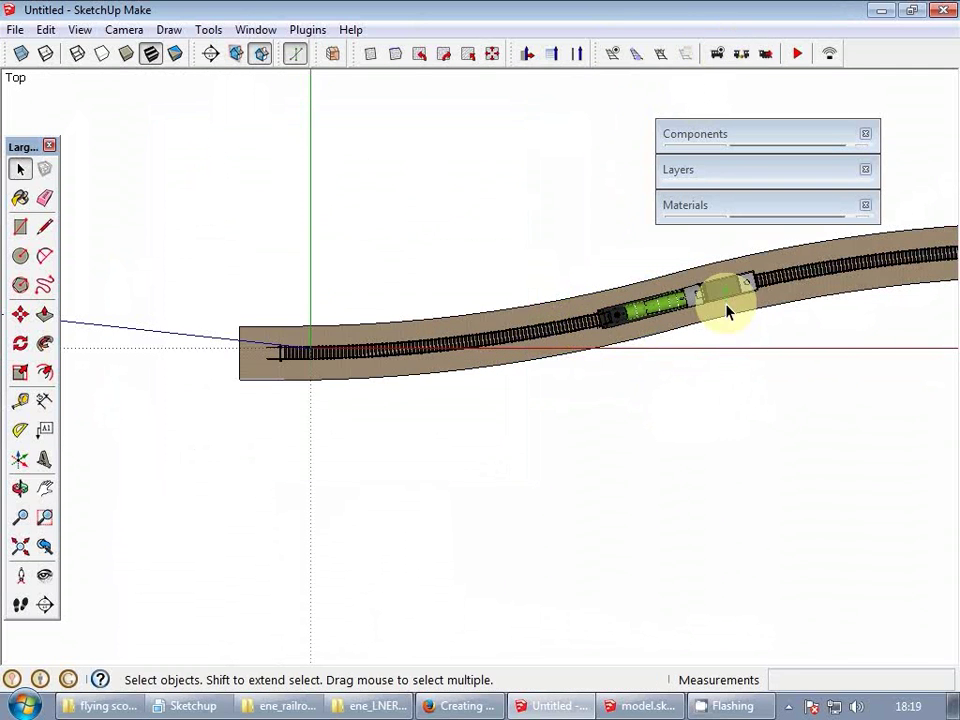
- Start the train simulation and drive the Flying Scotsman at about 0.62 m/s with its driving wheels in close view
{"action": "left_click", "coordinate": [797, 55]}
{"action": "left_click", "coordinate": [767, 55]}
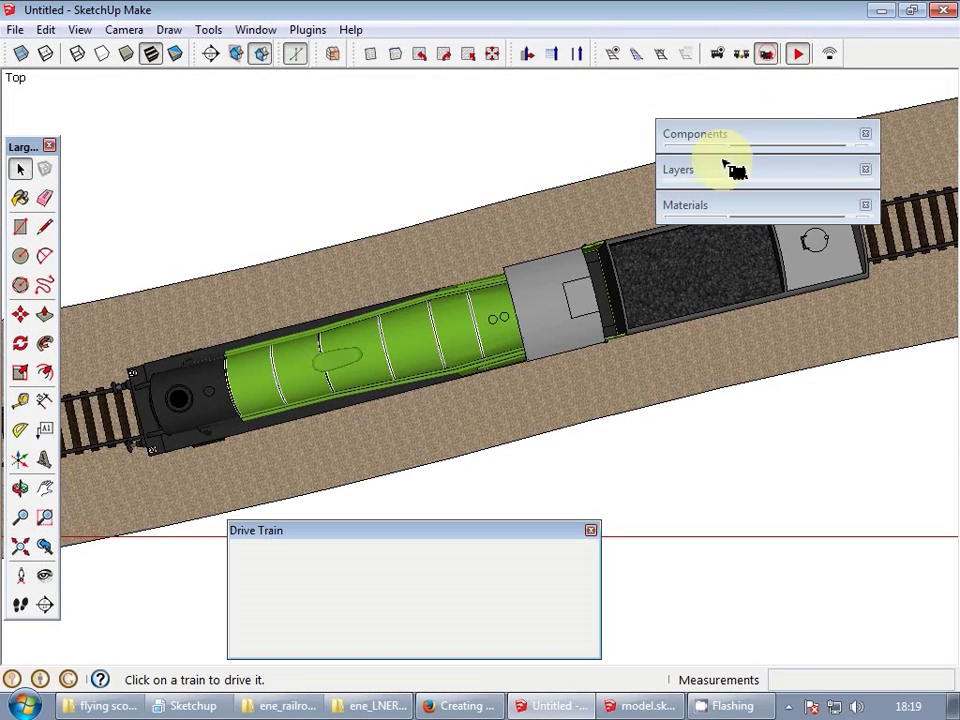
{"action": "left_click", "coordinate": [677, 274]}
{"action": "middle_click_drag", "start_coordinate": [547, 280], "coordinate": [472, 370]}
{"action": "middle_click_drag", "start_coordinate": [500, 266], "coordinate": [404, 417]}
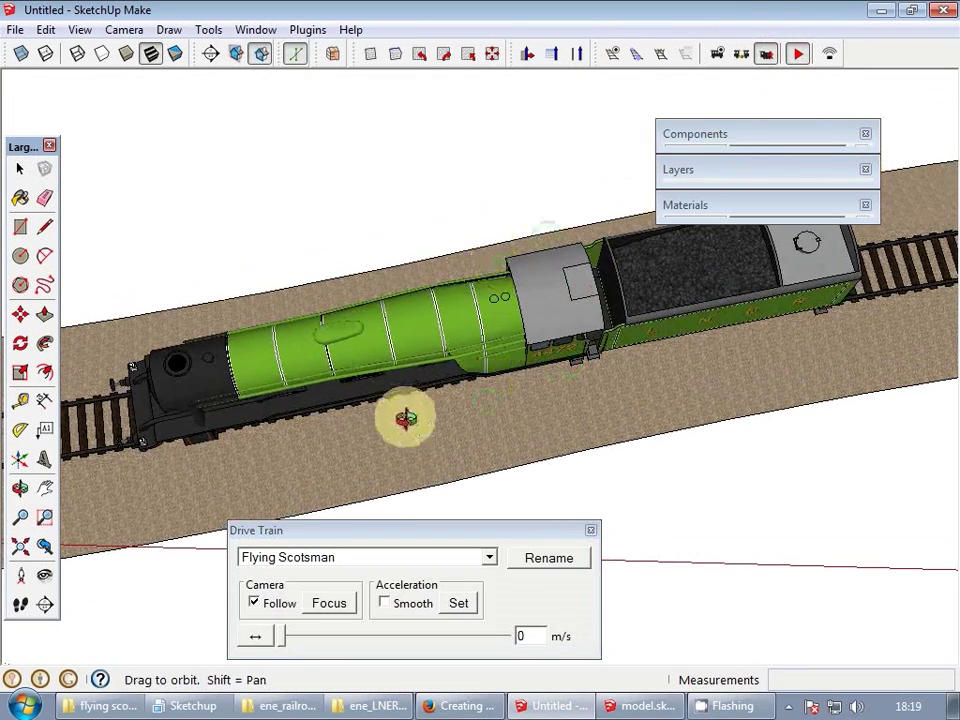
{"action": "scroll", "coordinate": [456, 396], "scroll_direction": "up", "scroll_amount": 5}
{"action": "middle_click_drag", "start_coordinate": [470, 407], "coordinate": [461, 317]}
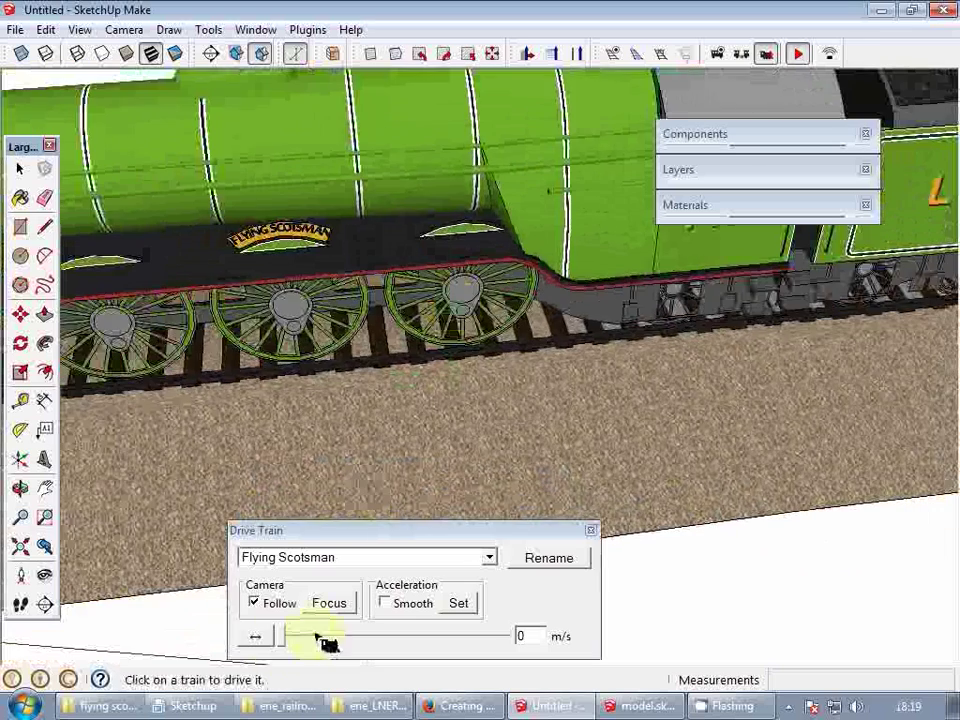
{"action": "left_click_drag", "start_coordinate": [280, 648], "coordinate": [283, 638]}
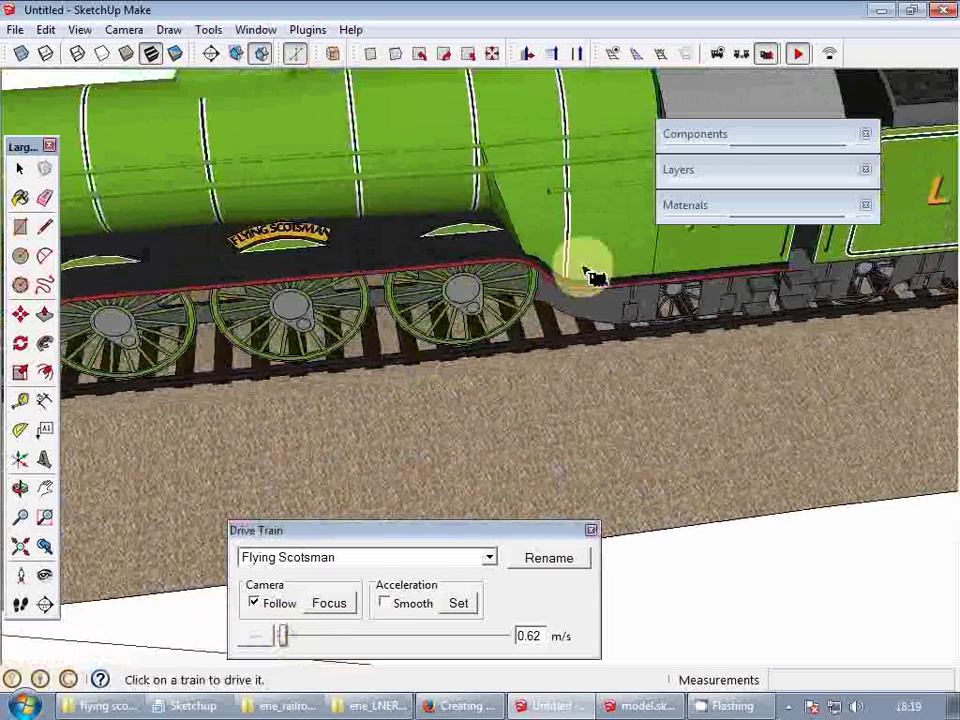
- Examine the turning driving wheels from near and far, raise the train's speed to about 14.11 m/s, and stop it
{"action": "scroll", "coordinate": [462, 358], "scroll_direction": "down", "scroll_amount": 5}
{"action": "middle_click", "coordinate": [482, 346]}
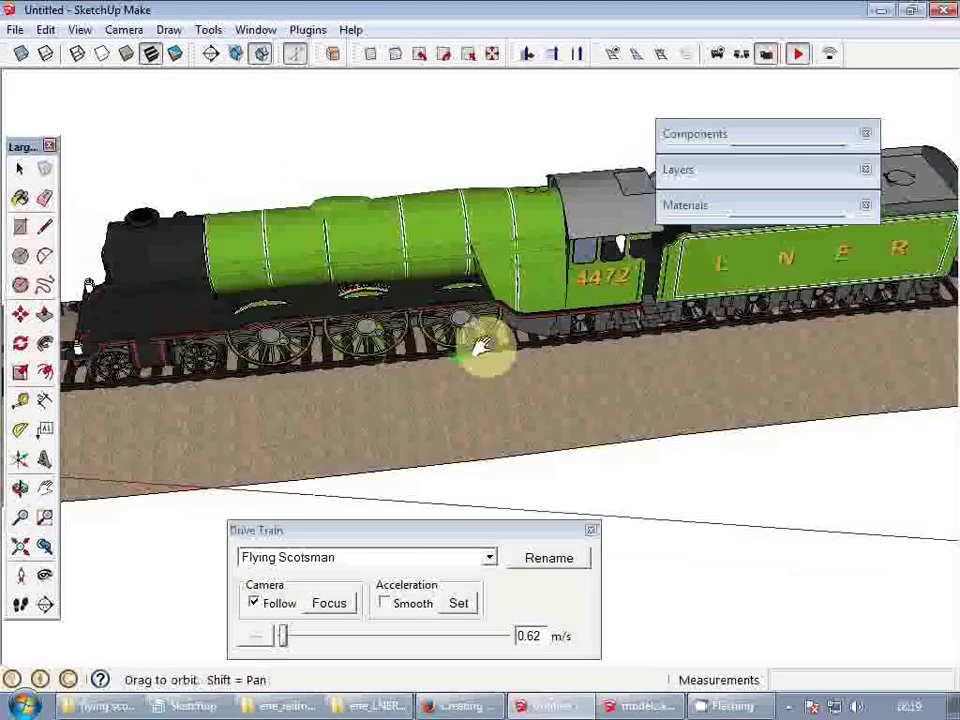
{"action": "scroll", "coordinate": [505, 352], "scroll_direction": "up", "scroll_amount": 6}
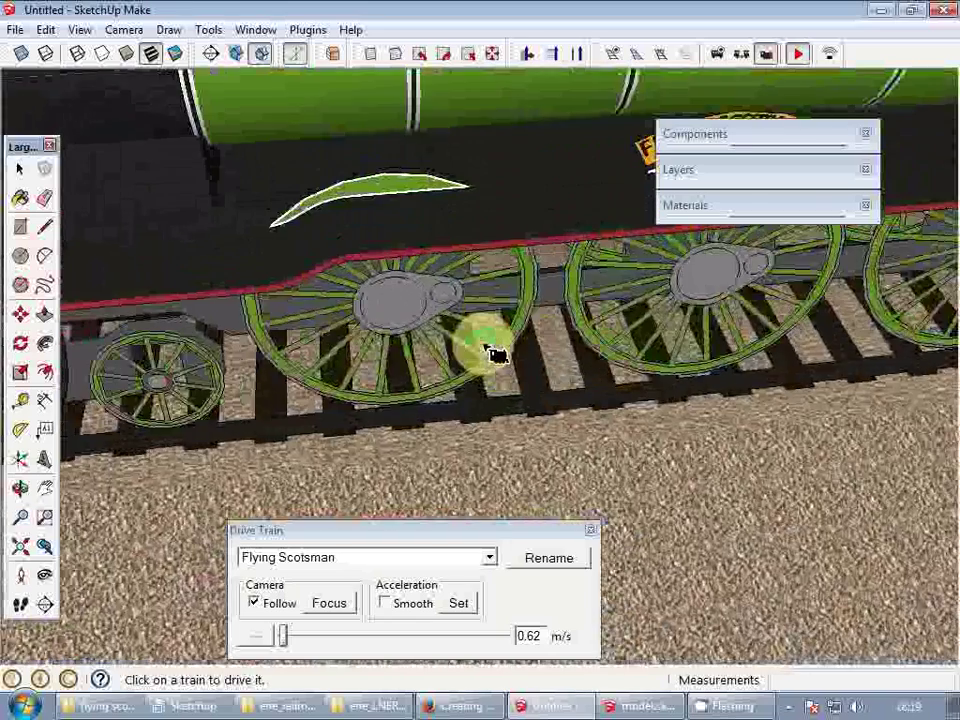
{"action": "scroll", "coordinate": [492, 352], "scroll_direction": "down", "scroll_amount": 8}
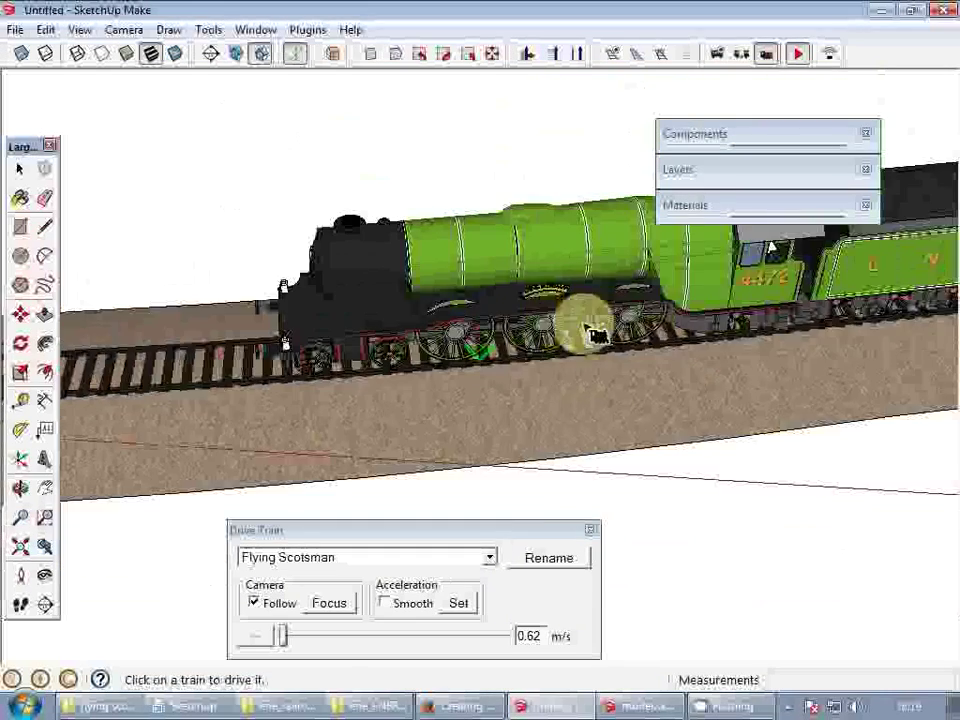
{"action": "scroll", "coordinate": [595, 338], "scroll_direction": "up", "scroll_amount": 4}
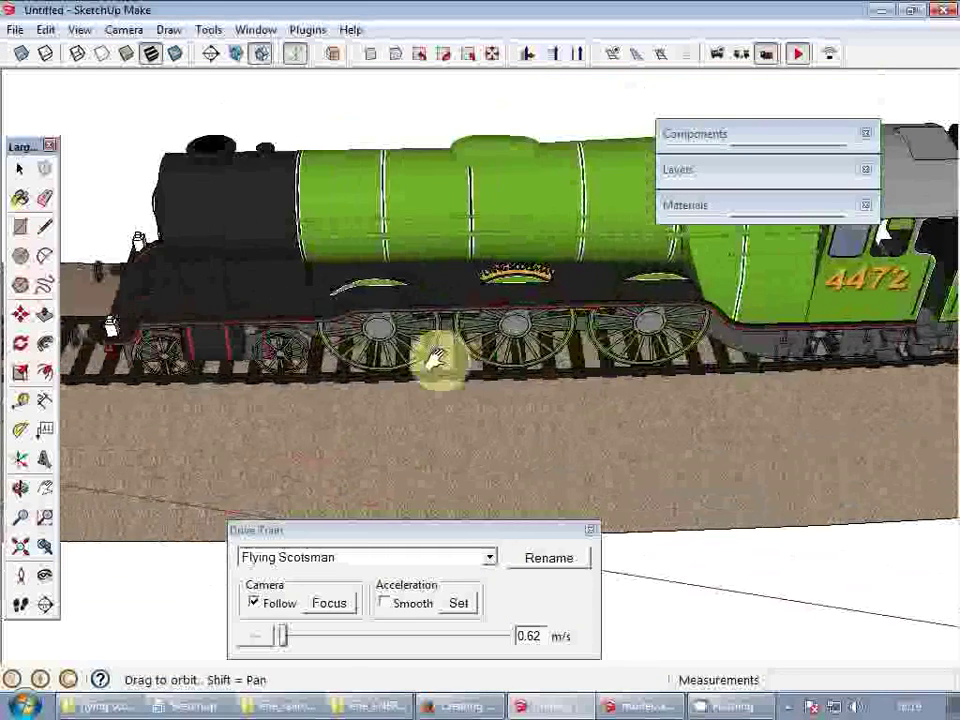
{"action": "middle_click_drag", "start_coordinate": [440, 362], "coordinate": [502, 362], "text": "shift"}
{"action": "scroll", "coordinate": [440, 362], "scroll_direction": "down", "scroll_amount": 3}
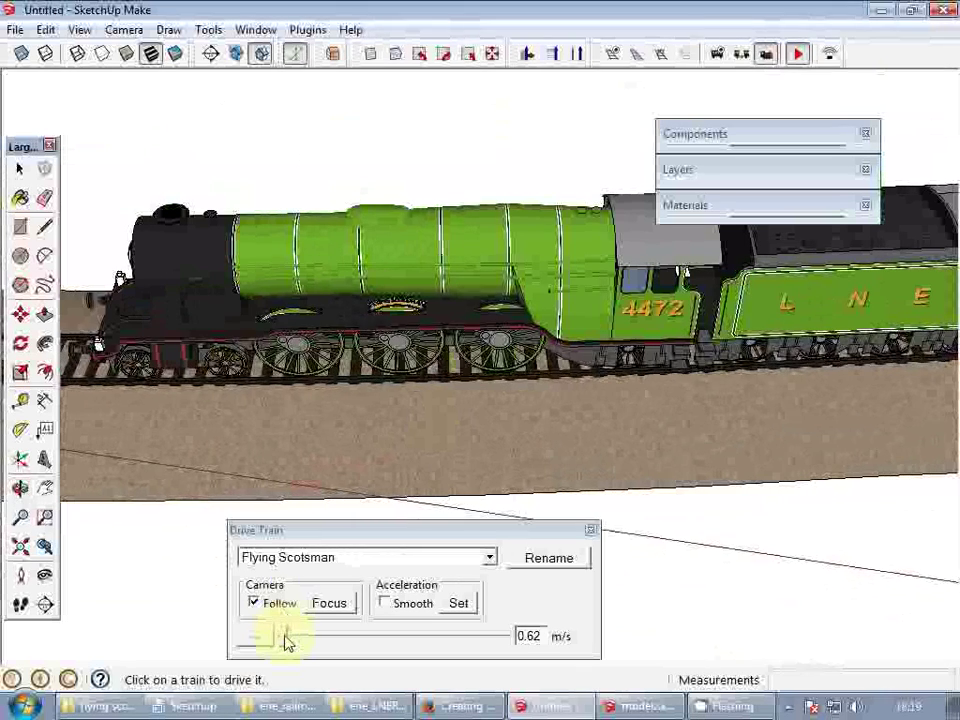
{"action": "left_click_drag", "start_coordinate": [286, 642], "coordinate": [308, 645]}
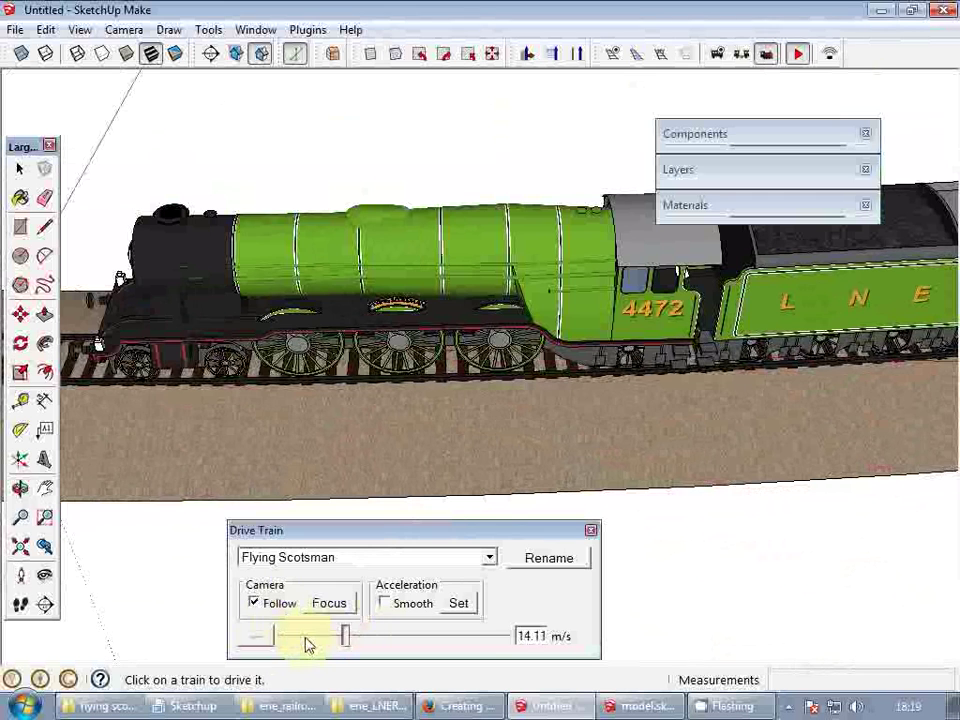
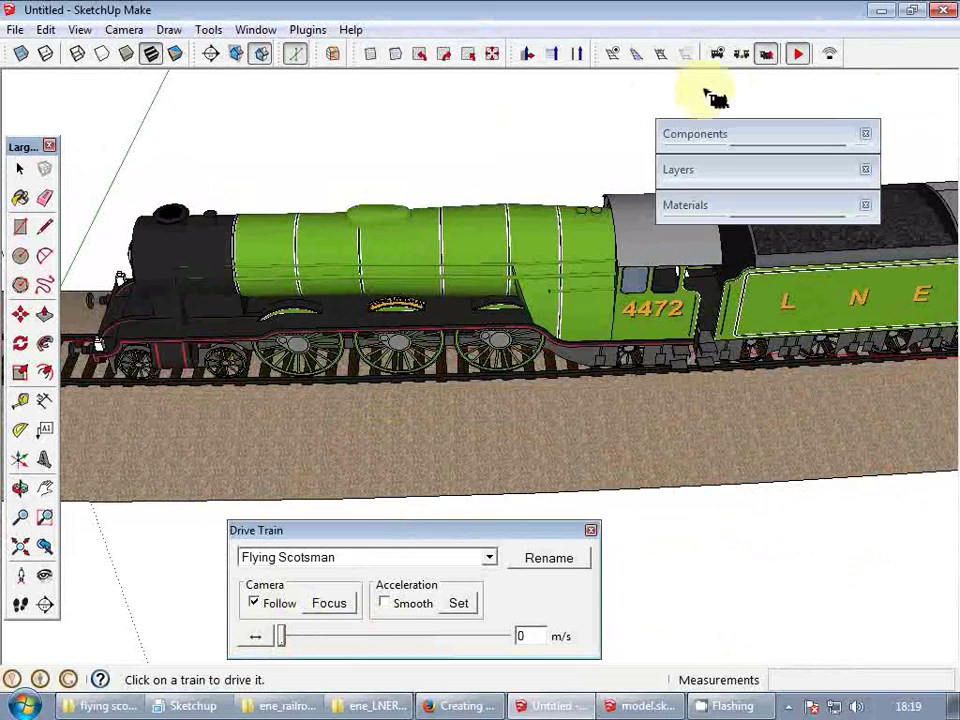
{"action": "left_click", "coordinate": [550, 12]}
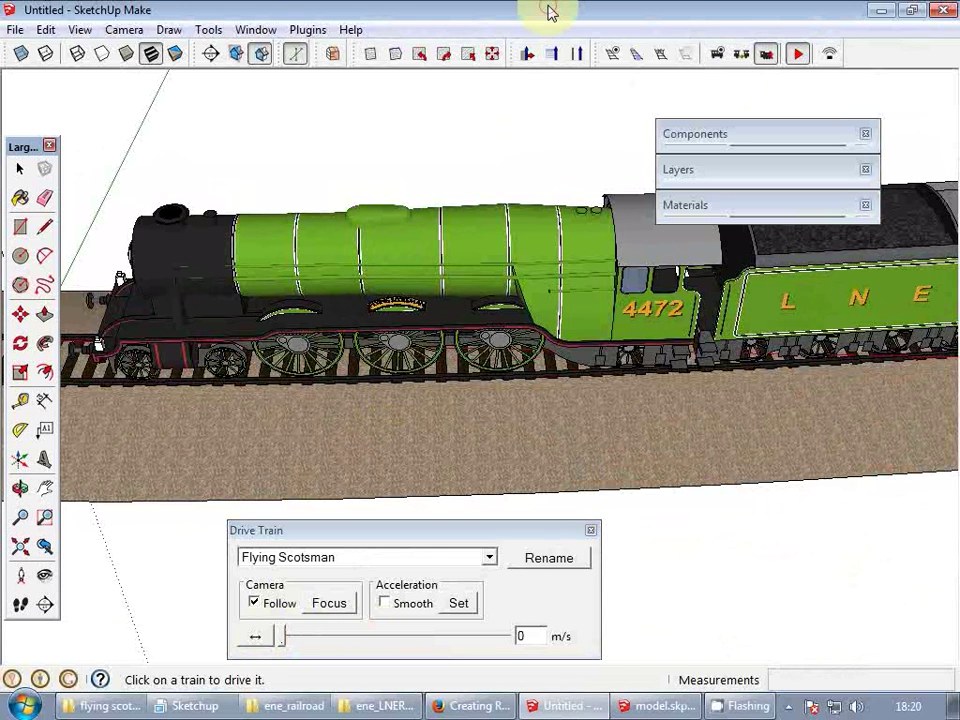
- Switch to the model.skp window and open the locomotive group for editing near the trailing wheels beneath the cab
{"action": "left_click", "coordinate": [645, 707]}
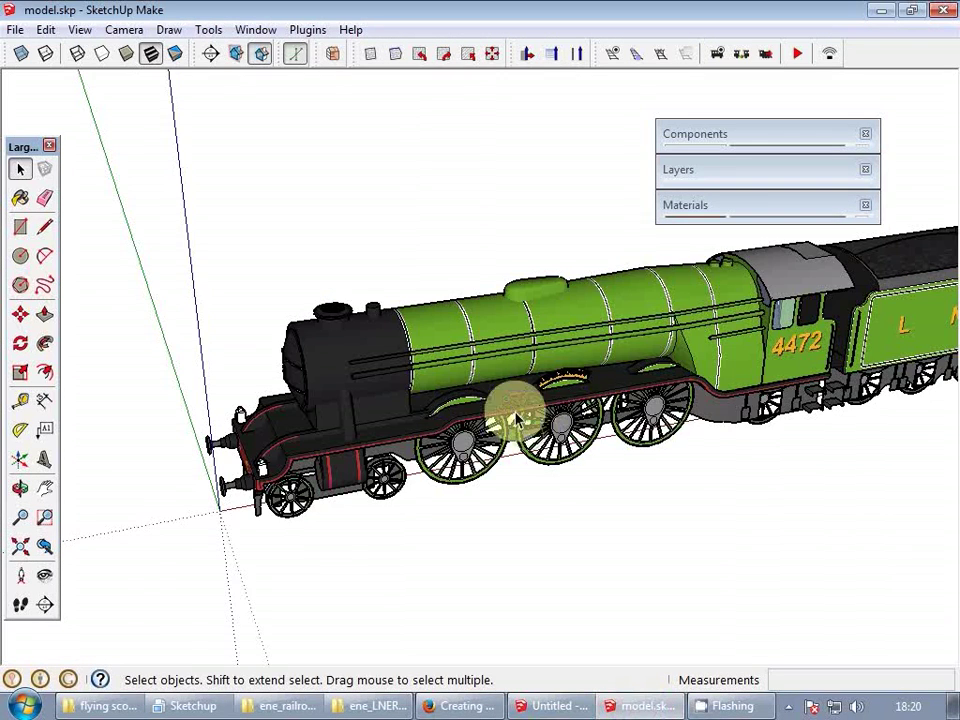
{"action": "scroll", "coordinate": [600, 410], "scroll_direction": "up", "scroll_amount": 5}
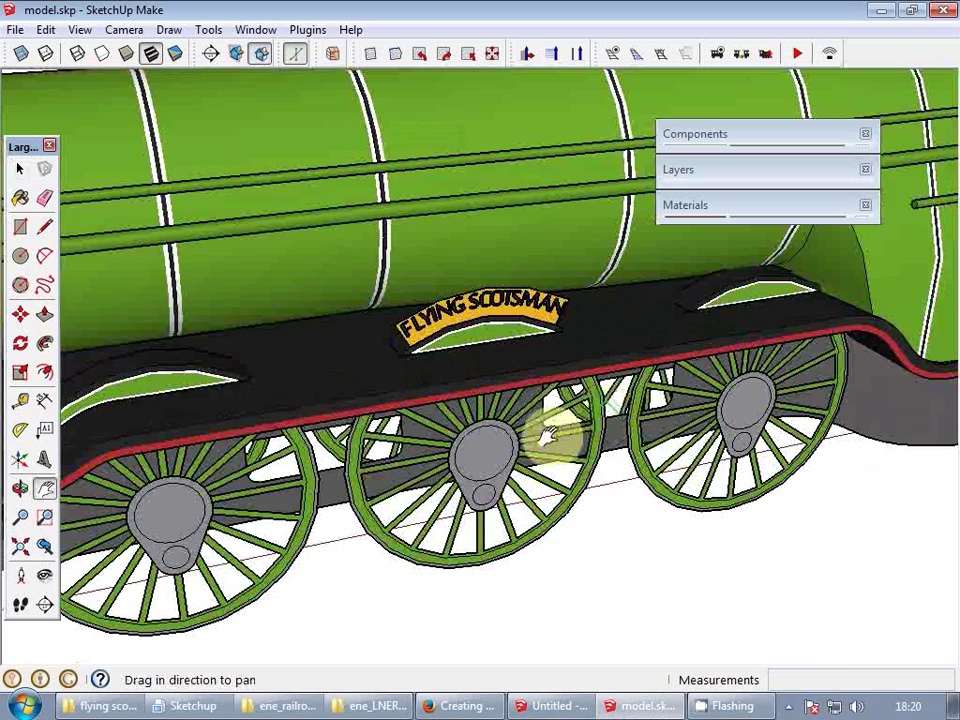
{"action": "middle_click_drag", "start_coordinate": [553, 435], "coordinate": [692, 429]}
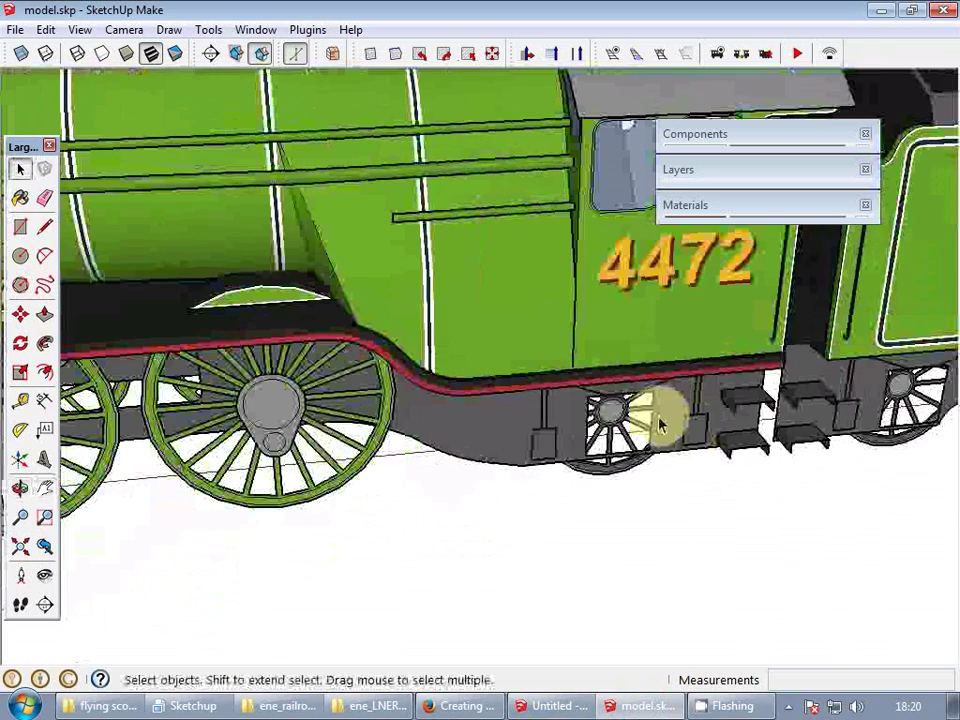
{"action": "double_click", "coordinate": [663, 424]}
{"action": "left_click", "coordinate": [664, 428]}
{"action": "scroll", "coordinate": [662, 435], "scroll_direction": "up", "scroll_amount": 3}
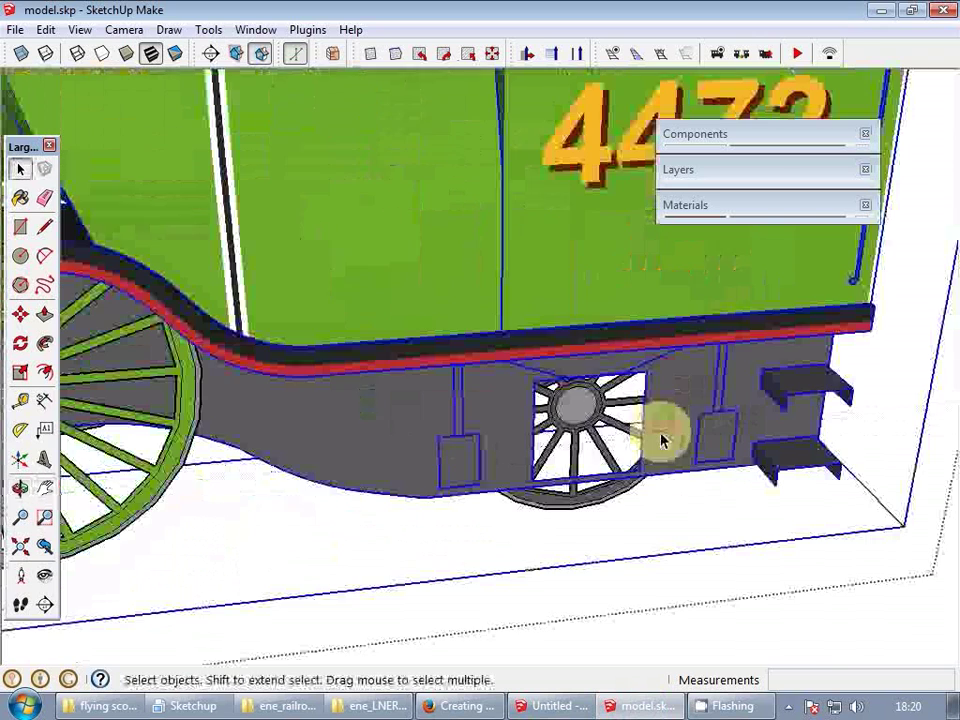
- Select both trailing wheels beneath the cab and combine them into one group
{"action": "scroll", "coordinate": [565, 505], "scroll_direction": "up", "scroll_amount": 2}
{"action": "left_click", "coordinate": [563, 510]}
{"action": "key", "text": "o"}
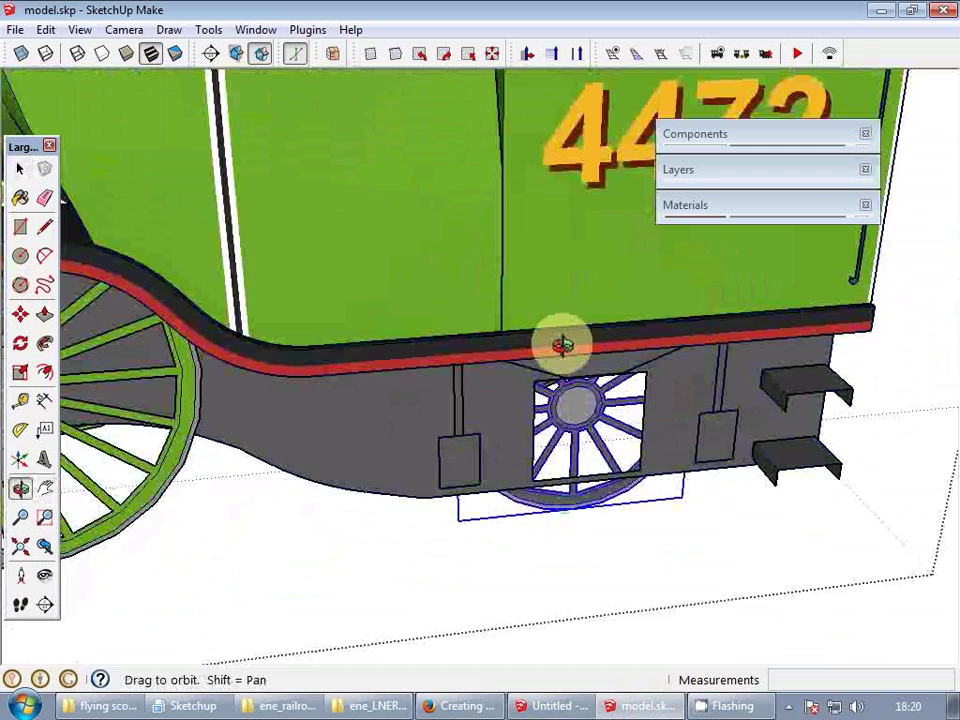
{"action": "left_click_drag", "start_coordinate": [561, 343], "coordinate": [568, 300]}
{"action": "key", "text": "space"}
{"action": "left_click", "coordinate": [519, 403]}
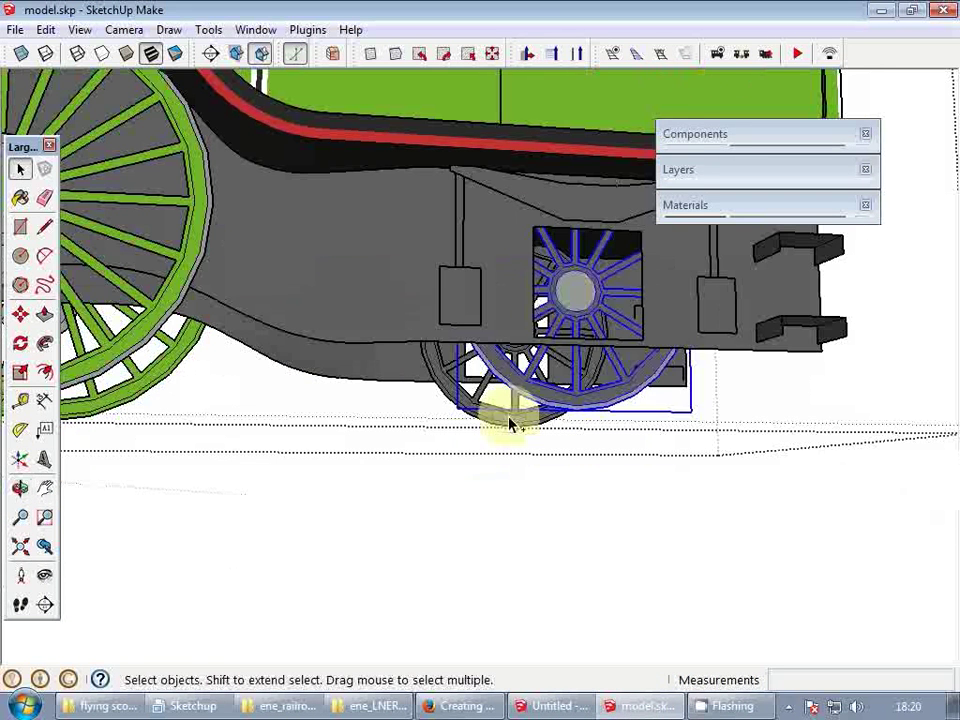
{"action": "right_click", "coordinate": [510, 422]}
{"action": "left_click", "coordinate": [594, 226]}
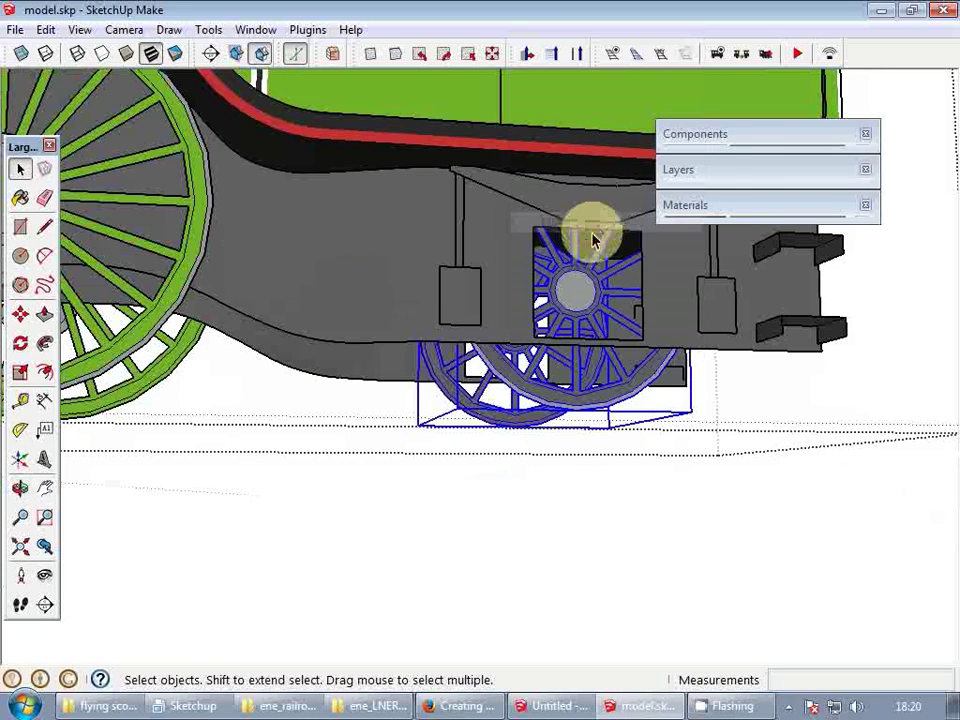
- Open the trailing wheel pair's group and draw a line about 0.114 m long from the near hub's lower edge to its centre
{"action": "scroll", "coordinate": [589, 364], "scroll_direction": "up", "scroll_amount": 3}
{"action": "key", "text": "o"}
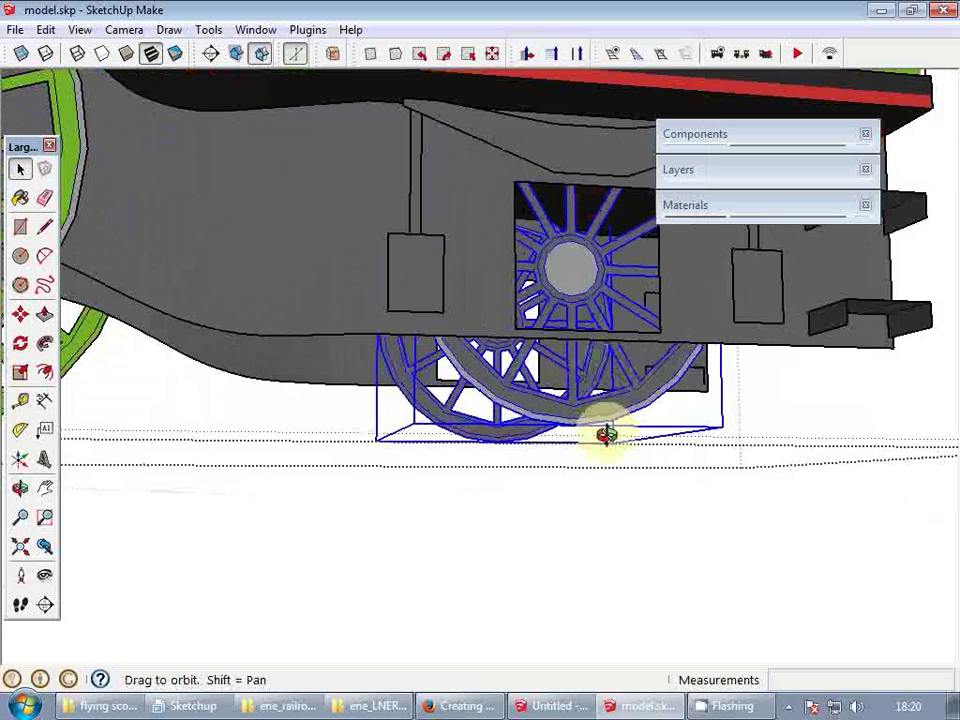
{"action": "key", "text": "space"}
{"action": "scroll", "coordinate": [575, 295], "scroll_direction": "up", "scroll_amount": 3}
{"action": "double_click", "coordinate": [574, 289]}
{"action": "key", "text": "l"}
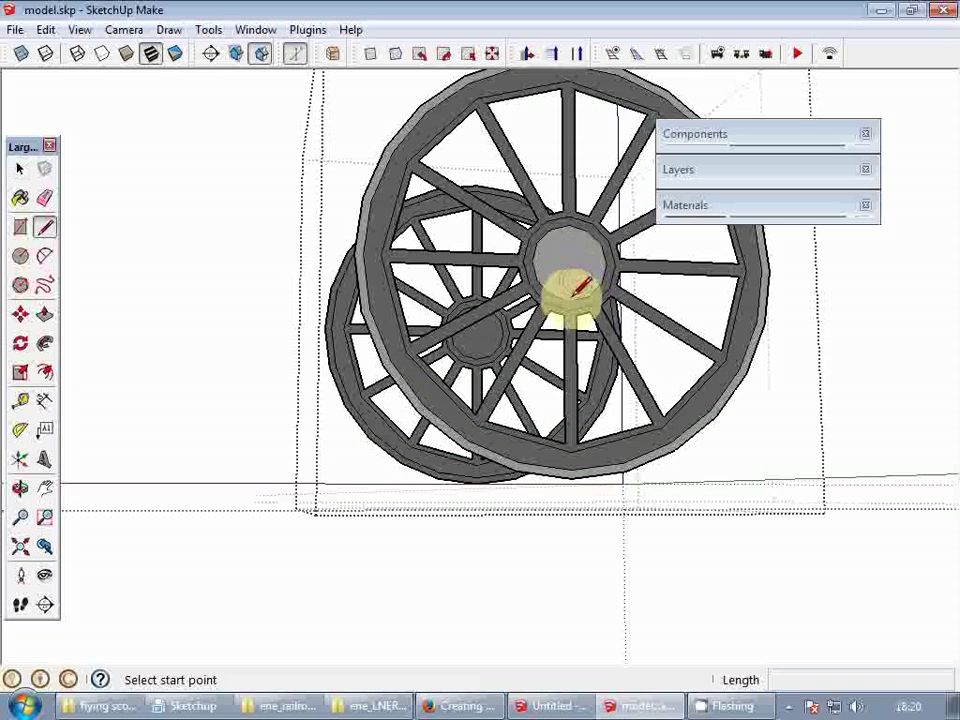
{"action": "left_click", "coordinate": [570, 298]}
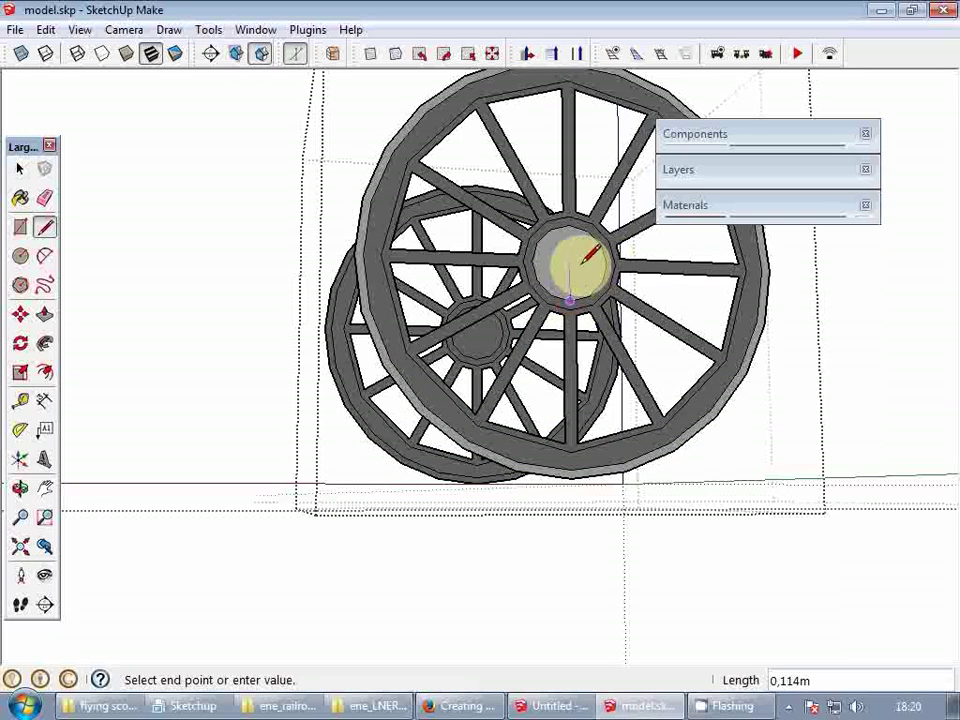
{"action": "left_click", "coordinate": [620, 255]}
{"action": "key", "text": "space"}
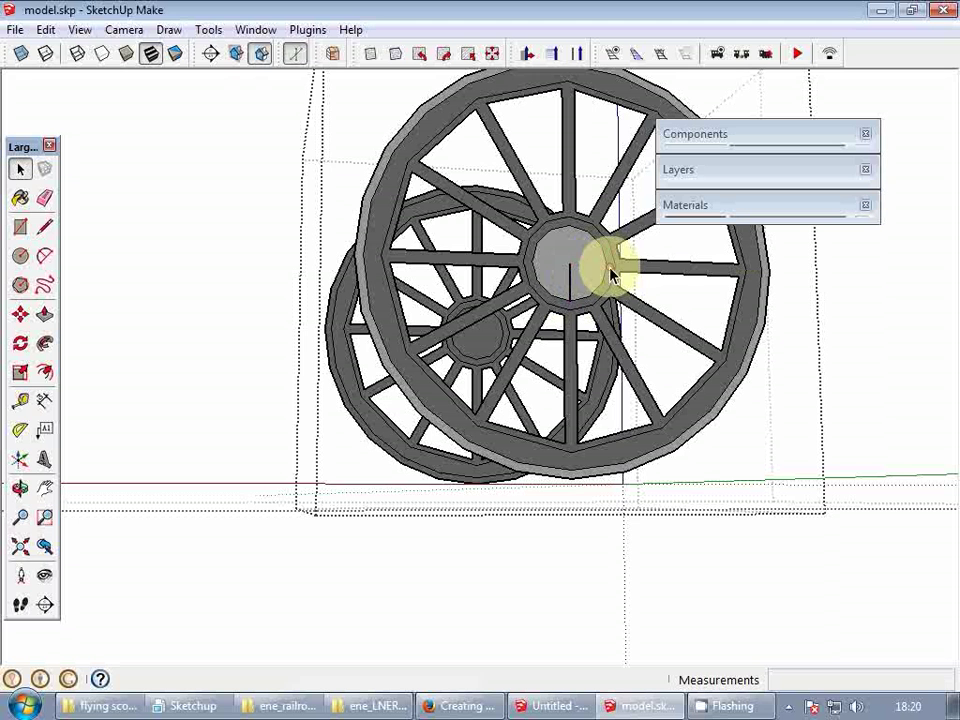
- Place the wheel pair group's axes at the hub centre with the red axis running lengthwise, and erase the helper line
{"action": "right_click", "coordinate": [343, 487]}
{"action": "right_click", "coordinate": [333, 488]}
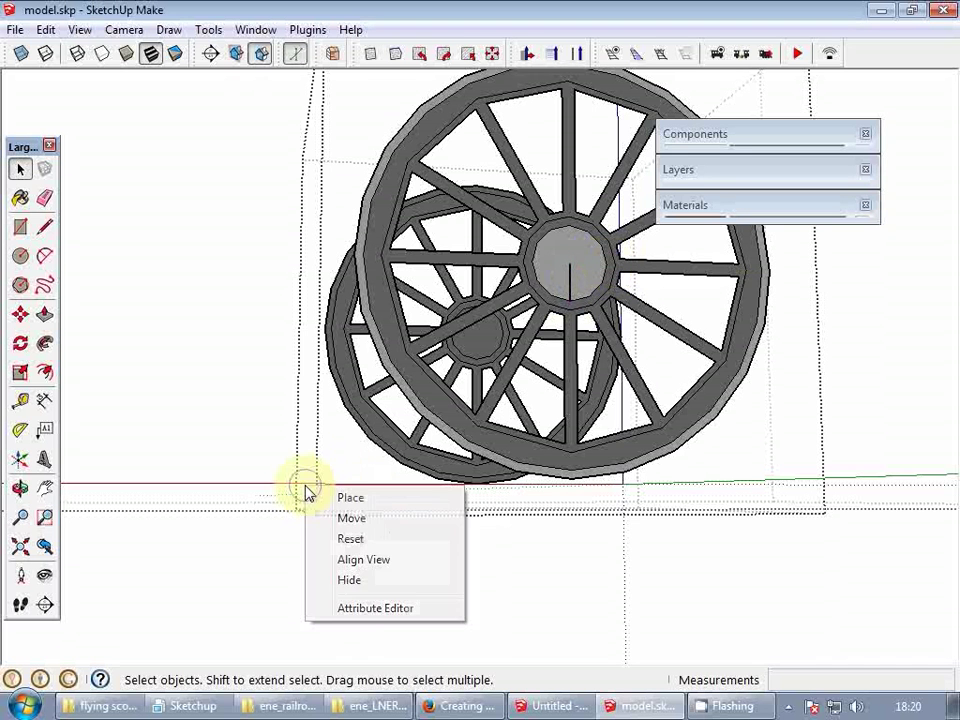
{"action": "left_click", "coordinate": [349, 499]}
{"action": "left_click", "coordinate": [570, 263]}
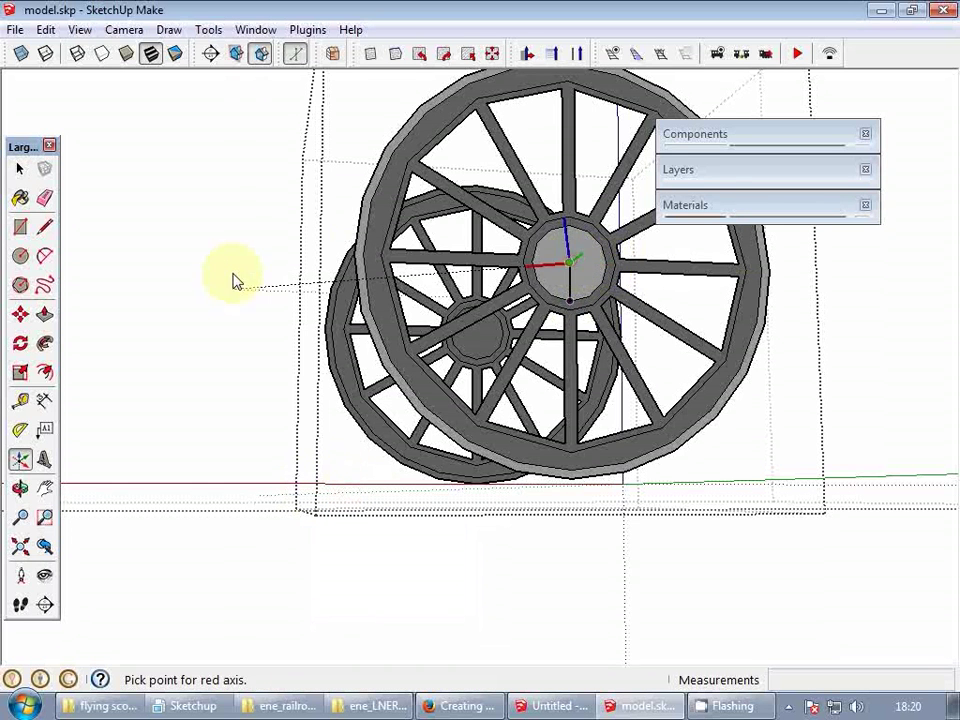
{"action": "left_click", "coordinate": [222, 252]}
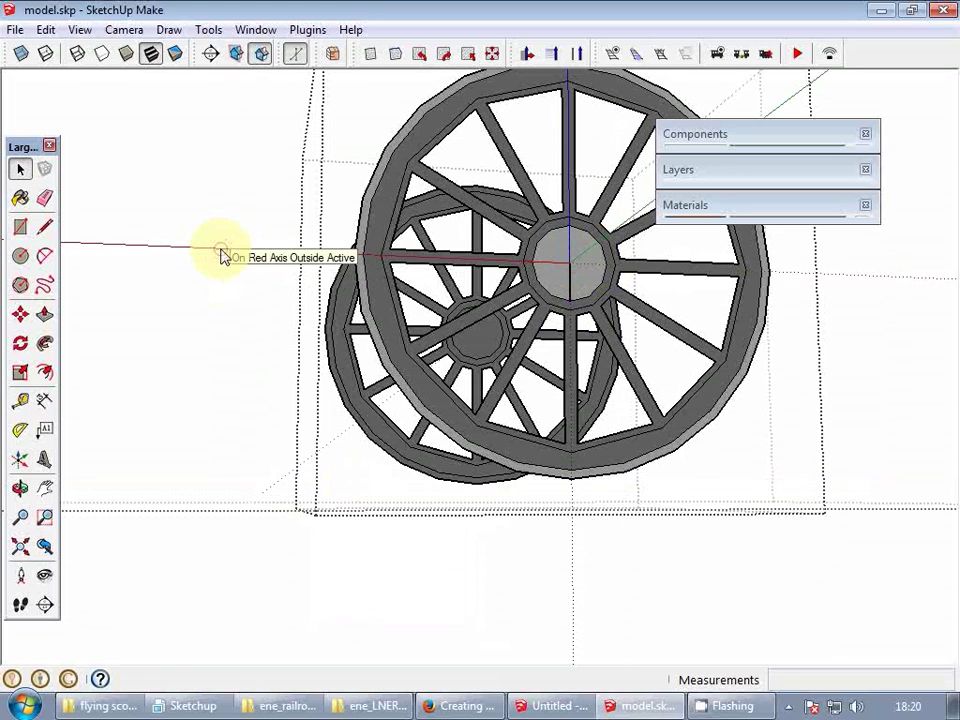
{"action": "scroll", "coordinate": [557, 286], "scroll_direction": "up", "scroll_amount": 1}
{"action": "key", "text": "e"}
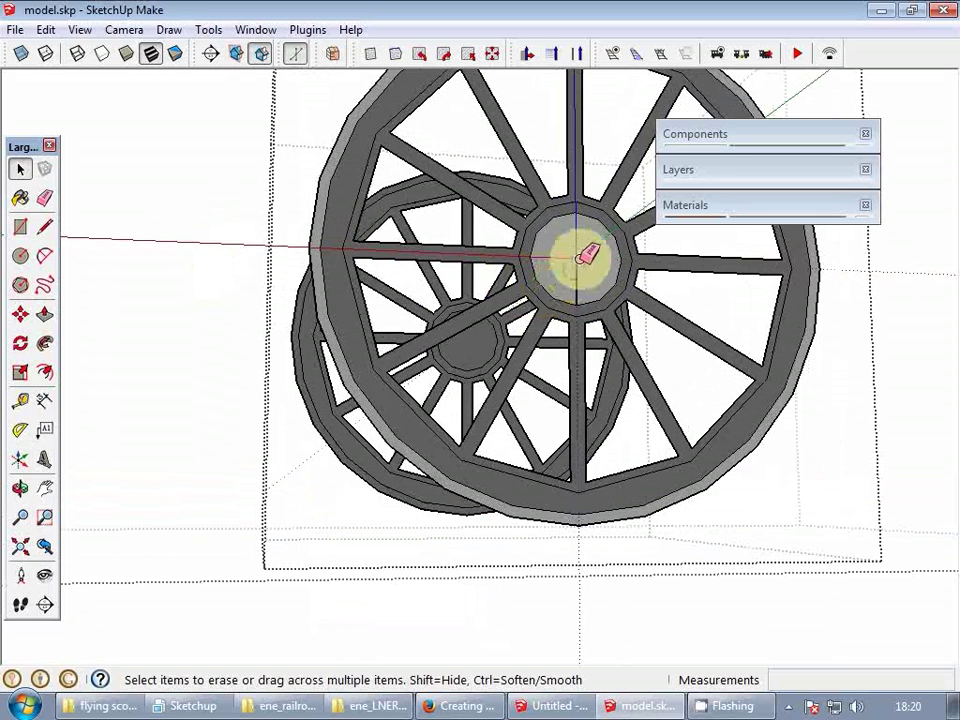
{"action": "key", "text": "space"}
- Select the near wheel's outer rim circle and run cycle = Sketchup.active_model.selection[0].curve.length in the Ruby Console
{"action": "scroll", "coordinate": [560, 317], "scroll_direction": "down", "scroll_amount": 2}
{"action": "middle_click_drag", "start_coordinate": [560, 317], "coordinate": [521, 379]}
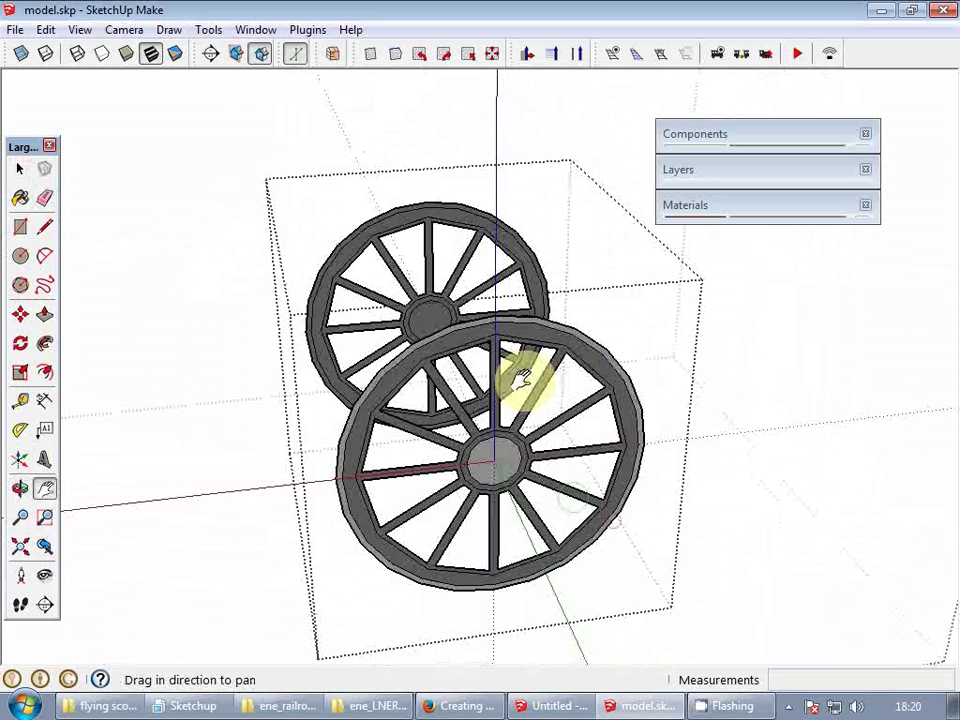
{"action": "double_click", "coordinate": [497, 322]}
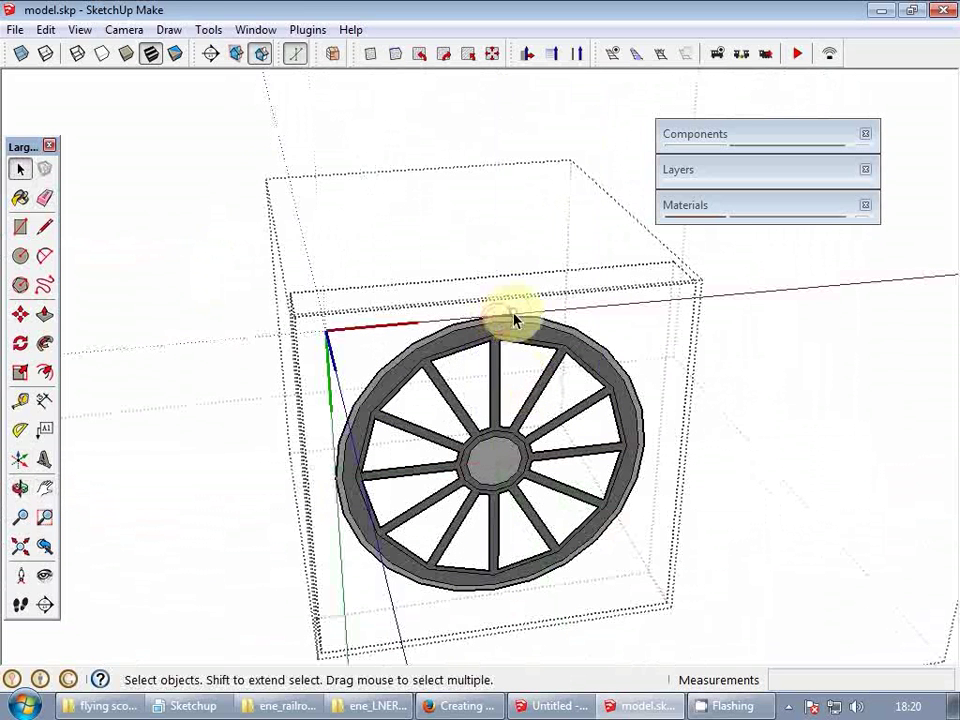
{"action": "left_click", "coordinate": [514, 320]}
{"action": "left_click", "coordinate": [255, 30]}
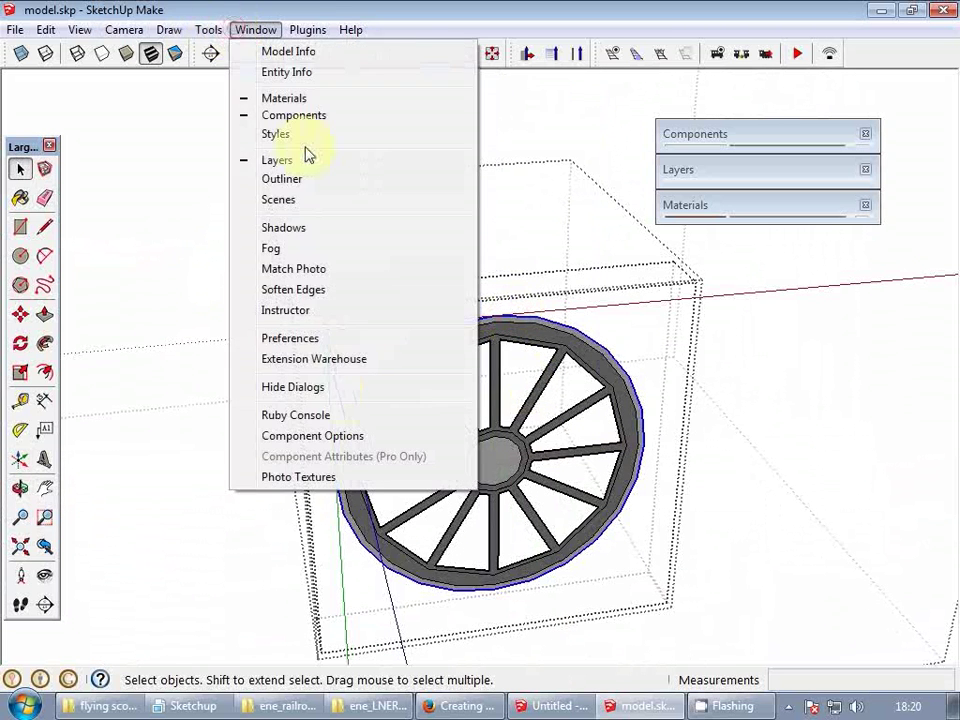
{"action": "left_click", "coordinate": [312, 414]}
{"action": "key", "text": "Up"}
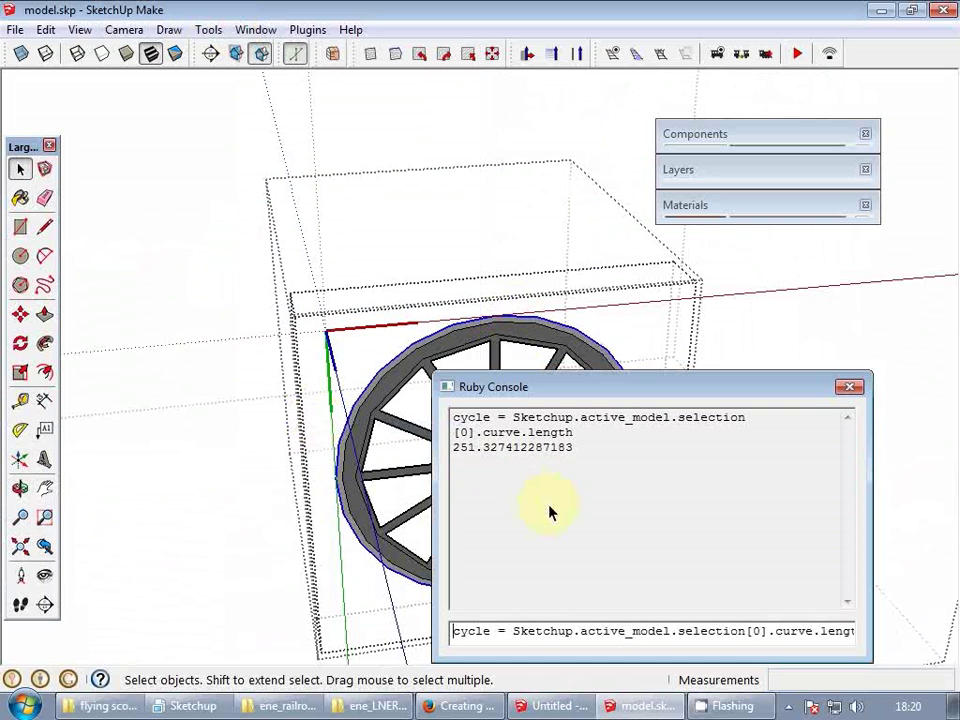
{"action": "key", "text": "Return"}
{"action": "left_click", "coordinate": [854, 381]}
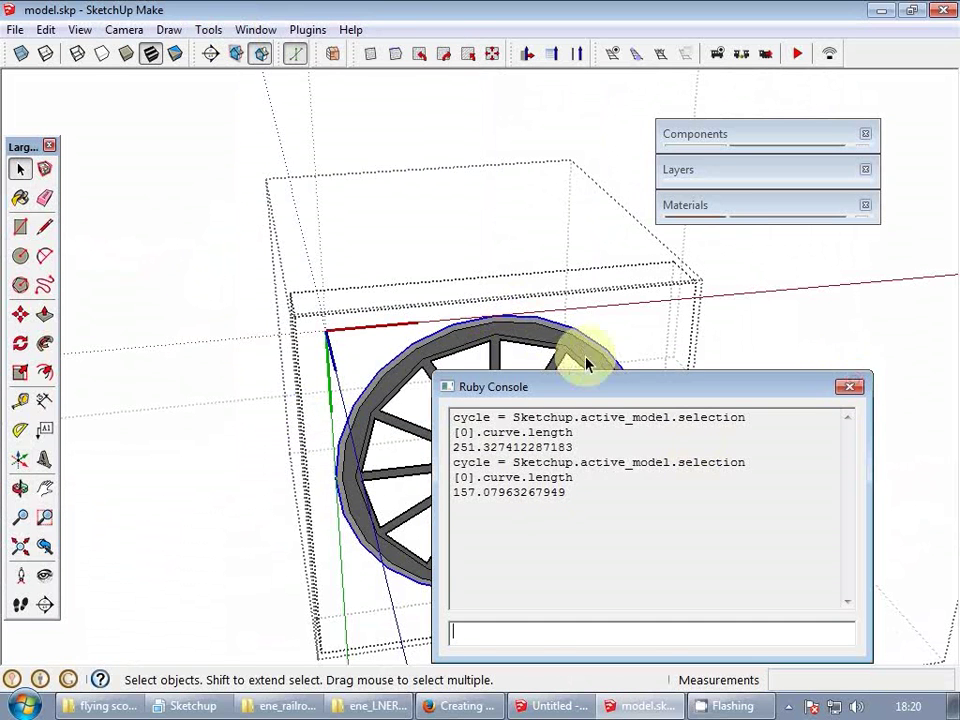
- Add an attribute dictionary named ene_railroad_mechanic to the trailing wheel pair's group with the Attribute Editor
{"action": "middle_click_drag", "start_coordinate": [566, 349], "coordinate": [569, 332]}
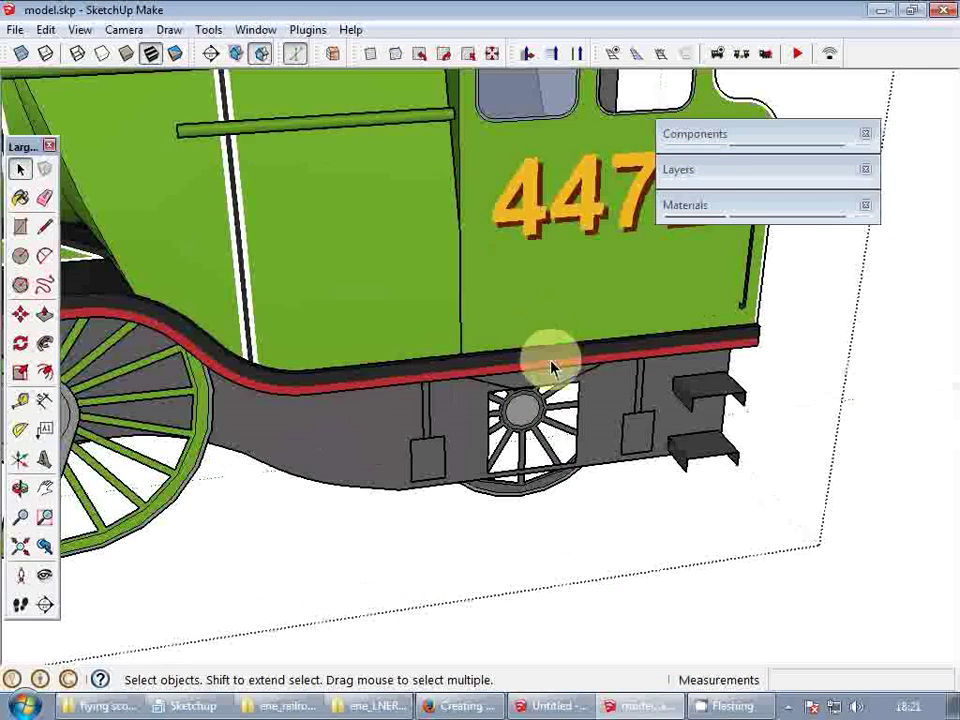
{"action": "scroll", "coordinate": [551, 390], "scroll_direction": "up", "scroll_amount": 3}
{"action": "left_click", "coordinate": [549, 402]}
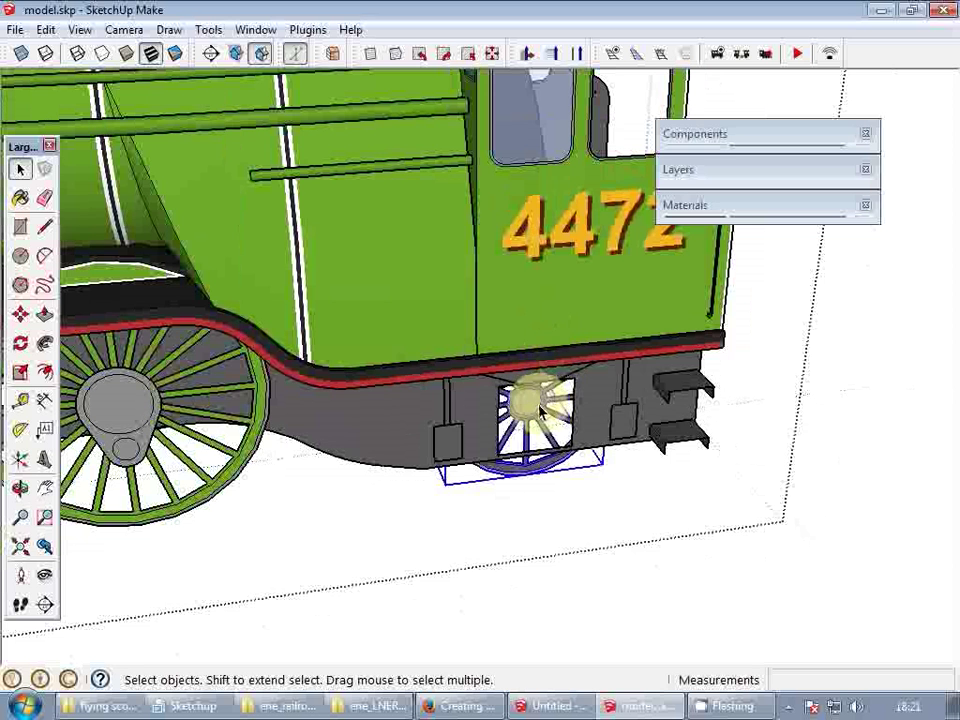
{"action": "right_click", "coordinate": [519, 408]}
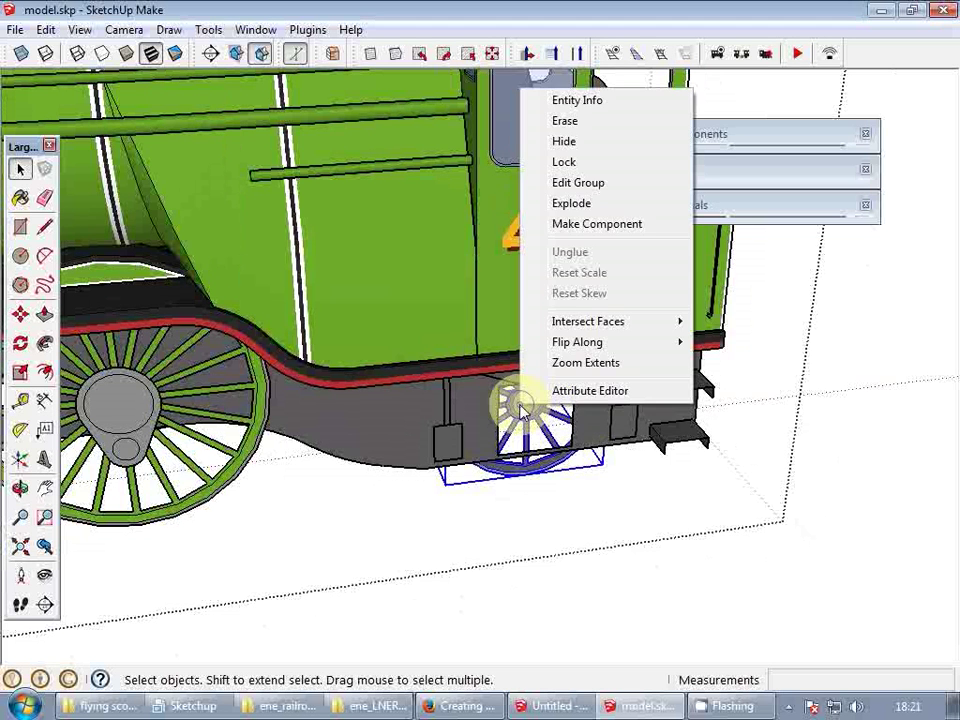
{"action": "left_click", "coordinate": [585, 391]}
{"action": "left_click", "coordinate": [470, 278]}
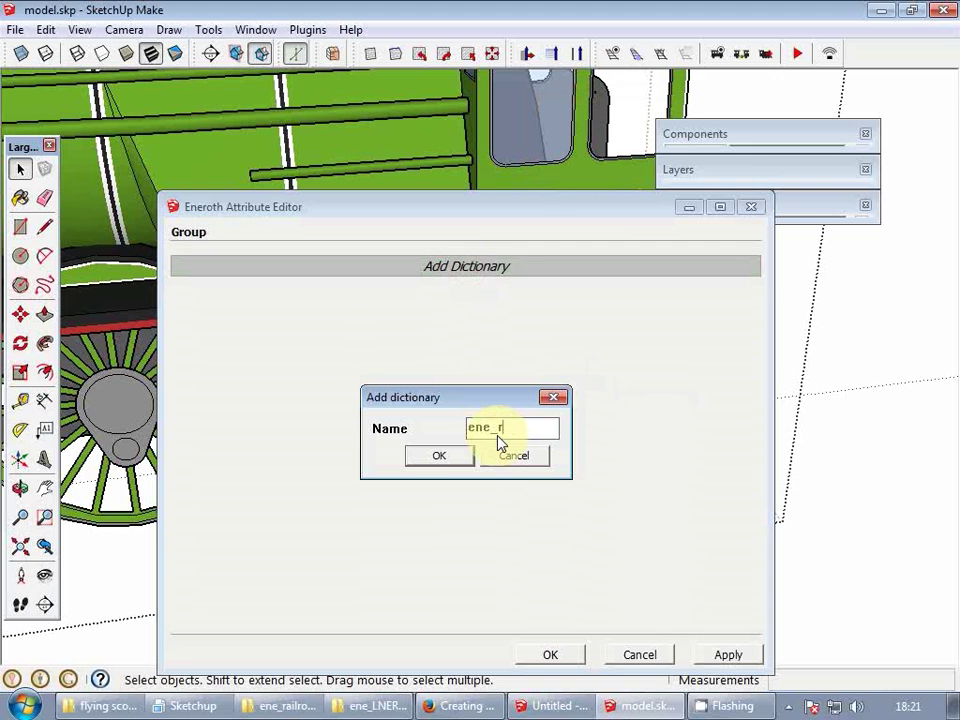
{"action": "type", "text": "ene_railroad_mechan"}
{"action": "type", "text": "ic"}
{"action": "key", "text": "Return"}
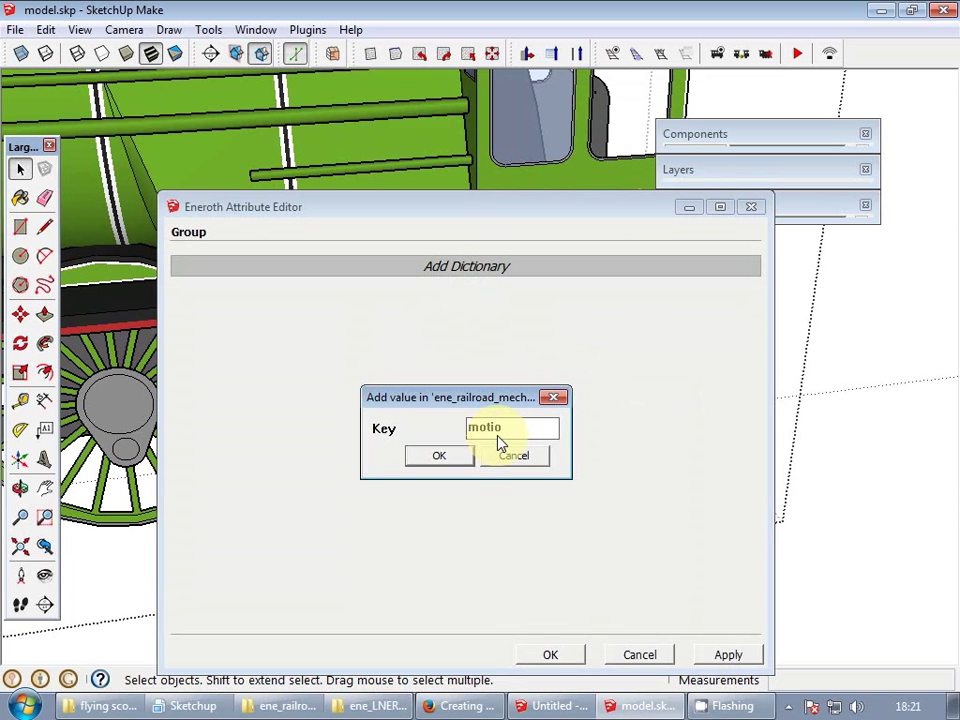
- Add the key motion_type with the value "rotation" to the trailing wheel pair's ene_railroad_mechanic dictionary
{"action": "type", "text": "motion_type"}
{"action": "key", "text": "Return"}
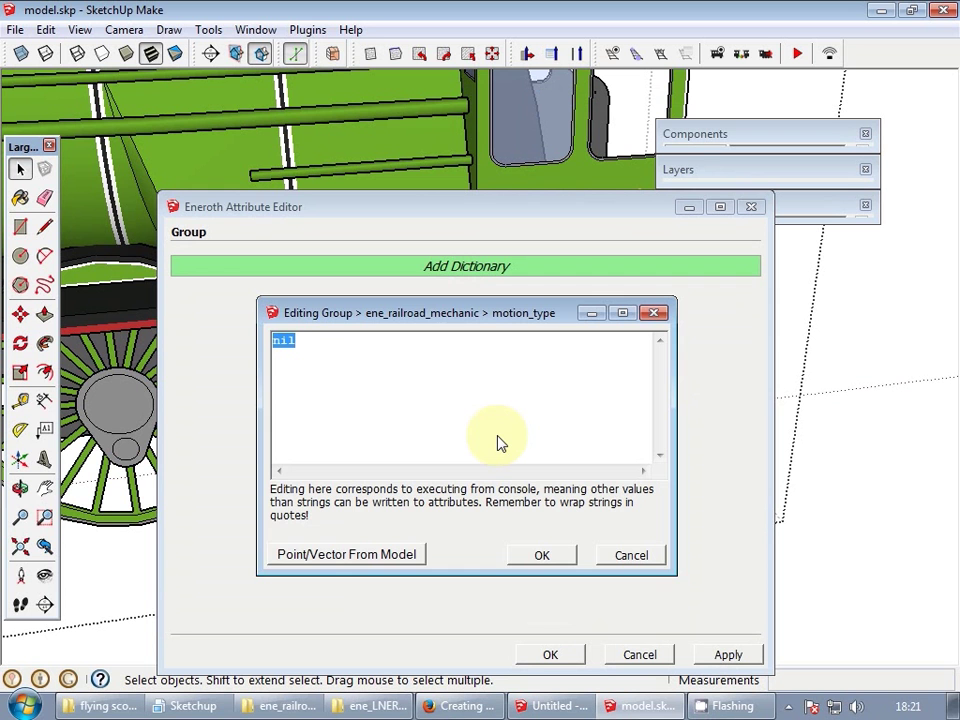
{"action": "type", "text": "\"rotation\""}
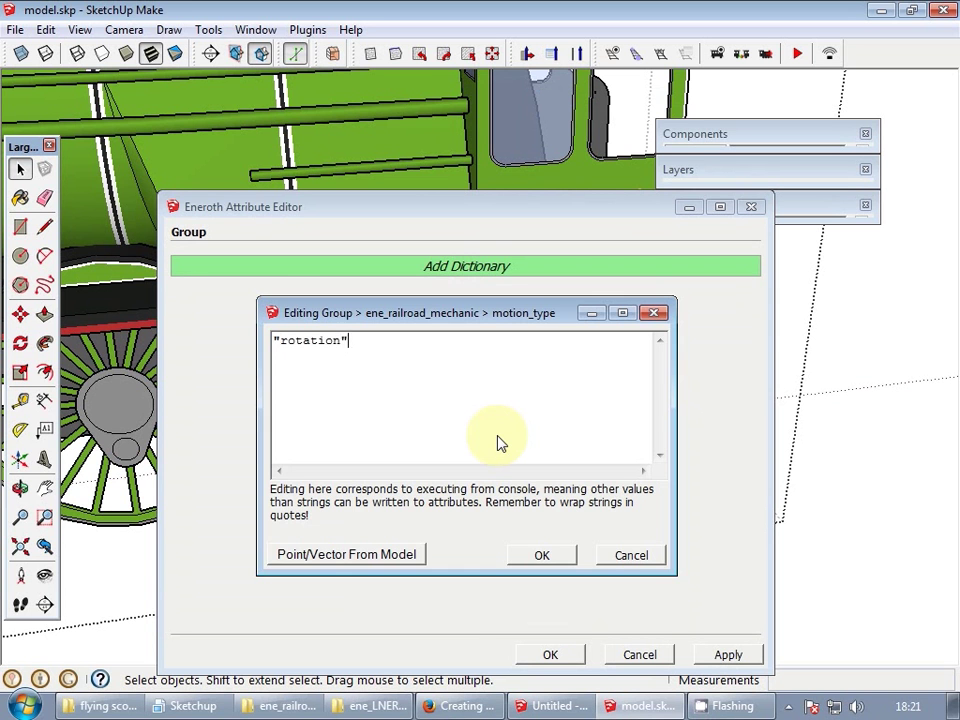
{"action": "key", "text": "Tab"}
{"action": "key", "text": "Return"}
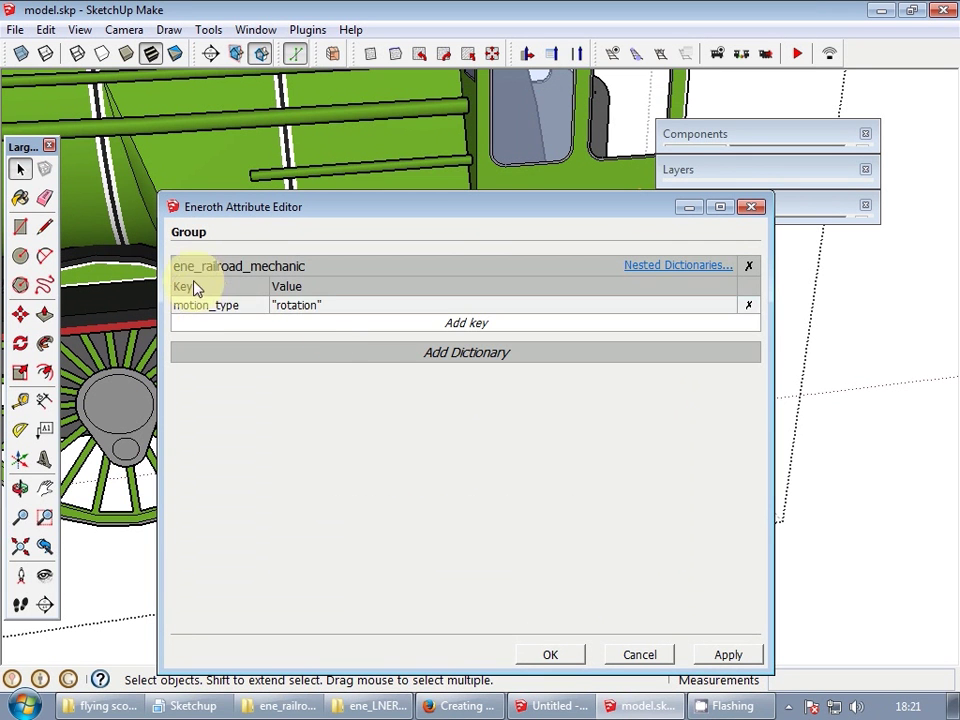
- Add a cycle key to the ene_railroad_mechanic dictionary and clear the value pasted into its editor
{"action": "left_click", "coordinate": [322, 323]}
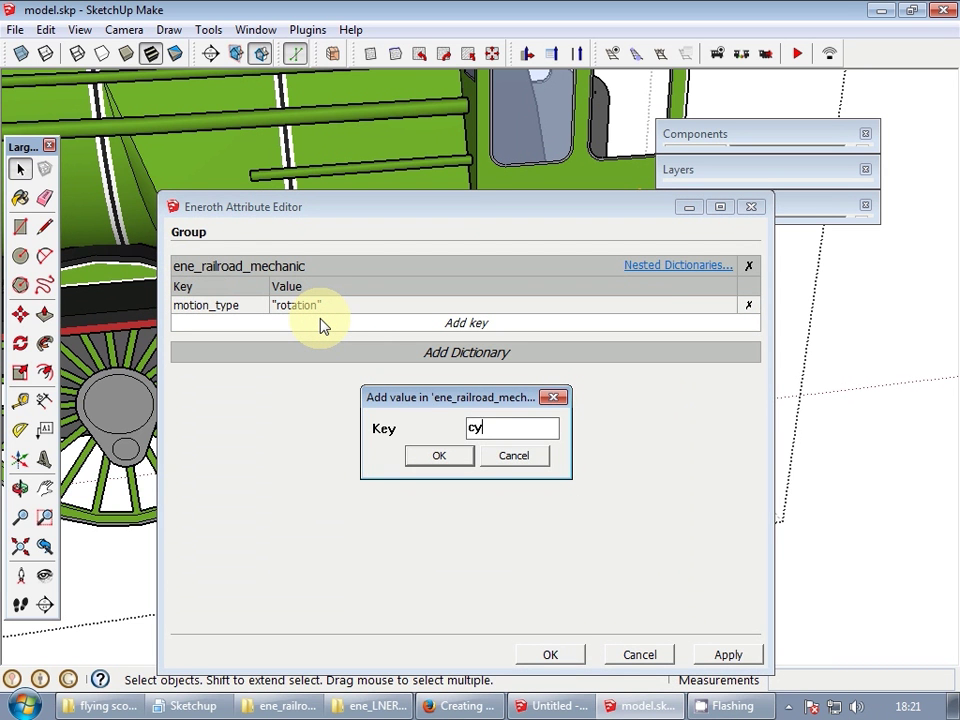
{"action": "key", "text": "Return"}
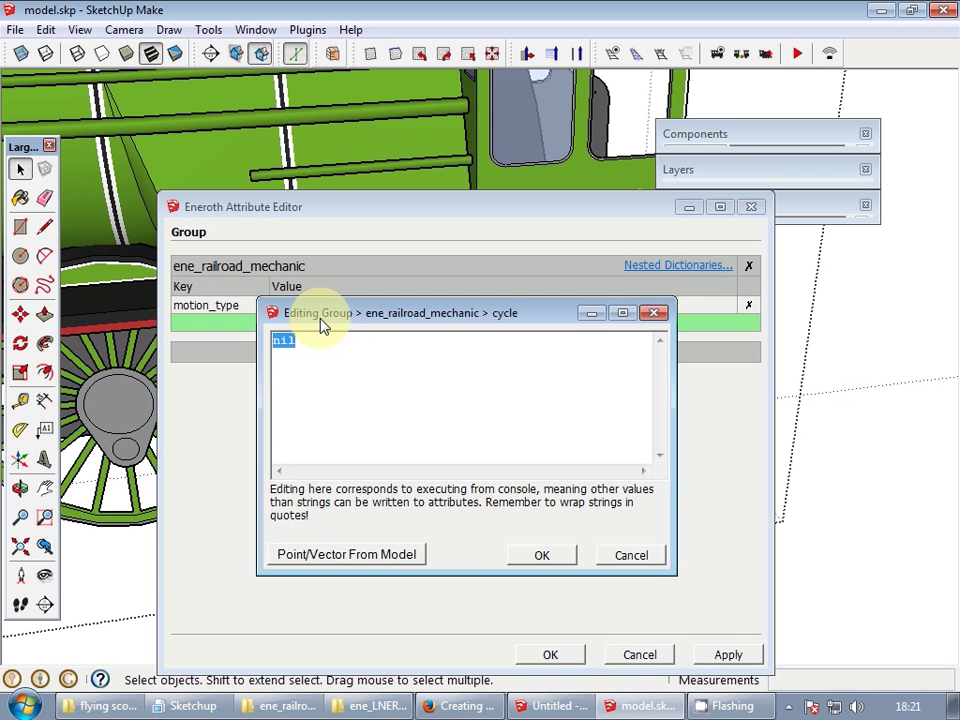
{"action": "key", "text": "End"}
{"action": "left_click_drag", "start_coordinate": [461, 349], "coordinate": [150, 326]}
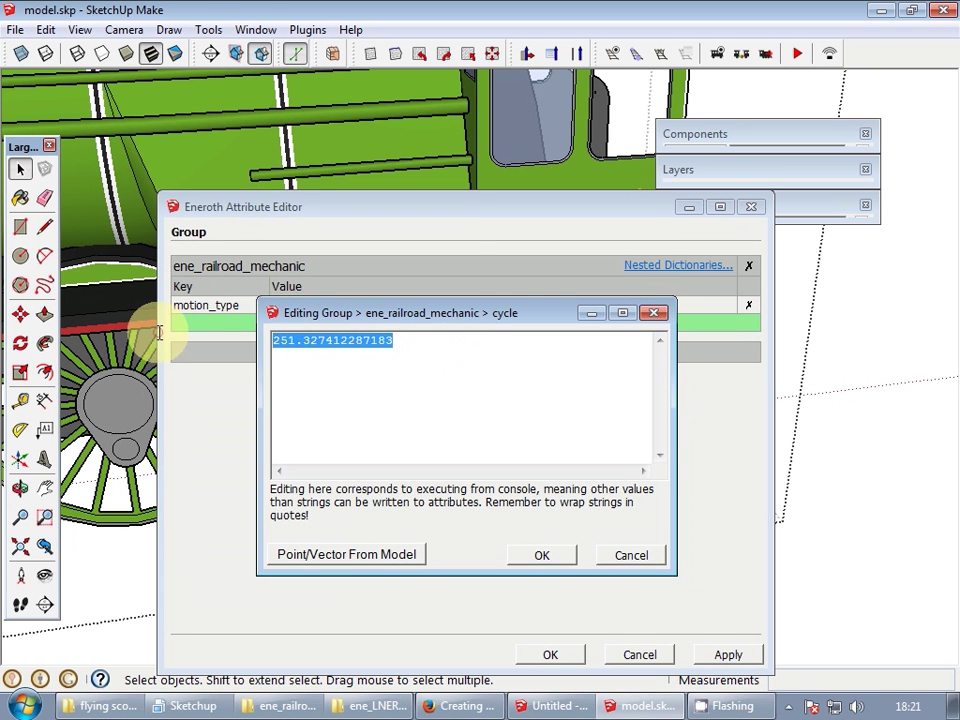
{"action": "key", "text": "Delete"}
- Select the latest curve length in the Ruby Console for copying, and save the wheel pair's attributes with cycle set to 251.327412287183
{"action": "left_click", "coordinate": [256, 29]}
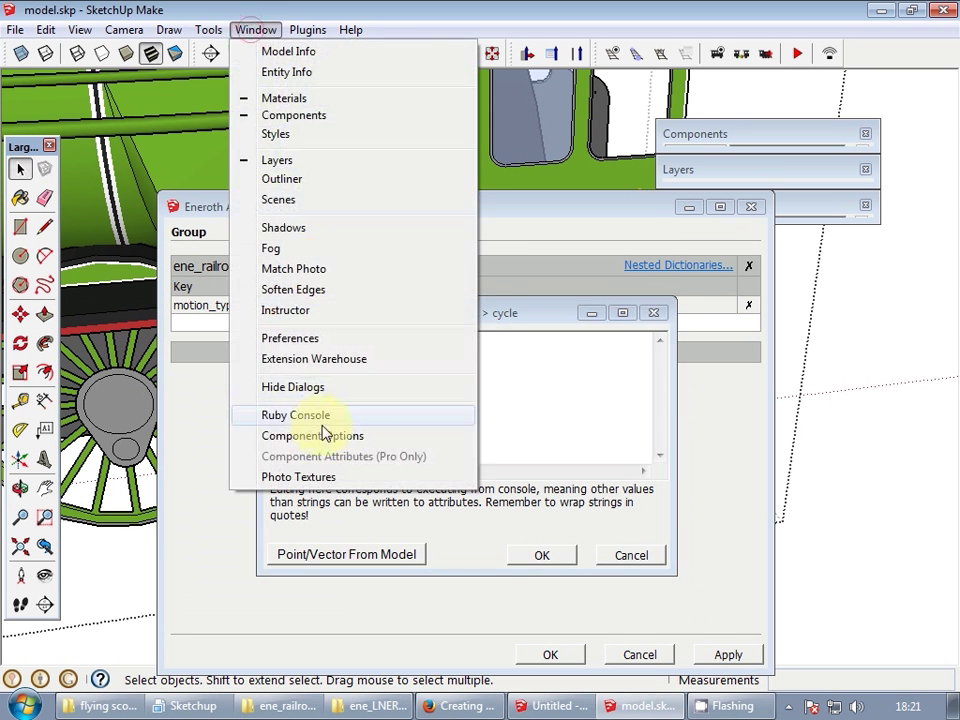
{"action": "left_click", "coordinate": [307, 419]}
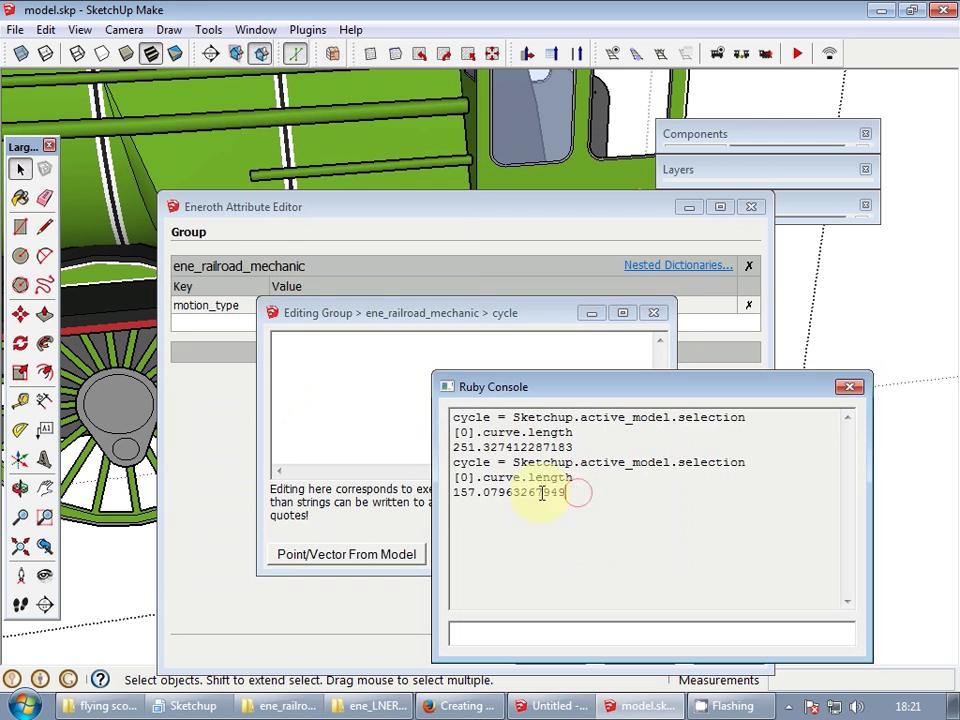
{"action": "left_click_drag", "start_coordinate": [541, 493], "coordinate": [449, 492]}
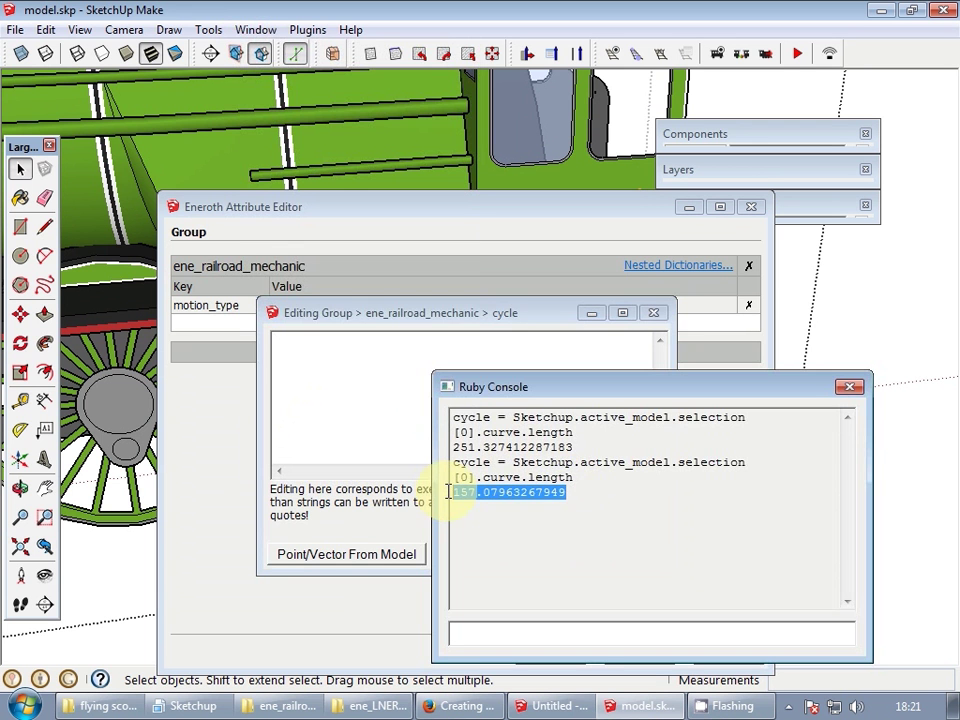
{"action": "left_click", "coordinate": [849, 387]}
{"action": "left_click", "coordinate": [464, 380]}
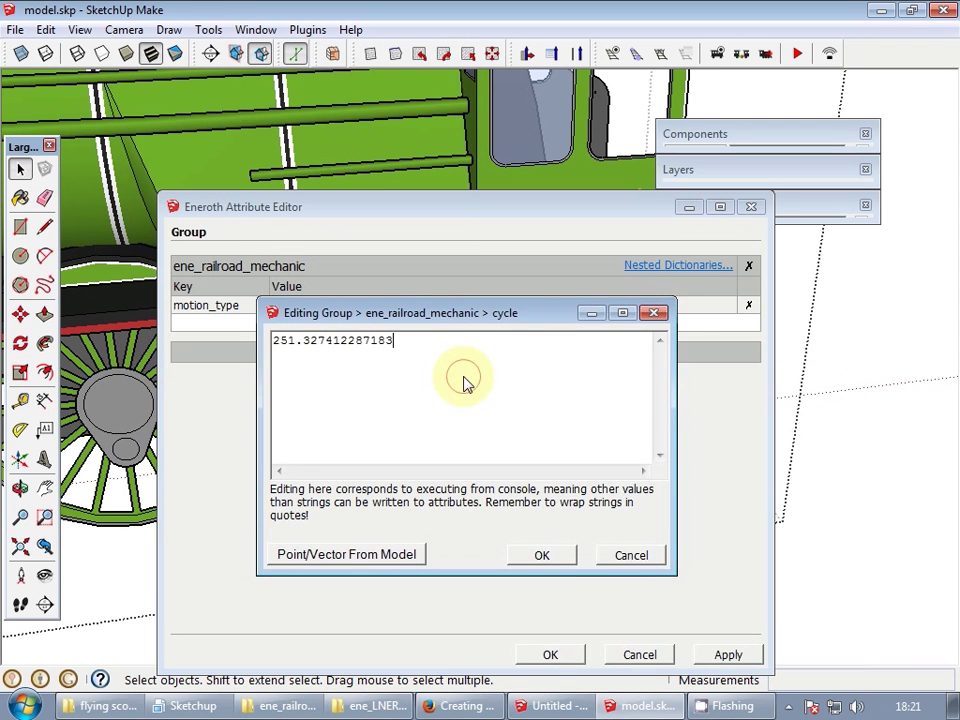
{"action": "left_click", "coordinate": [546, 558]}
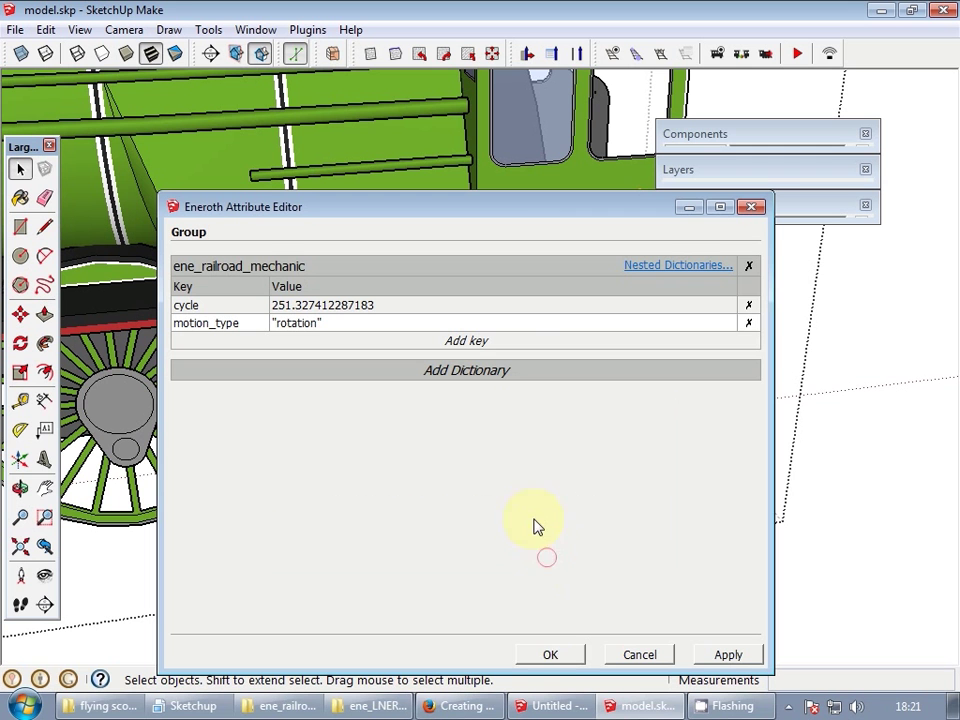
{"action": "left_click", "coordinate": [552, 657]}
- Leave the locomotive group and open the tender group for editing
{"action": "left_click", "coordinate": [537, 397]}
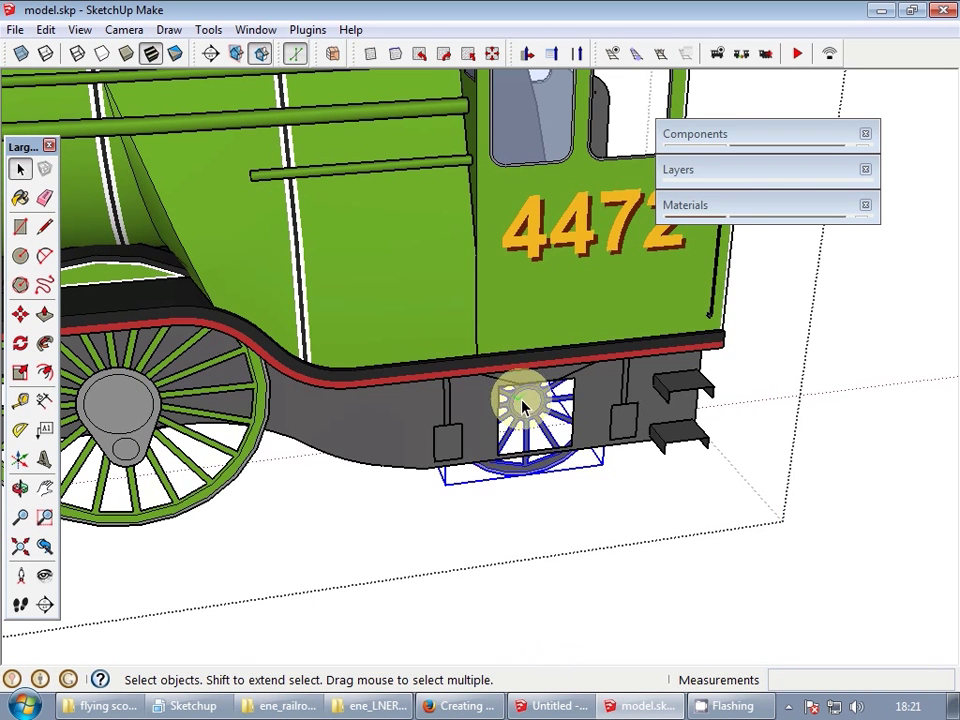
{"action": "scroll", "coordinate": [522, 401], "scroll_direction": "down", "scroll_amount": 2}
{"action": "middle_click_drag", "start_coordinate": [571, 405], "coordinate": [513, 447]}
{"action": "scroll", "coordinate": [560, 428], "scroll_direction": "up", "scroll_amount": 2}
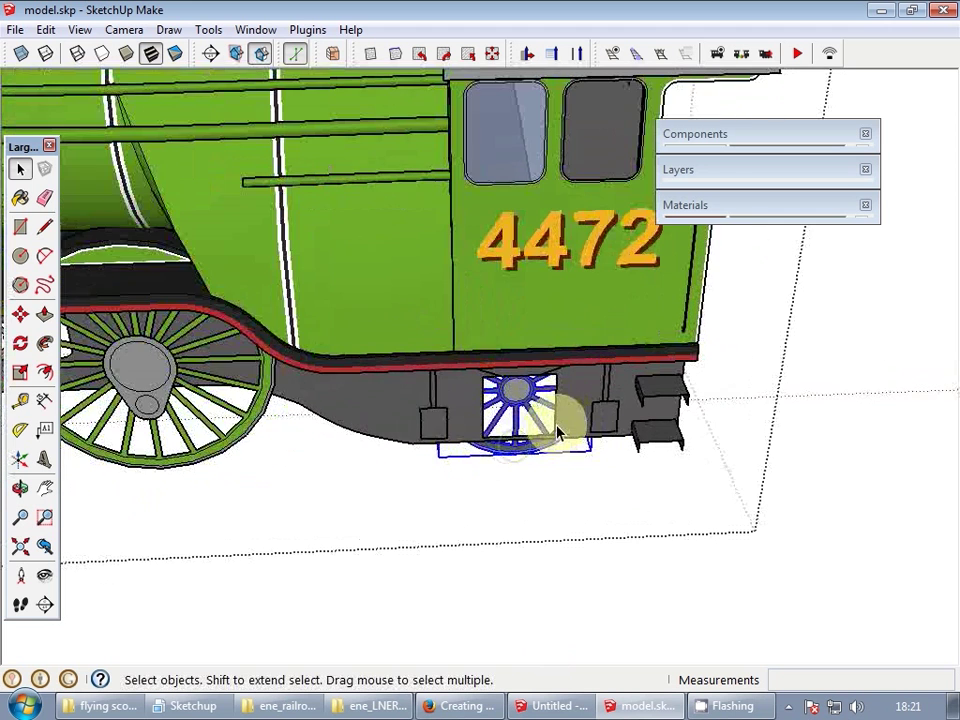
{"action": "key", "text": "Escape"}
{"action": "key", "text": "Escape"}
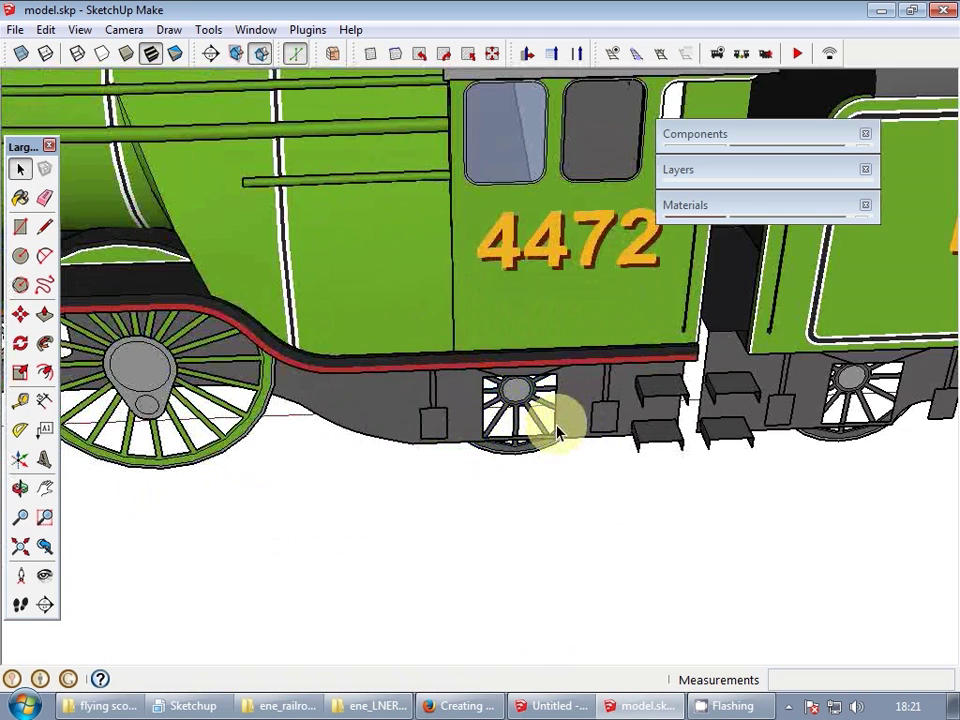
{"action": "scroll", "coordinate": [558, 430], "scroll_direction": "down", "scroll_amount": 3}
{"action": "scroll", "coordinate": [779, 415], "scroll_direction": "up", "scroll_amount": 2}
{"action": "middle_click_drag", "start_coordinate": [779, 417], "coordinate": [399, 279], "text": "shift"}
{"action": "double_click", "coordinate": [229, 489]}
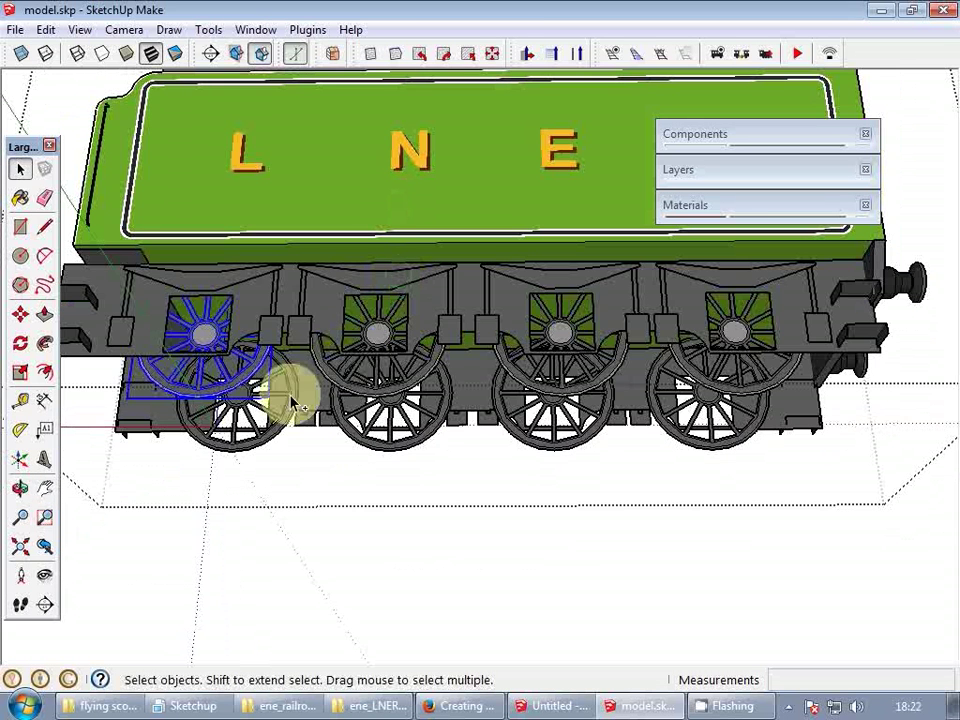
- Delete all the near and far wheels under the tender, leaving only its frame and body
{"action": "left_click", "coordinate": [370, 392], "text": "shift"}
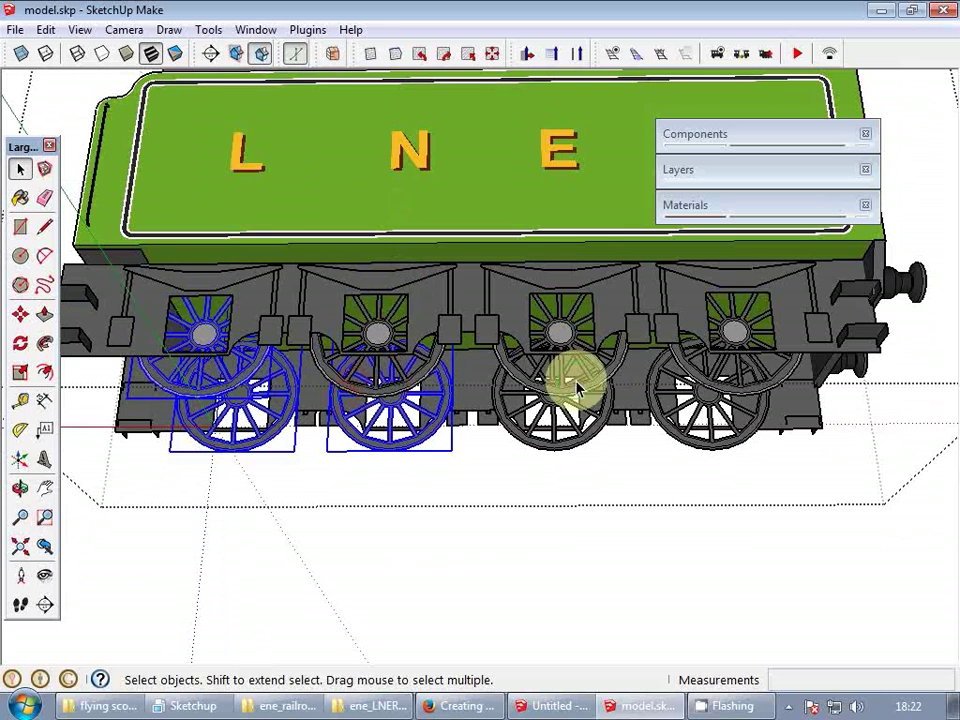
{"action": "middle_click_drag", "start_coordinate": [568, 470], "coordinate": [568, 476]}
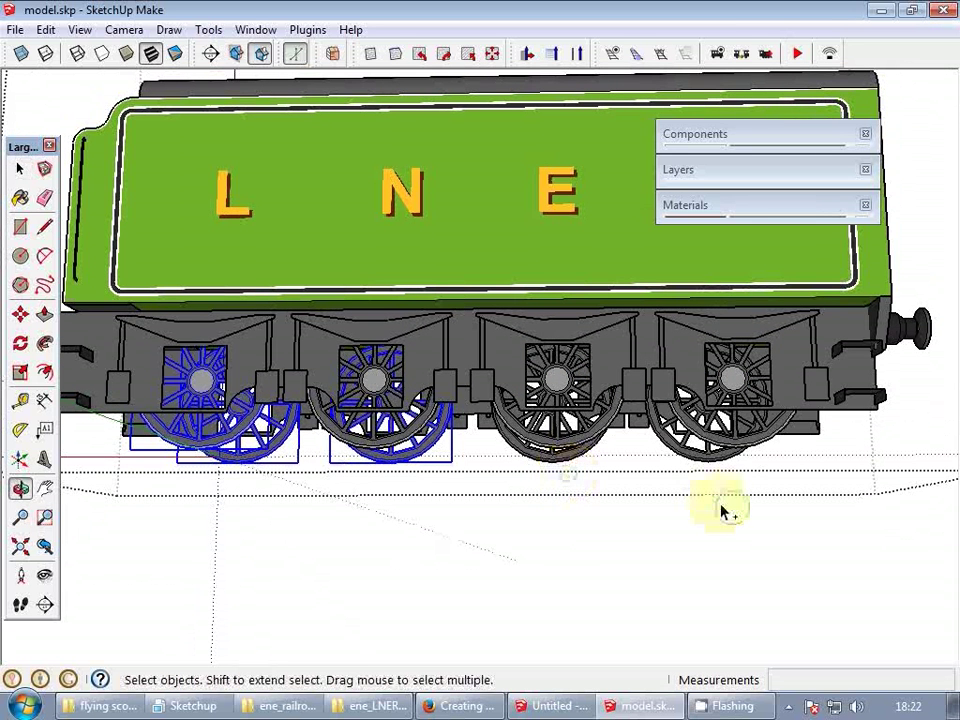
{"action": "left_click_drag", "start_coordinate": [560, 447], "coordinate": [560, 447], "text": "shift"}
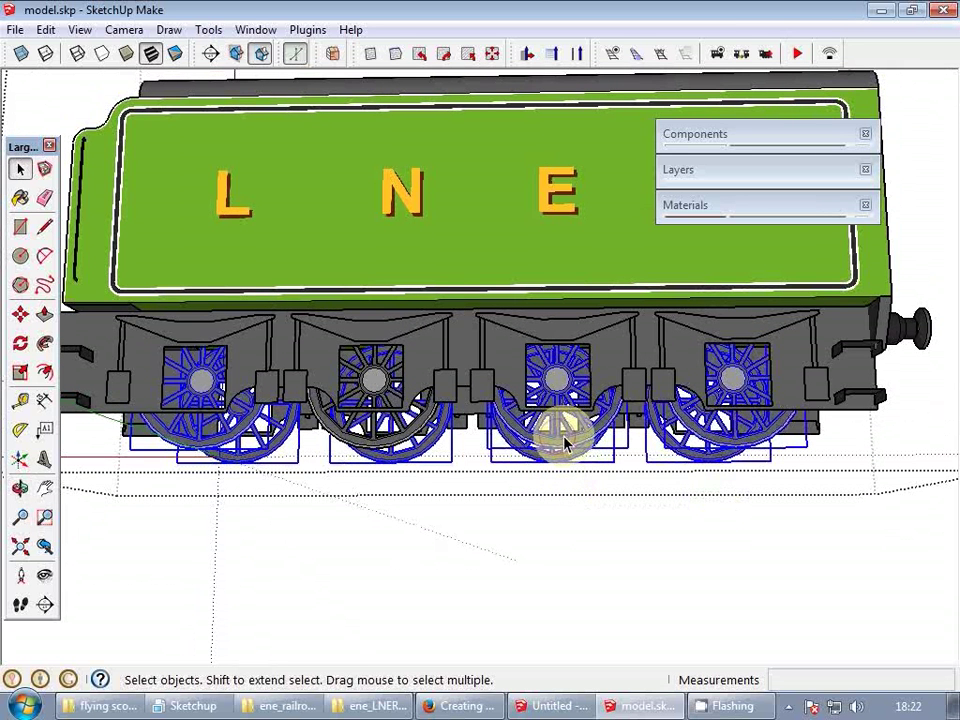
{"action": "key", "text": "Delete"}
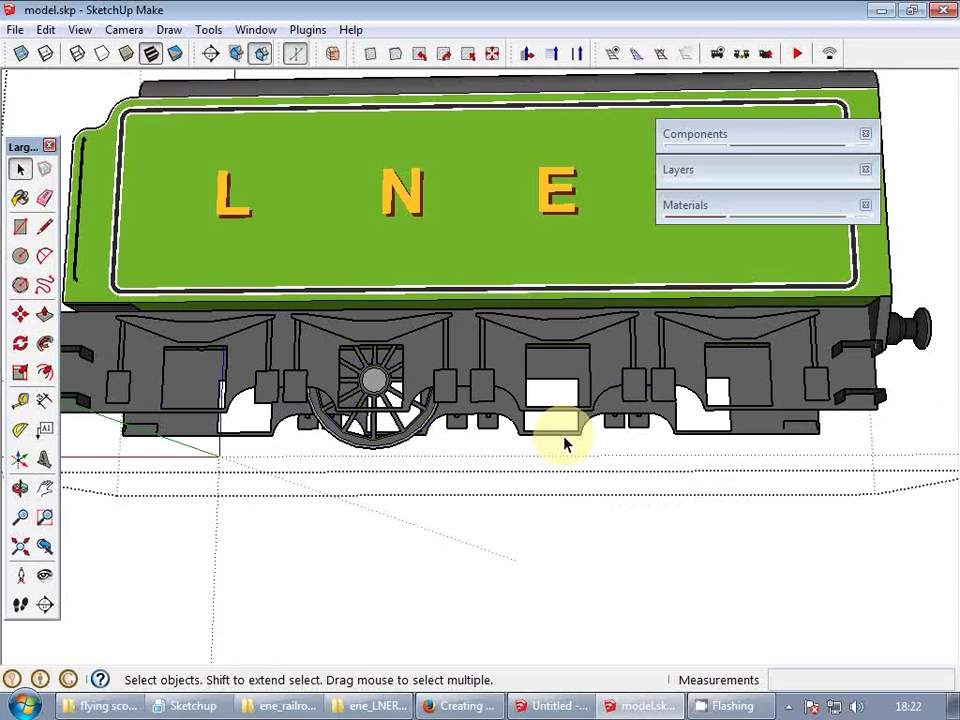
{"action": "left_click", "coordinate": [366, 448]}
{"action": "key", "text": "Delete"}
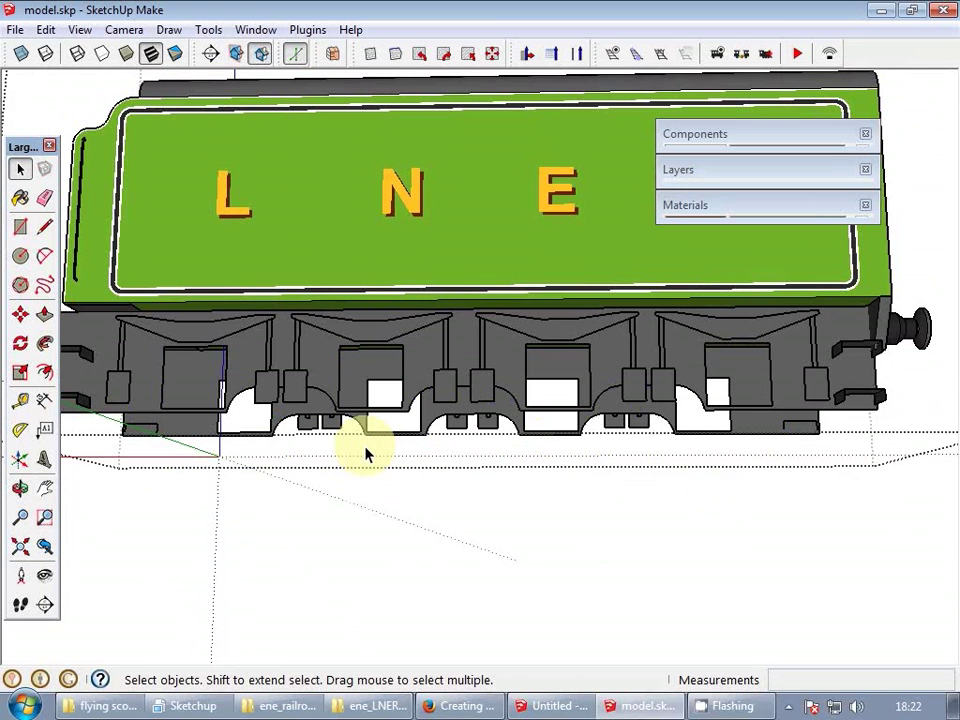
- Move the selected spoked wheelset about 2.75 m along the red axis into the tender's first axle opening
{"action": "key", "text": "h"}
{"action": "left_click_drag", "start_coordinate": [322, 323], "coordinate": [658, 334]}
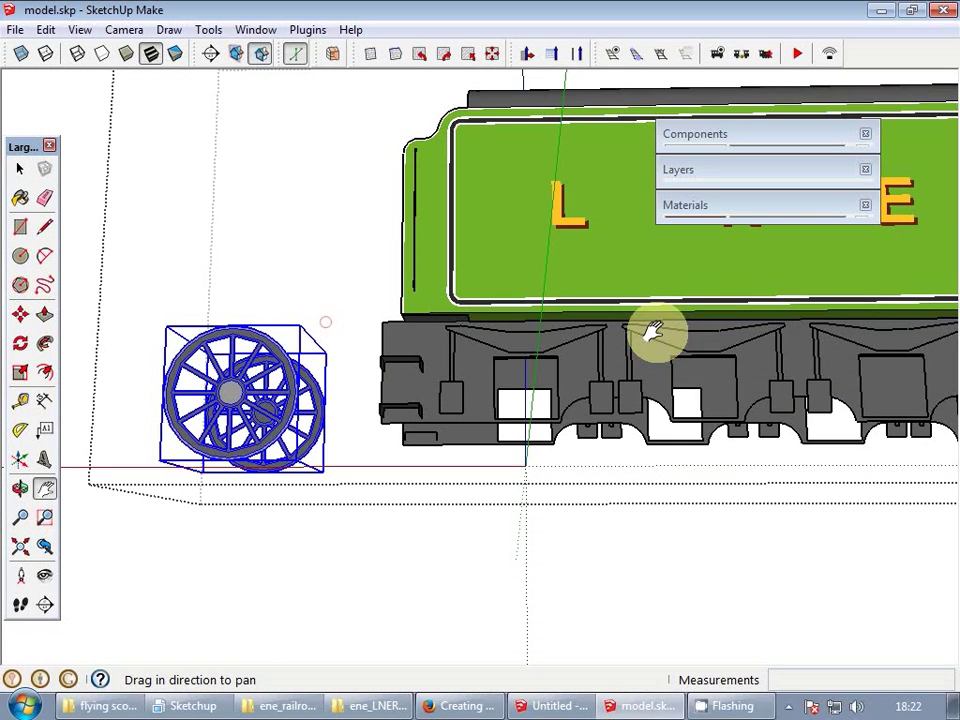
{"action": "key", "text": "space"}
{"action": "key", "text": "m"}
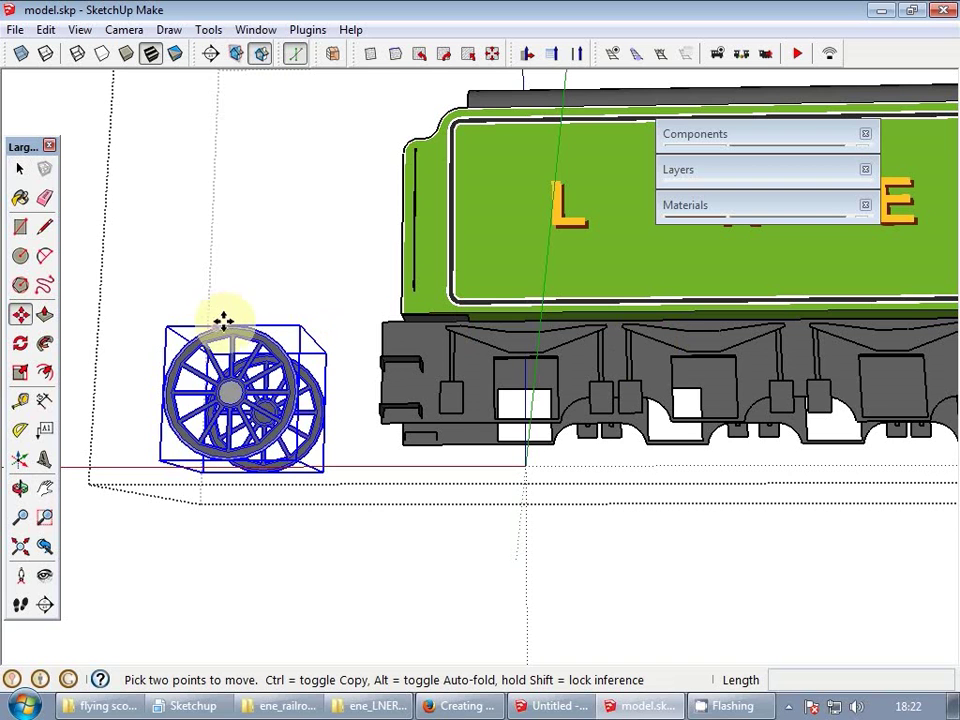
{"action": "left_click", "coordinate": [230, 320]}
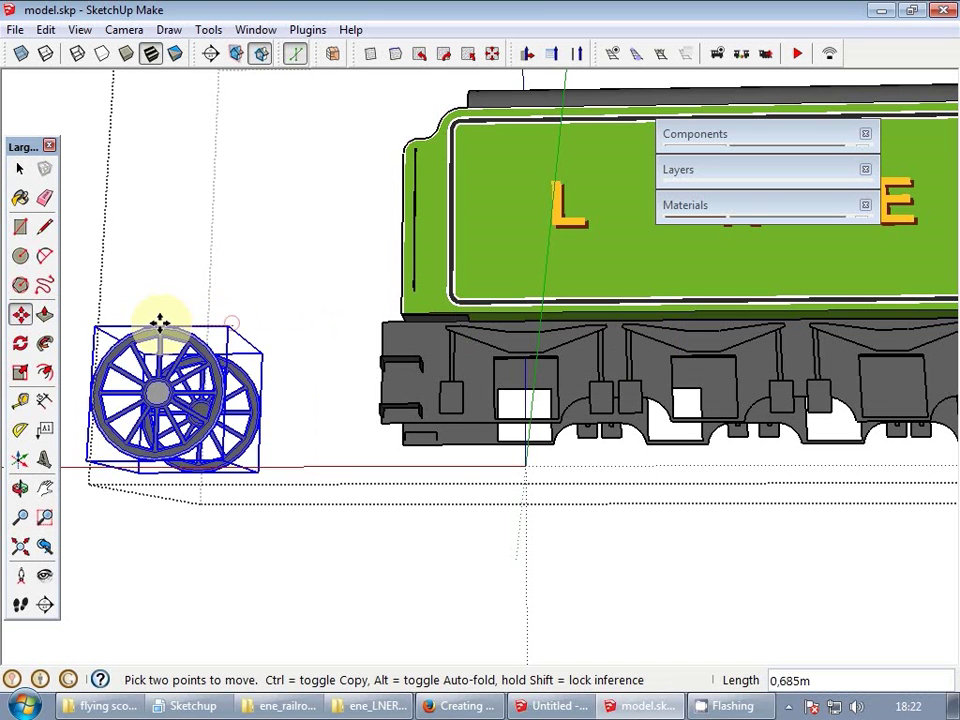
{"action": "left_click", "coordinate": [525, 410]}
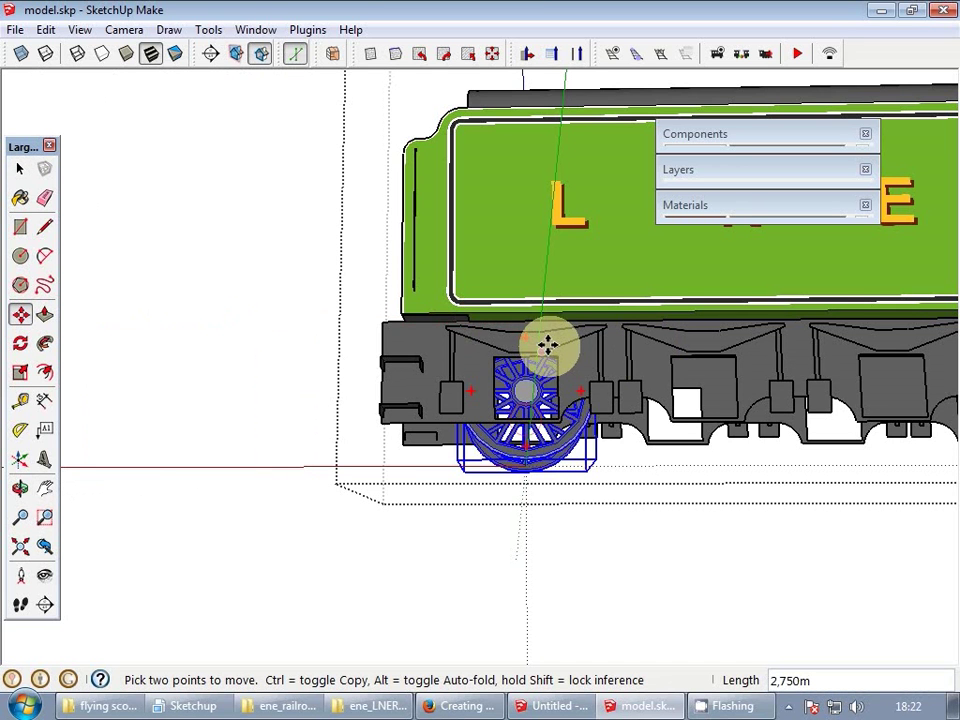
- Copy the wheelset along the red axis into the tender's second and third axle openings, with the second 1.6 m from the first
{"action": "key", "text": "ctrl"}
{"action": "left_click", "coordinate": [541, 349]}
{"action": "left_click", "coordinate": [718, 347]}
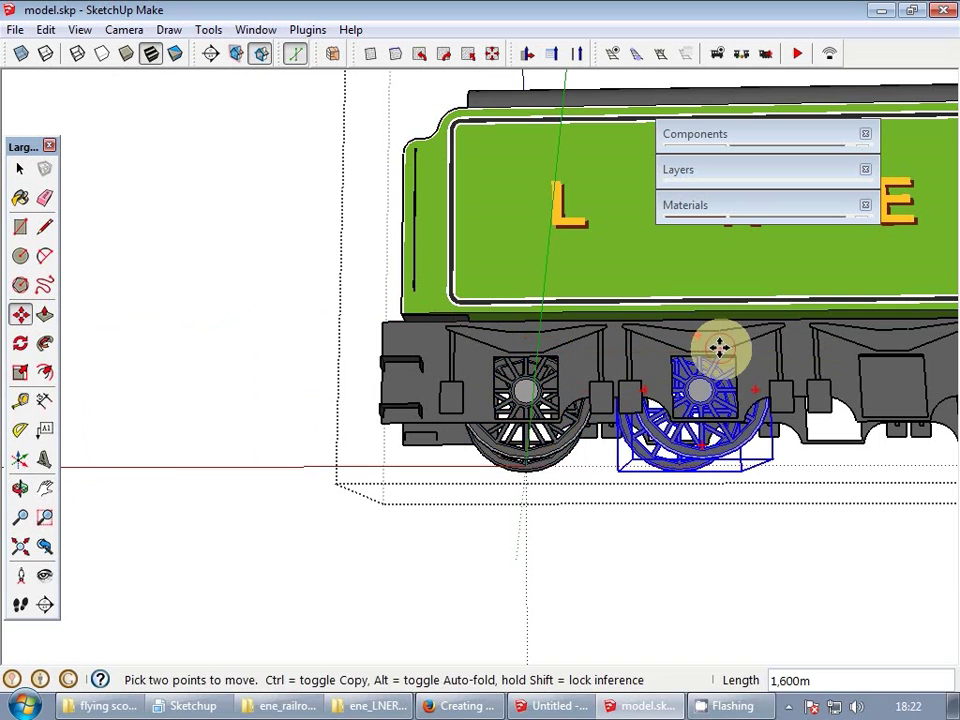
{"action": "left_click", "coordinate": [720, 347]}
{"action": "middle_click_drag", "start_coordinate": [828, 361], "coordinate": [403, 407], "text": "shift"}
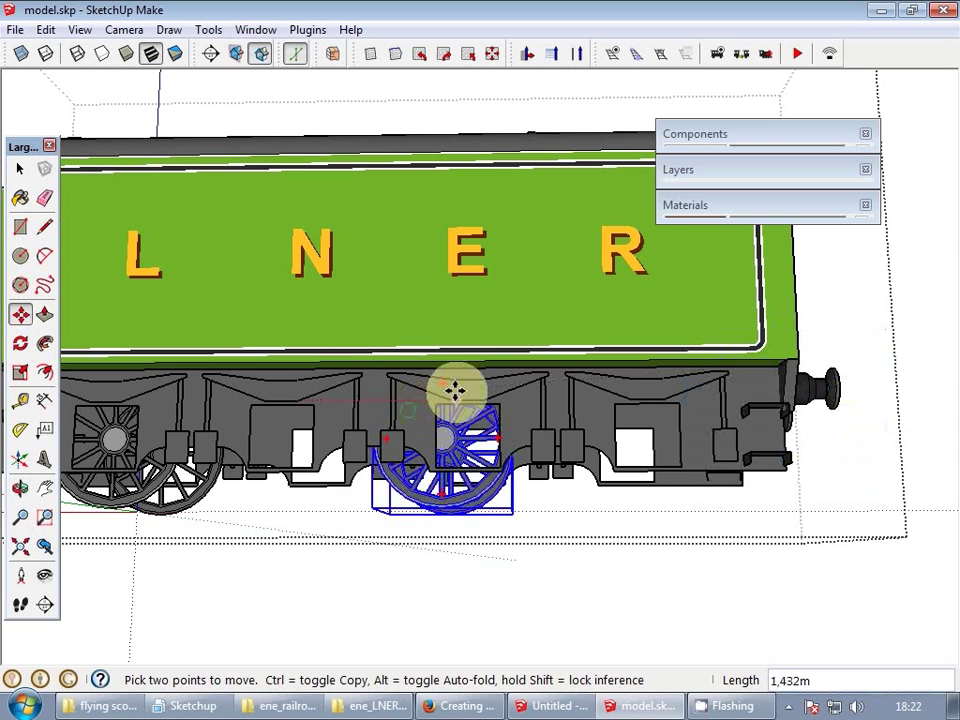
{"action": "key", "text": "ctrl"}
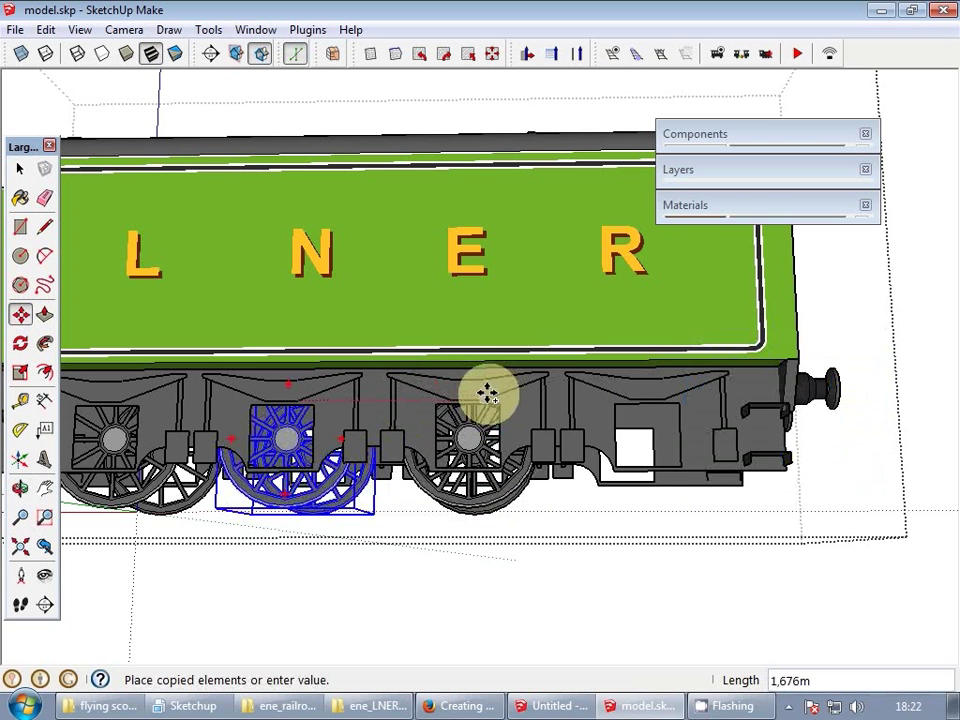
{"action": "left_click", "coordinate": [487, 395]}
- Copy the wheelset 1.6 m along the red axis into the tender's fourth axle opening and close the tender group
{"action": "left_click", "coordinate": [484, 399]}
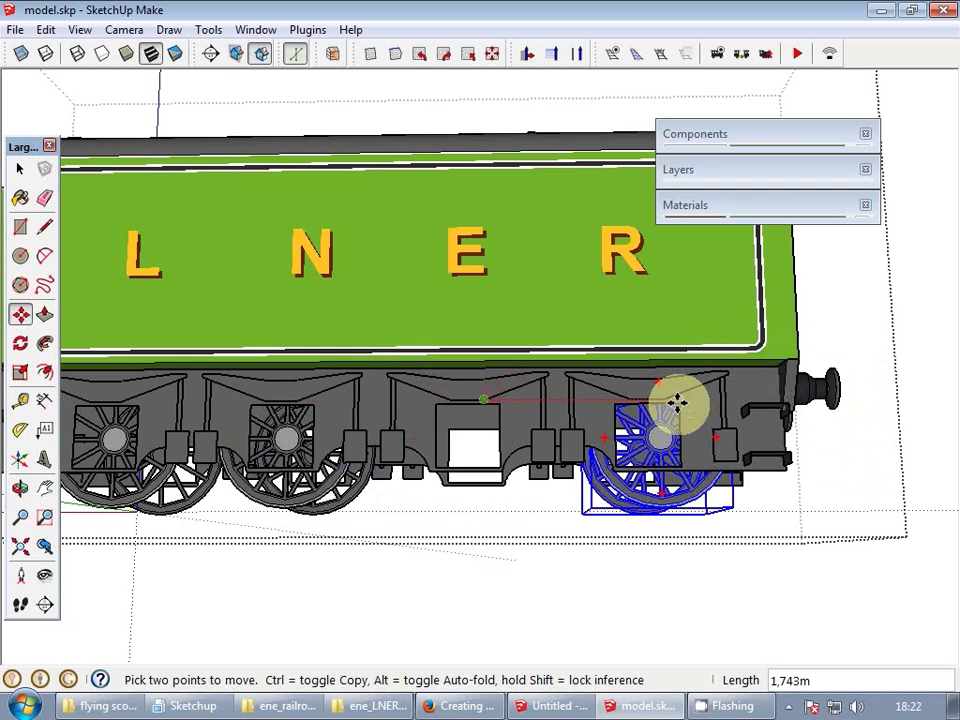
{"action": "key", "text": "ctrl"}
{"action": "left_click", "coordinate": [664, 399]}
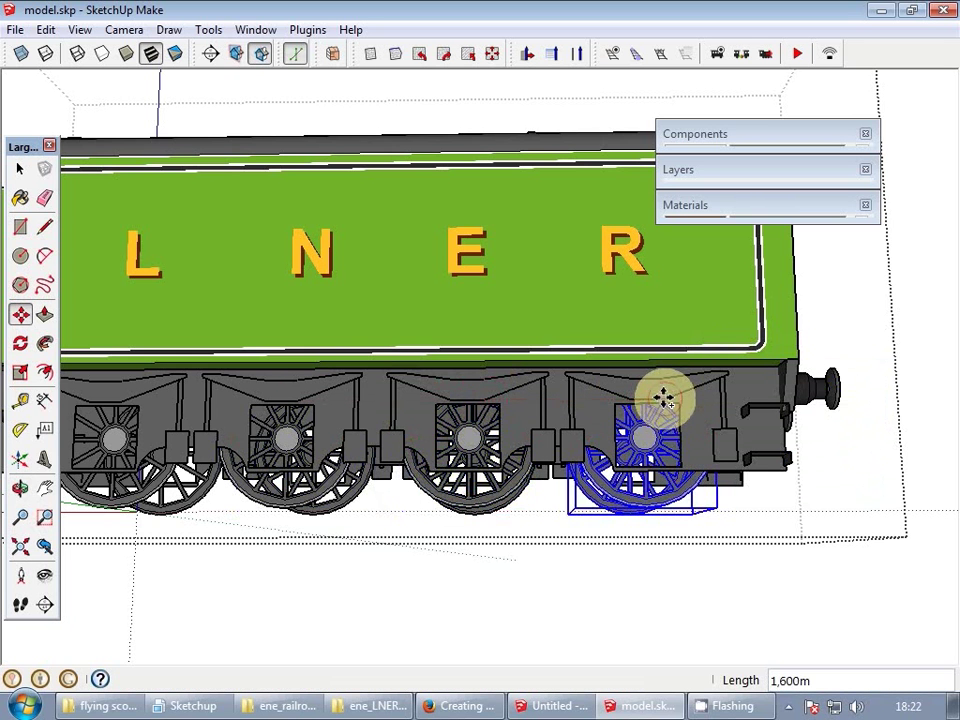
{"action": "key", "text": "space"}
{"action": "scroll", "coordinate": [664, 399], "scroll_direction": "down", "scroll_amount": 3}
{"action": "key", "text": "h"}
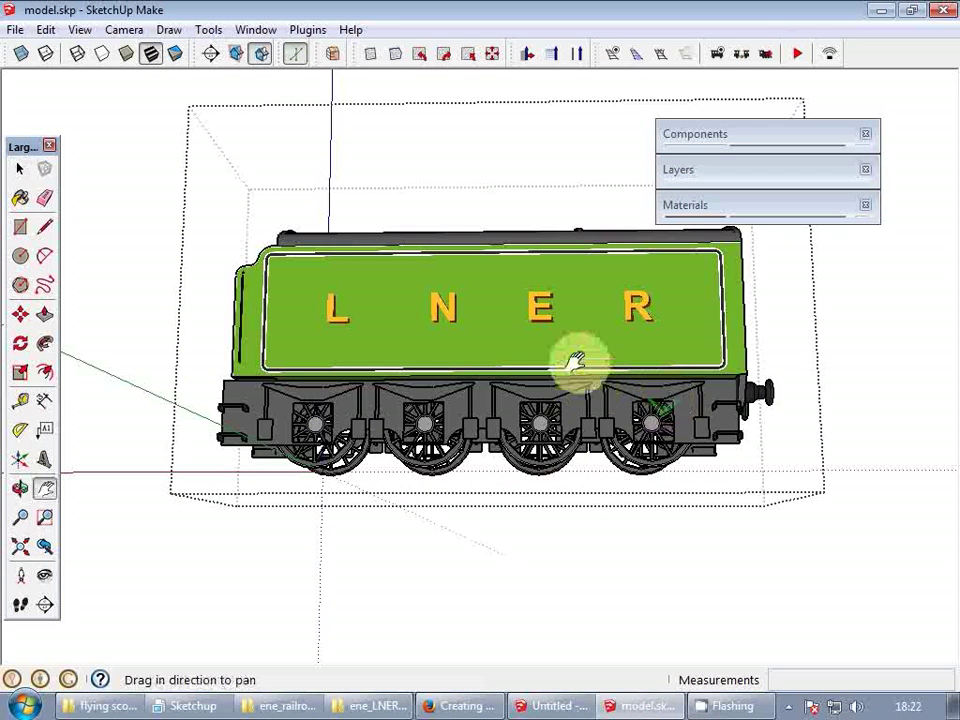
{"action": "middle_click_drag", "start_coordinate": [551, 326], "coordinate": [559, 504]}
{"action": "scroll", "coordinate": [640, 366], "scroll_direction": "down", "scroll_amount": 3}
{"action": "key", "text": "Escape"}
{"action": "scroll", "coordinate": [641, 368], "scroll_direction": "down", "scroll_amount": 3}
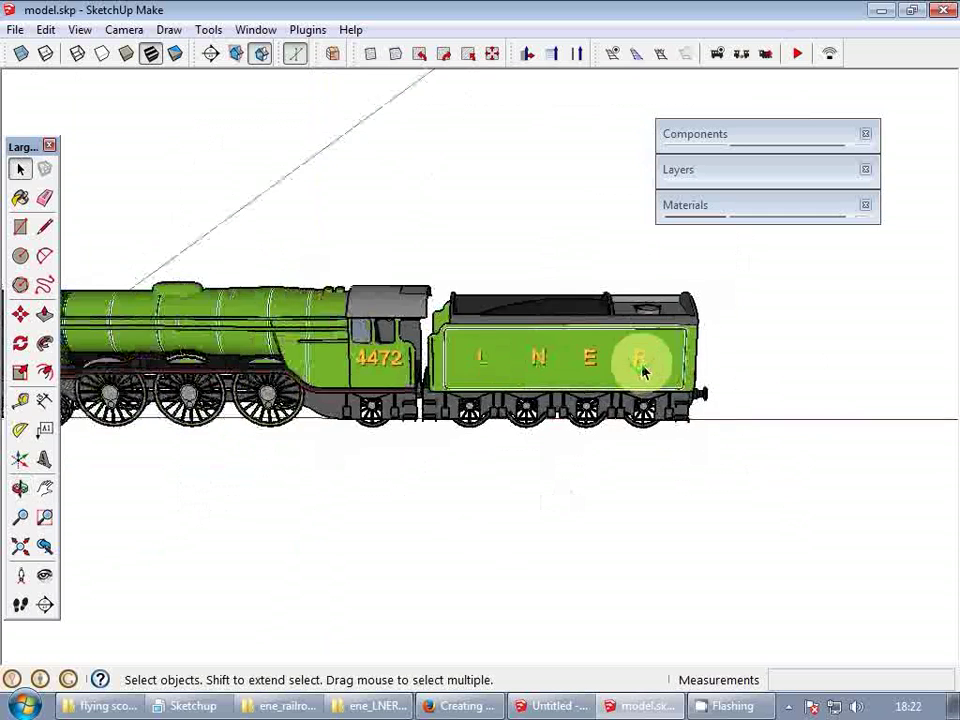
- Open the locomotive group for editing and select a side frame of the front bogie
{"action": "middle_click_drag", "start_coordinate": [376, 362], "coordinate": [376, 362], "text": "shift"}
{"action": "left_click_drag", "start_coordinate": [376, 362], "coordinate": [514, 368]}
{"action": "scroll", "coordinate": [340, 378], "scroll_direction": "up", "scroll_amount": 5}
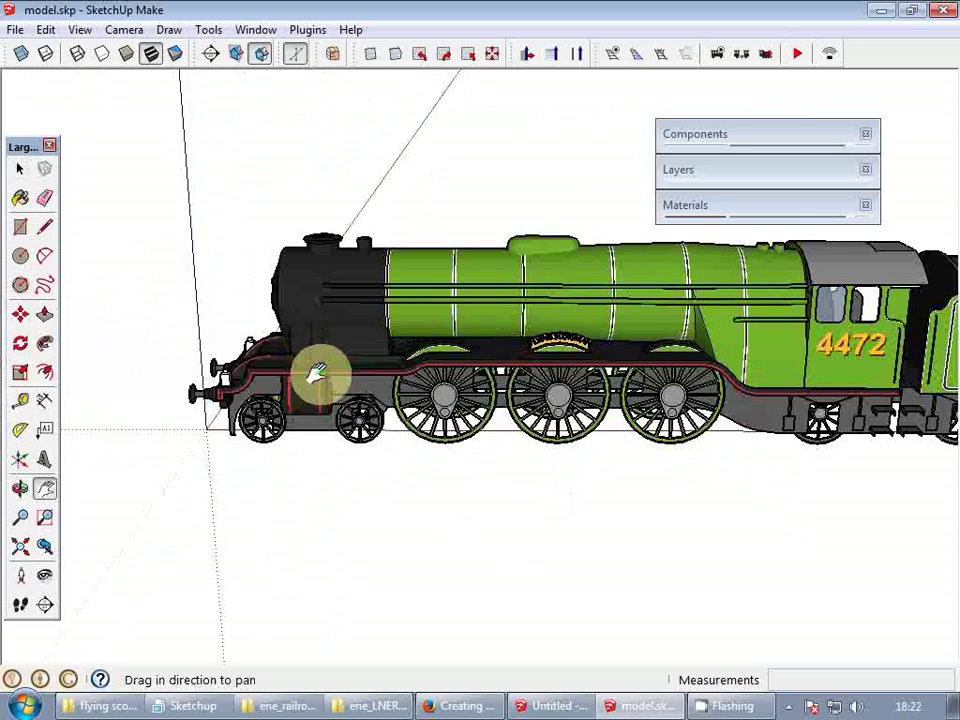
{"action": "scroll", "coordinate": [343, 388], "scroll_direction": "up", "scroll_amount": 2}
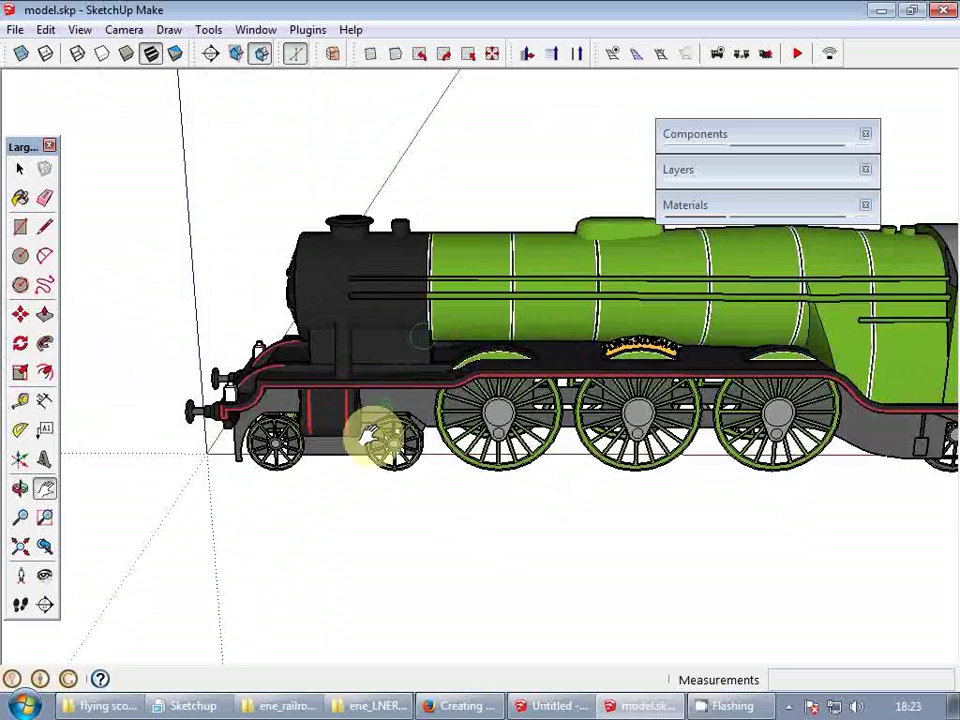
{"action": "scroll", "coordinate": [375, 432], "scroll_direction": "up", "scroll_amount": 5}
{"action": "key", "text": "space"}
{"action": "left_click", "coordinate": [317, 473]}
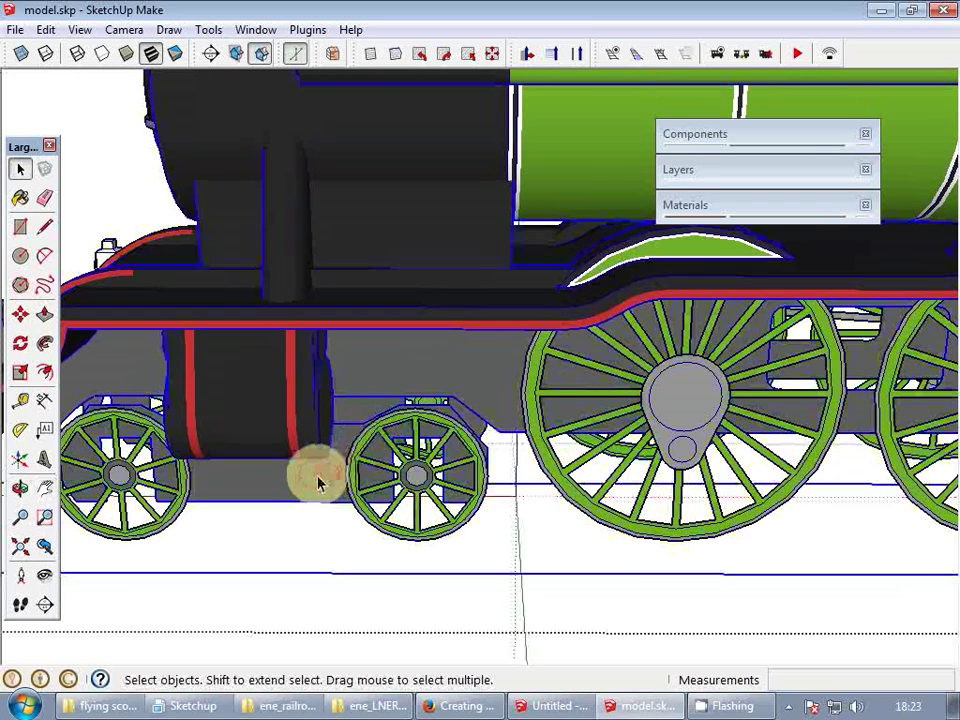
{"action": "double_click", "coordinate": [308, 481]}
{"action": "left_click", "coordinate": [307, 481]}
{"action": "middle_click_drag", "start_coordinate": [398, 456], "coordinate": [411, 350]}
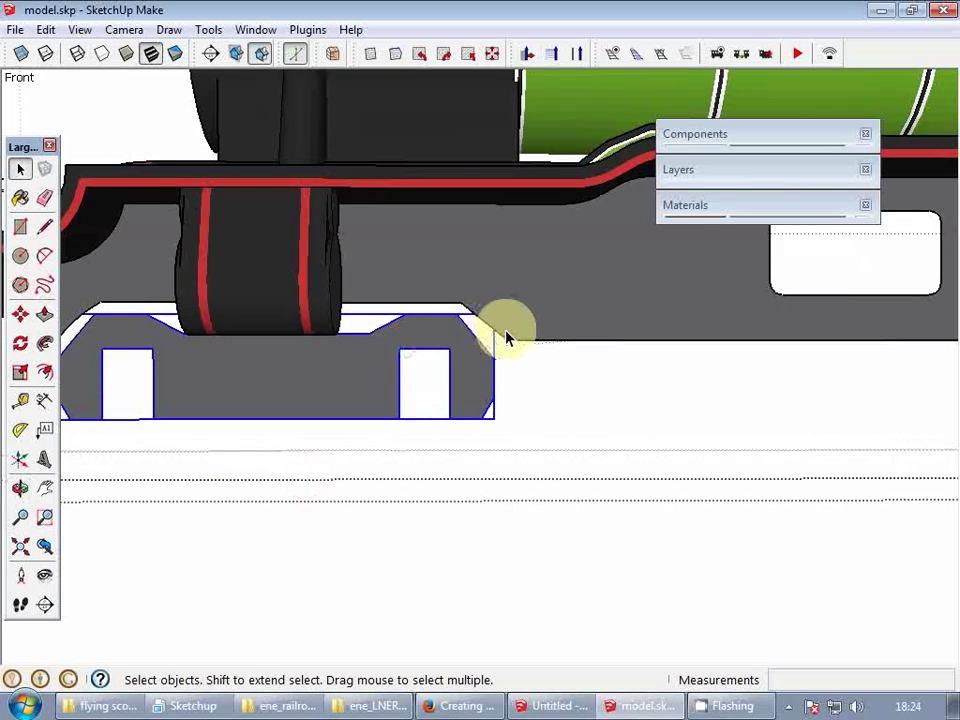
{"action": "scroll", "coordinate": [508, 333], "scroll_direction": "down", "scroll_amount": 1}
{"action": "scroll", "coordinate": [351, 354], "scroll_direction": "up", "scroll_amount": 2}
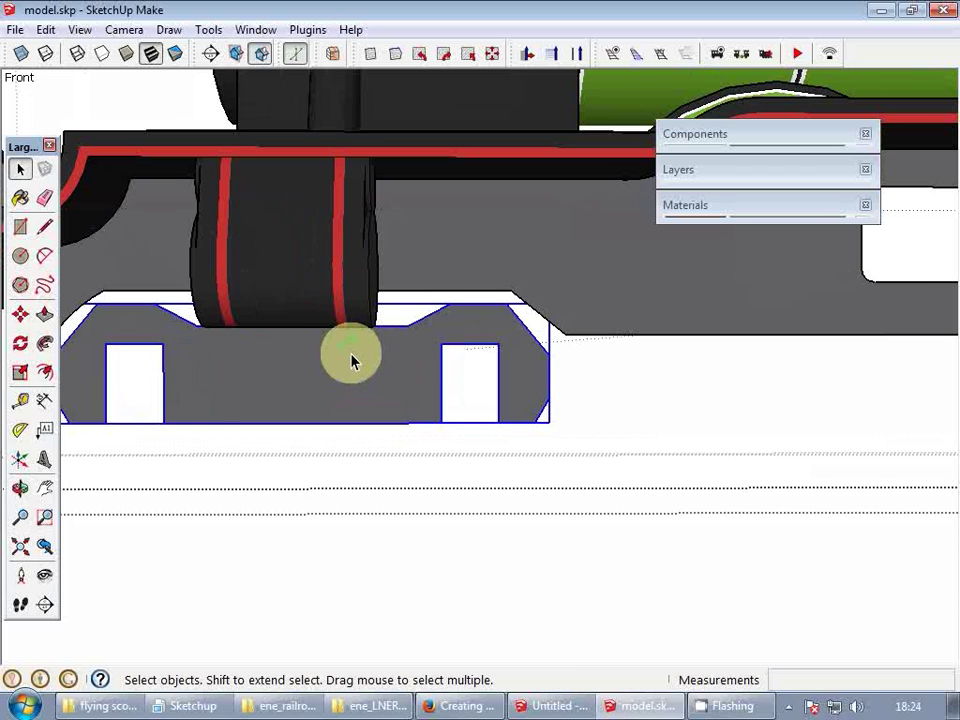
{"action": "left_click", "coordinate": [362, 365]}
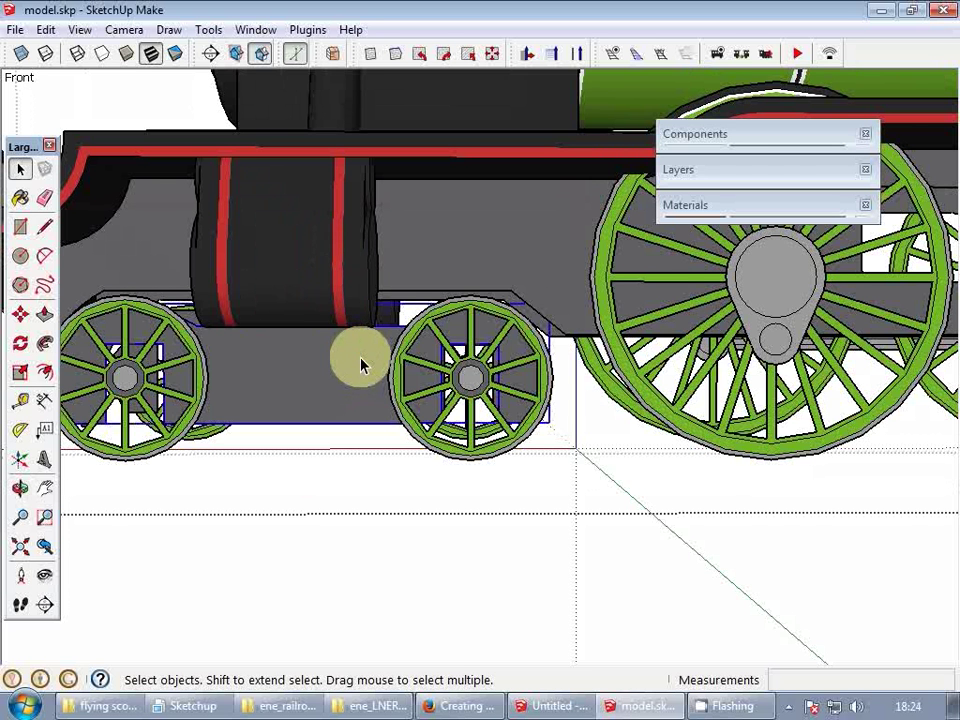
{"action": "middle_click_drag", "start_coordinate": [360, 291], "coordinate": [364, 300]}
{"action": "scroll", "coordinate": [310, 362], "scroll_direction": "up", "scroll_amount": 3}
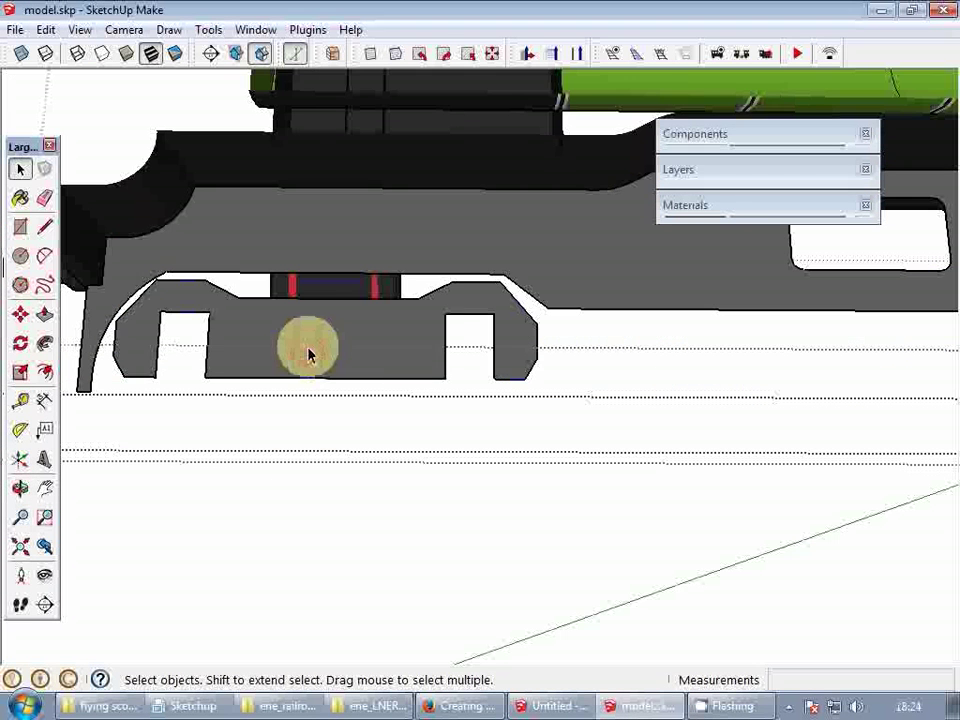
- Try deleting a side frame of the front bogie
{"action": "key", "text": "Delete"}
{"action": "key", "text": "ctrl+z"}
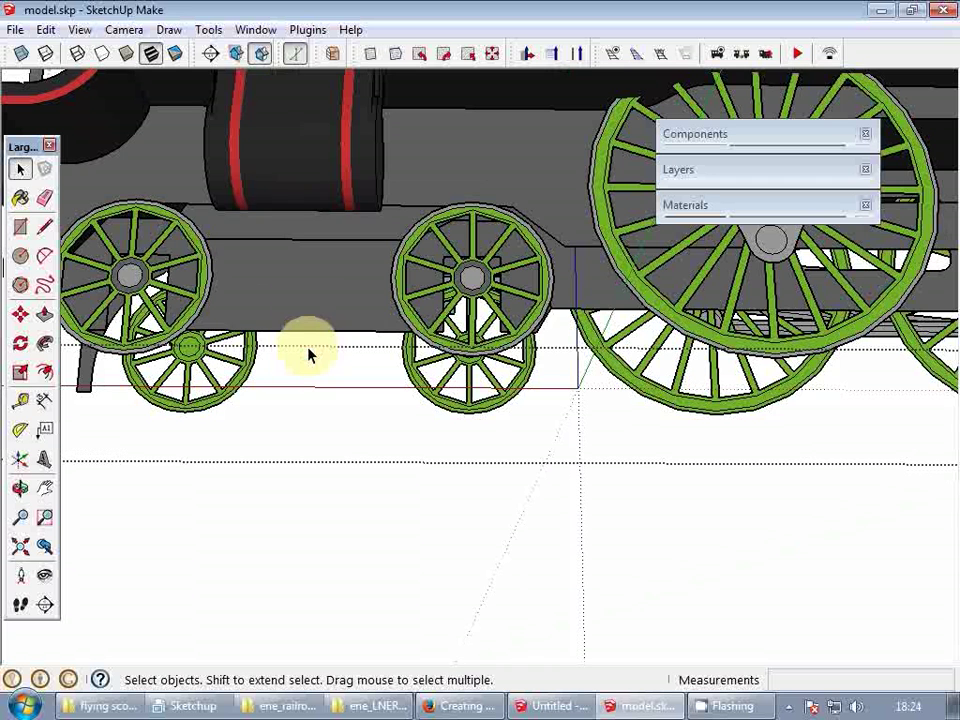
{"action": "left_click", "coordinate": [306, 306]}
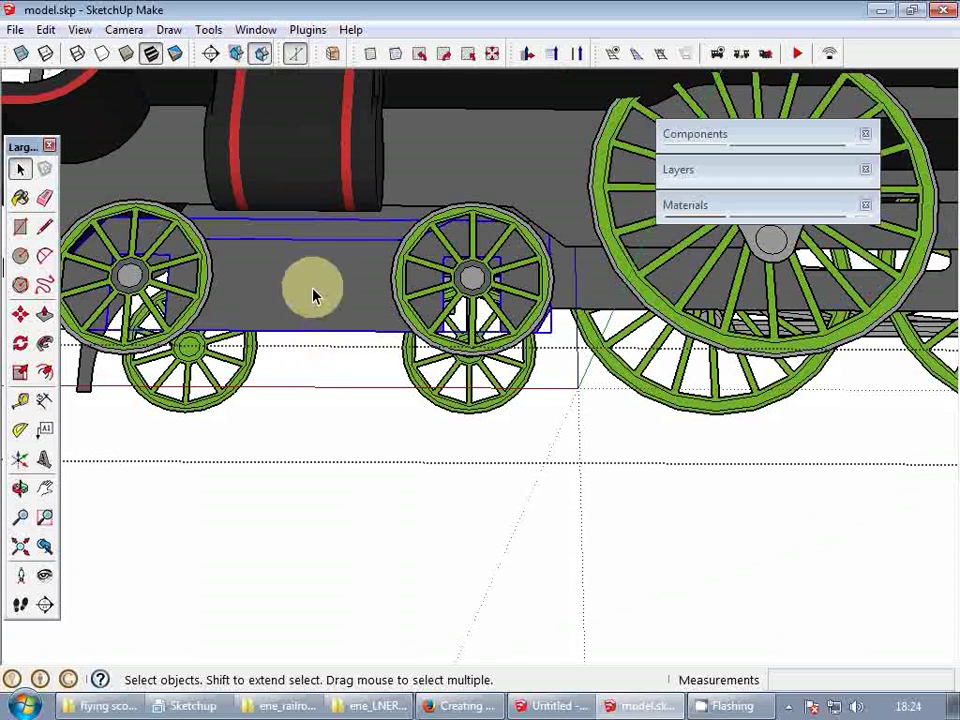
{"action": "key", "text": "ctrl+z"}
- Group the front bogie's side frames together with its wheels on both sides
{"action": "left_click", "coordinate": [162, 308], "text": "ctrl"}
{"action": "left_click", "coordinate": [285, 304], "text": "ctrl"}
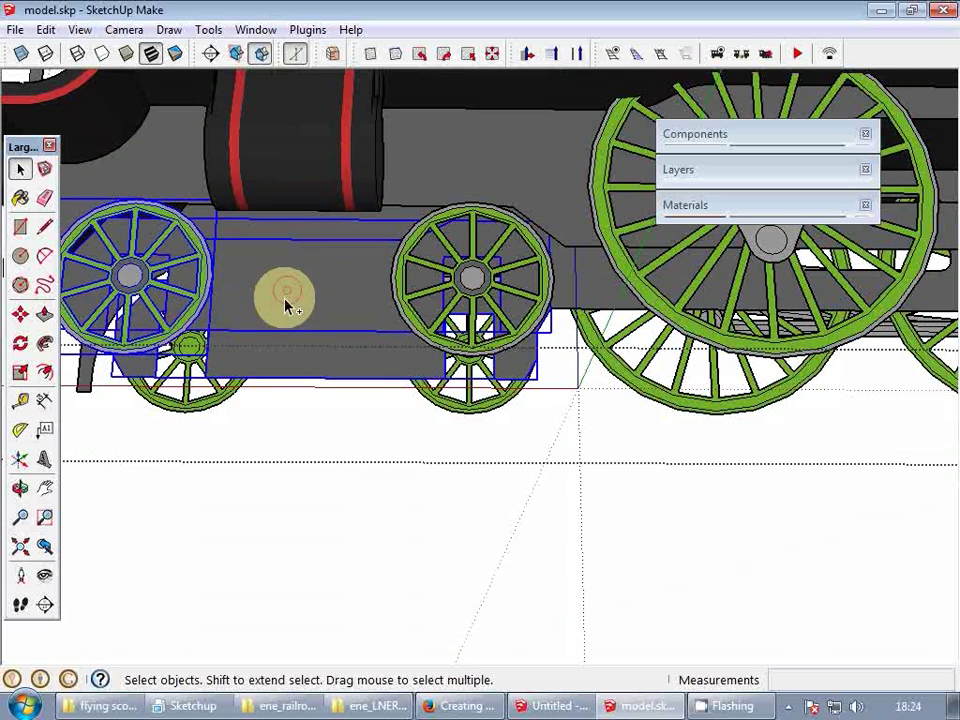
{"action": "left_click_drag", "start_coordinate": [508, 416], "coordinate": [401, 377]}
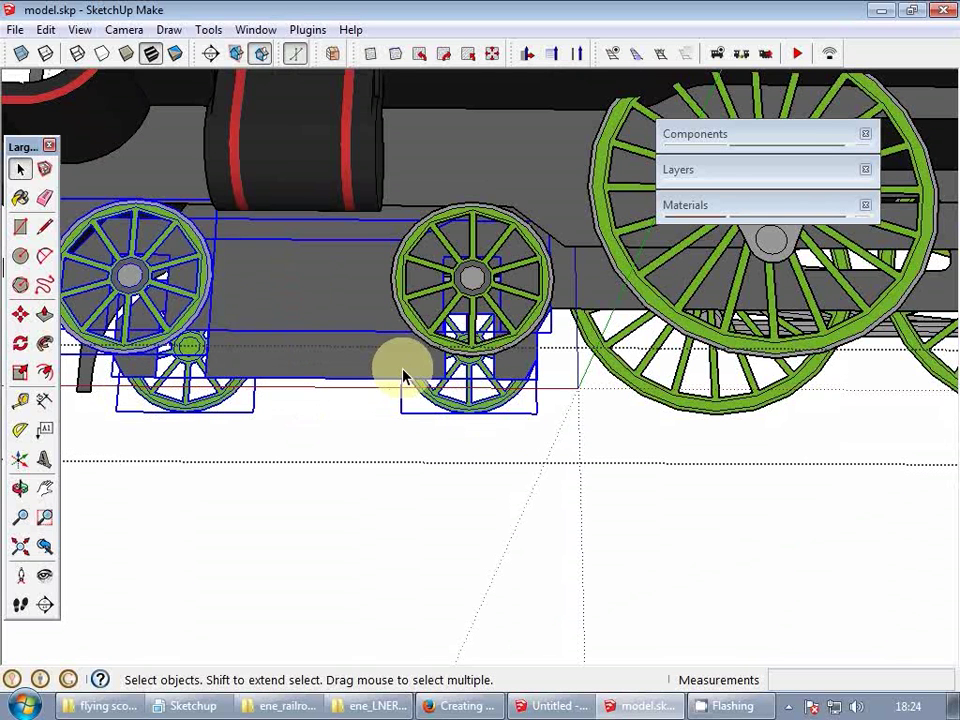
{"action": "key", "text": "s"}
{"action": "key", "text": "space"}
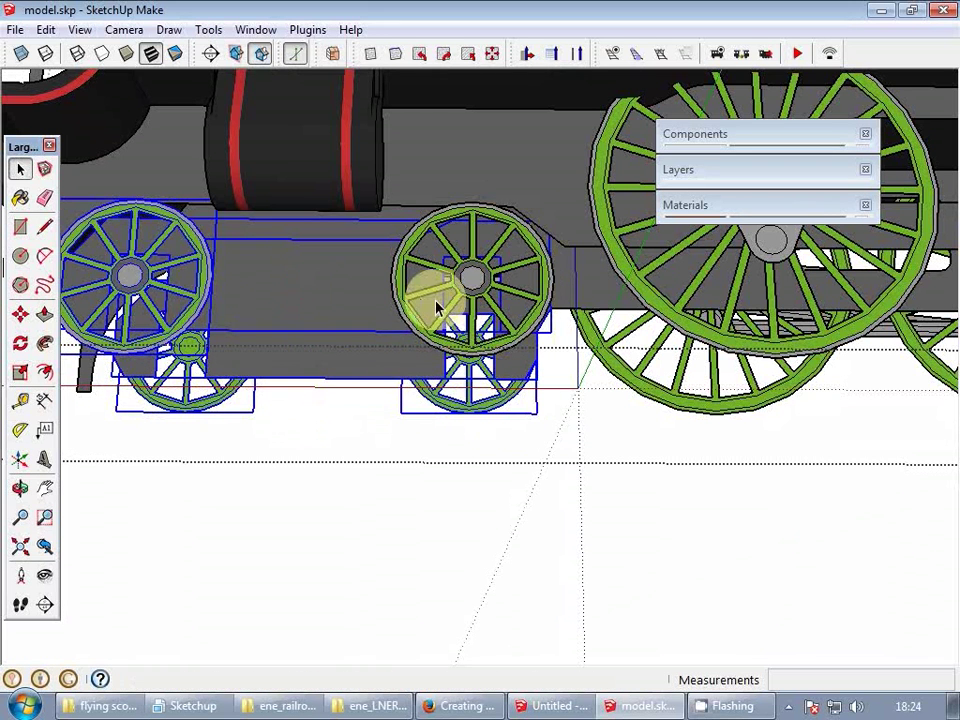
{"action": "left_click", "coordinate": [404, 316], "text": "shift"}
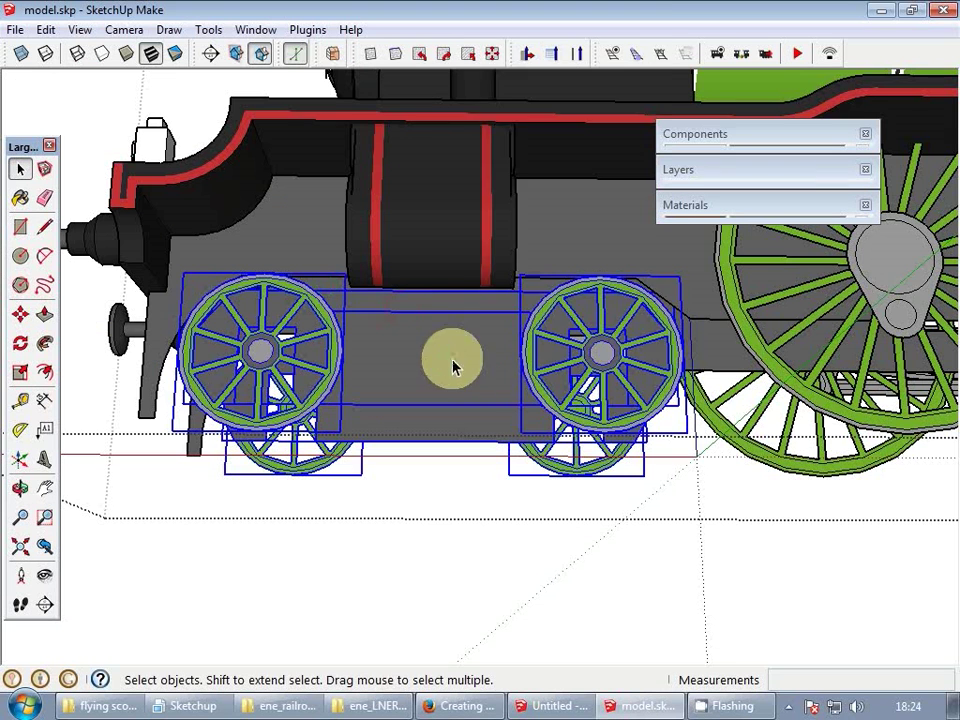
{"action": "right_click", "coordinate": [474, 364]}
{"action": "left_click", "coordinate": [553, 192]}
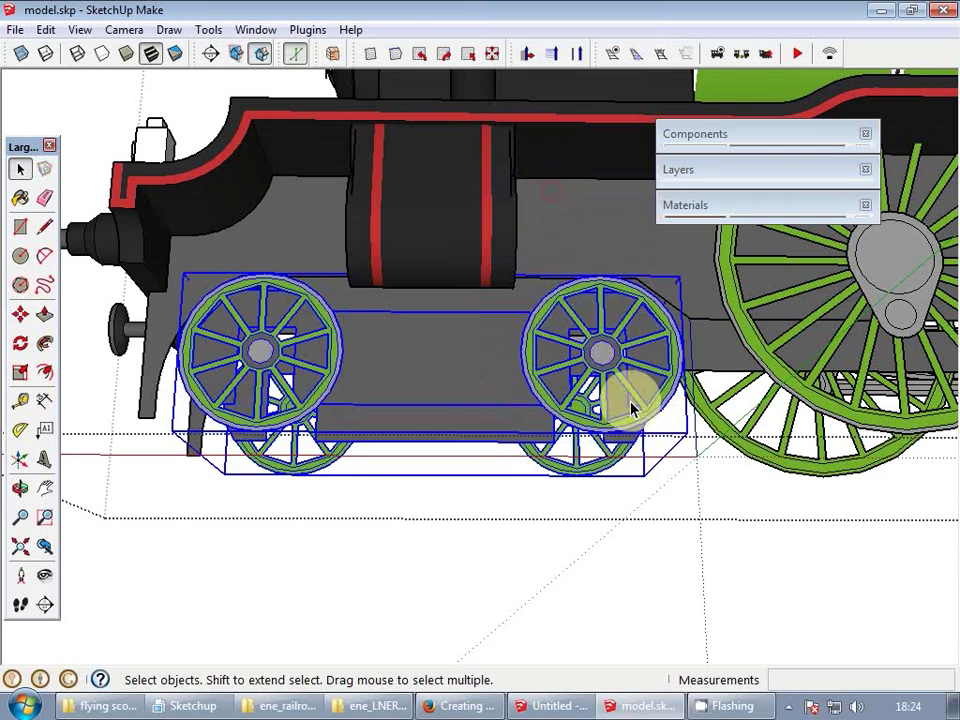
- Draw a short reference line along the red axis starting at the locomotive group's origin
{"action": "key", "text": "l"}
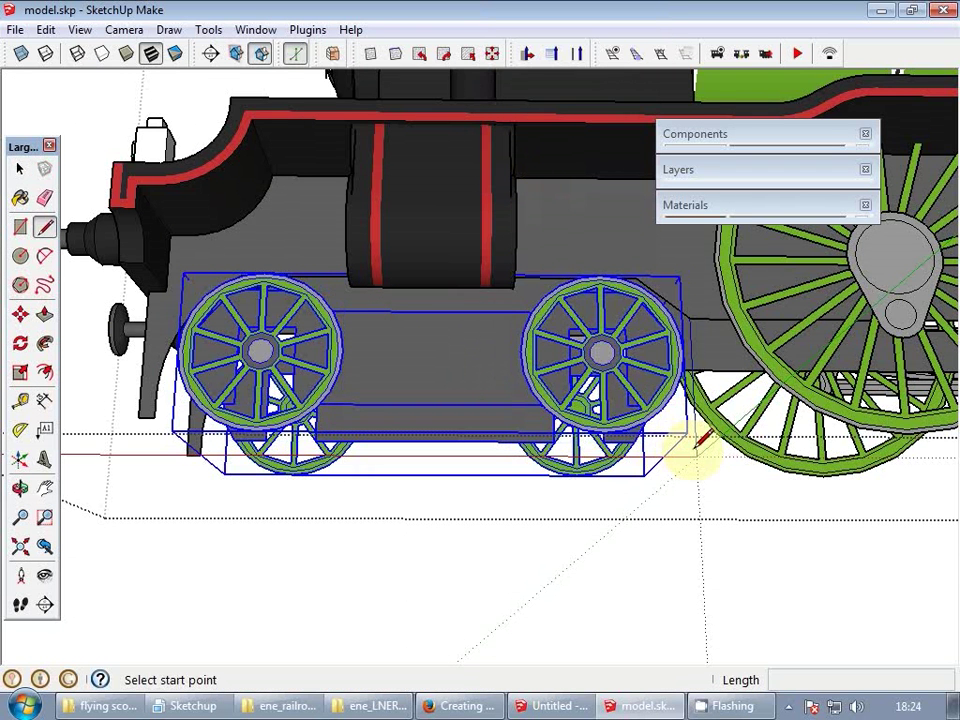
{"action": "left_click", "coordinate": [698, 458]}
{"action": "key", "text": "space"}
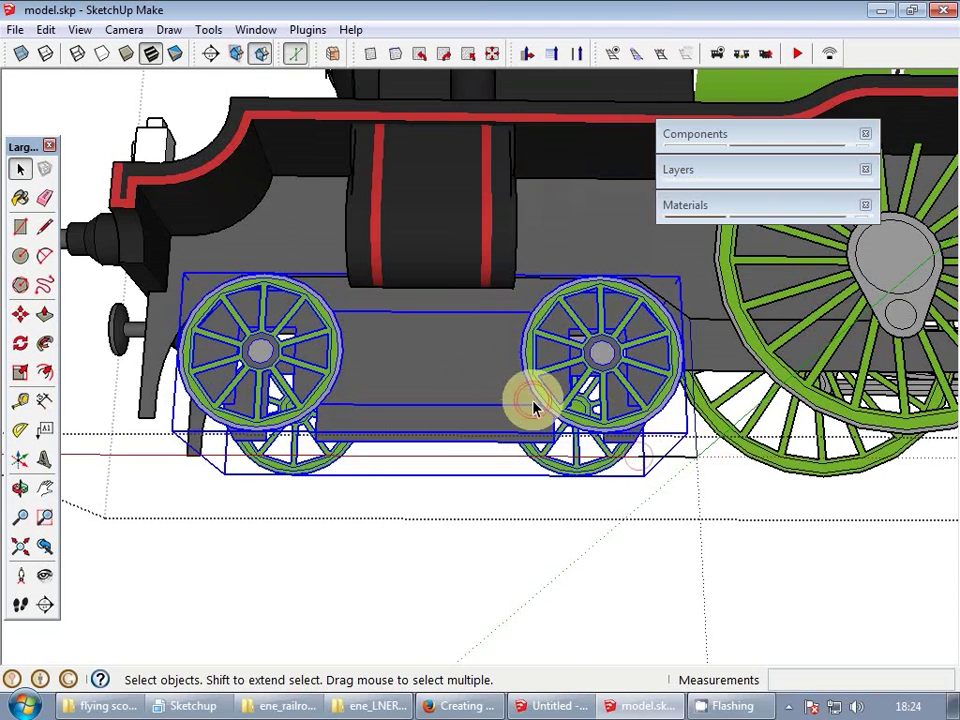
- Place the bogie group's axes origin at the locomotive's origin with red along the reference line, and erase that line
{"action": "double_click", "coordinate": [533, 403]}
{"action": "right_click", "coordinate": [644, 476]}
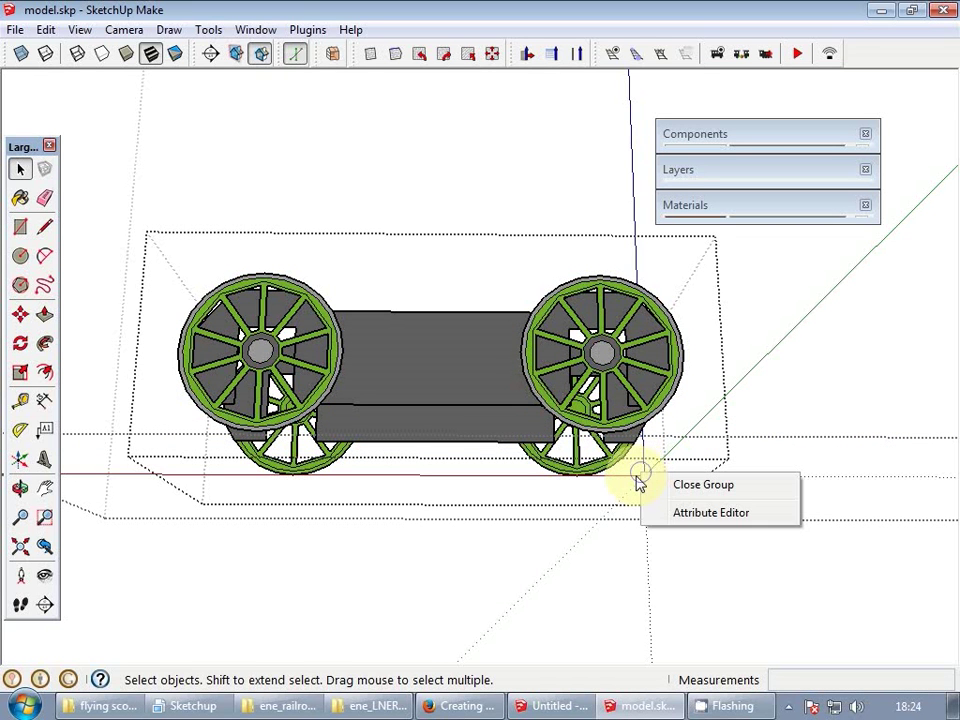
{"action": "right_click", "coordinate": [630, 484]}
{"action": "left_click", "coordinate": [668, 489]}
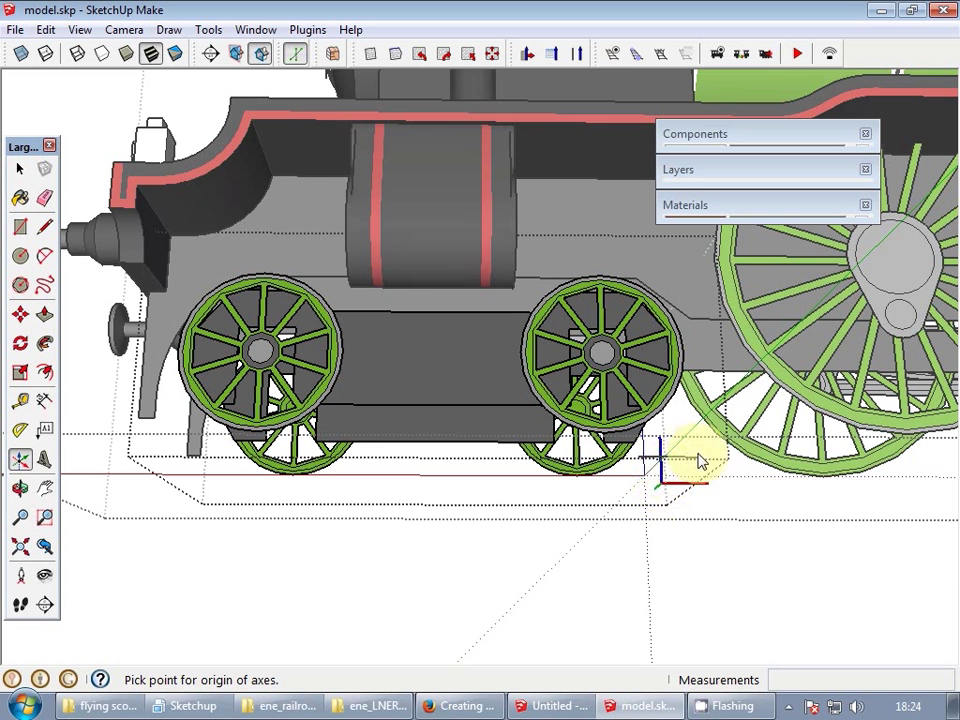
{"action": "left_click", "coordinate": [695, 460]}
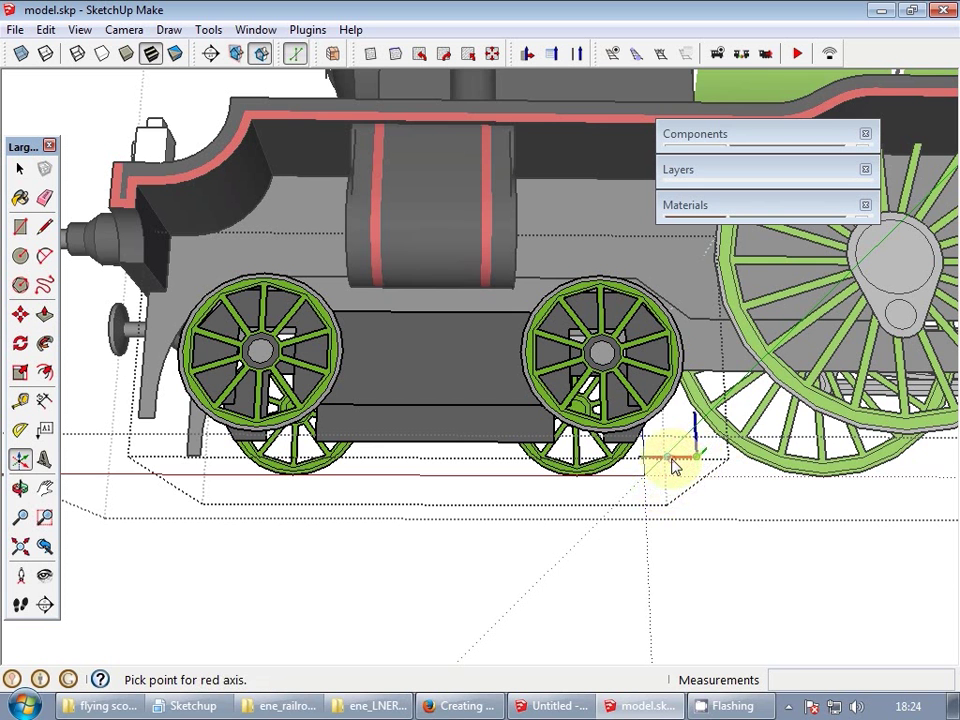
{"action": "double_click", "coordinate": [674, 460]}
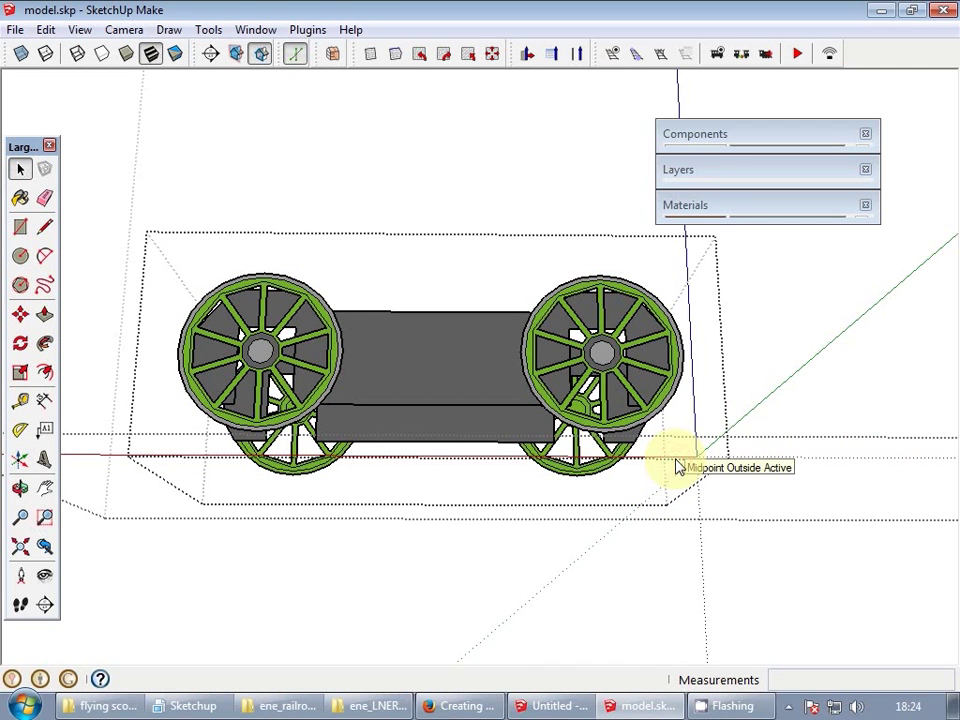
{"action": "key", "text": "e"}
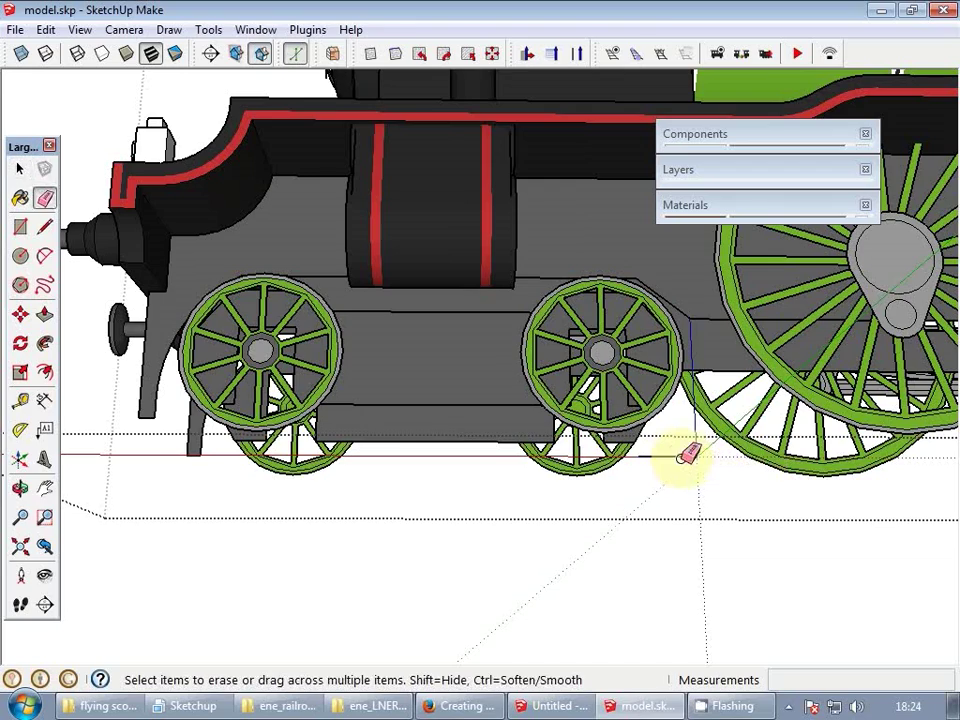
{"action": "key", "text": "space"}
- Switch to the rolling stock documentation in the browser and look up the required naming of bogie groups
{"action": "left_click", "coordinate": [478, 706]}
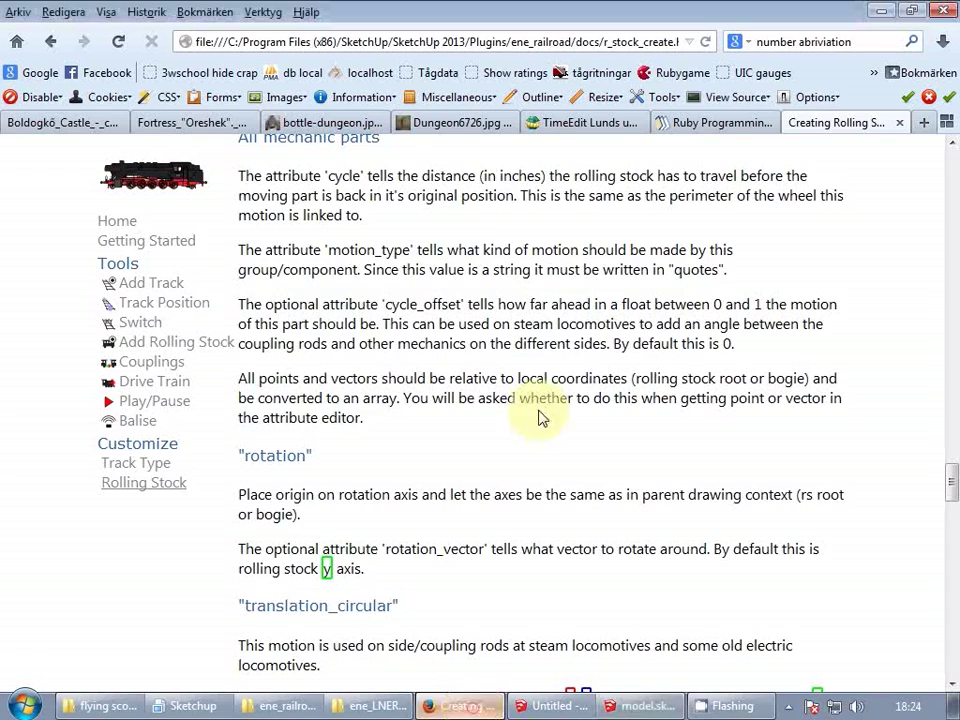
{"action": "scroll", "coordinate": [575, 333], "scroll_direction": "up", "scroll_amount": 15}
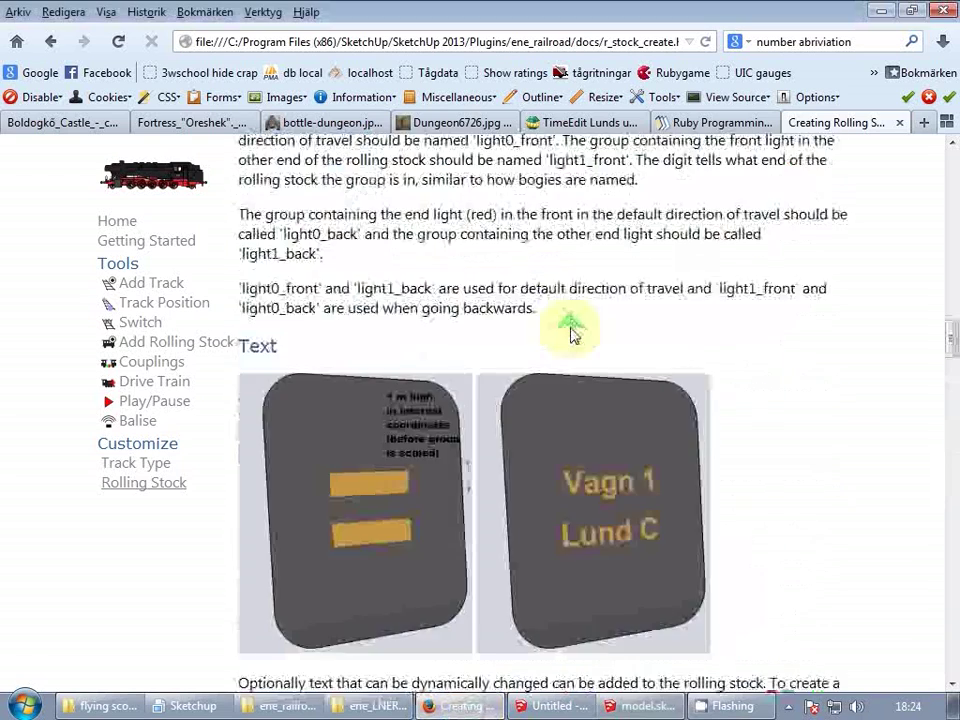
{"action": "scroll", "coordinate": [570, 333], "scroll_direction": "up", "scroll_amount": 10}
{"action": "scroll", "coordinate": [572, 325], "scroll_direction": "down", "scroll_amount": 8}
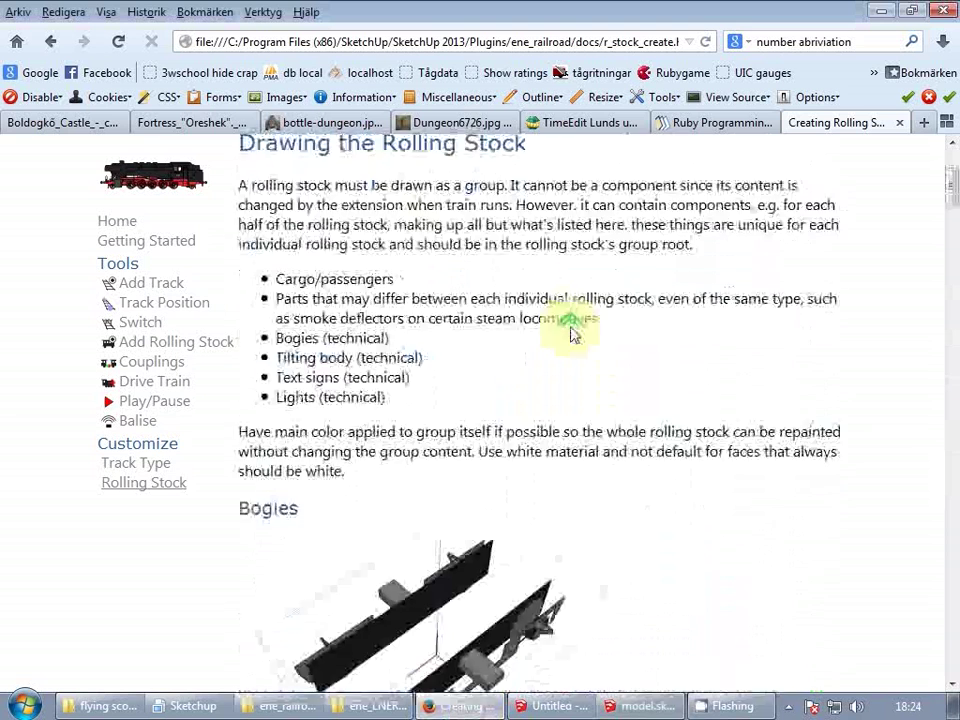
{"action": "scroll", "coordinate": [572, 325], "scroll_direction": "up", "scroll_amount": 4}
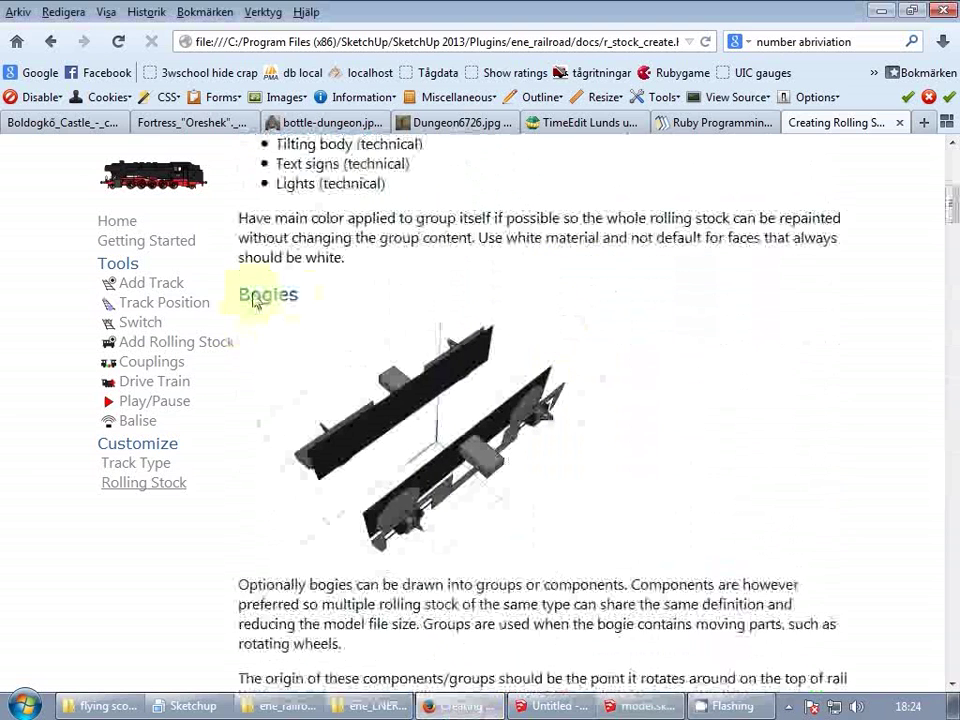
{"action": "scroll", "coordinate": [310, 294], "scroll_direction": "down", "scroll_amount": 8}
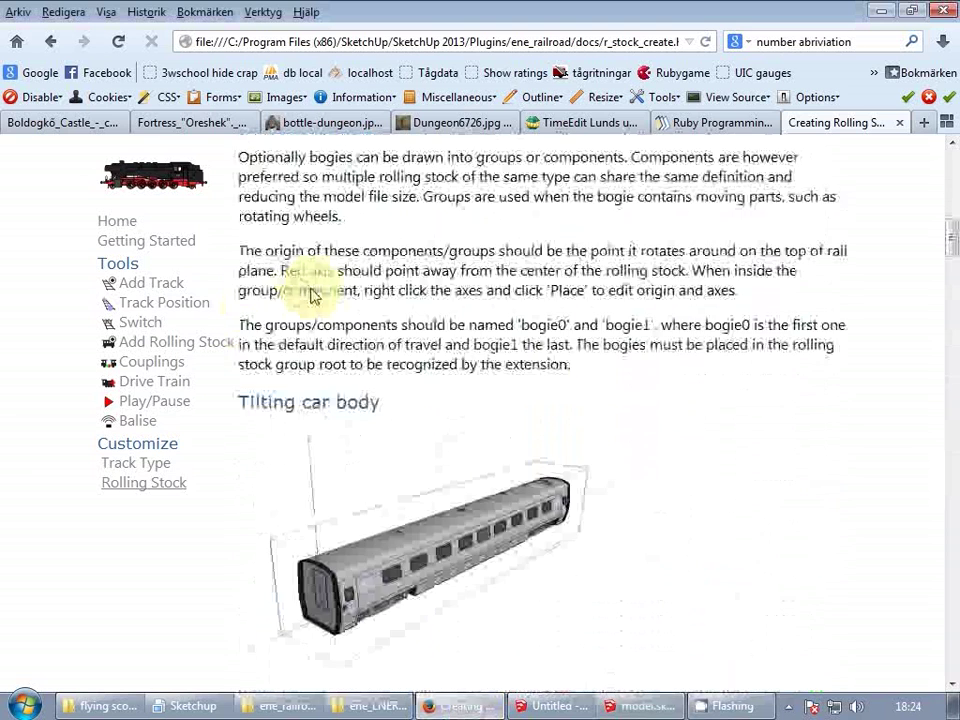
{"action": "scroll", "coordinate": [312, 289], "scroll_direction": "up", "scroll_amount": 4}
{"action": "scroll", "coordinate": [312, 289], "scroll_direction": "down", "scroll_amount": 2}
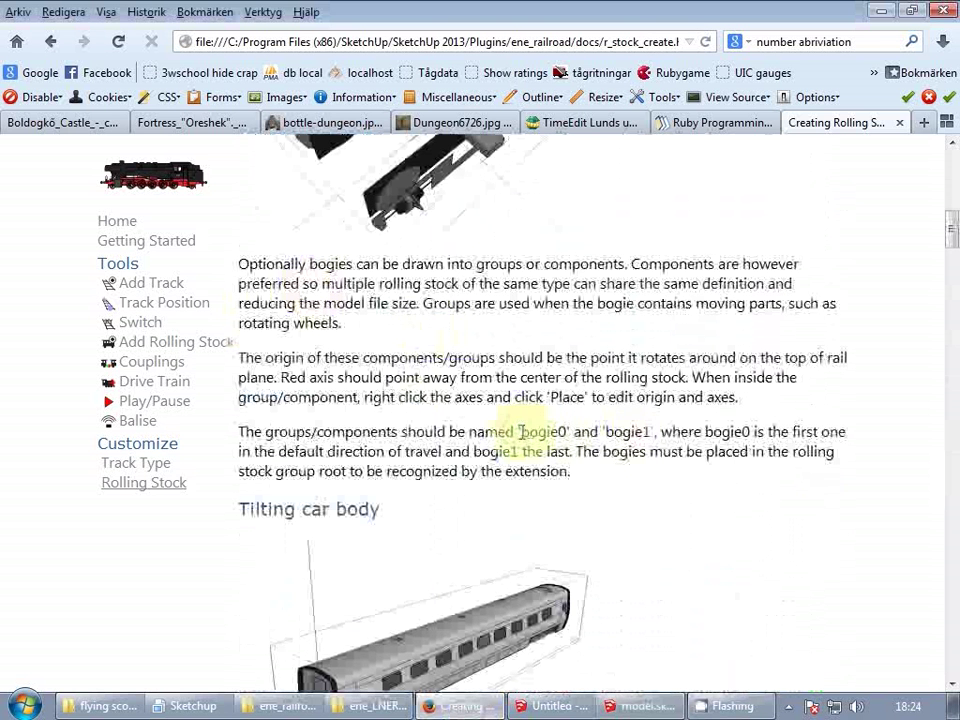
{"action": "left_click_drag", "start_coordinate": [516, 433], "coordinate": [572, 431]}
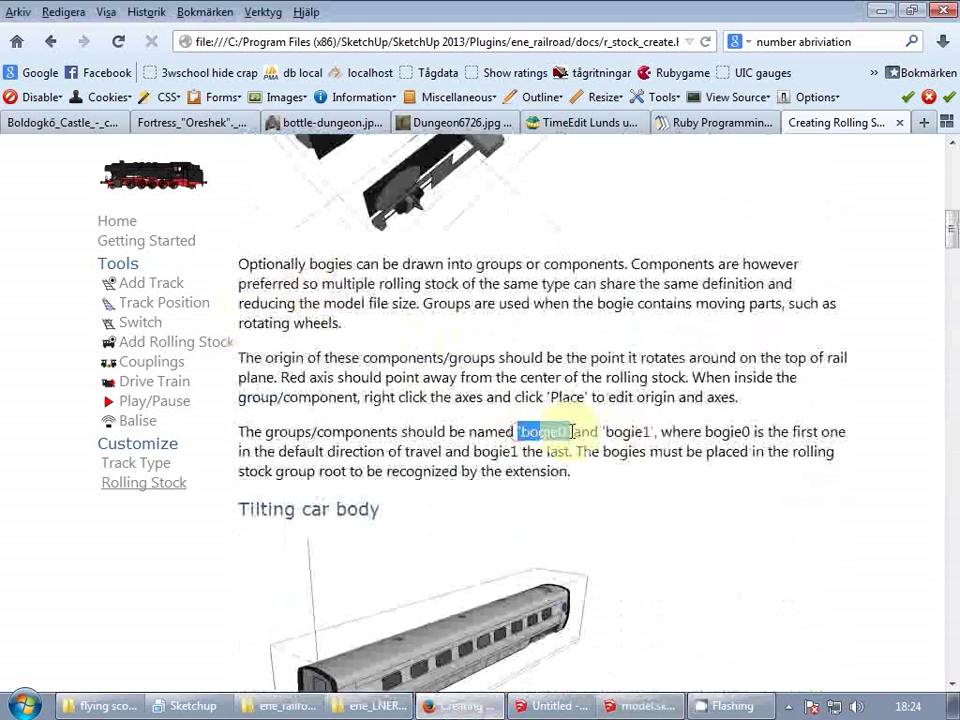
- Back in SketchUp, name the front bogie group bogie0
{"action": "left_click", "coordinate": [641, 710]}
{"action": "left_click", "coordinate": [476, 364]}
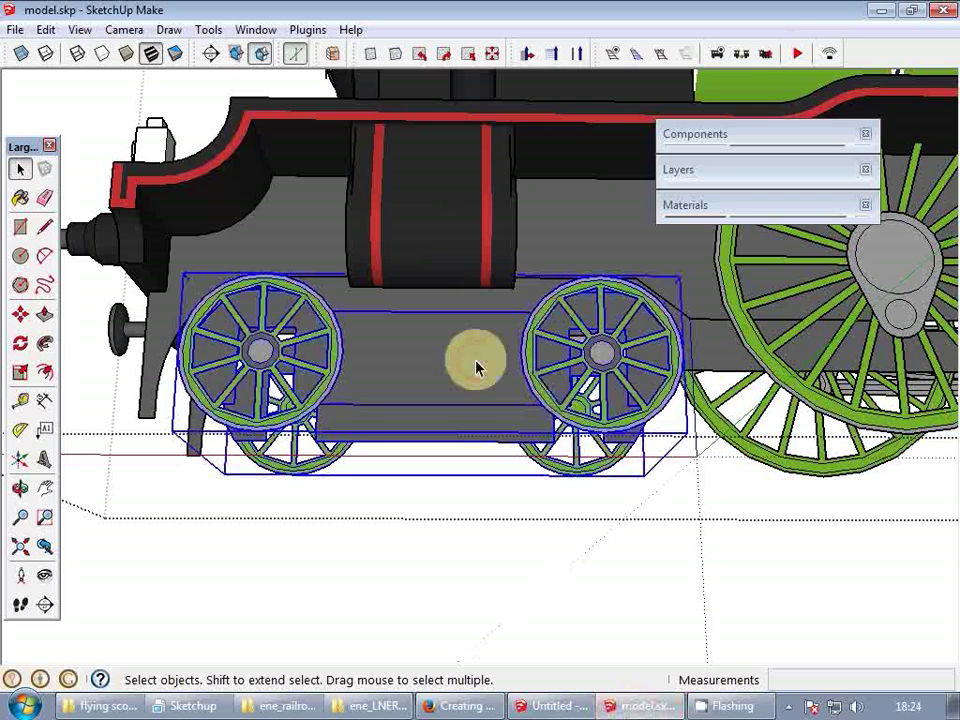
{"action": "right_click", "coordinate": [476, 363]}
{"action": "left_click", "coordinate": [534, 373]}
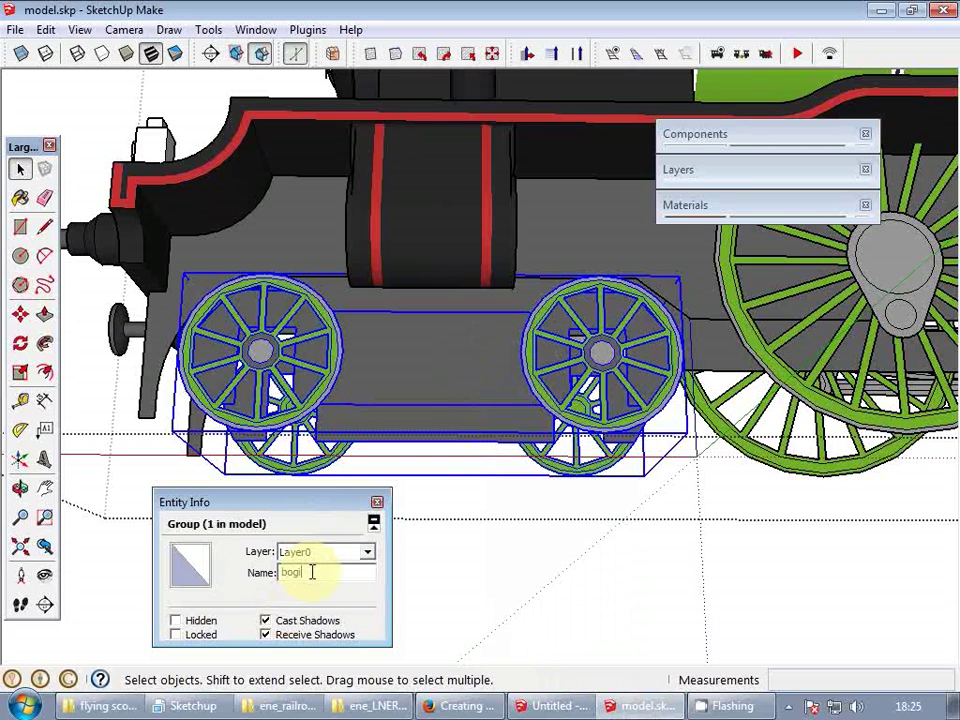
{"action": "left_click", "coordinate": [378, 503]}
- Inside the front bogie, group the two leading wheels into one wheelset
{"action": "double_click", "coordinate": [360, 410]}
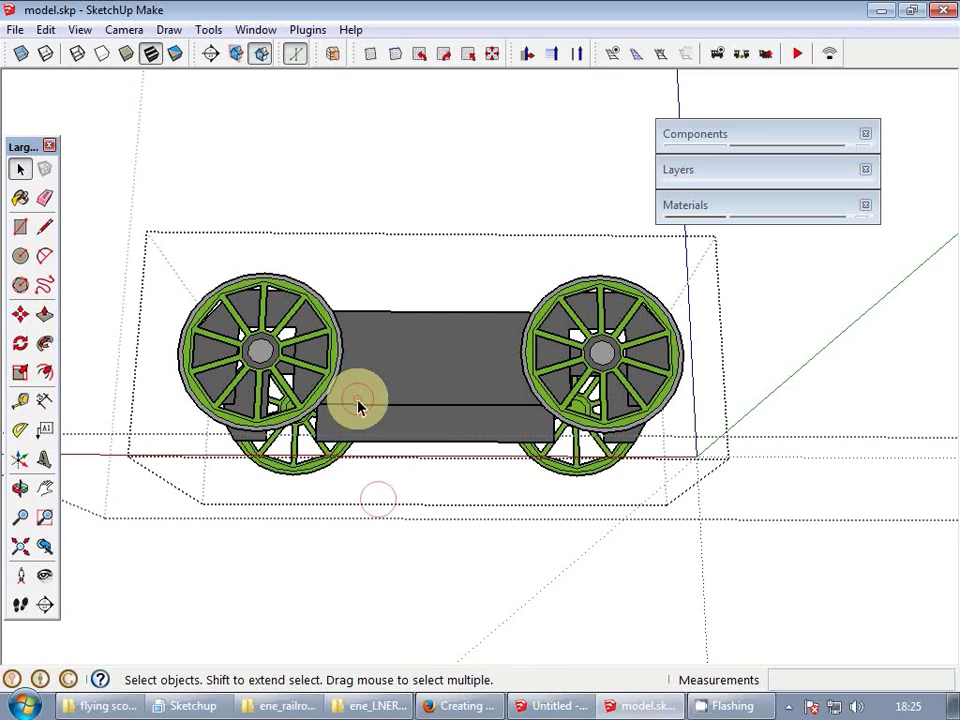
{"action": "left_click", "coordinate": [300, 434]}
{"action": "left_click", "coordinate": [288, 410], "text": "shift"}
{"action": "right_click", "coordinate": [288, 410]}
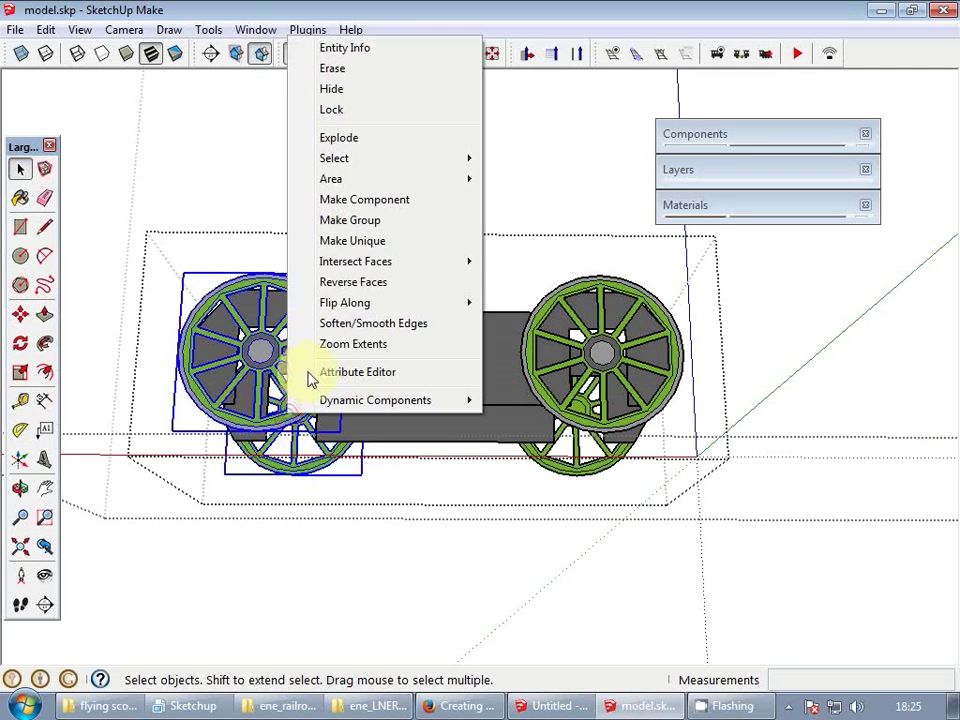
{"action": "left_click", "coordinate": [374, 222]}
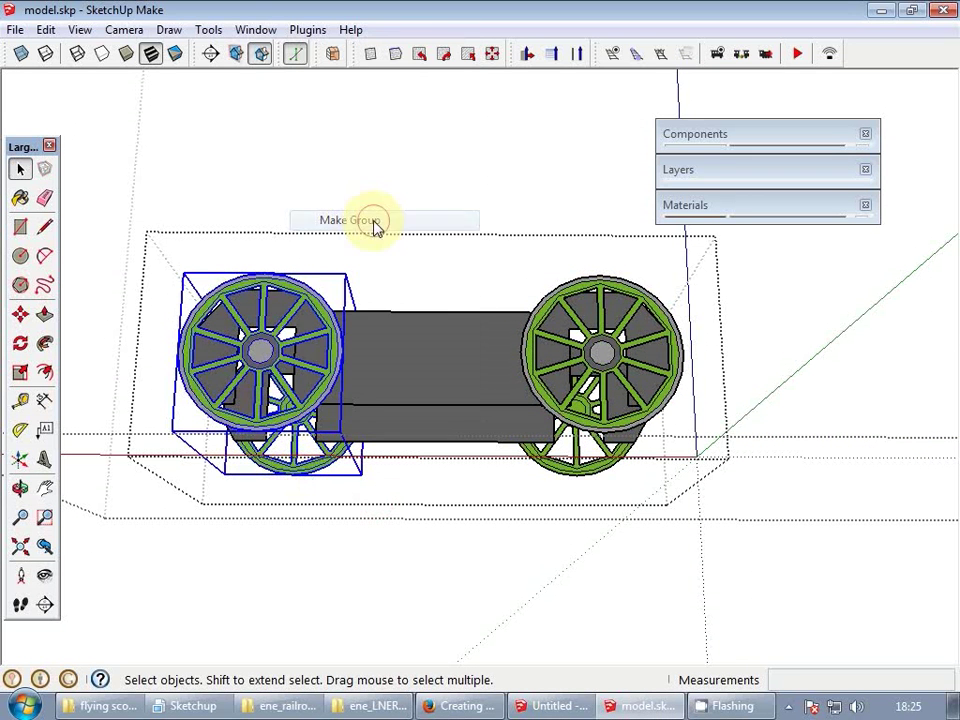
- Inside the leading wheelset group, draw a short vertical reference line on the hub face marking its centre
{"action": "scroll", "coordinate": [268, 365], "scroll_direction": "up", "scroll_amount": 3}
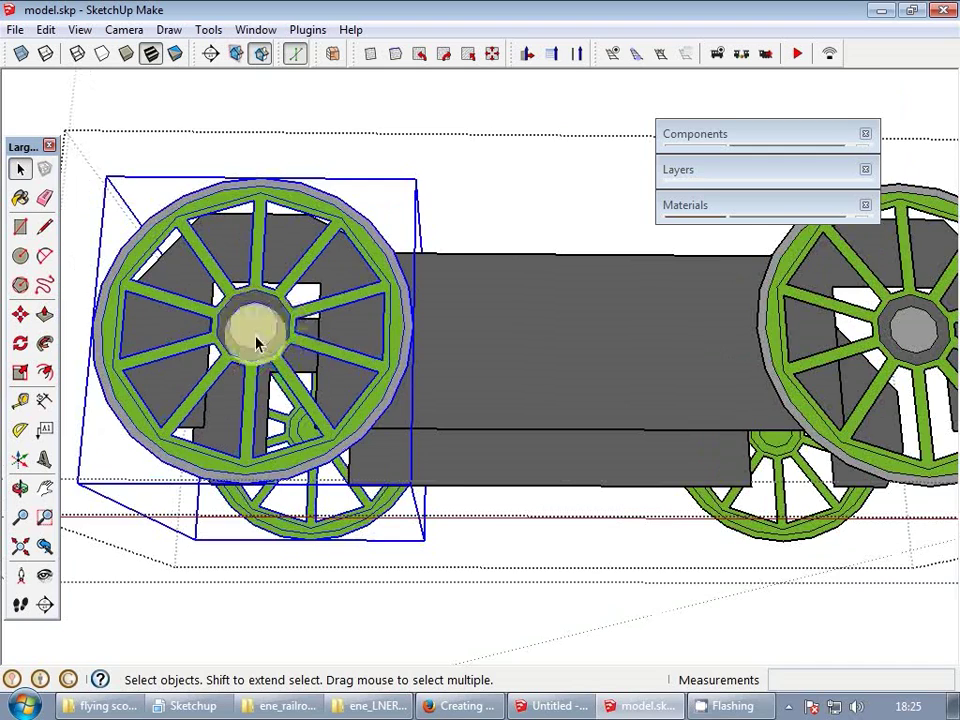
{"action": "scroll", "coordinate": [235, 338], "scroll_direction": "down", "scroll_amount": 2}
{"action": "double_click", "coordinate": [260, 330]}
{"action": "scroll", "coordinate": [275, 330], "scroll_direction": "up", "scroll_amount": 1}
{"action": "scroll", "coordinate": [275, 330], "scroll_direction": "up", "scroll_amount": 2}
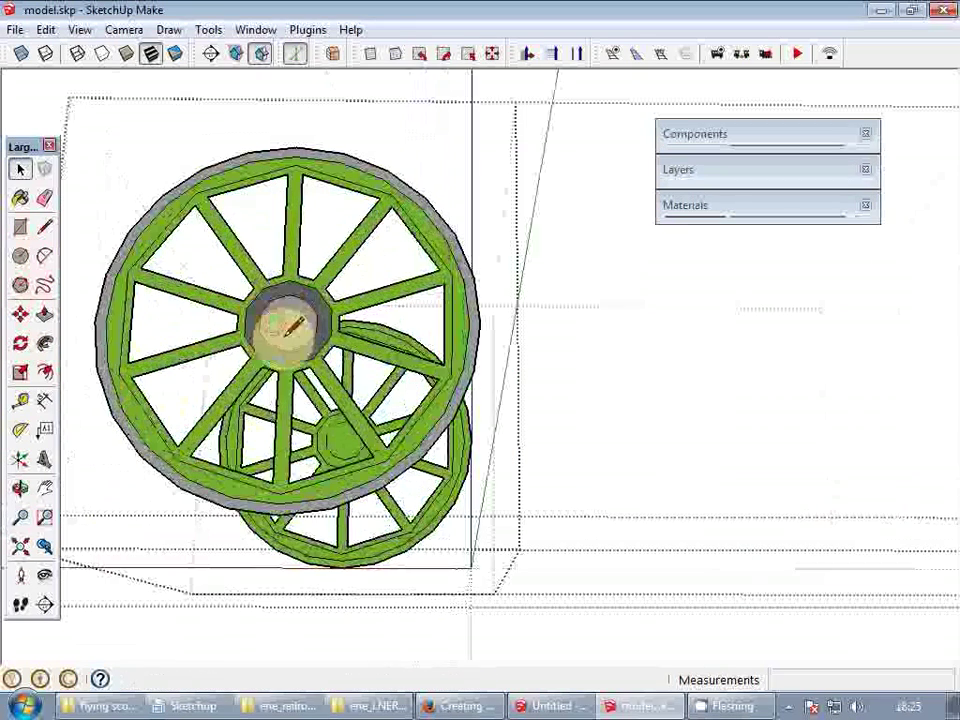
{"action": "key", "text": "l"}
{"action": "left_click", "coordinate": [288, 312]}
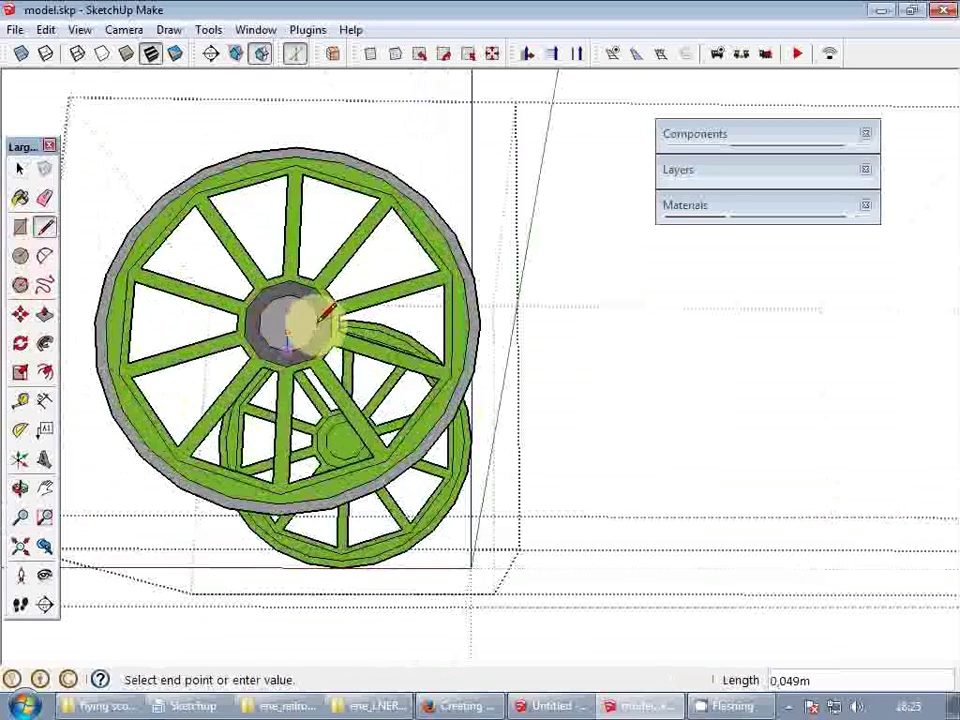
{"action": "scroll", "coordinate": [326, 315], "scroll_direction": "up", "scroll_amount": 2}
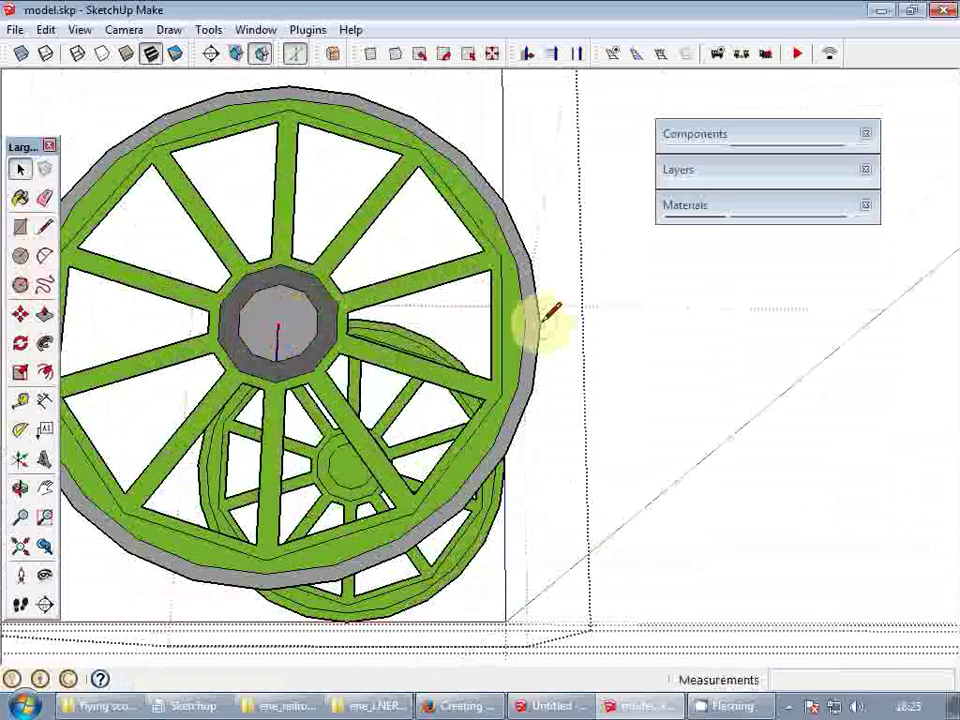
{"action": "key", "text": "space"}
- Place the wheelset group's axes origin at the hub centre with red pointing toward the locomotive's front, and erase the reference line
{"action": "scroll", "coordinate": [549, 315], "scroll_direction": "down", "scroll_amount": 1}
{"action": "right_click", "coordinate": [501, 576]}
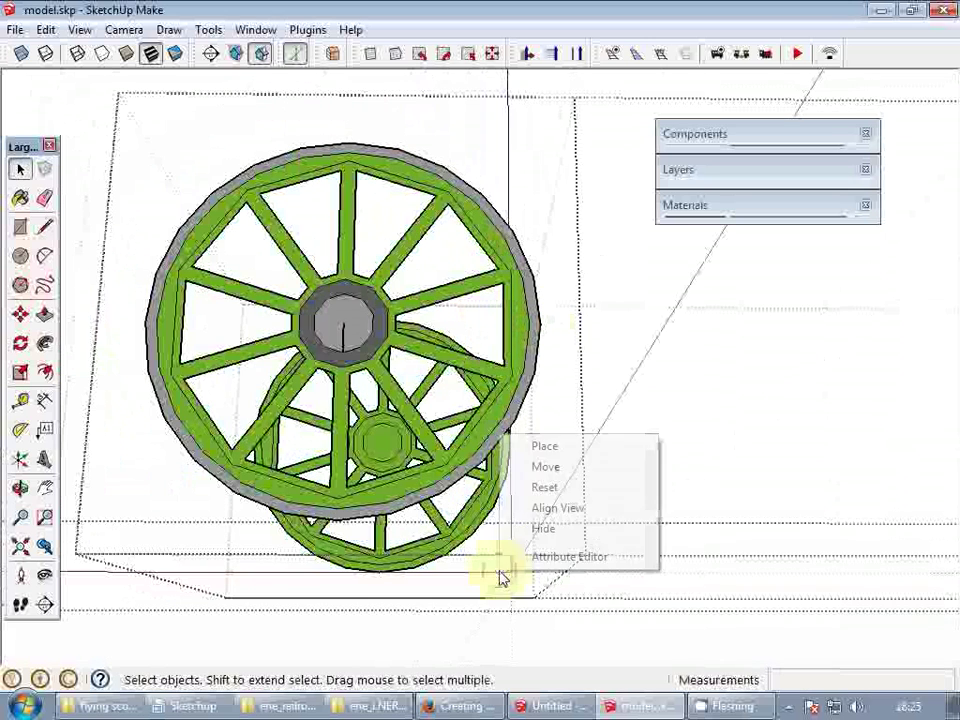
{"action": "left_click", "coordinate": [542, 447]}
{"action": "left_click", "coordinate": [343, 330]}
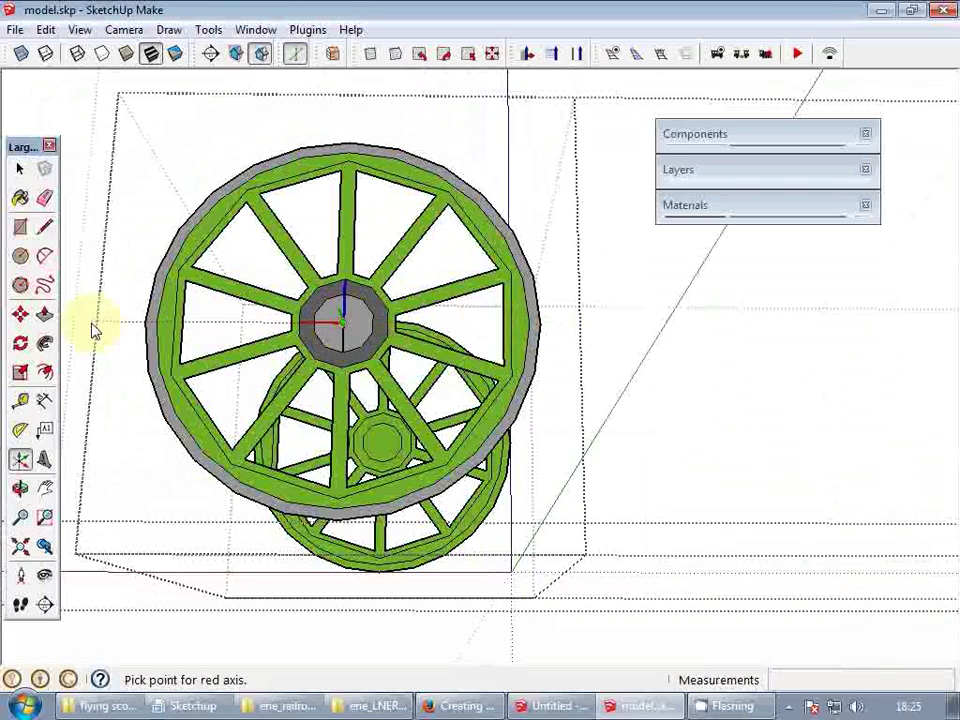
{"action": "left_click", "coordinate": [96, 326]}
{"action": "left_click", "coordinate": [108, 329]}
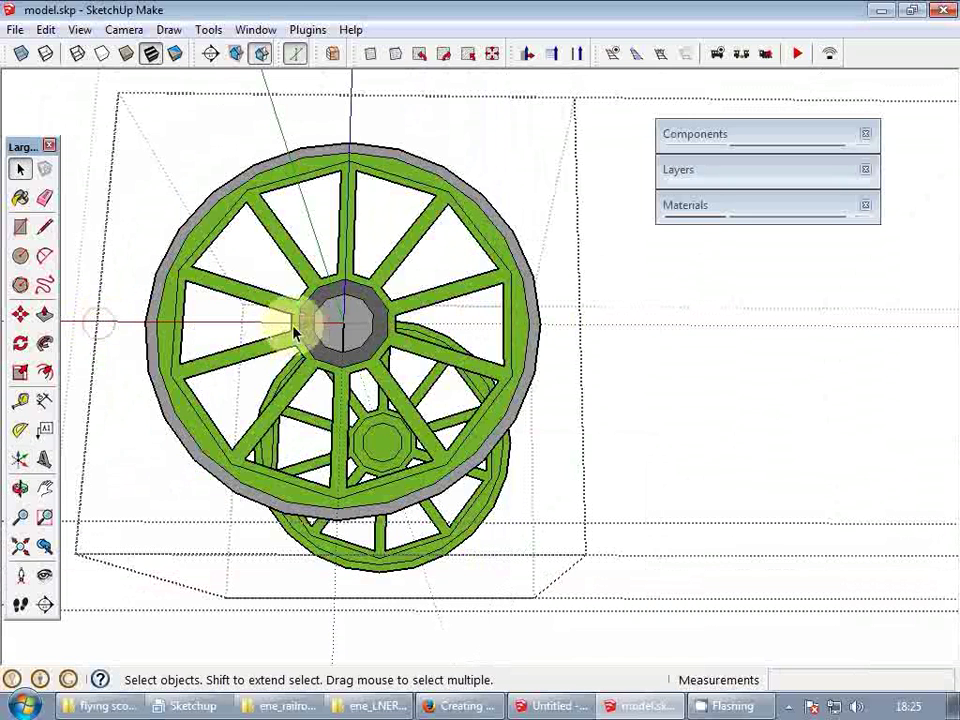
{"action": "key", "text": "e"}
{"action": "key", "text": "space"}
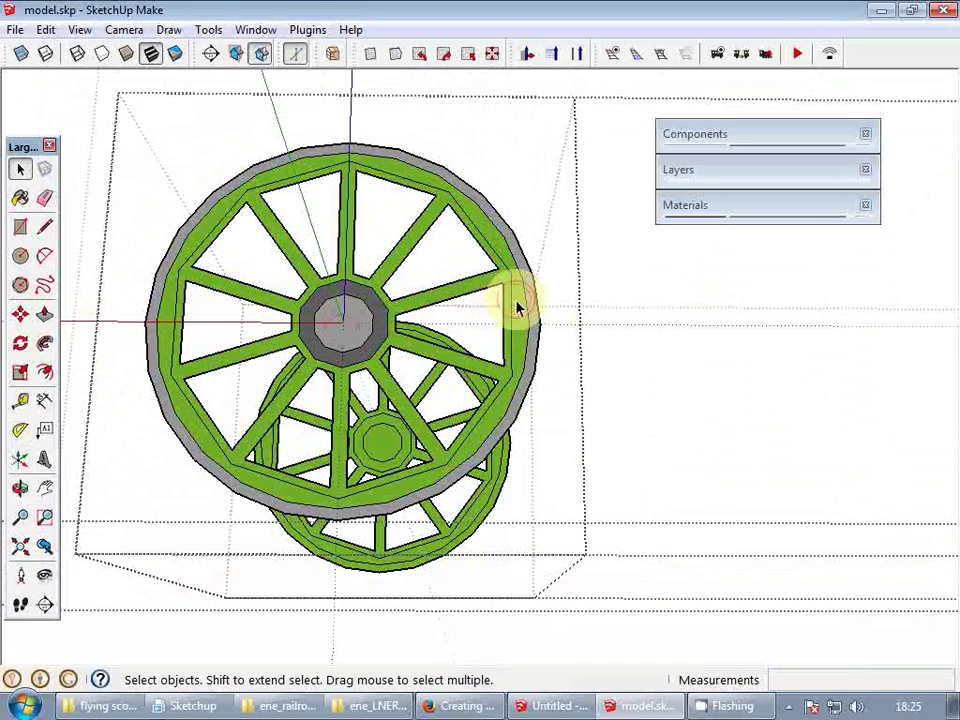
- Run cycle = Sketchup.active_model.selection[0].curve.length in the Ruby Console for the wheel's outer rim curve and copy the result
{"action": "double_click", "coordinate": [516, 301]}
{"action": "left_click", "coordinate": [537, 302]}
{"action": "left_click", "coordinate": [252, 30]}
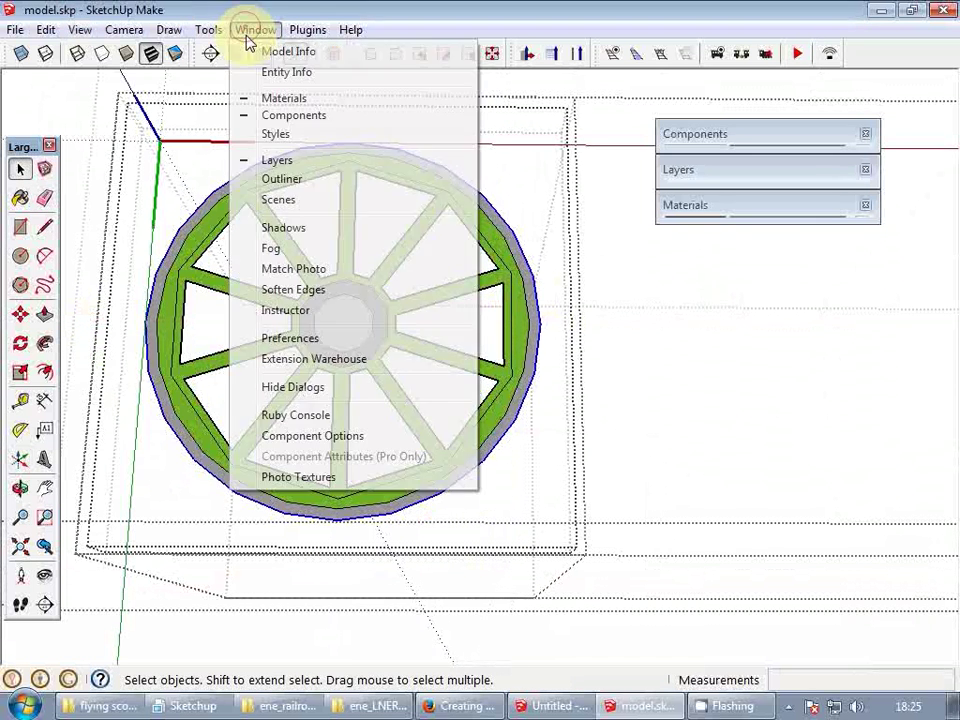
{"action": "left_click", "coordinate": [316, 417]}
{"action": "key", "text": "Up"}
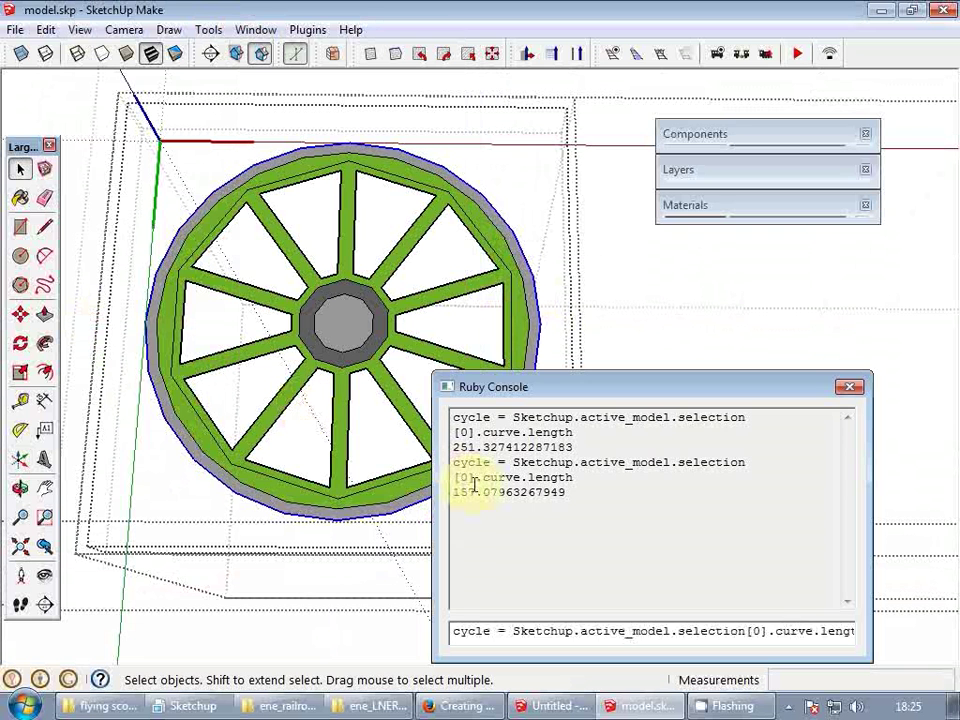
{"action": "key", "text": "Return"}
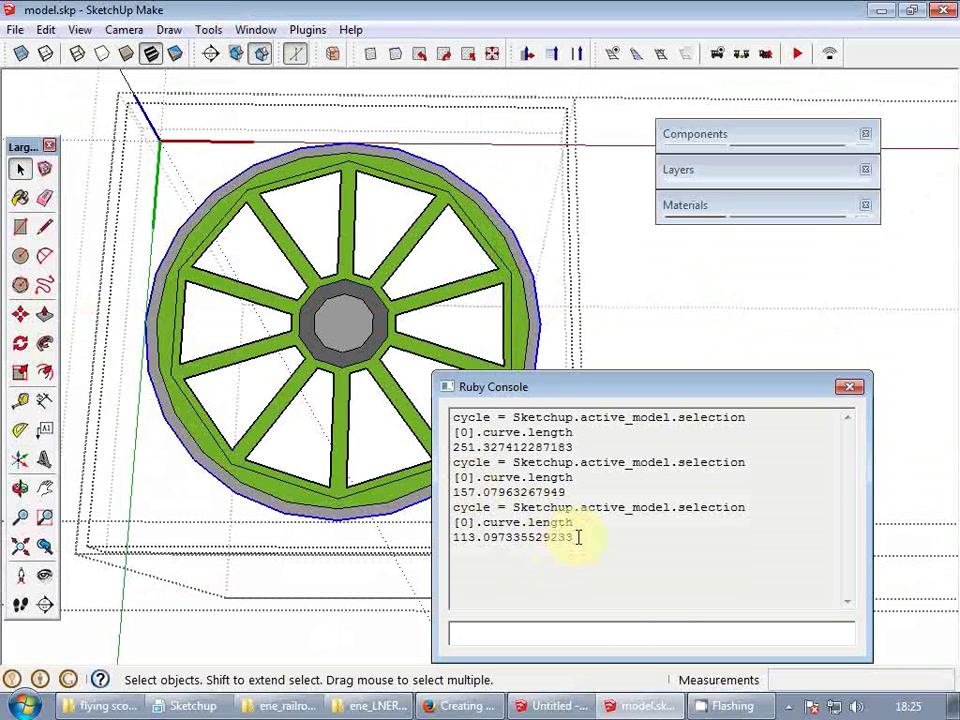
{"action": "left_click_drag", "start_coordinate": [578, 537], "coordinate": [403, 531]}
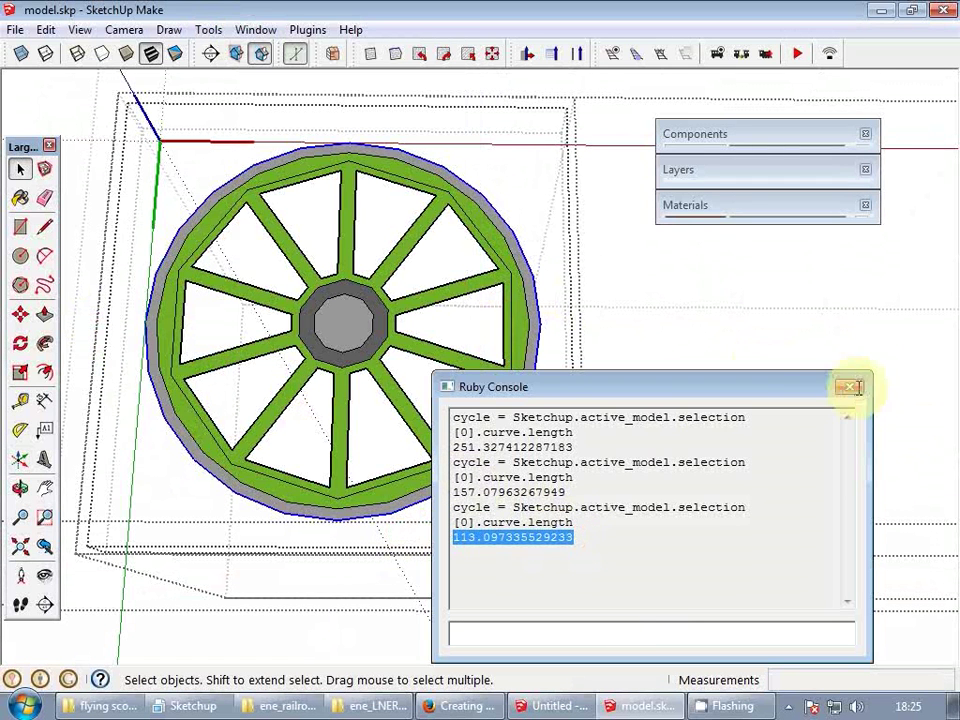
{"action": "left_click", "coordinate": [851, 386]}
- Open the leading wheelset group's attributes and enter ene_railroad_mechanic as the name of a new dictionary
{"action": "mouse_move", "coordinate": [514, 358]}
{"action": "middle_mouse_down"}
{"action": "mouse_move", "coordinate": [525, 350]}
{"action": "mouse_move", "coordinate": [528, 358]}
{"action": "mouse_move", "coordinate": [521, 347]}
{"action": "middle_mouse_up"}
{"action": "key", "text": "Escape"}
{"action": "key", "text": "Escape"}
{"action": "scroll", "coordinate": [528, 358], "scroll_direction": "down", "scroll_amount": 3}
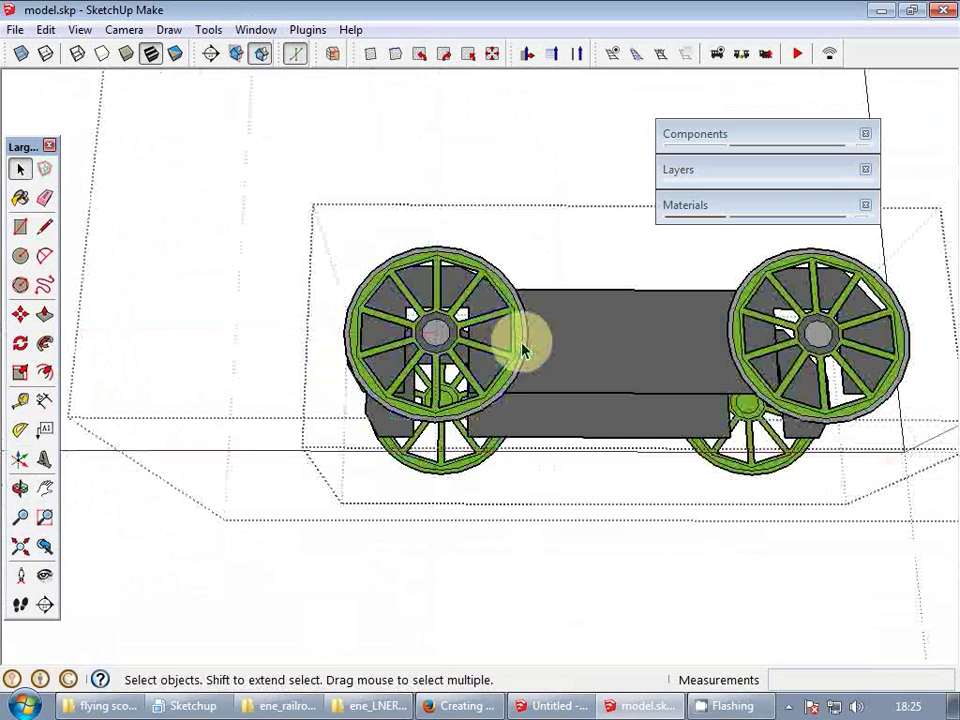
{"action": "left_click", "coordinate": [521, 347]}
{"action": "right_click", "coordinate": [532, 289]}
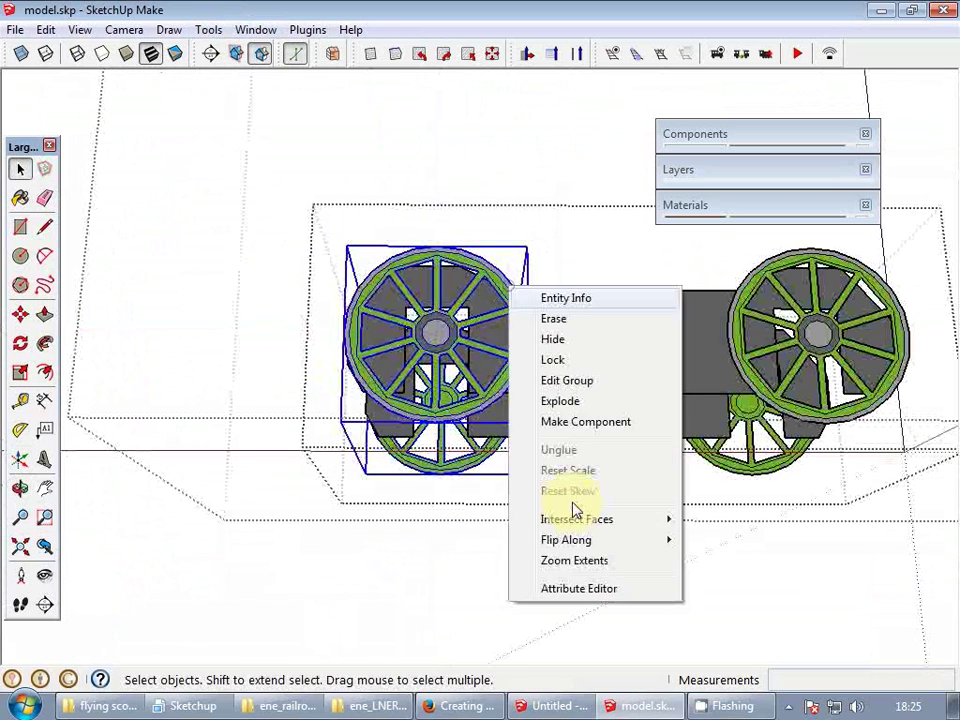
{"action": "left_click", "coordinate": [567, 600]}
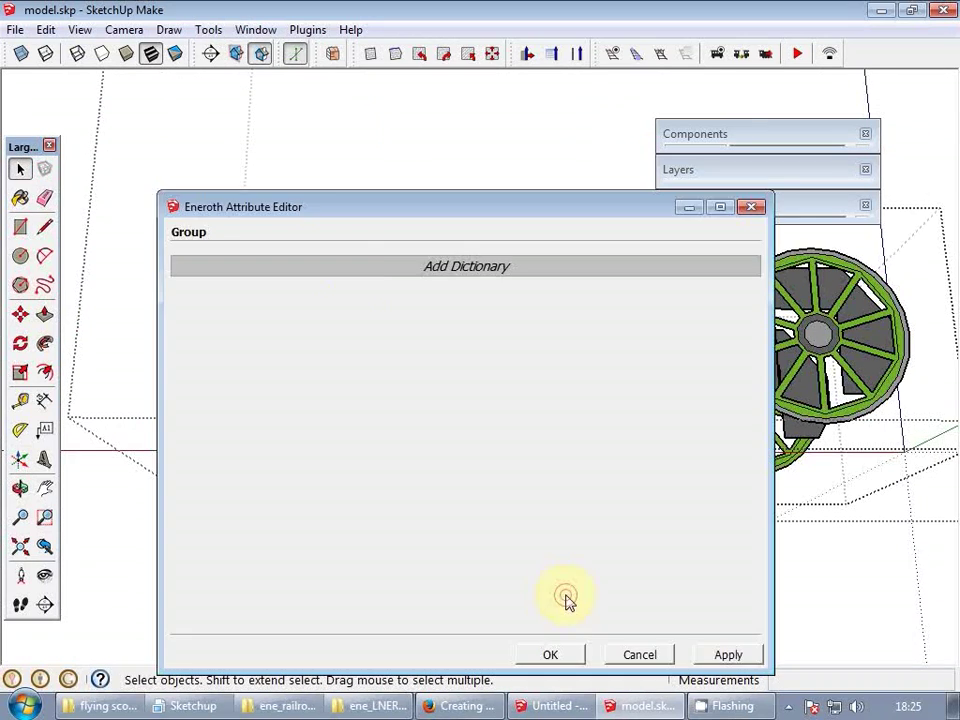
{"action": "left_click", "coordinate": [396, 266]}
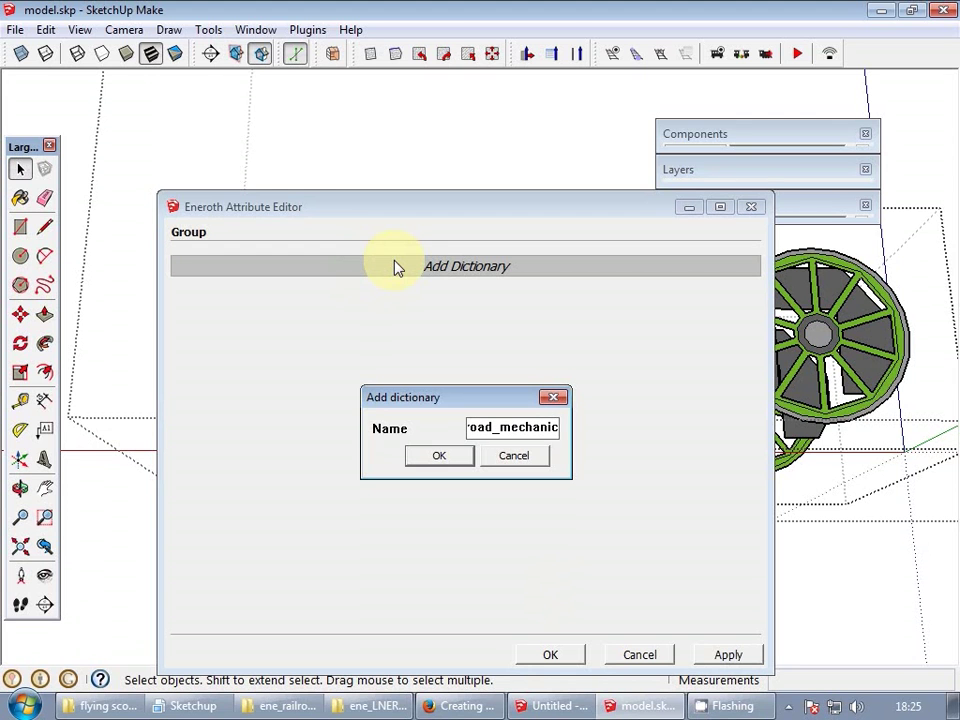
- Check the mechanical parts documentation in the browser for the dictionary name and its attribute keys, and return to SketchUp
{"action": "left_click", "coordinate": [461, 706]}
{"action": "scroll", "coordinate": [450, 332], "scroll_direction": "down", "scroll_amount": 5}
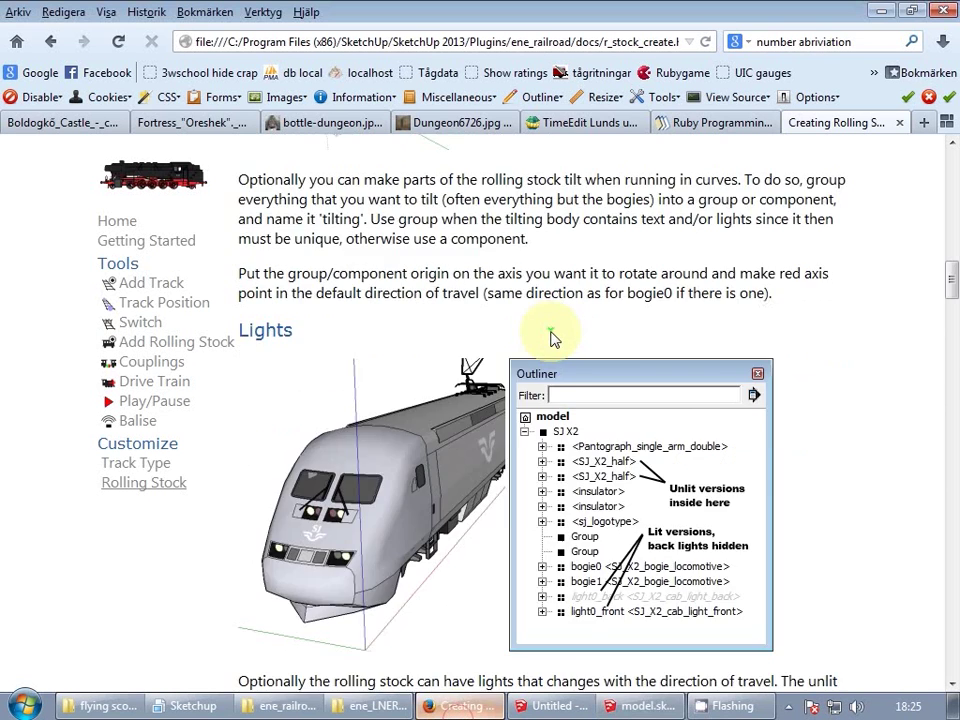
{"action": "scroll", "coordinate": [553, 338], "scroll_direction": "down", "scroll_amount": 20}
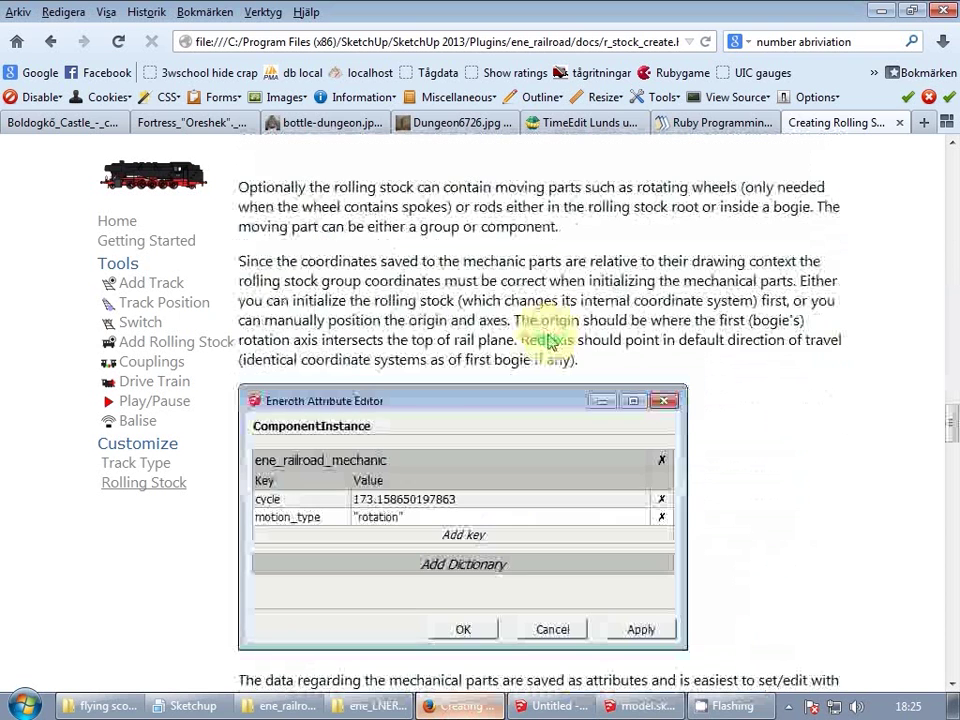
{"action": "scroll", "coordinate": [547, 336], "scroll_direction": "down", "scroll_amount": 2}
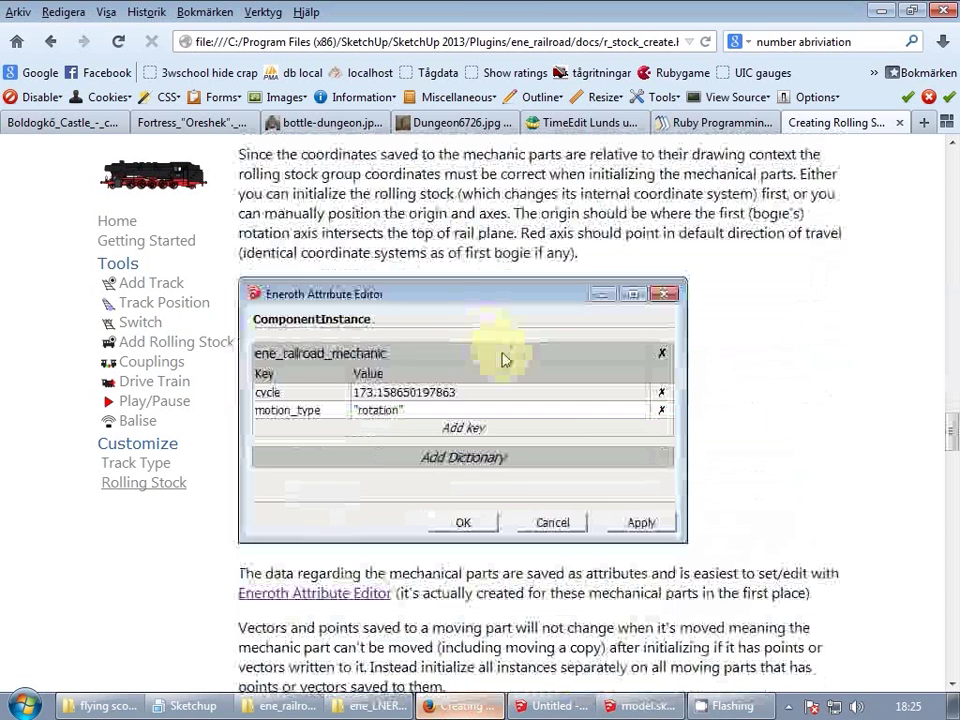
{"action": "left_click", "coordinate": [641, 706]}
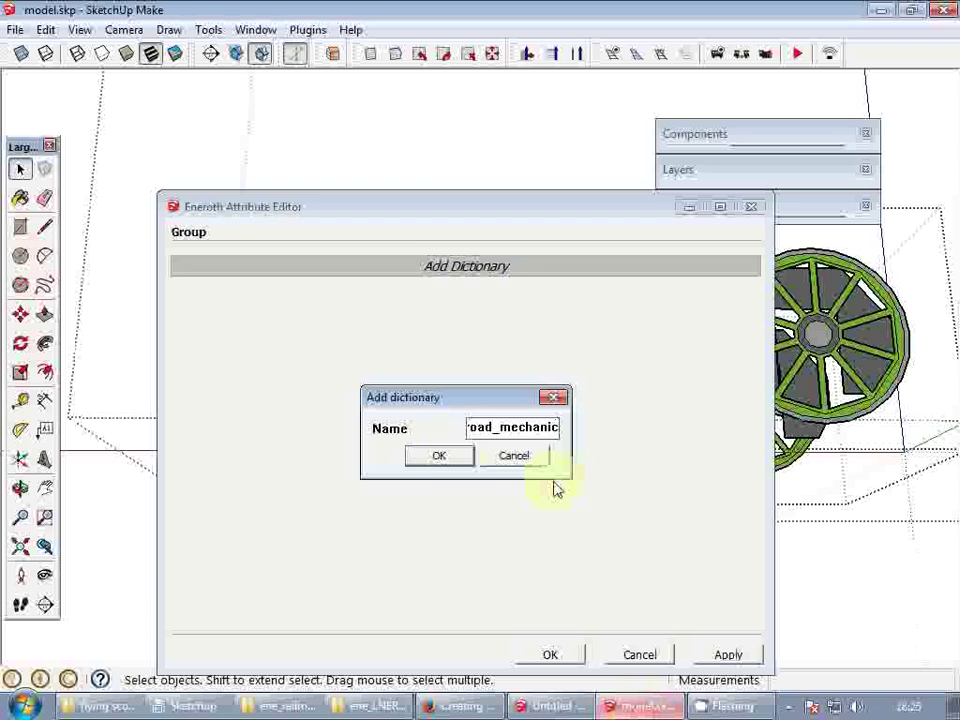
- Create the ene_railroad_mechanic dictionary with a key named cycle and clear the key's default value
{"action": "left_click", "coordinate": [438, 455]}
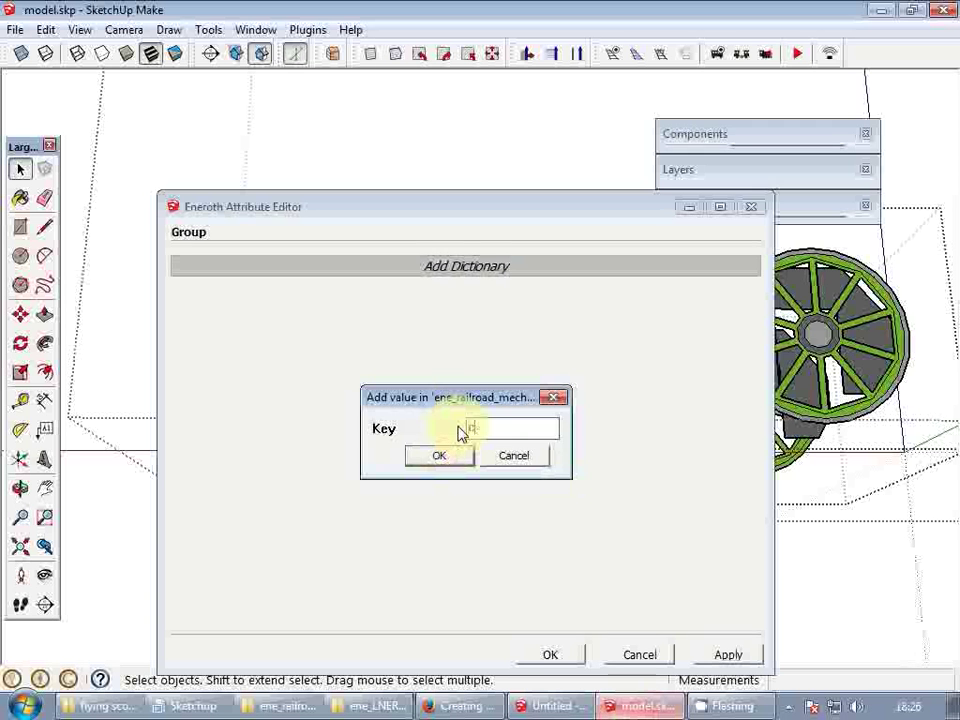
{"action": "type", "text": "cycle"}
{"action": "key", "text": "Return"}
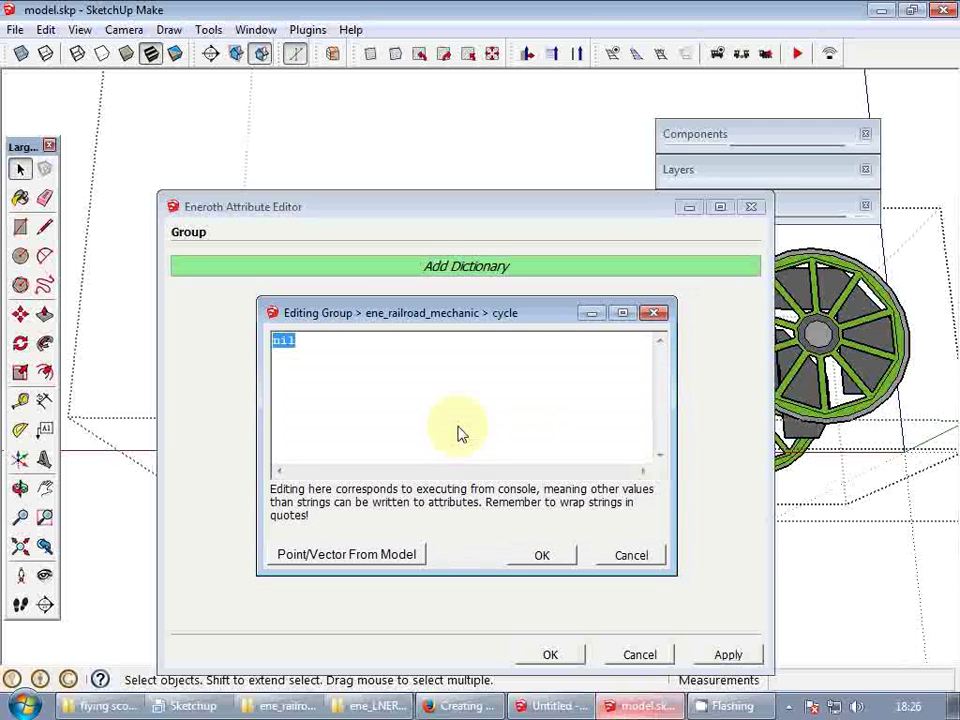
{"action": "left_click_drag", "start_coordinate": [388, 364], "coordinate": [211, 346]}
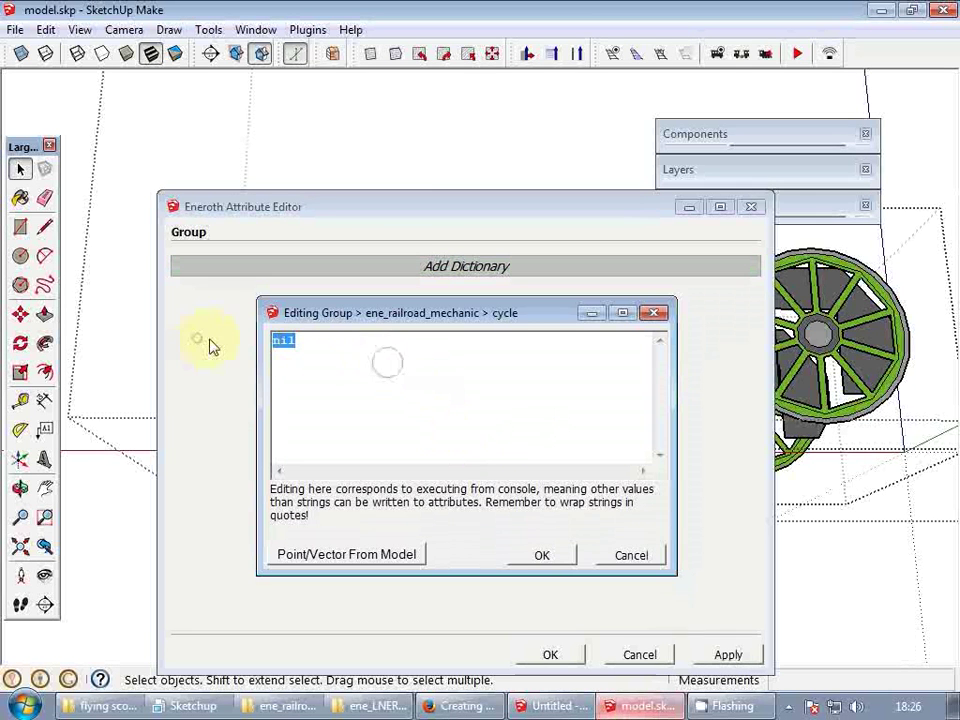
{"action": "type", "text": "v"}
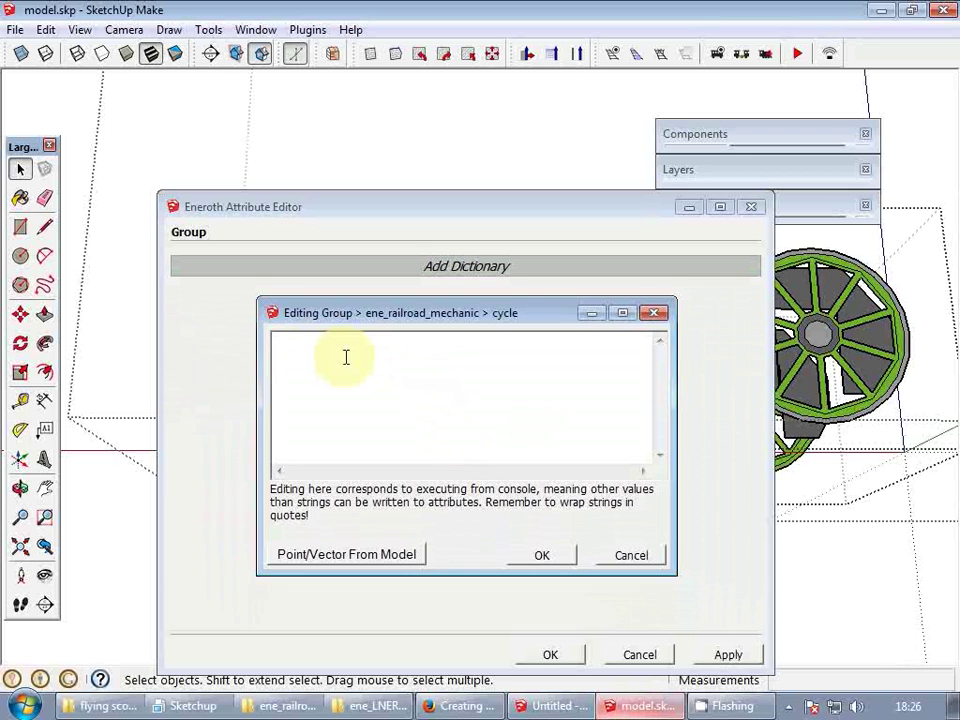
- Copy the last curve length from the Ruby Console into the cycle attribute, setting it to 113.097335529233
{"action": "left_click", "coordinate": [256, 29]}
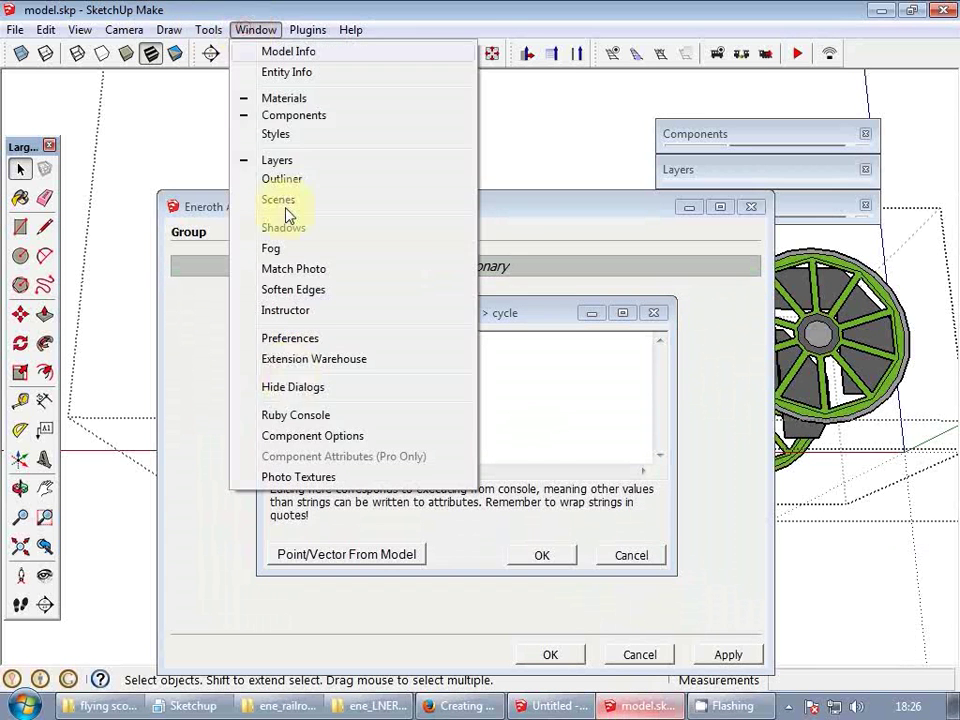
{"action": "left_click", "coordinate": [287, 412]}
{"action": "left_click_drag", "start_coordinate": [583, 535], "coordinate": [426, 532]}
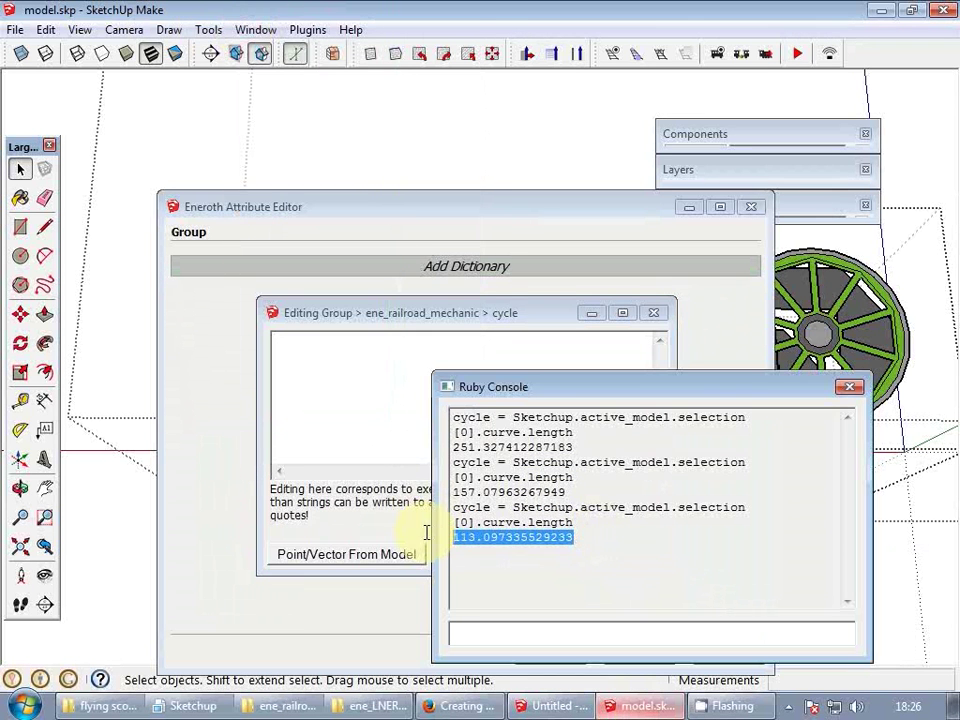
{"action": "left_click", "coordinate": [387, 369]}
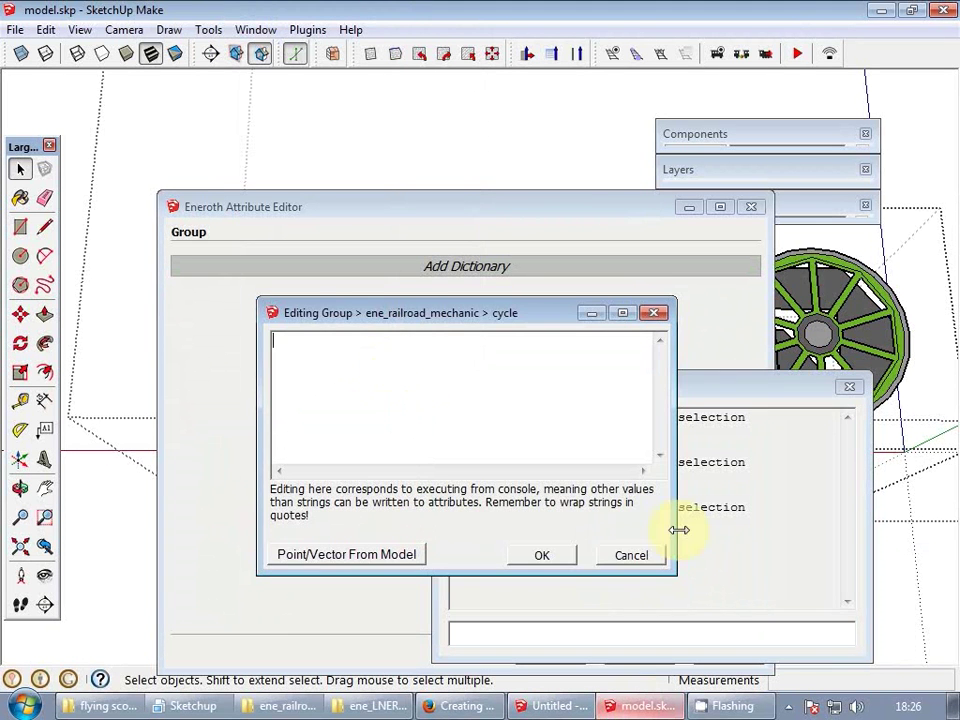
{"action": "left_click", "coordinate": [763, 541]}
{"action": "left_click_drag", "start_coordinate": [589, 542], "coordinate": [434, 540]}
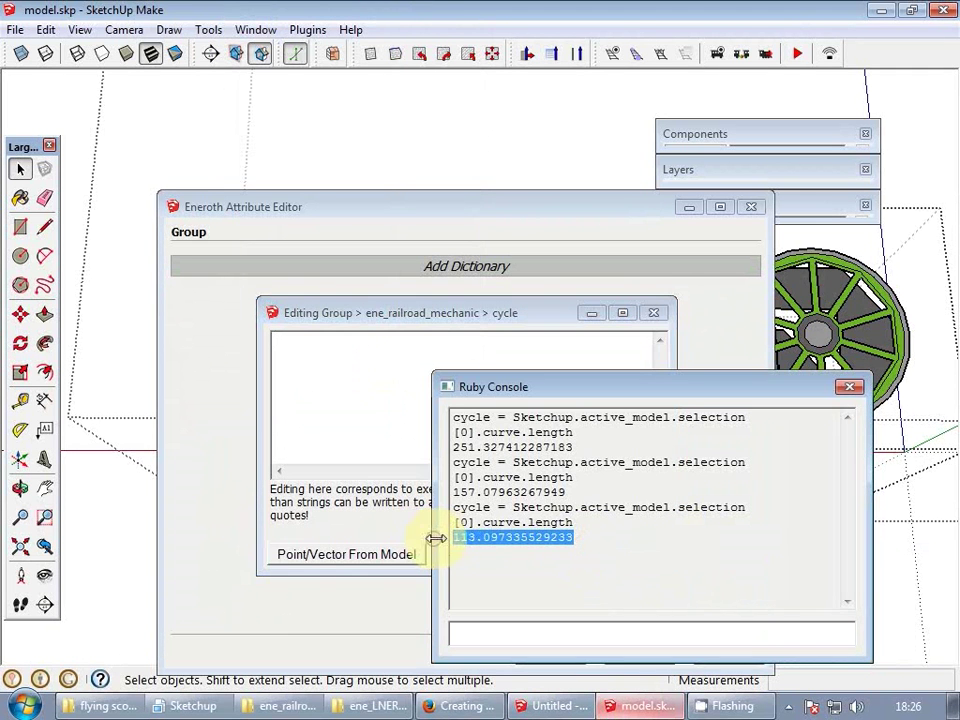
{"action": "left_click", "coordinate": [400, 390]}
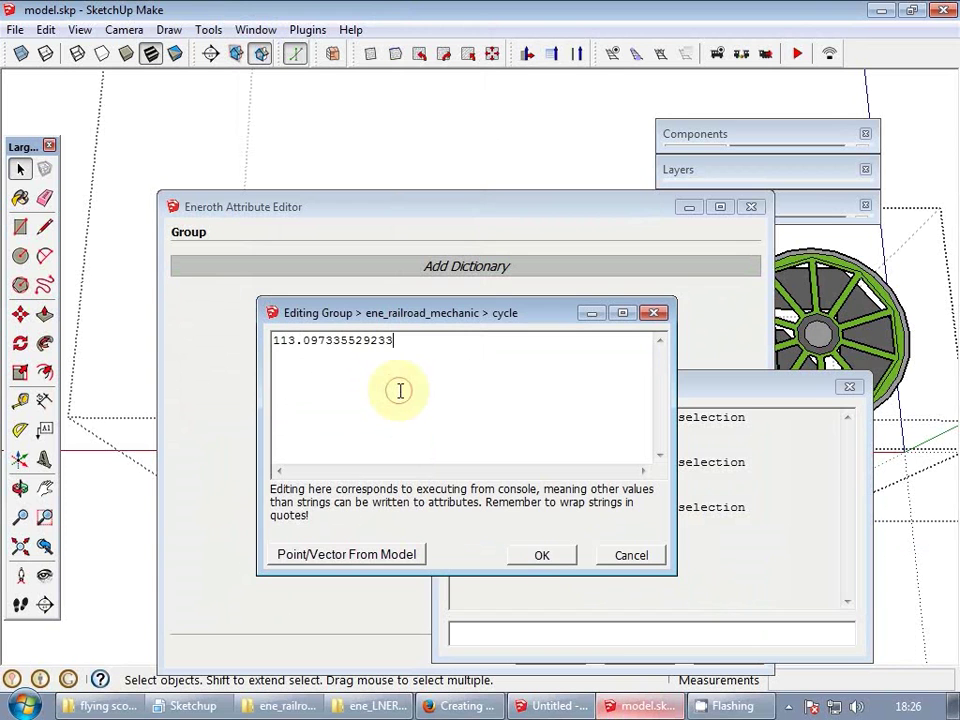
{"action": "left_click", "coordinate": [543, 556]}
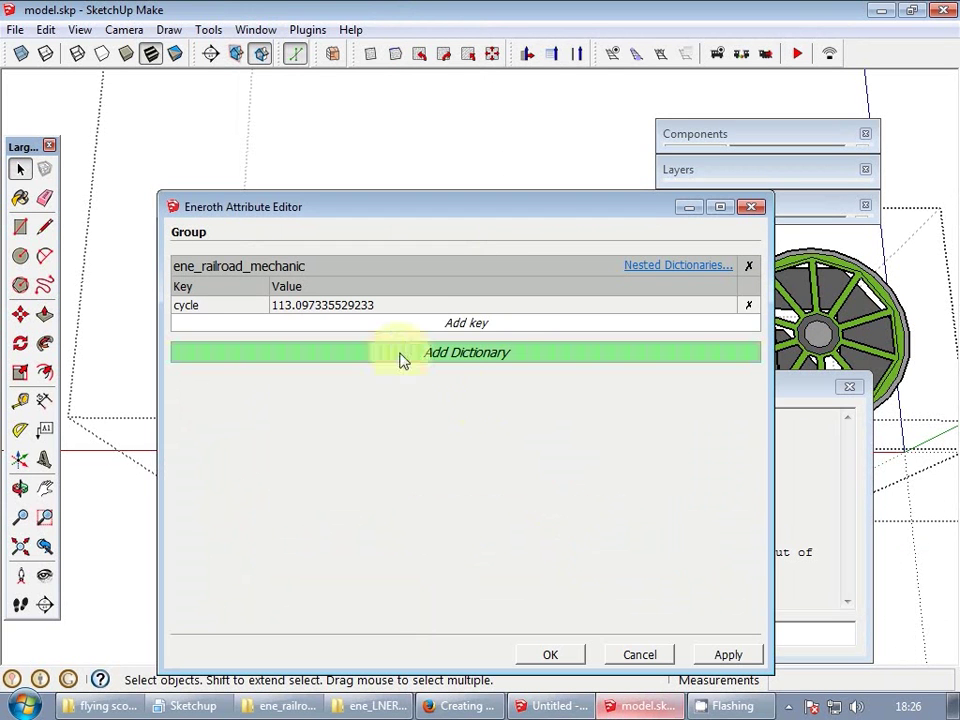
- Add the key motion_type with the value "rotation", save the wheelset's attributes, and close the Ruby Console
{"action": "left_click", "coordinate": [433, 325]}
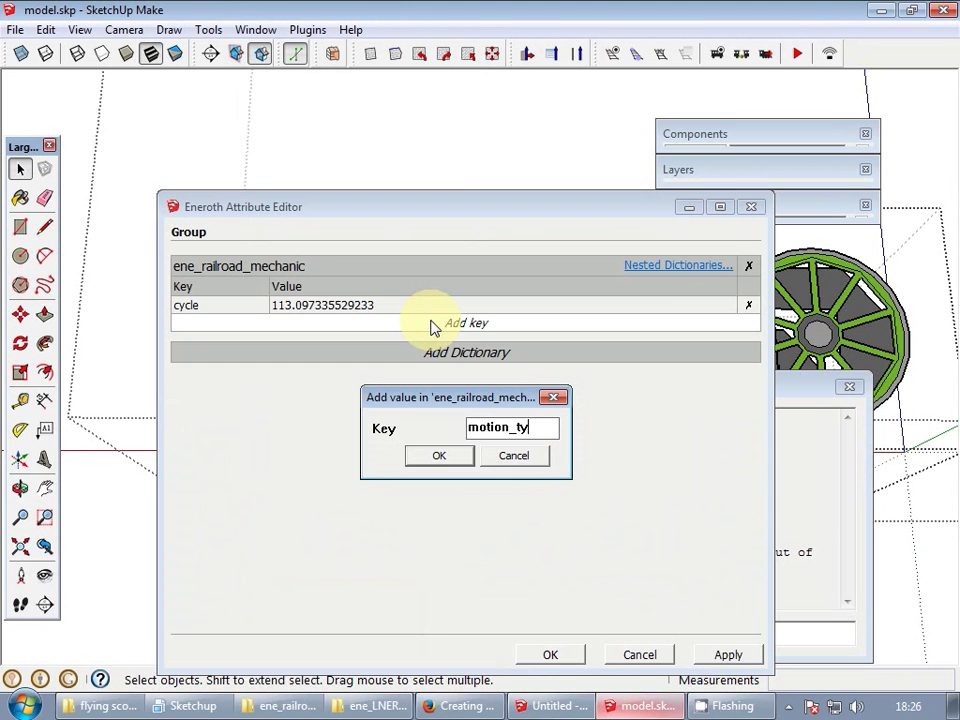
{"action": "key", "text": "Return"}
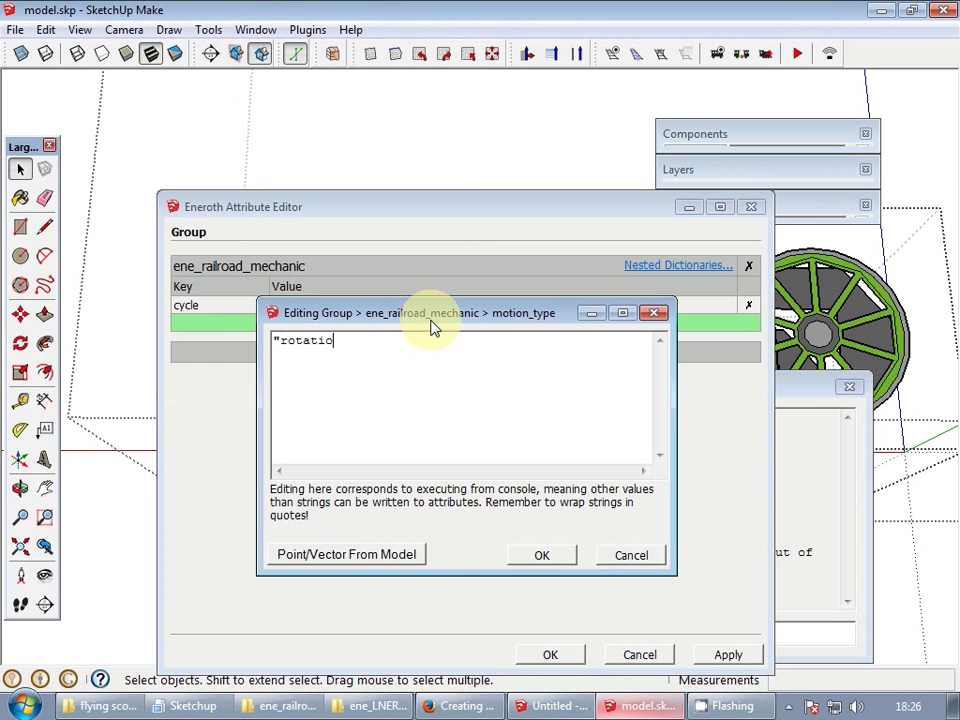
{"action": "key", "text": "Return"}
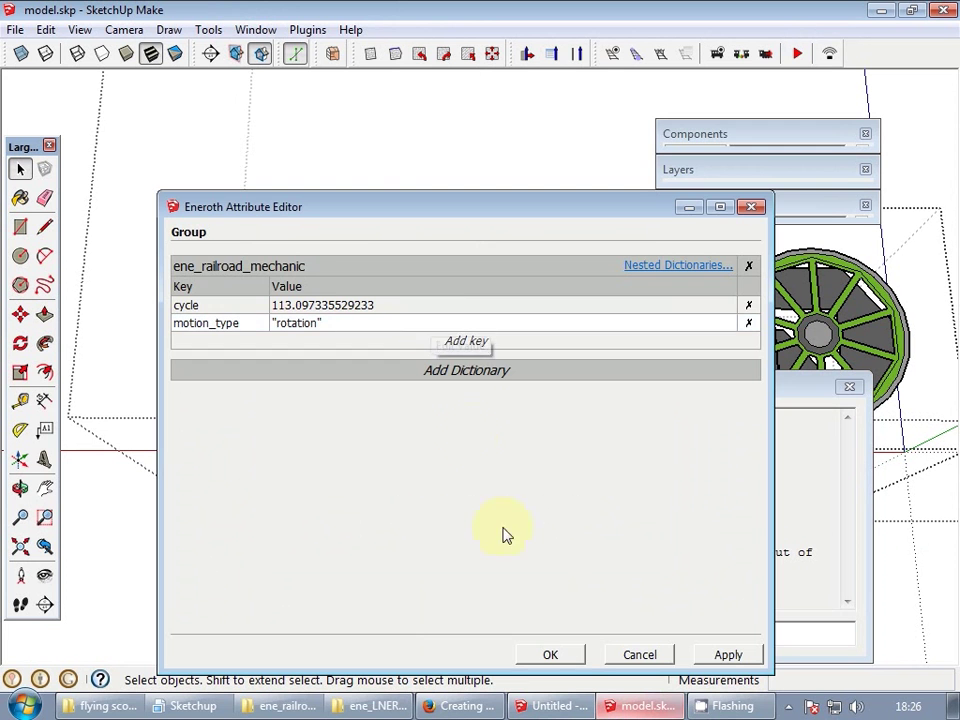
{"action": "left_click", "coordinate": [554, 660]}
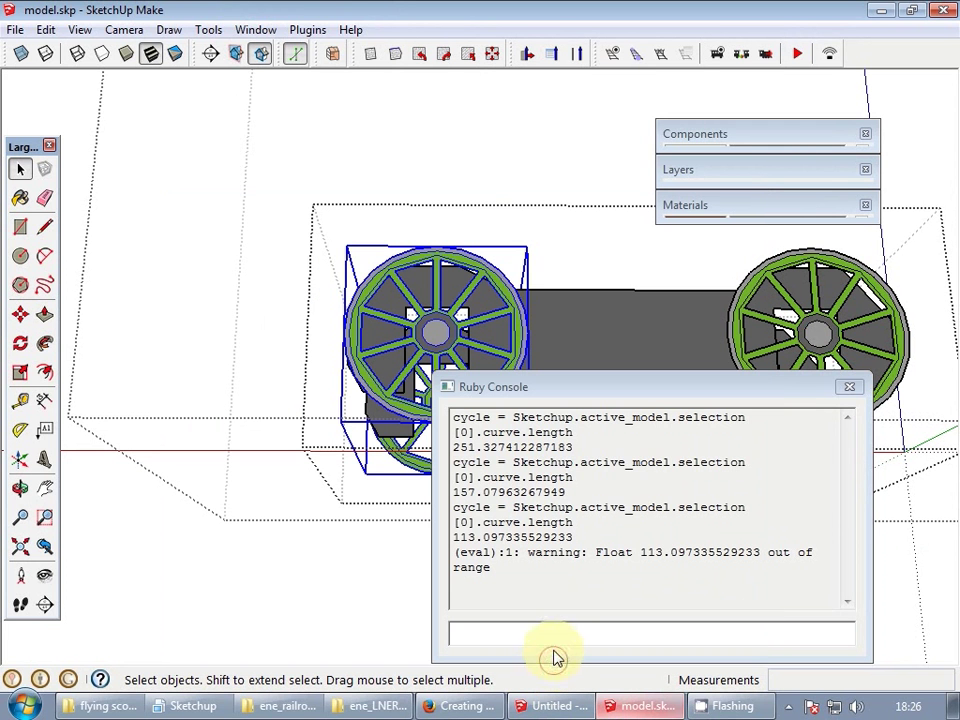
{"action": "left_click", "coordinate": [849, 386]}
- Delete both wheels on the rear axle of the front bogie
{"action": "left_click", "coordinate": [806, 403]}
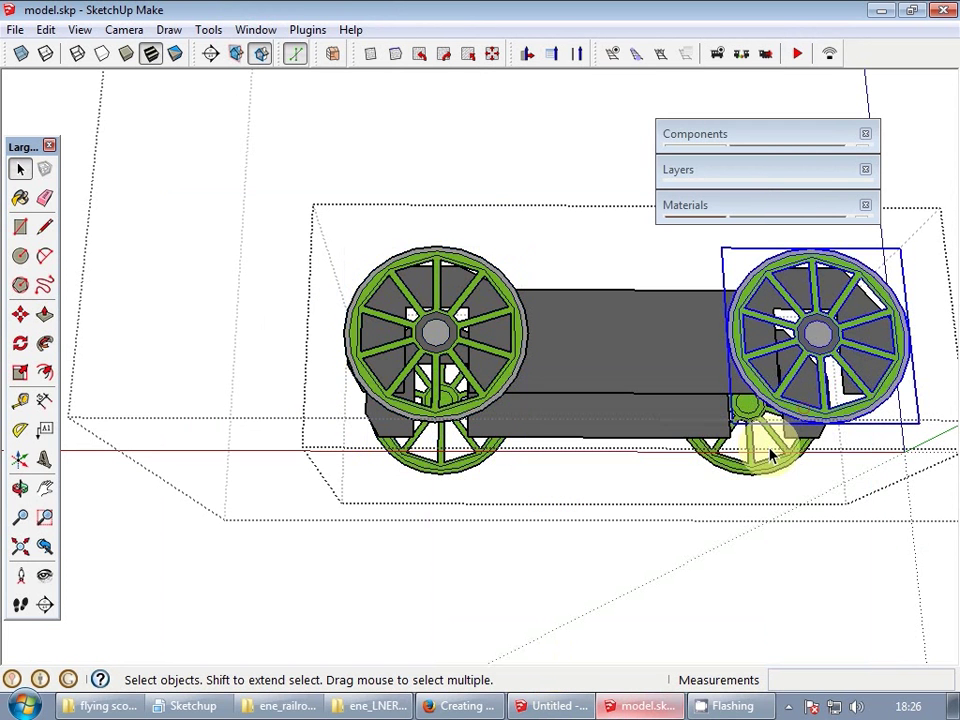
{"action": "left_click", "coordinate": [766, 458], "text": "shift"}
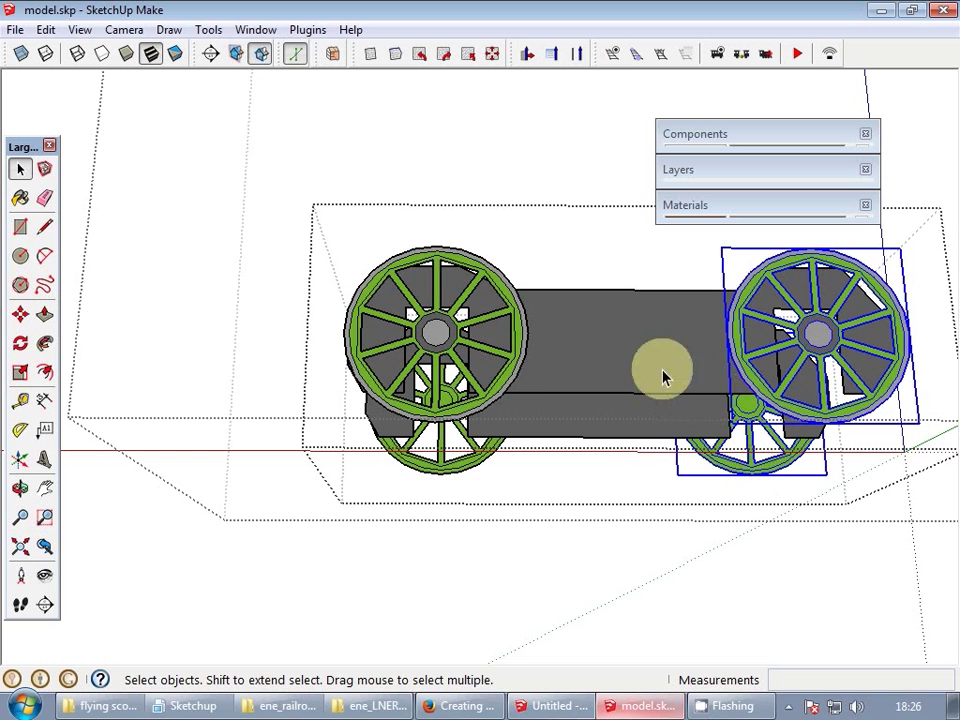
{"action": "key", "text": "Delete"}
- Copy the leading wheelset 1,905 m along the red axis to the bogie's rear axle slot and exit group editing
{"action": "left_click", "coordinate": [516, 332]}
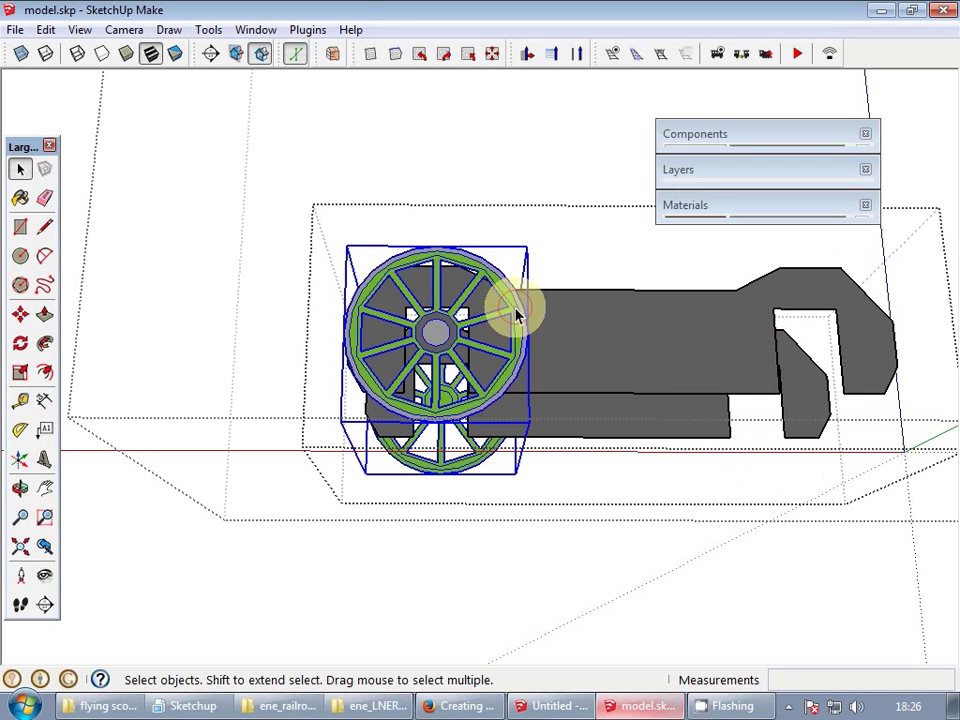
{"action": "key", "text": "m"}
{"action": "key", "text": "ctrl"}
{"action": "left_click", "coordinate": [468, 307]}
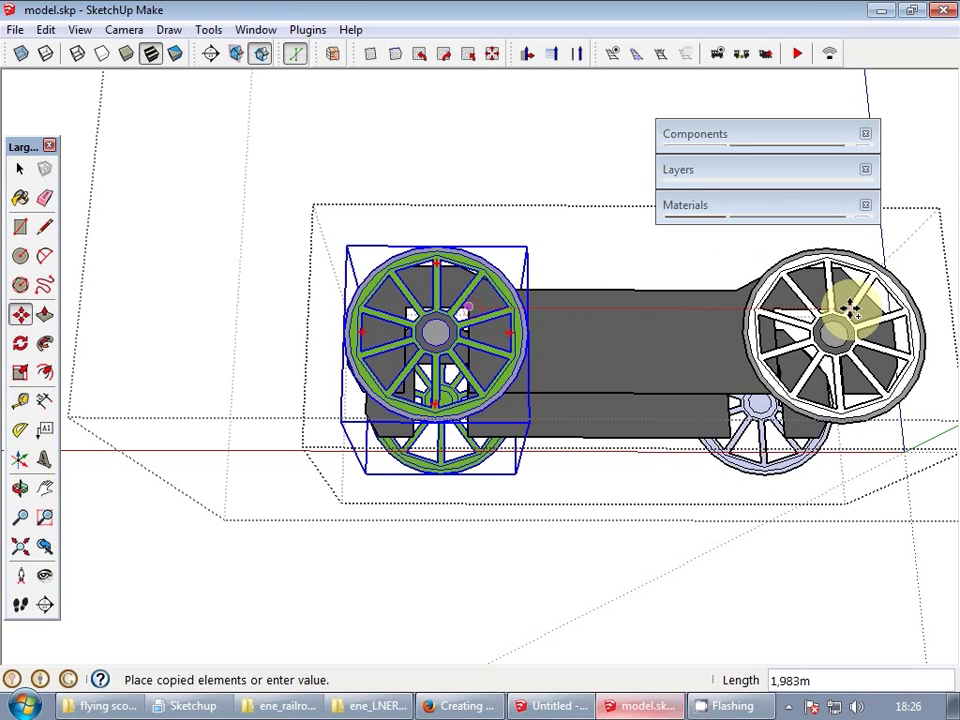
{"action": "left_click", "coordinate": [832, 309]}
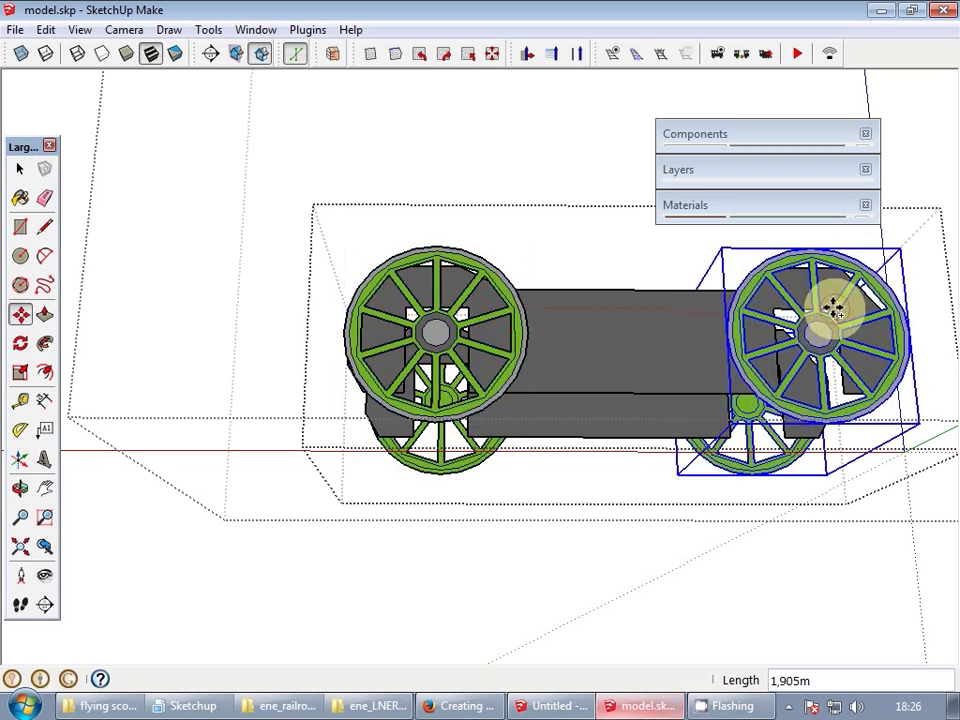
{"action": "key", "text": "space"}
{"action": "key", "text": "Escape"}
{"action": "scroll", "coordinate": [483, 354], "scroll_direction": "down", "scroll_amount": 2}
{"action": "key", "text": "Escape"}
- Save the locomotive model under its existing file name
{"action": "scroll", "coordinate": [484, 354], "scroll_direction": "down", "scroll_amount": 3}
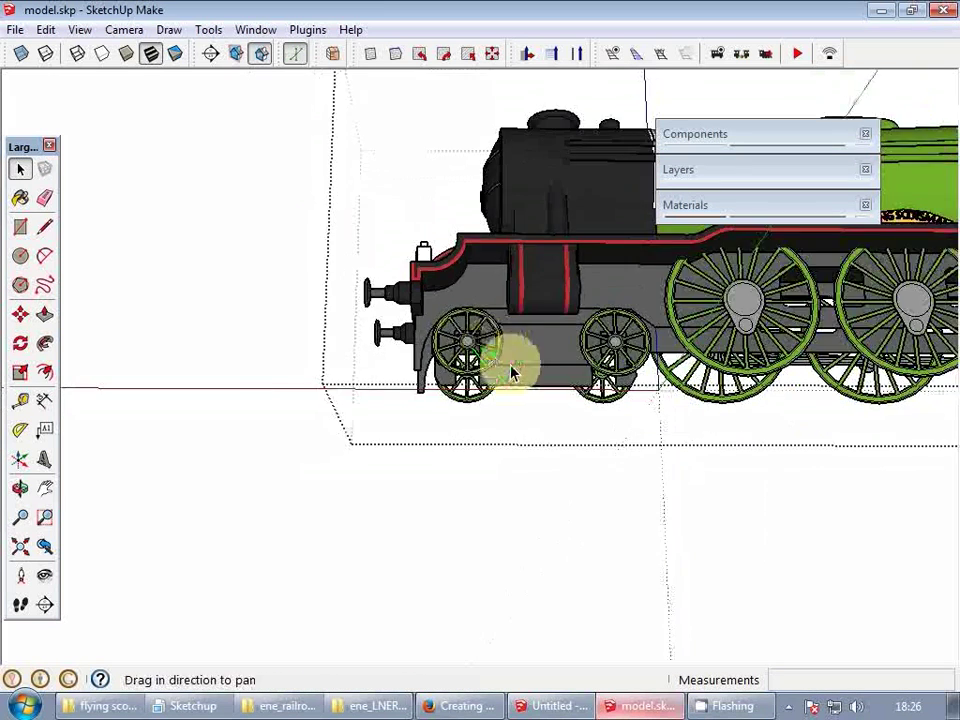
{"action": "middle_click_drag", "start_coordinate": [514, 373], "coordinate": [615, 400], "text": "shift"}
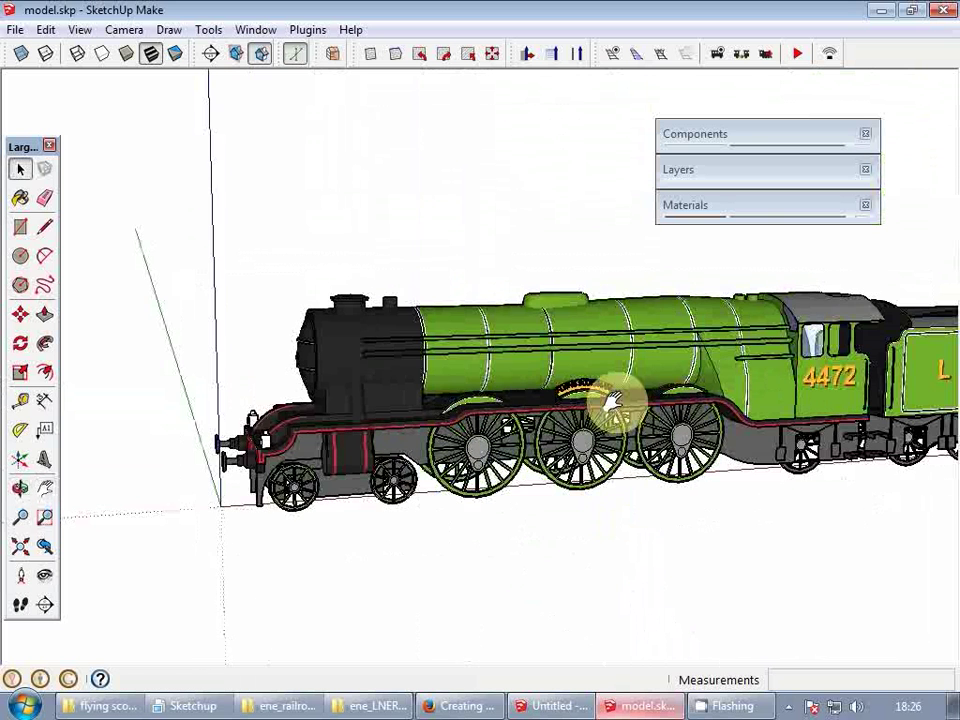
{"action": "left_click", "coordinate": [14, 30]}
{"action": "mouse_move", "coordinate": [95, 320]}
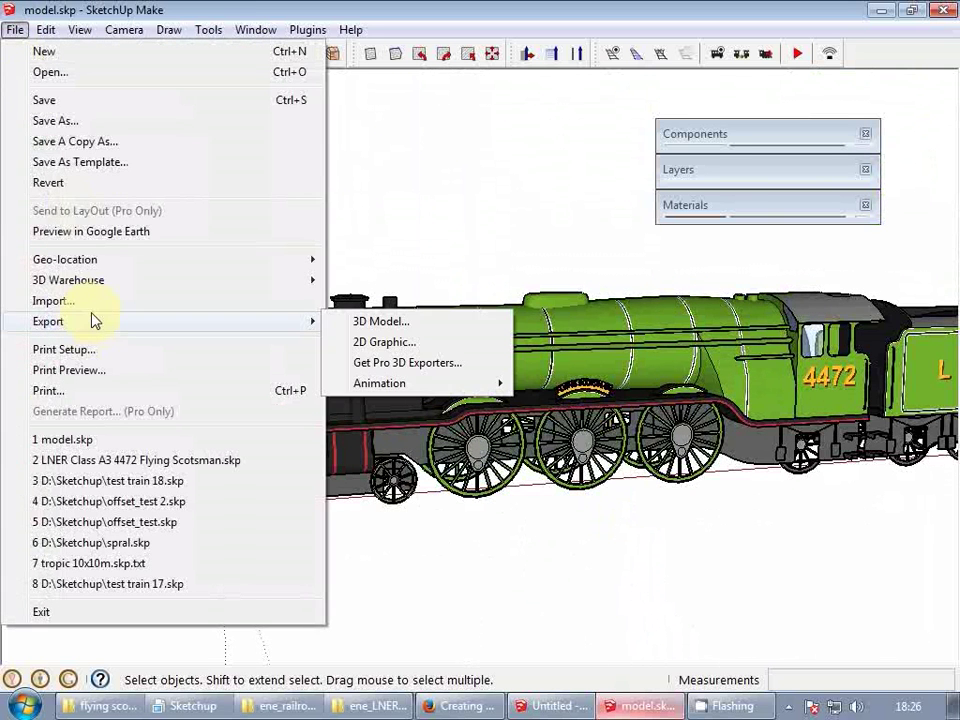
{"action": "left_click", "coordinate": [60, 100]}
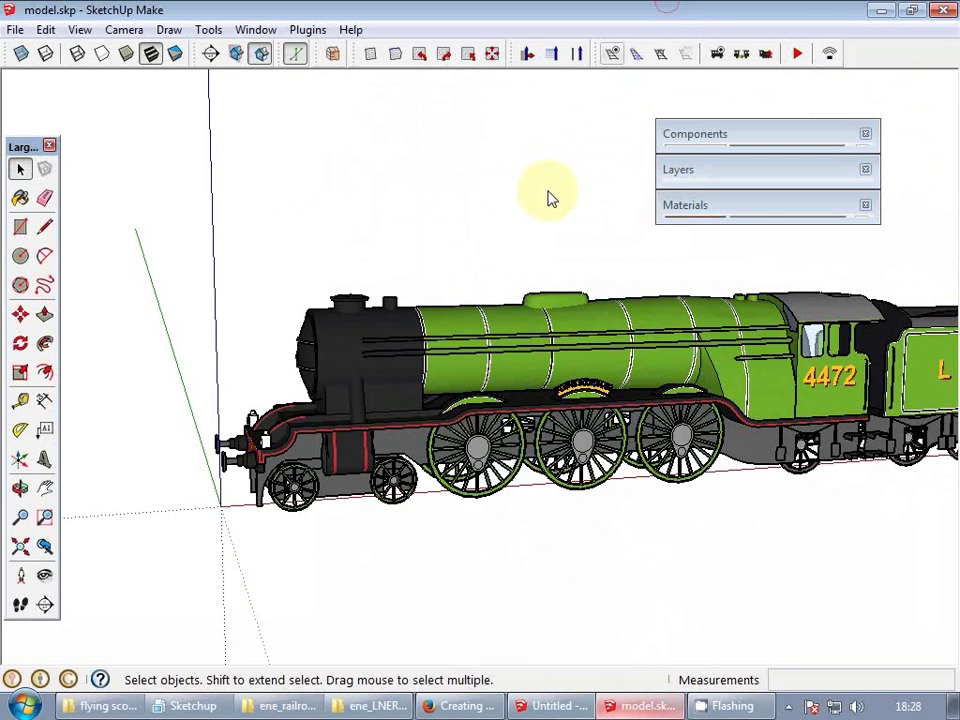
- Switch to the Untitled SketchUp window with the test train and start a new empty model there
{"action": "key", "text": "alt+Tab"}
{"action": "key", "text": "alt+Tab"}
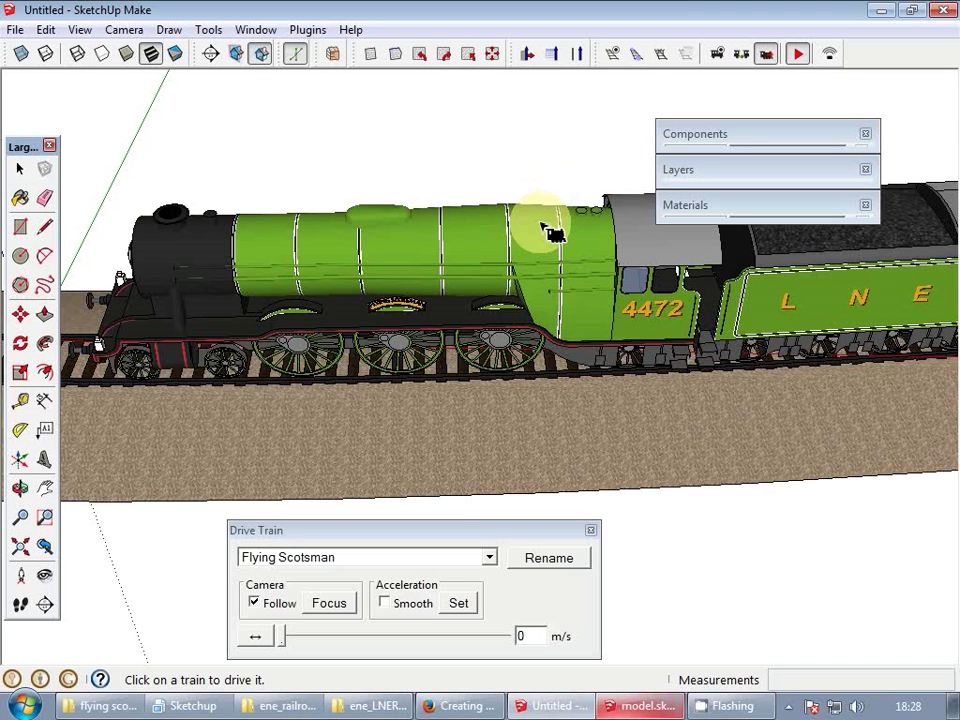
{"action": "middle_click_drag", "start_coordinate": [511, 308], "coordinate": [508, 321]}
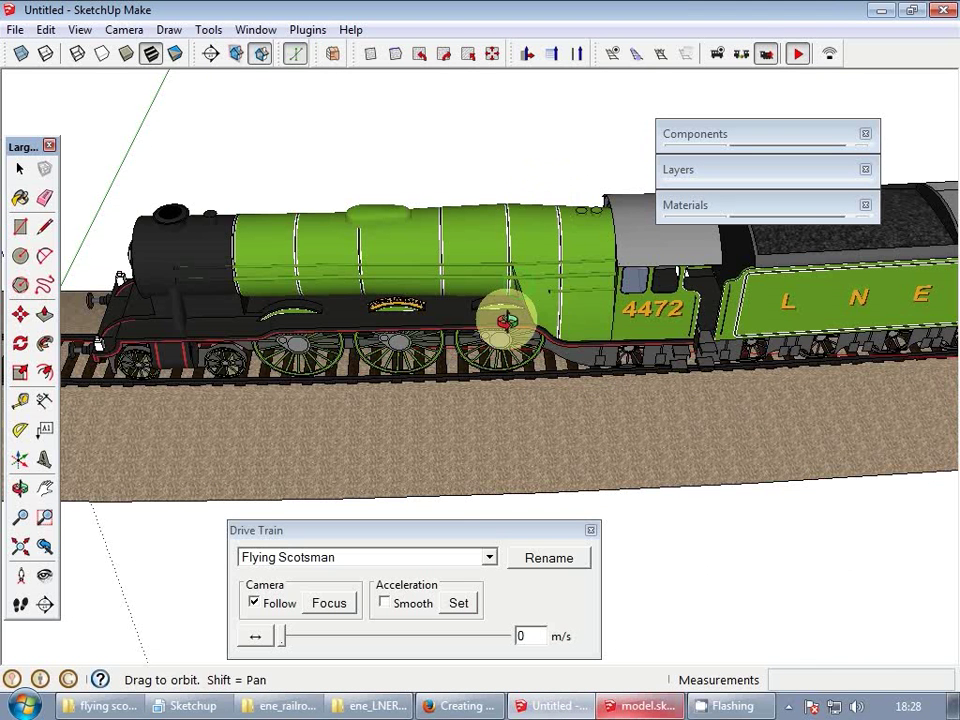
{"action": "key", "text": "space"}
{"action": "key", "text": "ctrl+n"}
{"action": "left_click", "coordinate": [510, 401]}
{"action": "left_click", "coordinate": [496, 397]}
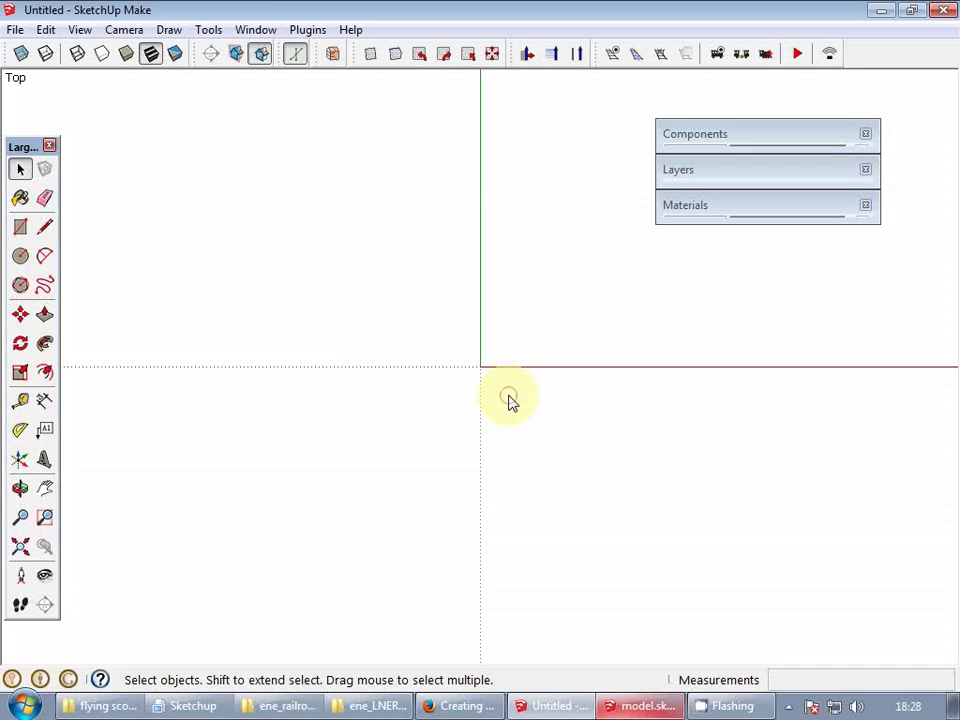
- Insert a Matching Straight track near the origin and reposition its far end toward the green axis, forming an arc curve
{"action": "left_click", "coordinate": [606, 57]}
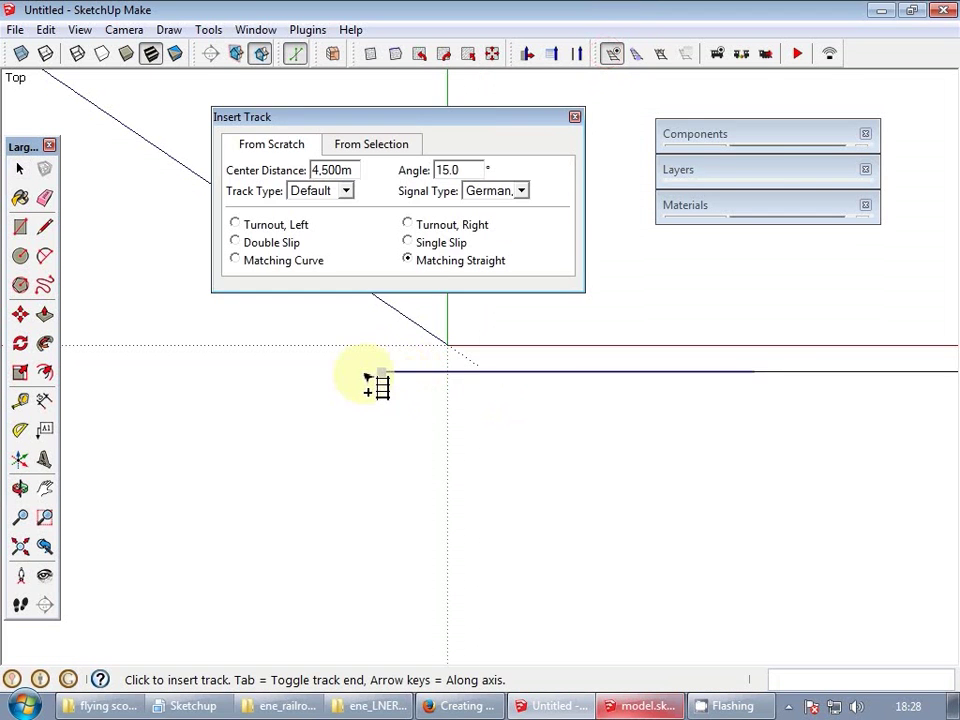
{"action": "left_click", "coordinate": [217, 382]}
{"action": "right_click", "coordinate": [317, 392]}
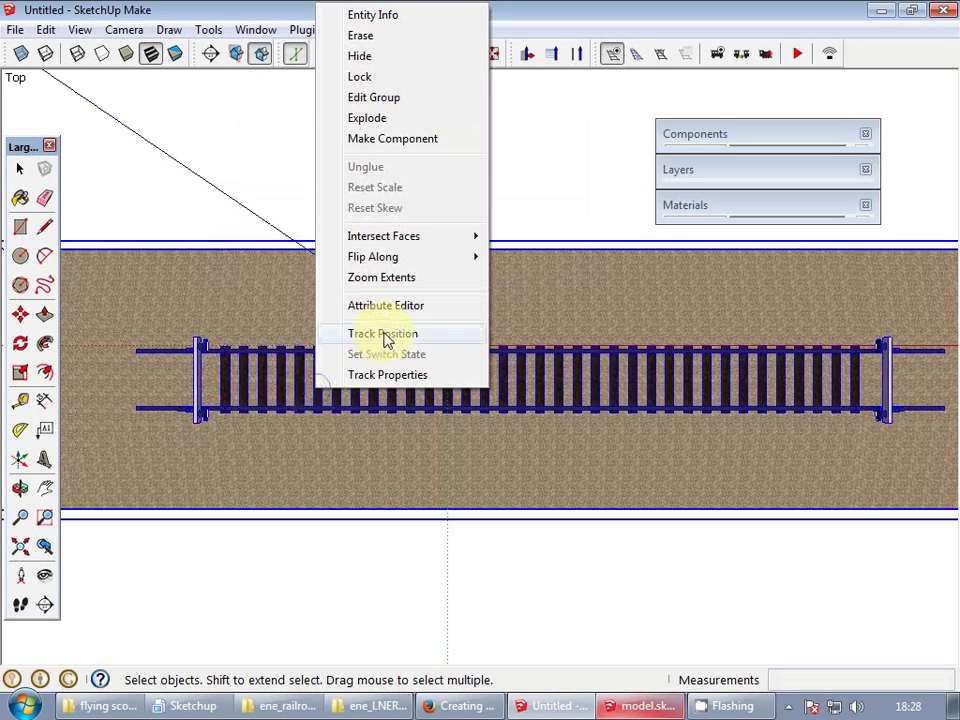
{"action": "left_click", "coordinate": [350, 334]}
{"action": "scroll", "coordinate": [339, 379], "scroll_direction": "down", "scroll_amount": 5}
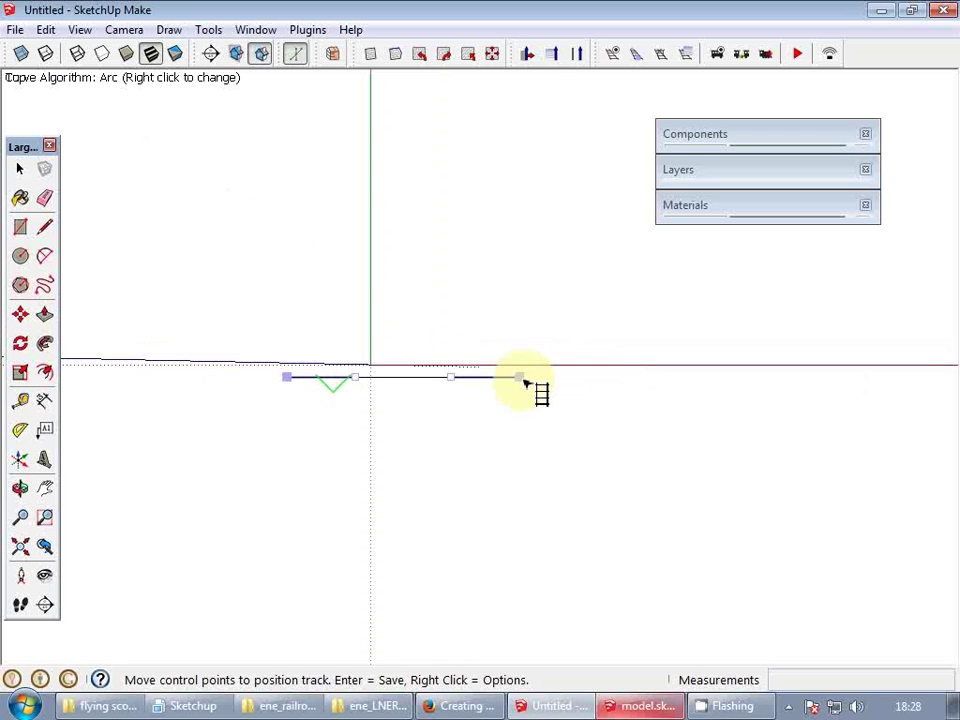
{"action": "left_click", "coordinate": [522, 378]}
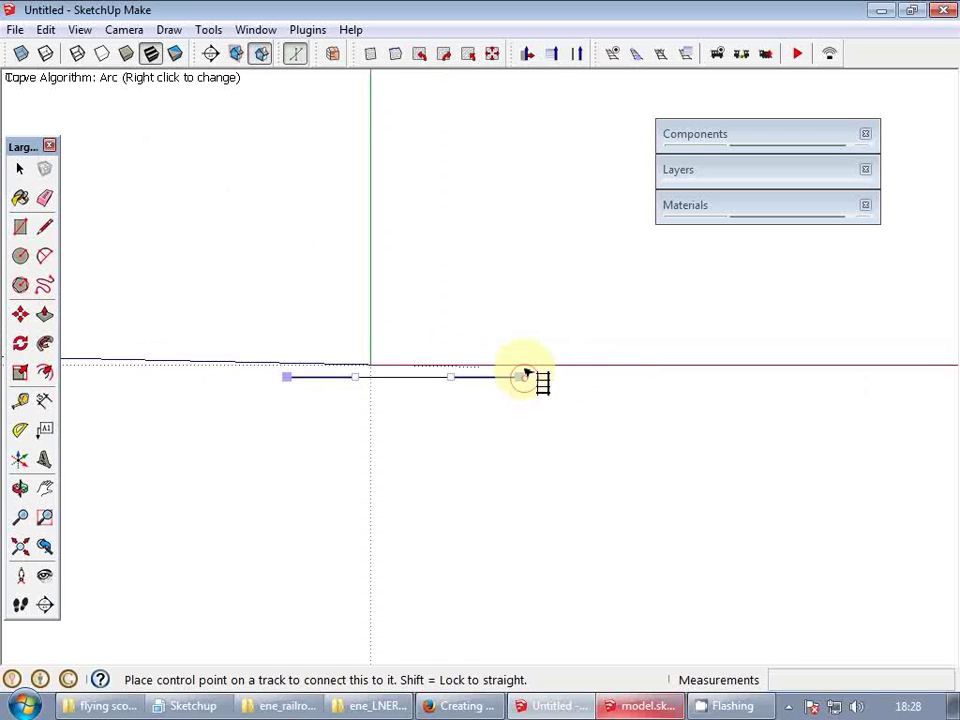
{"action": "left_click", "coordinate": [551, 201]}
{"action": "key", "text": "Return"}
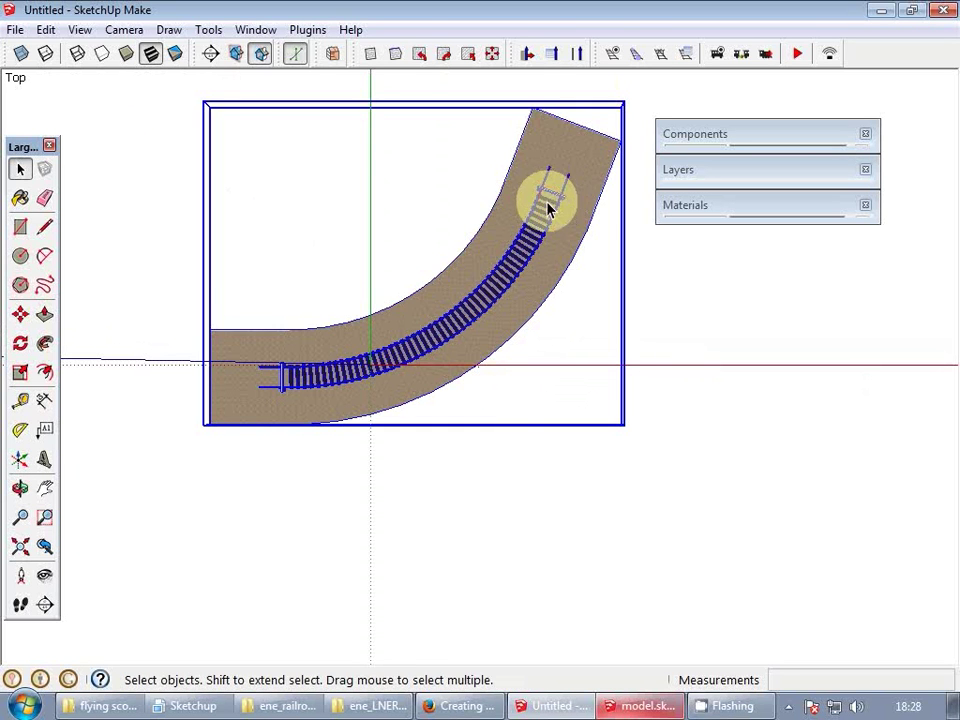
- Insert a copy of the curved track at its upper end, bending the opposite way into an S-shape
{"action": "left_click", "coordinate": [612, 54]}
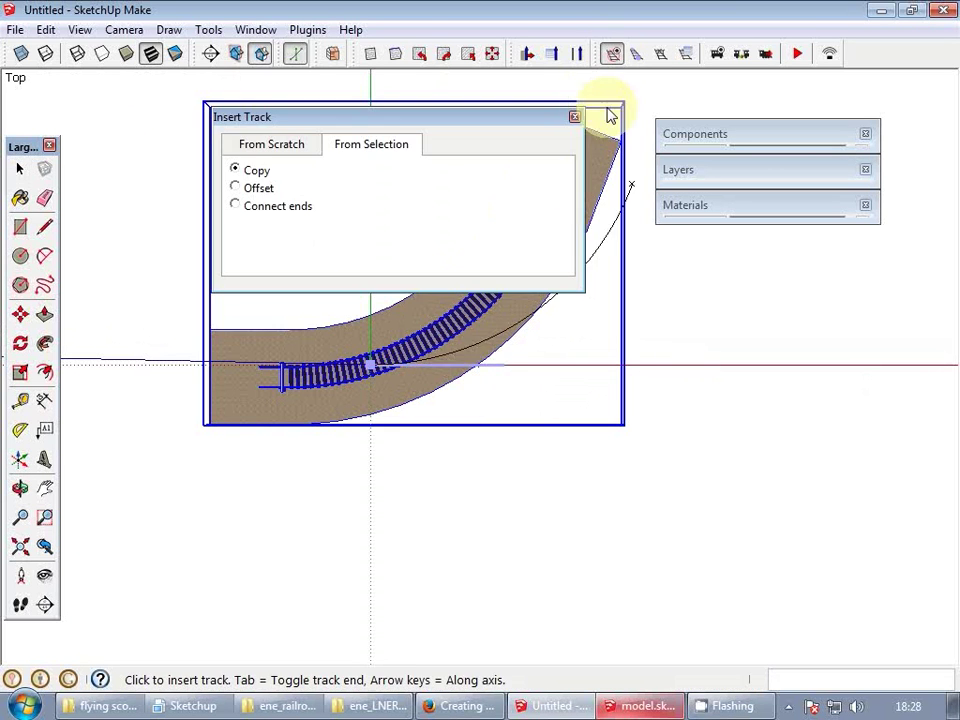
{"action": "left_click", "coordinate": [604, 166]}
- Place the Flying Scotsman steam locomotive and tender from the rolling stock library on the middle of the S-shaped track
{"action": "left_click", "coordinate": [721, 50]}
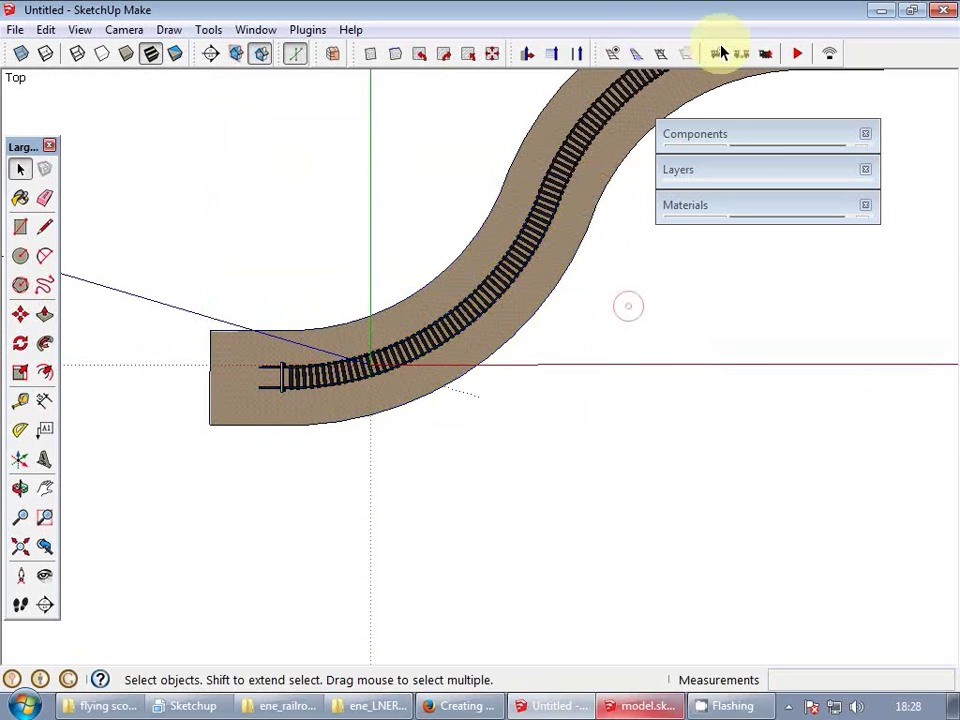
{"action": "left_click", "coordinate": [305, 321]}
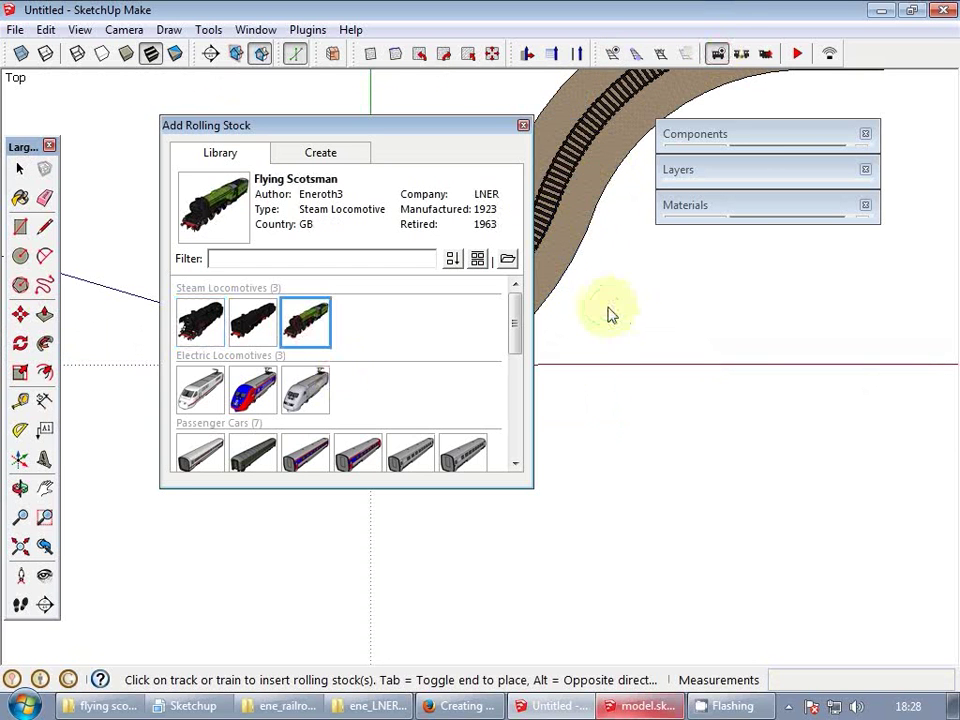
{"action": "middle_click_drag", "start_coordinate": [611, 306], "coordinate": [709, 349], "text": "shift"}
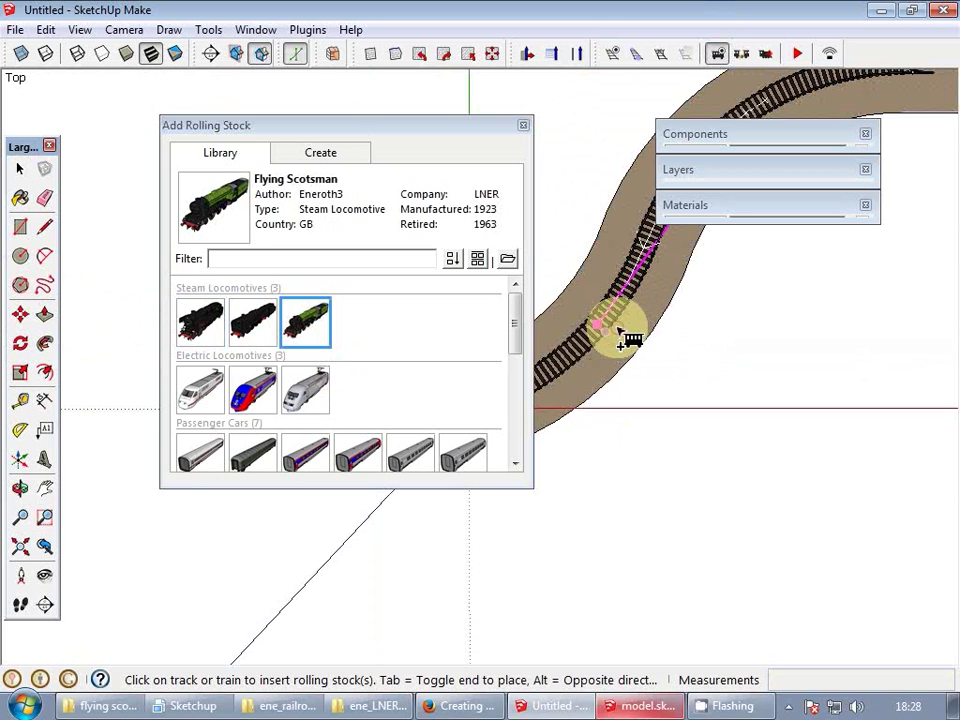
{"action": "left_click", "coordinate": [626, 336]}
- Start the simulation and drive the Flying Scotsman along the track at 0.21 m/s
{"action": "scroll", "coordinate": [637, 352], "scroll_direction": "up", "scroll_amount": 3}
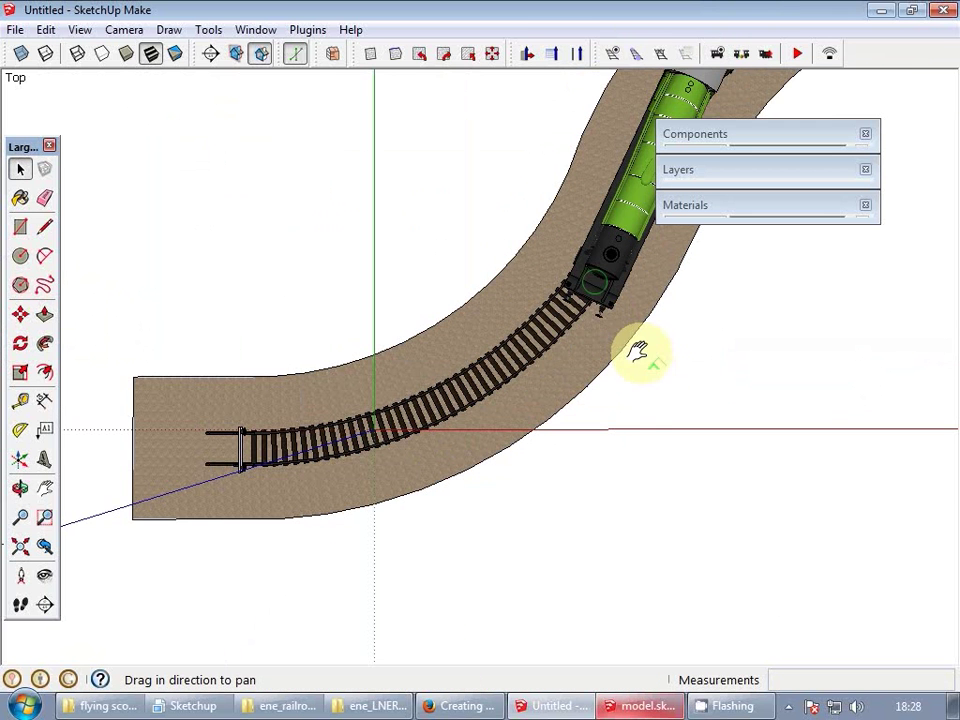
{"action": "middle_click_drag", "start_coordinate": [574, 349], "coordinate": [615, 334]}
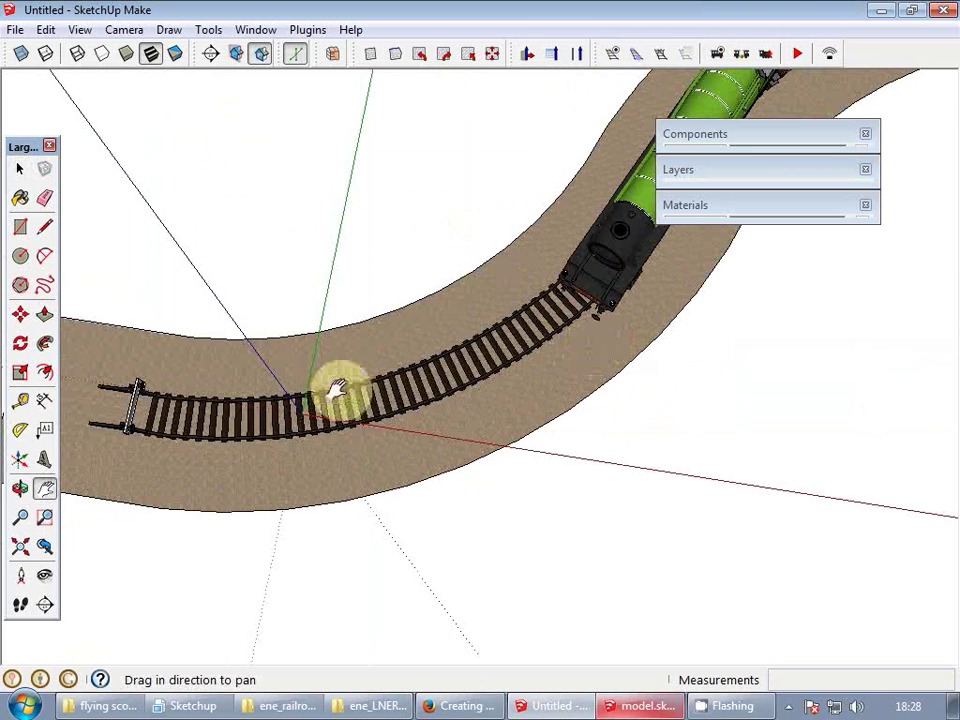
{"action": "middle_click_drag", "start_coordinate": [513, 376], "coordinate": [410, 339]}
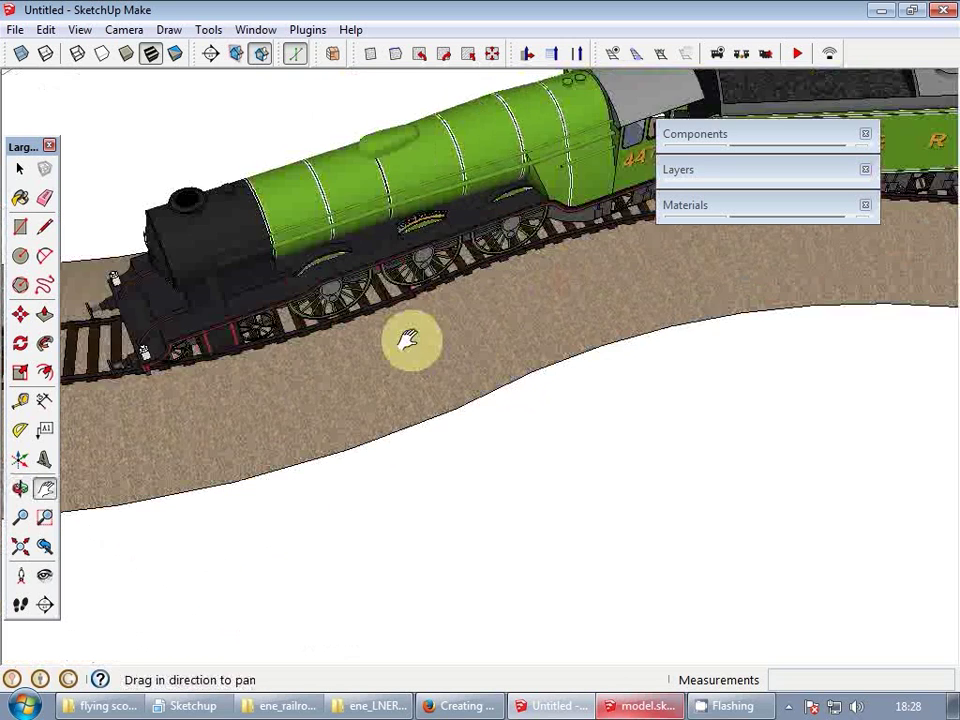
{"action": "scroll", "coordinate": [414, 334], "scroll_direction": "down", "scroll_amount": 3}
{"action": "left_click", "coordinate": [798, 57]}
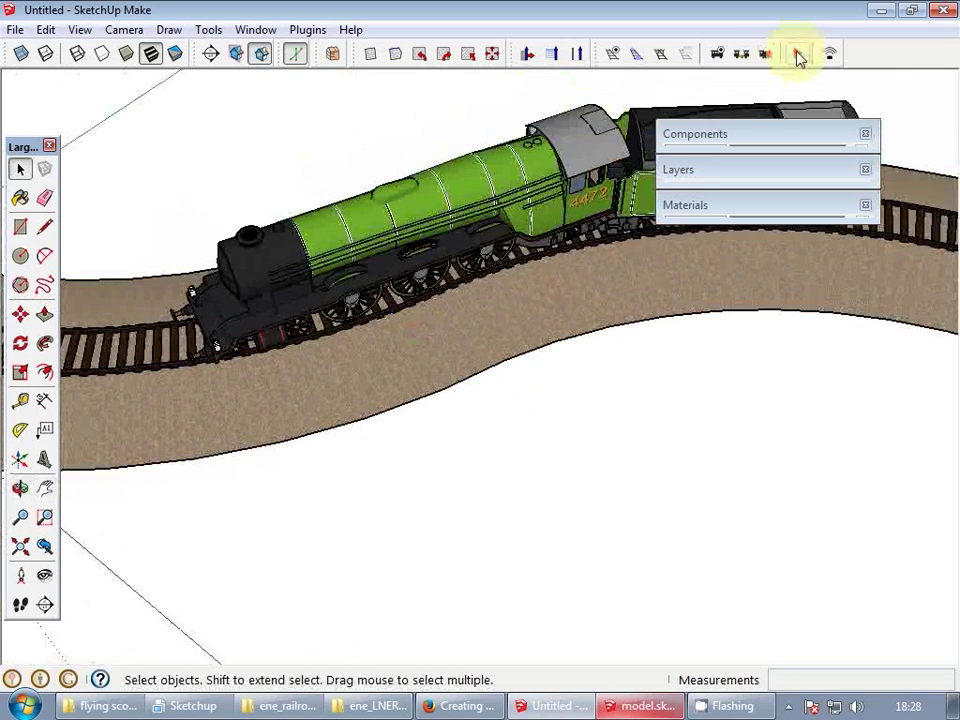
{"action": "left_click", "coordinate": [798, 55]}
{"action": "left_click", "coordinate": [766, 55]}
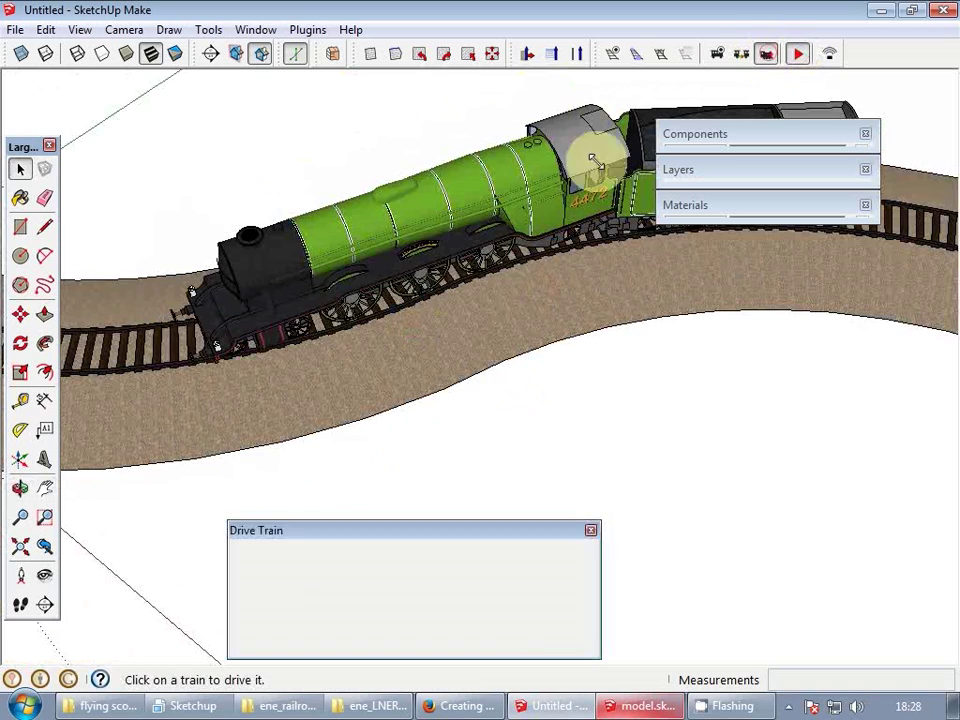
{"action": "left_click", "coordinate": [522, 213]}
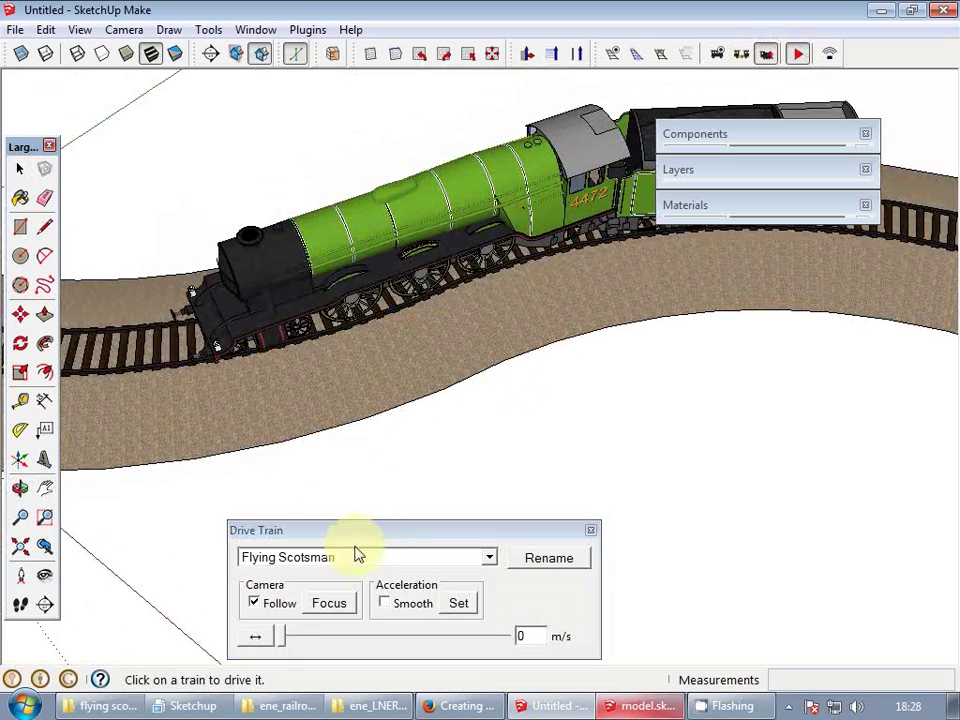
{"action": "left_click", "coordinate": [281, 637]}
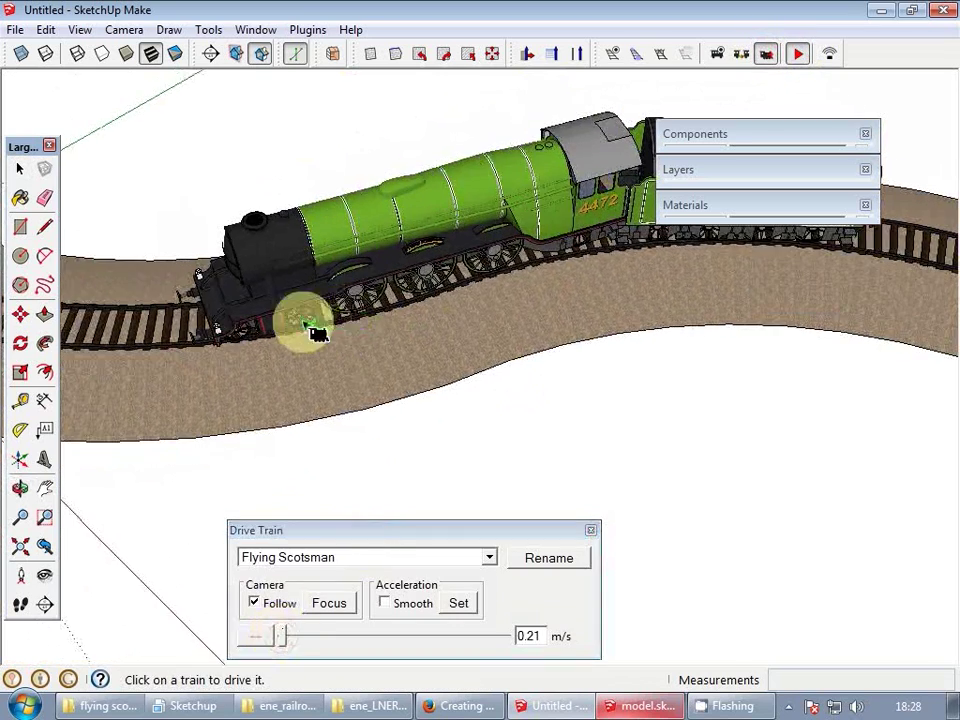
- Turn off the camera following the train and raise its speed to 2.49 m/s
{"action": "scroll", "coordinate": [316, 334], "scroll_direction": "up", "scroll_amount": 5}
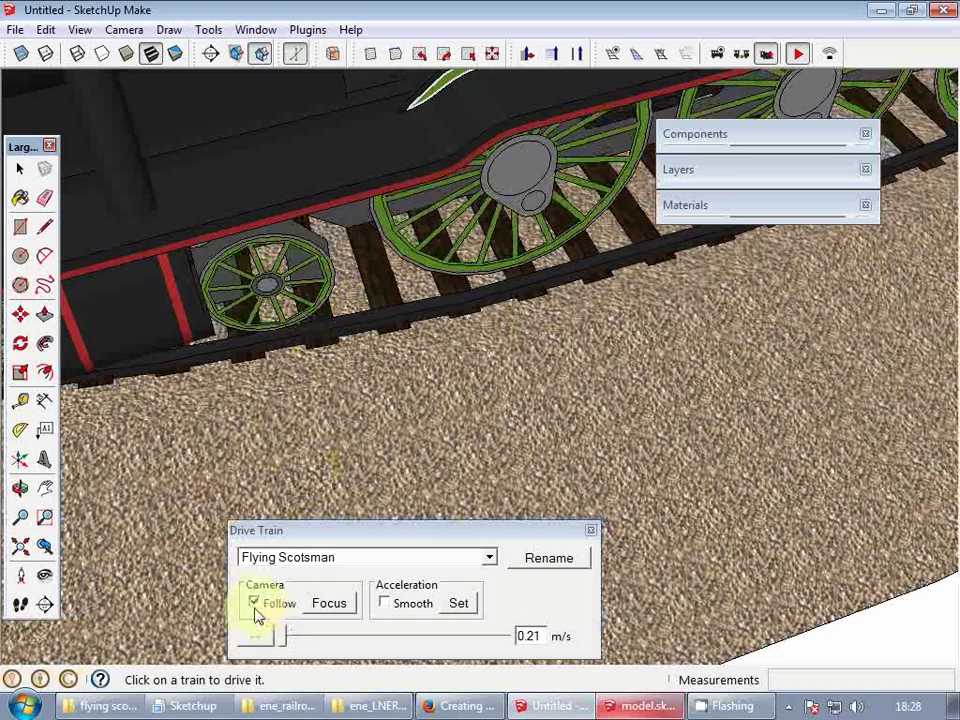
{"action": "left_click", "coordinate": [254, 604]}
{"action": "left_click_drag", "start_coordinate": [283, 640], "coordinate": [291, 636]}
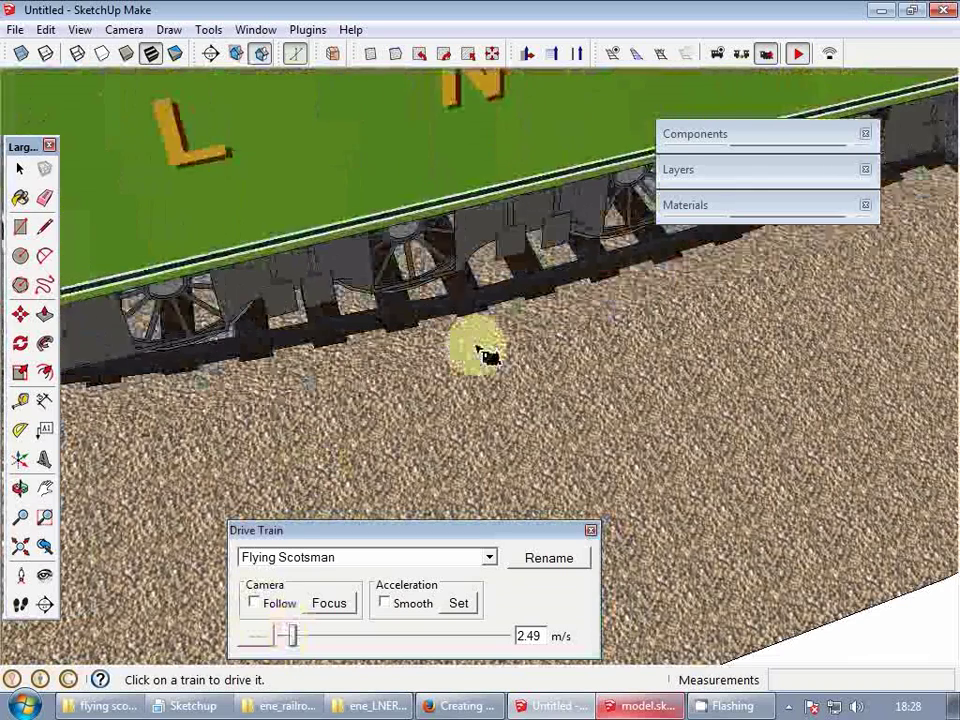
- Slow the Flying Scotsman down to a standstill and stop the simulation
{"action": "scroll", "coordinate": [580, 330], "scroll_direction": "down", "scroll_amount": 3}
{"action": "scroll", "coordinate": [585, 333], "scroll_direction": "down", "scroll_amount": 3}
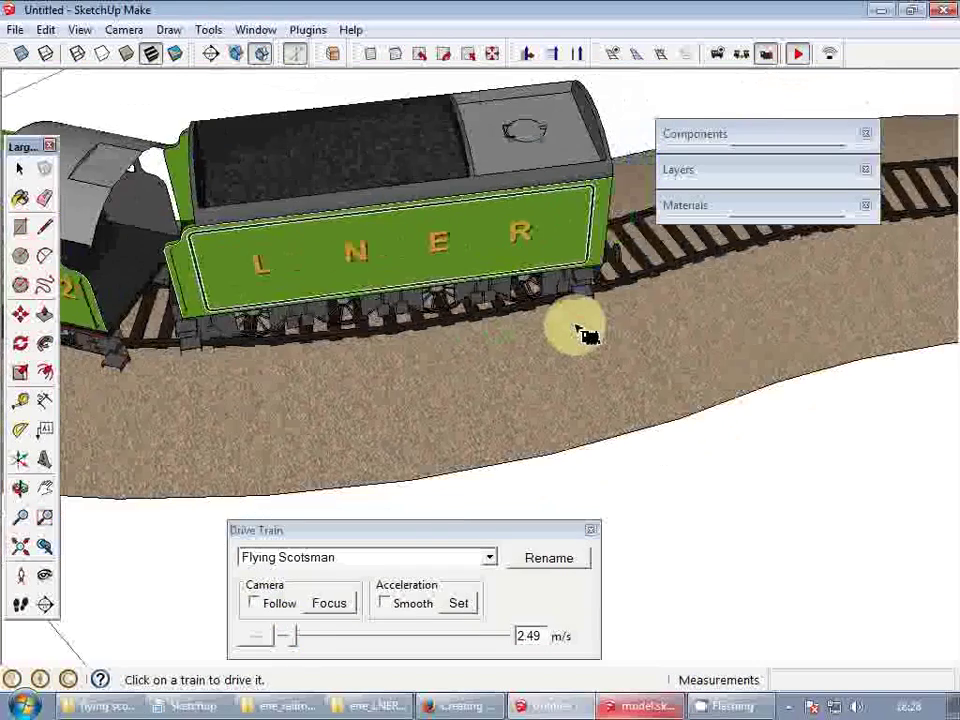
{"action": "left_click_drag", "start_coordinate": [295, 650], "coordinate": [283, 643]}
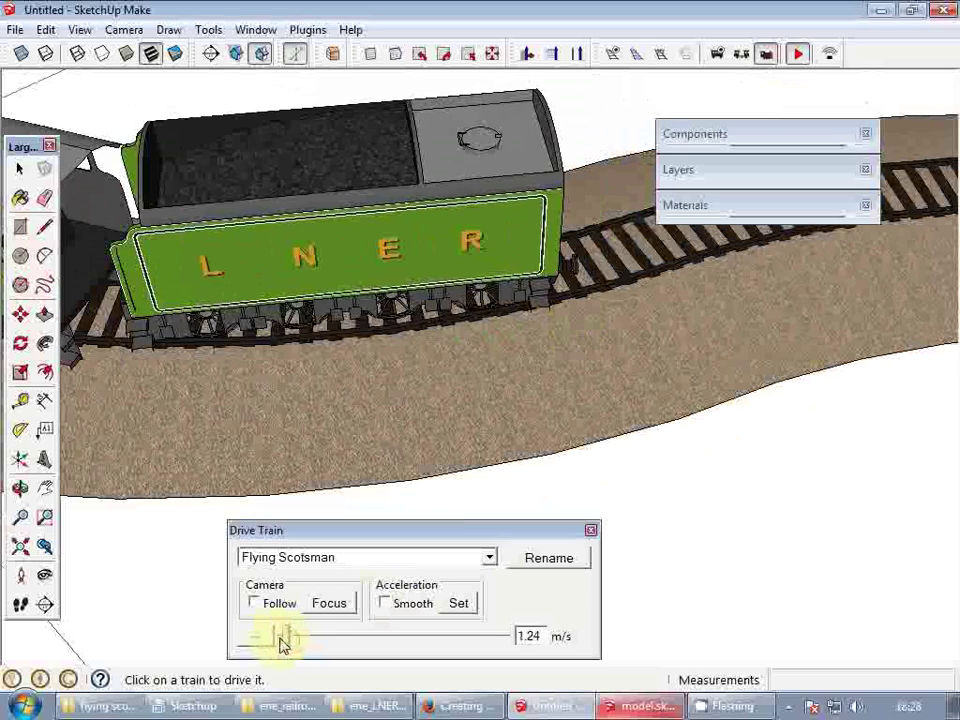
{"action": "left_click", "coordinate": [800, 55]}
{"action": "left_click", "coordinate": [733, 317]}
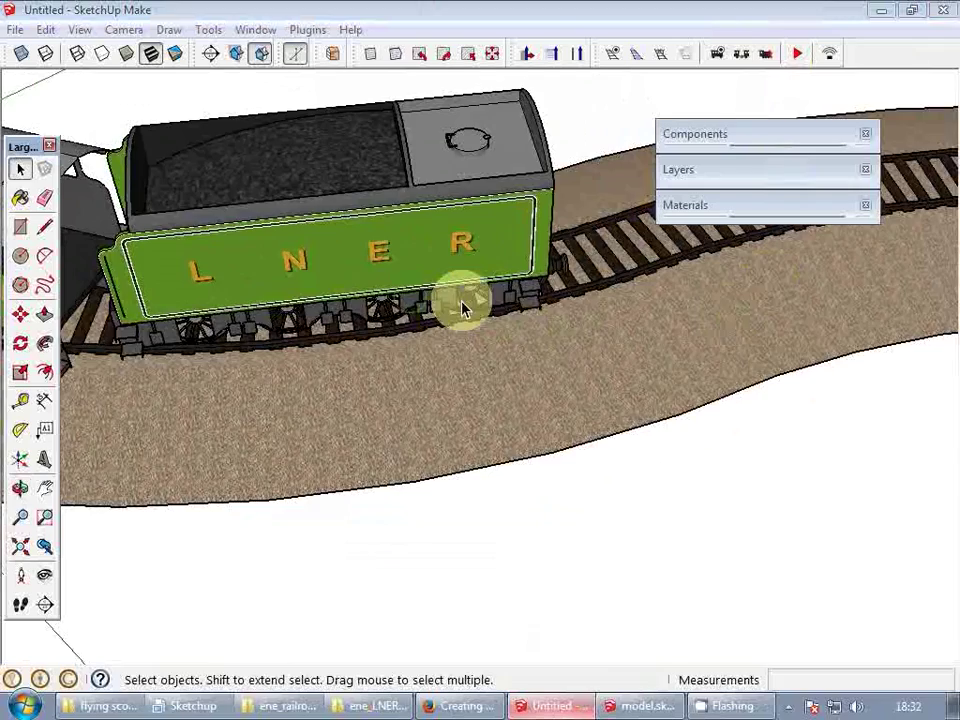
- Examine the driving wheels and coupling rods on the other side of the locomotive on the curve
{"action": "key", "text": "h"}
{"action": "scroll", "coordinate": [463, 306], "scroll_direction": "down", "scroll_amount": 3}
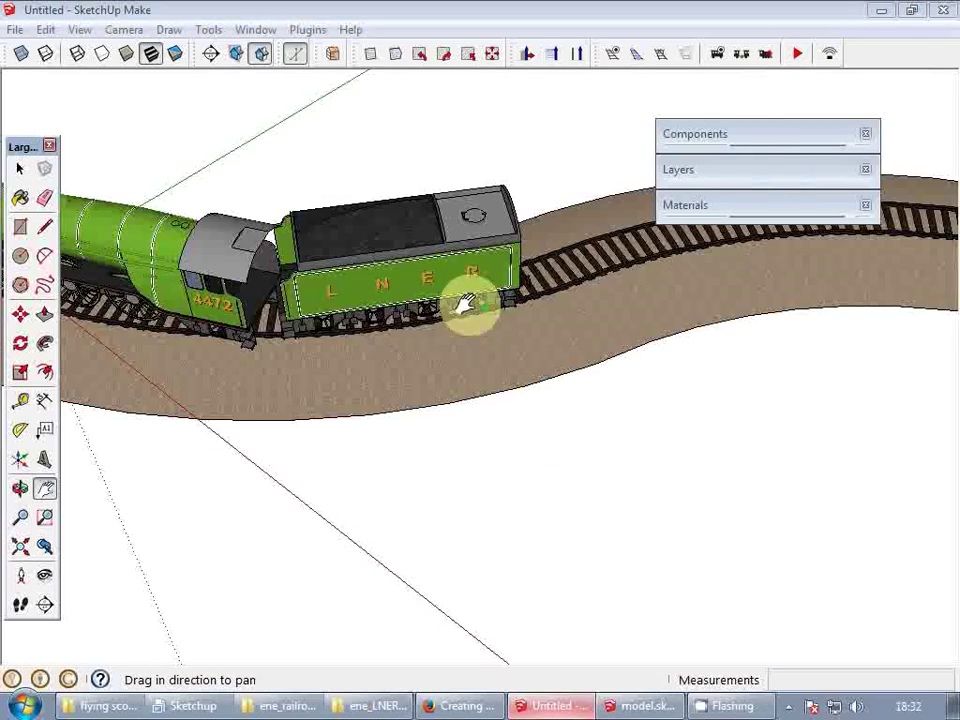
{"action": "middle_click_drag", "start_coordinate": [311, 306], "coordinate": [307, 393], "text": "shift"}
{"action": "middle_click_drag", "start_coordinate": [788, 429], "coordinate": [403, 303]}
{"action": "left_click_drag", "start_coordinate": [403, 302], "coordinate": [800, 440]}
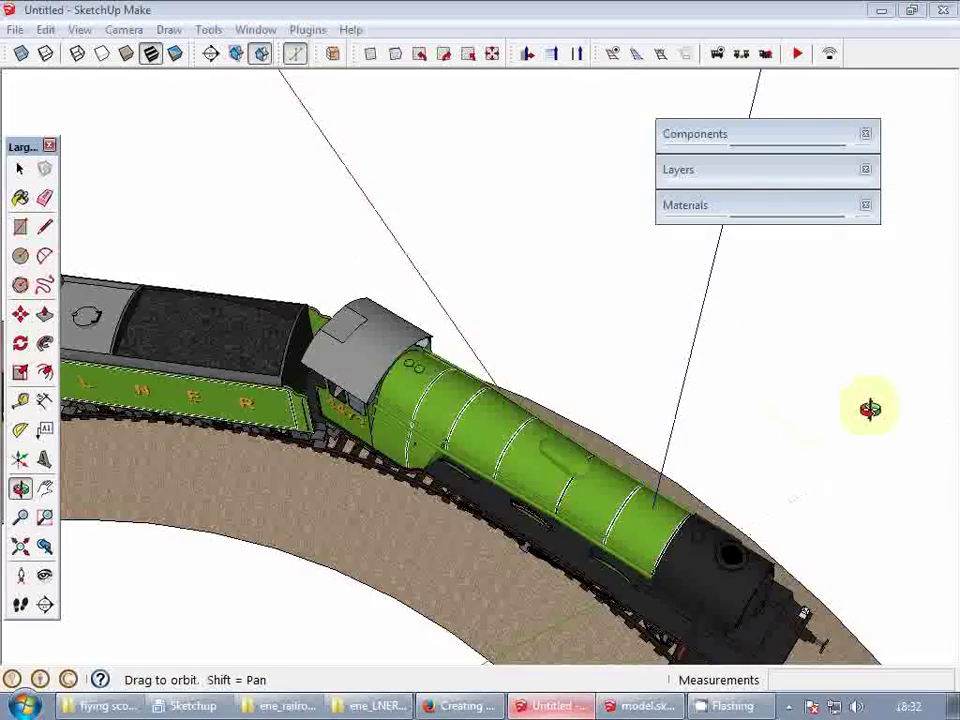
{"action": "middle_click_drag", "start_coordinate": [870, 409], "coordinate": [878, 376]}
{"action": "scroll", "coordinate": [621, 501], "scroll_direction": "up", "scroll_amount": 5}
{"action": "middle_click_drag", "start_coordinate": [602, 536], "coordinate": [707, 394]}
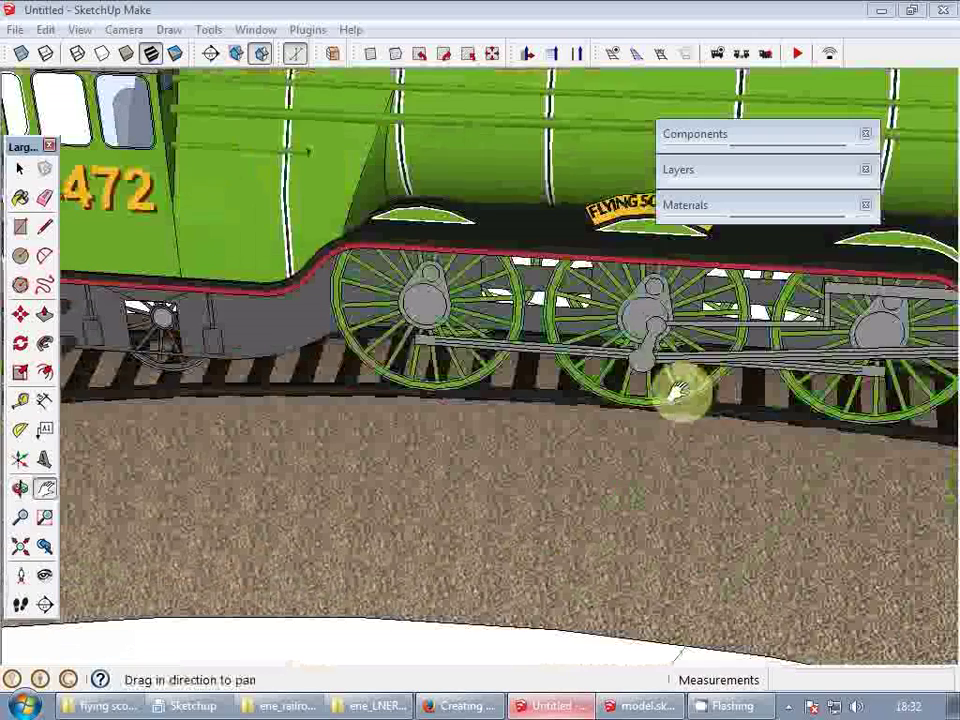
{"action": "scroll", "coordinate": [493, 444], "scroll_direction": "down", "scroll_amount": 2}
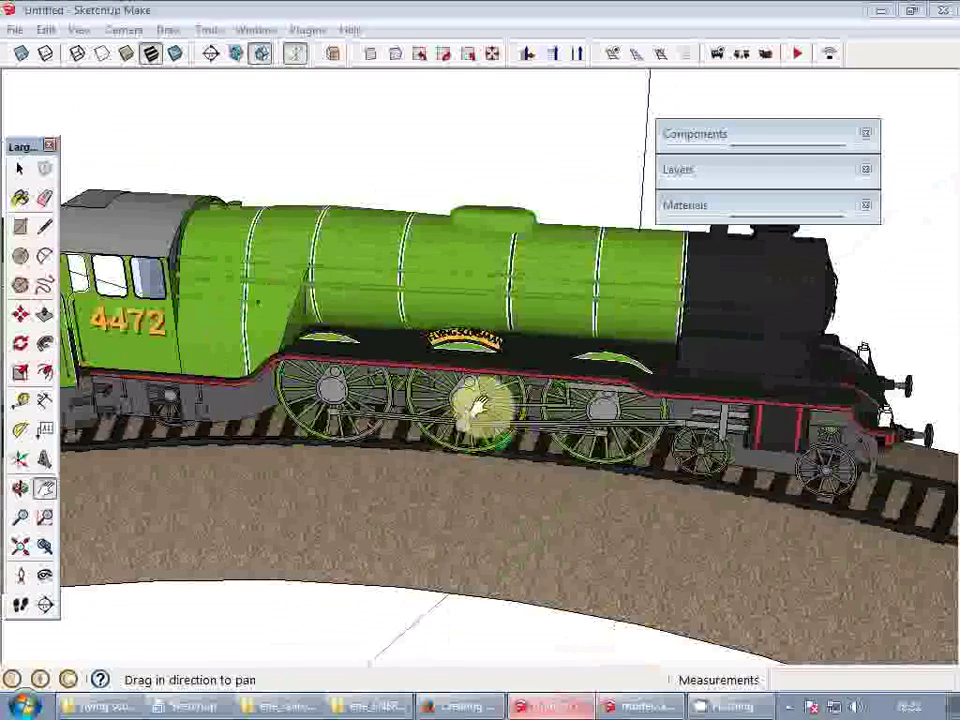
{"action": "scroll", "coordinate": [478, 405], "scroll_direction": "up", "scroll_amount": 1}
- Restart the simulation, drive the Flying Scotsman at 0.41 m/s, and bring its speed back to 0 m/s
{"action": "left_click", "coordinate": [799, 55]}
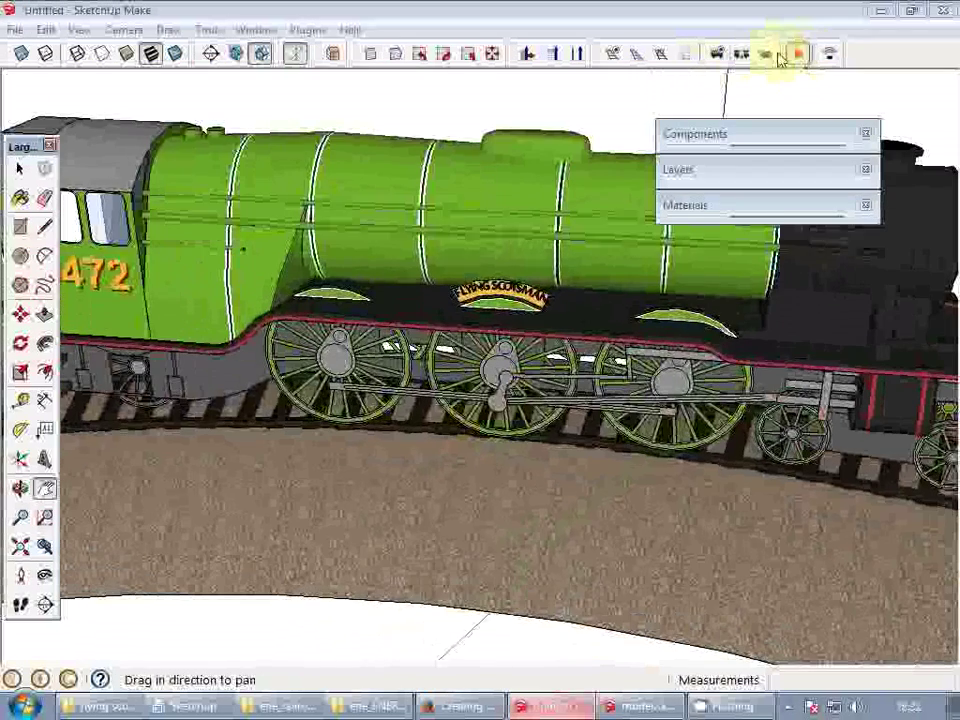
{"action": "left_click", "coordinate": [766, 55]}
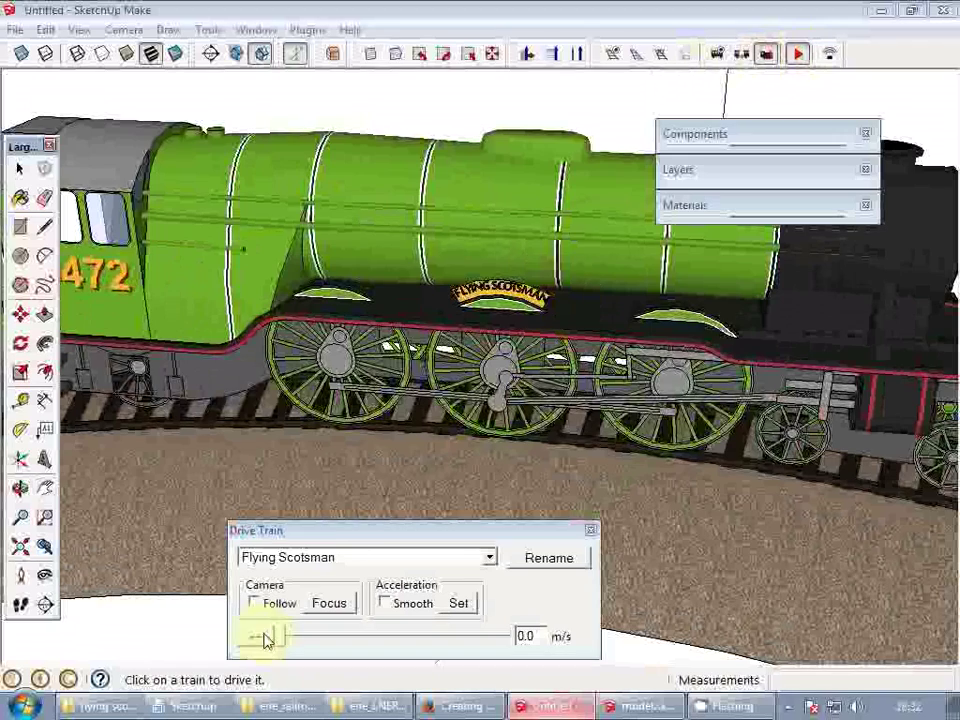
{"action": "left_click", "coordinate": [280, 638]}
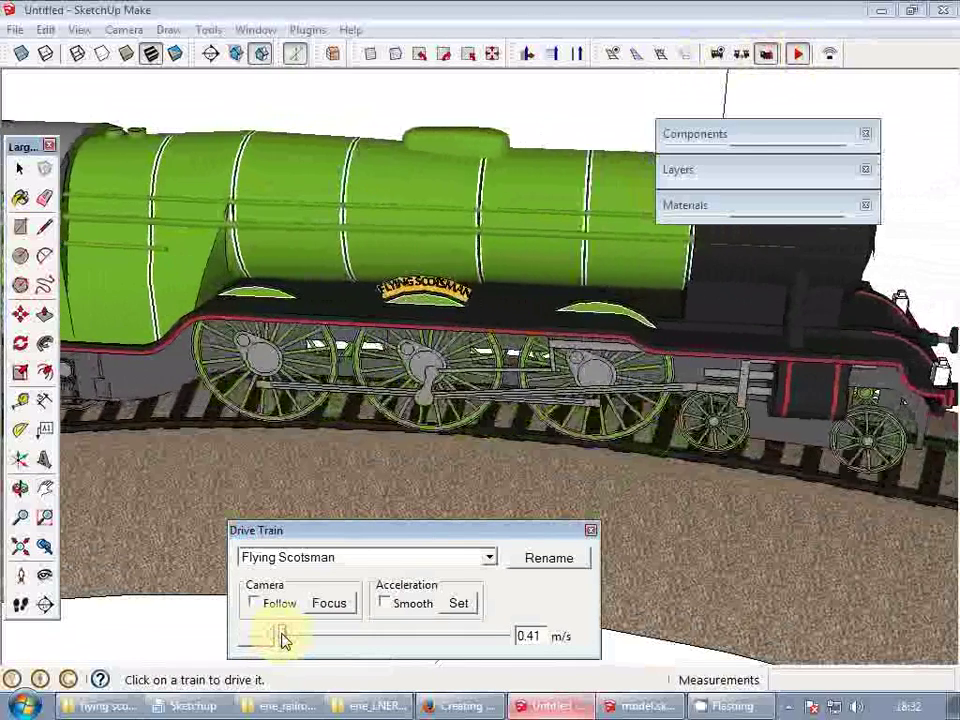
{"action": "left_click_drag", "start_coordinate": [281, 637], "coordinate": [275, 640]}
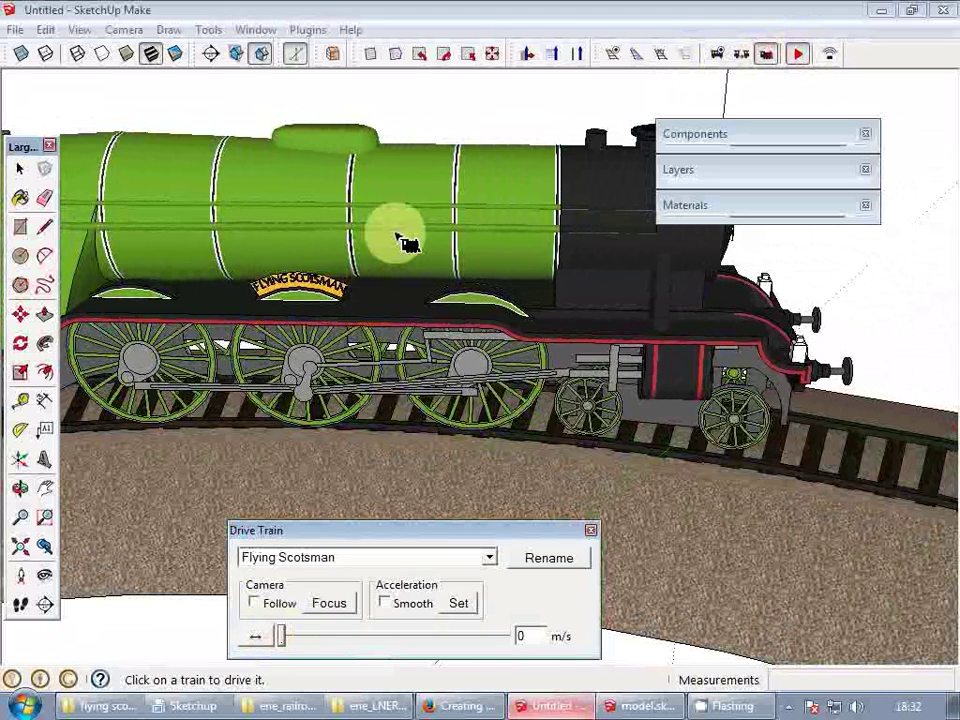
{"action": "key", "text": "space"}
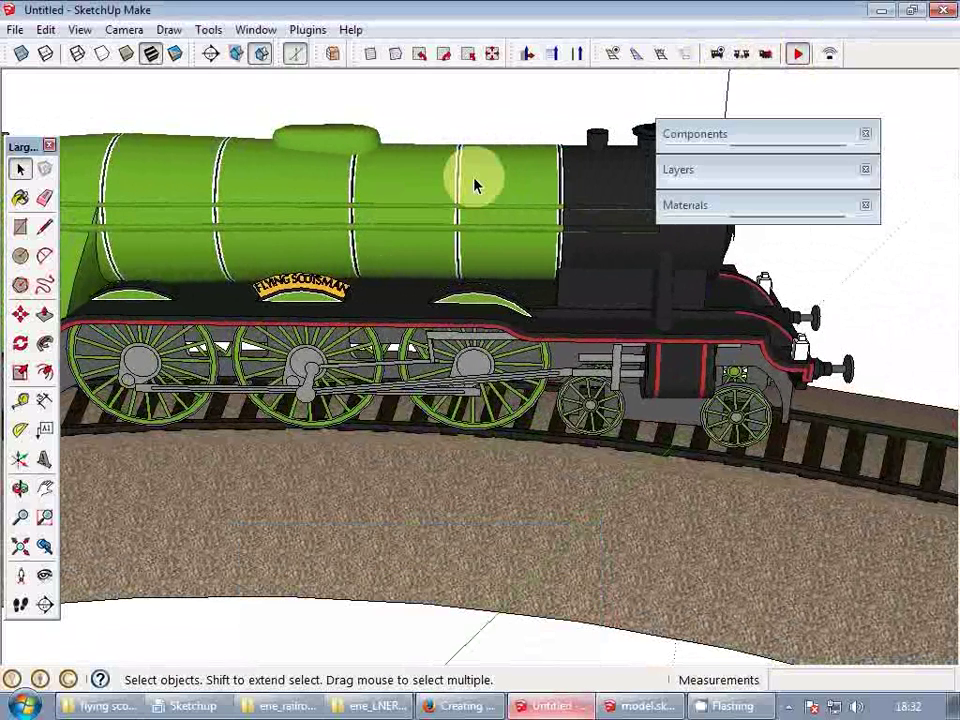
- Switch to the model.skp window and examine the rods and crank on the locomotive's middle driving wheel
{"action": "key", "text": "alt+Tab"}
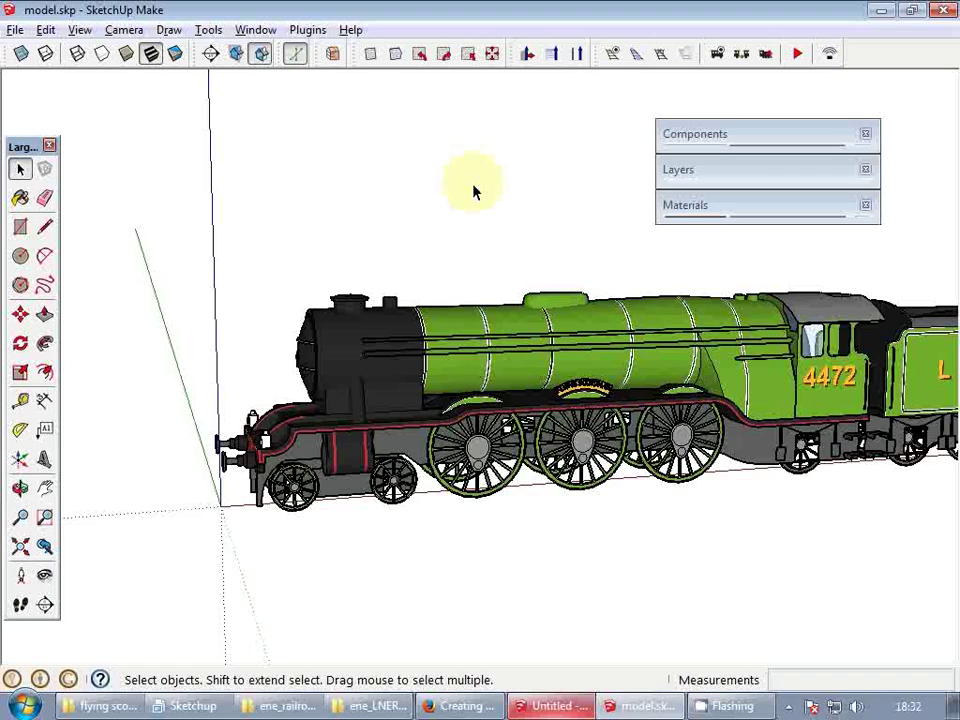
{"action": "middle_click_drag", "start_coordinate": [482, 396], "coordinate": [447, 432]}
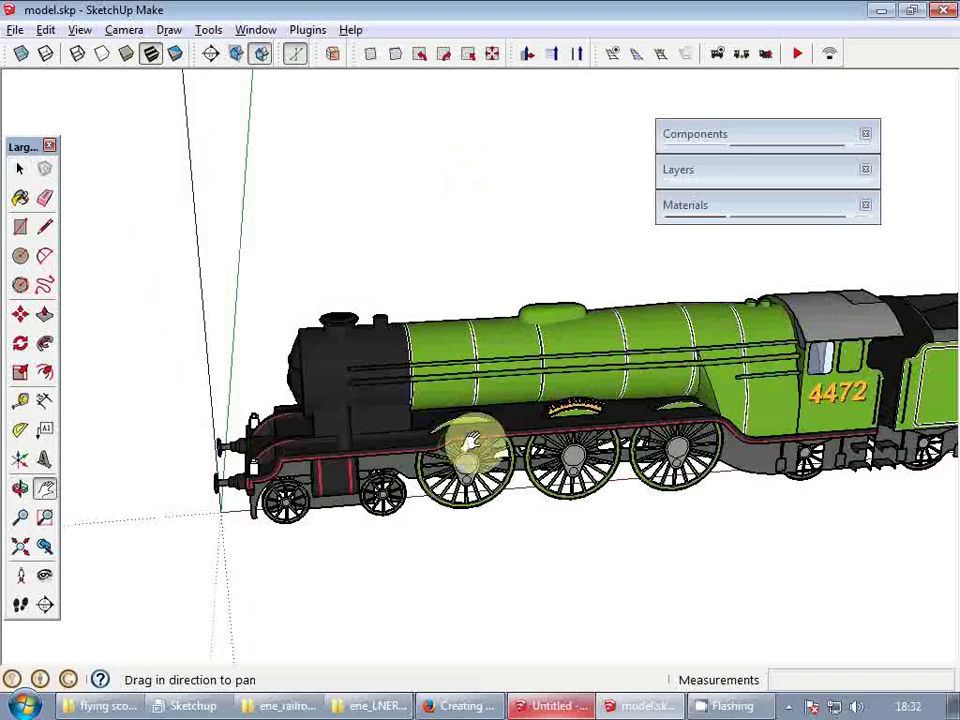
{"action": "middle_click_drag", "start_coordinate": [596, 510], "coordinate": [704, 503]}
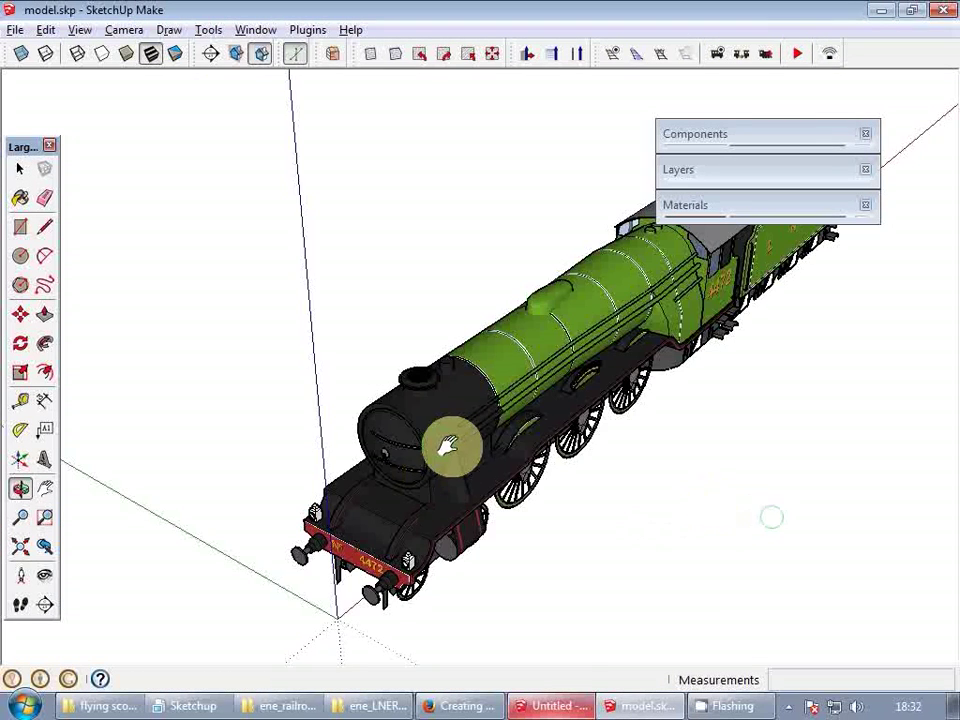
{"action": "middle_click_drag", "start_coordinate": [447, 445], "coordinate": [499, 454]}
{"action": "middle_click_drag", "start_coordinate": [729, 467], "coordinate": [585, 392]}
{"action": "scroll", "coordinate": [553, 392], "scroll_direction": "up", "scroll_amount": 3}
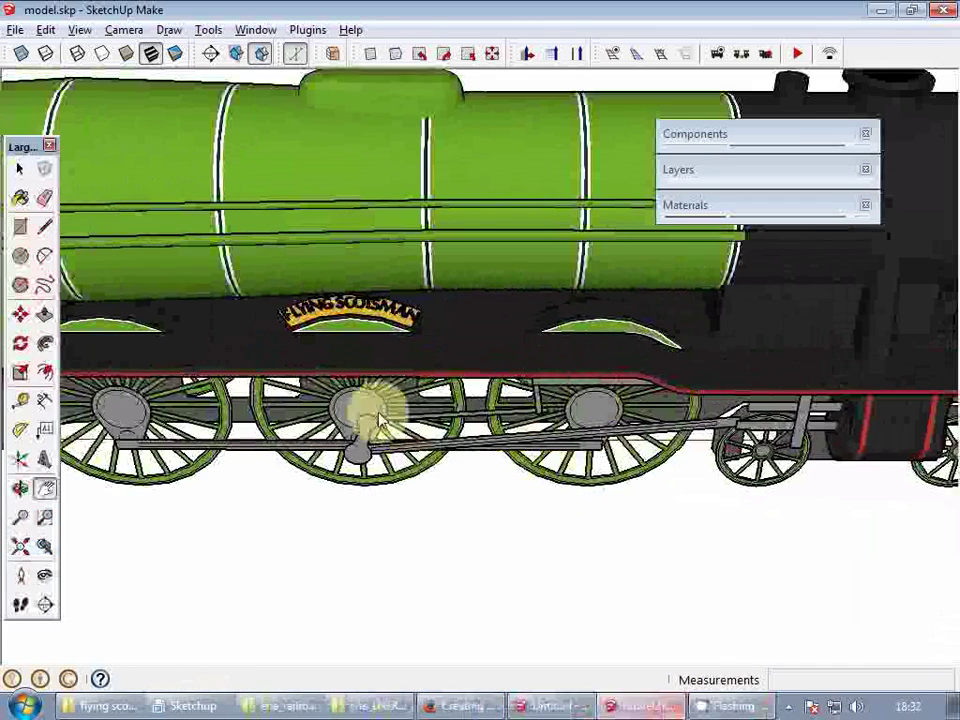
{"action": "left_click_drag", "start_coordinate": [373, 414], "coordinate": [431, 407]}
{"action": "scroll", "coordinate": [418, 409], "scroll_direction": "up", "scroll_amount": 1}
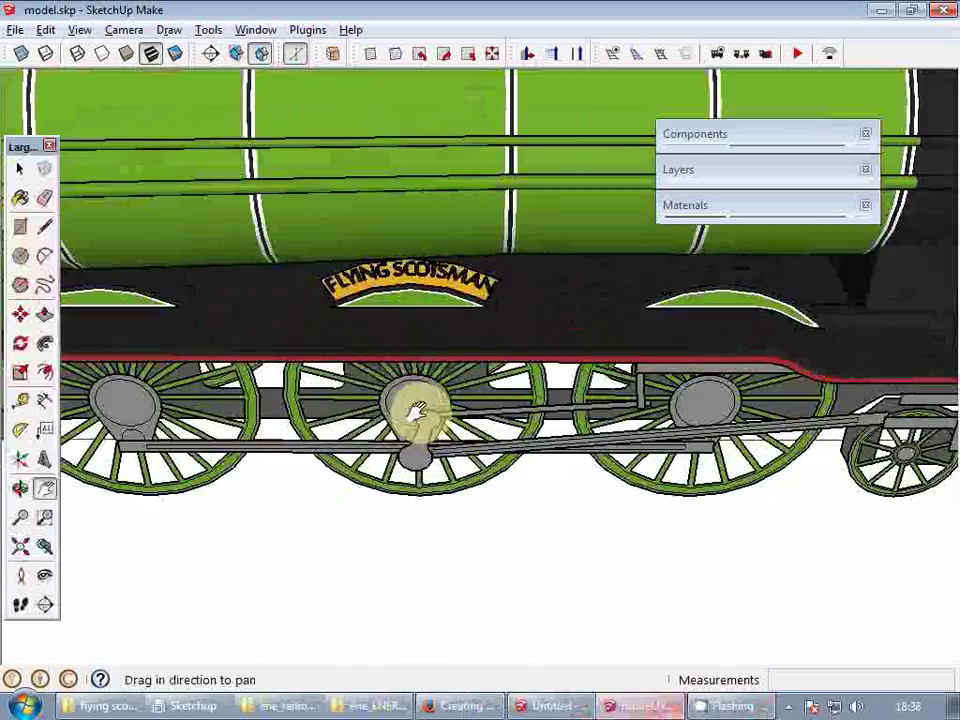
{"action": "scroll", "coordinate": [418, 411], "scroll_direction": "up", "scroll_amount": 4}
- Copy the crank on the middle driving wheel 1.740 m across to the opposite wheel, and shift the copy 0.305 m into place
{"action": "key", "text": "space"}
{"action": "left_click", "coordinate": [442, 431]}
{"action": "scroll", "coordinate": [439, 428], "scroll_direction": "down", "scroll_amount": 1}
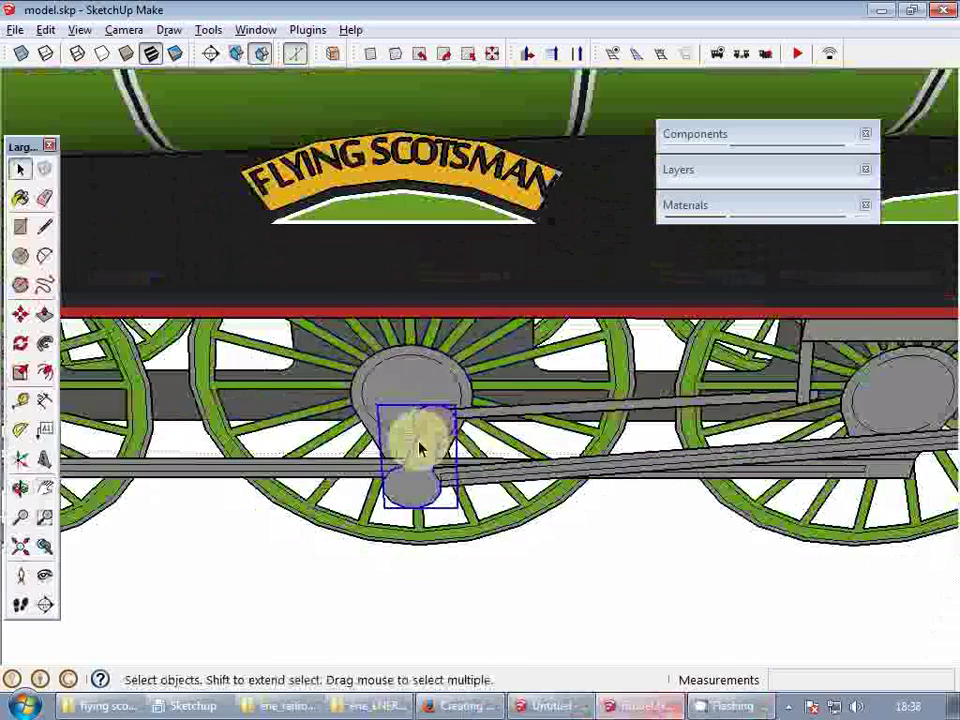
{"action": "mouse_move", "coordinate": [427, 455]}
{"action": "middle_mouse_down"}
{"action": "mouse_move", "coordinate": [459, 304]}
{"action": "mouse_move", "coordinate": [410, 446]}
{"action": "middle_mouse_up"}
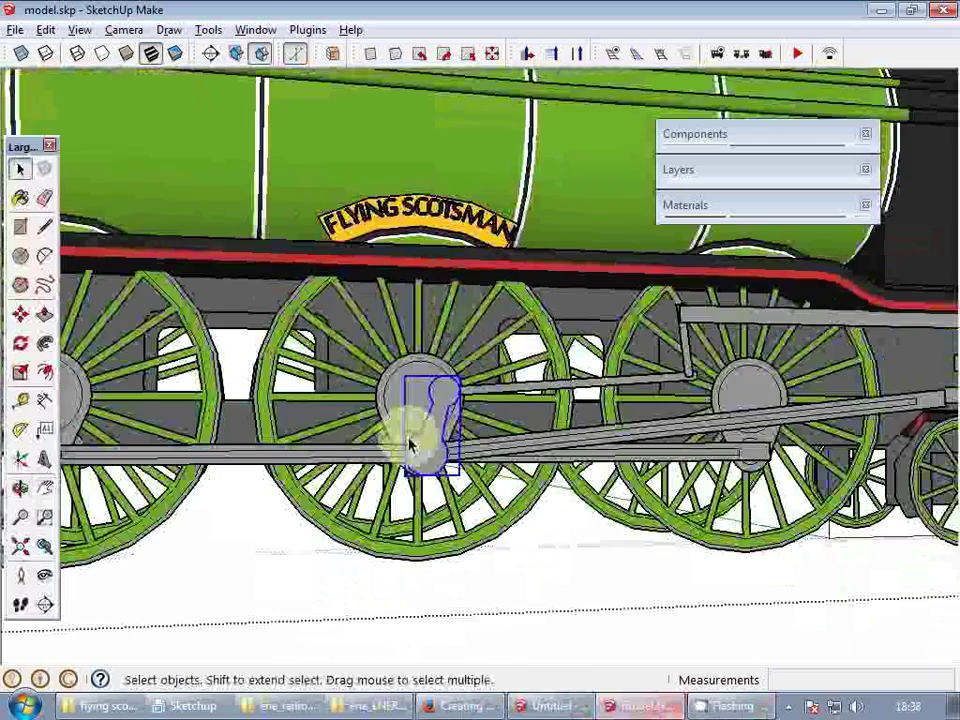
{"action": "middle_click_drag", "start_coordinate": [491, 272], "coordinate": [400, 510]}
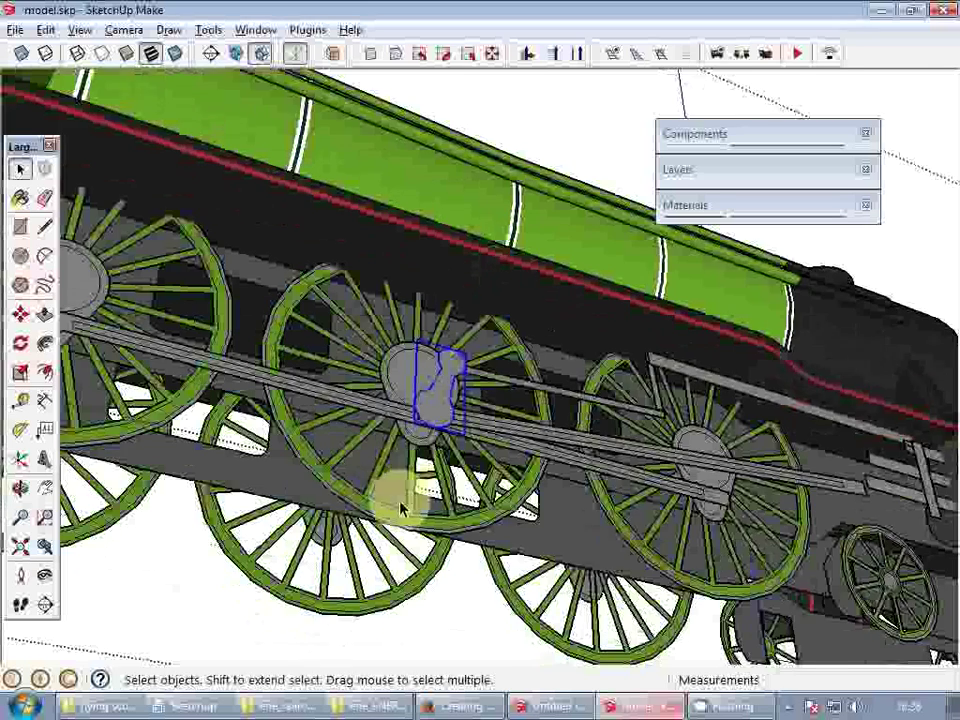
{"action": "scroll", "coordinate": [400, 510], "scroll_direction": "up", "scroll_amount": 2}
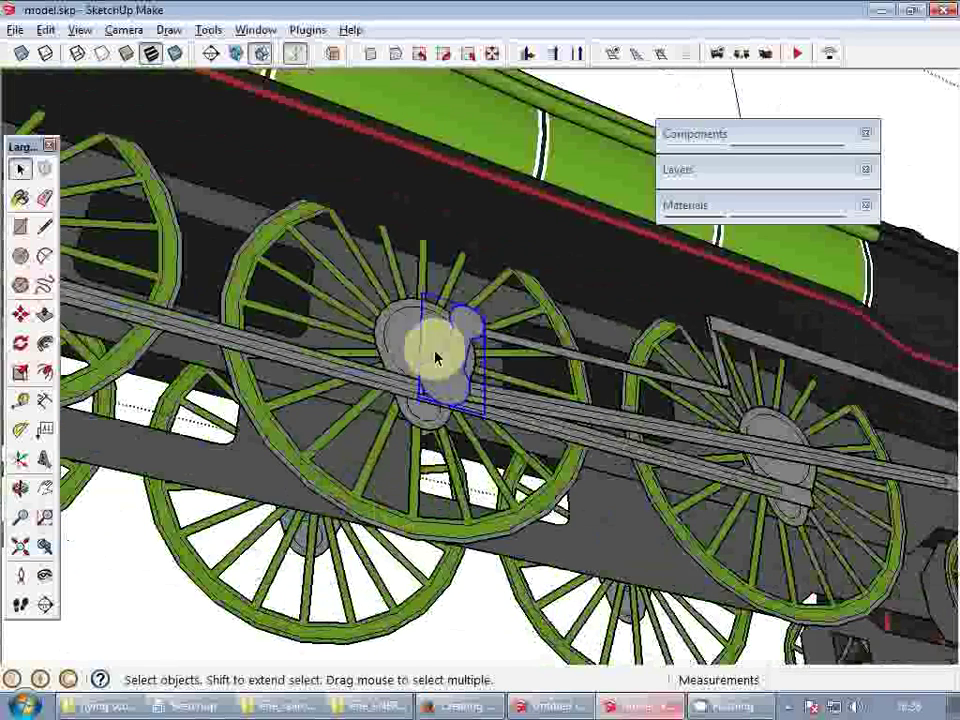
{"action": "key", "text": "m"}
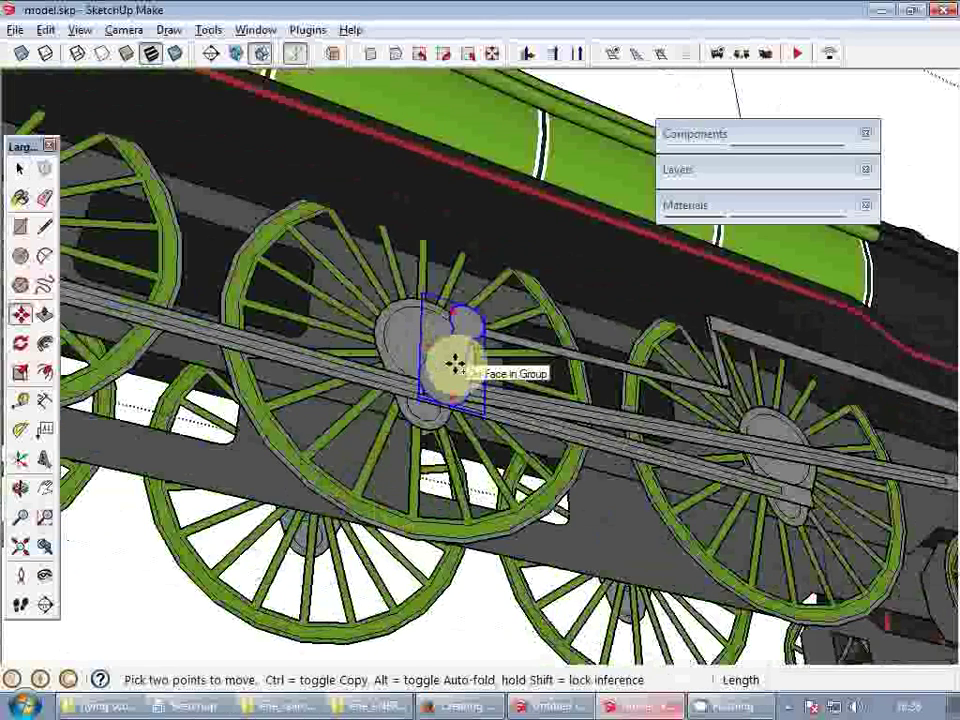
{"action": "left_click", "coordinate": [455, 363]}
{"action": "key", "text": "ctrl"}
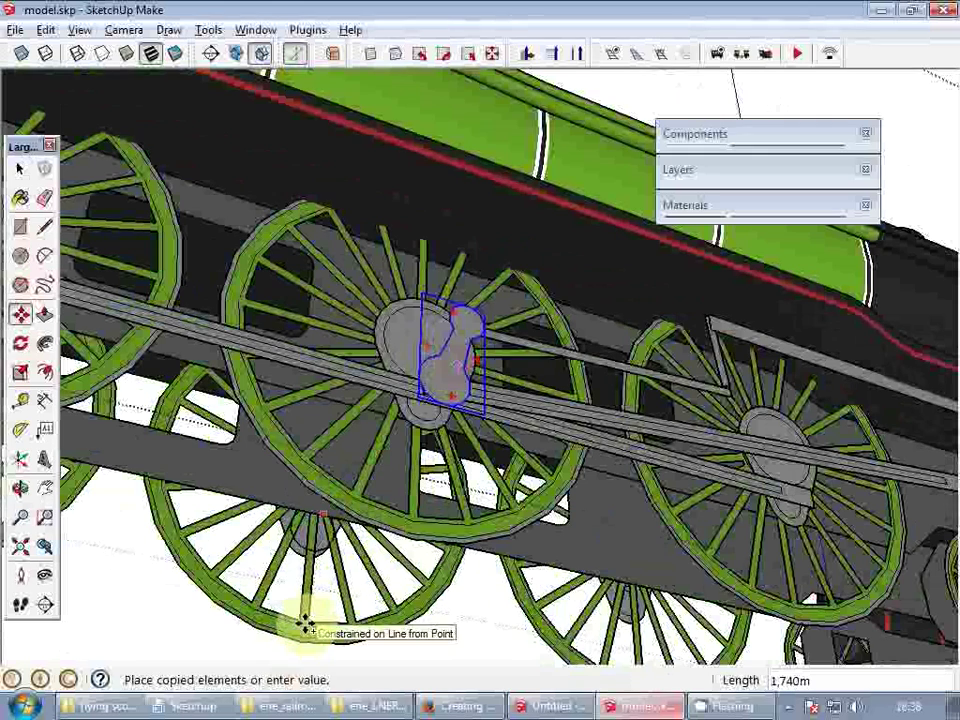
{"action": "left_click", "coordinate": [305, 625]}
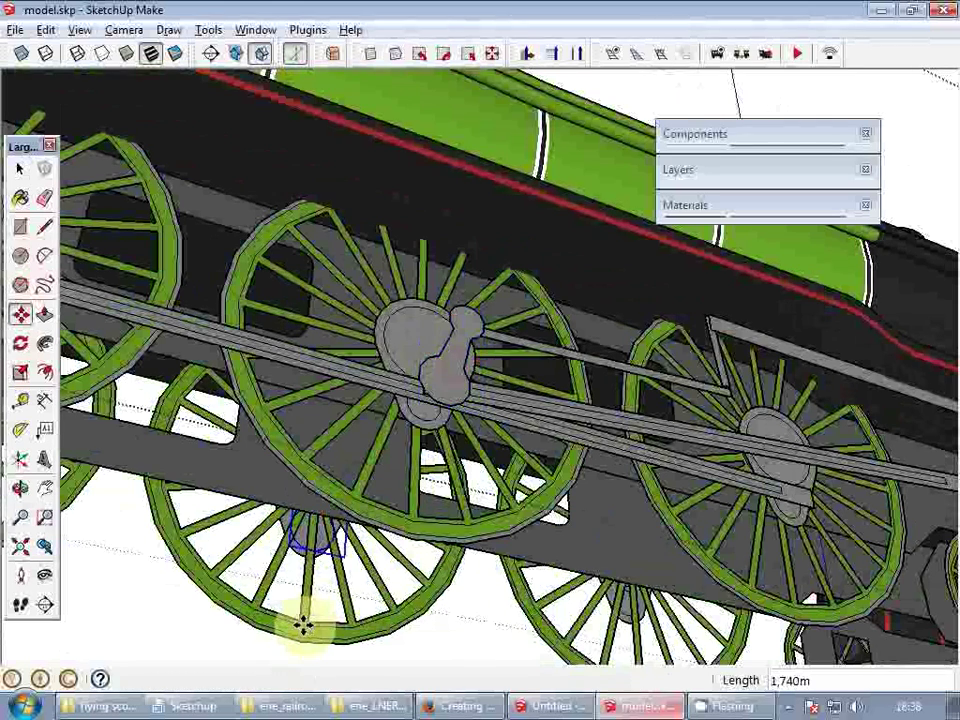
{"action": "left_click", "coordinate": [444, 378]}
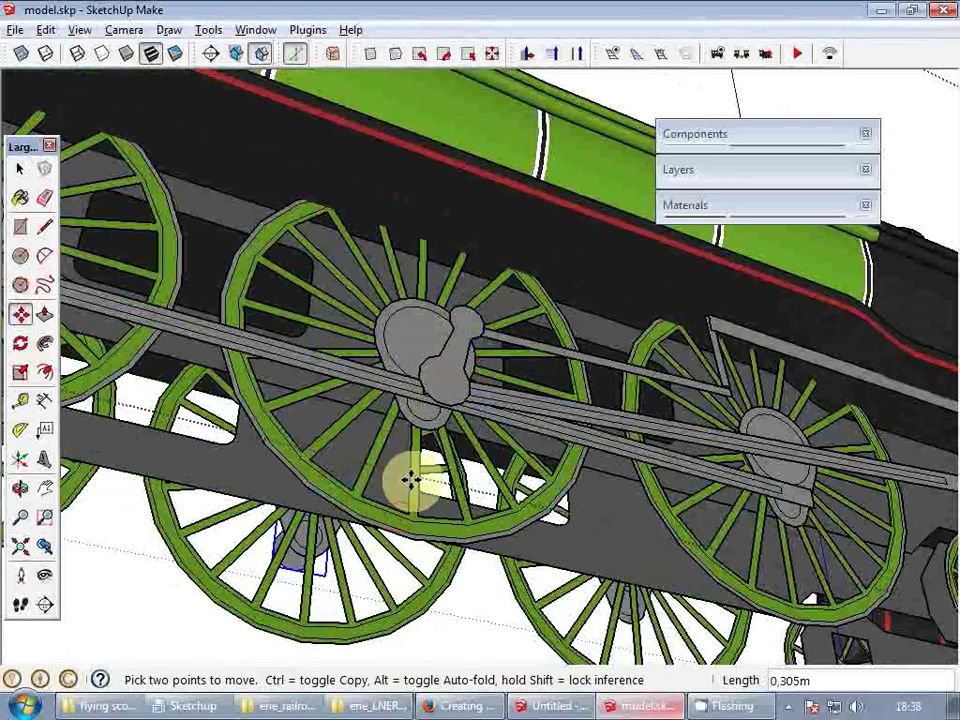
- Move both cranks into the middle driving wheelset group by cutting them and pasting them in place
{"action": "key", "text": "space"}
{"action": "left_click", "coordinate": [453, 384], "text": "ctrl"}
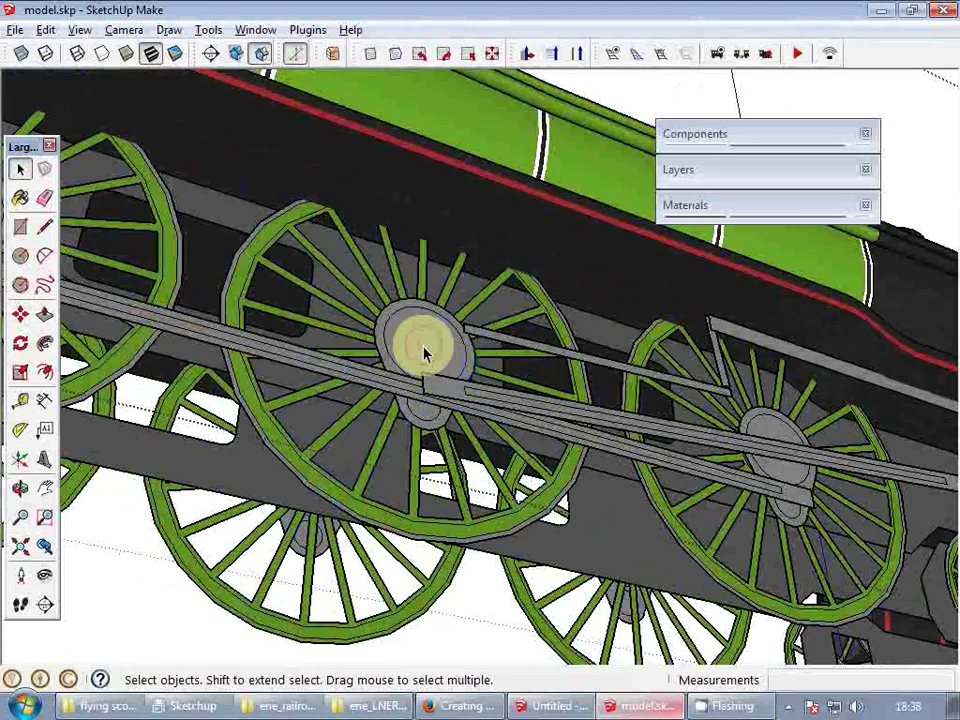
{"action": "double_click", "coordinate": [429, 349]}
{"action": "key", "text": "ctrl+shift+v"}
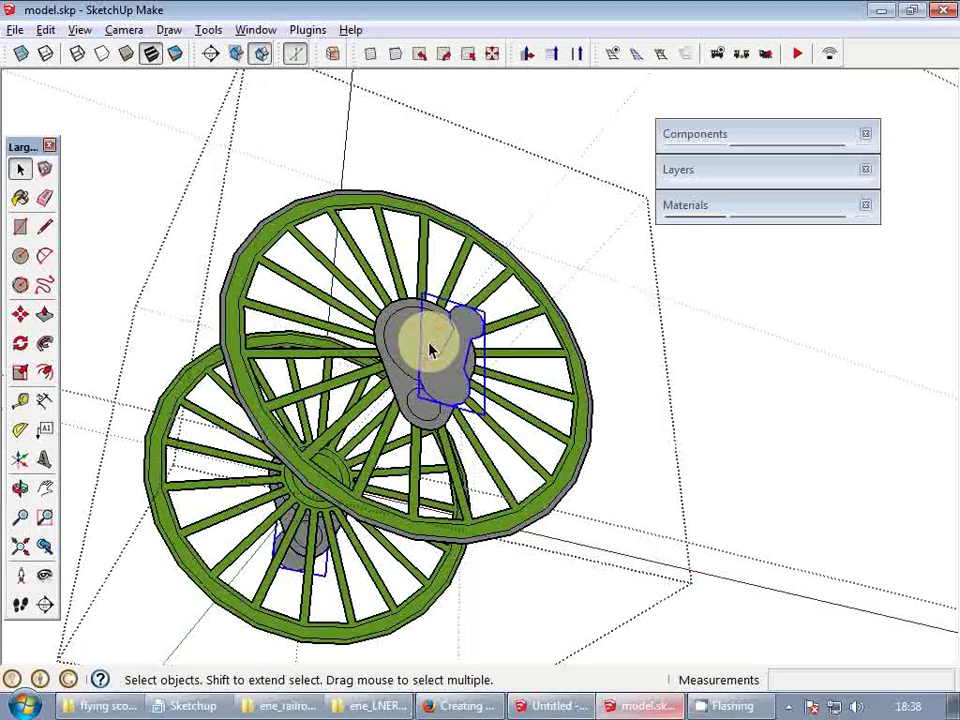
{"action": "scroll", "coordinate": [454, 340], "scroll_direction": "up", "scroll_amount": 2}
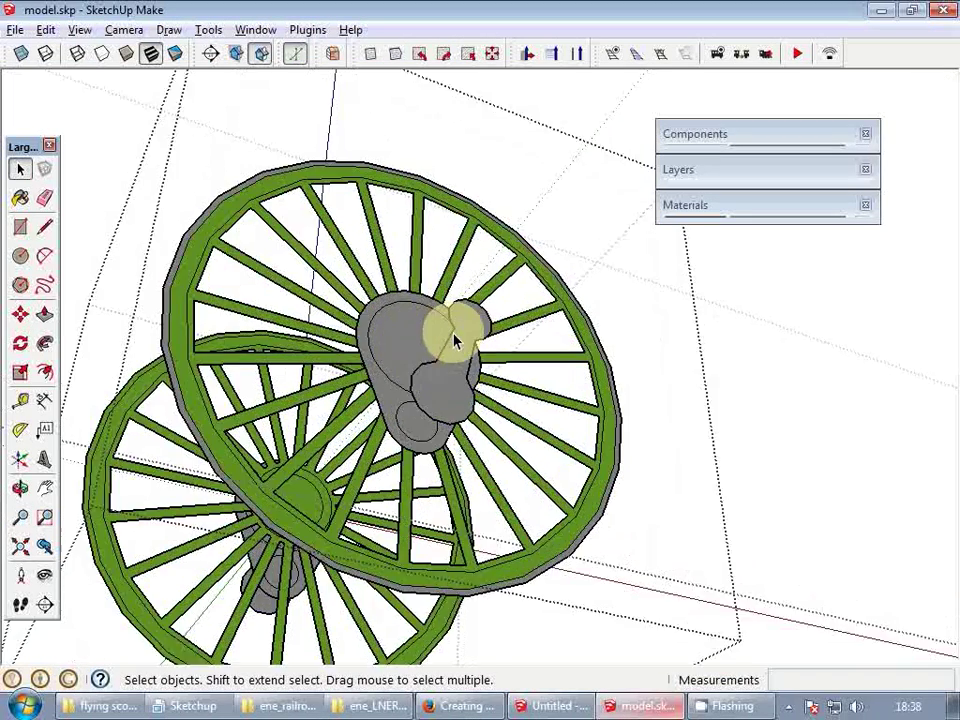
{"action": "middle_click_drag", "start_coordinate": [455, 360], "coordinate": [429, 411]}
{"action": "scroll", "coordinate": [429, 411], "scroll_direction": "down", "scroll_amount": 2}
{"action": "key", "text": "Escape"}
- Draw a guide line about 0.24 m long across the rounded lower end of the crank
{"action": "scroll", "coordinate": [437, 411], "scroll_direction": "up", "scroll_amount": 3}
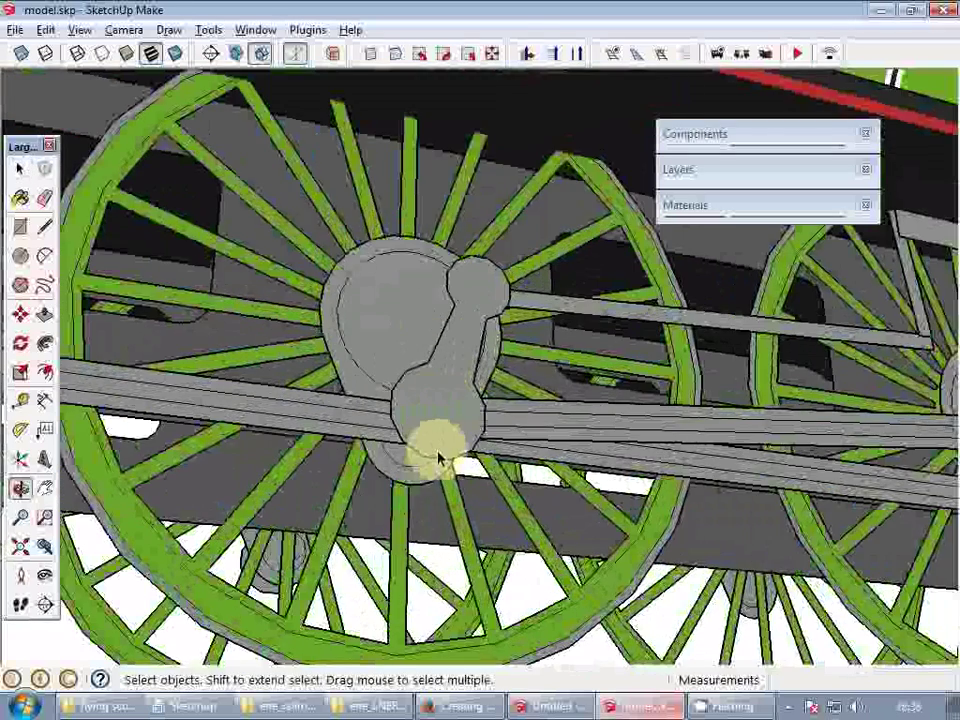
{"action": "scroll", "coordinate": [440, 457], "scroll_direction": "up", "scroll_amount": 2}
{"action": "key", "text": "l"}
{"action": "left_click", "coordinate": [362, 348]}
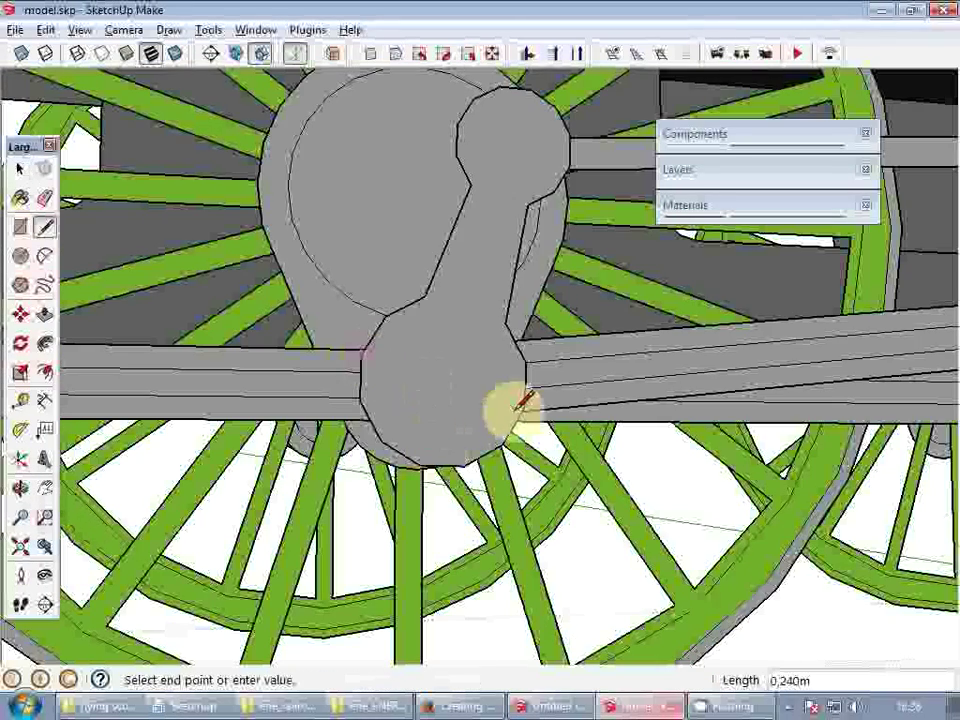
{"action": "left_click", "coordinate": [521, 401]}
- Open the long coupling rod that links the driving wheels for editing
{"action": "key", "text": "space"}
{"action": "double_click", "coordinate": [553, 386]}
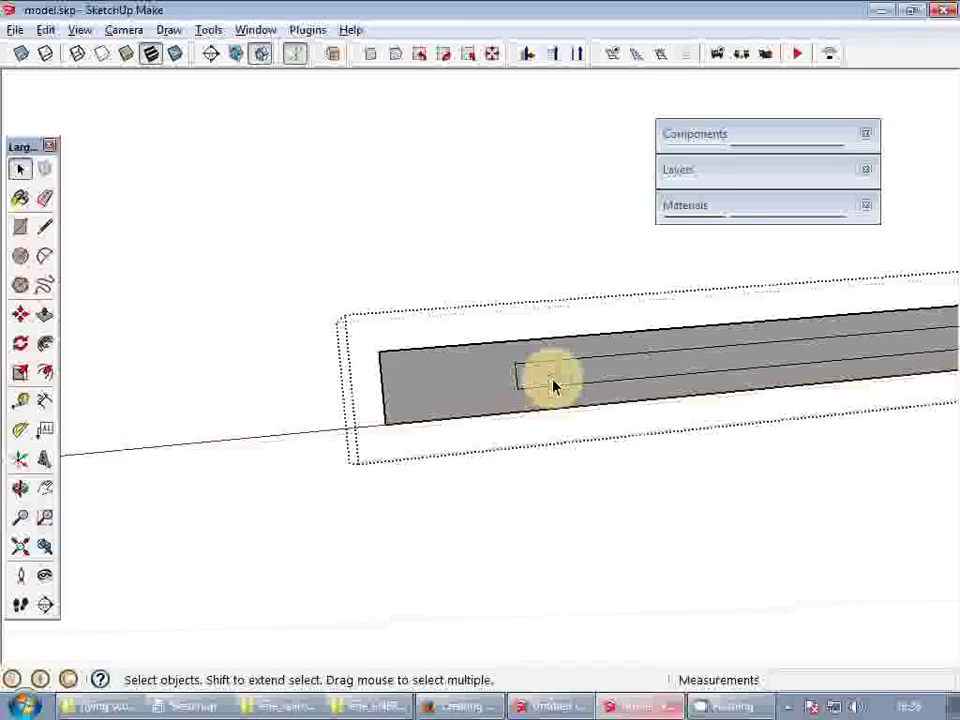
{"action": "key", "text": "Escape"}
{"action": "double_click", "coordinate": [430, 380]}
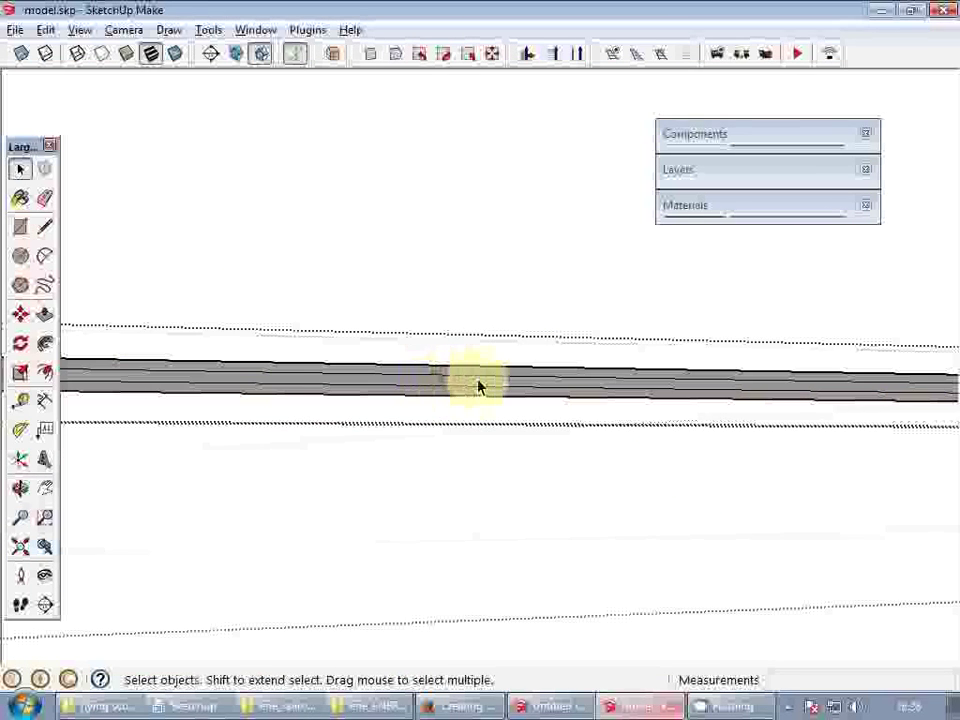
{"action": "middle_click_drag", "start_coordinate": [478, 387], "coordinate": [438, 410]}
{"action": "scroll", "coordinate": [450, 385], "scroll_direction": "down", "scroll_amount": 5}
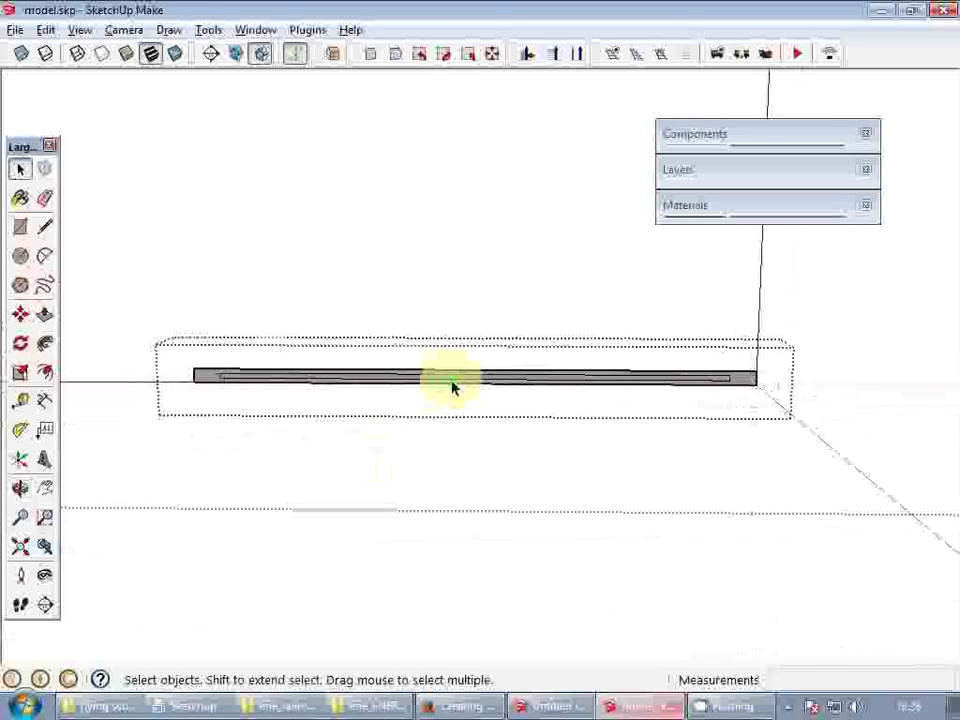
{"action": "scroll", "coordinate": [450, 385], "scroll_direction": "up", "scroll_amount": 1}
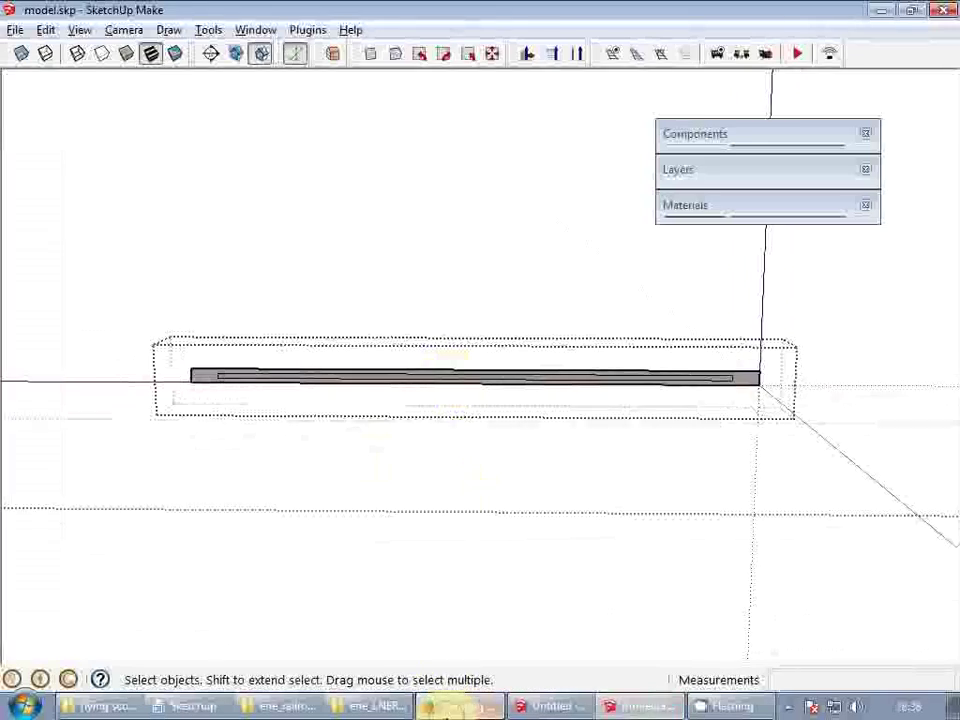
- Switch to the rolling stock documentation in Firefox and read the "translation_circular" motion section, including its rotation_point attribute
{"action": "left_click", "coordinate": [460, 706]}
{"action": "scroll", "coordinate": [455, 368], "scroll_direction": "up", "scroll_amount": 8}
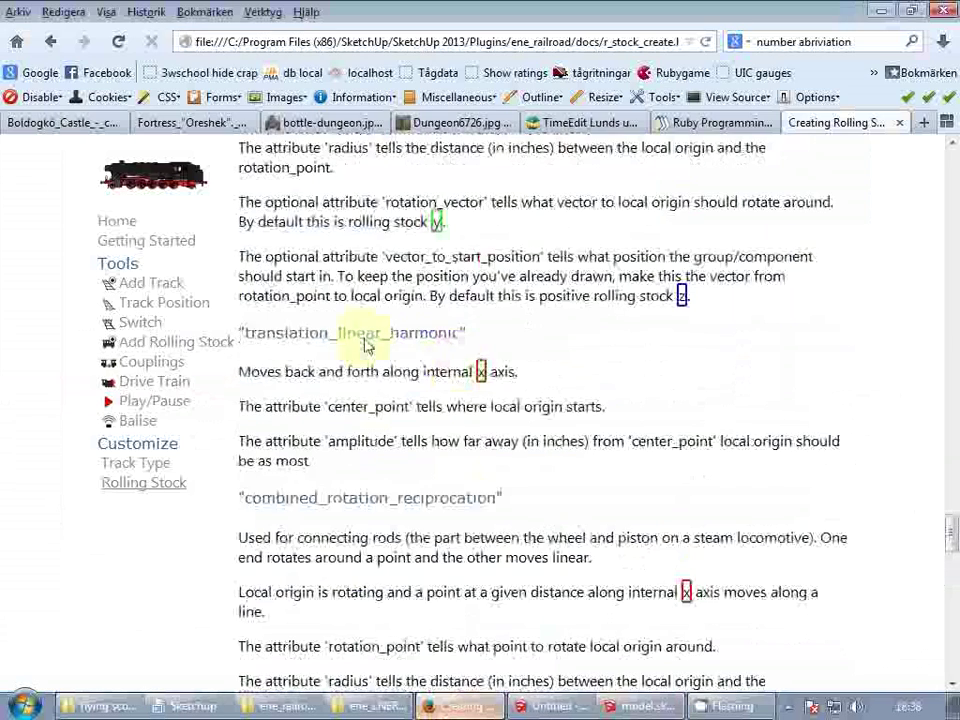
{"action": "scroll", "coordinate": [365, 345], "scroll_direction": "up", "scroll_amount": 5}
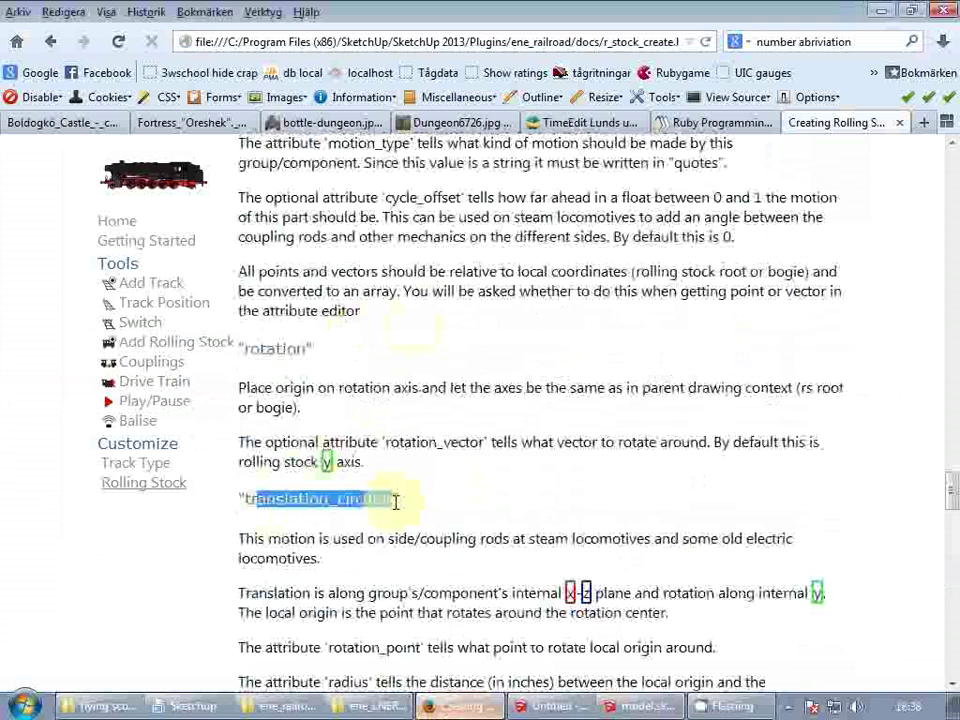
{"action": "scroll", "coordinate": [422, 326], "scroll_direction": "down", "scroll_amount": 4}
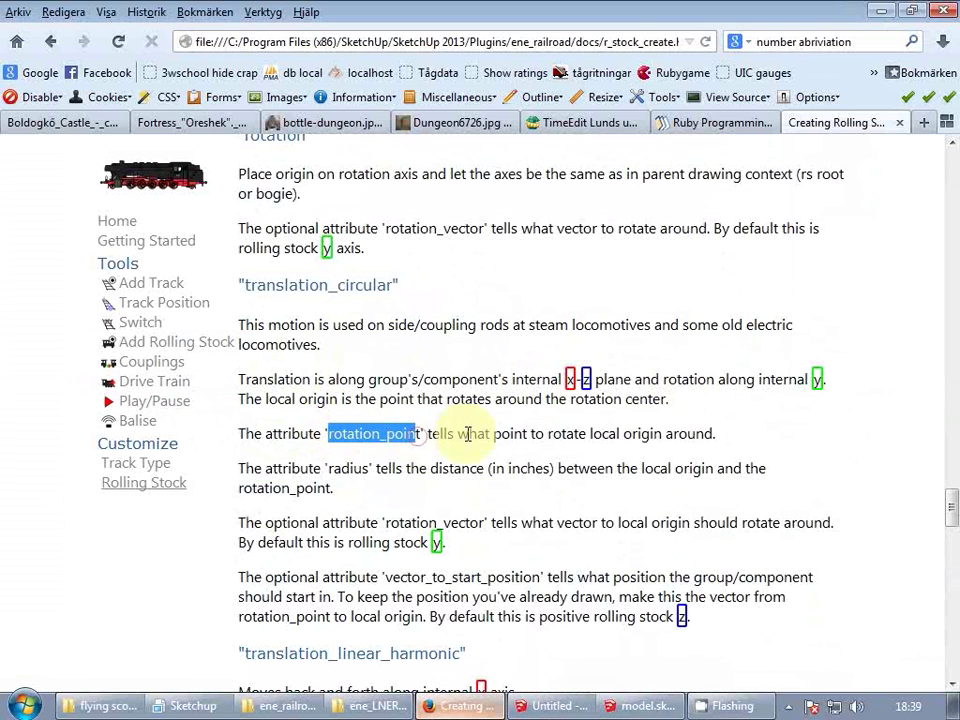
- Switch back to the model.skp window and place the coupling rod's axes origin at the midpoint of the line across the crank
{"action": "left_click", "coordinate": [553, 705]}
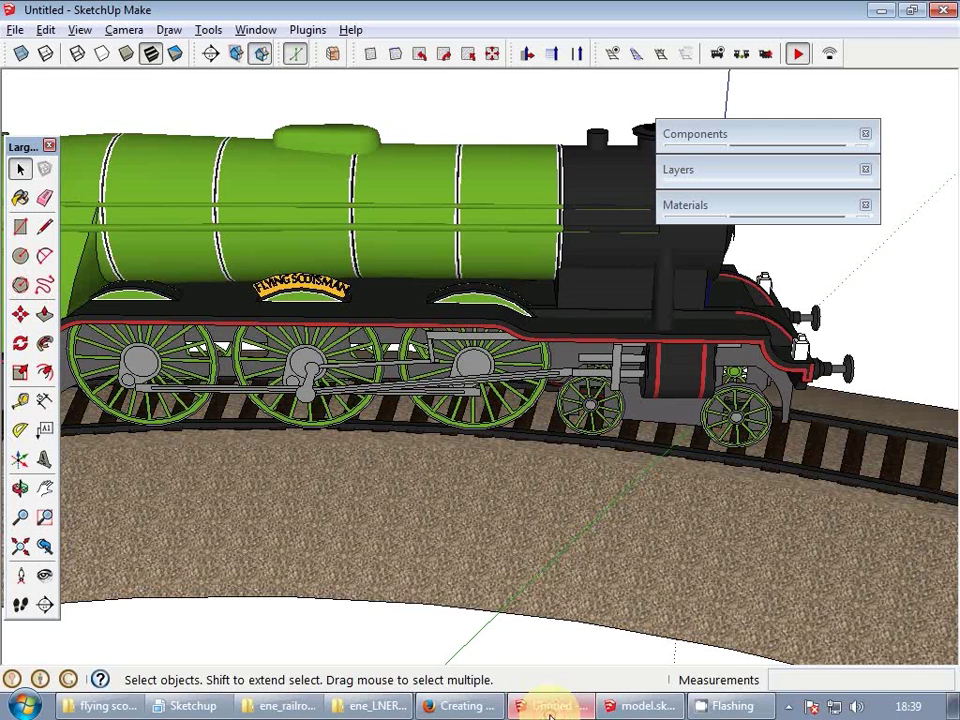
{"action": "left_click", "coordinate": [640, 705]}
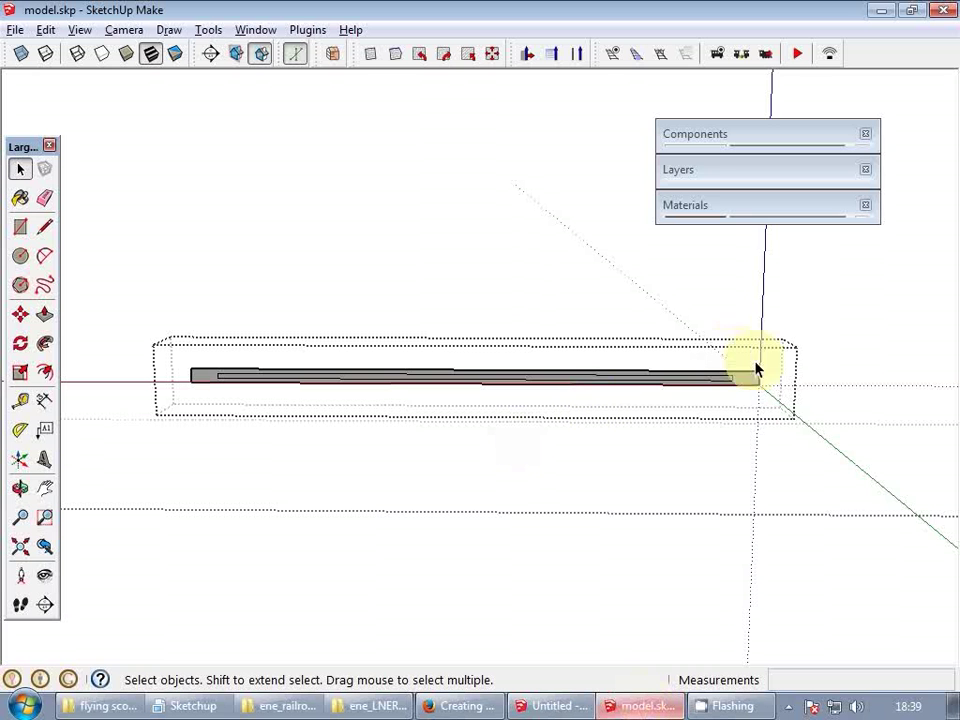
{"action": "right_click", "coordinate": [791, 413]}
{"action": "left_click", "coordinate": [822, 420]}
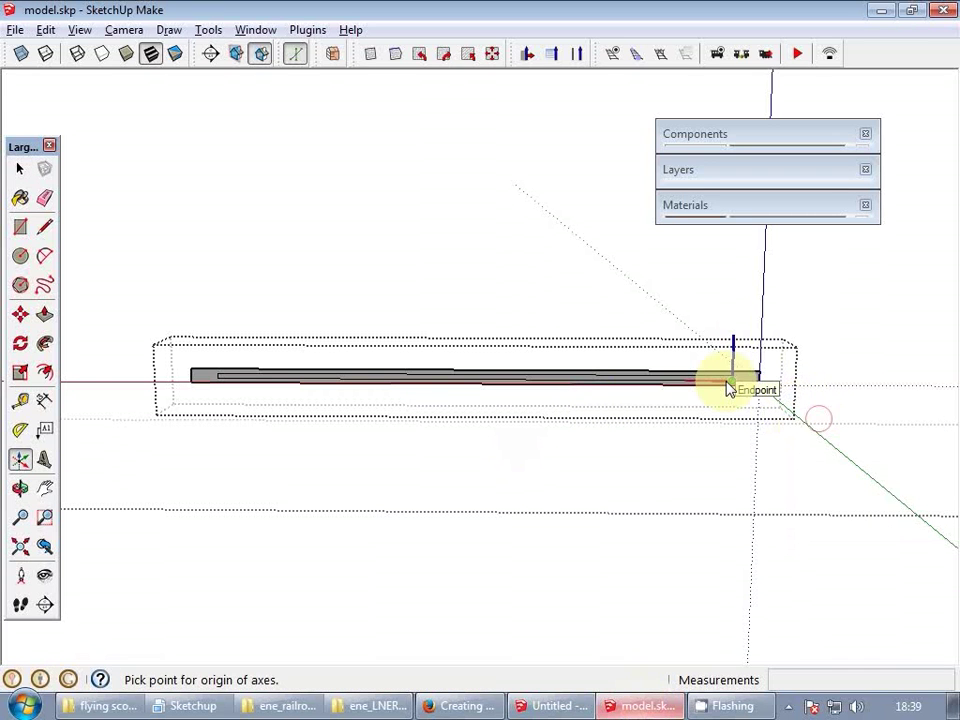
{"action": "scroll", "coordinate": [558, 366], "scroll_direction": "up", "scroll_amount": 5}
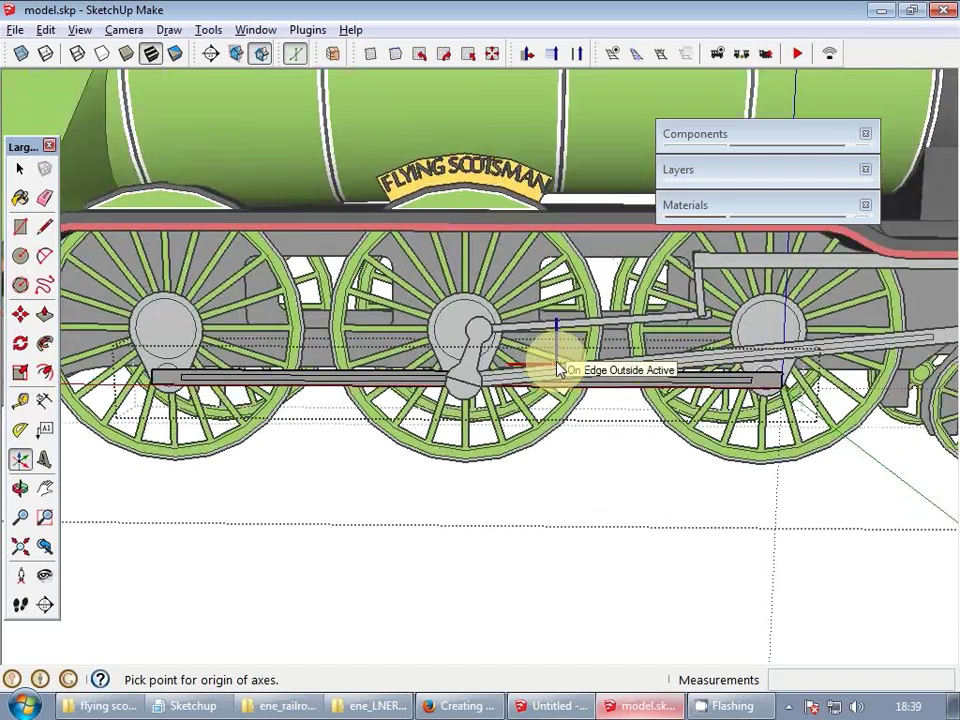
{"action": "scroll", "coordinate": [410, 395], "scroll_direction": "up", "scroll_amount": 3}
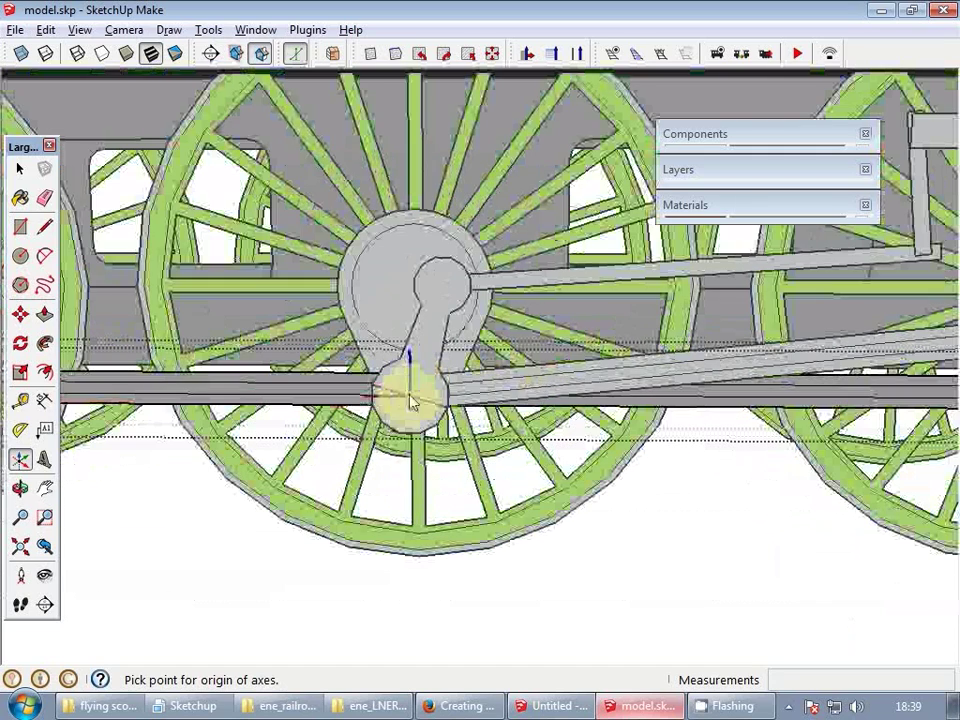
{"action": "left_click", "coordinate": [410, 400]}
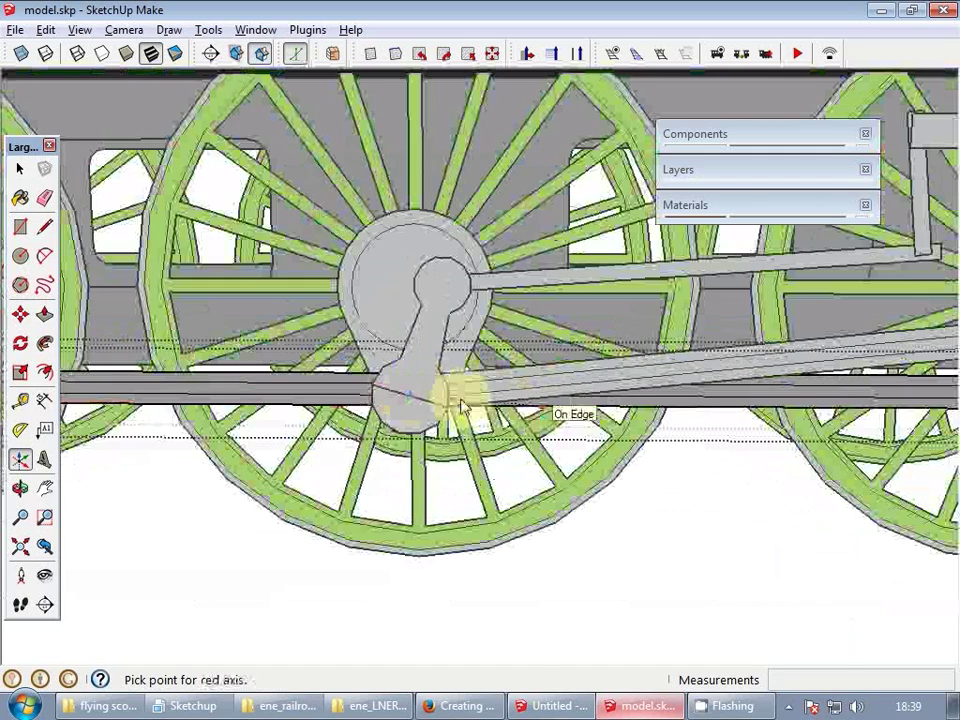
{"action": "key", "text": "o"}
{"action": "middle_click_drag", "start_coordinate": [629, 462], "coordinate": [628, 461]}
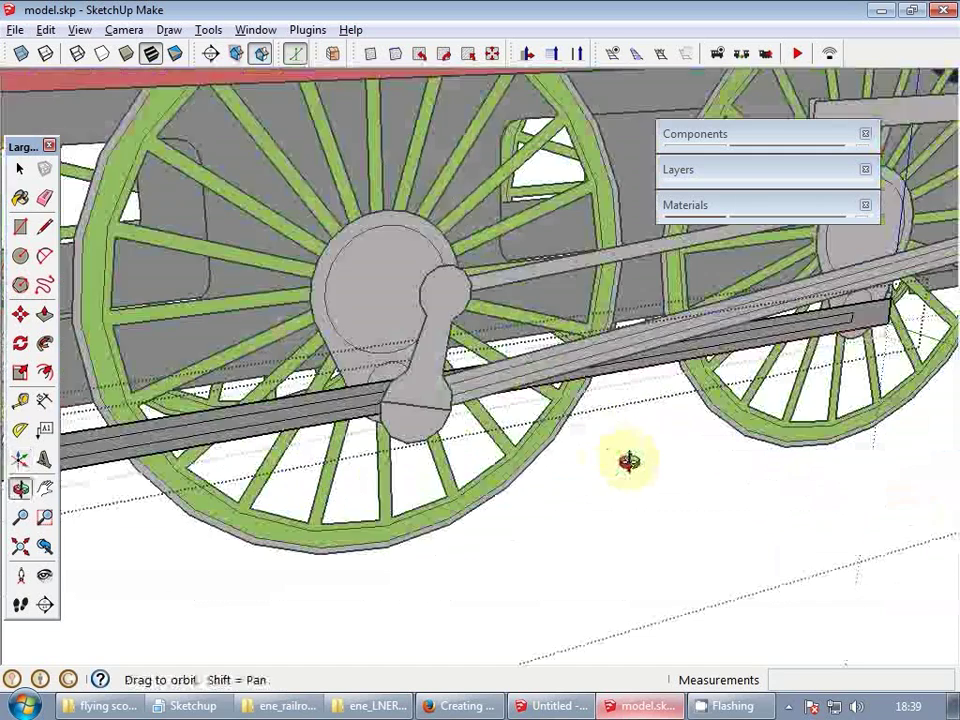
{"action": "left_click", "coordinate": [510, 408]}
{"action": "middle_click_drag", "start_coordinate": [521, 407], "coordinate": [604, 392]}
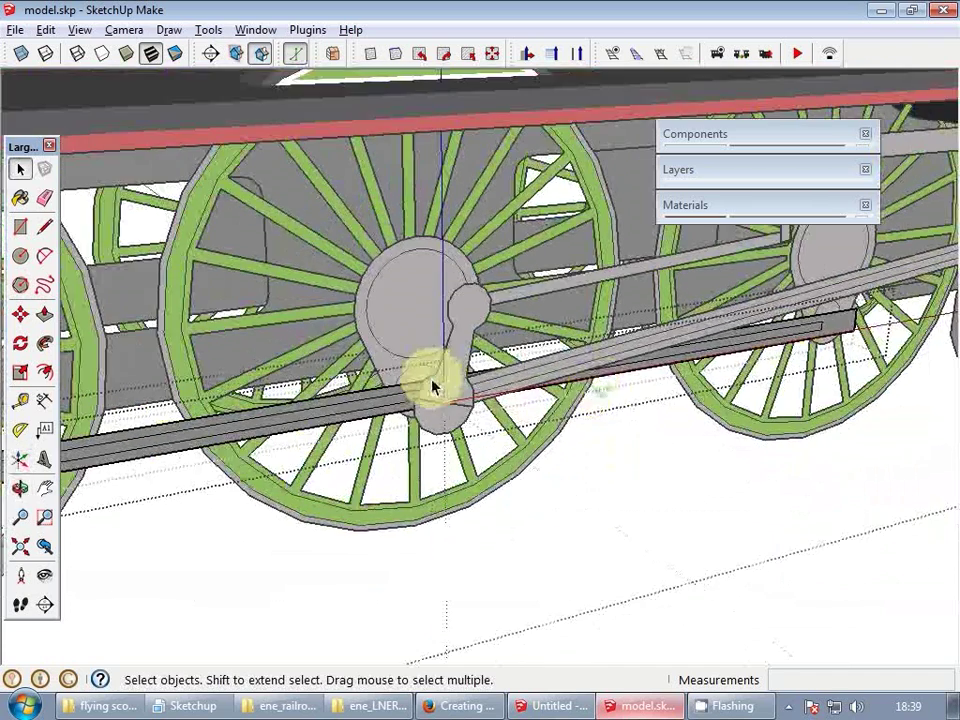
- Redefine the coupling rod's axes at the same origin with green pointing outward from the wheel and blue downward, and leave the rod's editing
{"action": "scroll", "coordinate": [432, 388], "scroll_direction": "up", "scroll_amount": 3}
{"action": "scroll", "coordinate": [452, 439], "scroll_direction": "up", "scroll_amount": 2}
{"action": "middle_click_drag", "start_coordinate": [452, 439], "coordinate": [485, 542]}
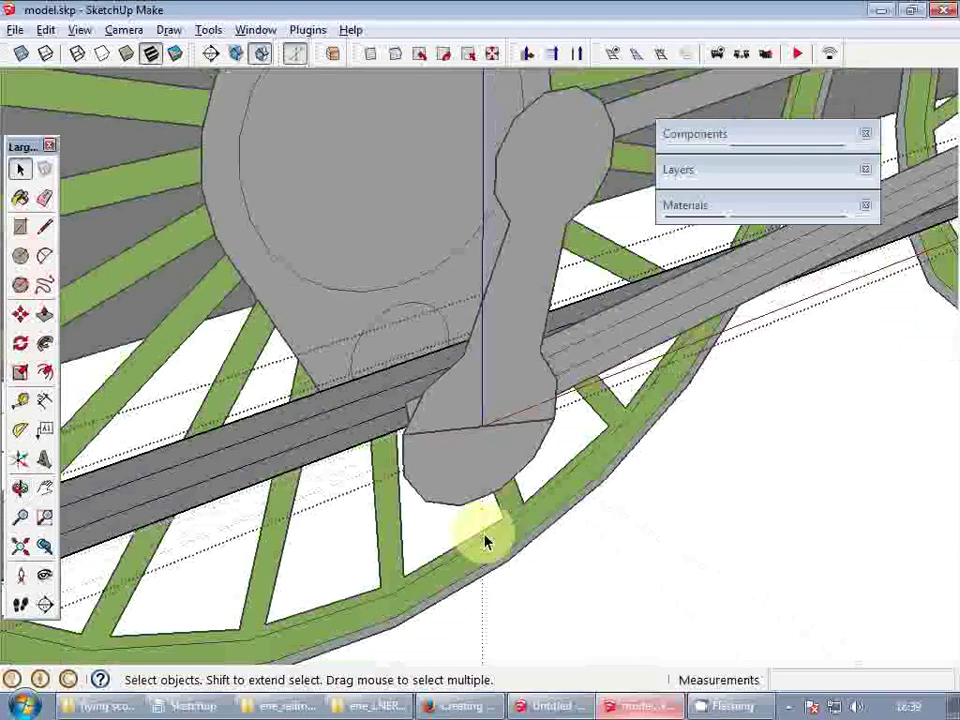
{"action": "right_click", "coordinate": [516, 418]}
{"action": "left_click", "coordinate": [542, 428]}
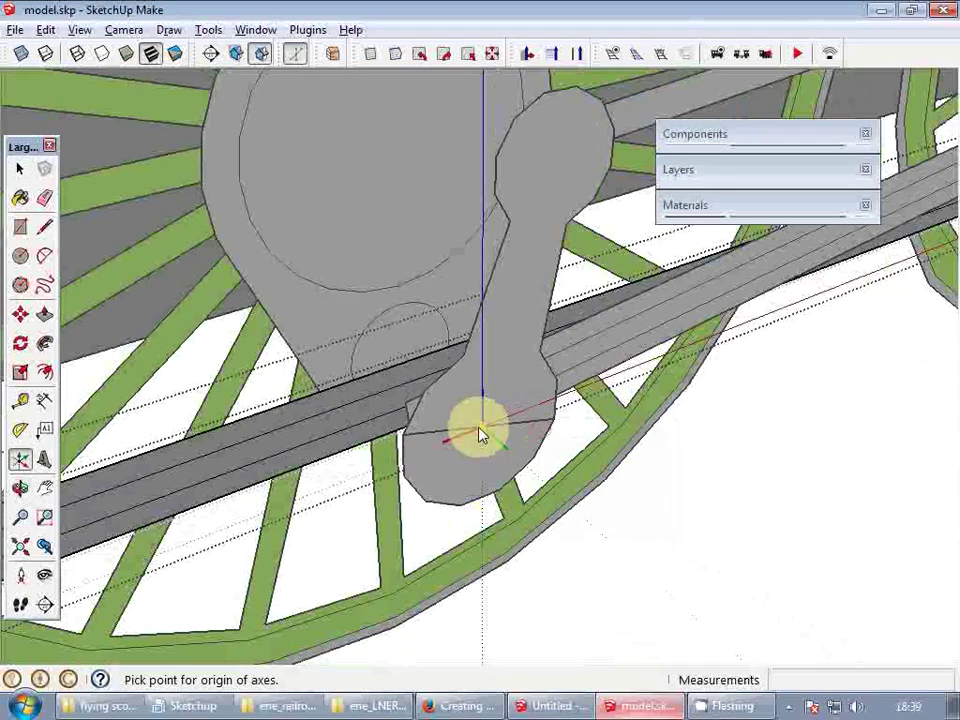
{"action": "left_click", "coordinate": [481, 433]}
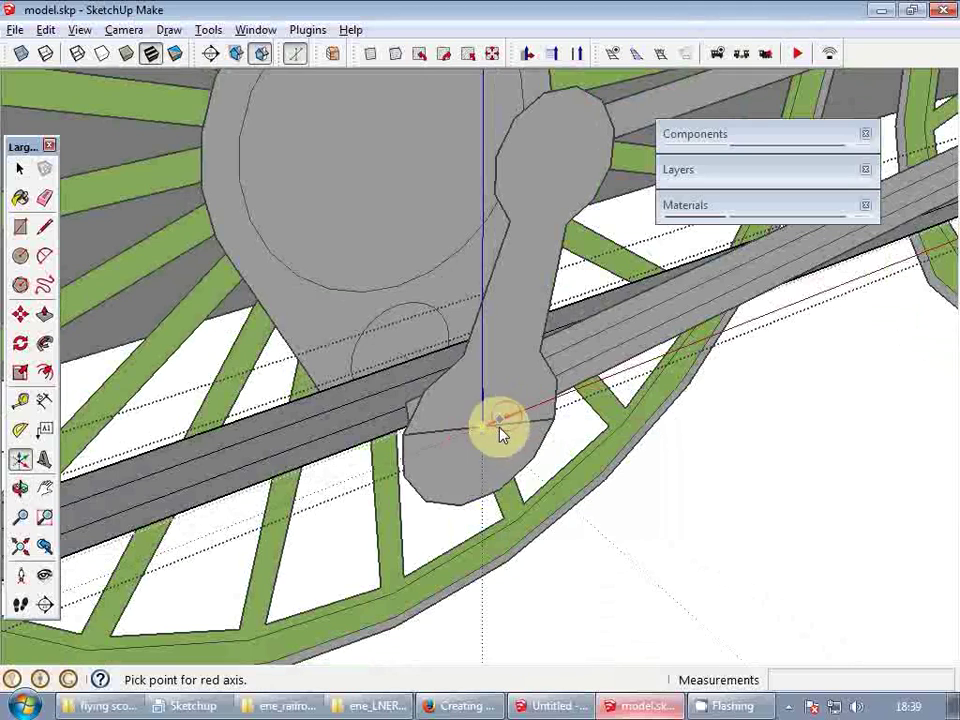
{"action": "left_click", "coordinate": [497, 428]}
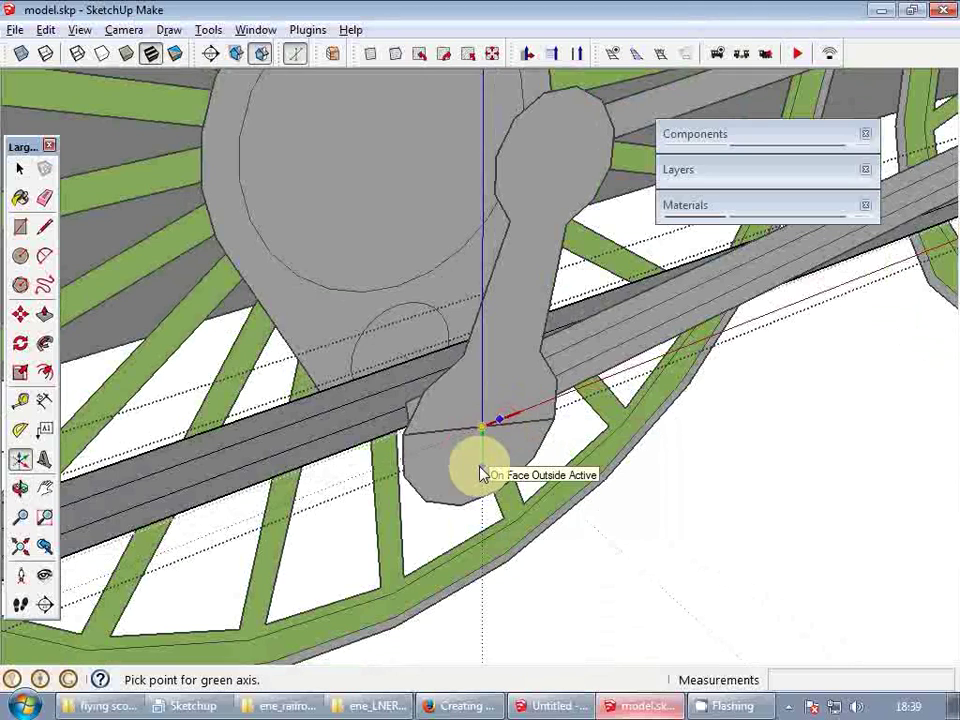
{"action": "left_click", "coordinate": [613, 538]}
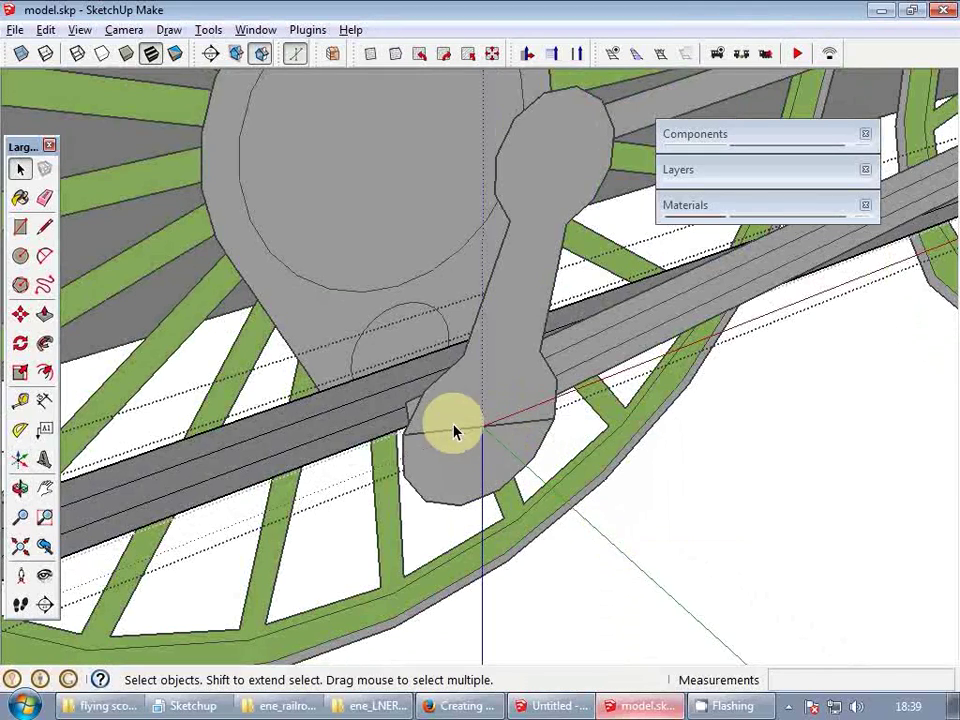
{"action": "scroll", "coordinate": [453, 430], "scroll_direction": "down", "scroll_amount": 10}
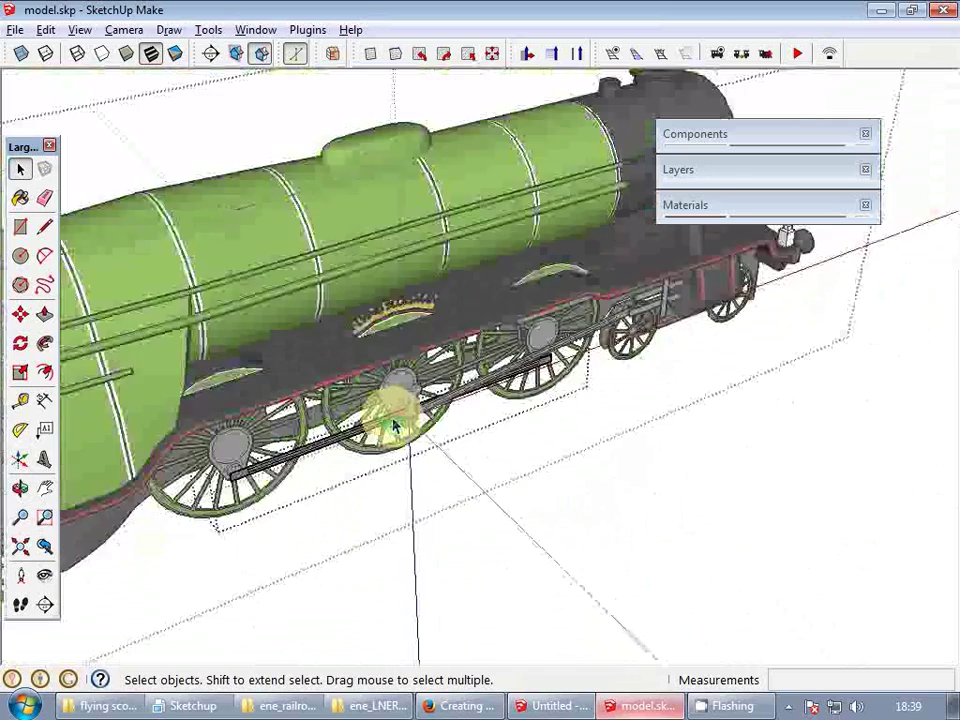
{"action": "scroll", "coordinate": [395, 425], "scroll_direction": "up", "scroll_amount": 8}
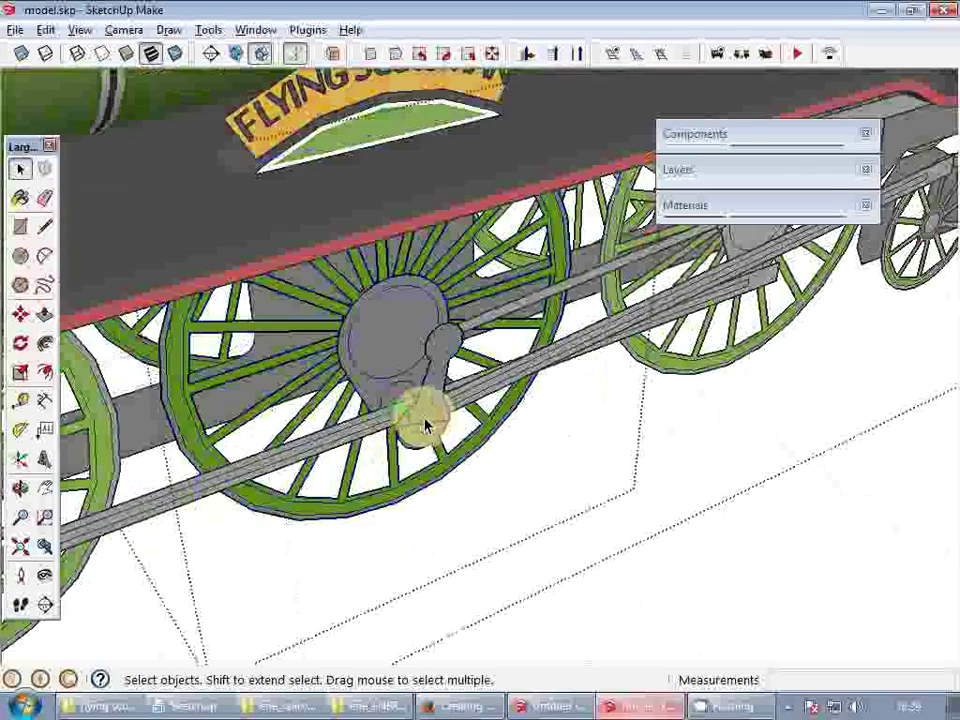
- Reopen the long coupling rod and redefine its axes at the crank line's midpoint, with red reversed and green pointing inward toward the wheel
{"action": "scroll", "coordinate": [340, 441], "scroll_direction": "up", "scroll_amount": 2}
{"action": "left_click", "coordinate": [340, 441]}
{"action": "double_click", "coordinate": [339, 441]}
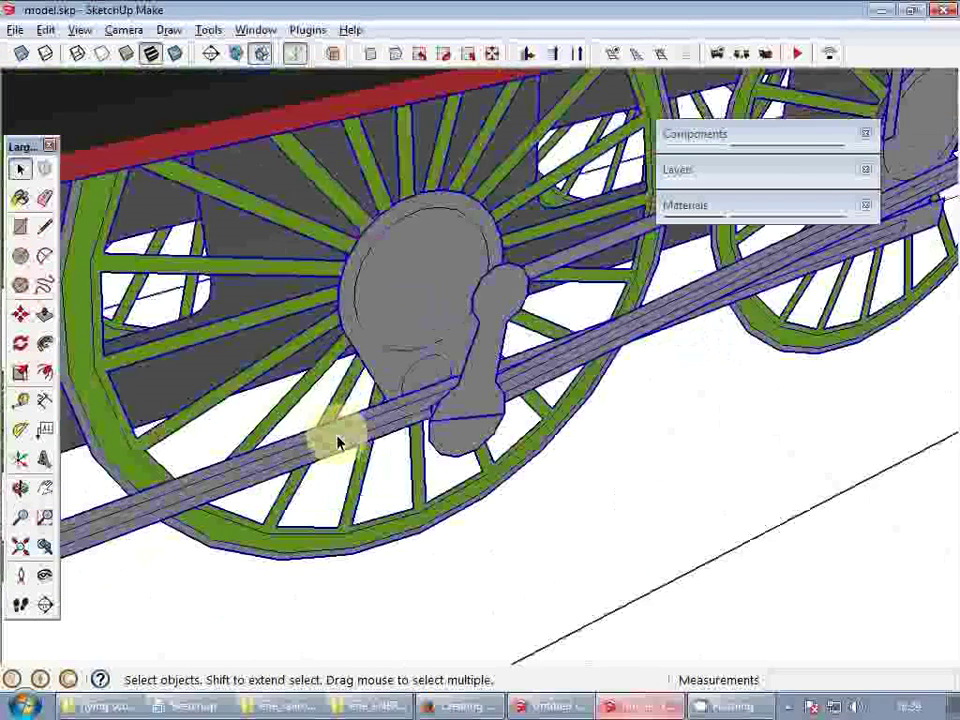
{"action": "left_click", "coordinate": [369, 434]}
{"action": "double_click", "coordinate": [371, 434]}
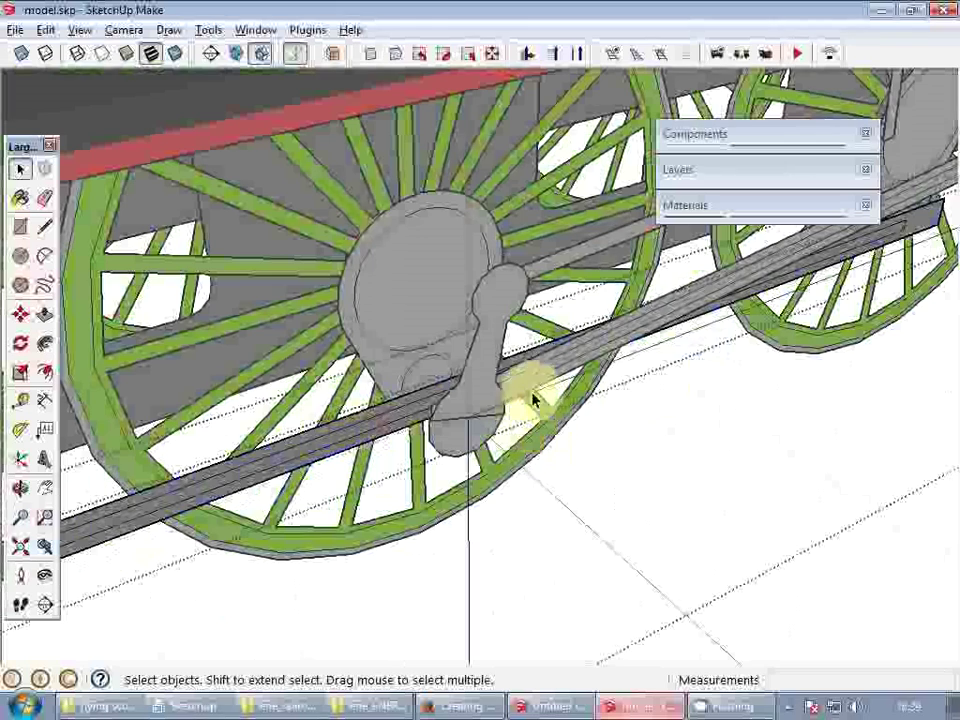
{"action": "right_click", "coordinate": [648, 352]}
{"action": "right_click", "coordinate": [640, 360]}
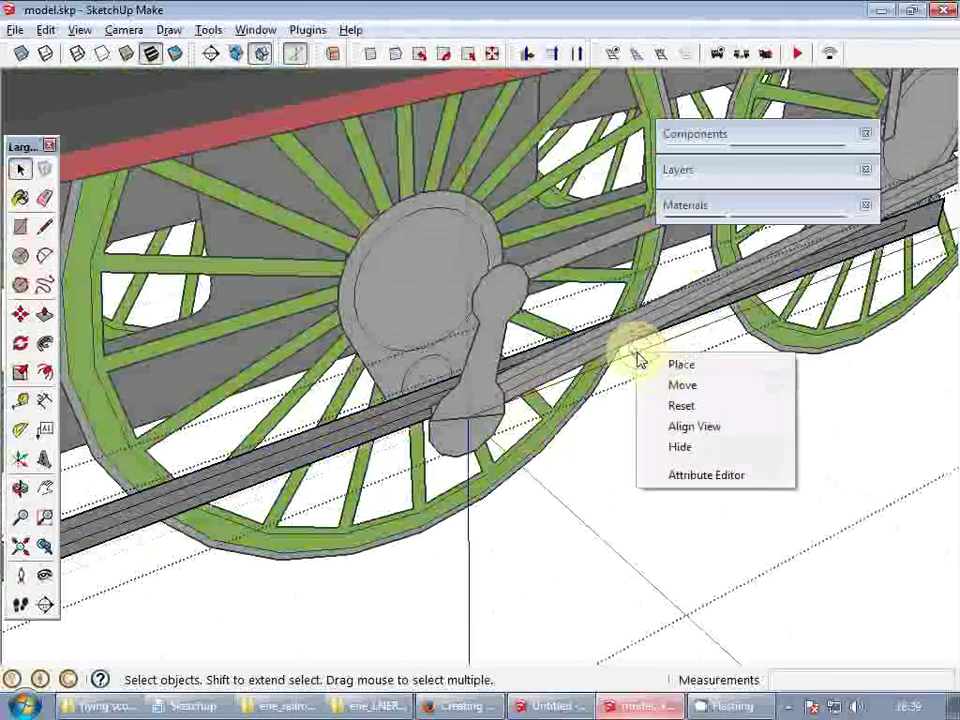
{"action": "left_click", "coordinate": [656, 364]}
{"action": "left_click", "coordinate": [467, 429]}
{"action": "scroll", "coordinate": [467, 429], "scroll_direction": "up", "scroll_amount": 1}
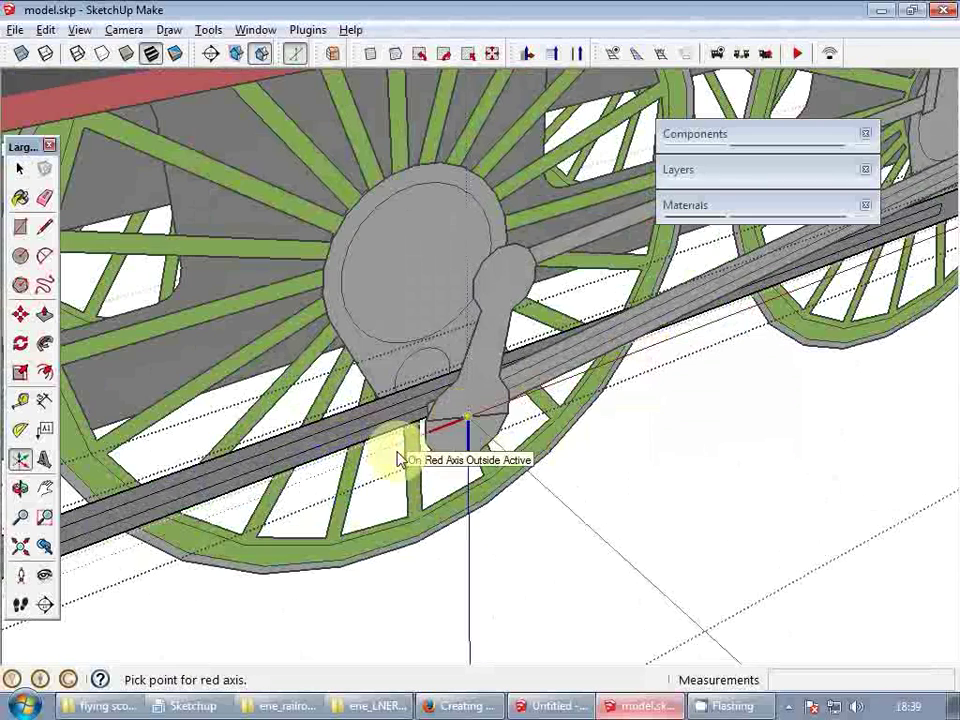
{"action": "scroll", "coordinate": [432, 388], "scroll_direction": "up", "scroll_amount": 3}
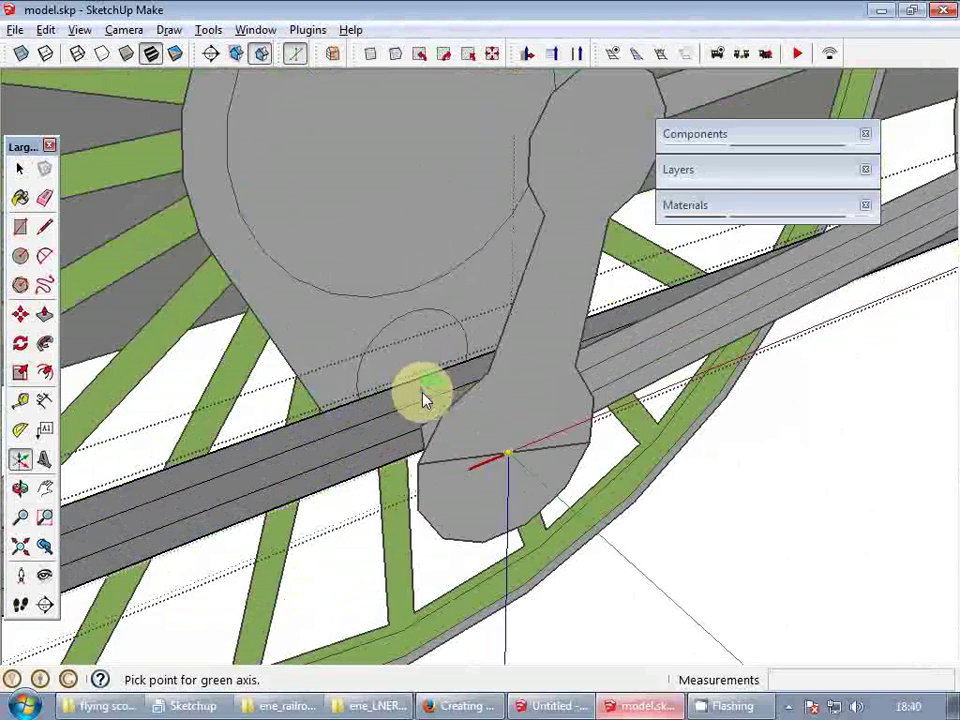
{"action": "middle_click_drag", "start_coordinate": [424, 390], "coordinate": [540, 463]}
{"action": "left_click", "coordinate": [437, 408]}
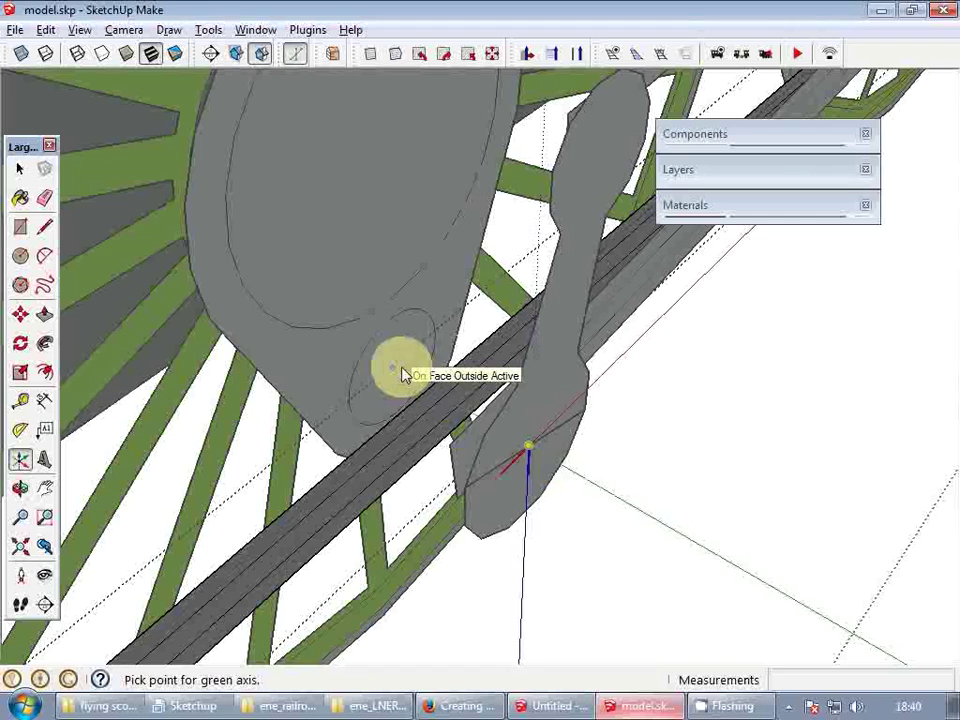
{"action": "key", "text": "space"}
{"action": "scroll", "coordinate": [546, 388], "scroll_direction": "down", "scroll_amount": 4}
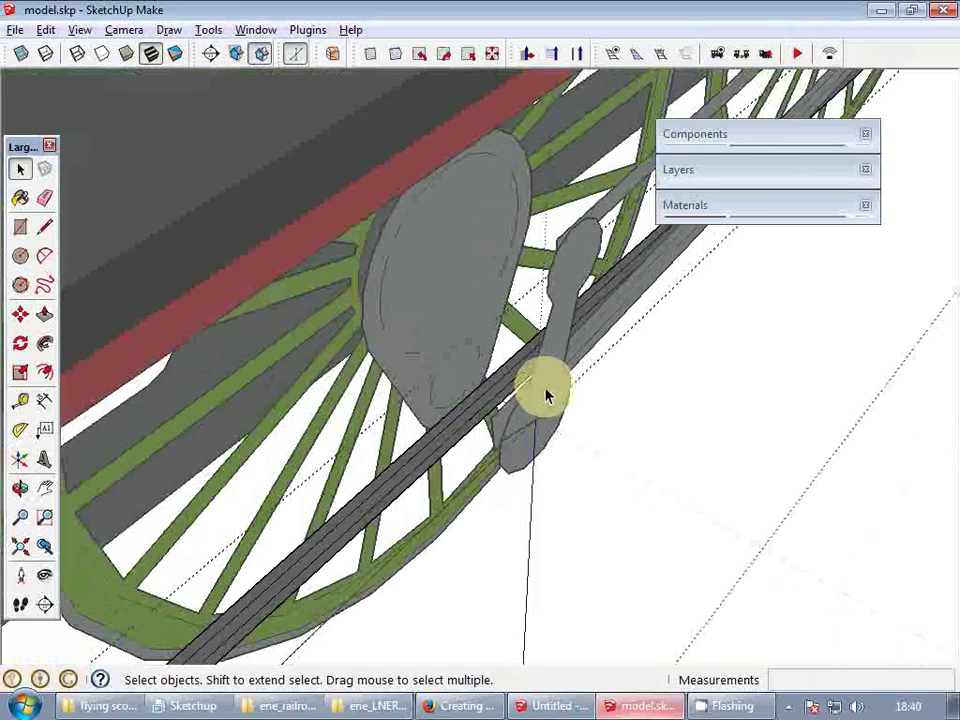
- Leave the rod's editing and draw a vertical line about 0.345 m long upward from the midpoint of the line across the crank
{"action": "scroll", "coordinate": [546, 395], "scroll_direction": "up", "scroll_amount": 2}
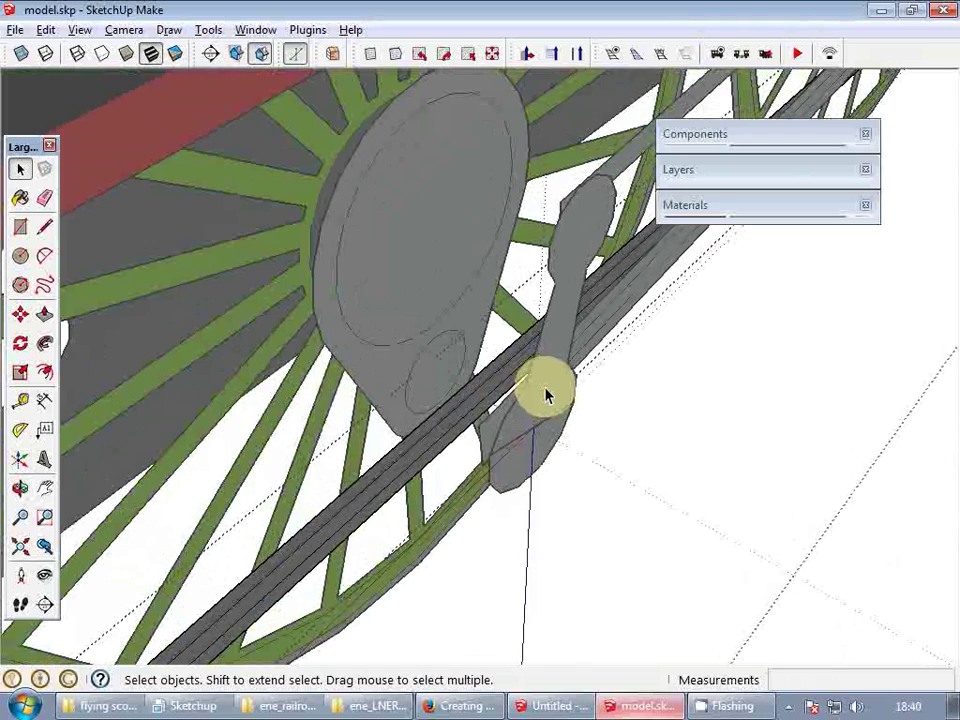
{"action": "scroll", "coordinate": [545, 395], "scroll_direction": "up", "scroll_amount": 2}
{"action": "mouse_move", "coordinate": [545, 395]}
{"action": "middle_mouse_down"}
{"action": "mouse_move", "coordinate": [471, 392]}
{"action": "mouse_move", "coordinate": [452, 347]}
{"action": "mouse_move", "coordinate": [492, 305]}
{"action": "mouse_move", "coordinate": [493, 336]}
{"action": "middle_mouse_up"}
{"action": "key", "text": "l"}
{"action": "left_click", "coordinate": [511, 435]}
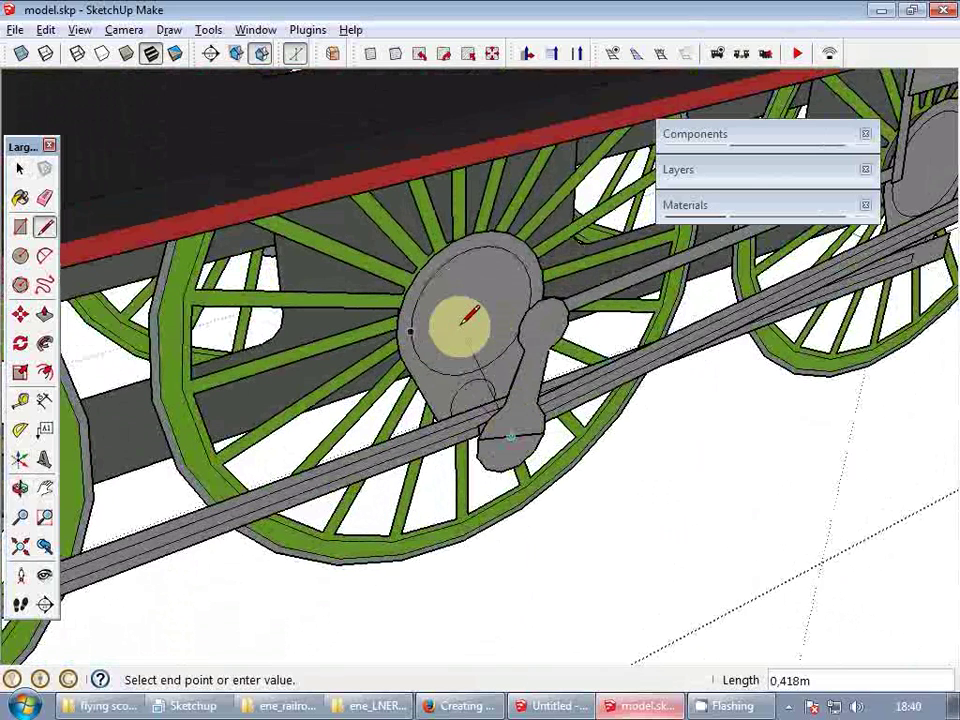
{"action": "scroll", "coordinate": [463, 328], "scroll_direction": "up", "scroll_amount": 1}
{"action": "key", "text": "Up"}
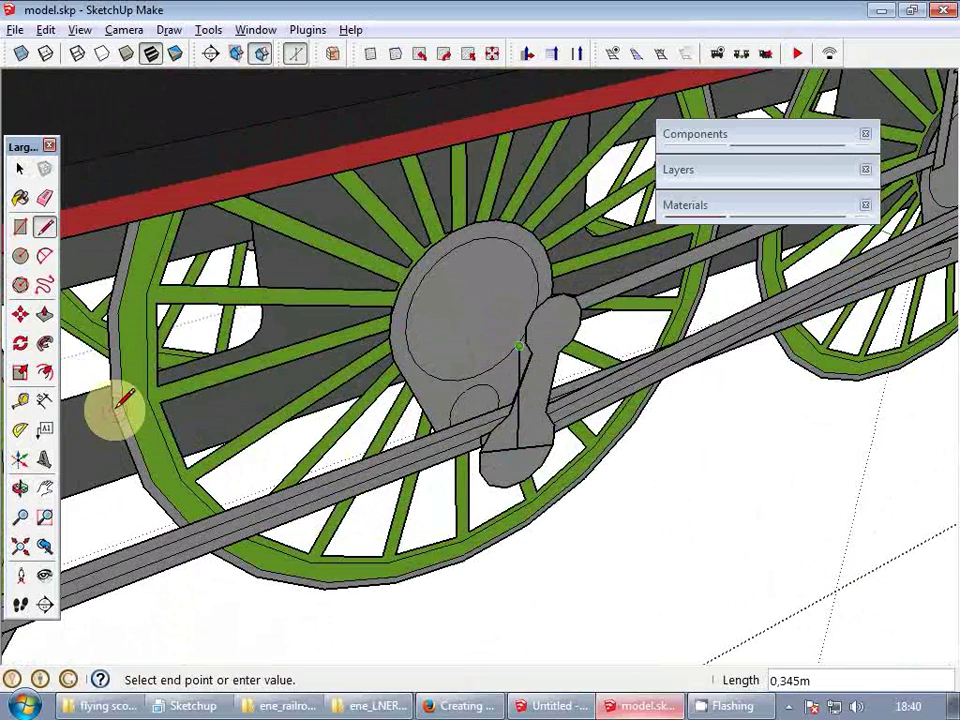
{"action": "left_click", "coordinate": [45, 488]}
{"action": "scroll", "coordinate": [447, 332], "scroll_direction": "down", "scroll_amount": 2}
{"action": "middle_click_drag", "start_coordinate": [579, 372], "coordinate": [377, 377]}
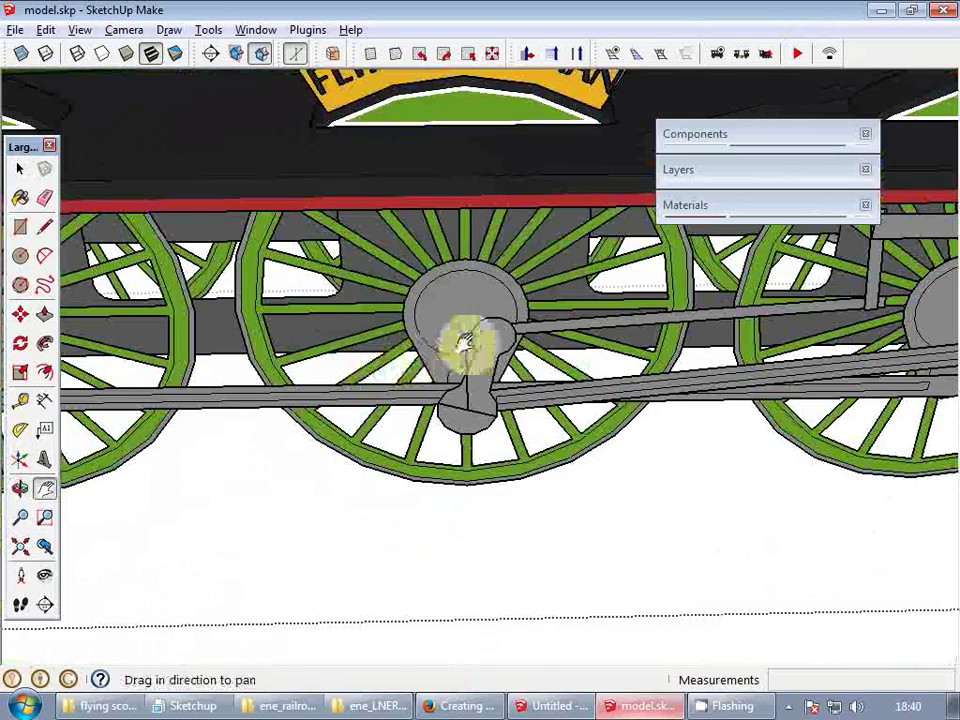
{"action": "left_click_drag", "start_coordinate": [465, 343], "coordinate": [534, 379]}
- Add an "ene_railroad_mechanic" attribute dictionary with a motion_type key to the long coupling rod and begin its value with a quotation mark
{"action": "key", "text": "space"}
{"action": "right_click", "coordinate": [472, 425]}
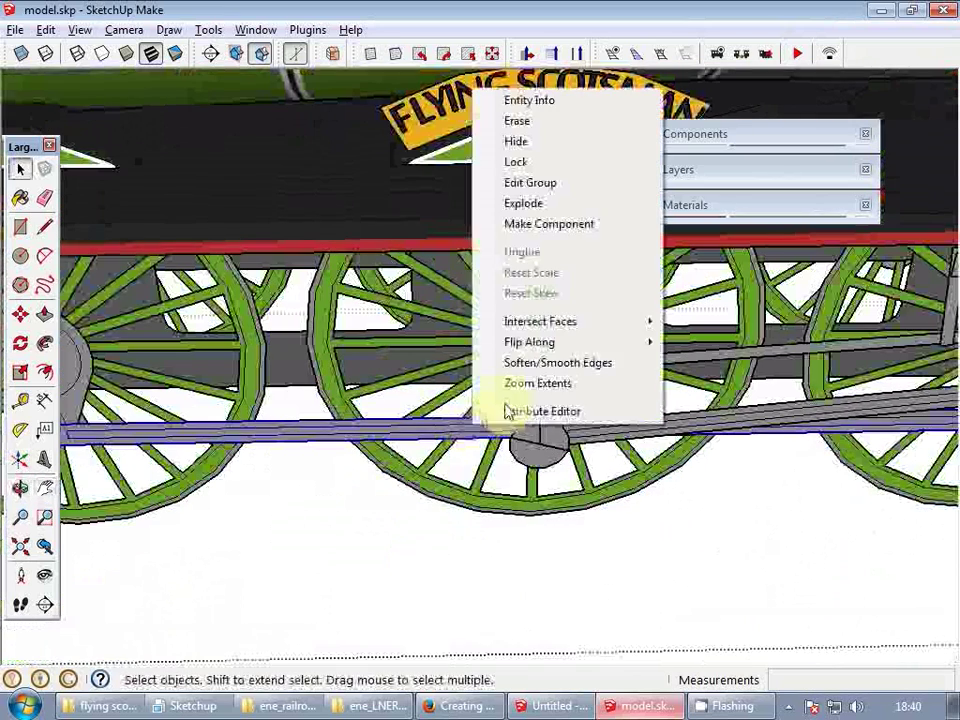
{"action": "left_click", "coordinate": [555, 410]}
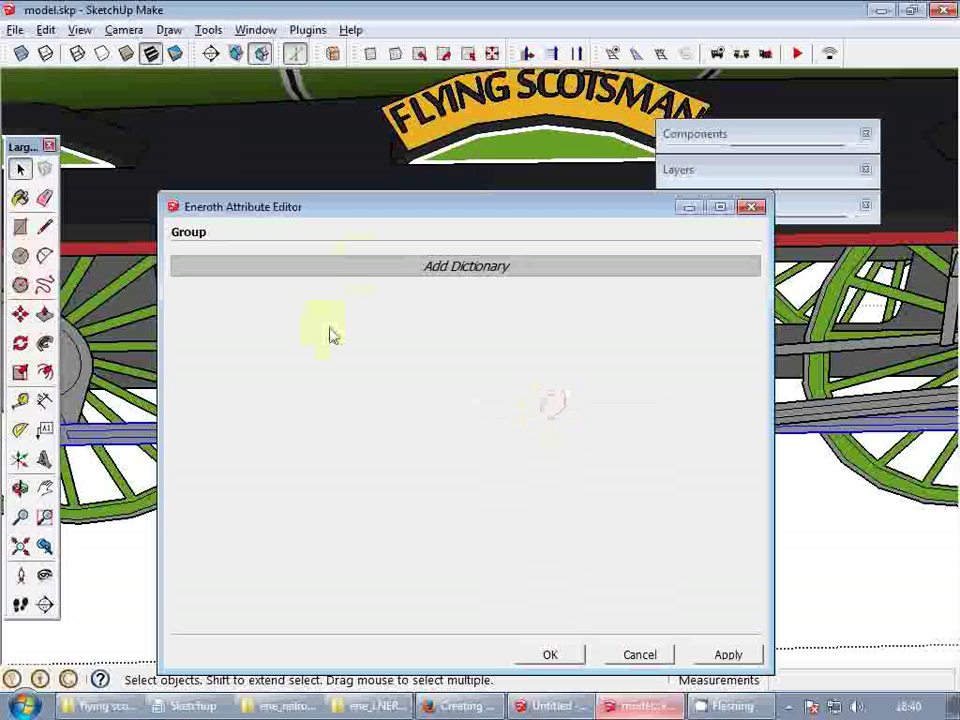
{"action": "left_click", "coordinate": [363, 265]}
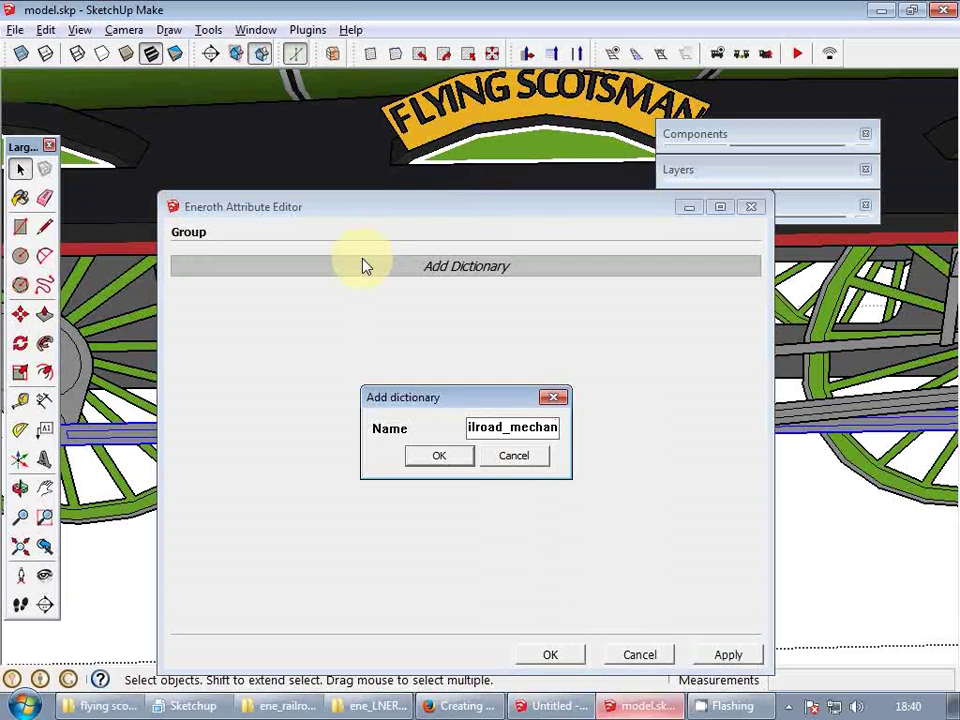
{"action": "key", "text": "Return"}
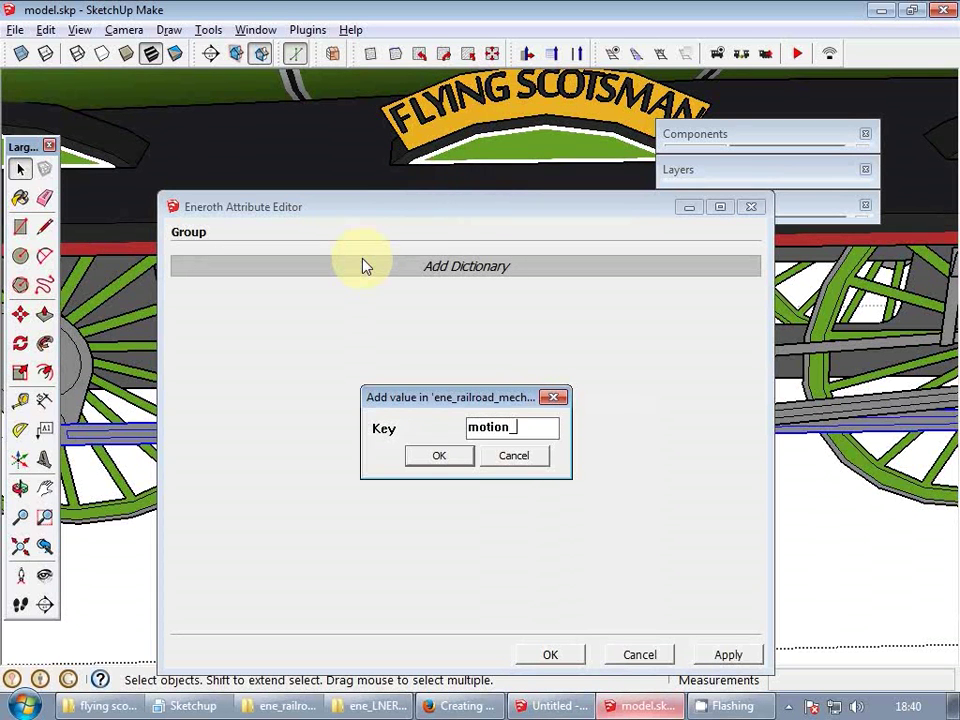
{"action": "key", "text": "Return"}
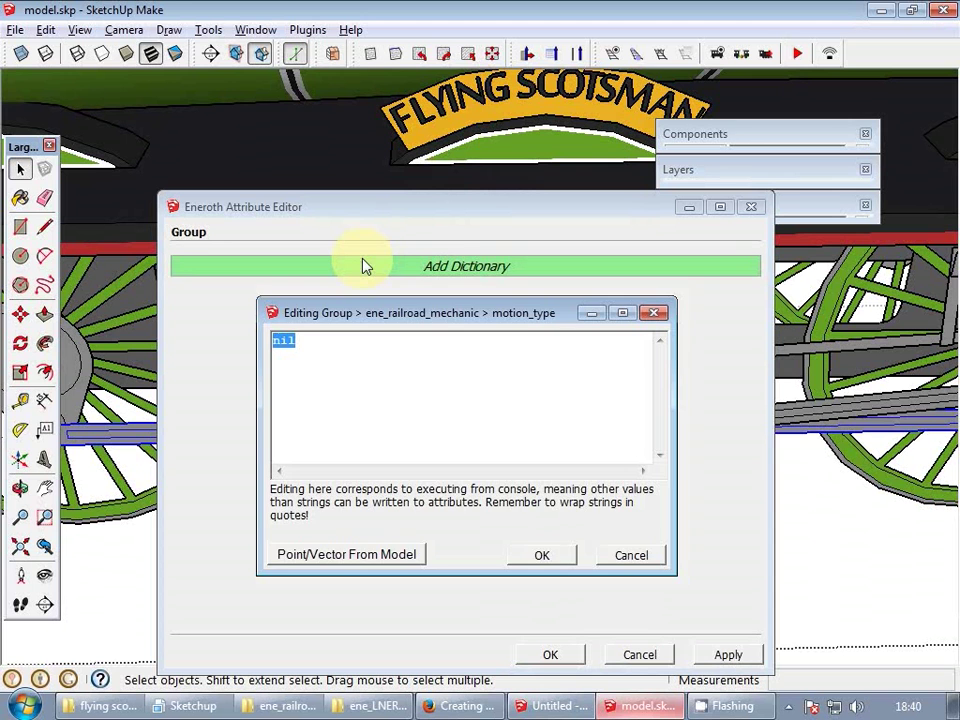
{"action": "type", "text": "\""}
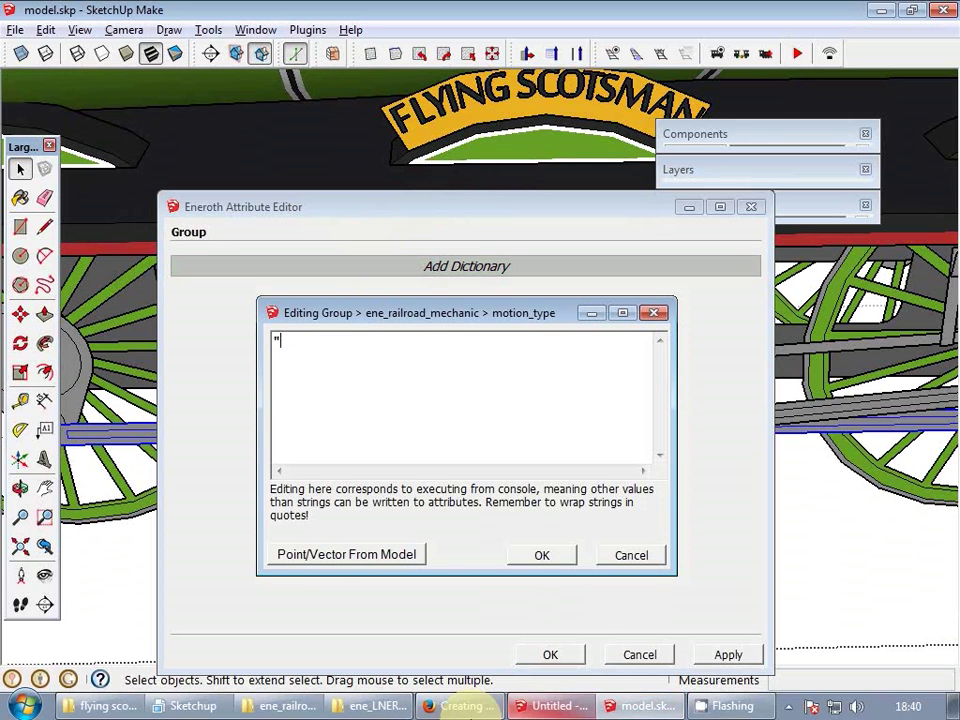
- Switch to the rolling stock documentation in Firefox and copy the motion name translation_circular from its heading
{"action": "left_click", "coordinate": [456, 712]}
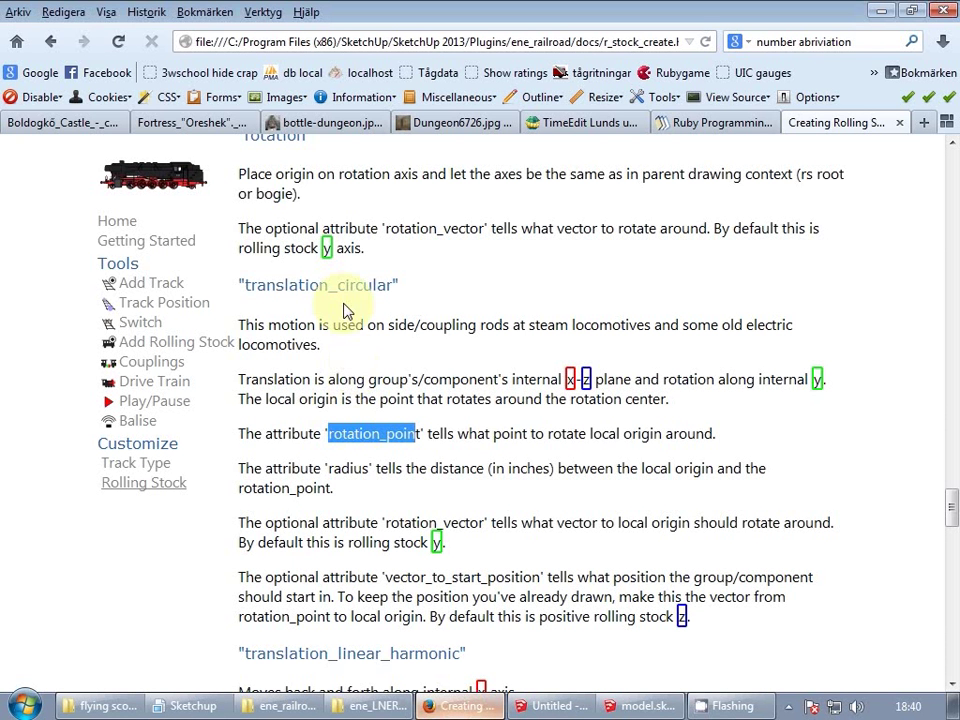
{"action": "left_click", "coordinate": [243, 281]}
{"action": "left_click_drag", "start_coordinate": [245, 282], "coordinate": [395, 285]}
{"action": "key", "text": "ctrl+c"}
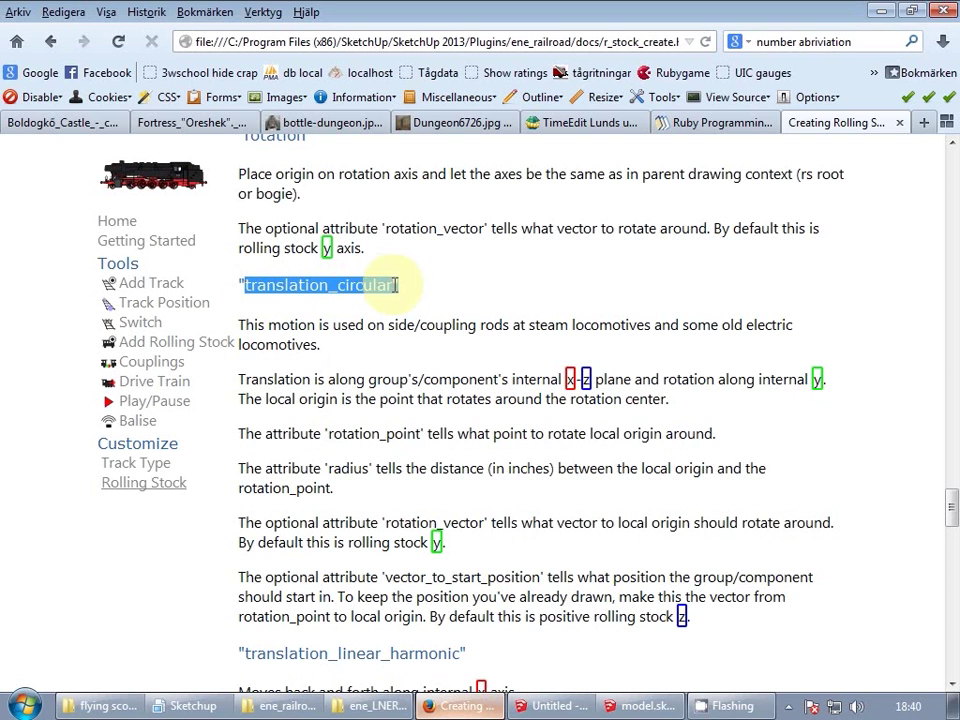
- Return to the model.skp window, set the rod's motion_type to "translation_circular", and confirm the attribute changes
{"action": "left_click", "coordinate": [640, 706]}
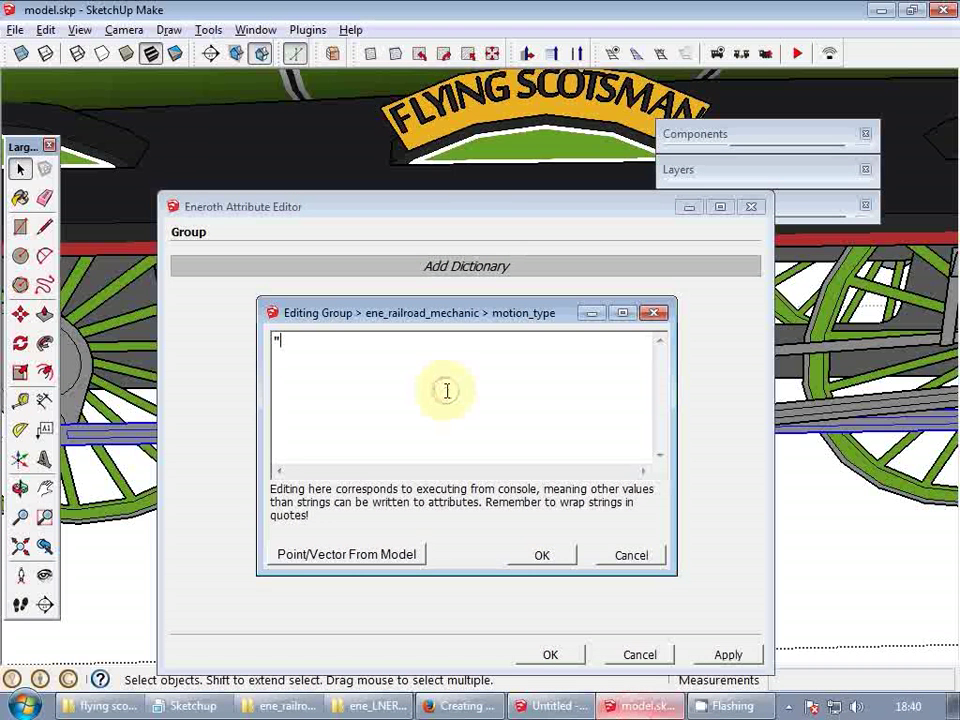
{"action": "key", "text": "alt+Tab"}
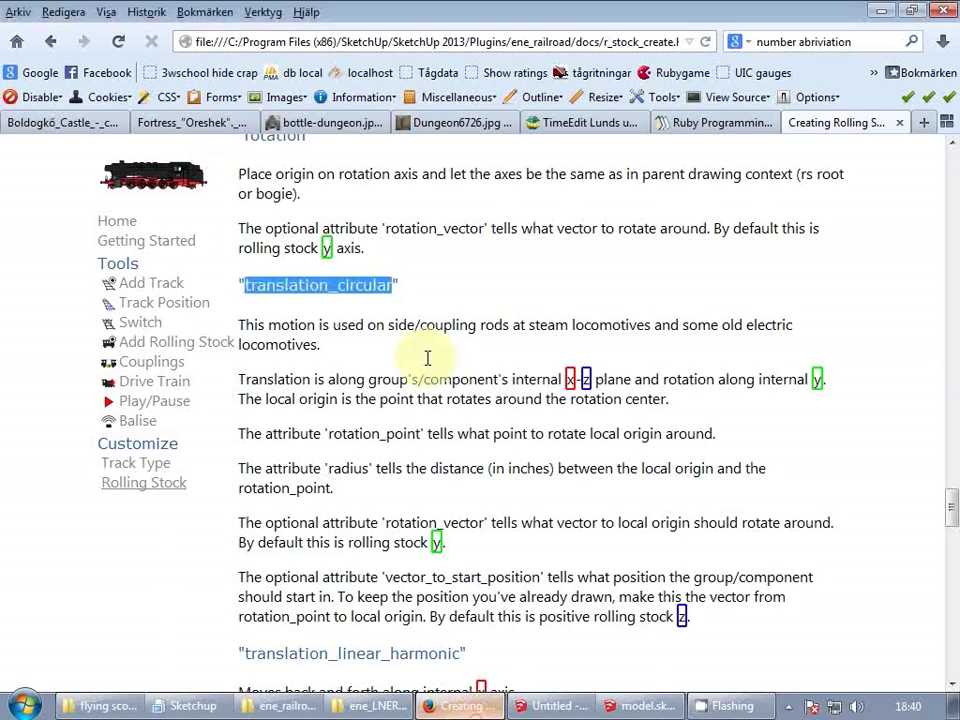
{"action": "key", "text": "alt+Tab"}
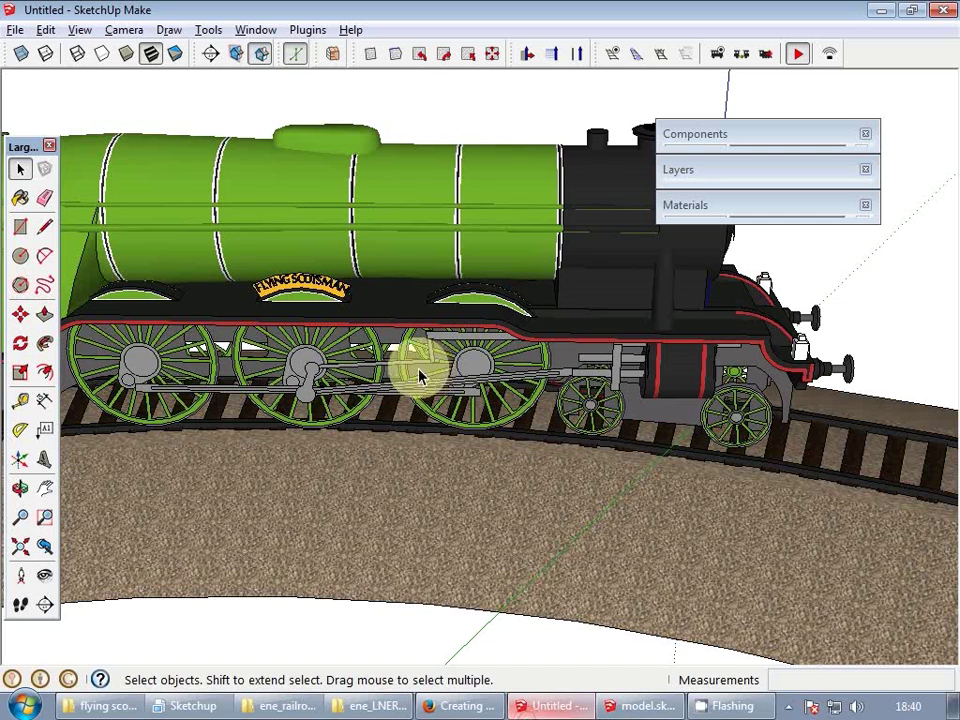
{"action": "left_click", "coordinate": [628, 706]}
{"action": "type", "text": "\""}
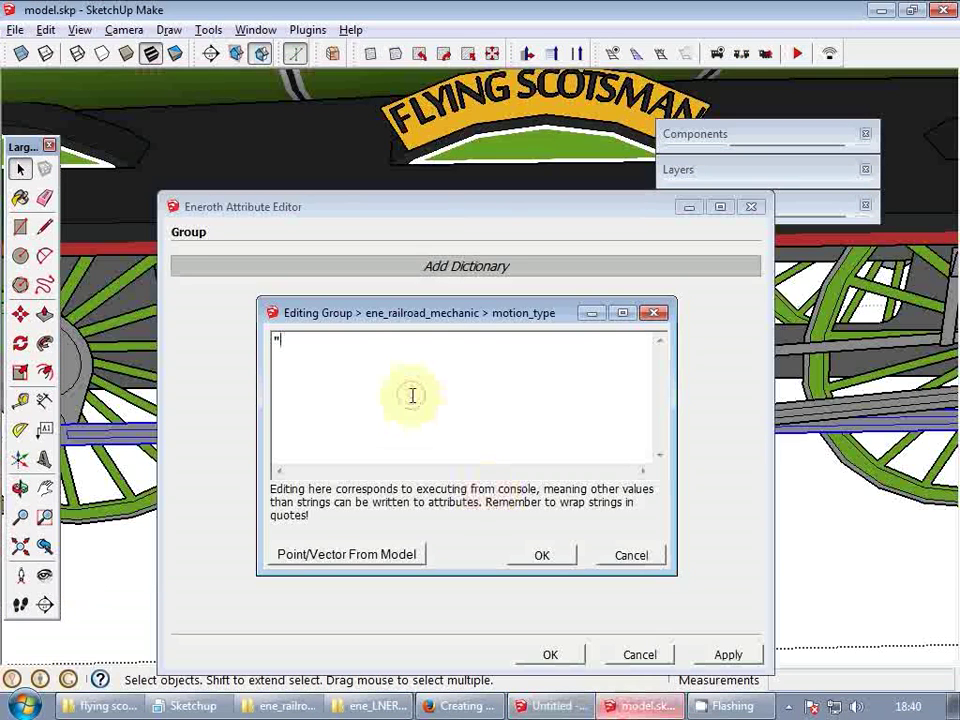
{"action": "type", "text": "translation_circular\""}
{"action": "left_click", "coordinate": [548, 556]}
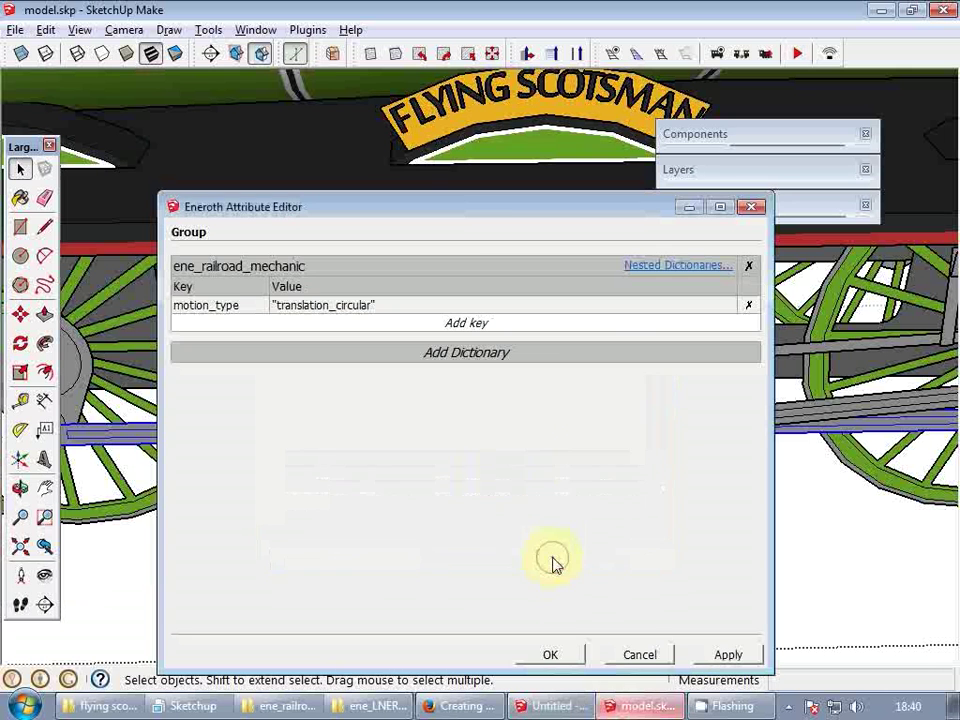
{"action": "left_click", "coordinate": [551, 657]}
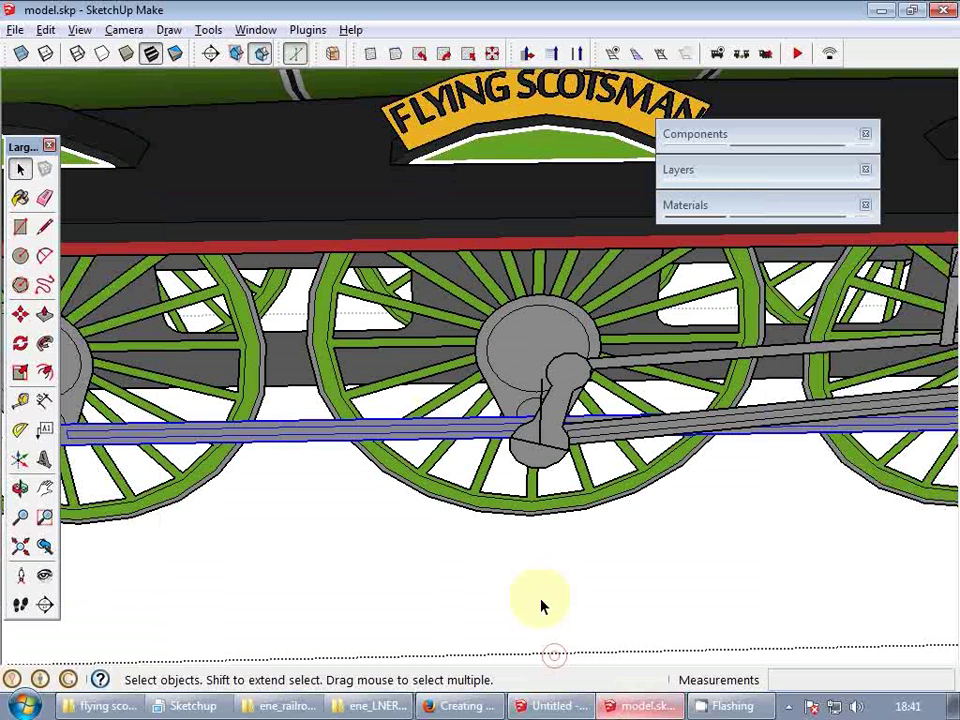
- Look up the cycle value in the middle driving wheelset's attributes and close the attribute editor without saving
{"action": "left_click", "coordinate": [332, 317]}
{"action": "right_click", "coordinate": [331, 314]}
{"action": "left_click", "coordinate": [388, 613]}
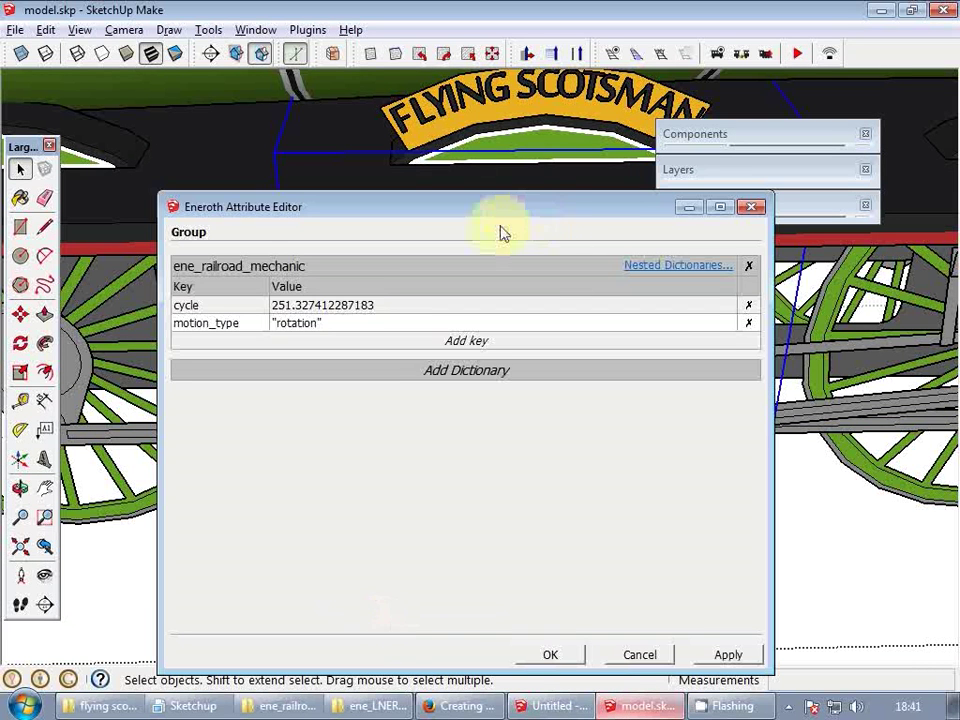
{"action": "double_click", "coordinate": [335, 305]}
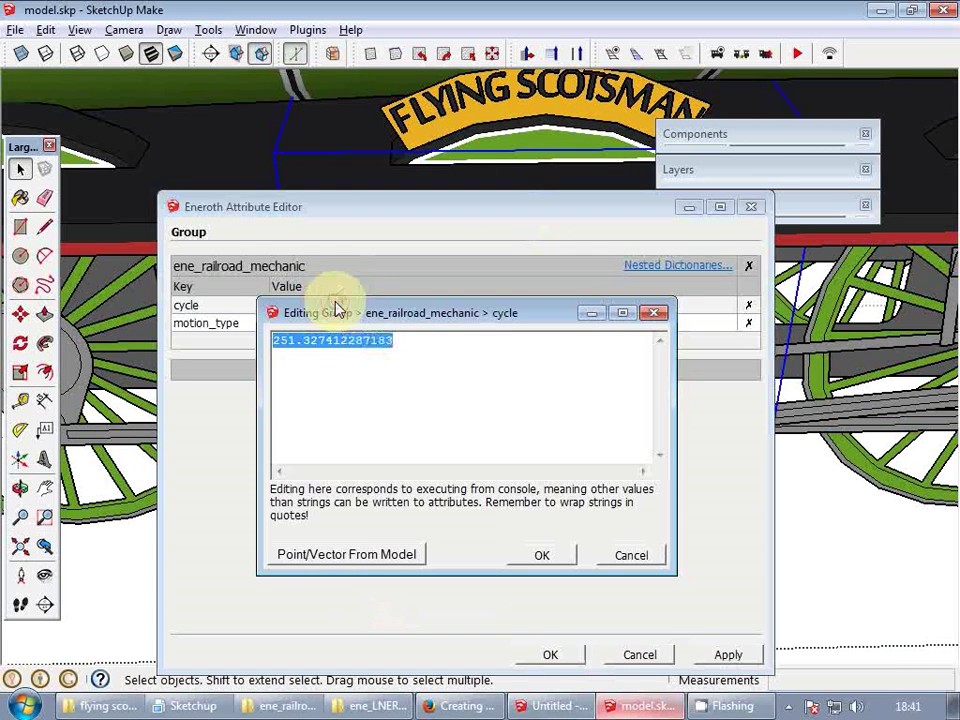
{"action": "left_click", "coordinate": [631, 557]}
{"action": "left_click", "coordinate": [641, 655]}
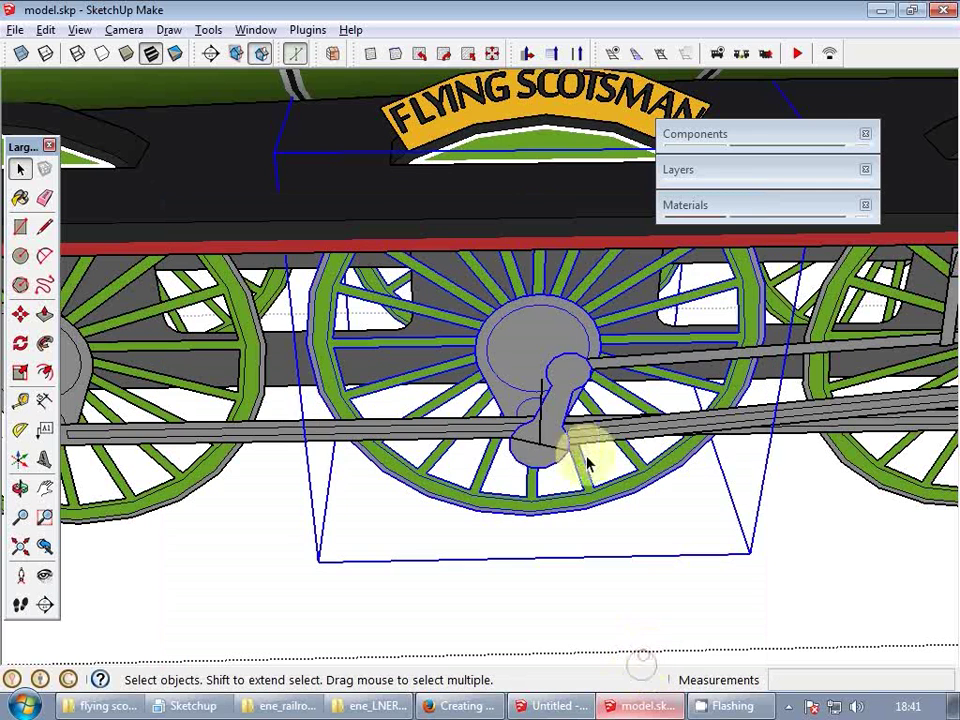
- Add a cycle key to the coupling rod's ene_railroad_mechanic dictionary
{"action": "left_click", "coordinate": [471, 432]}
{"action": "right_click", "coordinate": [471, 428]}
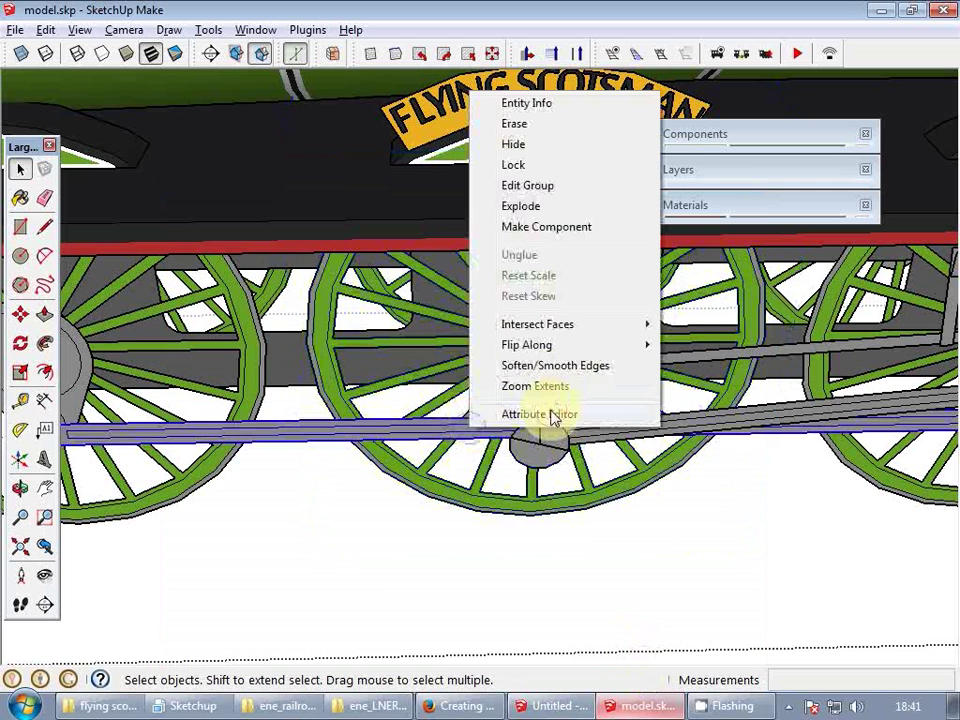
{"action": "left_click", "coordinate": [553, 416]}
{"action": "left_click", "coordinate": [404, 325]}
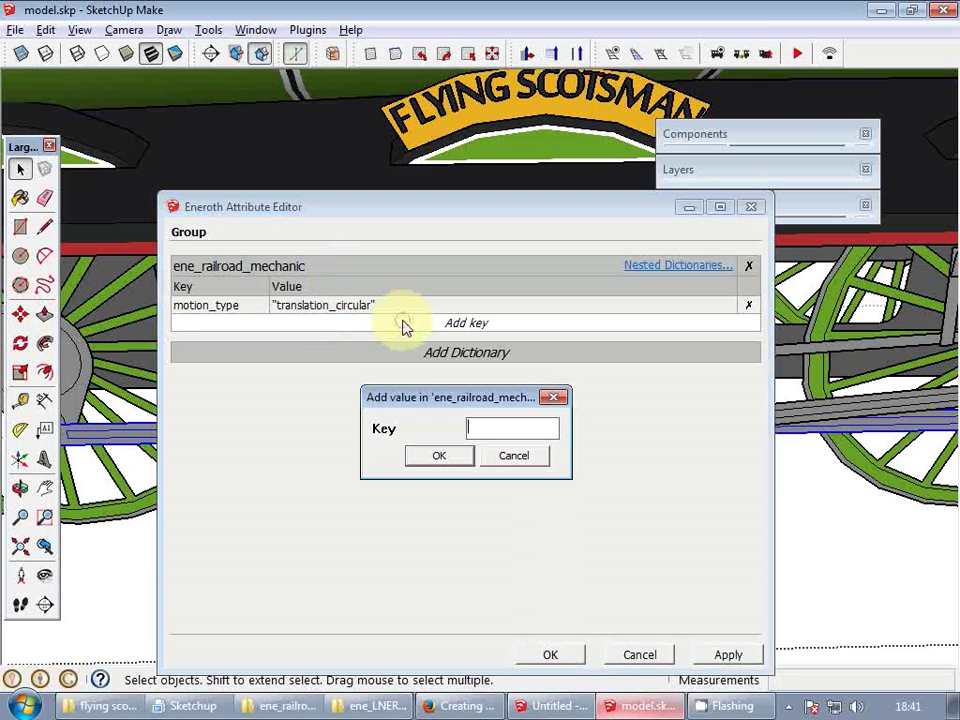
{"action": "key", "text": "Return"}
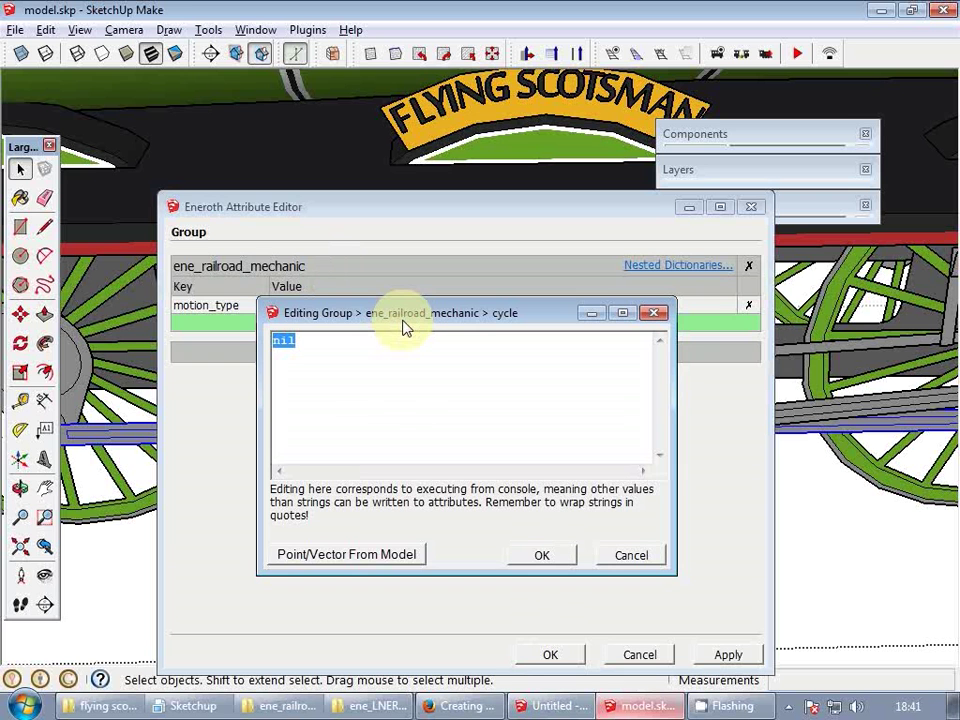
{"action": "key", "text": "ctrl+v"}
{"action": "key", "text": "Tab"}
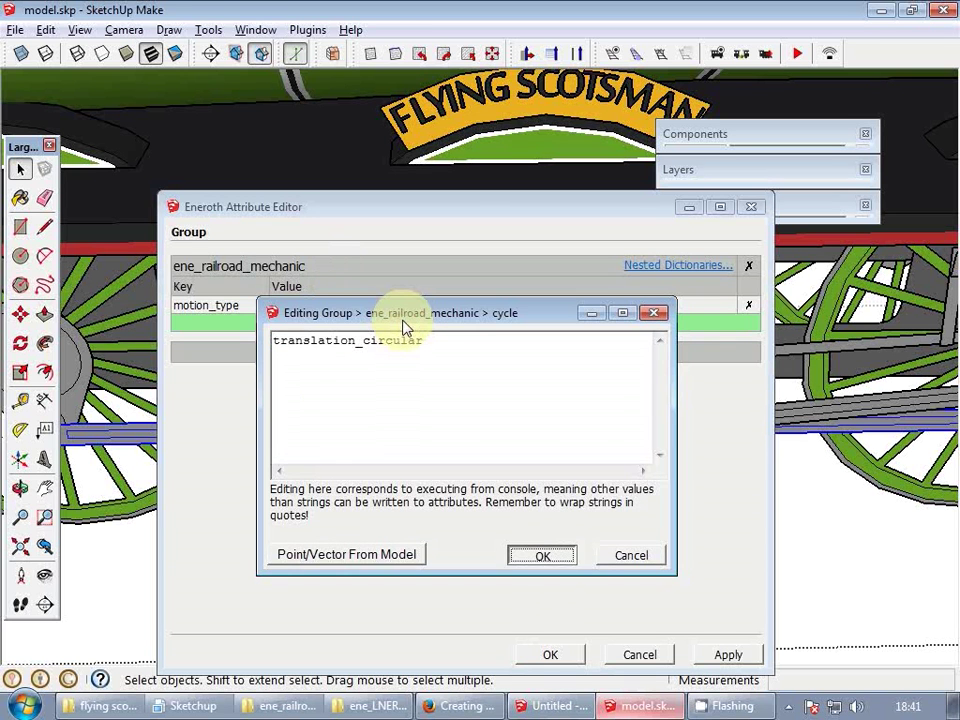
{"action": "key", "text": "Return"}
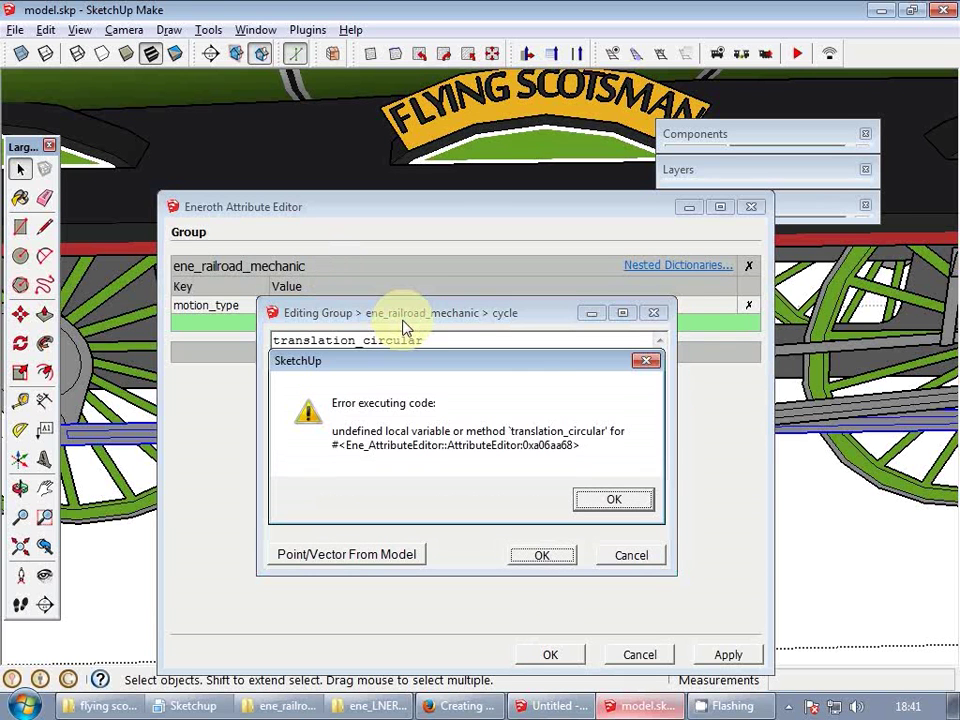
{"action": "left_click", "coordinate": [614, 500]}
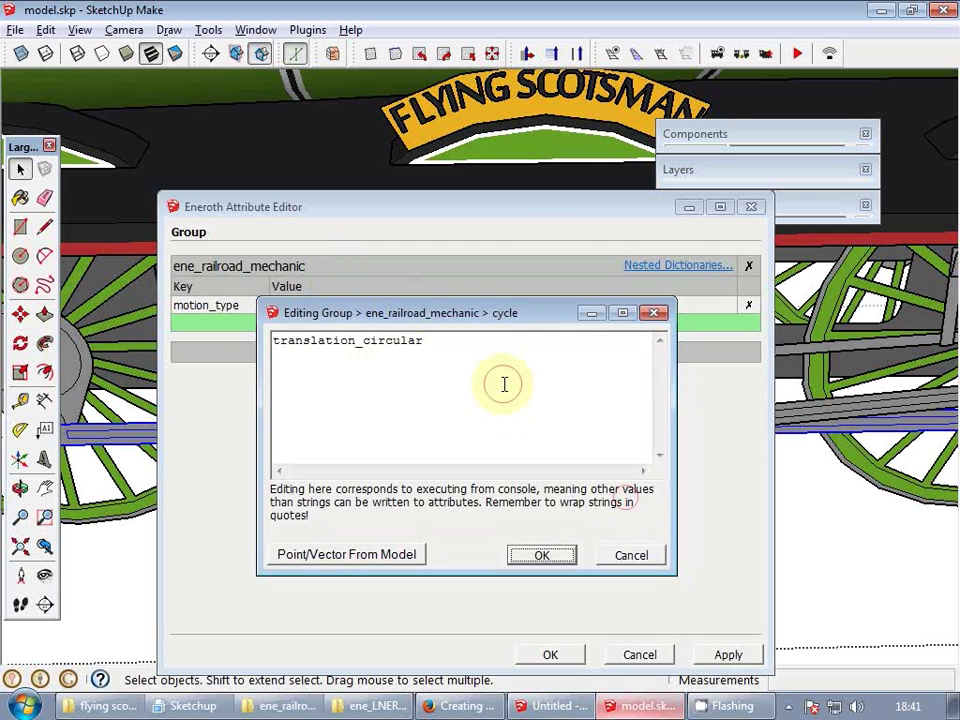
{"action": "left_click_drag", "start_coordinate": [424, 341], "coordinate": [197, 348]}
{"action": "type", "text": "translation_circular"}
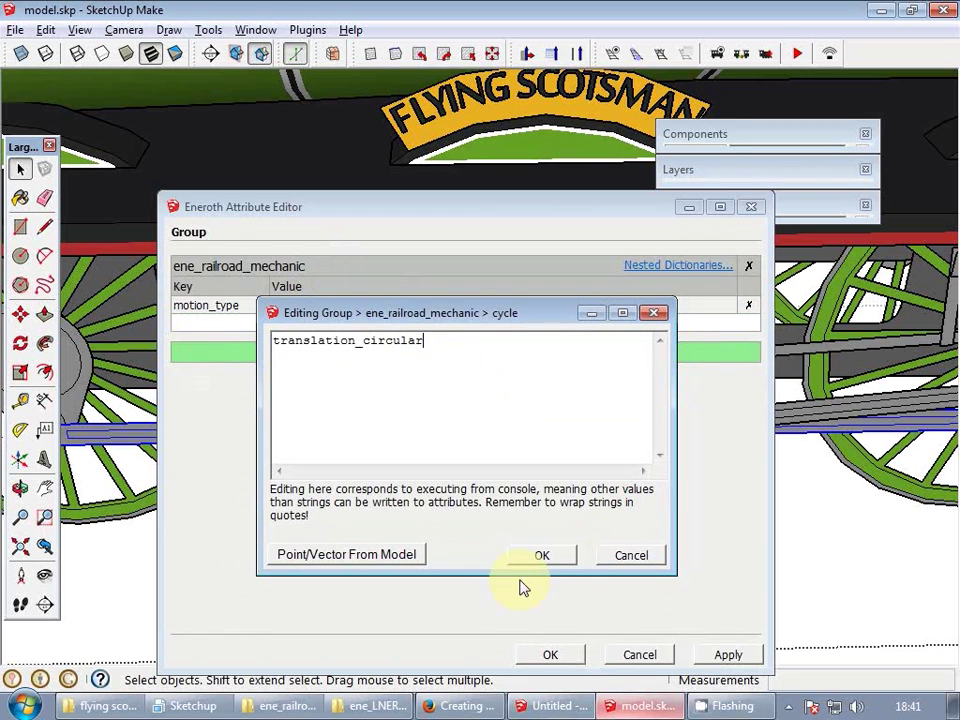
{"action": "left_click", "coordinate": [633, 556]}
{"action": "left_click", "coordinate": [637, 655]}
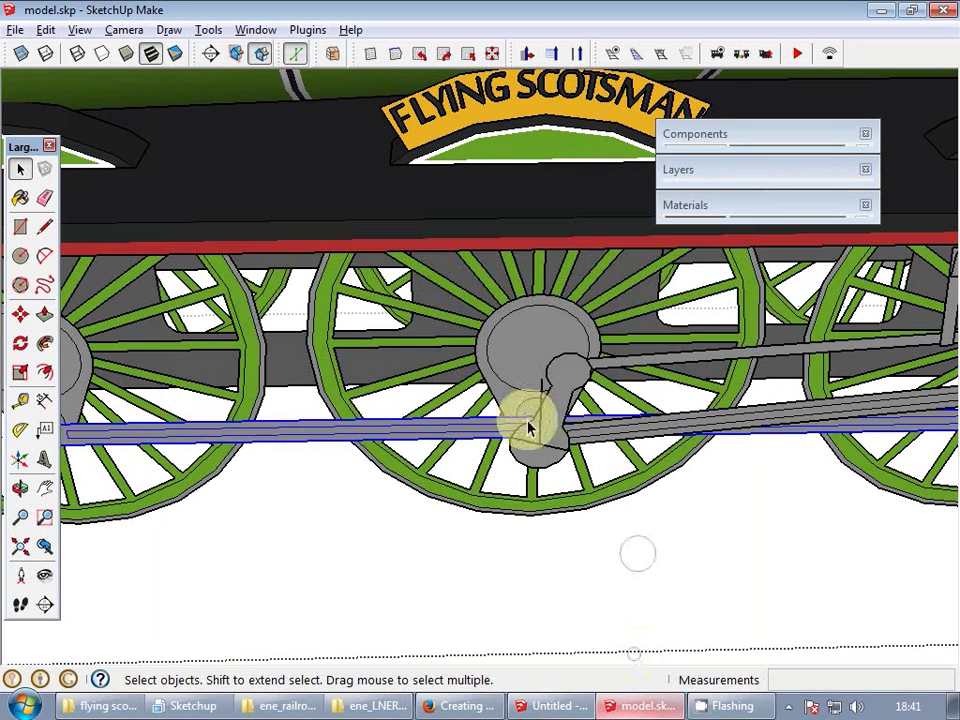
- Copy the cycle value from the middle driving wheelset's ene_railroad_mechanic attributes and close the editor without saving
{"action": "right_click", "coordinate": [521, 388]}
{"action": "left_click", "coordinate": [590, 670]}
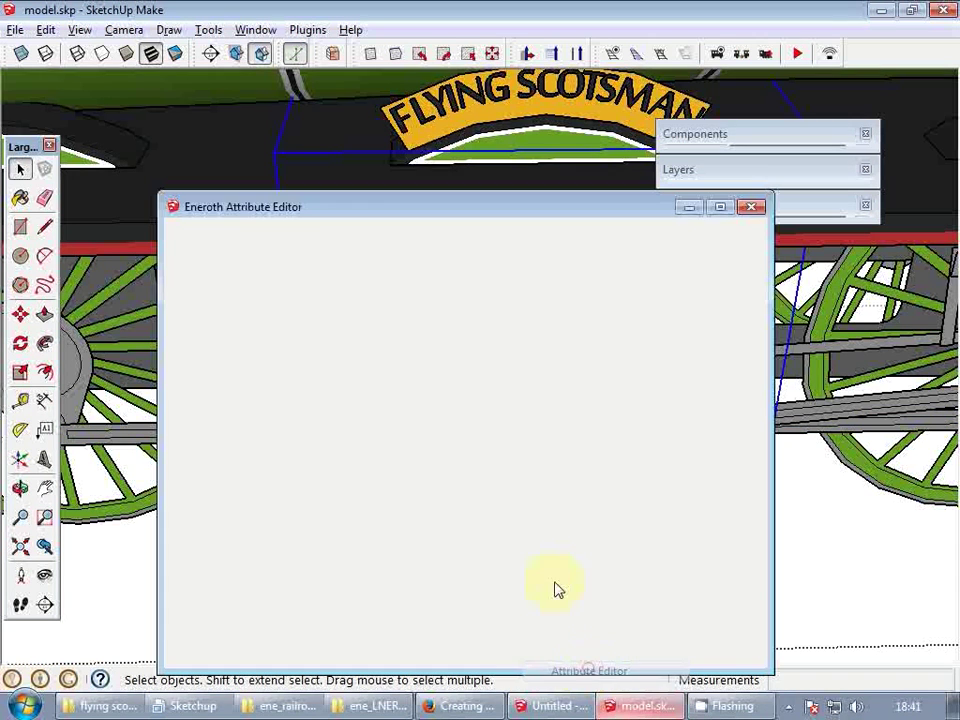
{"action": "double_click", "coordinate": [340, 323]}
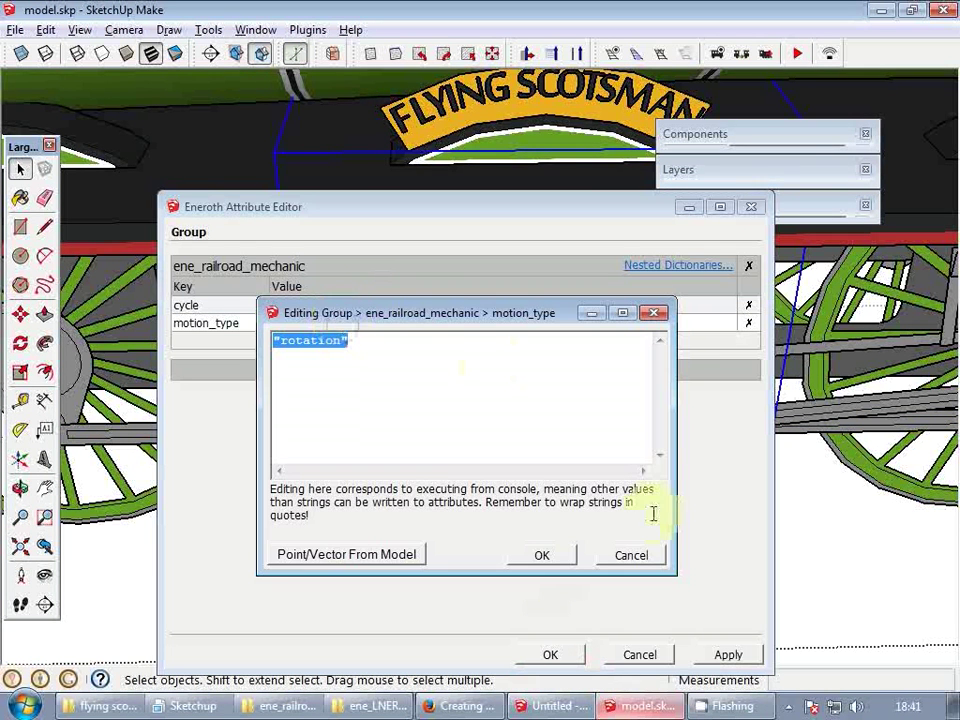
{"action": "left_click", "coordinate": [631, 555]}
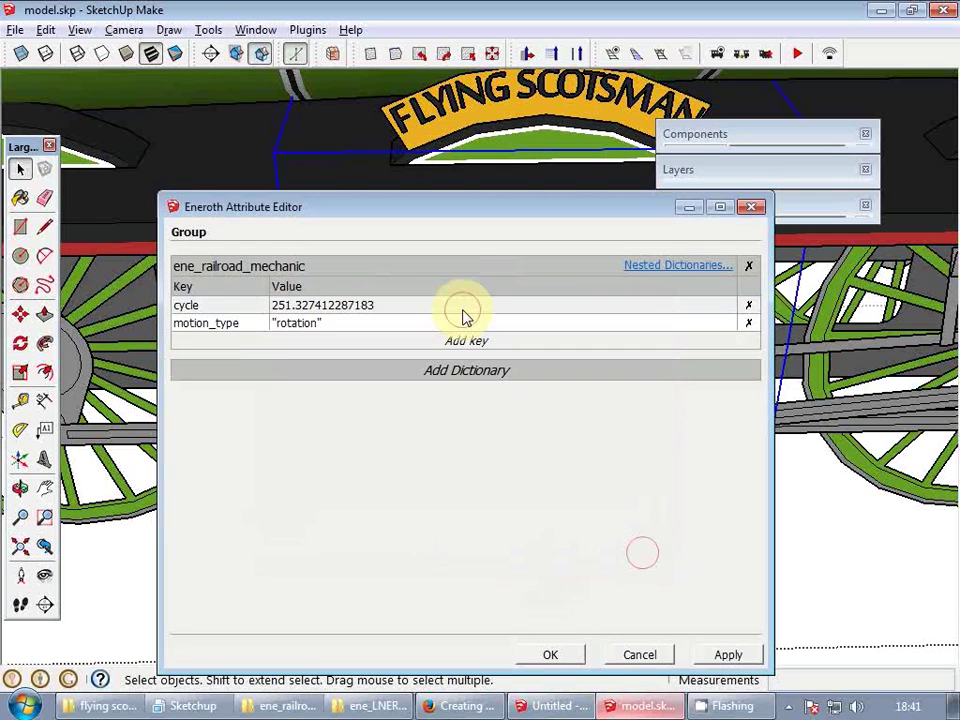
{"action": "double_click", "coordinate": [463, 310]}
{"action": "left_click", "coordinate": [454, 383]}
{"action": "left_click_drag", "start_coordinate": [463, 361], "coordinate": [171, 341]}
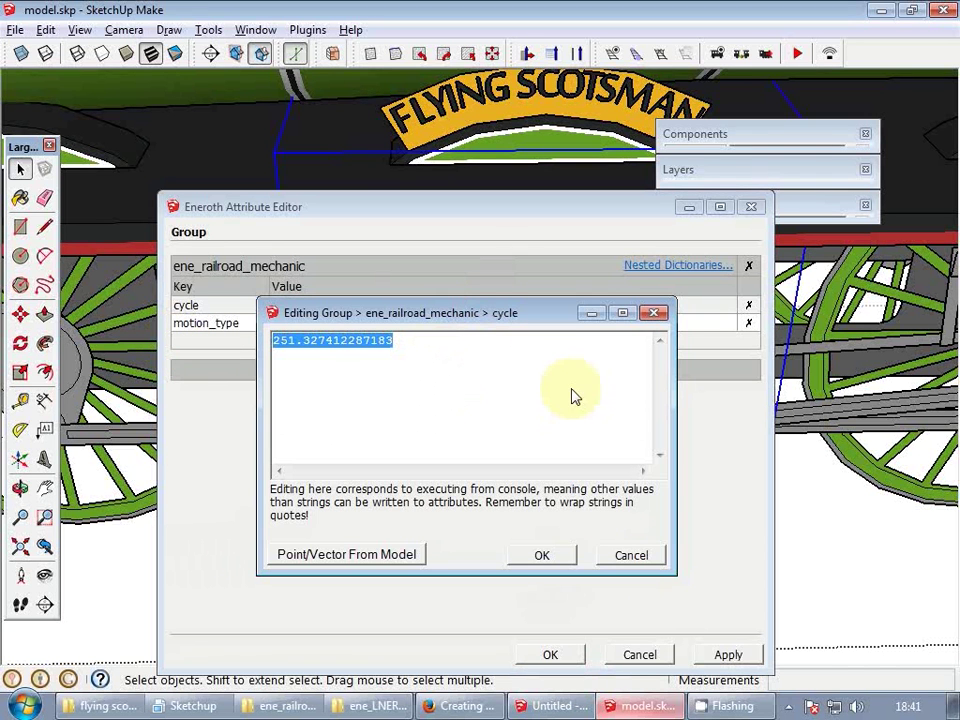
{"action": "left_click", "coordinate": [645, 562]}
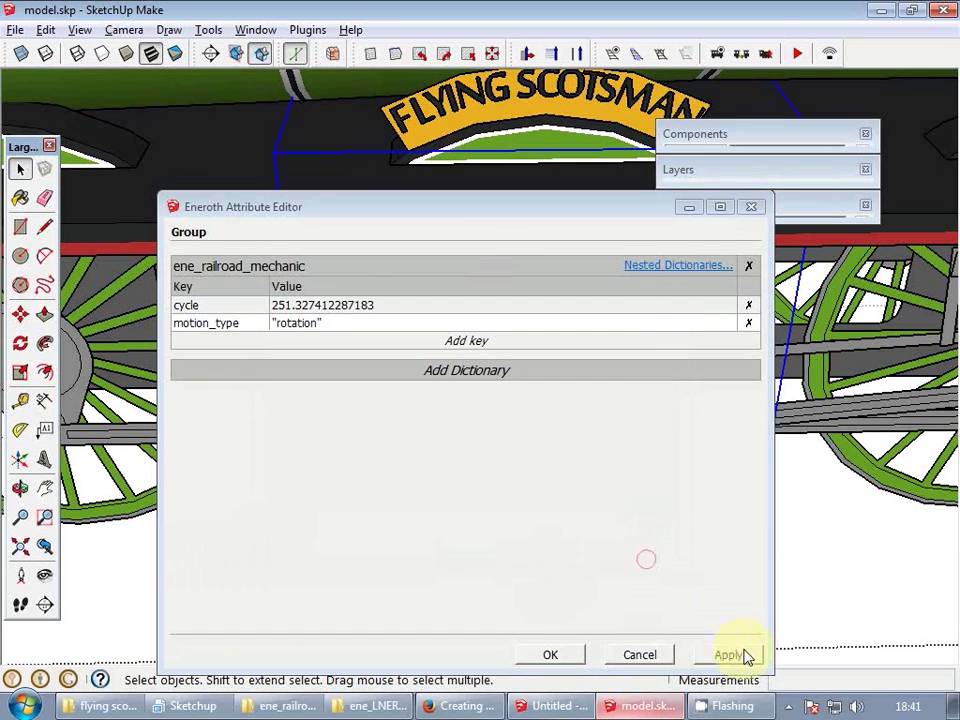
{"action": "left_click", "coordinate": [636, 652]}
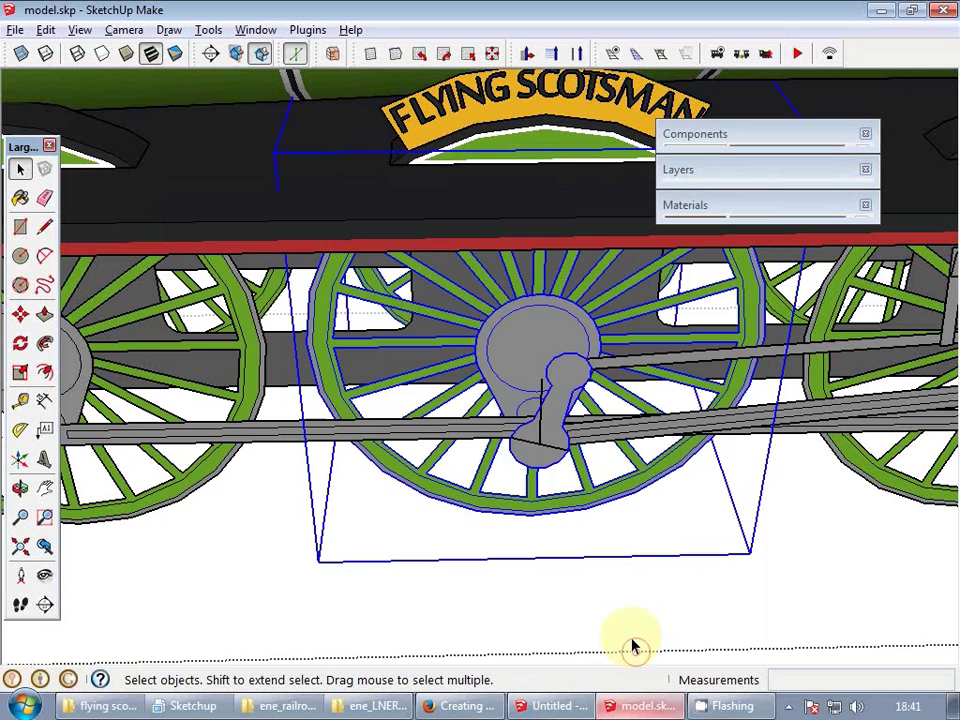
- Add a cycle key with the value 251.327412287183 to the coupling rod's ene_railroad_mechanic dictionary and confirm the attribute changes
{"action": "left_click", "coordinate": [477, 434]}
{"action": "right_click", "coordinate": [478, 432]}
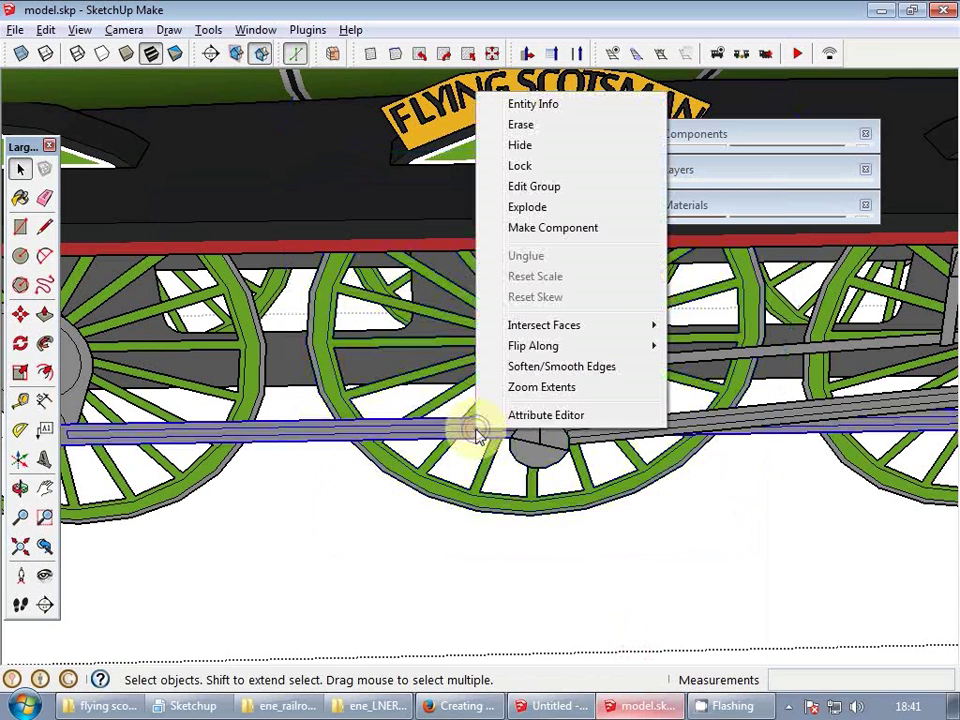
{"action": "left_click", "coordinate": [533, 416]}
{"action": "left_click", "coordinate": [471, 326]}
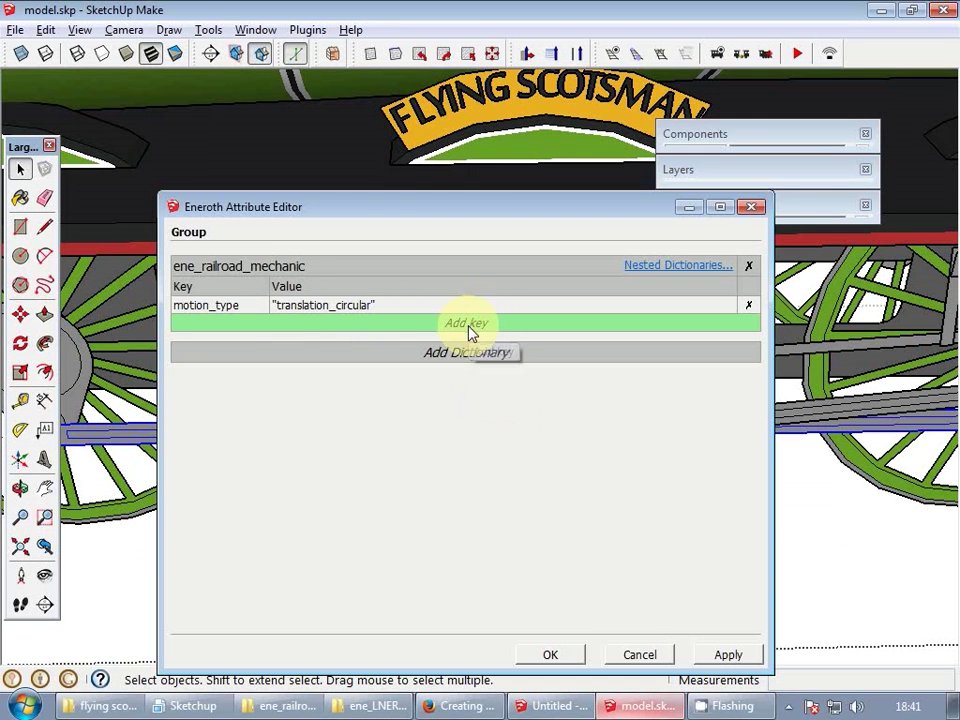
{"action": "type", "text": "cycle"}
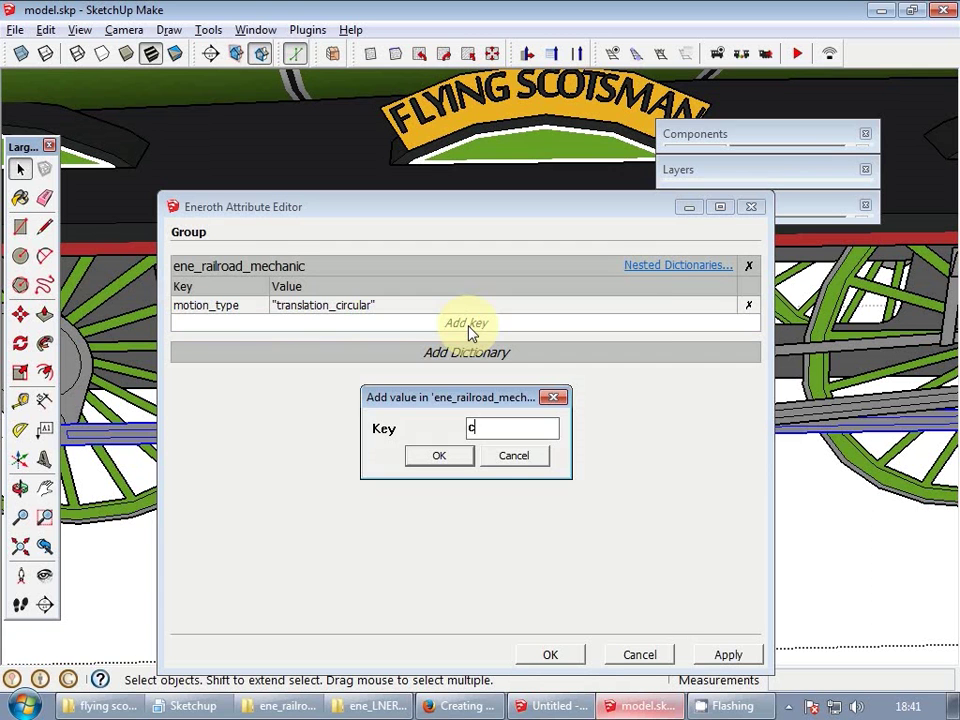
{"action": "key", "text": "Return"}
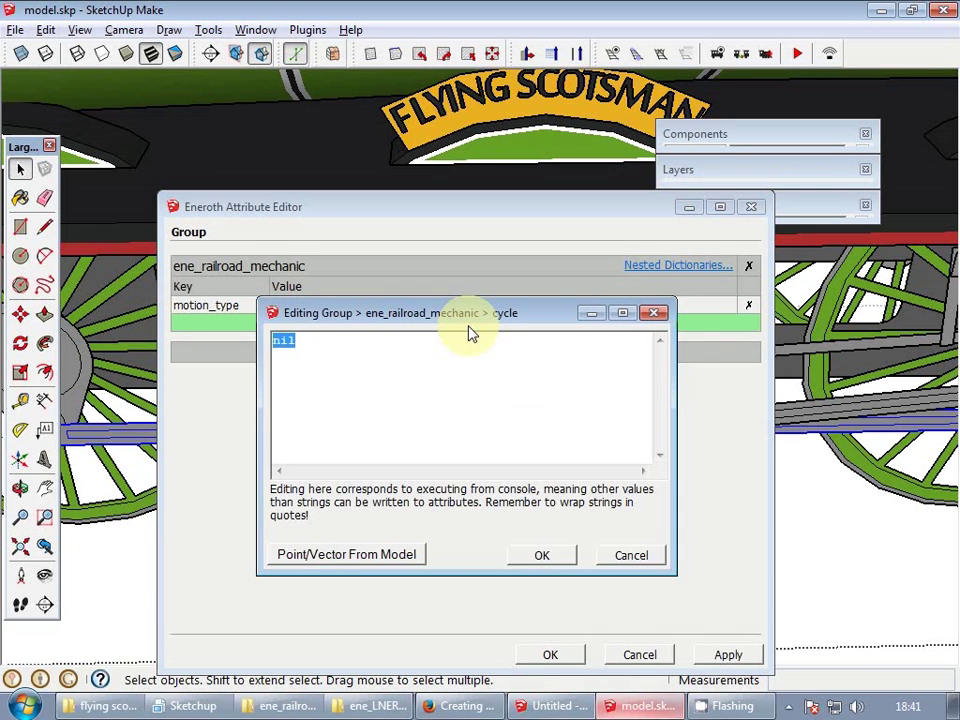
{"action": "left_click", "coordinate": [543, 556]}
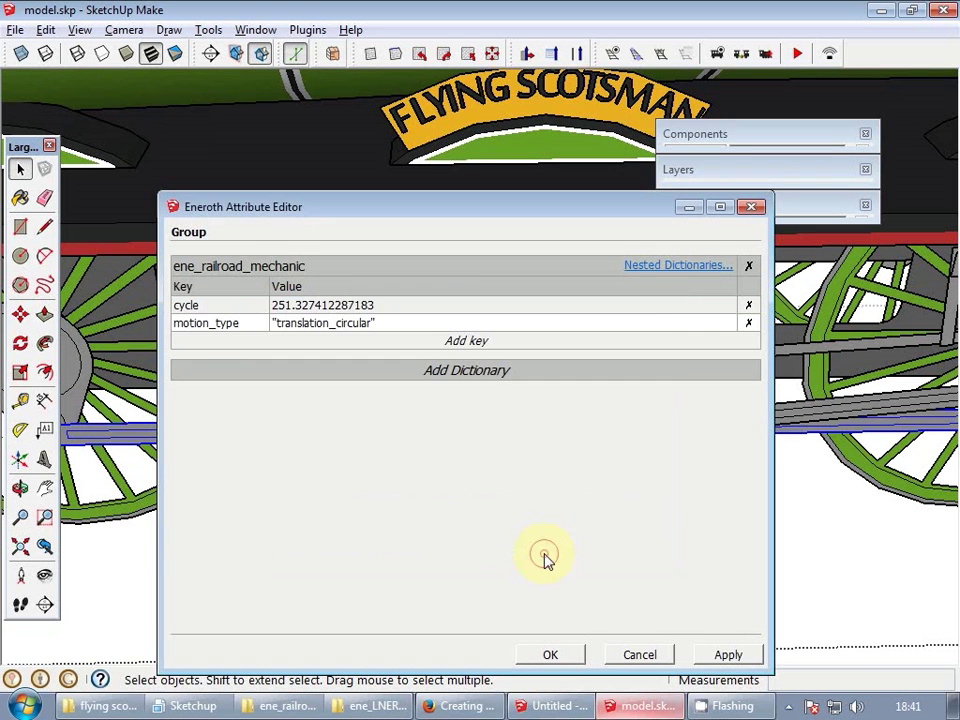
{"action": "left_click", "coordinate": [552, 656]}
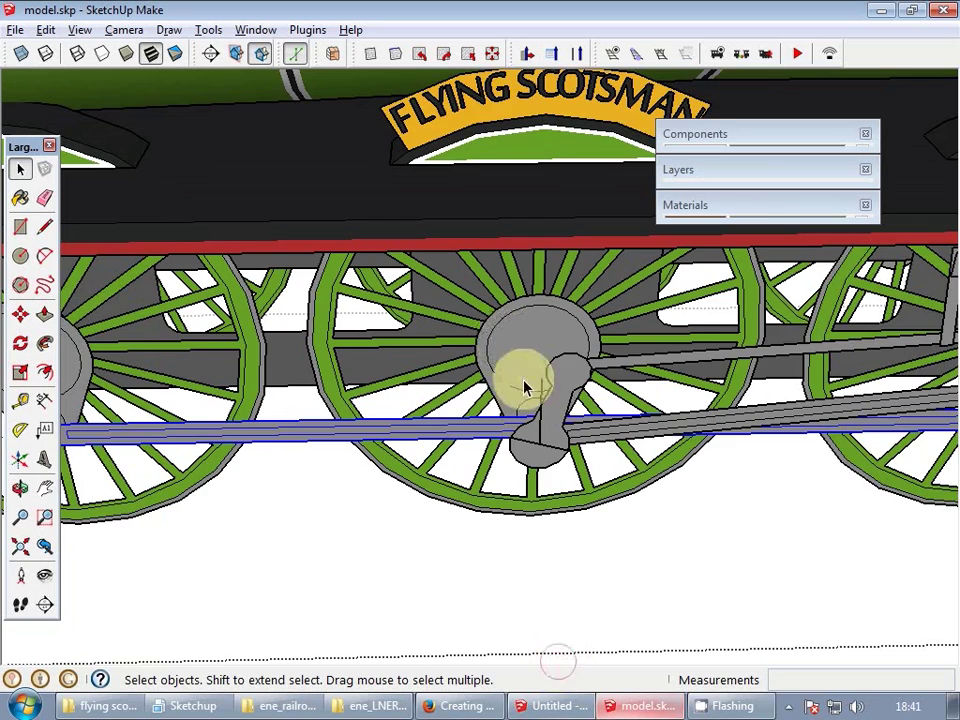
- Reopen the coupling rod's attributes and shrink and move the editor window clear of the middle driving wheel
{"action": "scroll", "coordinate": [510, 387], "scroll_direction": "up", "scroll_amount": 3}
{"action": "middle_click_drag", "start_coordinate": [583, 456], "coordinate": [570, 452]}
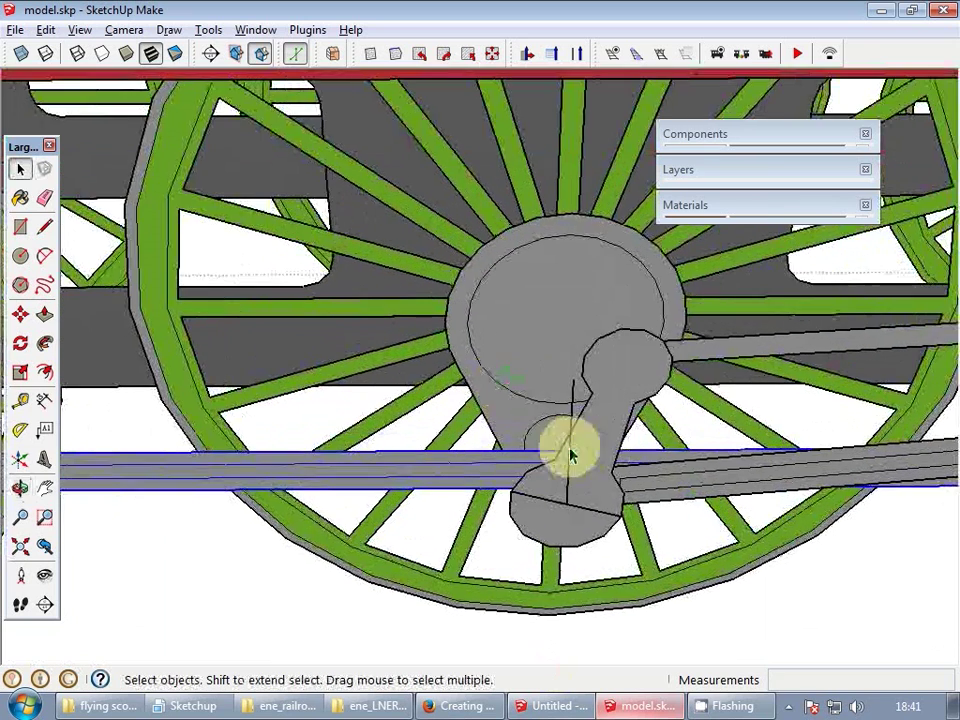
{"action": "scroll", "coordinate": [537, 371], "scroll_direction": "down", "scroll_amount": 1}
{"action": "scroll", "coordinate": [520, 400], "scroll_direction": "down", "scroll_amount": 2}
{"action": "right_click", "coordinate": [490, 430]}
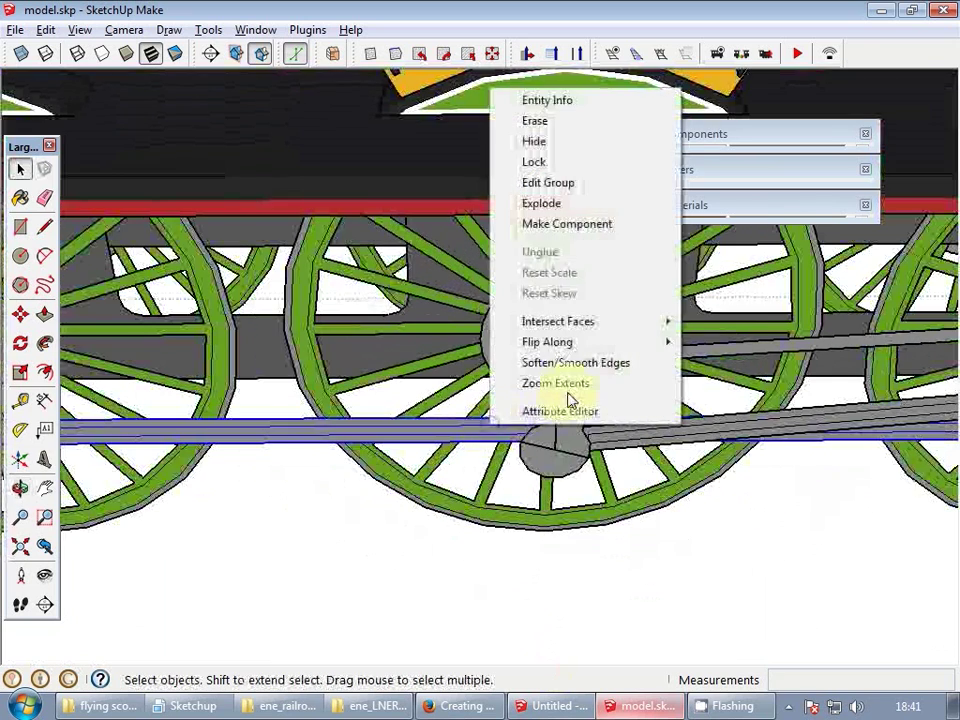
{"action": "left_click", "coordinate": [566, 412]}
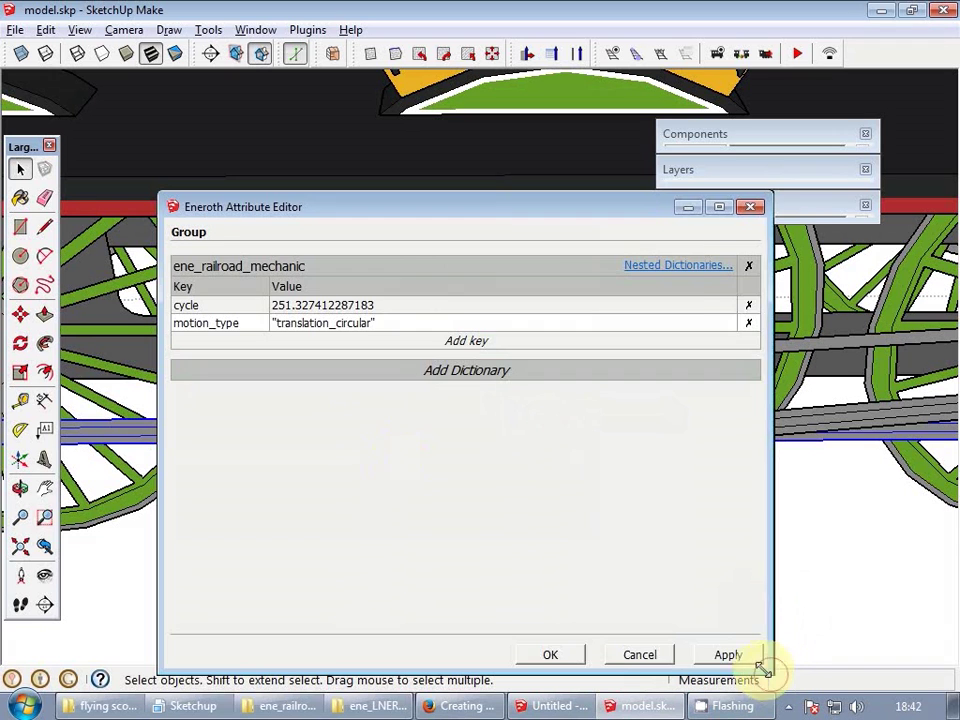
{"action": "left_click_drag", "start_coordinate": [766, 668], "coordinate": [400, 458]}
{"action": "left_click_drag", "start_coordinate": [433, 205], "coordinate": [332, 338]}
- Switch to the rolling stock documentation in Firefox and copy the attribute name rotation_point from the translation_circular section
{"action": "left_click", "coordinate": [462, 706]}
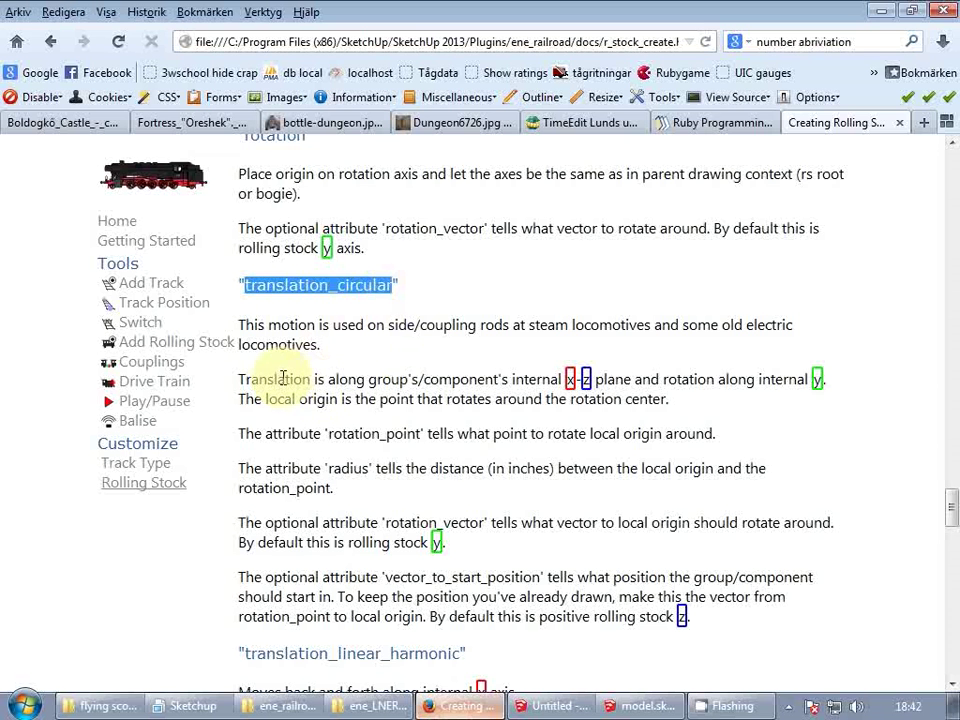
{"action": "left_click", "coordinate": [328, 433]}
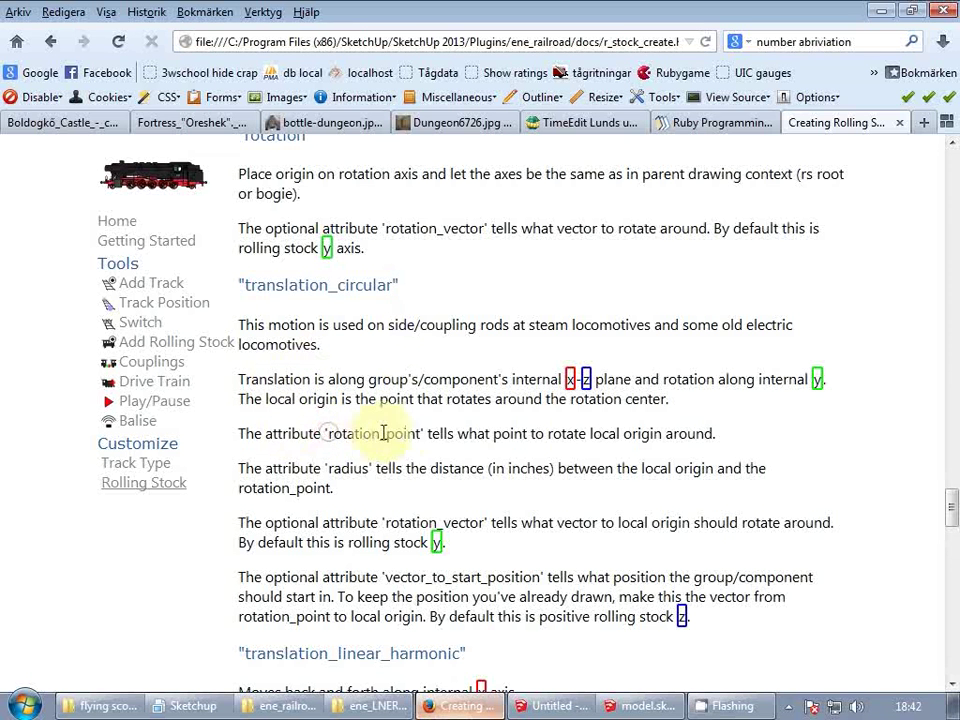
{"action": "double_click", "coordinate": [420, 433]}
{"action": "key", "text": "ctrl+c"}
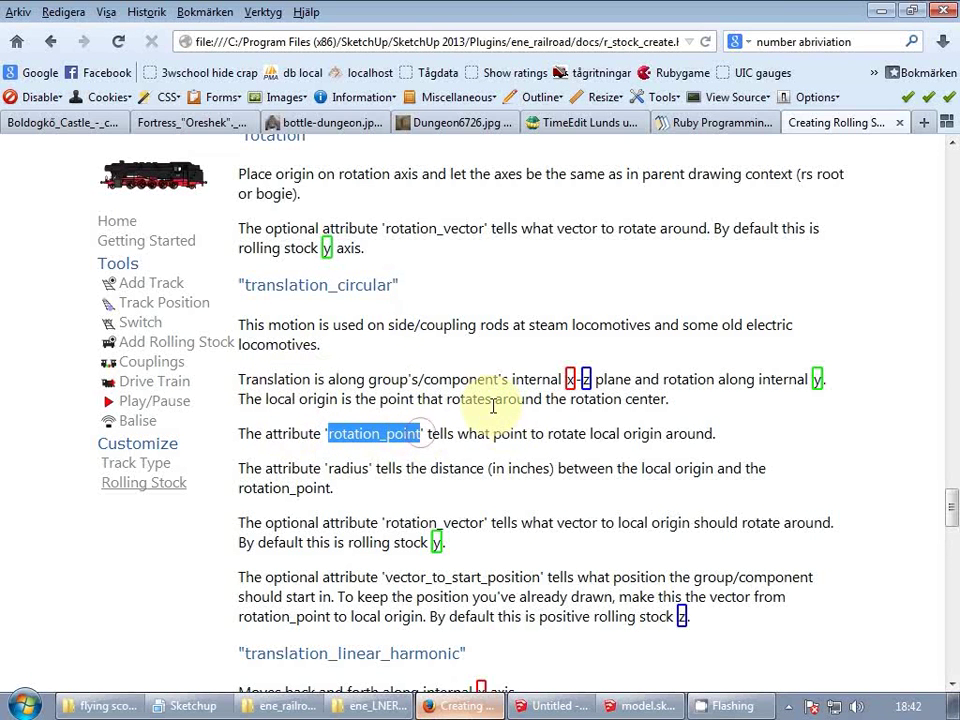
- Return to the model.skp window in SketchUp and add a rotation_point key to the coupling rod's ene_railroad_mechanic dictionary
{"action": "left_click", "coordinate": [556, 706]}
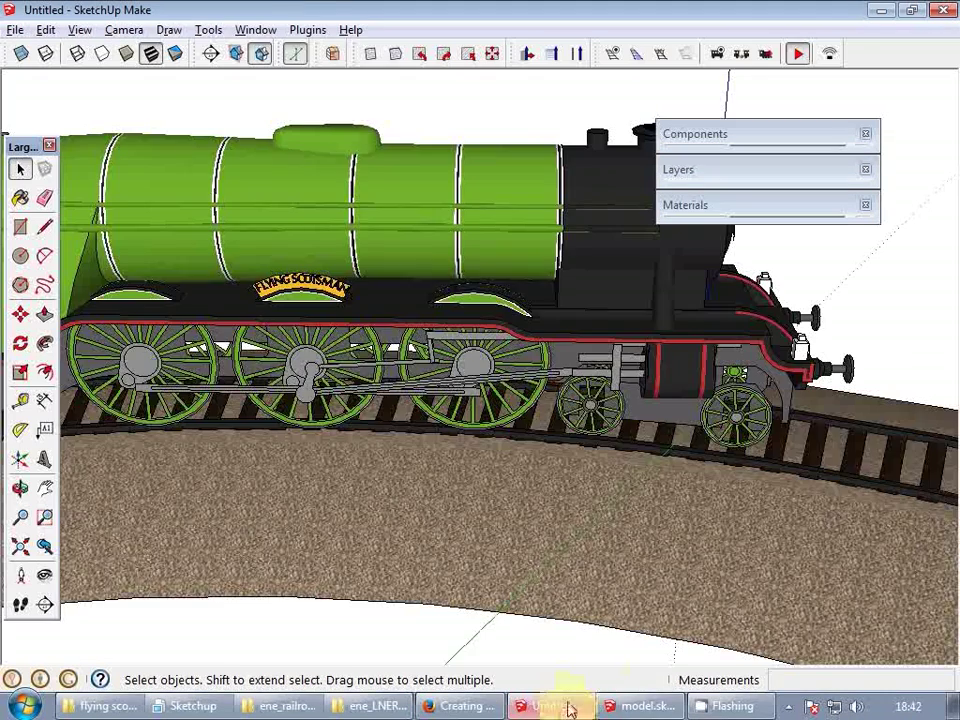
{"action": "left_click", "coordinate": [648, 706]}
{"action": "left_click", "coordinate": [320, 481]}
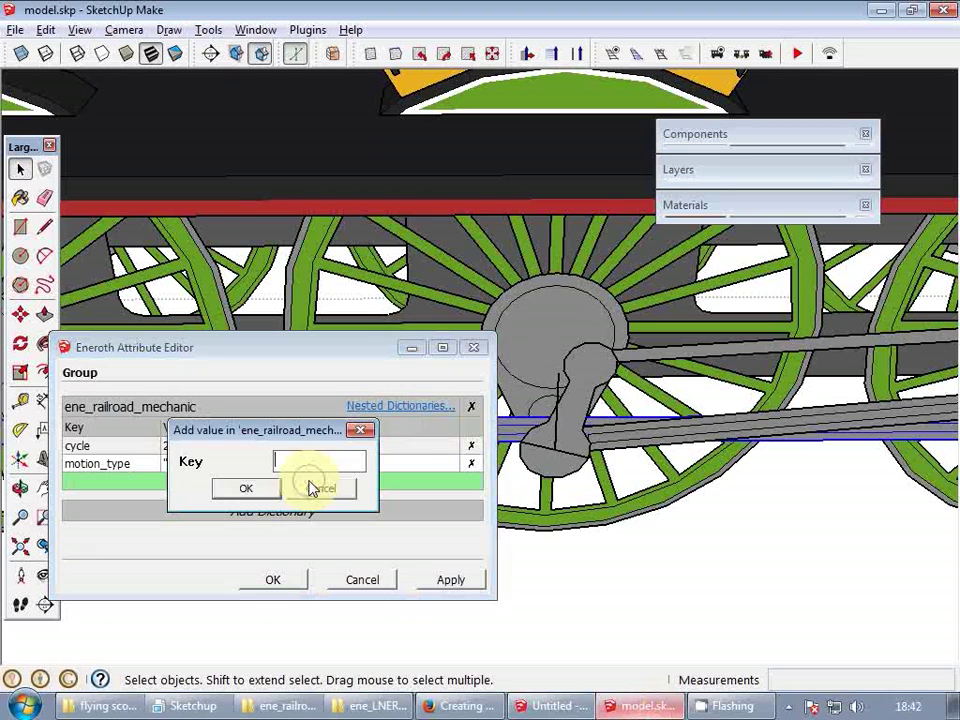
{"action": "key", "text": "ctrl+v"}
{"action": "left_click", "coordinate": [256, 492]}
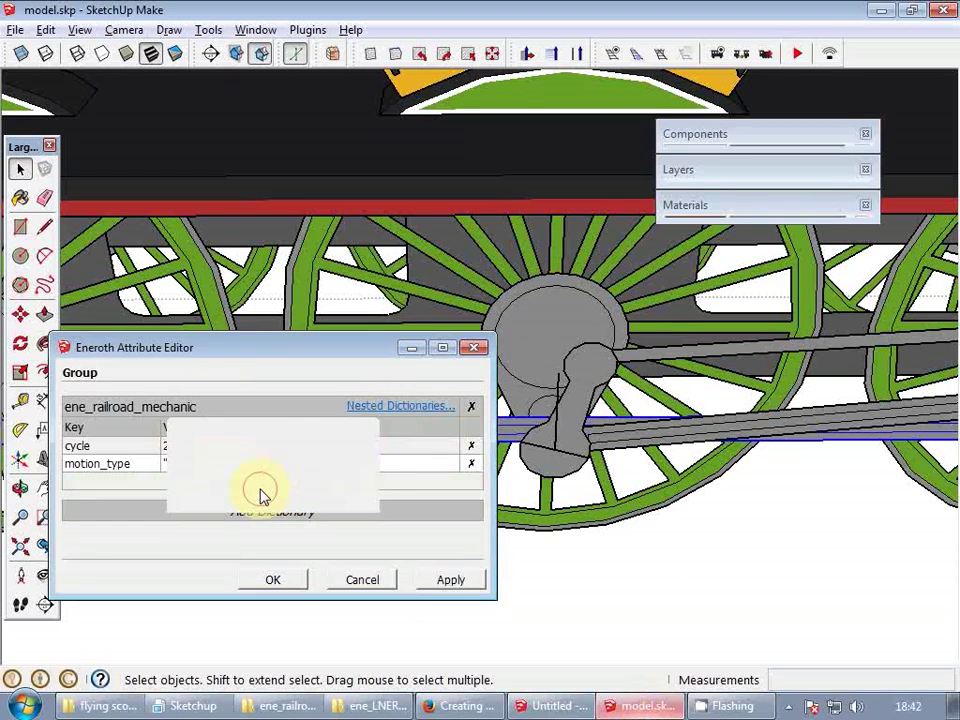
- Set rotation_point from the model by picking the upper end of the vertical line at the middle wheel's crank, relative to the current drawing context
{"action": "left_click", "coordinate": [373, 563]}
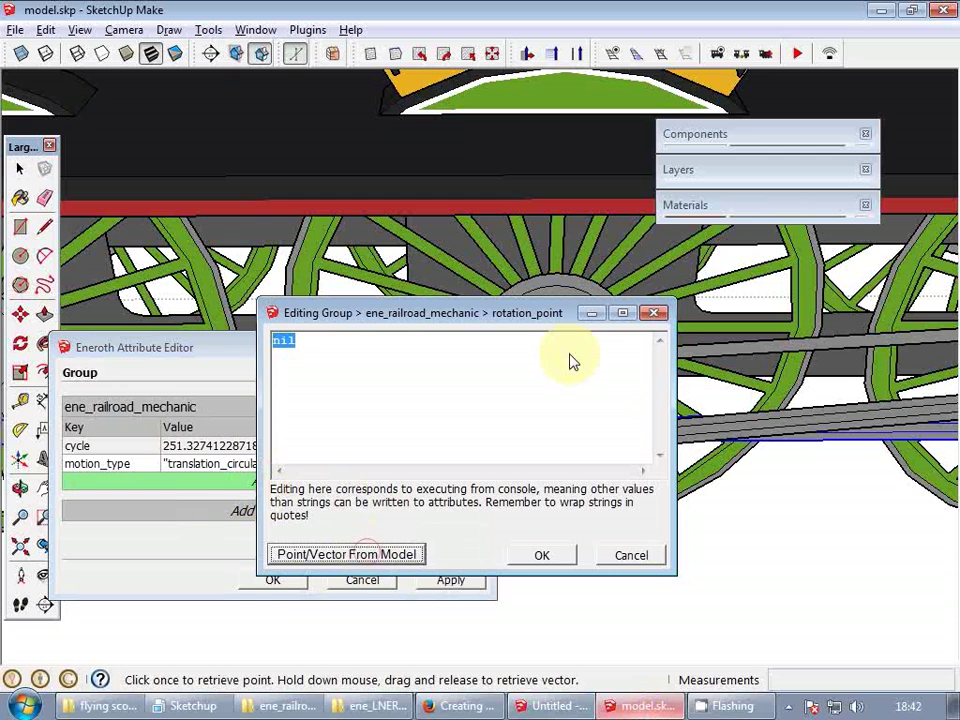
{"action": "left_click_drag", "start_coordinate": [557, 316], "coordinate": [496, 339]}
{"action": "left_click_drag", "start_coordinate": [359, 372], "coordinate": [258, 408]}
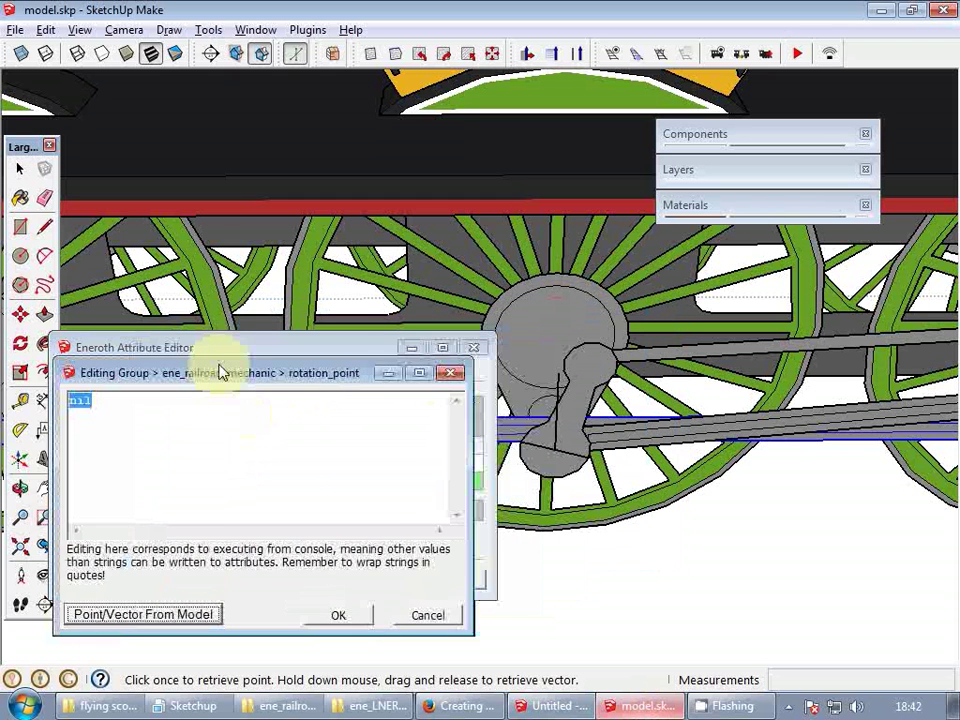
{"action": "left_click", "coordinate": [560, 393]}
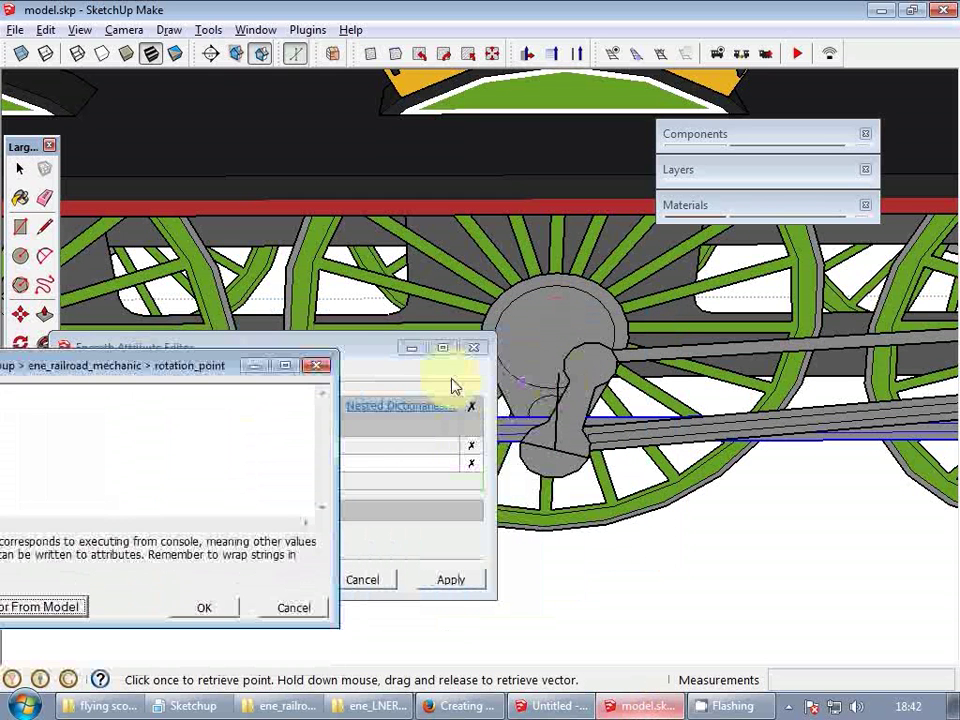
{"action": "left_click", "coordinate": [554, 397]}
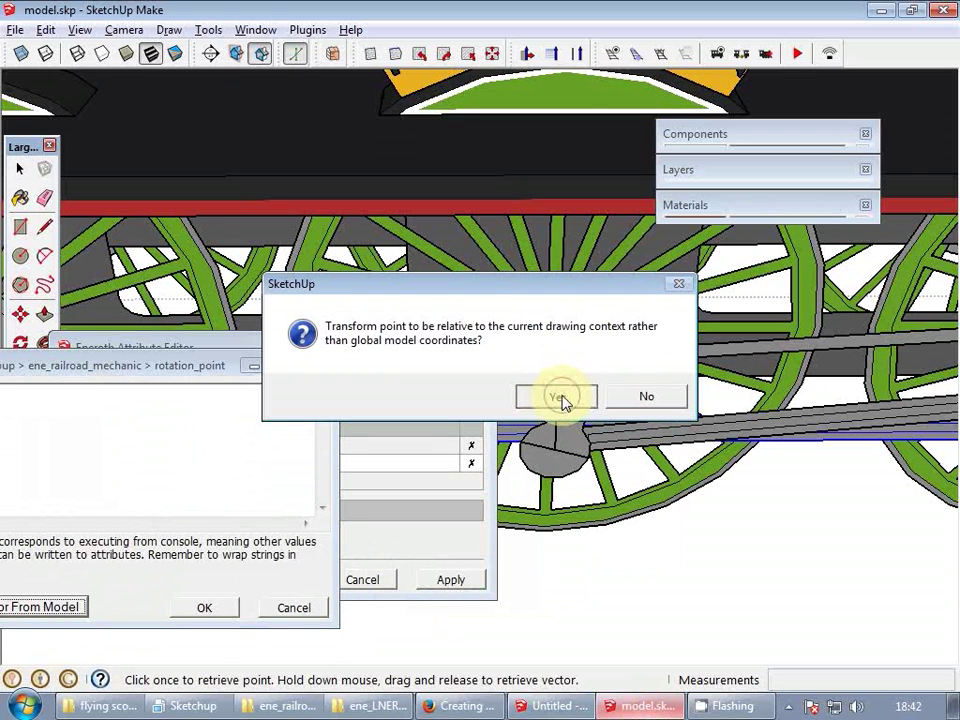
{"action": "left_click", "coordinate": [561, 398]}
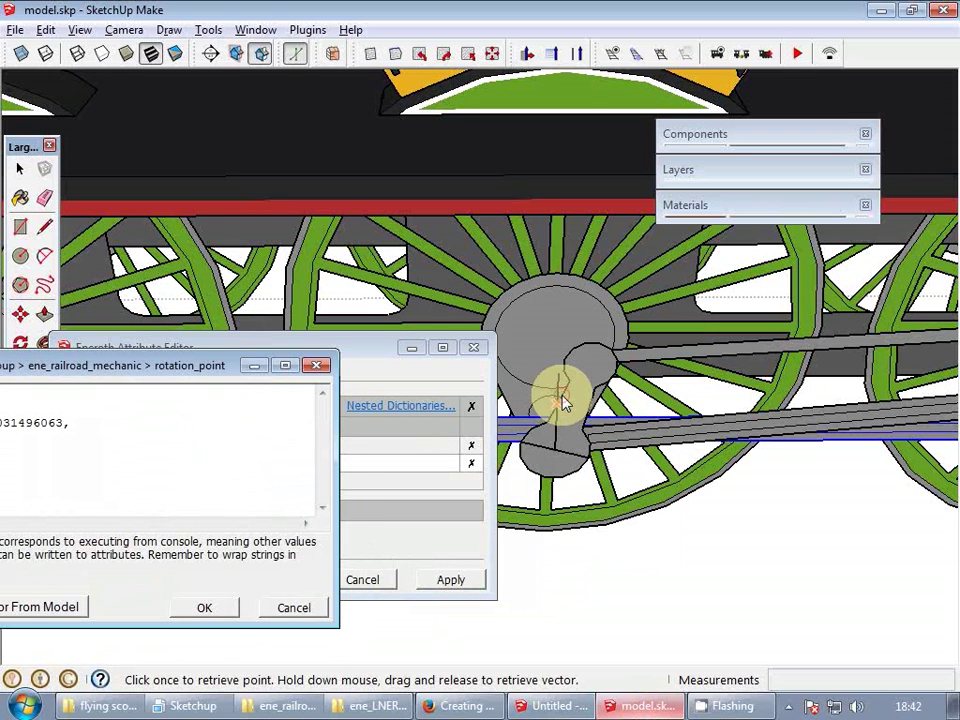
{"action": "left_click_drag", "start_coordinate": [210, 370], "coordinate": [622, 334]}
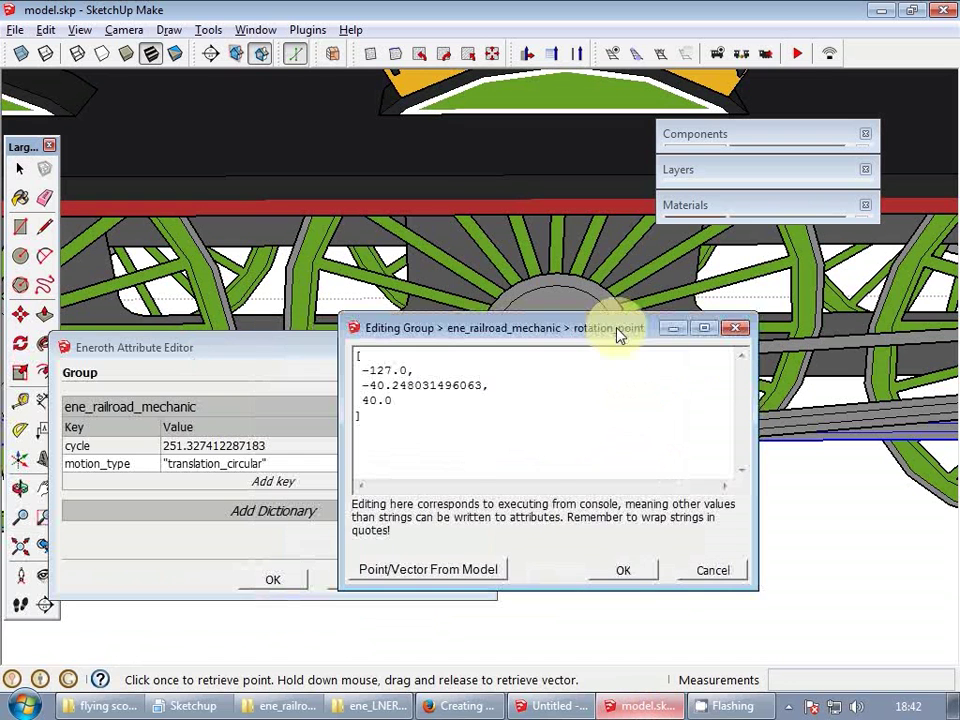
{"action": "left_click", "coordinate": [630, 572]}
- Copy the attribute name radius from the translation_circular section of the Firefox documentation and switch back to SketchUp
{"action": "left_click", "coordinate": [458, 706]}
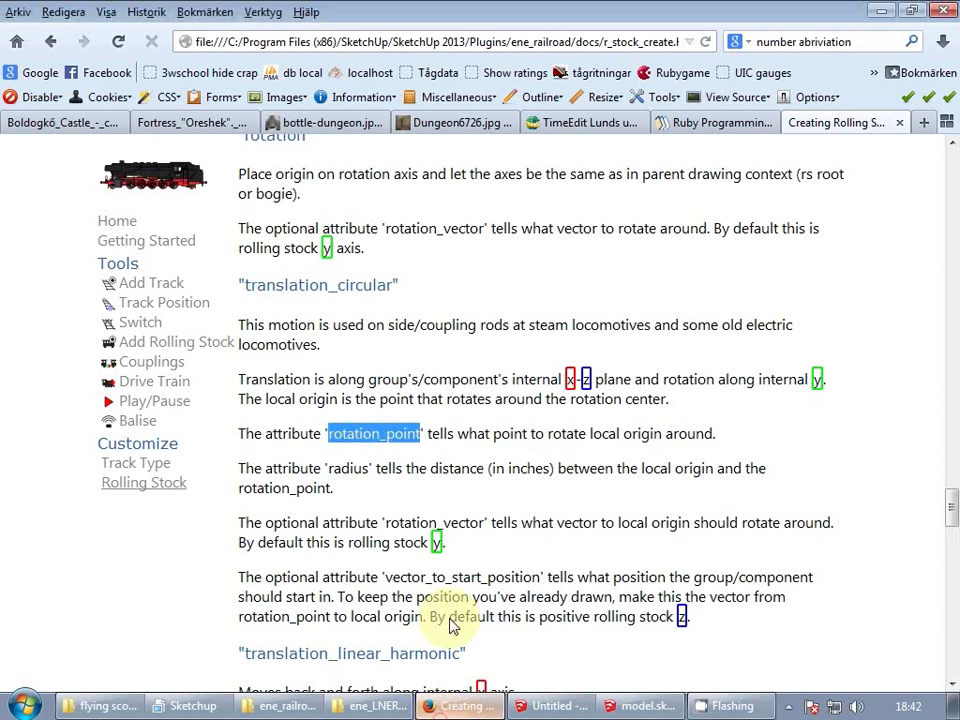
{"action": "left_click_drag", "start_coordinate": [329, 467], "coordinate": [370, 472]}
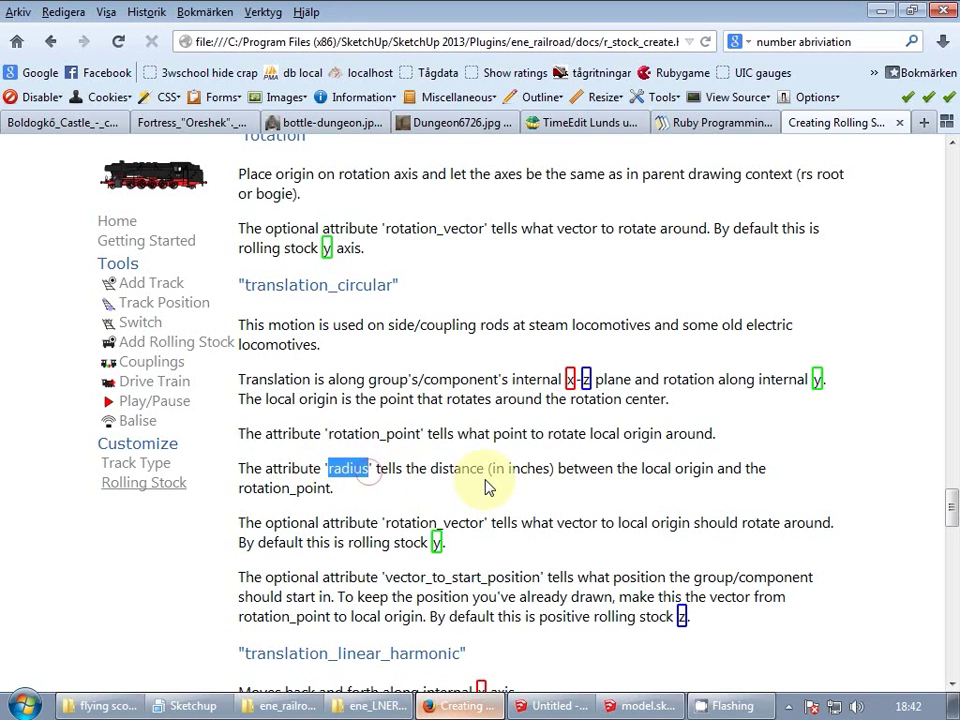
{"action": "left_click", "coordinate": [548, 705]}
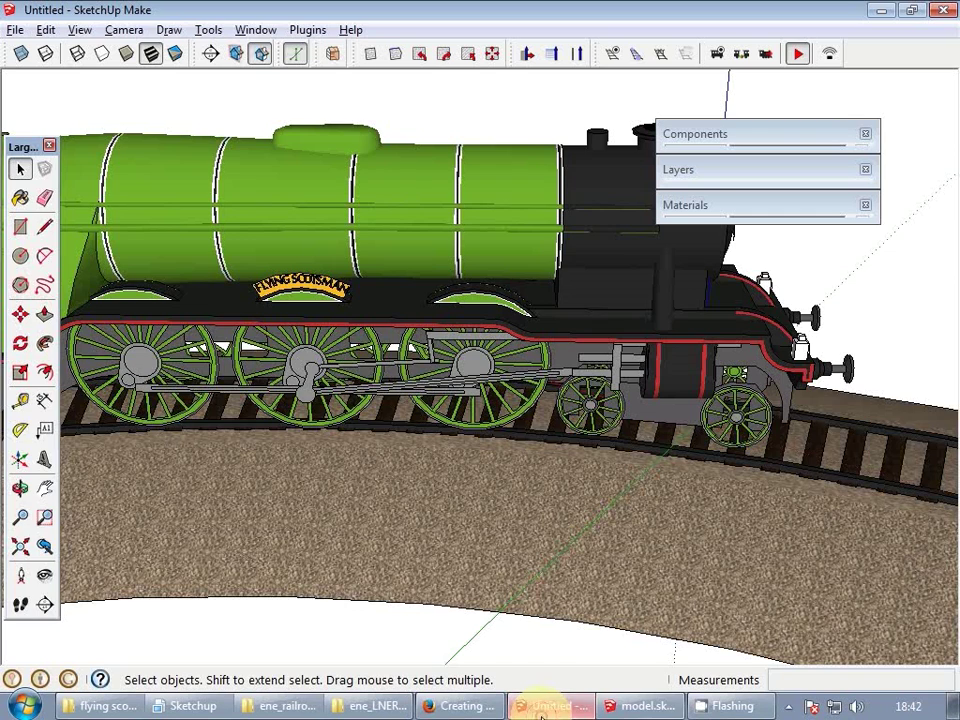
- Return to the model.skp window and add a radius key to the coupling rod, valued Sketchup.active_model.selection[0].length with the vertical crank line selected
{"action": "left_click", "coordinate": [625, 705]}
{"action": "scroll", "coordinate": [535, 497], "scroll_direction": "up", "scroll_amount": 5}
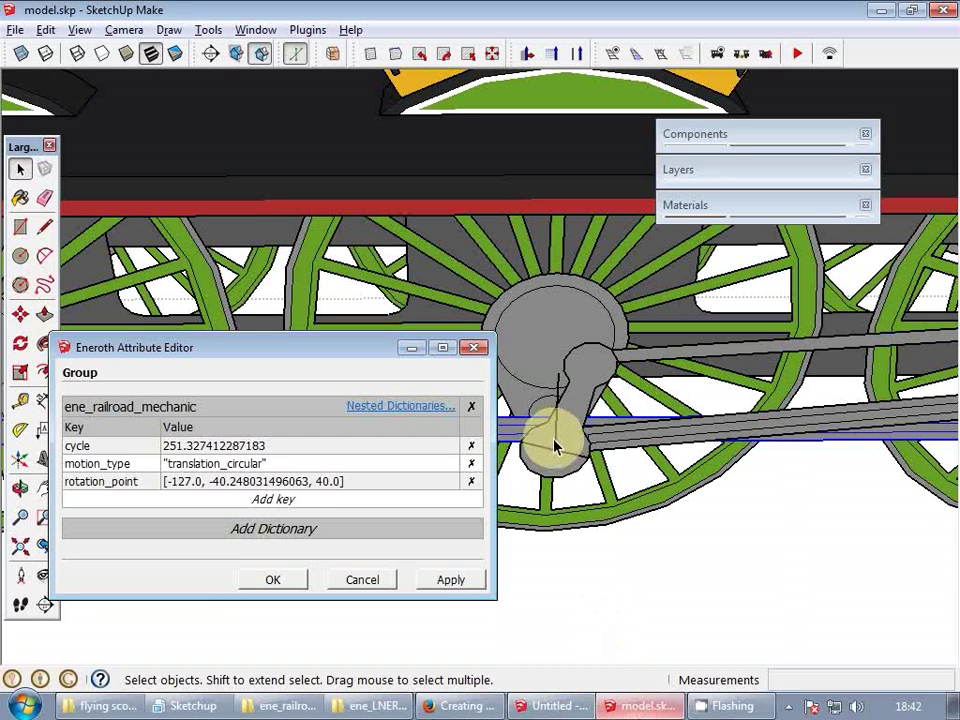
{"action": "left_click", "coordinate": [556, 446]}
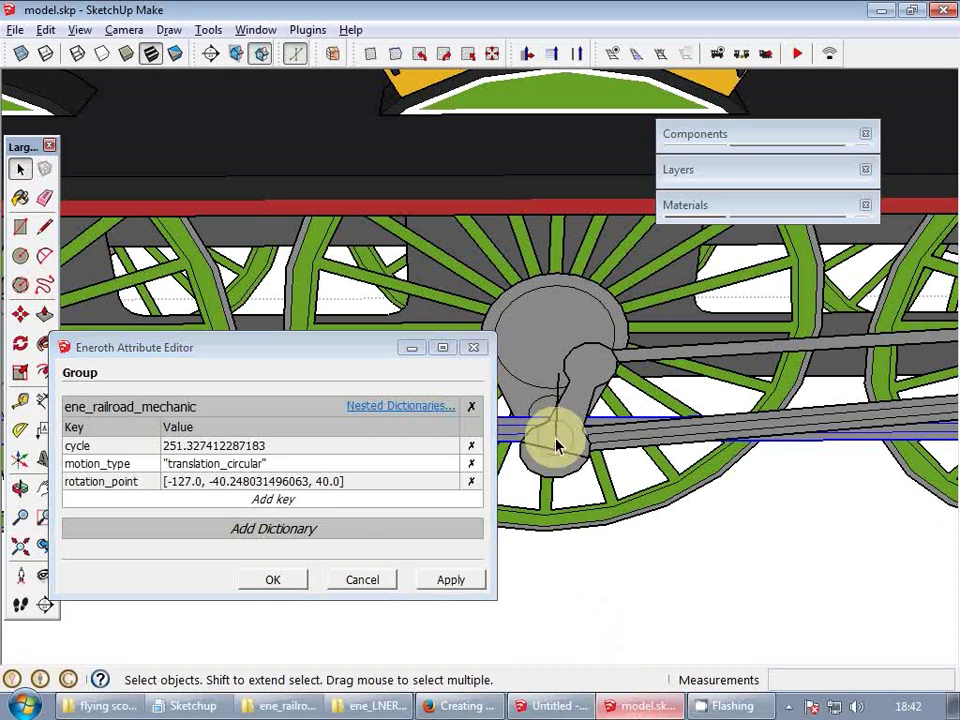
{"action": "left_click", "coordinate": [276, 501]}
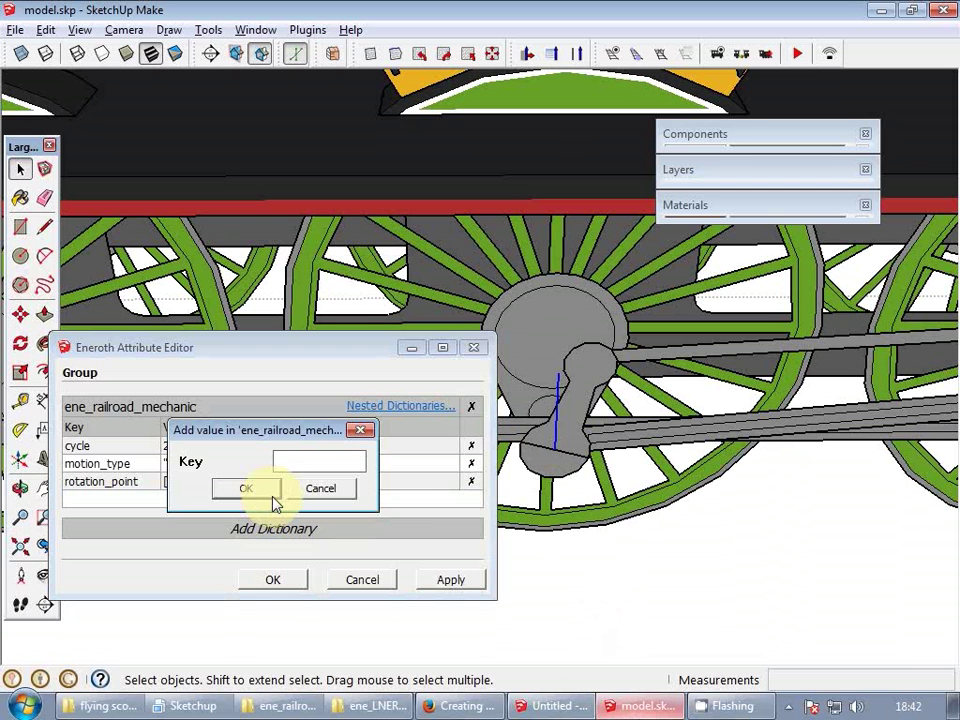
{"action": "type", "text": "radius"}
{"action": "left_click", "coordinate": [274, 496]}
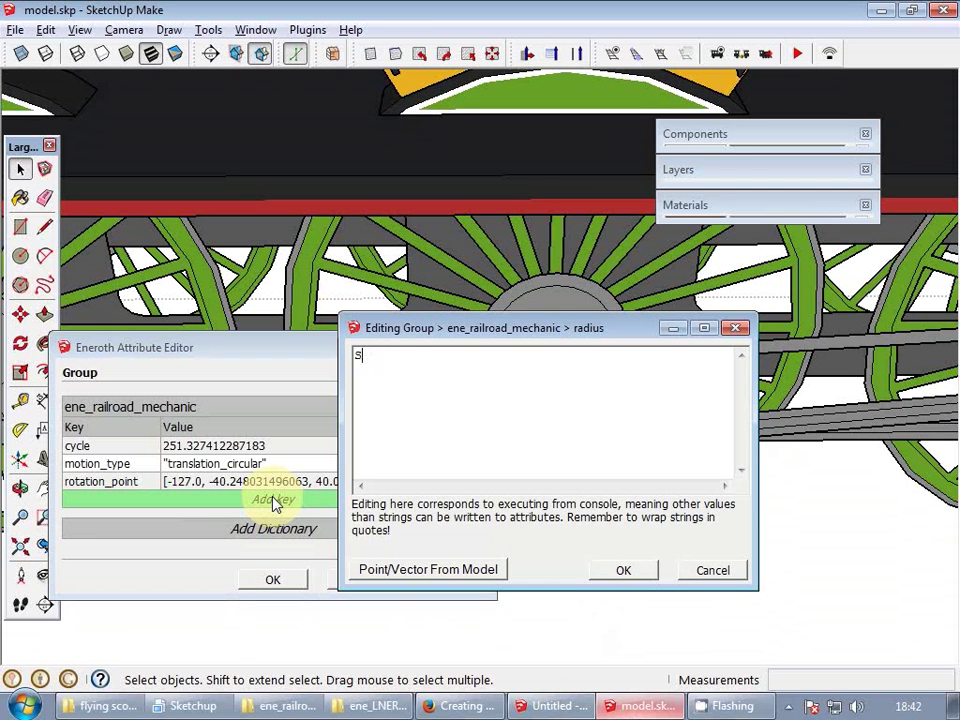
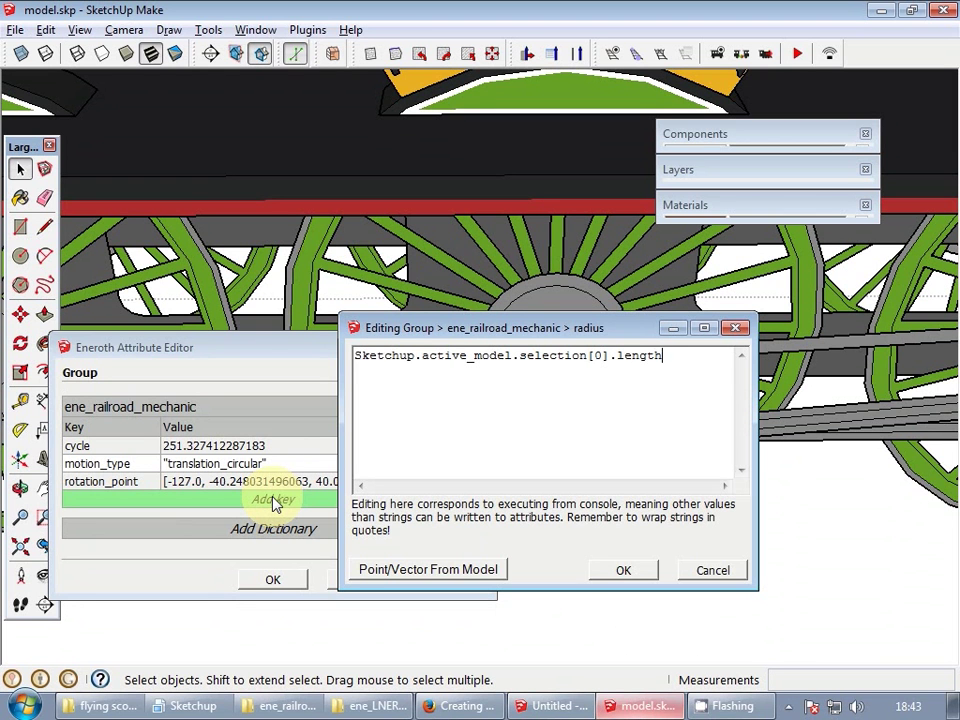
{"action": "left_click", "coordinate": [637, 569]}
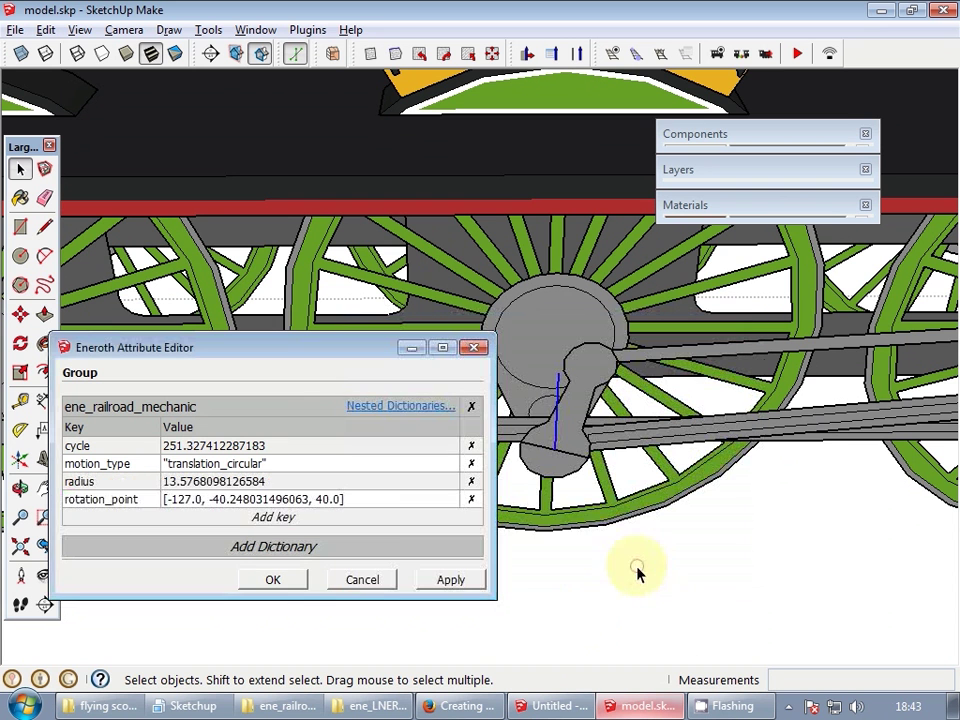
{"action": "left_click", "coordinate": [287, 584]}
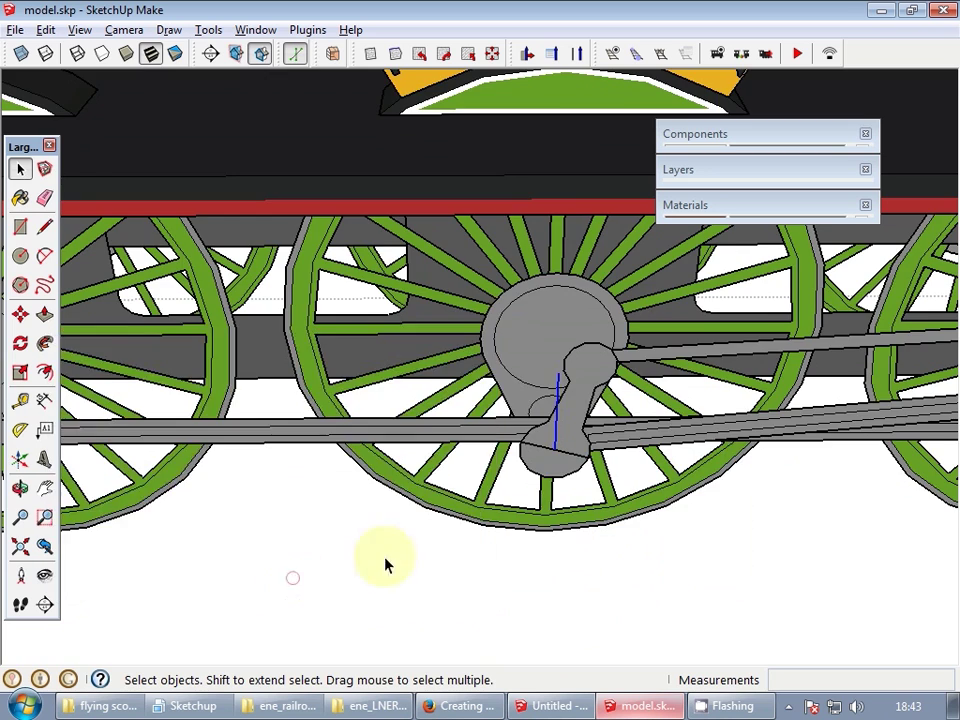
- Save model.skp with the coupling rod's radius attribute
{"action": "scroll", "coordinate": [546, 461], "scroll_direction": "down", "scroll_amount": 5}
{"action": "scroll", "coordinate": [583, 490], "scroll_direction": "up", "scroll_amount": 1}
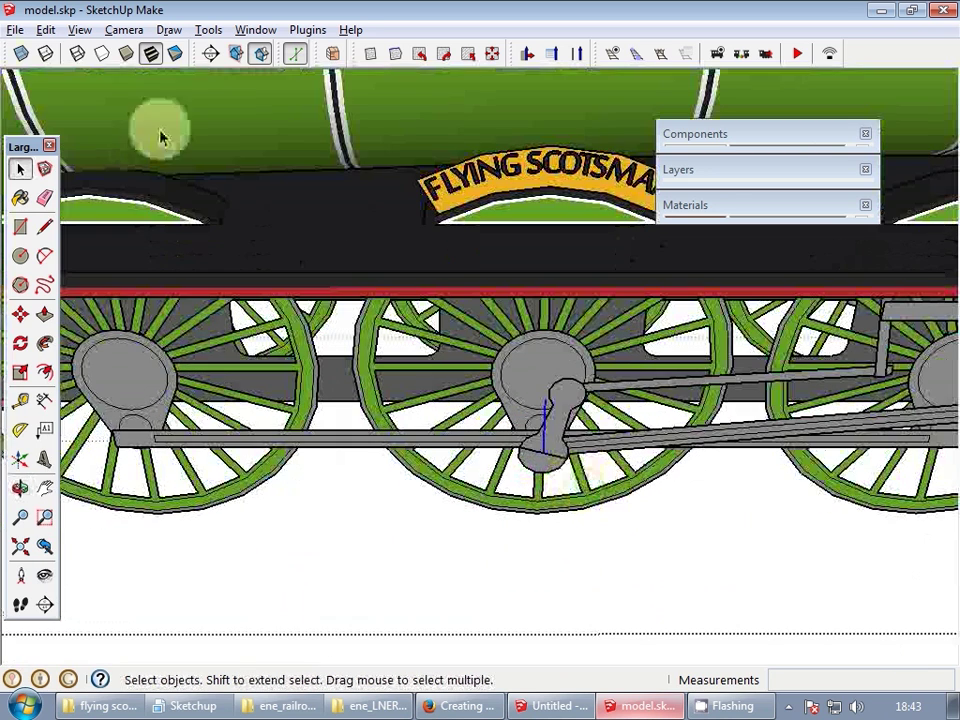
{"action": "left_click", "coordinate": [13, 30]}
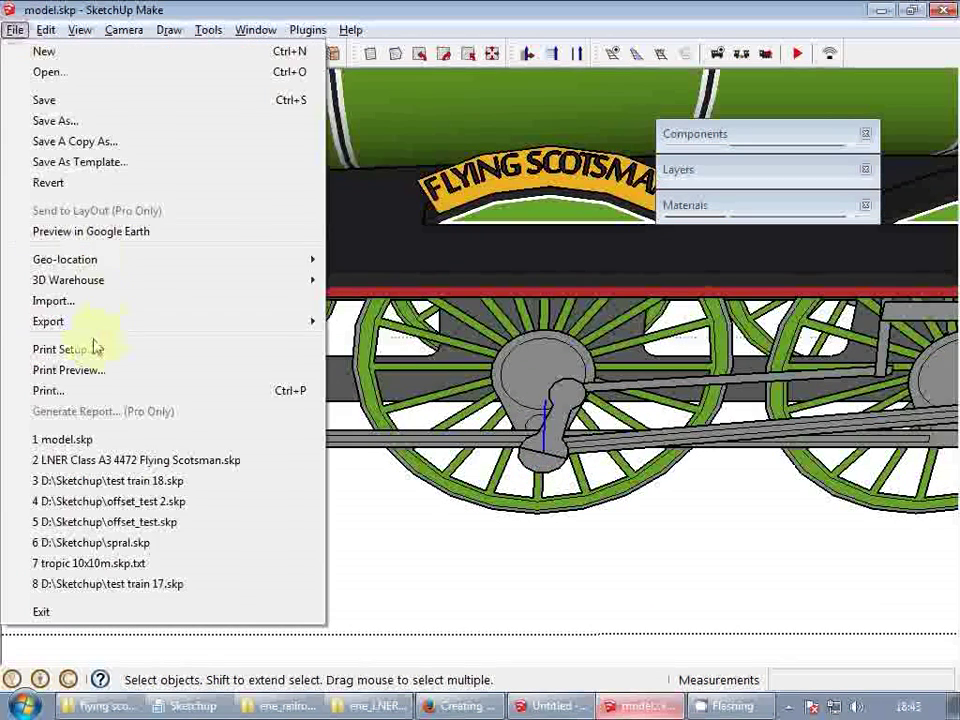
{"action": "left_click", "coordinate": [58, 100]}
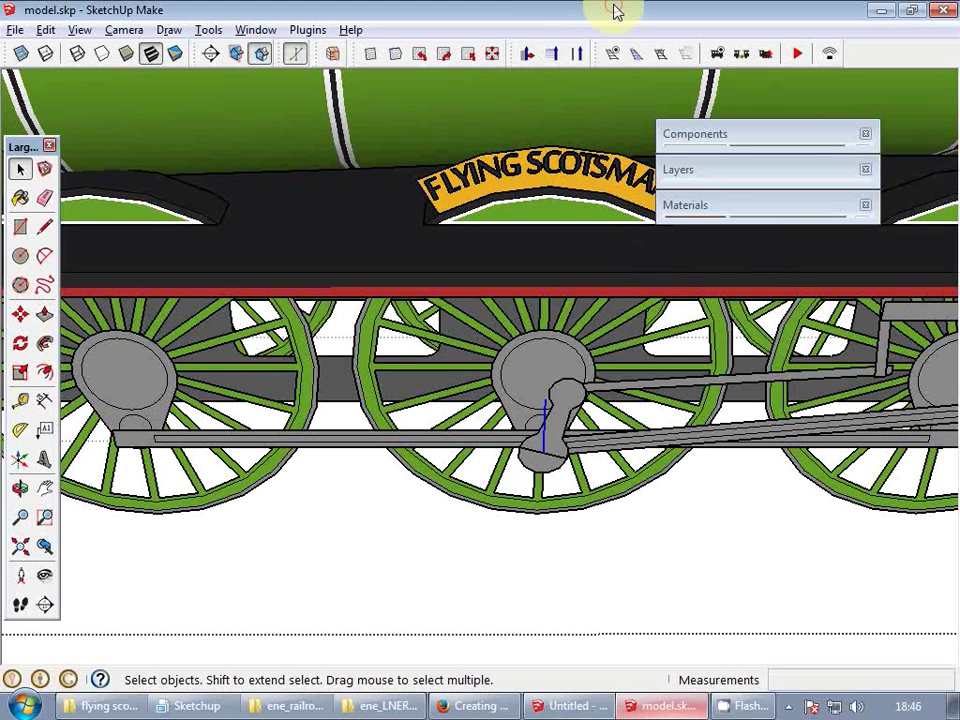
- Switch to the rolling stock documentation in Firefox and copy the attribute name vector_to_start_position from the translation_circular section
{"action": "left_click", "coordinate": [497, 706]}
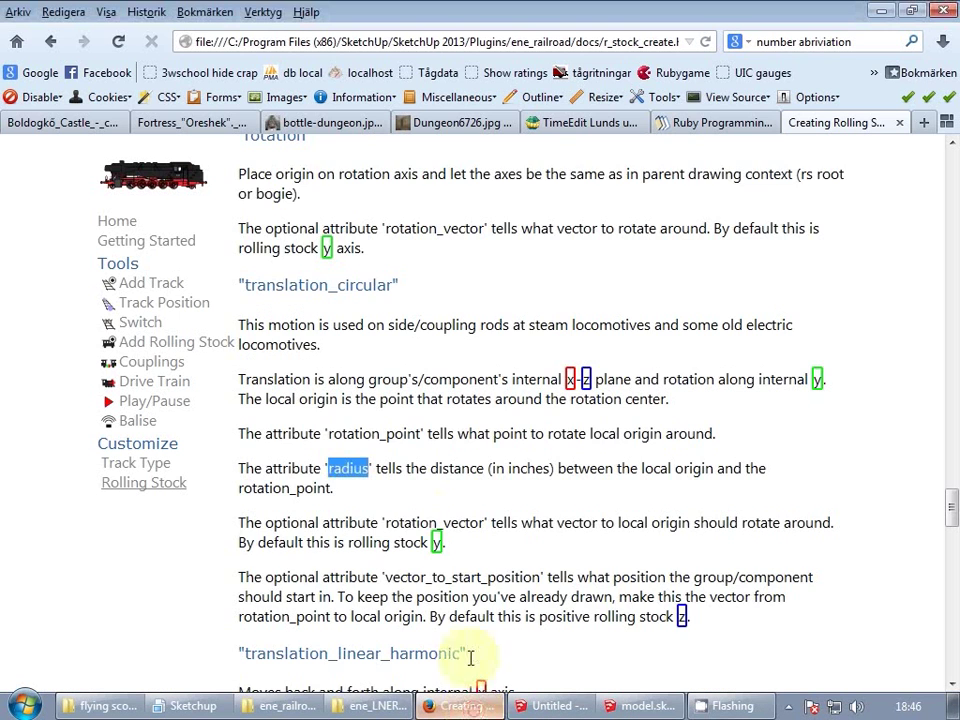
{"action": "left_click_drag", "start_coordinate": [266, 577], "coordinate": [481, 593]}
{"action": "scroll", "coordinate": [485, 570], "scroll_direction": "down", "scroll_amount": 2}
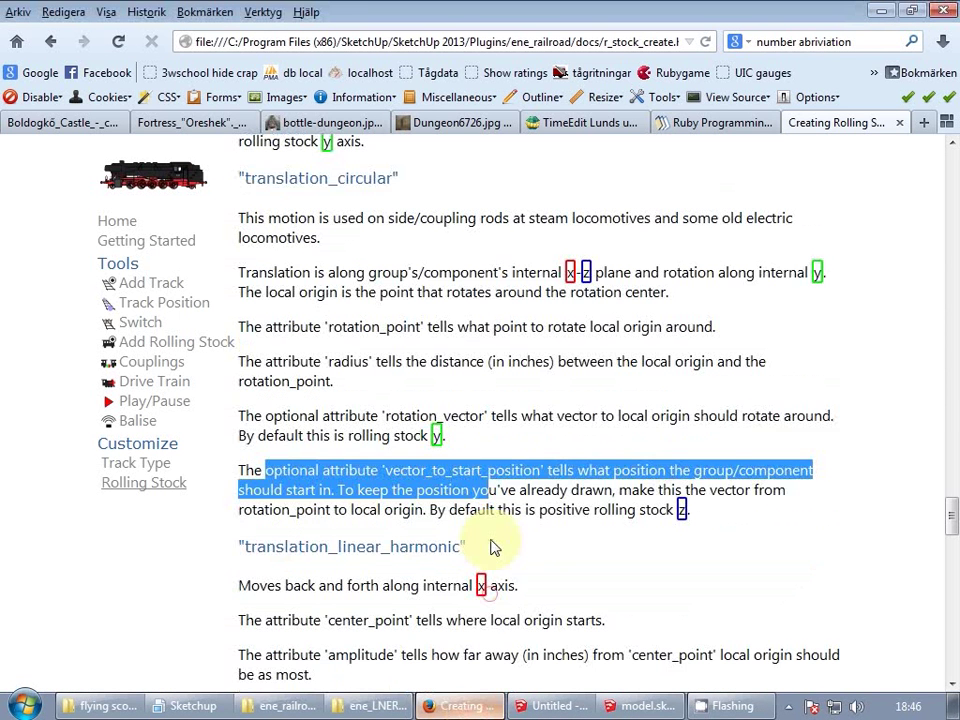
{"action": "left_click", "coordinate": [456, 477]}
{"action": "left_click_drag", "start_coordinate": [388, 468], "coordinate": [534, 468]}
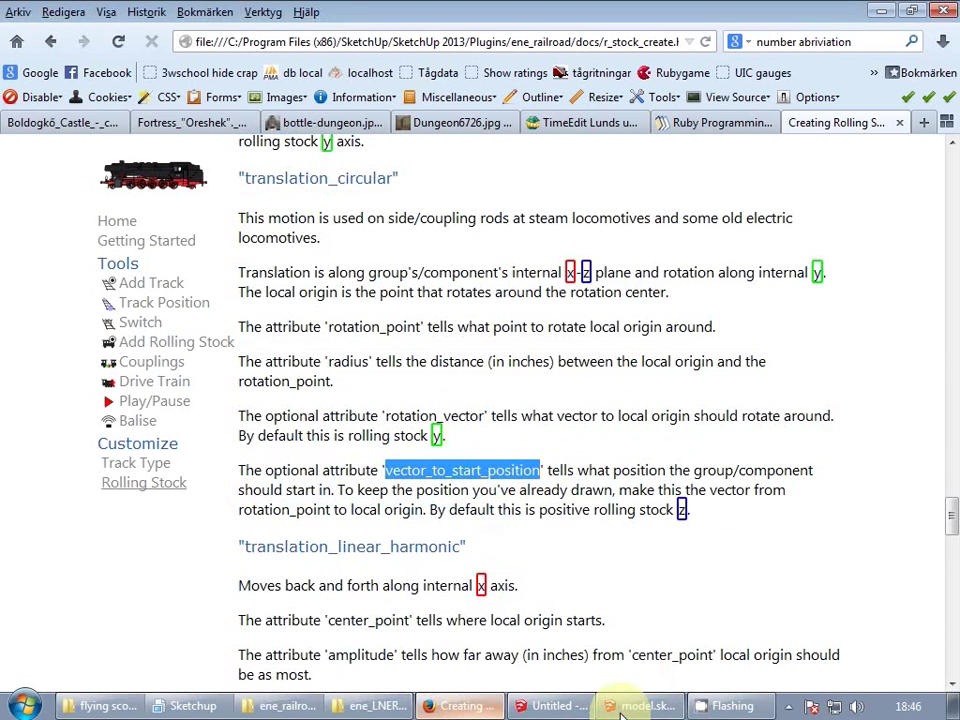
- Back in SketchUp's model.skp window, add a vector_to_start_position key valued [0,0,-1] to the coupling rod's ene_railroad_mechanic dictionary
{"action": "left_click", "coordinate": [652, 705]}
{"action": "left_click", "coordinate": [467, 440]}
{"action": "right_click", "coordinate": [467, 440]}
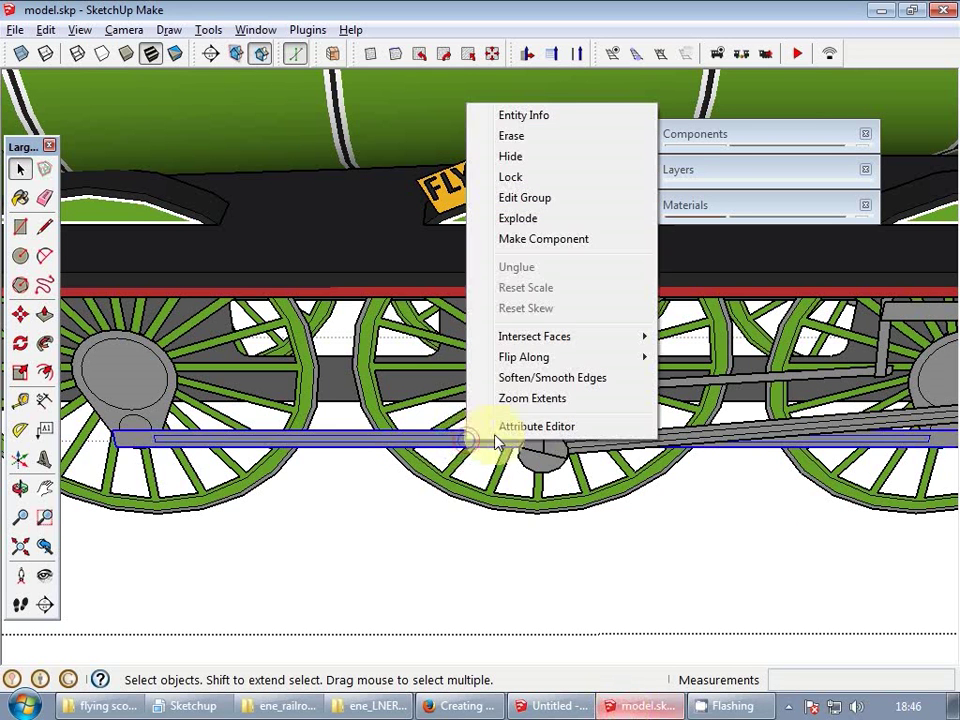
{"action": "left_click", "coordinate": [522, 436]}
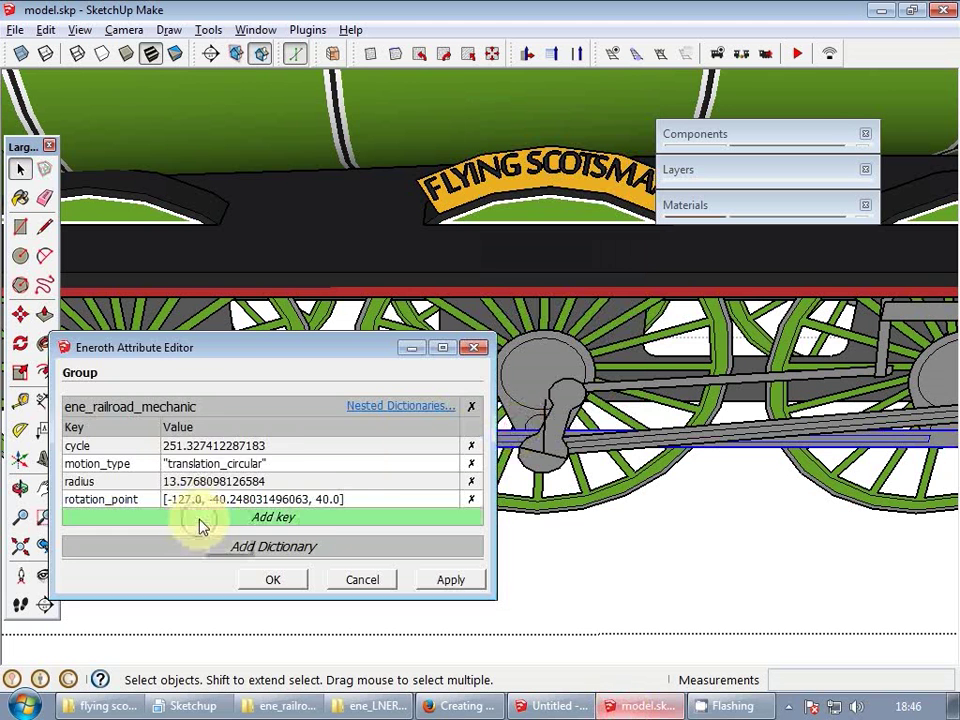
{"action": "left_click", "coordinate": [202, 522]}
{"action": "key", "text": "Return"}
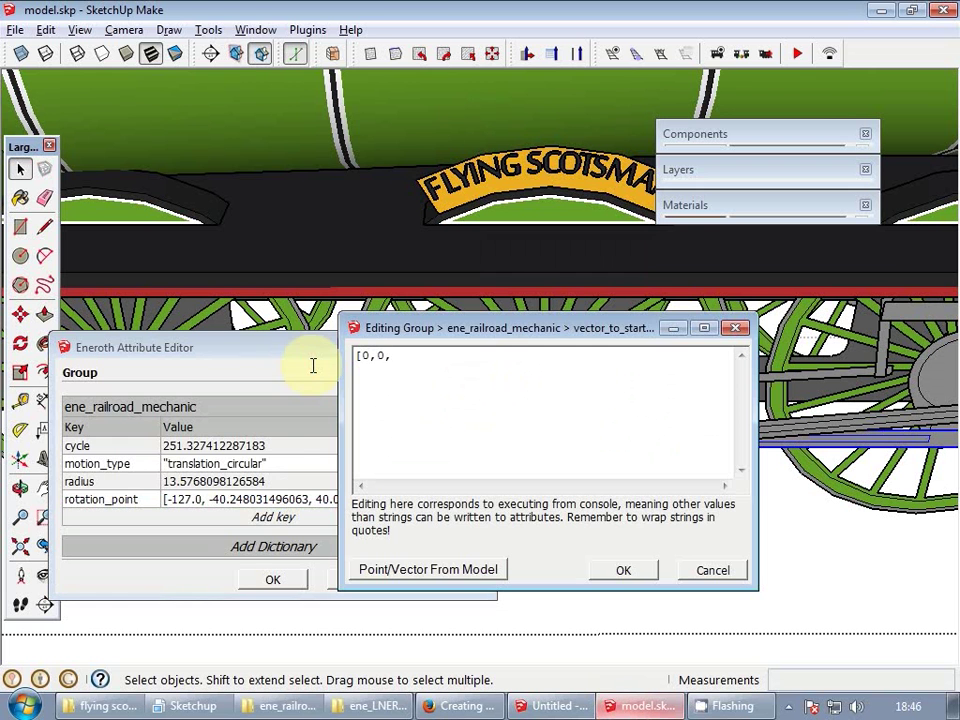
{"action": "type", "text": "]"}
{"action": "key", "text": "Tab"}
{"action": "key", "text": "Tab"}
{"action": "key", "text": "Return"}
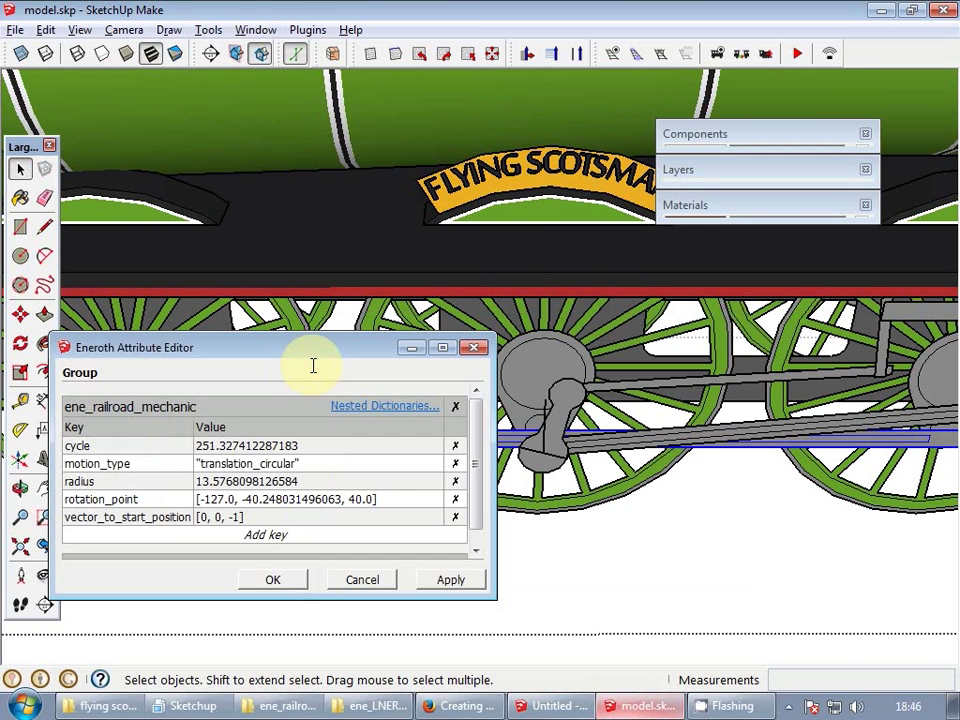
{"action": "left_click", "coordinate": [276, 580]}
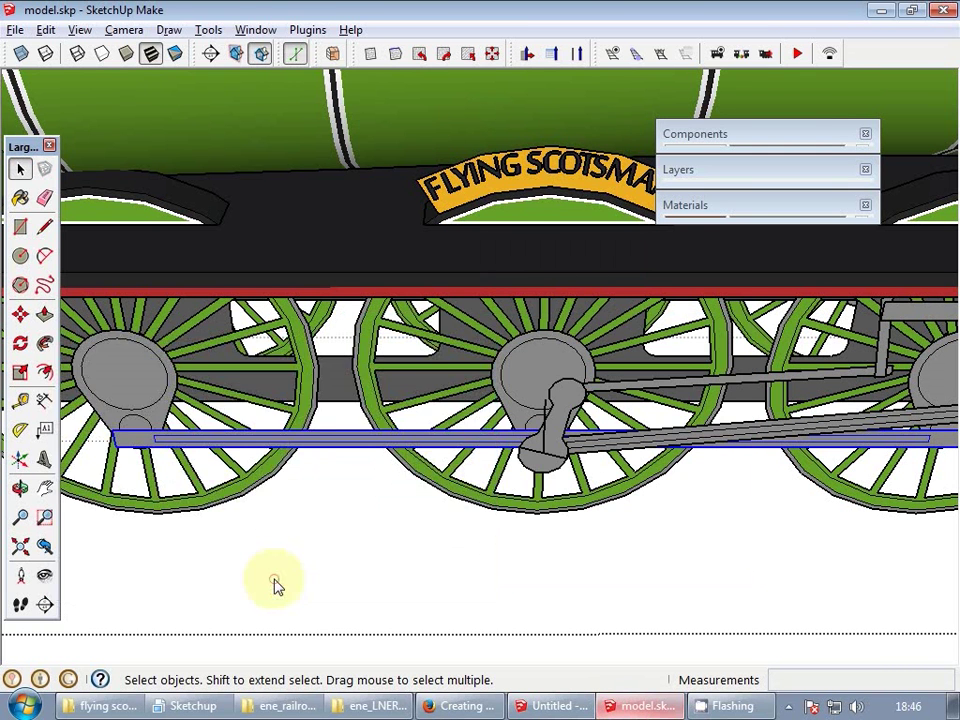
- Save model.skp with the coupling rod's vector_to_start_position attribute
{"action": "scroll", "coordinate": [274, 579], "scroll_direction": "down", "scroll_amount": 3}
{"action": "scroll", "coordinate": [484, 513], "scroll_direction": "up", "scroll_amount": 2}
{"action": "scroll", "coordinate": [545, 490], "scroll_direction": "down", "scroll_amount": 2}
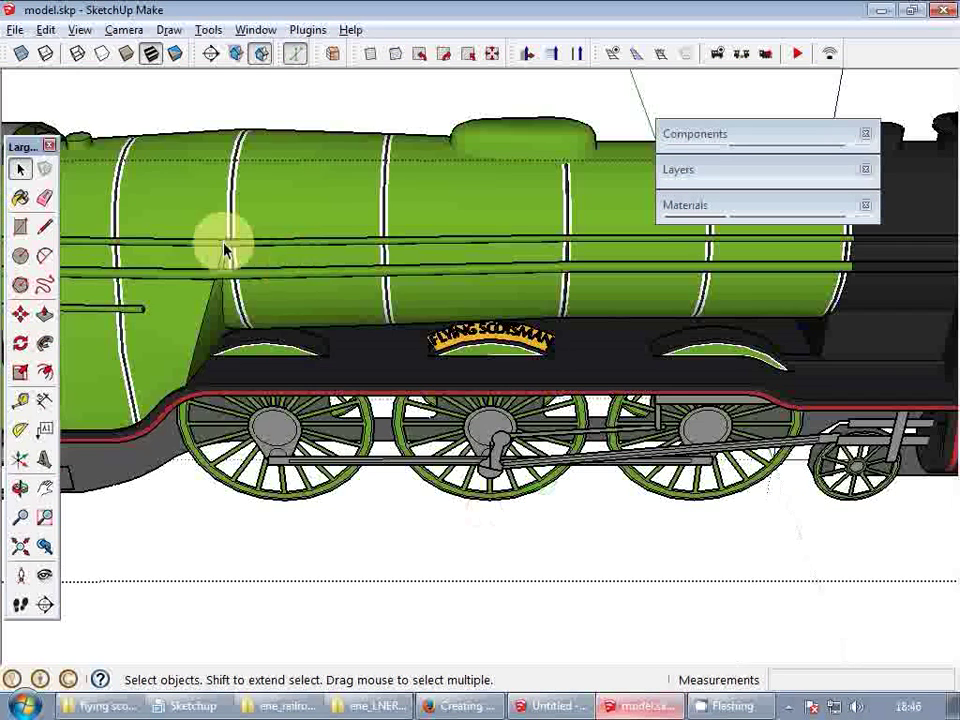
{"action": "left_click", "coordinate": [12, 29]}
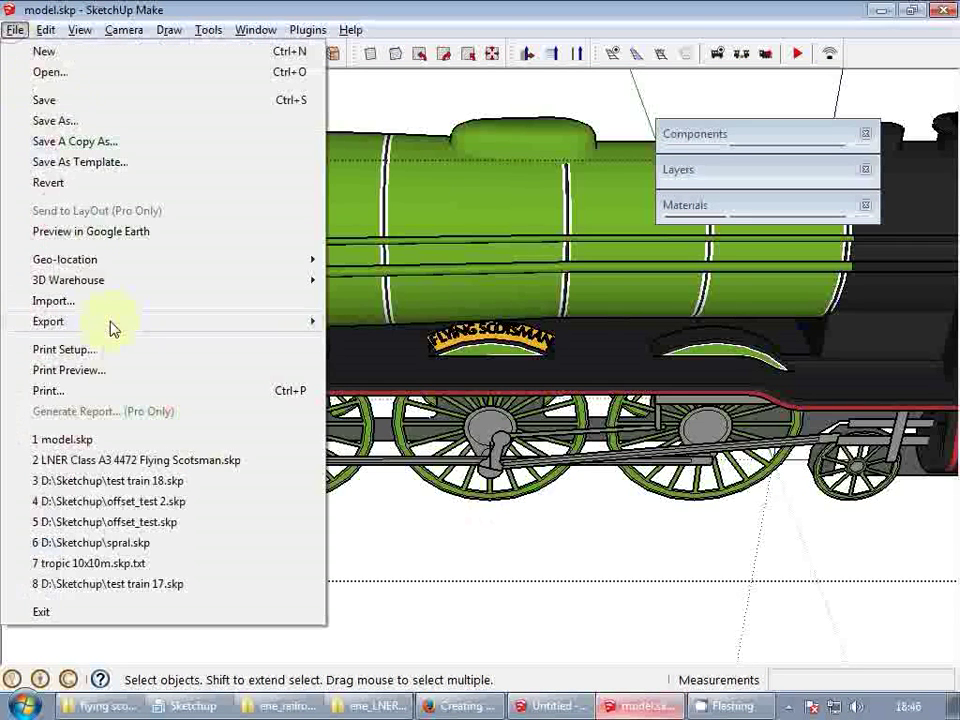
{"action": "left_click", "coordinate": [66, 101]}
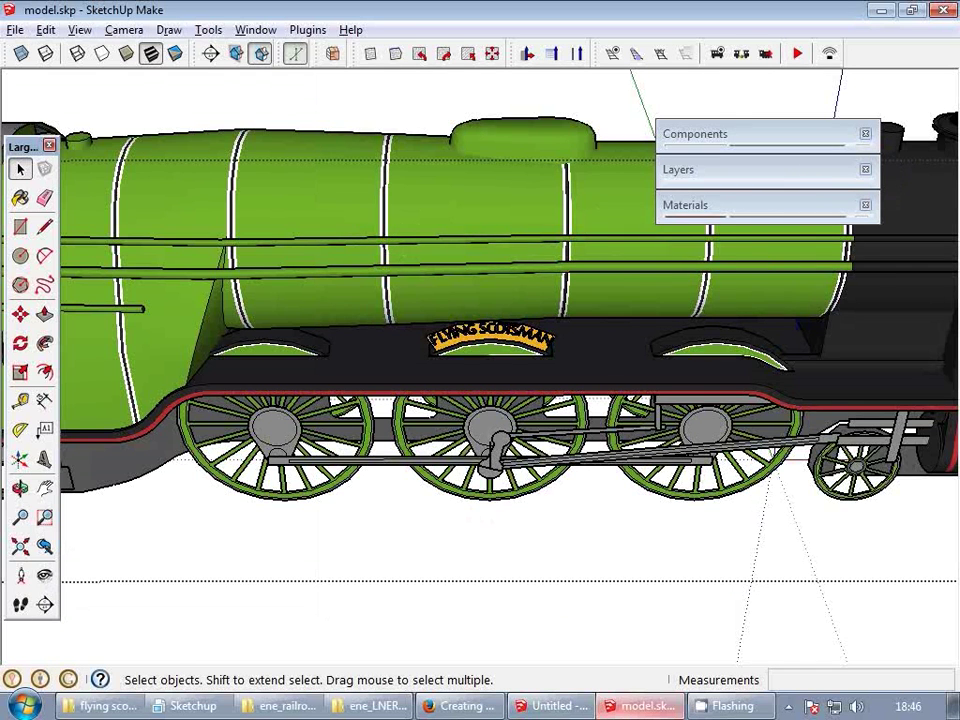
- Switch to the Untitled test window and start a new empty model, discarding the changes to the old one
{"action": "left_click", "coordinate": [548, 706]}
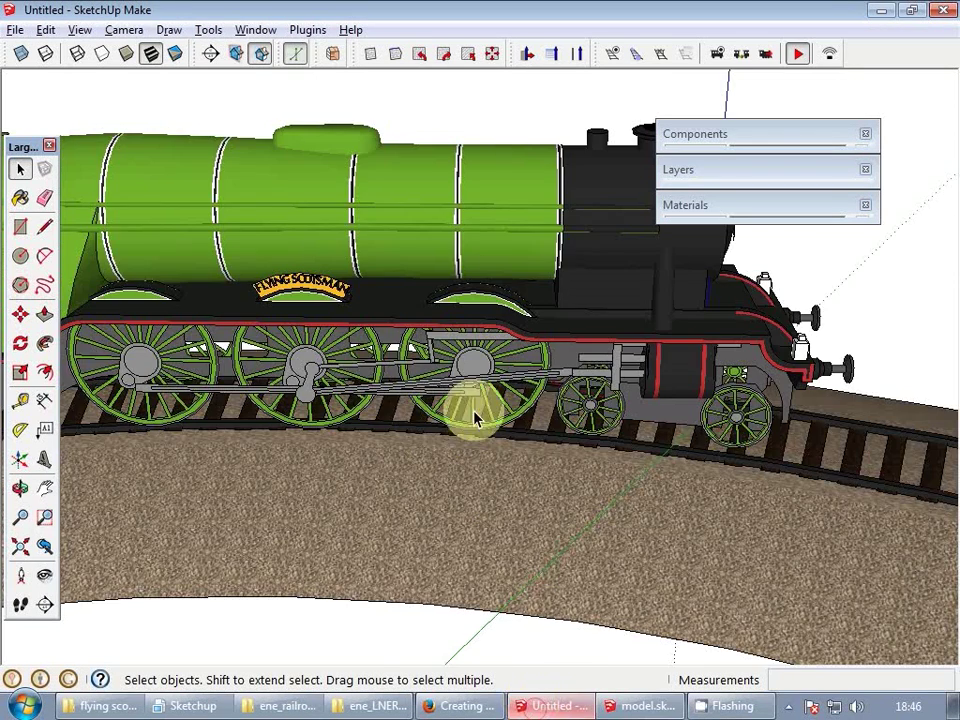
{"action": "scroll", "coordinate": [525, 381], "scroll_direction": "down", "scroll_amount": 3}
{"action": "key", "text": "ctrl+n"}
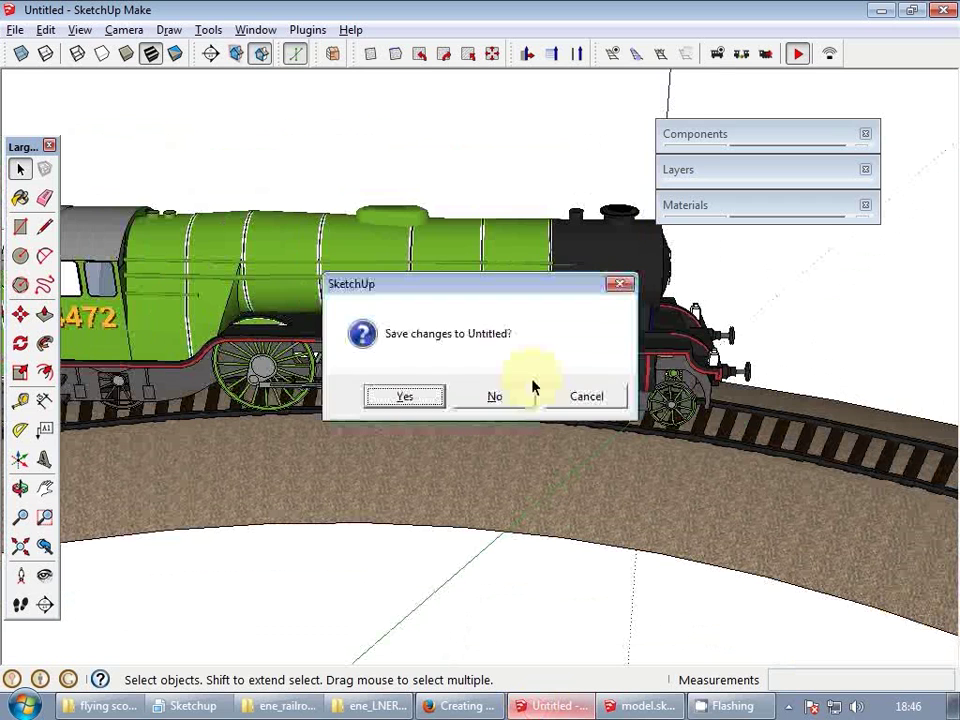
{"action": "left_click", "coordinate": [531, 390]}
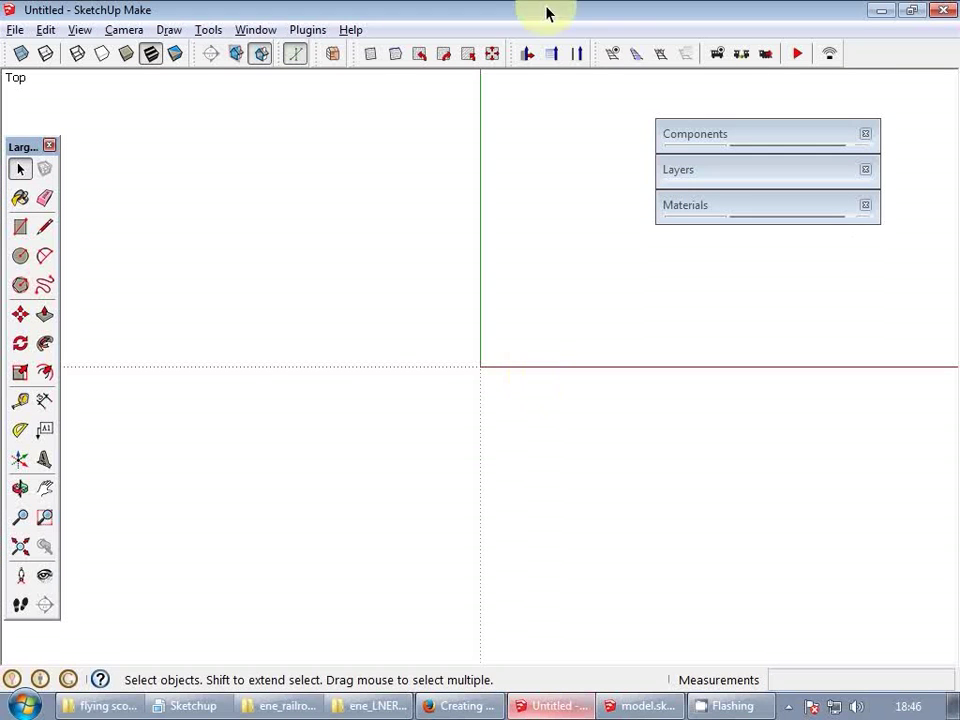
- Insert a Matching Straight track of Default type at the origin and add a second straight piece joined to it
{"action": "left_click", "coordinate": [608, 54]}
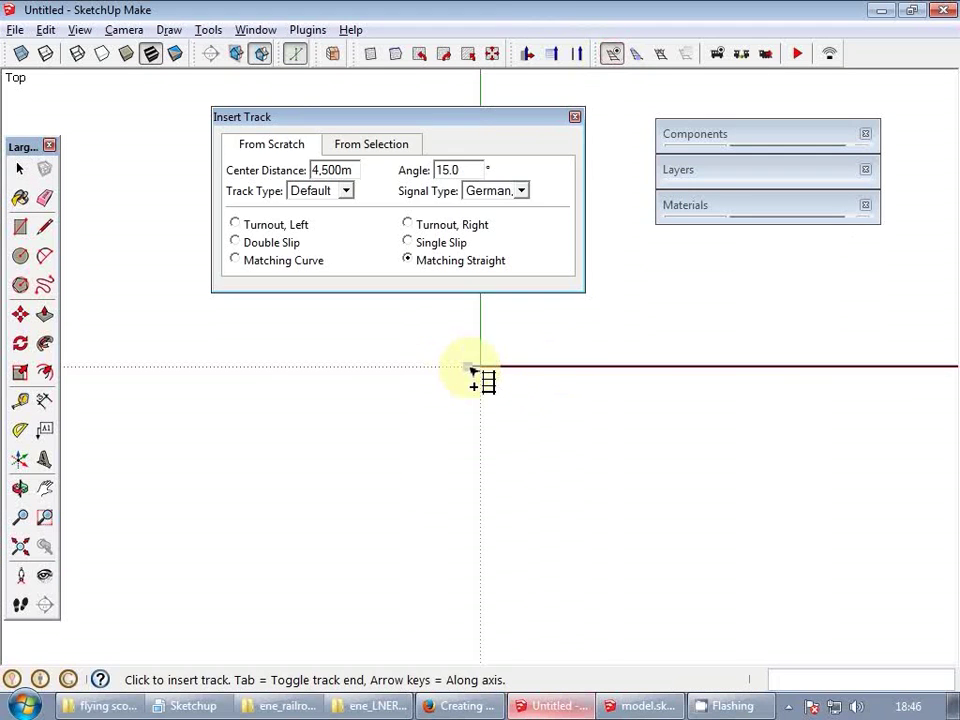
{"action": "left_click", "coordinate": [475, 369]}
{"action": "scroll", "coordinate": [332, 352], "scroll_direction": "down", "scroll_amount": 4}
{"action": "left_click", "coordinate": [346, 360]}
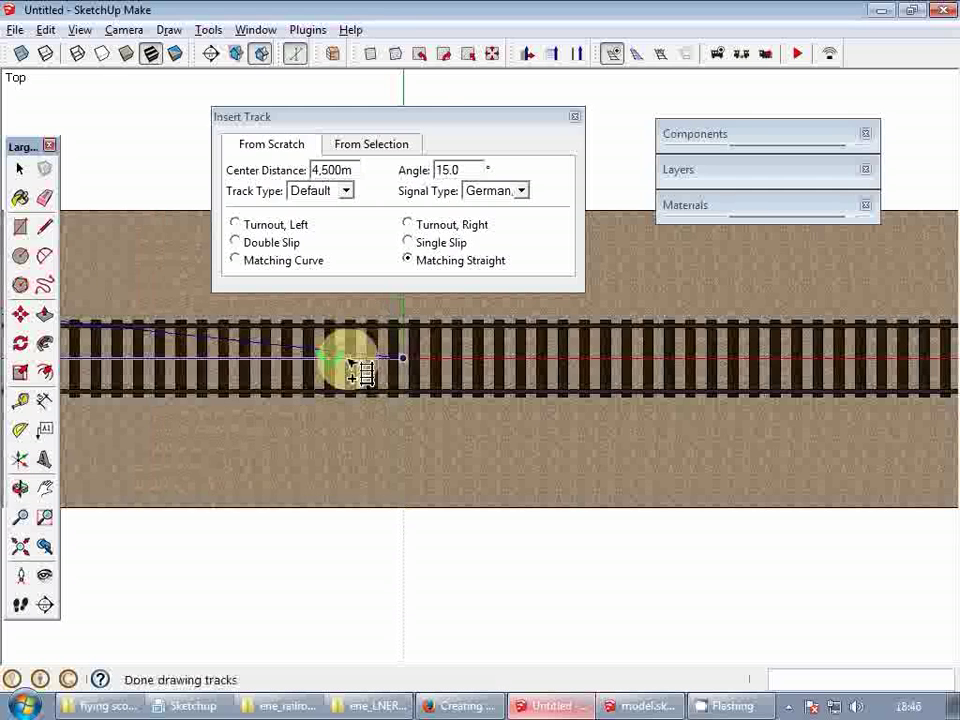
{"action": "scroll", "coordinate": [532, 362], "scroll_direction": "down", "scroll_amount": 1}
- Place the Flying Scotsman steam locomotive from the rolling stock library on the straight track near the origin
{"action": "left_click", "coordinate": [717, 54]}
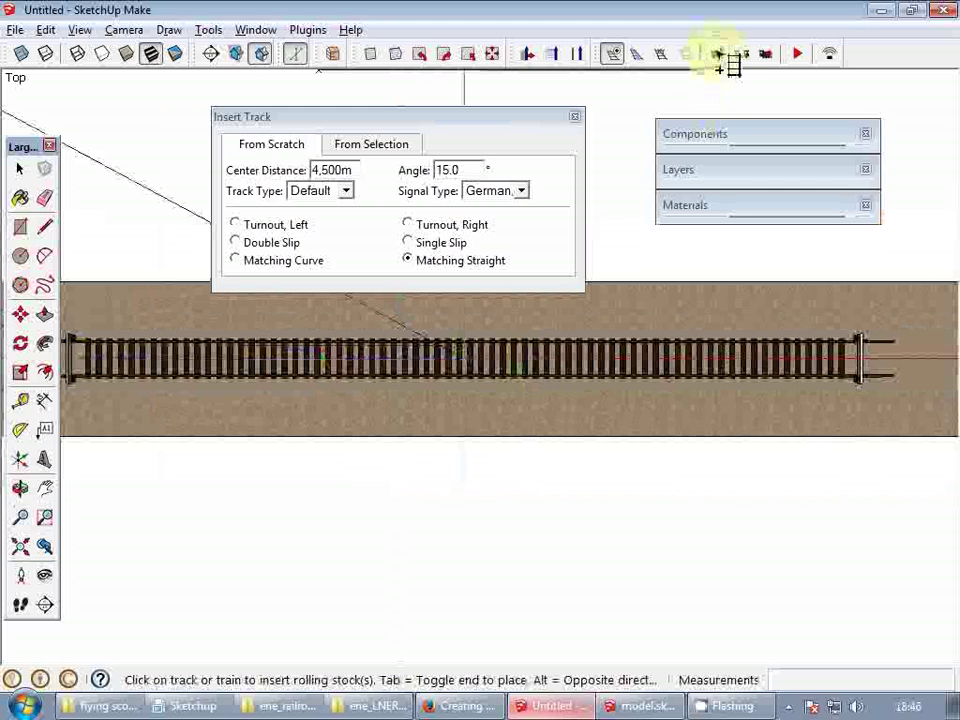
{"action": "left_click", "coordinate": [306, 321]}
{"action": "left_click_drag", "start_coordinate": [636, 345], "coordinate": [825, 362]}
{"action": "middle_click_drag", "start_coordinate": [815, 352], "coordinate": [811, 348], "text": "shift"}
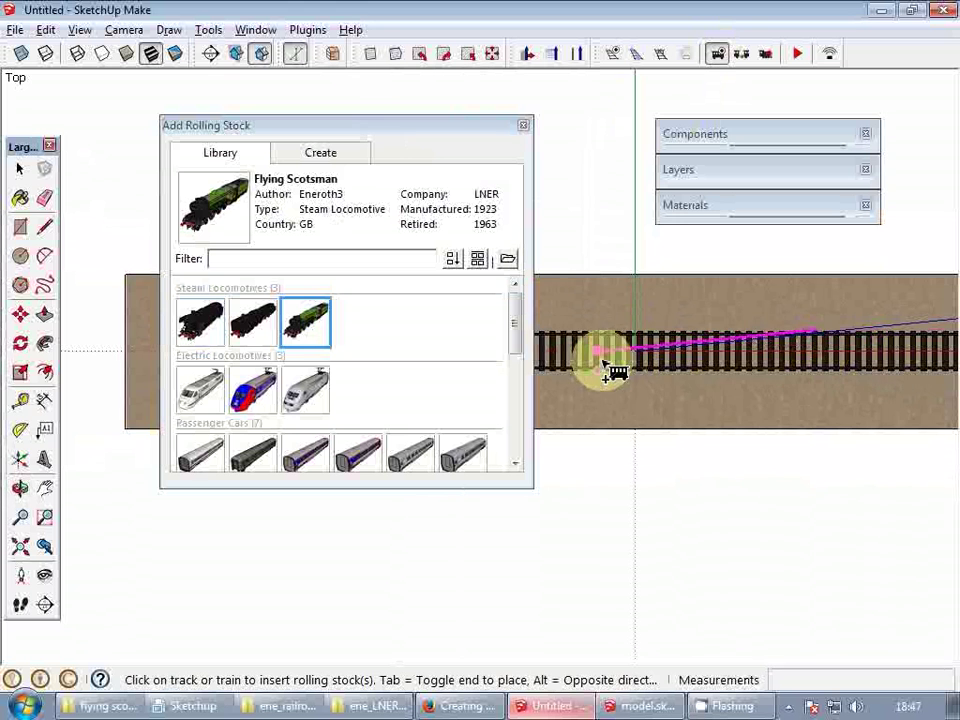
{"action": "middle_click_drag", "start_coordinate": [600, 361], "coordinate": [759, 361], "text": "shift"}
{"action": "left_click", "coordinate": [651, 363]}
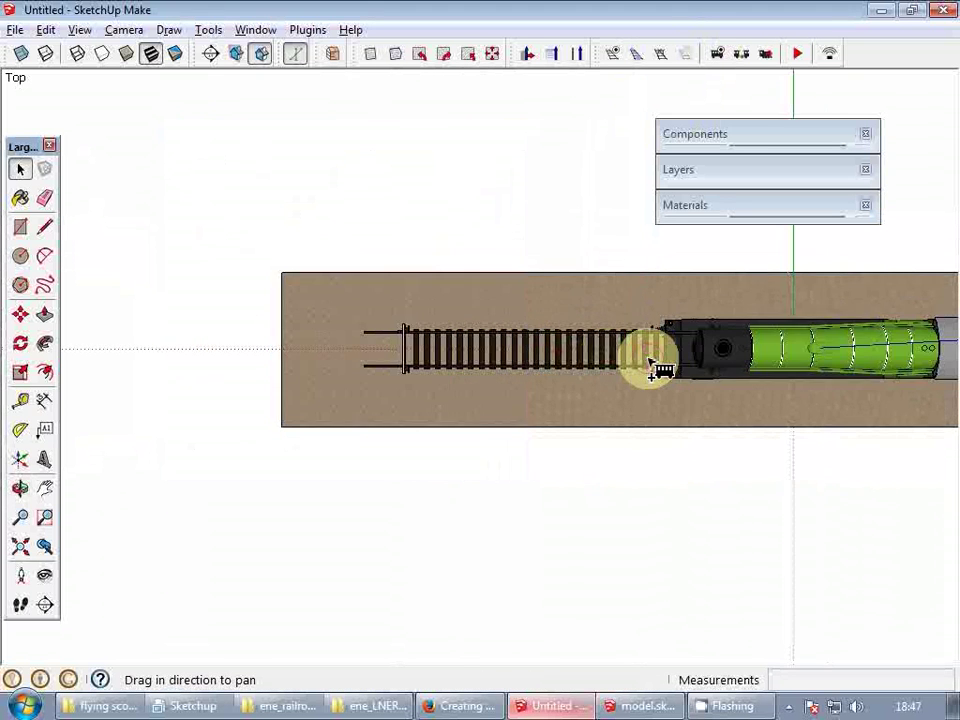
- Start the train simulation, drive the Flying Scotsman at about 0.83 m/s to test the coupling rod motion from the side, and bring it to a stop
{"action": "middle_click_drag", "start_coordinate": [649, 364], "coordinate": [369, 386], "text": "shift"}
{"action": "middle_click_drag", "start_coordinate": [581, 354], "coordinate": [460, 388]}
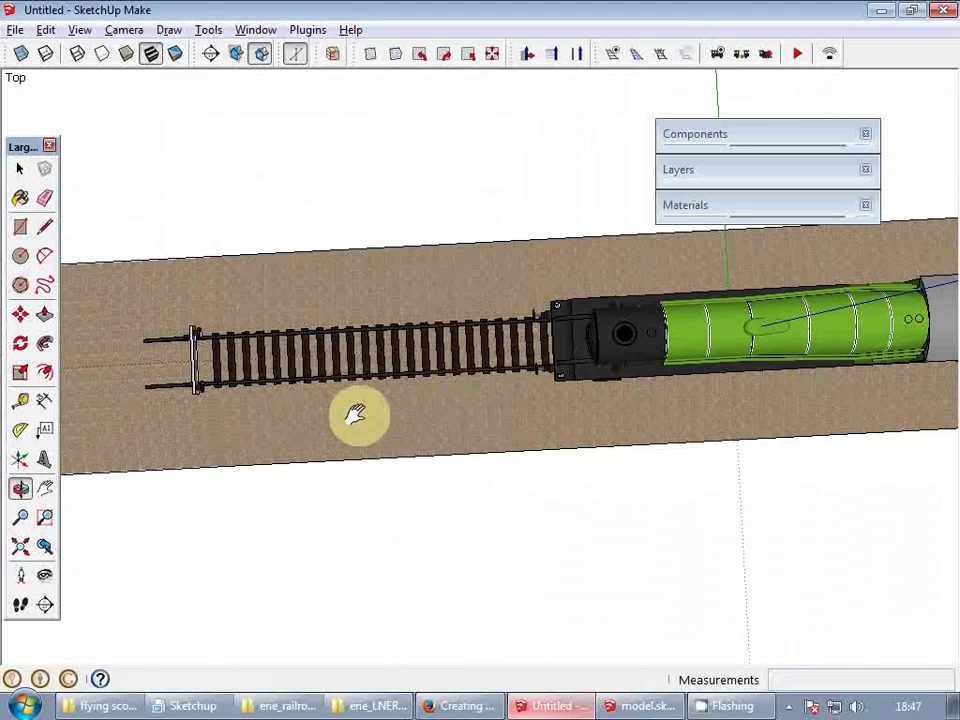
{"action": "middle_click_drag", "start_coordinate": [356, 414], "coordinate": [317, 373]}
{"action": "scroll", "coordinate": [260, 368], "scroll_direction": "up", "scroll_amount": 3}
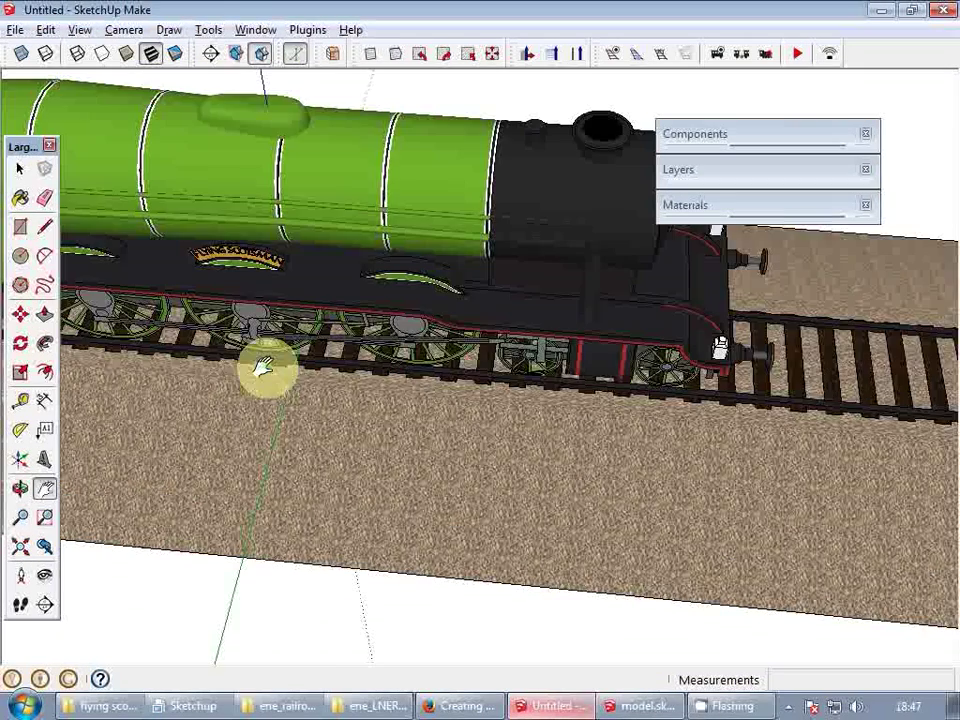
{"action": "middle_click_drag", "start_coordinate": [400, 428], "coordinate": [407, 317]}
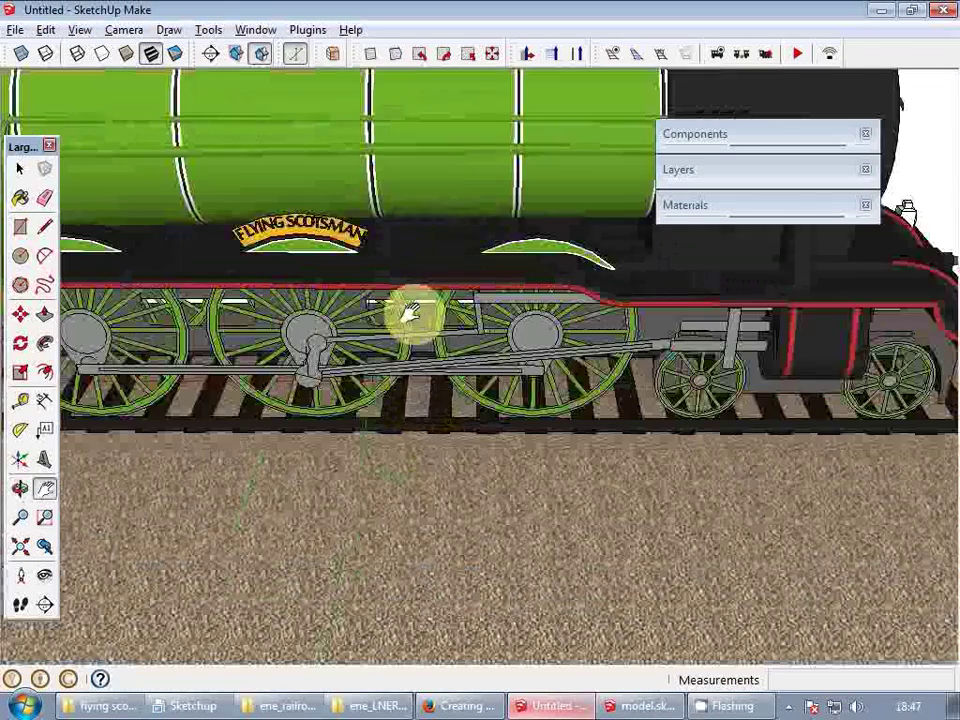
{"action": "left_click", "coordinate": [800, 56]}
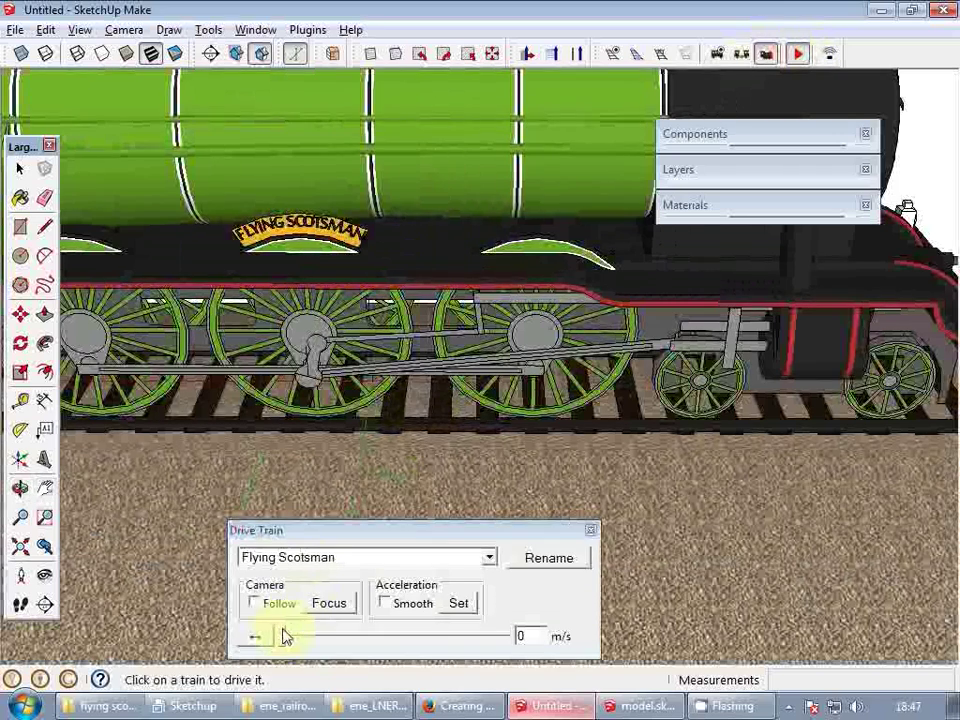
{"action": "left_click_drag", "start_coordinate": [284, 638], "coordinate": [287, 638]}
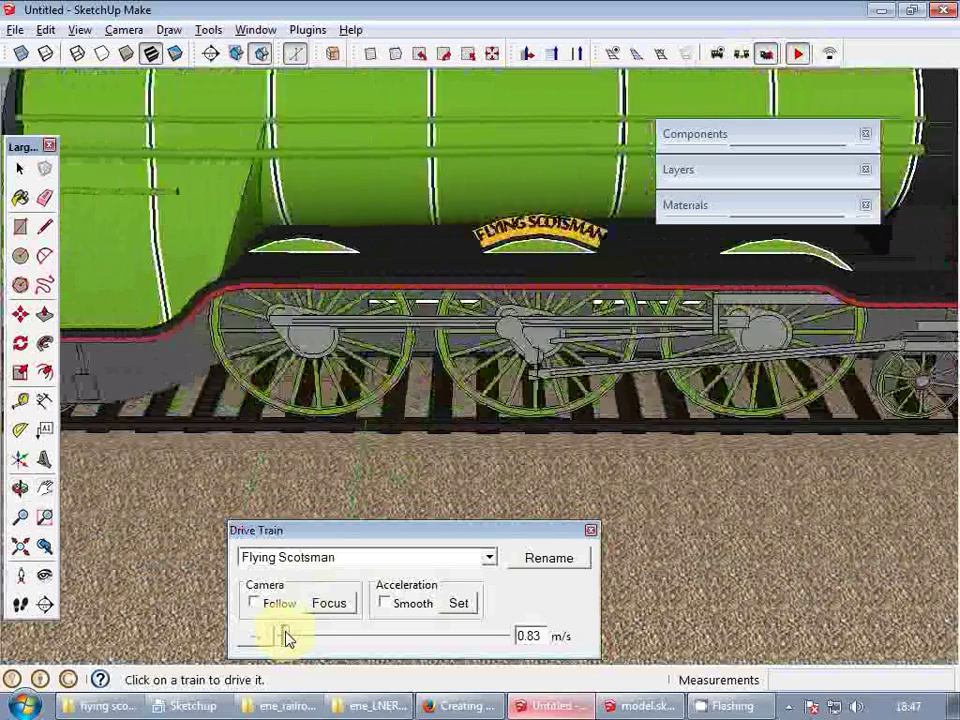
{"action": "left_click_drag", "start_coordinate": [287, 638], "coordinate": [283, 640]}
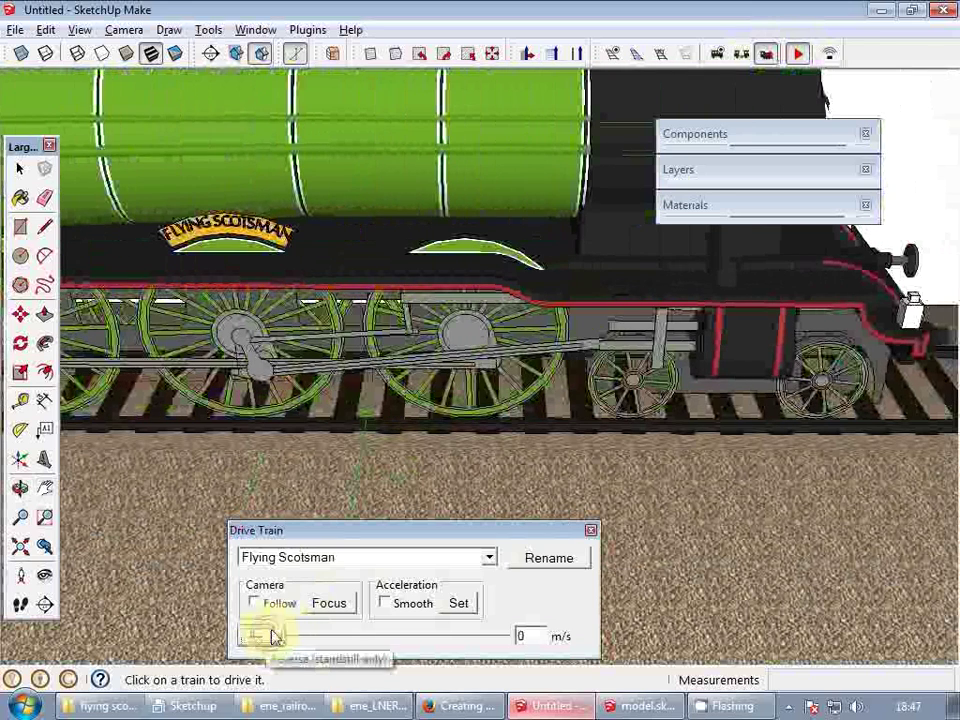
- Pause the train simulation, and select the connecting rod group at the middle driving wheel in the model.skp window
{"action": "left_click", "coordinate": [767, 55]}
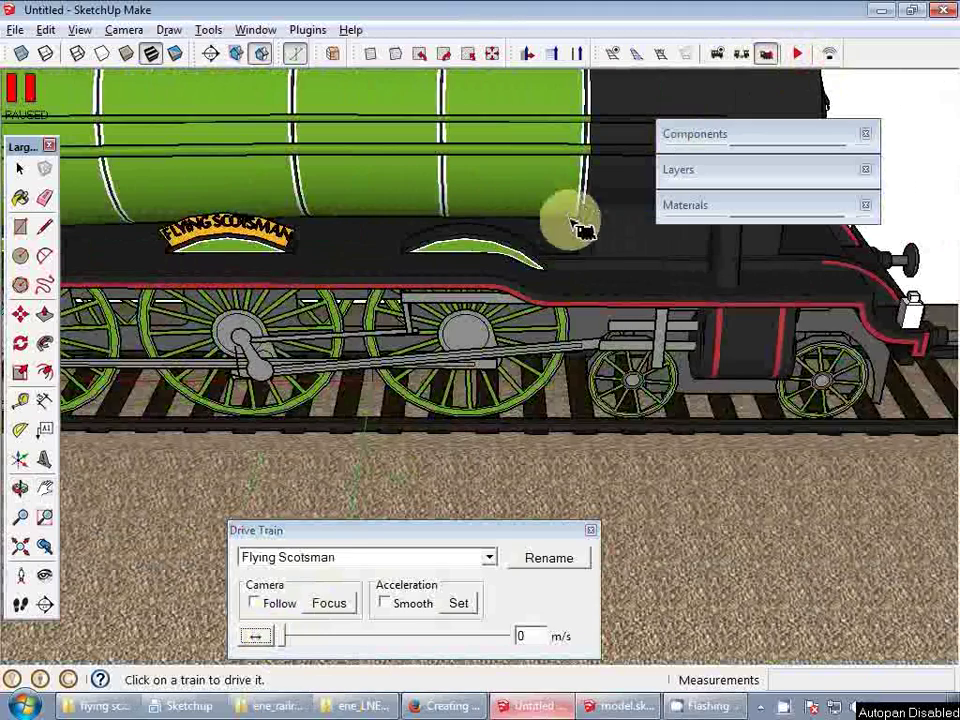
{"action": "left_click", "coordinate": [628, 707]}
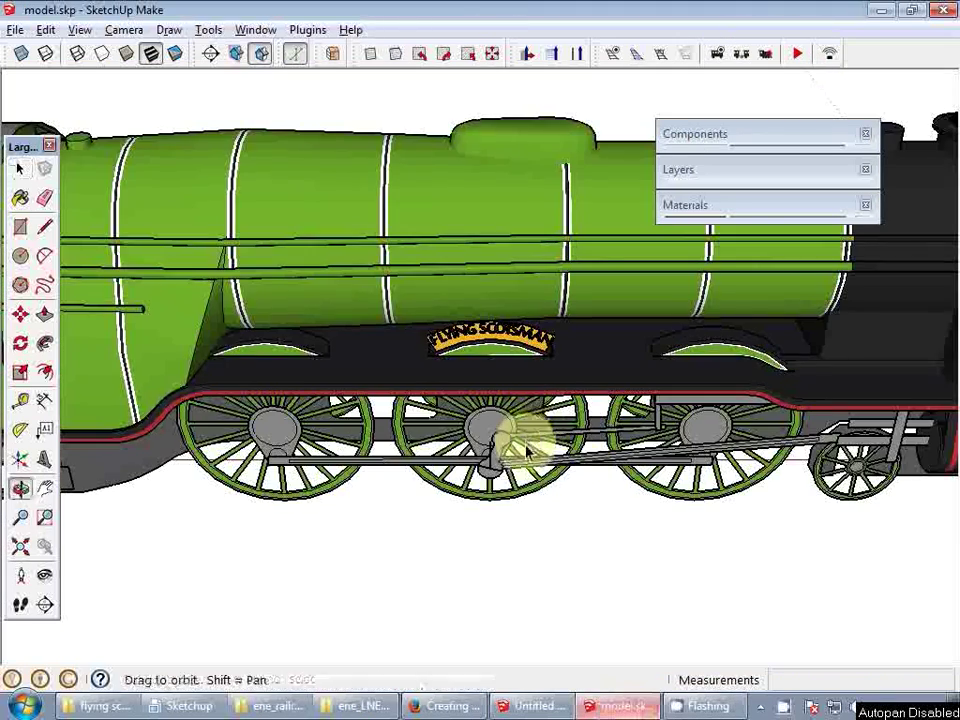
{"action": "scroll", "coordinate": [530, 450], "scroll_direction": "up", "scroll_amount": 4}
{"action": "left_click", "coordinate": [441, 503]}
{"action": "scroll", "coordinate": [458, 491], "scroll_direction": "up", "scroll_amount": 1}
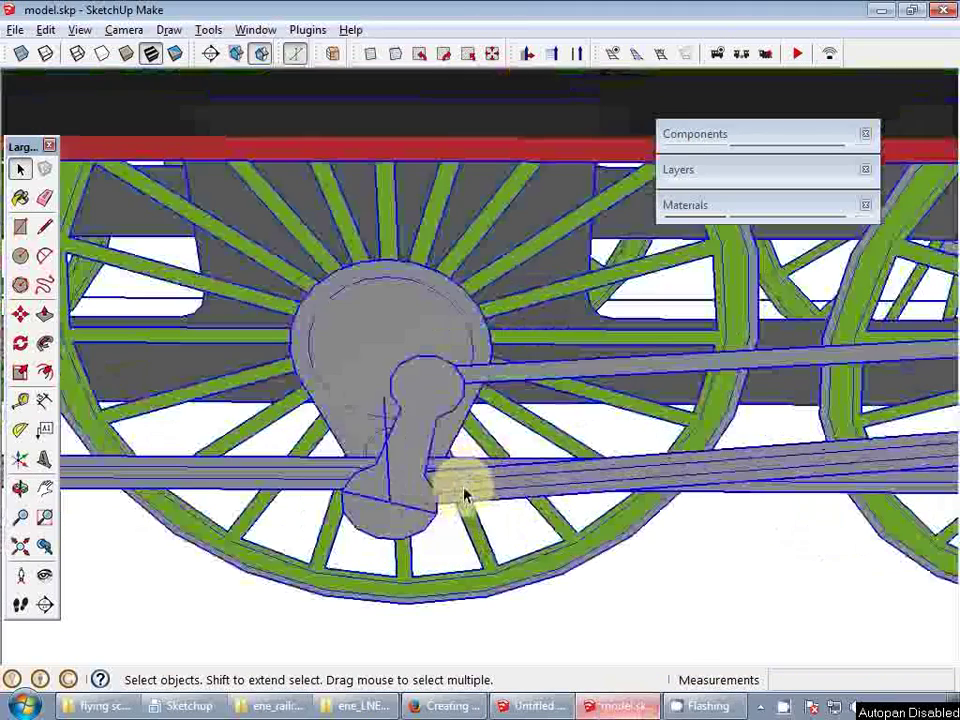
{"action": "double_click", "coordinate": [472, 491]}
{"action": "left_click", "coordinate": [474, 490]}
{"action": "scroll", "coordinate": [410, 477], "scroll_direction": "down", "scroll_amount": 1}
{"action": "scroll", "coordinate": [345, 443], "scroll_direction": "down", "scroll_amount": 2}
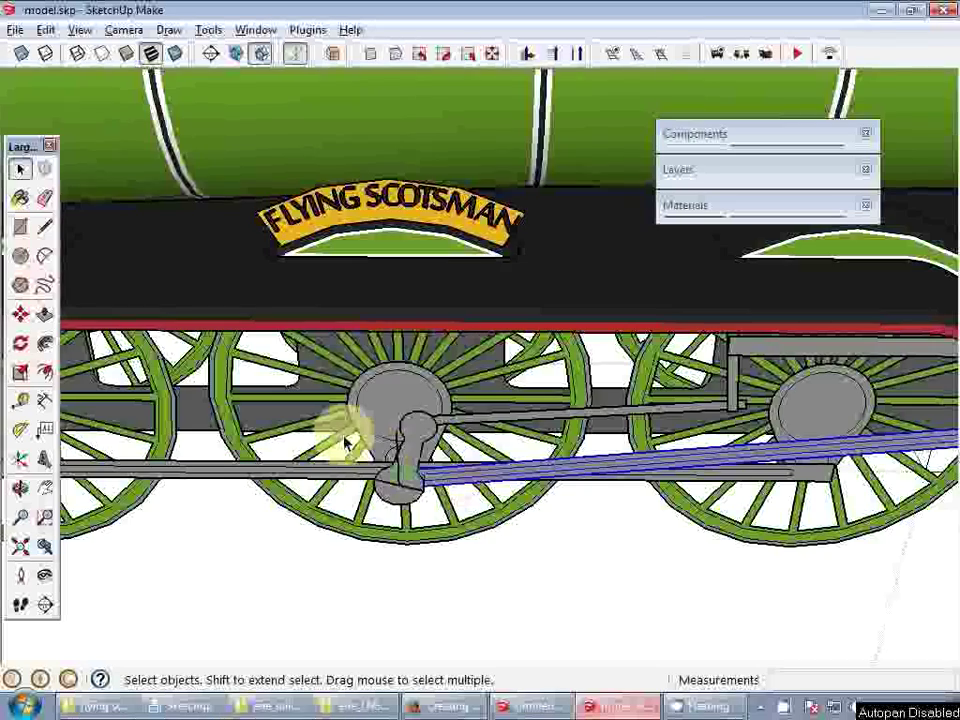
{"action": "scroll", "coordinate": [345, 443], "scroll_direction": "down", "scroll_amount": 2}
{"action": "scroll", "coordinate": [343, 444], "scroll_direction": "down", "scroll_amount": 2}
{"action": "scroll", "coordinate": [343, 444], "scroll_direction": "up", "scroll_amount": 2}
- Switch to the rolling stock documentation in the browser and copy the motion type name "combined_rotation_reciprocation", including its quotes
{"action": "key", "text": "alt+Tab"}
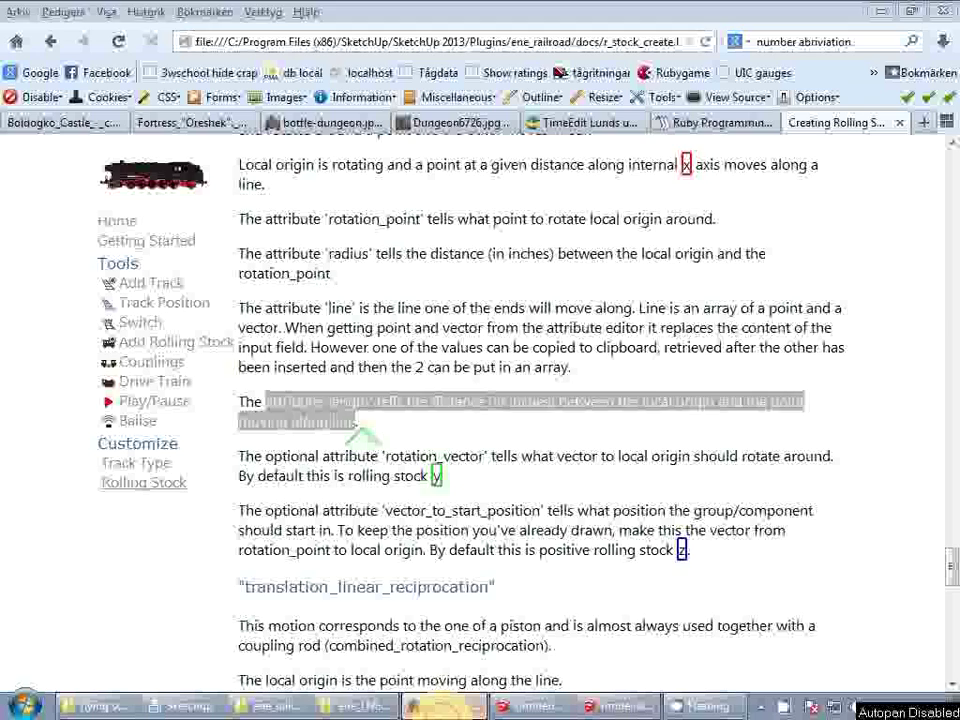
{"action": "scroll", "coordinate": [396, 388], "scroll_direction": "down", "scroll_amount": 5}
{"action": "scroll", "coordinate": [393, 392], "scroll_direction": "up", "scroll_amount": 5}
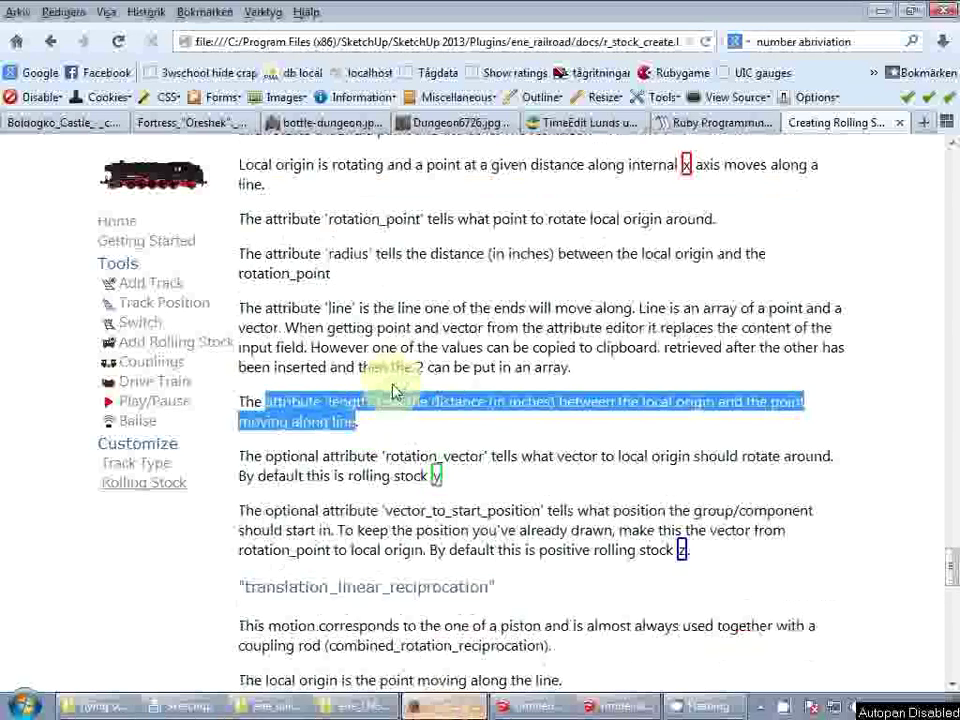
{"action": "scroll", "coordinate": [393, 392], "scroll_direction": "down", "scroll_amount": 5}
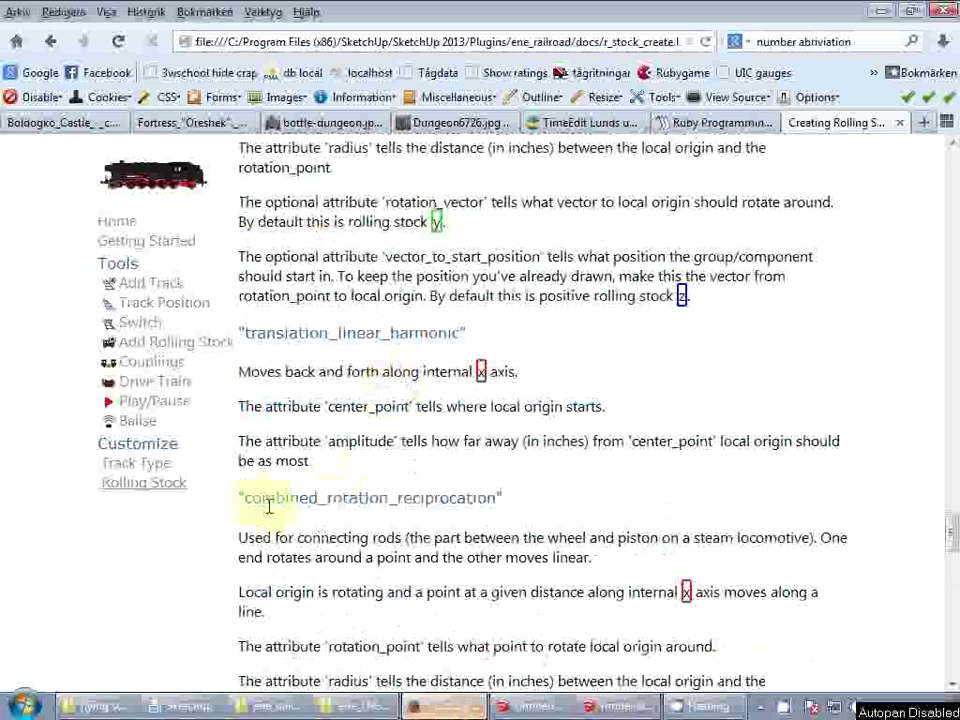
{"action": "left_click_drag", "start_coordinate": [250, 500], "coordinate": [476, 497]}
{"action": "scroll", "coordinate": [514, 317], "scroll_direction": "down", "scroll_amount": 6}
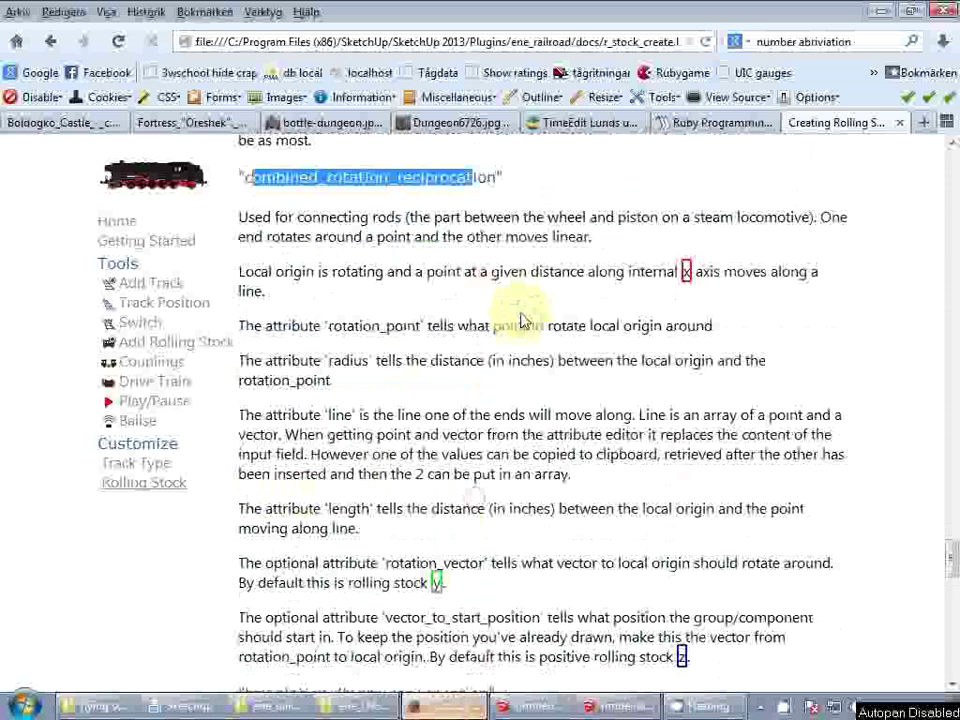
{"action": "triple_click", "coordinate": [304, 177]}
{"action": "left_click", "coordinate": [288, 177]}
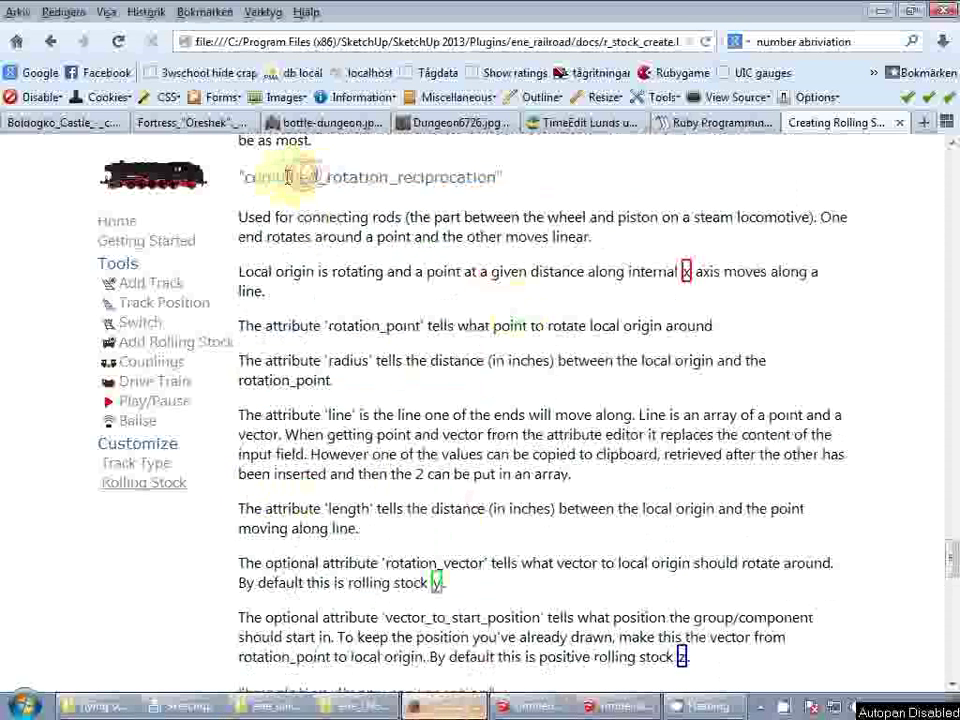
{"action": "double_click", "coordinate": [282, 178]}
{"action": "triple_click", "coordinate": [278, 178]}
{"action": "key", "text": "ctrl+c"}
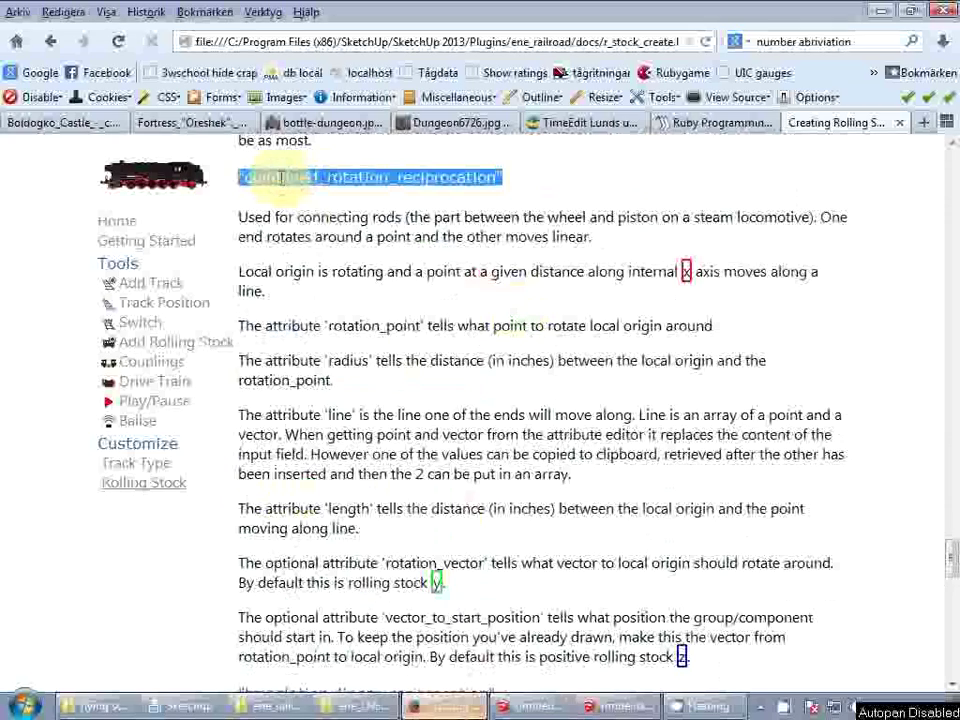
{"action": "scroll", "coordinate": [289, 189], "scroll_direction": "up", "scroll_amount": 4}
{"action": "scroll", "coordinate": [560, 556], "scroll_direction": "down", "scroll_amount": 4}
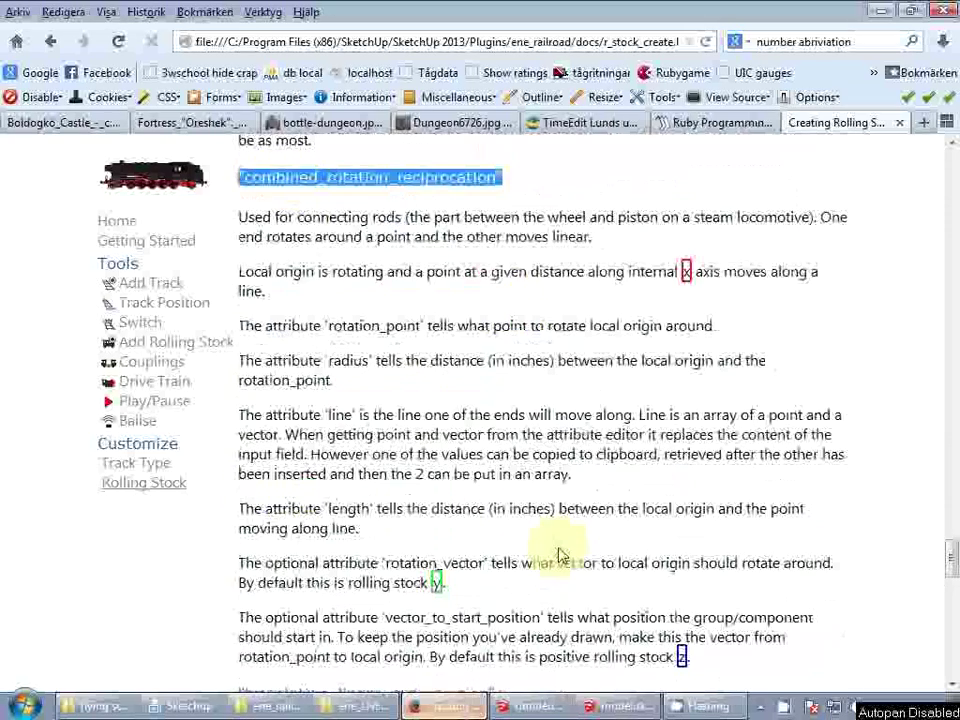
- Back in model.skp, open the connecting rod's attributes and add a dictionary named ene_railroad_mechanic
{"action": "left_click", "coordinate": [620, 706]}
{"action": "scroll", "coordinate": [512, 455], "scroll_direction": "up", "scroll_amount": 3}
{"action": "right_click", "coordinate": [514, 458]}
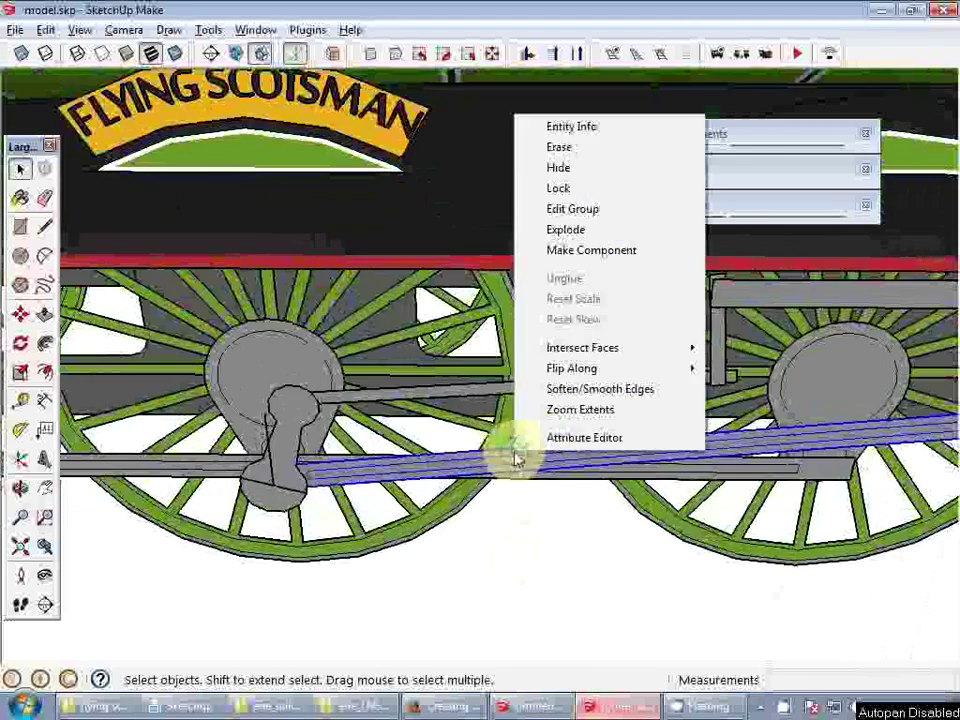
{"action": "left_click", "coordinate": [553, 437]}
{"action": "left_click", "coordinate": [553, 440]}
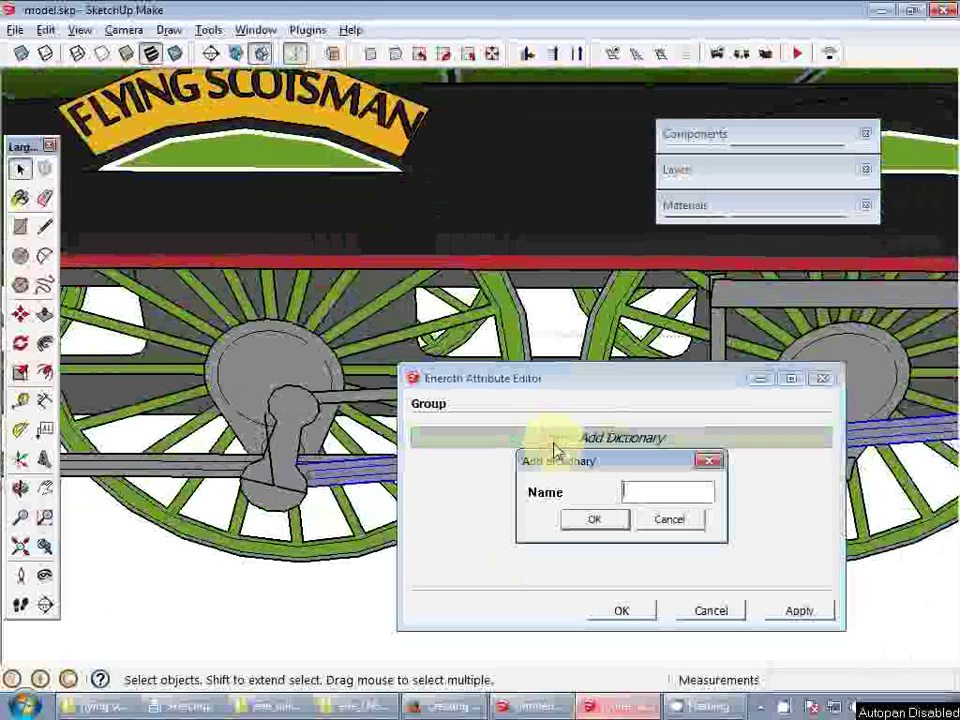
{"action": "type", "text": "ene_"}
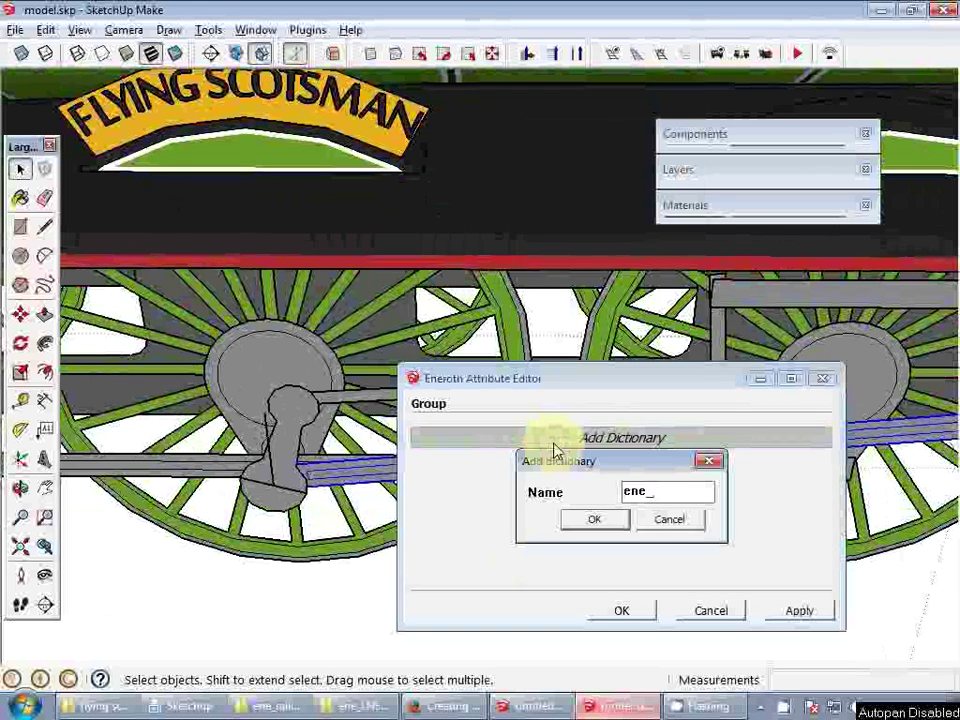
{"action": "type", "text": "railroad_mechanic"}
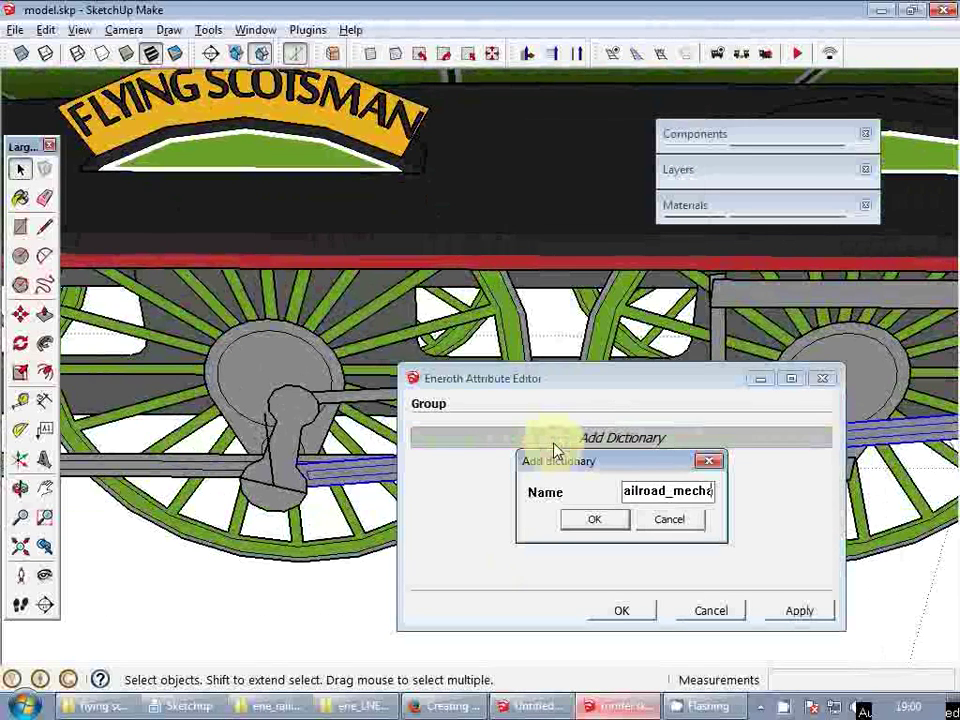
{"action": "key", "text": "Return"}
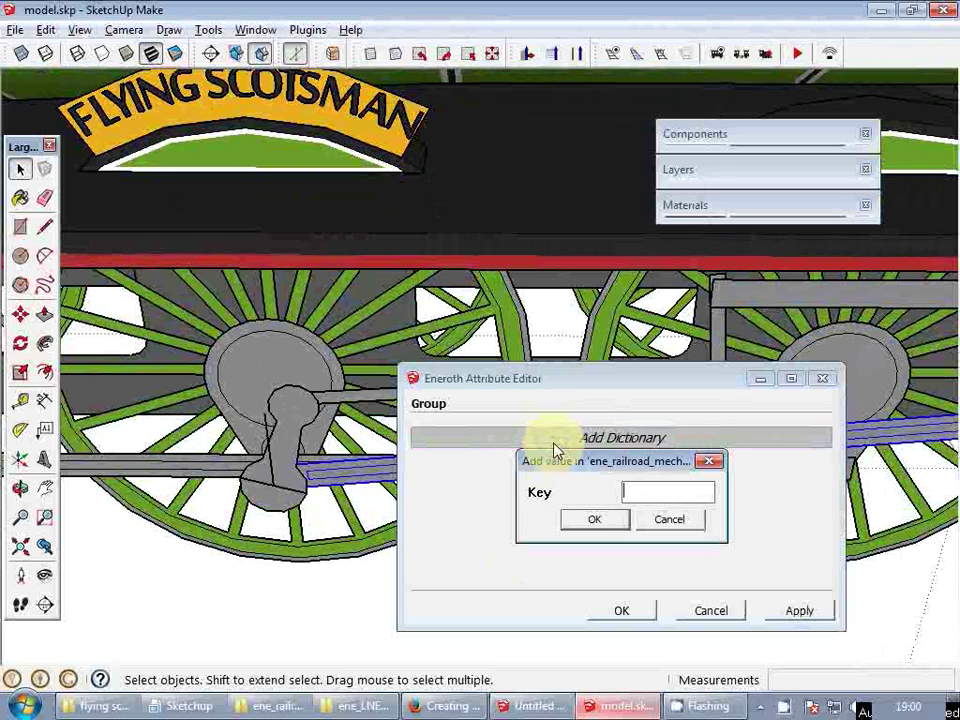
- Add the key motion_type to the connecting rod's dictionary with the value "combined_rotation_reciprocation"
{"action": "type", "text": "mot"}
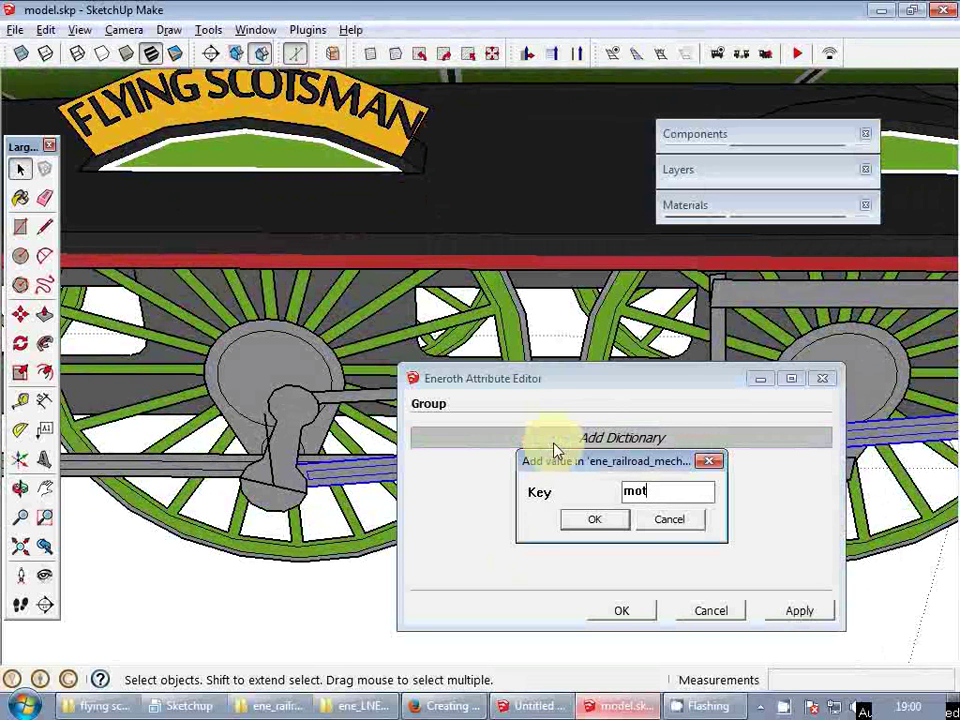
{"action": "type", "text": "ion_ty"}
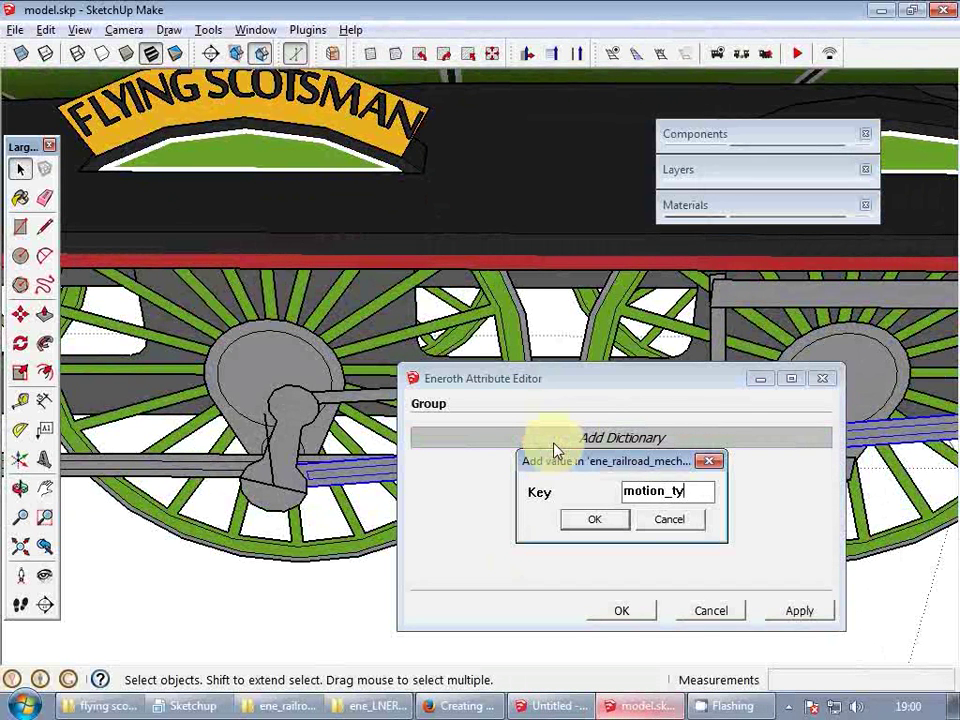
{"action": "type", "text": "pe"}
{"action": "key", "text": "Return"}
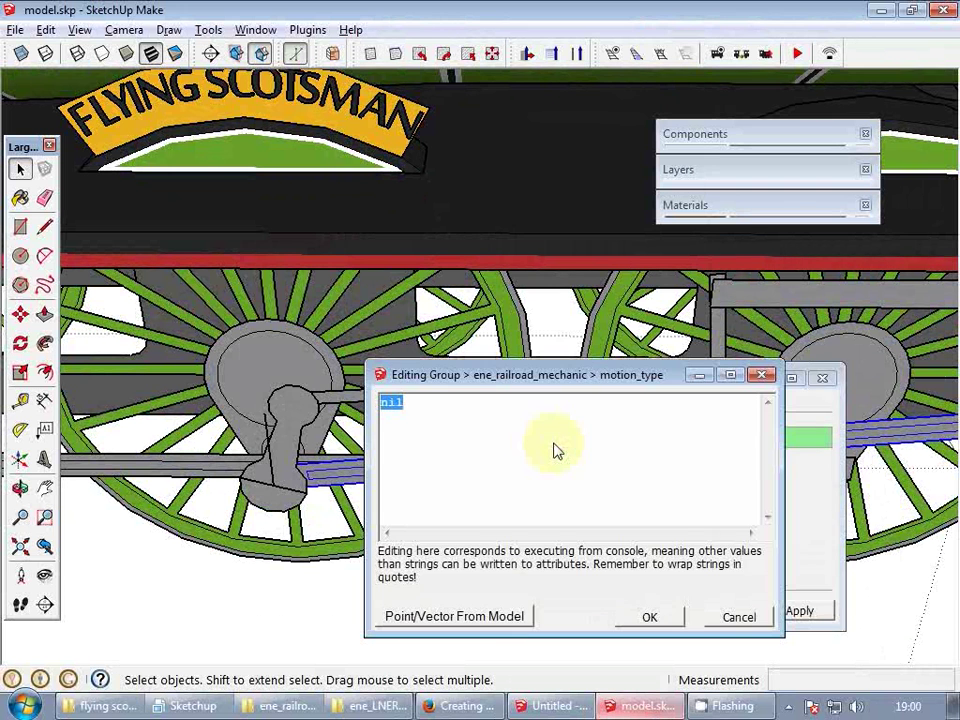
{"action": "left_click", "coordinate": [548, 441]}
{"action": "key", "text": "ctrl+a"}
{"action": "key", "text": "ctrl+v"}
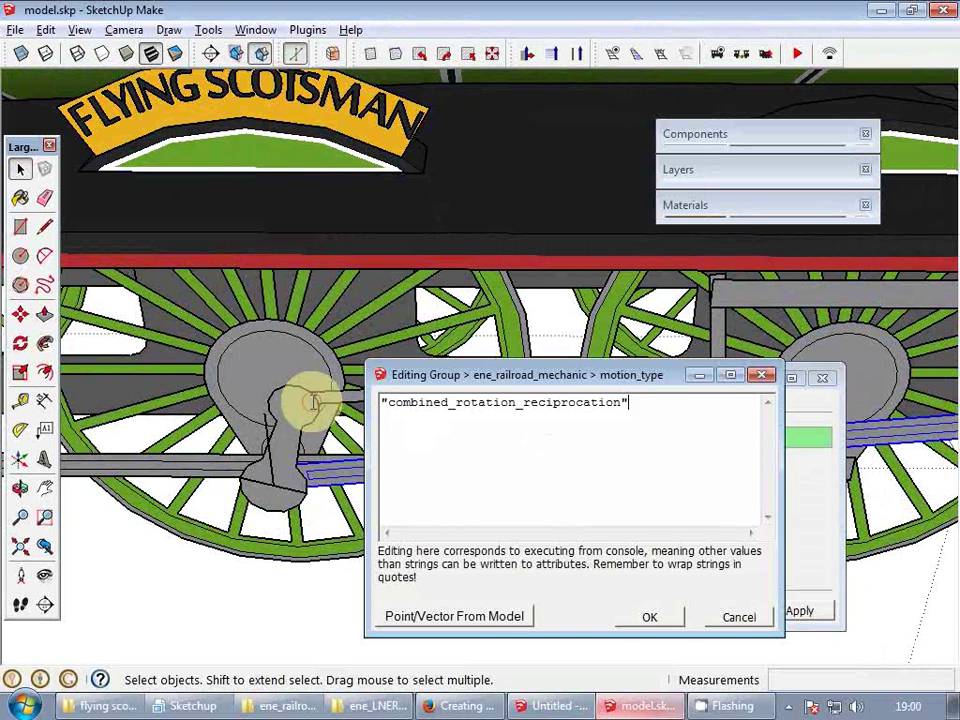
{"action": "left_click", "coordinate": [636, 618]}
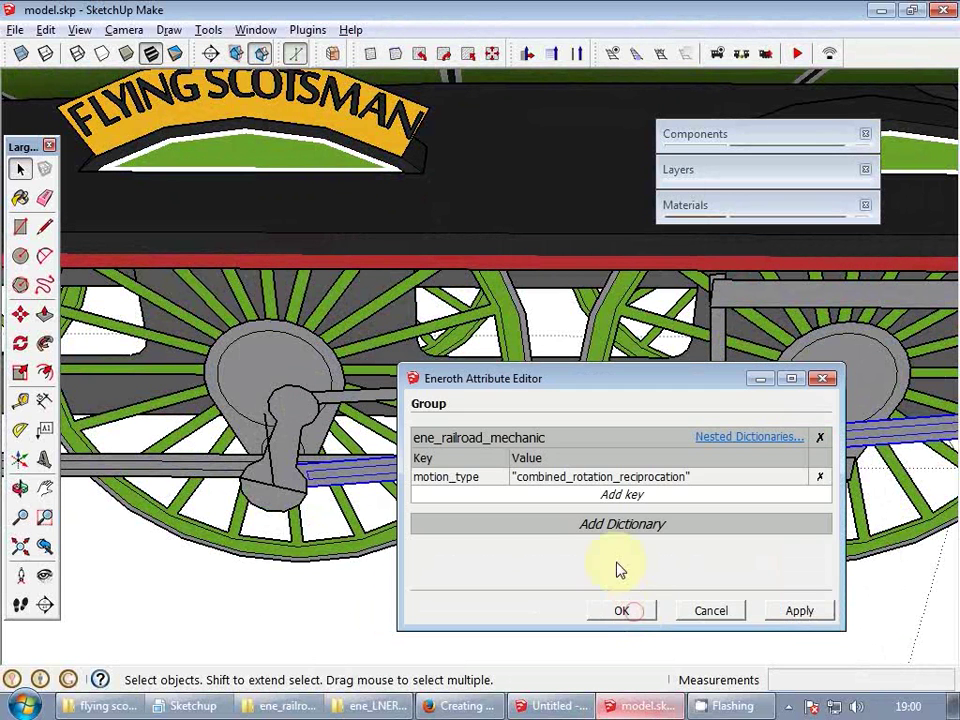
- Open the coupling rod's attributes in a second editor and place it clear of the connecting rod's editor
{"action": "right_click", "coordinate": [216, 470]}
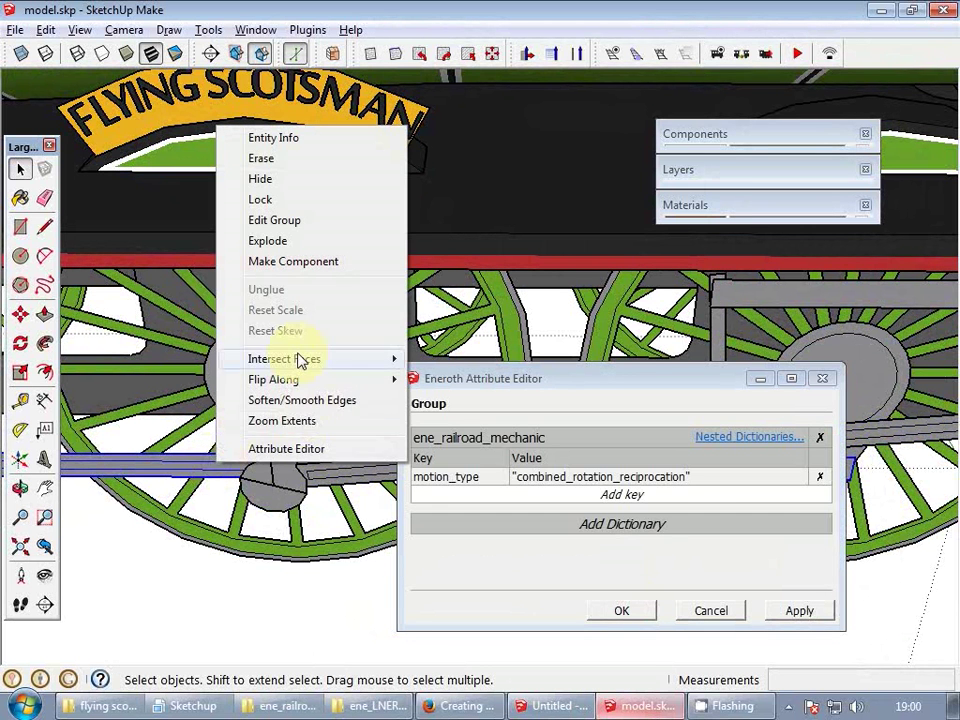
{"action": "left_click", "coordinate": [296, 450]}
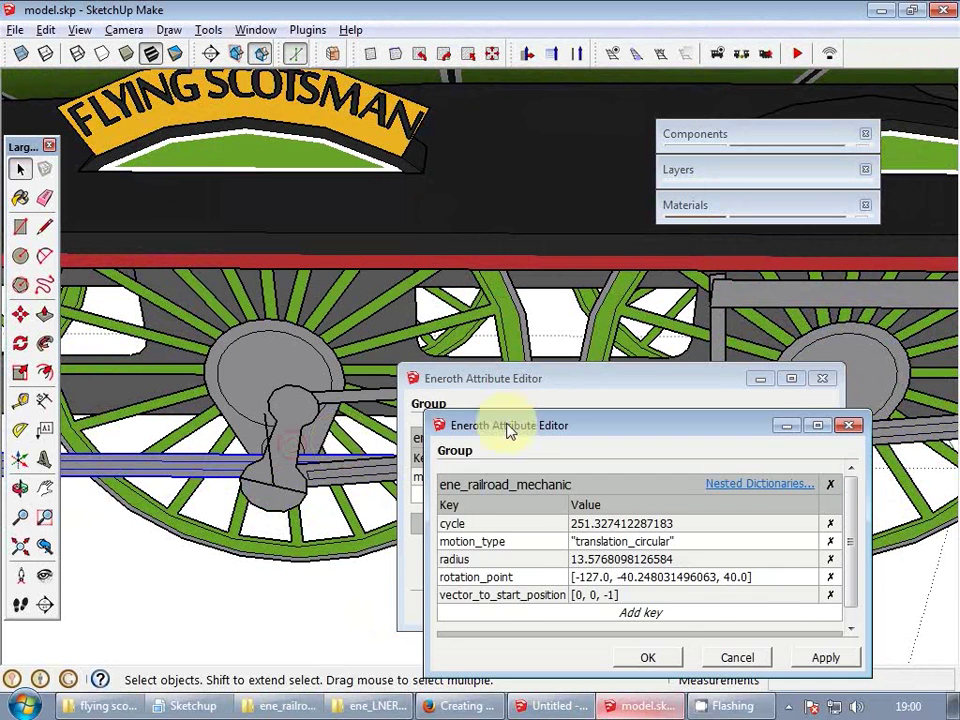
{"action": "left_click_drag", "start_coordinate": [508, 428], "coordinate": [156, 103]}
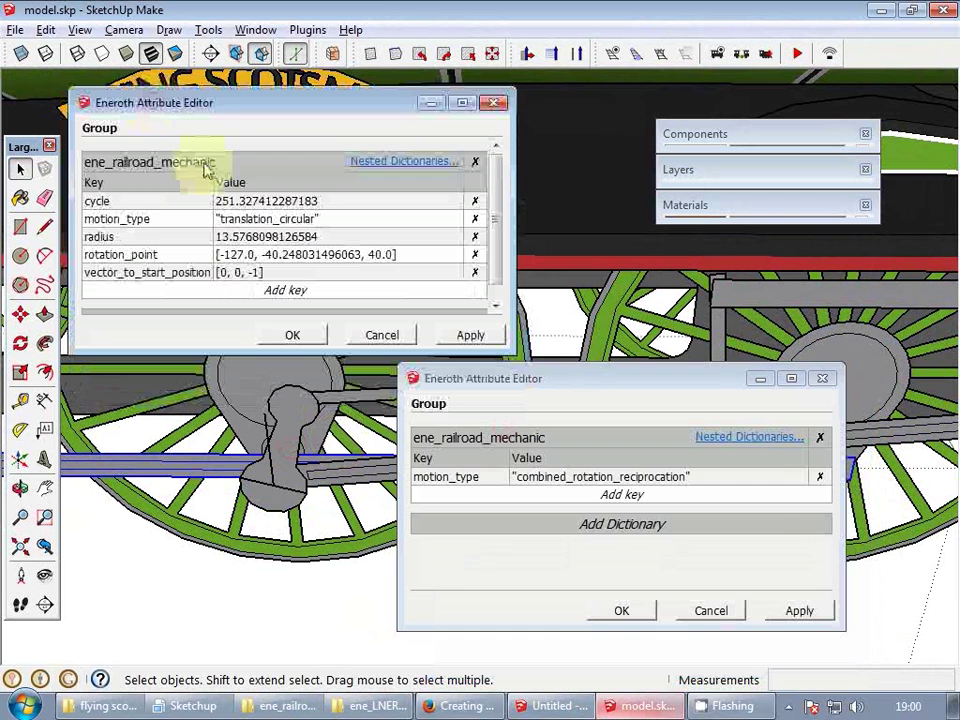
- Copy the coupling rod's cycle value, 251.327412287183, into a new cycle key on the connecting rod
{"action": "double_click", "coordinate": [222, 201]}
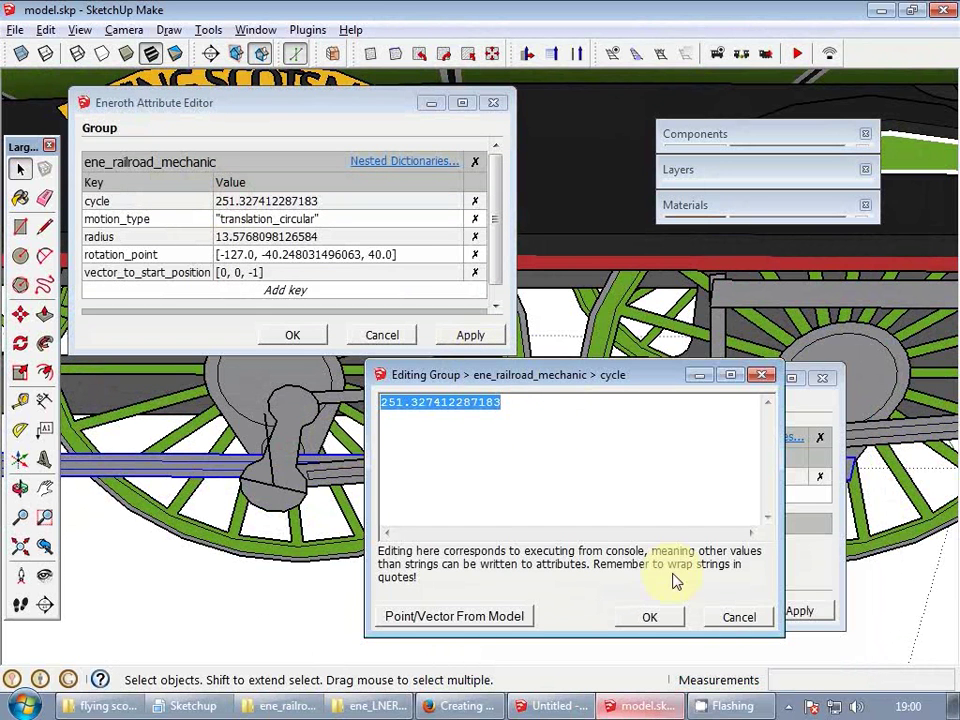
{"action": "left_click", "coordinate": [731, 618]}
{"action": "left_click", "coordinate": [620, 495]}
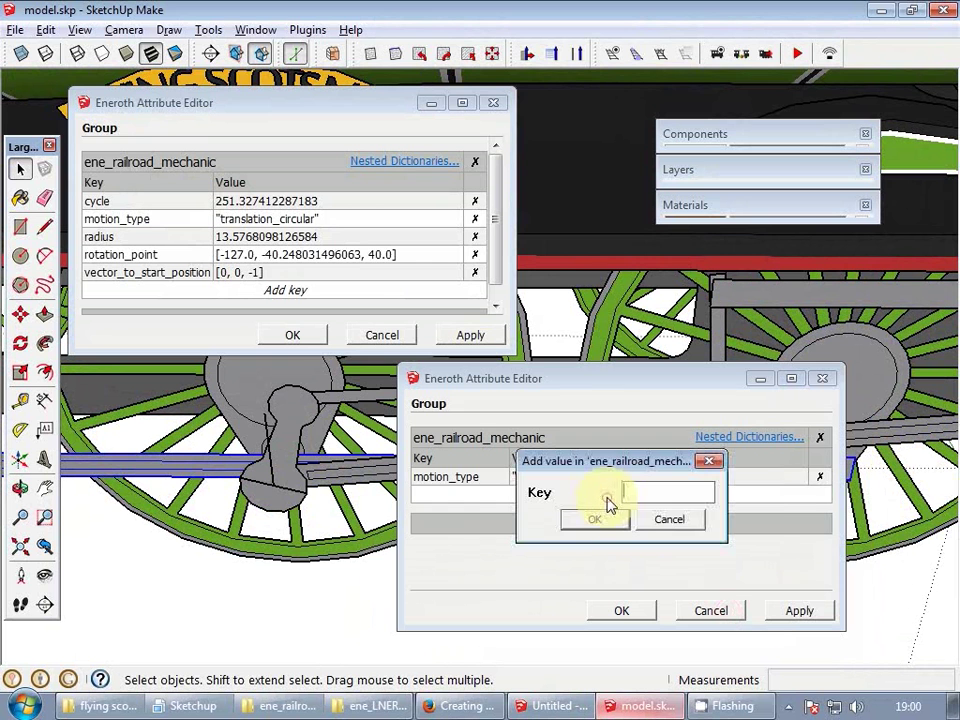
{"action": "type", "text": "cycle"}
{"action": "key", "text": "Return"}
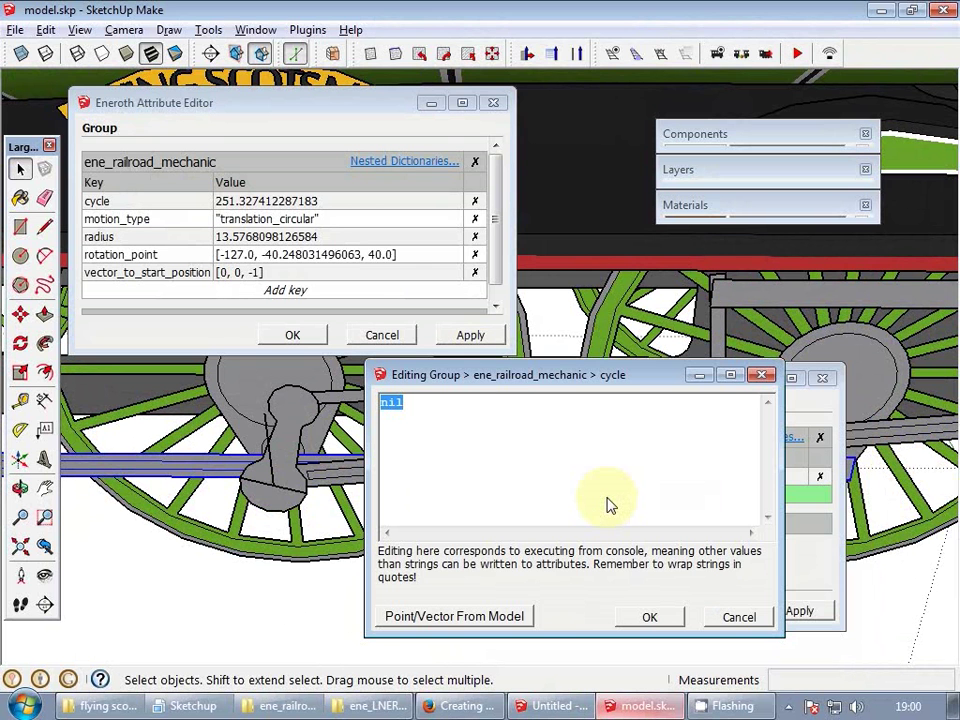
{"action": "left_click", "coordinate": [648, 618]}
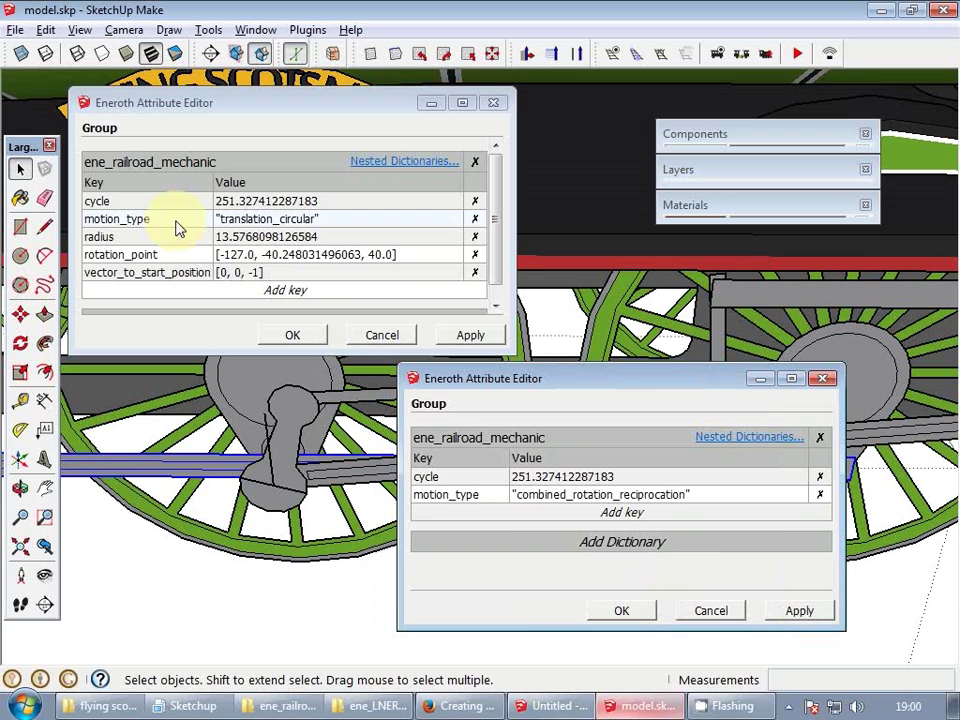
- Copy the coupling rod's radius value, 13.5768098126584.to_l, into a new radius key on the connecting rod
{"action": "double_click", "coordinate": [229, 241]}
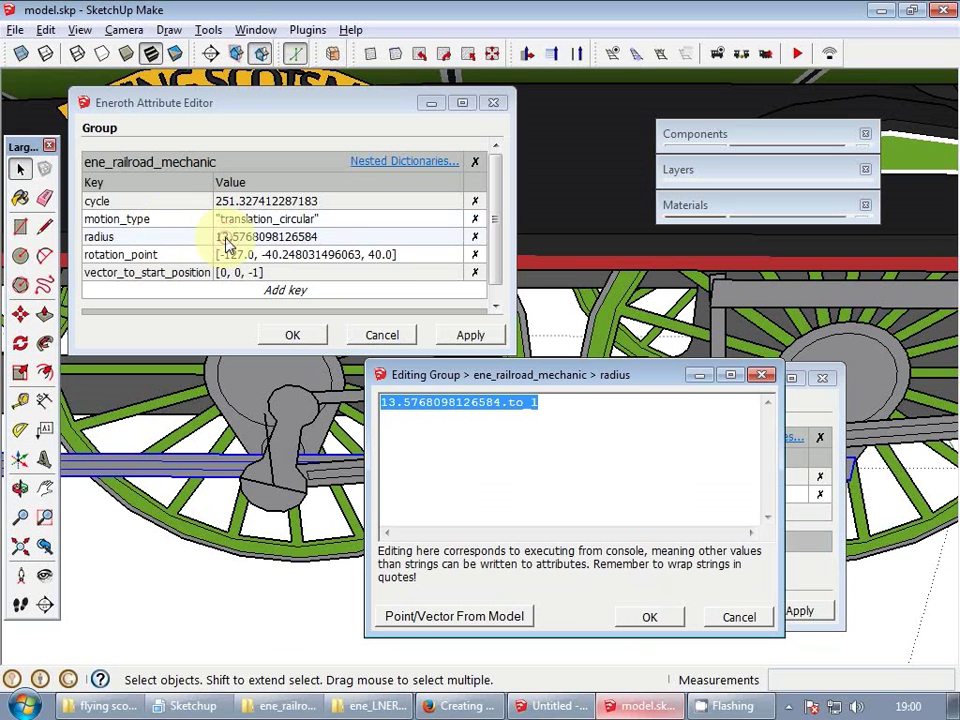
{"action": "left_click", "coordinate": [737, 616]}
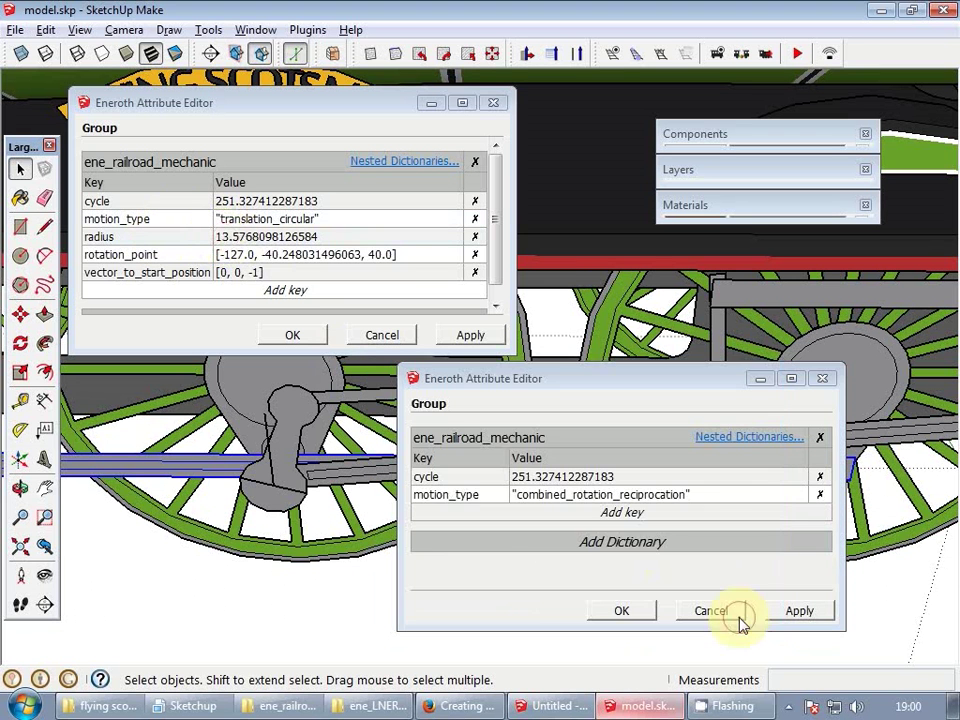
{"action": "left_click", "coordinate": [617, 542]}
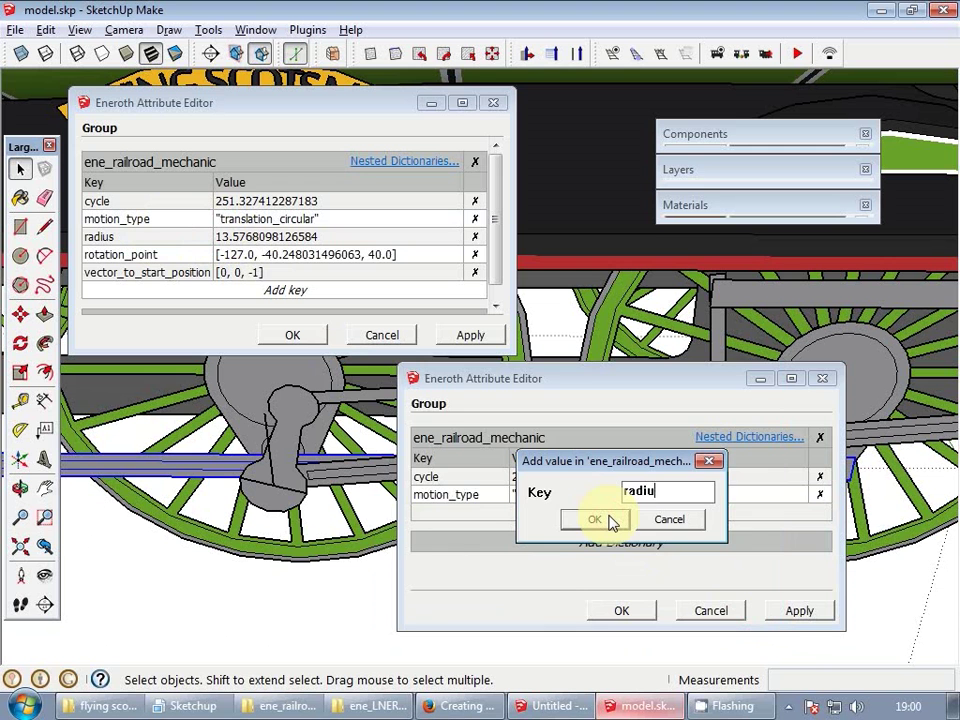
{"action": "left_click", "coordinate": [608, 520]}
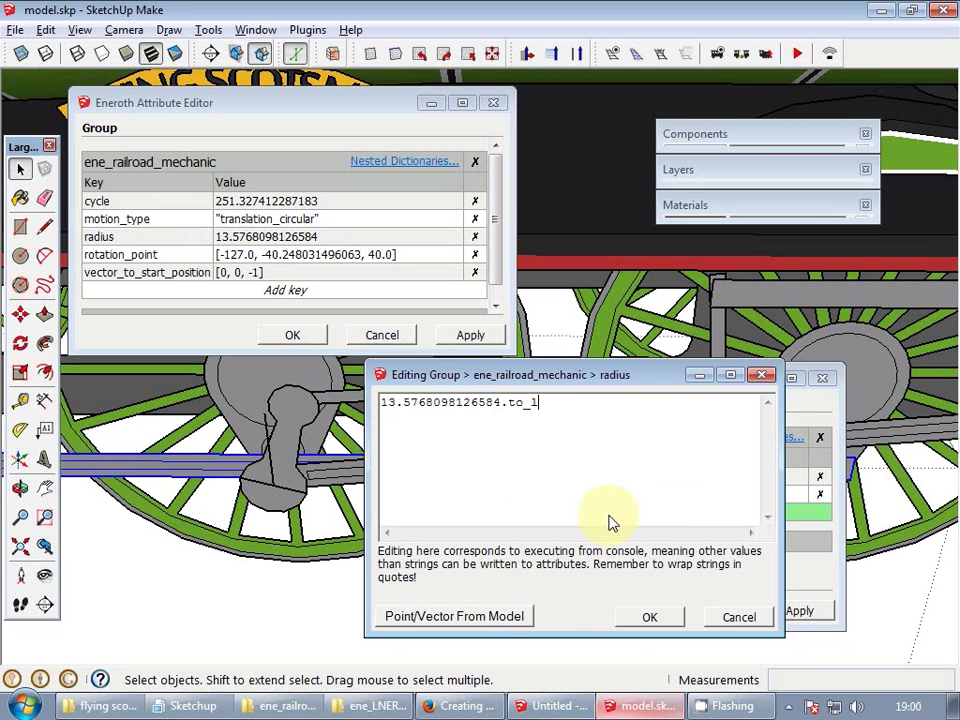
{"action": "left_click", "coordinate": [646, 616]}
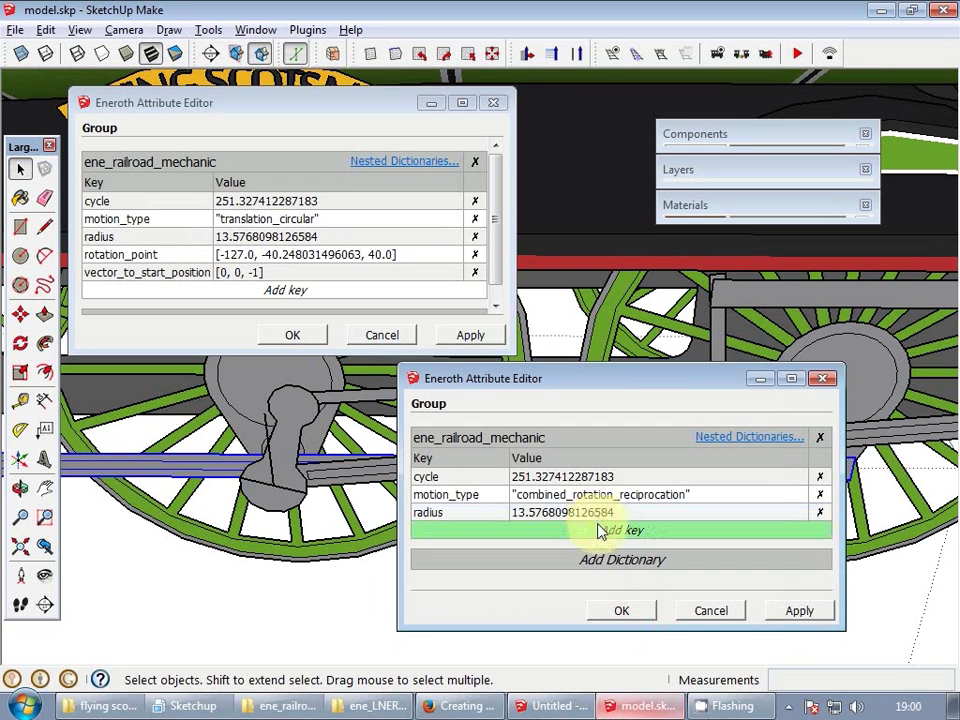
- Copy the coupling rod's rotation_point value, [-127.0, -40.248031496063, 40.0], into a new rotation_point key on the connecting rod
{"action": "left_click", "coordinate": [238, 255]}
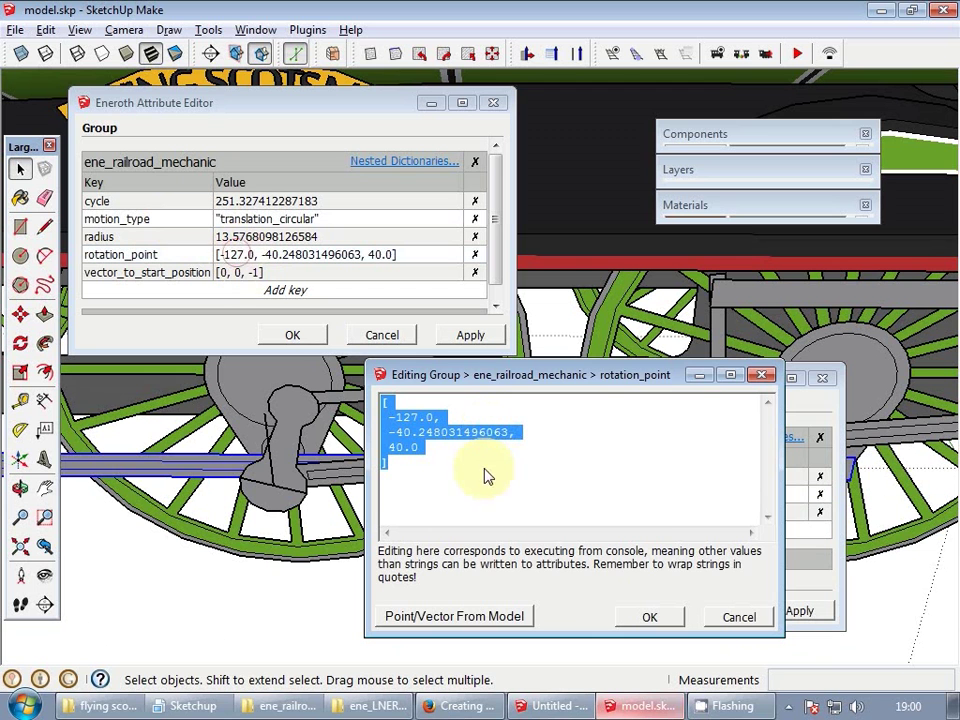
{"action": "left_click", "coordinate": [715, 615]}
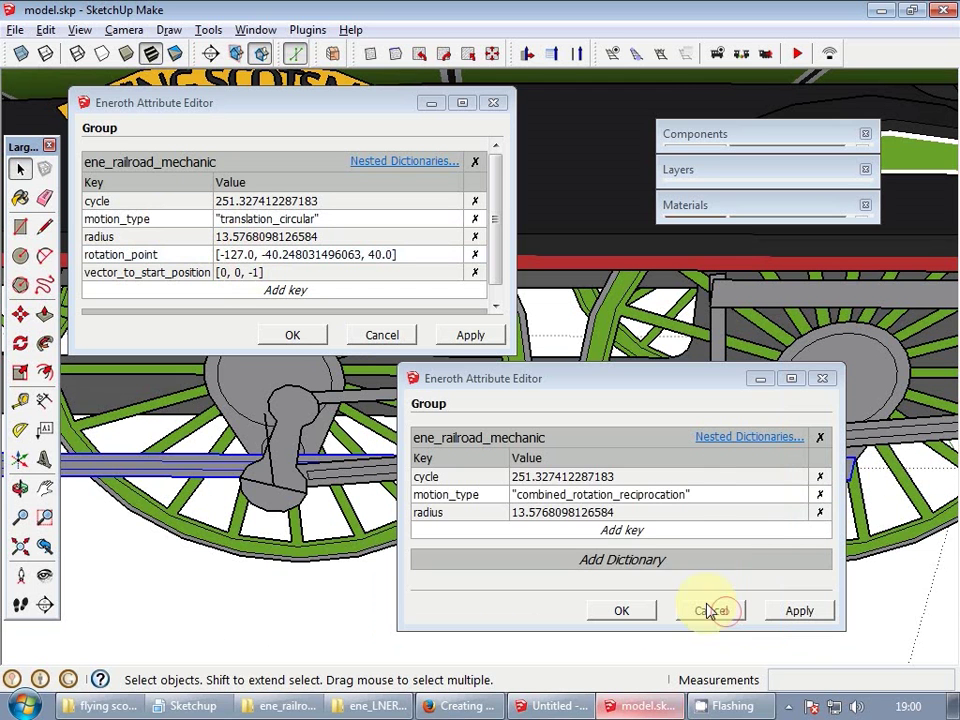
{"action": "left_click", "coordinate": [622, 531]}
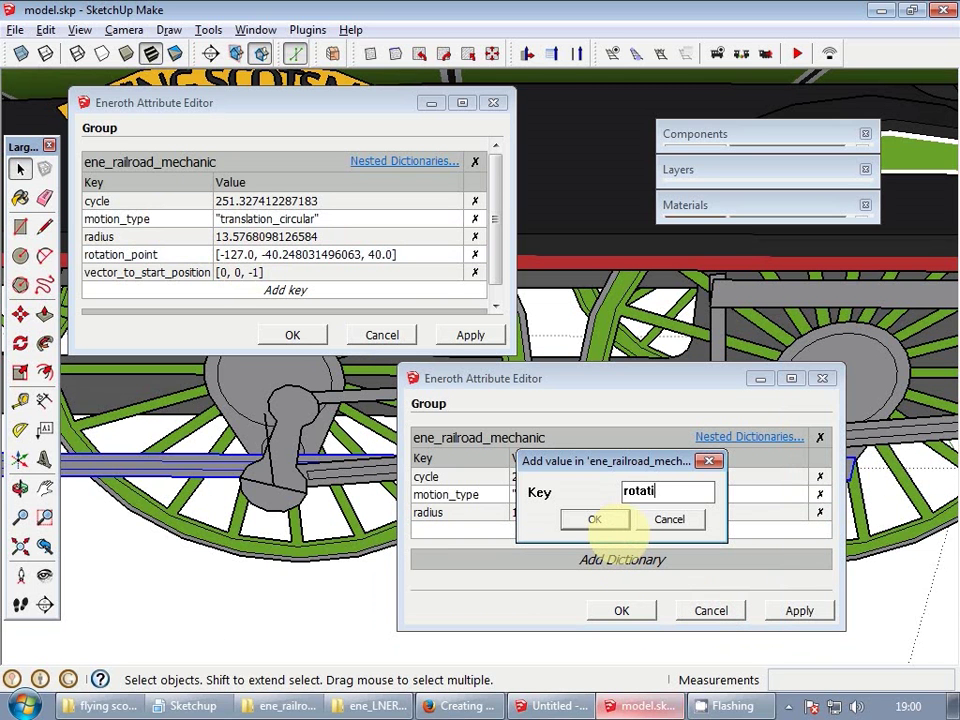
{"action": "type", "text": "rotation_point"}
{"action": "left_click", "coordinate": [594, 519]}
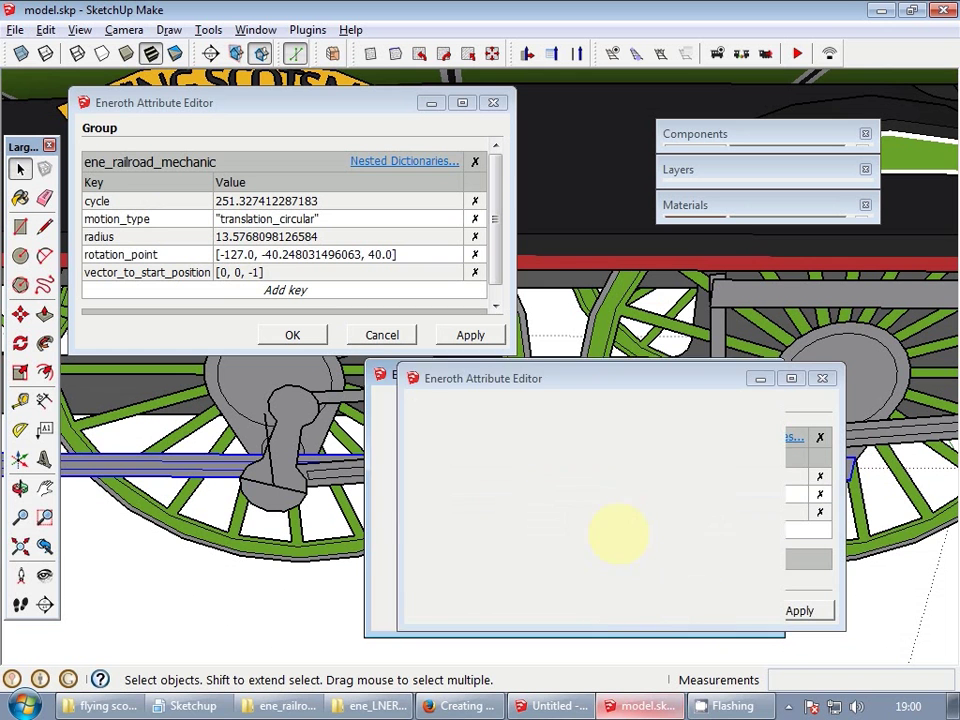
{"action": "left_click", "coordinate": [649, 616]}
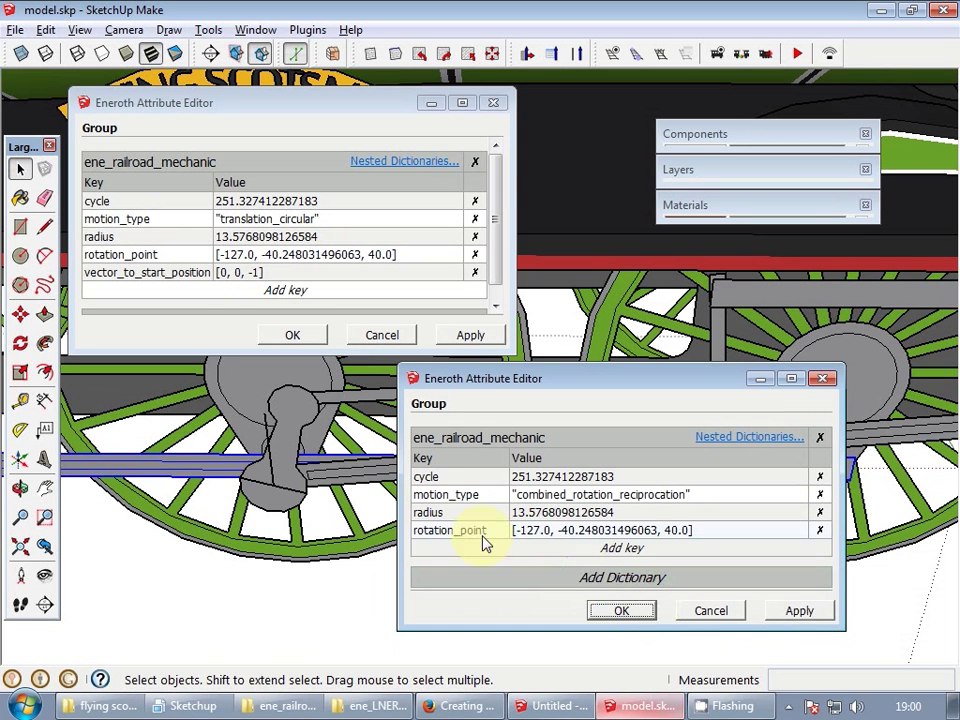
- Copy the coupling rod's vector_to_start_position value, [0, 0, -1], to the same new key on the connecting rod, close the coupling rod's editor and apply the attributes
{"action": "double_click", "coordinate": [255, 273]}
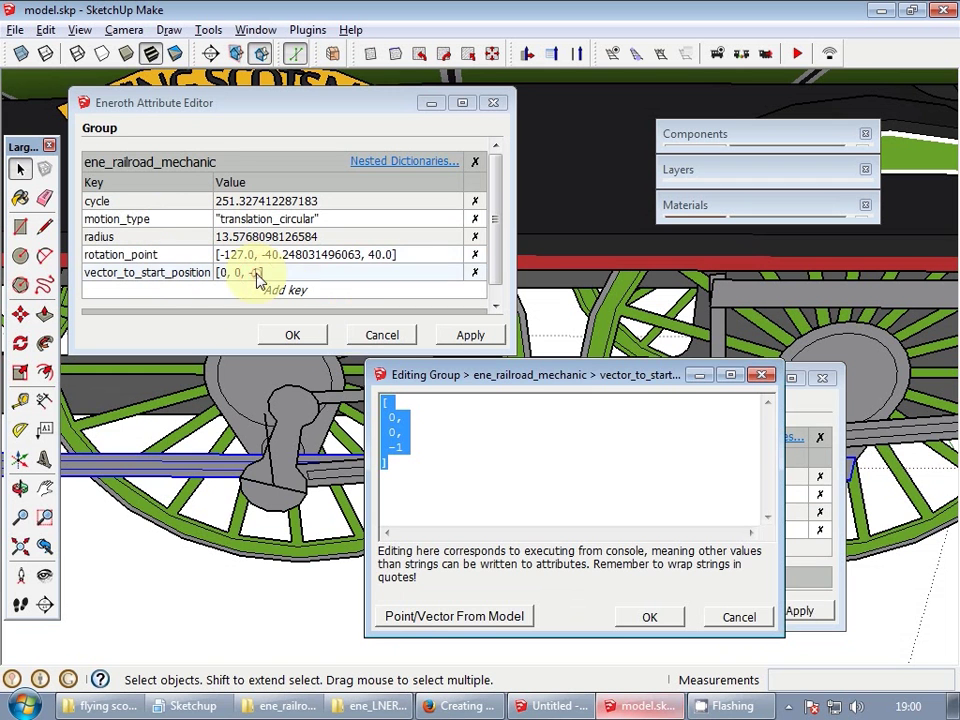
{"action": "left_click", "coordinate": [739, 617]}
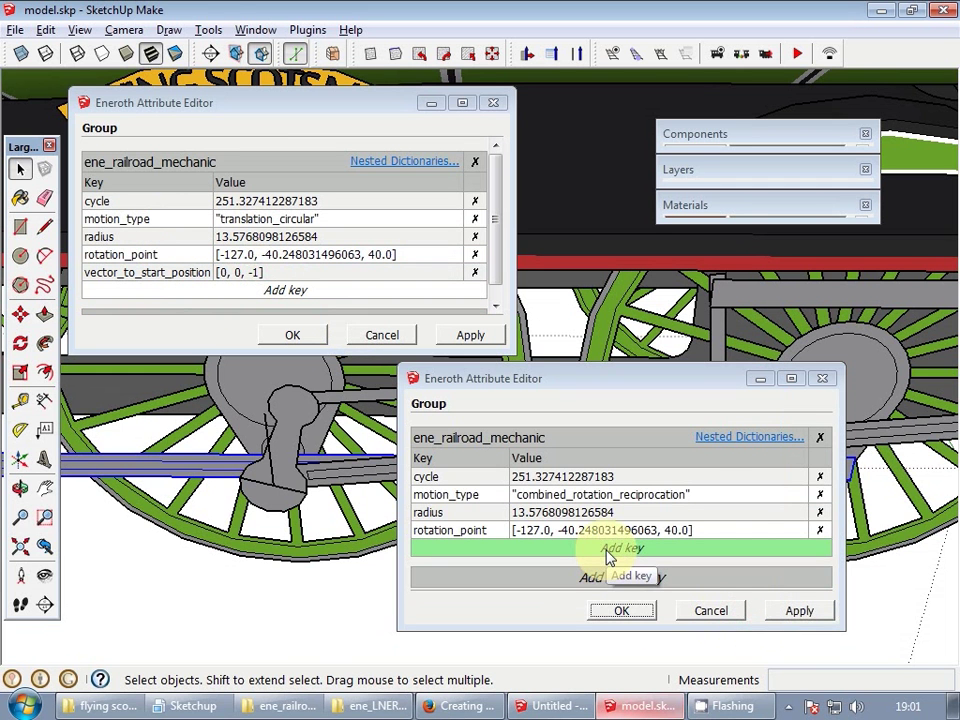
{"action": "left_click", "coordinate": [609, 550]}
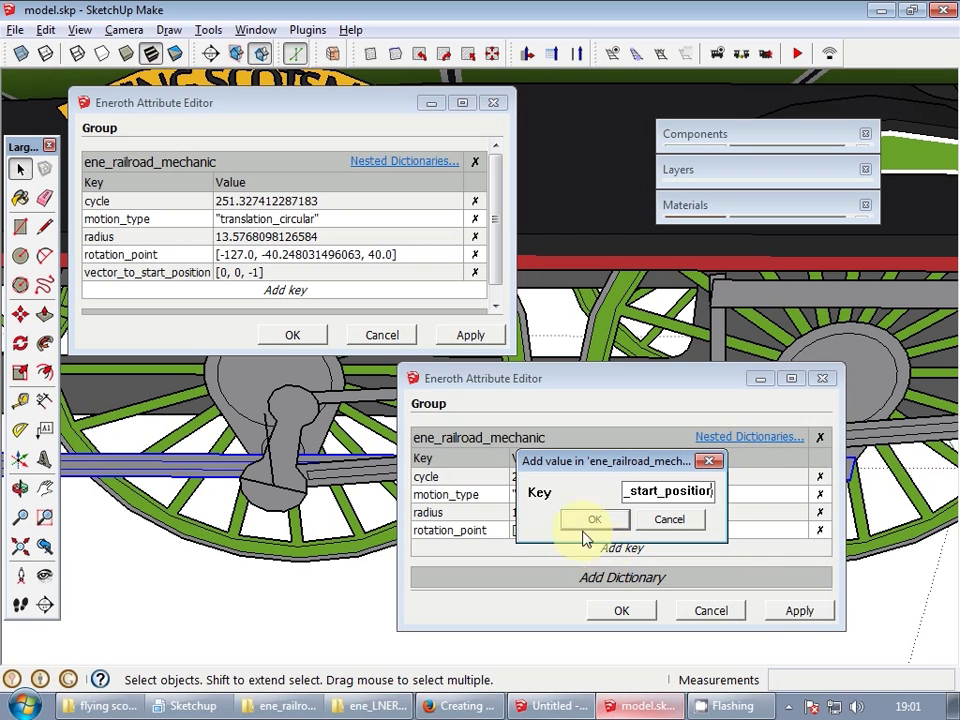
{"action": "left_click", "coordinate": [584, 520]}
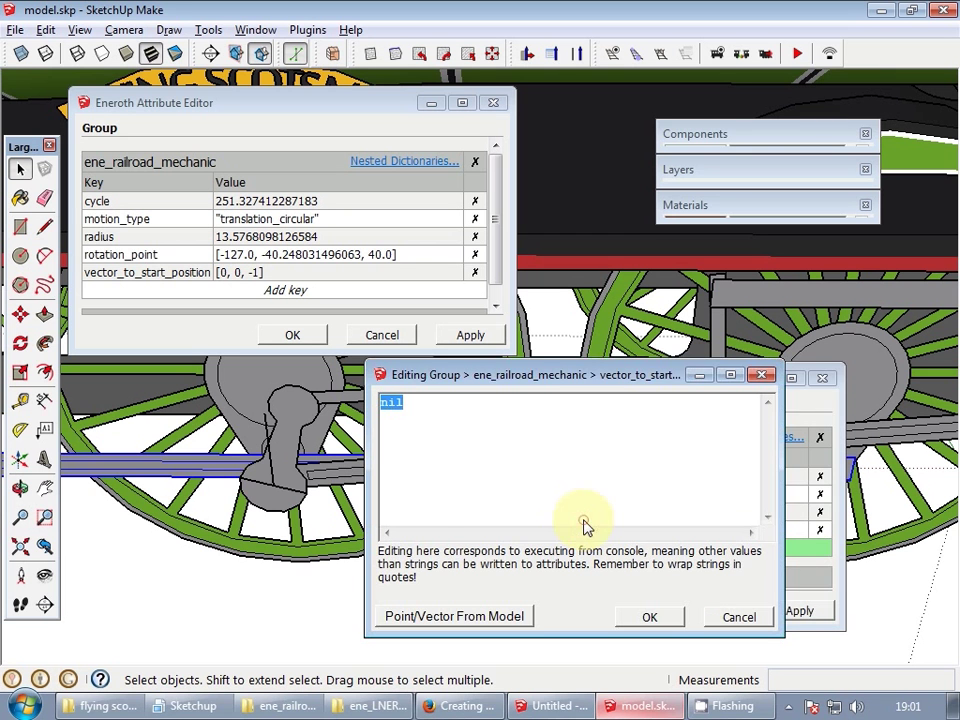
{"action": "left_click", "coordinate": [650, 620]}
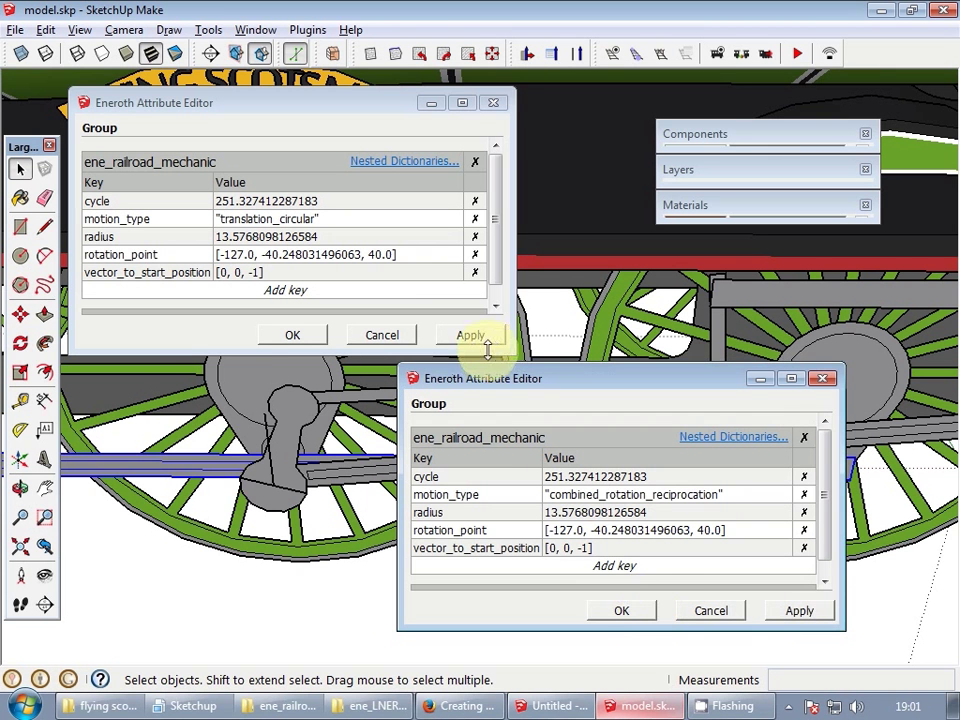
{"action": "left_click", "coordinate": [378, 335]}
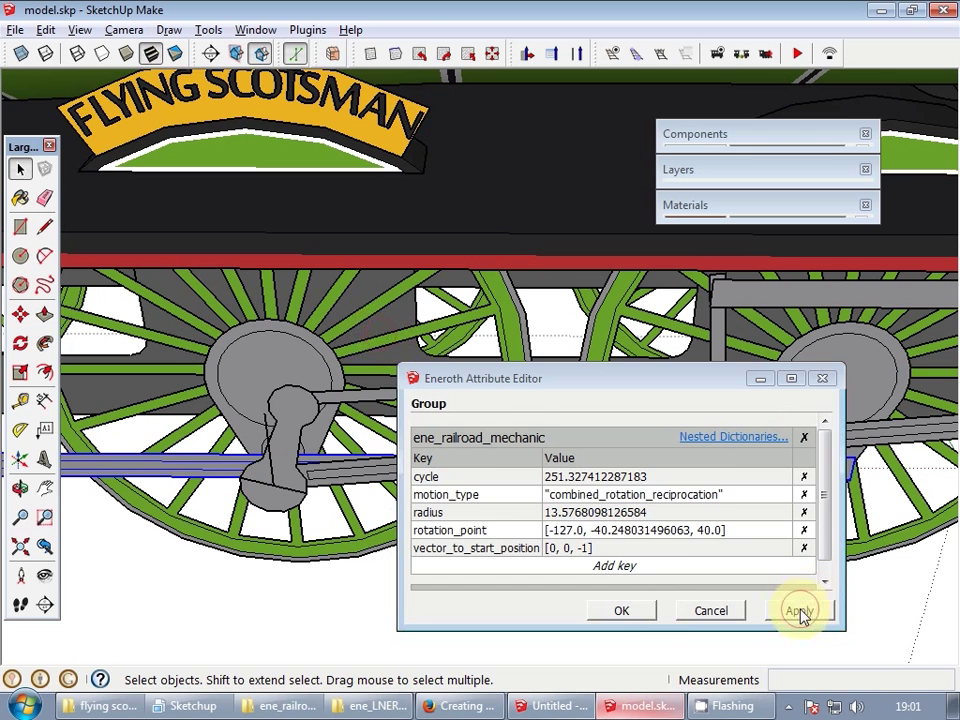
{"action": "left_click", "coordinate": [799, 610]}
- Check the rolling stock documentation in the browser for the remaining combined_rotation_reciprocation attributes, line and length, and return to the model in SketchUp
{"action": "left_click", "coordinate": [465, 706]}
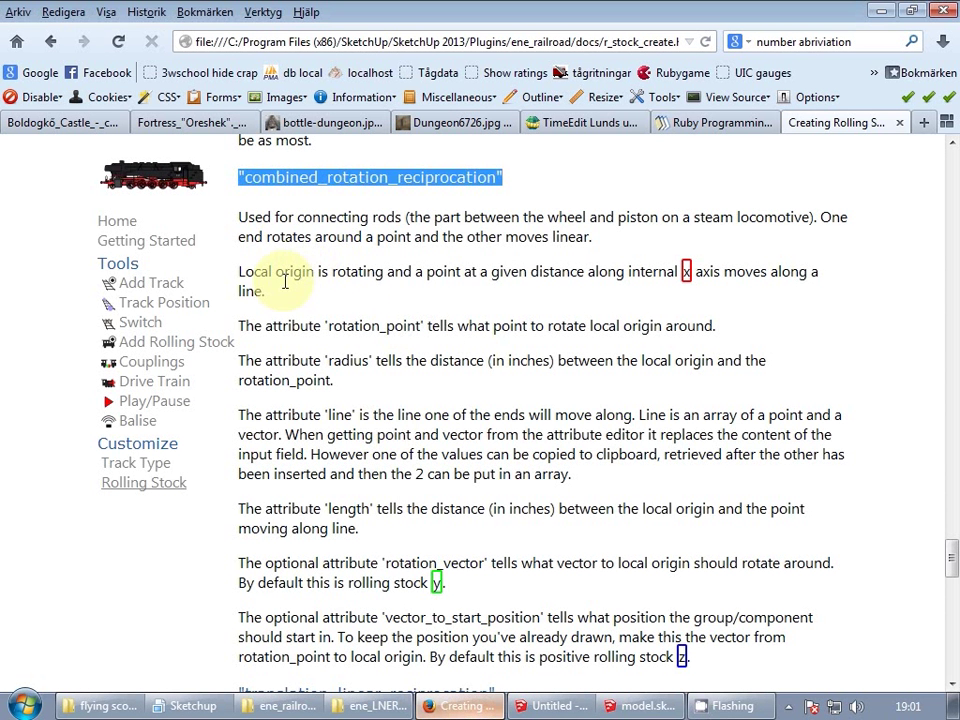
{"action": "left_click_drag", "start_coordinate": [283, 326], "coordinate": [453, 325]}
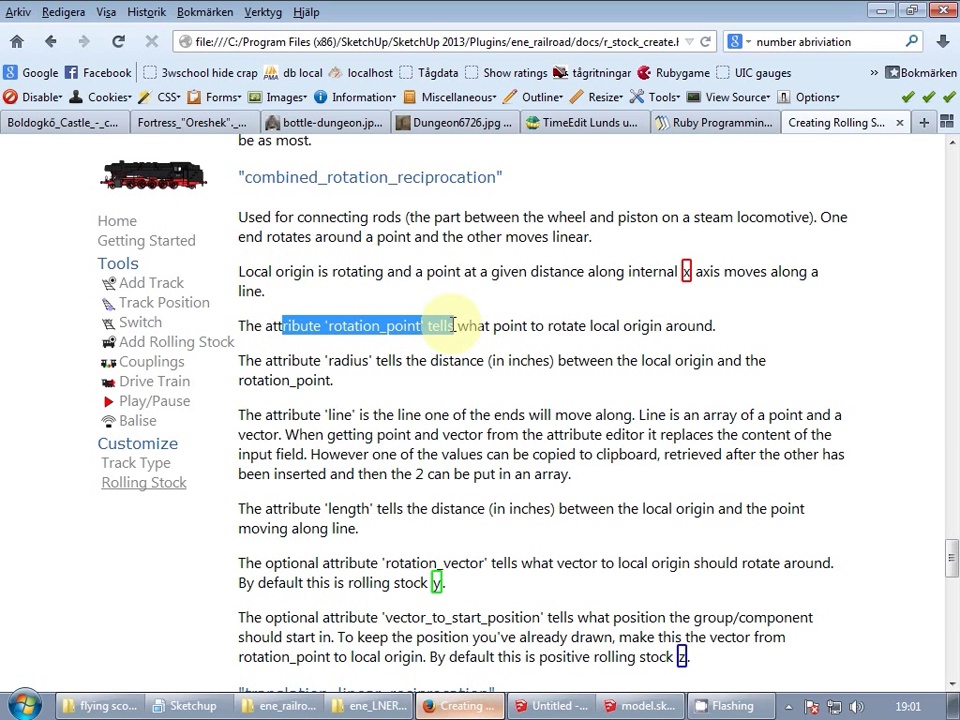
{"action": "left_click", "coordinate": [245, 412]}
{"action": "triple_click", "coordinate": [341, 415]}
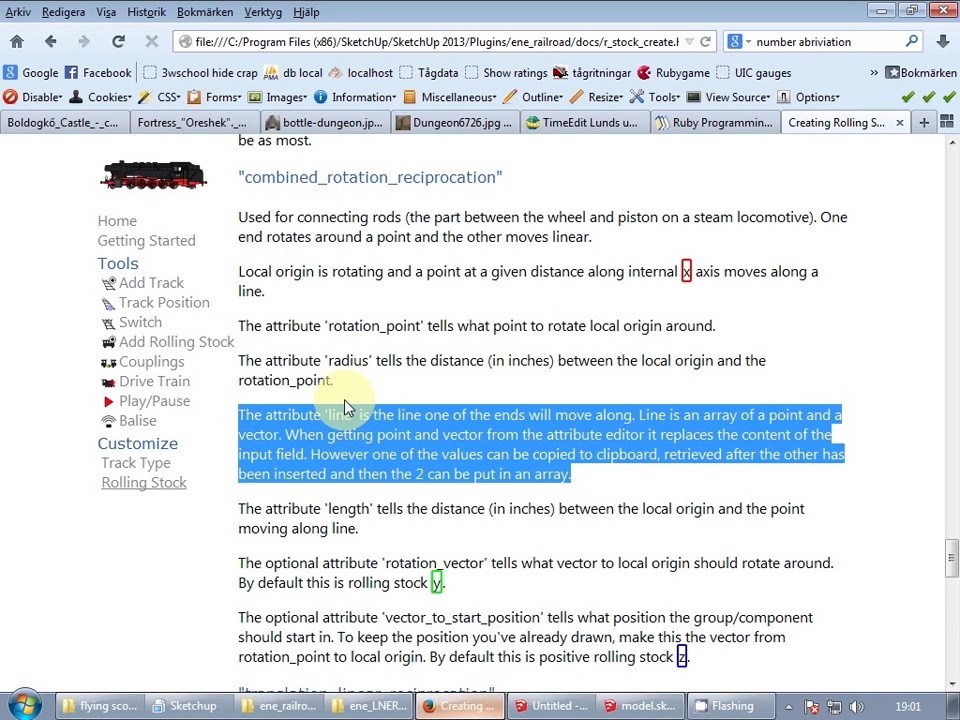
{"action": "scroll", "coordinate": [343, 405], "scroll_direction": "down", "scroll_amount": 2}
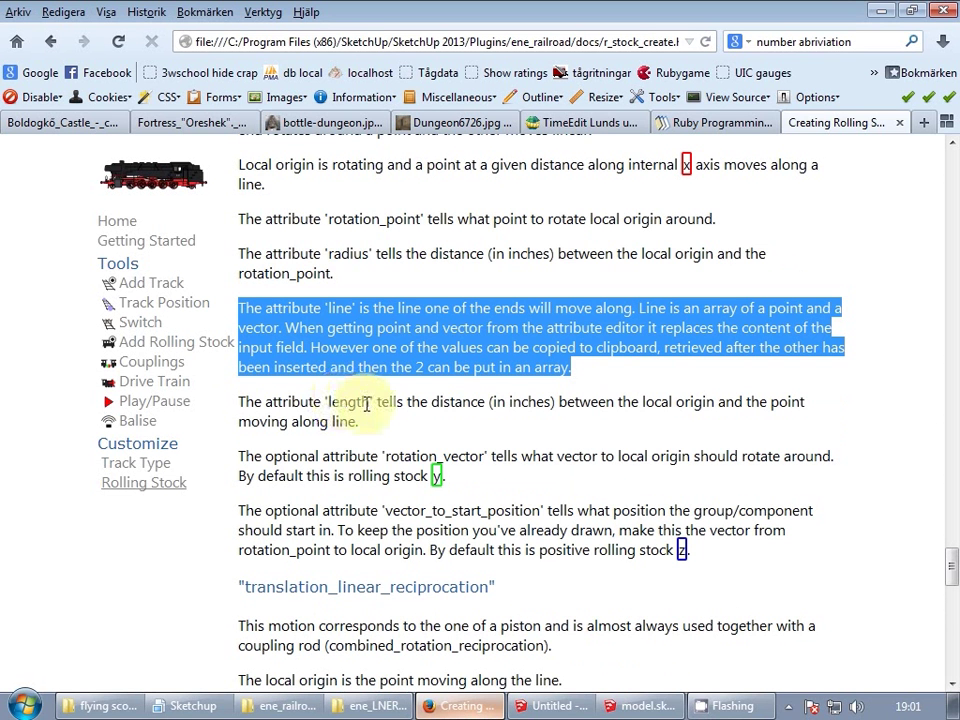
{"action": "left_click", "coordinate": [640, 706]}
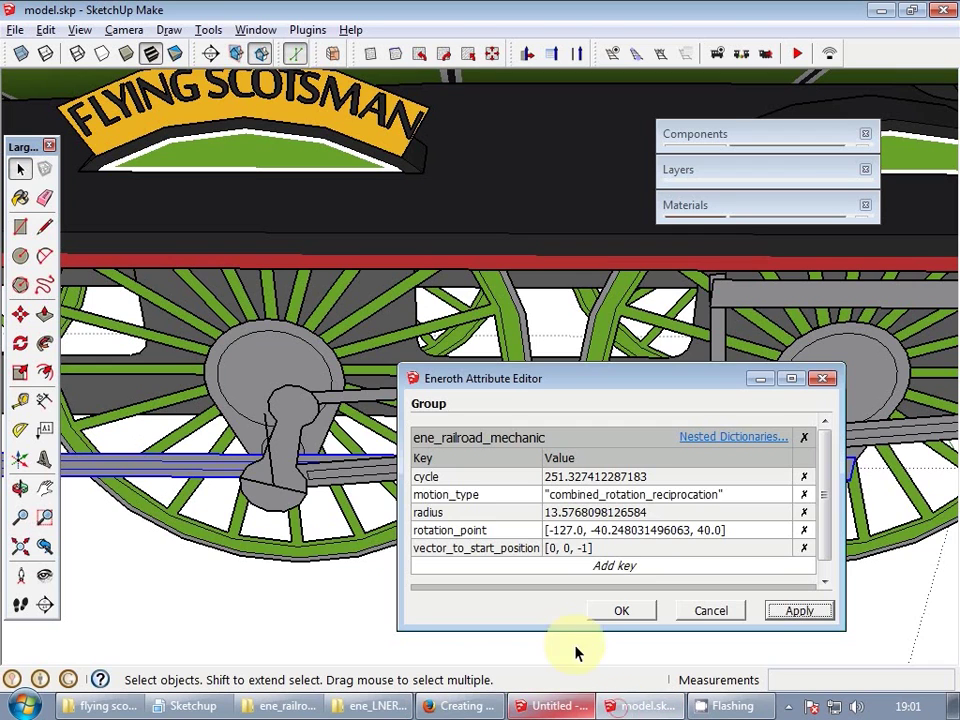
- Close the connecting rod's attribute editor and place a guide parallel to the rod's upper edge through the crank pin centre
{"action": "left_click", "coordinate": [625, 612]}
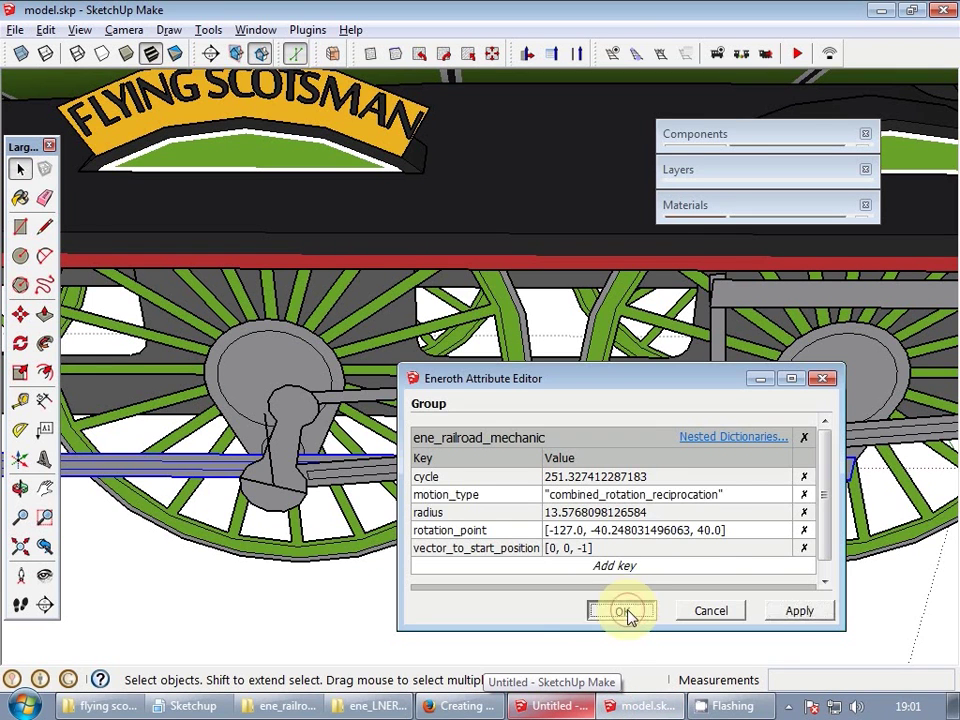
{"action": "scroll", "coordinate": [333, 475], "scroll_direction": "up", "scroll_amount": 2}
{"action": "left_click", "coordinate": [333, 475]}
{"action": "scroll", "coordinate": [333, 475], "scroll_direction": "down", "scroll_amount": 3}
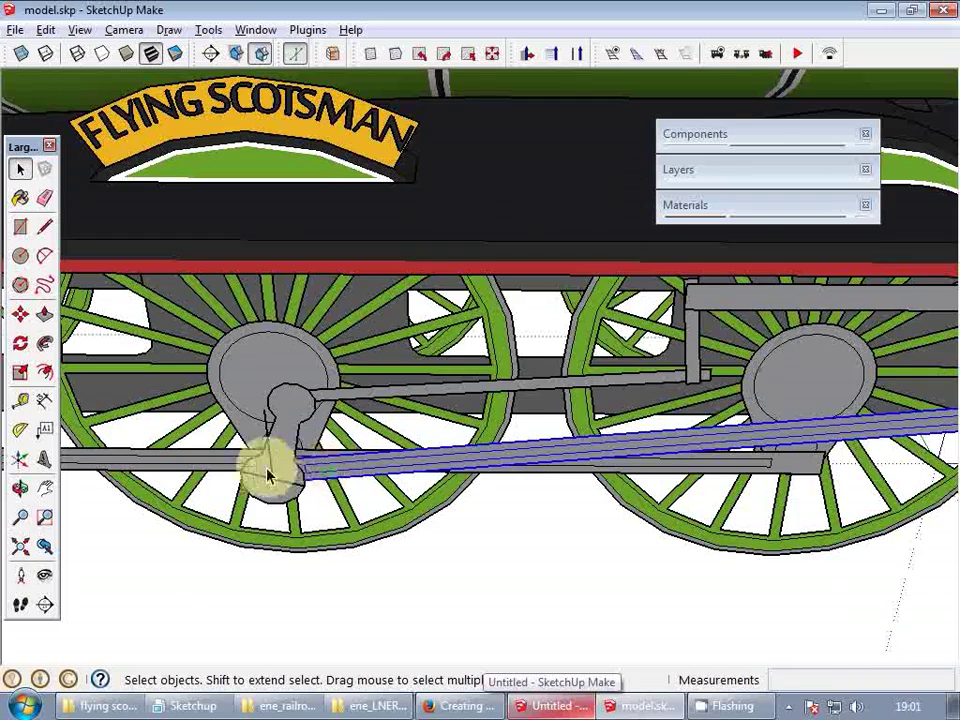
{"action": "scroll", "coordinate": [217, 473], "scroll_direction": "down", "scroll_amount": 2}
{"action": "scroll", "coordinate": [323, 475], "scroll_direction": "up", "scroll_amount": 5}
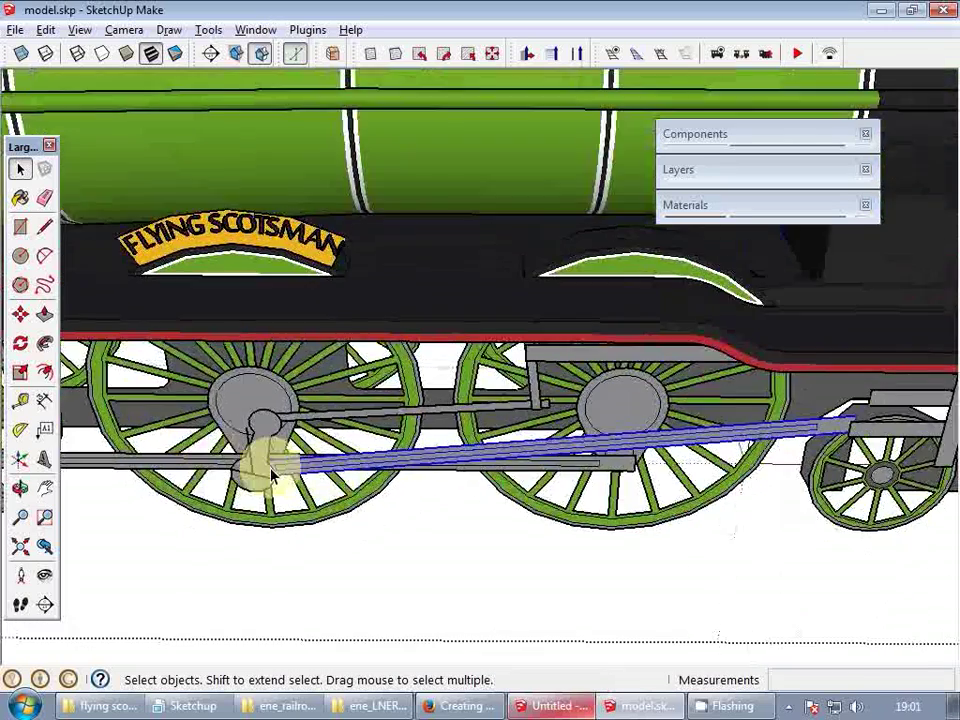
{"action": "key", "text": "t"}
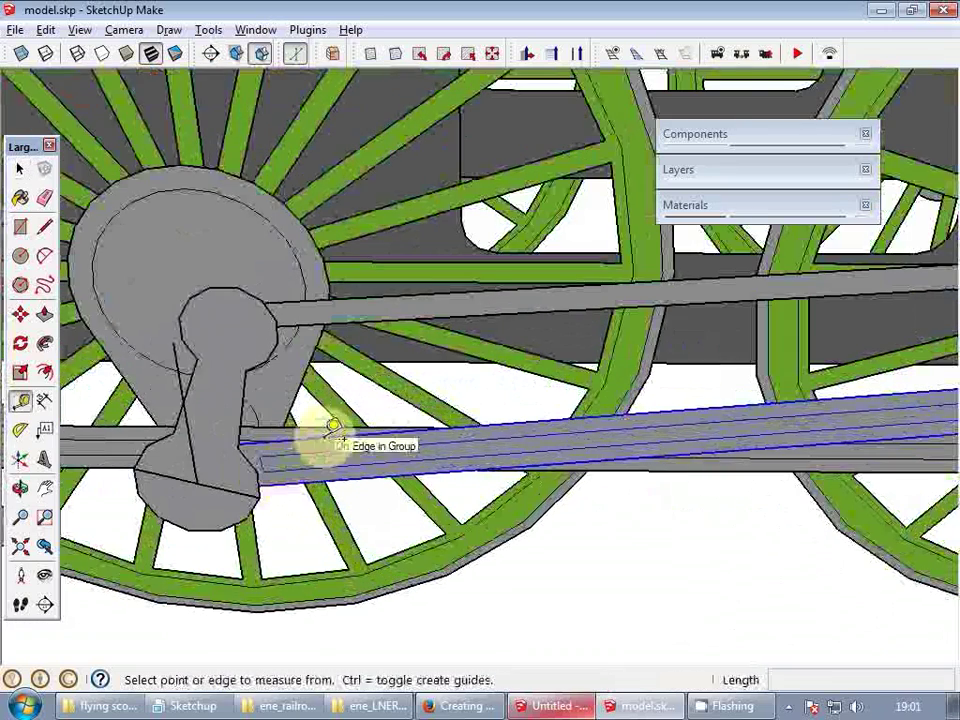
{"action": "left_click", "coordinate": [321, 438]}
{"action": "left_click", "coordinate": [212, 477]}
{"action": "key", "text": "space"}
{"action": "scroll", "coordinate": [200, 478], "scroll_direction": "down", "scroll_amount": 4}
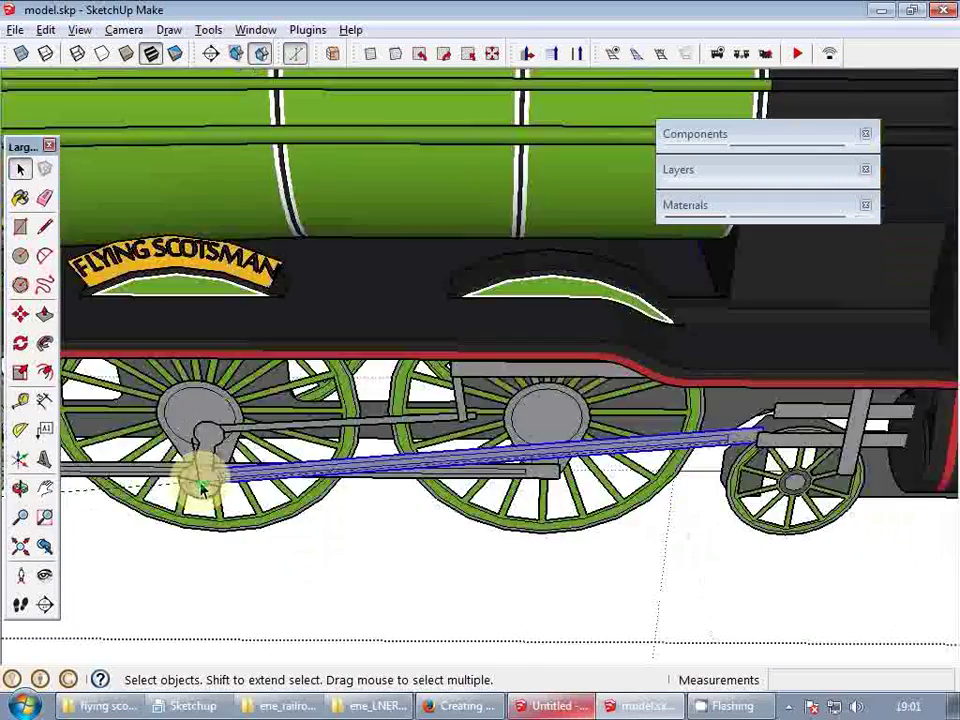
{"action": "scroll", "coordinate": [490, 468], "scroll_direction": "up", "scroll_amount": 3}
{"action": "scroll", "coordinate": [497, 468], "scroll_direction": "up", "scroll_amount": 4}
{"action": "key", "text": "t"}
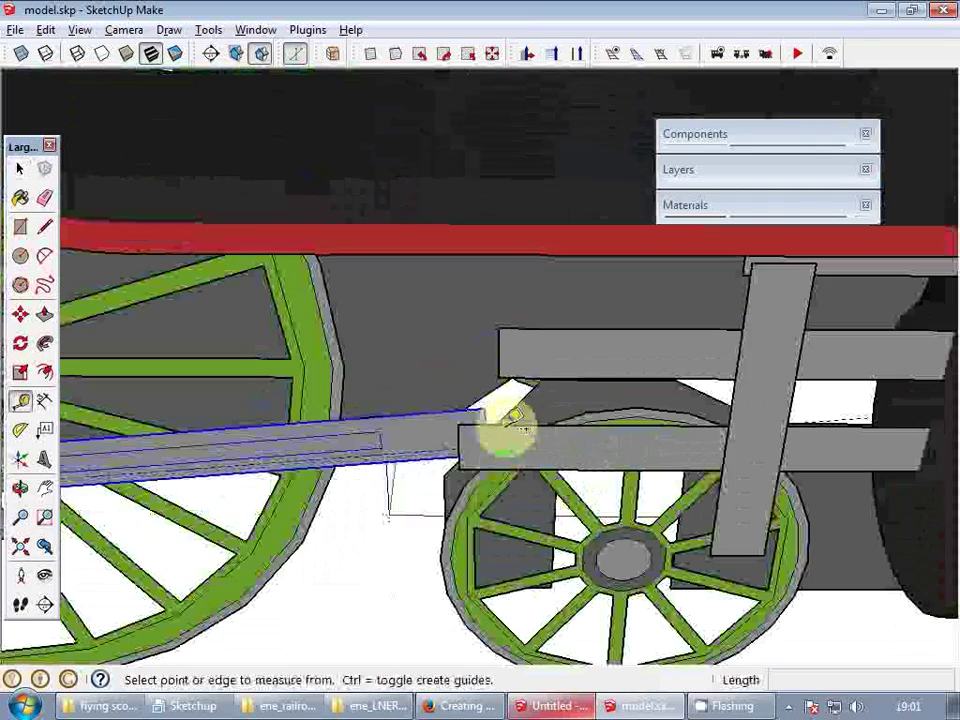
{"action": "left_click", "coordinate": [505, 425]}
{"action": "key", "text": "space"}
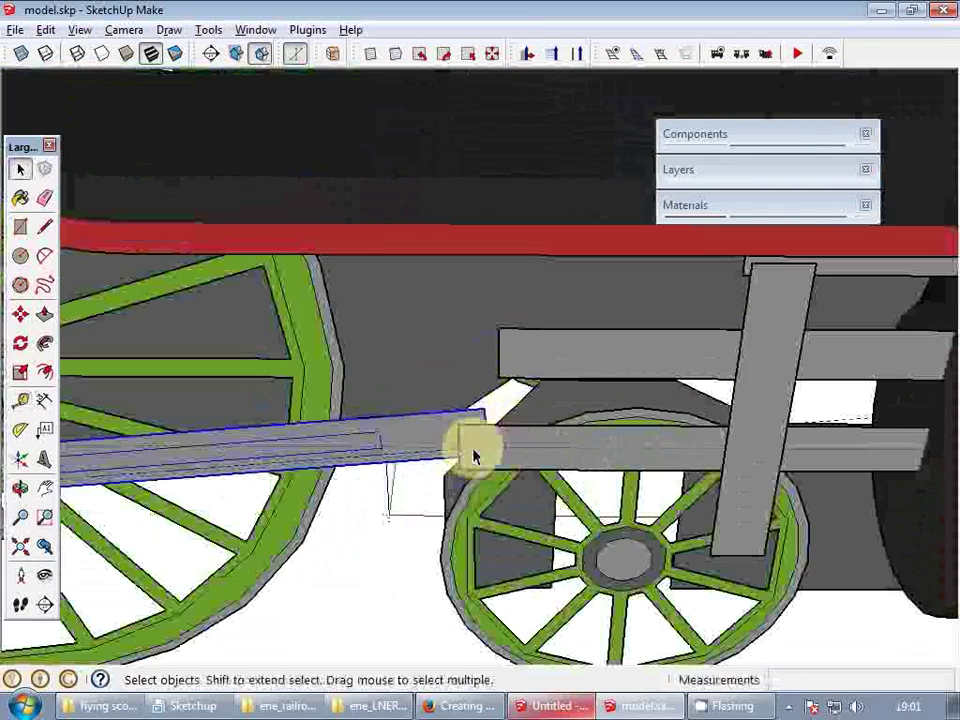
- Move the guide outward so it runs along the connecting rod's outer face
{"action": "scroll", "coordinate": [476, 448], "scroll_direction": "up", "scroll_amount": 2}
{"action": "key", "text": "m"}
{"action": "scroll", "coordinate": [500, 447], "scroll_direction": "down", "scroll_amount": 3}
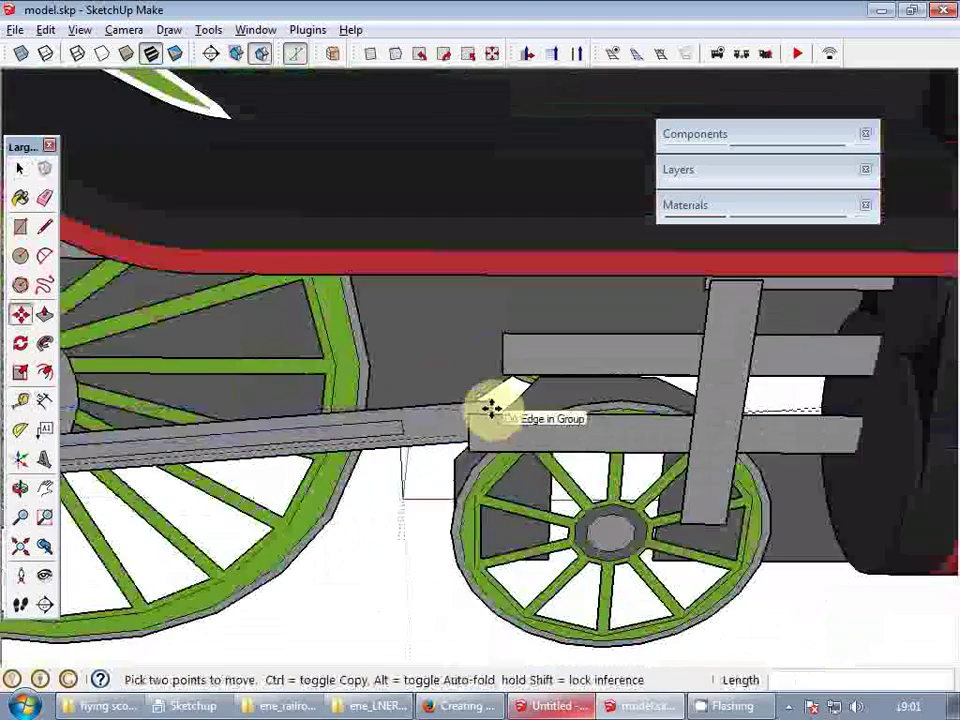
{"action": "left_click", "coordinate": [493, 405]}
{"action": "scroll", "coordinate": [467, 437], "scroll_direction": "down", "scroll_amount": 4}
{"action": "scroll", "coordinate": [318, 482], "scroll_direction": "up", "scroll_amount": 3}
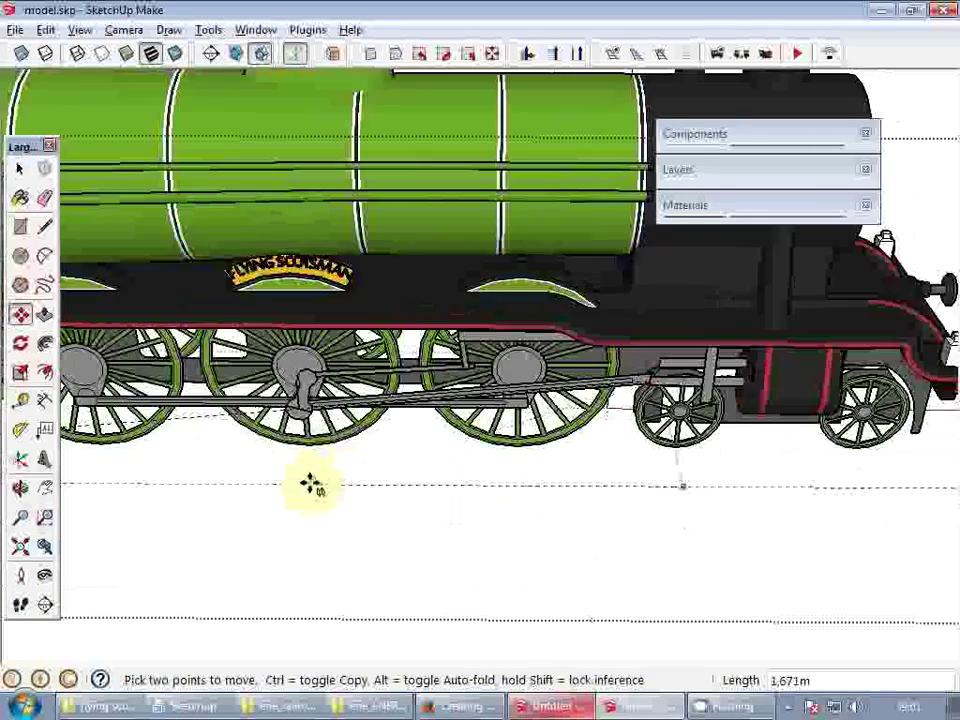
{"action": "scroll", "coordinate": [300, 405], "scroll_direction": "up", "scroll_amount": 4}
{"action": "scroll", "coordinate": [280, 389], "scroll_direction": "up", "scroll_amount": 2}
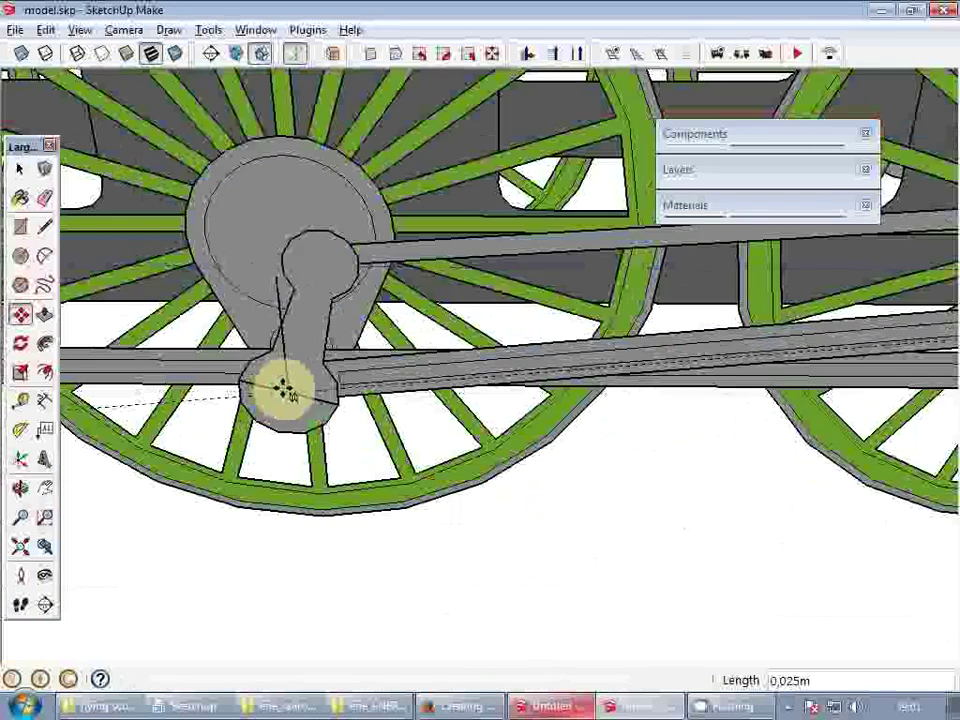
{"action": "scroll", "coordinate": [282, 389], "scroll_direction": "up", "scroll_amount": 2}
- Draw a line along the guide from the crank pin centre to the connecting rod's front end
{"action": "key", "text": "l"}
{"action": "left_click", "coordinate": [284, 390]}
{"action": "scroll", "coordinate": [360, 400], "scroll_direction": "down", "scroll_amount": 4}
{"action": "middle_click_drag", "start_coordinate": [606, 398], "coordinate": [403, 408], "text": "shift"}
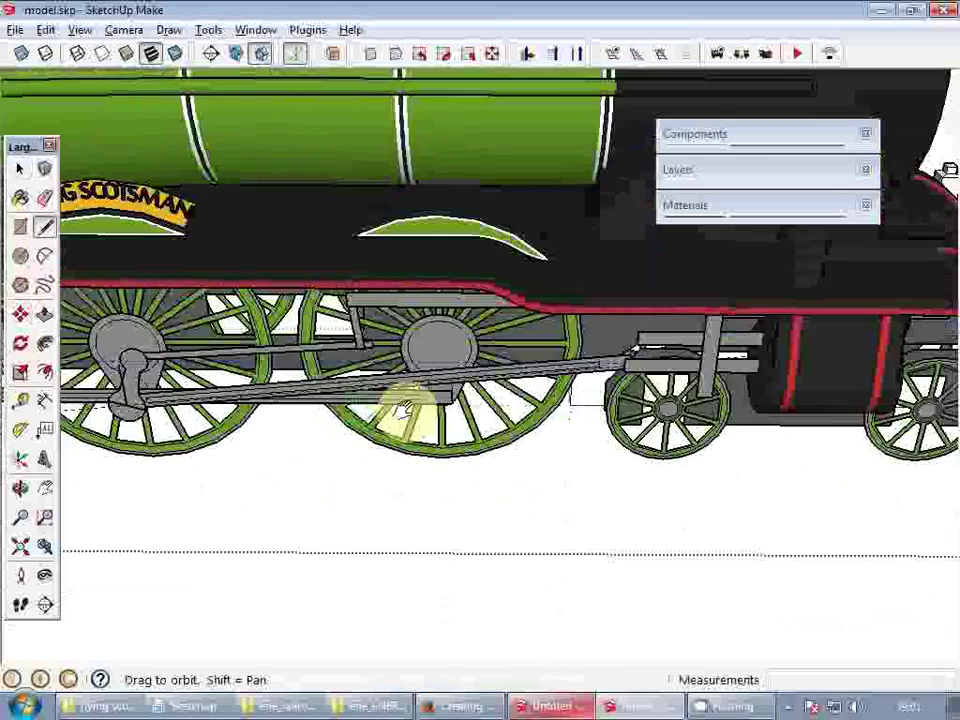
{"action": "scroll", "coordinate": [566, 370], "scroll_direction": "up", "scroll_amount": 4}
{"action": "scroll", "coordinate": [580, 370], "scroll_direction": "up", "scroll_amount": 1}
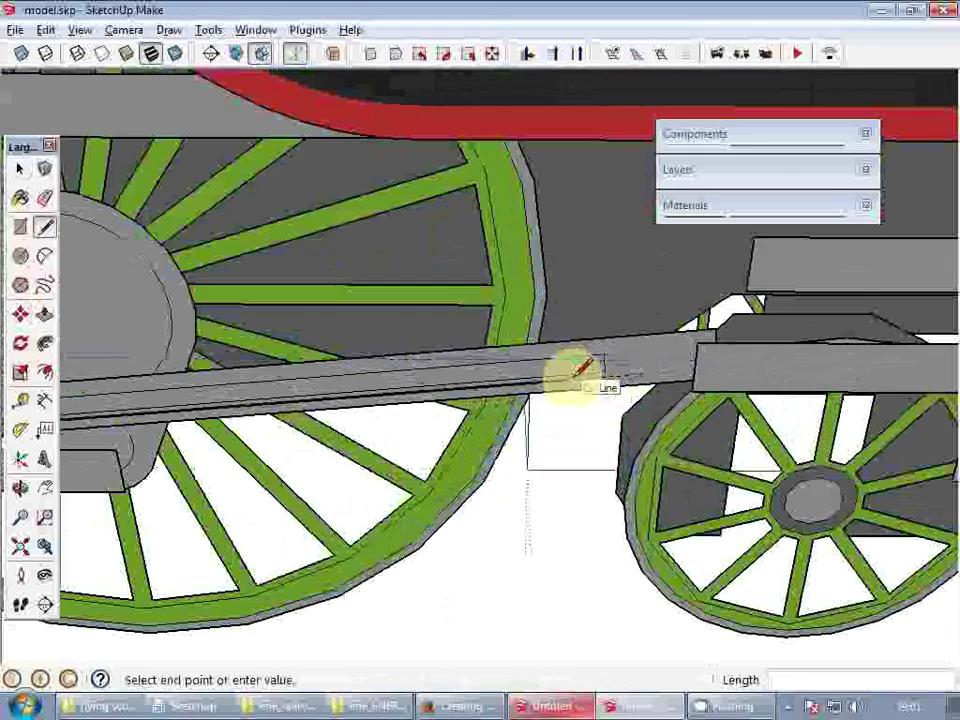
{"action": "middle_click_drag", "start_coordinate": [677, 354], "coordinate": [381, 392]}
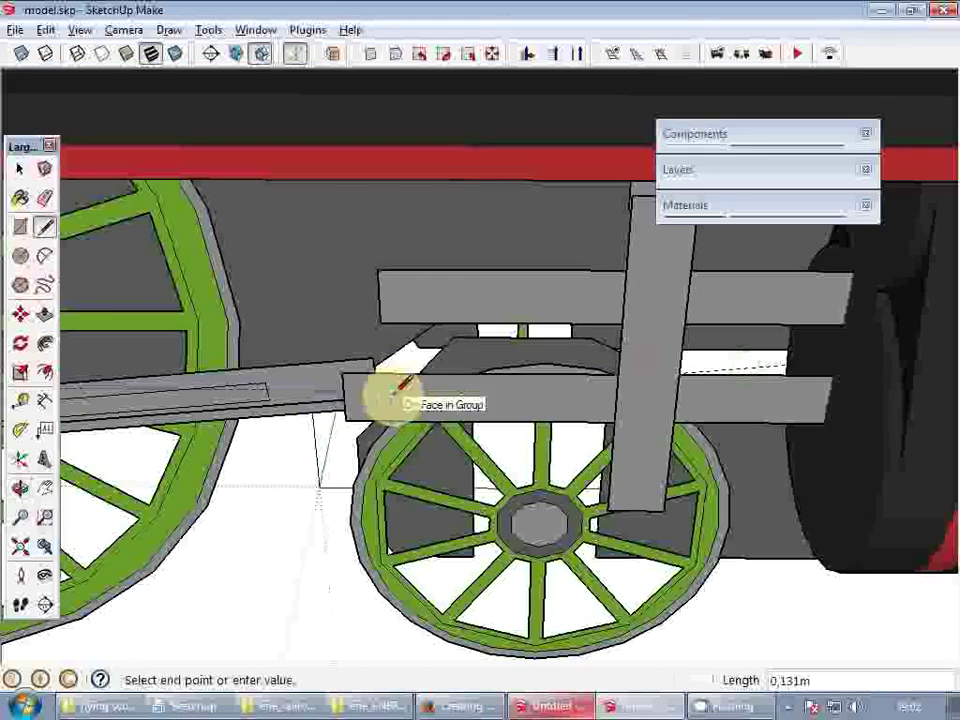
{"action": "key", "text": "space"}
- Move the piston rod group straight down below the front wheels to uncover the connecting rod's front end
{"action": "left_click", "coordinate": [735, 399]}
{"action": "scroll", "coordinate": [737, 390], "scroll_direction": "down", "scroll_amount": 4}
{"action": "key", "text": "m"}
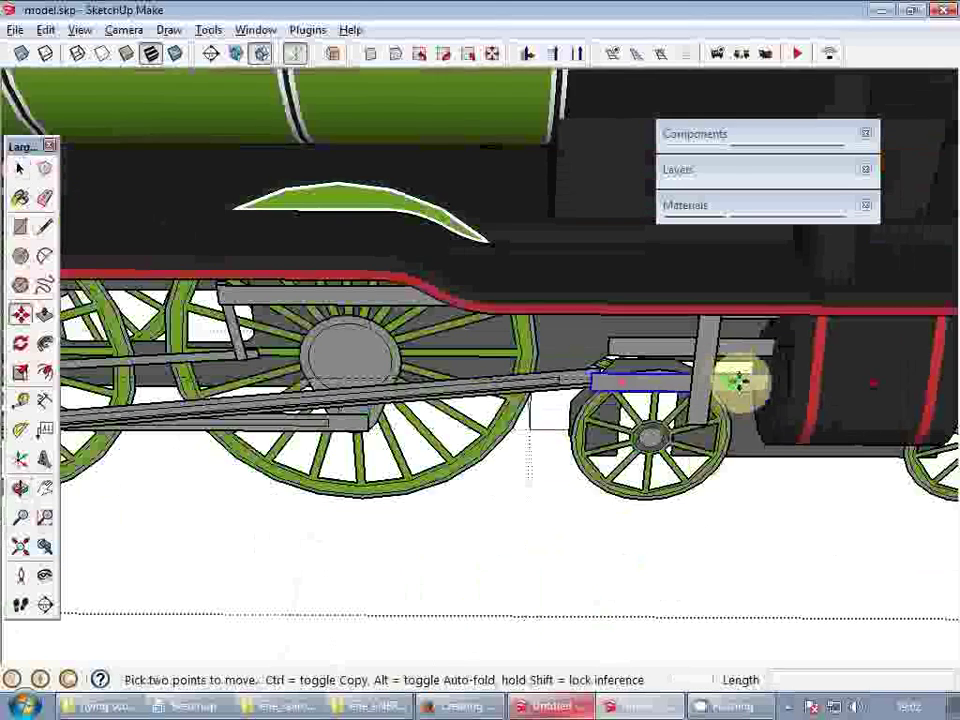
{"action": "left_click", "coordinate": [739, 381]}
{"action": "left_click", "coordinate": [765, 534]}
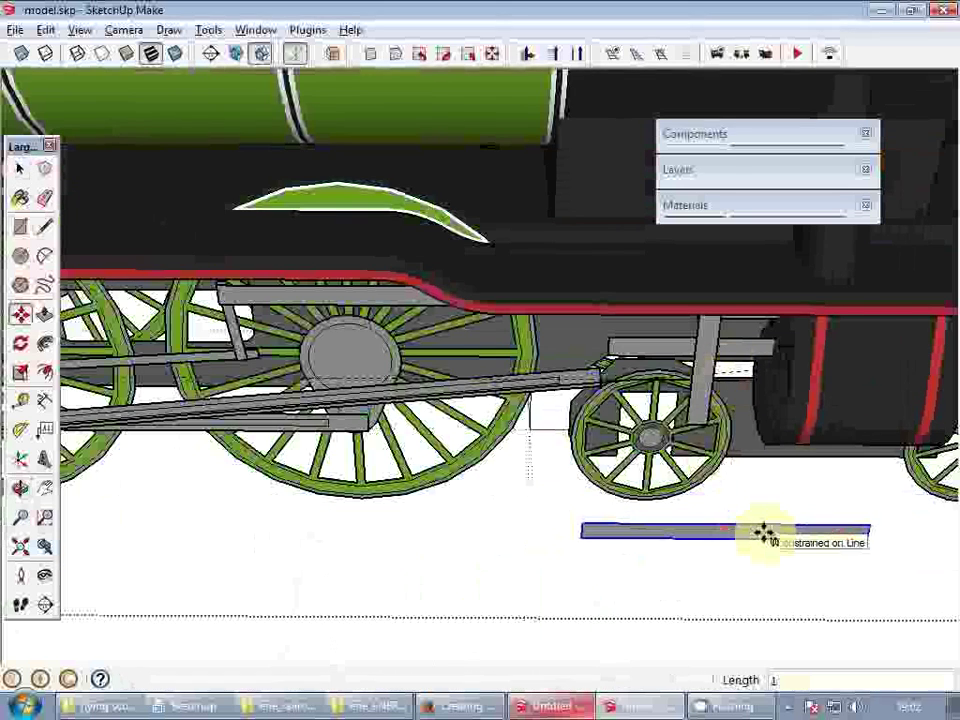
{"action": "key", "text": "space"}
- Open the connecting rod group's attribute editor and add a 'line' key to its ene_railroad_mechanic dictionary
{"action": "left_click", "coordinate": [553, 386]}
{"action": "scroll", "coordinate": [572, 381], "scroll_direction": "up", "scroll_amount": 4}
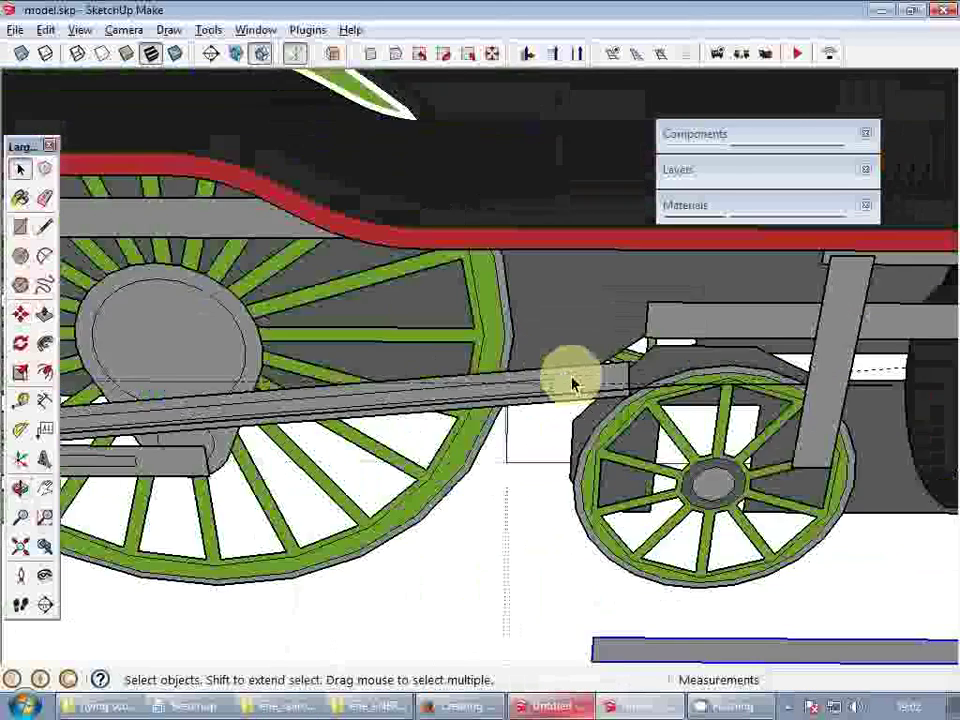
{"action": "right_click", "coordinate": [594, 375]}
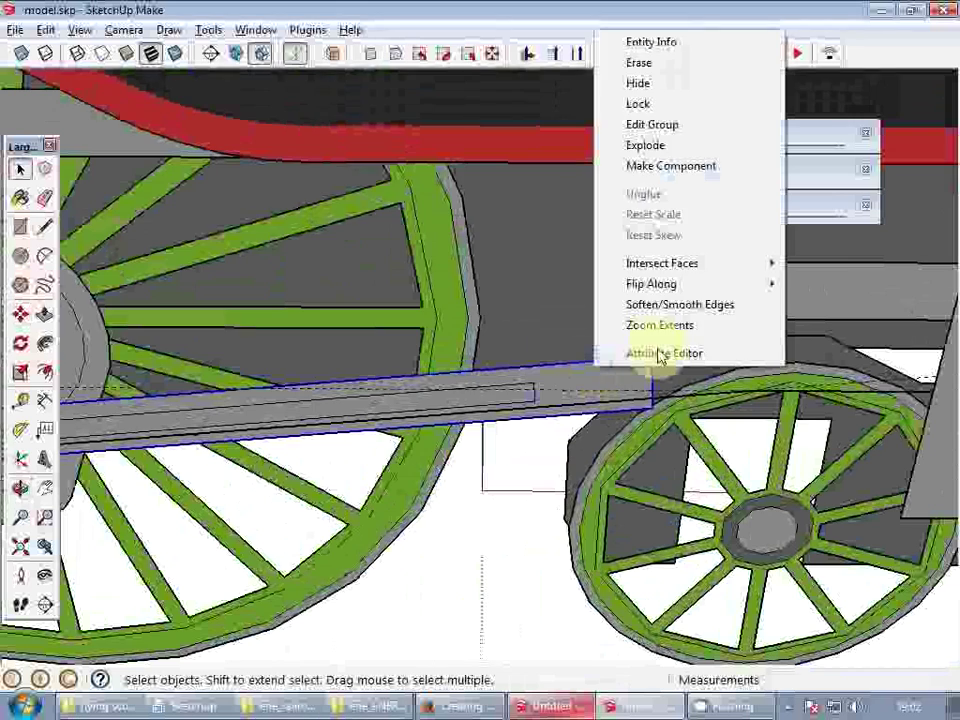
{"action": "left_click", "coordinate": [664, 353]}
{"action": "left_click", "coordinate": [301, 293]}
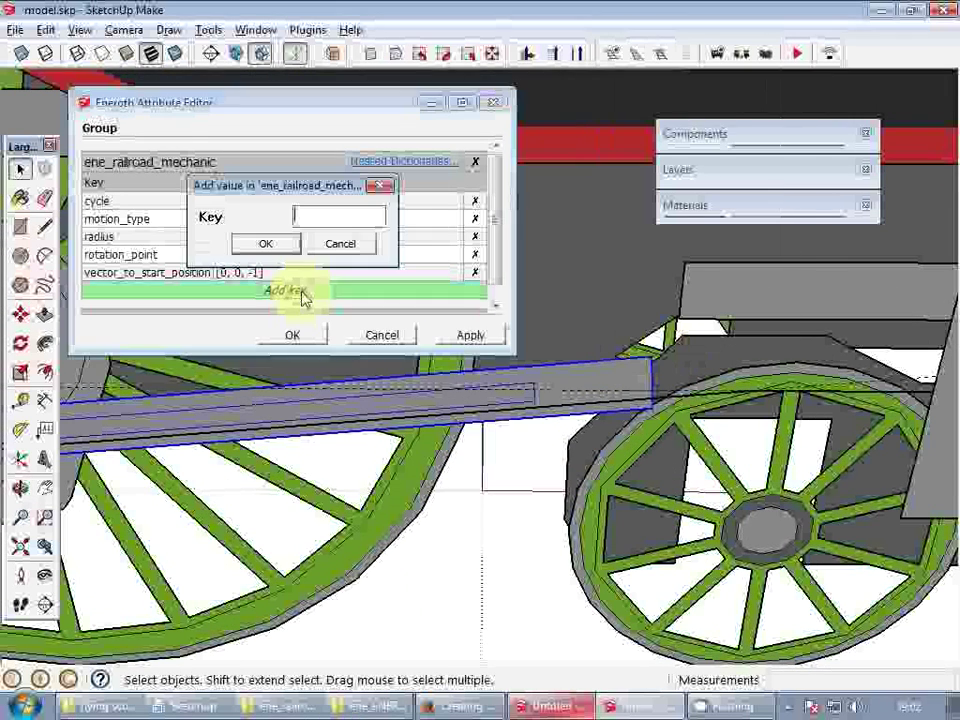
{"action": "type", "text": "line"}
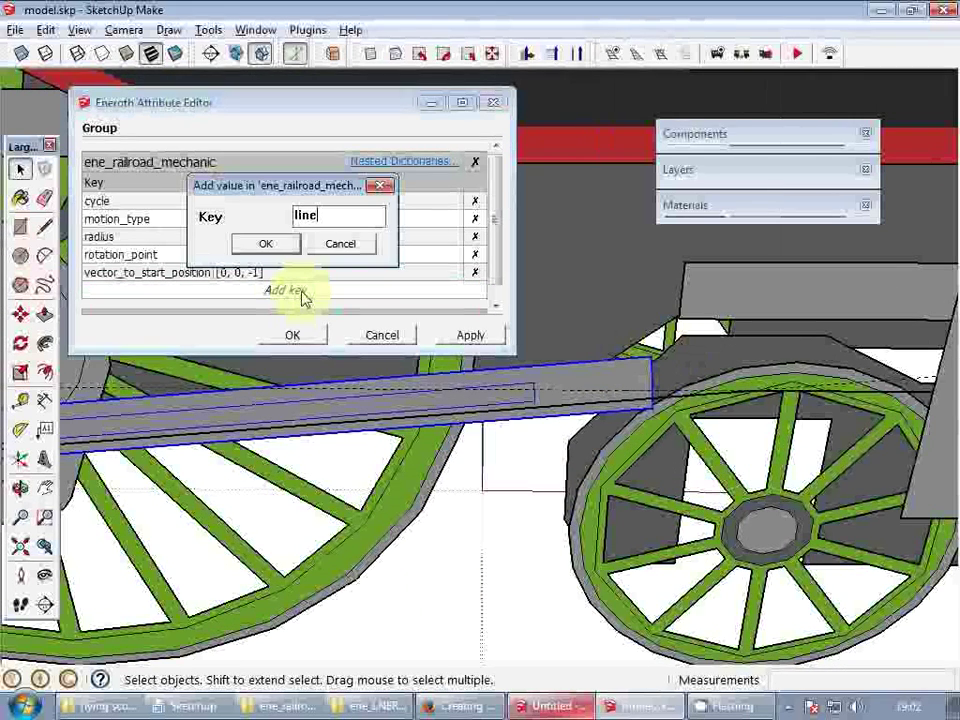
{"action": "left_click", "coordinate": [262, 245]}
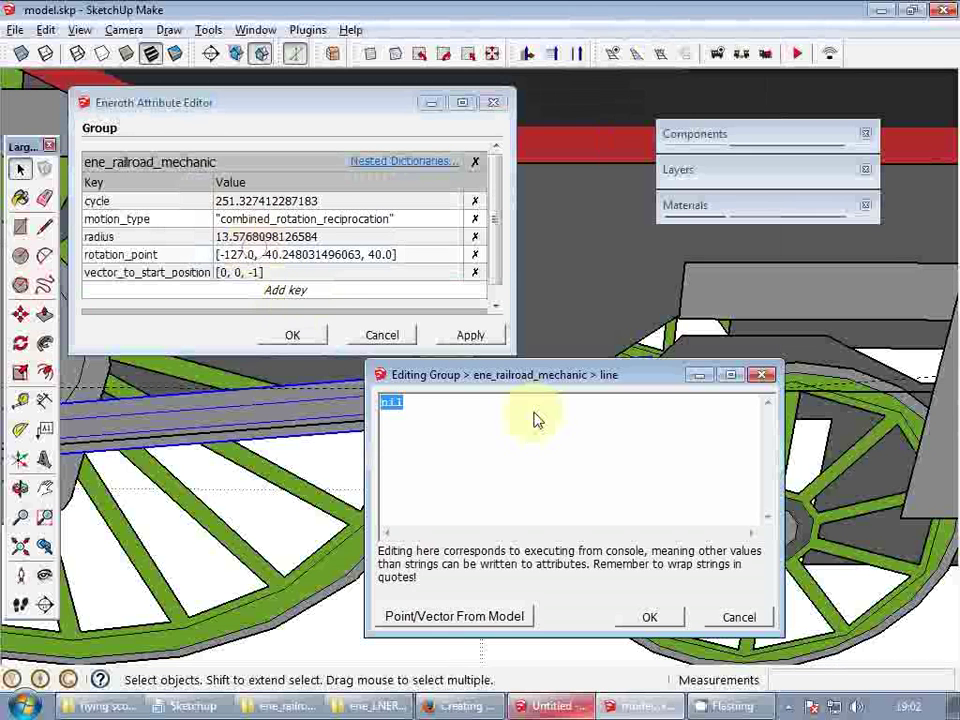
- Set the 'line' value to an array of the model point at the horizontal line's front end and the vector [1,0,0]
{"action": "left_click", "coordinate": [463, 618]}
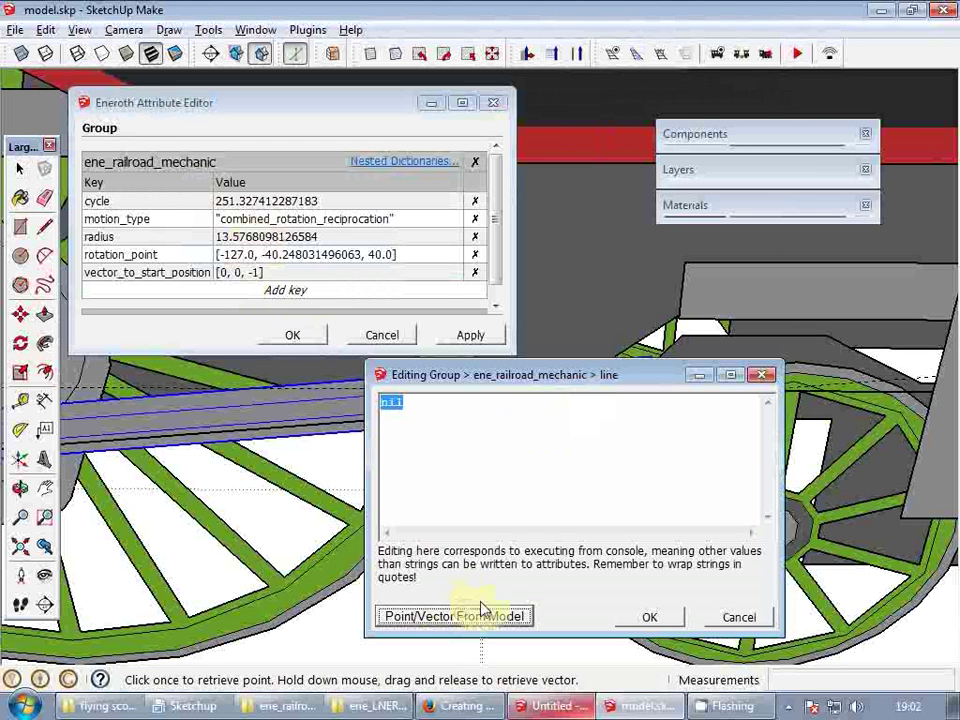
{"action": "mouse_move", "coordinate": [924, 400]}
{"action": "middle_mouse_down"}
{"action": "mouse_move", "coordinate": [935, 337]}
{"action": "mouse_move", "coordinate": [924, 400]}
{"action": "middle_mouse_up"}
{"action": "left_click", "coordinate": [930, 395]}
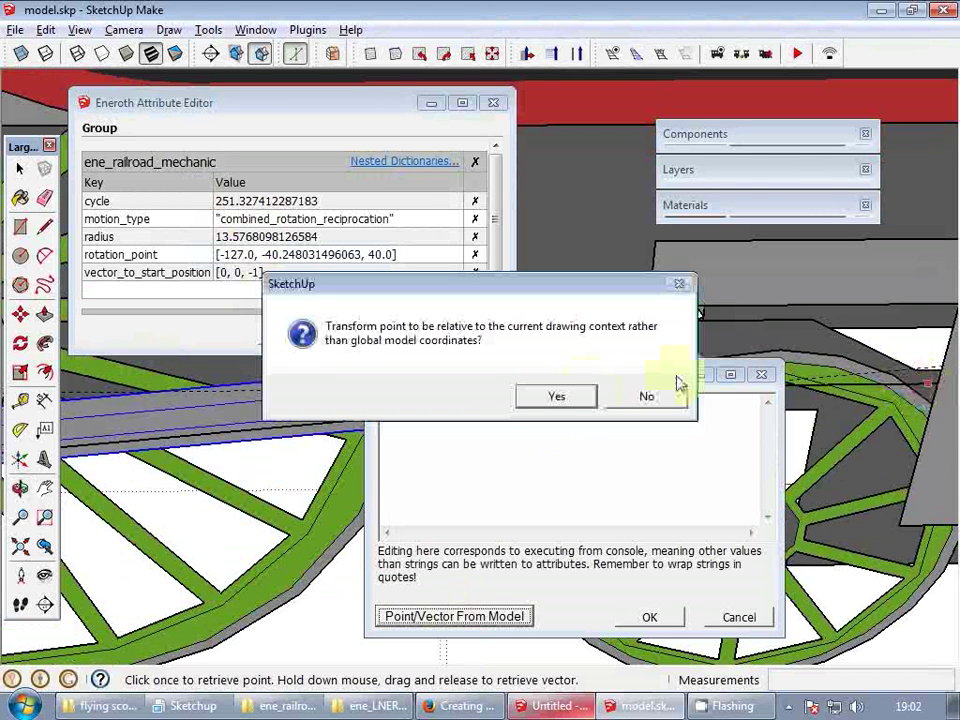
{"action": "left_click", "coordinate": [648, 396]}
{"action": "left_click", "coordinate": [560, 397]}
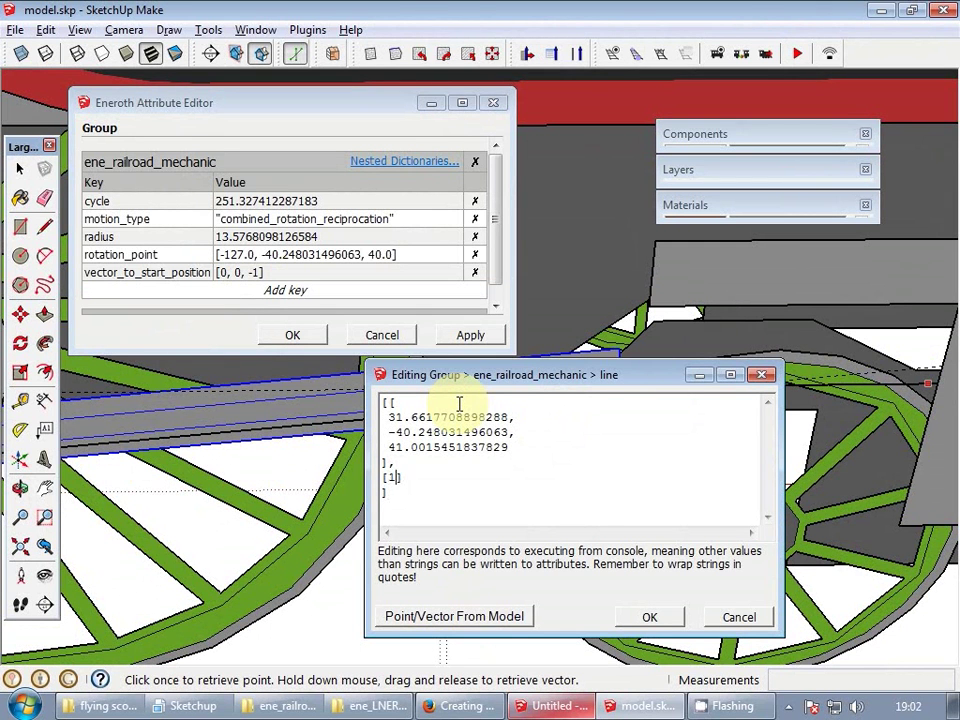
{"action": "key", "text": "Tab"}
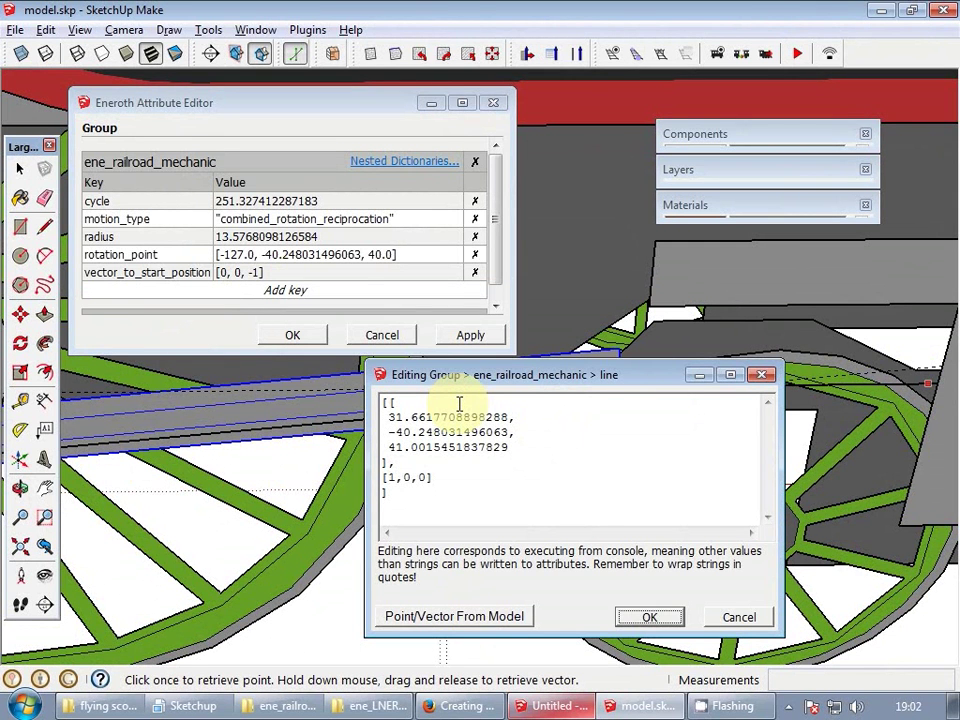
{"action": "key", "text": "Return"}
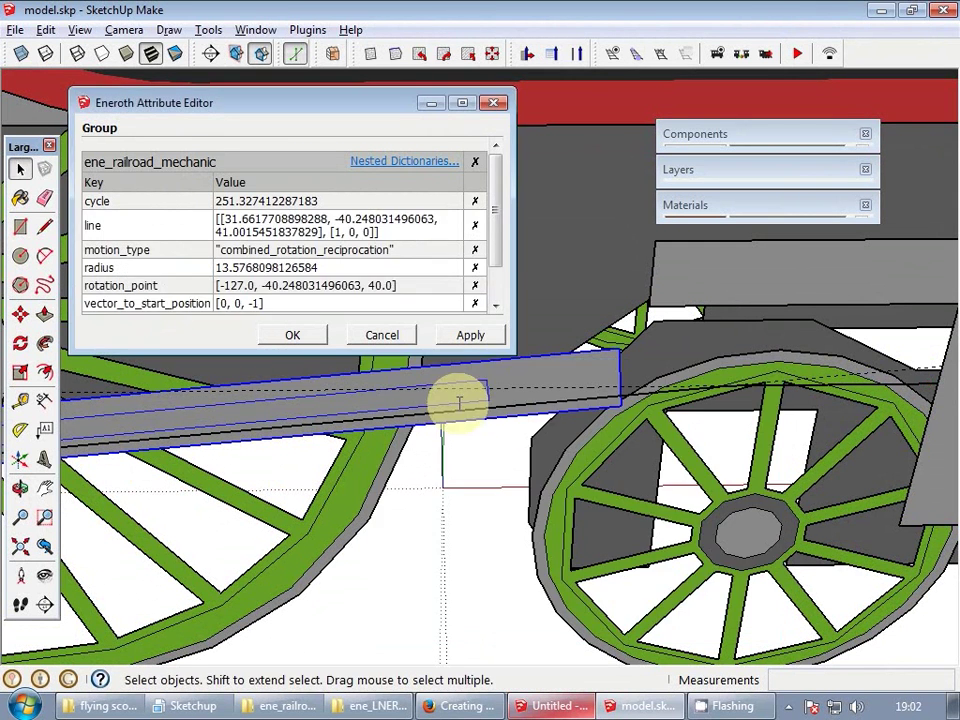
- Select the line drawn from crank pin to rod front end and add a 'length' key to the connecting rod's dictionary
{"action": "left_click", "coordinate": [643, 400]}
{"action": "scroll", "coordinate": [735, 377], "scroll_direction": "down", "scroll_amount": 3}
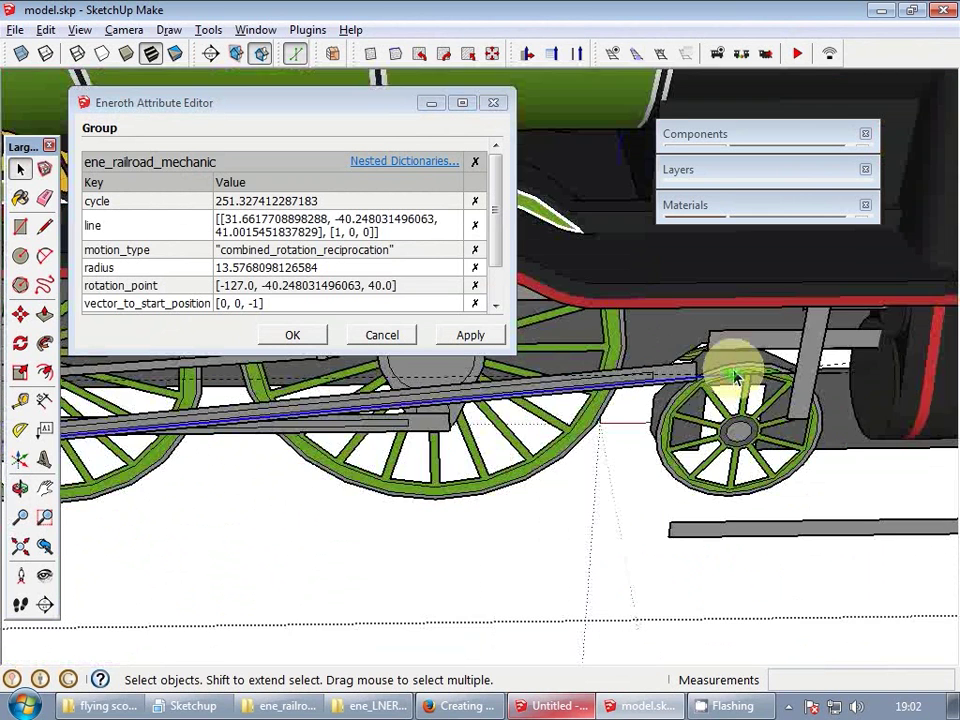
{"action": "scroll", "coordinate": [270, 423], "scroll_direction": "up", "scroll_amount": 2}
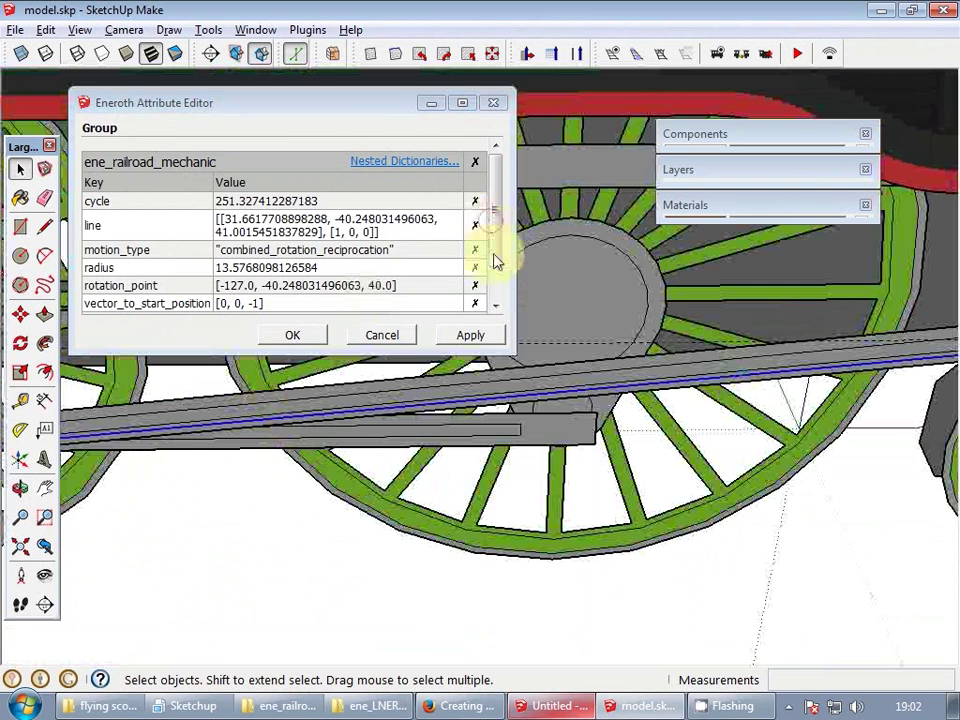
{"action": "scroll", "coordinate": [493, 268], "scroll_direction": "down", "scroll_amount": 2}
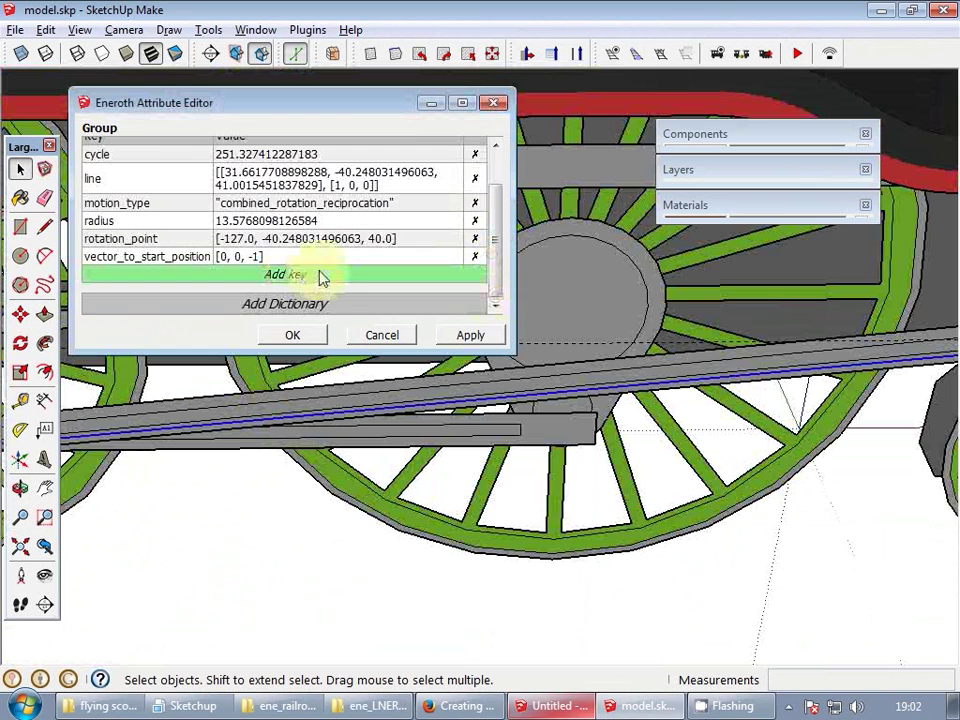
{"action": "left_click", "coordinate": [296, 276]}
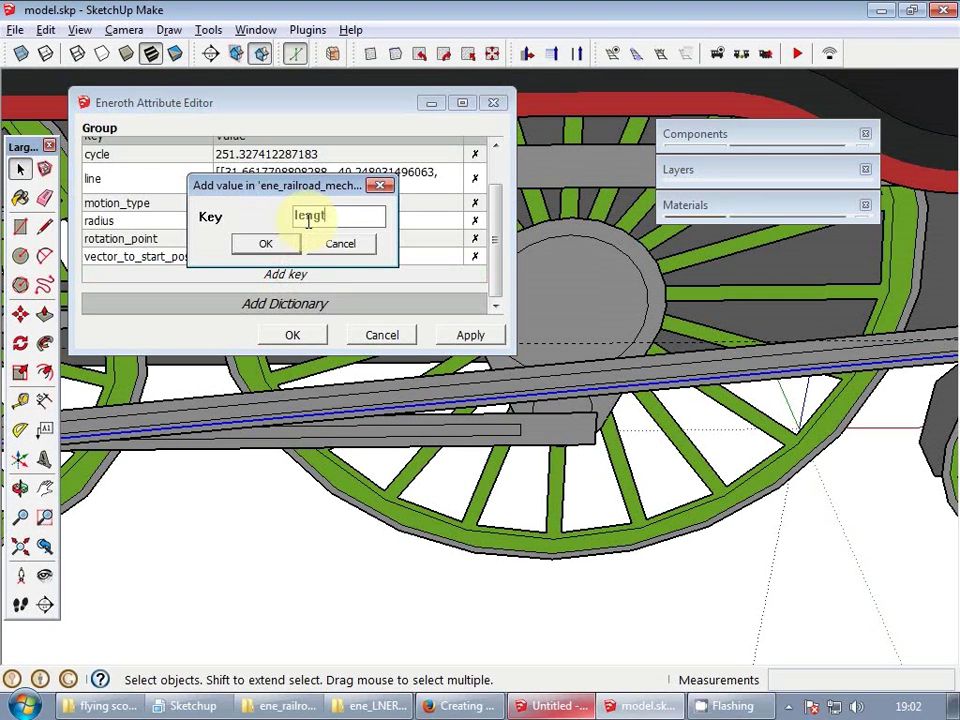
{"action": "key", "text": "Return"}
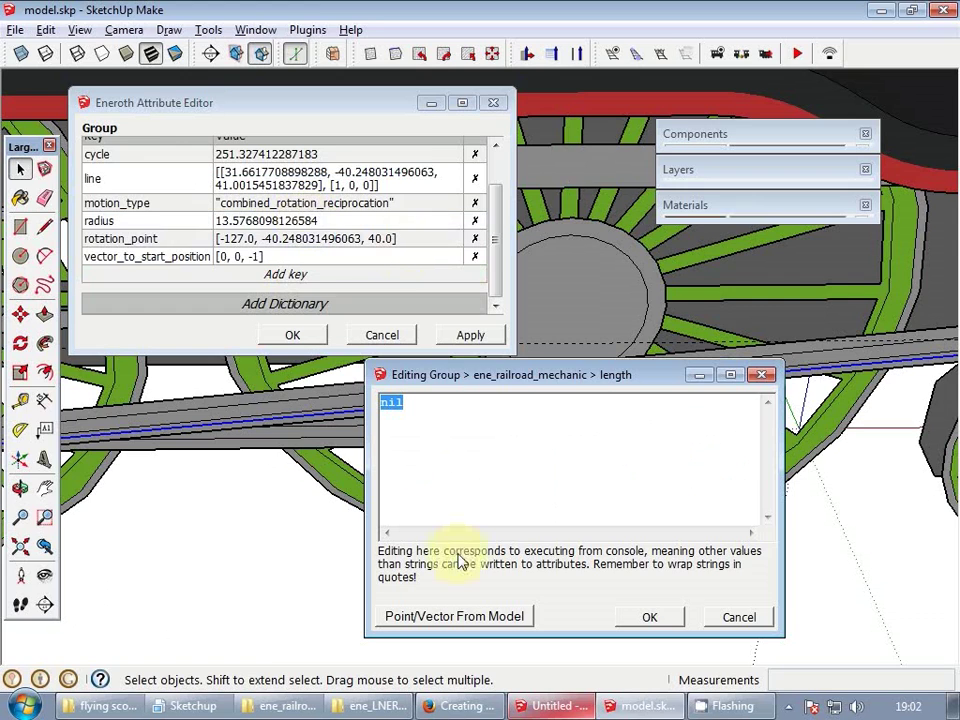
- Switch to the Firefox documentation and read the description of the 'length' attribute
{"action": "key", "text": "alt+Tab"}
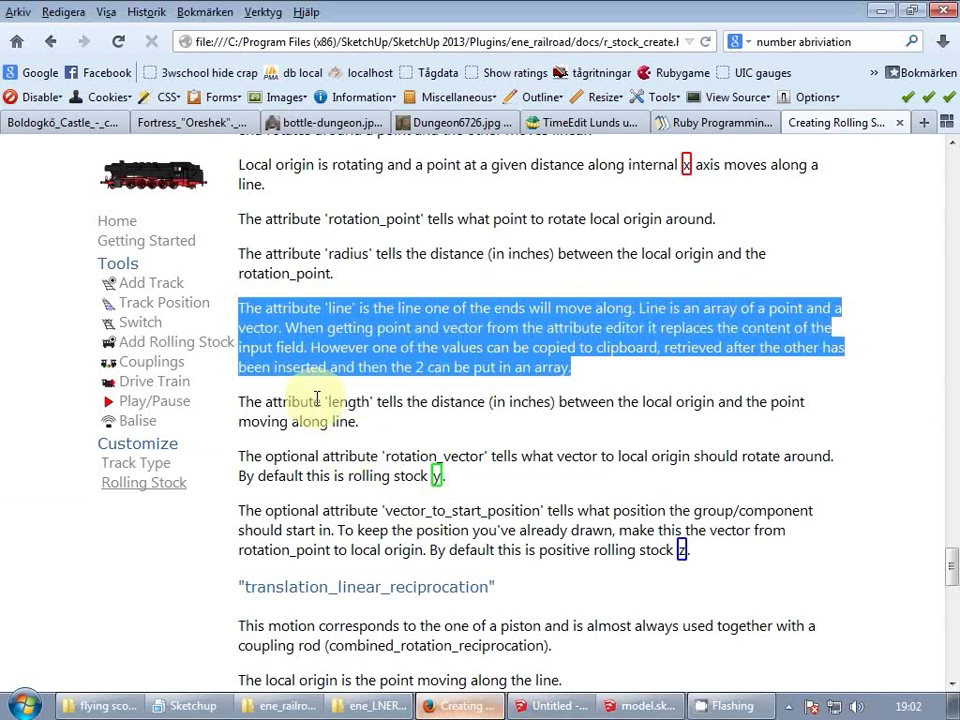
{"action": "left_click_drag", "start_coordinate": [278, 401], "coordinate": [572, 429]}
{"action": "left_click", "coordinate": [285, 425]}
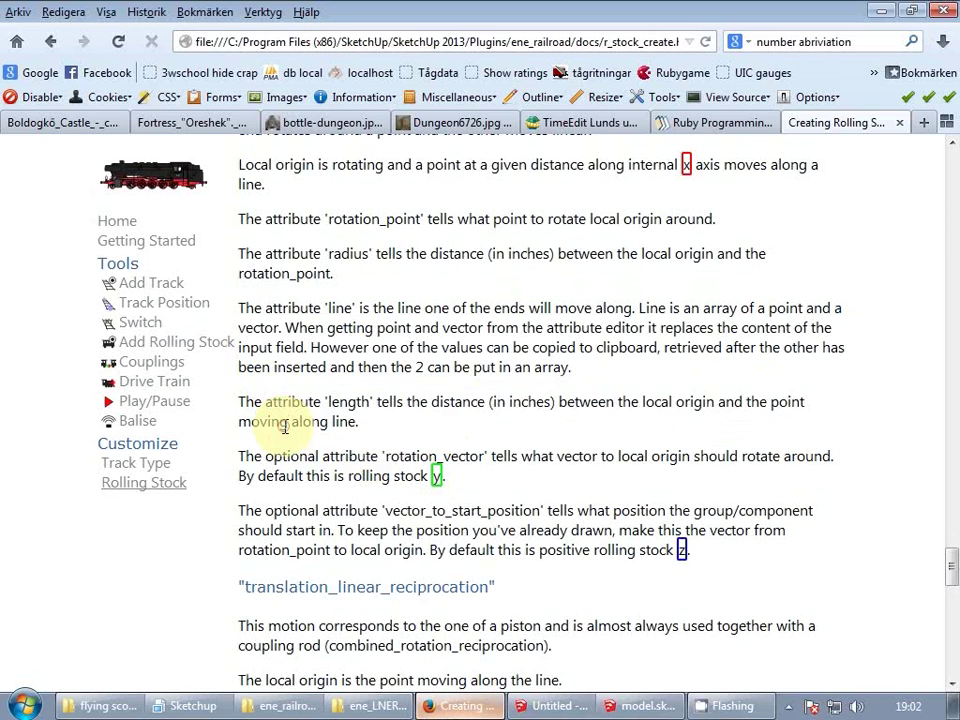
{"action": "triple_click", "coordinate": [285, 425]}
- Switch back to SketchUp, set 'length' to Sketchup.active_model.selection[0].length, and accept the connecting rod's attributes
{"action": "left_click", "coordinate": [618, 704]}
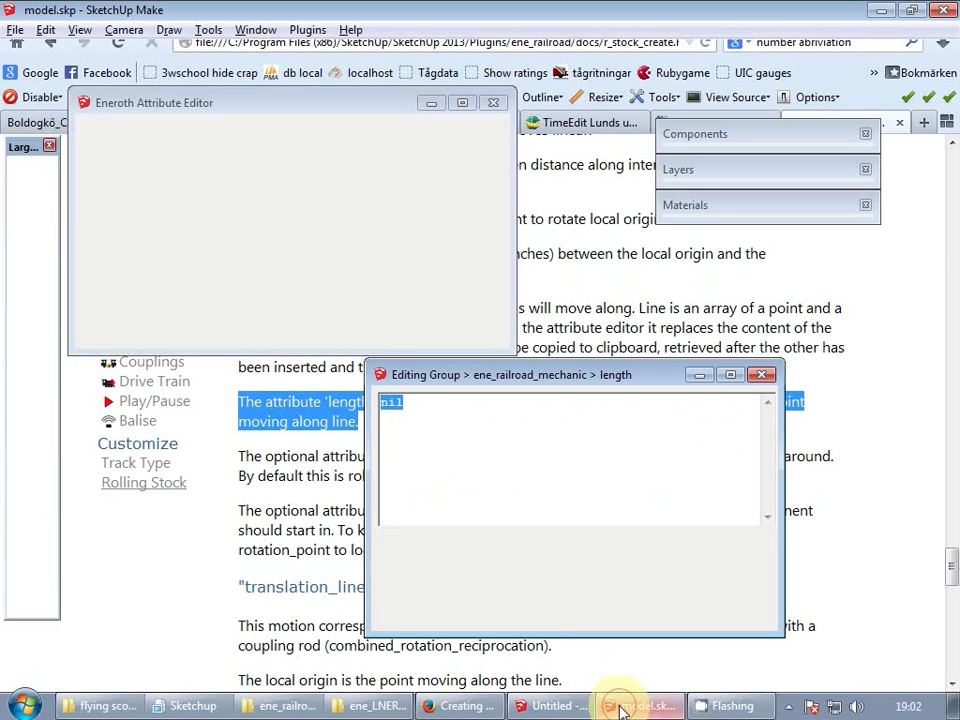
{"action": "left_click_drag", "start_coordinate": [465, 420], "coordinate": [362, 404]}
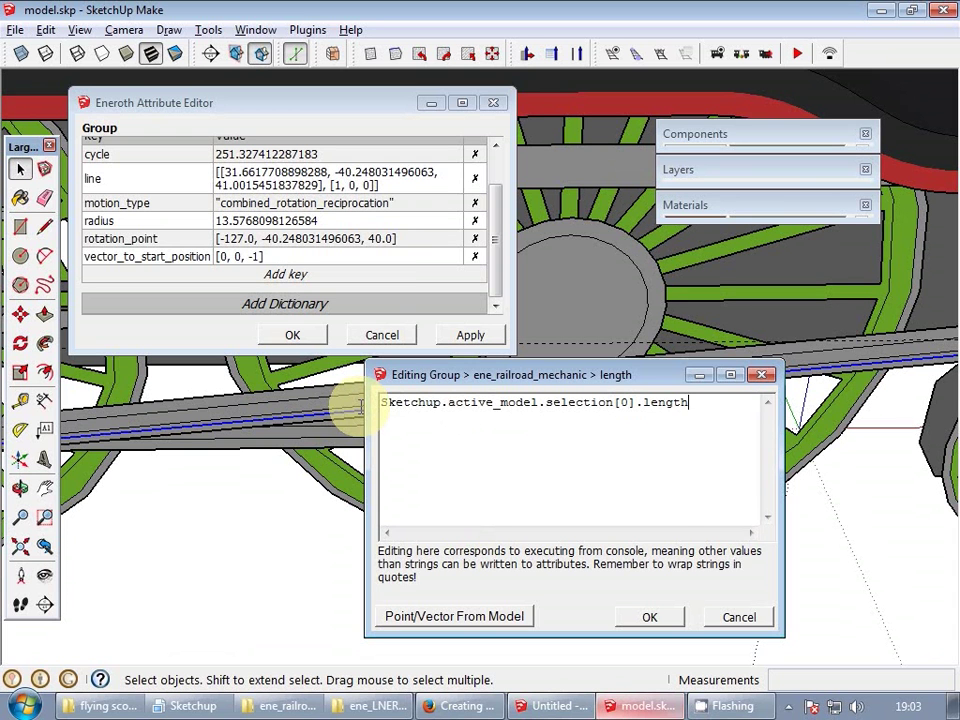
{"action": "left_click", "coordinate": [648, 622]}
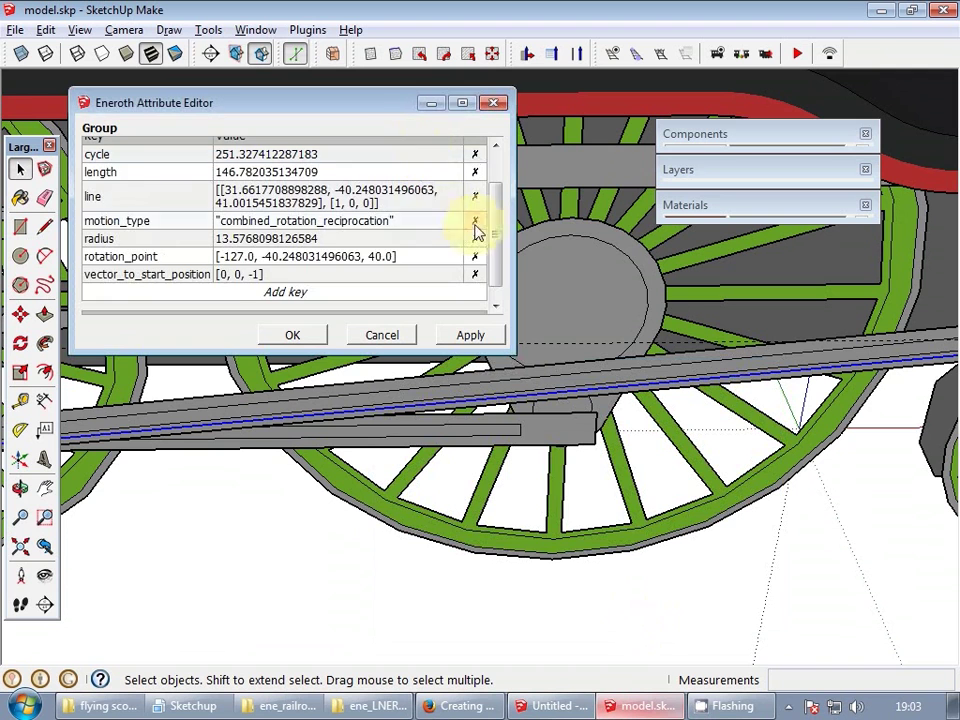
{"action": "scroll", "coordinate": [495, 221], "scroll_direction": "up", "scroll_amount": 2}
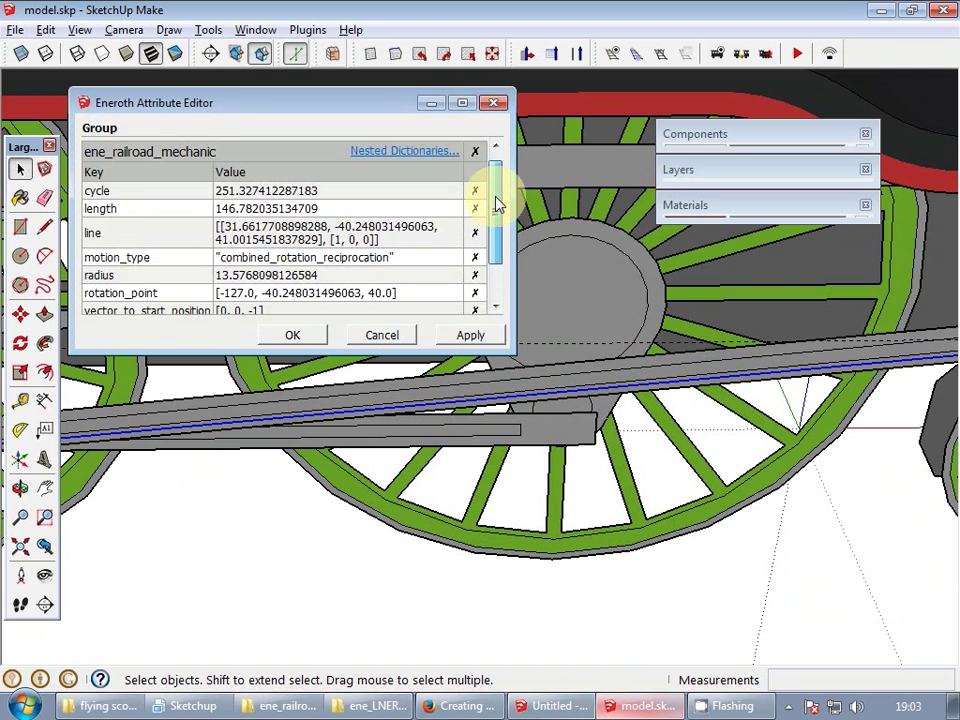
{"action": "left_click", "coordinate": [495, 198]}
{"action": "left_click", "coordinate": [293, 337]}
- Save the locomotive model with the connecting rod's completed motion attributes
{"action": "scroll", "coordinate": [668, 405], "scroll_direction": "down", "scroll_amount": 5}
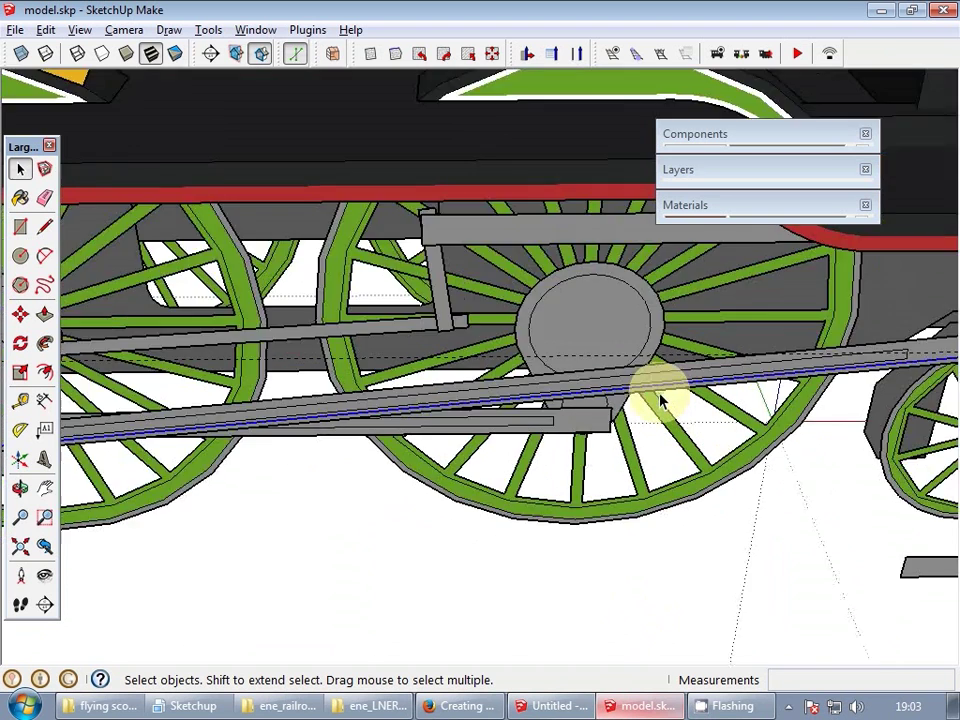
{"action": "scroll", "coordinate": [632, 386], "scroll_direction": "down", "scroll_amount": 3}
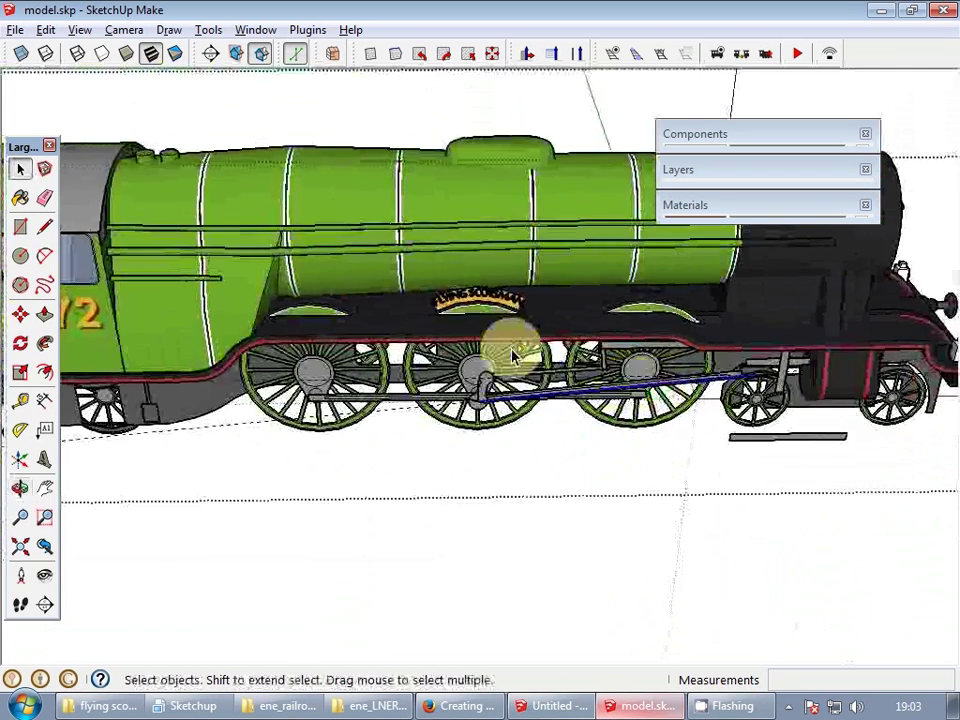
{"action": "scroll", "coordinate": [500, 345], "scroll_direction": "up", "scroll_amount": 5}
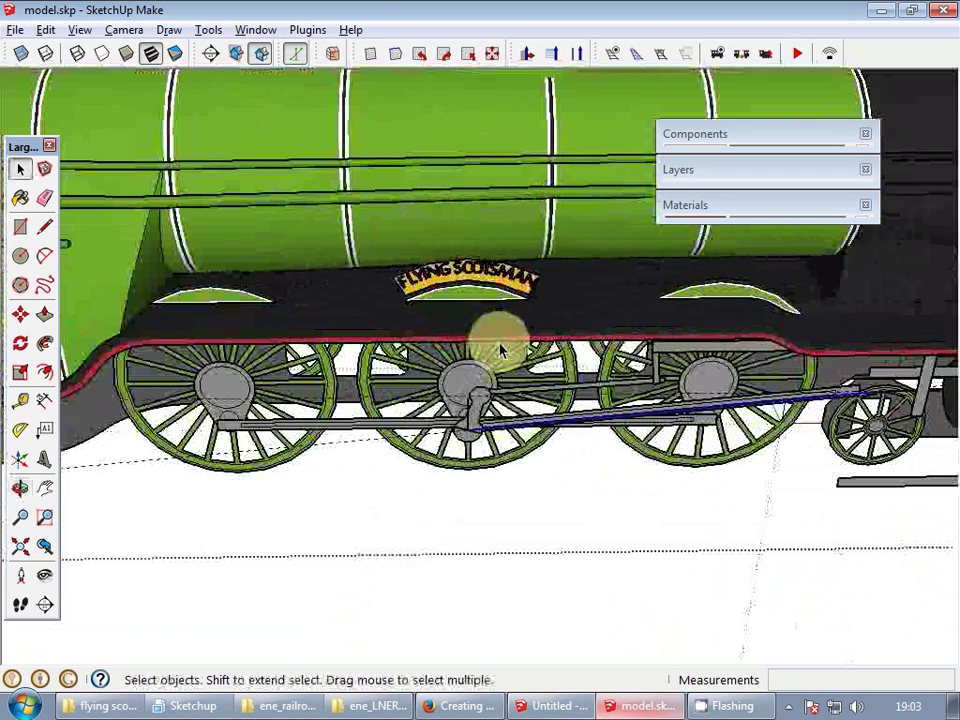
{"action": "left_click", "coordinate": [10, 30]}
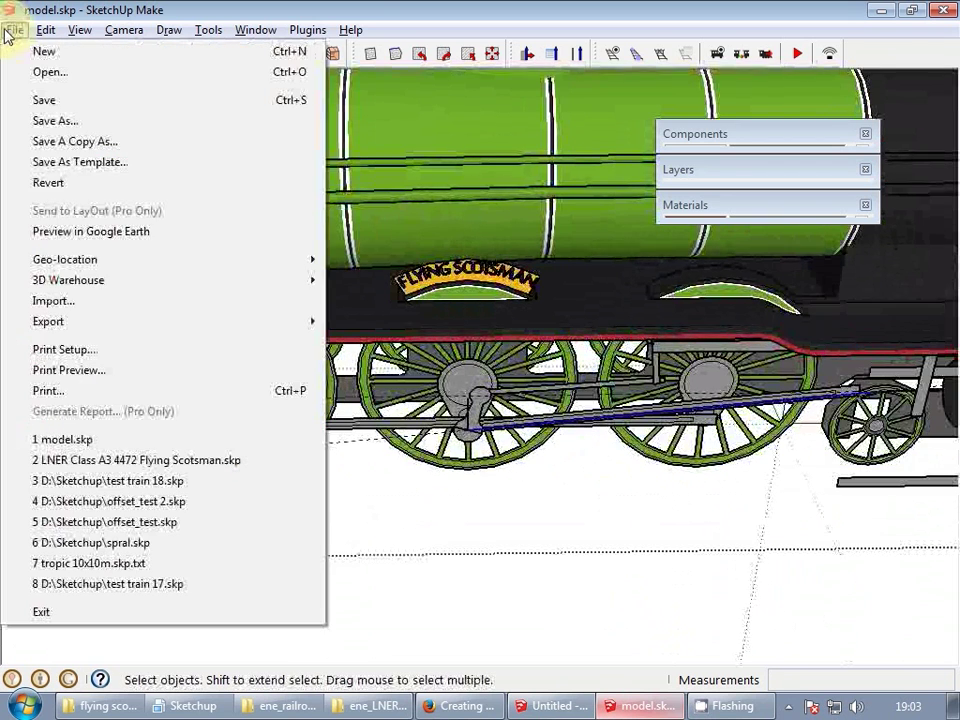
{"action": "left_click", "coordinate": [64, 101]}
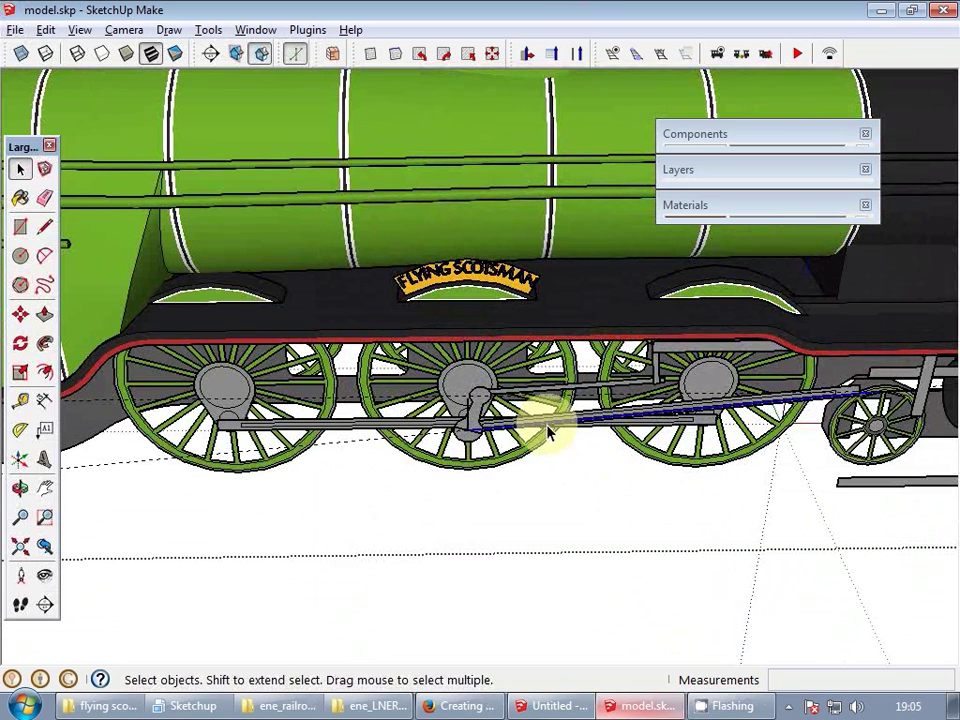
- Inside the connecting rod group, place the axes at the crank pin centre with red along the drawn line and green pointing towards the wheel
{"action": "scroll", "coordinate": [530, 430], "scroll_direction": "up", "scroll_amount": 2}
{"action": "scroll", "coordinate": [515, 432], "scroll_direction": "up", "scroll_amount": 5}
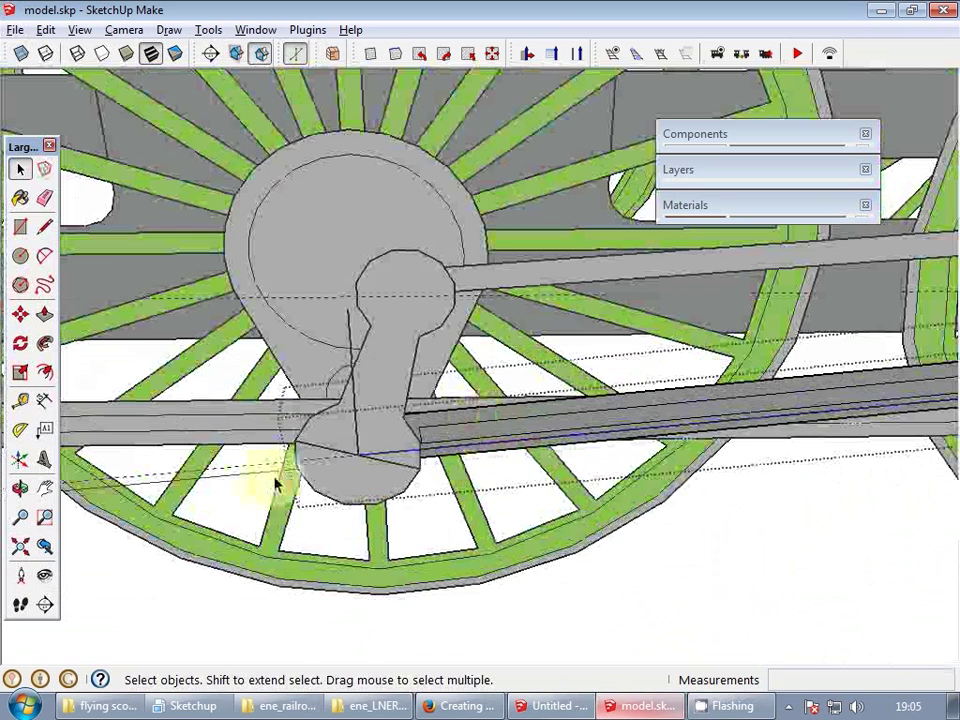
{"action": "right_click", "coordinate": [253, 476]}
{"action": "left_click", "coordinate": [295, 484]}
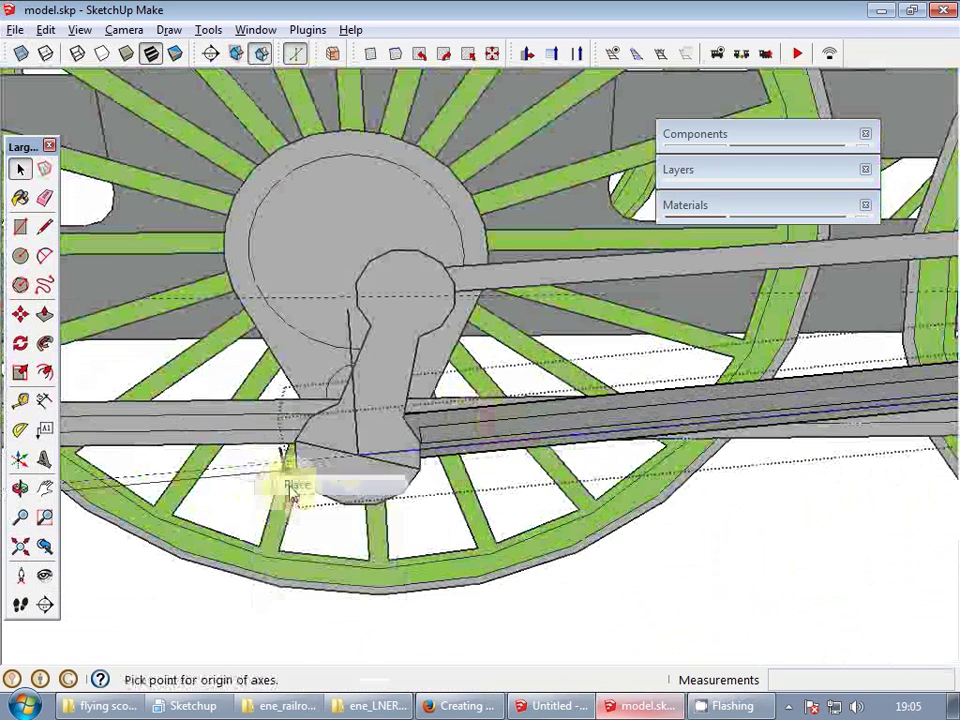
{"action": "left_click", "coordinate": [350, 468]}
{"action": "middle_click_drag", "start_coordinate": [340, 415], "coordinate": [685, 452]}
{"action": "left_click", "coordinate": [447, 453]}
{"action": "scroll", "coordinate": [328, 465], "scroll_direction": "up", "scroll_amount": 2}
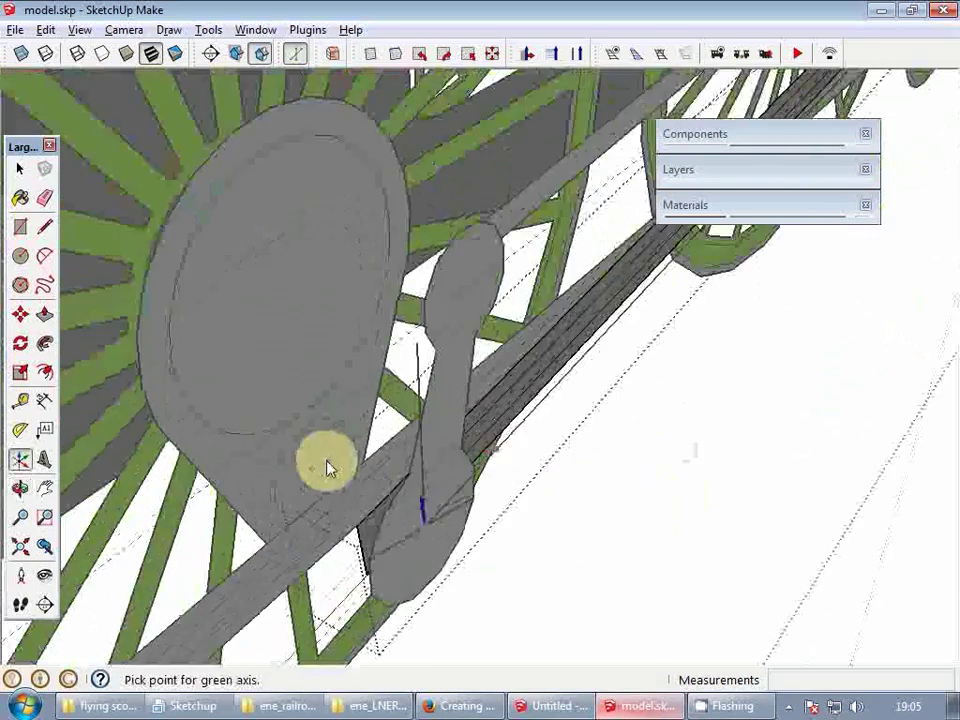
{"action": "scroll", "coordinate": [366, 498], "scroll_direction": "up", "scroll_amount": 3}
{"action": "left_click", "coordinate": [368, 497]}
{"action": "scroll", "coordinate": [380, 485], "scroll_direction": "down", "scroll_amount": 3}
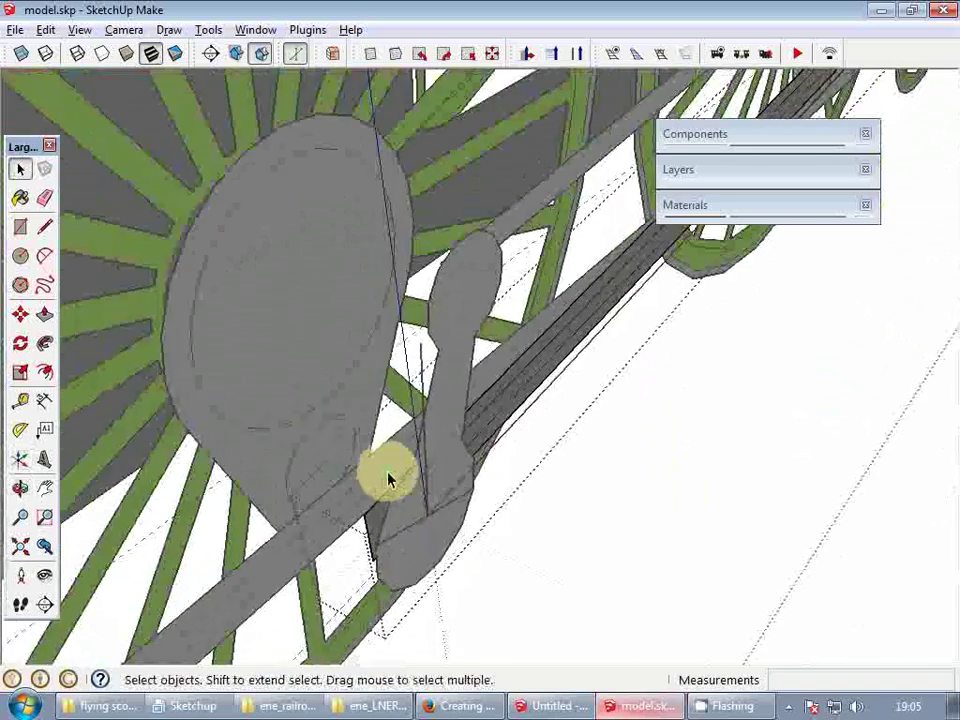
- Leave the connecting rod group and save the locomotive model with its realigned axes
{"action": "scroll", "coordinate": [390, 480], "scroll_direction": "down", "scroll_amount": 2}
{"action": "mouse_move", "coordinate": [422, 476]}
{"action": "middle_mouse_down"}
{"action": "mouse_move", "coordinate": [311, 441]}
{"action": "mouse_move", "coordinate": [399, 403]}
{"action": "mouse_move", "coordinate": [420, 408]}
{"action": "mouse_move", "coordinate": [463, 332]}
{"action": "mouse_move", "coordinate": [445, 415]}
{"action": "mouse_move", "coordinate": [472, 427]}
{"action": "middle_mouse_up"}
{"action": "scroll", "coordinate": [445, 415], "scroll_direction": "down", "scroll_amount": 3}
{"action": "scroll", "coordinate": [465, 425], "scroll_direction": "up", "scroll_amount": 1}
{"action": "left_click", "coordinate": [14, 30]}
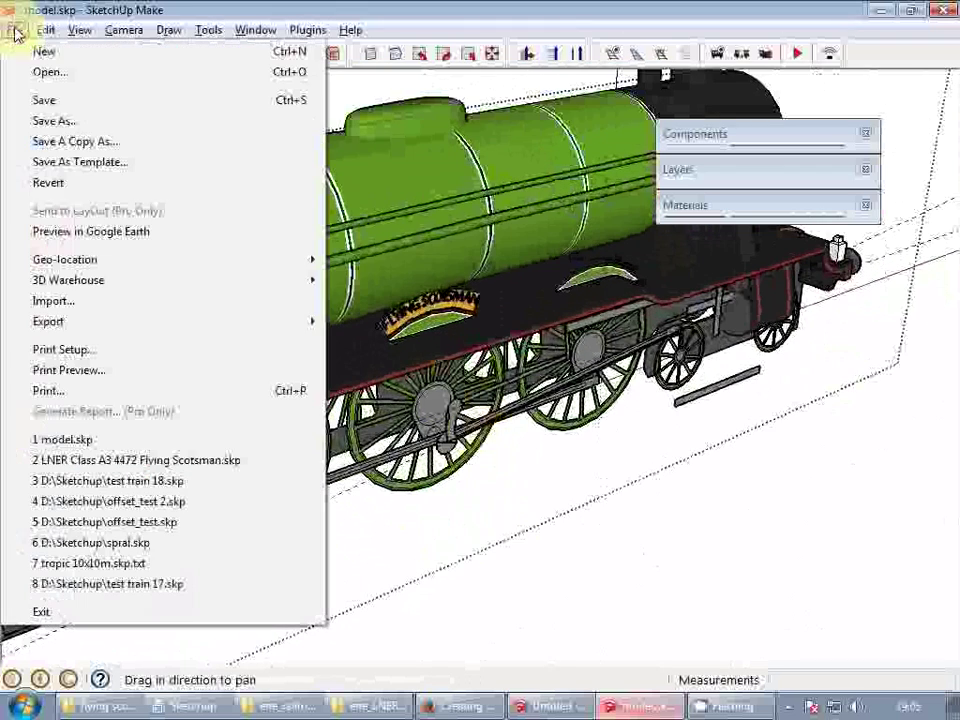
{"action": "left_click", "coordinate": [71, 101]}
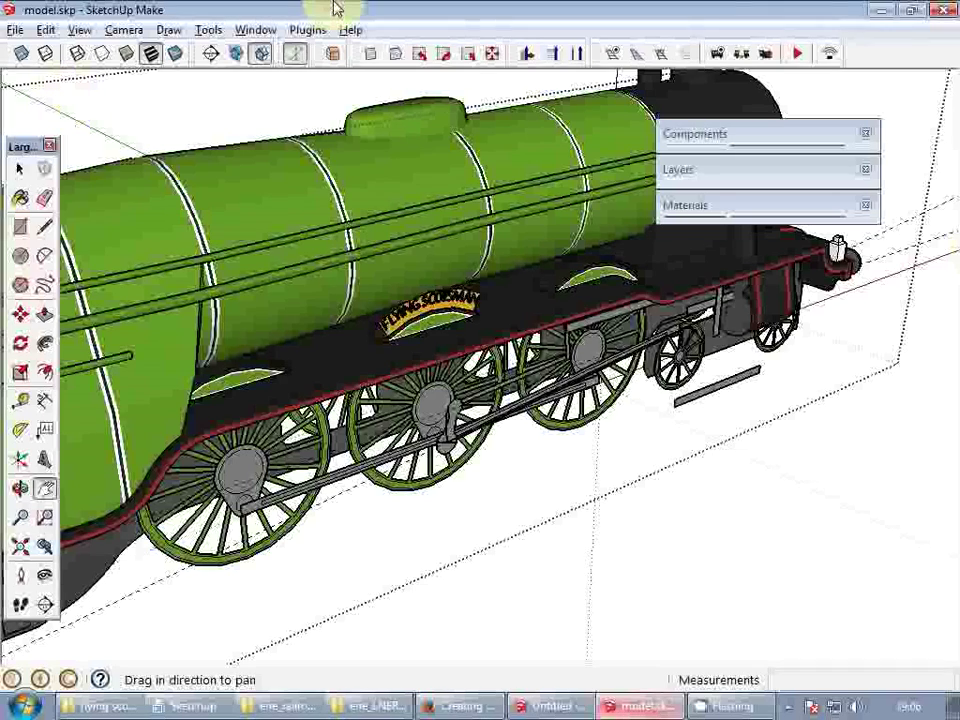
- Switch to the untitled test track model, leave the train driving tool, and start a new blank model without saving the old one
{"action": "key", "text": "alt+Tab"}
{"action": "key", "text": "alt+Tab"}
{"action": "key", "text": "alt+Tab"}
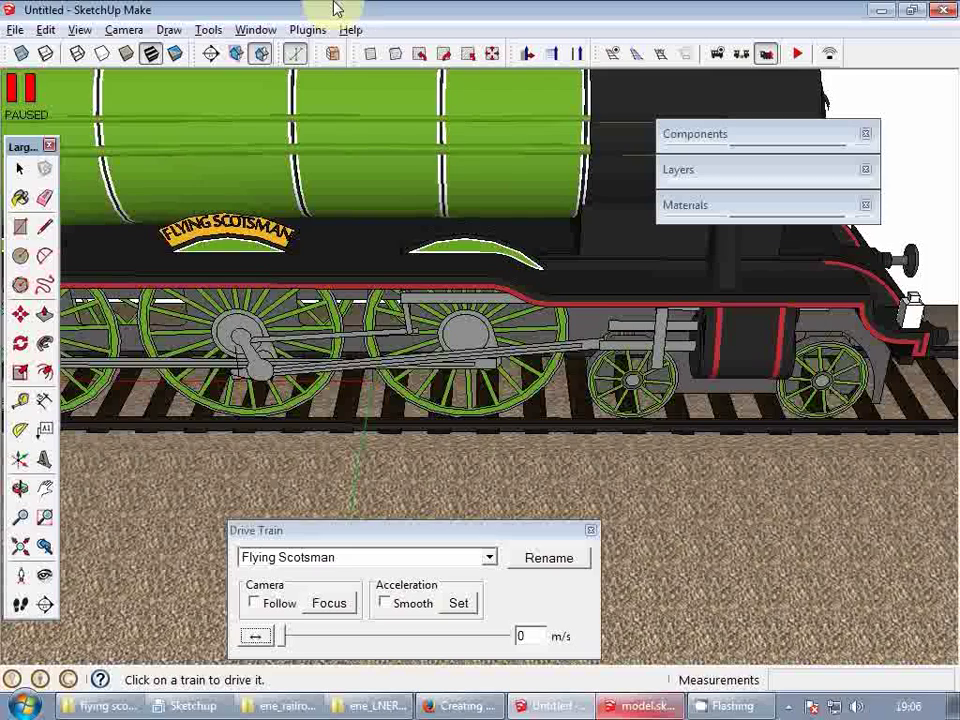
{"action": "middle_click_drag", "start_coordinate": [520, 238], "coordinate": [570, 287]}
{"action": "key", "text": "space"}
{"action": "scroll", "coordinate": [570, 287], "scroll_direction": "down", "scroll_amount": 7}
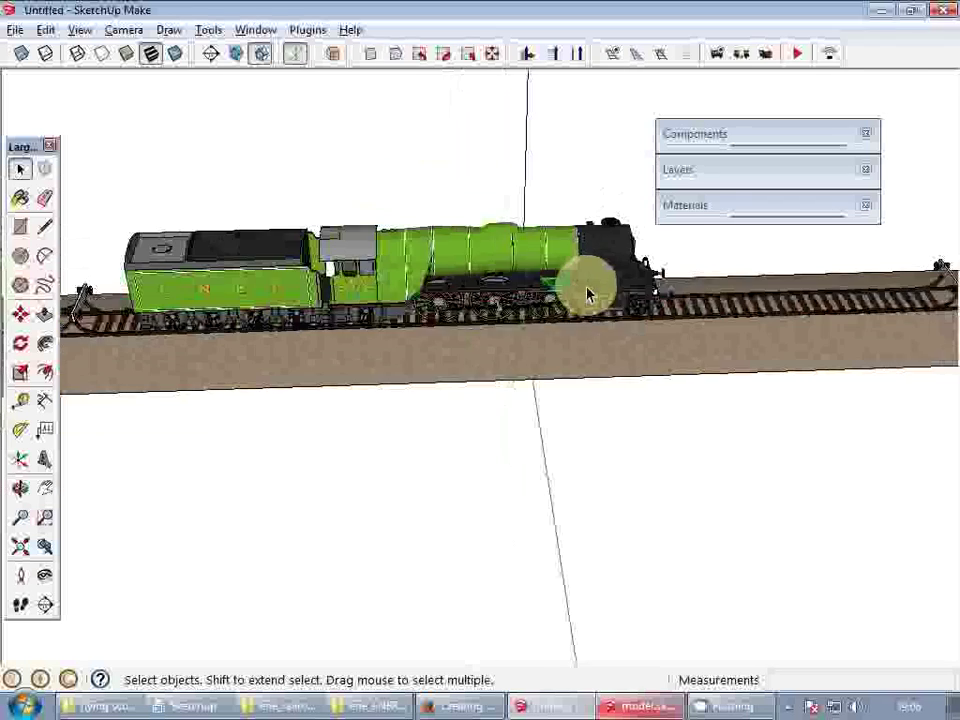
{"action": "key", "text": "ctrl+n"}
{"action": "key", "text": "Right"}
{"action": "key", "text": "Return"}
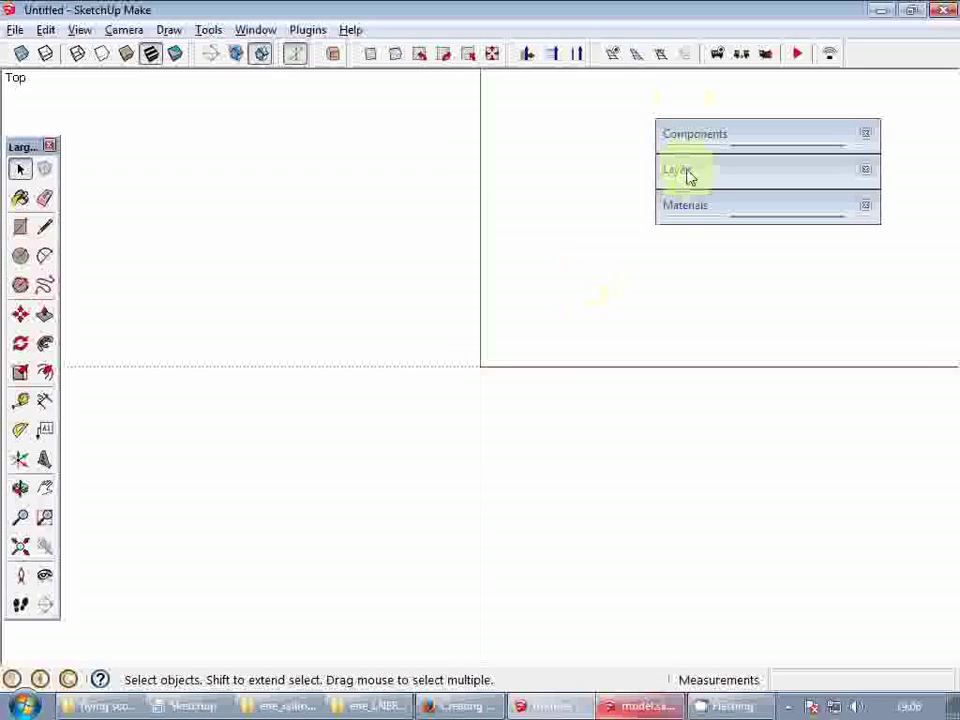
- Insert a Matching Straight track of the Default type at the origin, along the red axis
{"action": "left_click", "coordinate": [616, 54]}
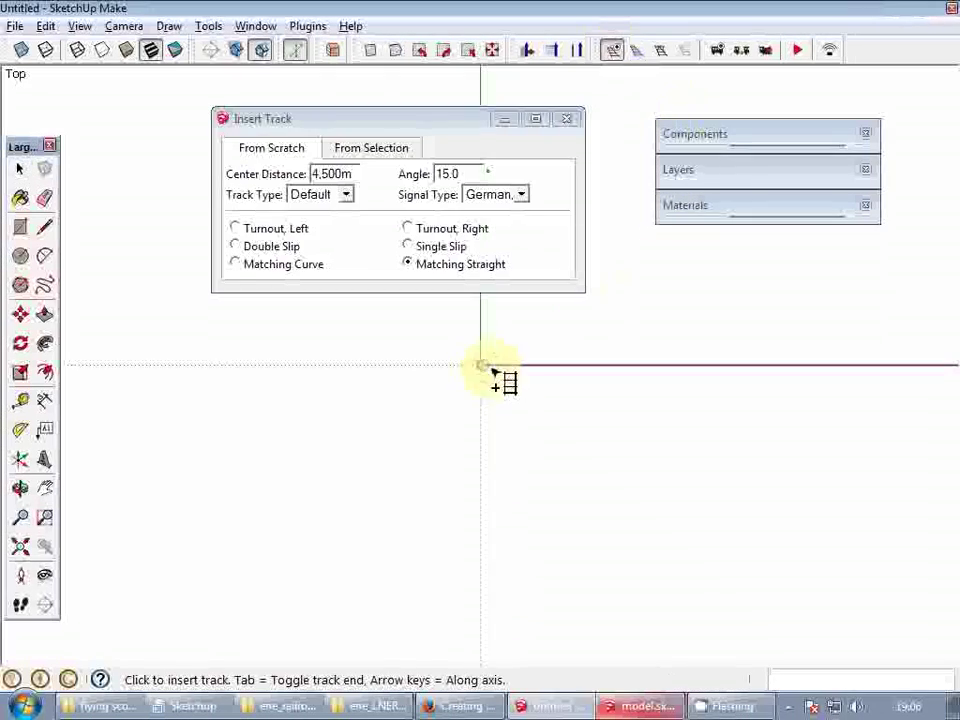
{"action": "left_click", "coordinate": [481, 366]}
{"action": "scroll", "coordinate": [558, 372], "scroll_direction": "down", "scroll_amount": 3}
{"action": "left_click", "coordinate": [560, 375]}
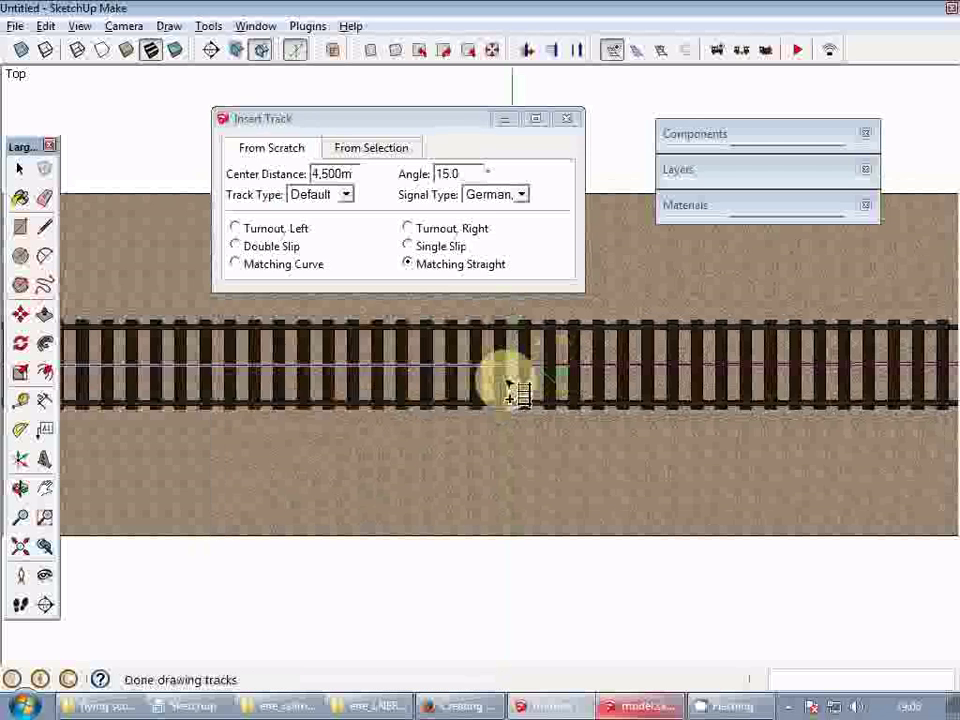
{"action": "key", "text": "space"}
- Add the Flying Scotsman steam locomotive from the rolling stock library onto the straight track
{"action": "left_click", "coordinate": [717, 49]}
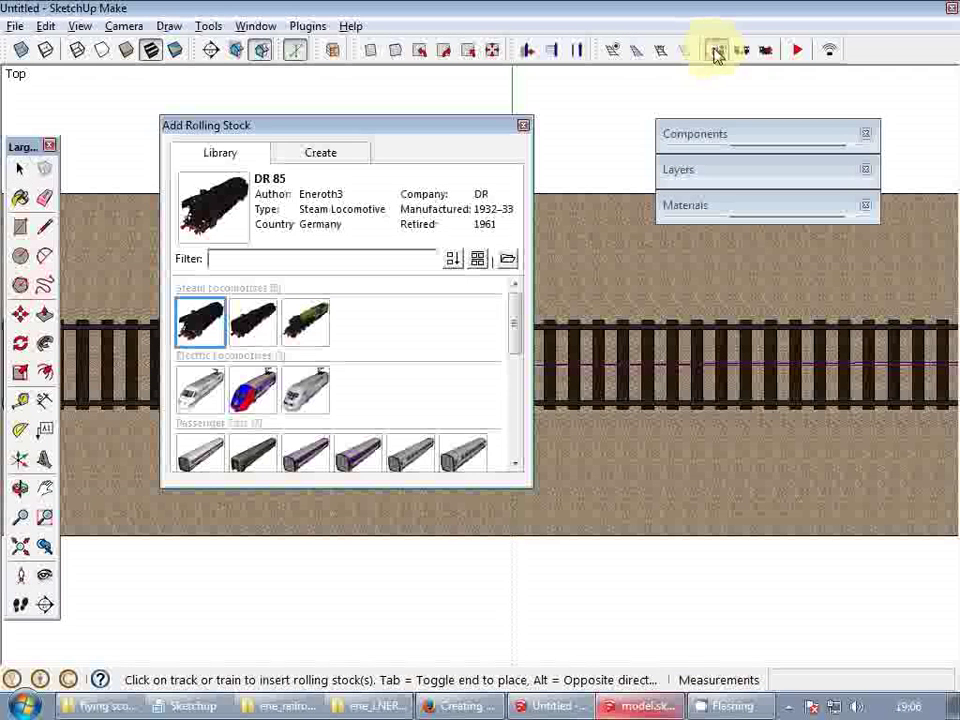
{"action": "left_click", "coordinate": [315, 320]}
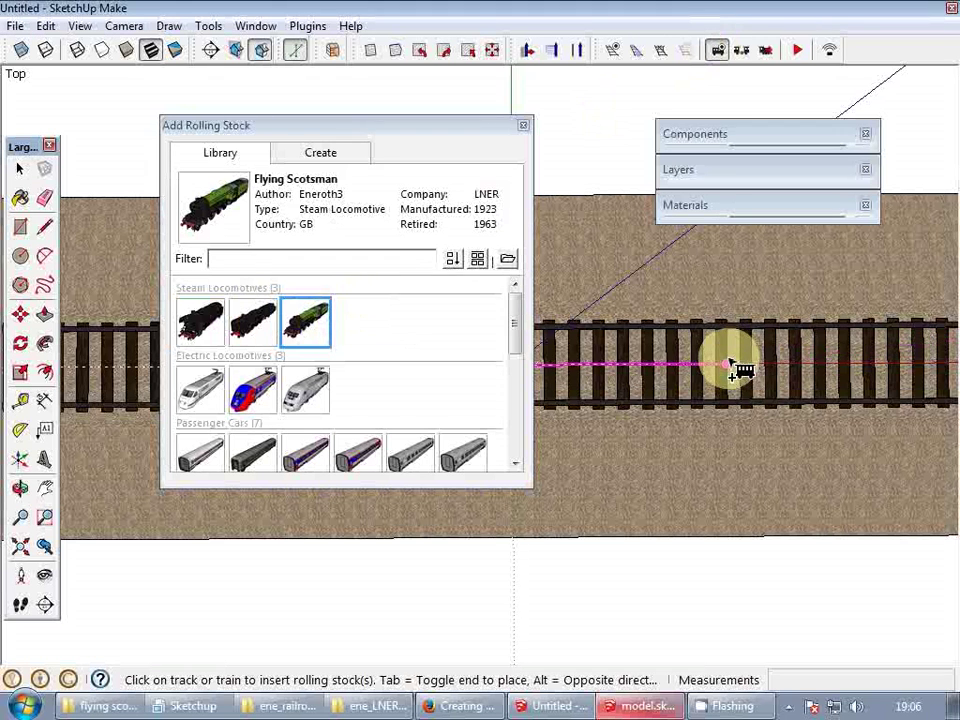
{"action": "left_click", "coordinate": [847, 372]}
{"action": "key", "text": "space"}
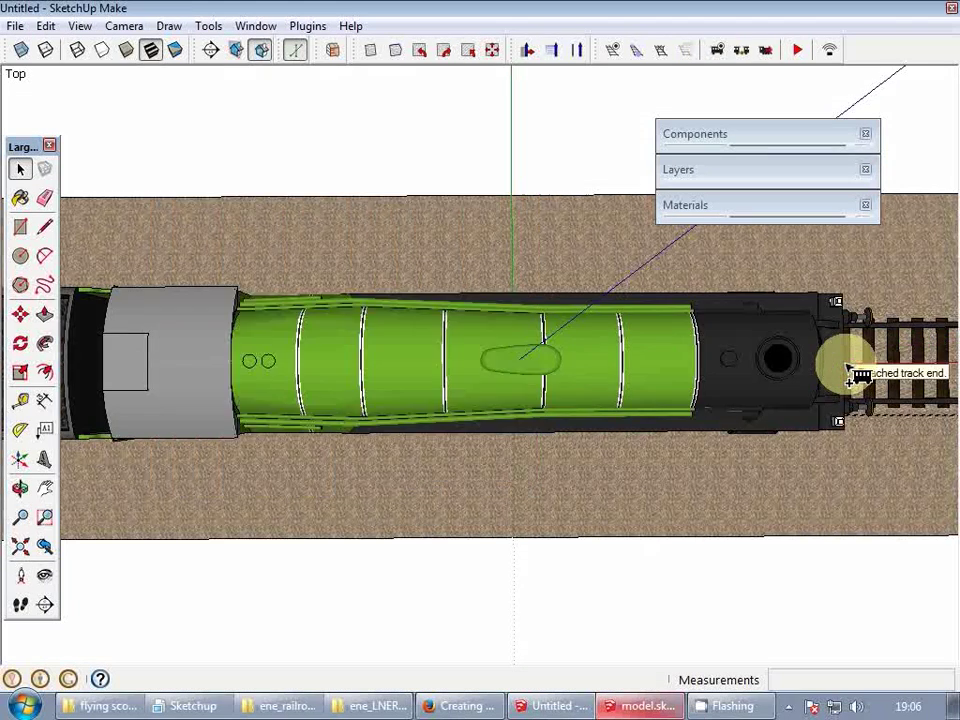
{"action": "scroll", "coordinate": [850, 374], "scroll_direction": "down", "scroll_amount": 4}
{"action": "middle_click_drag", "start_coordinate": [573, 437], "coordinate": [684, 253]}
{"action": "scroll", "coordinate": [491, 214], "scroll_direction": "up", "scroll_amount": 7}
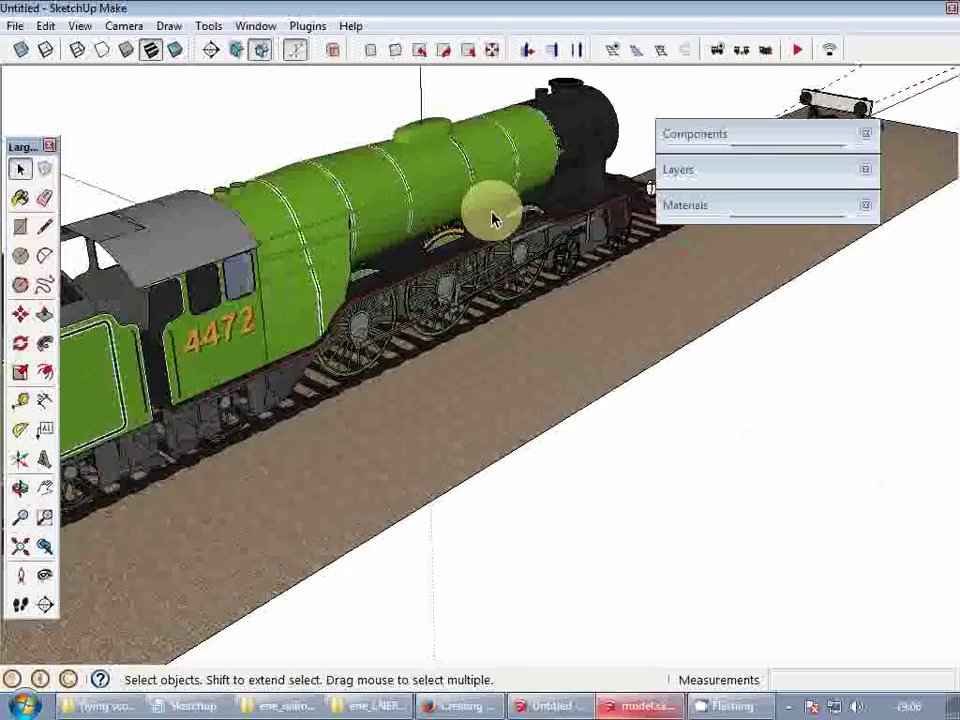
- Open the Ruby Console, go to its latest messages and place it clear of the locomotive's wheels
{"action": "left_click", "coordinate": [256, 26]}
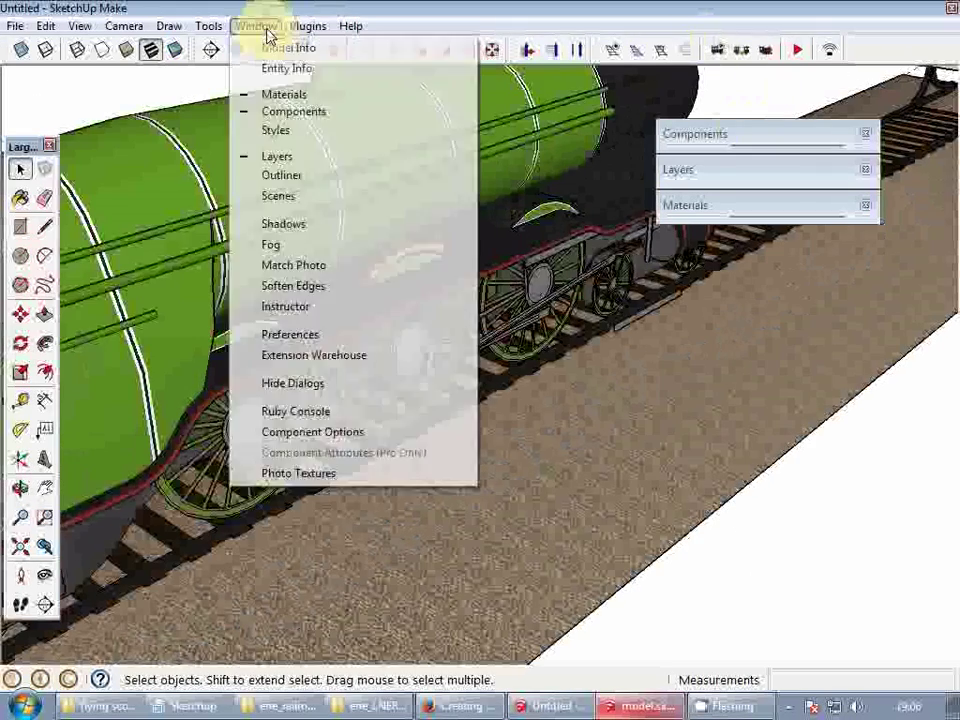
{"action": "left_click", "coordinate": [295, 411]}
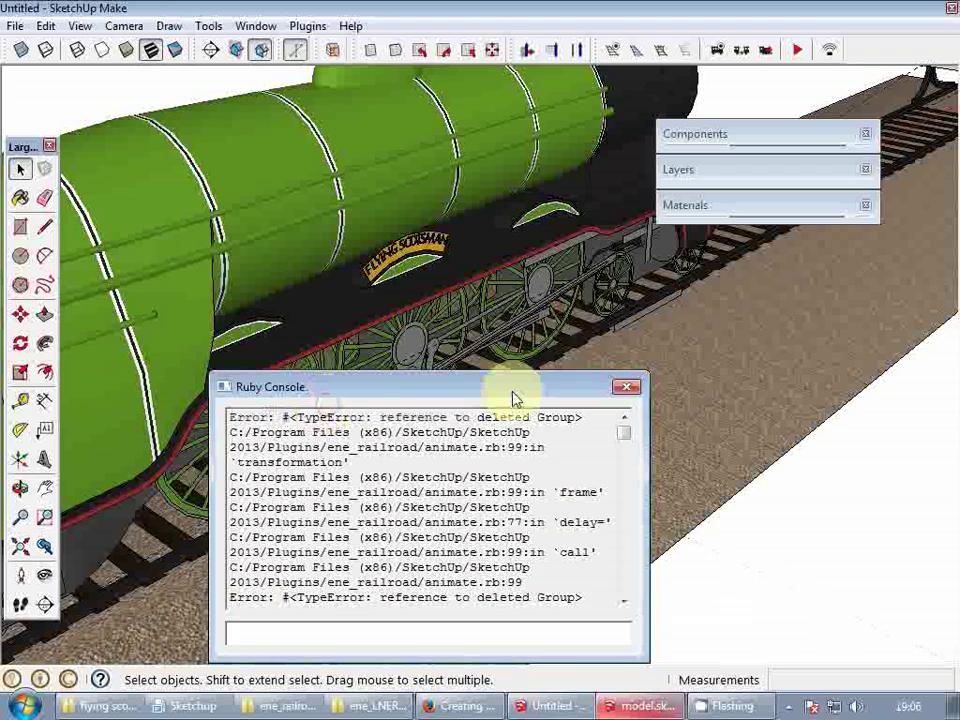
{"action": "left_click_drag", "start_coordinate": [731, 416], "coordinate": [731, 592]}
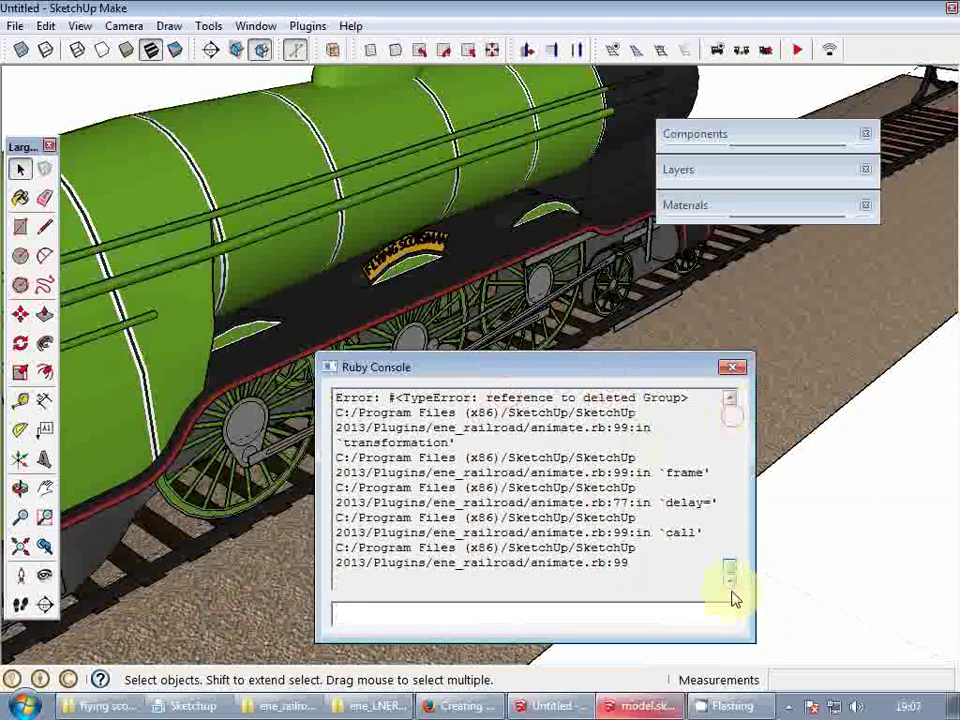
{"action": "left_click_drag", "start_coordinate": [593, 371], "coordinate": [722, 404]}
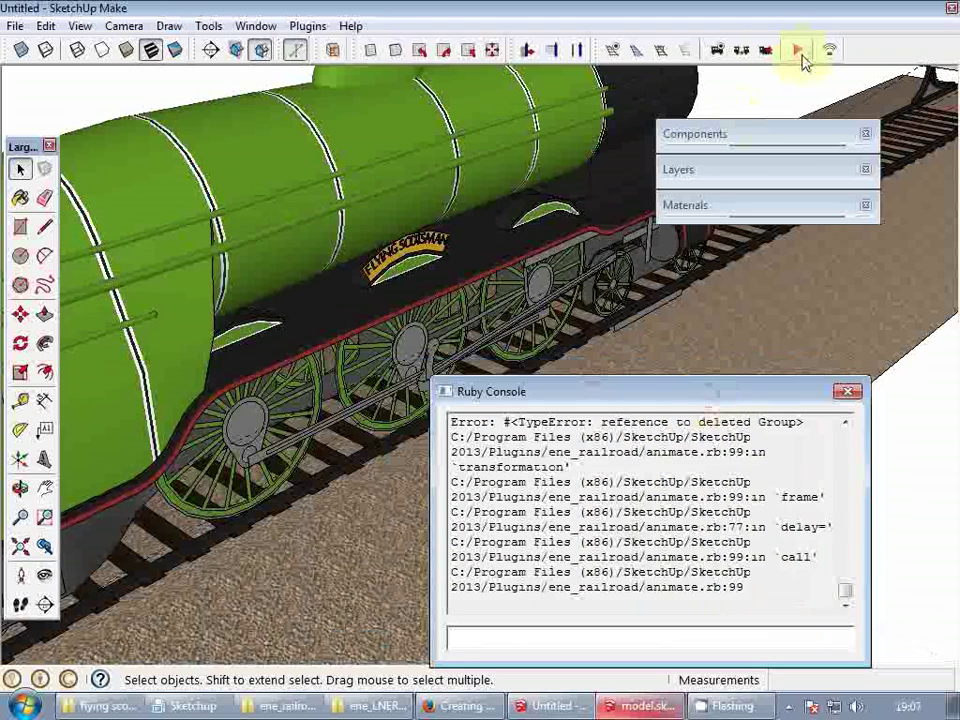
- Start the animation, drive the Flying Scotsman at 0.21 m/s and close the Ruby Console
{"action": "left_click", "coordinate": [765, 49]}
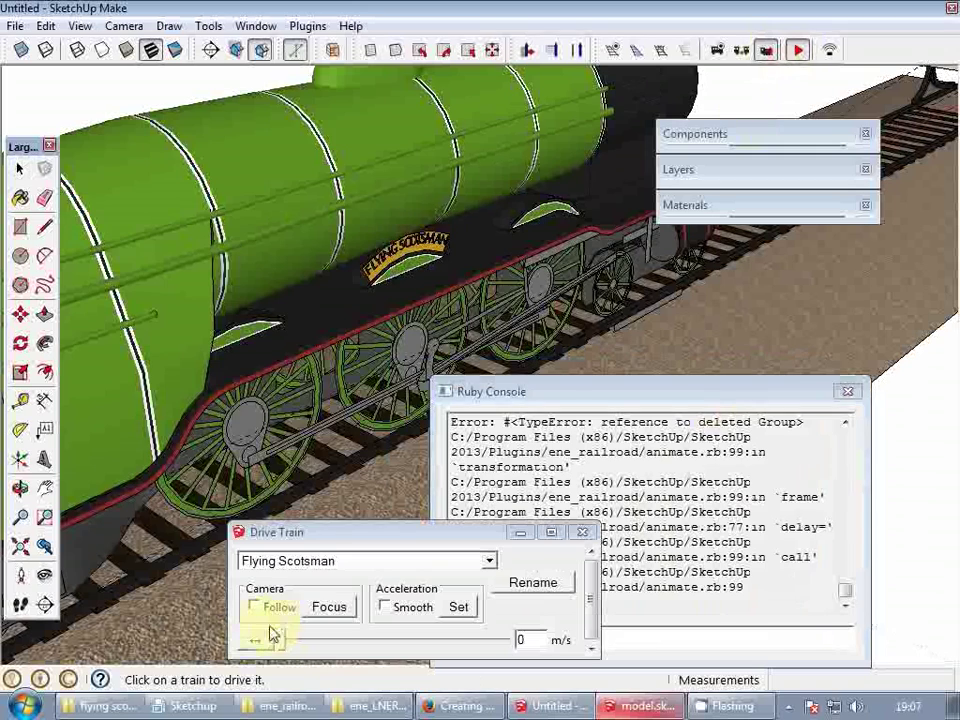
{"action": "left_click_drag", "start_coordinate": [284, 645], "coordinate": [282, 640]}
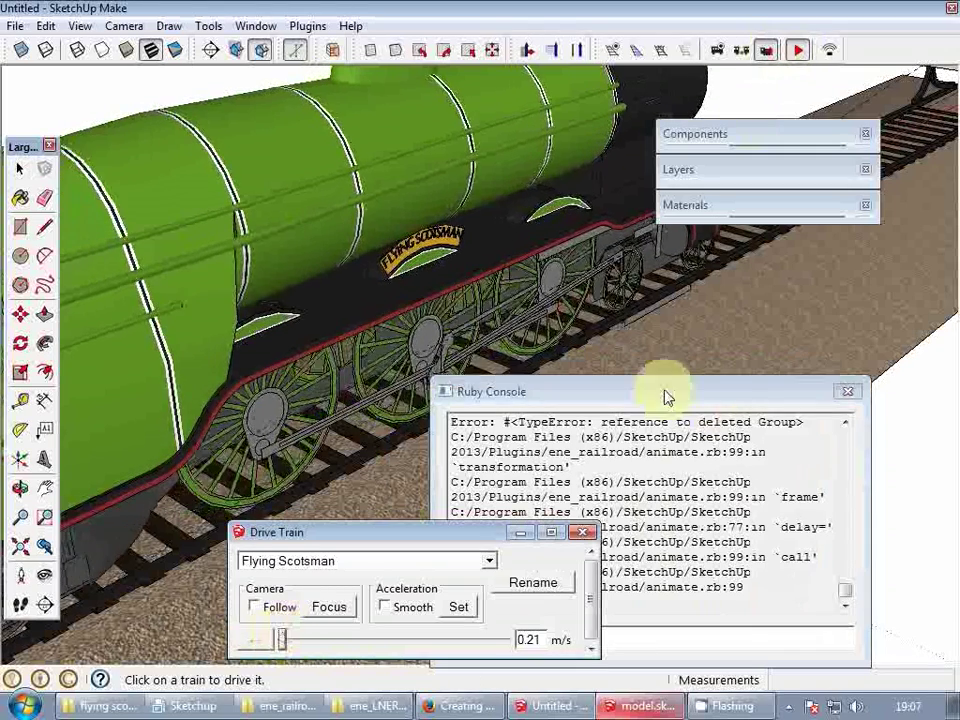
{"action": "left_click", "coordinate": [846, 391]}
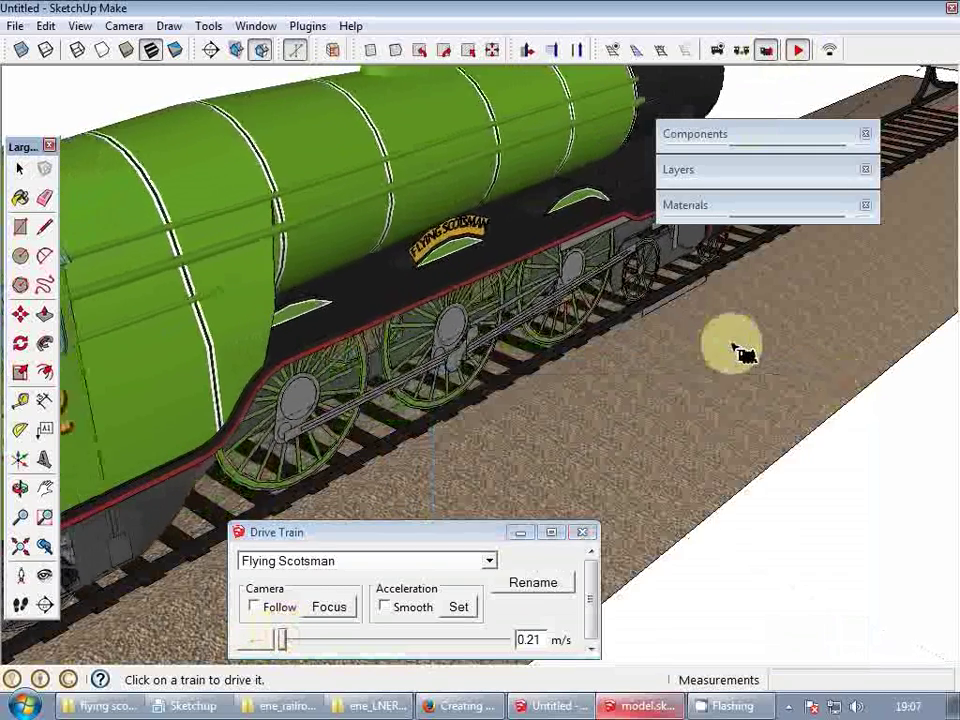
- Make the camera follow the train, examine the motion of the connecting and coupling rods up close, and pause the animation
{"action": "middle_click_drag", "start_coordinate": [739, 349], "coordinate": [492, 380]}
{"action": "scroll", "coordinate": [444, 343], "scroll_direction": "up", "scroll_amount": 5}
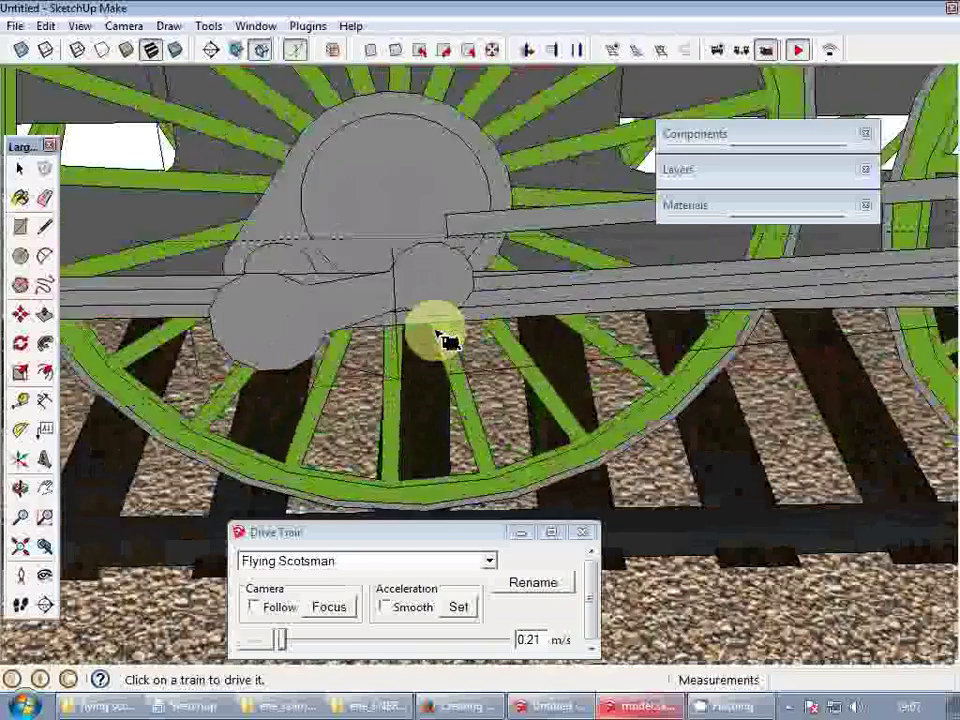
{"action": "scroll", "coordinate": [336, 450], "scroll_direction": "down", "scroll_amount": 2}
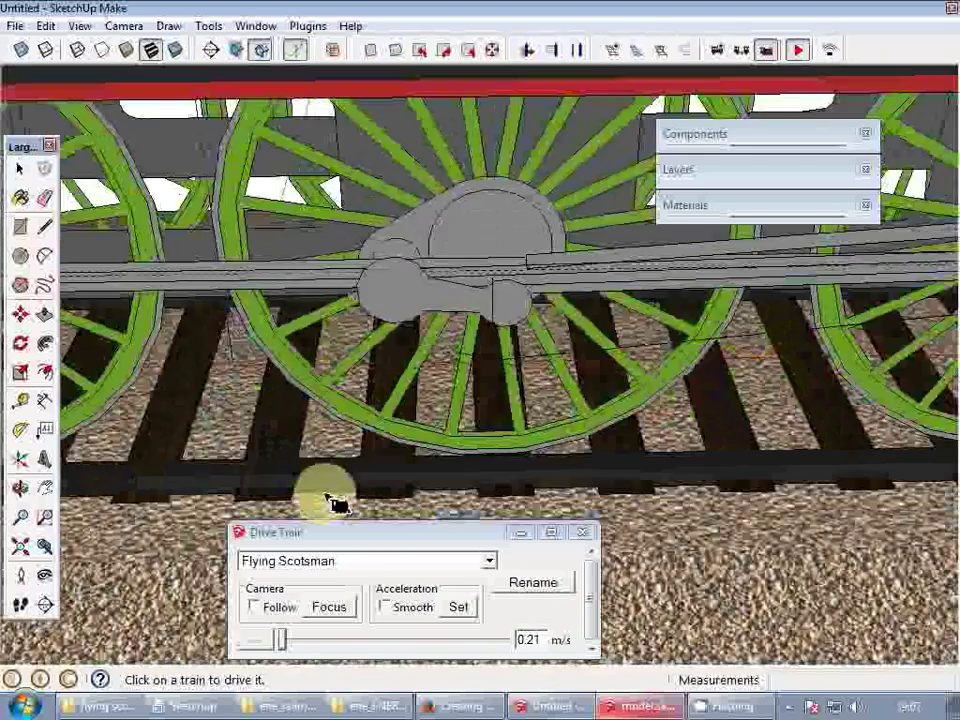
{"action": "left_click", "coordinate": [255, 606]}
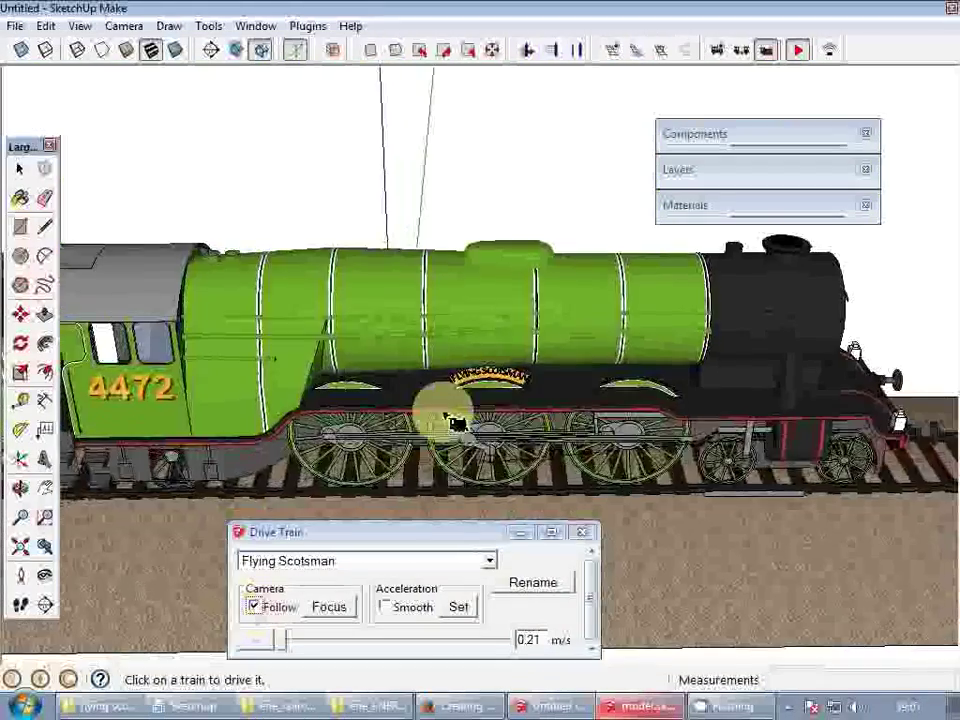
{"action": "scroll", "coordinate": [500, 465], "scroll_direction": "up", "scroll_amount": 4}
{"action": "scroll", "coordinate": [193, 218], "scroll_direction": "down", "scroll_amount": 4}
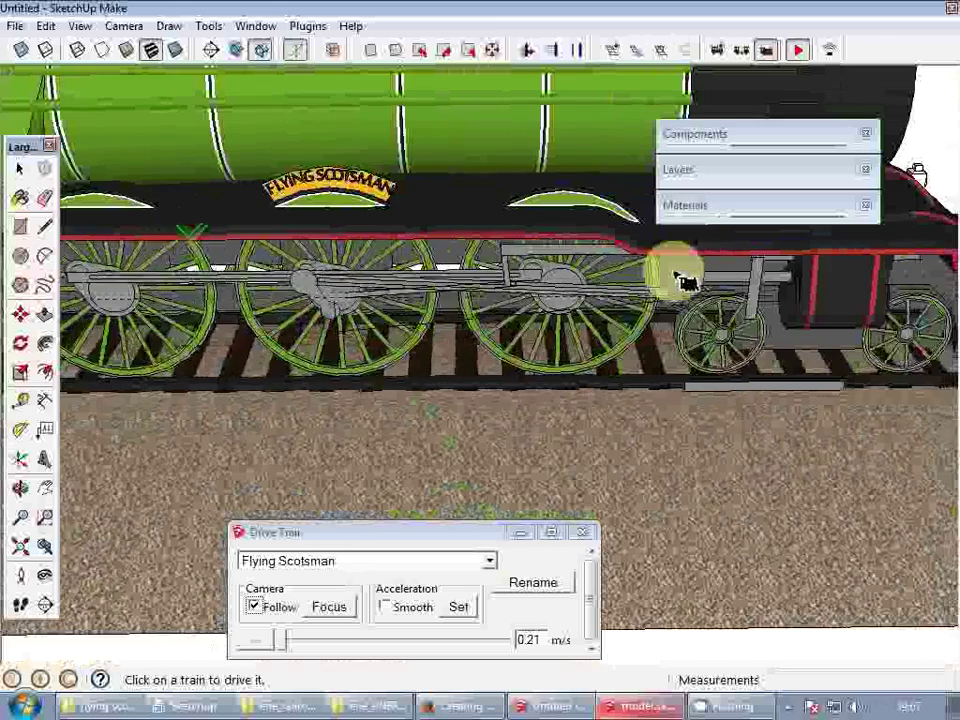
{"action": "scroll", "coordinate": [676, 300], "scroll_direction": "up", "scroll_amount": 4}
{"action": "scroll", "coordinate": [668, 309], "scroll_direction": "down", "scroll_amount": 3}
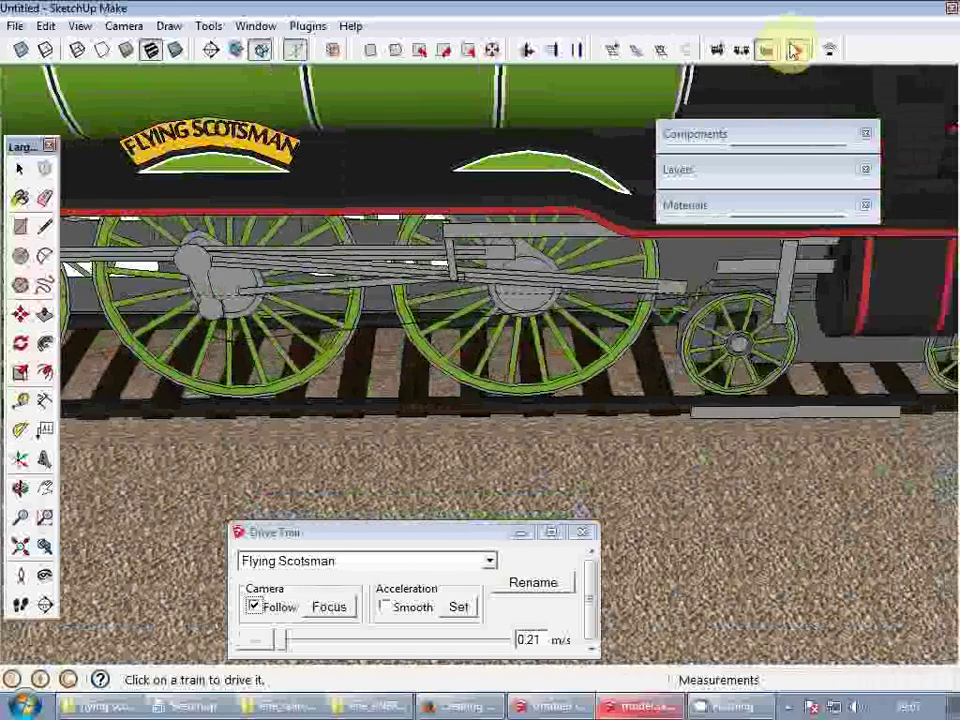
{"action": "left_click", "coordinate": [795, 50]}
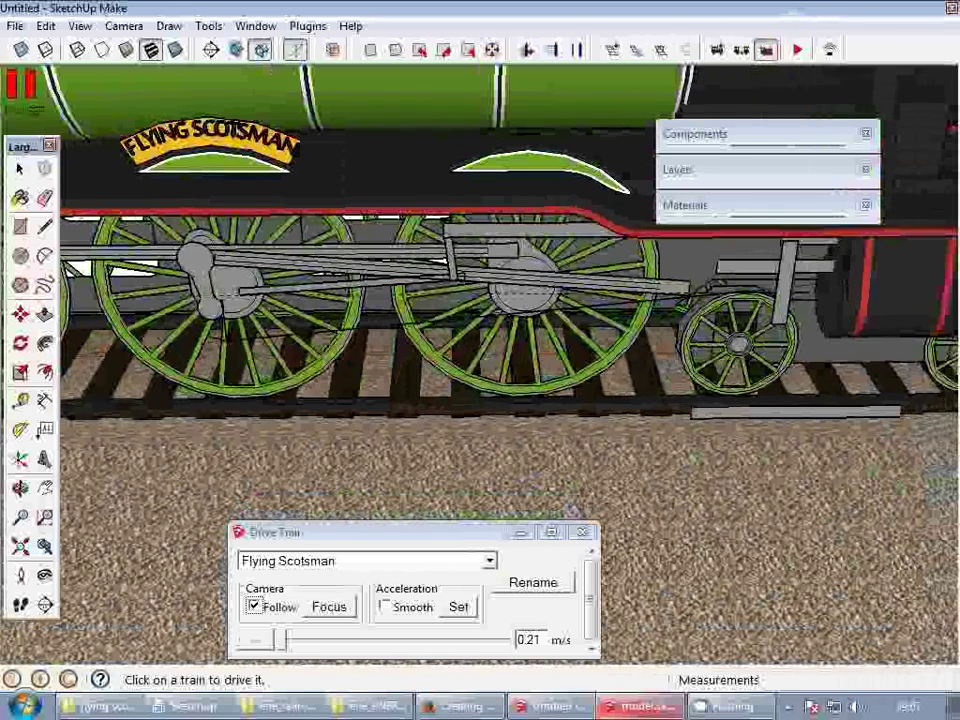
- Switch to the locomotive model and move the detached piston bar below the front wheels vertically up to the connecting rod's end
{"action": "key", "text": "alt+Tab"}
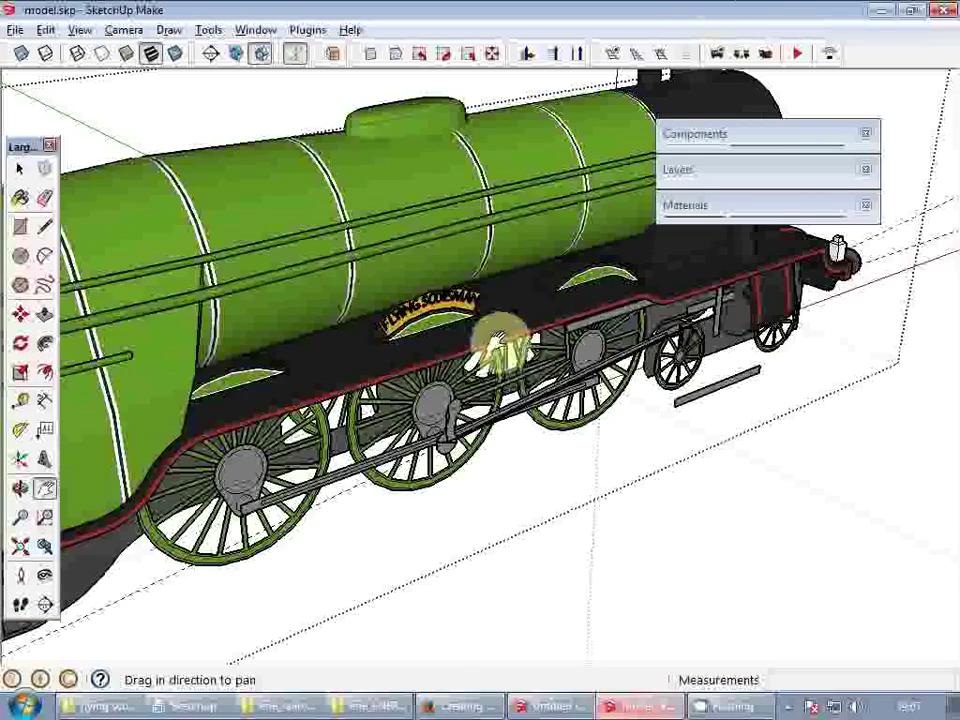
{"action": "middle_click_drag", "start_coordinate": [590, 352], "coordinate": [480, 335]}
{"action": "middle_click_drag", "start_coordinate": [480, 335], "coordinate": [439, 341], "text": "shift"}
{"action": "scroll", "coordinate": [520, 372], "scroll_direction": "up", "scroll_amount": 2}
{"action": "middle_click_drag", "start_coordinate": [524, 375], "coordinate": [529, 381], "text": "shift"}
{"action": "scroll", "coordinate": [549, 450], "scroll_direction": "up", "scroll_amount": 1}
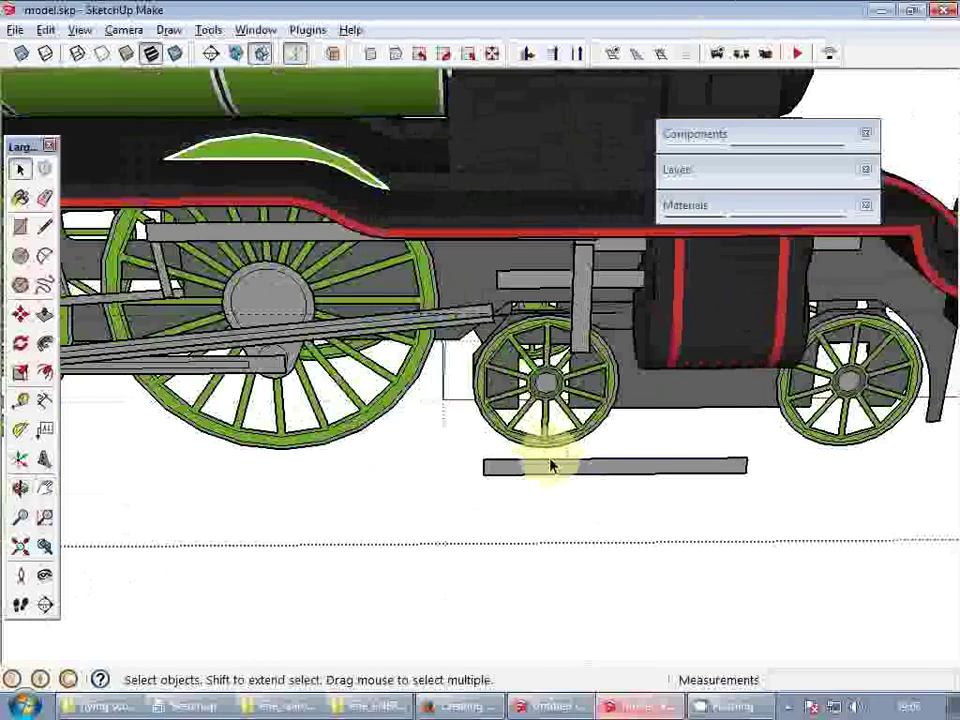
{"action": "middle_click_drag", "start_coordinate": [548, 458], "coordinate": [615, 471]}
{"action": "key", "text": "m"}
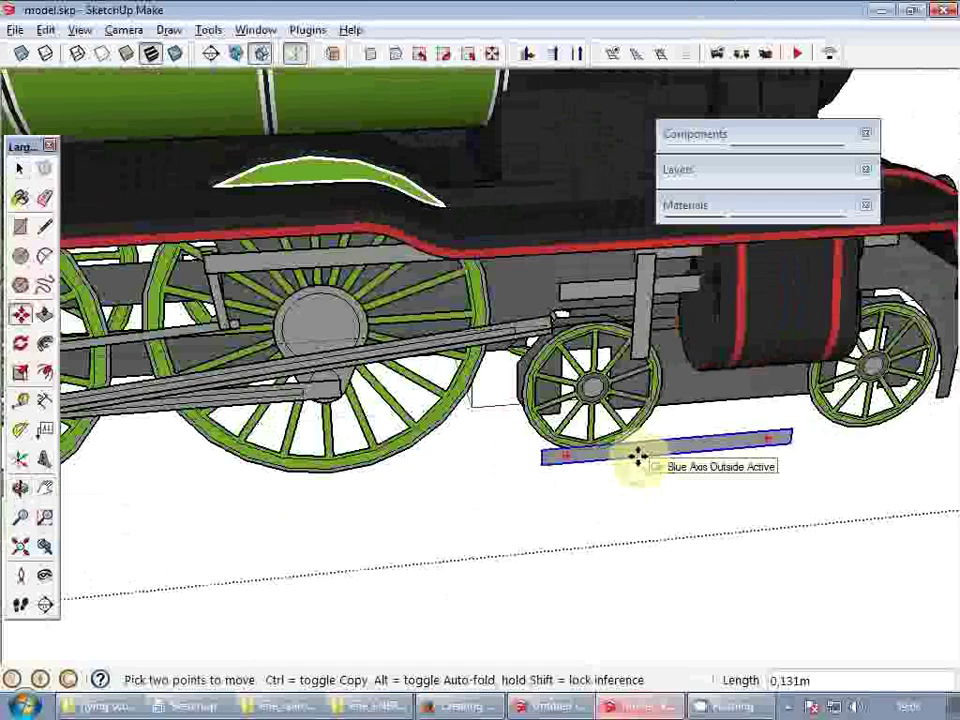
{"action": "key", "text": "Escape"}
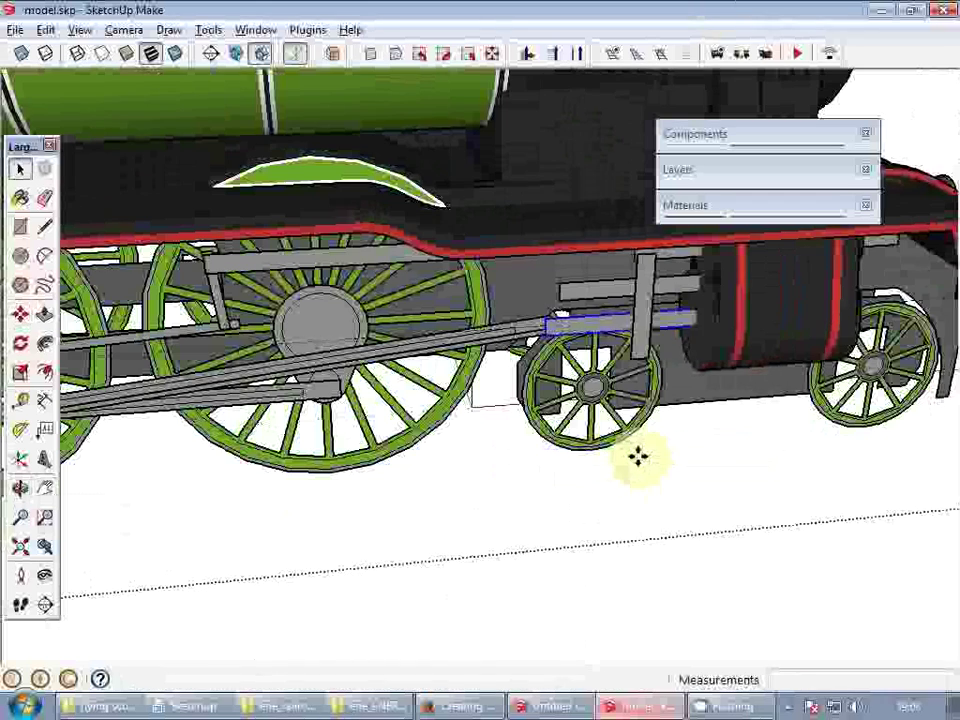
{"action": "key", "text": "space"}
{"action": "scroll", "coordinate": [420, 262], "scroll_direction": "up", "scroll_amount": 3}
{"action": "scroll", "coordinate": [392, 272], "scroll_direction": "down", "scroll_amount": 1}
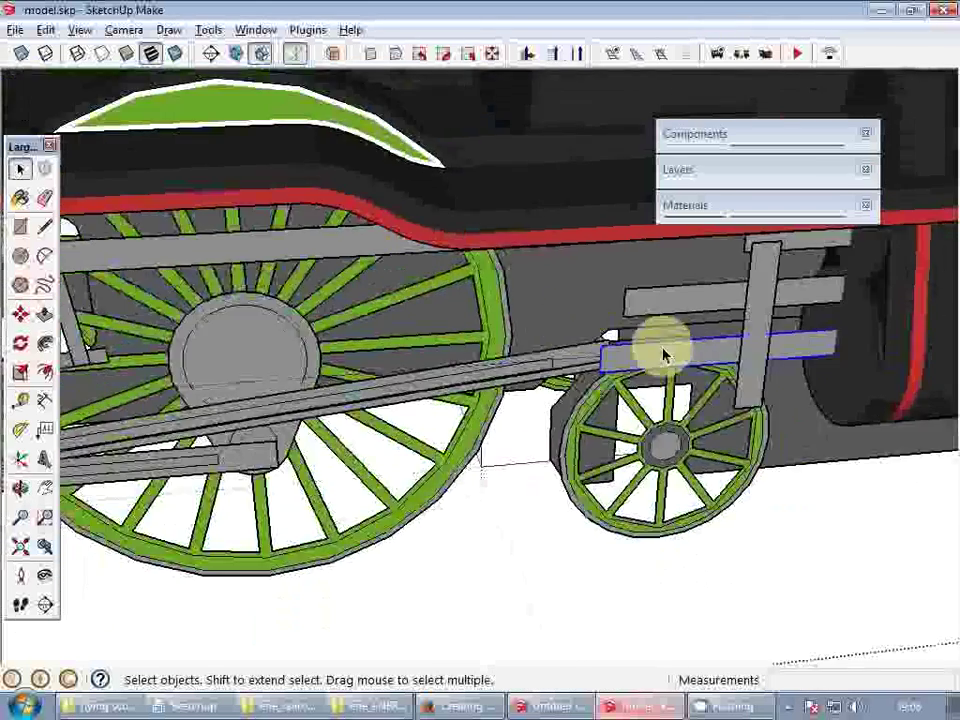
{"action": "scroll", "coordinate": [662, 354], "scroll_direction": "up", "scroll_amount": 3}
{"action": "middle_click_drag", "start_coordinate": [658, 372], "coordinate": [593, 371]}
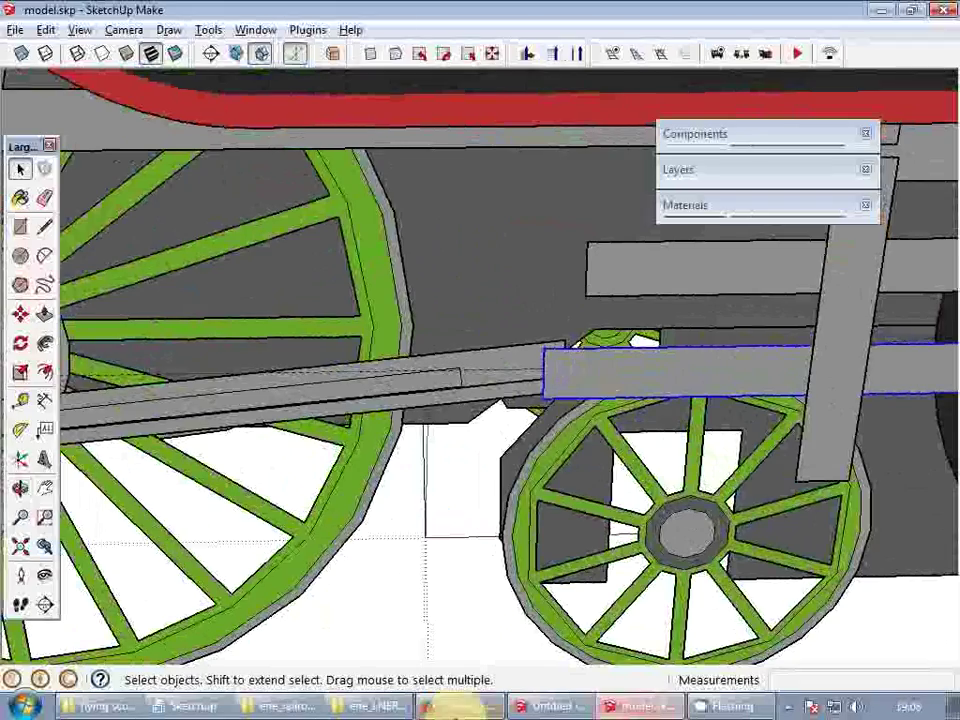
- Switch to the Creating Rolling Stock documentation and read about the motion types, especially "translation_linear_reciprocation" for pistons
{"action": "key", "text": "alt+Tab"}
{"action": "scroll", "coordinate": [400, 350], "scroll_direction": "up", "scroll_amount": 2}
{"action": "scroll", "coordinate": [408, 355], "scroll_direction": "up", "scroll_amount": 10}
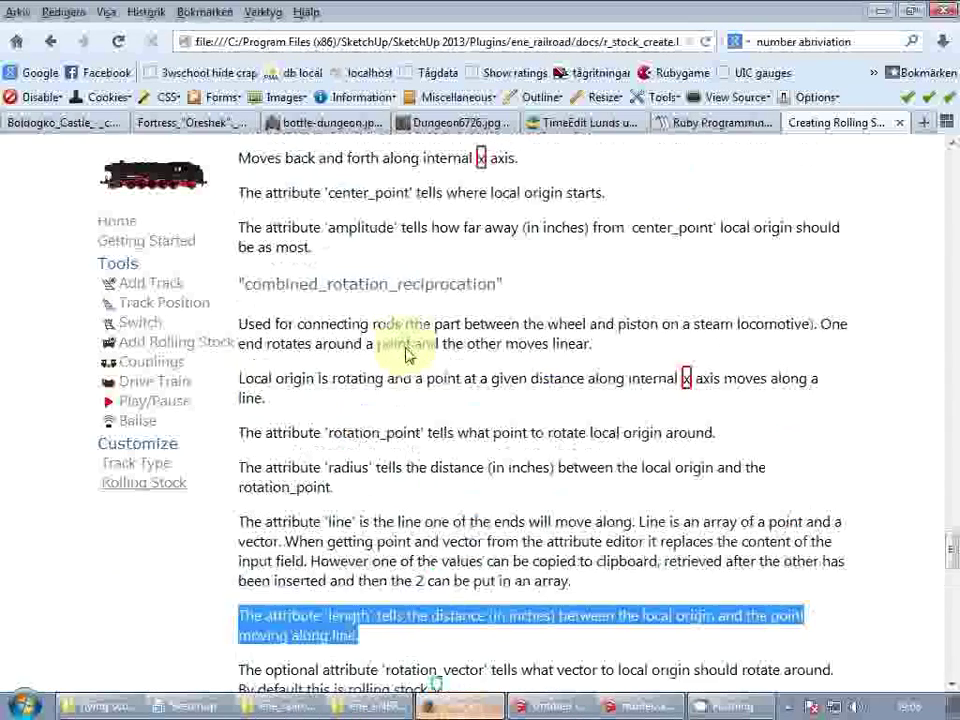
{"action": "scroll", "coordinate": [406, 355], "scroll_direction": "down", "scroll_amount": 2}
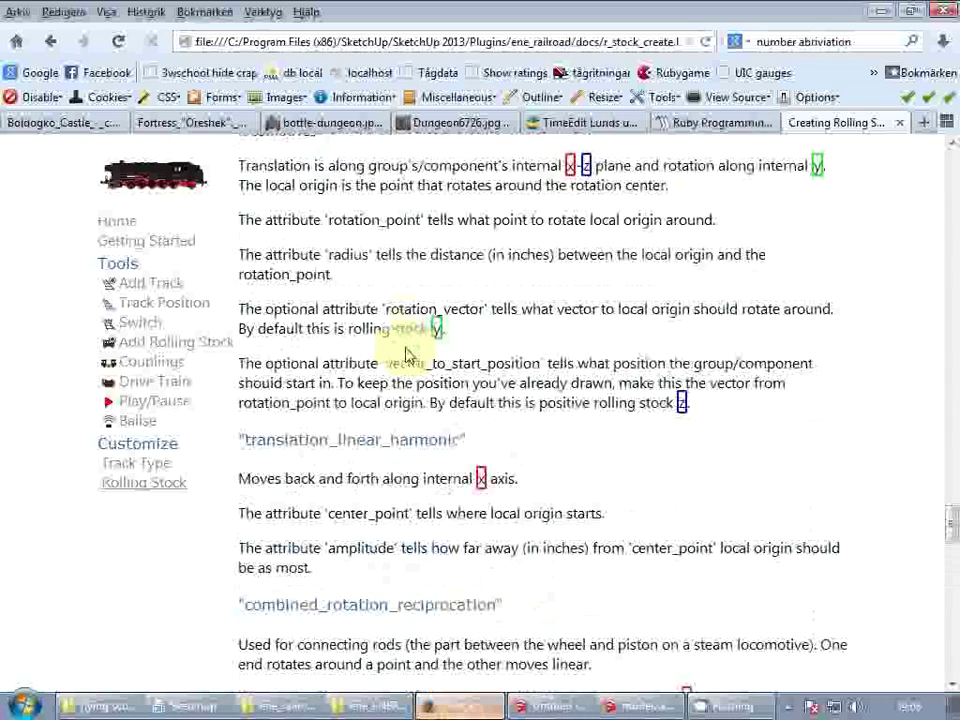
{"action": "scroll", "coordinate": [406, 355], "scroll_direction": "up", "scroll_amount": 4}
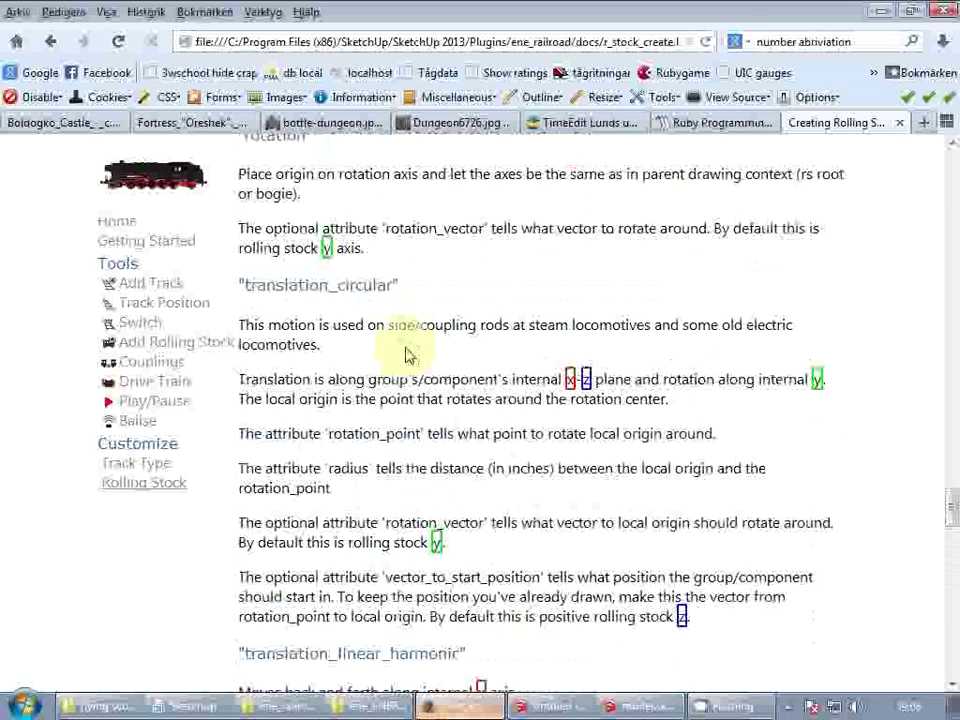
{"action": "scroll", "coordinate": [406, 355], "scroll_direction": "up", "scroll_amount": 2}
{"action": "scroll", "coordinate": [406, 355], "scroll_direction": "down", "scroll_amount": 20}
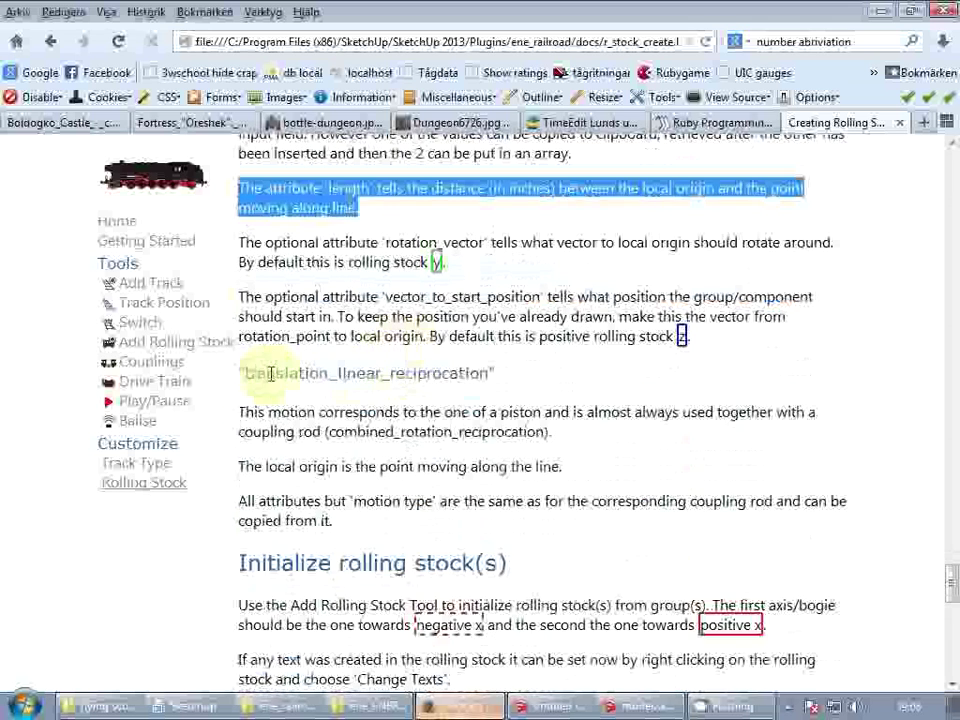
{"action": "left_click_drag", "start_coordinate": [256, 373], "coordinate": [481, 378]}
{"action": "left_click_drag", "start_coordinate": [360, 409], "coordinate": [660, 407]}
{"action": "left_click", "coordinate": [568, 392]}
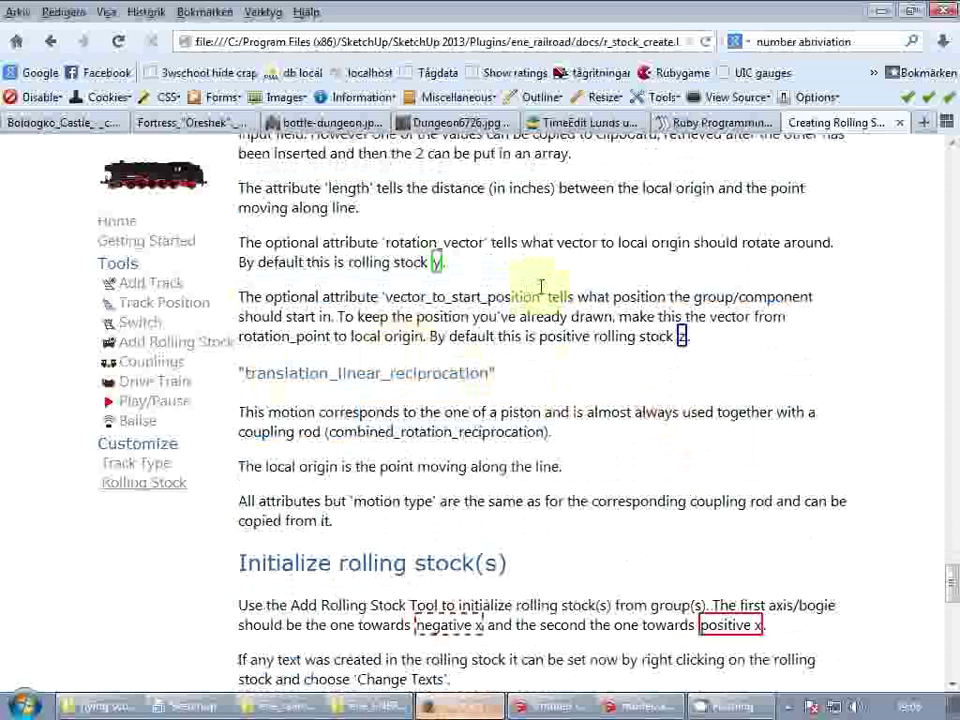
- Copy the "translation_linear_reciprocation" heading, including its quotes, from the rolling stock documentation
{"action": "left_click_drag", "start_coordinate": [266, 467], "coordinate": [439, 468]}
{"action": "left_click", "coordinate": [290, 502]}
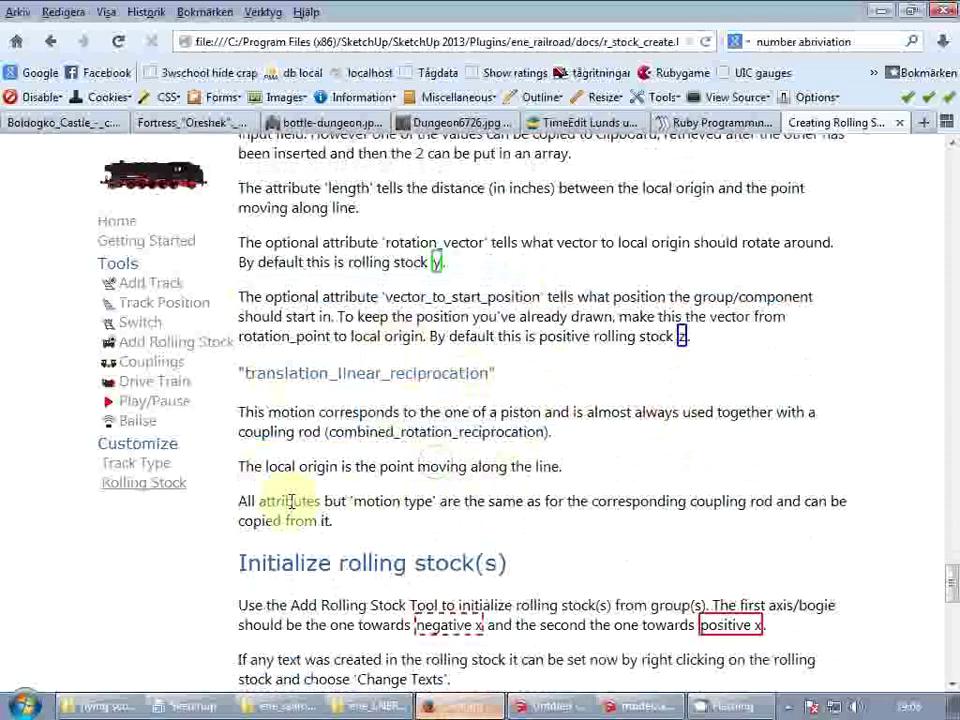
{"action": "left_click_drag", "start_coordinate": [255, 501], "coordinate": [355, 499]}
{"action": "scroll", "coordinate": [418, 352], "scroll_direction": "down", "scroll_amount": 4}
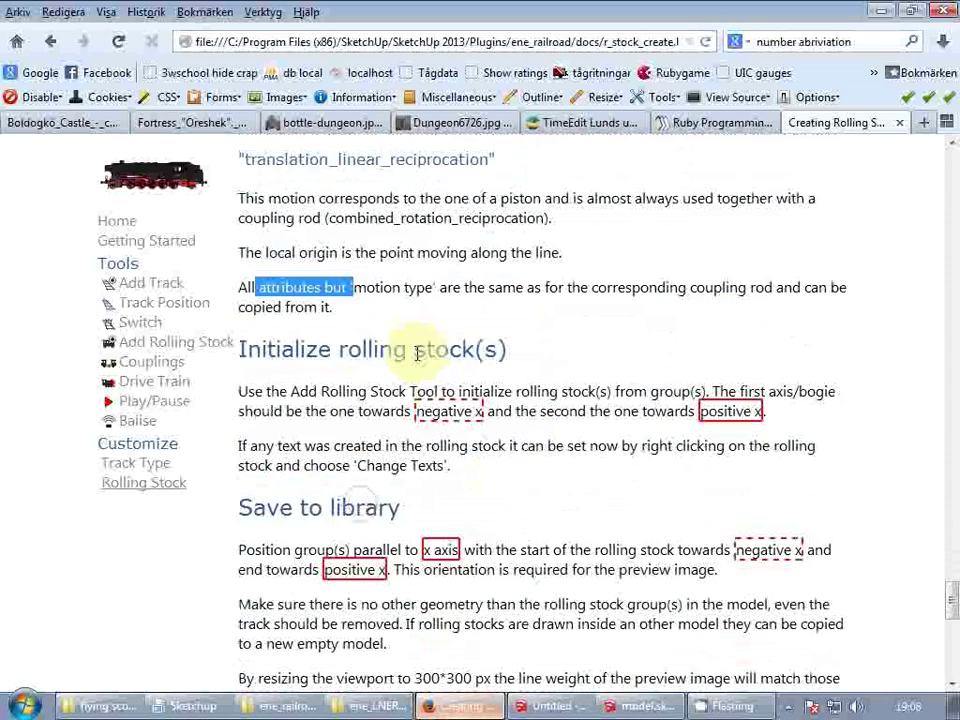
{"action": "scroll", "coordinate": [418, 352], "scroll_direction": "up", "scroll_amount": 2}
{"action": "triple_click", "coordinate": [321, 264]}
{"action": "key", "text": "ctrl+c"}
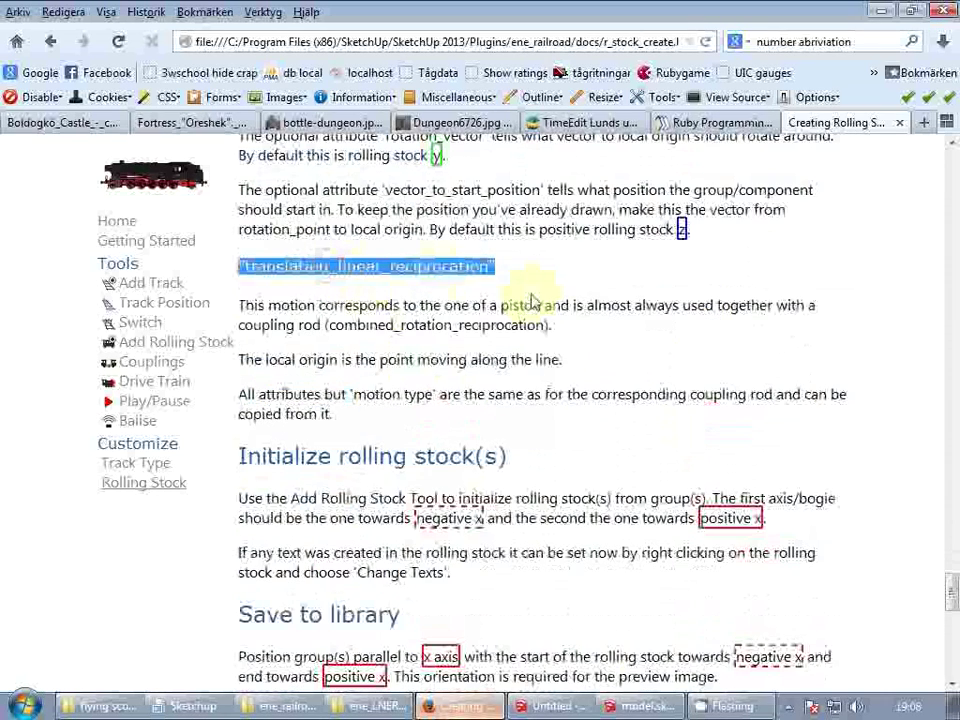
- Switch to the SketchUp locomotive model and add an attribute dictionary named ene_railroad_mechanic to the selected piston group
{"action": "left_click", "coordinate": [611, 706]}
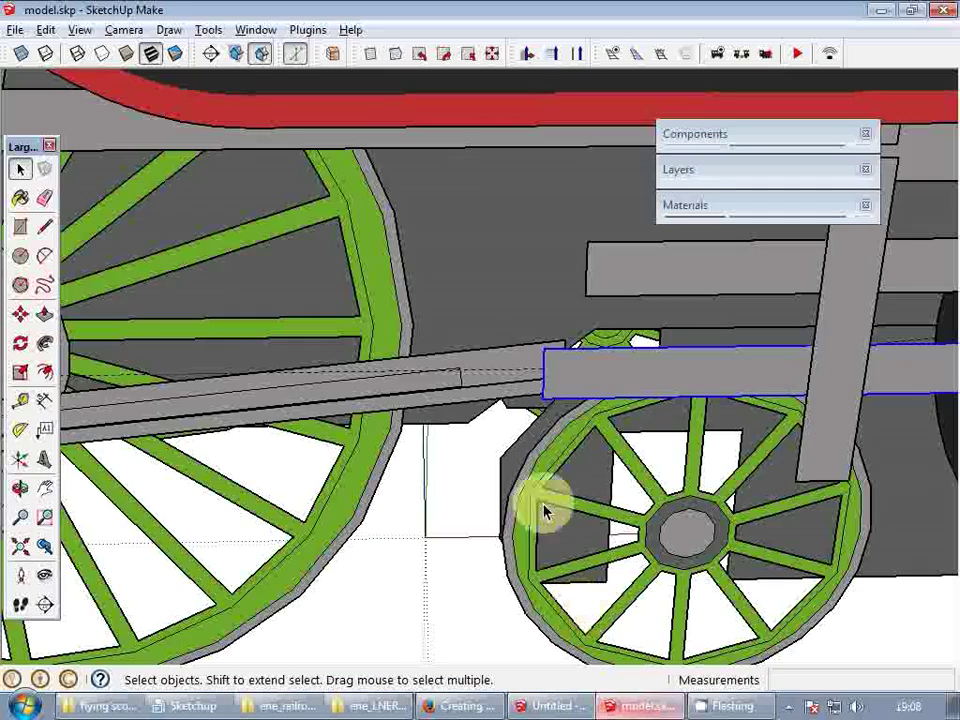
{"action": "right_click", "coordinate": [568, 381]}
{"action": "left_click", "coordinate": [622, 364]}
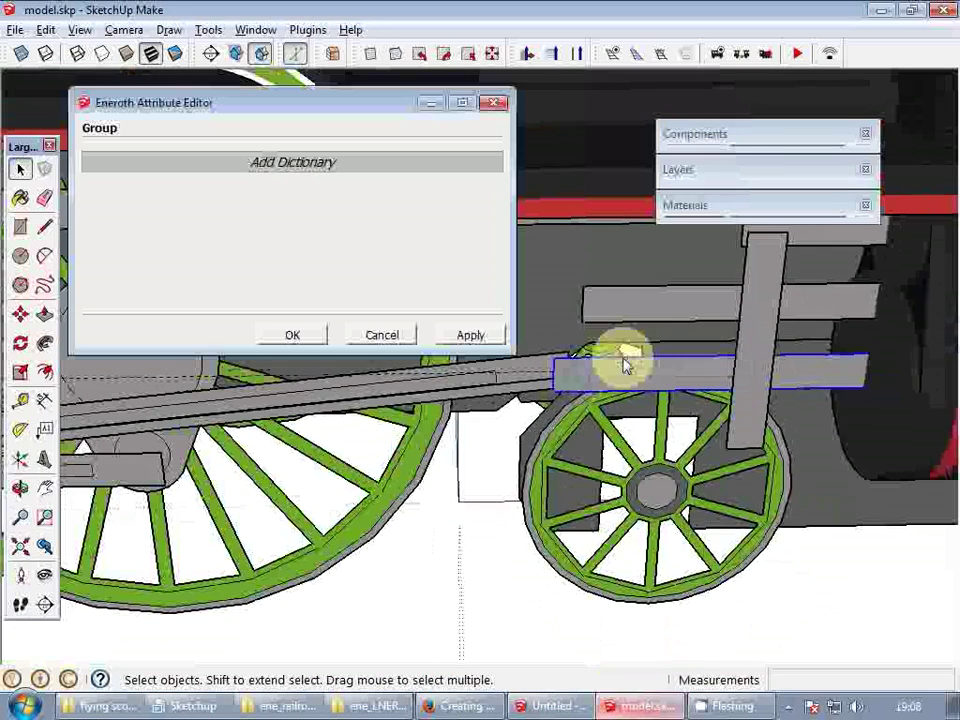
{"action": "left_click", "coordinate": [341, 166]}
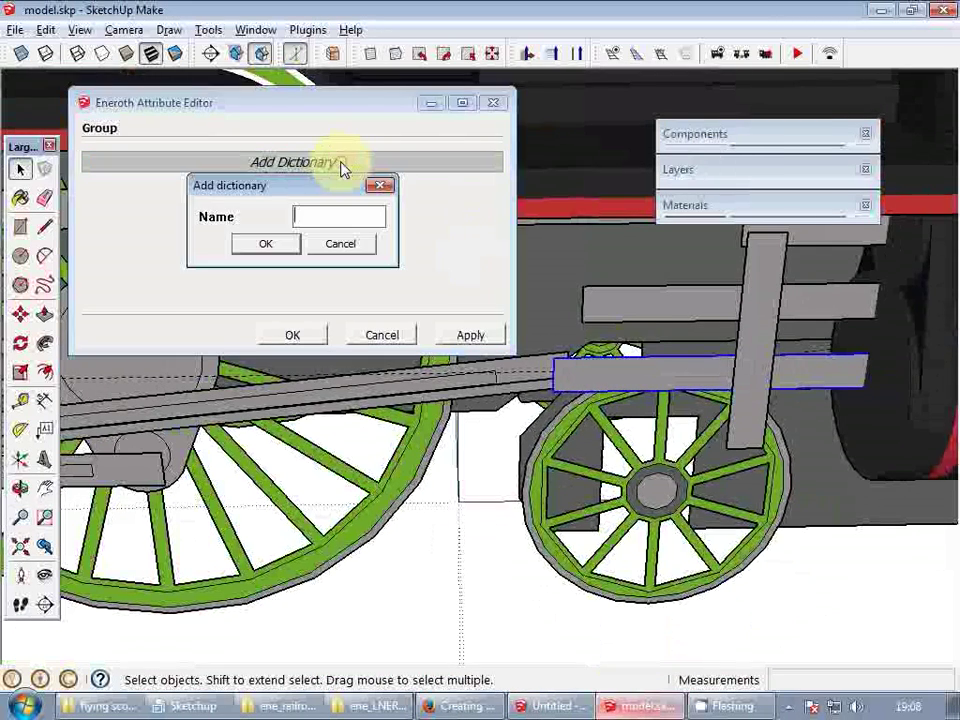
{"action": "type", "text": "ene_railroad"}
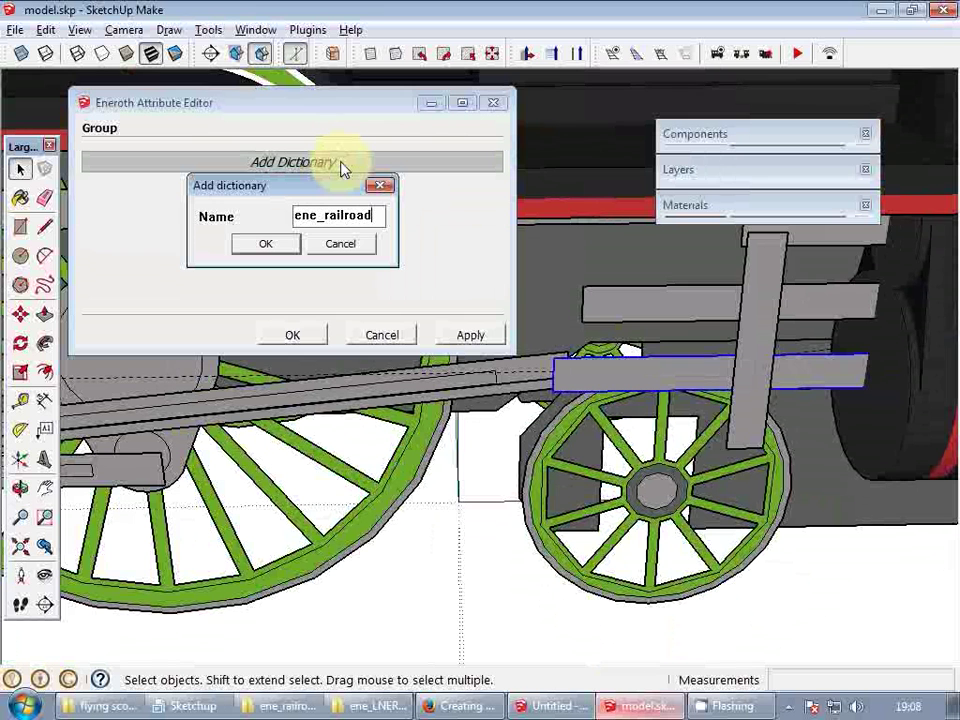
{"action": "type", "text": "_mech"}
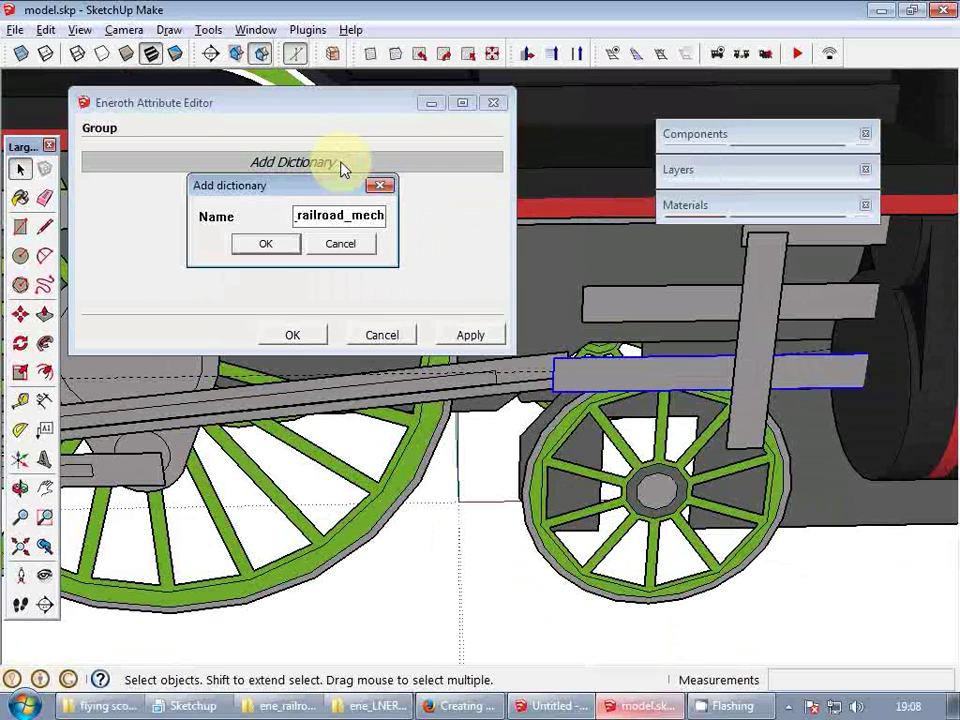
{"action": "type", "text": "anic"}
{"action": "key", "text": "Return"}
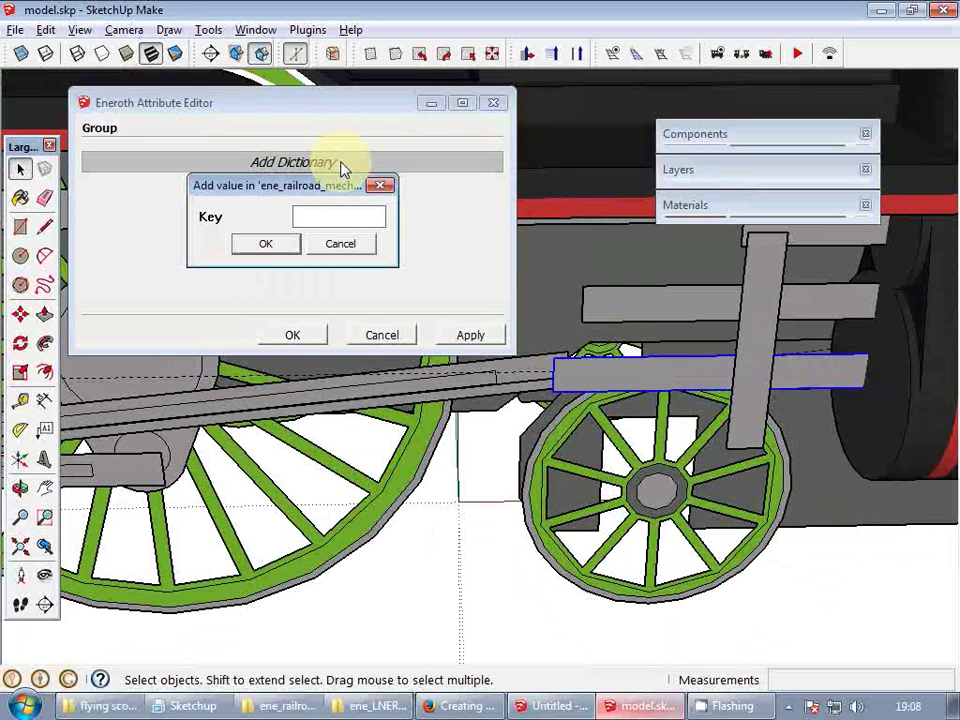
- Add the key motion_type with the value "translation_linear_reciprocation" to the piston's ene_railroad_mechanic dictionary
{"action": "type", "text": "motion_type"}
{"action": "key", "text": "Return"}
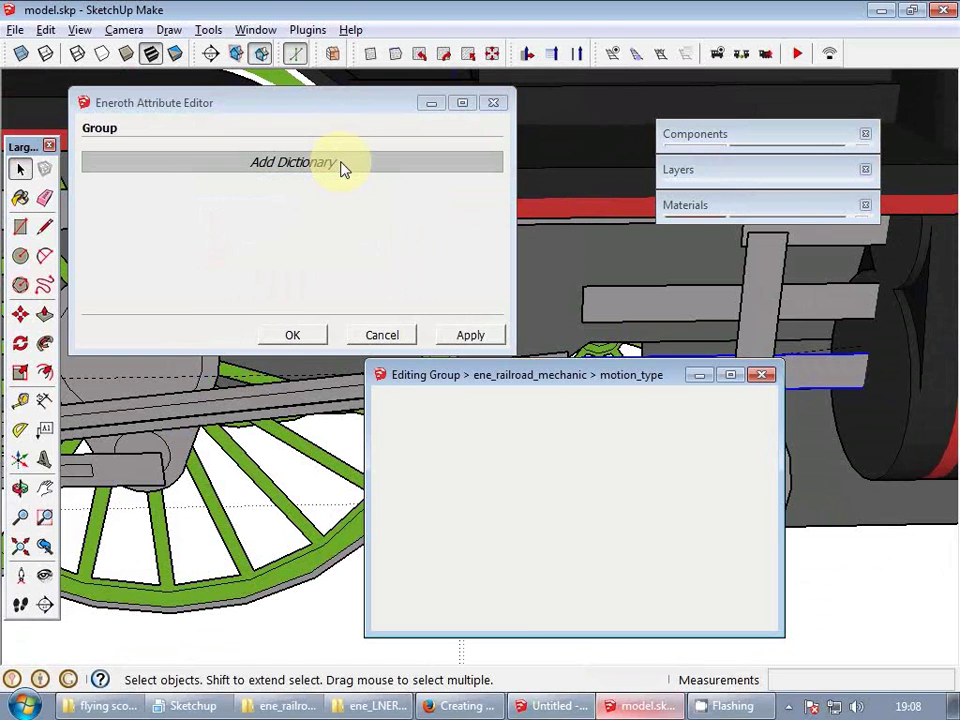
{"action": "key", "text": "ctrl+v"}
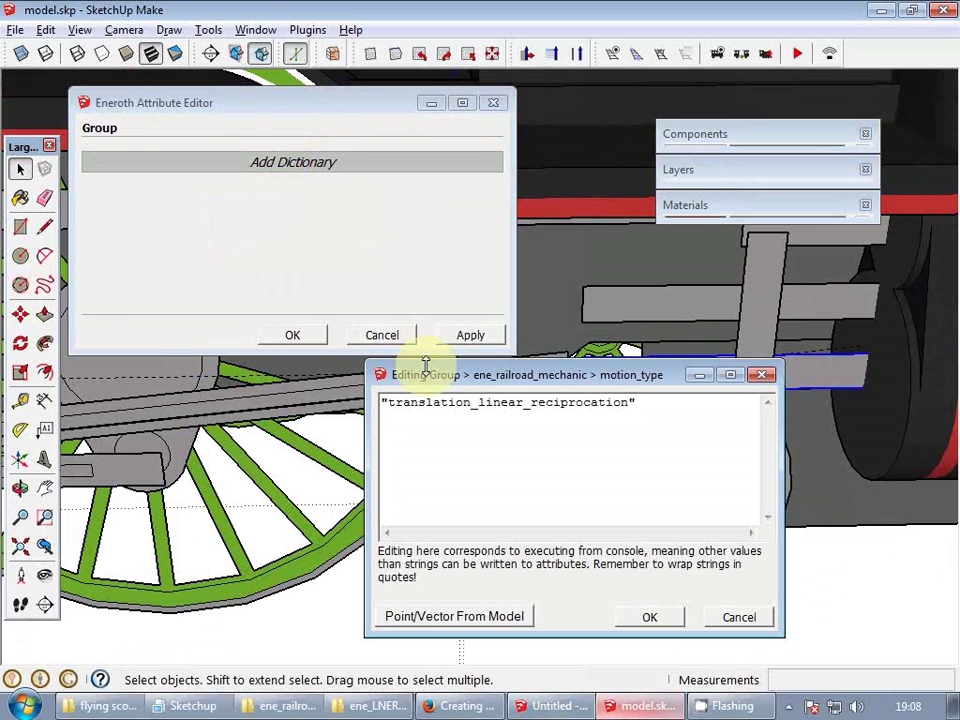
{"action": "left_click", "coordinate": [649, 618]}
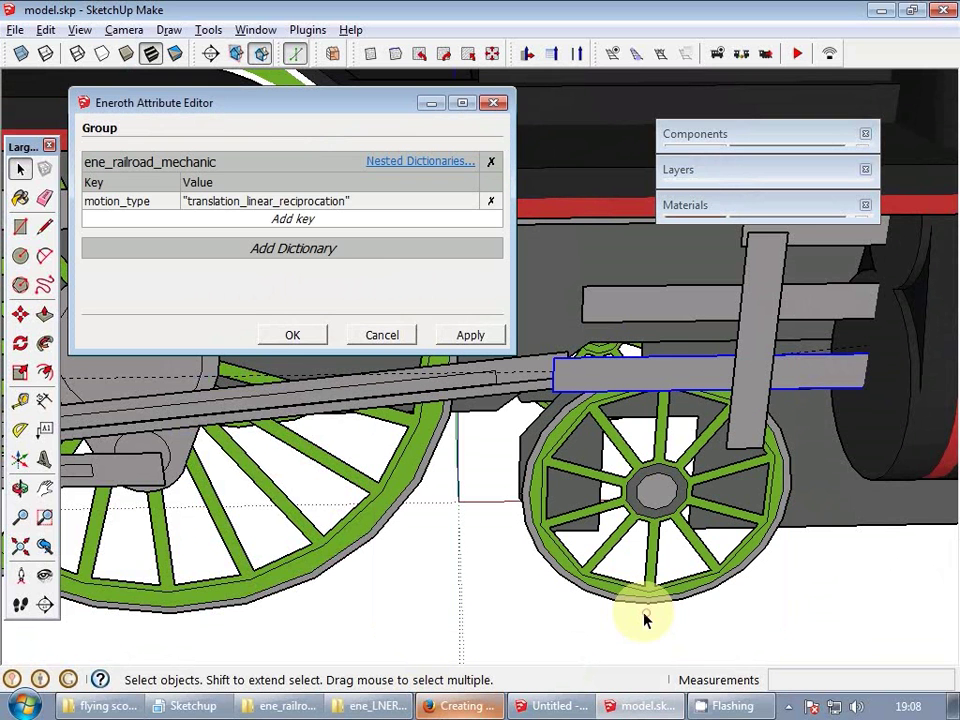
{"action": "left_click", "coordinate": [272, 222]}
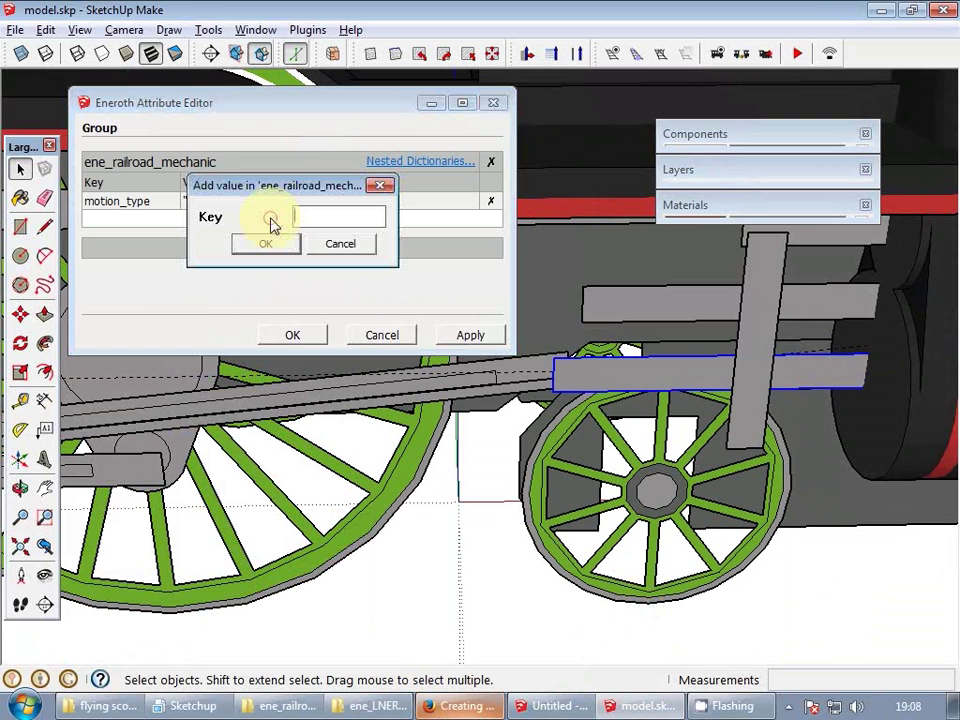
{"action": "left_click", "coordinate": [338, 246]}
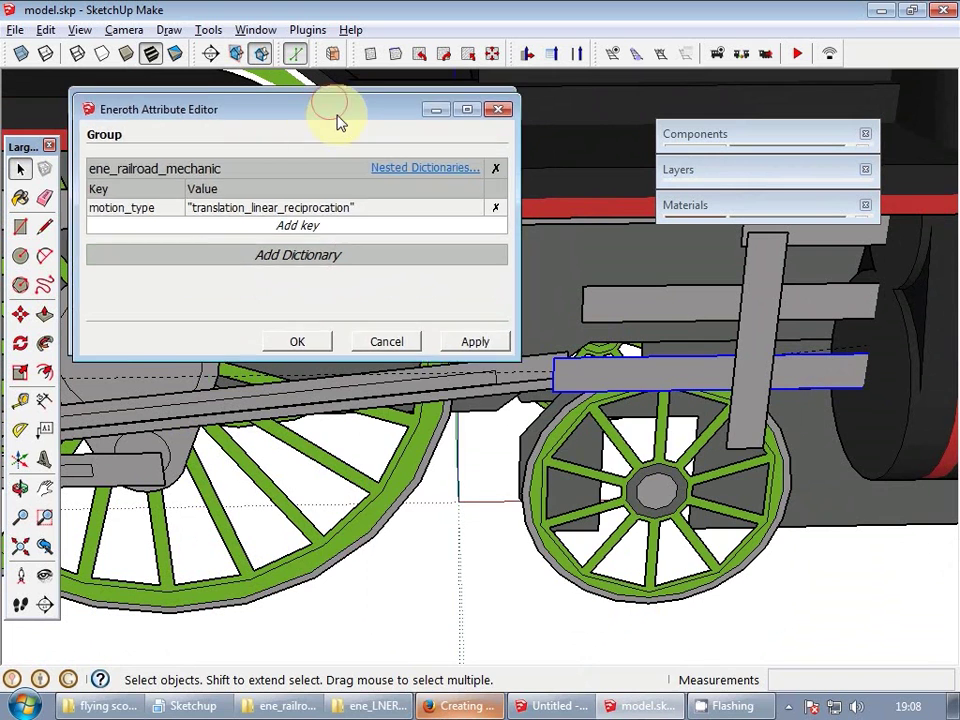
- Open the attributes of the coupling rod group and arrange both attribute editors so their entries can be compared
{"action": "left_click_drag", "start_coordinate": [338, 118], "coordinate": [610, 442]}
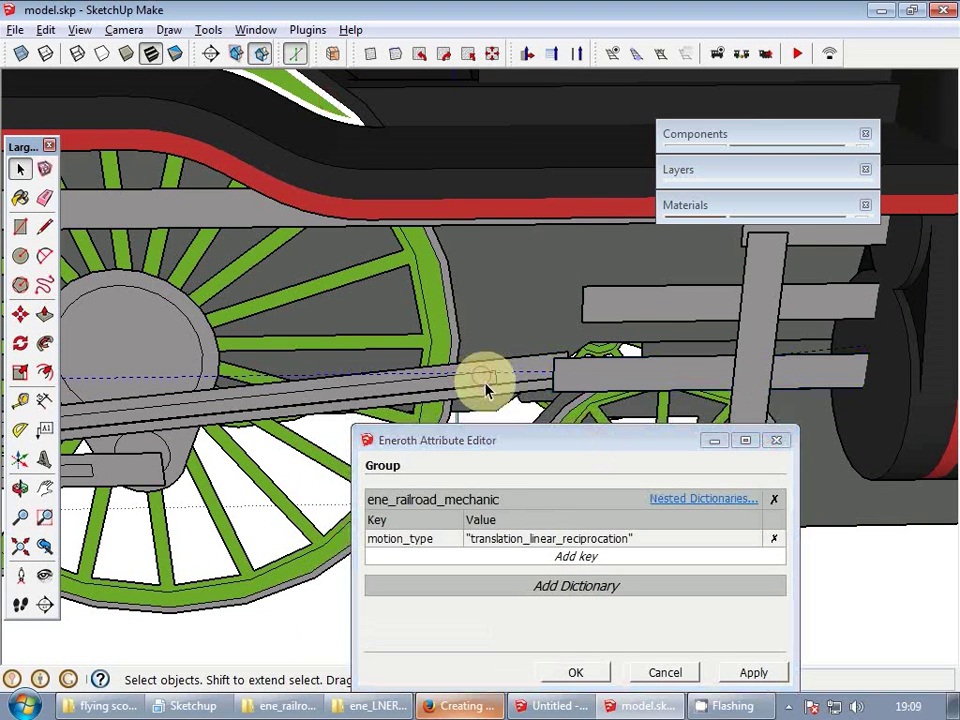
{"action": "right_click", "coordinate": [486, 380]}
{"action": "left_click", "coordinate": [550, 369]}
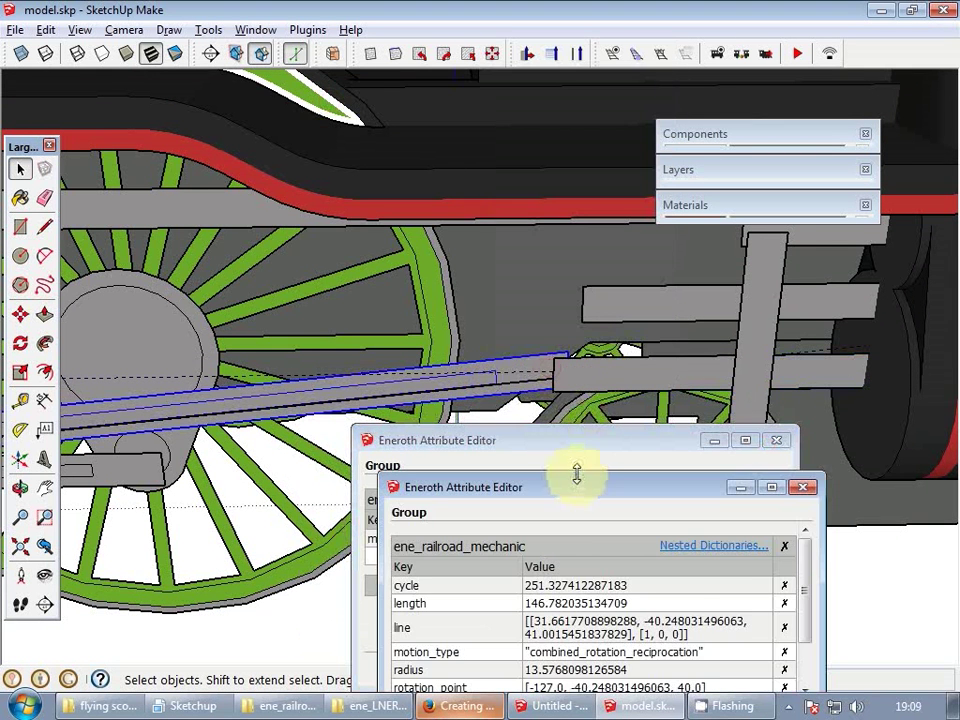
{"action": "left_click_drag", "start_coordinate": [576, 487], "coordinate": [263, 88]}
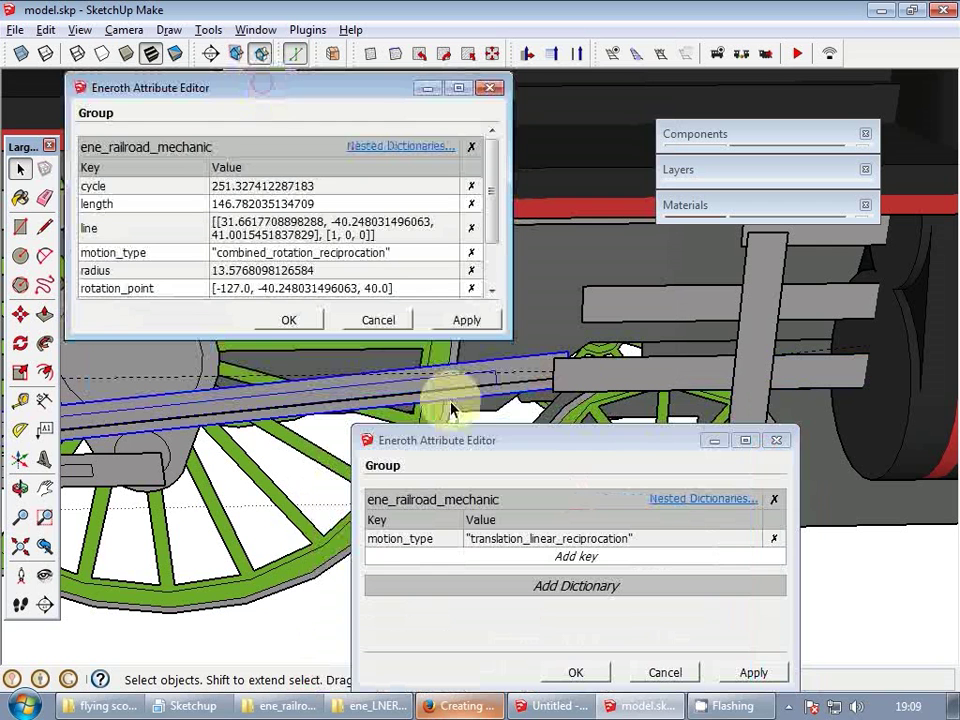
{"action": "left_click_drag", "start_coordinate": [465, 430], "coordinate": [483, 372]}
- Copy the coupling rod's cycle value, 251.327412287183, into a new cycle key in the piston's dictionary
{"action": "left_click", "coordinate": [238, 186]}
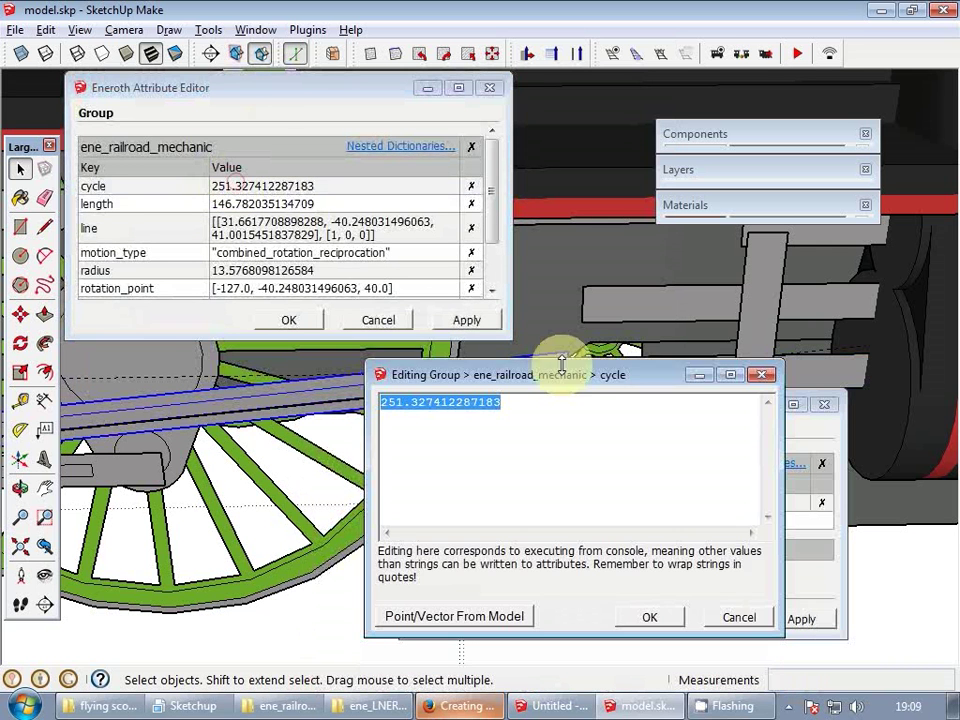
{"action": "left_click", "coordinate": [724, 614]}
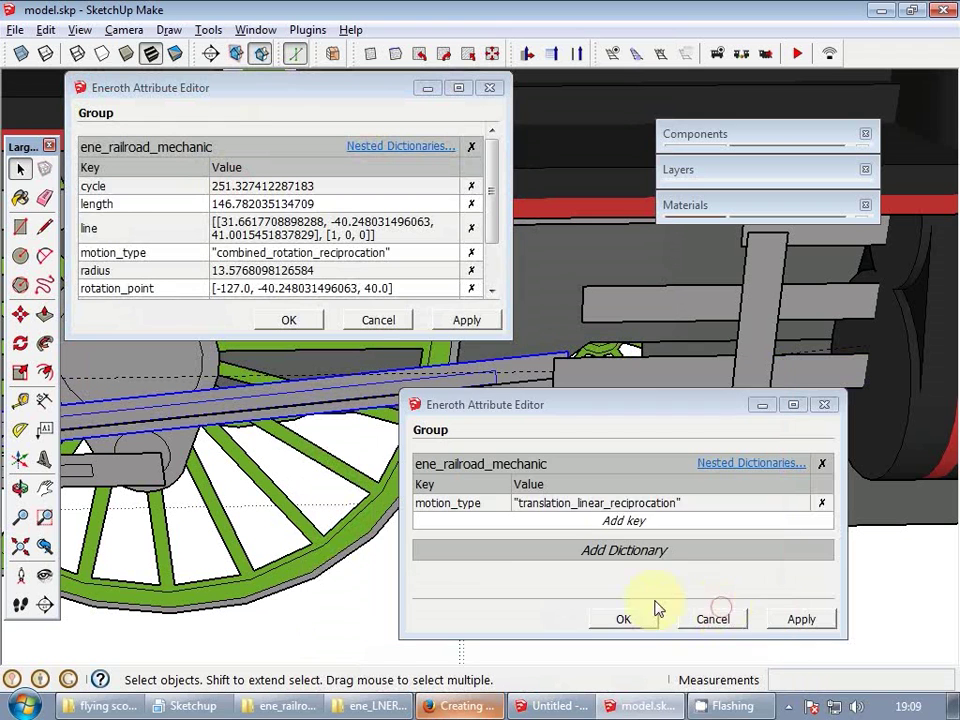
{"action": "left_click", "coordinate": [621, 525]}
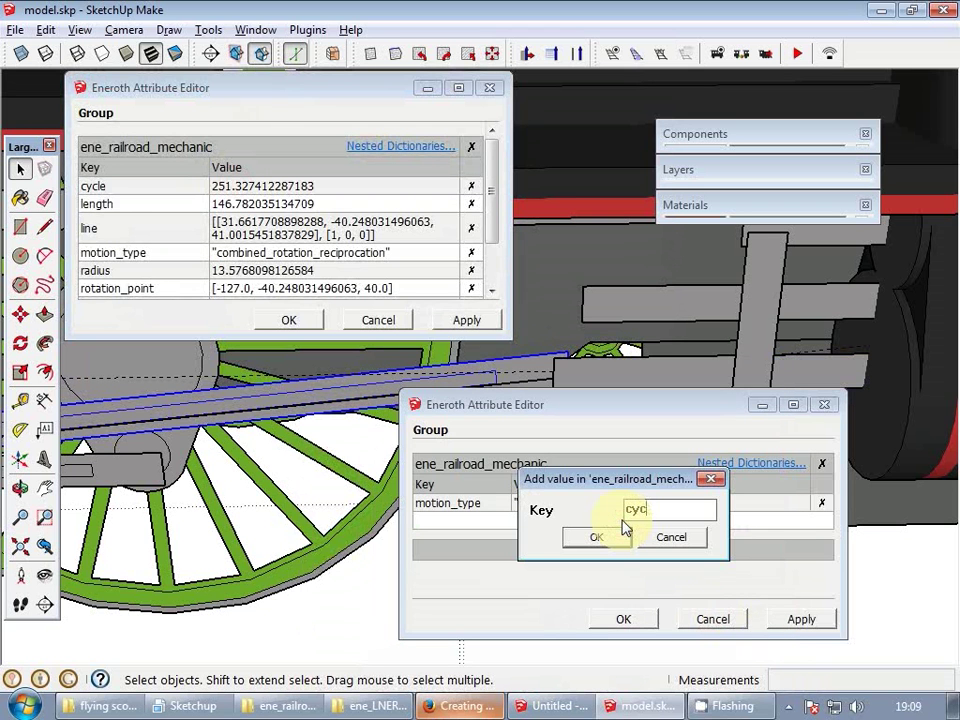
{"action": "key", "text": "Return"}
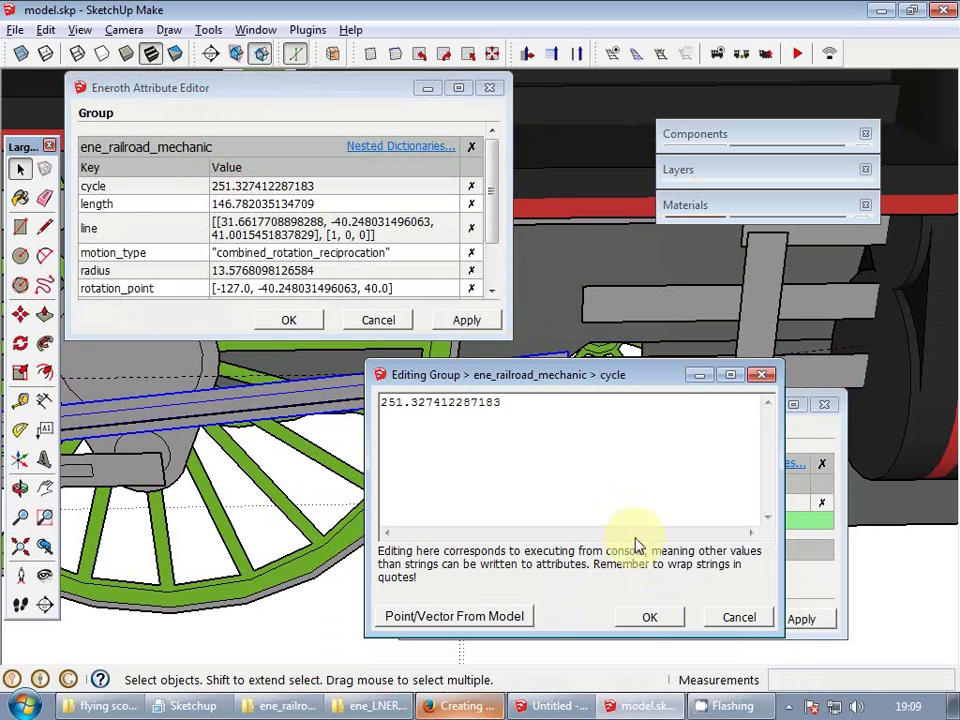
{"action": "left_click", "coordinate": [645, 617]}
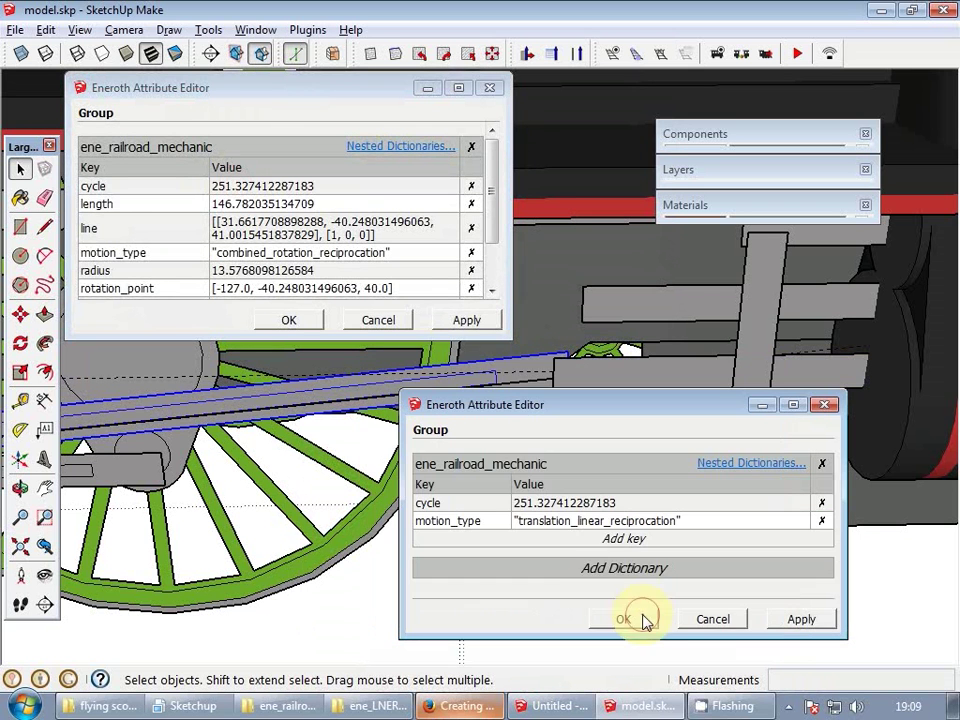
- Copy the coupling rod's length value, 146.782035134709, into a new length key in the piston's dictionary
{"action": "double_click", "coordinate": [255, 204]}
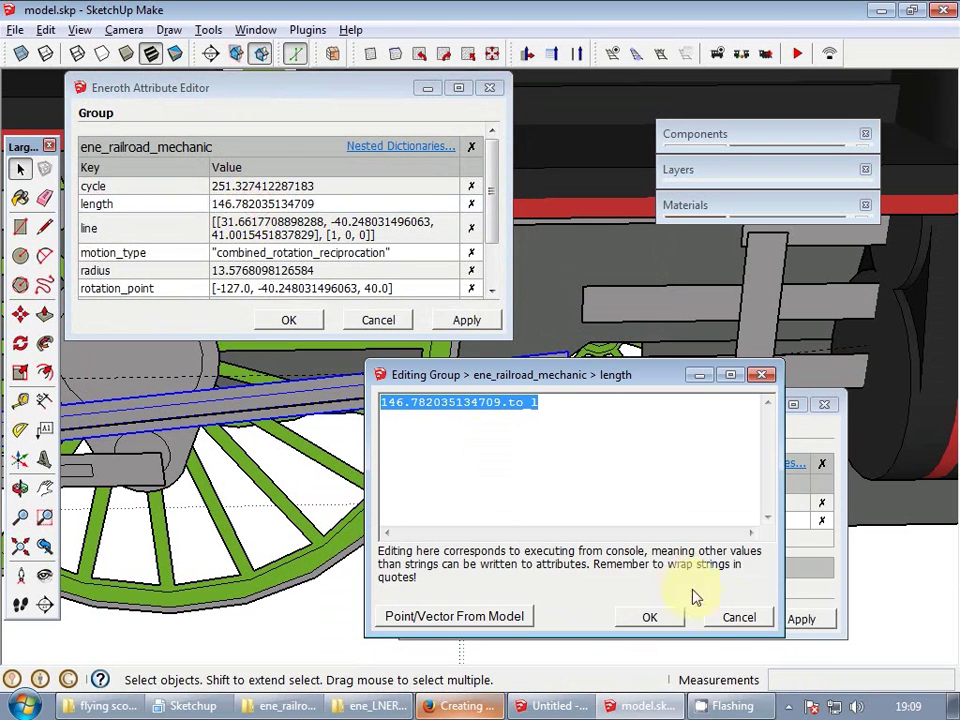
{"action": "left_click", "coordinate": [718, 618]}
{"action": "left_click", "coordinate": [614, 545]}
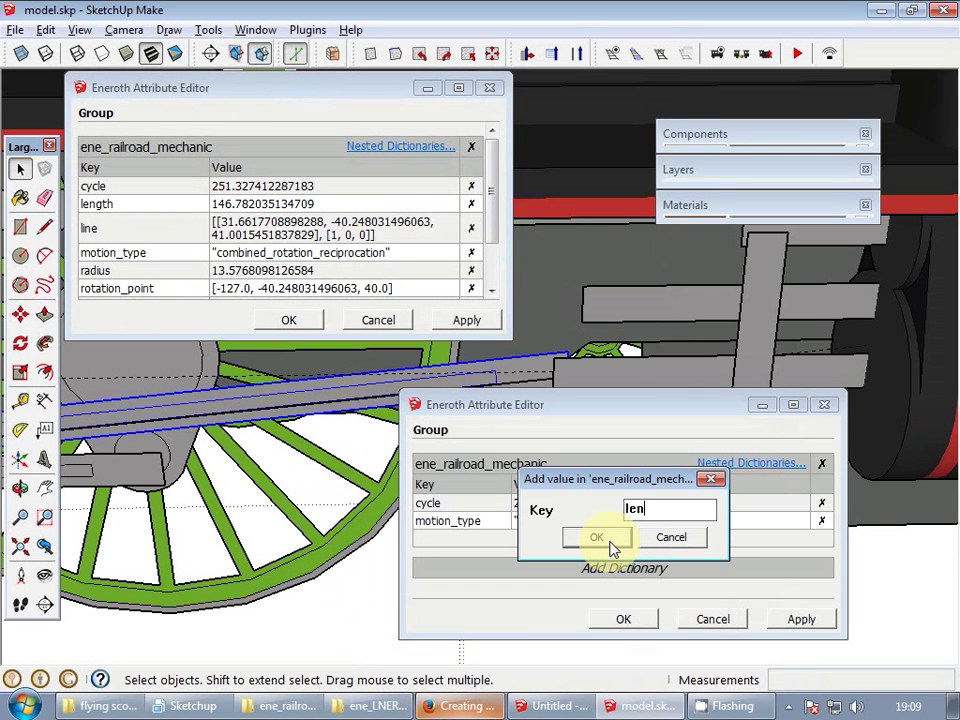
{"action": "left_click", "coordinate": [600, 540]}
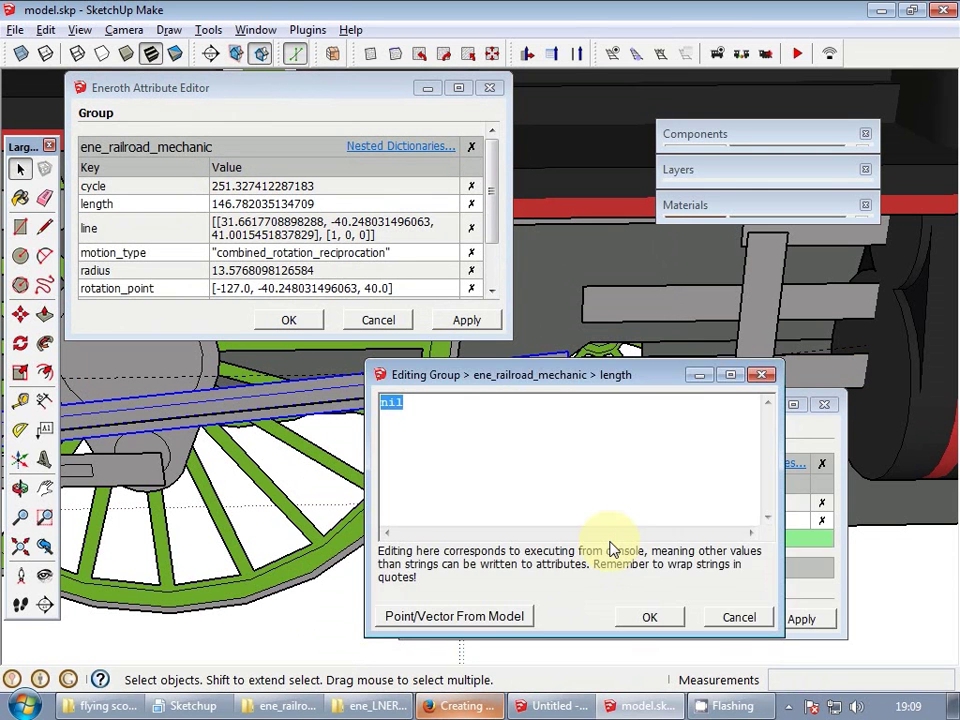
{"action": "key", "text": "Tab"}
{"action": "key", "text": "Return"}
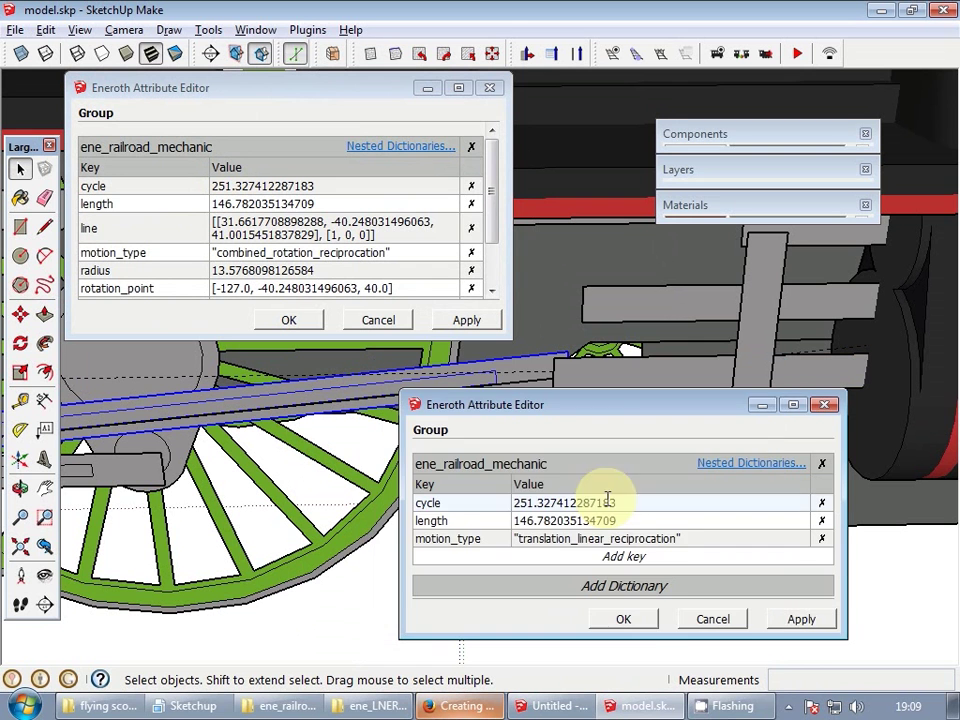
- Copy the coupling rod's line value, [[31.6617708898288, -40.248031496063, 41.0015451837829], [1, 0, 0]], into a new line key on the piston
{"action": "double_click", "coordinate": [287, 236]}
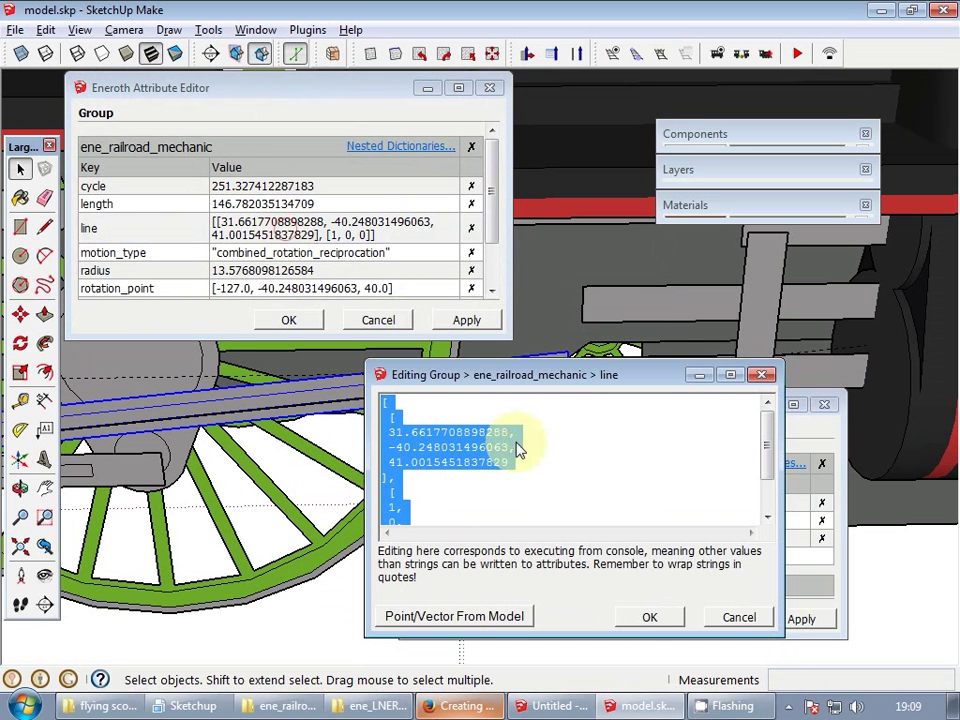
{"action": "left_click", "coordinate": [750, 622]}
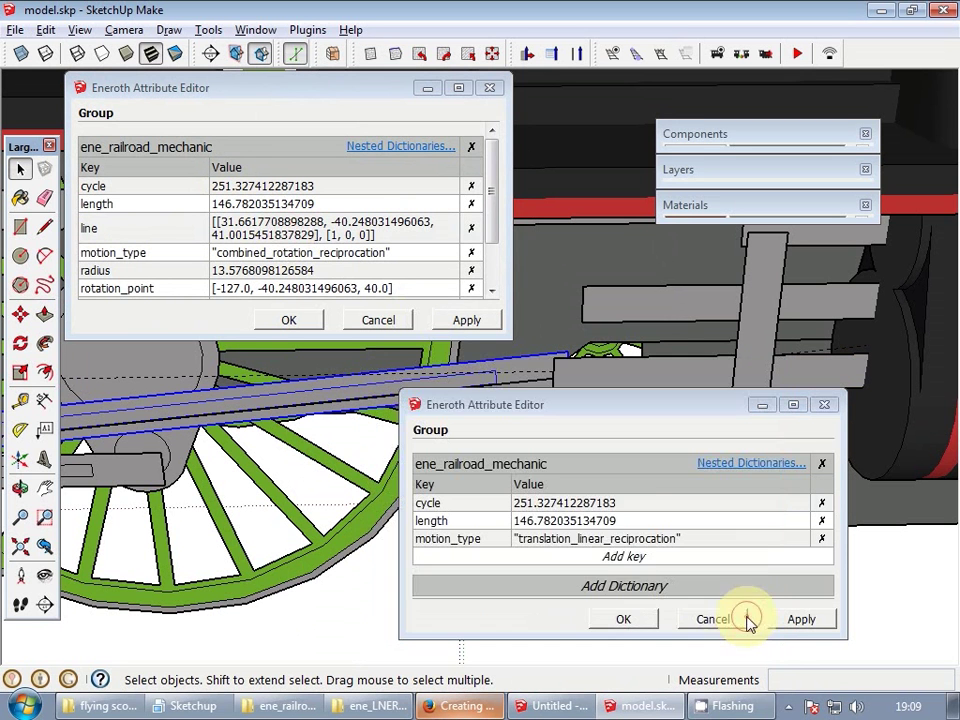
{"action": "left_click", "coordinate": [612, 561]}
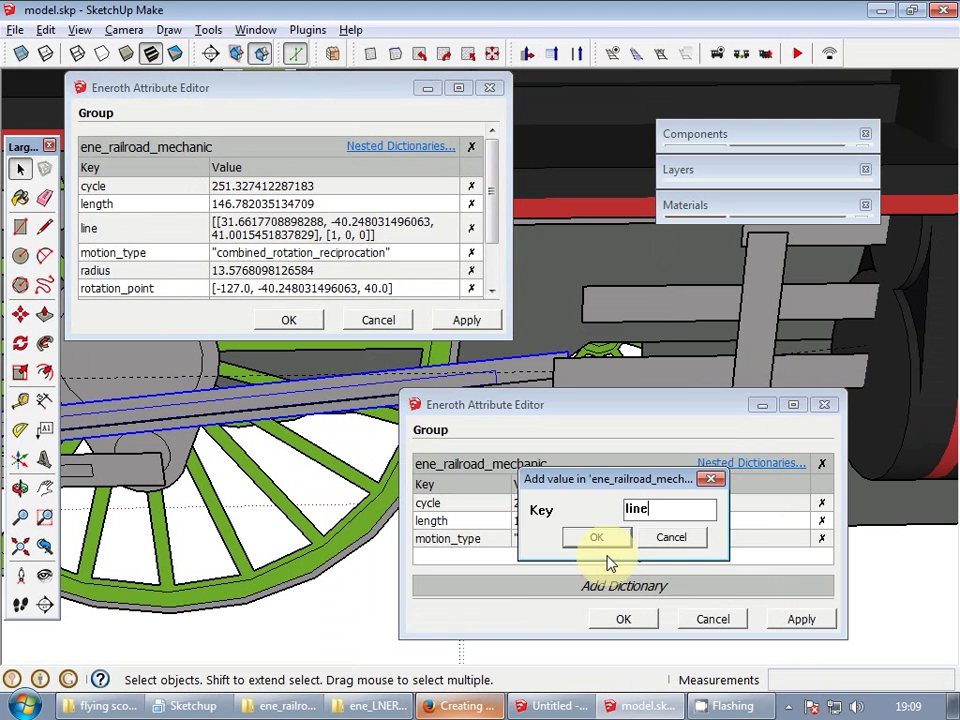
{"action": "key", "text": "Return"}
{"action": "type", "text": "[ [ 31.6617708898288, -40.248031496063, 41.0015451837829 ], [ 1, 0, 0 ] ]"}
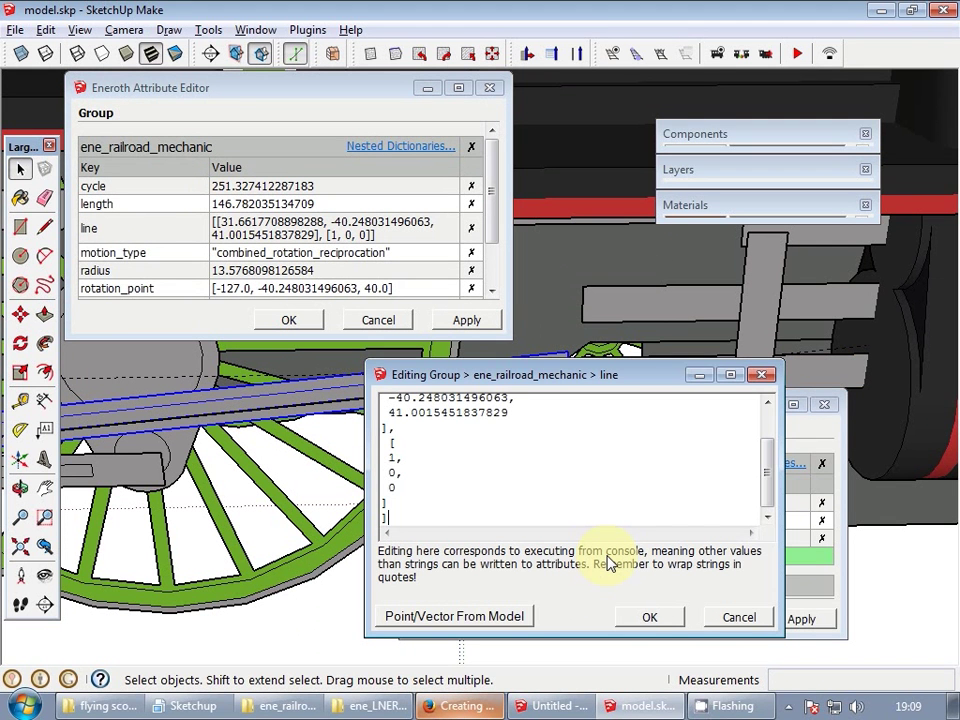
{"action": "left_click", "coordinate": [649, 617]}
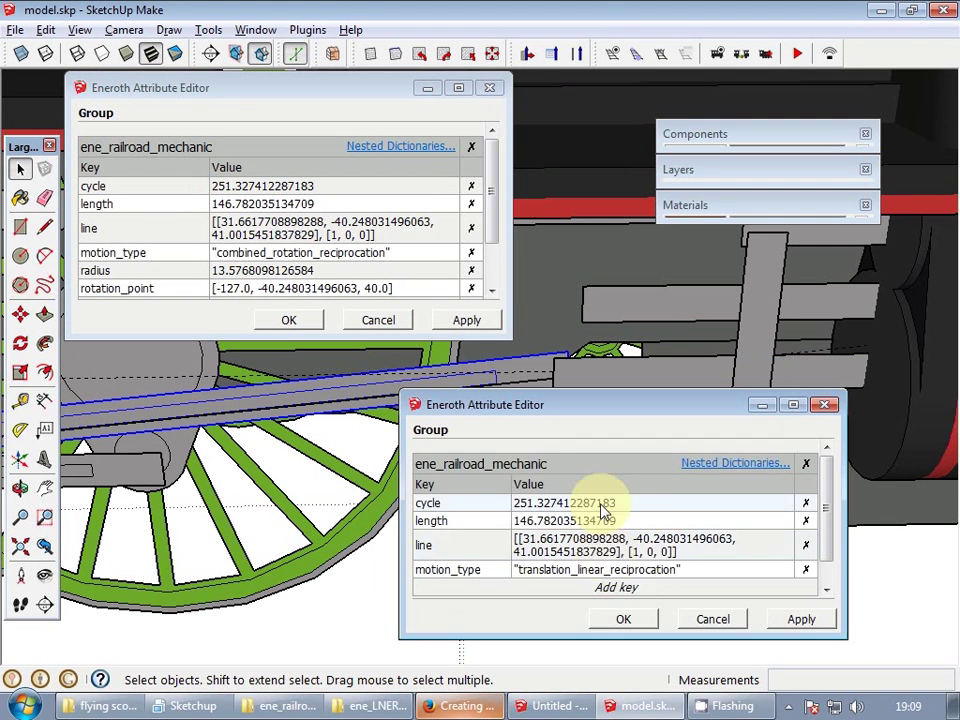
- Copy the radius value 13.5768098126584.to_l from the coupling rod's mechanic attributes
{"action": "scroll", "coordinate": [575, 510], "scroll_direction": "down", "scroll_amount": 1}
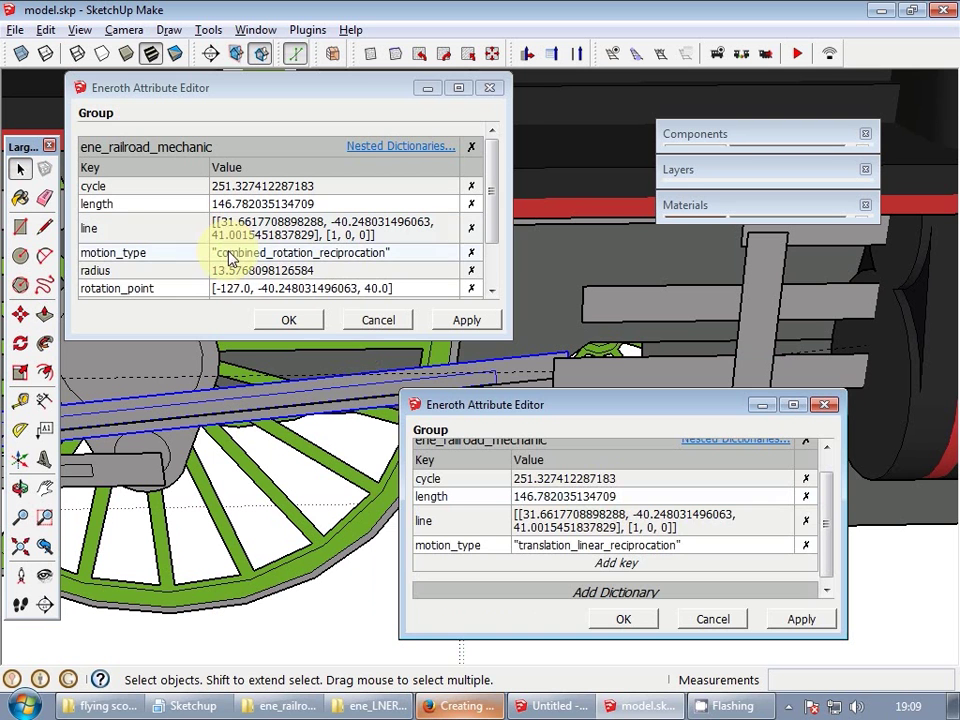
{"action": "left_click", "coordinate": [240, 271]}
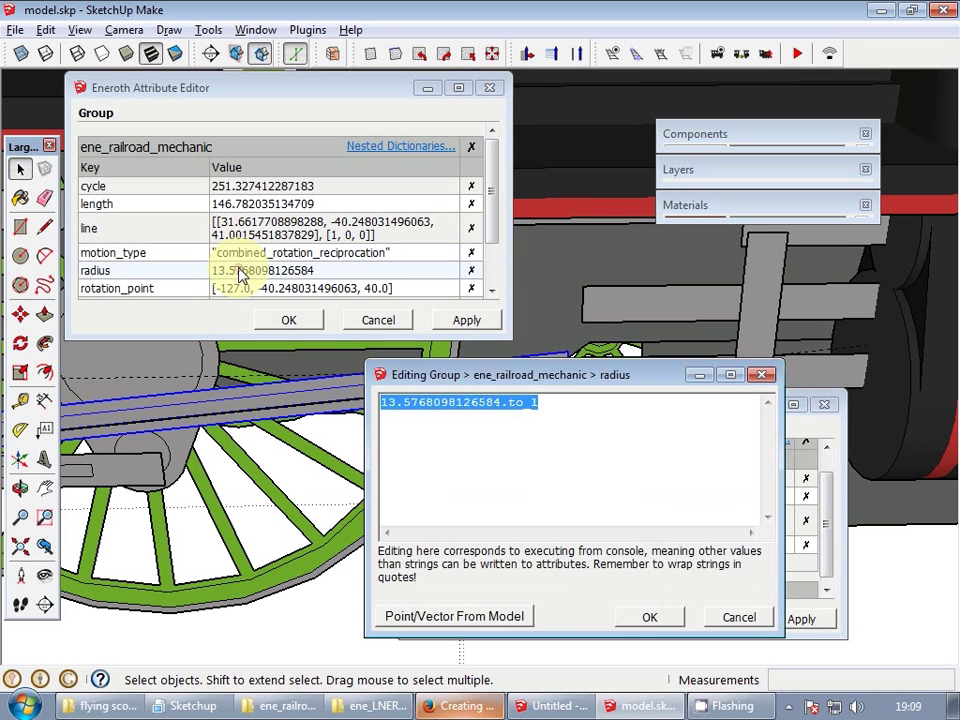
{"action": "left_click", "coordinate": [727, 618]}
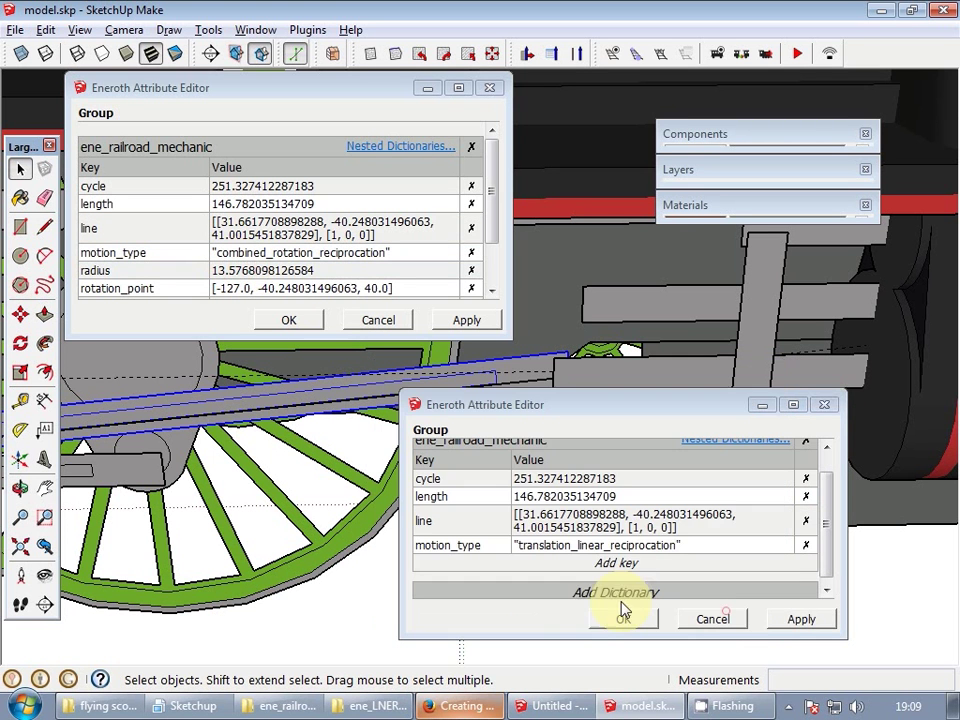
{"action": "left_click", "coordinate": [614, 594]}
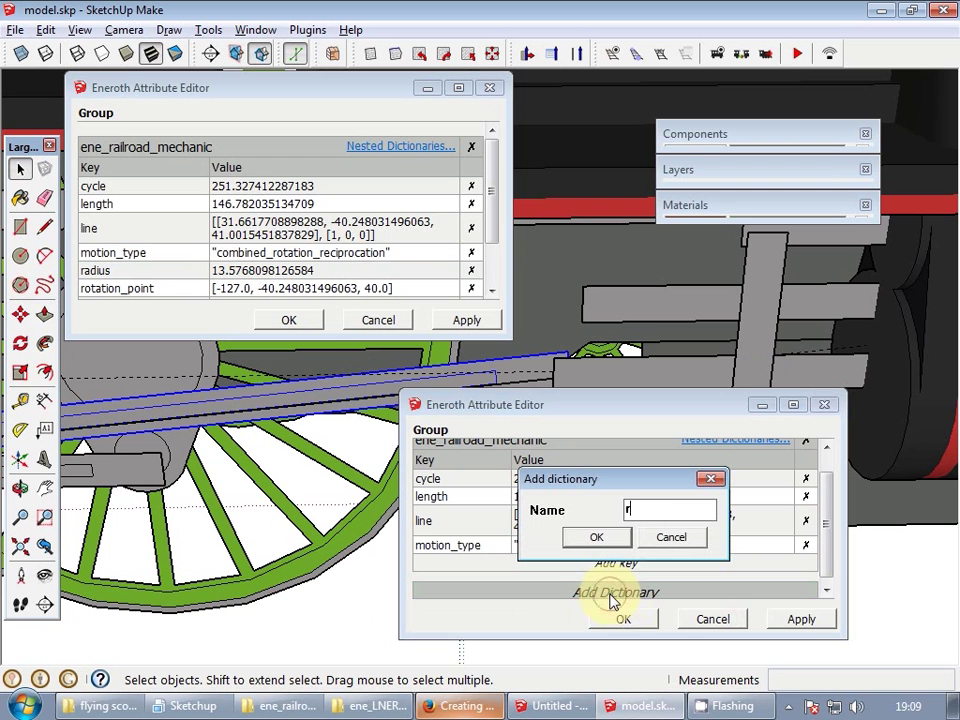
{"action": "key", "text": "Return"}
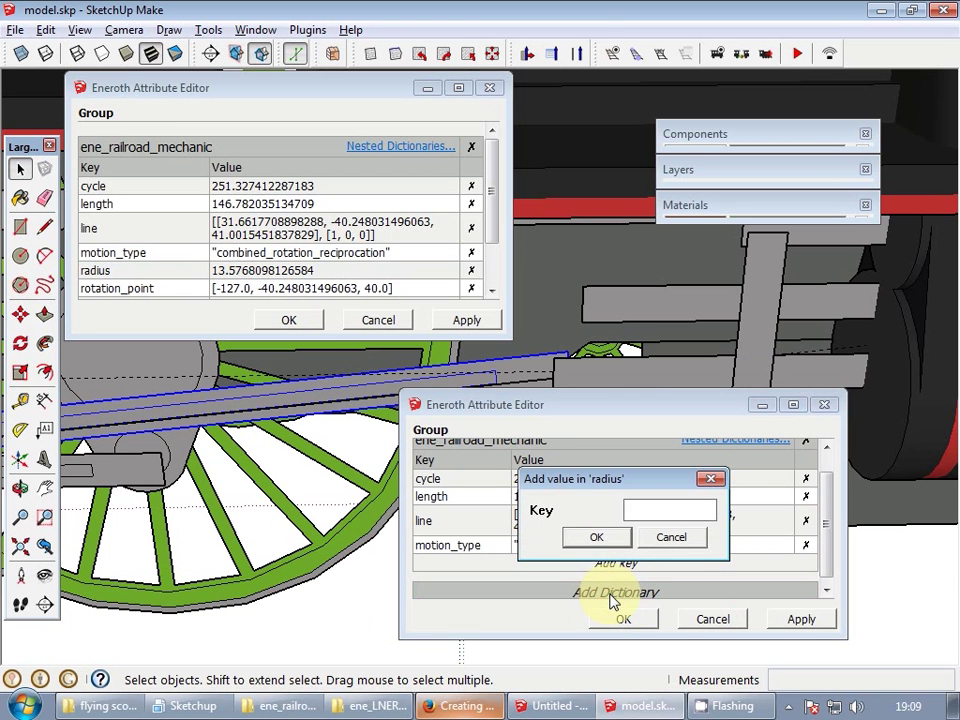
{"action": "left_click", "coordinate": [688, 540]}
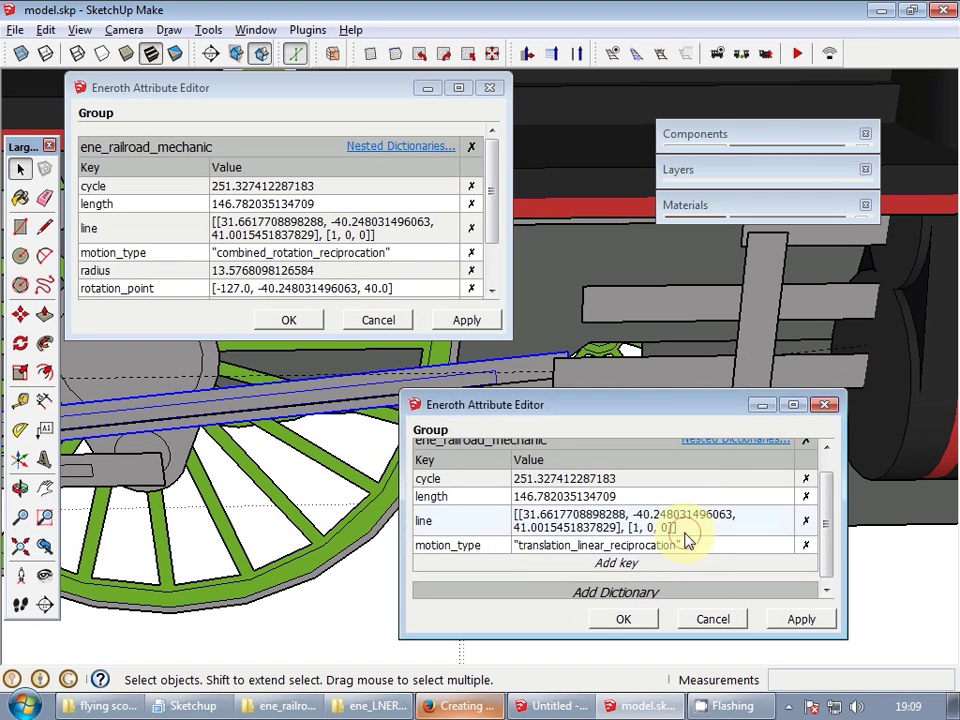
- Add a radius key to the piston's ene_railroad_mechanic dictionary with the value 13.5768098126584.to_l
{"action": "left_click", "coordinate": [628, 568]}
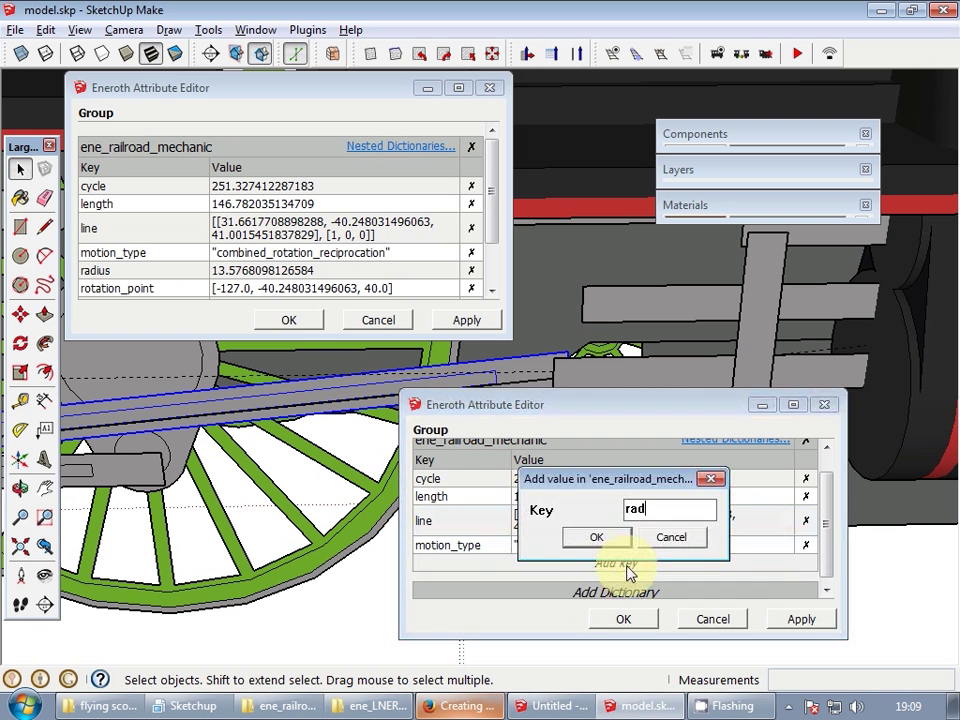
{"action": "key", "text": "Return"}
{"action": "type", "text": ".to_l"}
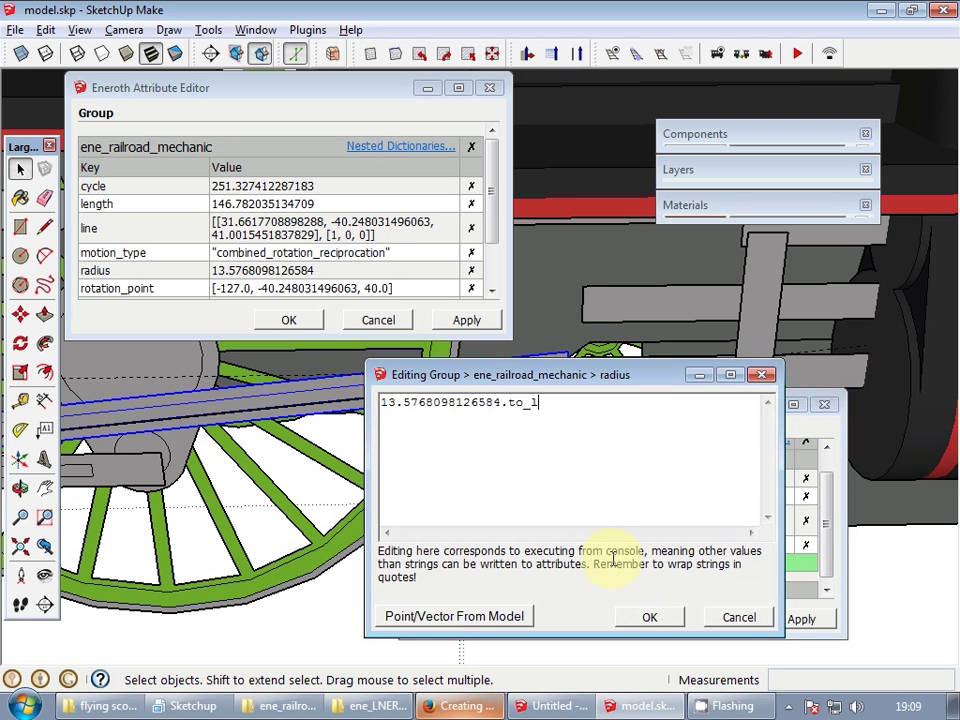
{"action": "left_click", "coordinate": [645, 614]}
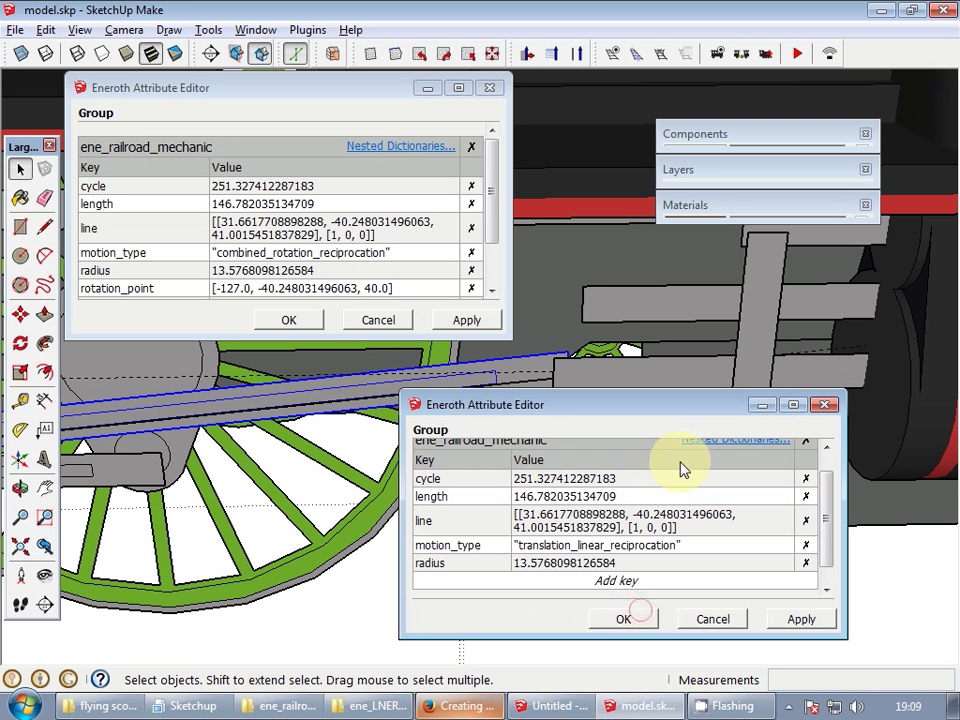
- Copy the coupling rod's rotation_point value, [-127.0, -40.248031496063, 40.0], into a new rotation_point key on the piston
{"action": "scroll", "coordinate": [678, 497], "scroll_direction": "down", "scroll_amount": 1}
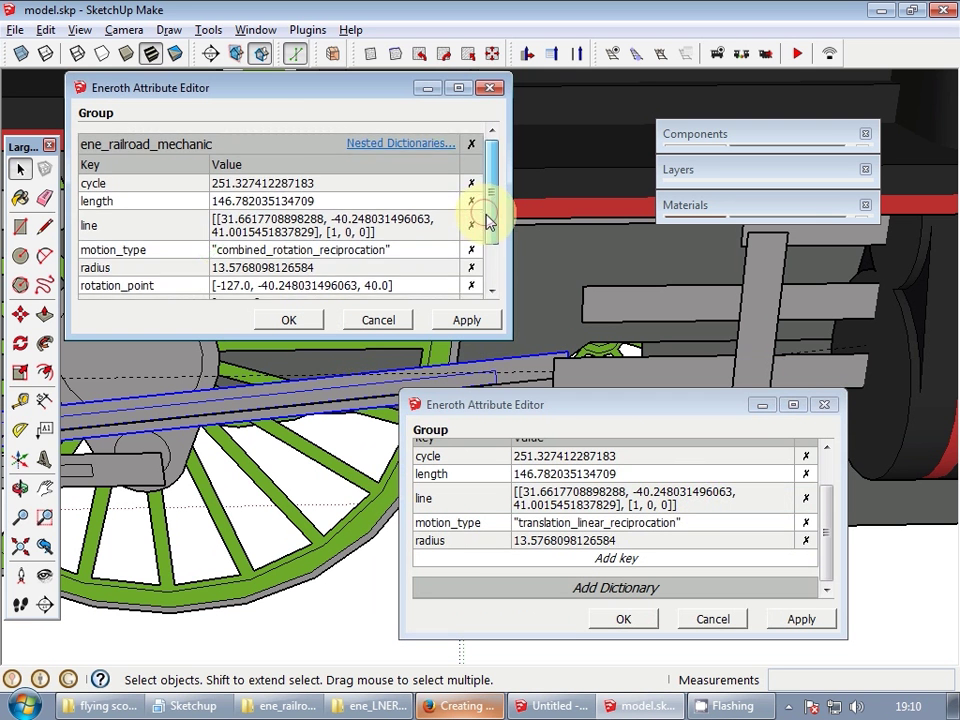
{"action": "left_click_drag", "start_coordinate": [489, 216], "coordinate": [487, 259]}
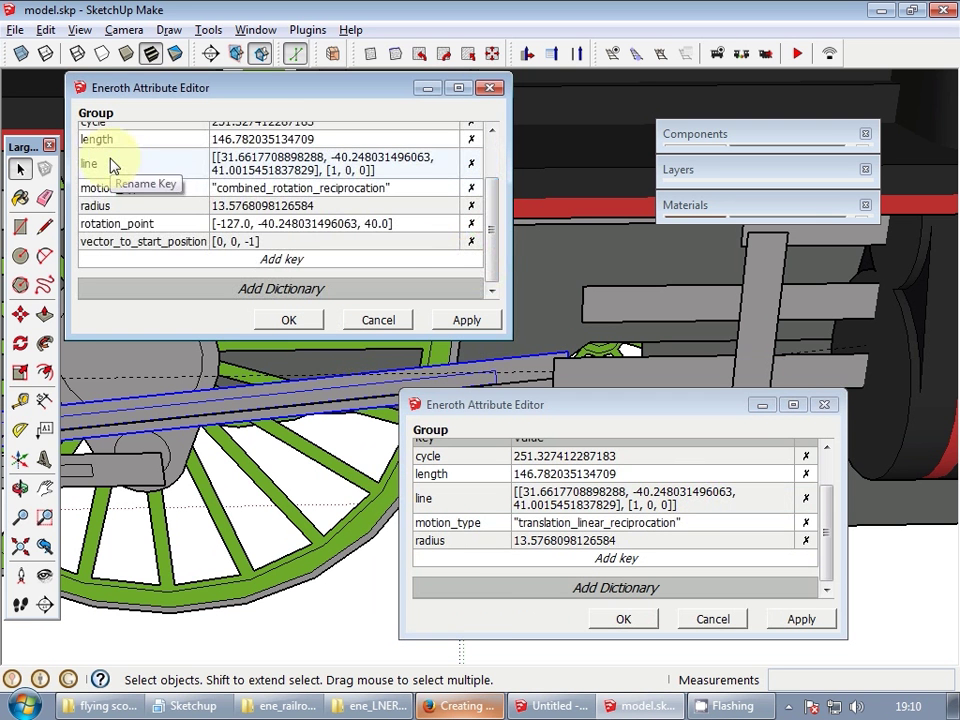
{"action": "left_click", "coordinate": [266, 228]}
{"action": "key", "text": "ctrl+c"}
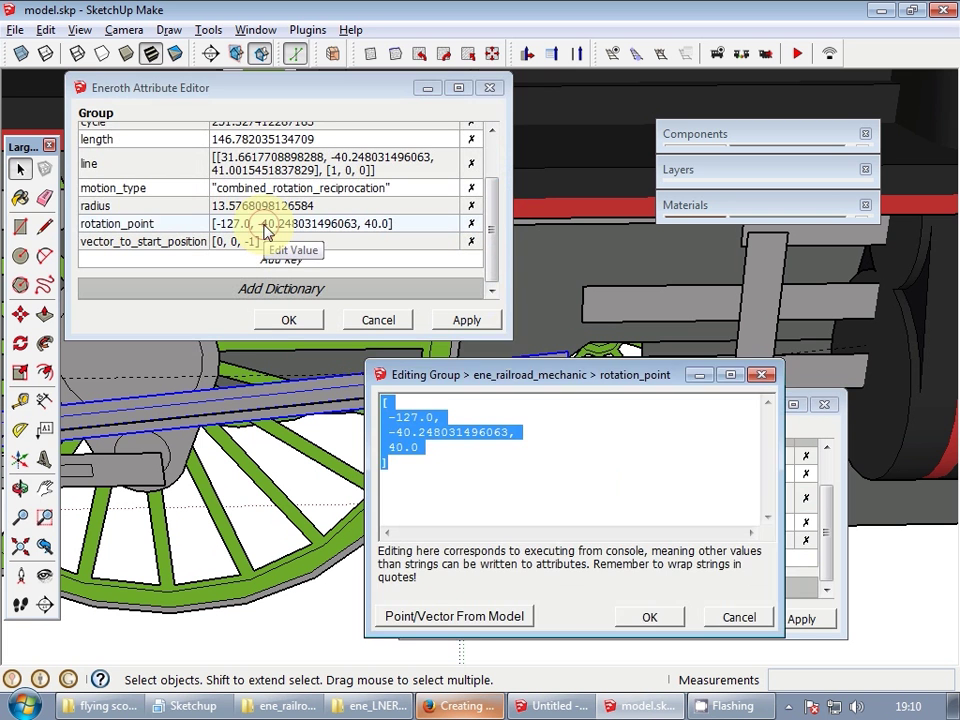
{"action": "left_click", "coordinate": [648, 619]}
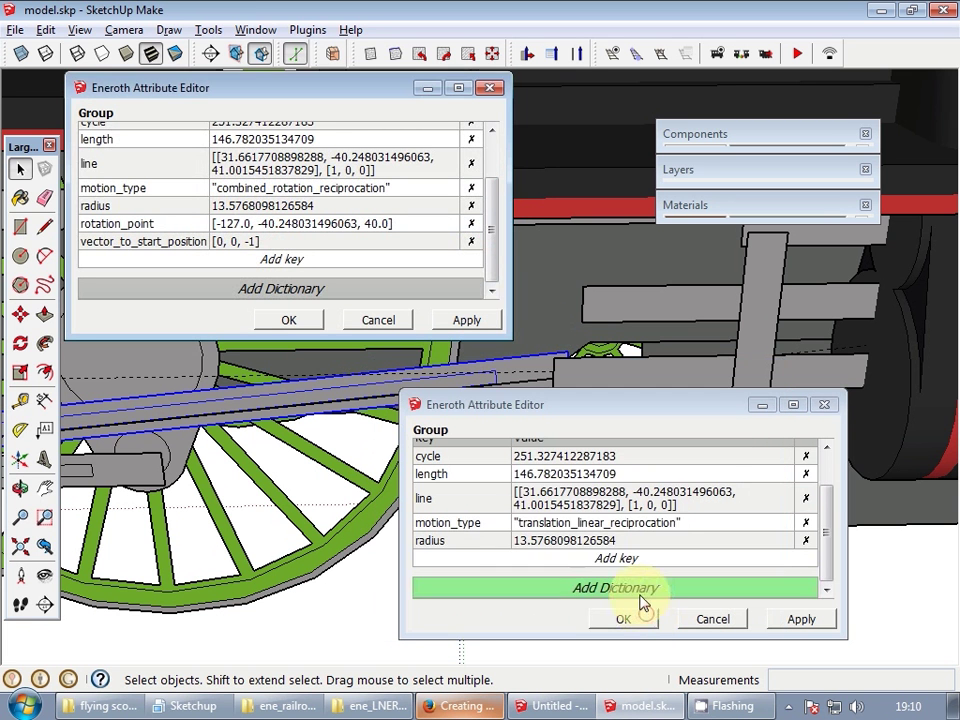
{"action": "left_click", "coordinate": [623, 560]}
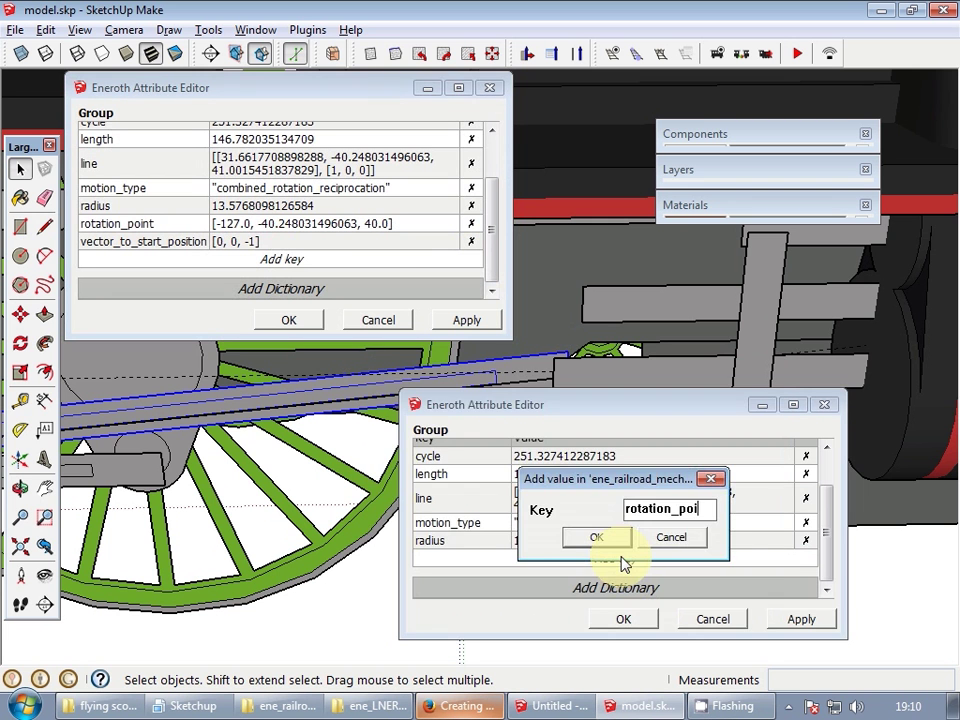
{"action": "key", "text": "Return"}
{"action": "key", "text": "ctrl+v"}
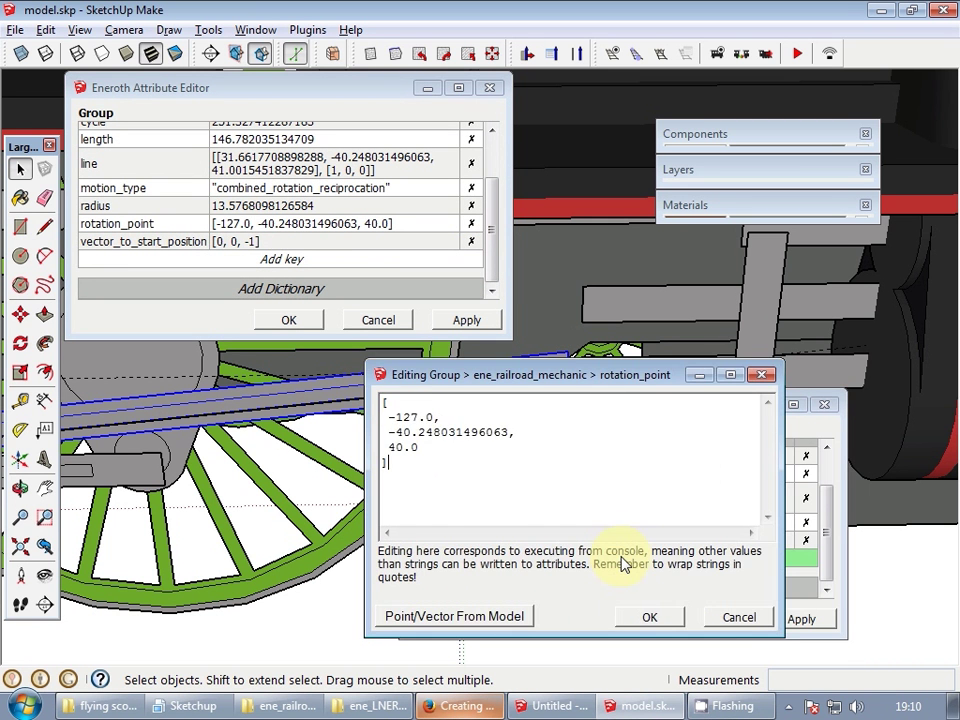
{"action": "left_click", "coordinate": [650, 618]}
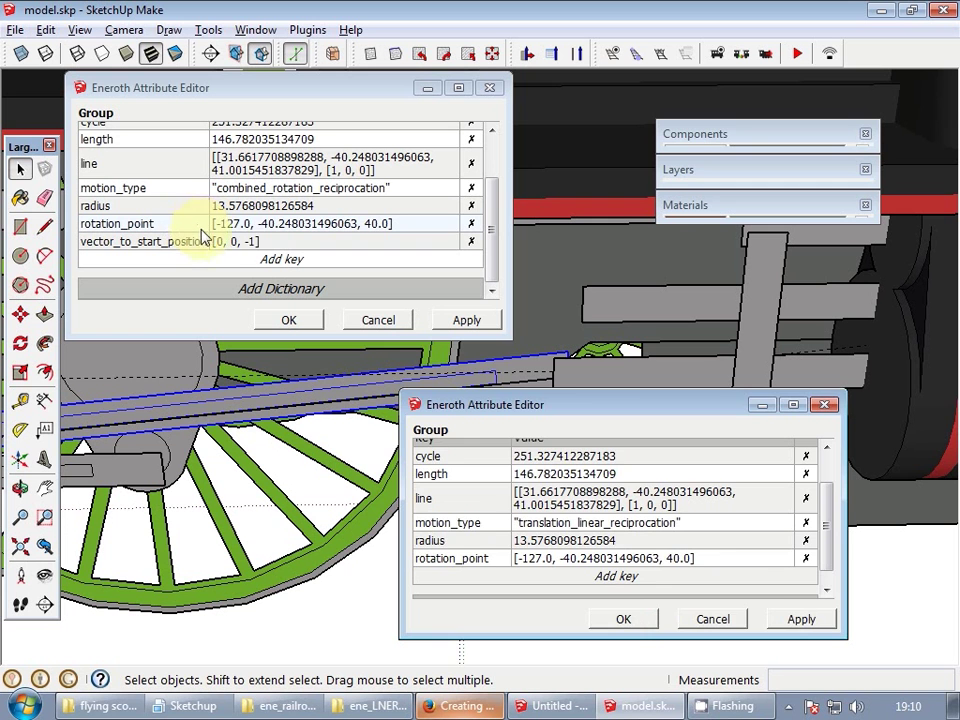
- Copy the coupling rod's start vector [0, 0, -1] into a new vector_to_start key on the piston, save it and close both attribute editors
{"action": "double_click", "coordinate": [242, 242]}
{"action": "key", "text": "ctrl+c"}
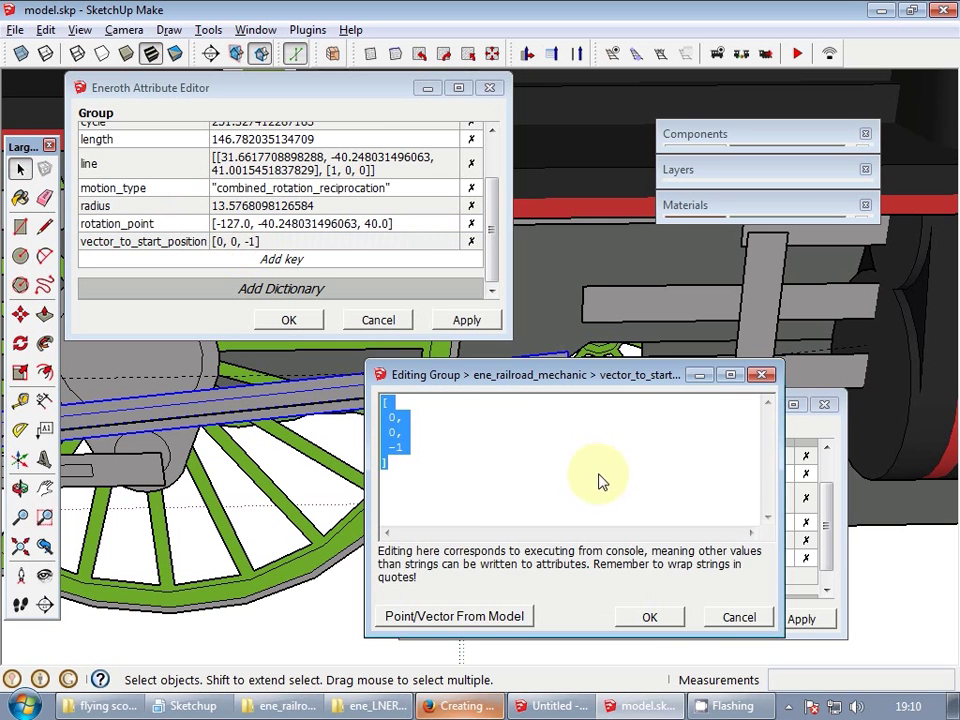
{"action": "left_click", "coordinate": [672, 620]}
{"action": "left_click", "coordinate": [615, 577]}
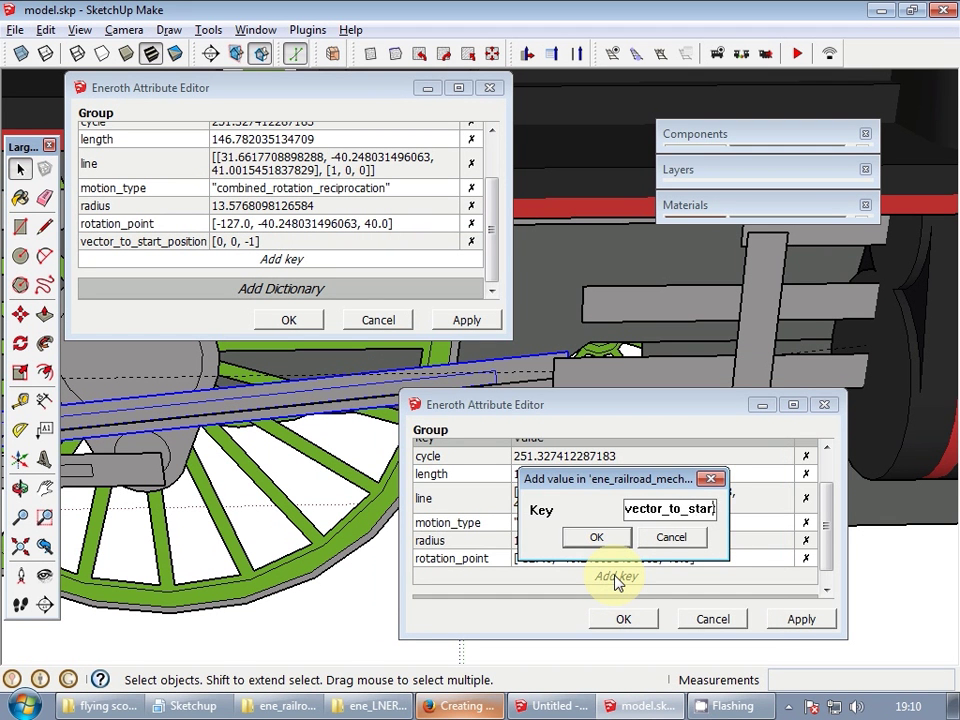
{"action": "left_click", "coordinate": [596, 537]}
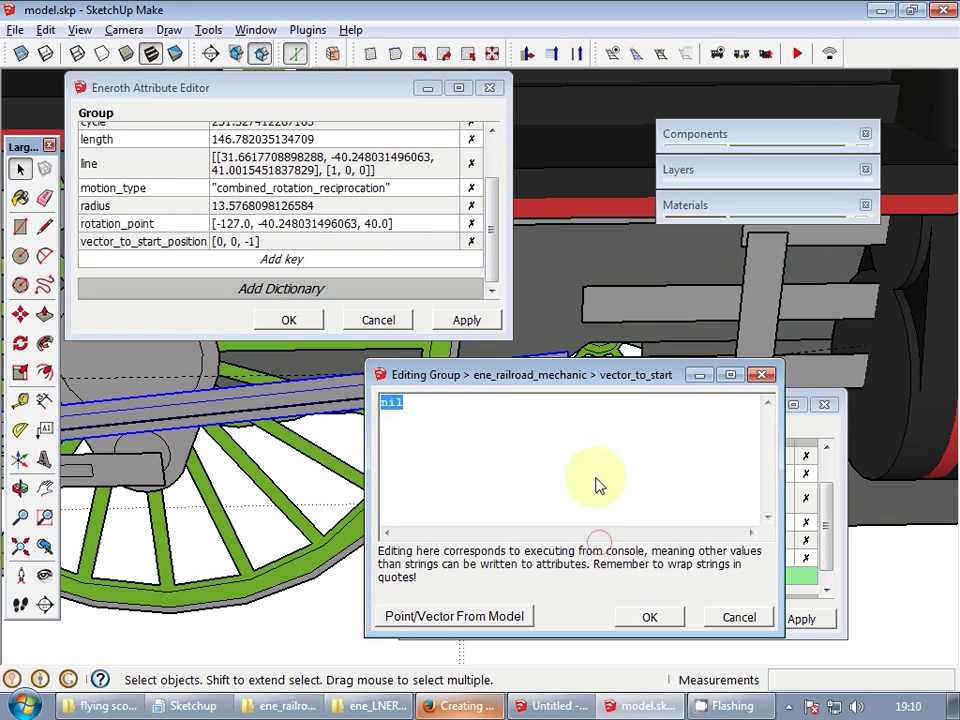
{"action": "key", "text": "ctrl+v"}
{"action": "left_click", "coordinate": [649, 617]}
{"action": "scroll", "coordinate": [645, 540], "scroll_direction": "down", "scroll_amount": 2}
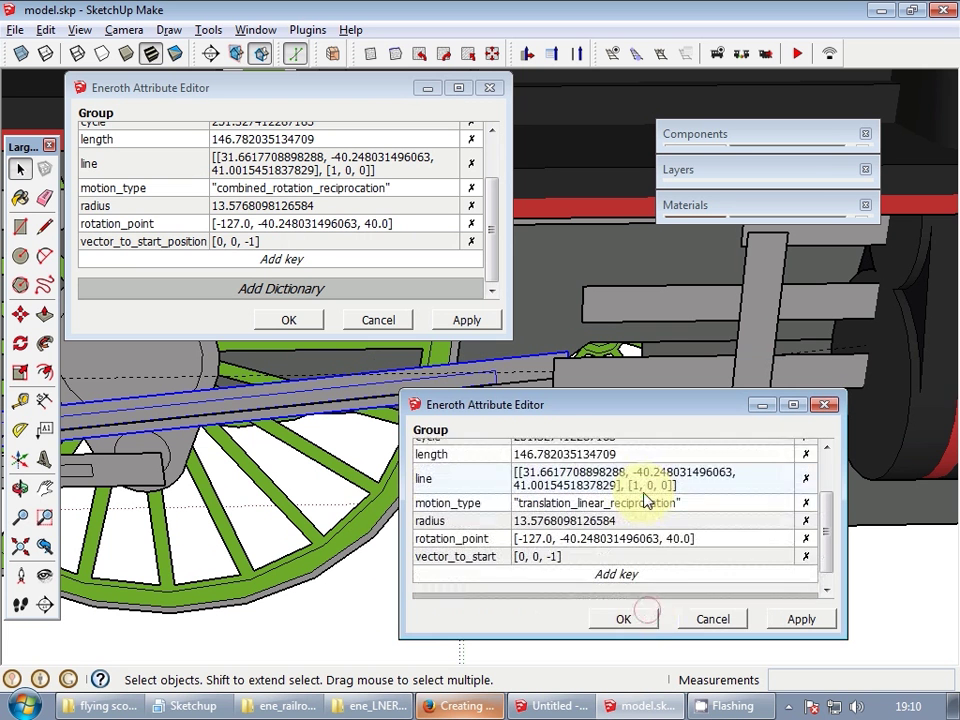
{"action": "left_click", "coordinate": [628, 621]}
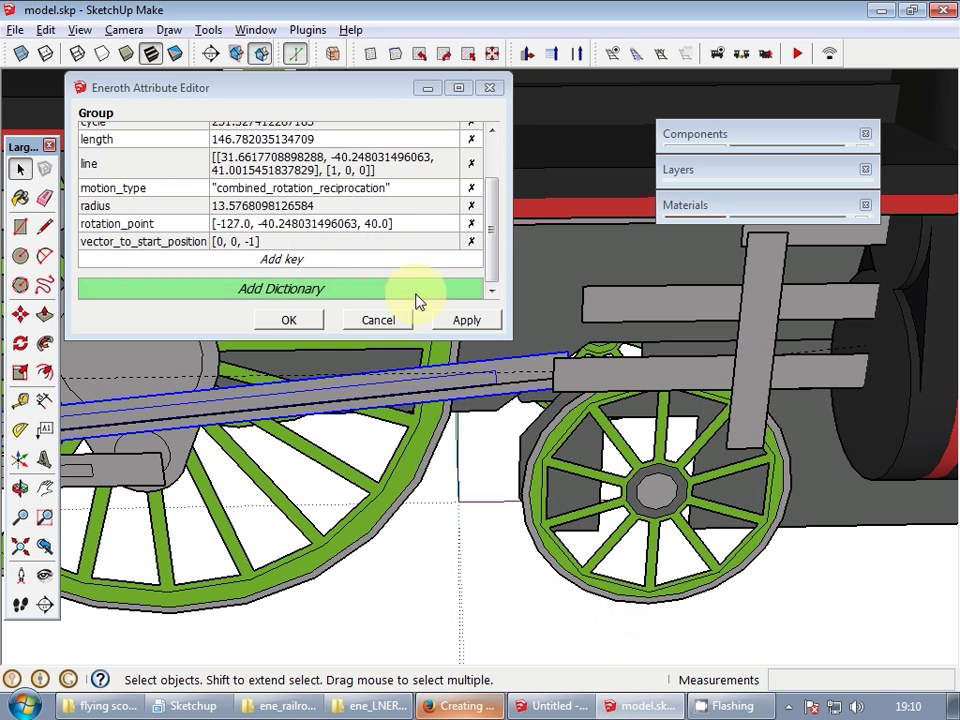
{"action": "left_click", "coordinate": [380, 320]}
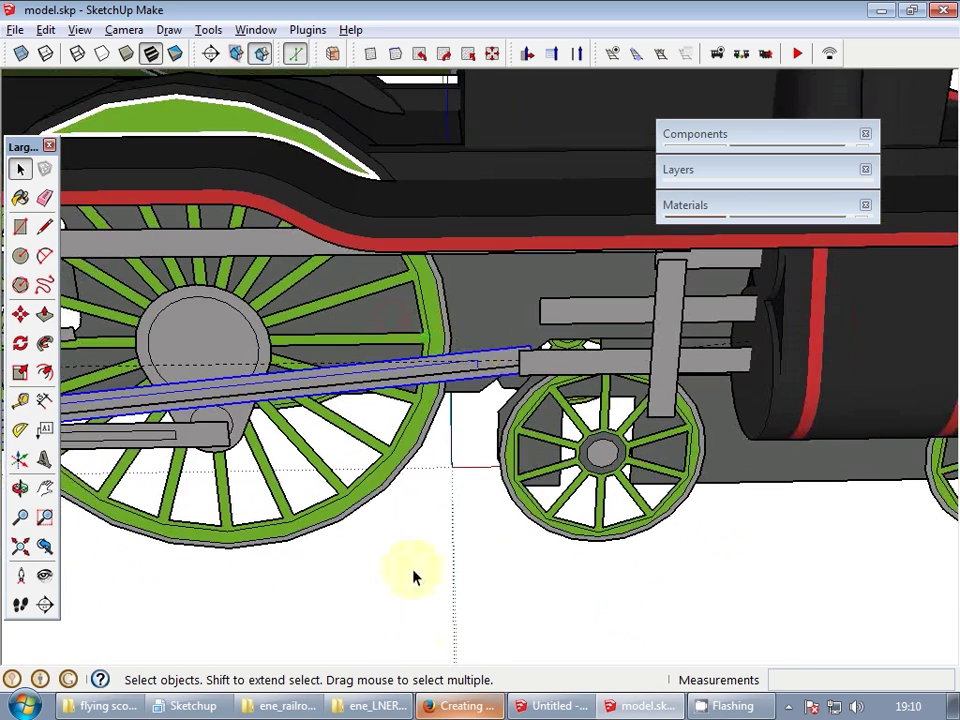
- Switch to Firefox and check what the rolling stock documentation says about the local origin for translation_linear_reciprocation
{"action": "left_click", "coordinate": [435, 706]}
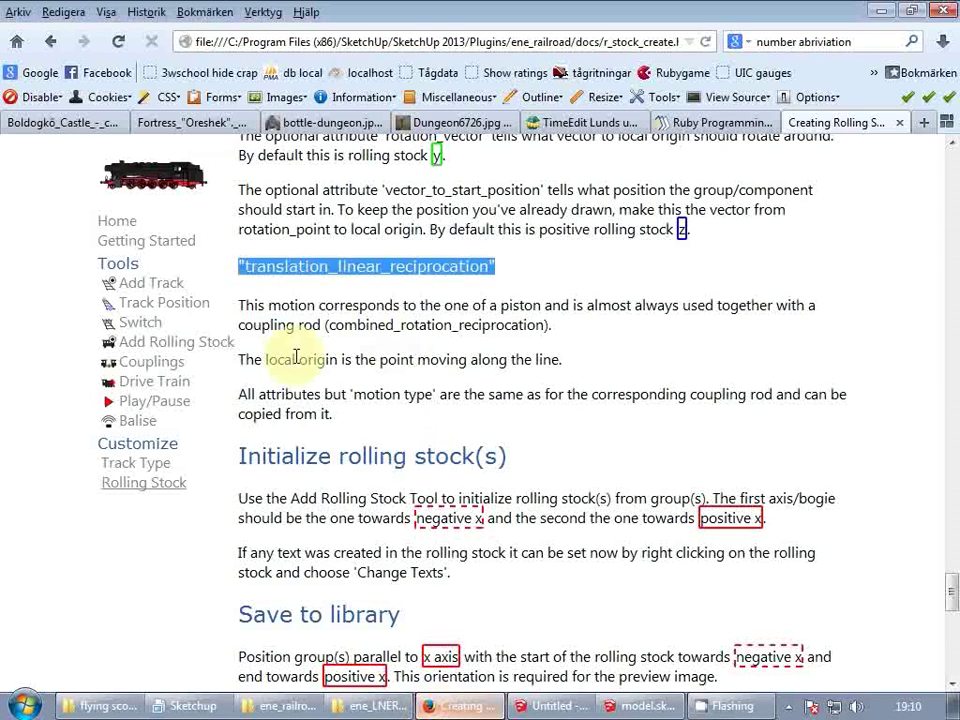
{"action": "left_click_drag", "start_coordinate": [264, 360], "coordinate": [476, 364]}
{"action": "left_click", "coordinate": [526, 360]}
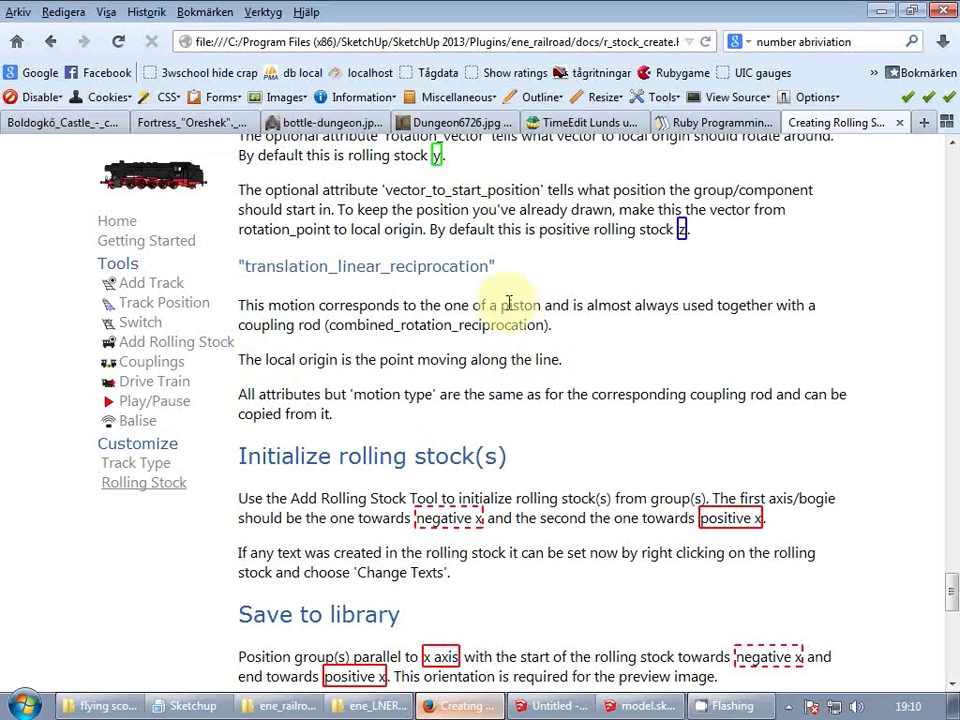
{"action": "left_click", "coordinate": [553, 705]}
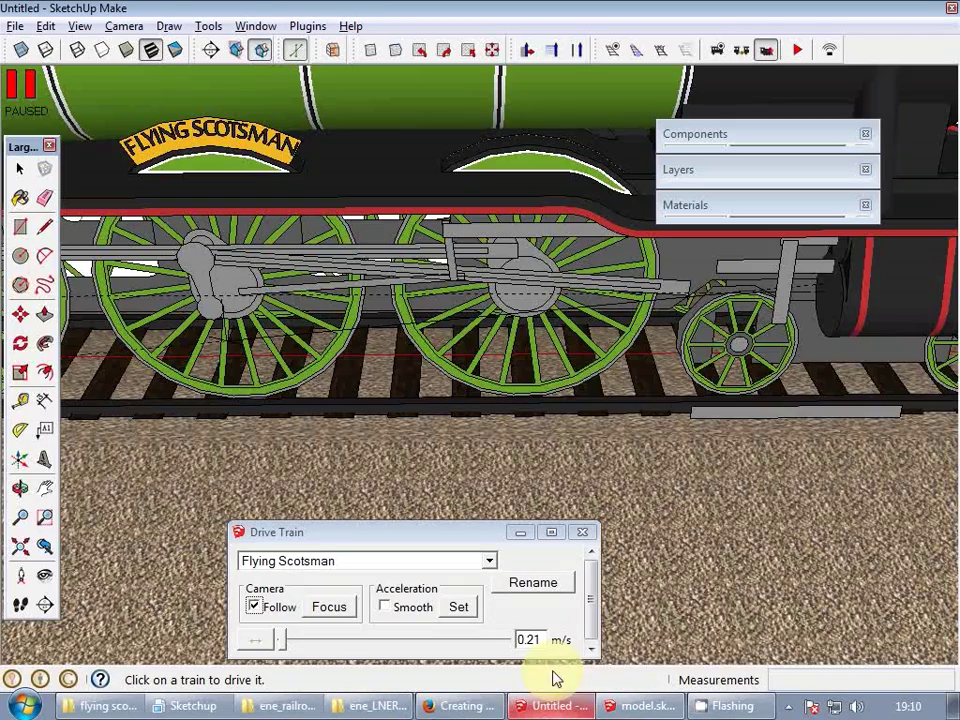
- Switch back to model.skp in SketchUp and open the piston group beside the small front wheel for editing
{"action": "left_click", "coordinate": [640, 705]}
{"action": "scroll", "coordinate": [628, 390], "scroll_direction": "up", "scroll_amount": 5}
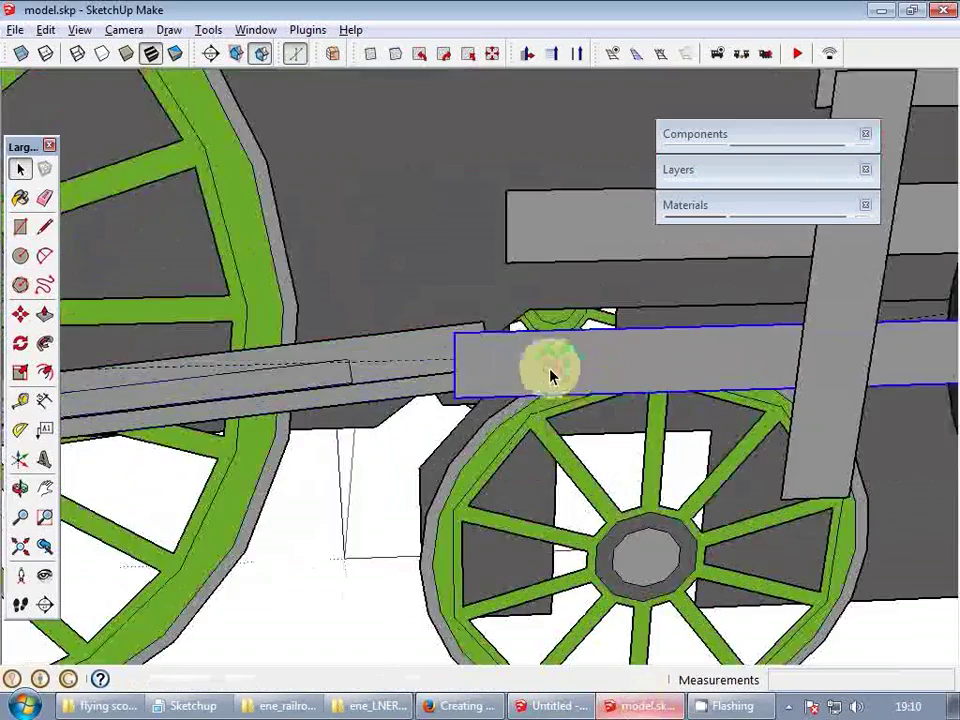
{"action": "middle_click_drag", "start_coordinate": [550, 377], "coordinate": [763, 386]}
{"action": "scroll", "coordinate": [606, 345], "scroll_direction": "up", "scroll_amount": 1}
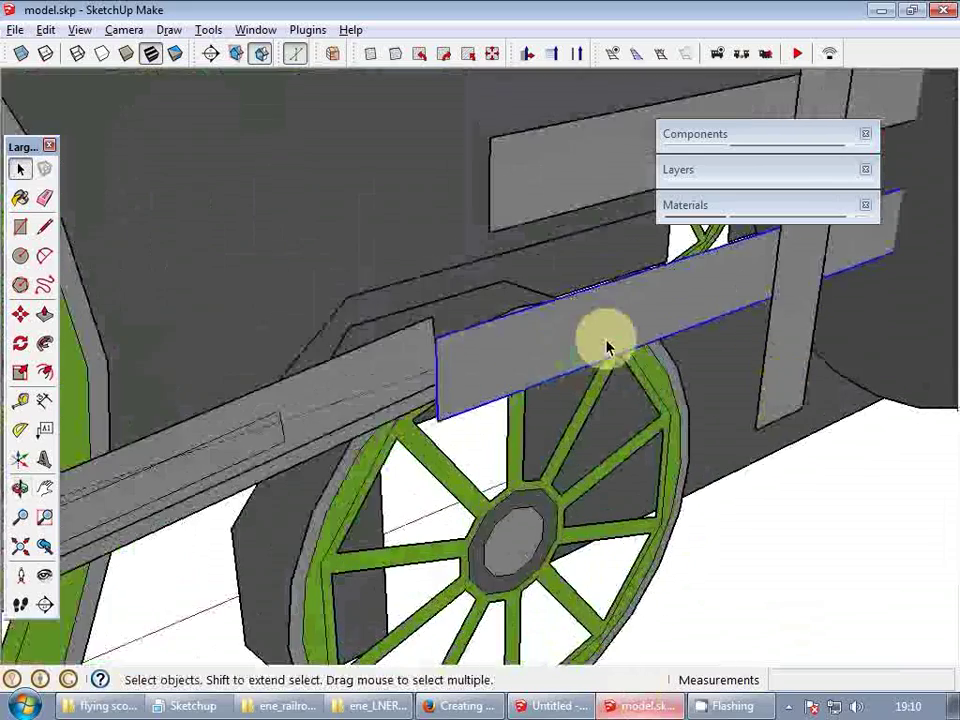
{"action": "scroll", "coordinate": [576, 341], "scroll_direction": "down", "scroll_amount": 1}
{"action": "double_click", "coordinate": [576, 342]}
{"action": "scroll", "coordinate": [564, 336], "scroll_direction": "down", "scroll_amount": 2}
{"action": "scroll", "coordinate": [632, 319], "scroll_direction": "up", "scroll_amount": 2}
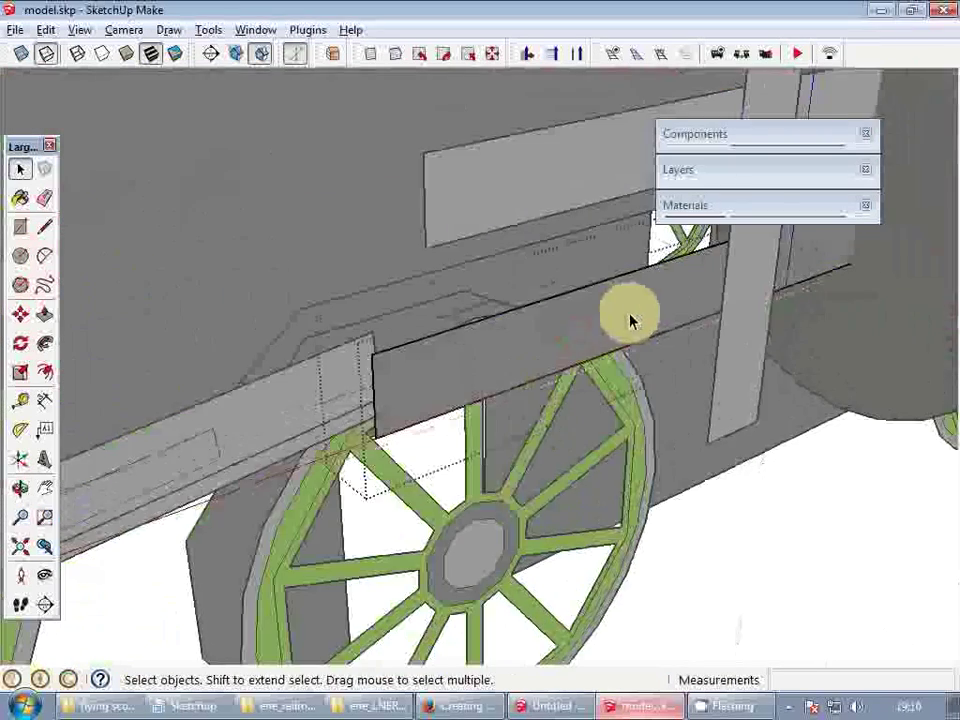
{"action": "middle_click_drag", "start_coordinate": [632, 319], "coordinate": [418, 354]}
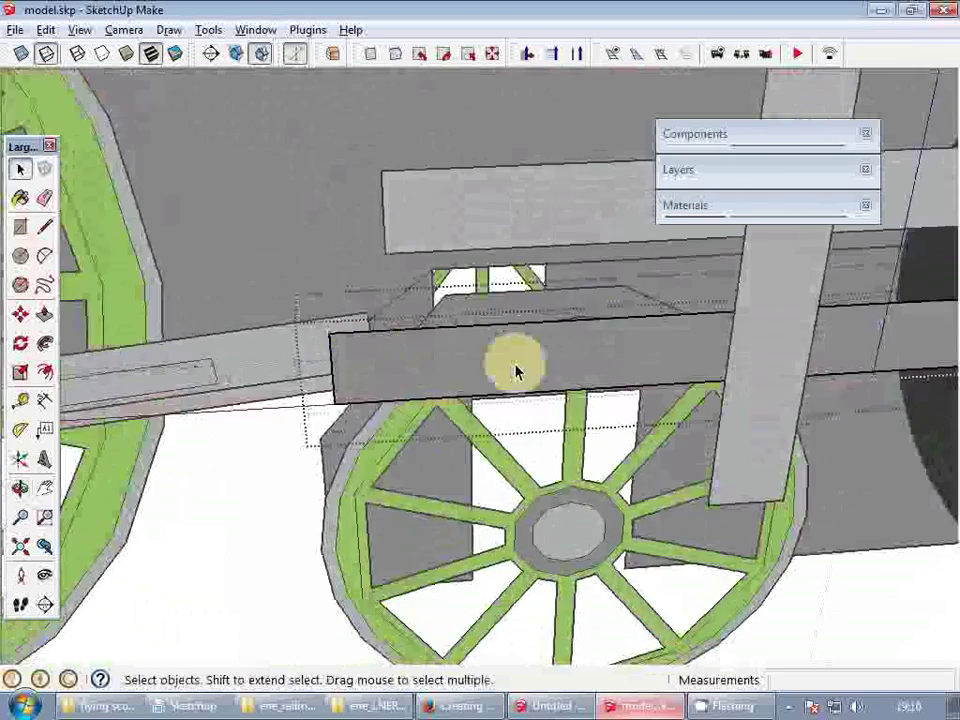
{"action": "middle_click_drag", "start_coordinate": [514, 369], "coordinate": [489, 424]}
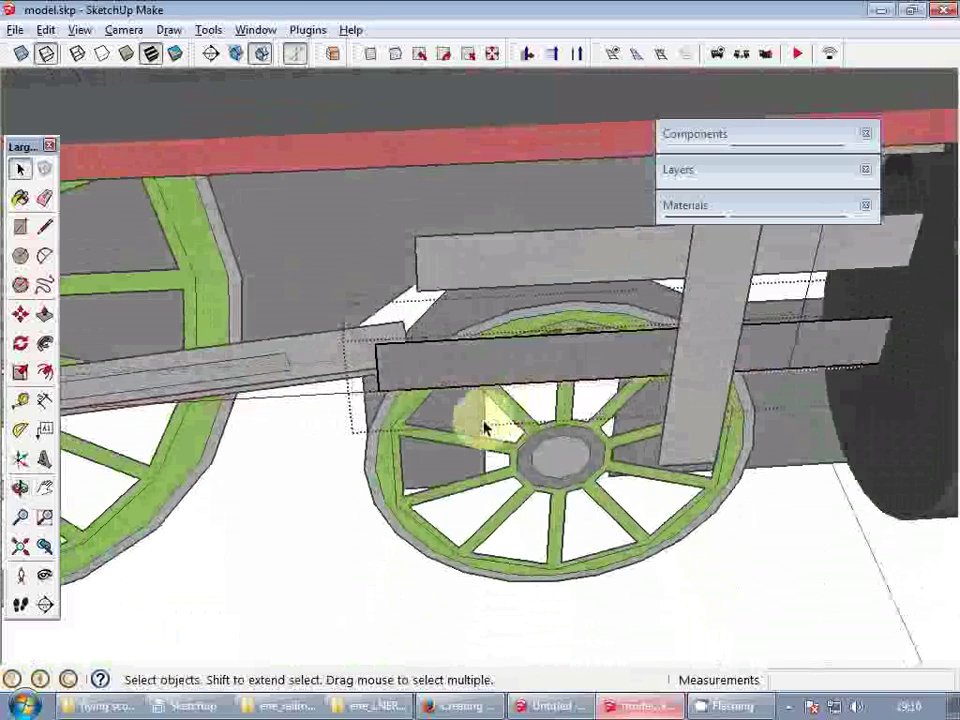
- Place the piston group's local axes on the piston's face, with red running forward along the piston and green pointing inward toward the locomotive
{"action": "right_click", "coordinate": [362, 400]}
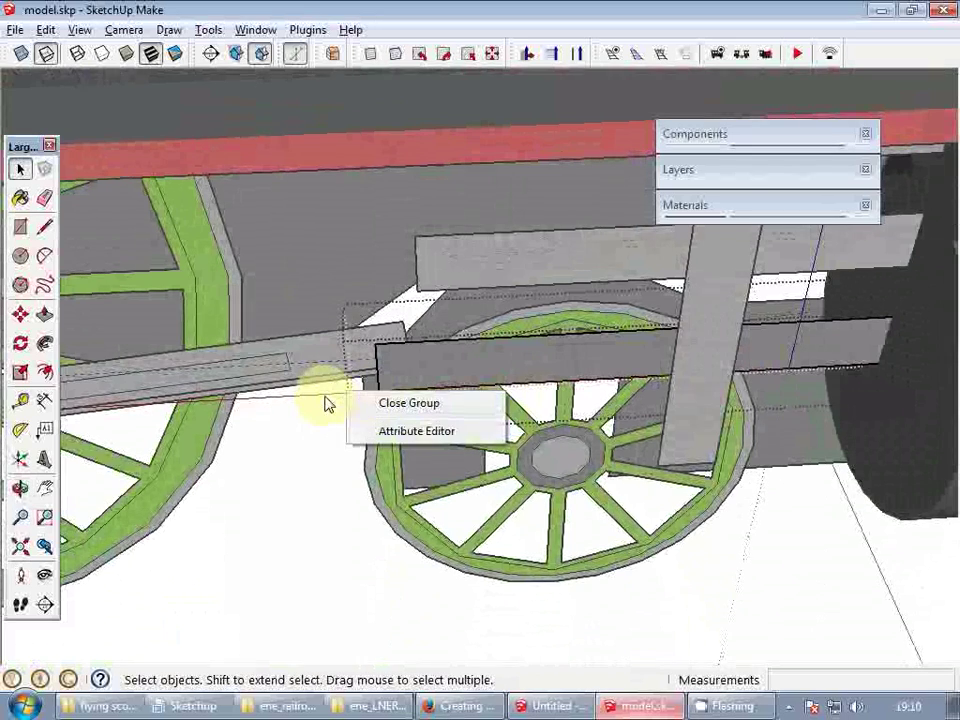
{"action": "right_click", "coordinate": [322, 400]}
{"action": "left_click", "coordinate": [358, 408]}
{"action": "scroll", "coordinate": [538, 386], "scroll_direction": "up", "scroll_amount": 2}
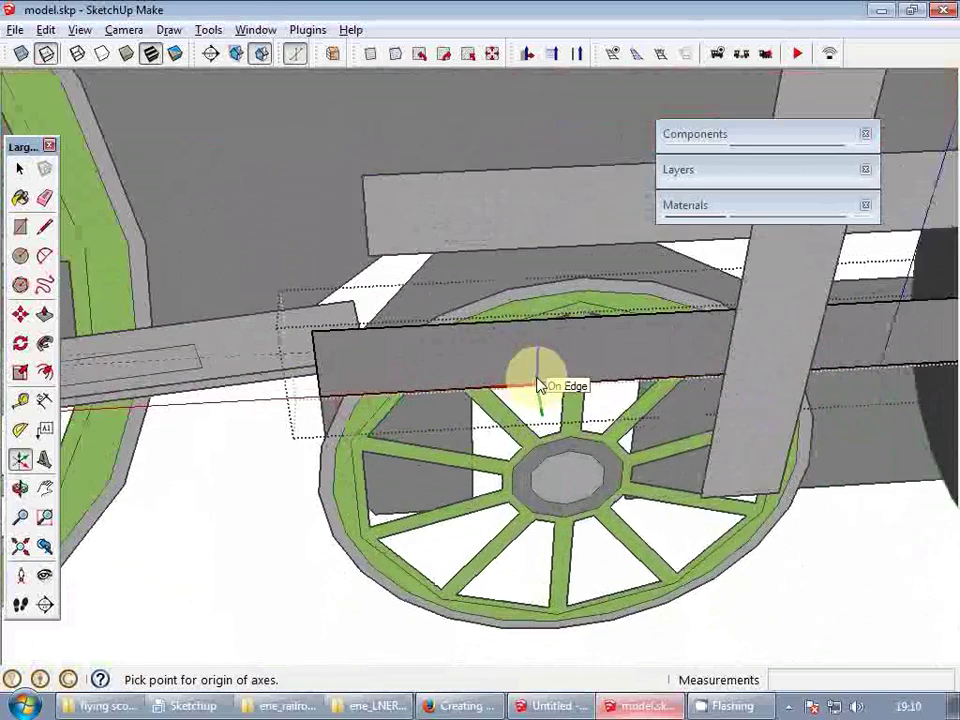
{"action": "middle_click_drag", "start_coordinate": [538, 386], "coordinate": [492, 347]}
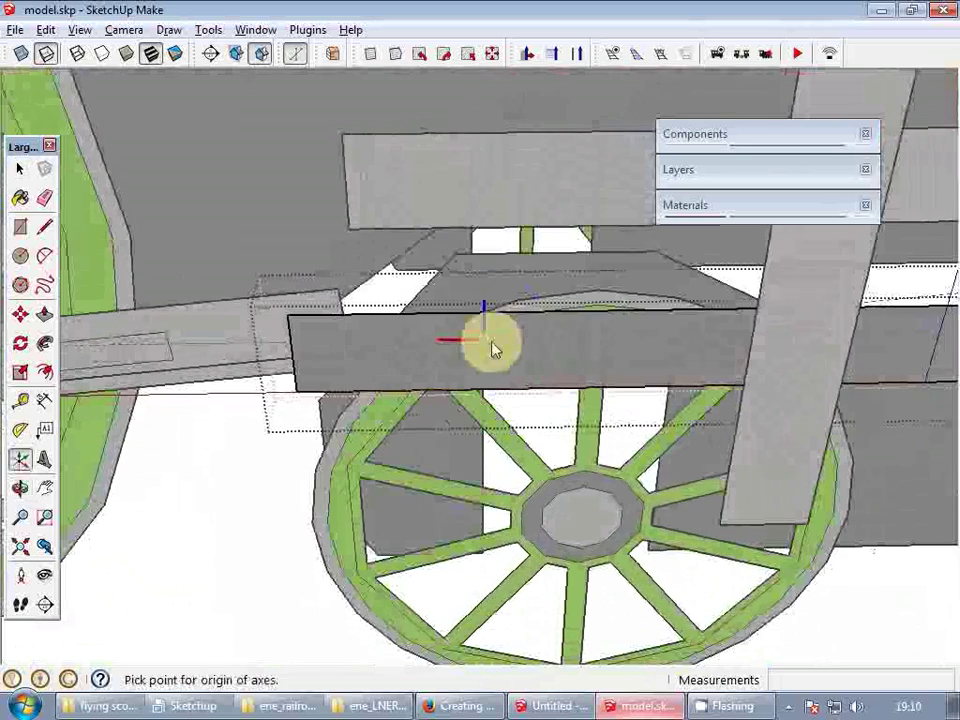
{"action": "left_click", "coordinate": [484, 338]}
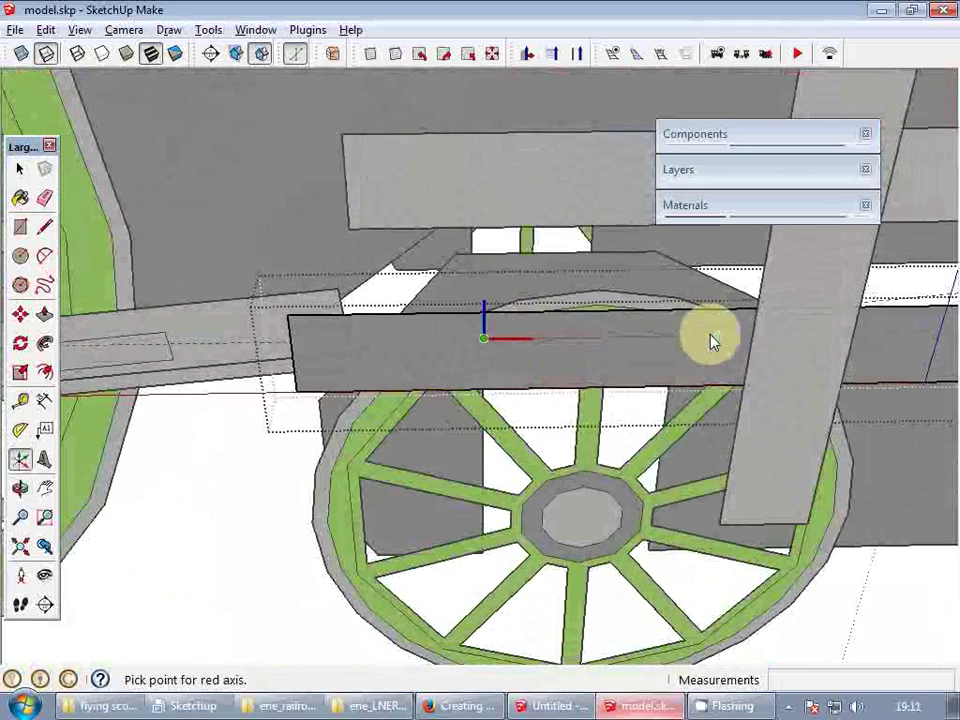
{"action": "left_click", "coordinate": [712, 340]}
{"action": "middle_click_drag", "start_coordinate": [564, 328], "coordinate": [446, 332]}
{"action": "scroll", "coordinate": [415, 335], "scroll_direction": "up", "scroll_amount": 2}
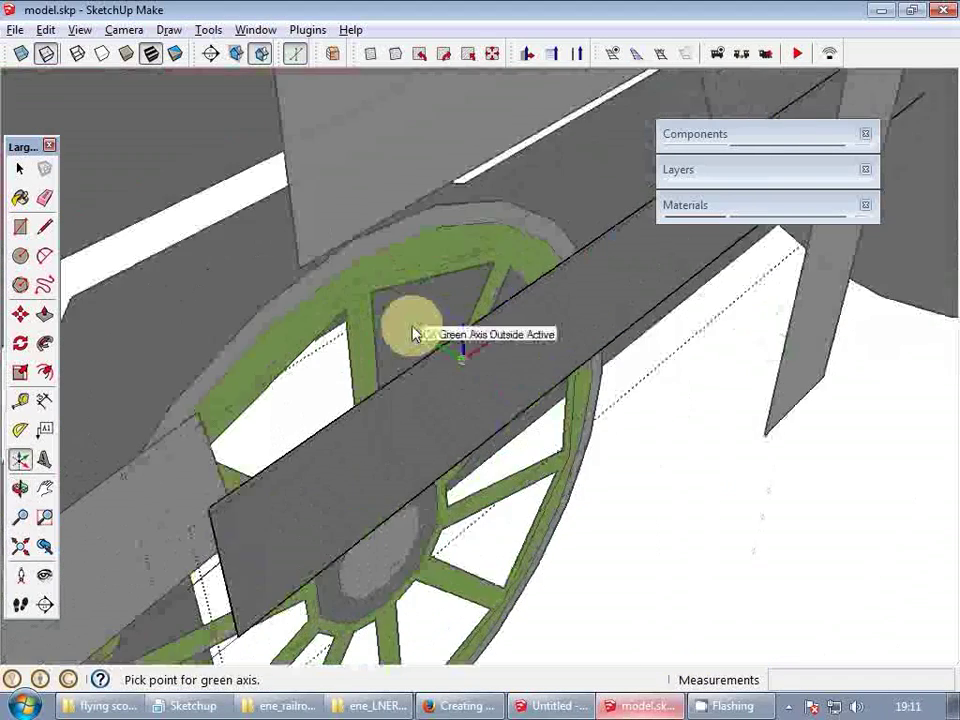
{"action": "left_click", "coordinate": [415, 335]}
{"action": "scroll", "coordinate": [415, 335], "scroll_direction": "down", "scroll_amount": 3}
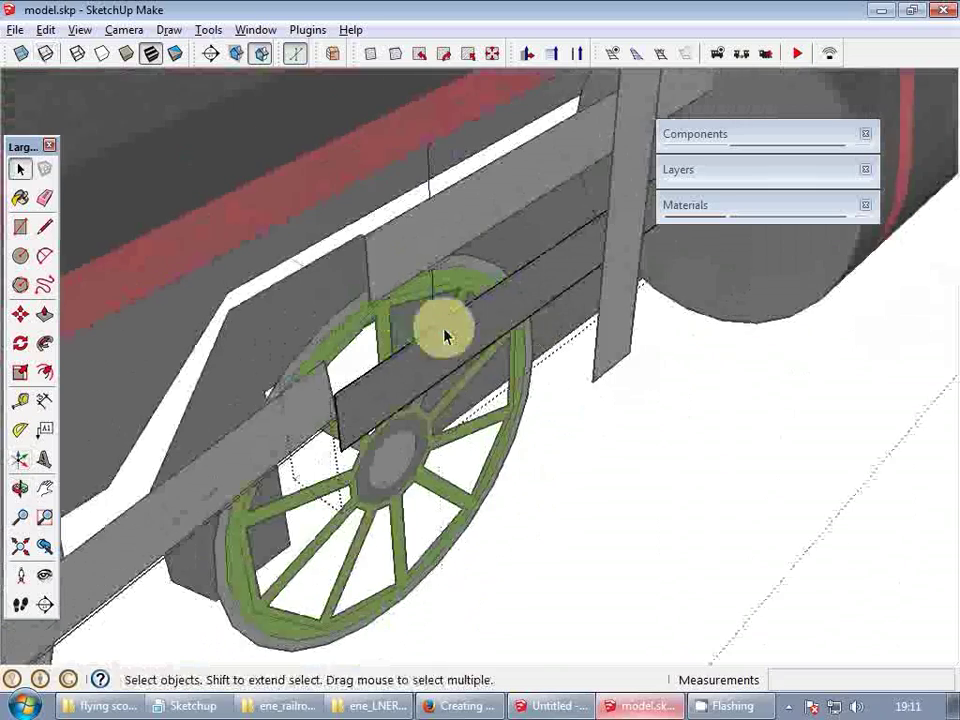
{"action": "middle_click_drag", "start_coordinate": [446, 336], "coordinate": [427, 333]}
{"action": "scroll", "coordinate": [427, 333], "scroll_direction": "down", "scroll_amount": 3}
{"action": "middle_click_drag", "start_coordinate": [486, 339], "coordinate": [443, 287]}
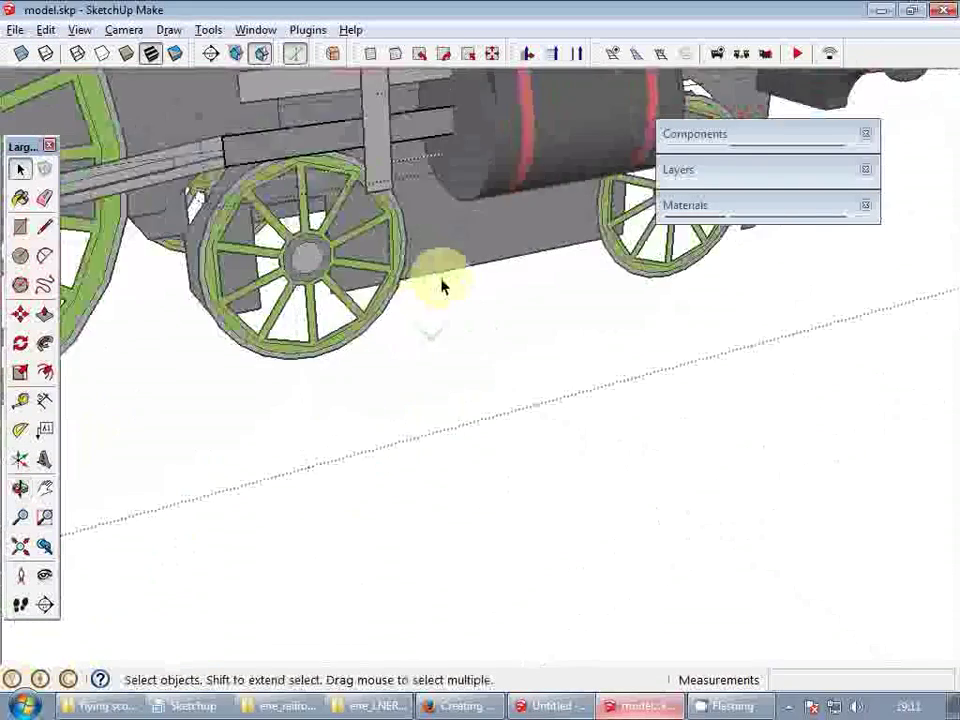
- Delete all guides from the locomotive model and save model.skp
{"action": "scroll", "coordinate": [438, 275], "scroll_direction": "down", "scroll_amount": 6}
{"action": "middle_click_drag", "start_coordinate": [388, 214], "coordinate": [540, 292], "text": "shift"}
{"action": "left_click", "coordinate": [45, 29]}
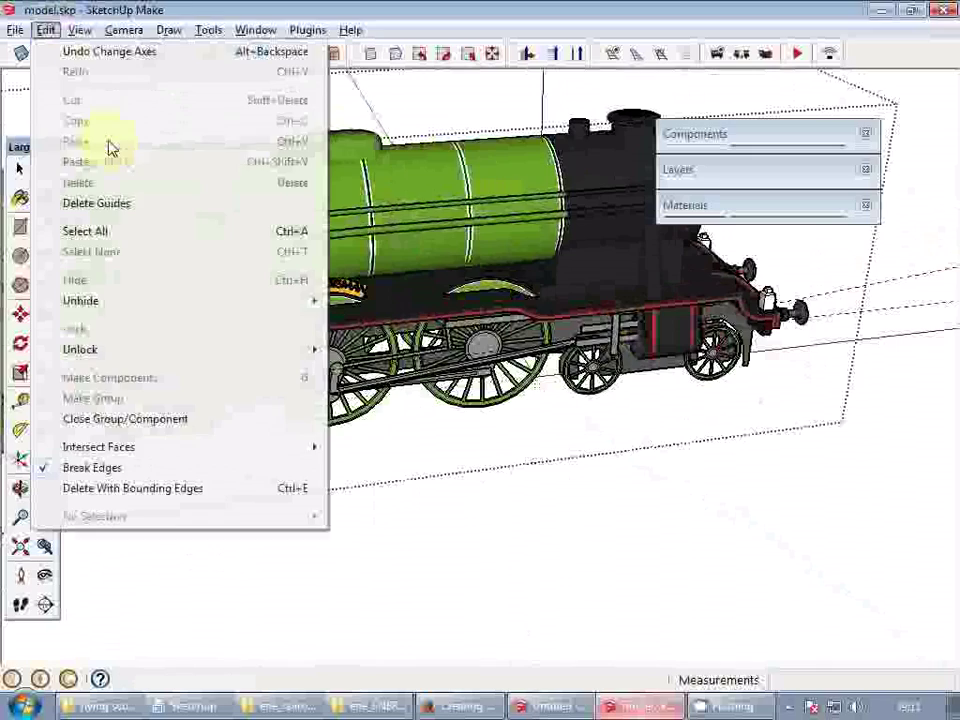
{"action": "left_click", "coordinate": [124, 203]}
{"action": "scroll", "coordinate": [648, 348], "scroll_direction": "up", "scroll_amount": 3}
{"action": "left_click_drag", "start_coordinate": [525, 341], "coordinate": [583, 366]}
{"action": "scroll", "coordinate": [594, 371], "scroll_direction": "up", "scroll_amount": 3}
{"action": "middle_click_drag", "start_coordinate": [594, 371], "coordinate": [536, 358]}
{"action": "scroll", "coordinate": [709, 375], "scroll_direction": "down", "scroll_amount": 4}
{"action": "left_click_drag", "start_coordinate": [536, 358], "coordinate": [654, 368]}
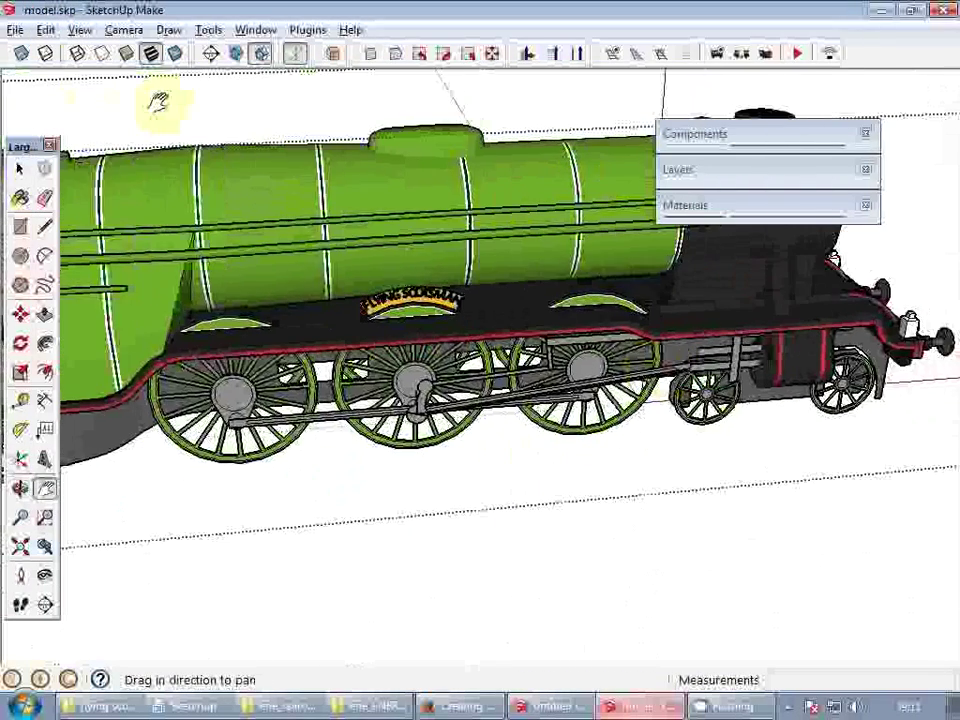
{"action": "left_click", "coordinate": [15, 29]}
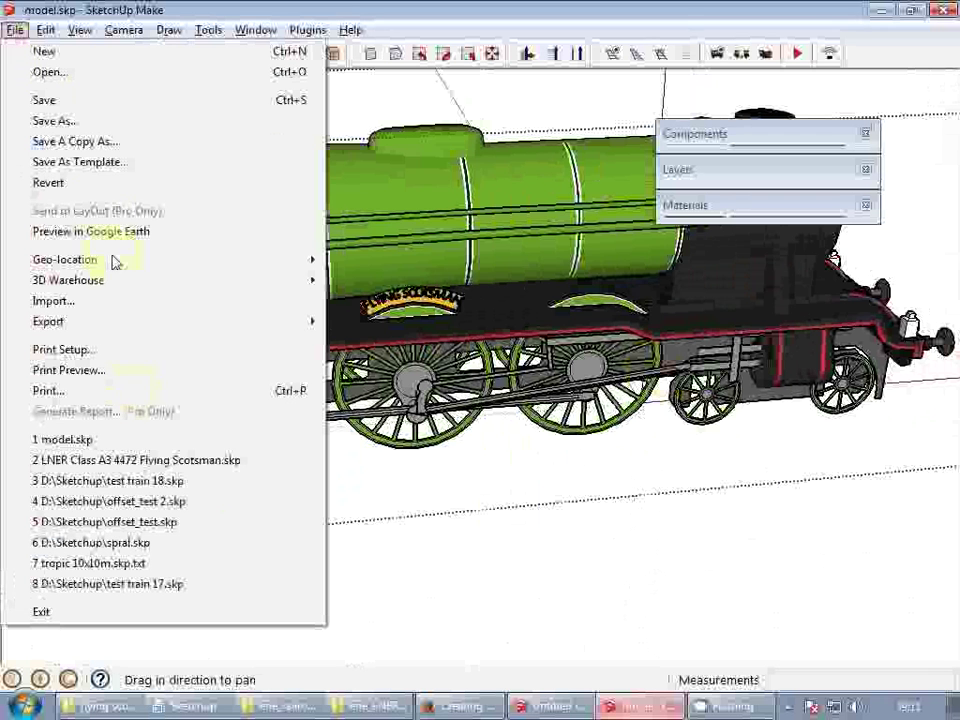
{"action": "left_click", "coordinate": [63, 100]}
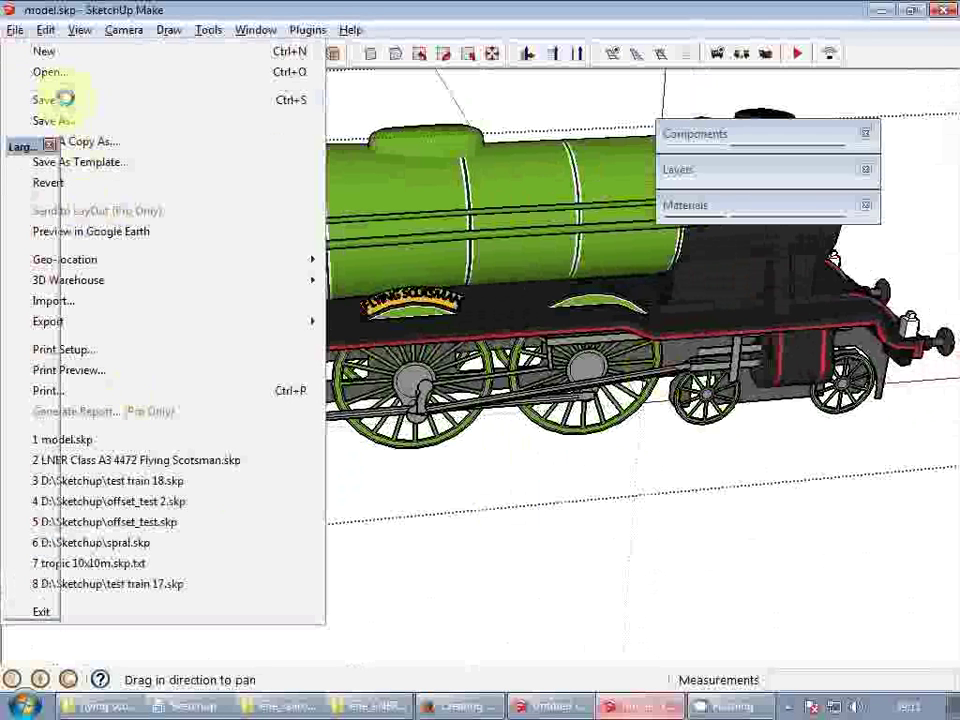
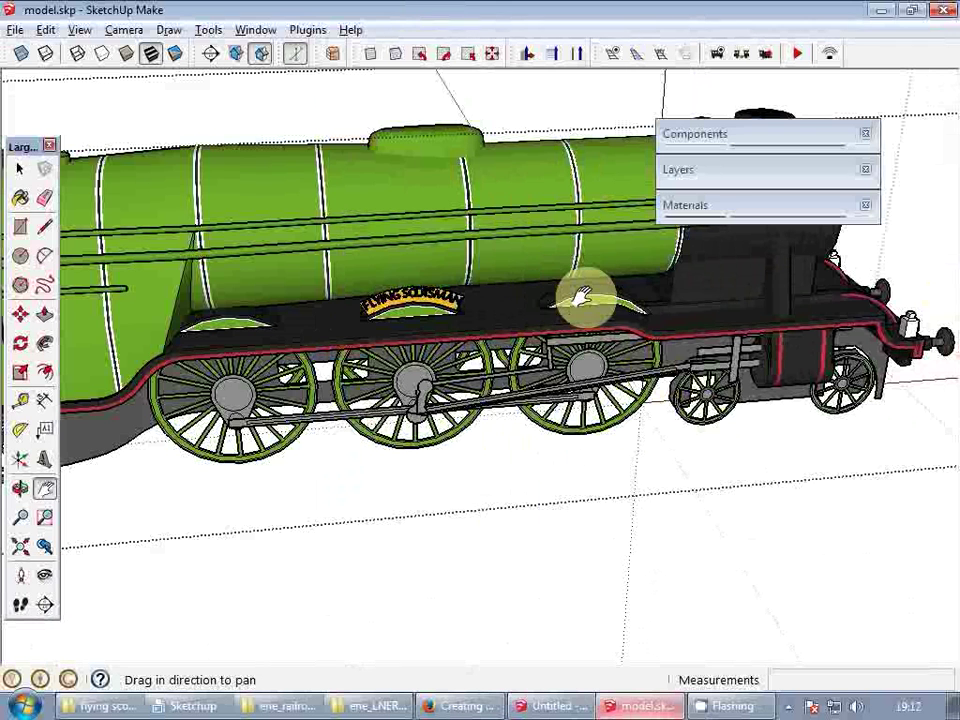
- Switch to the Untitled SketchUp window and start a new empty model, discarding the unsaved changes
{"action": "key", "text": "alt+Tab"}
{"action": "key", "text": "alt+Tab"}
{"action": "key", "text": "alt+Tab"}
{"action": "key", "text": "alt+Tab"}
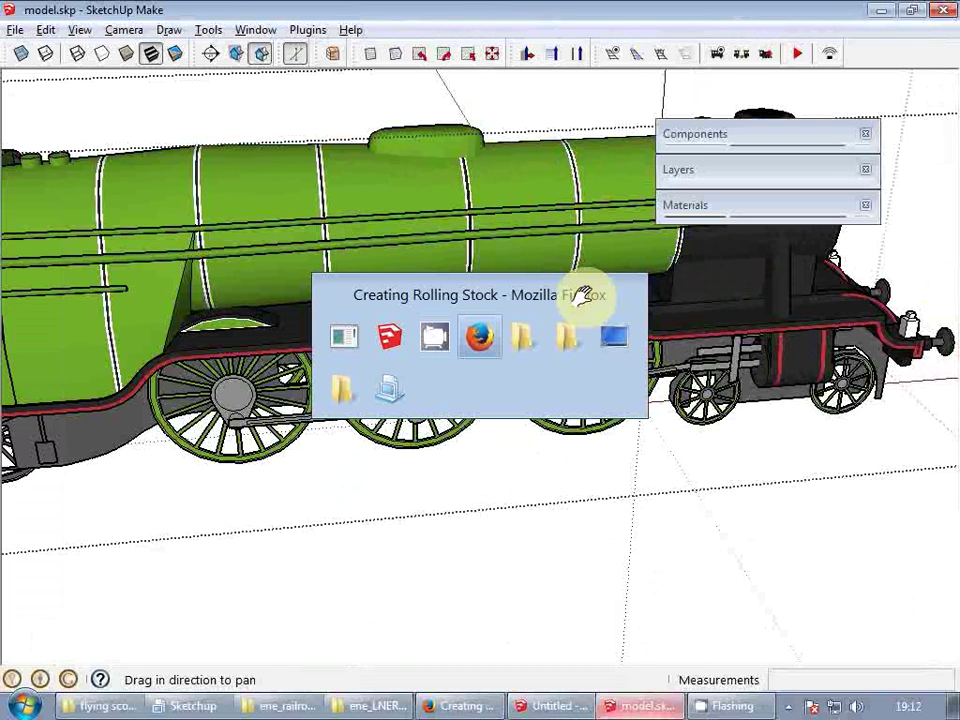
{"action": "key", "text": "alt+Tab"}
{"action": "key", "text": "alt+Tab"}
{"action": "key", "text": "alt+Tab"}
{"action": "key", "text": "alt+Tab"}
{"action": "key", "text": "alt+Tab"}
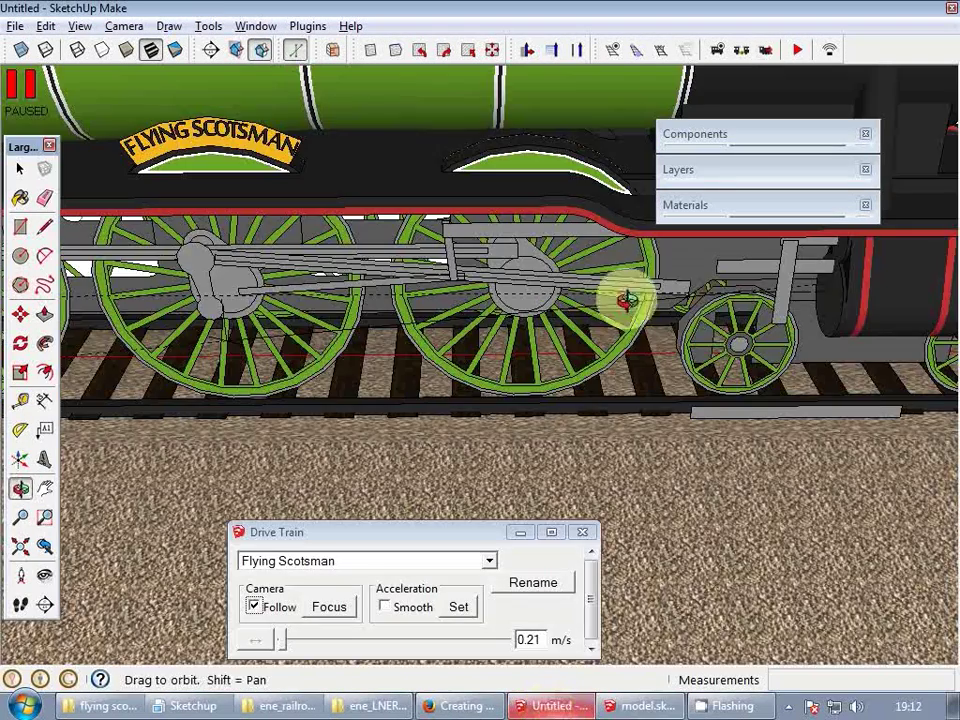
{"action": "key", "text": "space"}
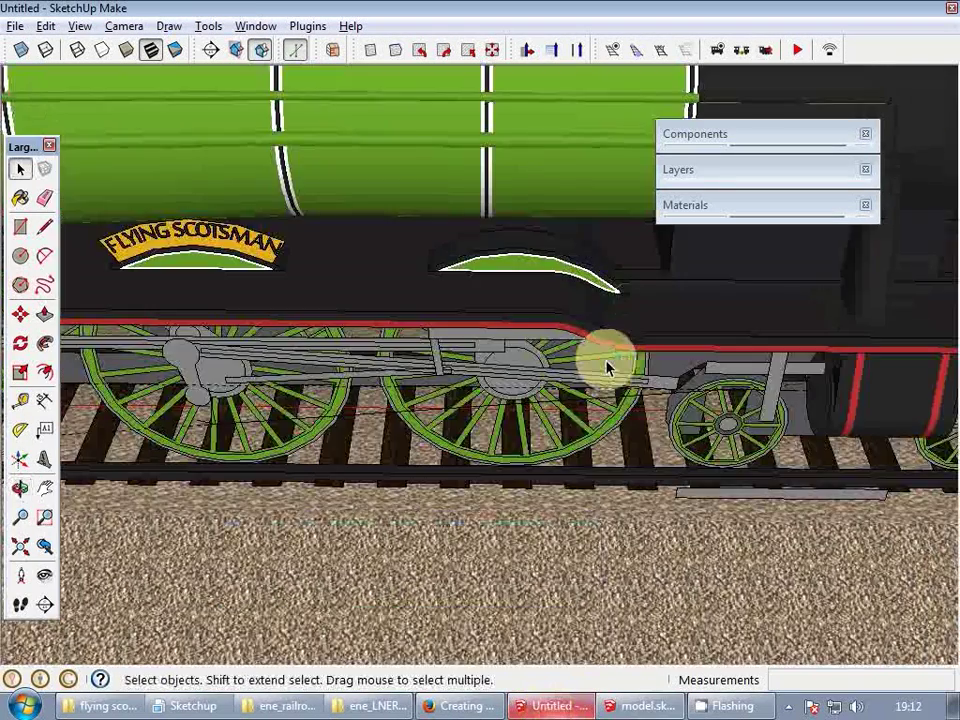
{"action": "scroll", "coordinate": [602, 364], "scroll_direction": "down", "scroll_amount": 5}
{"action": "key", "text": "ctrl+n"}
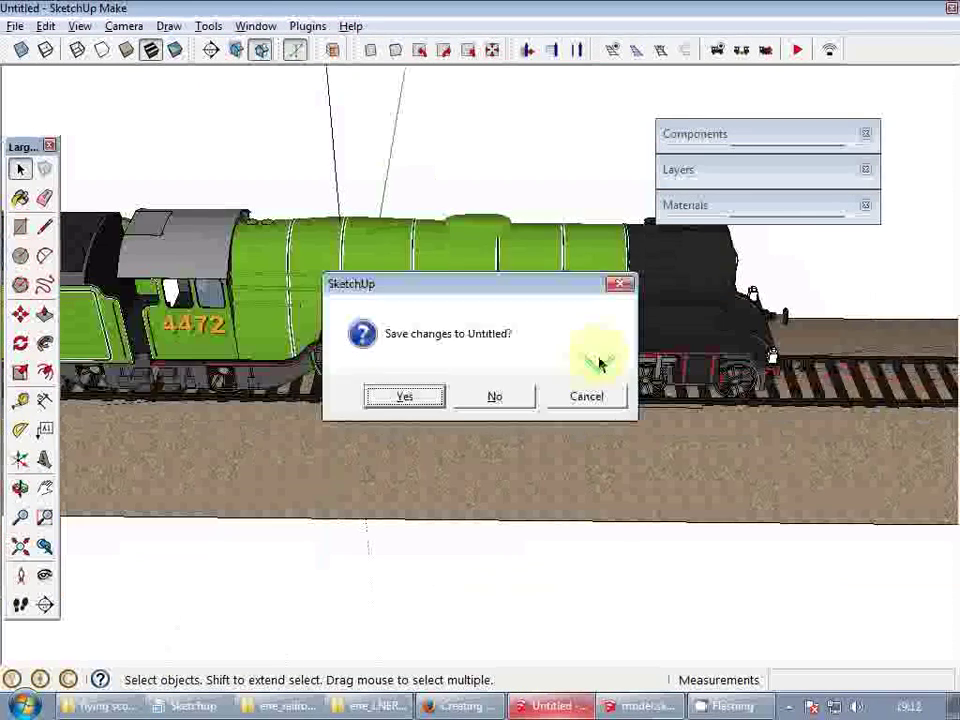
{"action": "left_click", "coordinate": [500, 397]}
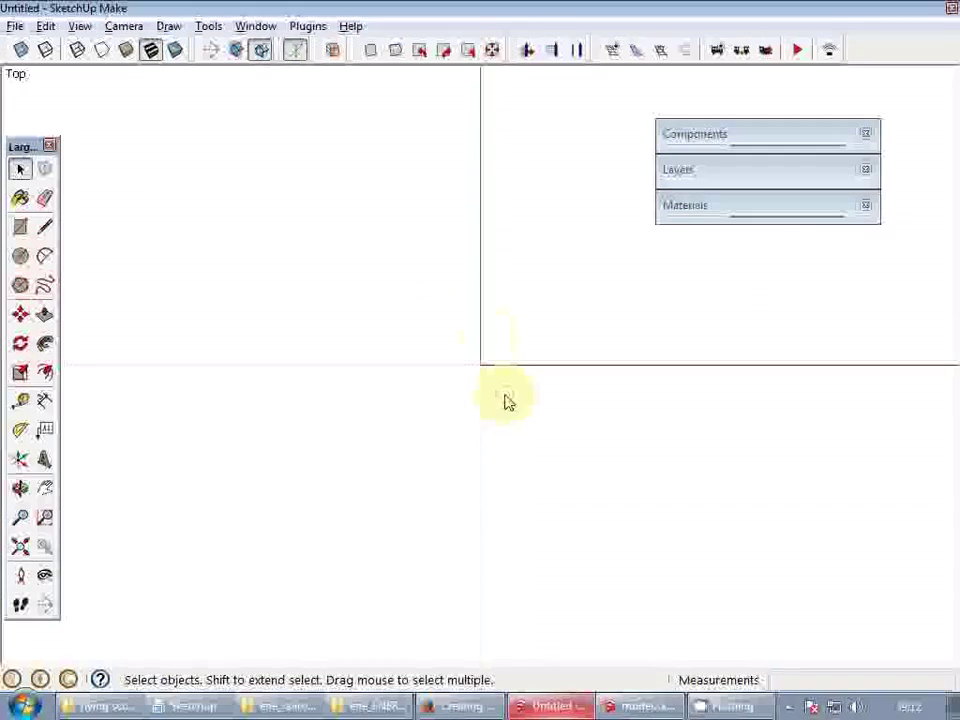
- Insert a Matching Straight track at the origin and place the Flying Scotsman from the rolling stock library on it
{"action": "left_click", "coordinate": [610, 52]}
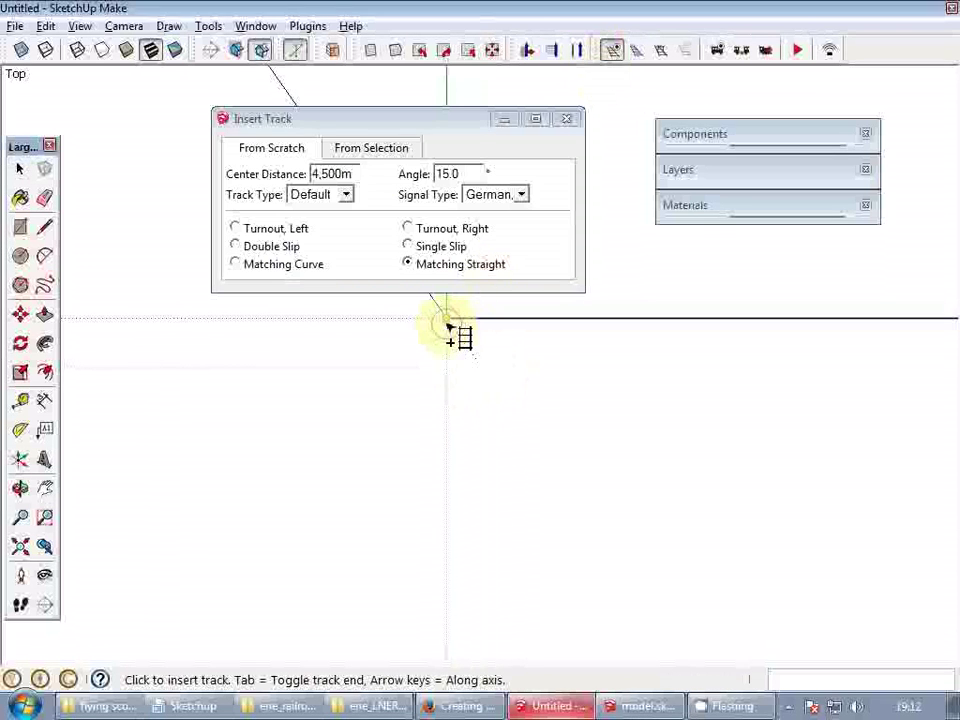
{"action": "left_click", "coordinate": [452, 334]}
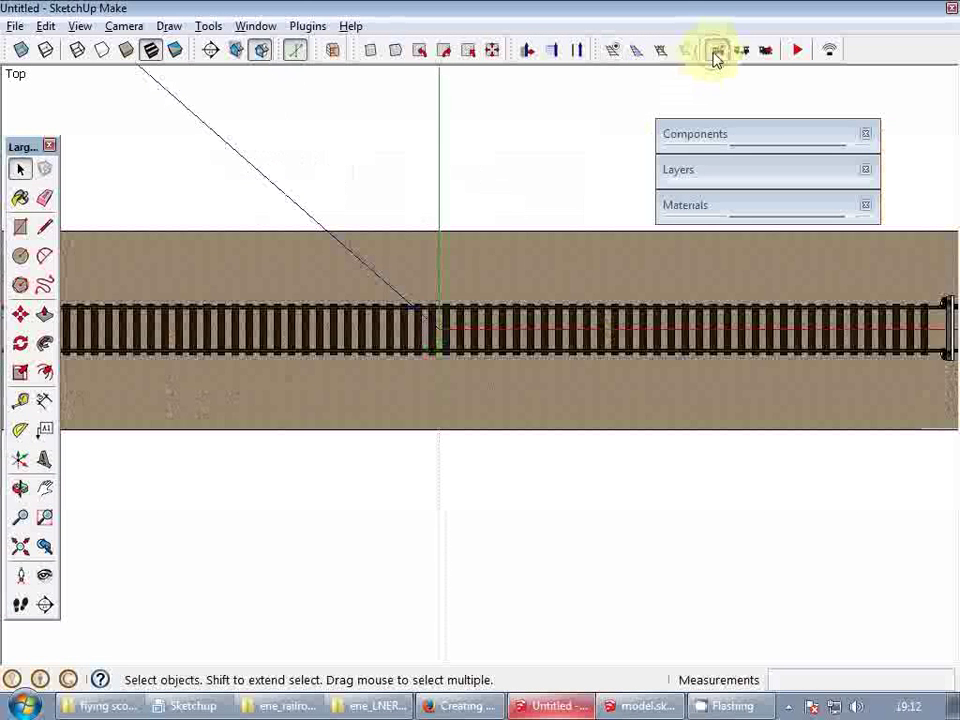
{"action": "left_click", "coordinate": [716, 52]}
{"action": "left_click", "coordinate": [326, 322]}
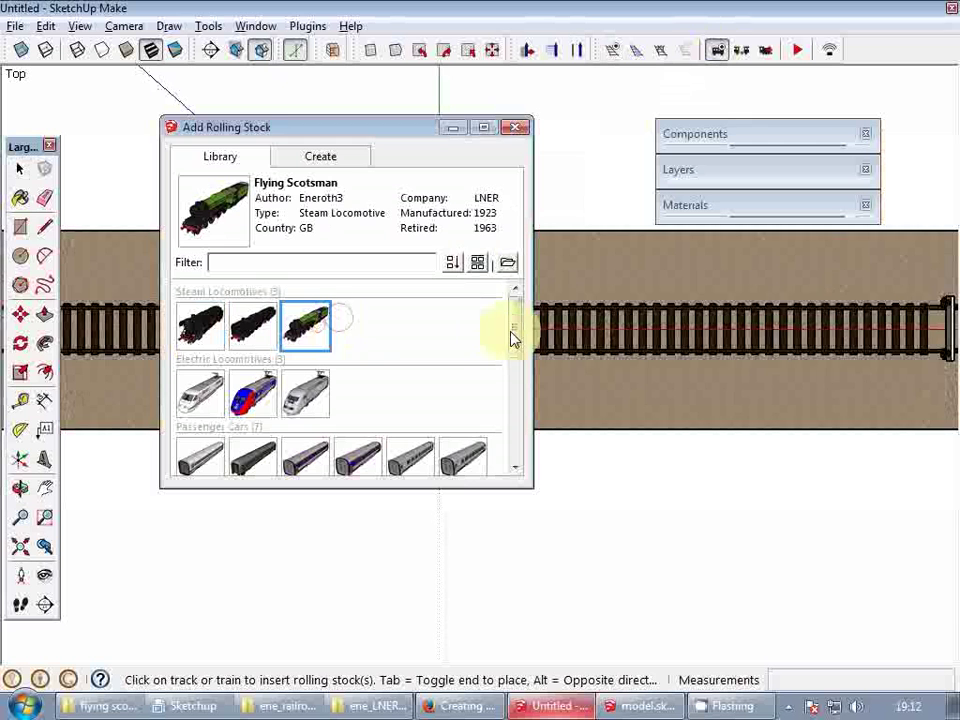
{"action": "scroll", "coordinate": [825, 339], "scroll_direction": "down", "scroll_amount": 3}
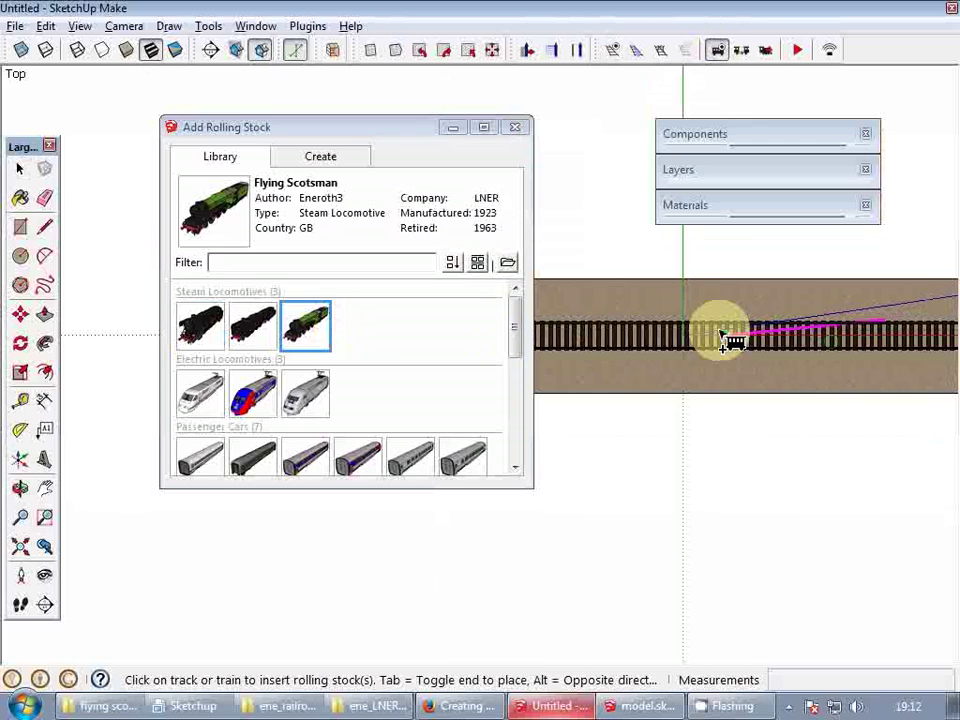
{"action": "left_click", "coordinate": [590, 342]}
{"action": "middle_click_drag", "start_coordinate": [579, 336], "coordinate": [213, 425]}
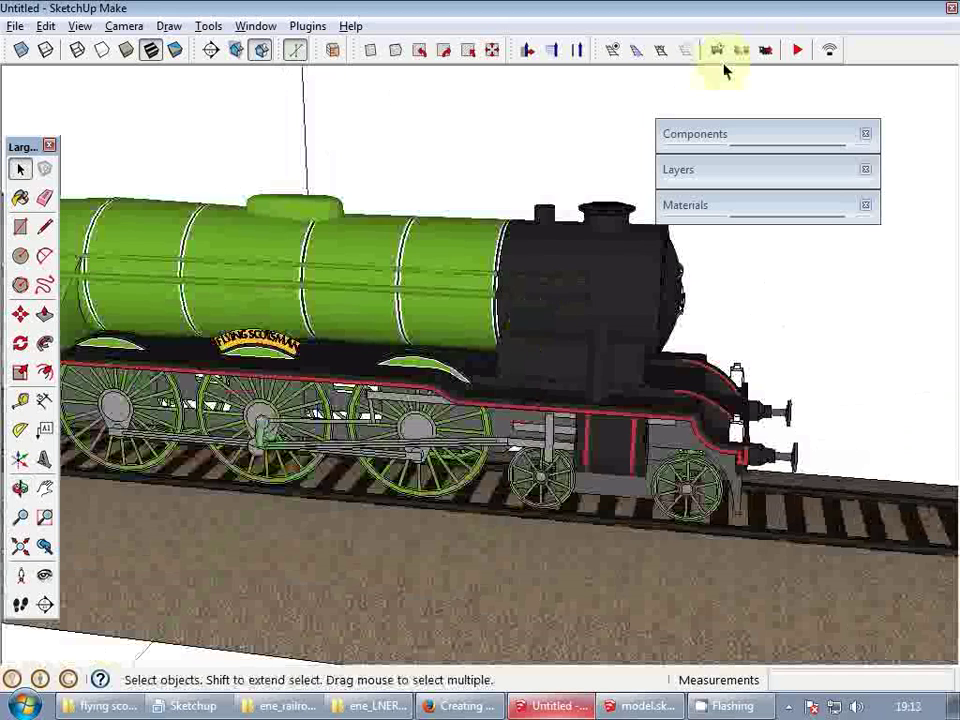
- Start the simulation and drive the Flying Scotsman slowly with the camera following to examine how the piston moves with the rods
{"action": "left_click", "coordinate": [792, 46]}
{"action": "left_click", "coordinate": [768, 49]}
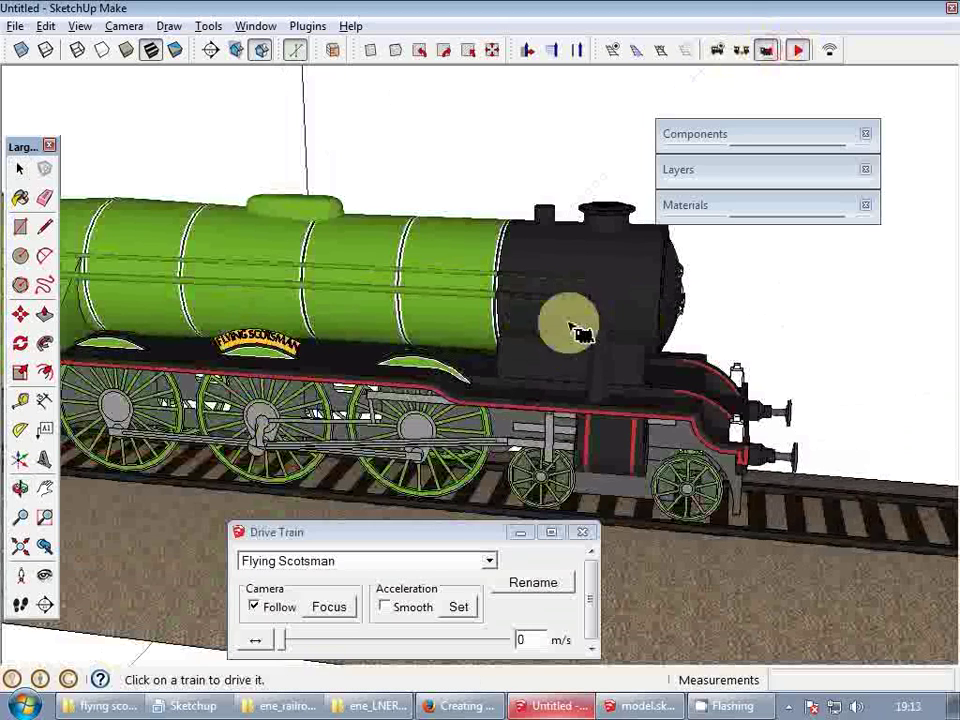
{"action": "mouse_move", "coordinate": [278, 639]}
{"action": "left_mouse_down"}
{"action": "mouse_move", "coordinate": [289, 638]}
{"action": "mouse_move", "coordinate": [282, 645]}
{"action": "left_mouse_up"}
{"action": "left_click", "coordinate": [350, 607]}
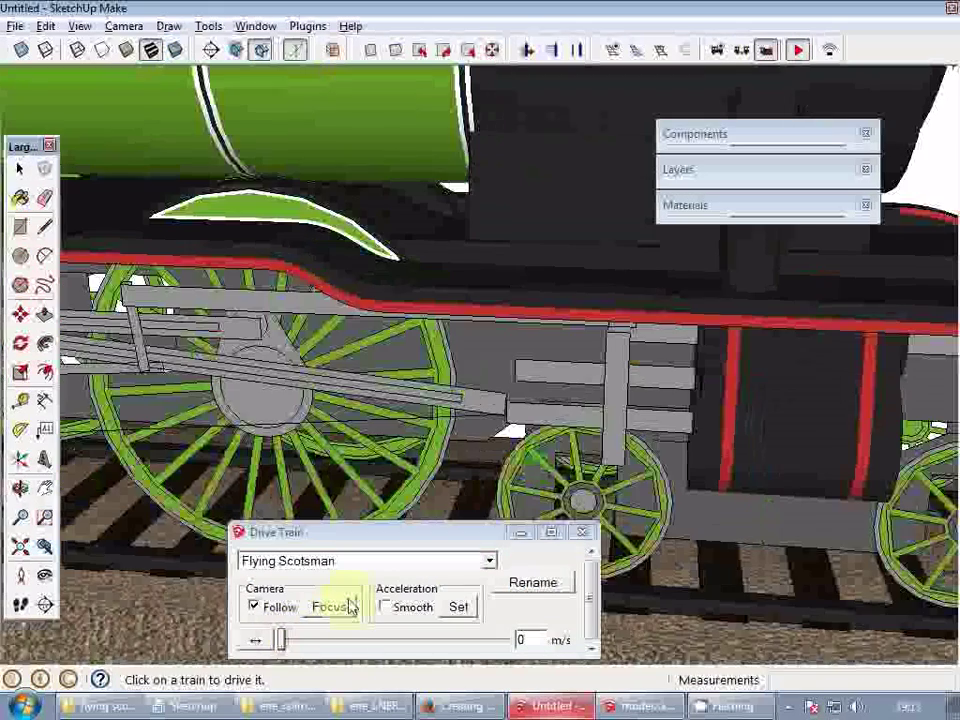
{"action": "mouse_move", "coordinate": [287, 645]}
{"action": "left_mouse_down"}
{"action": "mouse_move", "coordinate": [296, 643]}
{"action": "mouse_move", "coordinate": [281, 641]}
{"action": "left_mouse_up"}
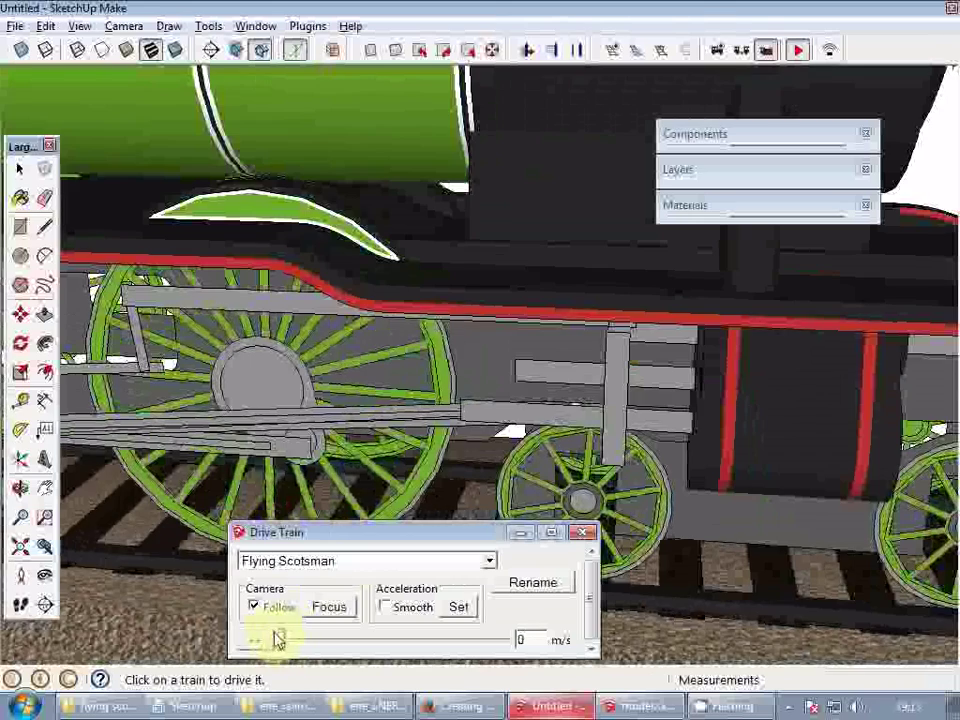
{"action": "scroll", "coordinate": [505, 300], "scroll_direction": "down", "scroll_amount": 5}
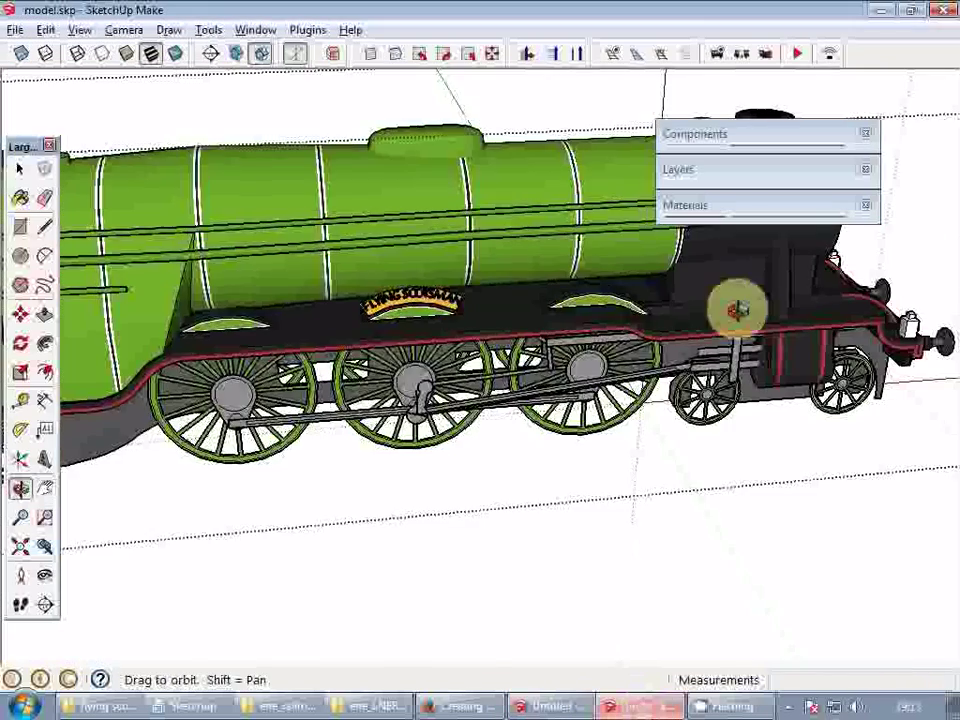
- Switch back to model.skp and reopen the piston group above the small front wheel for editing
{"action": "scroll", "coordinate": [705, 380], "scroll_direction": "up", "scroll_amount": 6}
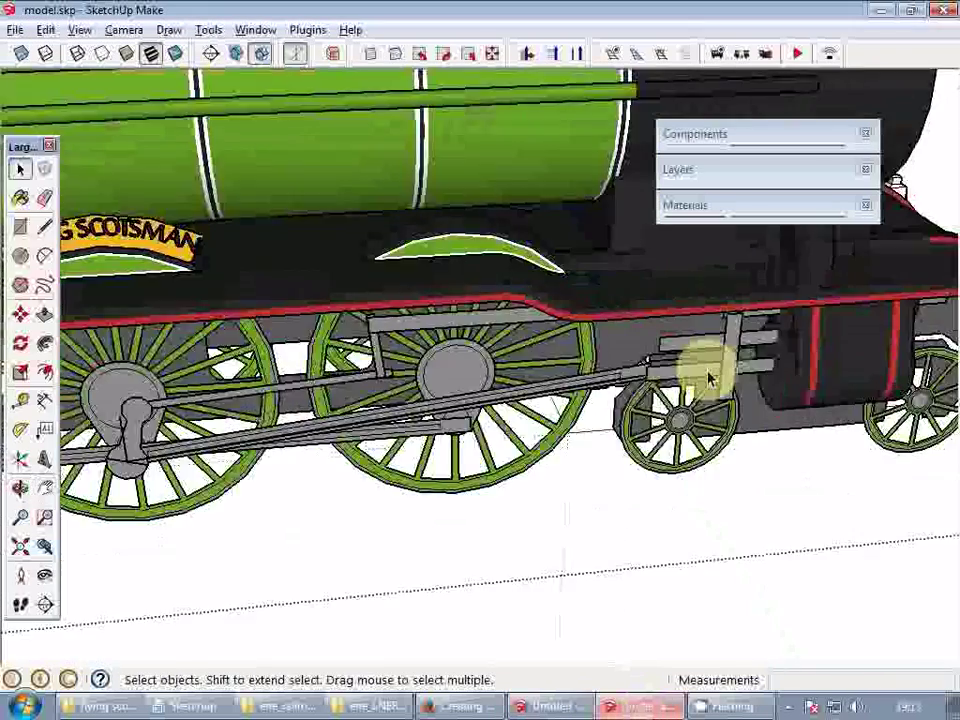
{"action": "scroll", "coordinate": [680, 370], "scroll_direction": "up", "scroll_amount": 1}
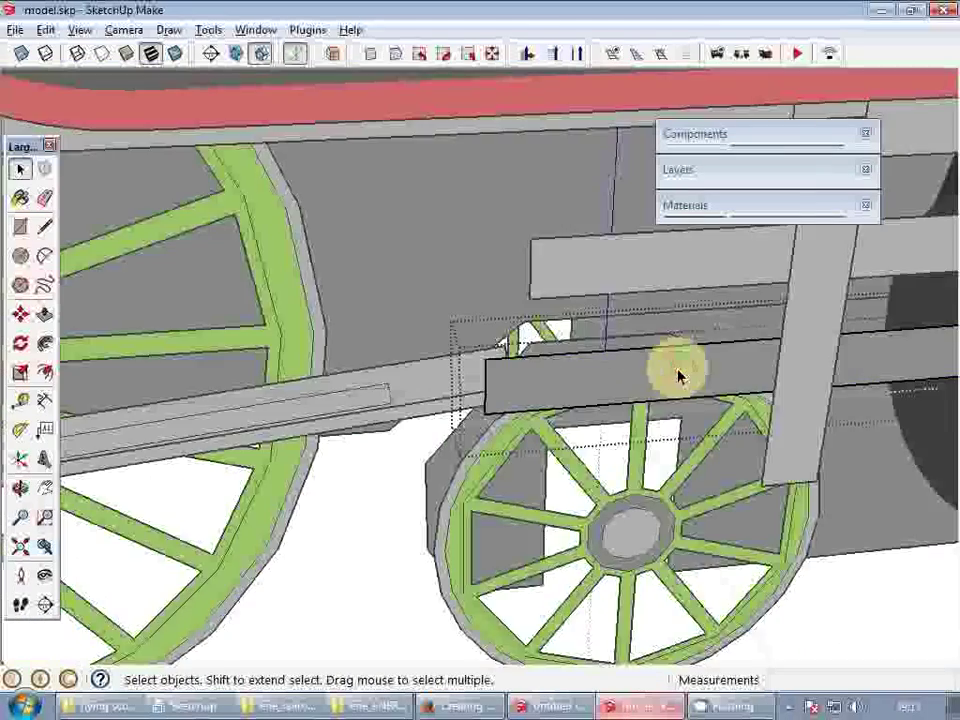
{"action": "scroll", "coordinate": [670, 374], "scroll_direction": "down", "scroll_amount": 2}
{"action": "scroll", "coordinate": [636, 340], "scroll_direction": "up", "scroll_amount": 2}
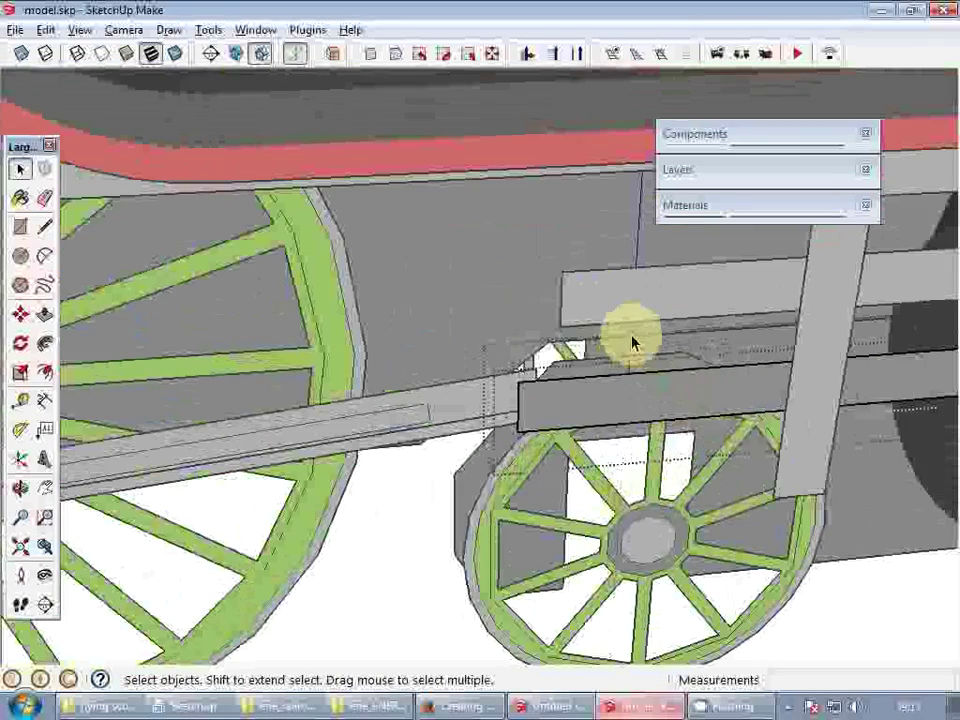
- Place the piston group's axes again with red running rearward along the piston toward the driving wheels and green pointing outward
{"action": "right_click", "coordinate": [662, 345]}
{"action": "left_click", "coordinate": [668, 347]}
{"action": "middle_click_drag", "start_coordinate": [574, 392], "coordinate": [900, 348]}
{"action": "left_click", "coordinate": [526, 358]}
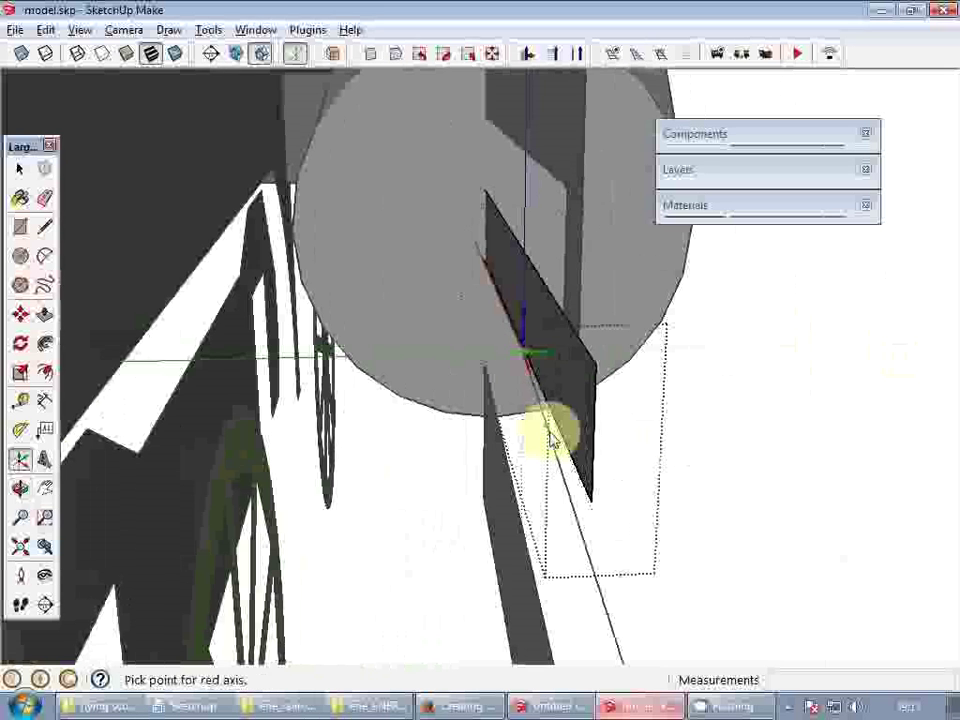
{"action": "middle_click_drag", "start_coordinate": [541, 395], "coordinate": [790, 370]}
{"action": "left_click", "coordinate": [679, 355]}
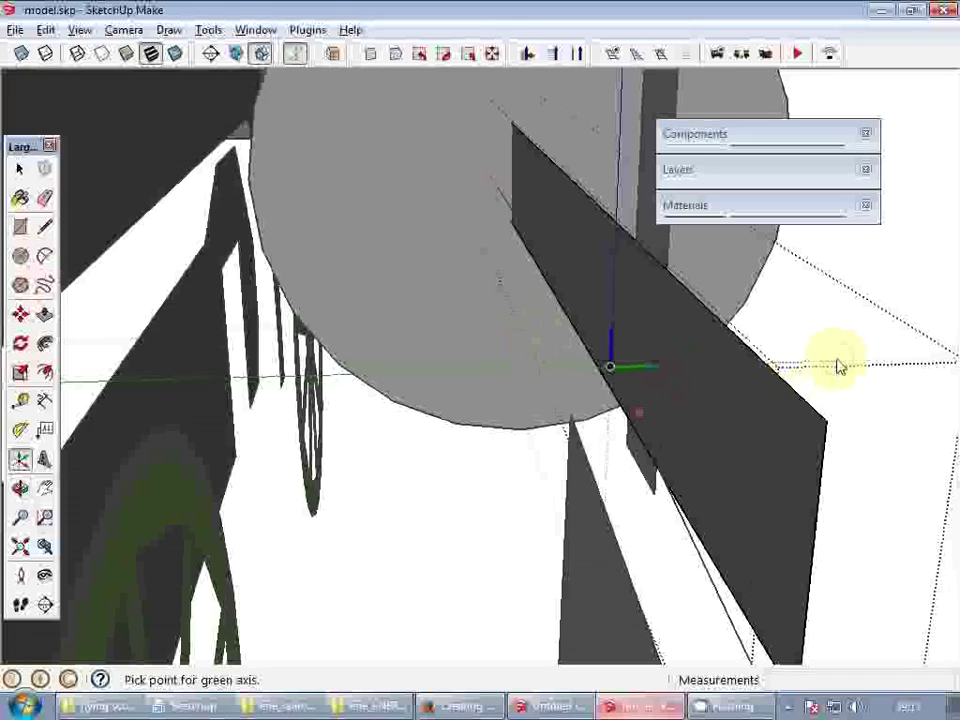
{"action": "middle_click_drag", "start_coordinate": [781, 358], "coordinate": [403, 311]}
{"action": "scroll", "coordinate": [402, 312], "scroll_direction": "down", "scroll_amount": 9}
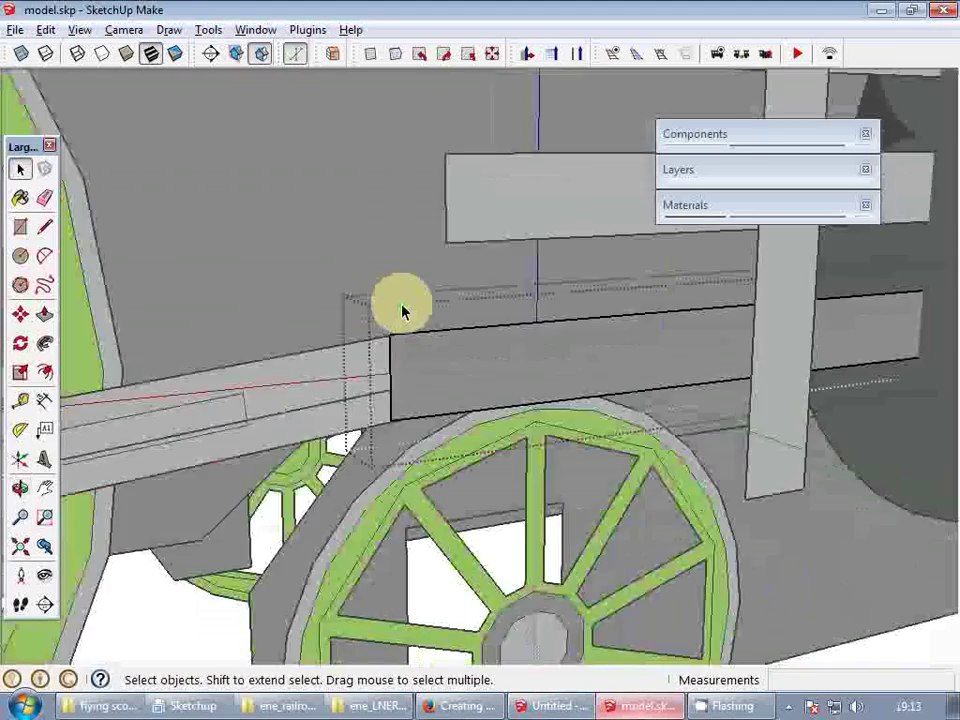
{"action": "scroll", "coordinate": [585, 343], "scroll_direction": "down", "scroll_amount": 3}
{"action": "scroll", "coordinate": [482, 274], "scroll_direction": "up", "scroll_amount": 4}
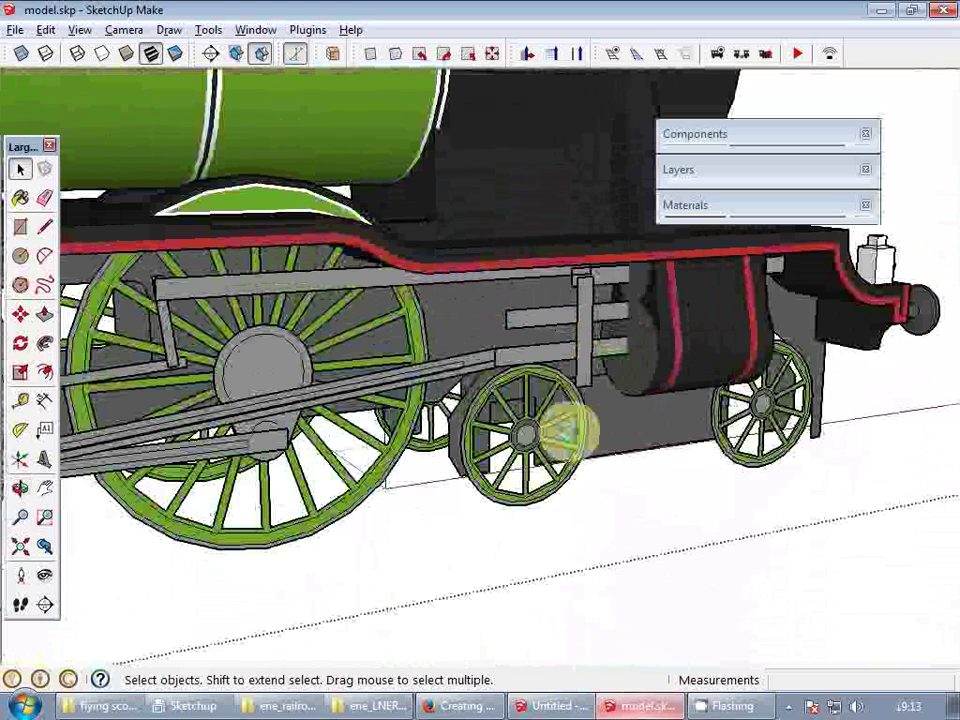
- In the Untitled test window, start a new model without saving and insert a Matching Straight track at the origin
{"action": "key", "text": "alt+Tab"}
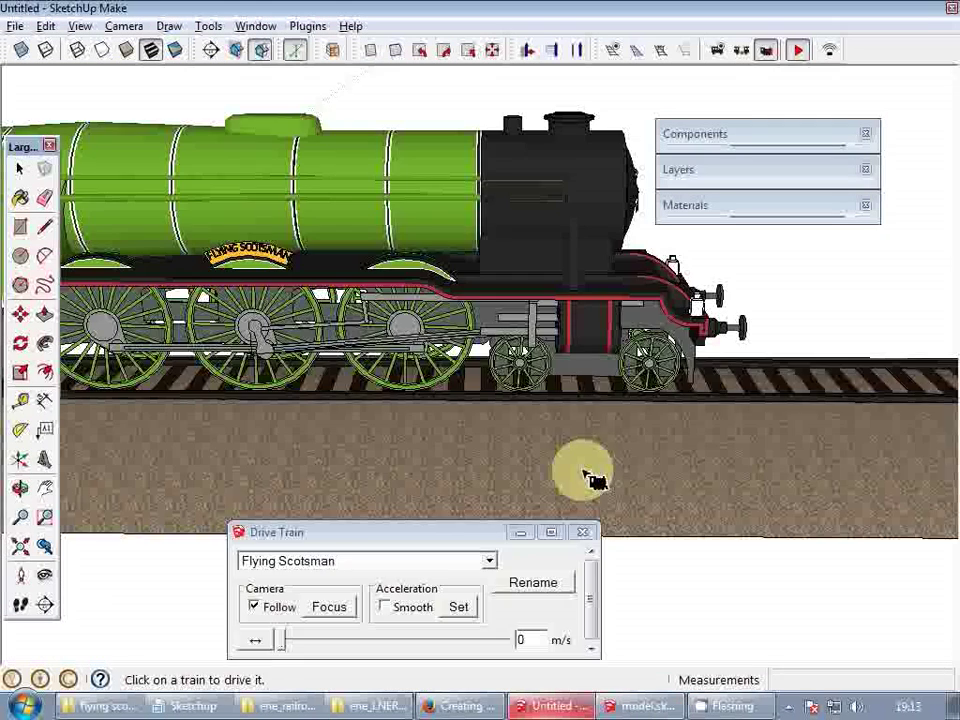
{"action": "scroll", "coordinate": [610, 436], "scroll_direction": "down", "scroll_amount": 7}
{"action": "key", "text": "space"}
{"action": "key", "text": "ctrl+n"}
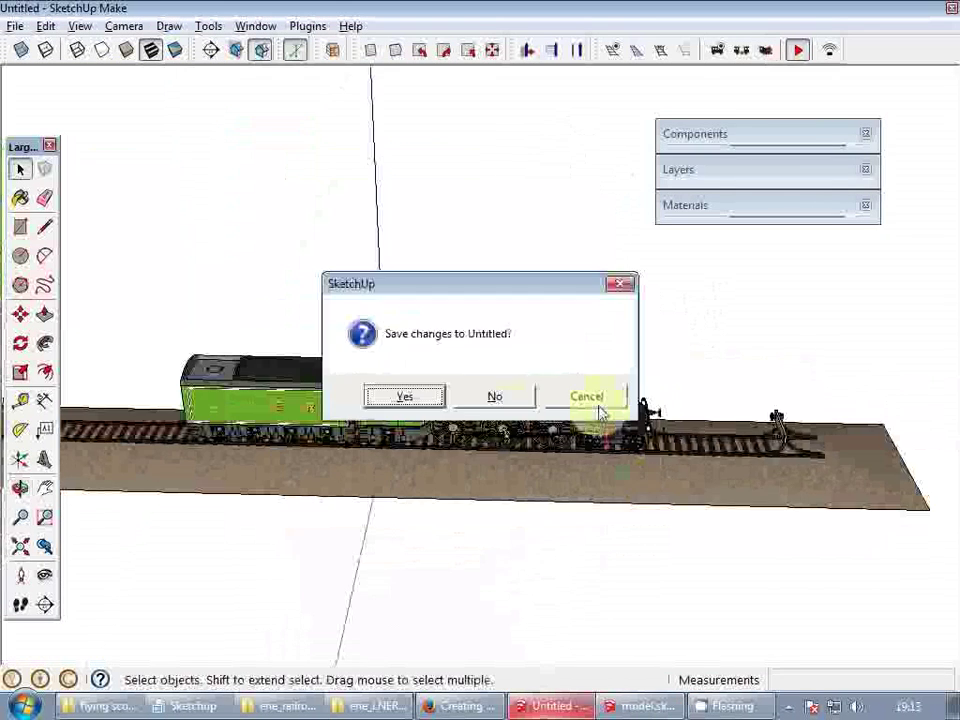
{"action": "left_click", "coordinate": [508, 406]}
{"action": "left_click", "coordinate": [612, 52]}
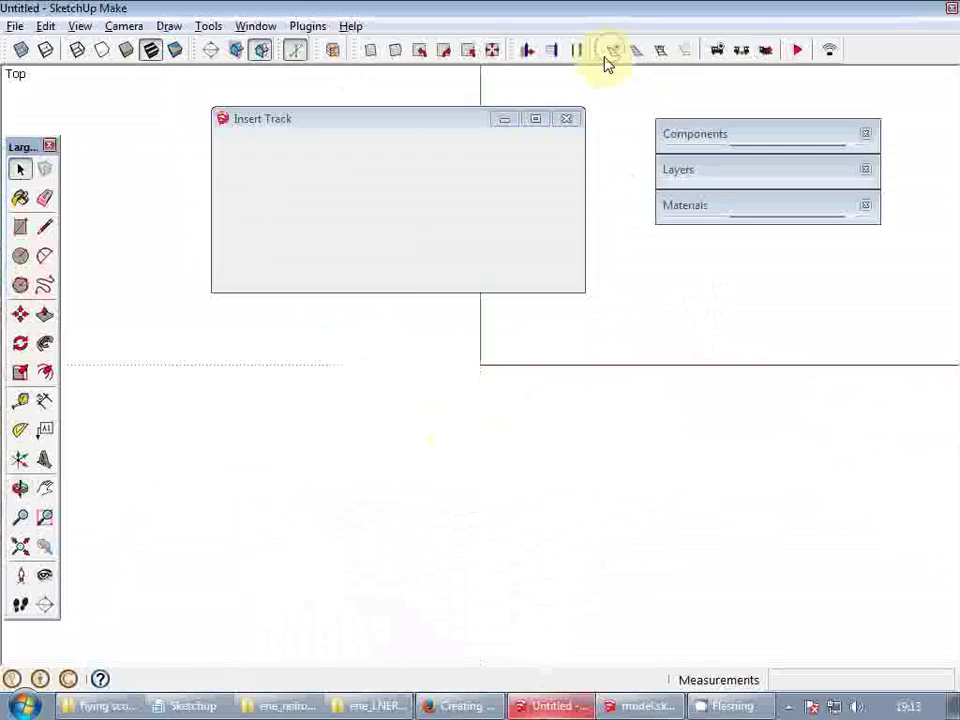
{"action": "left_click", "coordinate": [479, 374]}
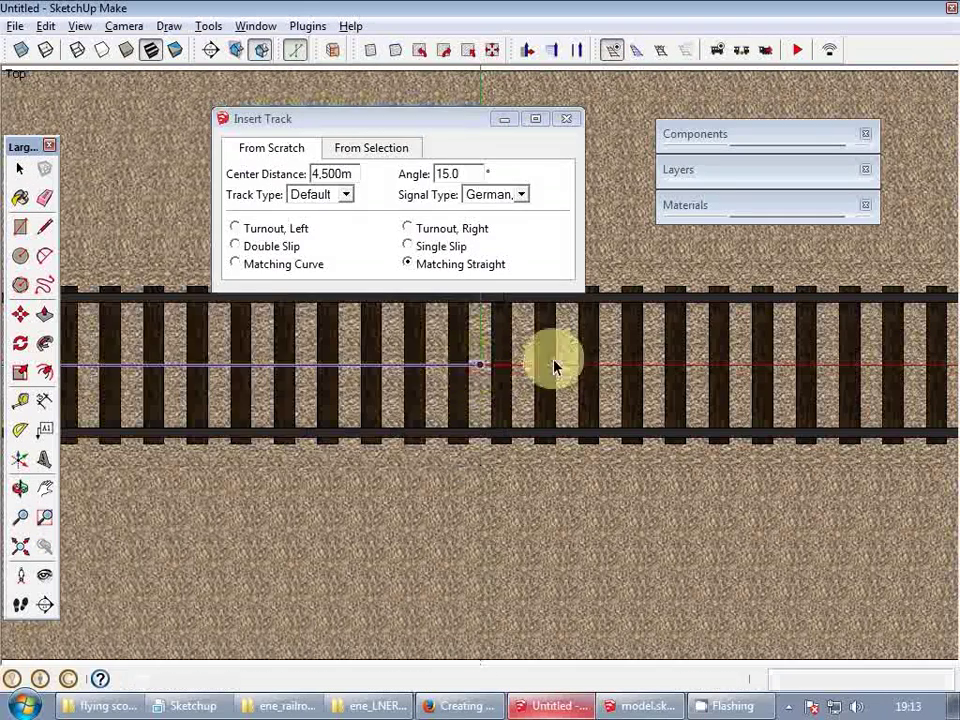
- Place the Flying Scotsman from the rolling stock library on the new track
{"action": "key", "text": "space"}
{"action": "left_click", "coordinate": [717, 50]}
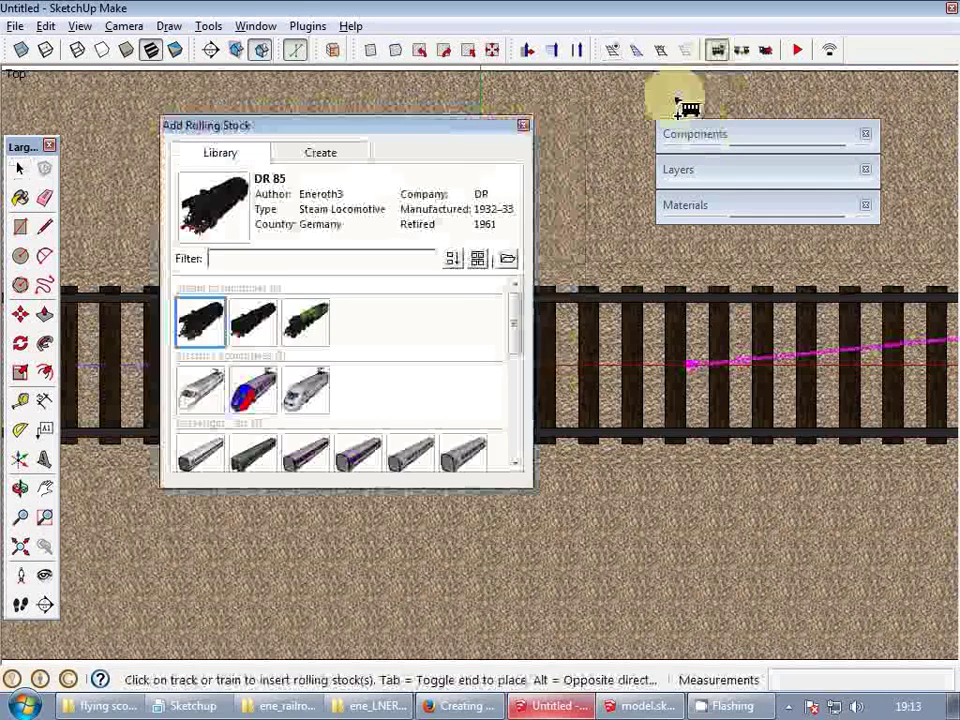
{"action": "left_click", "coordinate": [305, 320]}
{"action": "middle_click_drag", "start_coordinate": [789, 386], "coordinate": [596, 450]}
{"action": "left_click", "coordinate": [597, 450]}
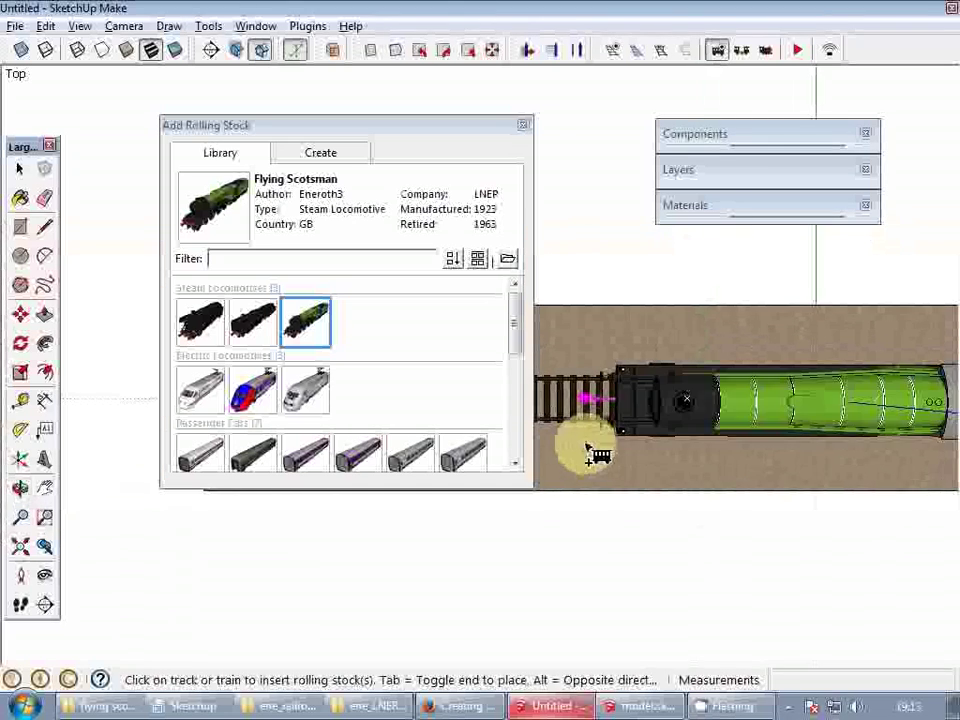
{"action": "key", "text": "space"}
- Drive the Flying Scotsman at about 0.41 m/s with the camera following, examine the piston's motion, and stop the train
{"action": "middle_click_drag", "start_coordinate": [776, 422], "coordinate": [170, 289]}
{"action": "scroll", "coordinate": [369, 379], "scroll_direction": "up", "scroll_amount": 5}
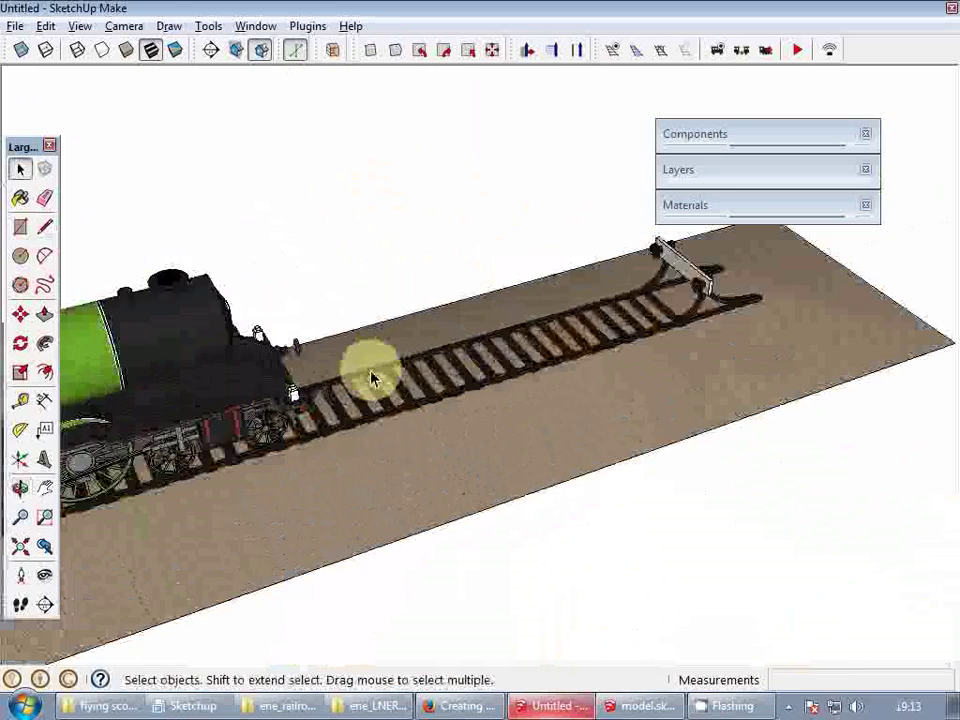
{"action": "left_click", "coordinate": [768, 52]}
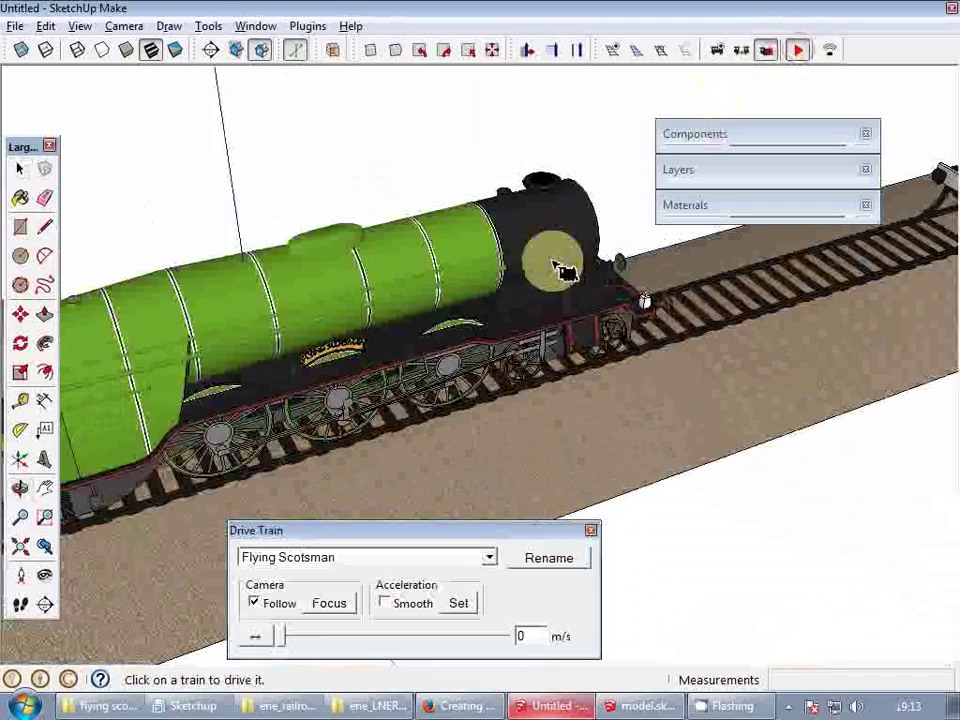
{"action": "left_click", "coordinate": [282, 636]}
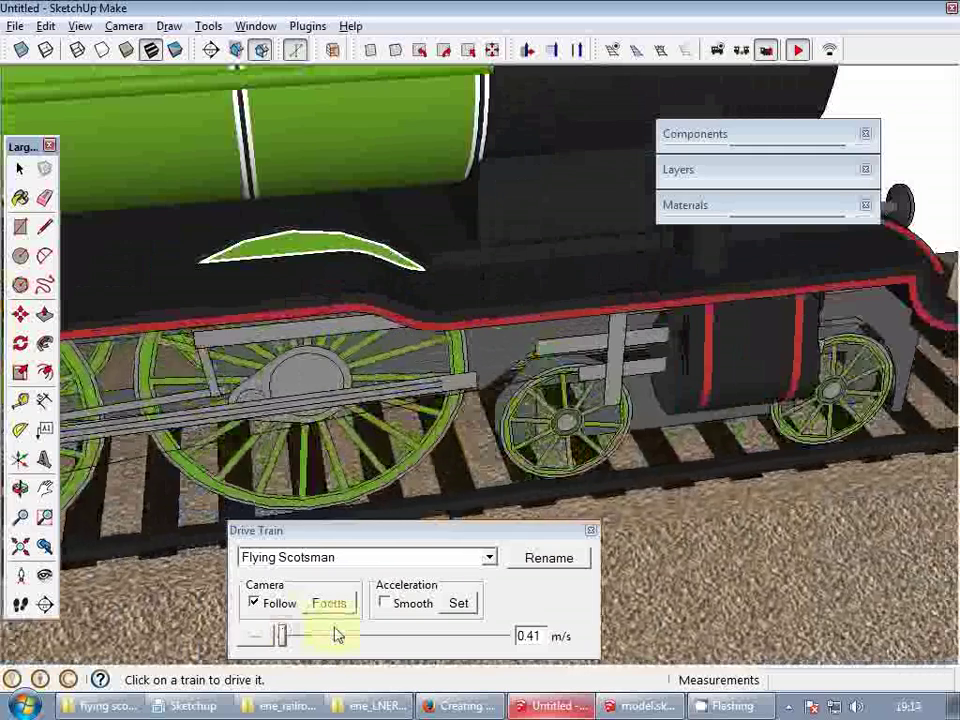
{"action": "left_click", "coordinate": [281, 636]}
{"action": "left_click", "coordinate": [540, 321]}
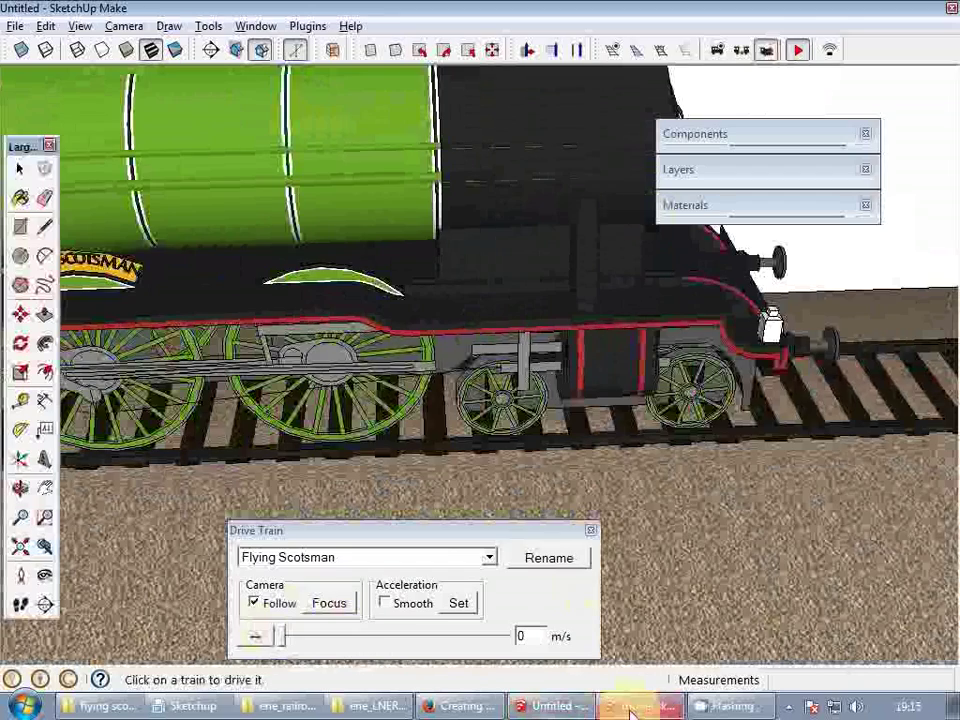
- Switch back to model.skp and open the piston group above the small front wheel for editing
{"action": "left_click", "coordinate": [630, 711]}
{"action": "middle_click_drag", "start_coordinate": [636, 420], "coordinate": [521, 374]}
{"action": "left_click", "coordinate": [520, 374]}
{"action": "scroll", "coordinate": [519, 374], "scroll_direction": "up", "scroll_amount": 3}
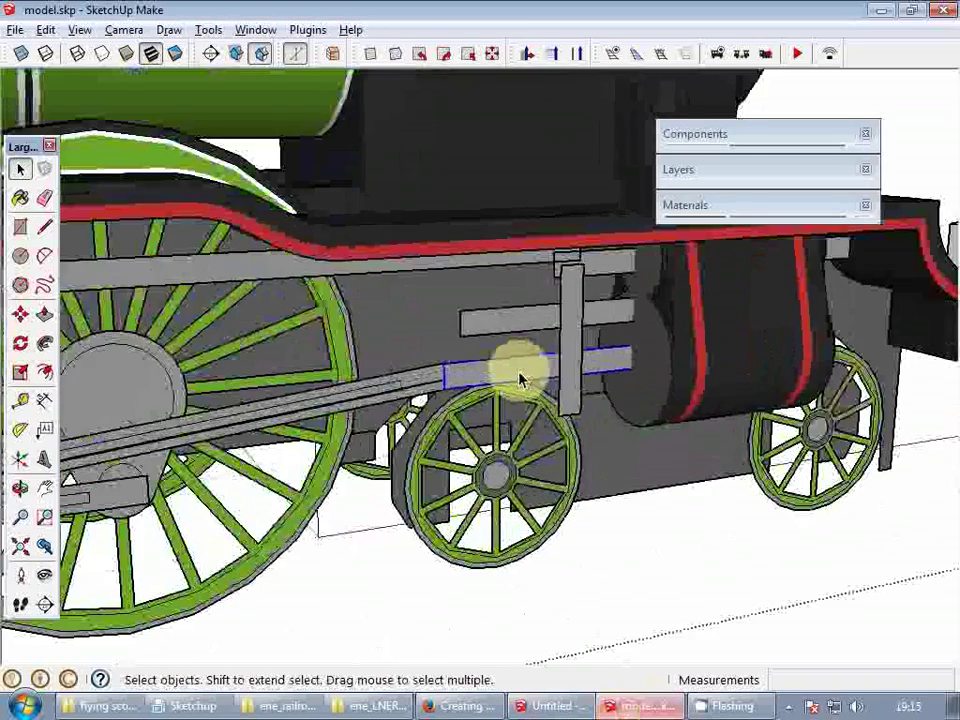
{"action": "scroll", "coordinate": [524, 378], "scroll_direction": "up", "scroll_amount": 3}
{"action": "scroll", "coordinate": [328, 396], "scroll_direction": "up", "scroll_amount": 2}
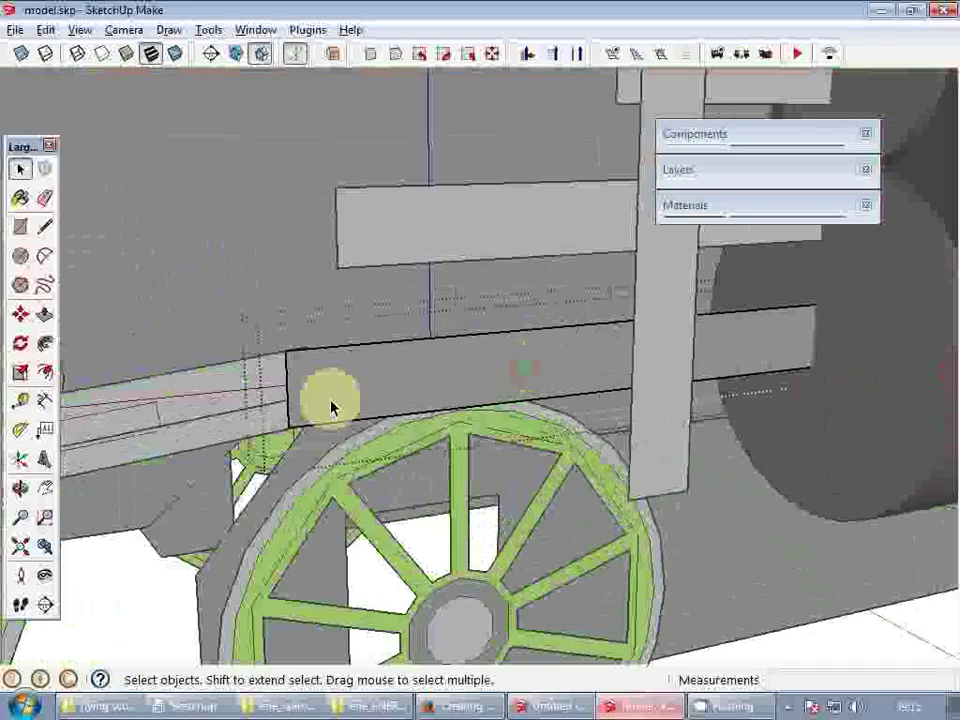
- Place the piston group's axes again at the same origin, with red running forward along the piston and green pointing inward
{"action": "right_click", "coordinate": [252, 389]}
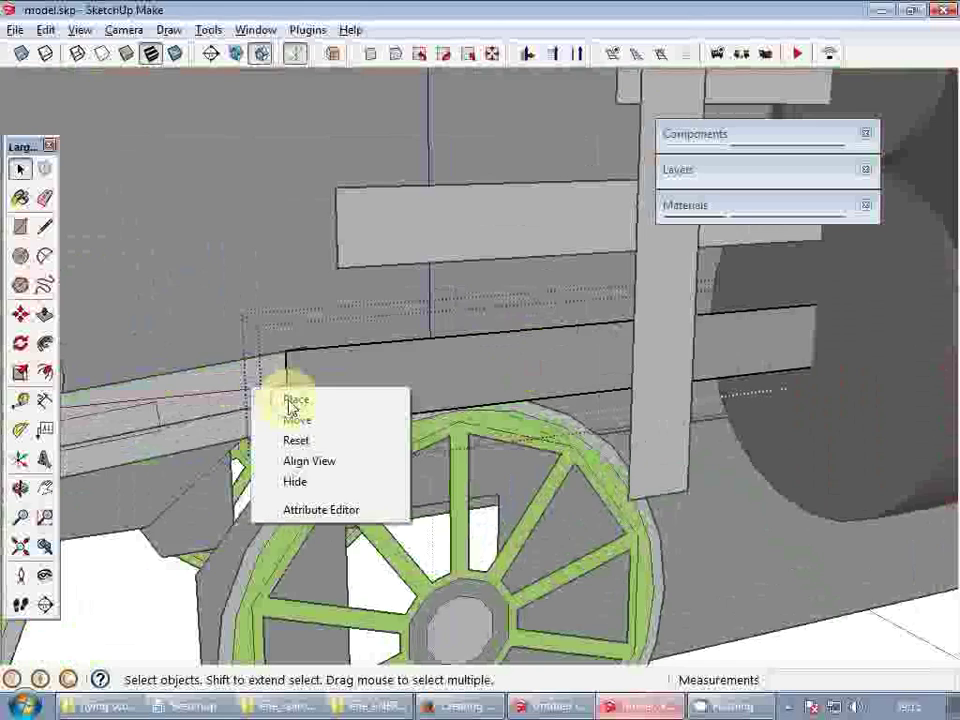
{"action": "left_click", "coordinate": [289, 402]}
{"action": "middle_click_drag", "start_coordinate": [289, 403], "coordinate": [953, 422]}
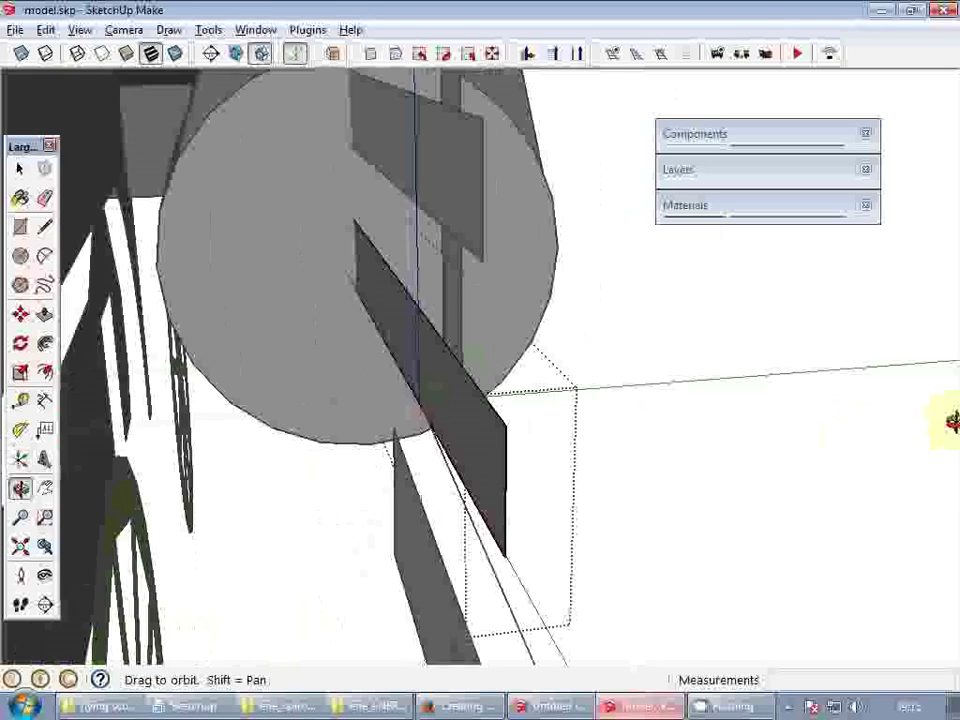
{"action": "left_click", "coordinate": [418, 405]}
{"action": "middle_click_drag", "start_coordinate": [398, 369], "coordinate": [434, 380]}
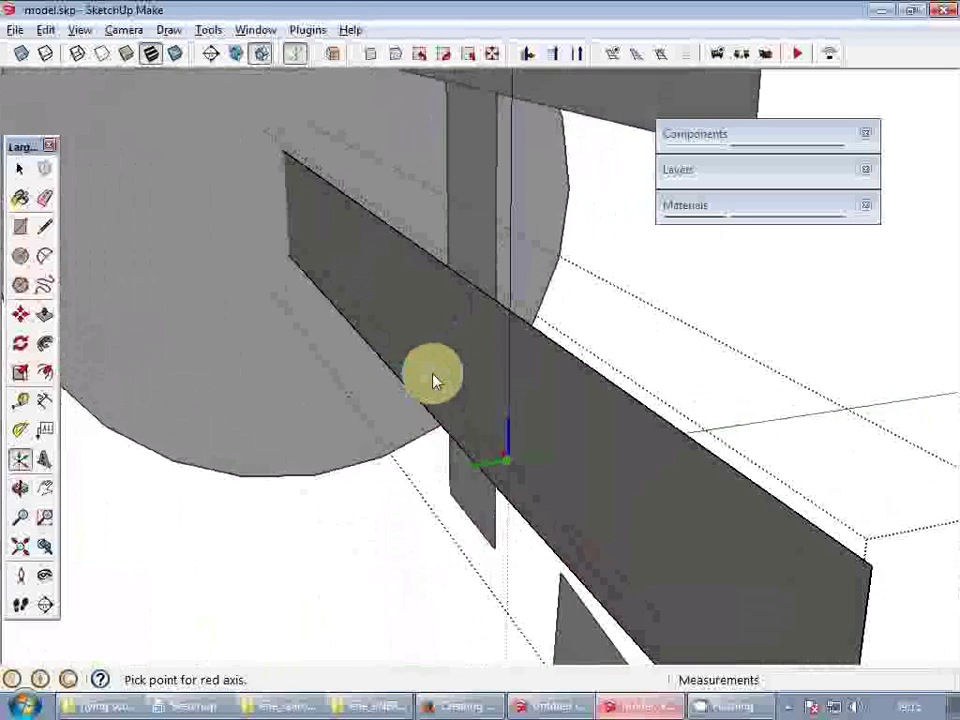
{"action": "left_click", "coordinate": [422, 474]}
{"action": "middle_click_drag", "start_coordinate": [513, 412], "coordinate": [216, 403]}
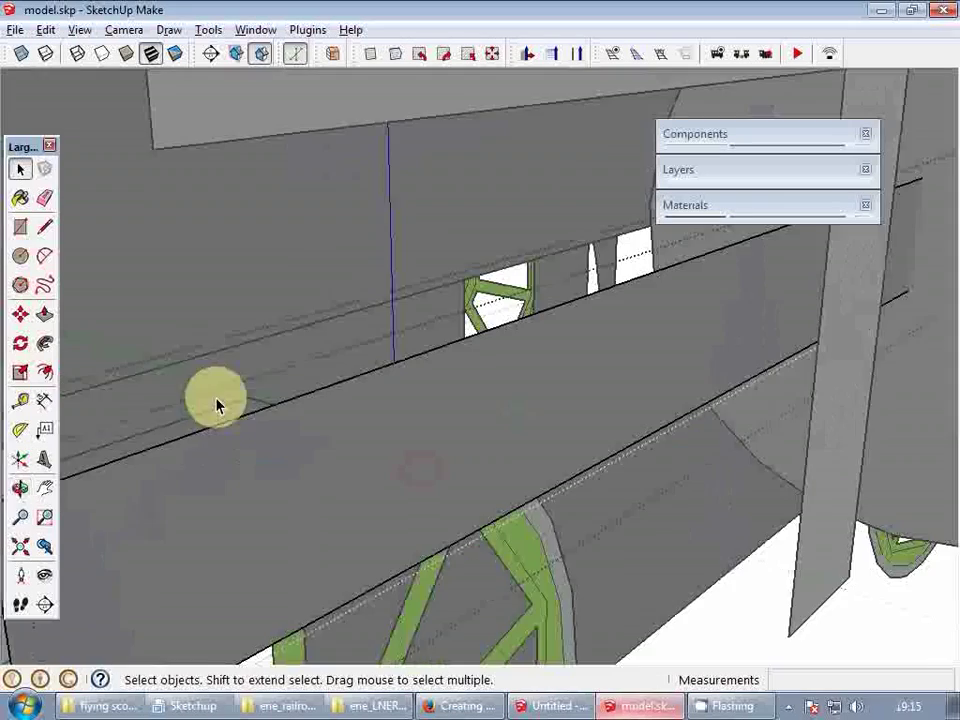
- Rename the piston group's attribute key vector_to_start to vector_to_start_position and apply the change
{"action": "scroll", "coordinate": [444, 376], "scroll_direction": "down", "scroll_amount": 3}
{"action": "scroll", "coordinate": [445, 375], "scroll_direction": "down", "scroll_amount": 4}
{"action": "left_click", "coordinate": [454, 377]}
{"action": "right_click", "coordinate": [455, 374]}
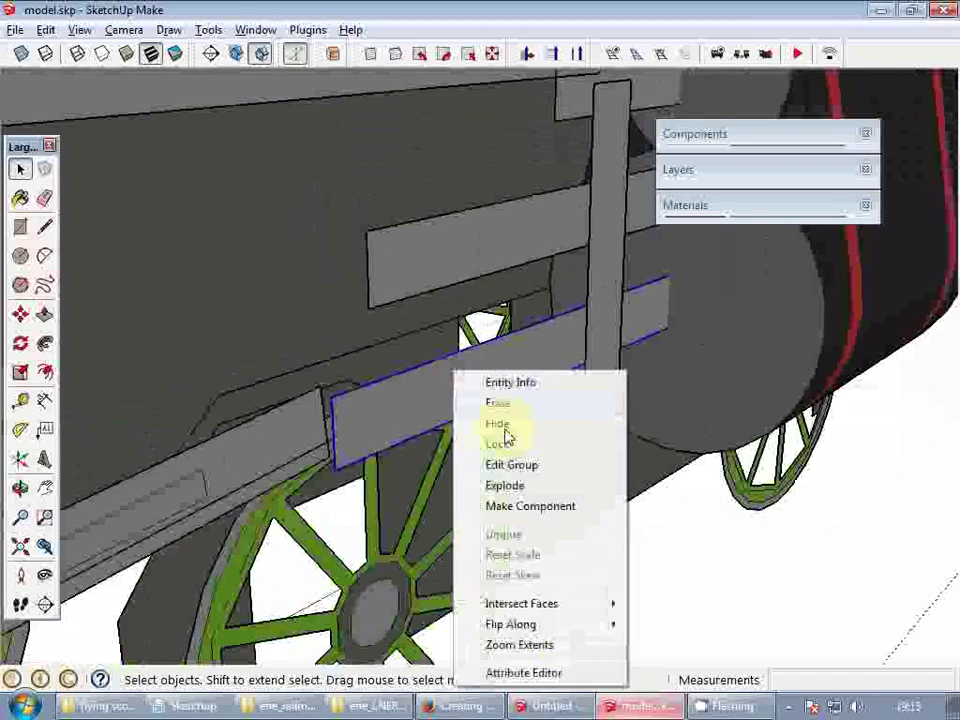
{"action": "left_click", "coordinate": [523, 673]}
{"action": "scroll", "coordinate": [575, 490], "scroll_direction": "down", "scroll_amount": 3}
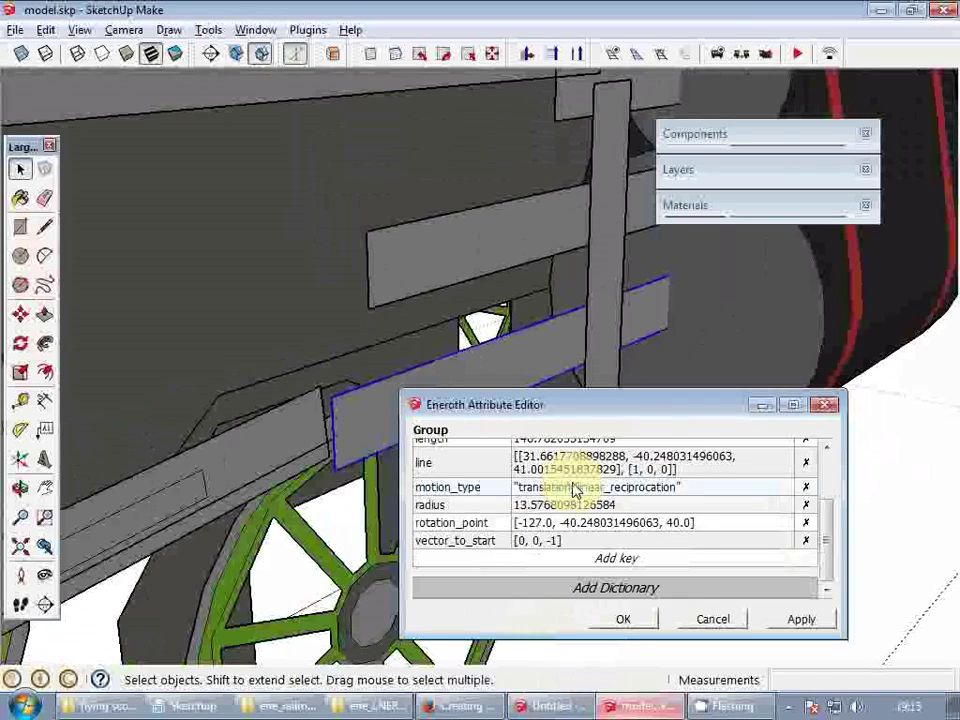
{"action": "left_click", "coordinate": [490, 549]}
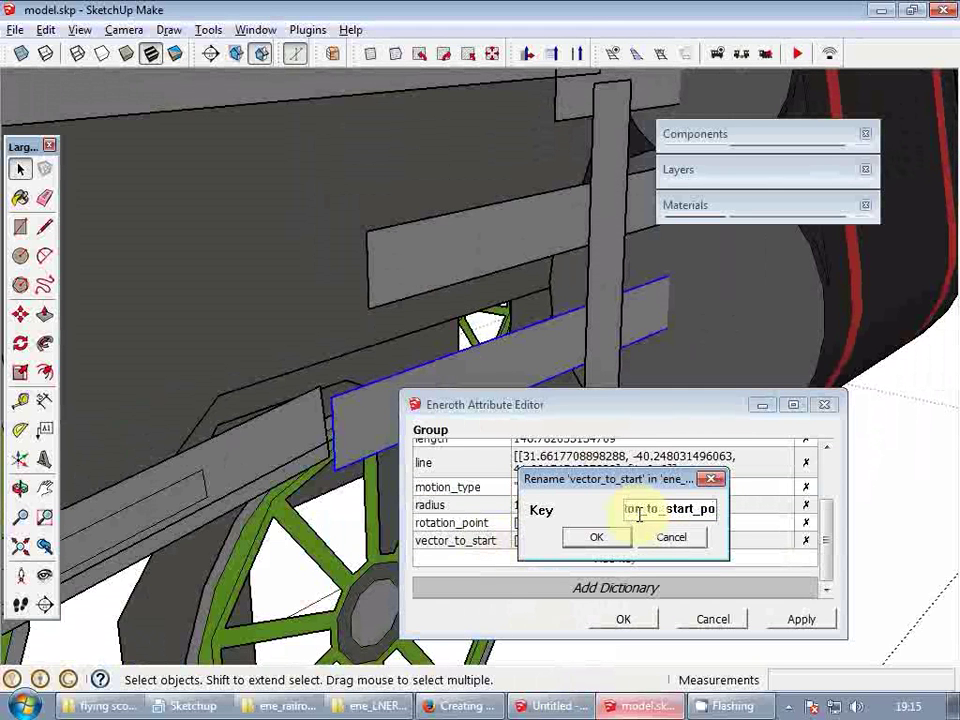
{"action": "key", "text": "Return"}
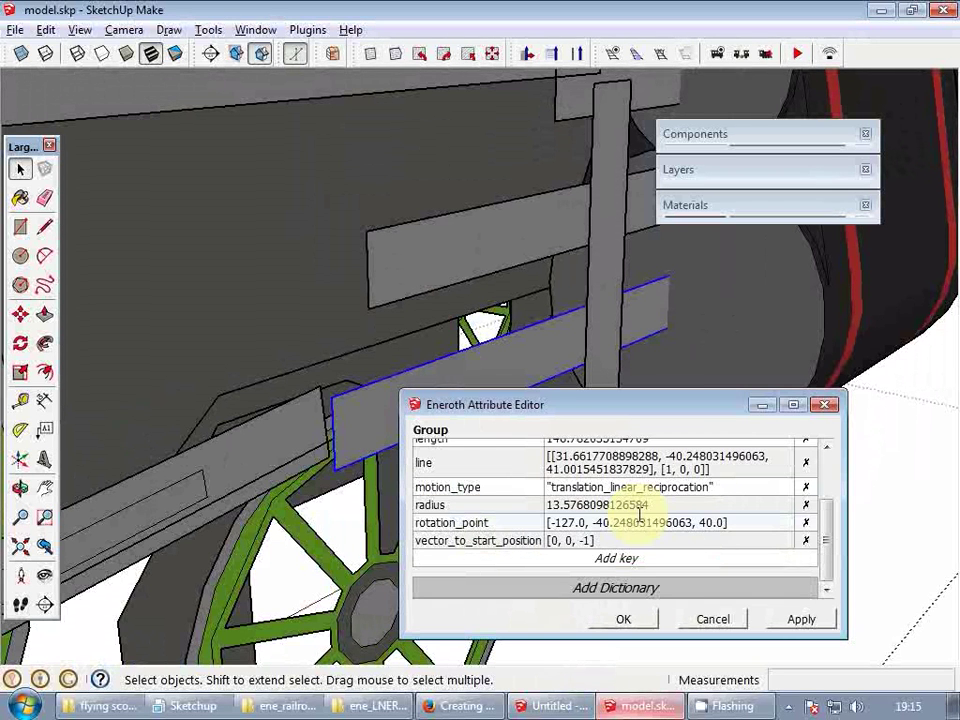
{"action": "left_click", "coordinate": [624, 619]}
{"action": "scroll", "coordinate": [476, 339], "scroll_direction": "down", "scroll_amount": 10}
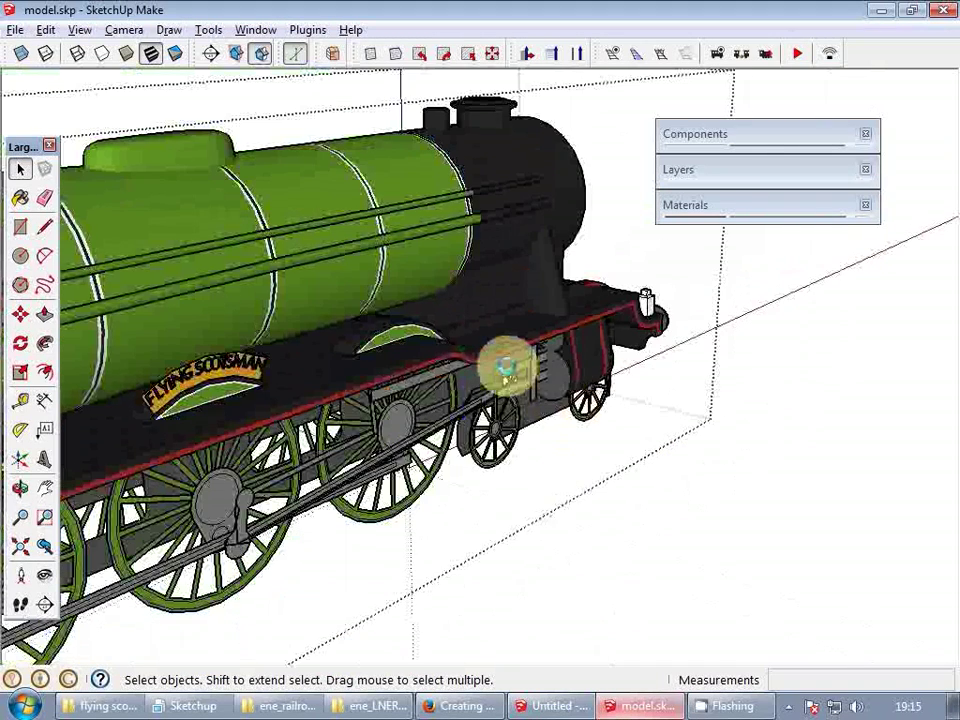
- Discard the old test model in the Untitled window and insert a fresh Matching Straight track at the origin
{"action": "left_click", "coordinate": [546, 712]}
{"action": "middle_click_drag", "start_coordinate": [580, 430], "coordinate": [551, 427]}
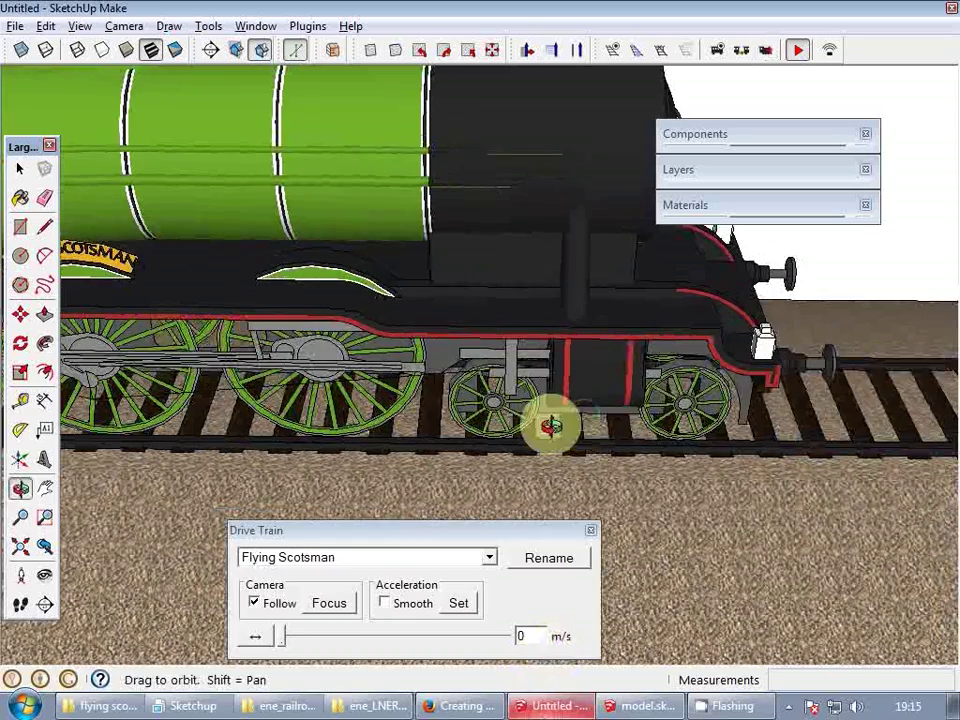
{"action": "key", "text": "space"}
{"action": "key", "text": "ctrl+n"}
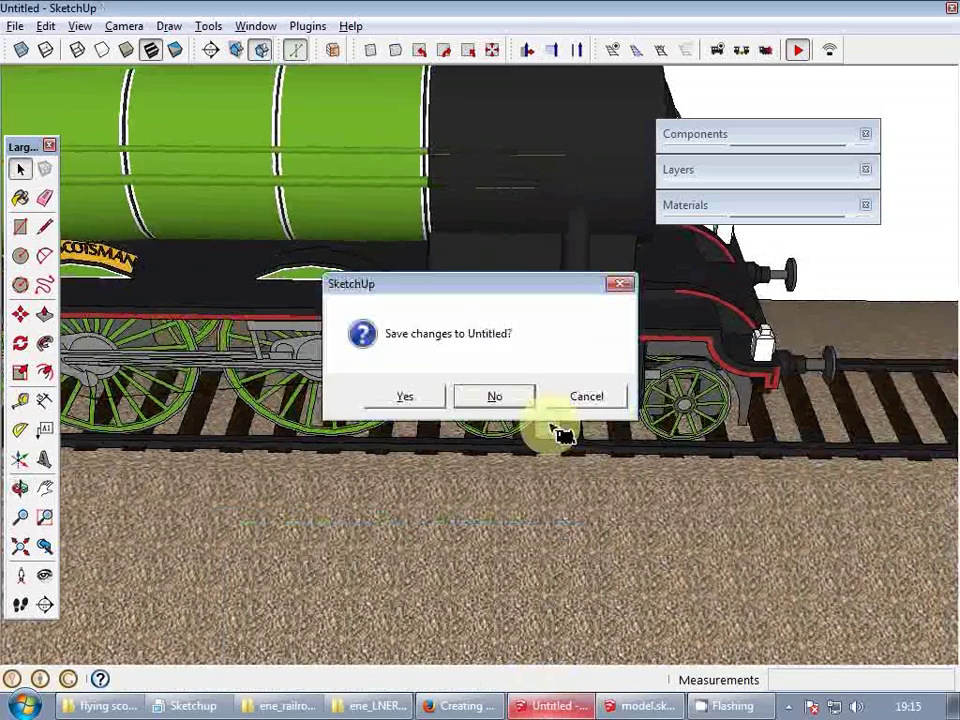
{"action": "left_click", "coordinate": [495, 397]}
{"action": "left_click", "coordinate": [614, 49]}
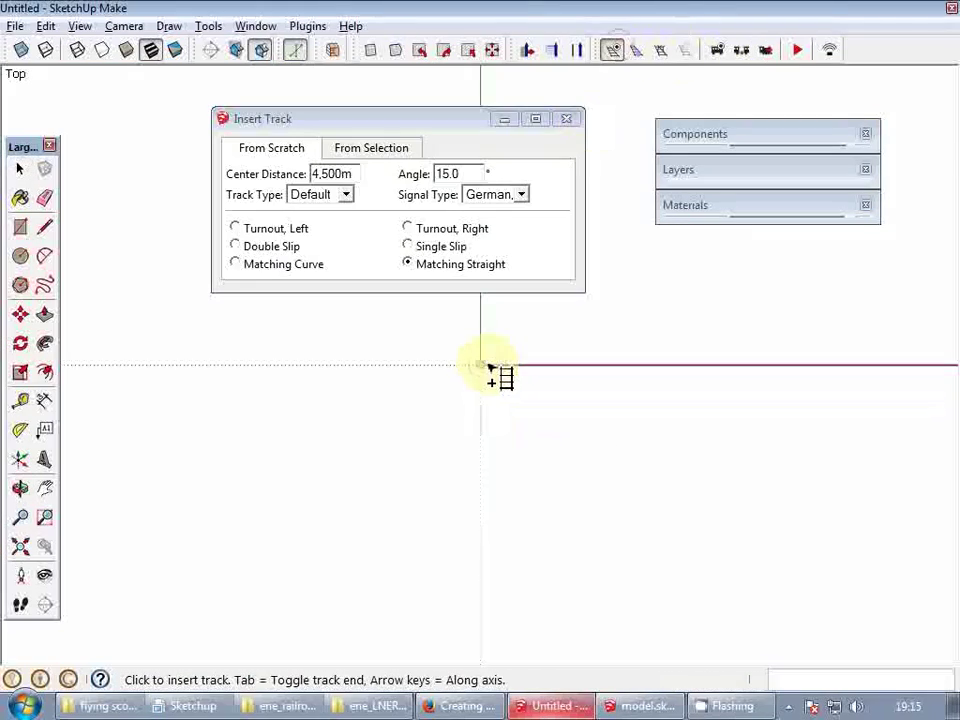
{"action": "left_click", "coordinate": [487, 366]}
{"action": "scroll", "coordinate": [688, 317], "scroll_direction": "down", "scroll_amount": 4}
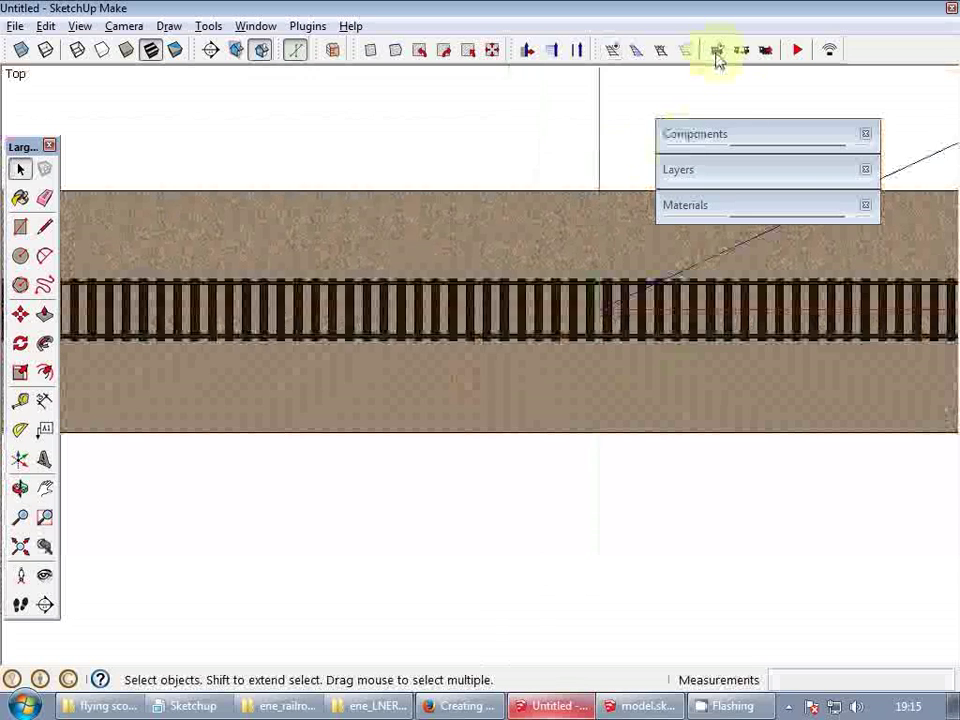
- Add the Flying Scotsman from the rolling stock library to the fresh track and frame its front wheels and rods
{"action": "left_click", "coordinate": [717, 49]}
{"action": "left_click", "coordinate": [305, 325]}
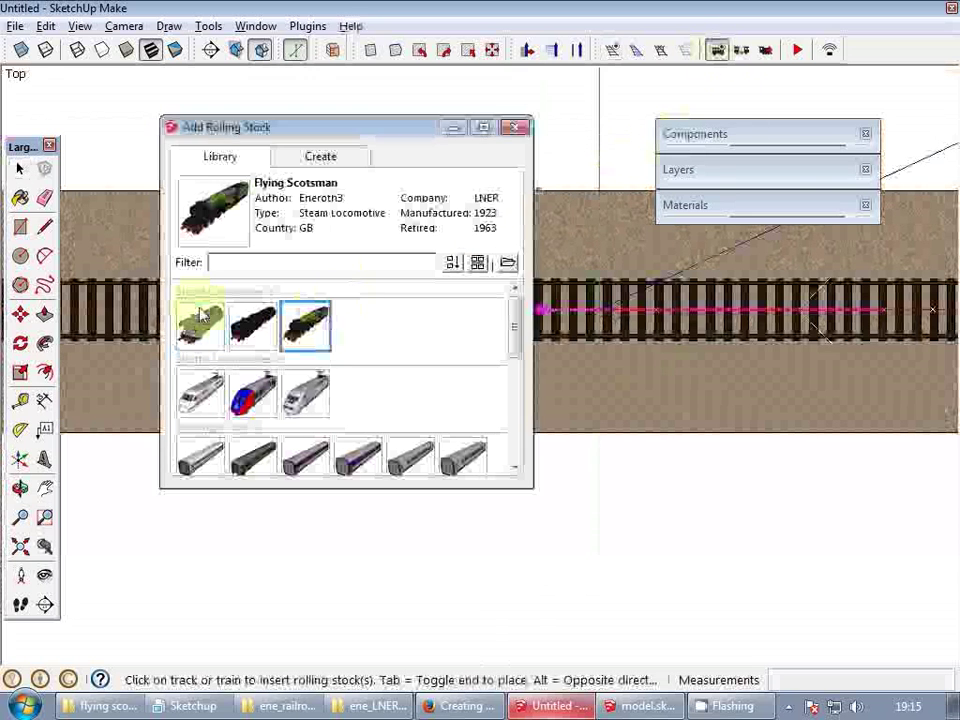
{"action": "left_click", "coordinate": [145, 320]}
{"action": "scroll", "coordinate": [182, 311], "scroll_direction": "down", "scroll_amount": 3}
{"action": "middle_click_drag", "start_coordinate": [182, 311], "coordinate": [640, 365]}
{"action": "middle_click_drag", "start_coordinate": [640, 365], "coordinate": [298, 390], "text": "shift"}
{"action": "scroll", "coordinate": [350, 391], "scroll_direction": "up", "scroll_amount": 5}
{"action": "middle_click_drag", "start_coordinate": [495, 405], "coordinate": [430, 390]}
{"action": "middle_click_drag", "start_coordinate": [430, 390], "coordinate": [729, 113], "text": "shift"}
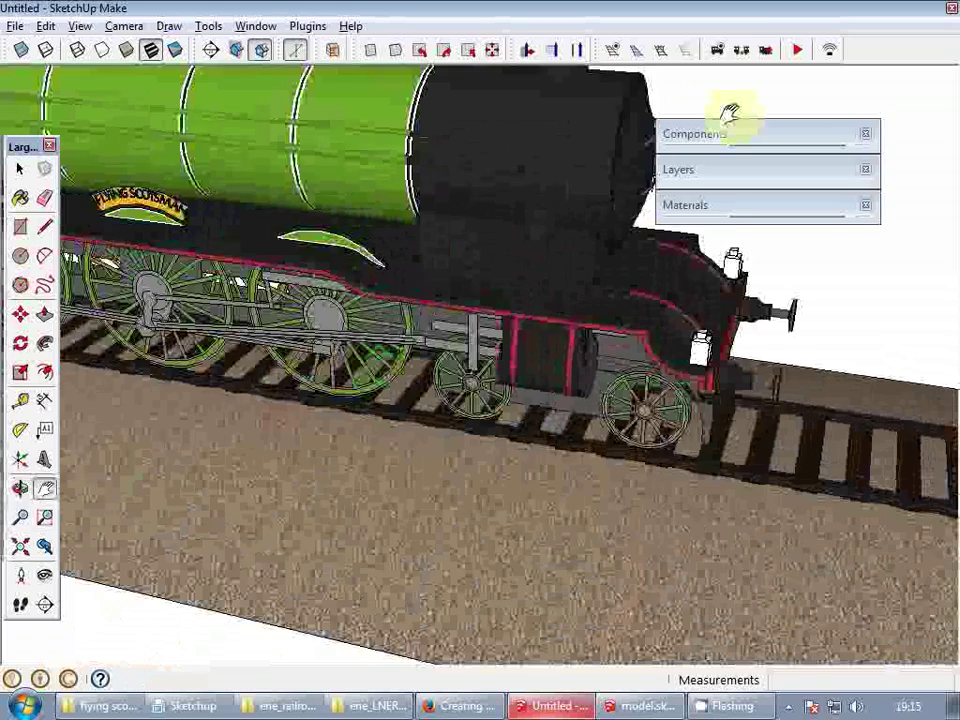
- Drive the Flying Scotsman at about 0.62 m/s and examine up close how the piston slides in the cylinder
{"action": "left_click", "coordinate": [765, 52]}
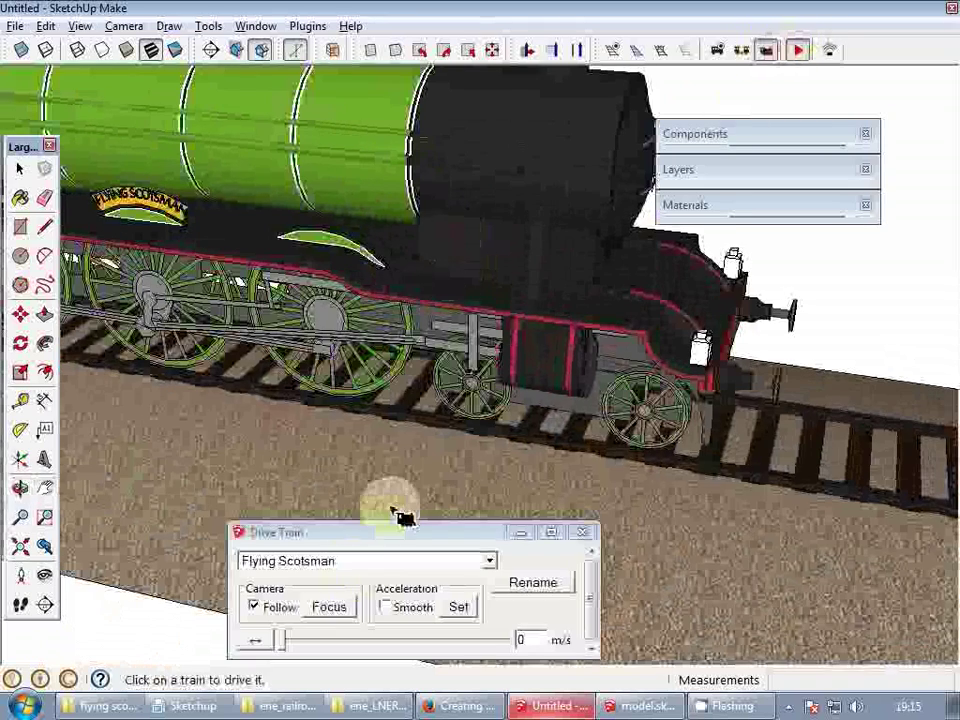
{"action": "left_click_drag", "start_coordinate": [281, 641], "coordinate": [287, 643]}
{"action": "middle_click_drag", "start_coordinate": [566, 357], "coordinate": [545, 350]}
{"action": "scroll", "coordinate": [545, 348], "scroll_direction": "up", "scroll_amount": 5}
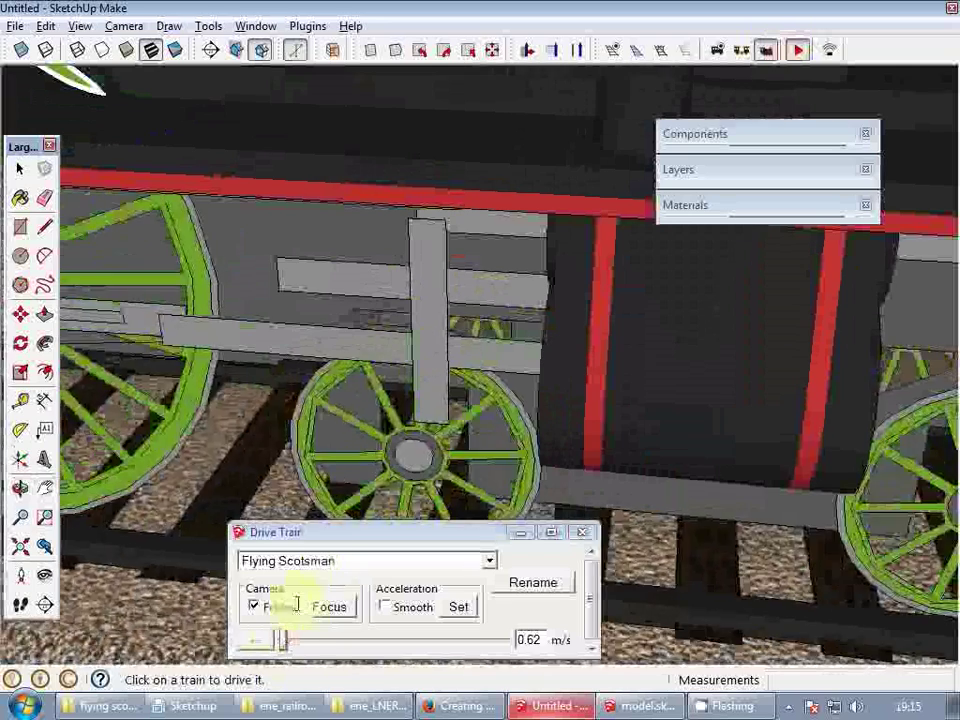
{"action": "left_click_drag", "start_coordinate": [283, 645], "coordinate": [288, 646]}
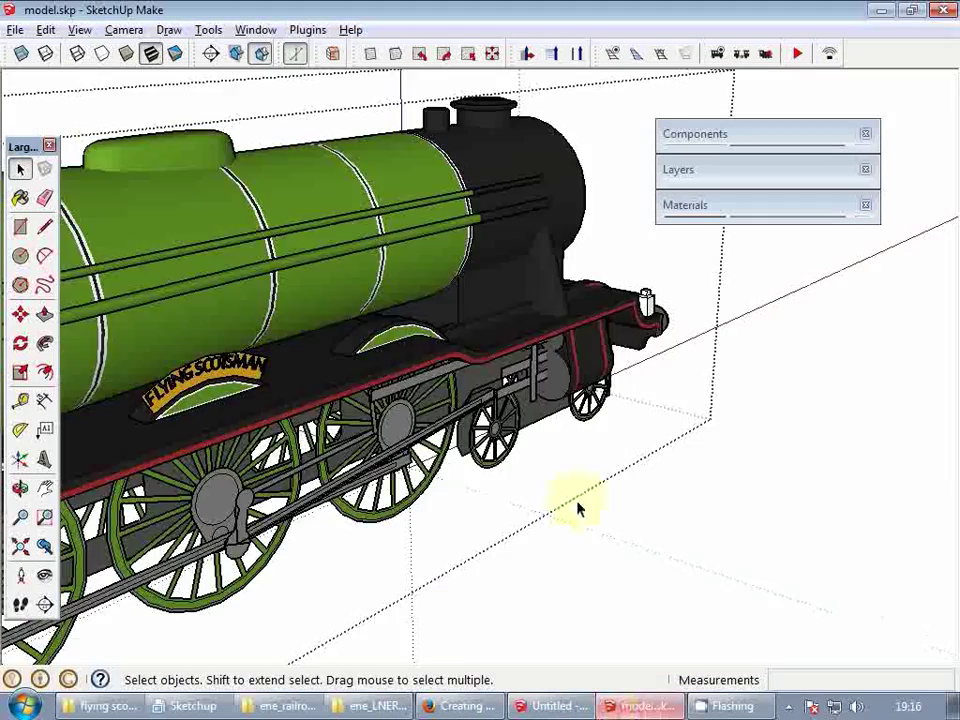
- In model.skp, open the group holding the middle driving wheel's crank arm for editing
{"action": "scroll", "coordinate": [300, 386], "scroll_direction": "up", "scroll_amount": 3}
{"action": "scroll", "coordinate": [257, 404], "scroll_direction": "up", "scroll_amount": 4}
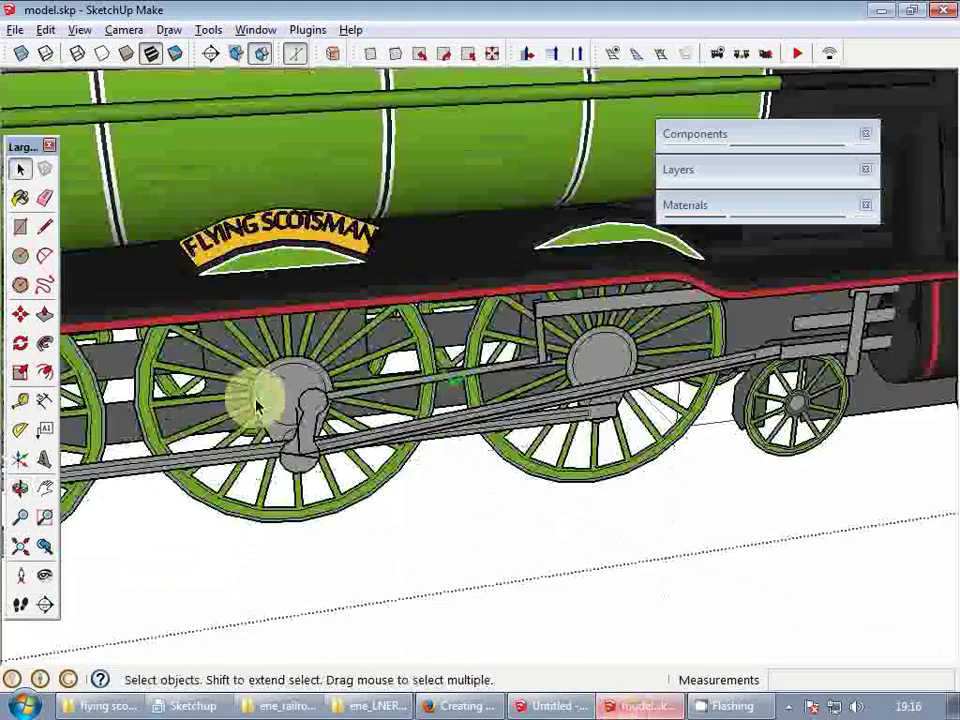
{"action": "scroll", "coordinate": [290, 405], "scroll_direction": "up", "scroll_amount": 6}
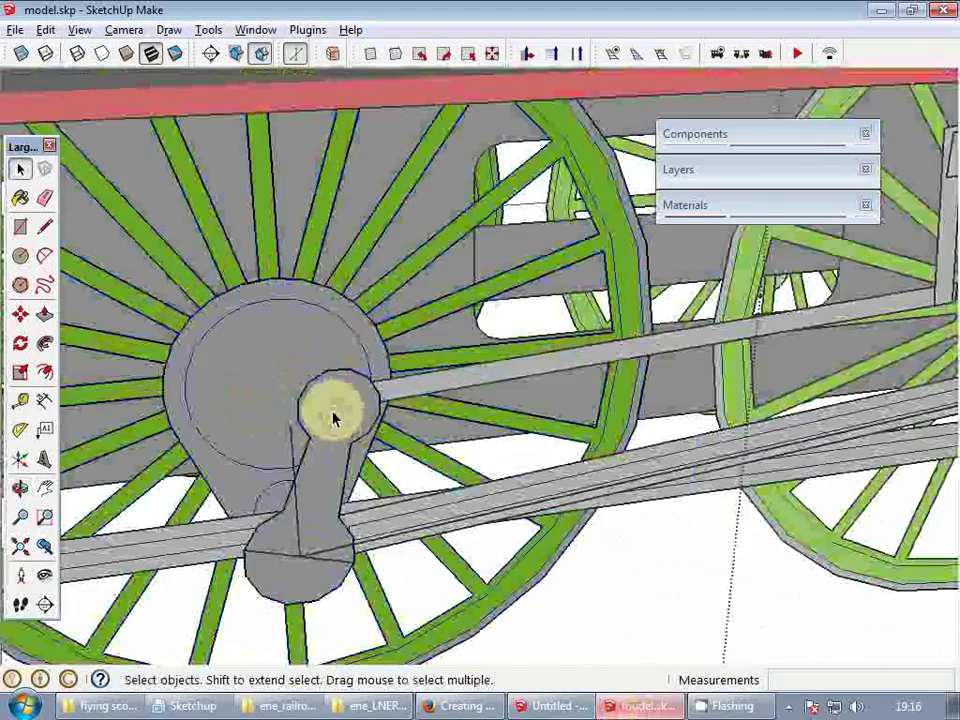
{"action": "scroll", "coordinate": [330, 422], "scroll_direction": "up", "scroll_amount": 2}
{"action": "left_click", "coordinate": [345, 422]}
{"action": "scroll", "coordinate": [349, 425], "scroll_direction": "down", "scroll_amount": 3}
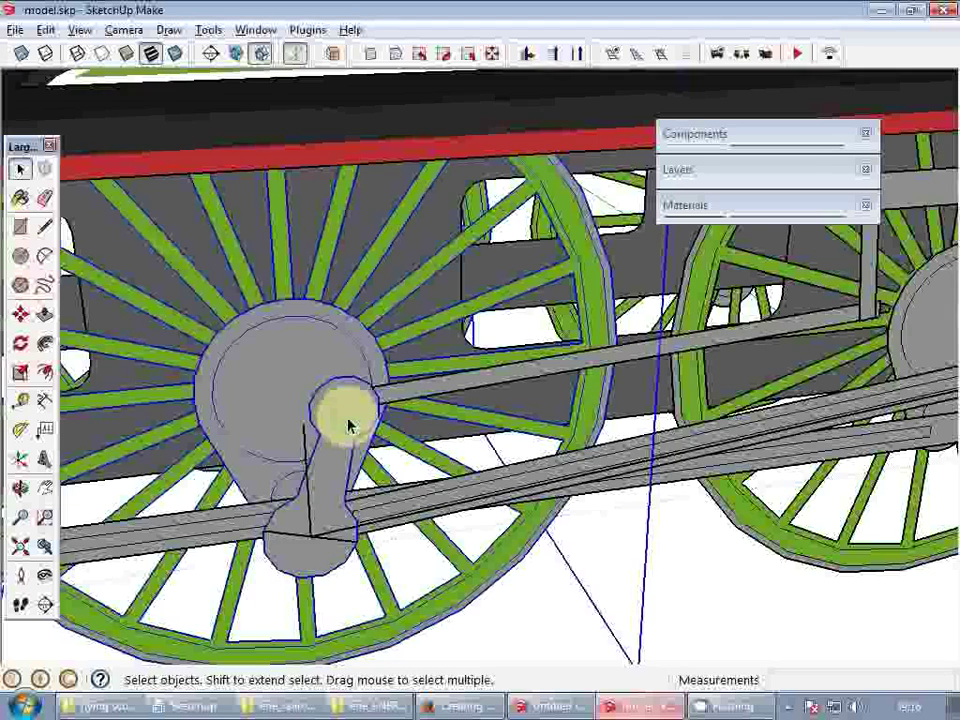
- Draw a helper line across the crank arm's rounded upper end, connect its midpoint to the lower pin centre, and erase the helper
{"action": "key", "text": "l"}
{"action": "scroll", "coordinate": [355, 418], "scroll_direction": "up", "scroll_amount": 2}
{"action": "left_click", "coordinate": [376, 428]}
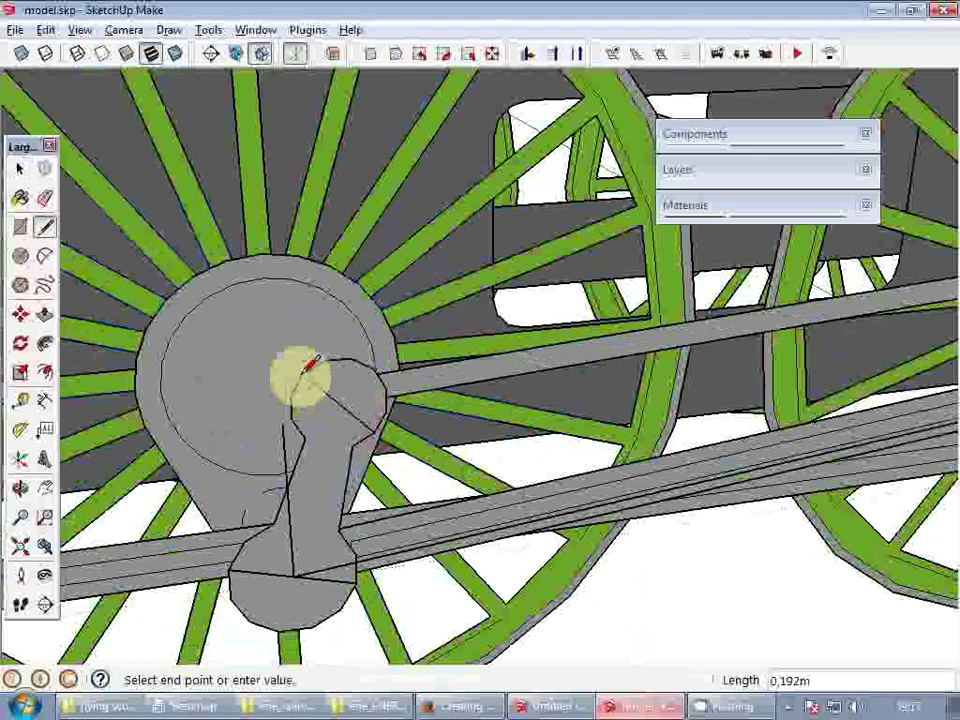
{"action": "left_click", "coordinate": [309, 366]}
{"action": "left_click", "coordinate": [344, 406]}
{"action": "left_click", "coordinate": [294, 572]}
{"action": "key", "text": "e"}
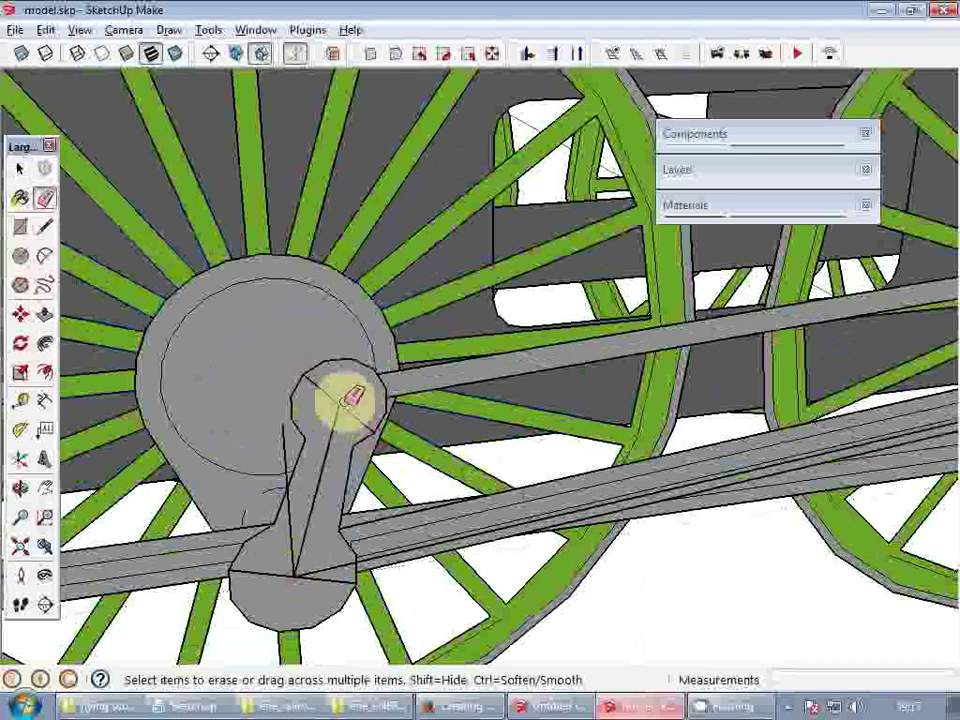
{"action": "scroll", "coordinate": [364, 416], "scroll_direction": "down", "scroll_amount": 3}
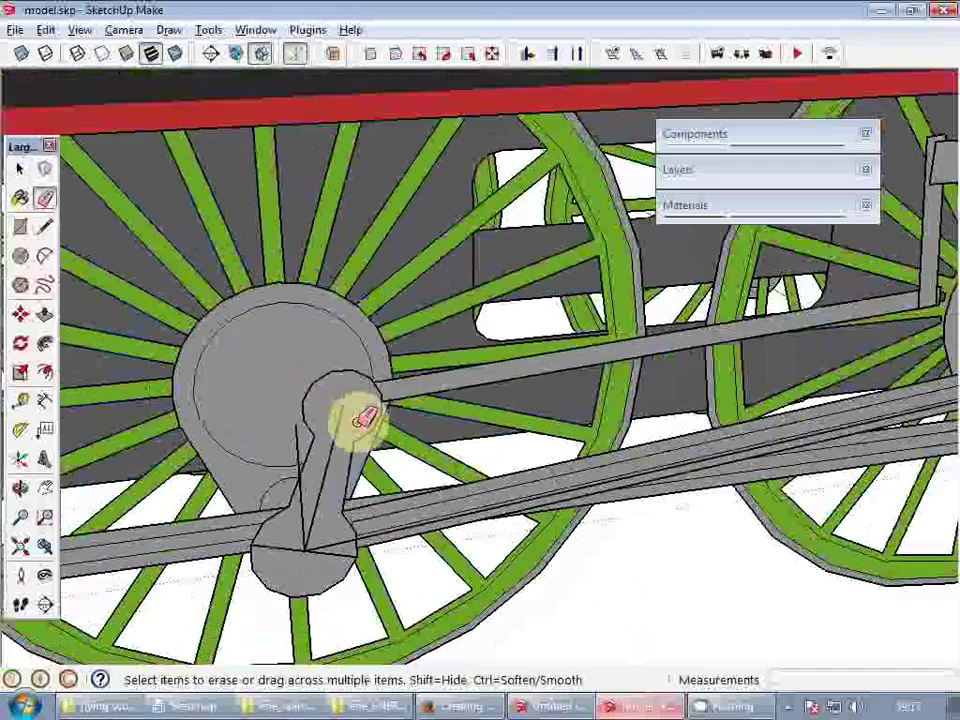
- Draw a line about 0.115 m long from the vertical construction line's upper end to the centre of the crank arm's rounded end
{"action": "mouse_move", "coordinate": [364, 416]}
{"action": "middle_mouse_down"}
{"action": "mouse_move", "coordinate": [332, 408]}
{"action": "mouse_move", "coordinate": [326, 248]}
{"action": "mouse_move", "coordinate": [321, 396]}
{"action": "middle_mouse_up"}
{"action": "scroll", "coordinate": [326, 416], "scroll_direction": "up", "scroll_amount": 4}
{"action": "key", "text": "space"}
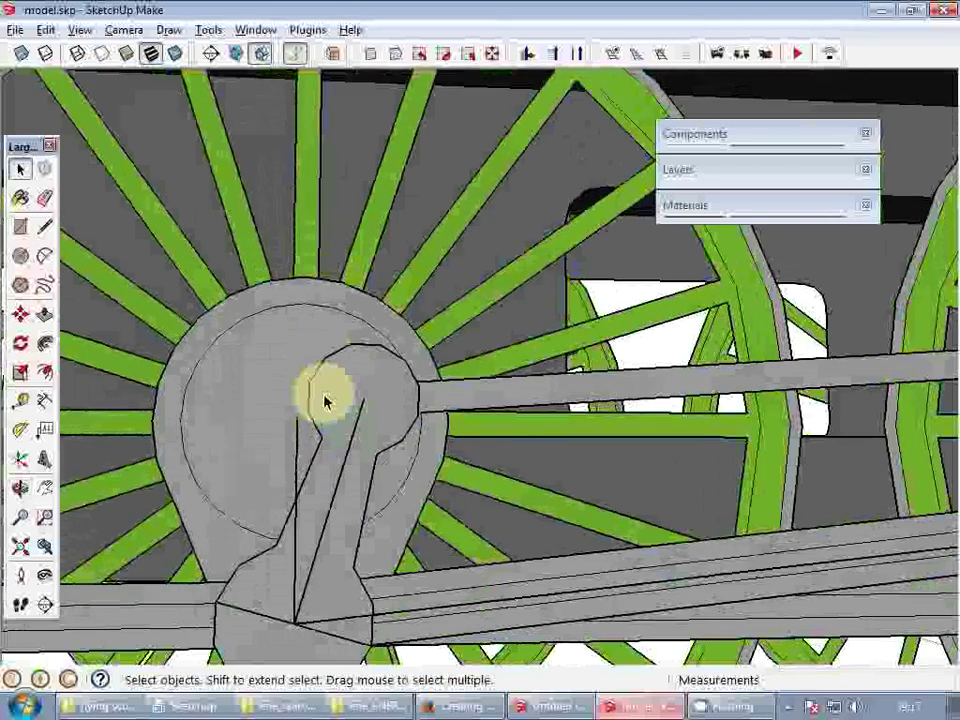
{"action": "key", "text": "l"}
{"action": "left_click", "coordinate": [296, 415]}
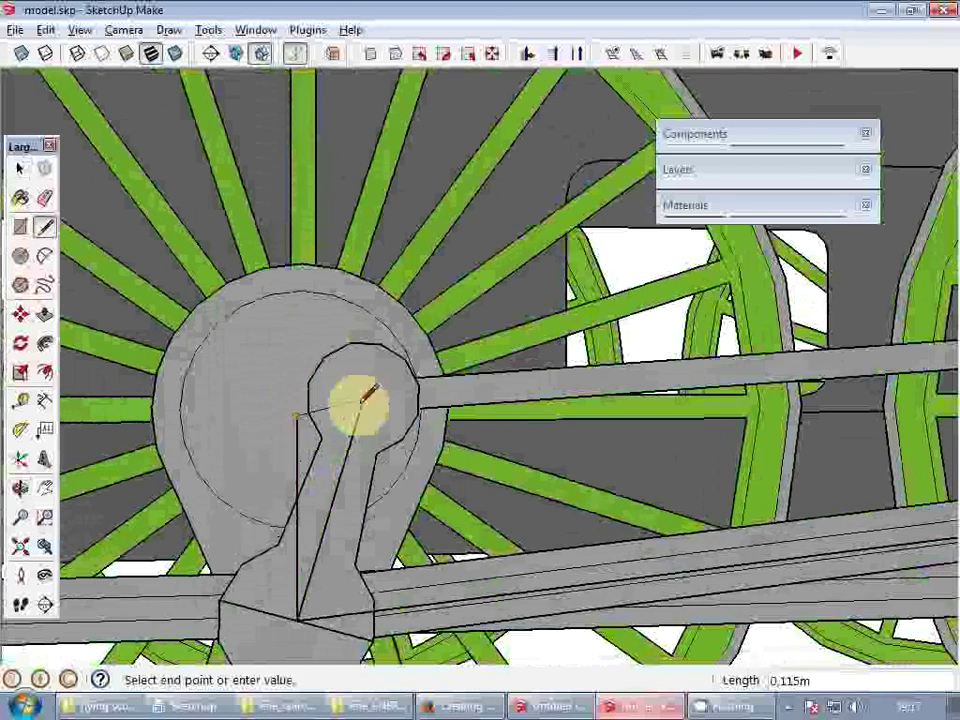
{"action": "left_click", "coordinate": [363, 399]}
{"action": "key", "text": "space"}
{"action": "scroll", "coordinate": [330, 430], "scroll_direction": "down", "scroll_amount": 8}
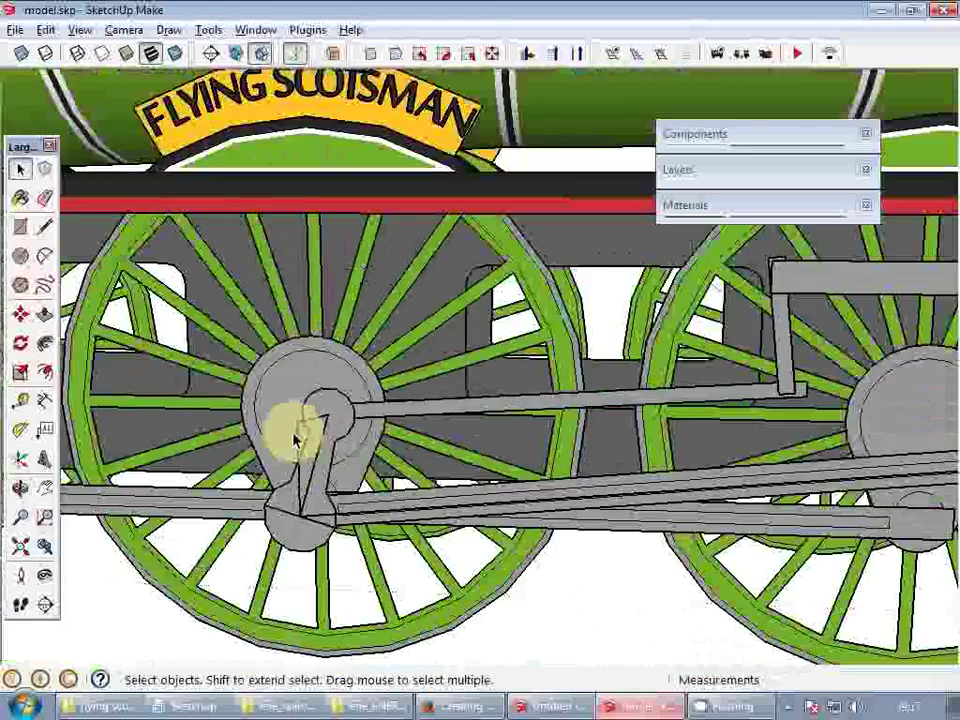
- Add a guide along the thin rod's centreline and draw a line on it from the crank end, about 0.35 m past the rod's tip
{"action": "scroll", "coordinate": [378, 440], "scroll_direction": "up", "scroll_amount": 5}
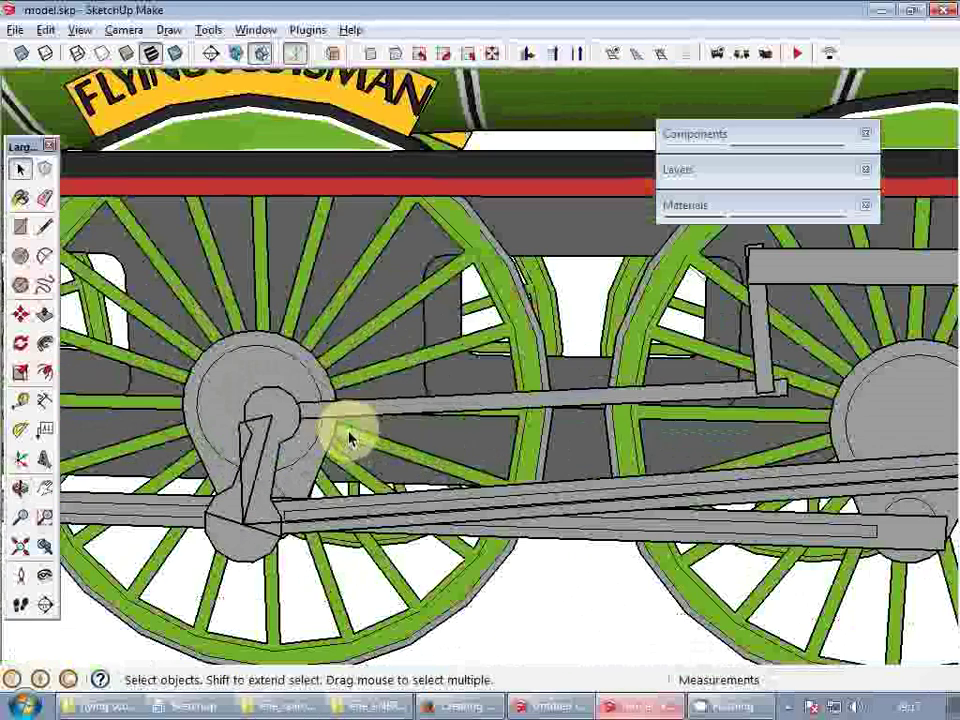
{"action": "key", "text": "t"}
{"action": "left_click", "coordinate": [375, 399]}
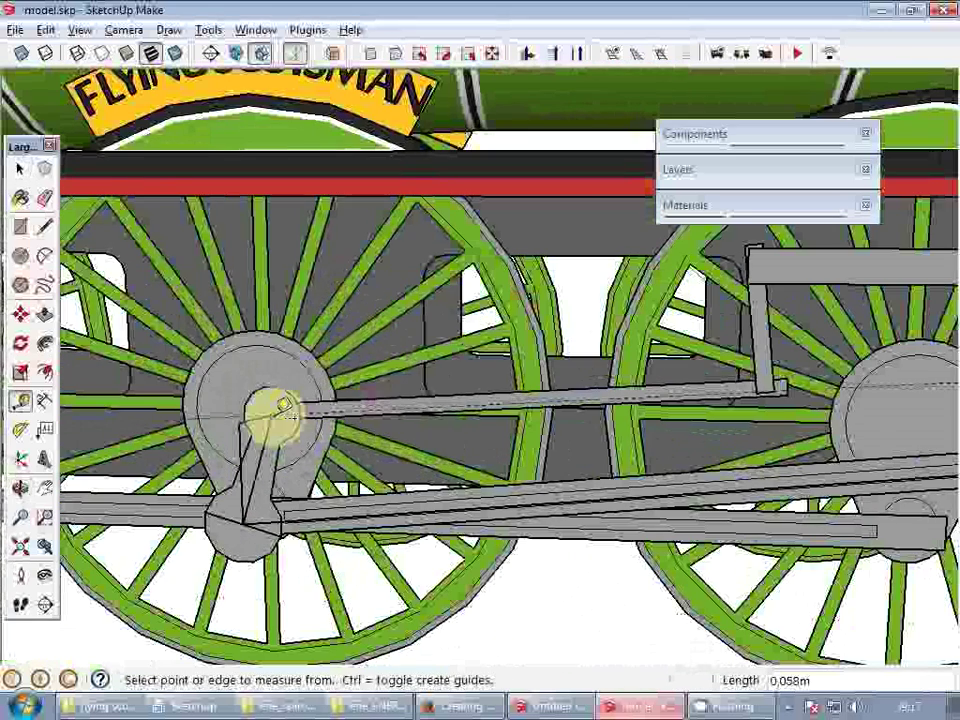
{"action": "key", "text": "l"}
{"action": "left_click", "coordinate": [274, 406]}
{"action": "middle_click_drag", "start_coordinate": [486, 386], "coordinate": [456, 418]}
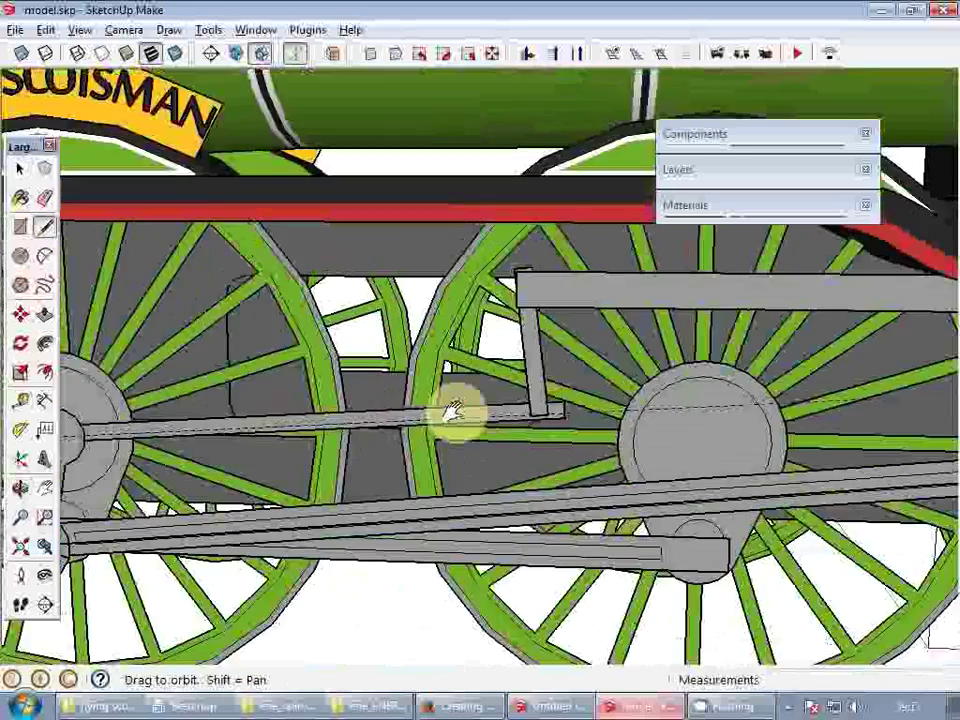
{"action": "scroll", "coordinate": [540, 410], "scroll_direction": "up", "scroll_amount": 3}
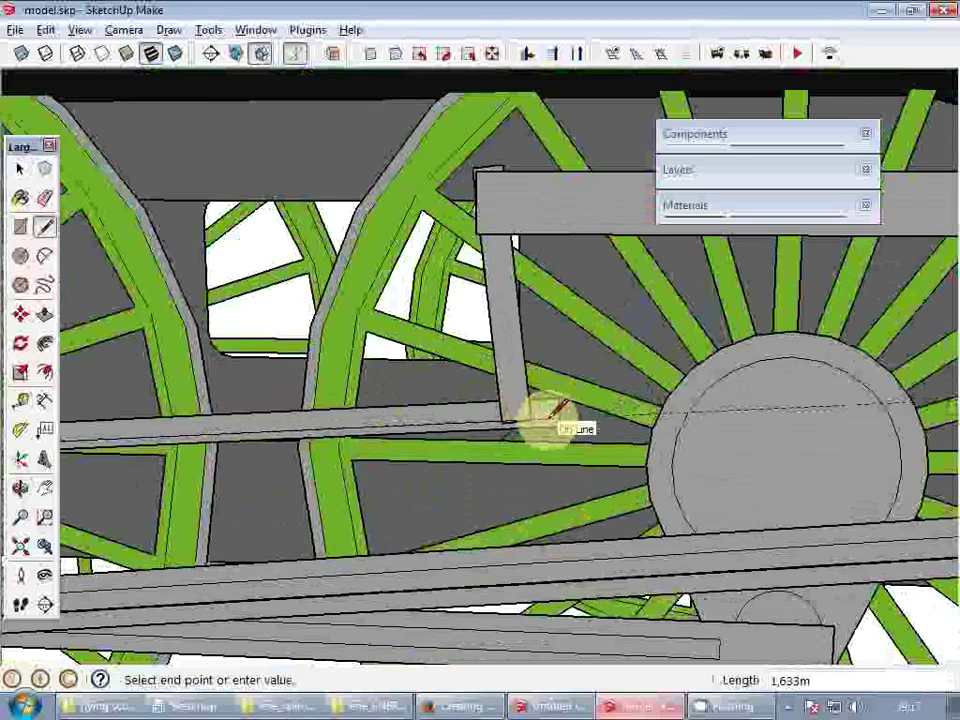
{"action": "scroll", "coordinate": [520, 425], "scroll_direction": "down", "scroll_amount": 4}
{"action": "scroll", "coordinate": [611, 407], "scroll_direction": "up", "scroll_amount": 4}
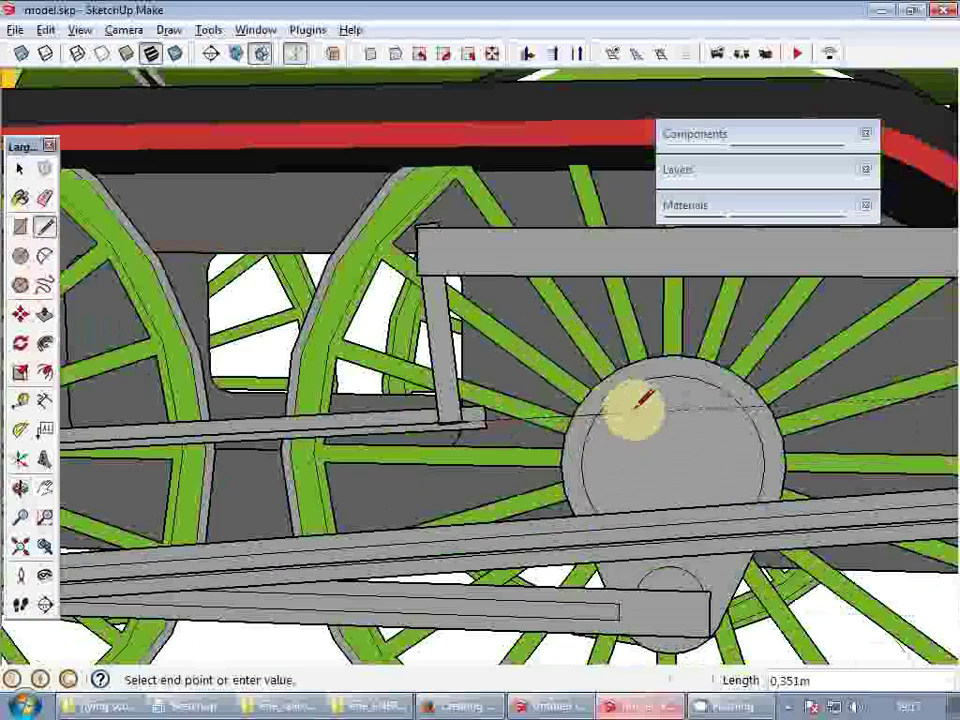
{"action": "scroll", "coordinate": [645, 407], "scroll_direction": "down", "scroll_amount": 5}
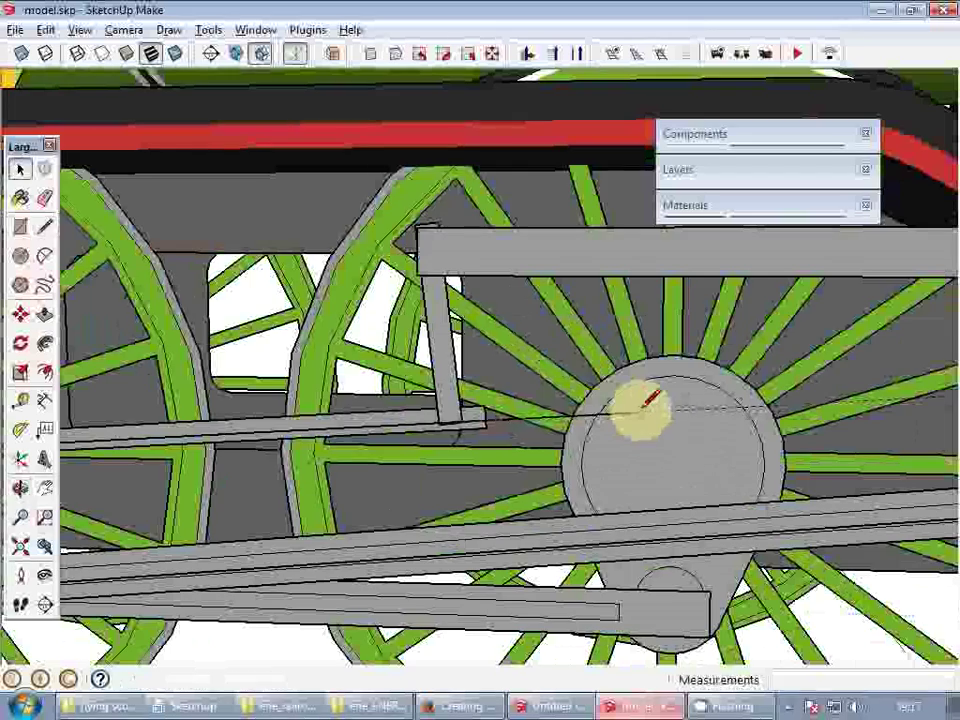
{"action": "key", "text": "space"}
{"action": "scroll", "coordinate": [491, 416], "scroll_direction": "up", "scroll_amount": 1}
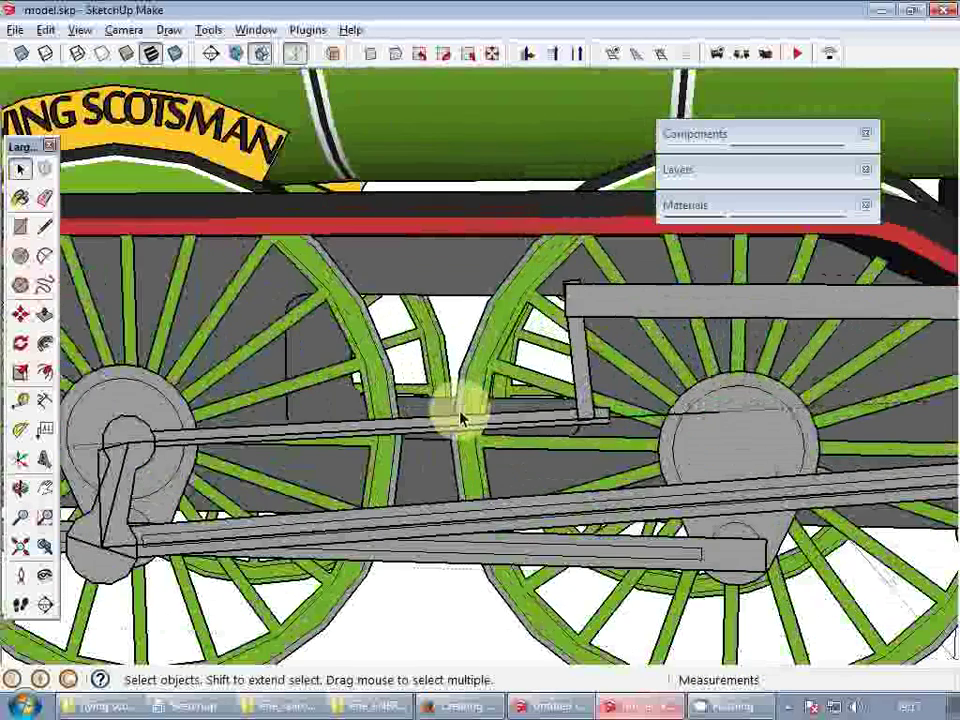
- Open the attributes of the main connecting rod's group and move their window clear of the wheels
{"action": "scroll", "coordinate": [293, 418], "scroll_direction": "down", "scroll_amount": 3}
{"action": "scroll", "coordinate": [349, 439], "scroll_direction": "up", "scroll_amount": 4}
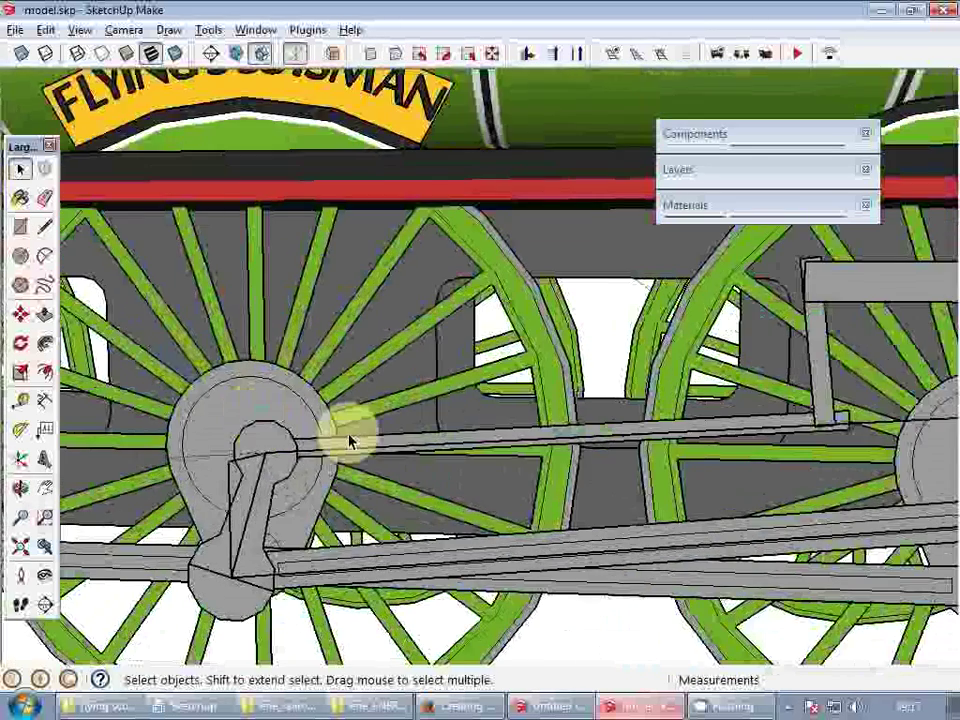
{"action": "scroll", "coordinate": [558, 425], "scroll_direction": "down", "scroll_amount": 2}
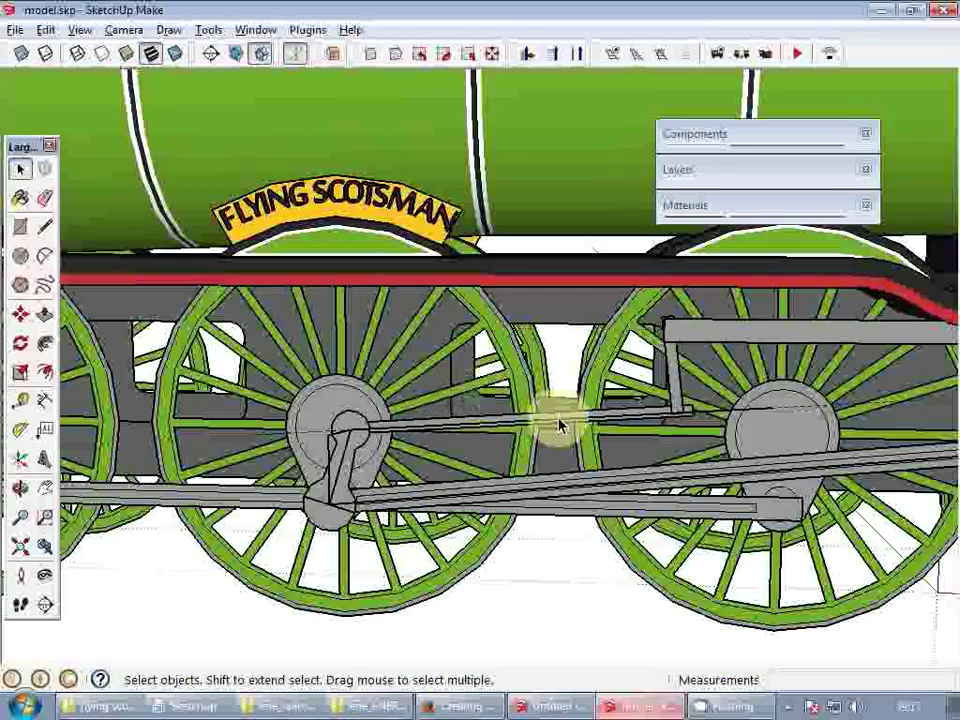
{"action": "right_click", "coordinate": [700, 471]}
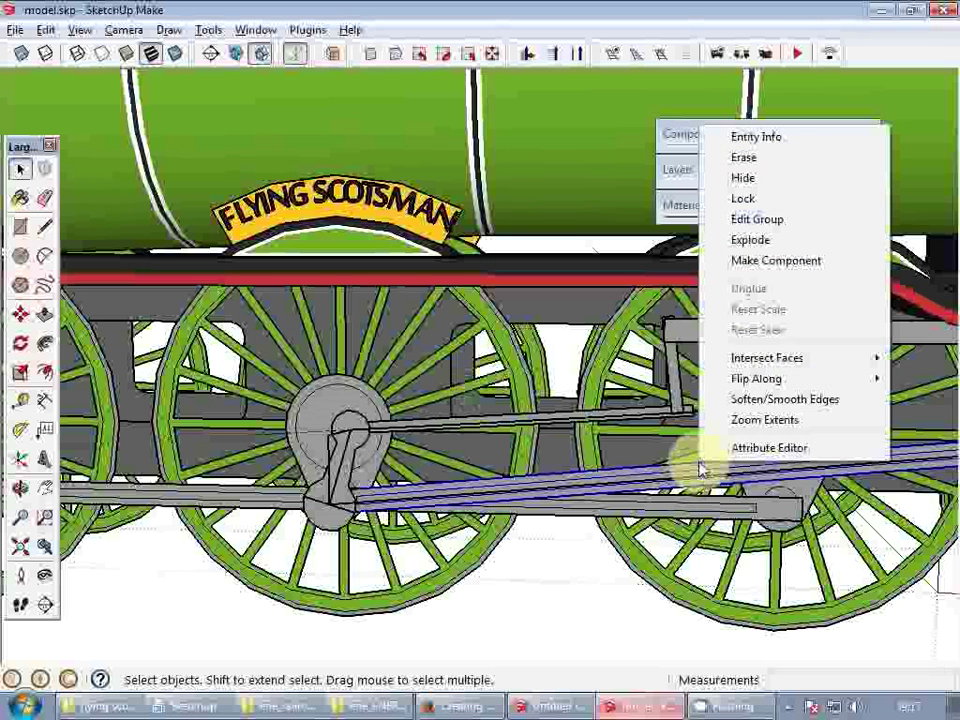
{"action": "left_click", "coordinate": [760, 448]}
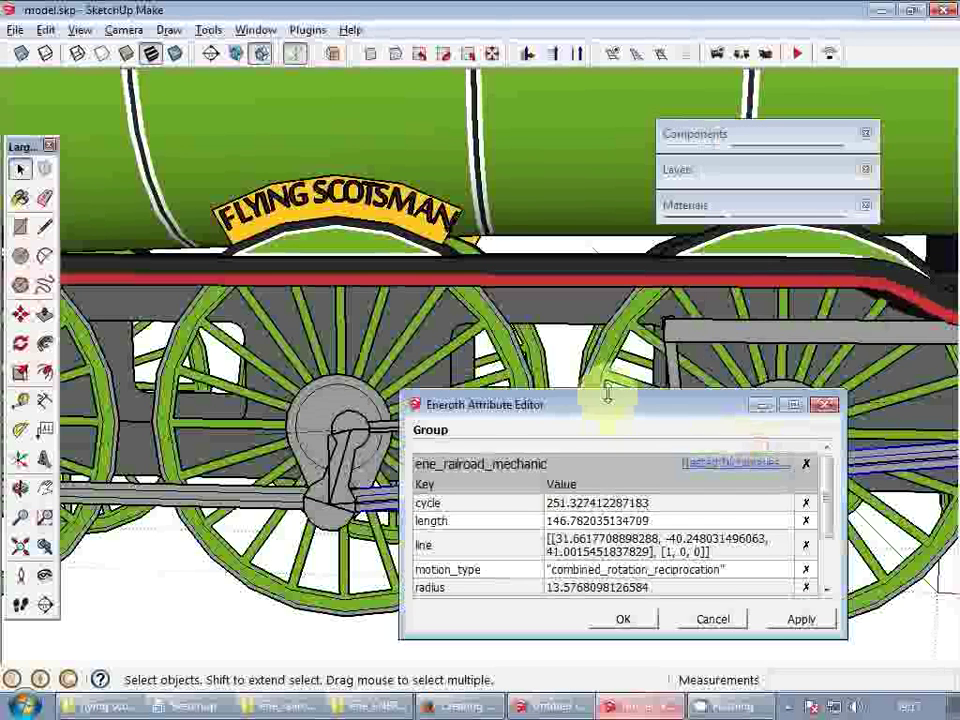
{"action": "left_click_drag", "start_coordinate": [606, 391], "coordinate": [212, 92]}
{"action": "middle_click_drag", "start_coordinate": [581, 396], "coordinate": [650, 425]}
{"action": "scroll", "coordinate": [782, 497], "scroll_direction": "down", "scroll_amount": 3}
{"action": "scroll", "coordinate": [610, 490], "scroll_direction": "up", "scroll_amount": 4}
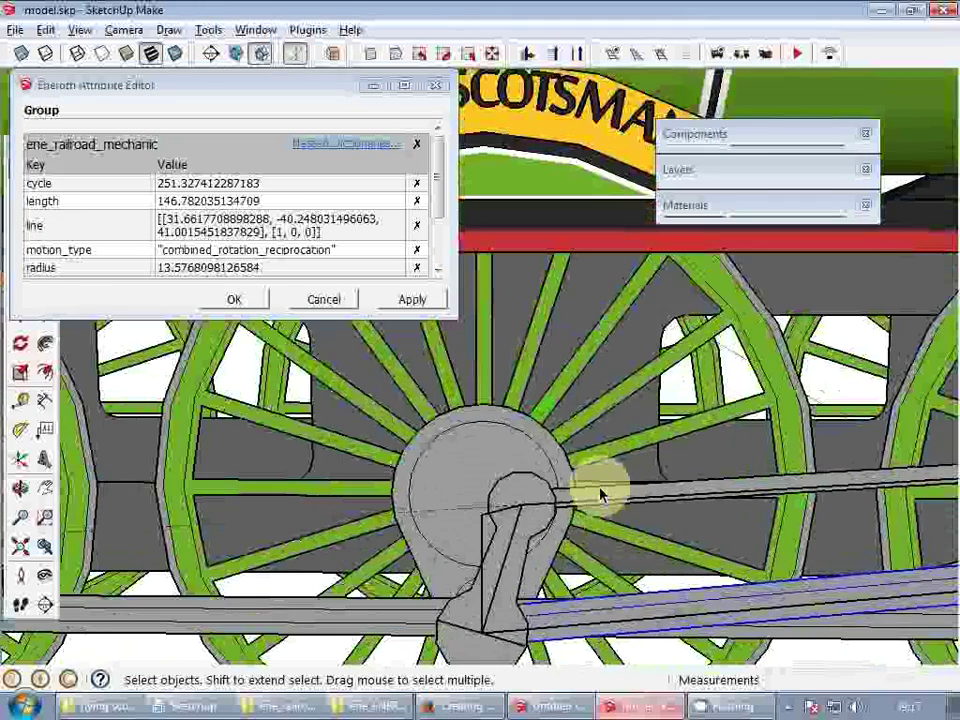
{"action": "scroll", "coordinate": [600, 494], "scroll_direction": "up", "scroll_amount": 2}
- Reposition the axes of the thin rod's group with the origin at the centre of the crank arm's rounded end
{"action": "right_click", "coordinate": [601, 494]}
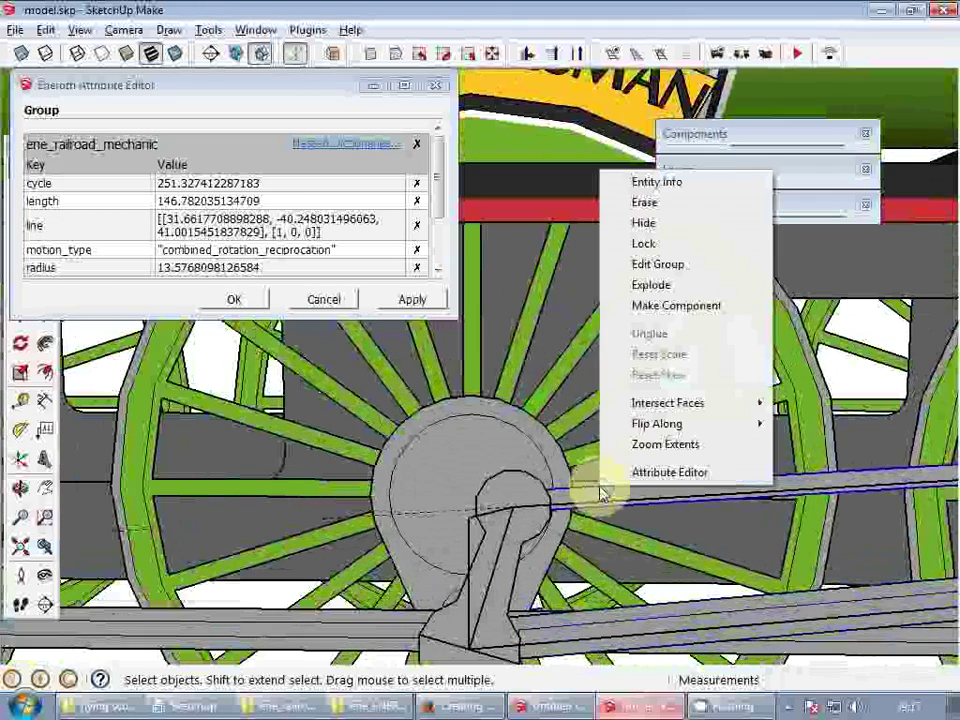
{"action": "left_click", "coordinate": [561, 497]}
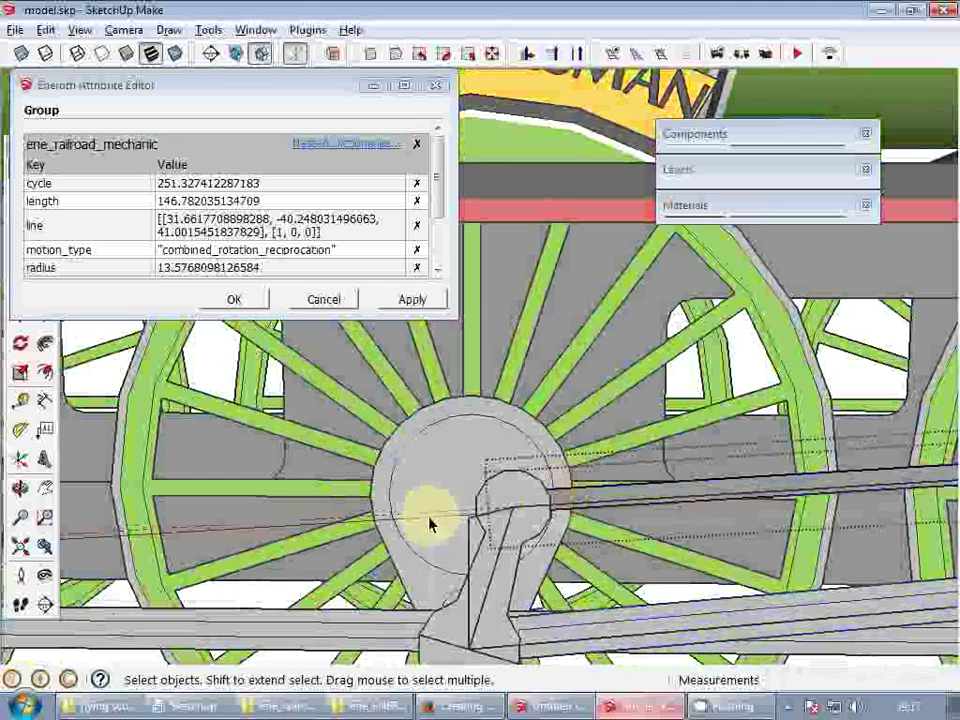
{"action": "right_click", "coordinate": [460, 530]}
{"action": "left_click", "coordinate": [462, 530]}
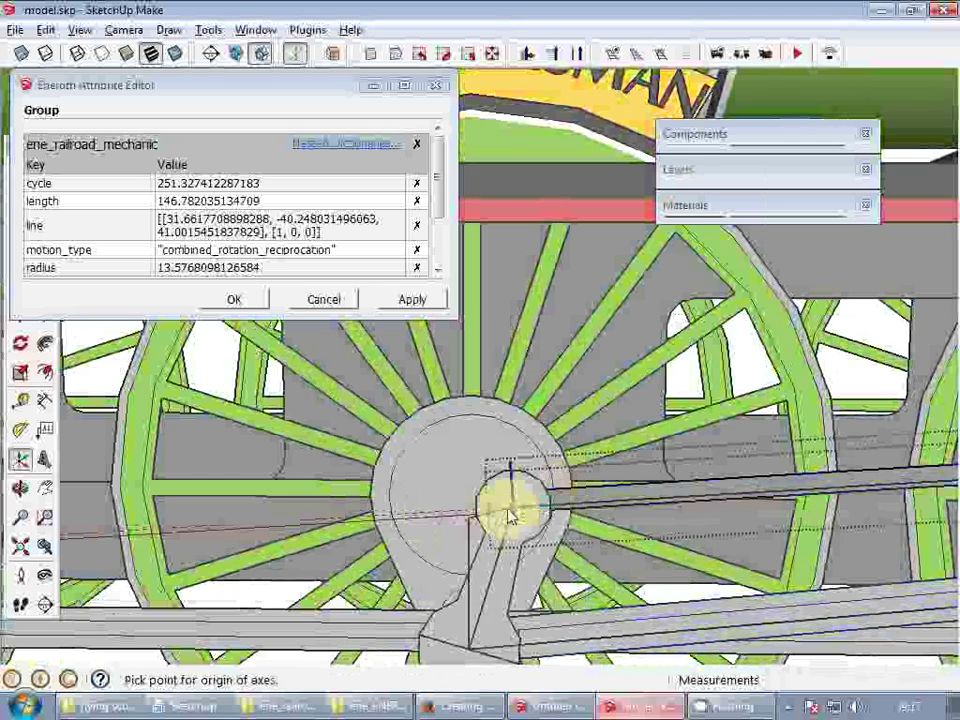
{"action": "left_click", "coordinate": [508, 514]}
{"action": "scroll", "coordinate": [556, 512], "scroll_direction": "up", "scroll_amount": 2}
{"action": "left_click", "coordinate": [418, 471]}
{"action": "middle_click_drag", "start_coordinate": [418, 471], "coordinate": [446, 487]}
{"action": "left_click", "coordinate": [505, 470]}
{"action": "scroll", "coordinate": [446, 487], "scroll_direction": "down", "scroll_amount": 2}
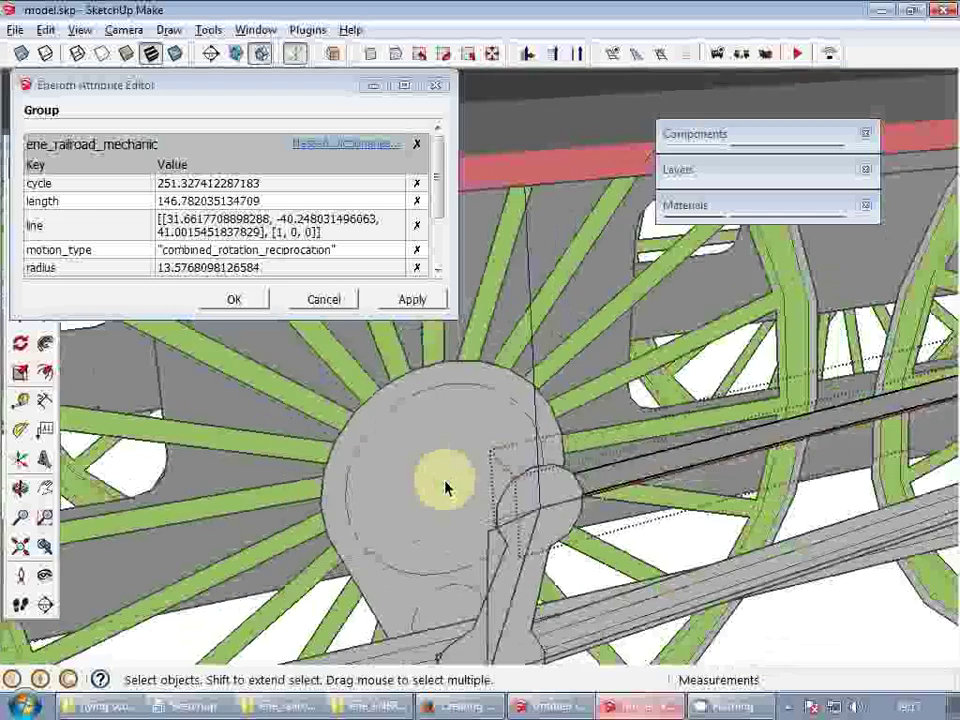
{"action": "left_click", "coordinate": [446, 487]}
- Open the thin rod's attributes alongside the connecting rod's and add a dictionary named ene_railroad_mechanic
{"action": "right_click", "coordinate": [606, 480]}
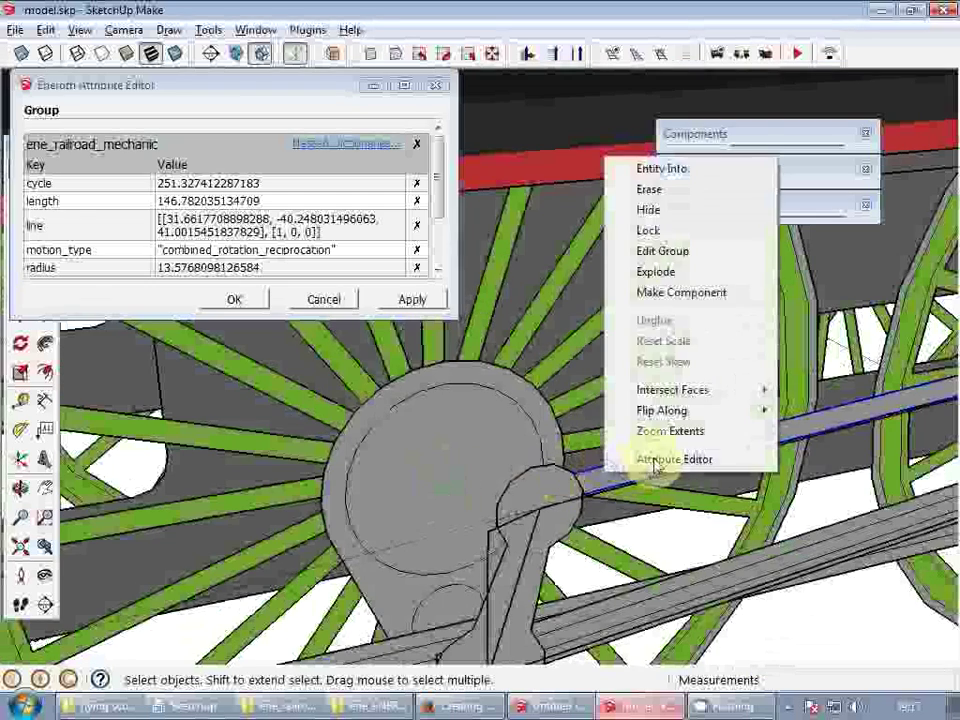
{"action": "left_click", "coordinate": [672, 459]}
{"action": "left_click_drag", "start_coordinate": [250, 140], "coordinate": [508, 405]}
{"action": "left_click", "coordinate": [517, 458]}
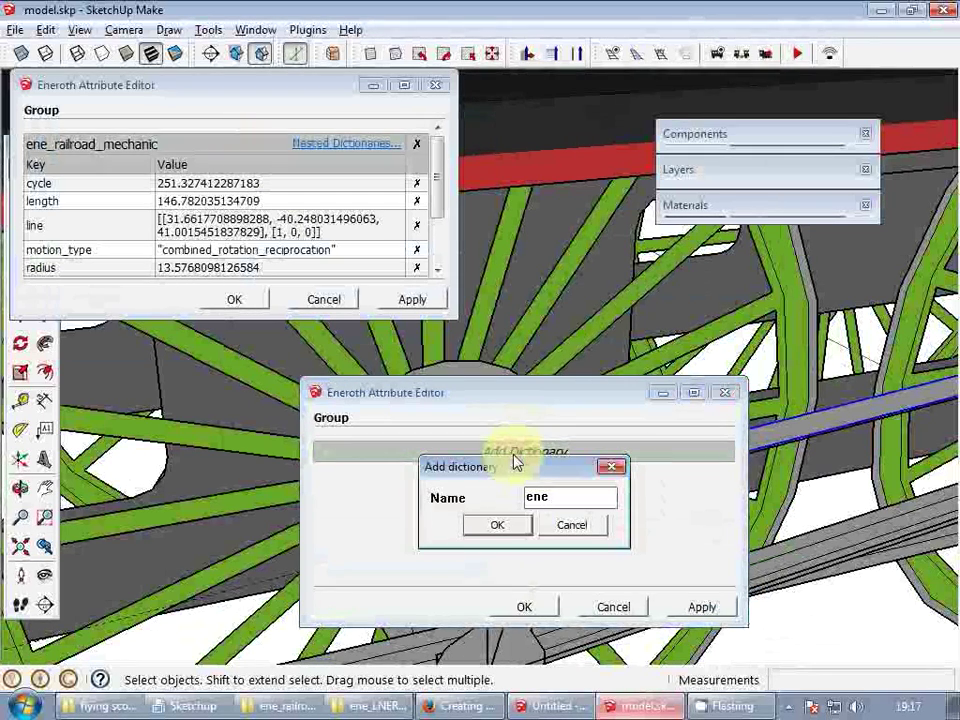
{"action": "type", "text": "_railroad_mechanic"}
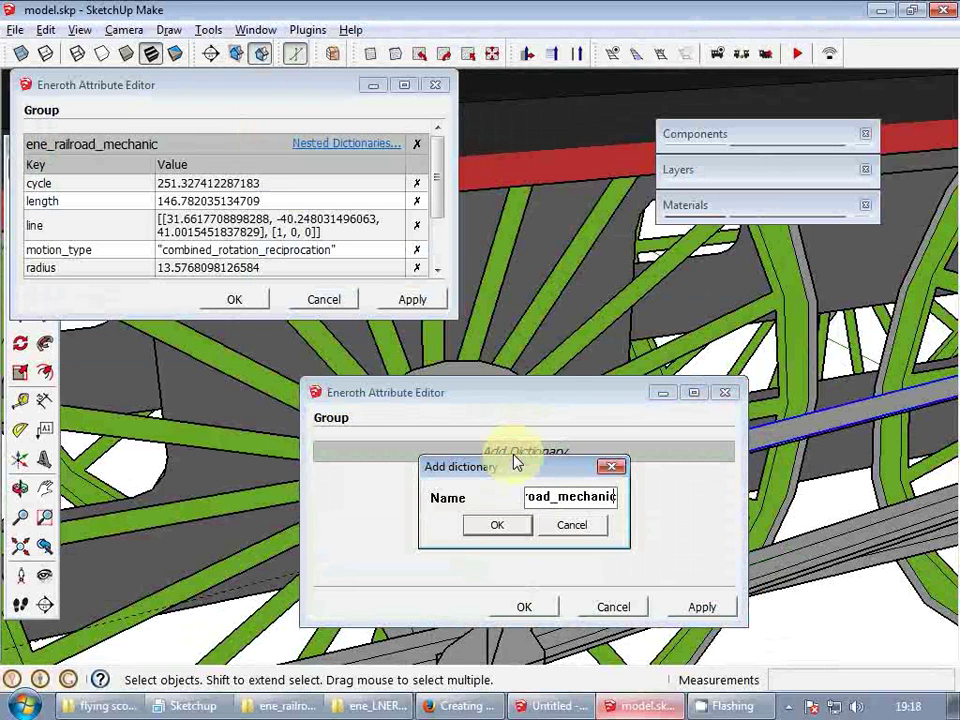
{"action": "key", "text": "Return"}
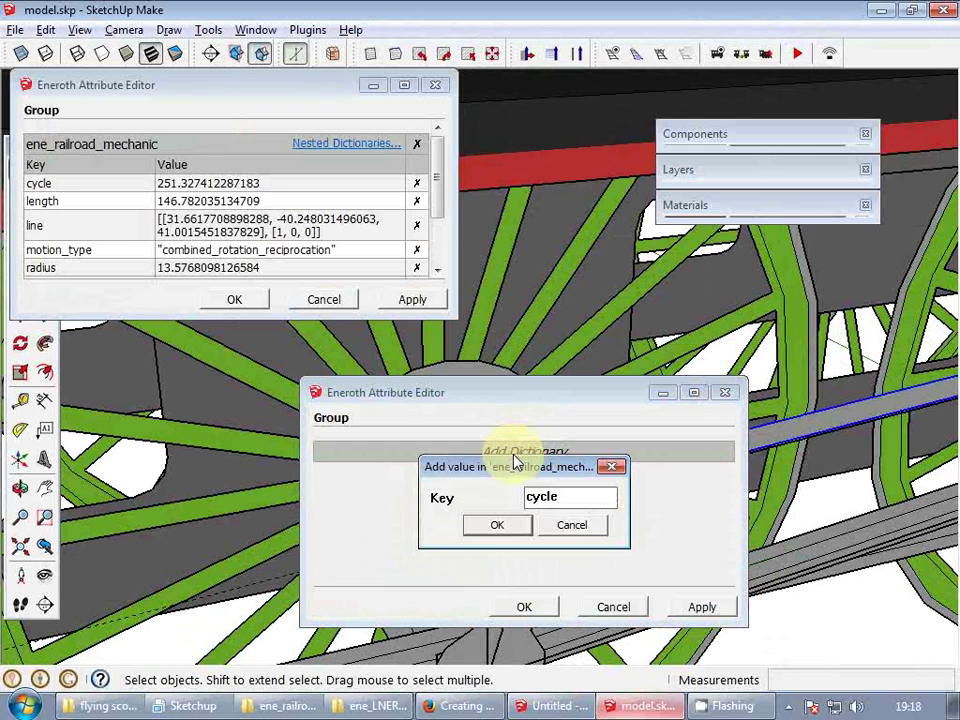
- Add a cycle key to the thin rod's dictionary with the connecting rod's value, 251.327412287183
{"action": "key", "text": "Return"}
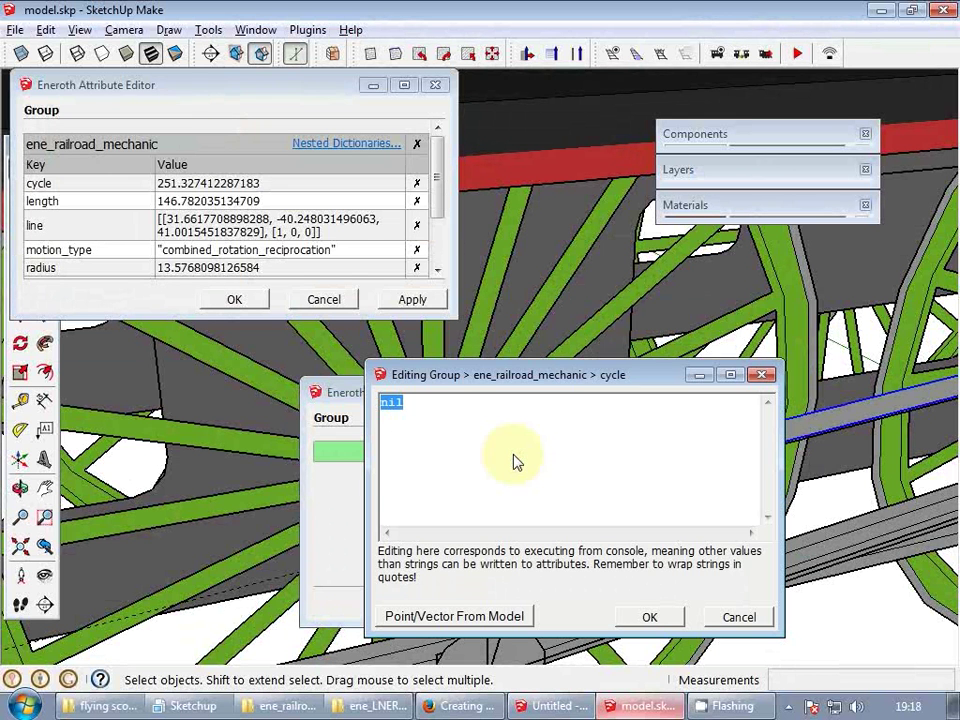
{"action": "double_click", "coordinate": [208, 186]}
{"action": "key", "text": "ctrl+c"}
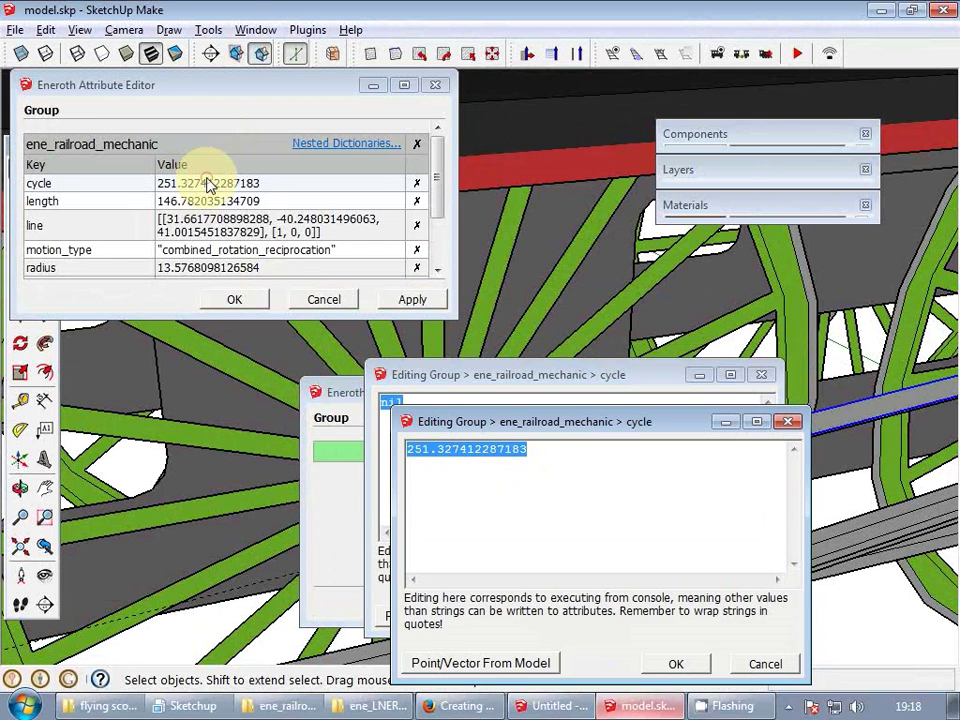
{"action": "left_click", "coordinate": [763, 664]}
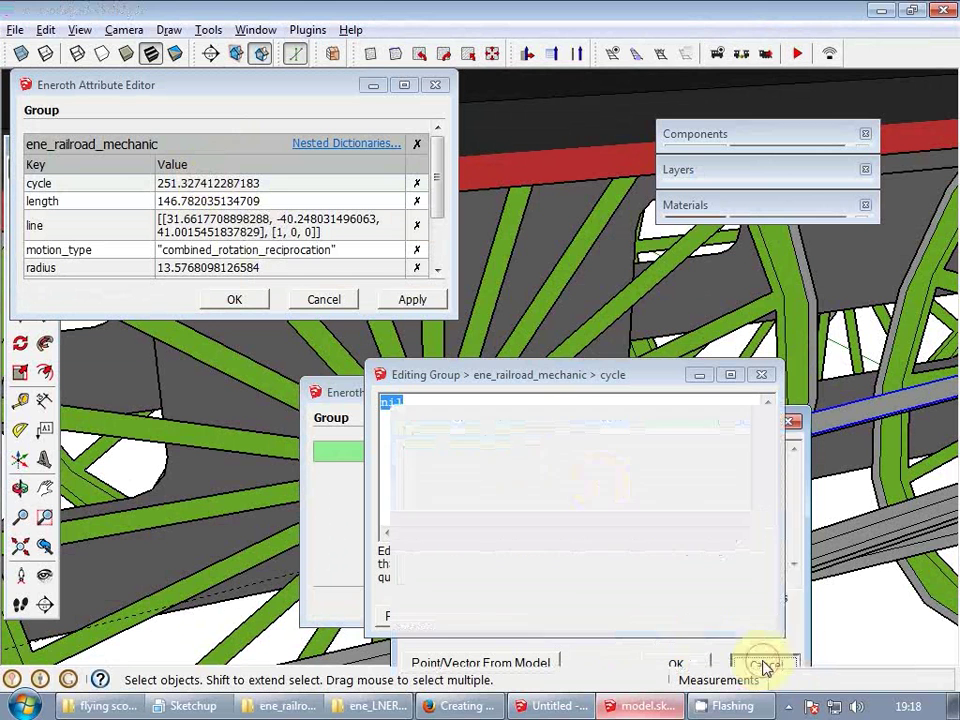
{"action": "left_click", "coordinate": [542, 424]}
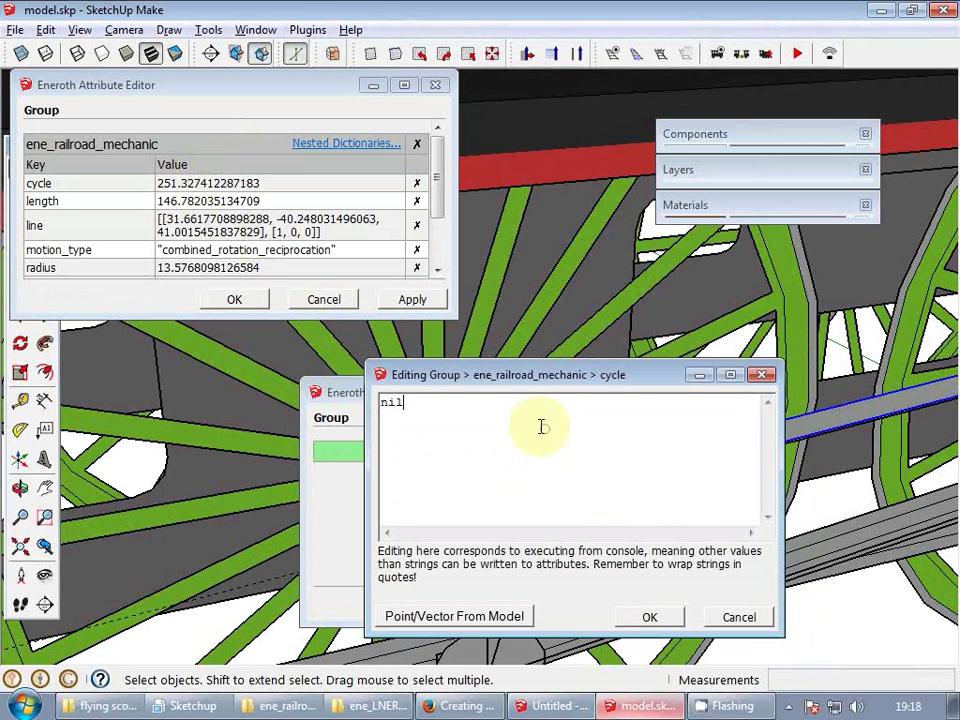
{"action": "key", "text": "ctrl+a"}
{"action": "key", "text": "ctrl+v"}
{"action": "left_click", "coordinate": [645, 614]}
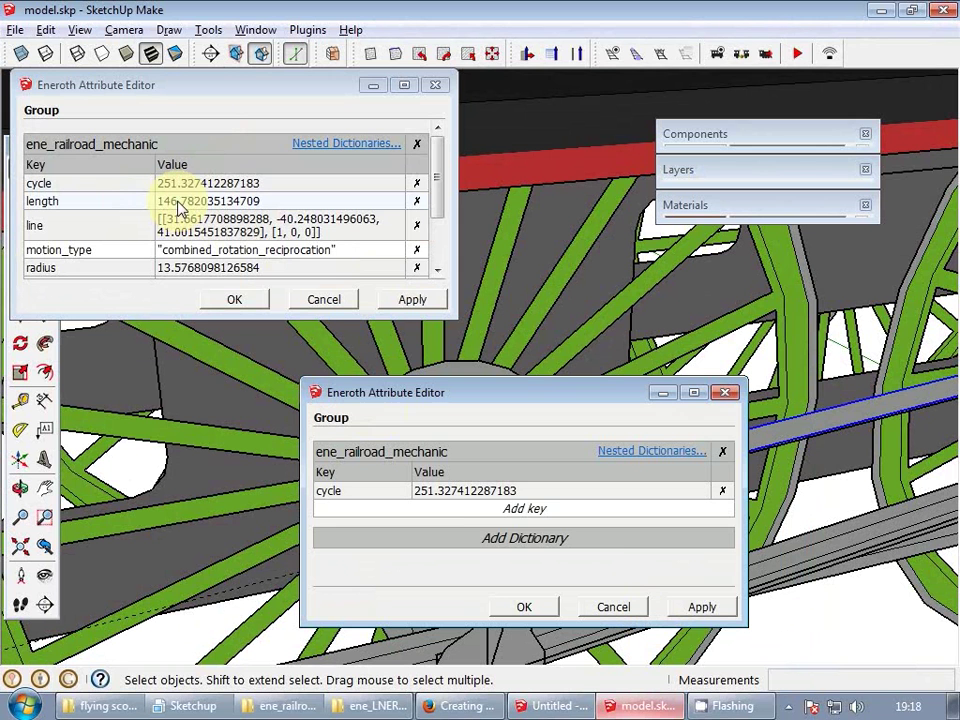
- Add a length key to the thin rod's dictionary, valued Sketchup.active_model.selection[0].length with the line along the rod selected
{"action": "left_click", "coordinate": [490, 510]}
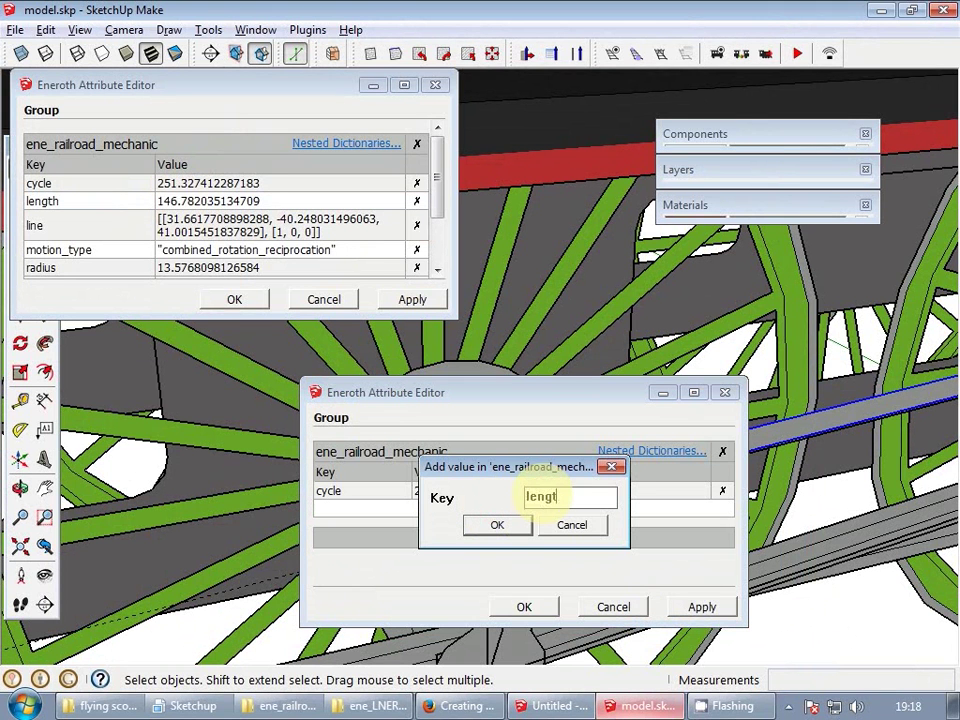
{"action": "left_click", "coordinate": [497, 525]}
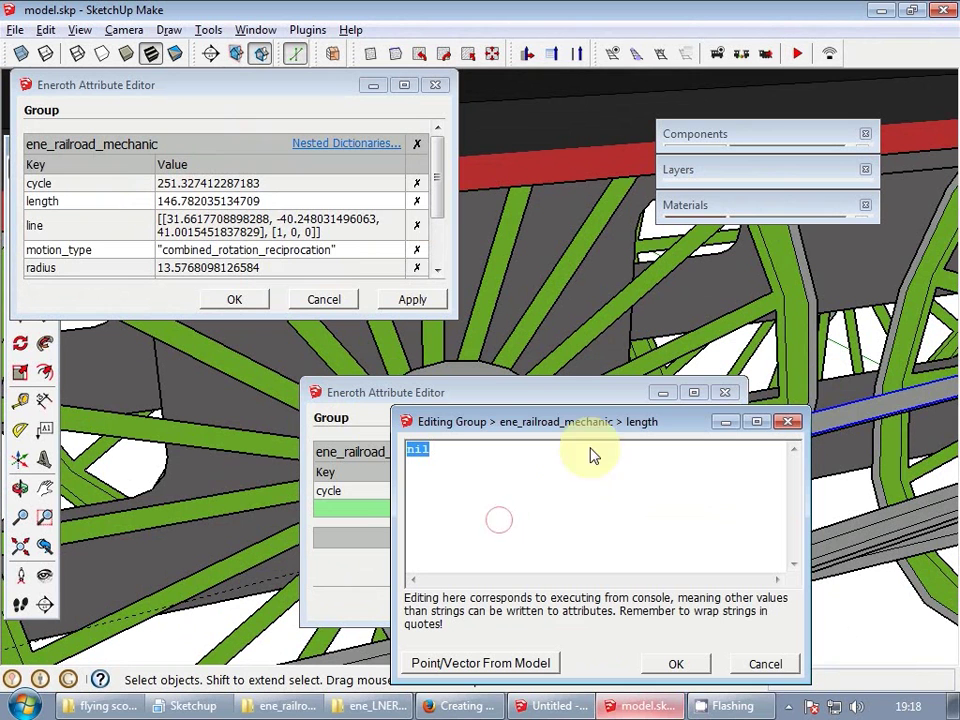
{"action": "left_click", "coordinate": [865, 424]}
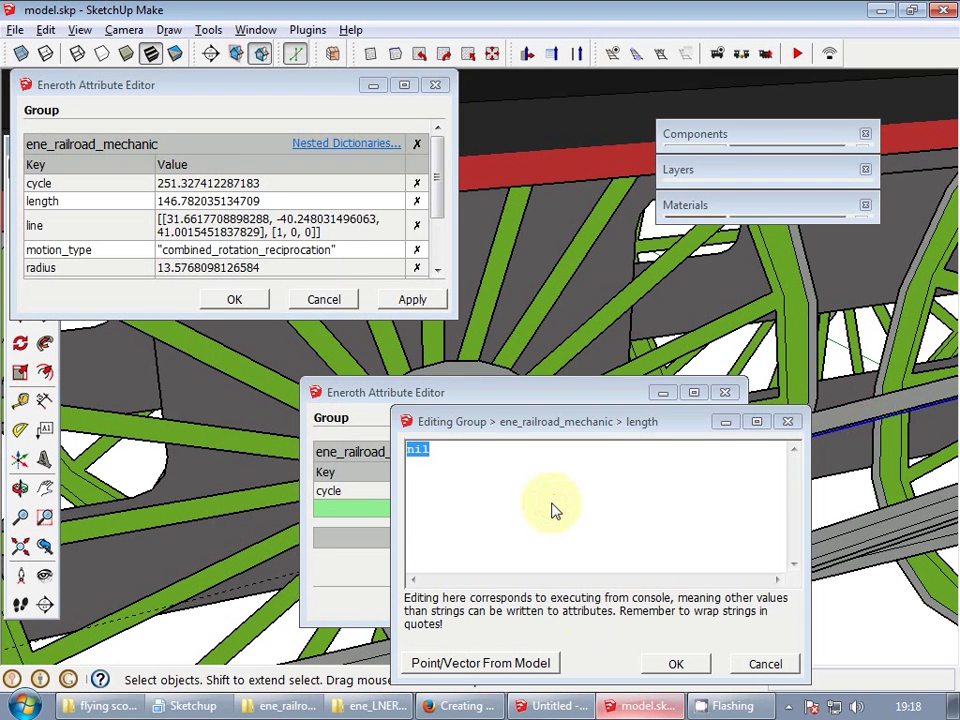
{"action": "left_click_drag", "start_coordinate": [551, 503], "coordinate": [371, 471]}
{"action": "type", "text": "Ske"}
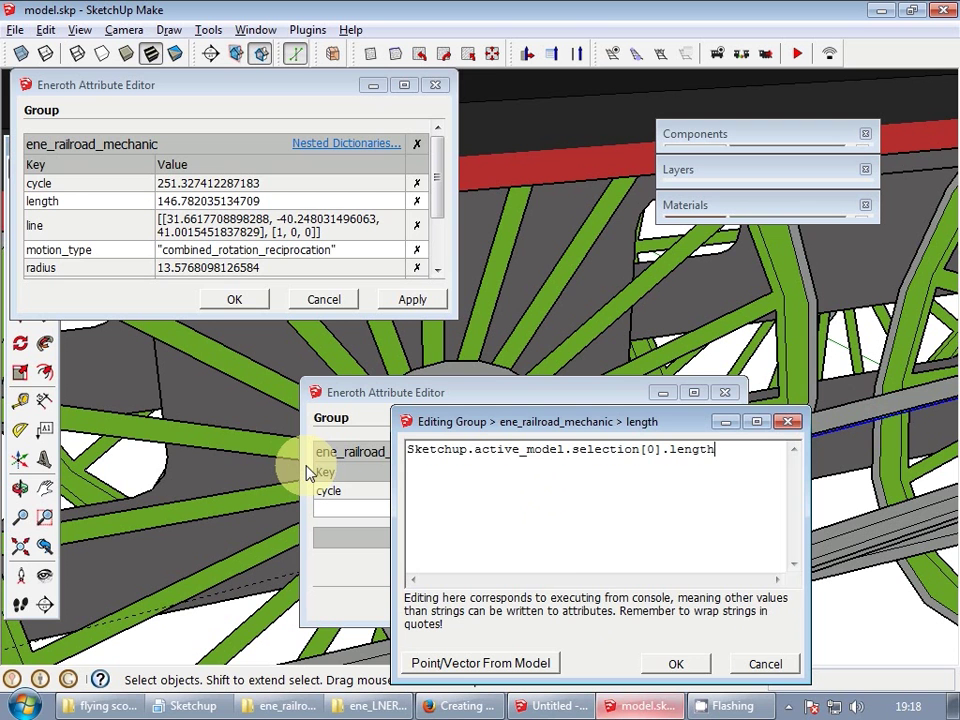
{"action": "left_click", "coordinate": [676, 663]}
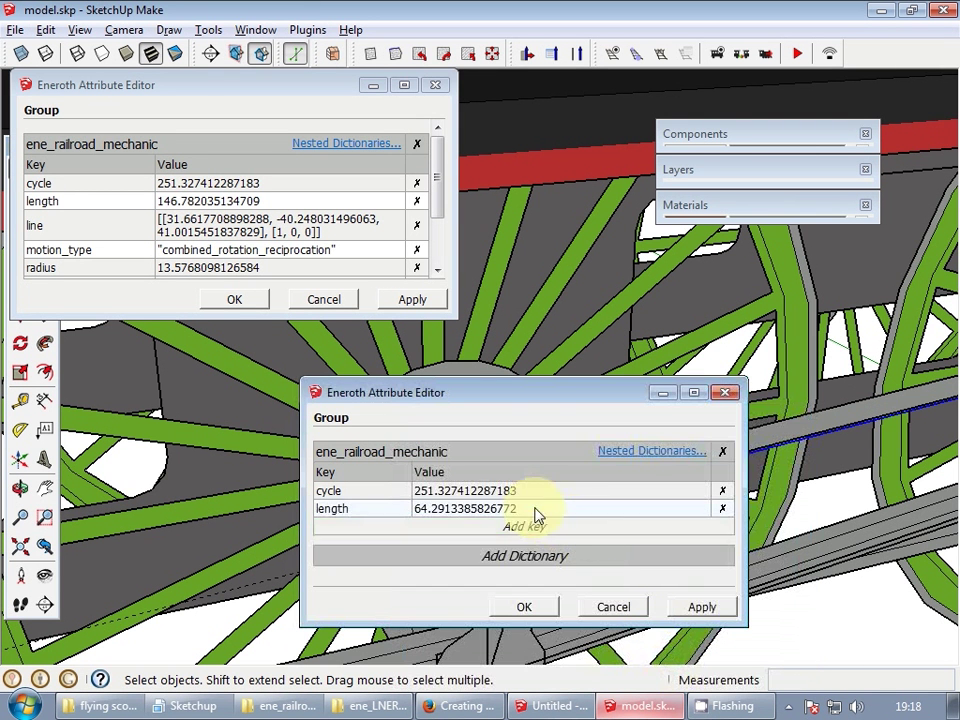
- Add a key named line to the thin rod's ene_railroad_mechanic dictionary
{"action": "middle_click_drag", "start_coordinate": [692, 334], "coordinate": [596, 312]}
{"action": "scroll", "coordinate": [596, 312], "scroll_direction": "down", "scroll_amount": 4}
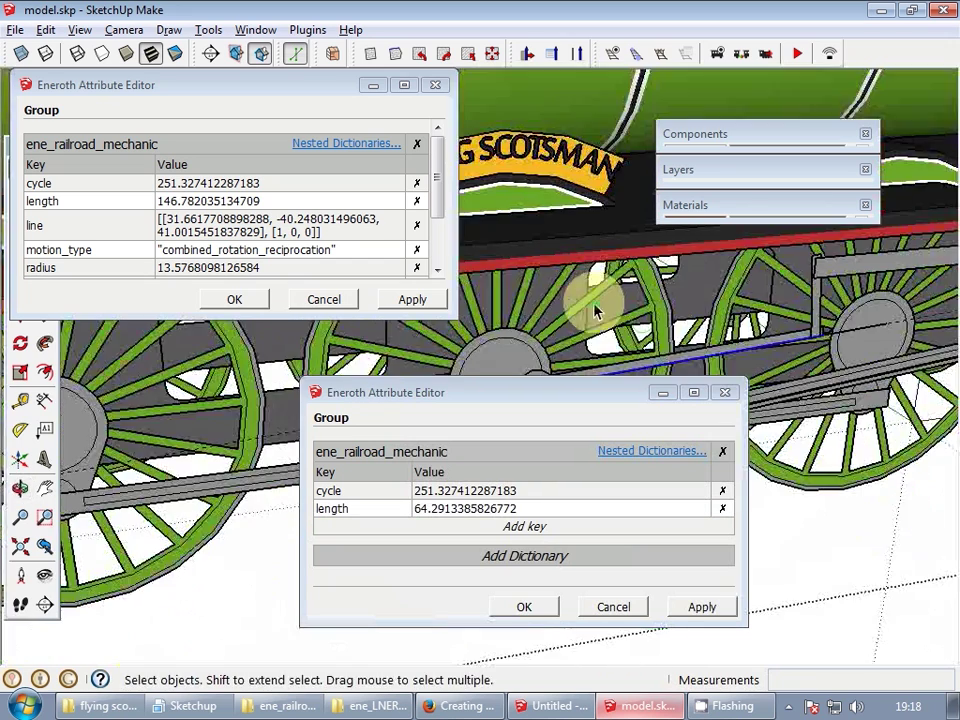
{"action": "scroll", "coordinate": [855, 328], "scroll_direction": "up", "scroll_amount": 4}
{"action": "scroll", "coordinate": [536, 347], "scroll_direction": "down", "scroll_amount": 3}
{"action": "scroll", "coordinate": [795, 354], "scroll_direction": "up", "scroll_amount": 2}
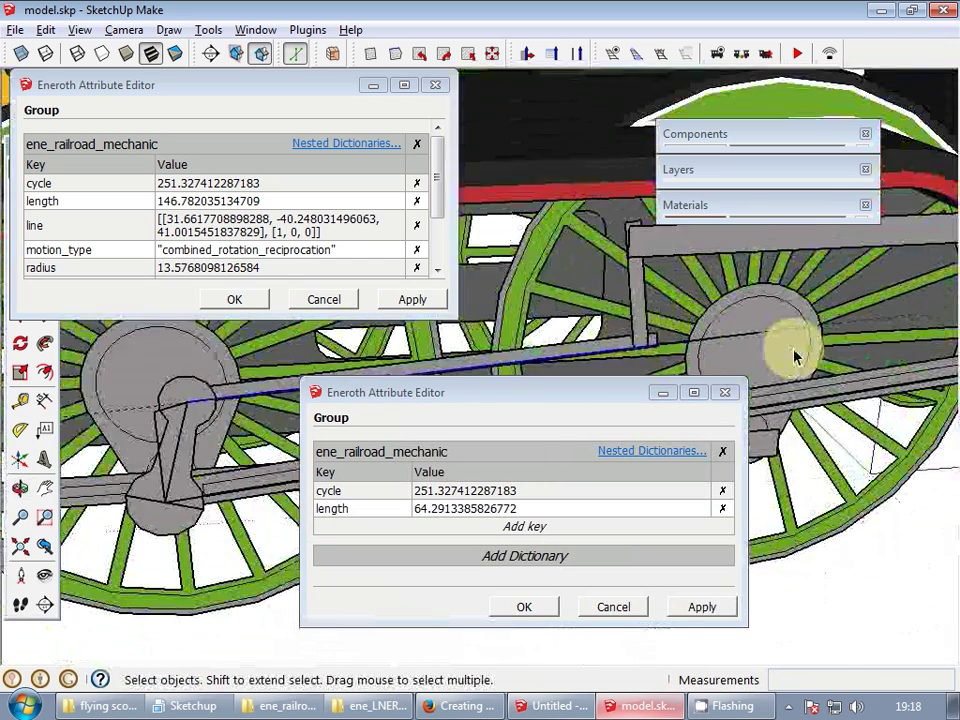
{"action": "left_click", "coordinate": [540, 528]}
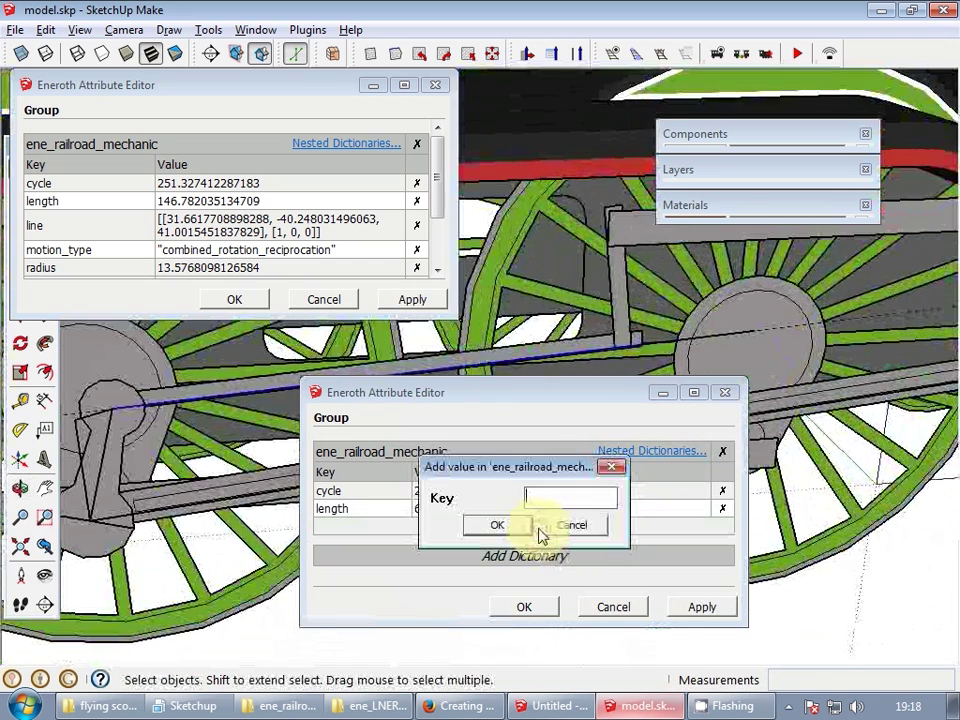
{"action": "type", "text": "line"}
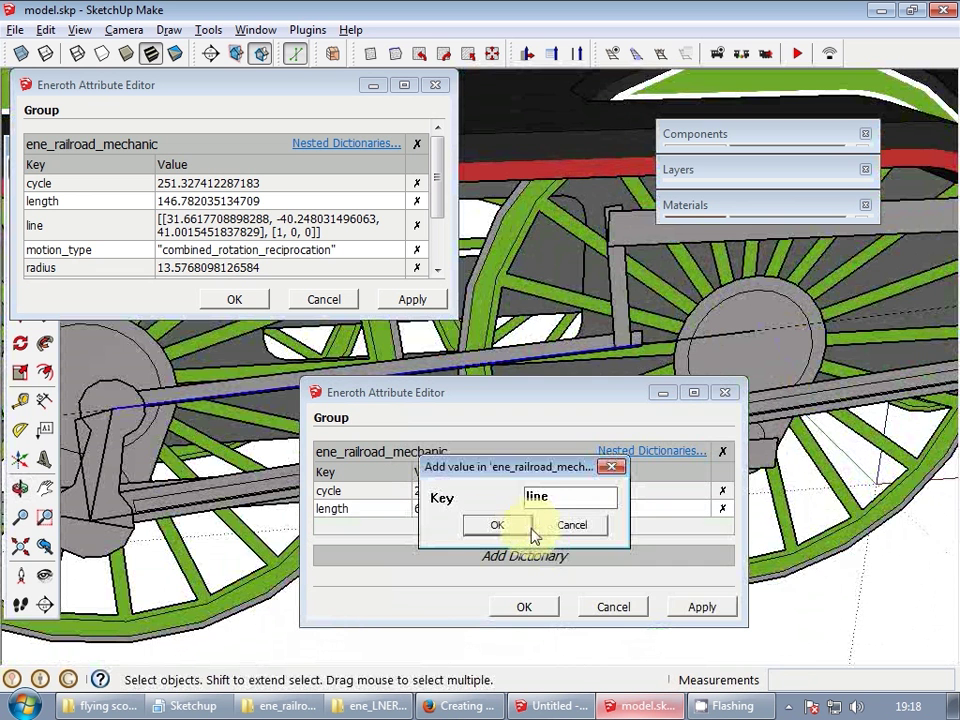
{"action": "left_click", "coordinate": [493, 525]}
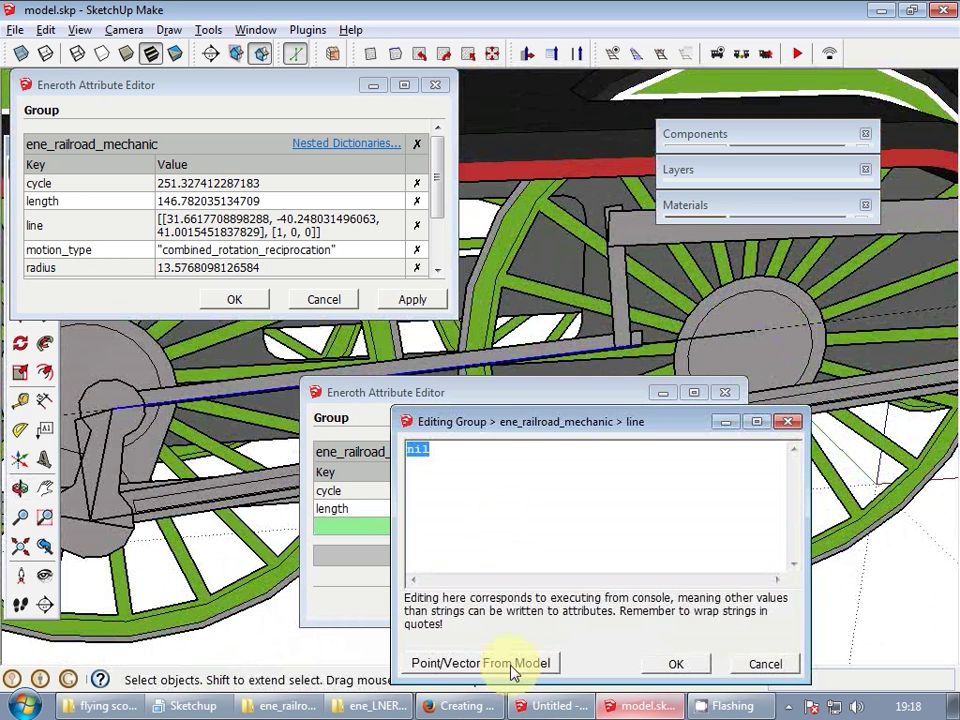
- Retrieve the line end point inside the wheel hub beyond the thin rod, relative to the current drawing context, and cut its coordinates
{"action": "left_click", "coordinate": [517, 665]}
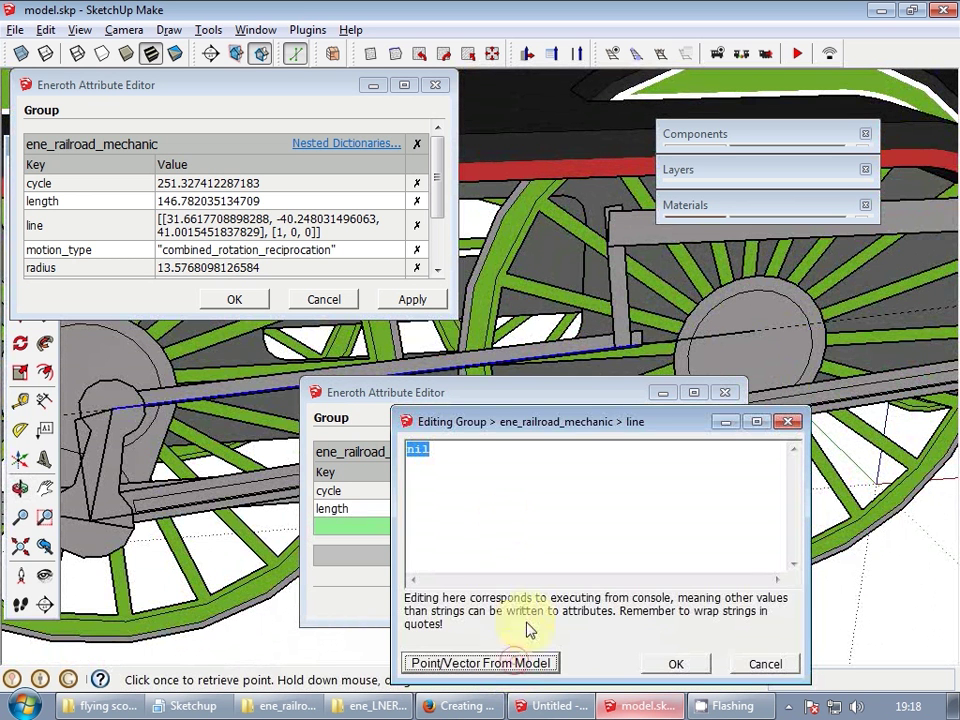
{"action": "left_click", "coordinate": [754, 340]}
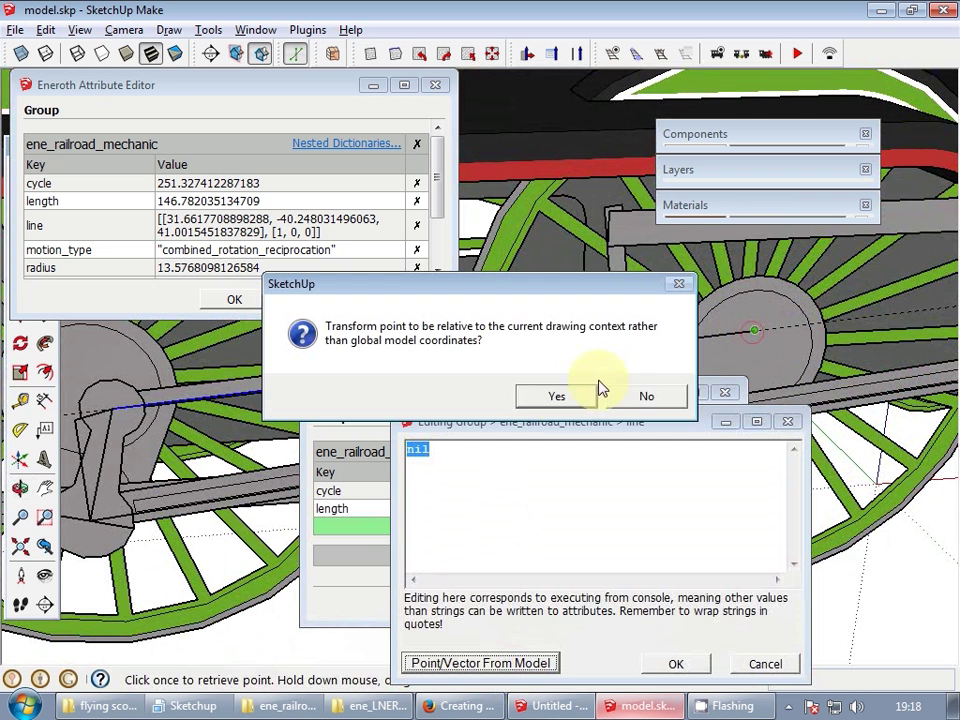
{"action": "left_click", "coordinate": [556, 395]}
{"action": "left_click", "coordinate": [558, 398]}
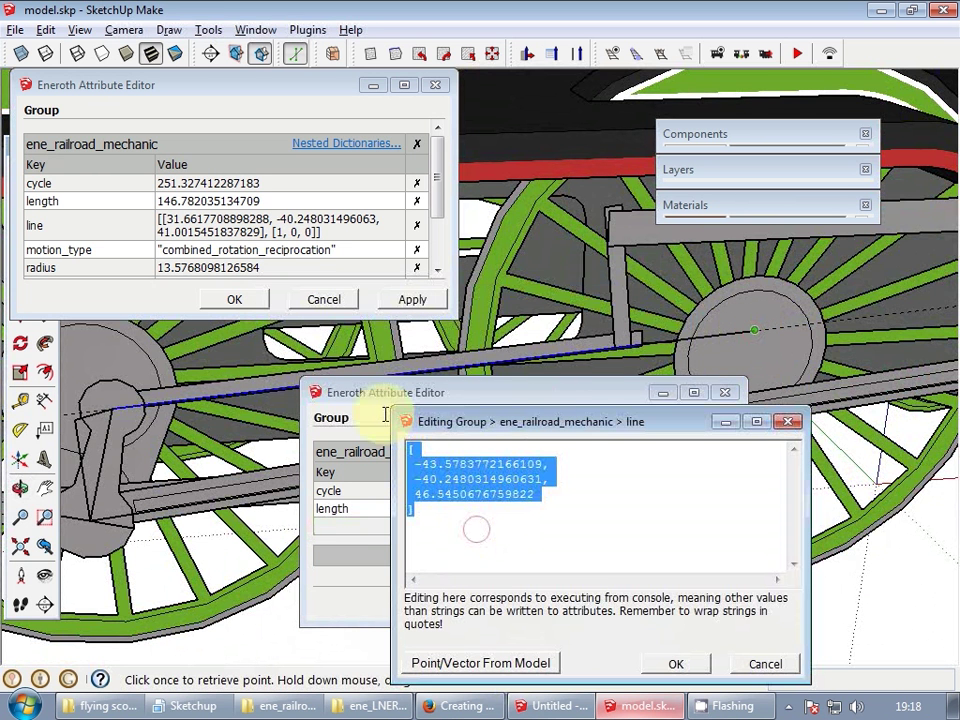
{"action": "key", "text": "ctrl+x"}
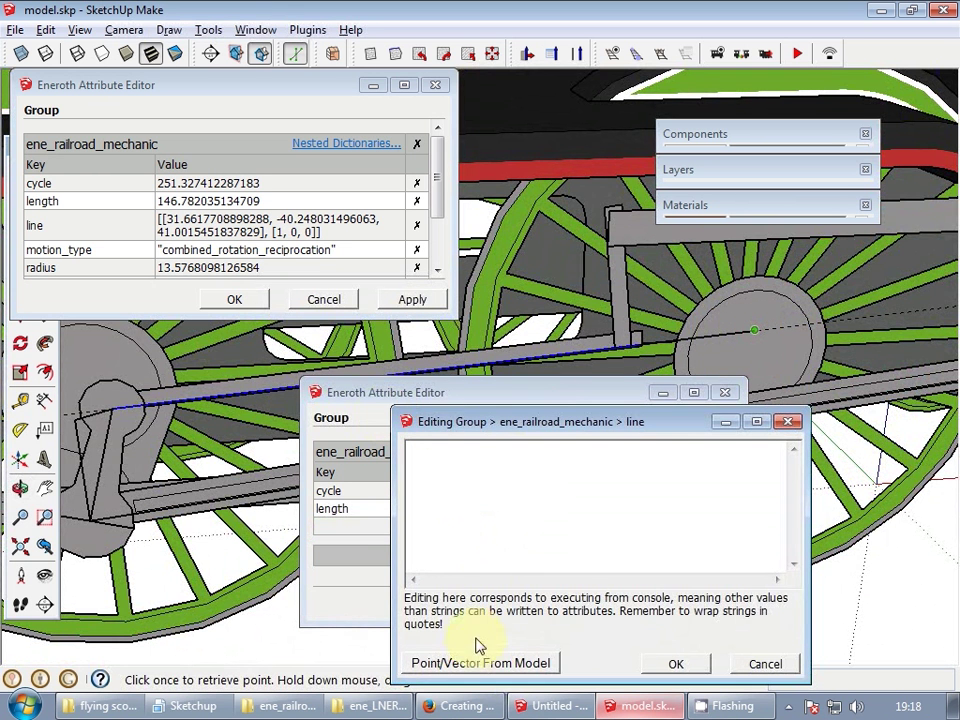
- Retrieve the vector from the point in the wheel hub to the thin rod's far end, relative to the current drawing context
{"action": "left_click", "coordinate": [463, 660]}
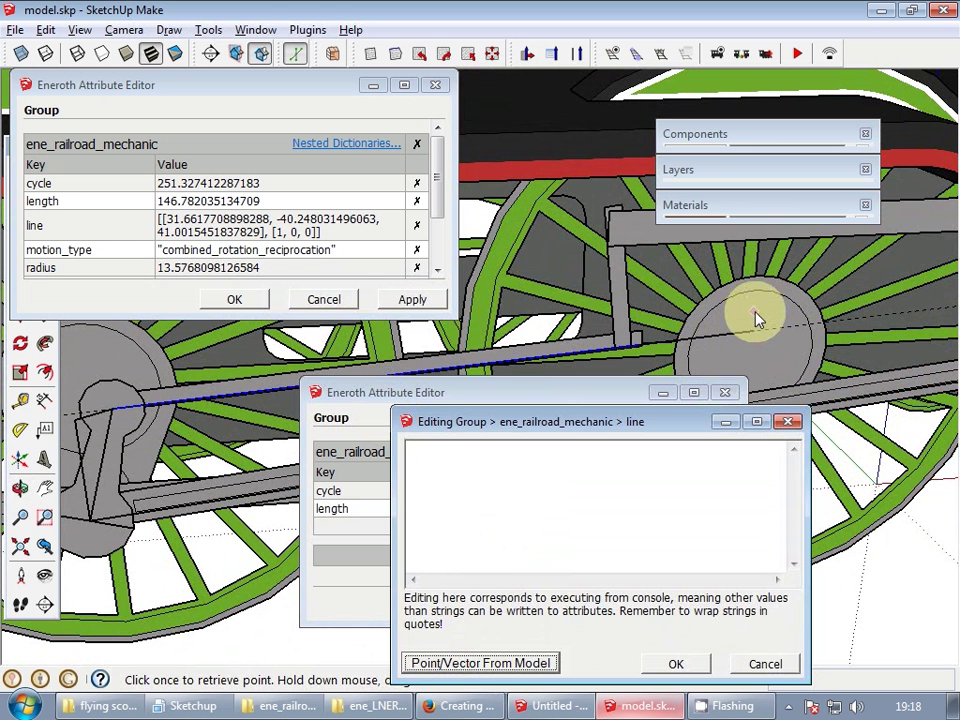
{"action": "left_click_drag", "start_coordinate": [754, 328], "coordinate": [675, 341]}
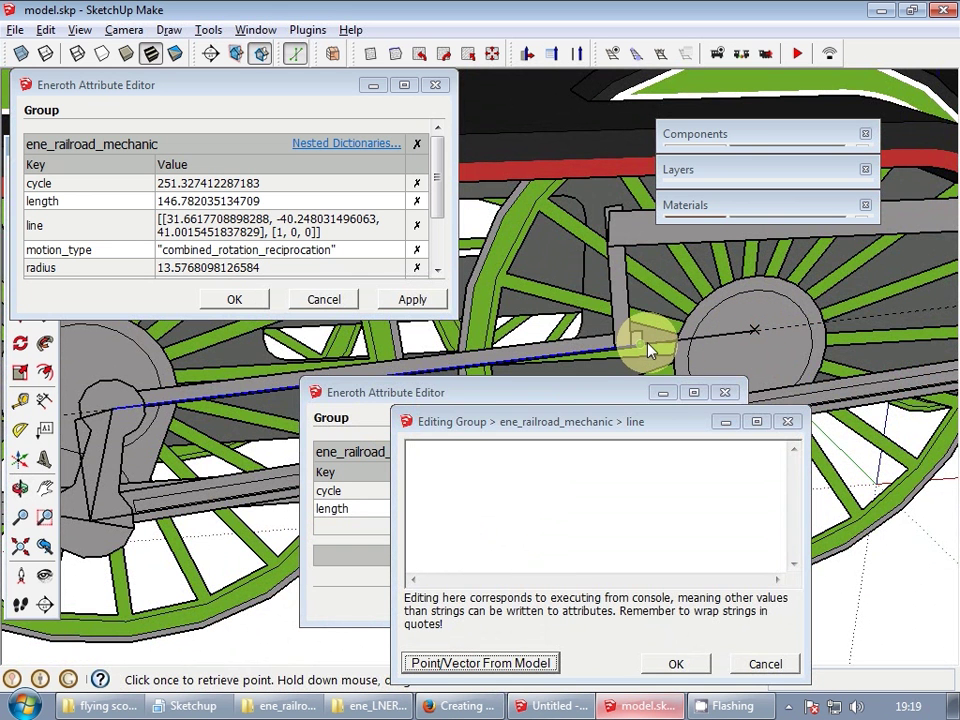
{"action": "scroll", "coordinate": [650, 340], "scroll_direction": "up", "scroll_amount": 2}
{"action": "middle_click_drag", "start_coordinate": [698, 344], "coordinate": [592, 376]}
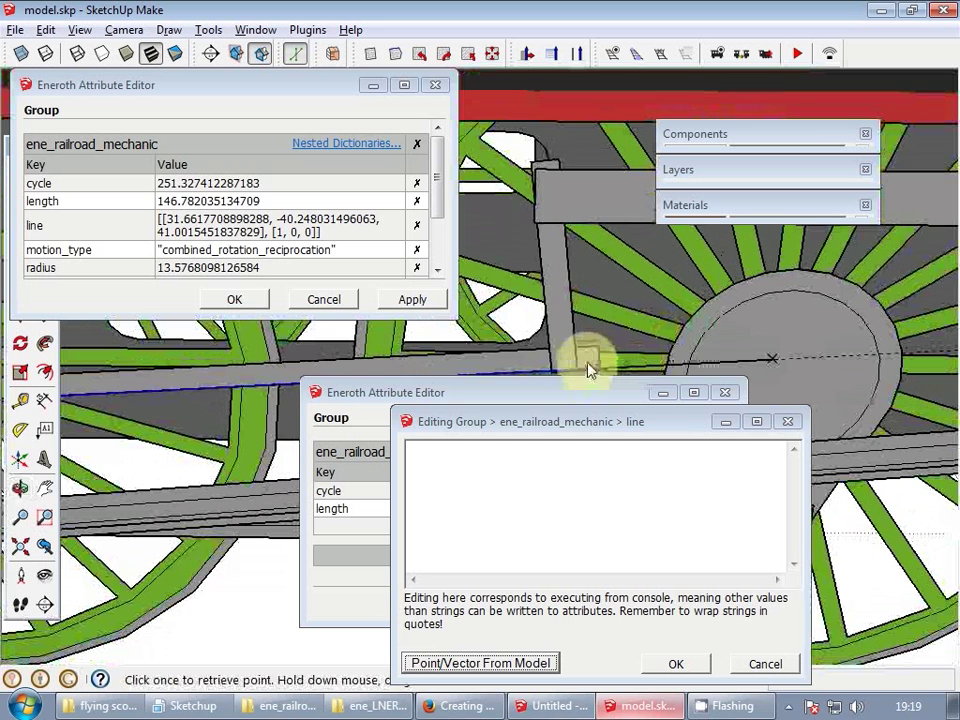
{"action": "left_click", "coordinate": [590, 376]}
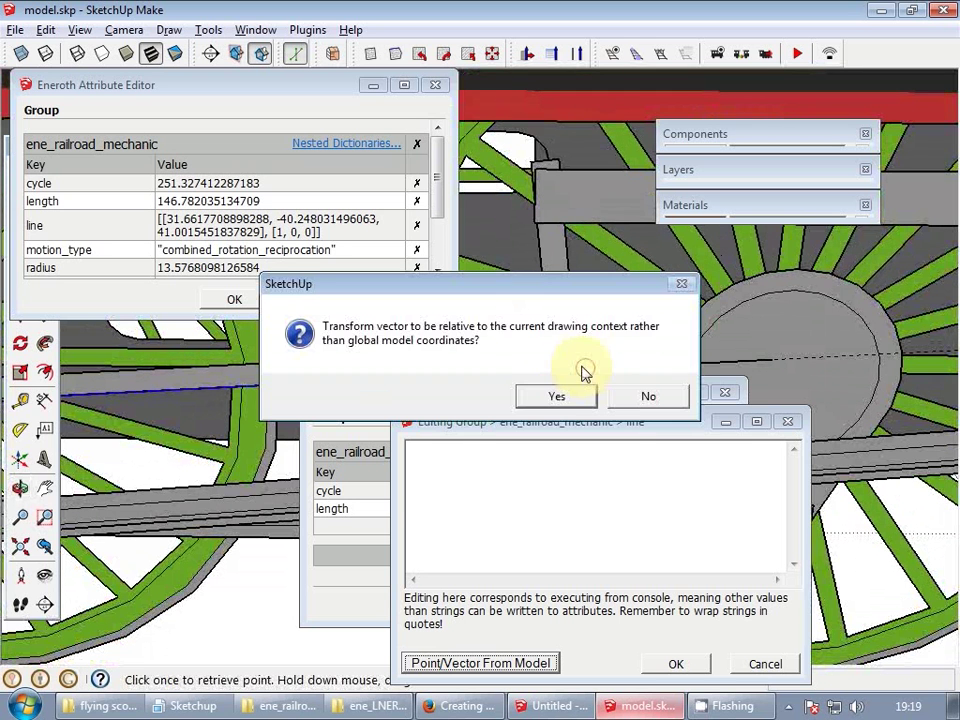
{"action": "left_click", "coordinate": [556, 397]}
{"action": "left_click", "coordinate": [556, 397]}
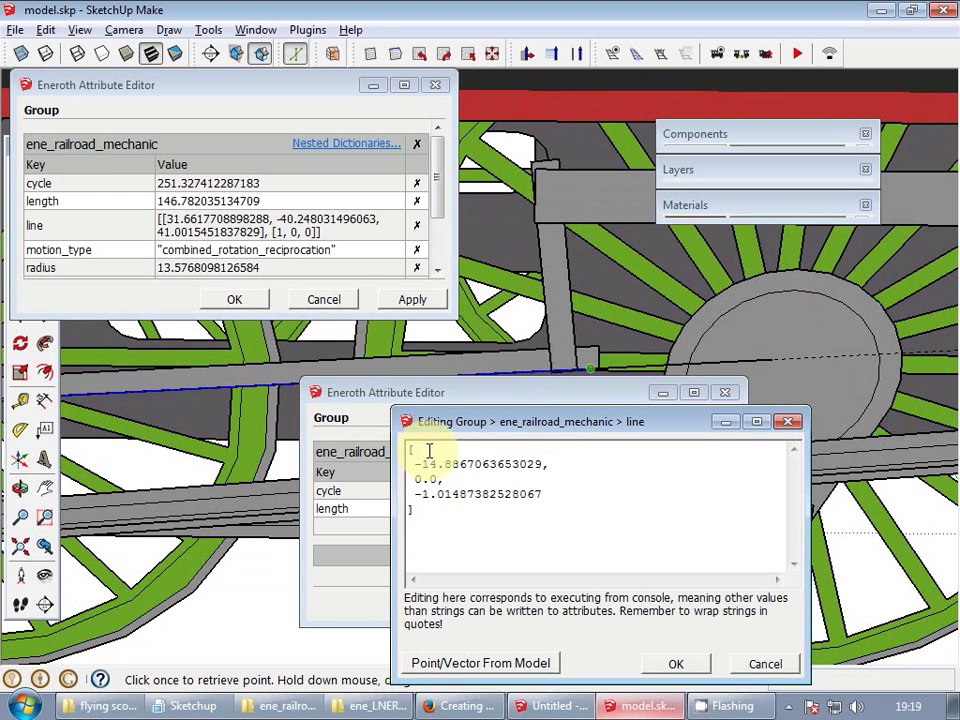
- Paste the cut point before the vector, wrap both in one outer array, and save it as the line value
{"action": "key", "text": "ctrl+v"}
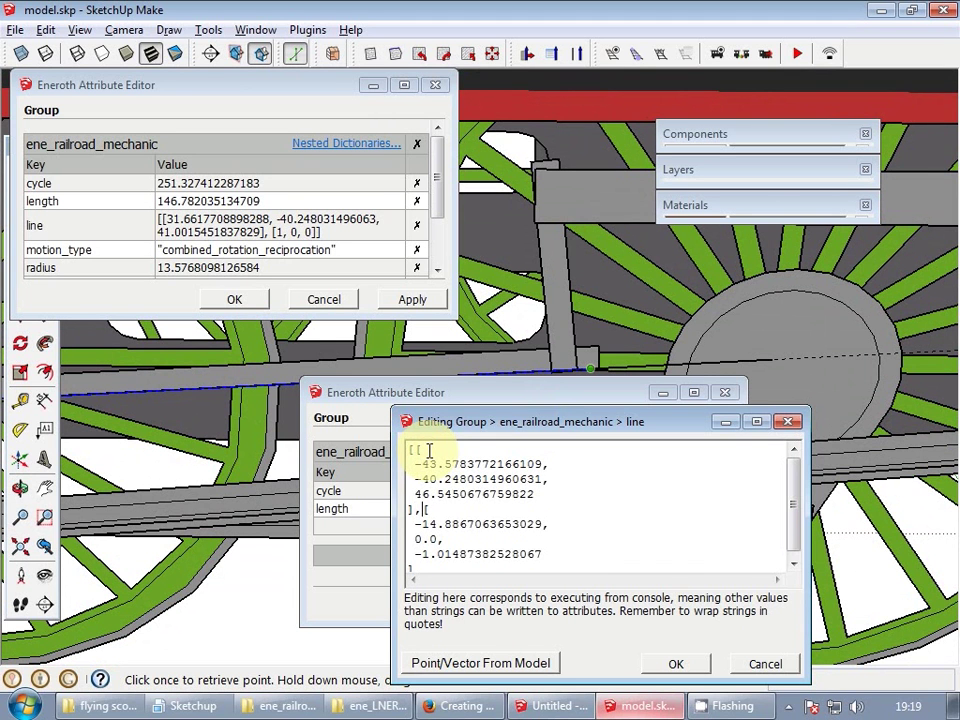
{"action": "key", "text": "Return"}
{"action": "left_click", "coordinate": [416, 456]}
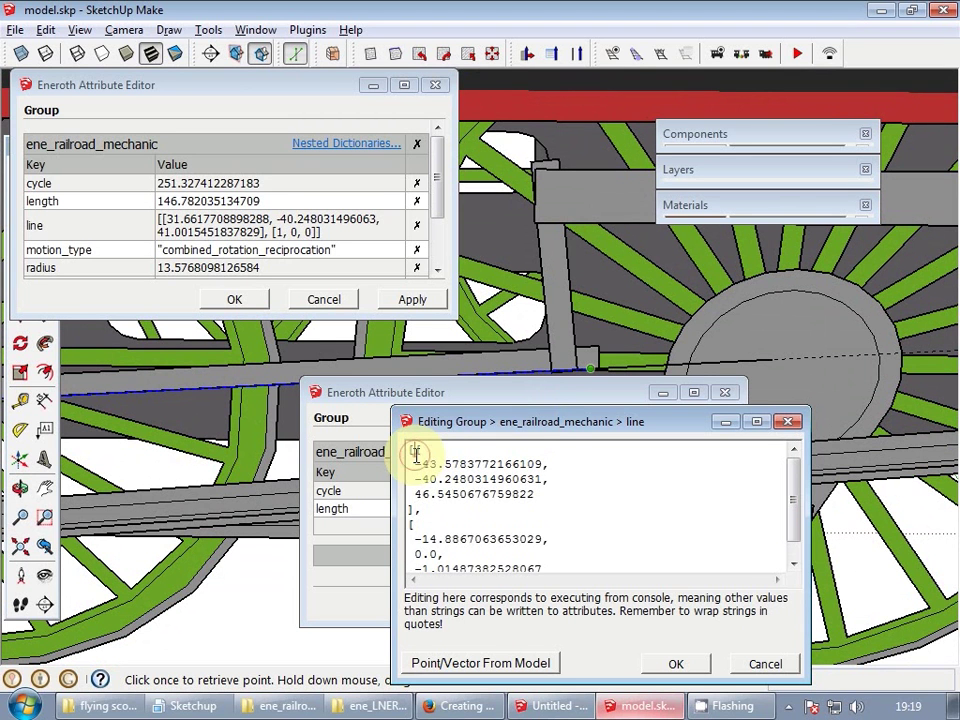
{"action": "key", "text": "Return"}
{"action": "scroll", "coordinate": [464, 465], "scroll_direction": "down", "scroll_amount": 2}
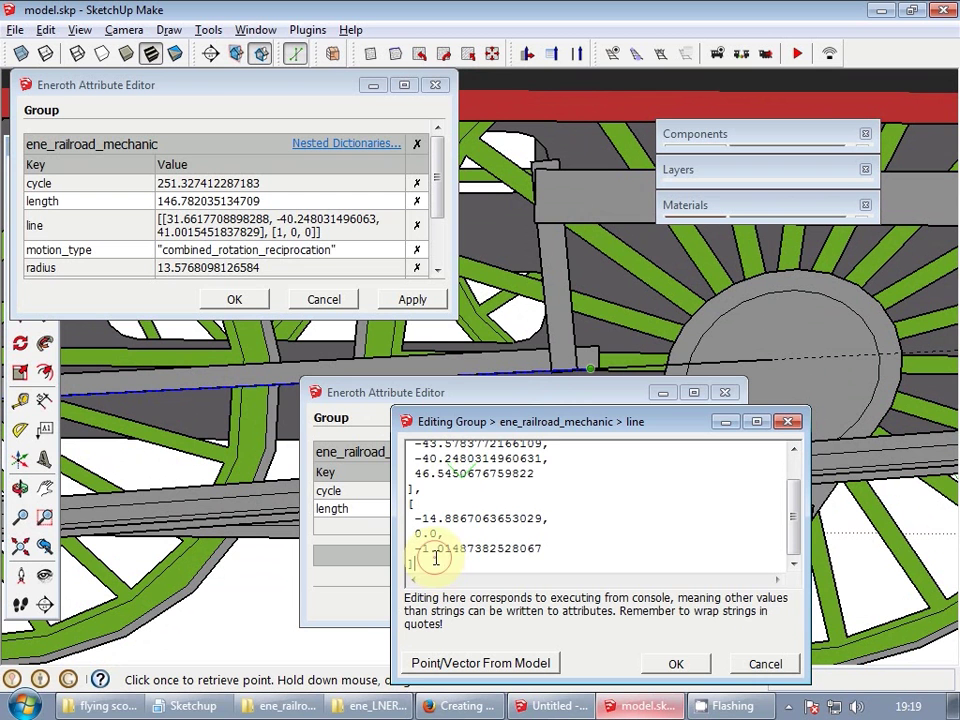
{"action": "scroll", "coordinate": [436, 558], "scroll_direction": "down", "scroll_amount": 1}
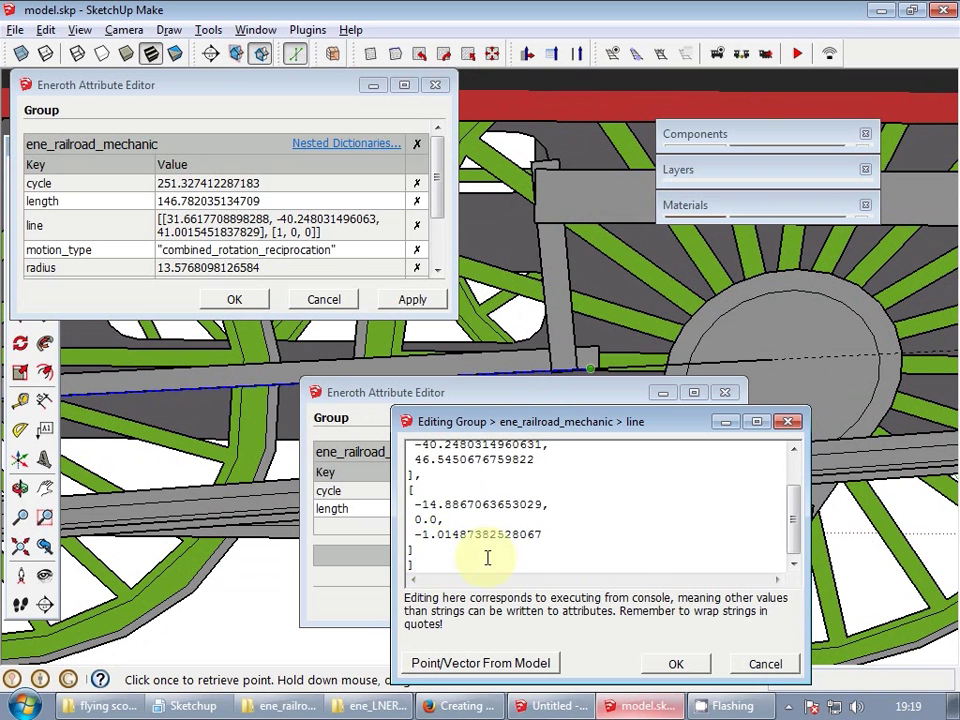
{"action": "left_click", "coordinate": [676, 663]}
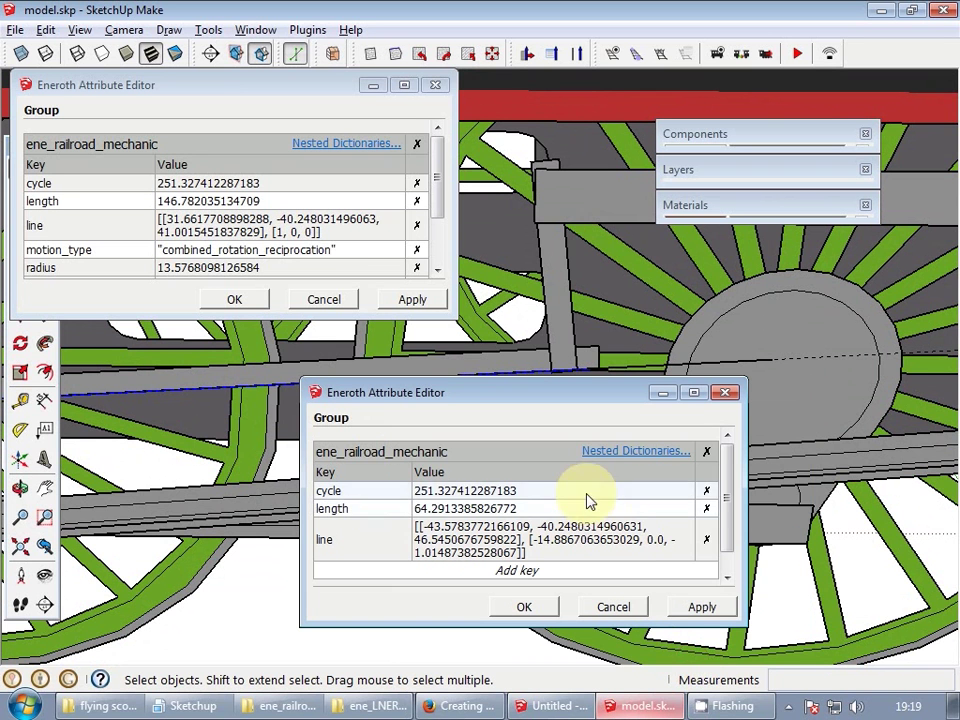
- Add a motion_type key to the thin rod's dictionary with the connecting rod's value, "combined_rotation_reciprocation"
{"action": "scroll", "coordinate": [590, 497], "scroll_direction": "down", "scroll_amount": 1}
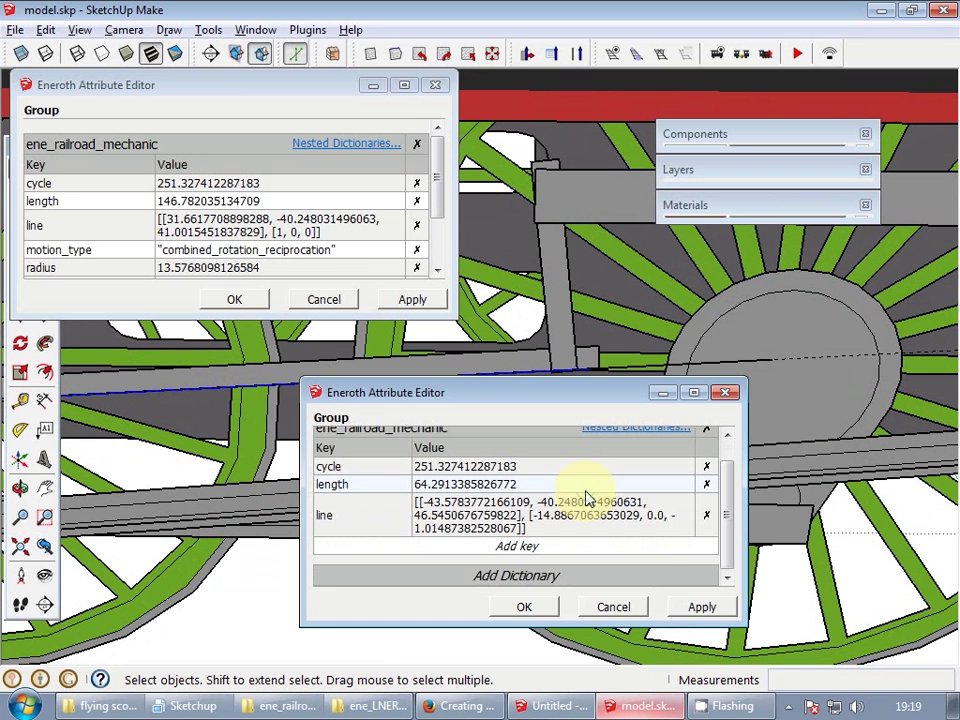
{"action": "left_click", "coordinate": [186, 255]}
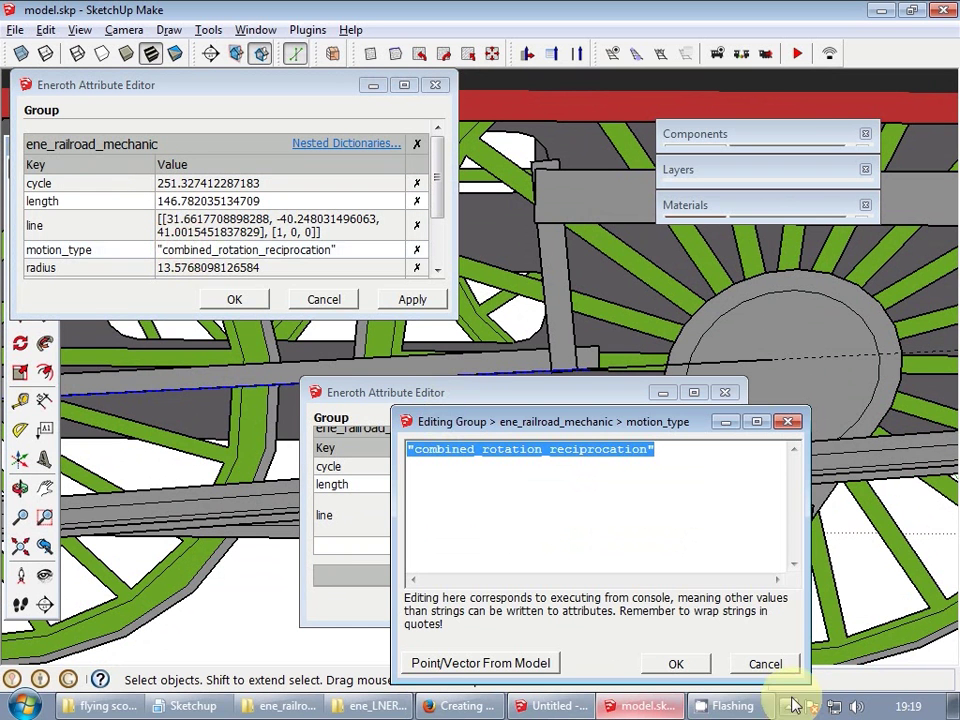
{"action": "left_click", "coordinate": [766, 668]}
{"action": "left_click", "coordinate": [510, 550]}
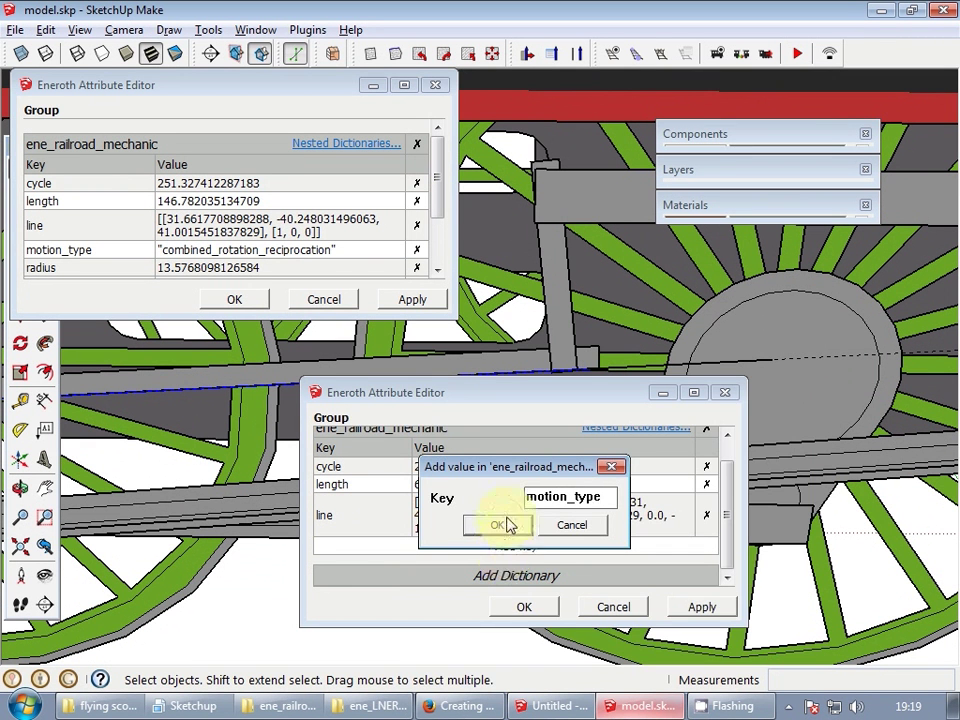
{"action": "left_click", "coordinate": [503, 525]}
{"action": "key", "text": "ctrl+v"}
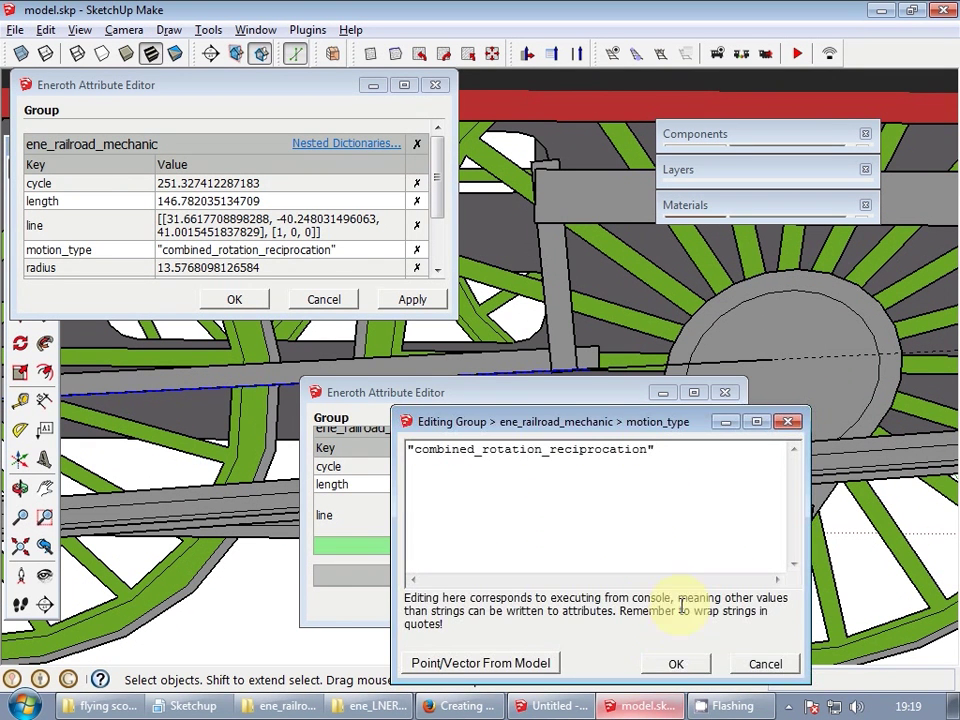
{"action": "left_click", "coordinate": [676, 664]}
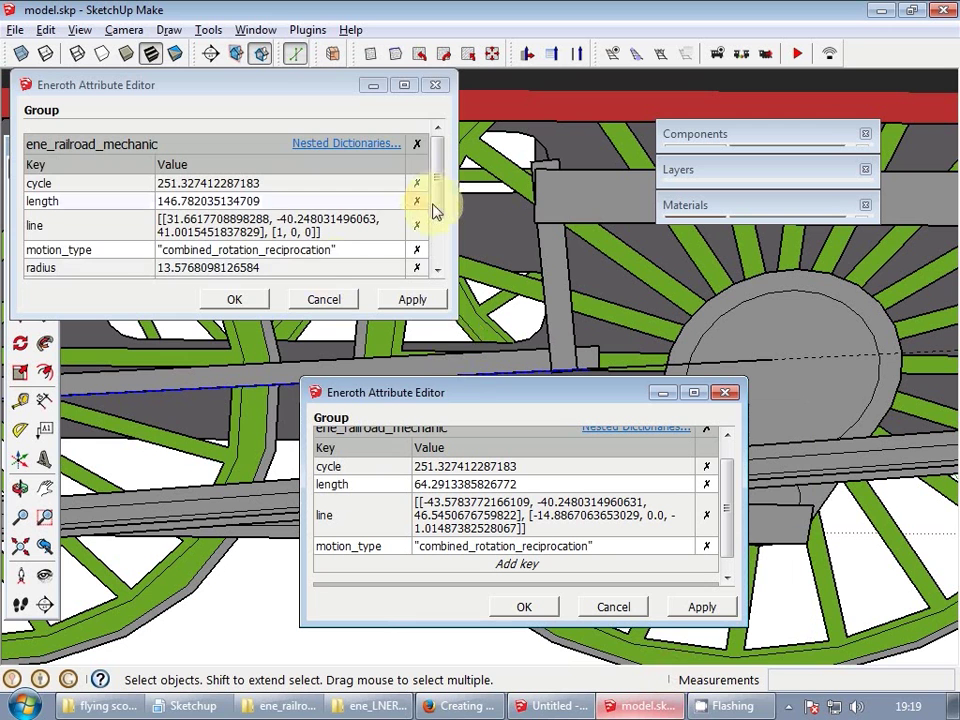
- Add a radius key to the thin rod's dictionary, valued Sketchup.active_model.selection[0].length with the short line at the crank arm's rounded end selected
{"action": "left_click_drag", "start_coordinate": [439, 204], "coordinate": [439, 216]}
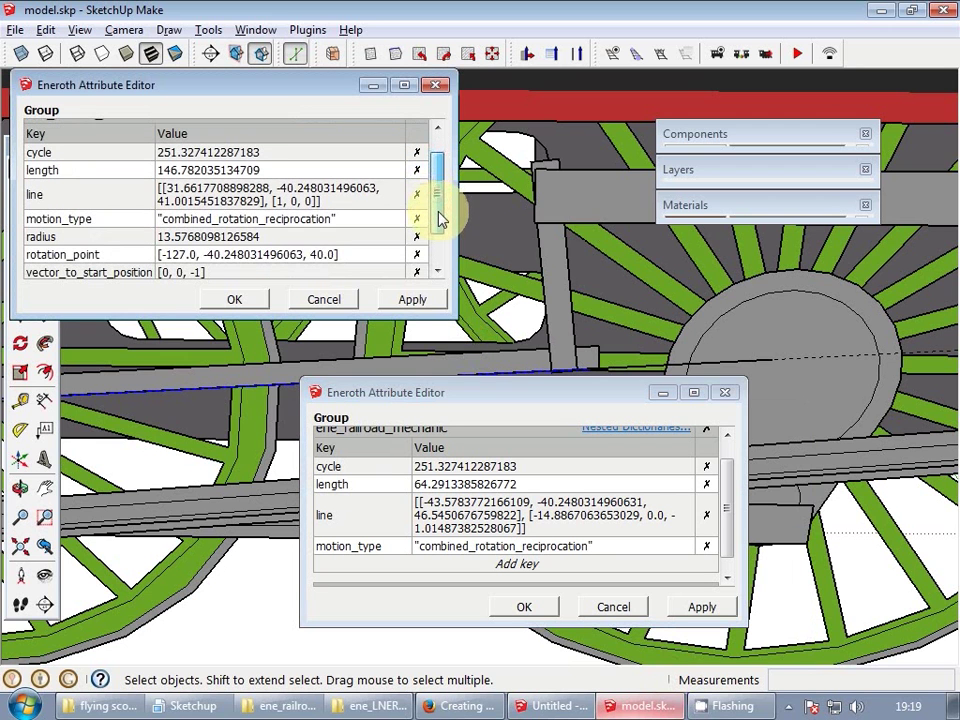
{"action": "middle_click_drag", "start_coordinate": [535, 297], "coordinate": [810, 282]}
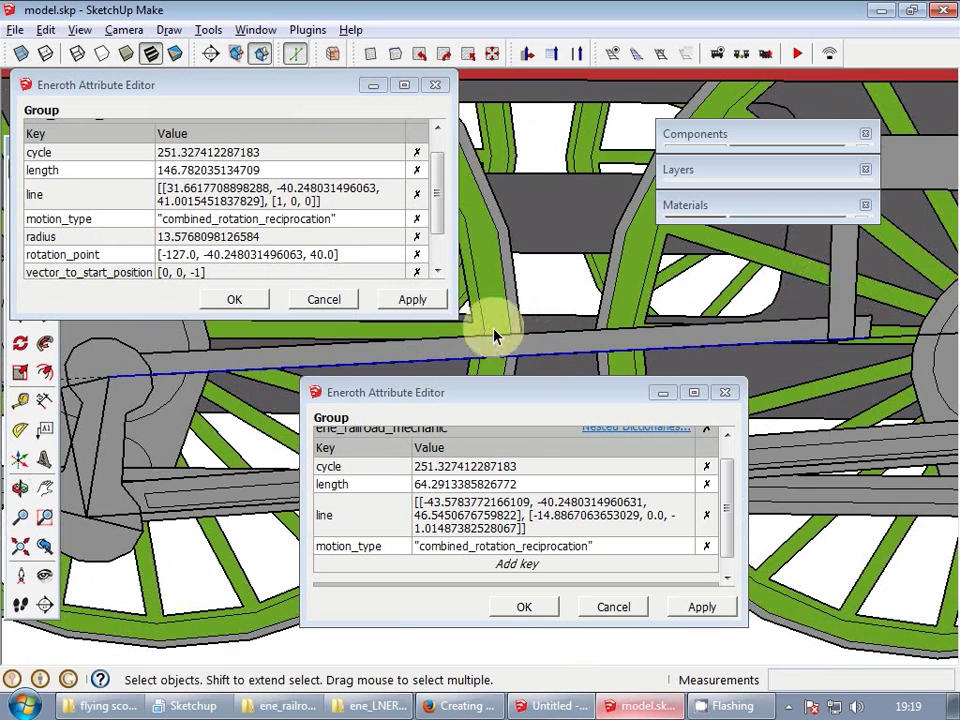
{"action": "middle_click_drag", "start_coordinate": [197, 358], "coordinate": [264, 371]}
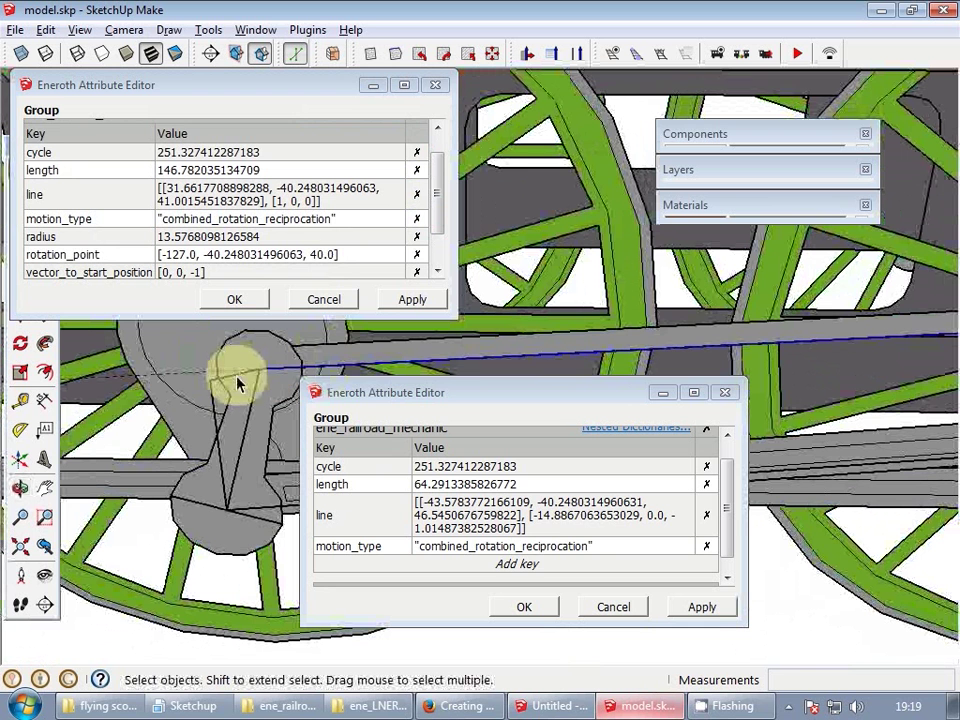
{"action": "left_click", "coordinate": [536, 566]}
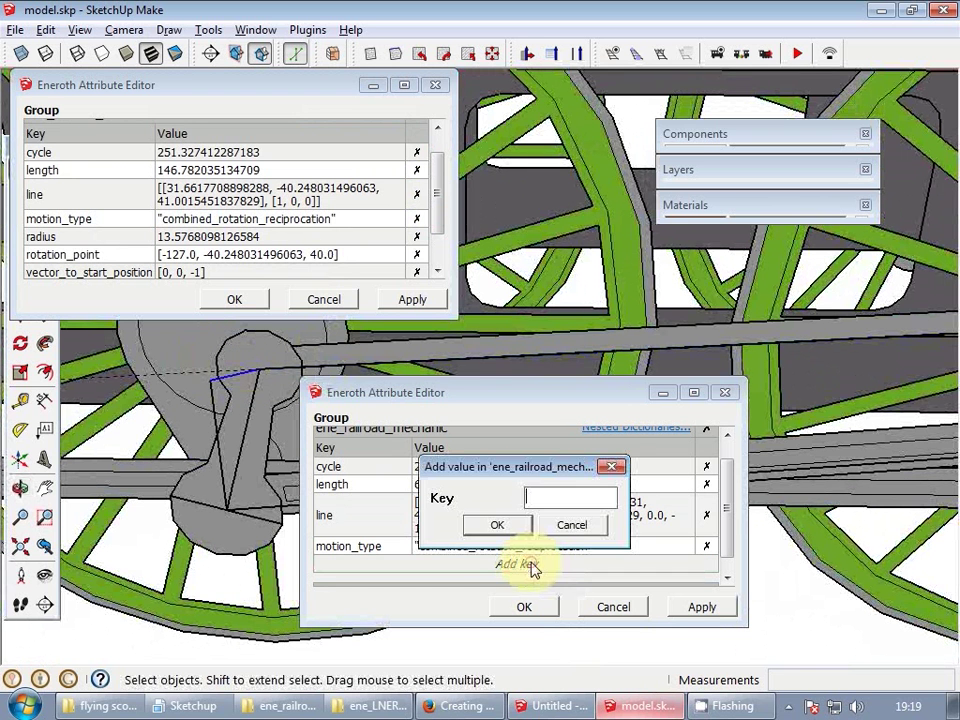
{"action": "key", "text": "Return"}
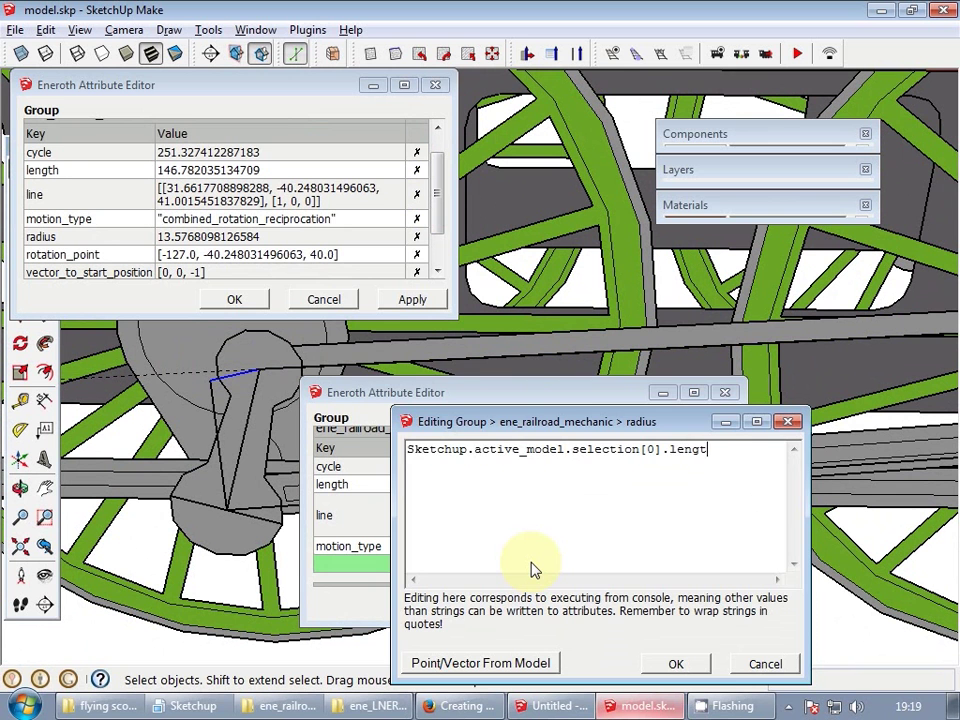
{"action": "key", "text": "Return"}
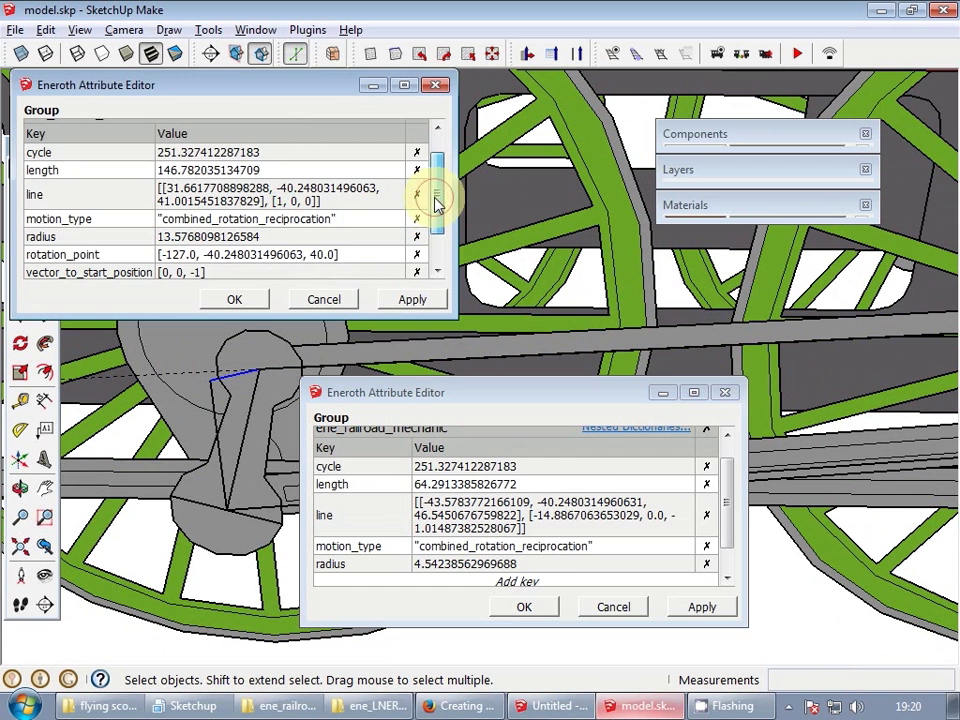
- Copy the connecting rod's rotation_point value, [-127.0, -40.248031496063, 40.0], into a new rotation_point key in the thin rod's dictionary
{"action": "scroll", "coordinate": [440, 212], "scroll_direction": "down", "scroll_amount": 1}
{"action": "scroll", "coordinate": [440, 212], "scroll_direction": "down", "scroll_amount": 1}
{"action": "double_click", "coordinate": [182, 224]}
{"action": "key", "text": "ctrl+c"}
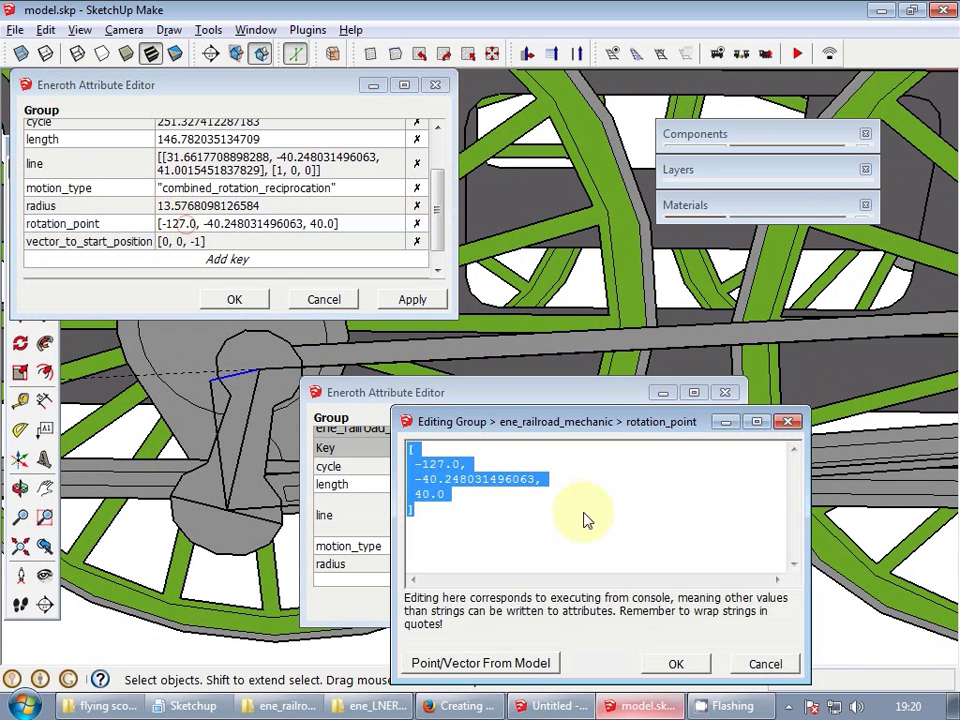
{"action": "left_click", "coordinate": [744, 665]}
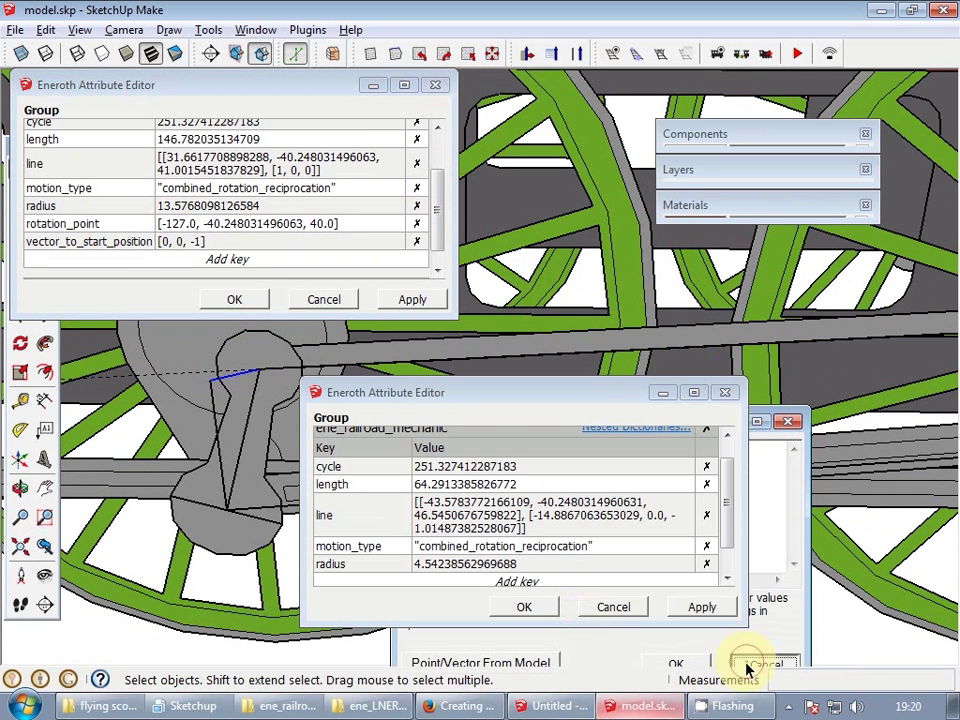
{"action": "double_click", "coordinate": [520, 582]}
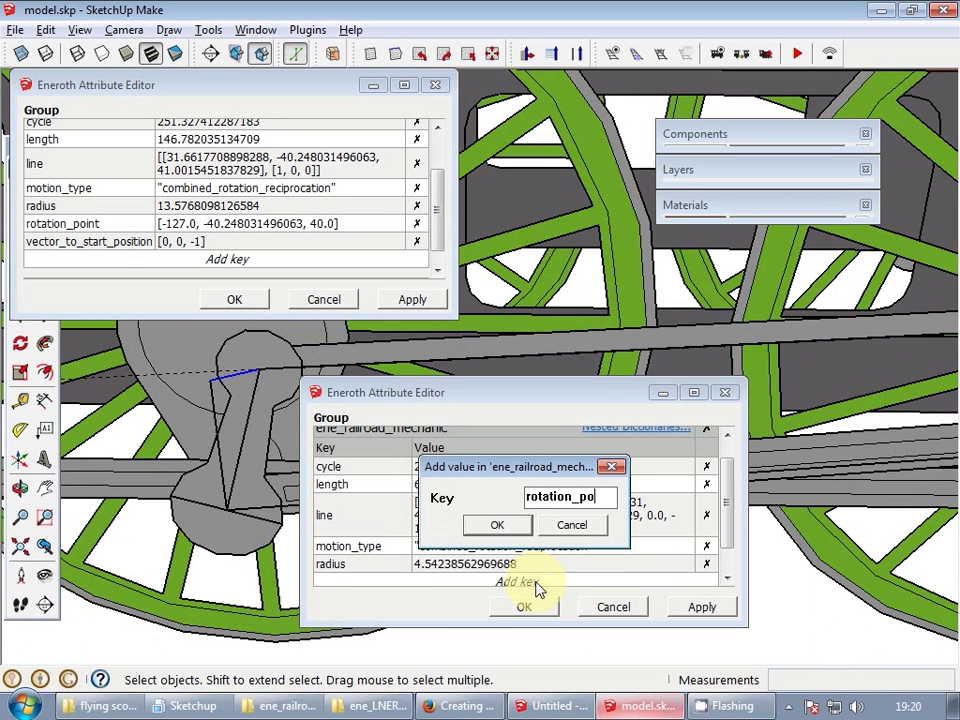
{"action": "left_click", "coordinate": [502, 532]}
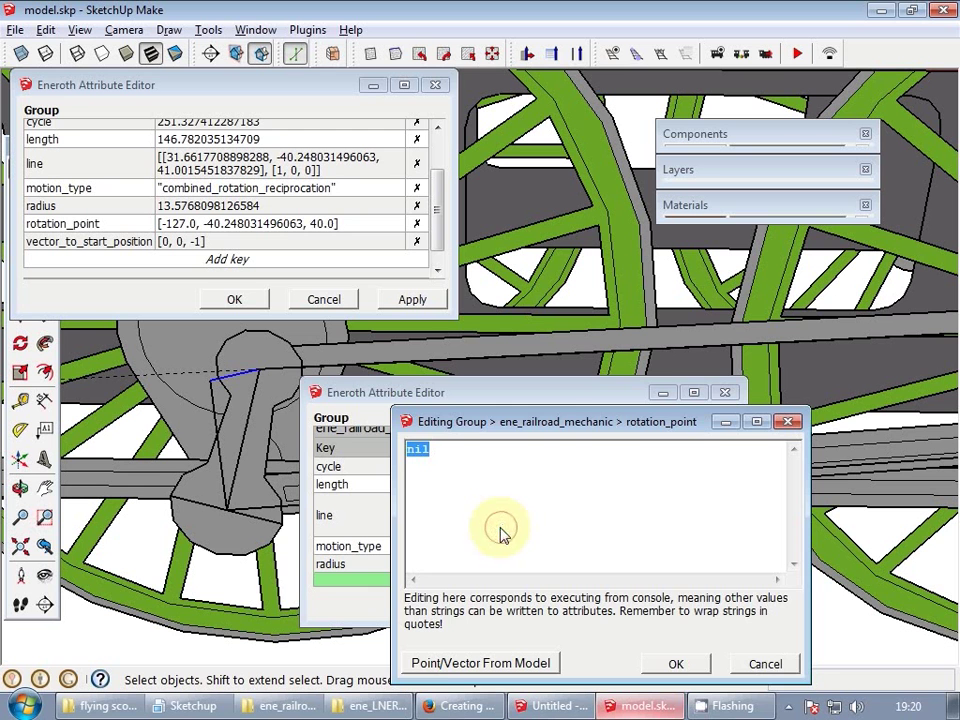
{"action": "key", "text": "ctrl+v"}
{"action": "left_click", "coordinate": [672, 665]}
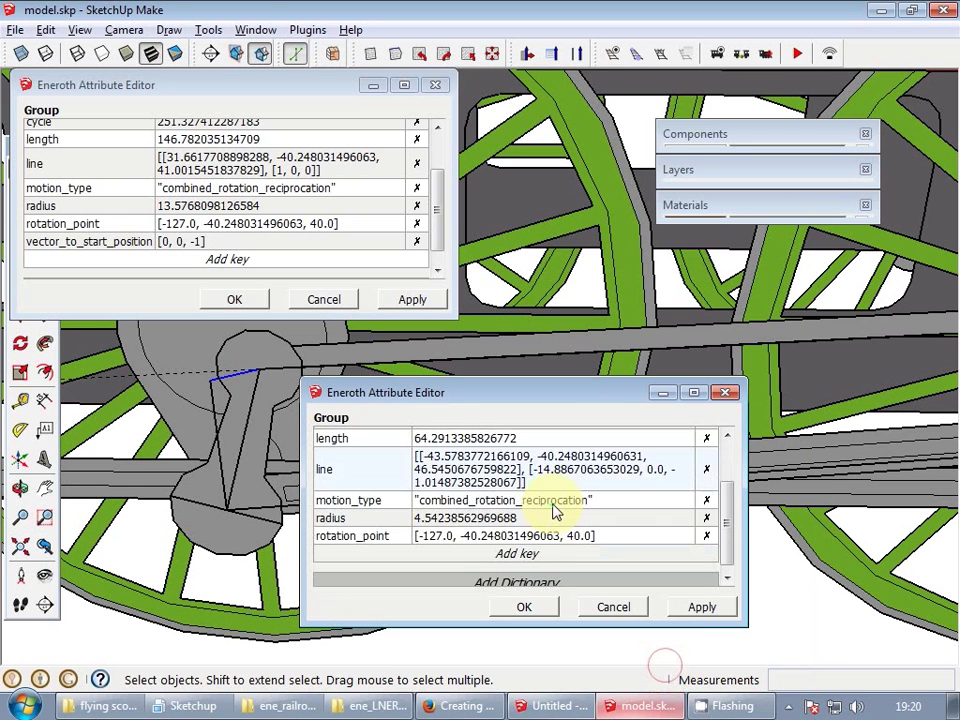
- Add a vector_to_start_position key to the thin rod, retrieving its vector from the wheel hub point to the line's end on the crank arm
{"action": "scroll", "coordinate": [550, 511], "scroll_direction": "down", "scroll_amount": 1}
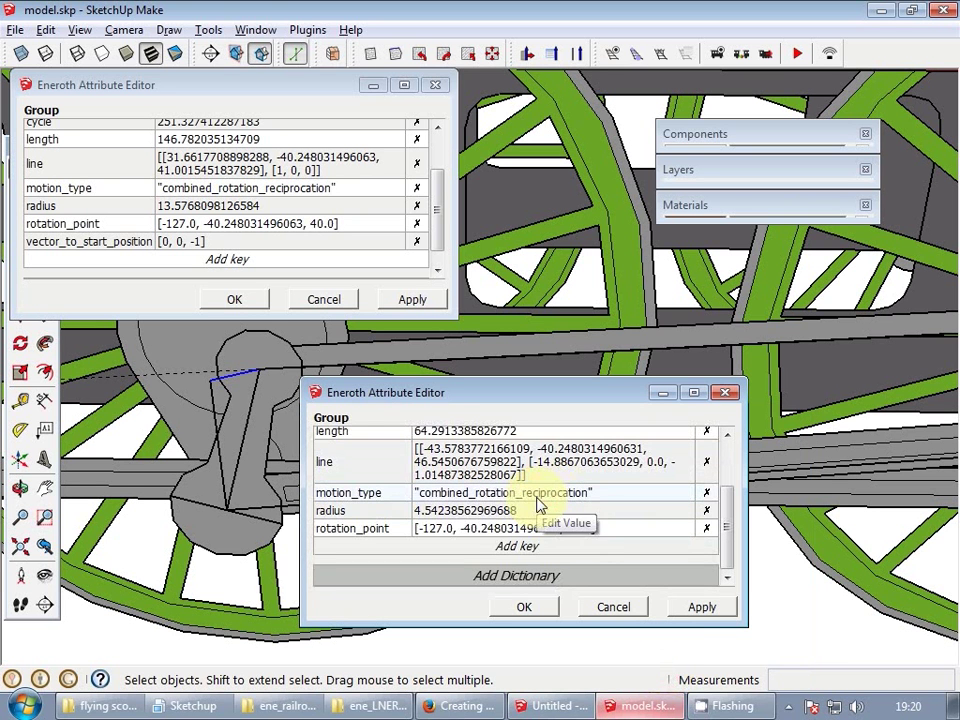
{"action": "left_click", "coordinate": [494, 549]}
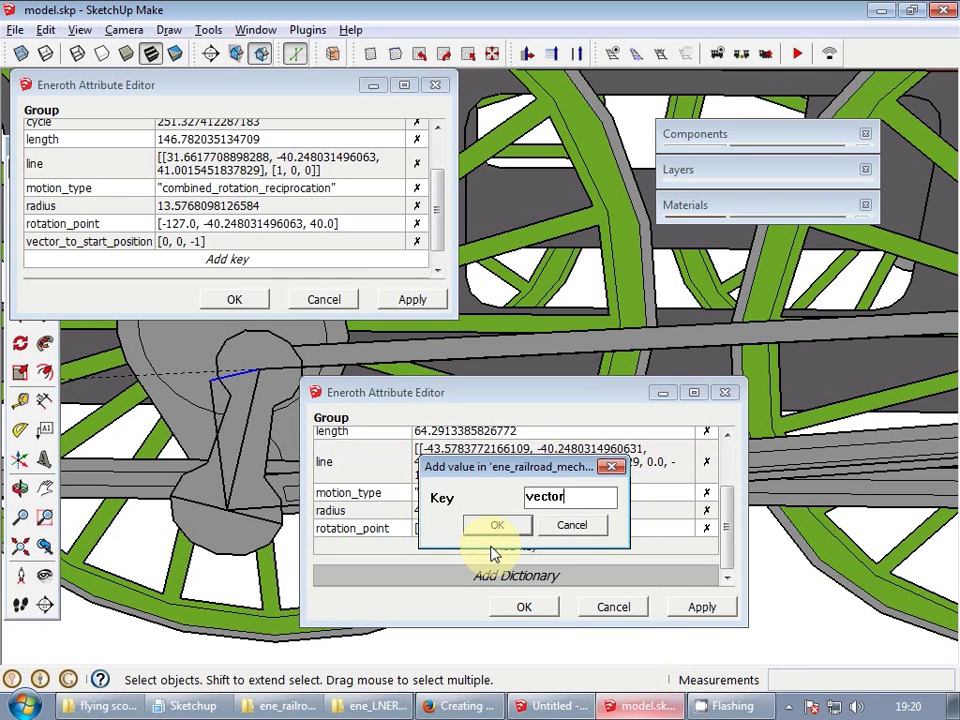
{"action": "type", "text": "vector_to_start_positio"}
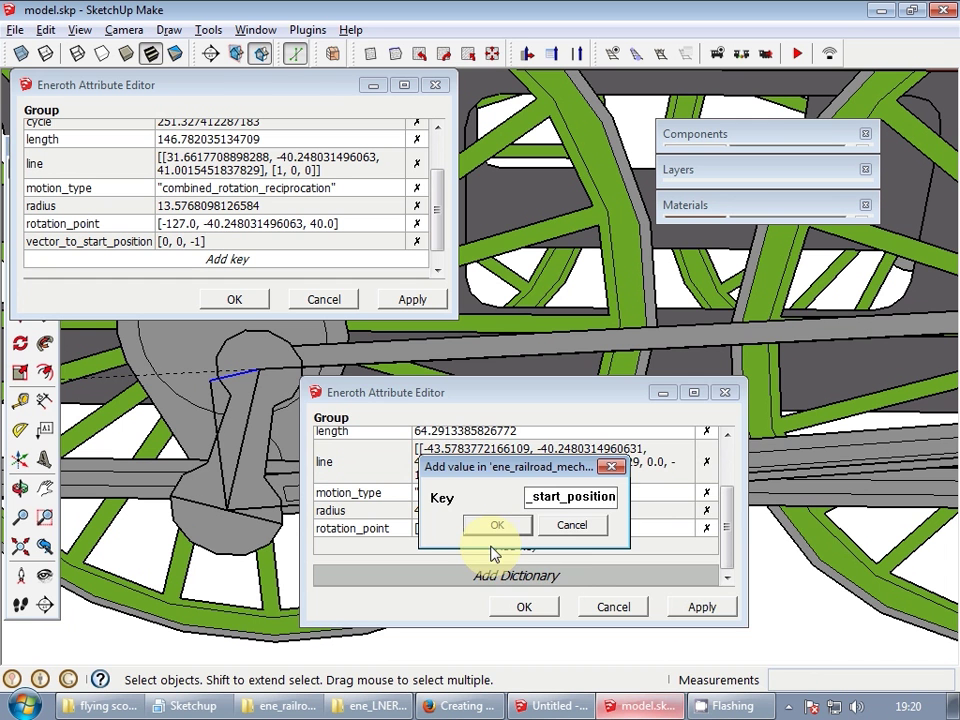
{"action": "left_click", "coordinate": [498, 538]}
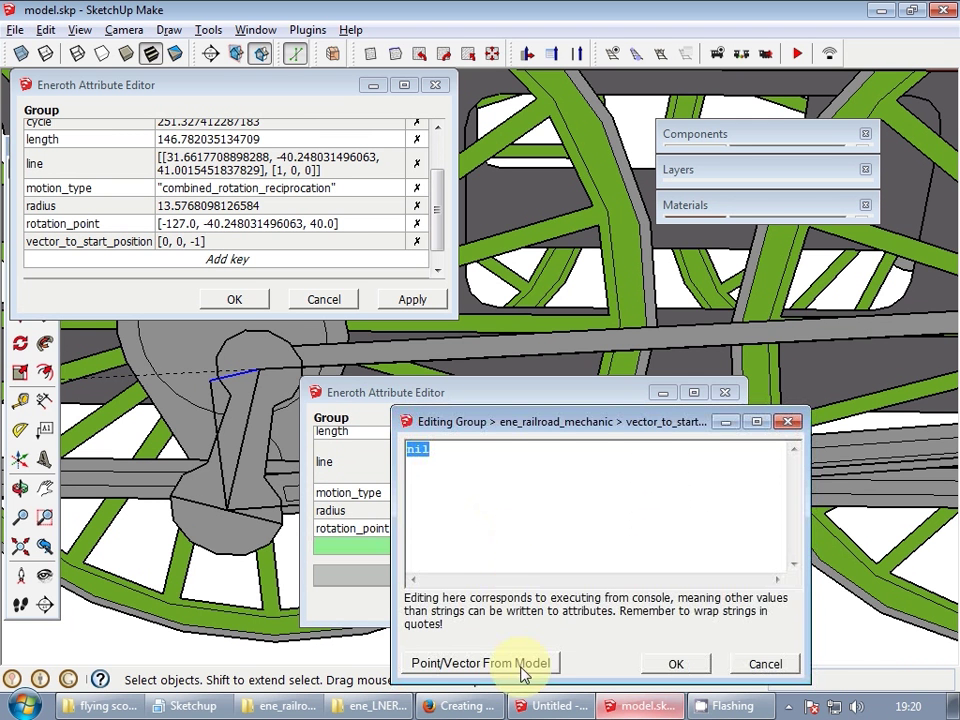
{"action": "left_click", "coordinate": [522, 663]}
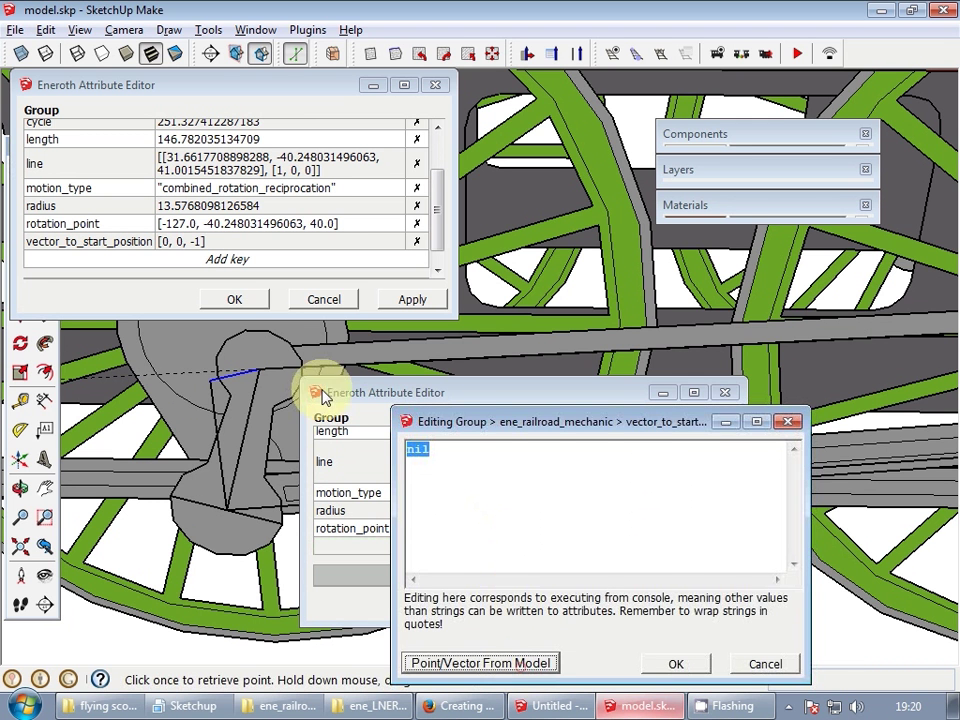
{"action": "left_click", "coordinate": [258, 375]}
{"action": "left_click", "coordinate": [556, 396]}
{"action": "left_click", "coordinate": [557, 396]}
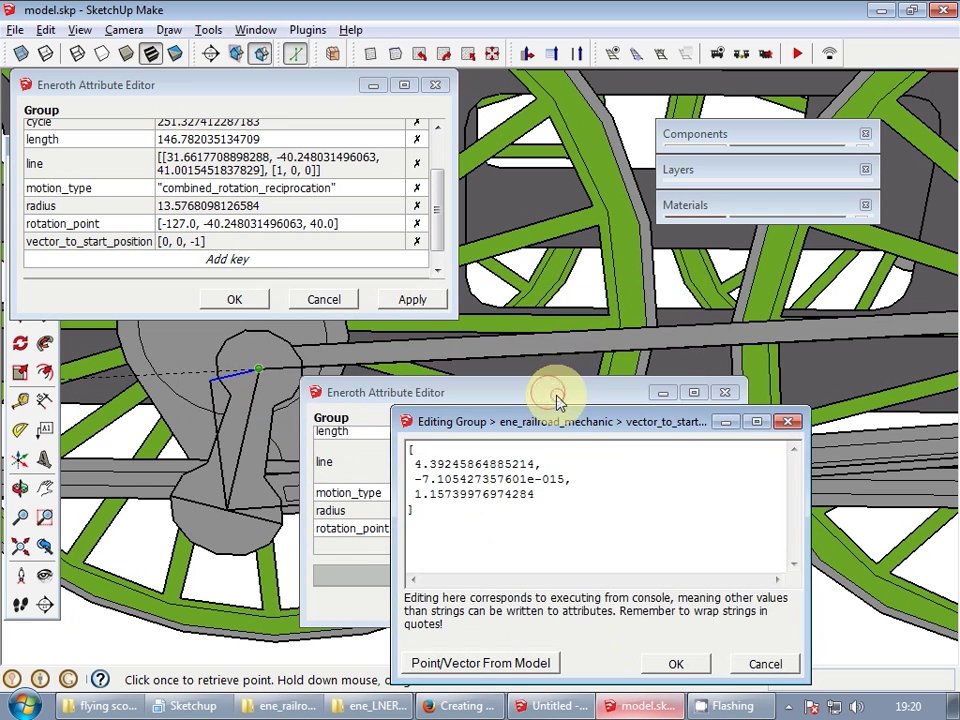
{"action": "left_click", "coordinate": [672, 665]}
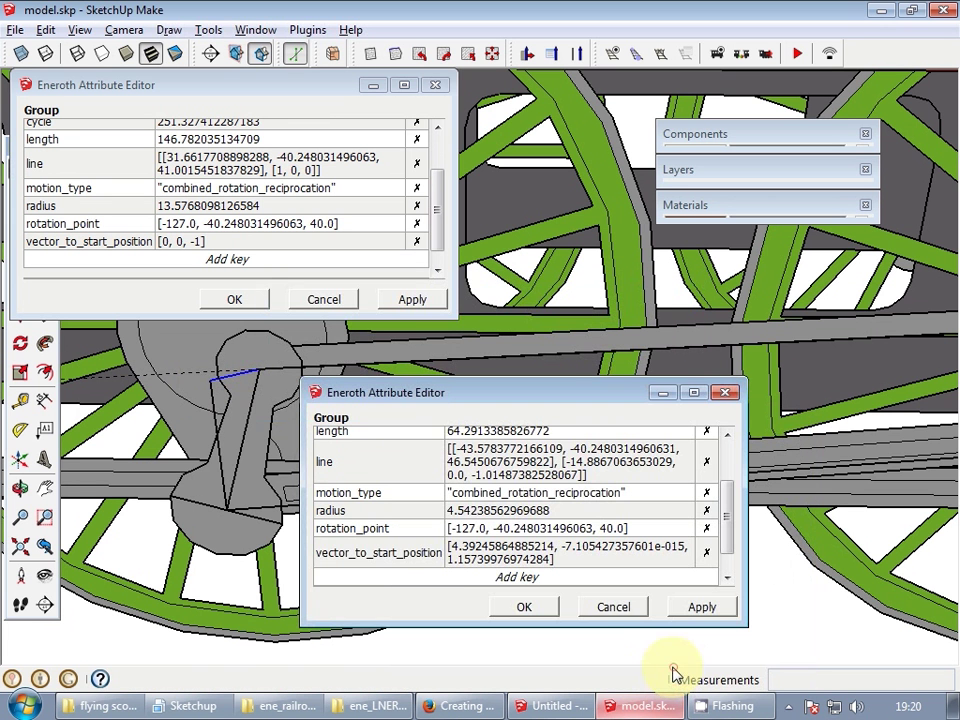
- Save the thin rod's attributes and close the connecting rod's attribute editor without saving changes
{"action": "left_click", "coordinate": [527, 608]}
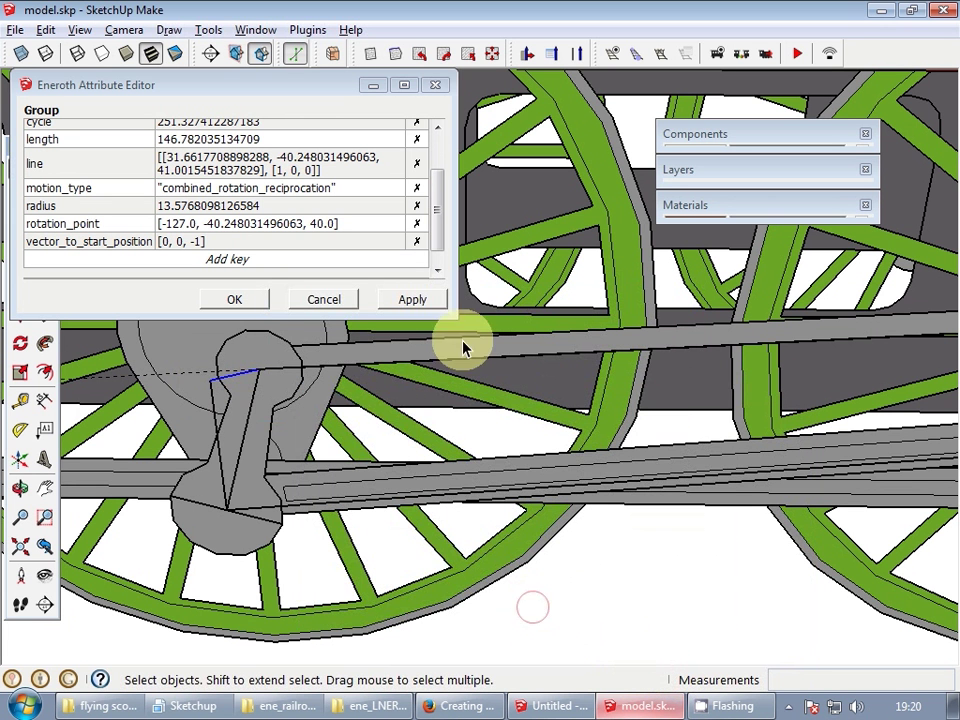
{"action": "left_click", "coordinate": [336, 297]}
{"action": "scroll", "coordinate": [340, 310], "scroll_direction": "down", "scroll_amount": 10}
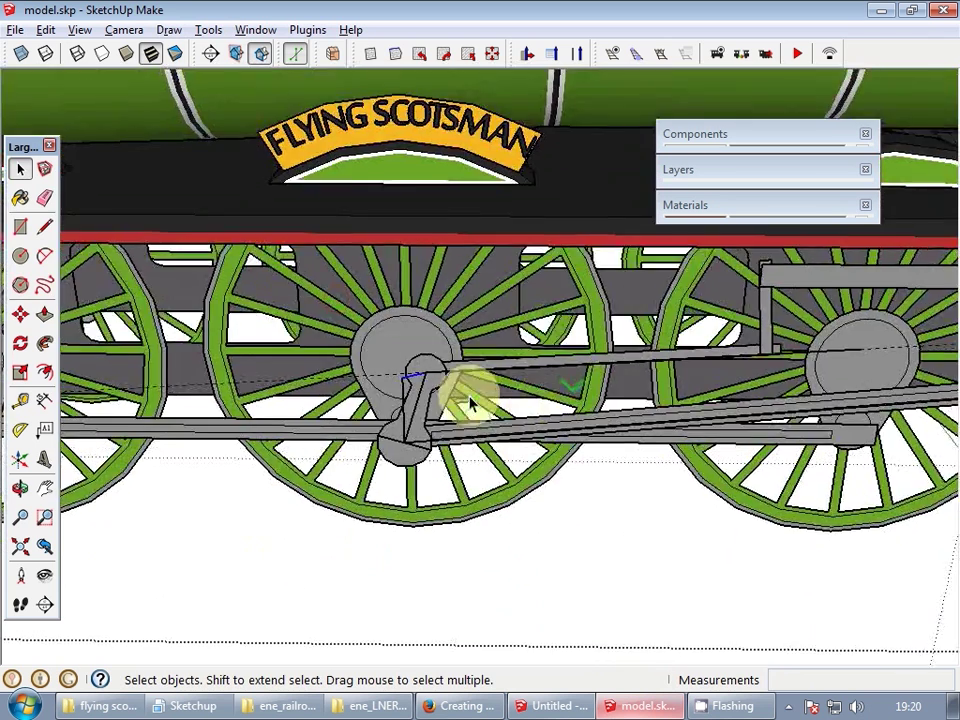
{"action": "scroll", "coordinate": [480, 337], "scroll_direction": "down", "scroll_amount": 3}
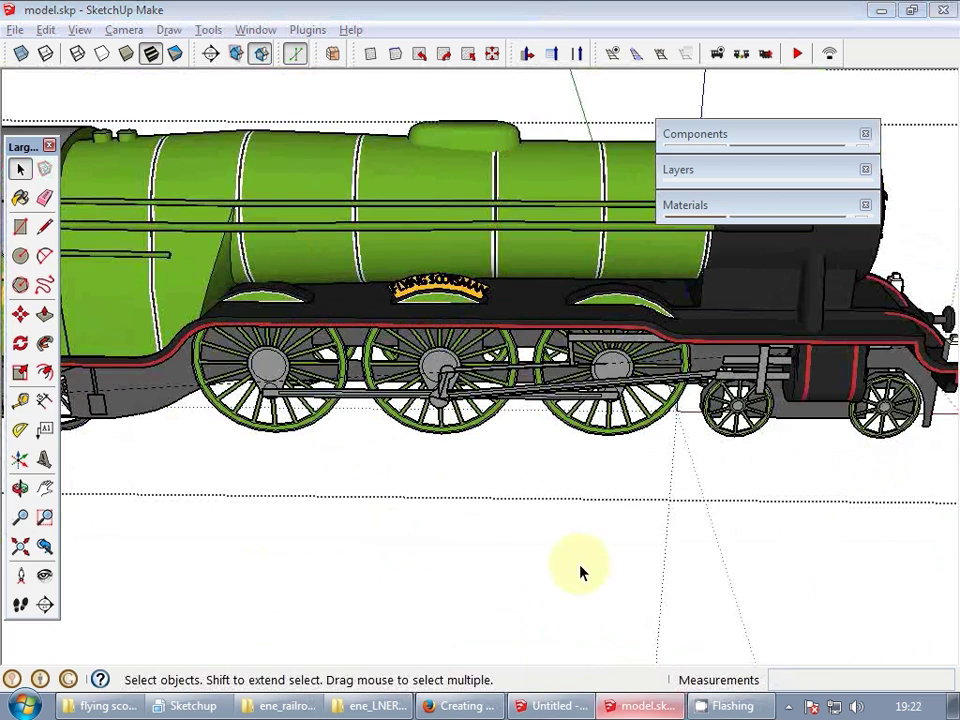
- Switch to the untitled test model's window and replace that model with a new empty one
{"action": "left_click", "coordinate": [553, 705]}
{"action": "middle_click_drag", "start_coordinate": [523, 325], "coordinate": [538, 321]}
{"action": "key", "text": "space"}
{"action": "scroll", "coordinate": [537, 323], "scroll_direction": "down", "scroll_amount": 5}
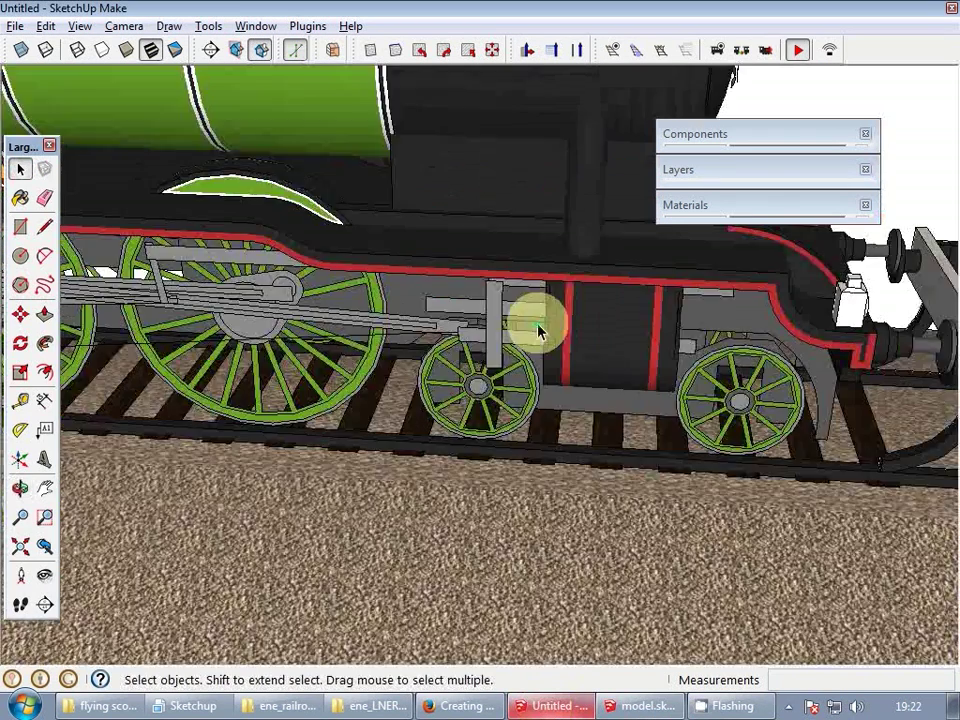
{"action": "key", "text": "ctrl+n"}
{"action": "left_click", "coordinate": [494, 396]}
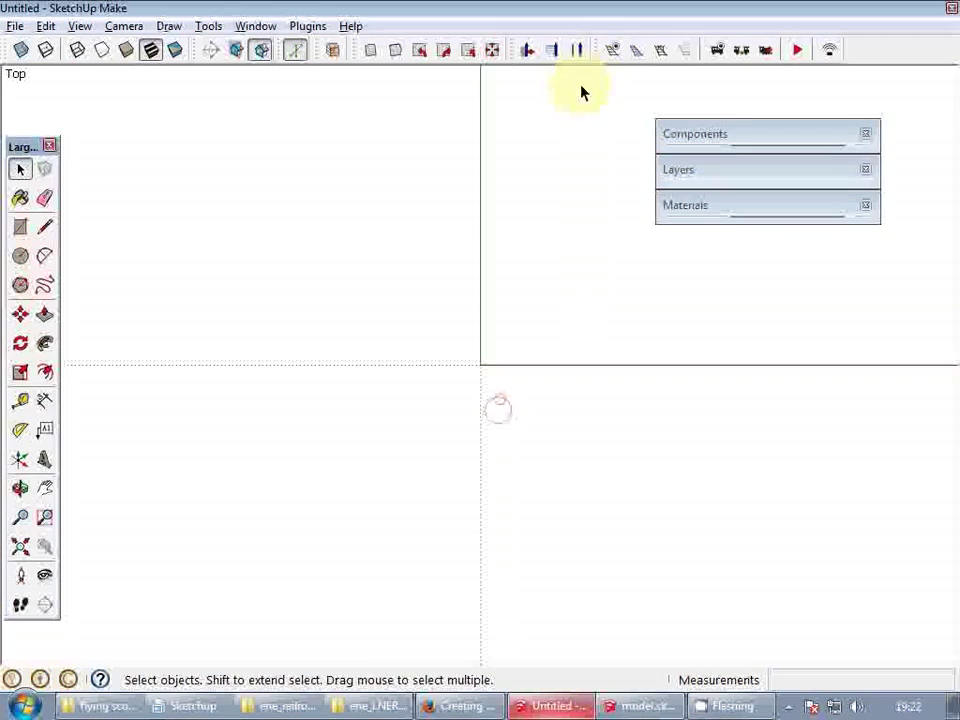
- Lay a straight track through the origin and place the Flying Scotsman from the rolling stock library on it
{"action": "left_click", "coordinate": [611, 50]}
{"action": "left_click", "coordinate": [488, 372]}
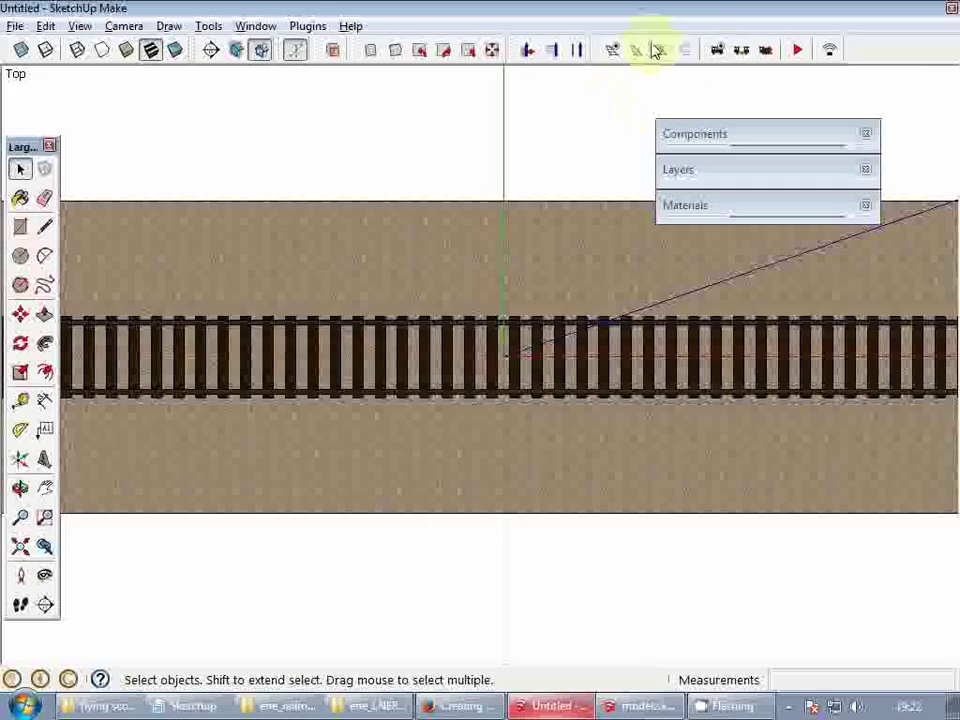
{"action": "left_click", "coordinate": [716, 49]}
{"action": "left_click", "coordinate": [318, 330]}
{"action": "middle_click_drag", "start_coordinate": [729, 375], "coordinate": [722, 388]}
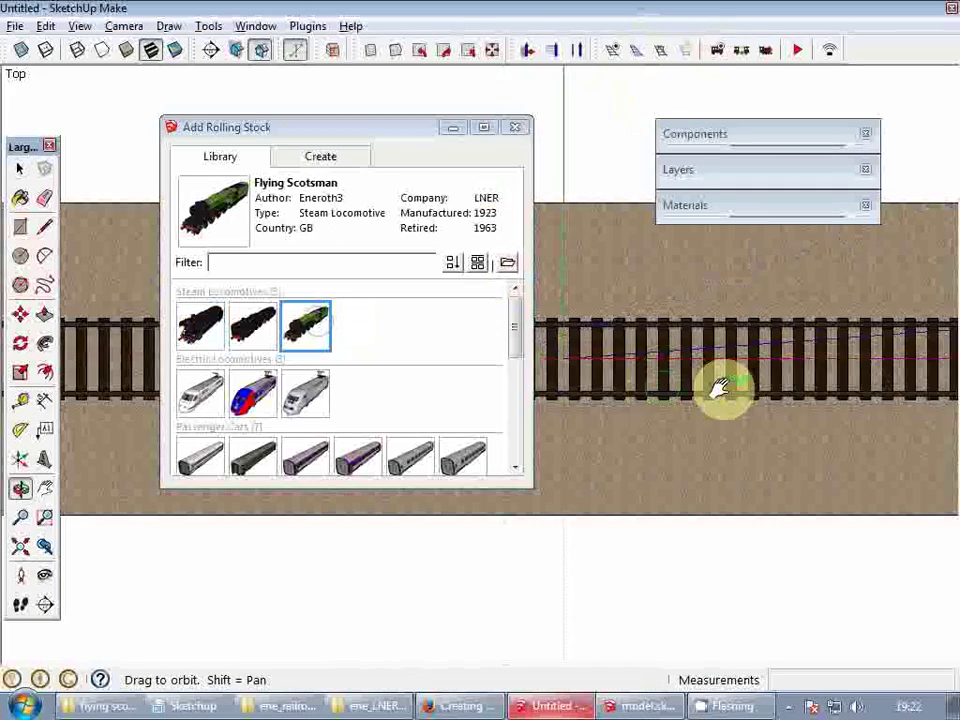
{"action": "left_click", "coordinate": [600, 318]}
- Start the animations and drive the Flying Scotsman at 0.21 m/s to examine the rod motion at its driving wheels
{"action": "middle_click_drag", "start_coordinate": [585, 311], "coordinate": [582, 450]}
{"action": "scroll", "coordinate": [582, 450], "scroll_direction": "up", "scroll_amount": 10}
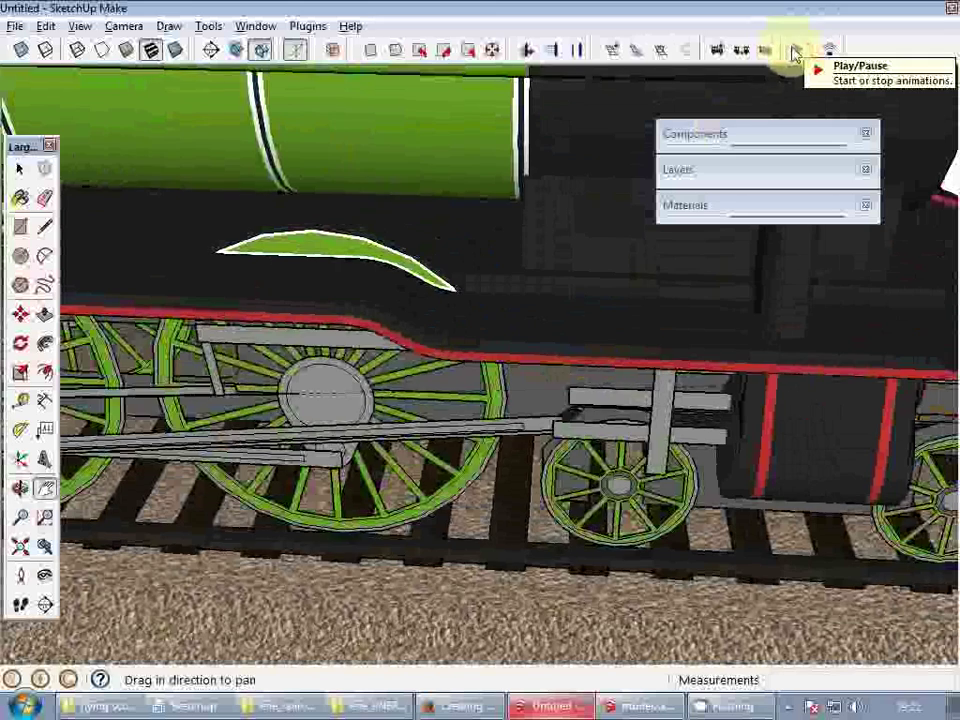
{"action": "left_click", "coordinate": [795, 49]}
{"action": "left_click", "coordinate": [767, 49]}
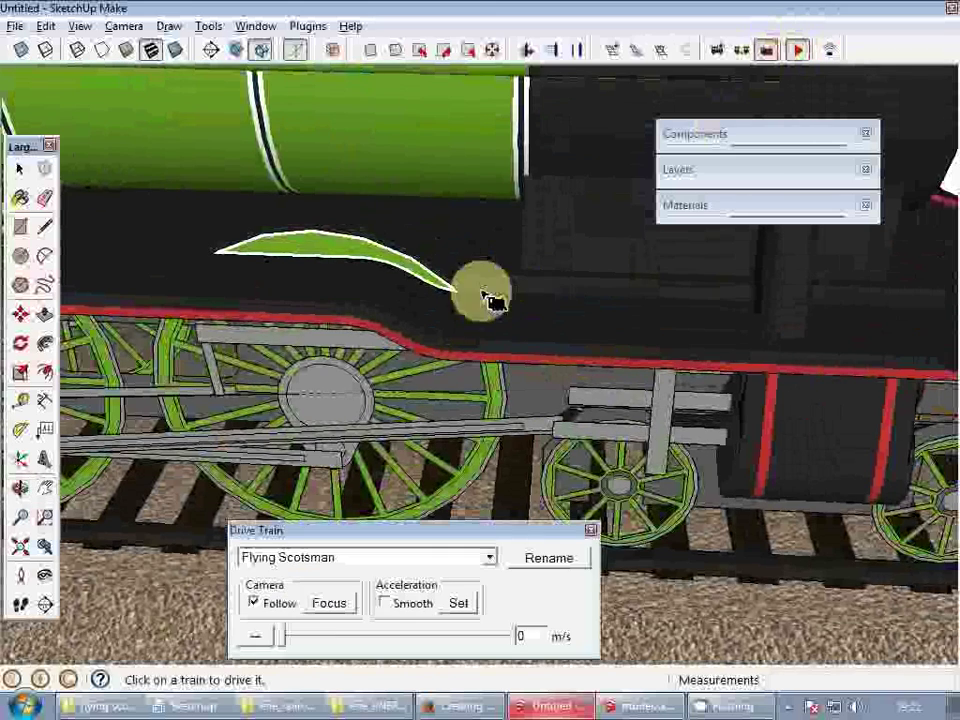
{"action": "left_click", "coordinate": [282, 635]}
{"action": "middle_click_drag", "start_coordinate": [443, 430], "coordinate": [514, 349]}
{"action": "scroll", "coordinate": [514, 349], "scroll_direction": "down", "scroll_amount": 4}
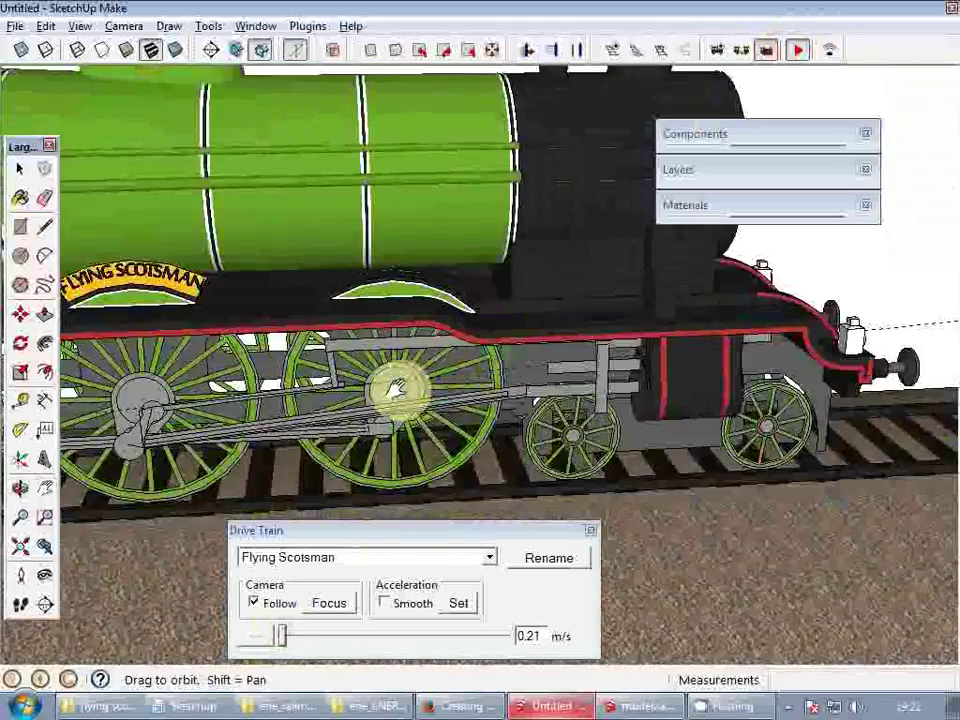
{"action": "middle_click_drag", "start_coordinate": [396, 388], "coordinate": [630, 368], "text": "shift"}
{"action": "scroll", "coordinate": [469, 377], "scroll_direction": "up", "scroll_amount": 5}
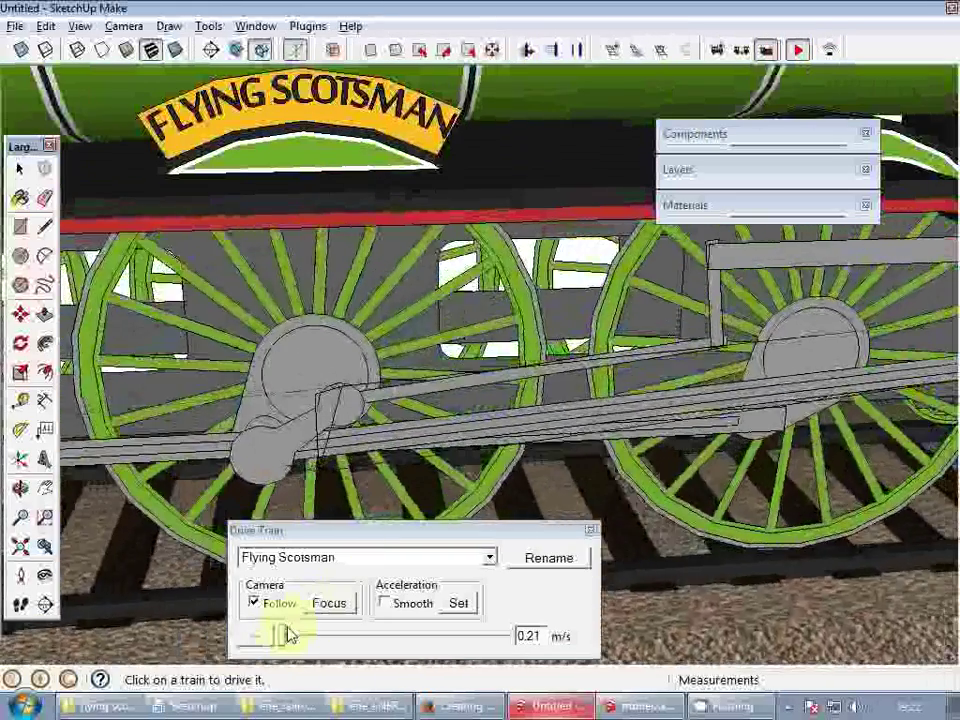
- Drive the Flying Scotsman at 0.41 m/s, stop it at 0 m/s, and leave the drive tool
{"action": "left_click_drag", "start_coordinate": [280, 636], "coordinate": [287, 638]}
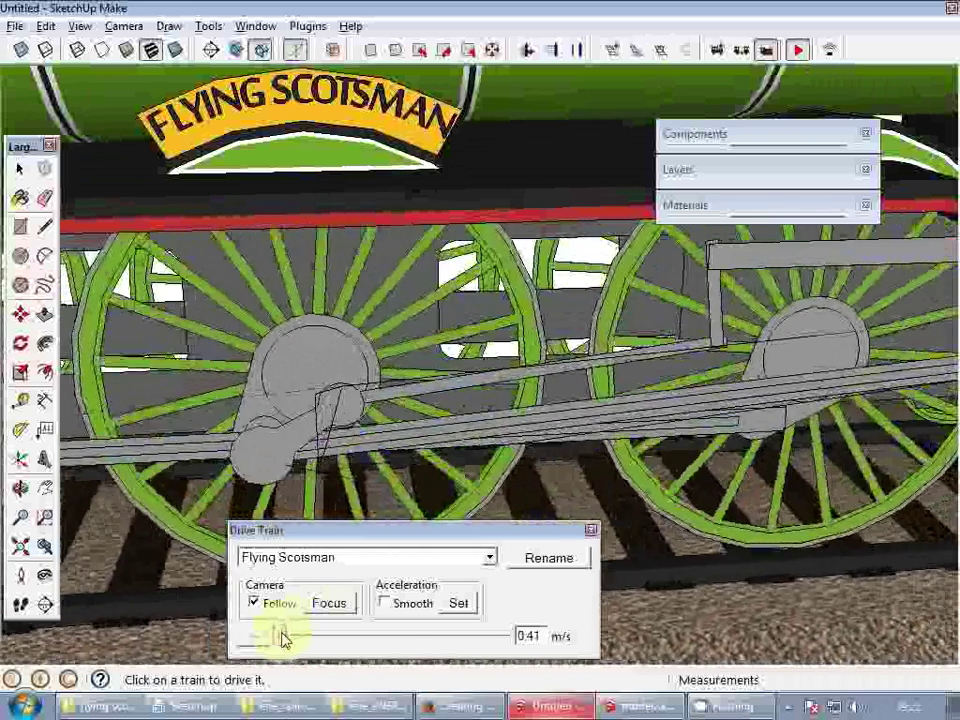
{"action": "left_click_drag", "start_coordinate": [282, 633], "coordinate": [284, 633]}
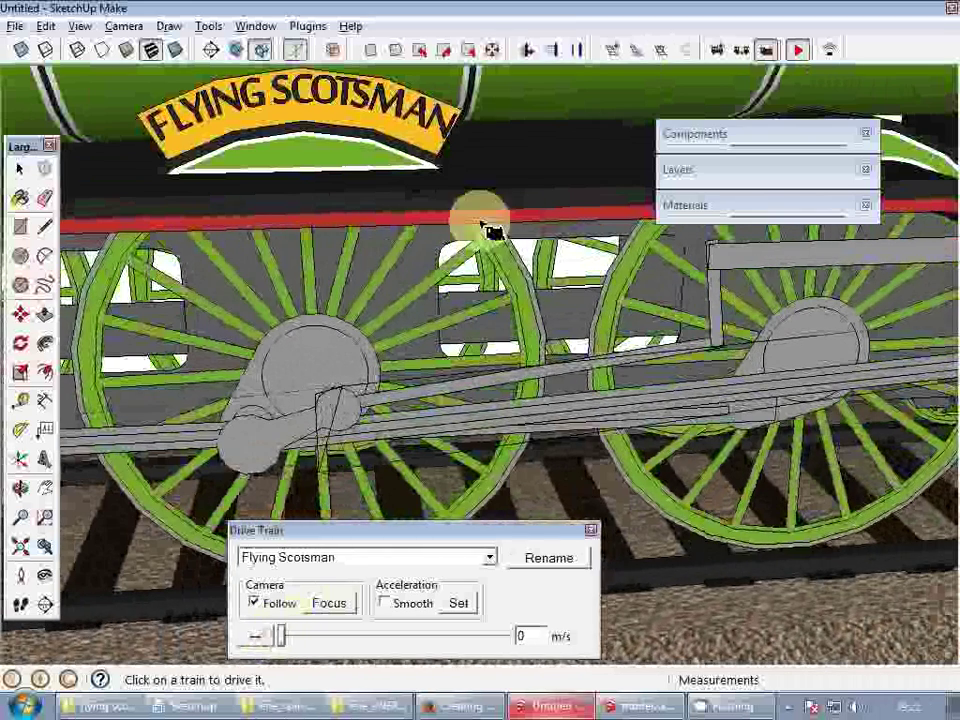
{"action": "middle_click", "coordinate": [494, 265]}
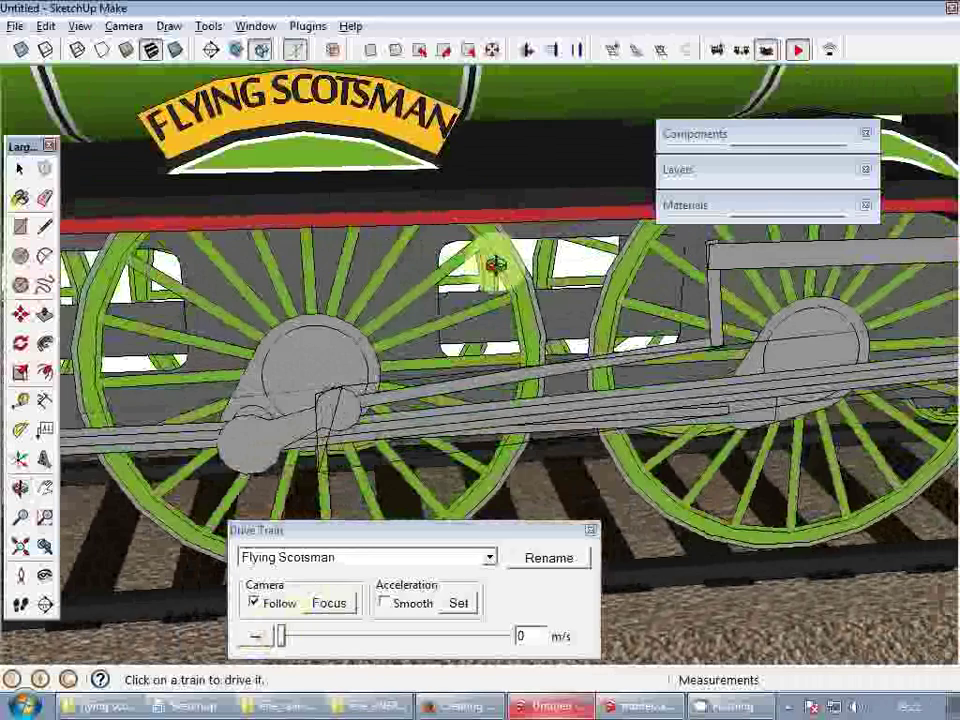
{"action": "key", "text": "space"}
{"action": "scroll", "coordinate": [495, 268], "scroll_direction": "down", "scroll_amount": 4}
{"action": "middle_click_drag", "start_coordinate": [495, 270], "coordinate": [511, 329]}
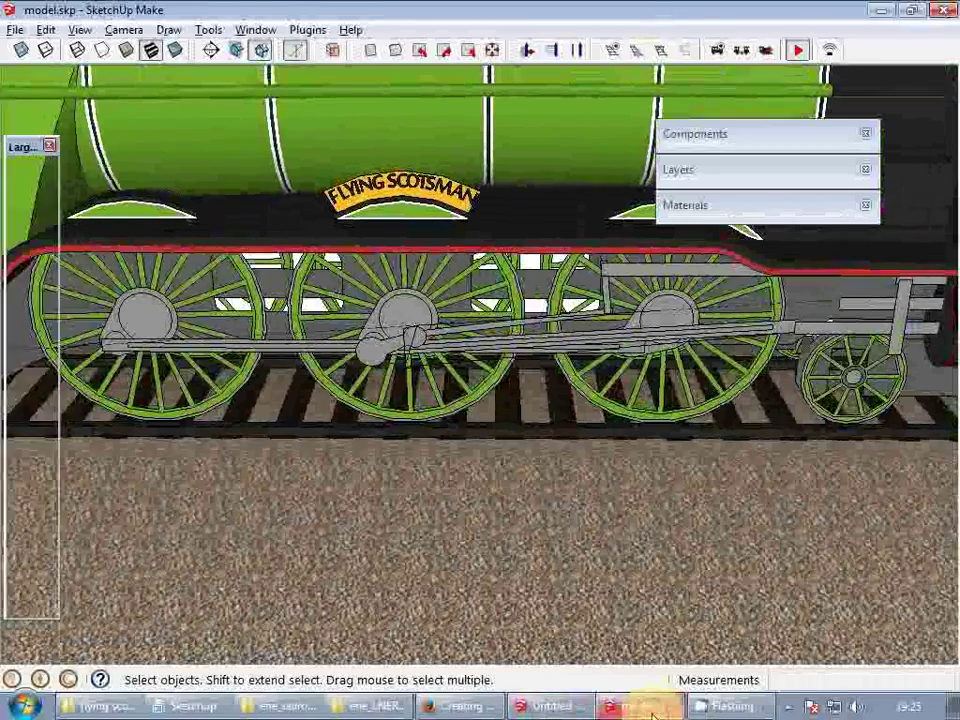
- In the model.skp window, select the coupling rod, the upper valve gear rod, the connecting rod and the piston rod together
{"action": "scroll", "coordinate": [610, 380], "scroll_direction": "down", "scroll_amount": 5}
{"action": "scroll", "coordinate": [608, 380], "scroll_direction": "up", "scroll_amount": 5}
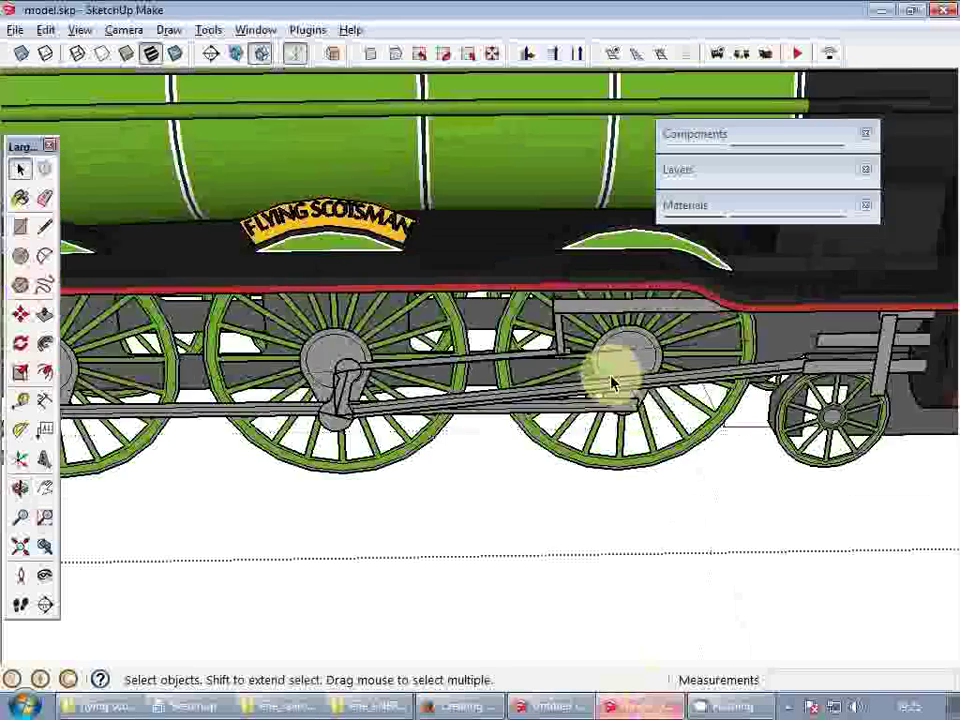
{"action": "scroll", "coordinate": [611, 381], "scroll_direction": "down", "scroll_amount": 5}
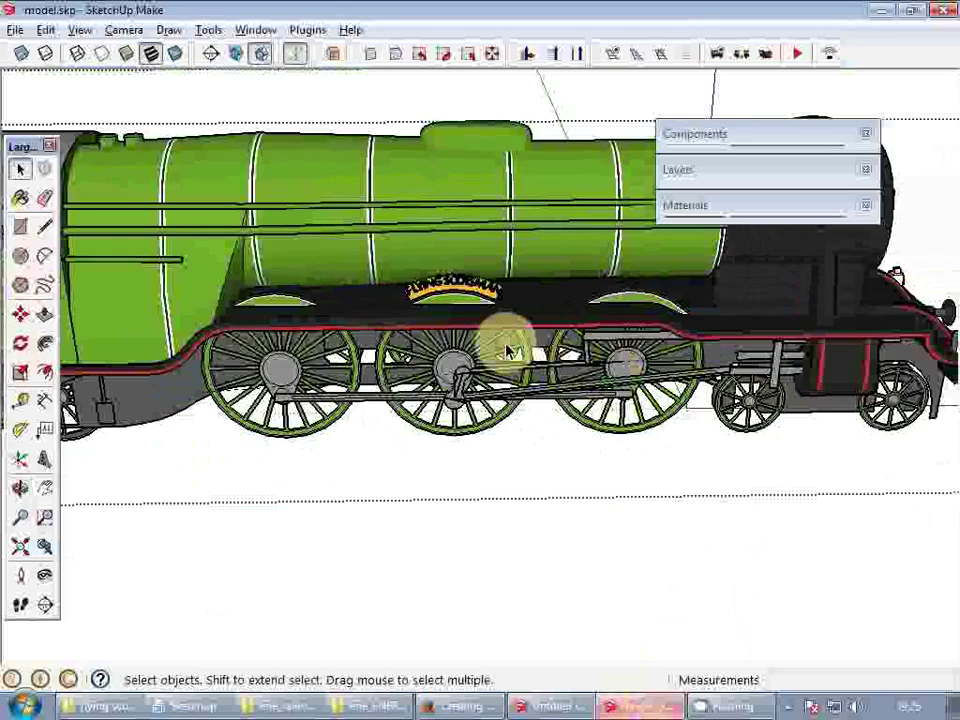
{"action": "scroll", "coordinate": [490, 360], "scroll_direction": "up", "scroll_amount": 4}
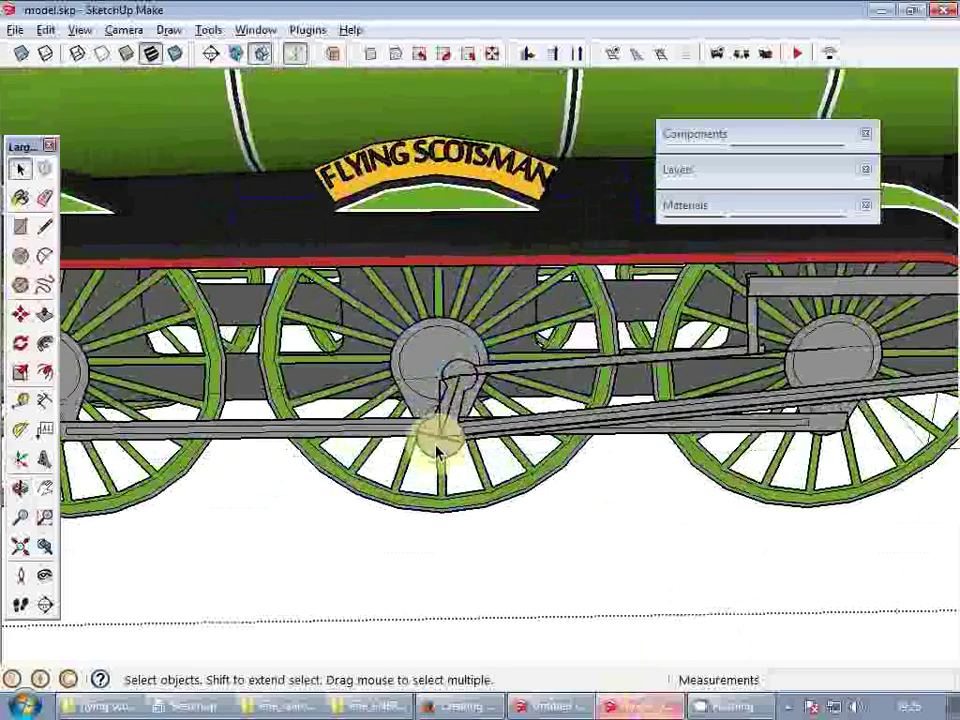
{"action": "left_click", "coordinate": [435, 440]}
{"action": "scroll", "coordinate": [473, 392], "scroll_direction": "up", "scroll_amount": 4}
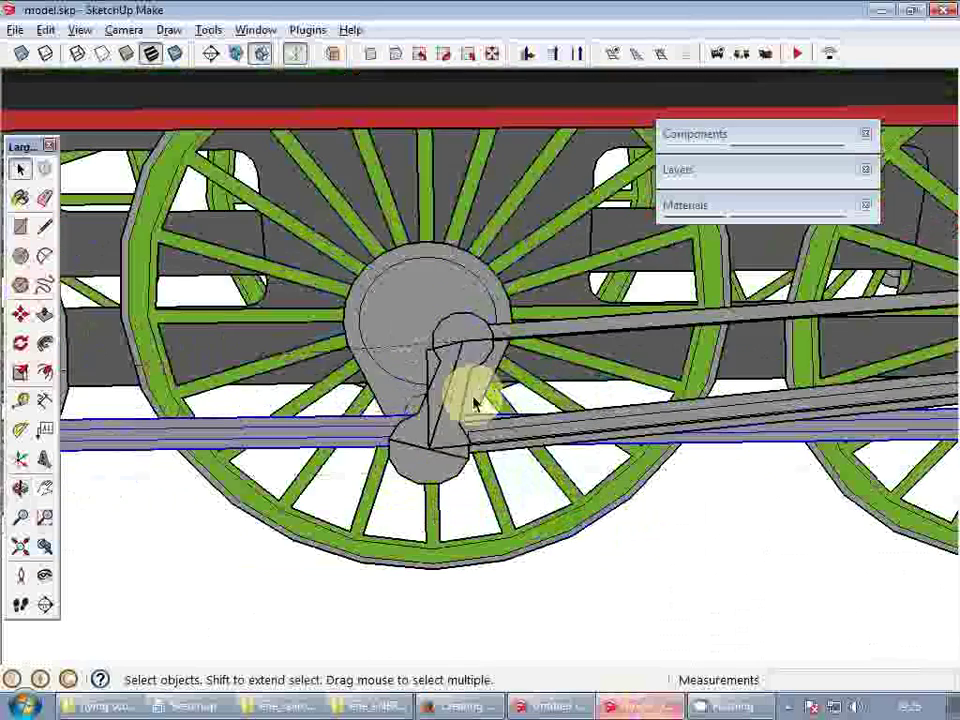
{"action": "scroll", "coordinate": [536, 392], "scroll_direction": "up", "scroll_amount": 2}
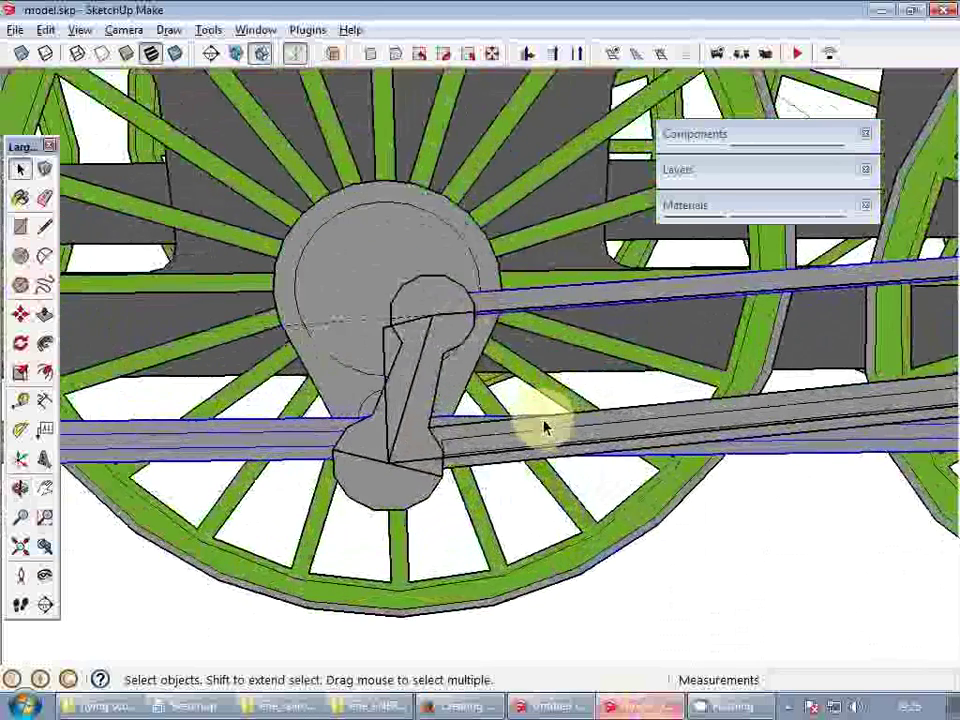
{"action": "scroll", "coordinate": [543, 430], "scroll_direction": "down", "scroll_amount": 3}
{"action": "middle_click_drag", "start_coordinate": [682, 417], "coordinate": [342, 412], "text": "shift"}
{"action": "scroll", "coordinate": [384, 418], "scroll_direction": "down", "scroll_amount": 1}
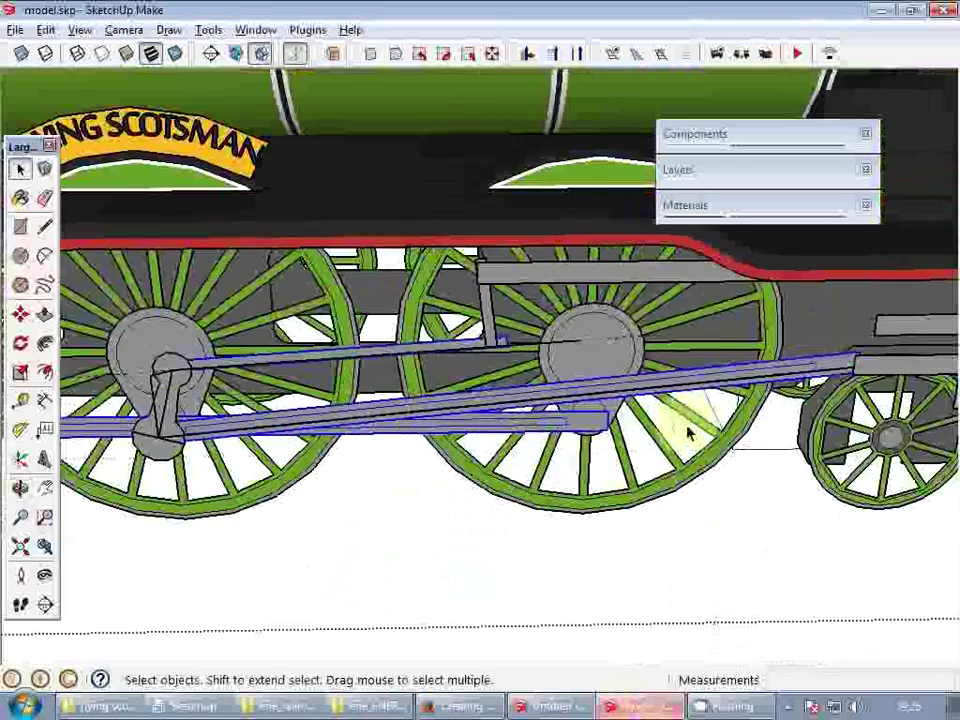
{"action": "mouse_move", "coordinate": [646, 410]}
{"action": "middle_mouse_down", "text": "shift"}
{"action": "mouse_move", "coordinate": [575, 415]}
{"action": "mouse_move", "coordinate": [728, 382]}
{"action": "middle_mouse_up", "text": "shift"}
{"action": "left_click", "coordinate": [740, 370], "text": "shift"}
{"action": "scroll", "coordinate": [731, 375], "scroll_direction": "down", "scroll_amount": 3}
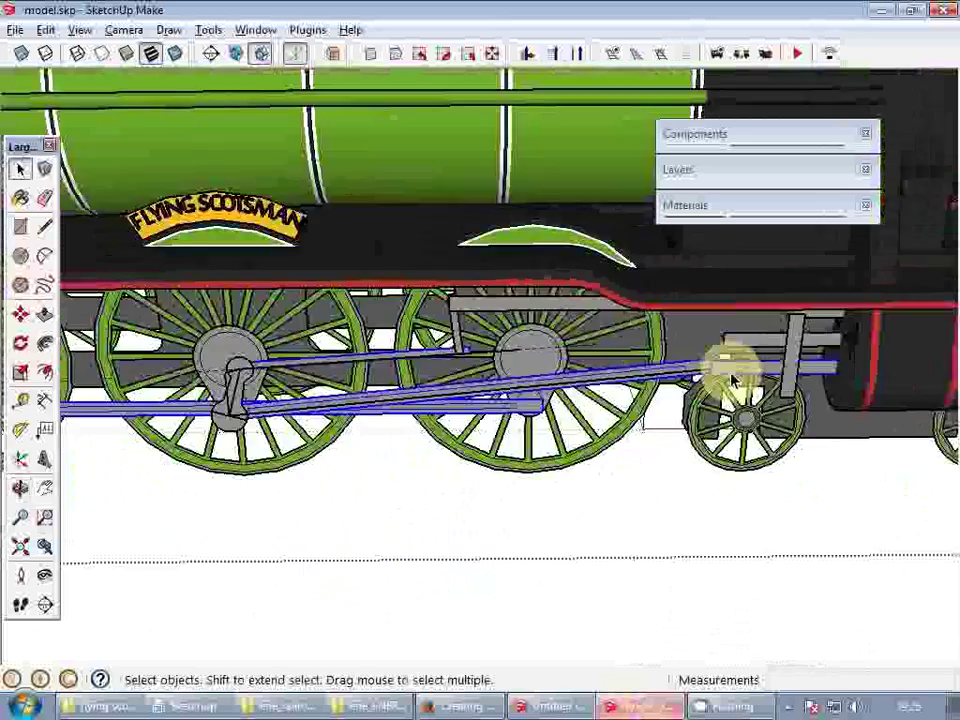
{"action": "middle_click_drag", "start_coordinate": [472, 476], "coordinate": [607, 270]}
{"action": "scroll", "coordinate": [519, 369], "scroll_direction": "up", "scroll_amount": 5}
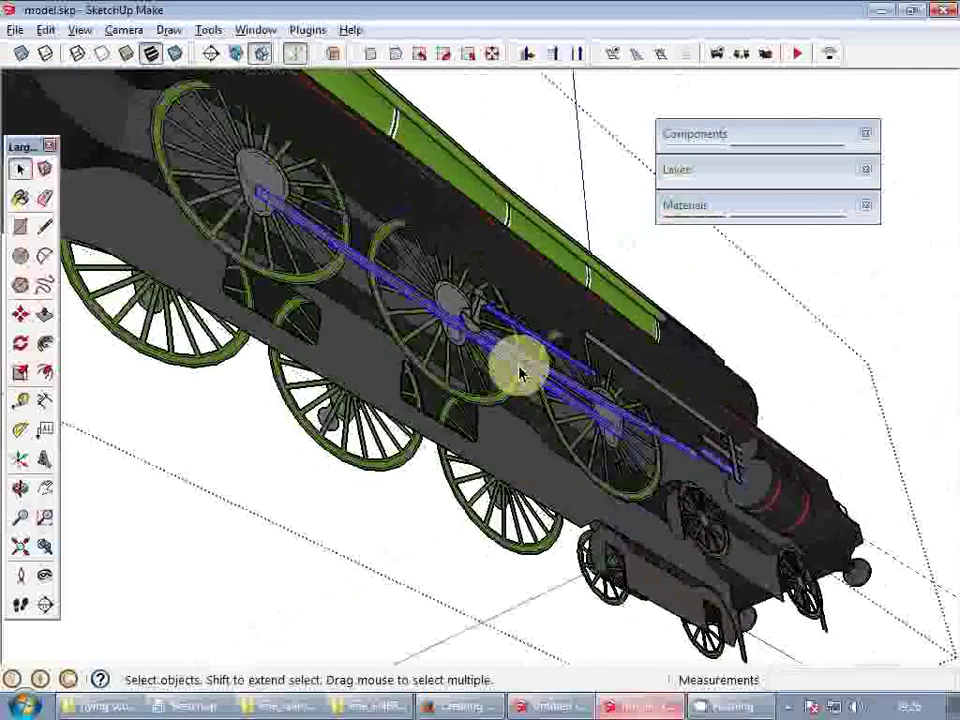
{"action": "key", "text": "l"}
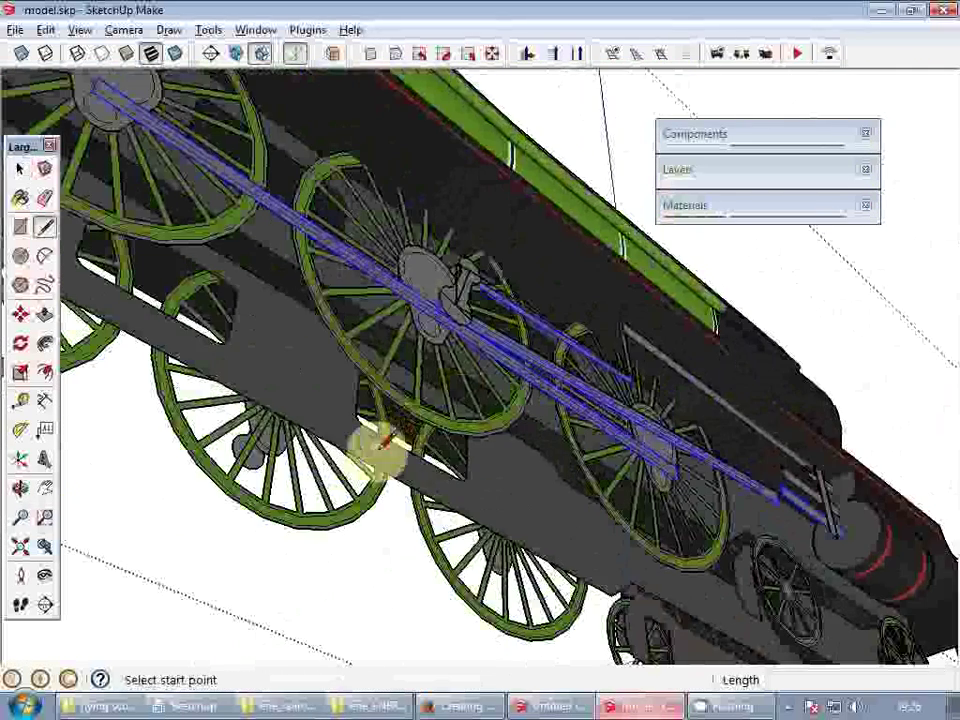
{"action": "left_click", "coordinate": [418, 411]}
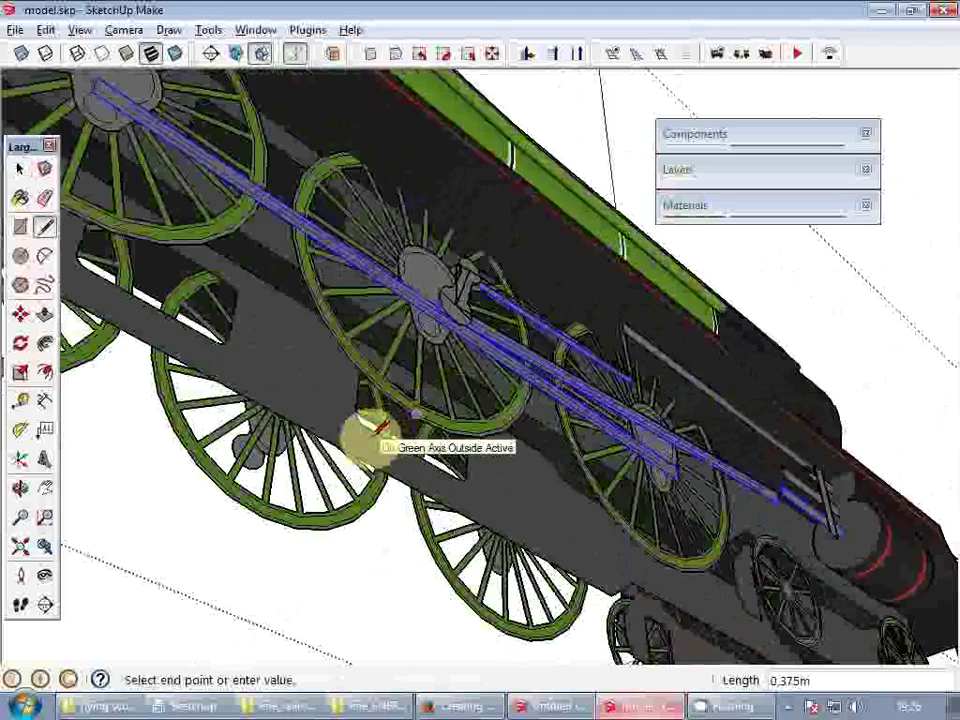
{"action": "middle_click_drag", "start_coordinate": [378, 430], "coordinate": [363, 498]}
{"action": "scroll", "coordinate": [467, 503], "scroll_direction": "up", "scroll_amount": 3}
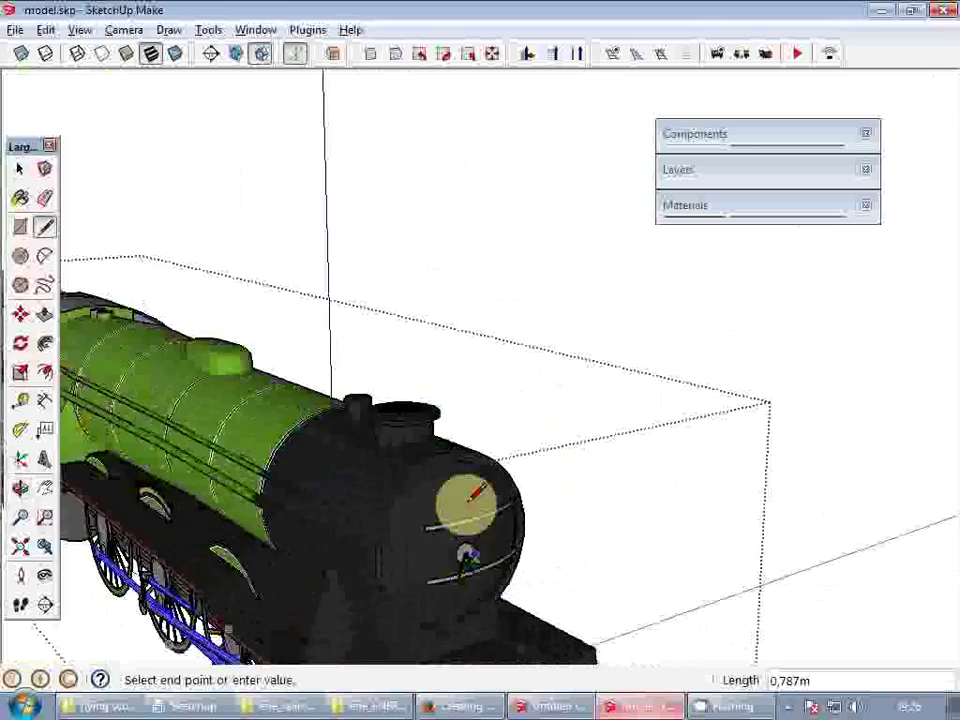
{"action": "scroll", "coordinate": [467, 500], "scroll_direction": "down", "scroll_amount": 5}
{"action": "scroll", "coordinate": [476, 551], "scroll_direction": "up", "scroll_amount": 3}
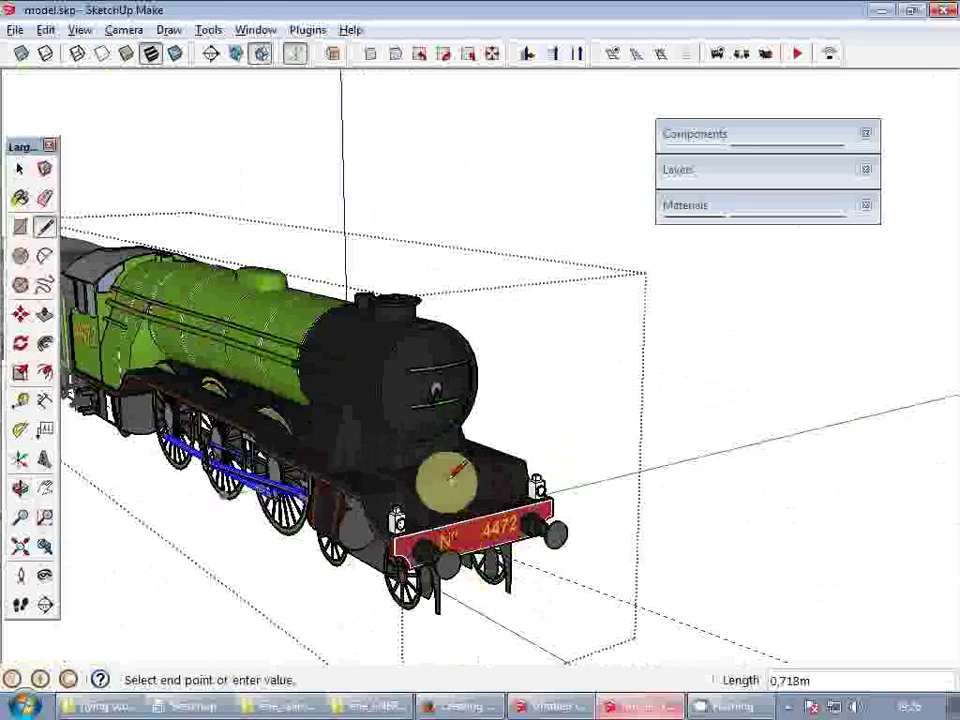
{"action": "key", "text": "space"}
- Mirror a copy of the selected rods to the locomotive's opposite side with a green-axis scale of -1
{"action": "middle_click_drag", "start_coordinate": [313, 476], "coordinate": [392, 272]}
{"action": "scroll", "coordinate": [403, 279], "scroll_direction": "up", "scroll_amount": 3}
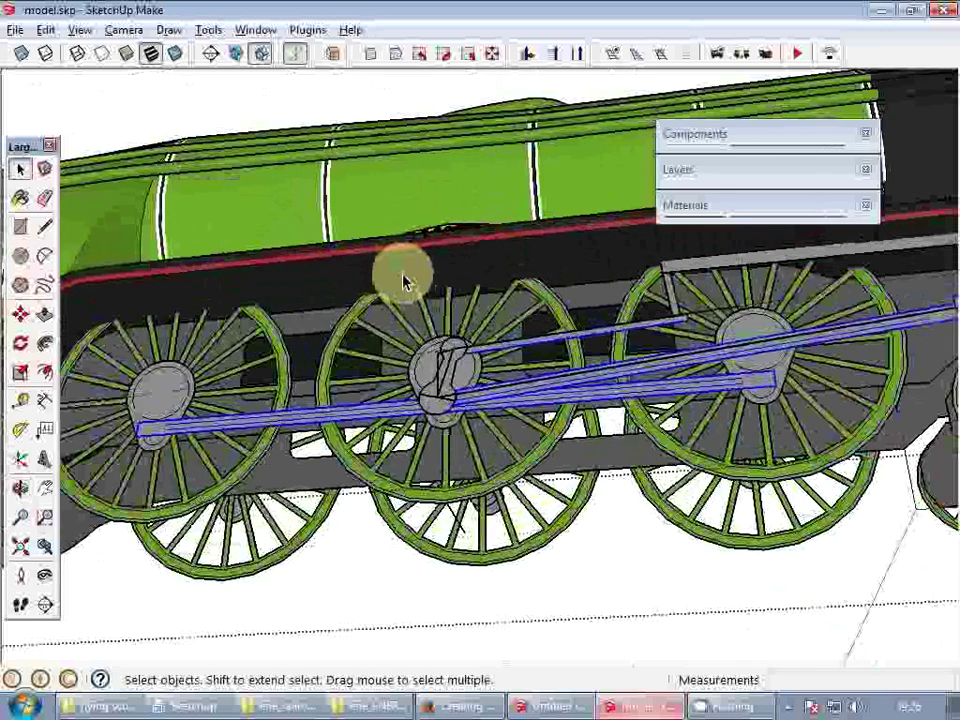
{"action": "middle_click_drag", "start_coordinate": [403, 281], "coordinate": [506, 488]}
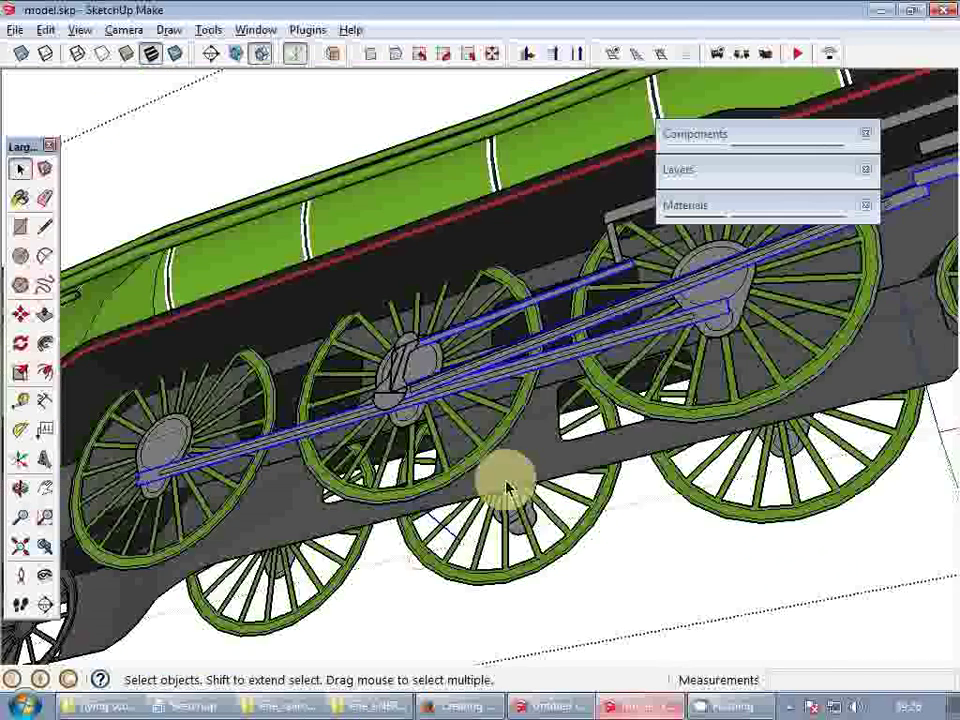
{"action": "key", "text": "s"}
{"action": "left_click_drag", "start_coordinate": [574, 332], "coordinate": [769, 541]}
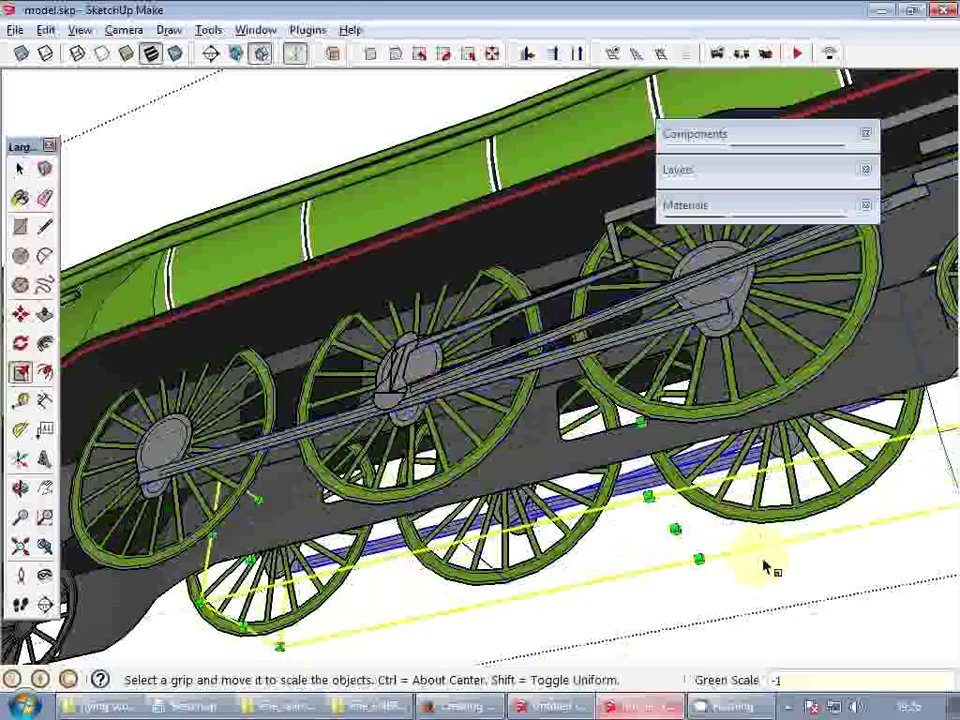
- Set the mirrored coupling rod's rotation_point attribute to [-127.0, 40.248031496063, 40.0] and apply it
{"action": "middle_click_drag", "start_coordinate": [765, 567], "coordinate": [474, 486], "text": "shift"}
{"action": "scroll", "coordinate": [342, 506], "scroll_direction": "up", "scroll_amount": 5}
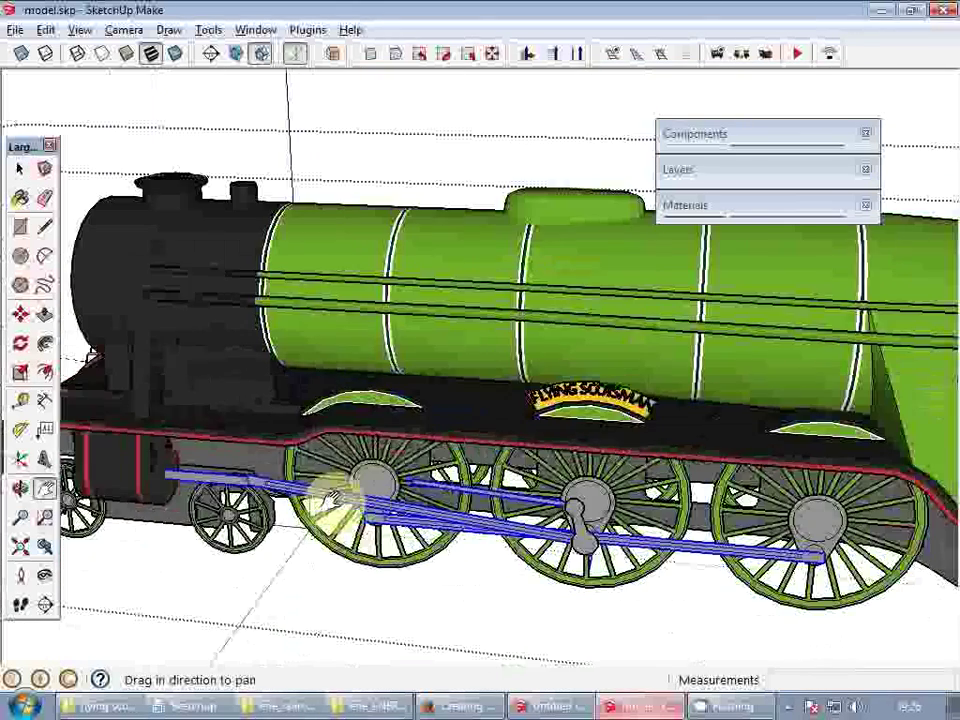
{"action": "scroll", "coordinate": [596, 514], "scroll_direction": "up", "scroll_amount": 3}
{"action": "right_click", "coordinate": [634, 553]}
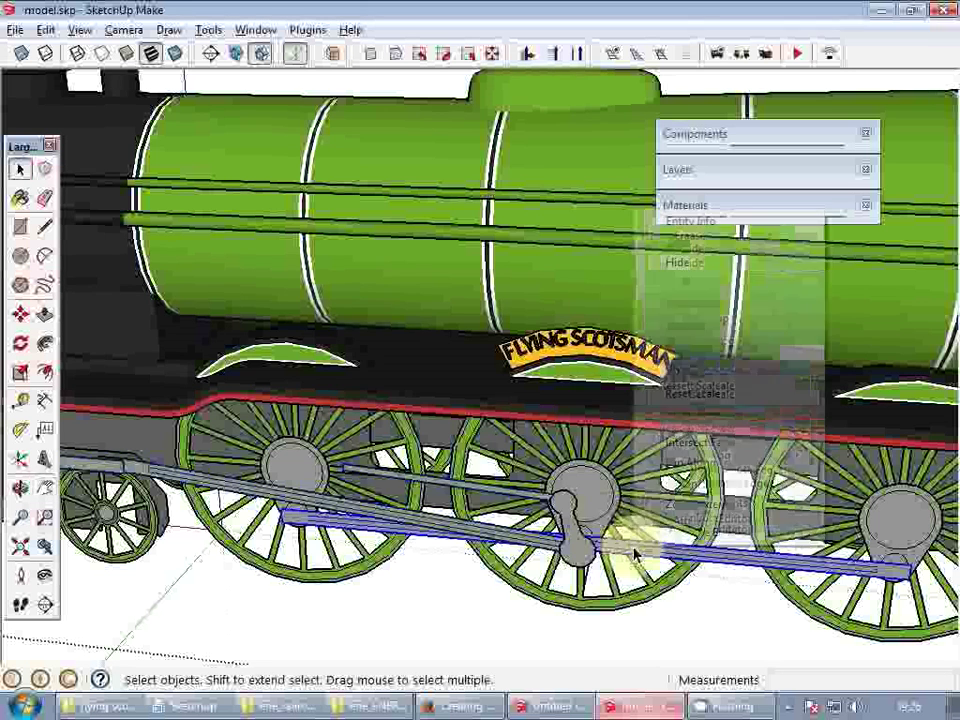
{"action": "left_click", "coordinate": [673, 533]}
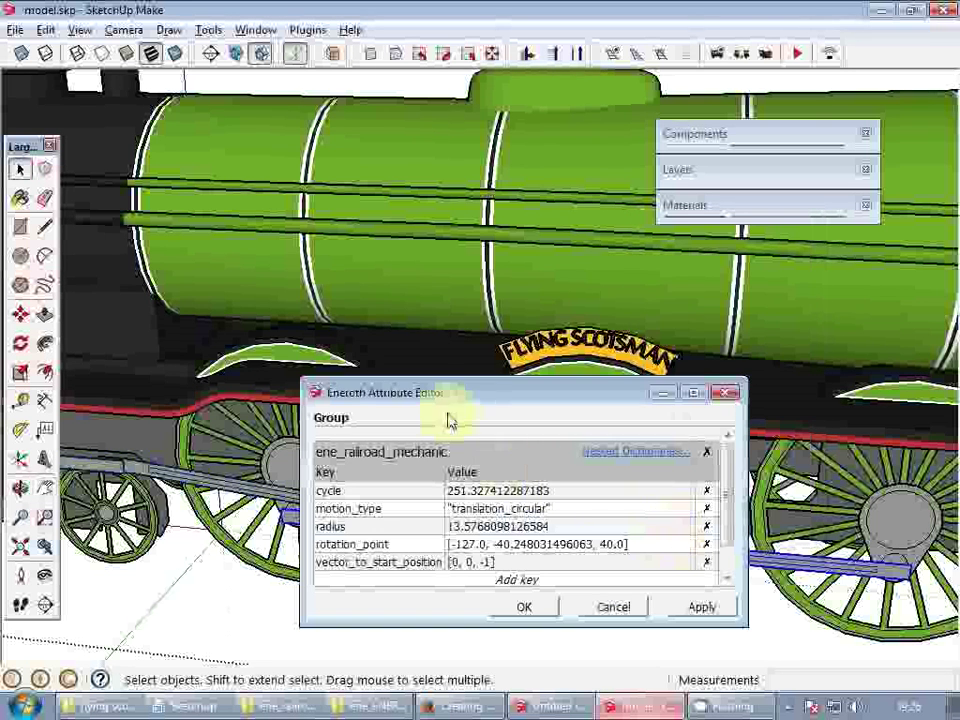
{"action": "left_click_drag", "start_coordinate": [452, 391], "coordinate": [402, 234]}
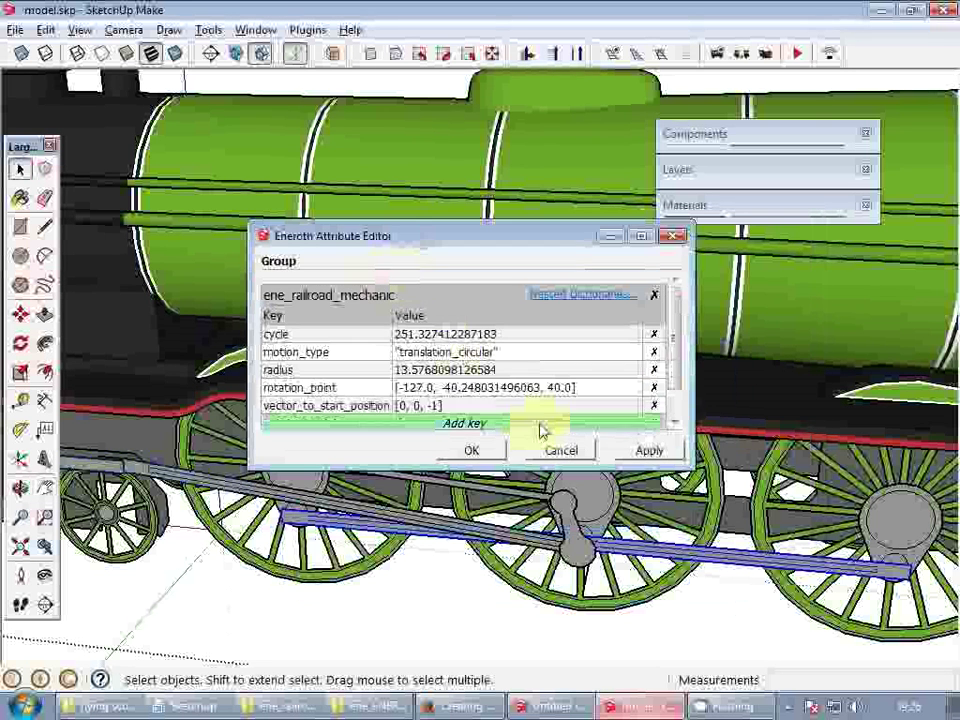
{"action": "left_click_drag", "start_coordinate": [688, 467], "coordinate": [740, 545]}
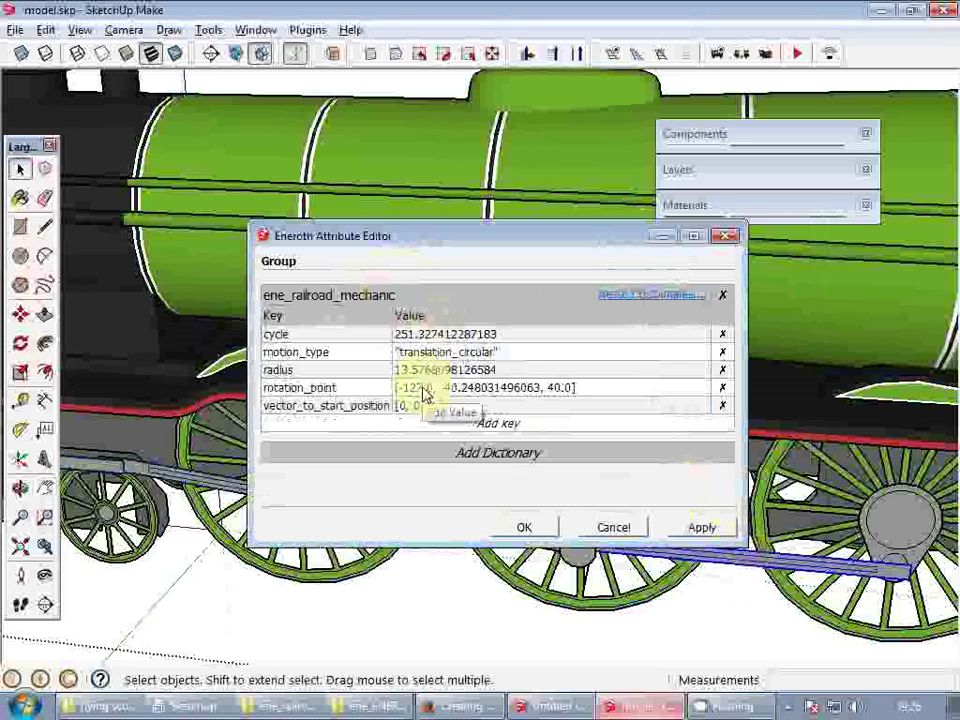
{"action": "left_click", "coordinate": [466, 394]}
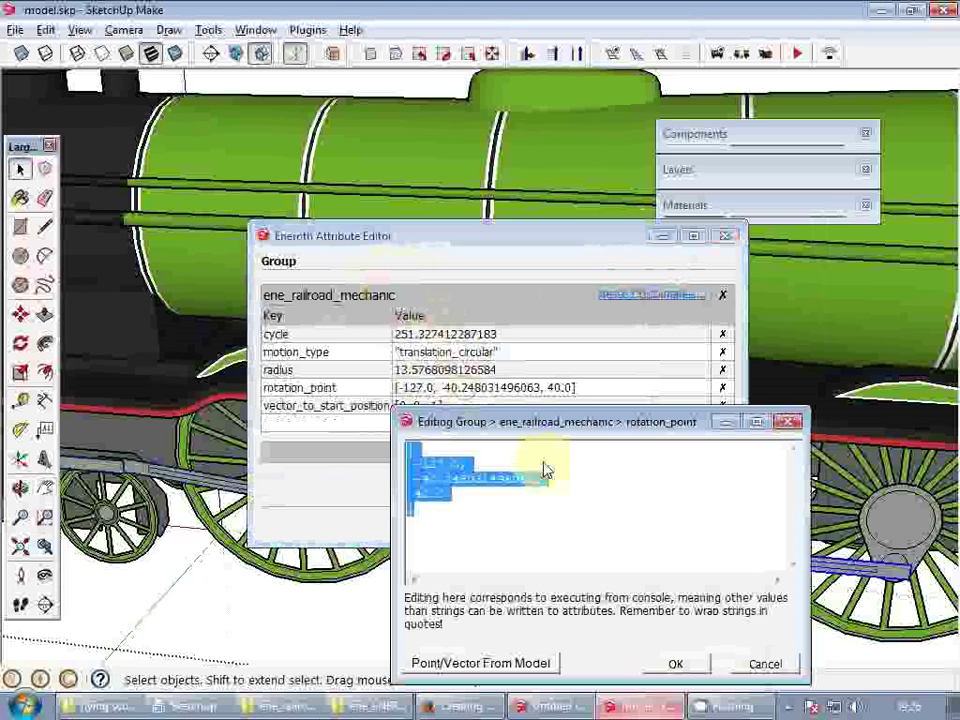
{"action": "left_click", "coordinate": [422, 483]}
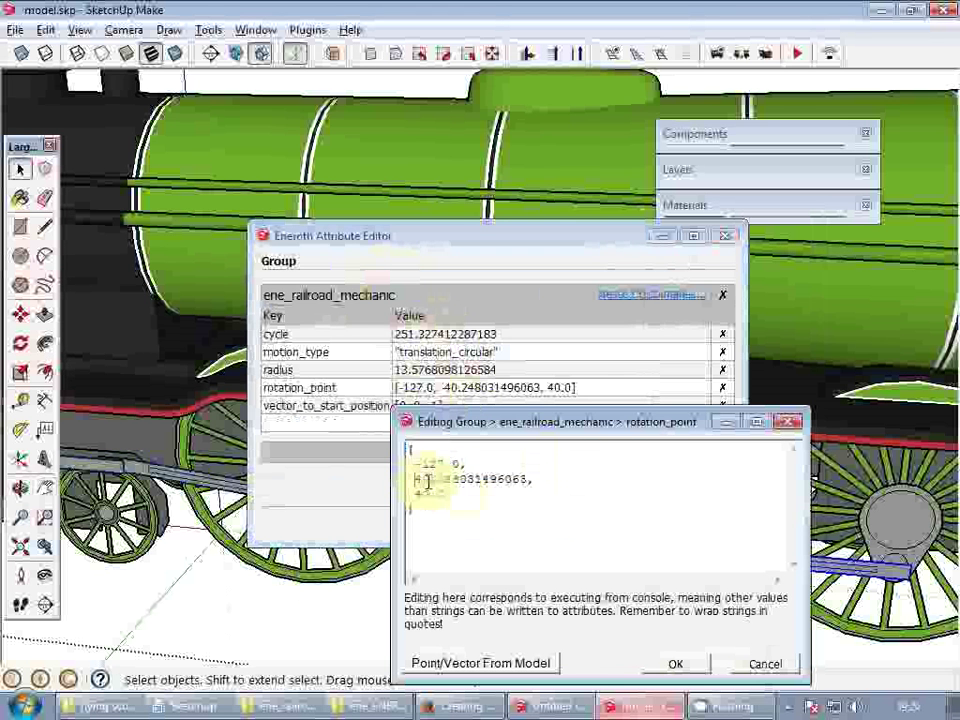
{"action": "left_click", "coordinate": [677, 664]}
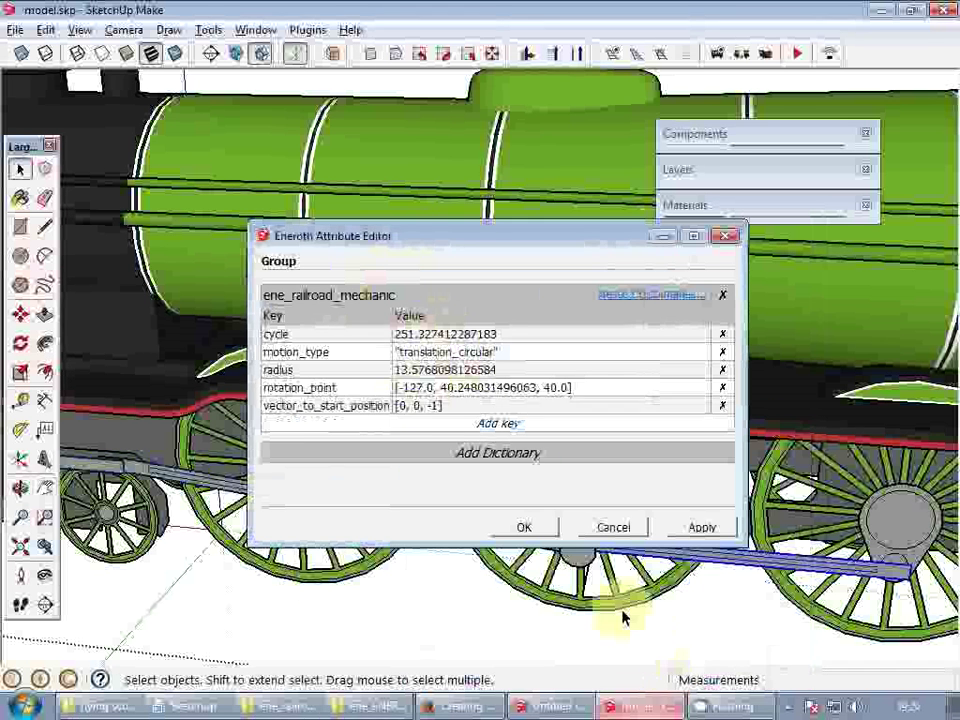
{"action": "left_click", "coordinate": [519, 527]}
- Open the mirrored connecting rod's attributes and set its rotation_point to [-127.0, 40.248031496063, 40.0]
{"action": "scroll", "coordinate": [536, 531], "scroll_direction": "up", "scroll_amount": 3}
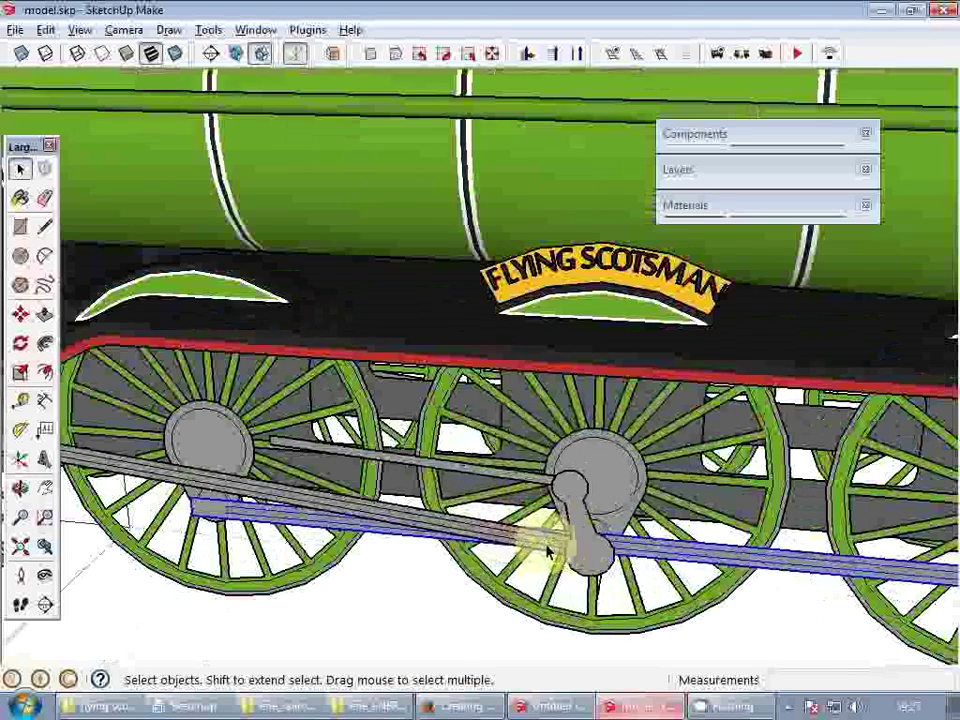
{"action": "right_click", "coordinate": [538, 546]}
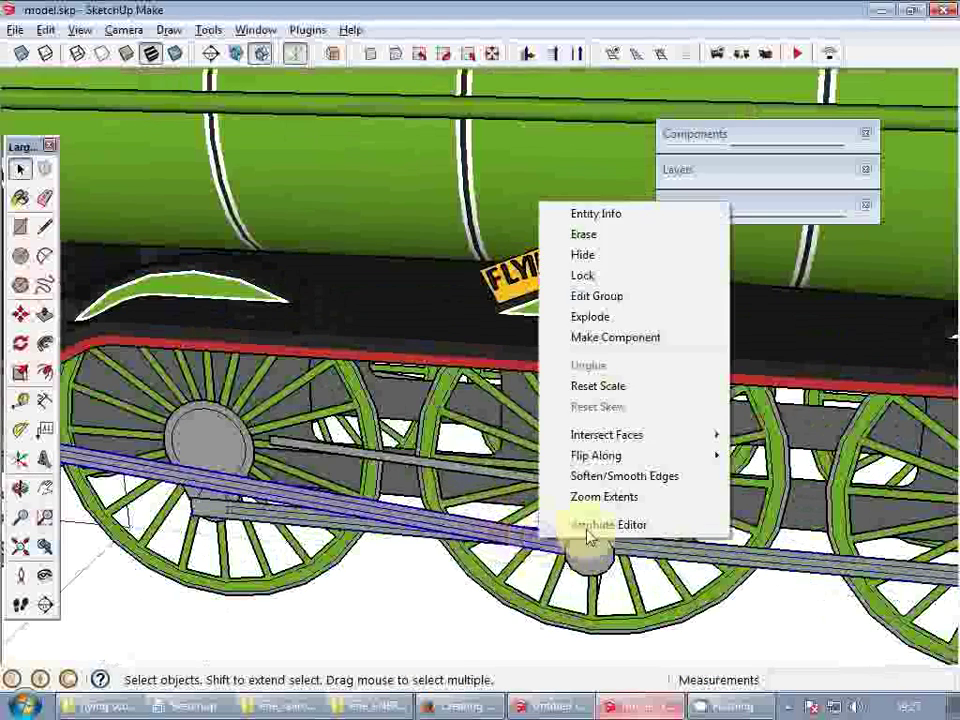
{"action": "left_click", "coordinate": [582, 524]}
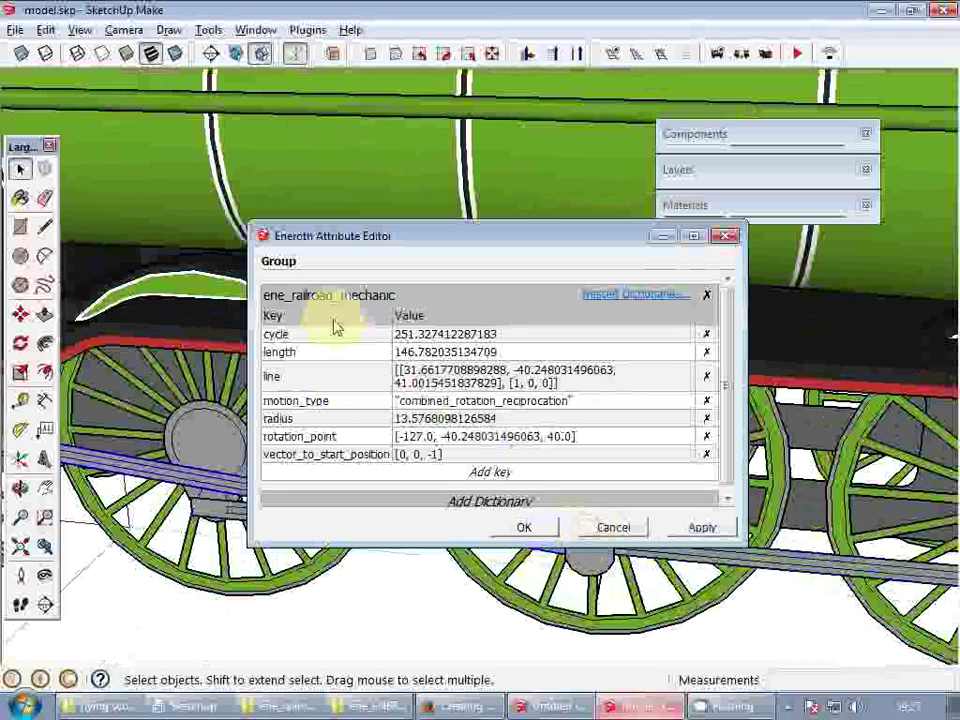
{"action": "left_click", "coordinate": [449, 438]}
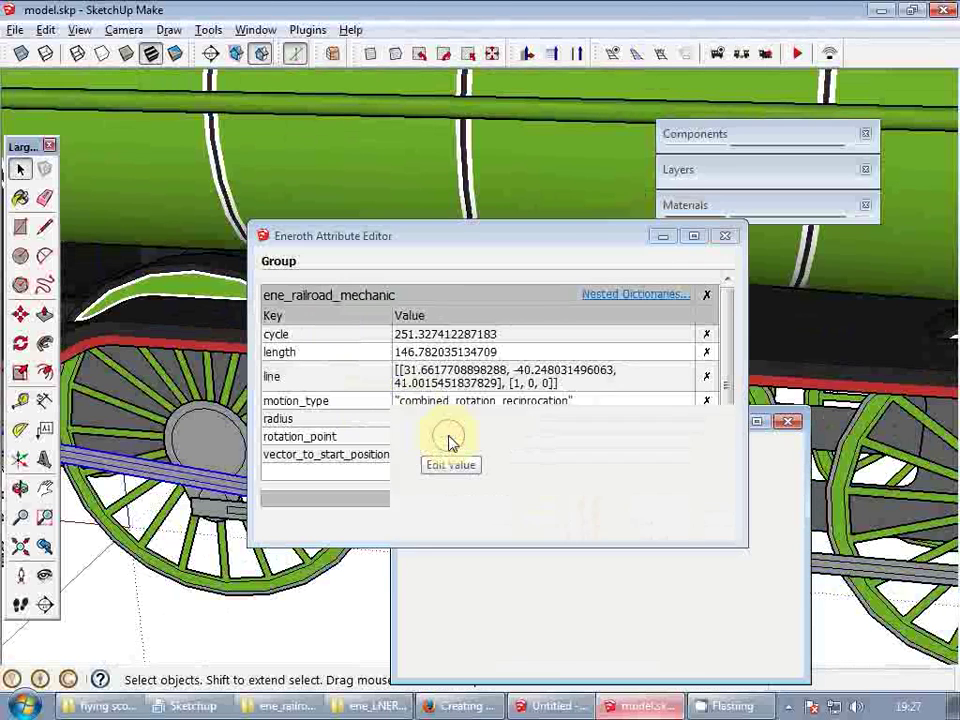
{"action": "left_click", "coordinate": [427, 481]}
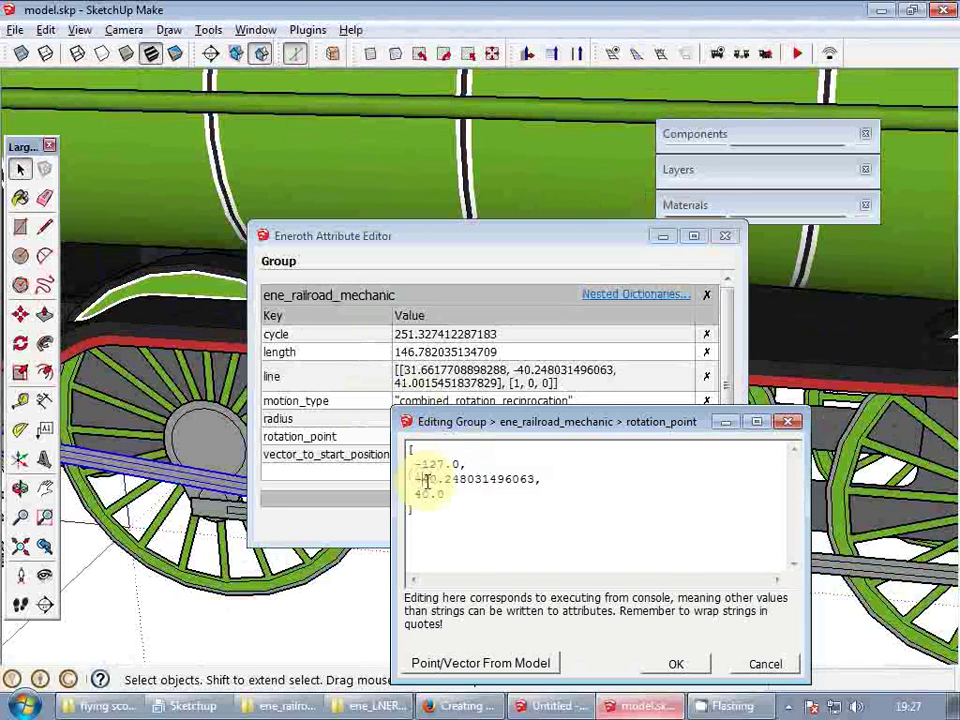
{"action": "key", "text": "BackSpace"}
{"action": "left_click", "coordinate": [677, 665]}
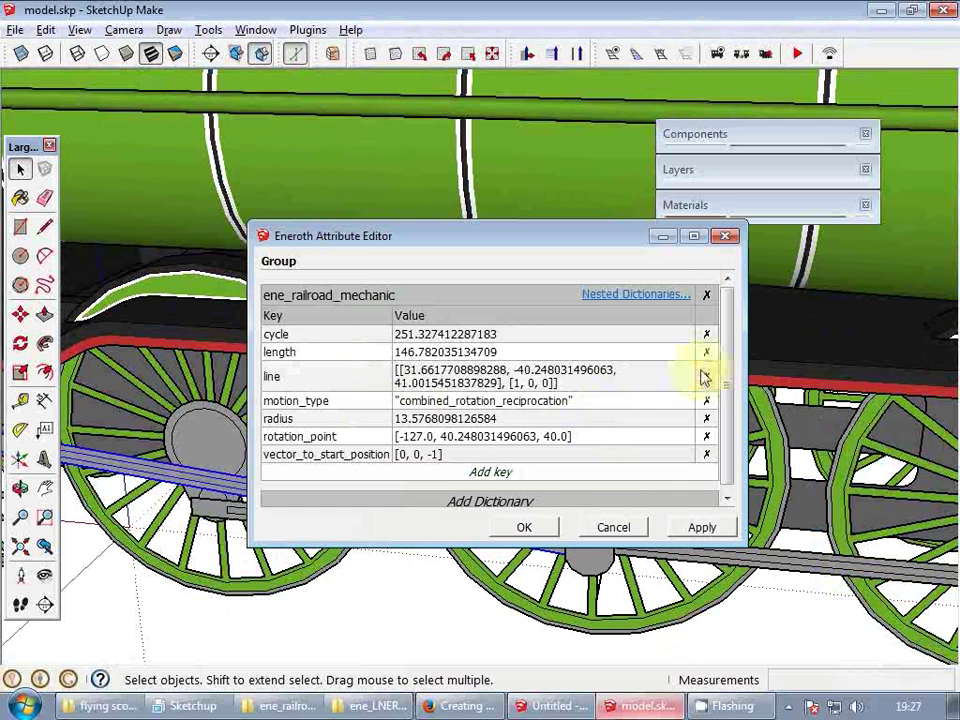
- Change the second coordinate of the connecting rod's line attribute to 40.248031496063 and save its attributes
{"action": "left_click_drag", "start_coordinate": [729, 372], "coordinate": [731, 393]}
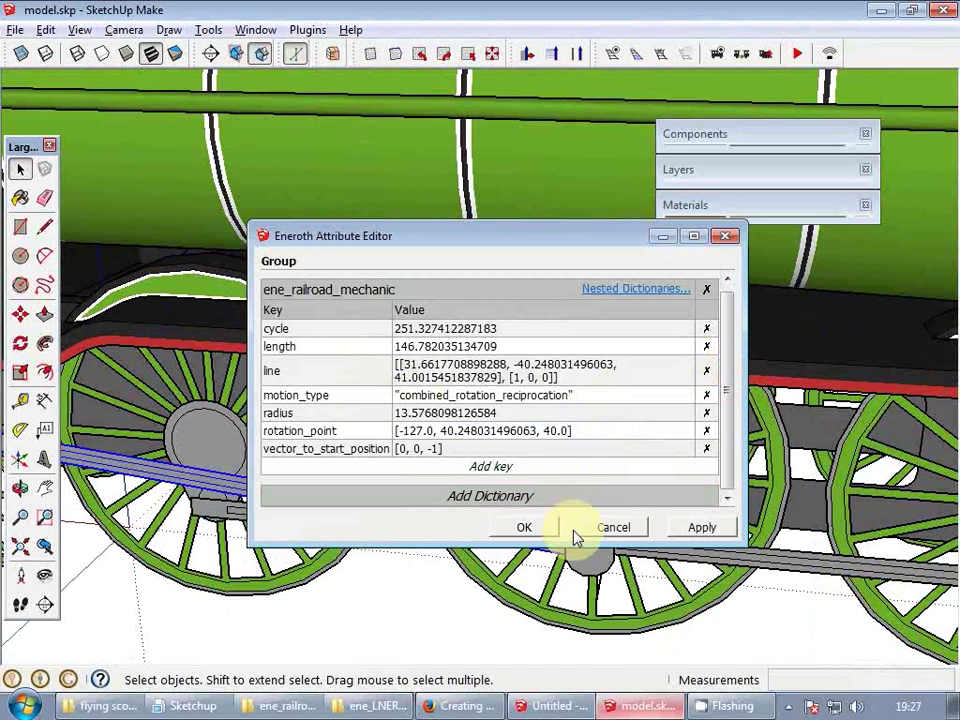
{"action": "double_click", "coordinate": [520, 382]}
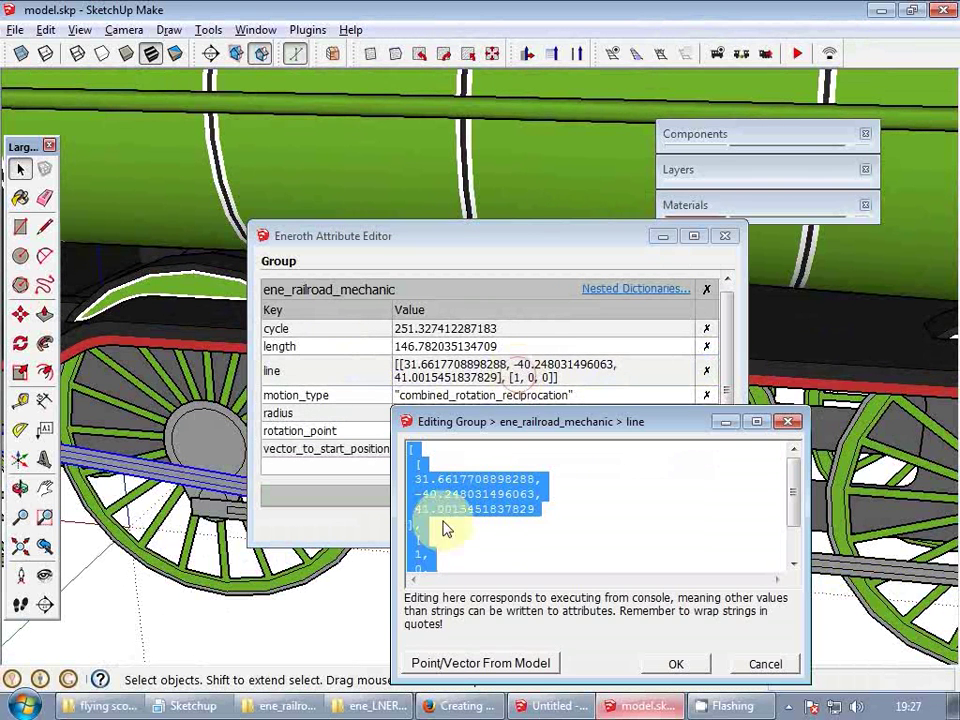
{"action": "left_click", "coordinate": [422, 494]}
{"action": "scroll", "coordinate": [497, 472], "scroll_direction": "down", "scroll_amount": 1}
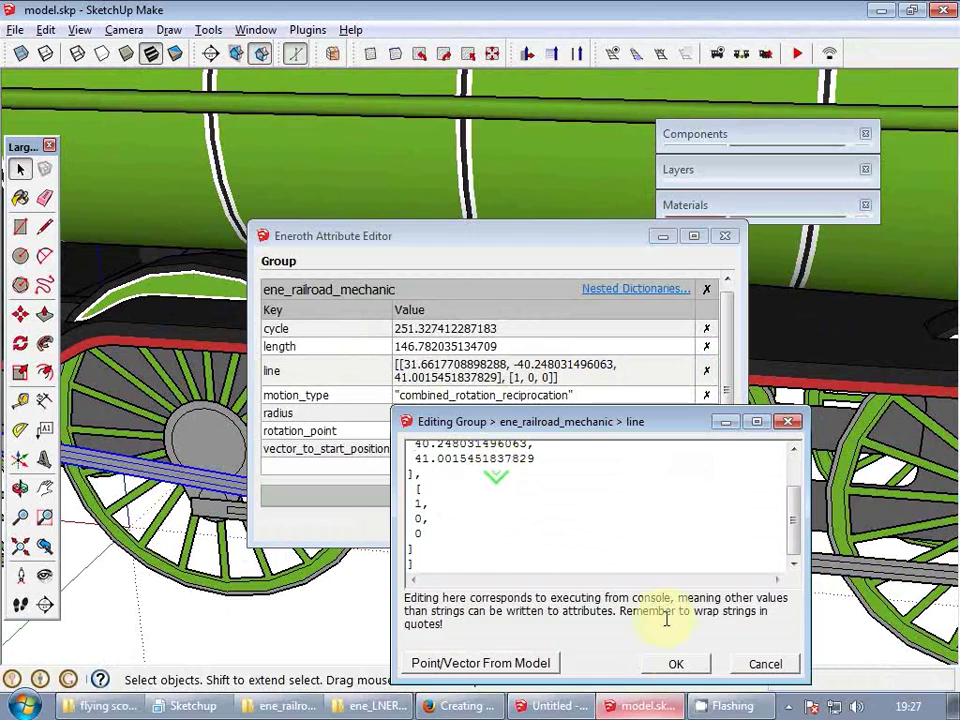
{"action": "left_click", "coordinate": [677, 664]}
{"action": "left_click", "coordinate": [525, 527]}
- Open the mirrored piston rod's attributes and change the second coordinate of its line attribute to 40.248031496063
{"action": "scroll", "coordinate": [718, 489], "scroll_direction": "down", "scroll_amount": 3}
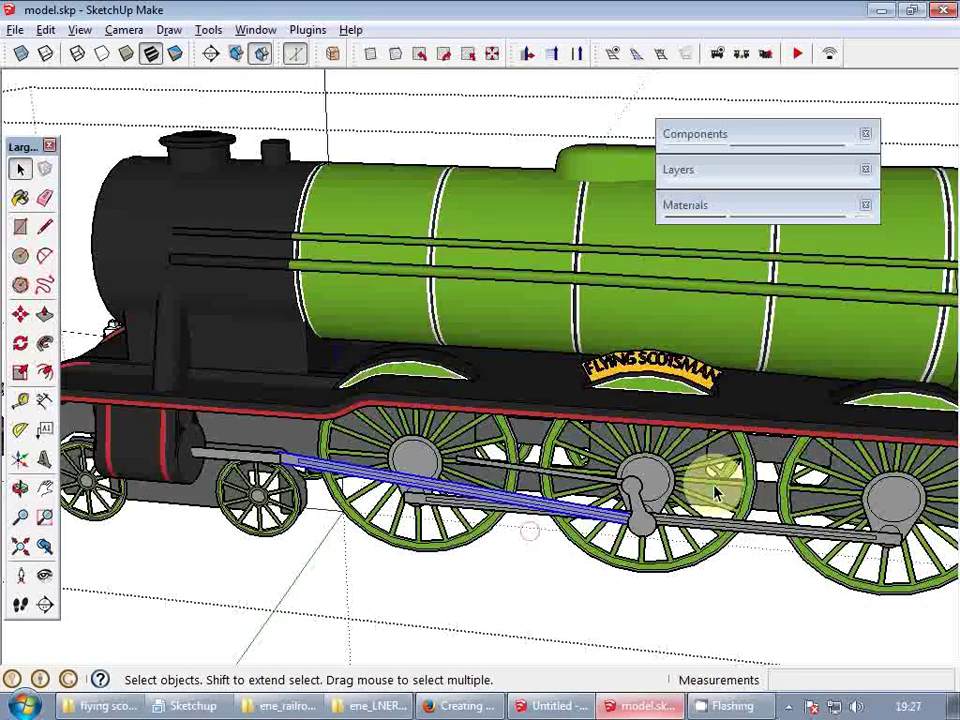
{"action": "scroll", "coordinate": [253, 452], "scroll_direction": "up", "scroll_amount": 3}
{"action": "right_click", "coordinate": [276, 462]}
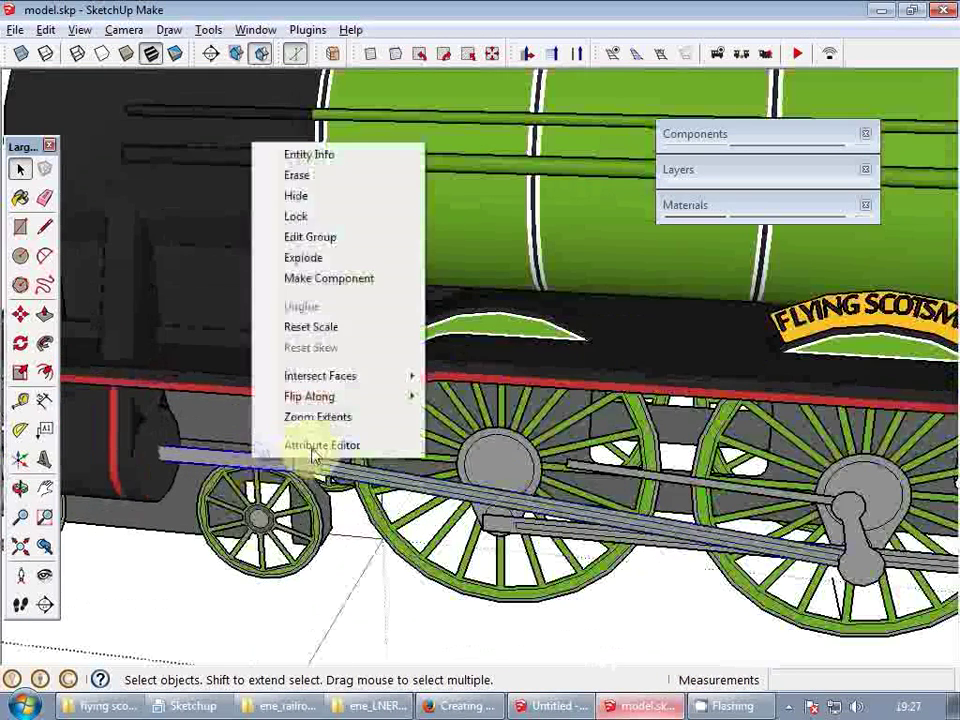
{"action": "left_click", "coordinate": [321, 445]}
{"action": "double_click", "coordinate": [449, 385]}
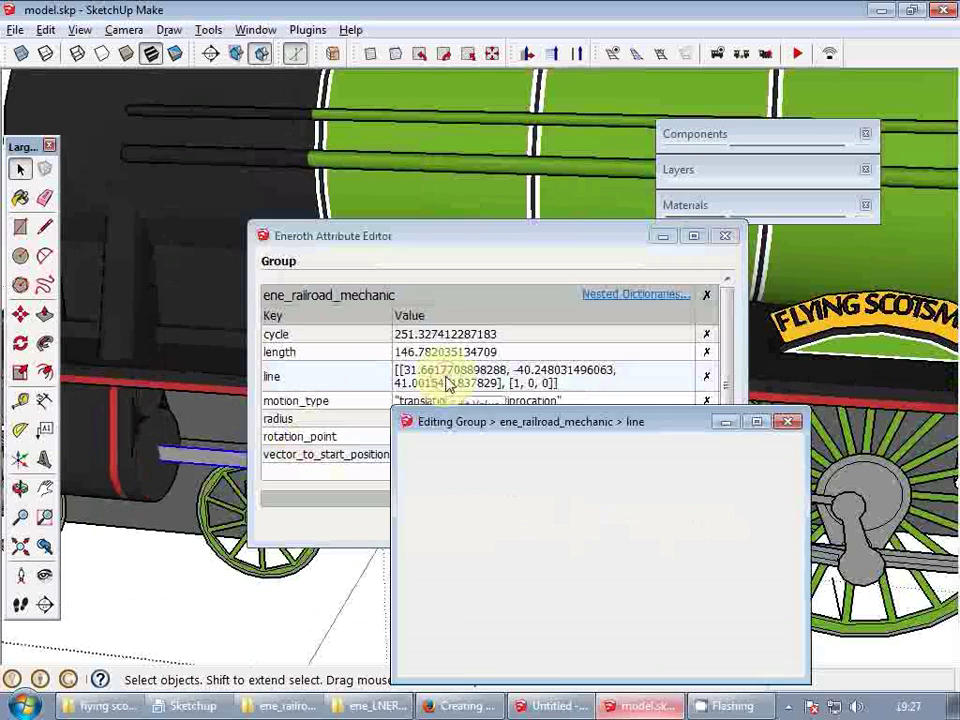
{"action": "left_click", "coordinate": [416, 494]}
{"action": "key", "text": "BackSpace"}
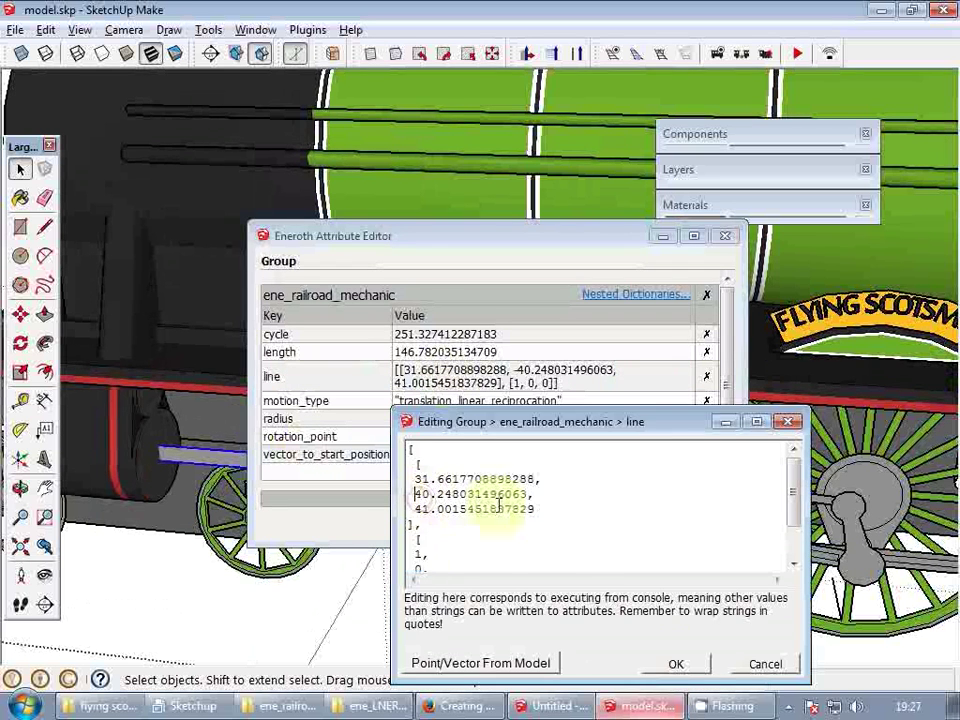
{"action": "left_click", "coordinate": [675, 664]}
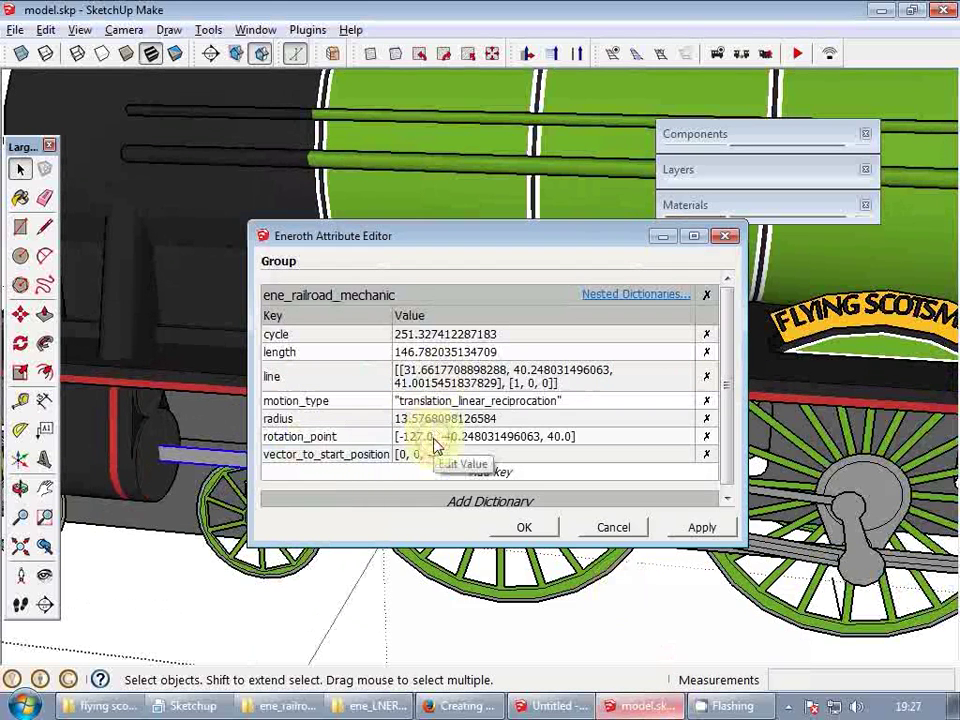
- Set the piston rod's rotation_point to [-127.0, 40.248031496063, 40.0] and save its attributes
{"action": "double_click", "coordinate": [433, 440]}
{"action": "left_click", "coordinate": [410, 479]}
{"action": "key", "text": "Delete"}
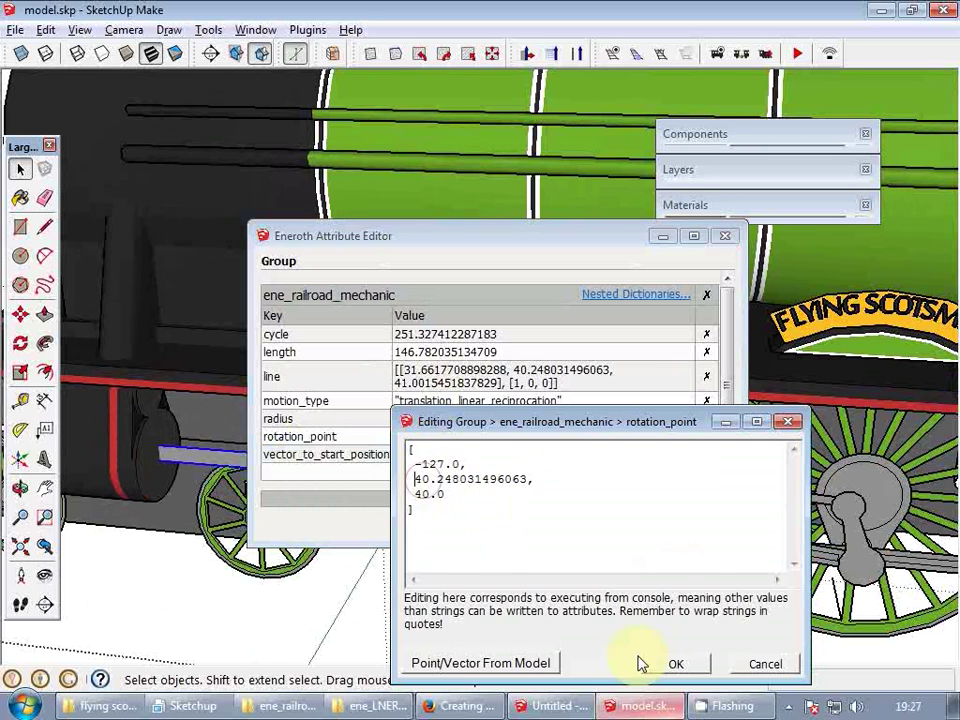
{"action": "left_click", "coordinate": [676, 664]}
{"action": "scroll", "coordinate": [525, 406], "scroll_direction": "down", "scroll_amount": 1}
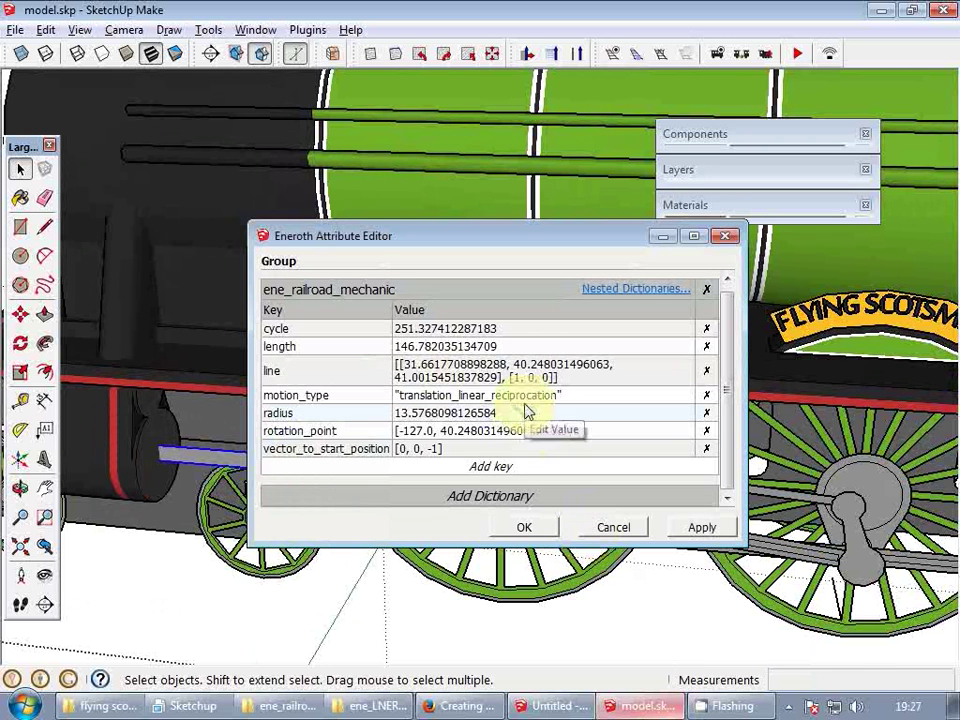
{"action": "left_click", "coordinate": [520, 529]}
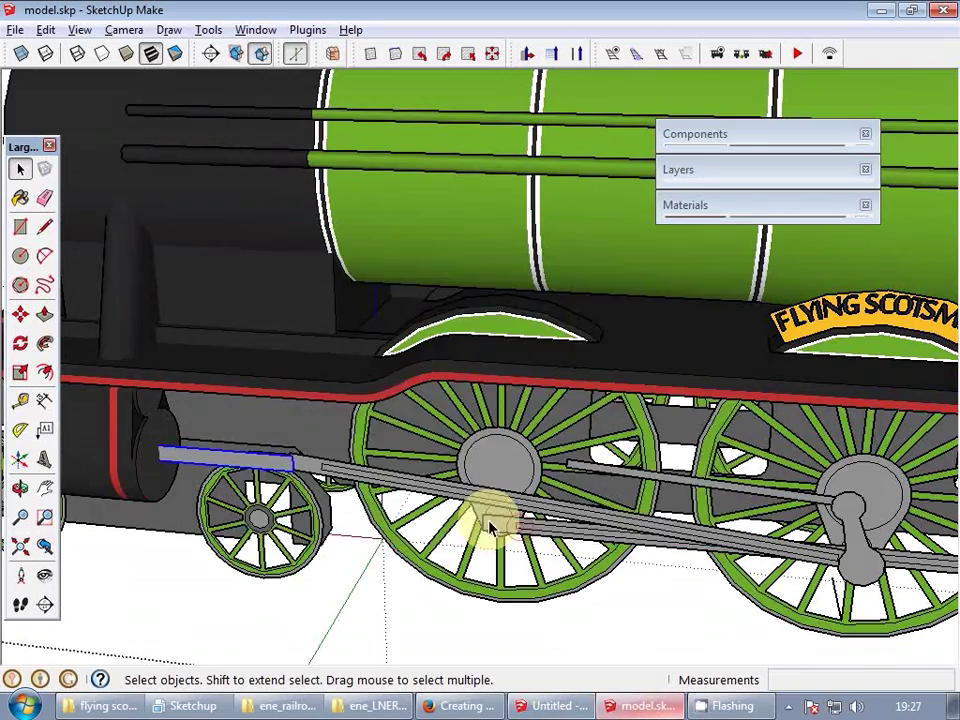
- Open the attributes of the mirrored rod attached to the middle wheel's return crank and change its line's second coordinate to 40.2480314960631
{"action": "scroll", "coordinate": [377, 420], "scroll_direction": "down", "scroll_amount": 4}
{"action": "scroll", "coordinate": [573, 463], "scroll_direction": "up", "scroll_amount": 2}
{"action": "scroll", "coordinate": [573, 467], "scroll_direction": "up", "scroll_amount": 1}
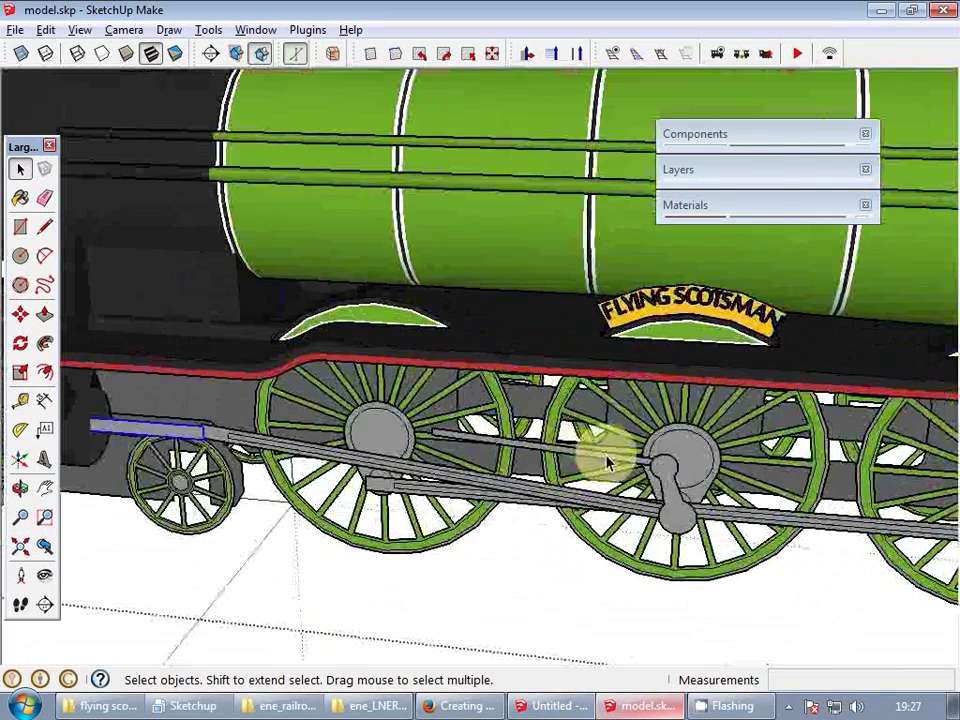
{"action": "left_click", "coordinate": [606, 456]}
{"action": "right_click", "coordinate": [606, 456]}
{"action": "left_click", "coordinate": [667, 441]}
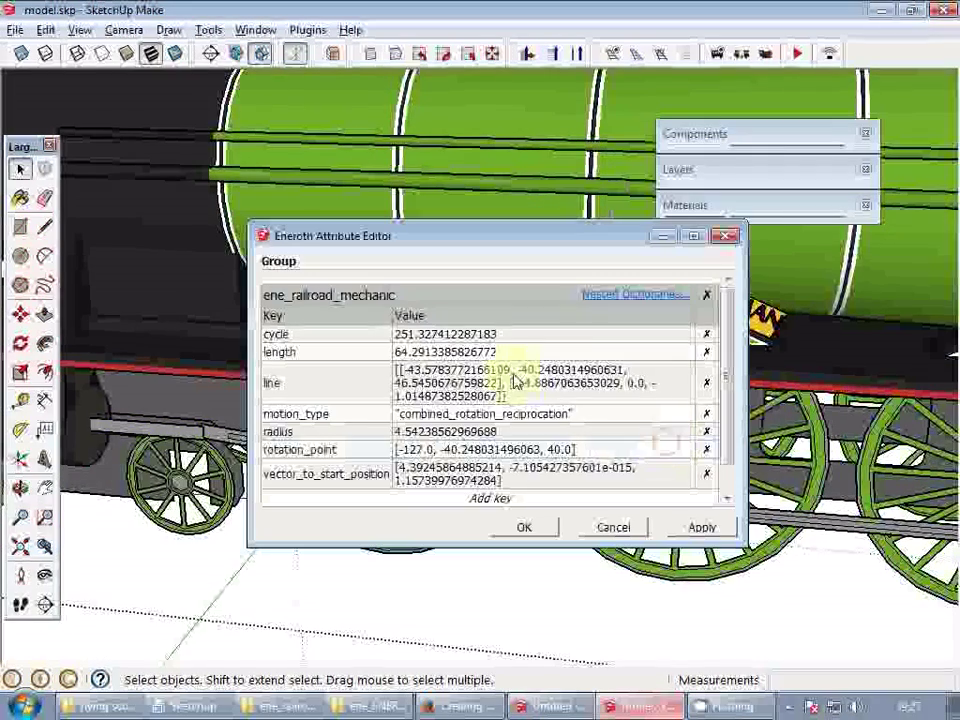
{"action": "double_click", "coordinate": [477, 383]}
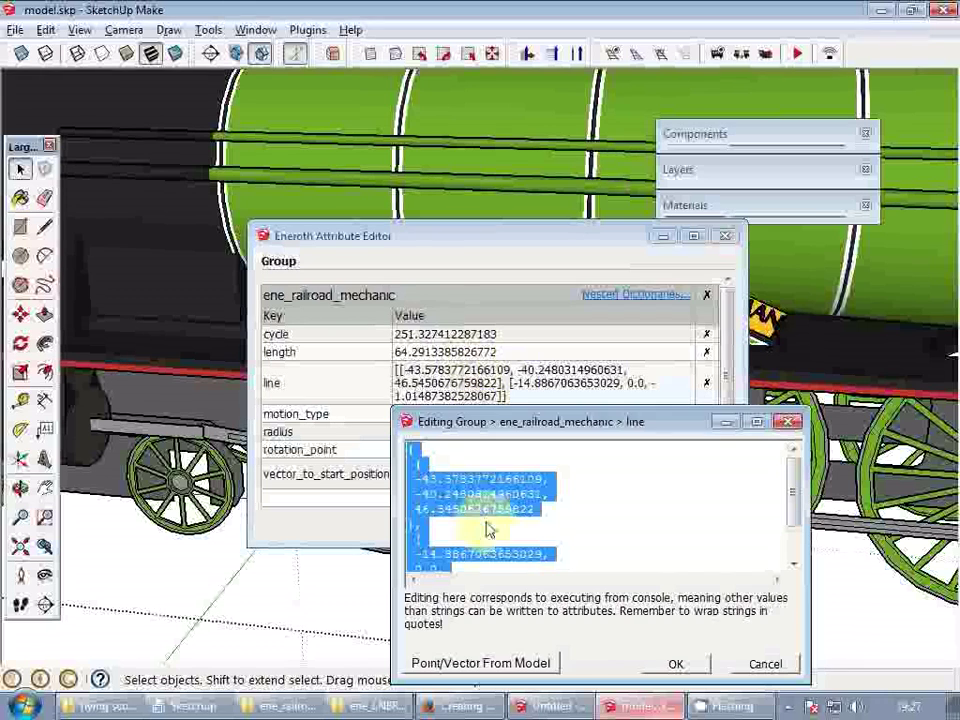
{"action": "left_click", "coordinate": [422, 493]}
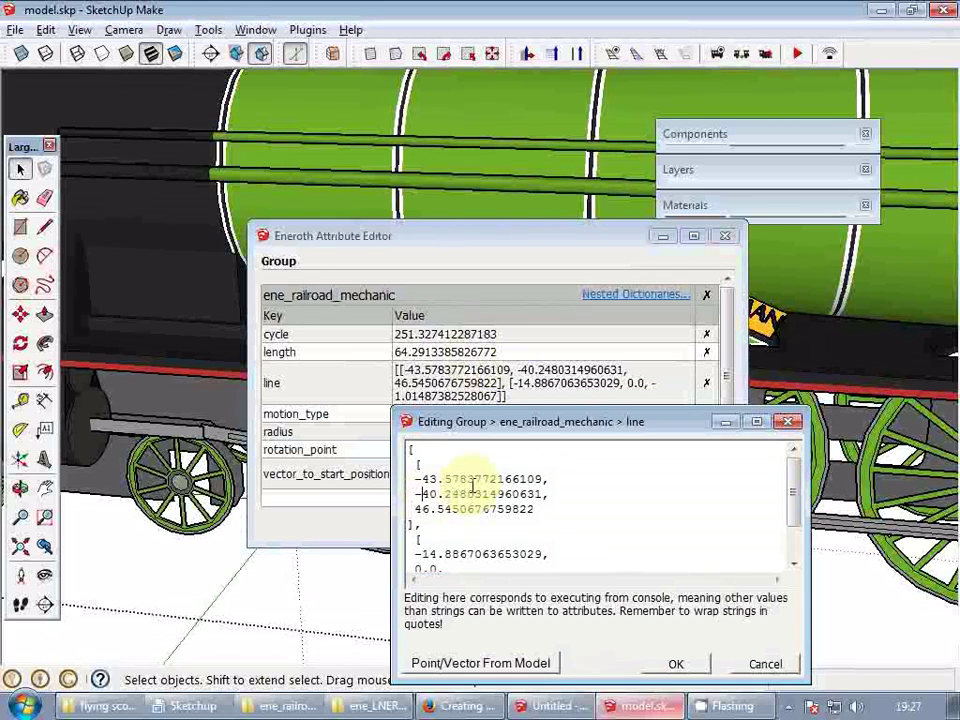
{"action": "scroll", "coordinate": [478, 470], "scroll_direction": "down", "scroll_amount": 2}
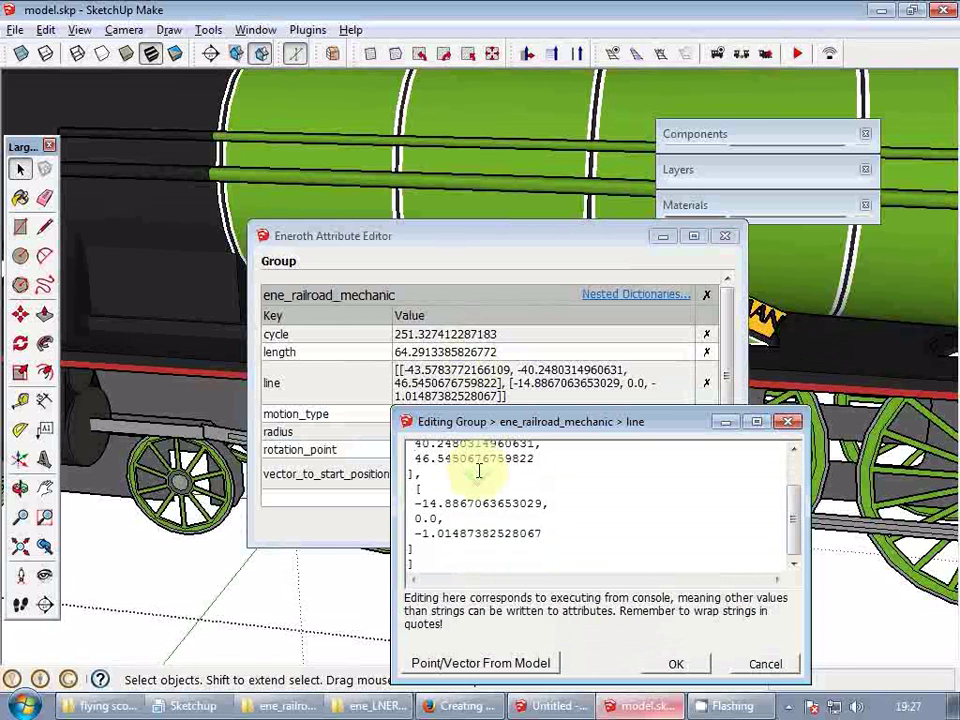
{"action": "left_click", "coordinate": [676, 664]}
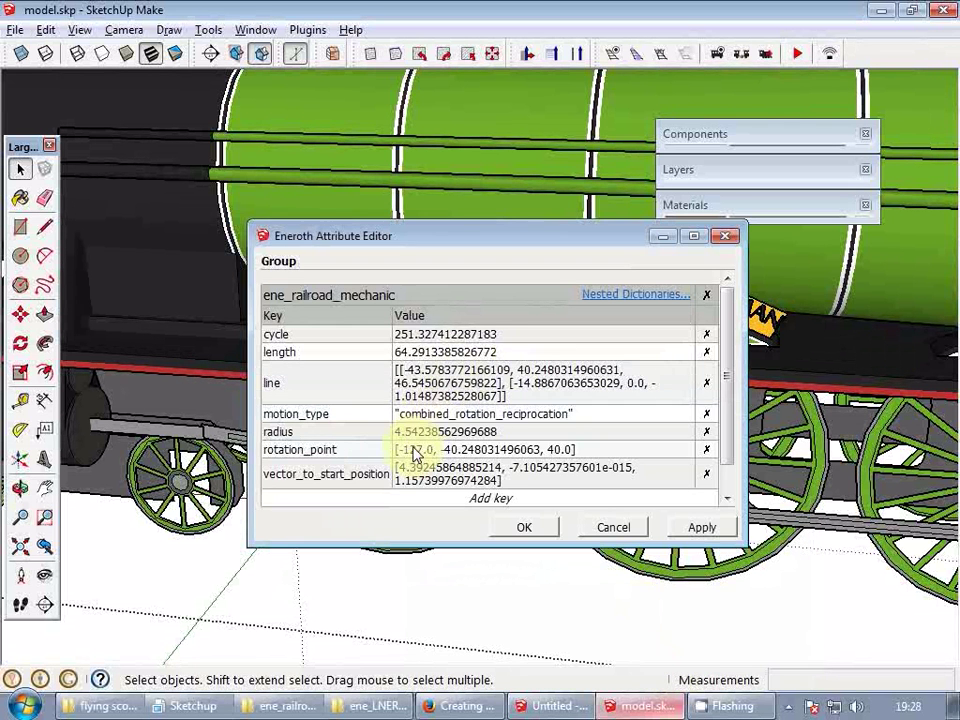
- Set the return crank rod's rotation_point to [-127.0, 40.248031496063, 40.0] and save its attributes
{"action": "left_click", "coordinate": [421, 449]}
{"action": "left_click", "coordinate": [421, 484]}
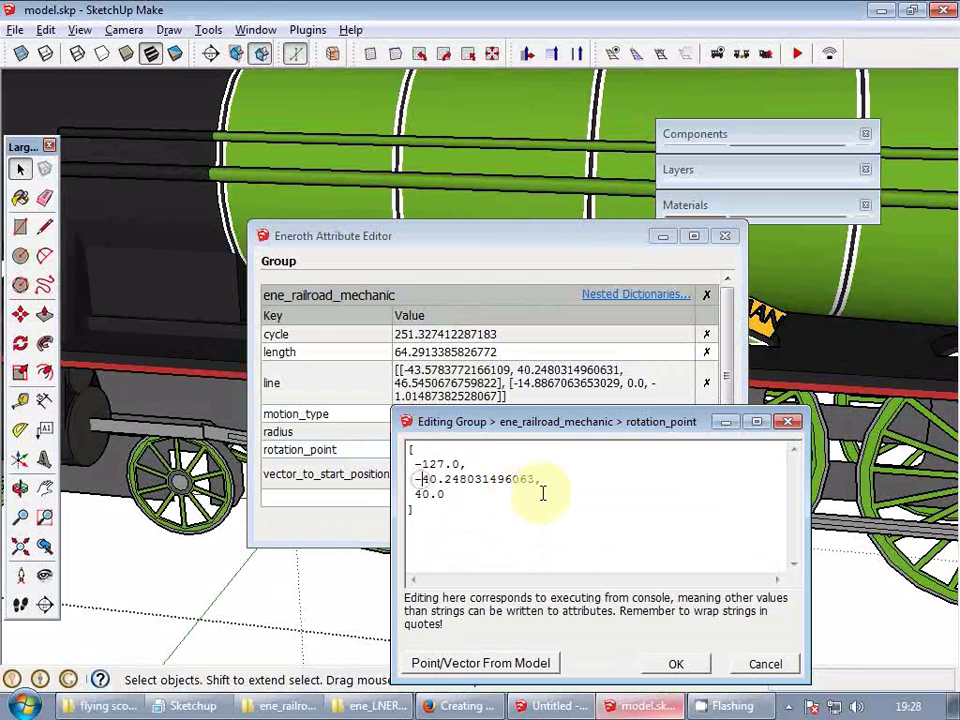
{"action": "left_click", "coordinate": [680, 656]}
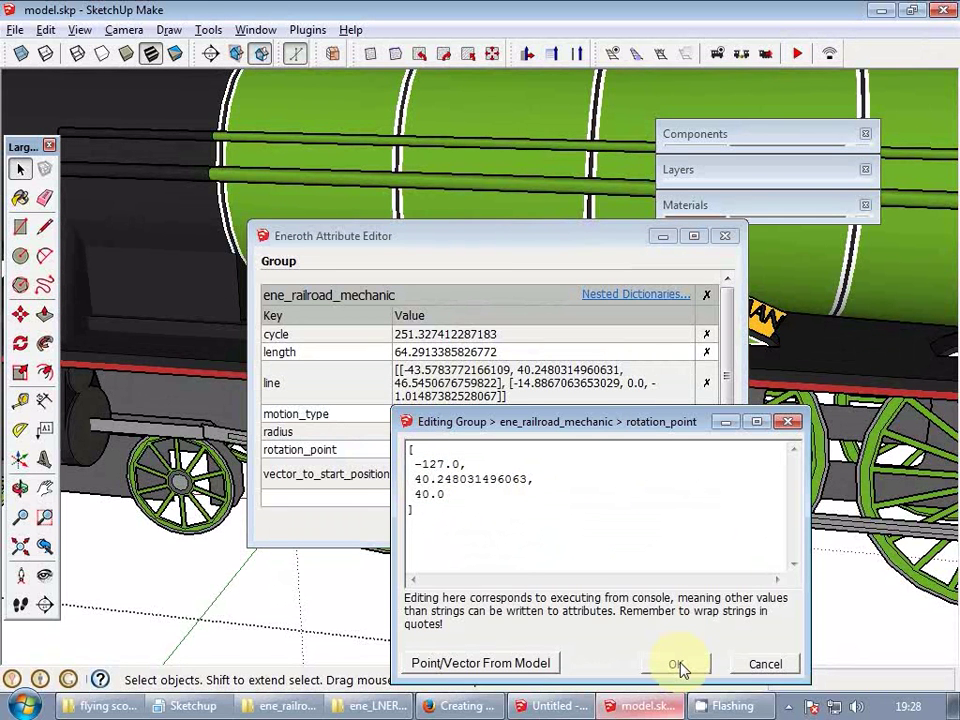
{"action": "left_click", "coordinate": [680, 663]}
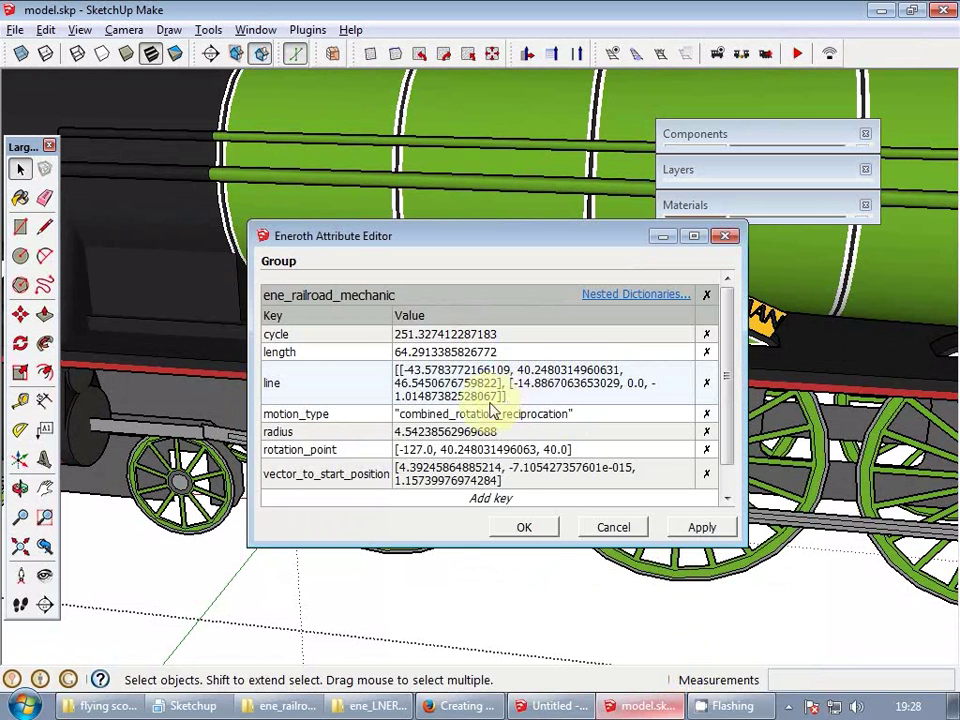
{"action": "left_click", "coordinate": [528, 526]}
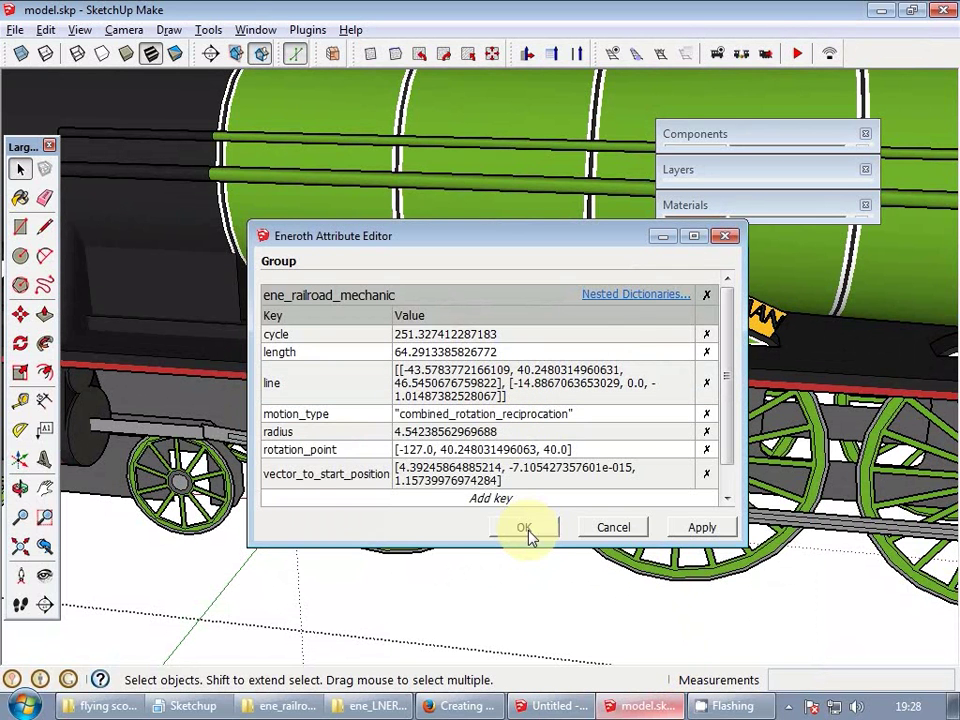
- Switch to the Untitled SketchUp window and start a new model without saving the old test scene
{"action": "scroll", "coordinate": [561, 420], "scroll_direction": "down", "scroll_amount": 5}
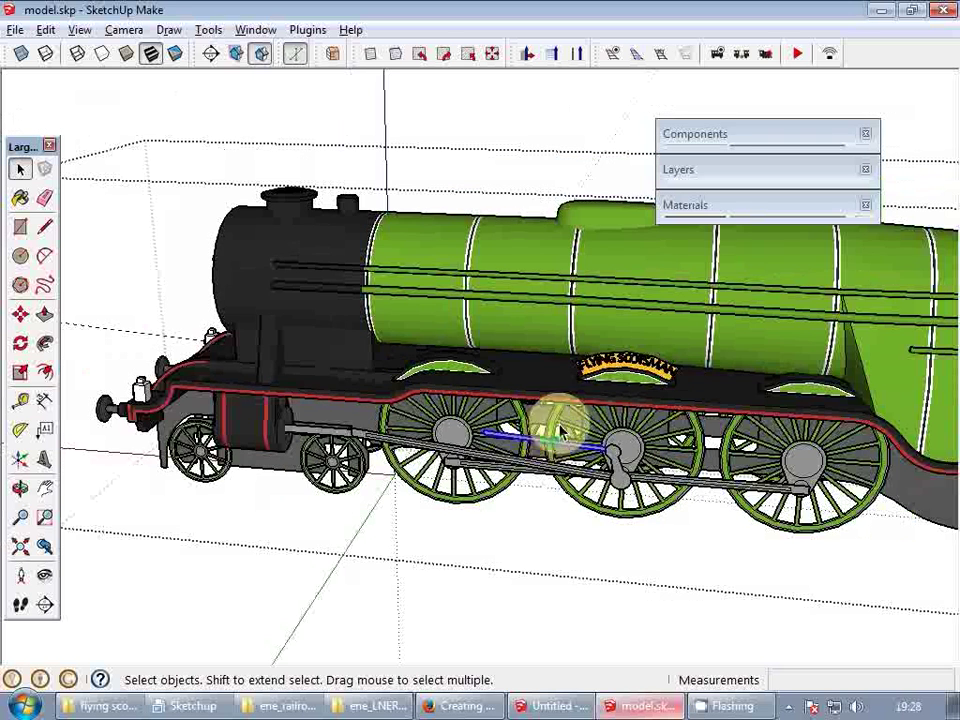
{"action": "left_click", "coordinate": [531, 208]}
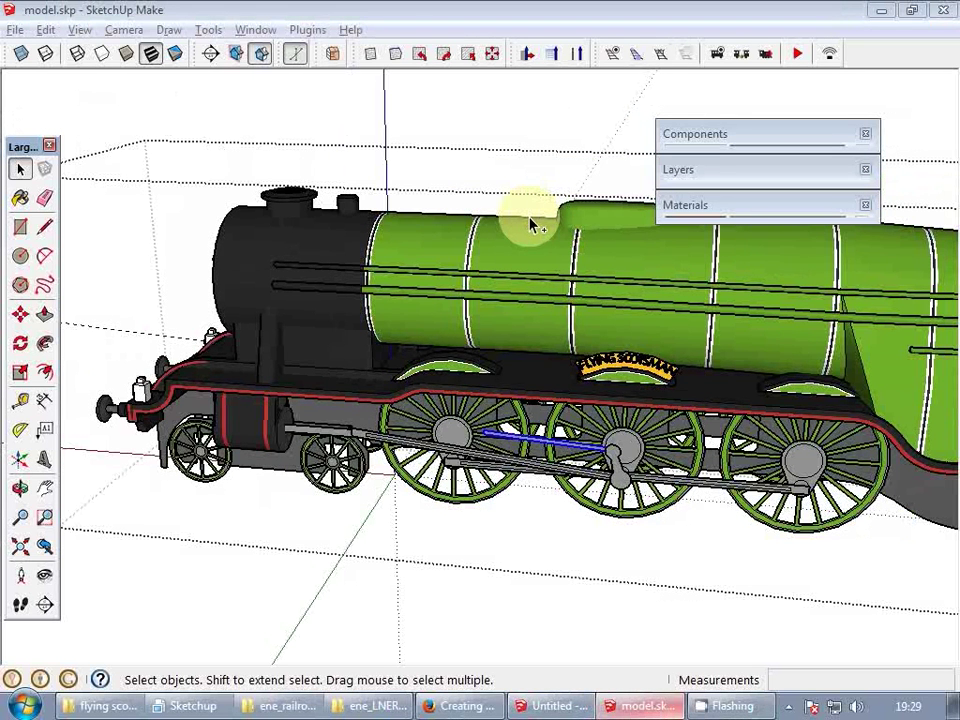
{"action": "left_click", "coordinate": [558, 705]}
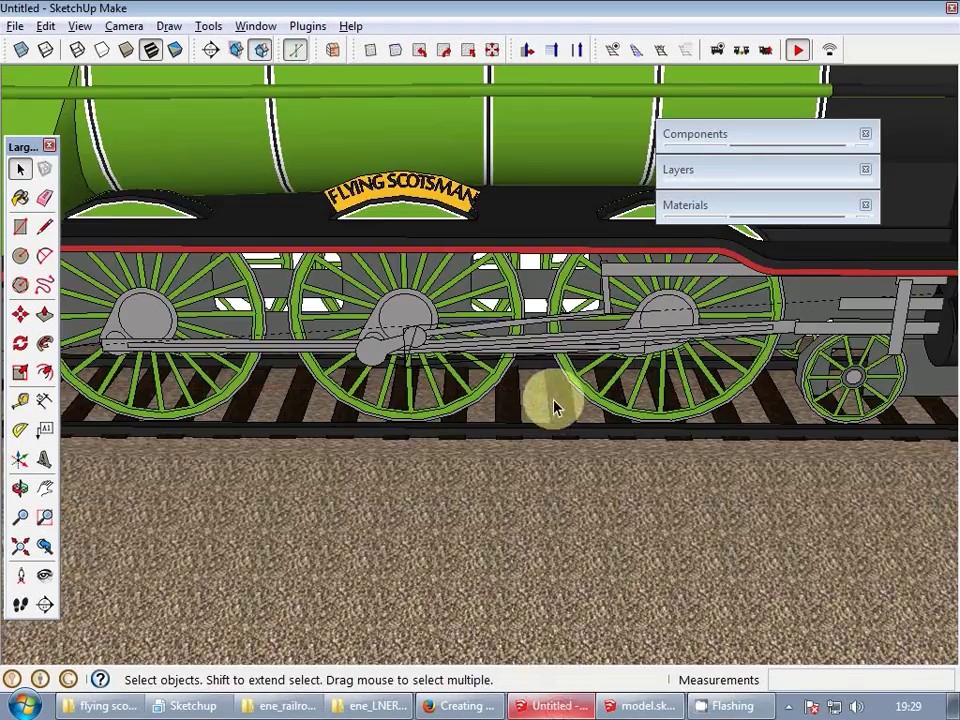
{"action": "key", "text": "ctrl+n"}
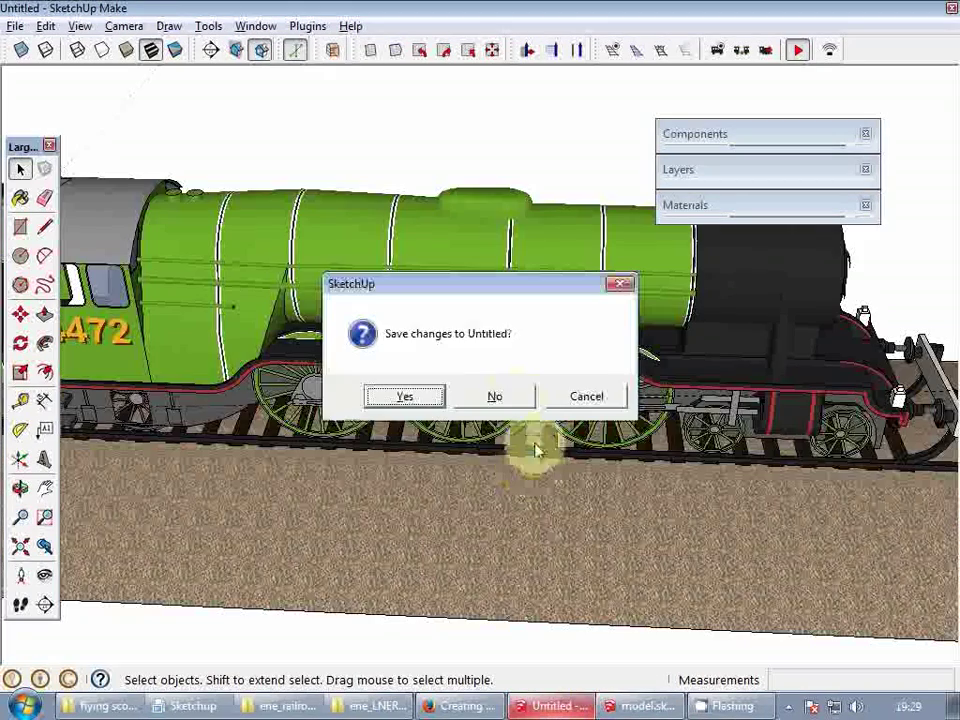
{"action": "left_click", "coordinate": [497, 396]}
- Insert a Matching Straight track at the origin and place the Flying Scotsman from the rolling stock library on it
{"action": "left_click", "coordinate": [612, 50]}
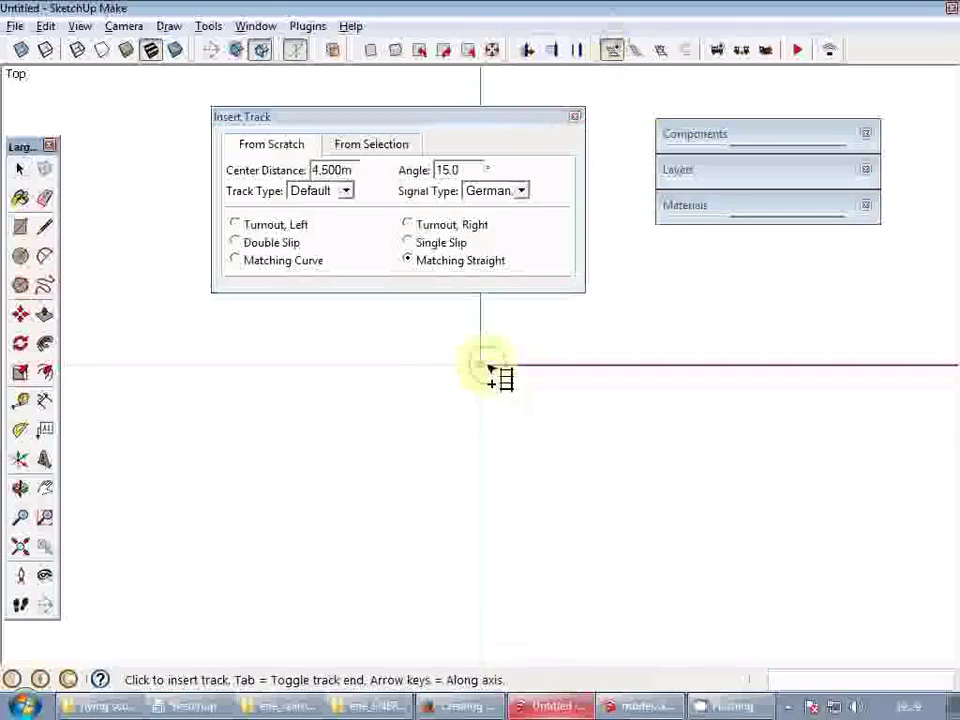
{"action": "left_click", "coordinate": [484, 372]}
{"action": "left_click", "coordinate": [714, 49]}
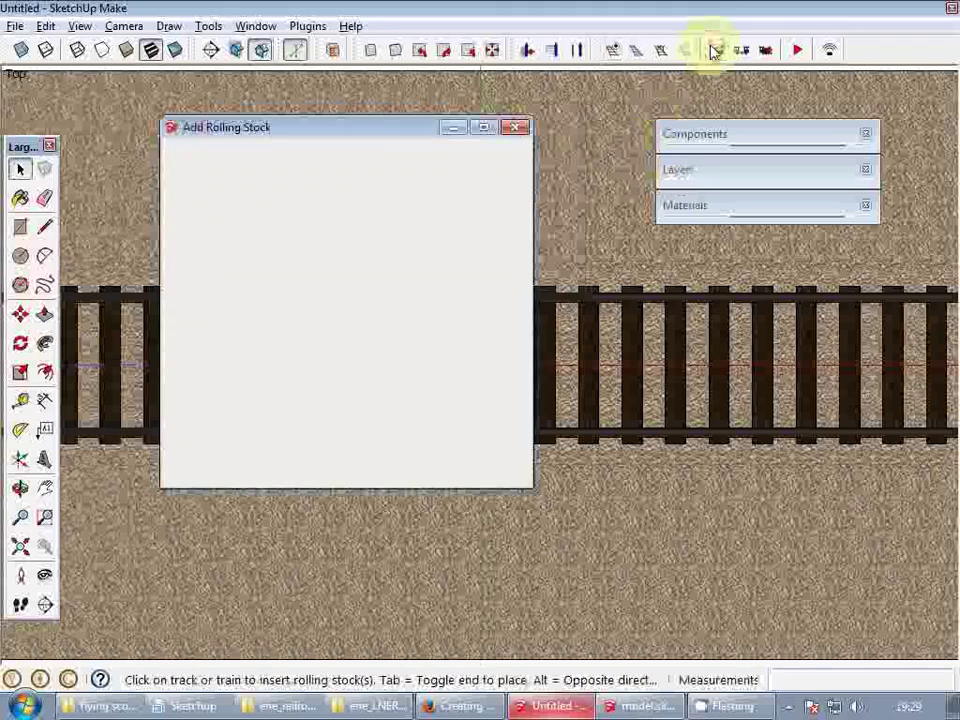
{"action": "left_click", "coordinate": [308, 323]}
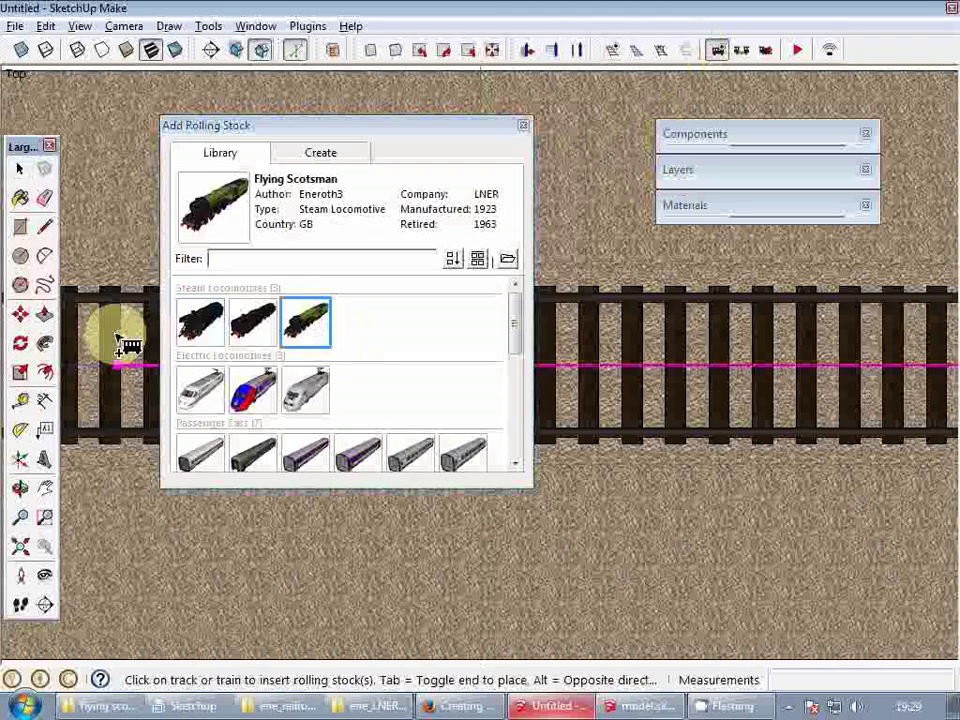
{"action": "scroll", "coordinate": [133, 345], "scroll_direction": "down", "scroll_amount": 3}
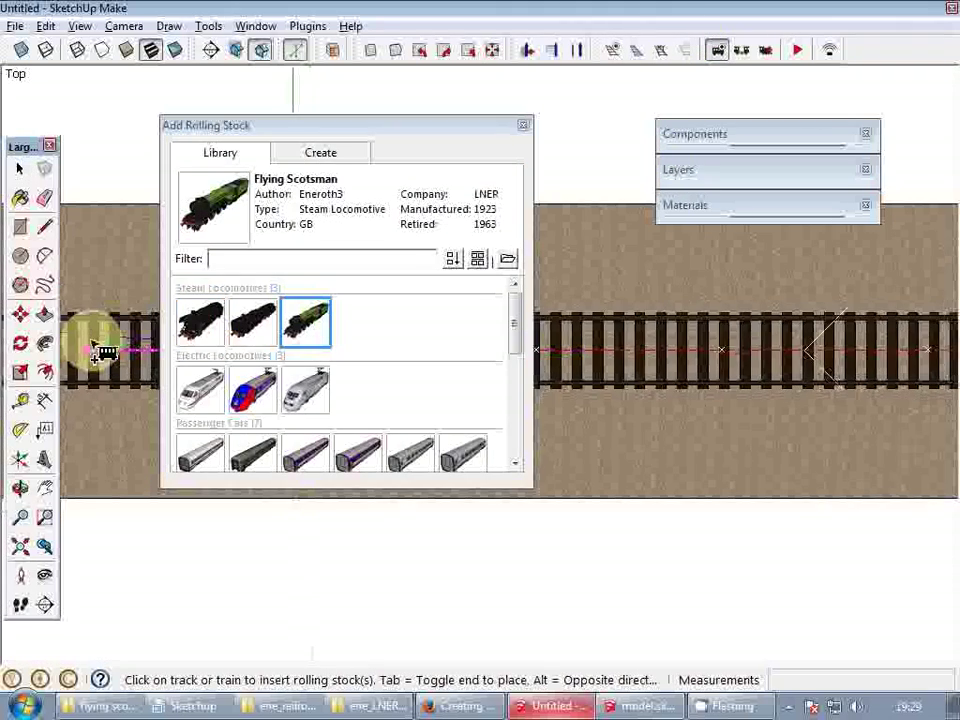
{"action": "left_click", "coordinate": [100, 346]}
{"action": "key", "text": "space"}
{"action": "scroll", "coordinate": [250, 252], "scroll_direction": "down", "scroll_amount": 4}
{"action": "middle_click_drag", "start_coordinate": [514, 358], "coordinate": [476, 140]}
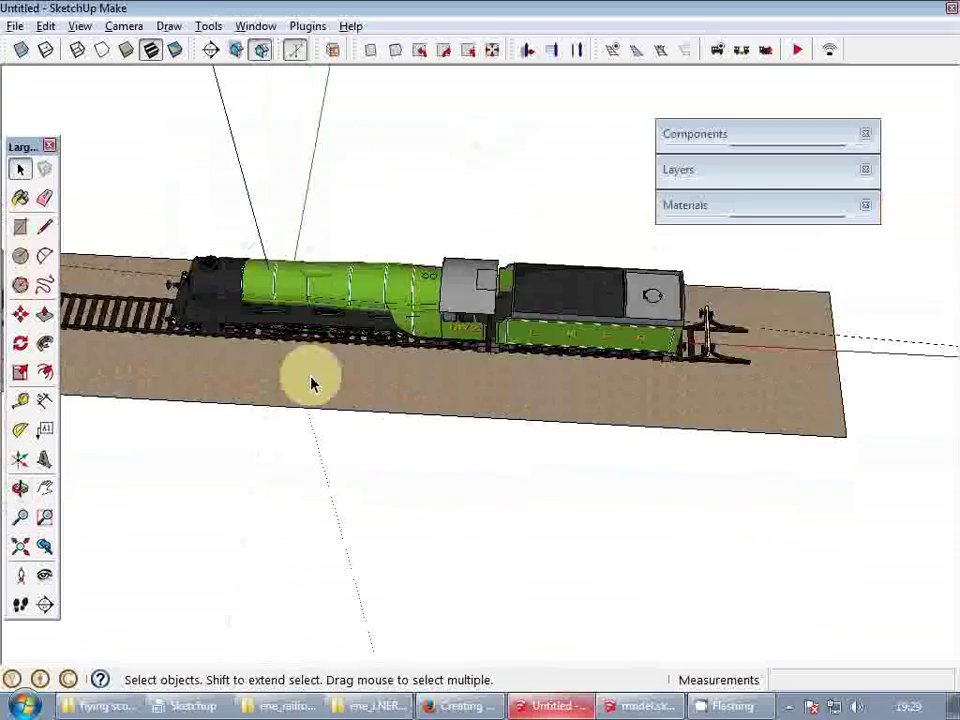
- Run the simulation with the Flying Scotsman at 0.62 m/s, examine the motion of the mirrored rods, and pause it
{"action": "scroll", "coordinate": [290, 388], "scroll_direction": "up", "scroll_amount": 4}
{"action": "middle_click_drag", "start_coordinate": [285, 378], "coordinate": [378, 310]}
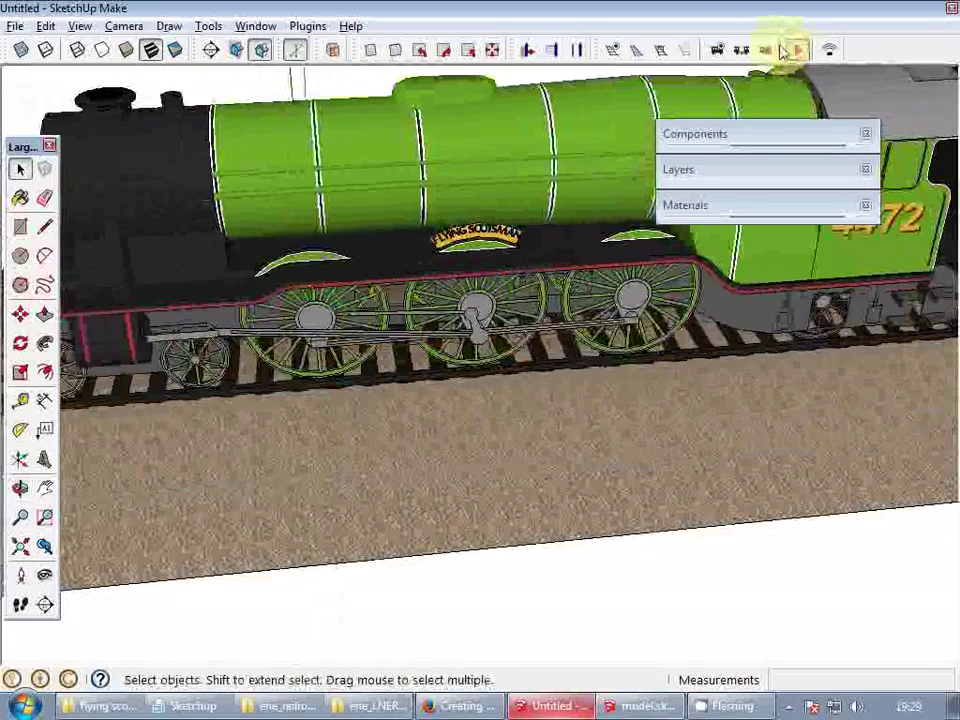
{"action": "left_click", "coordinate": [795, 50]}
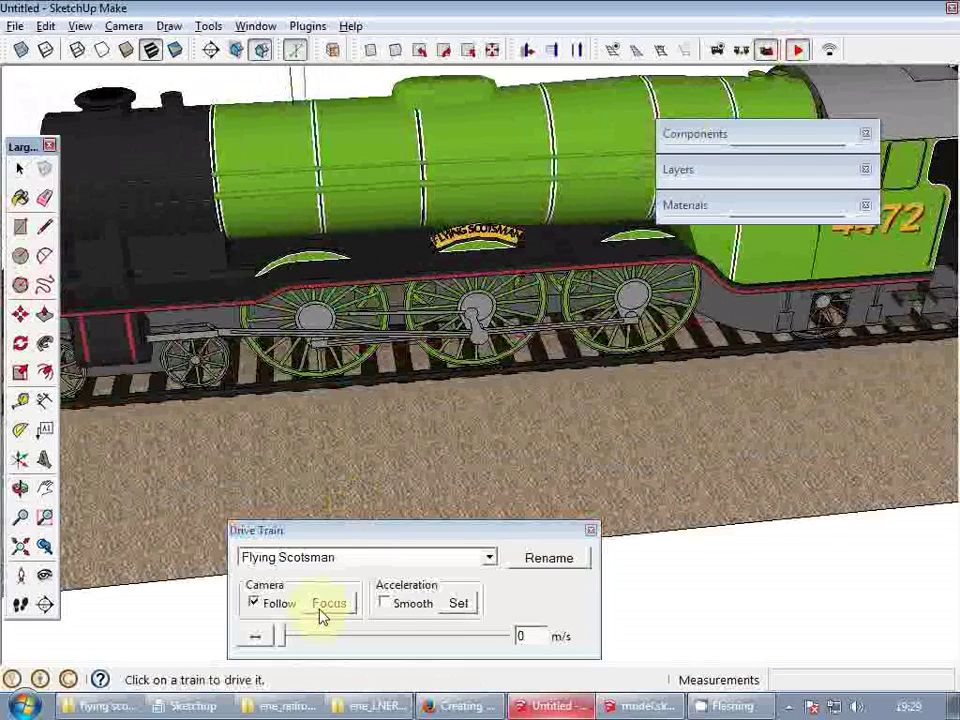
{"action": "left_click", "coordinate": [283, 638]}
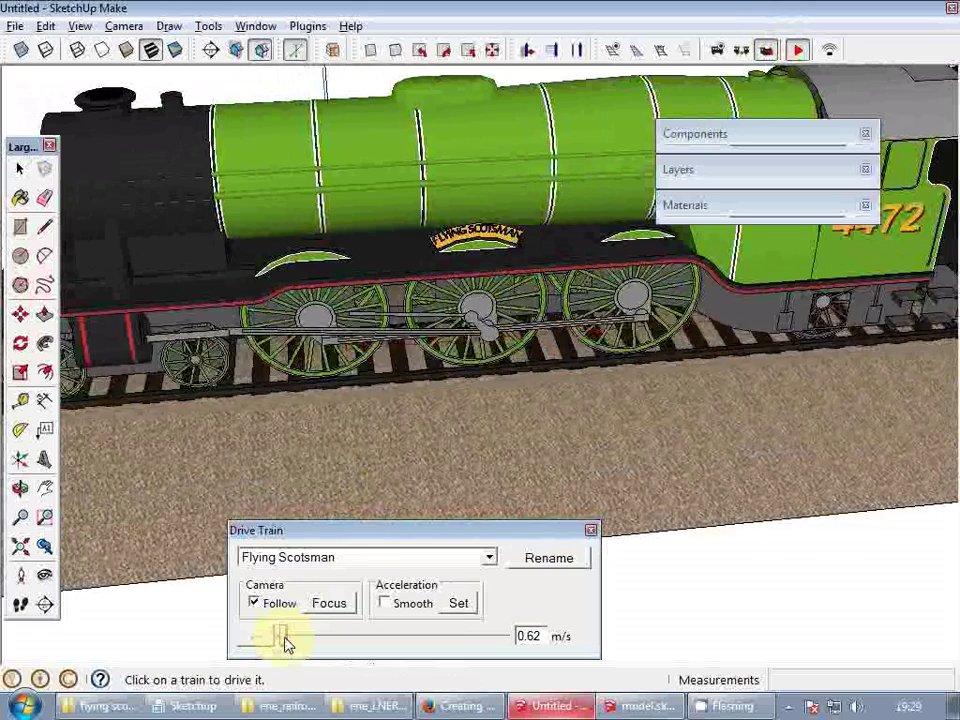
{"action": "middle_click_drag", "start_coordinate": [424, 308], "coordinate": [533, 247]}
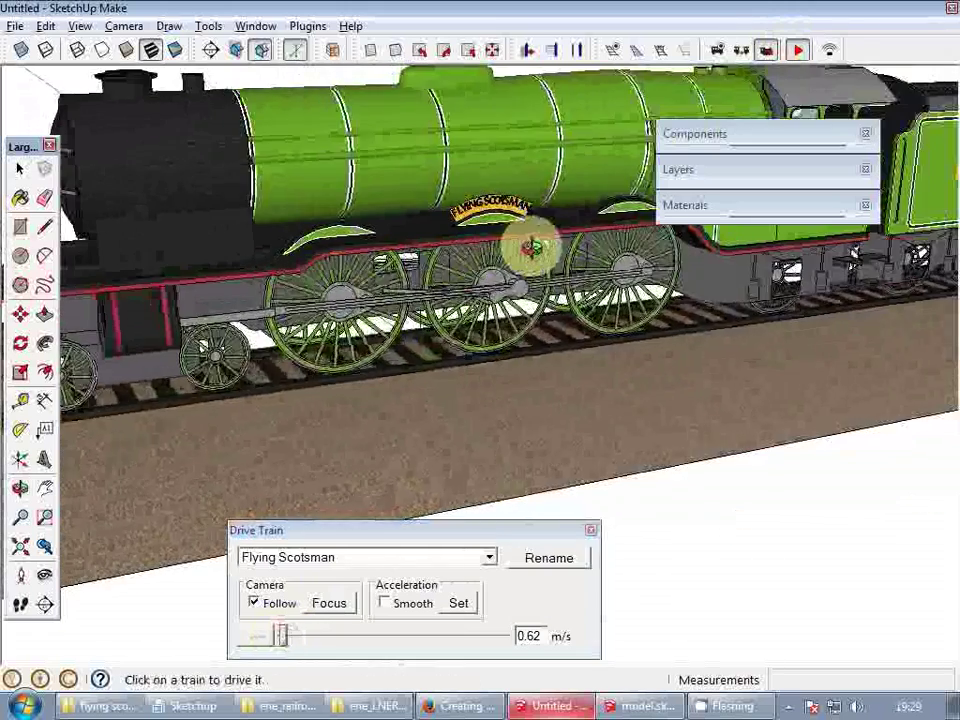
{"action": "middle_click_drag", "start_coordinate": [360, 325], "coordinate": [198, 292]}
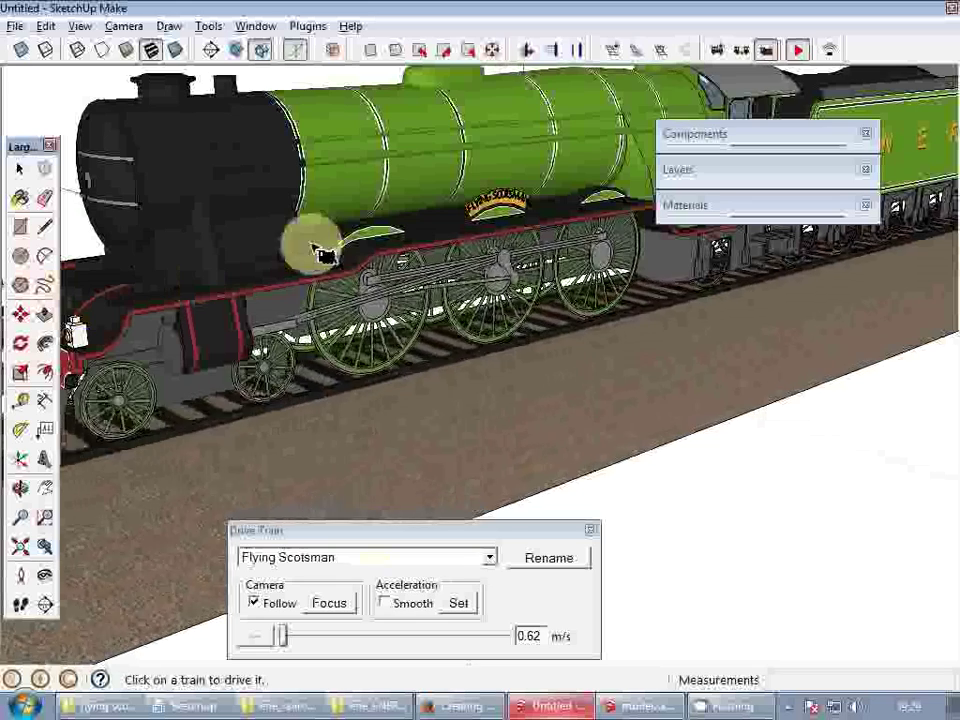
{"action": "left_click", "coordinate": [797, 51]}
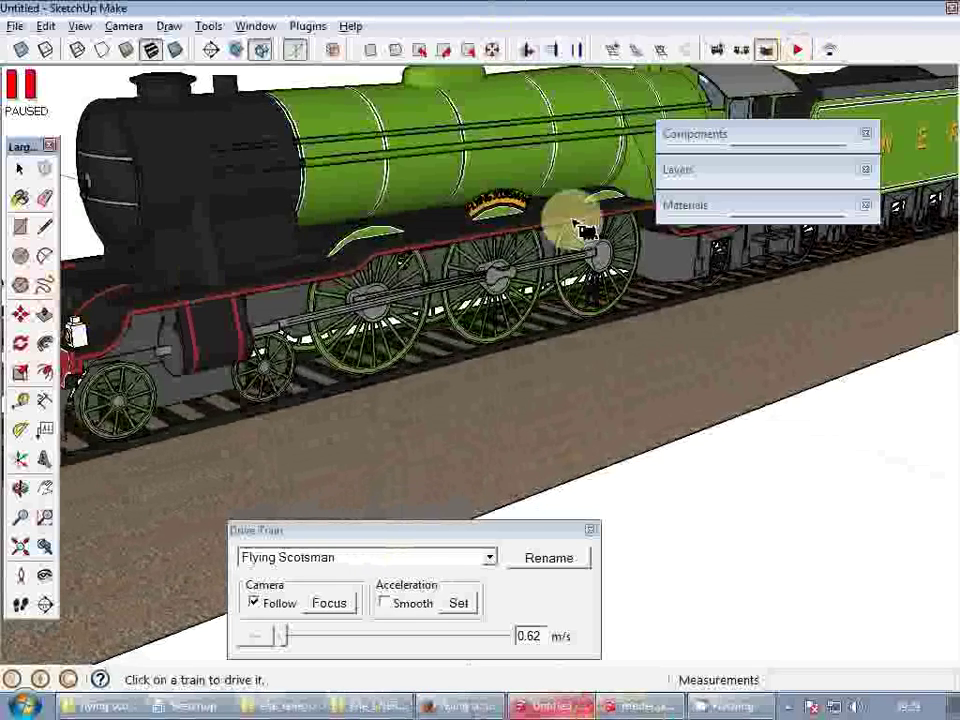
- Switch to the model.skp window and rotate the front driving wheel 90° about its hub centre
{"action": "left_click", "coordinate": [641, 709]}
{"action": "left_click", "coordinate": [504, 435]}
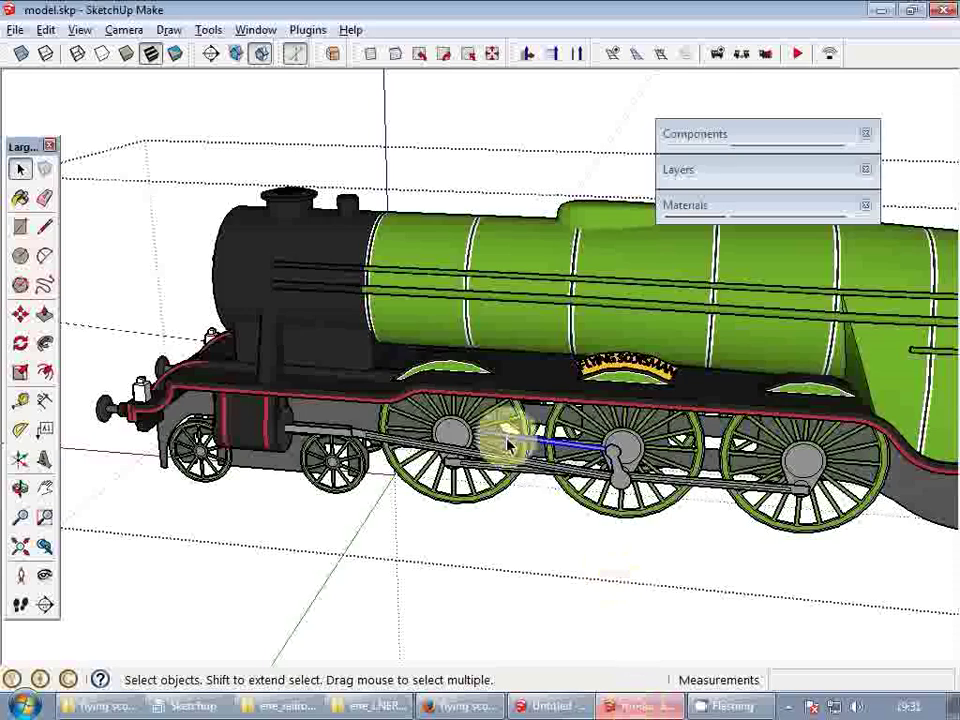
{"action": "scroll", "coordinate": [440, 437], "scroll_direction": "up", "scroll_amount": 5}
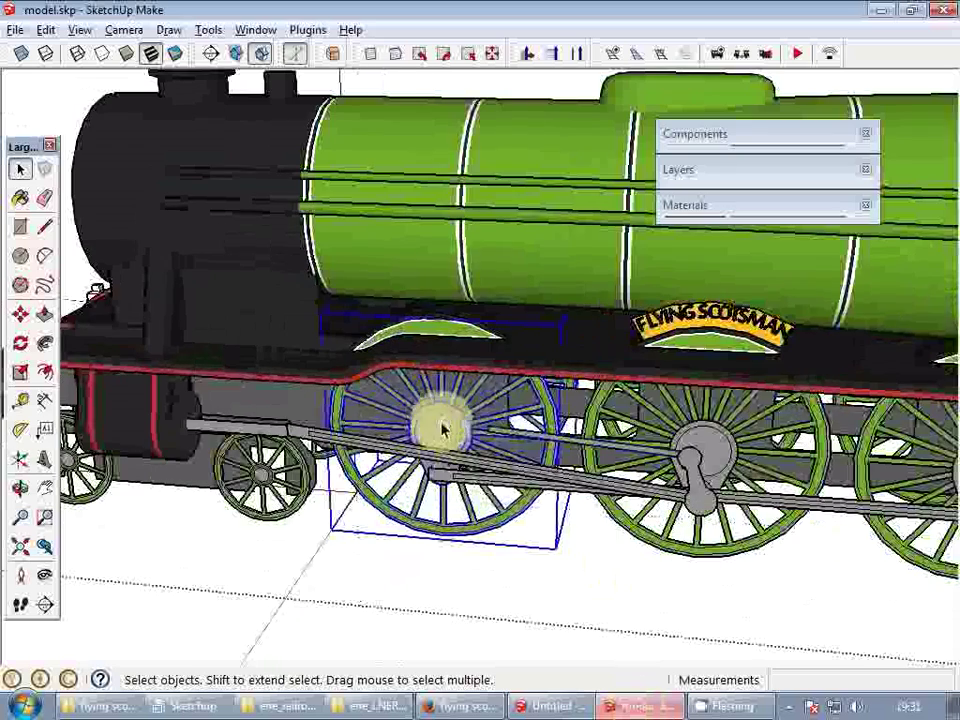
{"action": "scroll", "coordinate": [440, 430], "scroll_direction": "down", "scroll_amount": 3}
{"action": "scroll", "coordinate": [435, 431], "scroll_direction": "up", "scroll_amount": 3}
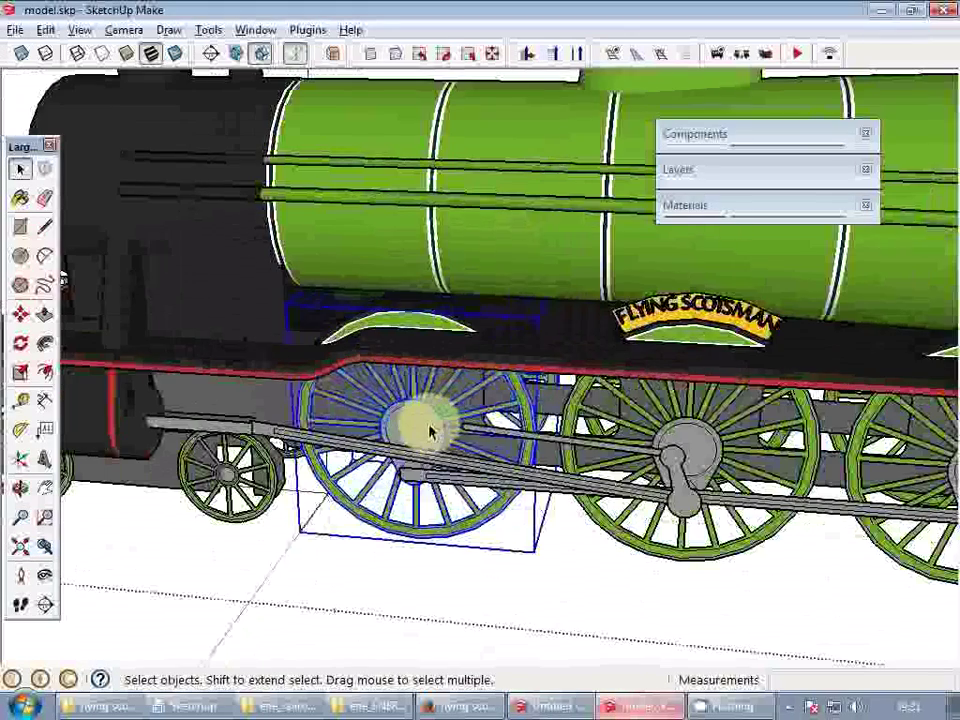
{"action": "scroll", "coordinate": [420, 430], "scroll_direction": "up", "scroll_amount": 3}
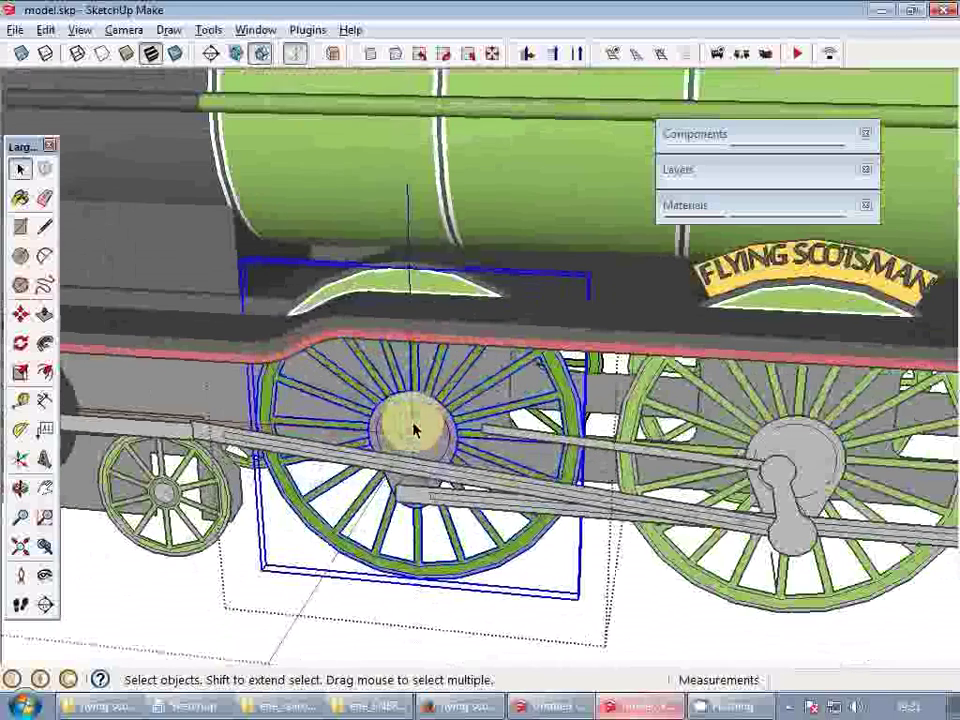
{"action": "key", "text": "q"}
{"action": "left_click", "coordinate": [418, 432]}
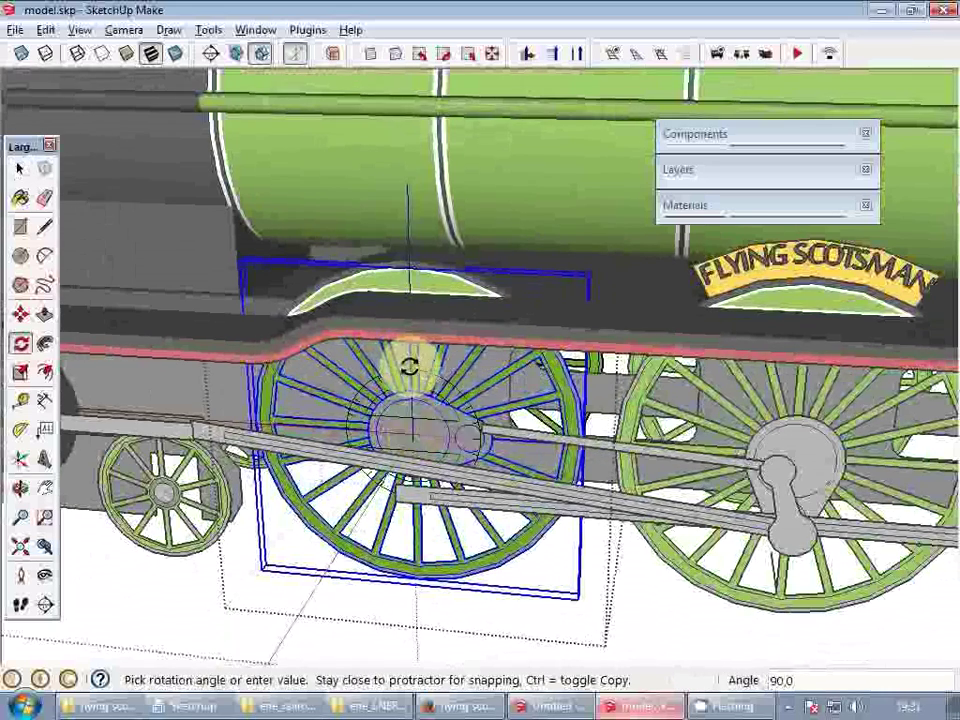
{"action": "key", "text": "space"}
- Rotate the middle driving wheel together with its return crank a quarter turn about the wheel's hub centre
{"action": "scroll", "coordinate": [343, 381], "scroll_direction": "down", "scroll_amount": 3}
{"action": "scroll", "coordinate": [640, 455], "scroll_direction": "up", "scroll_amount": 3}
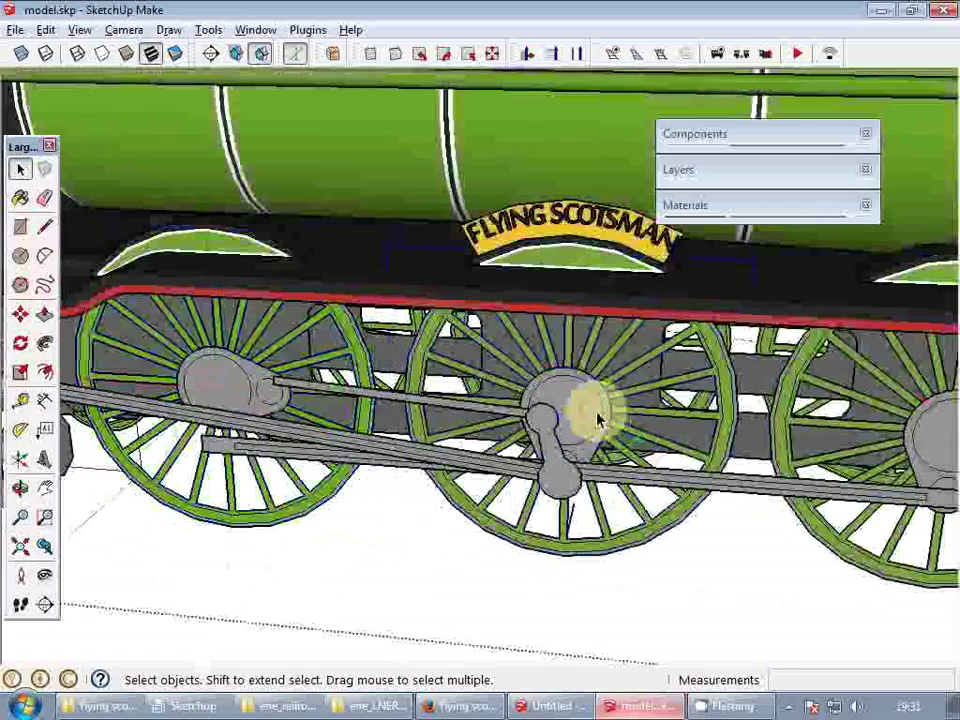
{"action": "left_click", "coordinate": [589, 407]}
{"action": "scroll", "coordinate": [591, 411], "scroll_direction": "up", "scroll_amount": 2}
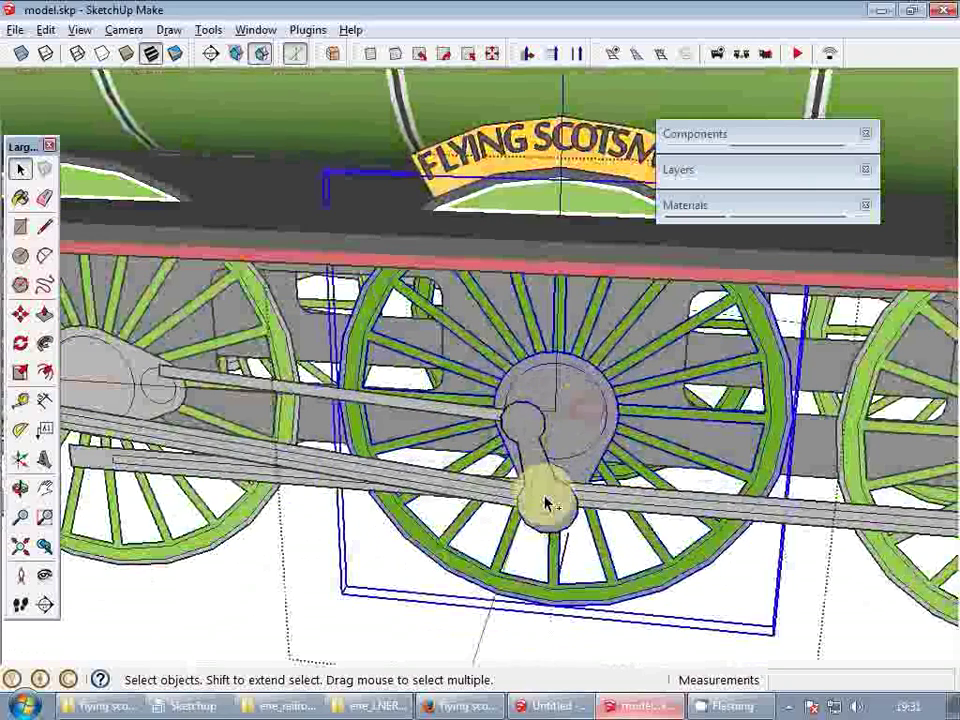
{"action": "left_click", "coordinate": [564, 450]}
{"action": "key", "text": "q"}
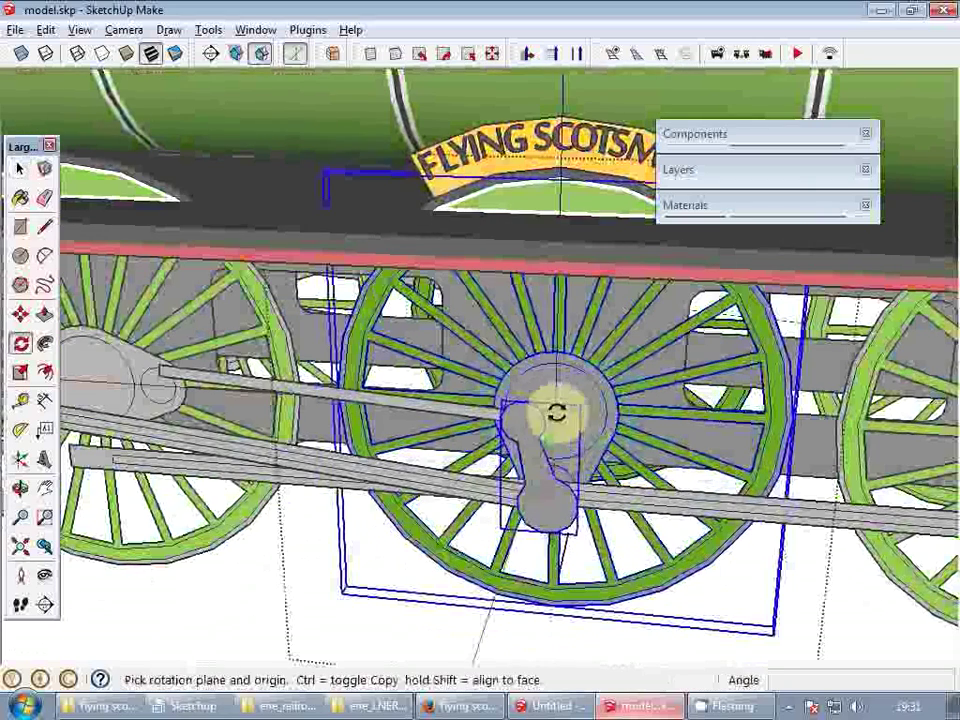
{"action": "left_click", "coordinate": [557, 413]}
{"action": "left_click", "coordinate": [546, 338]}
{"action": "key", "text": "space"}
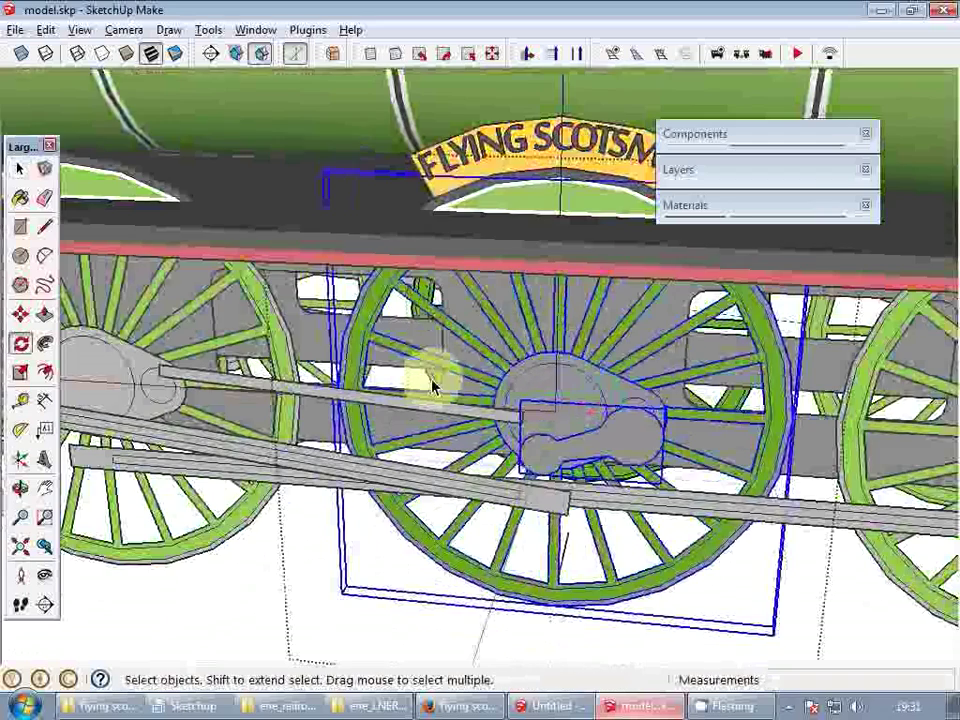
- Replace the rear driving wheel with a copy of the rotated front driving wheel, removing the original wheel
{"action": "scroll", "coordinate": [420, 382], "scroll_direction": "down", "scroll_amount": 2}
{"action": "left_click", "coordinate": [403, 389]}
{"action": "scroll", "coordinate": [404, 390], "scroll_direction": "down", "scroll_amount": 2}
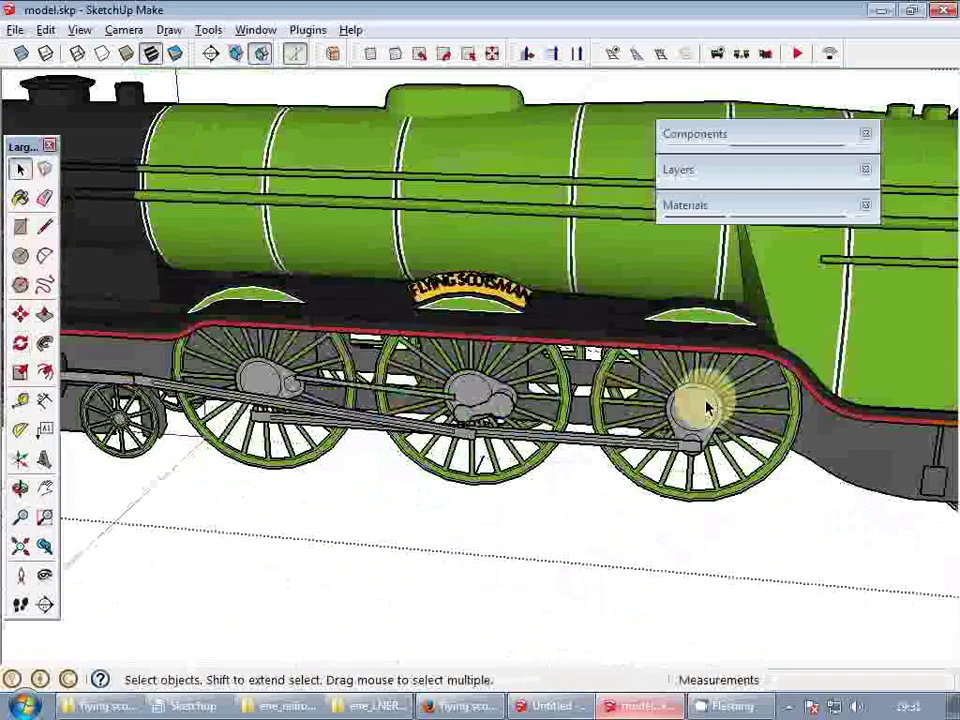
{"action": "left_click", "coordinate": [279, 461]}
{"action": "scroll", "coordinate": [279, 461], "scroll_direction": "up", "scroll_amount": 5}
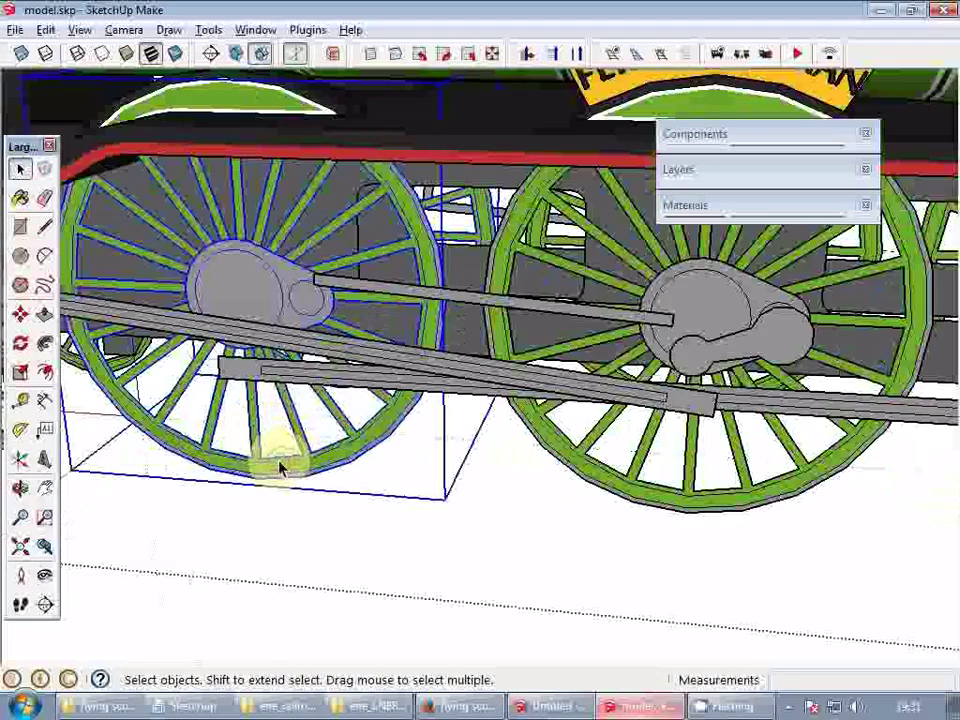
{"action": "key", "text": "m"}
{"action": "key", "text": "ctrl"}
{"action": "left_click", "coordinate": [254, 469]}
{"action": "scroll", "coordinate": [510, 450], "scroll_direction": "down", "scroll_amount": 3}
{"action": "middle_click_drag", "start_coordinate": [560, 434], "coordinate": [227, 422], "text": "shift"}
{"action": "left_click", "coordinate": [540, 487]}
{"action": "key", "text": "space"}
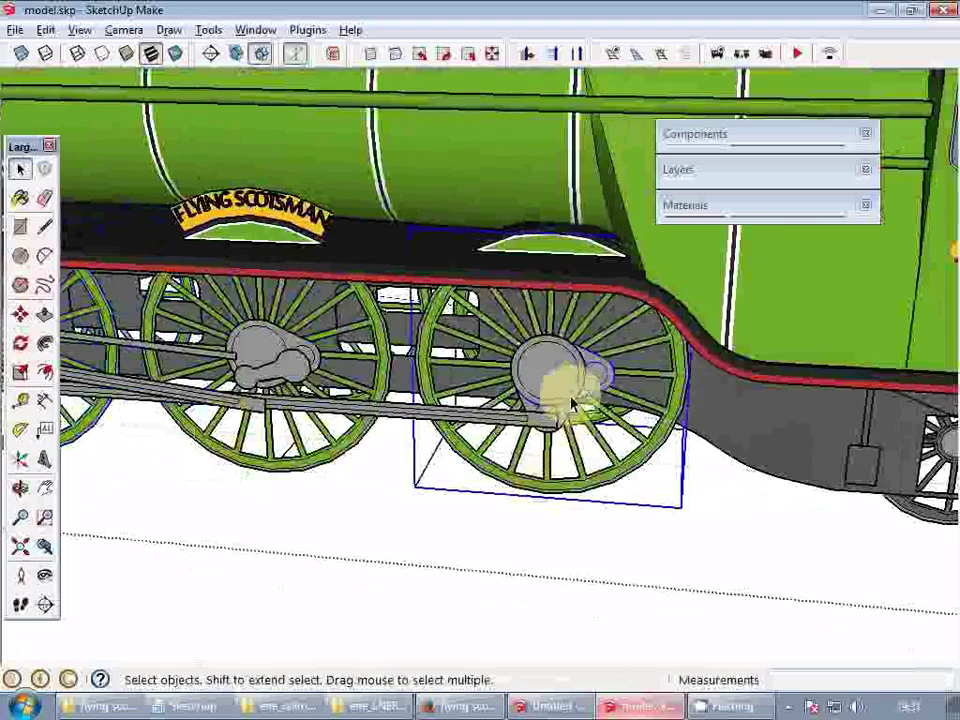
{"action": "scroll", "coordinate": [565, 419], "scroll_direction": "up", "scroll_amount": 1}
{"action": "left_click", "coordinate": [775, 425]}
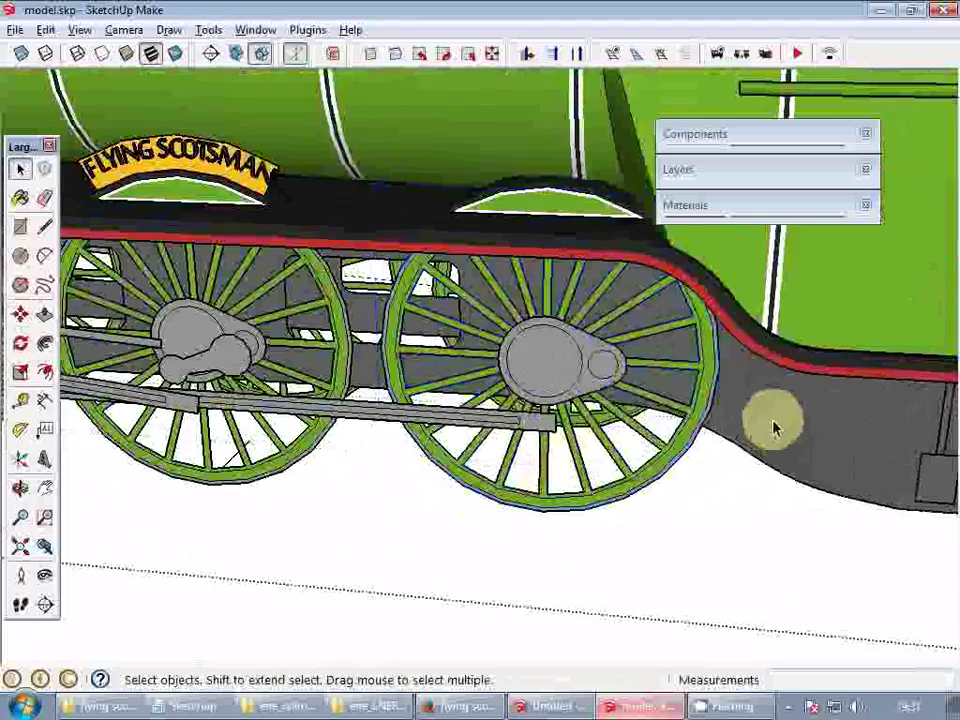
- Add a cycle_offset key with the value 0.25 to the coupling rod's ene_railroad_mechanic attributes and save them
{"action": "scroll", "coordinate": [775, 425], "scroll_direction": "down", "scroll_amount": 5}
{"action": "scroll", "coordinate": [354, 375], "scroll_direction": "up", "scroll_amount": 2}
{"action": "scroll", "coordinate": [272, 386], "scroll_direction": "up", "scroll_amount": 2}
{"action": "scroll", "coordinate": [429, 396], "scroll_direction": "down", "scroll_amount": 2}
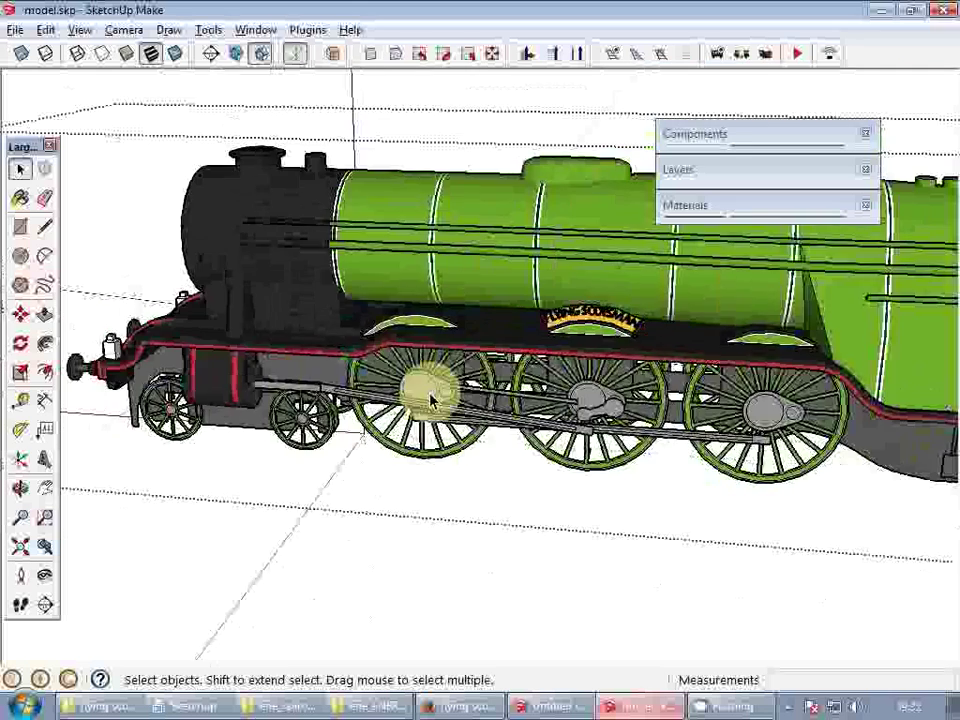
{"action": "scroll", "coordinate": [608, 437], "scroll_direction": "up", "scroll_amount": 4}
{"action": "left_click", "coordinate": [603, 432]}
{"action": "right_click", "coordinate": [610, 430]}
{"action": "left_click", "coordinate": [640, 414]}
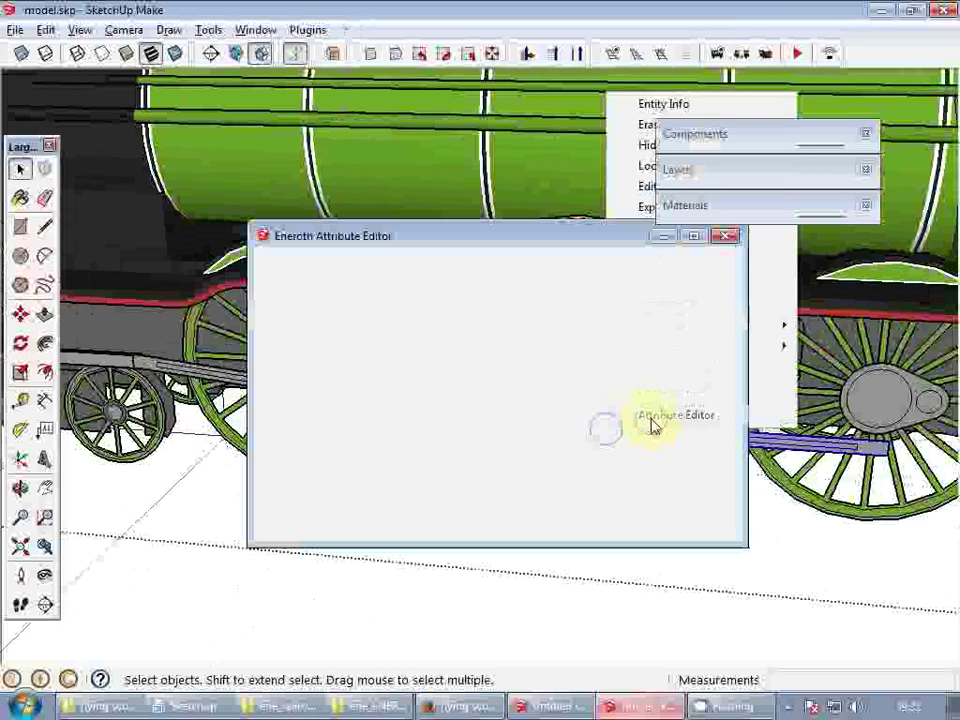
{"action": "left_click", "coordinate": [484, 423]}
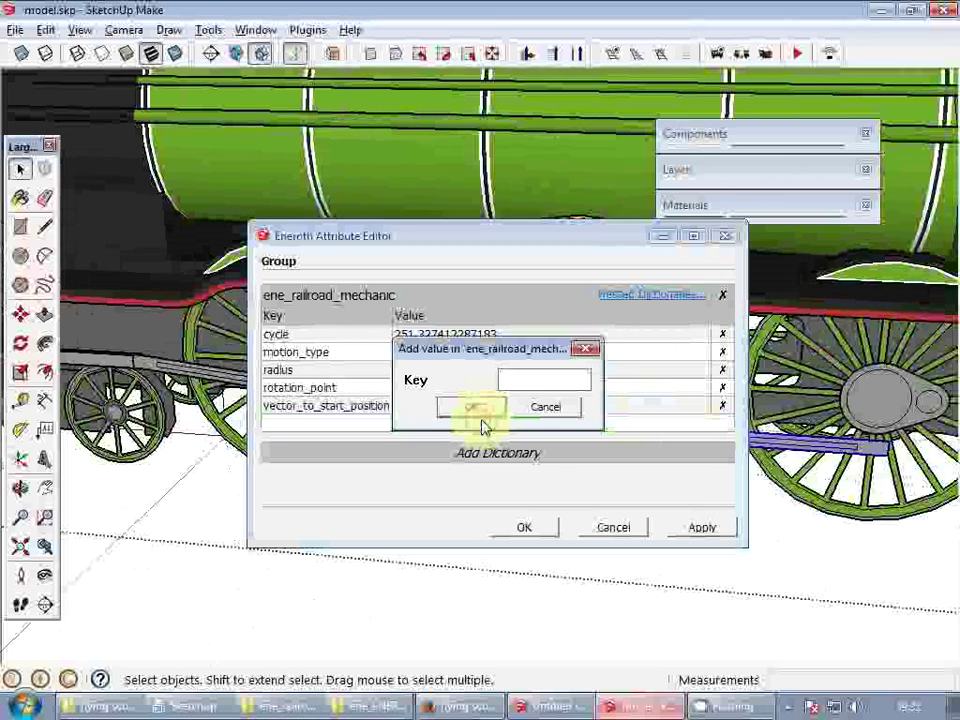
{"action": "type", "text": "cycle"}
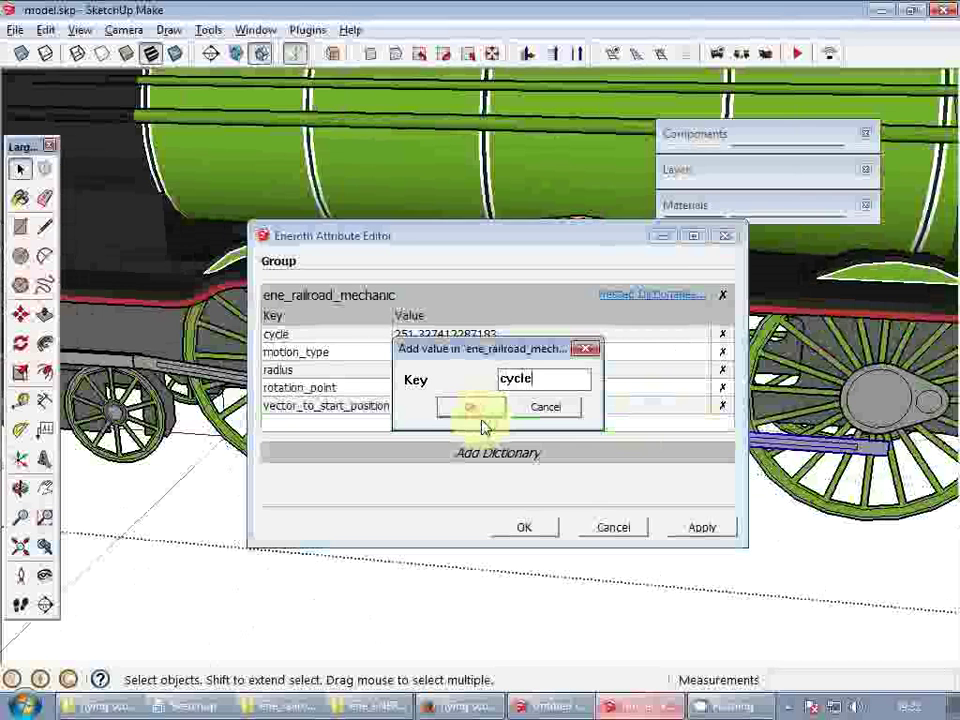
{"action": "type", "text": "_offset"}
{"action": "key", "text": "Return"}
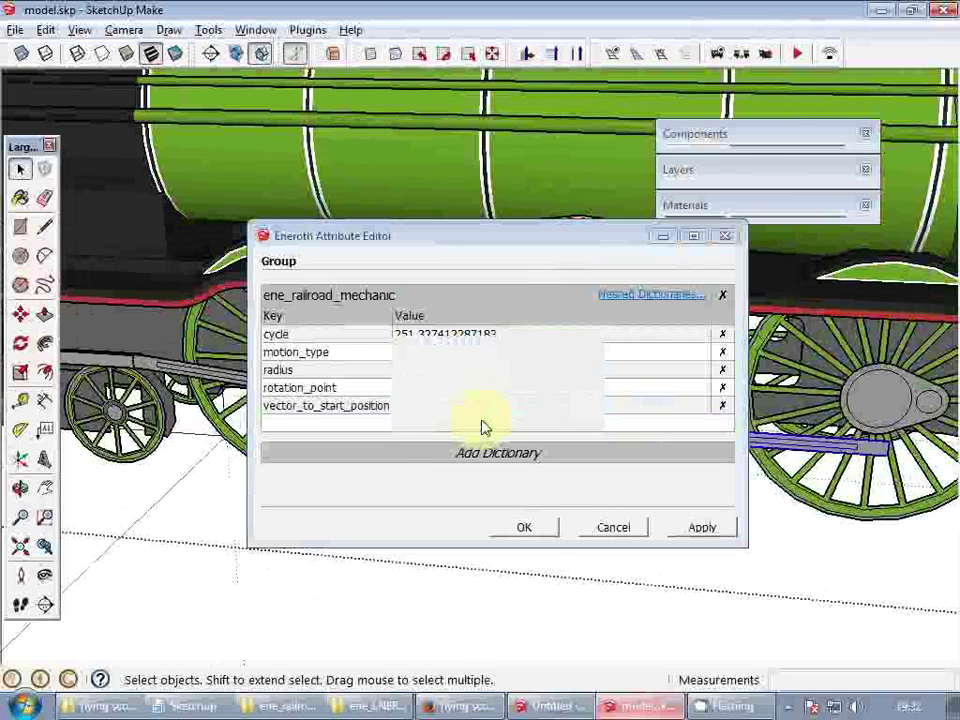
{"action": "type", "text": "0.25"}
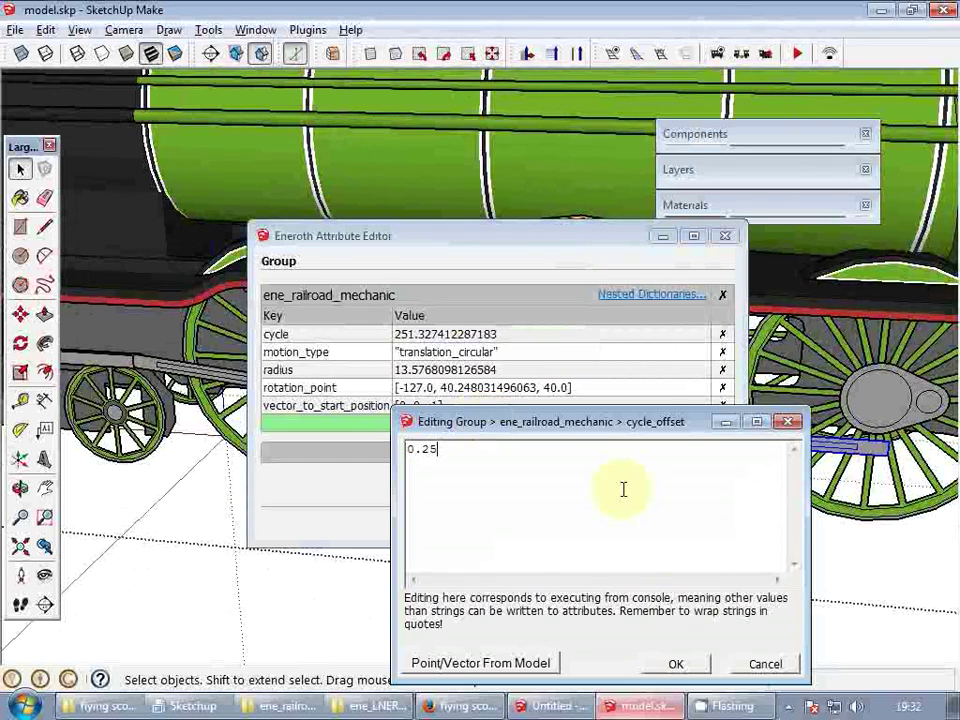
{"action": "left_click", "coordinate": [675, 665]}
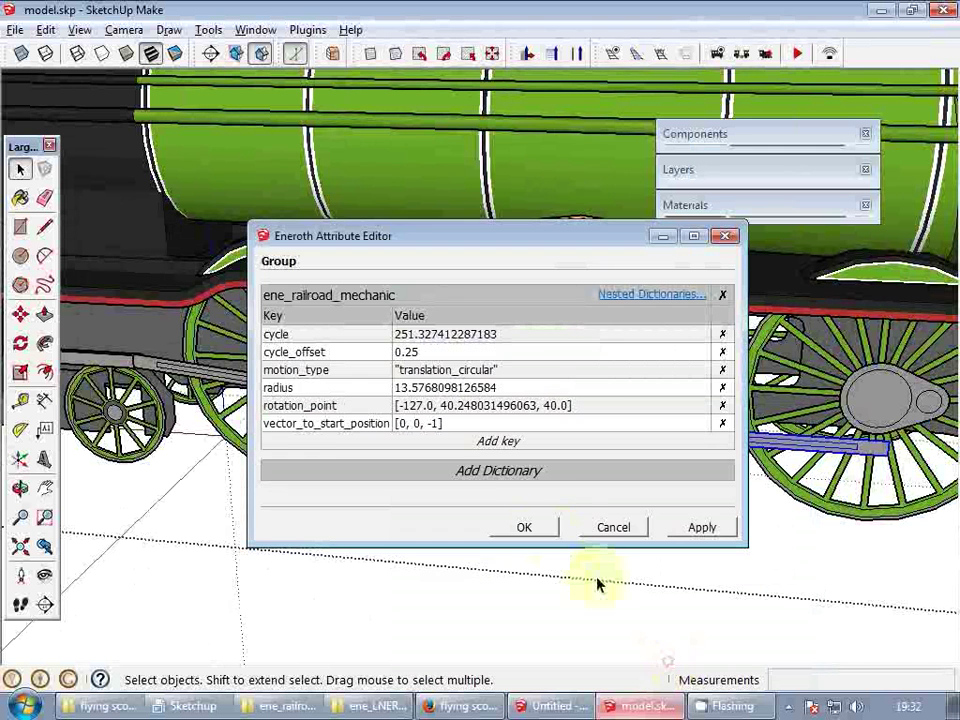
{"action": "left_click", "coordinate": [527, 528]}
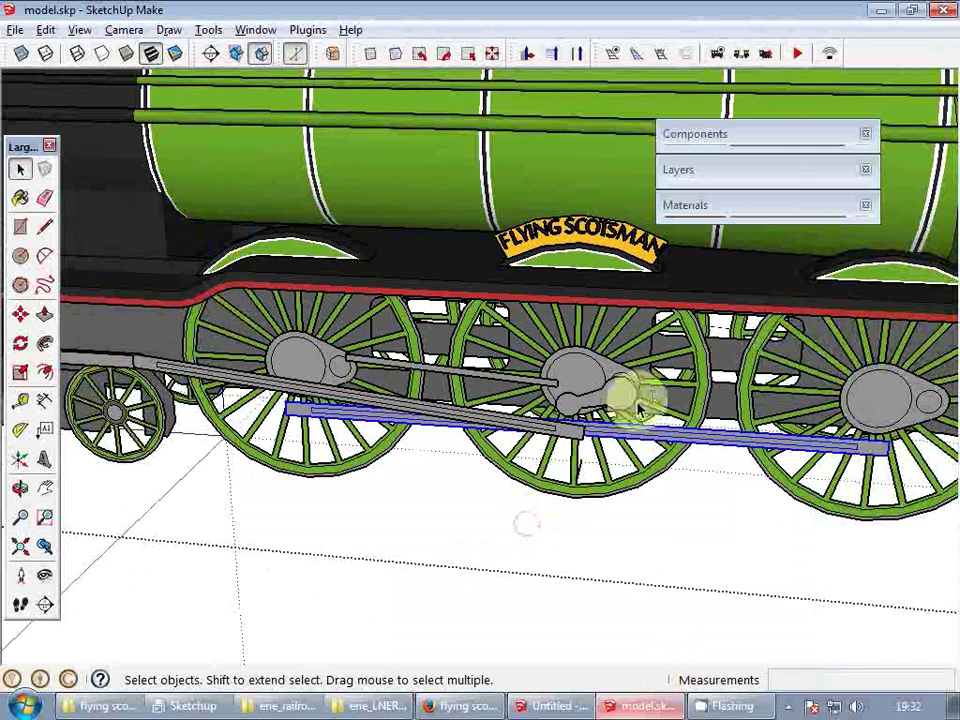
- Add a cycle_offset of 0.25 to the main connecting rod's ene_railroad_mechanic attributes and save them
{"action": "right_click", "coordinate": [553, 427]}
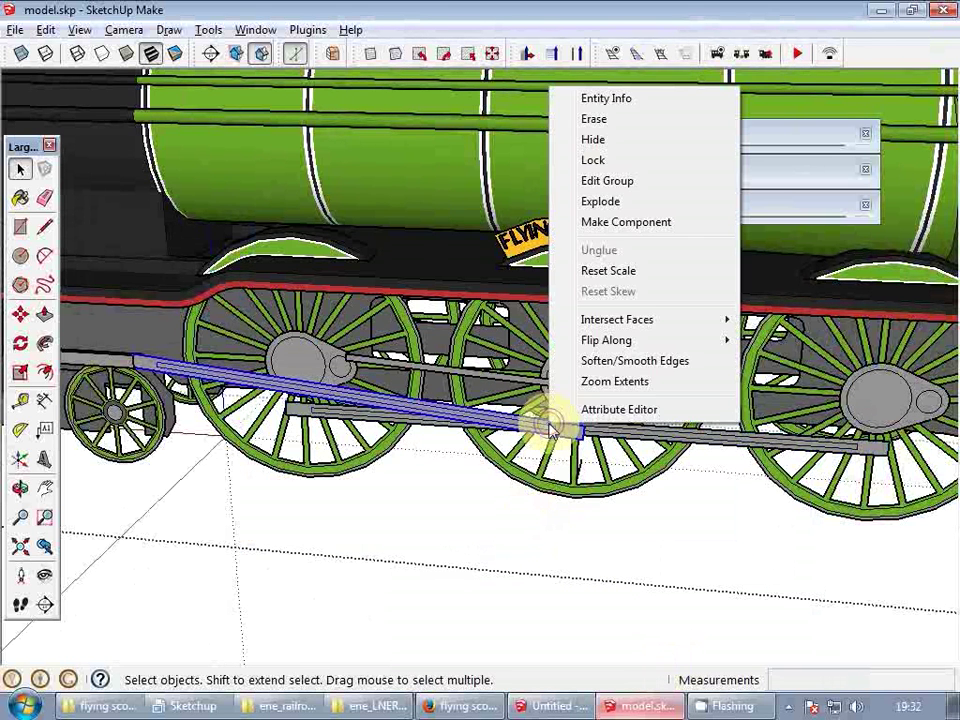
{"action": "left_click", "coordinate": [619, 409]}
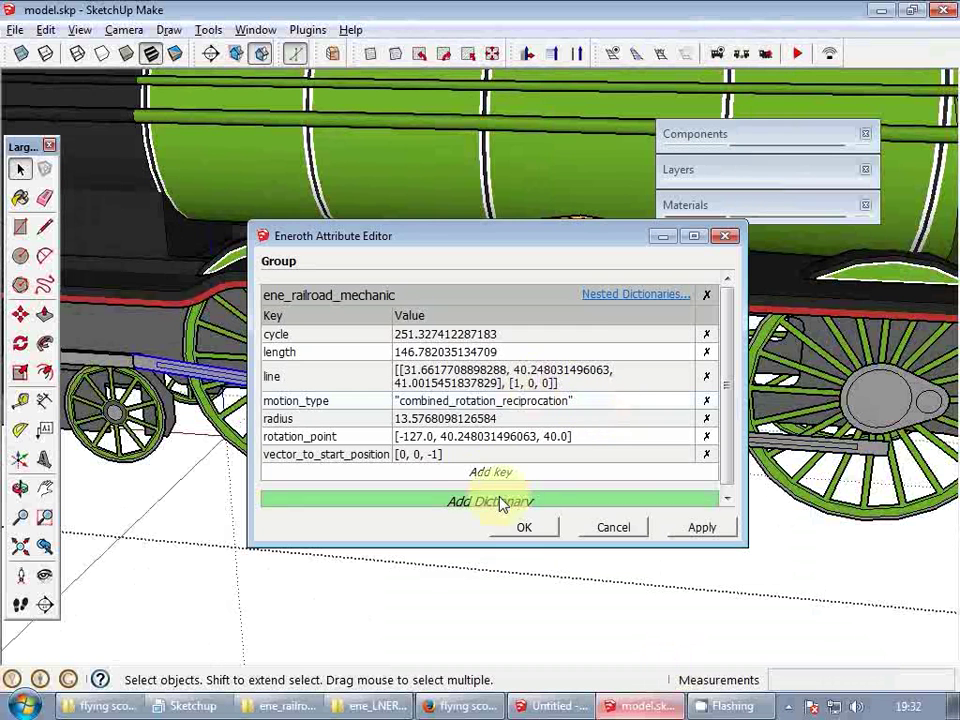
{"action": "left_click", "coordinate": [499, 474]}
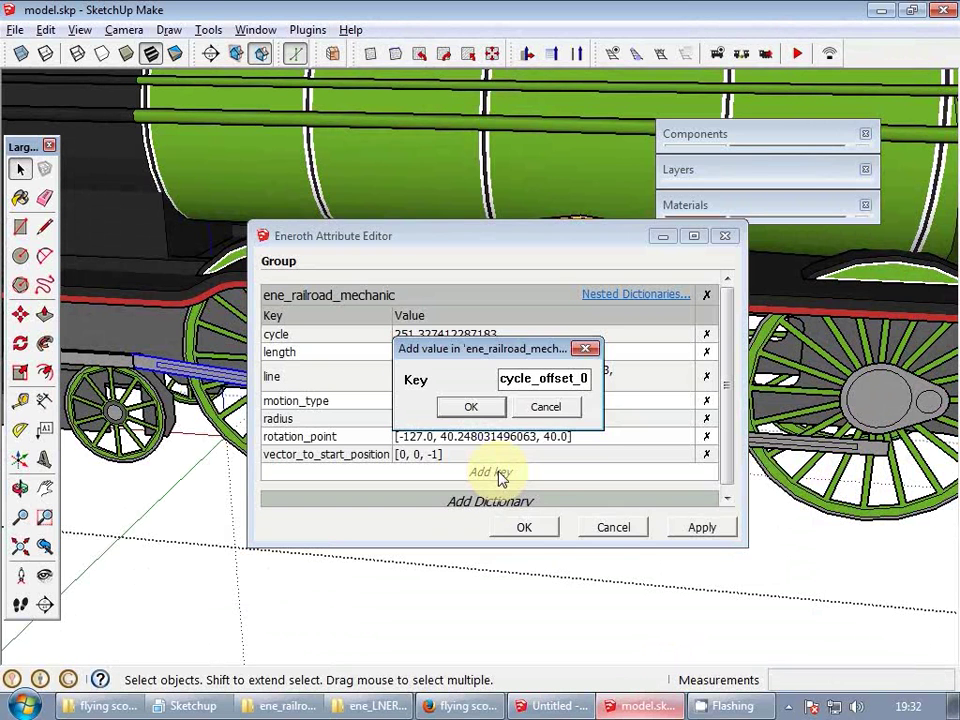
{"action": "type", "text": "cycle_offset"}
{"action": "key", "text": "Return"}
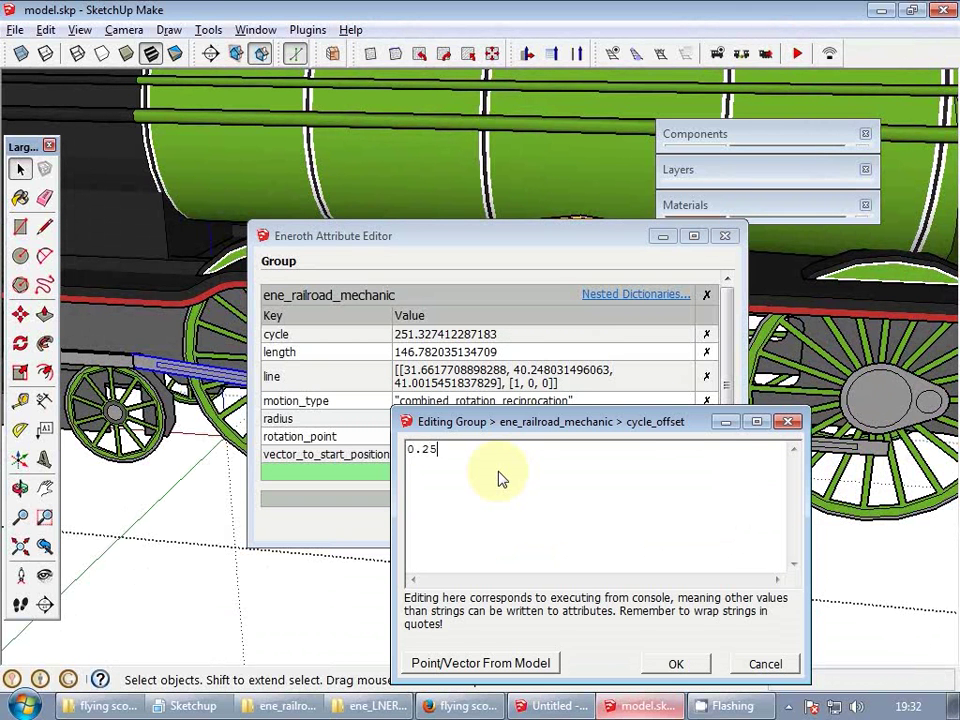
{"action": "left_click", "coordinate": [676, 664]}
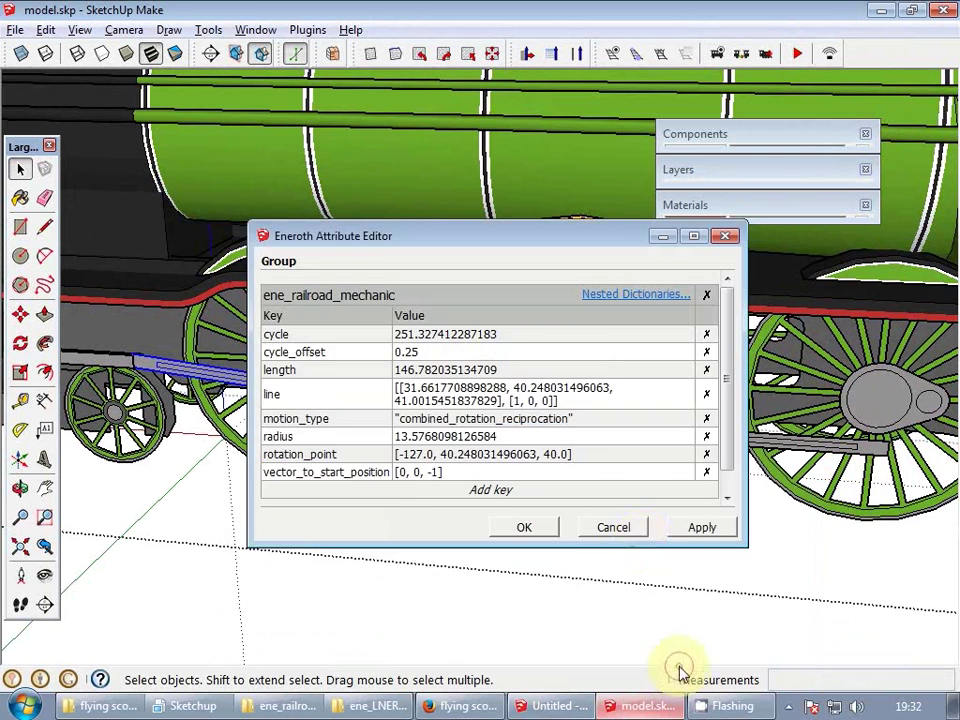
{"action": "left_click", "coordinate": [525, 527]}
- Add a cycle_offset of 0.25 to the piston rod's ene_railroad_mechanic attributes and save them
{"action": "scroll", "coordinate": [712, 428], "scroll_direction": "down", "scroll_amount": 3}
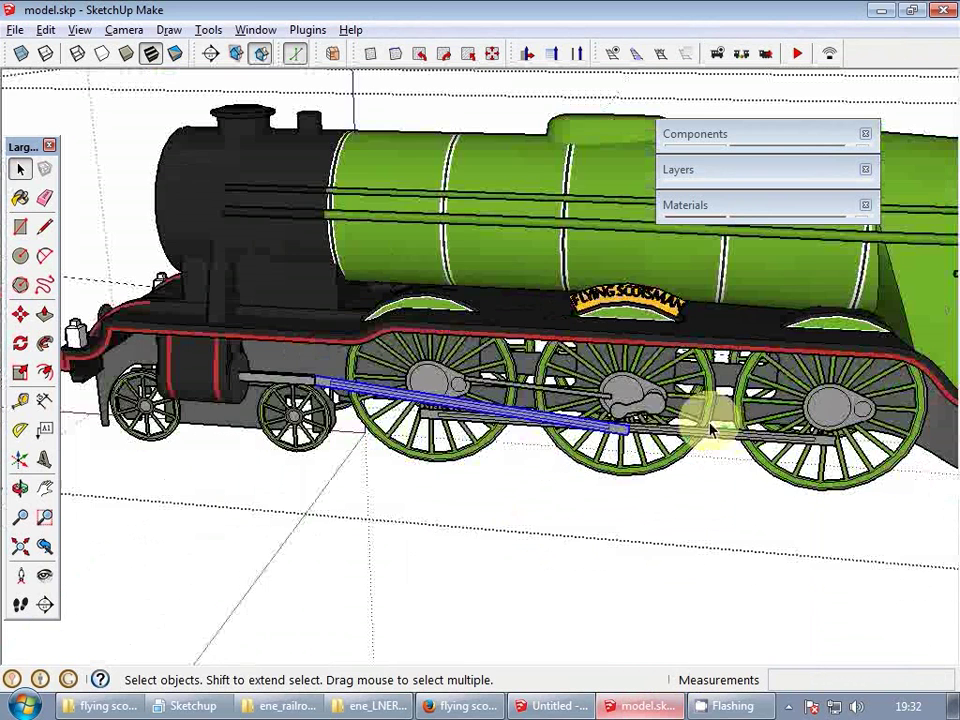
{"action": "scroll", "coordinate": [279, 388], "scroll_direction": "up", "scroll_amount": 3}
{"action": "right_click", "coordinate": [287, 388]}
{"action": "left_click", "coordinate": [322, 369]}
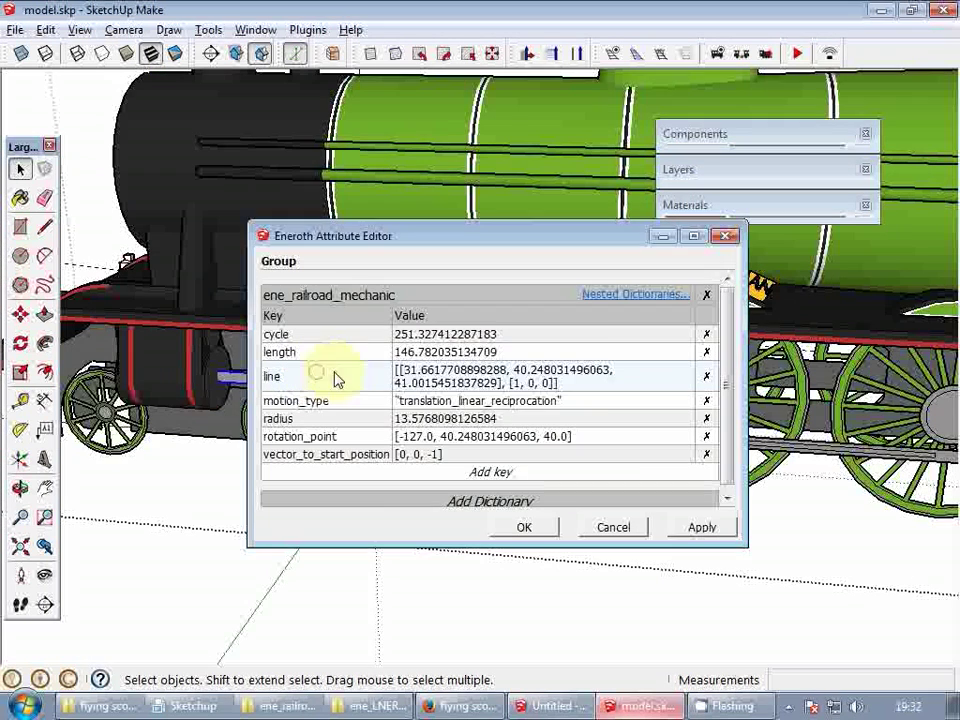
{"action": "left_click", "coordinate": [424, 478]}
{"action": "type", "text": "cy"}
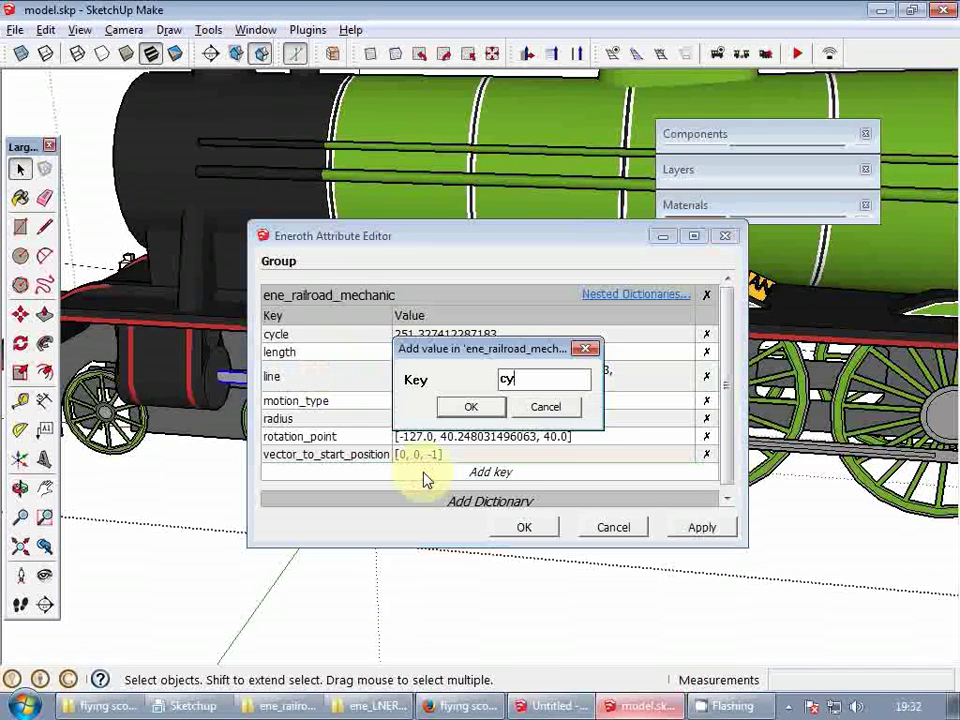
{"action": "type", "text": "cle_offse"}
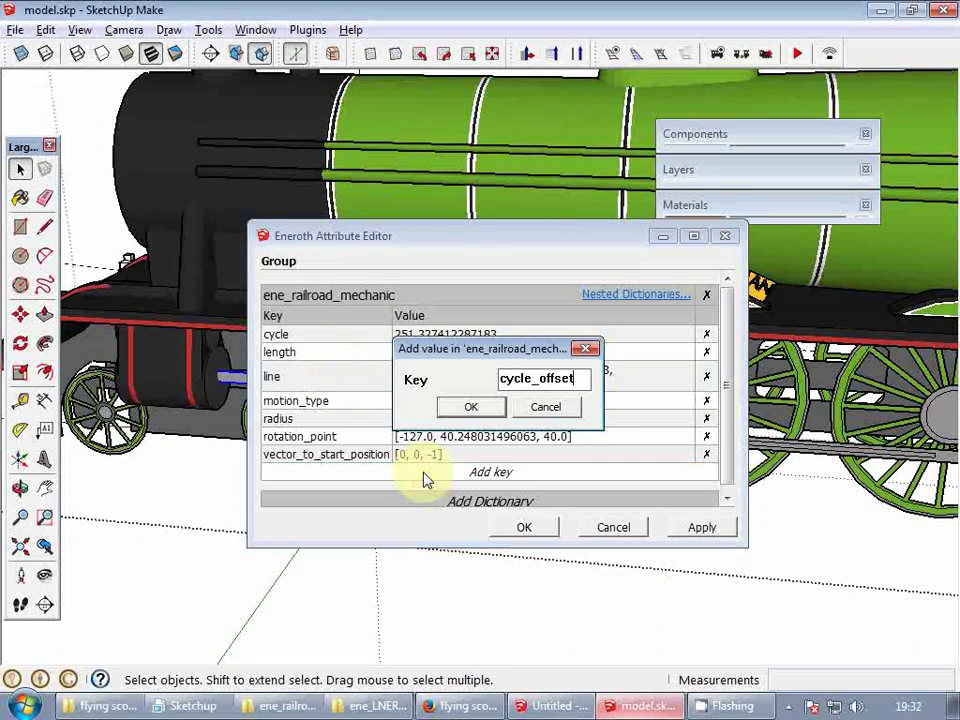
{"action": "type", "text": "t"}
{"action": "key", "text": "Return"}
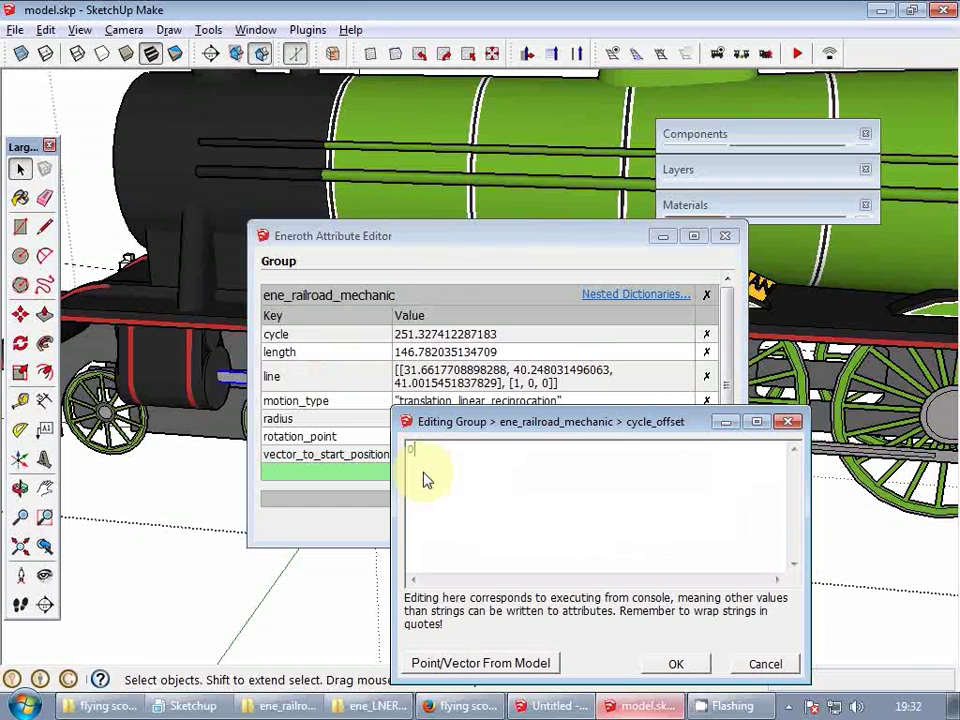
{"action": "left_click", "coordinate": [663, 665]}
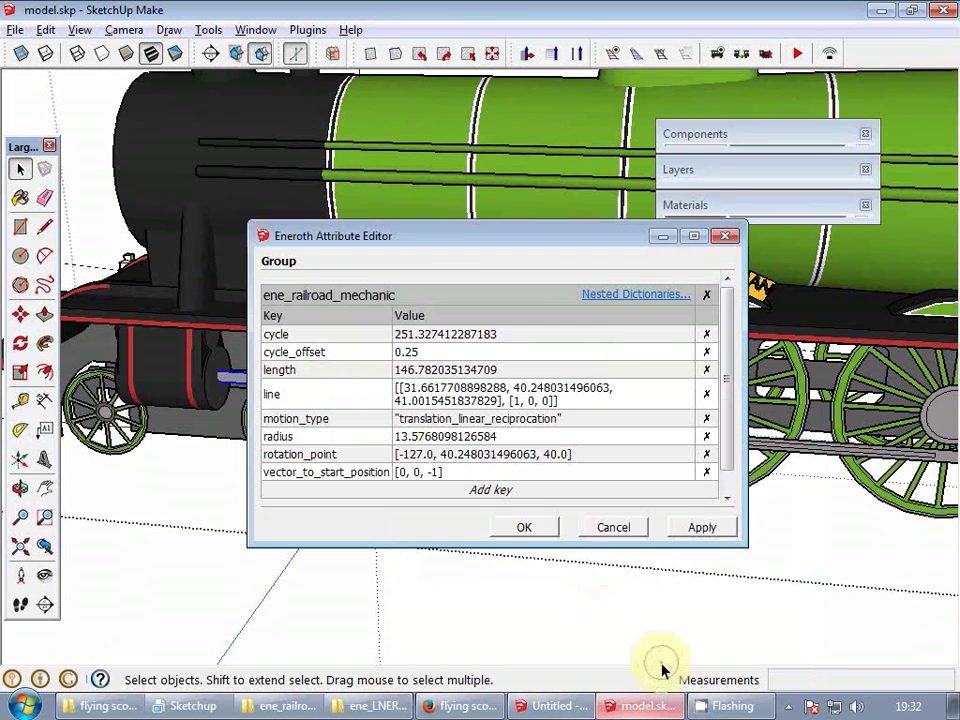
{"action": "left_click", "coordinate": [525, 528]}
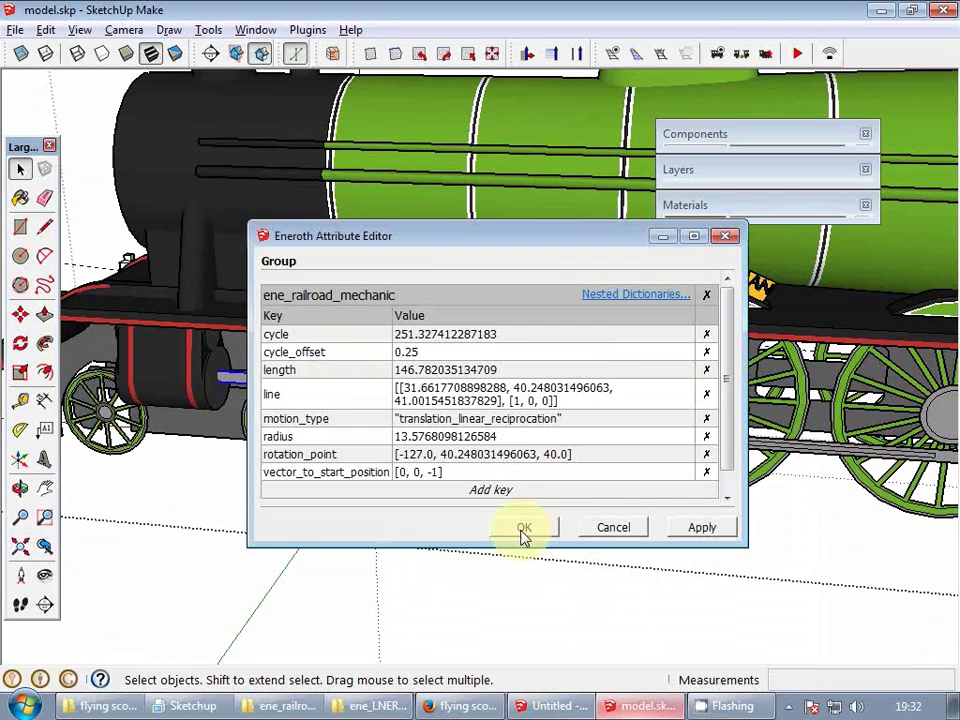
- Add a cycle_offset of 0.25 to the ene_railroad_mechanic attributes of the upper rod between the front and middle driving wheels and save them
{"action": "scroll", "coordinate": [343, 424], "scroll_direction": "down", "scroll_amount": 3}
{"action": "scroll", "coordinate": [506, 402], "scroll_direction": "up", "scroll_amount": 3}
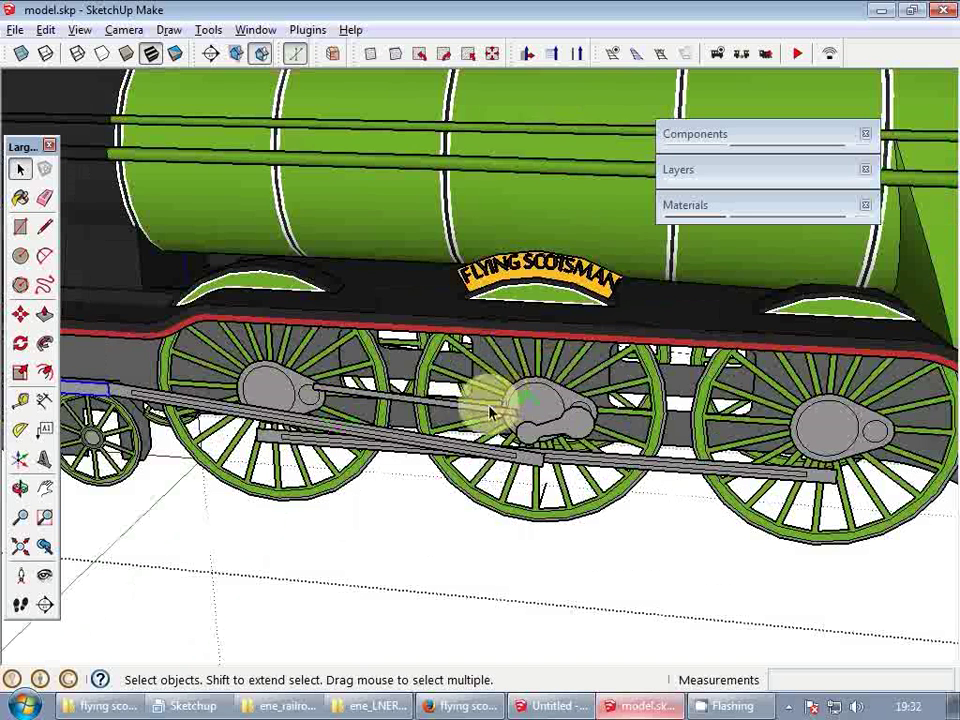
{"action": "right_click", "coordinate": [490, 412]}
{"action": "left_click", "coordinate": [525, 393]}
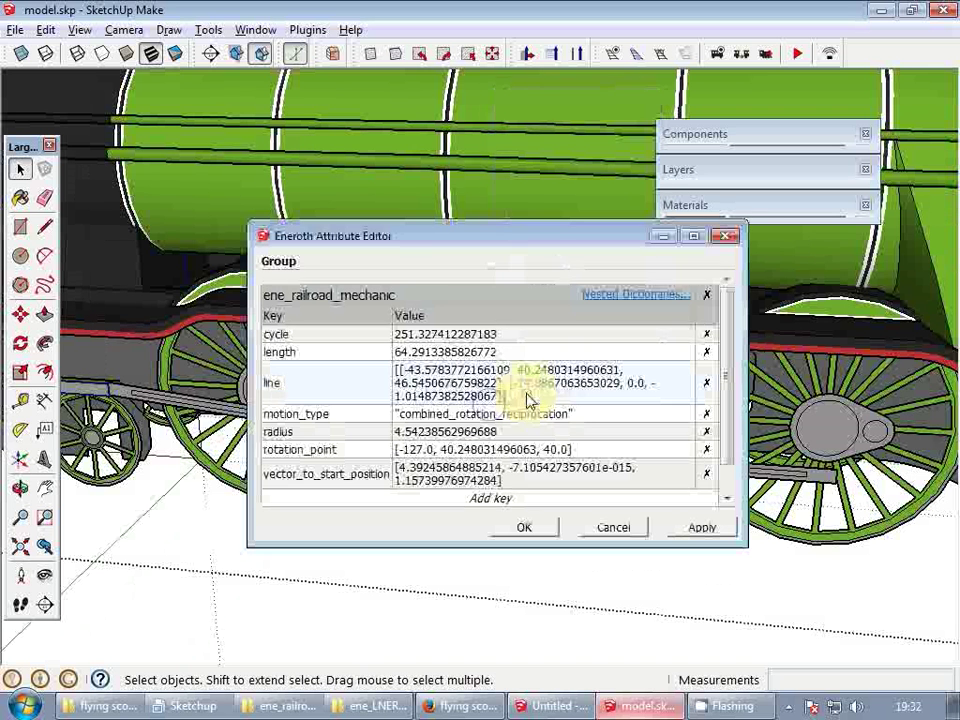
{"action": "left_click", "coordinate": [508, 499]}
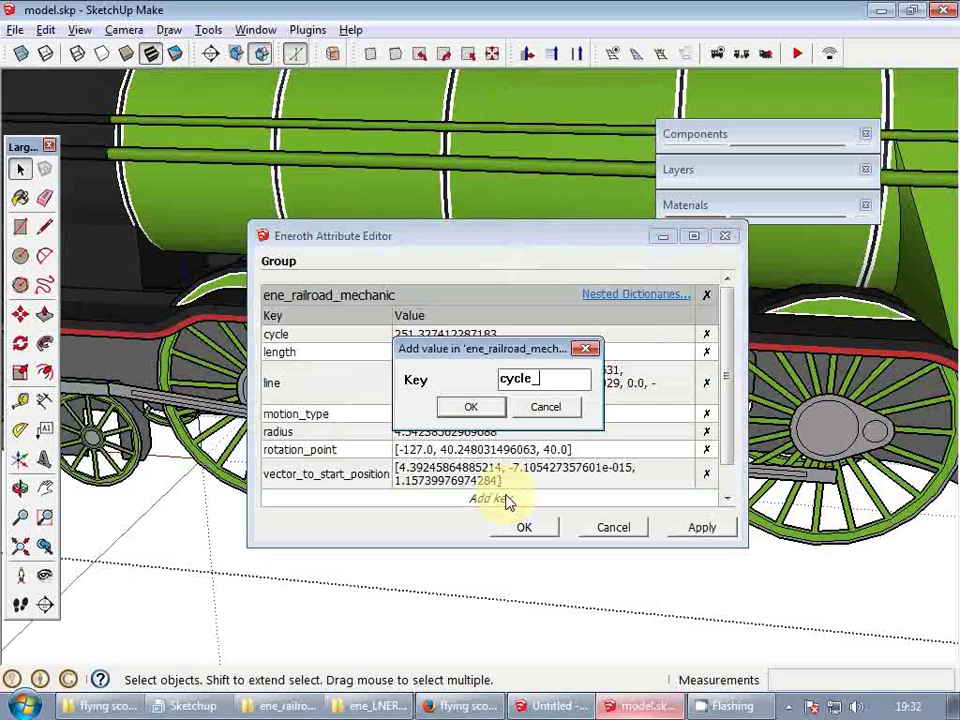
{"action": "type", "text": "cycle_offset"}
{"action": "key", "text": "Return"}
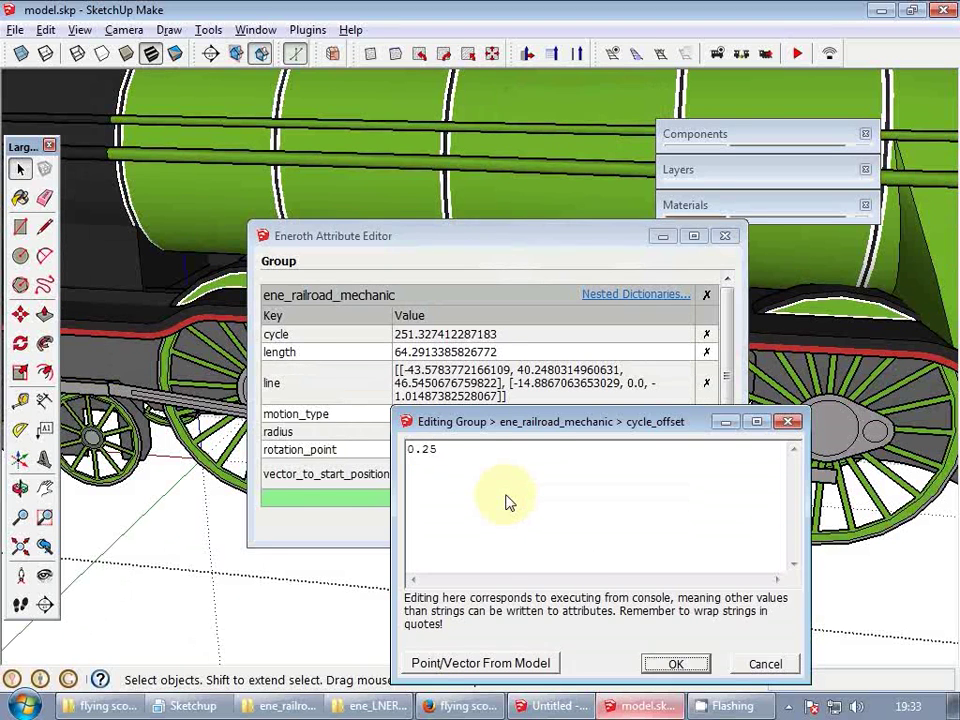
{"action": "key", "text": "Return"}
{"action": "left_click", "coordinate": [520, 533]}
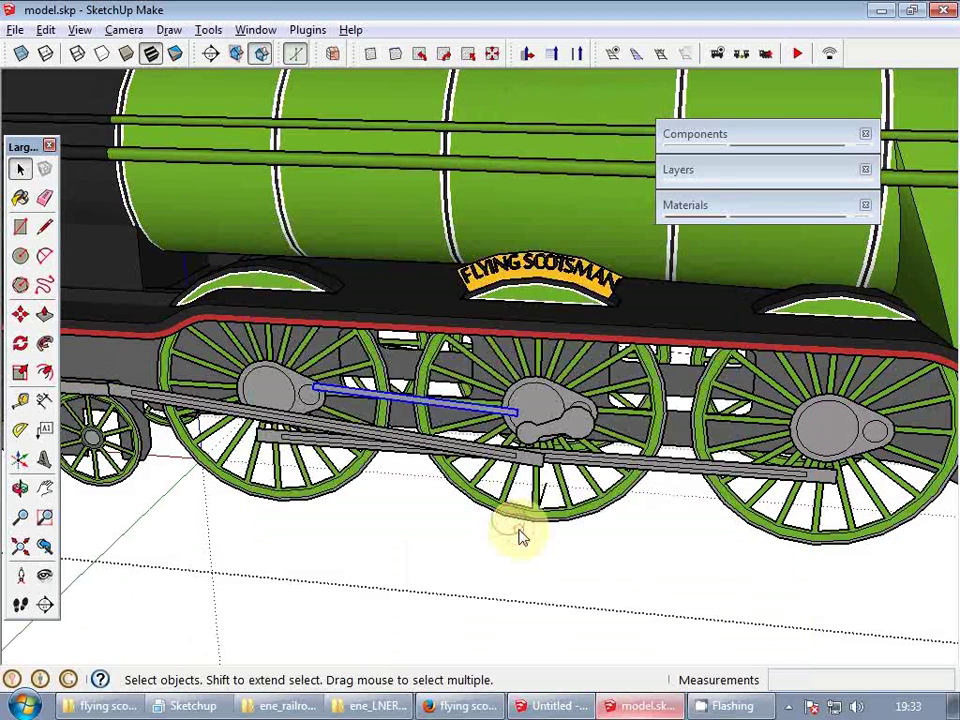
- Save the edited locomotive model
{"action": "scroll", "coordinate": [673, 452], "scroll_direction": "down", "scroll_amount": 5}
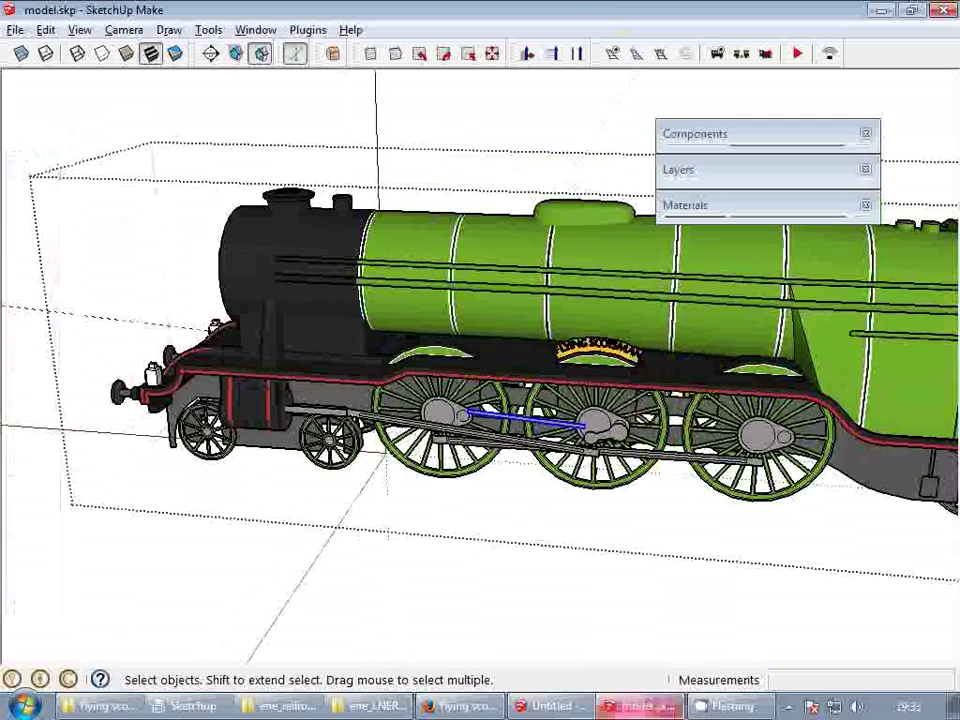
{"action": "left_click", "coordinate": [16, 29]}
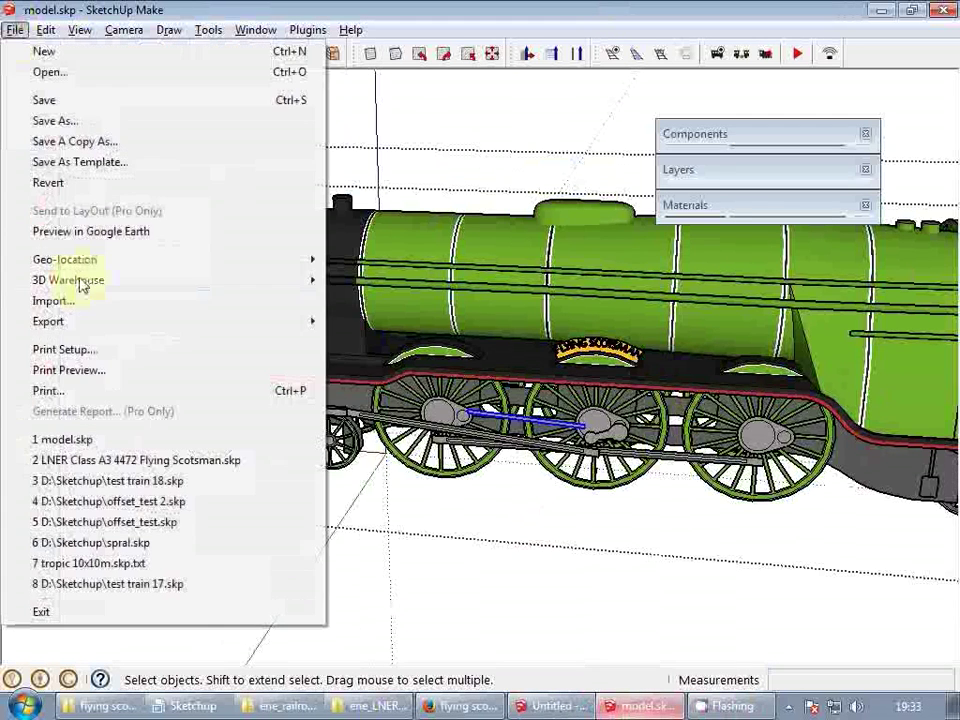
{"action": "left_click", "coordinate": [72, 102]}
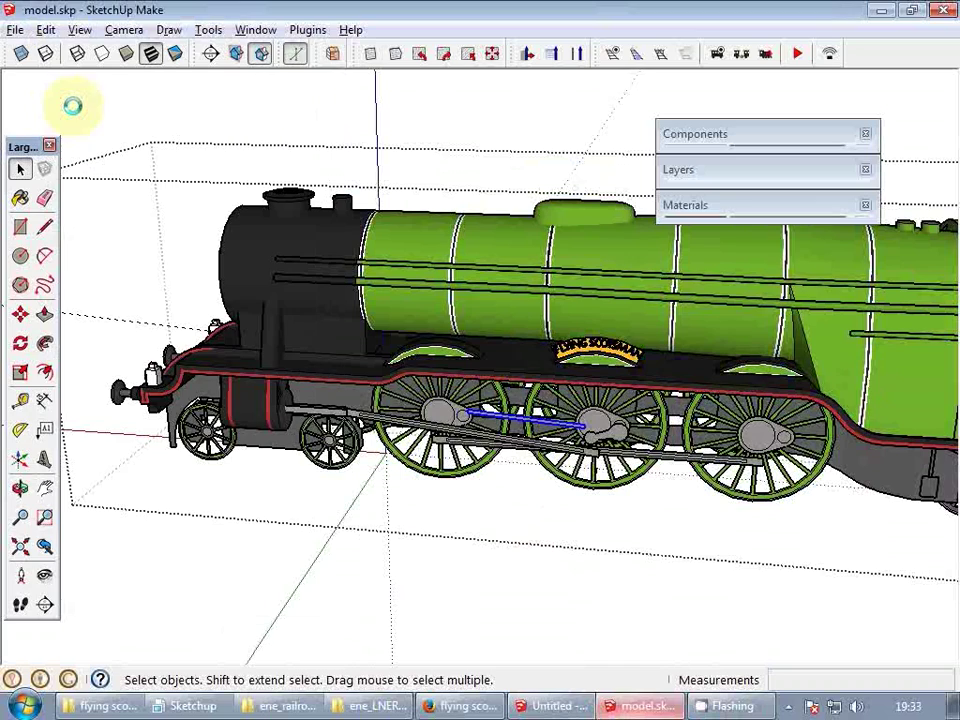
- Switch to the Untitled SketchUp window and replace the old test scene with a new empty model
{"action": "left_click", "coordinate": [567, 714]}
{"action": "middle_click_drag", "start_coordinate": [508, 273], "coordinate": [499, 378]}
{"action": "scroll", "coordinate": [496, 379], "scroll_direction": "down", "scroll_amount": 3}
{"action": "key", "text": "space"}
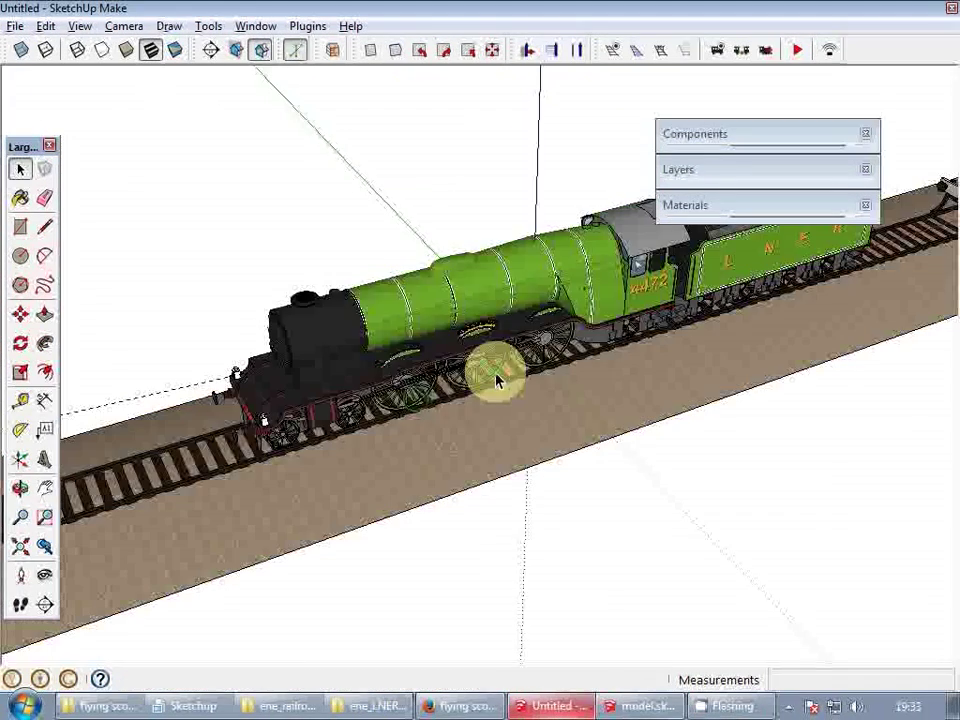
{"action": "left_click", "coordinate": [502, 398]}
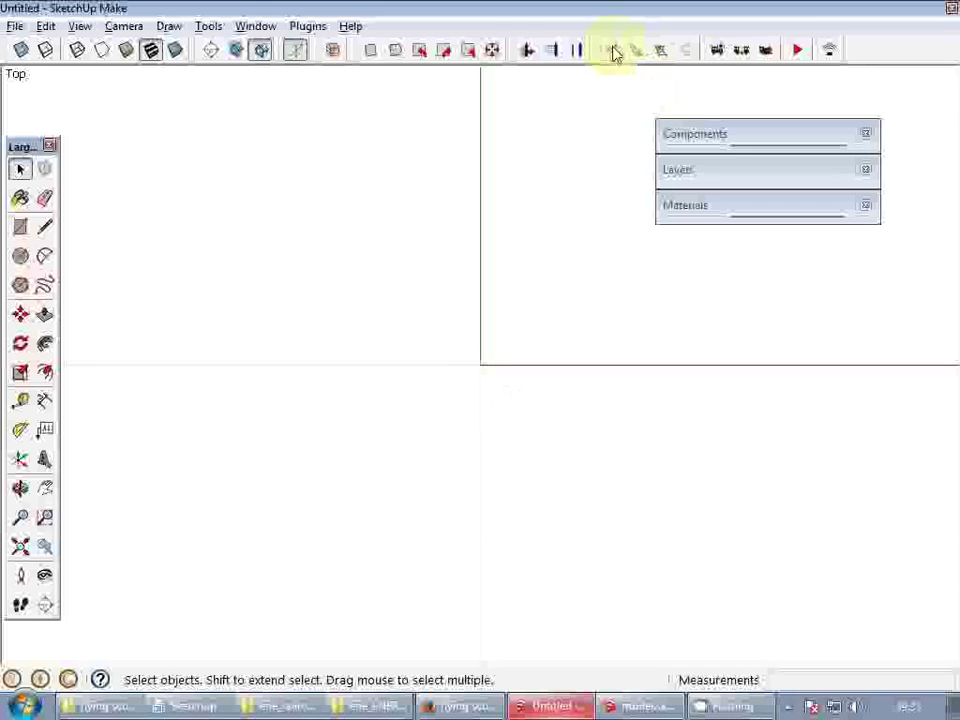
- Insert a matching straight track at the origin and extend it with a second straight section
{"action": "left_click", "coordinate": [614, 51]}
{"action": "left_click", "coordinate": [485, 370]}
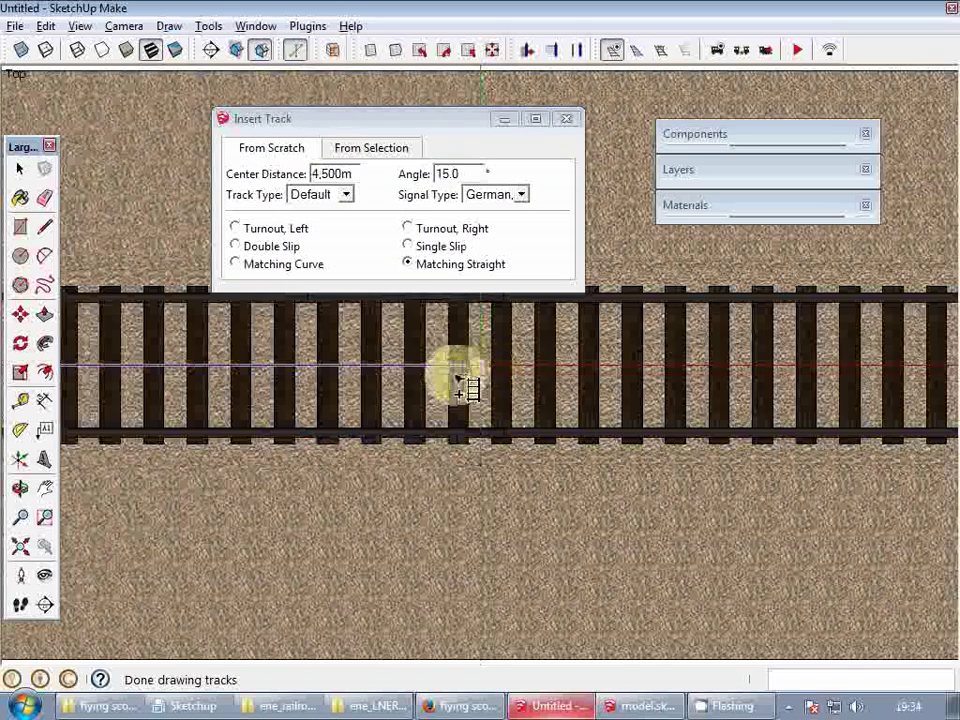
{"action": "scroll", "coordinate": [650, 340], "scroll_direction": "down", "scroll_amount": 4}
{"action": "left_click", "coordinate": [394, 376]}
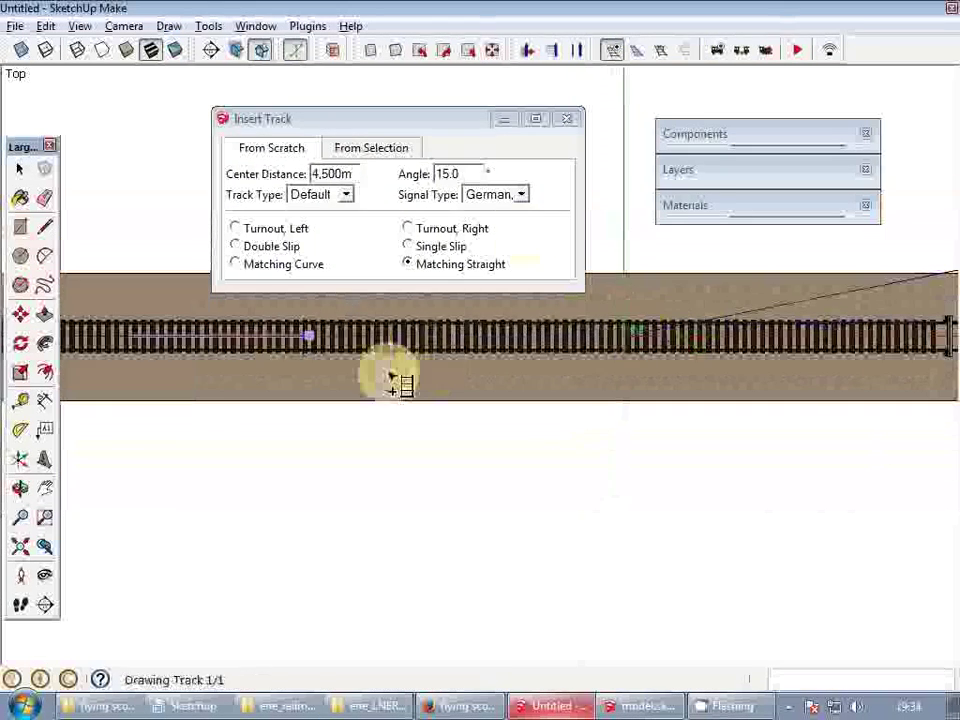
{"action": "left_click", "coordinate": [567, 119]}
- Place the Flying Scotsman from the rolling stock library on the straight track
{"action": "left_click", "coordinate": [717, 53]}
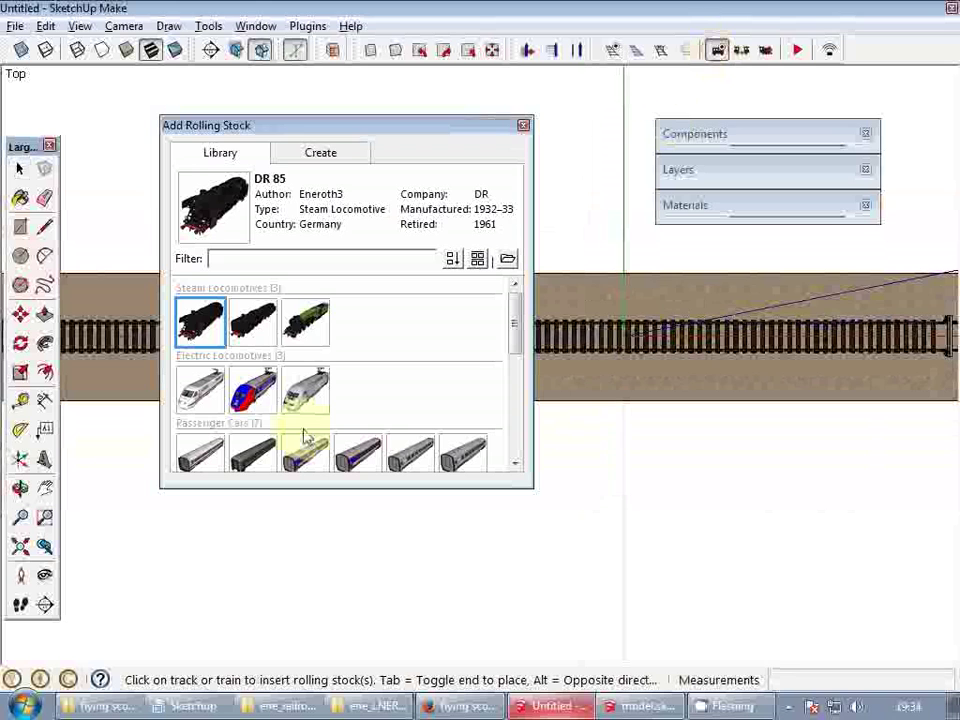
{"action": "left_click", "coordinate": [290, 336]}
{"action": "middle_click_drag", "start_coordinate": [568, 343], "coordinate": [690, 348], "text": "shift"}
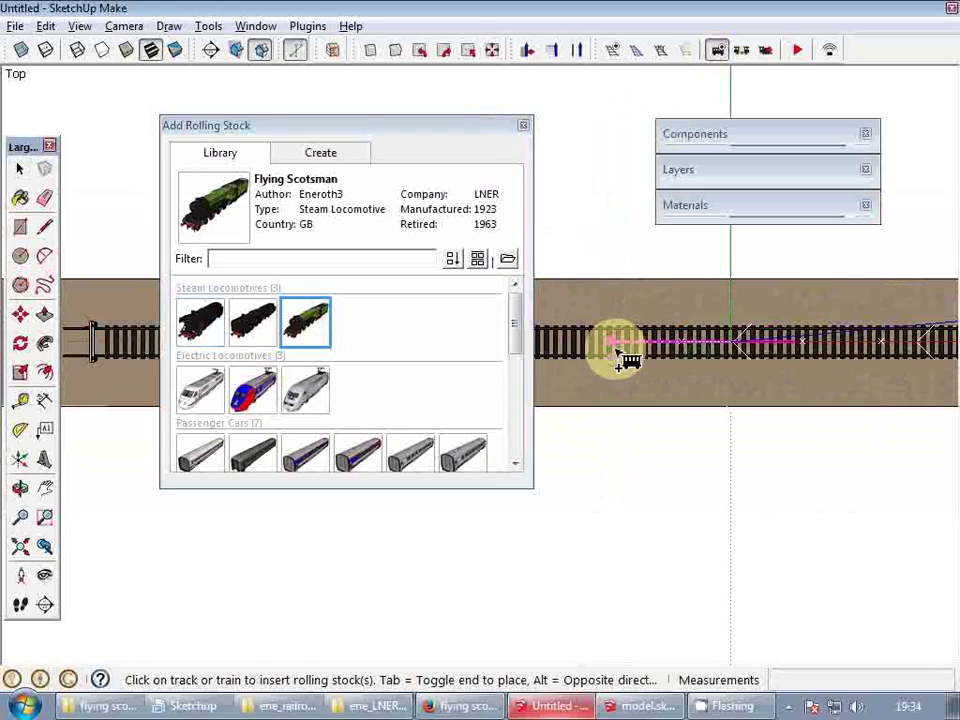
{"action": "left_click", "coordinate": [627, 348]}
{"action": "key", "text": "space"}
- Start driving the Flying Scotsman with its speed set to 1.66 m/s
{"action": "middle_click_drag", "start_coordinate": [634, 386], "coordinate": [650, 234]}
{"action": "scroll", "coordinate": [728, 361], "scroll_direction": "up", "scroll_amount": 3}
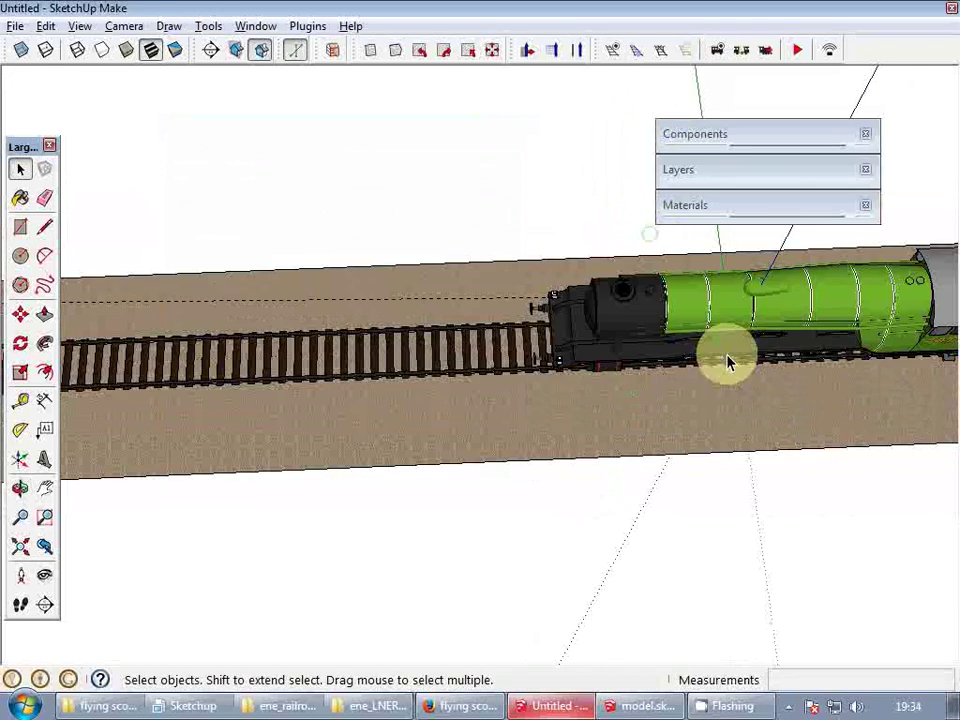
{"action": "scroll", "coordinate": [699, 350], "scroll_direction": "up", "scroll_amount": 5}
{"action": "middle_click_drag", "start_coordinate": [690, 375], "coordinate": [686, 266]}
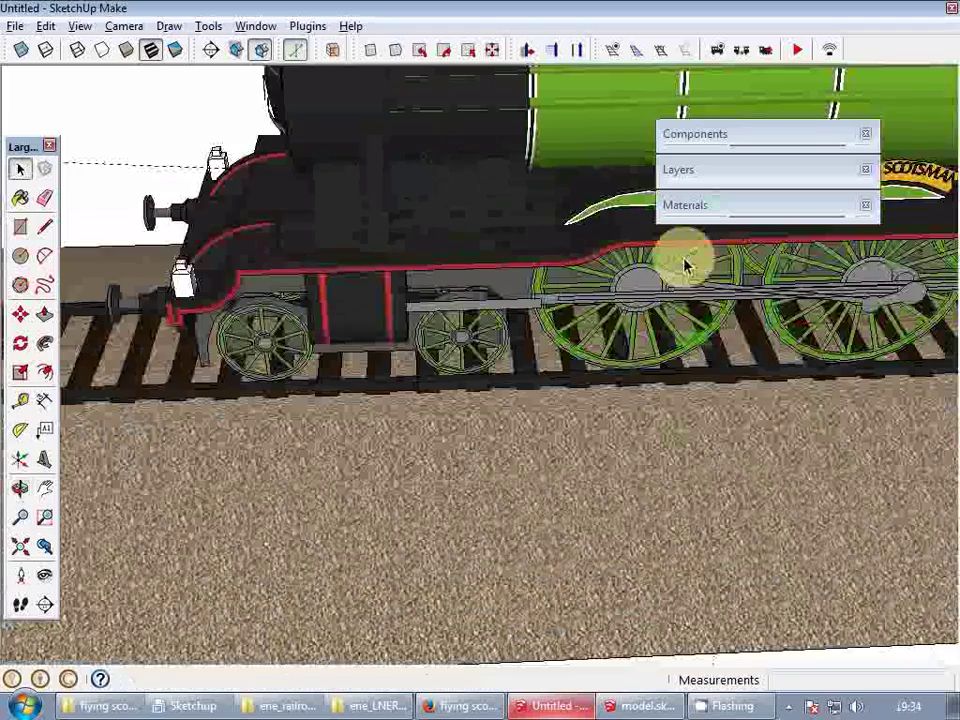
{"action": "scroll", "coordinate": [640, 304], "scroll_direction": "down", "scroll_amount": 3}
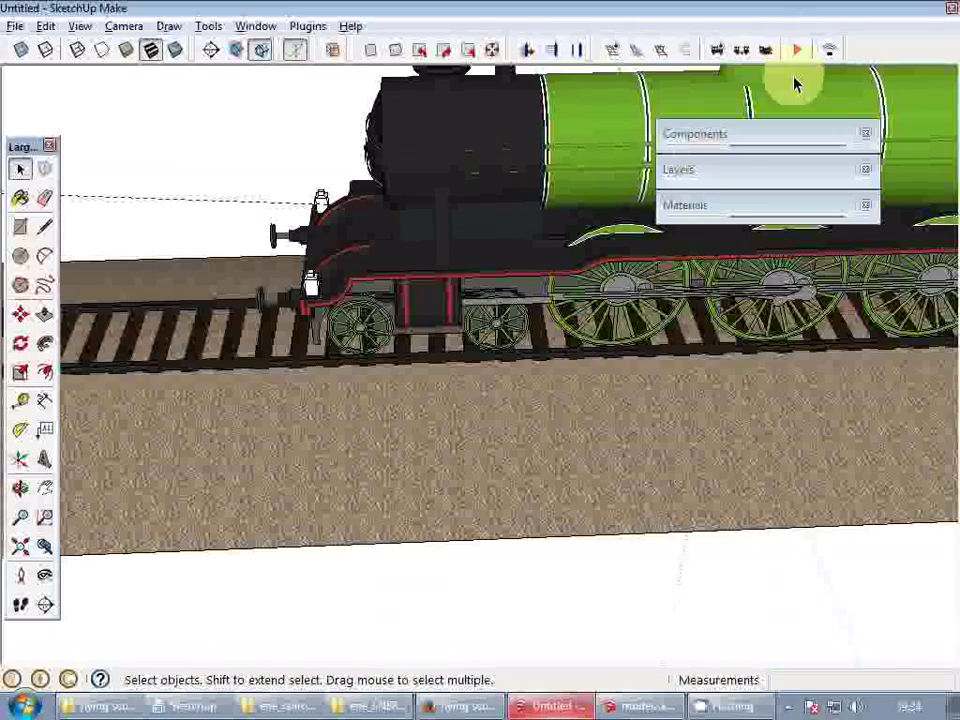
{"action": "left_click", "coordinate": [768, 50]}
{"action": "left_click", "coordinate": [589, 268]}
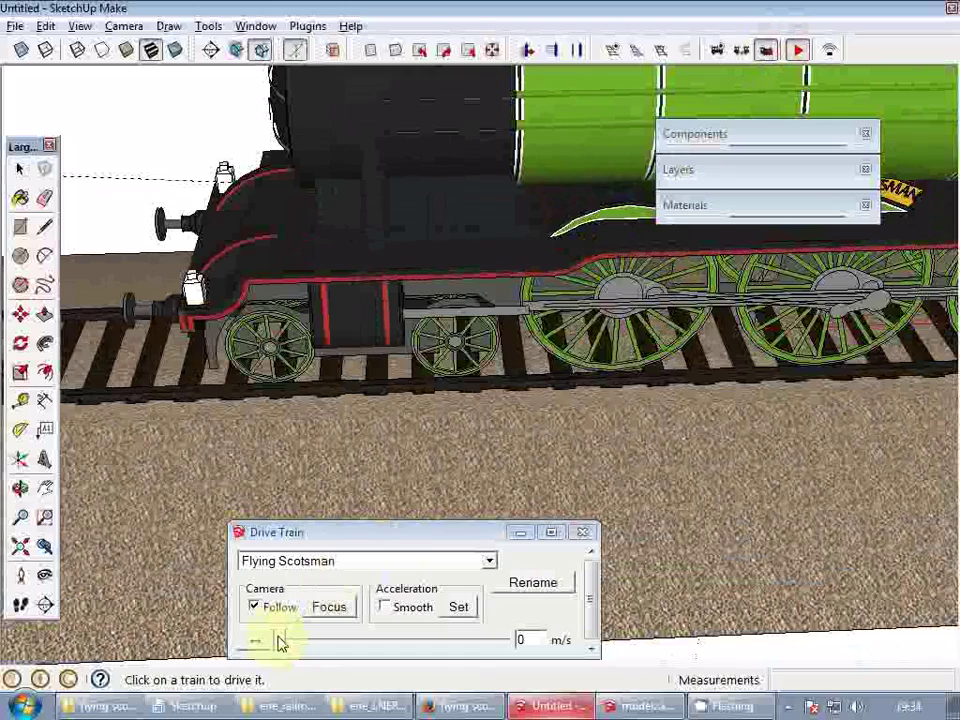
{"action": "left_click_drag", "start_coordinate": [279, 636], "coordinate": [287, 637]}
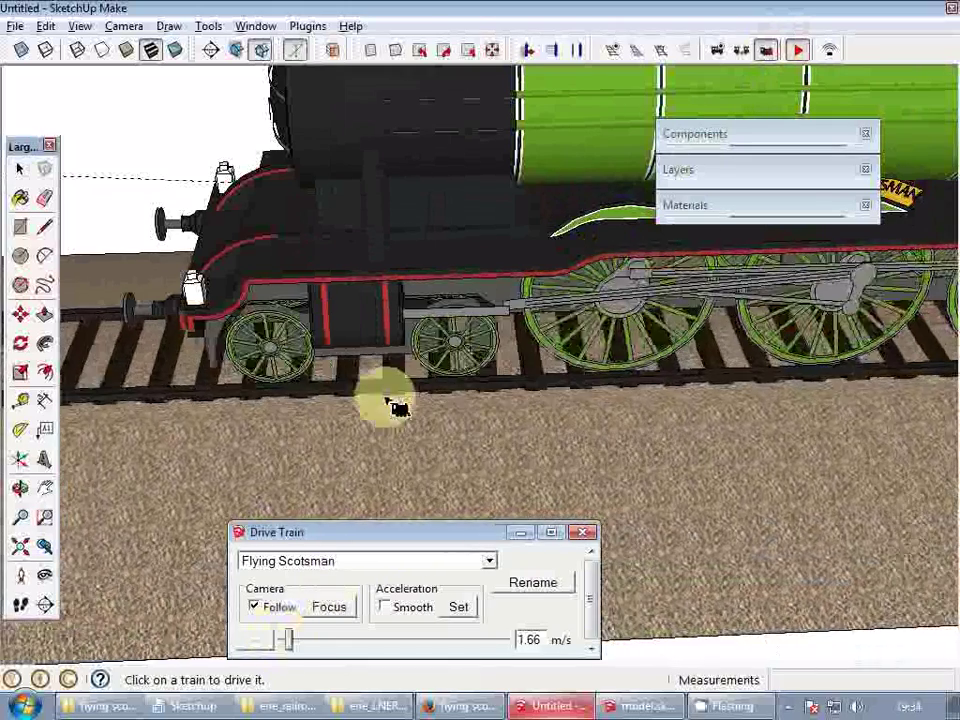
- Examine the moving driving wheels, coupling rods and pistons on both sides of the running locomotive
{"action": "middle_click_drag", "start_coordinate": [411, 340], "coordinate": [465, 321]}
{"action": "scroll", "coordinate": [575, 288], "scroll_direction": "up", "scroll_amount": 4}
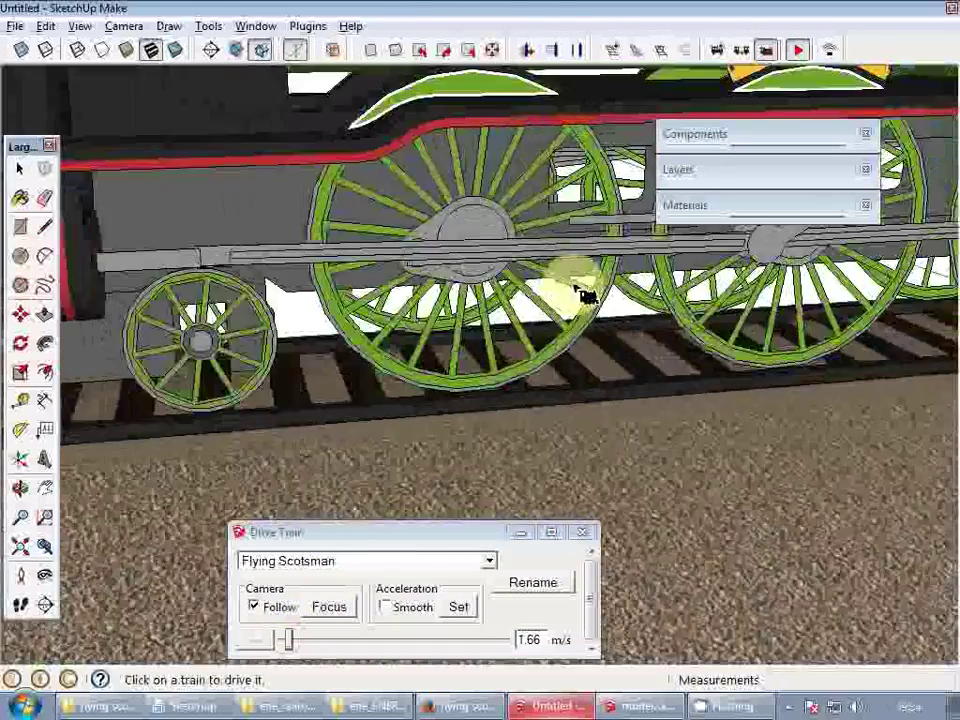
{"action": "middle_click_drag", "start_coordinate": [530, 267], "coordinate": [497, 257]}
{"action": "middle_click_drag", "start_coordinate": [438, 221], "coordinate": [443, 245]}
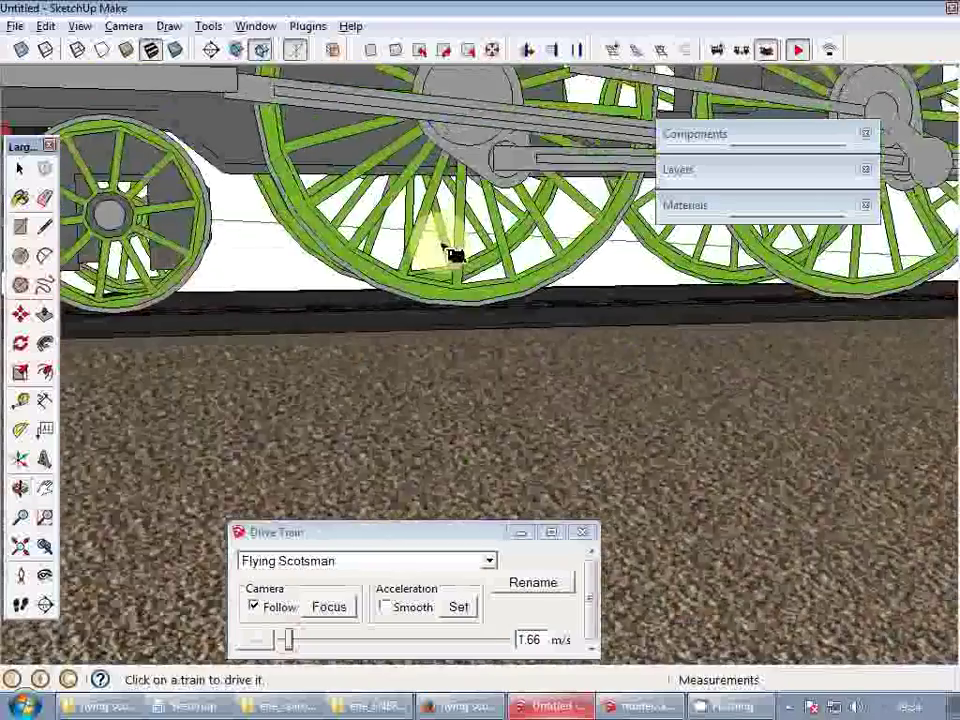
{"action": "scroll", "coordinate": [445, 300], "scroll_direction": "up", "scroll_amount": 5}
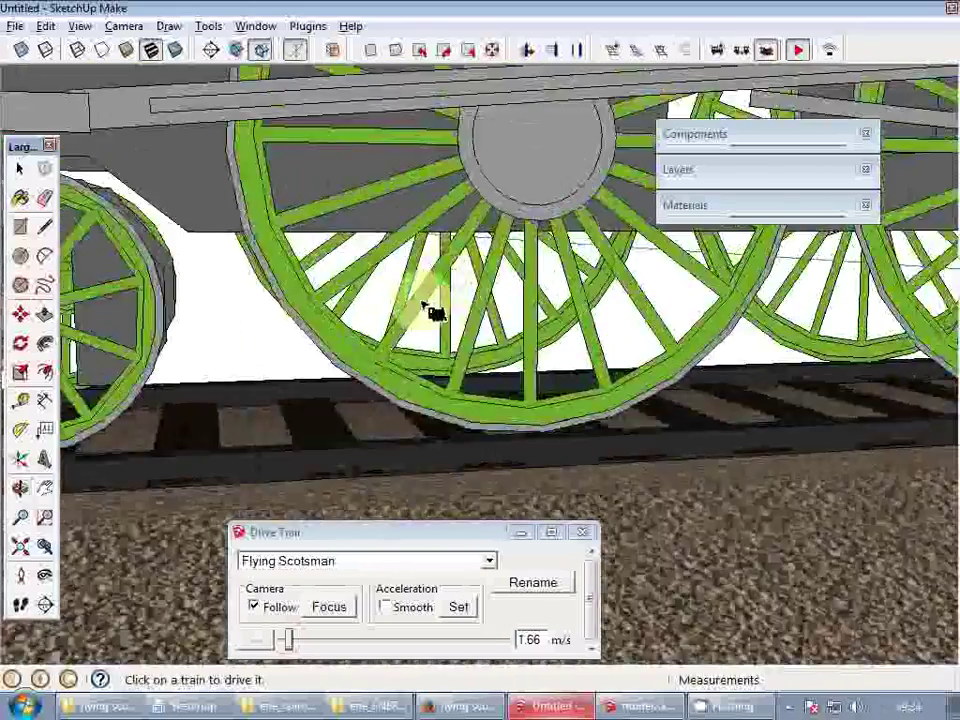
{"action": "middle_click_drag", "start_coordinate": [481, 273], "coordinate": [510, 275]}
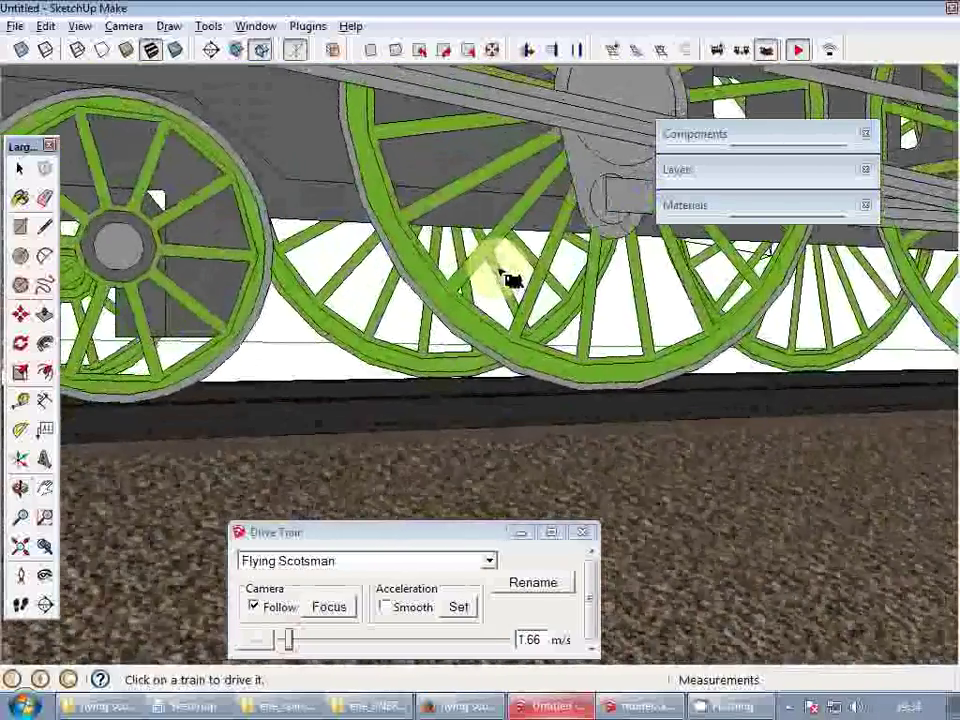
{"action": "scroll", "coordinate": [508, 285], "scroll_direction": "down", "scroll_amount": 5}
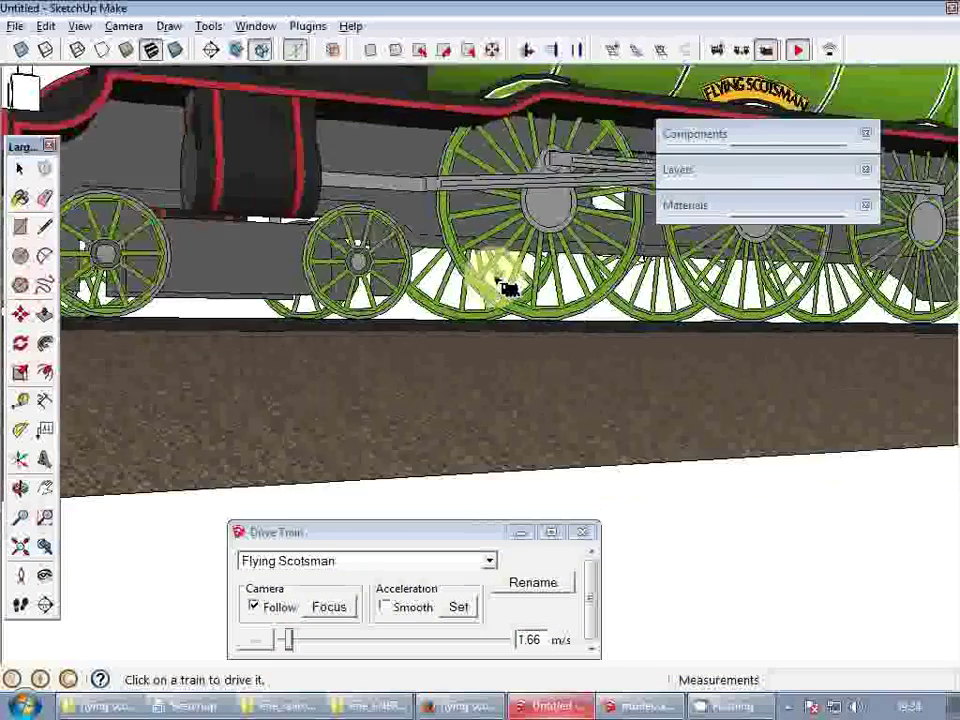
{"action": "middle_click_drag", "start_coordinate": [508, 285], "coordinate": [495, 307]}
{"action": "scroll", "coordinate": [430, 250], "scroll_direction": "down", "scroll_amount": 3}
{"action": "middle_click_drag", "start_coordinate": [432, 250], "coordinate": [491, 288]}
{"action": "scroll", "coordinate": [490, 292], "scroll_direction": "up", "scroll_amount": 3}
{"action": "scroll", "coordinate": [500, 300], "scroll_direction": "up", "scroll_amount": 1}
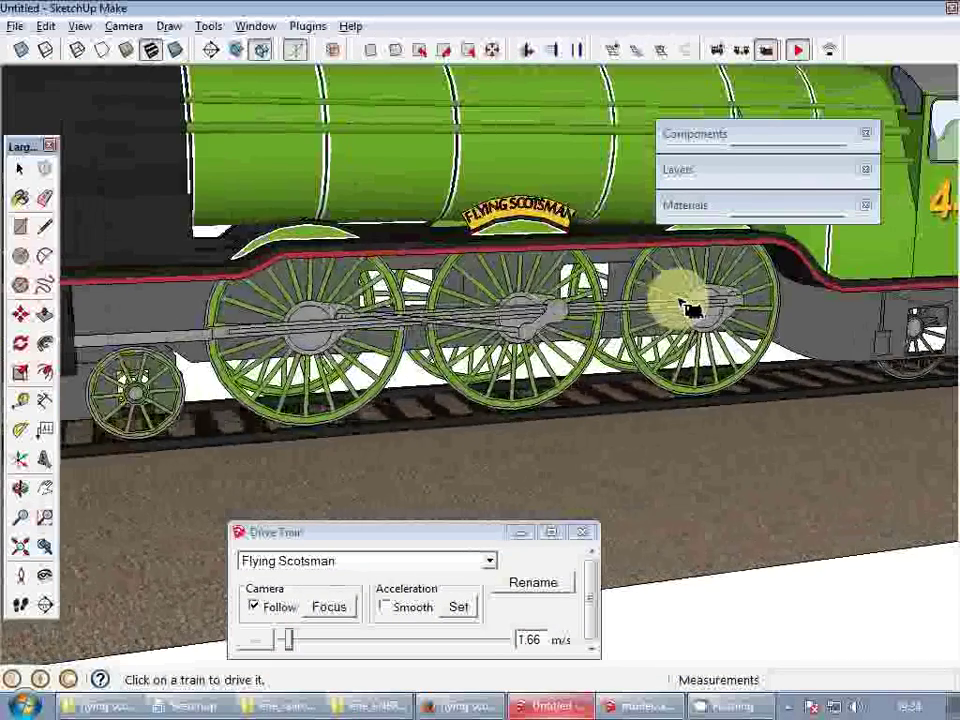
{"action": "scroll", "coordinate": [690, 306], "scroll_direction": "down", "scroll_amount": 5}
{"action": "middle_click_drag", "start_coordinate": [690, 306], "coordinate": [614, 343]}
{"action": "scroll", "coordinate": [574, 309], "scroll_direction": "up", "scroll_amount": 4}
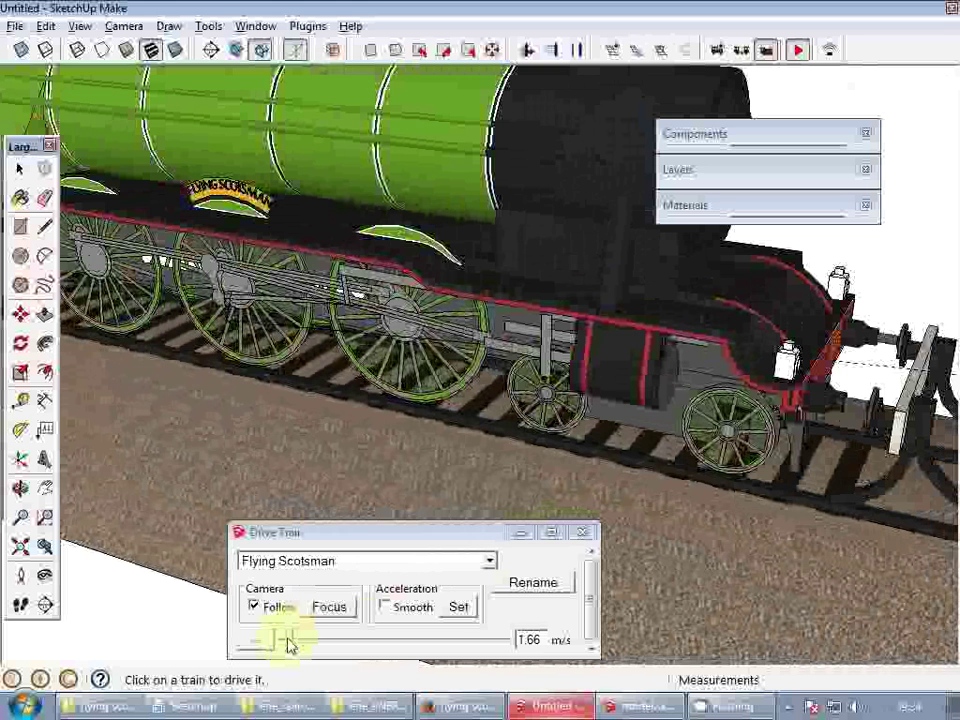
- Set the train's speed to 0 m/s and stop the simulation
{"action": "left_click_drag", "start_coordinate": [289, 645], "coordinate": [281, 641]}
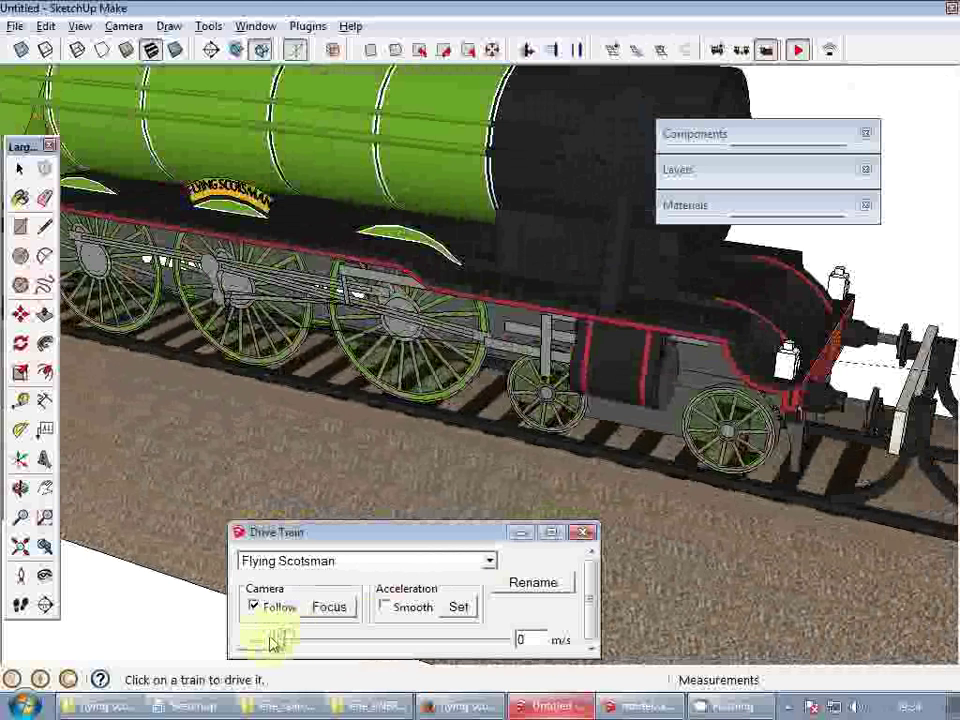
{"action": "left_click", "coordinate": [796, 56]}
{"action": "key", "text": "space"}
{"action": "scroll", "coordinate": [533, 332], "scroll_direction": "down", "scroll_amount": 4}
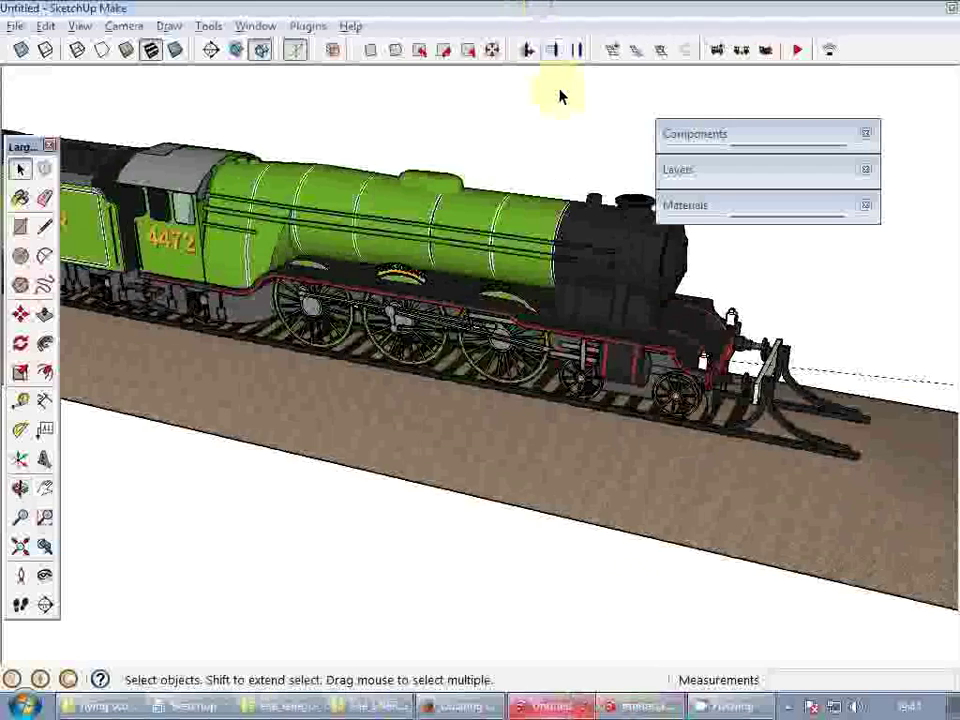
- Switch to the model.skp window and draw a helper line crosswise from the middle of the locomotive's front running board
{"action": "left_click", "coordinate": [632, 712]}
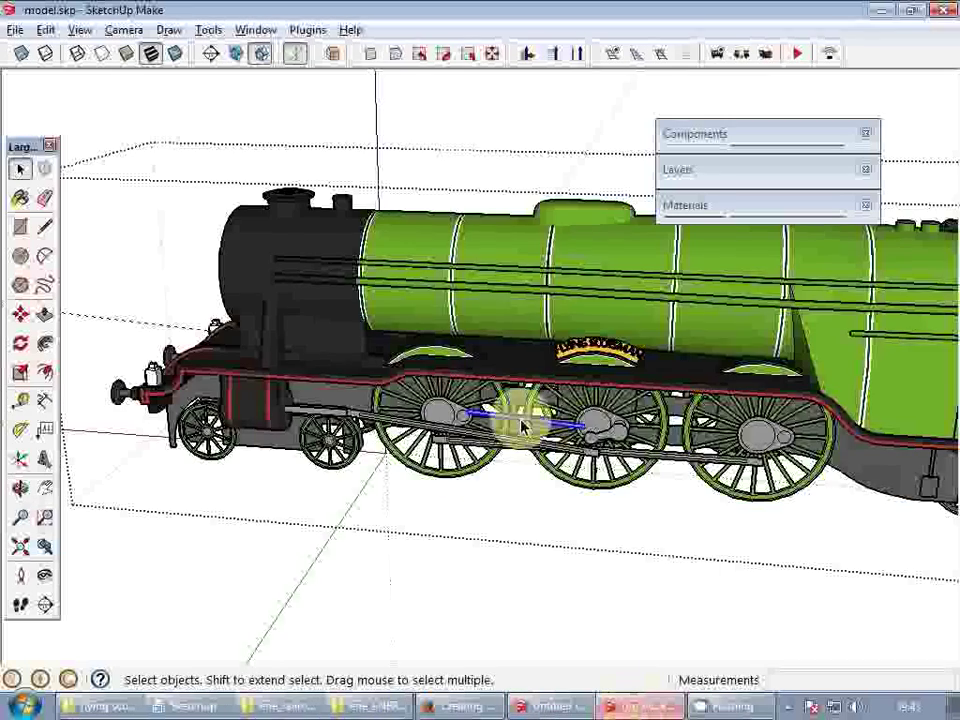
{"action": "scroll", "coordinate": [425, 425], "scroll_direction": "up", "scroll_amount": 5}
{"action": "middle_click_drag", "start_coordinate": [422, 432], "coordinate": [621, 418]}
{"action": "scroll", "coordinate": [791, 407], "scroll_direction": "up", "scroll_amount": 1}
{"action": "scroll", "coordinate": [656, 422], "scroll_direction": "down", "scroll_amount": 3}
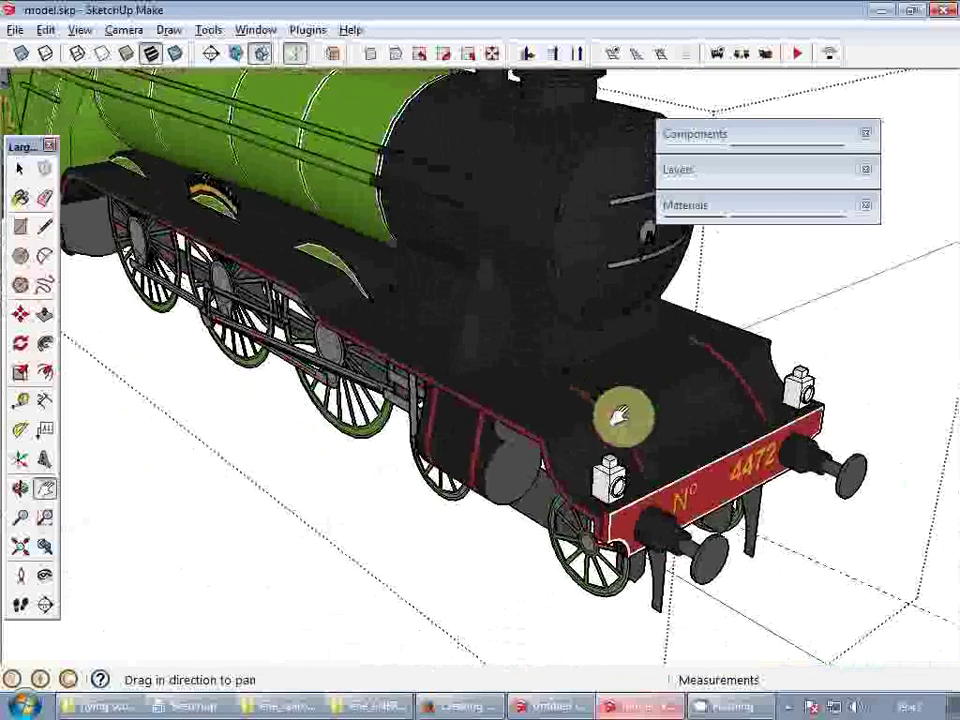
{"action": "left_click", "coordinate": [669, 383]}
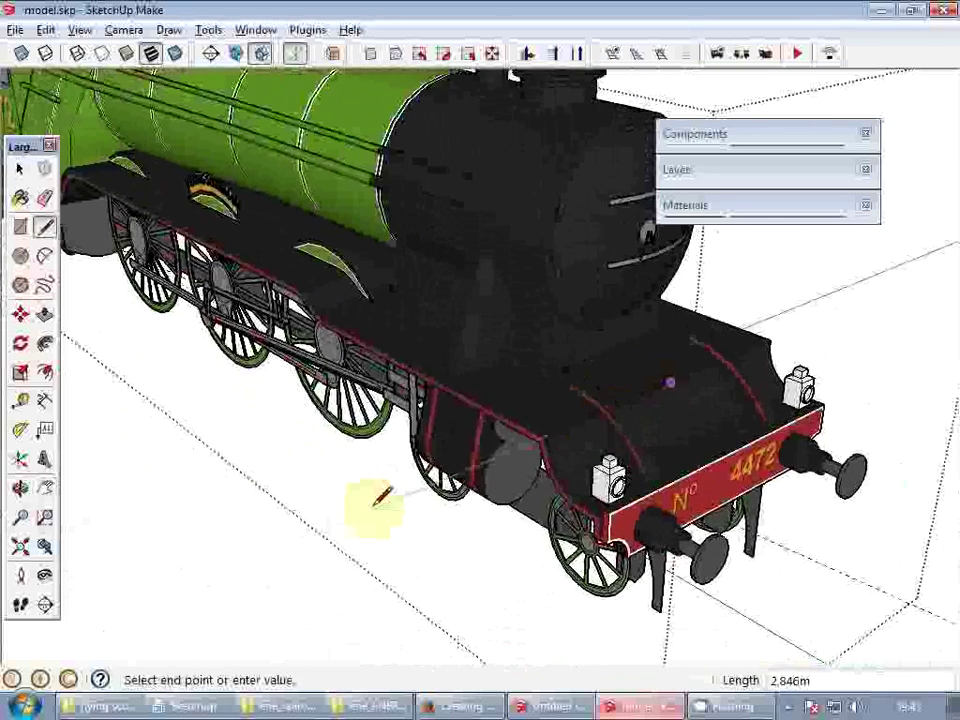
{"action": "key", "text": "space"}
- Select the horizontal bracket above the front driving wheel together with its hanging link
{"action": "scroll", "coordinate": [489, 403], "scroll_direction": "up", "scroll_amount": 5}
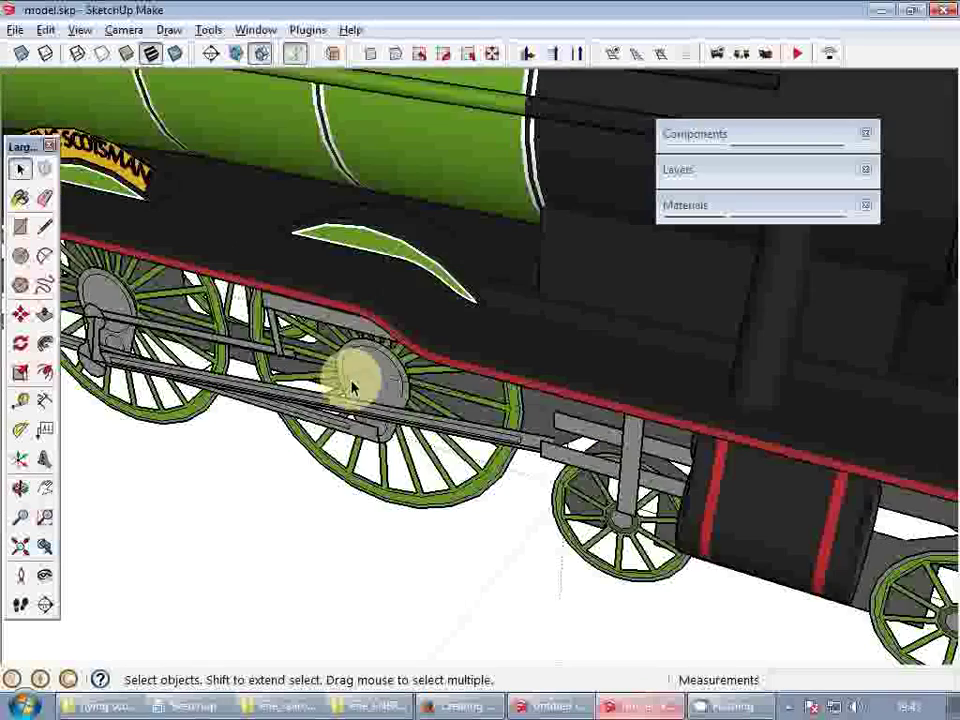
{"action": "scroll", "coordinate": [312, 358], "scroll_direction": "up", "scroll_amount": 3}
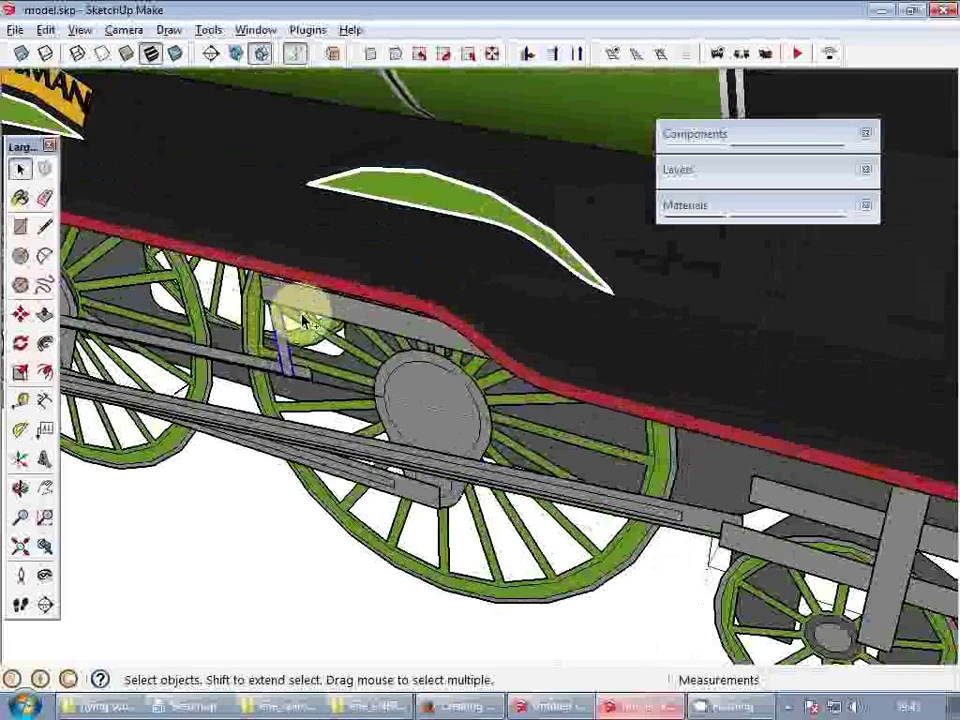
{"action": "scroll", "coordinate": [306, 317], "scroll_direction": "down", "scroll_amount": 3}
{"action": "middle_click_drag", "start_coordinate": [521, 387], "coordinate": [559, 374]}
{"action": "scroll", "coordinate": [614, 412], "scroll_direction": "up", "scroll_amount": 2}
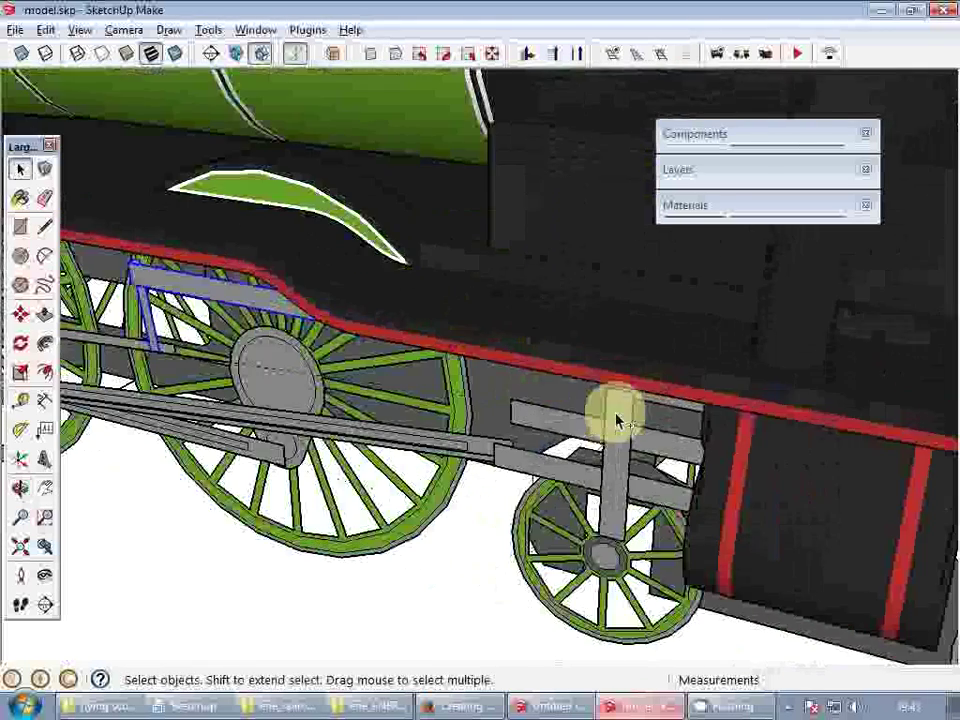
- Compare the other side of the locomotive and add the vertical hanger and upper slide bars behind the cylinder to the selection
{"action": "middle_click_drag", "start_coordinate": [603, 403], "coordinate": [4, 432]}
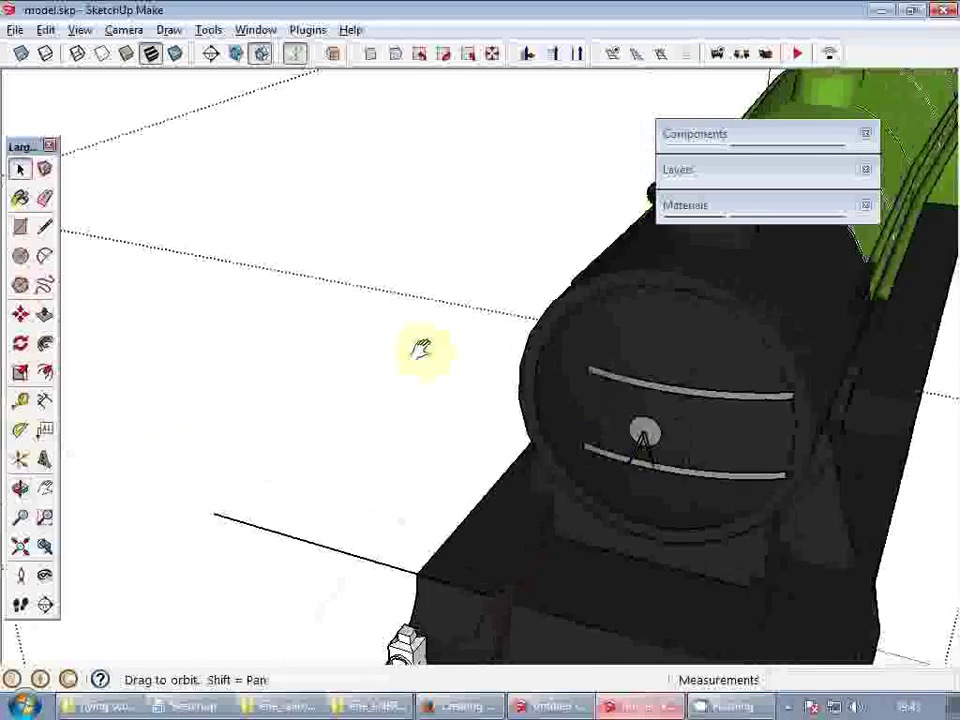
{"action": "middle_click_drag", "start_coordinate": [420, 348], "coordinate": [283, 345], "text": "shift"}
{"action": "scroll", "coordinate": [111, 268], "scroll_direction": "down", "scroll_amount": 3}
{"action": "middle_click_drag", "start_coordinate": [111, 268], "coordinate": [536, 371]}
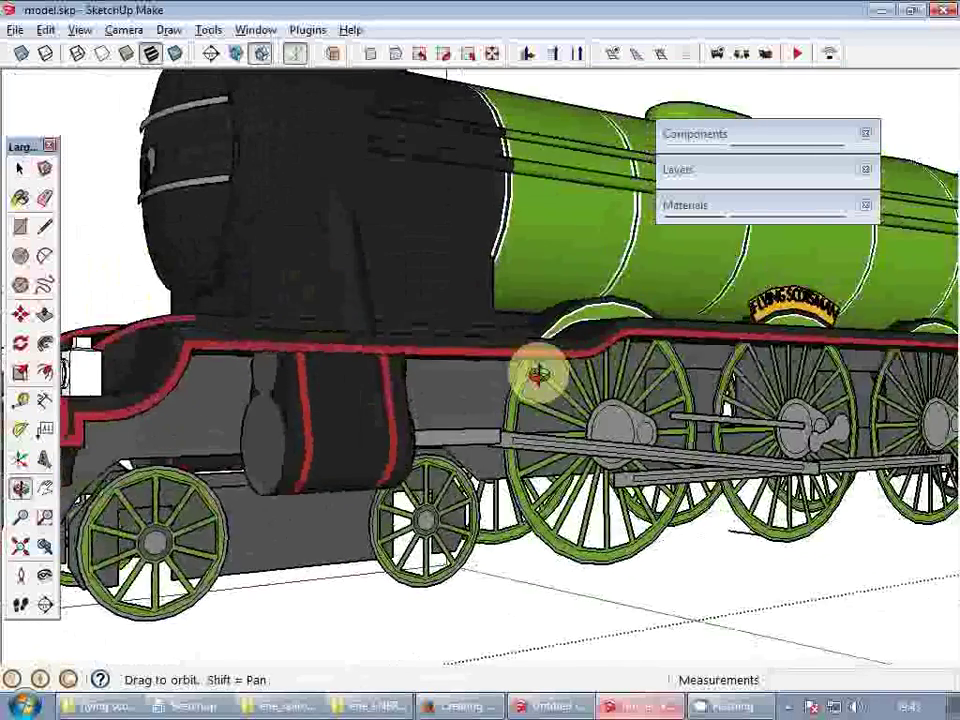
{"action": "scroll", "coordinate": [354, 462], "scroll_direction": "up", "scroll_amount": 3}
{"action": "scroll", "coordinate": [354, 462], "scroll_direction": "down", "scroll_amount": 3}
{"action": "middle_click_drag", "start_coordinate": [514, 306], "coordinate": [602, 321]}
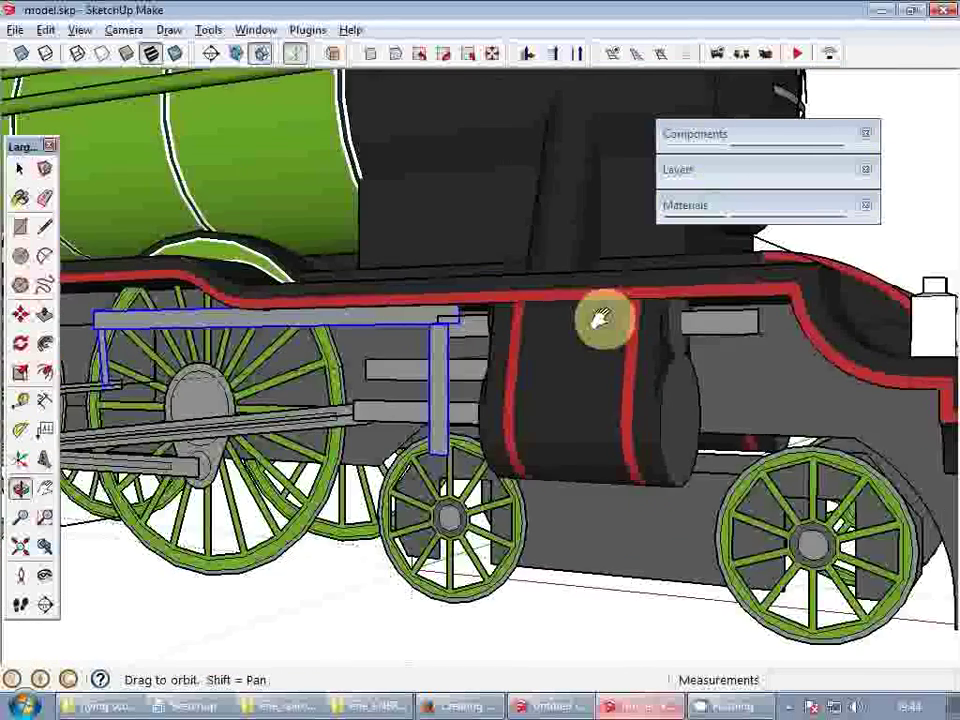
{"action": "scroll", "coordinate": [476, 336], "scroll_direction": "up", "scroll_amount": 3}
{"action": "scroll", "coordinate": [474, 330], "scroll_direction": "up", "scroll_amount": 1}
{"action": "left_click", "coordinate": [483, 327], "text": "shift"}
{"action": "left_click", "coordinate": [407, 382], "text": "shift"}
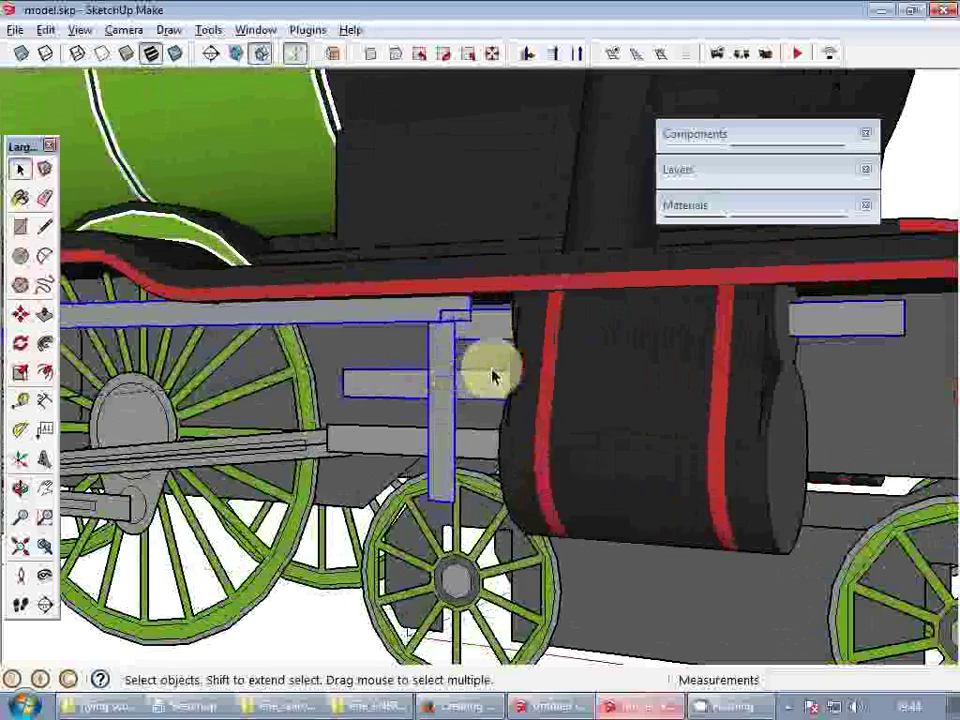
- Mirror a copy of the selected bracket and slide-bar parts to the opposite side with a green-axis scale of -1
{"action": "scroll", "coordinate": [491, 370], "scroll_direction": "down", "scroll_amount": 2}
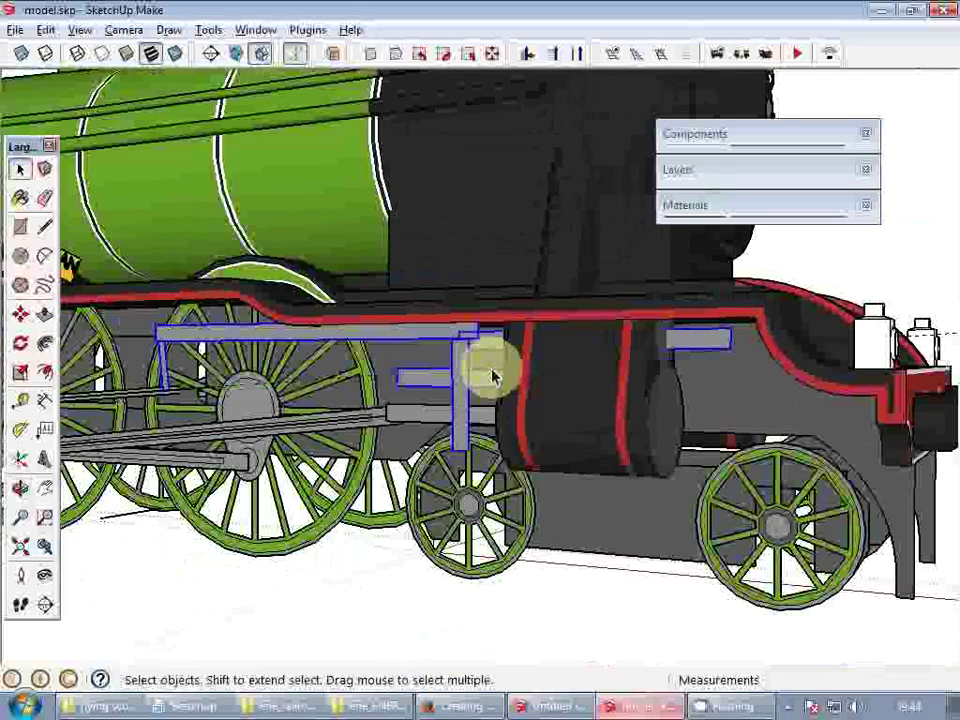
{"action": "scroll", "coordinate": [492, 376], "scroll_direction": "down", "scroll_amount": 3}
{"action": "middle_click_drag", "start_coordinate": [531, 343], "coordinate": [557, 467]}
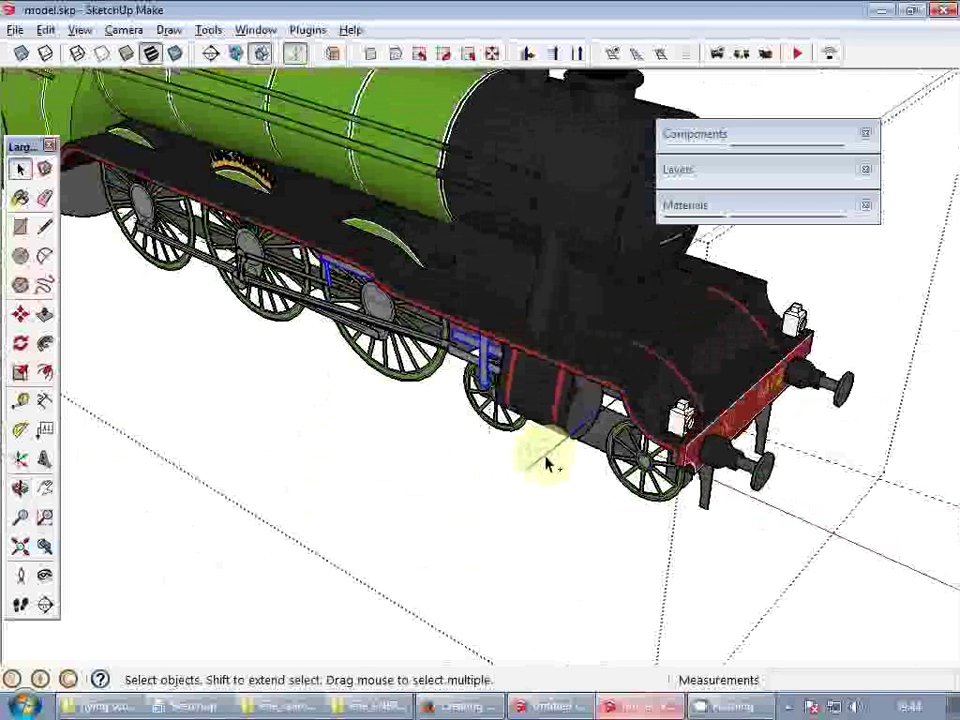
{"action": "key", "text": "s"}
{"action": "left_click_drag", "start_coordinate": [340, 413], "coordinate": [835, 258]}
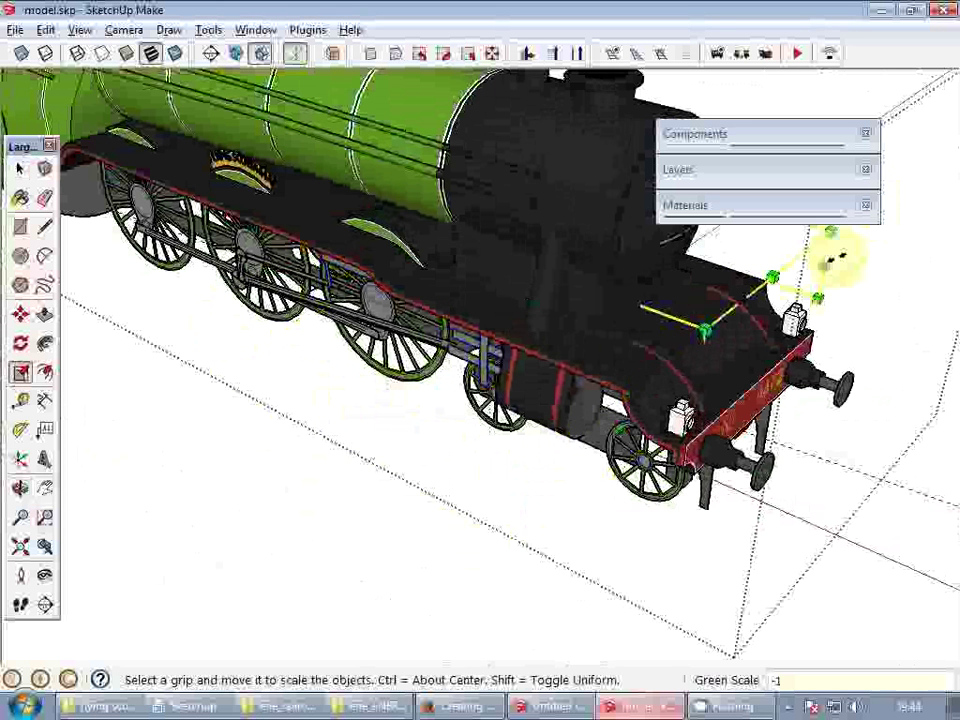
{"action": "key", "text": "space"}
- Erase the leftover helper line and check the mirrored bracket and slide bars on the opposite side
{"action": "key", "text": "e"}
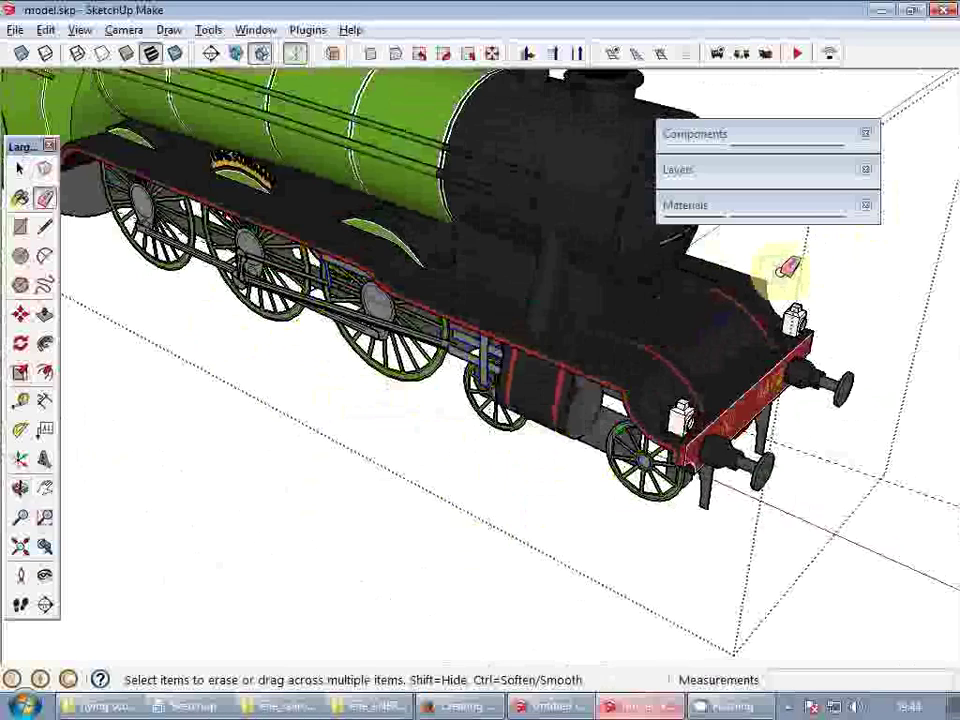
{"action": "middle_click_drag", "start_coordinate": [783, 265], "coordinate": [105, 288]}
{"action": "scroll", "coordinate": [404, 267], "scroll_direction": "up", "scroll_amount": 3}
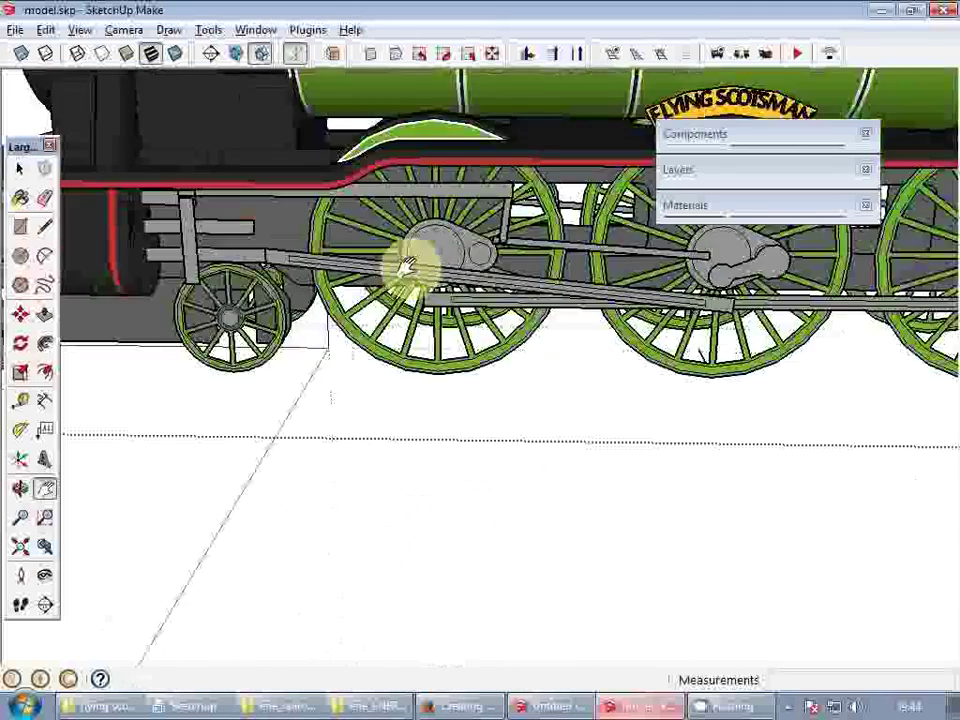
{"action": "middle_click_drag", "start_coordinate": [407, 268], "coordinate": [488, 302], "text": "shift"}
{"action": "mouse_move", "coordinate": [488, 302]}
{"action": "middle_mouse_down"}
{"action": "mouse_move", "coordinate": [476, 289]}
{"action": "mouse_move", "coordinate": [425, 291]}
{"action": "mouse_move", "coordinate": [392, 343]}
{"action": "mouse_move", "coordinate": [380, 338]}
{"action": "mouse_move", "coordinate": [634, 381]}
{"action": "mouse_move", "coordinate": [765, 360]}
{"action": "mouse_move", "coordinate": [724, 364]}
{"action": "mouse_move", "coordinate": [570, 300]}
{"action": "middle_mouse_up"}
- Select the motion guide lines at the middle driving wheel's crank and examine how they run along the rods
{"action": "scroll", "coordinate": [425, 292], "scroll_direction": "down", "scroll_amount": 4}
{"action": "scroll", "coordinate": [570, 300], "scroll_direction": "up", "scroll_amount": 8}
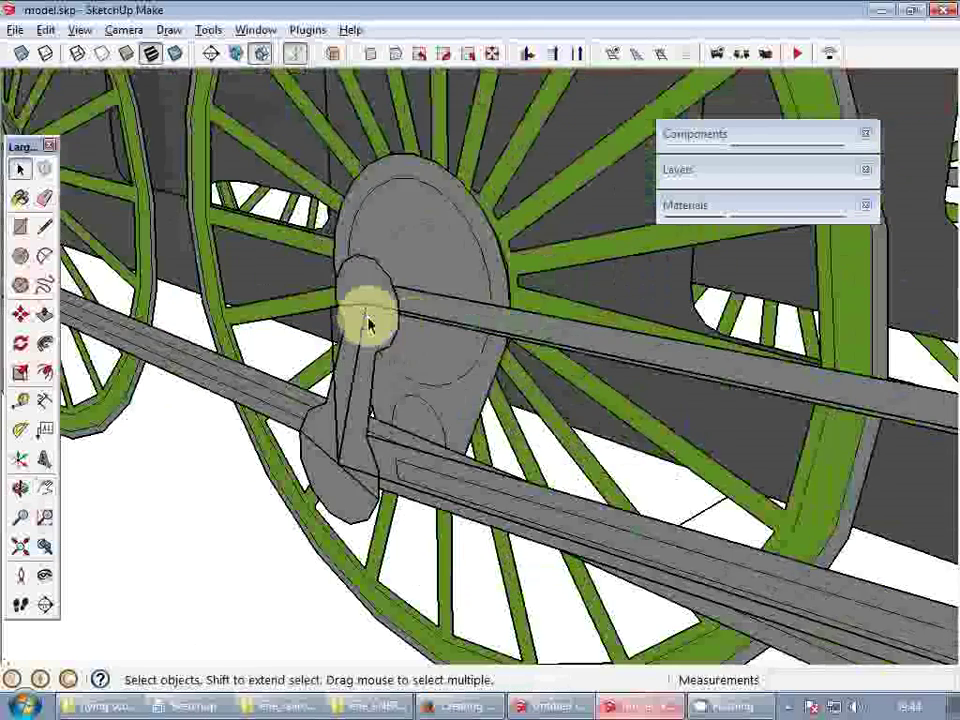
{"action": "scroll", "coordinate": [360, 313], "scroll_direction": "down", "scroll_amount": 5}
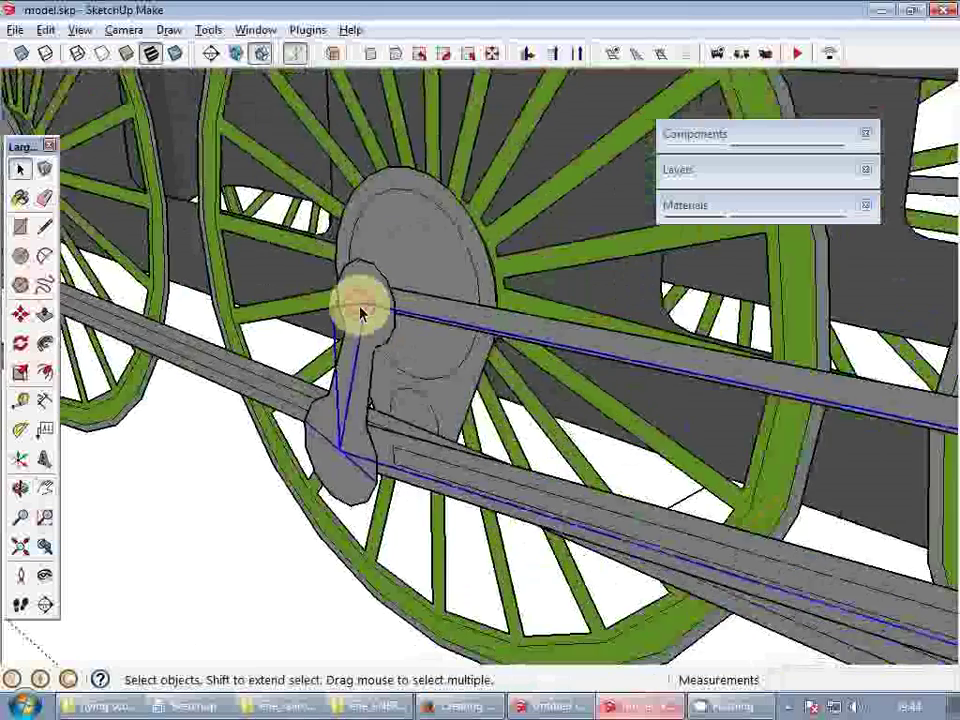
{"action": "scroll", "coordinate": [499, 349], "scroll_direction": "down", "scroll_amount": 3}
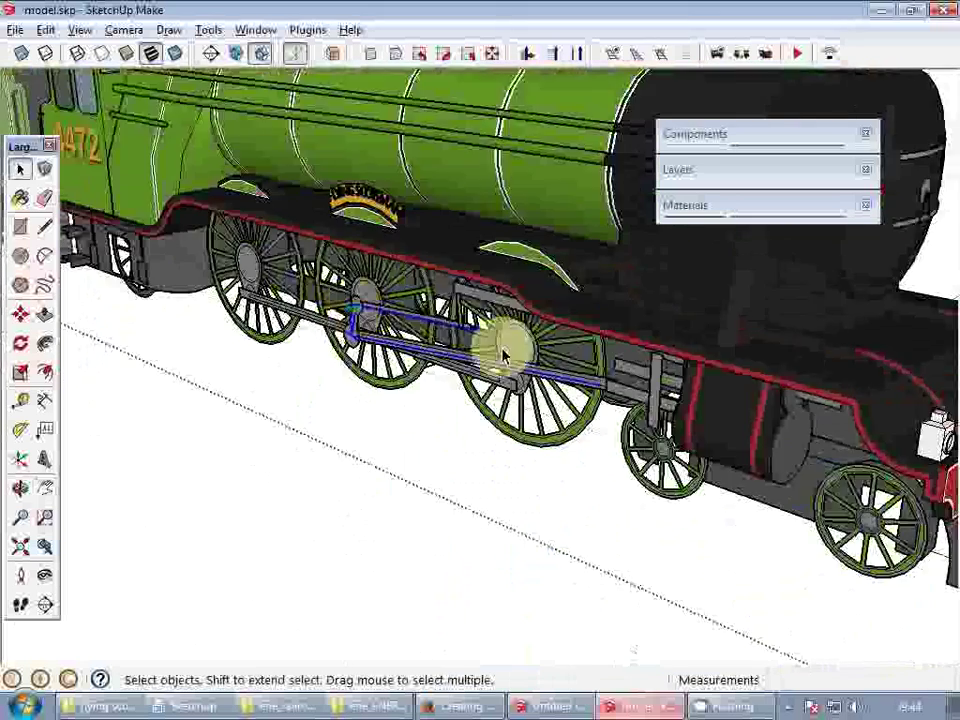
{"action": "scroll", "coordinate": [672, 413], "scroll_direction": "up", "scroll_amount": 3}
{"action": "scroll", "coordinate": [640, 403], "scroll_direction": "down", "scroll_amount": 6}
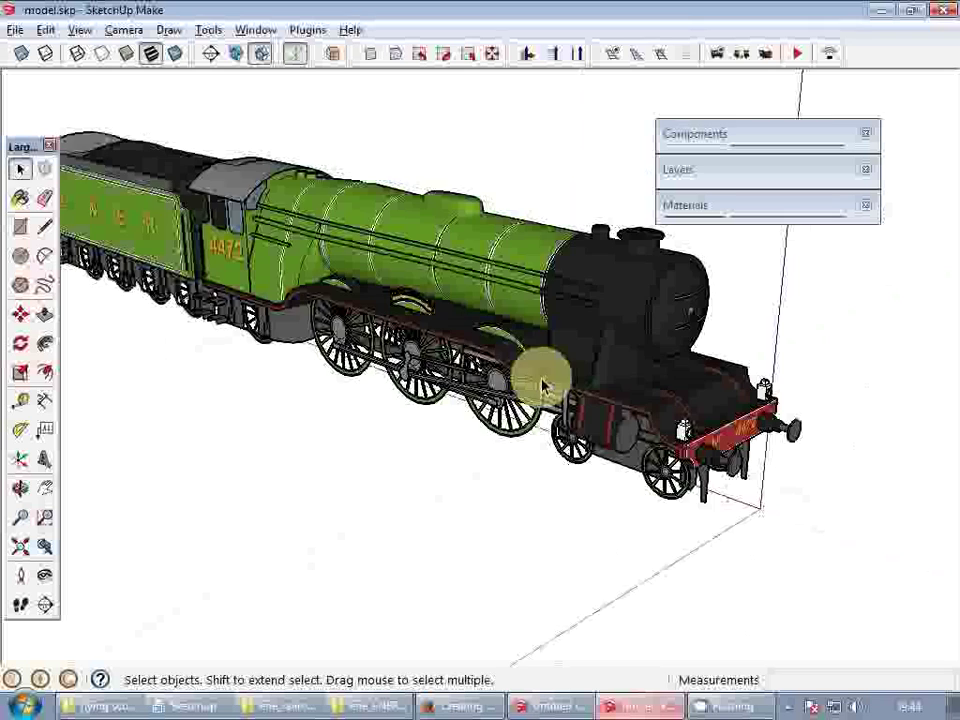
- Frame the whole locomotive and save the model
{"action": "middle_click_drag", "start_coordinate": [541, 385], "coordinate": [508, 345], "text": "shift"}
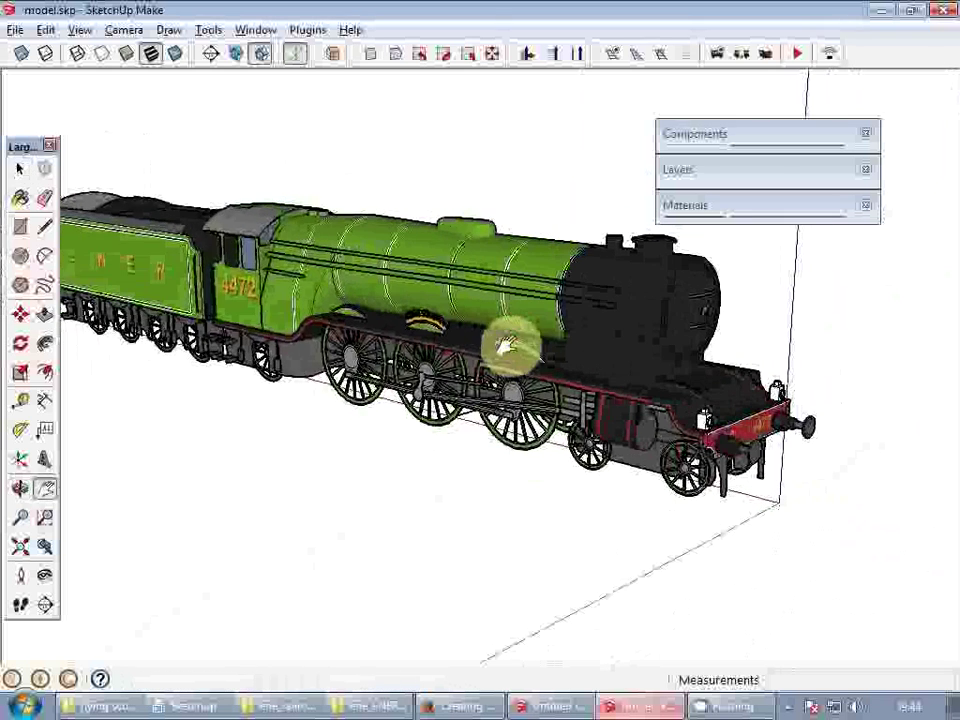
{"action": "left_click", "coordinate": [13, 29]}
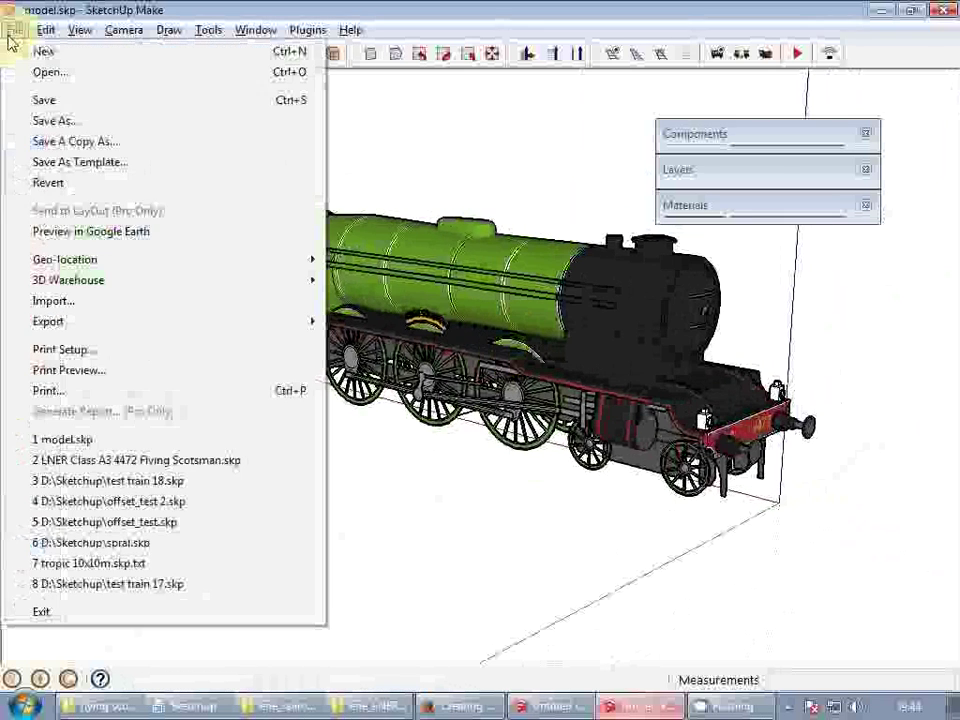
{"action": "left_click", "coordinate": [45, 99]}
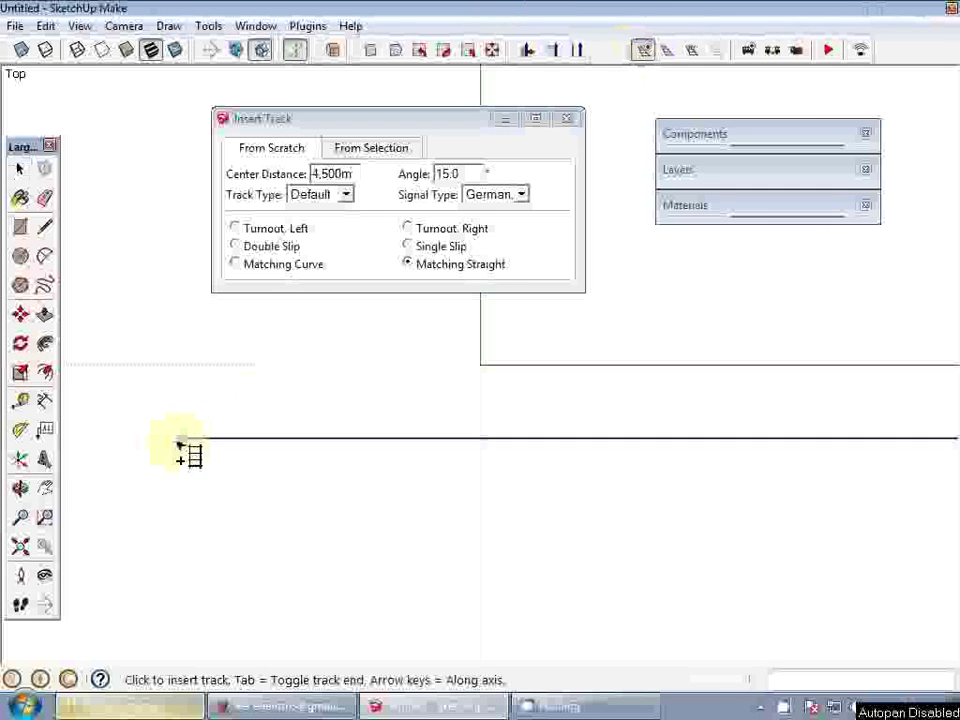
- Insert a matching straight track in the untitled model and copy it along the green axis as a parallel section
{"action": "left_click", "coordinate": [158, 490]}
{"action": "scroll", "coordinate": [282, 486], "scroll_direction": "down", "scroll_amount": 2}
{"action": "key", "text": "ctrl+a"}
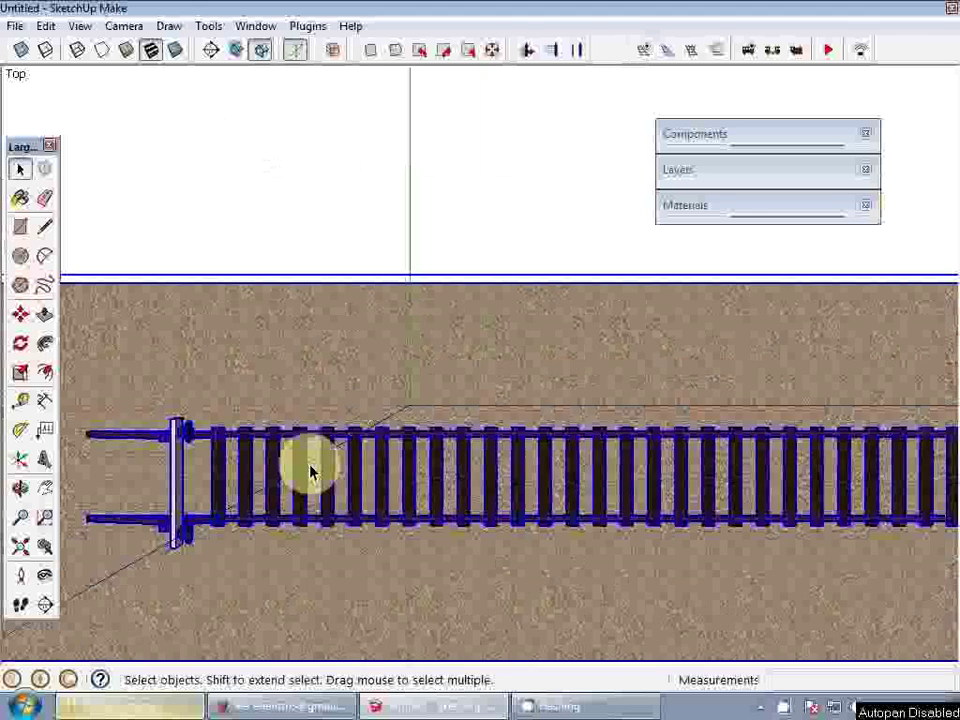
{"action": "scroll", "coordinate": [330, 455], "scroll_direction": "down", "scroll_amount": 6}
{"action": "key", "text": "m"}
{"action": "key", "text": "ctrl"}
{"action": "left_click", "coordinate": [378, 468]}
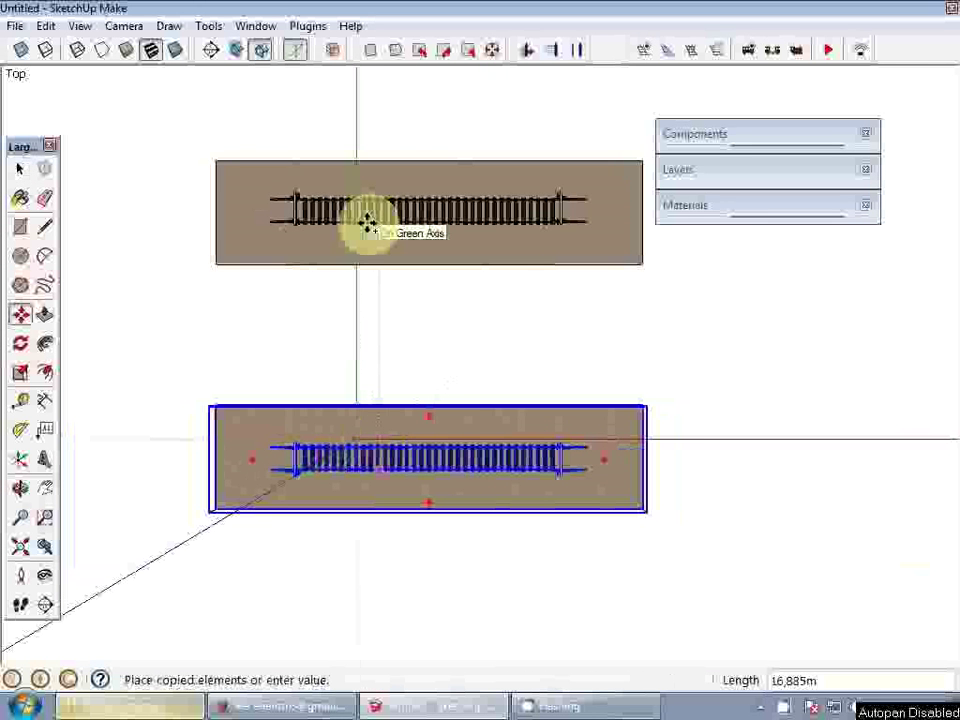
{"action": "key", "text": "Escape"}
{"action": "key", "text": "space"}
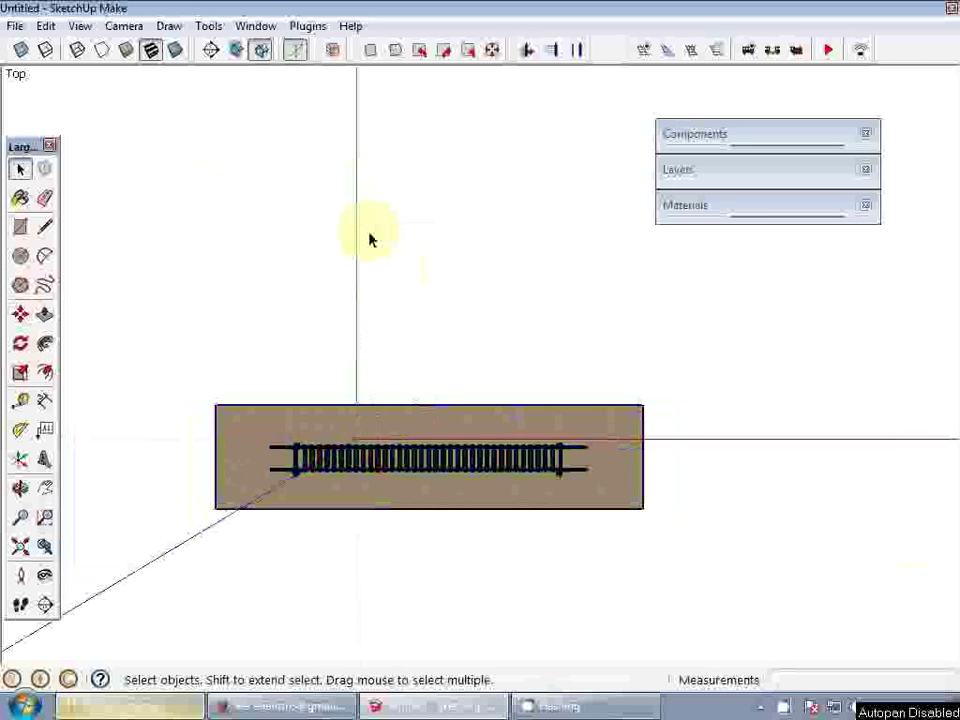
{"action": "scroll", "coordinate": [370, 240], "scroll_direction": "down", "scroll_amount": 5}
- Insert a track copy at the end of the original straight and reposition it as an arc joining the parallel straight
{"action": "left_click", "coordinate": [643, 49]}
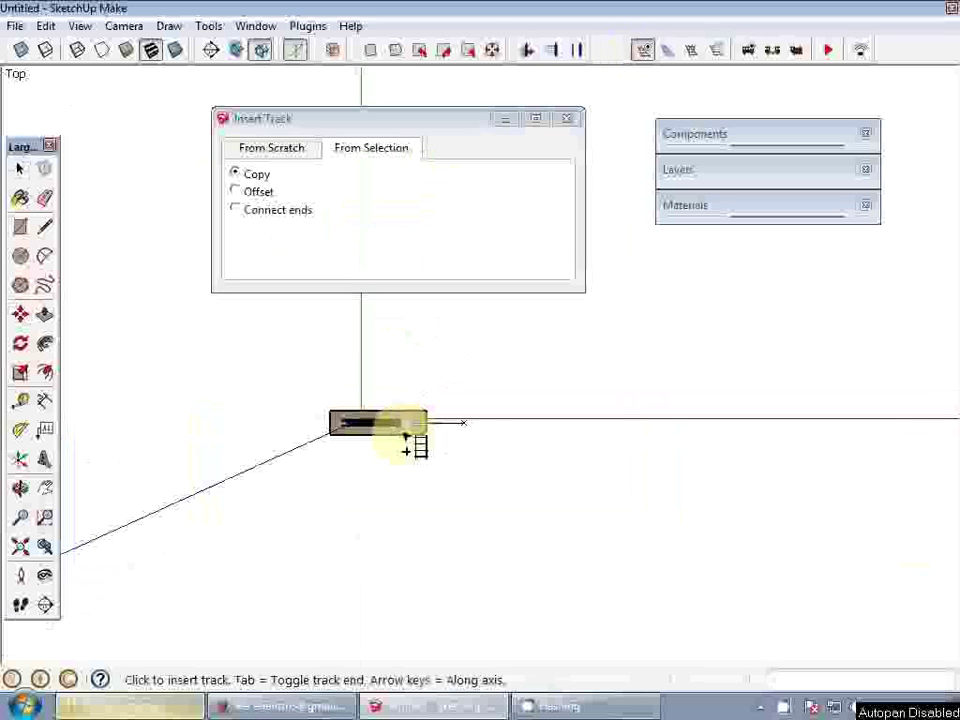
{"action": "key", "text": "space"}
{"action": "right_click", "coordinate": [442, 425]}
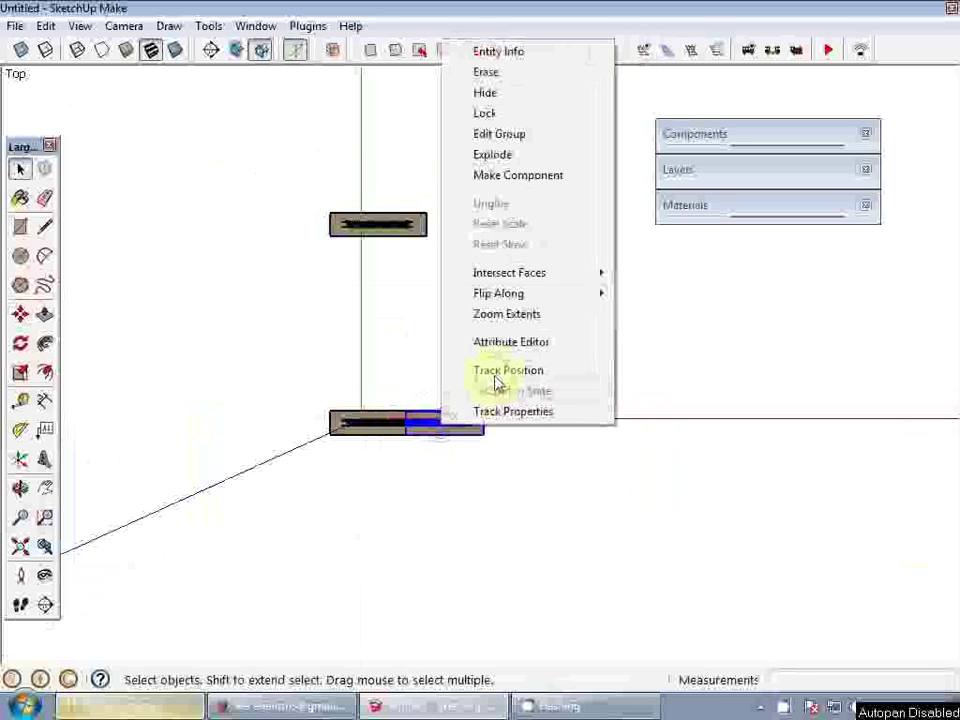
{"action": "left_click", "coordinate": [508, 370]}
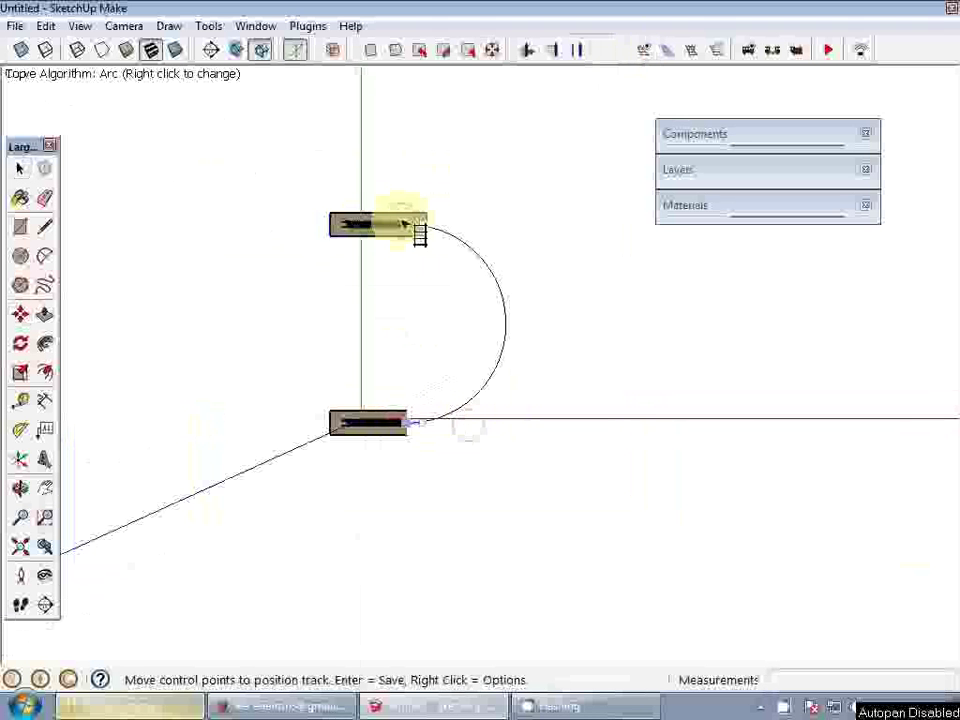
{"action": "key", "text": "Return"}
{"action": "key", "text": "space"}
- Set the curved track's segments to 24
{"action": "left_click", "coordinate": [503, 246]}
{"action": "right_click", "coordinate": [507, 242]}
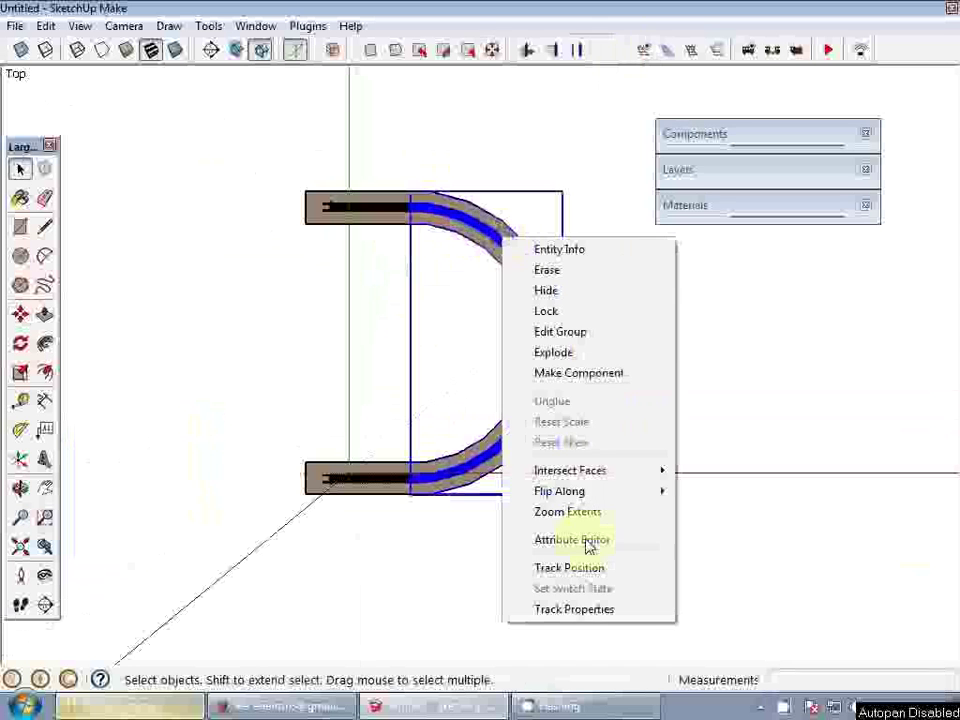
{"action": "left_click", "coordinate": [576, 610]}
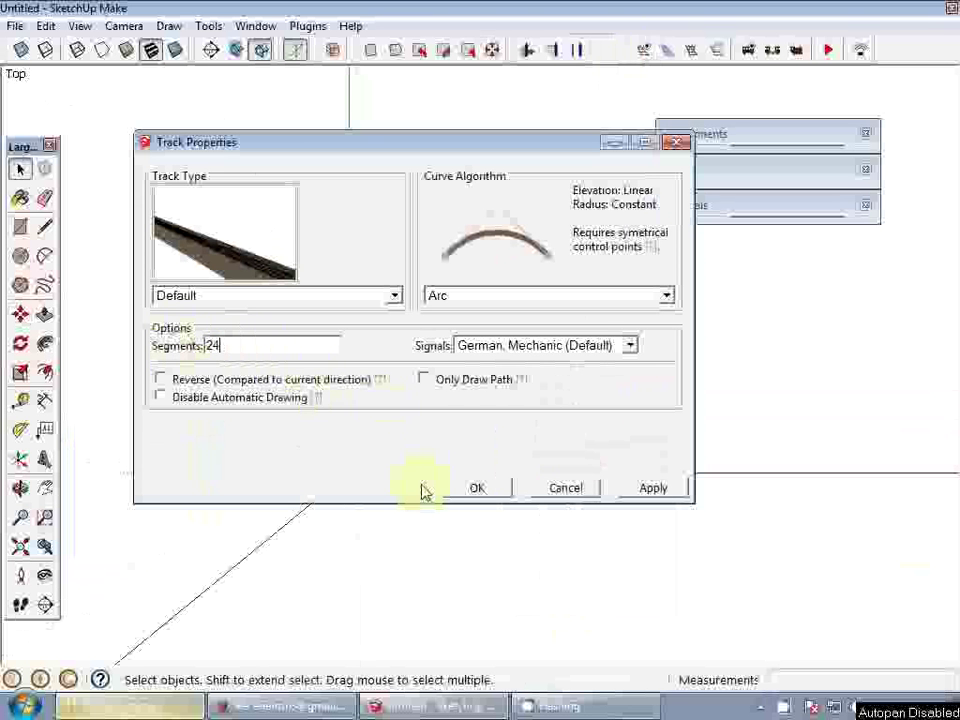
{"action": "left_click", "coordinate": [478, 488]}
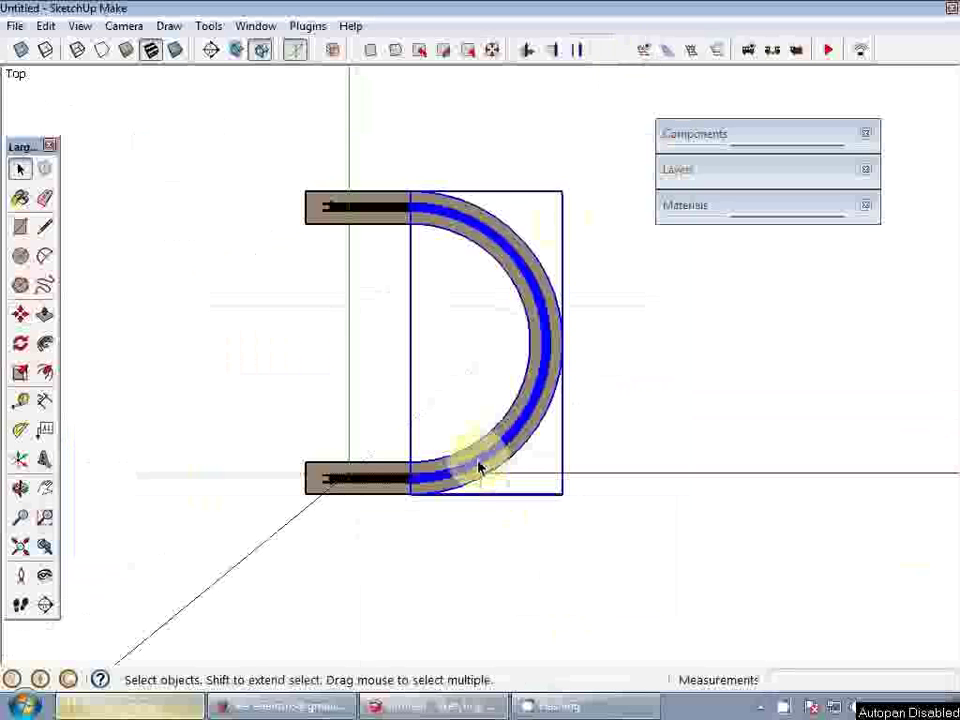
- Insert a copy of the curved track at the open ends of the straights to close the oval
{"action": "left_click", "coordinate": [642, 49]}
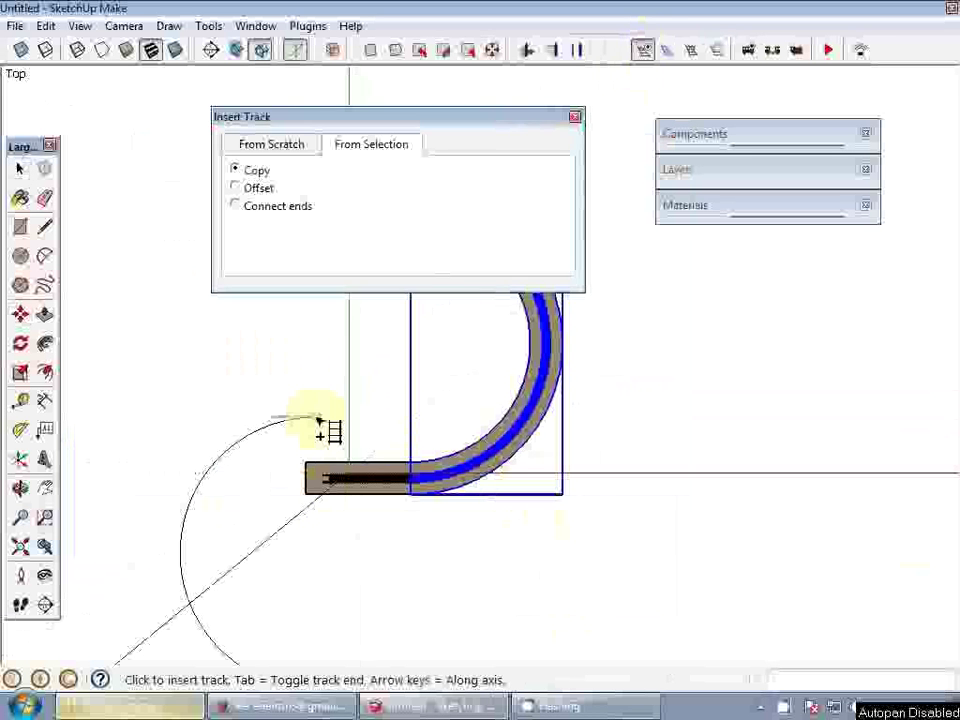
{"action": "middle_click_drag", "start_coordinate": [318, 420], "coordinate": [524, 552], "text": "shift"}
{"action": "left_click", "coordinate": [536, 343]}
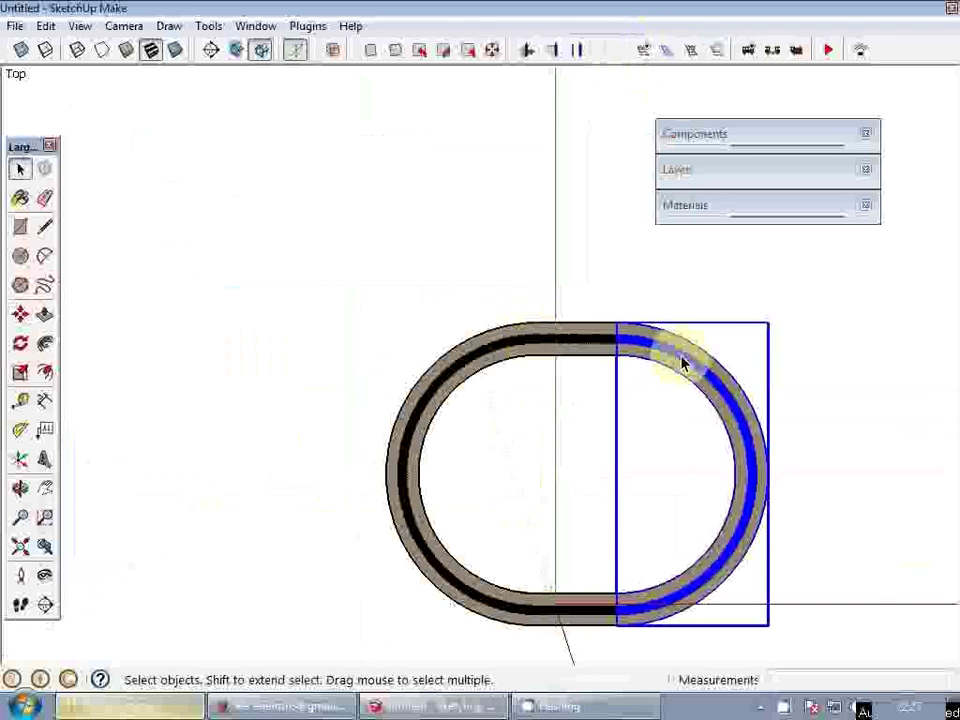
- Place the Flying Scotsman steam locomotive from the rolling stock library on the near straight of the oval track
{"action": "left_click", "coordinate": [686, 422]}
{"action": "middle_click_drag", "start_coordinate": [686, 422], "coordinate": [433, 361]}
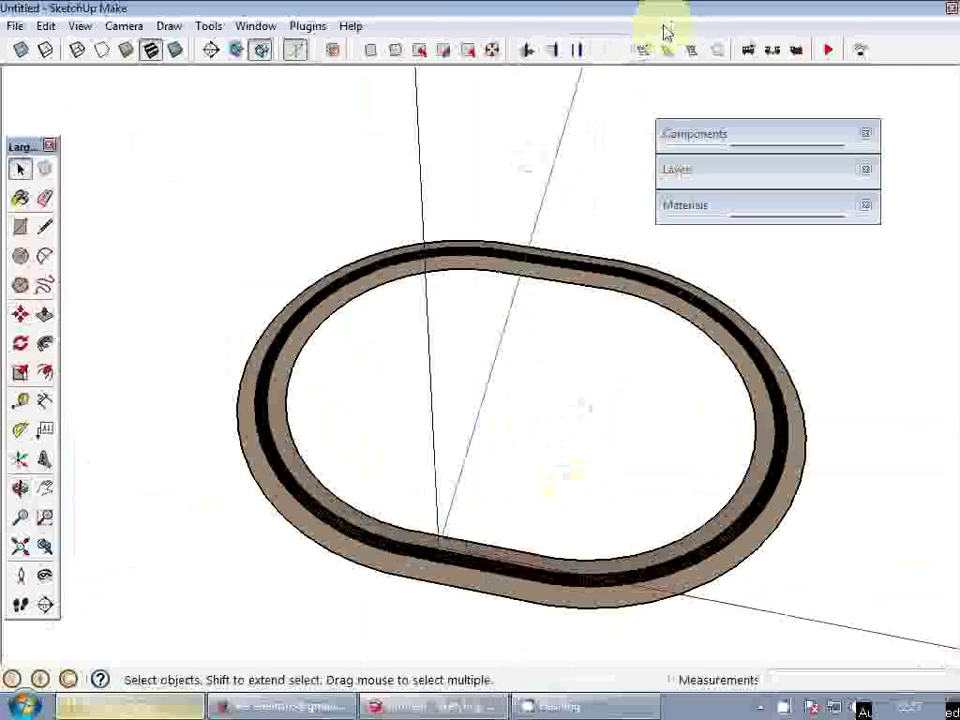
{"action": "left_click", "coordinate": [748, 52]}
{"action": "left_click", "coordinate": [305, 321]}
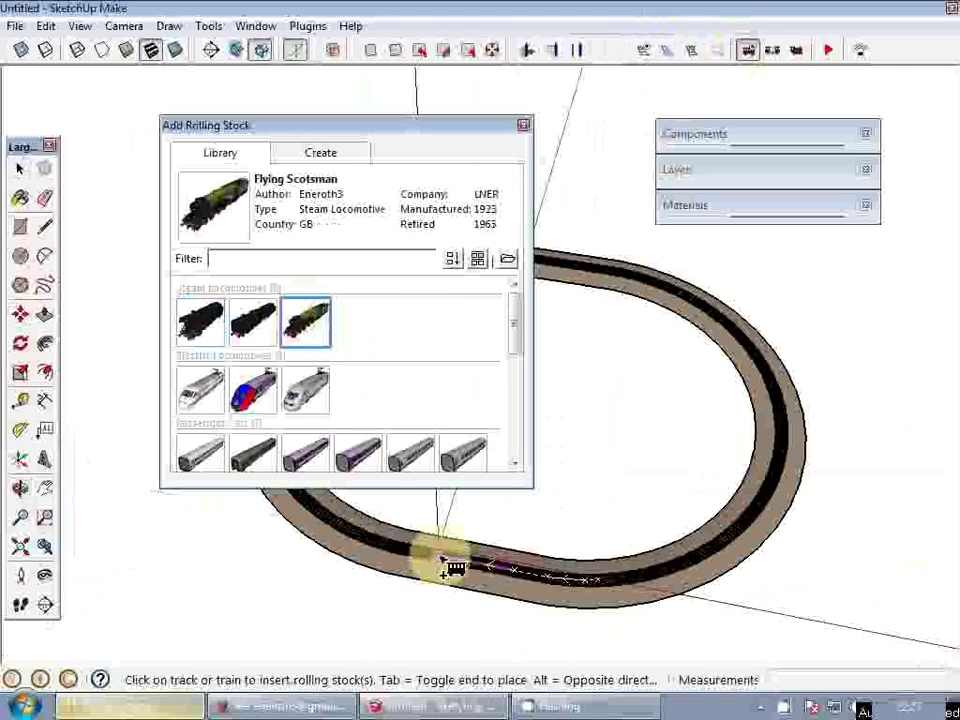
{"action": "left_click", "coordinate": [410, 563]}
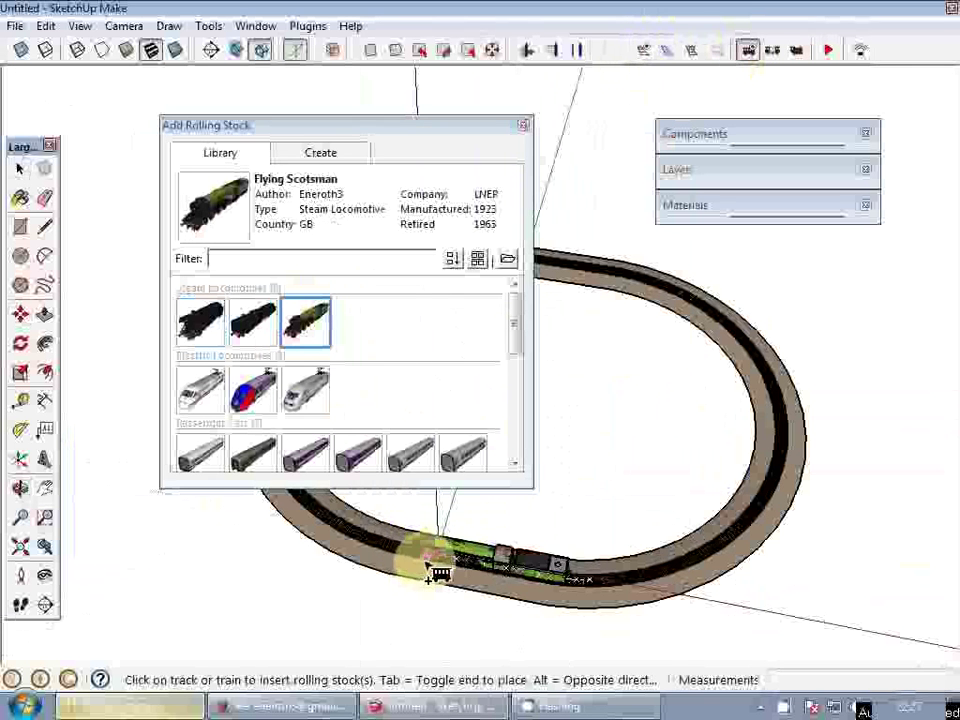
{"action": "key", "text": "space"}
- Drive the Flying Scotsman around the track at about 7.26 m/s with camera follow and smooth acceleration enabled
{"action": "scroll", "coordinate": [470, 570], "scroll_direction": "up", "scroll_amount": 5}
{"action": "scroll", "coordinate": [425, 553], "scroll_direction": "up", "scroll_amount": 3}
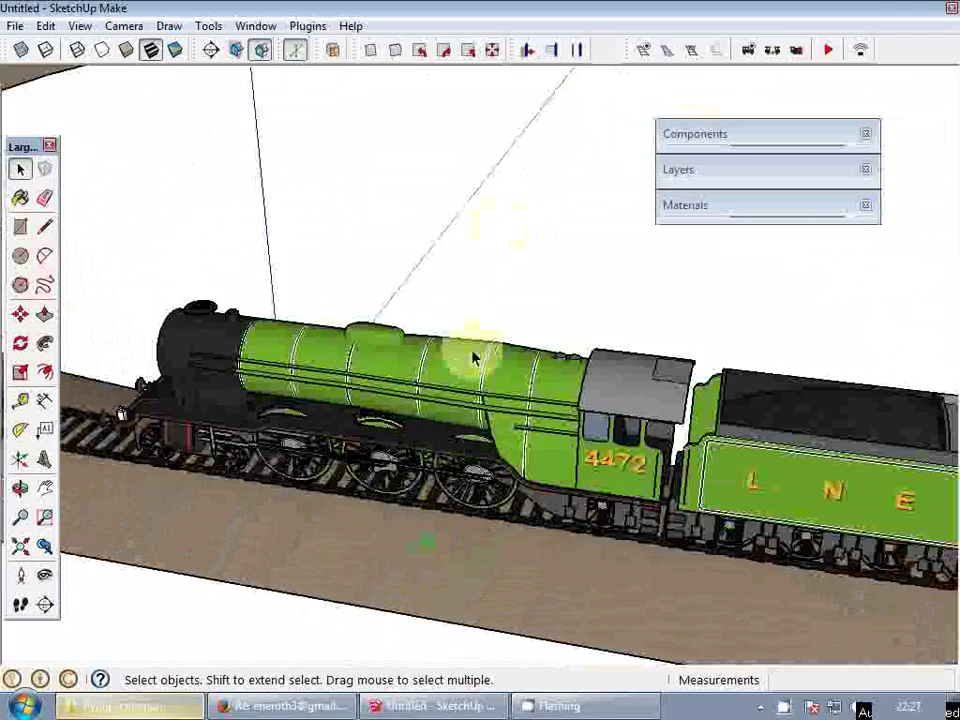
{"action": "left_click", "coordinate": [798, 52]}
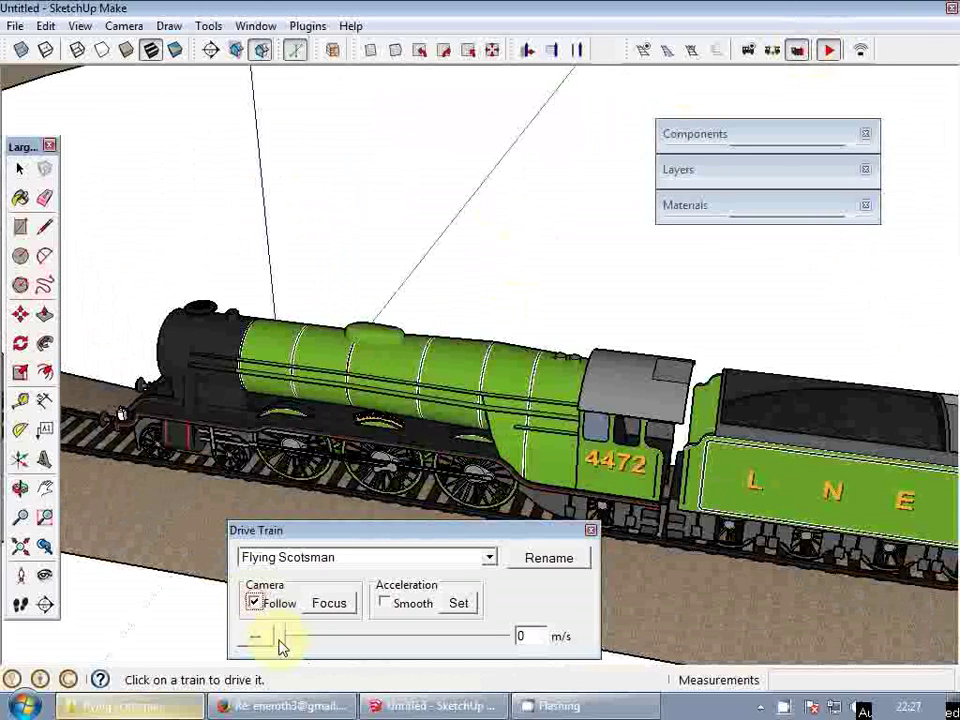
{"action": "left_click_drag", "start_coordinate": [281, 645], "coordinate": [312, 641]}
{"action": "left_click", "coordinate": [383, 604]}
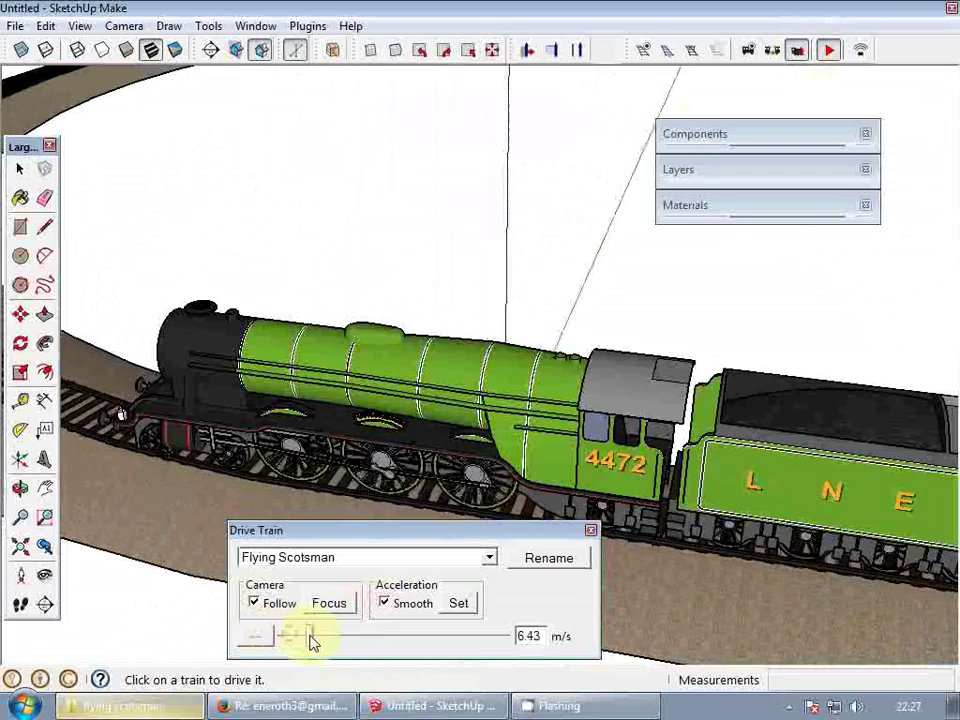
- Inspect the running locomotive from both sides, checking the motion of its driving wheels, coupling rods and pistons
{"action": "middle_click_drag", "start_coordinate": [345, 475], "coordinate": [531, 350]}
{"action": "scroll", "coordinate": [374, 466], "scroll_direction": "up", "scroll_amount": 5}
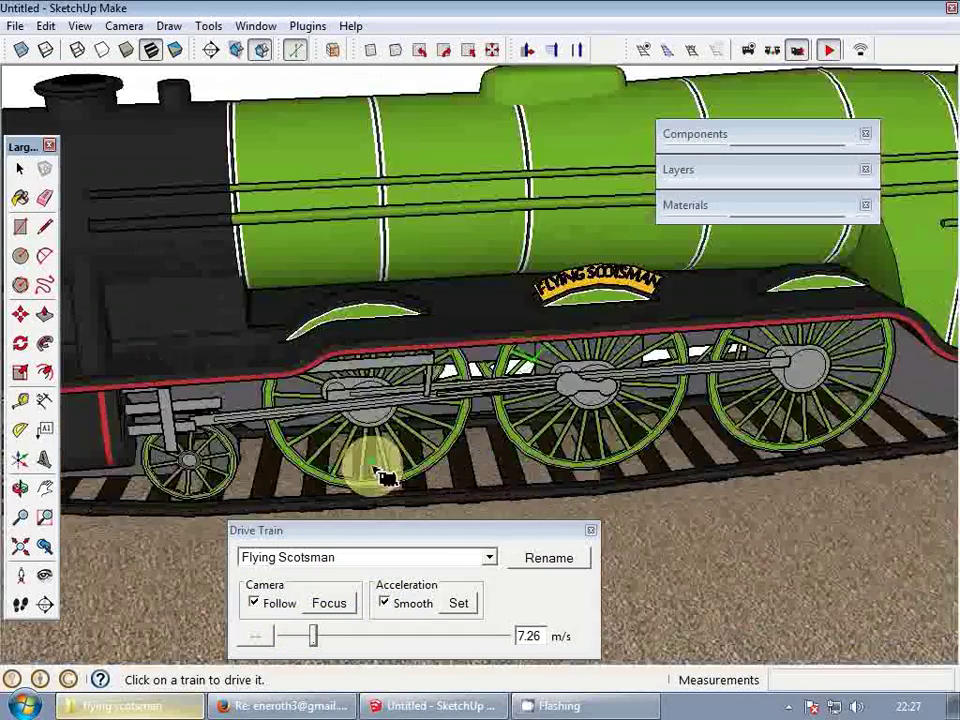
{"action": "middle_click_drag", "start_coordinate": [371, 460], "coordinate": [458, 408]}
{"action": "scroll", "coordinate": [467, 418], "scroll_direction": "down", "scroll_amount": 5}
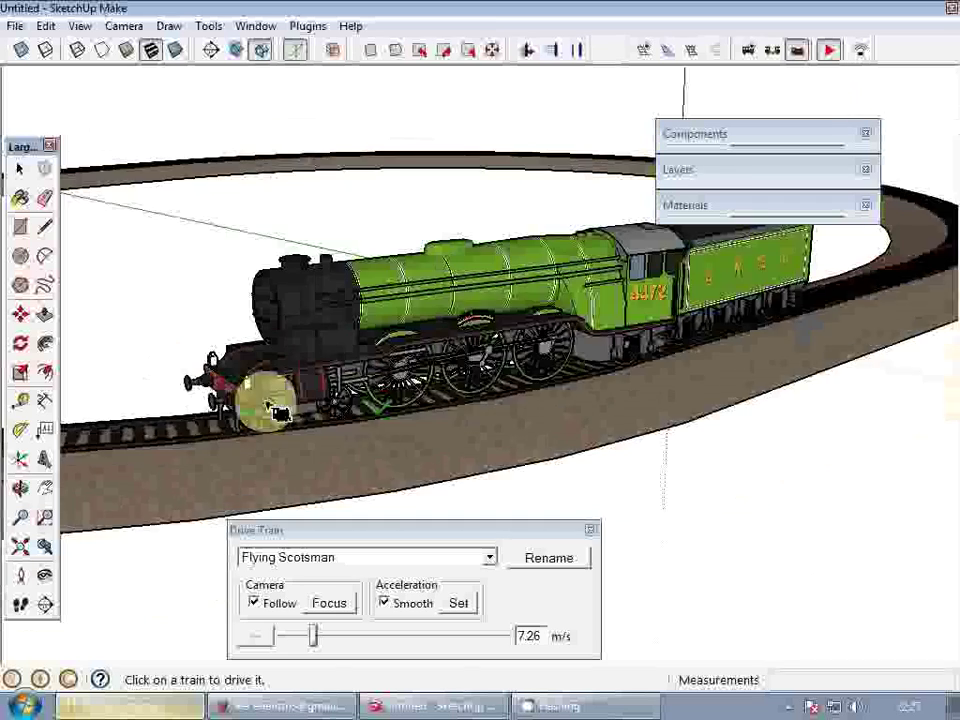
{"action": "middle_click_drag", "start_coordinate": [510, 332], "coordinate": [593, 360]}
{"action": "middle_click_drag", "start_coordinate": [673, 300], "coordinate": [476, 321]}
{"action": "scroll", "coordinate": [612, 352], "scroll_direction": "up", "scroll_amount": 3}
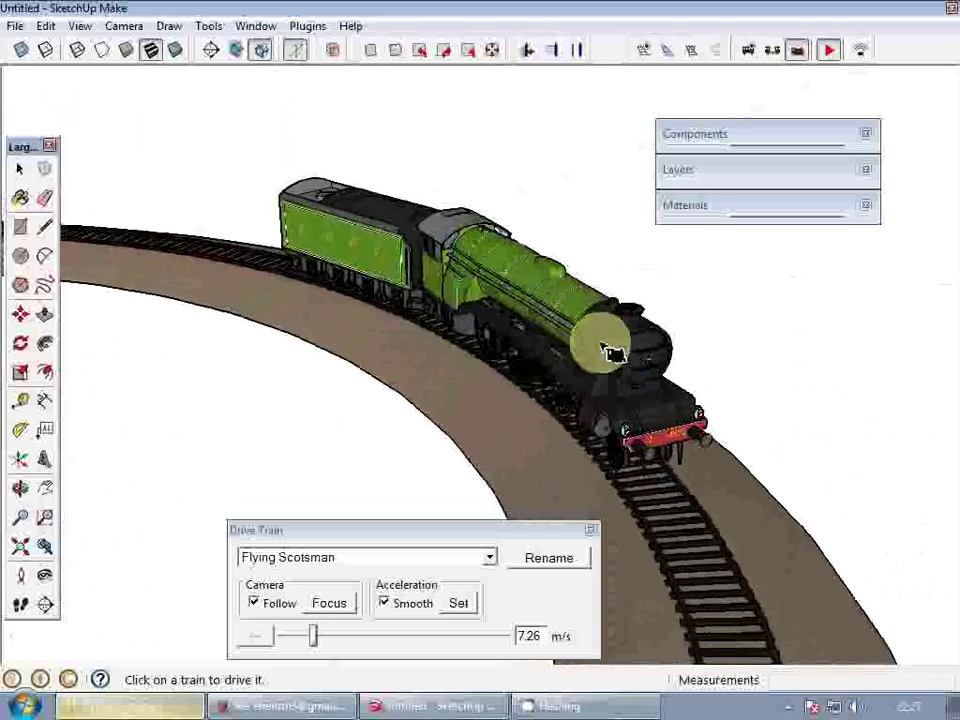
{"action": "scroll", "coordinate": [514, 362], "scroll_direction": "up", "scroll_amount": 4}
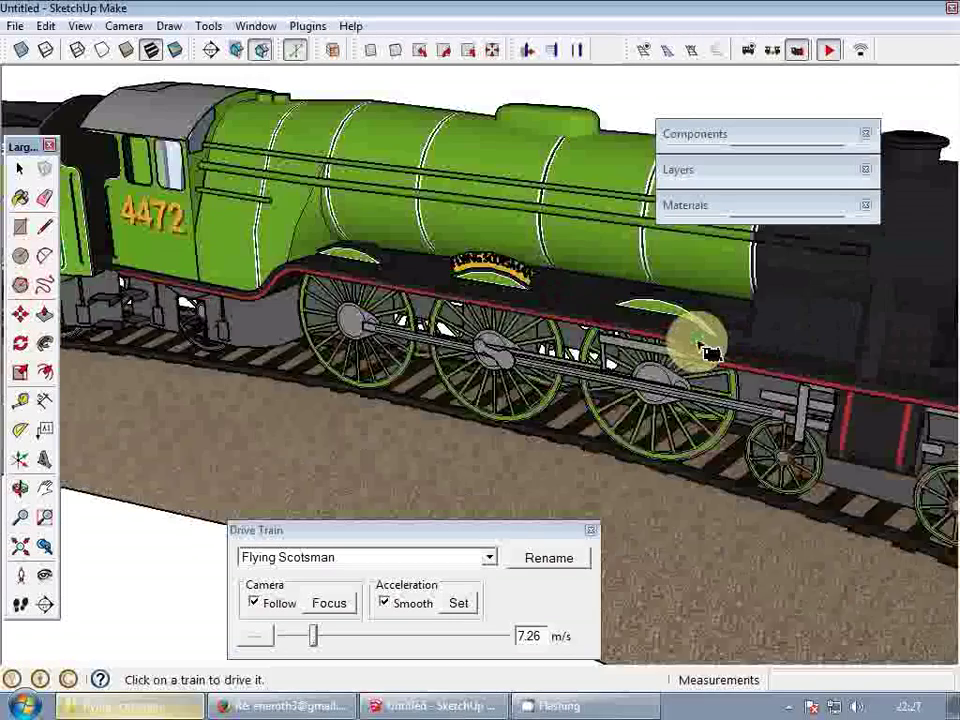
{"action": "scroll", "coordinate": [498, 274], "scroll_direction": "up", "scroll_amount": 3}
{"action": "middle_click_drag", "start_coordinate": [498, 274], "coordinate": [640, 272]}
{"action": "scroll", "coordinate": [209, 429], "scroll_direction": "down", "scroll_amount": 4}
{"action": "scroll", "coordinate": [430, 348], "scroll_direction": "up", "scroll_amount": 5}
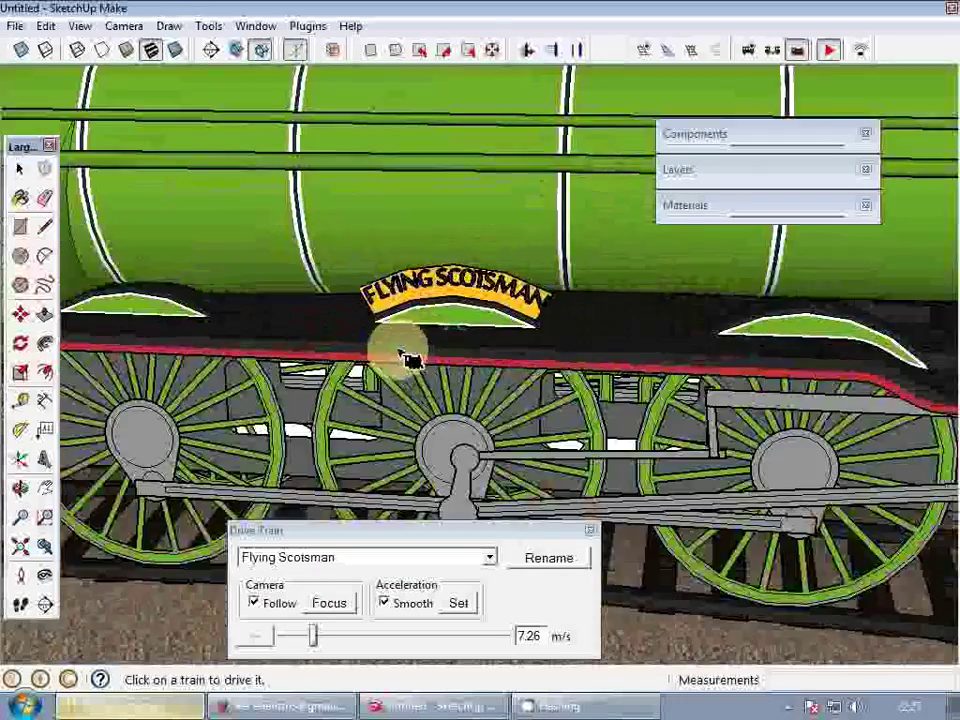